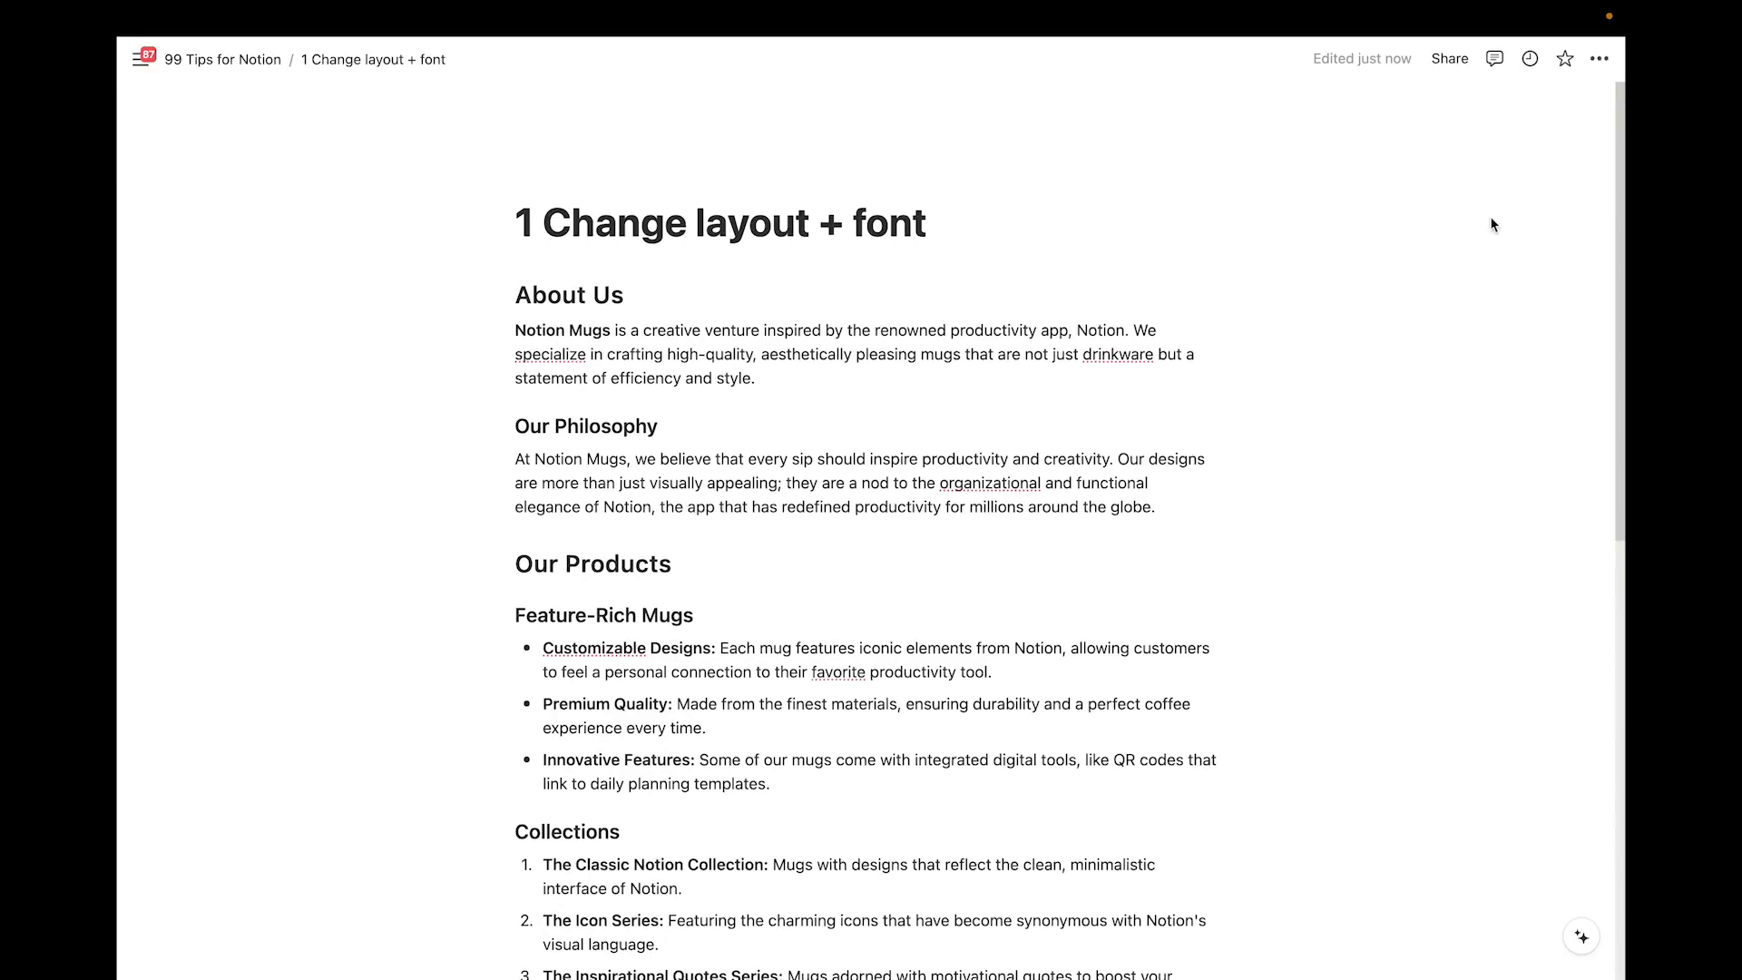
Turn on the full-width layout for the page
{"action": "left_click", "coordinate": [1599, 60]}
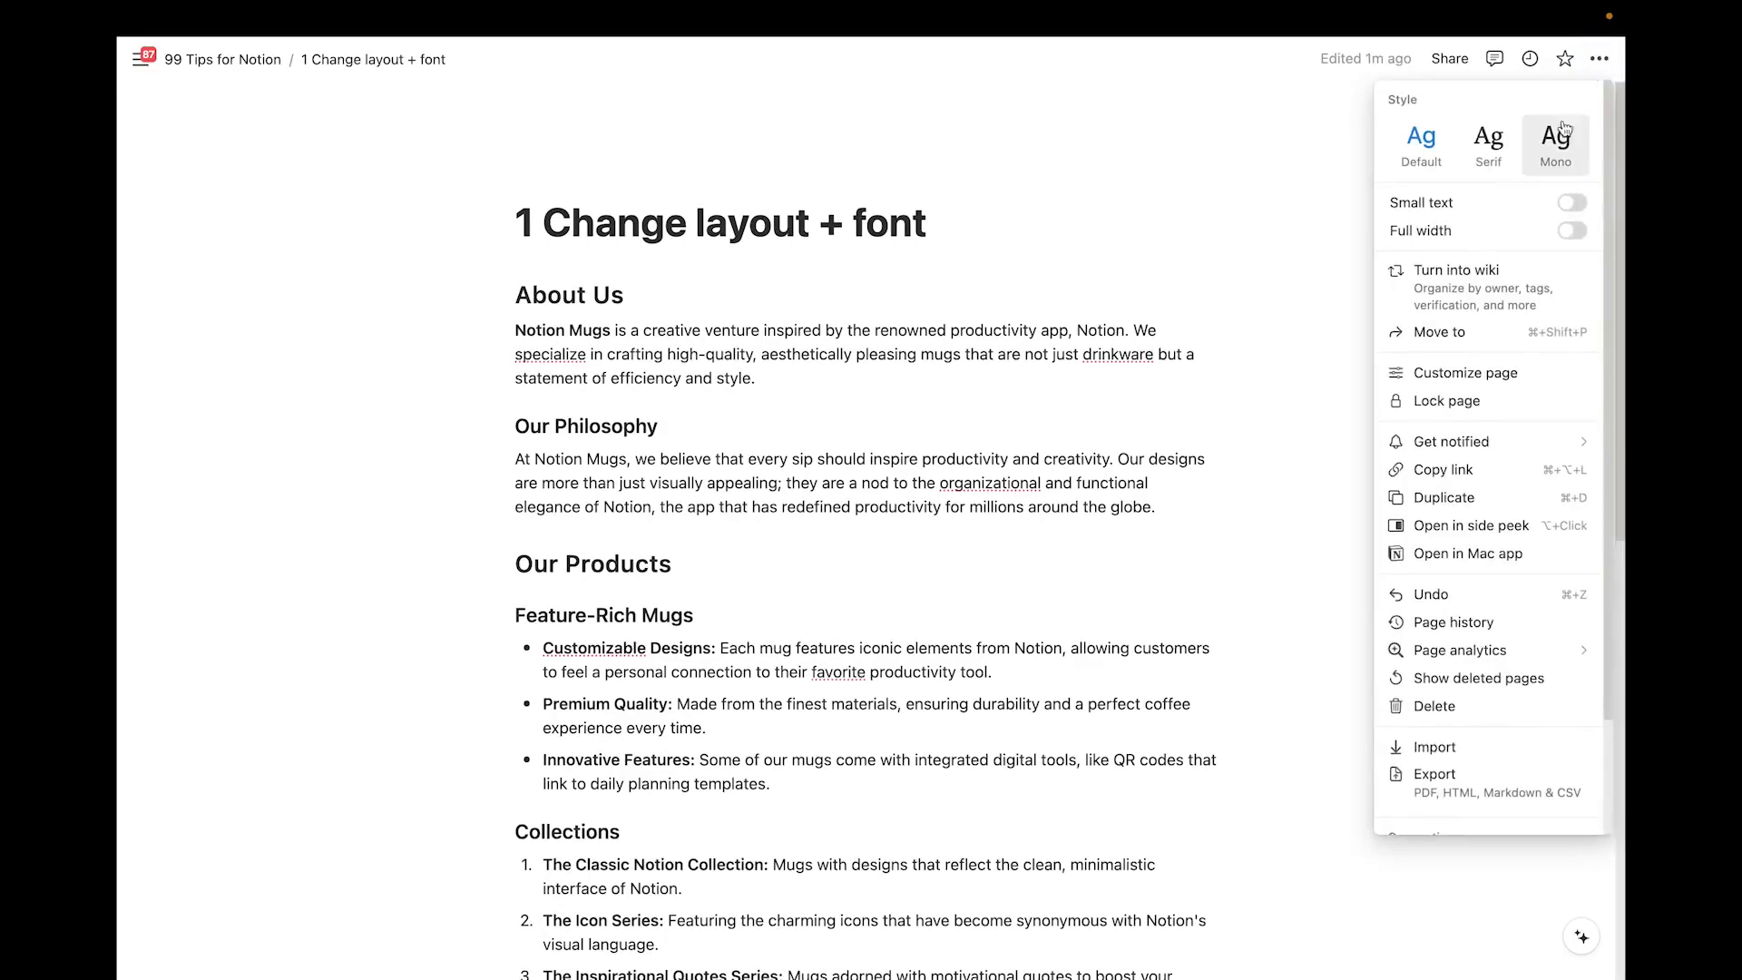
{"action": "left_click", "coordinate": [1570, 233]}
{"action": "left_click", "coordinate": [1281, 328]}
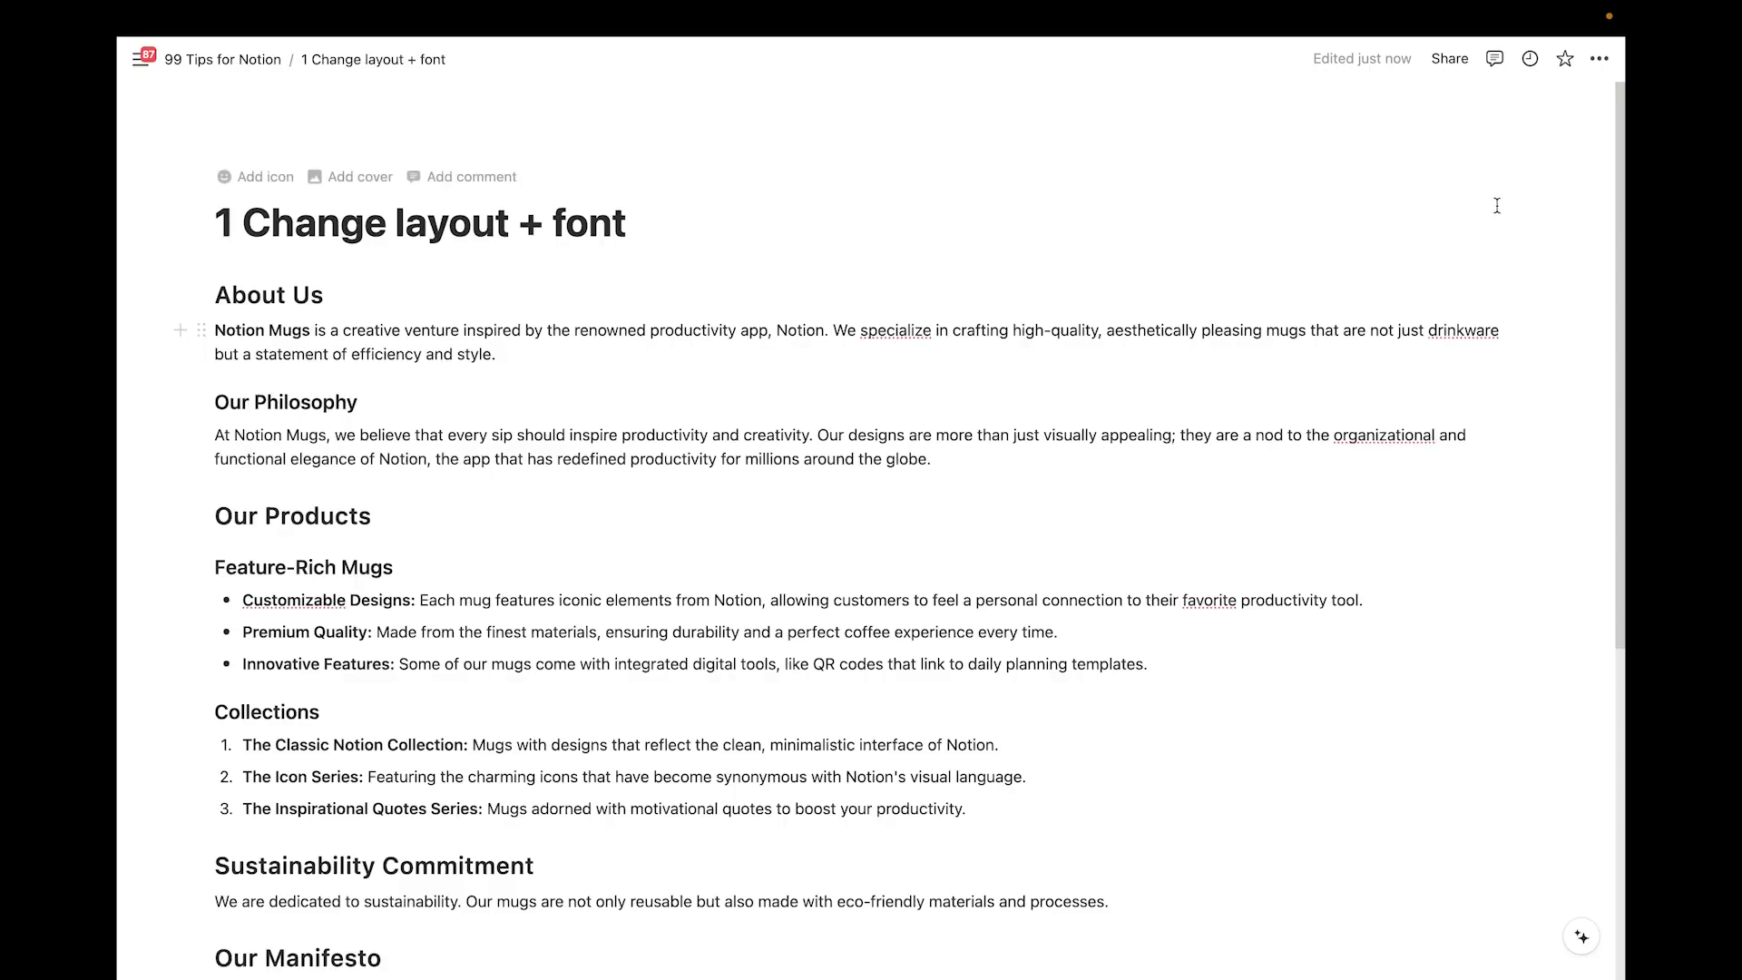
Turn the page's full-width layout off again
{"action": "left_click", "coordinate": [1600, 60]}
{"action": "left_click", "coordinate": [1570, 230]}
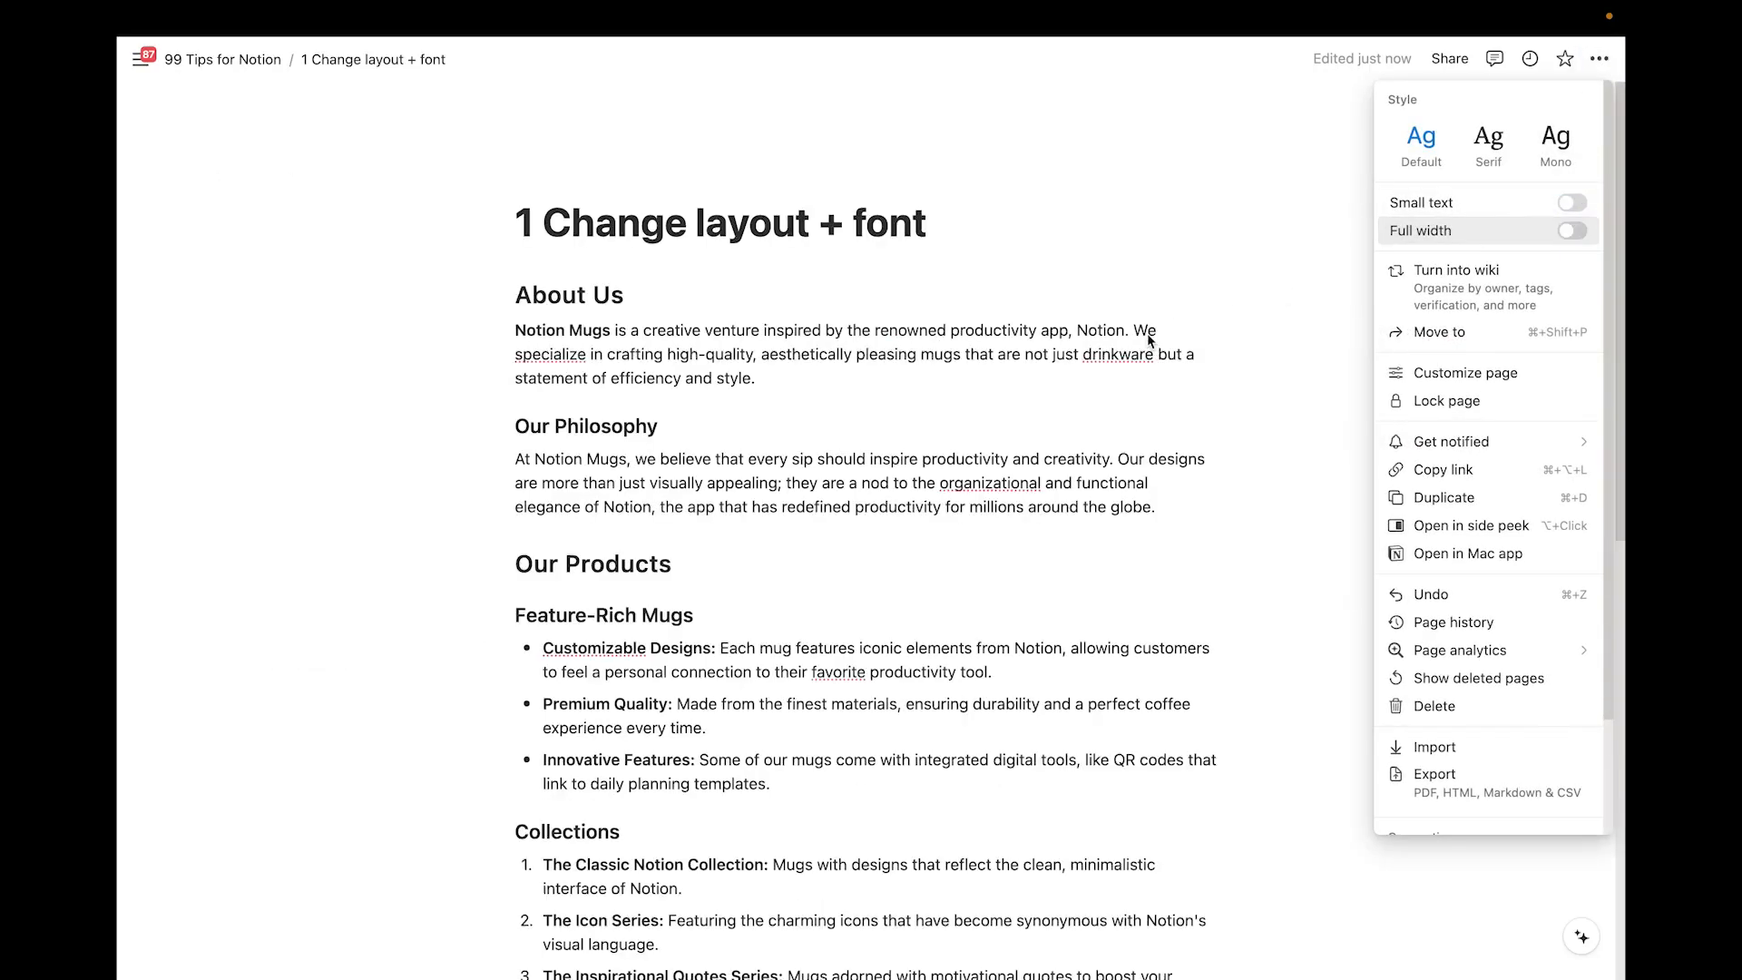
{"action": "left_click", "coordinate": [1147, 340]}
{"action": "scroll", "coordinate": [1148, 337], "scroll_direction": "down", "scroll_amount": 1}
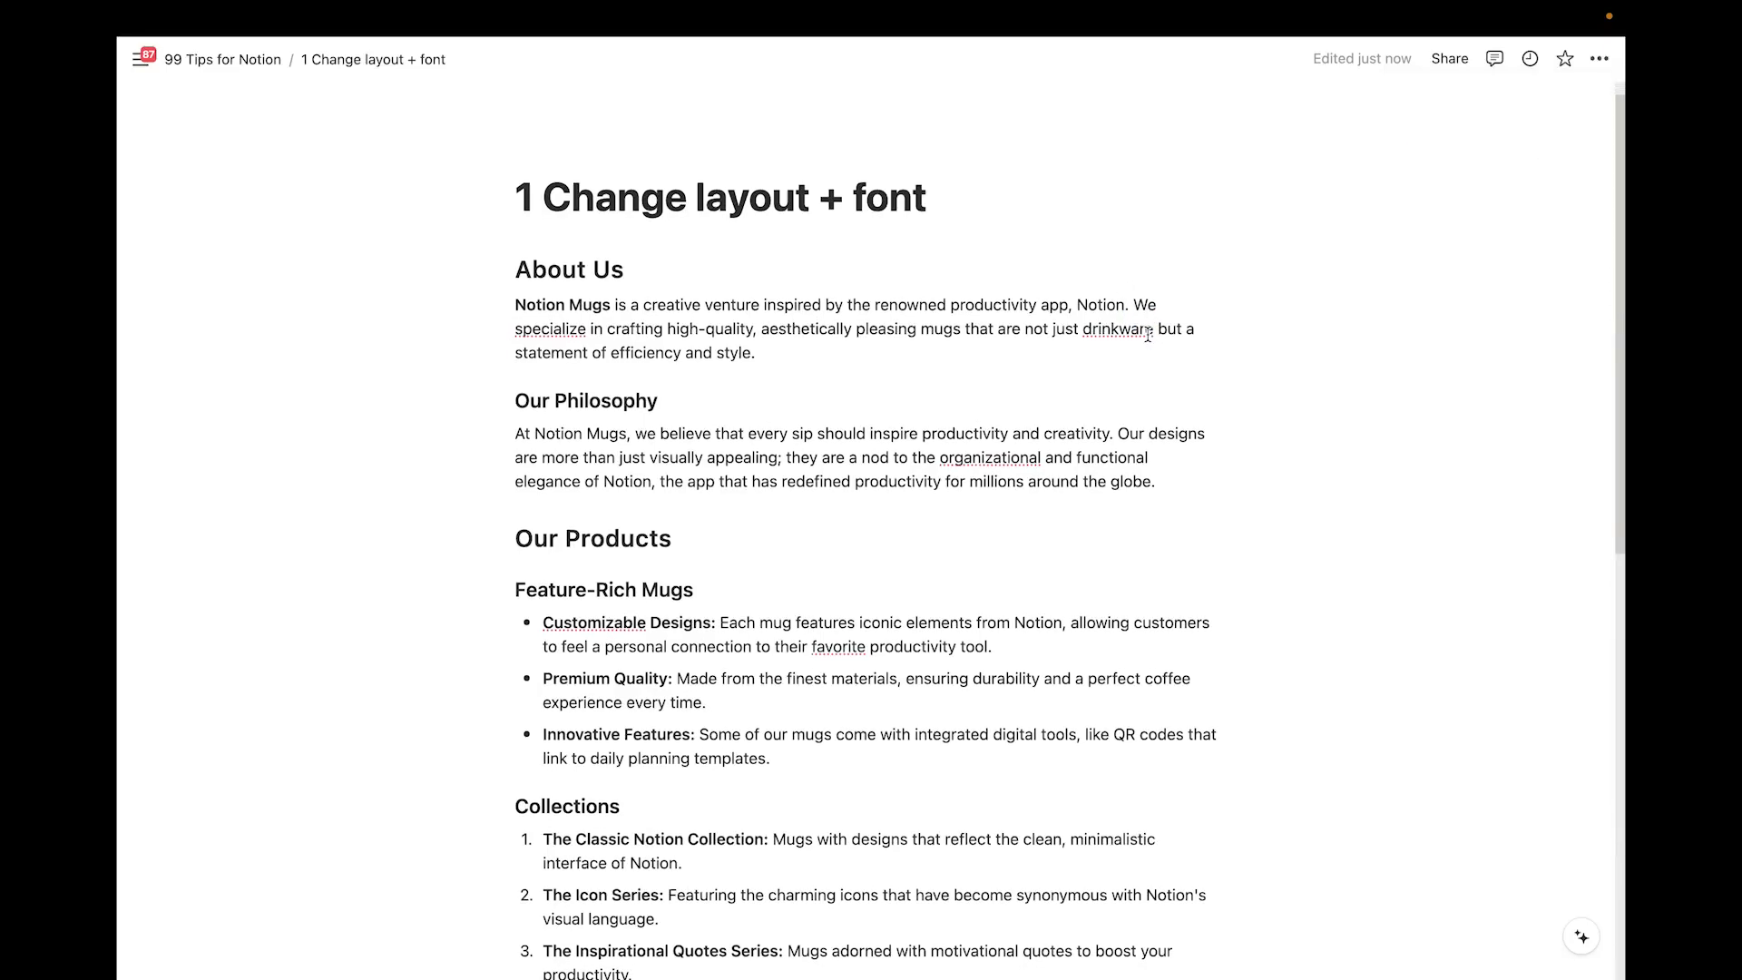
Try the Serif style on the page, and settle on the Mono font style
{"action": "left_click", "coordinate": [1598, 61]}
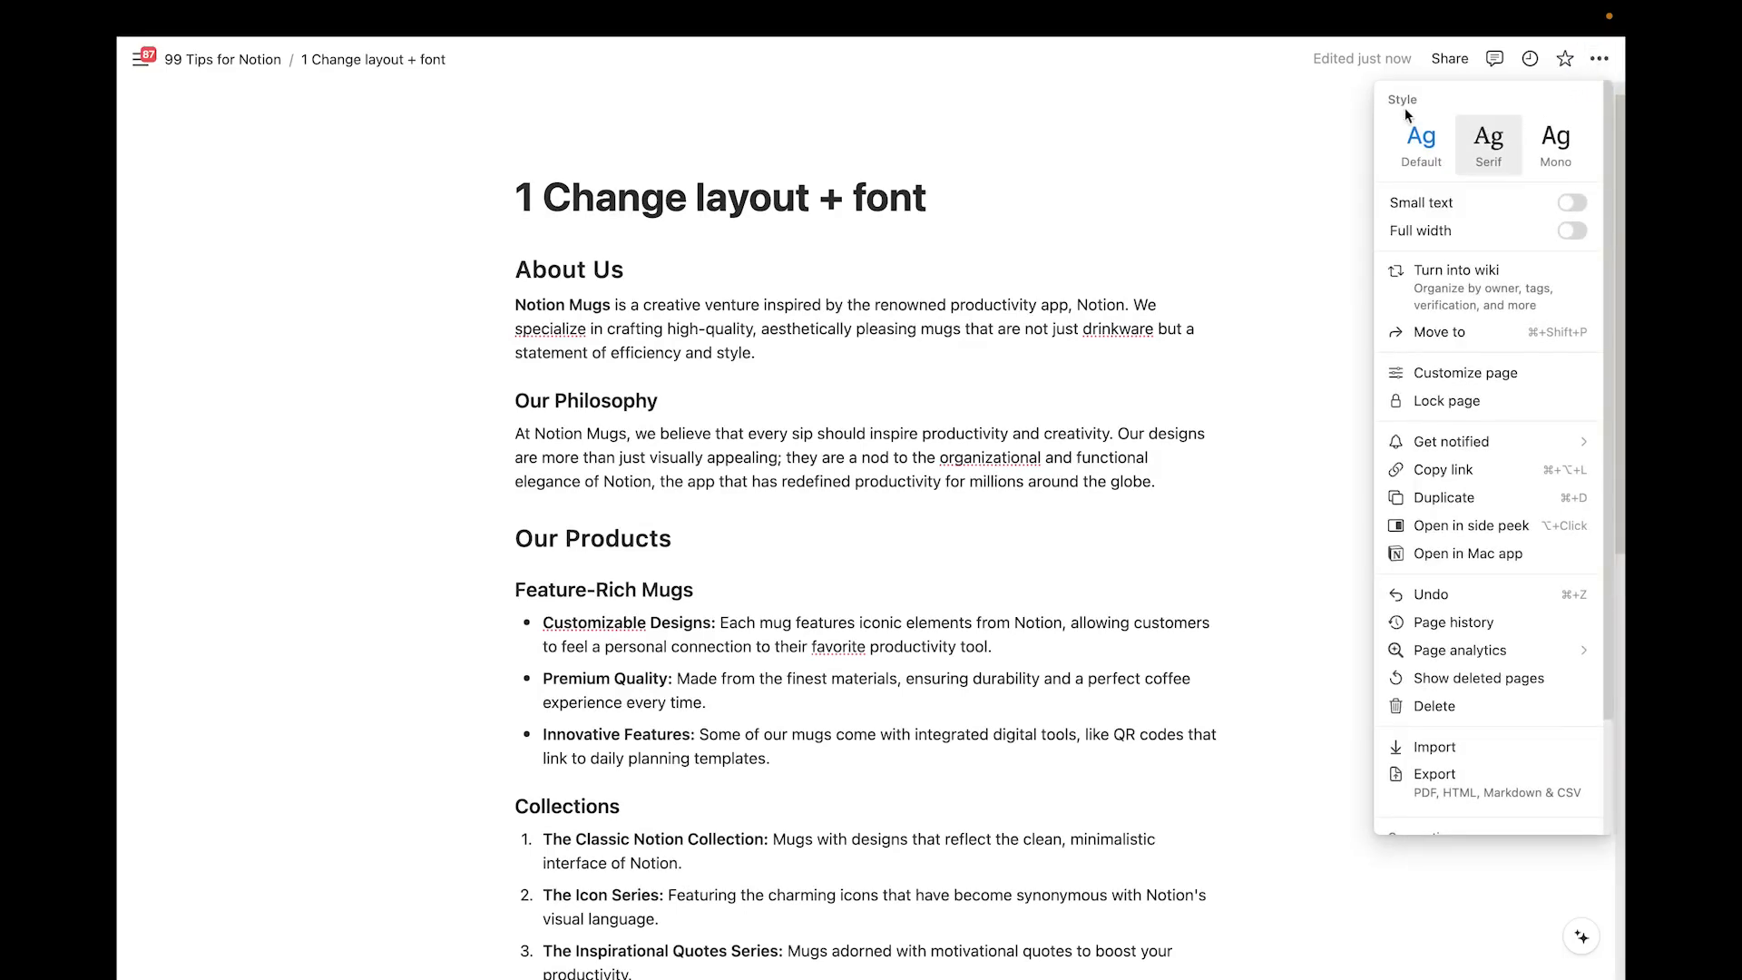
{"action": "left_click", "coordinate": [1487, 147]}
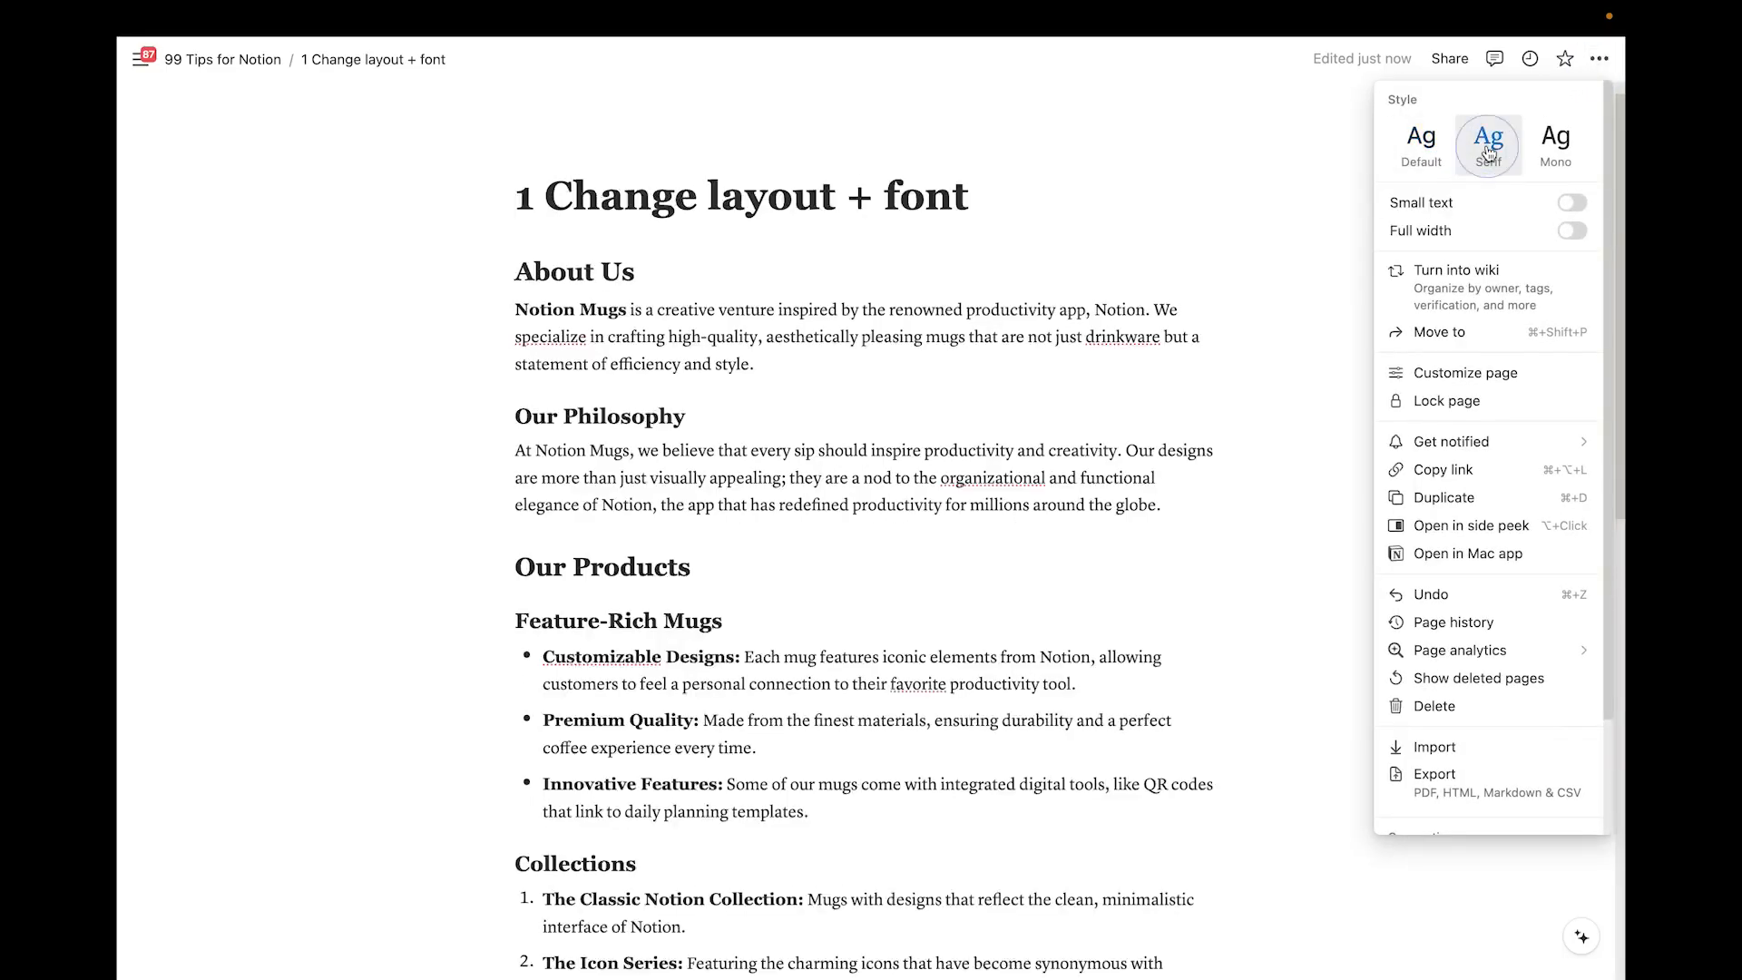
{"action": "left_click", "coordinate": [1547, 148]}
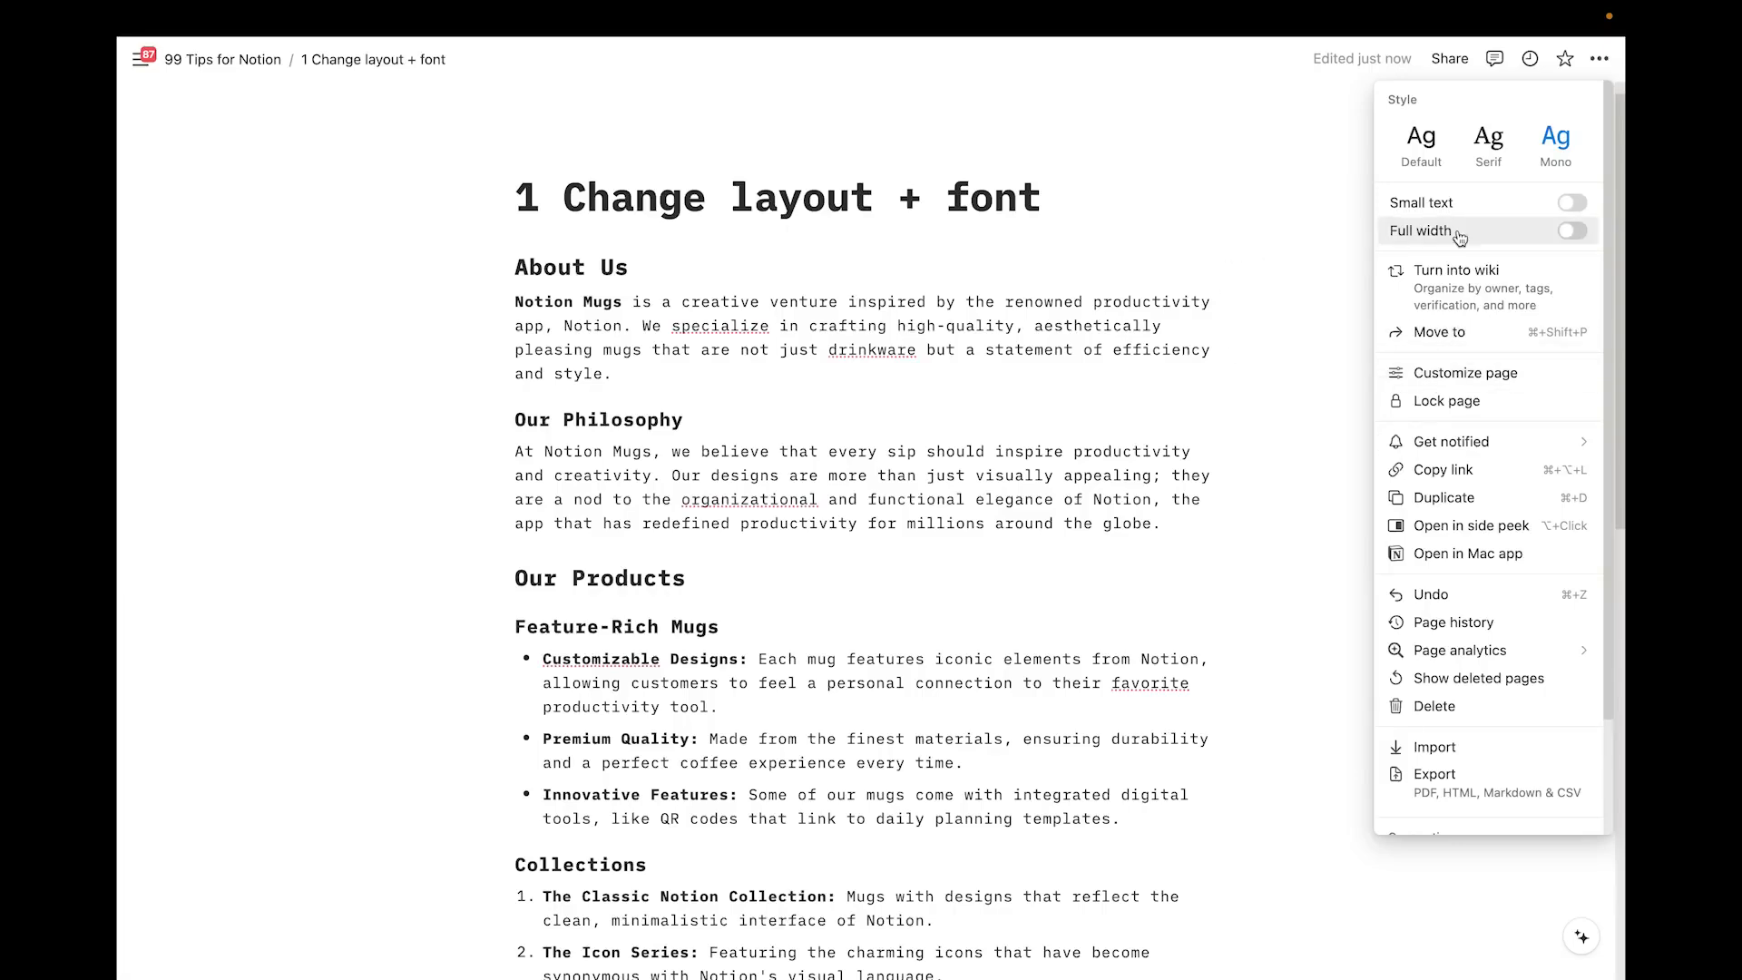
Turn on small text for the page and switch it back off
{"action": "left_click", "coordinate": [1571, 202]}
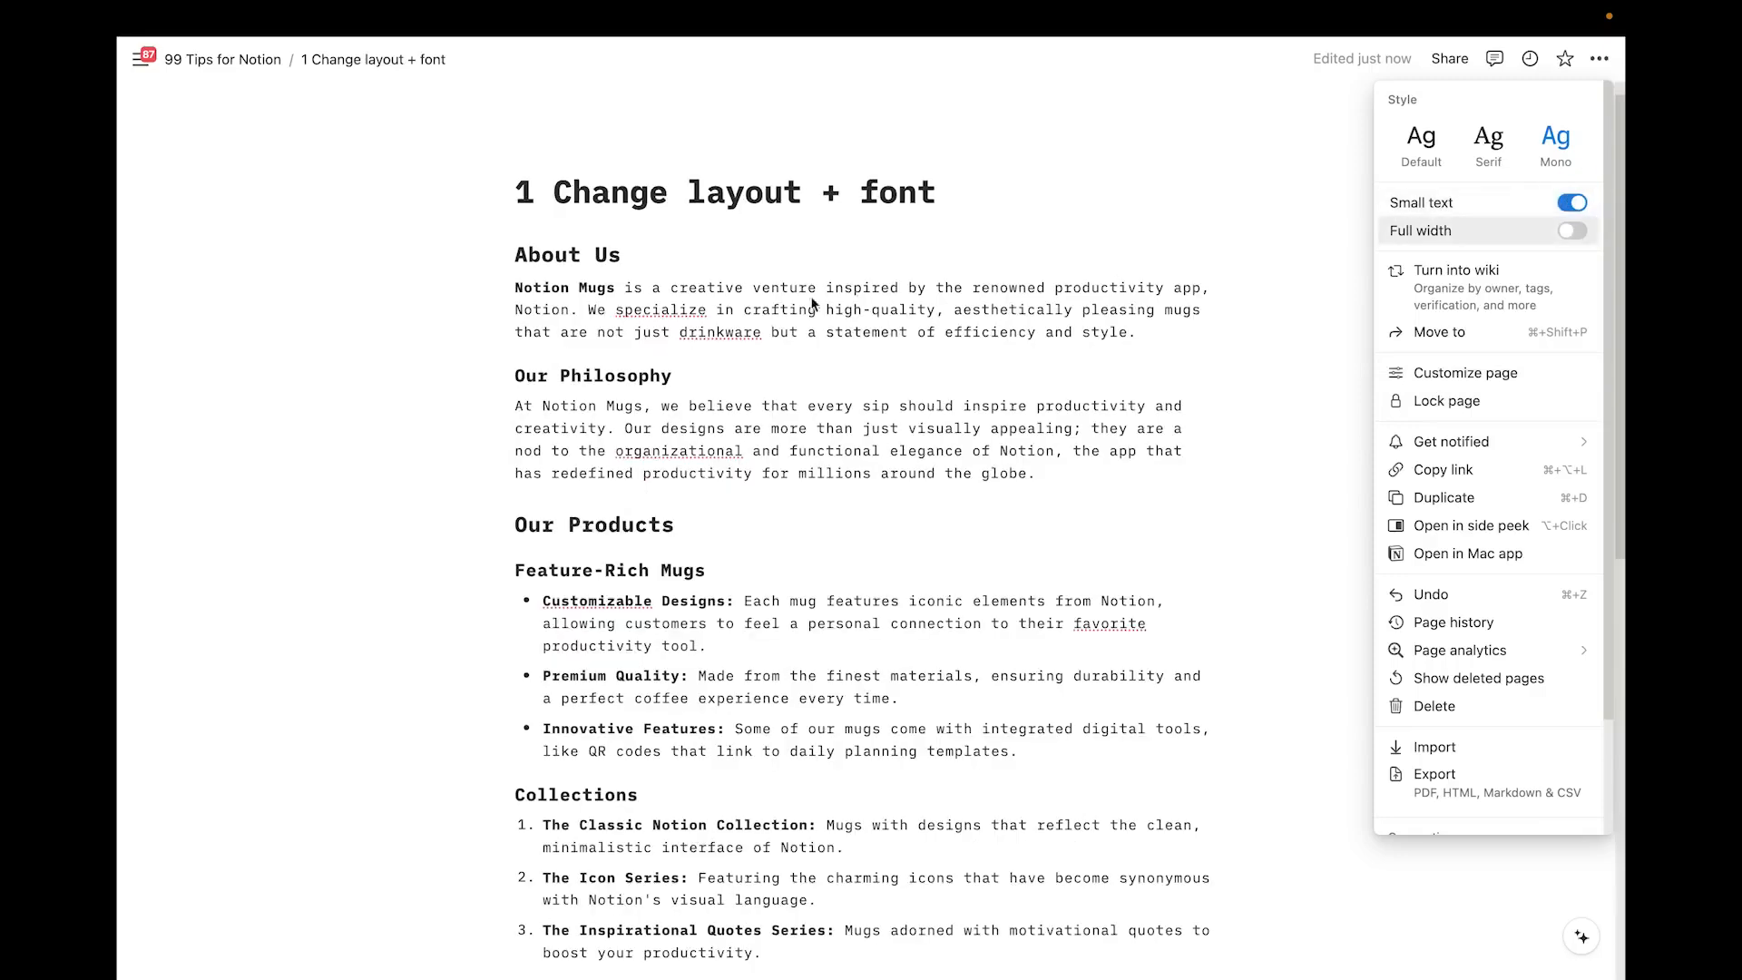
{"action": "left_click", "coordinate": [1572, 205]}
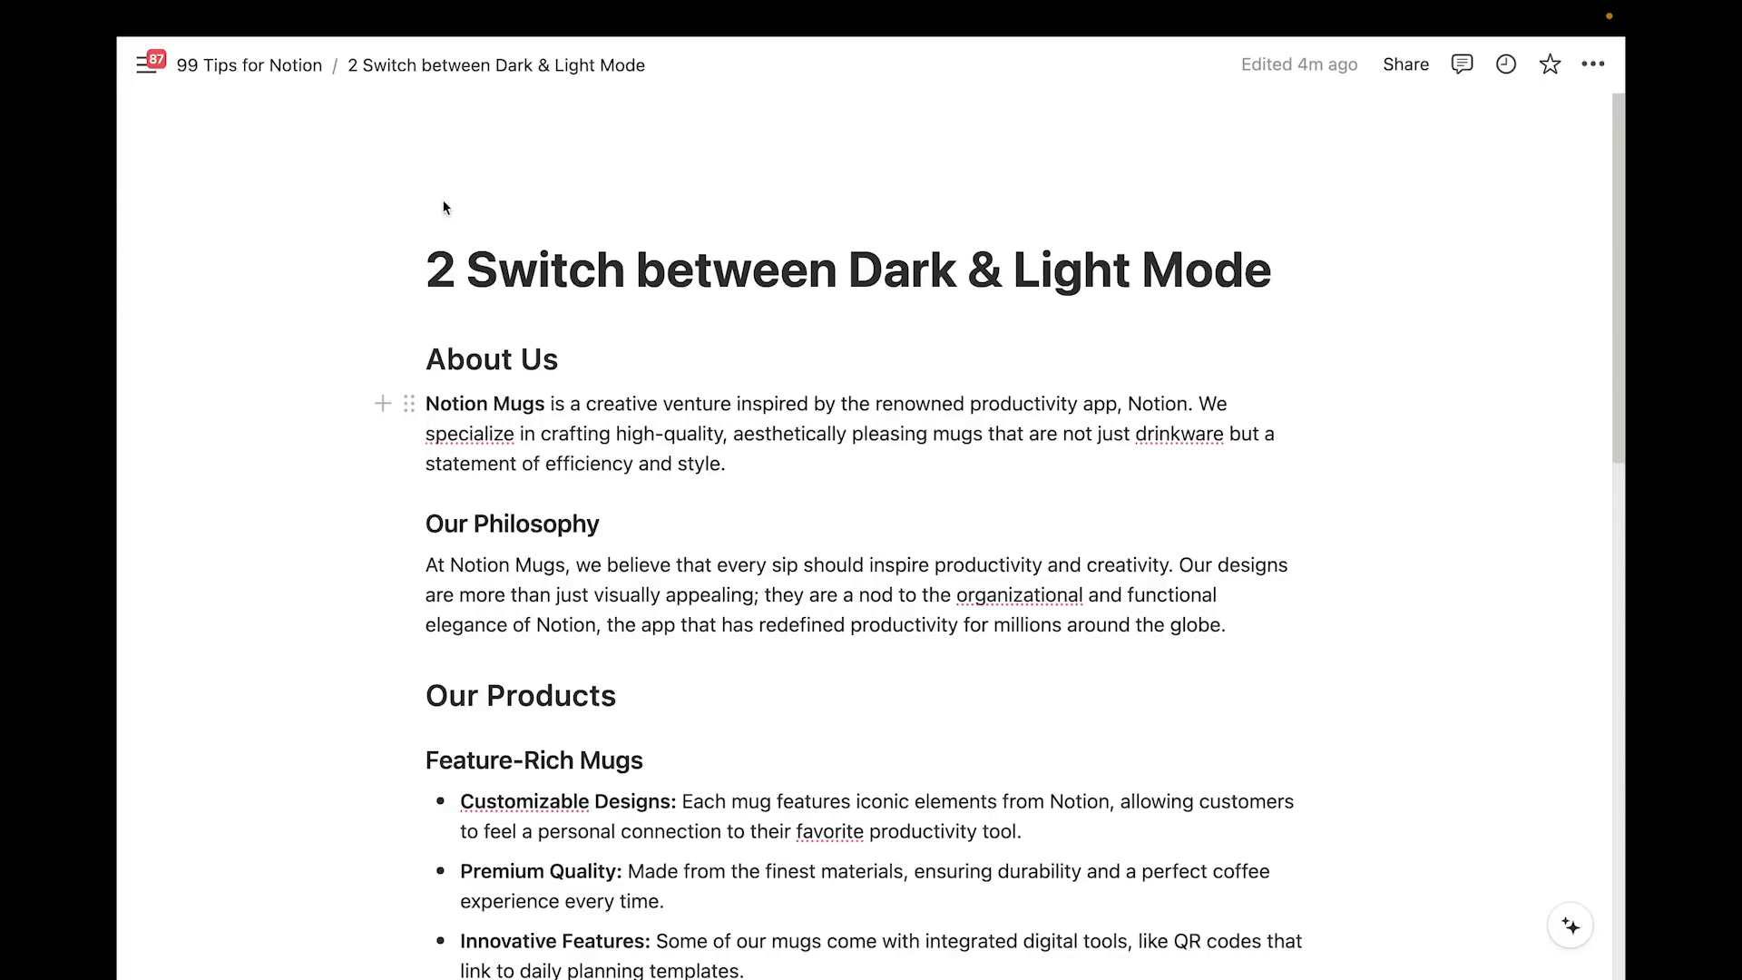
Set the appearance to Dark in the account's personal settings and close the settings
{"action": "left_click", "coordinate": [150, 66]}
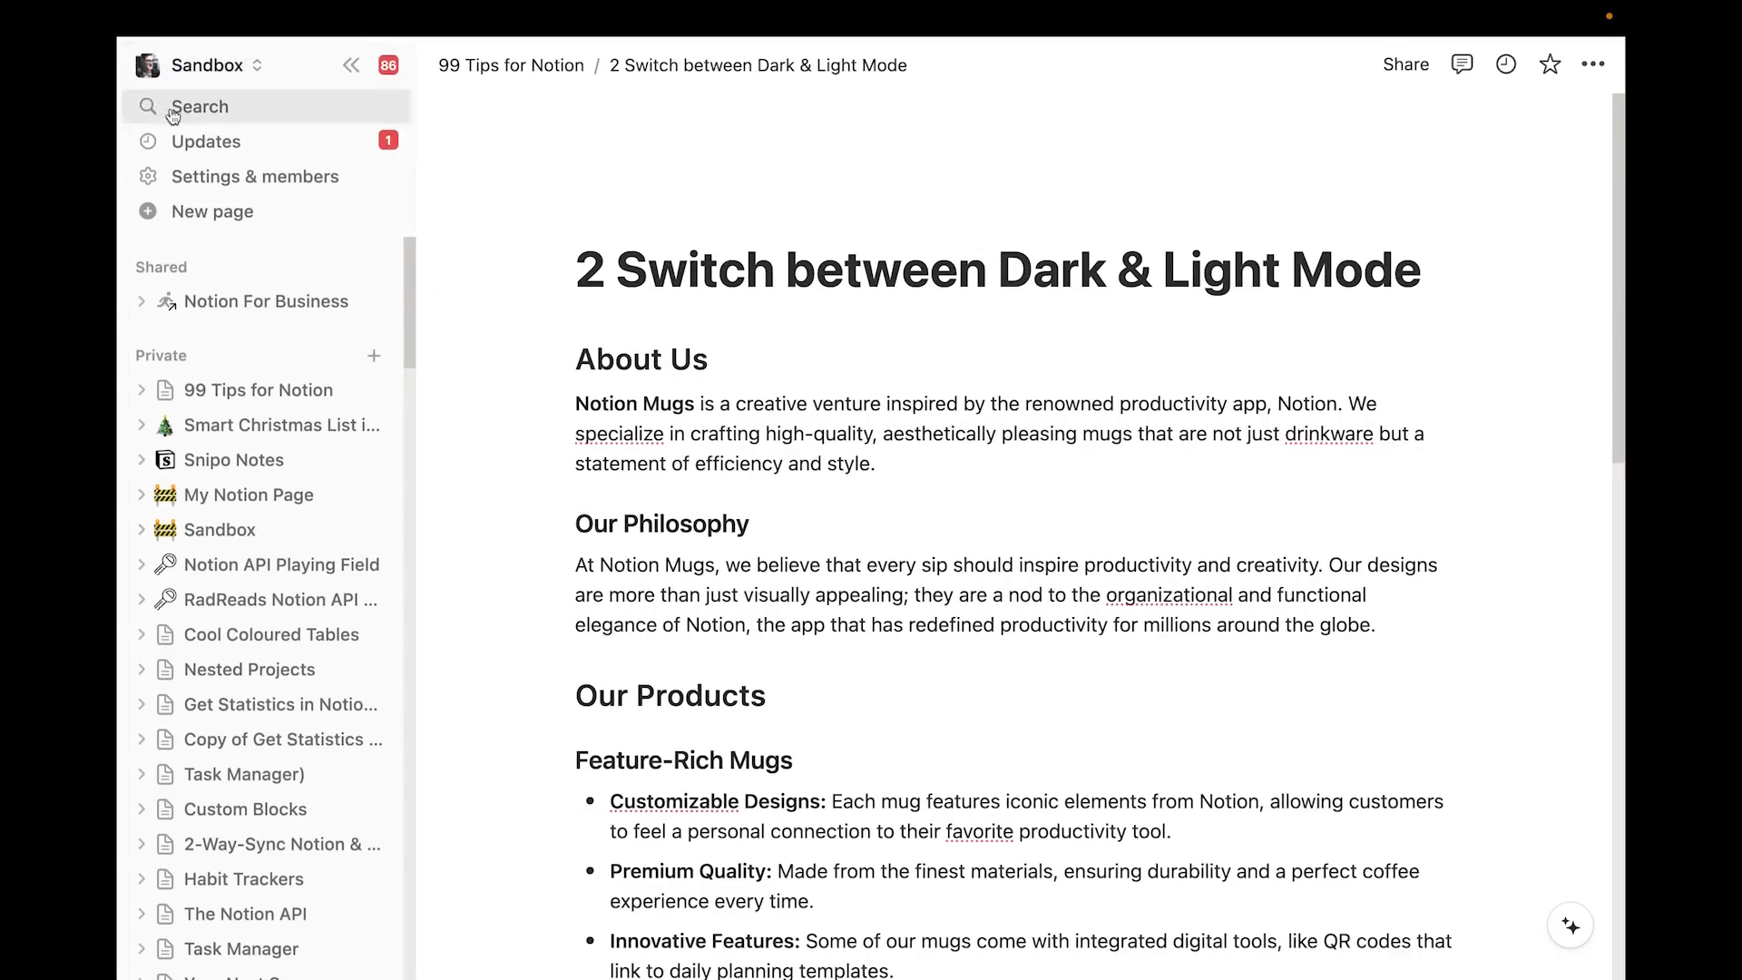
{"action": "left_click", "coordinate": [244, 186]}
{"action": "left_click", "coordinate": [268, 256]}
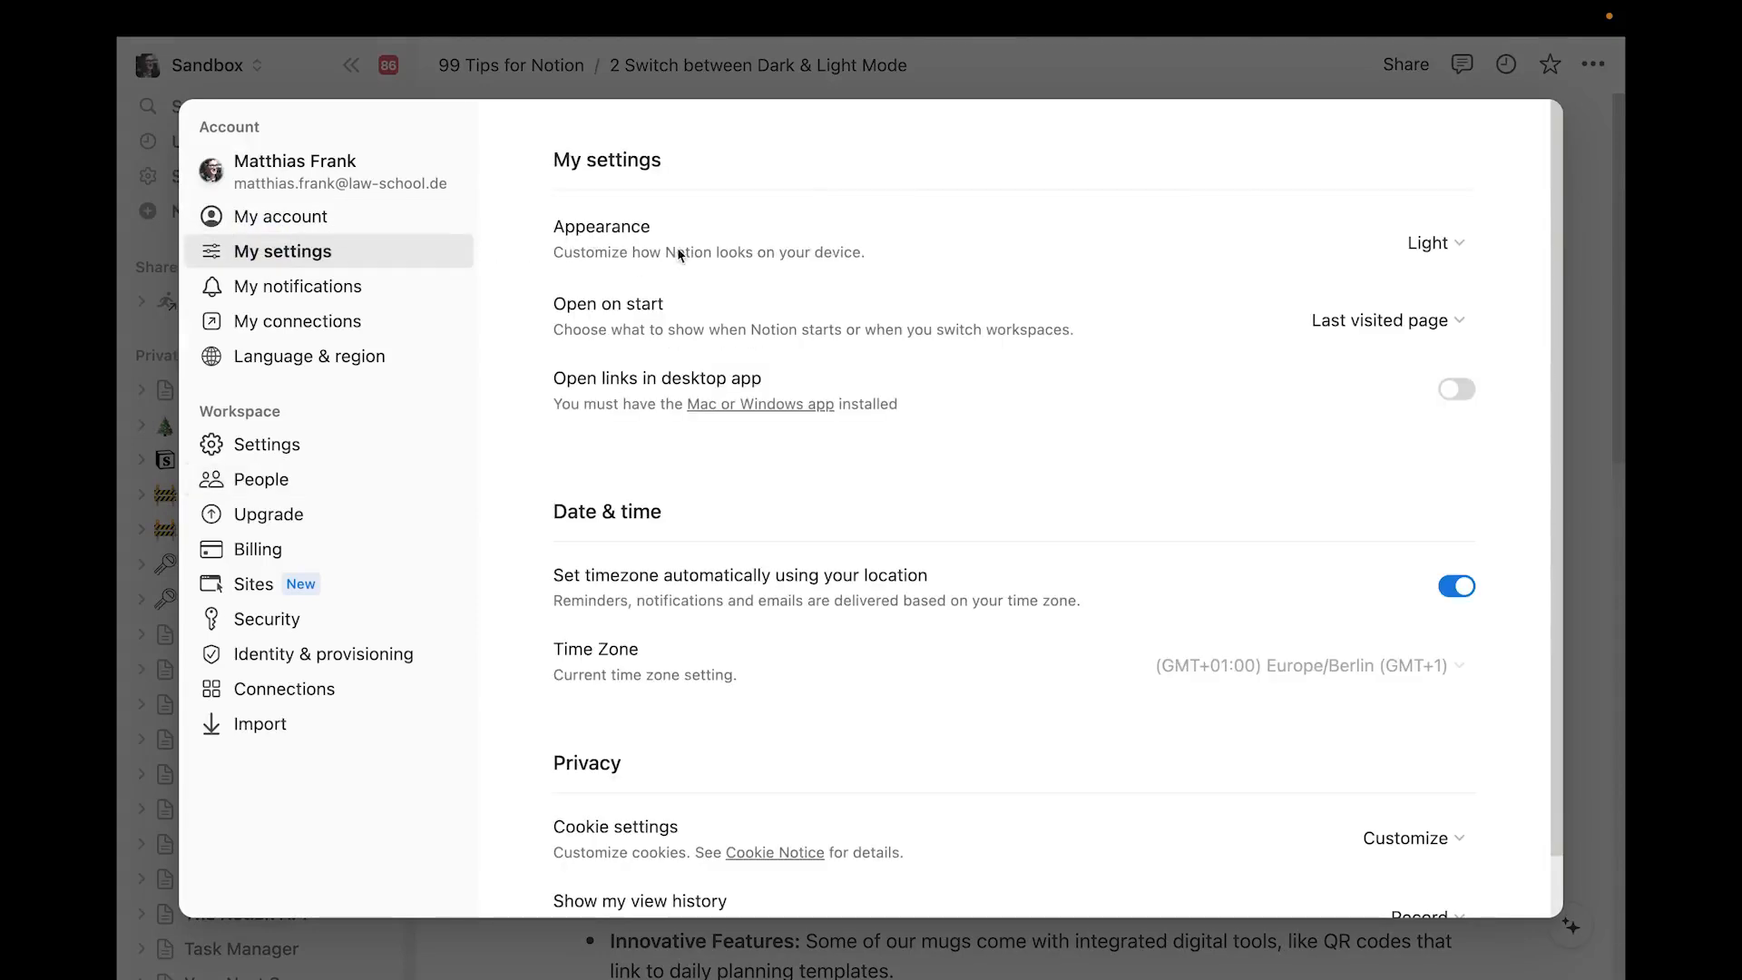
{"action": "left_click", "coordinate": [1428, 245]}
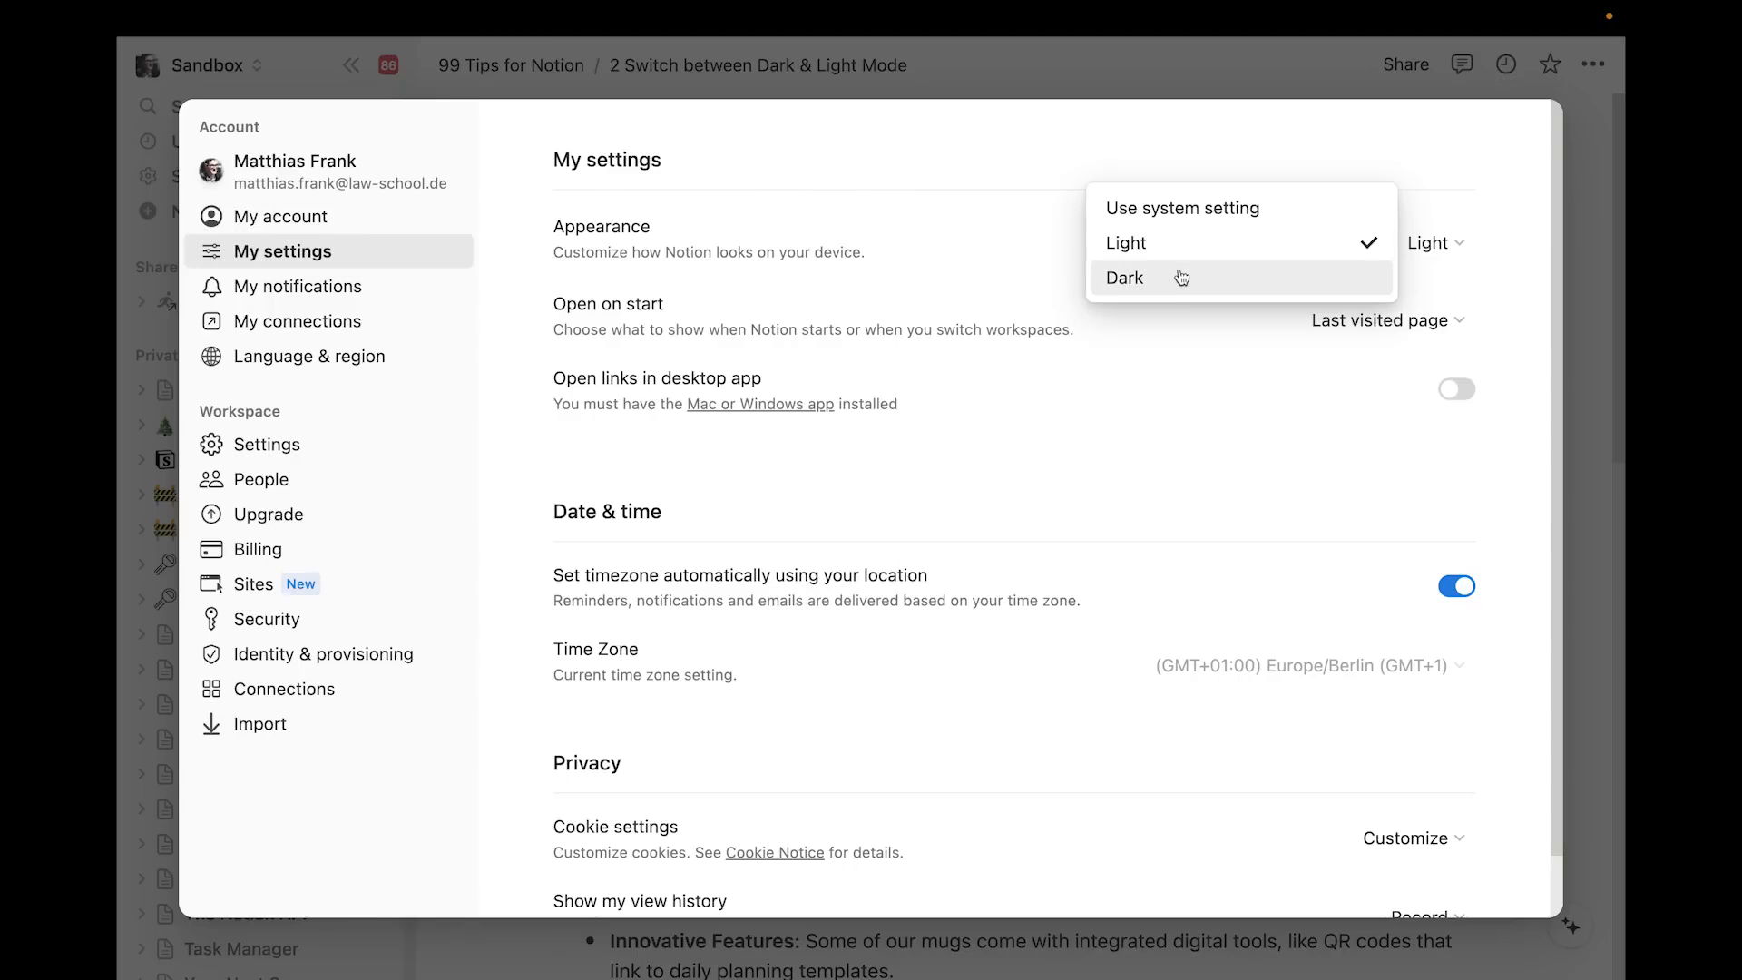
{"action": "left_click", "coordinate": [1134, 283]}
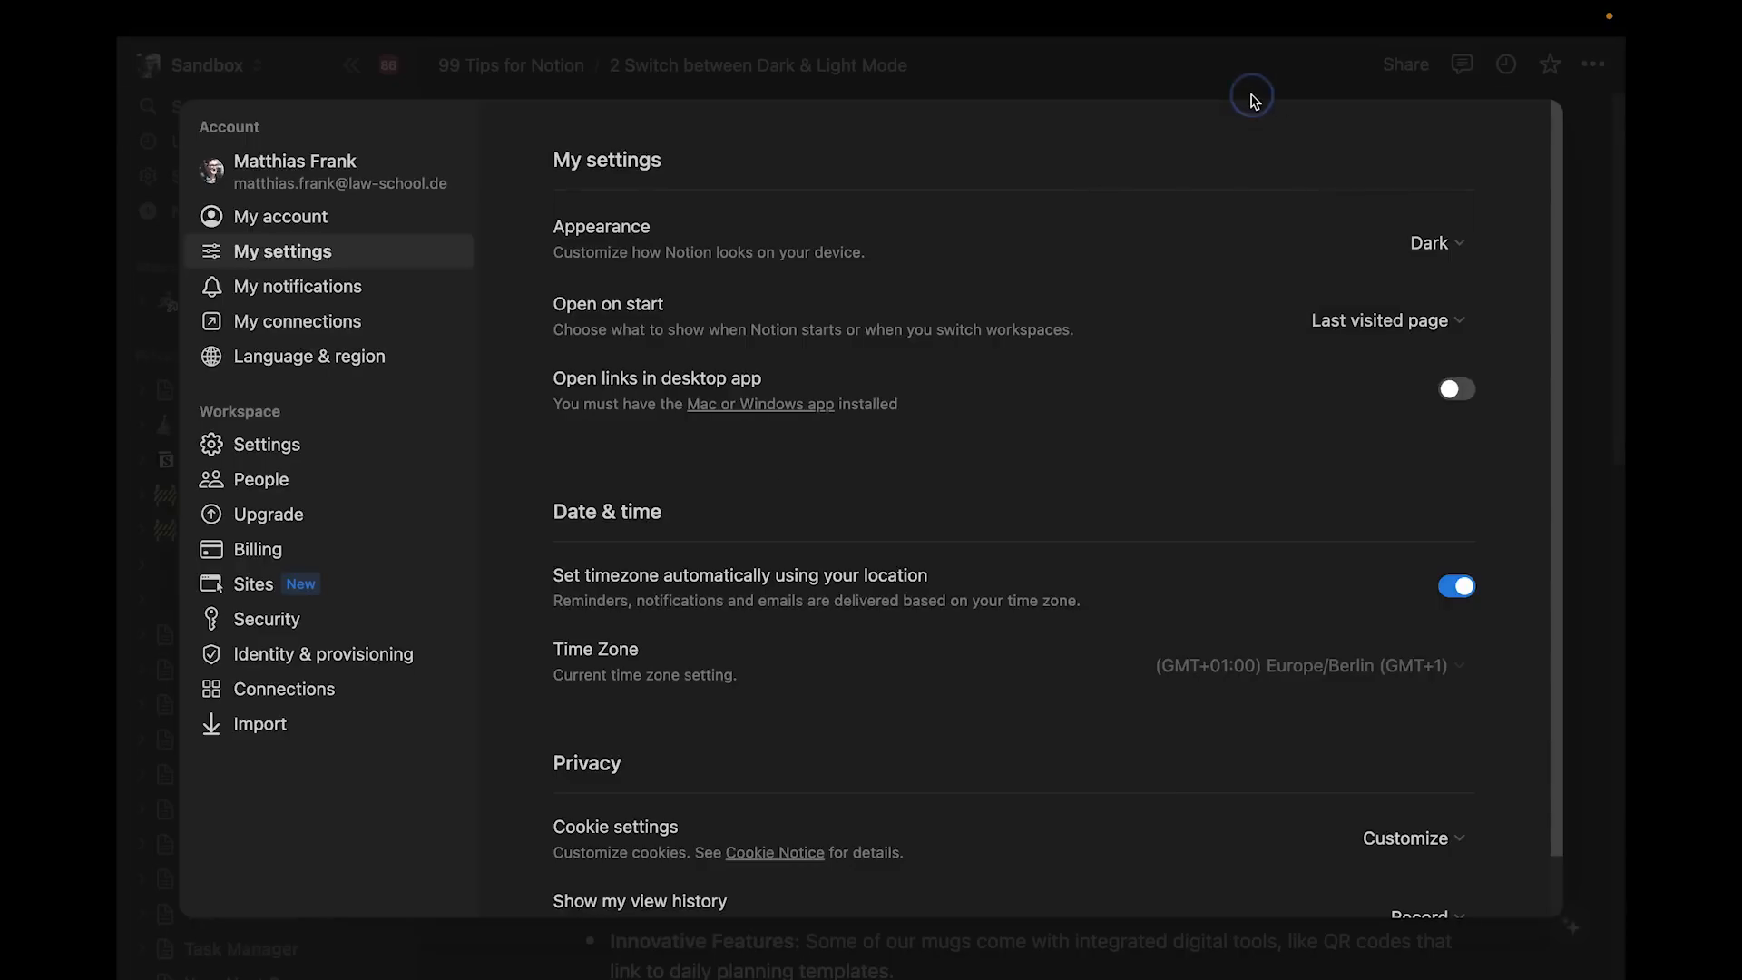
{"action": "left_click", "coordinate": [1244, 89]}
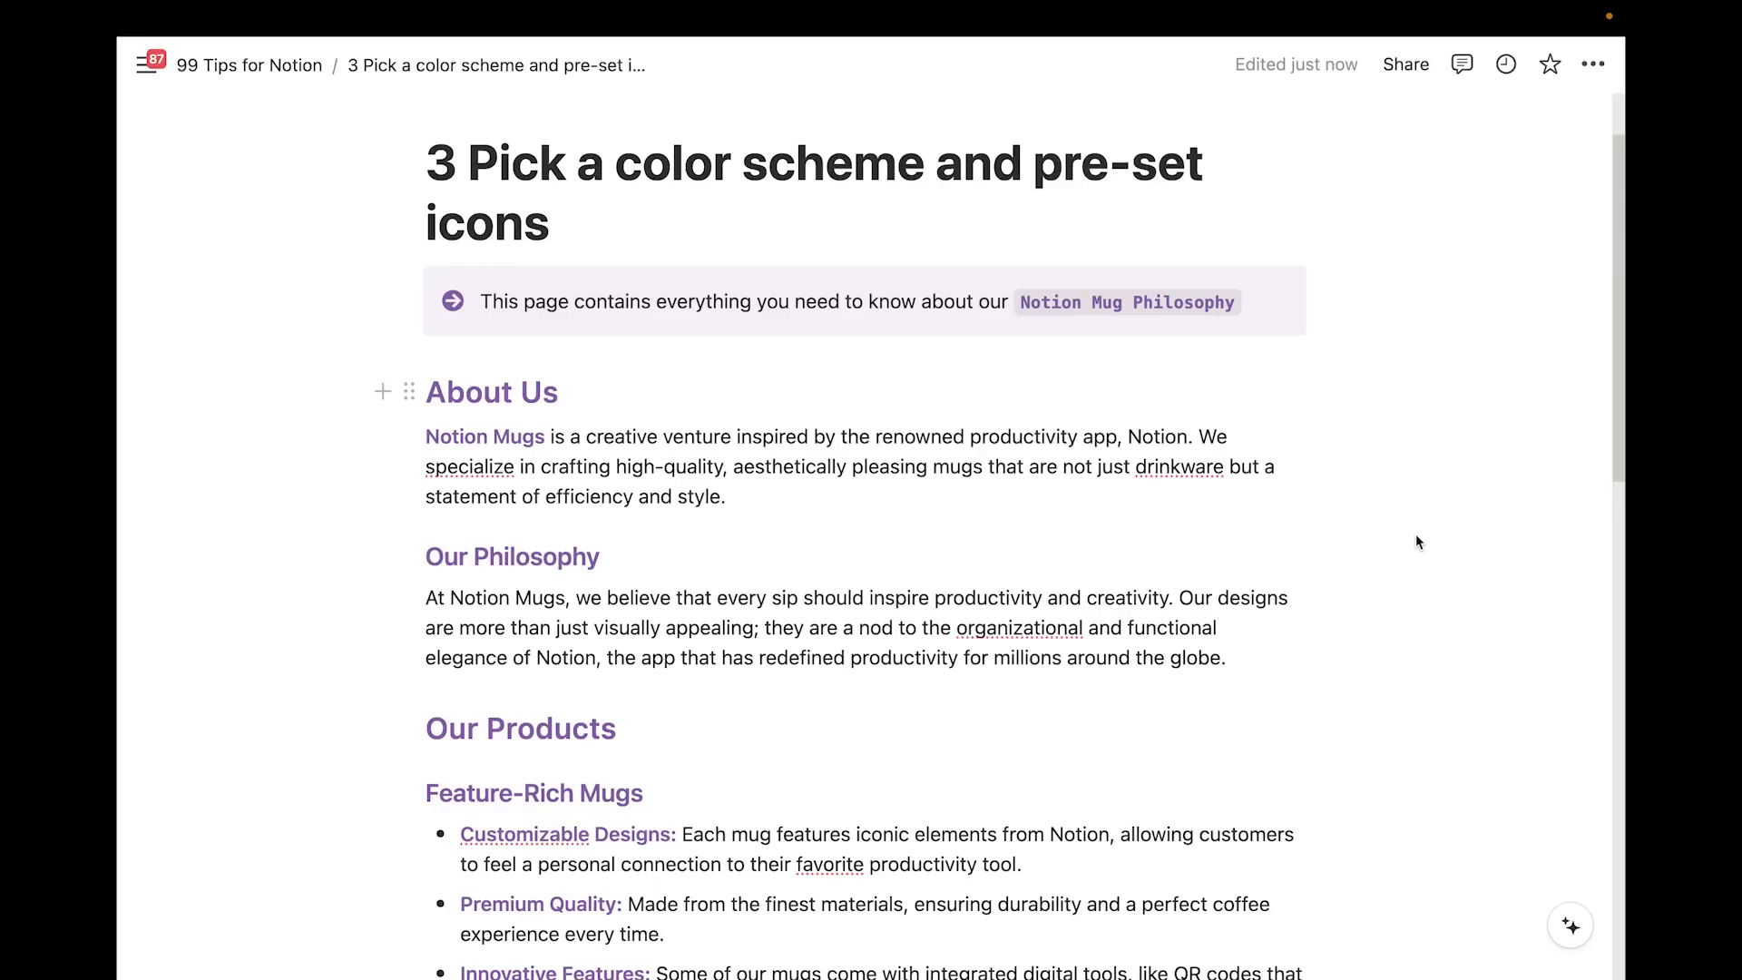
Examine the text color and block background color options available for the About Us heading
{"action": "left_click_drag", "start_coordinate": [427, 390], "coordinate": [559, 396]}
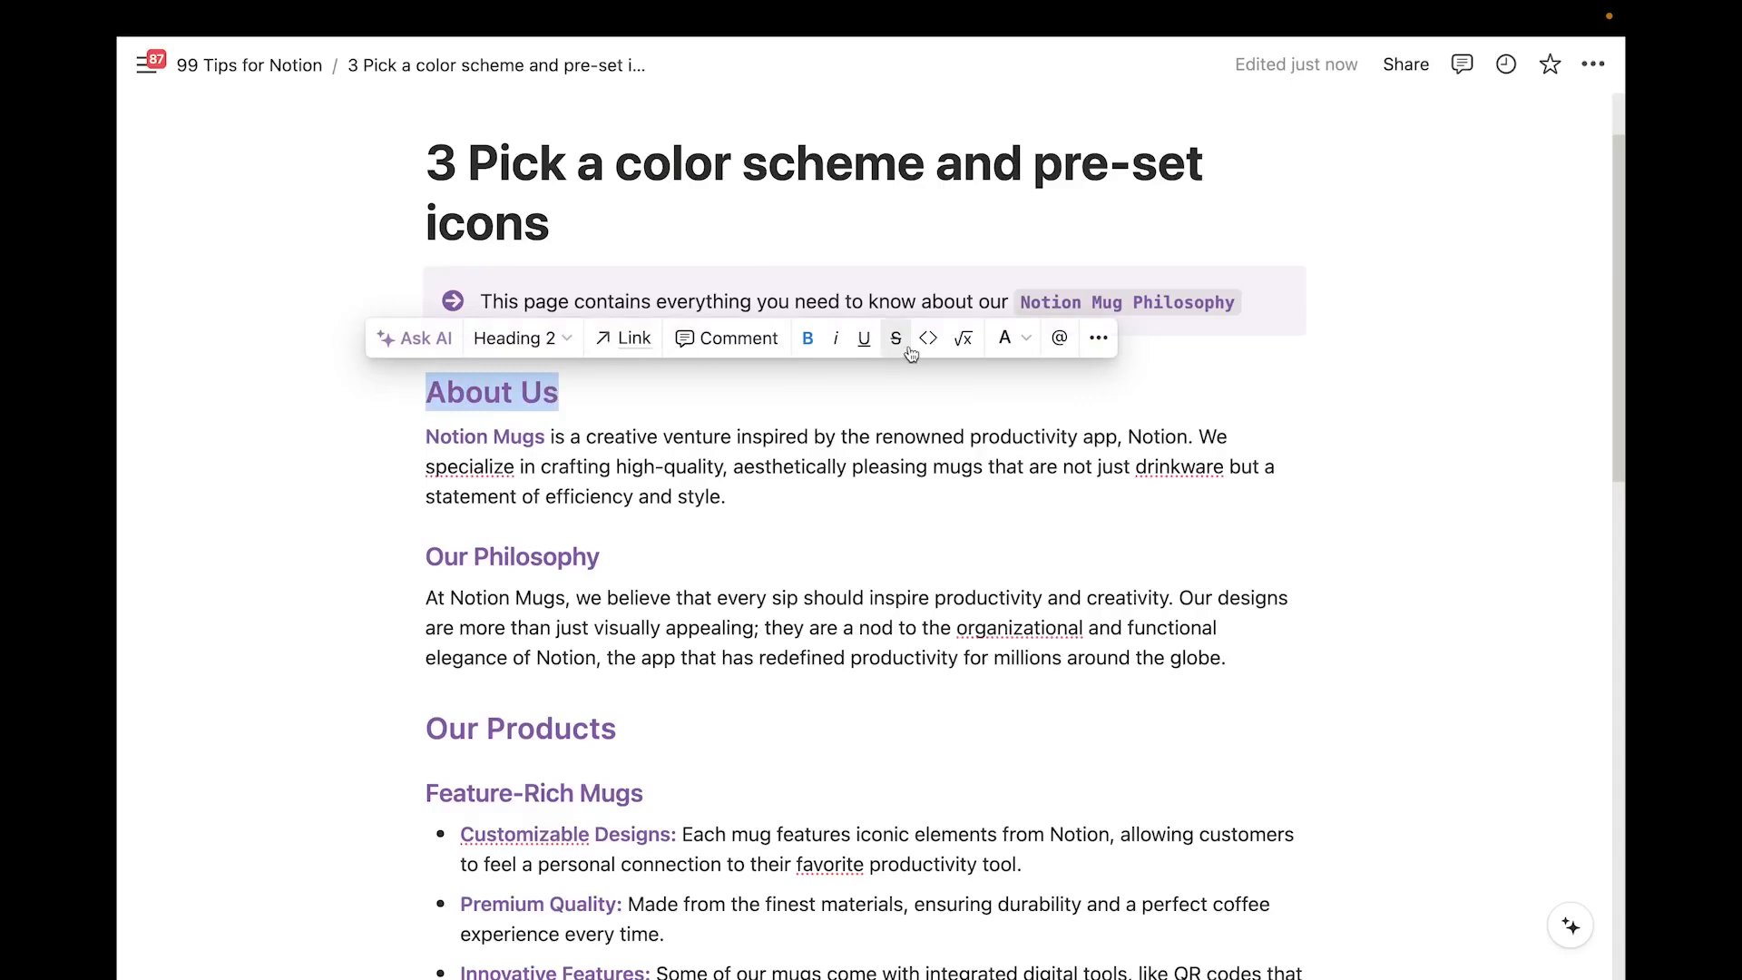
{"action": "left_click", "coordinate": [1015, 350]}
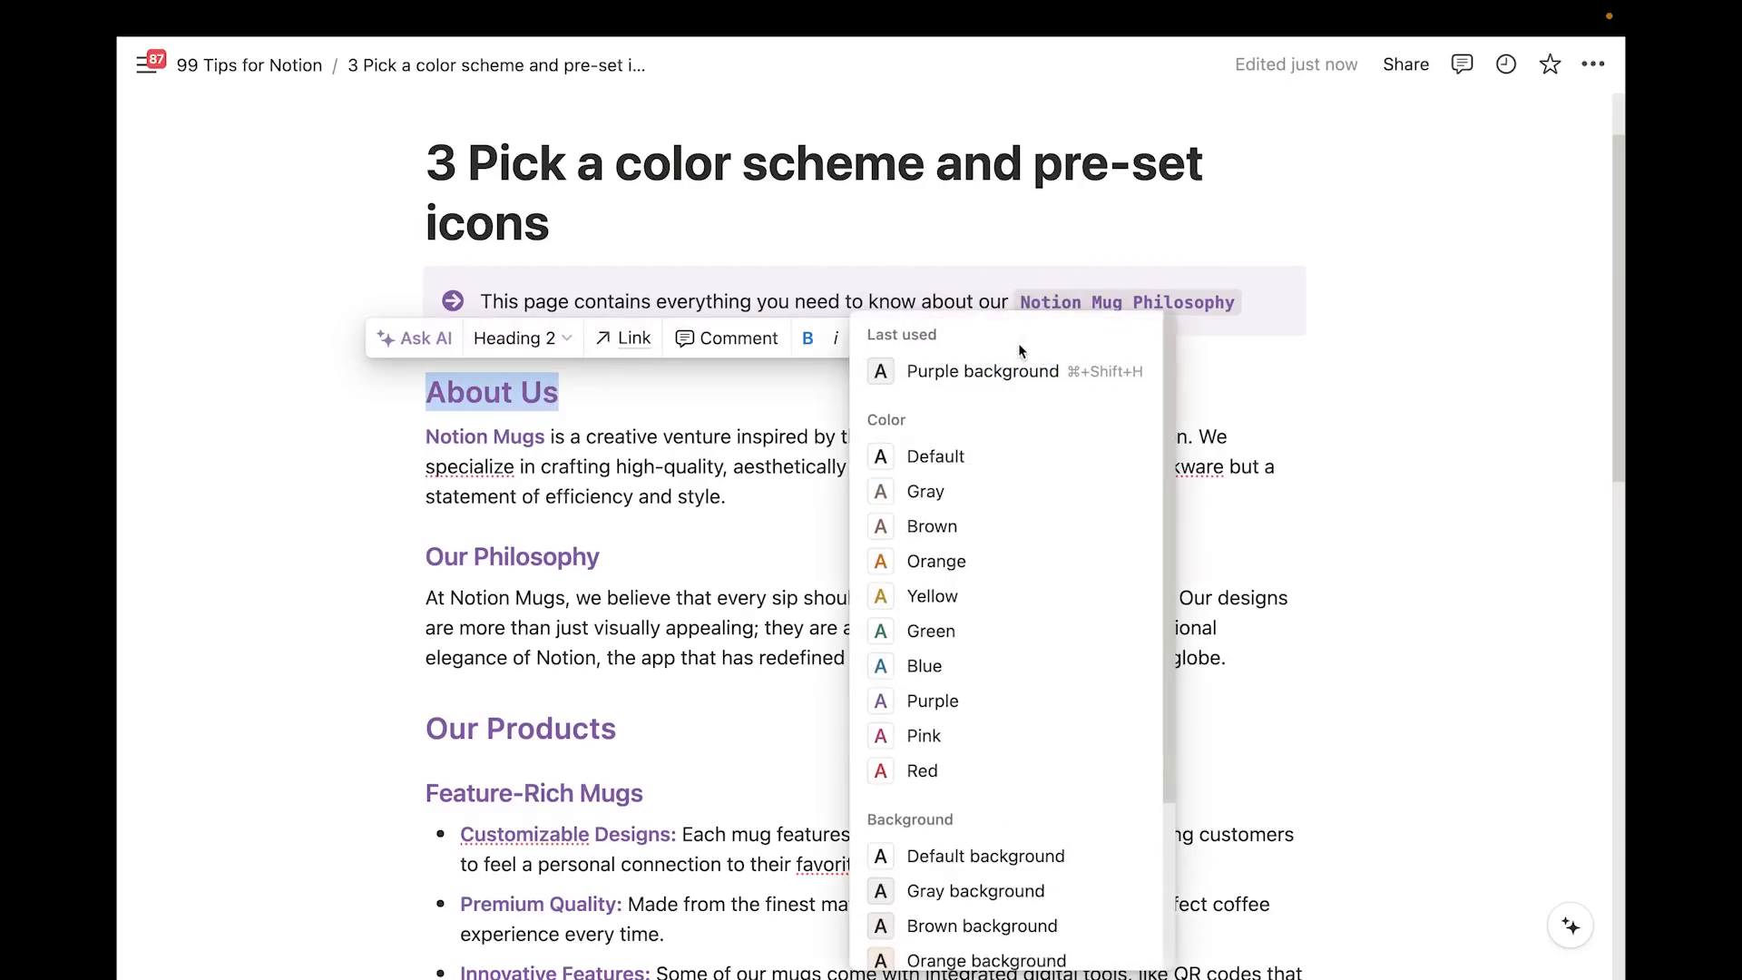
{"action": "left_click", "coordinate": [767, 490]}
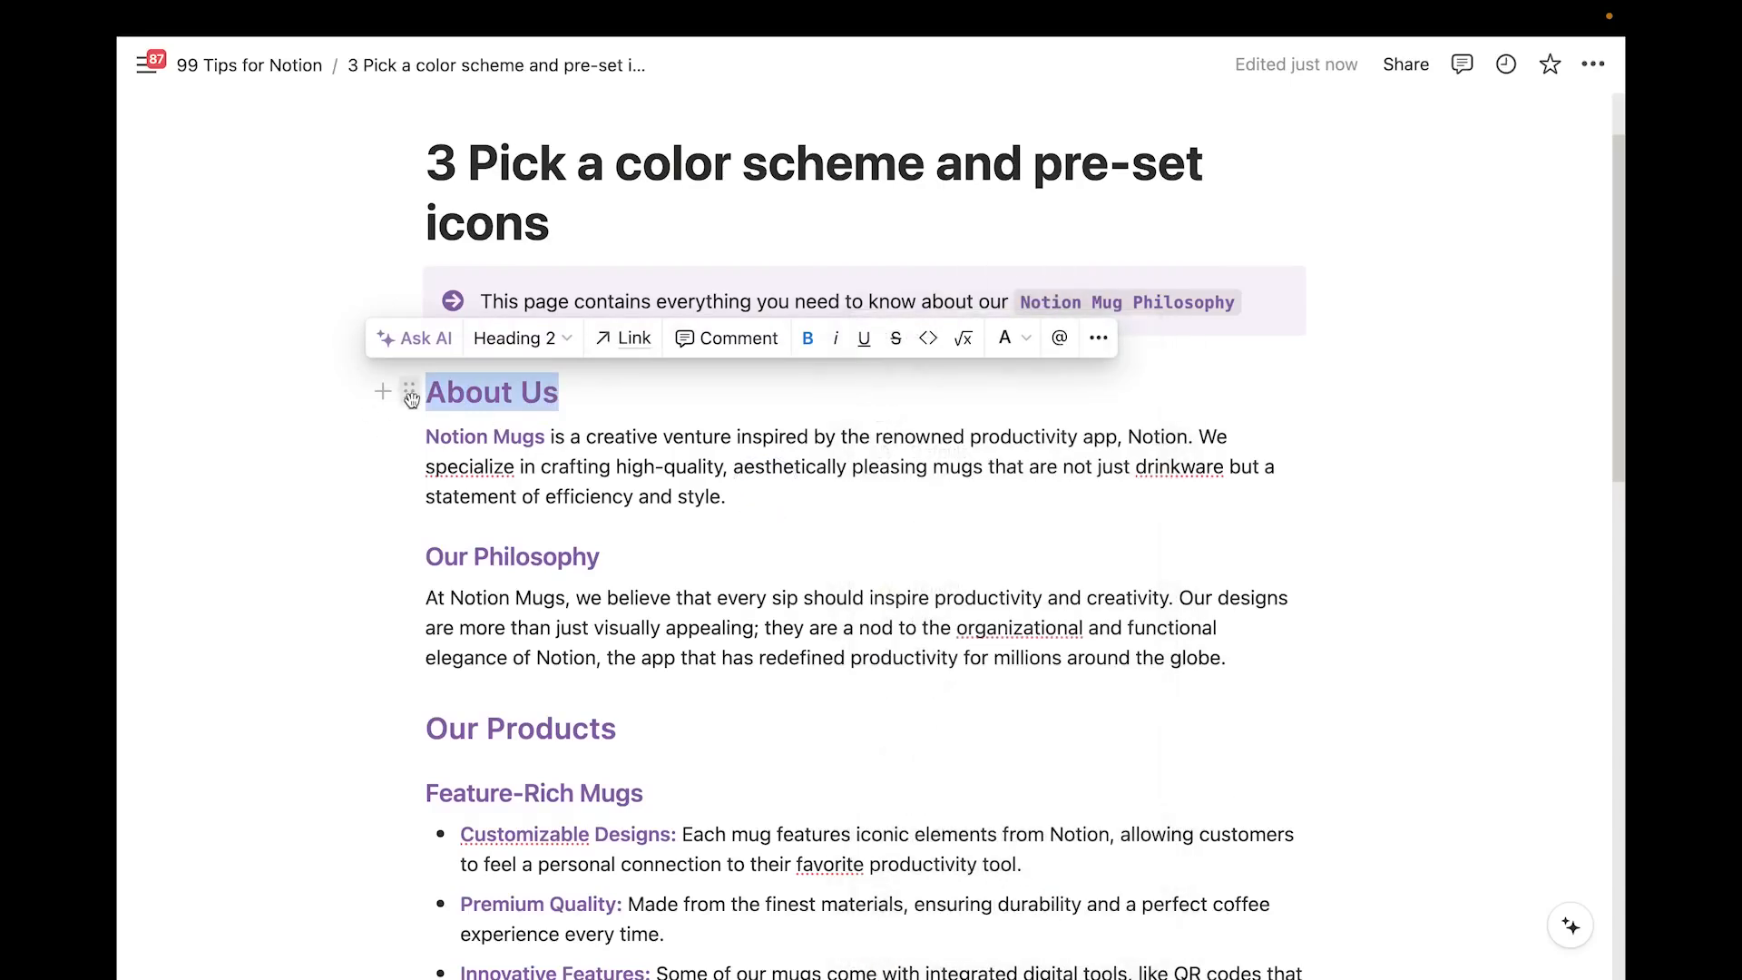
{"action": "left_click", "coordinate": [410, 395]}
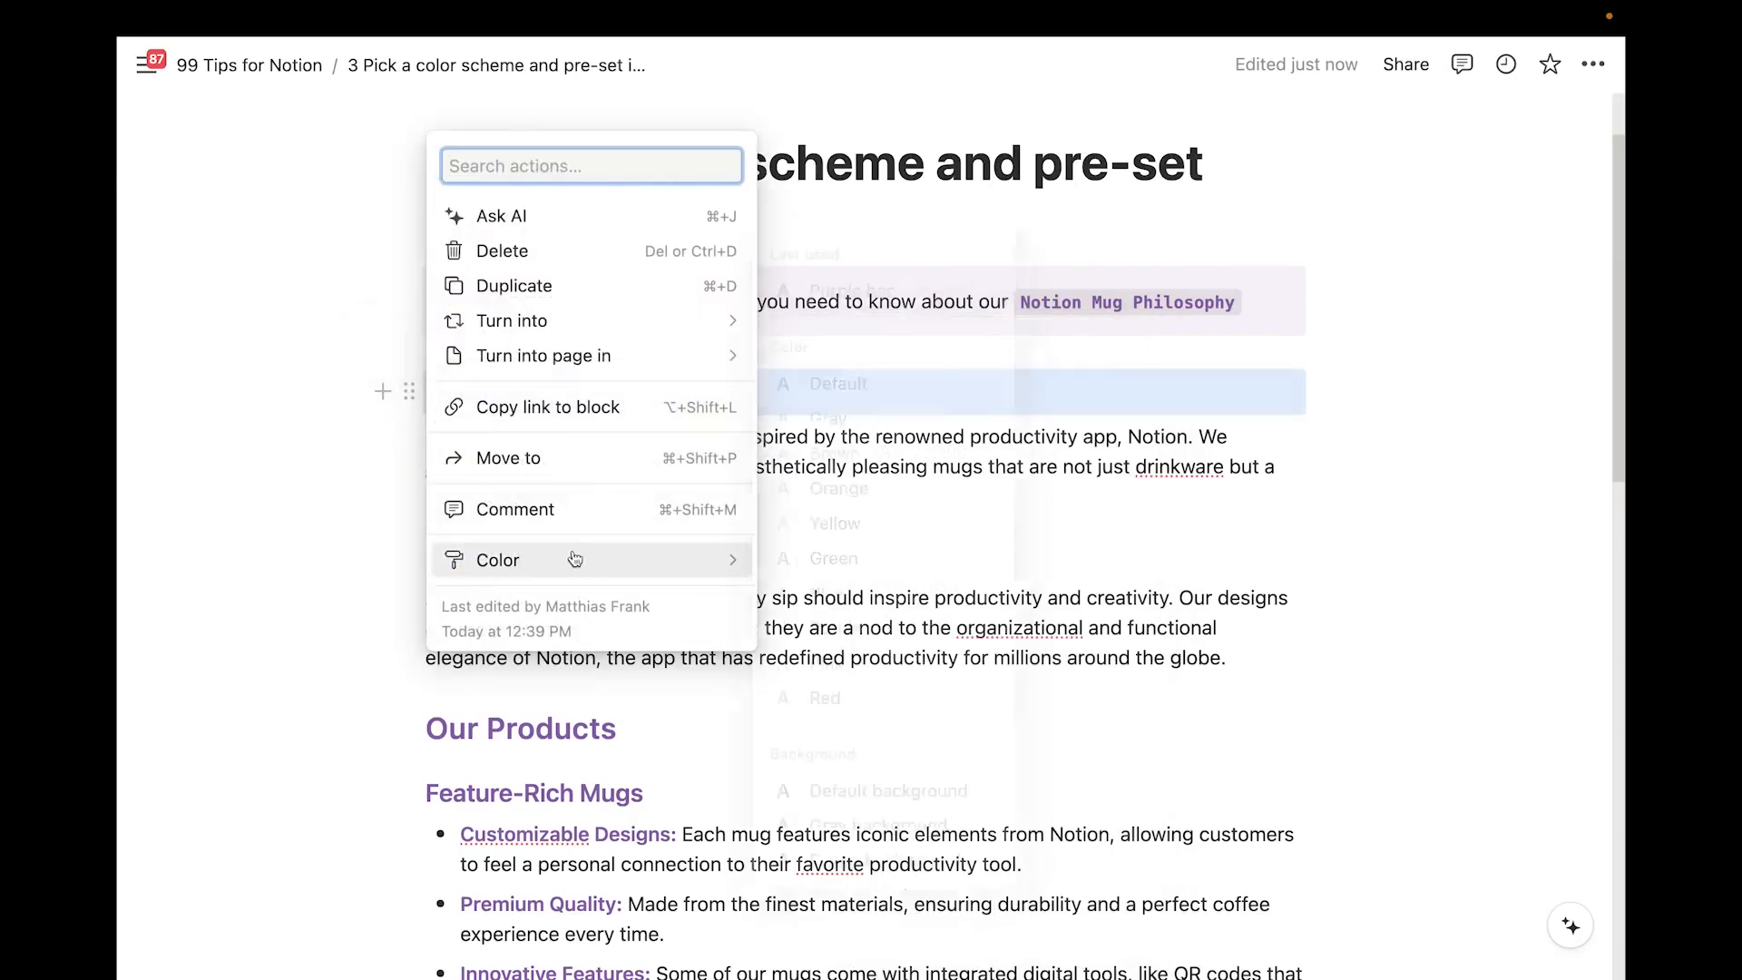
{"action": "mouse_move", "coordinate": [640, 562]}
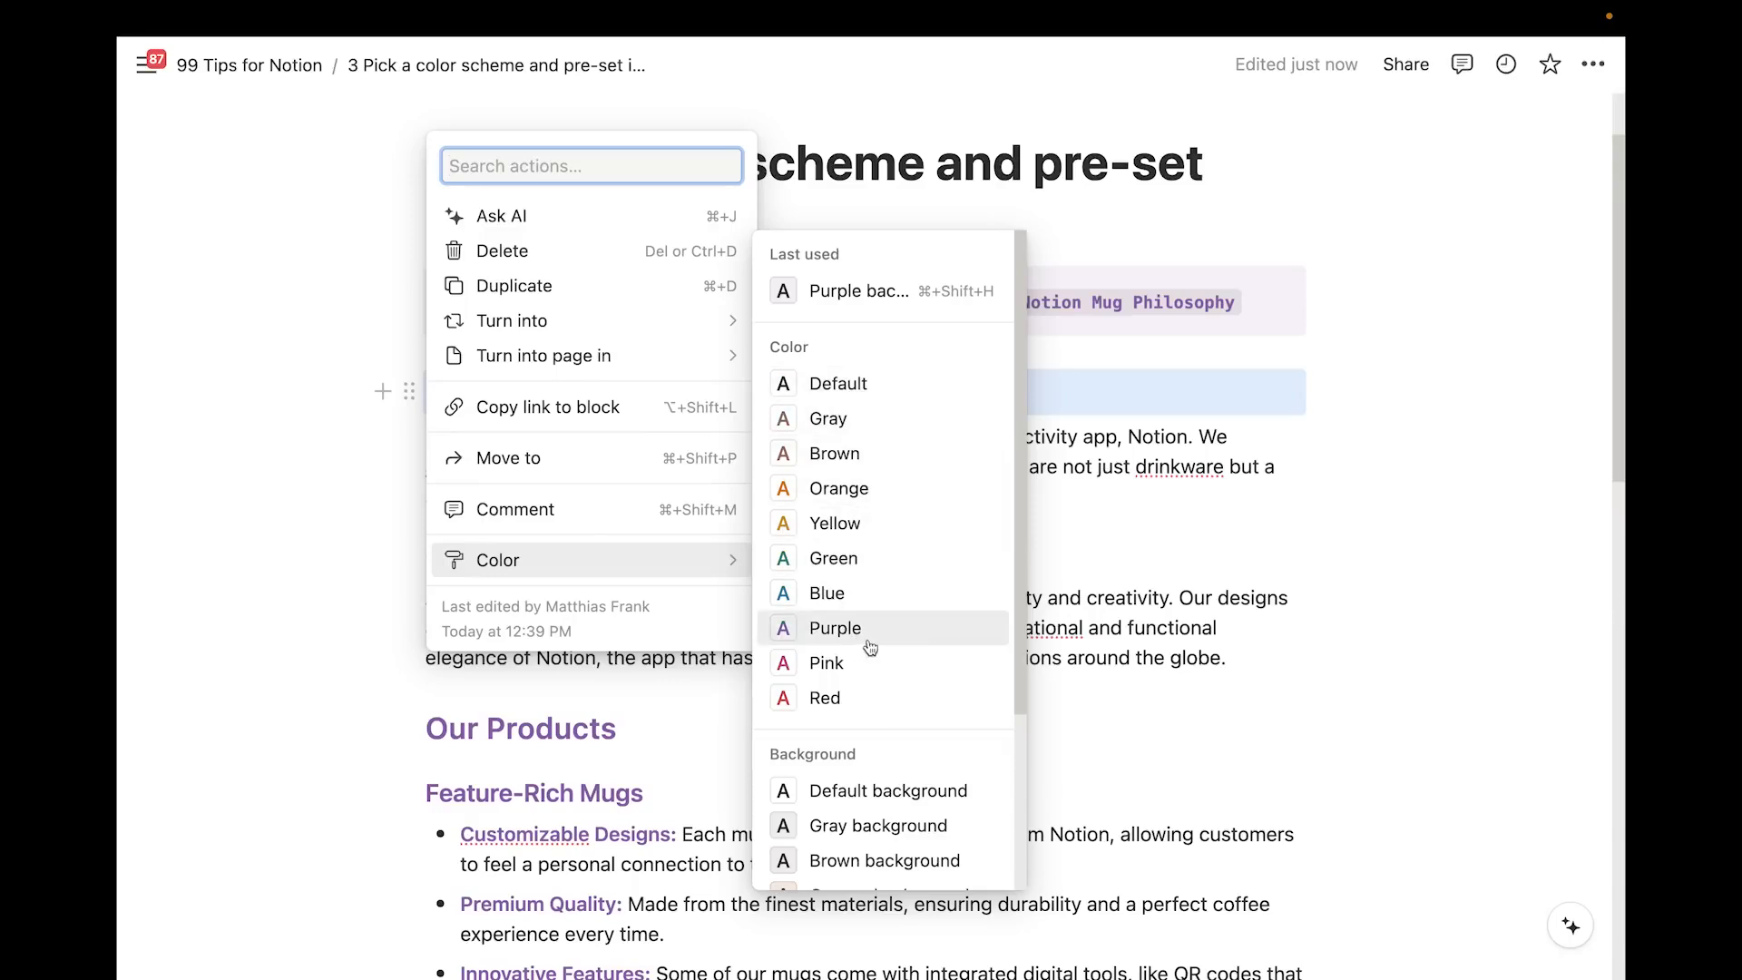
{"action": "scroll", "coordinate": [891, 635], "scroll_direction": "down", "scroll_amount": 3}
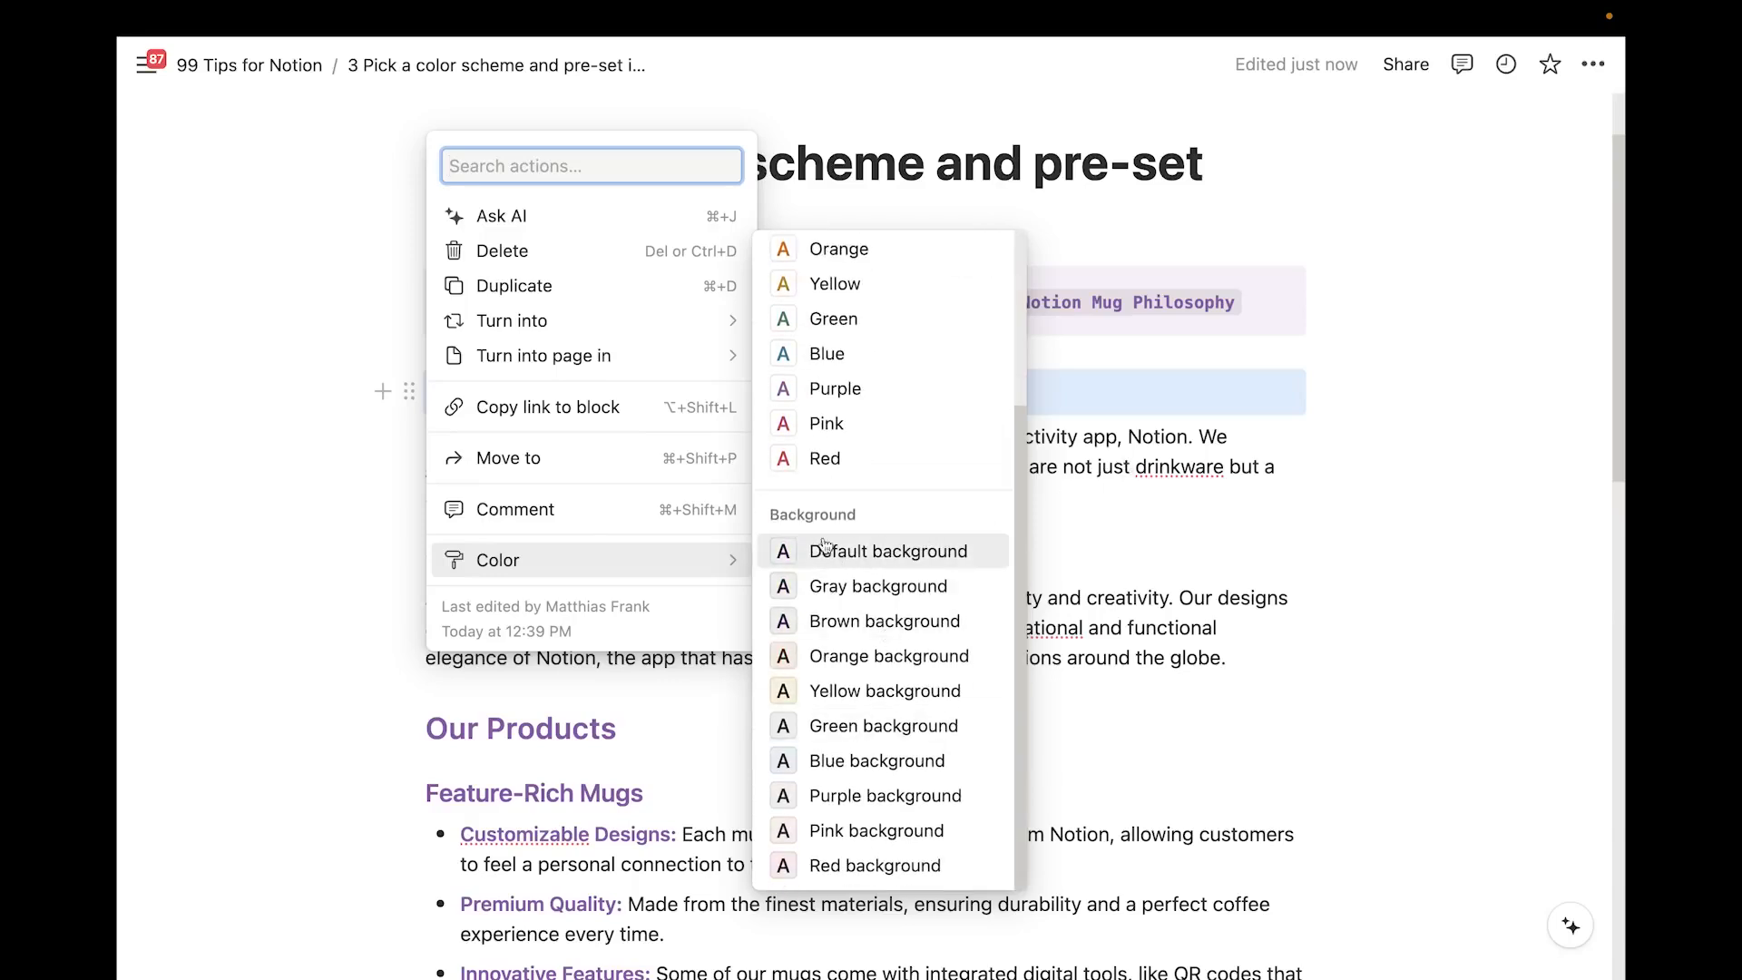
{"action": "key", "text": "Escape"}
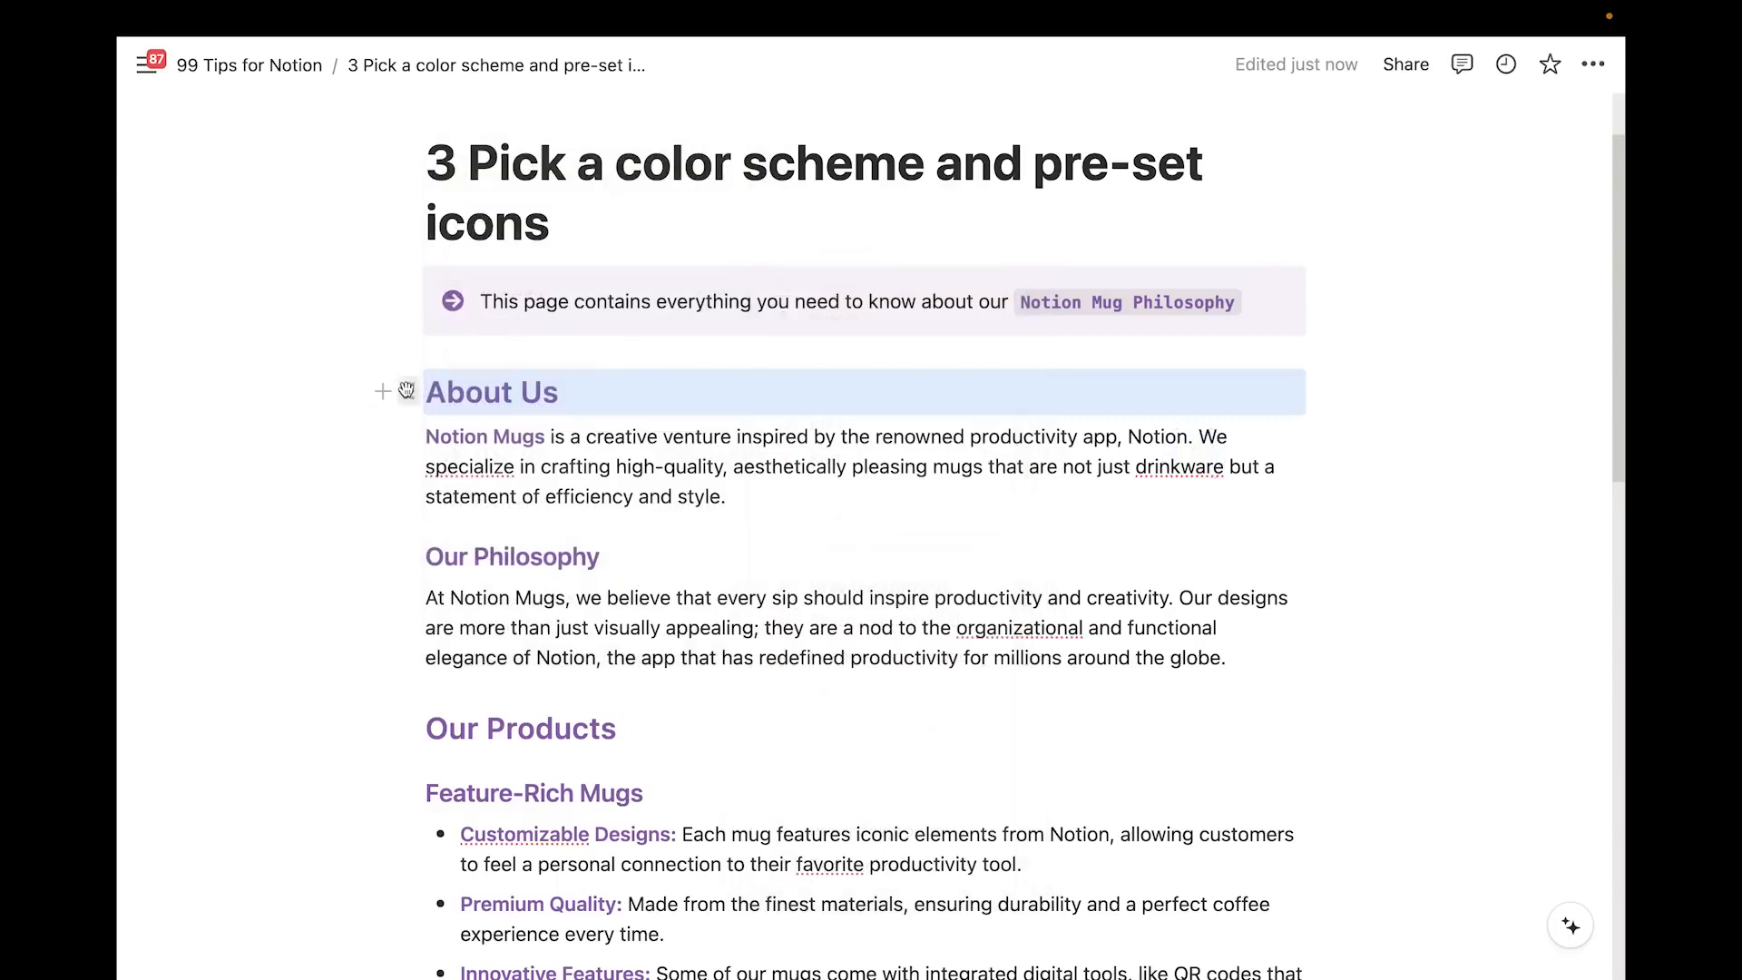
Apply a purple background to the About Us heading block
{"action": "left_click", "coordinate": [409, 391]}
{"action": "mouse_move", "coordinate": [548, 560]}
{"action": "scroll", "coordinate": [817, 481], "scroll_direction": "down", "scroll_amount": 3}
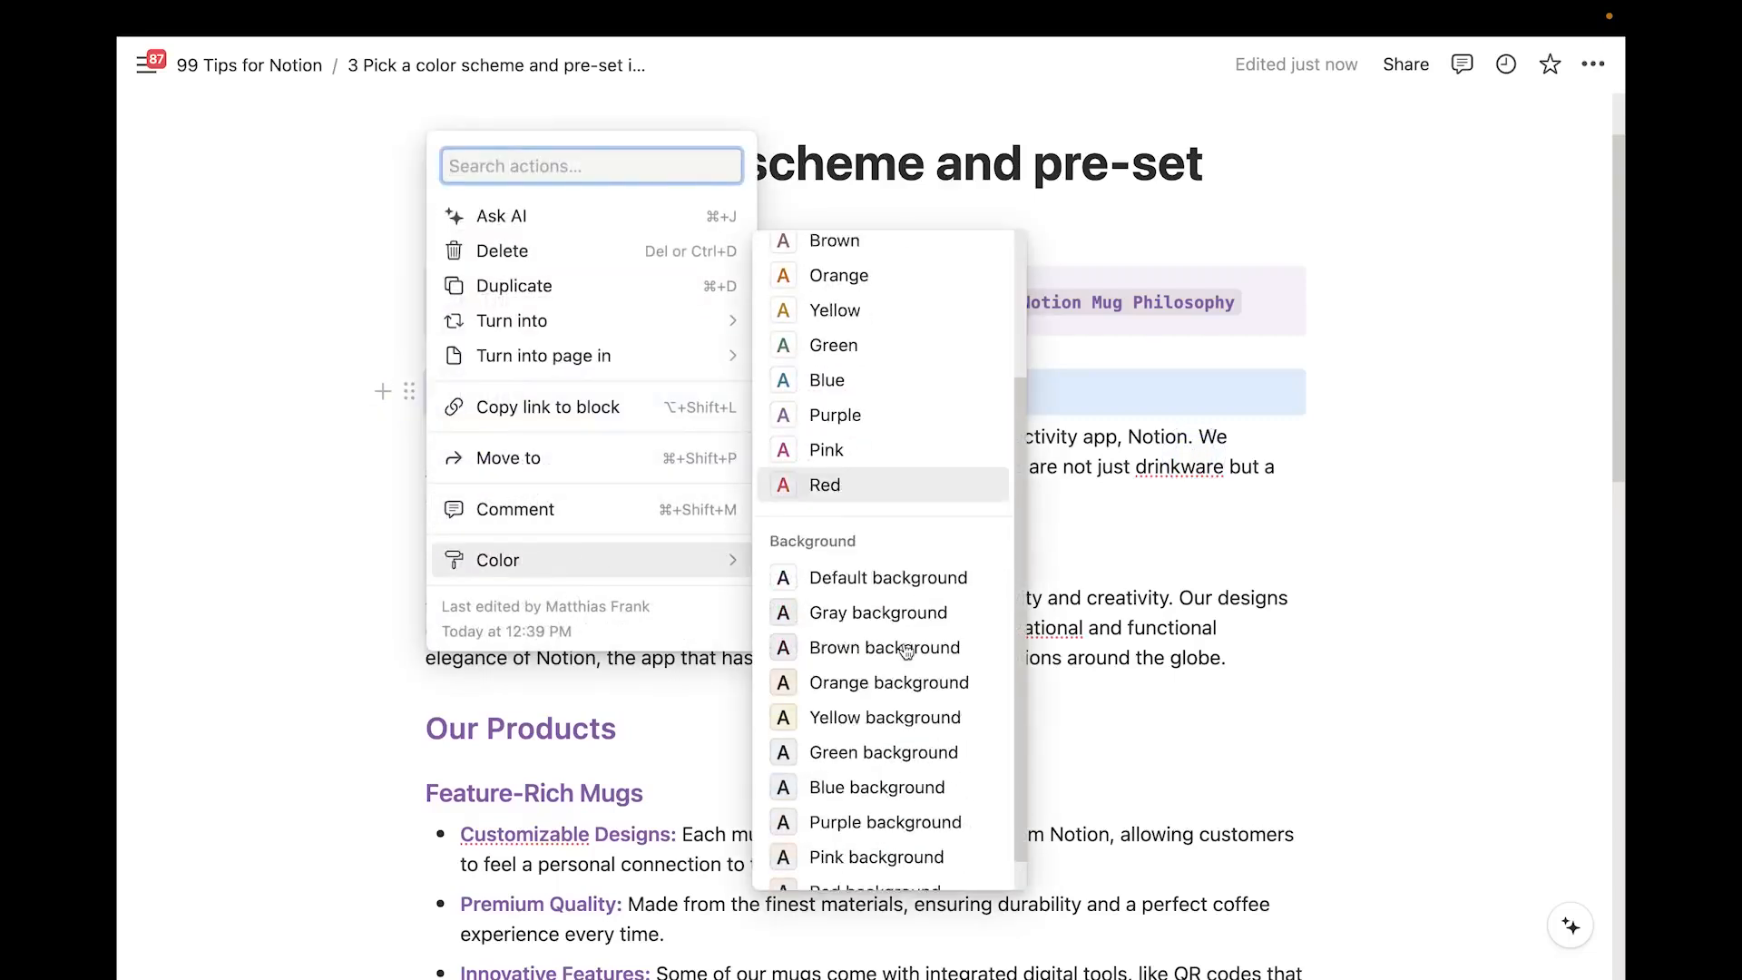
{"action": "left_click", "coordinate": [871, 795]}
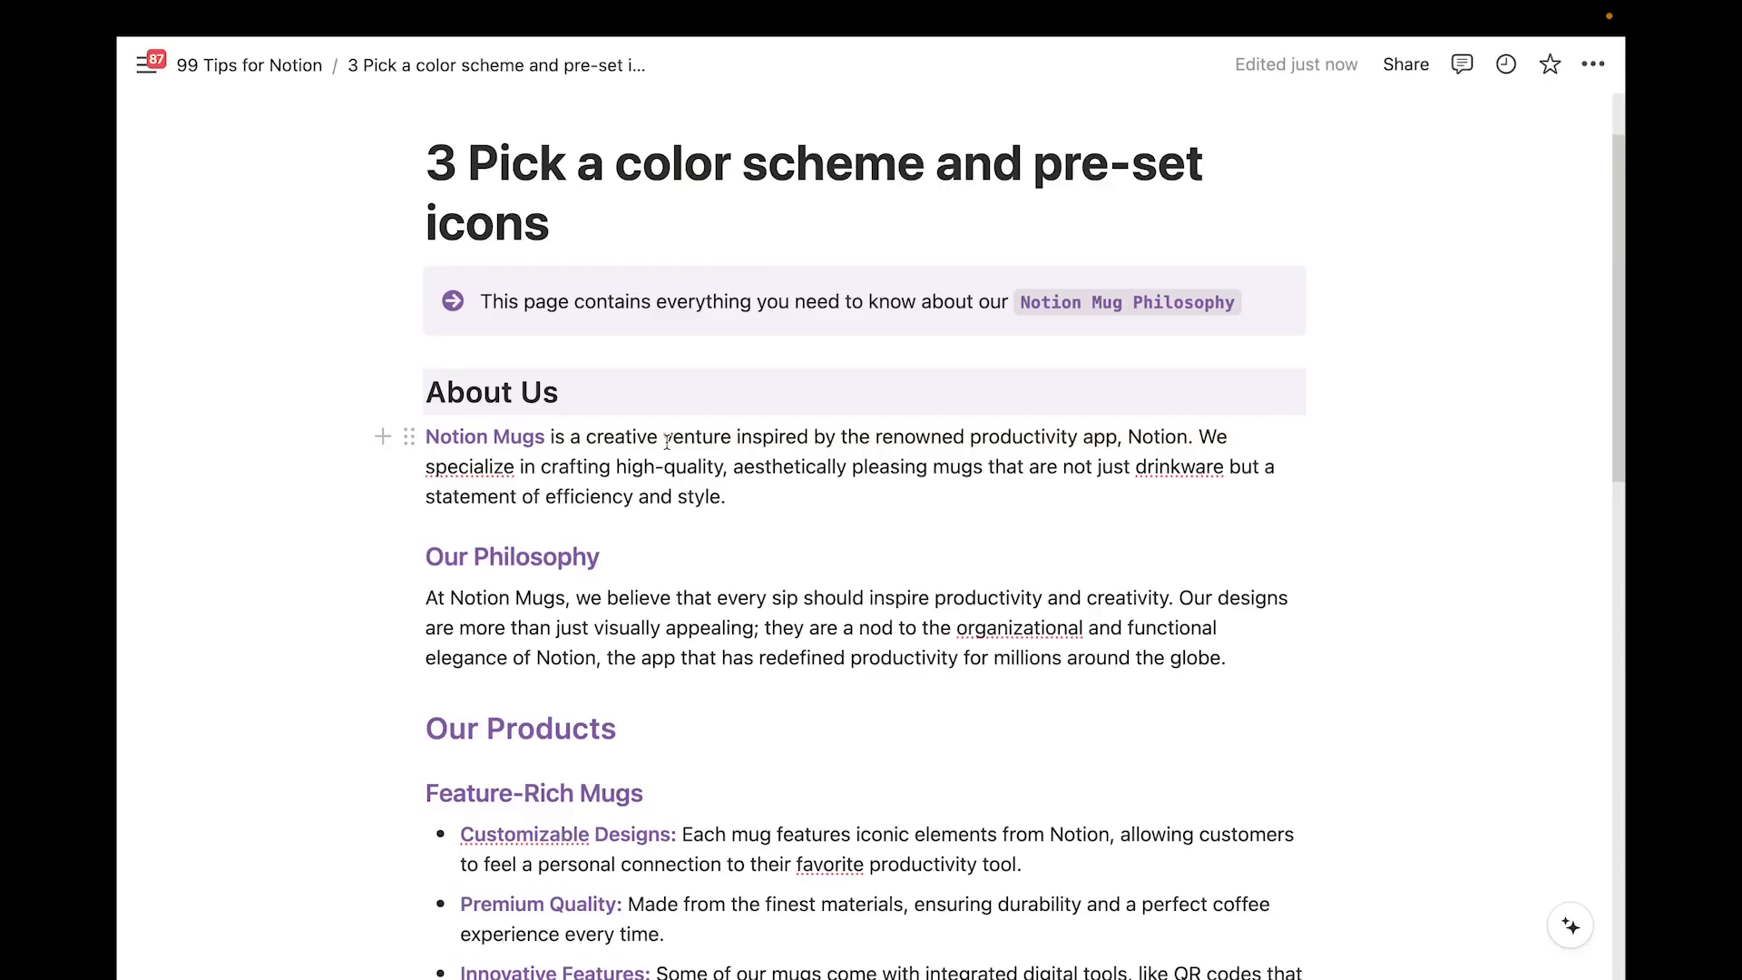
Add an icon above the title of the color scheme page
{"action": "scroll", "coordinate": [816, 390], "scroll_direction": "up", "scroll_amount": 1}
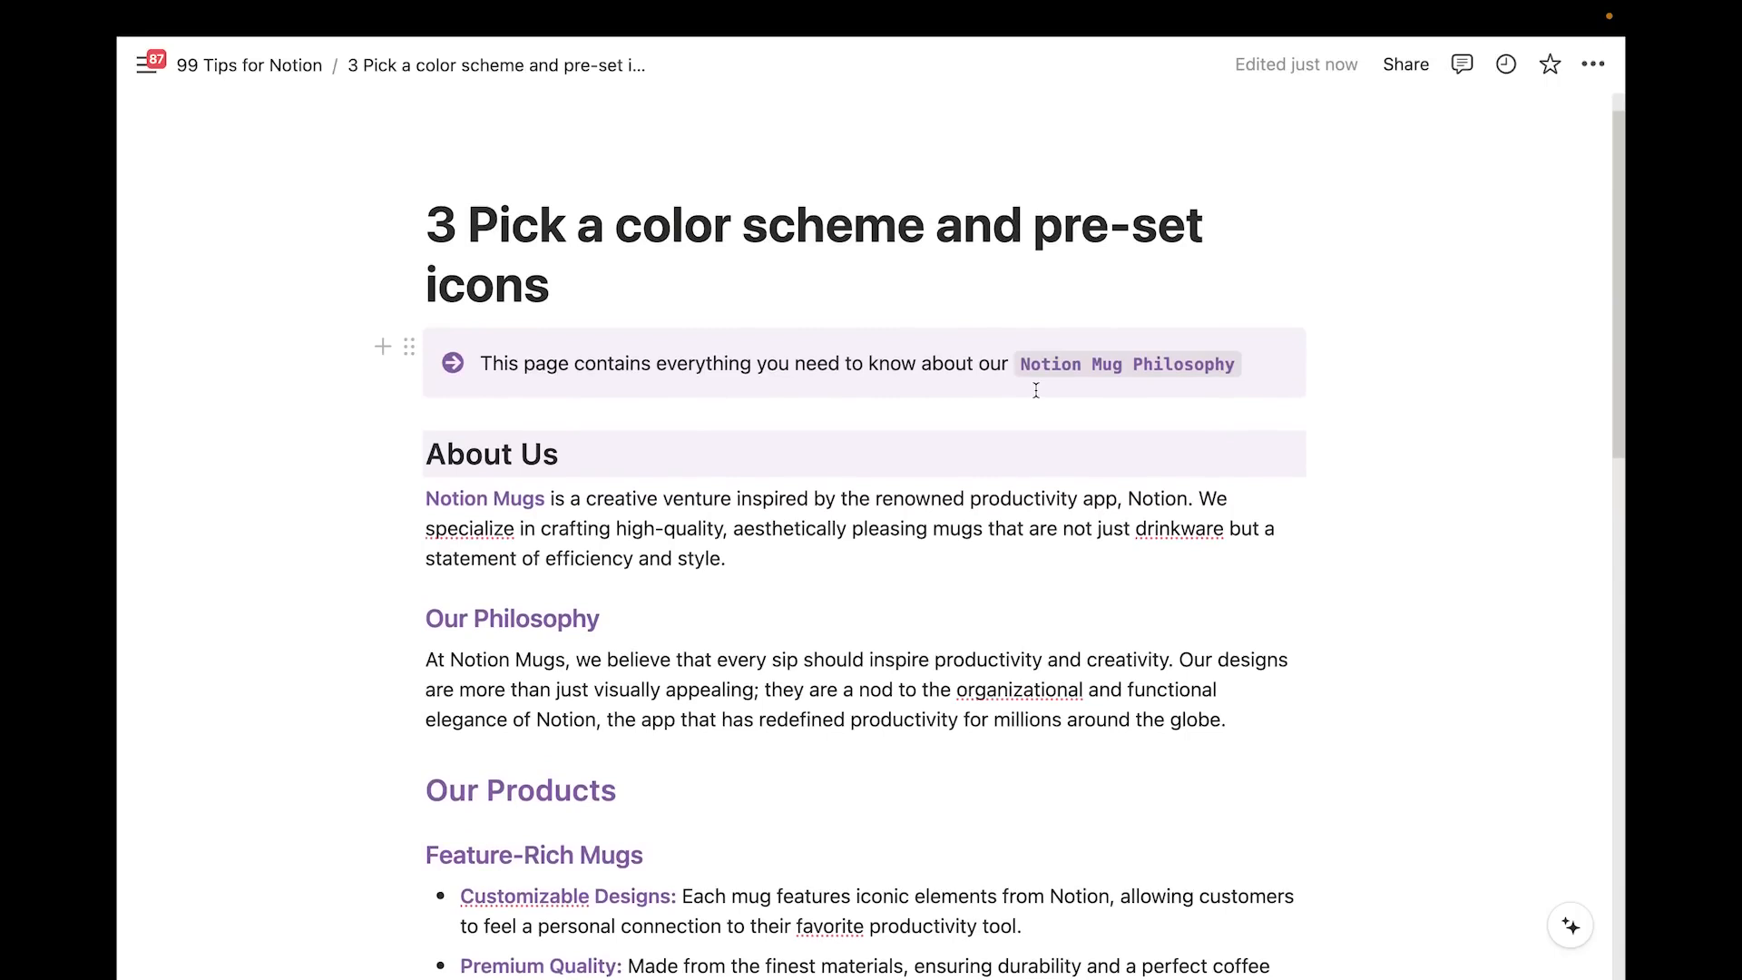
{"action": "scroll", "coordinate": [1035, 390], "scroll_direction": "up", "scroll_amount": 1}
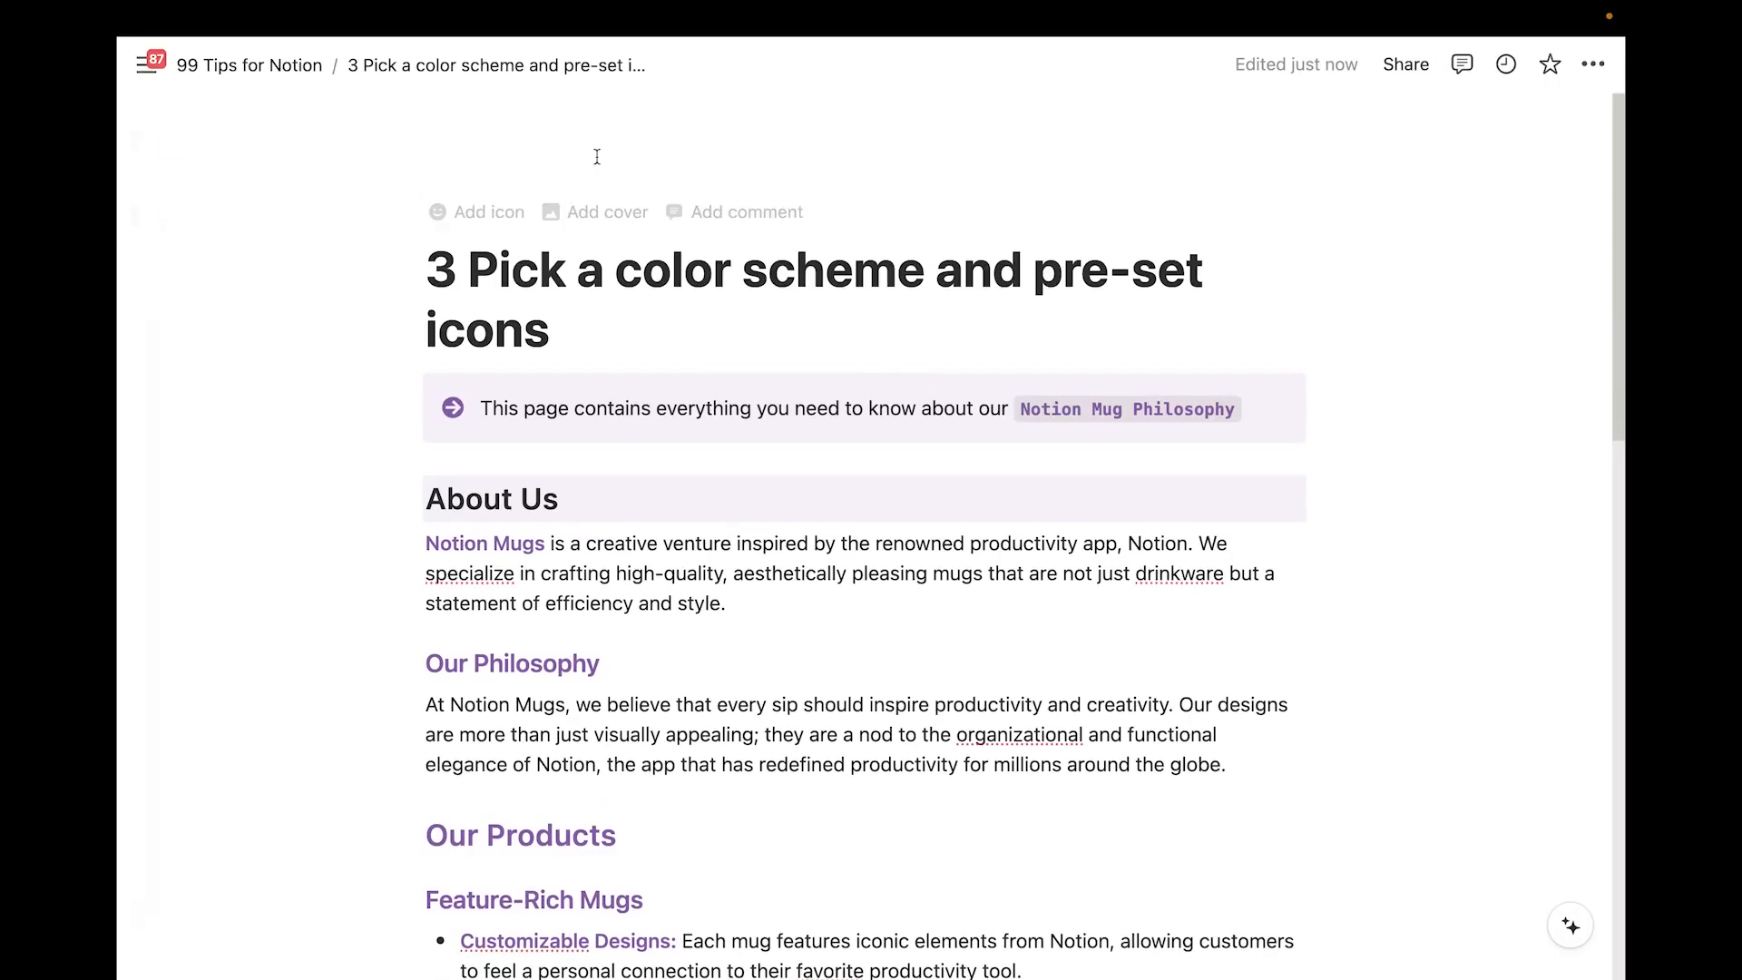
{"action": "left_click", "coordinate": [474, 218]}
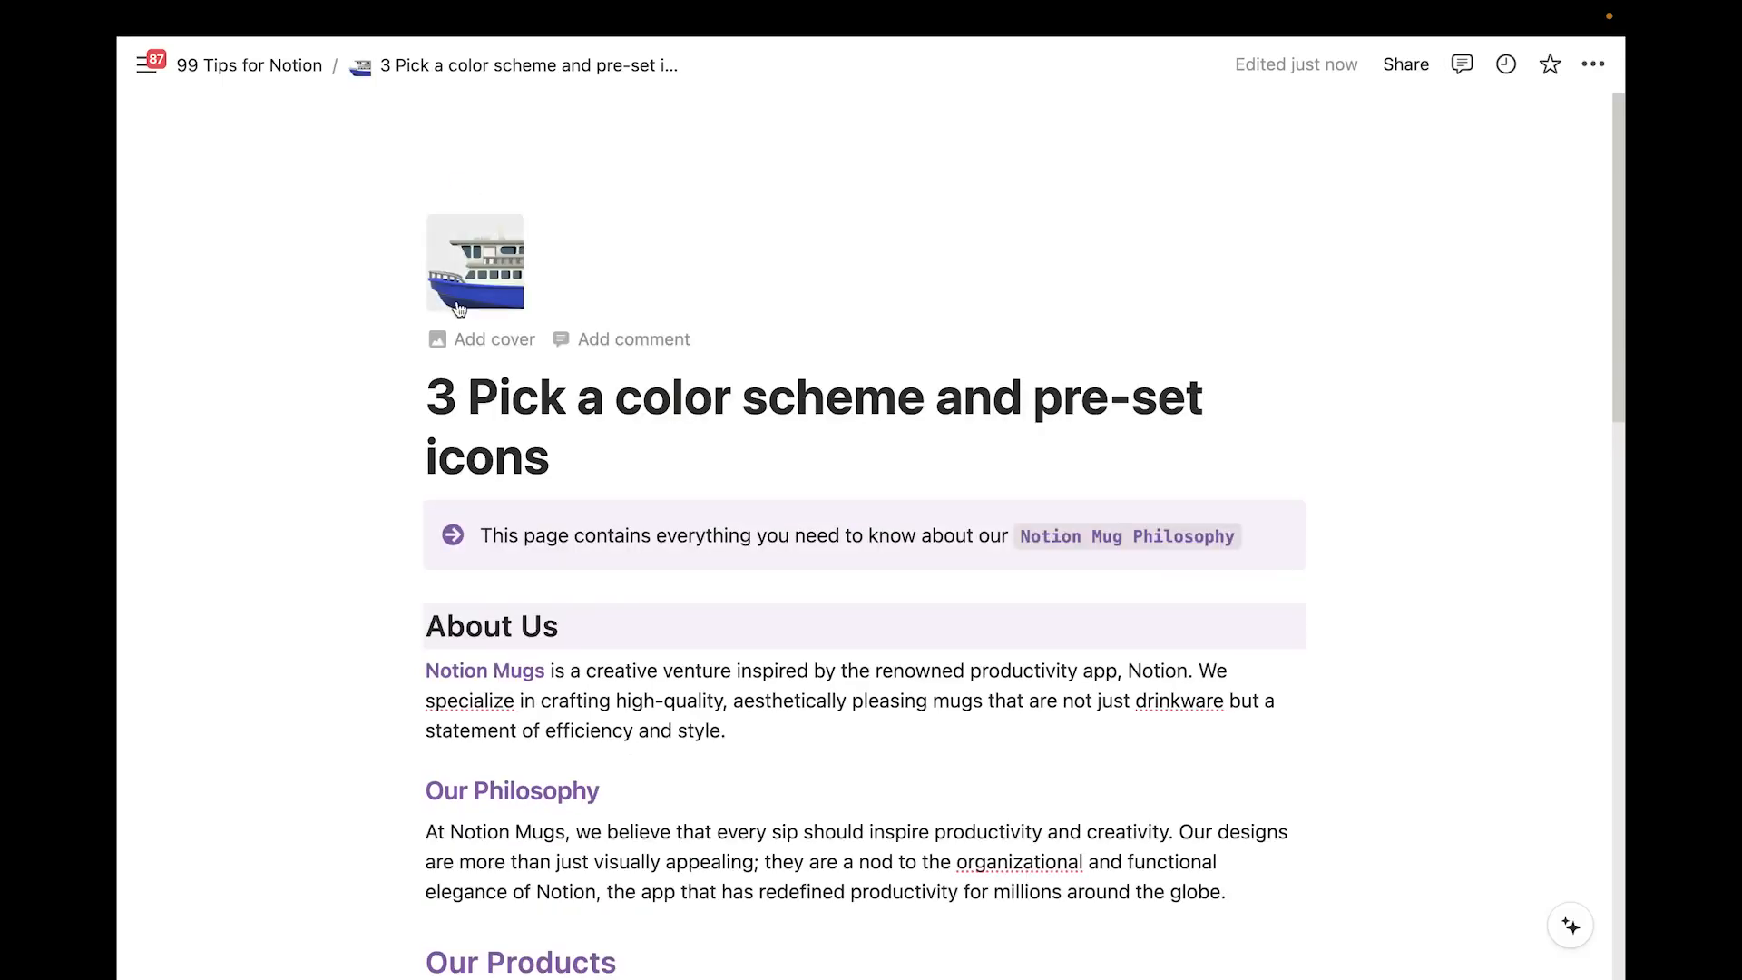
Open the page icon for changing, check the custom image option, and show the built-in icon set
{"action": "left_click", "coordinate": [490, 260]}
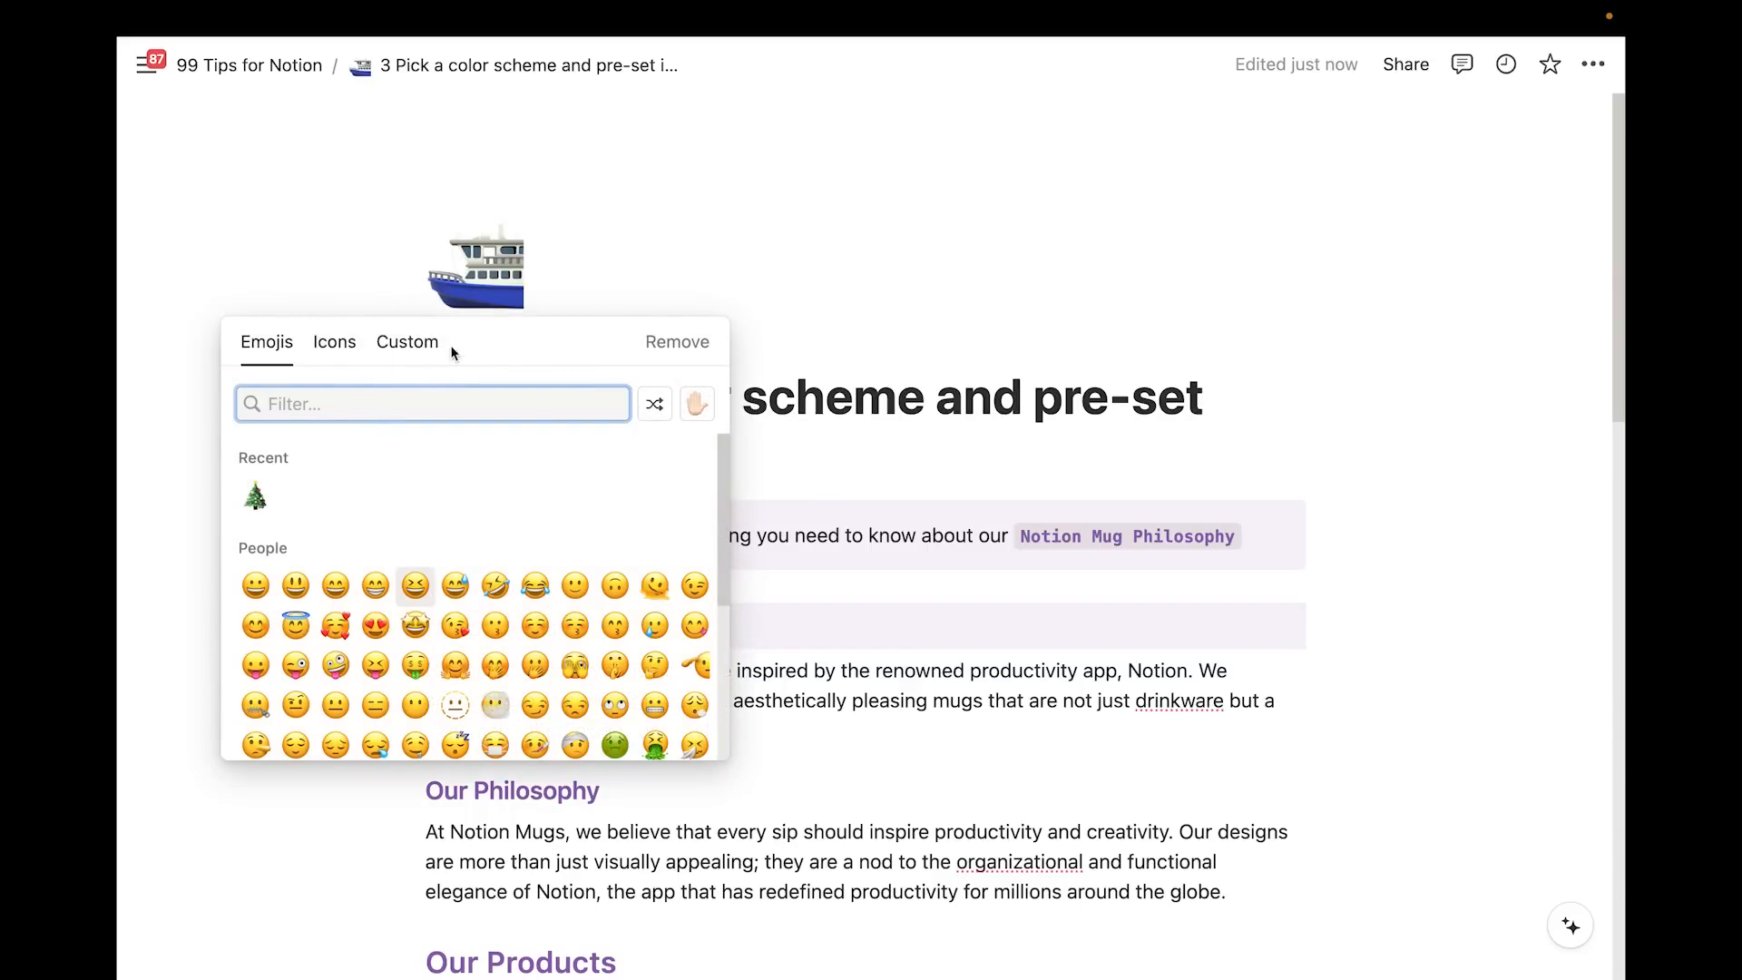
{"action": "left_click", "coordinate": [408, 342]}
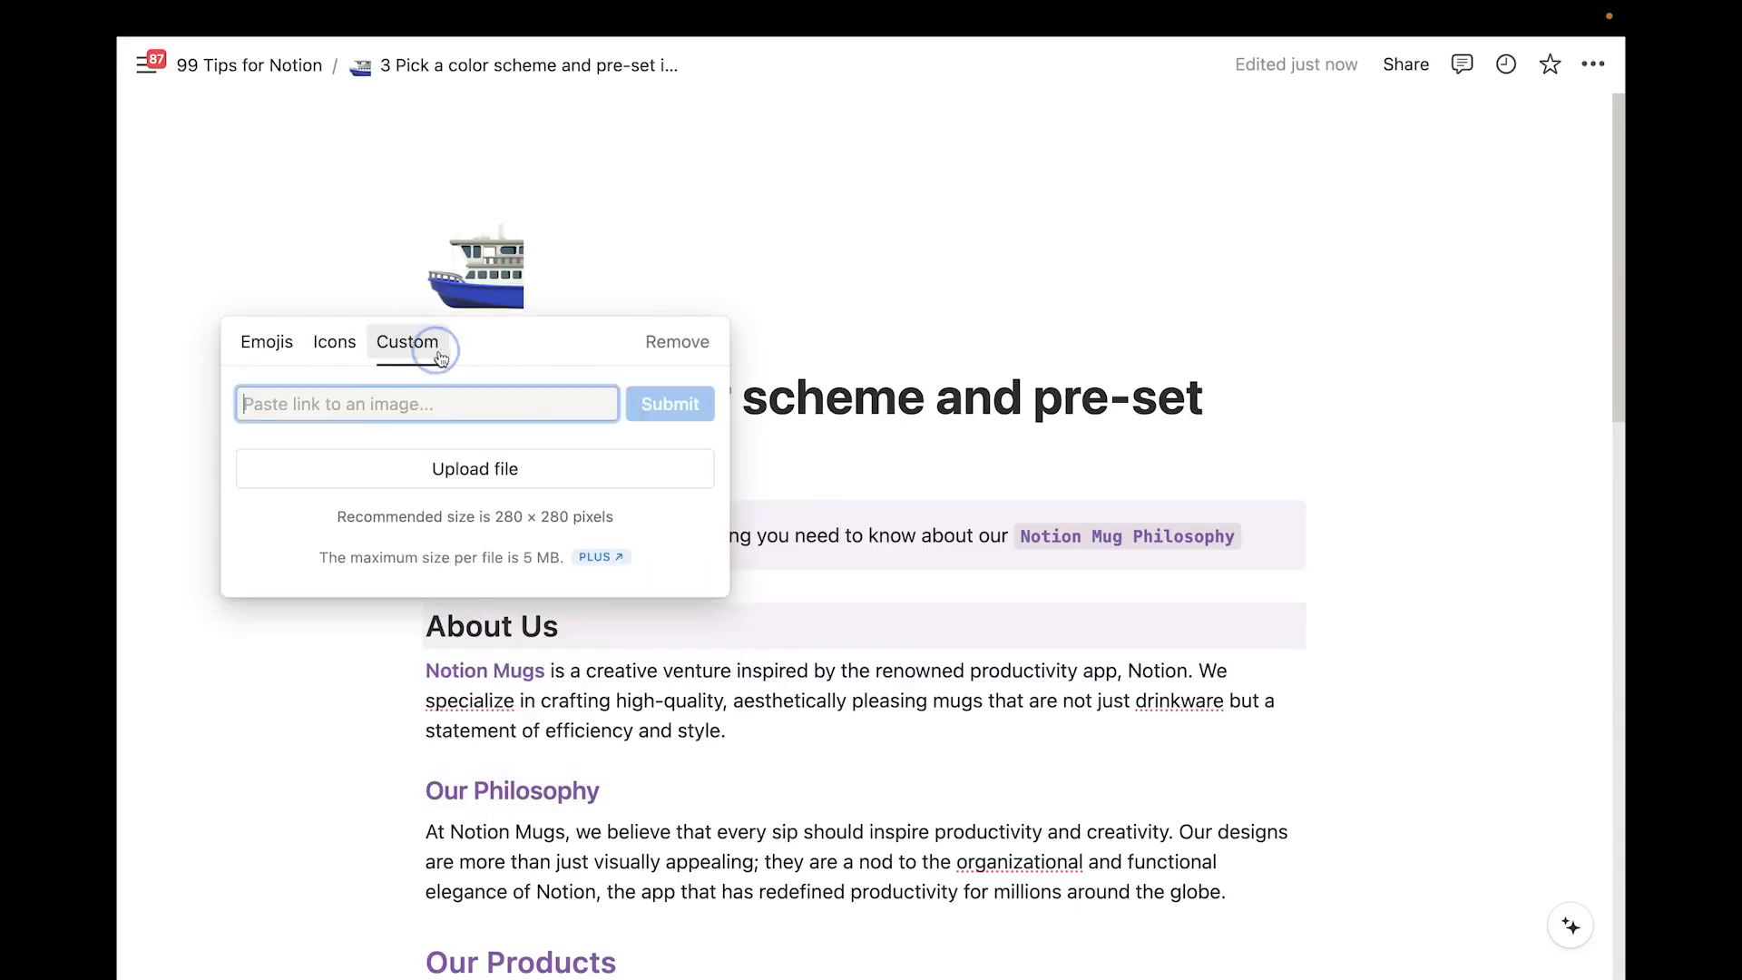
{"action": "left_click", "coordinate": [333, 350]}
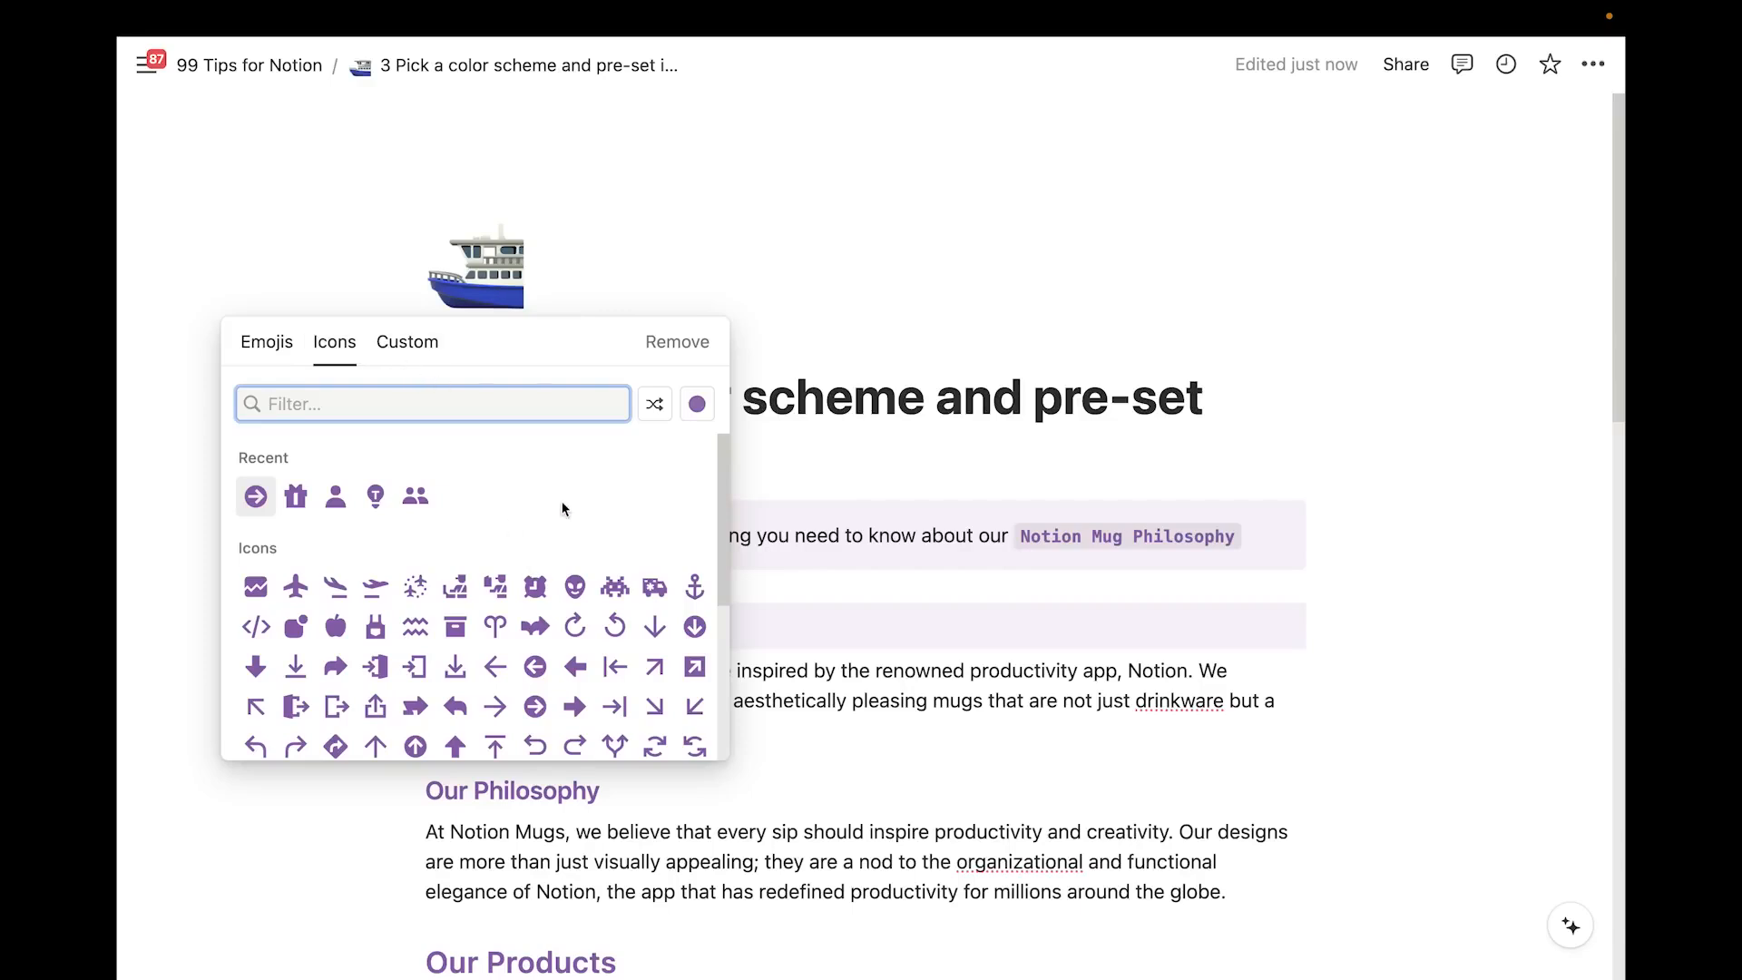
Enable asking for the icon color every time and bring up the color choices for the person icon
{"action": "left_click", "coordinate": [696, 408]}
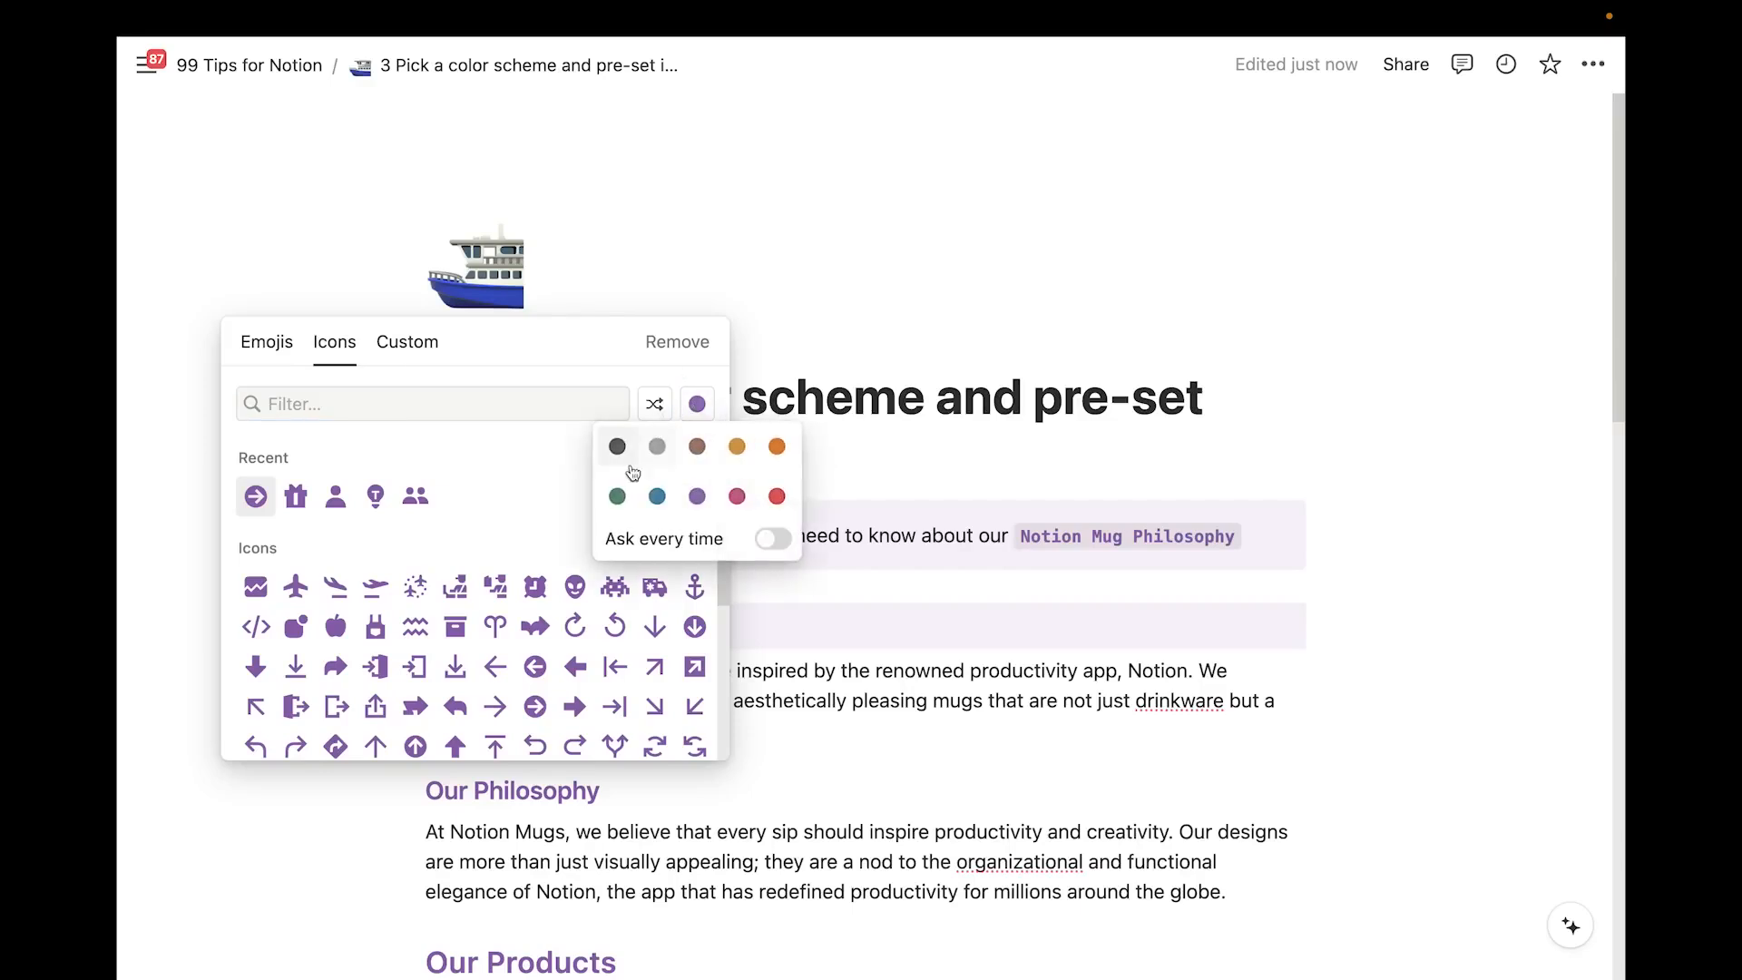
{"action": "left_click", "coordinate": [772, 541]}
{"action": "left_click", "coordinate": [335, 495]}
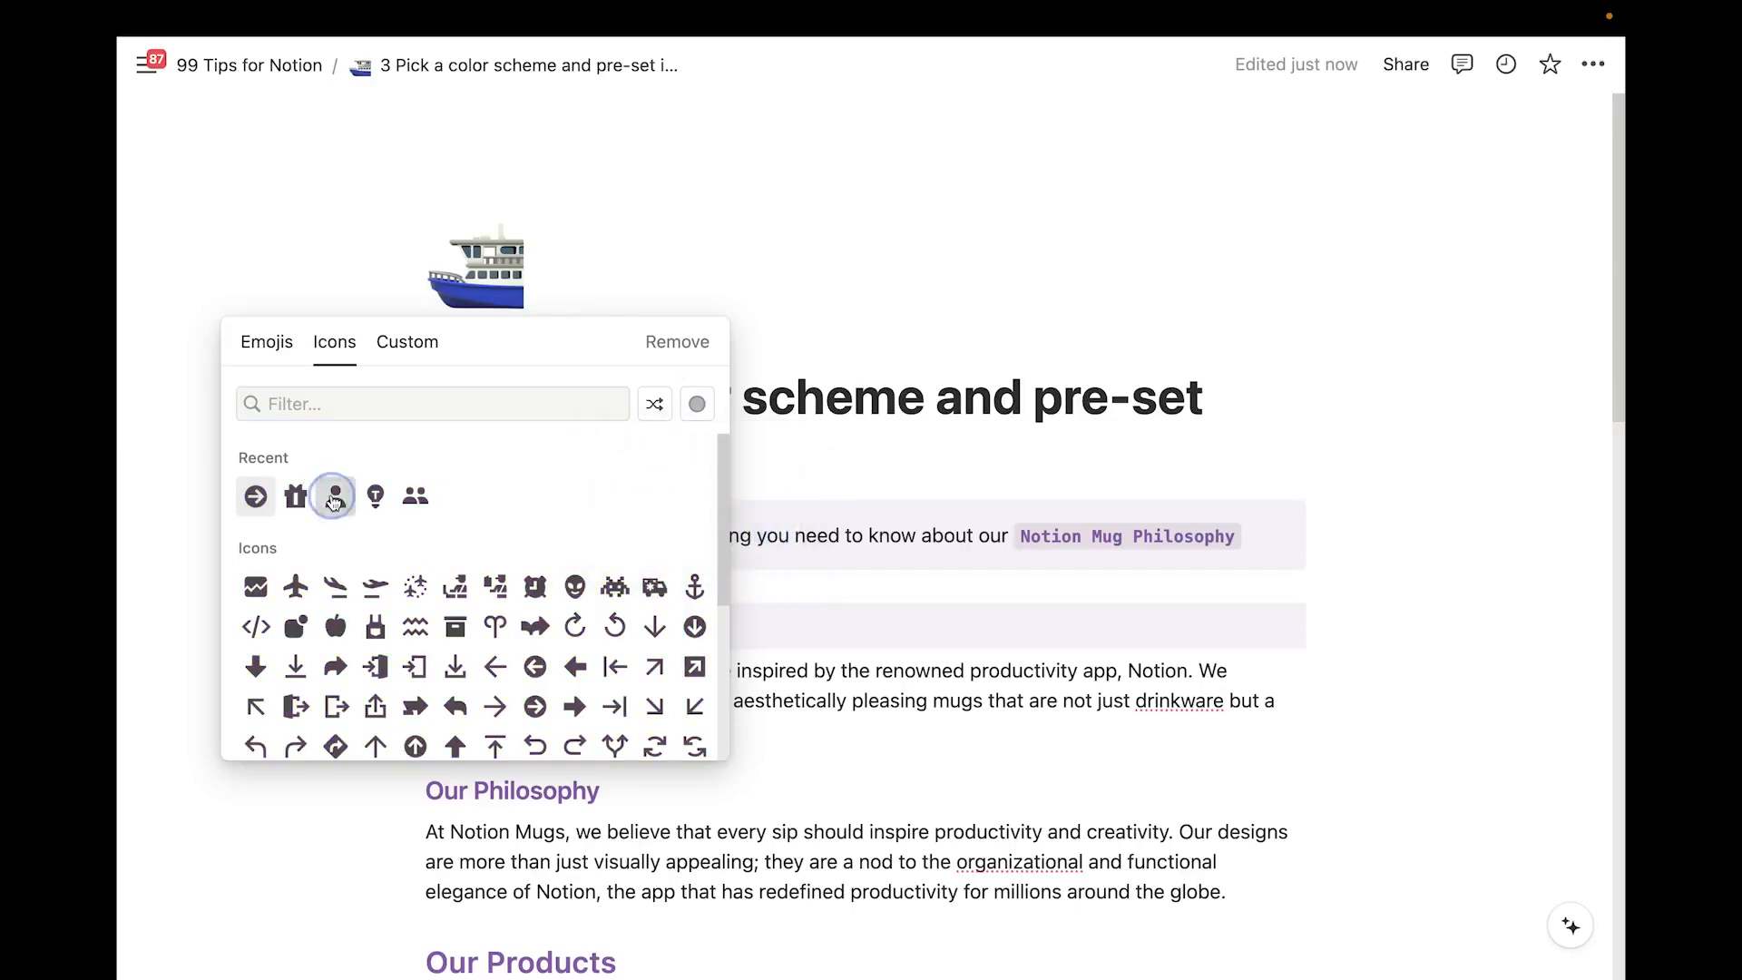
{"action": "left_click", "coordinate": [334, 496]}
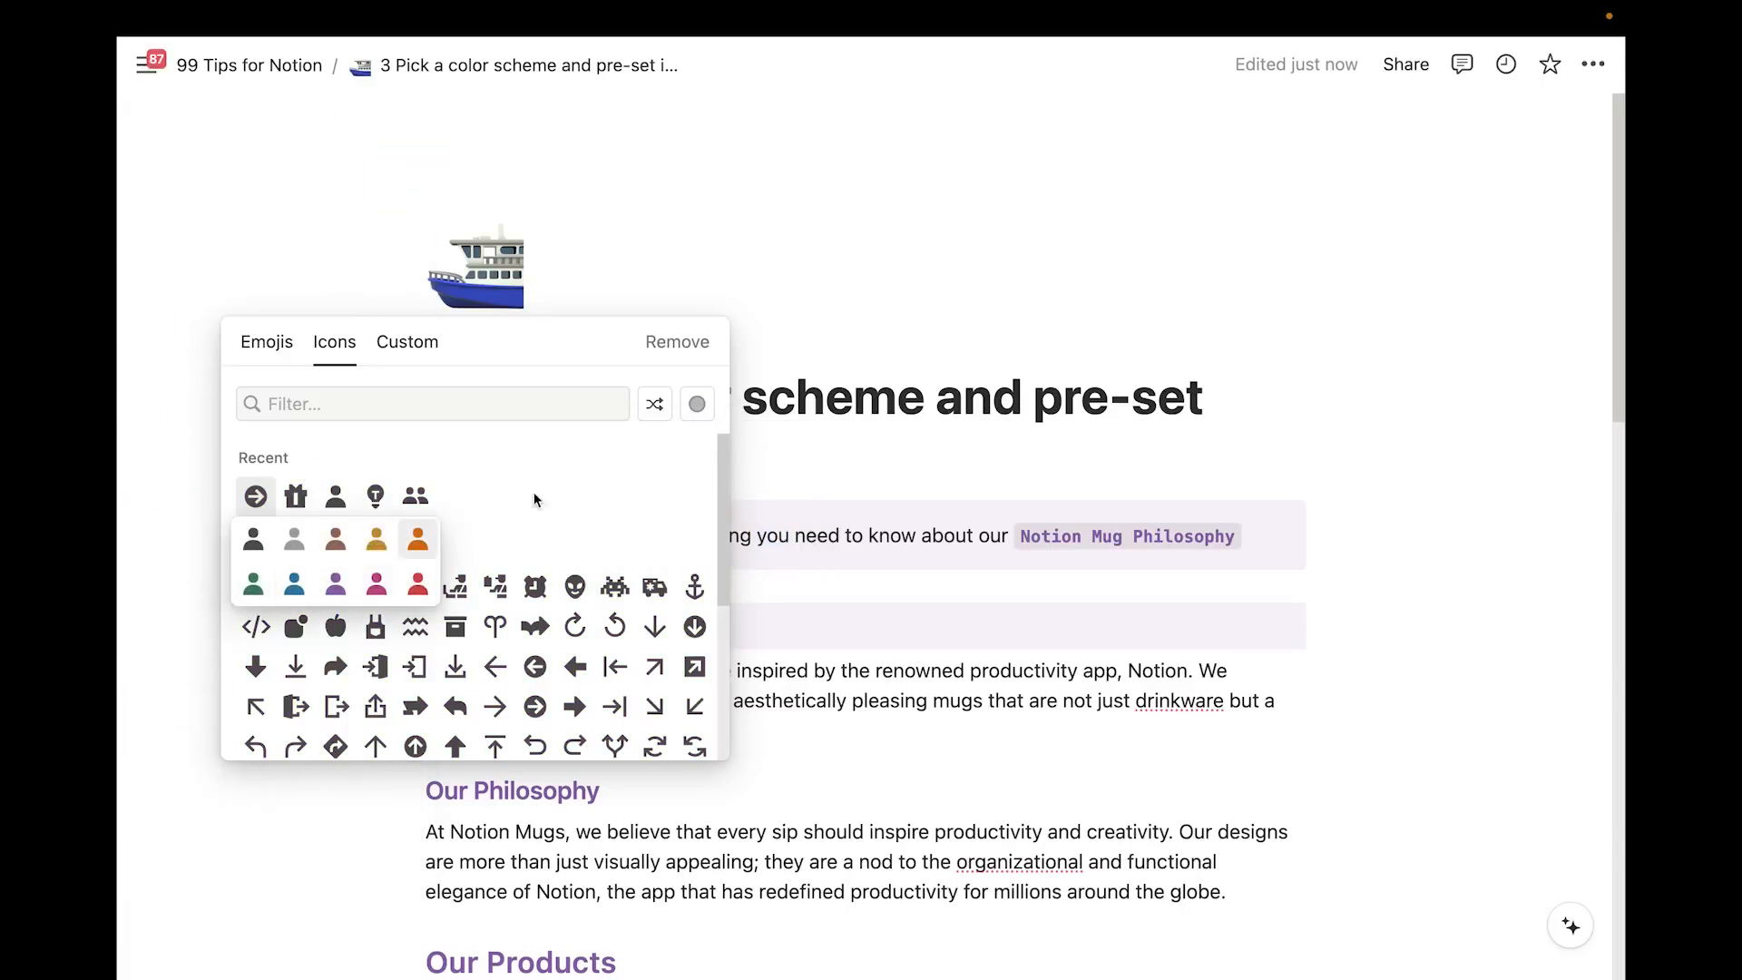
{"action": "left_click", "coordinate": [669, 442]}
Disable asking for the icon color every time and set the default icon color to purple
{"action": "left_click", "coordinate": [697, 404]}
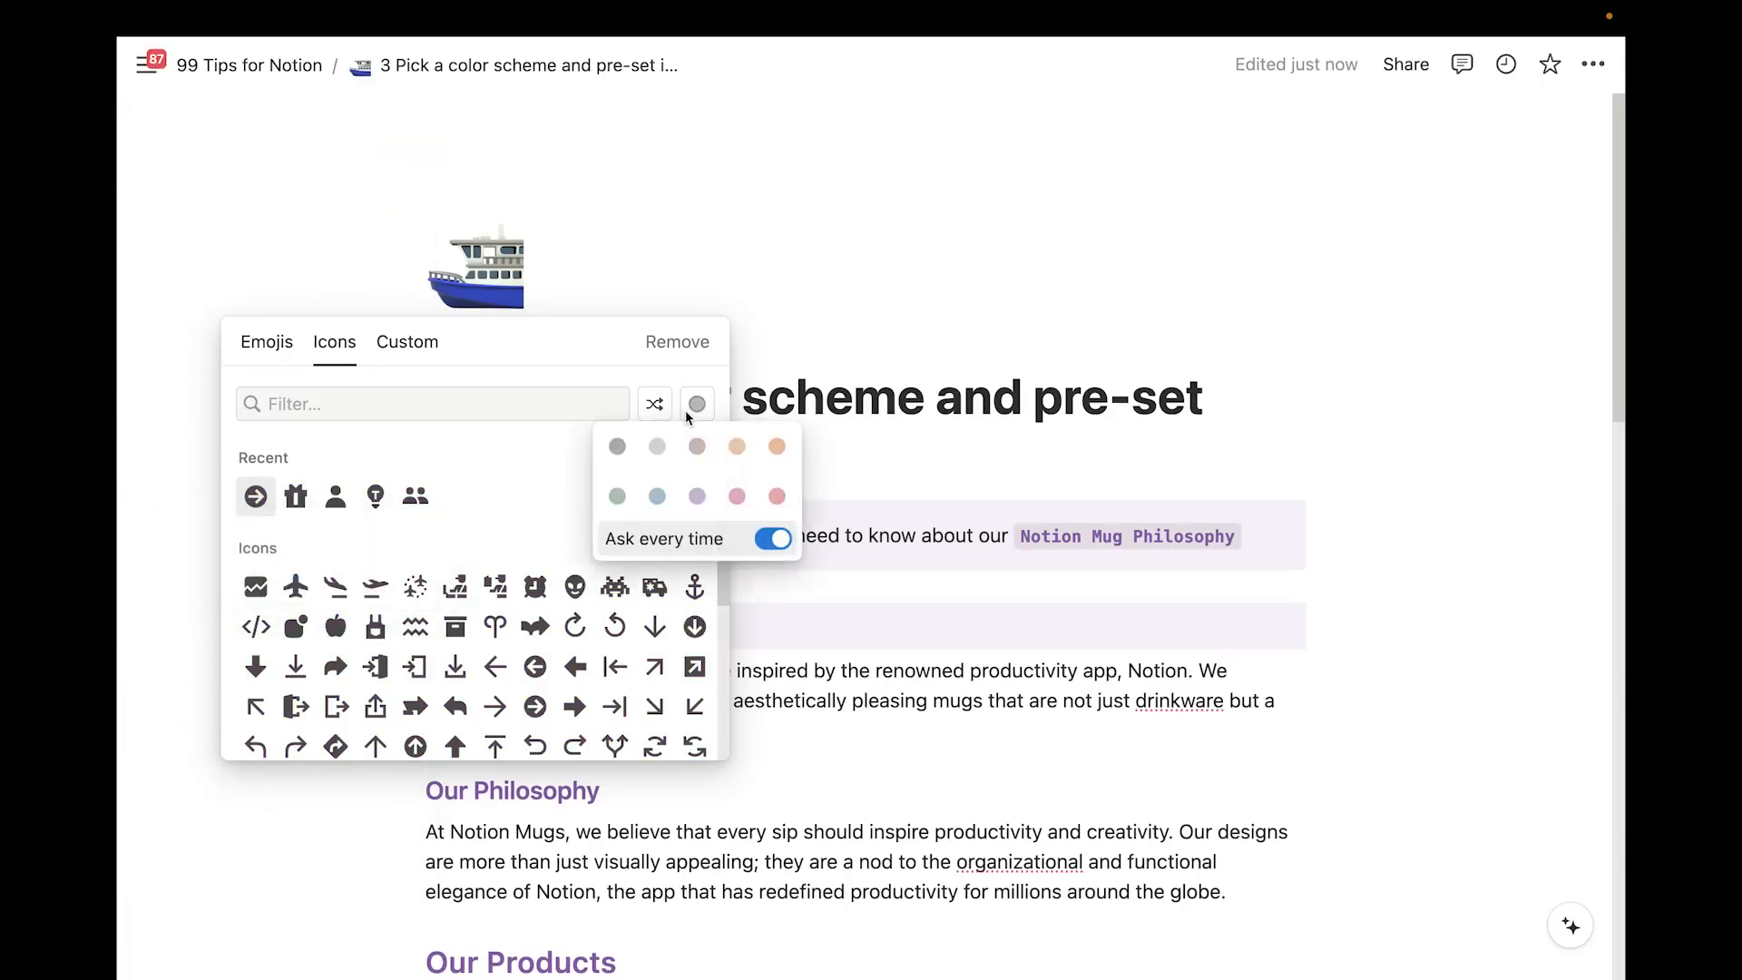
{"action": "left_click", "coordinate": [773, 538]}
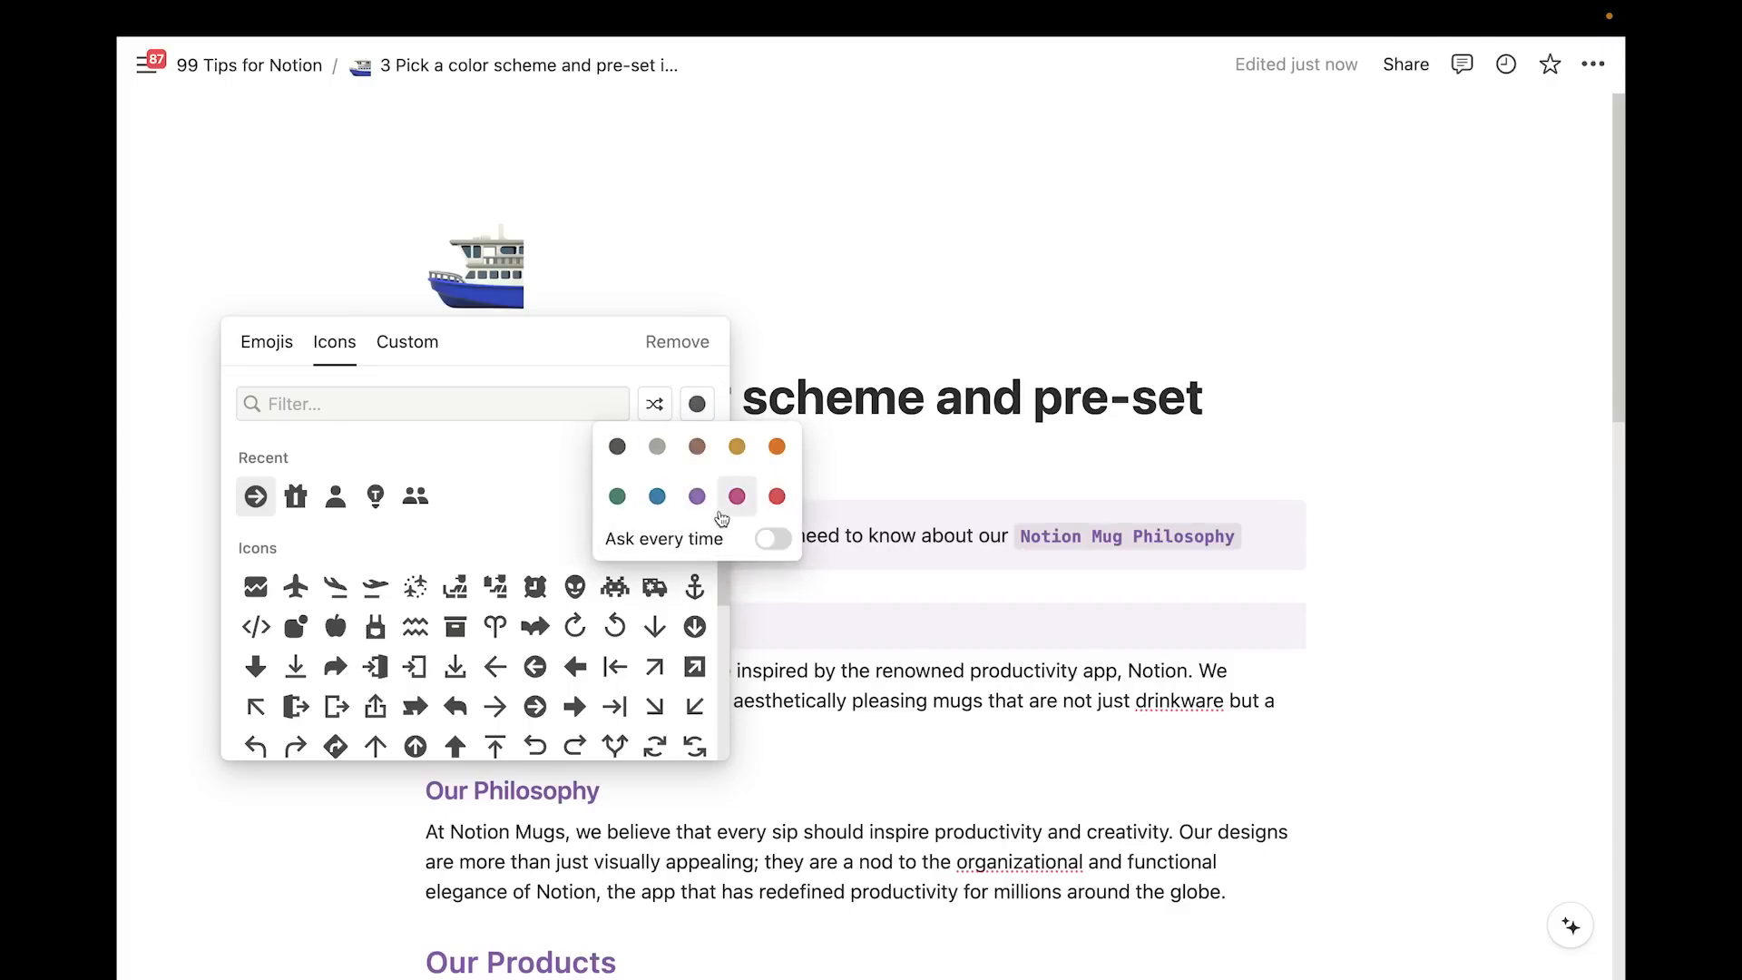
{"action": "left_click", "coordinate": [697, 496]}
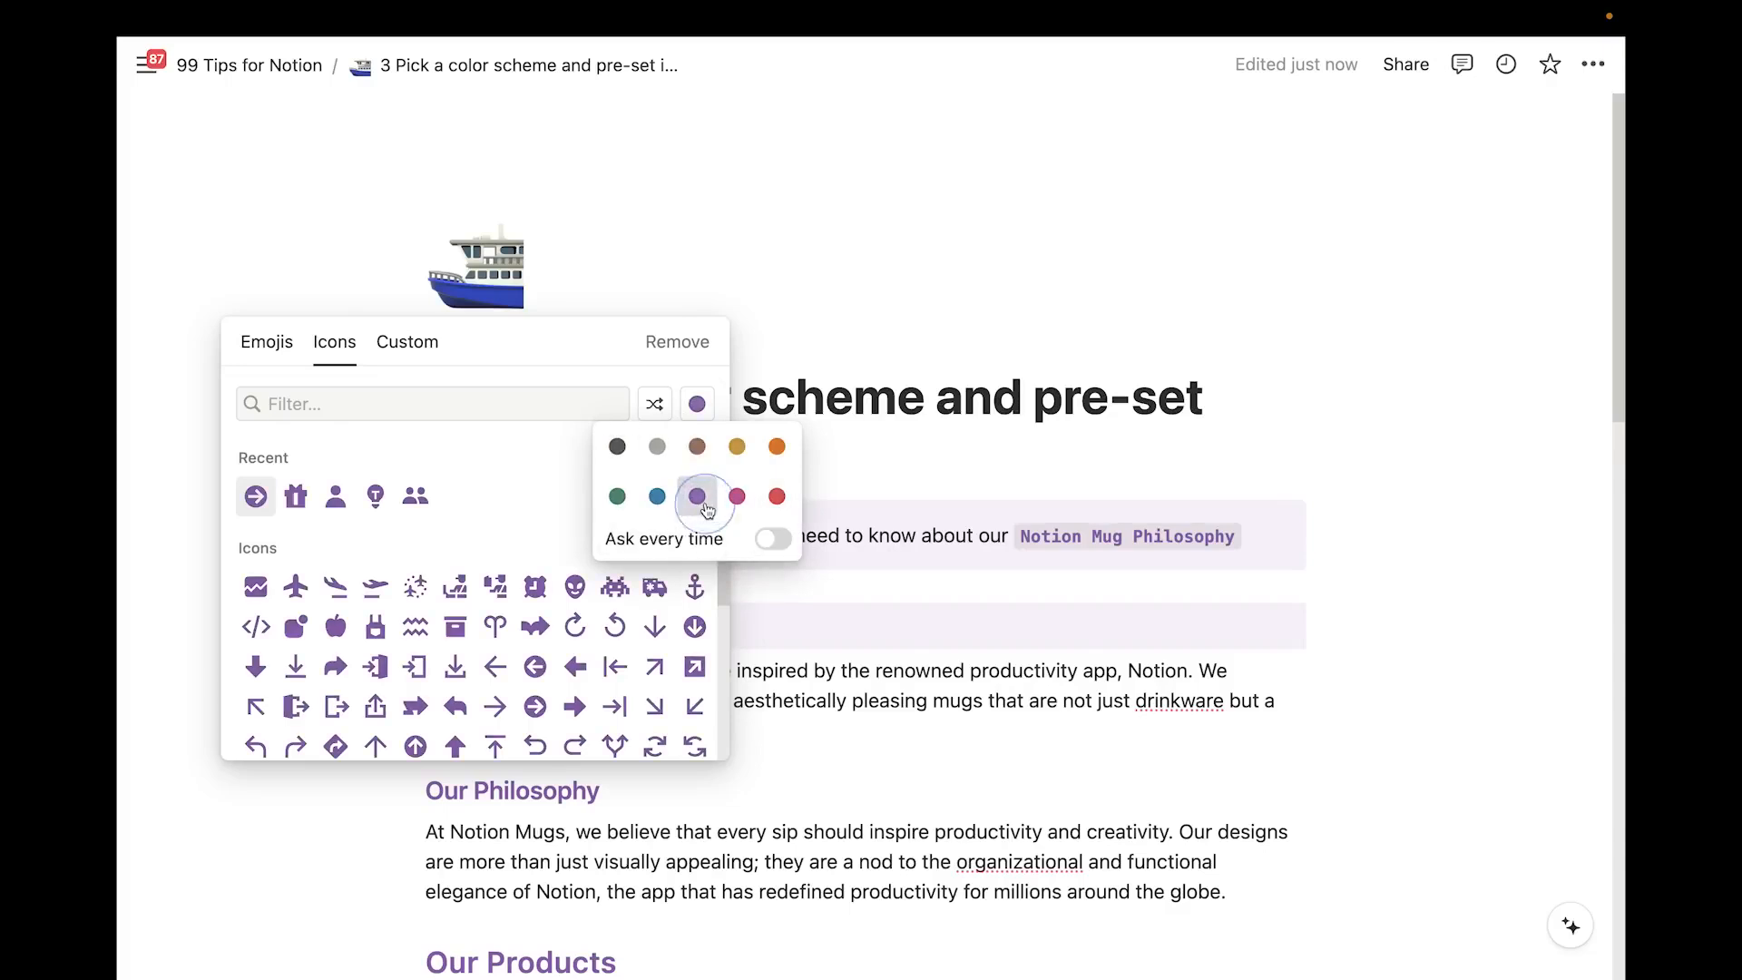
Apply one of the recently used purple icons as the page icon
{"action": "left_click", "coordinate": [349, 515]}
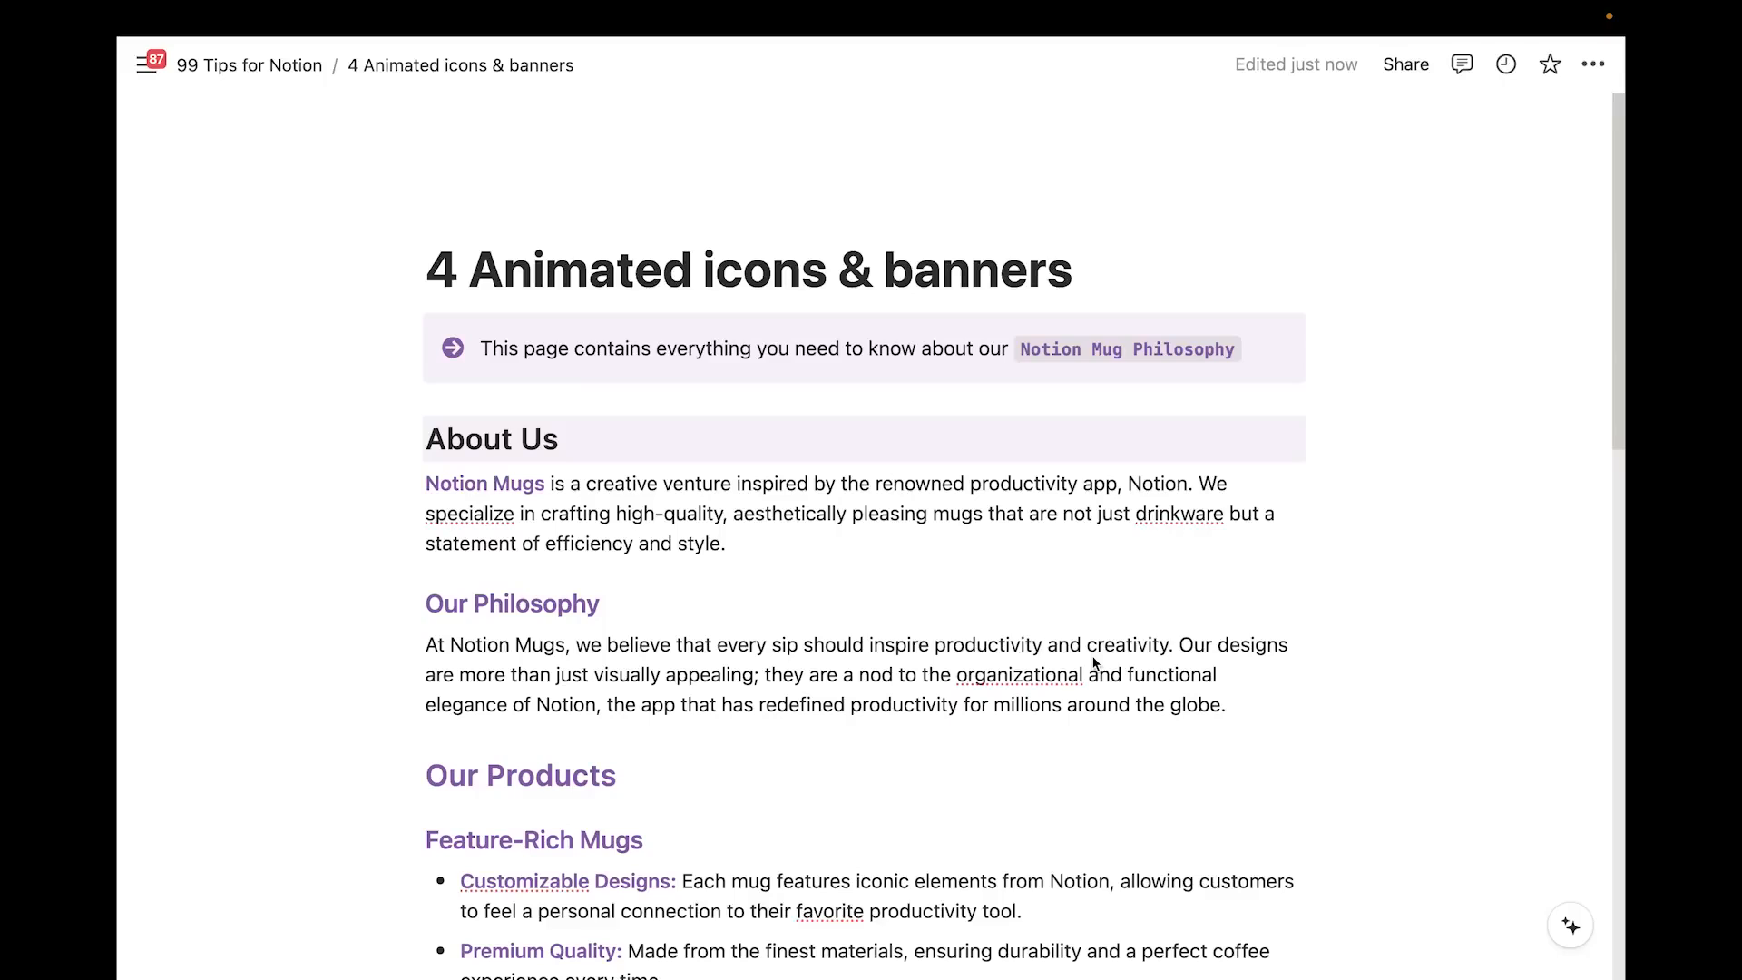
Switch to GIPHY, copy the link of the animated orange gear GIF, and return to Notion
{"action": "key", "text": "ctrl+Left"}
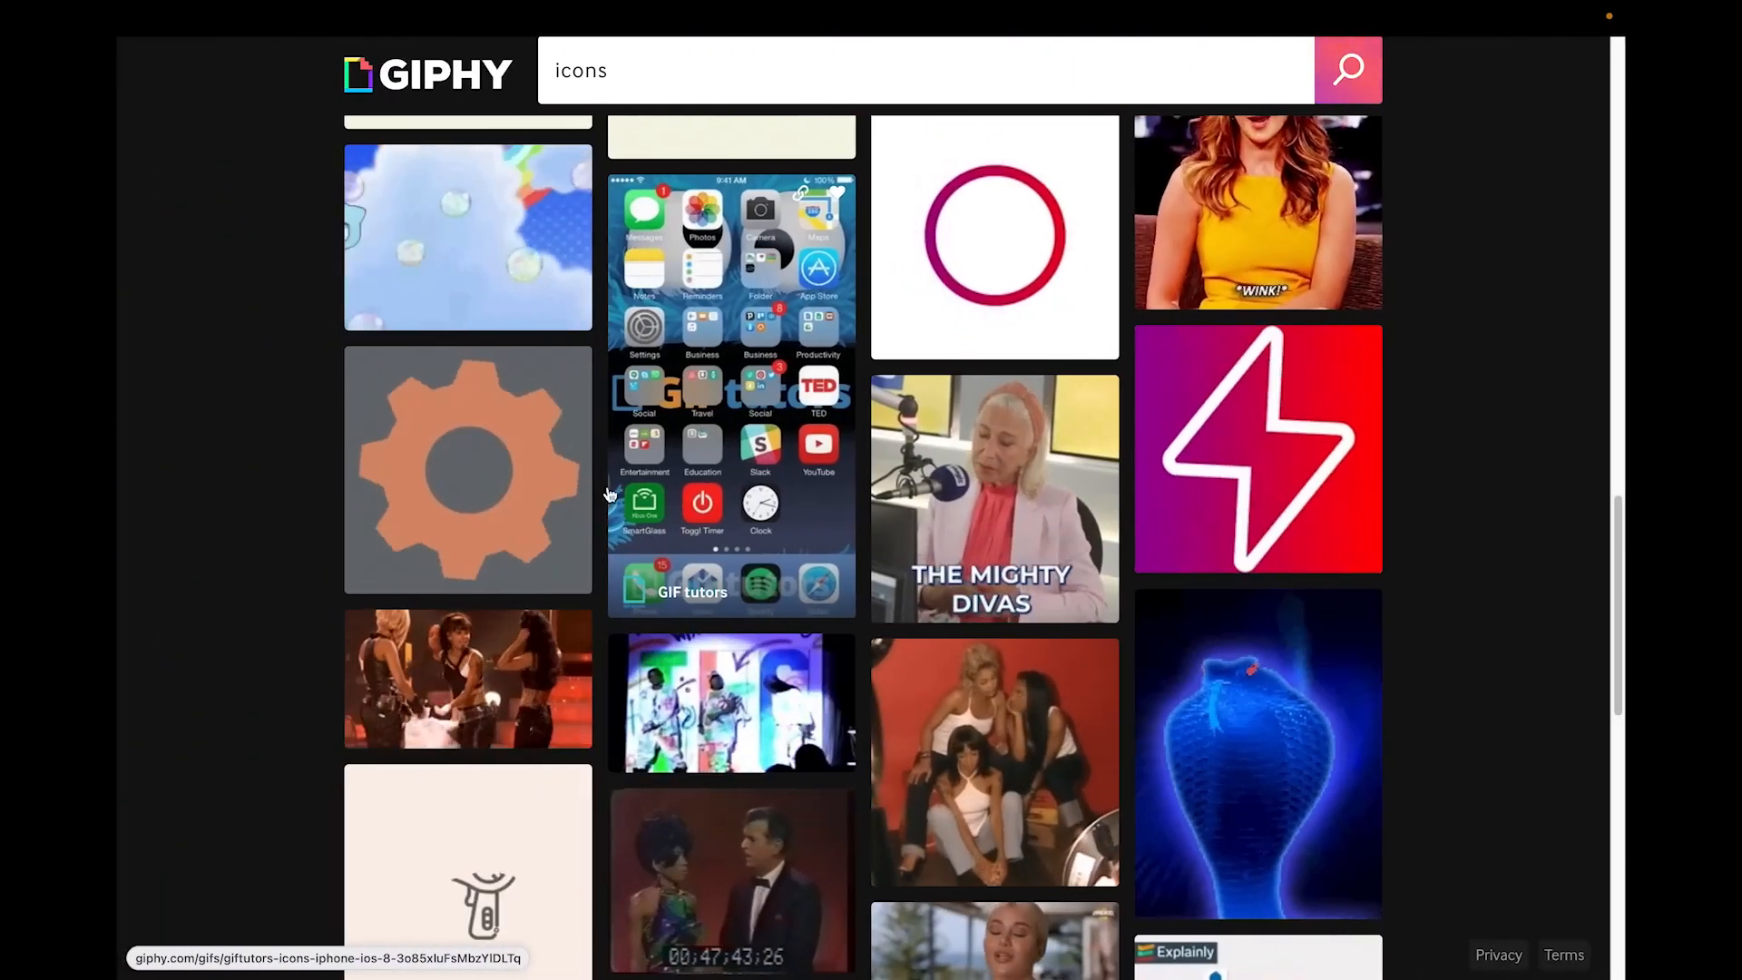
{"action": "mouse_move", "coordinate": [541, 372]}
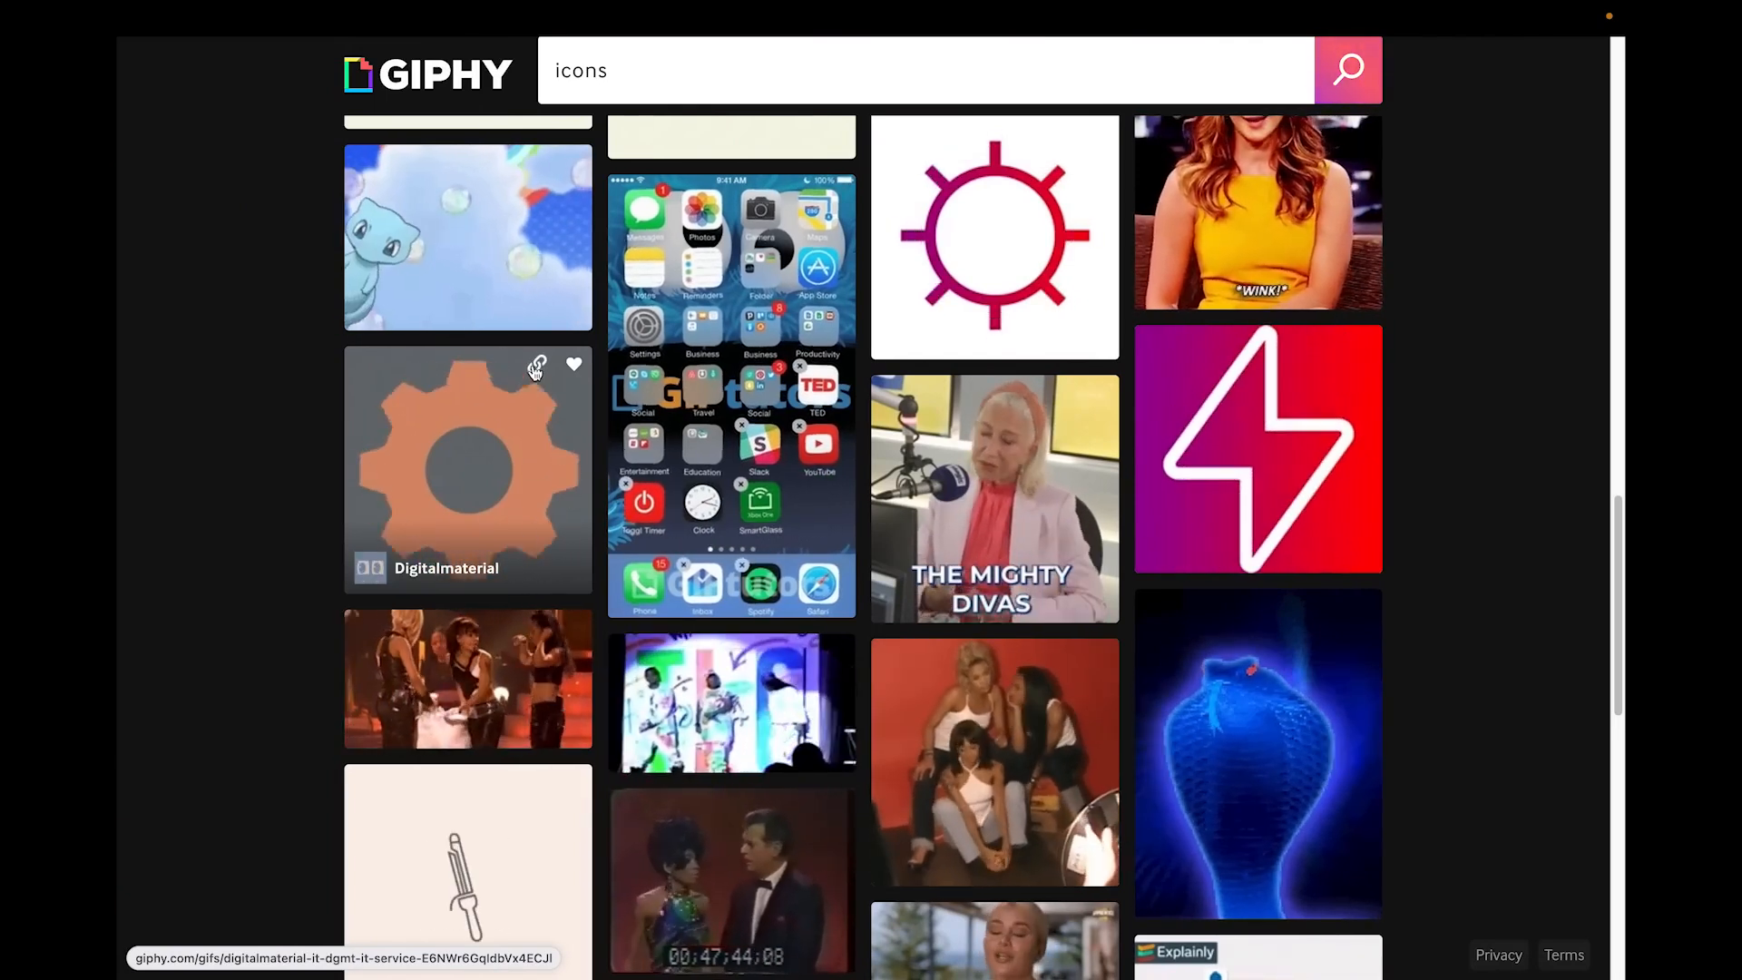
{"action": "left_click", "coordinate": [537, 367]}
{"action": "key", "text": "ctrl+Right"}
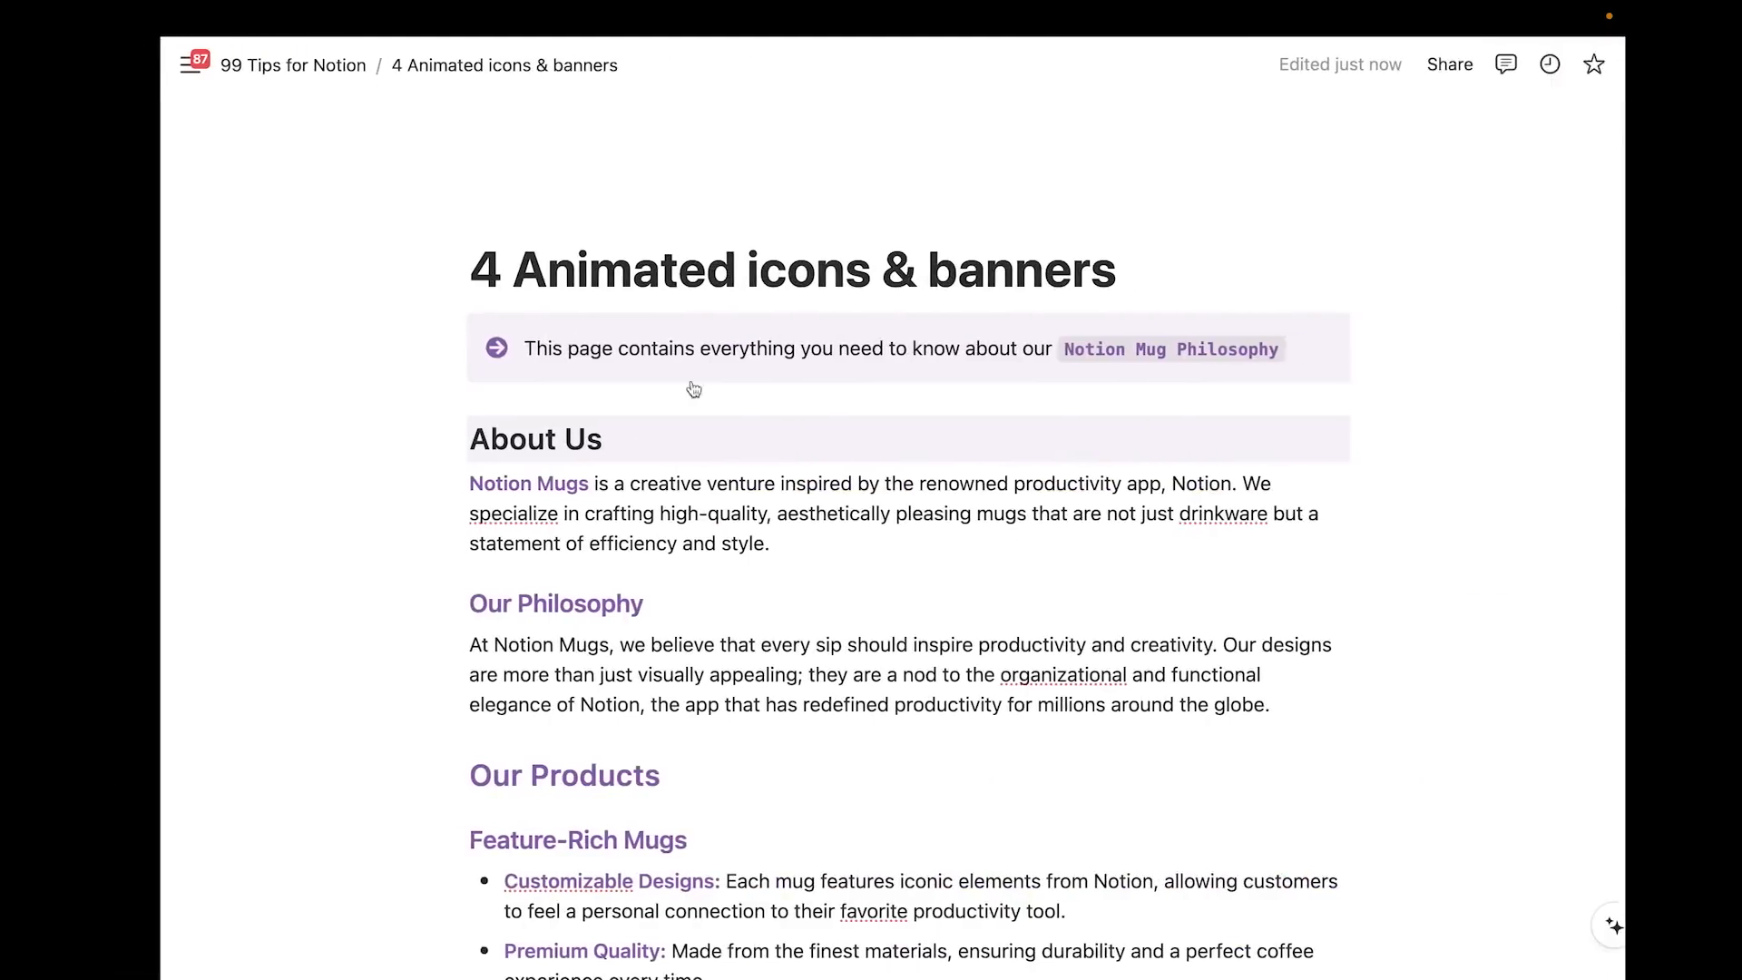
Add an icon to the "4 Animated icons & banners" page using the copied gear GIF link as a custom image
{"action": "left_click", "coordinate": [484, 224]}
{"action": "left_click", "coordinate": [477, 277]}
{"action": "left_click", "coordinate": [434, 344]}
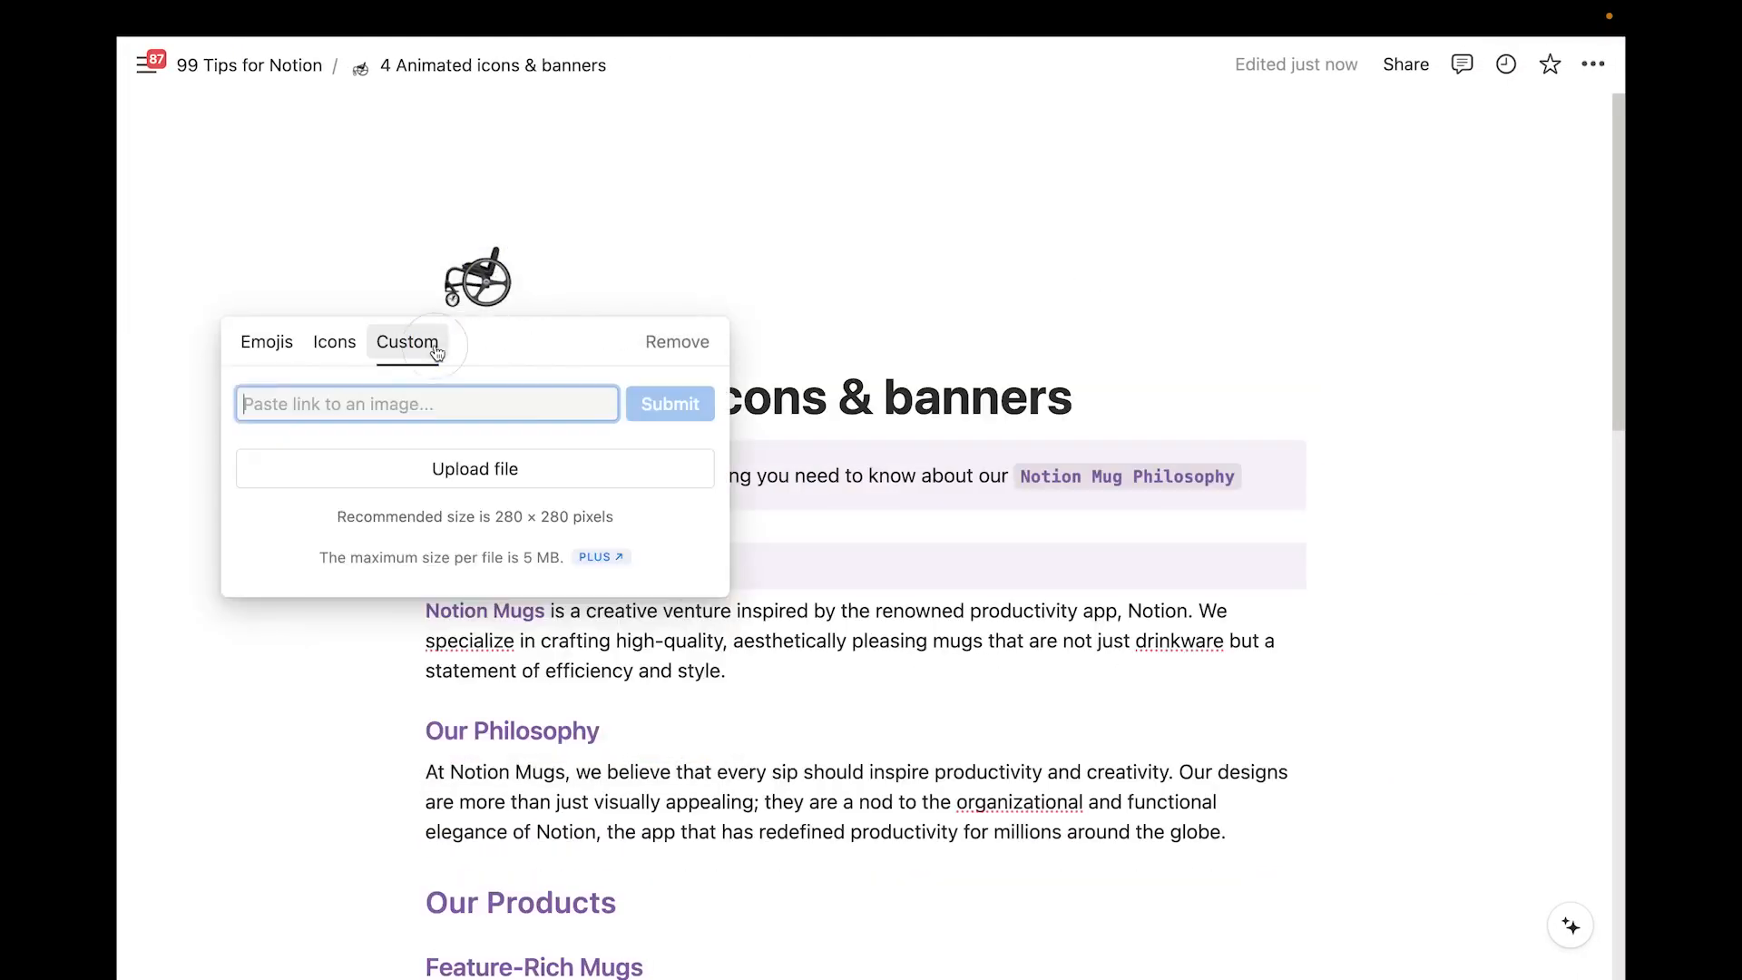
{"action": "key", "text": "cmd+v"}
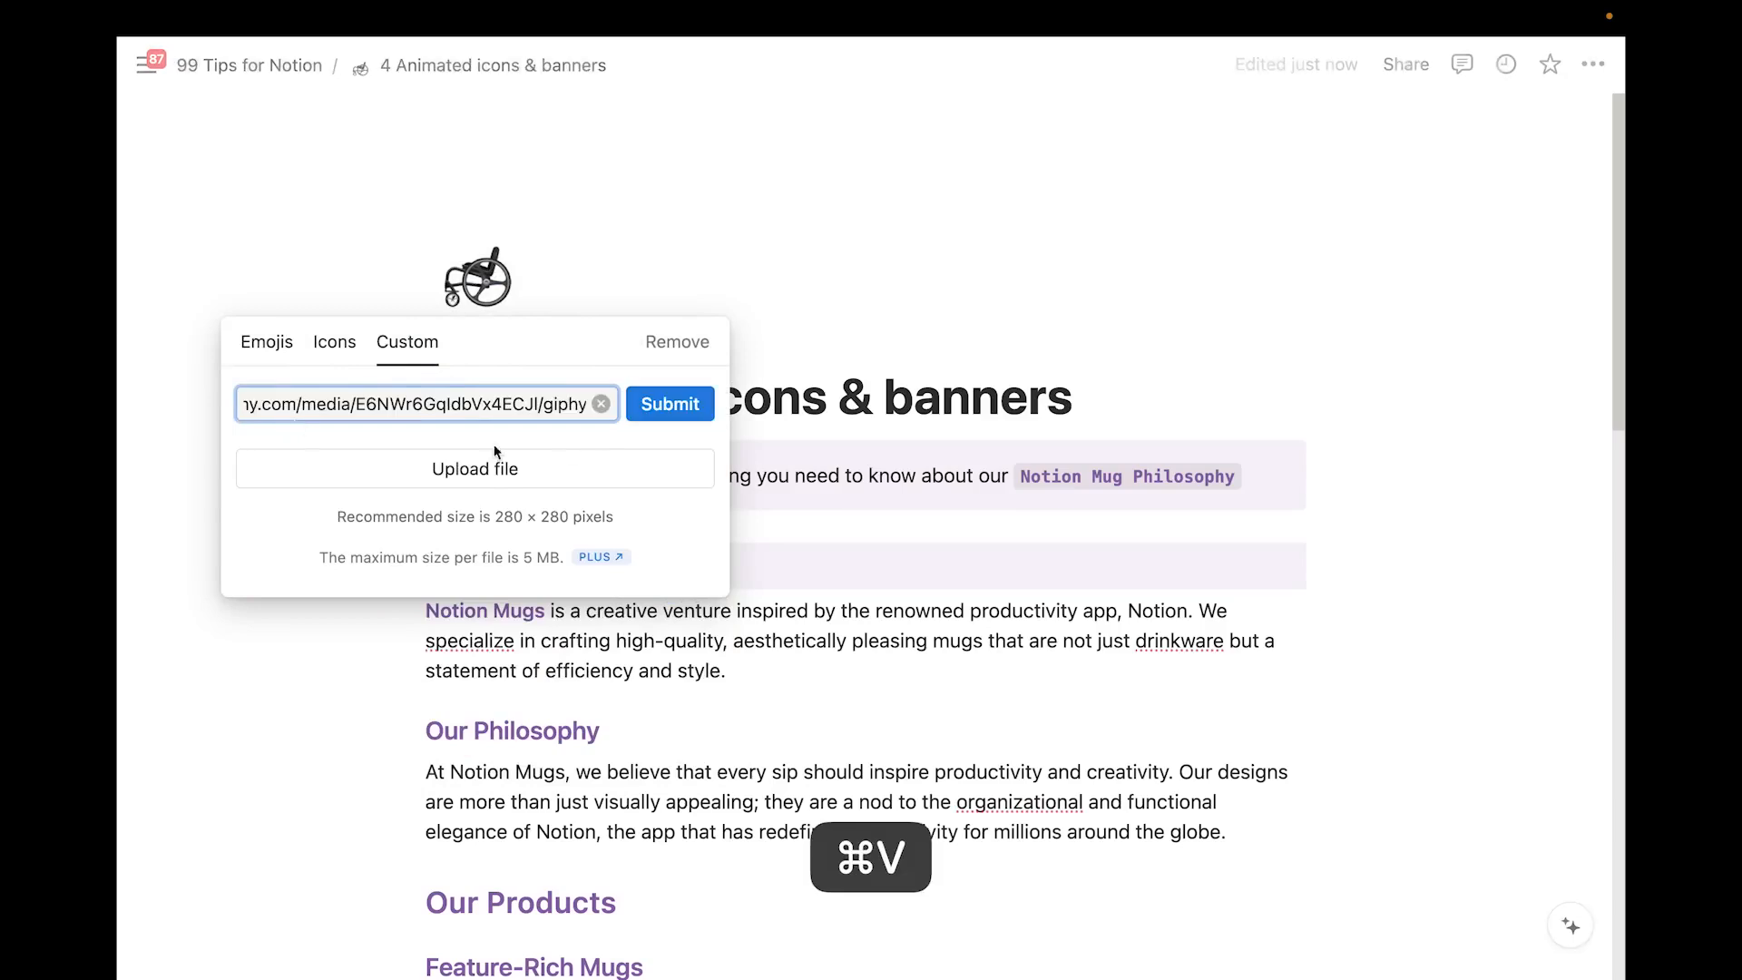
{"action": "left_click", "coordinate": [670, 404]}
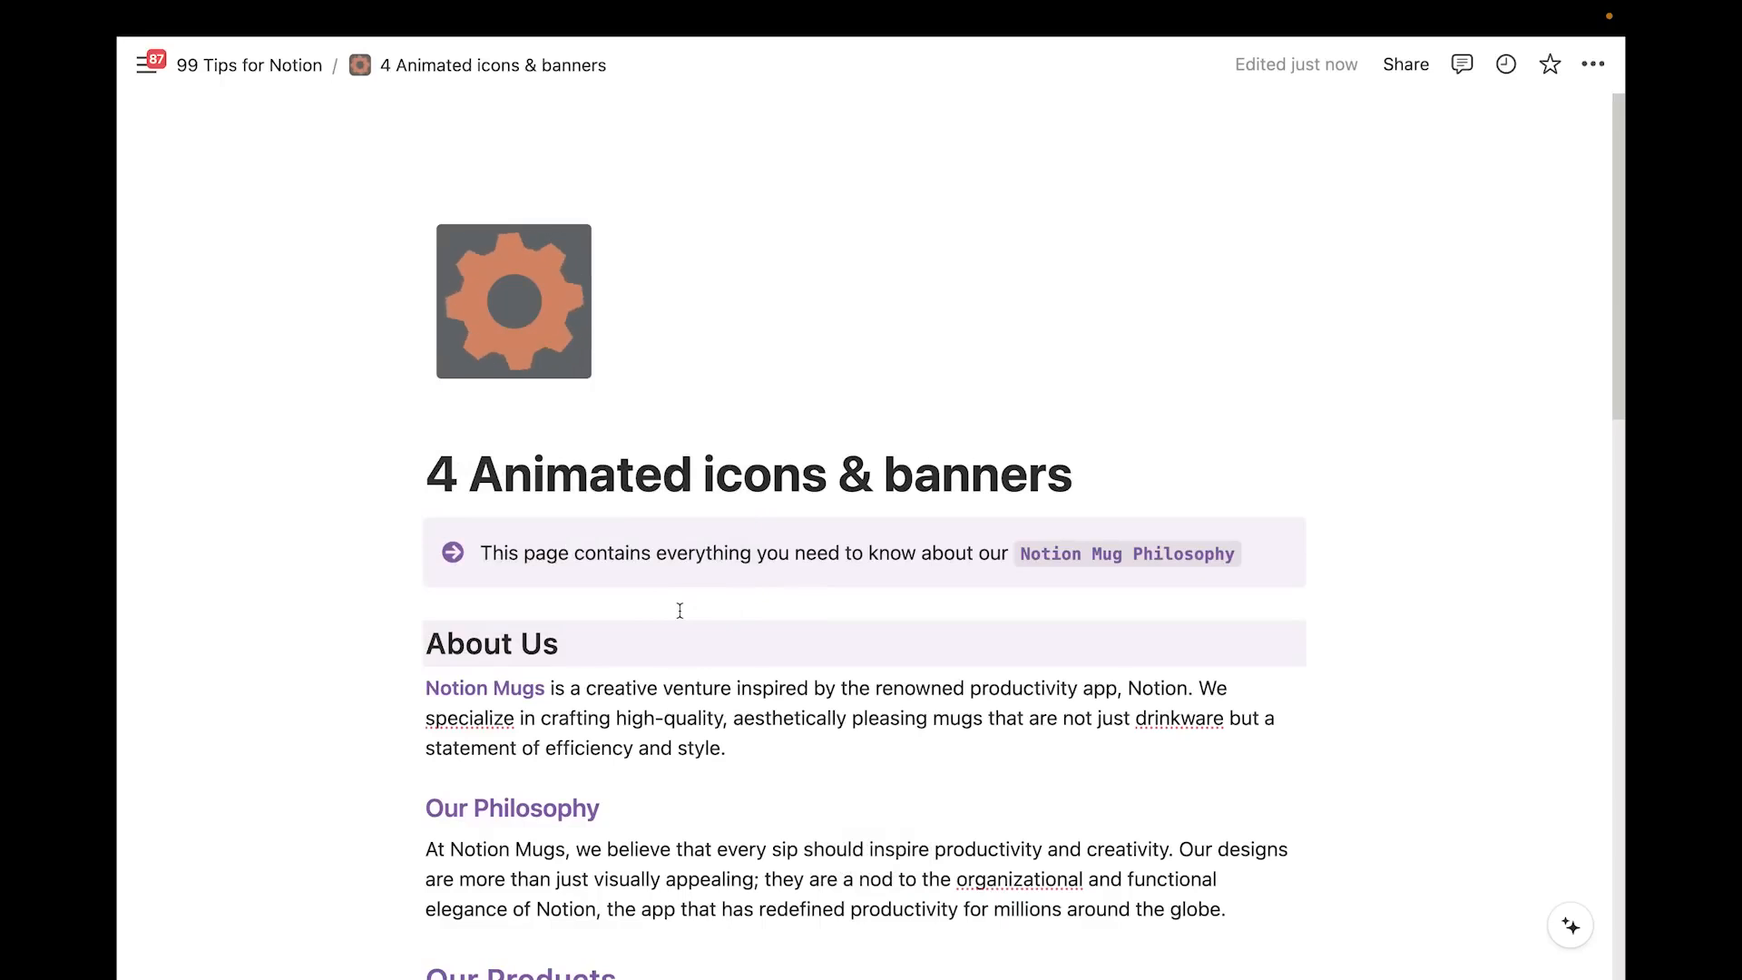
Remove the animated gear icon from the page
{"action": "left_click", "coordinate": [657, 493]}
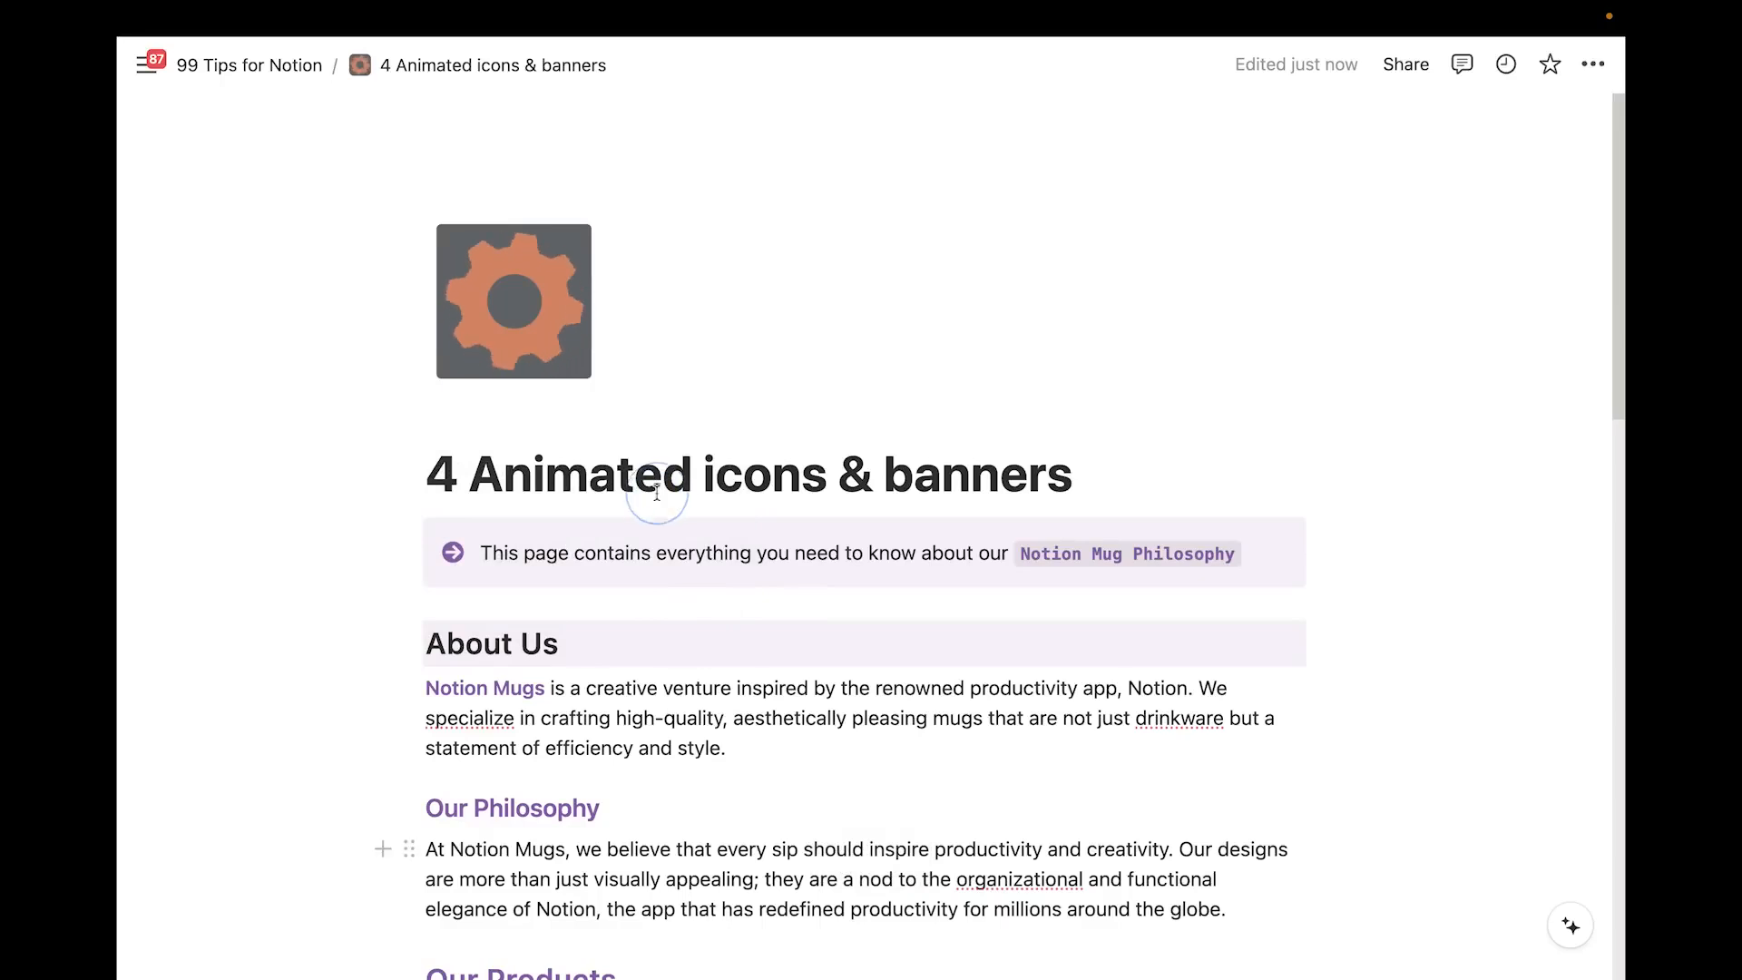
{"action": "left_click", "coordinate": [539, 263]}
{"action": "left_click", "coordinate": [709, 419]}
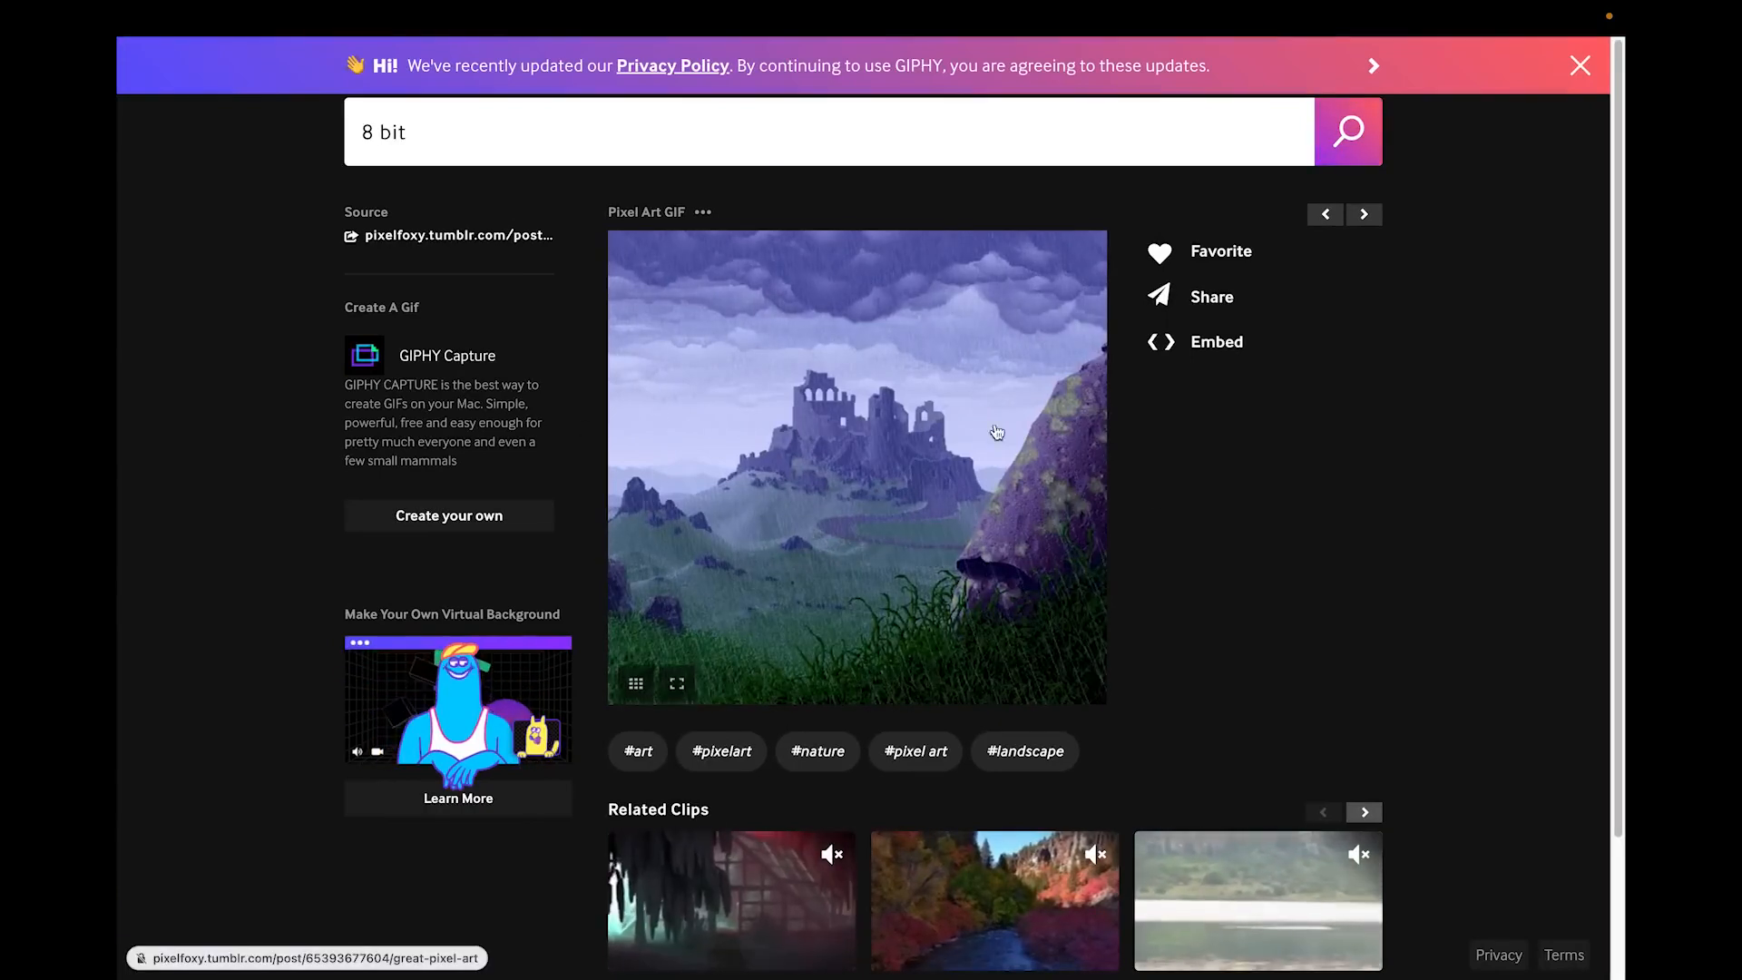
Copy the image address of the pixel-art castle GIF on GIPHY and set it by link as the Notion page's cover
{"action": "right_click", "coordinate": [855, 430]}
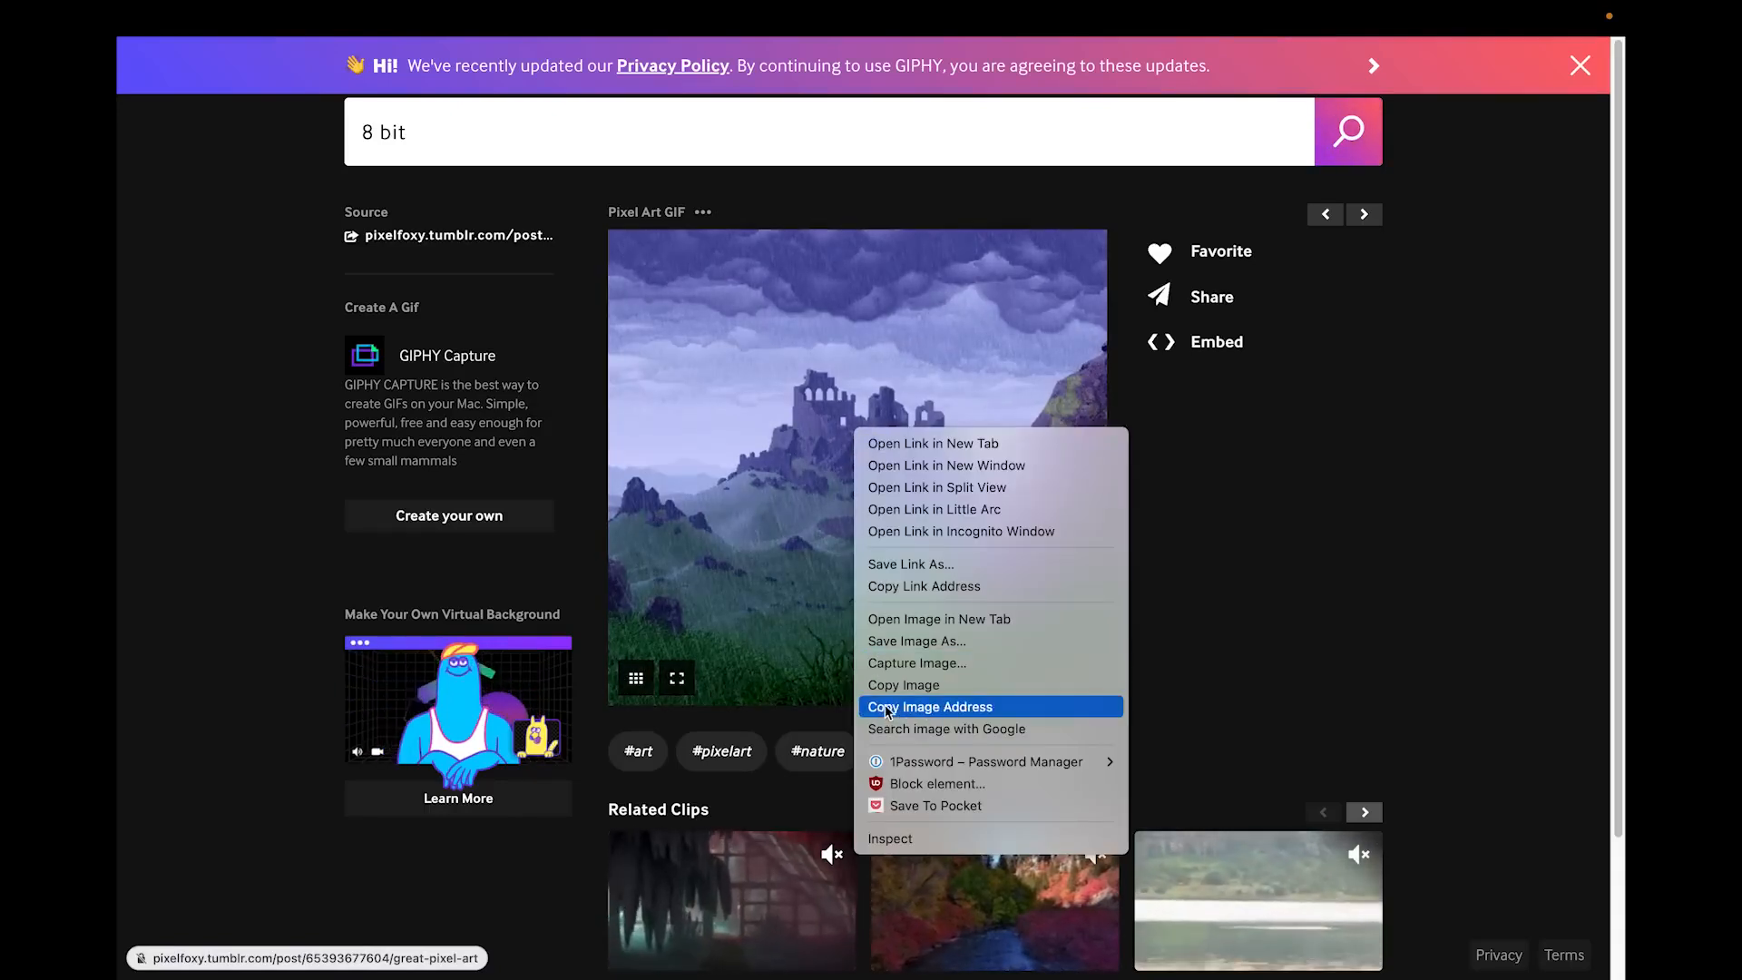
{"action": "left_click", "coordinate": [928, 712]}
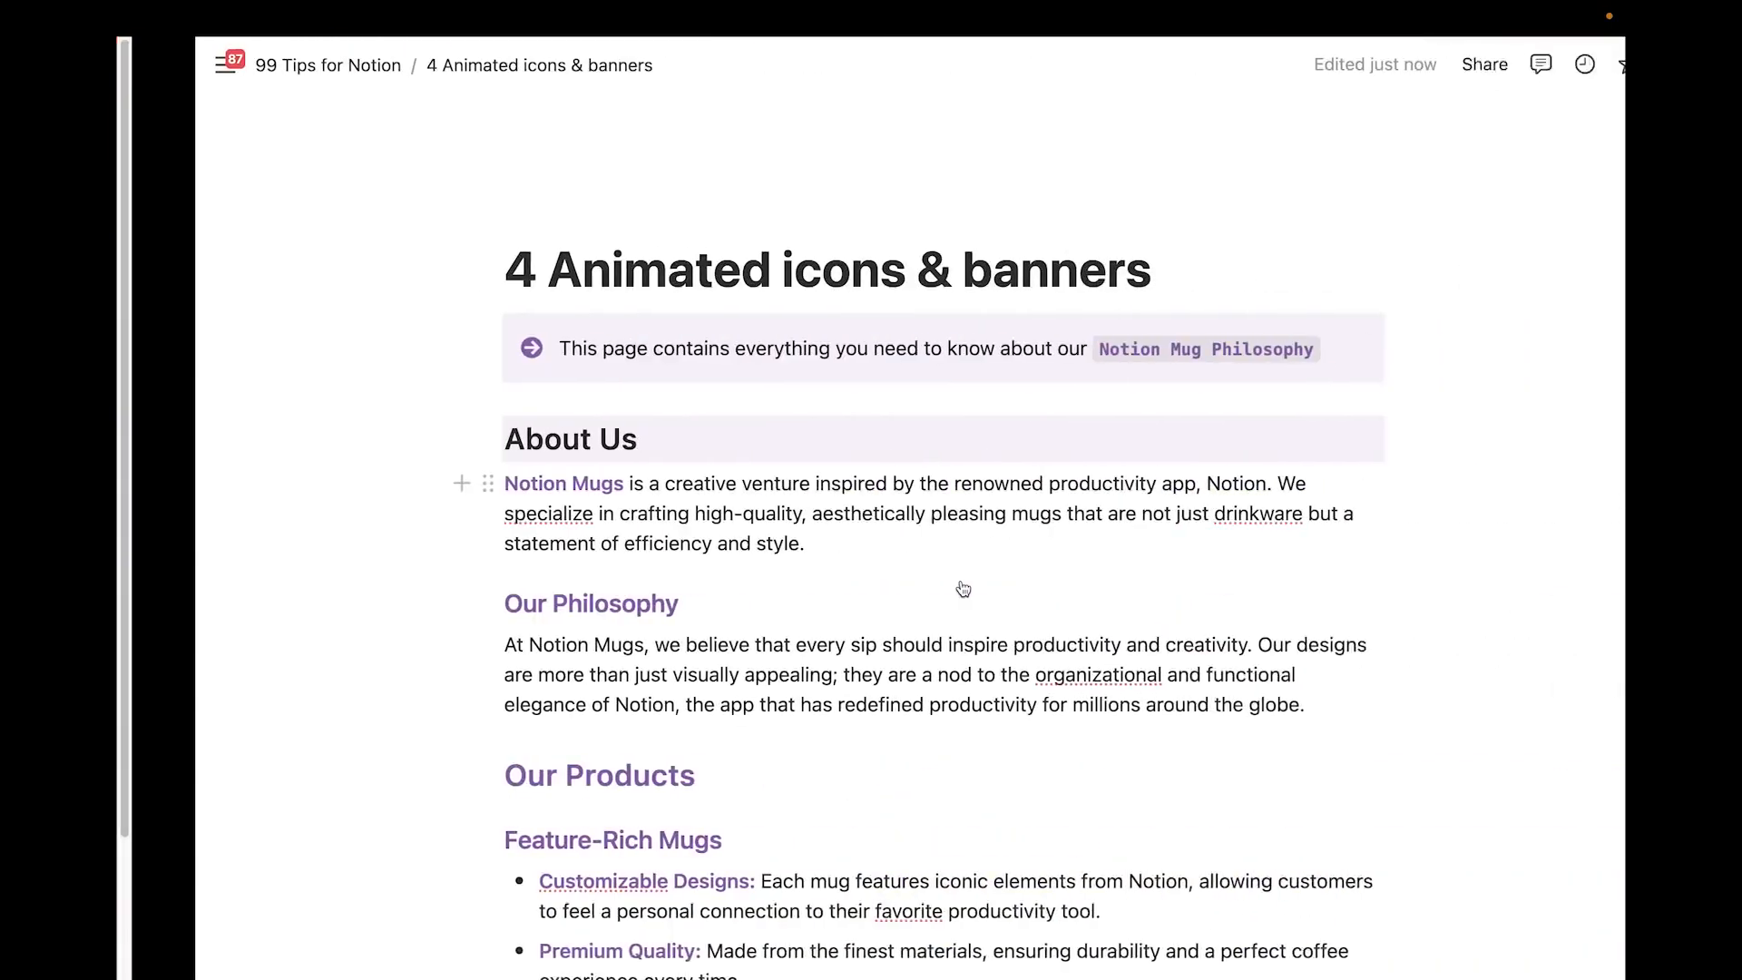
{"action": "left_click", "coordinate": [613, 217]}
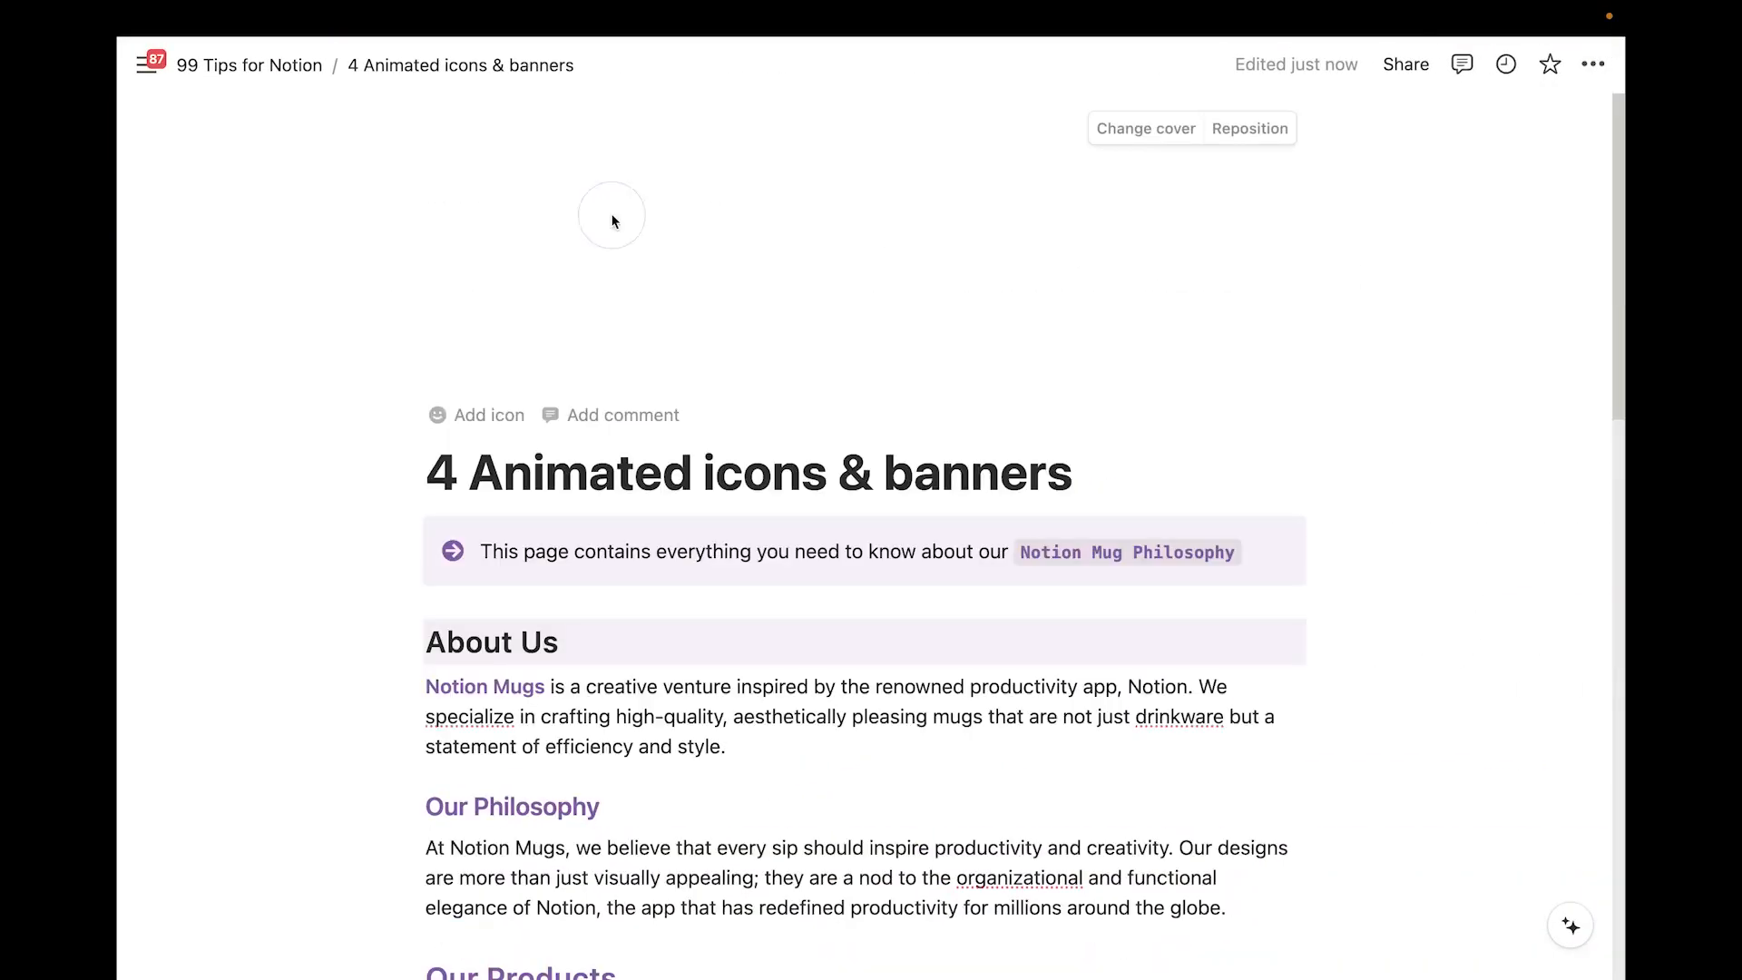
{"action": "left_click", "coordinate": [1142, 136]}
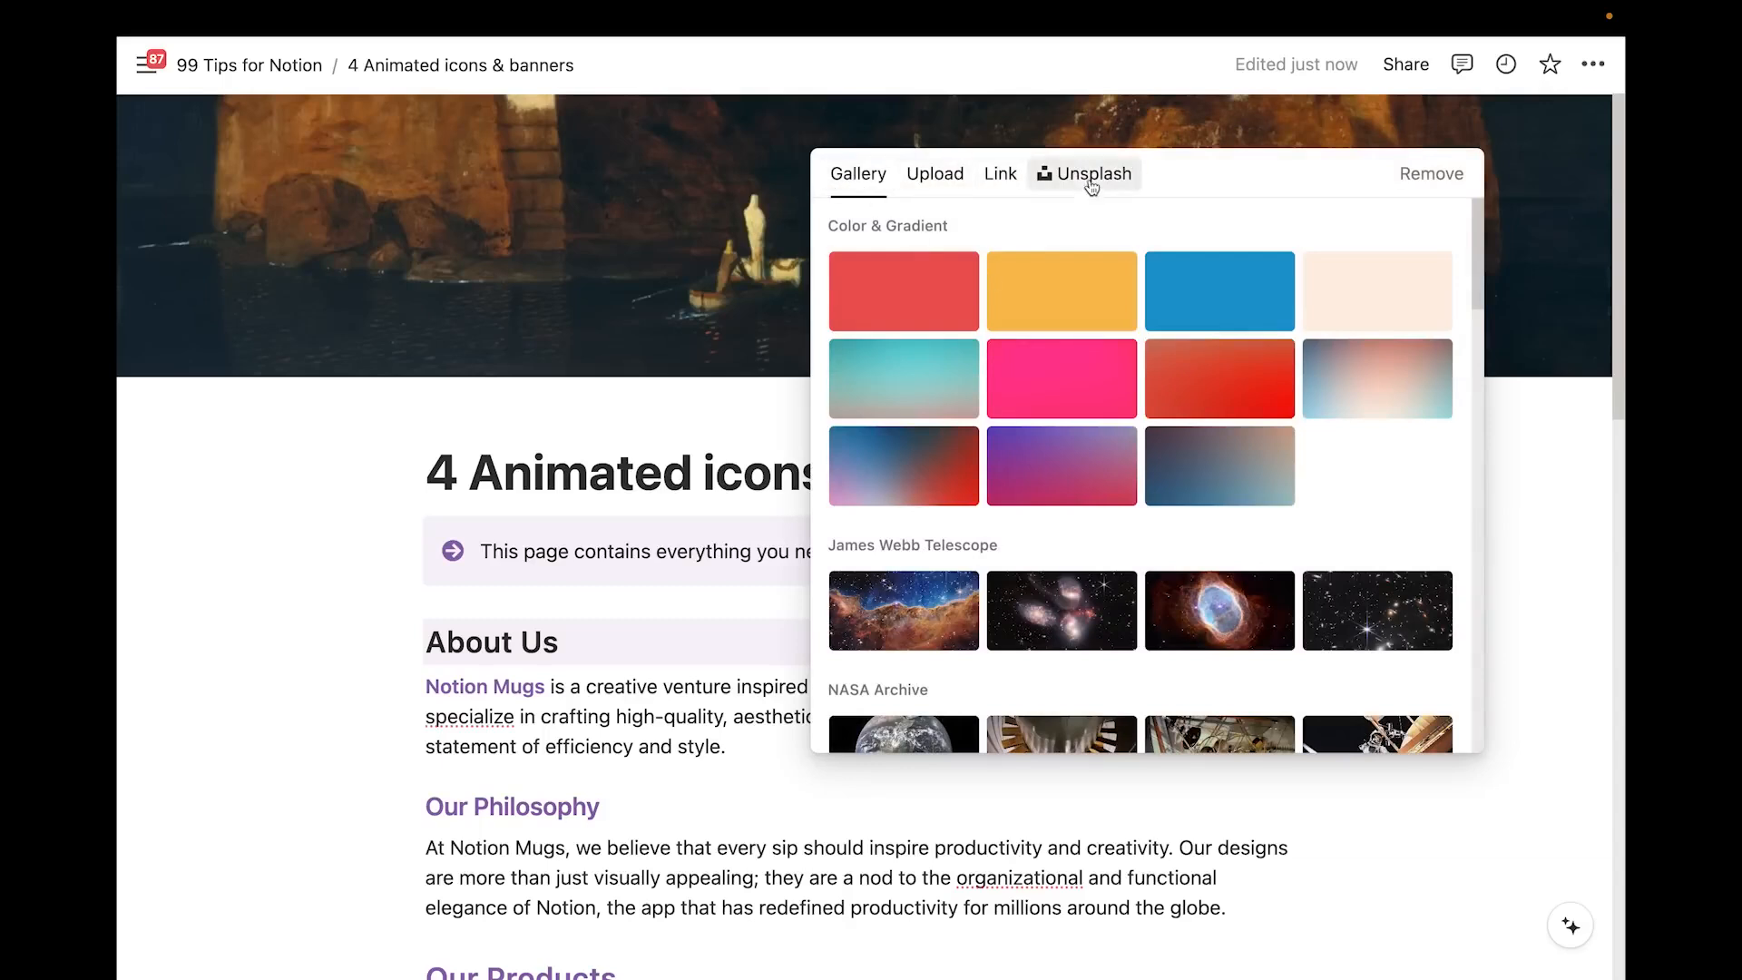
{"action": "left_click", "coordinate": [1001, 174]}
{"action": "key", "text": "super+v"}
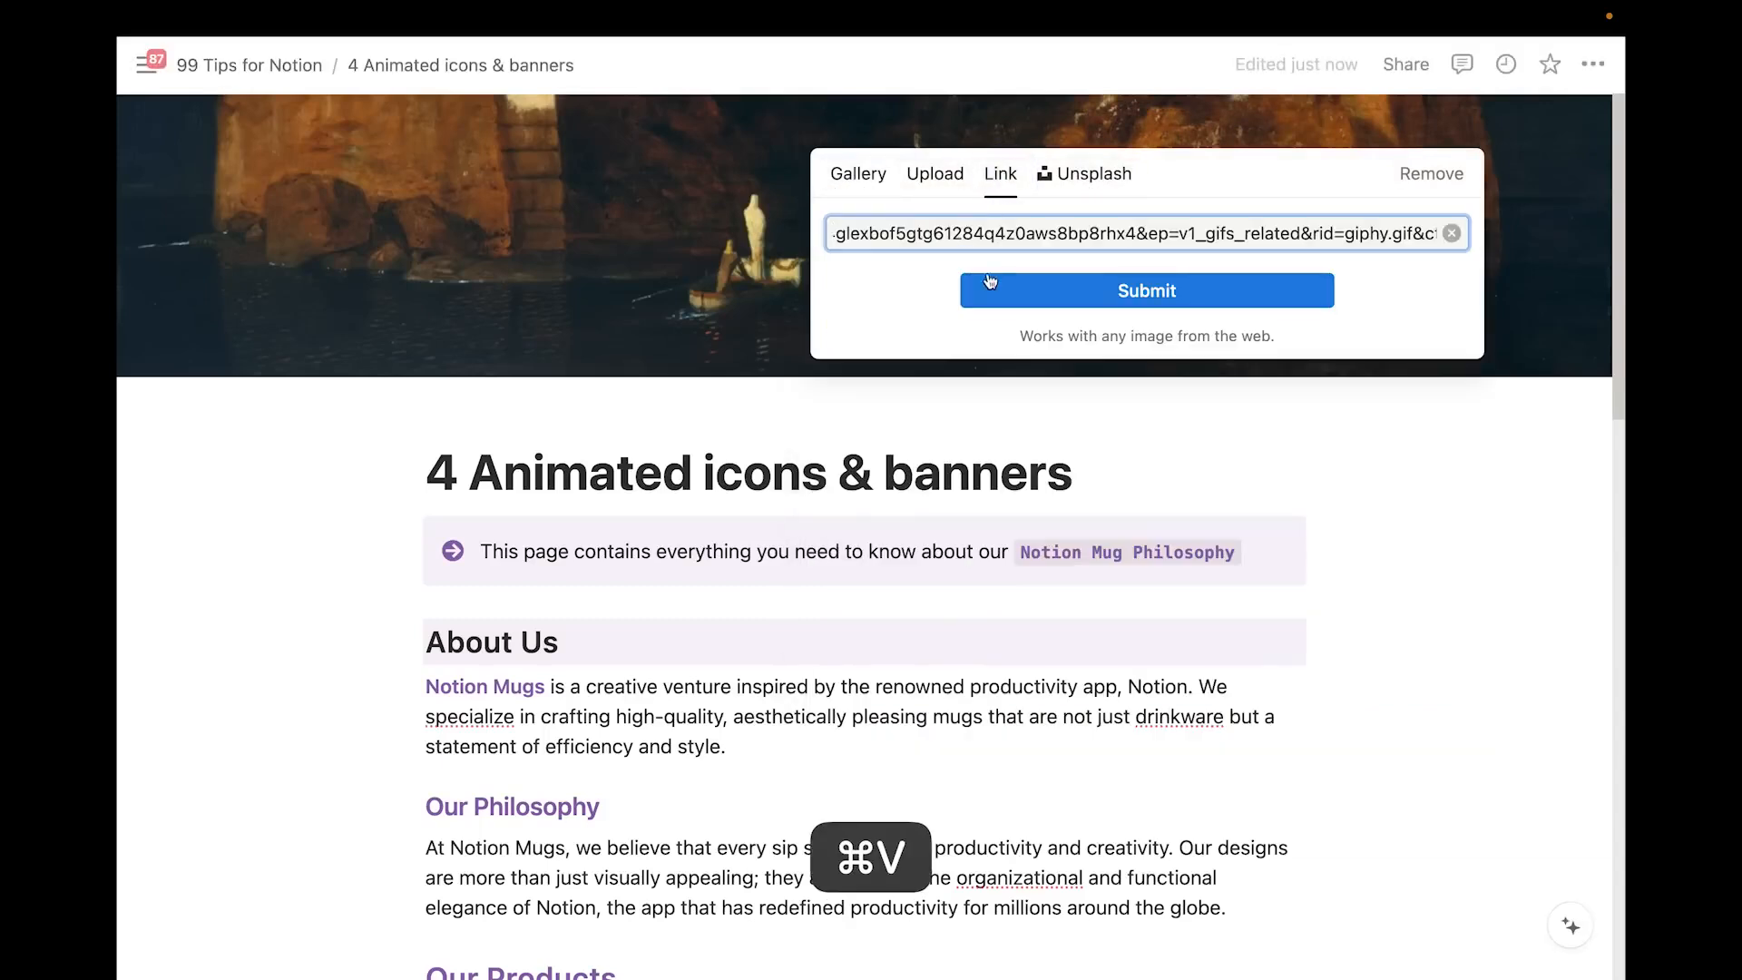
{"action": "left_click", "coordinate": [1002, 288]}
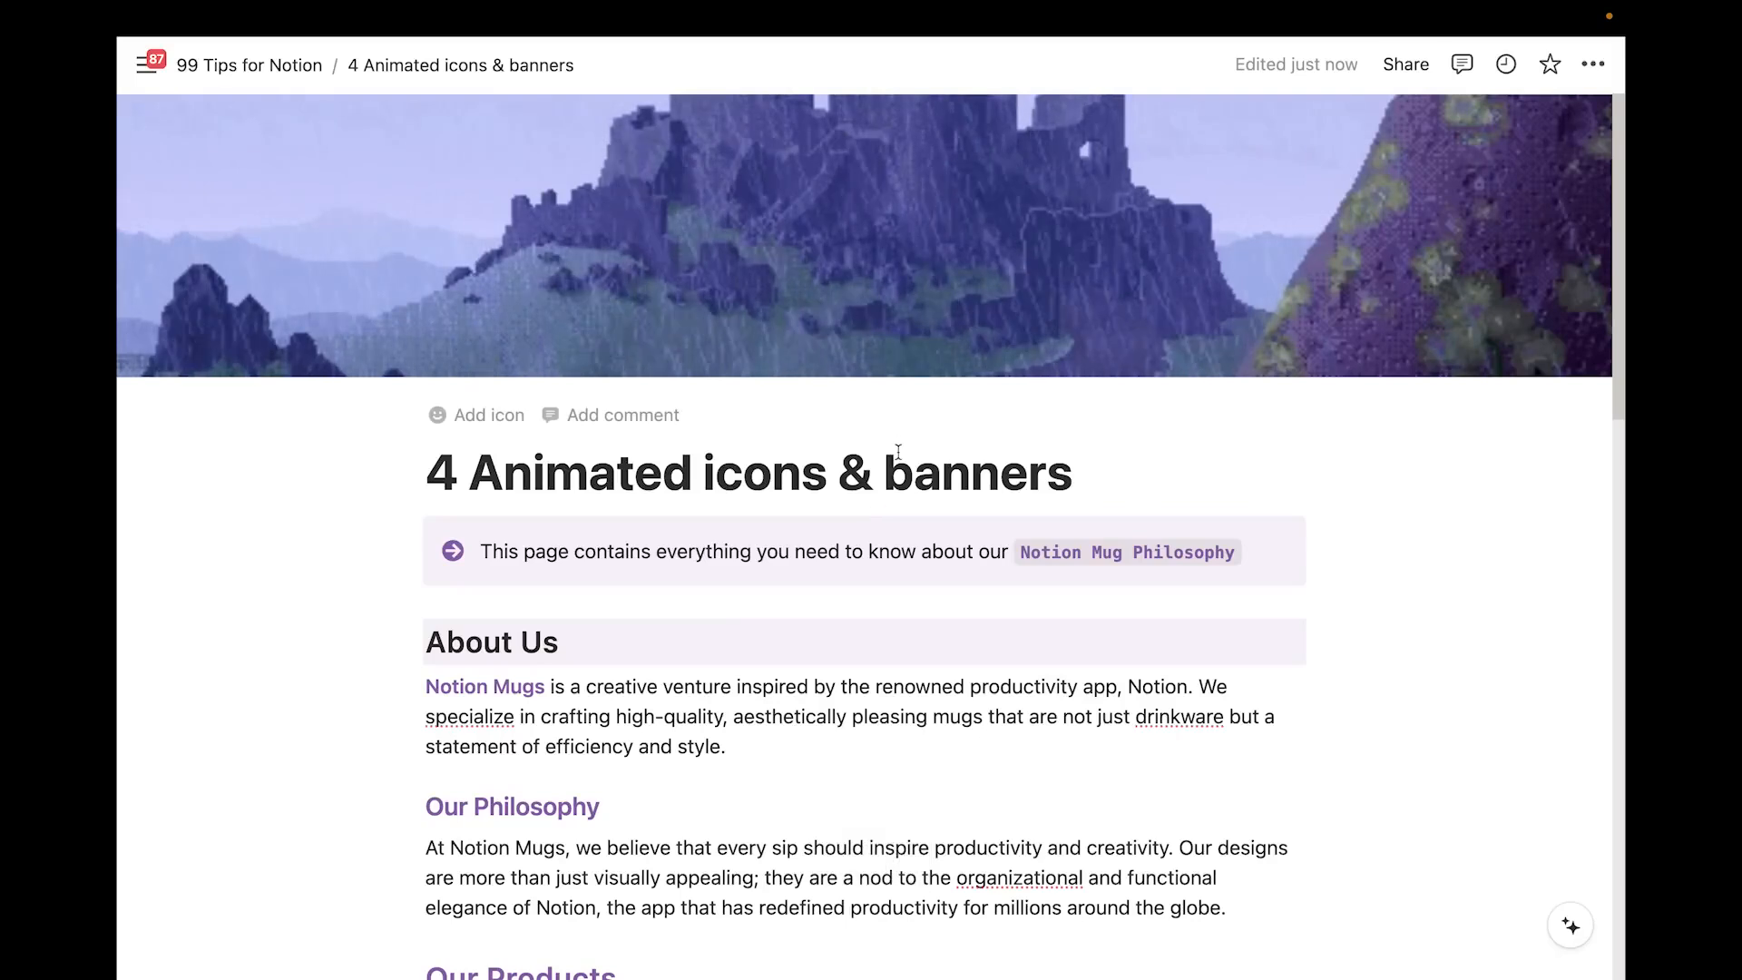
Reposition the castle cover by shifting the image downward and save its position
{"action": "left_click", "coordinate": [1249, 128]}
{"action": "left_click_drag", "start_coordinate": [988, 212], "coordinate": [1027, 454]}
{"action": "left_click", "coordinate": [1179, 129]}
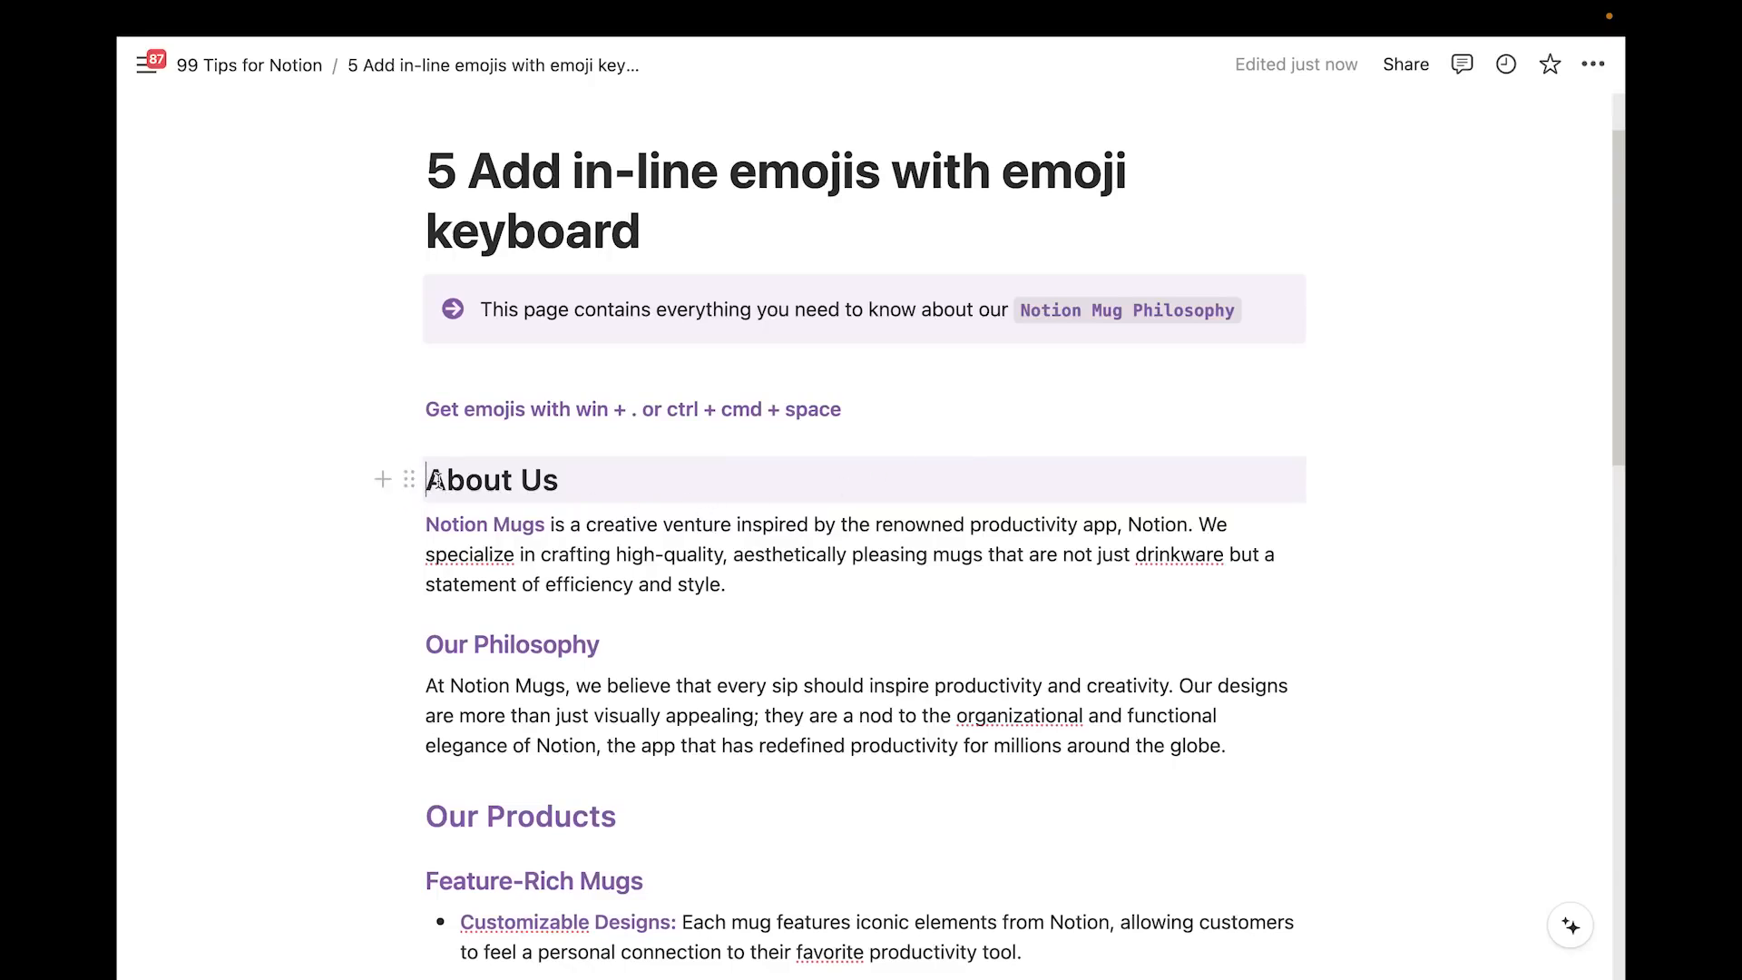
Insert the sunglasses smiley emoji in front of the "About Us" heading with the system emoji picker
{"action": "key", "text": "ctrl+super+space"}
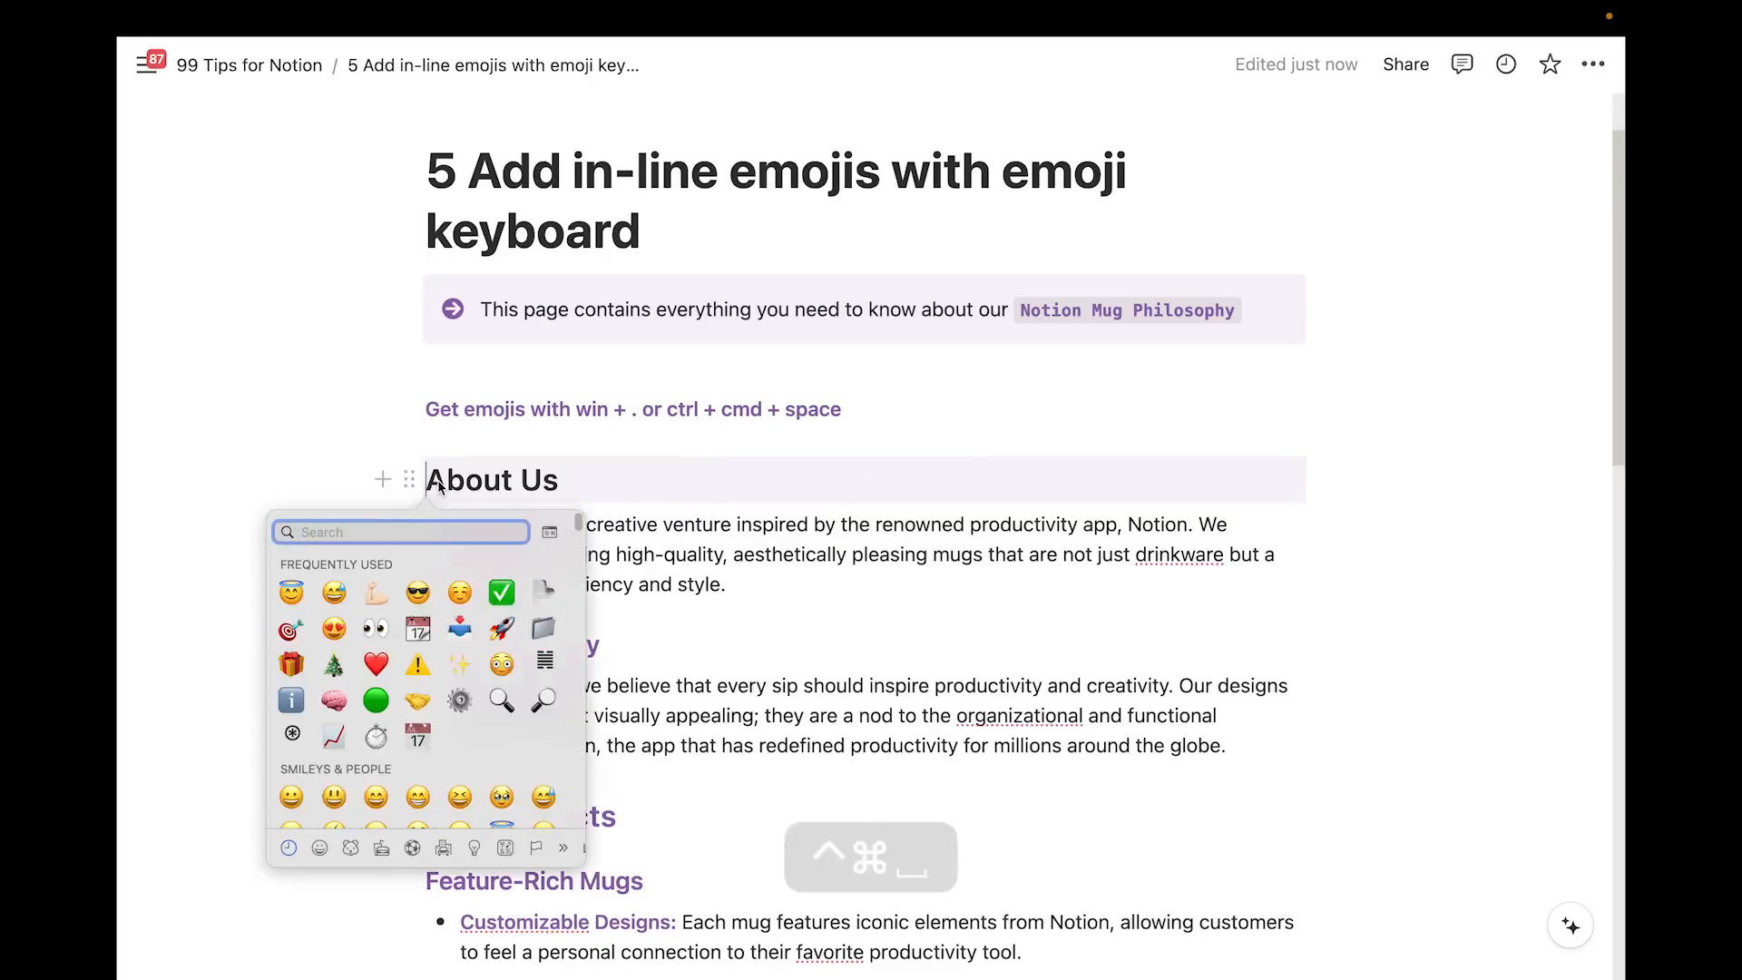
{"action": "scroll", "coordinate": [411, 613], "scroll_direction": "down", "scroll_amount": 1}
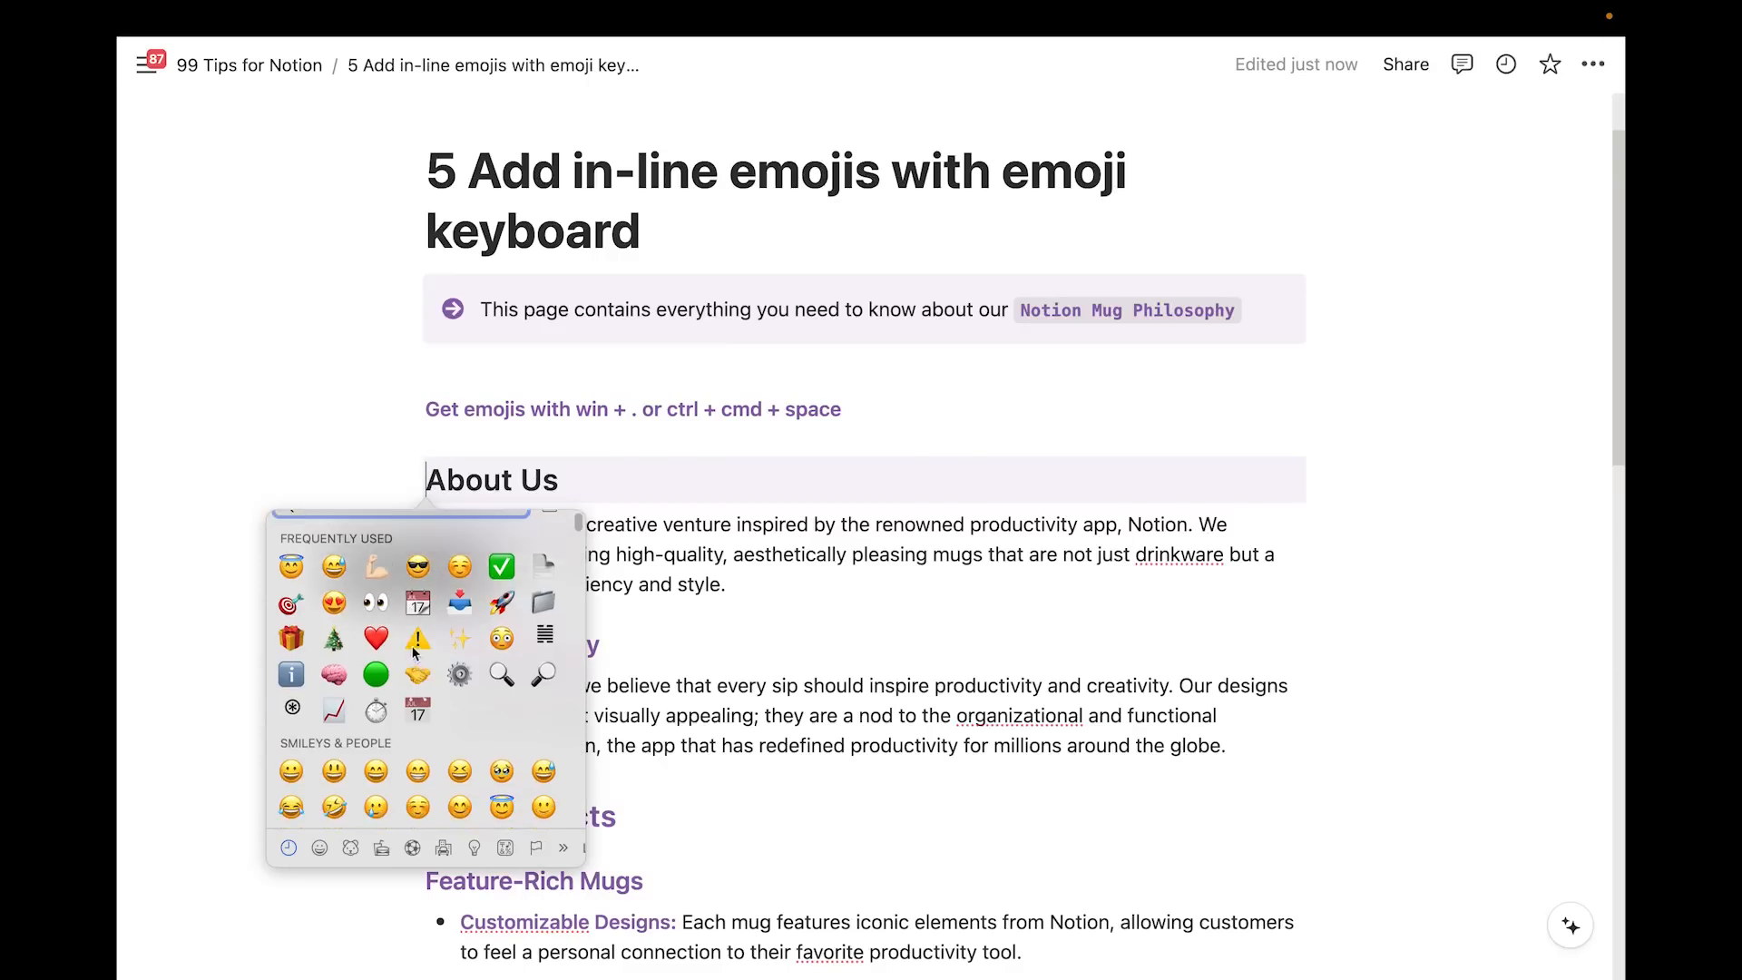
{"action": "scroll", "coordinate": [413, 652], "scroll_direction": "up", "scroll_amount": 1}
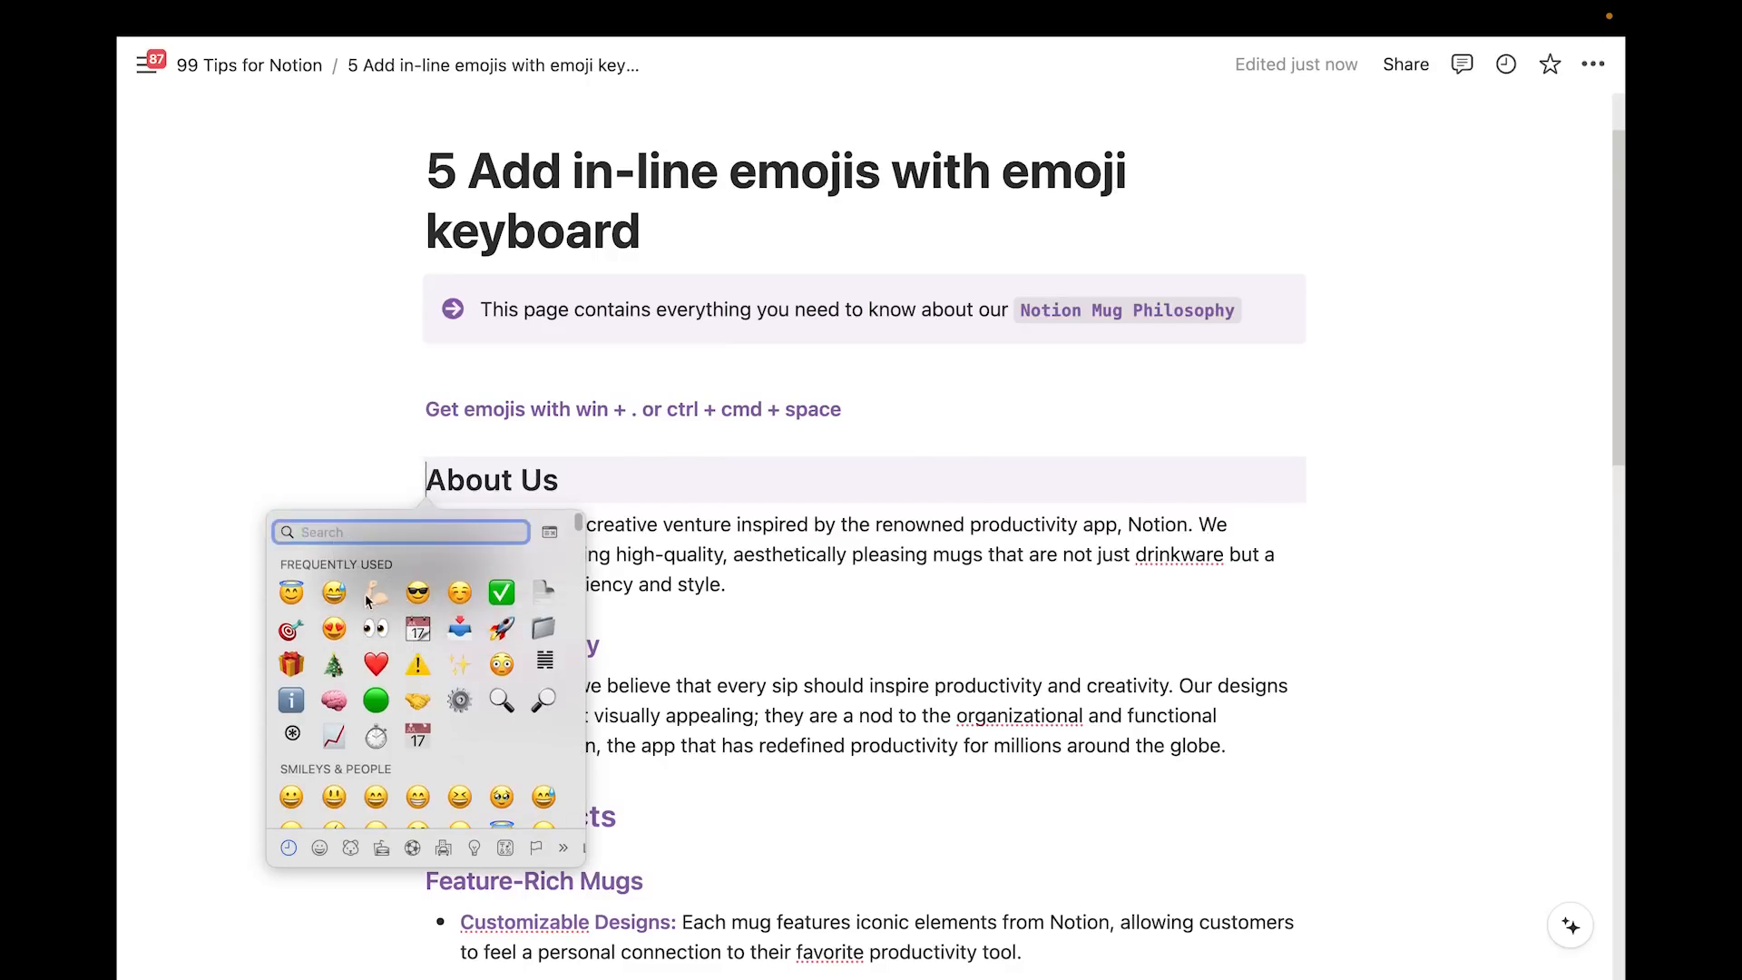
{"action": "left_click", "coordinate": [416, 594]}
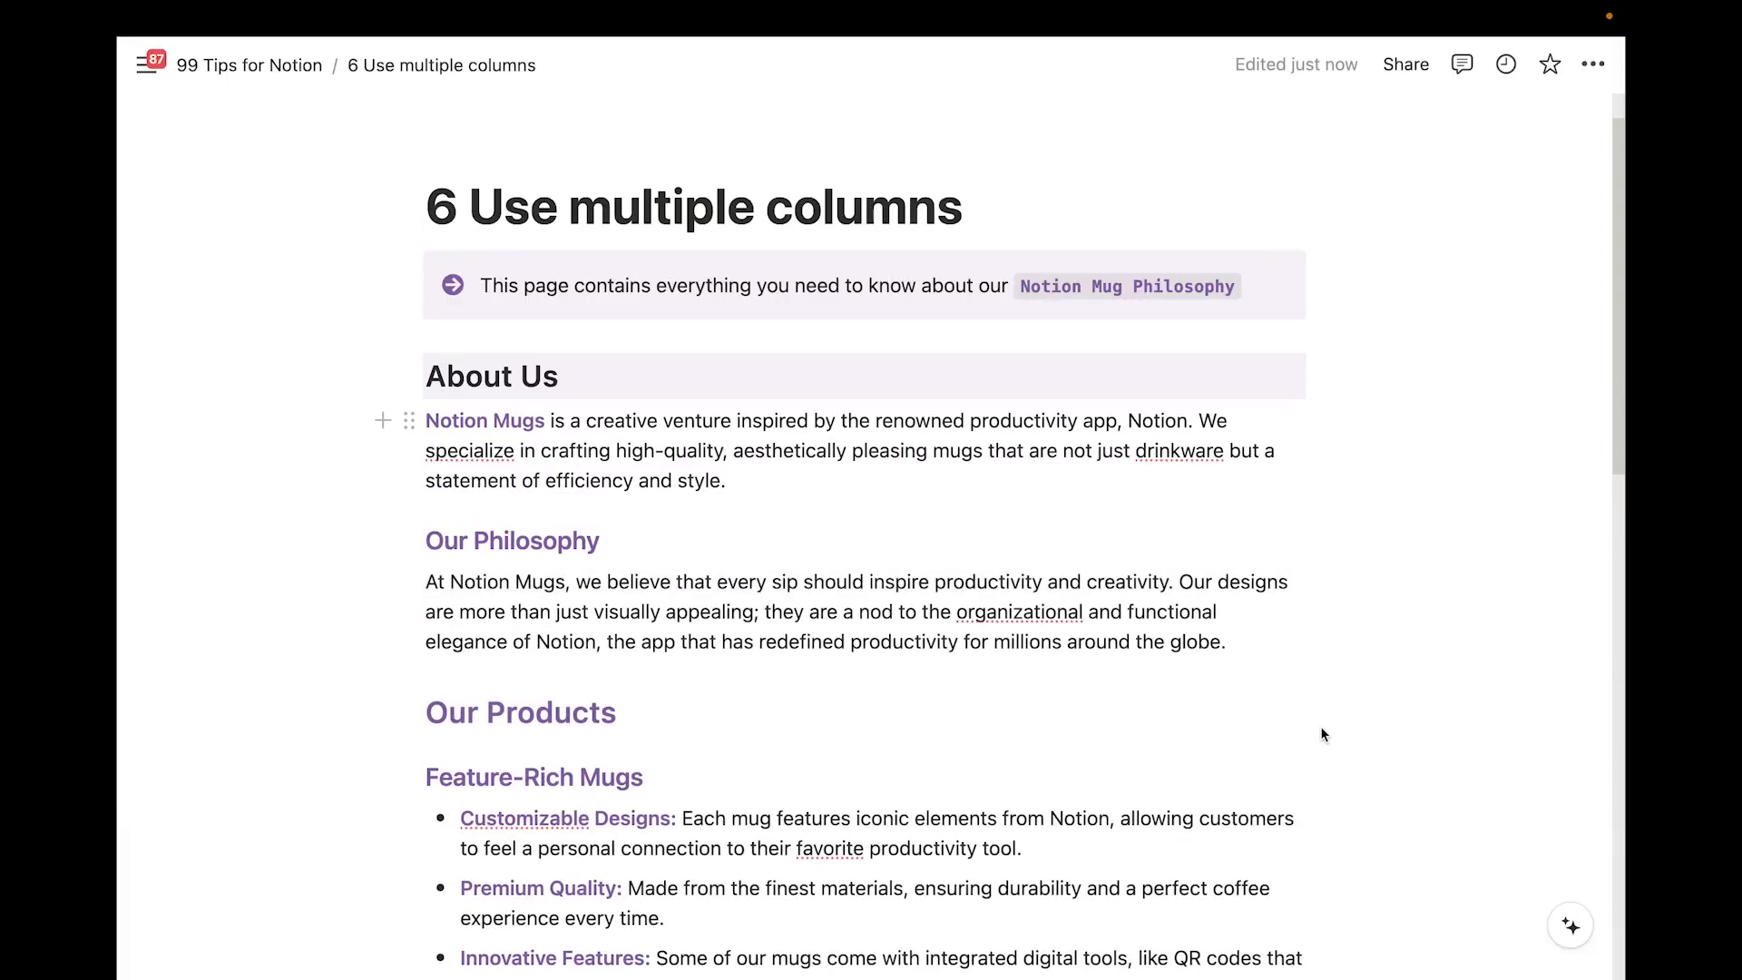
Place the "Collections" heading in a second column to the right of the "Feature-Rich Mugs" heading
{"action": "scroll", "coordinate": [1321, 733], "scroll_direction": "down", "scroll_amount": 3}
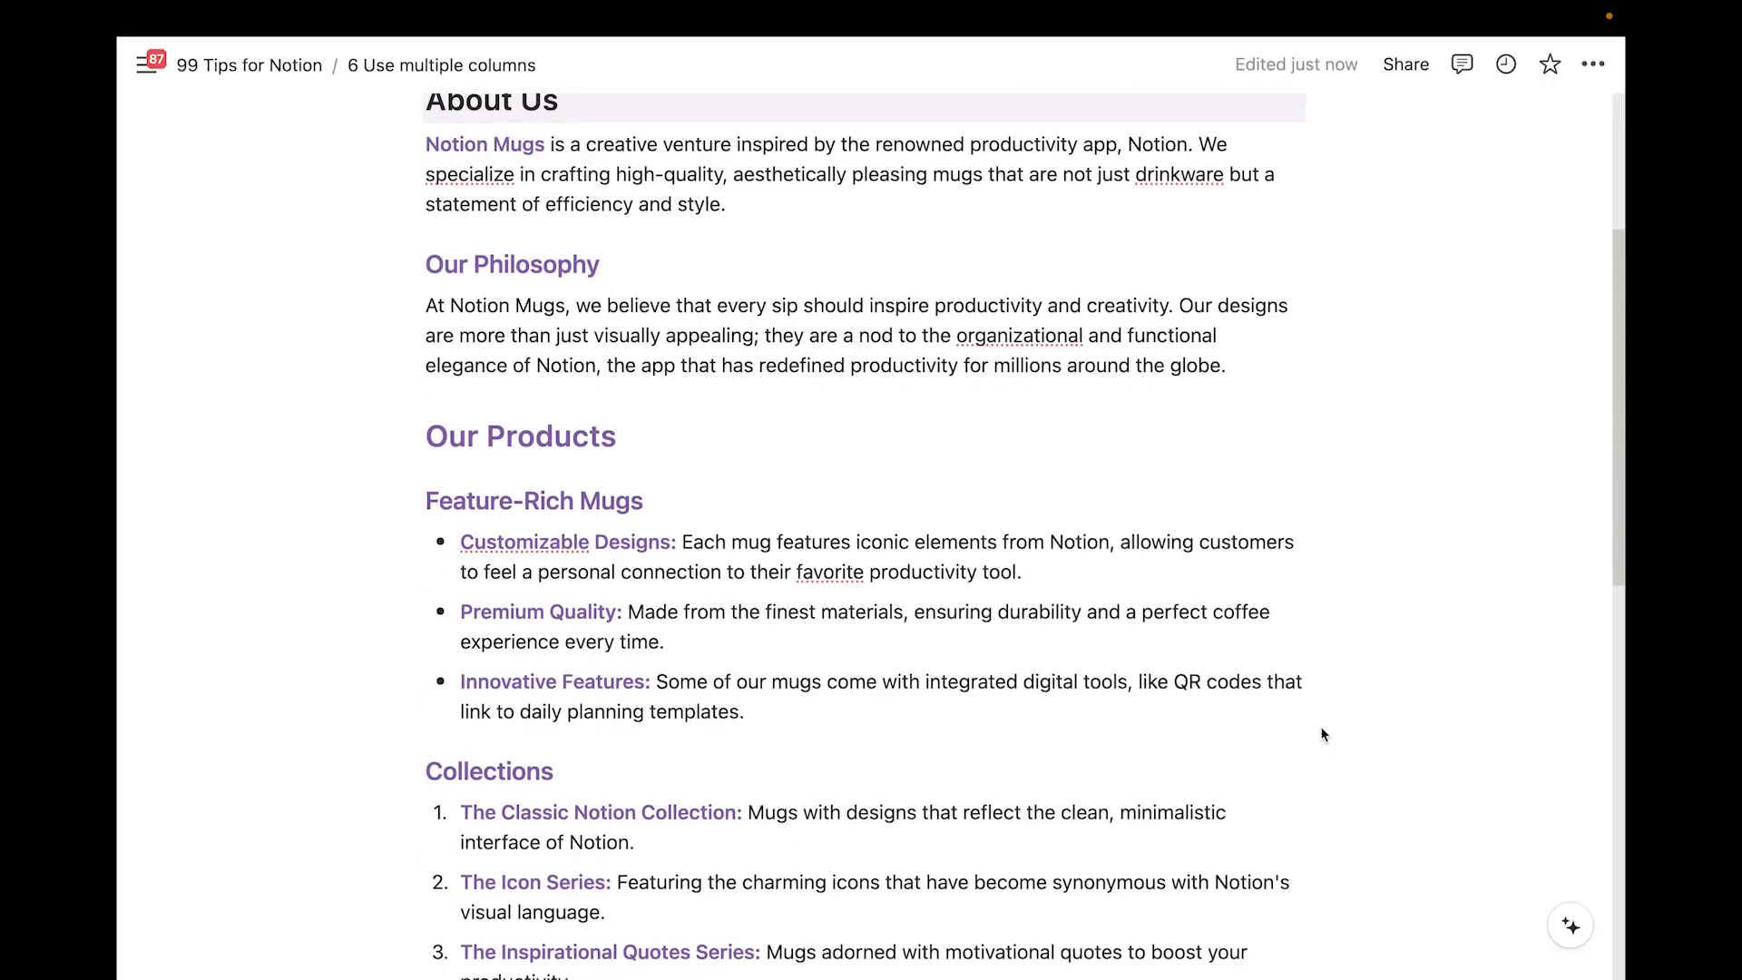
{"action": "scroll", "coordinate": [925, 703], "scroll_direction": "down", "scroll_amount": 3}
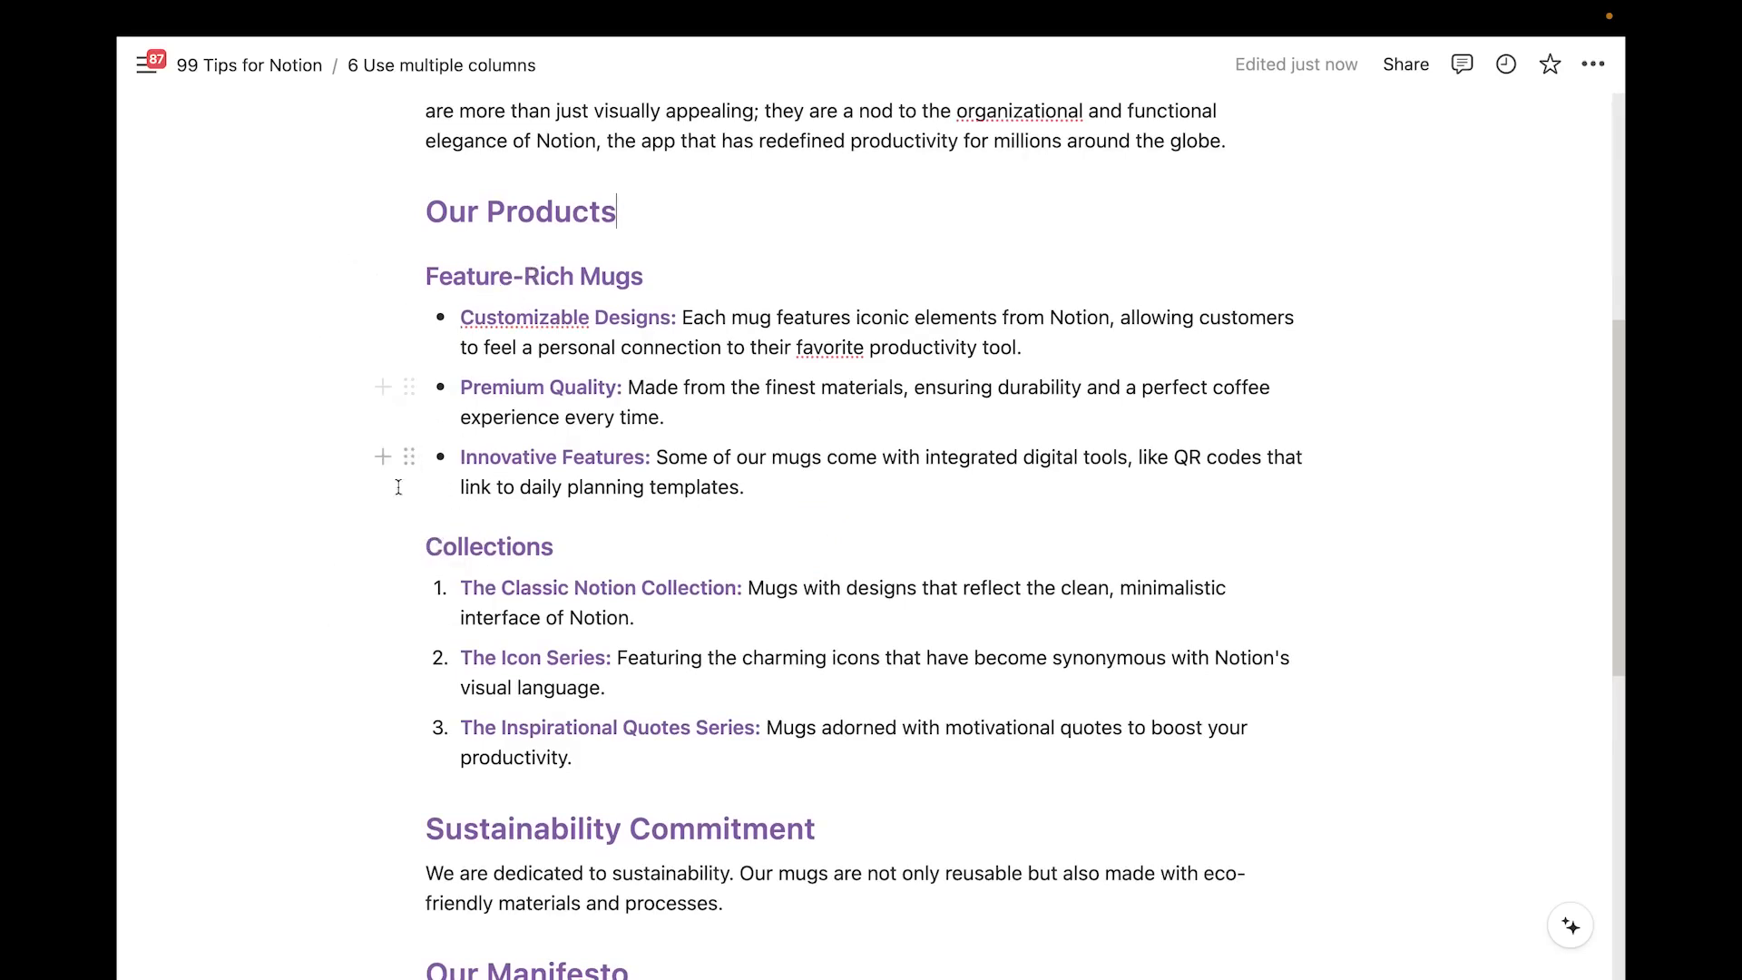
{"action": "left_click_drag", "start_coordinate": [408, 544], "coordinate": [1050, 293]}
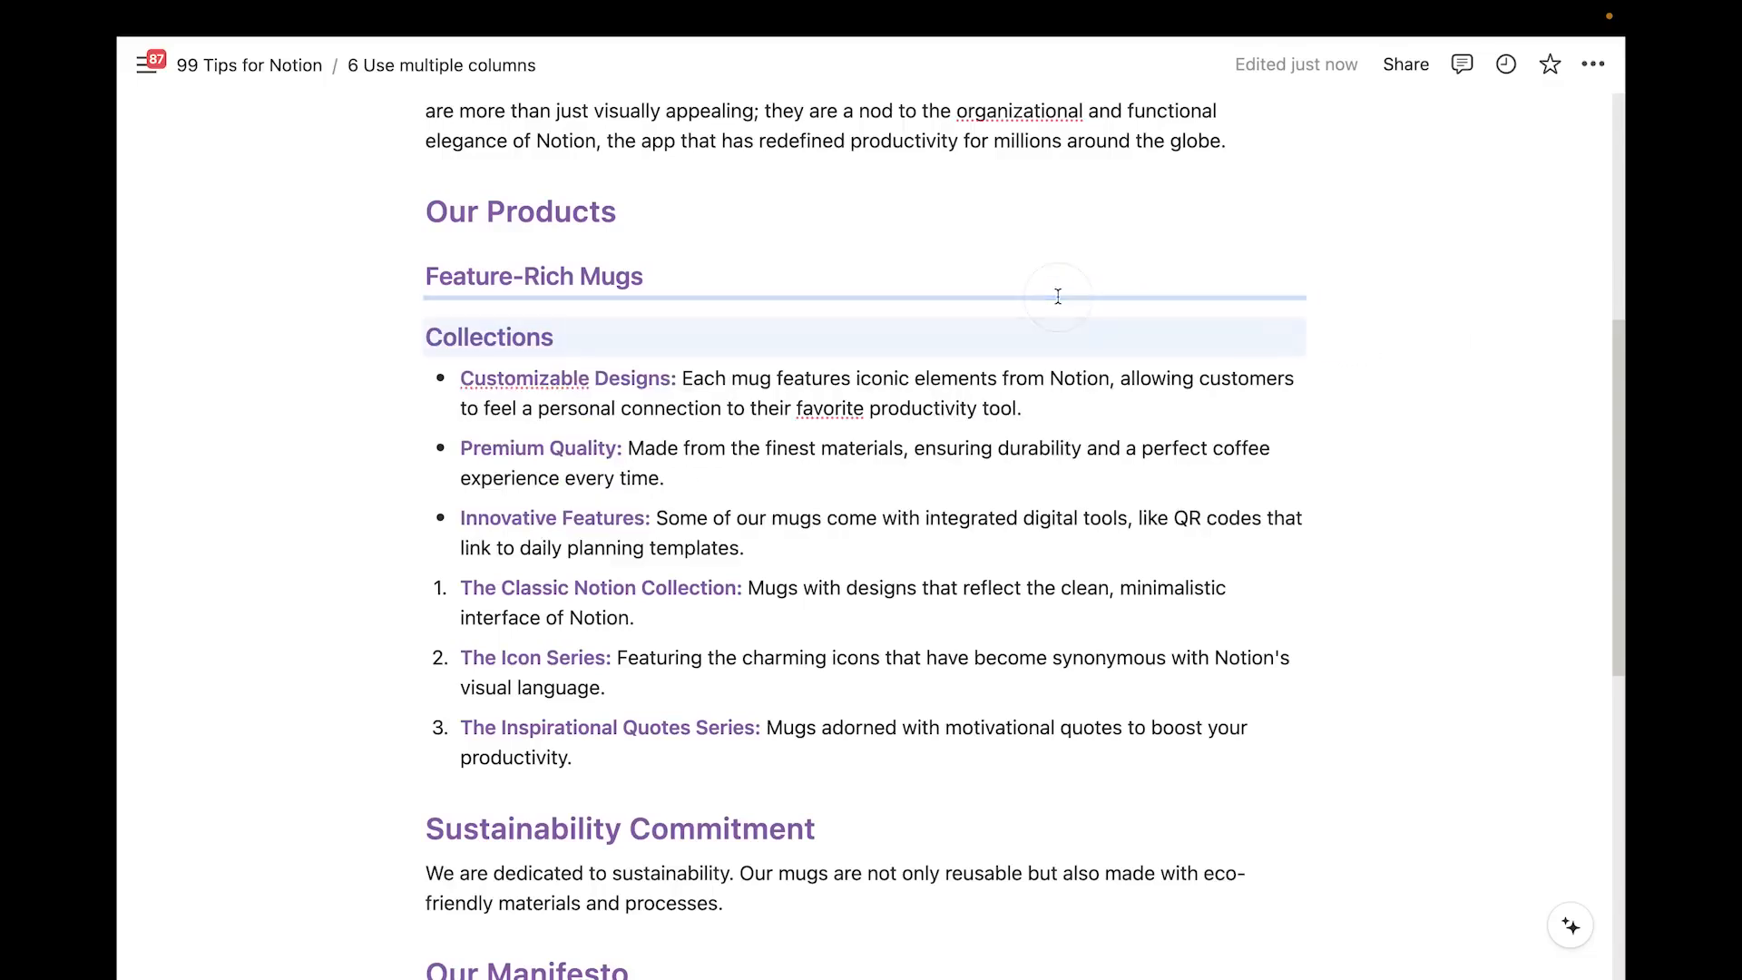
{"action": "left_click_drag", "start_coordinate": [420, 338], "coordinate": [1331, 276]}
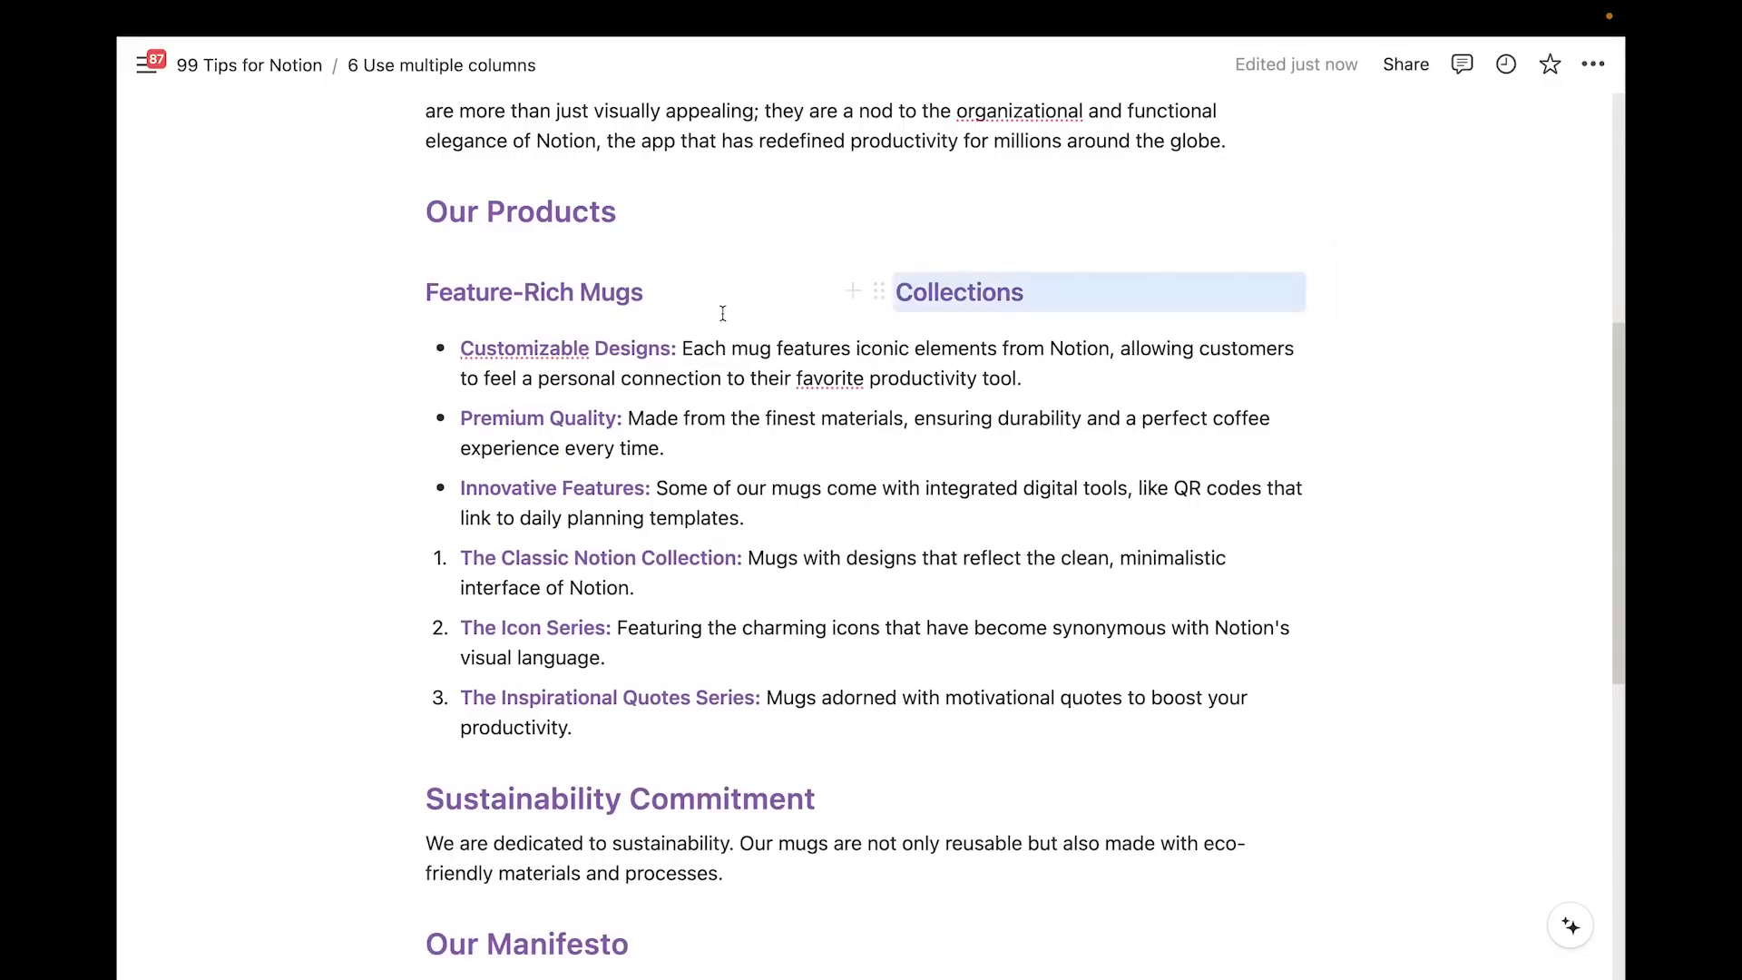
Move the three bulleted items under "Feature-Rich Mugs" and the three numbered items under "Collections" within their columns
{"action": "left_click_drag", "start_coordinate": [322, 357], "coordinate": [498, 505]}
{"action": "left_click_drag", "start_coordinate": [410, 345], "coordinate": [434, 325]}
{"action": "left_click_drag", "start_coordinate": [325, 732], "coordinate": [471, 822]}
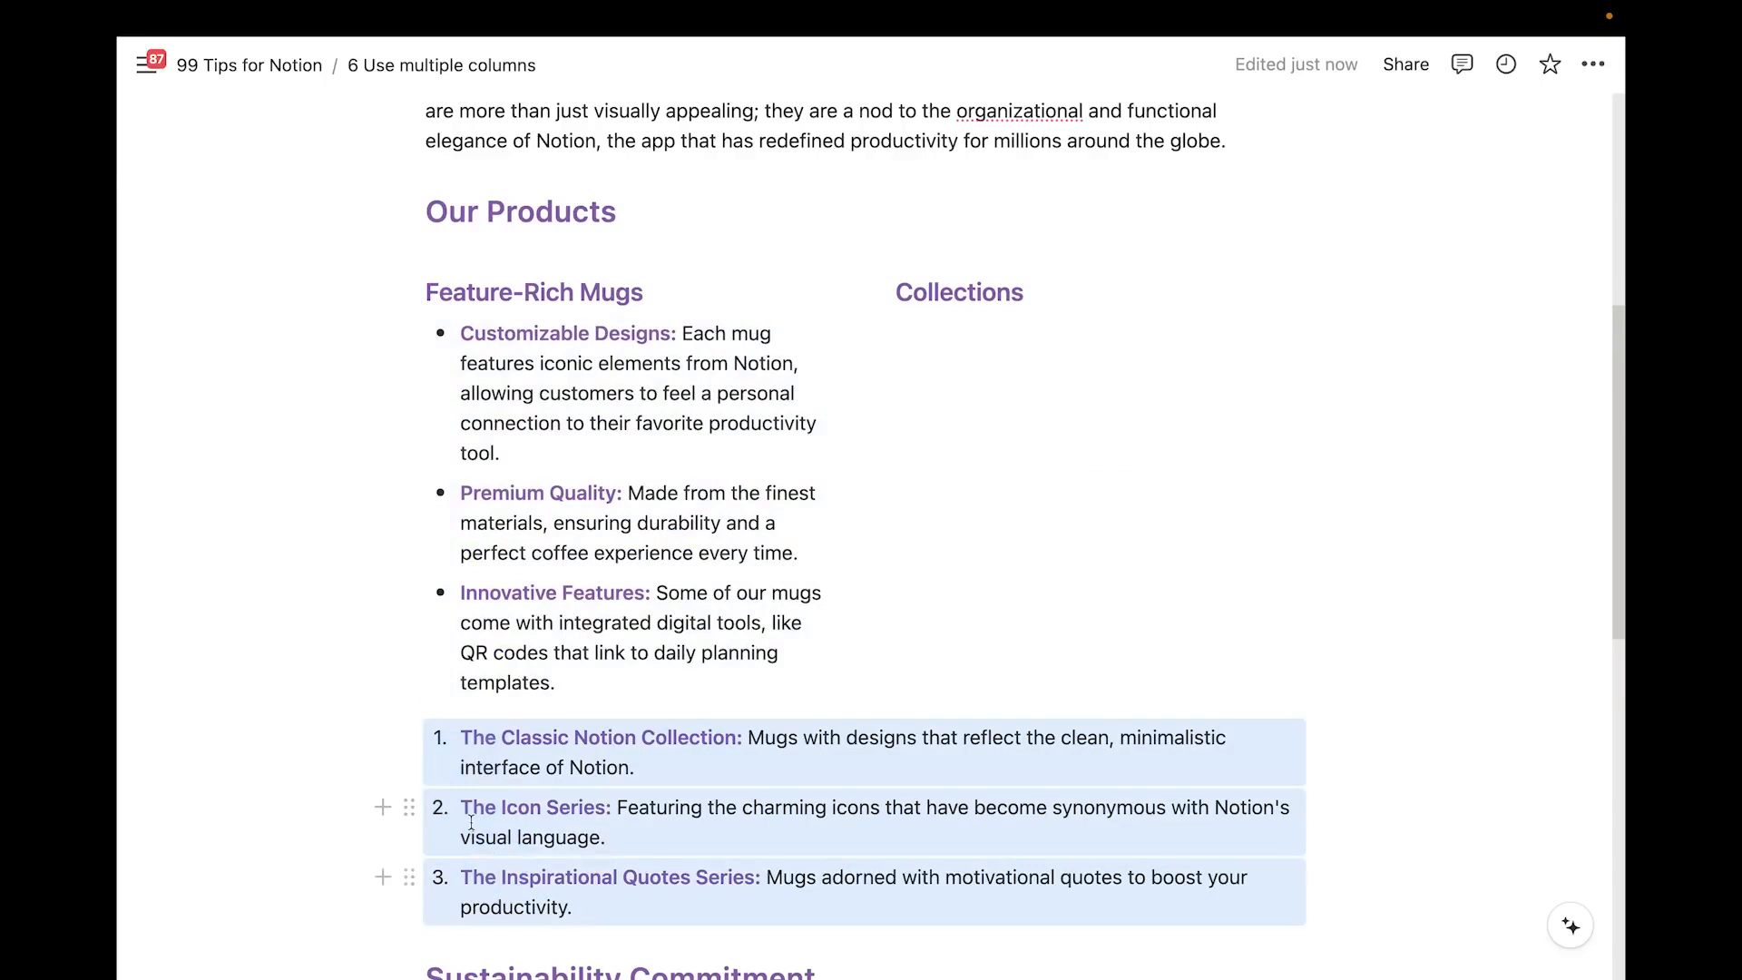
{"action": "left_click_drag", "start_coordinate": [411, 735], "coordinate": [936, 322]}
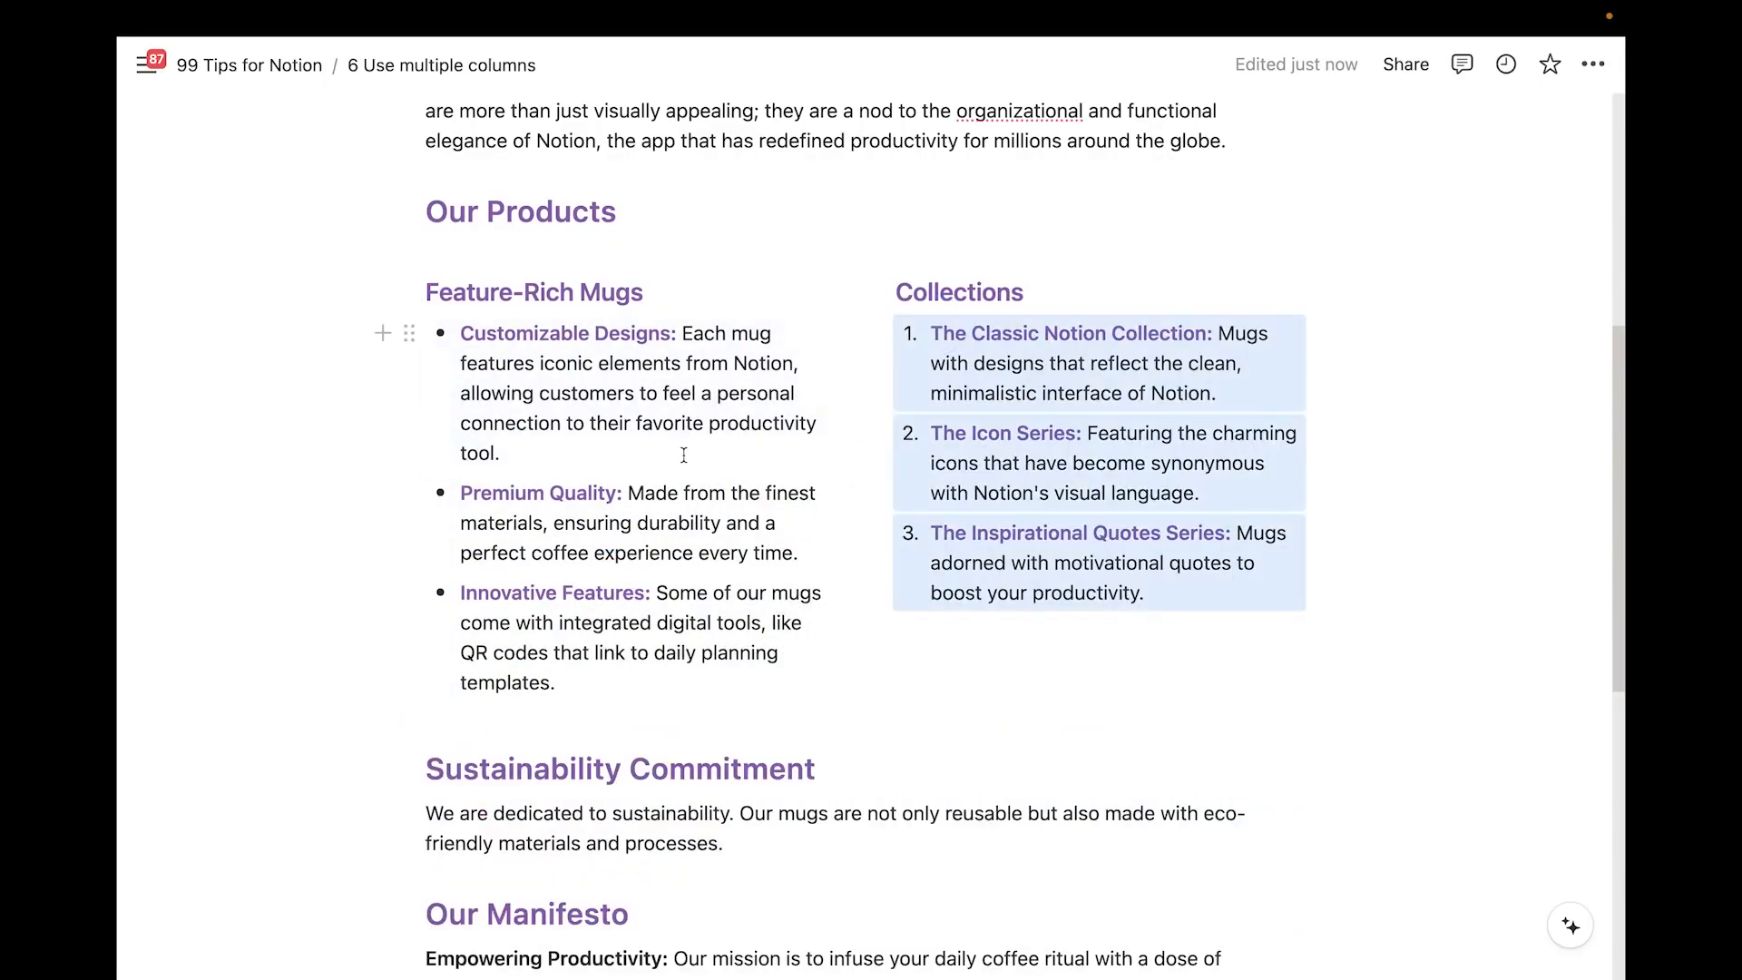
Insert a 2-column block on a new line below the "Our Philosophy" paragraph
{"action": "scroll", "coordinate": [684, 454], "scroll_direction": "down", "scroll_amount": 3}
{"action": "scroll", "coordinate": [553, 573], "scroll_direction": "up", "scroll_amount": 5}
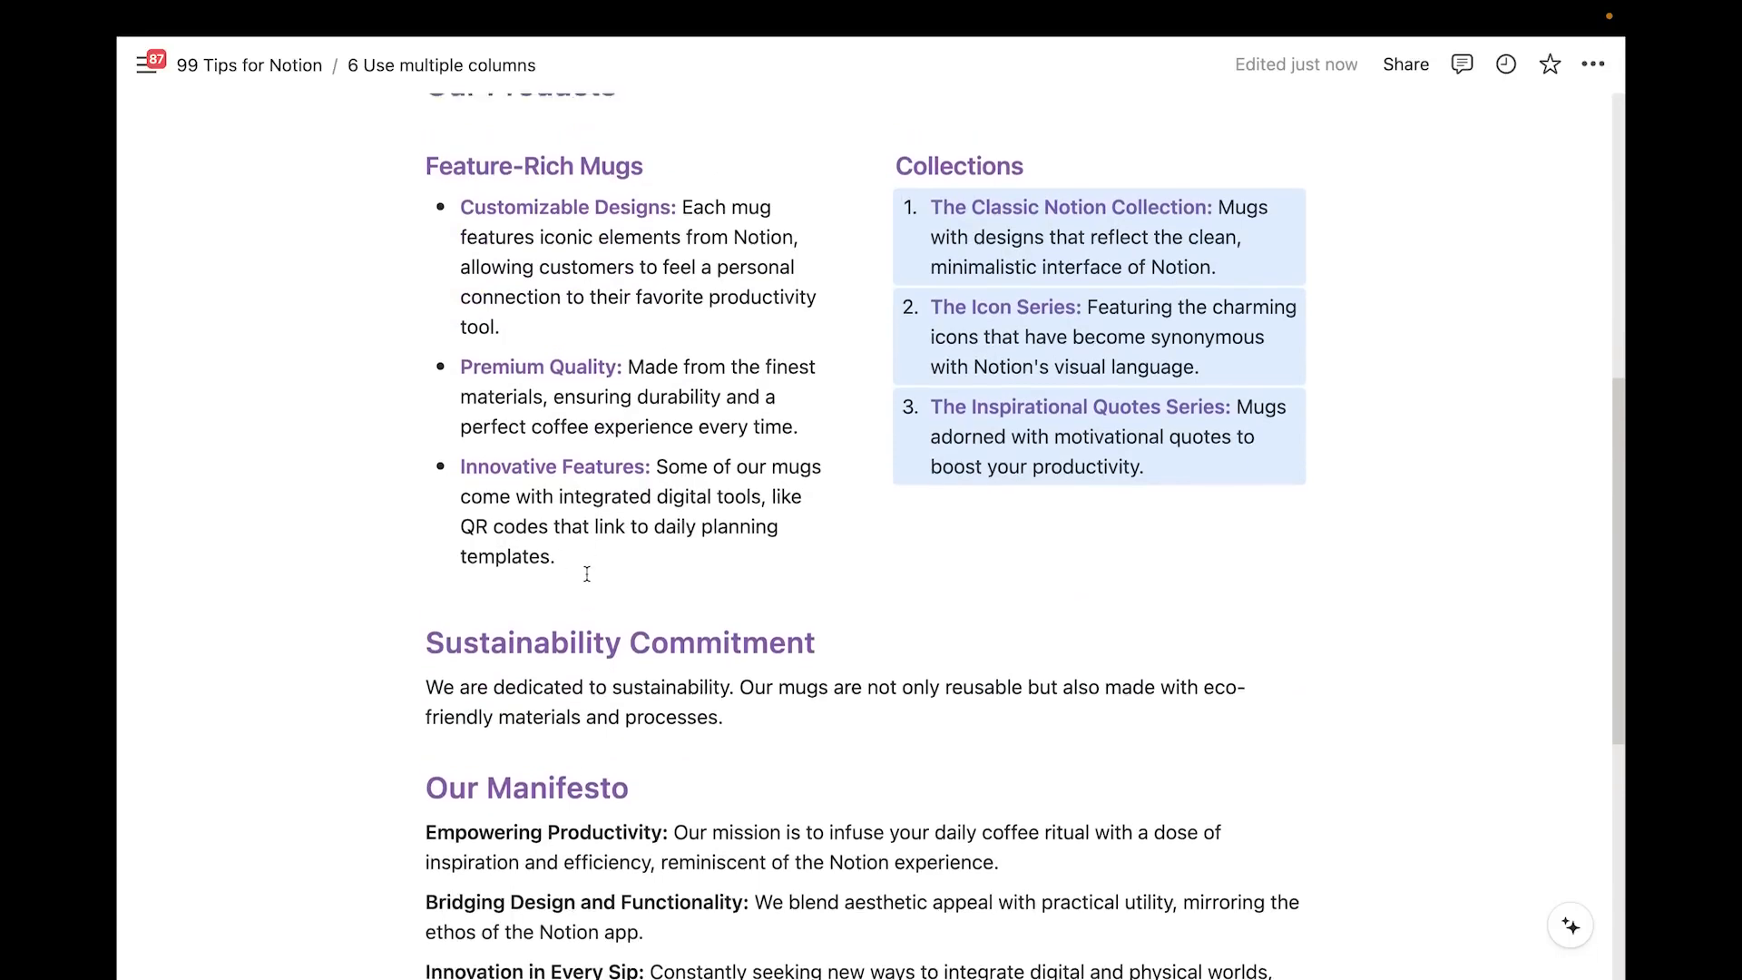
{"action": "scroll", "coordinate": [1025, 493], "scroll_direction": "up", "scroll_amount": 1}
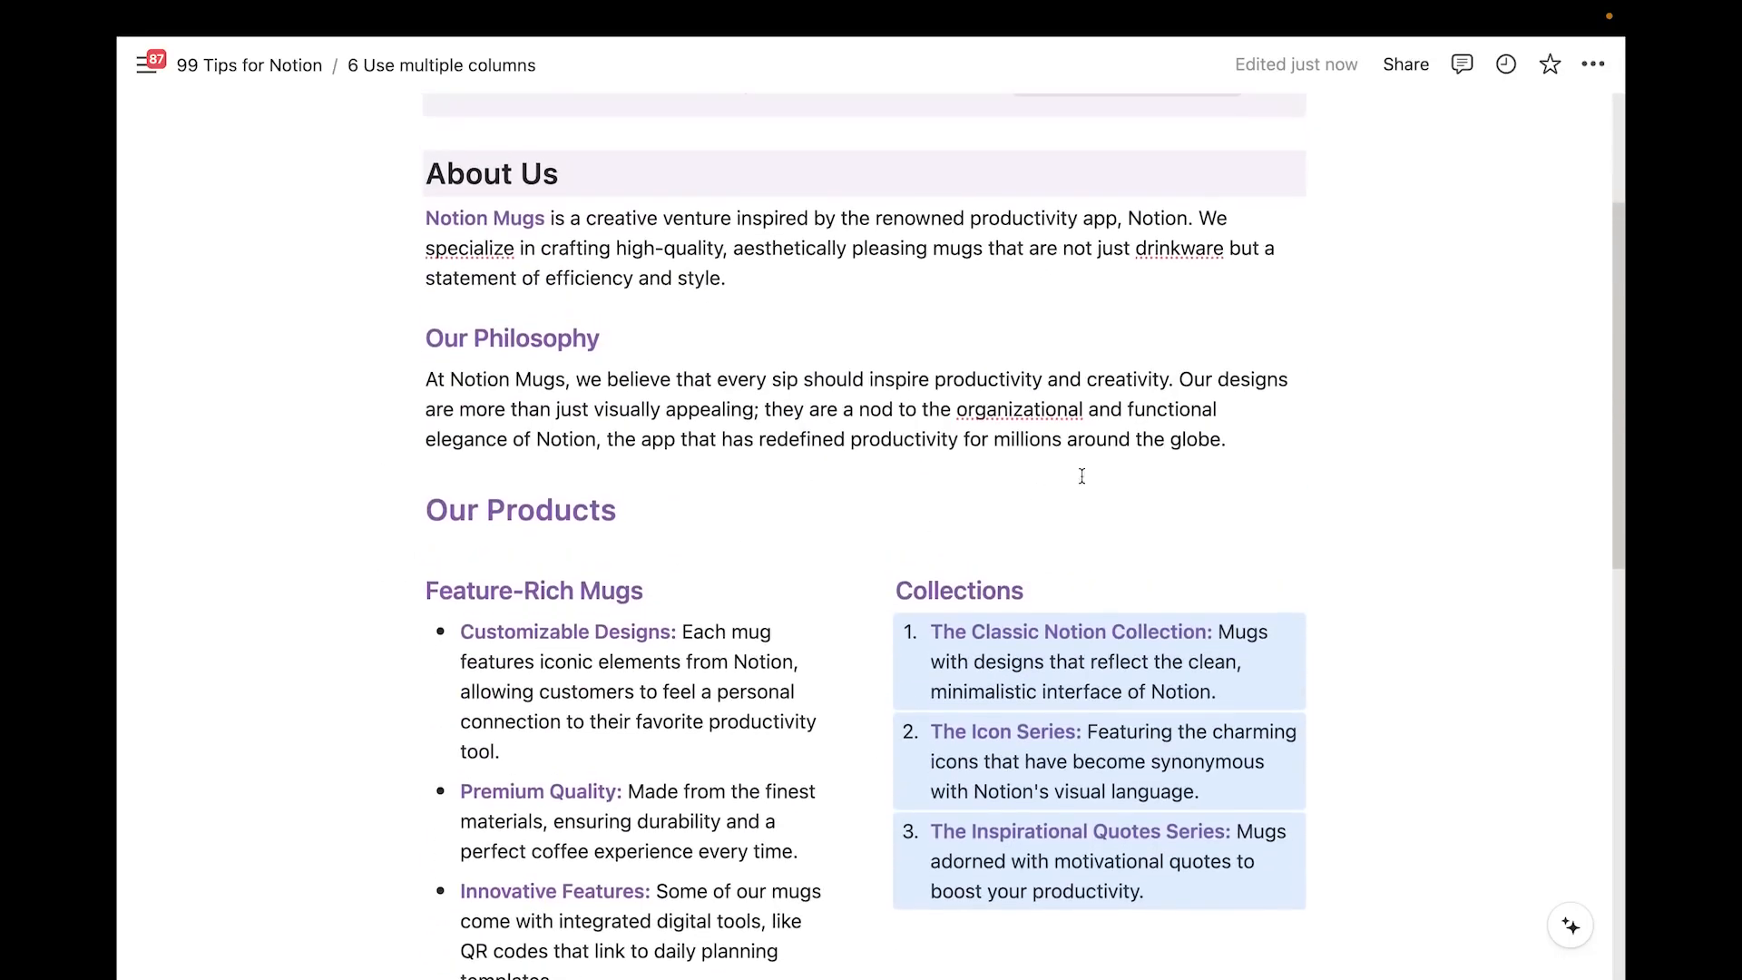
{"action": "left_click", "coordinate": [1245, 441]}
{"action": "key", "text": "Return"}
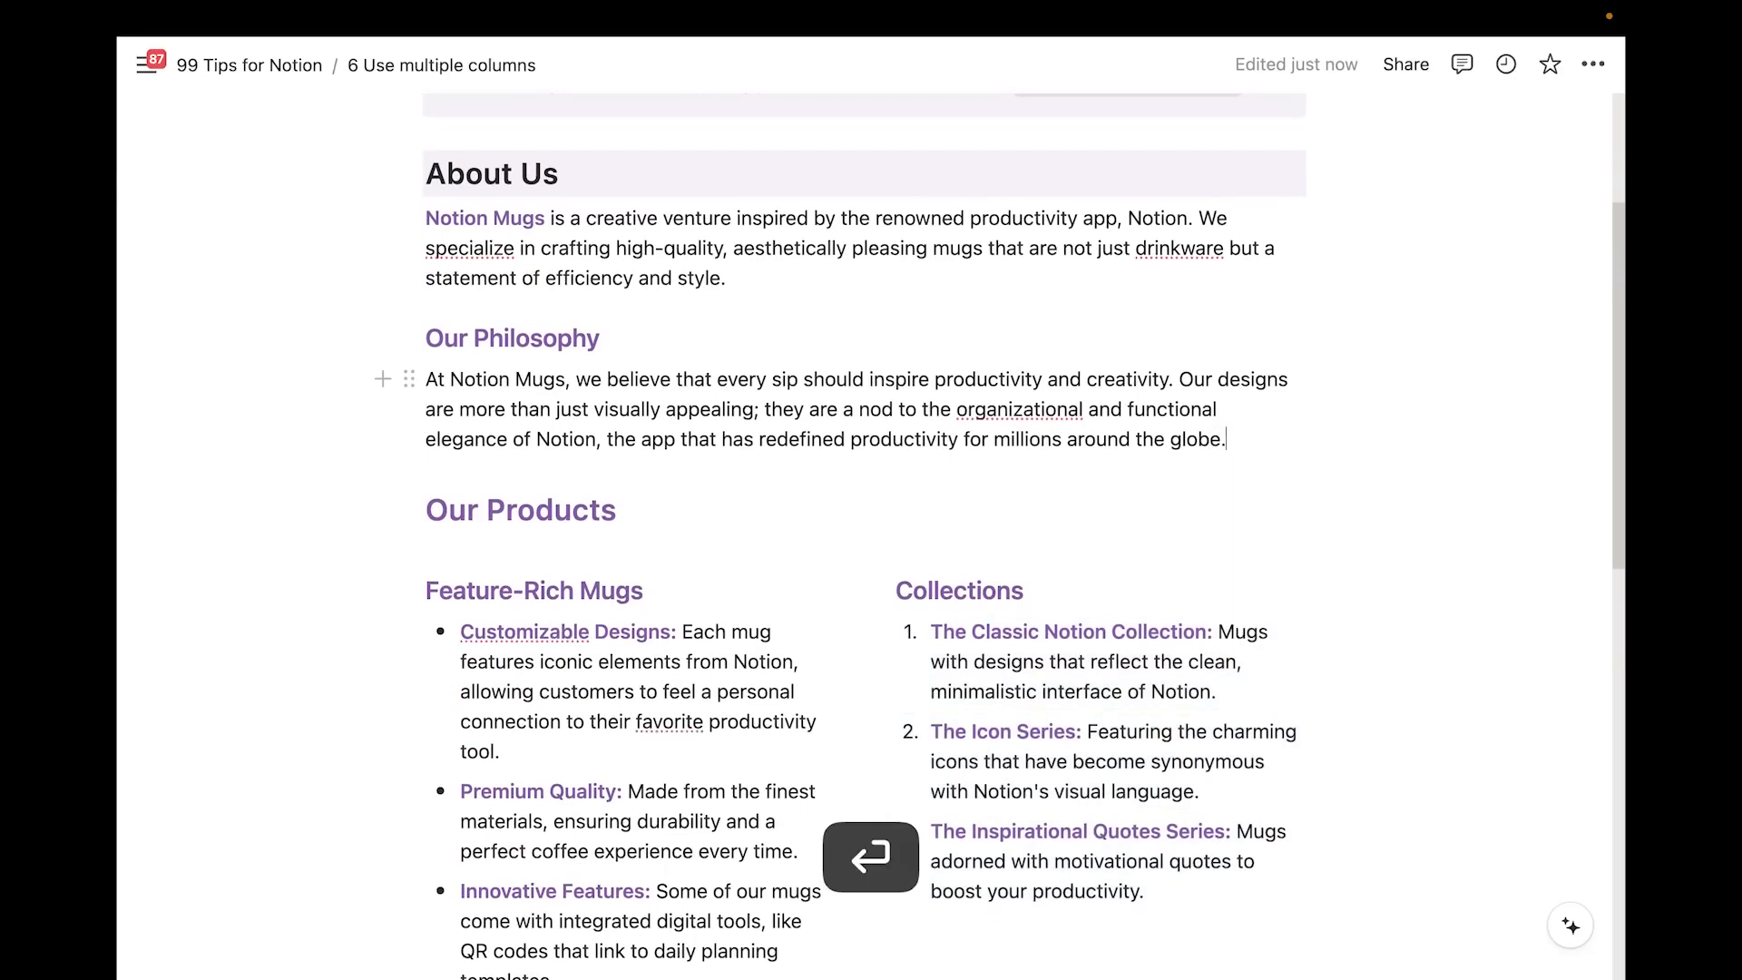
{"action": "type", "text": "/col"}
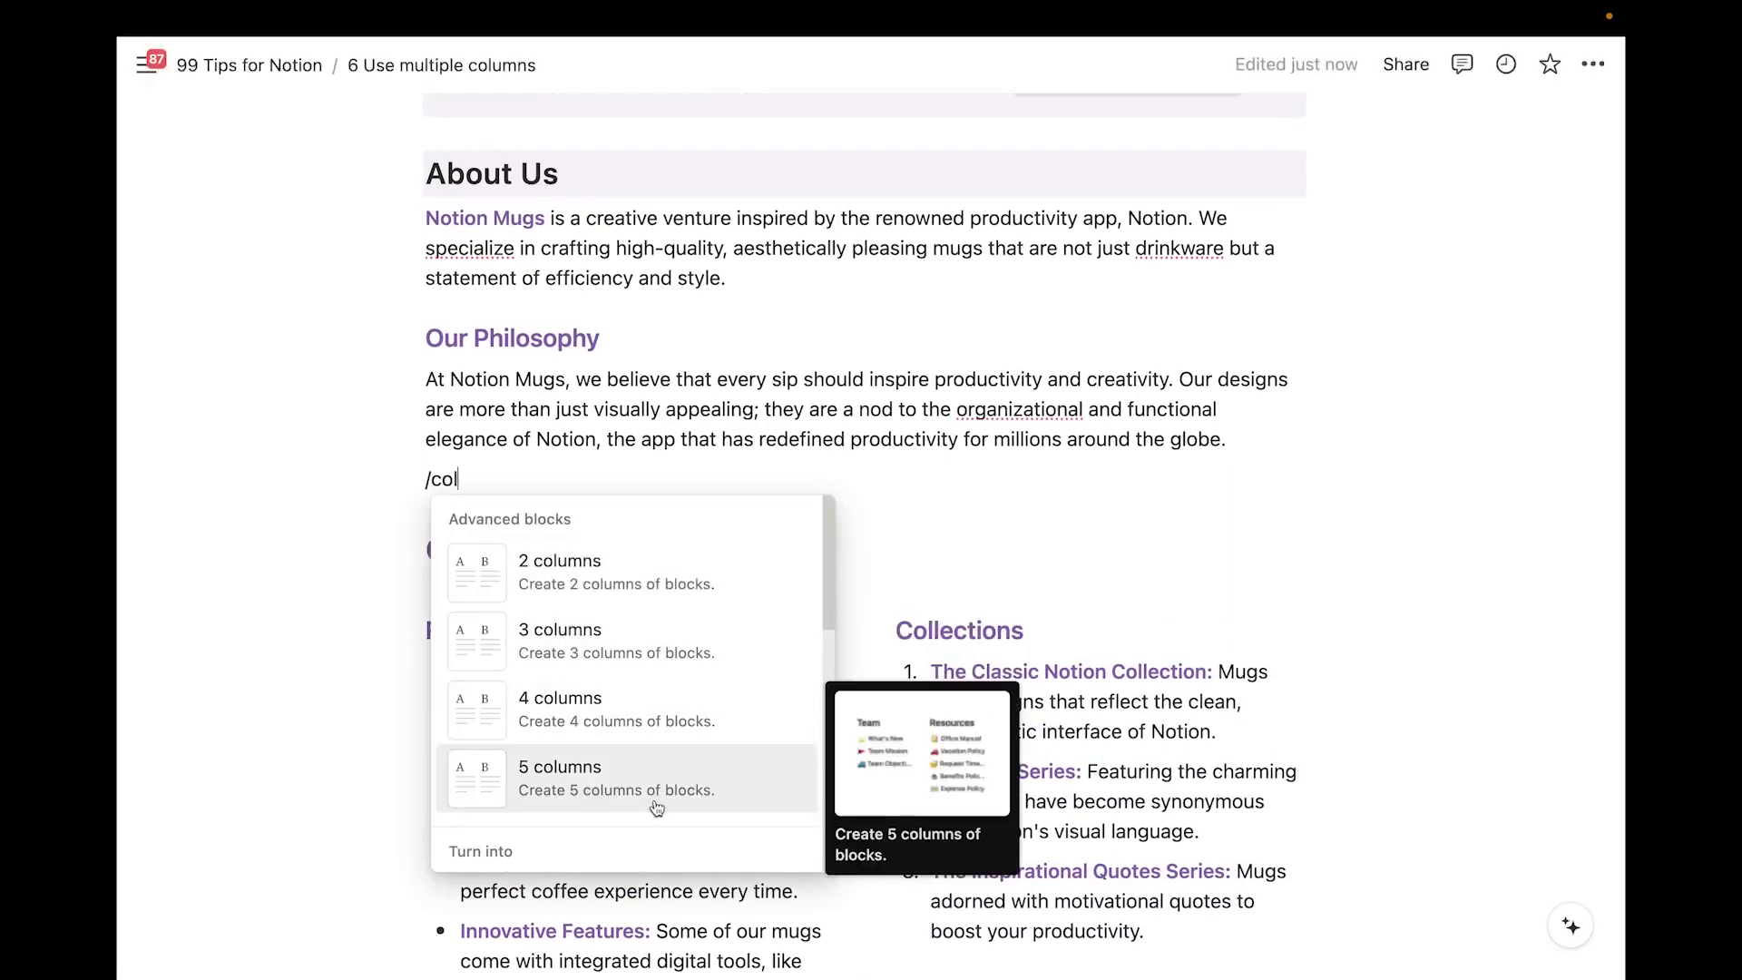
{"action": "left_click", "coordinate": [647, 571]}
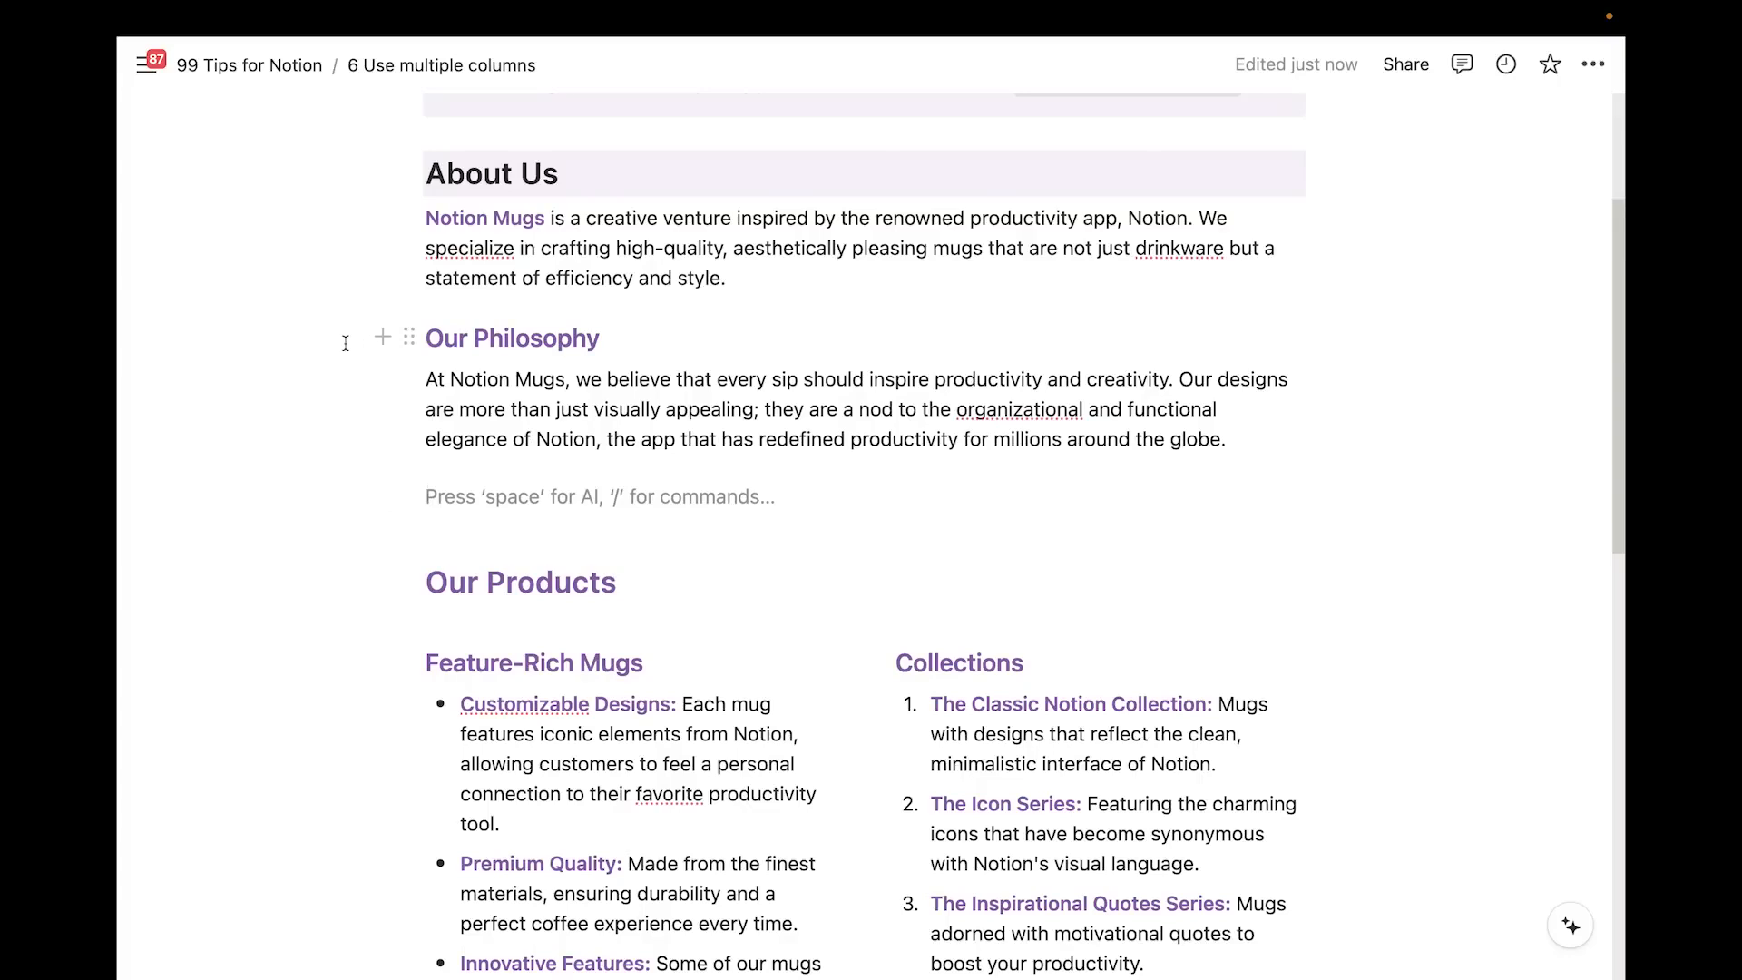
Move the "Our Philosophy" heading and its paragraph into the left column of the new block
{"action": "left_click_drag", "start_coordinate": [346, 343], "coordinate": [561, 447]}
{"action": "left_click_drag", "start_coordinate": [409, 338], "coordinate": [454, 465]}
Paste the Notion logo image into the empty right column and make it smaller
{"action": "left_click", "coordinate": [987, 359]}
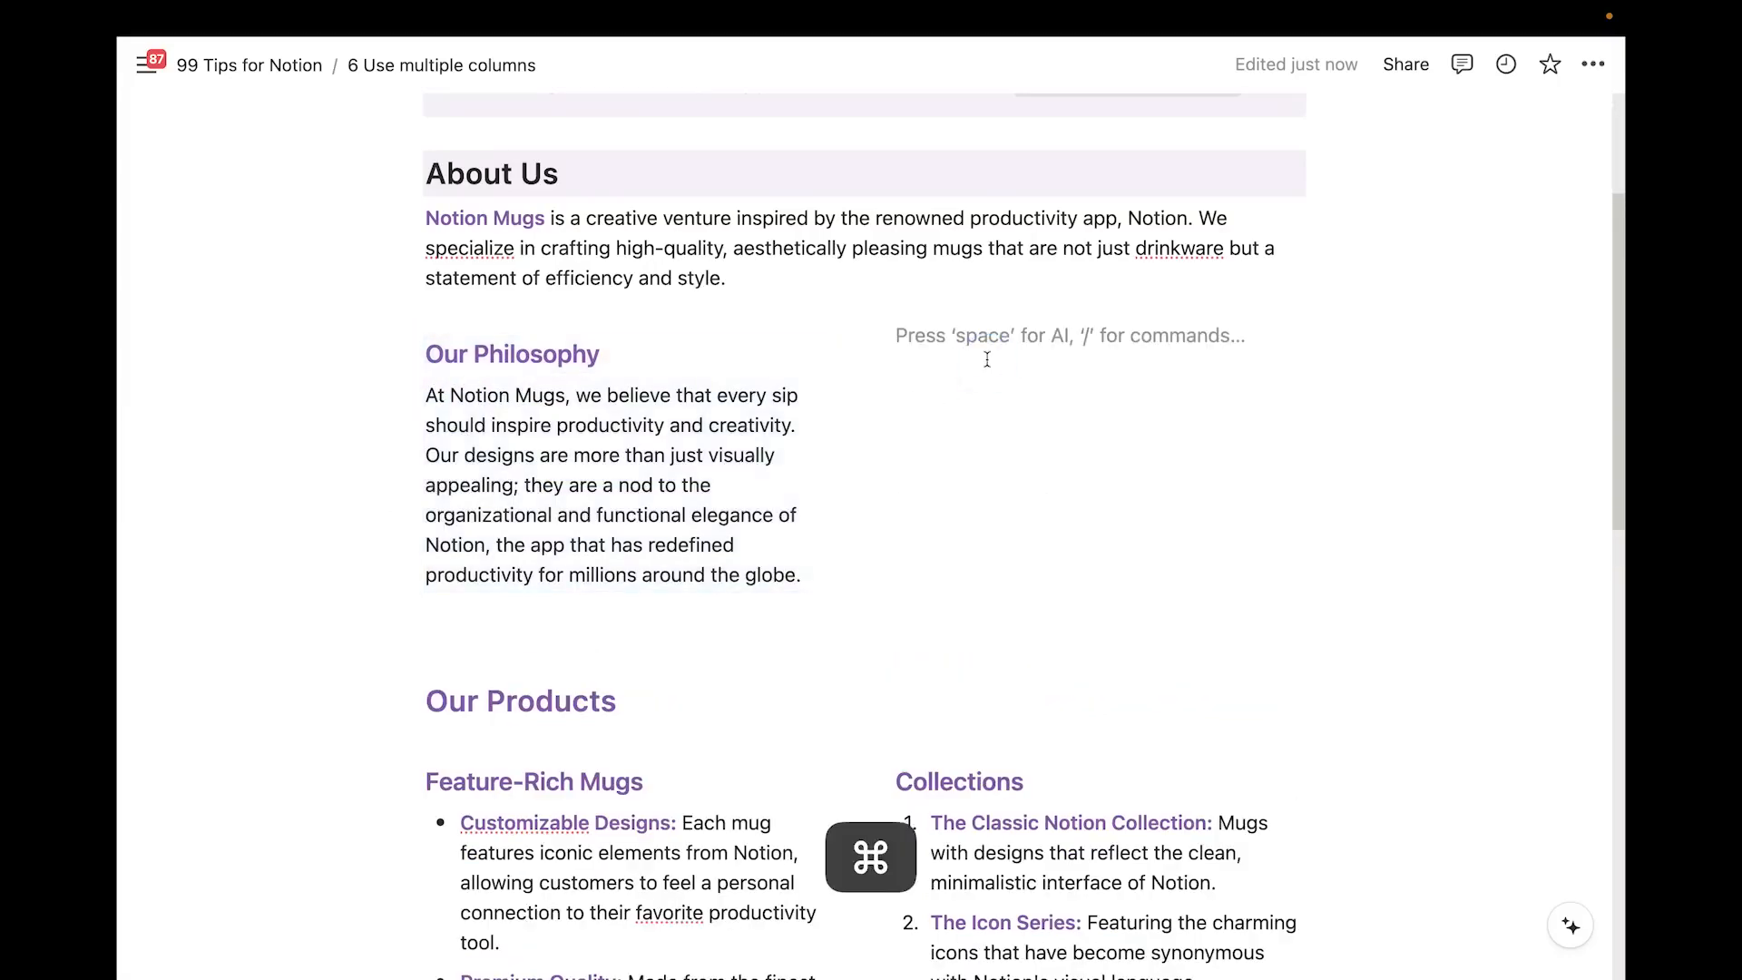
{"action": "key", "text": "super+v"}
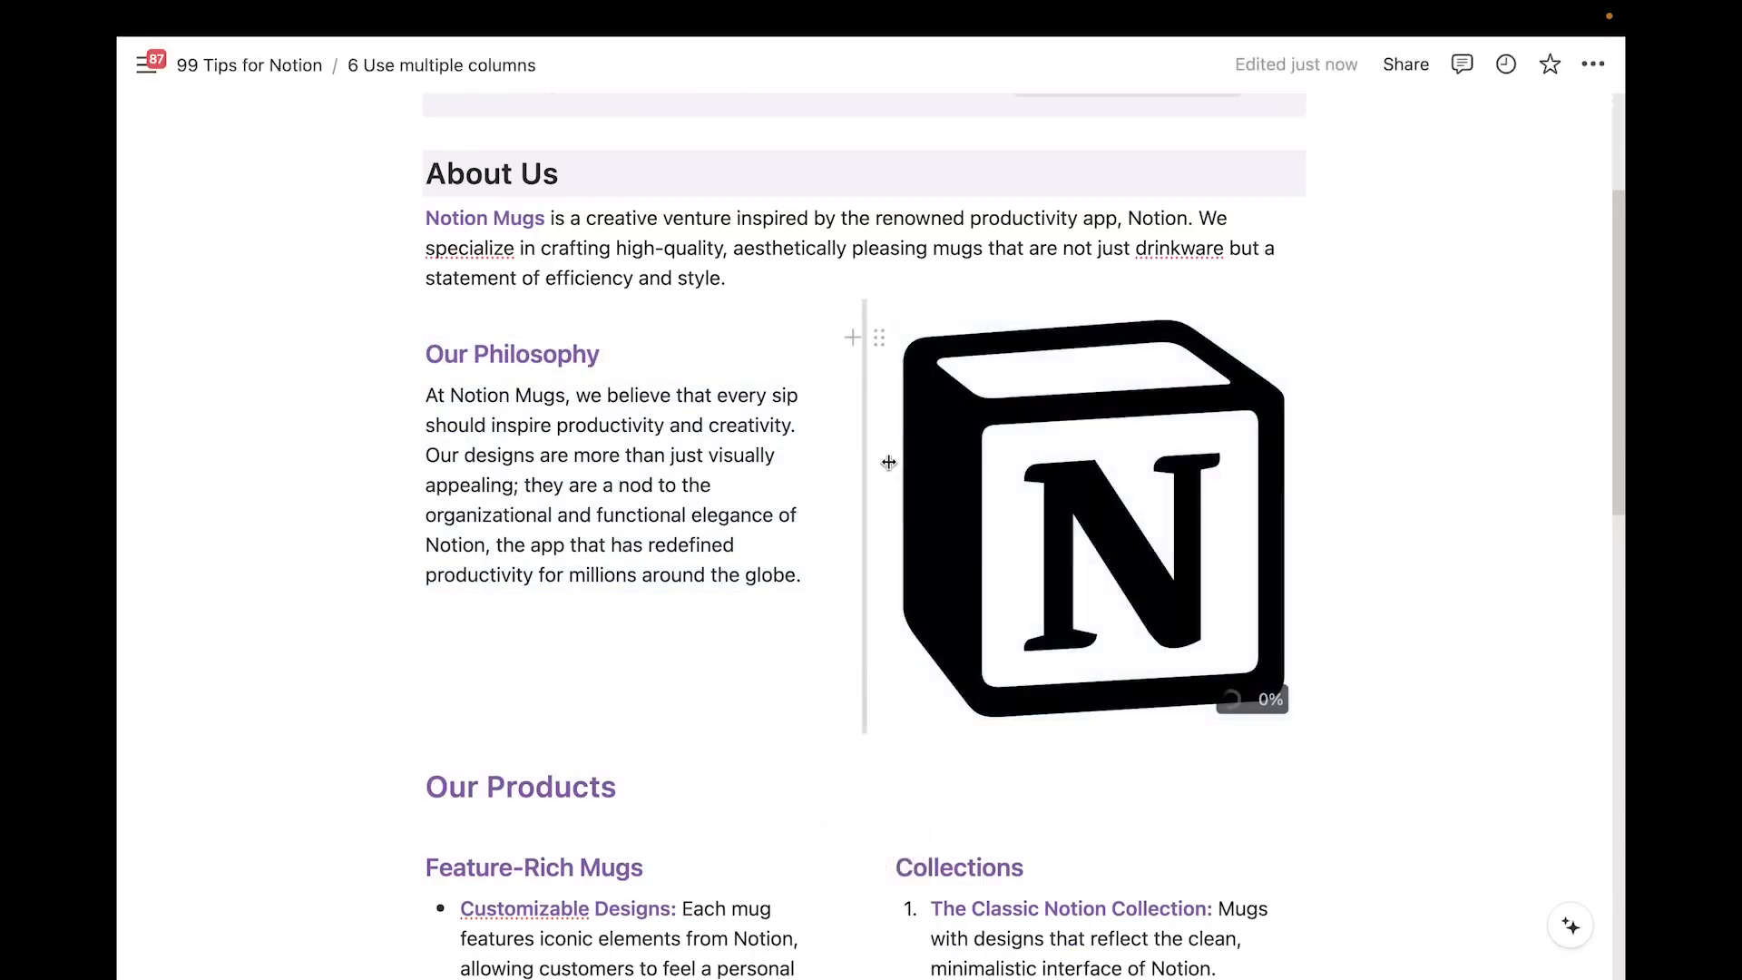
{"action": "left_click_drag", "start_coordinate": [1300, 514], "coordinate": [1194, 493]}
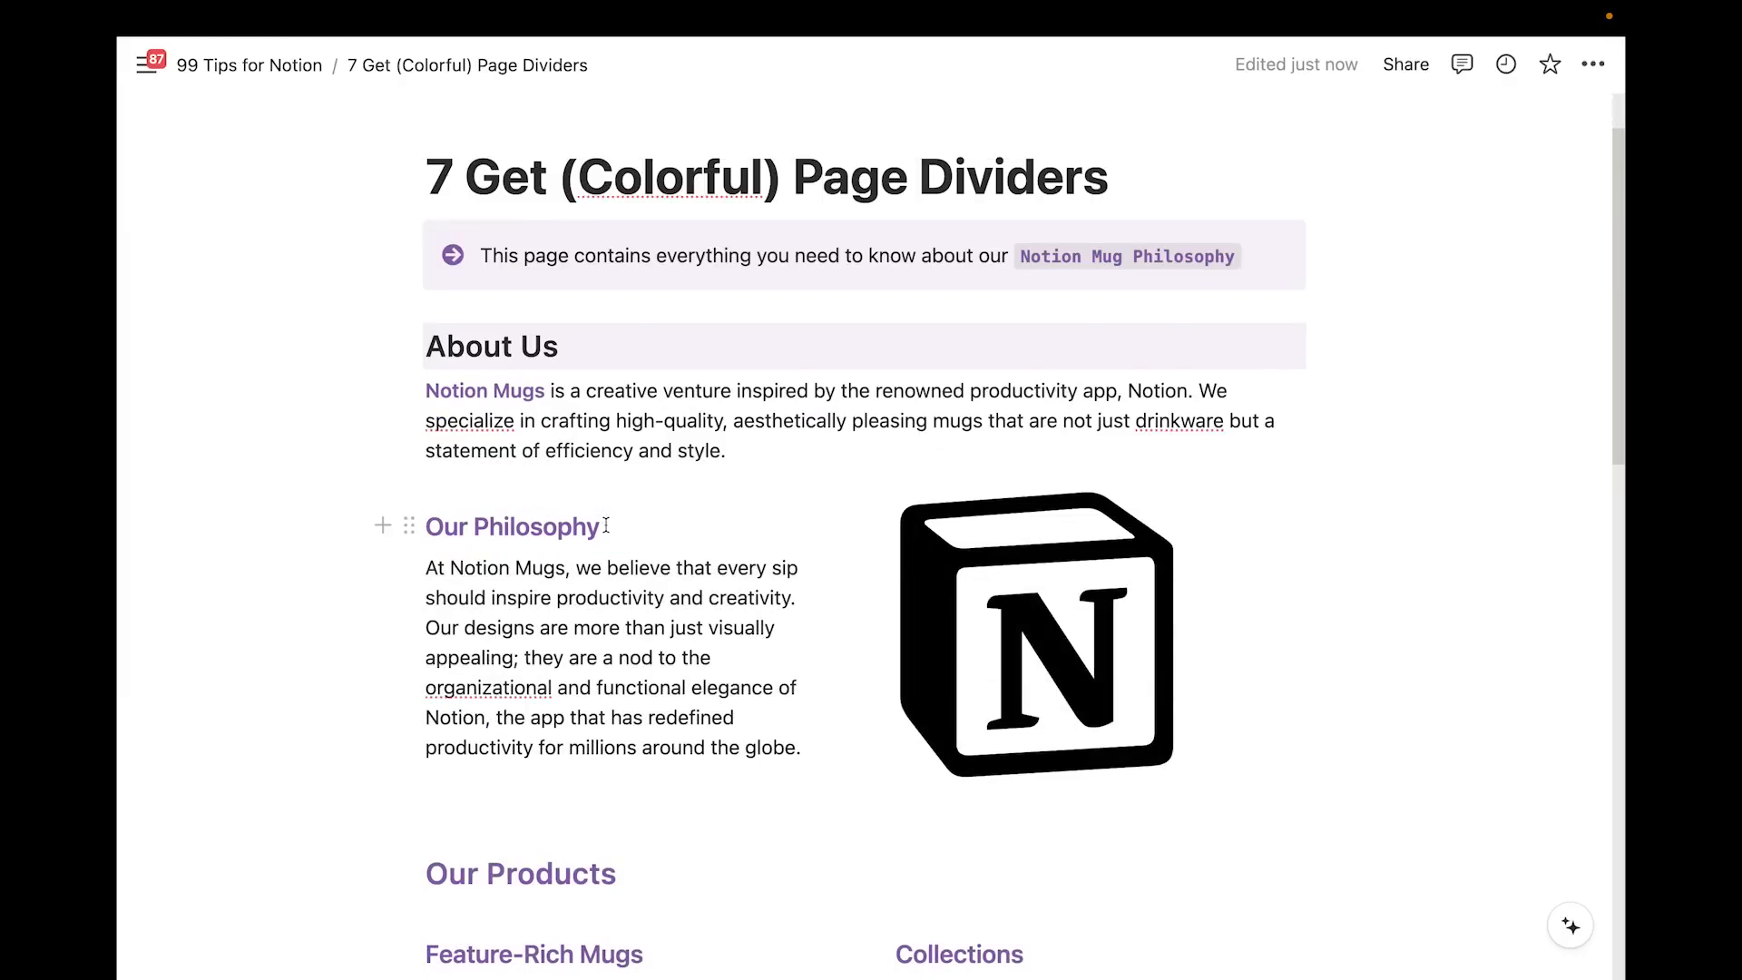
Insert a divider directly below the "Our Philosophy" heading and remove the extra empty line under it
{"action": "key", "text": "Return"}
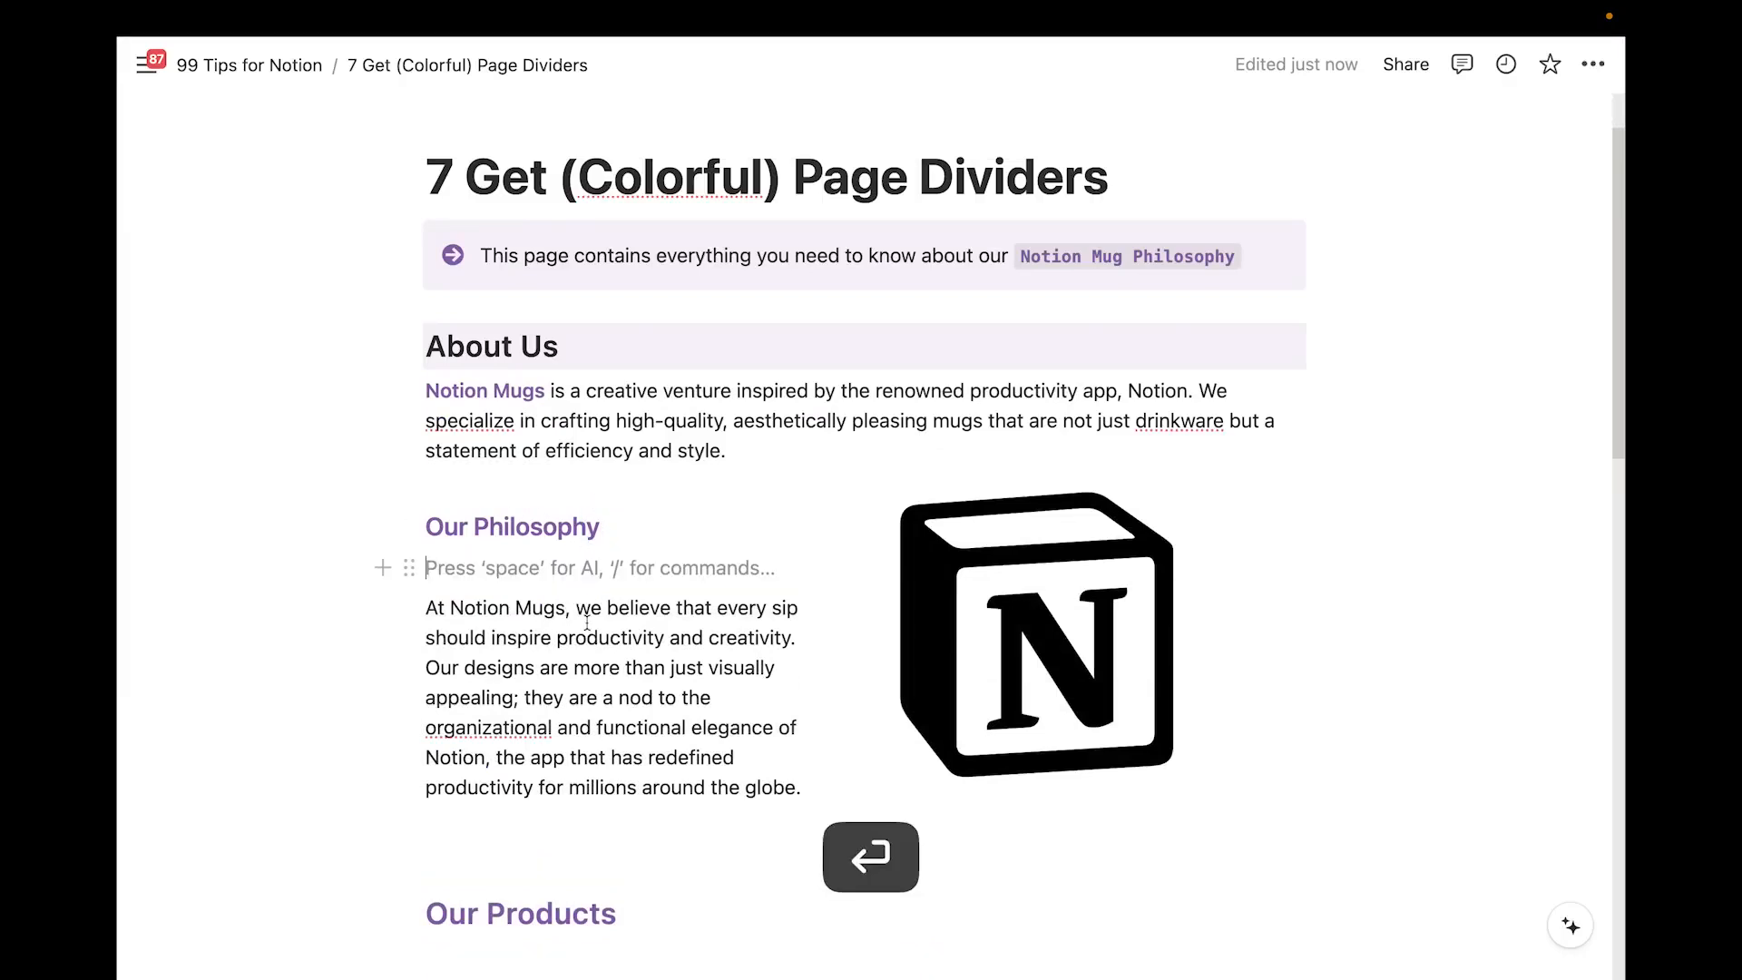
{"action": "type", "text": "/div"}
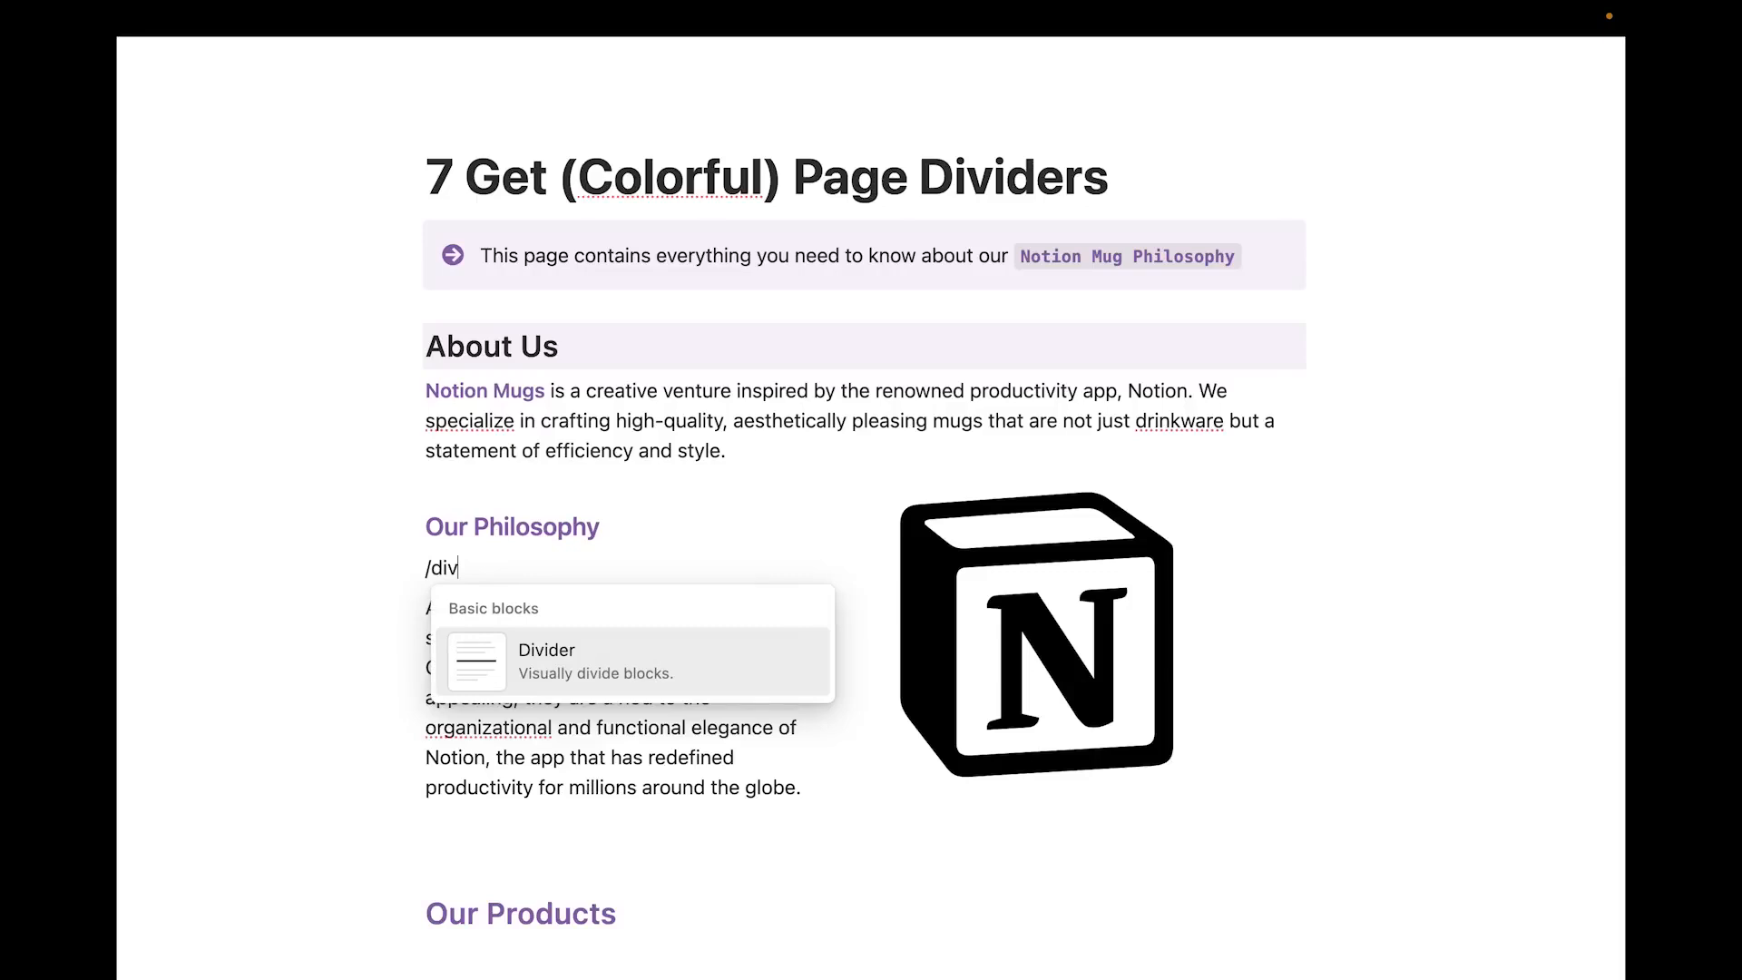
{"action": "left_click", "coordinate": [614, 665]}
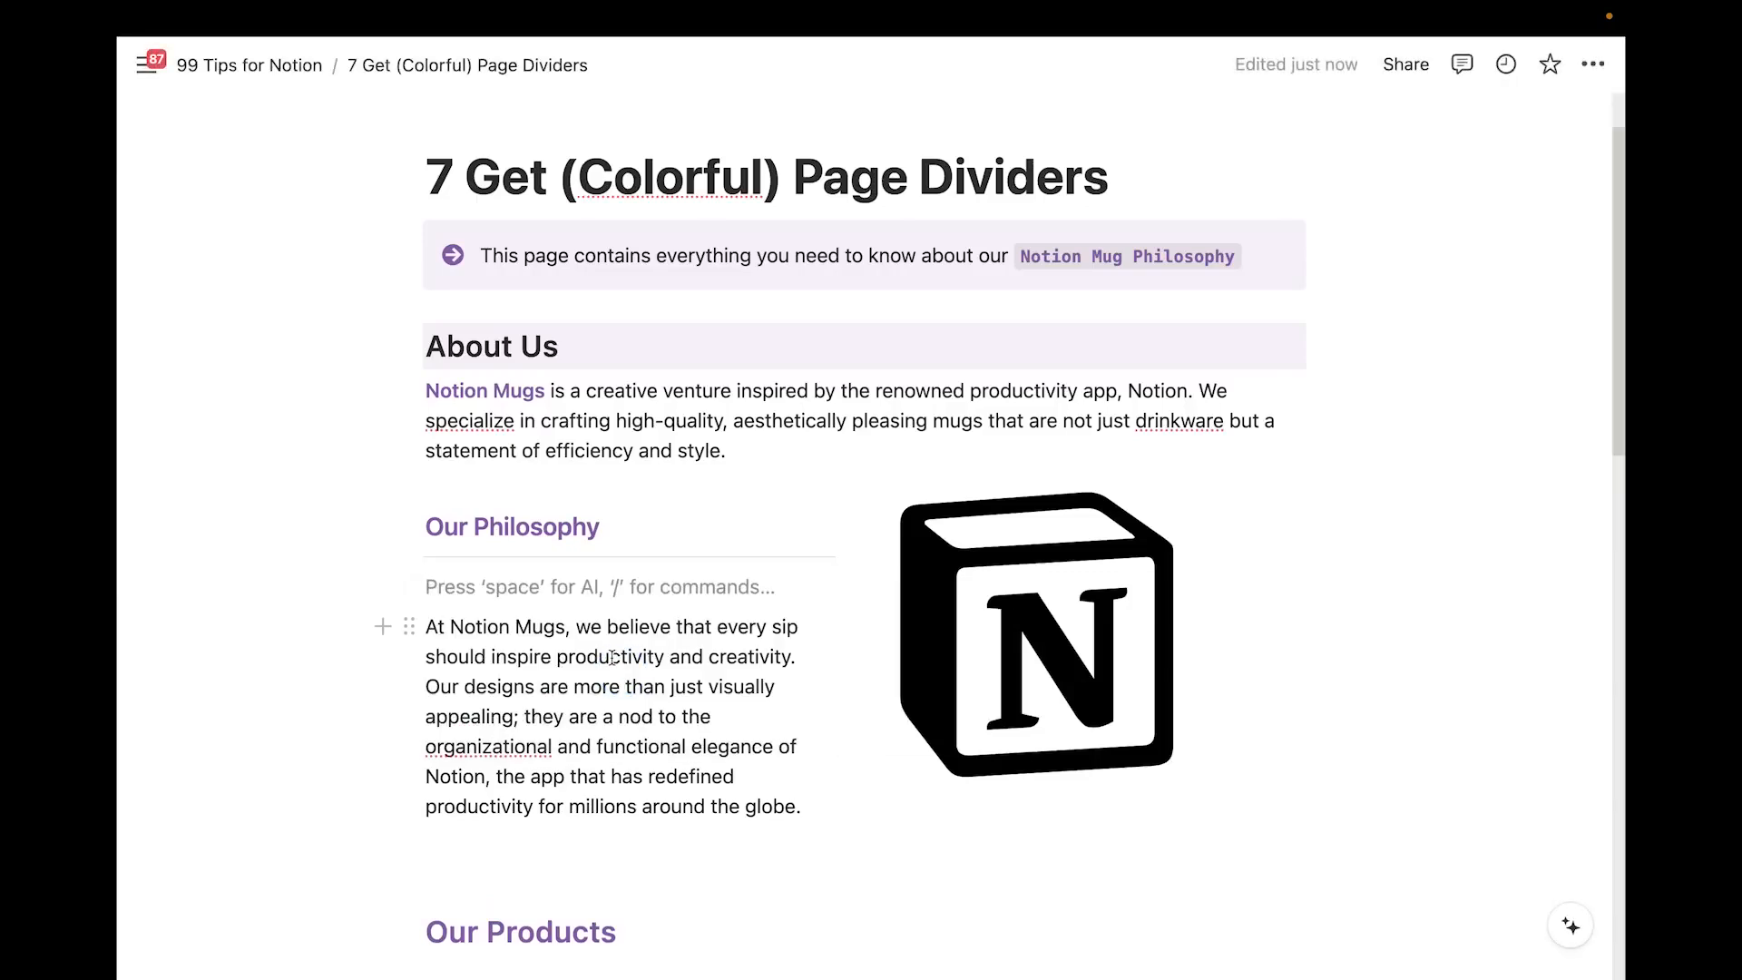
{"action": "key", "text": "BackSpace"}
Add a divider directly below the "Feature-Rich Mugs" heading
{"action": "scroll", "coordinate": [824, 397], "scroll_direction": "down", "scroll_amount": 3}
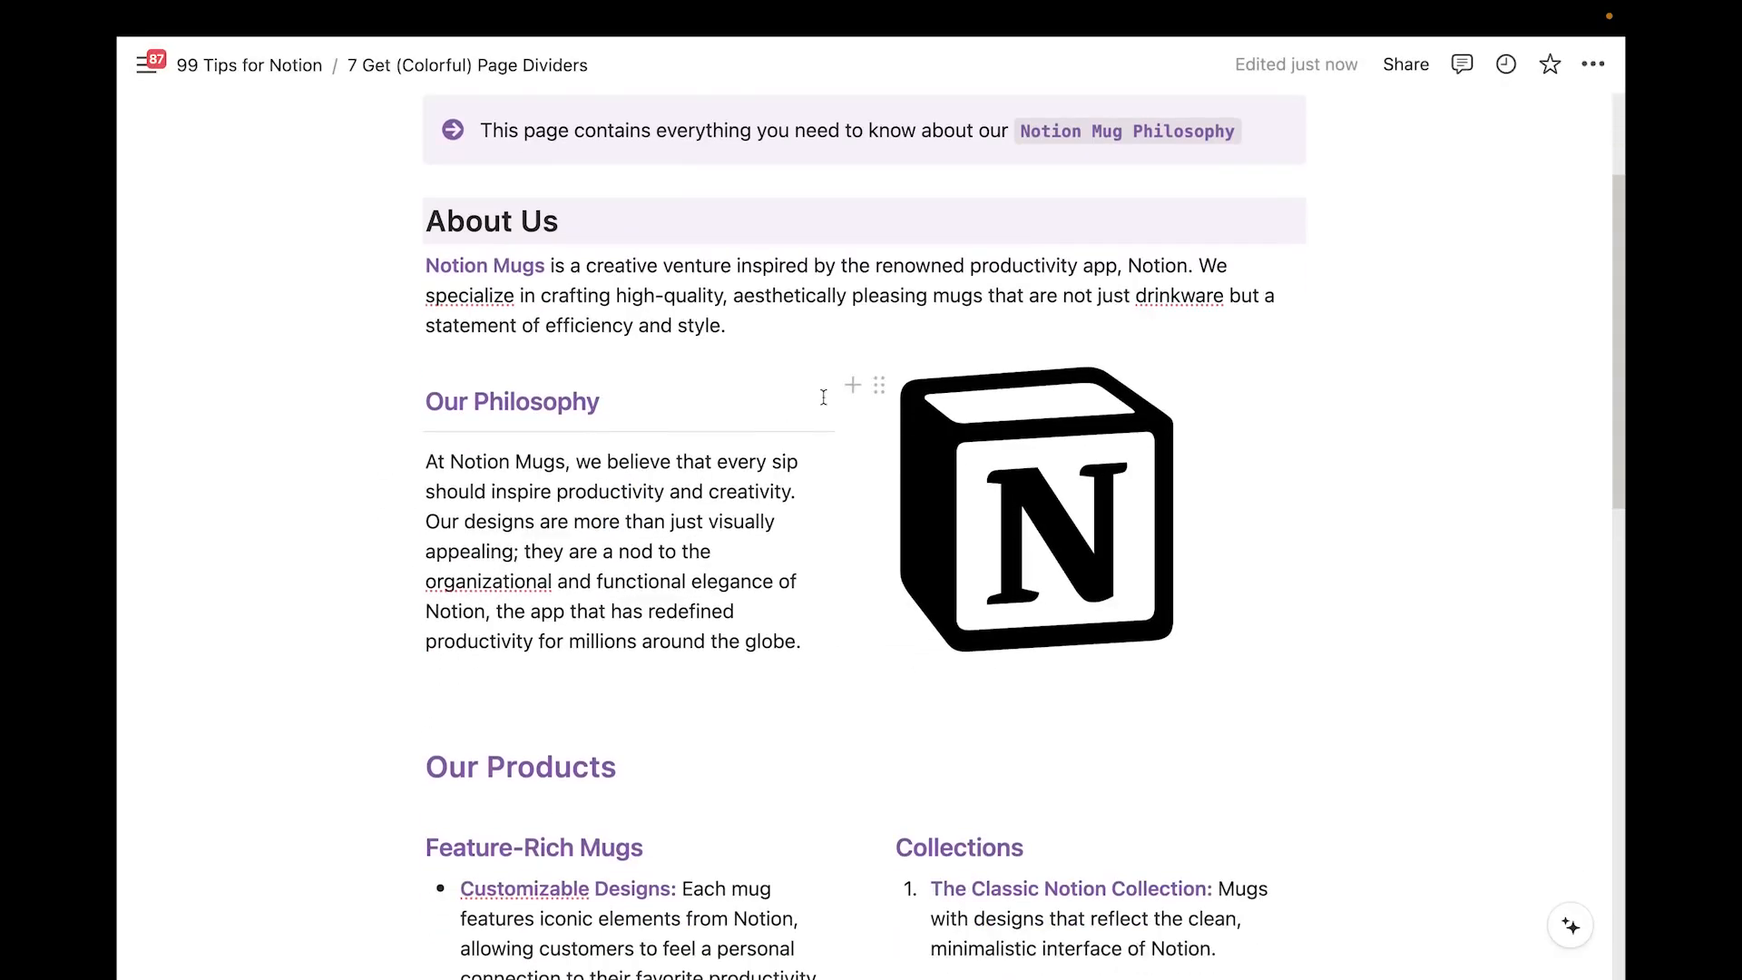
{"action": "scroll", "coordinate": [701, 467], "scroll_direction": "down", "scroll_amount": 1}
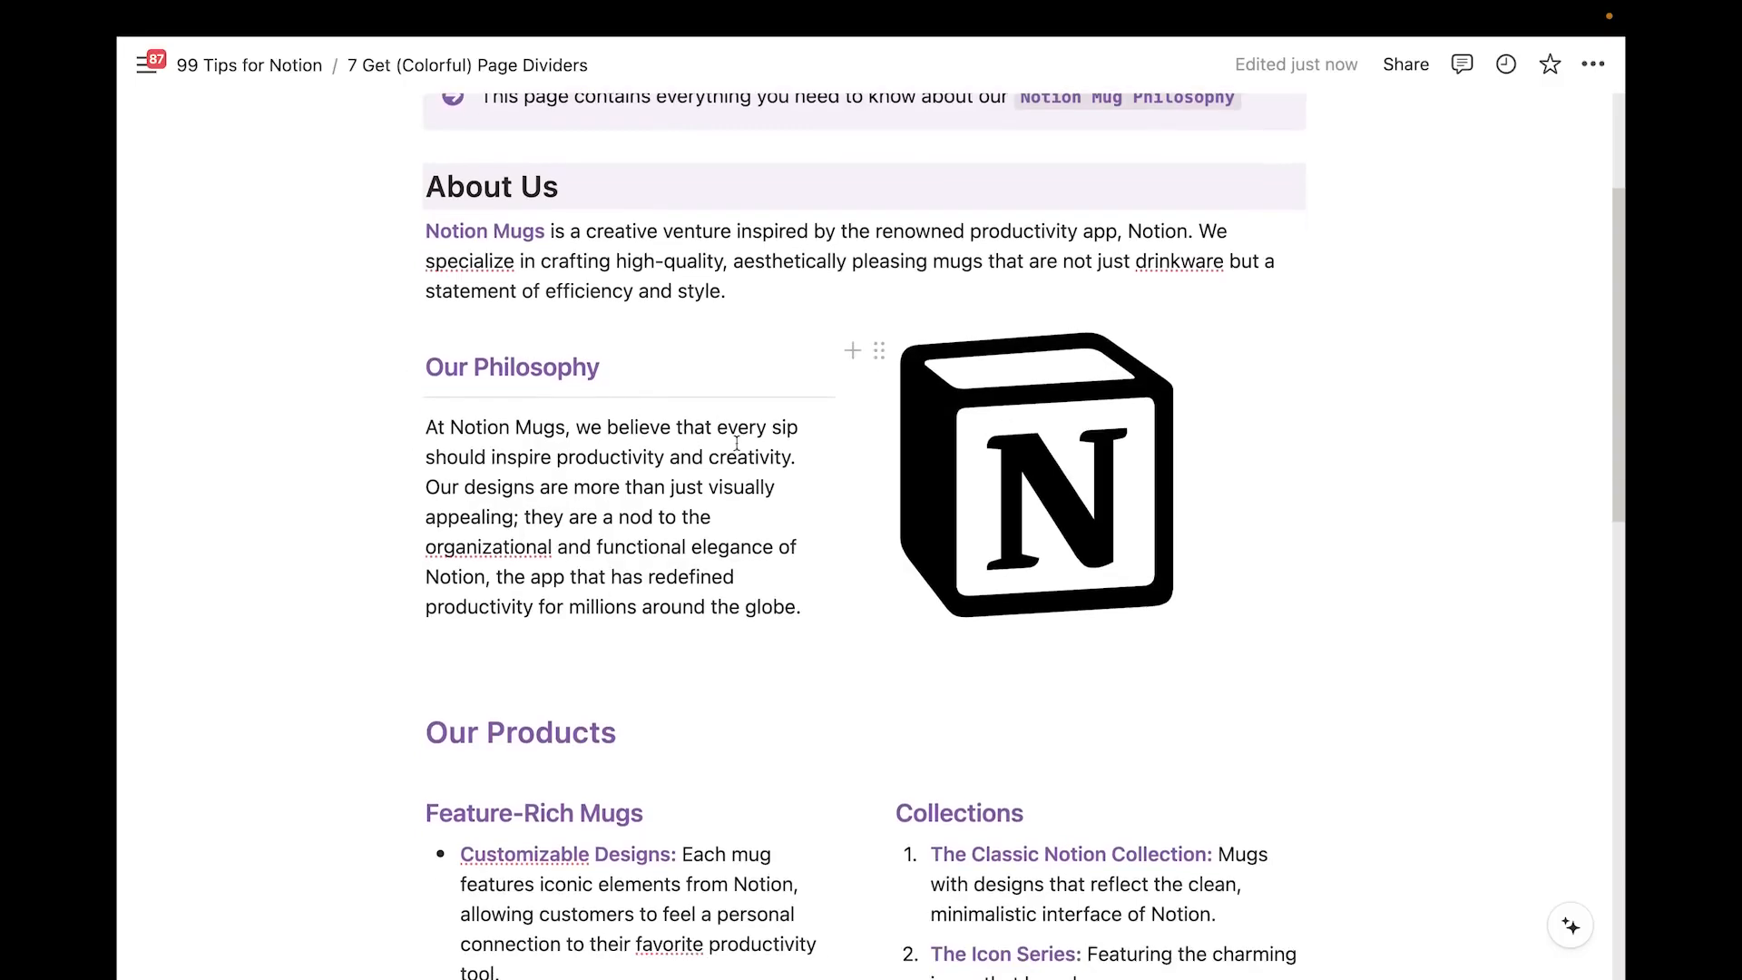
{"action": "scroll", "coordinate": [736, 442], "scroll_direction": "down", "scroll_amount": 3}
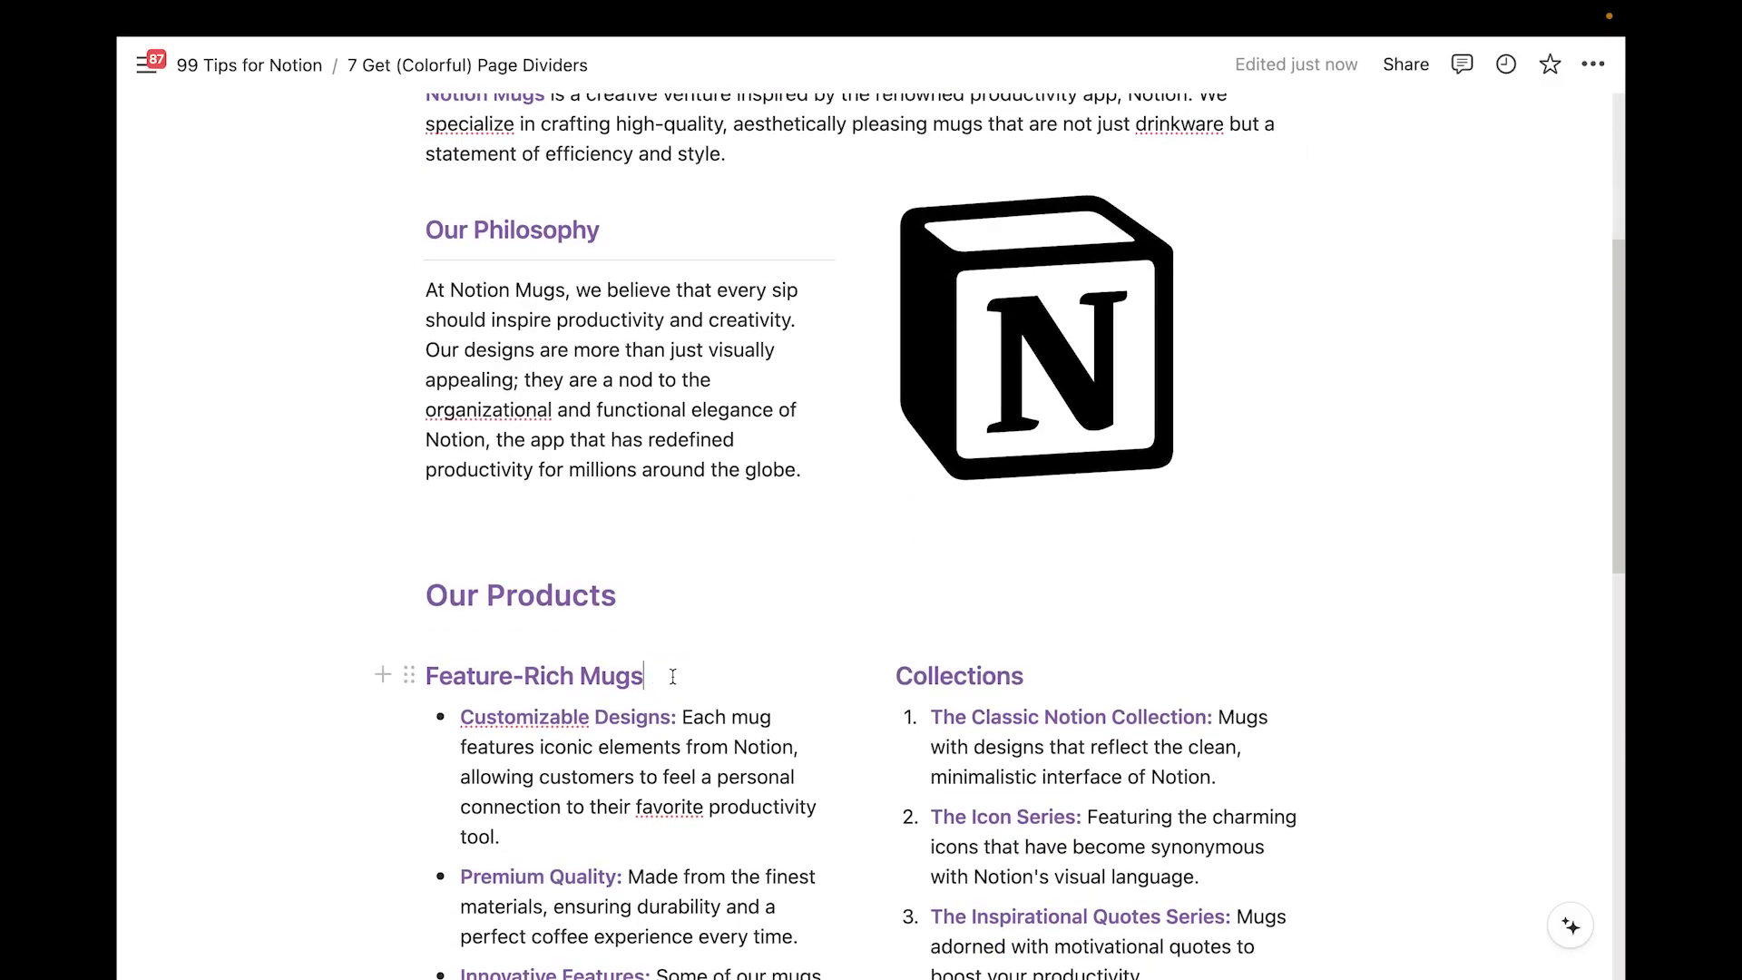
{"action": "key", "text": "Return"}
{"action": "type", "text": "---"}
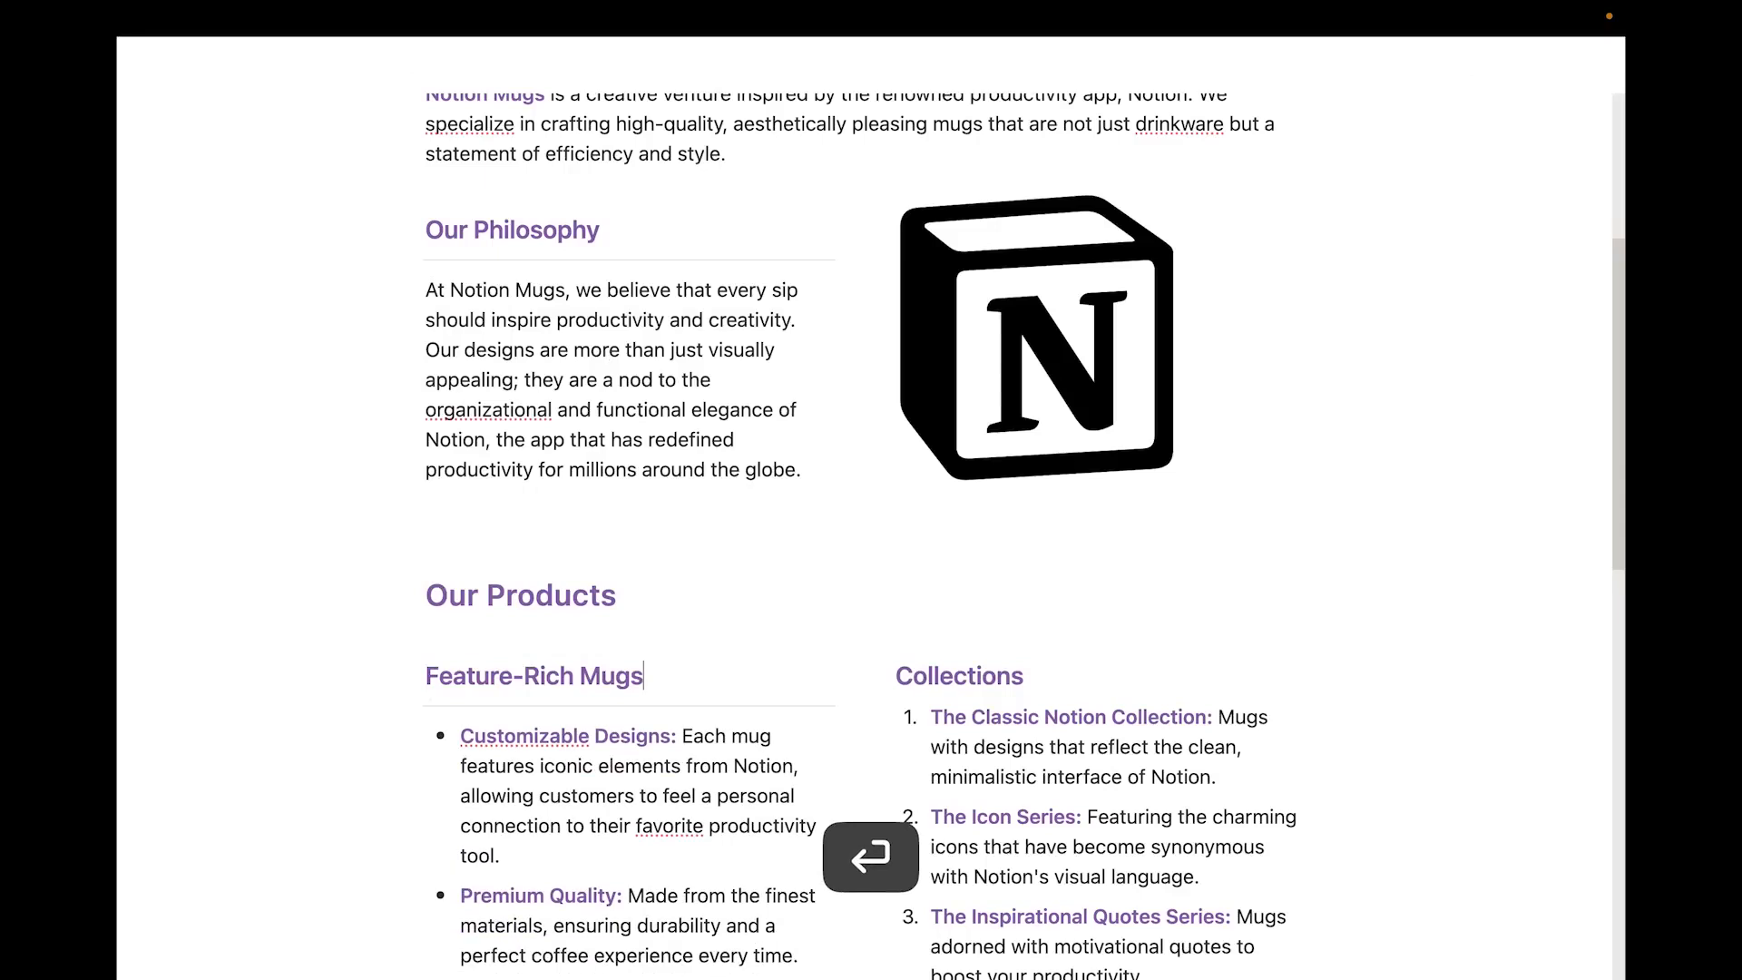
Add a divider directly below the "Collections" heading and remove the extra empty line under it
{"action": "left_click", "coordinate": [1080, 678]}
{"action": "key", "text": "Return"}
{"action": "type", "text": "/div"}
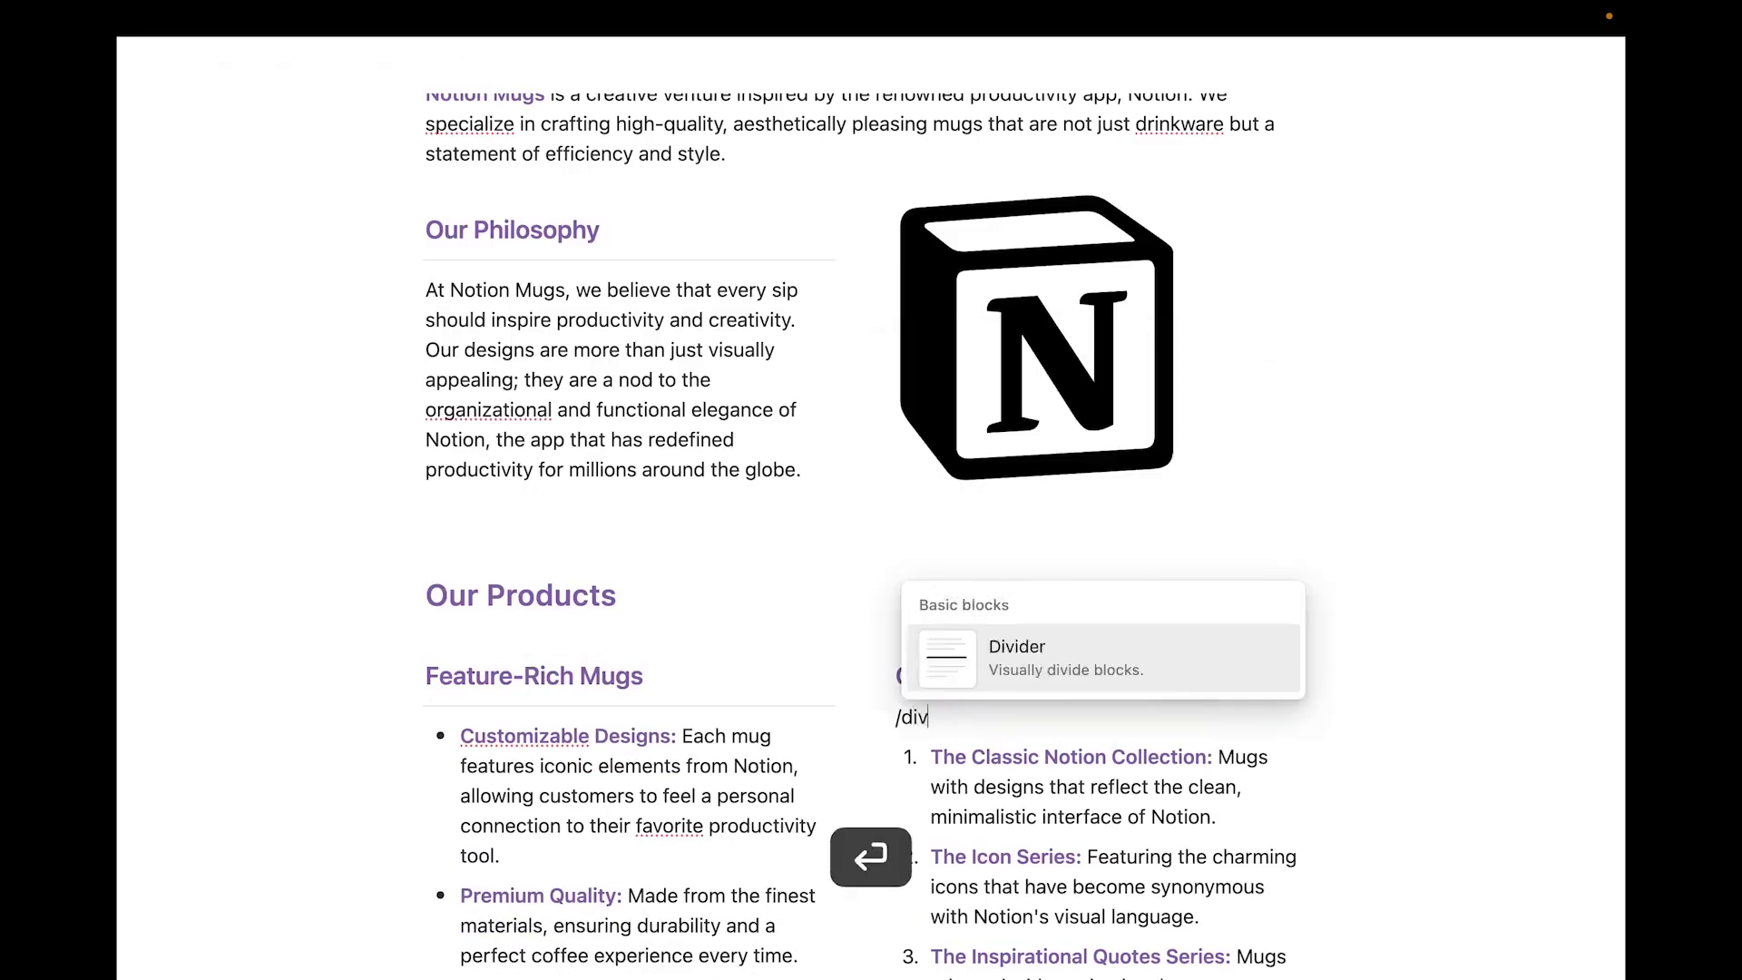
{"action": "key", "text": "Return"}
{"action": "key", "text": "BackSpace"}
Add an empty line above the "Sustainability Commitment" heading and give it a purple background as a colorful divider
{"action": "scroll", "coordinate": [808, 661], "scroll_direction": "down", "scroll_amount": 4}
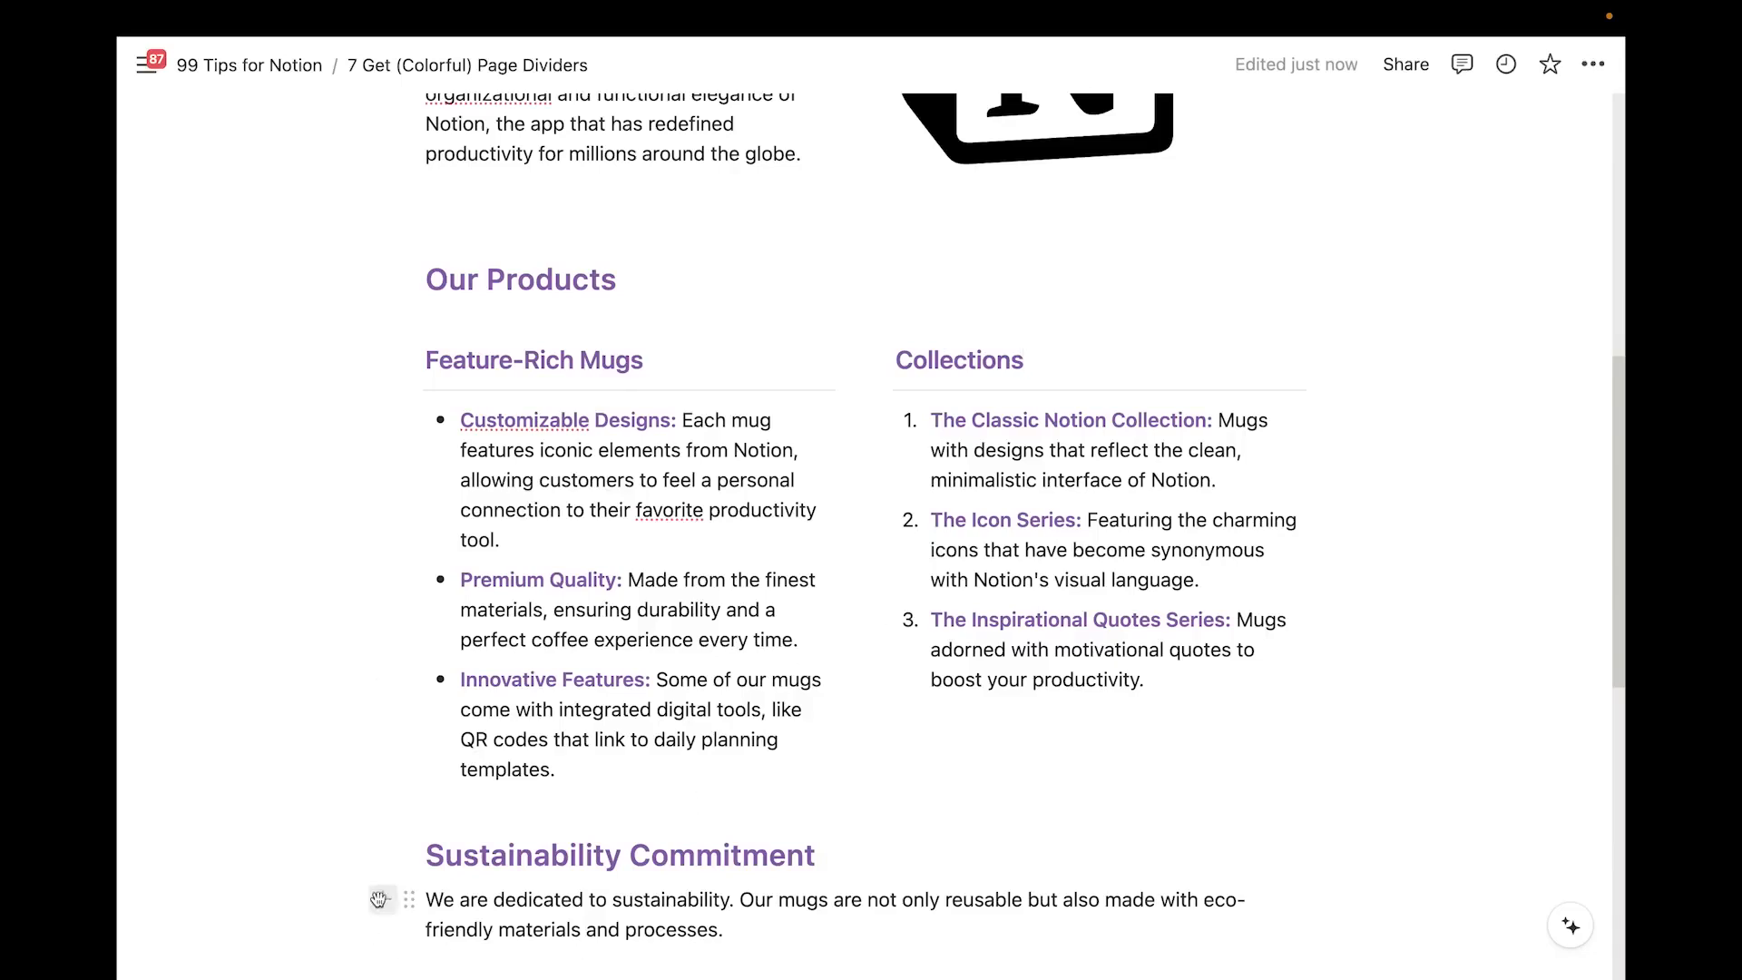
{"action": "scroll", "coordinate": [397, 864], "scroll_direction": "down", "scroll_amount": 2}
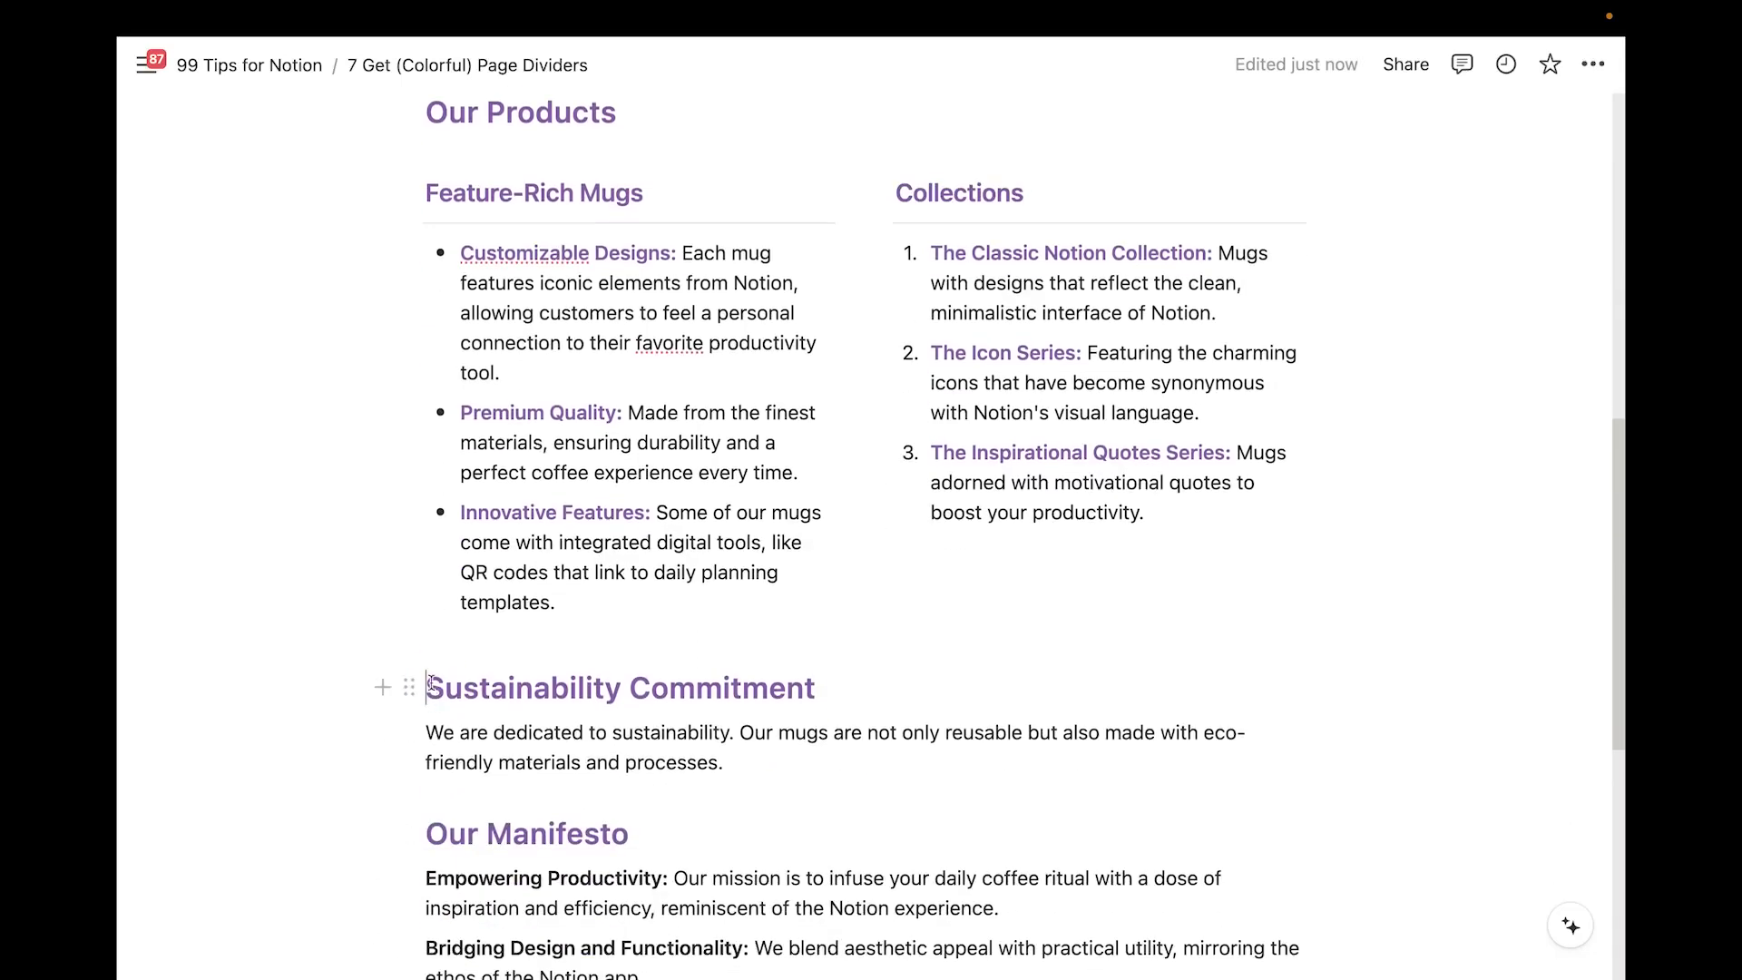
{"action": "key", "text": "Return"}
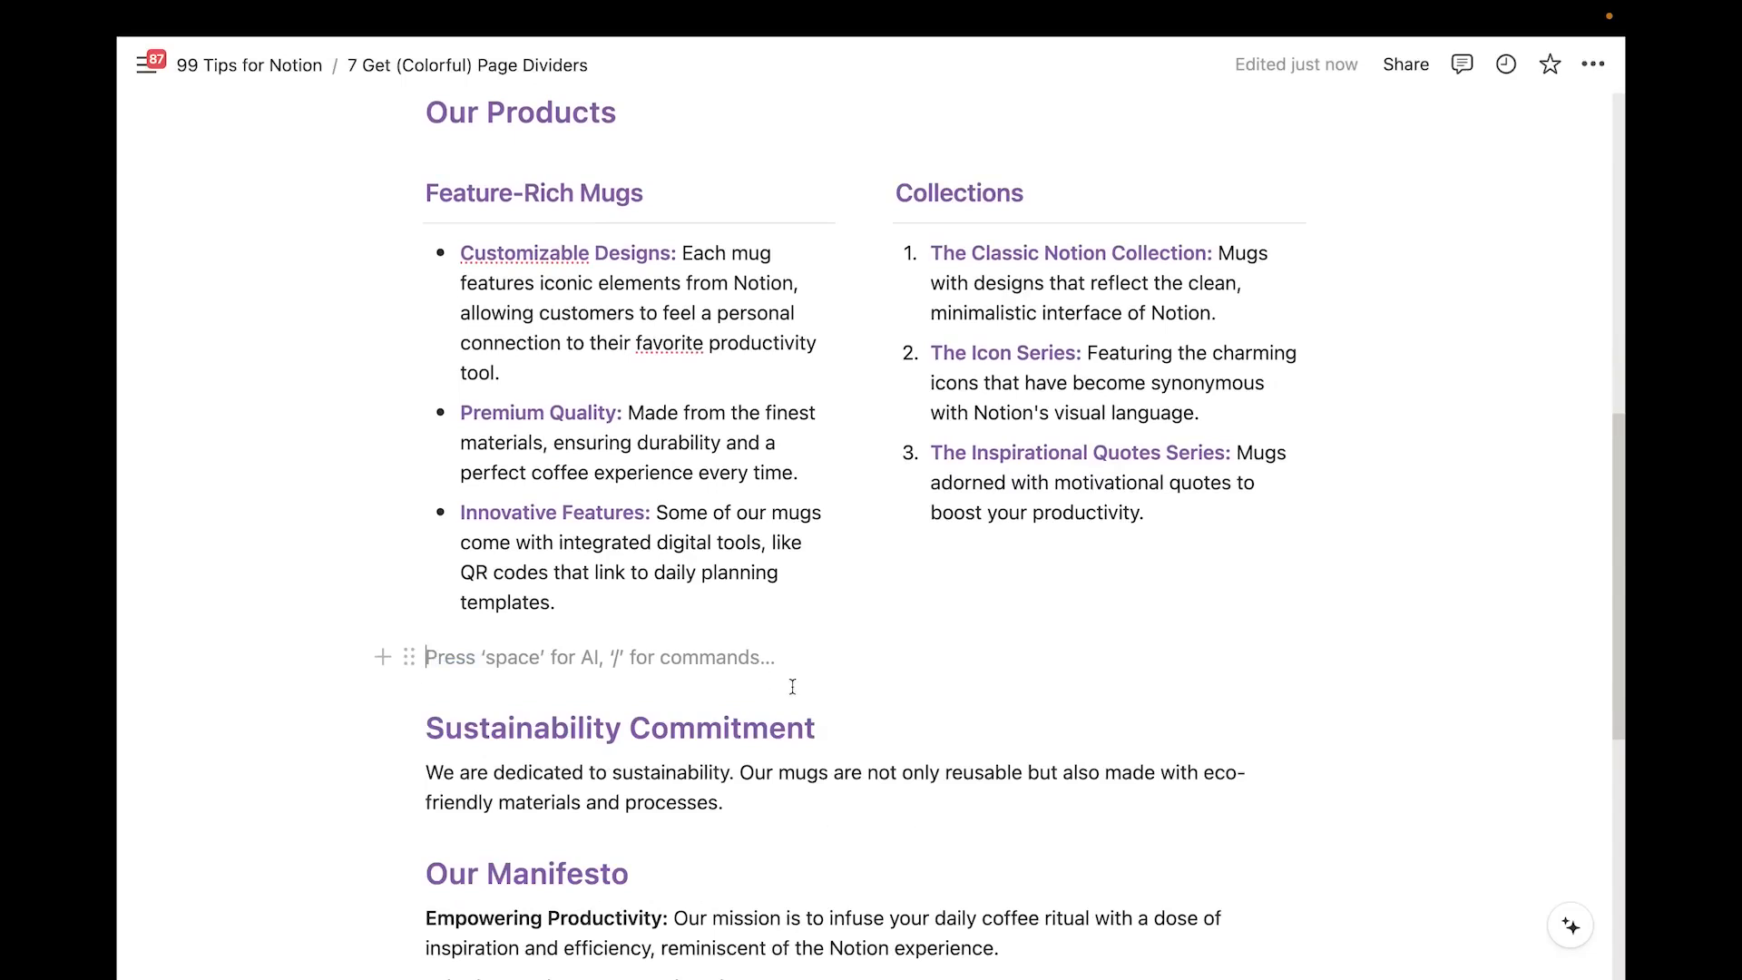
{"action": "mouse_move", "coordinate": [417, 656]}
{"action": "left_mouse_down"}
{"action": "mouse_move", "coordinate": [454, 711]}
{"action": "mouse_move", "coordinate": [428, 684]}
{"action": "left_mouse_up"}
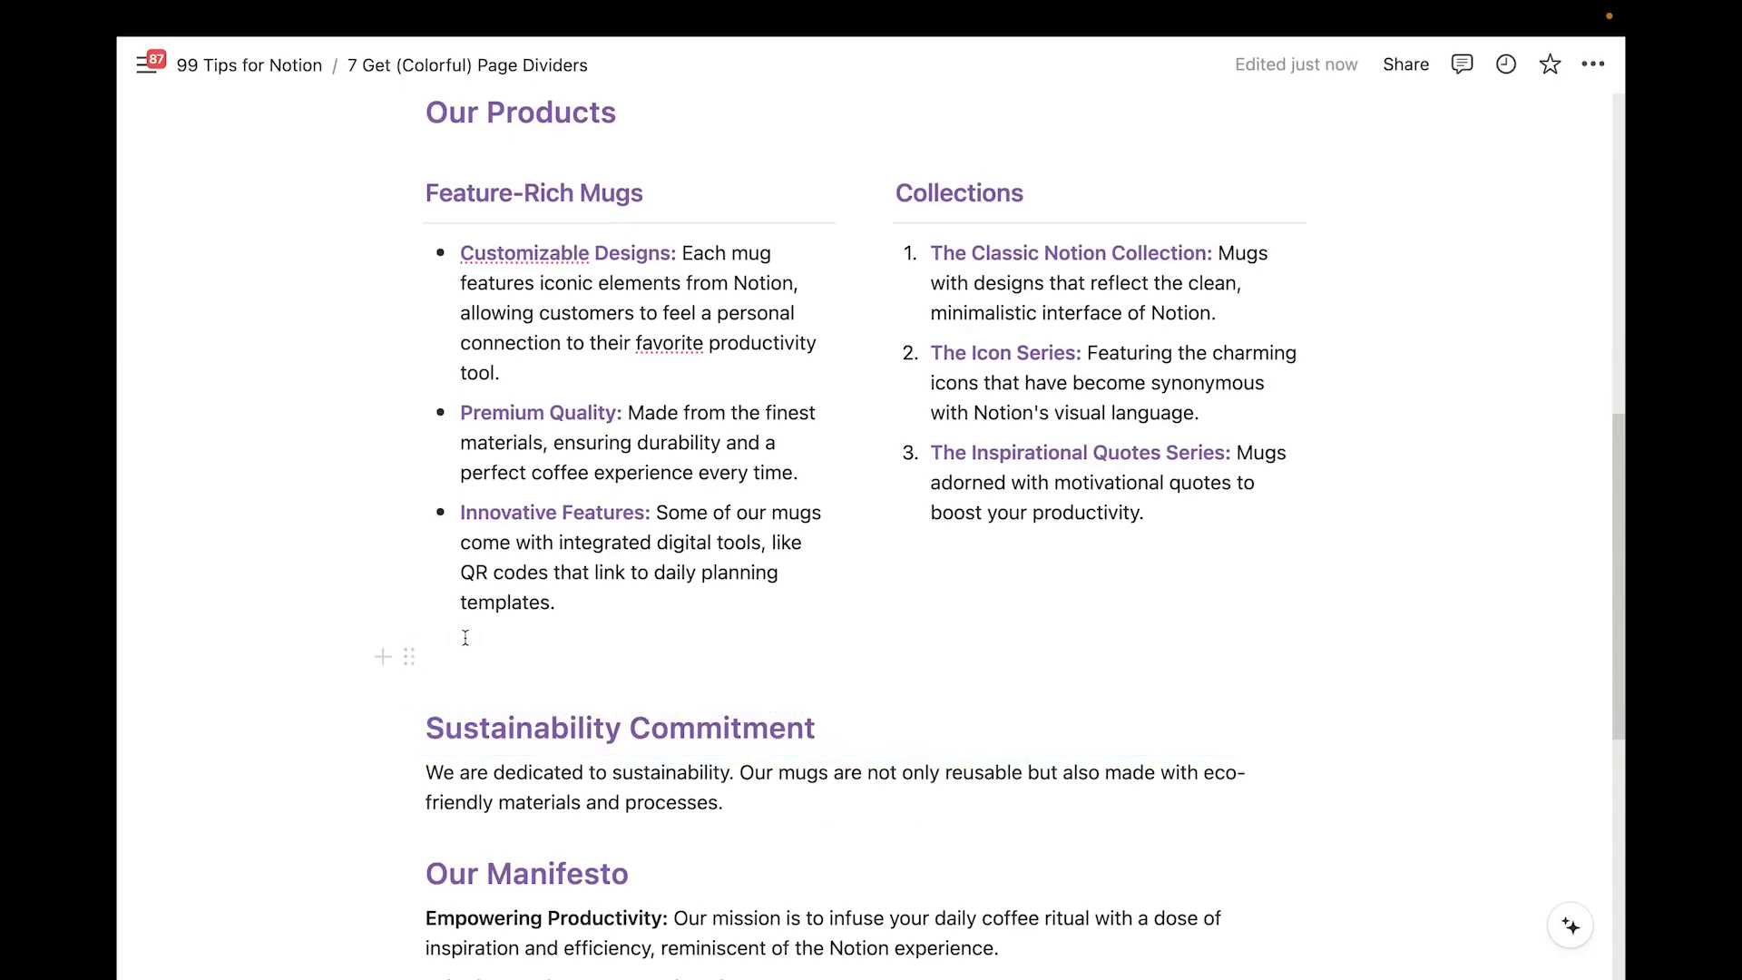
{"action": "left_click", "coordinate": [411, 657]}
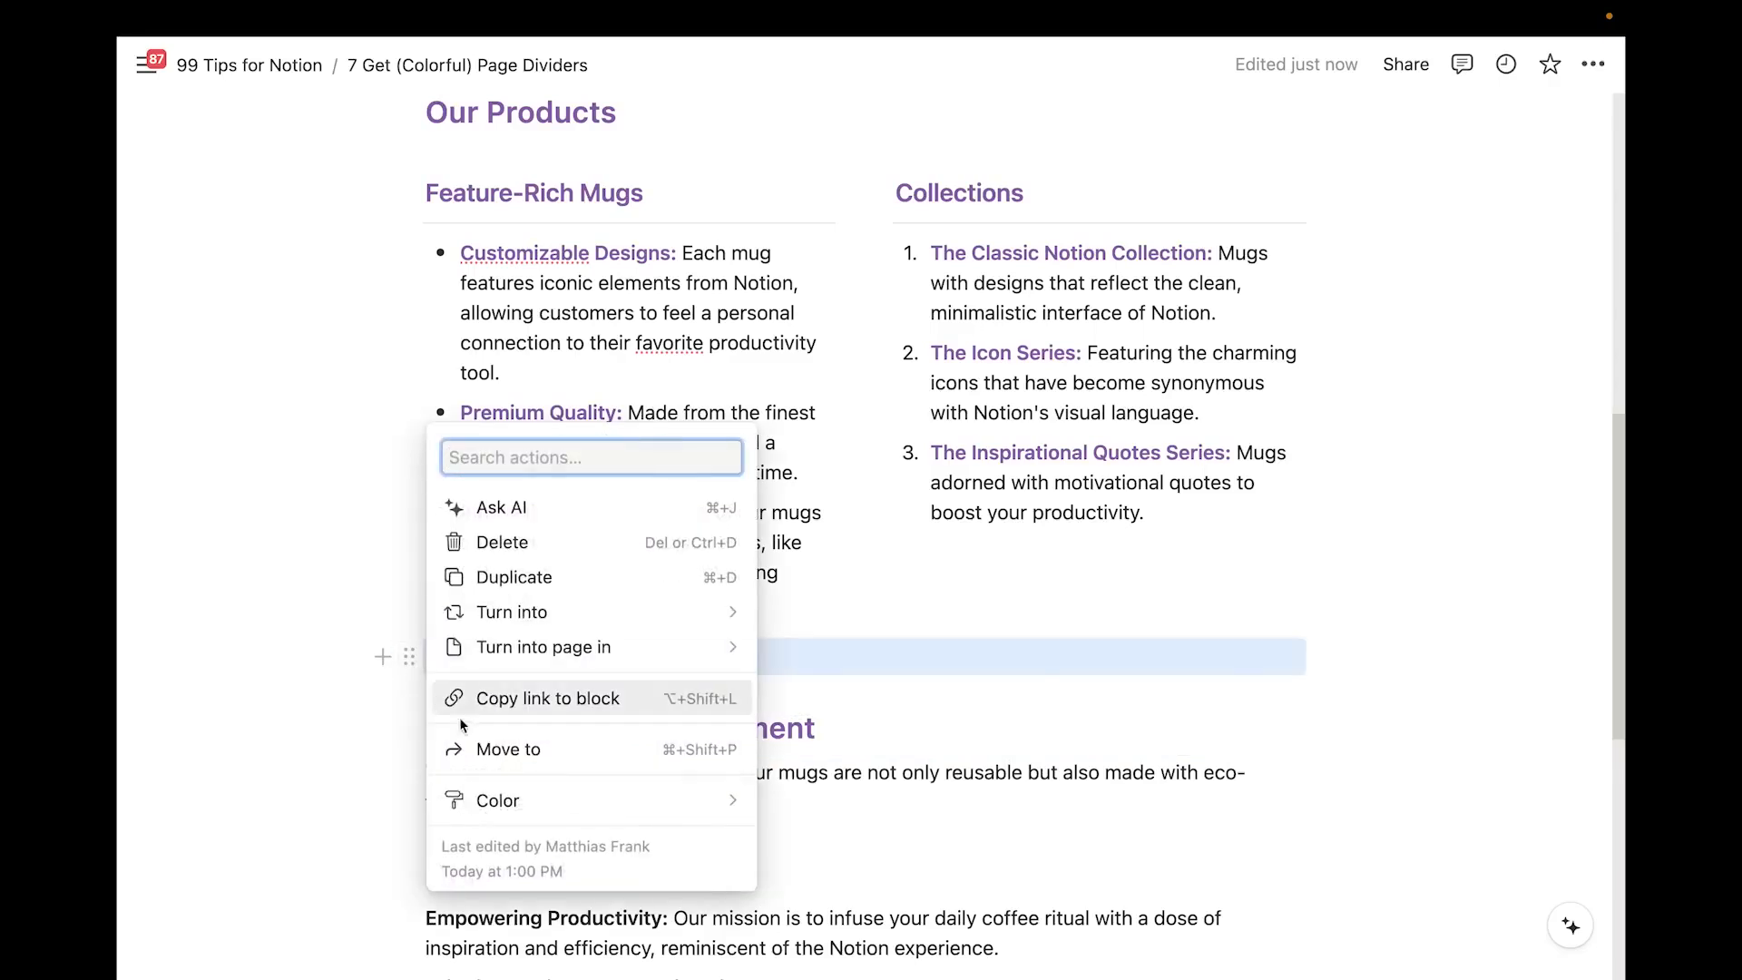
{"action": "mouse_move", "coordinate": [646, 801]}
{"action": "scroll", "coordinate": [835, 773], "scroll_direction": "down", "scroll_amount": 5}
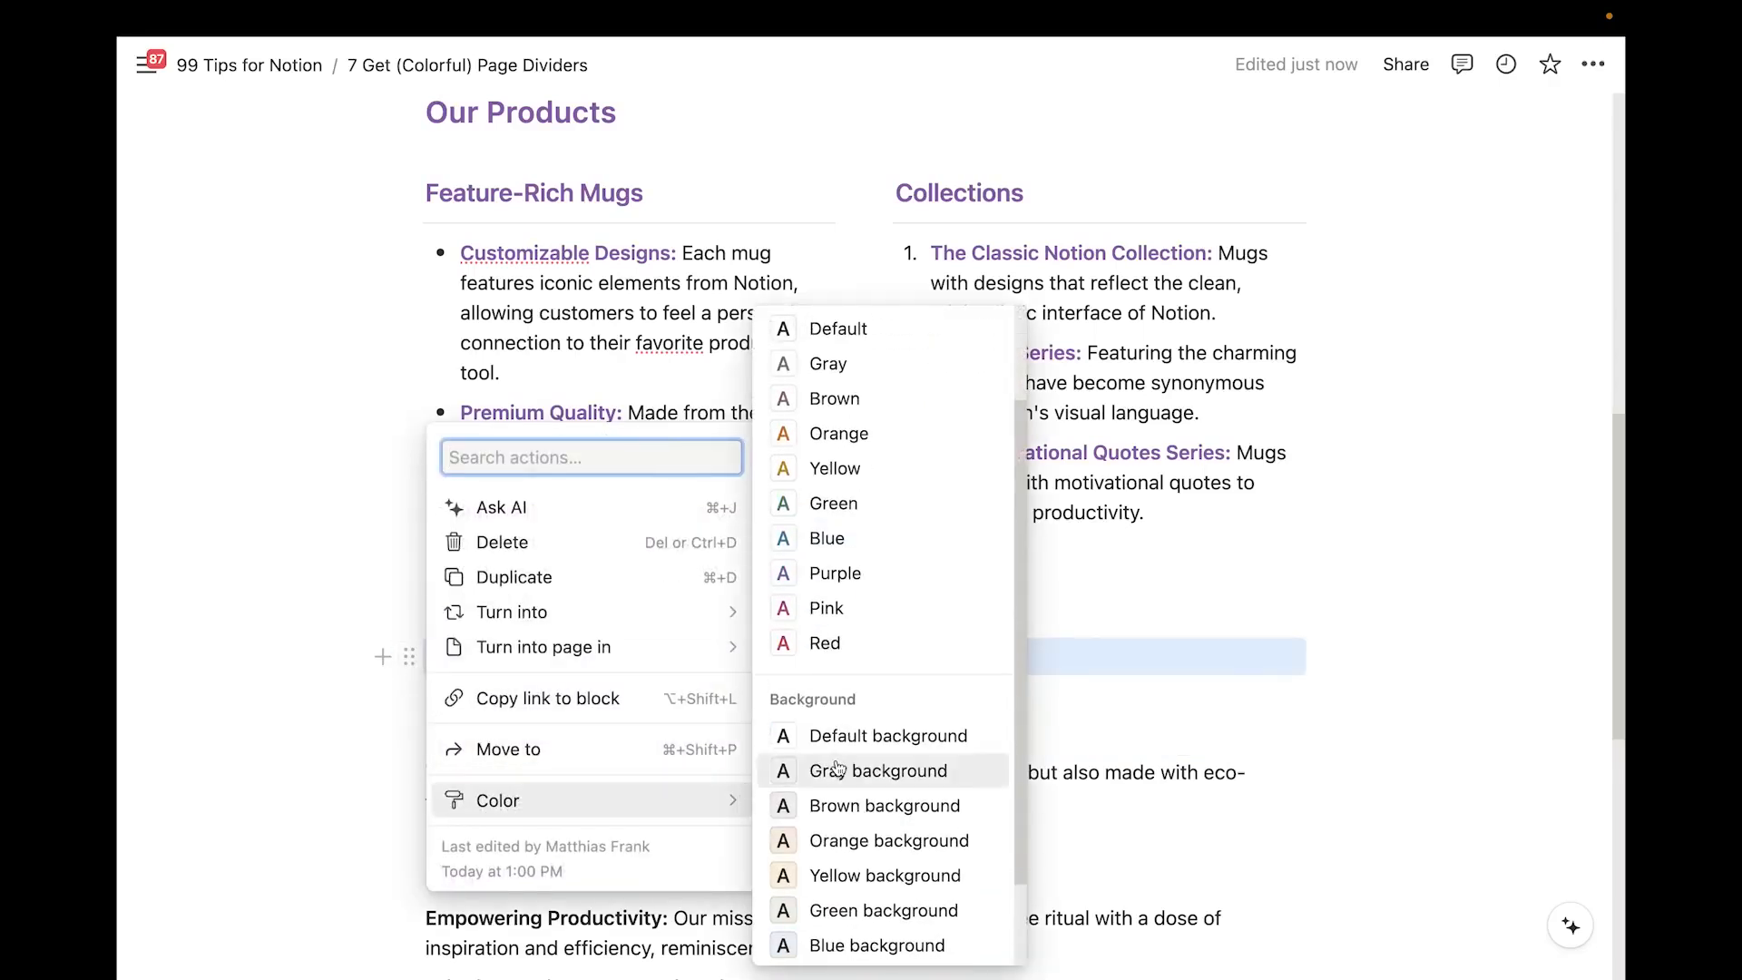
{"action": "left_click", "coordinate": [857, 898]}
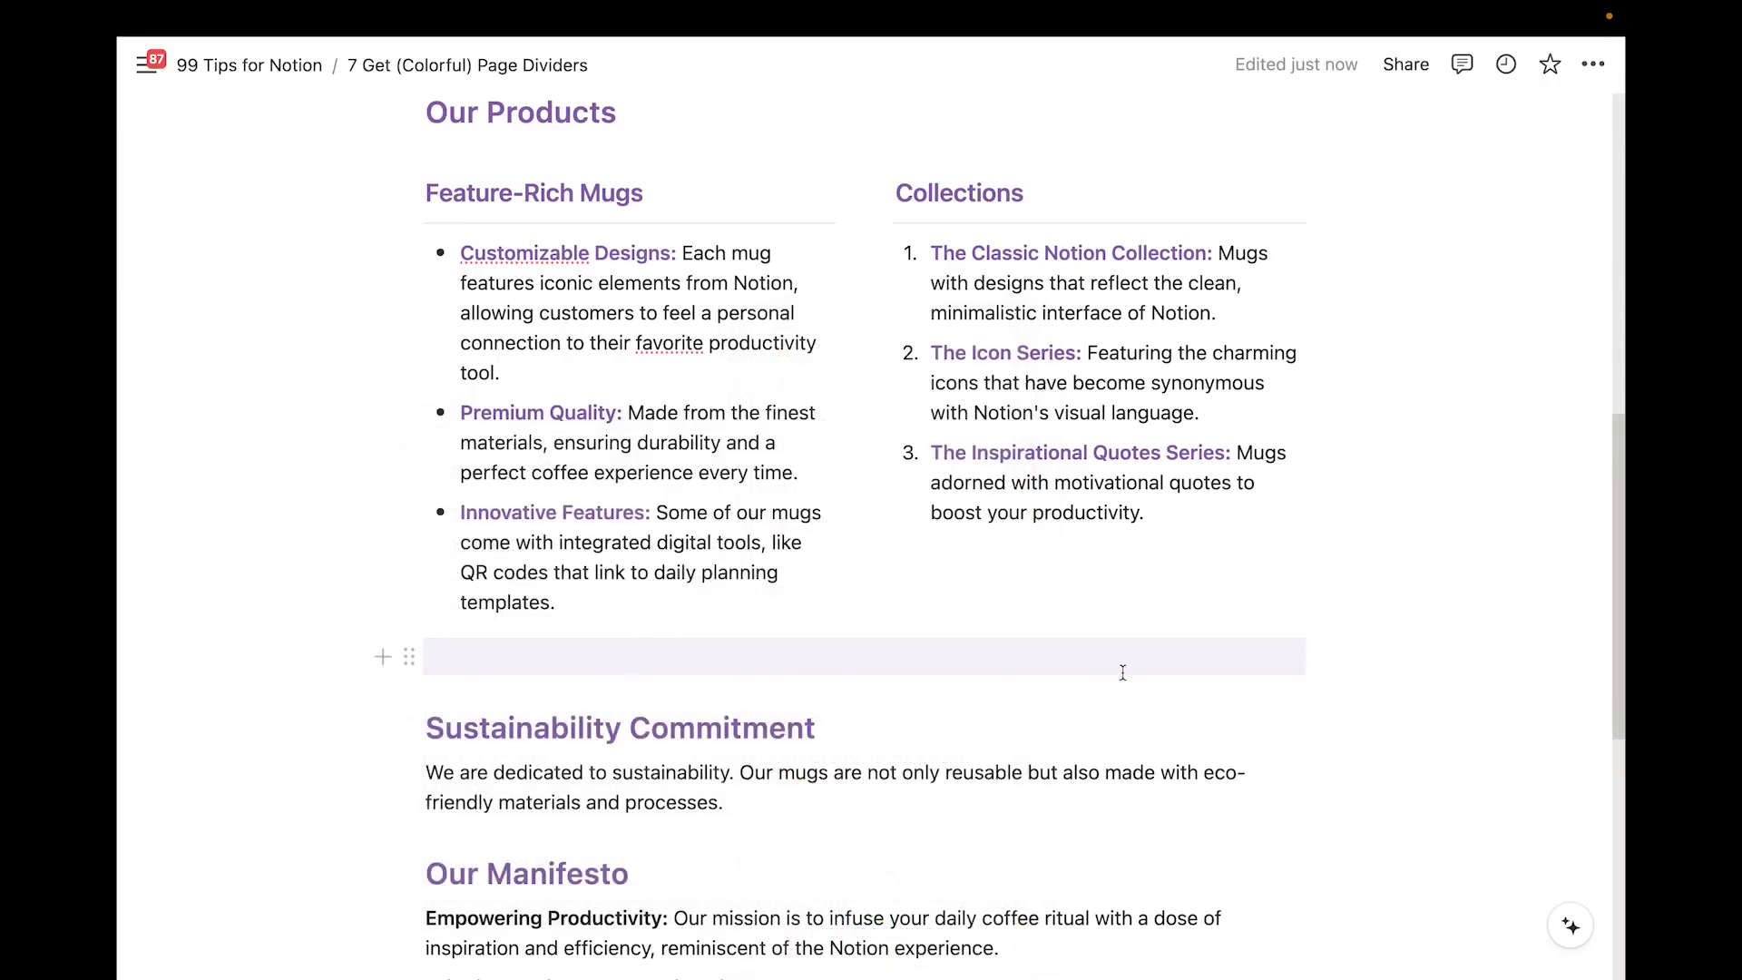
Turn the empty purple line above "Sustainability Commitment" into a Heading 1 to thicken the divider
{"action": "scroll", "coordinate": [684, 686], "scroll_direction": "down", "scroll_amount": 1}
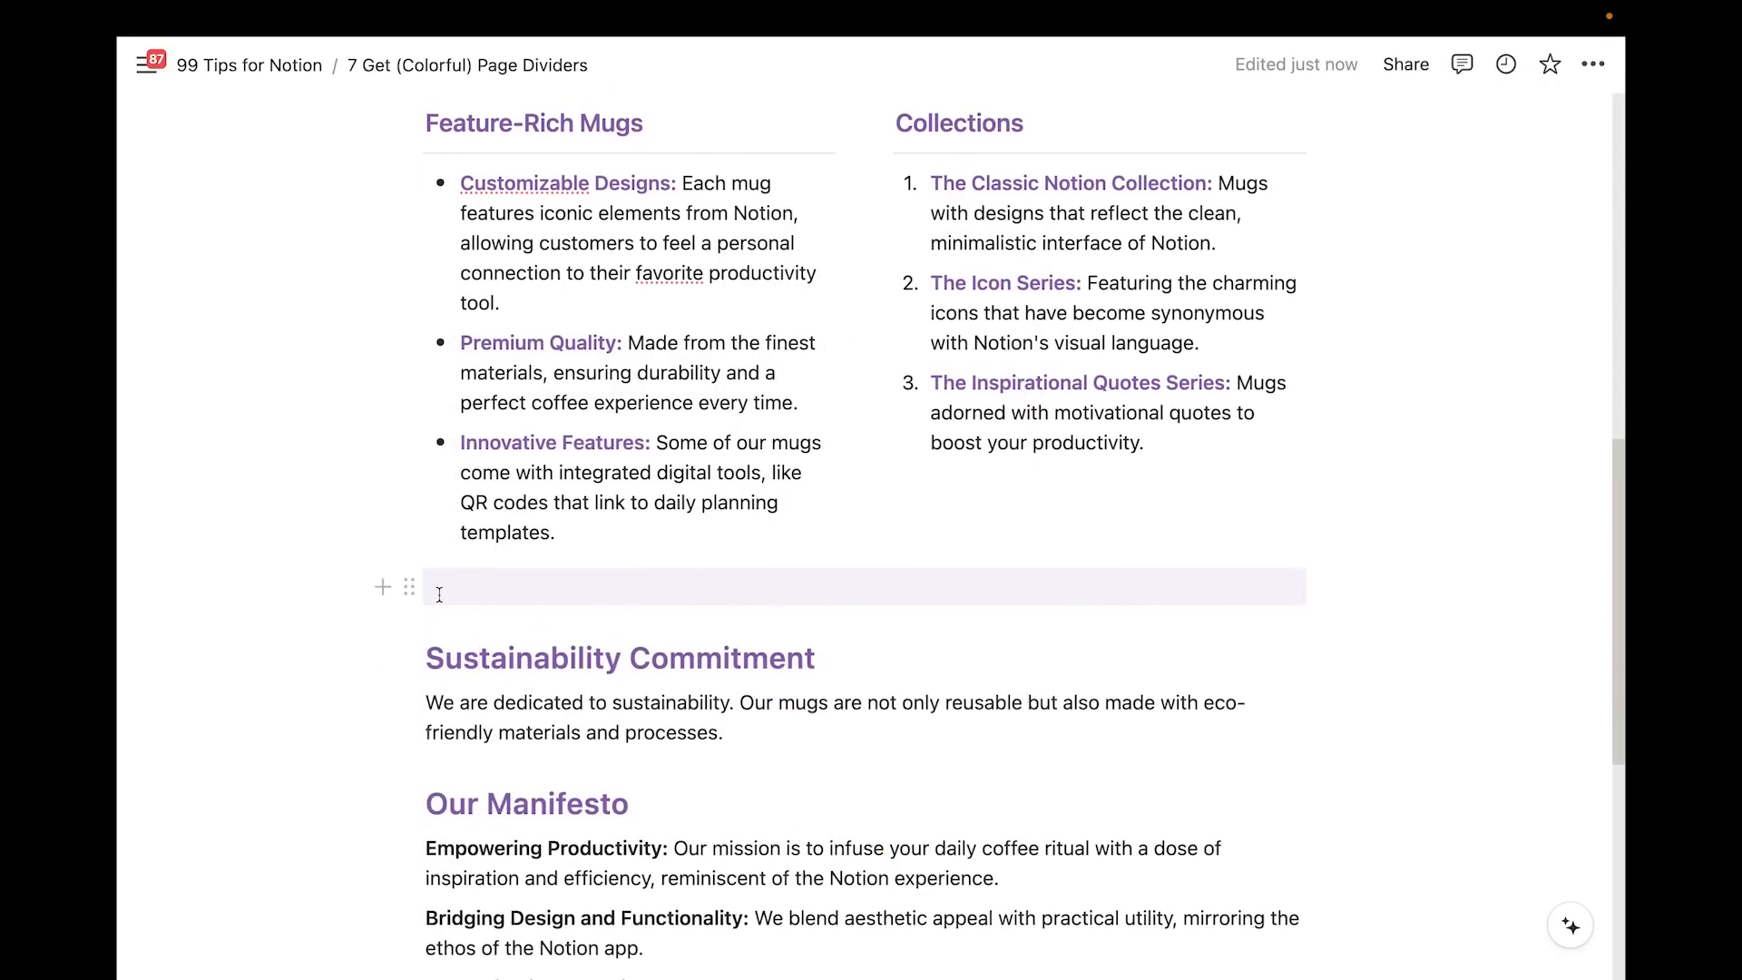
{"action": "left_click", "coordinate": [411, 587]}
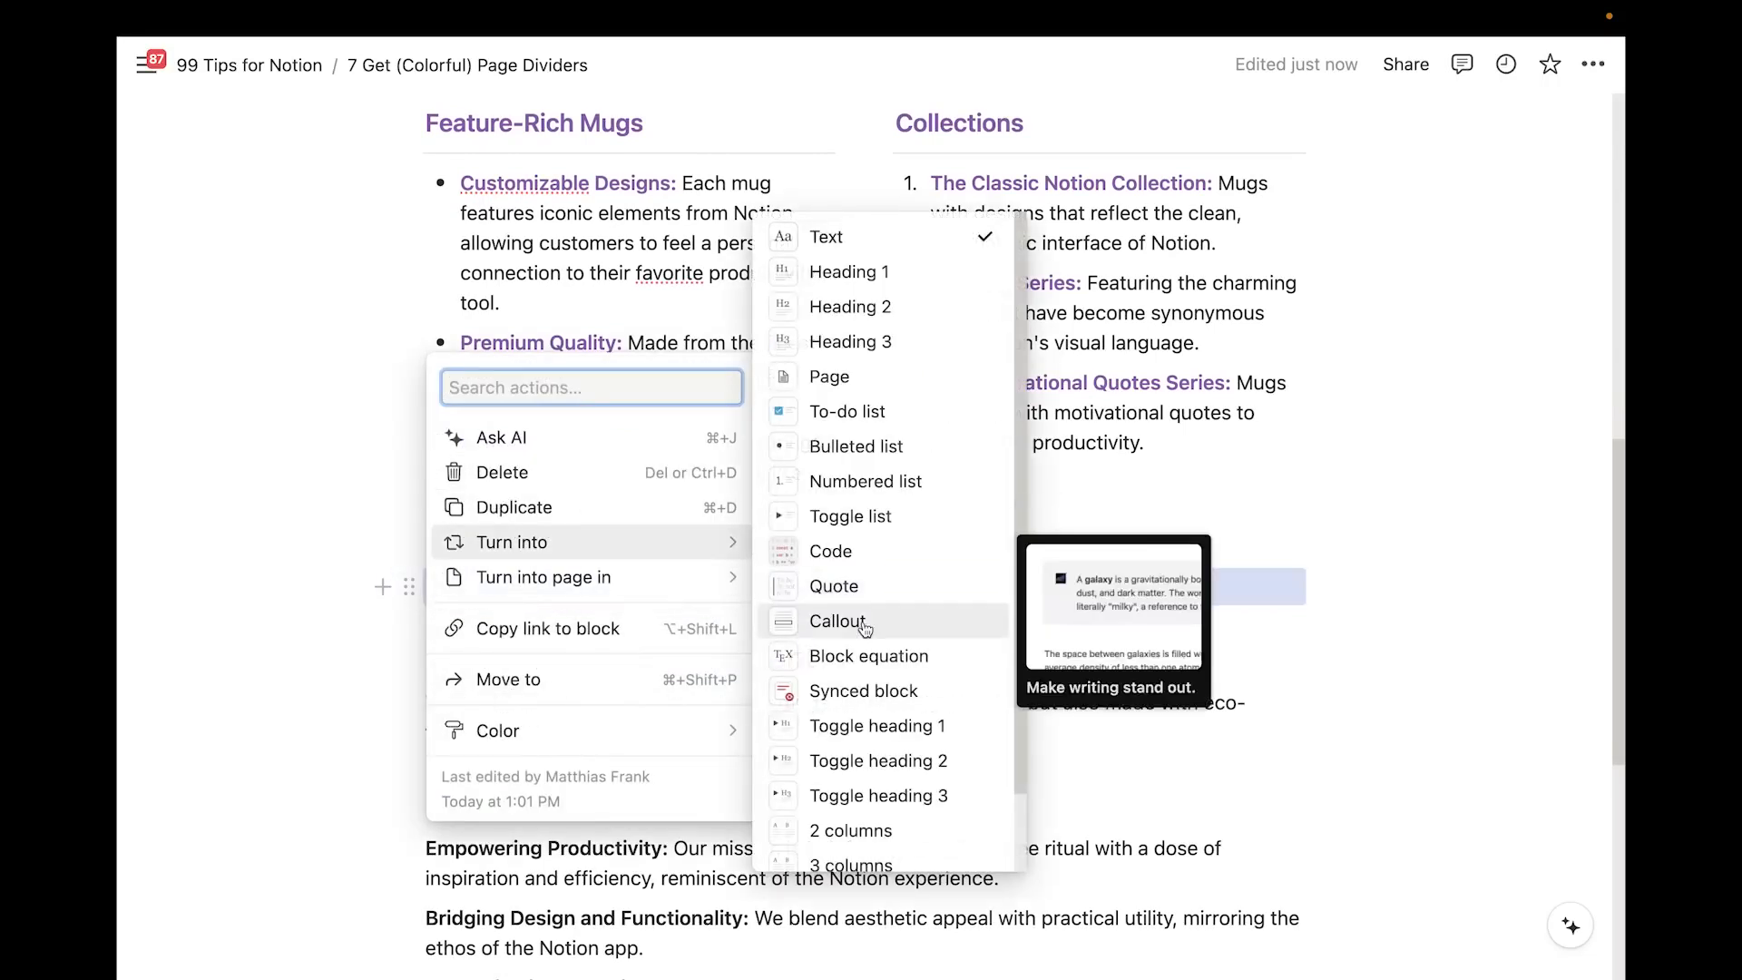
{"action": "left_click", "coordinate": [848, 277]}
{"action": "left_click", "coordinate": [517, 634]}
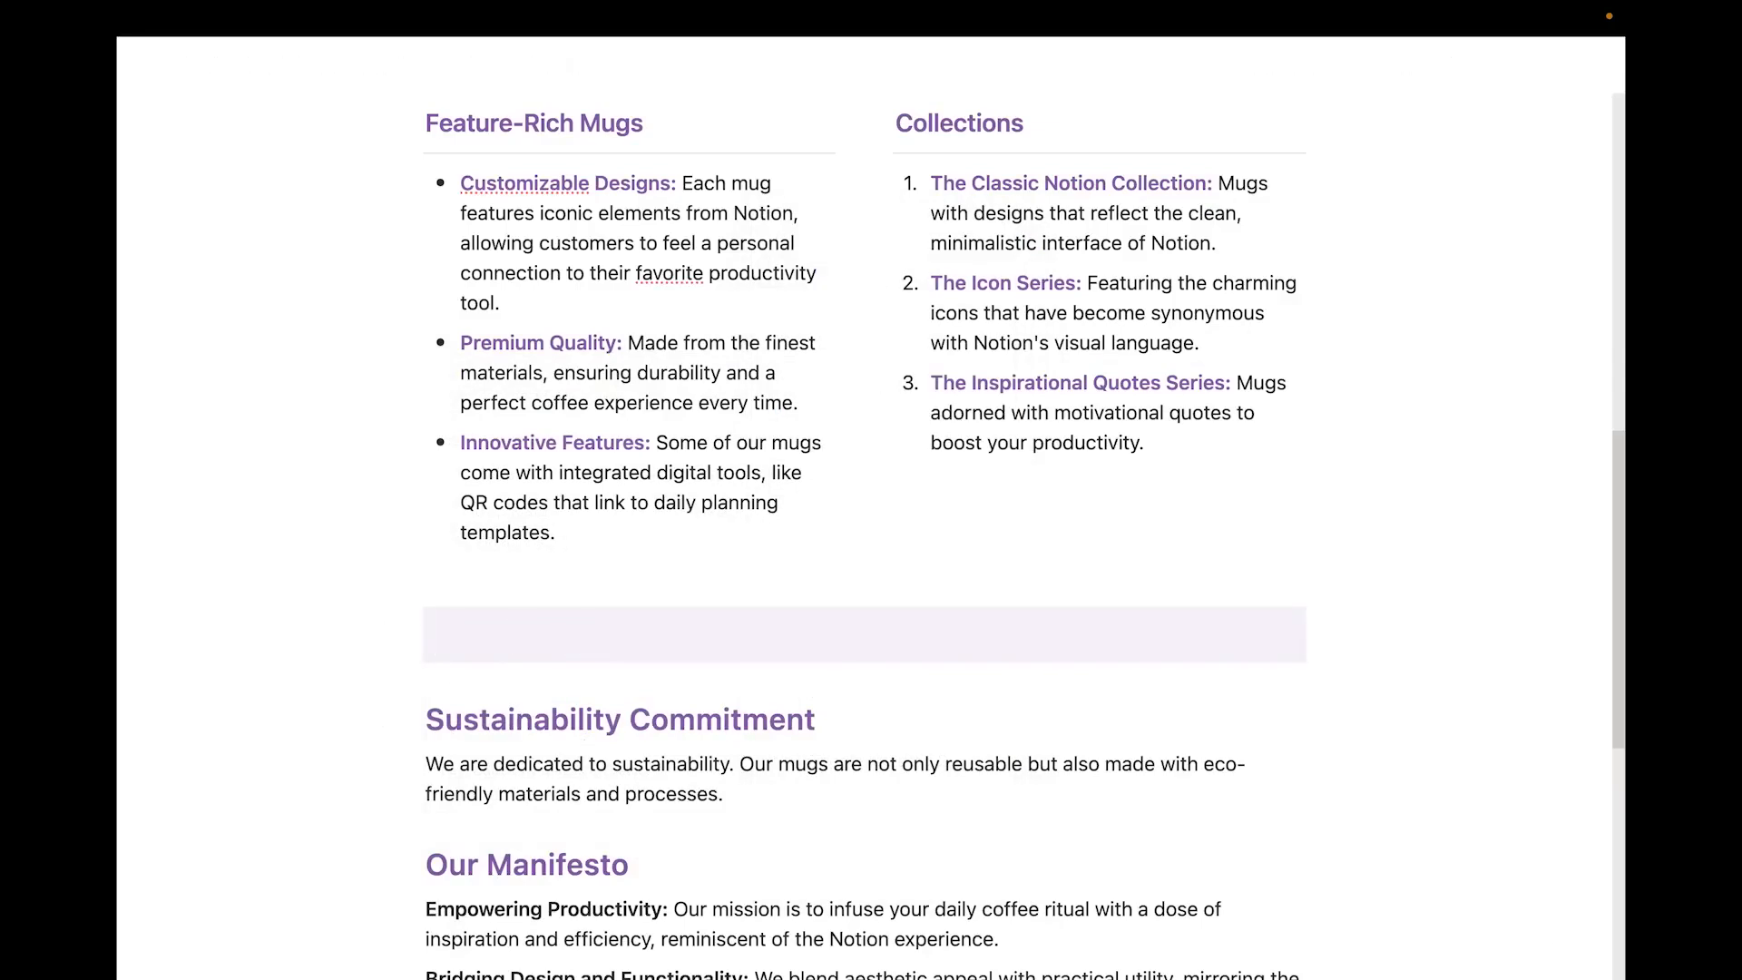
On the "8 Use toggle (headings)" page, turn the "Empowering Productivity:" line under "Our Manifesto" into a toggle list
{"action": "scroll", "coordinate": [583, 744], "scroll_direction": "down", "scroll_amount": 3}
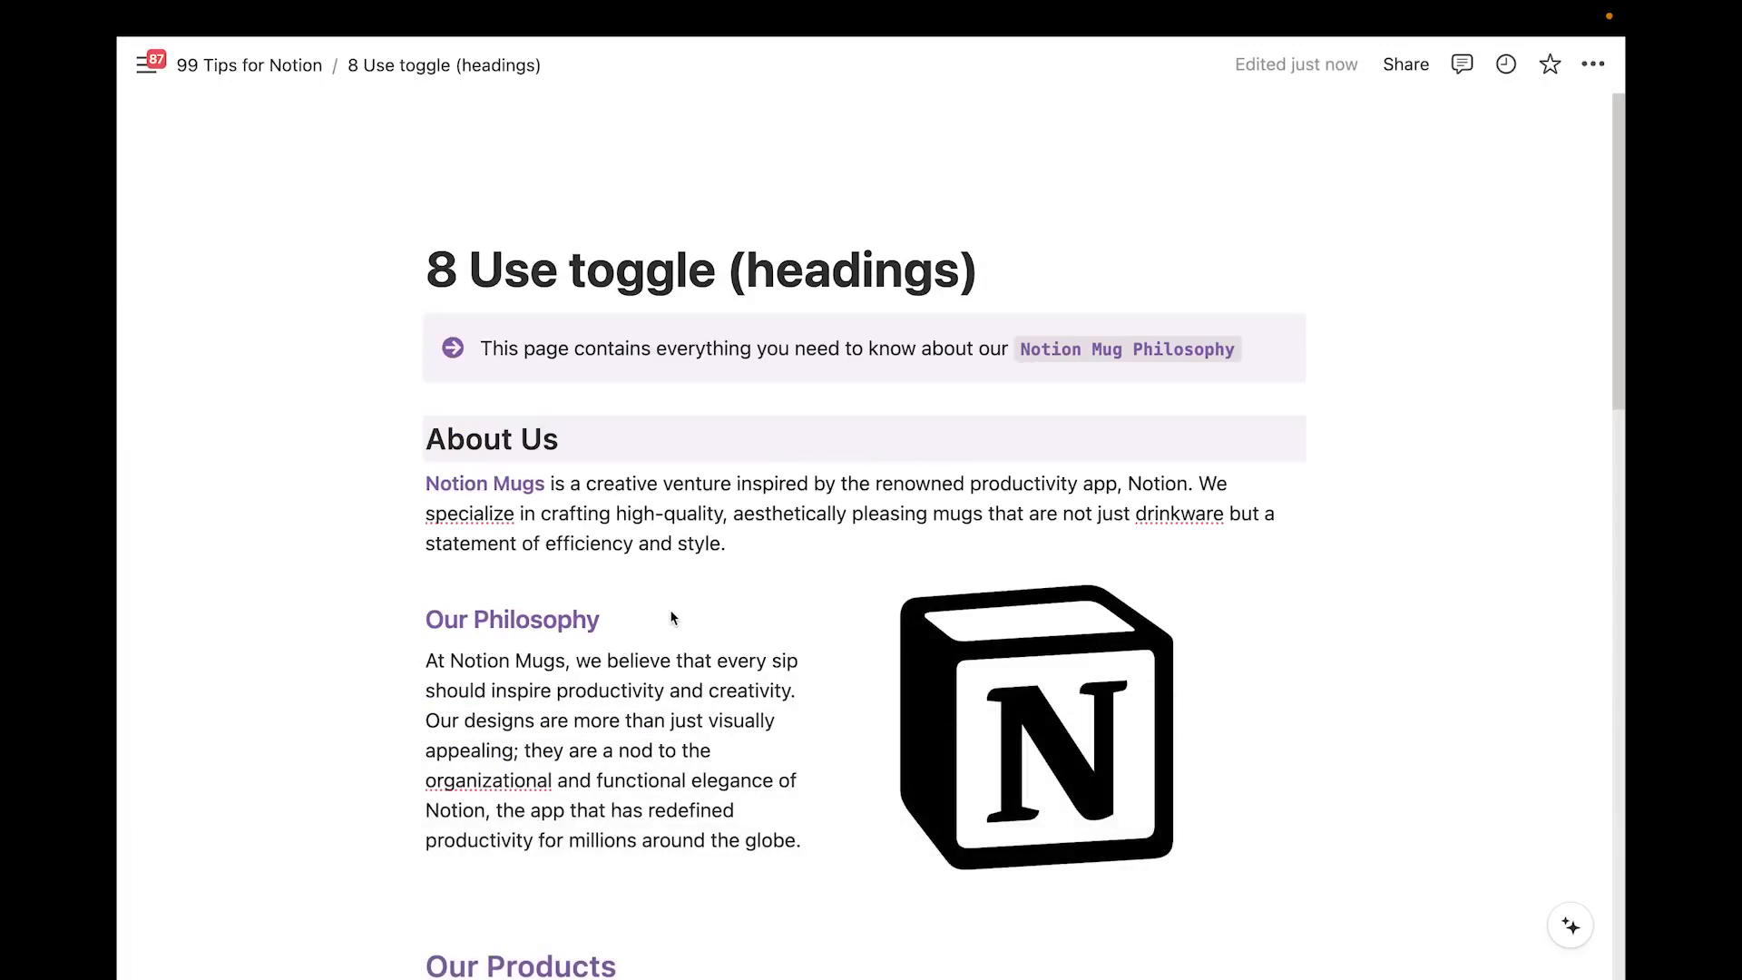
{"action": "scroll", "coordinate": [672, 618], "scroll_direction": "down", "scroll_amount": 2}
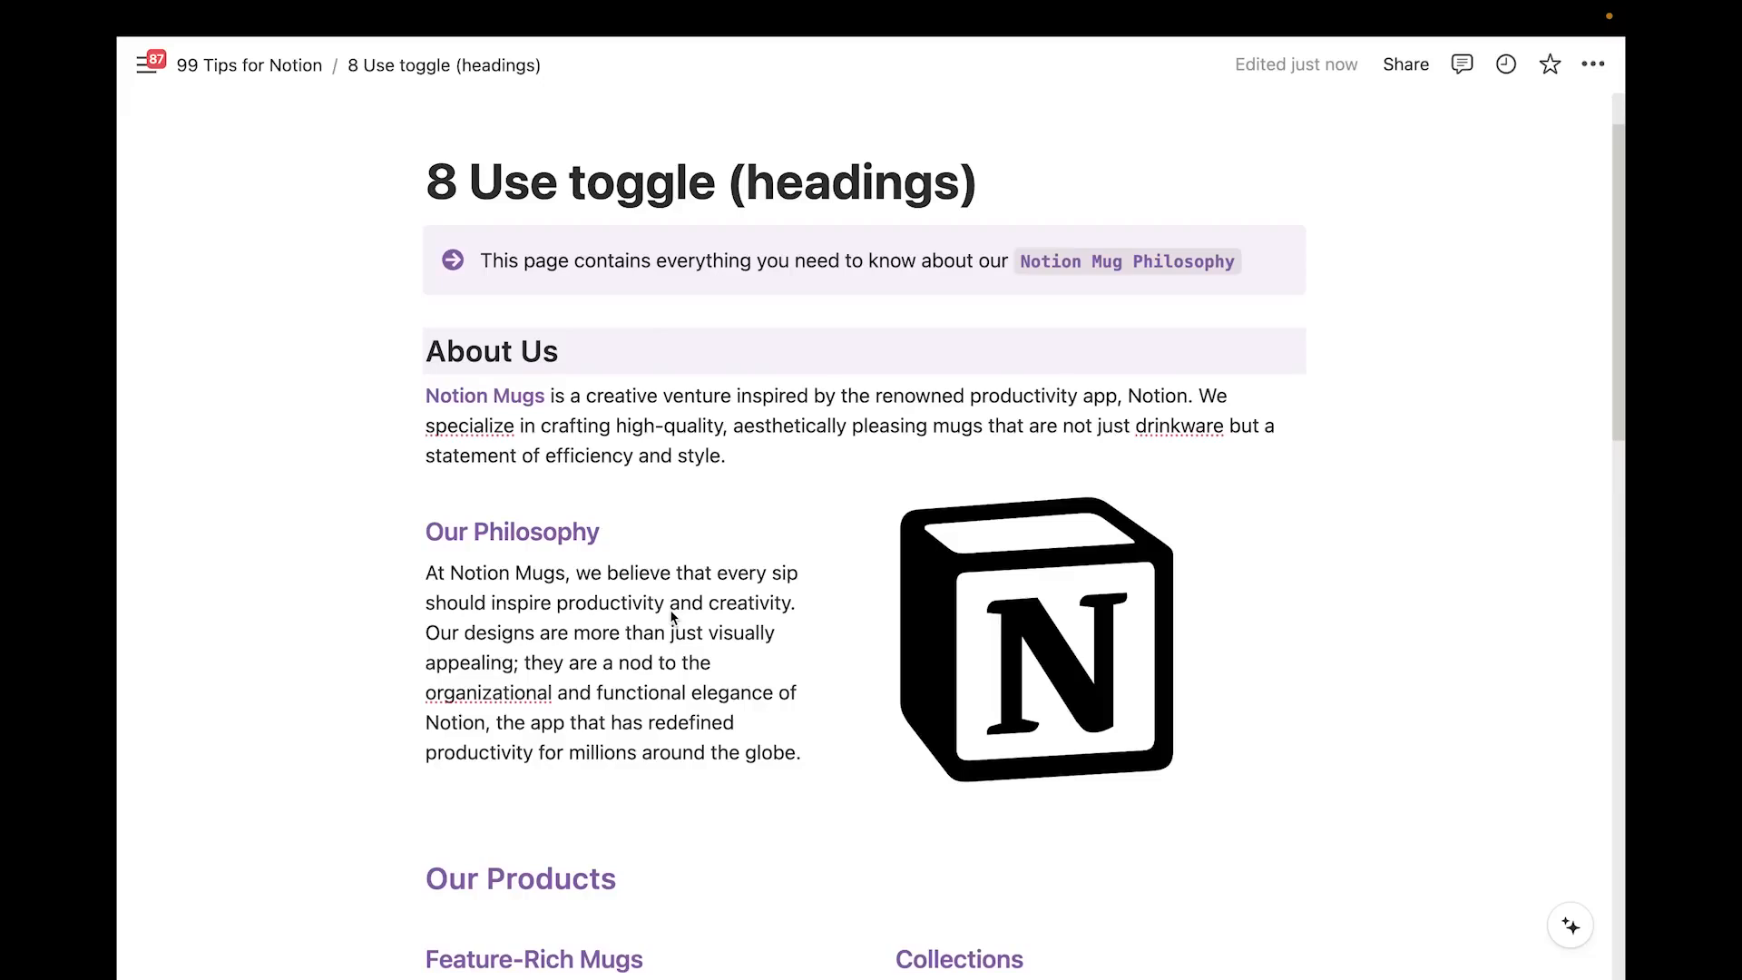
{"action": "scroll", "coordinate": [670, 607], "scroll_direction": "down", "scroll_amount": 10}
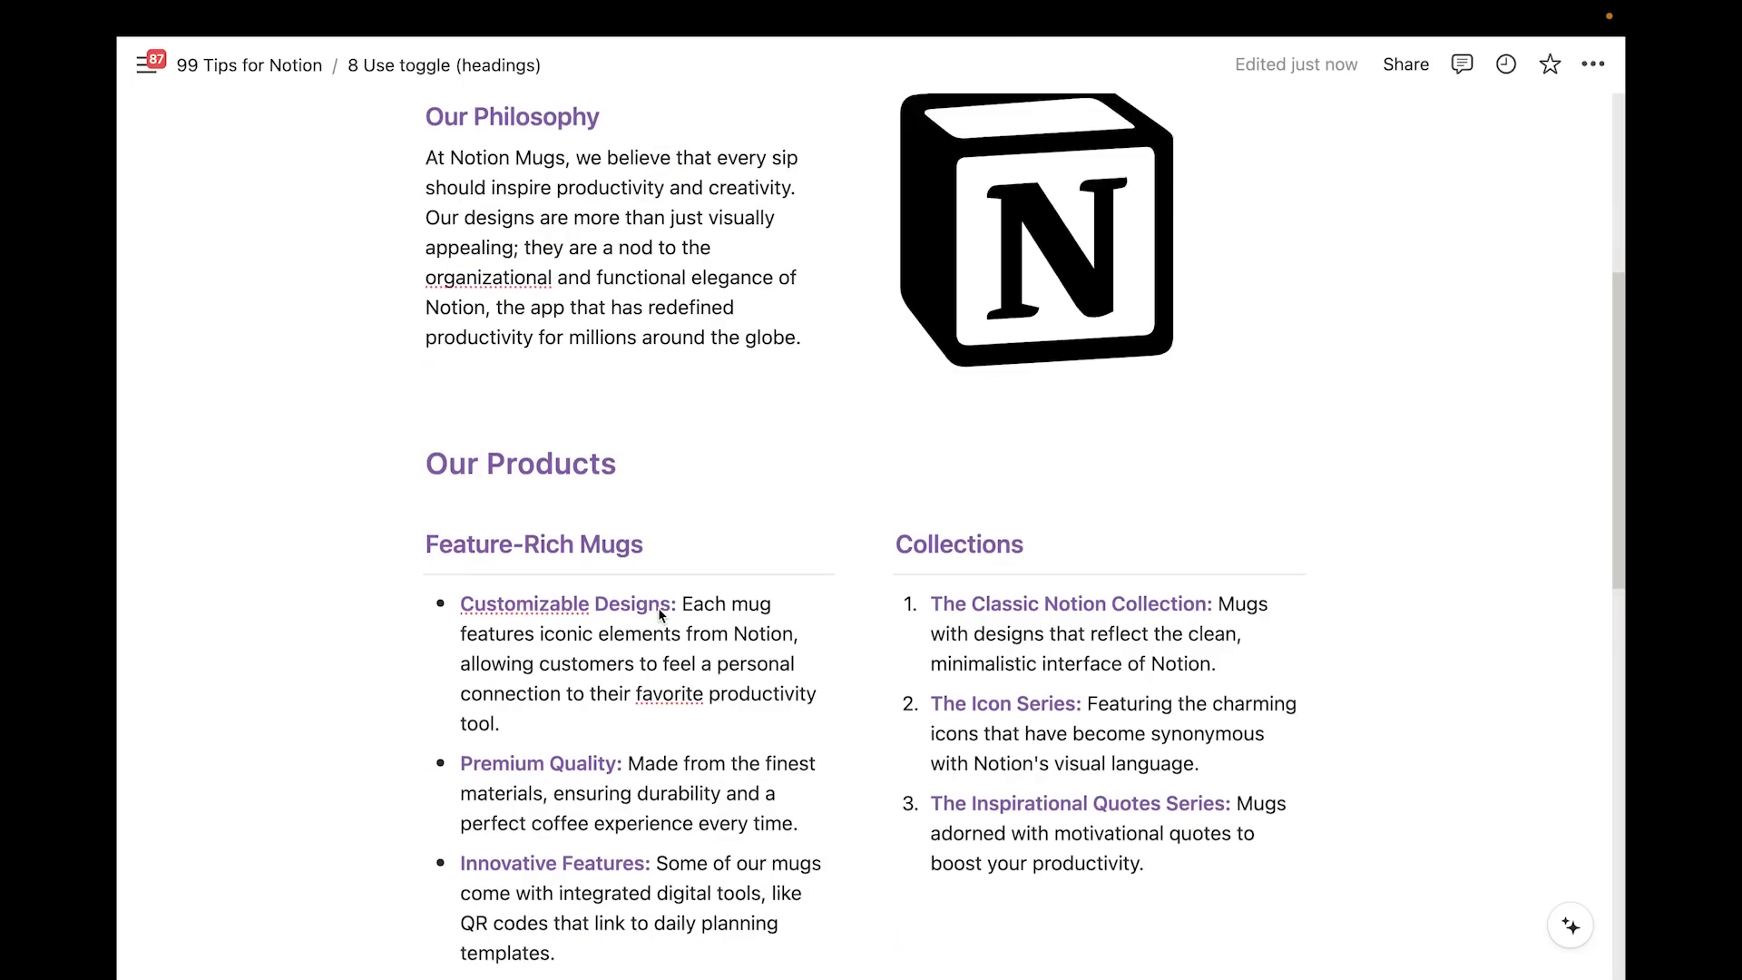
{"action": "scroll", "coordinate": [676, 633], "scroll_direction": "down", "scroll_amount": 3}
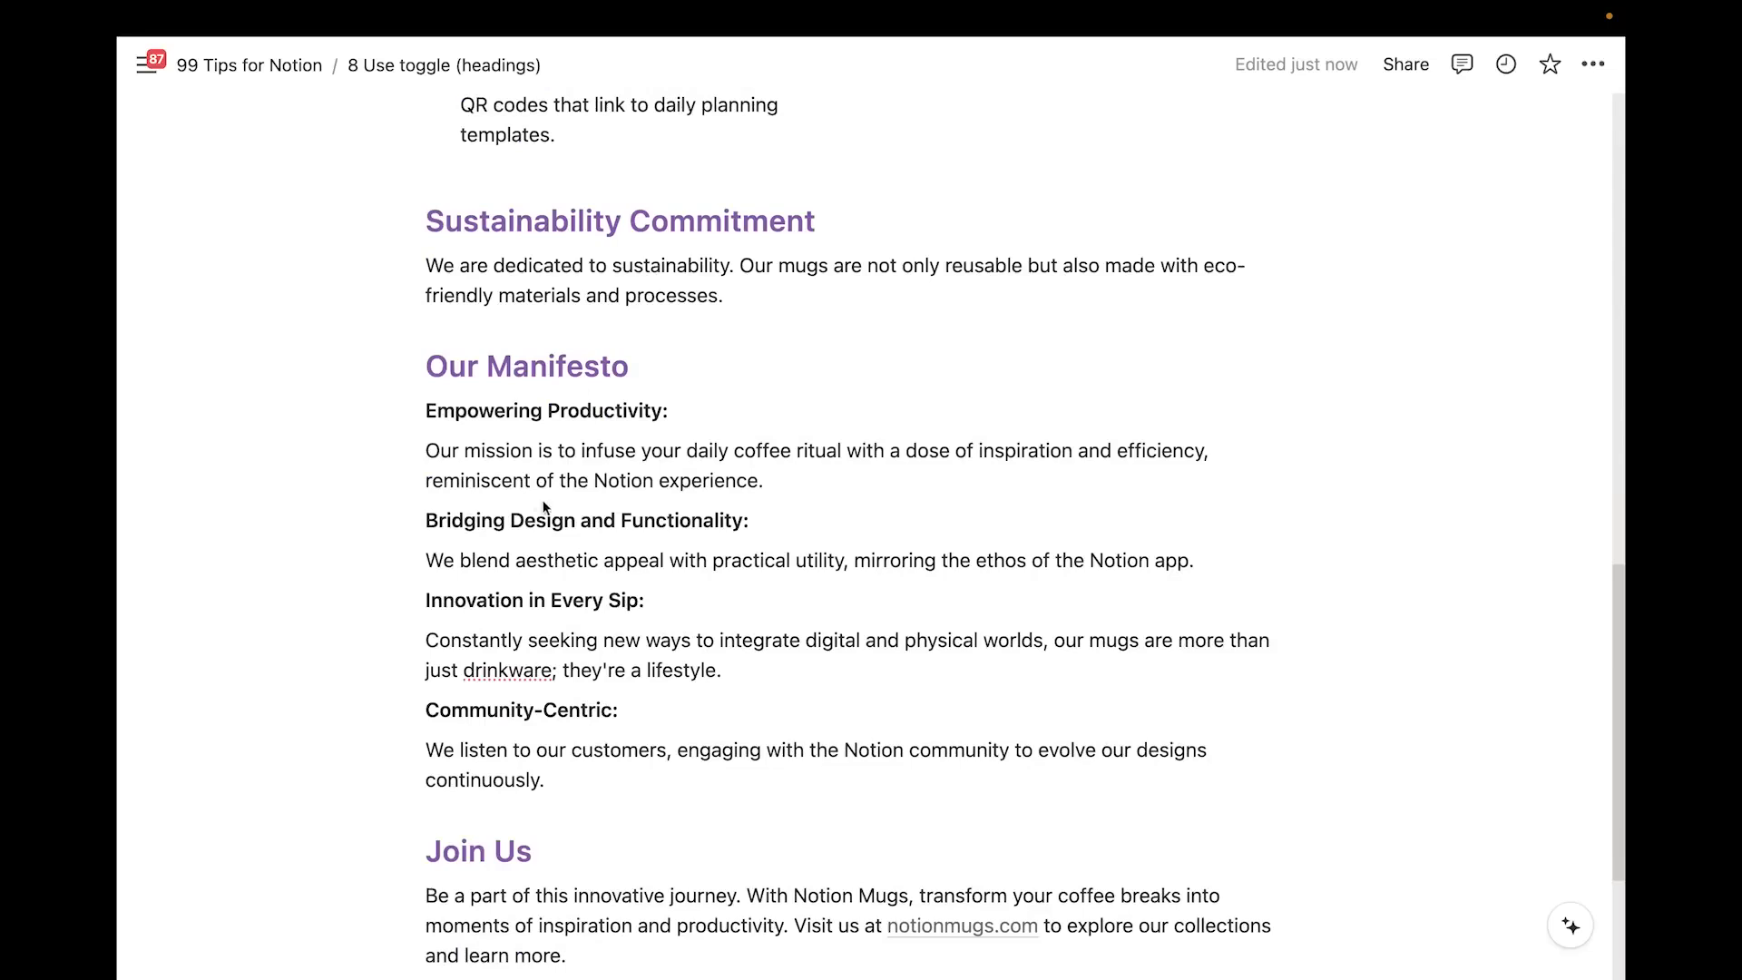
{"action": "scroll", "coordinate": [496, 475], "scroll_direction": "down", "scroll_amount": 1}
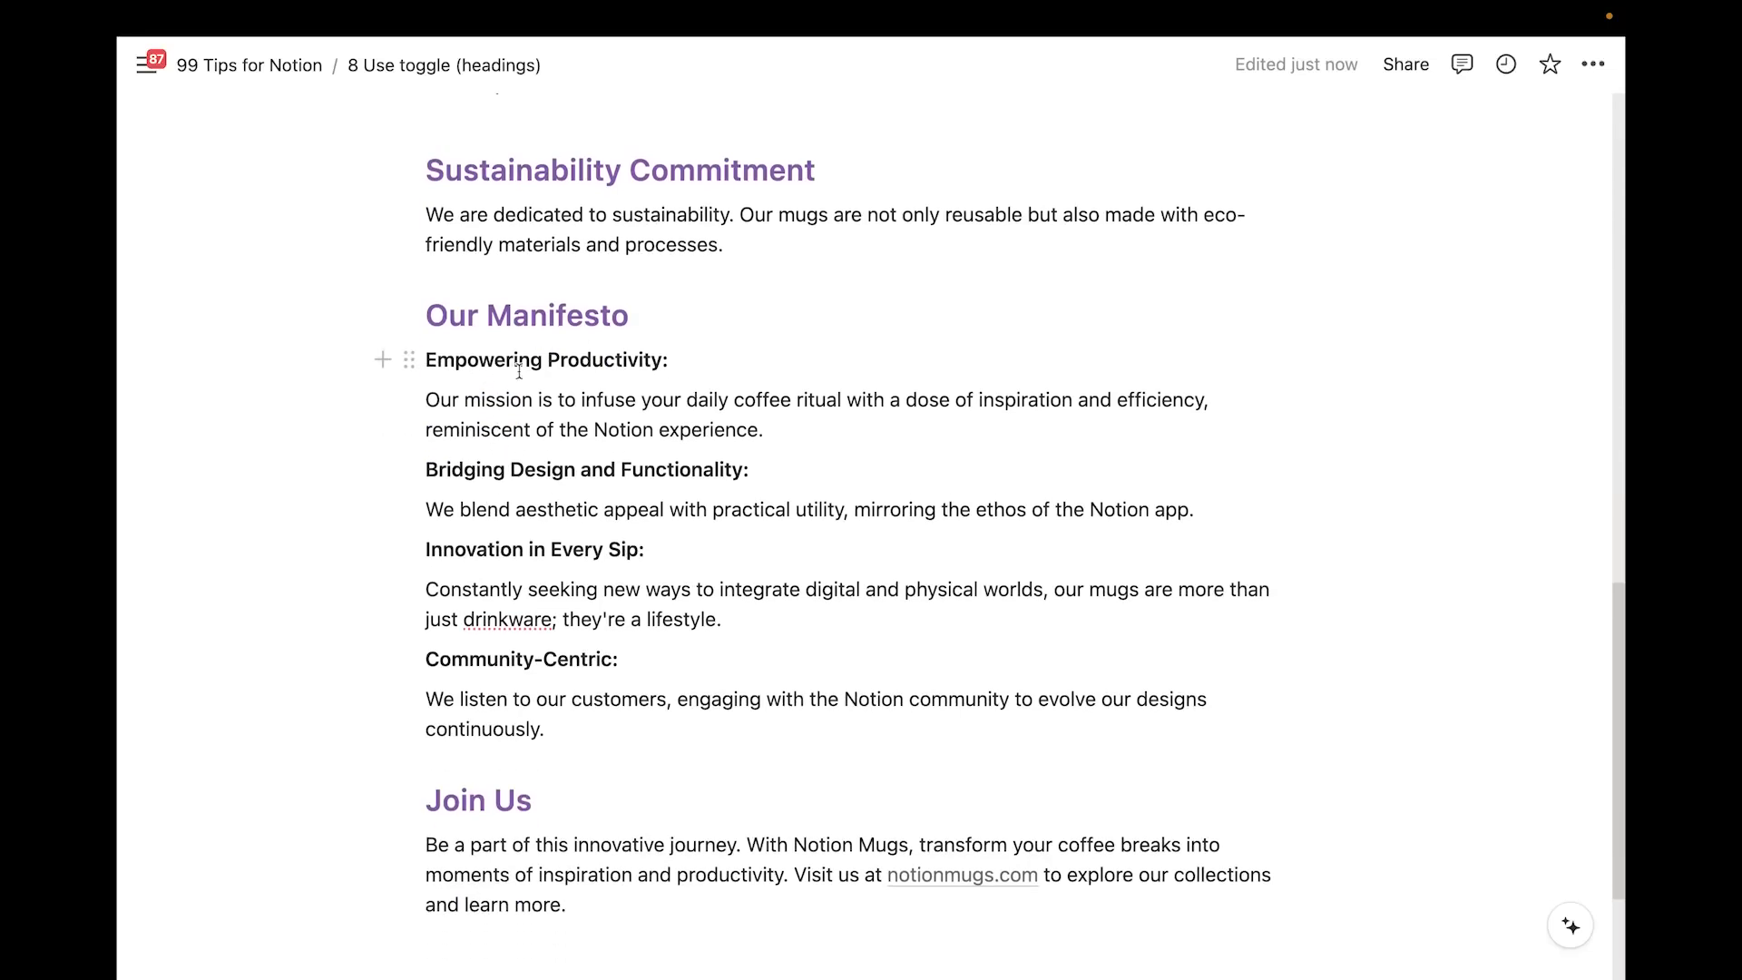
{"action": "scroll", "coordinate": [518, 363], "scroll_direction": "down", "scroll_amount": 1}
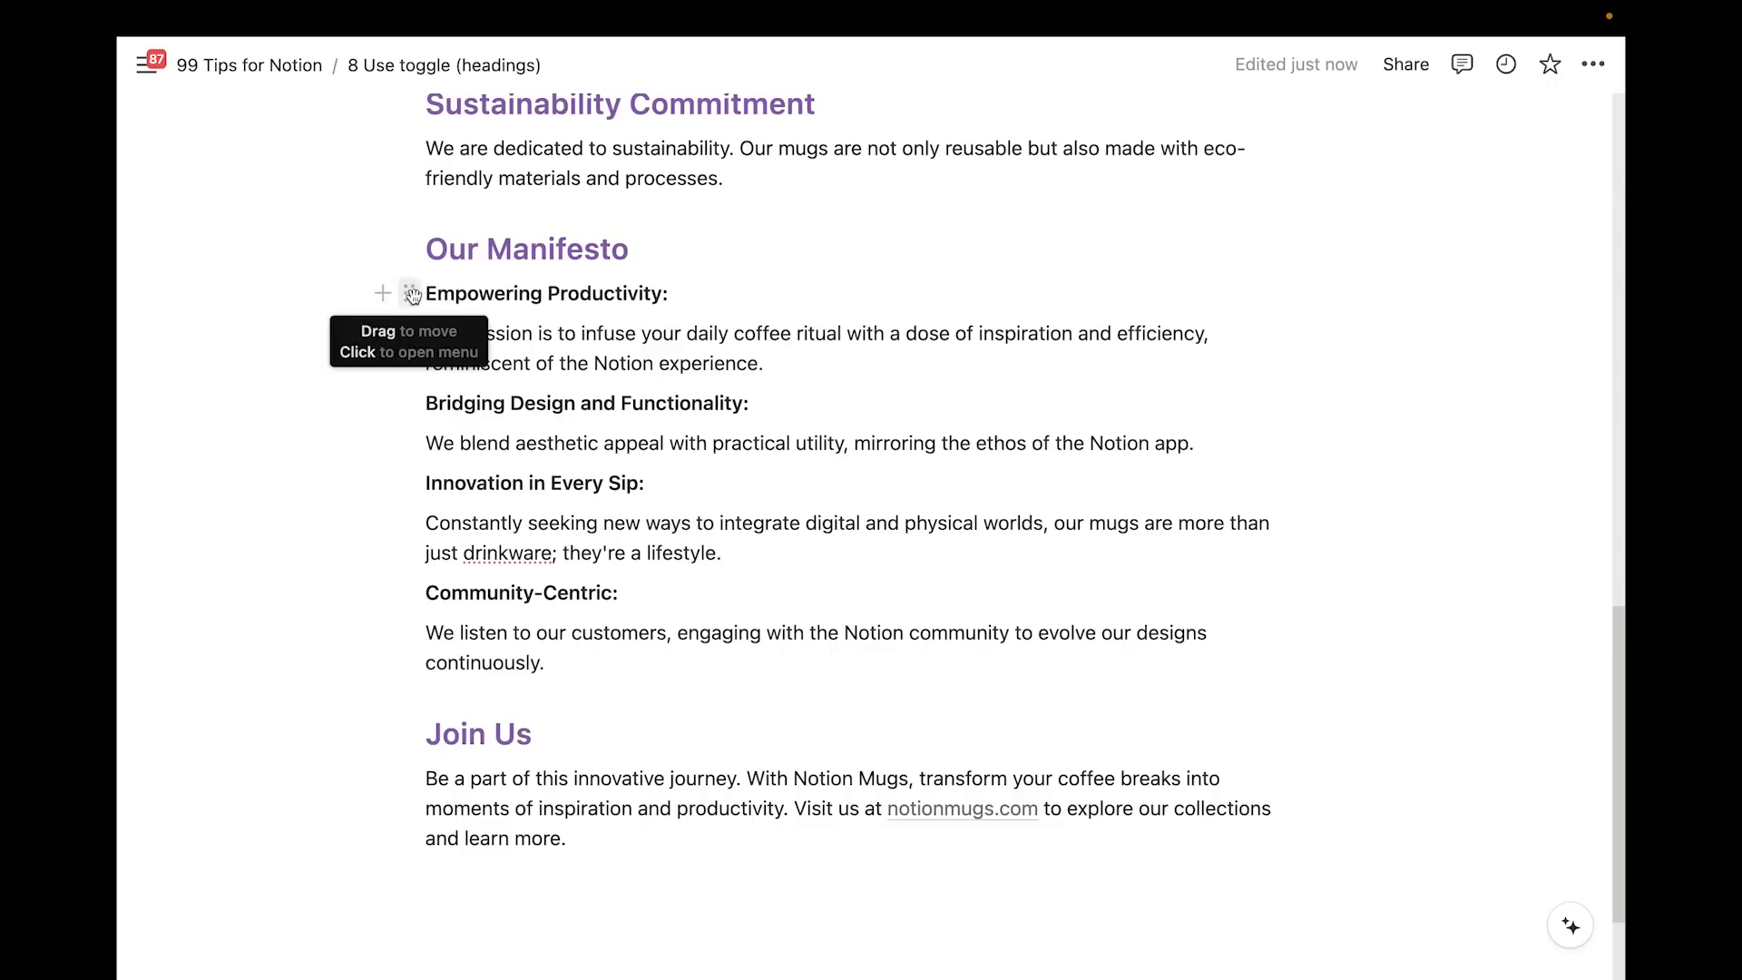
{"action": "left_click", "coordinate": [406, 293]}
{"action": "mouse_move", "coordinate": [392, 243]}
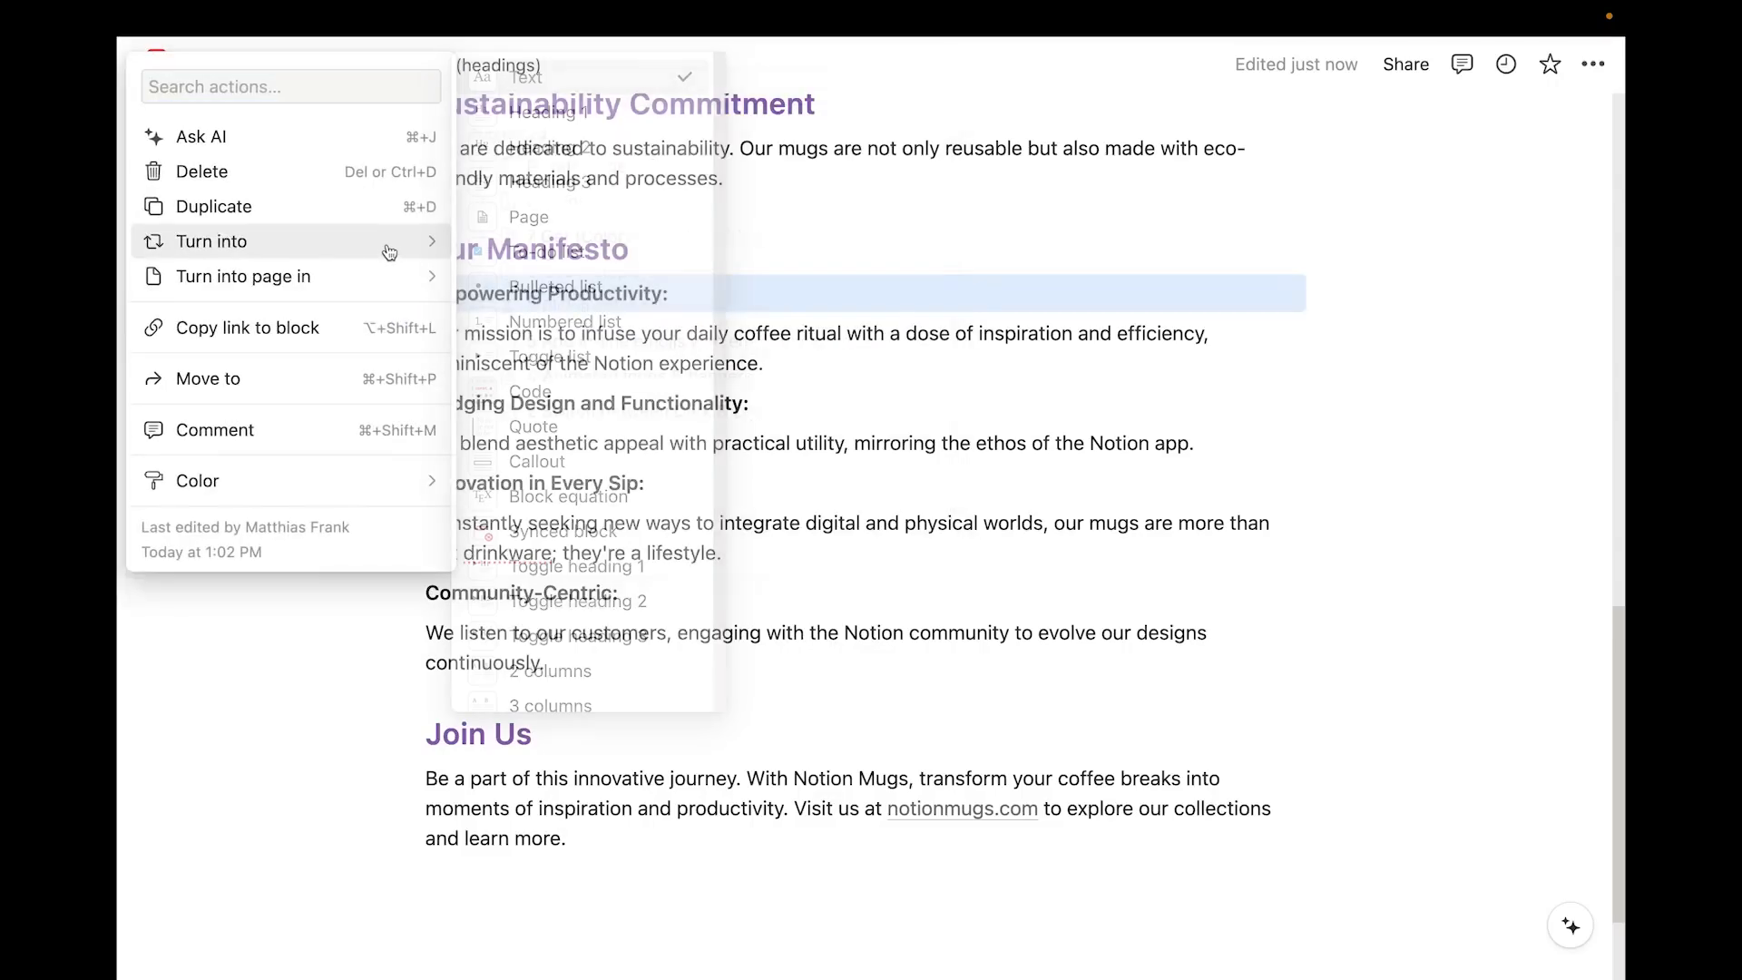
{"action": "left_click", "coordinate": [542, 358]}
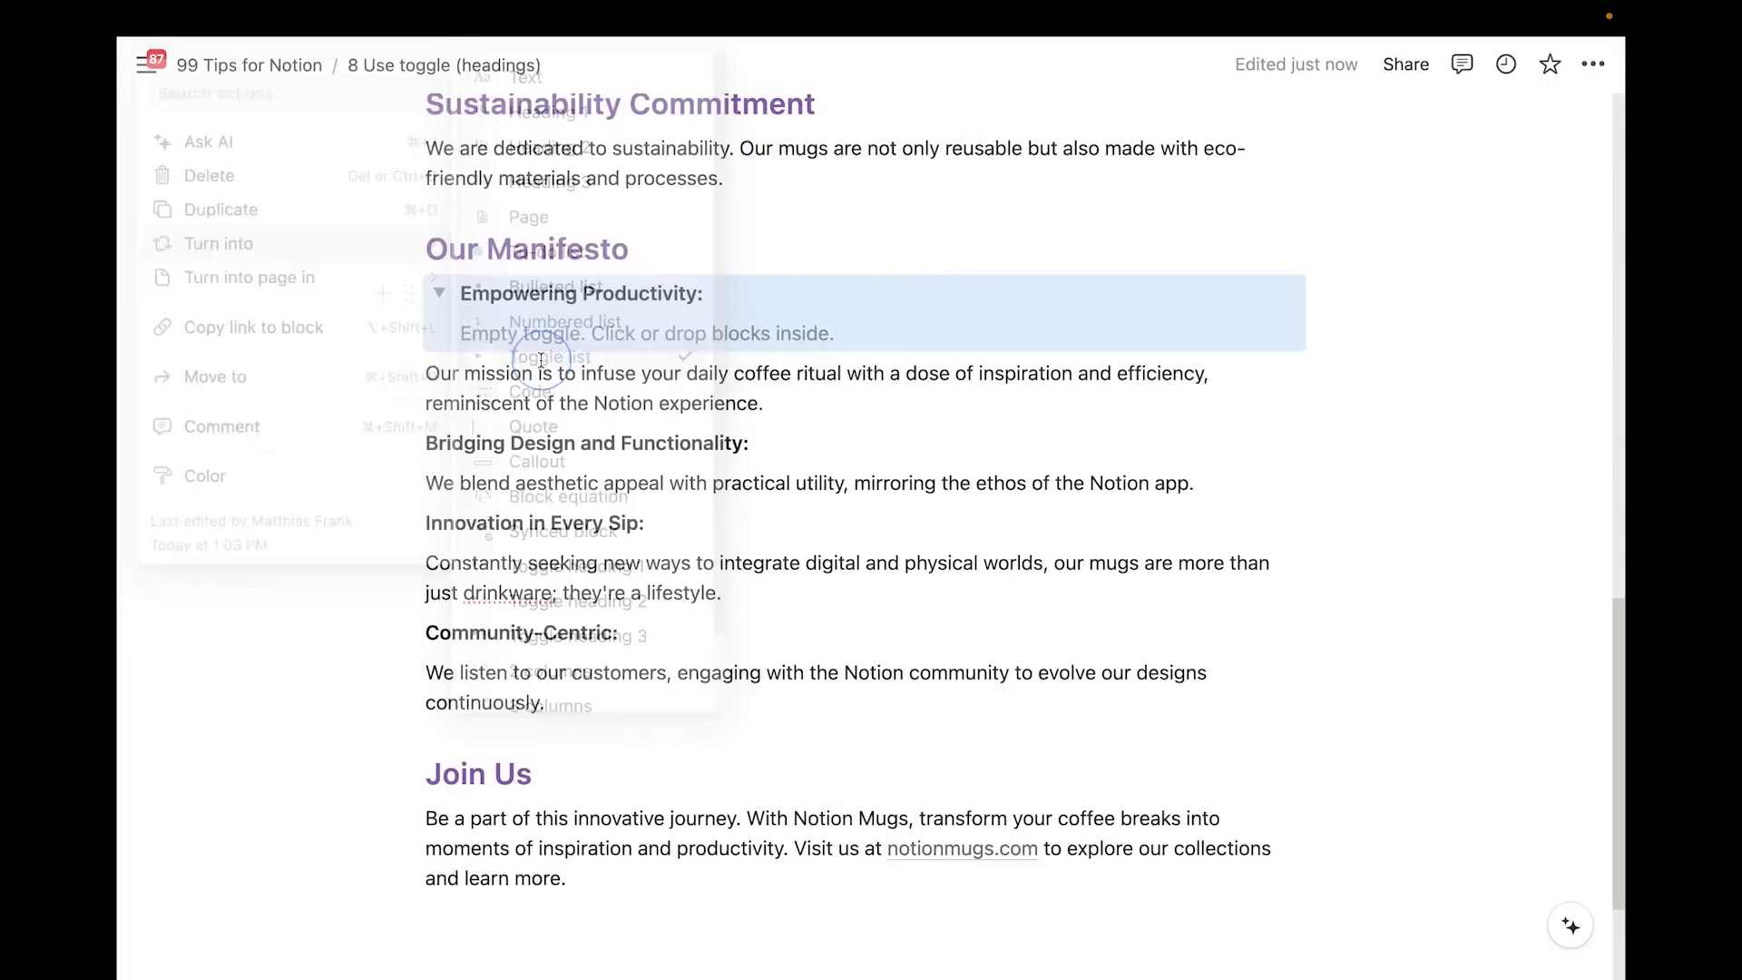
Move the "Our mission" paragraph inside the "Empowering Productivity:" toggle and collapse the toggle
{"action": "left_click", "coordinate": [481, 333]}
{"action": "left_click", "coordinate": [438, 293]}
{"action": "left_click", "coordinate": [438, 293]}
{"action": "left_click_drag", "start_coordinate": [409, 373], "coordinate": [473, 310]}
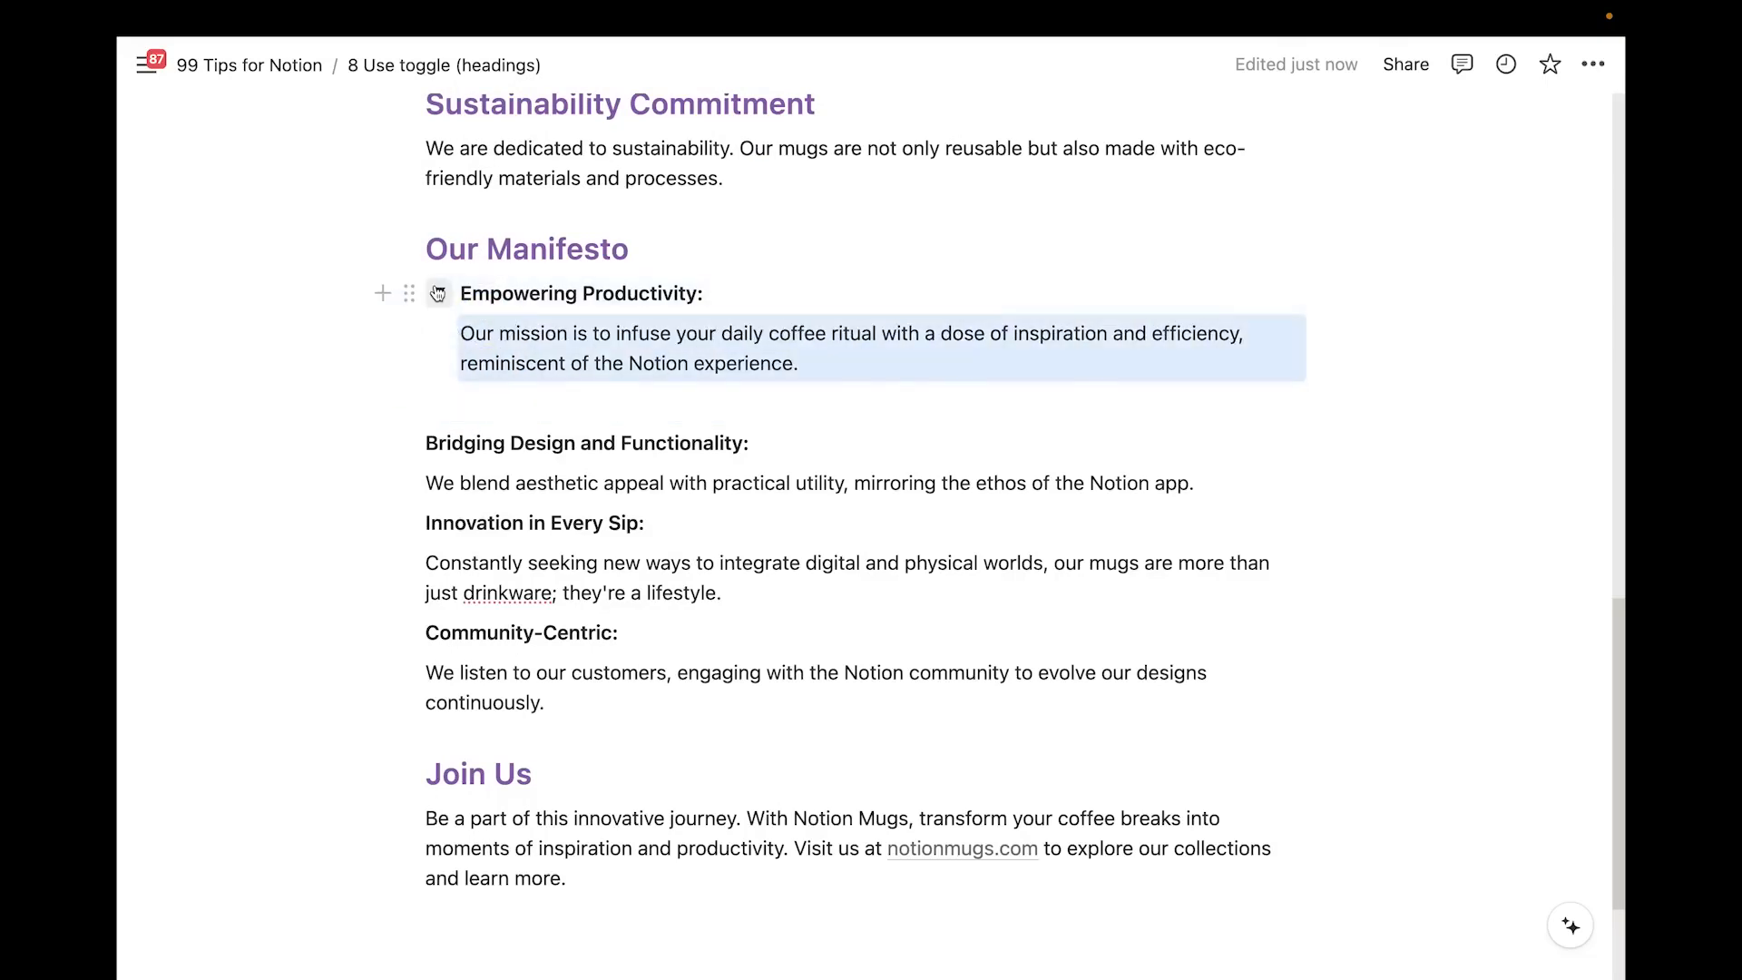
{"action": "left_click", "coordinate": [438, 293]}
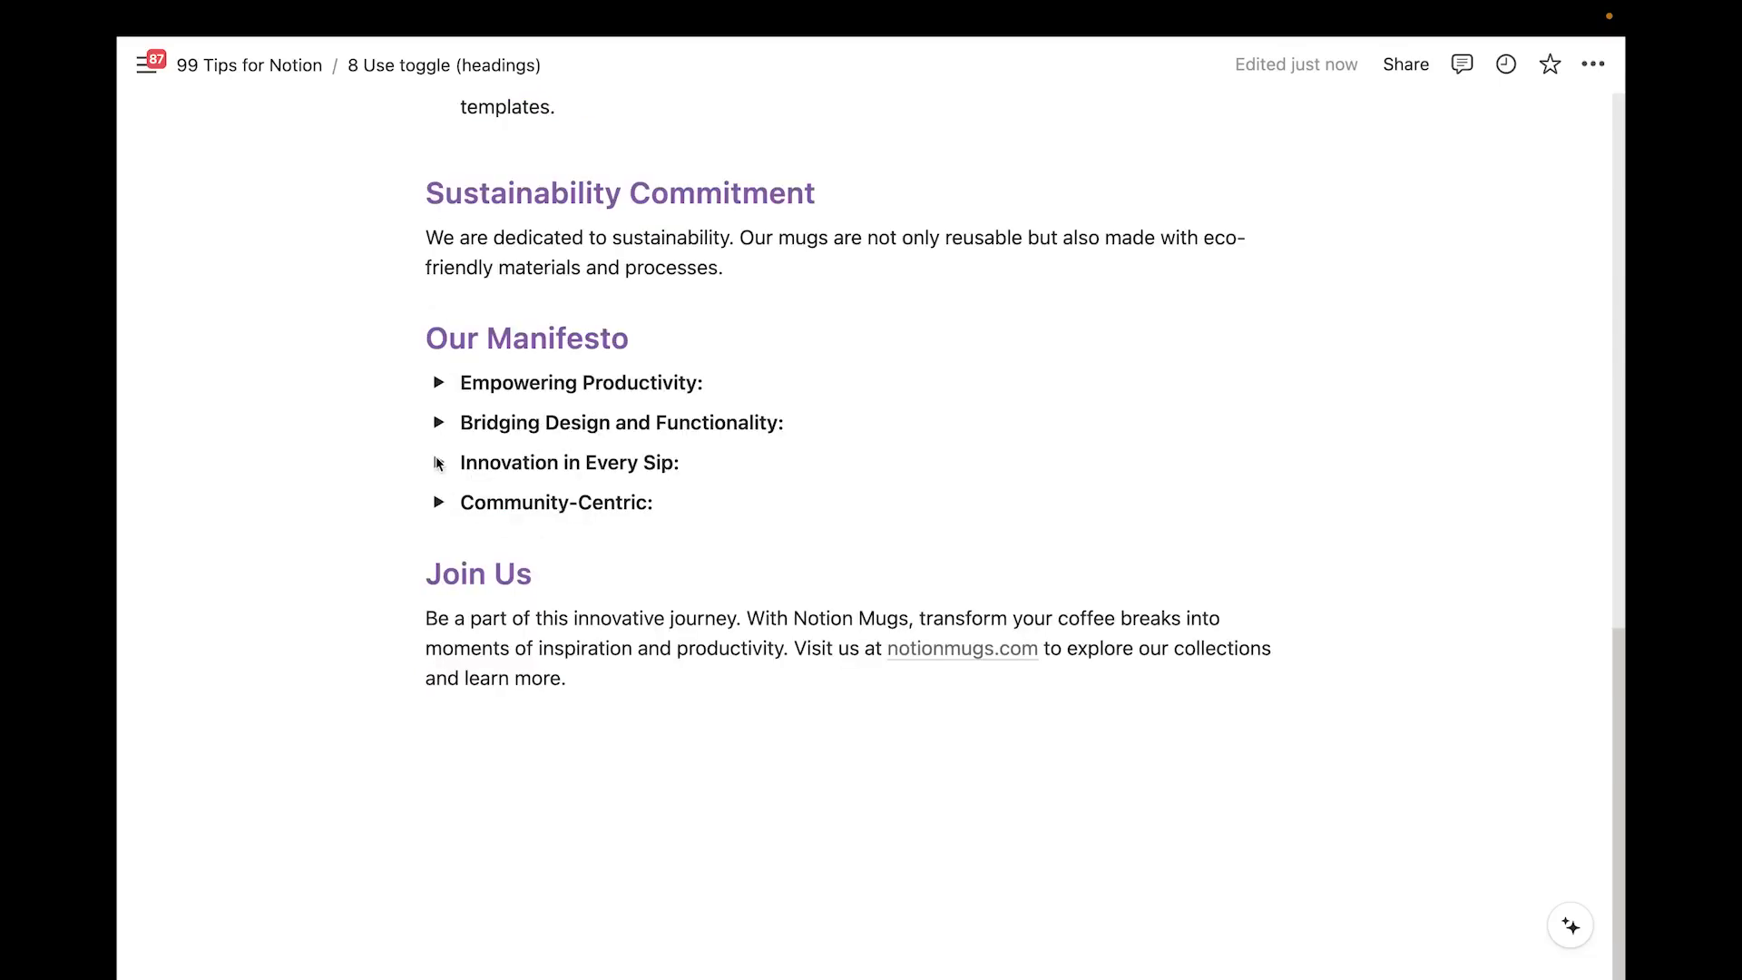
Expand the "Bridging Design and Functionality:" toggle to view its text and collapse it again
{"action": "left_click", "coordinate": [439, 423]}
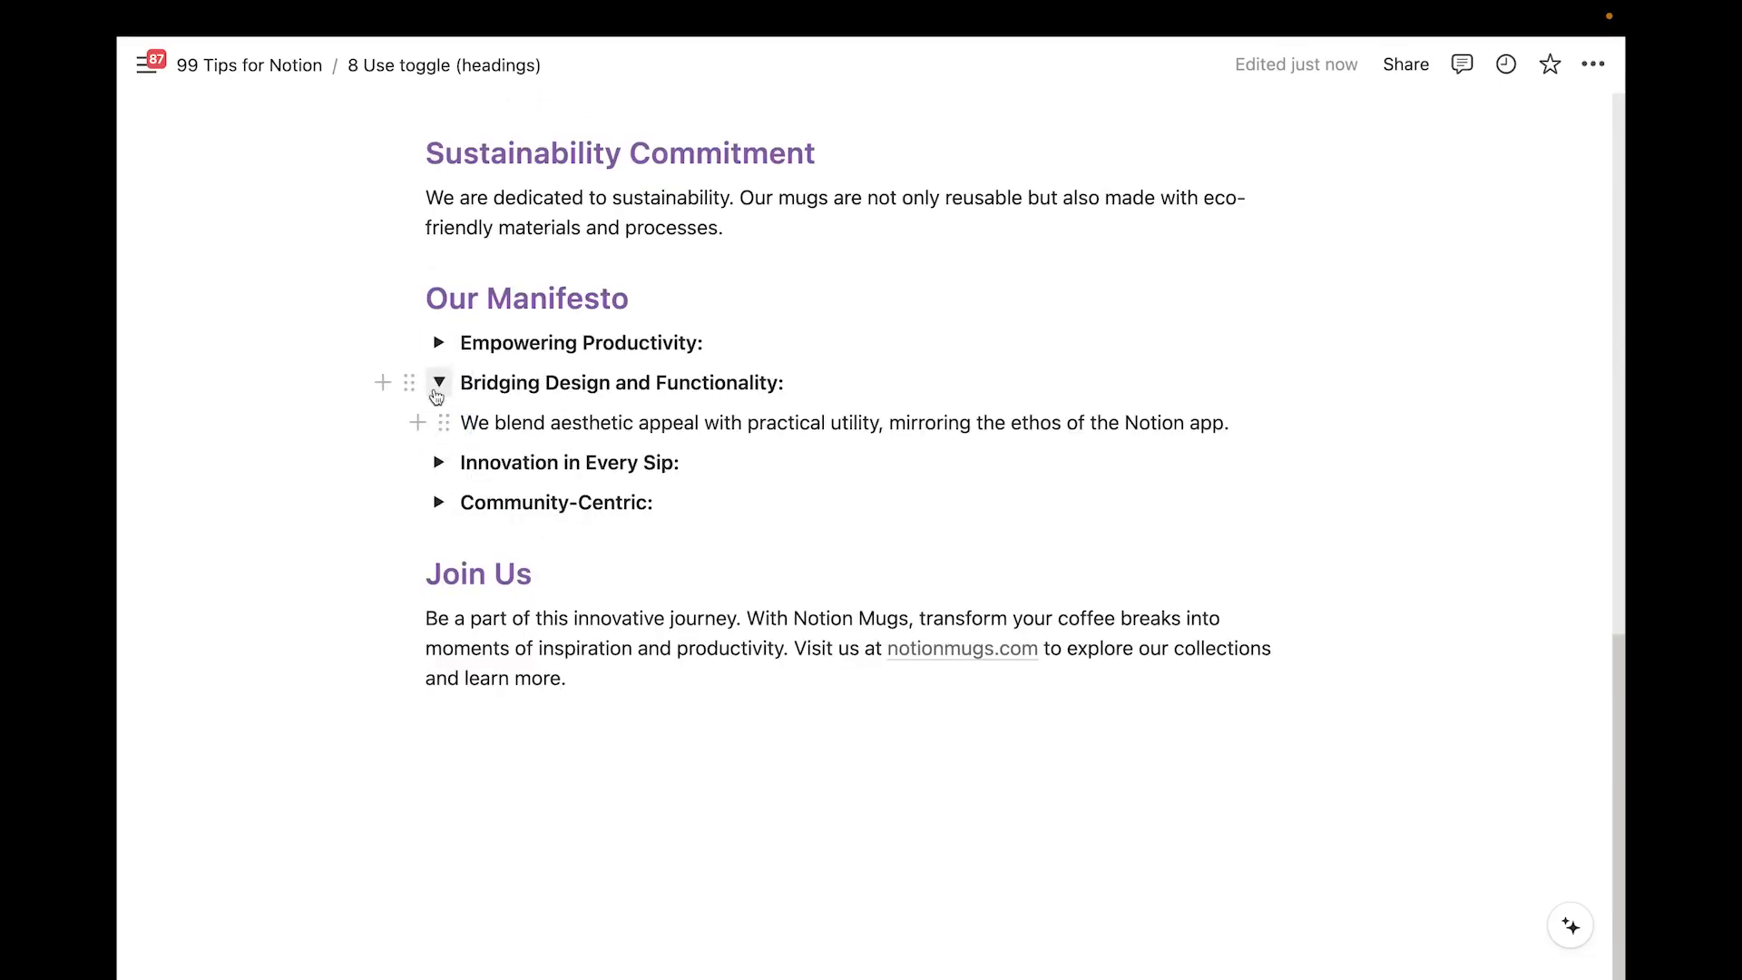
{"action": "left_click", "coordinate": [437, 384]}
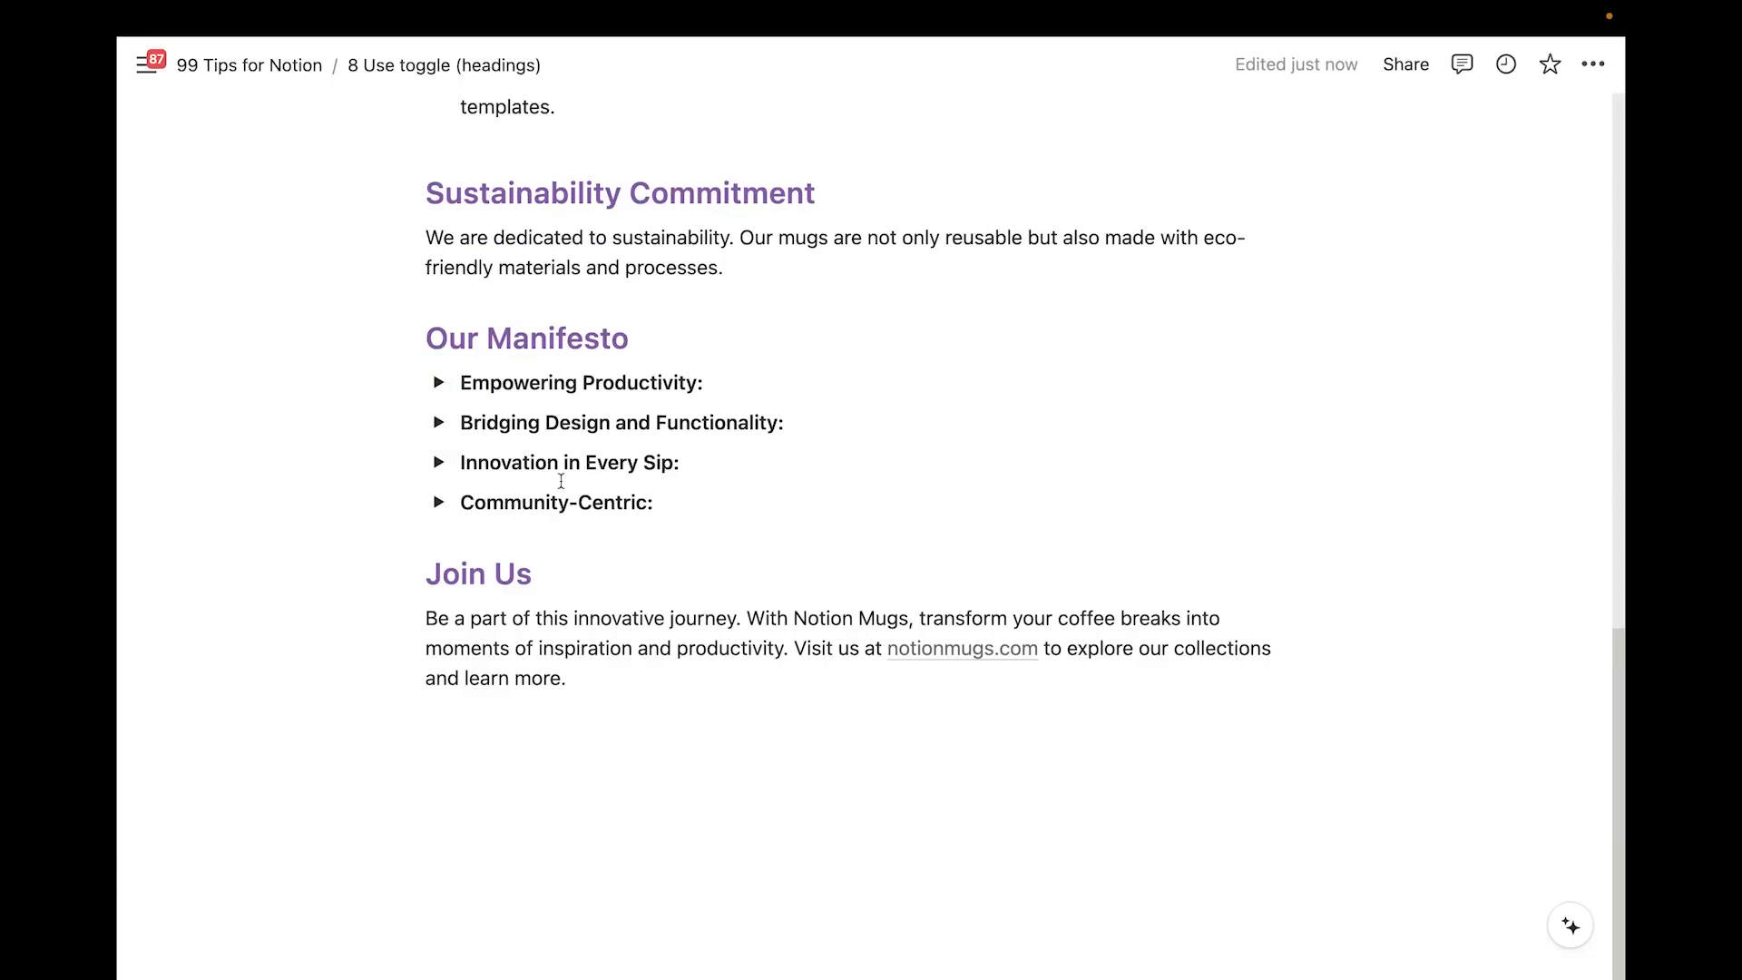
Look up the available toggle block types on a new line below "Community-Centric:" and clear the query without inserting one
{"action": "left_click", "coordinate": [669, 504]}
{"action": "key", "text": "Return"}
{"action": "key", "text": "Return"}
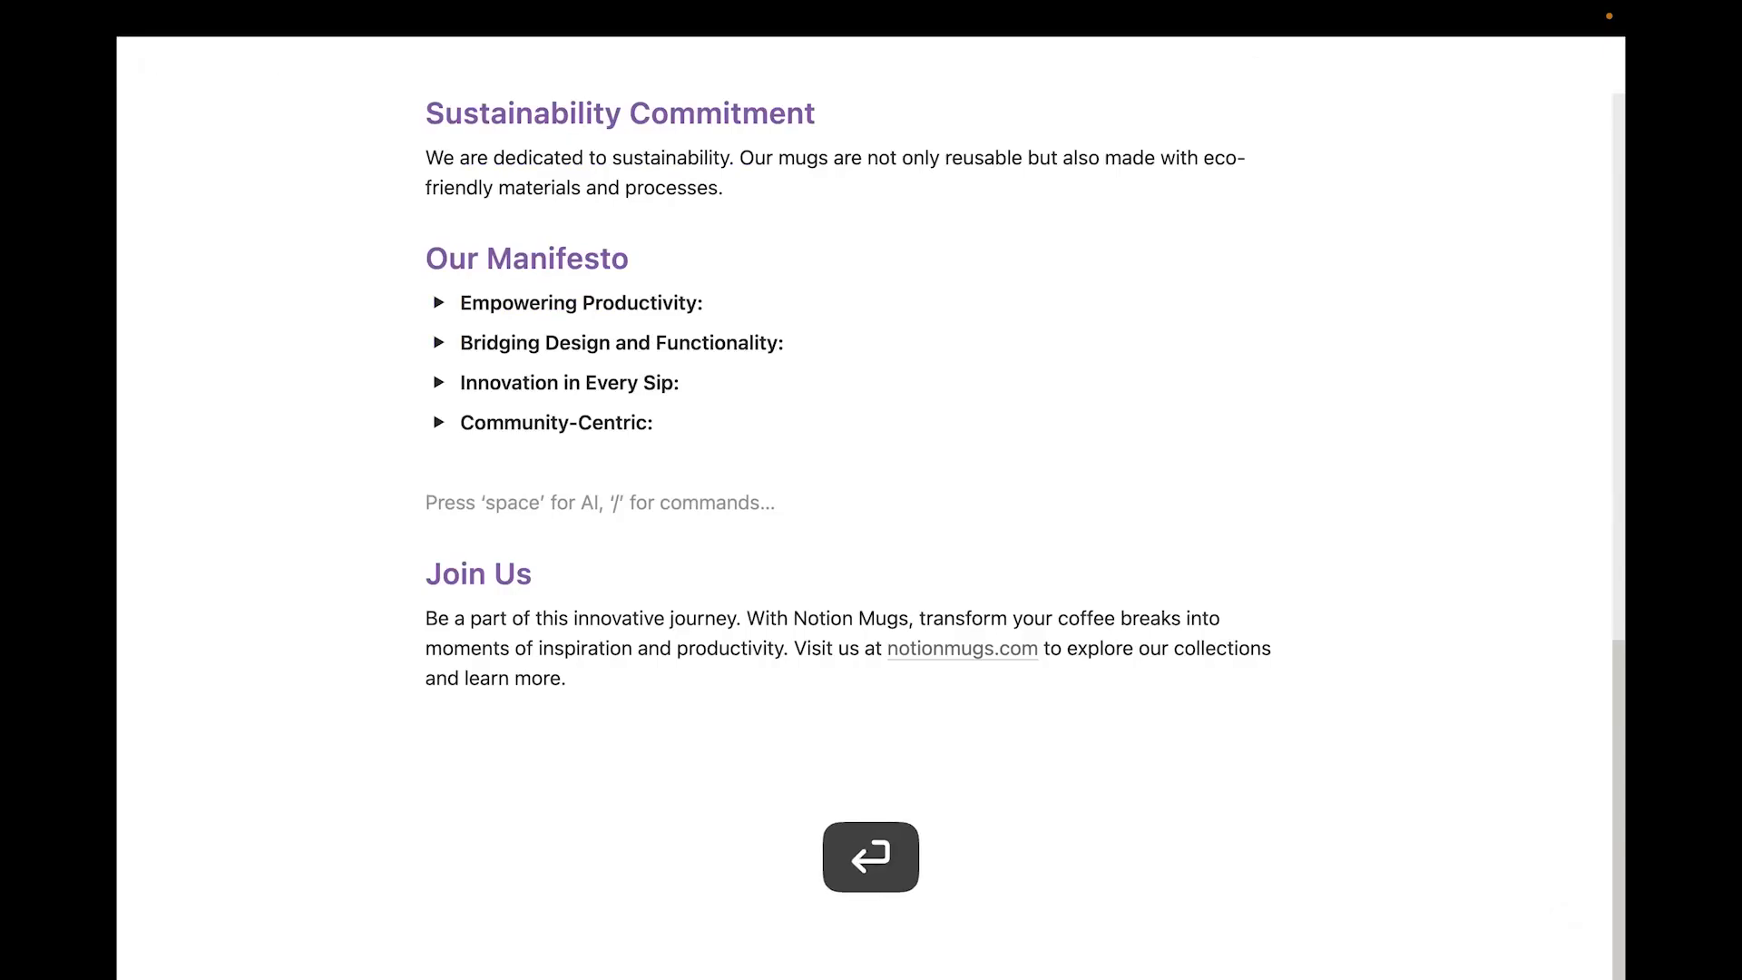
{"action": "type", "text": "/tog"}
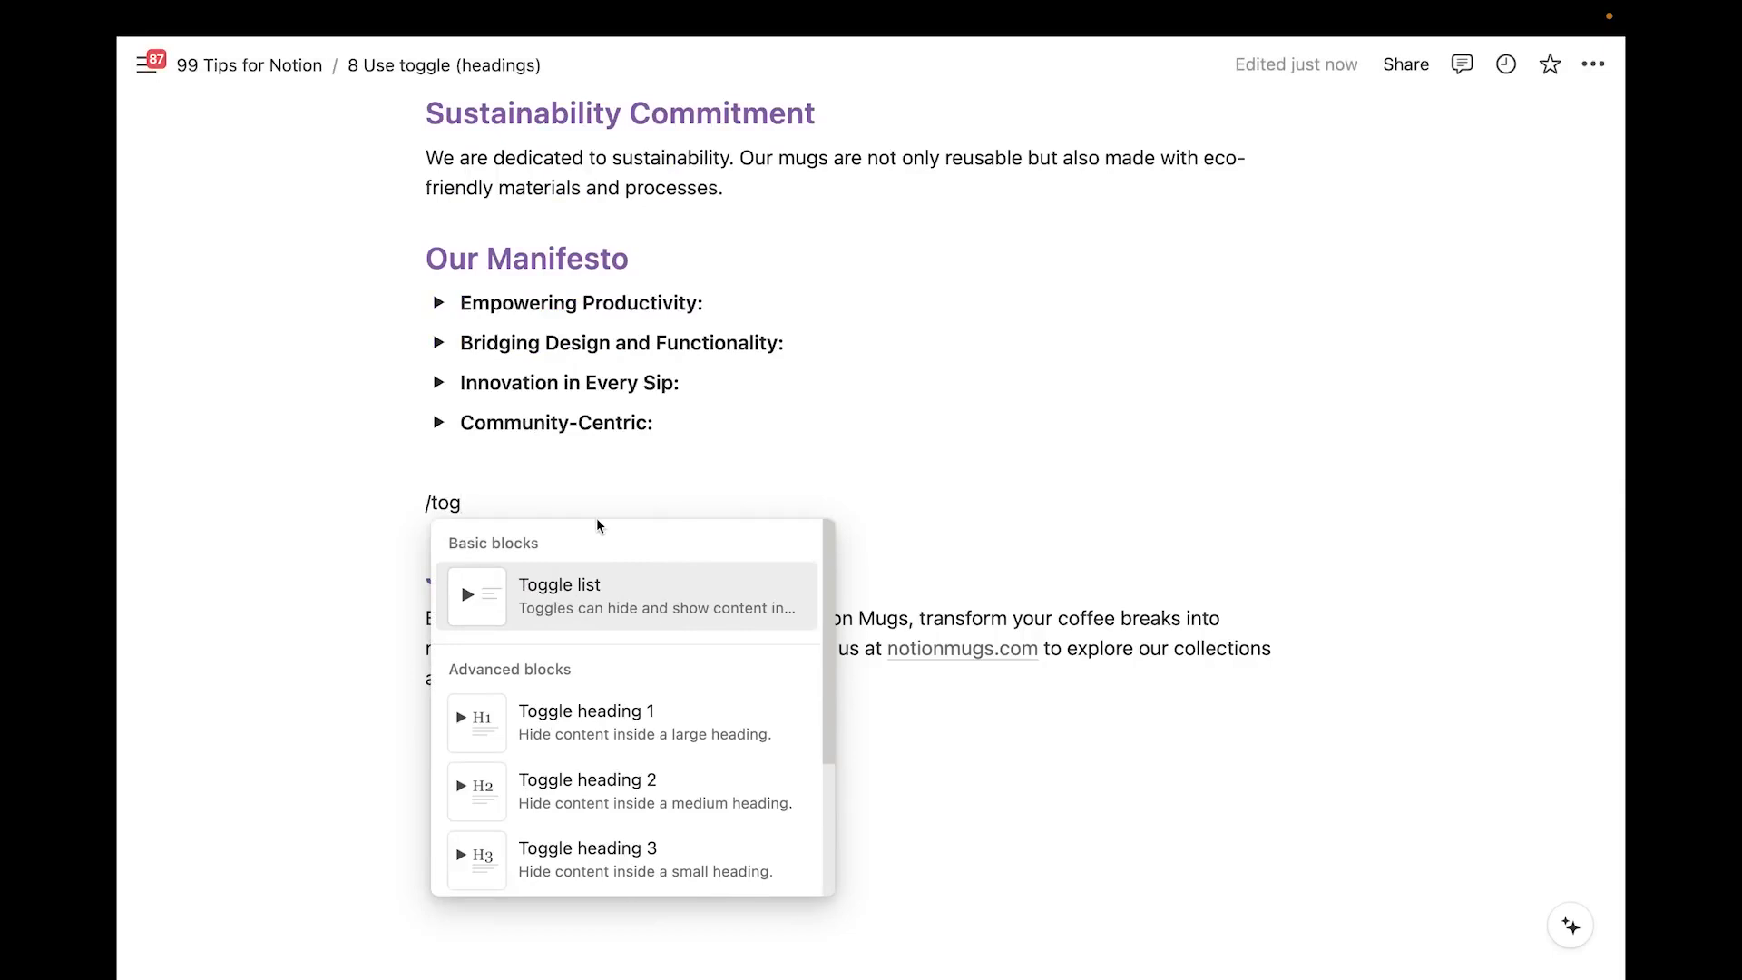
{"action": "left_click", "coordinate": [518, 461]}
{"action": "left_click", "coordinate": [469, 510]}
{"action": "key", "text": "BackSpace"}
{"action": "key", "text": "BackSpace"}
{"action": "key", "text": "BackSpace"}
{"action": "key", "text": "BackSpace"}
{"action": "key", "text": "BackSpace"}
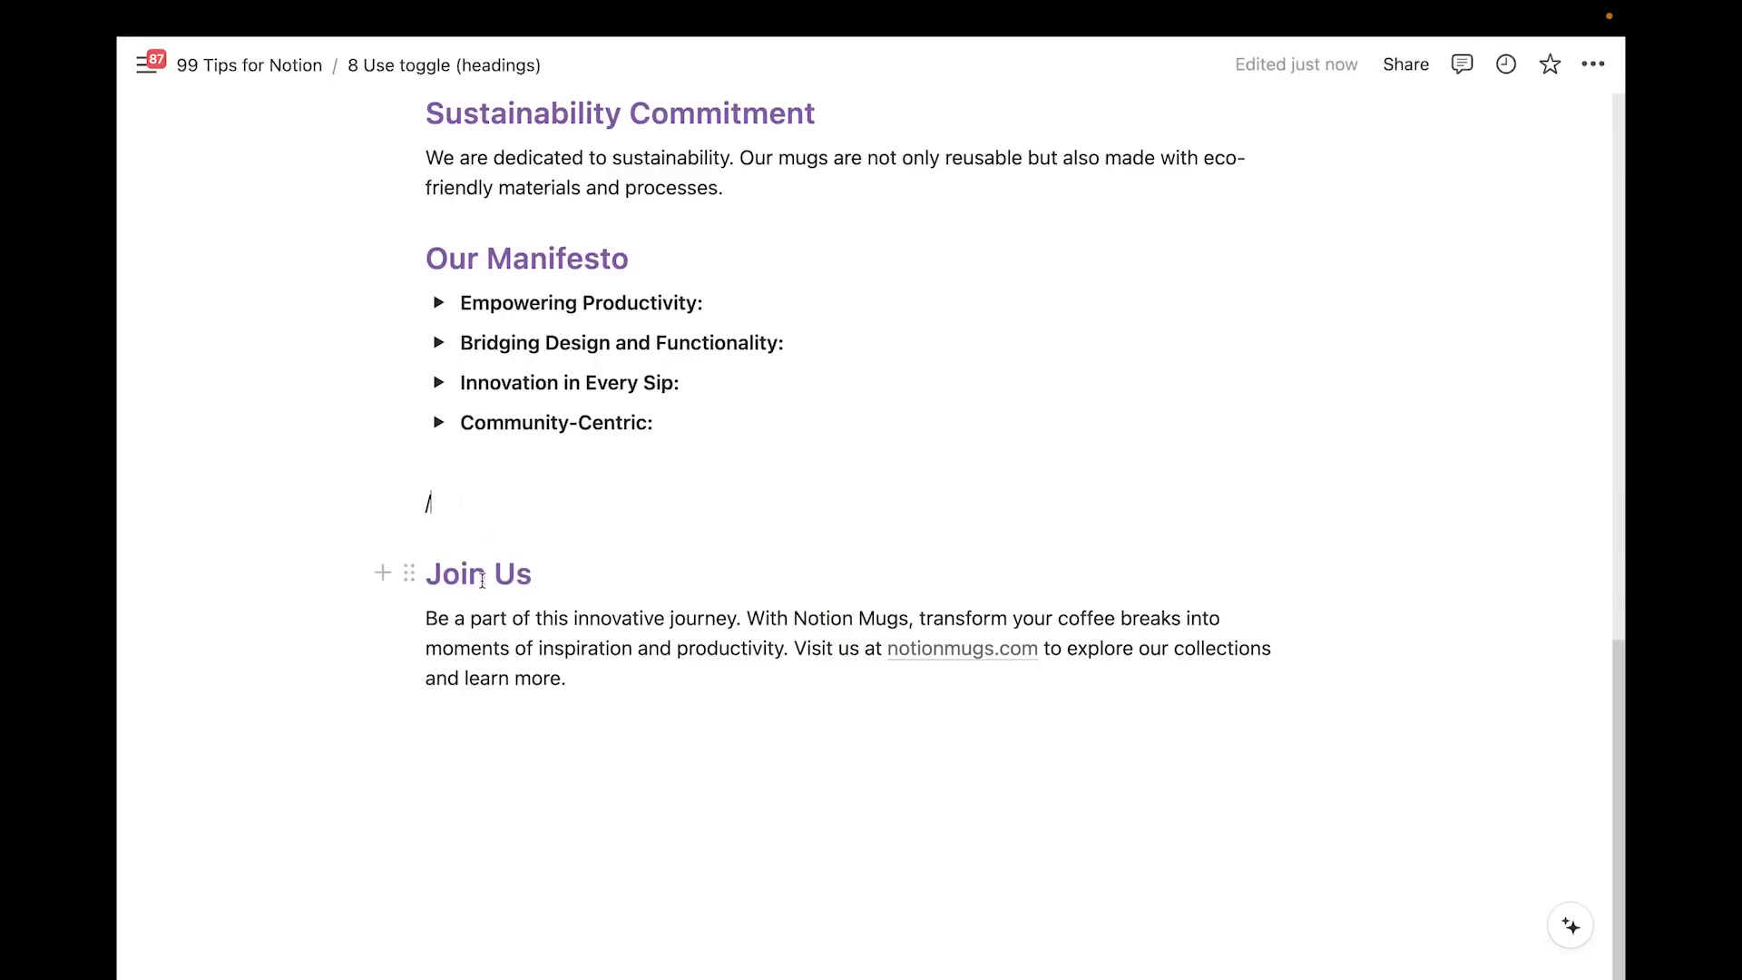
Turn the "Join Us" heading into a Toggle heading 1 and collapse it
{"action": "left_click", "coordinate": [409, 572]}
{"action": "mouse_move", "coordinate": [541, 502]}
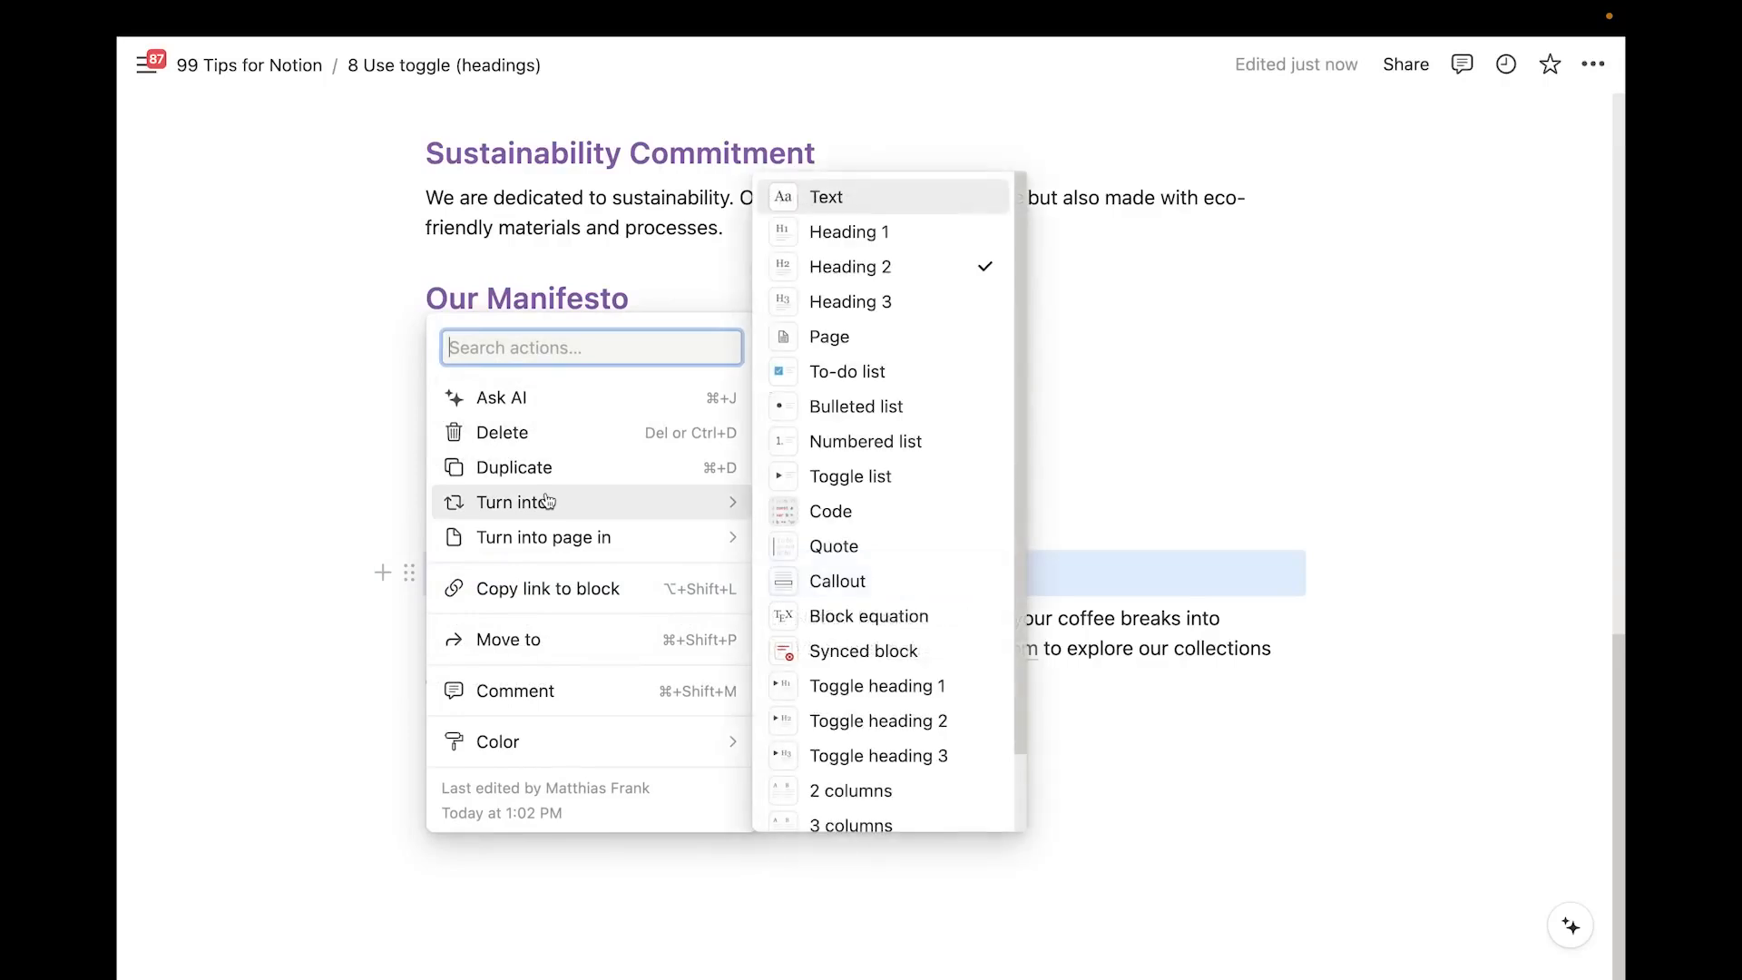
{"action": "left_click", "coordinate": [866, 686]}
{"action": "left_click", "coordinate": [442, 592]}
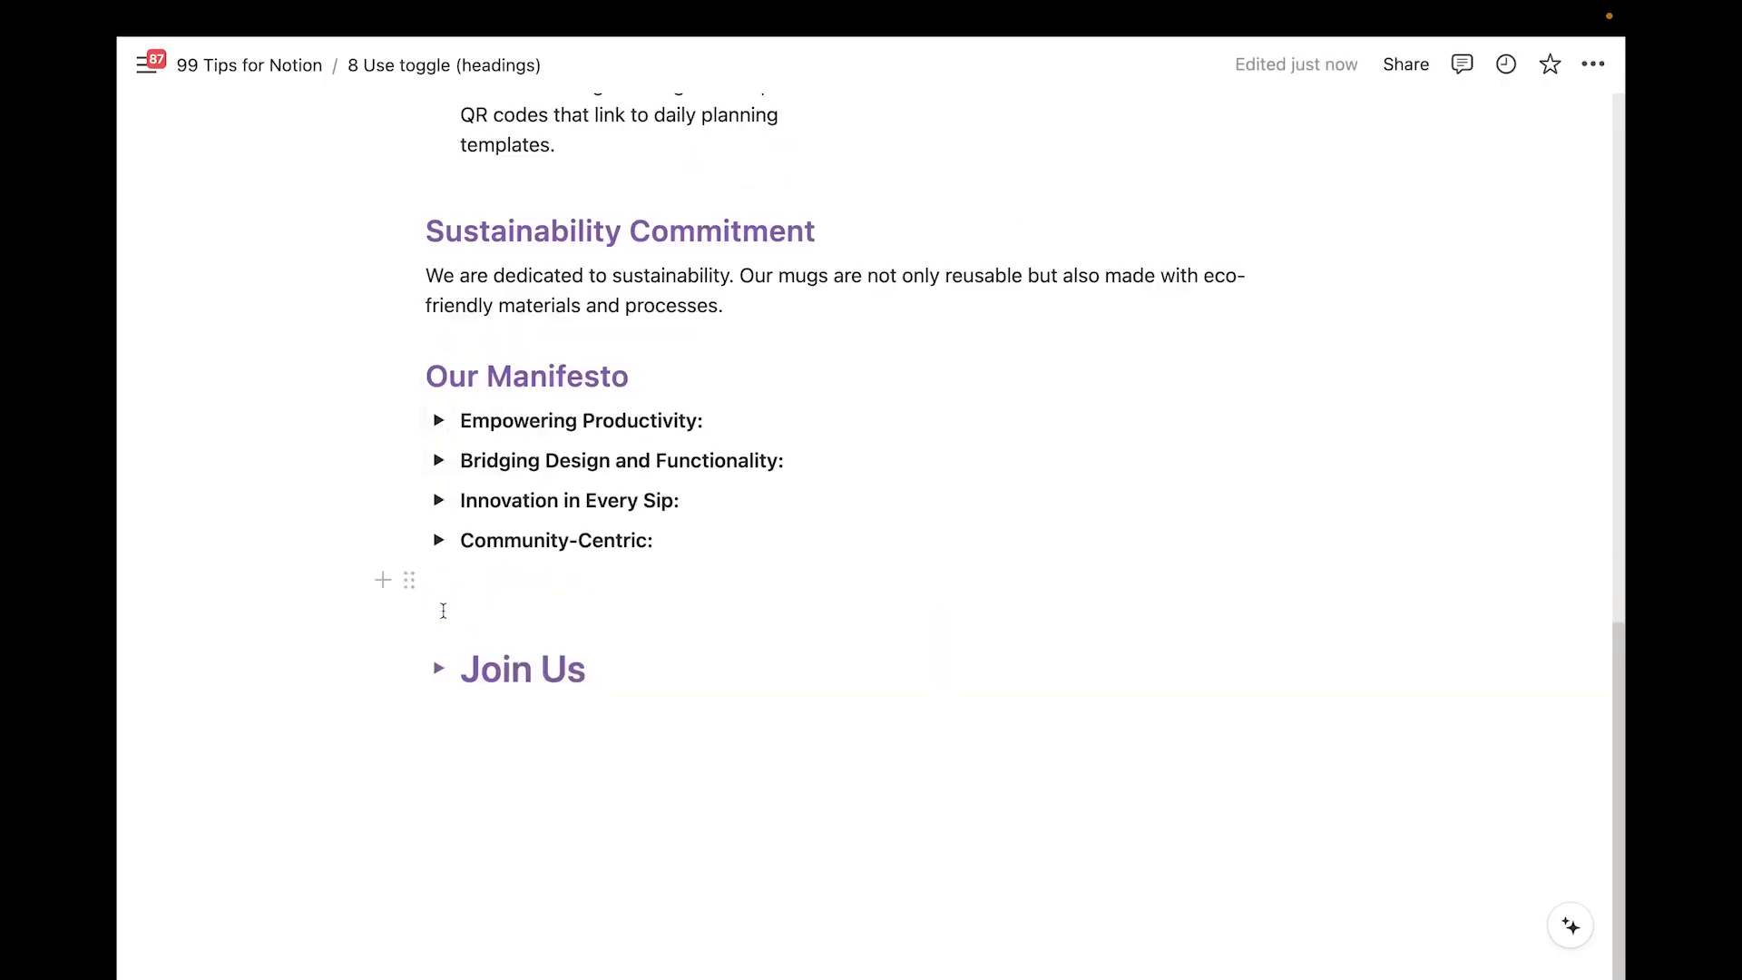
Expand the "Join Us" toggle heading to view its text and collapse it again
{"action": "left_click", "coordinate": [440, 668]}
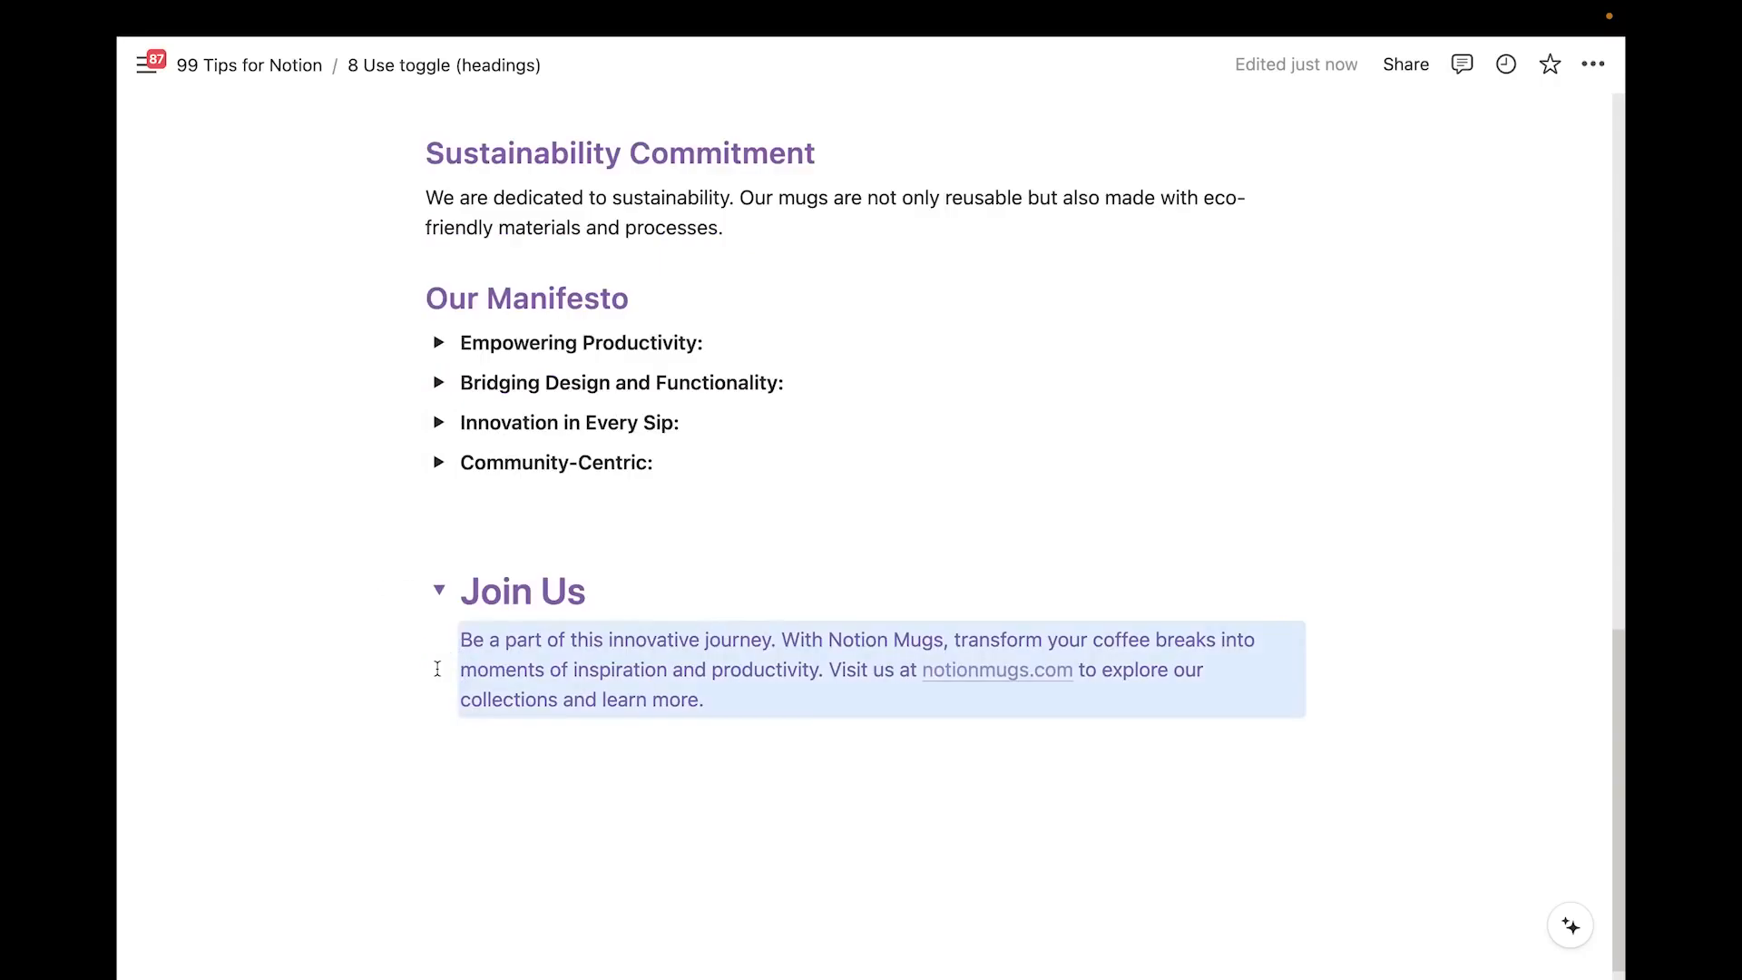
{"action": "left_click", "coordinate": [439, 591]}
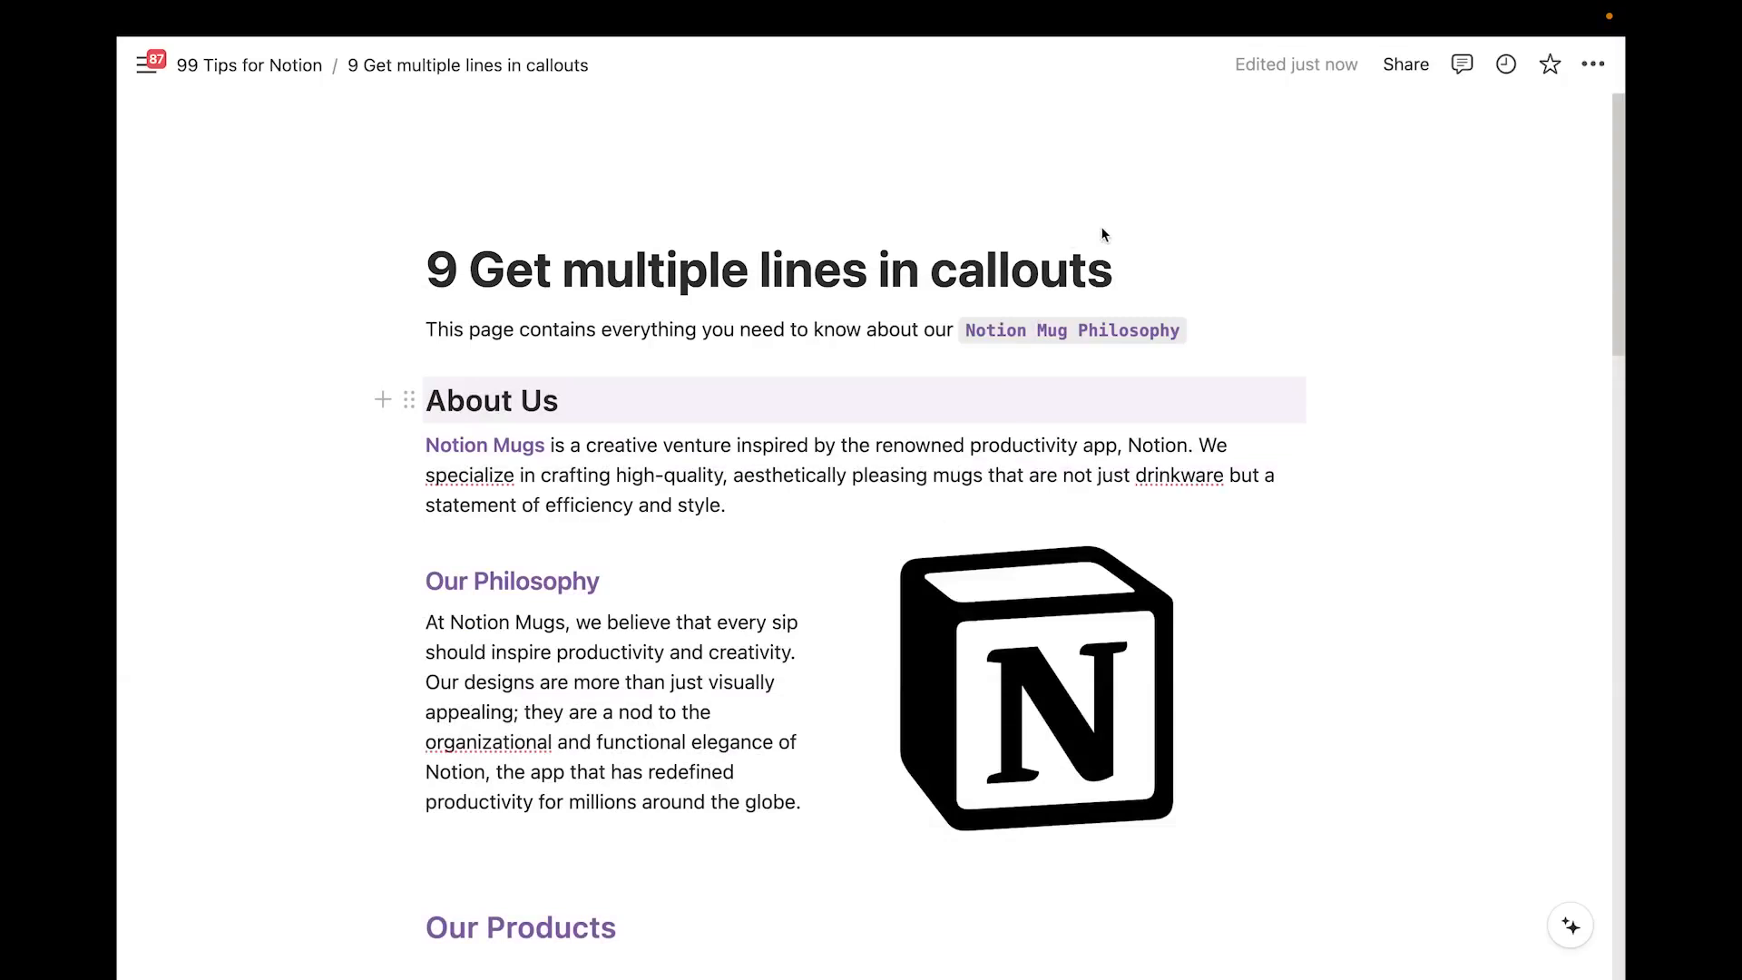
Insert a Callout block directly below the page title "9 Get multiple lines in callouts"
{"action": "left_click", "coordinate": [1114, 268]}
{"action": "key", "text": "Return"}
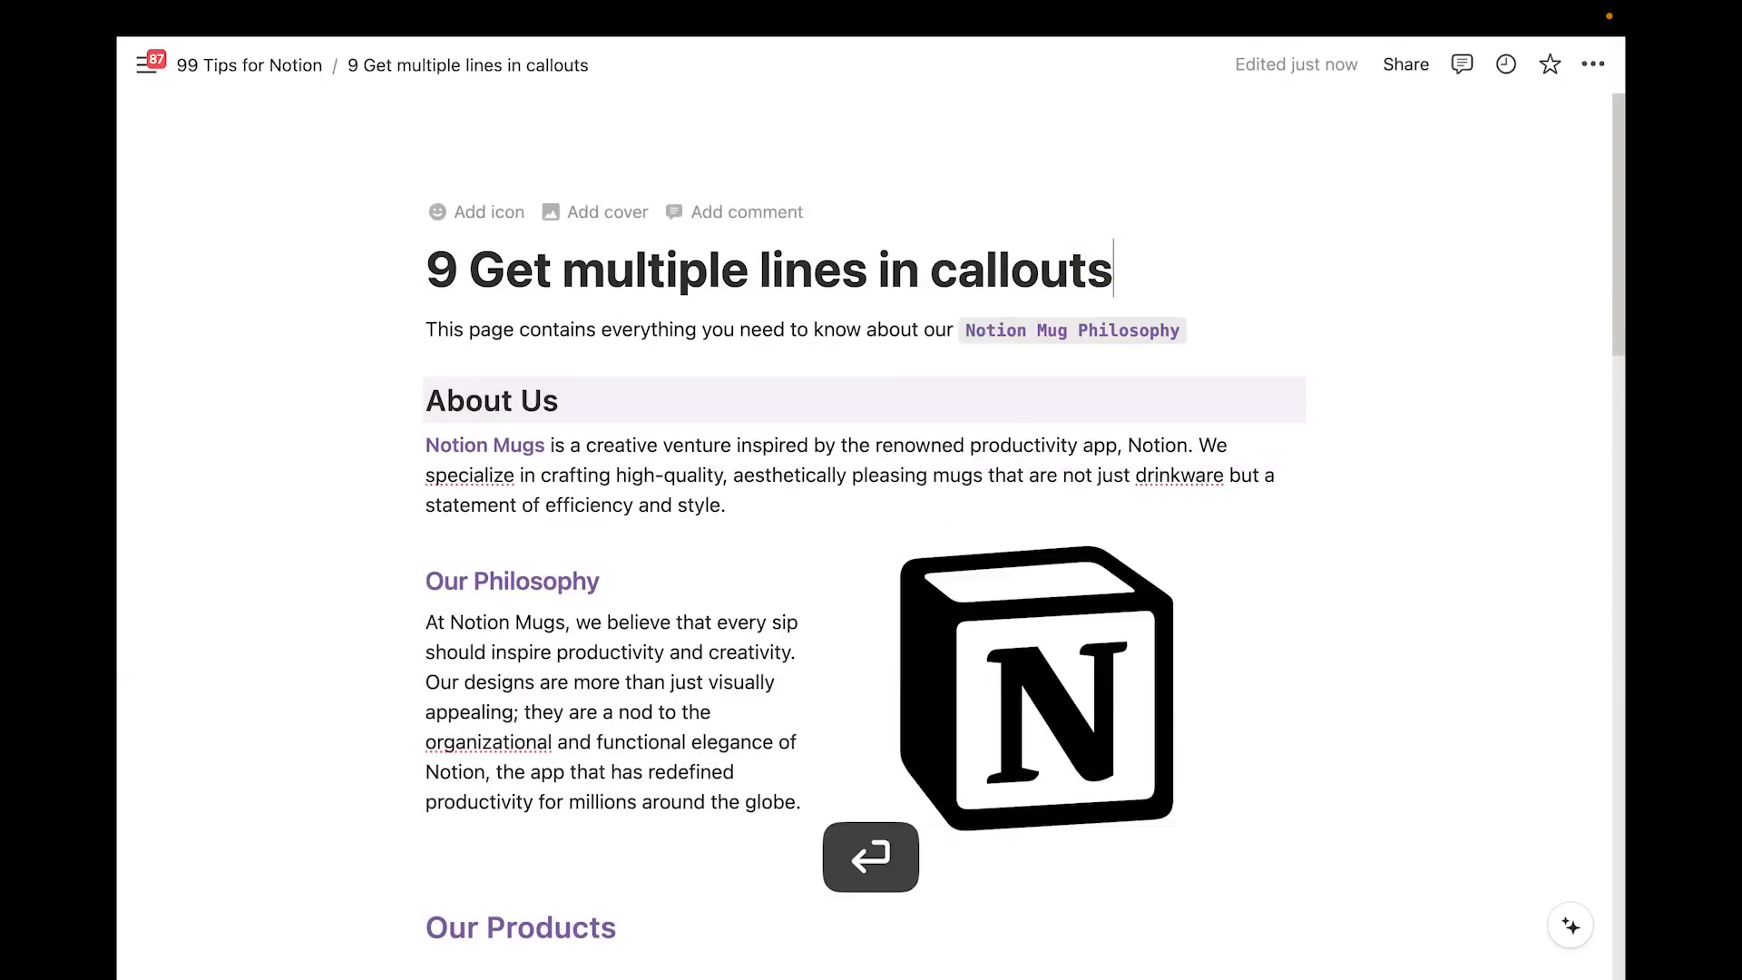
{"action": "type", "text": "/cal"}
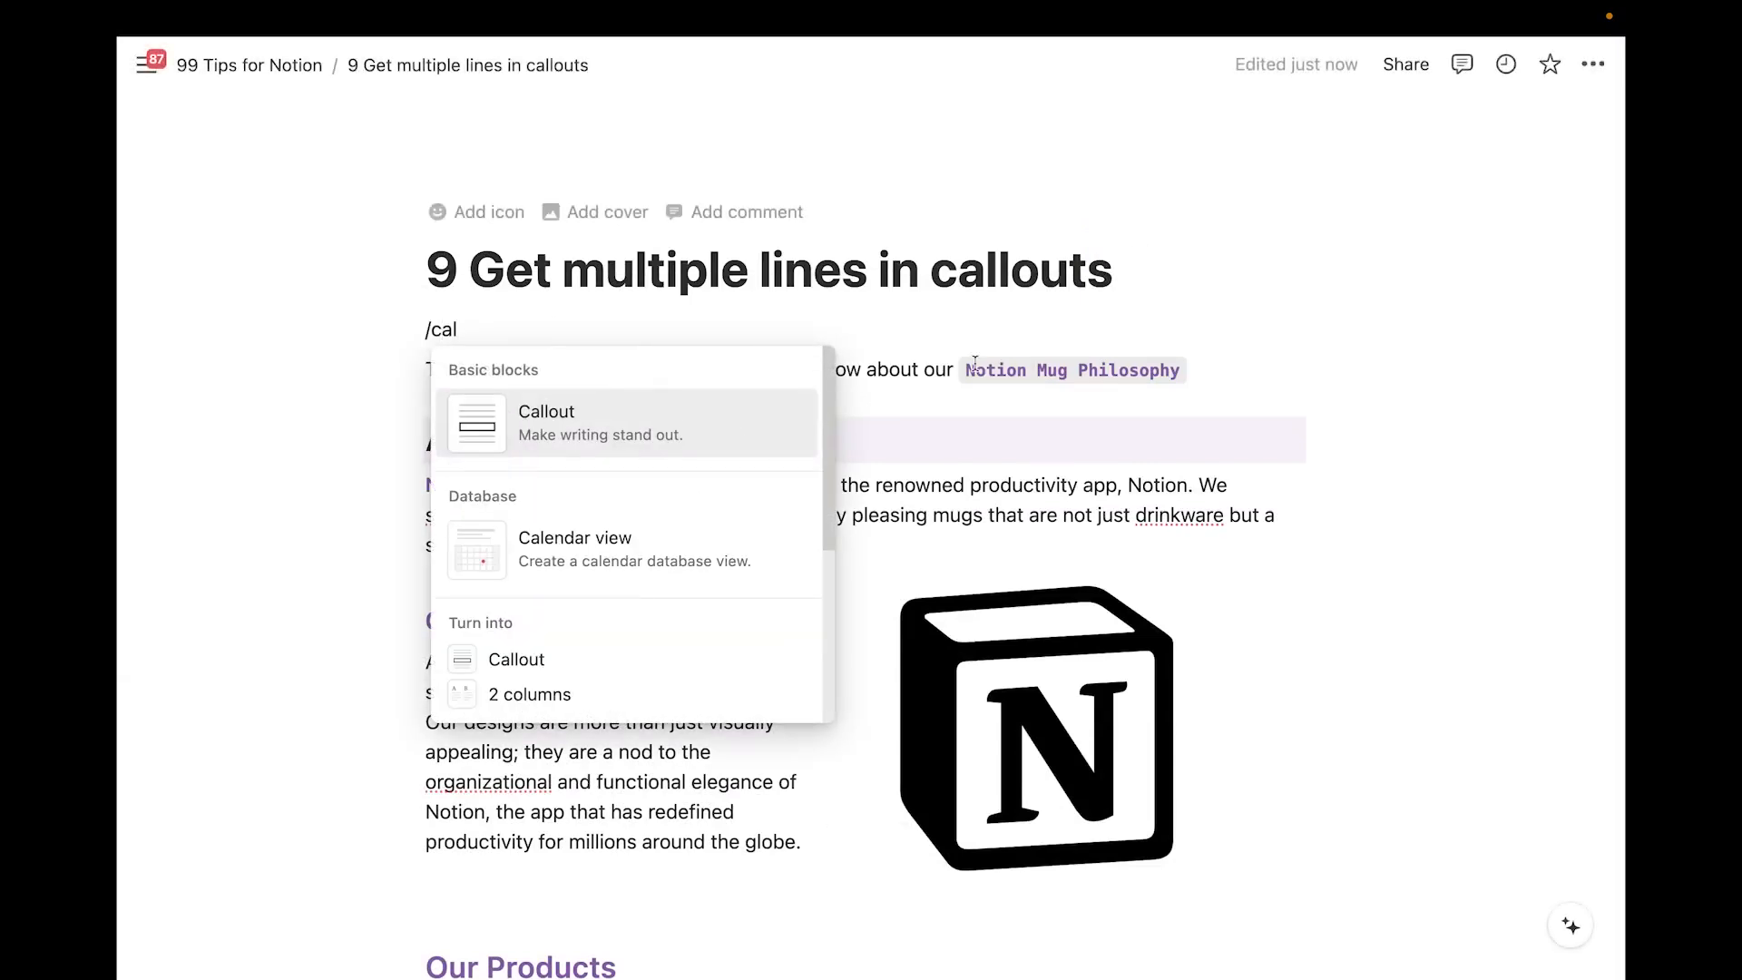
{"action": "left_click", "coordinate": [647, 422]}
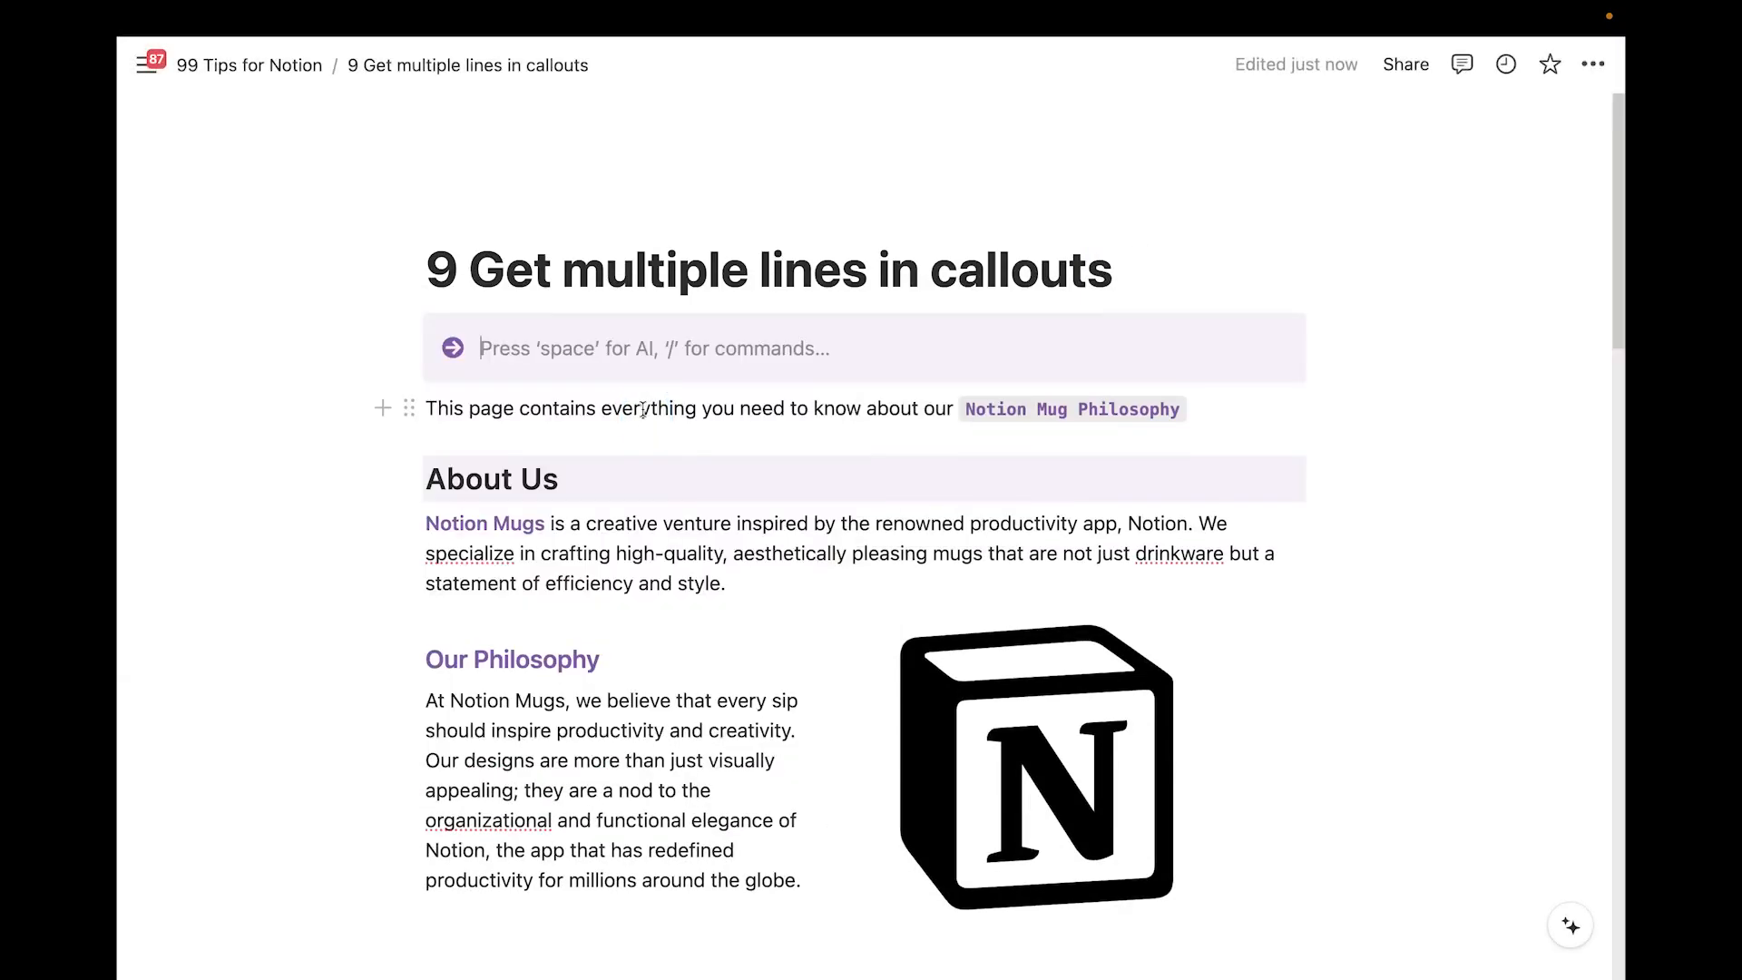
Examine the icon choices and the color and background options available for the new callout
{"action": "left_click", "coordinate": [452, 347]}
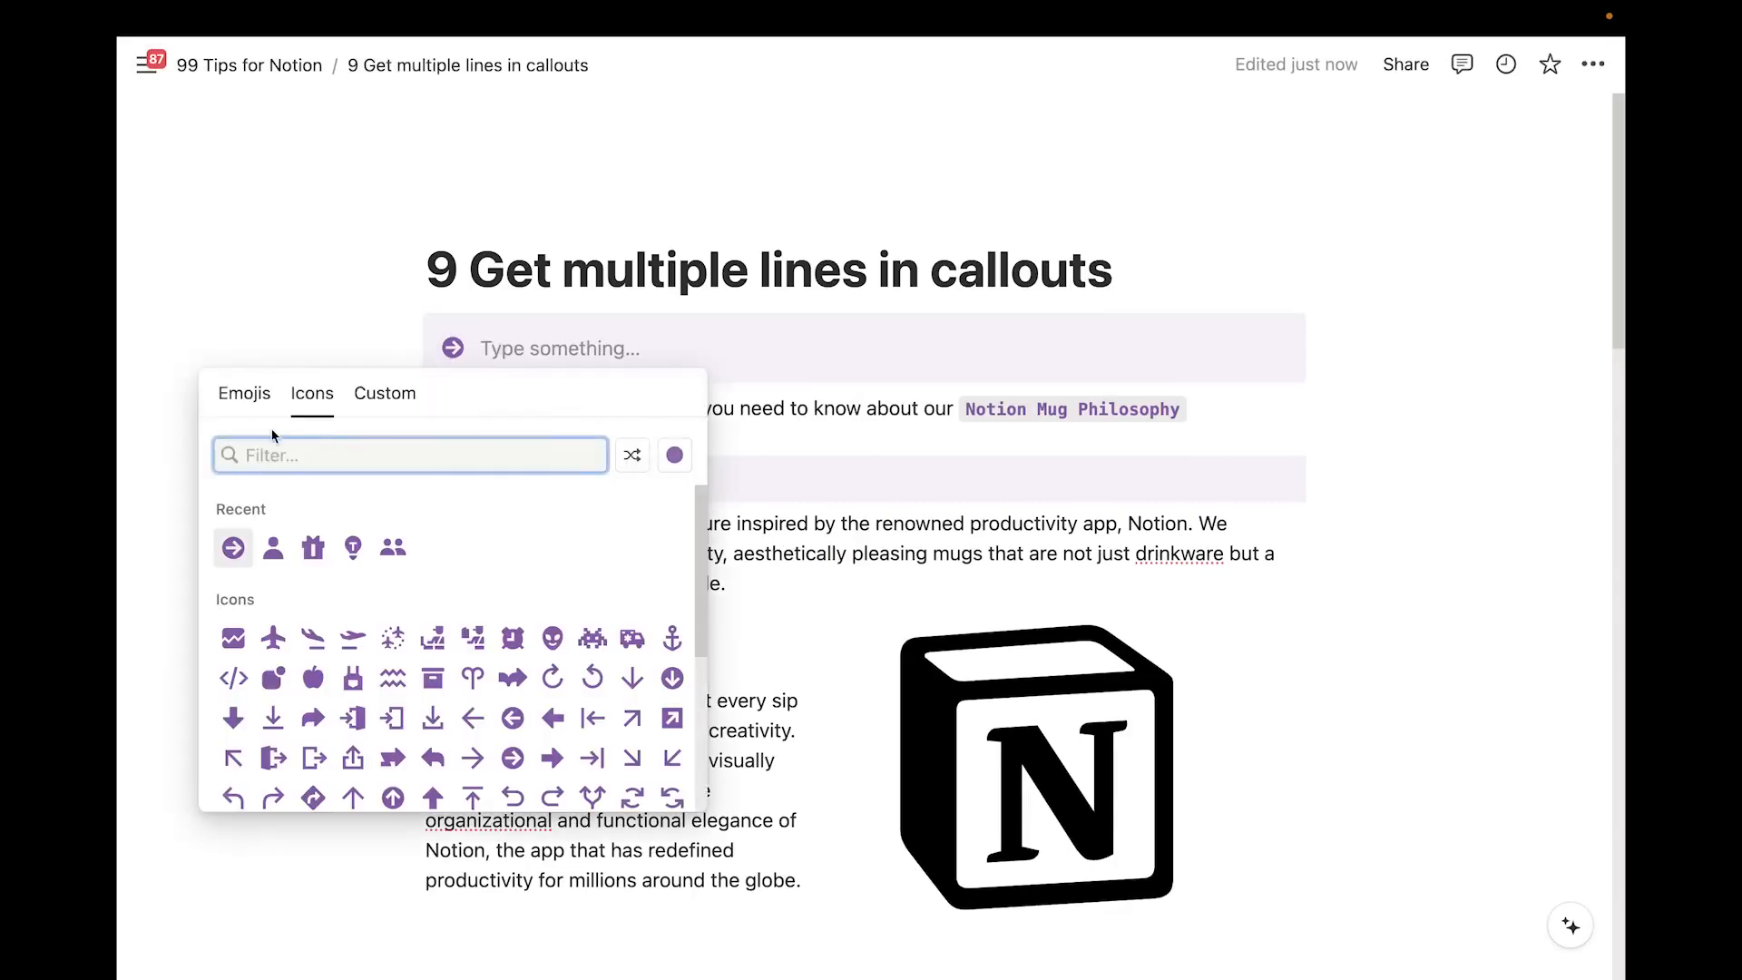
{"action": "left_click", "coordinate": [487, 349]}
{"action": "left_click", "coordinate": [410, 332]}
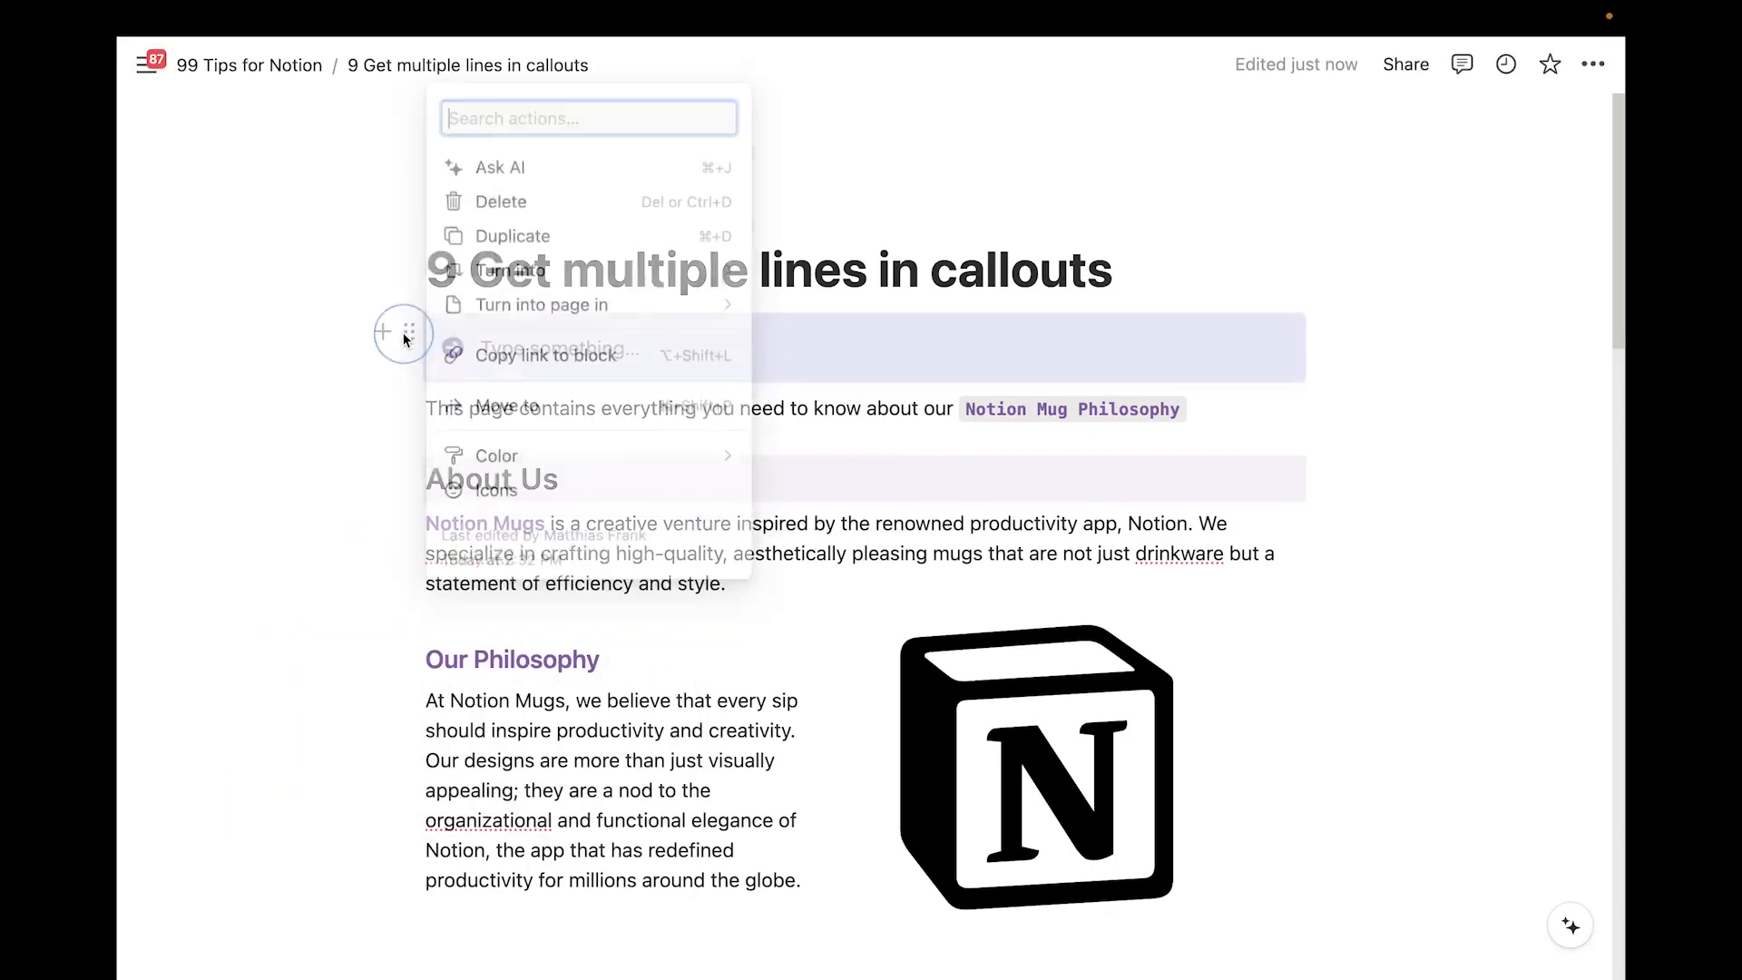
{"action": "mouse_move", "coordinate": [508, 458]}
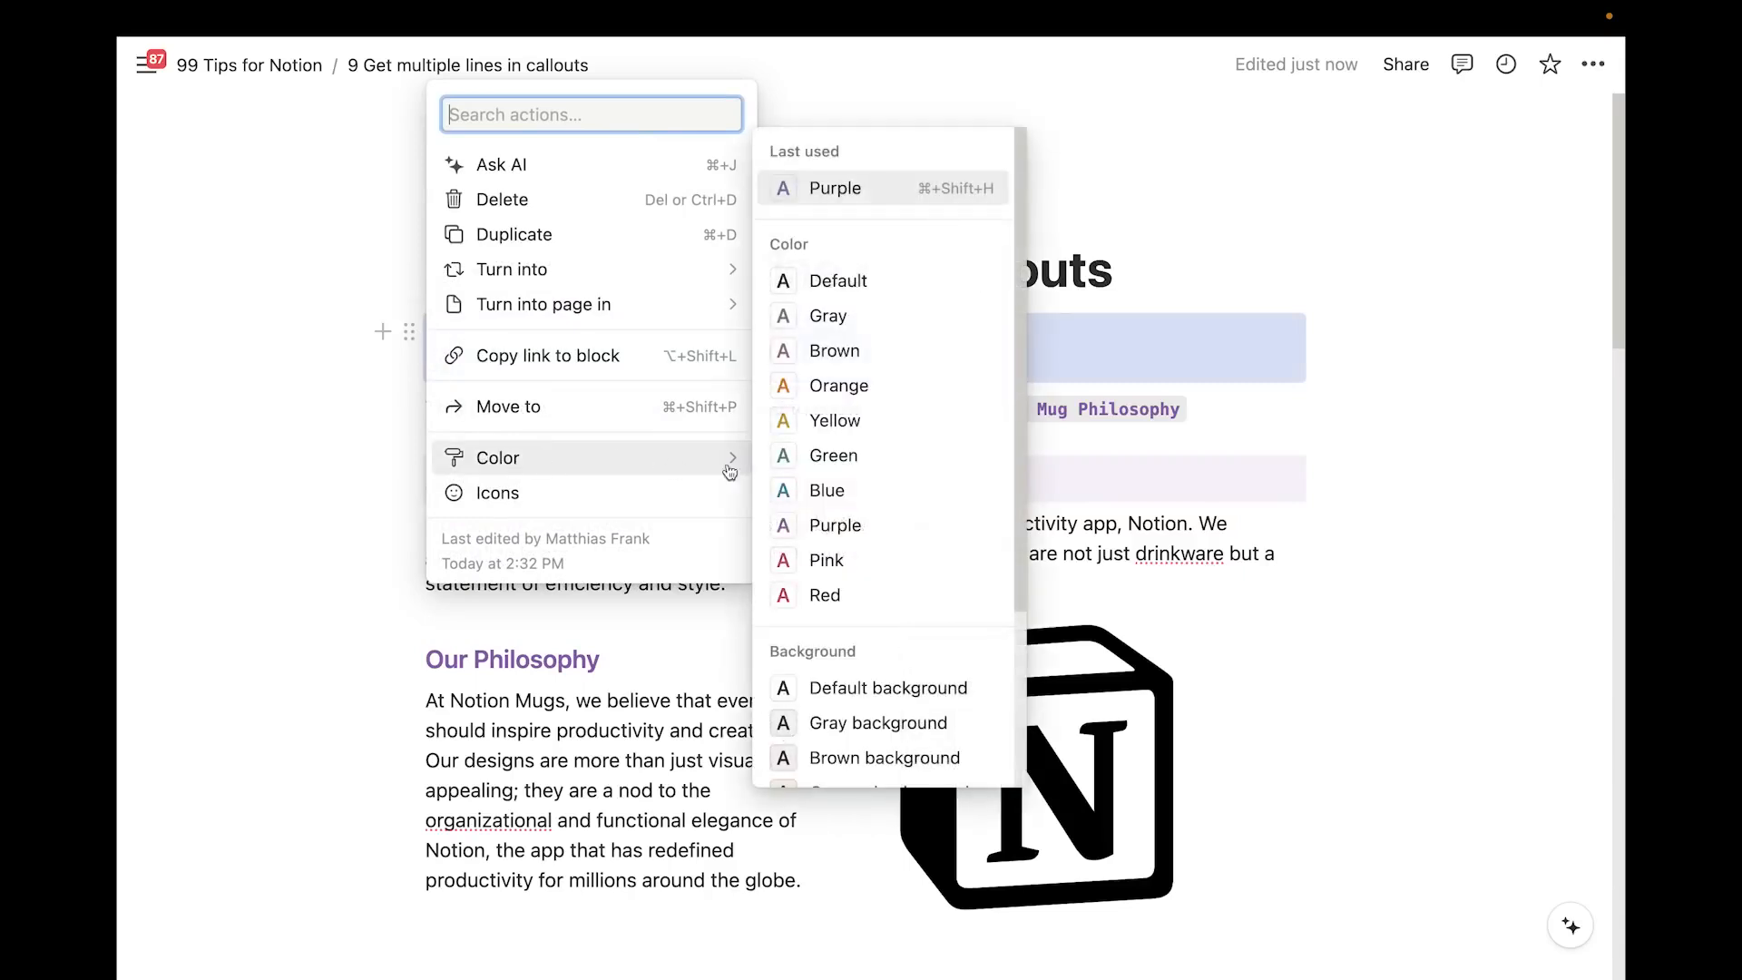
{"action": "left_click", "coordinate": [895, 459]}
{"action": "left_click", "coordinate": [833, 344]}
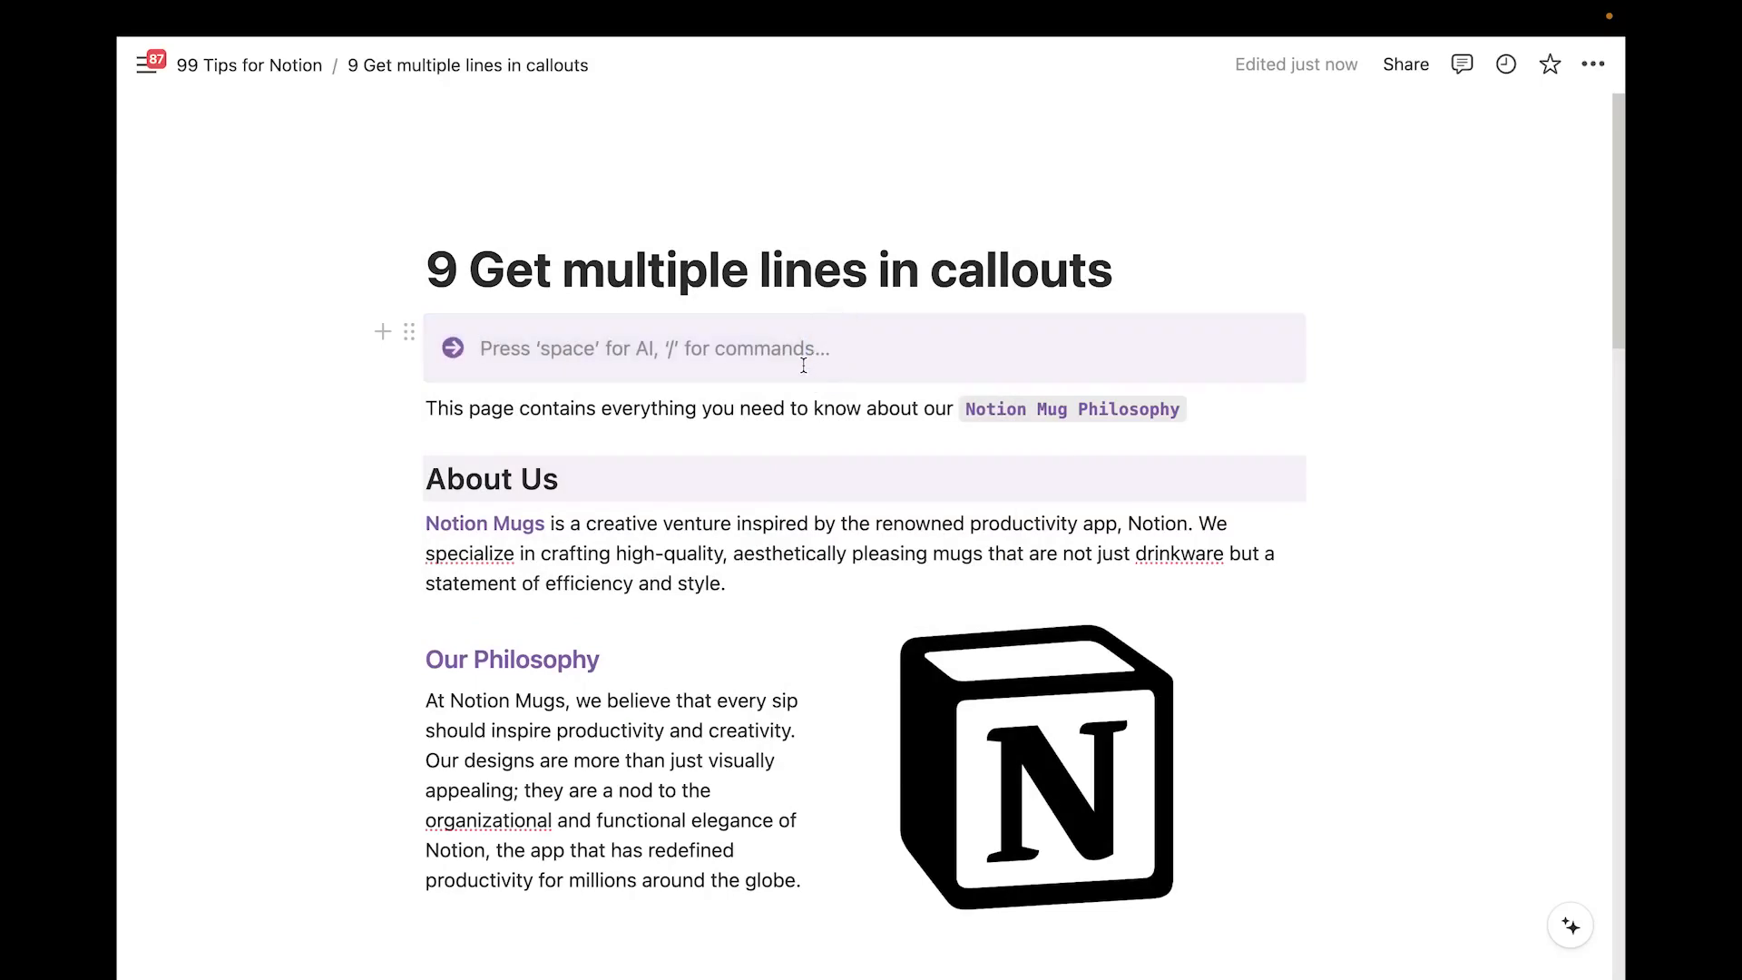
Cut the "This page contains everything you need to know" sentence from below the callout and paste it into the callout
{"action": "left_click", "coordinate": [494, 407]}
{"action": "key", "text": "super+a"}
{"action": "key", "text": "super+x"}
{"action": "left_click", "coordinate": [526, 350]}
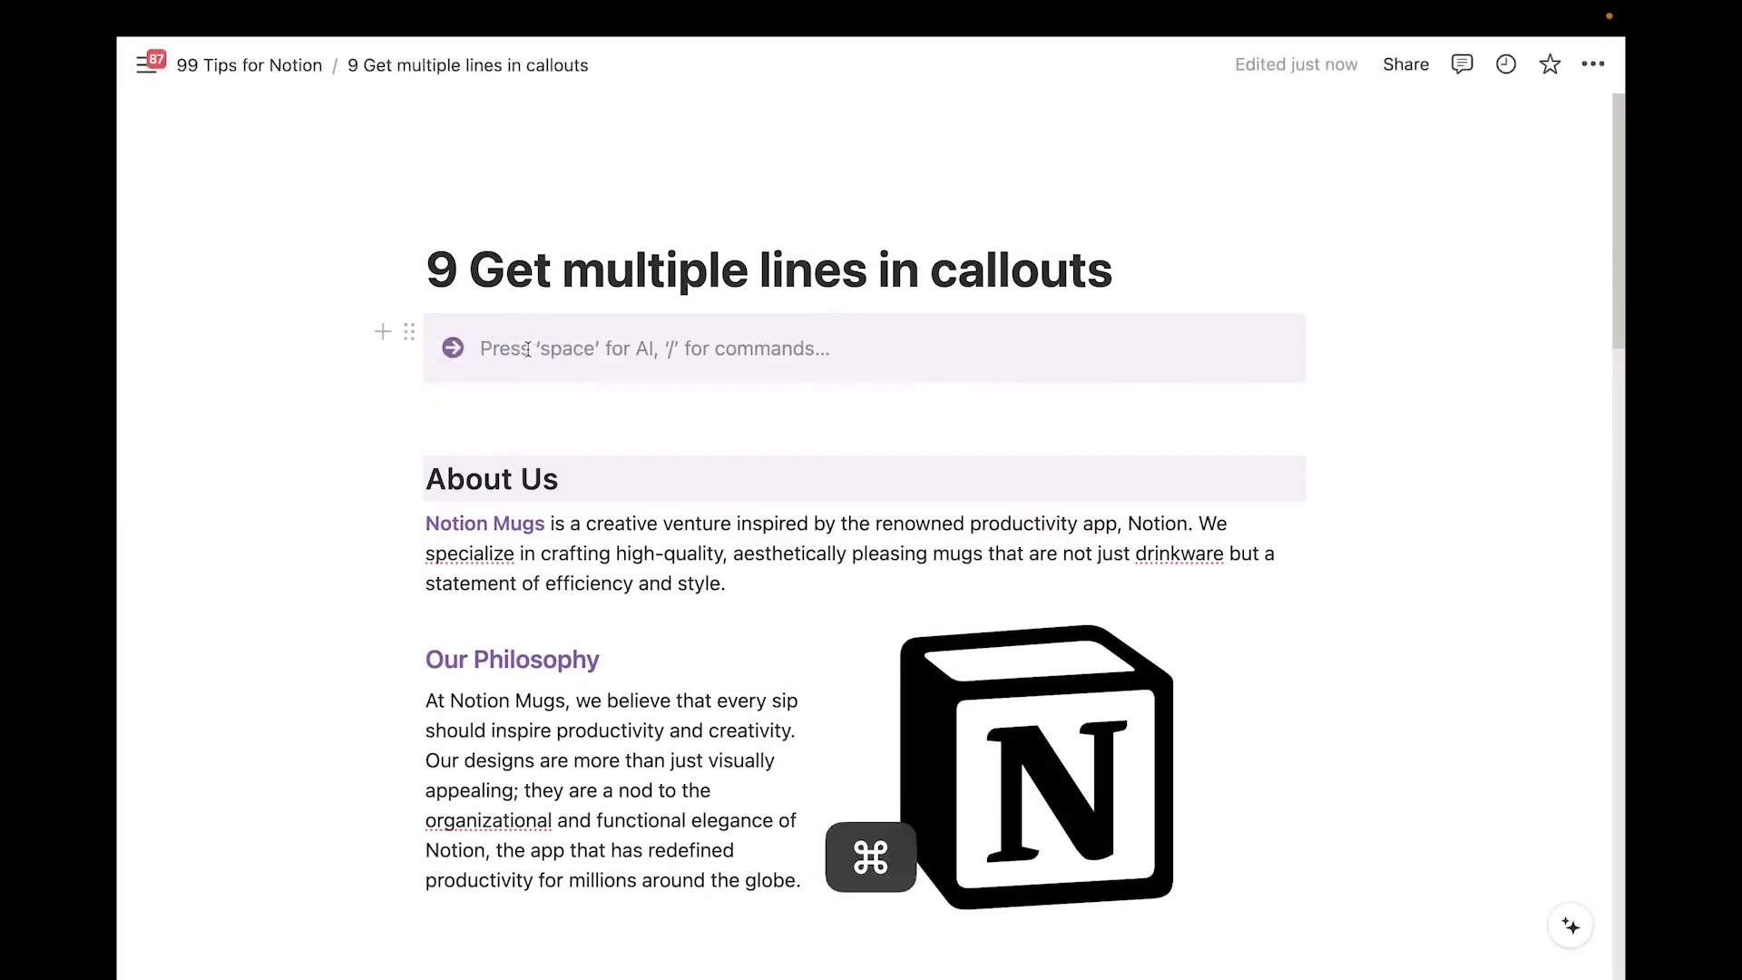
{"action": "key", "text": "super+v"}
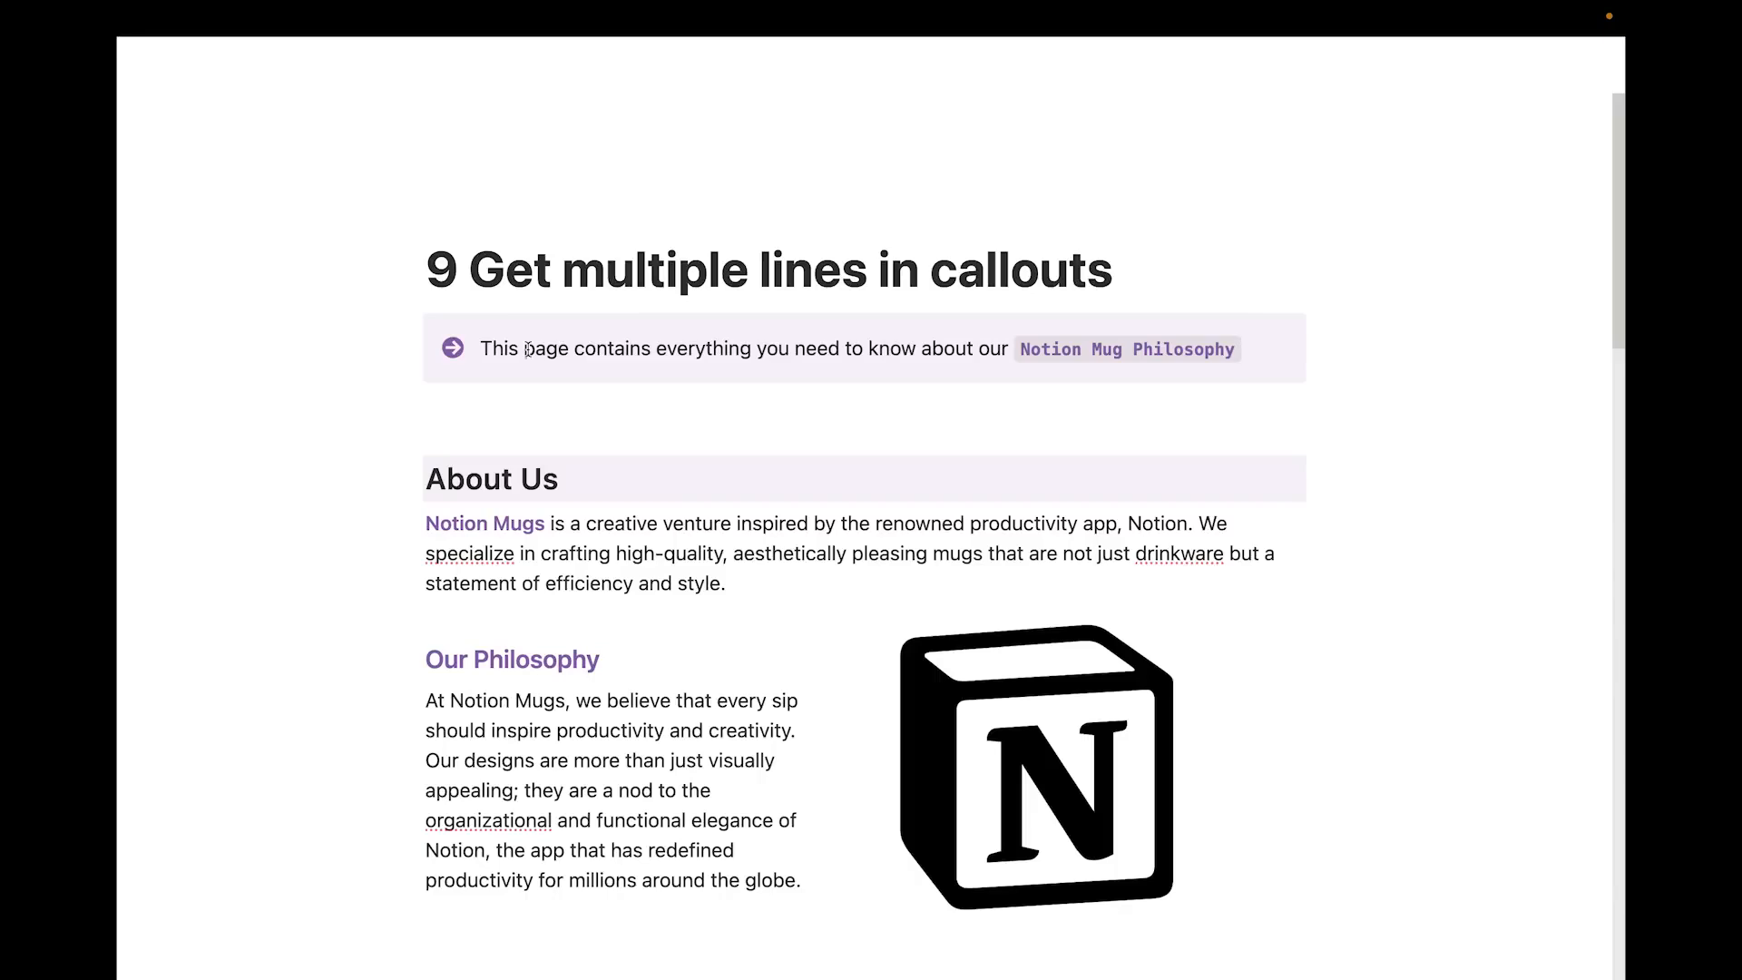
Start a new line below the callout and move the "About Us" heading with its paragraph inside the callout
{"action": "key", "text": "Return"}
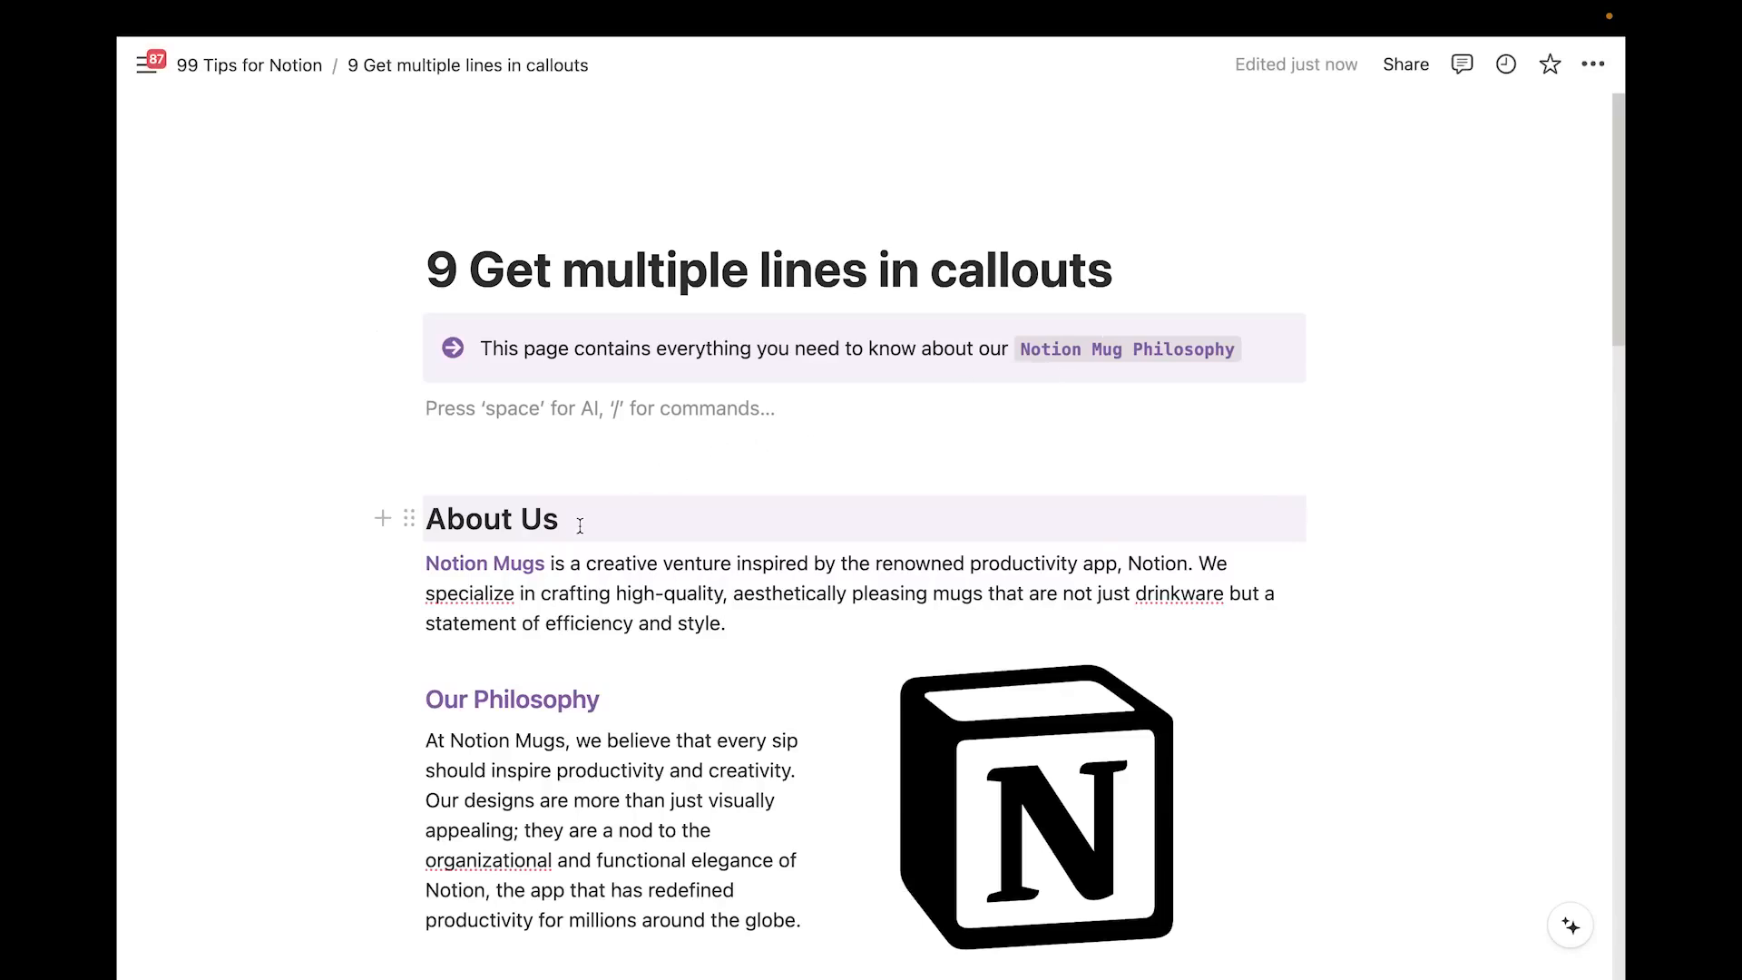
{"action": "scroll", "coordinate": [289, 485], "scroll_direction": "down", "scroll_amount": 1}
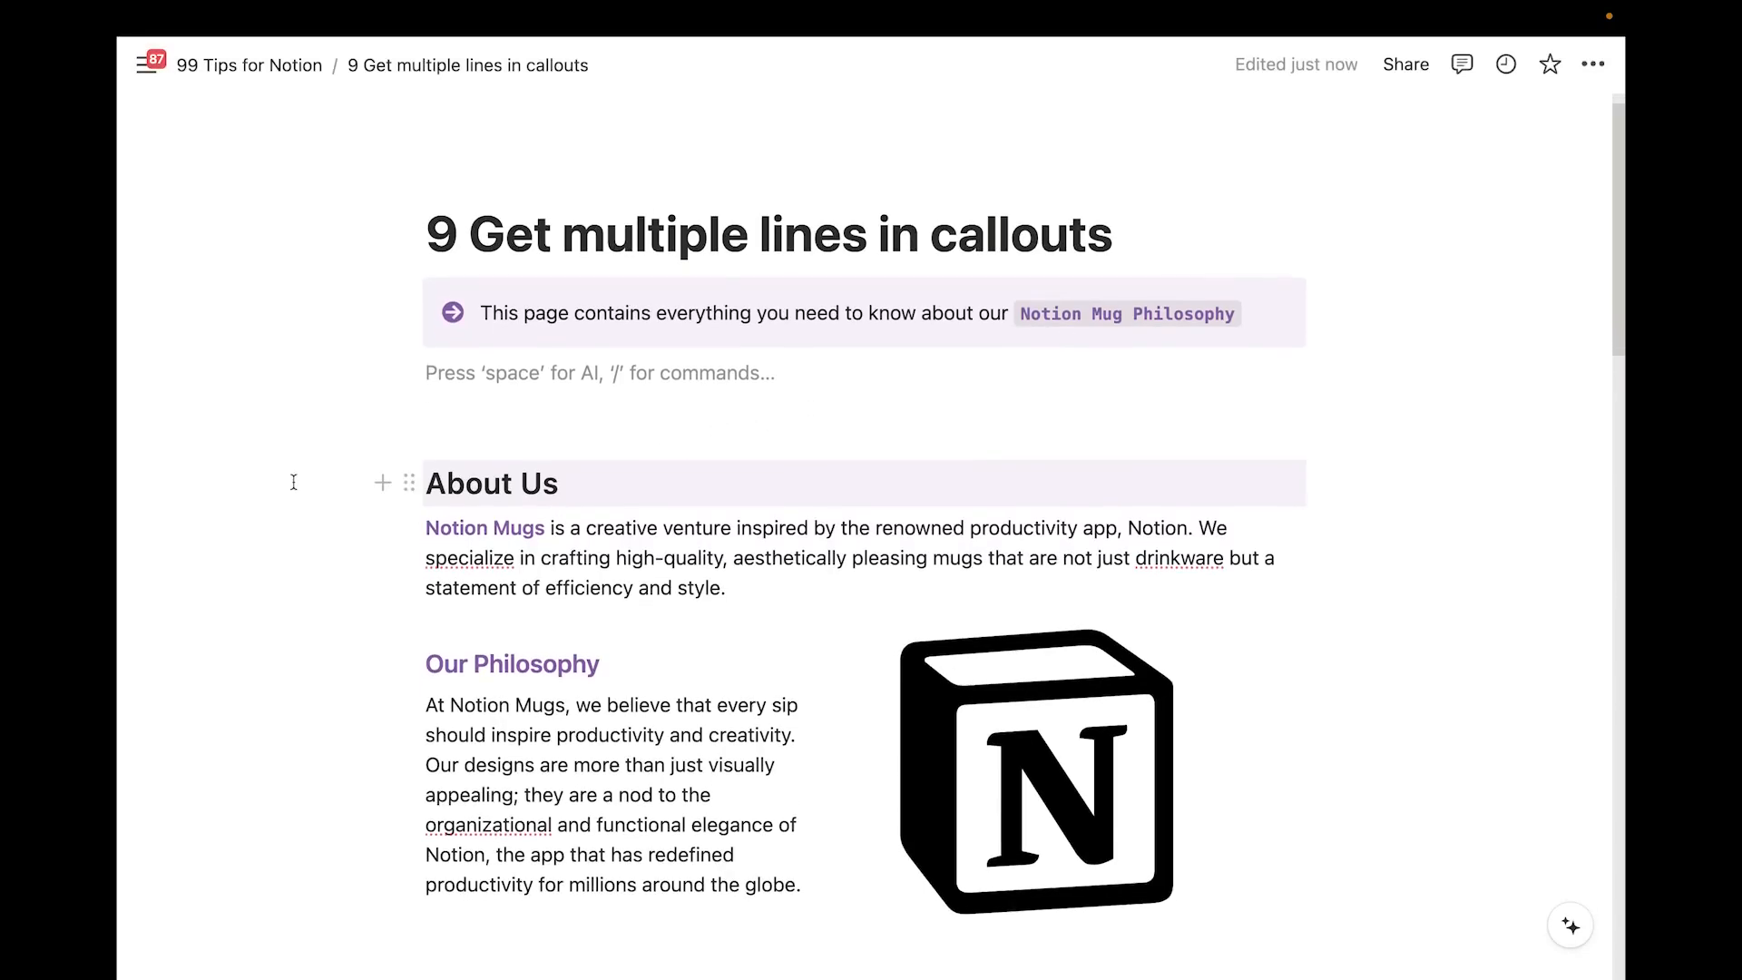
{"action": "left_click_drag", "start_coordinate": [338, 482], "coordinate": [548, 319]}
{"action": "left_click", "coordinate": [548, 320]}
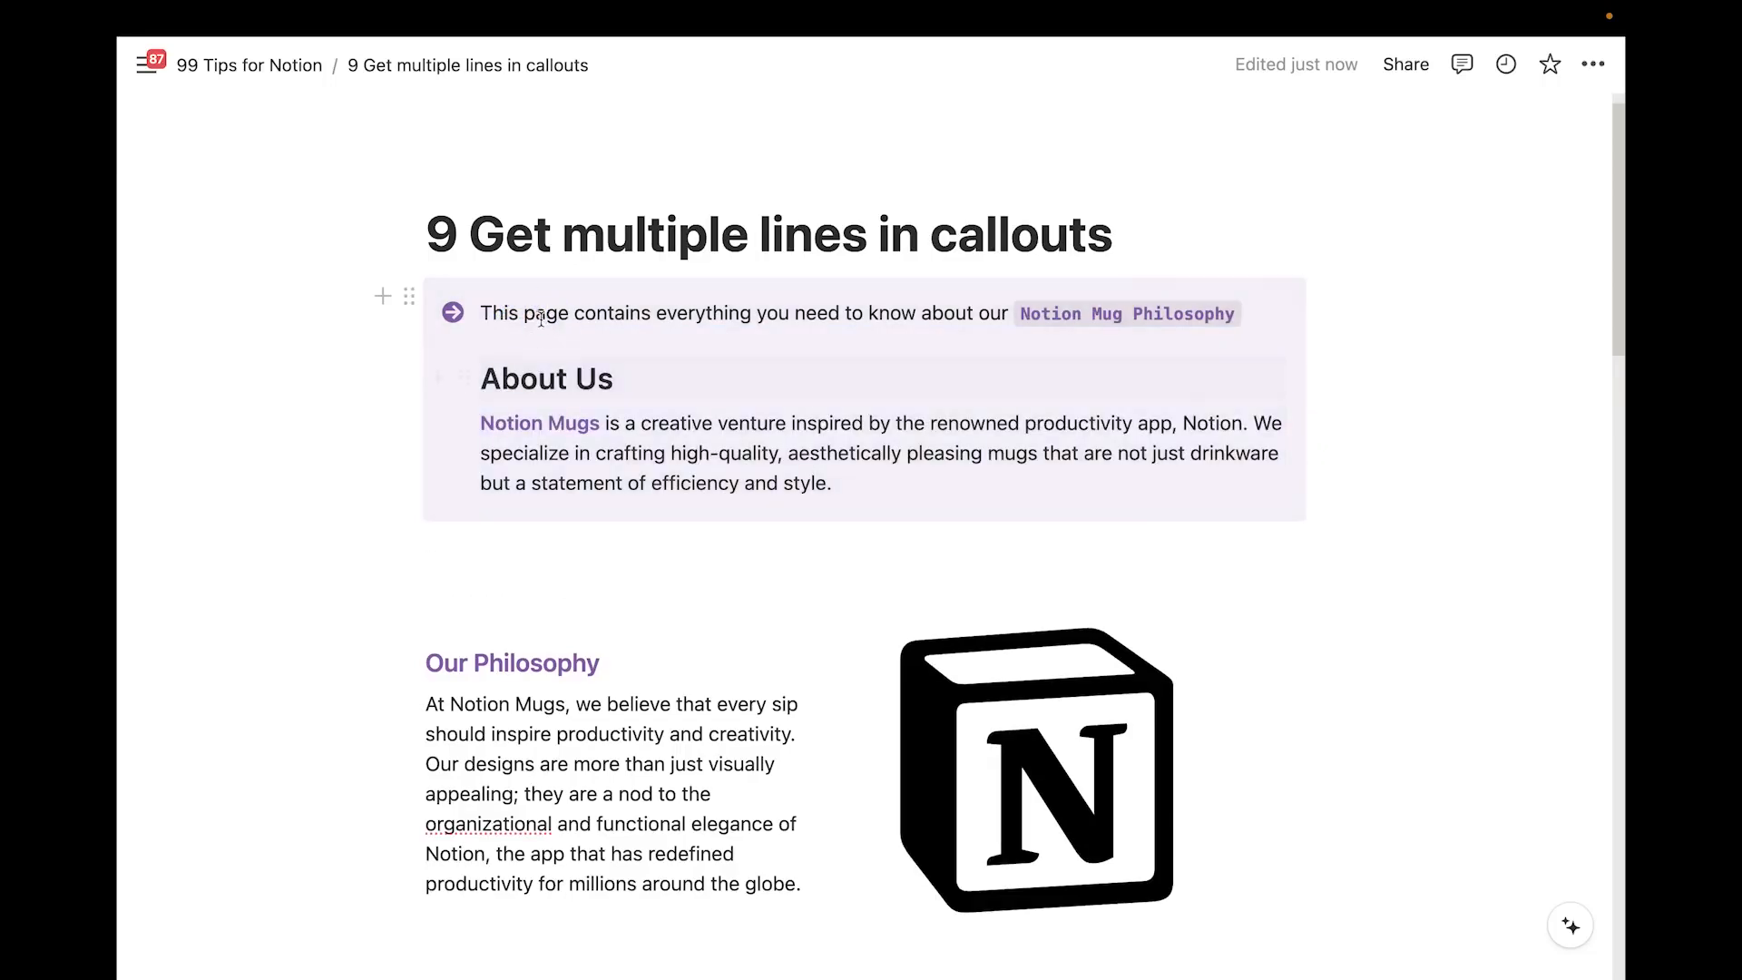
Insert a new database table inside the callout, below the "Notion Mugs" paragraph
{"action": "left_click", "coordinate": [831, 486]}
{"action": "key", "text": "Return"}
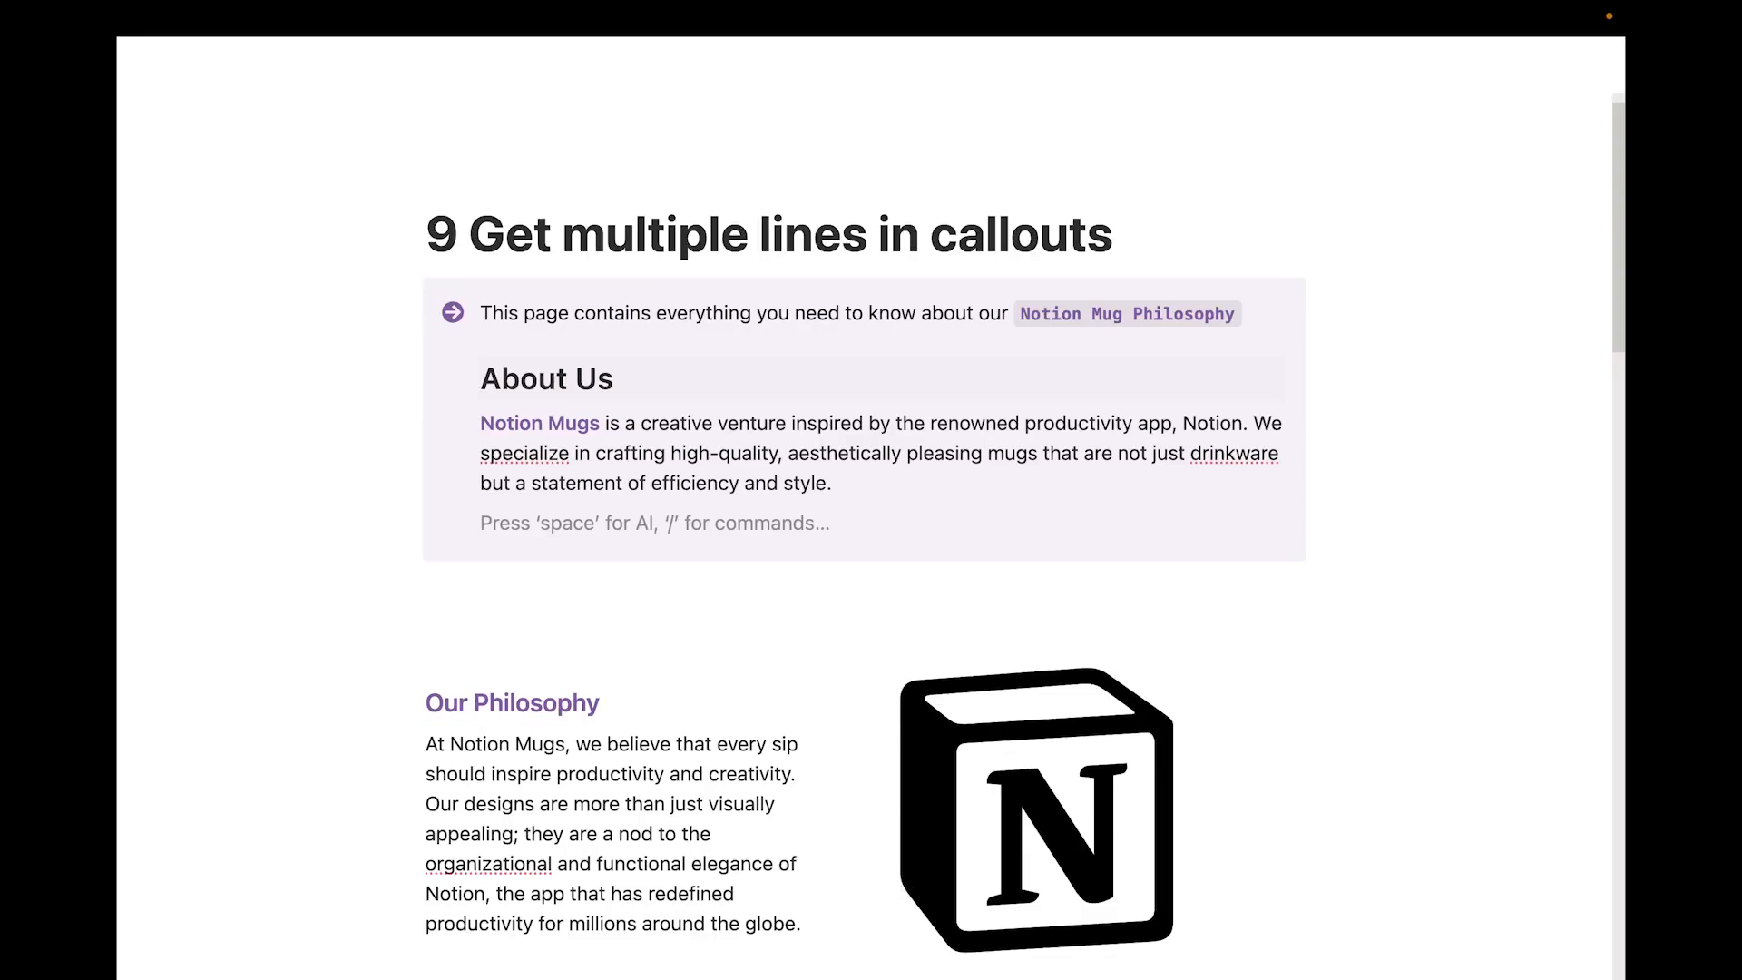
{"action": "type", "text": "/"}
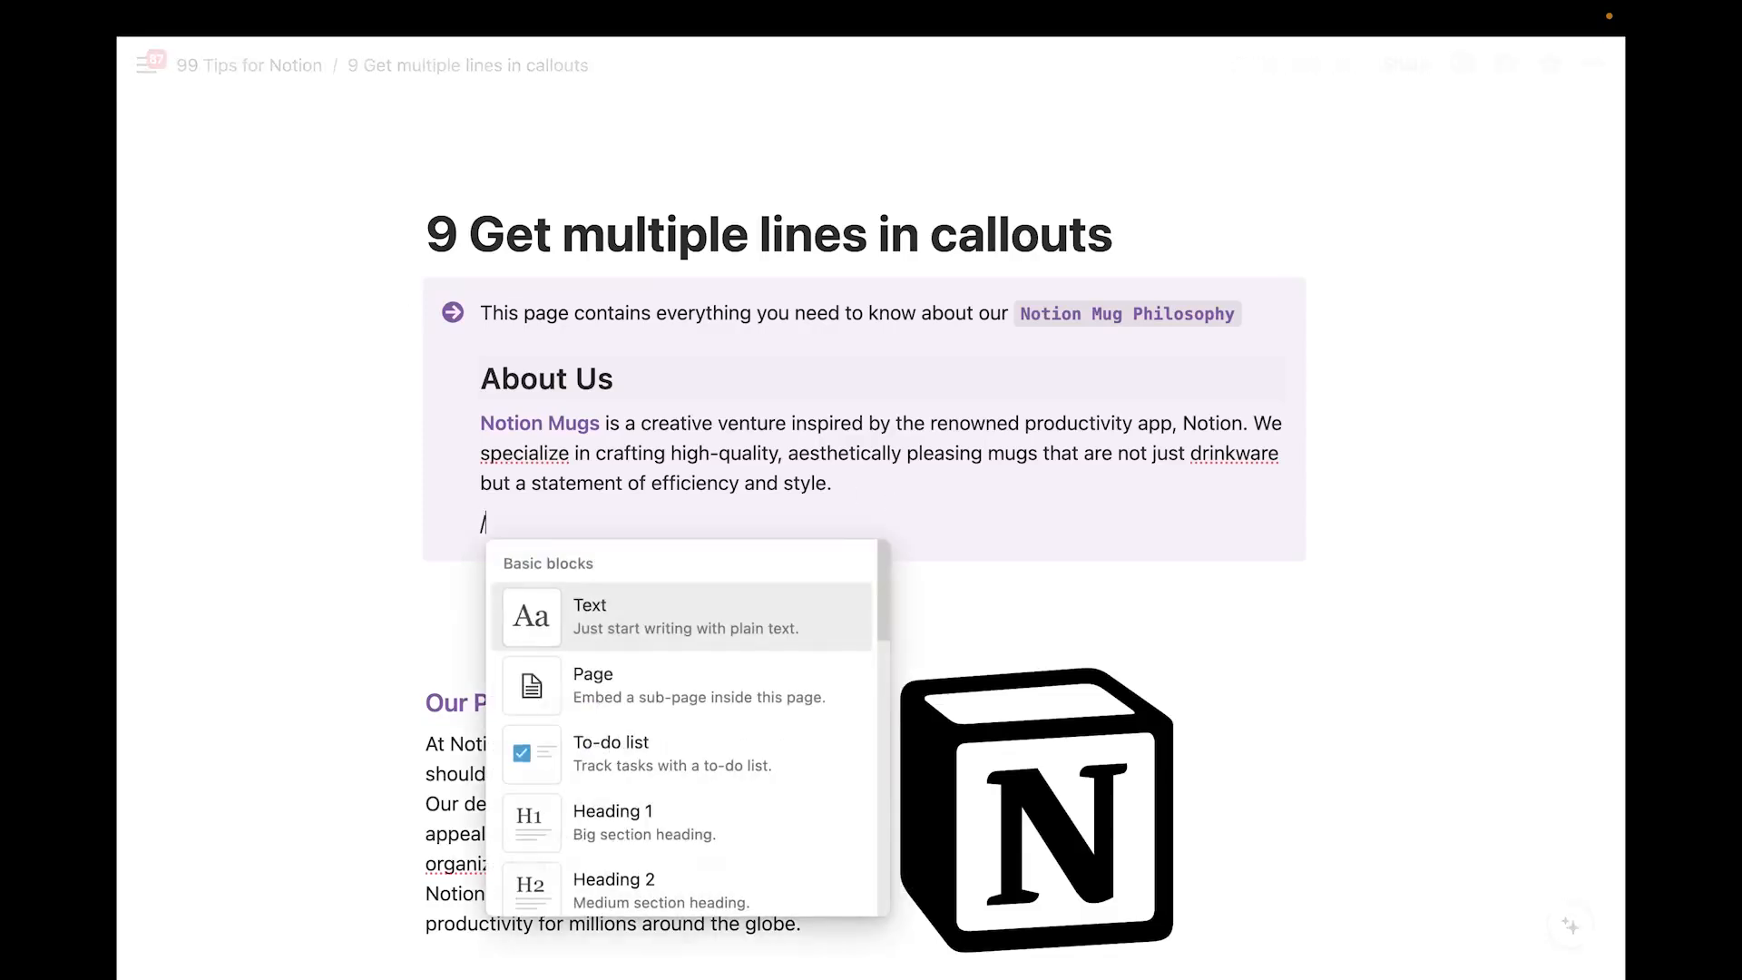
{"action": "type", "text": "up"}
{"action": "key", "text": "BackSpace"}
{"action": "key", "text": "BackSpace"}
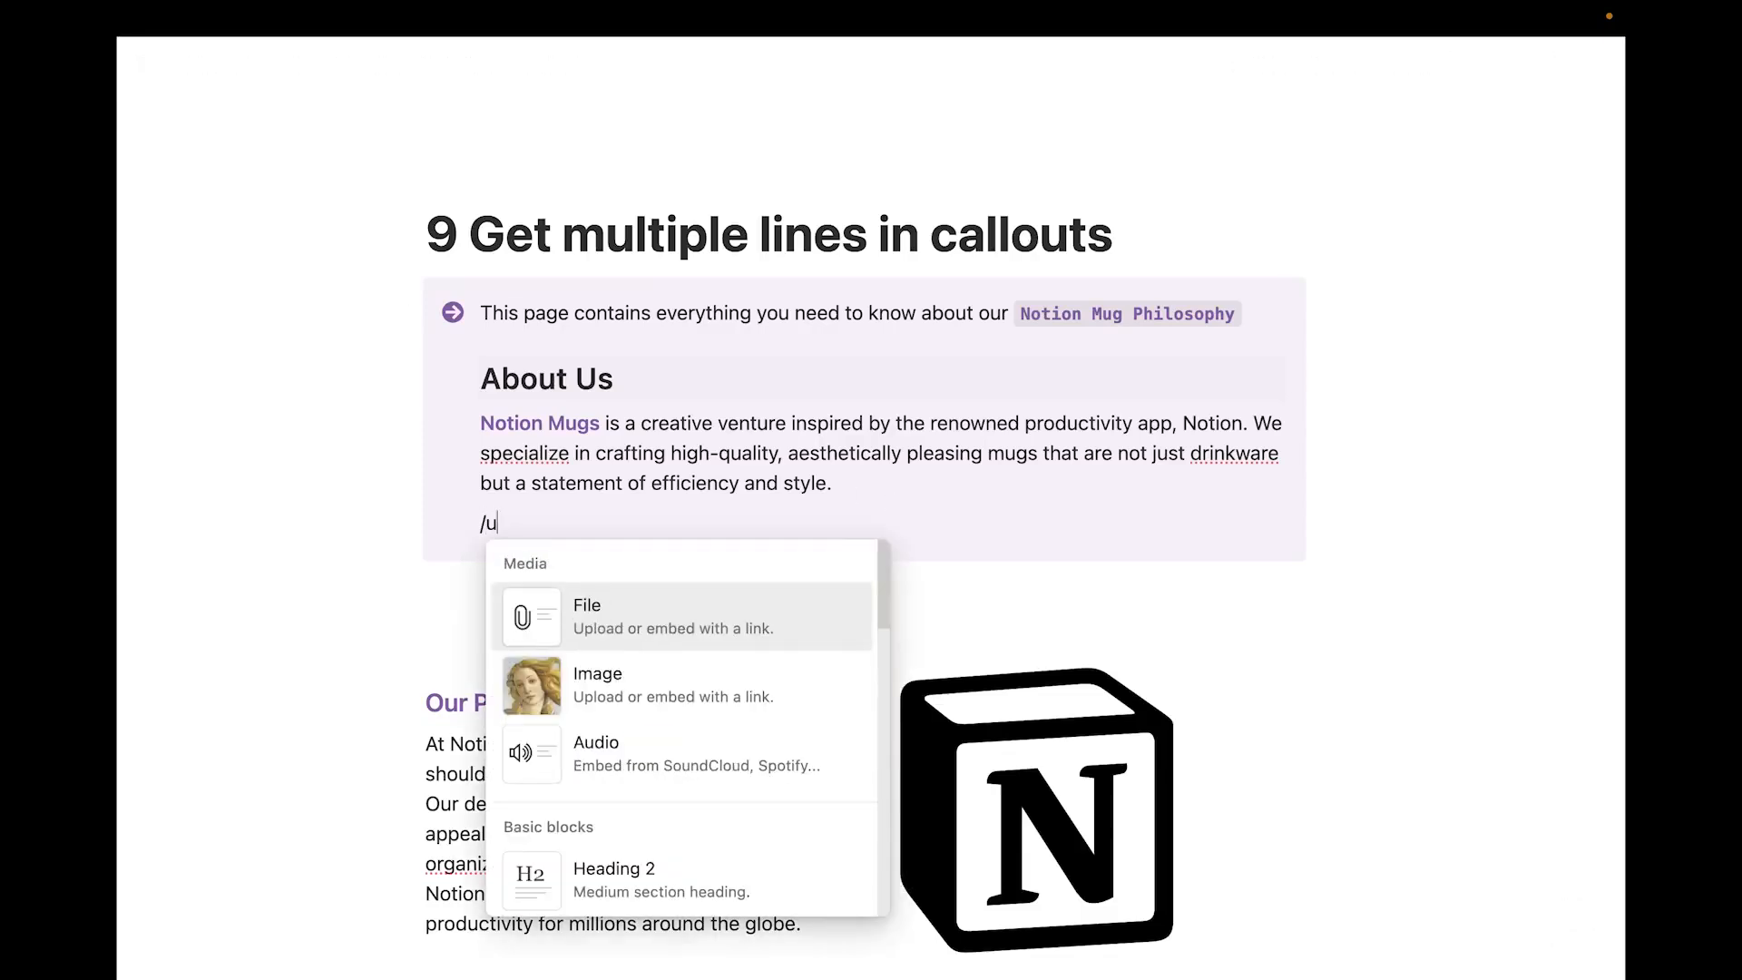
{"action": "type", "text": "dat"}
{"action": "key", "text": "Return"}
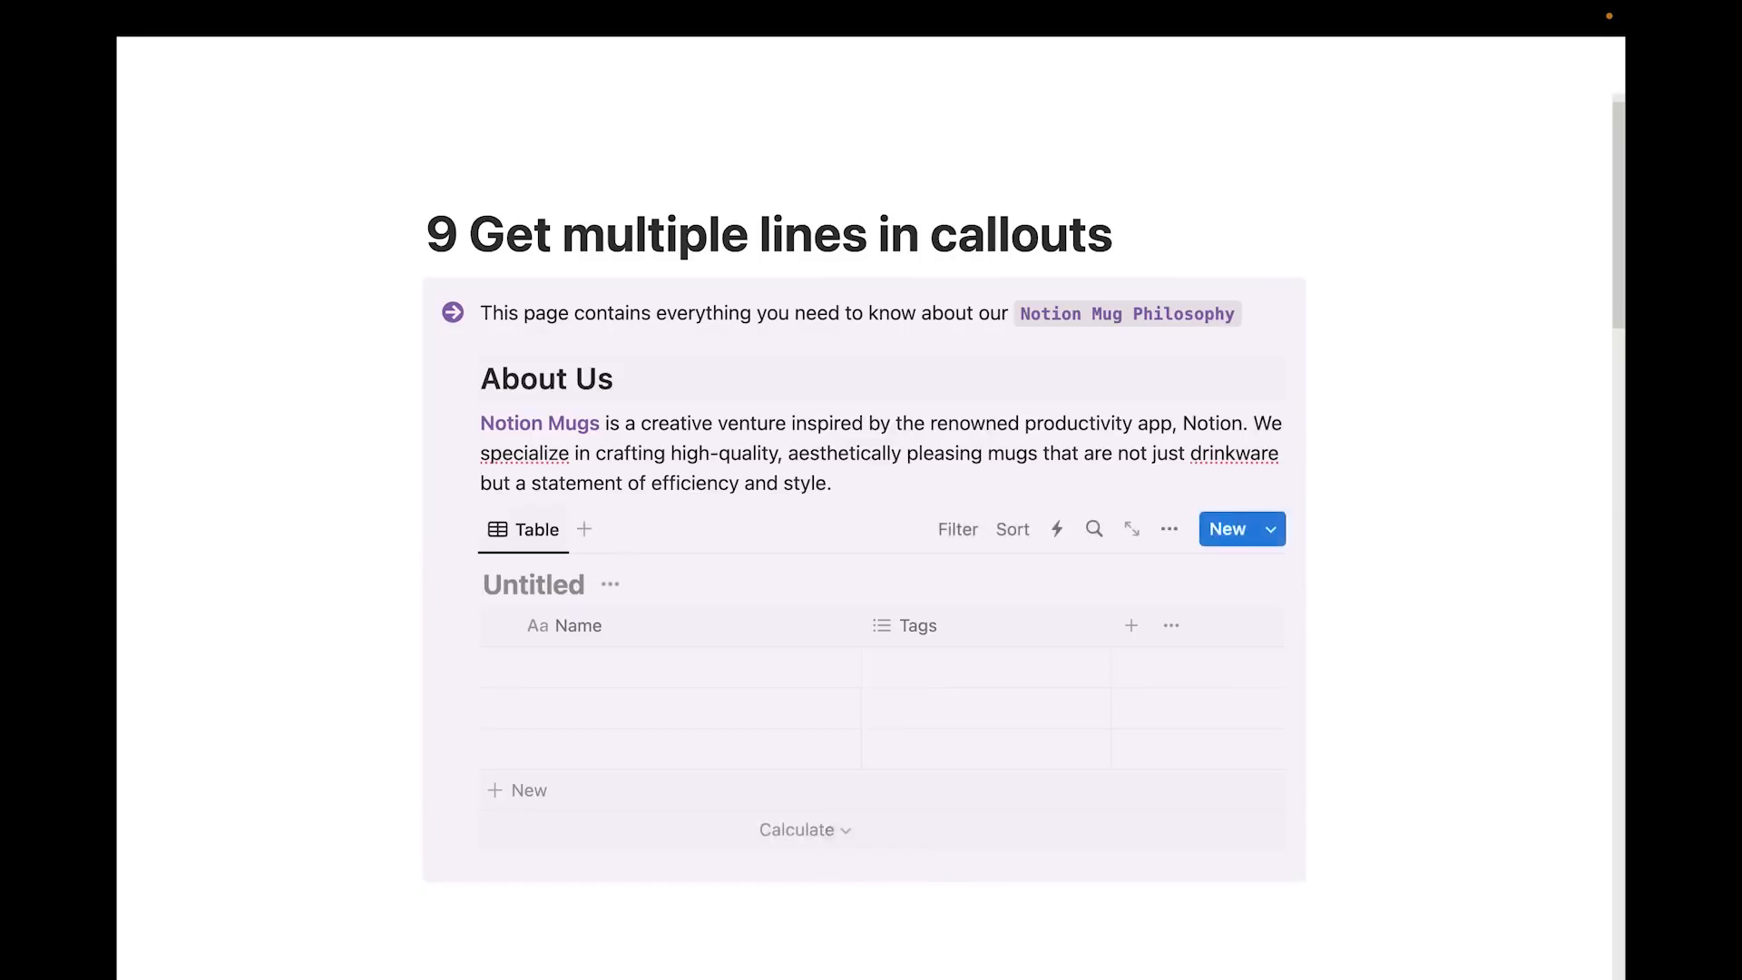
{"action": "scroll", "coordinate": [890, 497], "scroll_direction": "down", "scroll_amount": 1}
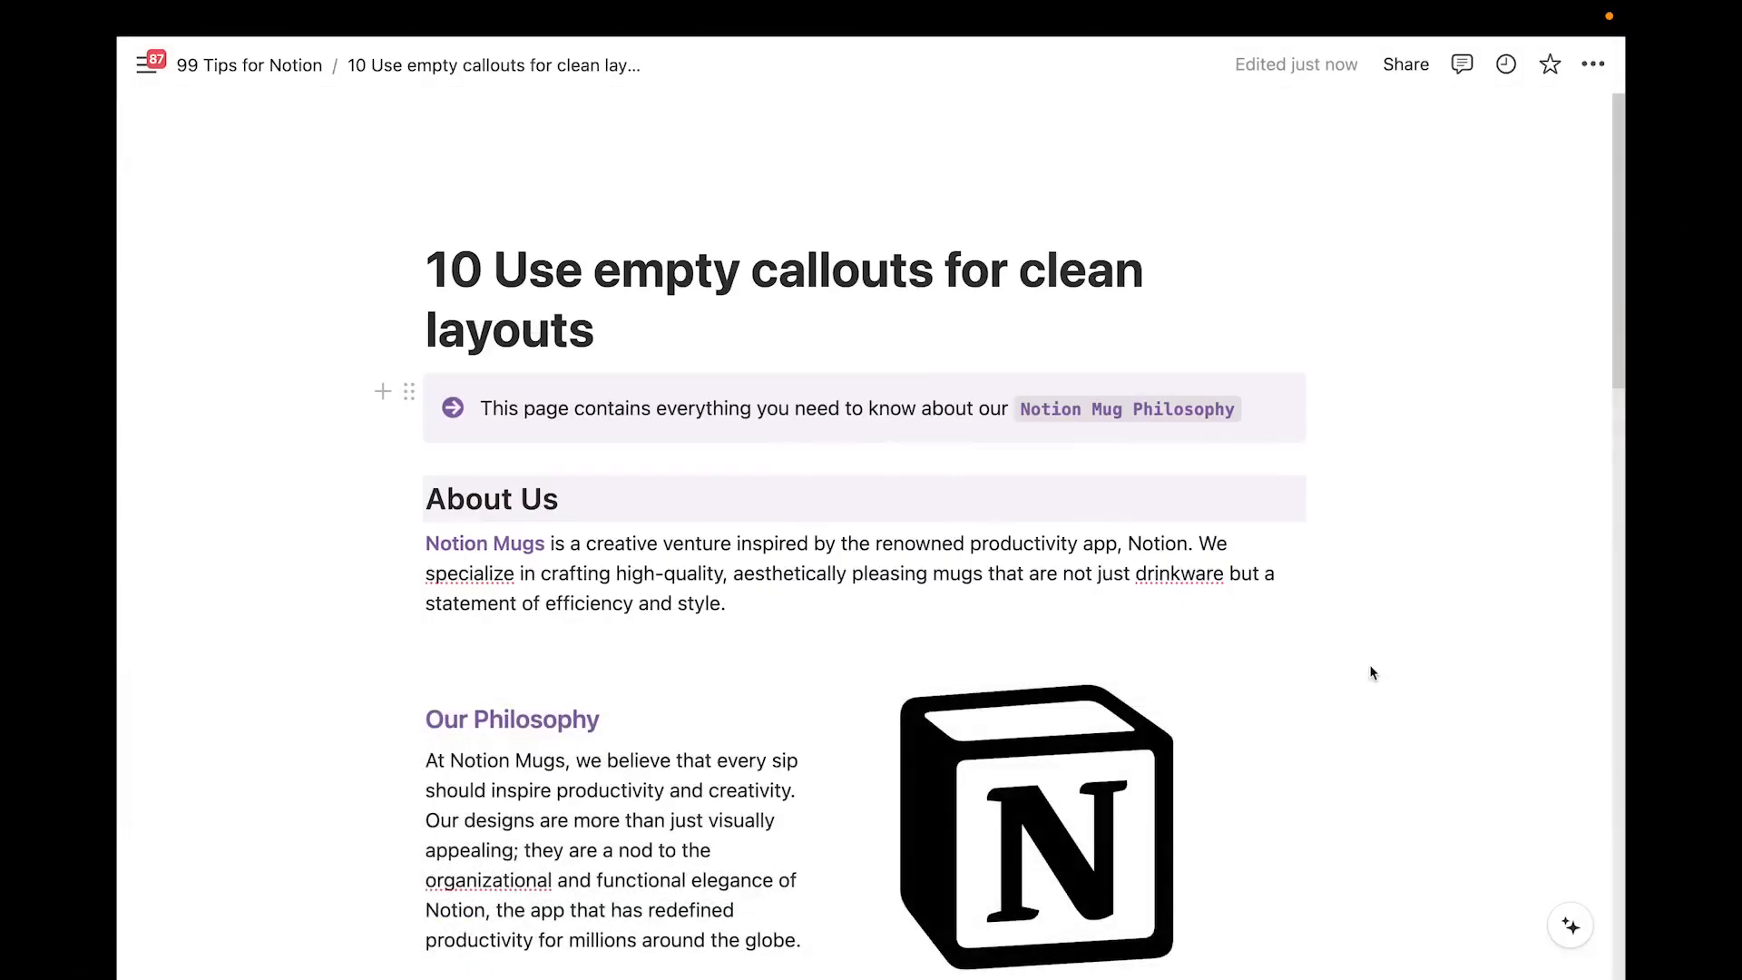
Insert a Callout block between the "Join Us" heading and the Teams gallery on the empty callouts page
{"action": "scroll", "coordinate": [1371, 673], "scroll_direction": "down", "scroll_amount": 20}
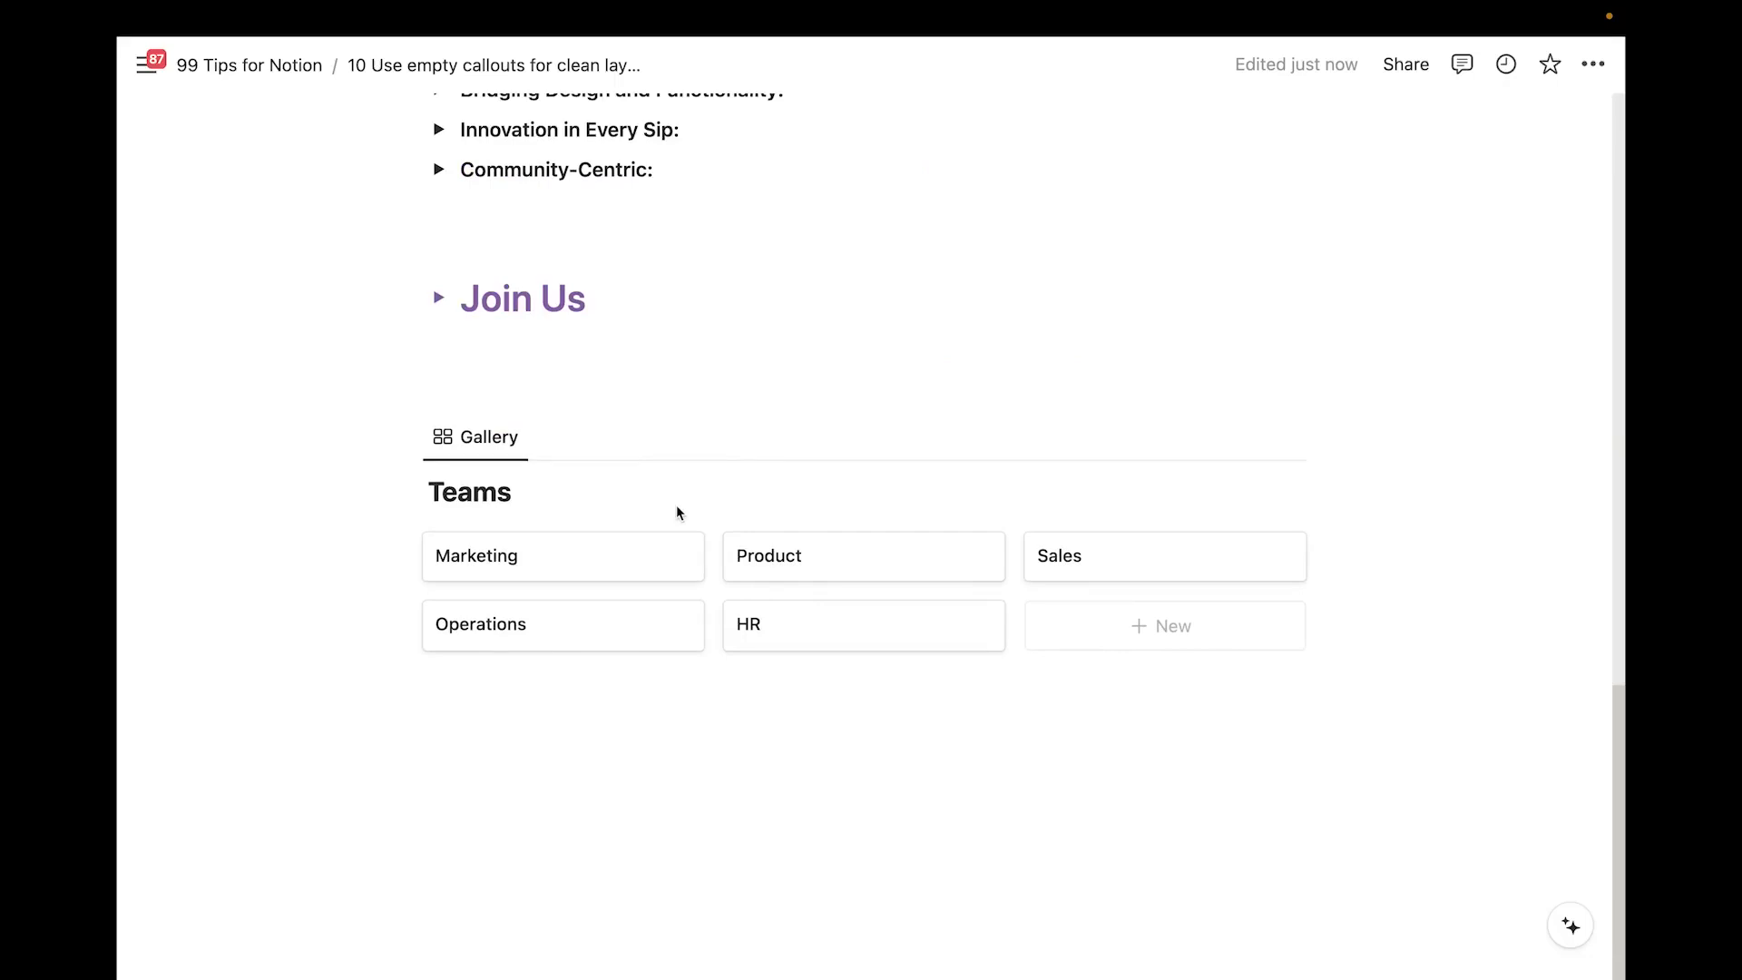
{"action": "left_click", "coordinate": [509, 373]}
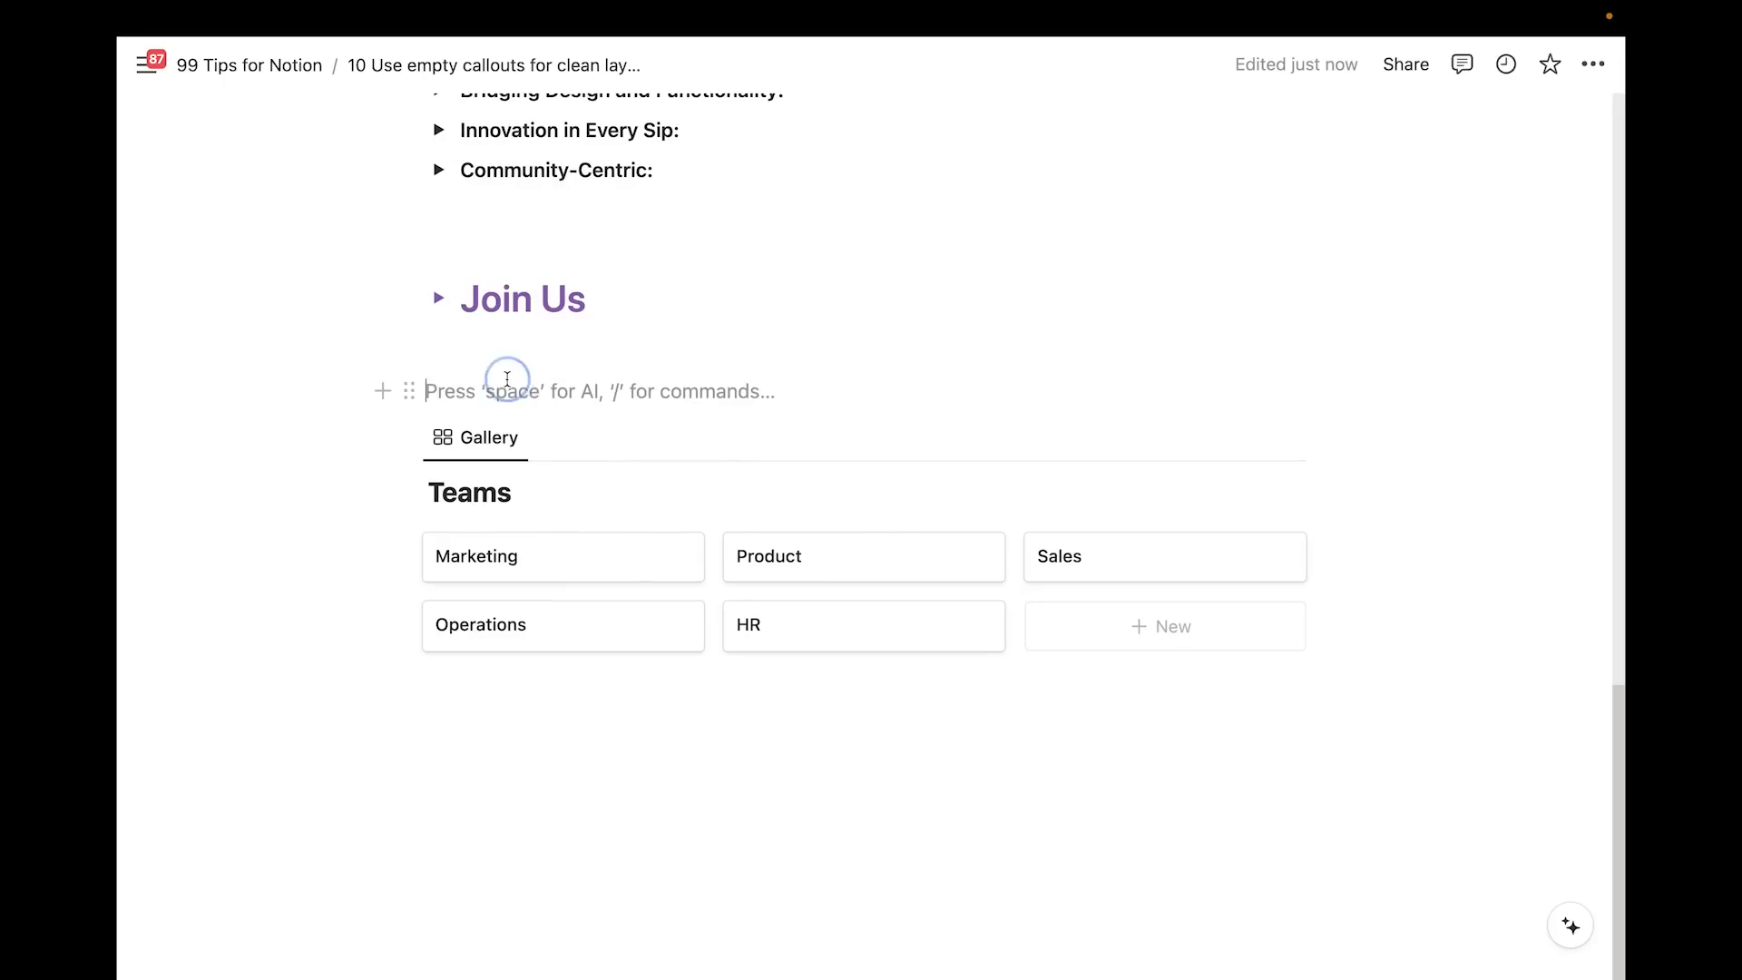
{"action": "left_click", "coordinate": [513, 367]}
{"action": "key", "text": "Return"}
{"action": "type", "text": "/cal"}
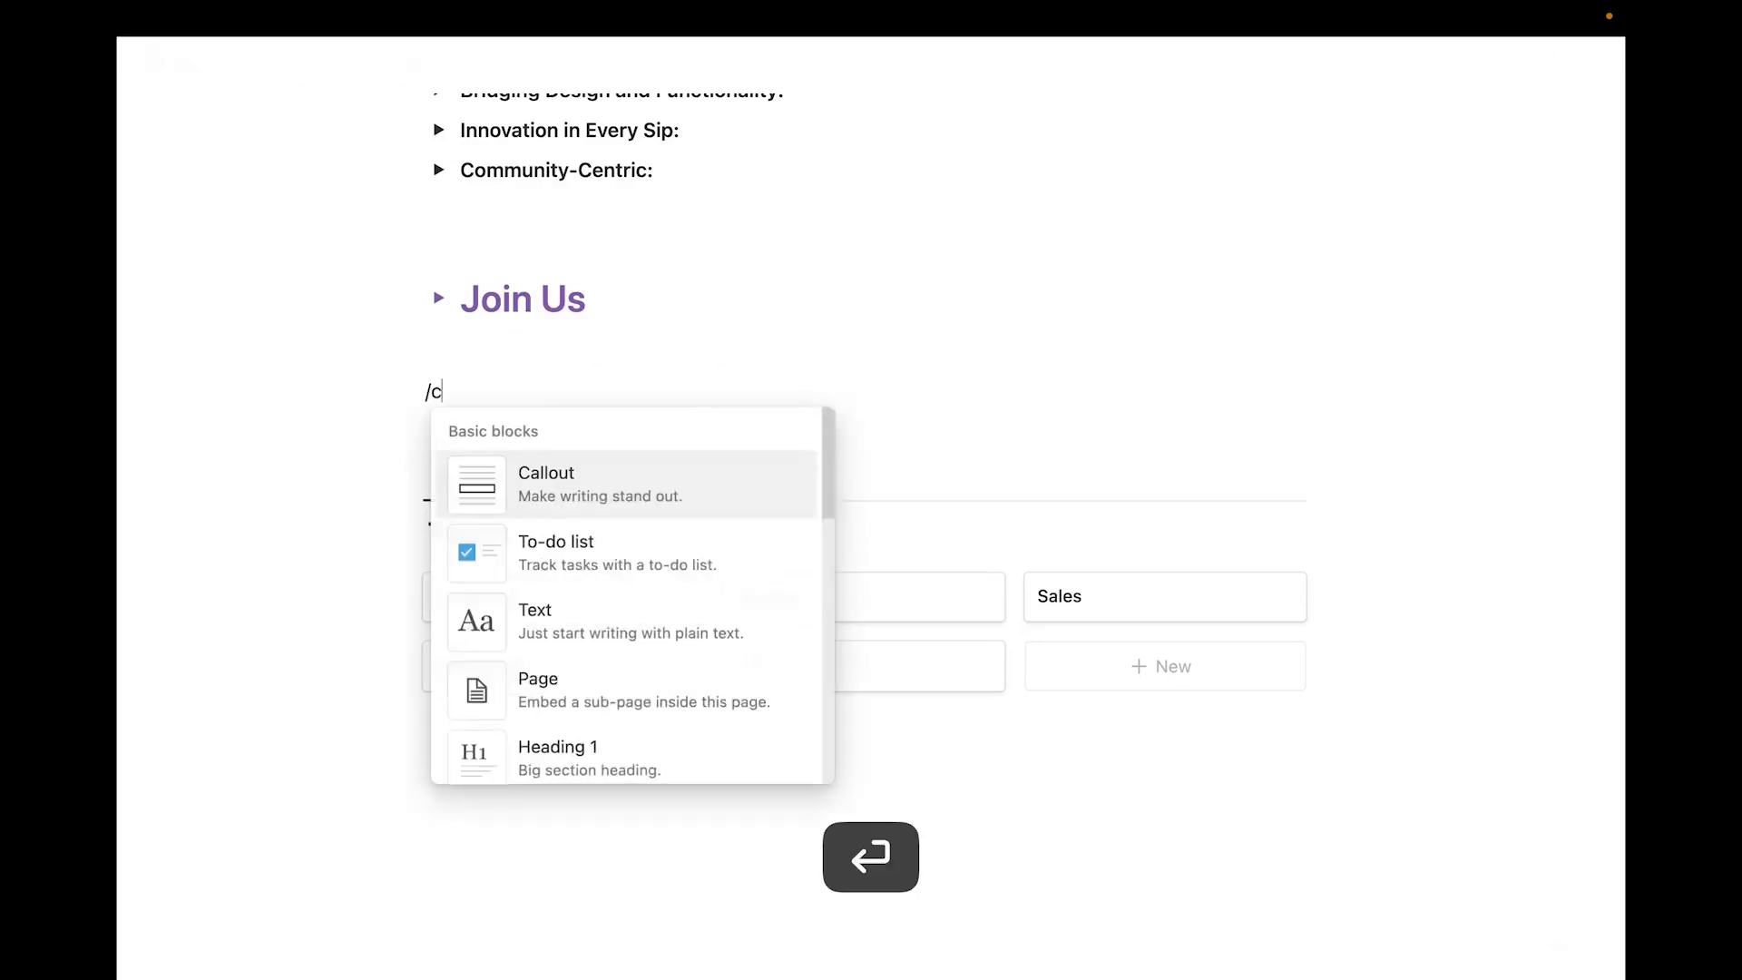
{"action": "key", "text": "Return"}
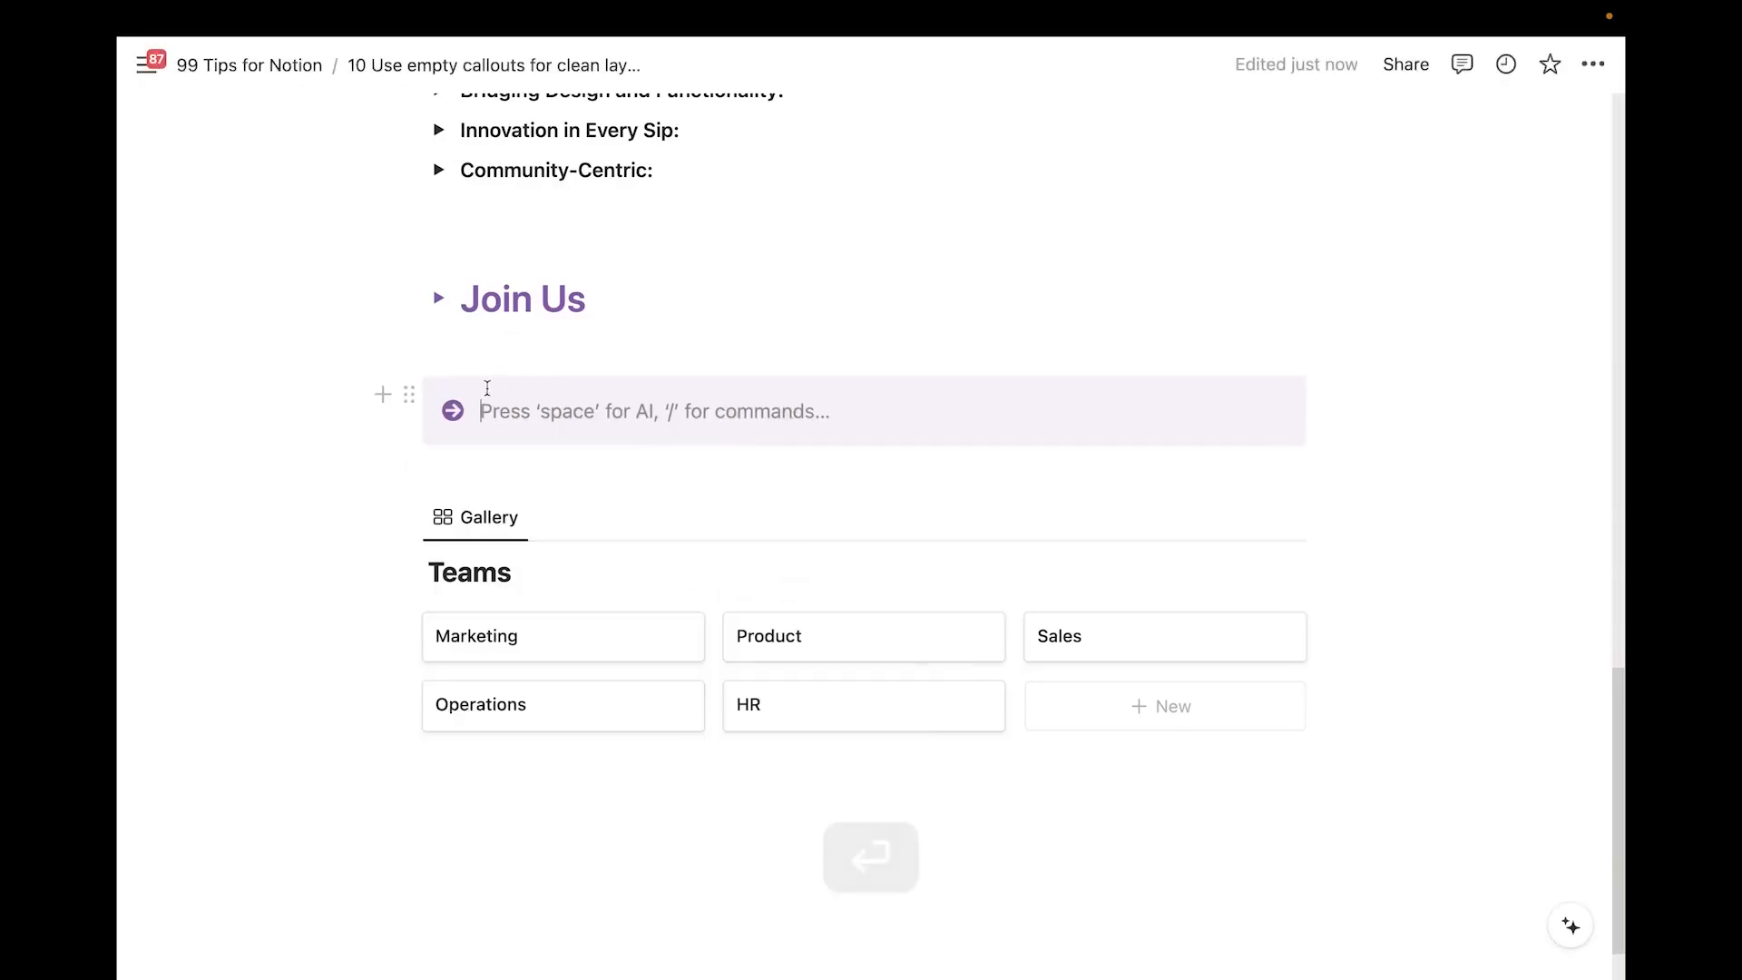
Set the new callout's color to Default background
{"action": "left_click", "coordinate": [409, 397]}
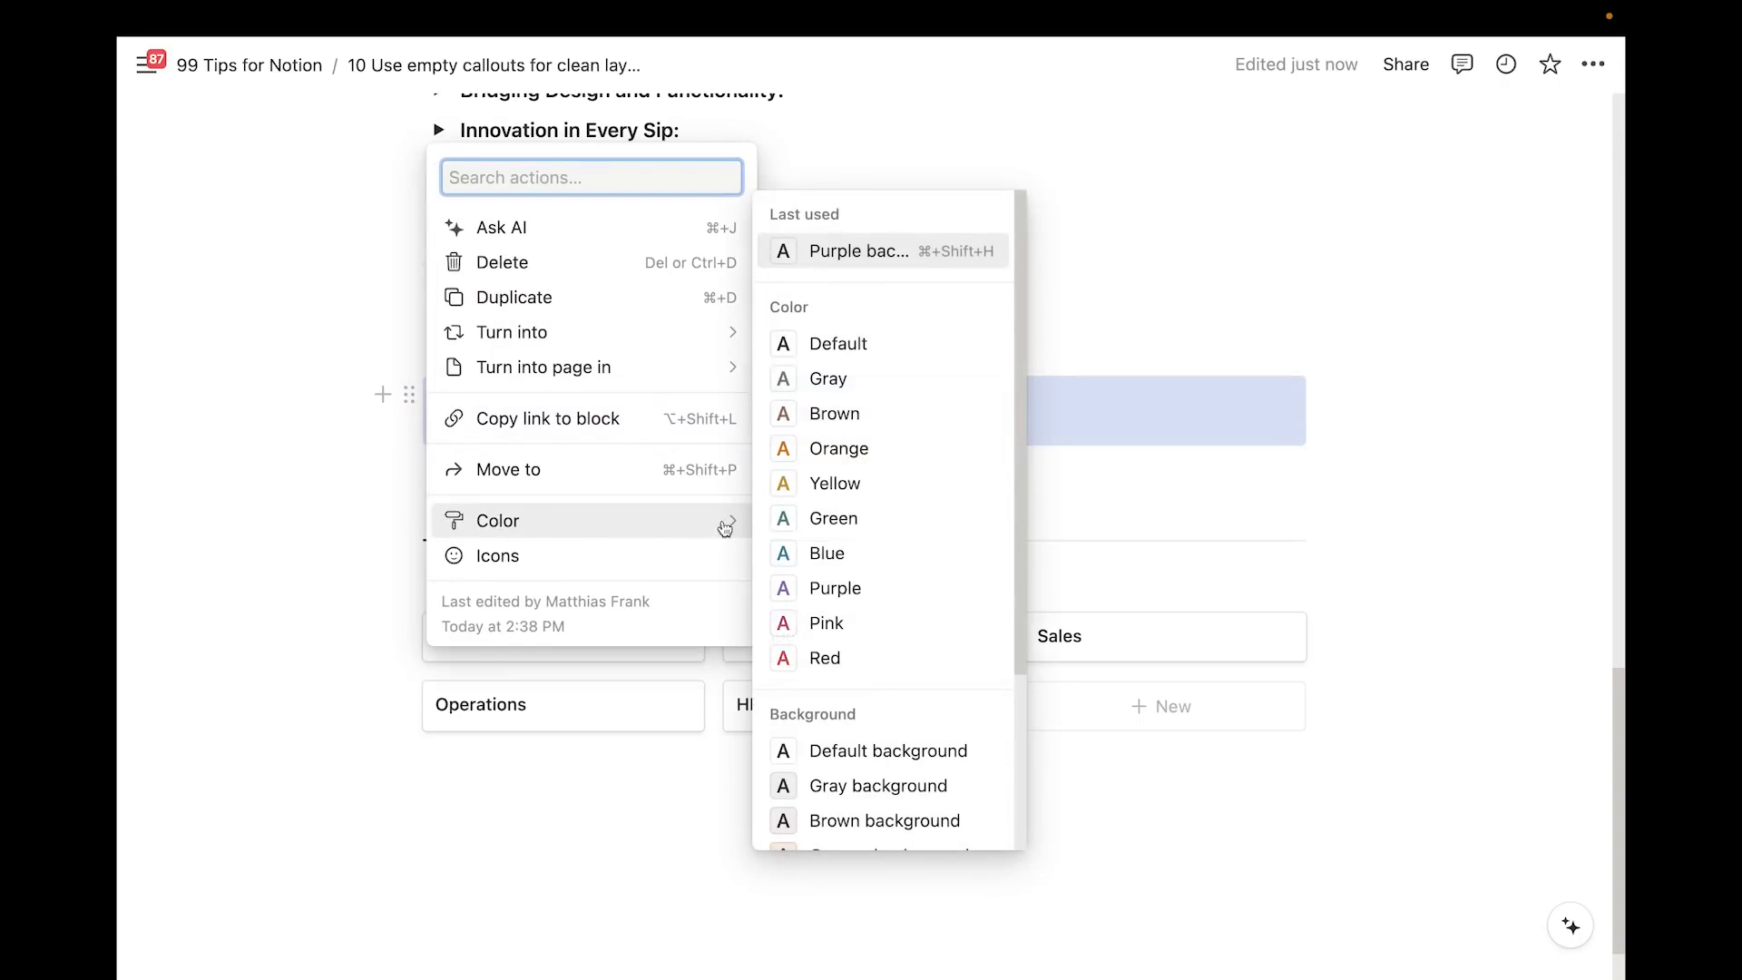
{"action": "left_click", "coordinate": [798, 751]}
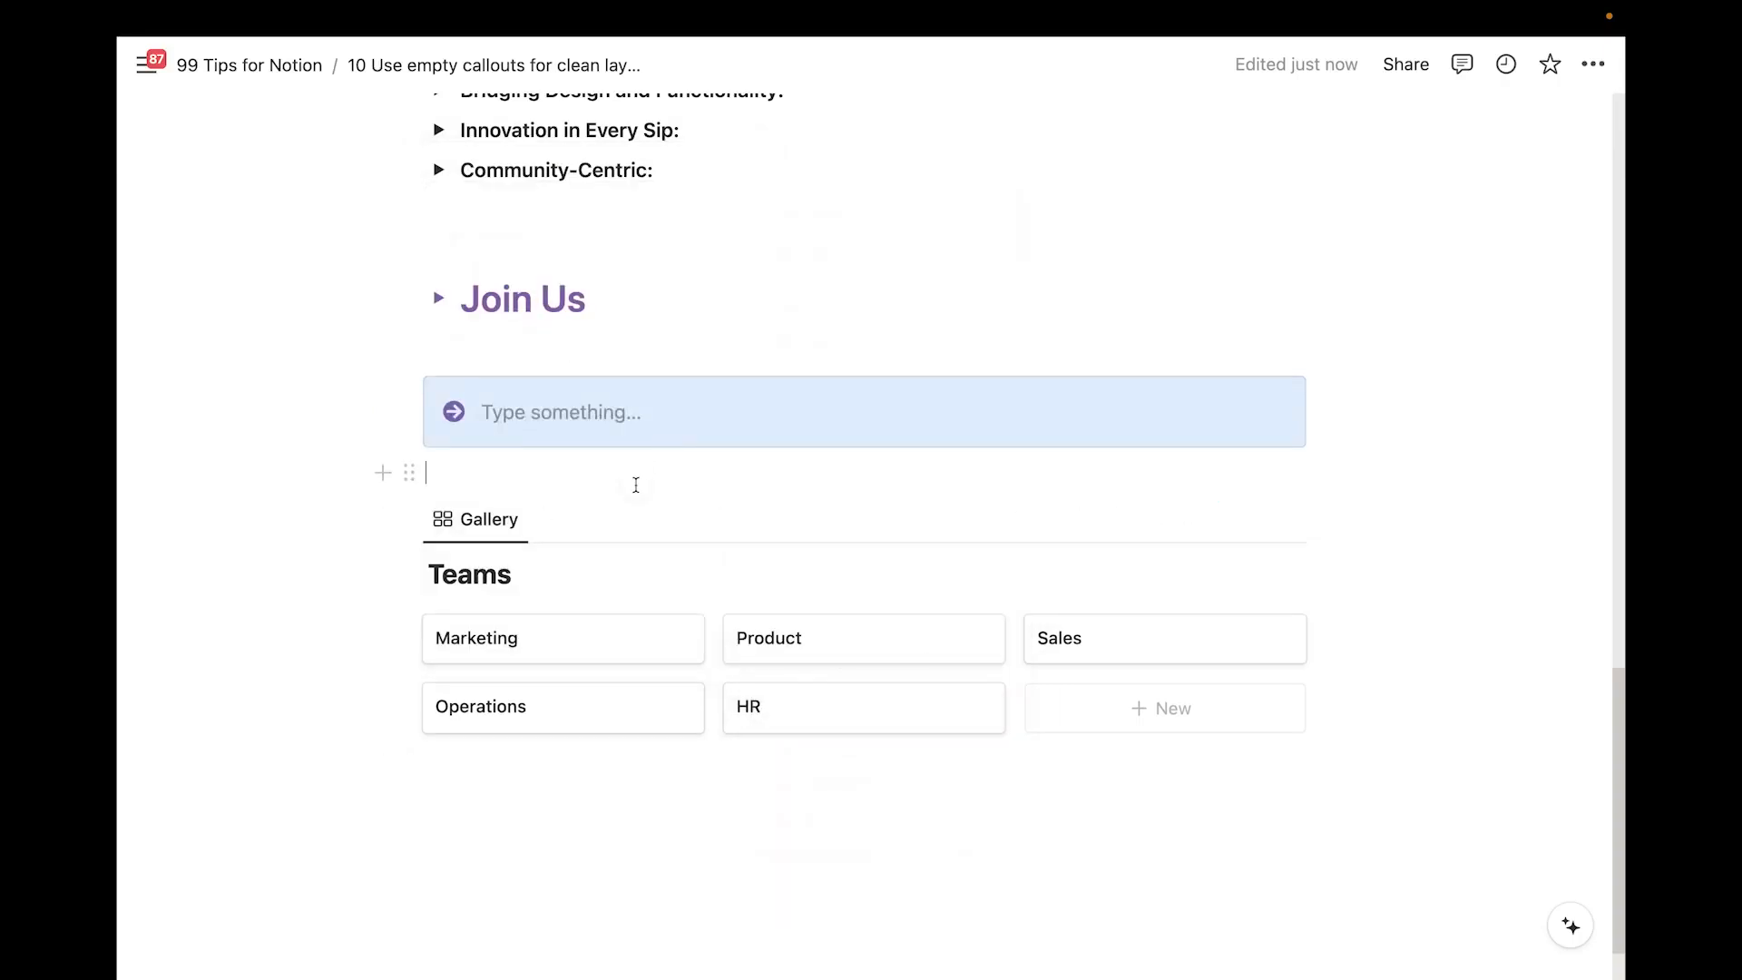
{"action": "left_click", "coordinate": [635, 479]}
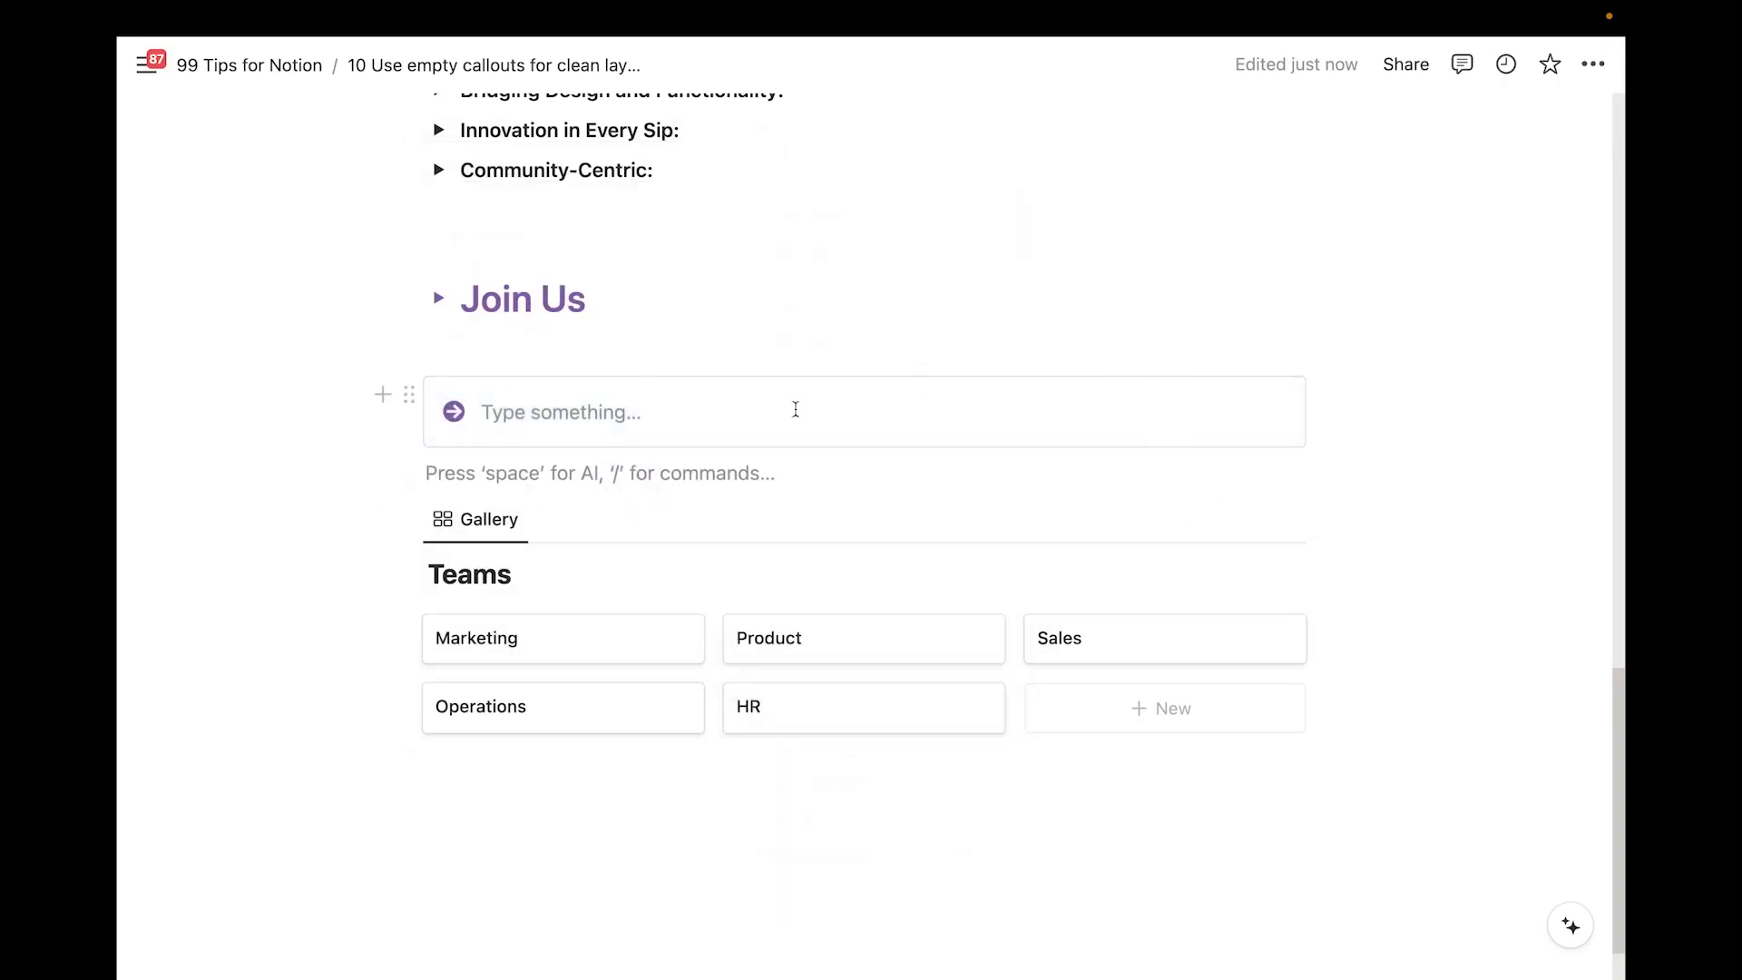
Replace the callout's icon with the custom image "Notion Placeholder Icon.png" from the Notion media folder
{"action": "left_click", "coordinate": [457, 422]}
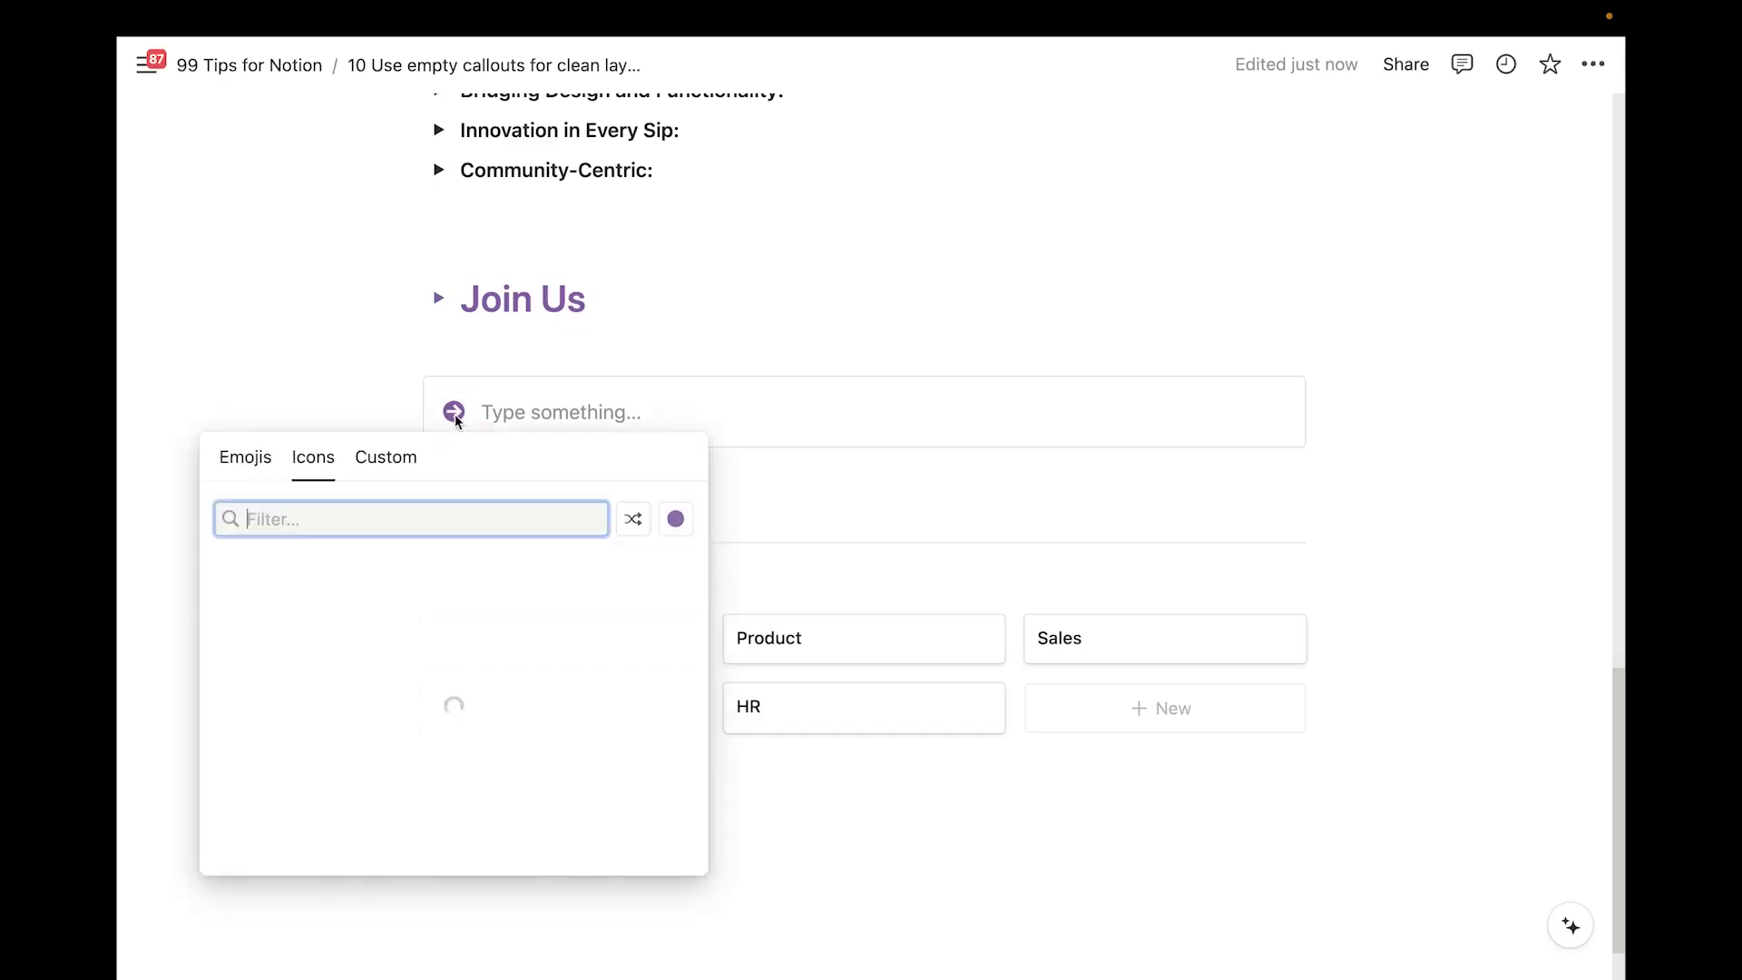
{"action": "left_click", "coordinate": [379, 479]}
{"action": "left_click", "coordinate": [454, 585]}
{"action": "left_click", "coordinate": [799, 262]}
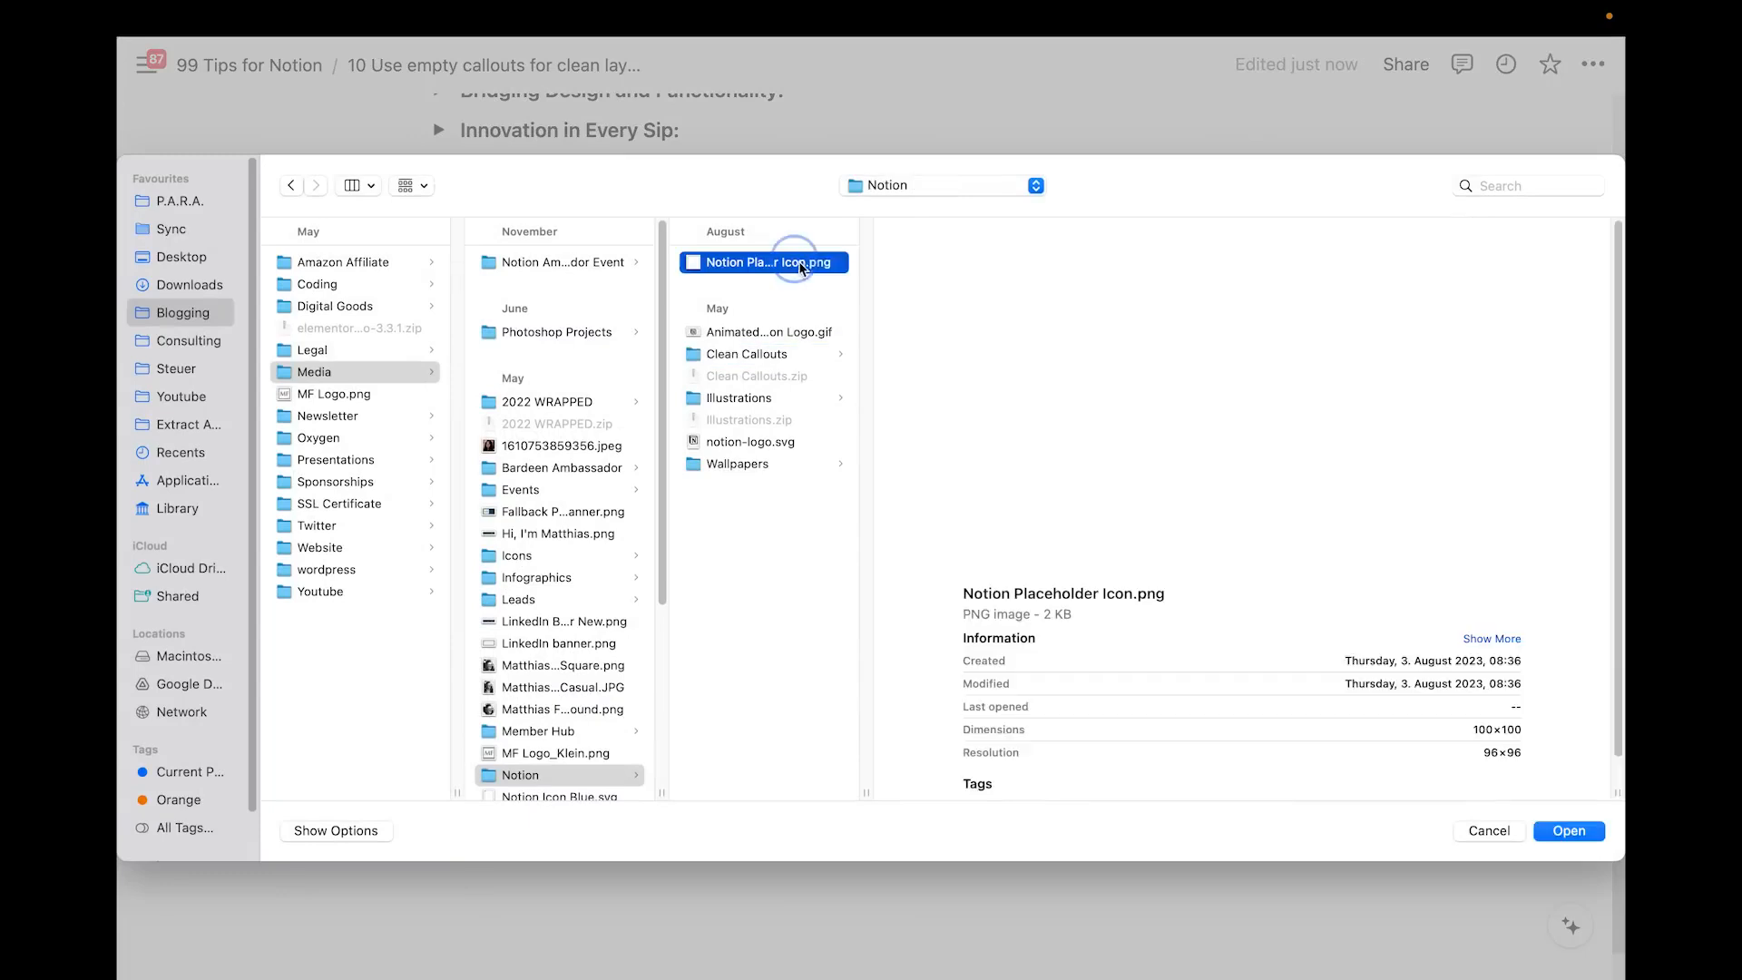
{"action": "left_click", "coordinate": [1568, 830]}
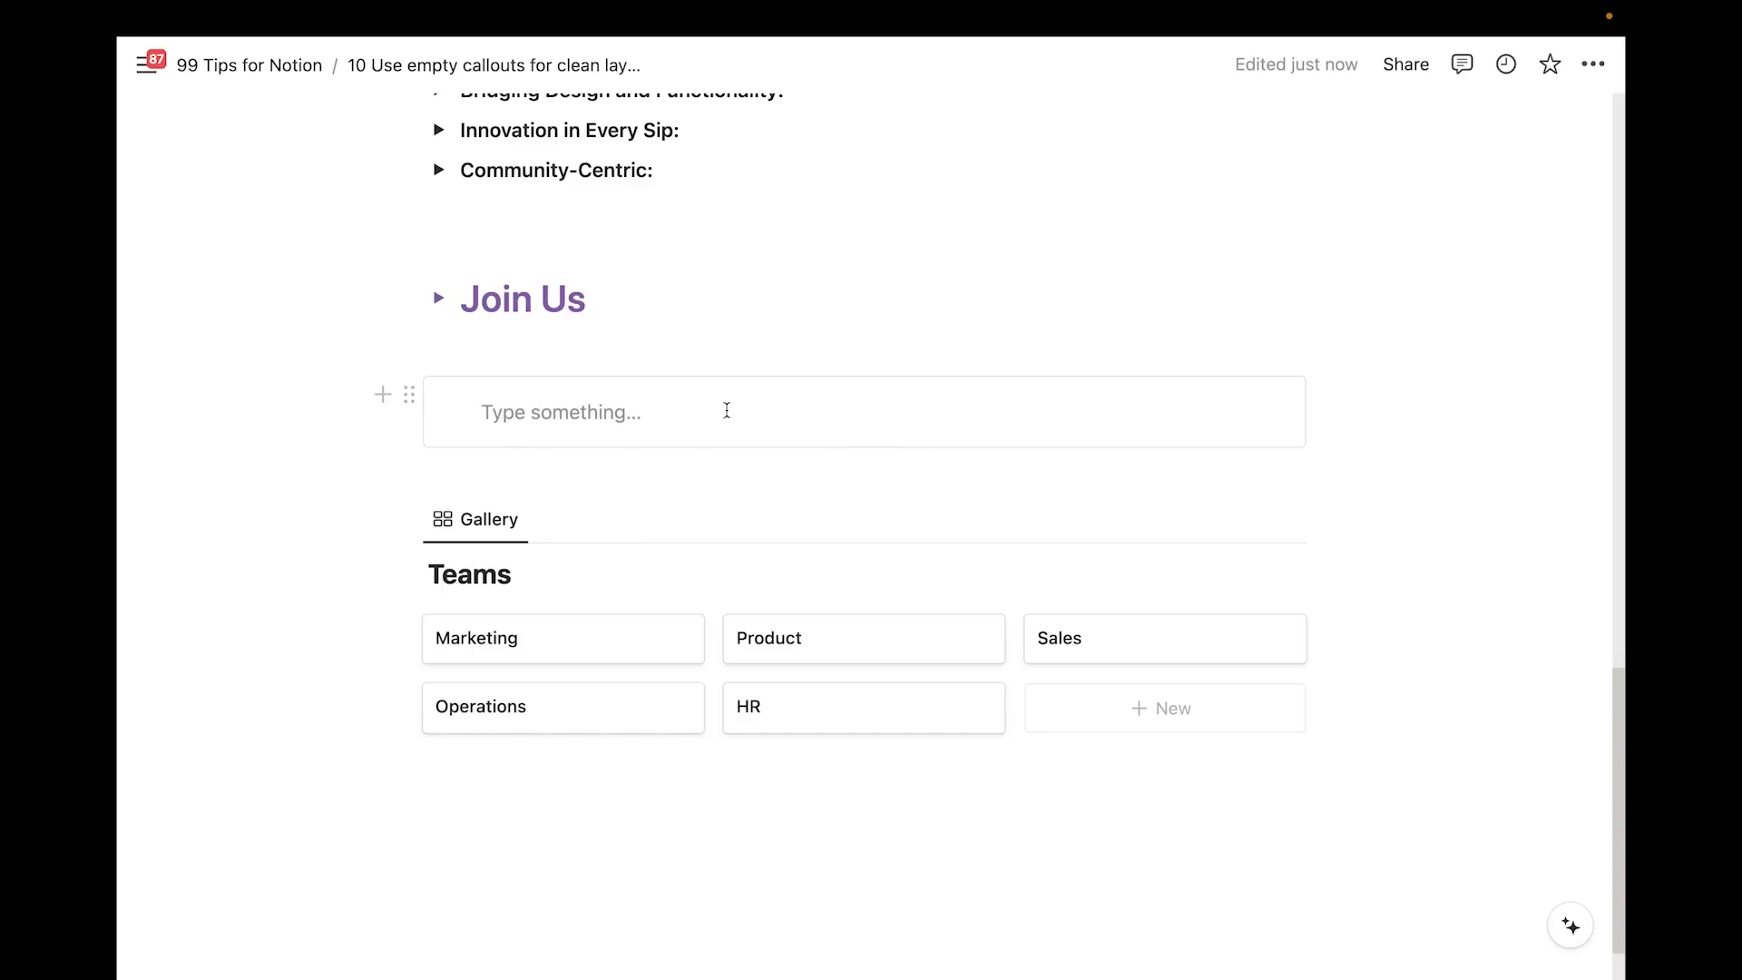
Hide the callout's "Type something..." placeholder by leaving only a blank space as its text
{"action": "left_click", "coordinate": [674, 420]}
{"action": "key", "text": "space"}
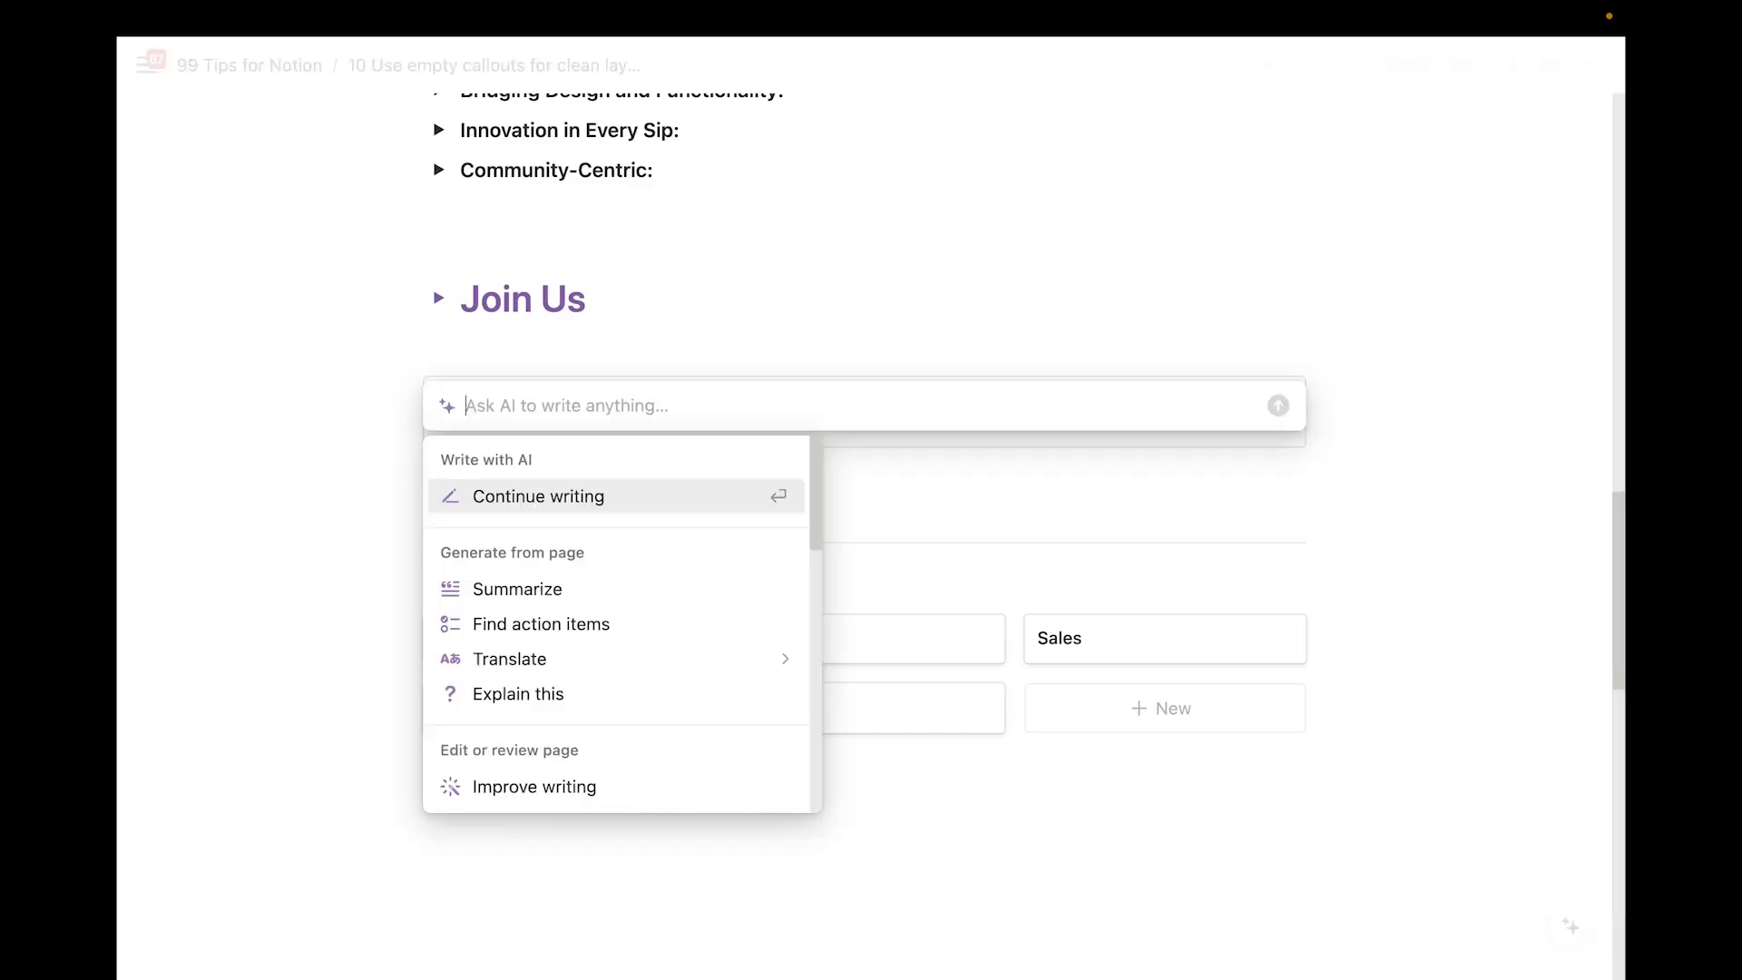
{"action": "key", "text": "Escape"}
{"action": "type", "text": "."}
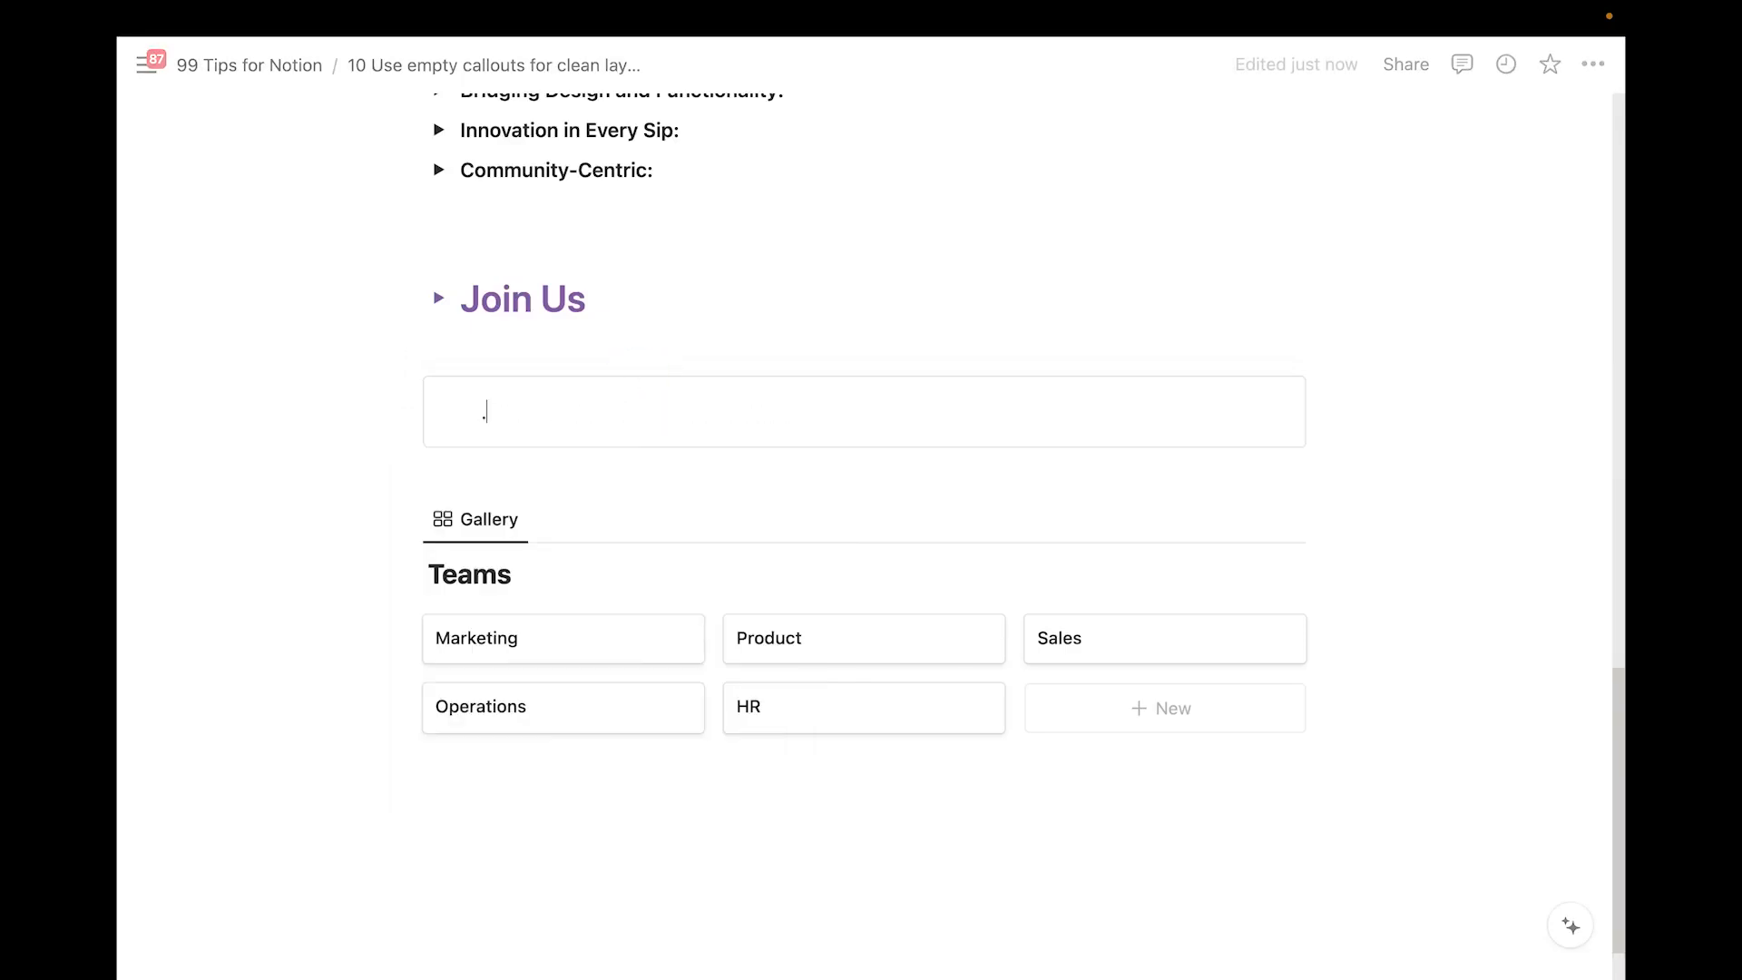
{"action": "key", "text": "Left"}
{"action": "key", "text": "BackSpace"}
{"action": "left_click", "coordinate": [562, 476]}
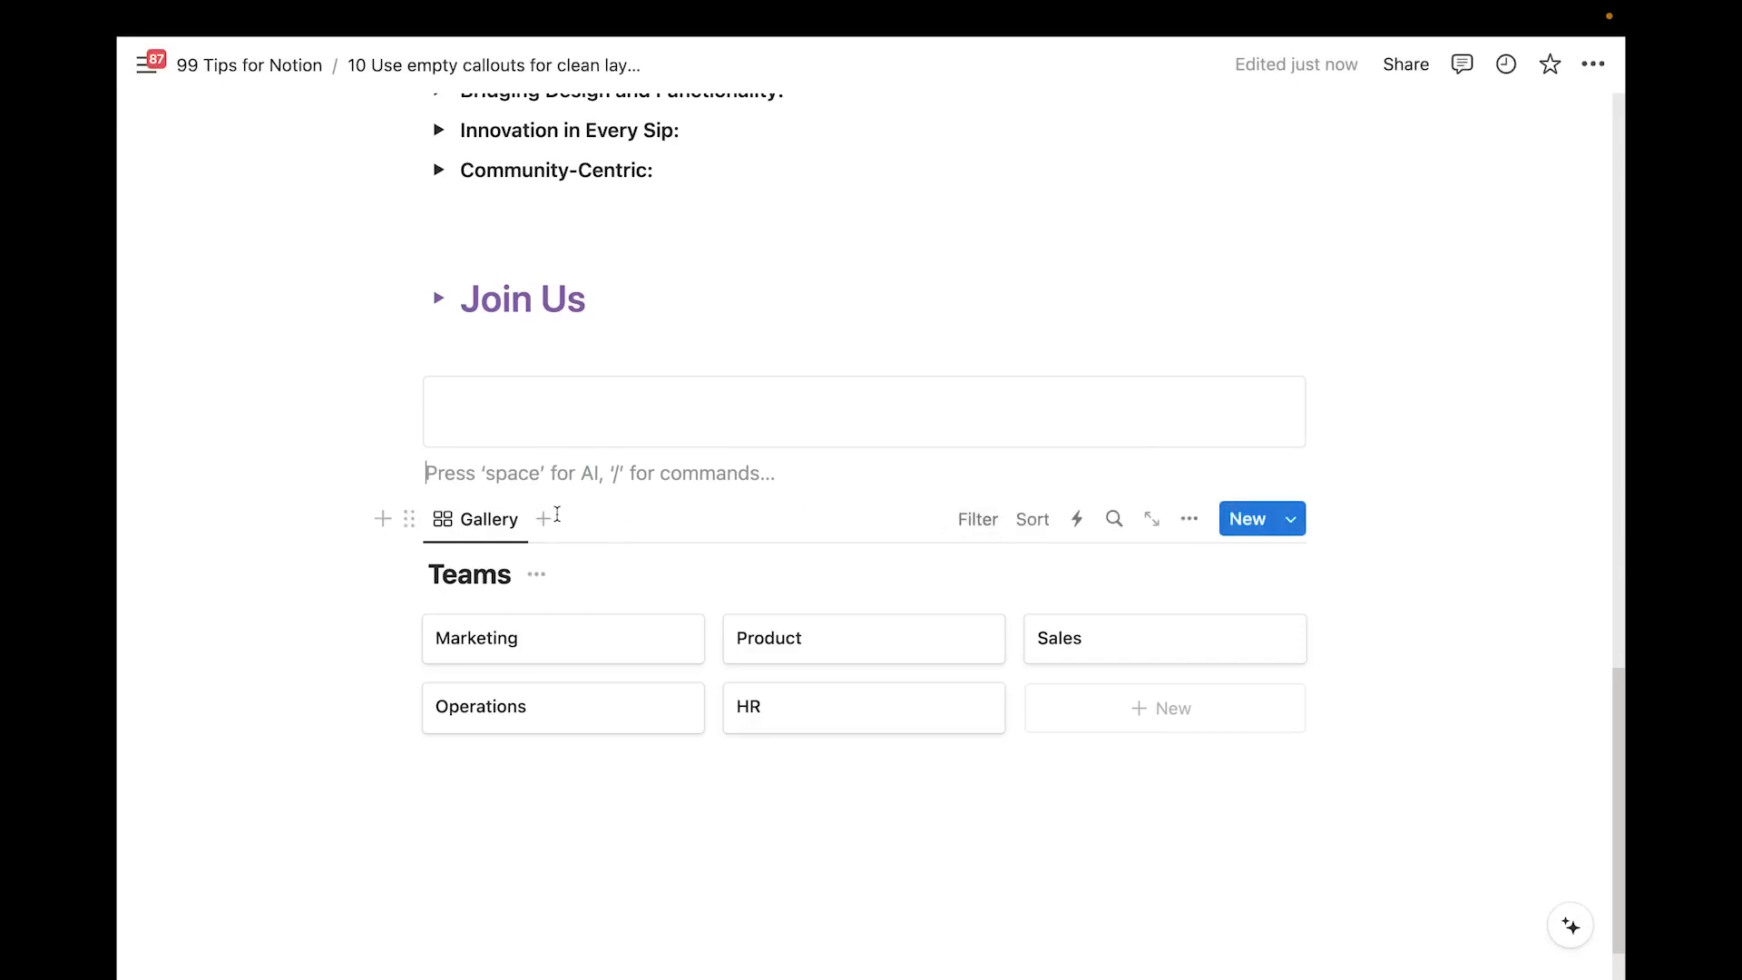
Move the Teams gallery inside the blank callout and add an empty line beneath it as bottom spacing
{"action": "left_click_drag", "start_coordinate": [409, 519], "coordinate": [538, 511]}
{"action": "left_click", "coordinate": [531, 759]}
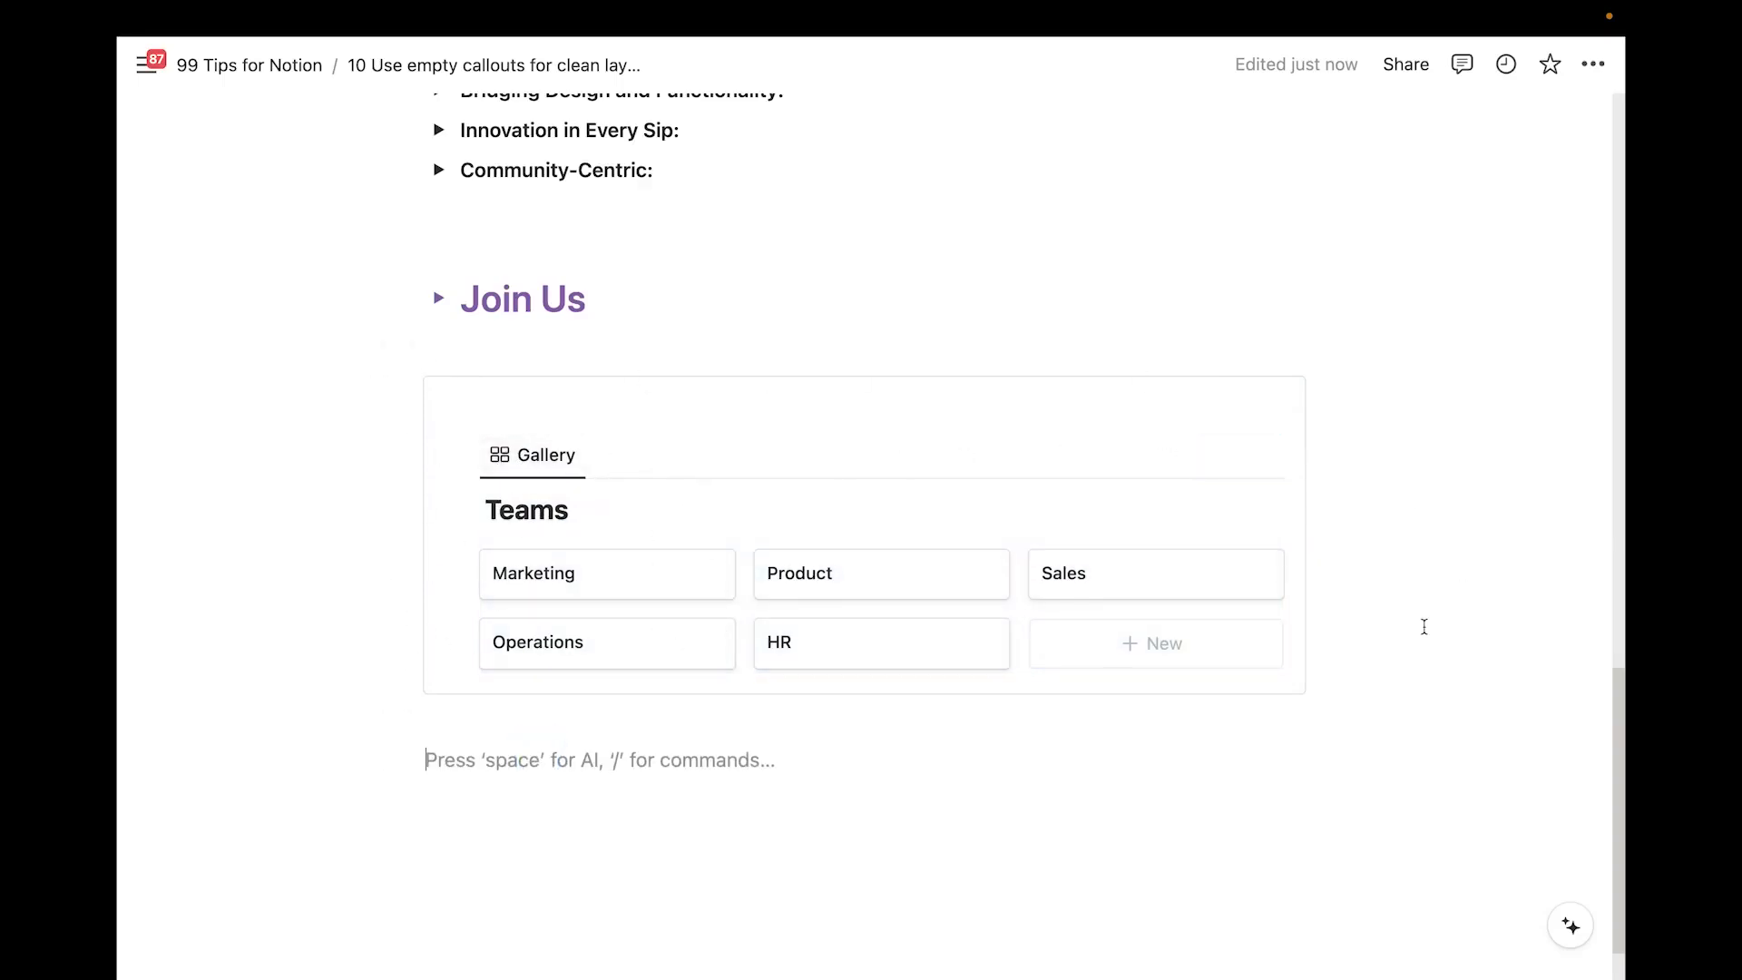
{"action": "left_click", "coordinate": [527, 410]}
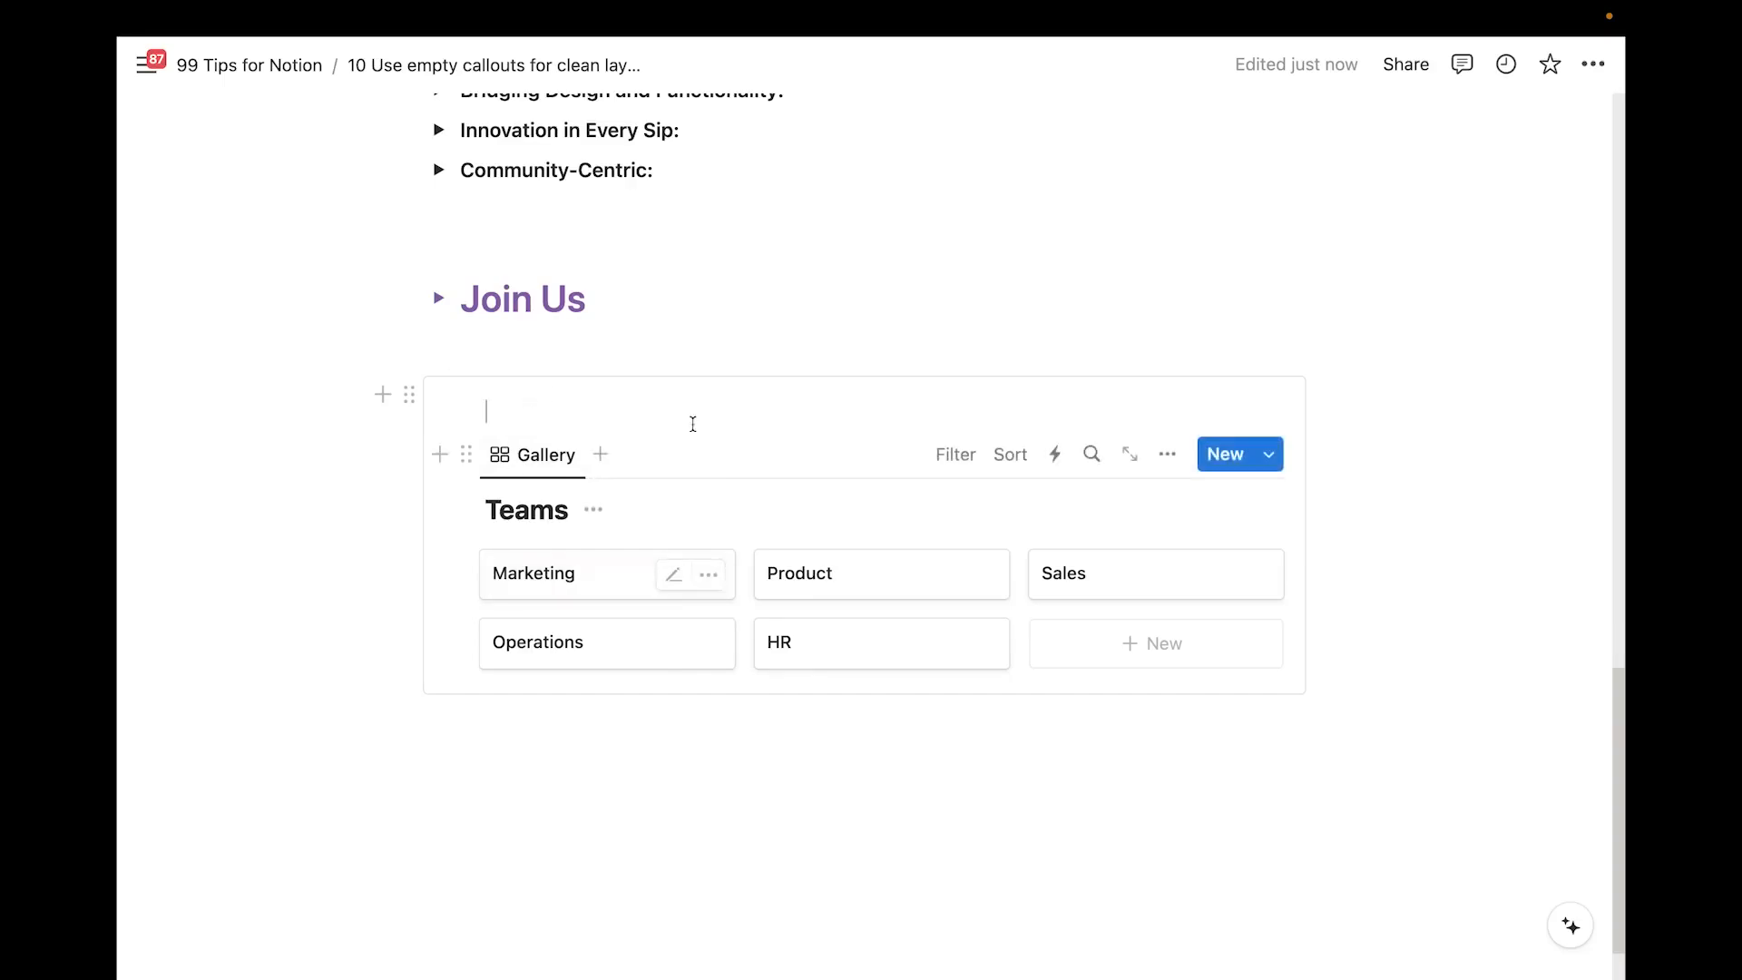
{"action": "left_click", "coordinate": [554, 762]}
{"action": "left_click_drag", "start_coordinate": [403, 761], "coordinate": [471, 690]}
{"action": "left_click", "coordinate": [503, 795]}
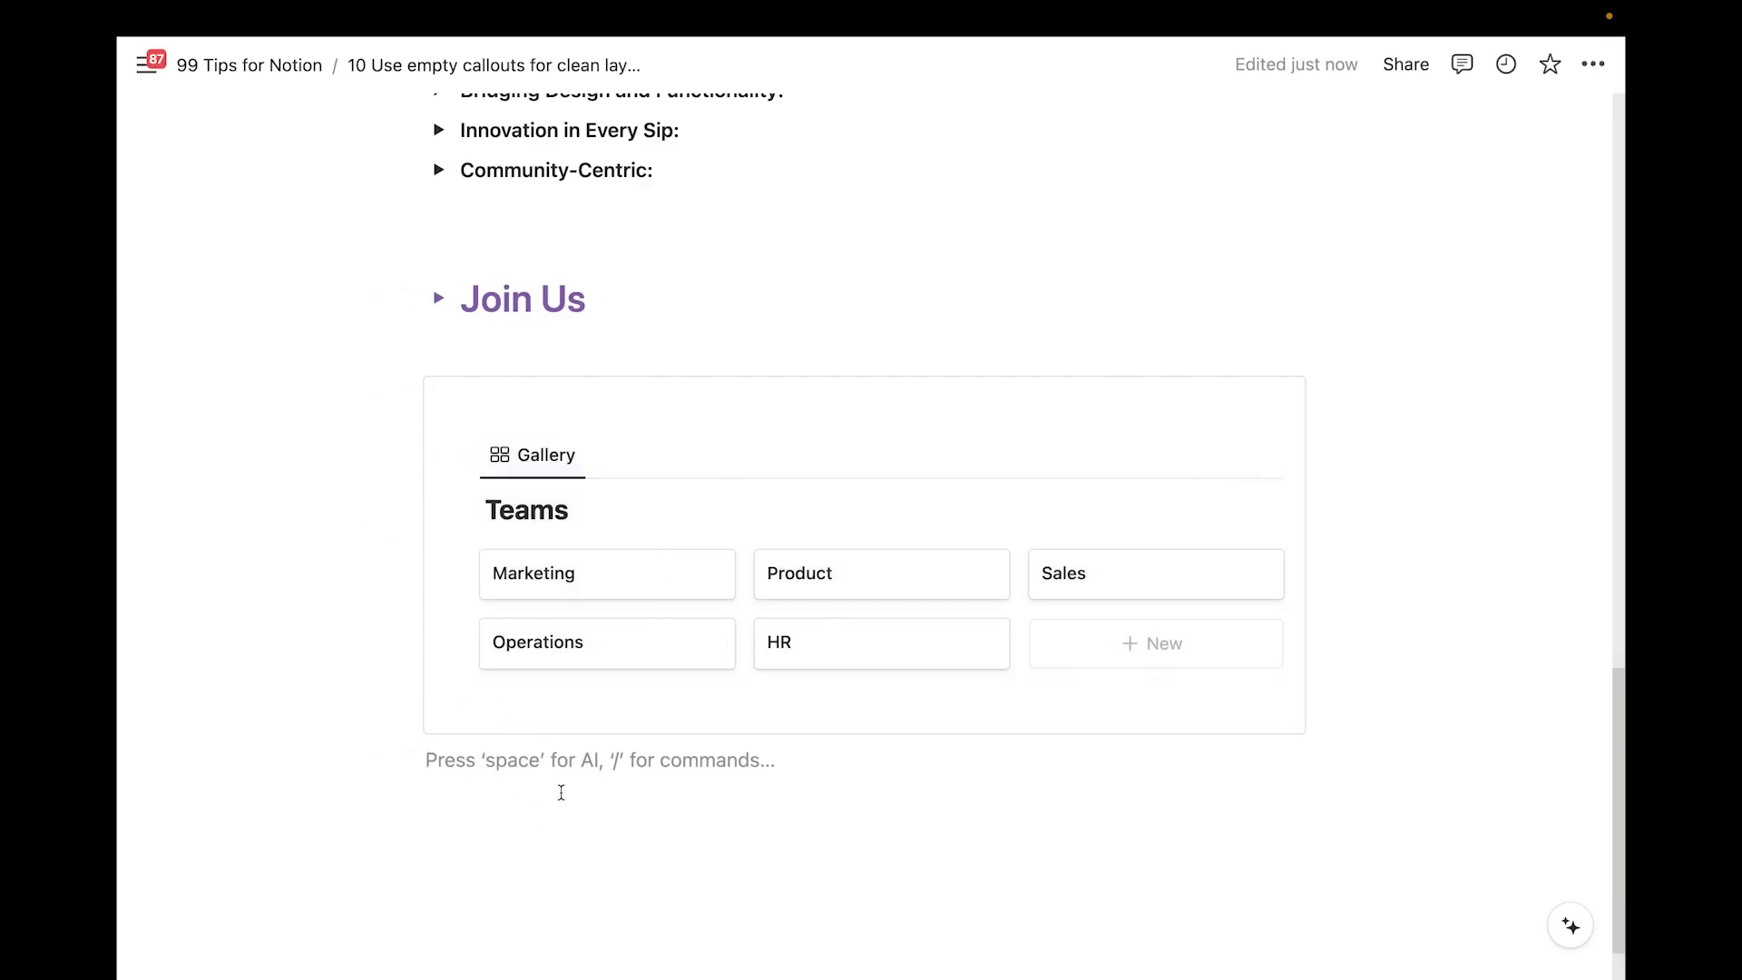
Hide the database title of the Teams gallery inside the callout
{"action": "scroll", "coordinate": [587, 823], "scroll_direction": "down", "scroll_amount": 2}
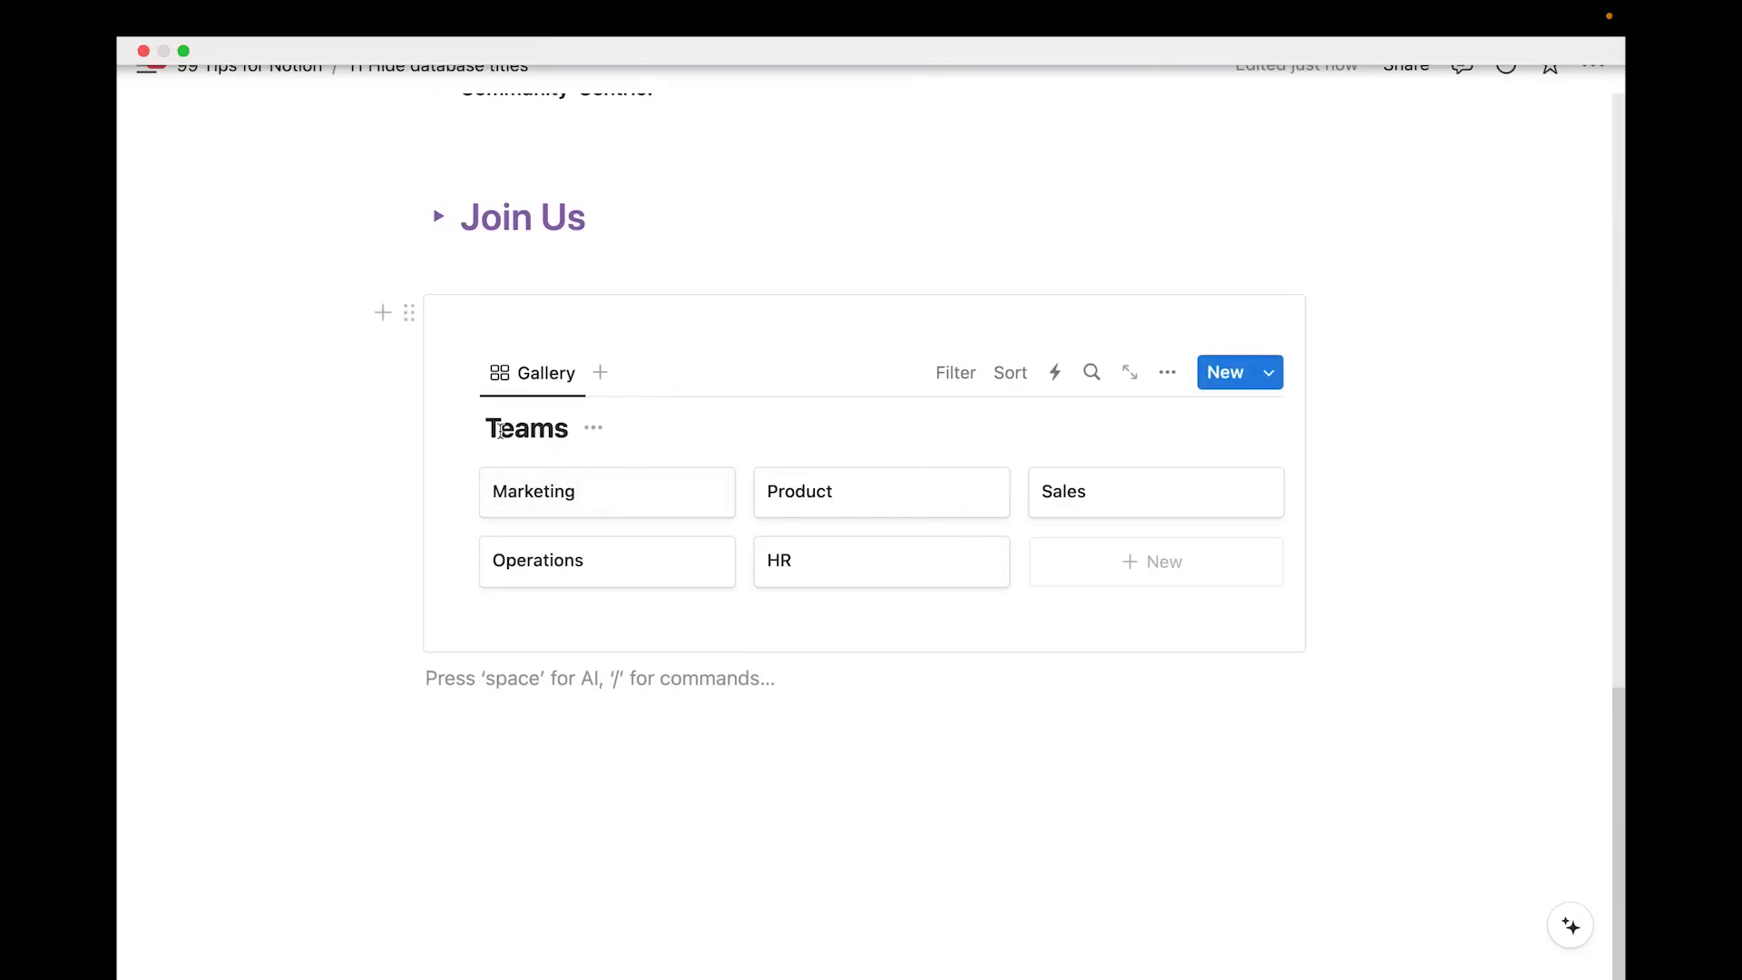
{"action": "left_click", "coordinate": [594, 428]}
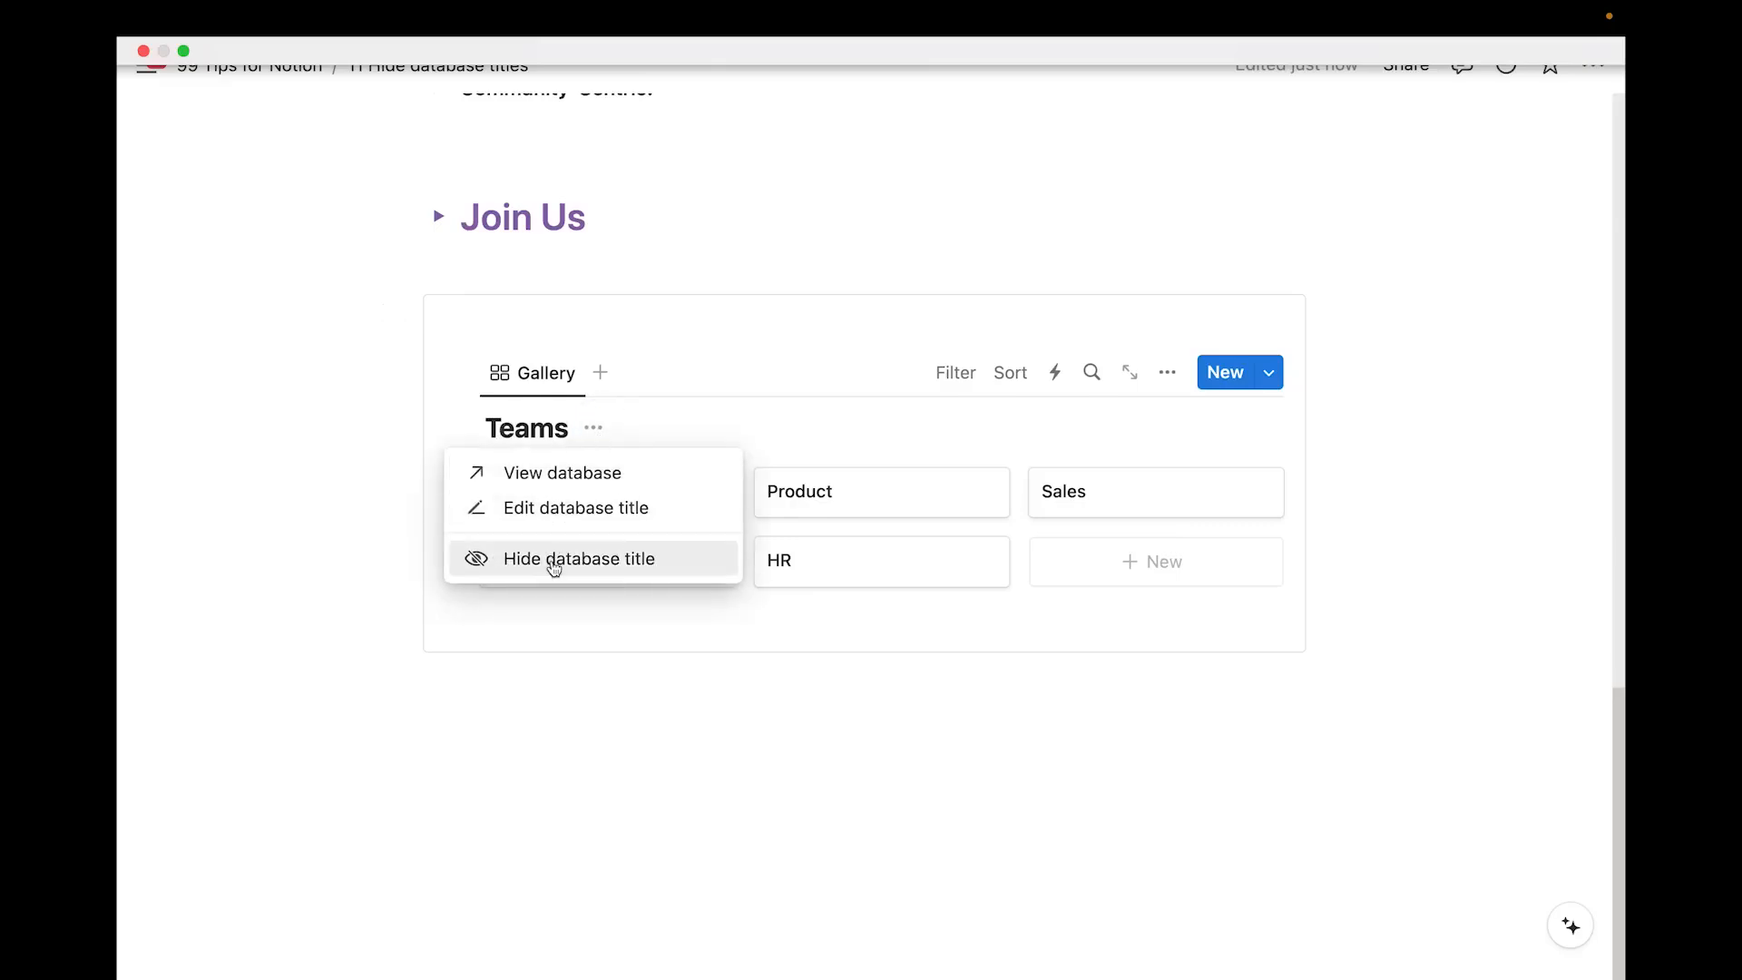
{"action": "left_click", "coordinate": [548, 560]}
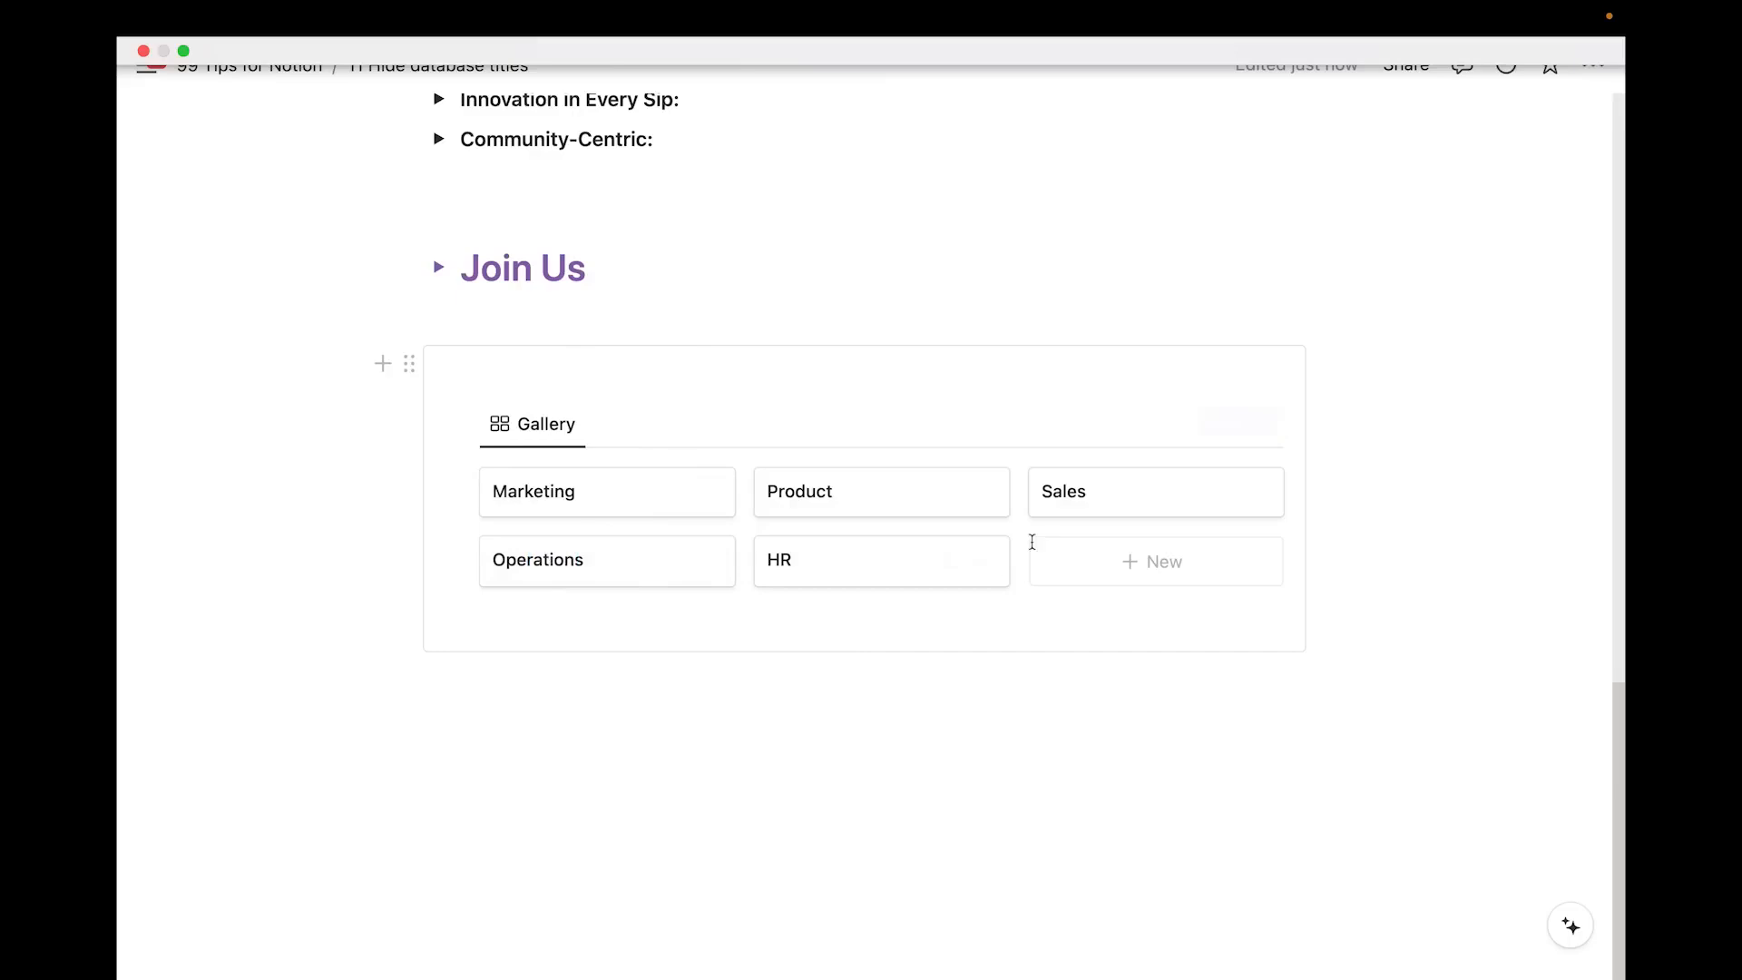
Toggle Show database title on and back off in the gallery's layout settings
{"action": "left_click", "coordinate": [1170, 431]}
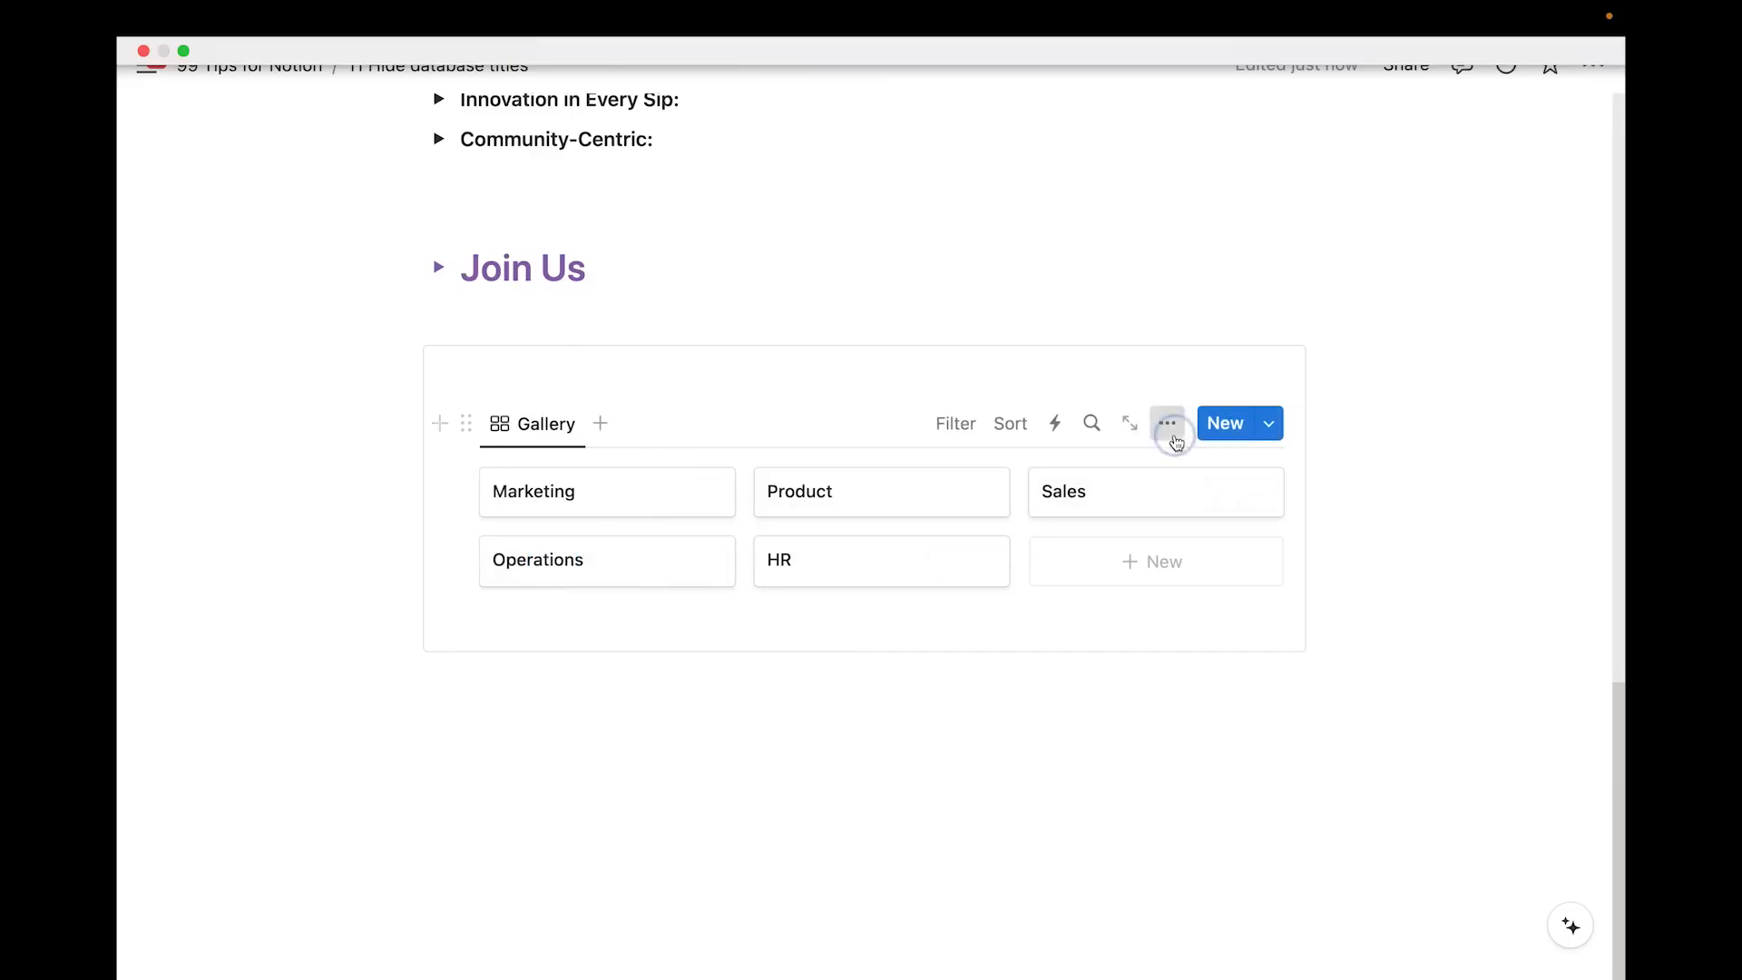
{"action": "left_click", "coordinate": [1081, 542]}
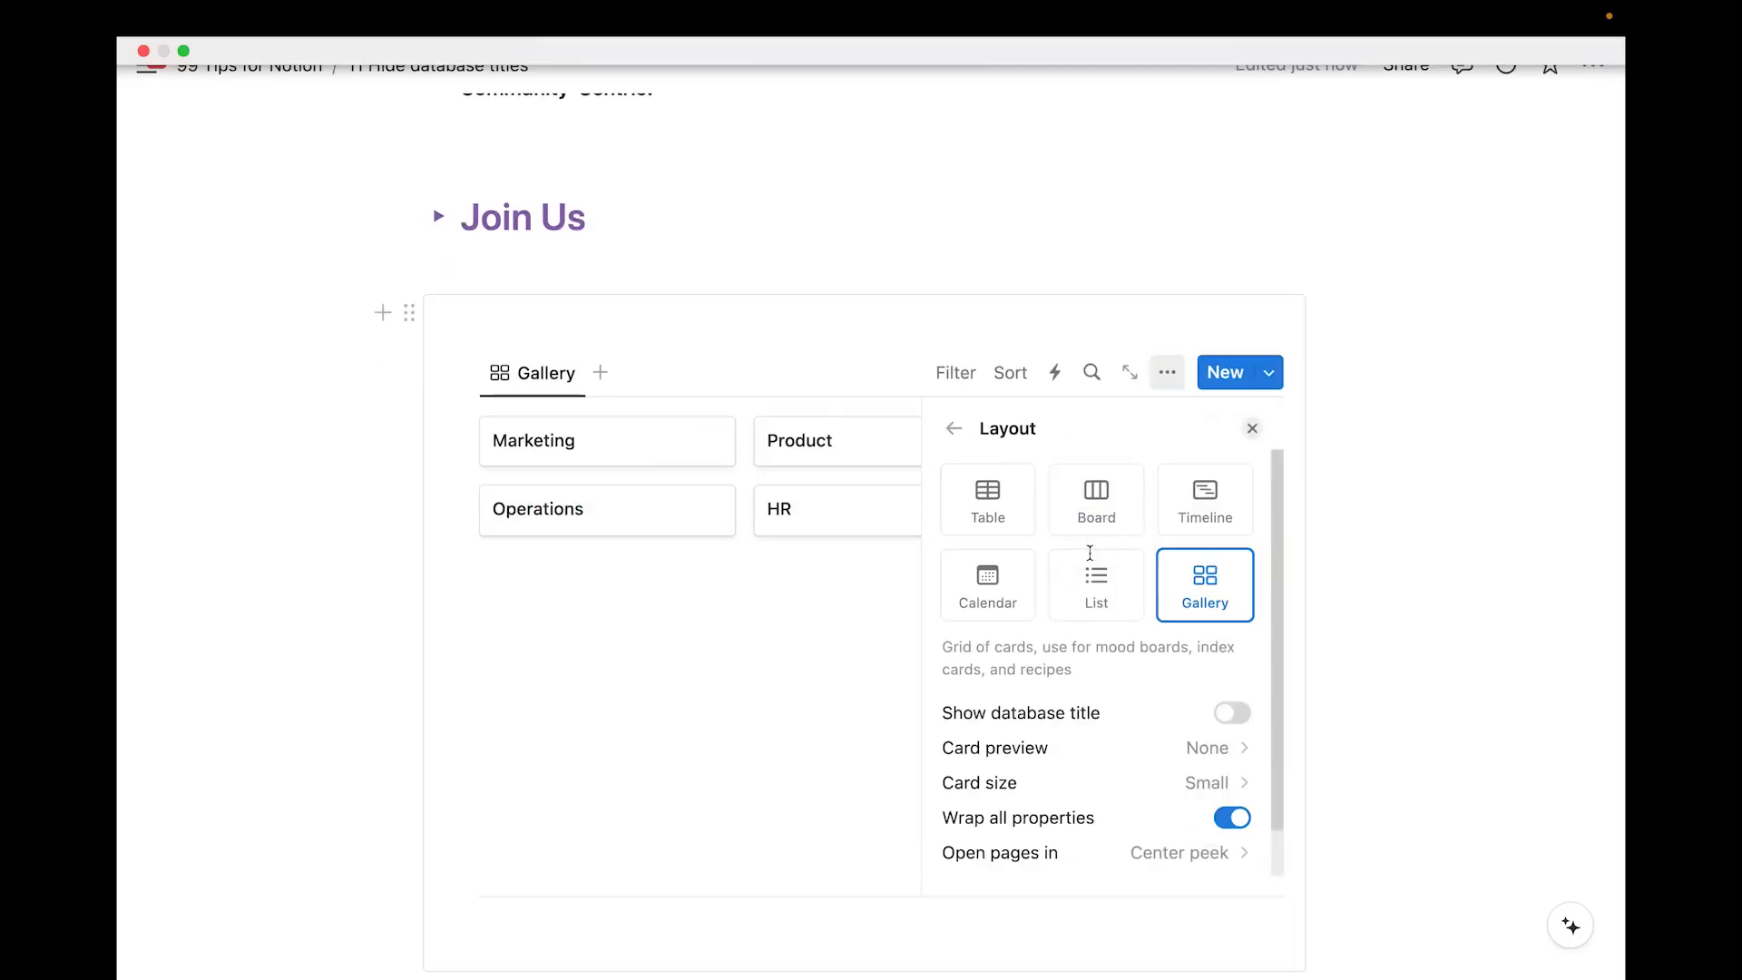
{"action": "scroll", "coordinate": [1089, 667], "scroll_direction": "down", "scroll_amount": 1}
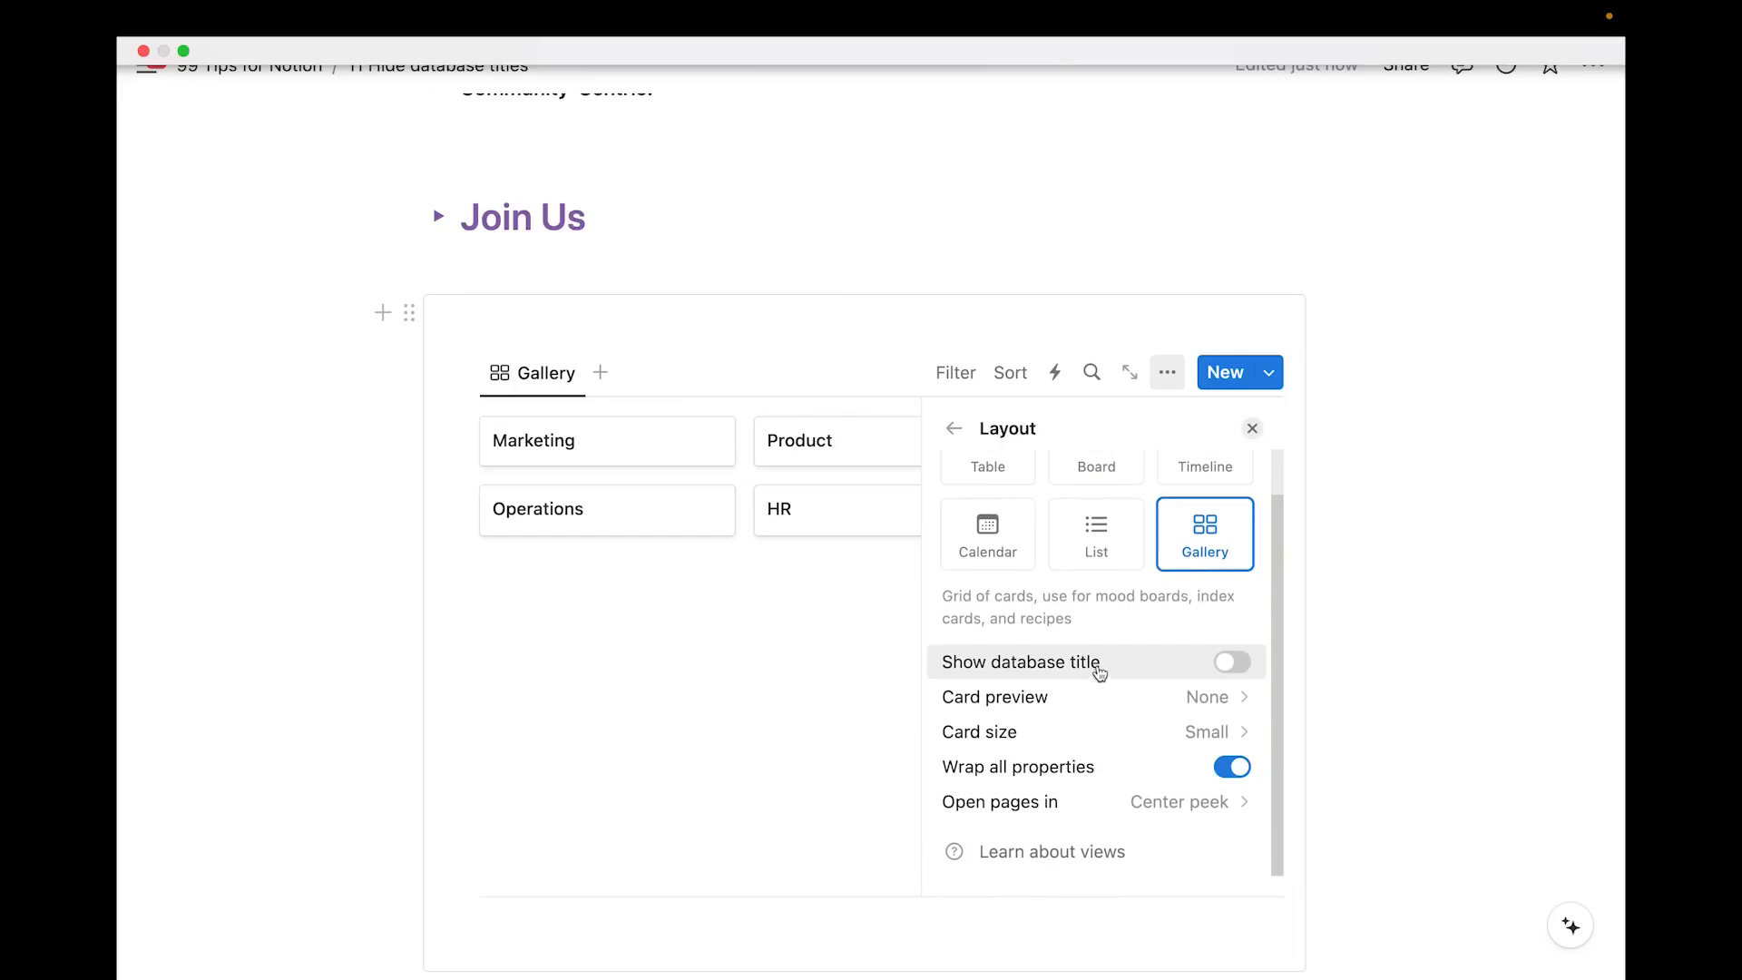
{"action": "left_click", "coordinate": [1232, 662]}
{"action": "left_click", "coordinate": [1244, 717]}
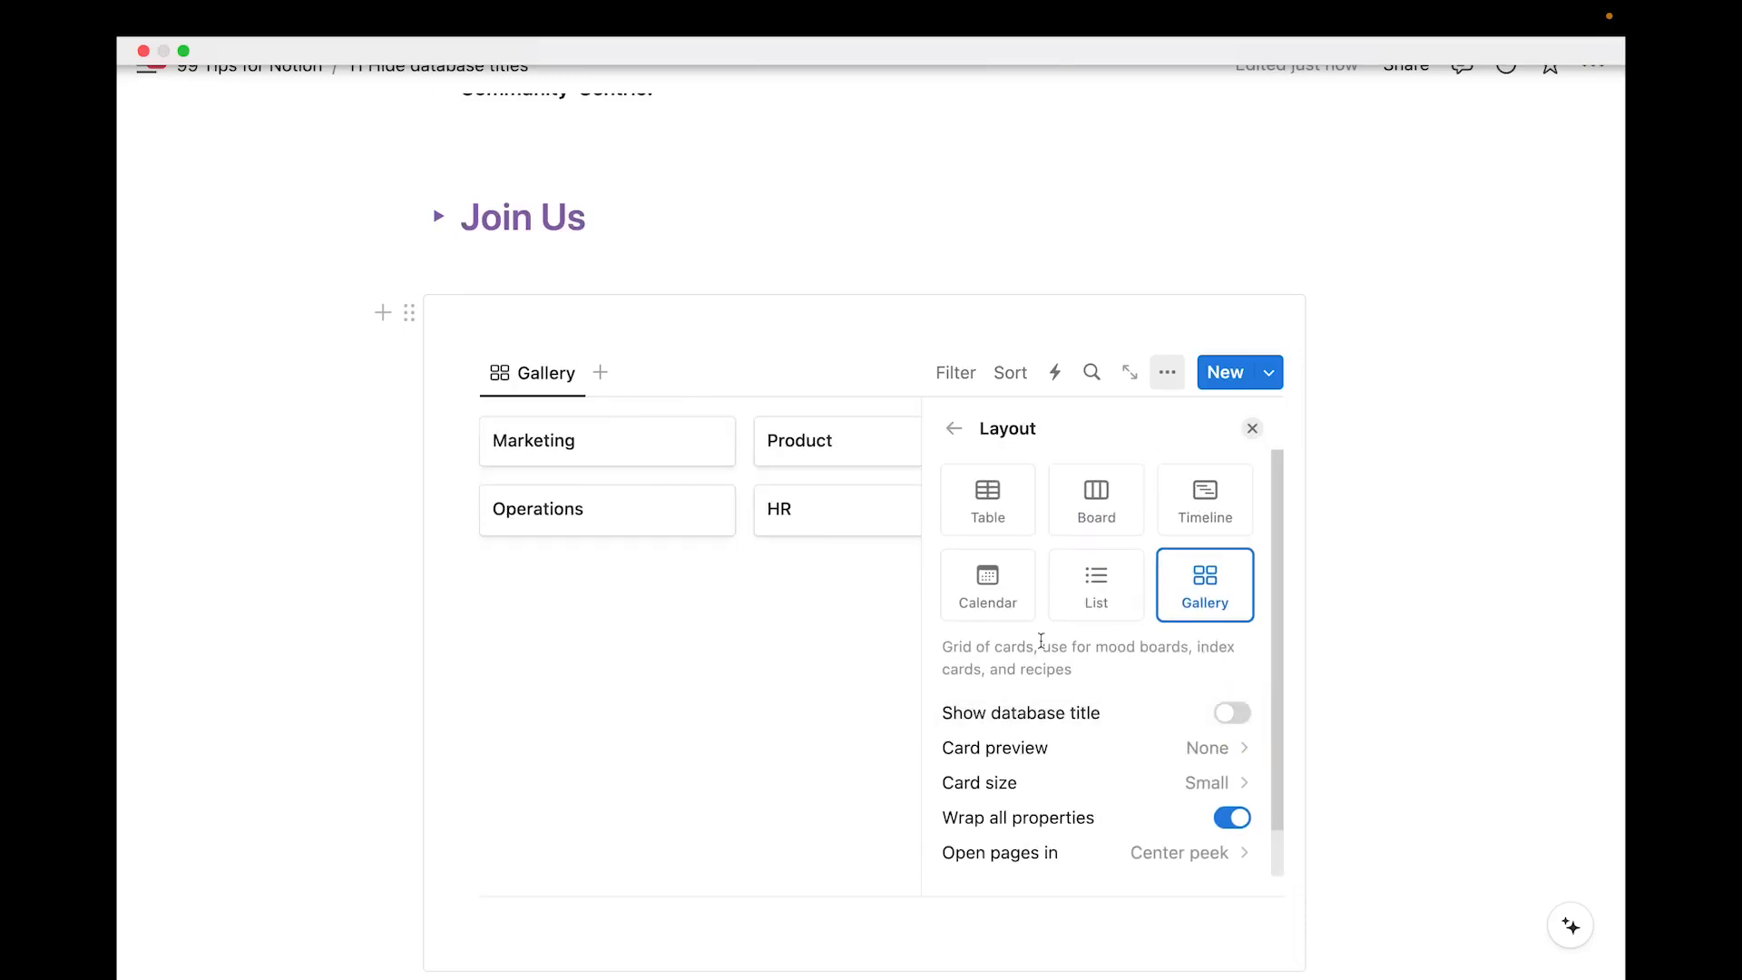
{"action": "left_click", "coordinate": [807, 588]}
{"action": "left_click", "coordinate": [758, 707]}
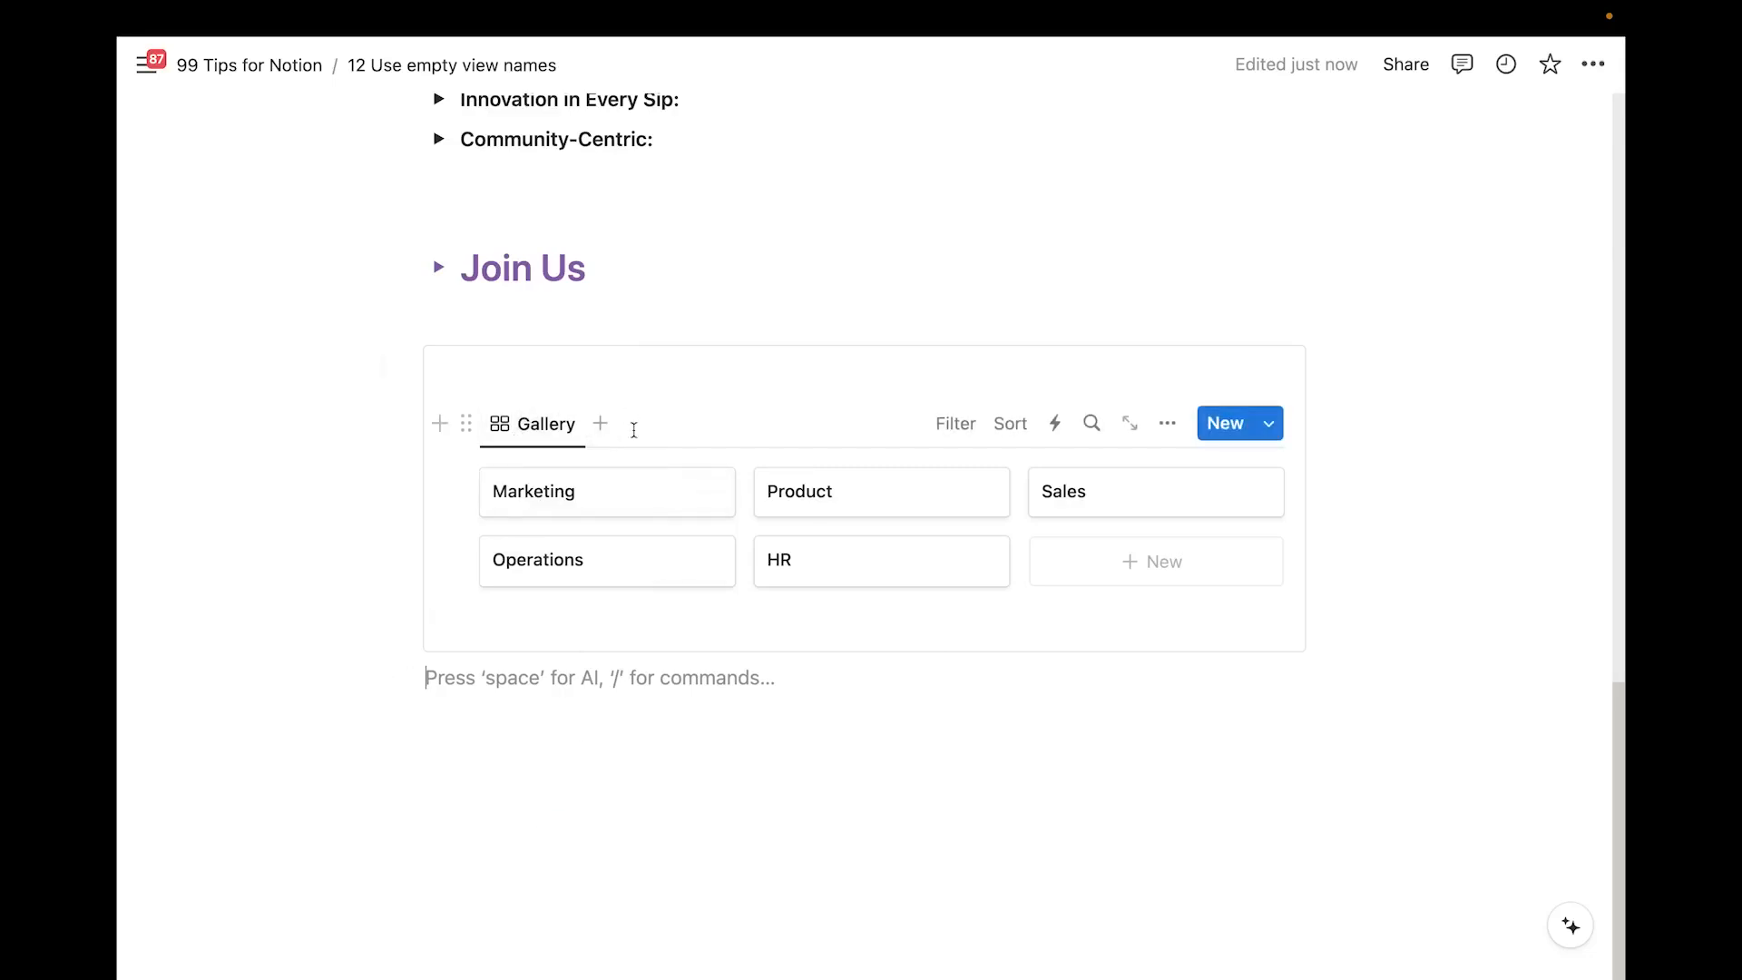
Rename the Gallery view to a blank name so only its icon is left
{"action": "left_click", "coordinate": [547, 444]}
{"action": "left_click", "coordinate": [556, 476]}
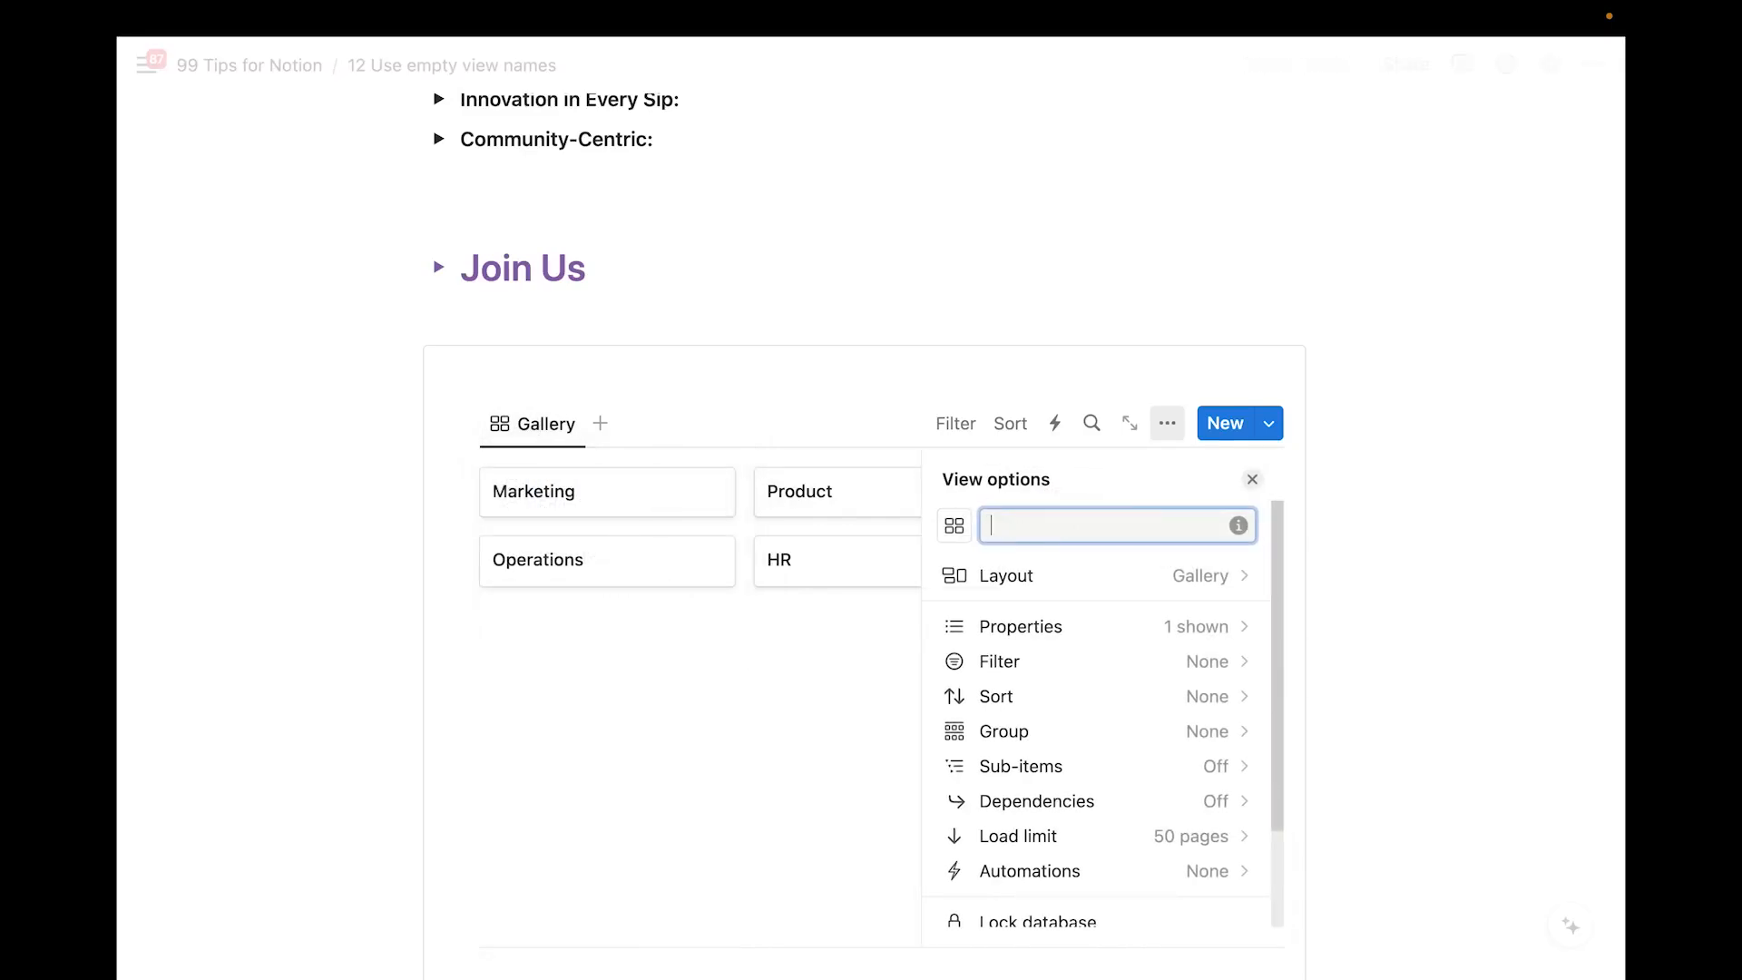
{"action": "key", "text": "Return"}
{"action": "left_click", "coordinate": [871, 668]}
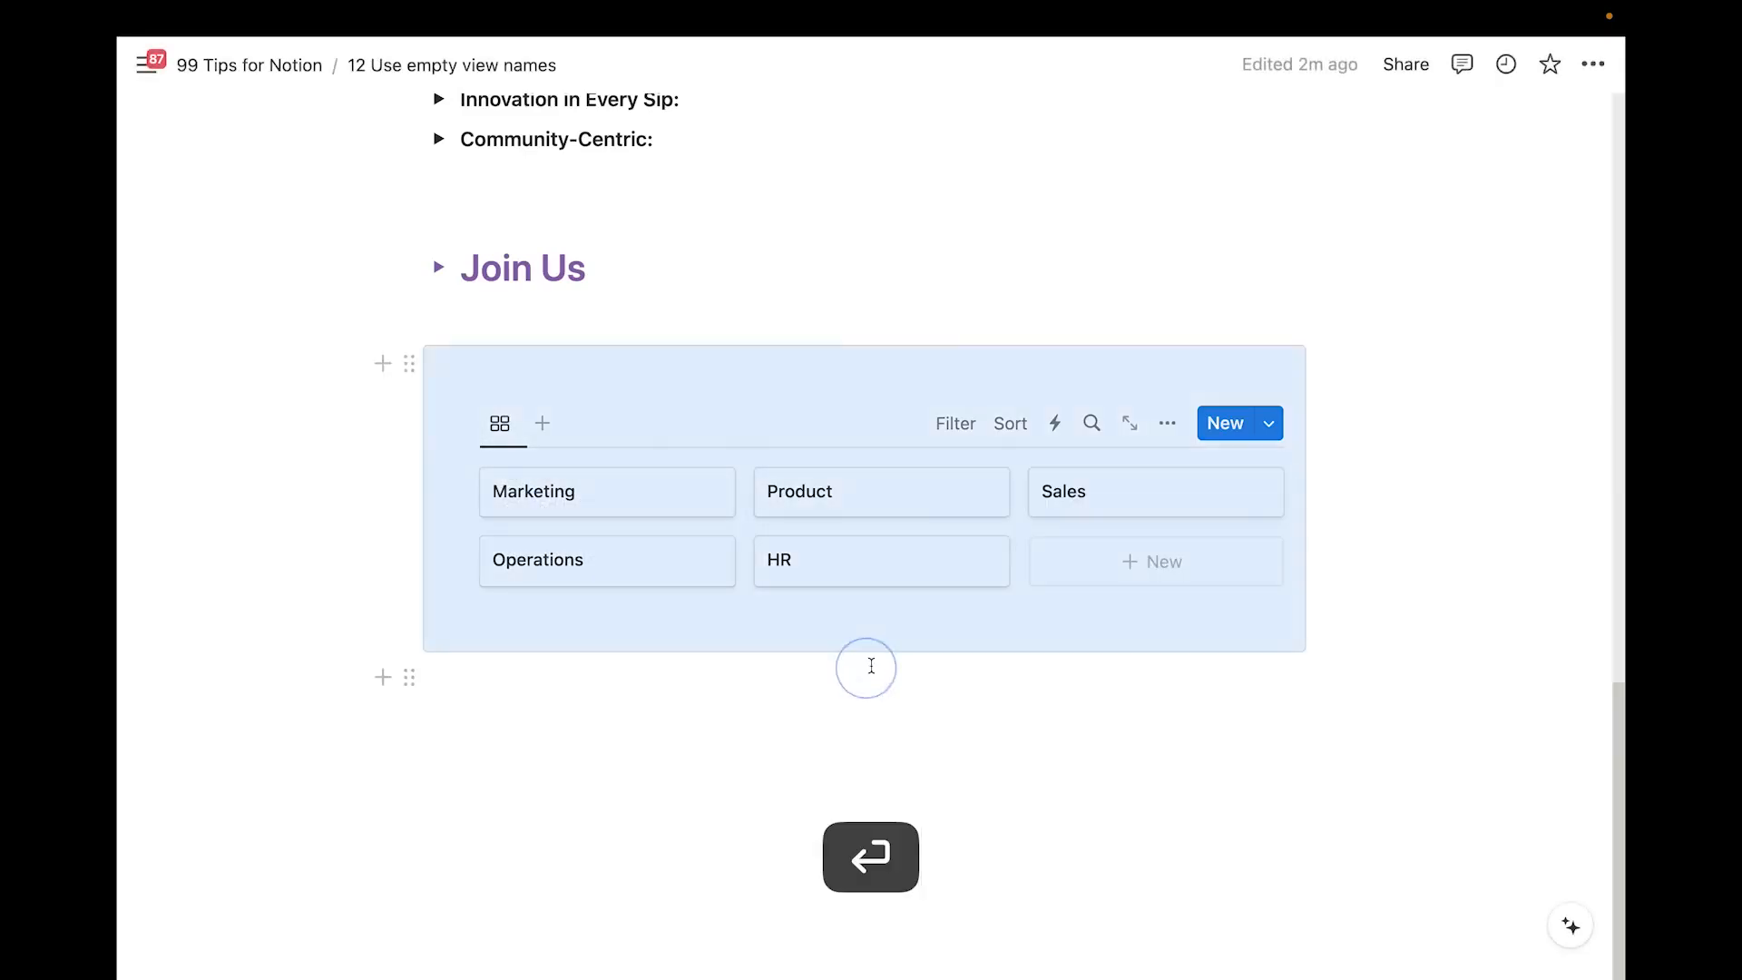
{"action": "left_click", "coordinate": [640, 702]}
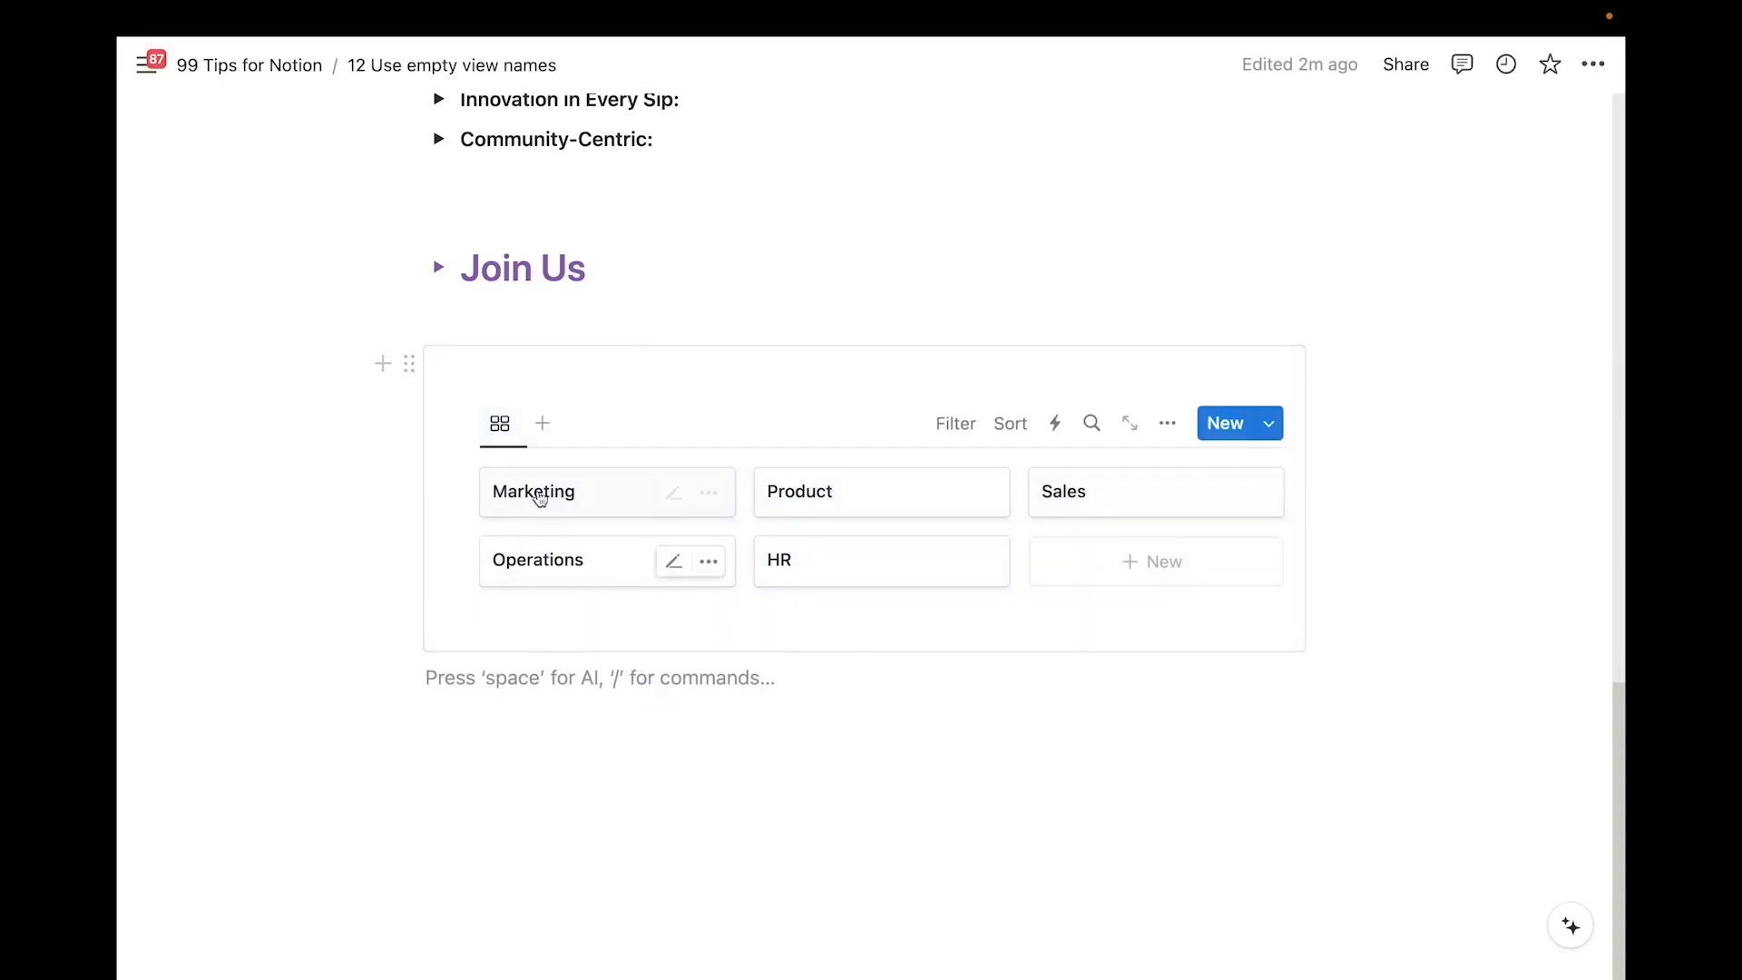
Change the unnamed gallery view's icon to the recently used two-people icon
{"action": "left_click", "coordinate": [500, 423]}
{"action": "left_click", "coordinate": [562, 473]}
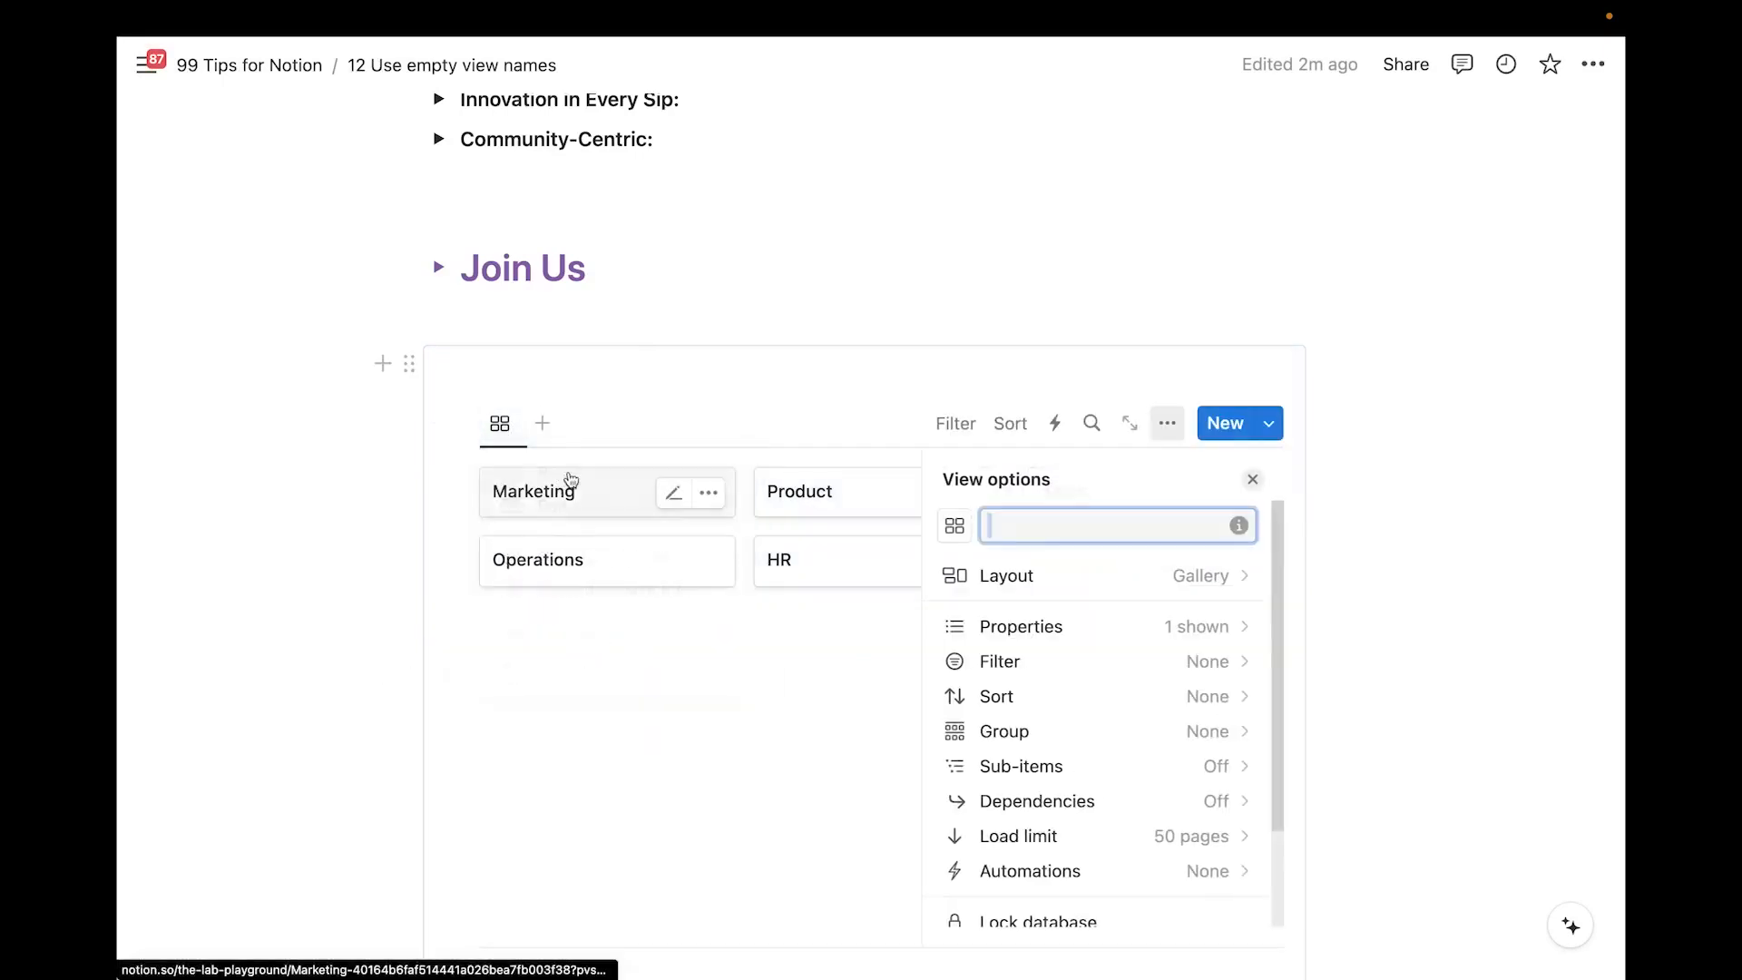
{"action": "left_click", "coordinate": [950, 530]}
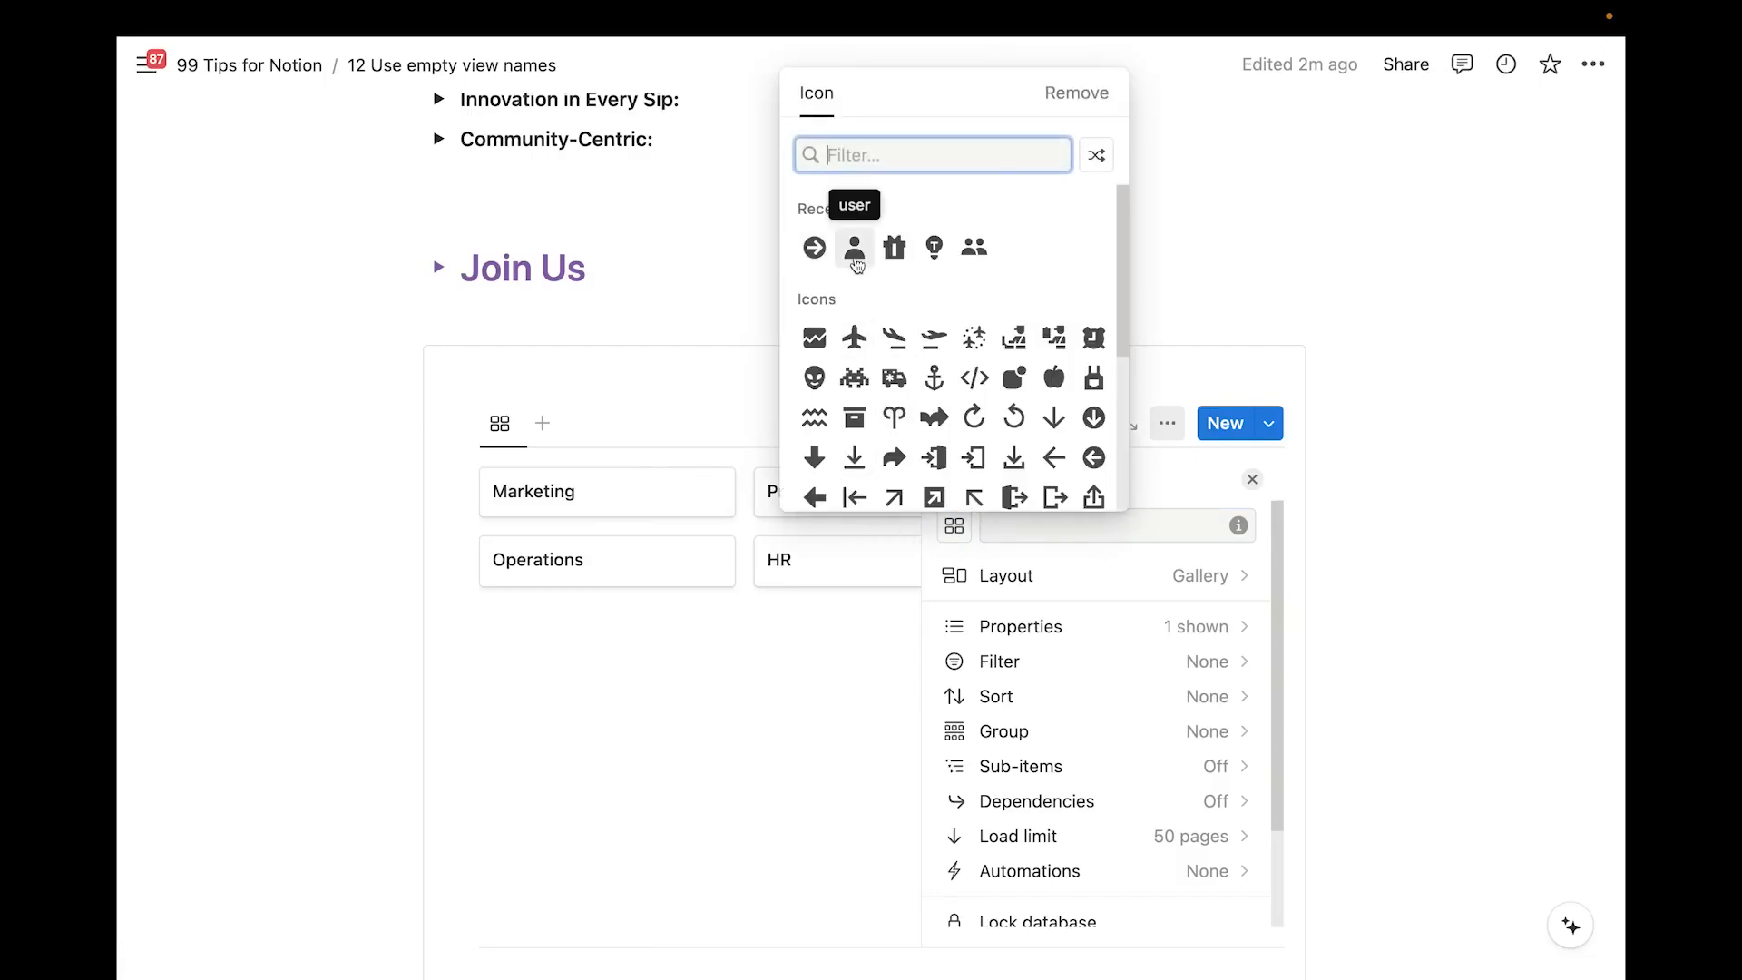
{"action": "left_click", "coordinate": [974, 246]}
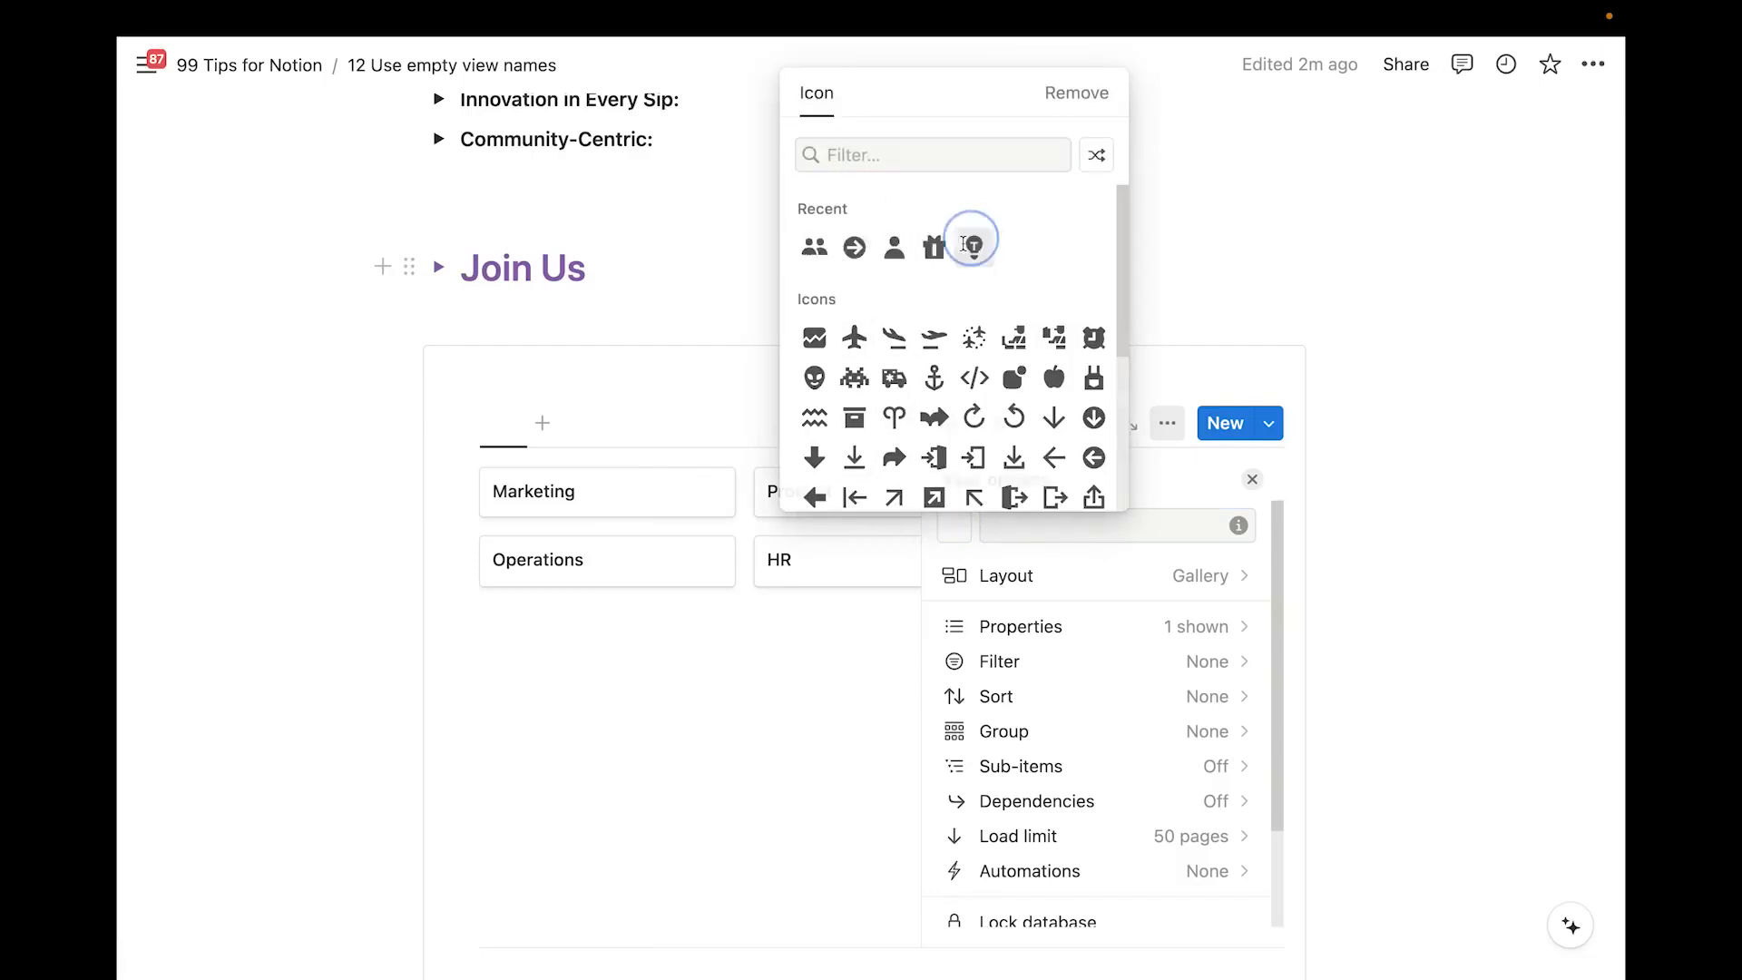
{"action": "left_click", "coordinate": [662, 679]}
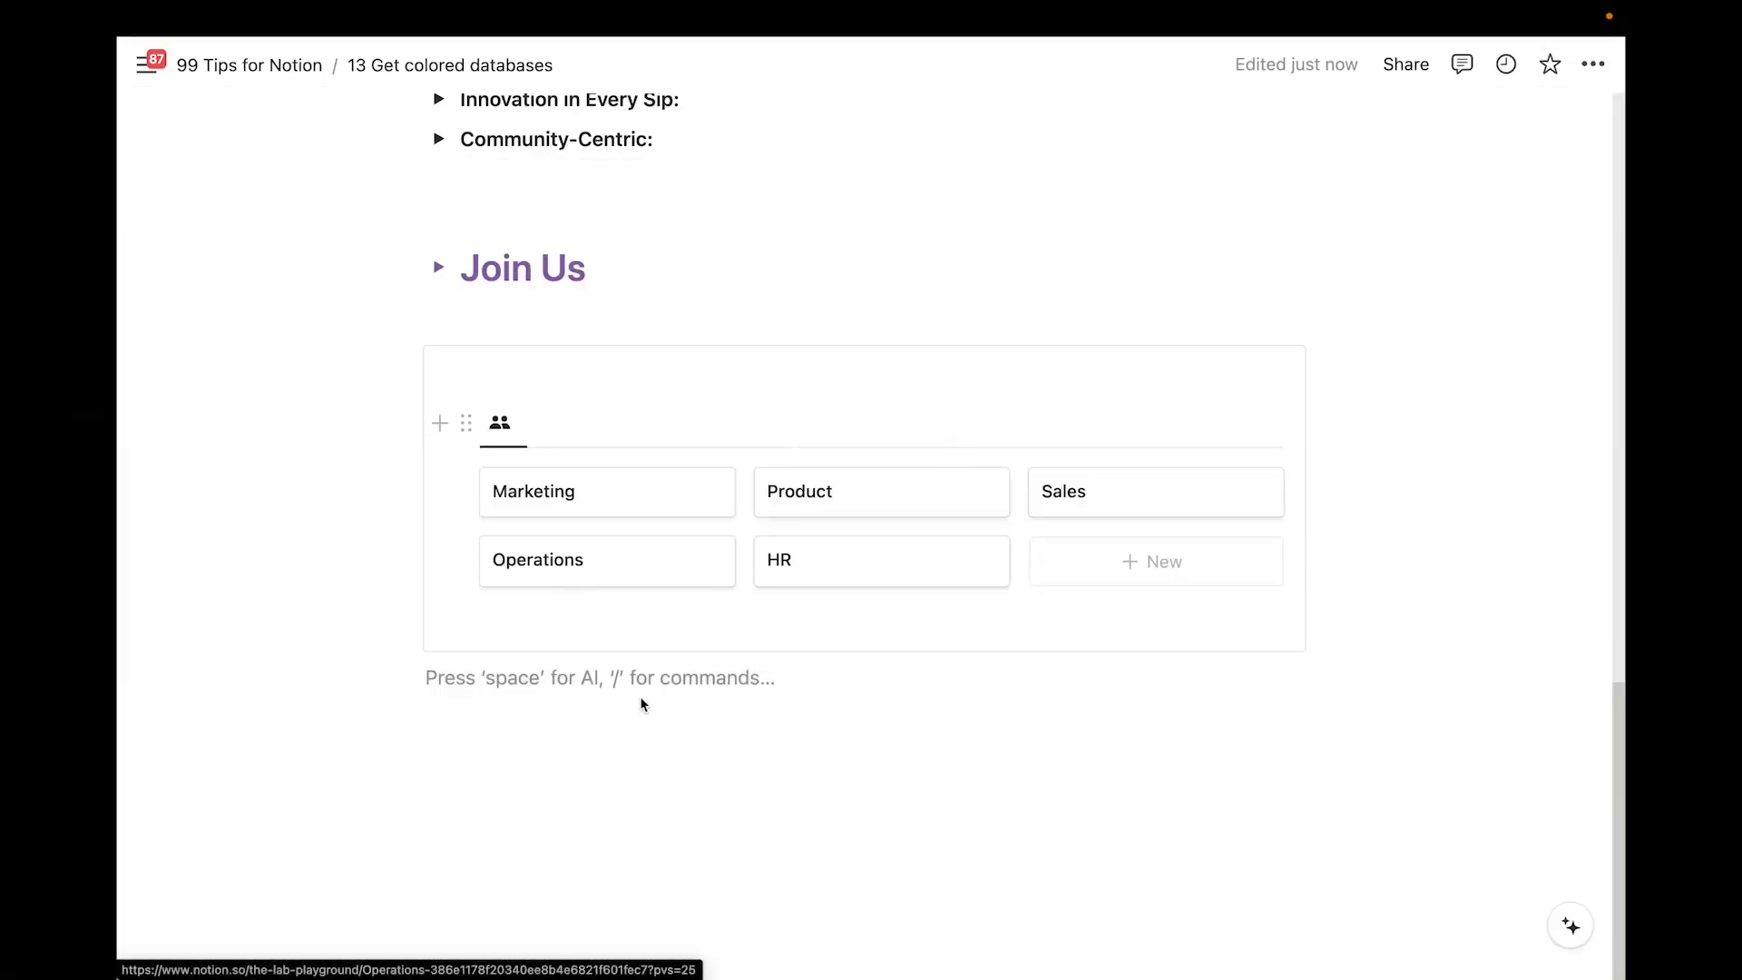
Check the gallery database's own block actions for a color option
{"action": "left_click", "coordinate": [467, 427]}
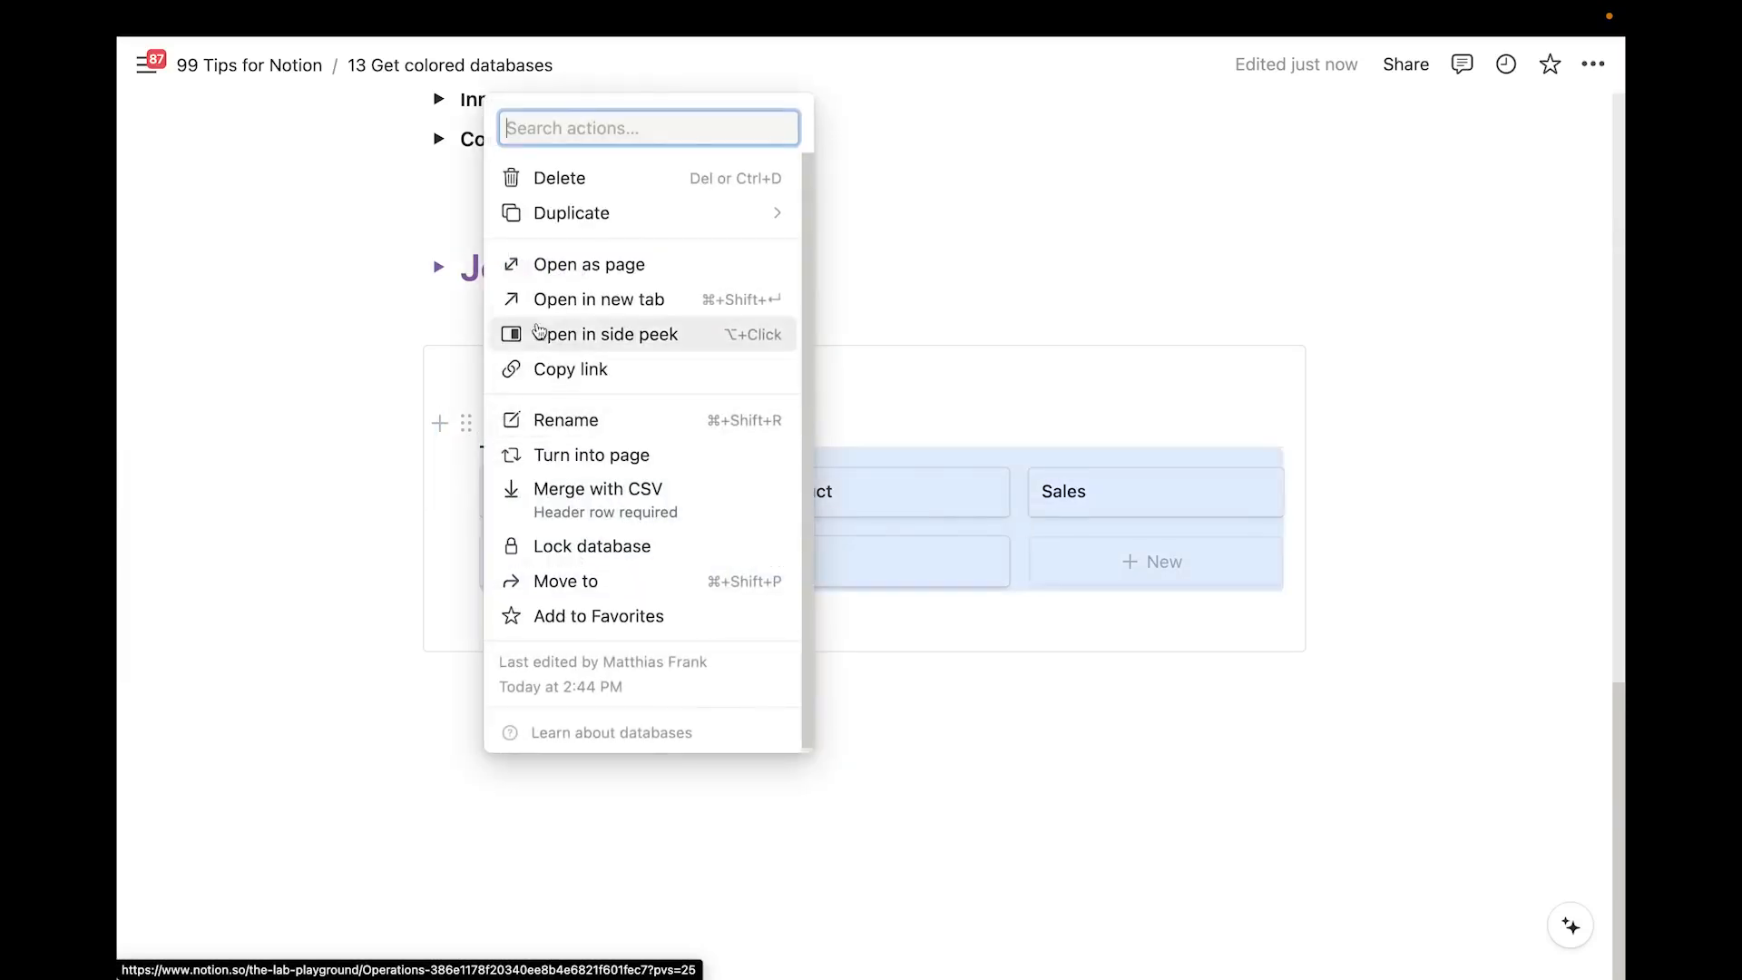
{"action": "left_click", "coordinate": [454, 743]}
{"action": "left_click", "coordinate": [501, 717]}
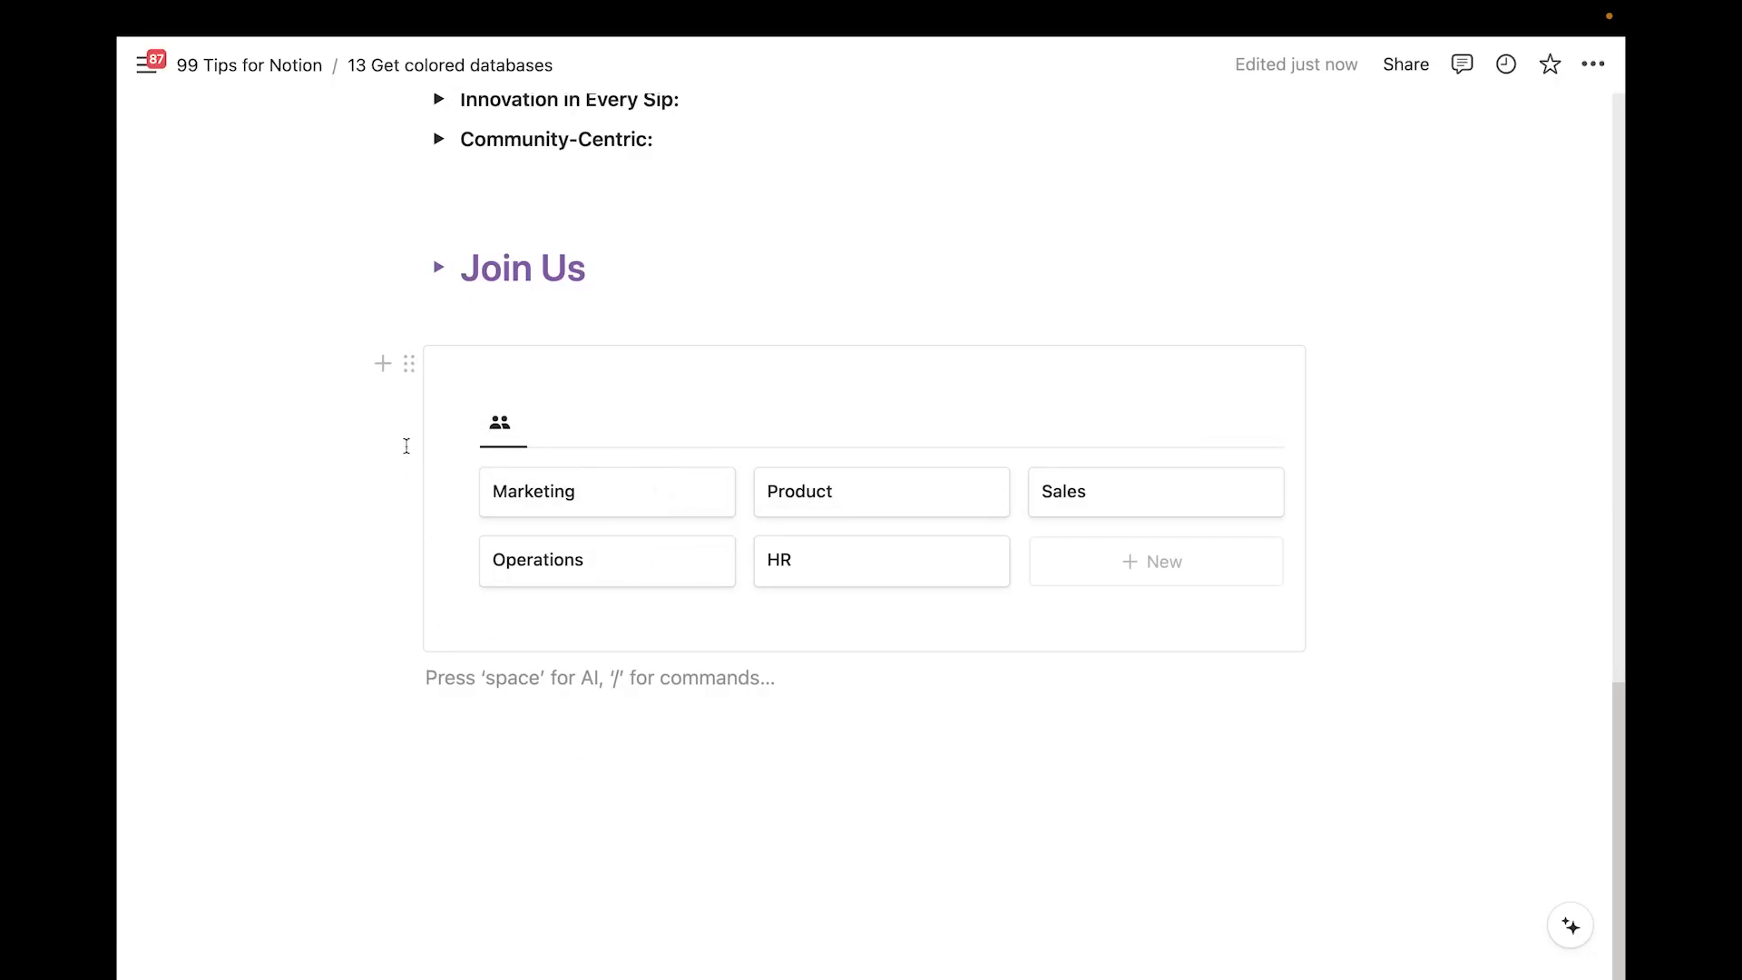
Set the text color of the callout around the gallery to Purple
{"action": "left_click", "coordinate": [405, 364]}
{"action": "mouse_move", "coordinate": [575, 516]}
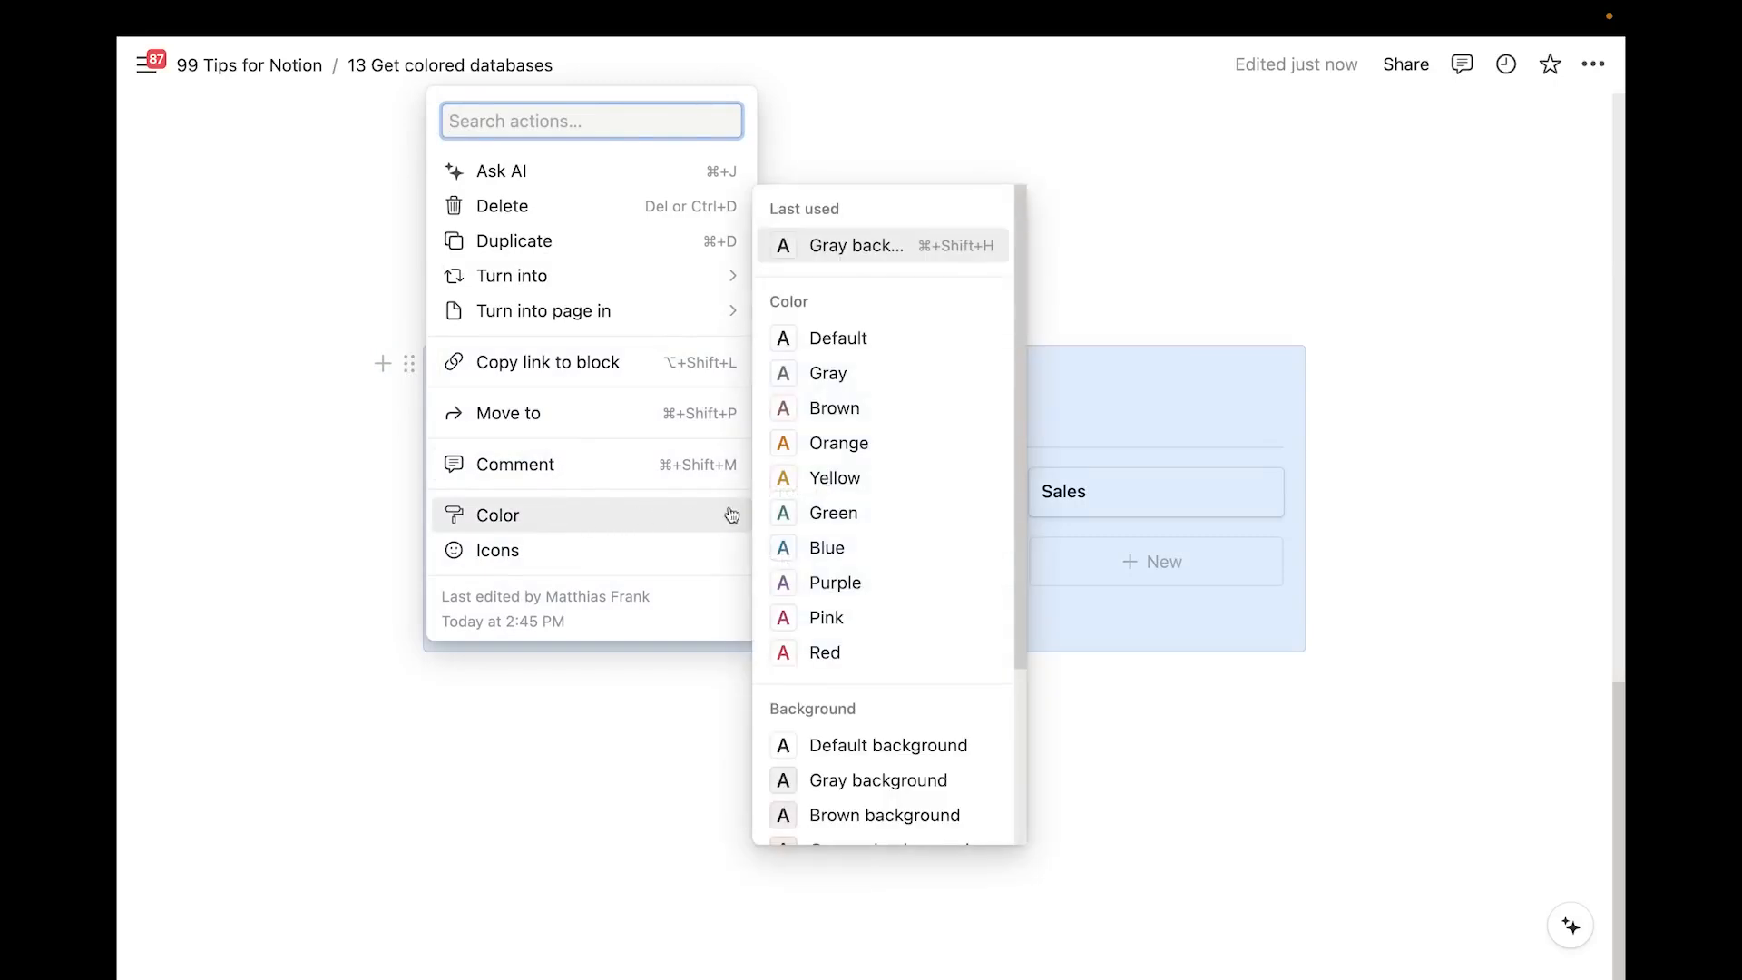
{"action": "left_click", "coordinate": [828, 583]}
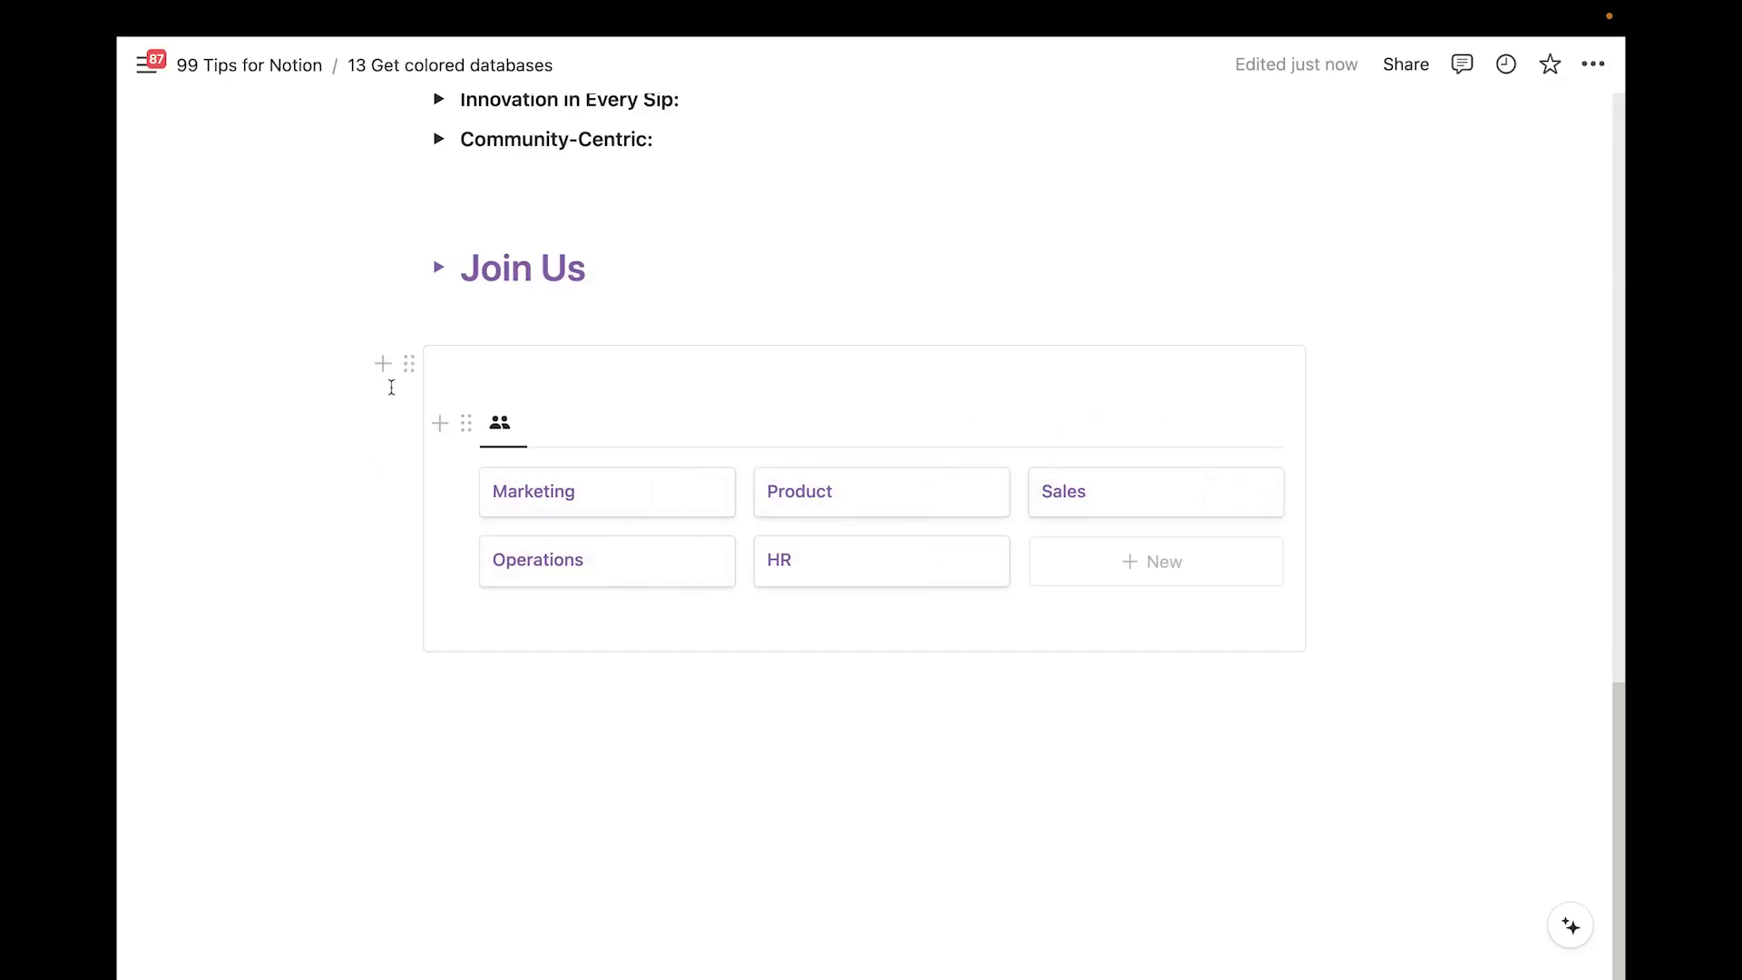
{"action": "left_click", "coordinate": [409, 363]}
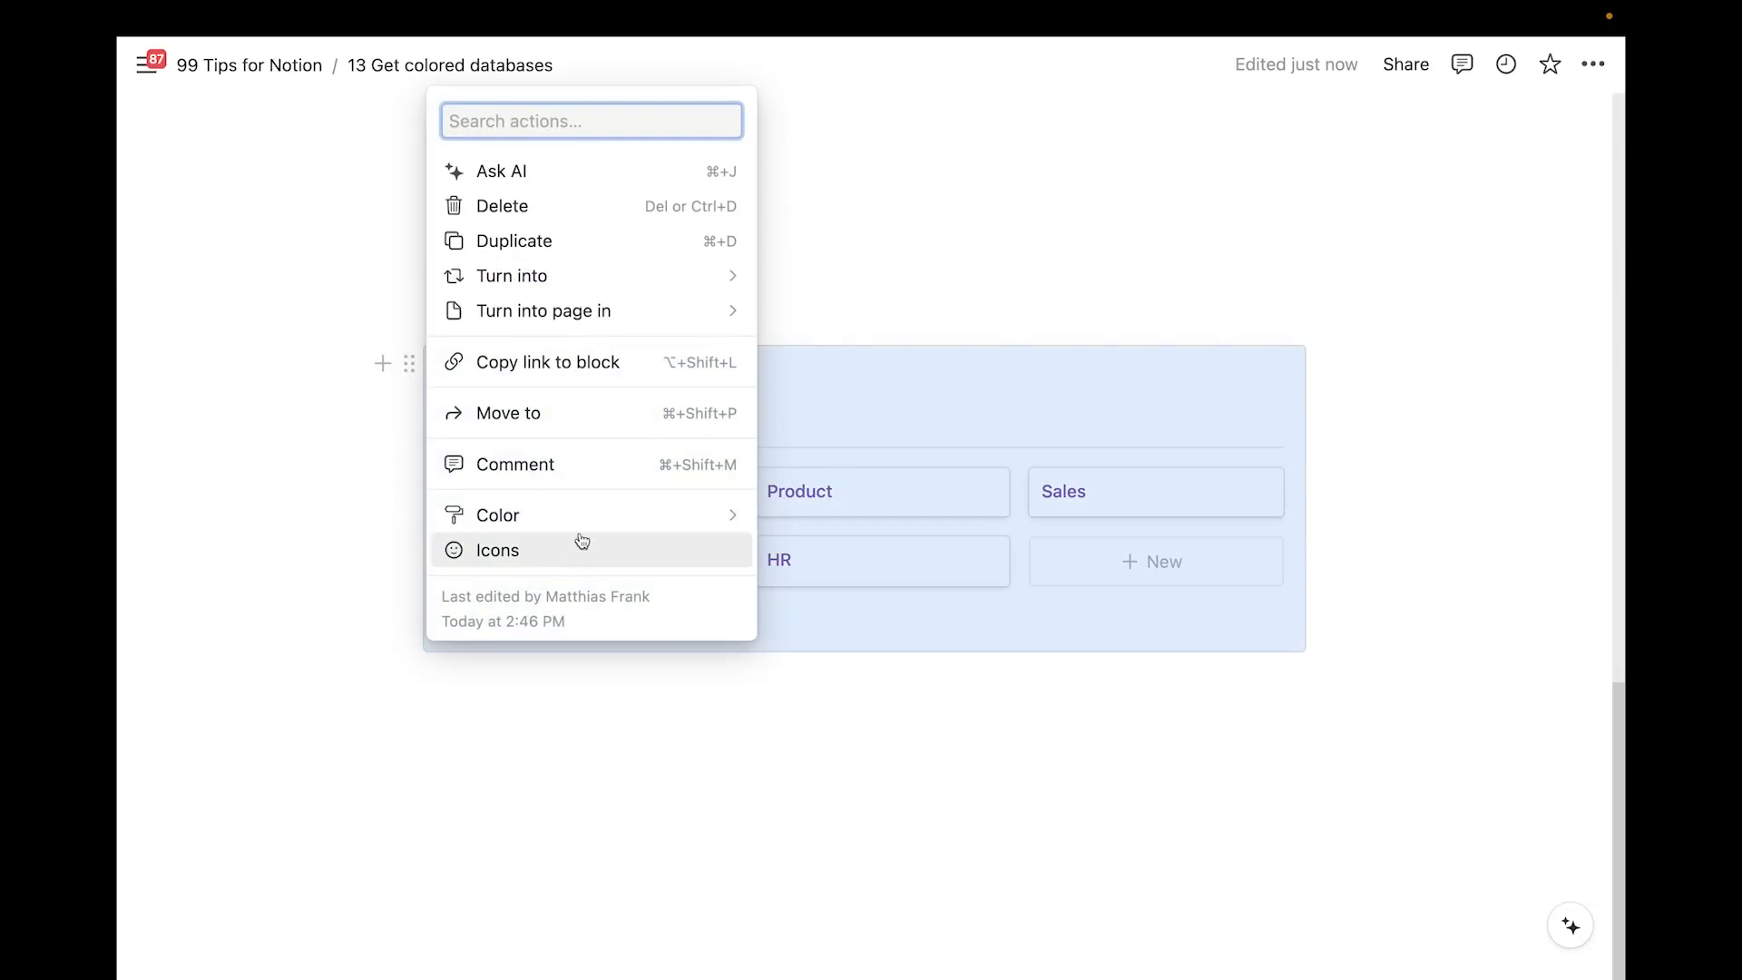
{"action": "mouse_move", "coordinate": [669, 519]}
{"action": "scroll", "coordinate": [884, 599], "scroll_direction": "down", "scroll_amount": 1}
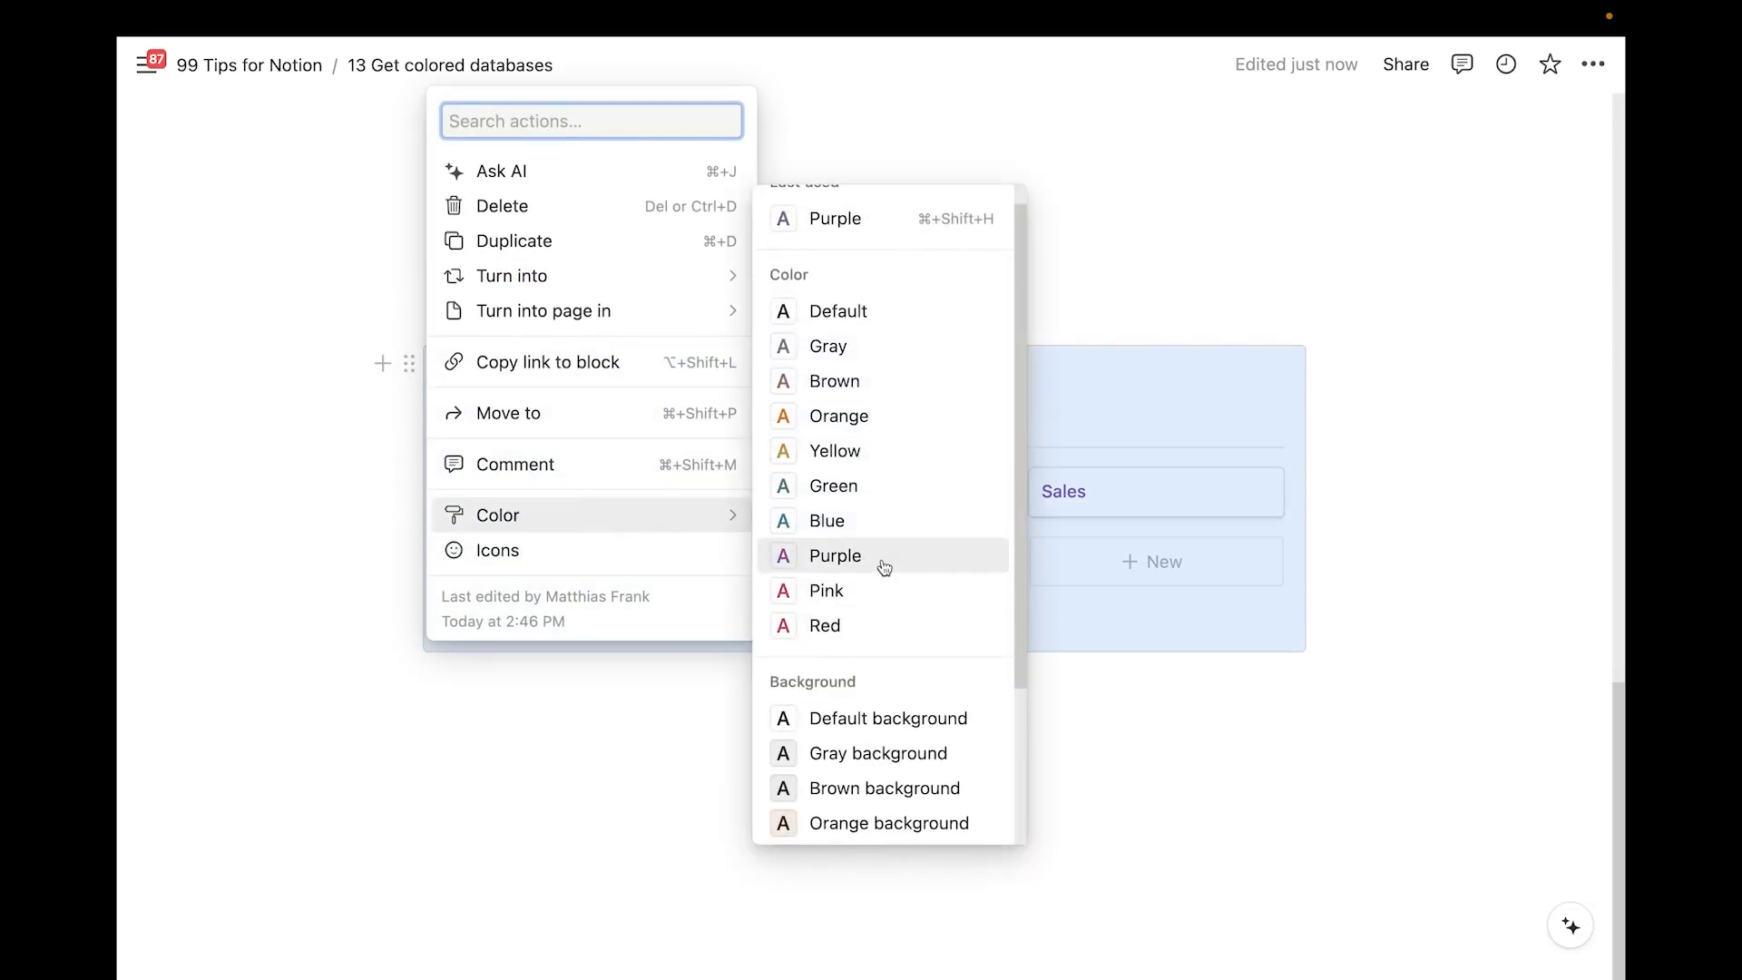
{"action": "left_click", "coordinate": [883, 557]}
{"action": "left_click", "coordinate": [672, 778]}
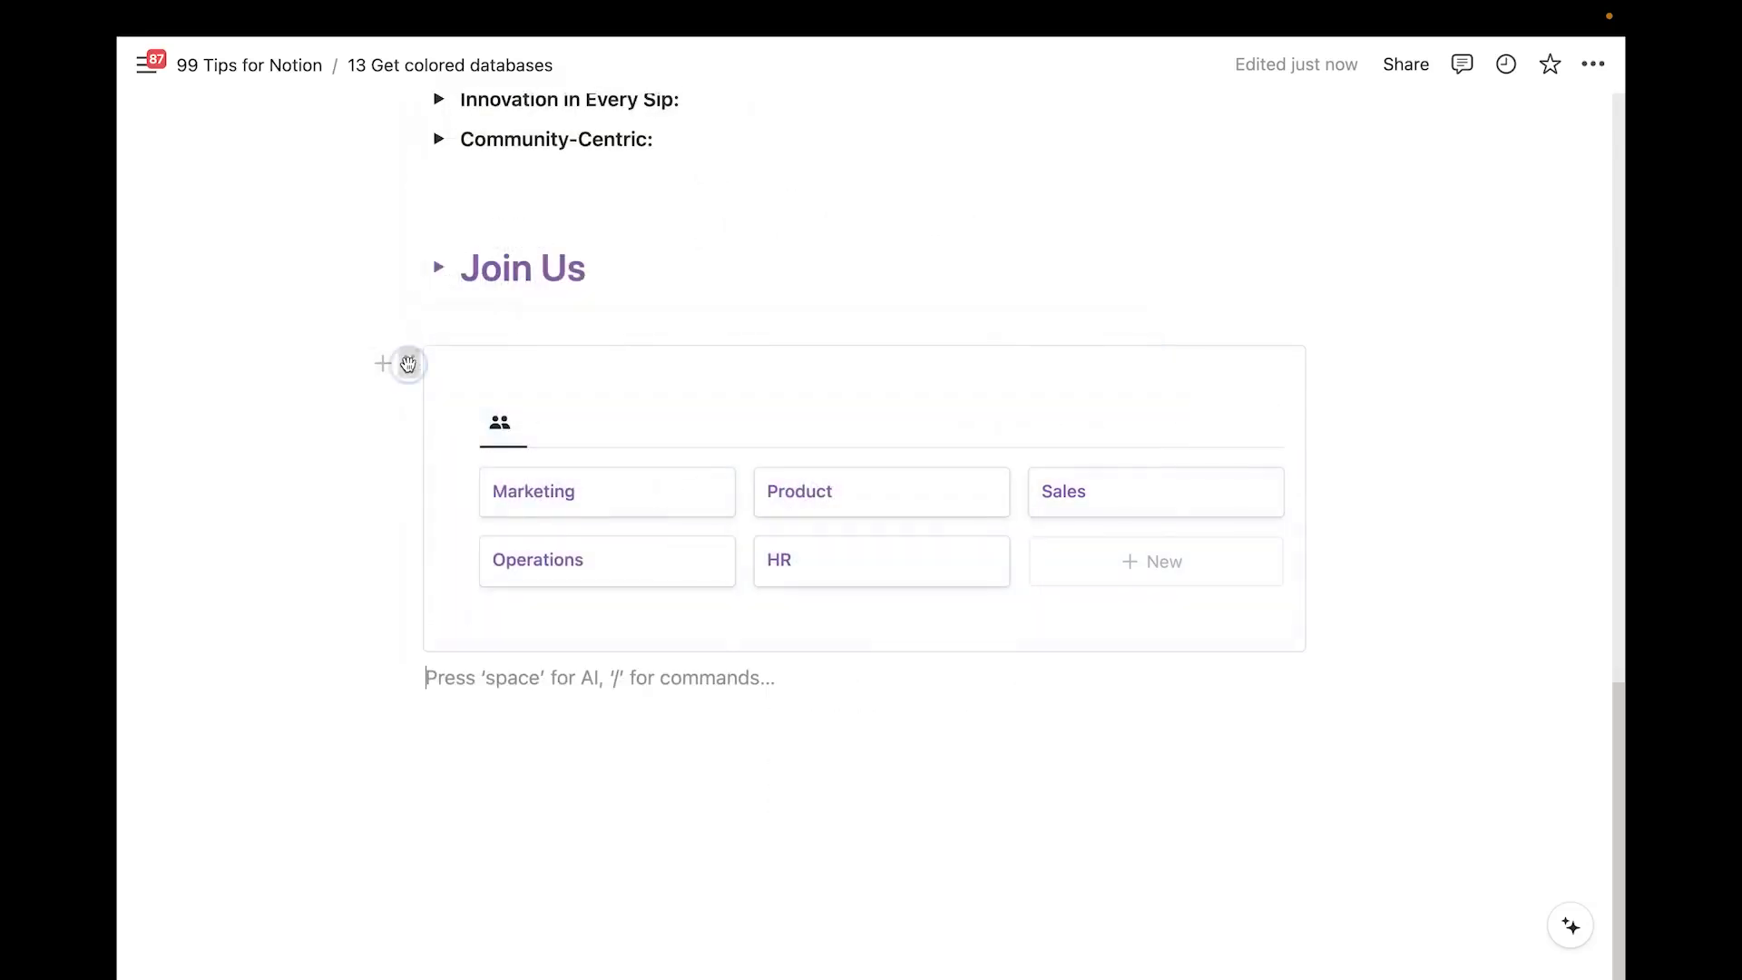
Set the color of the callout around the gallery to Purple background
{"action": "left_click", "coordinate": [409, 363]}
{"action": "mouse_move", "coordinate": [637, 518]}
{"action": "scroll", "coordinate": [912, 704], "scroll_direction": "down", "scroll_amount": 3}
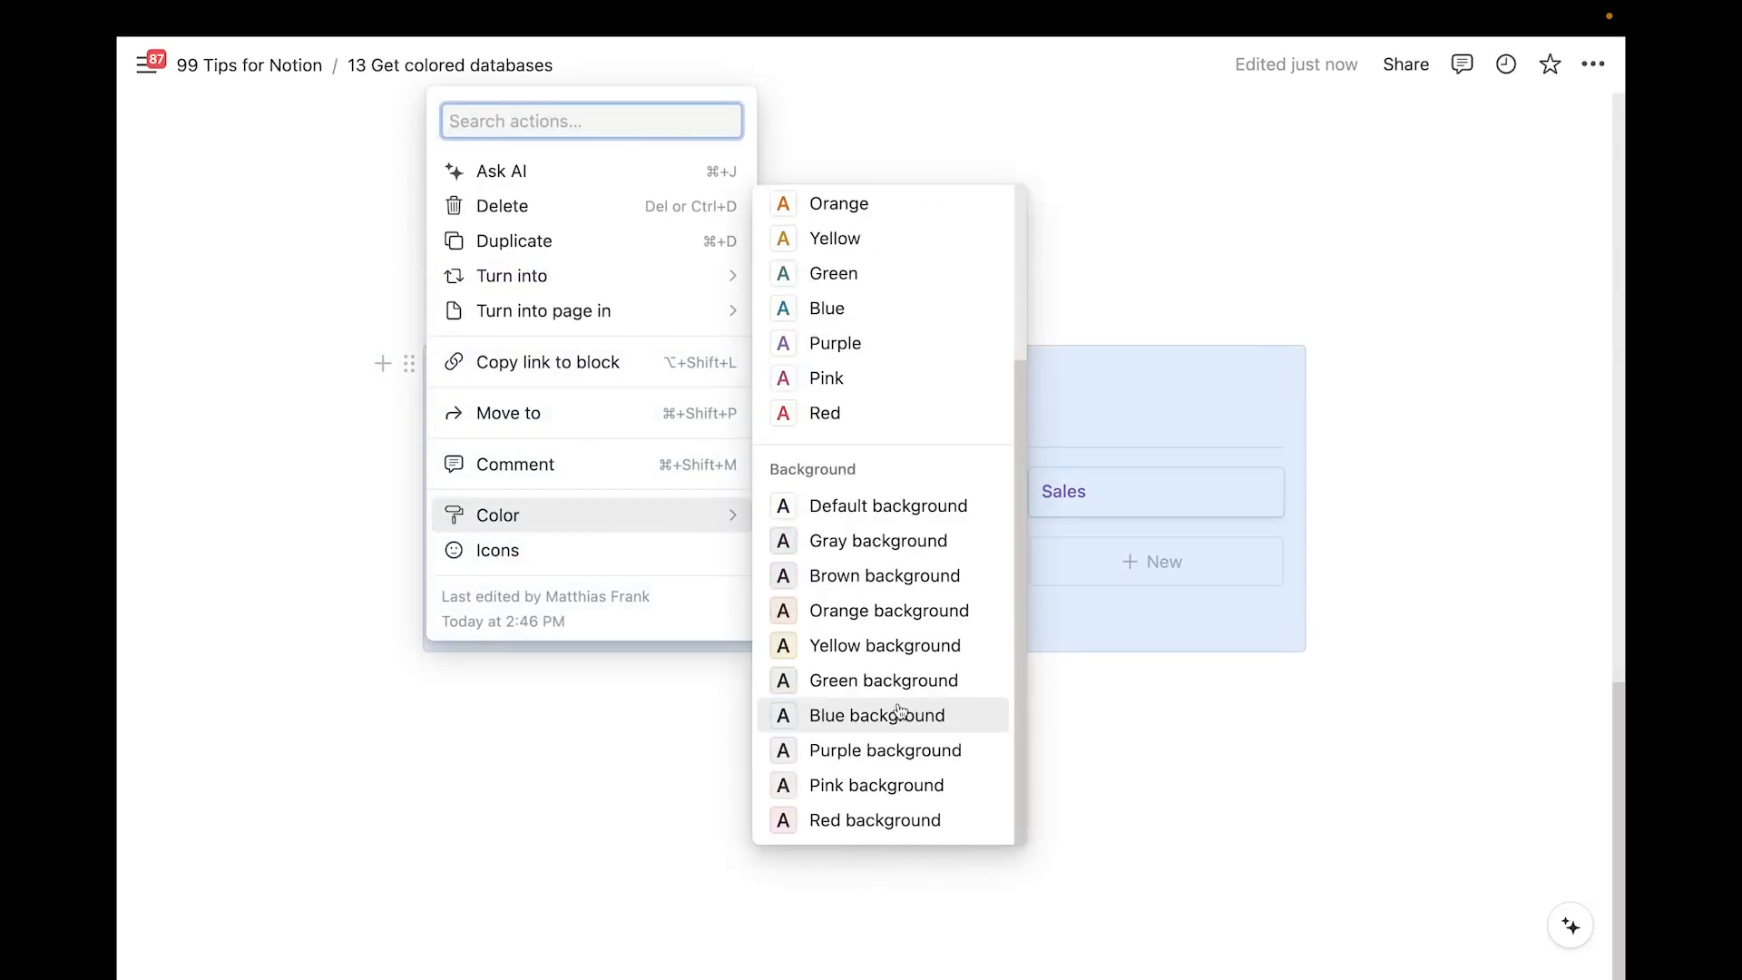
{"action": "left_click", "coordinate": [890, 750]}
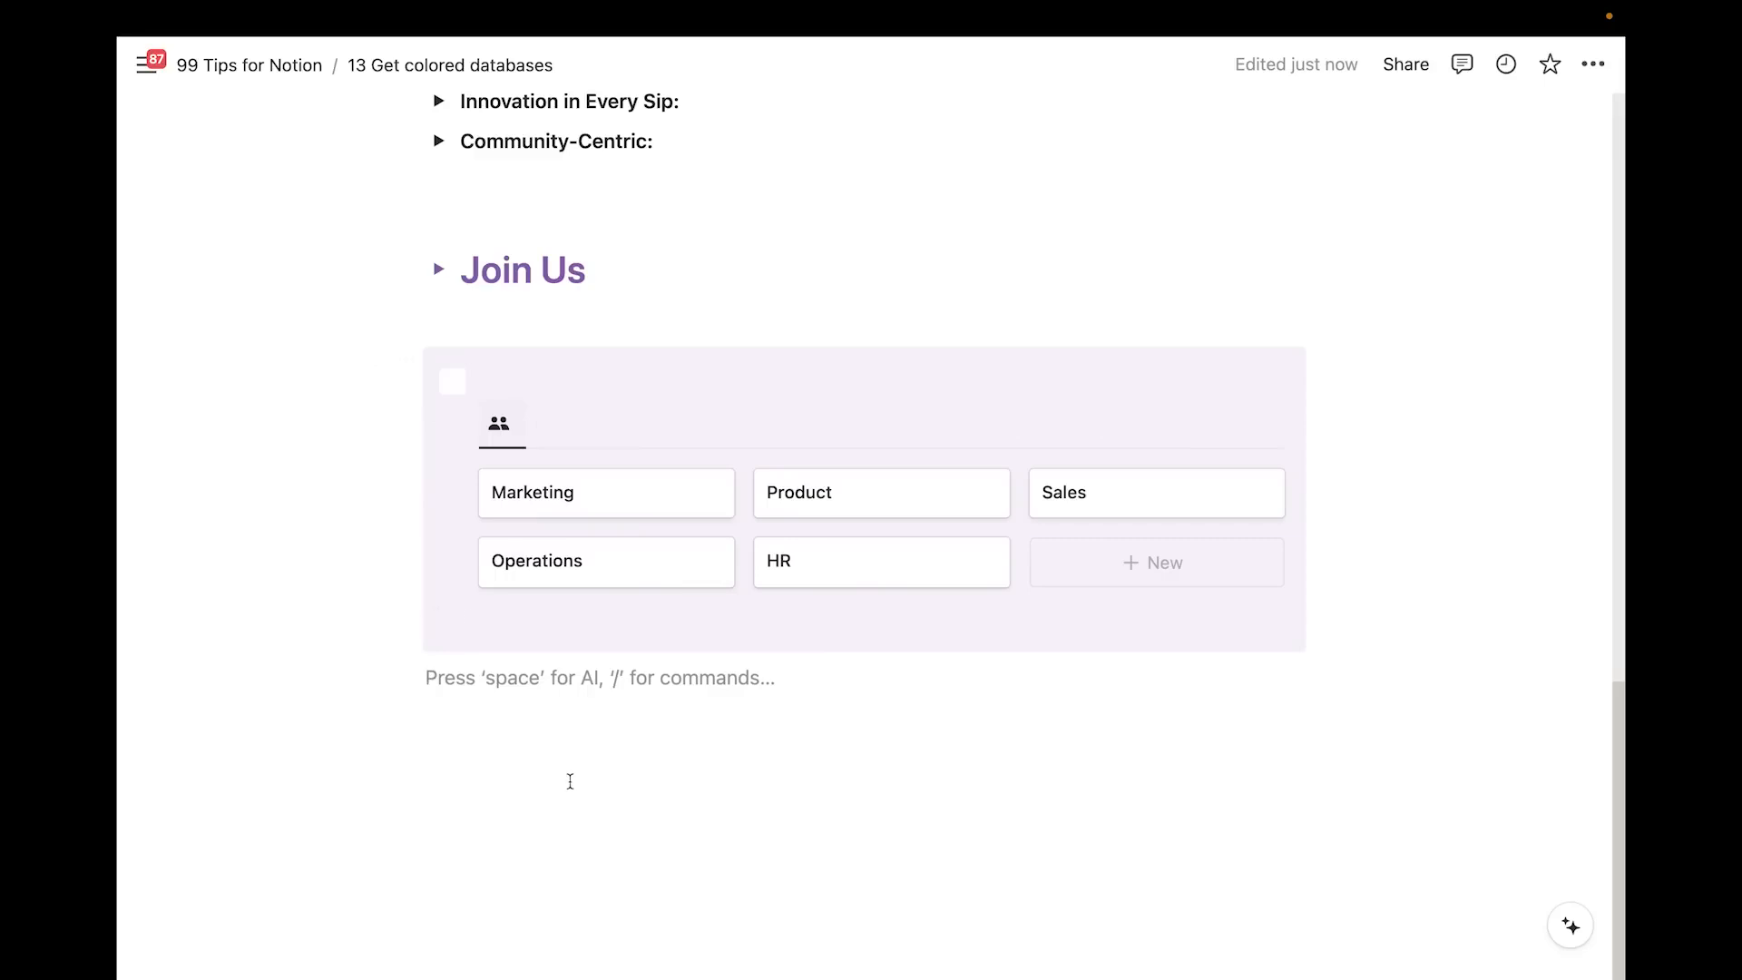
Add an empty toggle list beneath the callout and move the Teams gallery inside it
{"action": "key", "text": "Return"}
{"action": "type", "text": "/tog"}
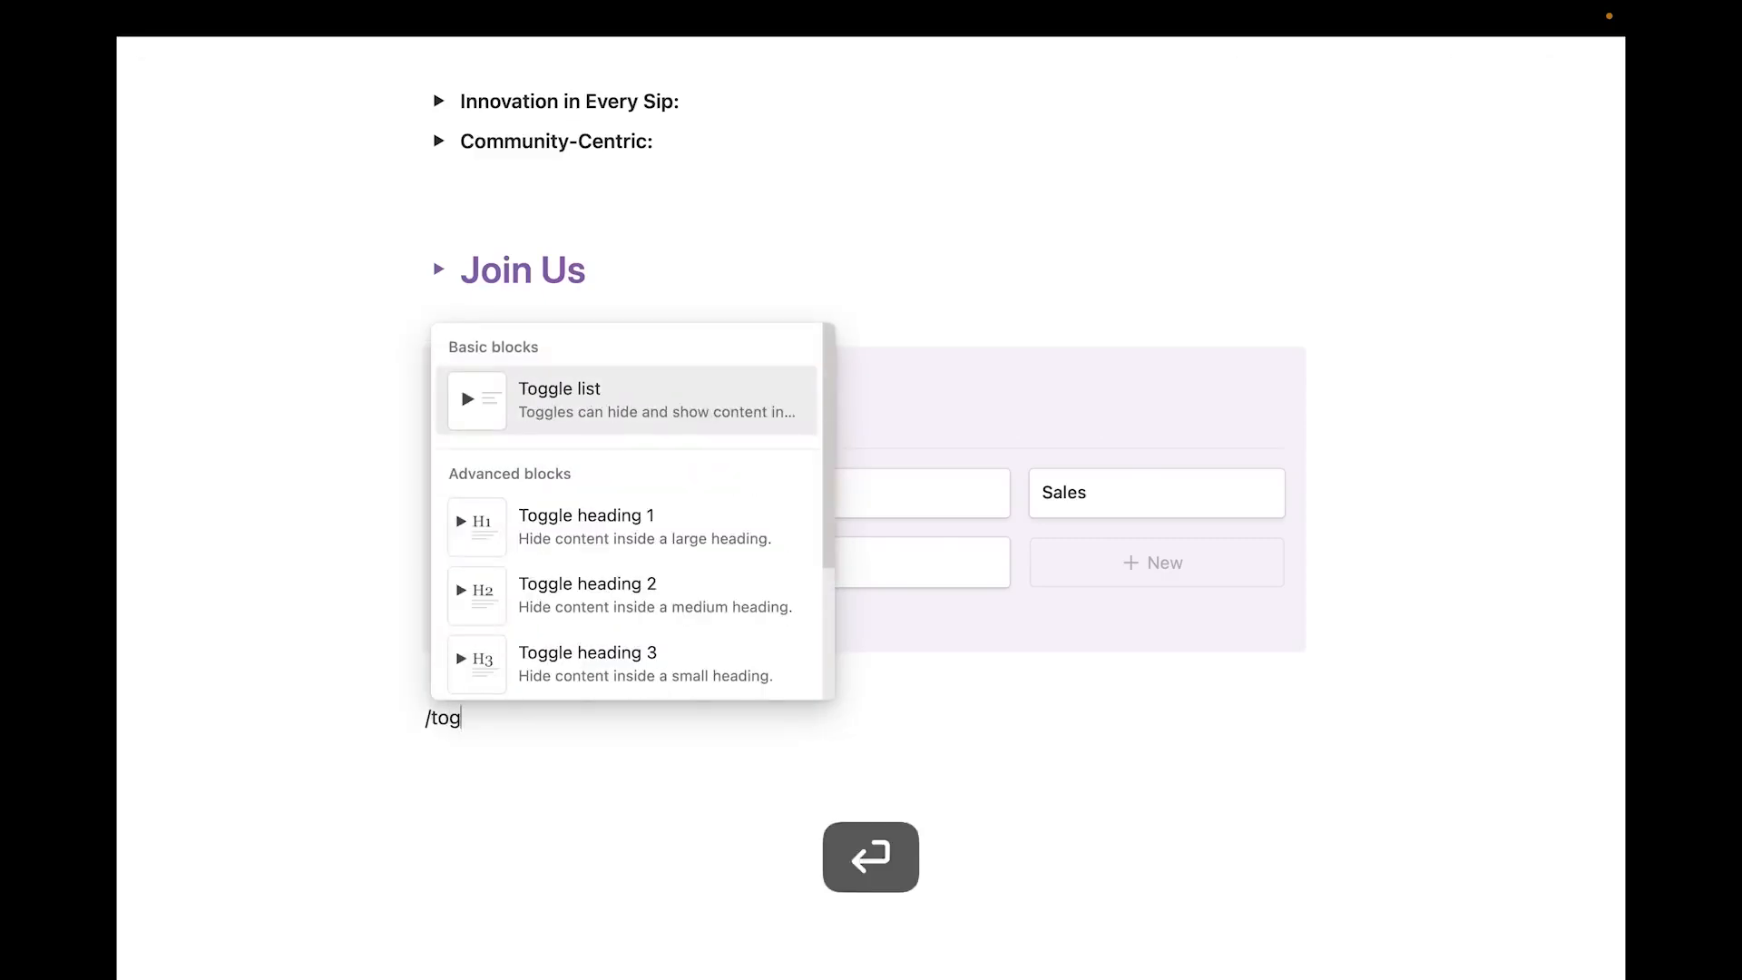
{"action": "key", "text": "Return"}
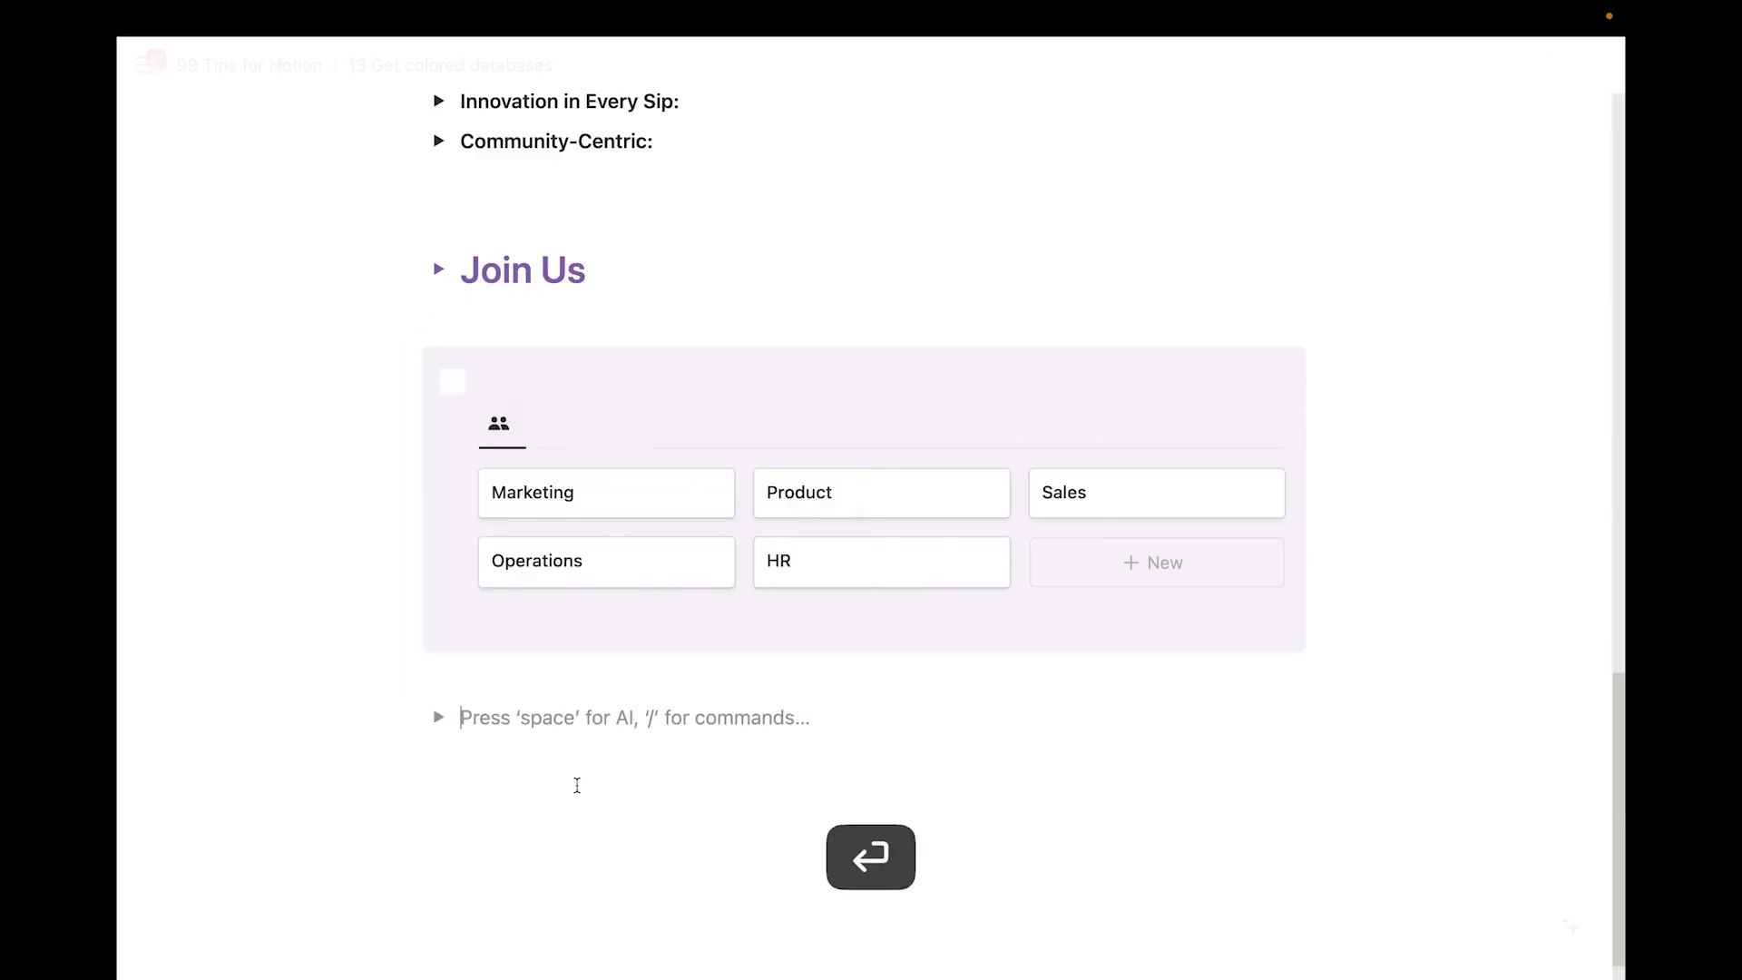
{"action": "left_click_drag", "start_coordinate": [440, 423], "coordinate": [498, 794]}
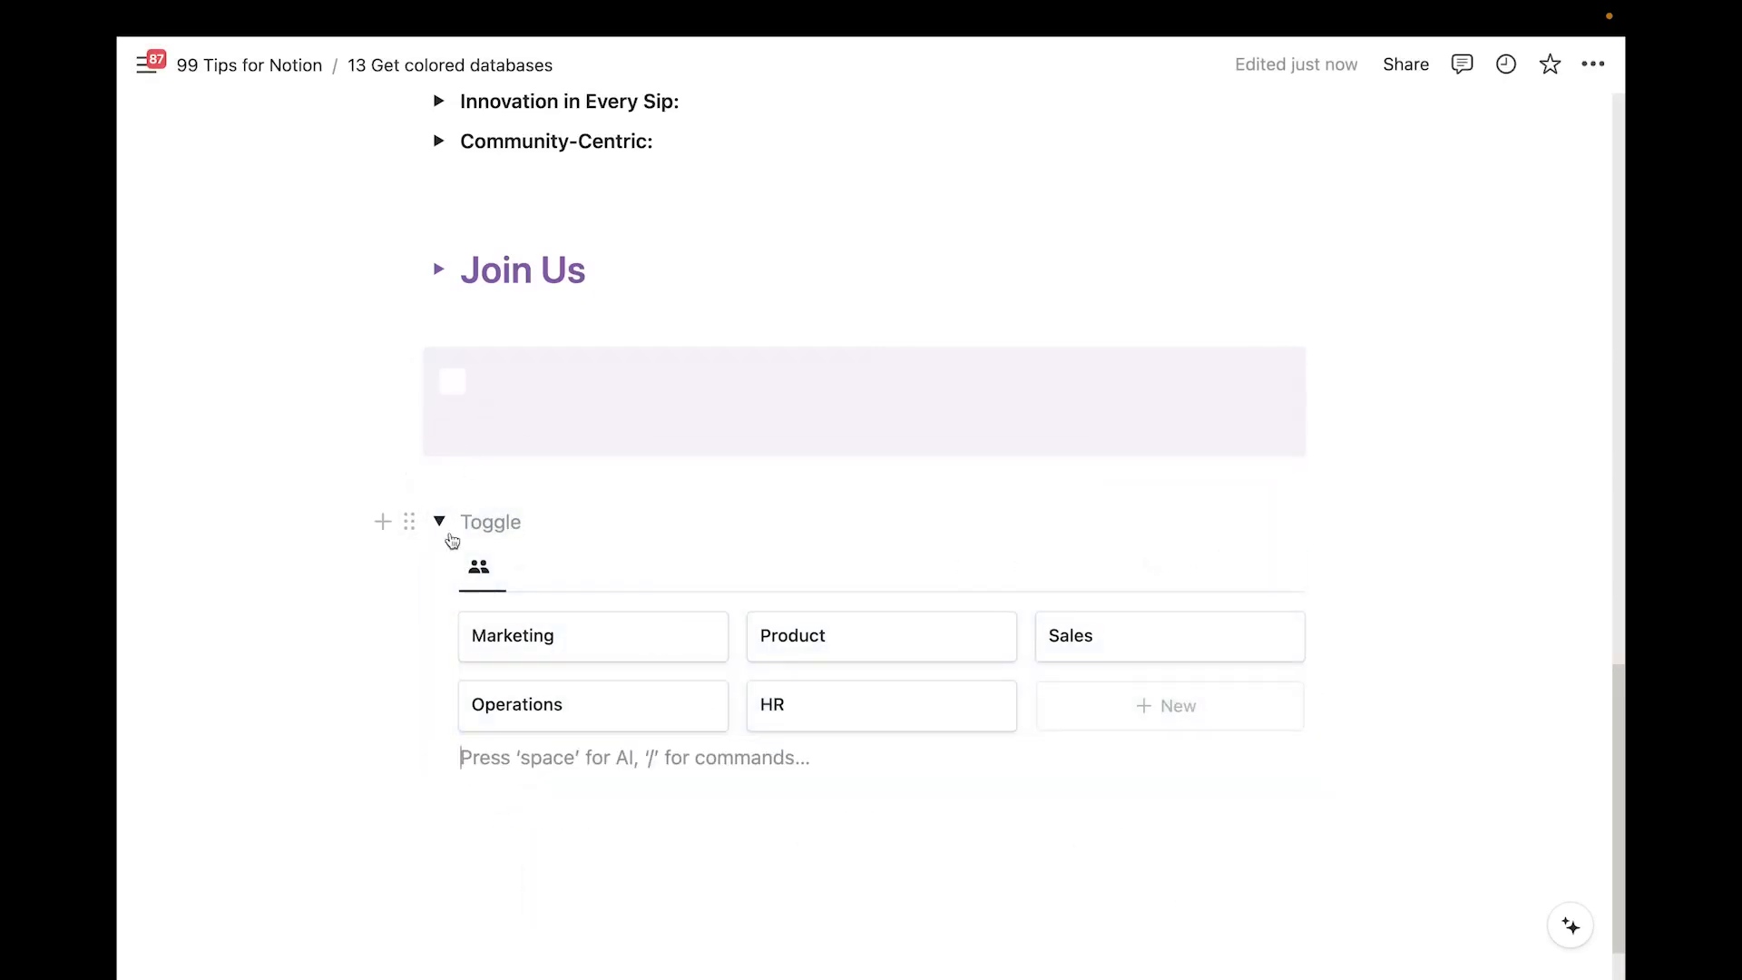
Set the text color of the toggle holding the gallery to Green
{"action": "left_click", "coordinate": [407, 520]}
{"action": "mouse_move", "coordinate": [571, 679]}
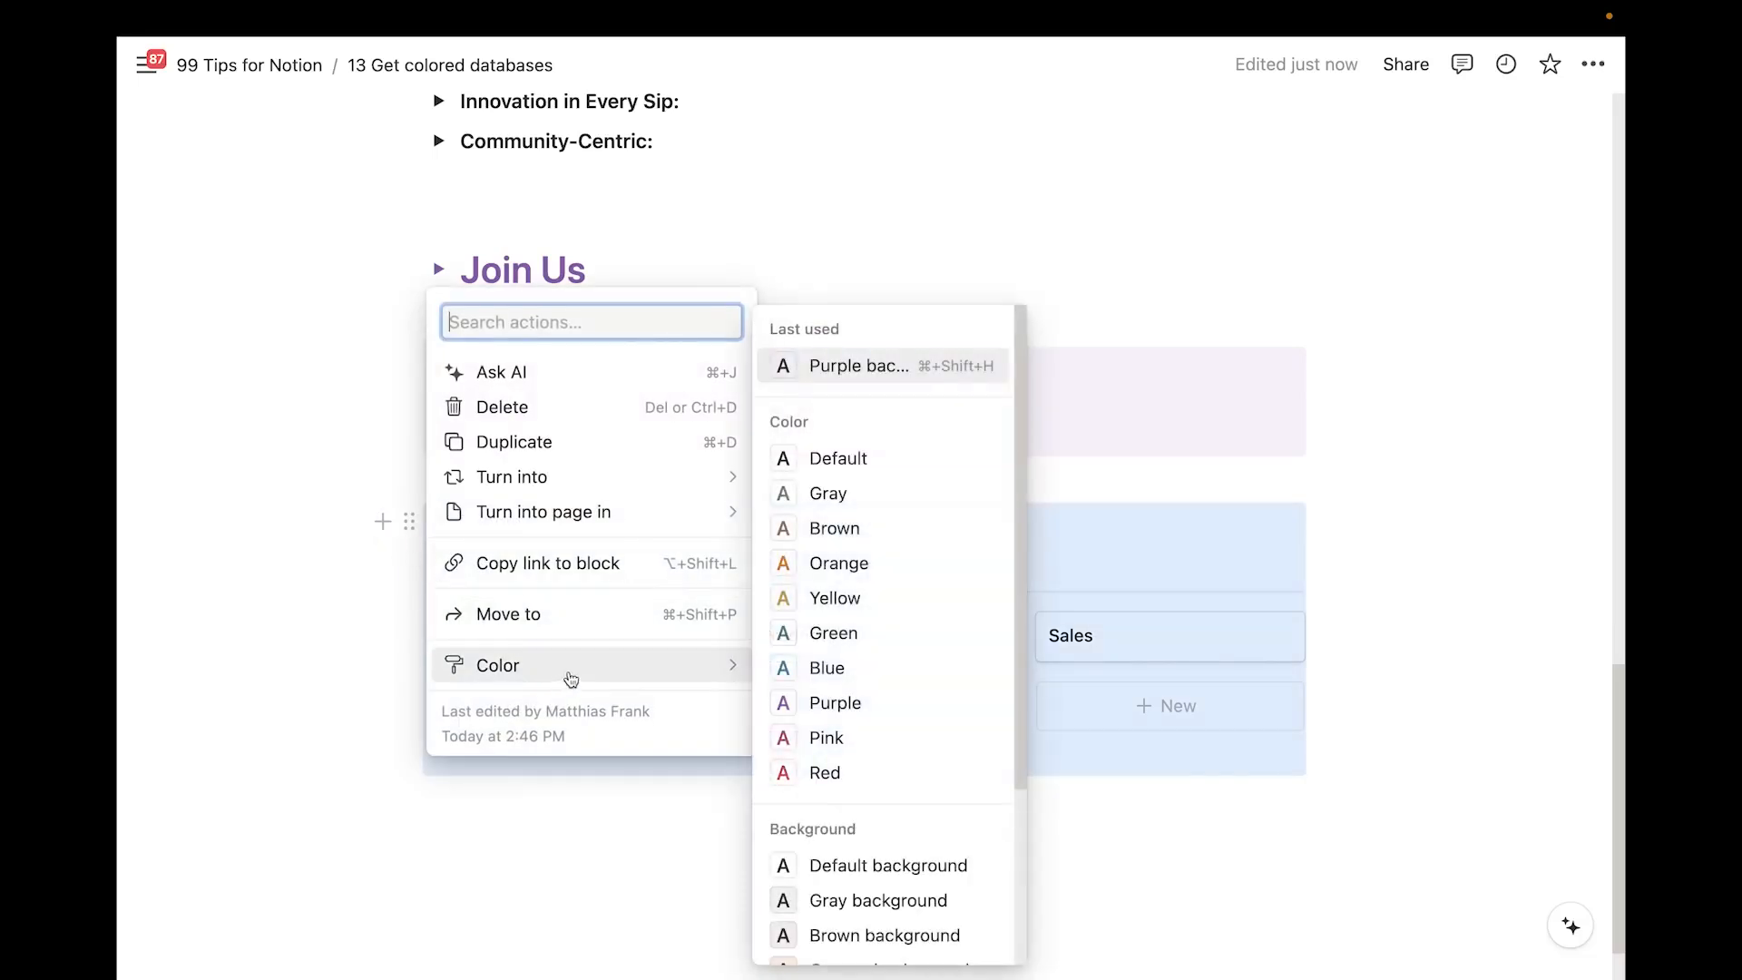
{"action": "left_click", "coordinate": [870, 633]}
{"action": "left_click", "coordinate": [575, 876]}
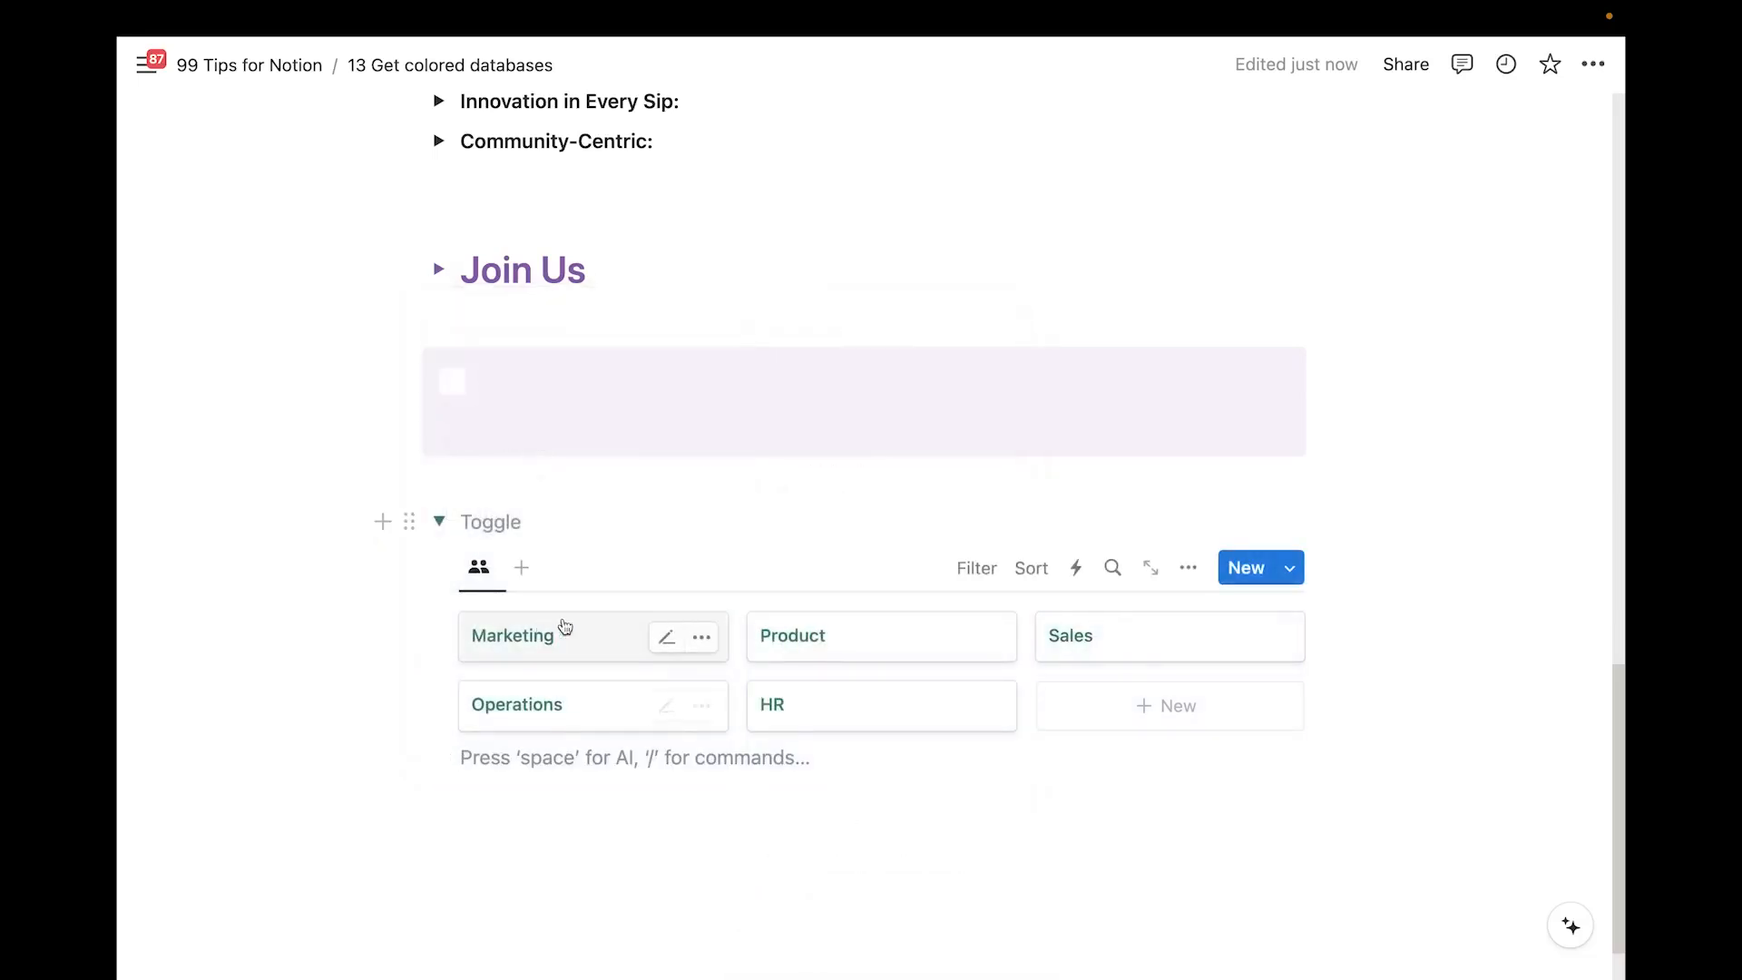
Set the color of the toggle holding the gallery to Brown background
{"action": "left_click", "coordinate": [409, 521]}
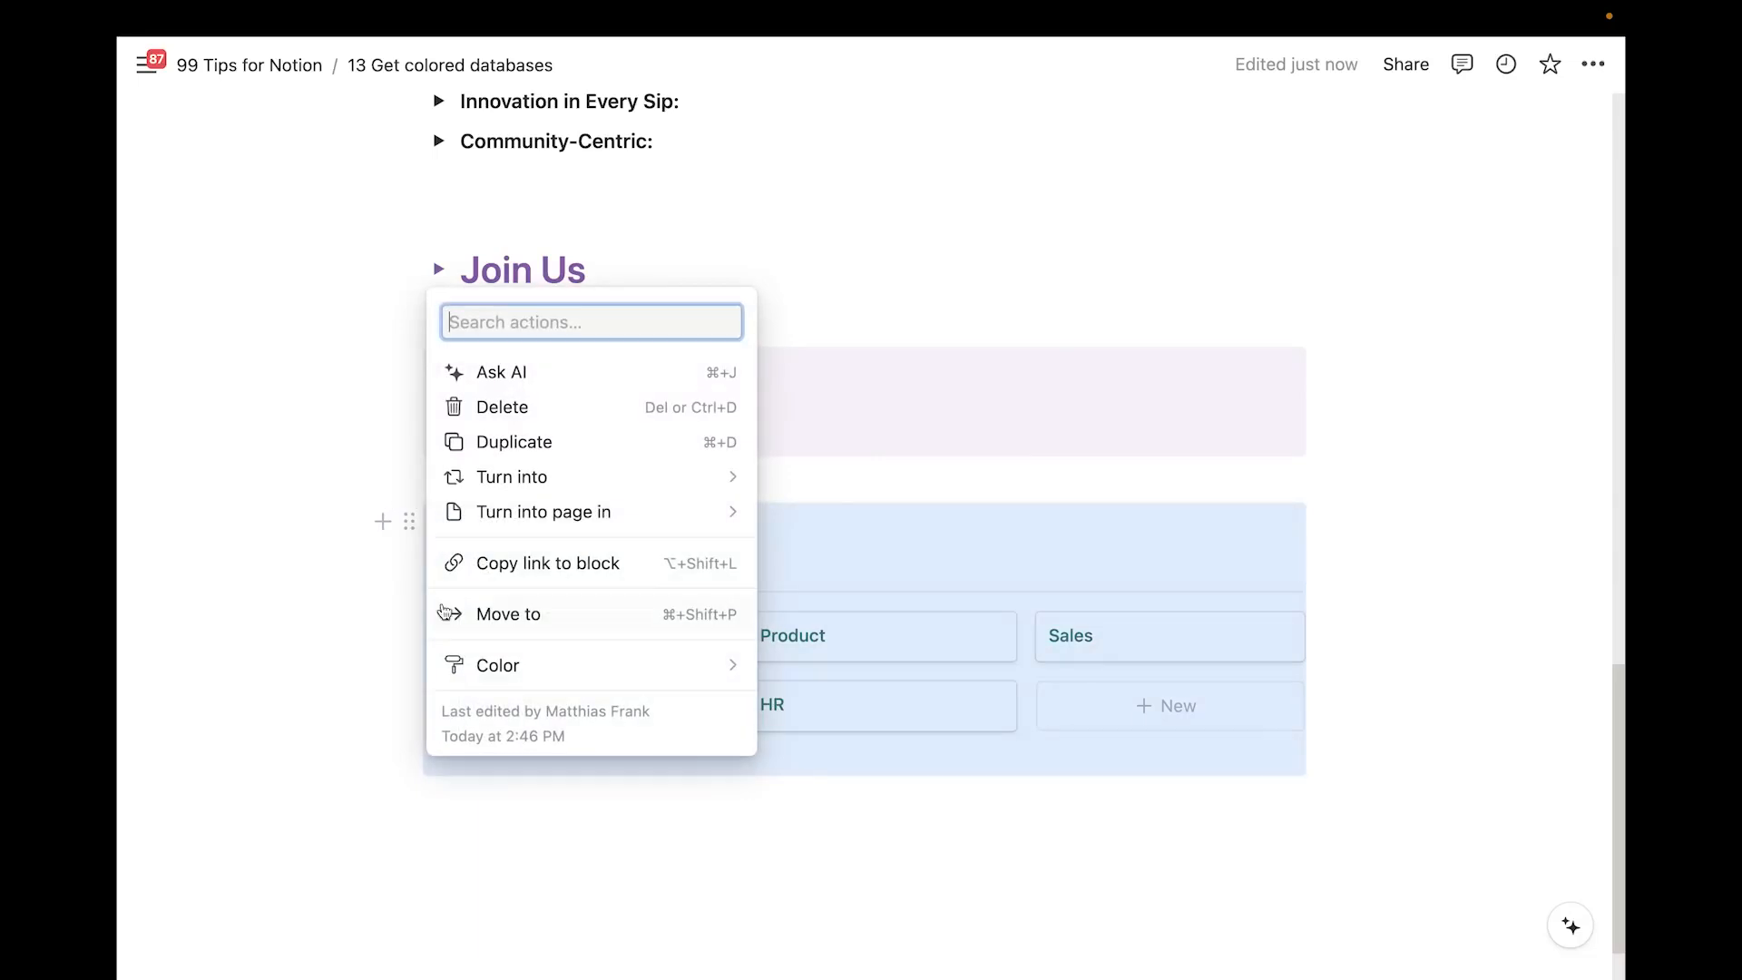
{"action": "mouse_move", "coordinate": [638, 662]}
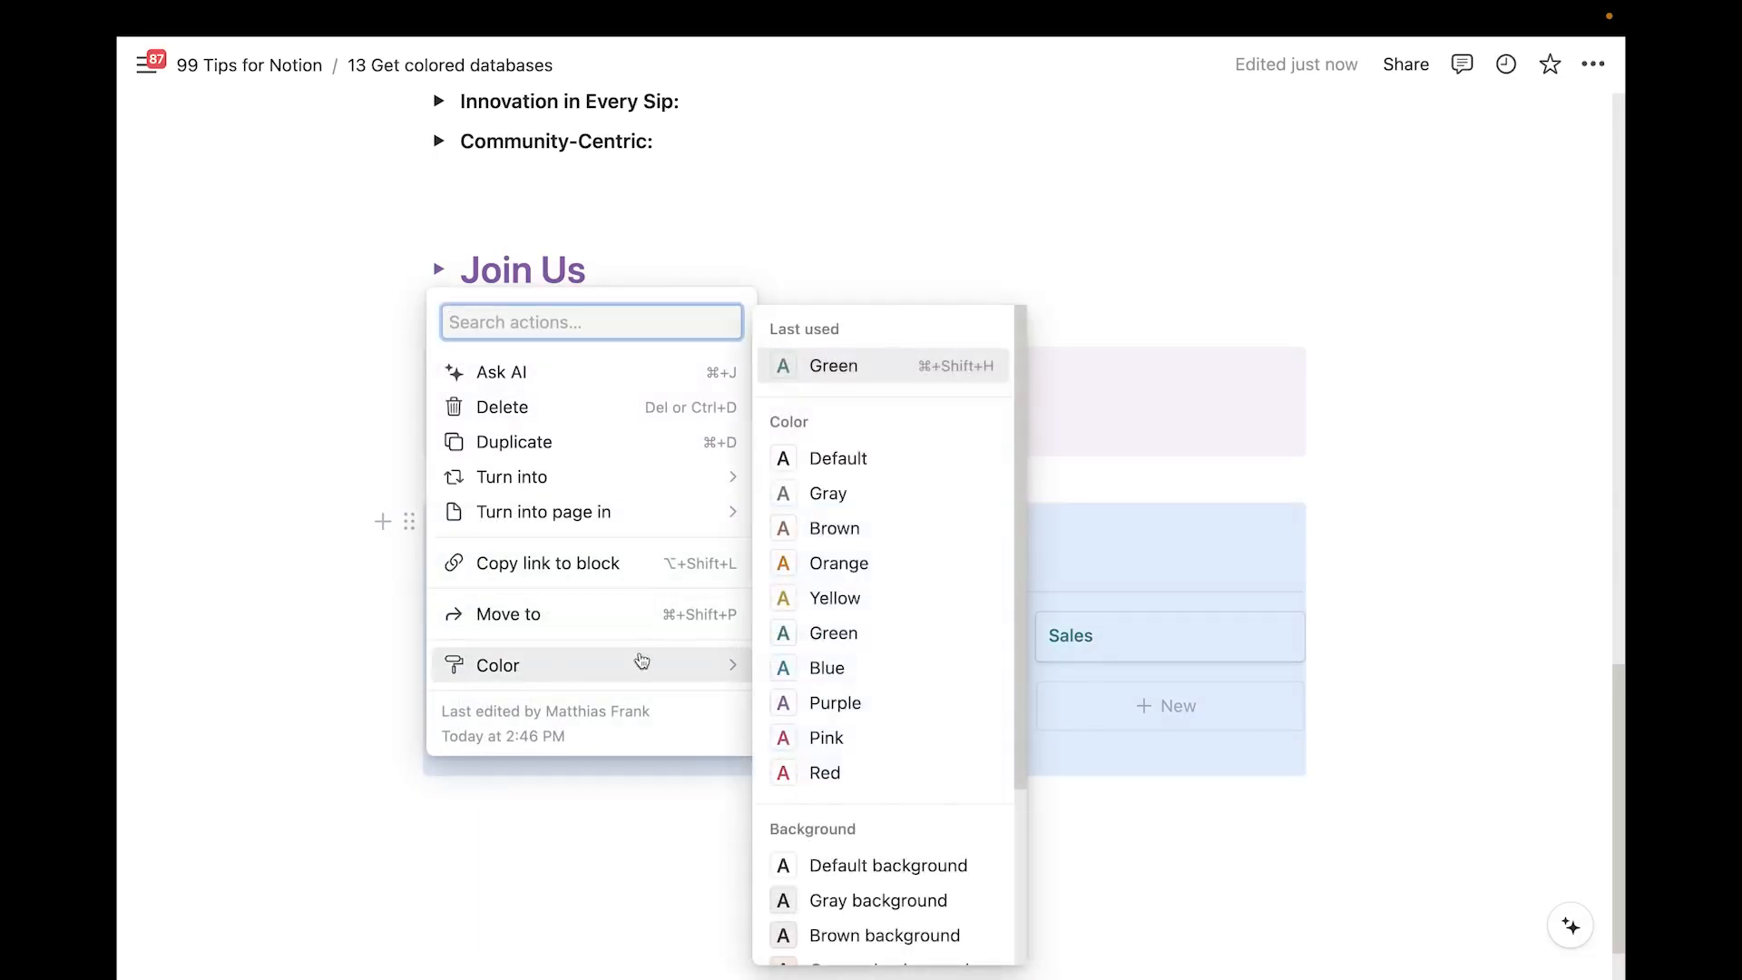
{"action": "left_click", "coordinate": [815, 935]}
{"action": "left_click", "coordinate": [676, 898]}
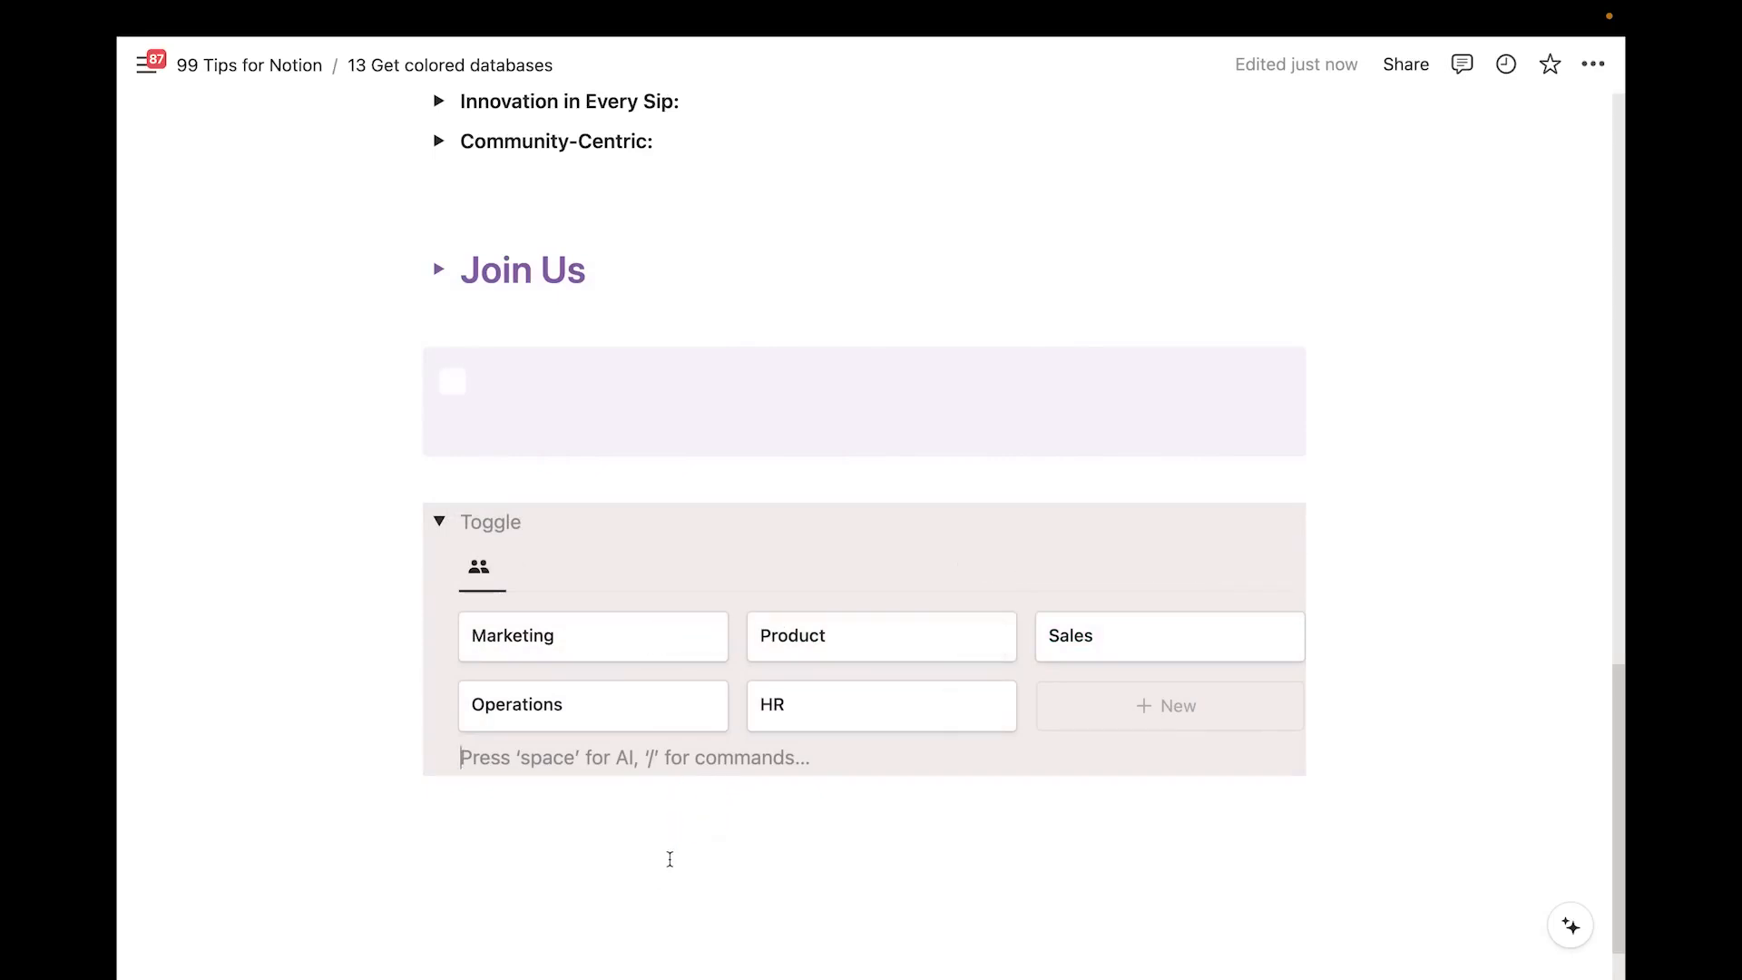
{"action": "left_click", "coordinate": [459, 510]}
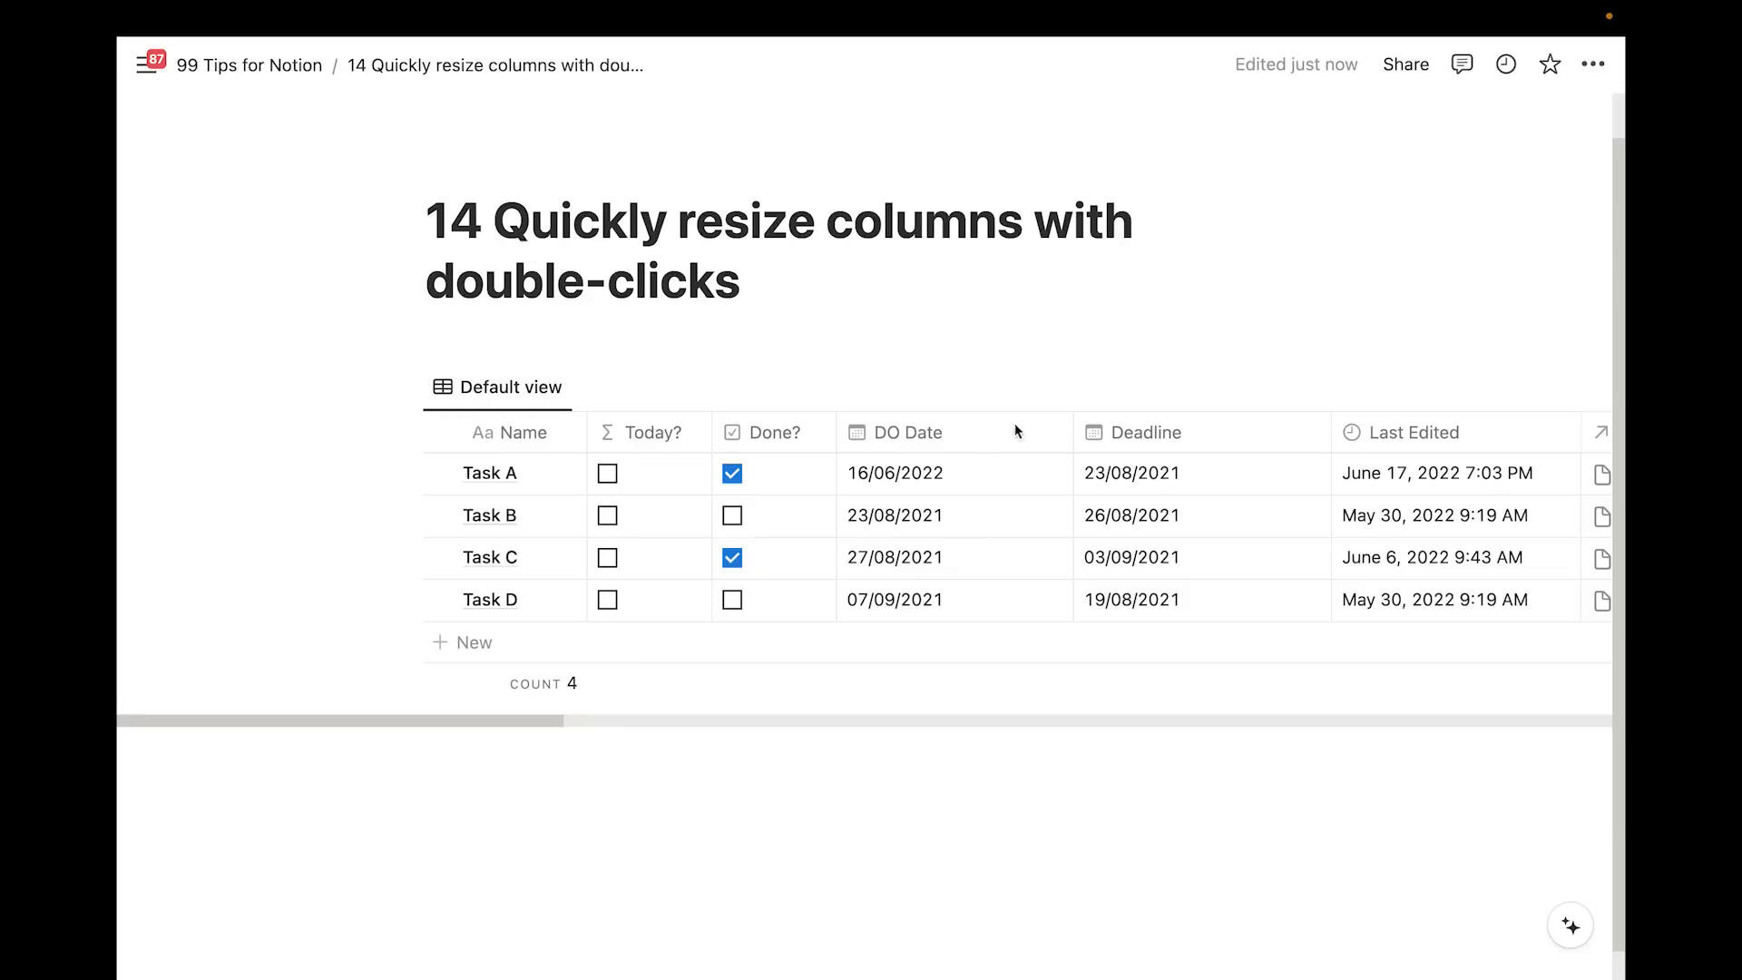
Shrink the task table's DO Date and Deadline columns to fit their contents
{"action": "left_click_drag", "start_coordinate": [1070, 433], "coordinate": [969, 441]}
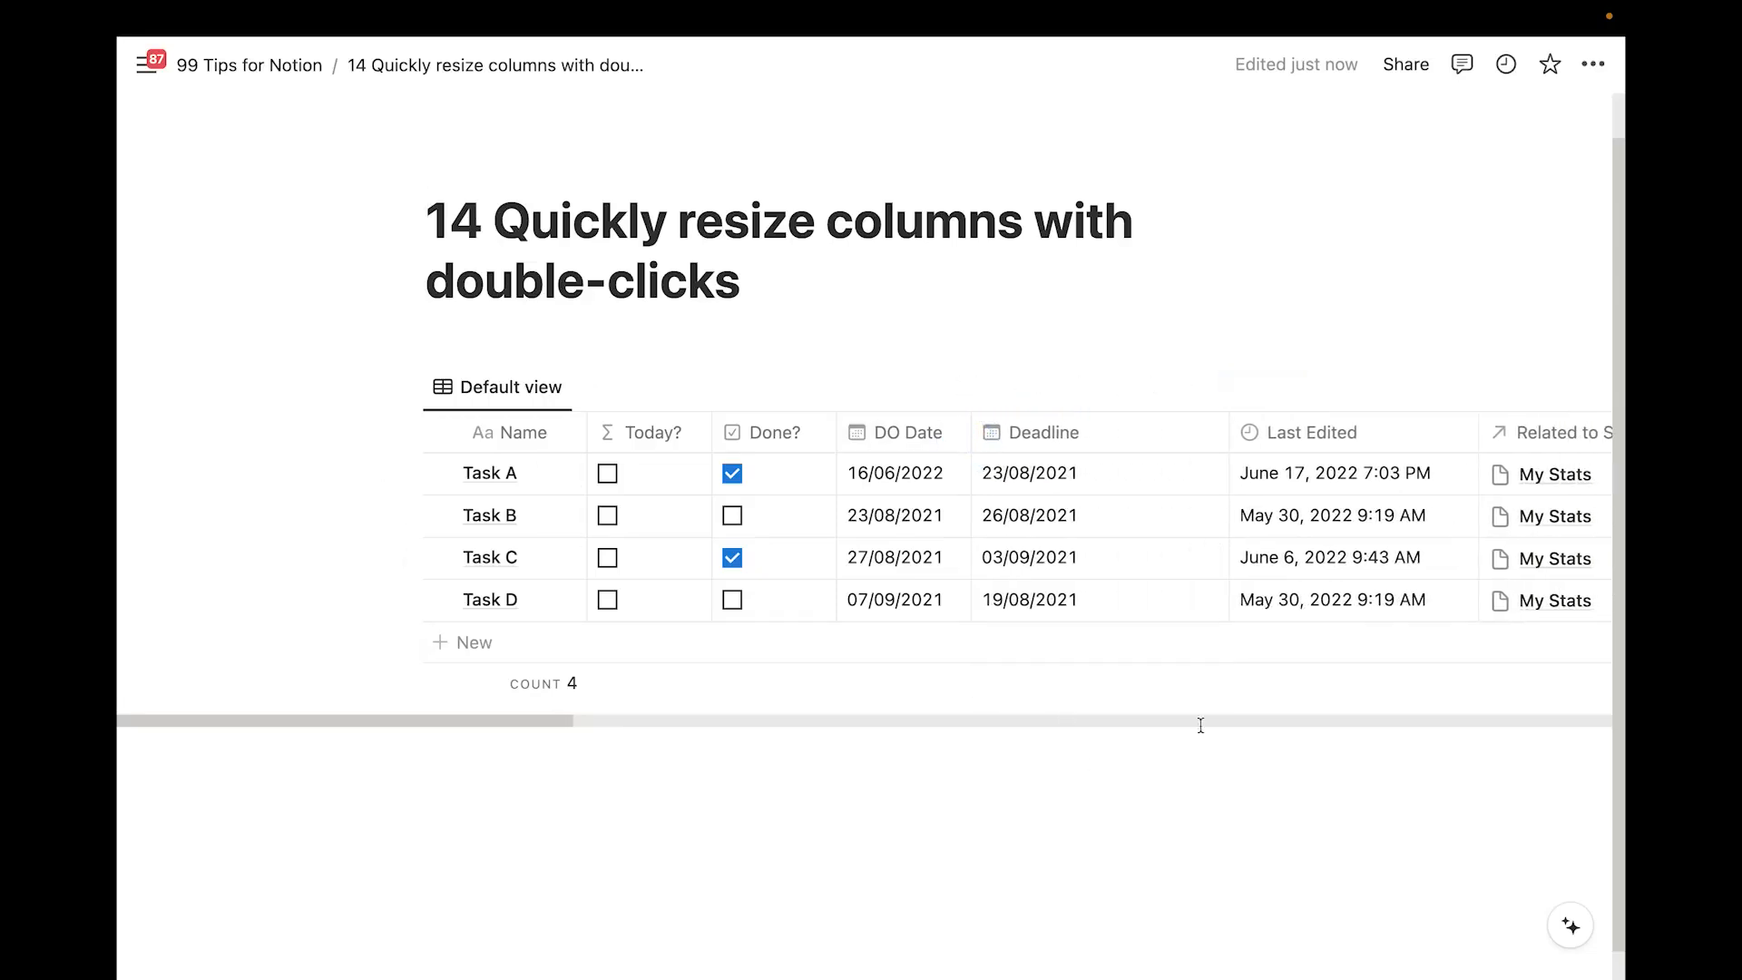
{"action": "double_click", "coordinate": [1228, 439]}
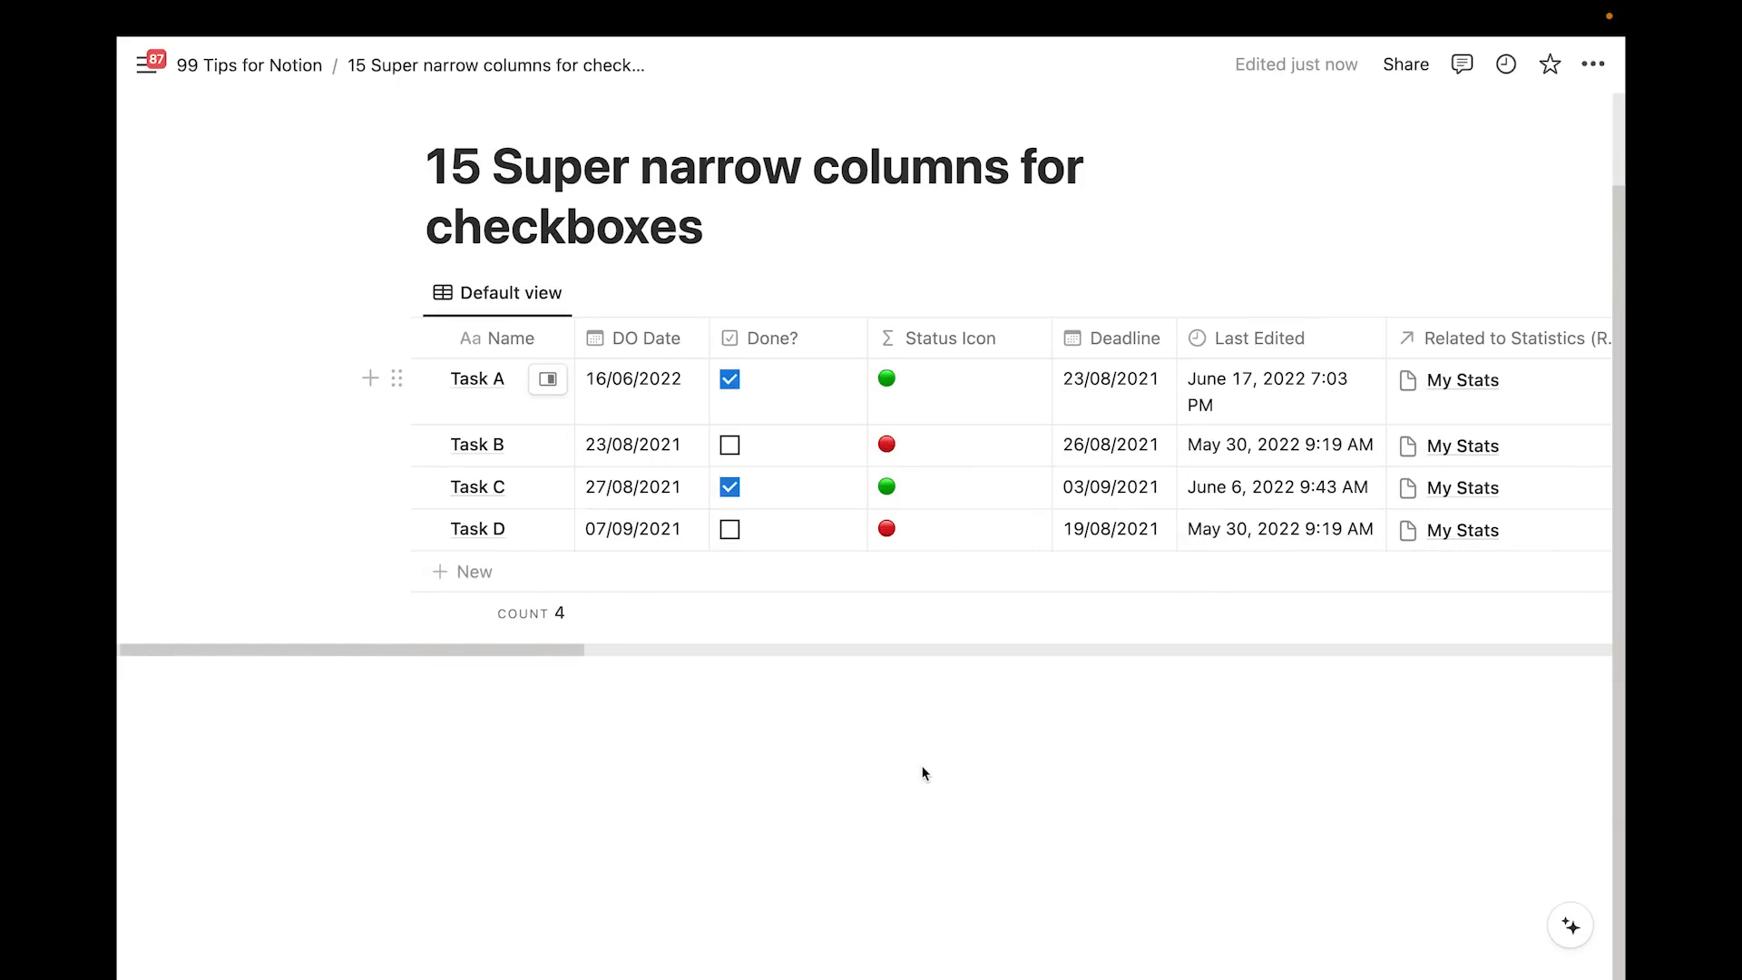
Narrow the Last Edited column, shrink the Done? column to checkbox width, and move Done? in front of Name
{"action": "left_click", "coordinate": [923, 768]}
{"action": "mouse_move", "coordinate": [1383, 350]}
{"action": "left_mouse_down"}
{"action": "mouse_move", "coordinate": [1232, 345]}
{"action": "mouse_move", "coordinate": [1361, 358]}
{"action": "left_mouse_up"}
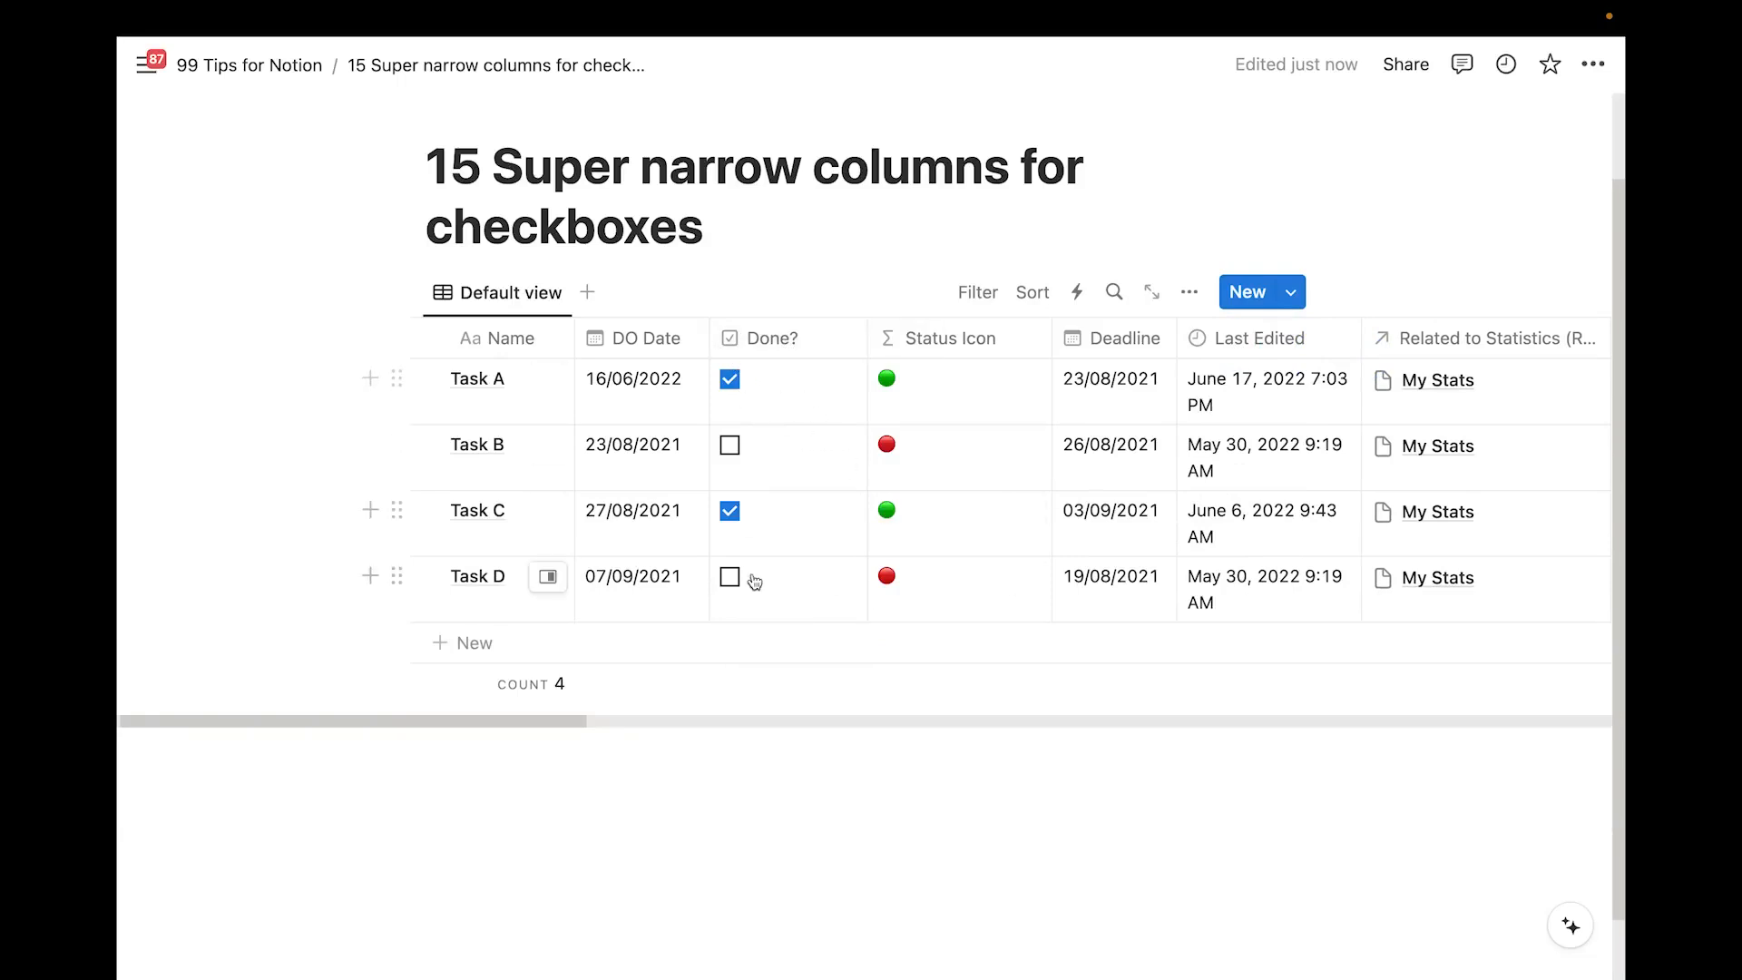
{"action": "left_click_drag", "start_coordinate": [867, 338], "coordinate": [750, 339]}
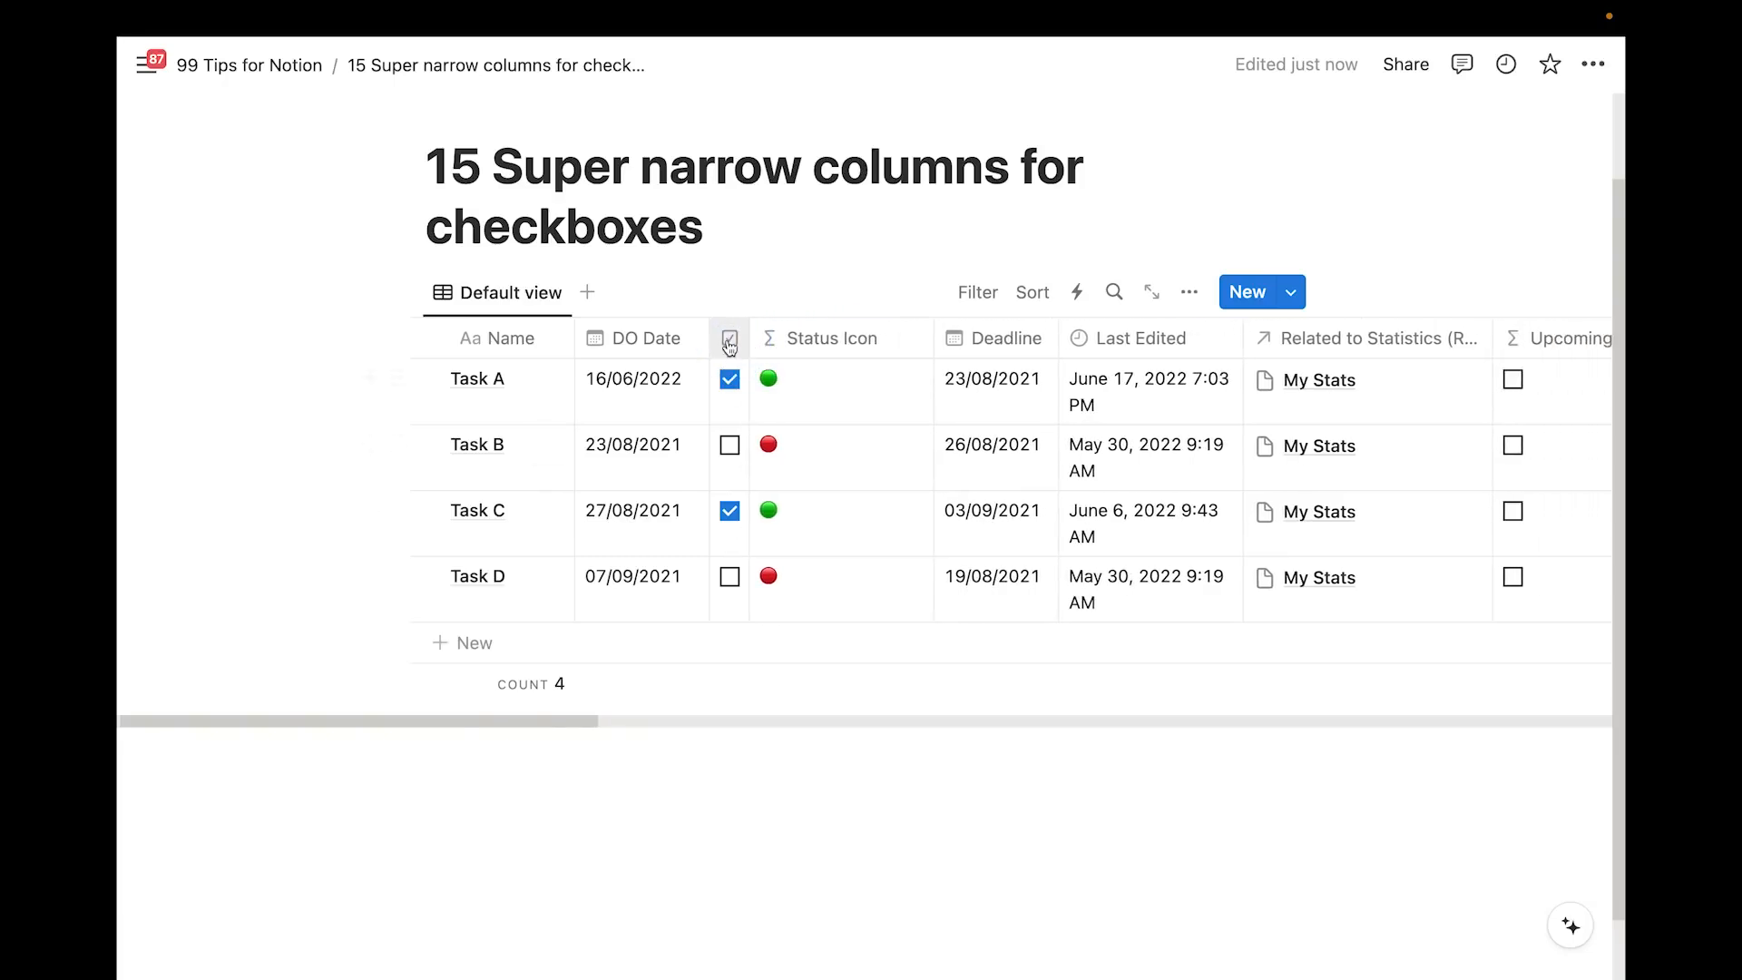
{"action": "left_click_drag", "start_coordinate": [730, 343], "coordinate": [462, 338]}
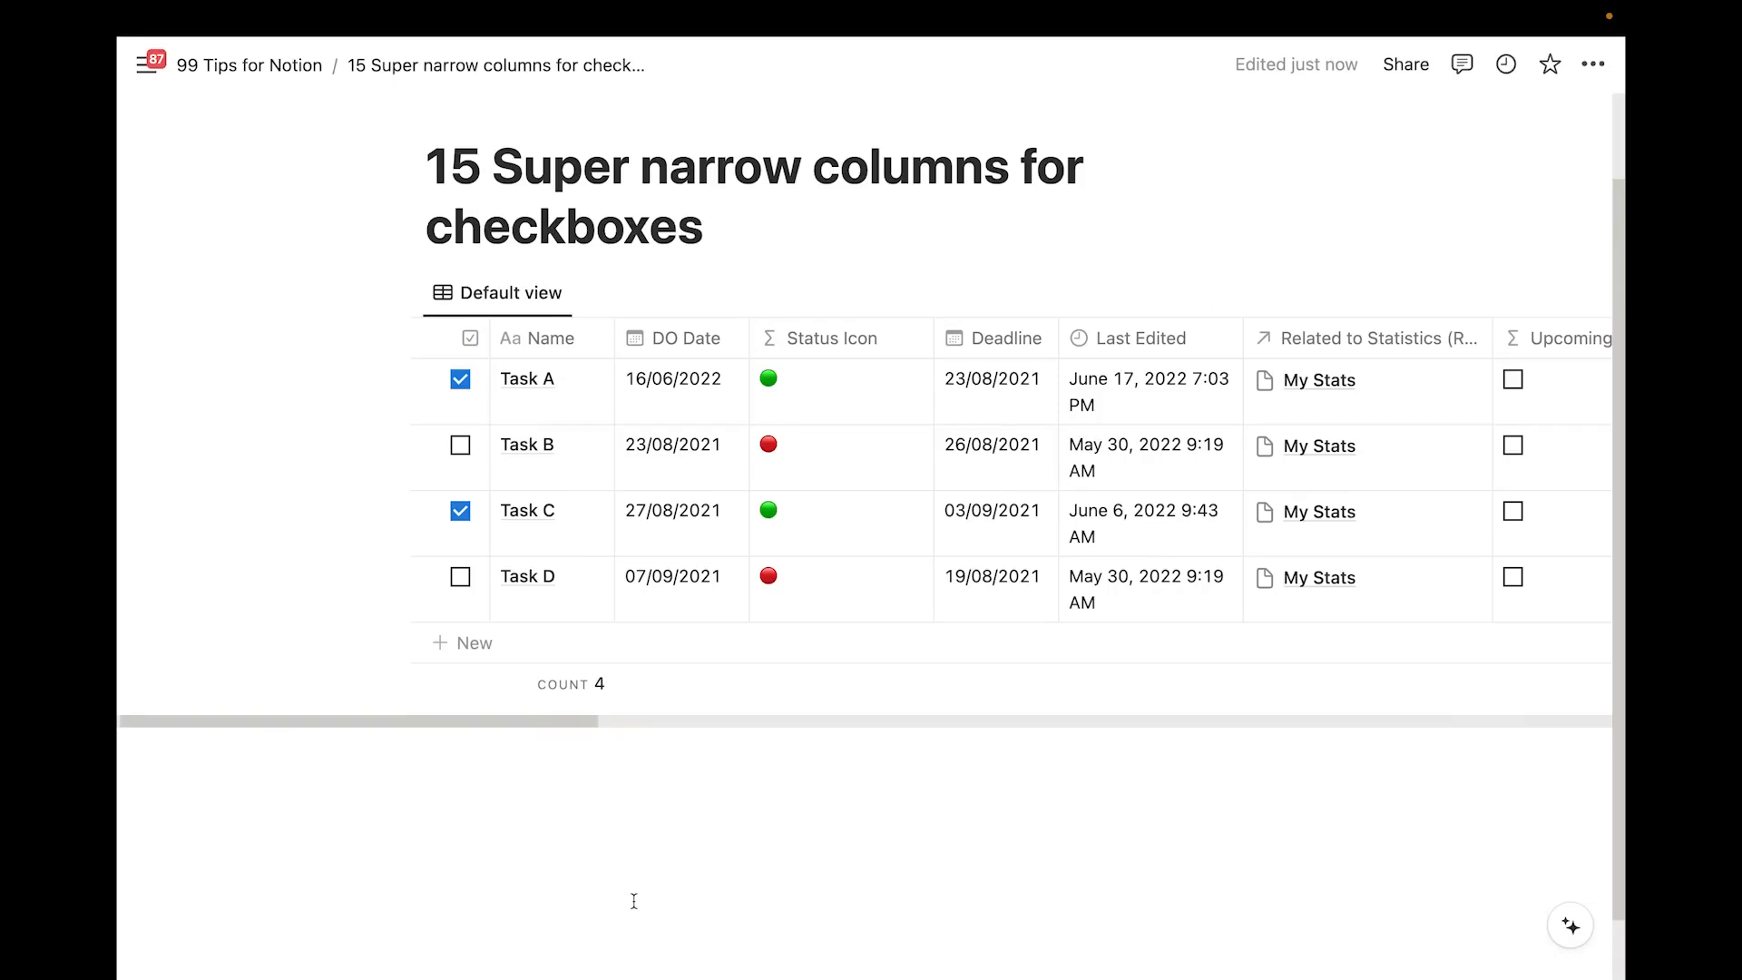
Change the Status Icon property's type to Checkbox and shrink its column to the width of a checkbox
{"action": "left_click", "coordinate": [846, 346]}
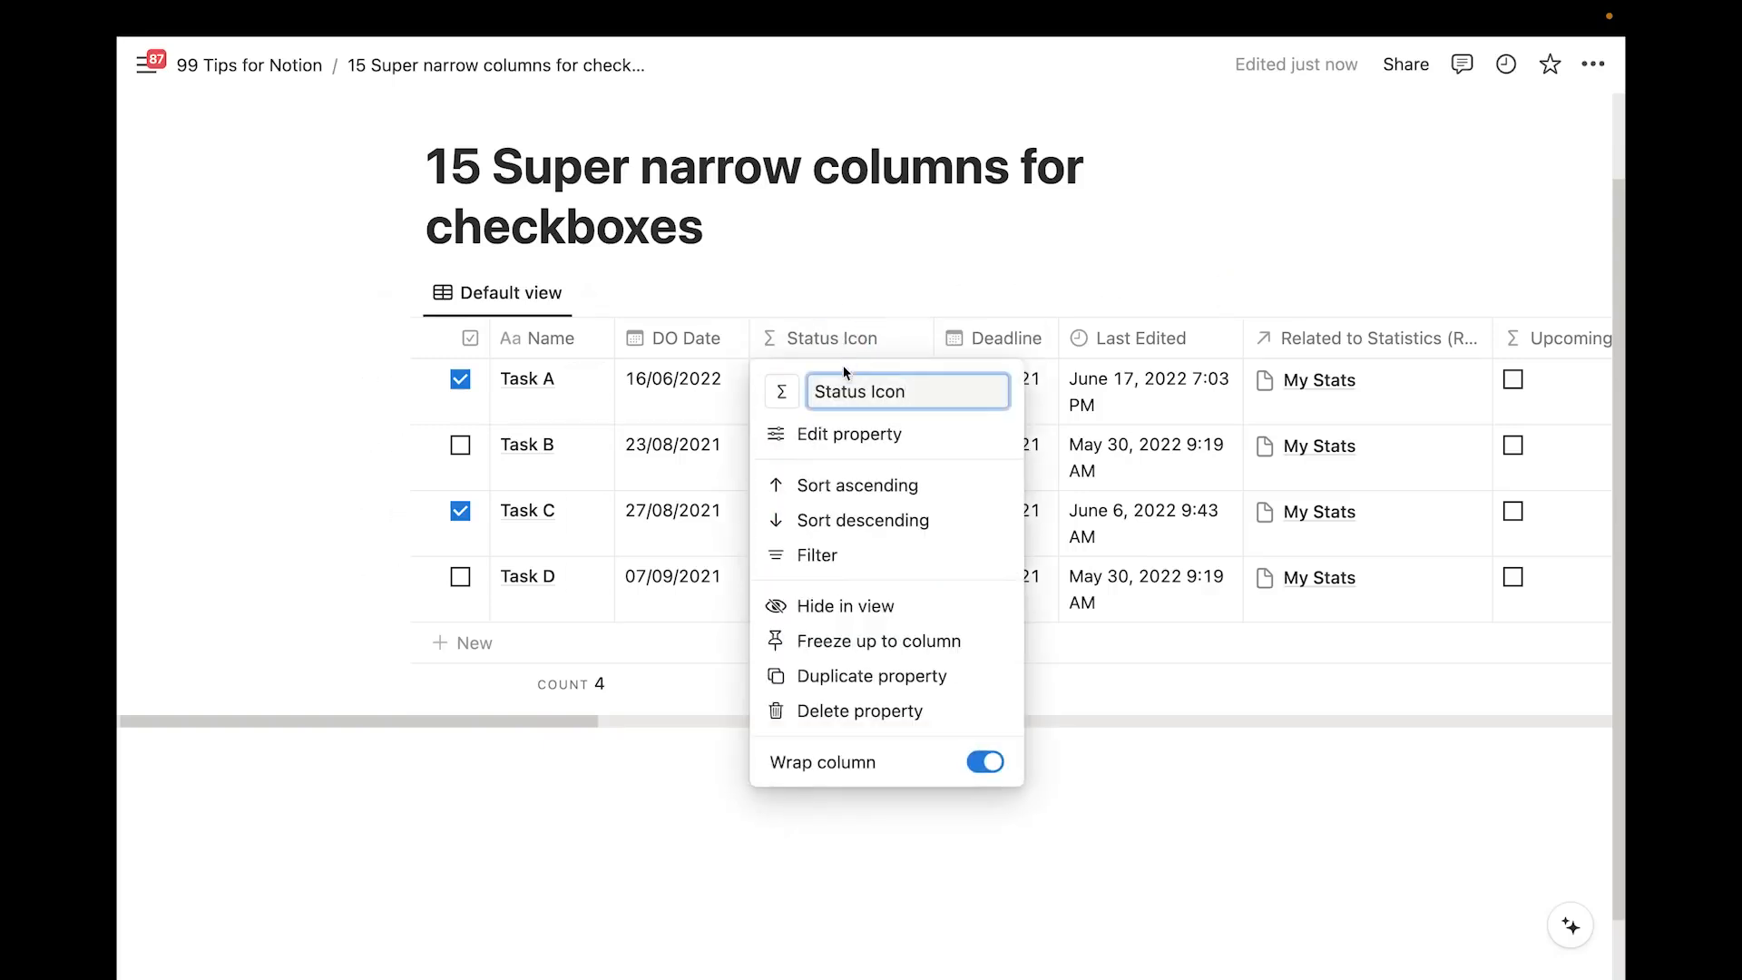
{"action": "left_click", "coordinate": [836, 451]}
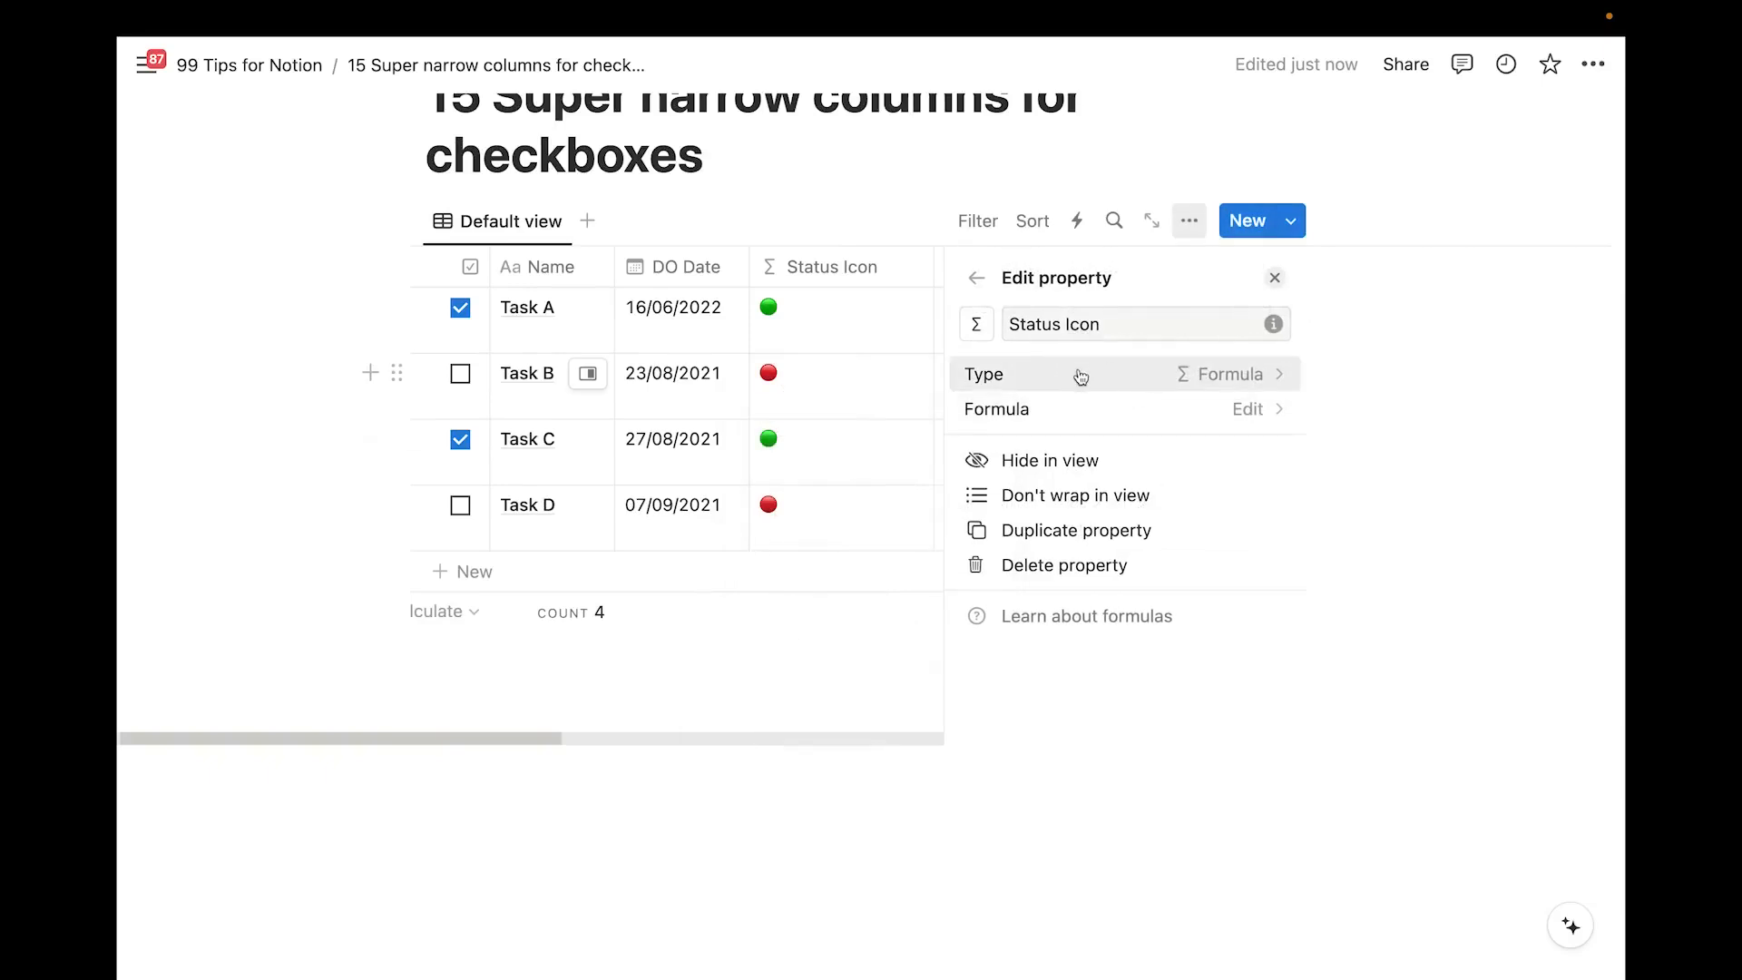
{"action": "left_click", "coordinate": [1079, 372]}
{"action": "type", "text": "check"}
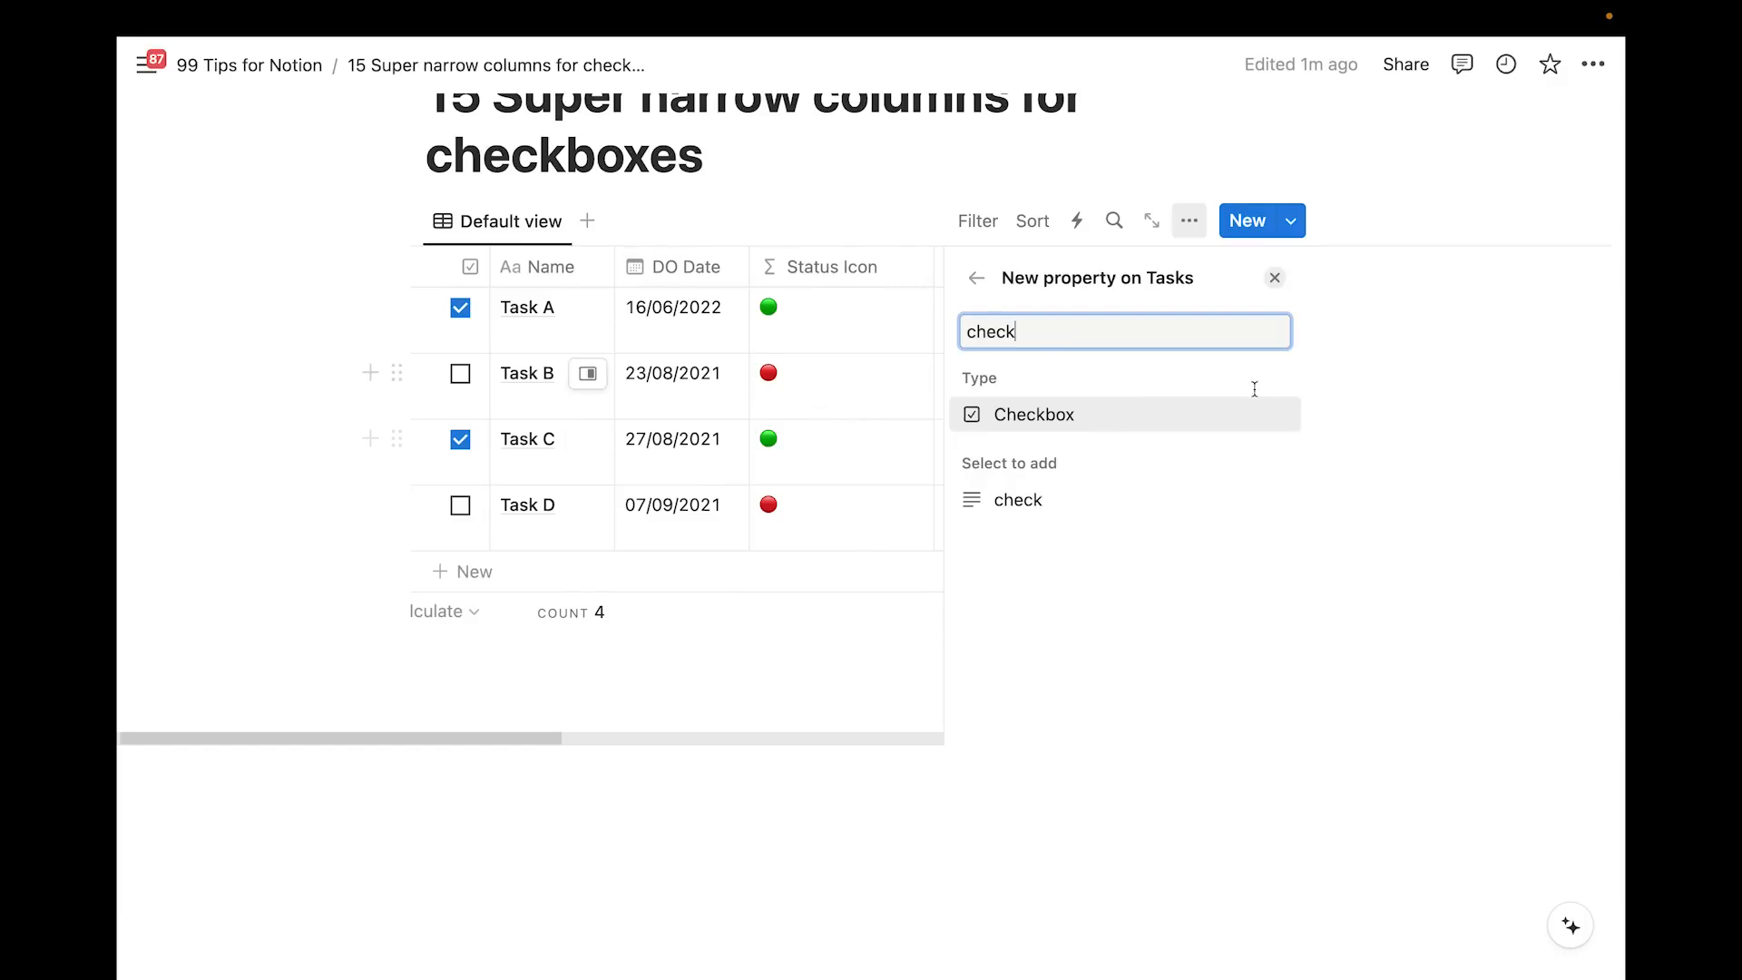
{"action": "left_click", "coordinate": [1102, 414]}
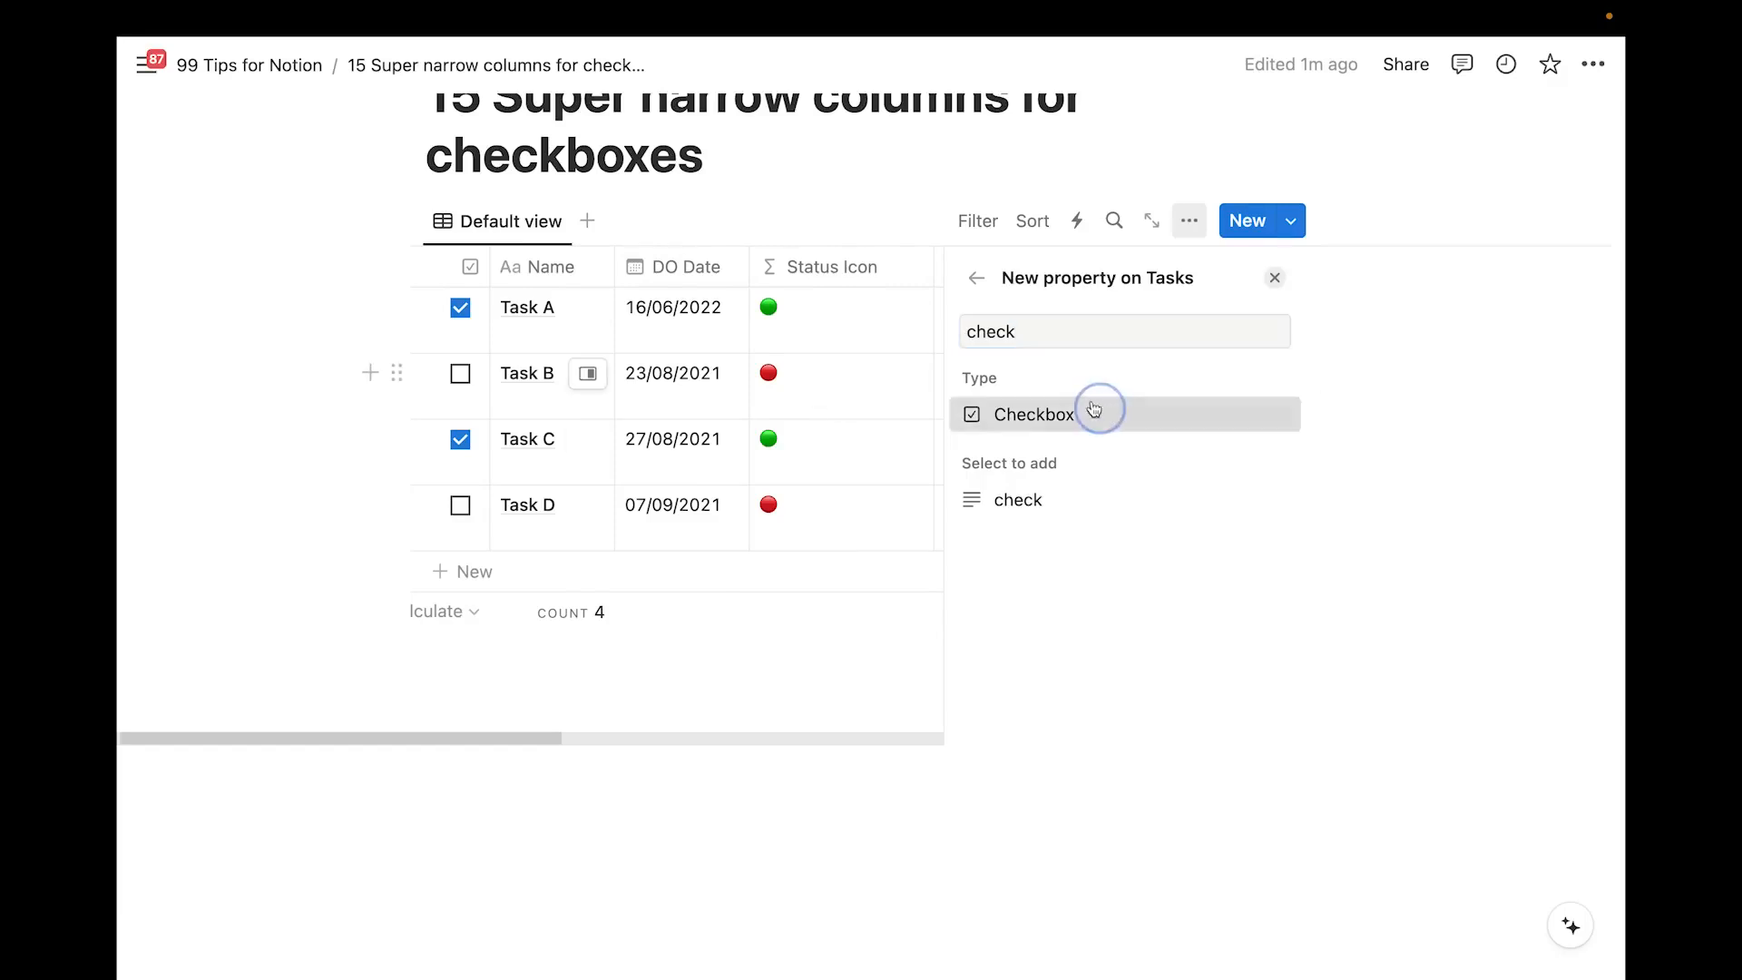
{"action": "left_click", "coordinate": [863, 195]}
{"action": "left_click_drag", "start_coordinate": [918, 264], "coordinate": [775, 256]}
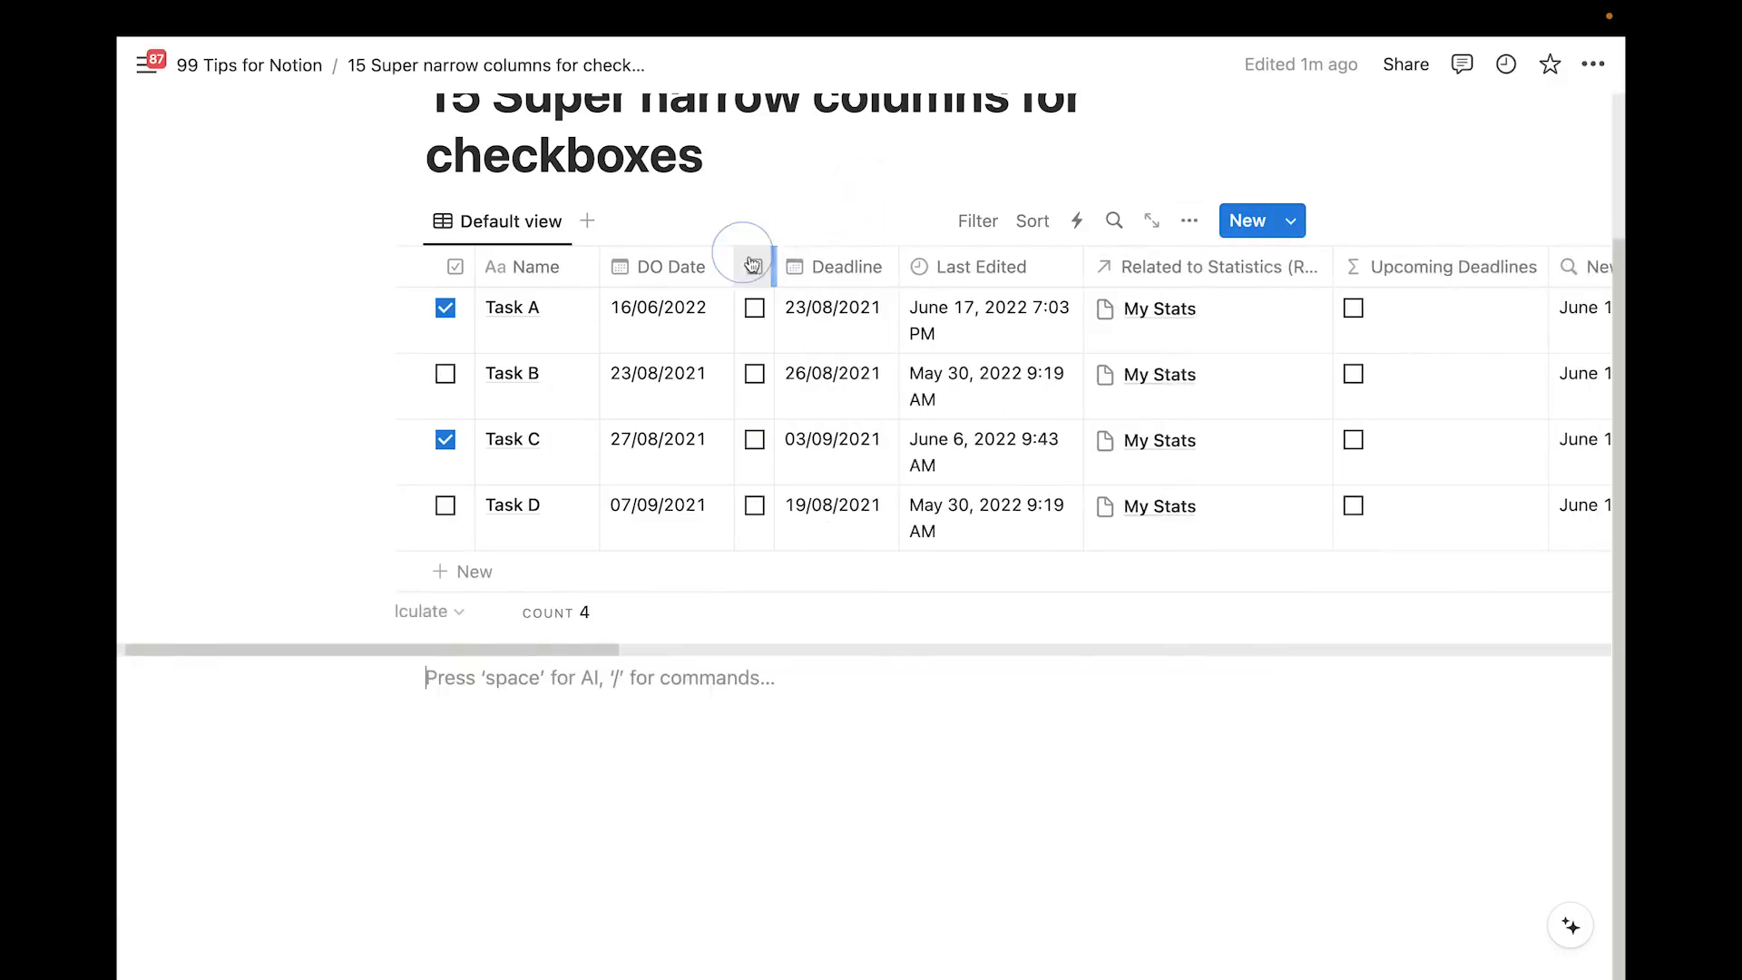
Change the Status Icon property's type back to Formula and move its narrow column directly in front of Name
{"action": "left_click", "coordinate": [754, 266]}
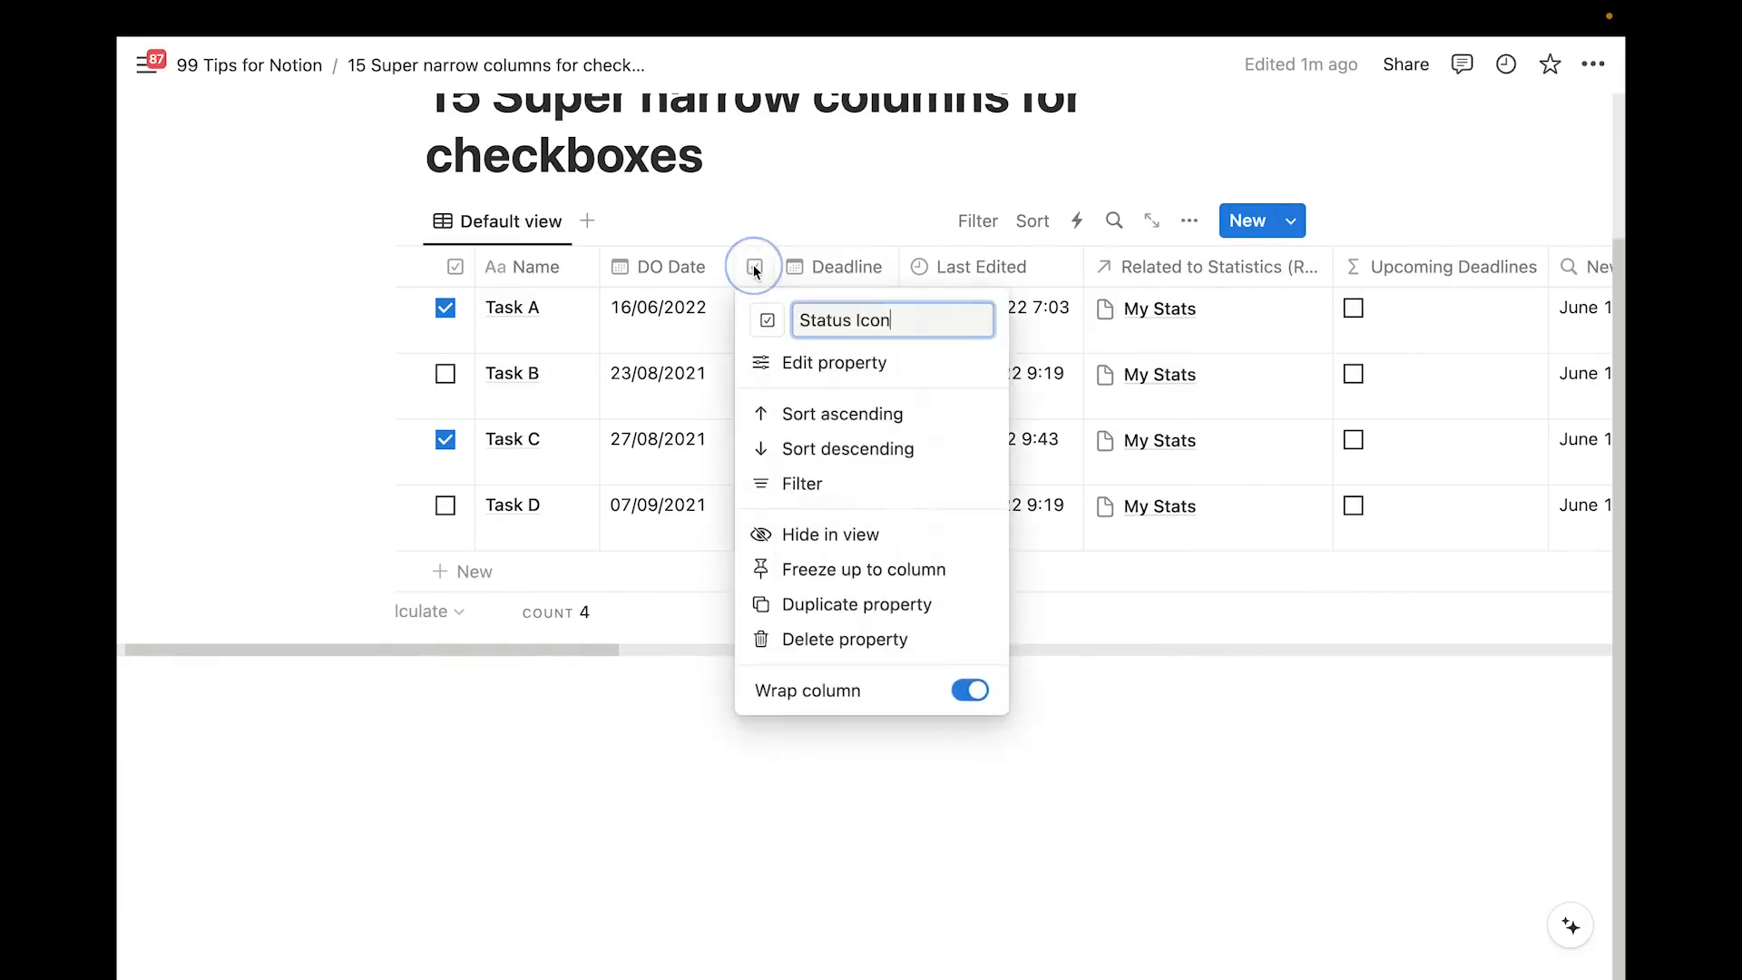
{"action": "left_click", "coordinate": [810, 360]}
{"action": "left_click", "coordinate": [1019, 365]}
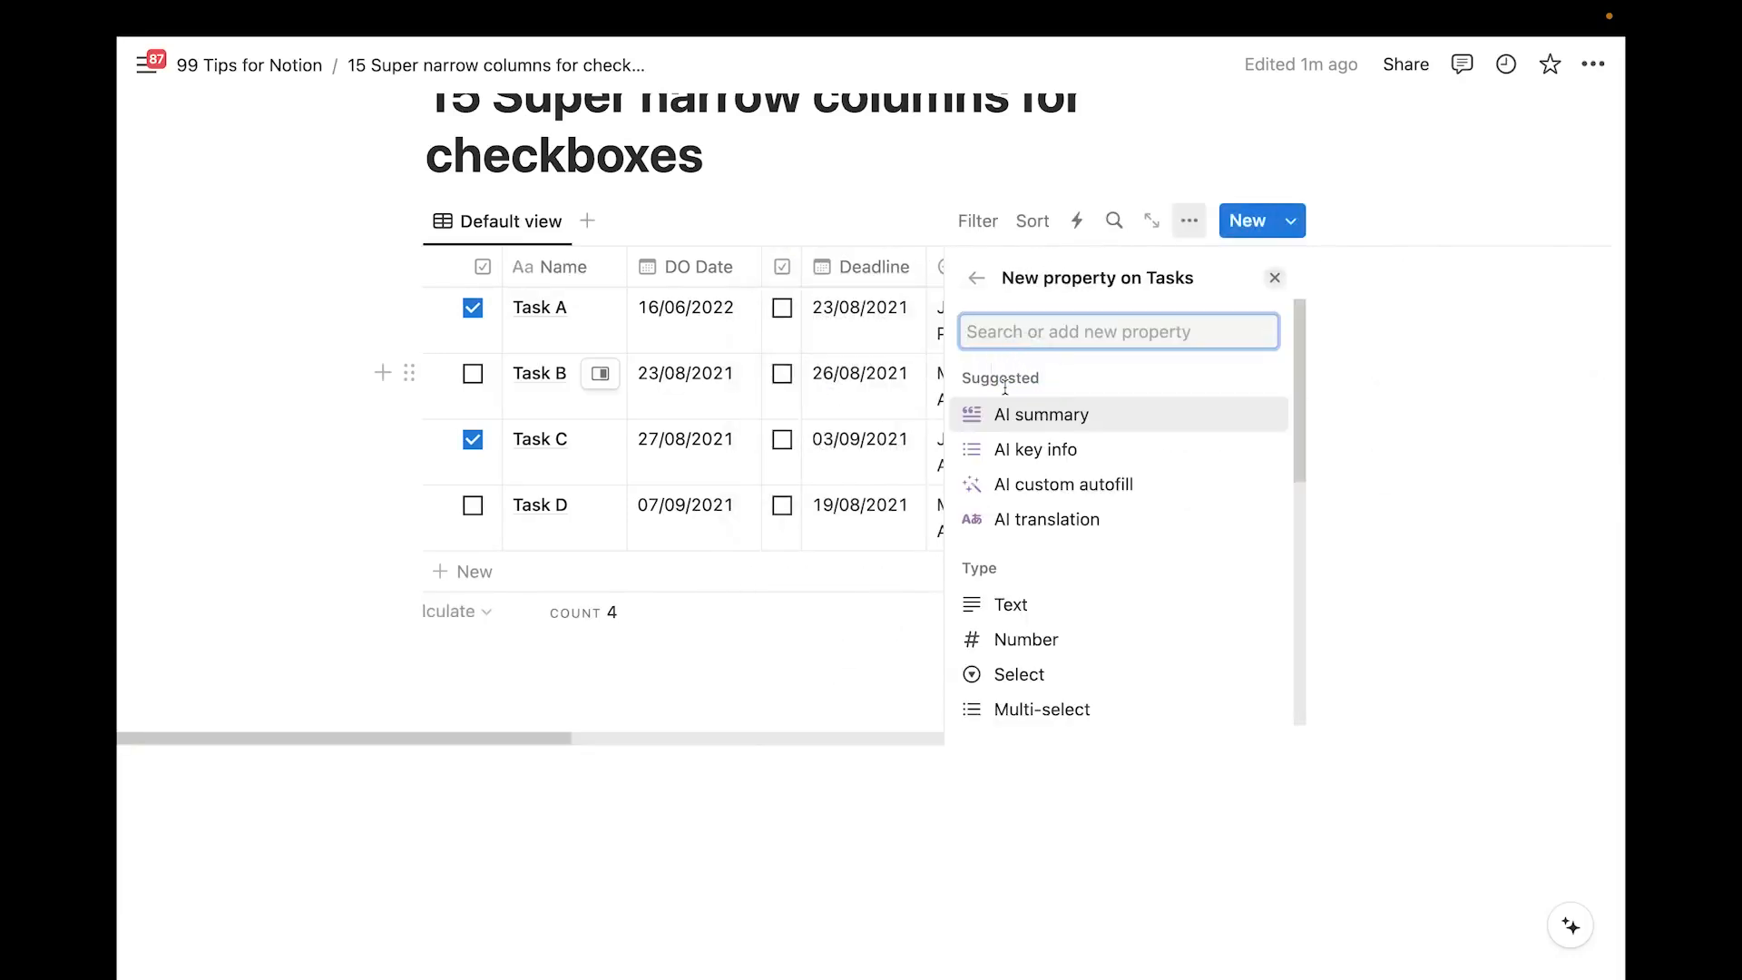
{"action": "type", "text": "for"}
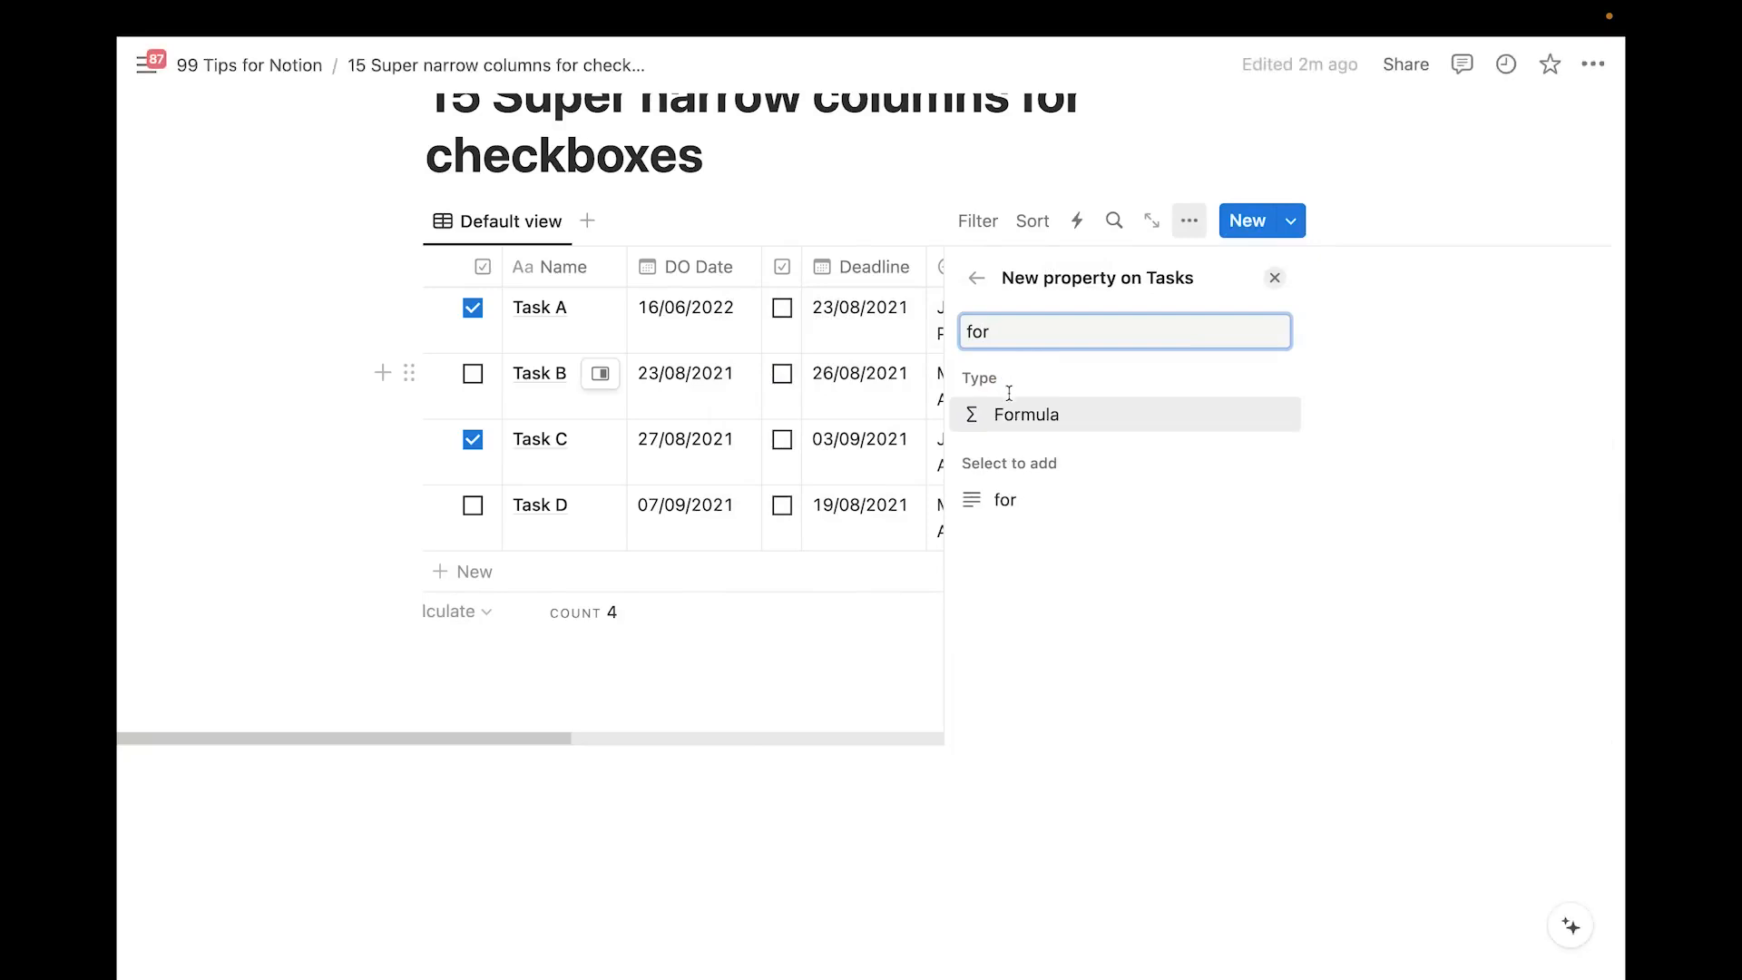
{"action": "left_click", "coordinate": [1018, 413]}
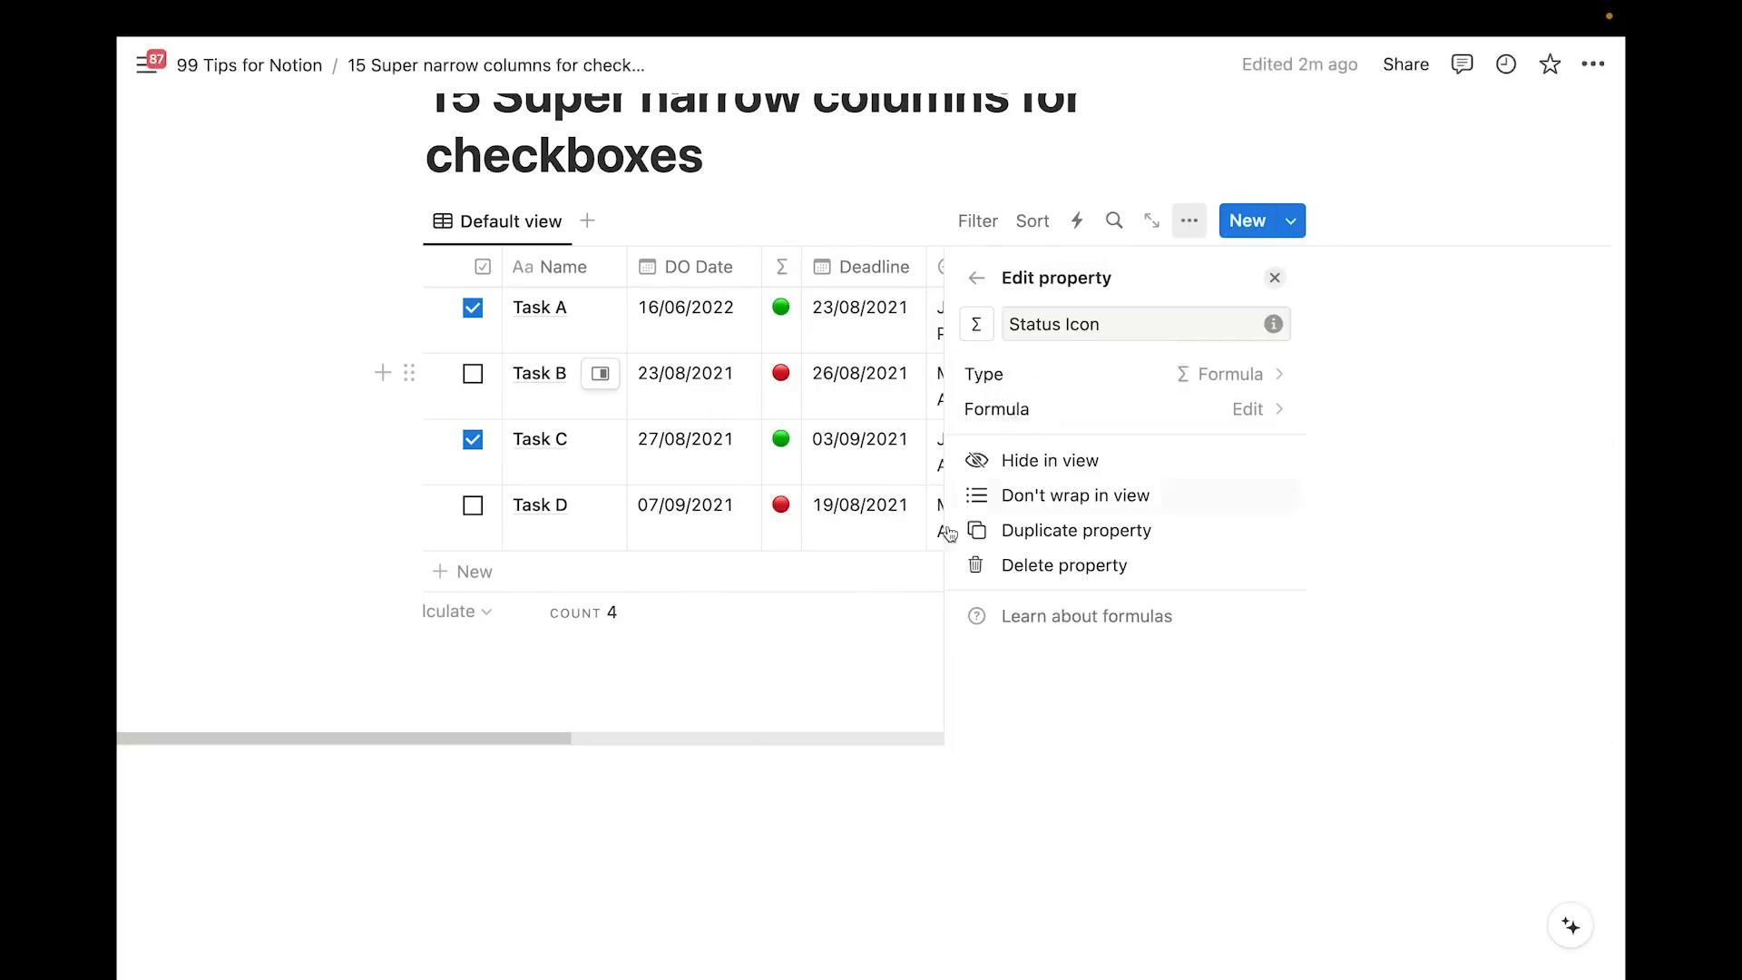
{"action": "left_click", "coordinate": [808, 699]}
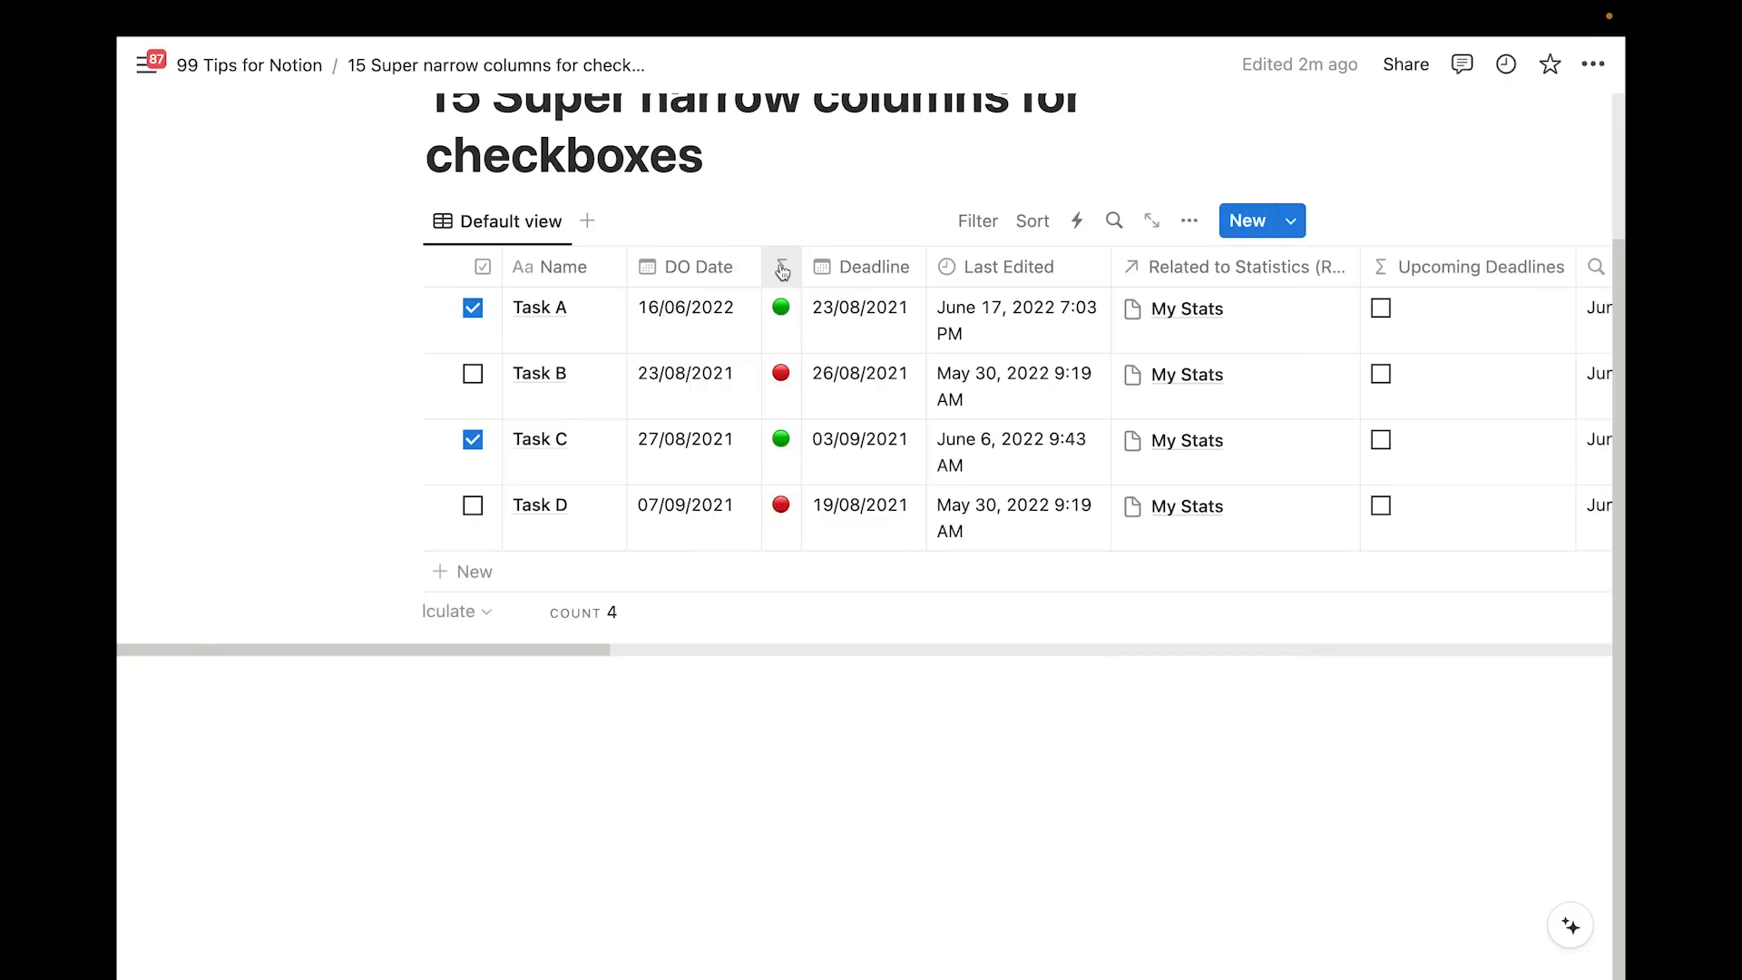
{"action": "left_click_drag", "start_coordinate": [780, 266], "coordinate": [529, 278]}
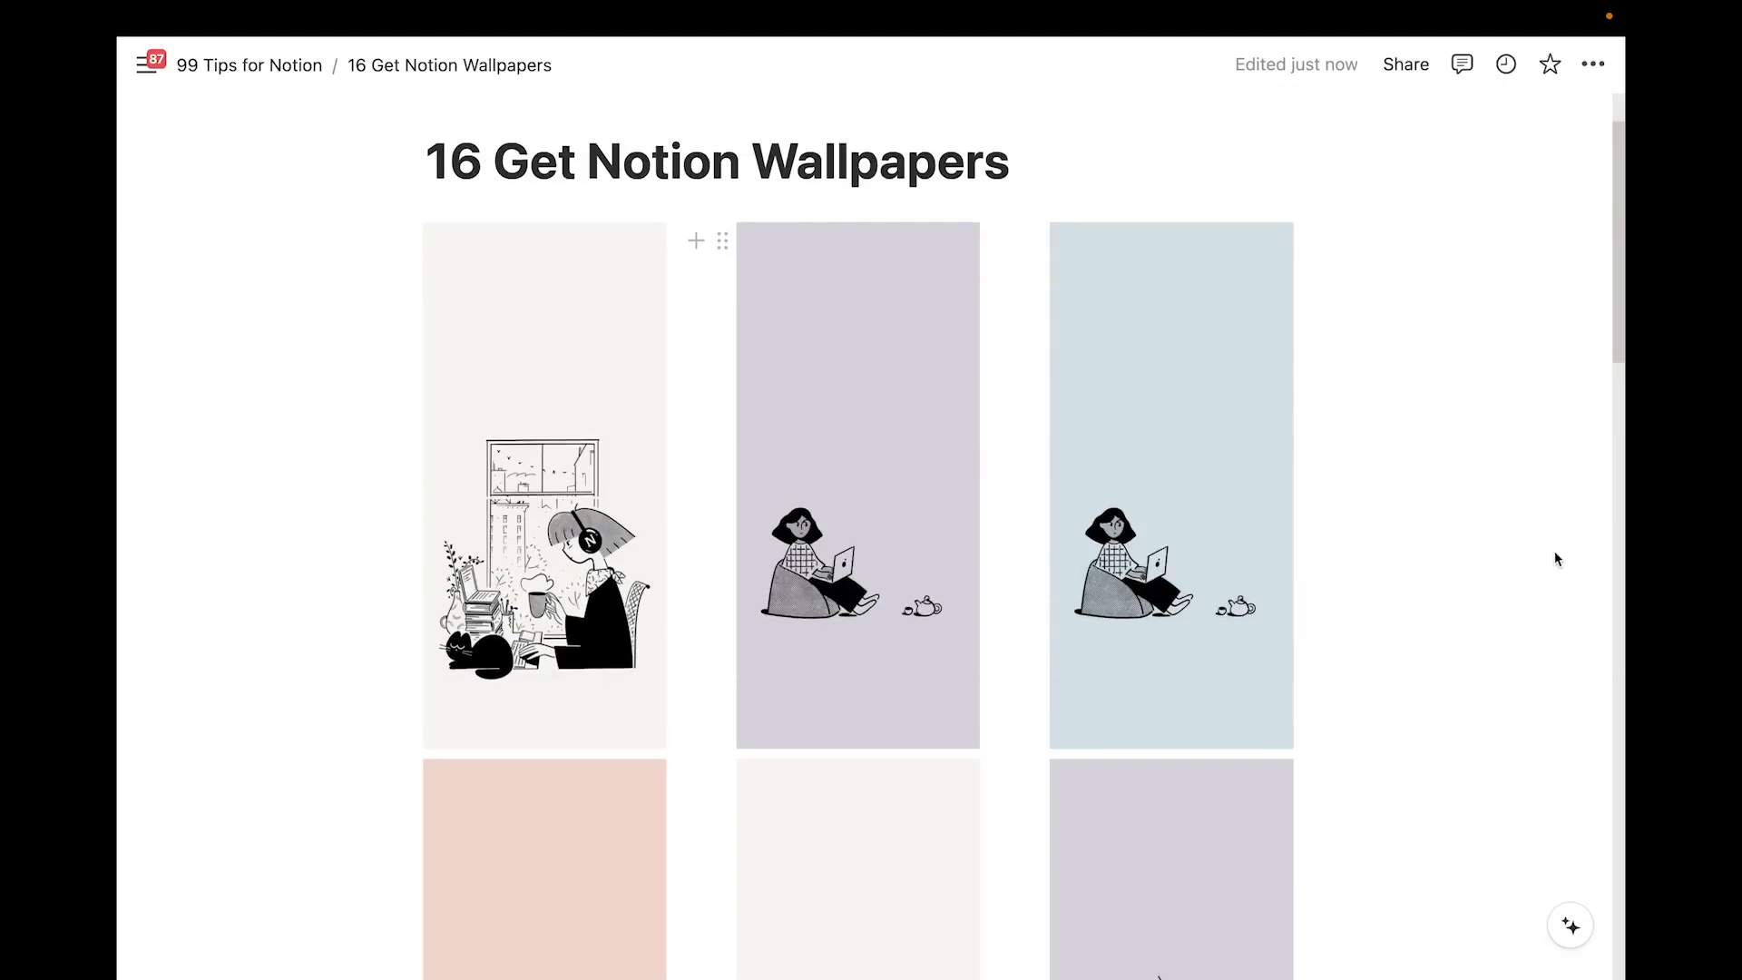
Look through the wallpaper images on the Get Notion Wallpapers page
{"action": "scroll", "coordinate": [1555, 557], "scroll_direction": "down", "scroll_amount": 2}
{"action": "scroll", "coordinate": [1554, 551], "scroll_direction": "down", "scroll_amount": 10}
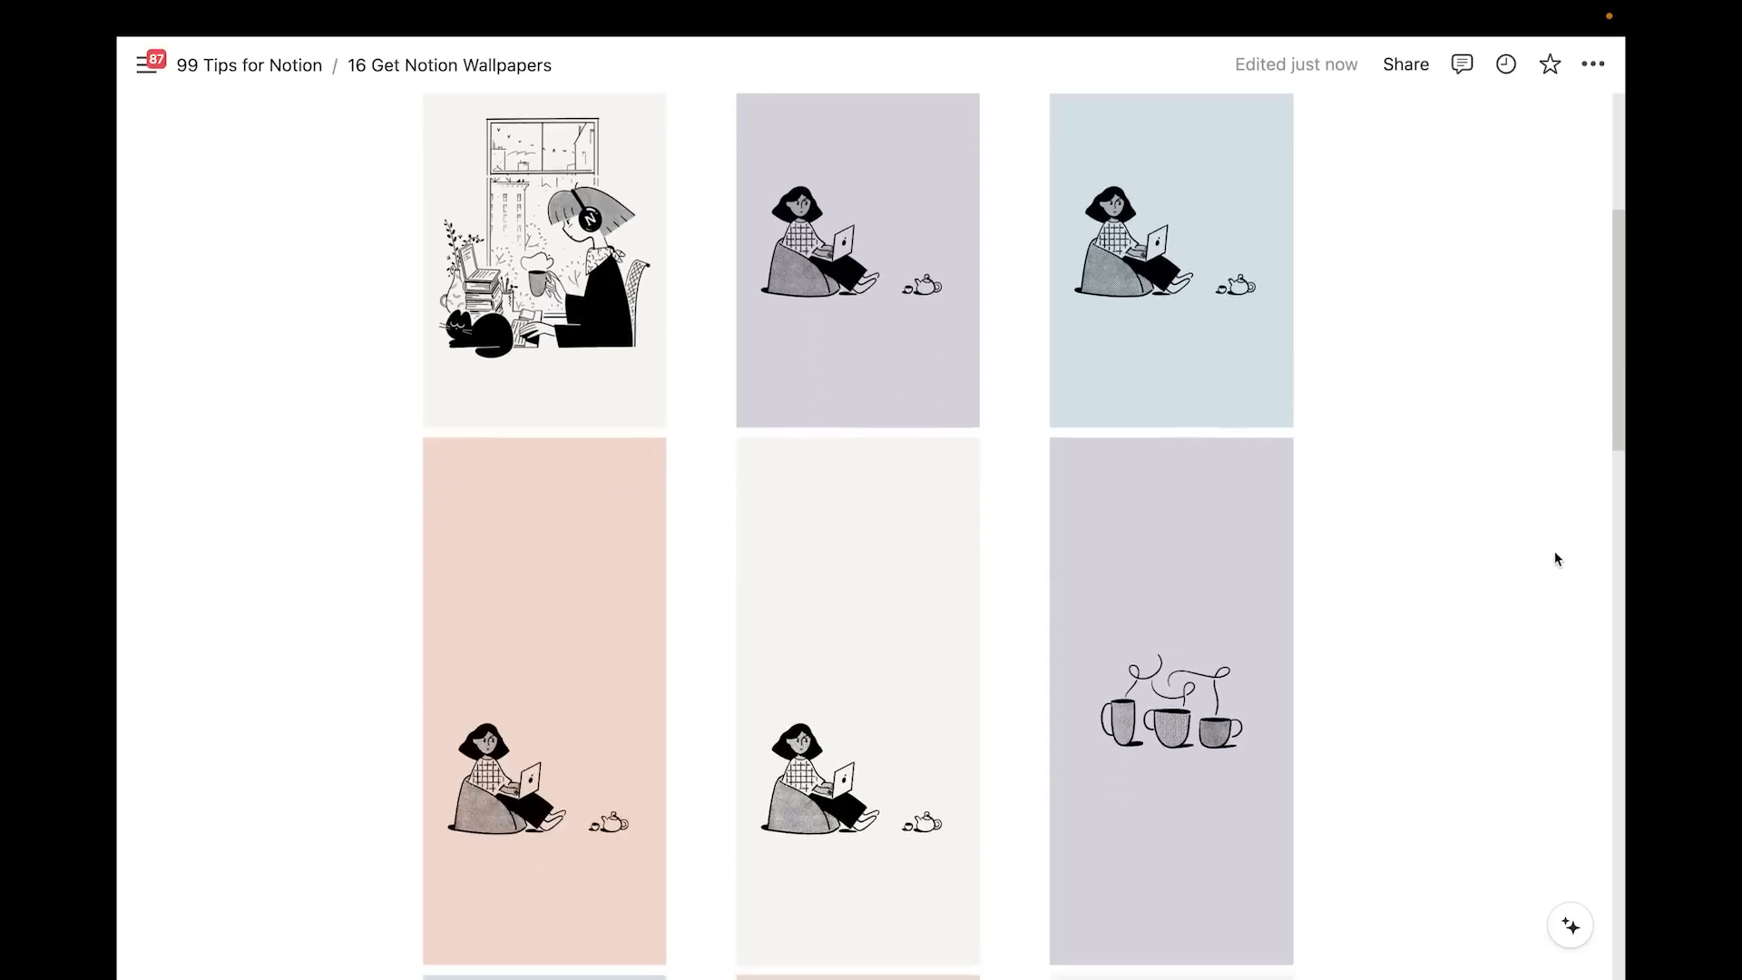
{"action": "scroll", "coordinate": [1555, 559], "scroll_direction": "down", "scroll_amount": 8}
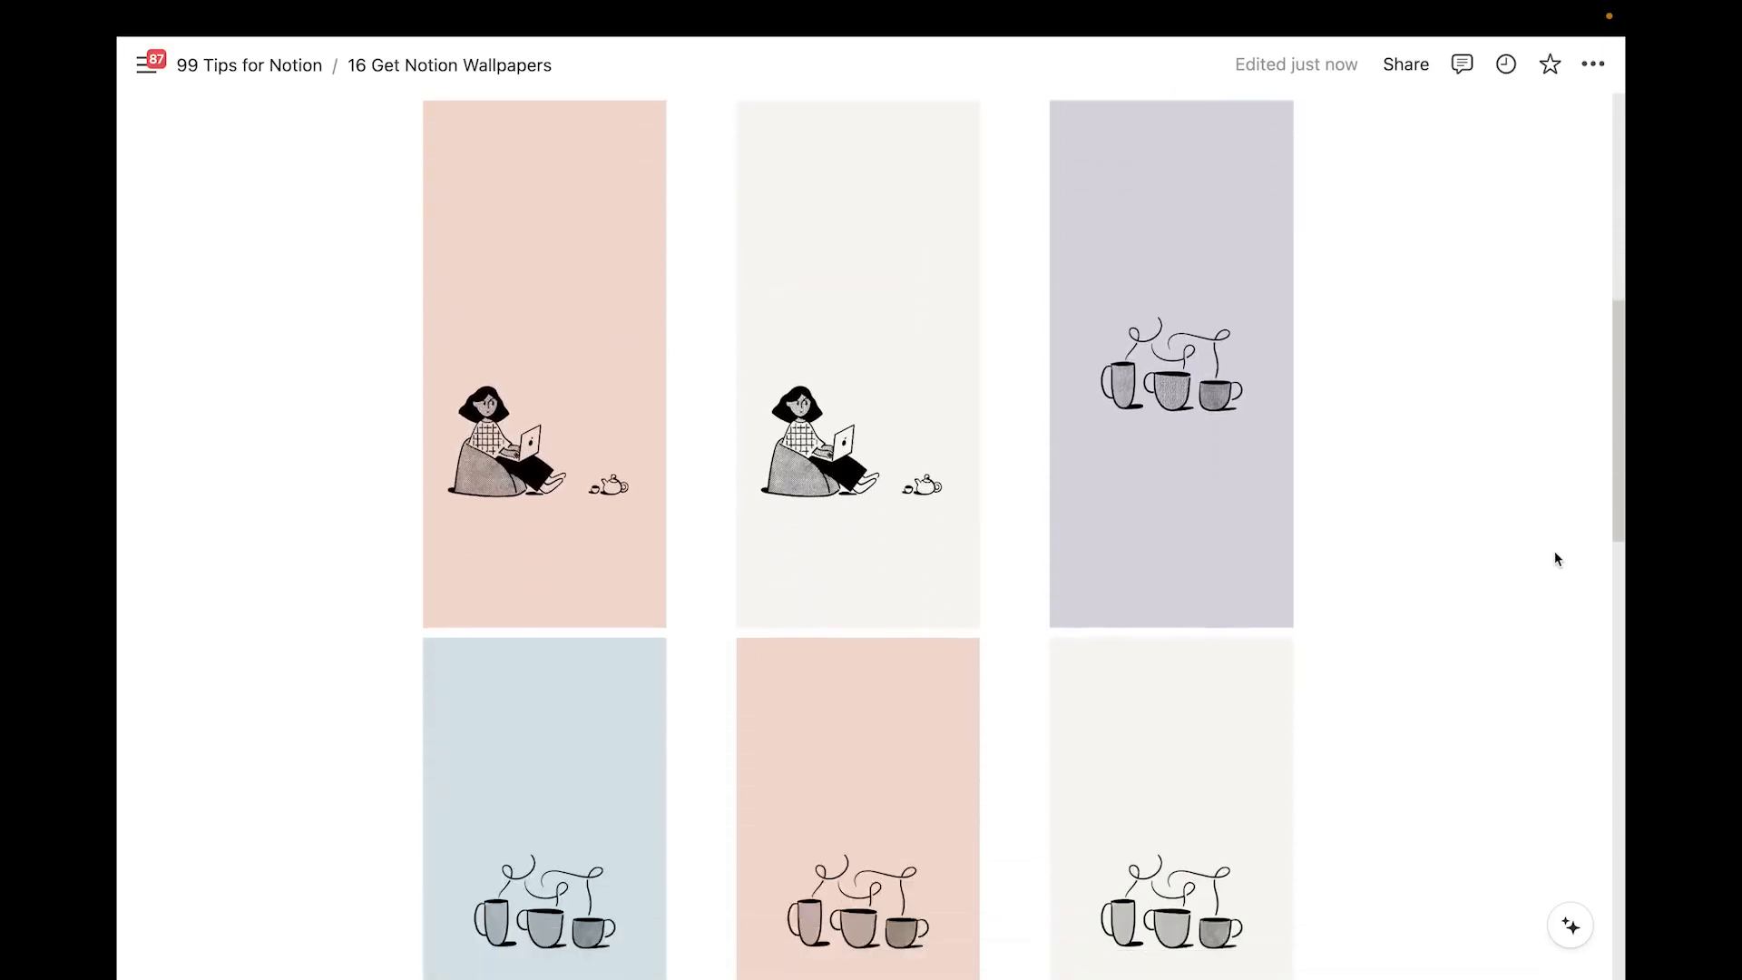
{"action": "scroll", "coordinate": [1554, 556], "scroll_direction": "down", "scroll_amount": 16}
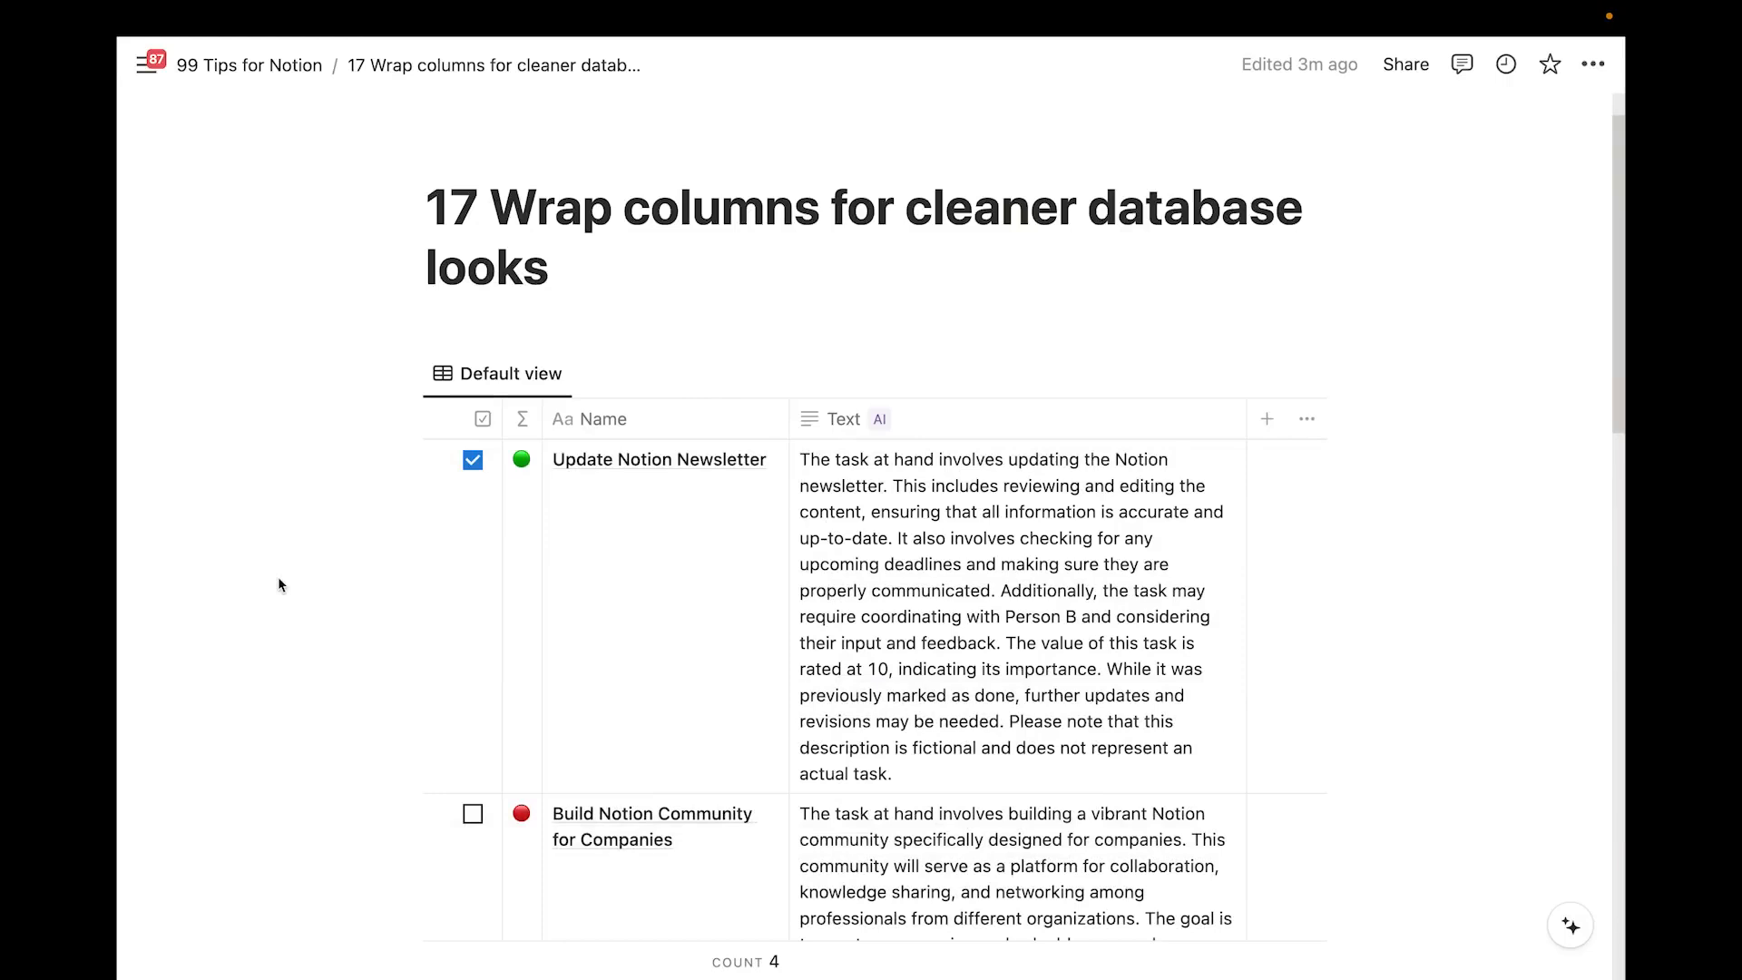
Turn off wrapping for all columns in the layout settings of the task table on the tip 17 page
{"action": "scroll", "coordinate": [278, 583], "scroll_direction": "down", "scroll_amount": 2}
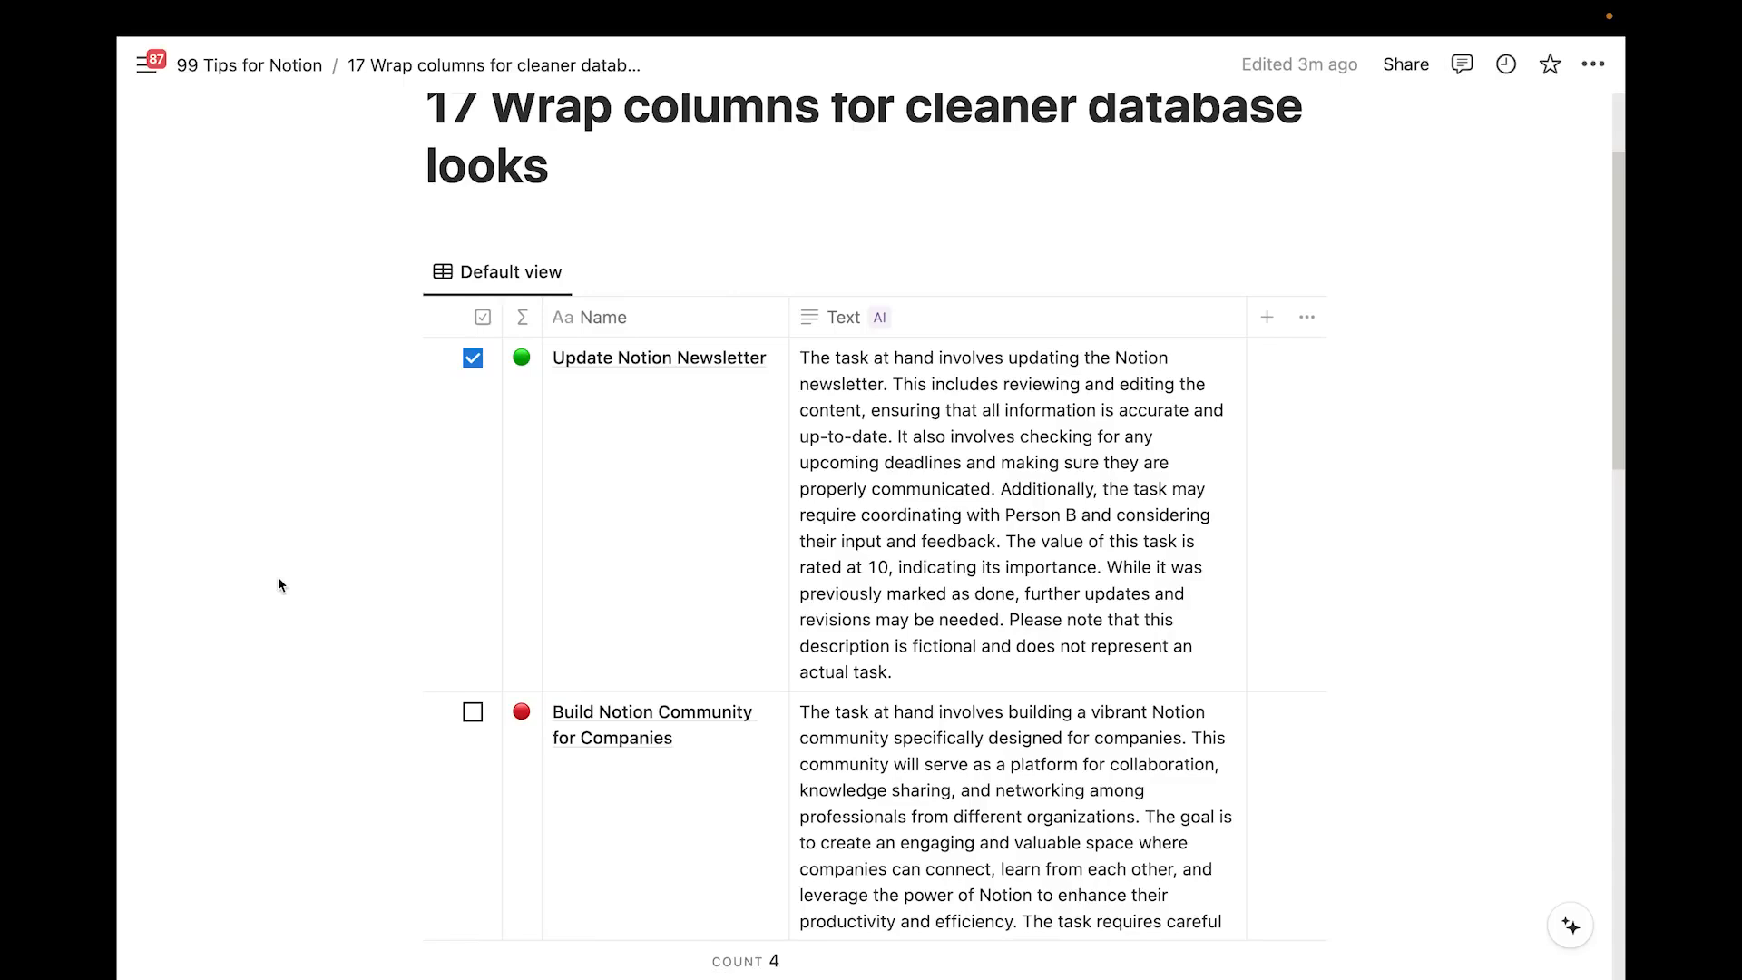
{"action": "scroll", "coordinate": [278, 584], "scroll_direction": "down", "scroll_amount": 2}
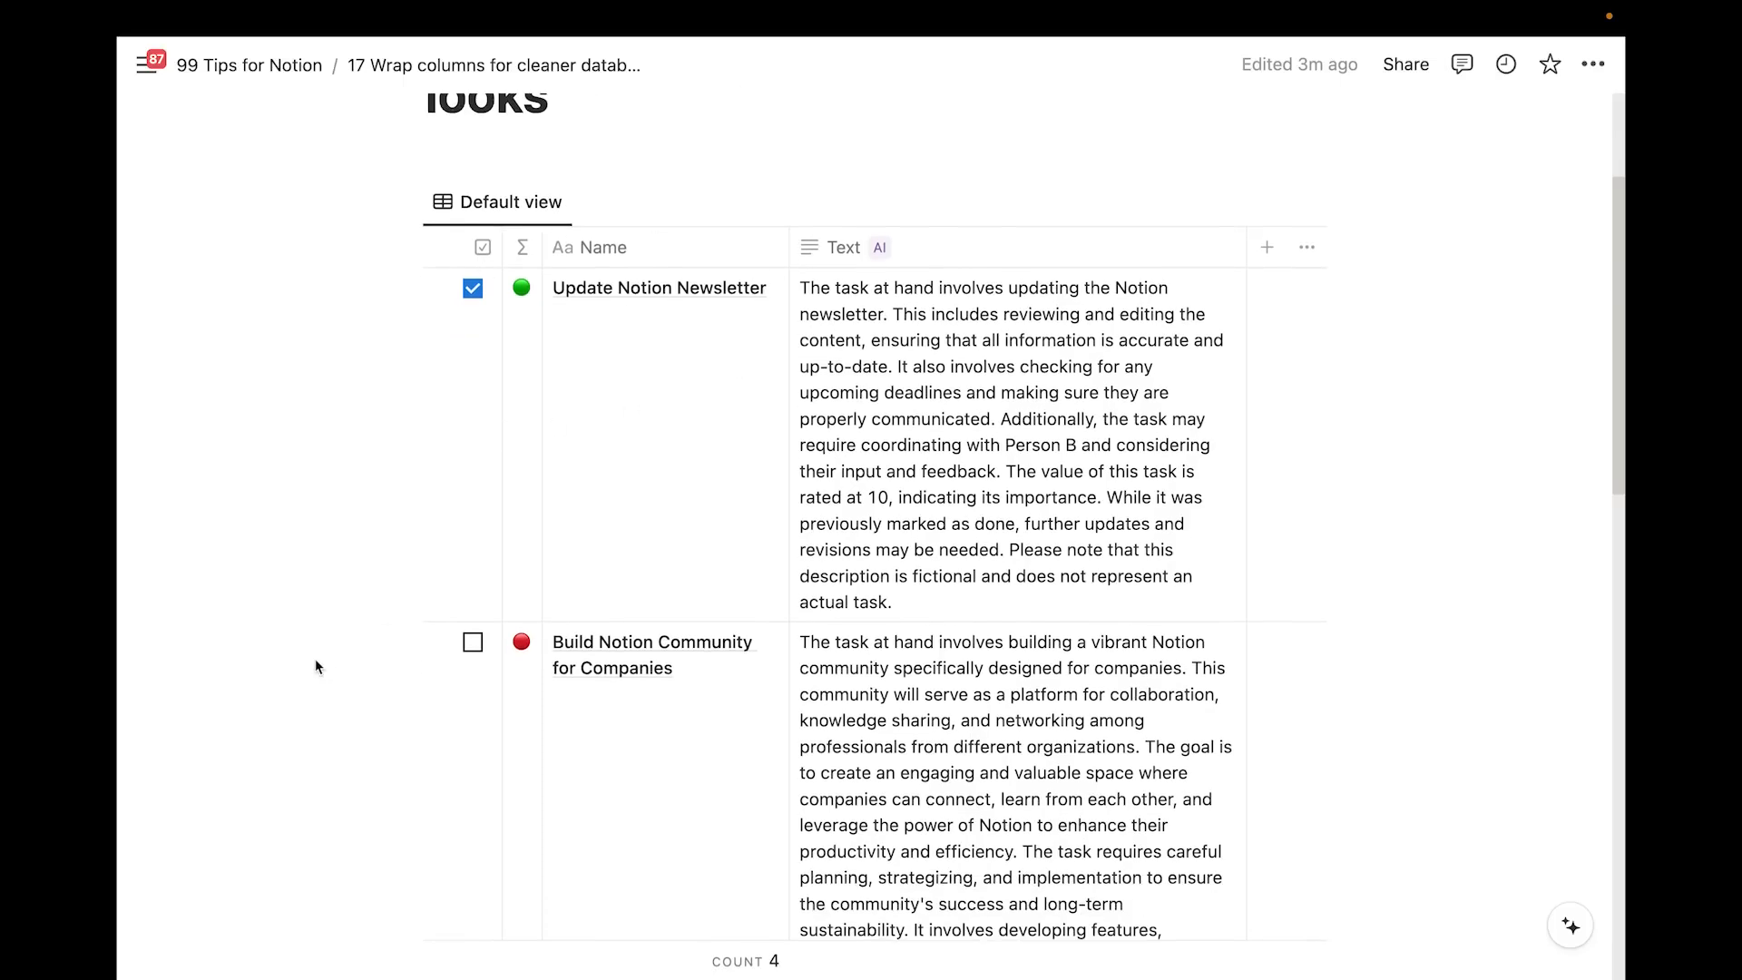
{"action": "scroll", "coordinate": [316, 667], "scroll_direction": "down", "scroll_amount": 2}
{"action": "scroll", "coordinate": [373, 490], "scroll_direction": "up", "scroll_amount": 2}
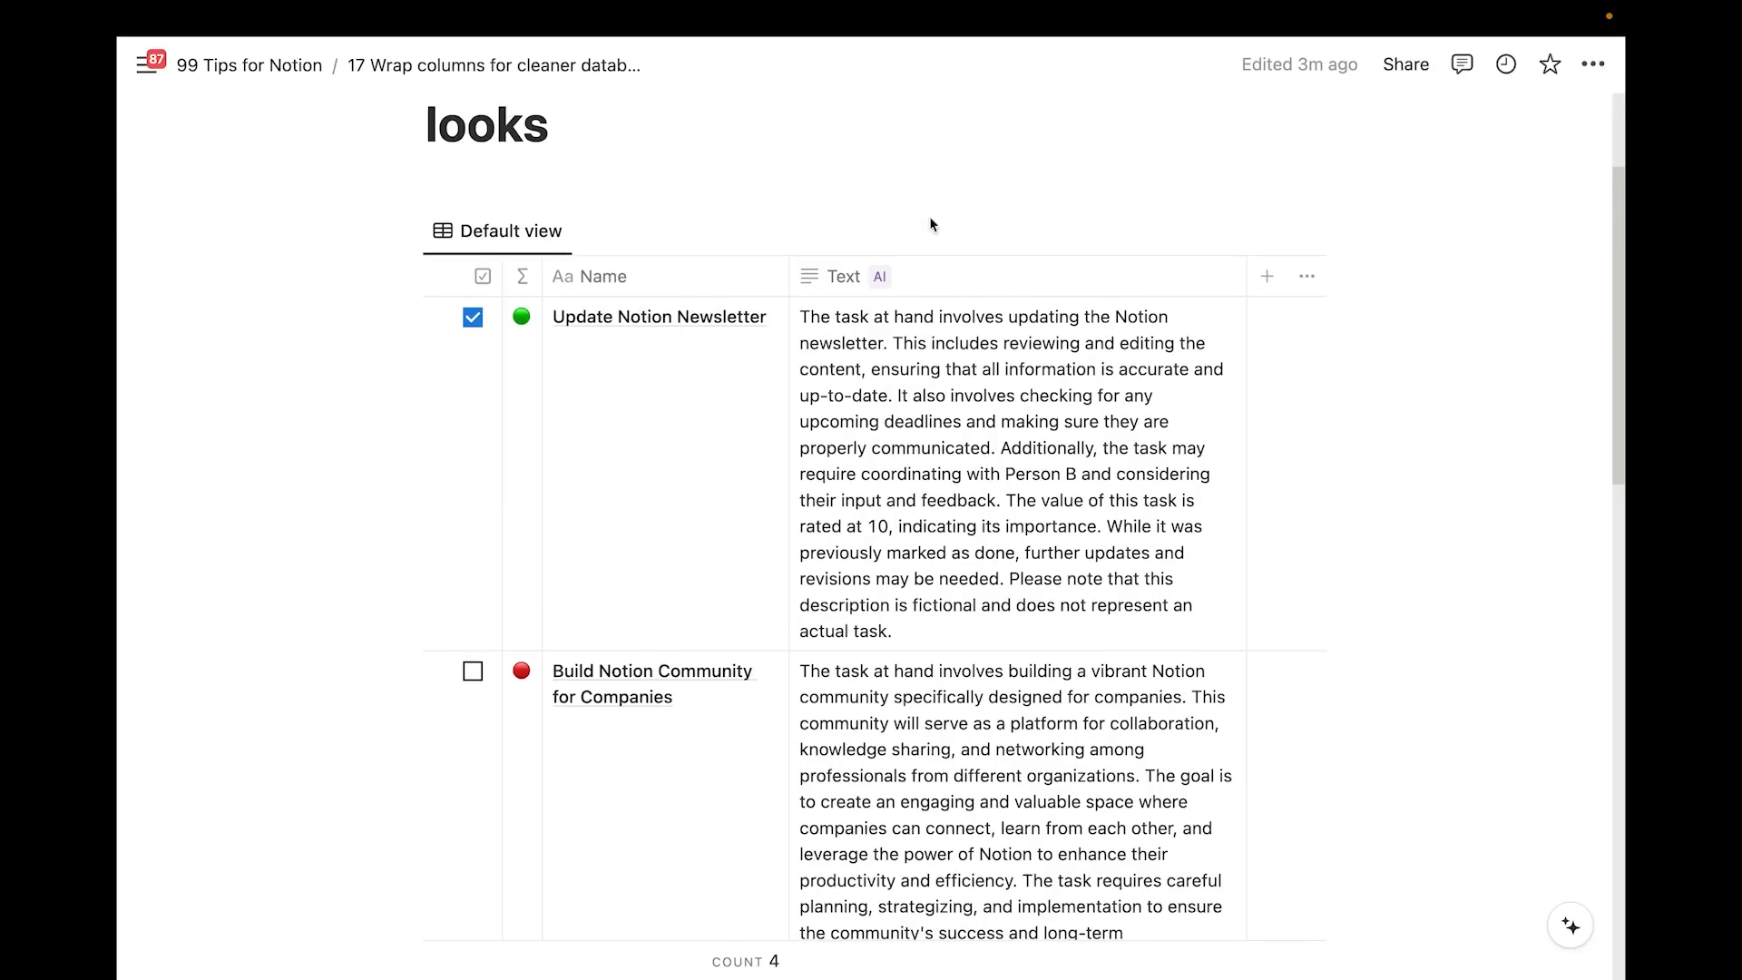
{"action": "left_click", "coordinate": [1188, 234]}
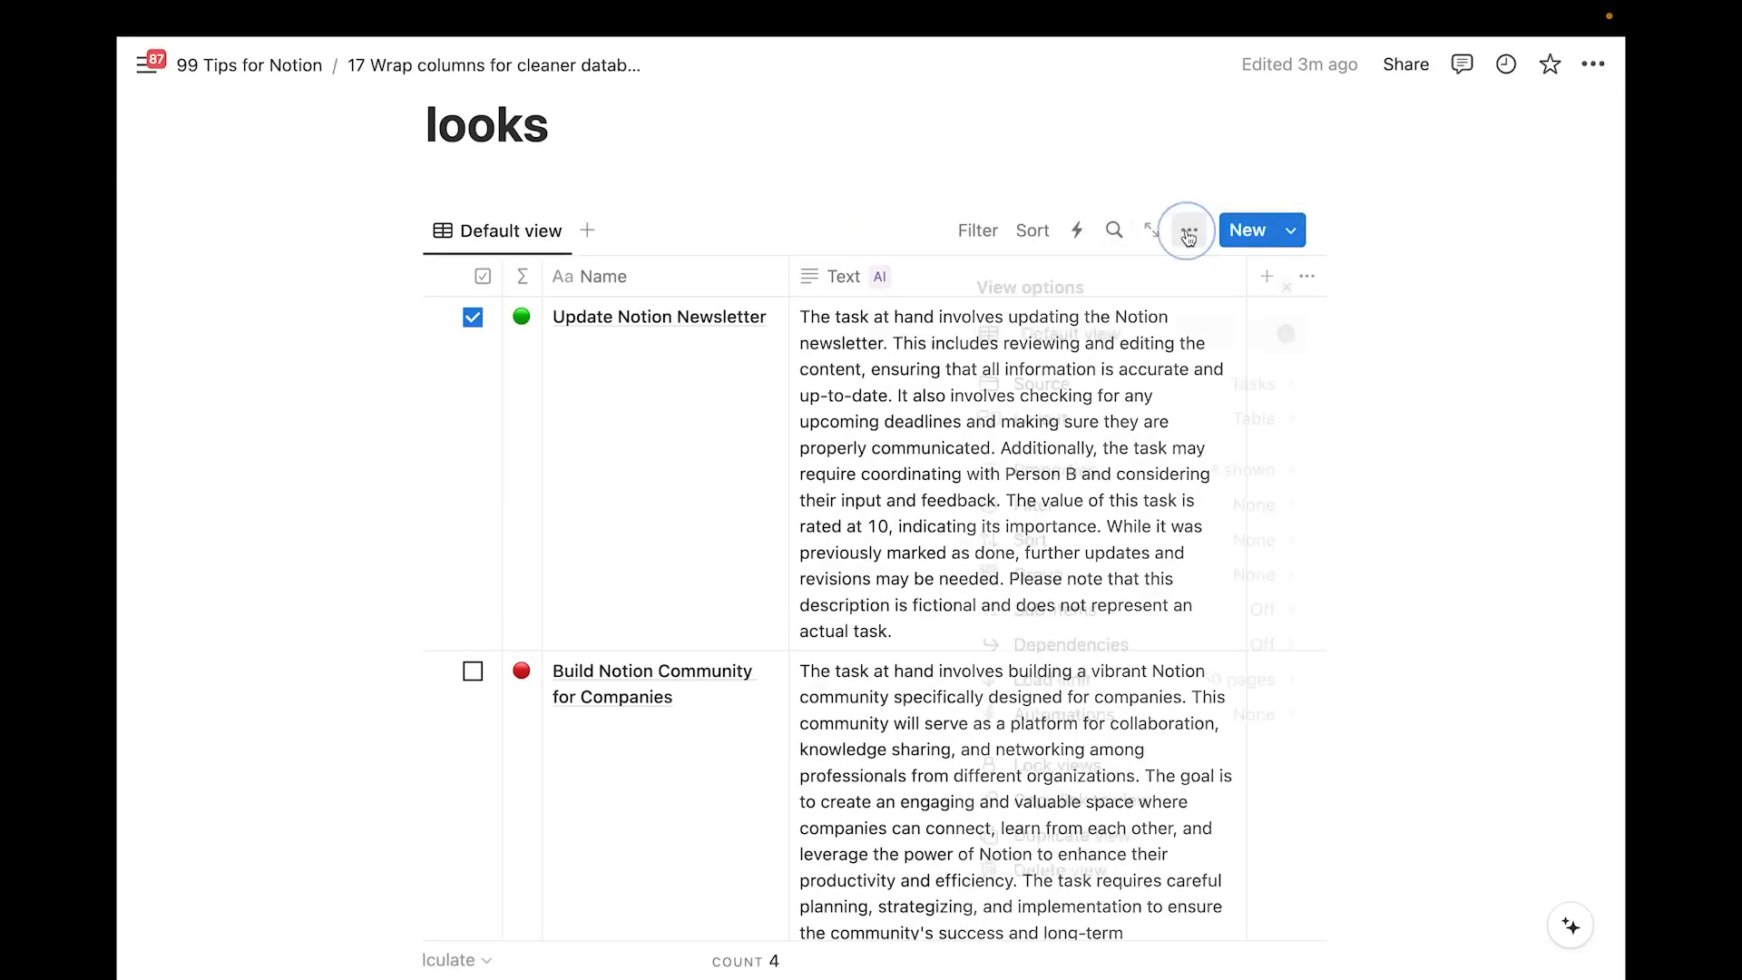
{"action": "left_click", "coordinate": [1078, 421]}
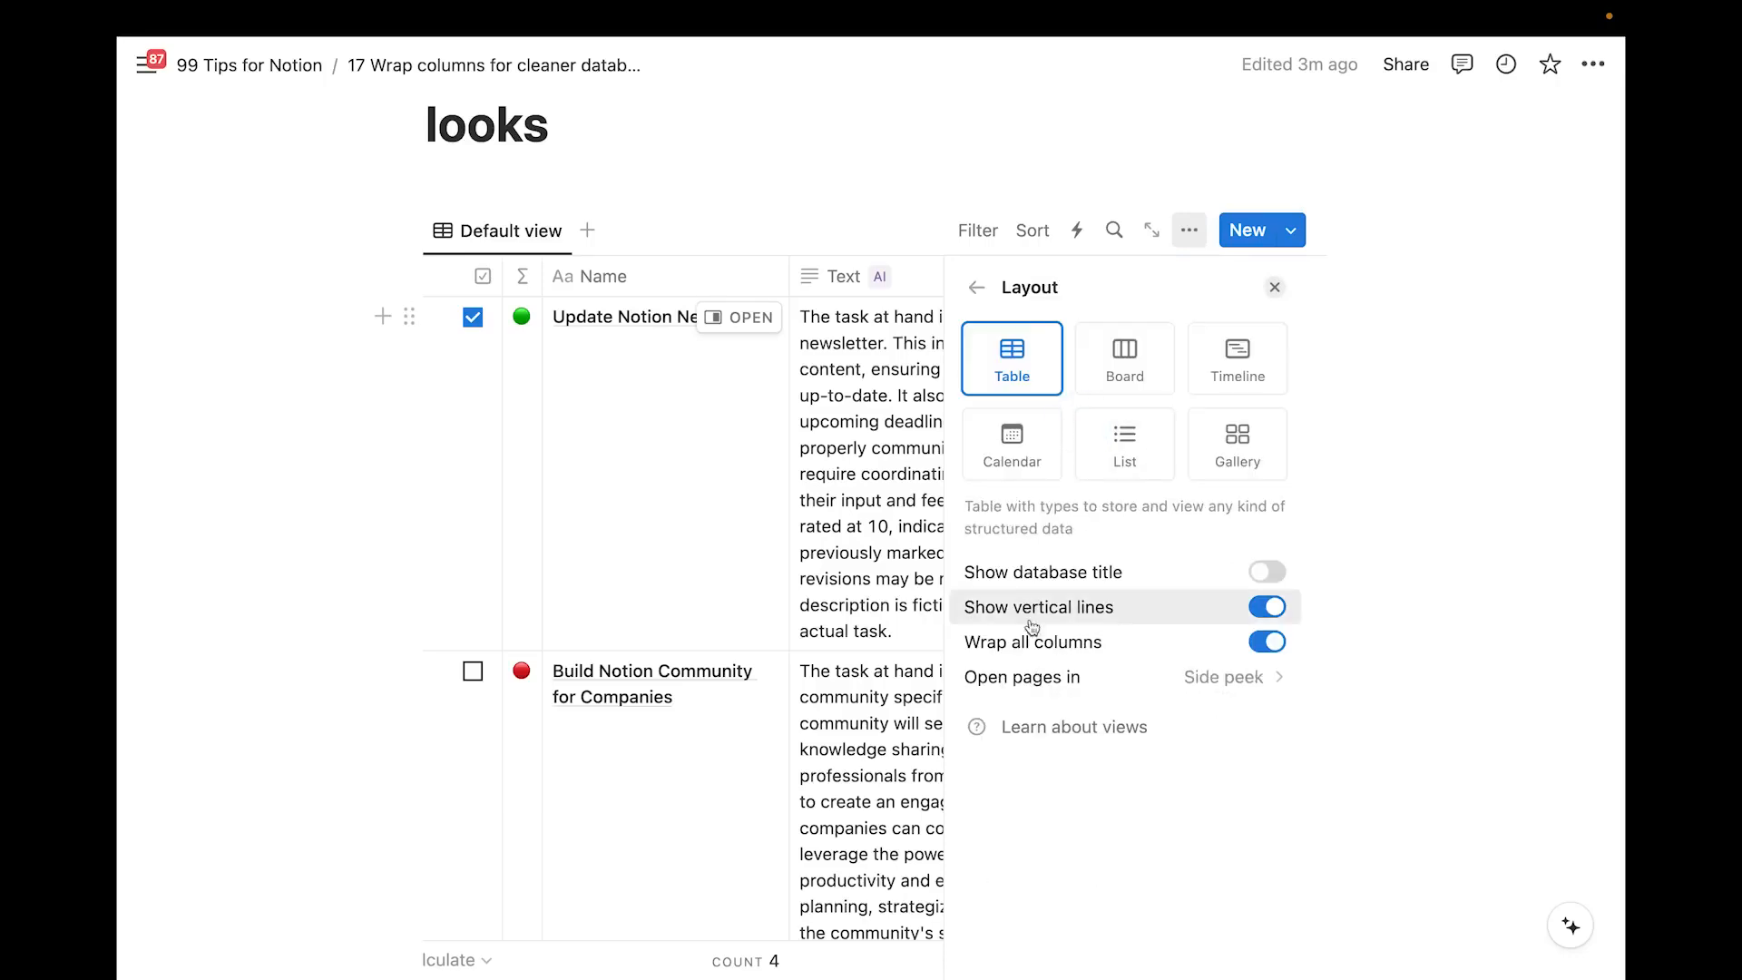
{"action": "left_click", "coordinate": [1267, 641]}
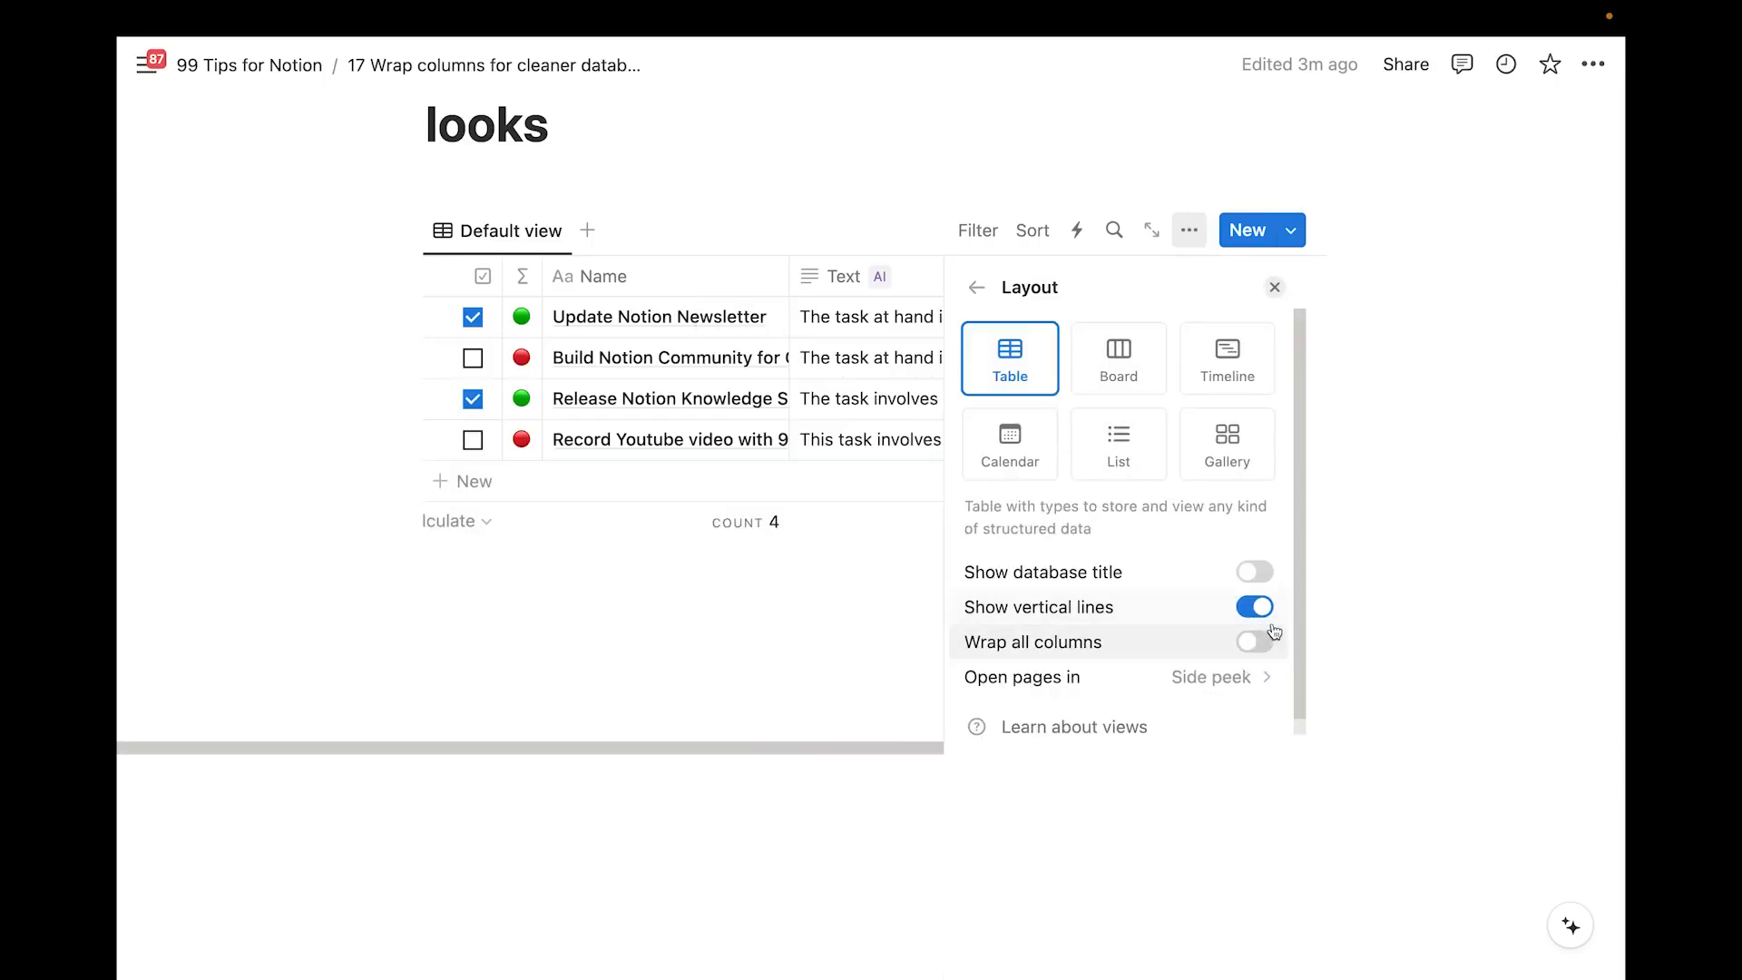
{"action": "left_click", "coordinate": [583, 665]}
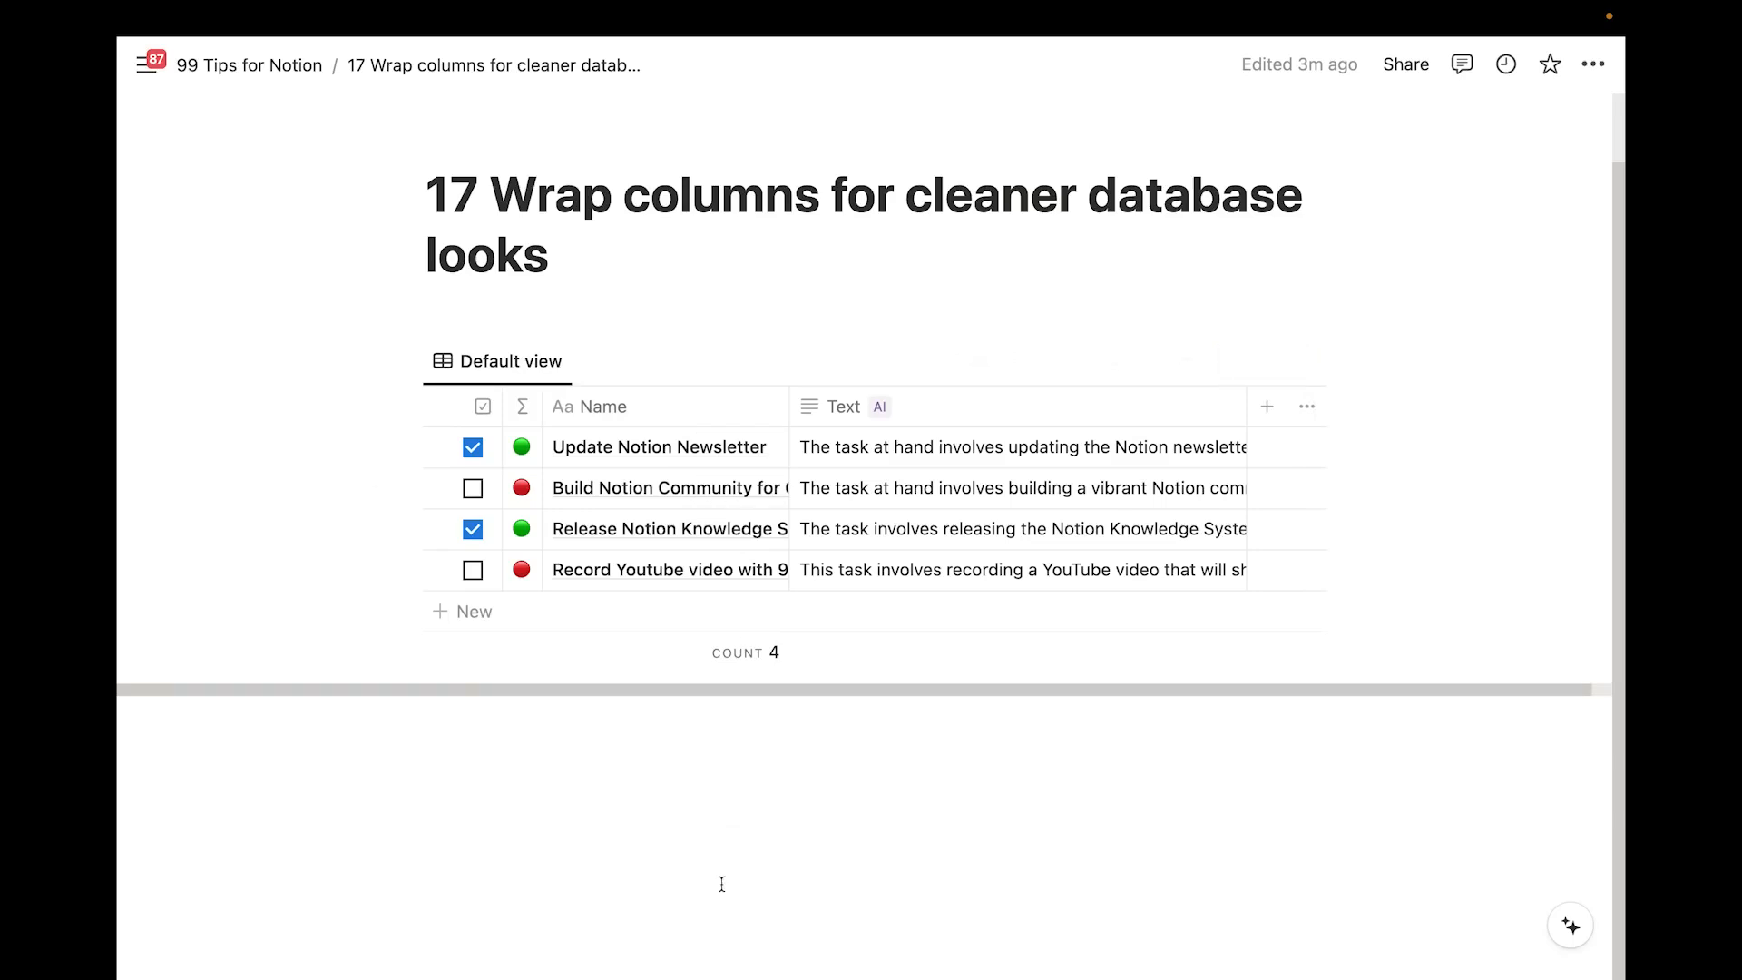
Resize the Name column to slightly wider than its original width and turn on wrapping for that column only
{"action": "double_click", "coordinate": [789, 400]}
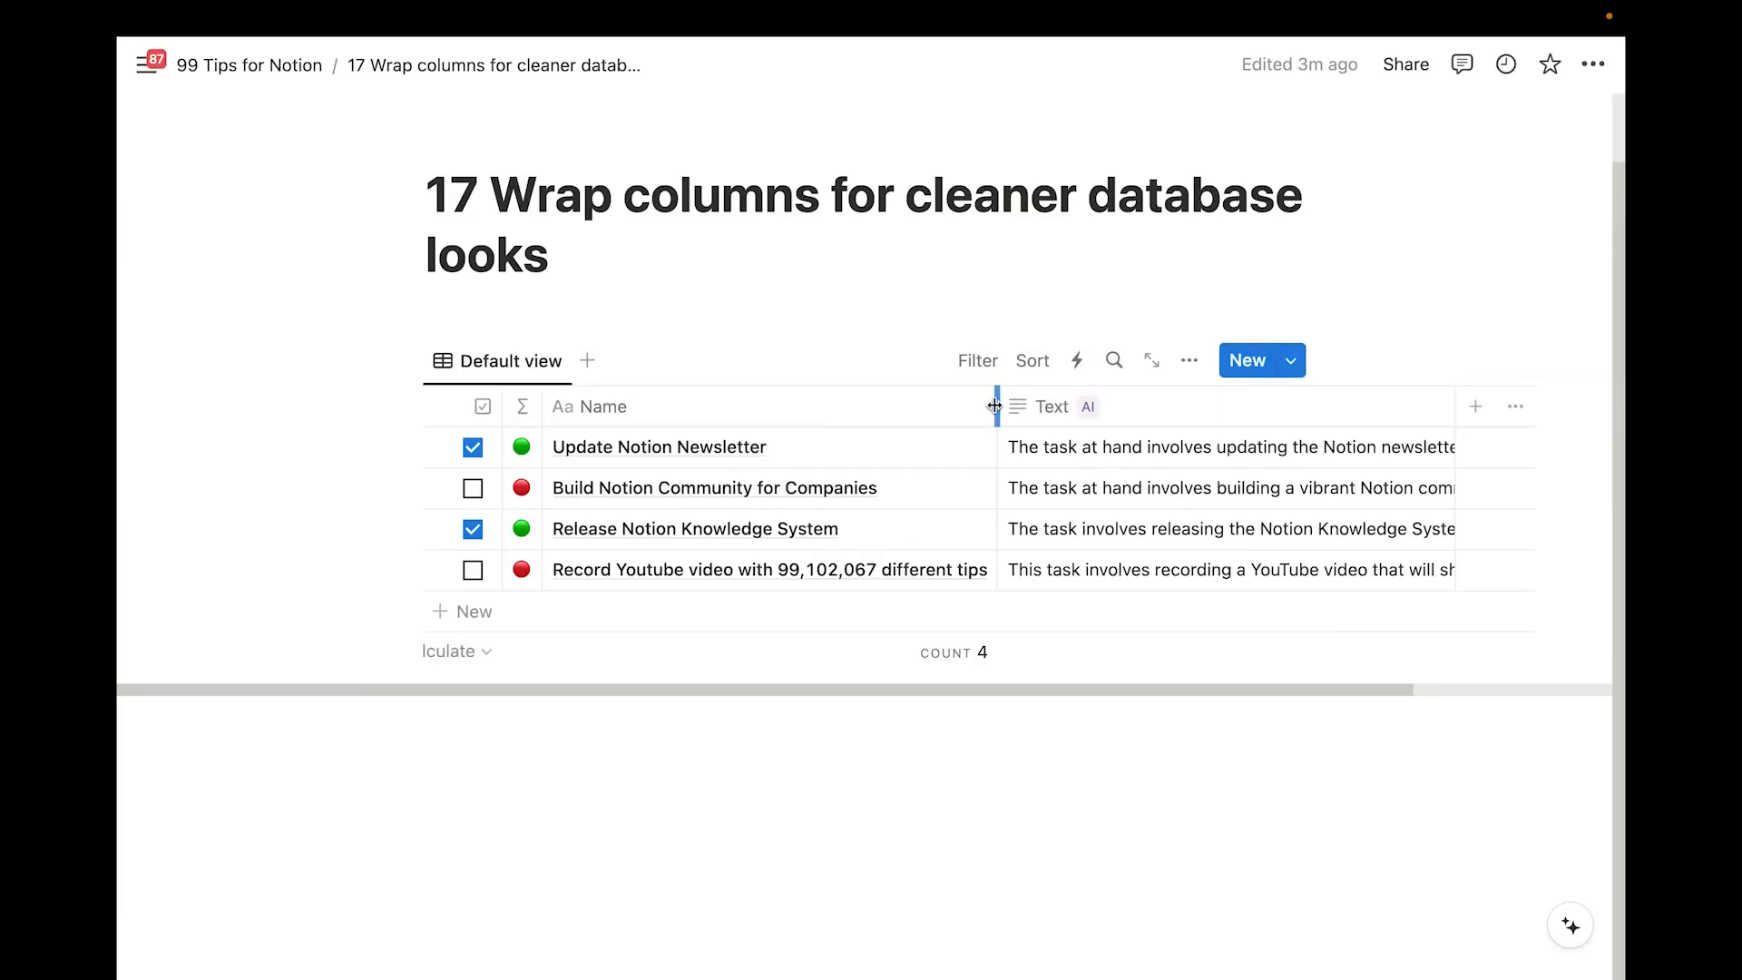
{"action": "left_click_drag", "start_coordinate": [995, 405], "coordinate": [822, 406]}
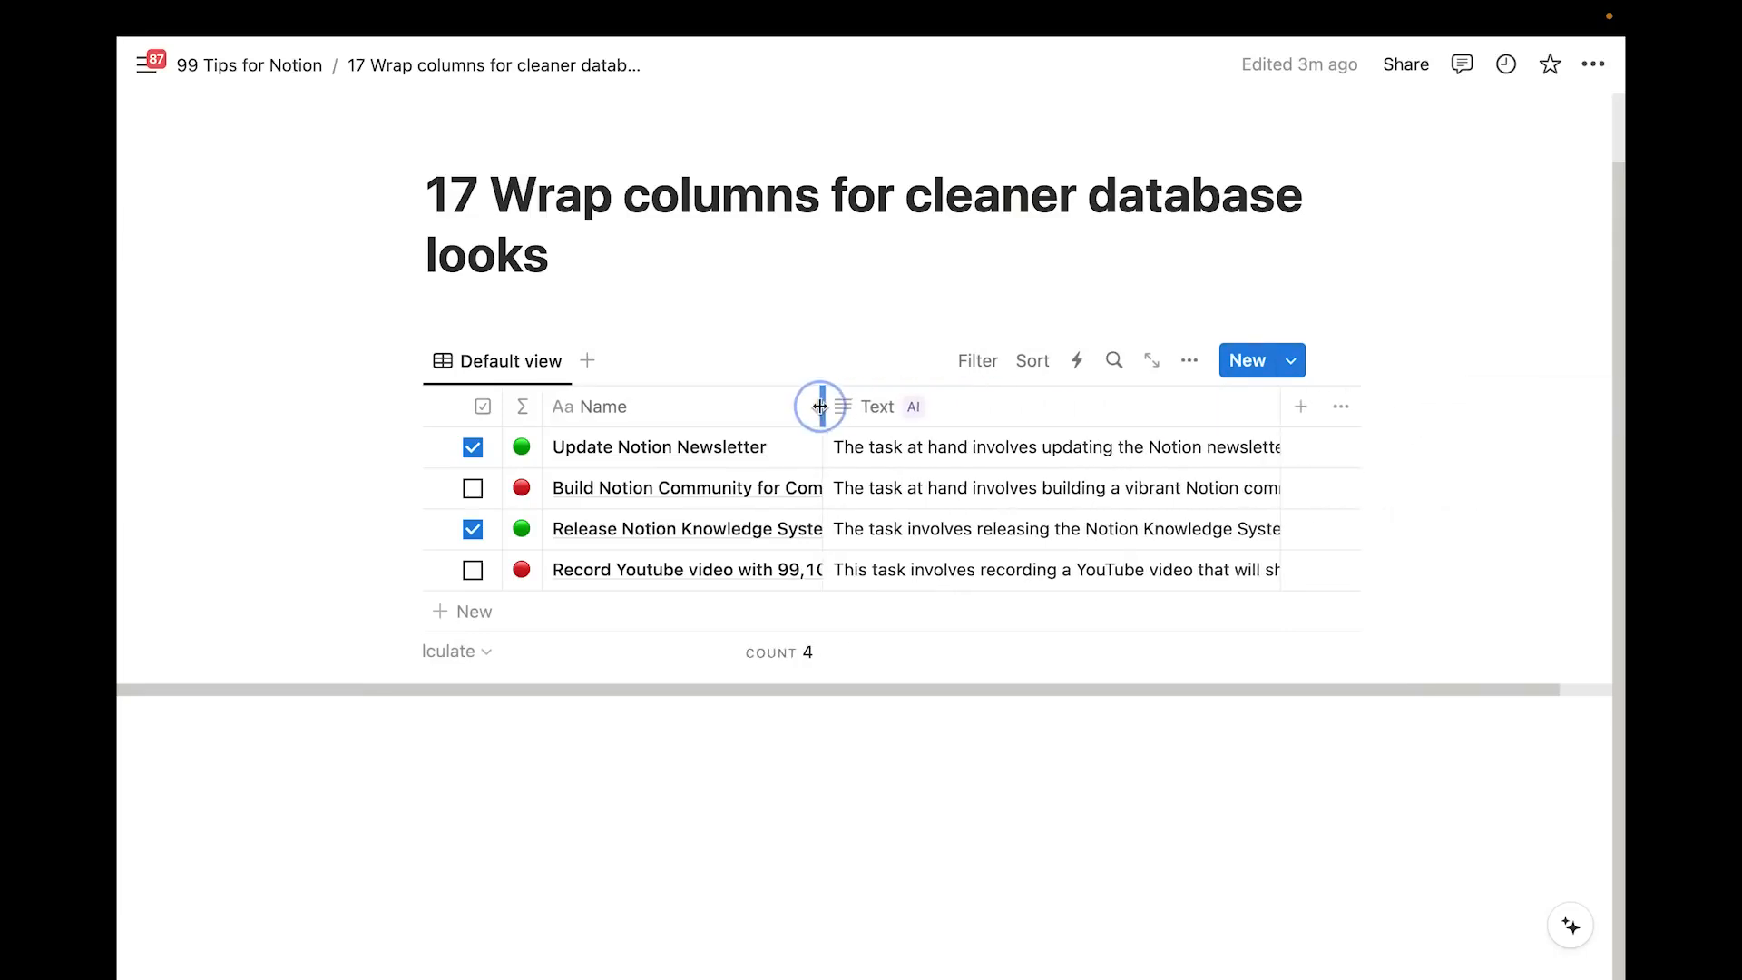
{"action": "left_click", "coordinate": [685, 718]}
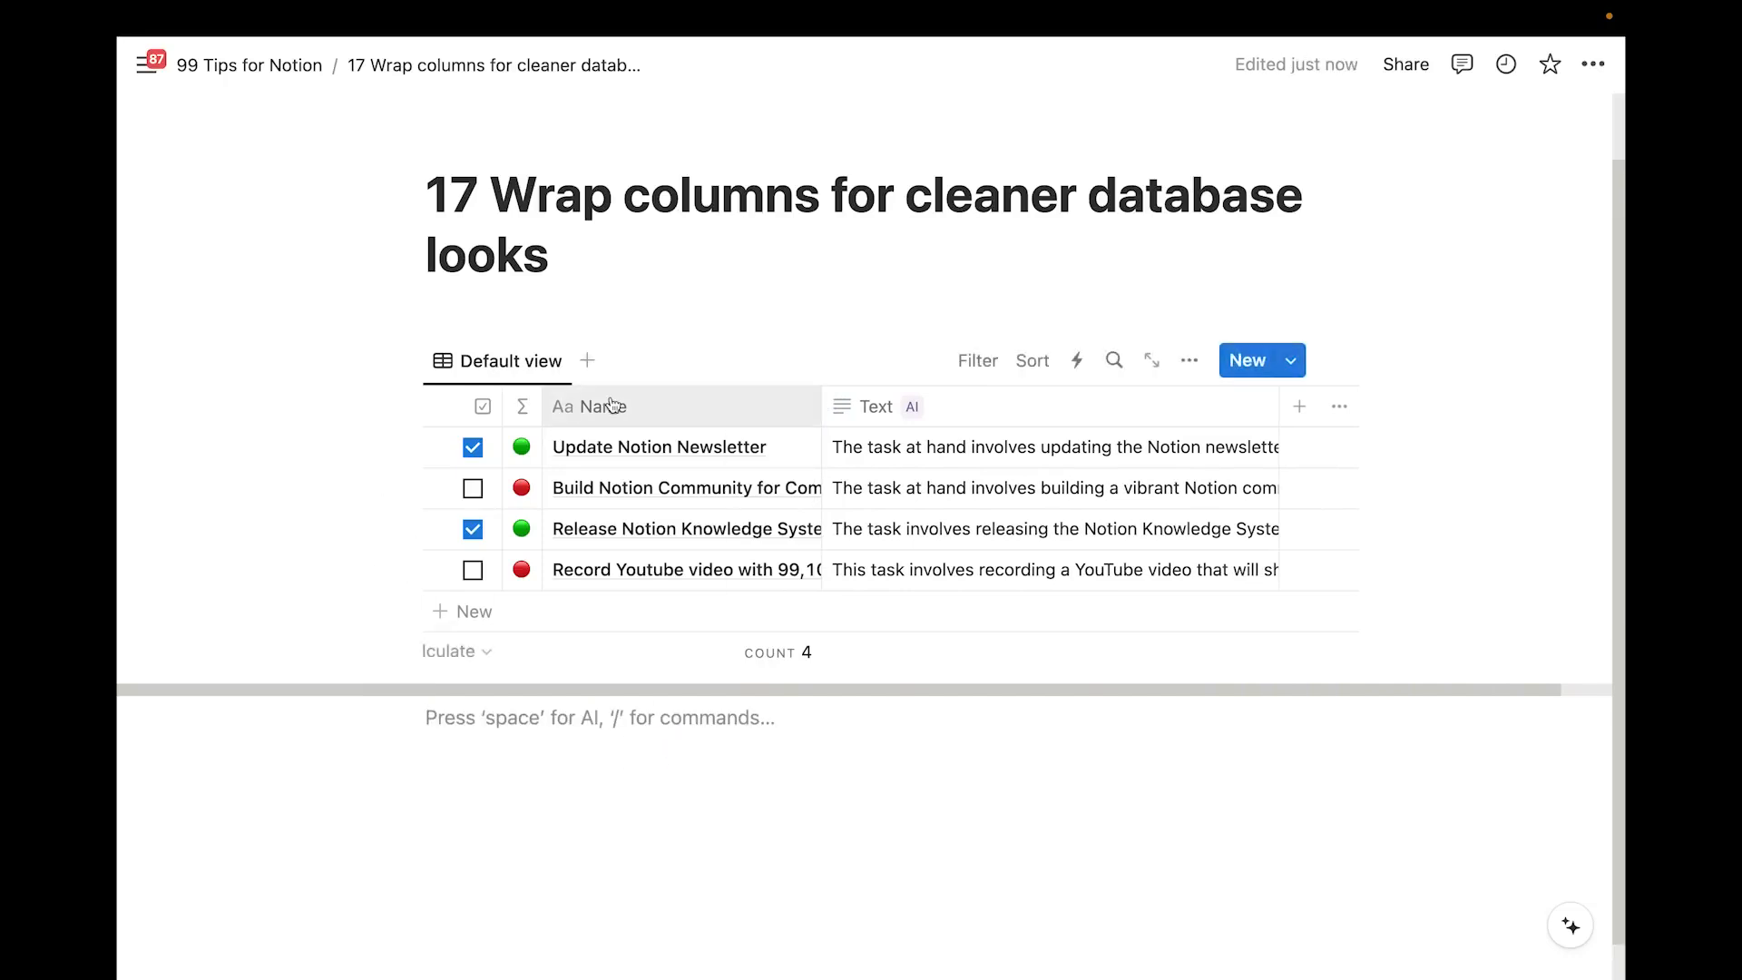
{"action": "left_click", "coordinate": [643, 405]}
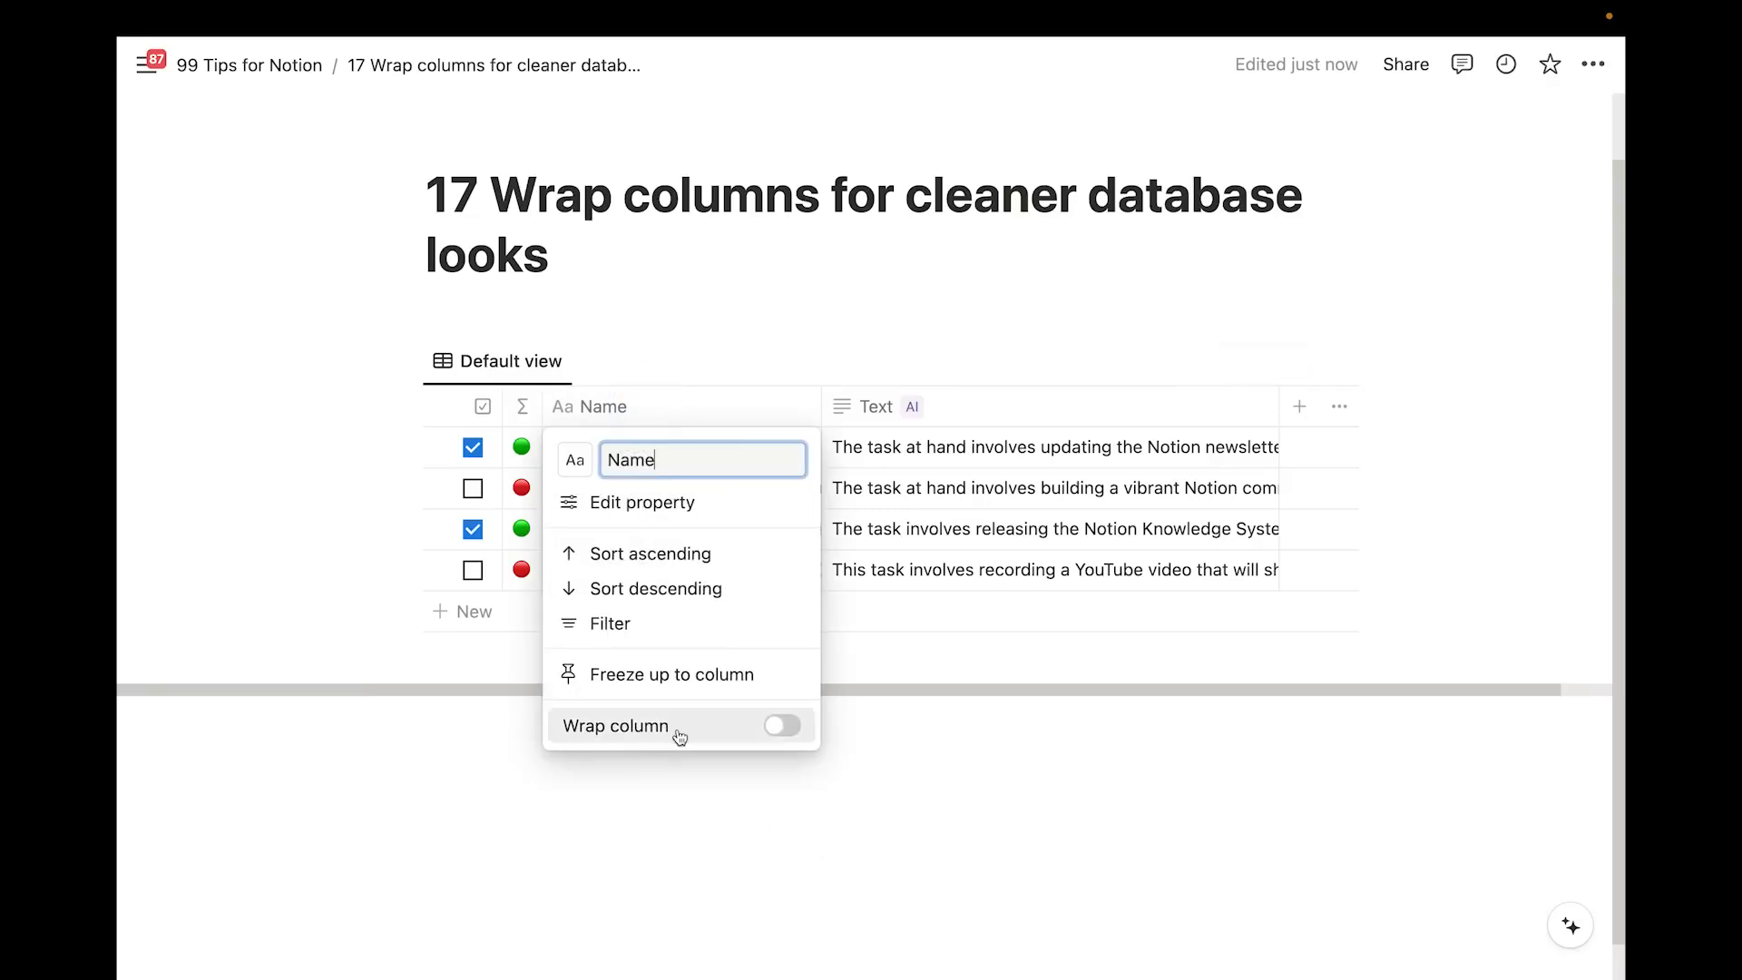
{"action": "left_click", "coordinate": [778, 725]}
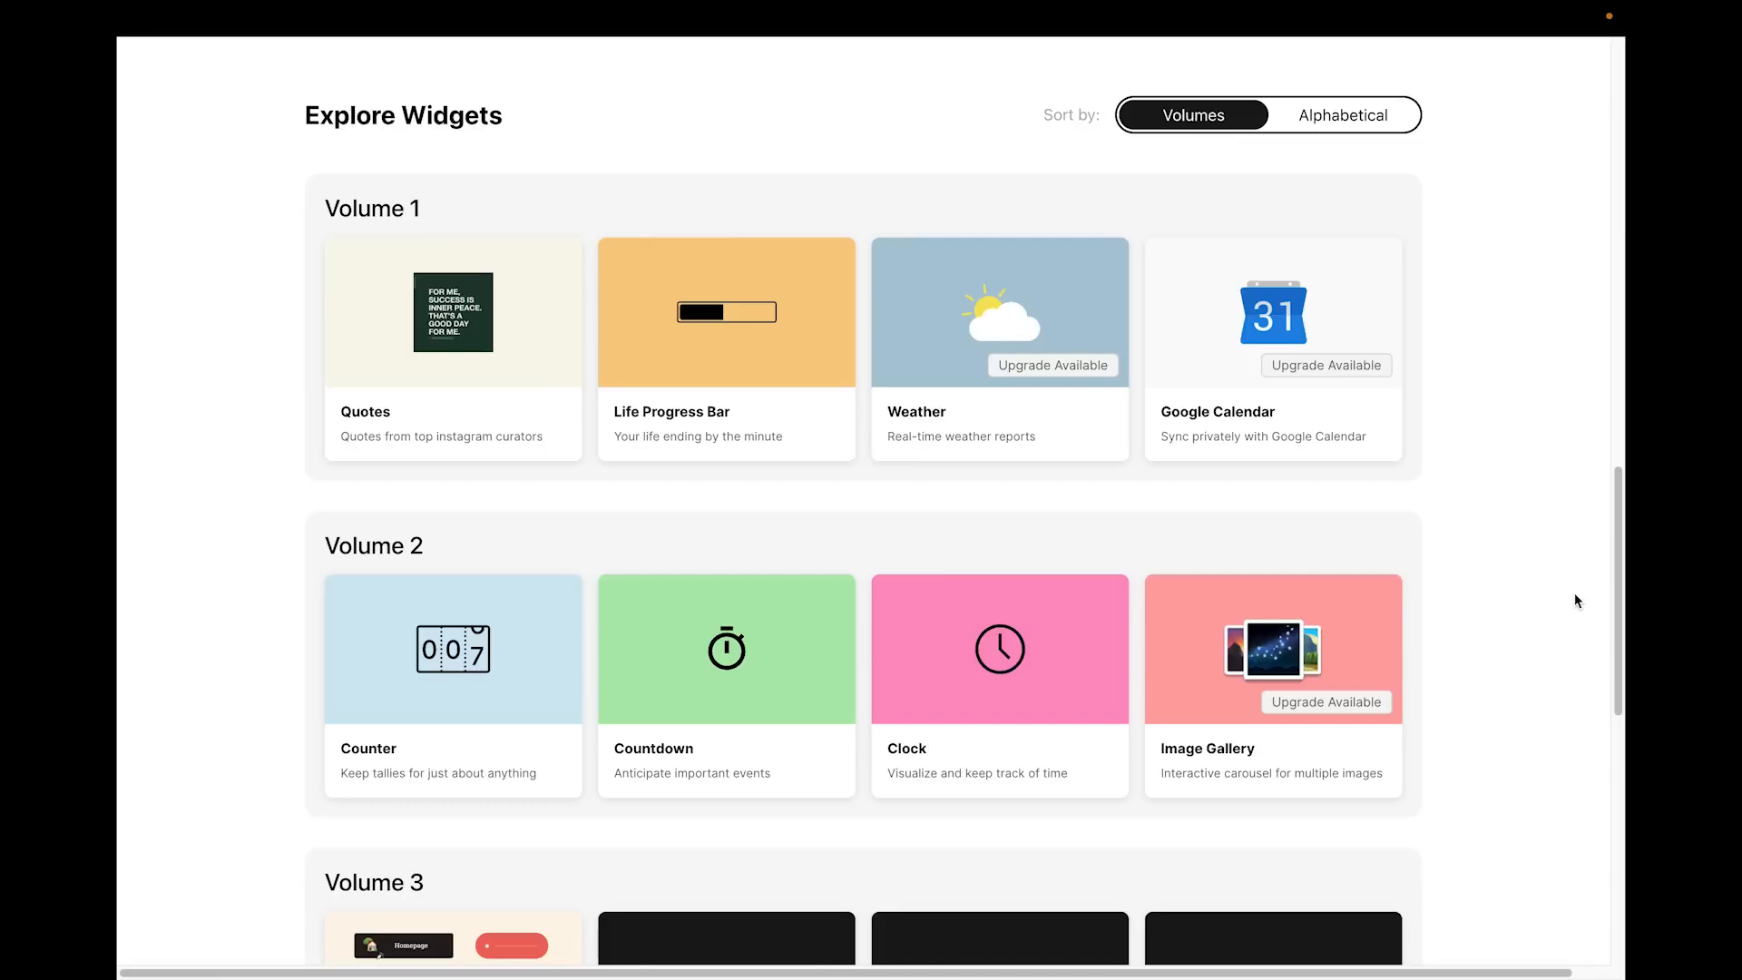
Create a titled Clock widget from the Volume 2 collection on the Indify widget site
{"action": "scroll", "coordinate": [1343, 559], "scroll_direction": "down", "scroll_amount": 1}
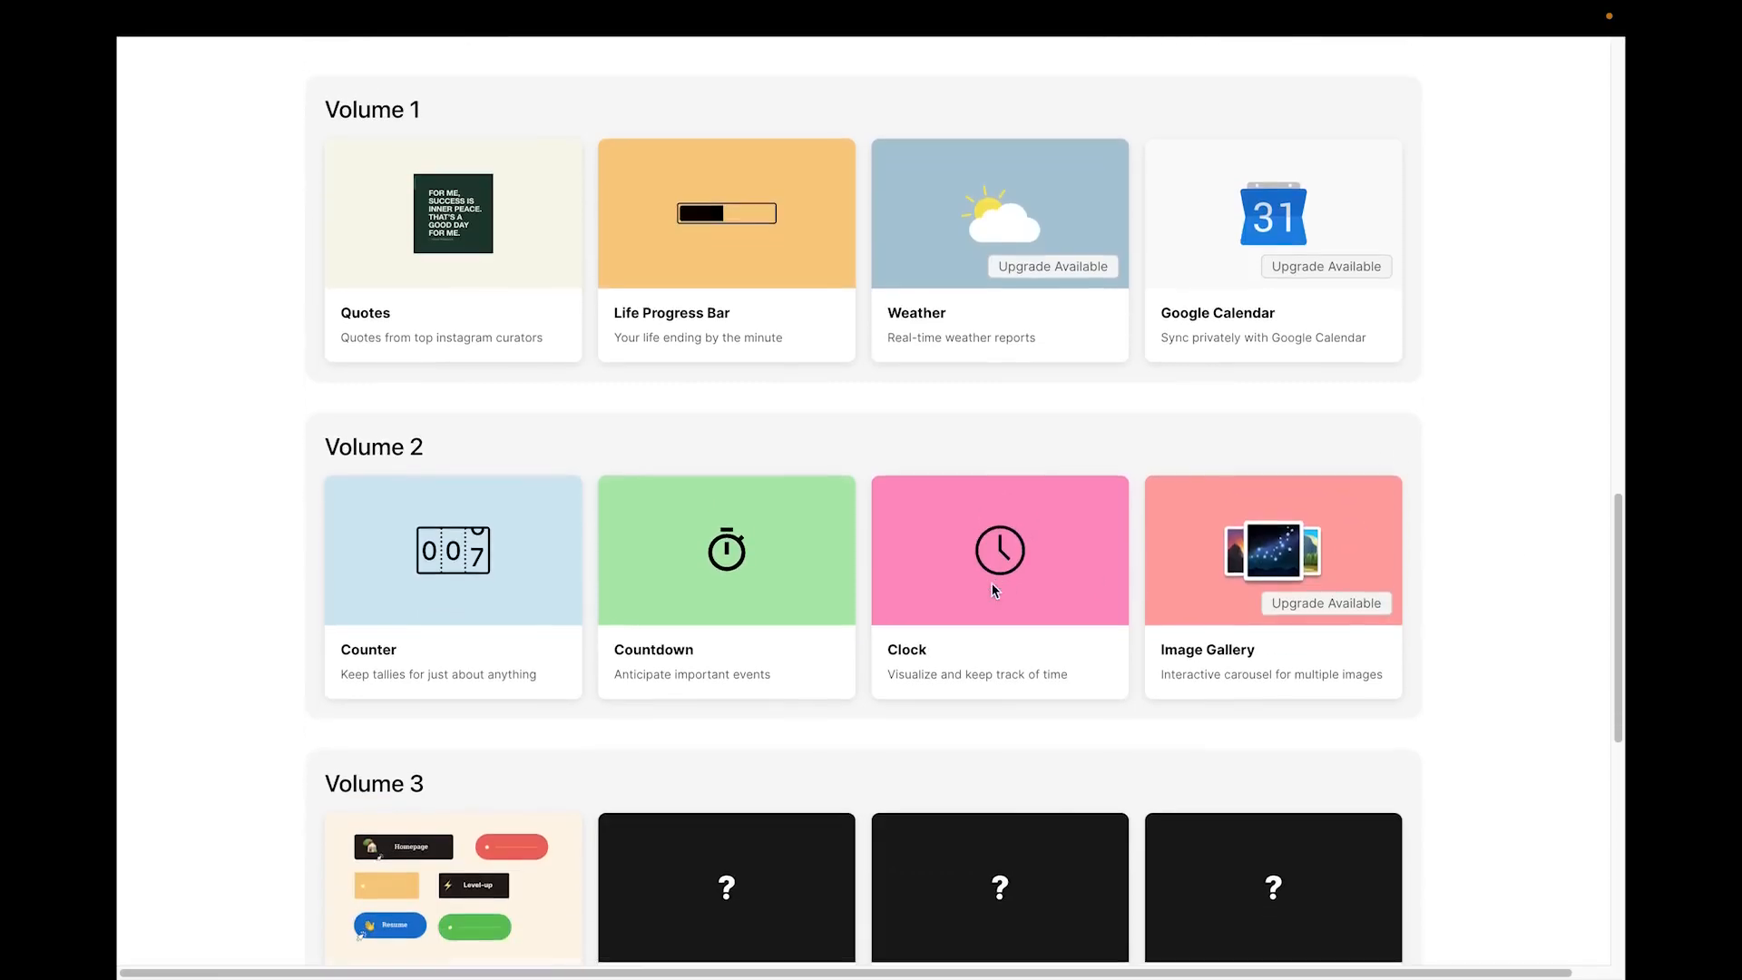
{"action": "scroll", "coordinate": [995, 591], "scroll_direction": "down", "scroll_amount": 1}
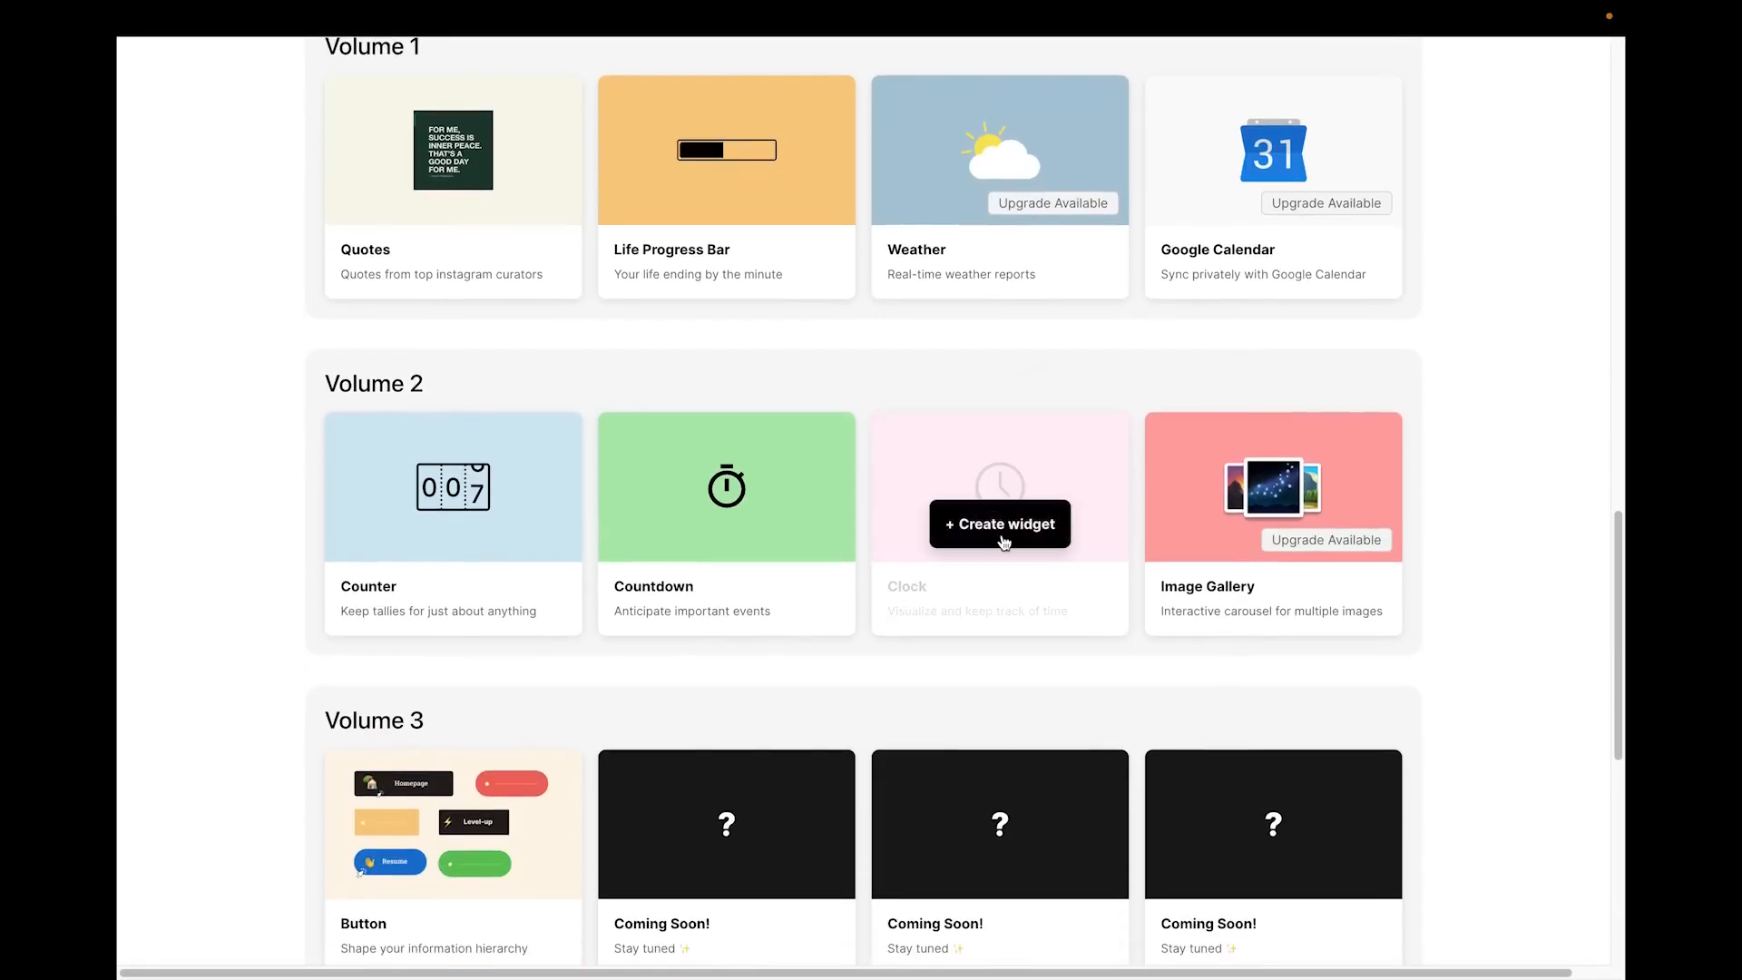
{"action": "left_click", "coordinate": [1016, 532]}
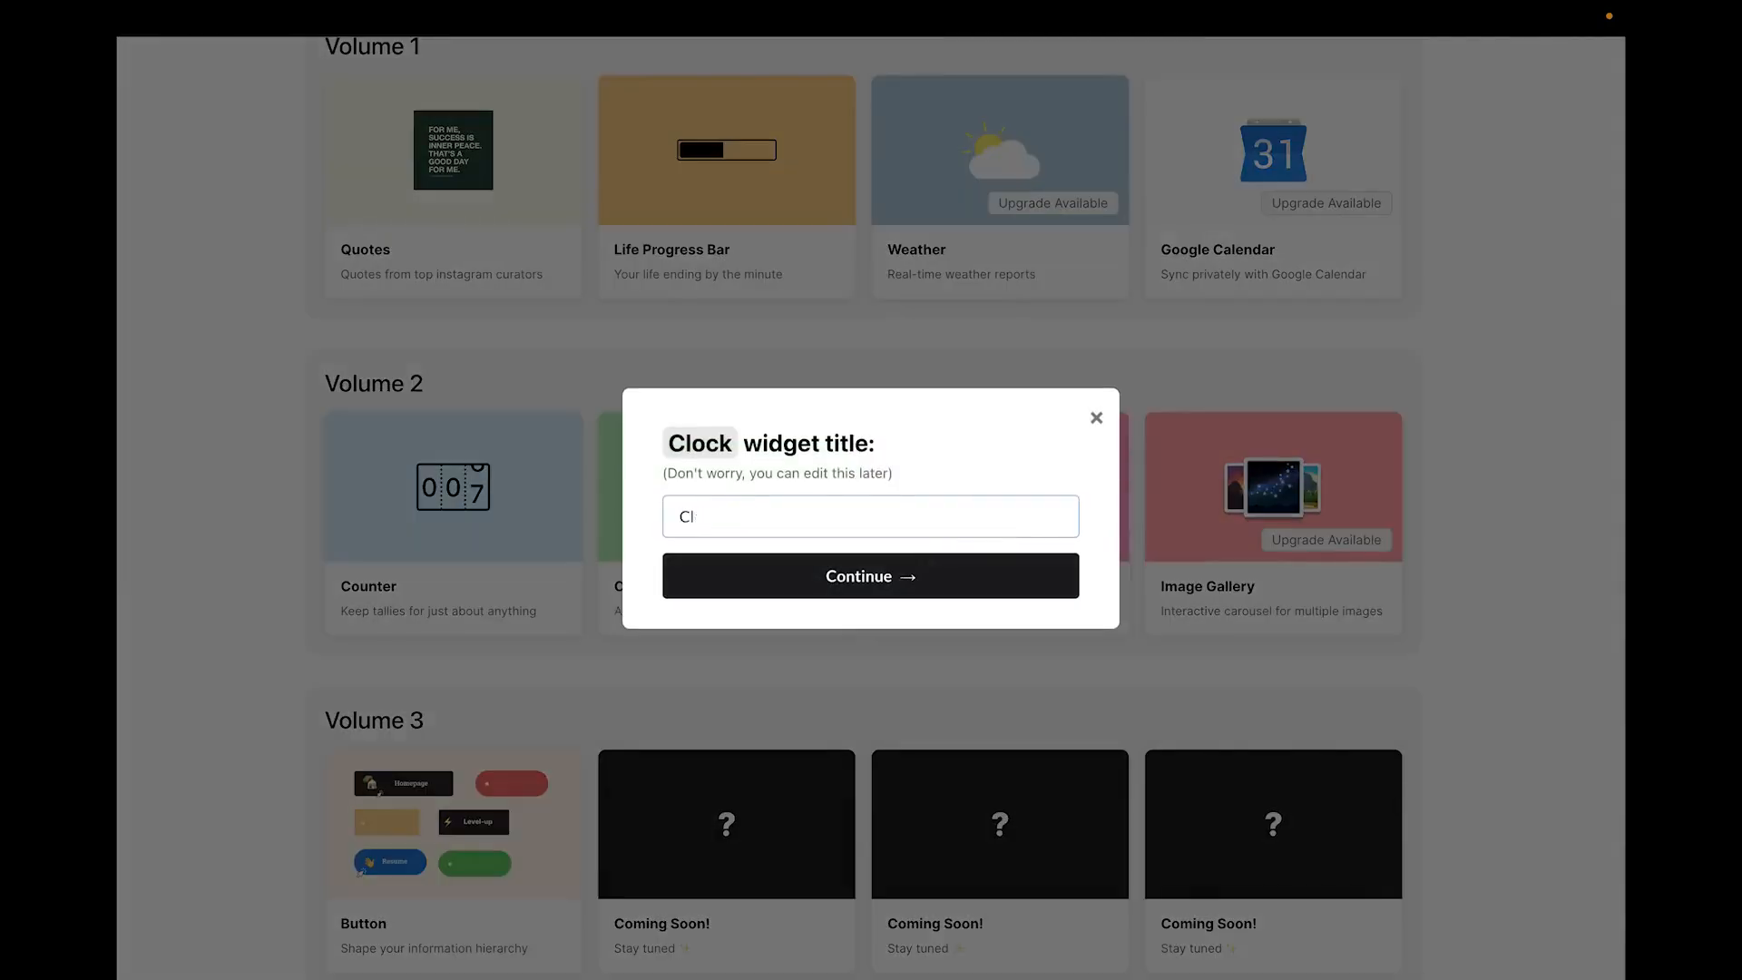
{"action": "left_click", "coordinate": [921, 591]}
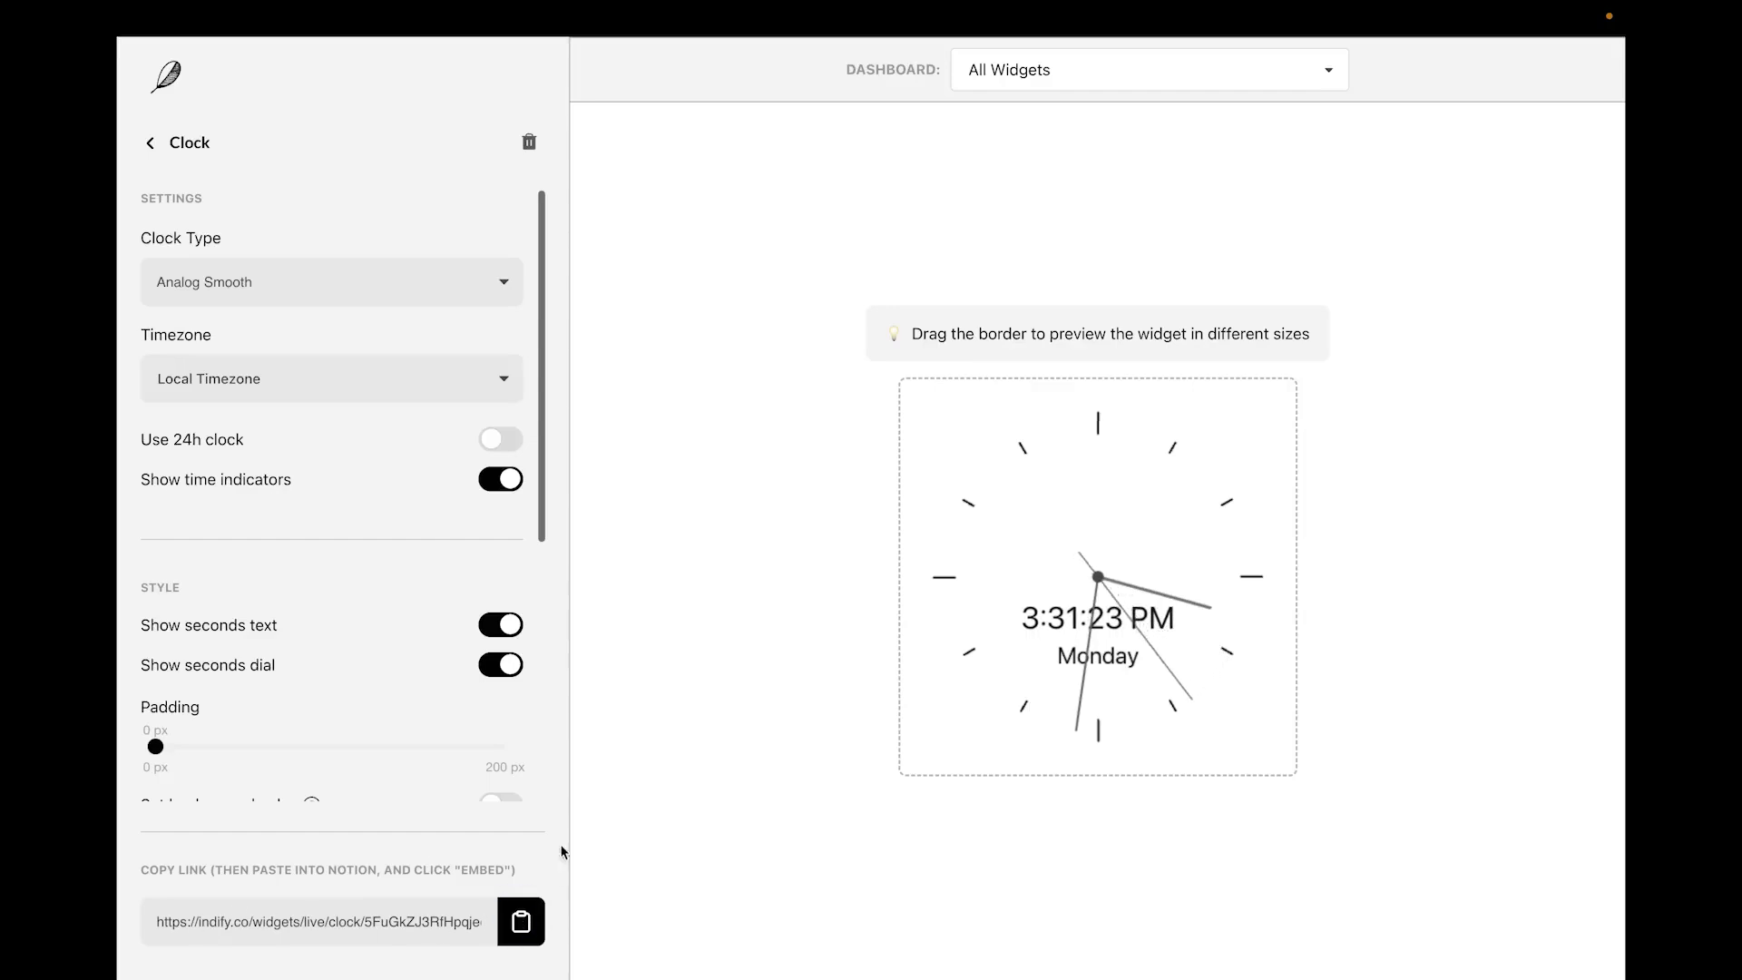
Switch to Notion and embed the copied Indify clock widget directly below the title of the tip 18 page
{"action": "key", "text": "ctrl+Right"}
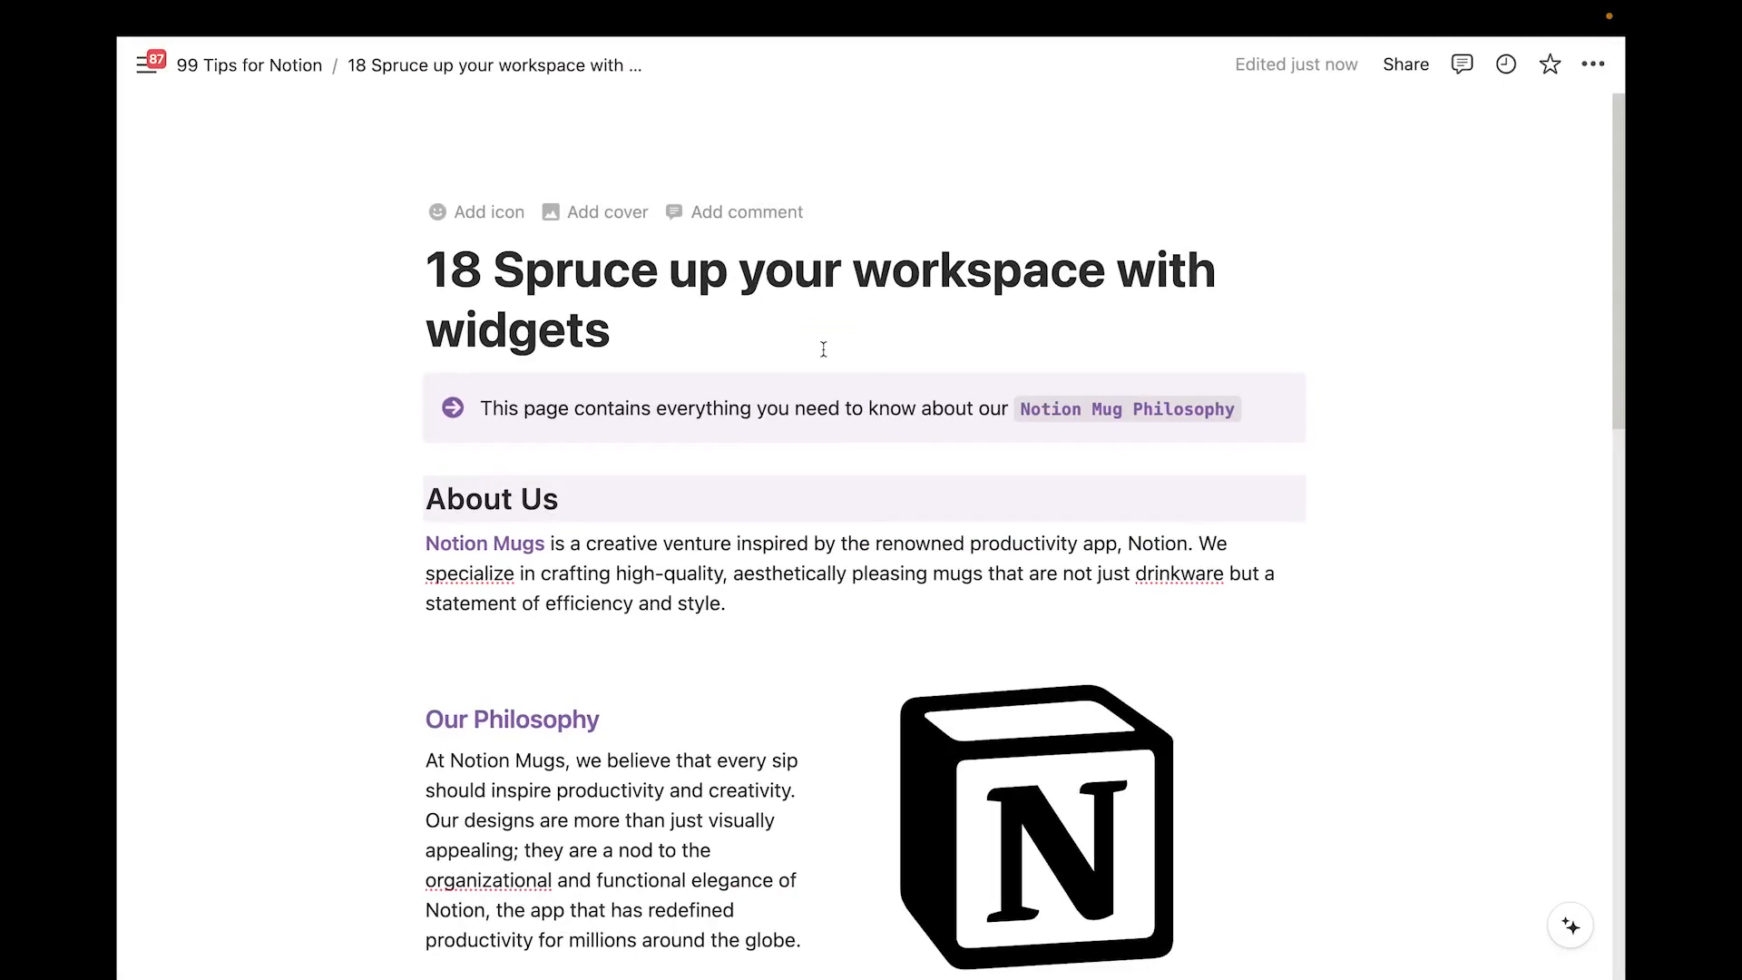
{"action": "key", "text": "Return"}
{"action": "key", "text": "super+v"}
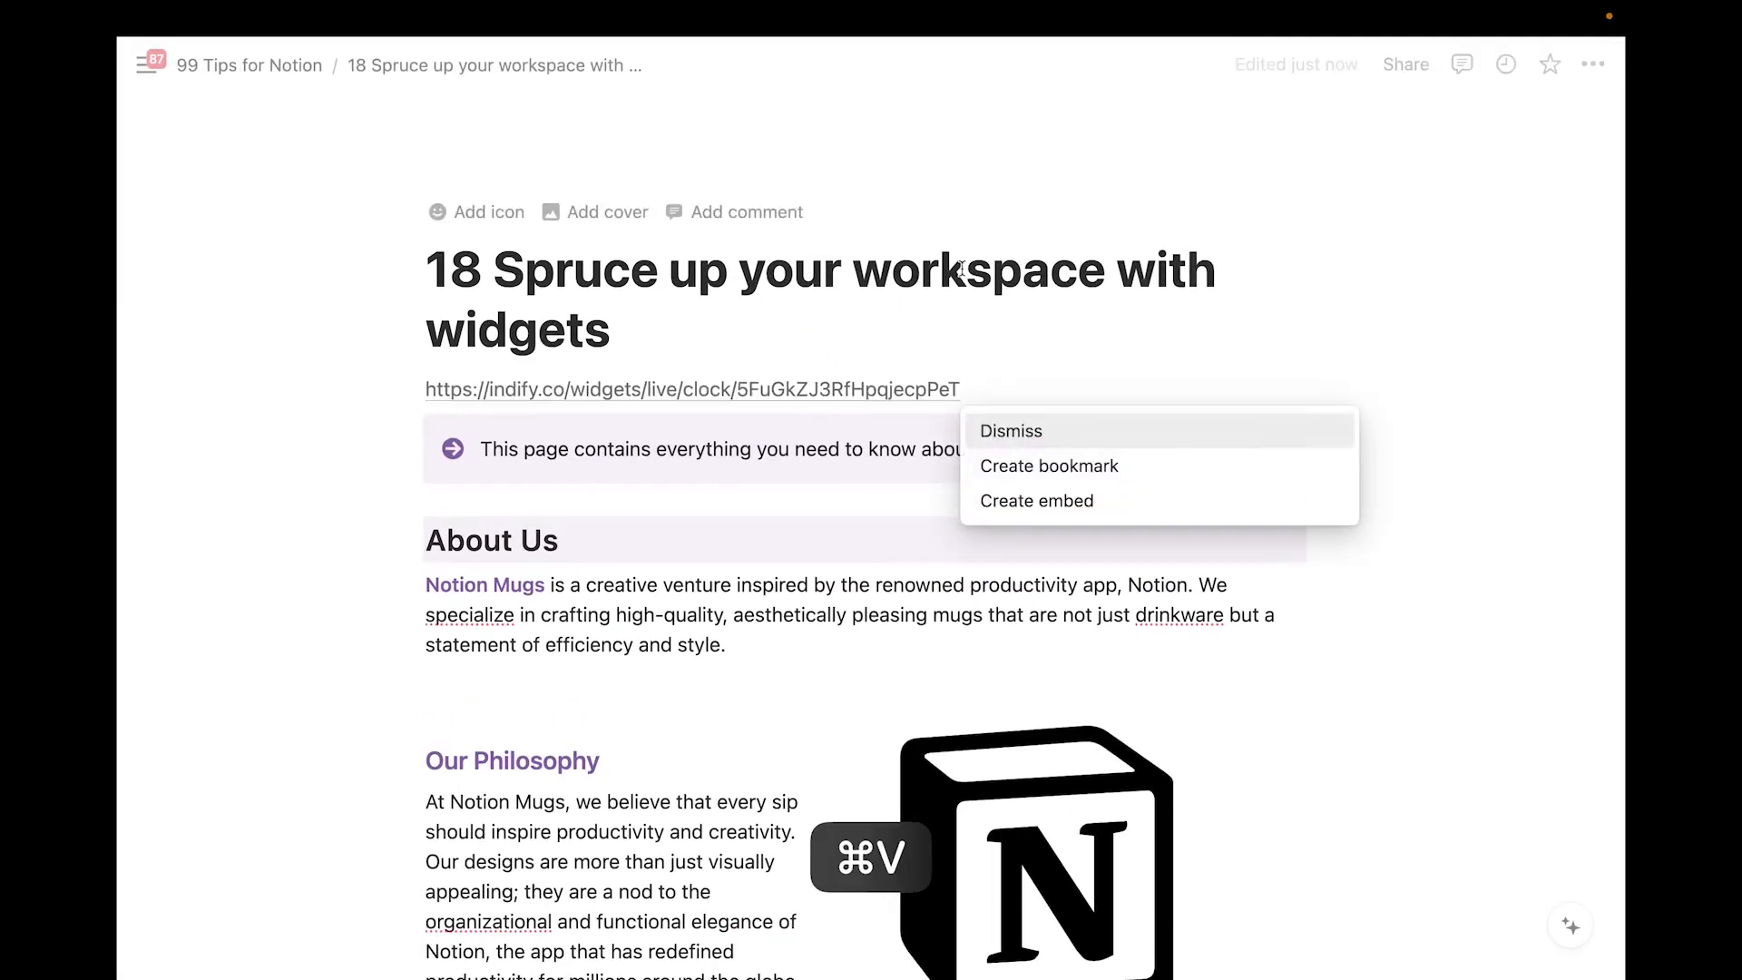
{"action": "left_click", "coordinate": [1025, 503]}
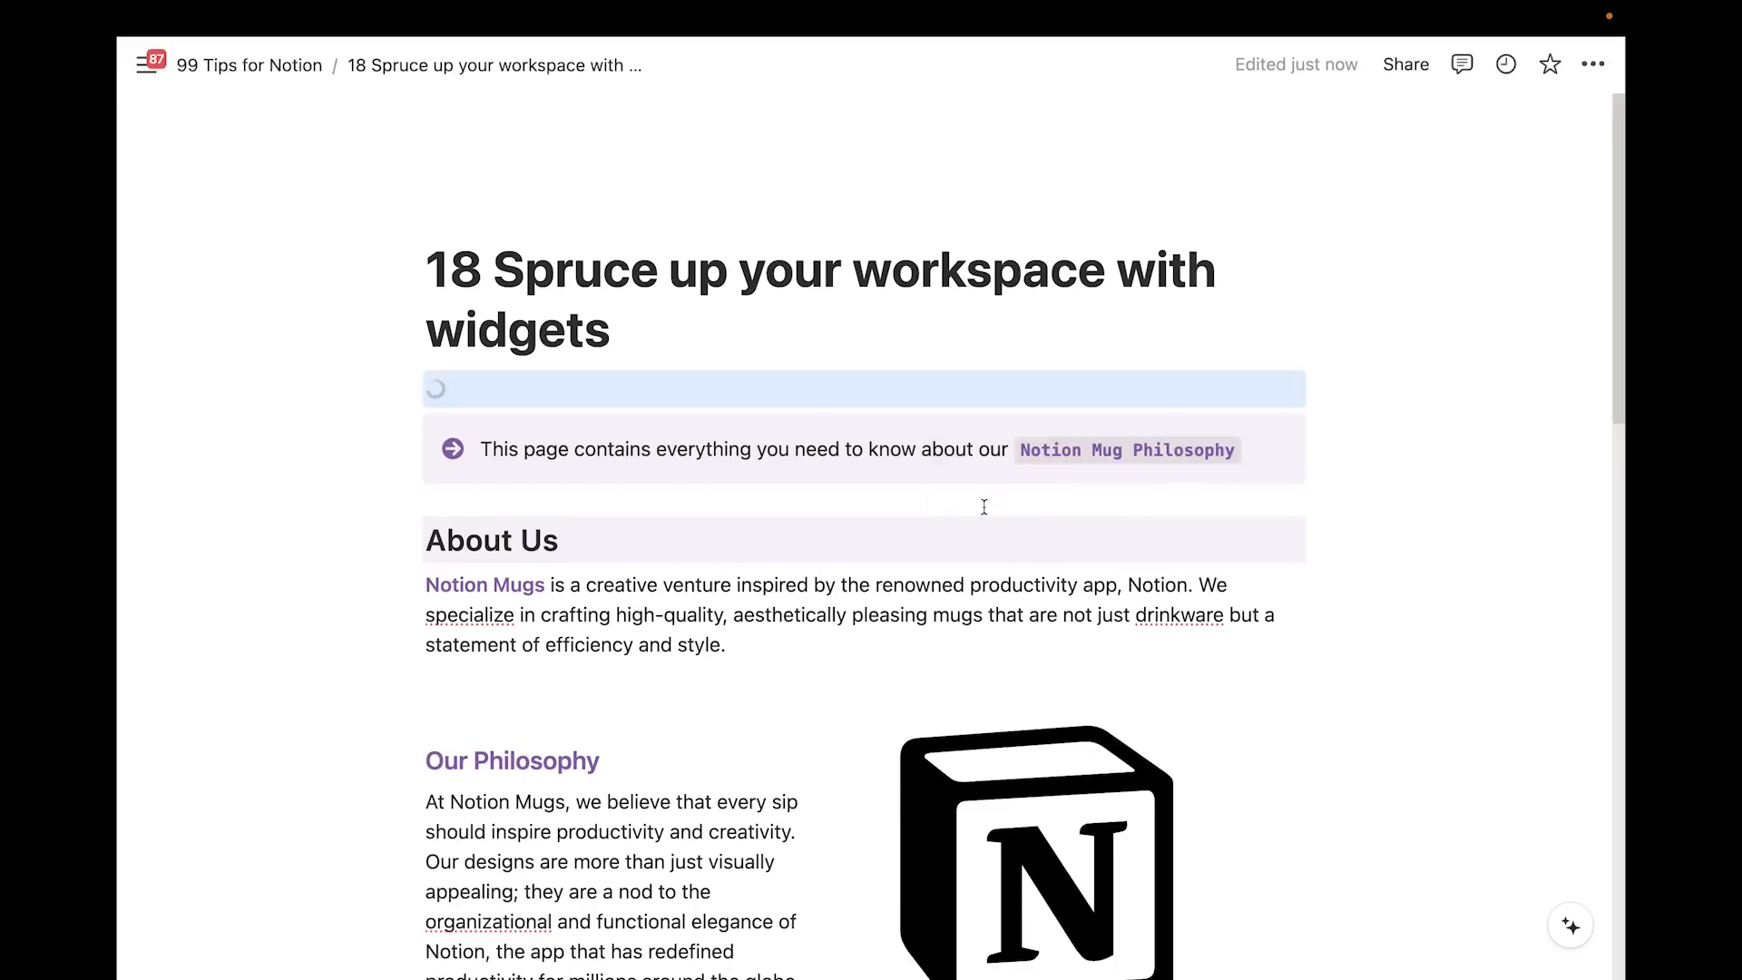
{"action": "scroll", "coordinate": [956, 499], "scroll_direction": "down", "scroll_amount": 1}
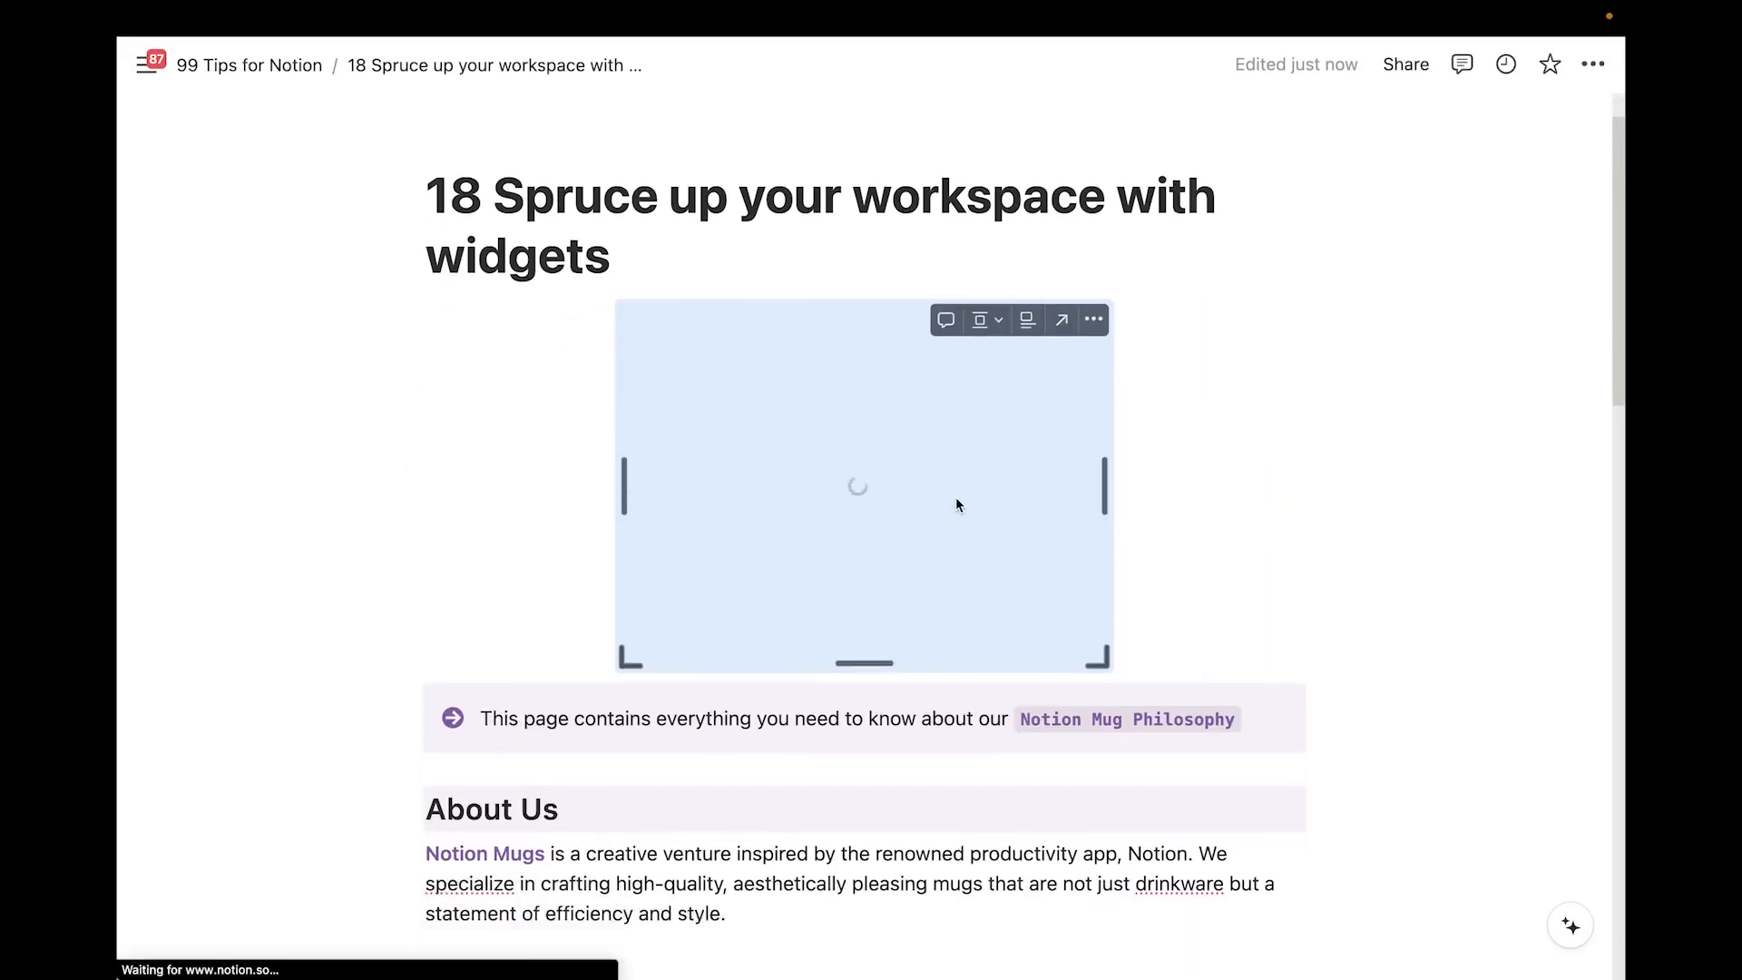
{"action": "scroll", "coordinate": [912, 537], "scroll_direction": "down", "scroll_amount": 1}
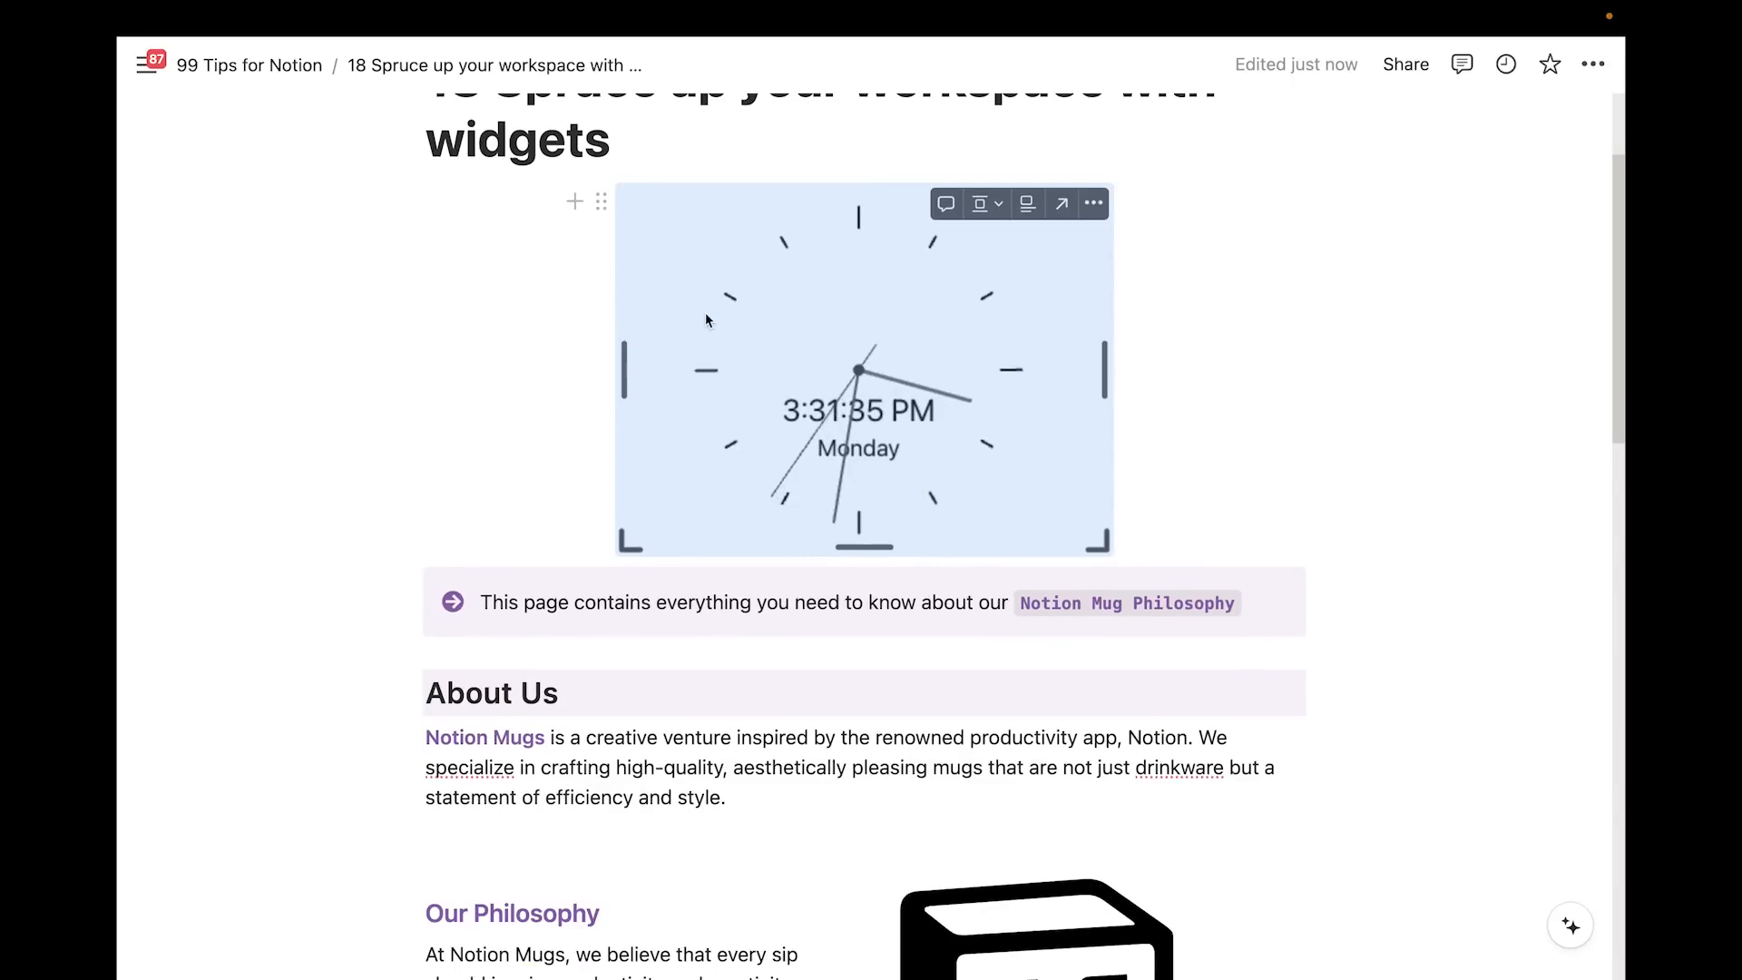
Move the clock embed into a column beside the About Us paragraph and reduce its height and width
{"action": "scroll", "coordinate": [706, 320], "scroll_direction": "down", "scroll_amount": 1}
{"action": "left_click_drag", "start_coordinate": [601, 127], "coordinate": [1307, 825]}
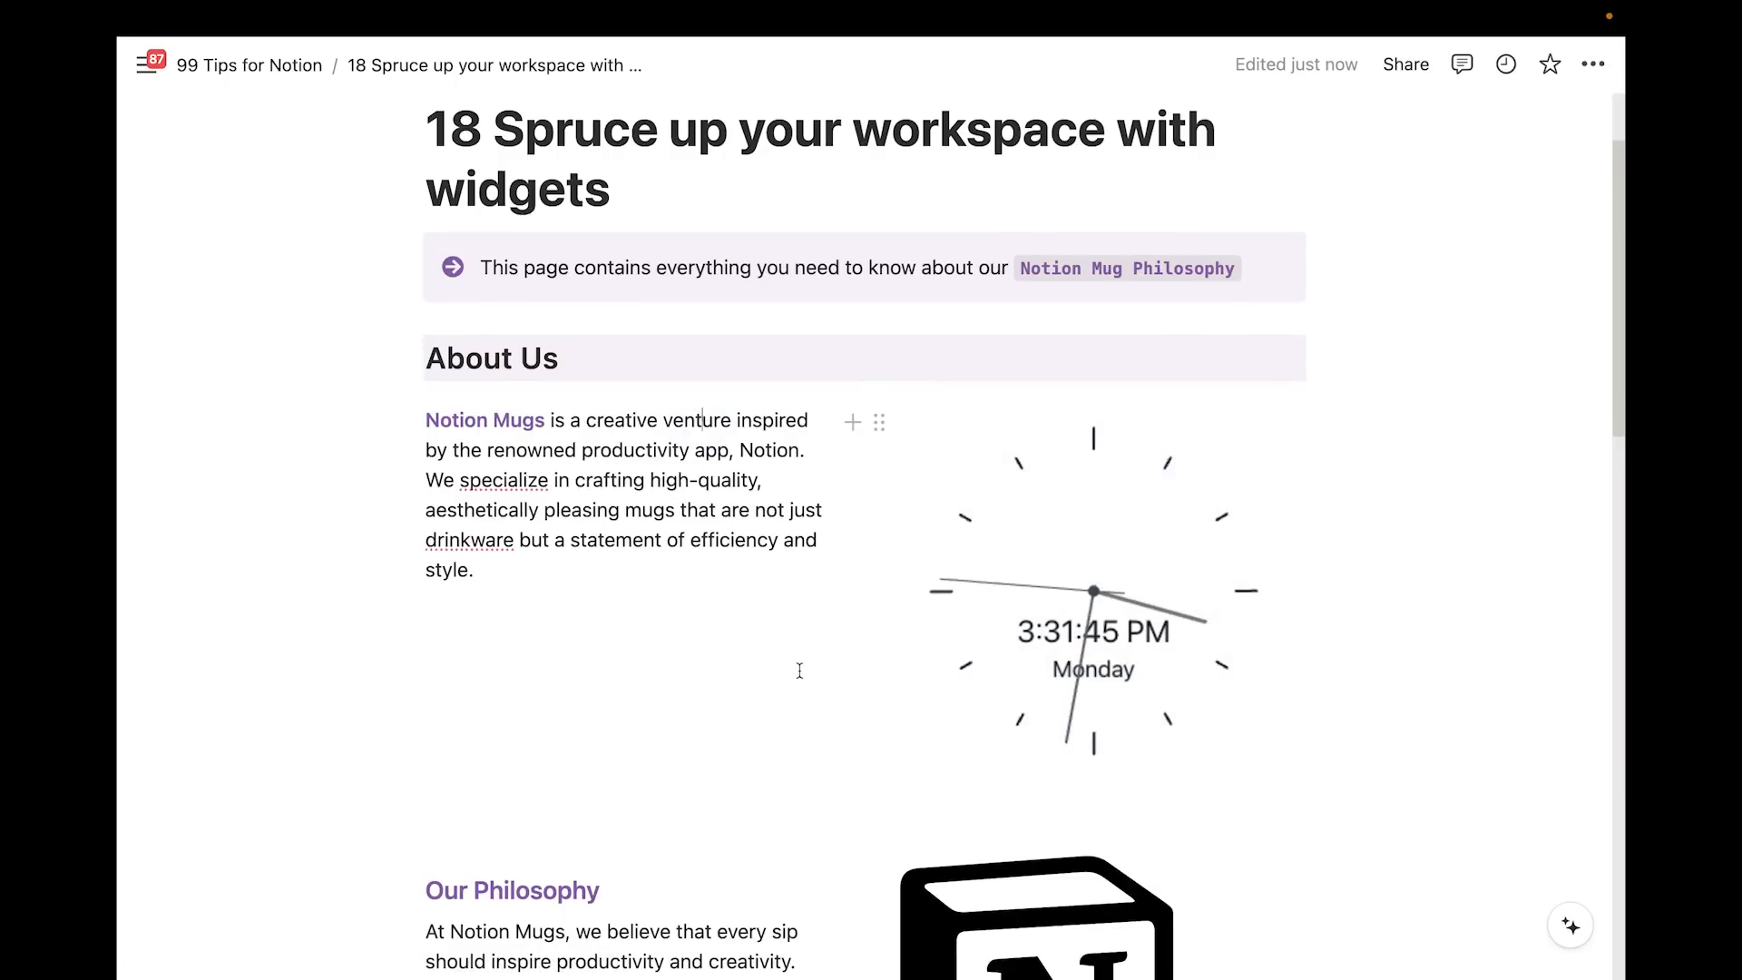
{"action": "scroll", "coordinate": [800, 671], "scroll_direction": "down", "scroll_amount": 2}
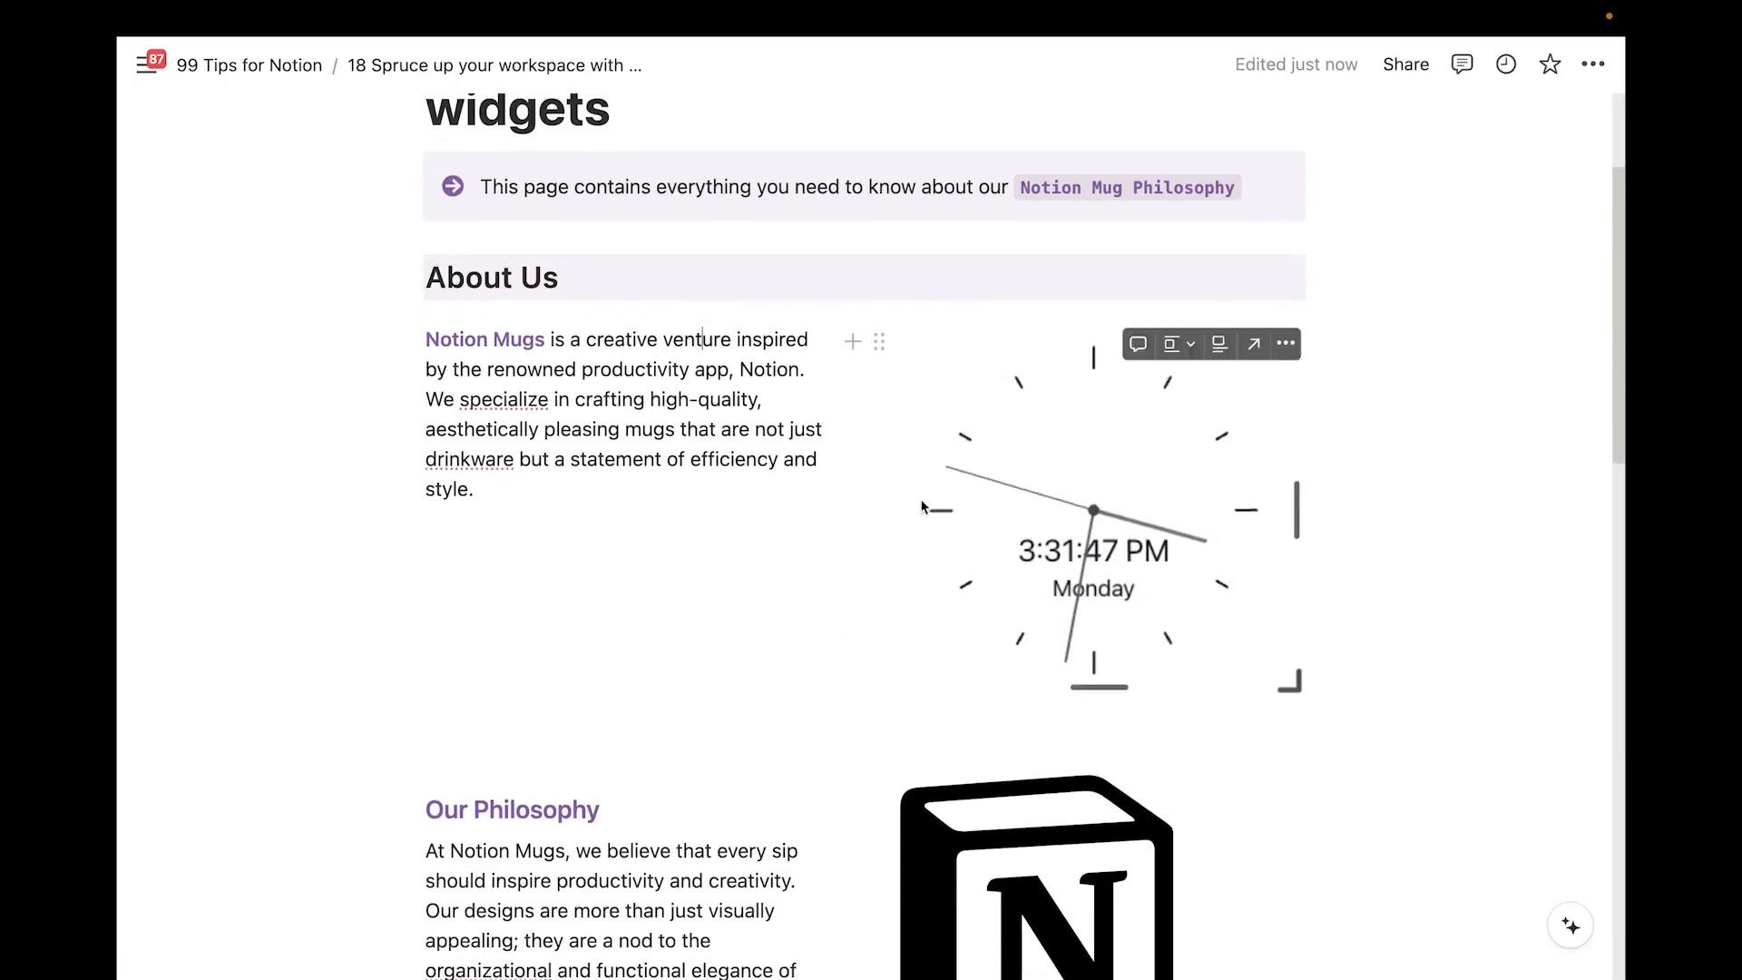
{"action": "left_click_drag", "start_coordinate": [1079, 687], "coordinate": [1075, 551]}
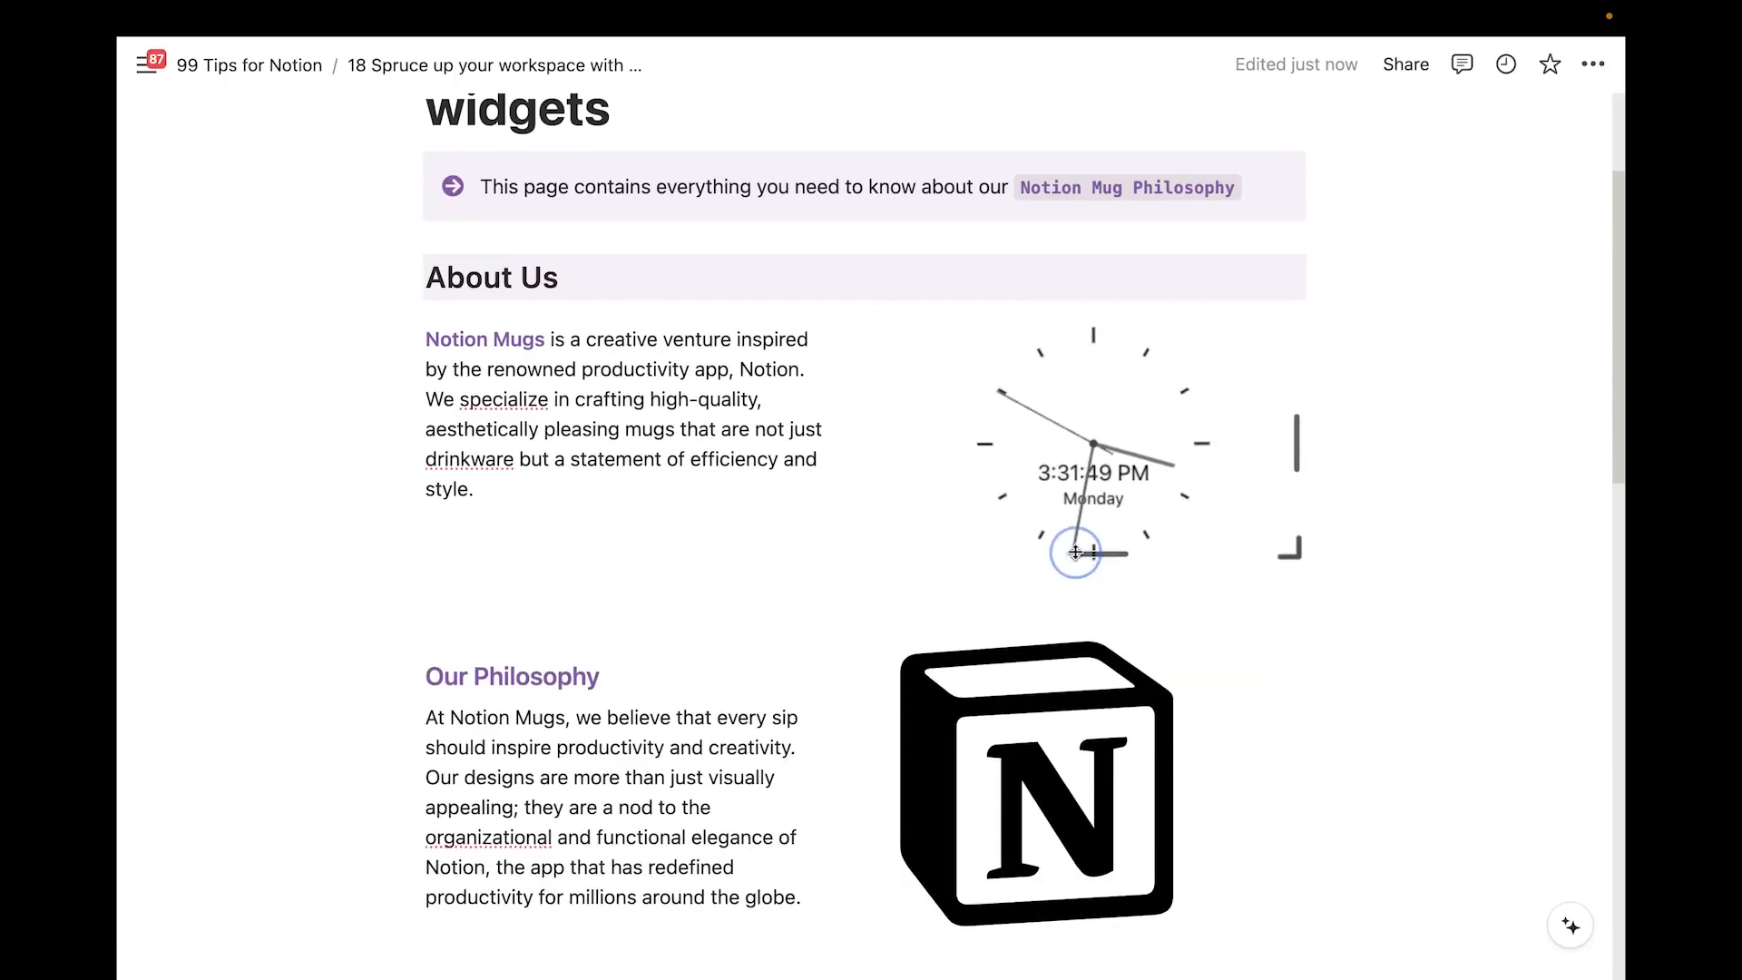
{"action": "left_click_drag", "start_coordinate": [1256, 441], "coordinate": [1155, 445]}
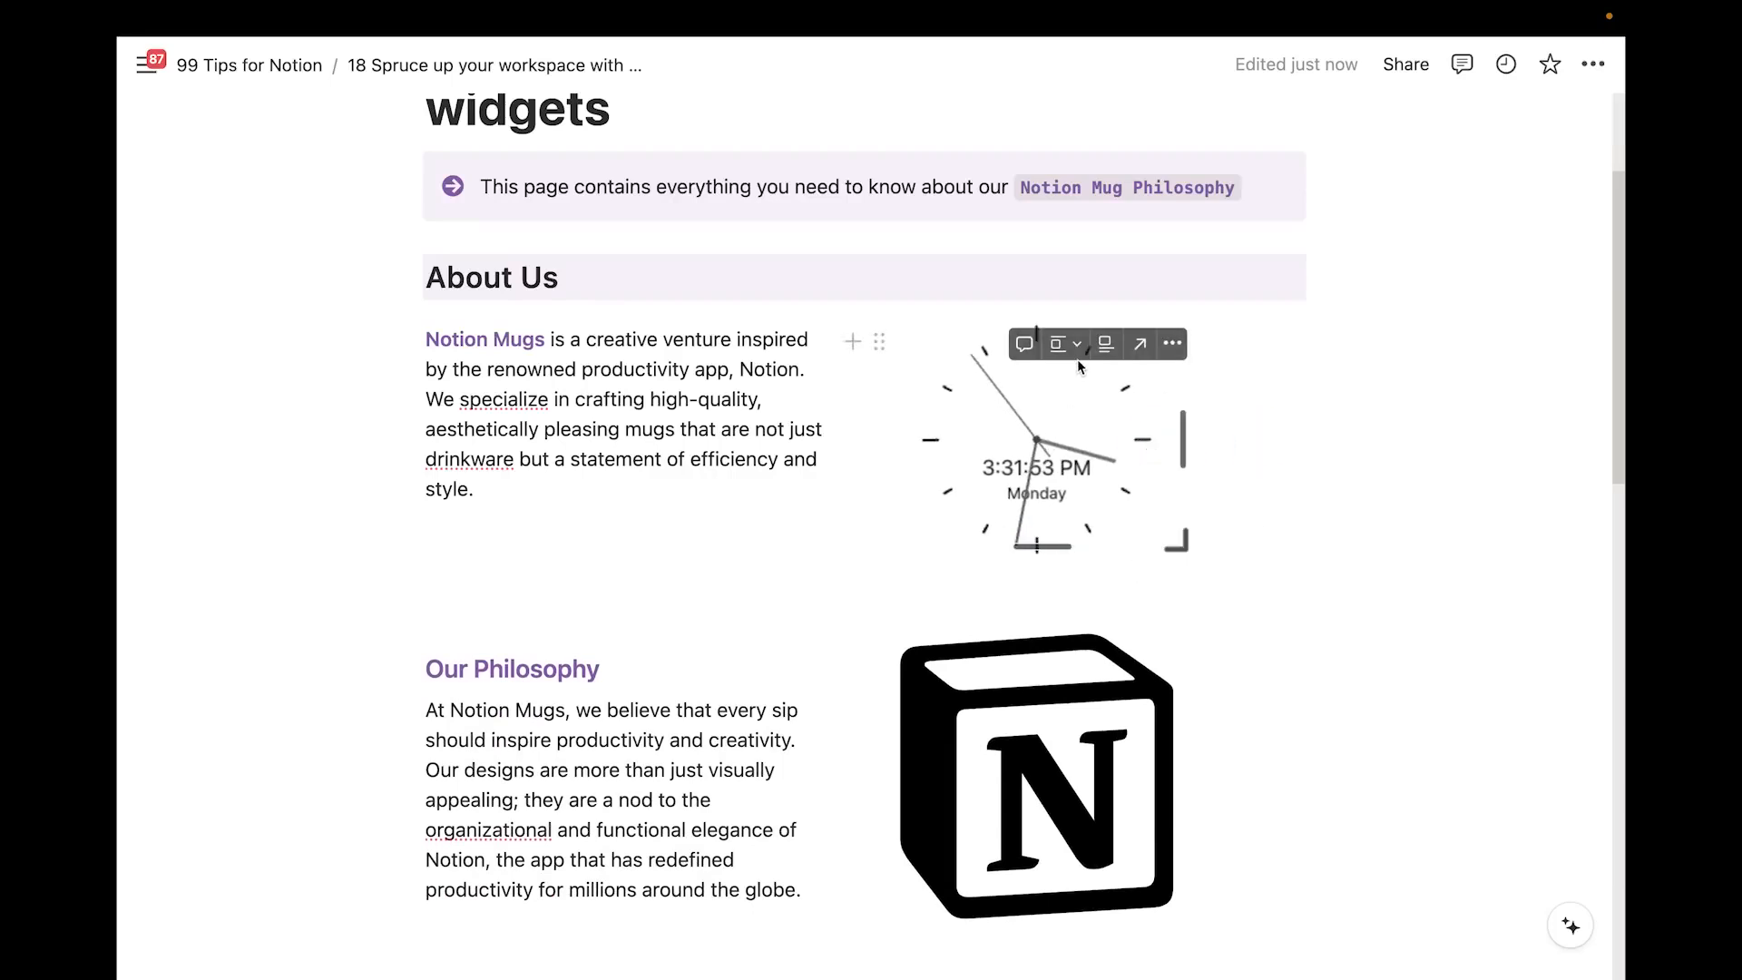
Center-align the clock embed within its column
{"action": "scroll", "coordinate": [1085, 362], "scroll_direction": "down", "scroll_amount": 1}
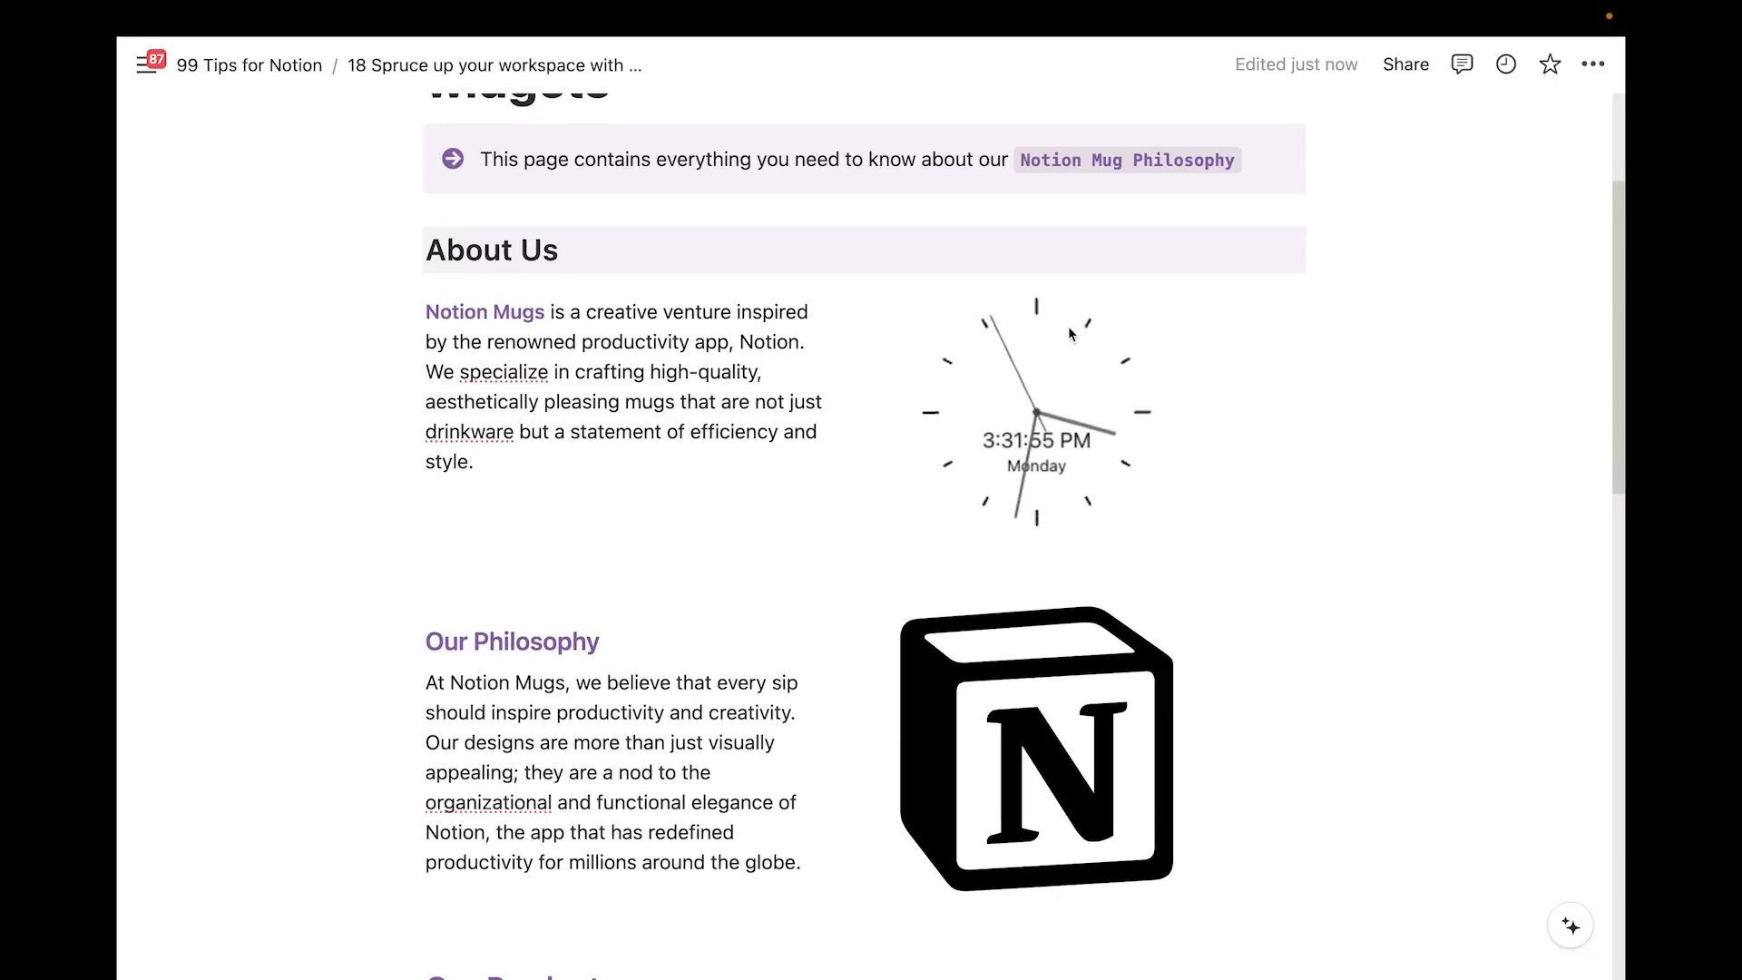
{"action": "mouse_move", "coordinate": [1132, 366]}
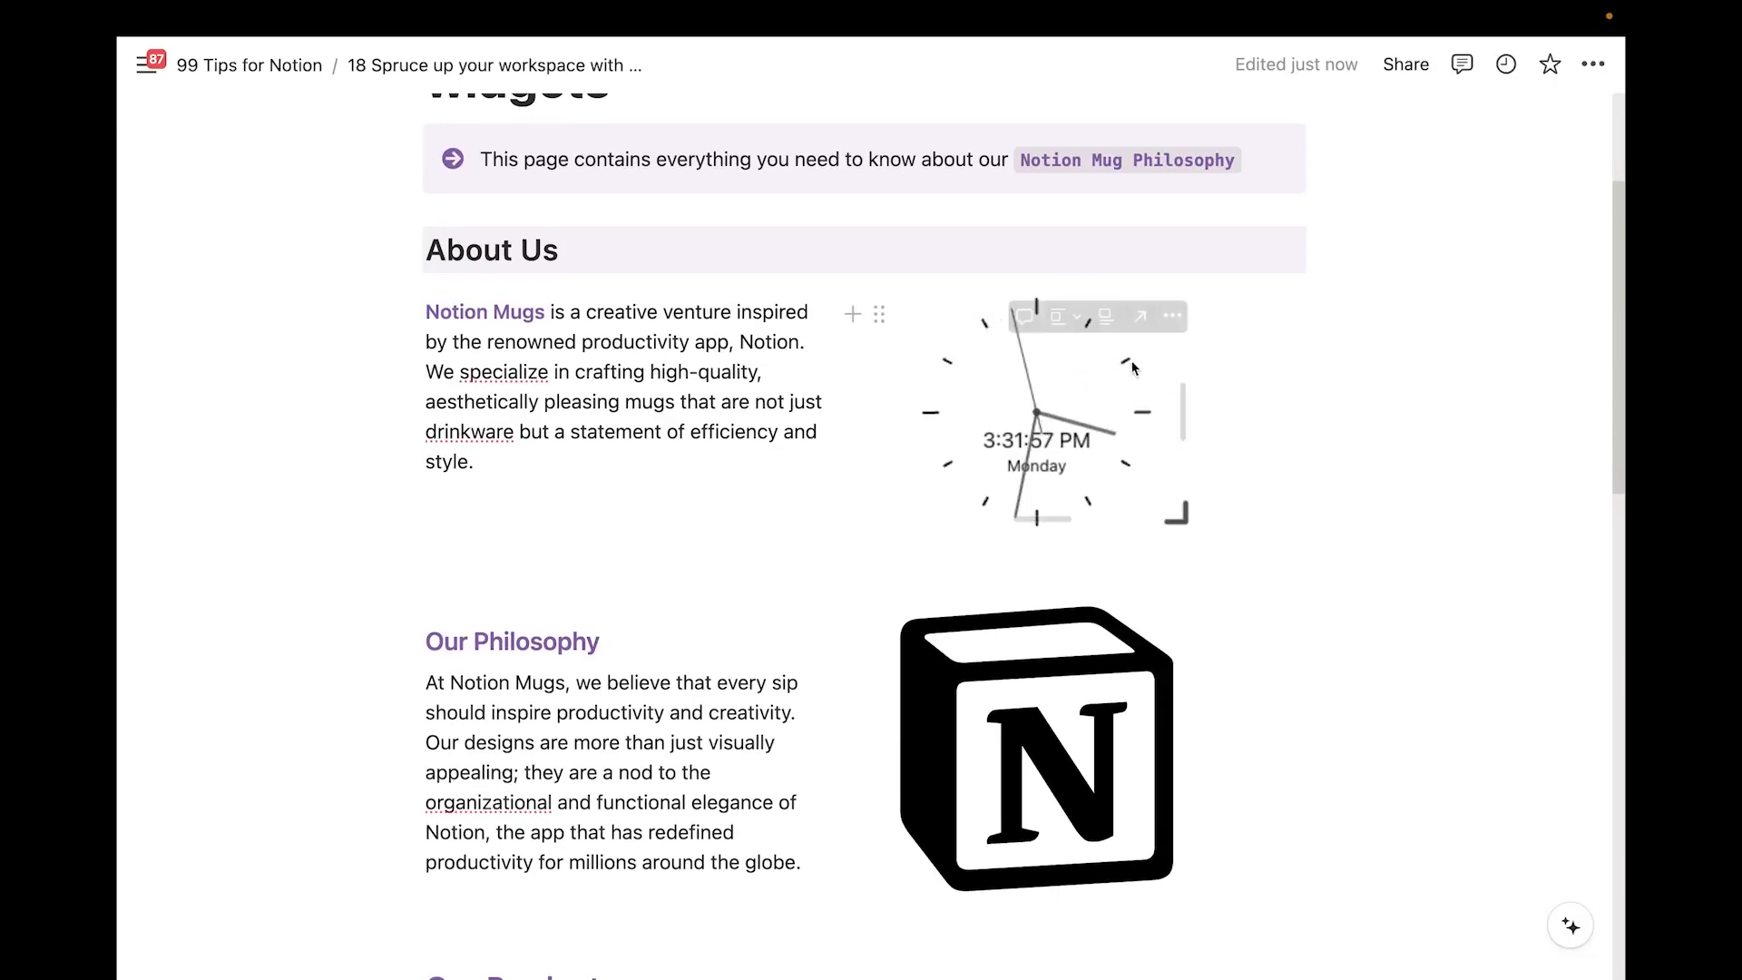
{"action": "left_click", "coordinate": [1075, 320]}
{"action": "left_click", "coordinate": [1070, 352]}
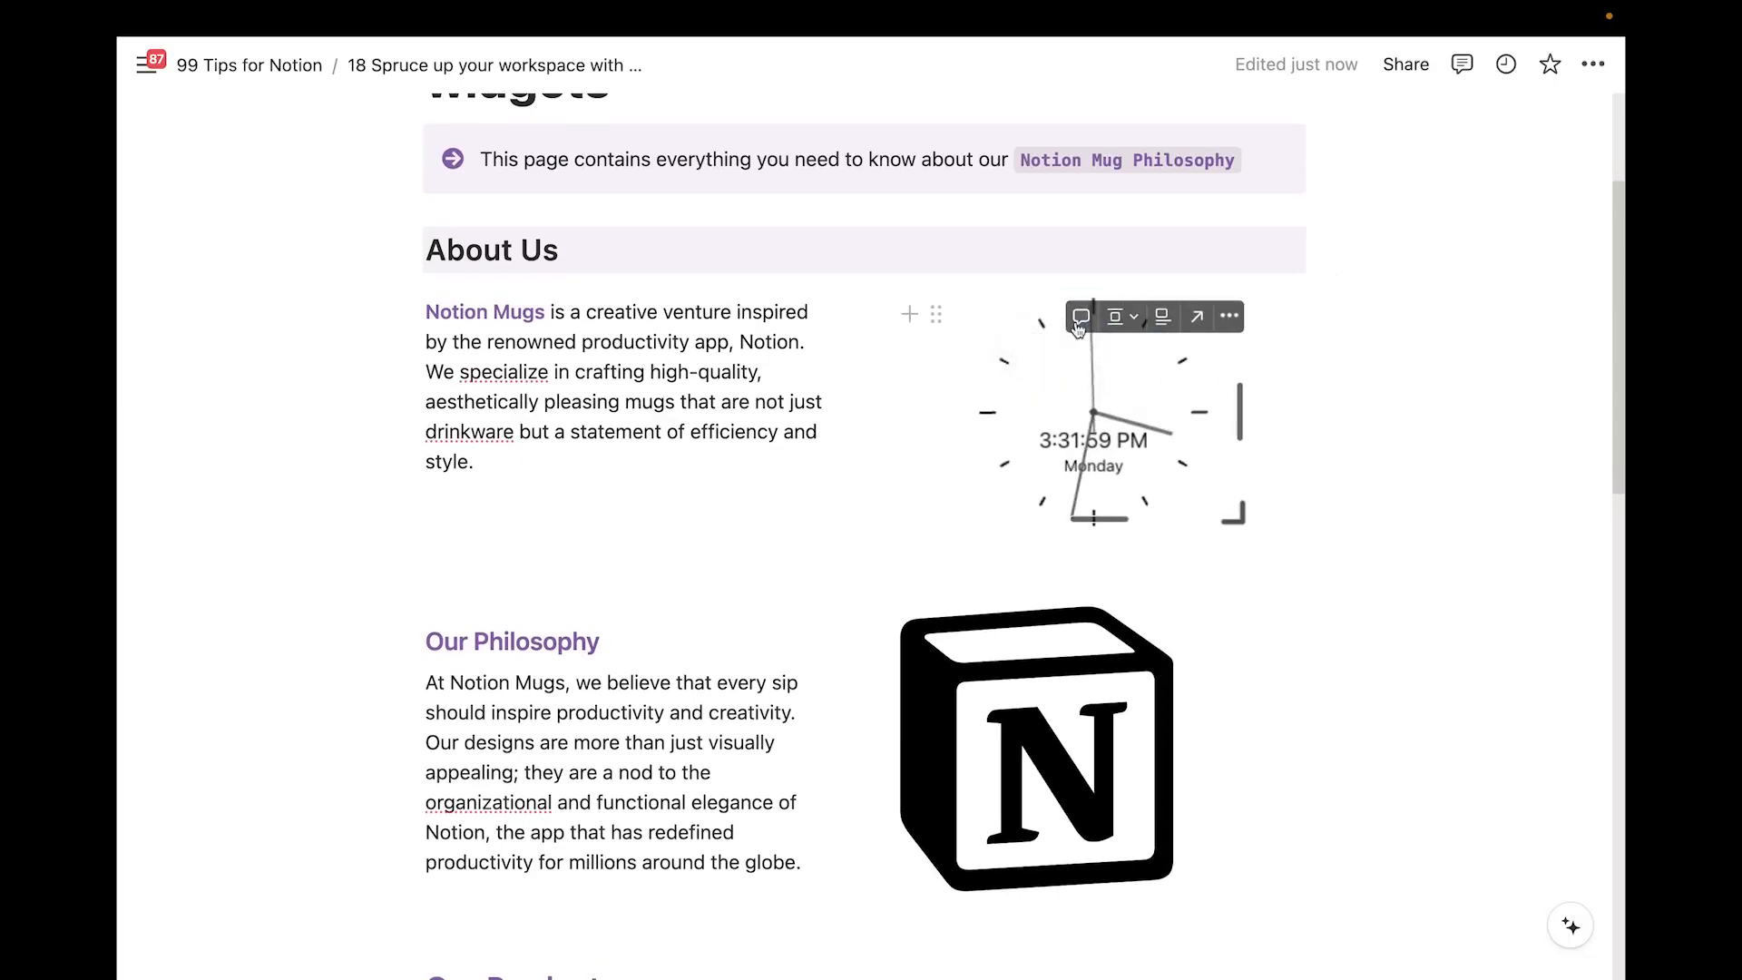
Center-align the Notion logo image beside the Our Philosophy text
{"action": "scroll", "coordinate": [921, 563], "scroll_direction": "down", "scroll_amount": 3}
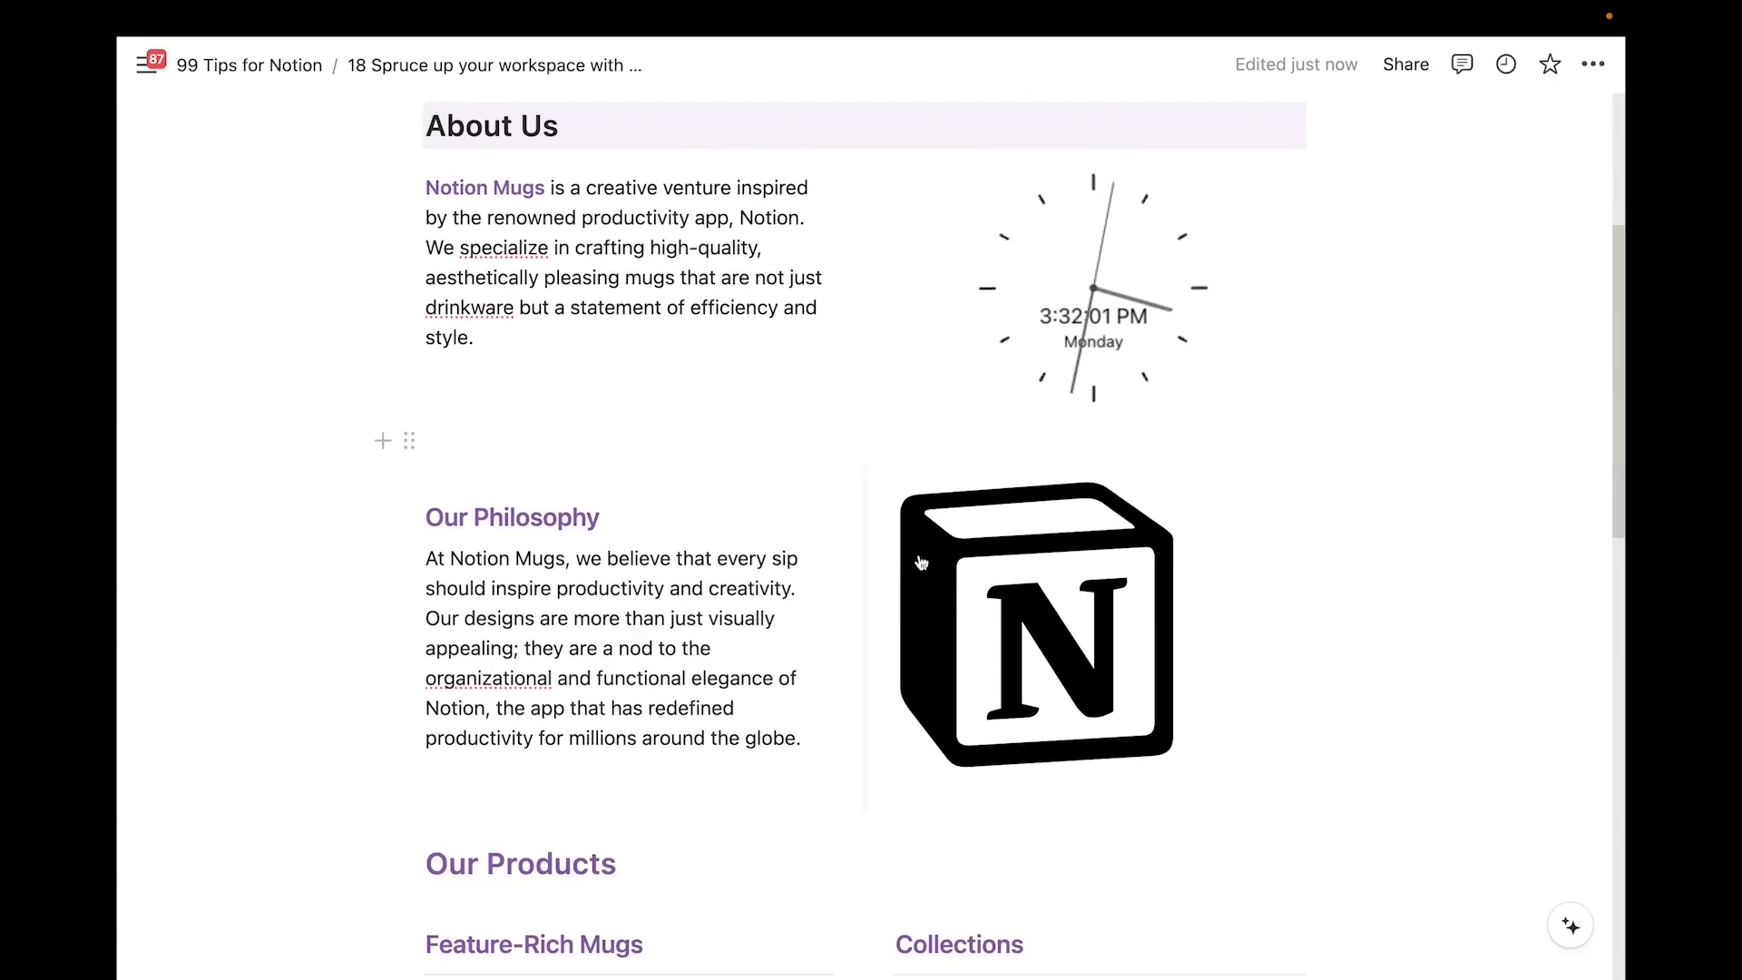
{"action": "mouse_move", "coordinate": [962, 562]}
{"action": "left_click", "coordinate": [1060, 503]}
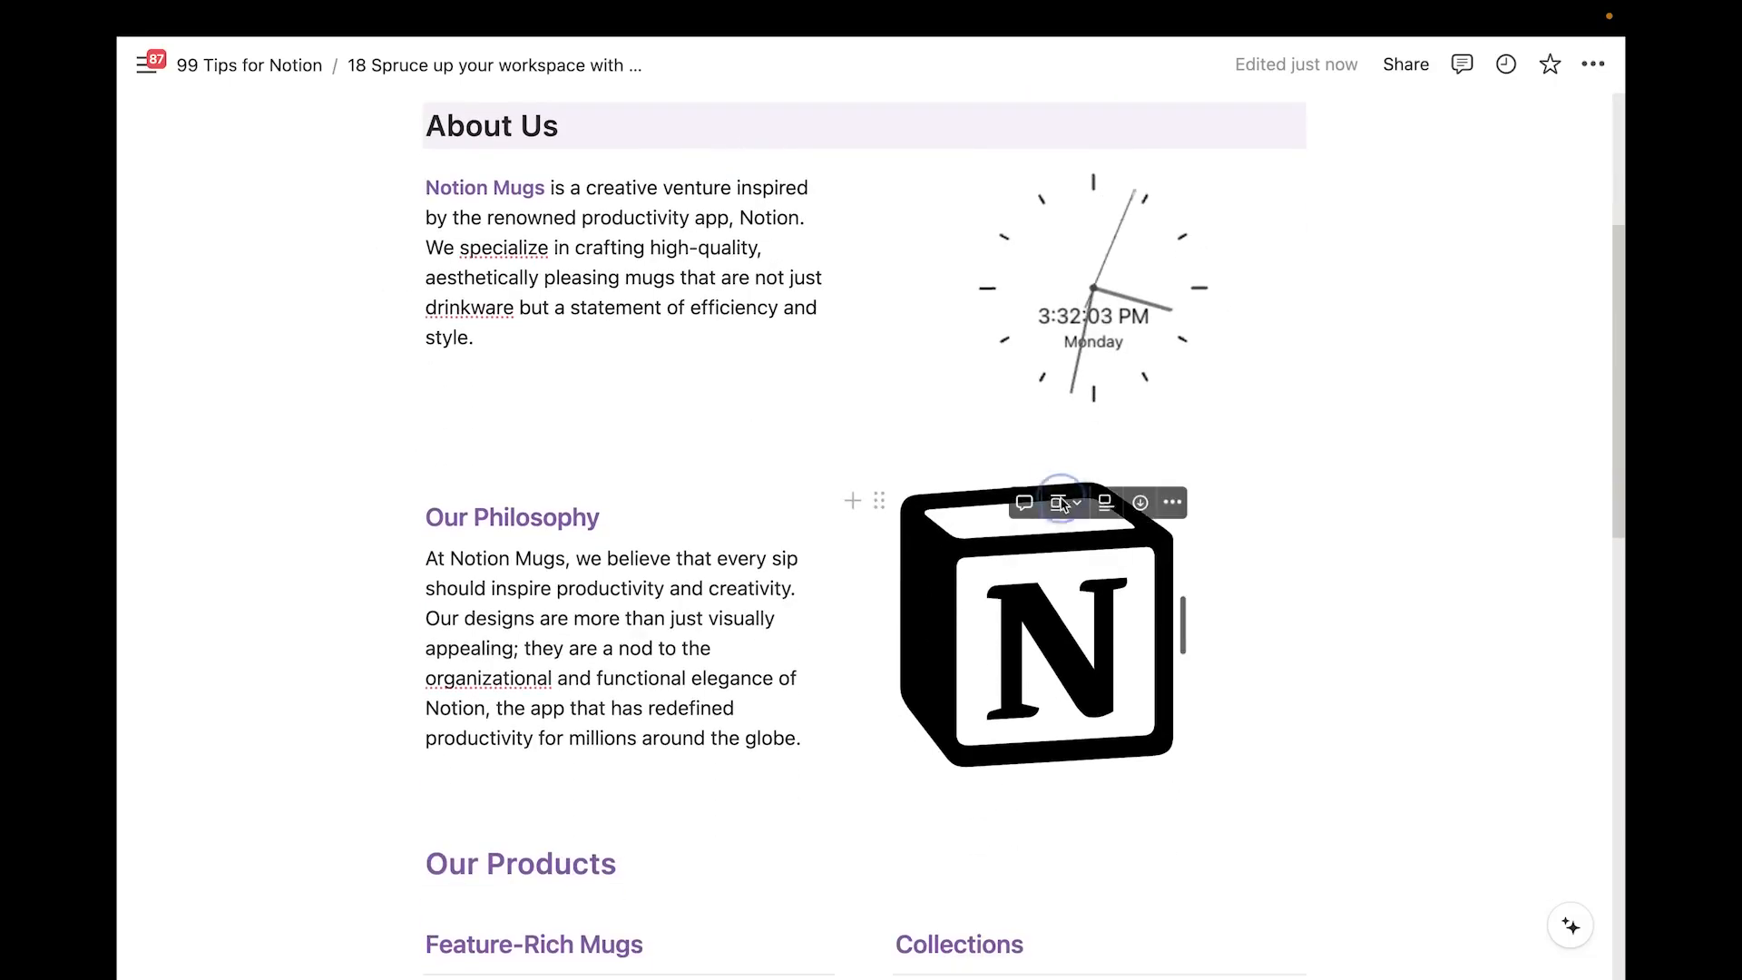
{"action": "left_click", "coordinate": [1058, 538]}
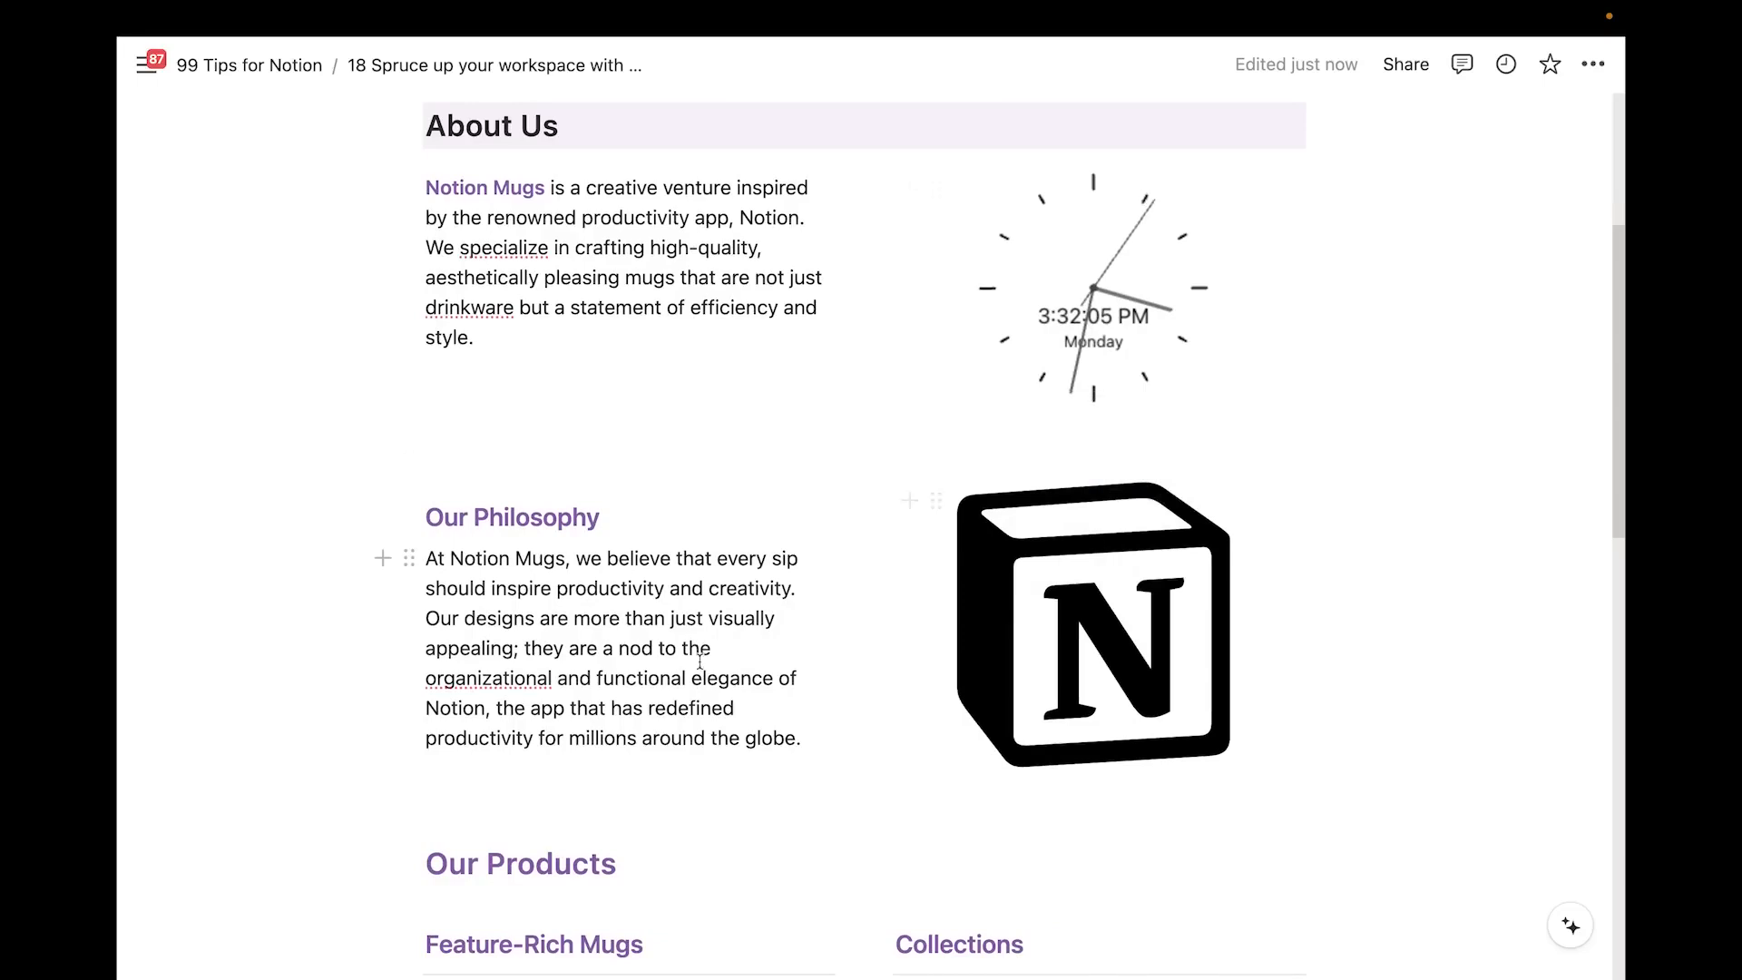
{"action": "scroll", "coordinate": [1333, 588], "scroll_direction": "up", "scroll_amount": 1}
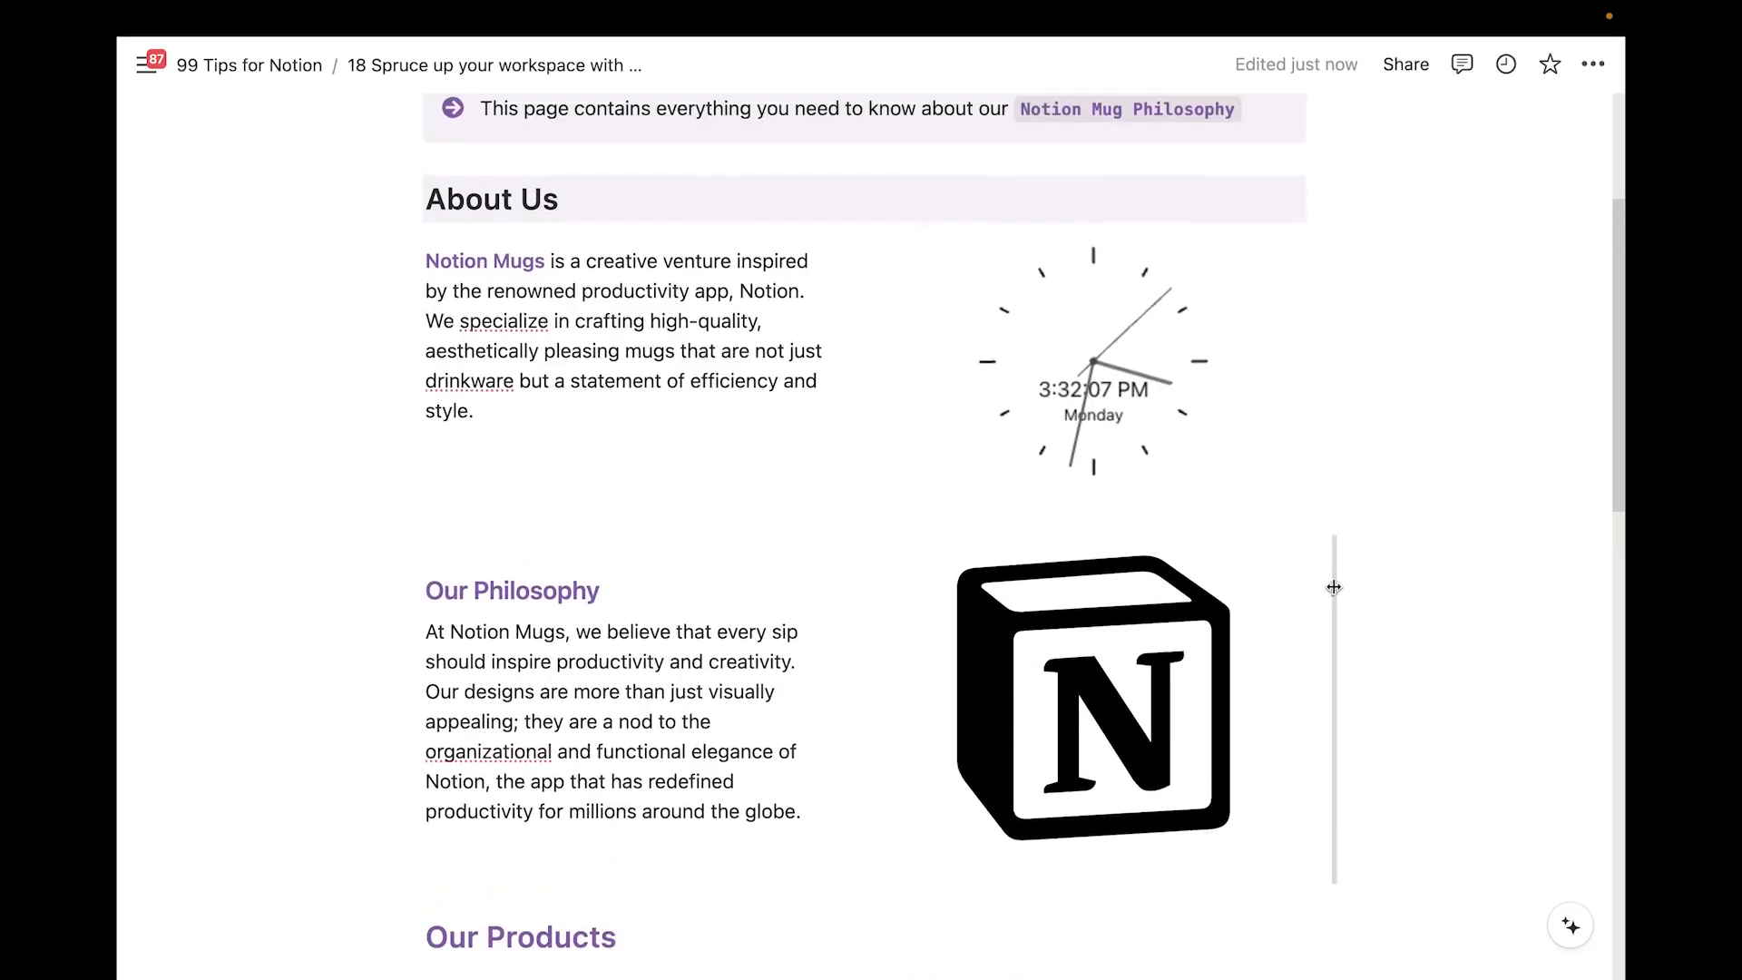
{"action": "scroll", "coordinate": [1448, 607], "scroll_direction": "down", "scroll_amount": 1}
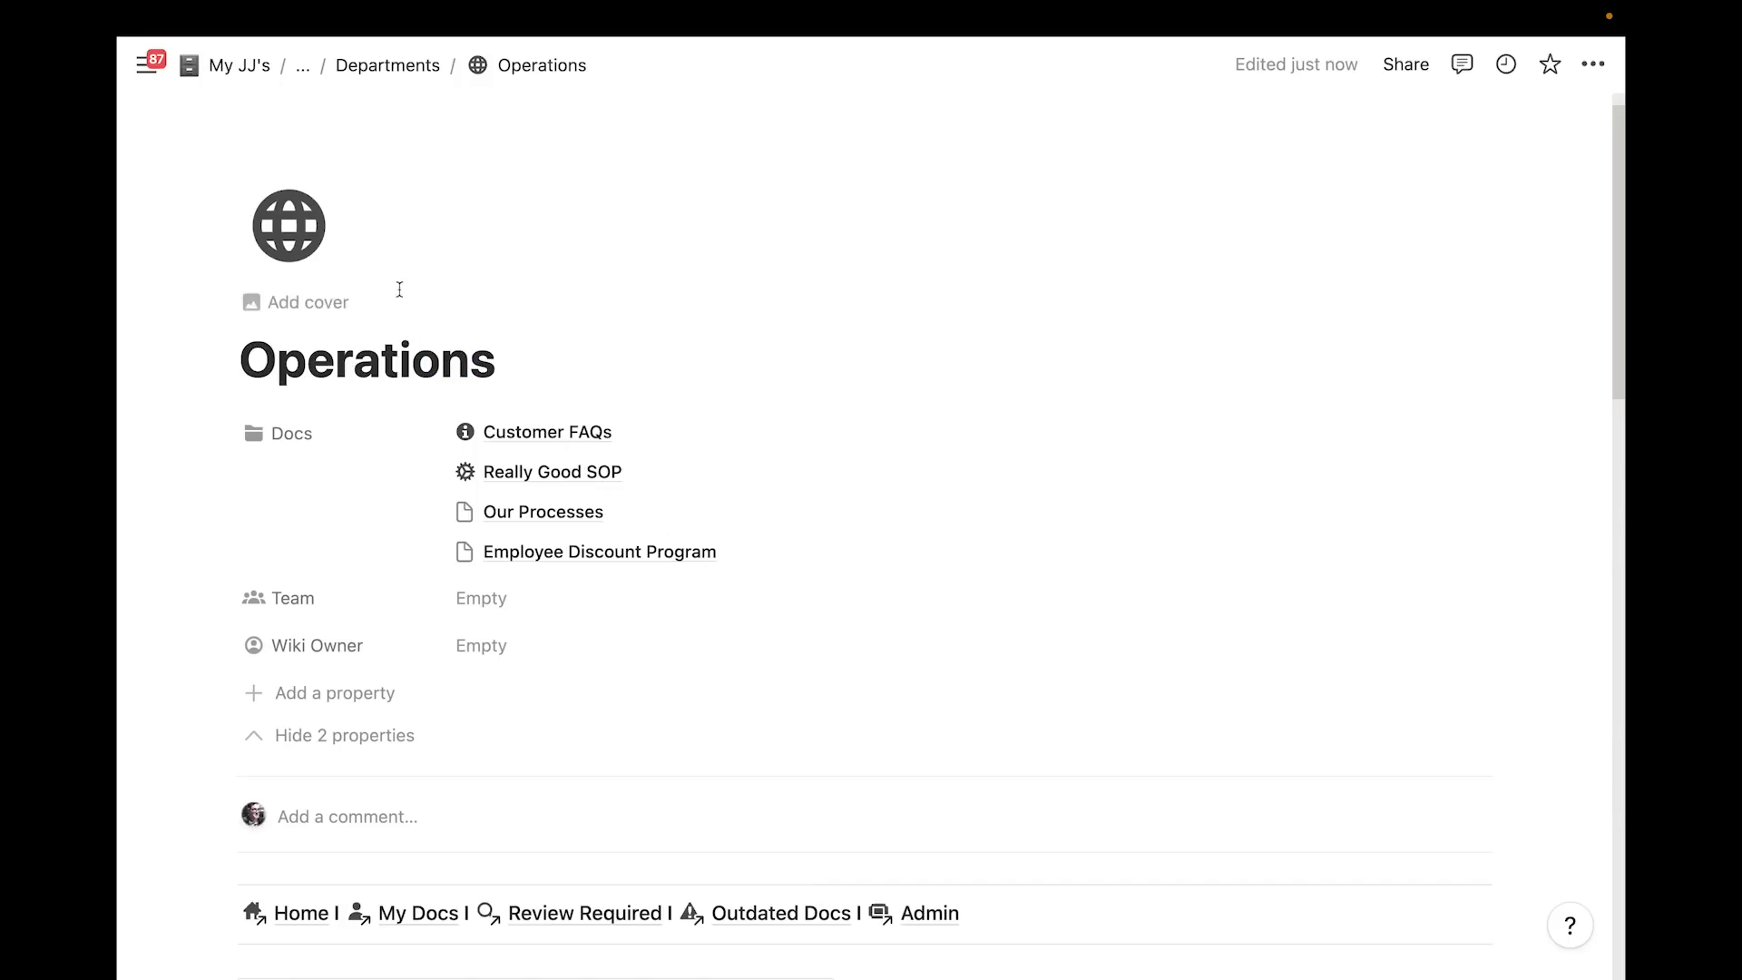
Show the Docs relation of the Operations page as a page section
{"action": "scroll", "coordinate": [409, 363], "scroll_direction": "down", "scroll_amount": 1}
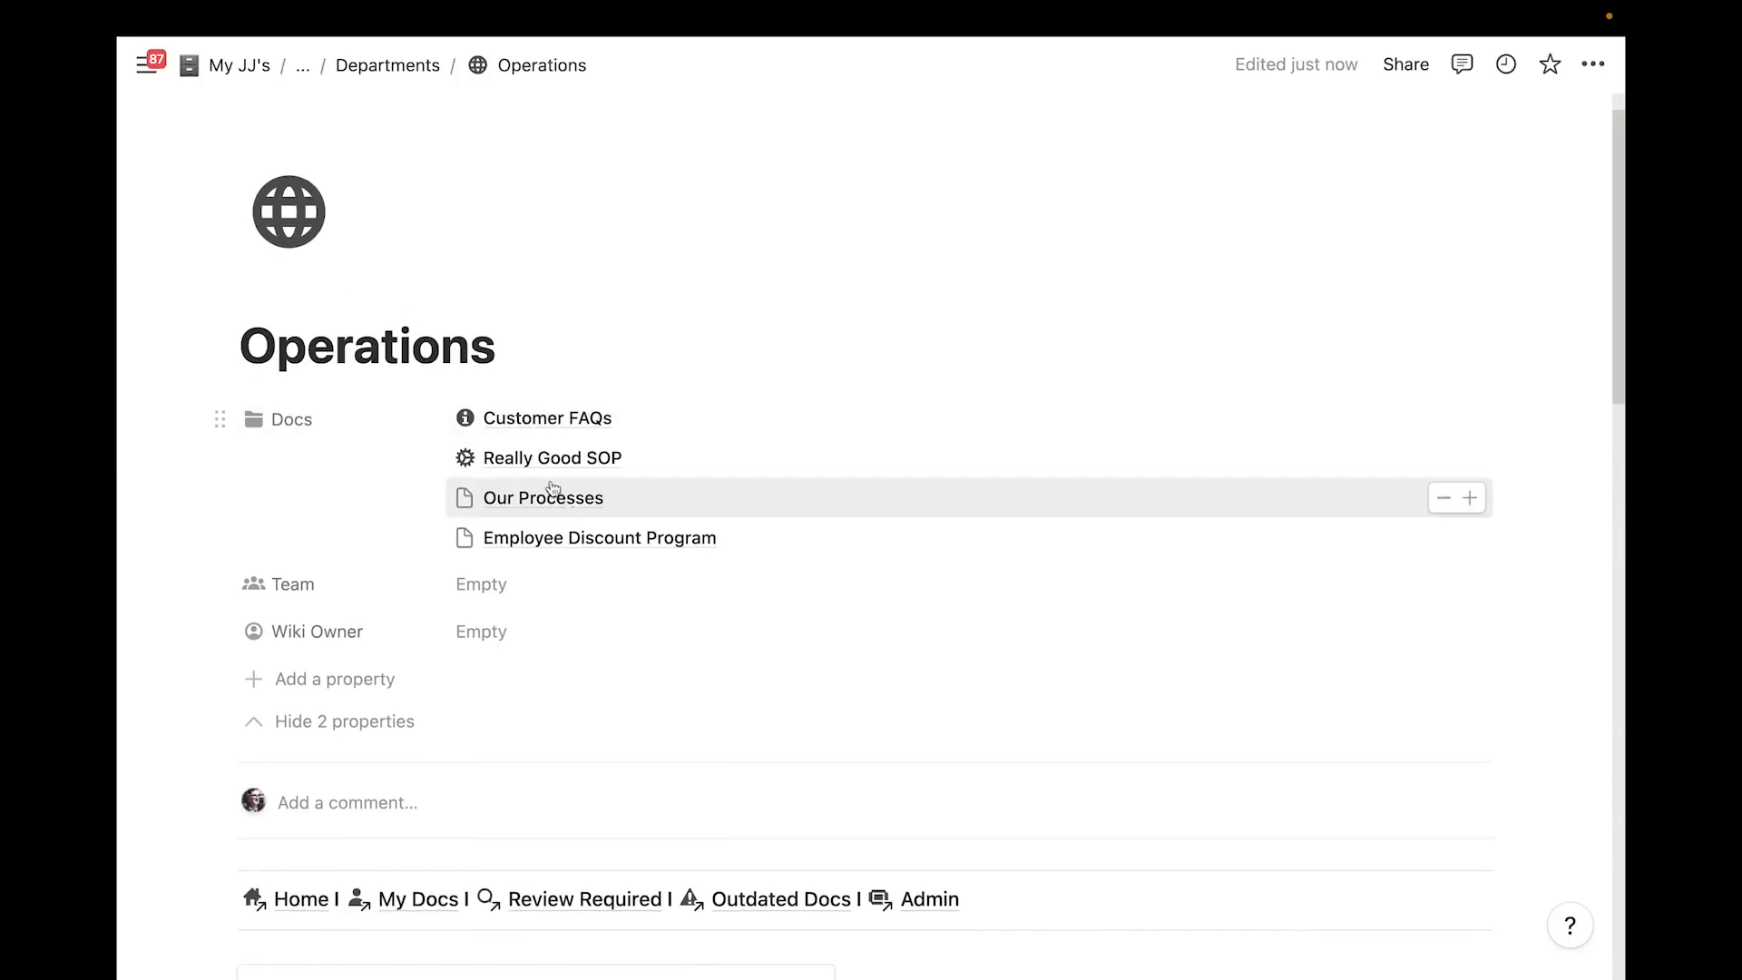
{"action": "scroll", "coordinate": [545, 408], "scroll_direction": "down", "scroll_amount": 3}
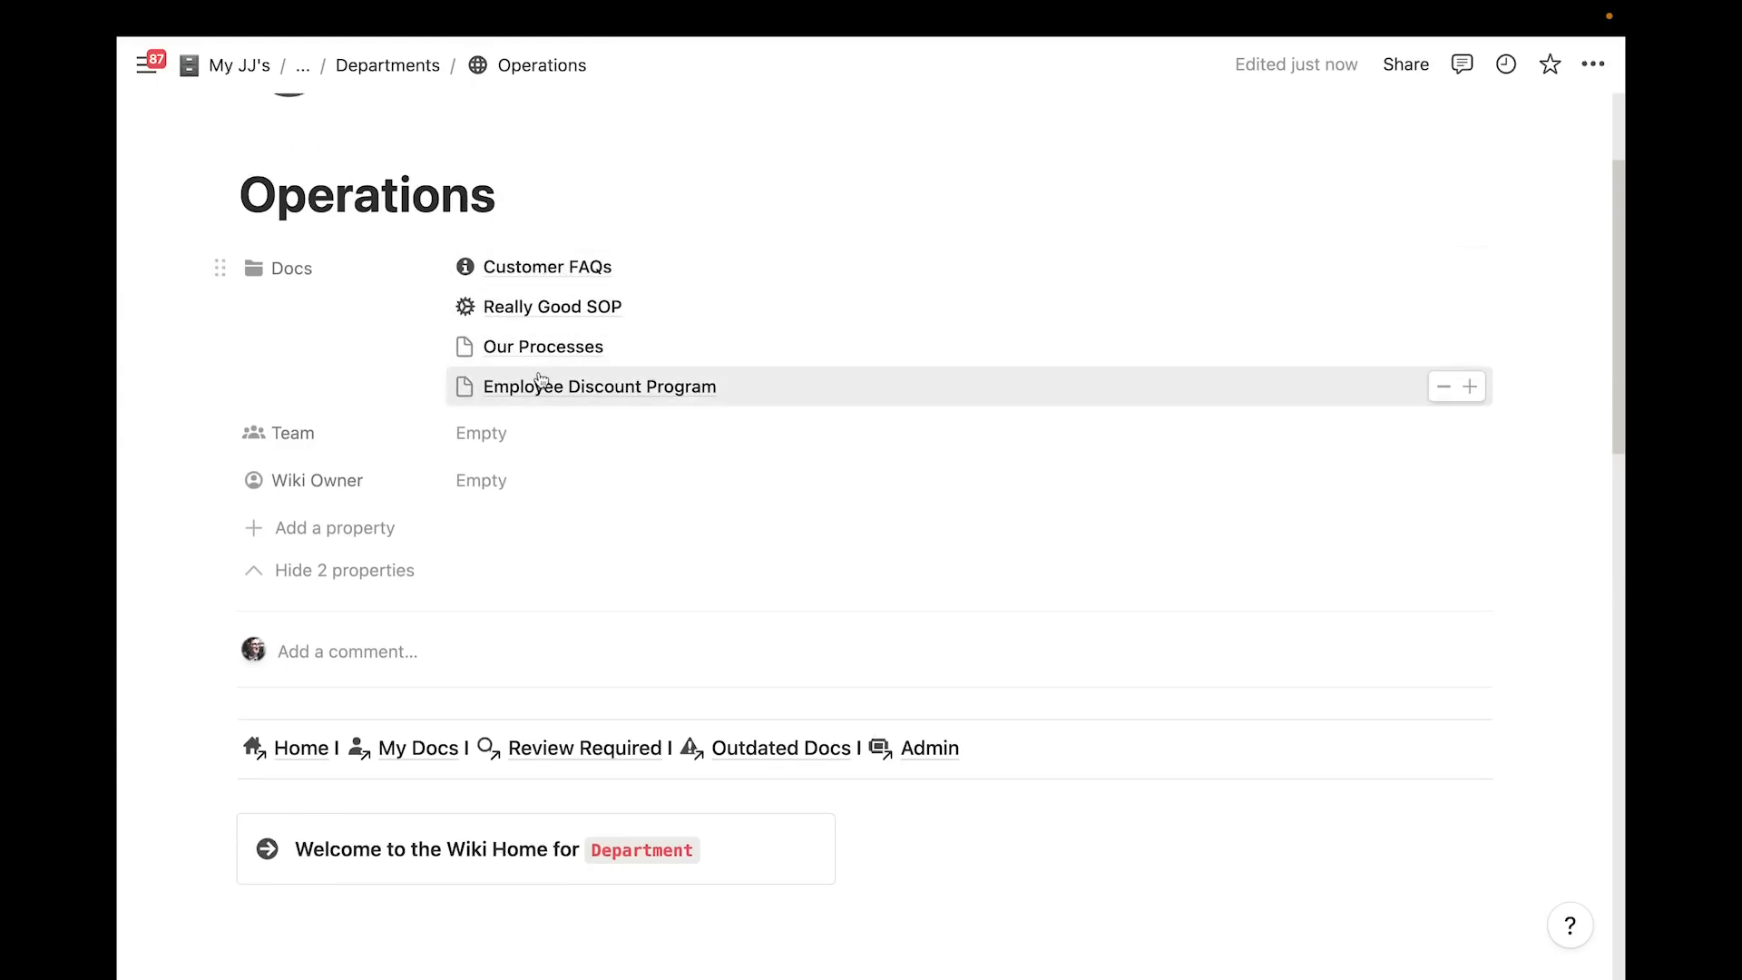
{"action": "left_click", "coordinate": [219, 274]}
{"action": "mouse_move", "coordinate": [342, 315]}
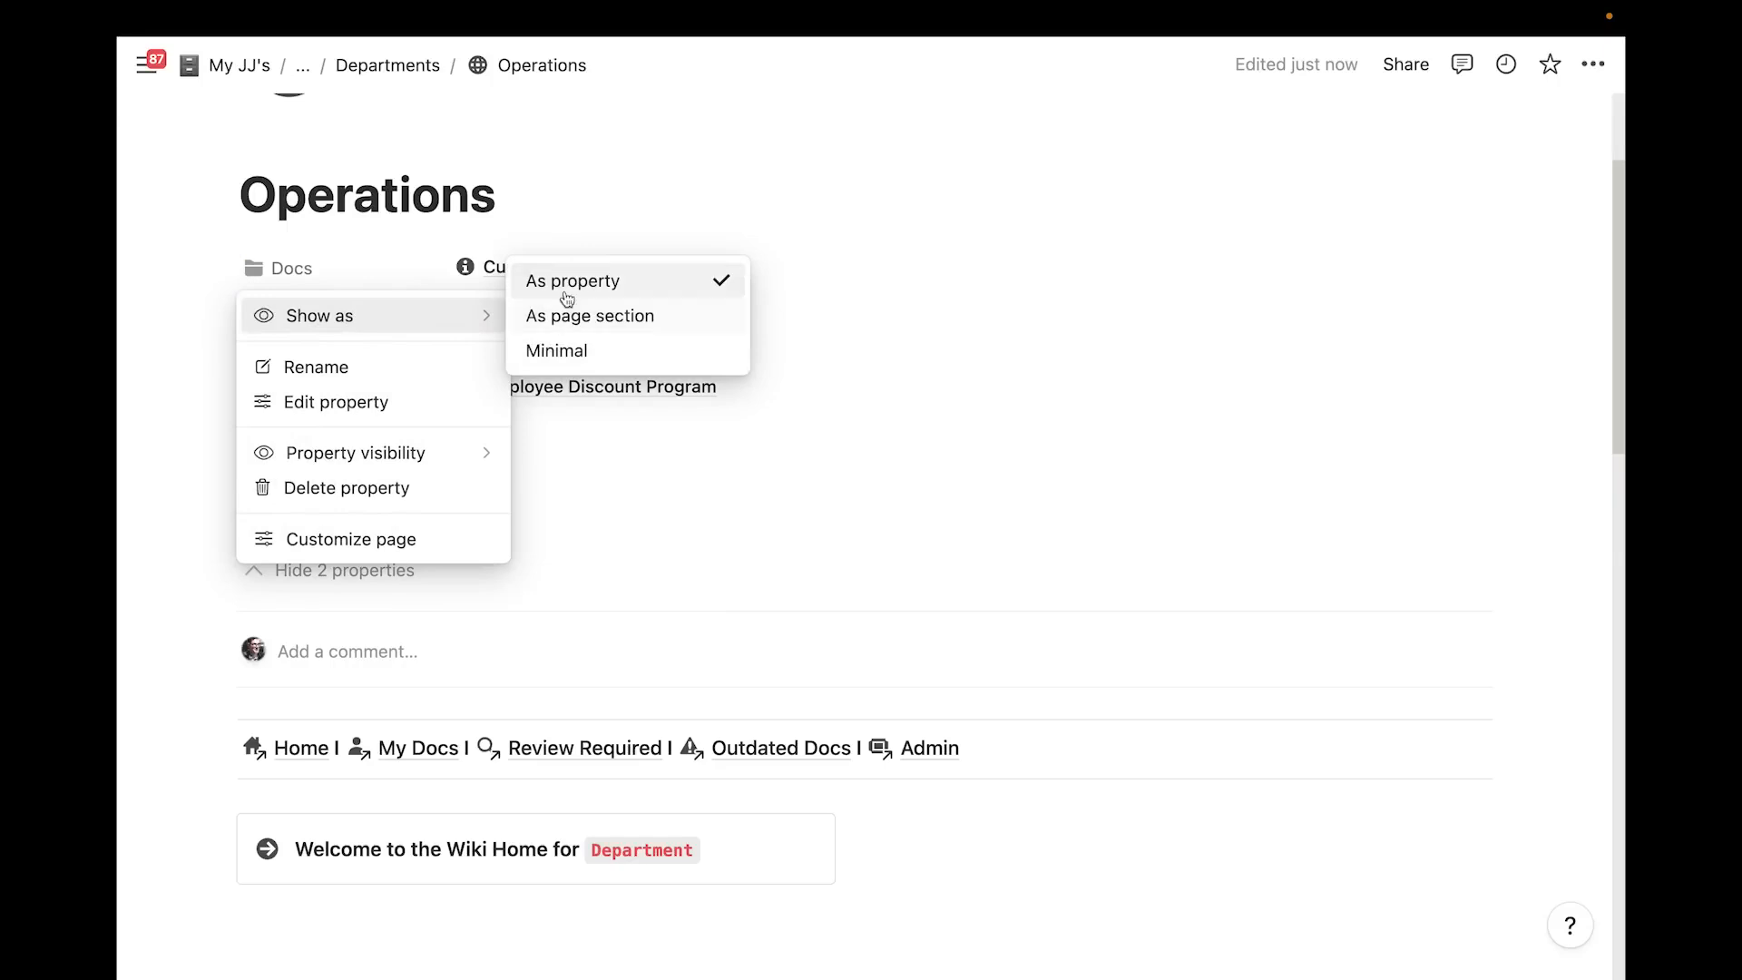
{"action": "left_click", "coordinate": [548, 327]}
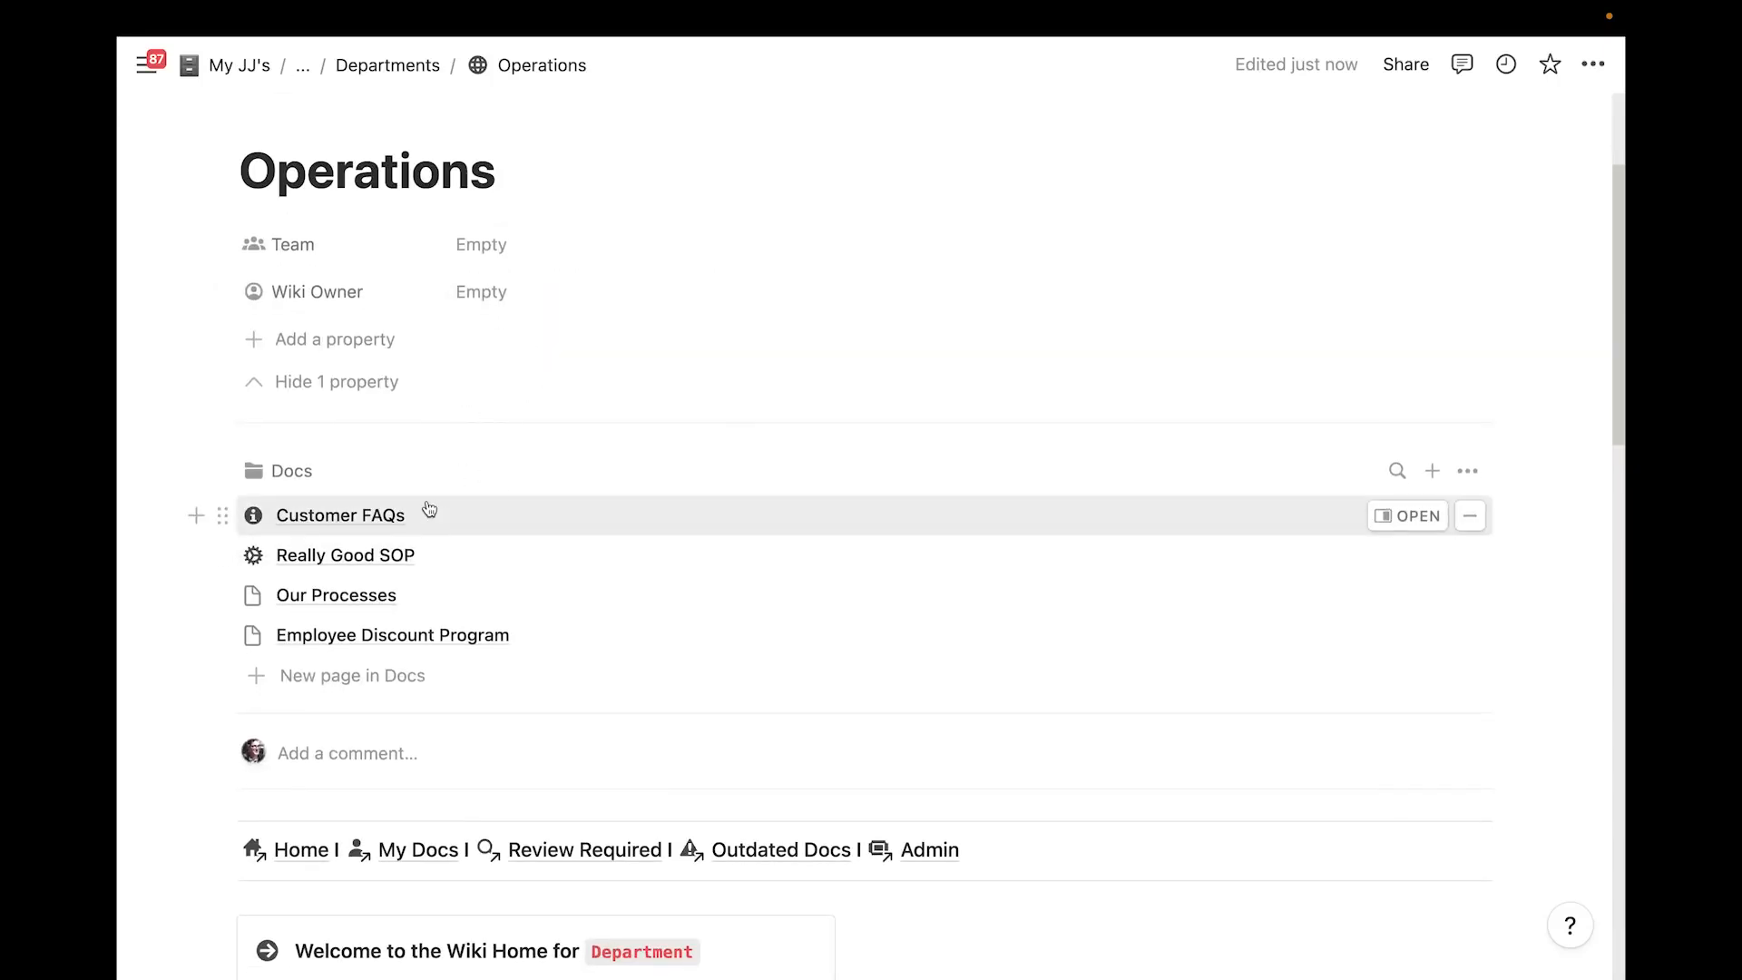
Show the Review Status property next to each linked page in the Docs section
{"action": "scroll", "coordinate": [544, 471], "scroll_direction": "down", "scroll_amount": 1}
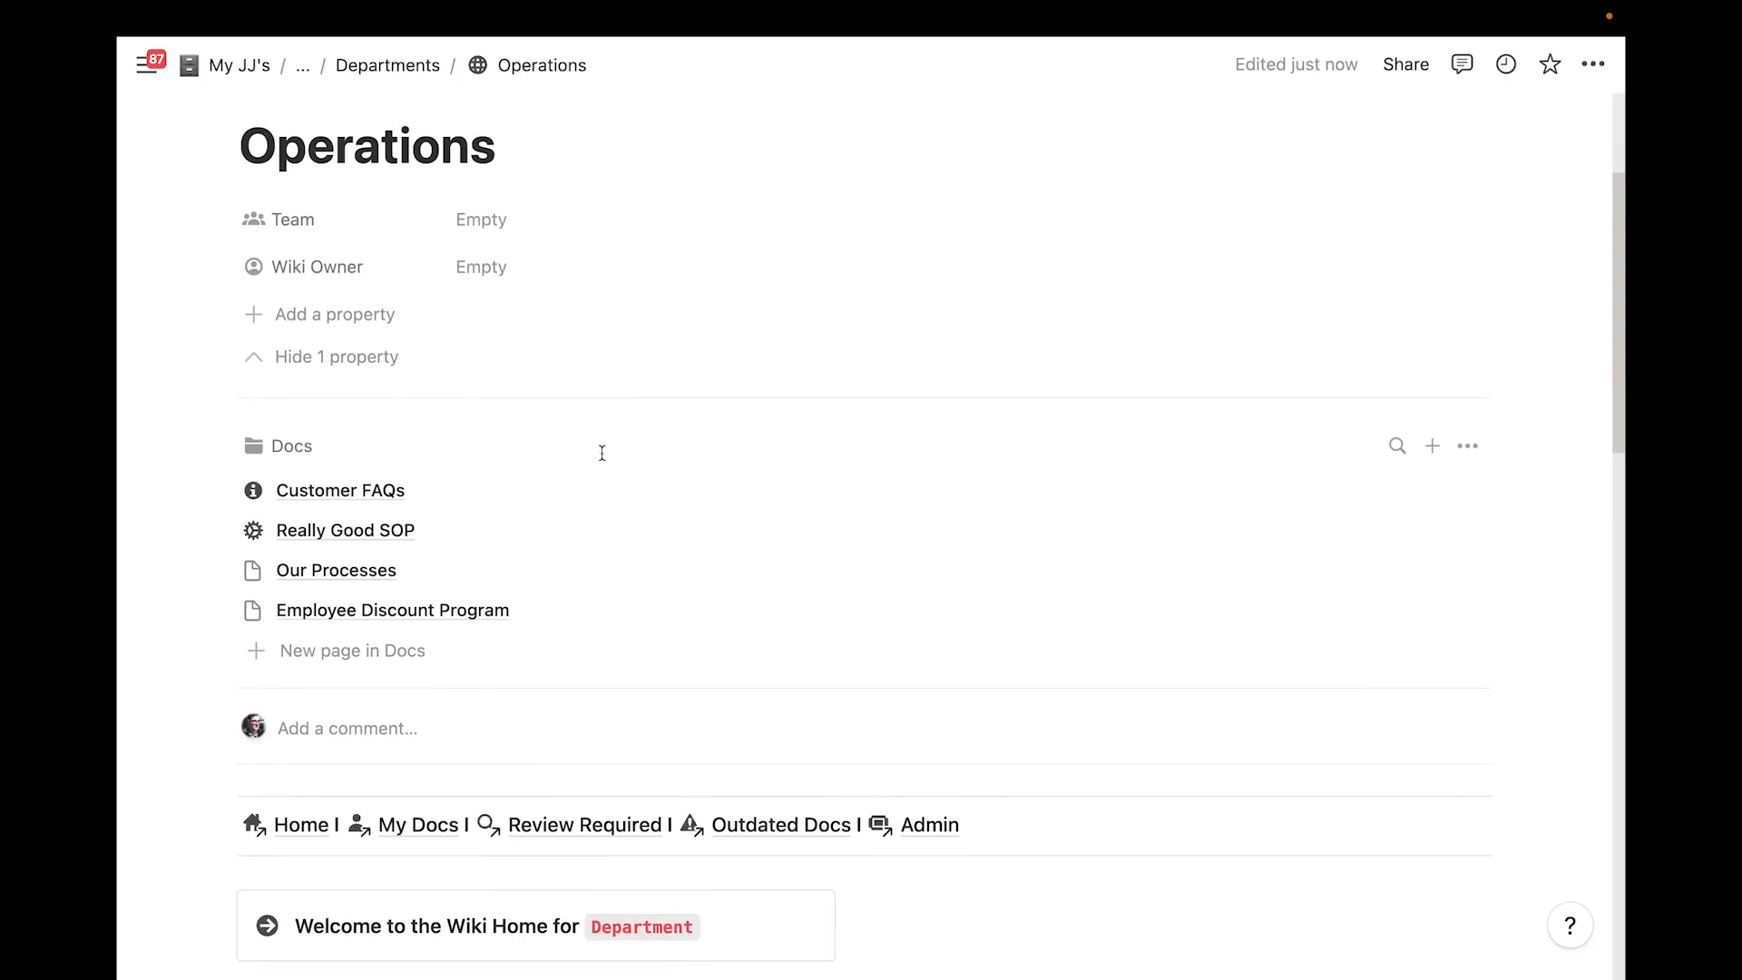
{"action": "left_click", "coordinate": [1470, 448]}
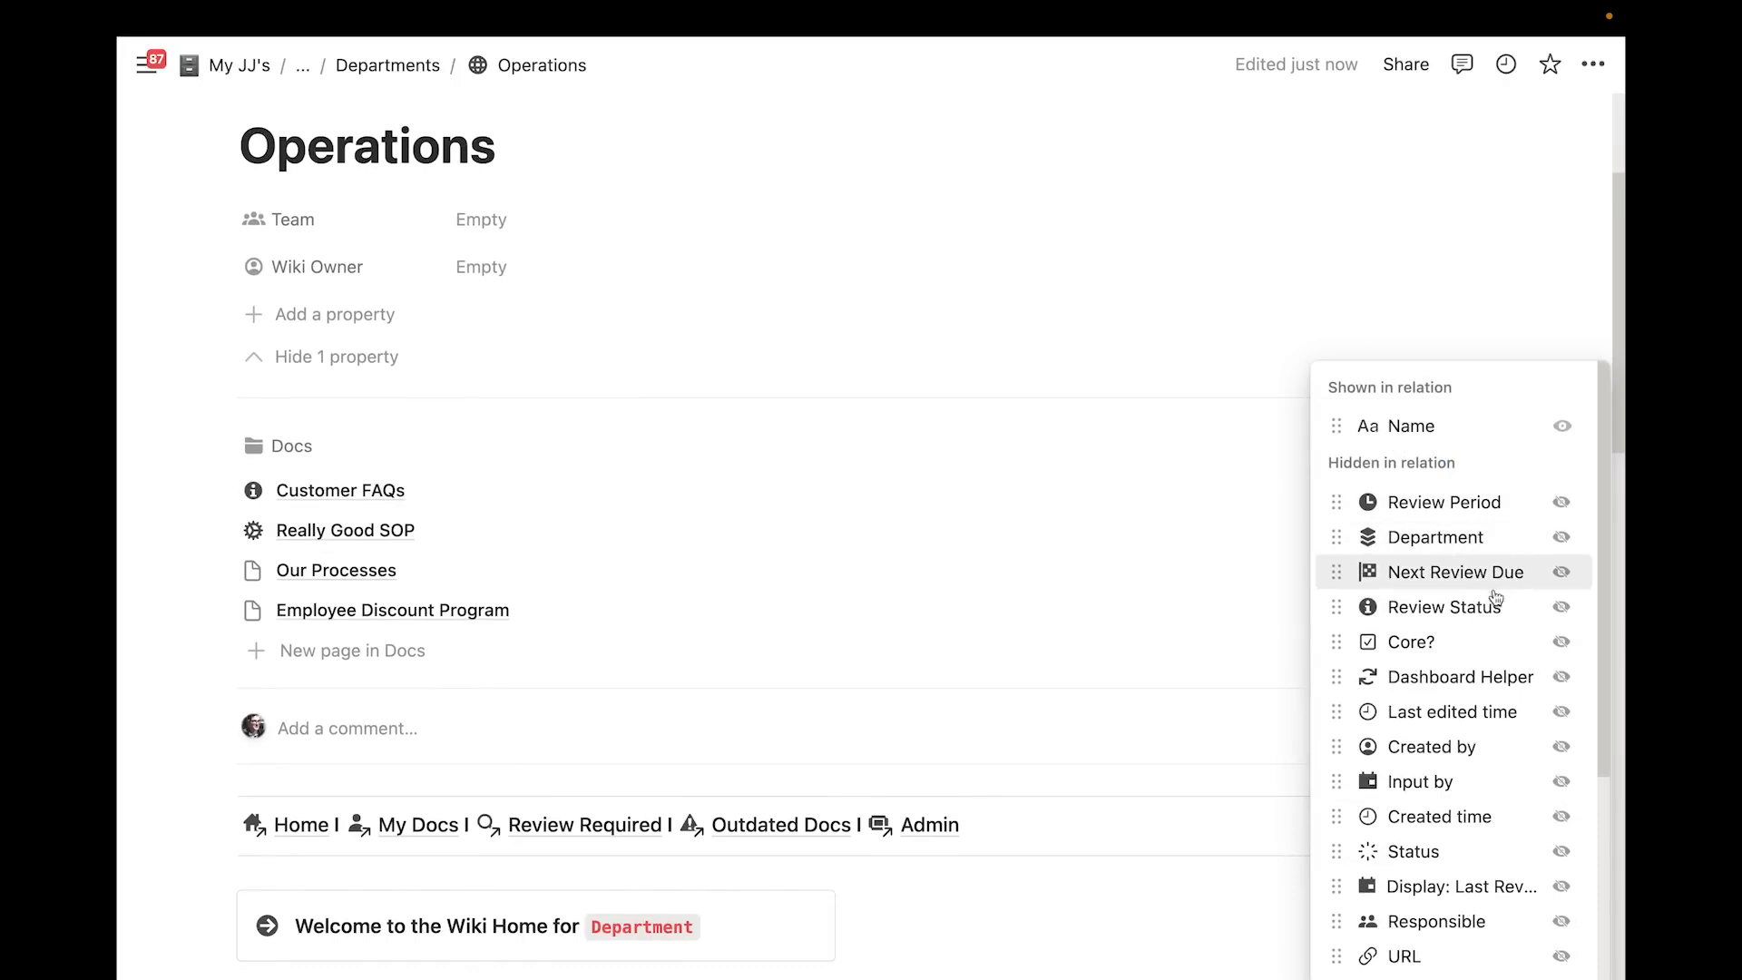
{"action": "left_click", "coordinate": [1562, 607]}
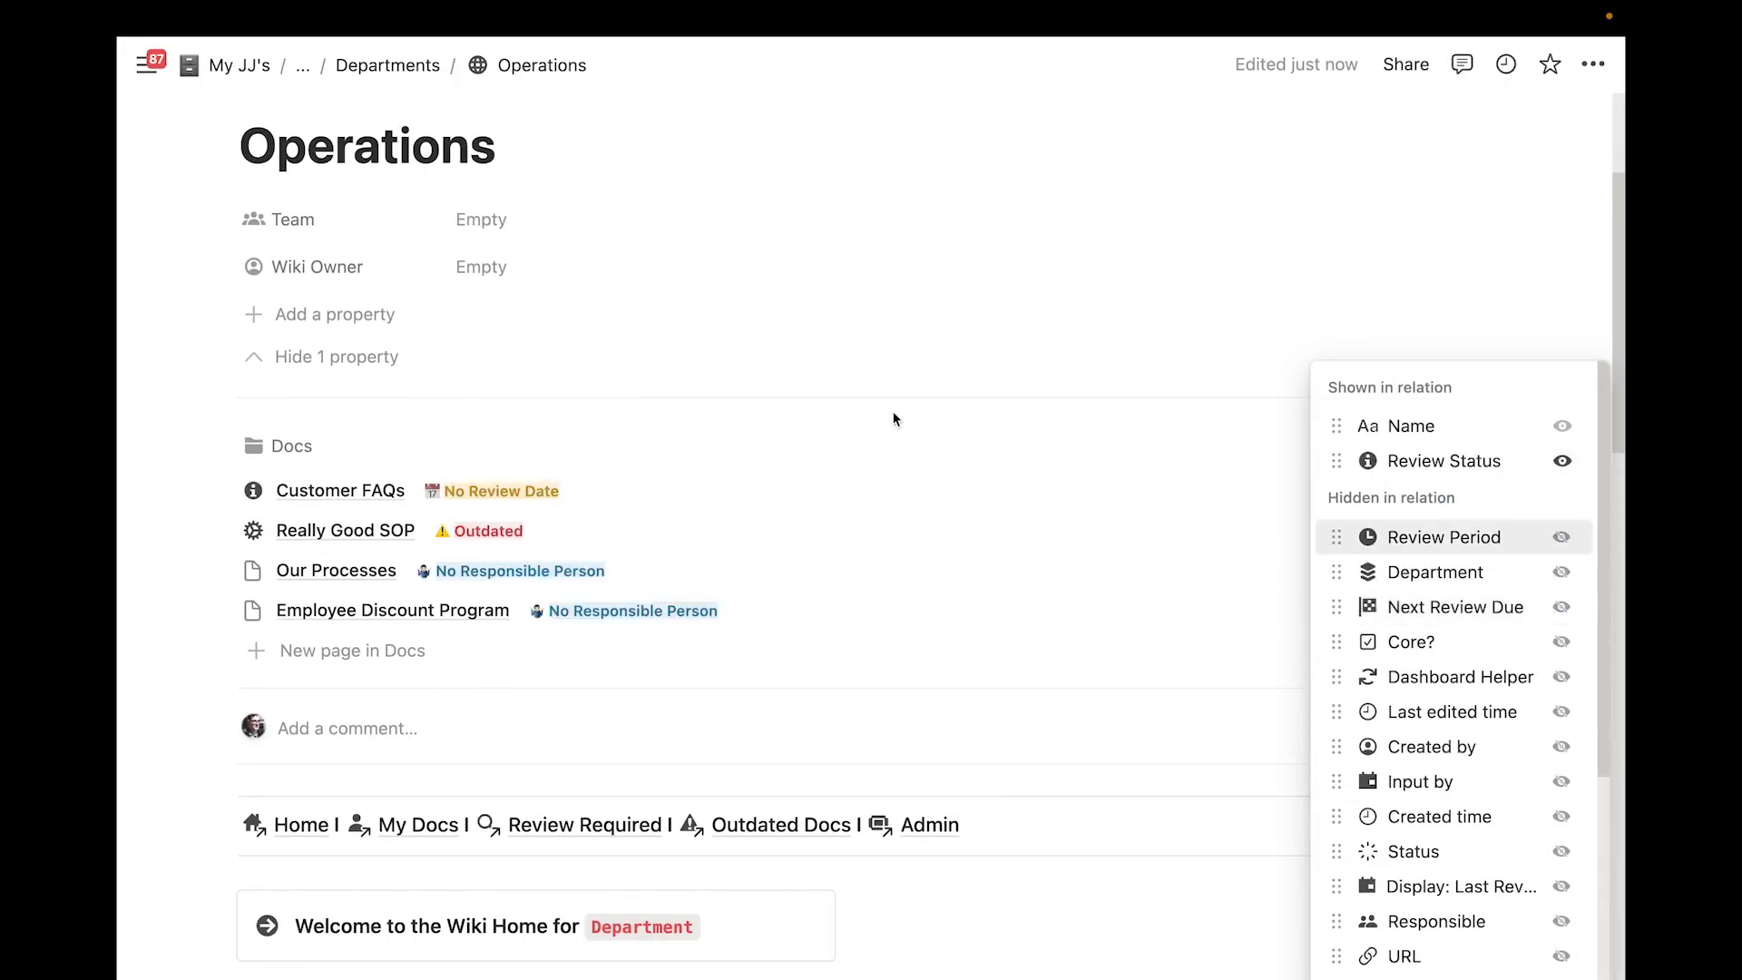
{"action": "left_click", "coordinate": [869, 377]}
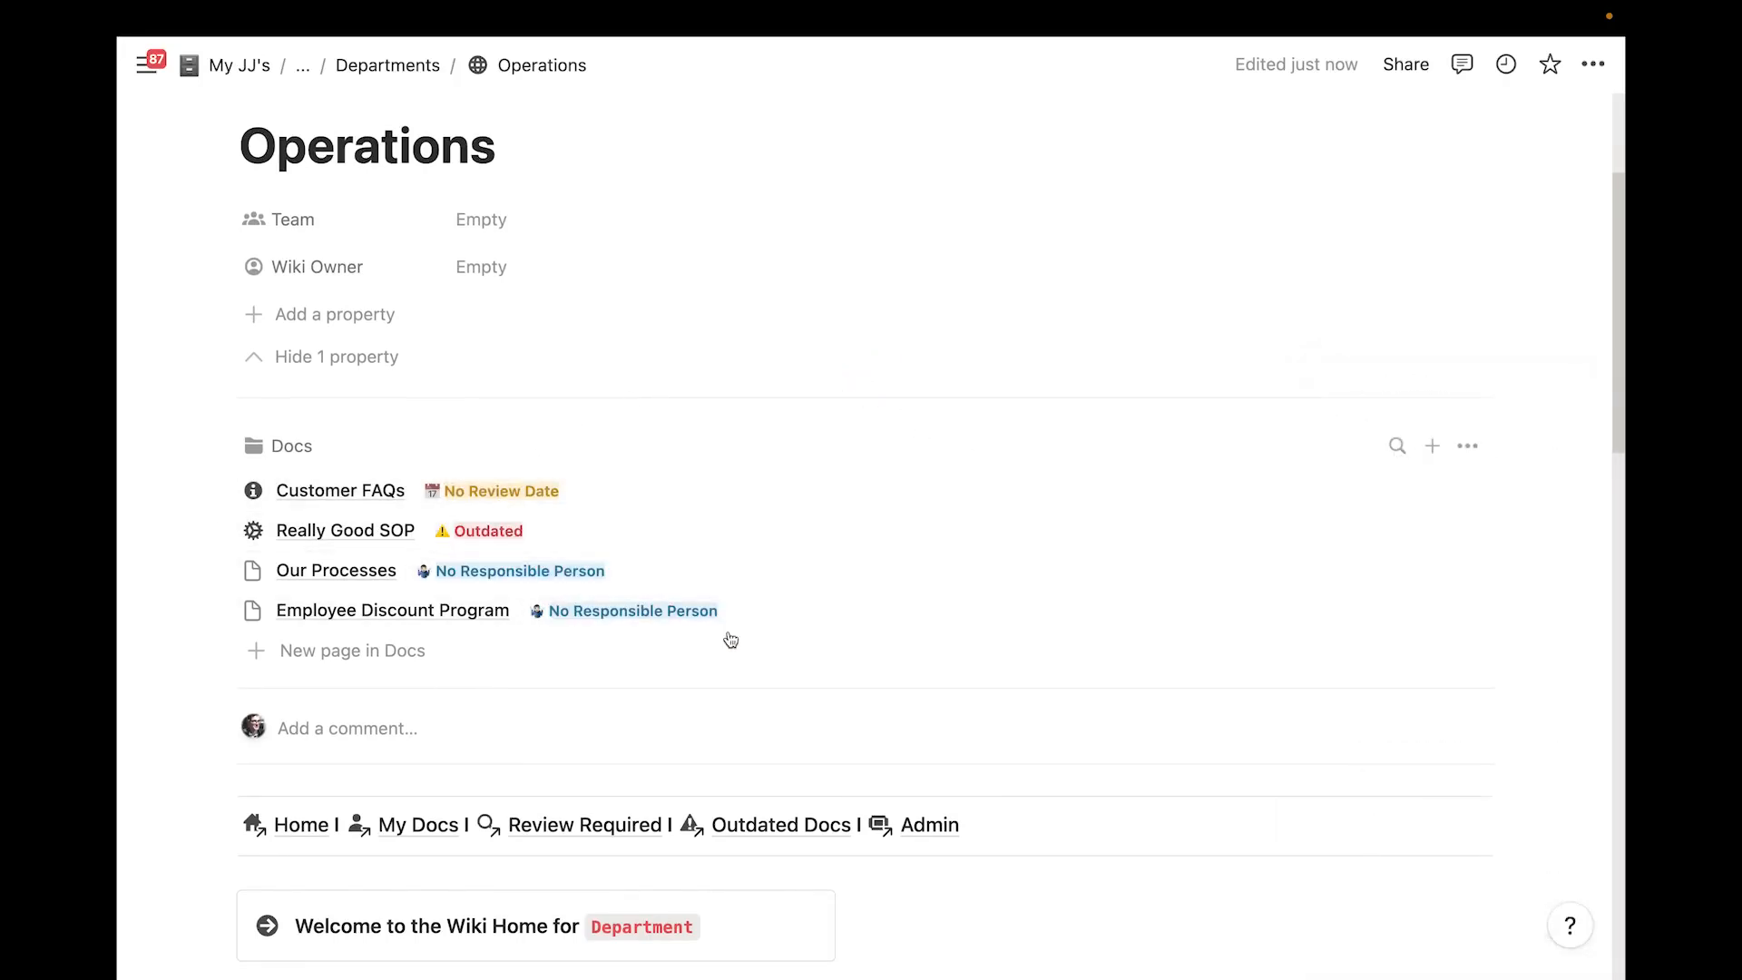
Change the Docs relation's display to Minimal and check its list of linked pages
{"action": "left_click", "coordinate": [223, 454]}
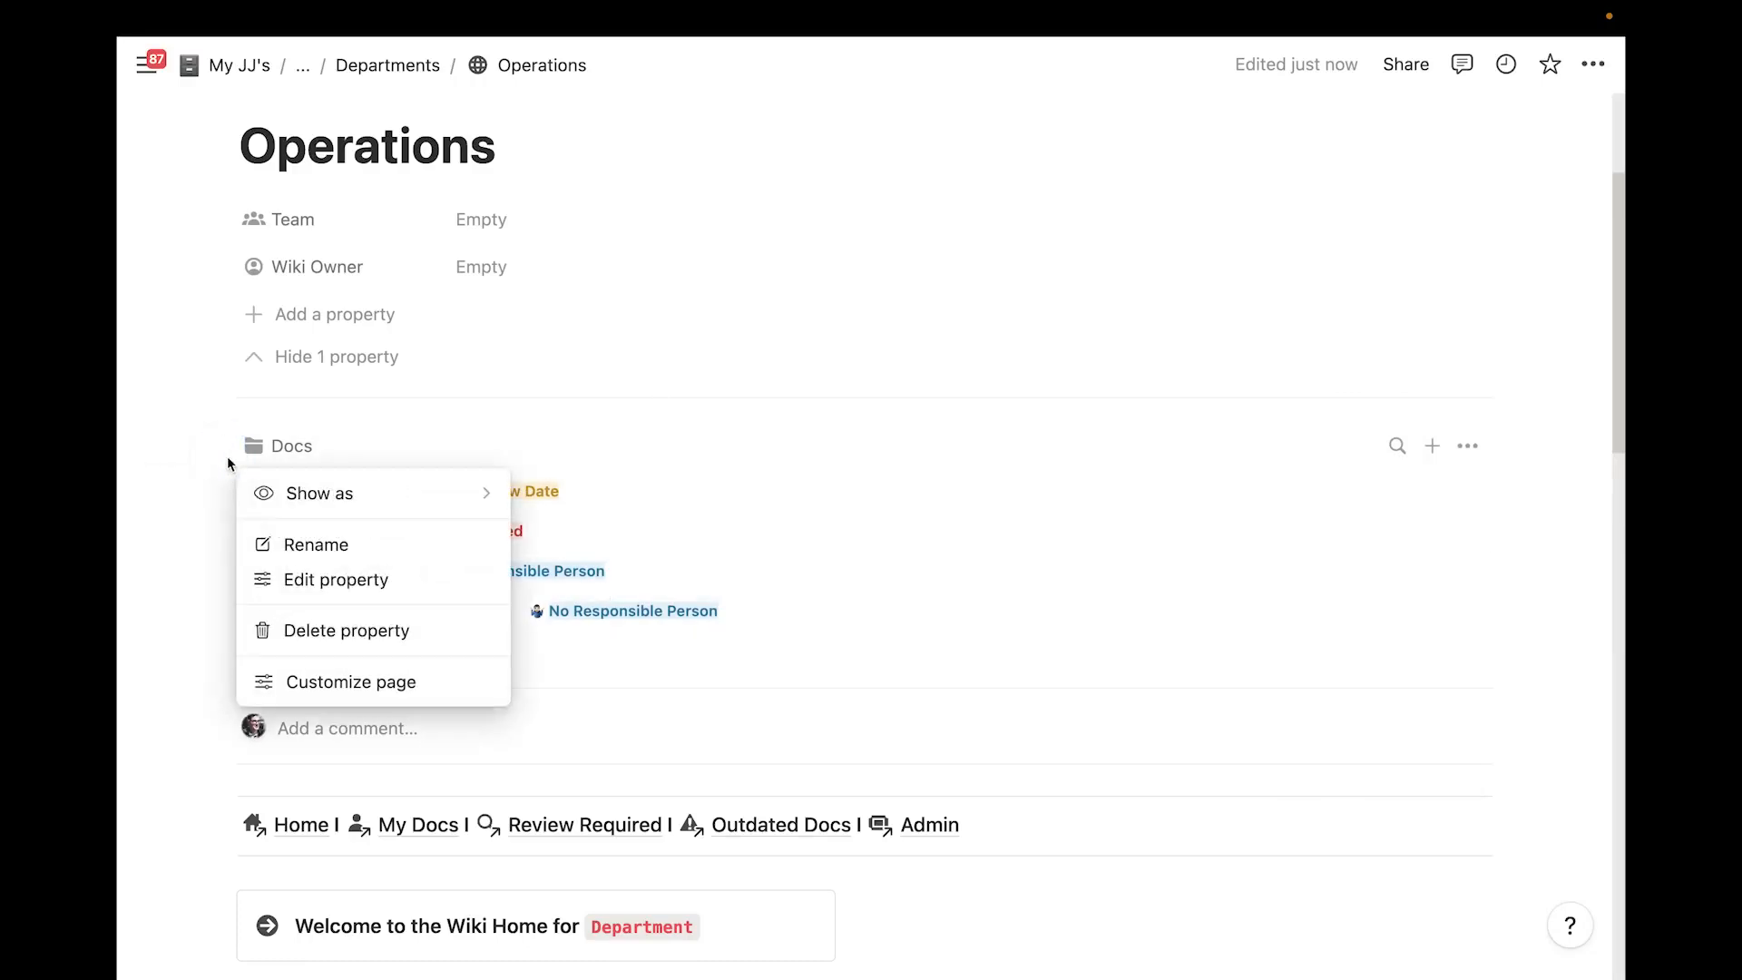
{"action": "mouse_move", "coordinate": [385, 494]}
{"action": "left_click", "coordinate": [571, 530]}
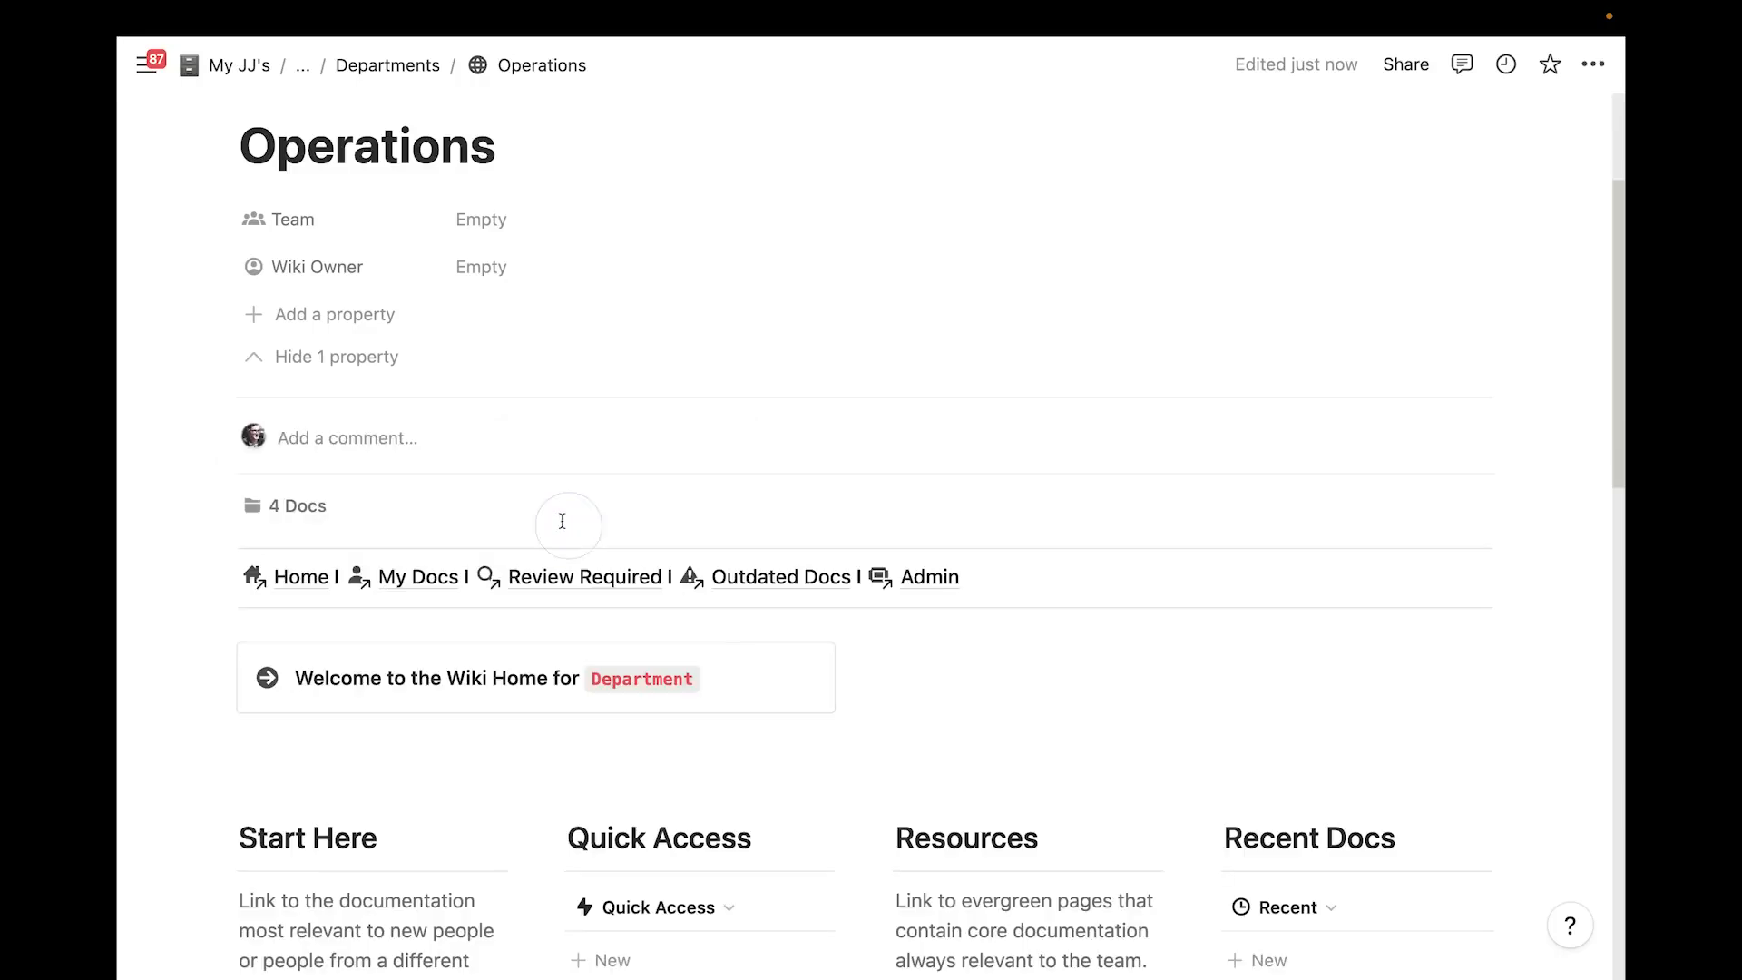
{"action": "left_click", "coordinate": [306, 508]}
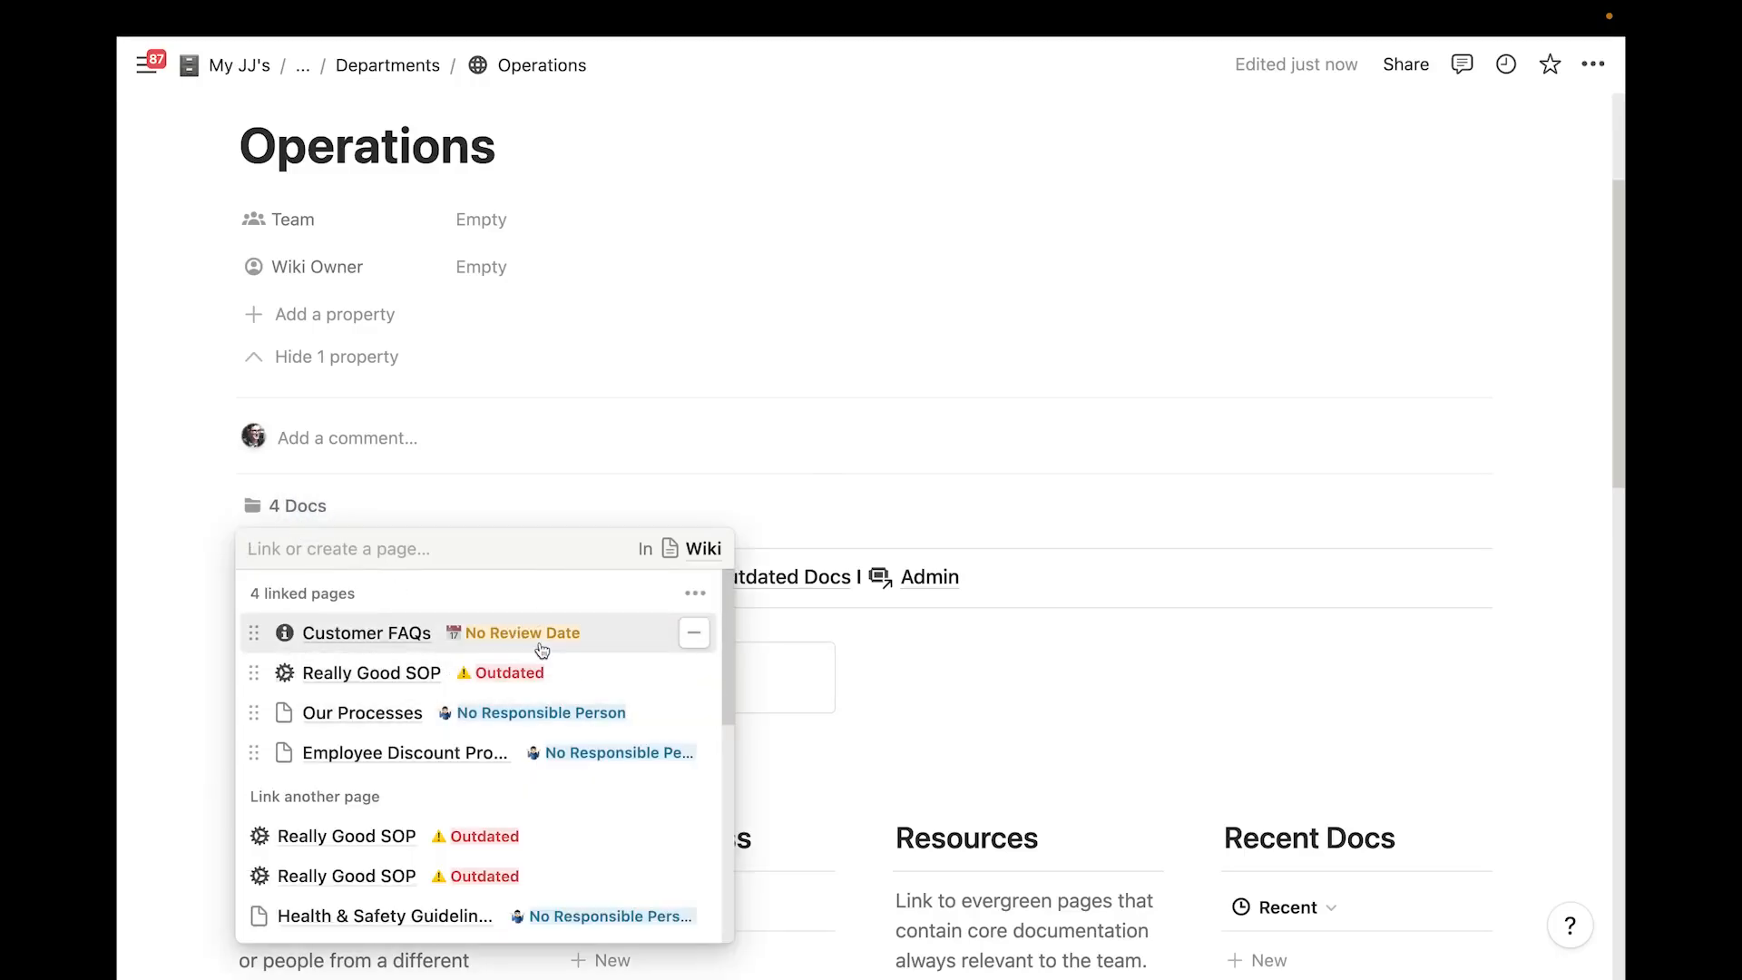
{"action": "left_click", "coordinate": [385, 488]}
{"action": "scroll", "coordinate": [385, 488], "scroll_direction": "up", "scroll_amount": 3}
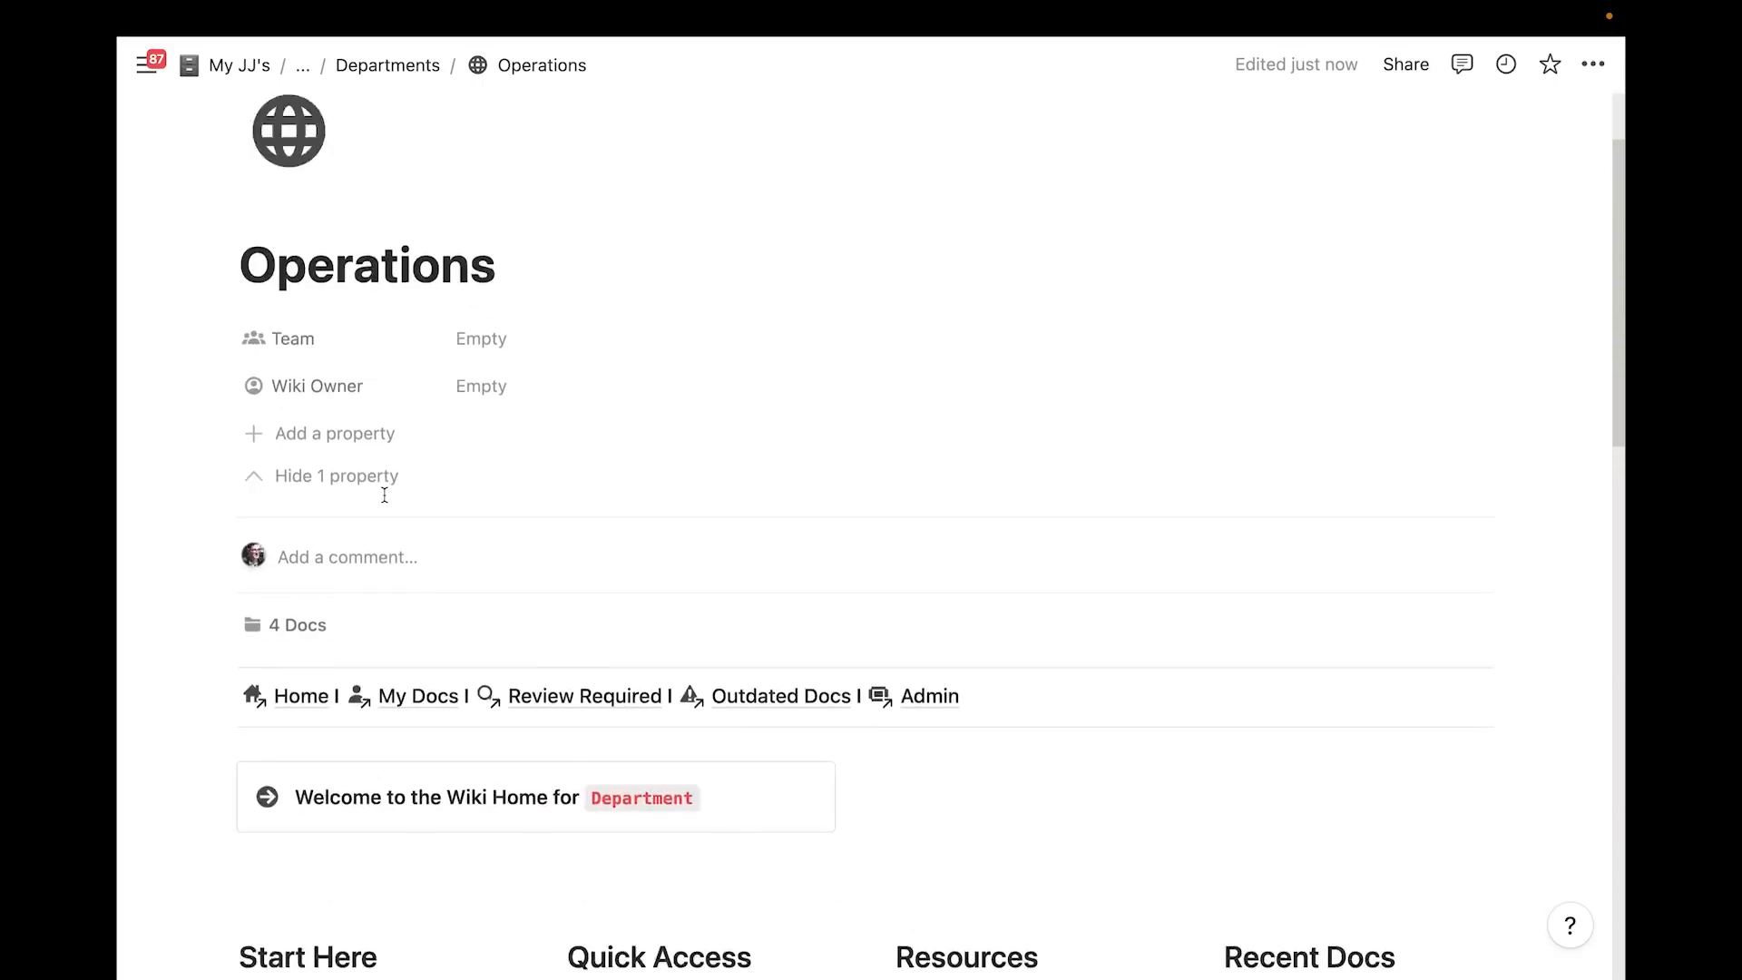
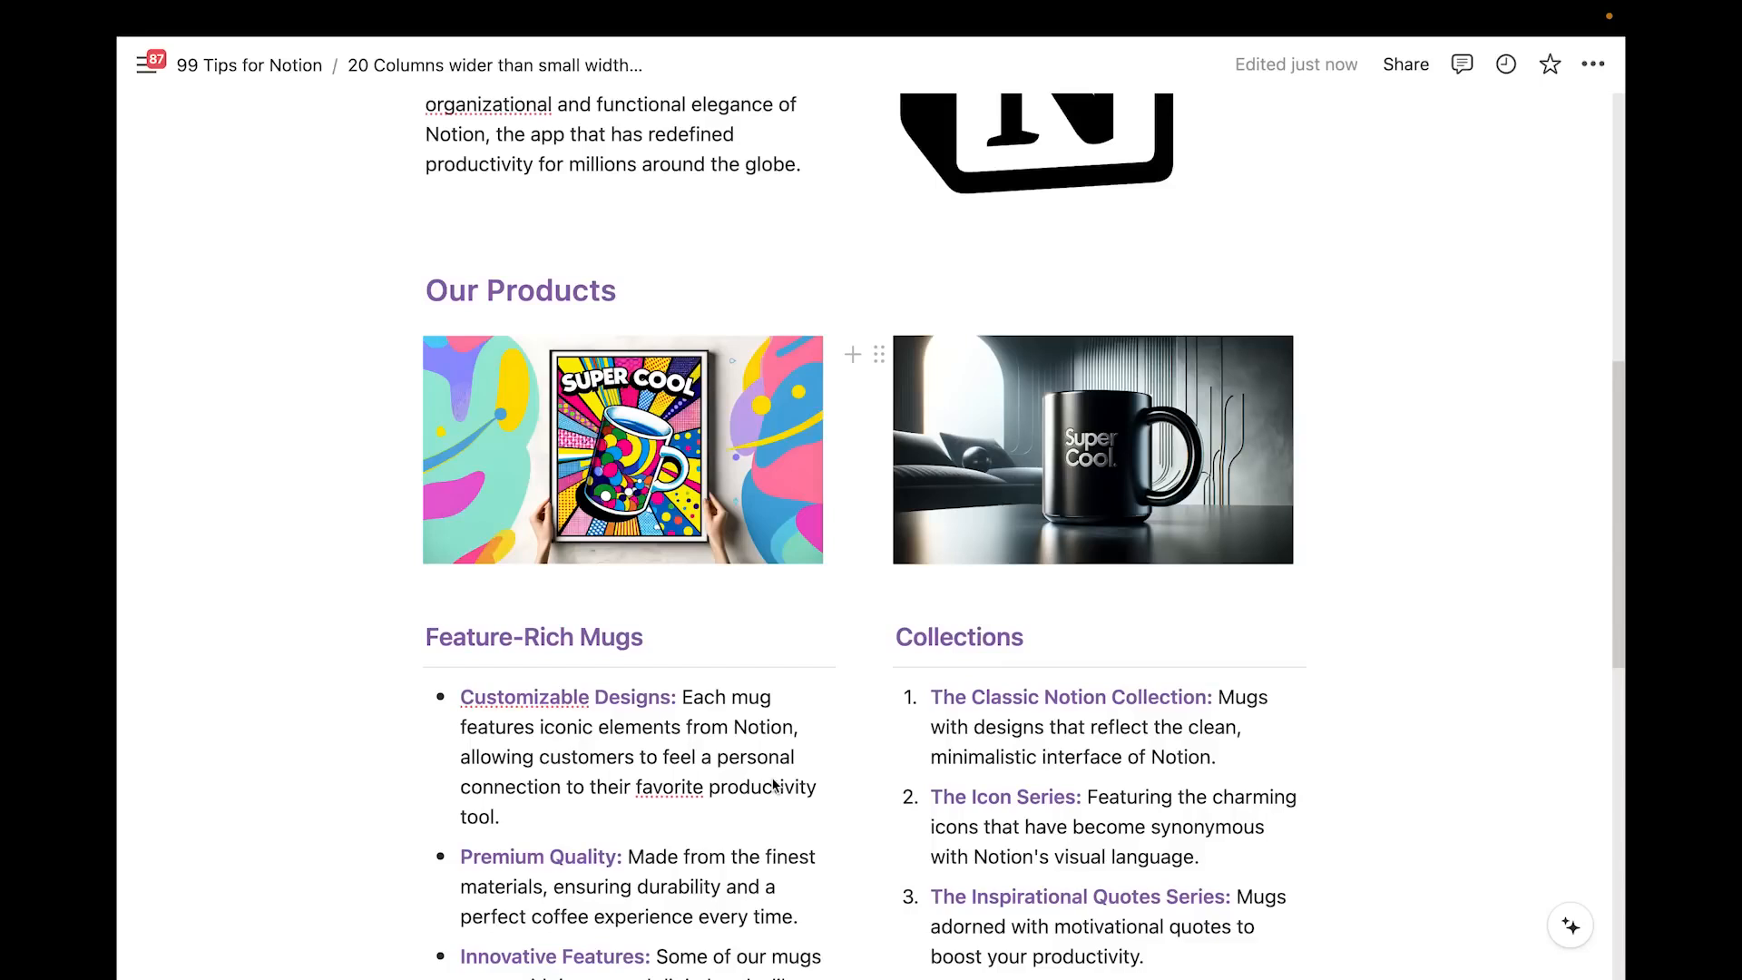
Widen the two-column block of mug images under Our Products beyond the page's text width on the tip 20 page
{"action": "scroll", "coordinate": [774, 785], "scroll_direction": "down", "scroll_amount": 1}
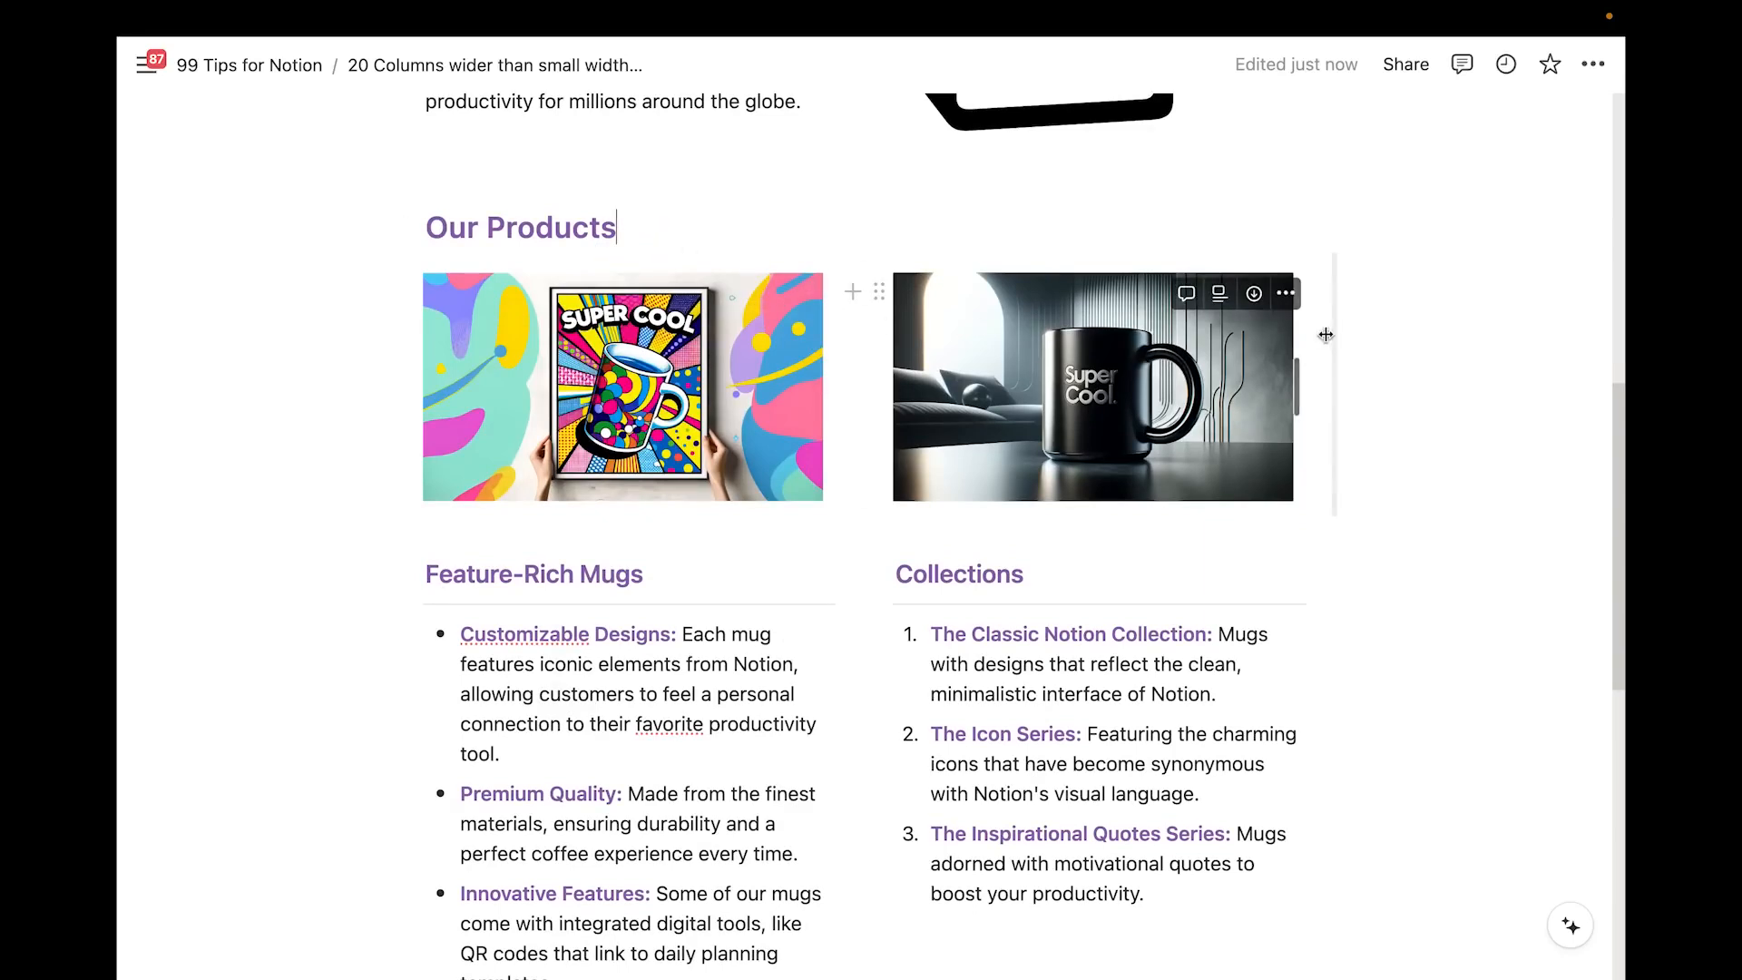
{"action": "left_click_drag", "start_coordinate": [1299, 375], "coordinate": [1540, 393]}
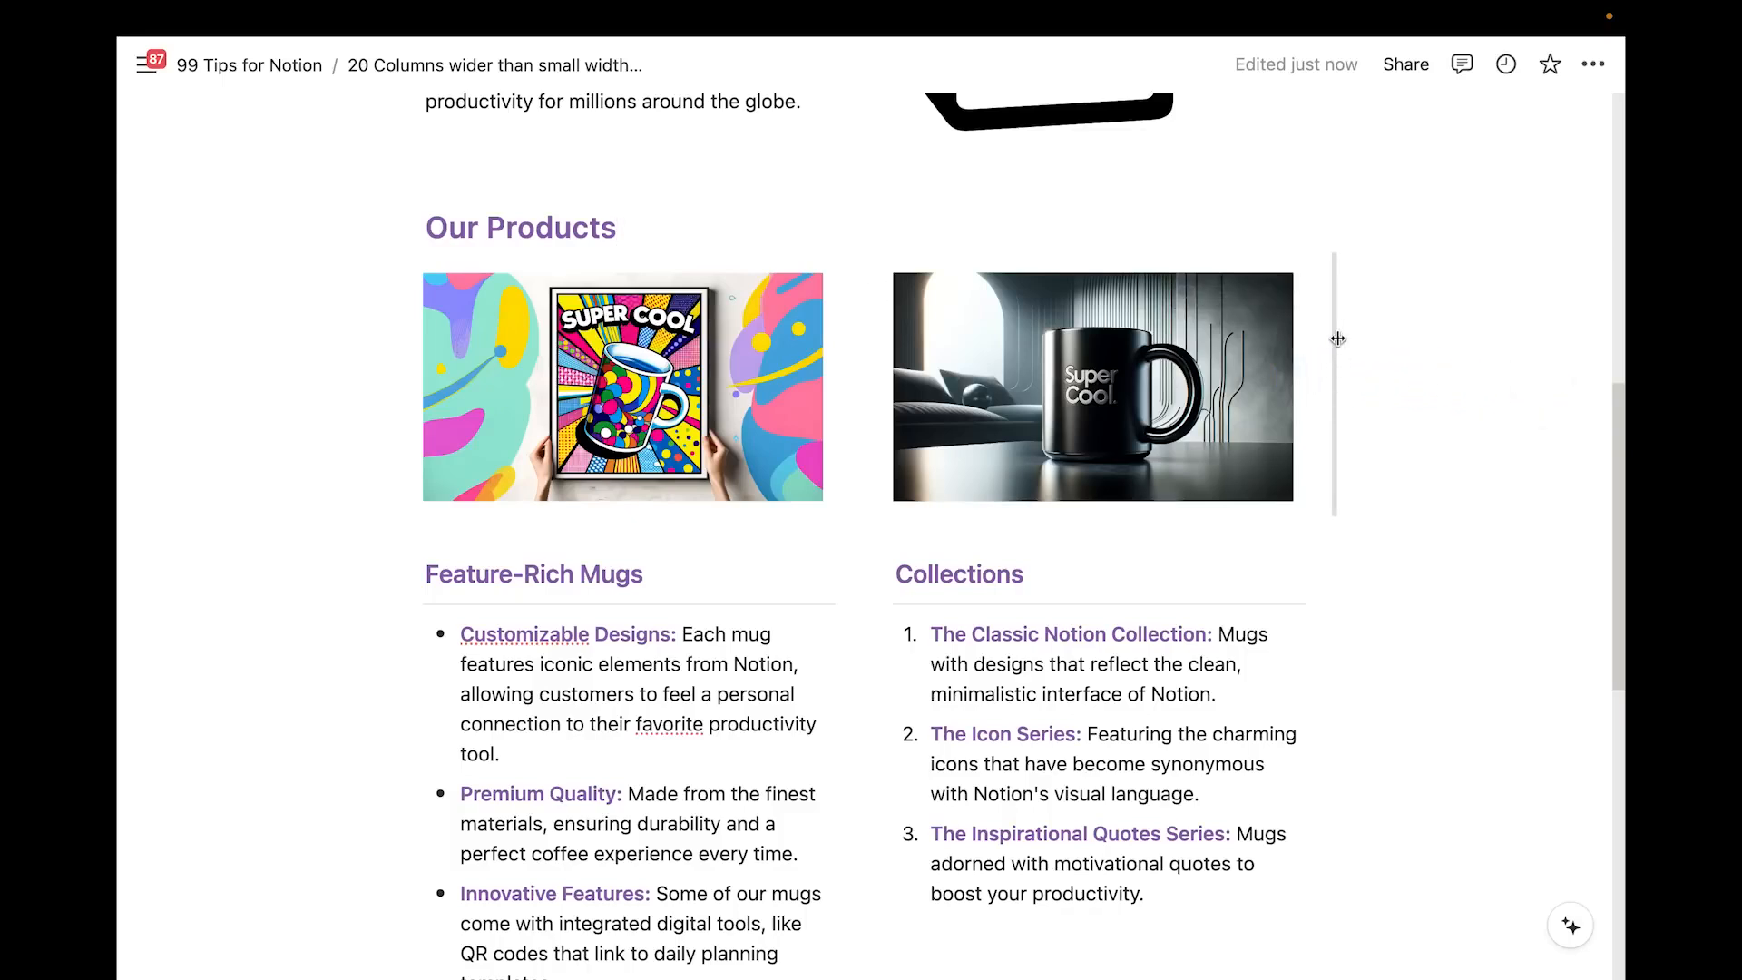
{"action": "left_click_drag", "start_coordinate": [1335, 351], "coordinate": [1524, 357]}
{"action": "left_click_drag", "start_coordinate": [1580, 368], "coordinate": [1585, 369]}
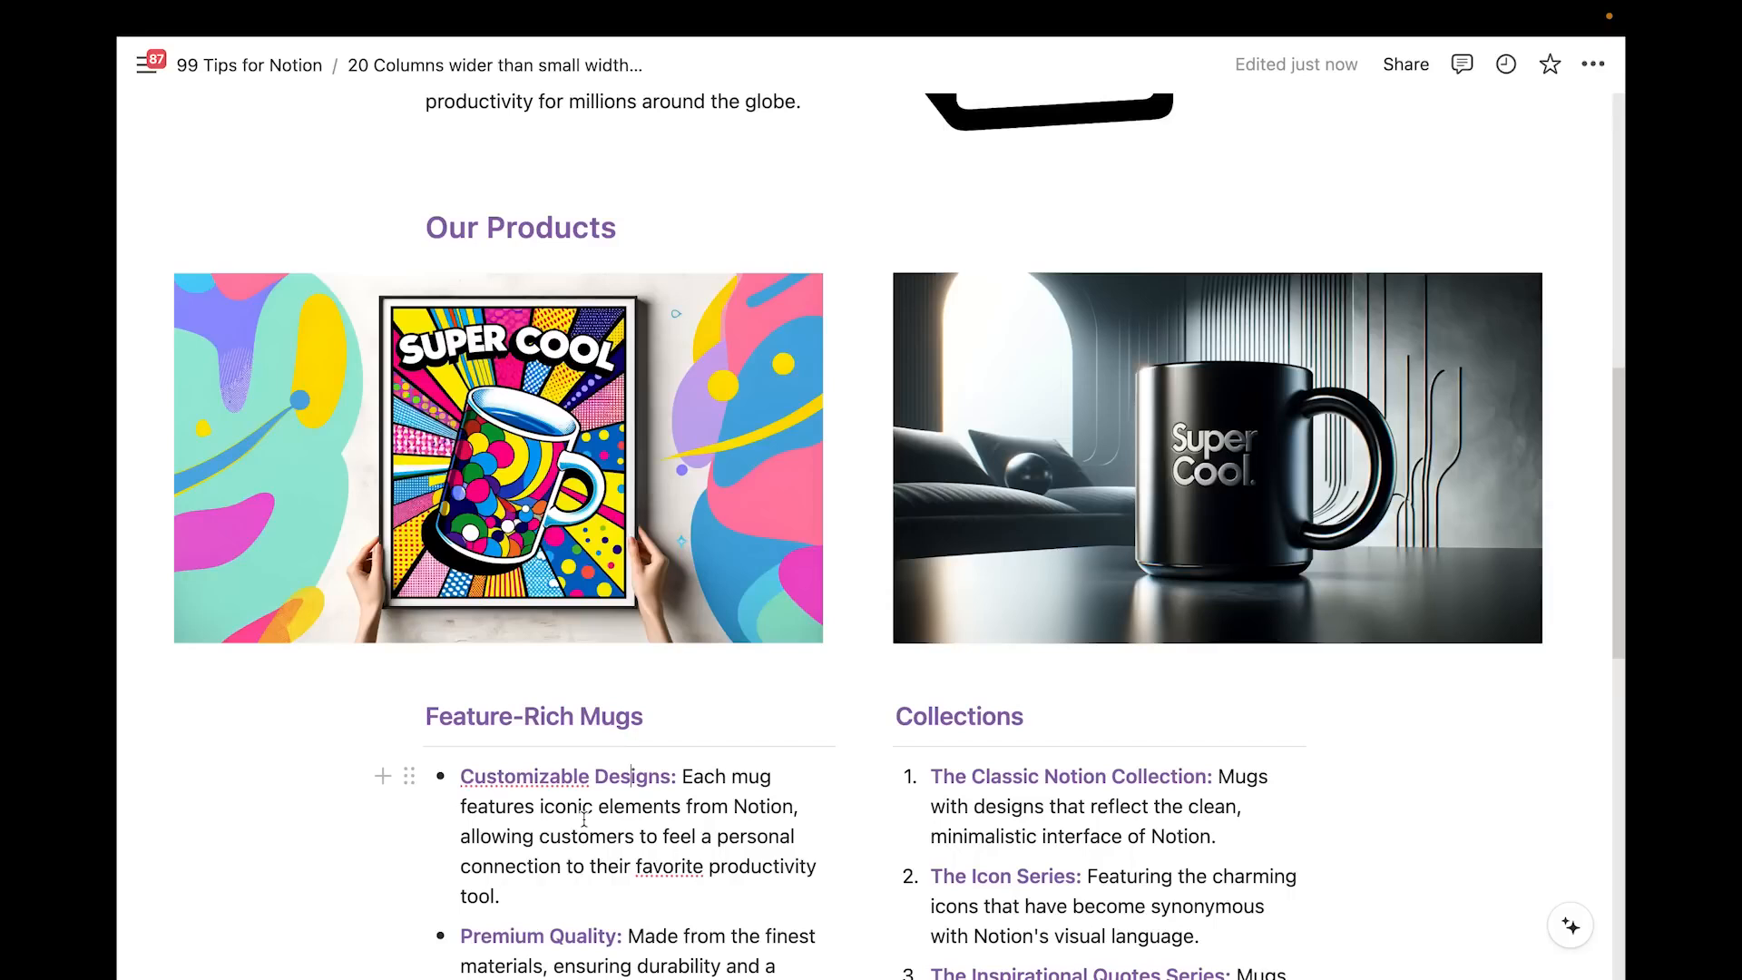
{"action": "scroll", "coordinate": [583, 819], "scroll_direction": "down", "scroll_amount": 1}
{"action": "scroll", "coordinate": [583, 819], "scroll_direction": "down", "scroll_amount": 1}
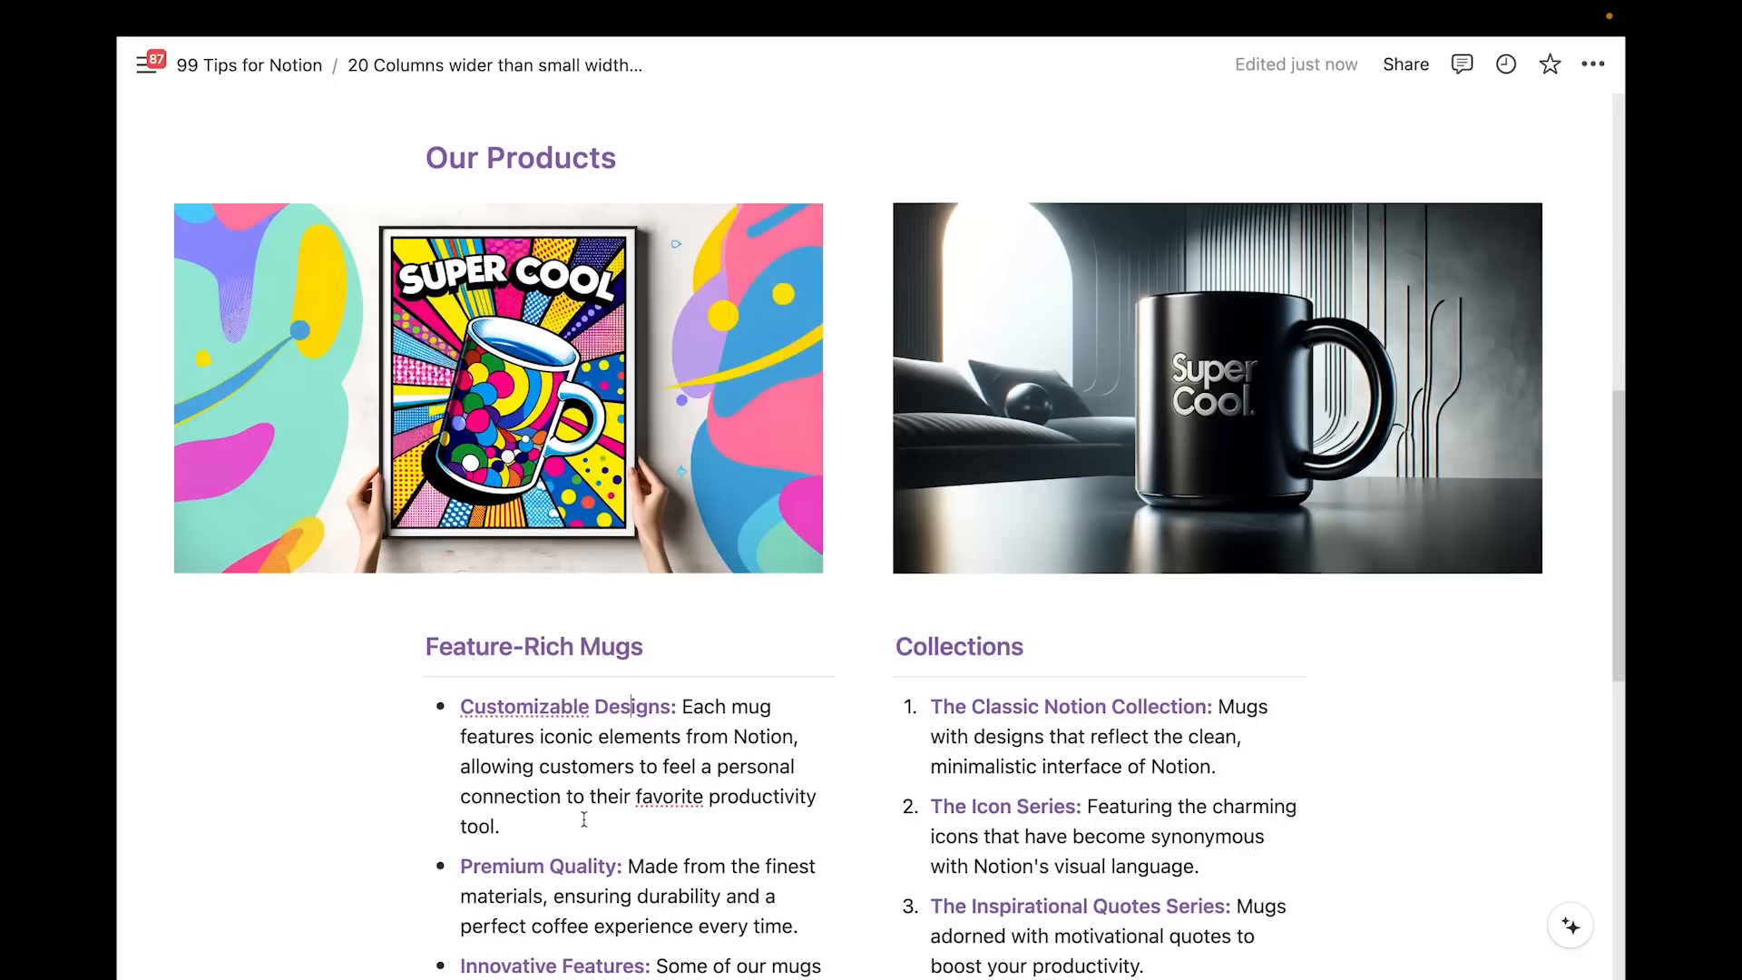
{"action": "scroll", "coordinate": [583, 819], "scroll_direction": "down", "scroll_amount": 1}
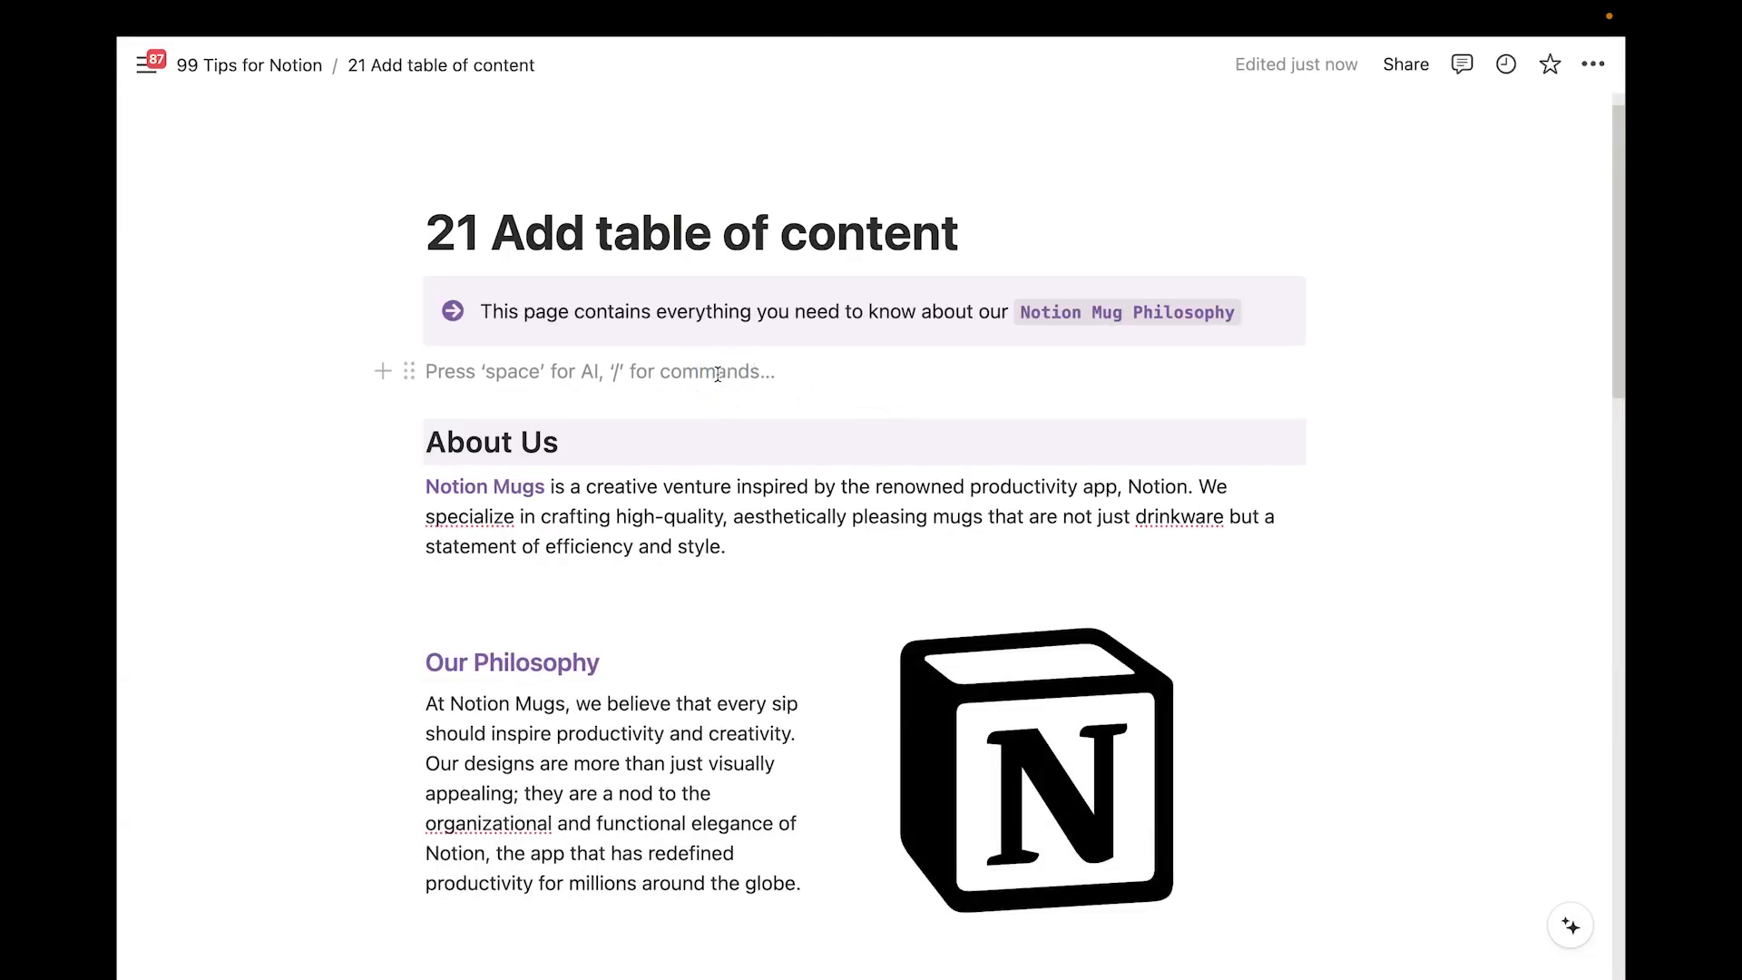
Insert a table of contents below the intro callout and color its text purple
{"action": "type", "text": "/toc"}
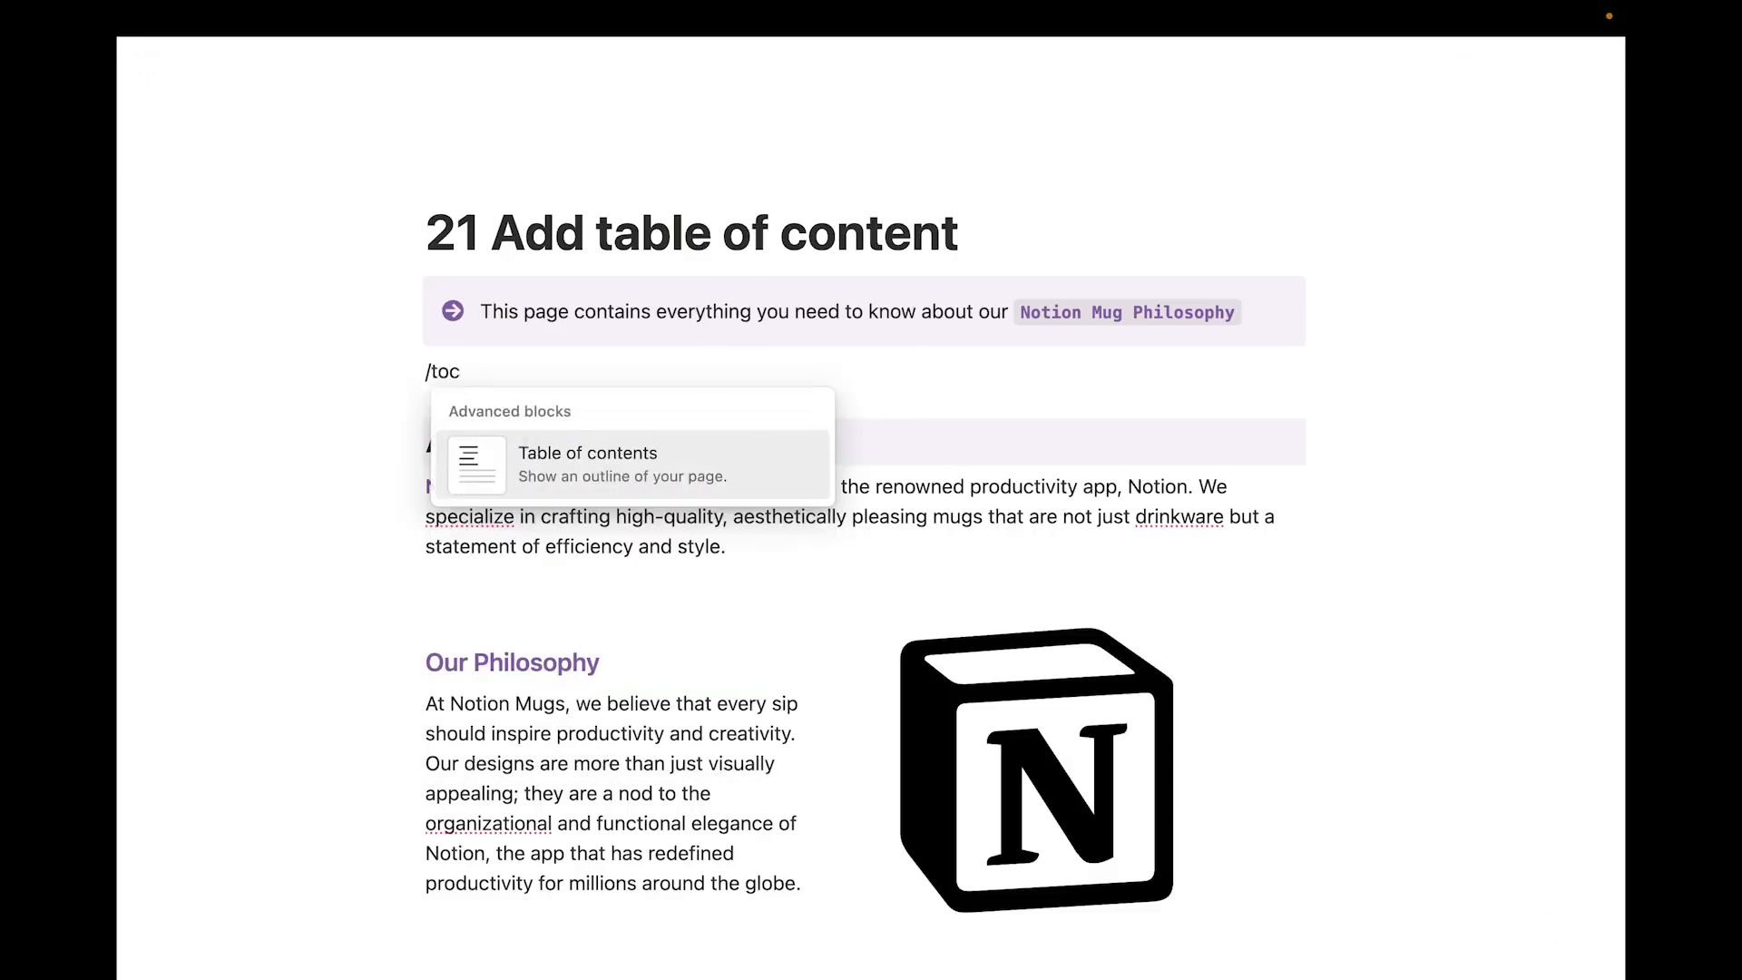
{"action": "left_click", "coordinate": [566, 470]}
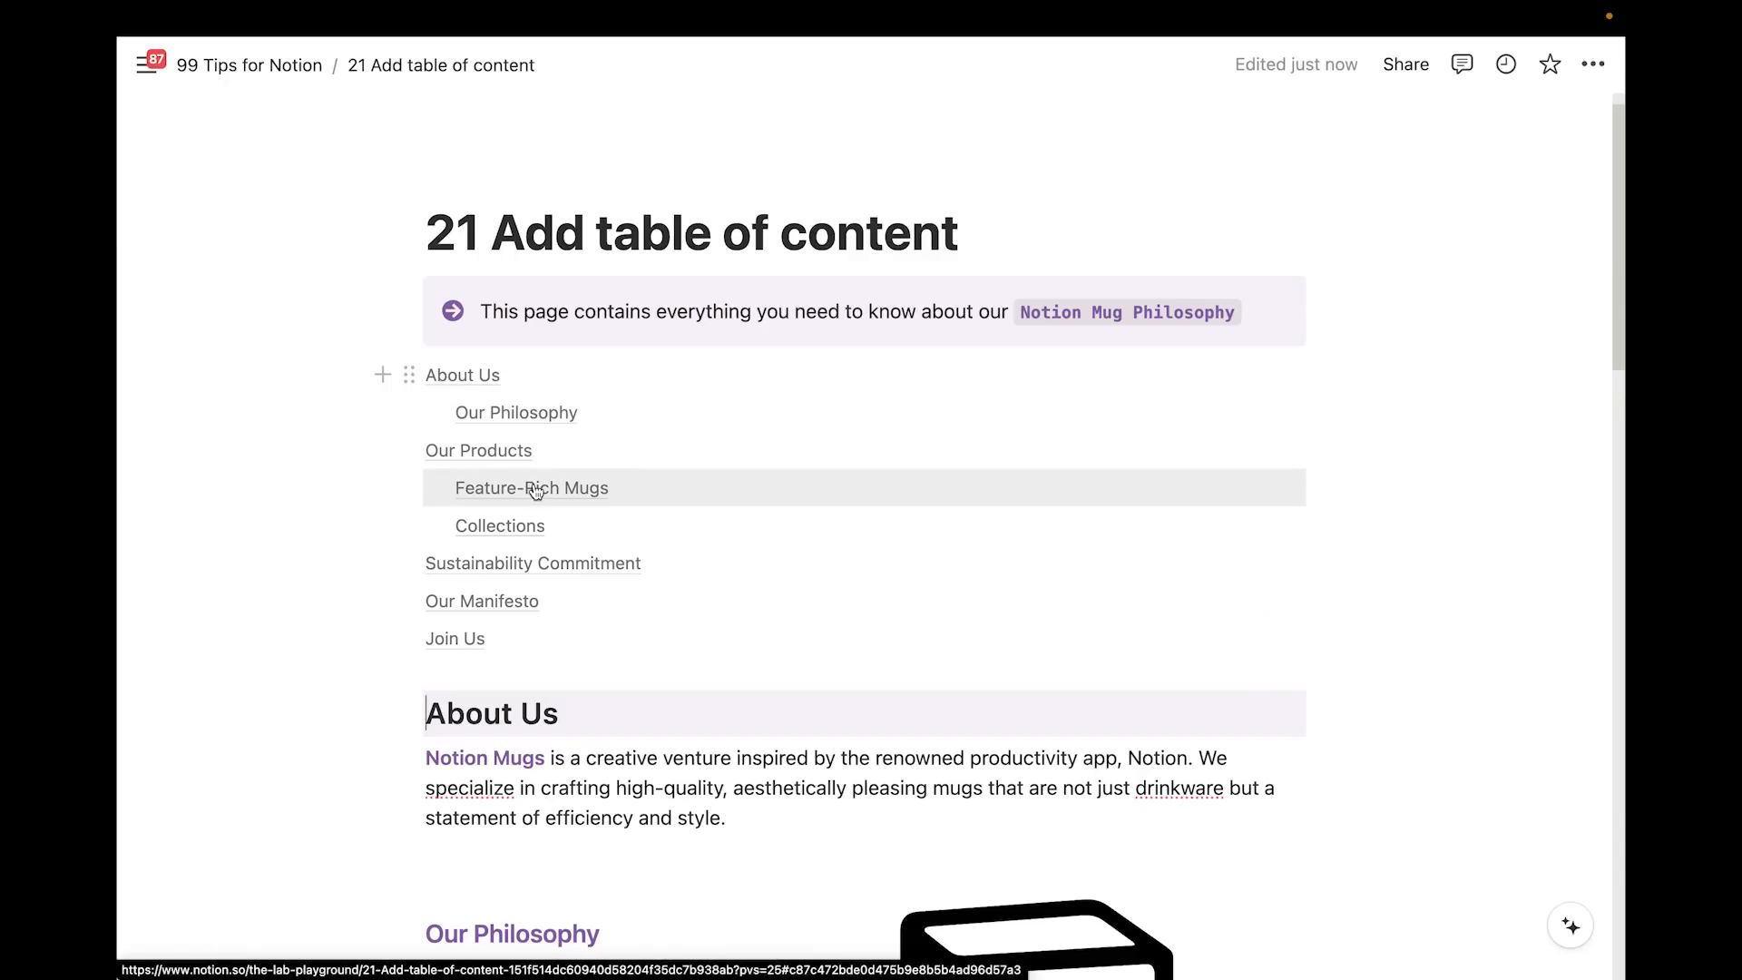
{"action": "left_click", "coordinate": [409, 376]}
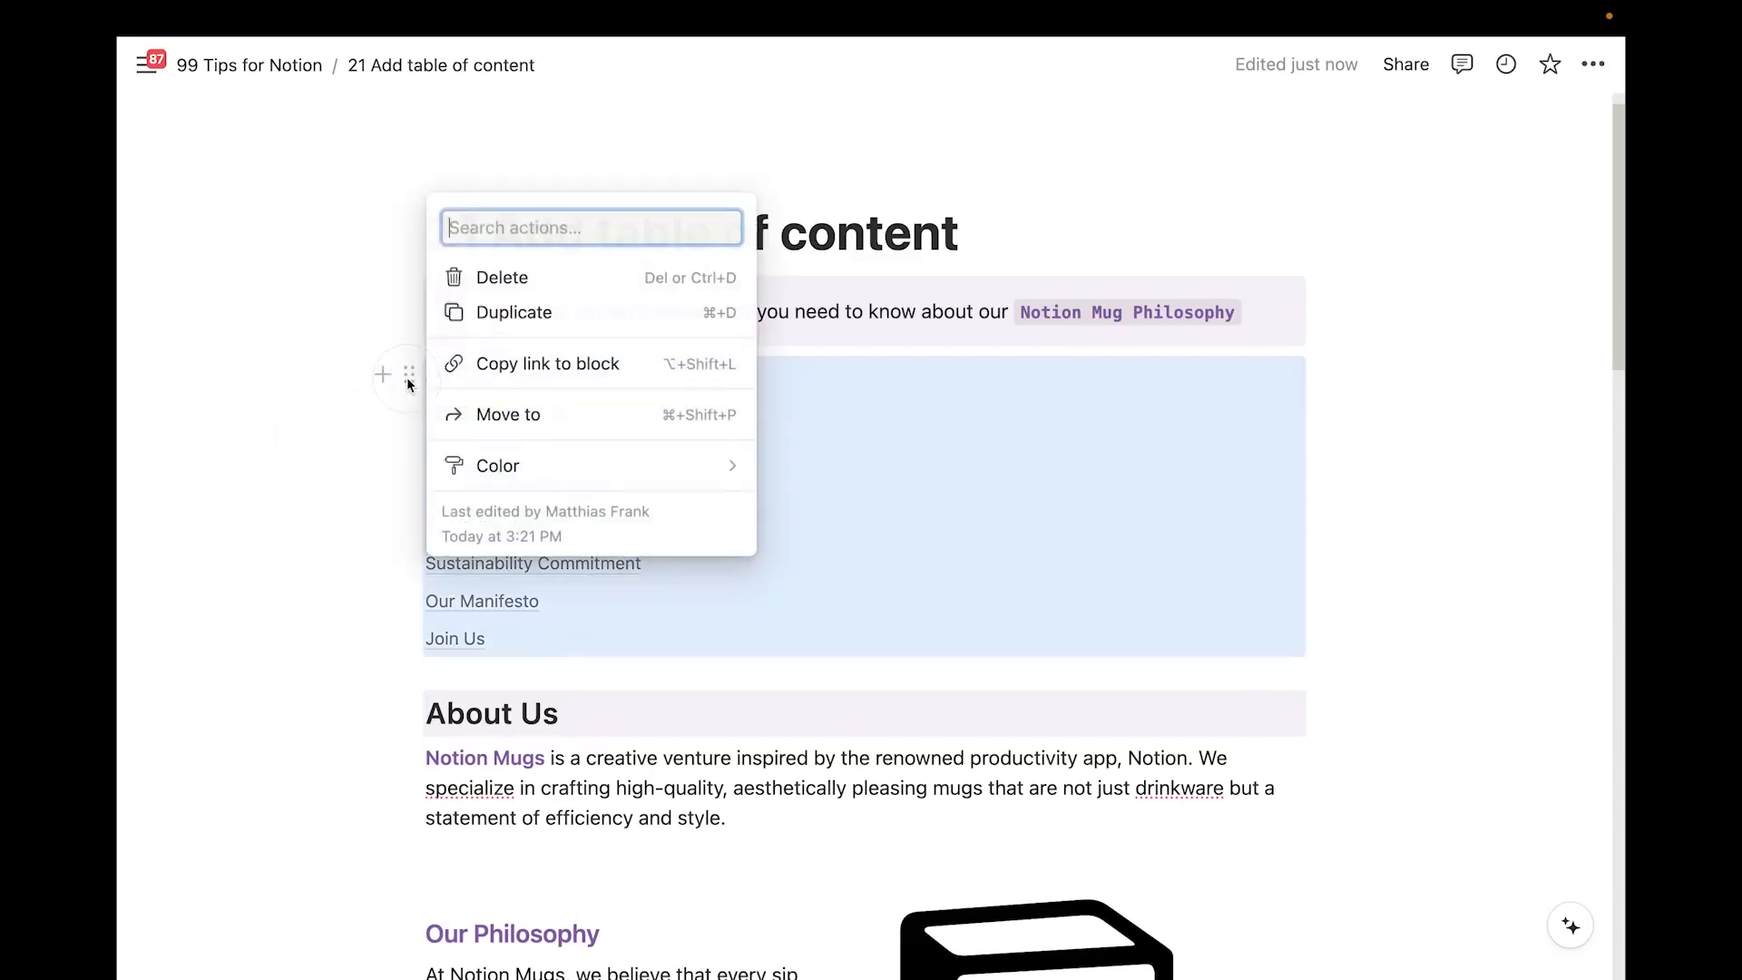
{"action": "mouse_move", "coordinate": [466, 465]}
{"action": "left_click", "coordinate": [828, 533]}
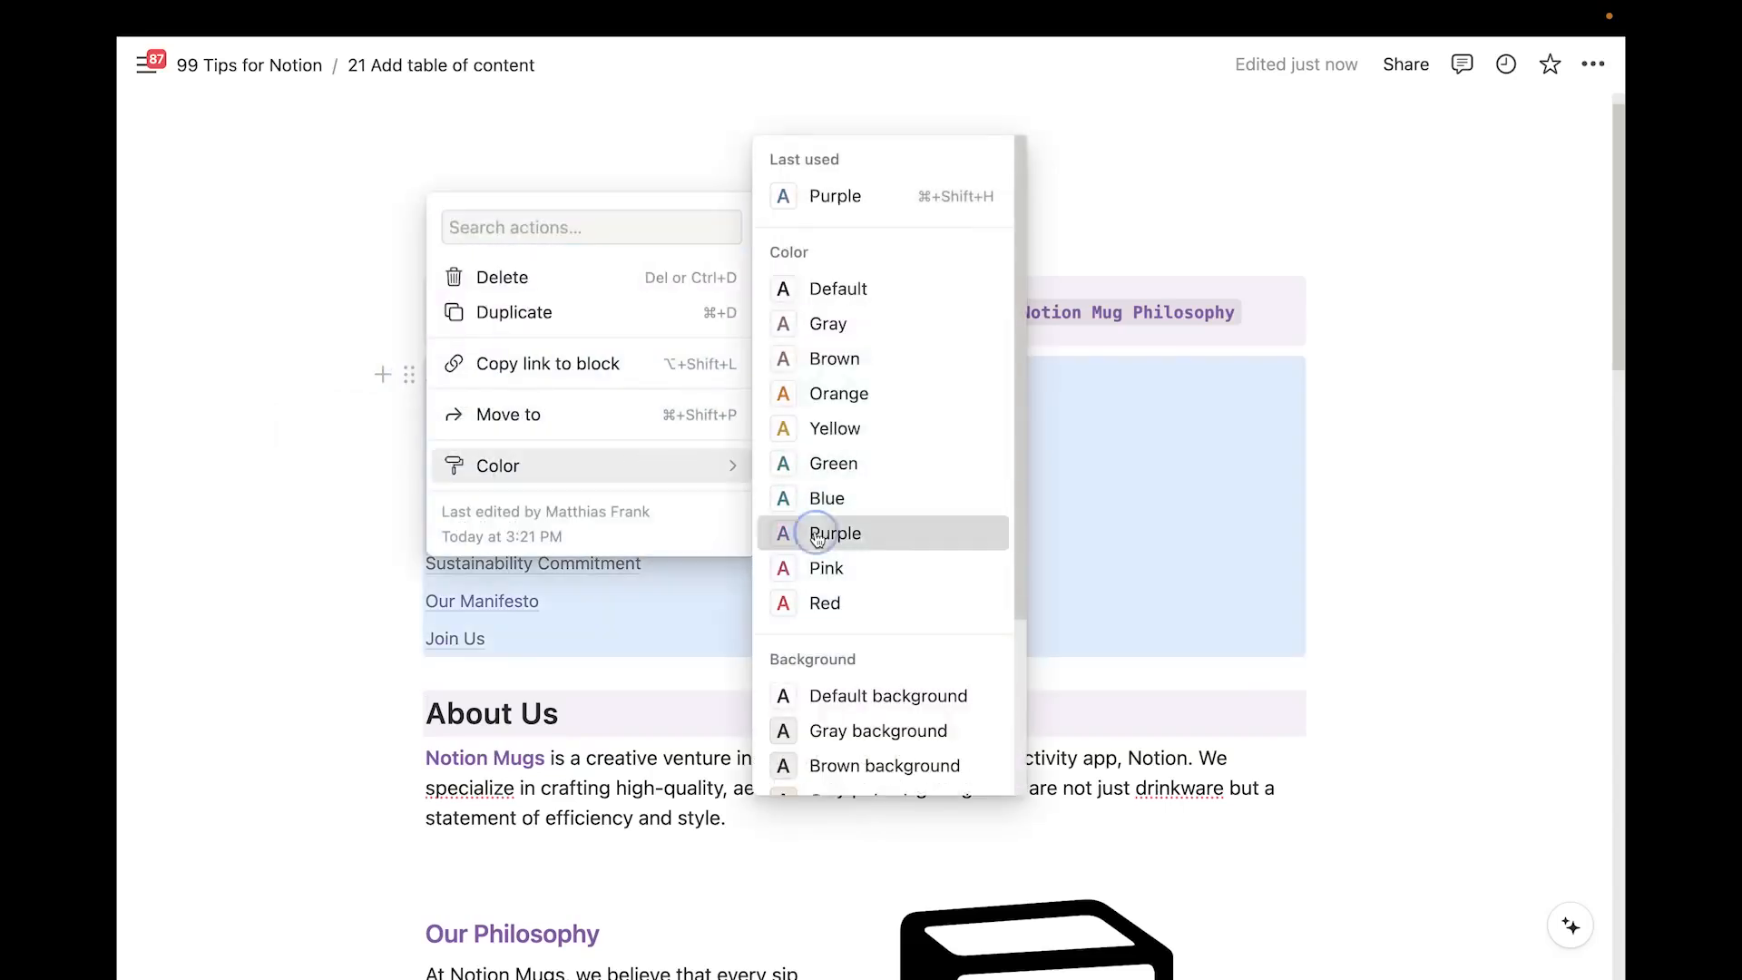
{"action": "left_click", "coordinate": [604, 757]}
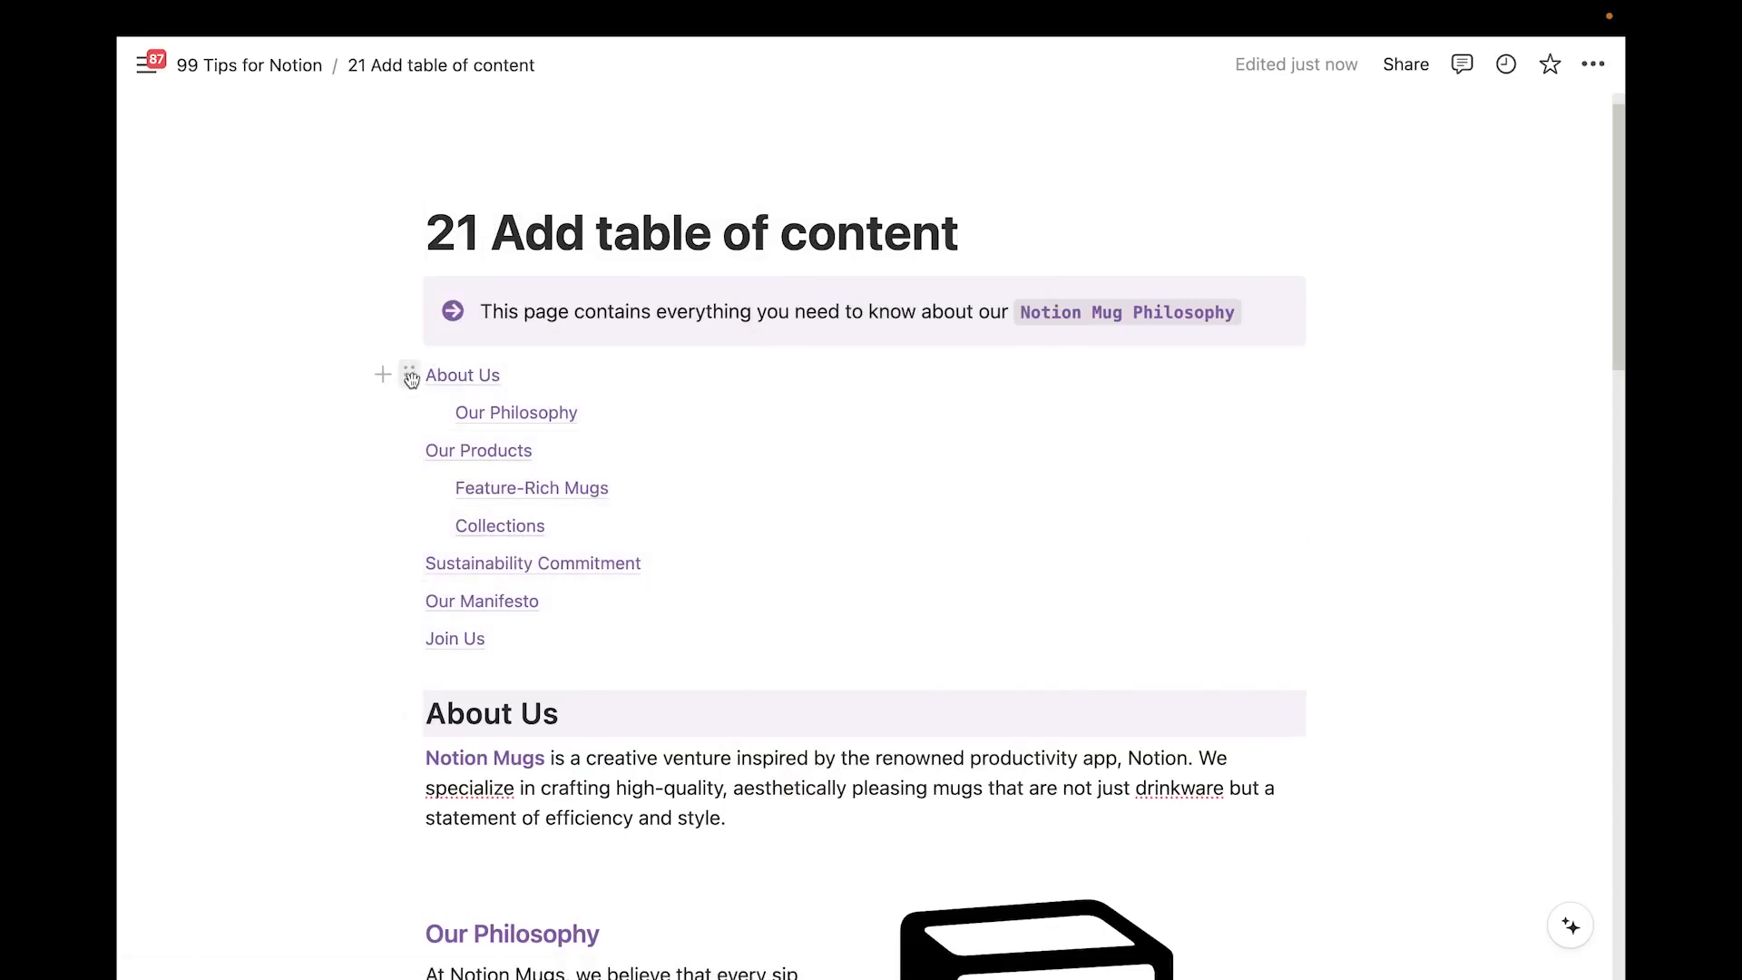
Move the table of contents into the intro callout, nest it in a new toggle named TOC, and test expanding and collapsing it
{"action": "left_click_drag", "start_coordinate": [410, 378], "coordinate": [512, 327]}
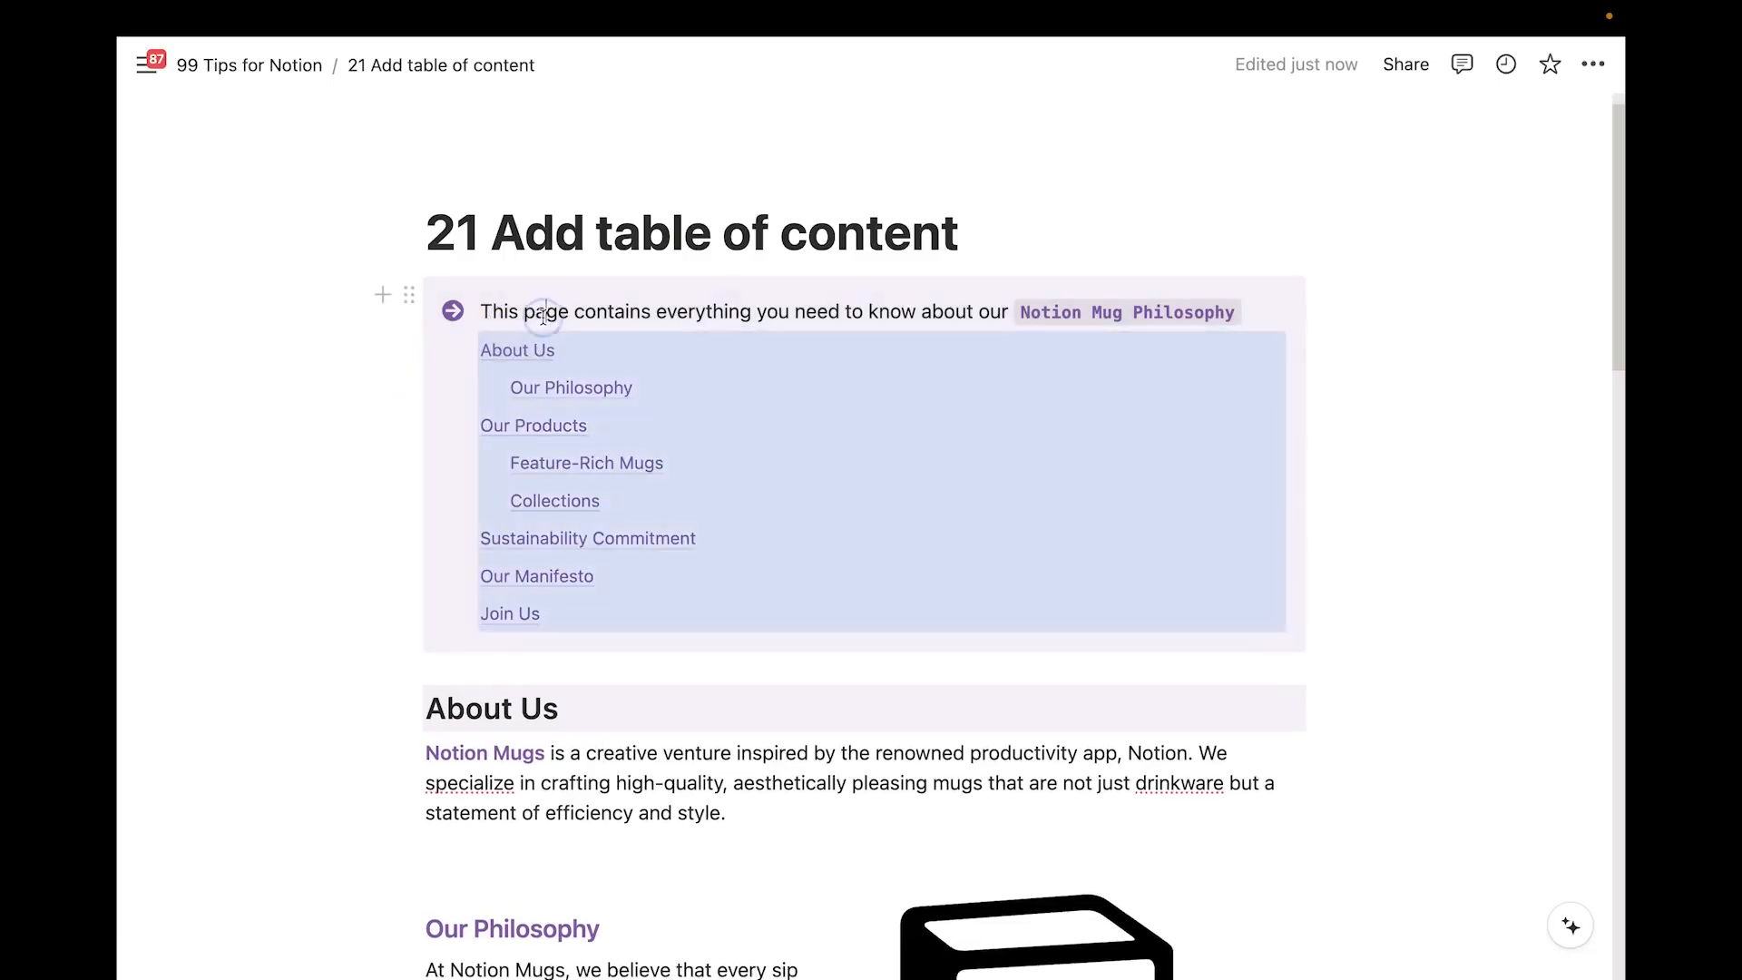
{"action": "left_click", "coordinate": [1244, 308]}
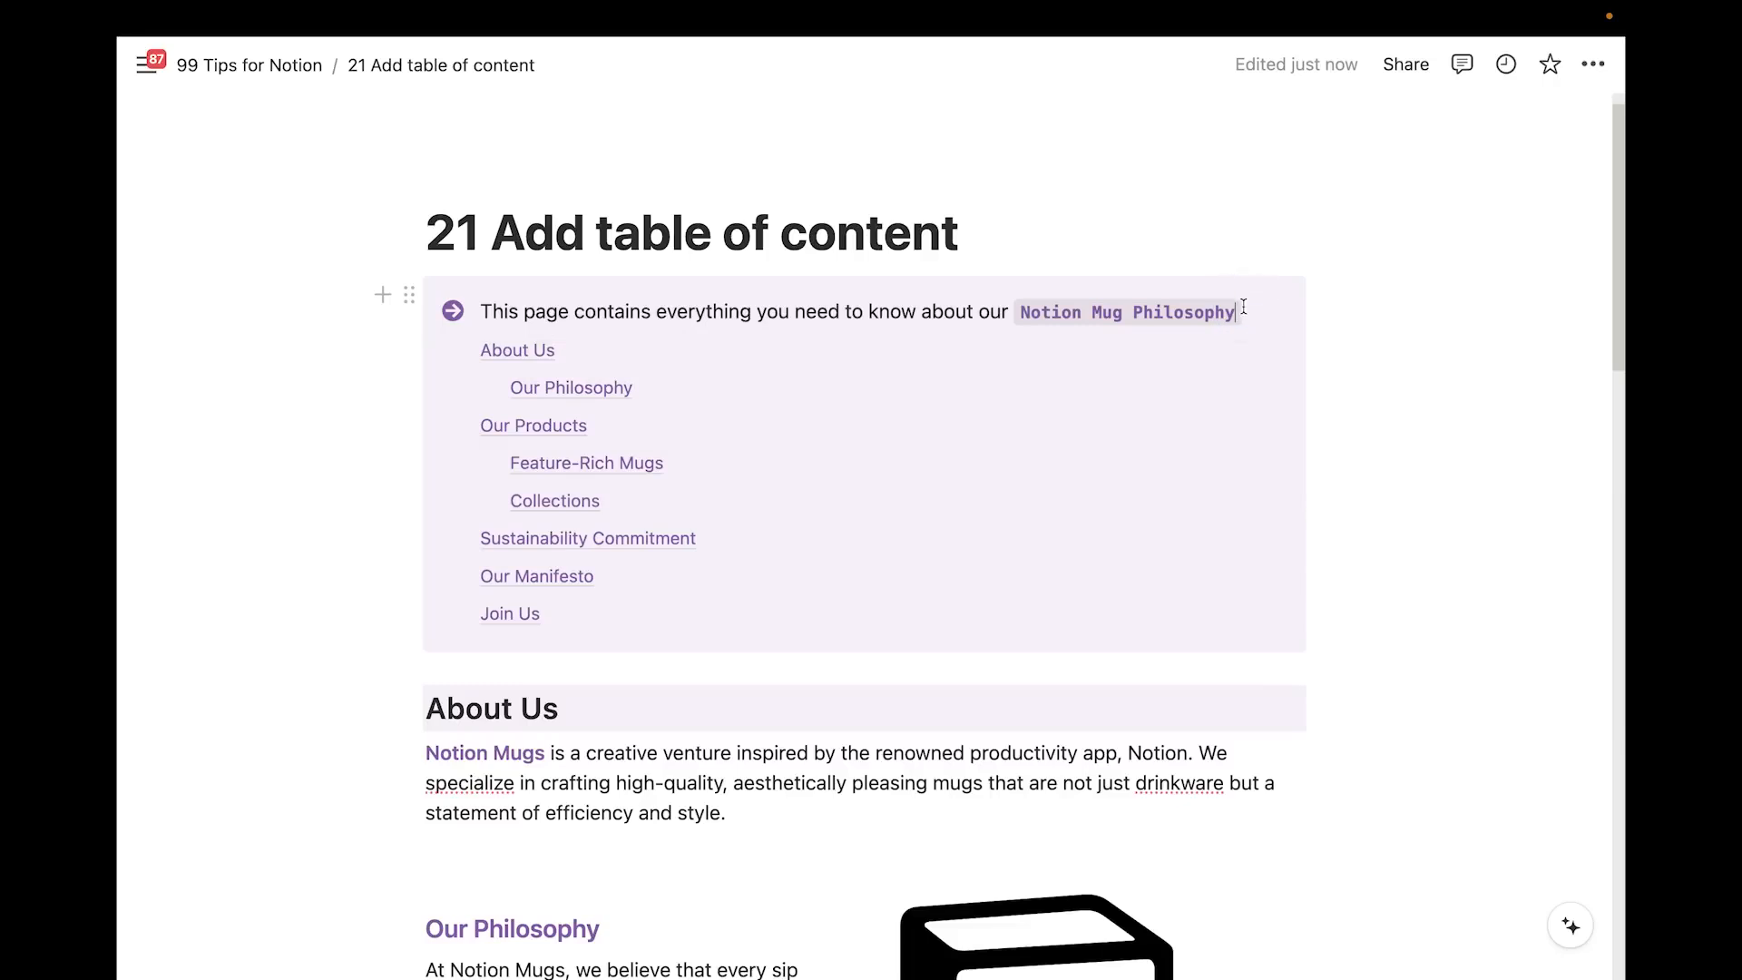
{"action": "key", "text": "Return"}
{"action": "type", "text": "/tog"}
{"action": "key", "text": "Return"}
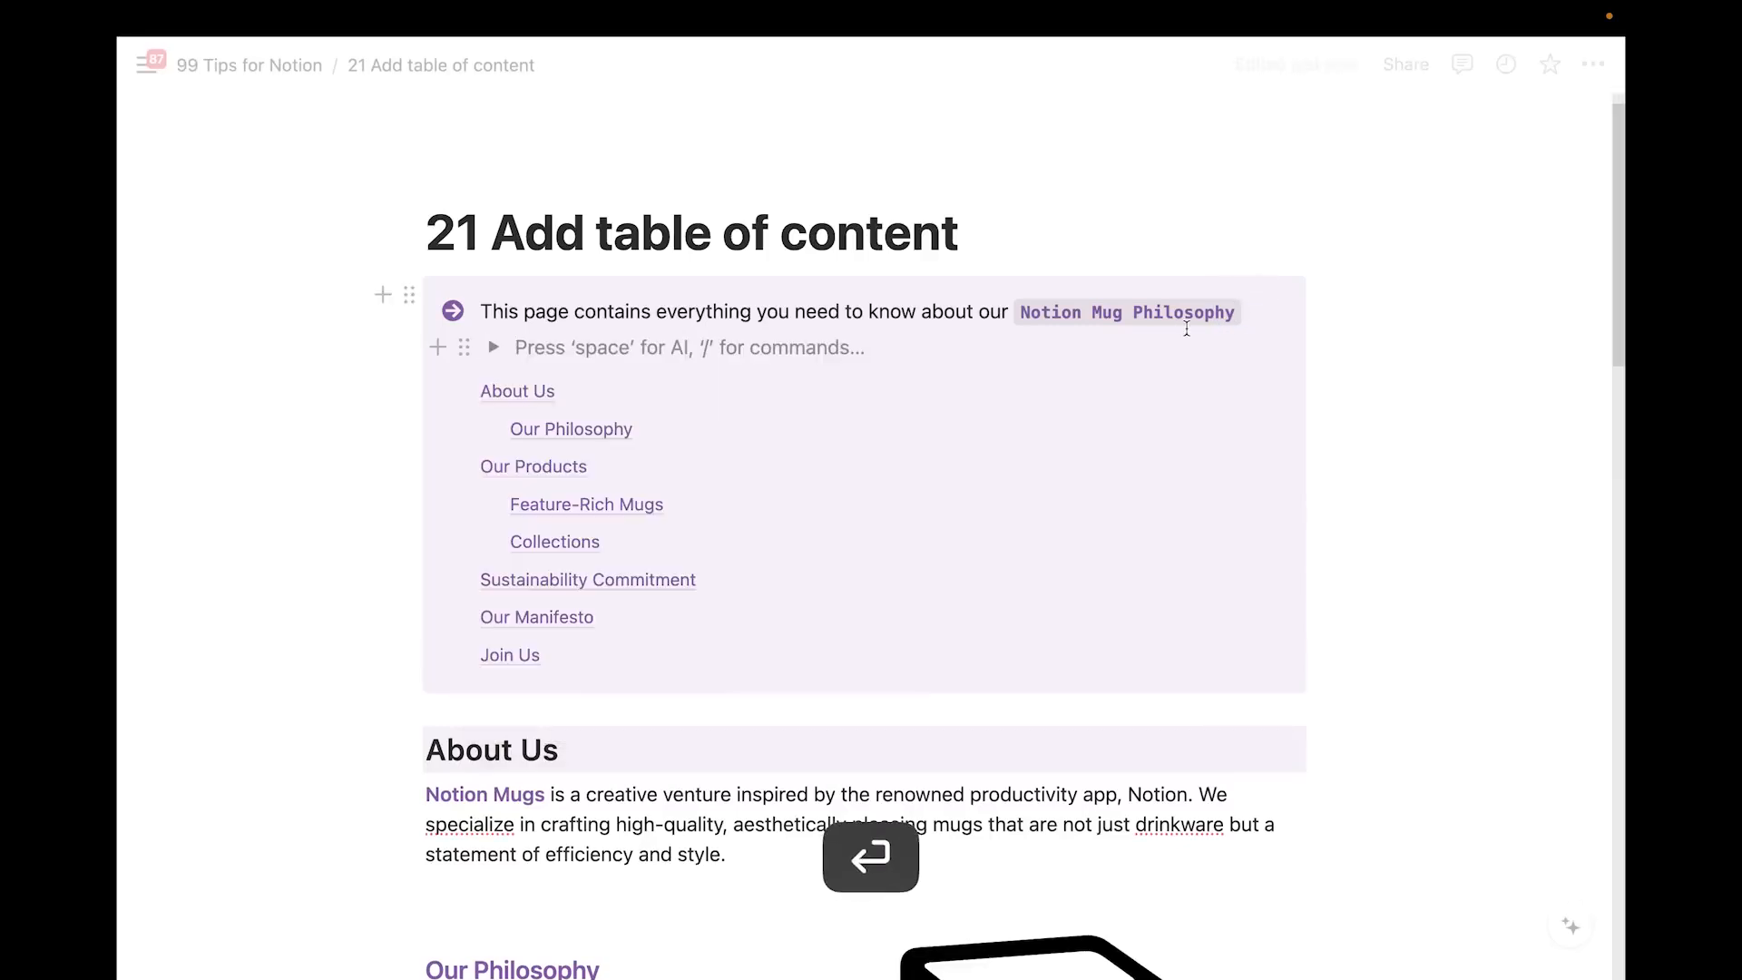
{"action": "left_click_drag", "start_coordinate": [465, 391], "coordinate": [521, 349]}
{"action": "type", "text": "TOC"}
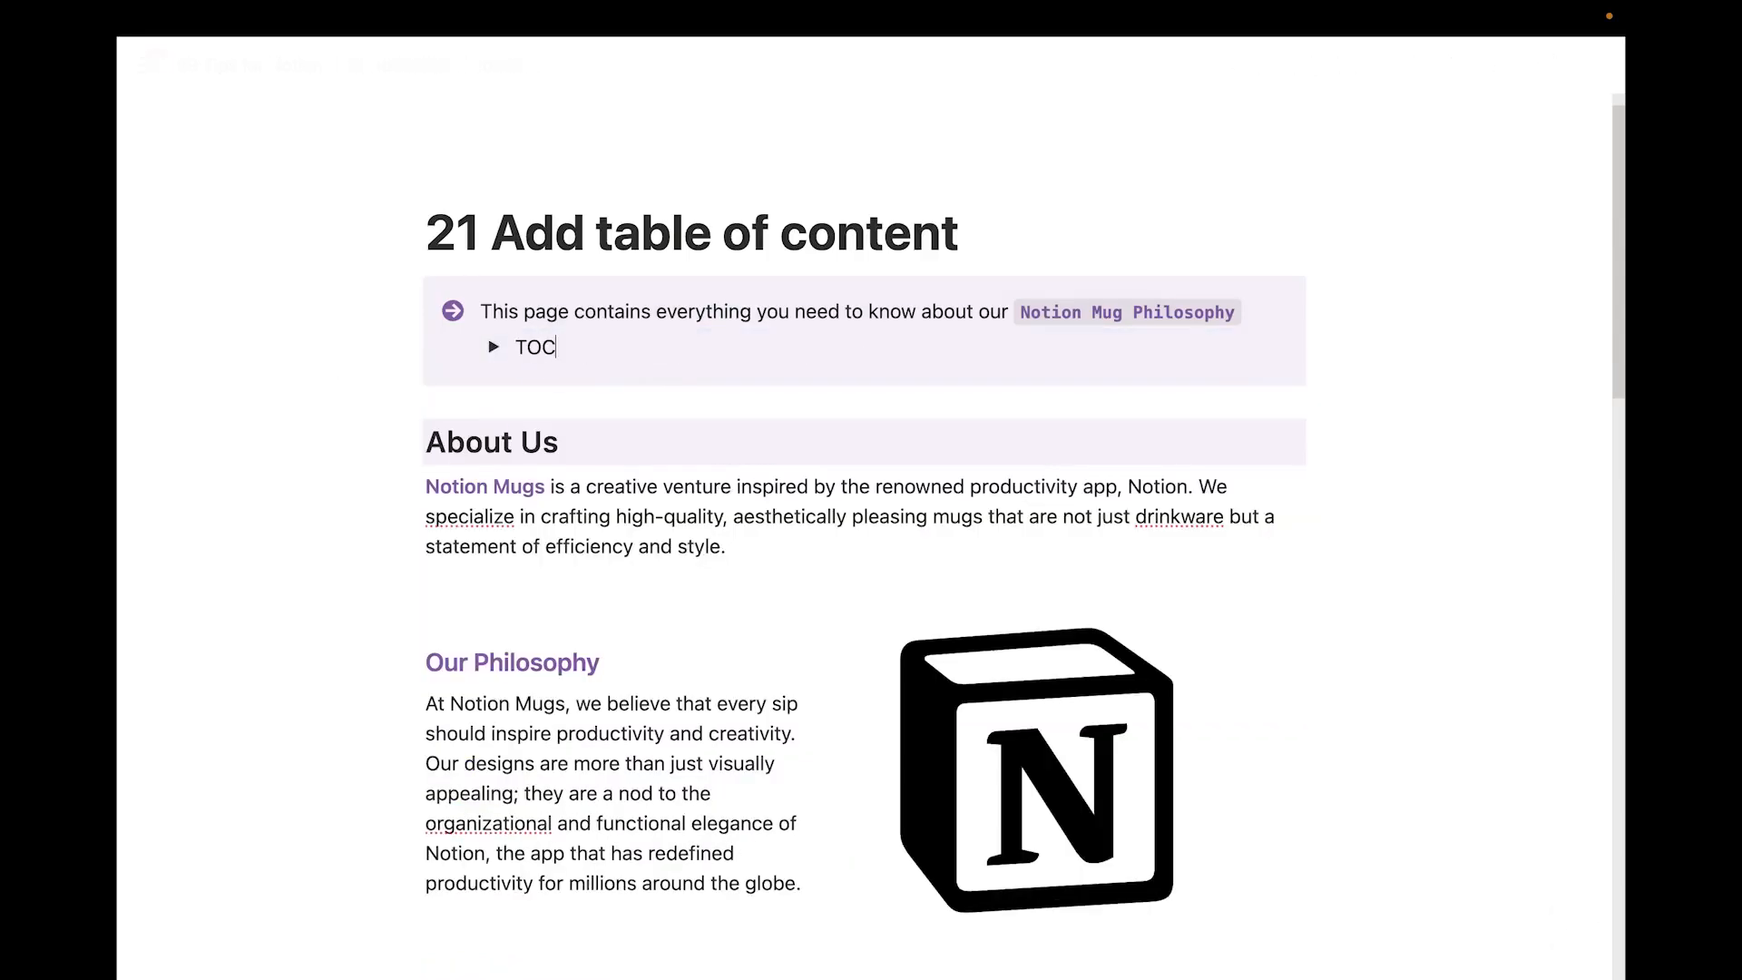
{"action": "left_click", "coordinate": [493, 347]}
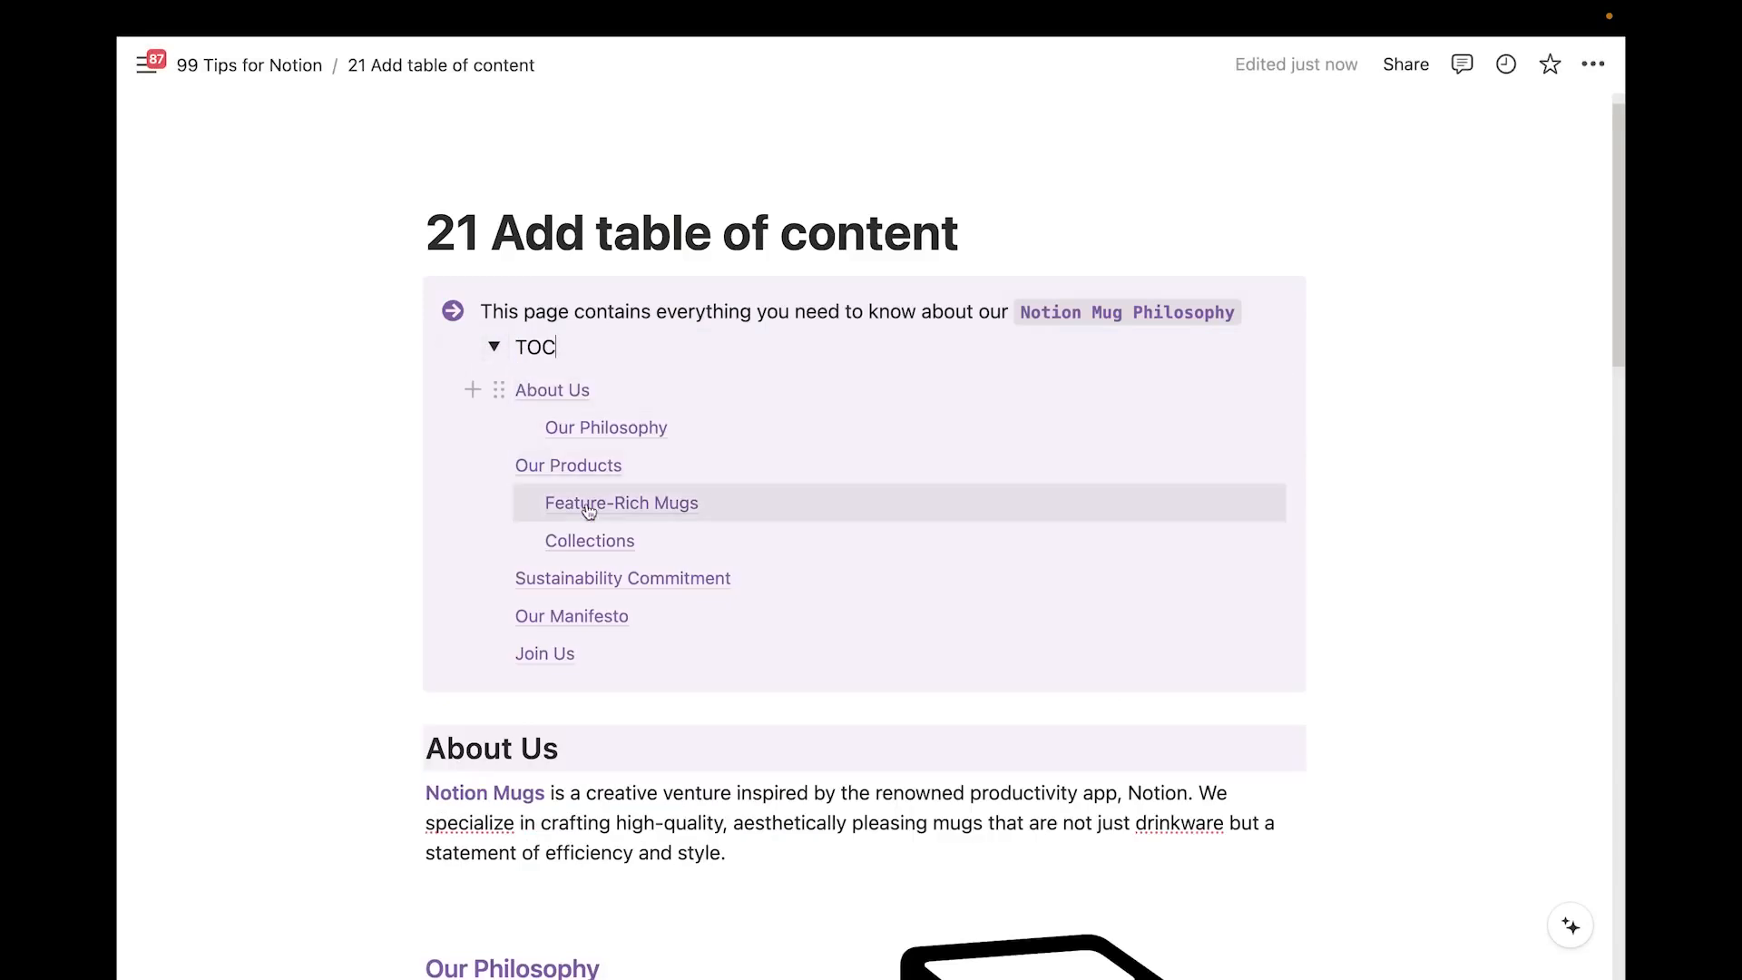
{"action": "left_click", "coordinate": [494, 347]}
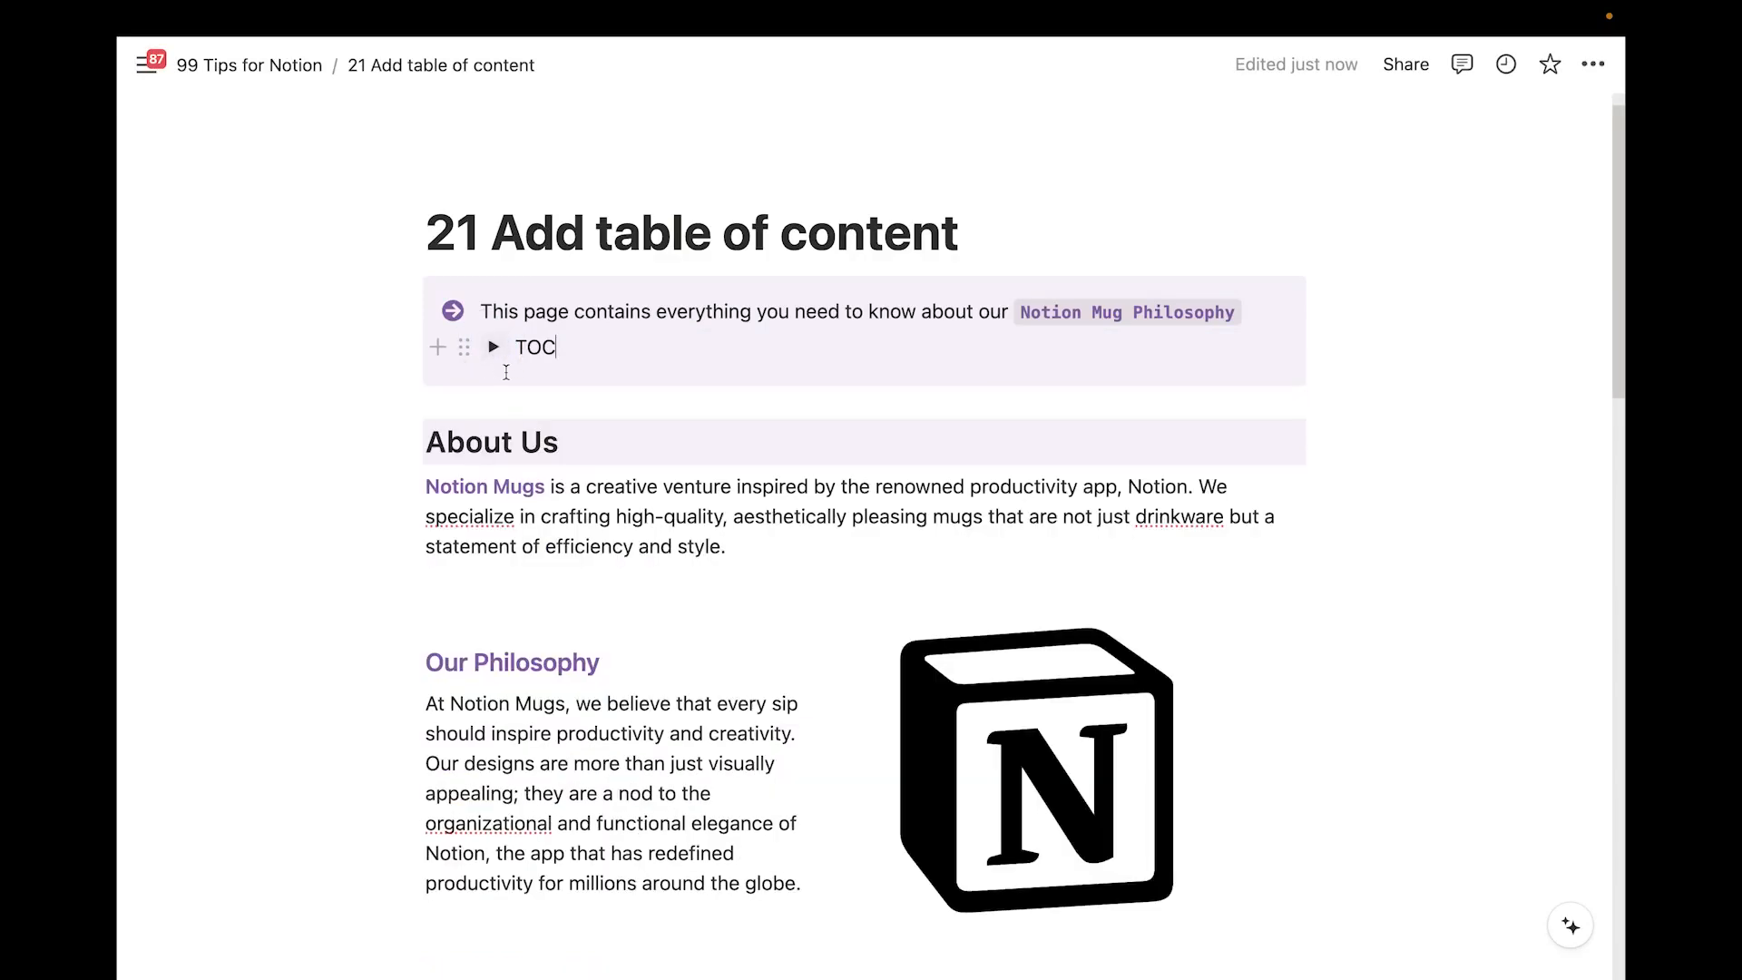
Switch the page "21 Add table of content" to full width
{"action": "scroll", "coordinate": [1153, 782], "scroll_direction": "up", "scroll_amount": 1}
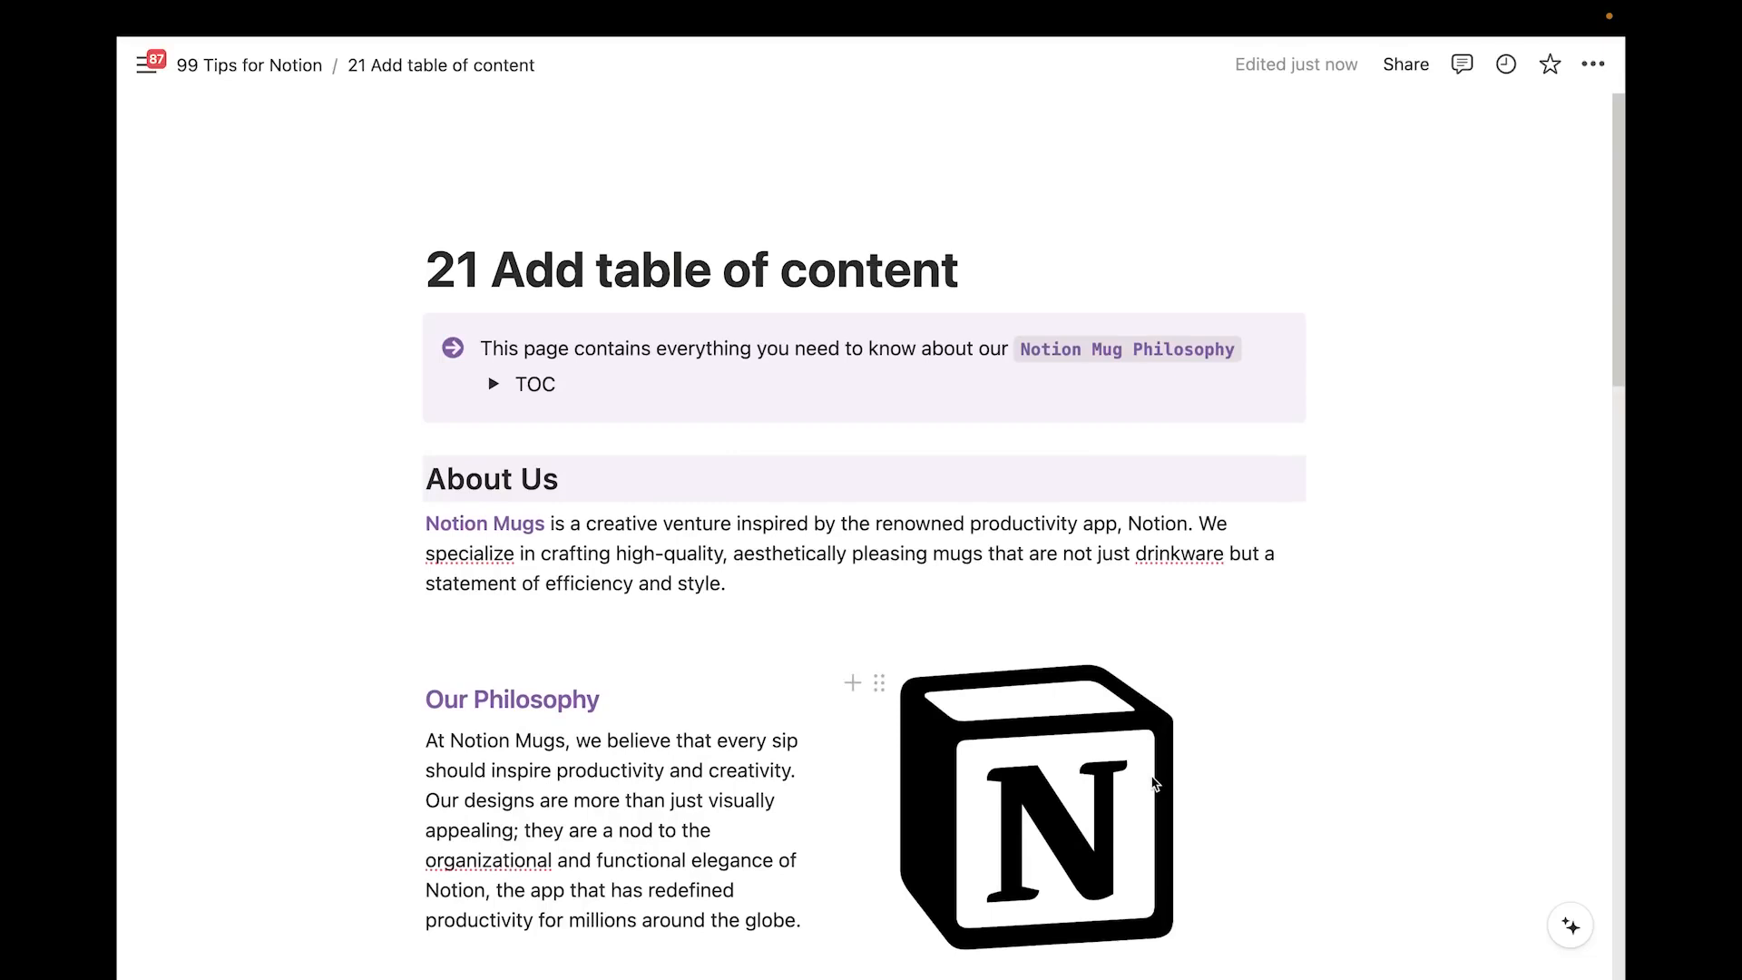
{"action": "left_click", "coordinate": [1505, 227]}
{"action": "left_click", "coordinate": [1594, 63]}
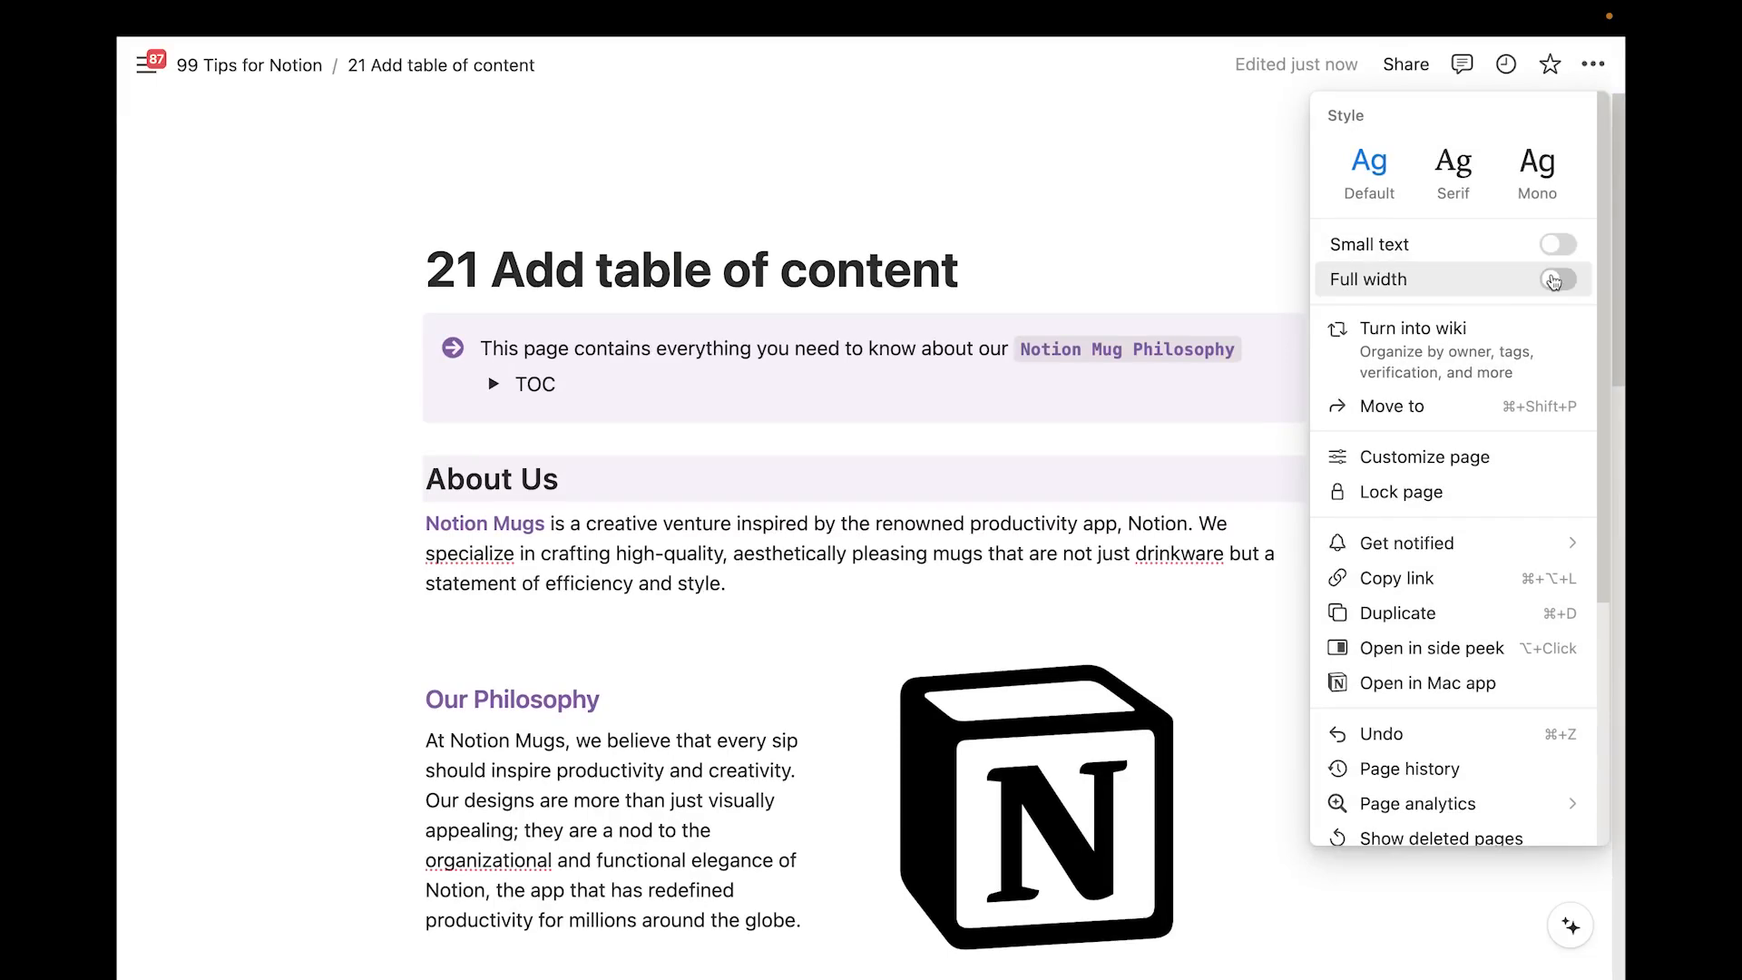
{"action": "left_click", "coordinate": [1554, 280]}
Add a two-column block directly below the page title
{"action": "left_click", "coordinate": [828, 269]}
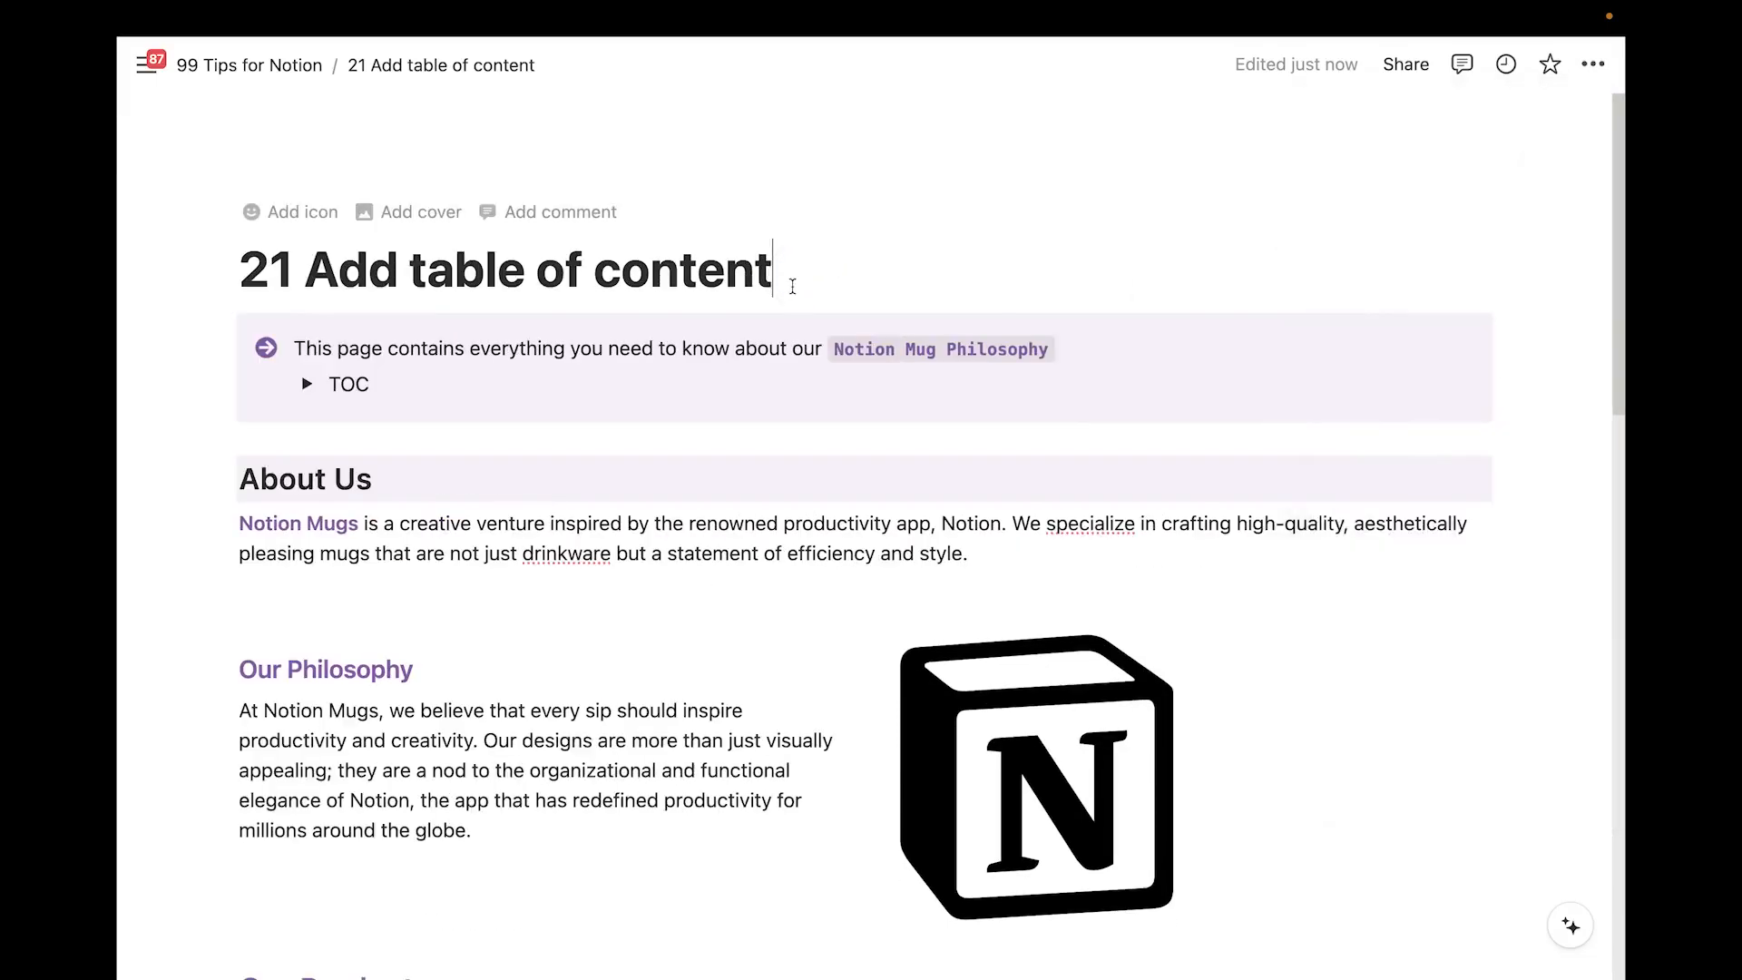
{"action": "key", "text": "Return"}
{"action": "type", "text": "/col"}
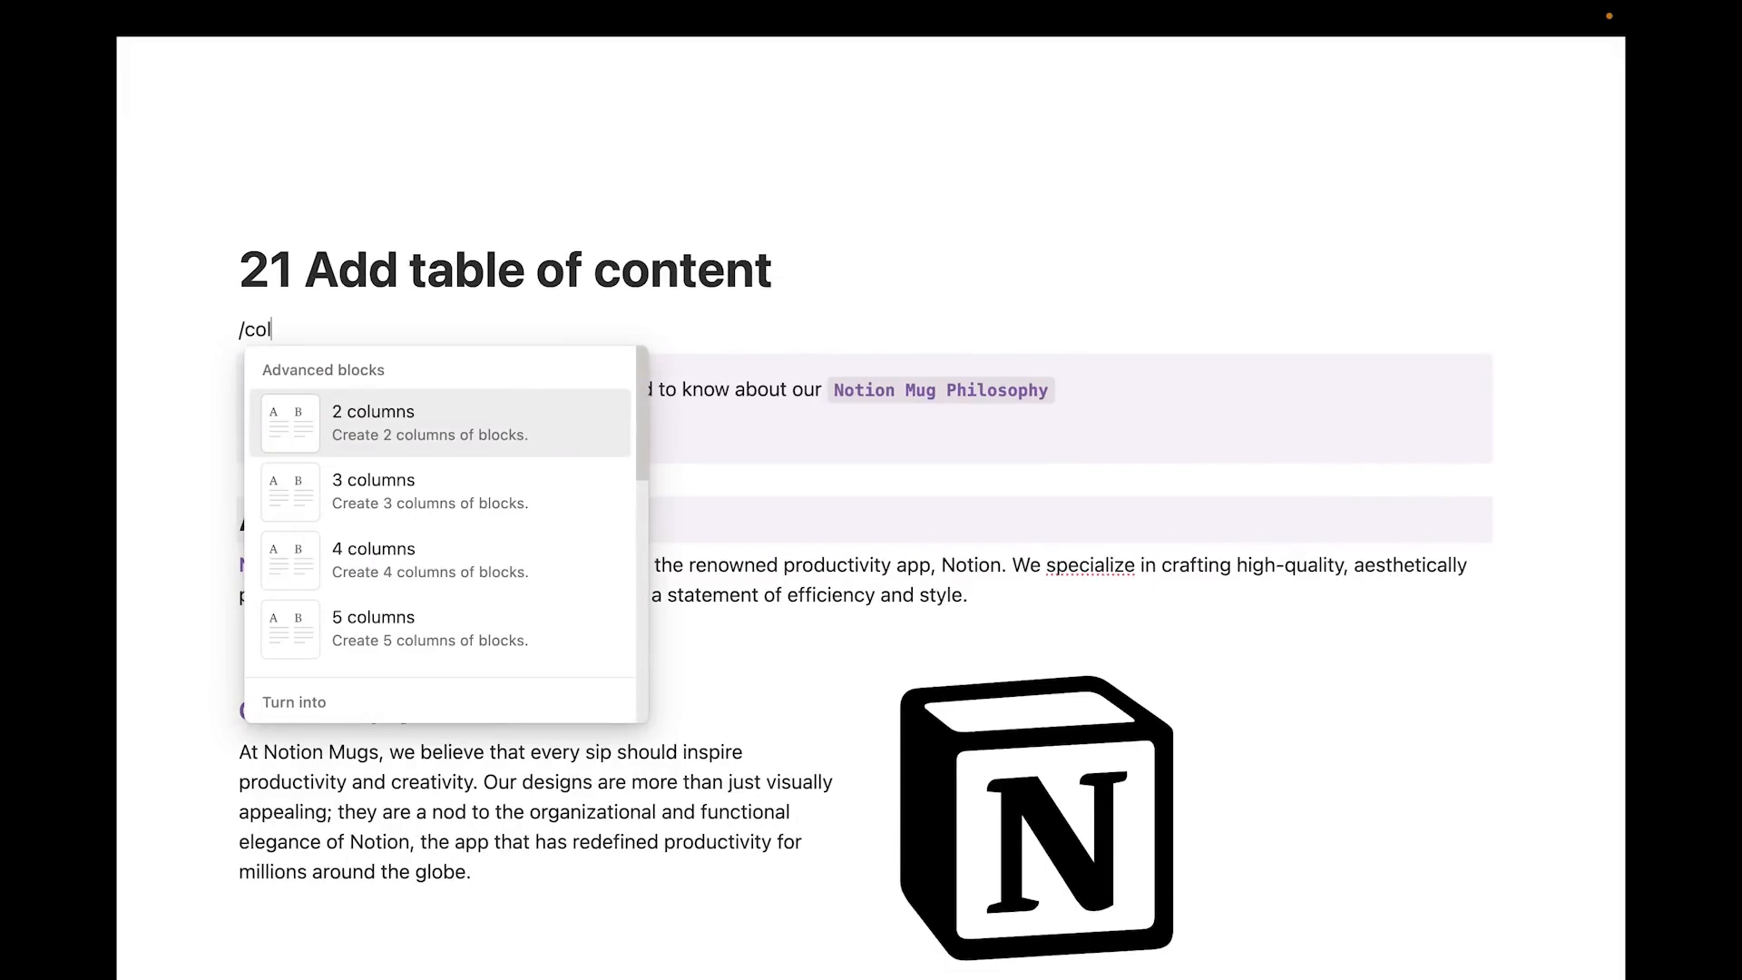
{"action": "key", "text": "Return"}
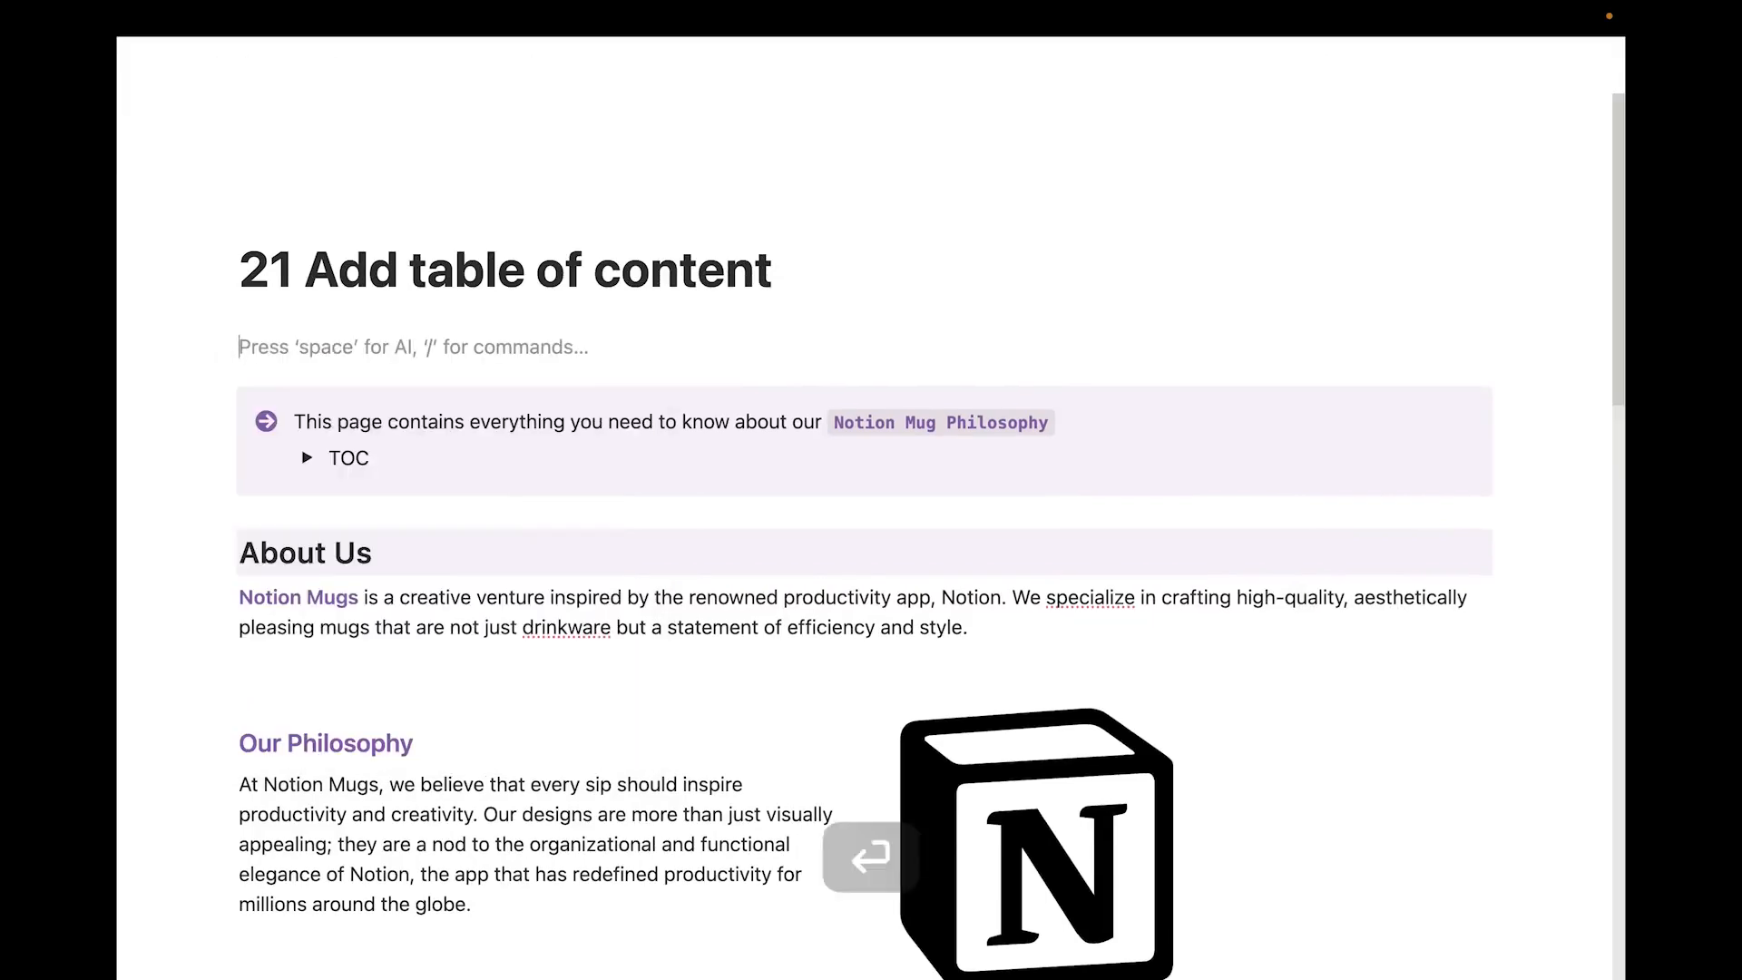
Add a callout in the first column and put a table of contents inside it, leaving the callout's first line blank
{"action": "type", "text": "/cal"}
{"action": "key", "text": "Return"}
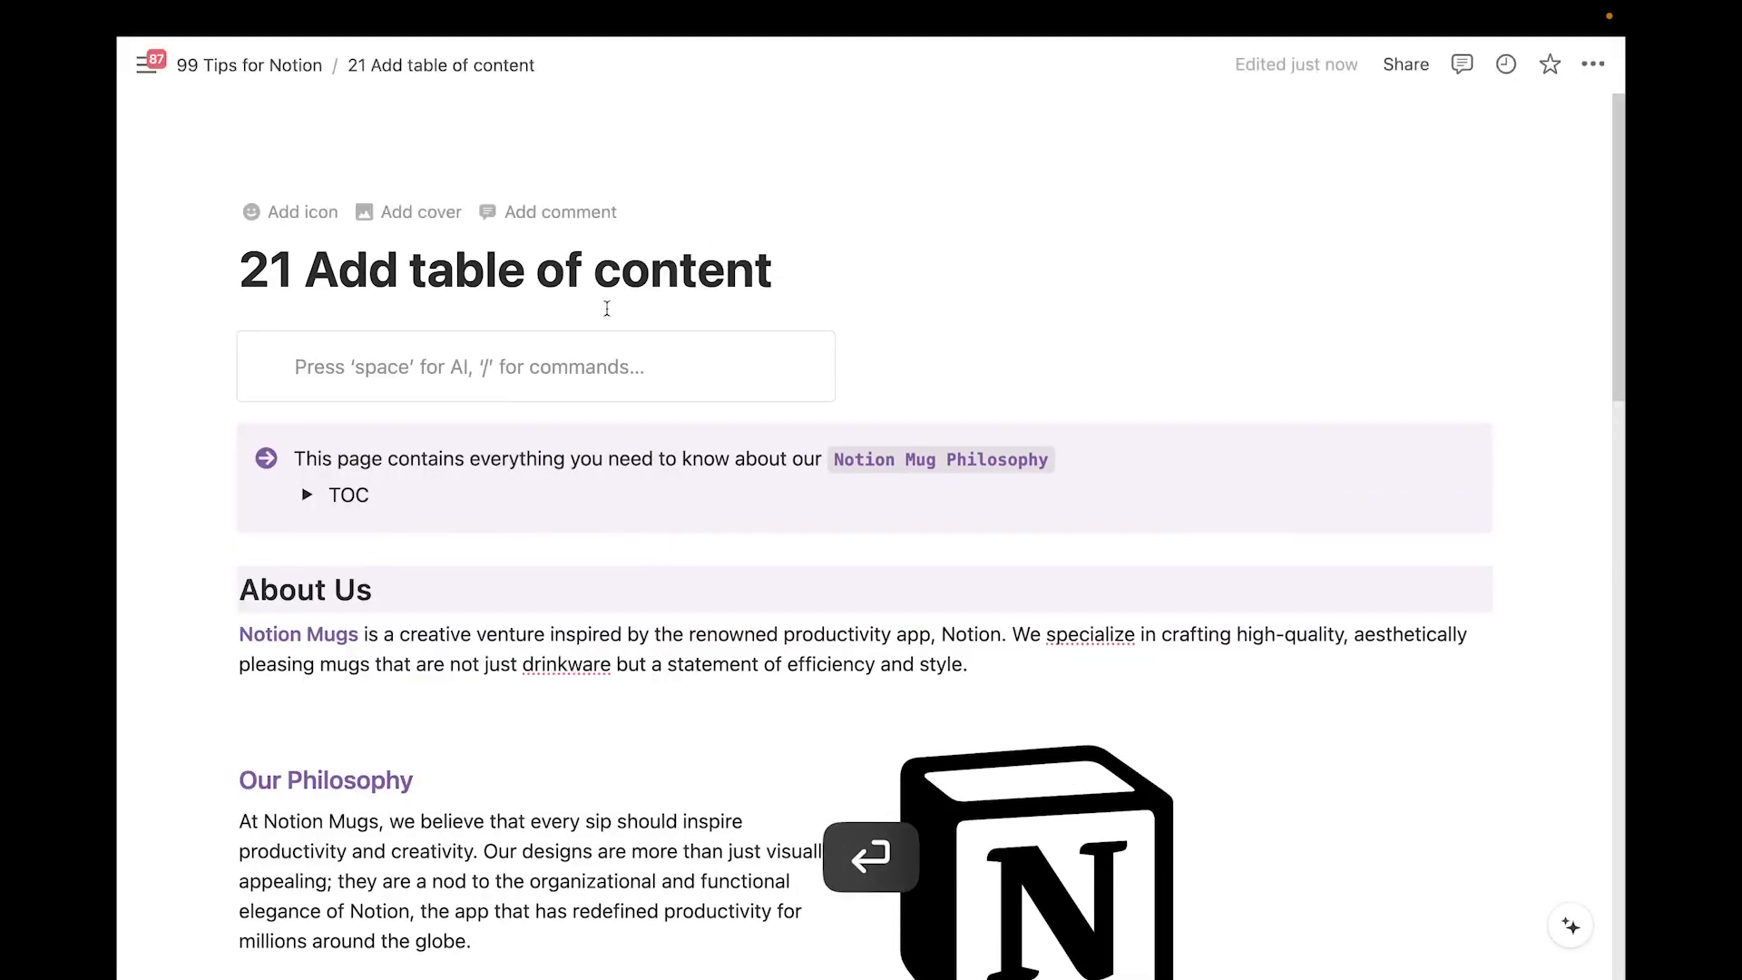
{"action": "type", "text": "."}
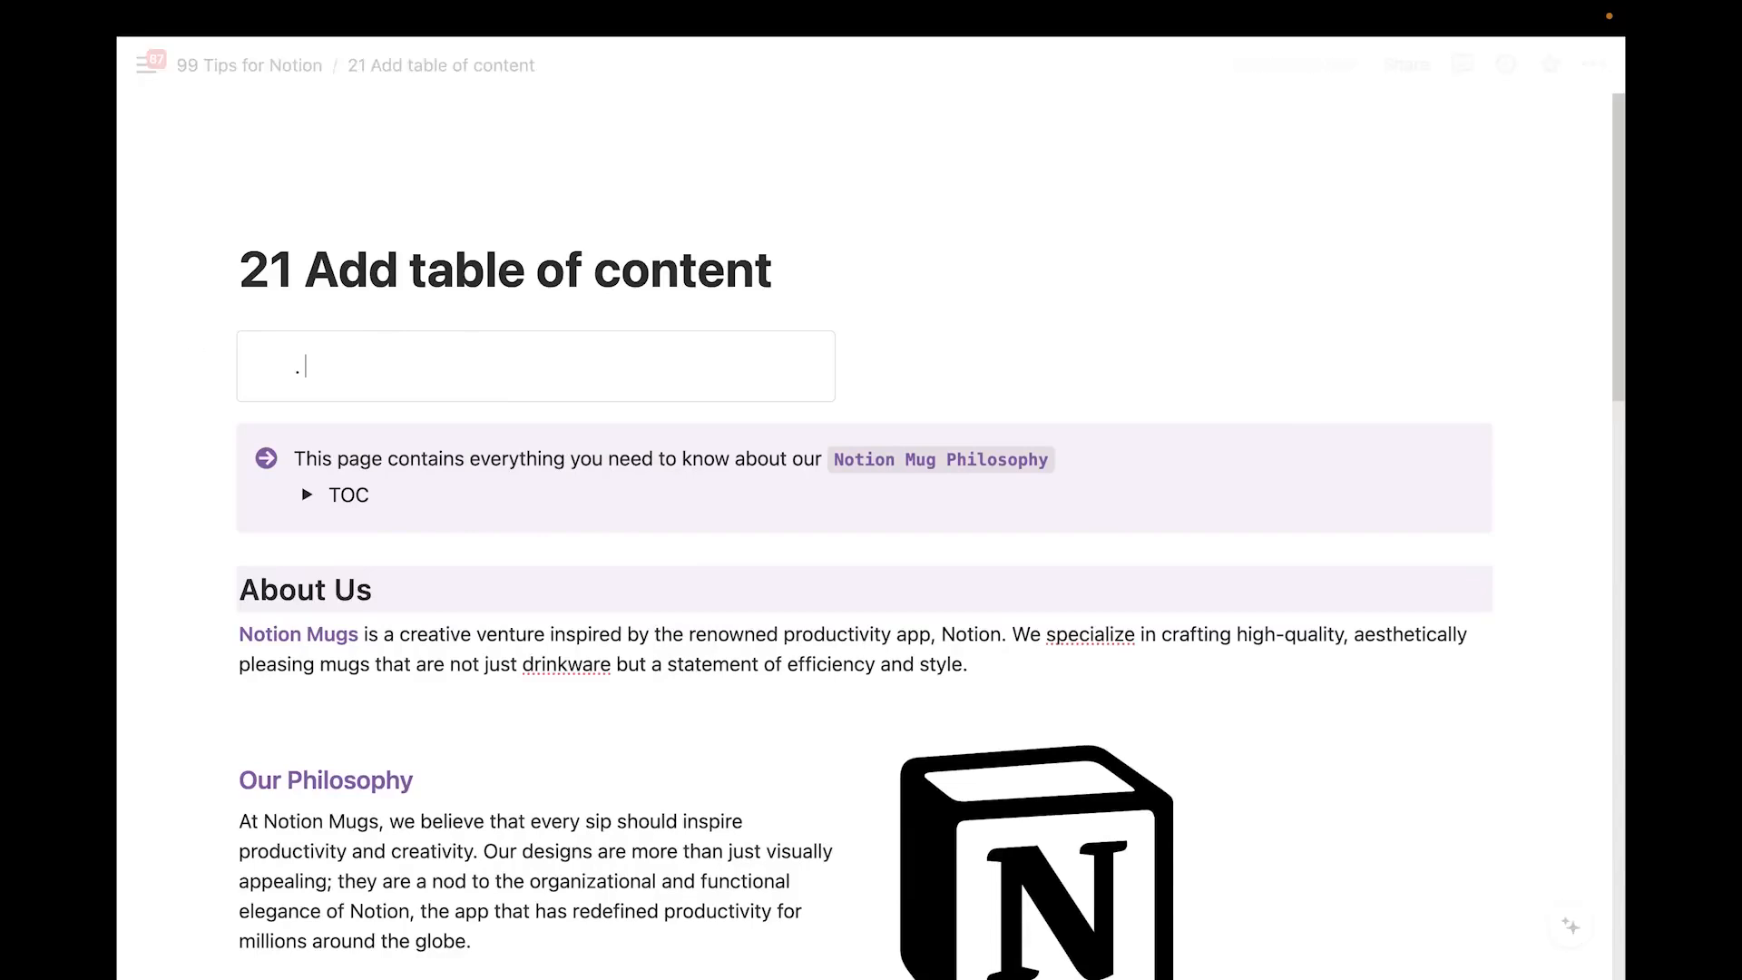
{"action": "key", "text": "Return"}
{"action": "left_click_drag", "start_coordinate": [228, 427], "coordinate": [306, 390]}
{"action": "type", "text": "/toc"}
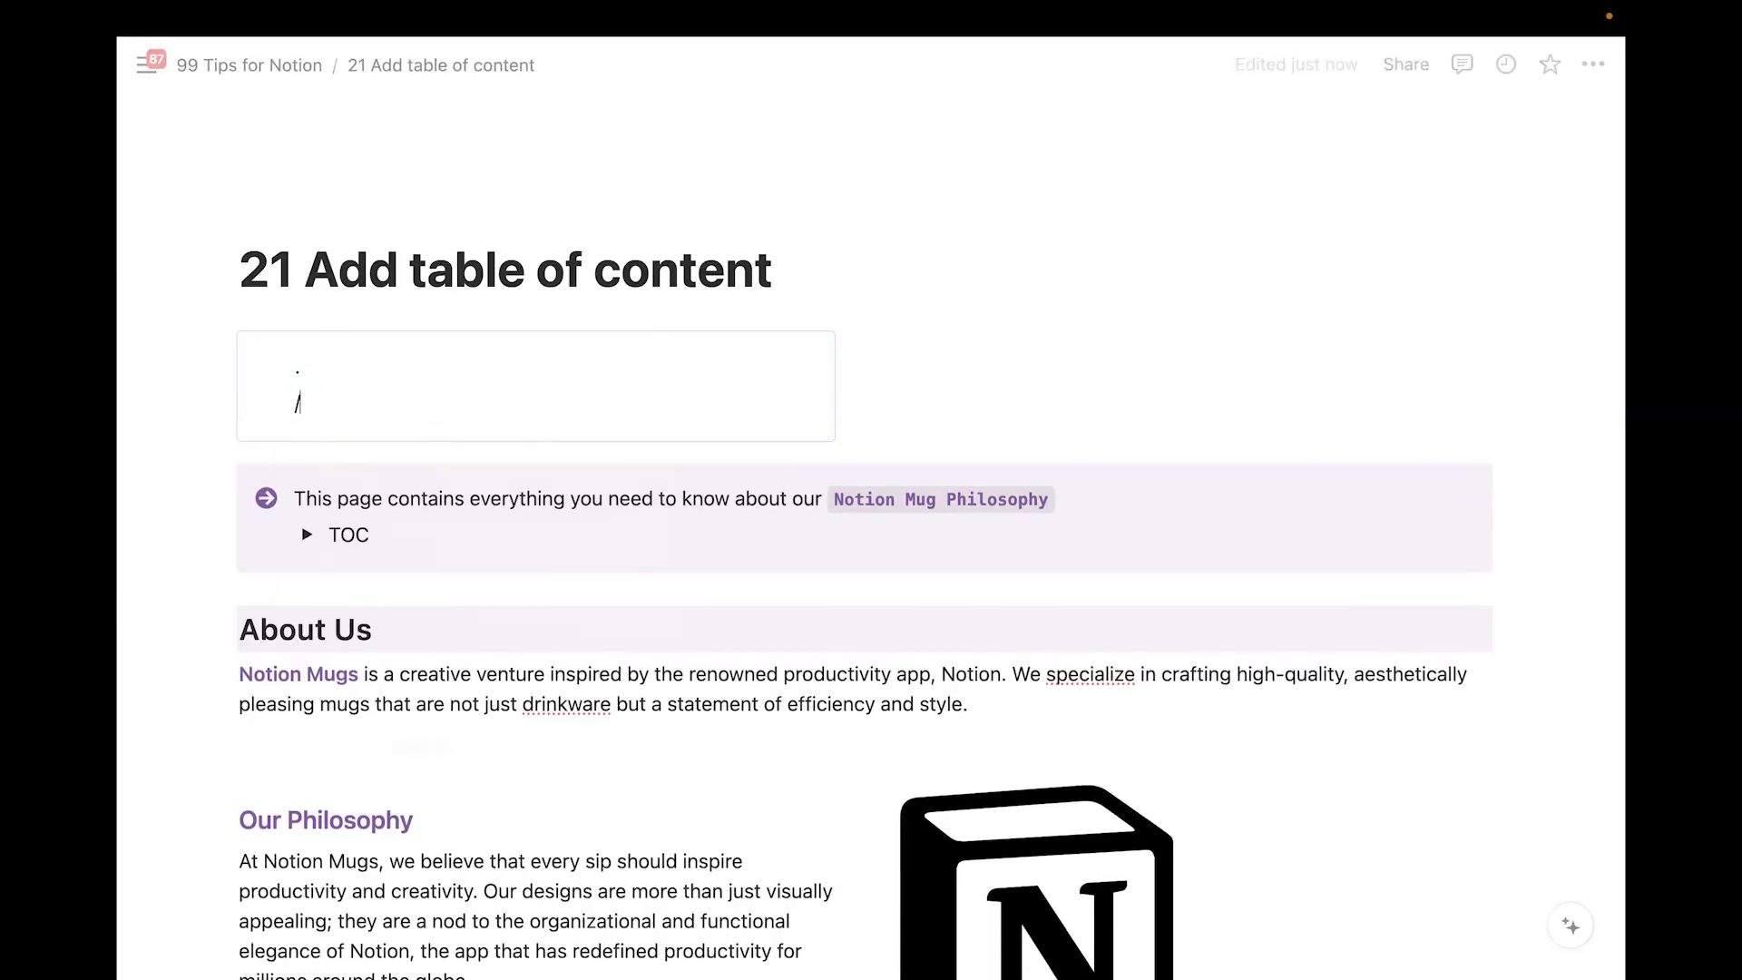
{"action": "key", "text": "Return"}
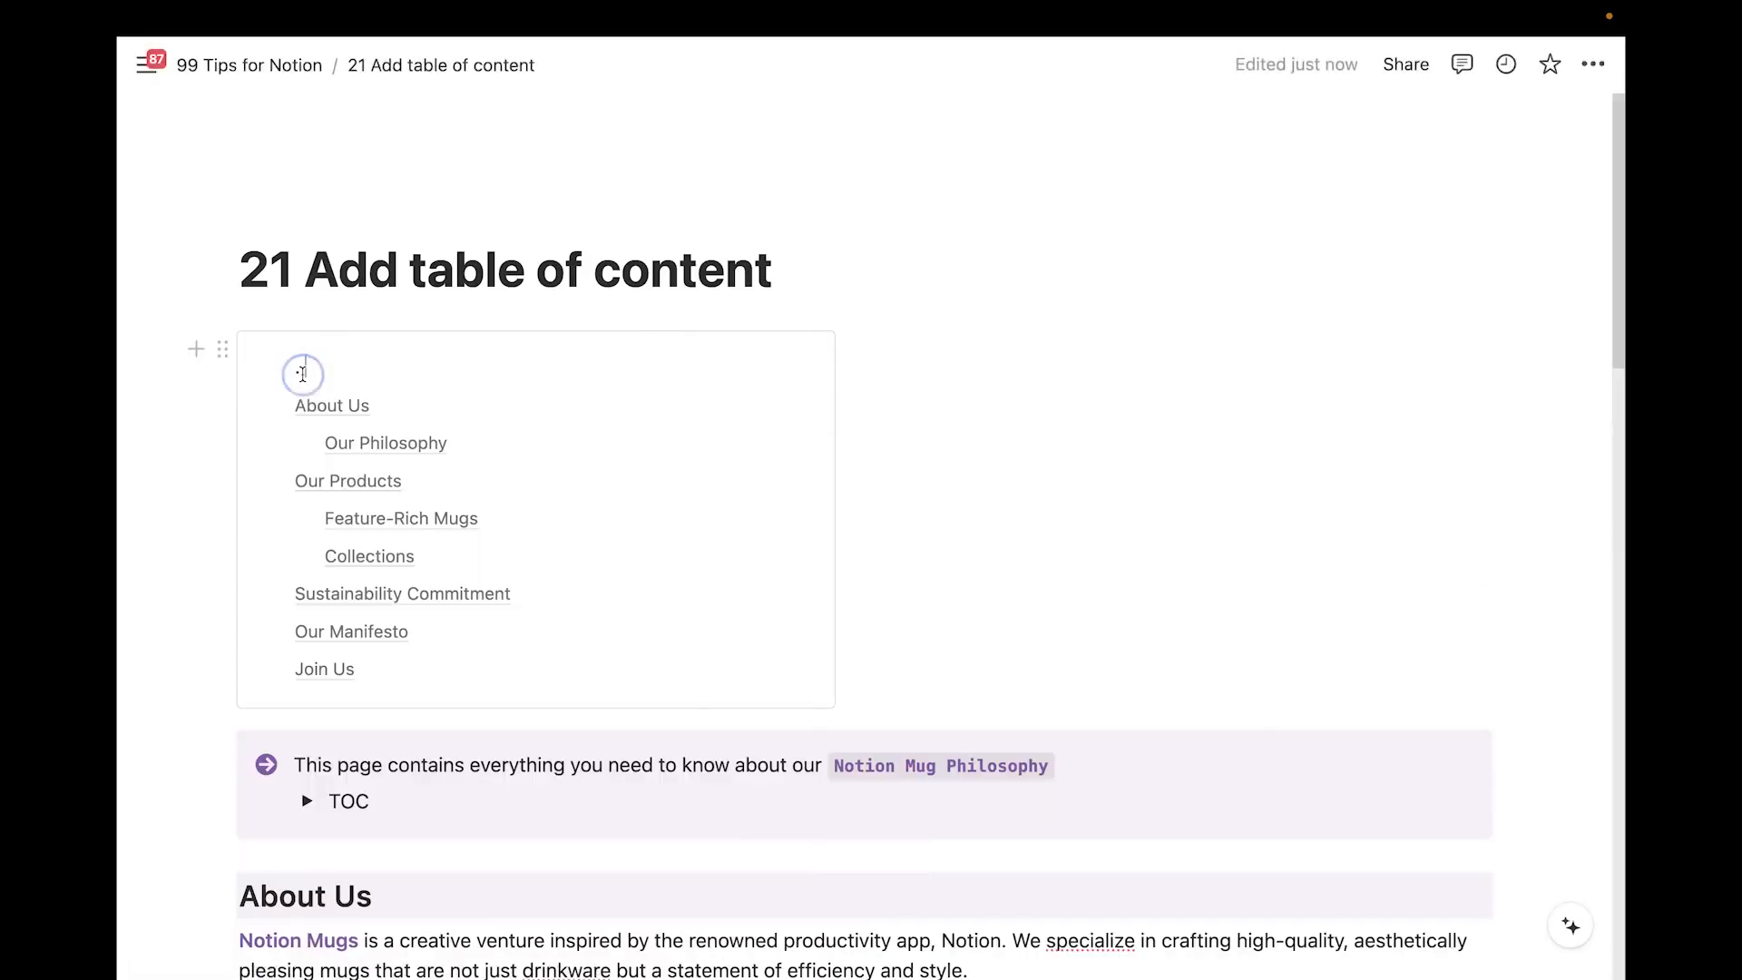
{"action": "key", "text": "BackSpace"}
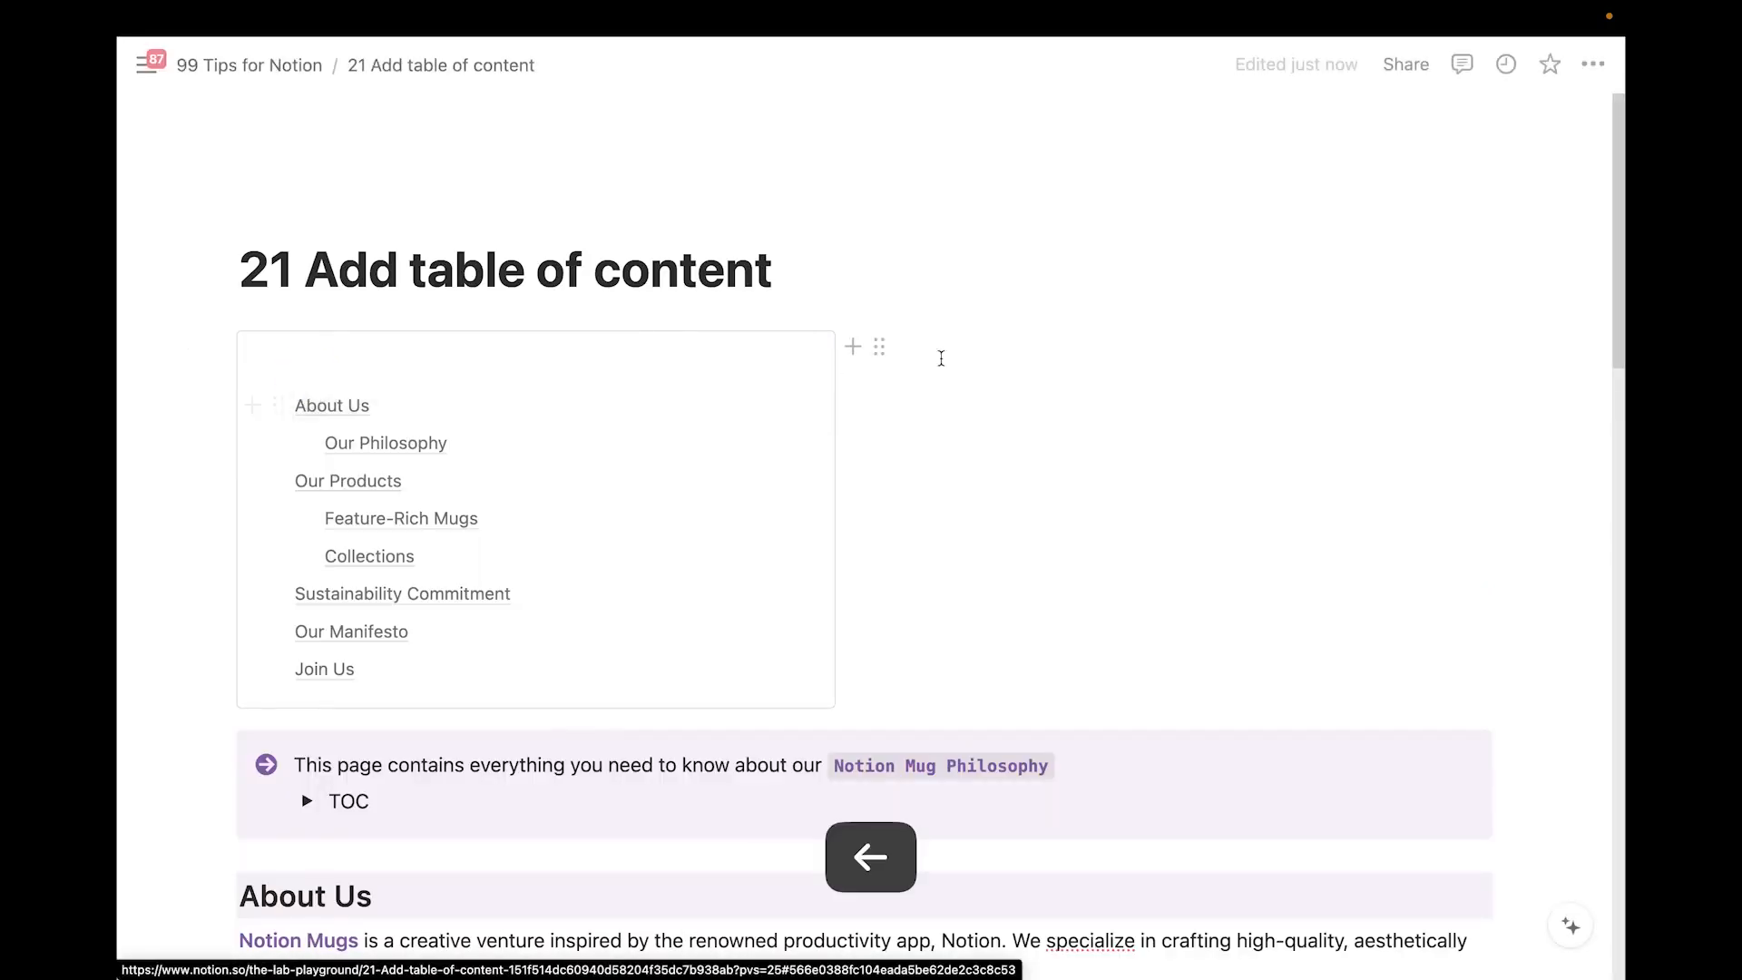
Narrow the table of contents column and move all the remaining page content into the second column
{"action": "left_click_drag", "start_coordinate": [863, 424], "coordinate": [536, 424]}
{"action": "left_click_drag", "start_coordinate": [191, 733], "coordinate": [672, 851]}
{"action": "scroll", "coordinate": [287, 500], "scroll_direction": "up", "scroll_amount": 20}
{"action": "left_click_drag", "start_coordinate": [222, 695], "coordinate": [653, 280]}
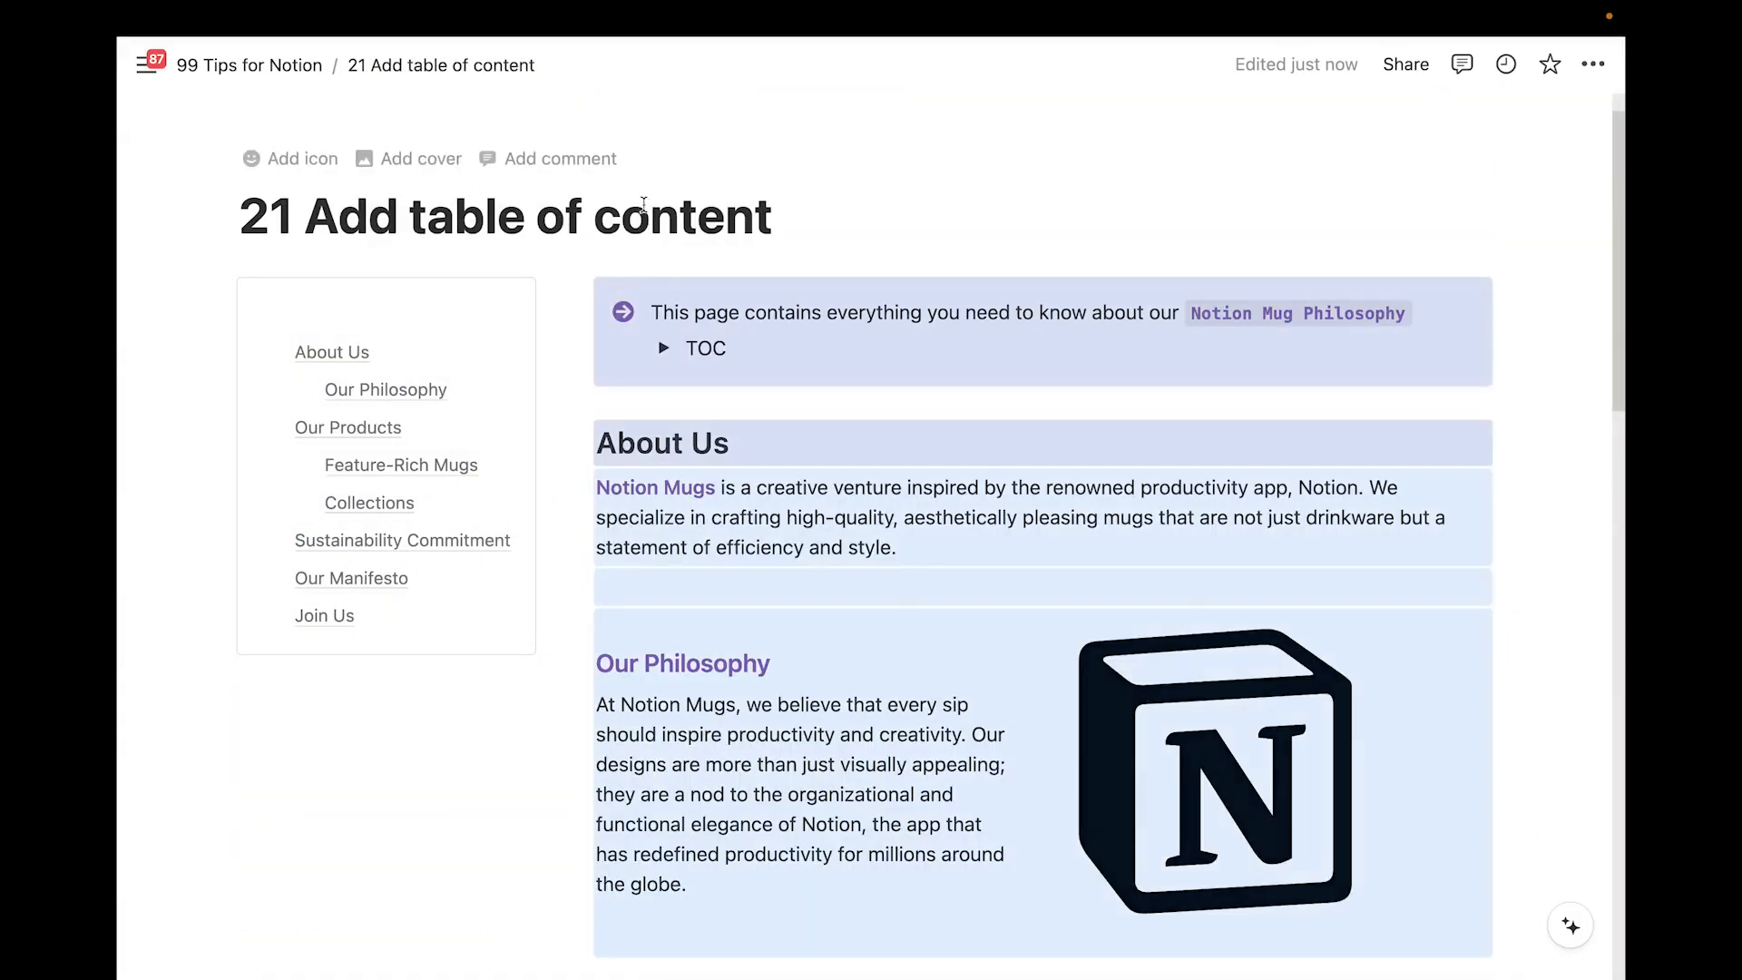
{"action": "left_click", "coordinate": [643, 205]}
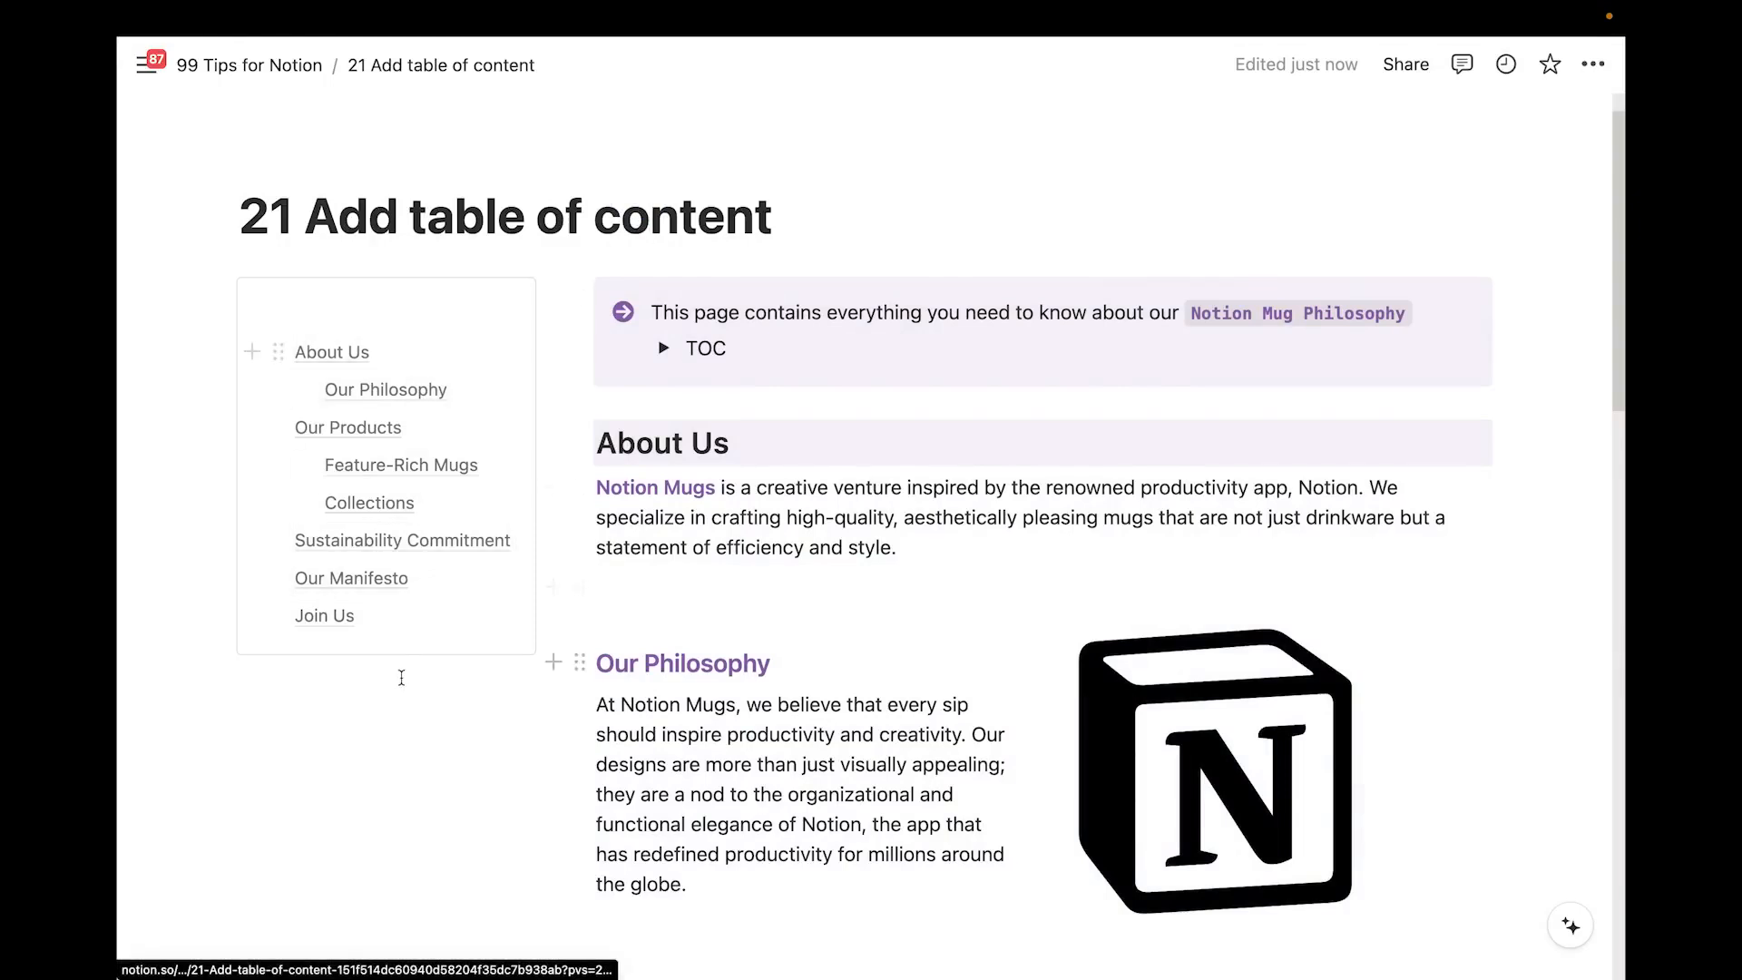
{"action": "left_click", "coordinate": [391, 716]}
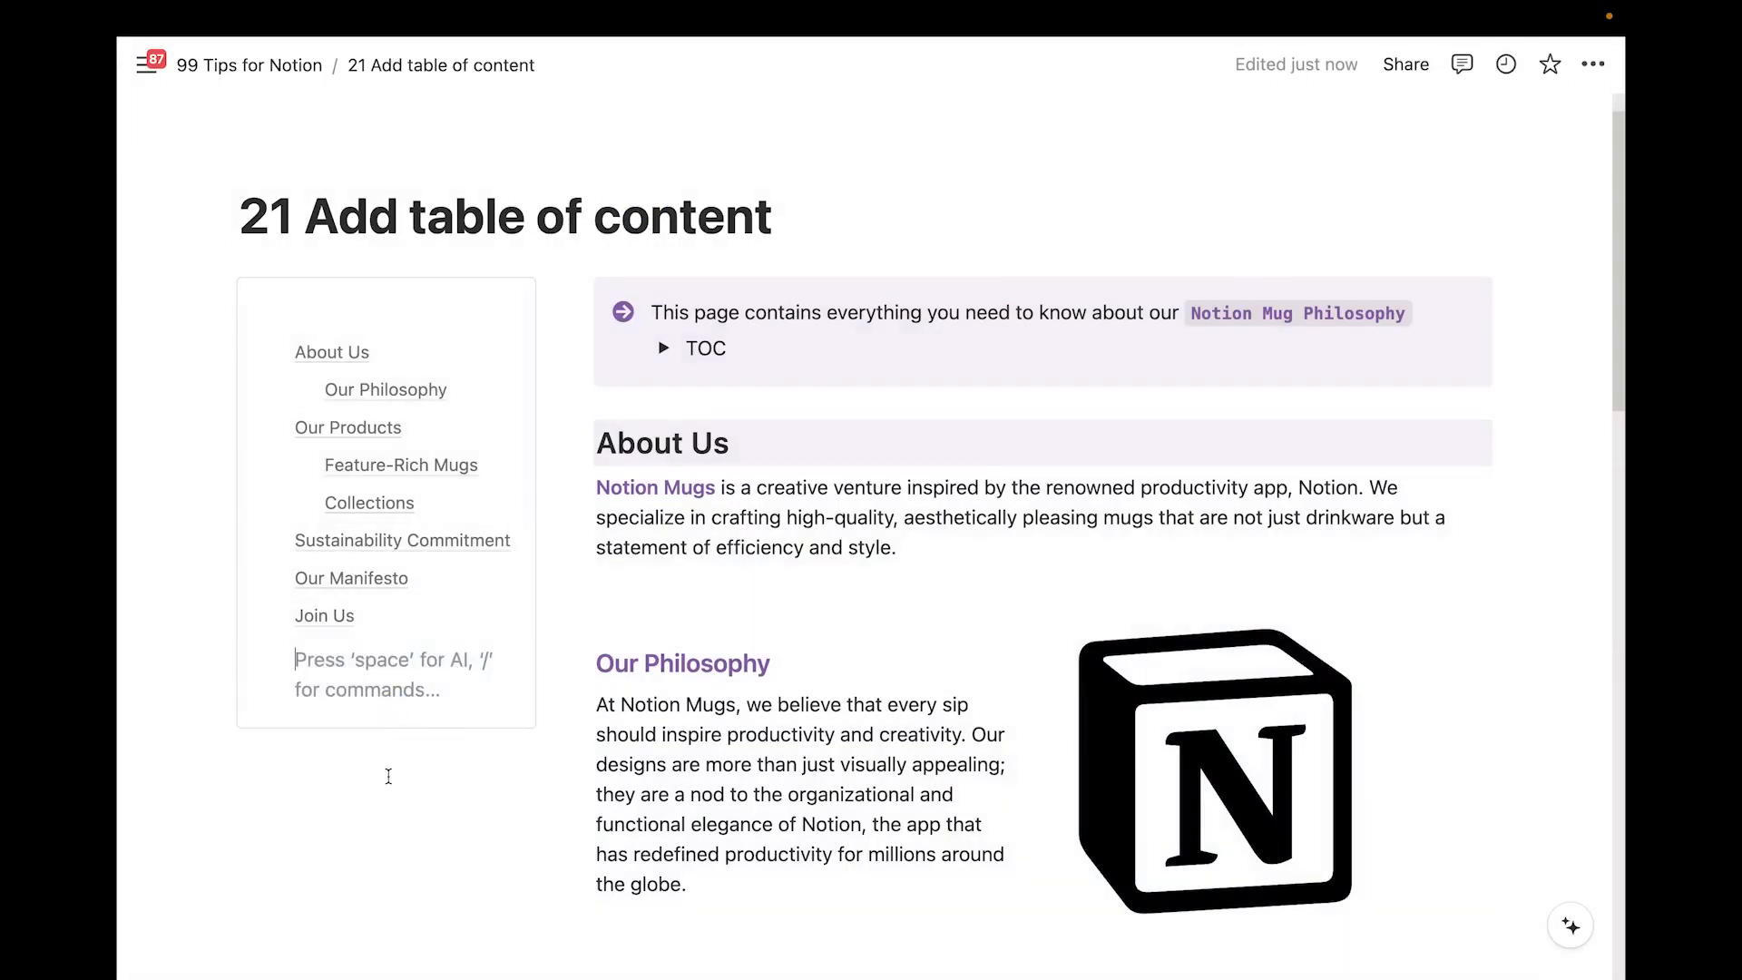
{"action": "scroll", "coordinate": [769, 606], "scroll_direction": "down", "scroll_amount": 1}
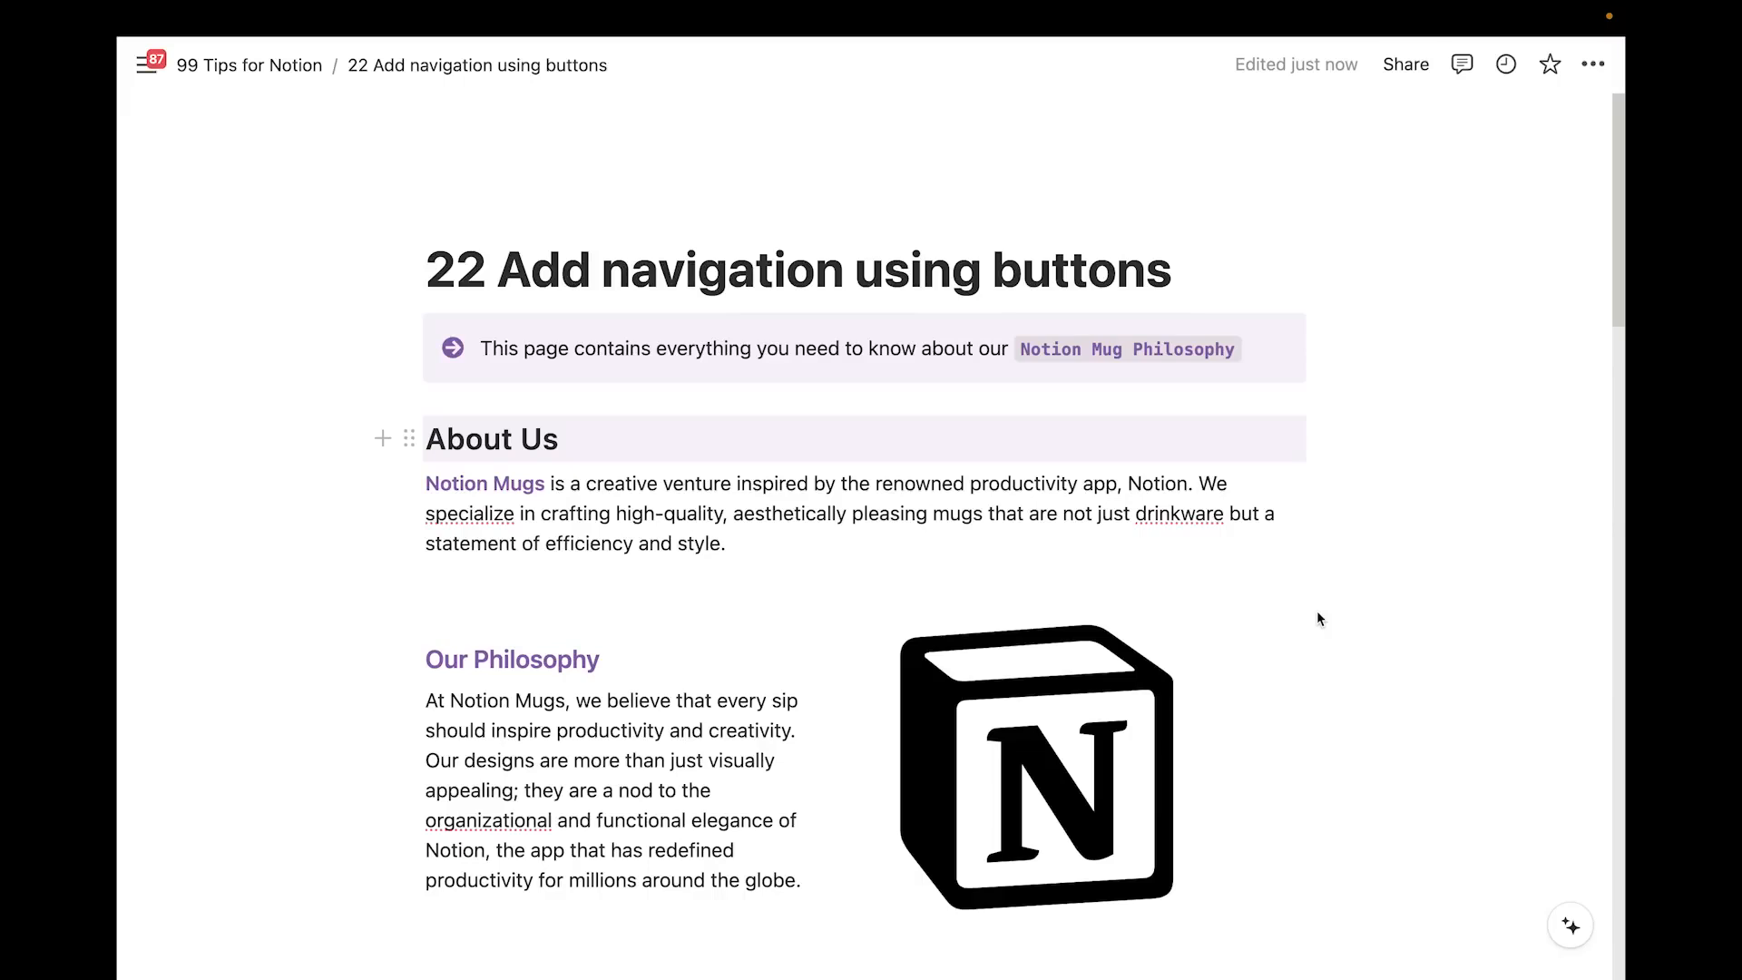
Insert a button block below the Join Us toggle at the end of the "22 Add navigation using buttons" page
{"action": "scroll", "coordinate": [1317, 616], "scroll_direction": "down", "scroll_amount": 2}
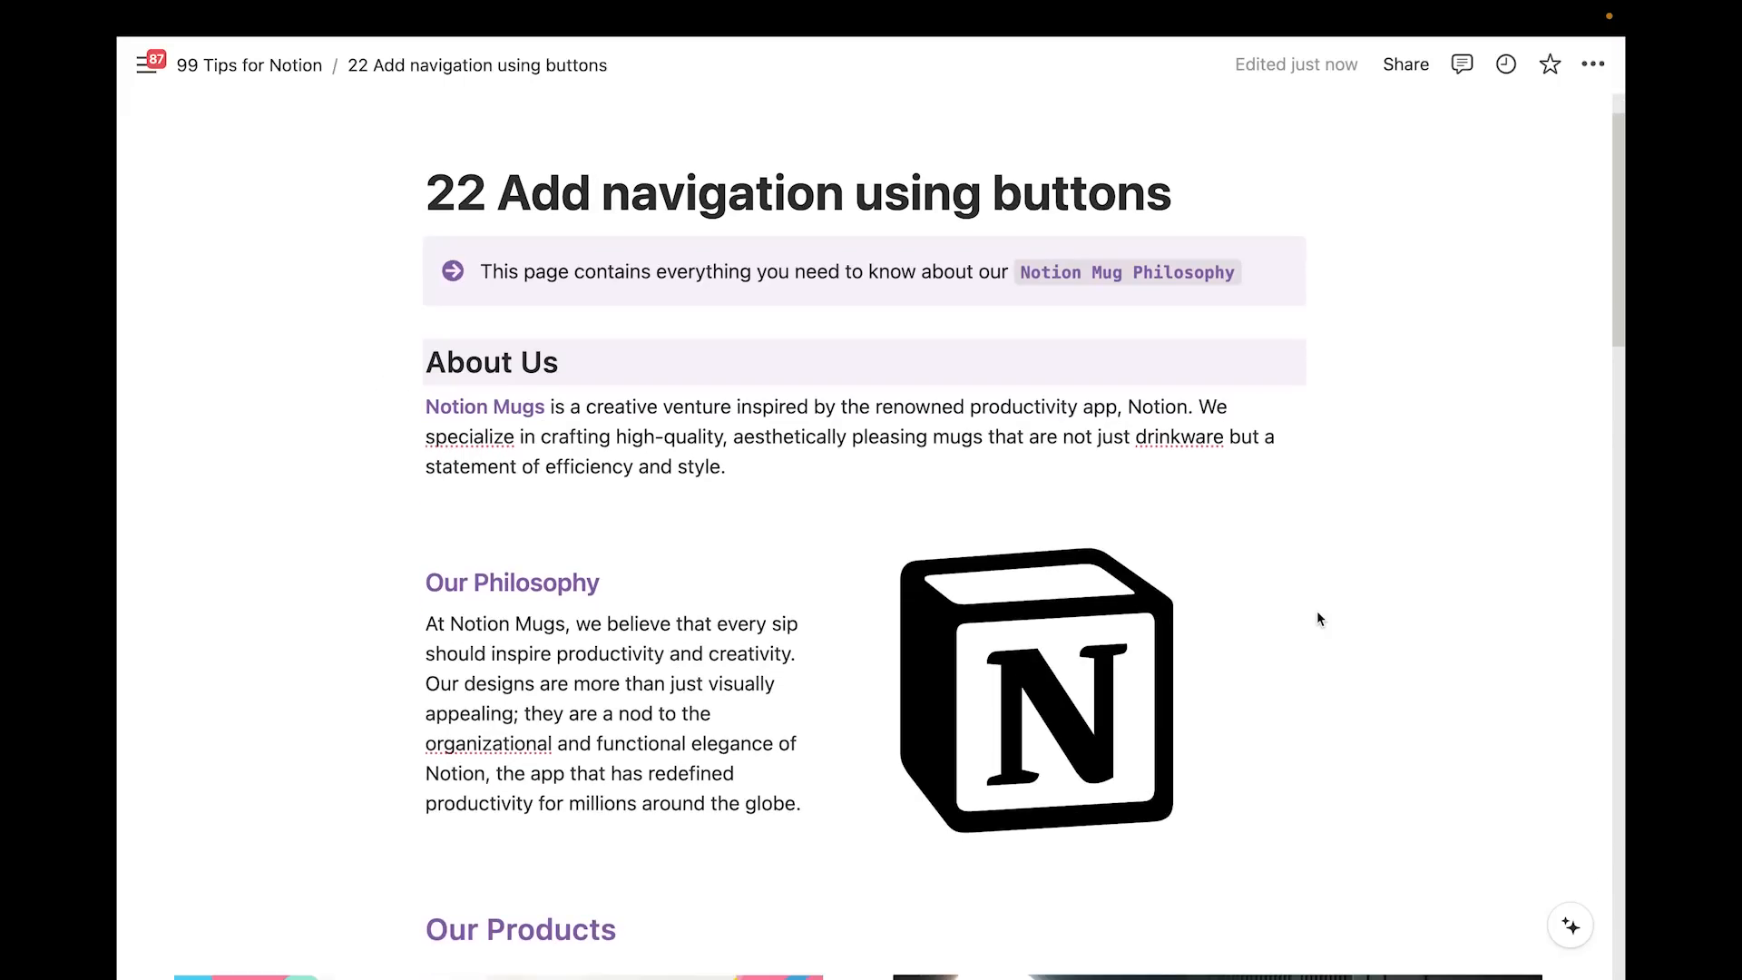
{"action": "scroll", "coordinate": [1317, 616], "scroll_direction": "down", "scroll_amount": 20}
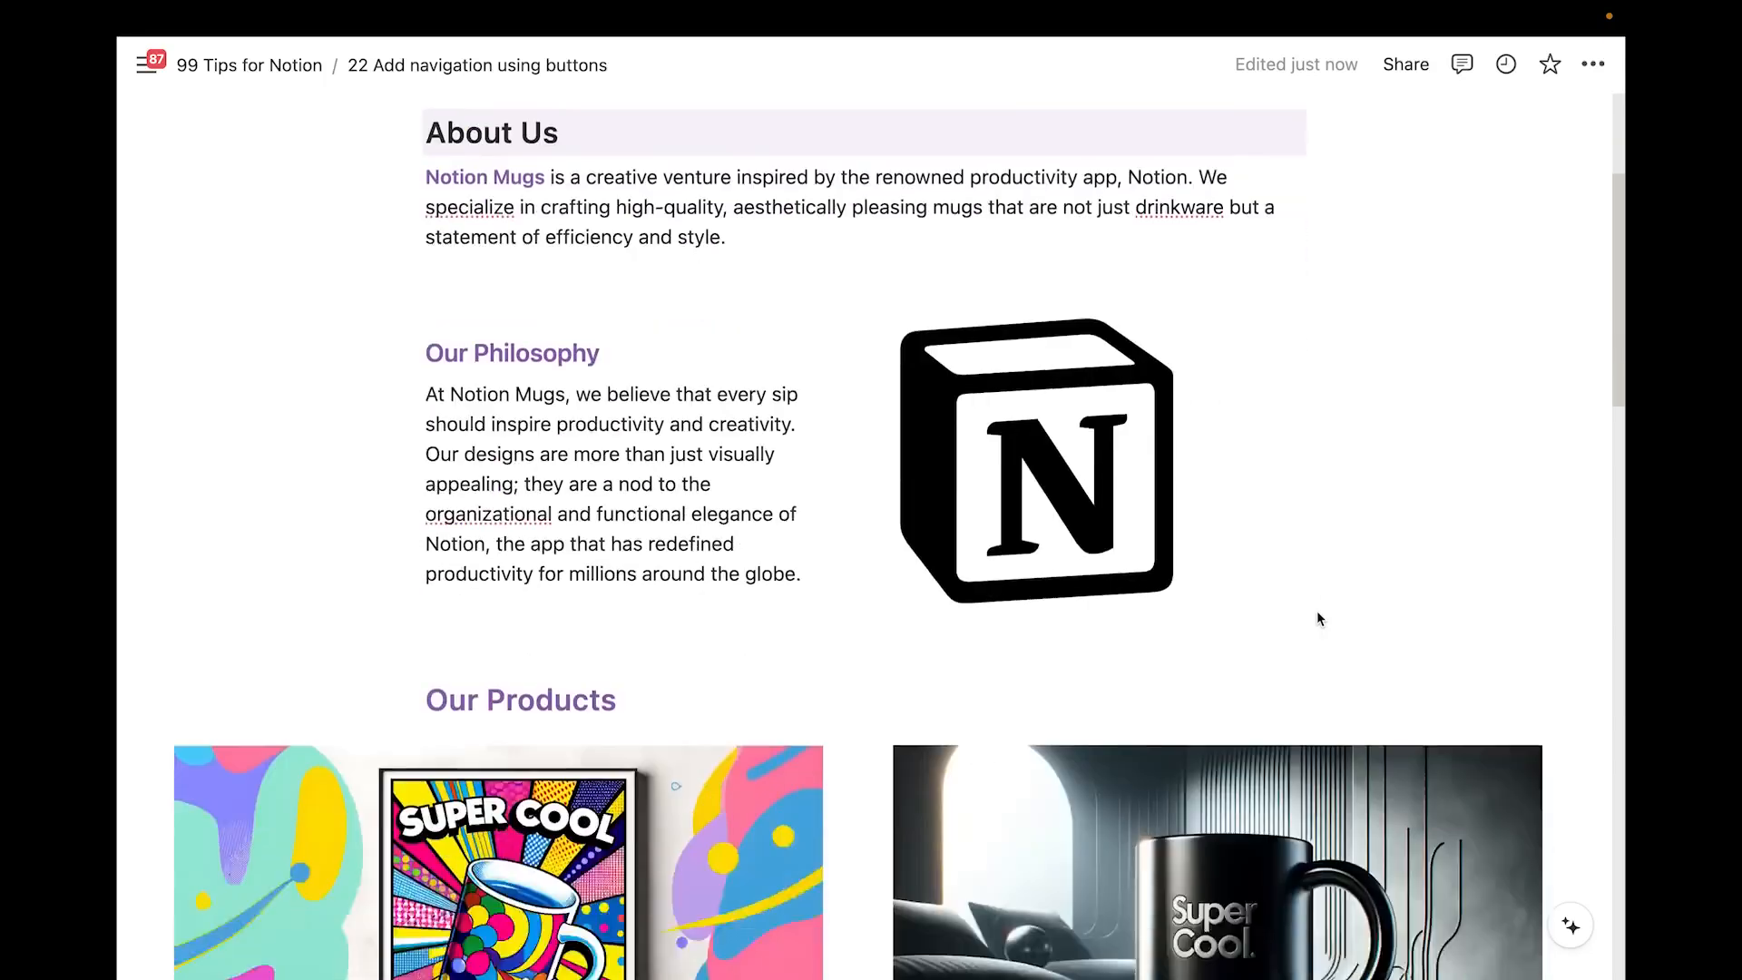
{"action": "scroll", "coordinate": [821, 435], "scroll_direction": "up", "scroll_amount": 3}
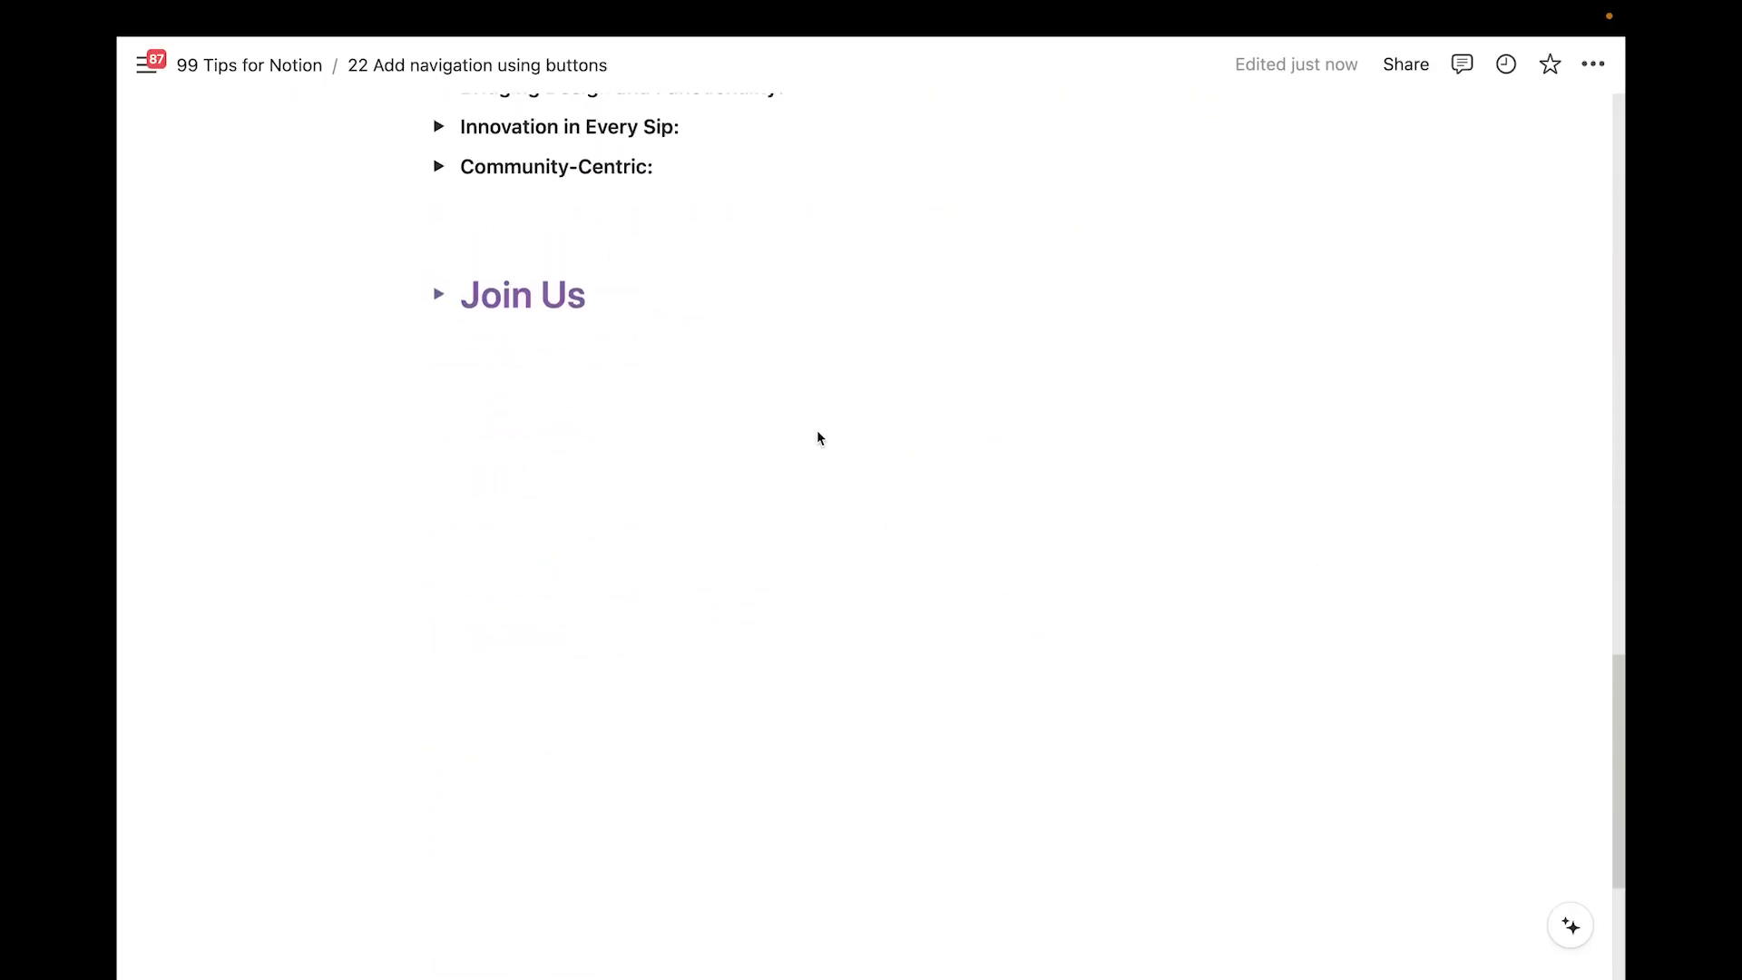
{"action": "left_click", "coordinate": [673, 423]}
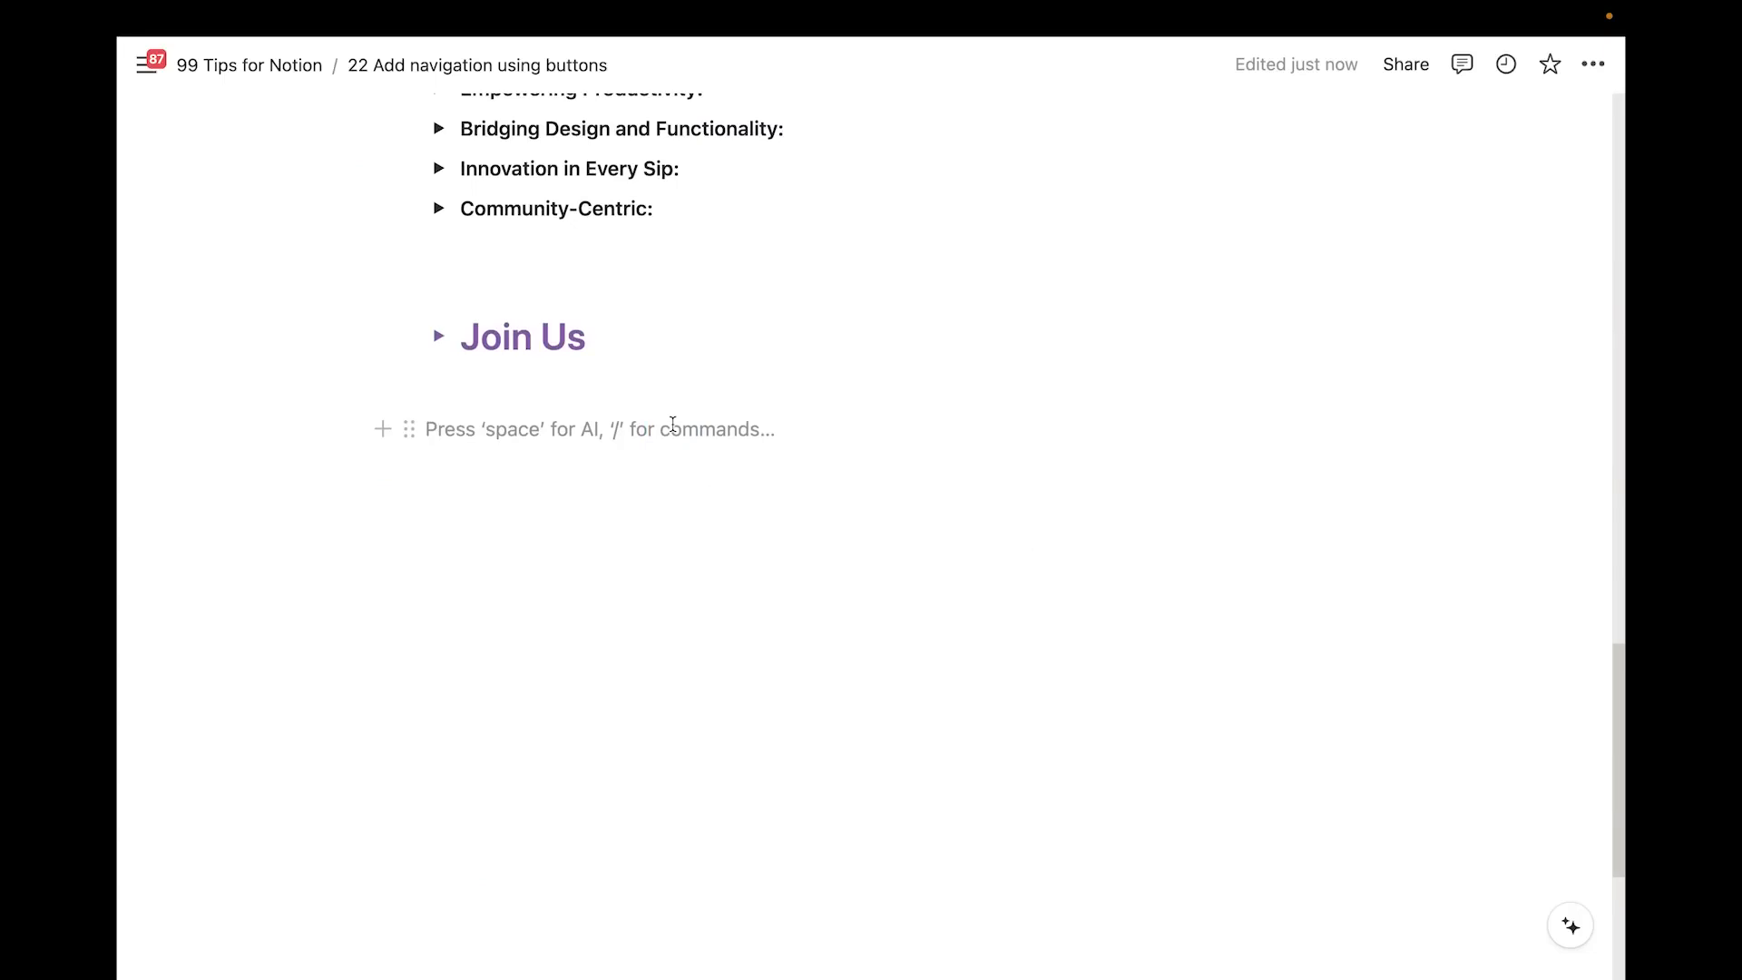
{"action": "type", "text": "/butt"}
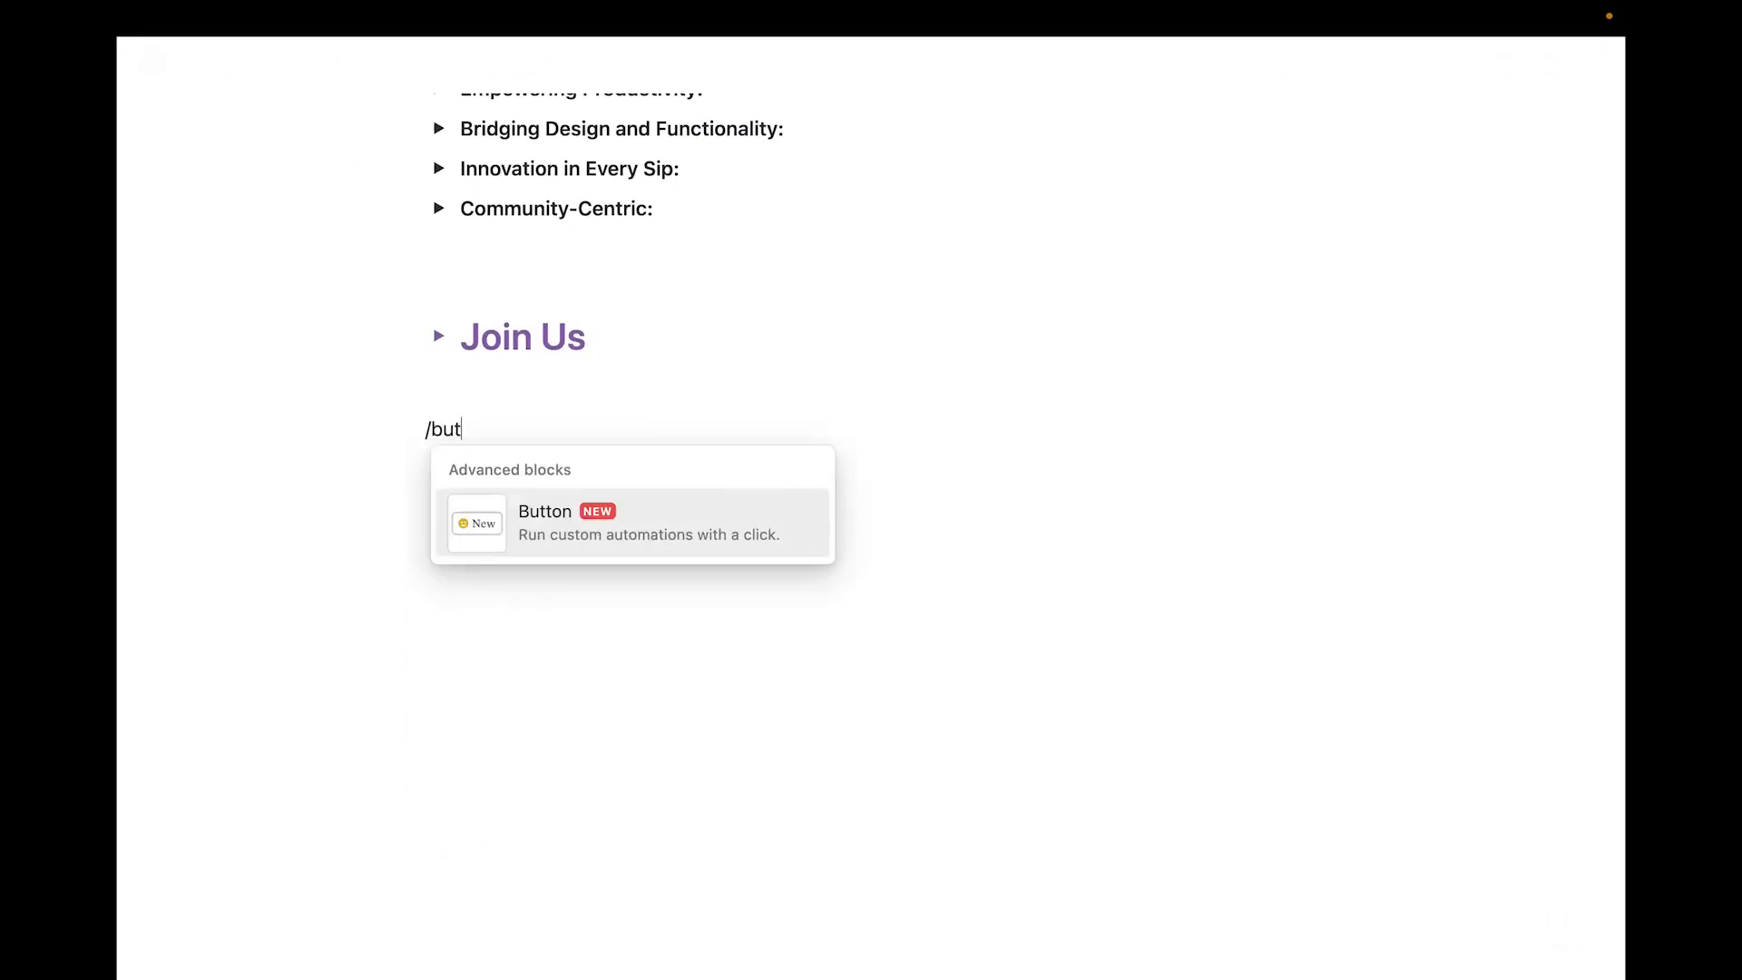
{"action": "key", "text": "Return"}
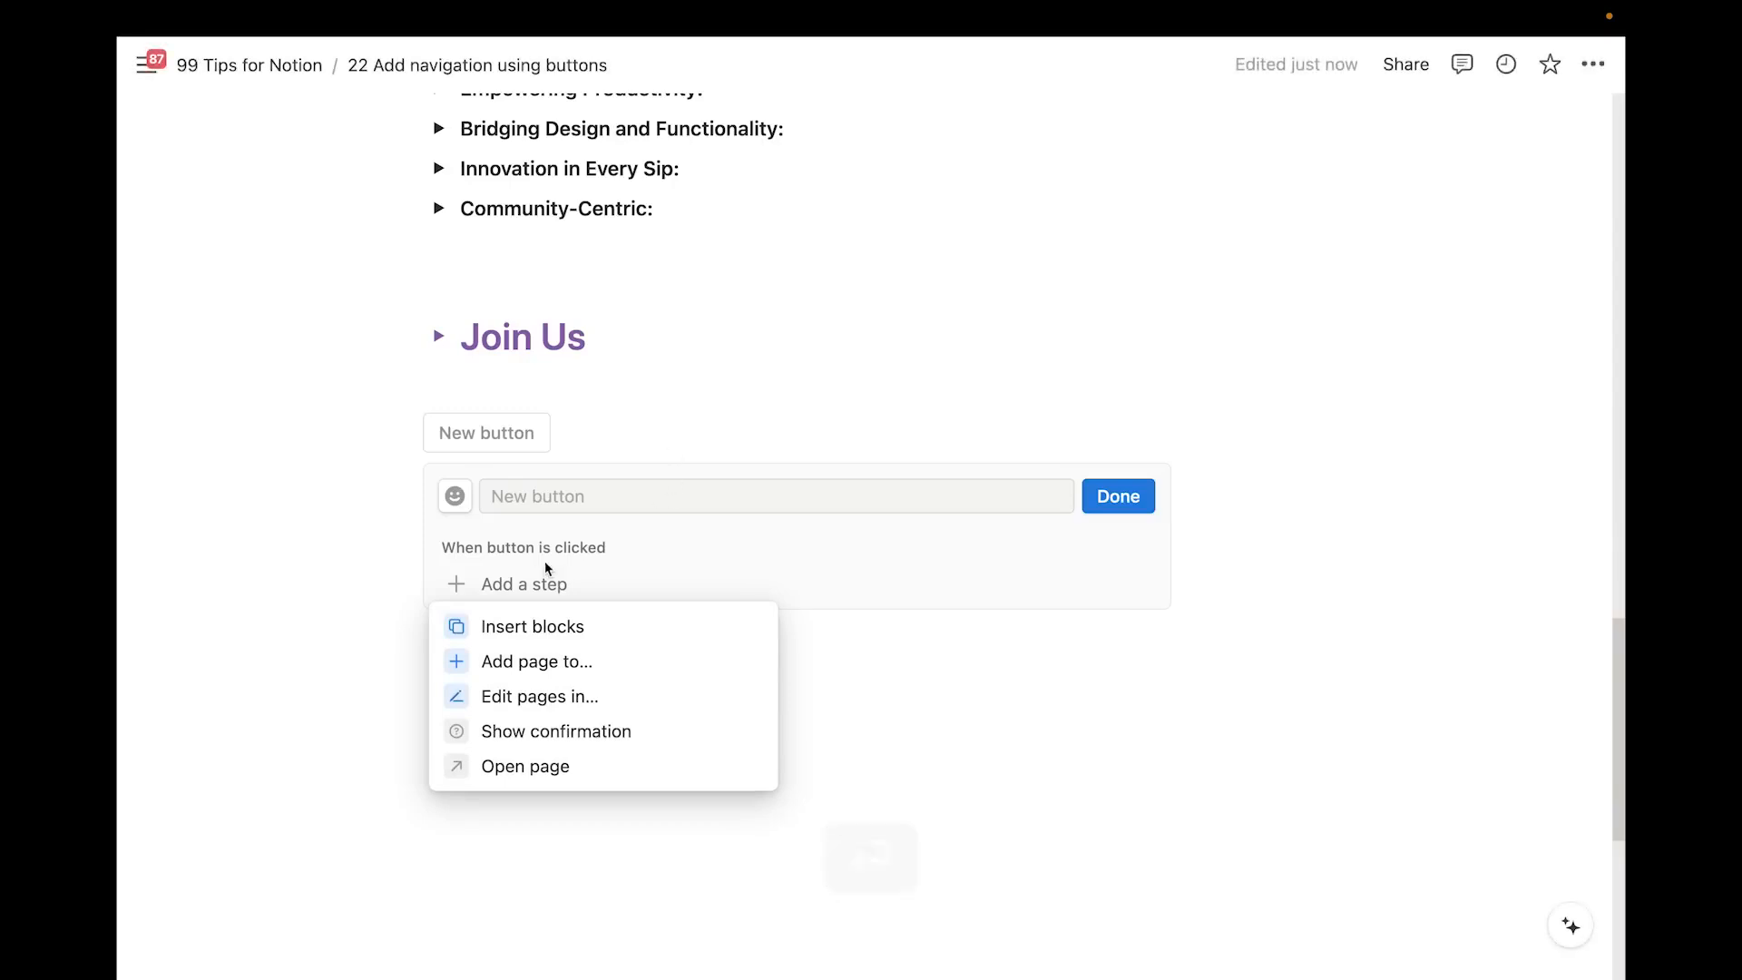
Set the new button to open the page "10 Use empty callouts for clean layouts" as a full page
{"action": "left_click", "coordinate": [523, 767]}
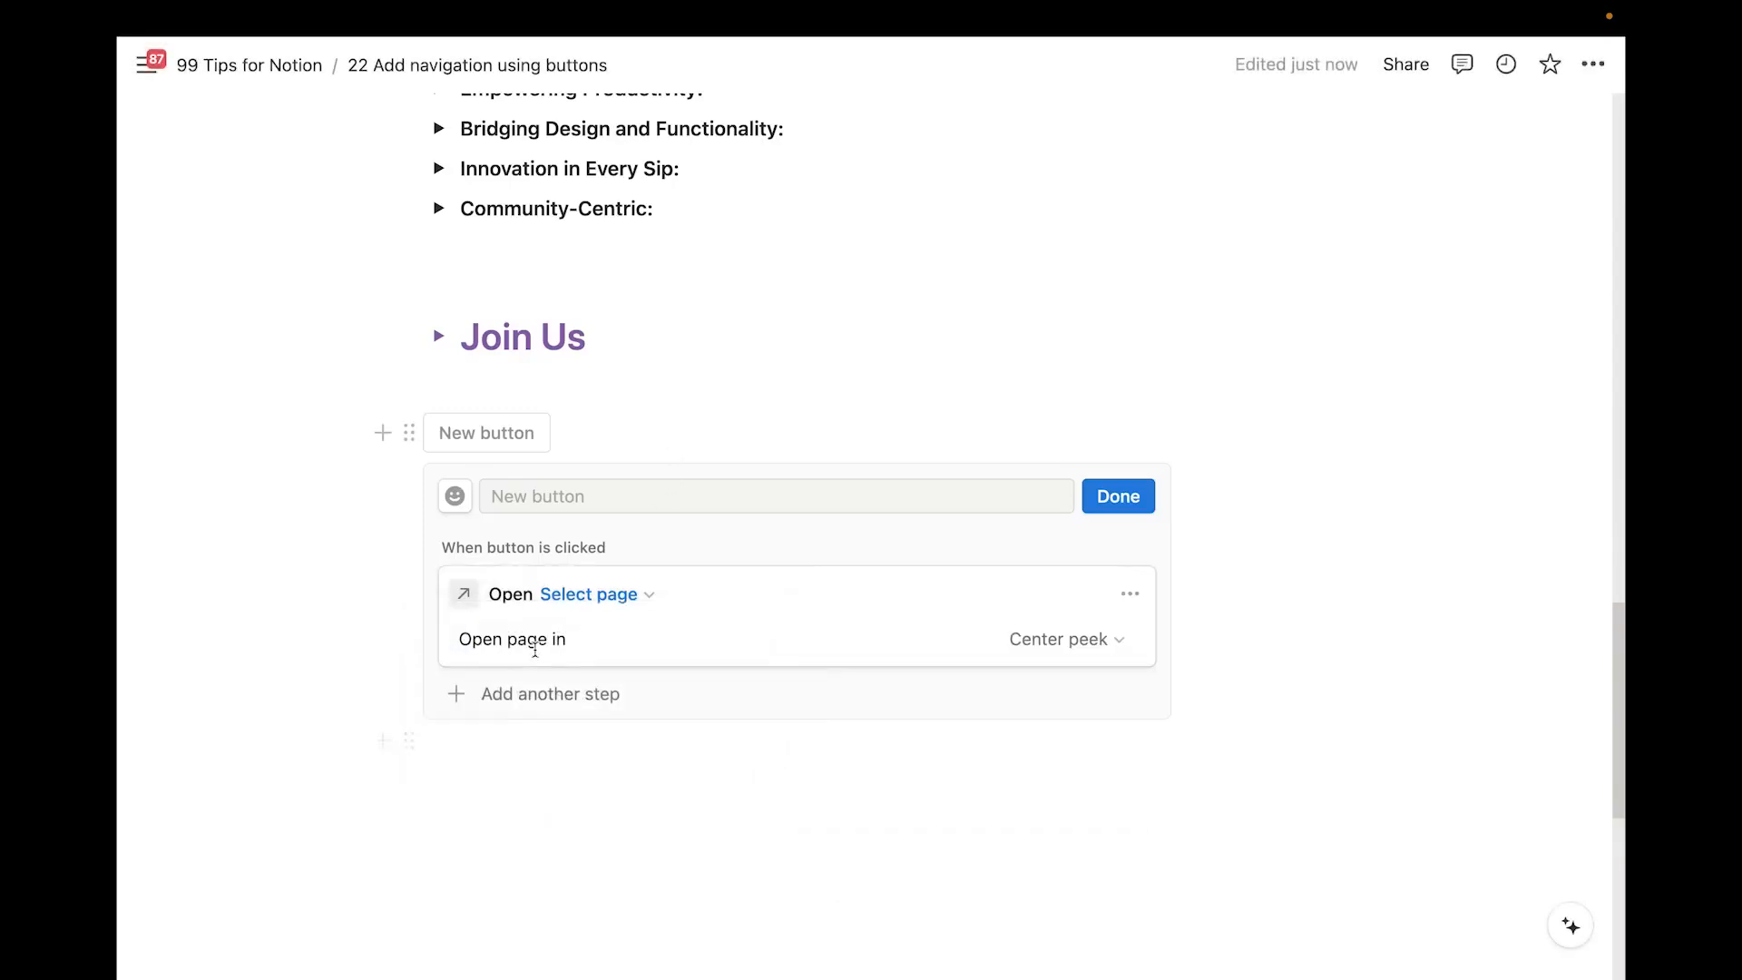
{"action": "left_click", "coordinate": [606, 599]}
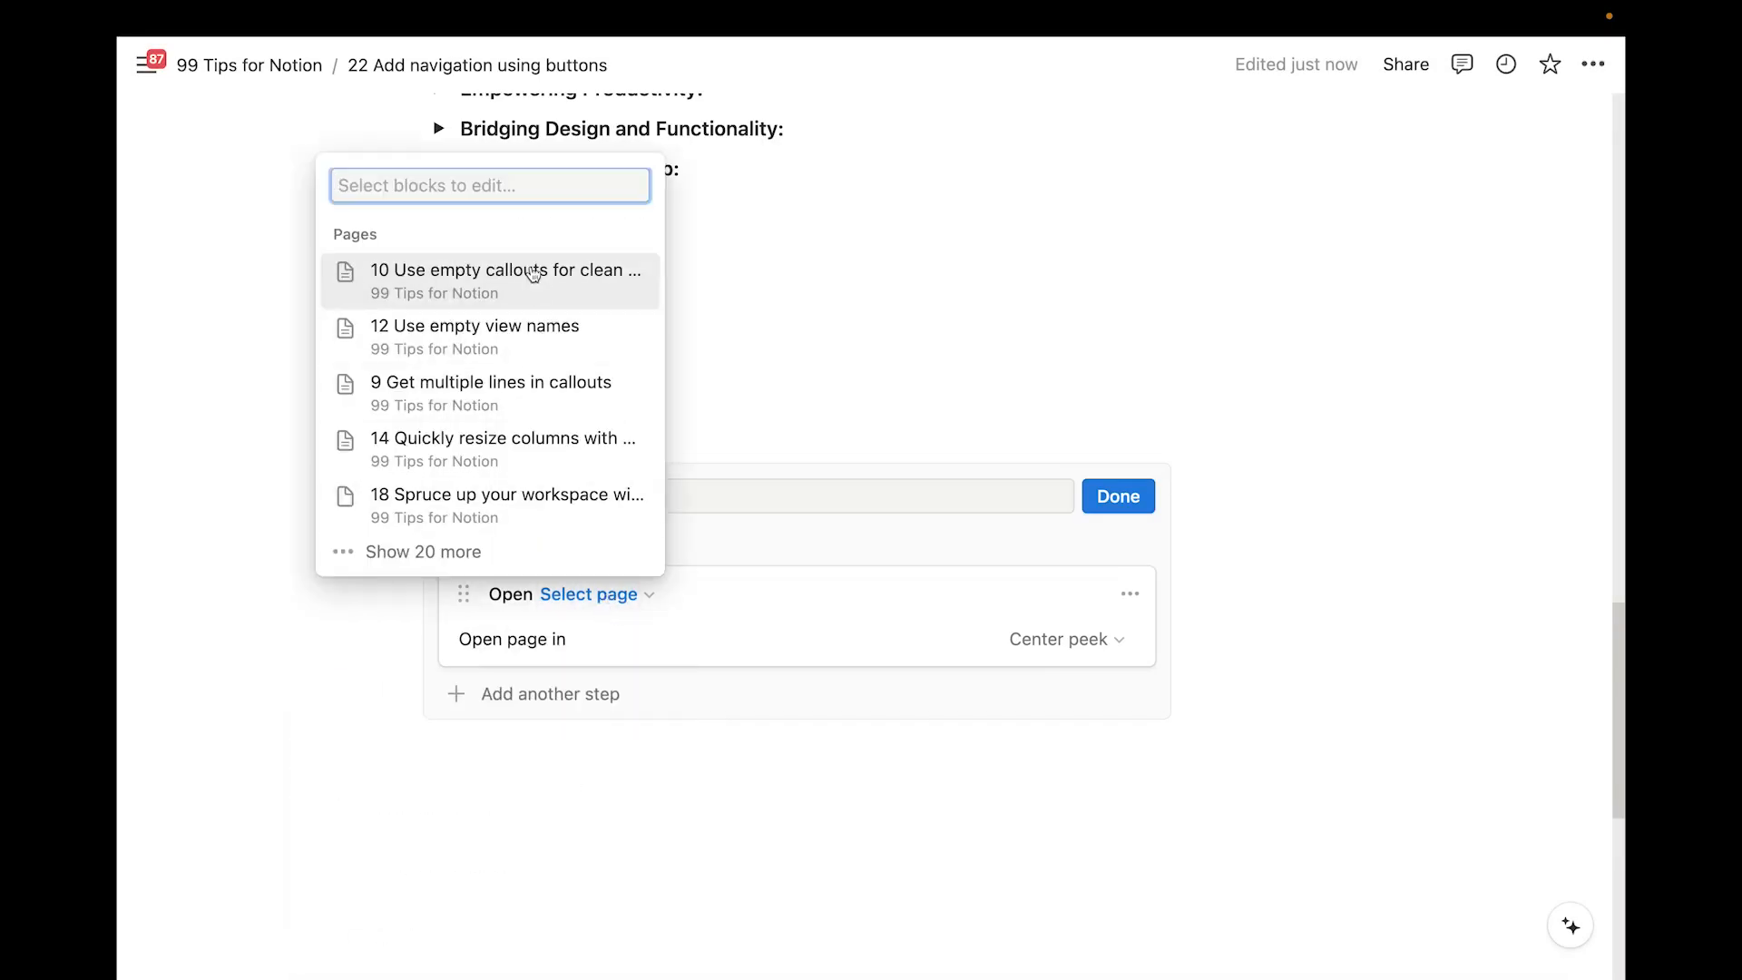
{"action": "left_click", "coordinate": [474, 277]}
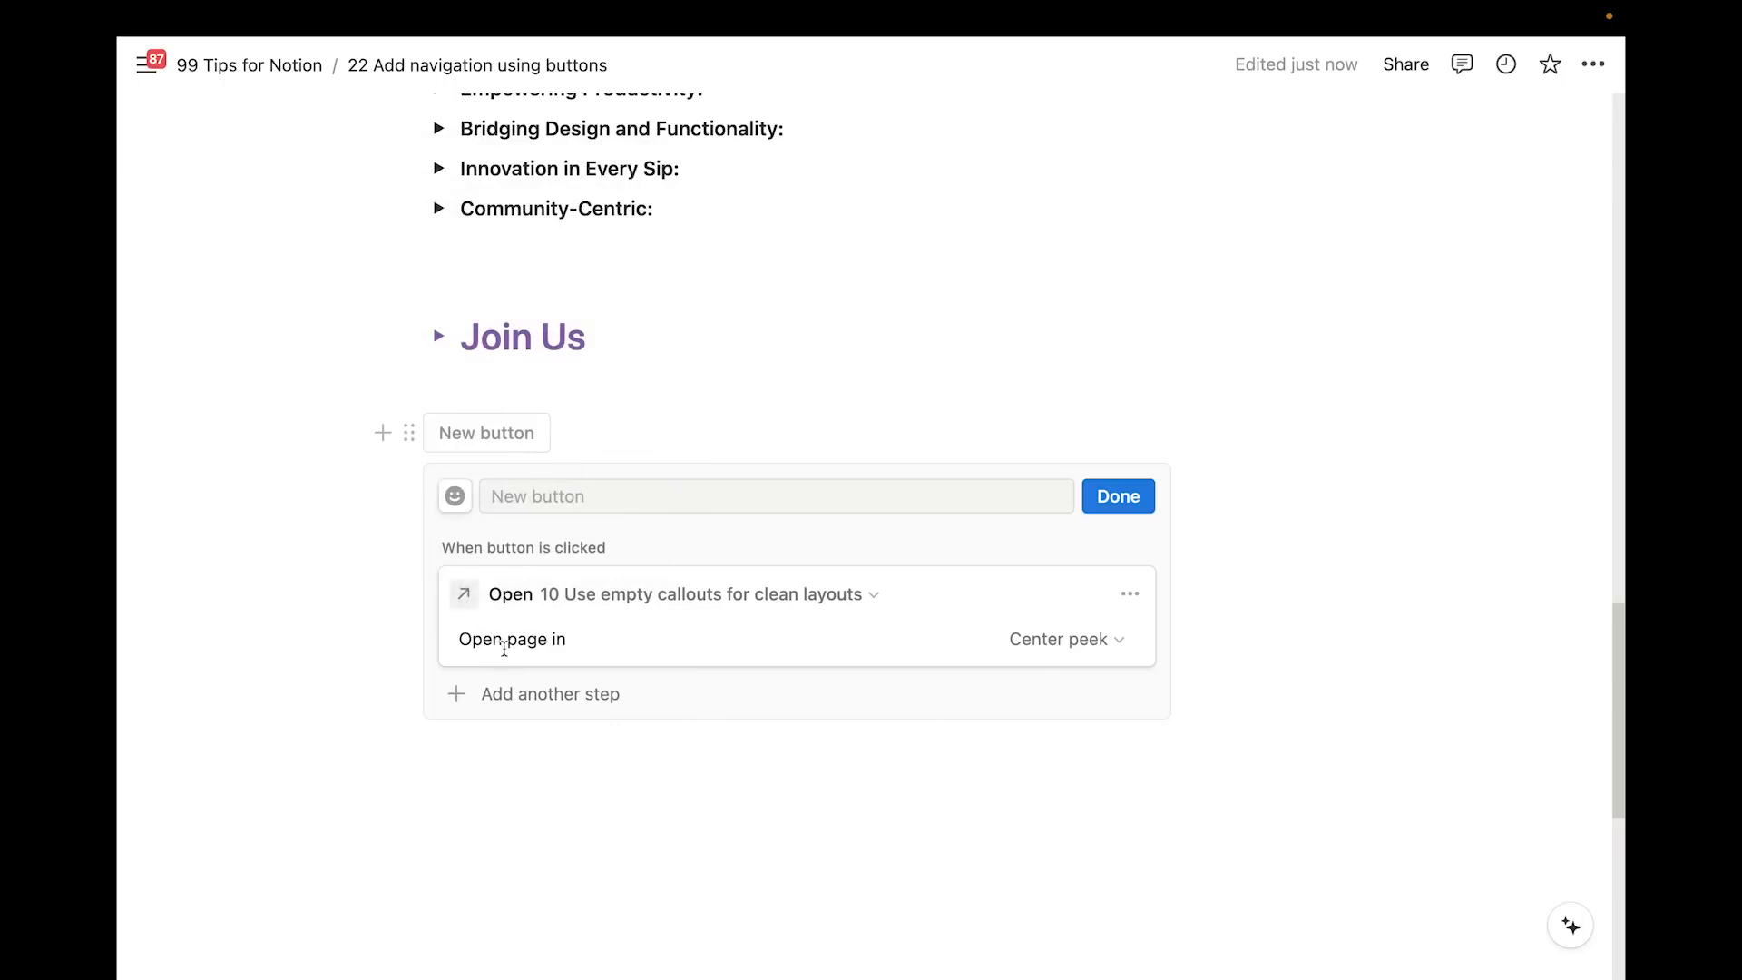
{"action": "left_click", "coordinate": [1007, 641]}
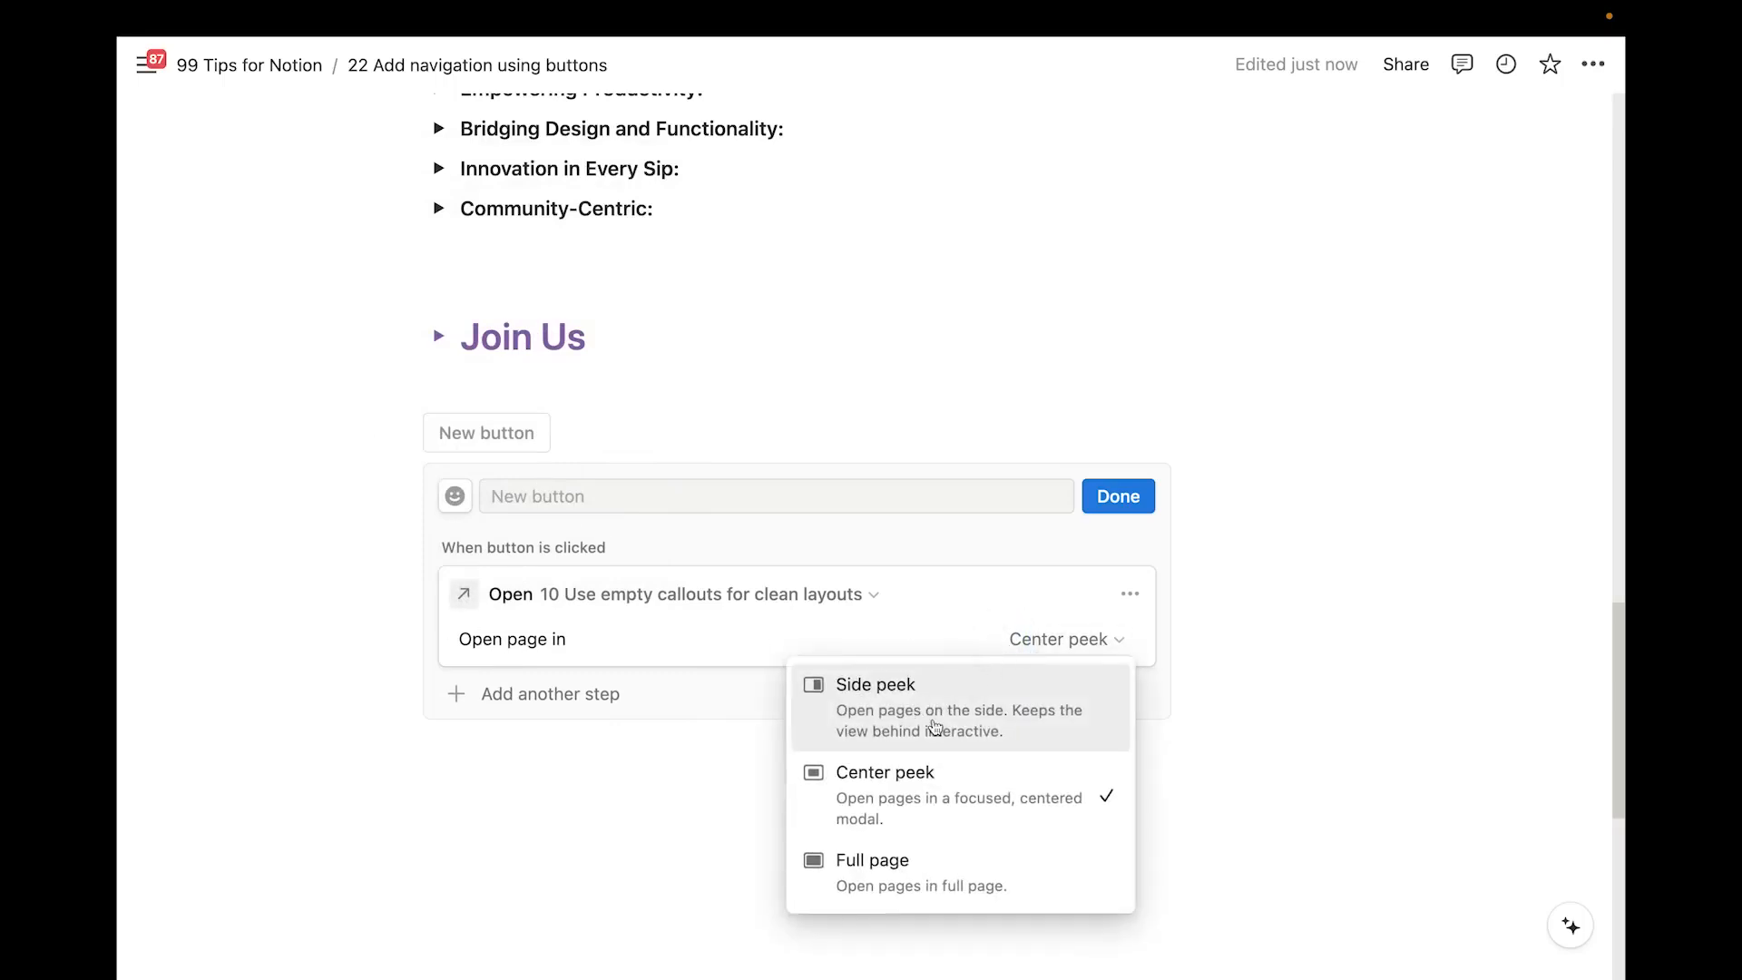
{"action": "left_click", "coordinate": [1069, 870]}
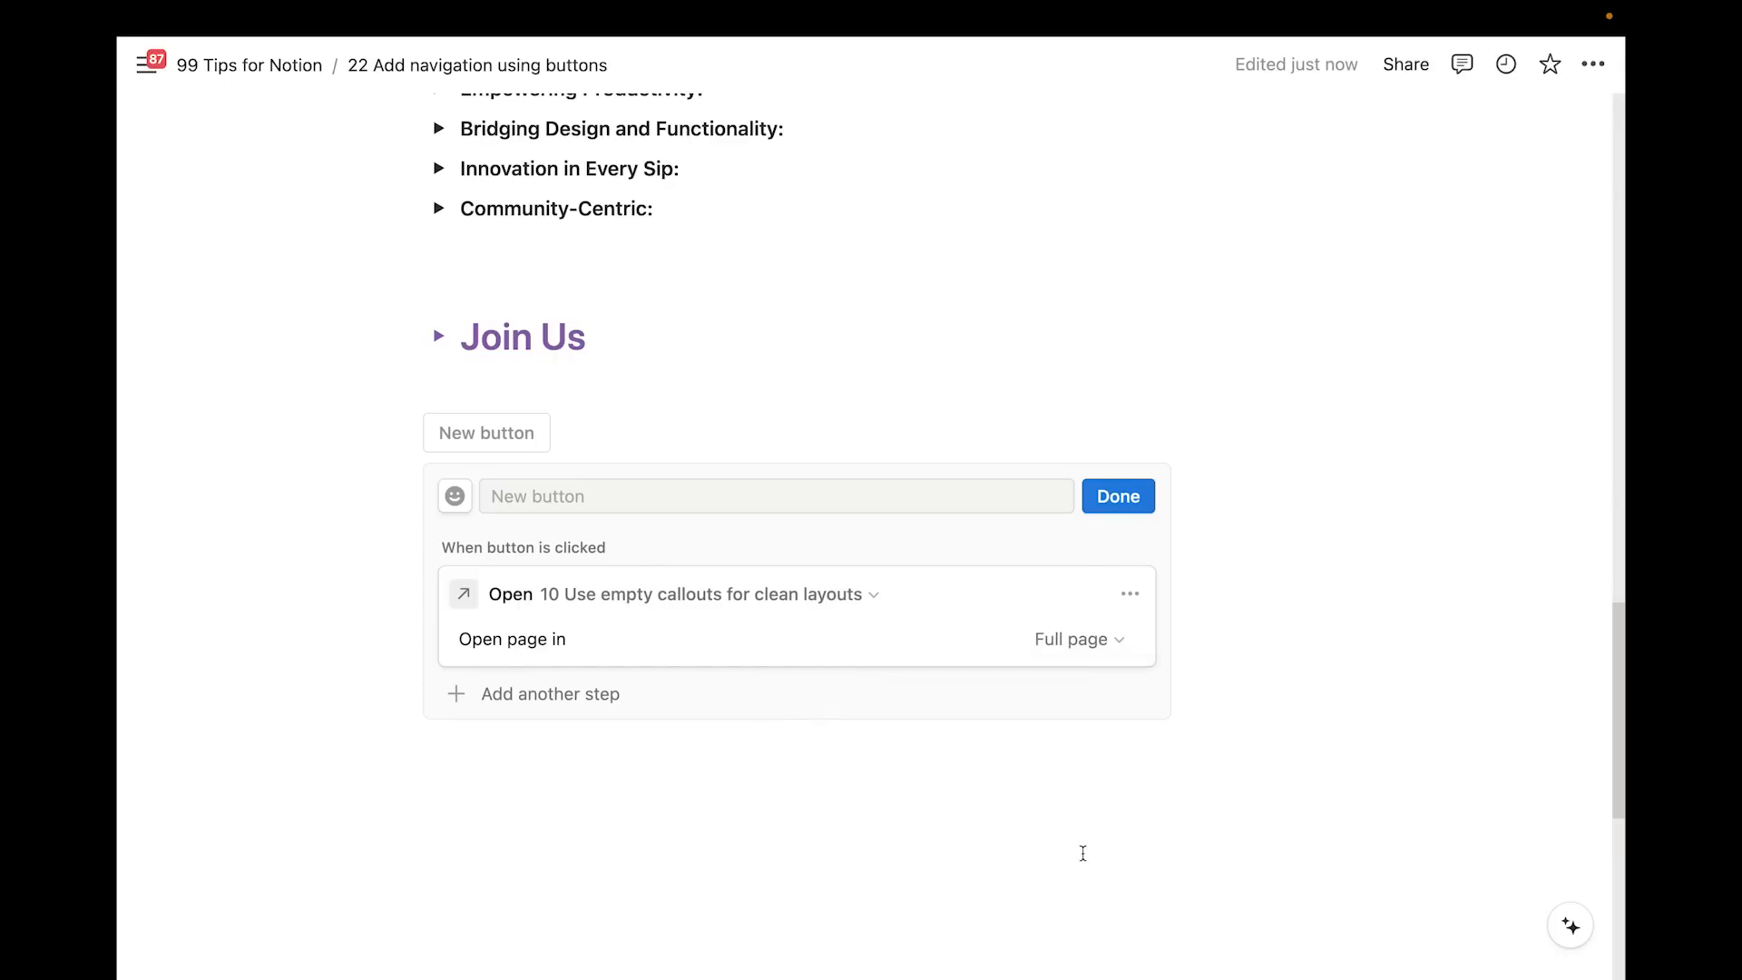
Give the button a purple arrow icon, name it "Read on" and finish its setup
{"action": "left_click", "coordinate": [454, 496]}
{"action": "left_click", "coordinate": [235, 697]}
{"action": "left_click", "coordinate": [549, 496]}
{"action": "type", "text": "Read on"}
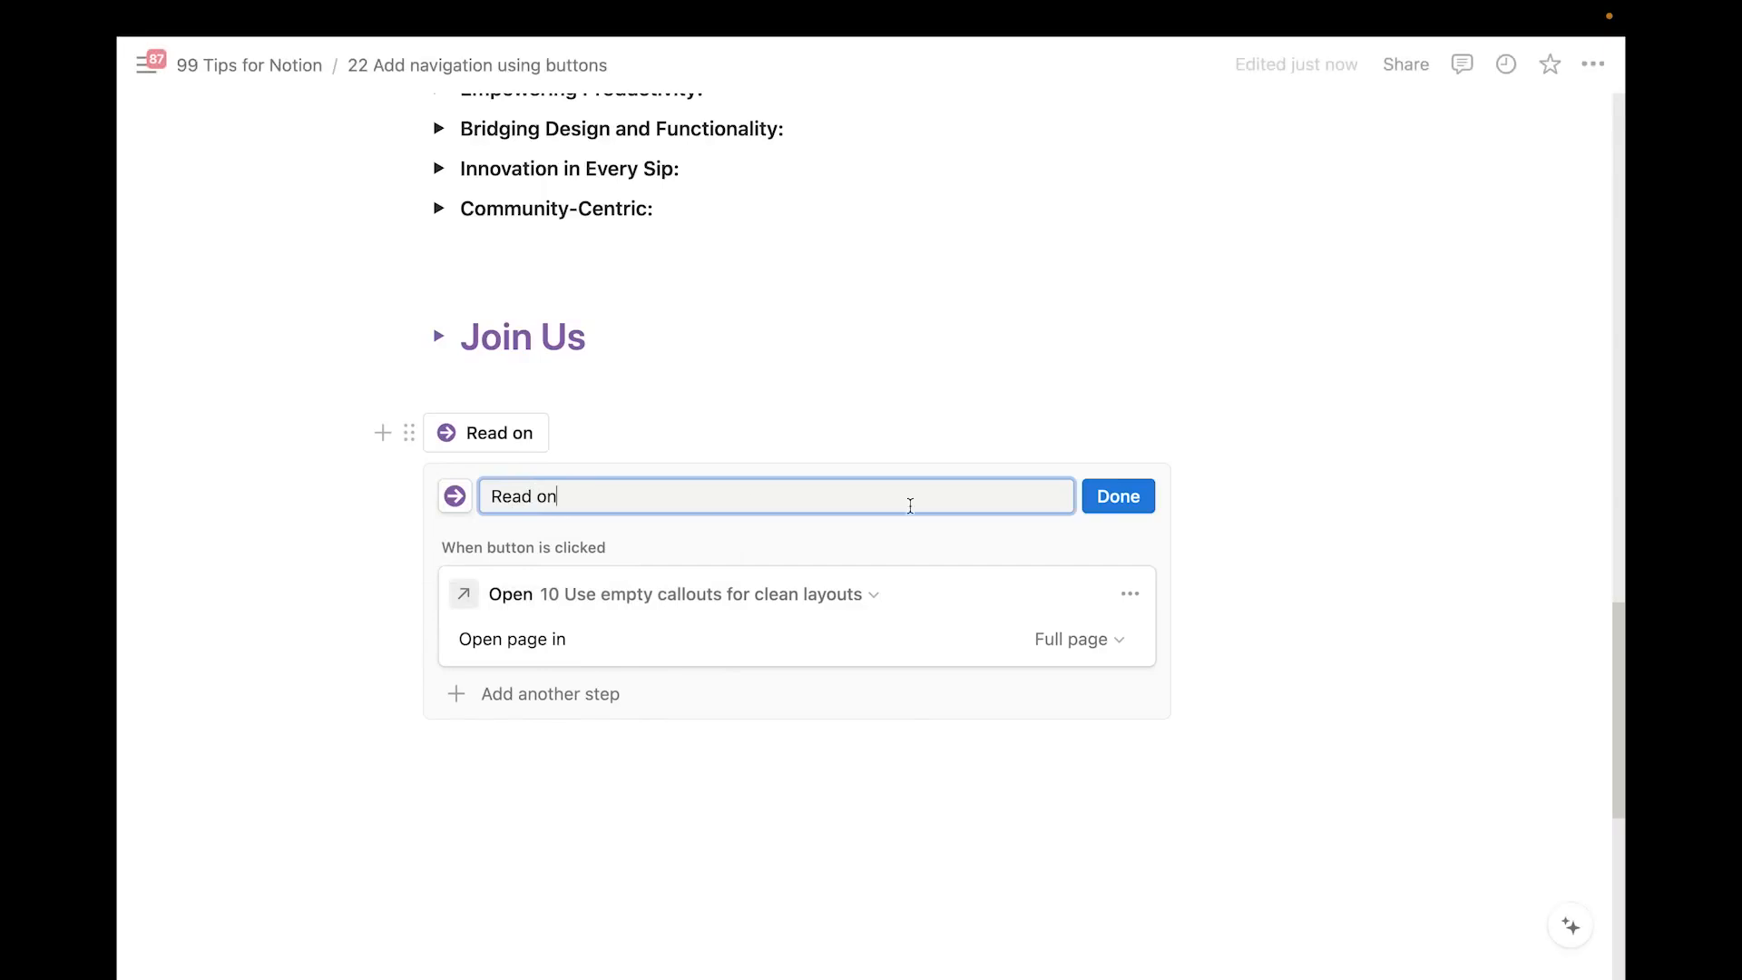
{"action": "left_click", "coordinate": [1117, 496]}
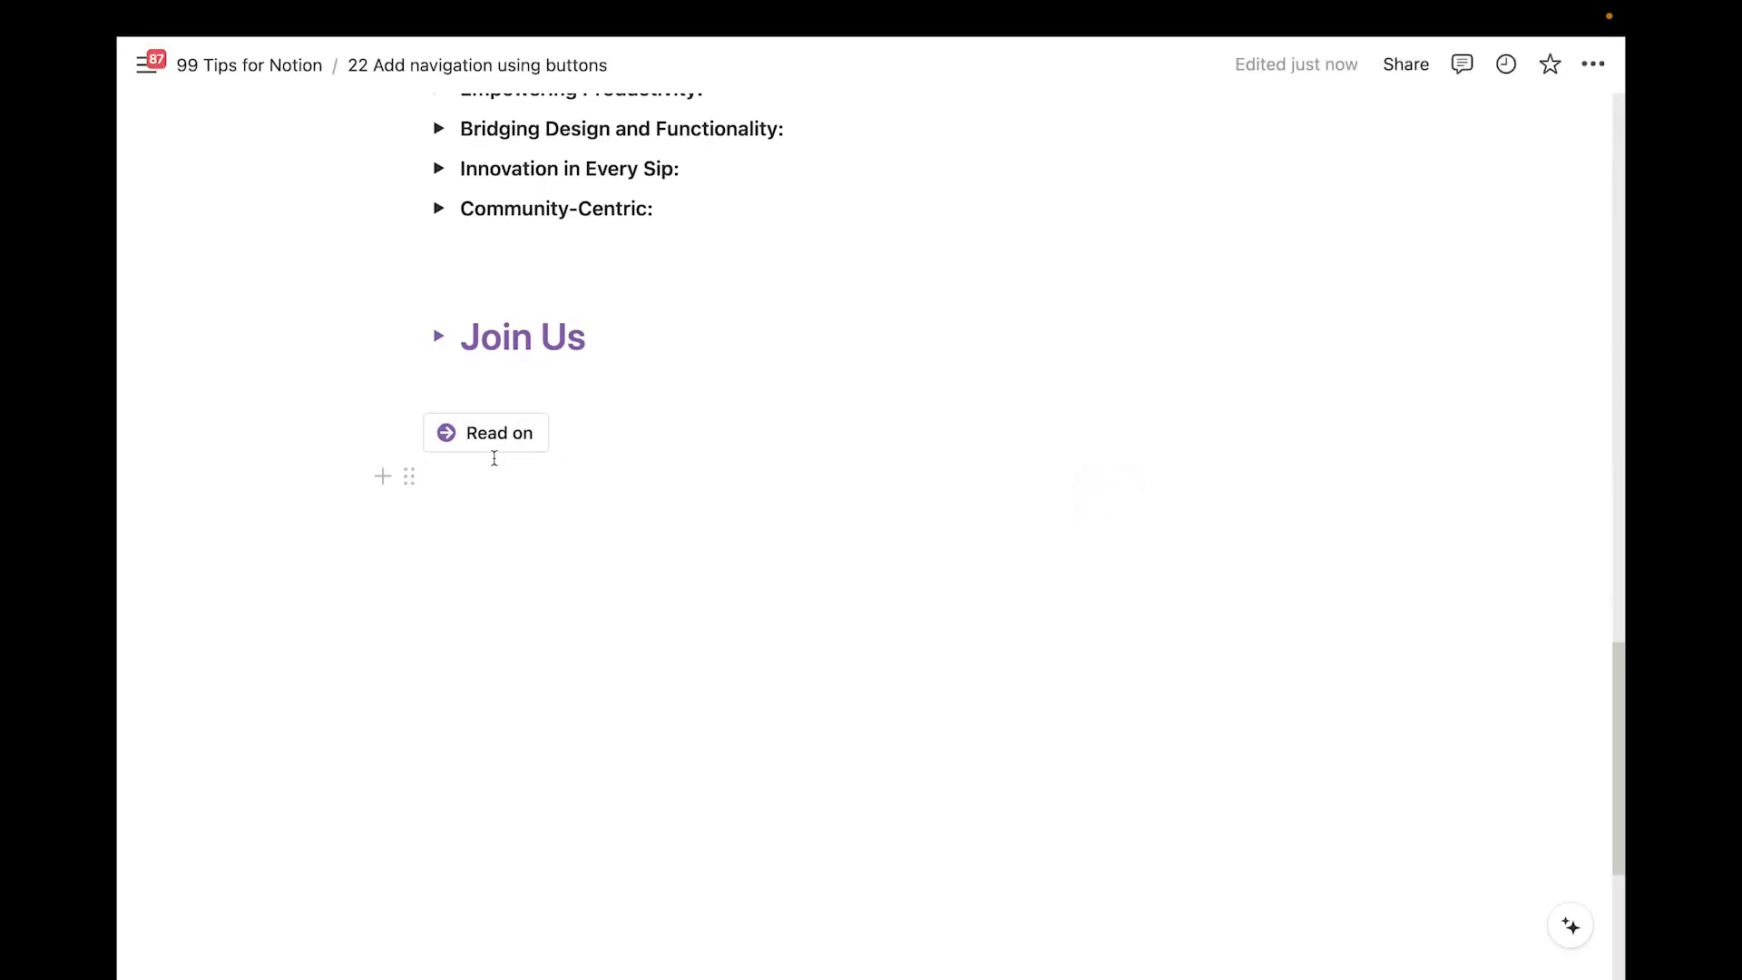
Add a two-column block below Join Us, move the Read on button into the second column and widen the empty first column
{"action": "left_click", "coordinate": [445, 389]}
{"action": "type", "text": "/col"}
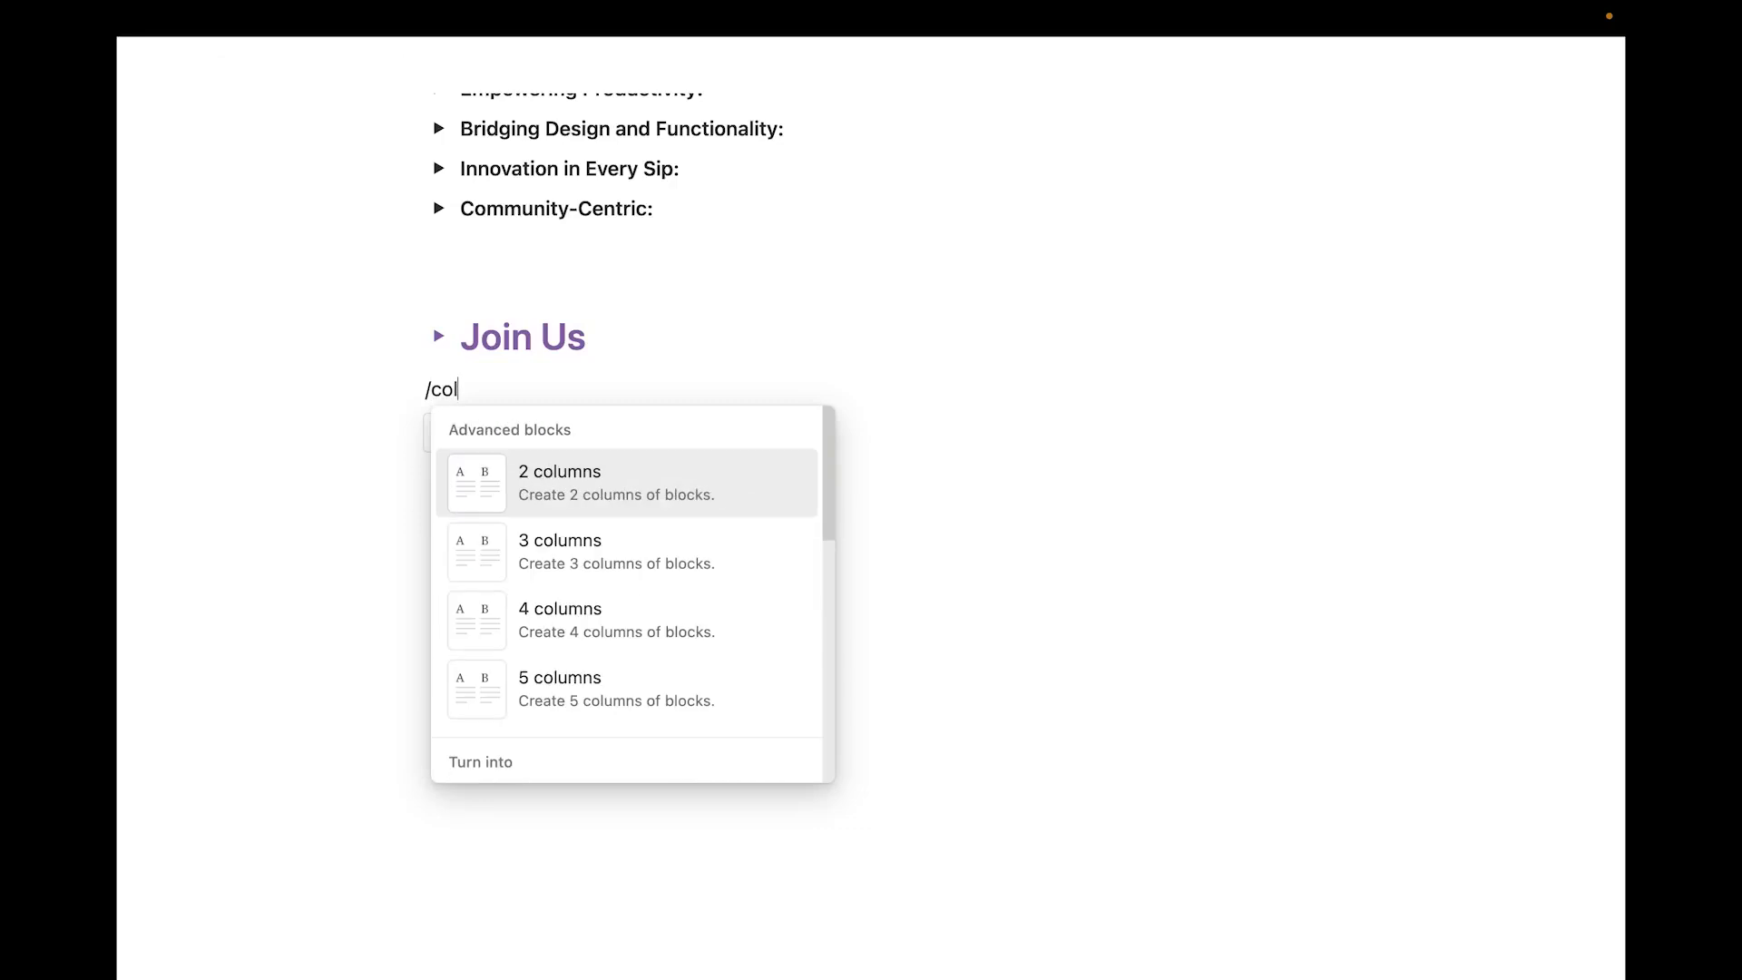
{"action": "left_click", "coordinate": [532, 488]}
{"action": "left_click_drag", "start_coordinate": [408, 465], "coordinate": [1034, 399]}
{"action": "left_click", "coordinate": [988, 585]}
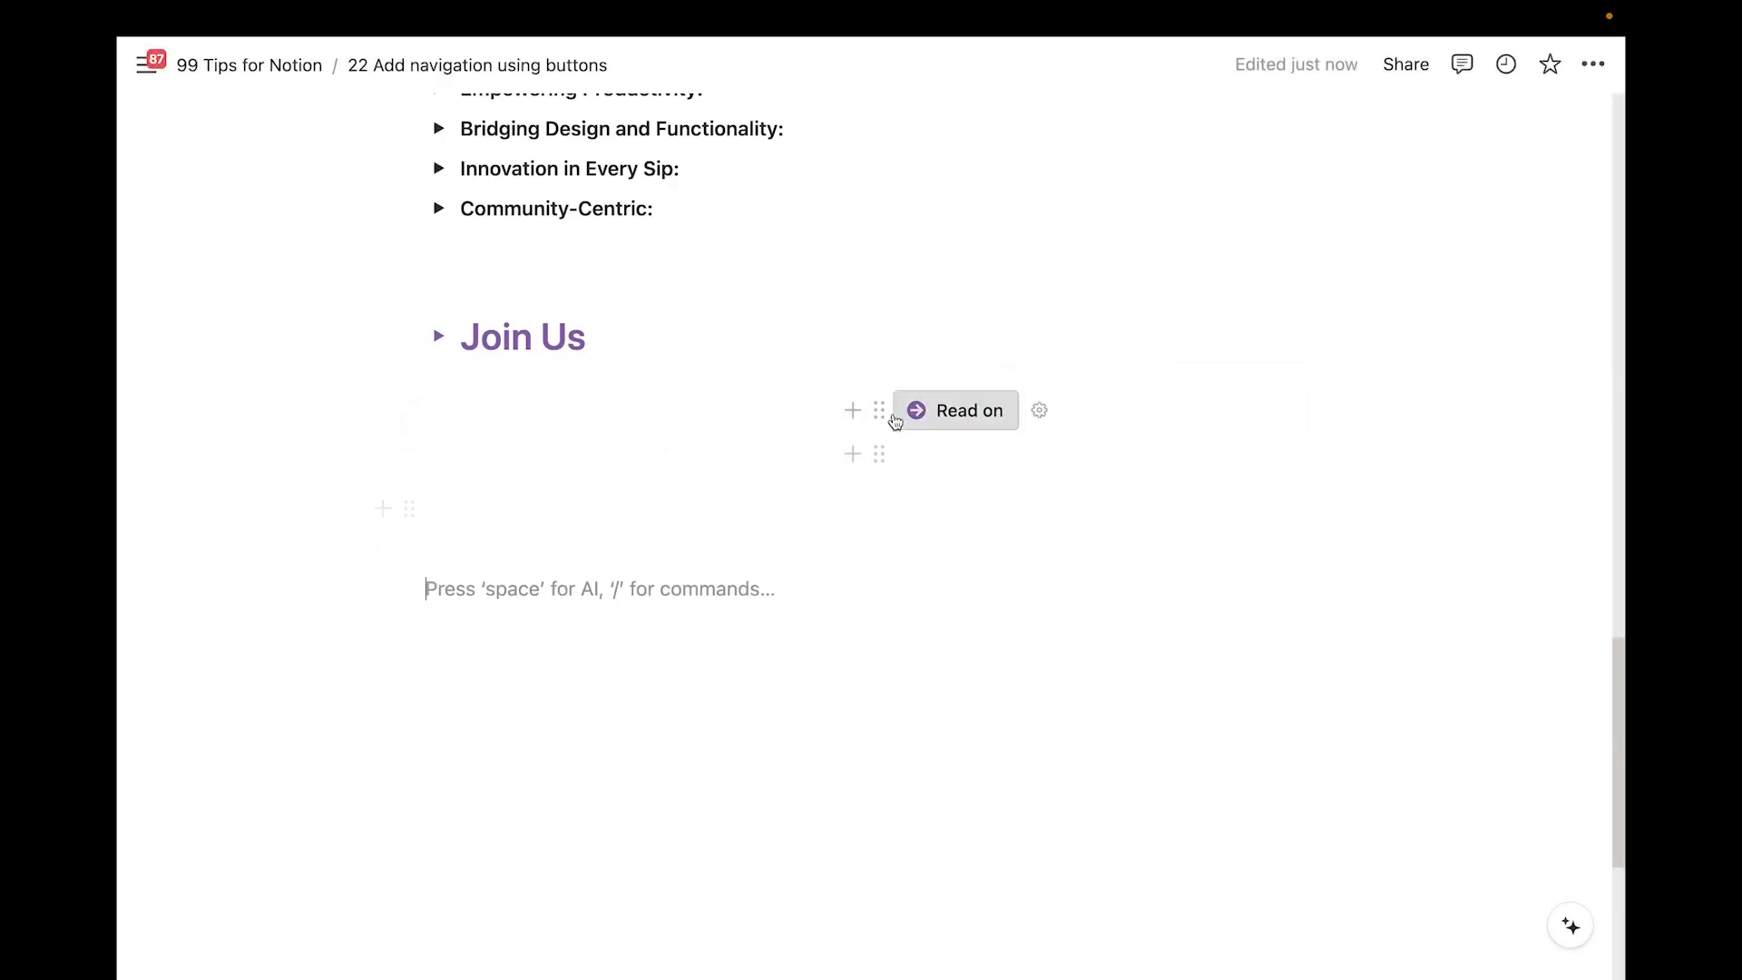
{"action": "left_click_drag", "start_coordinate": [885, 443], "coordinate": [1086, 413]}
{"action": "left_click", "coordinate": [1085, 669]}
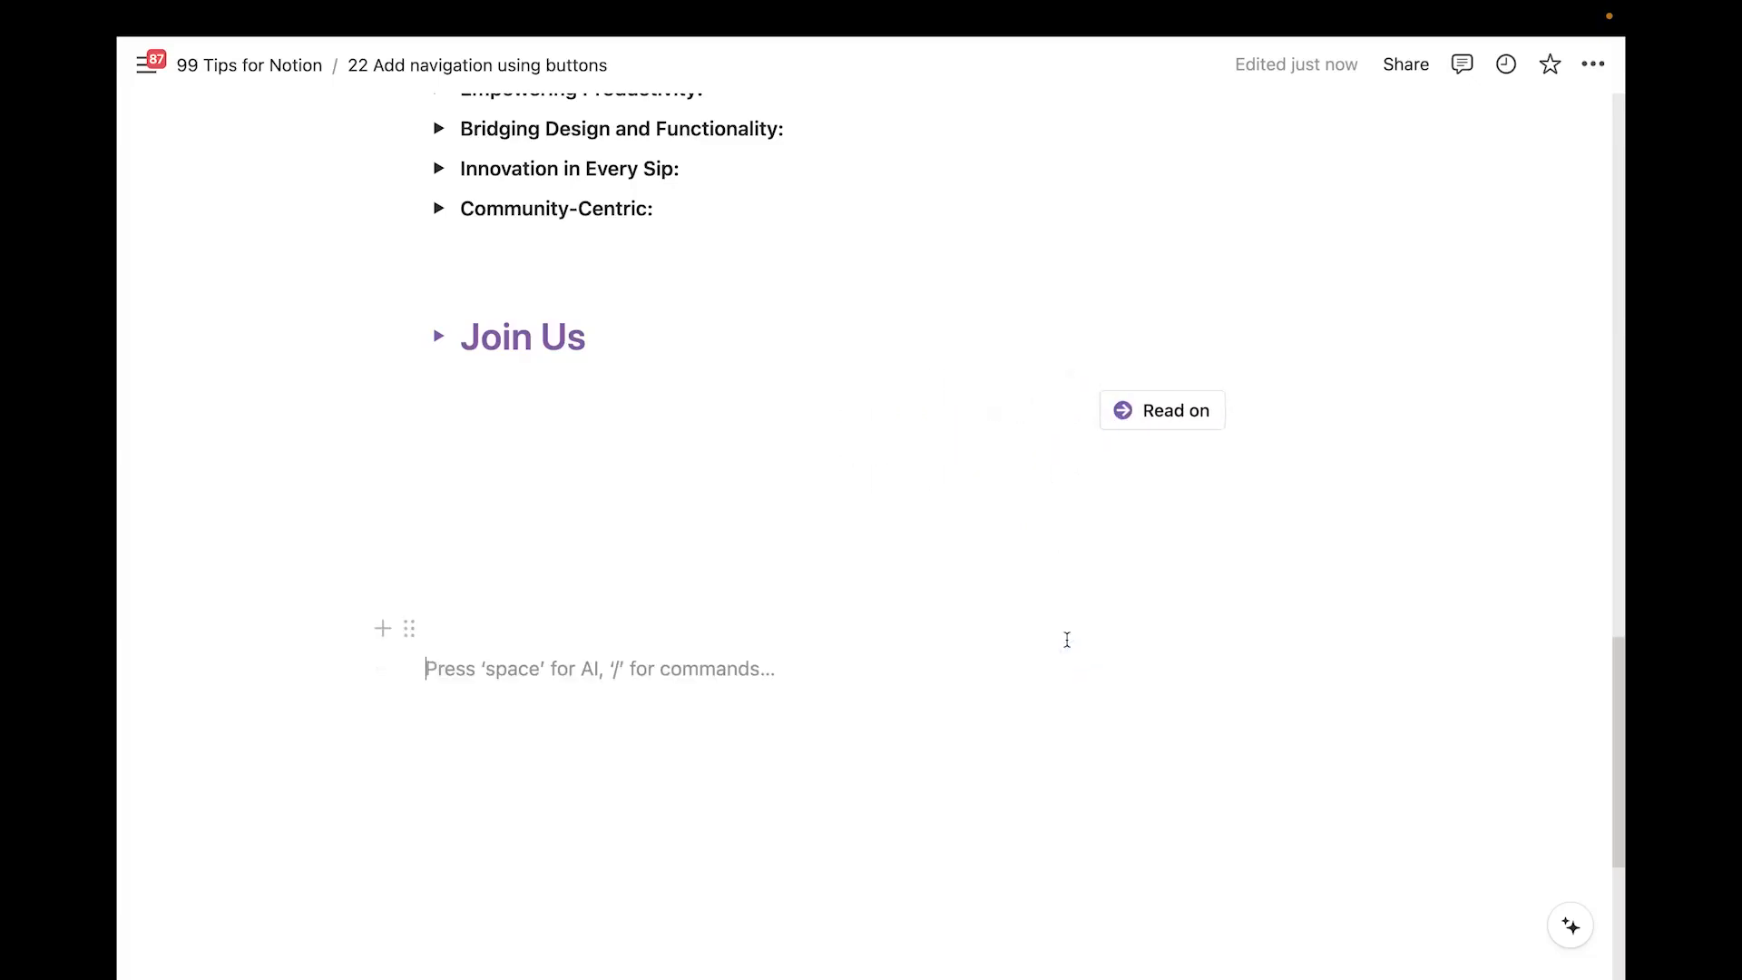
{"action": "scroll", "coordinate": [777, 98], "scroll_direction": "up", "scroll_amount": 2}
{"action": "scroll", "coordinate": [778, 98], "scroll_direction": "up", "scroll_amount": 4}
{"action": "scroll", "coordinate": [1127, 448], "scroll_direction": "down", "scroll_amount": 2}
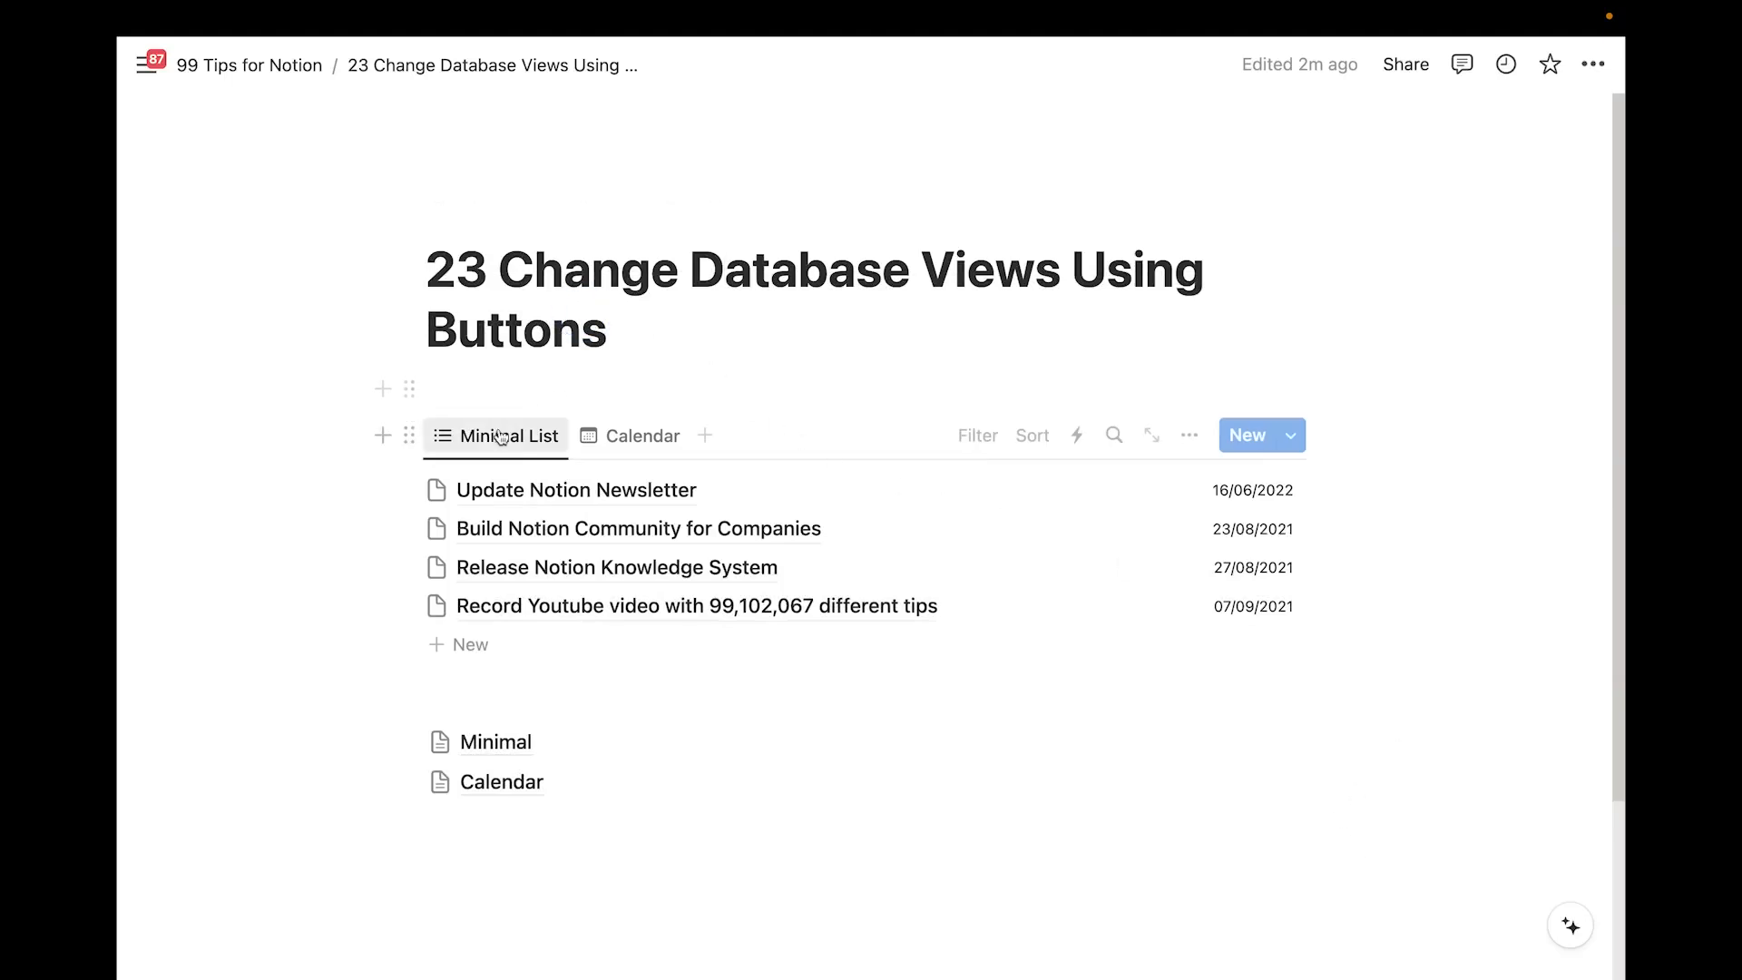
Switch the database on the "23 Change Database Views Using Buttons" page between its Calendar and Minimal List views
{"action": "left_click", "coordinate": [631, 435]}
{"action": "left_click", "coordinate": [515, 437]}
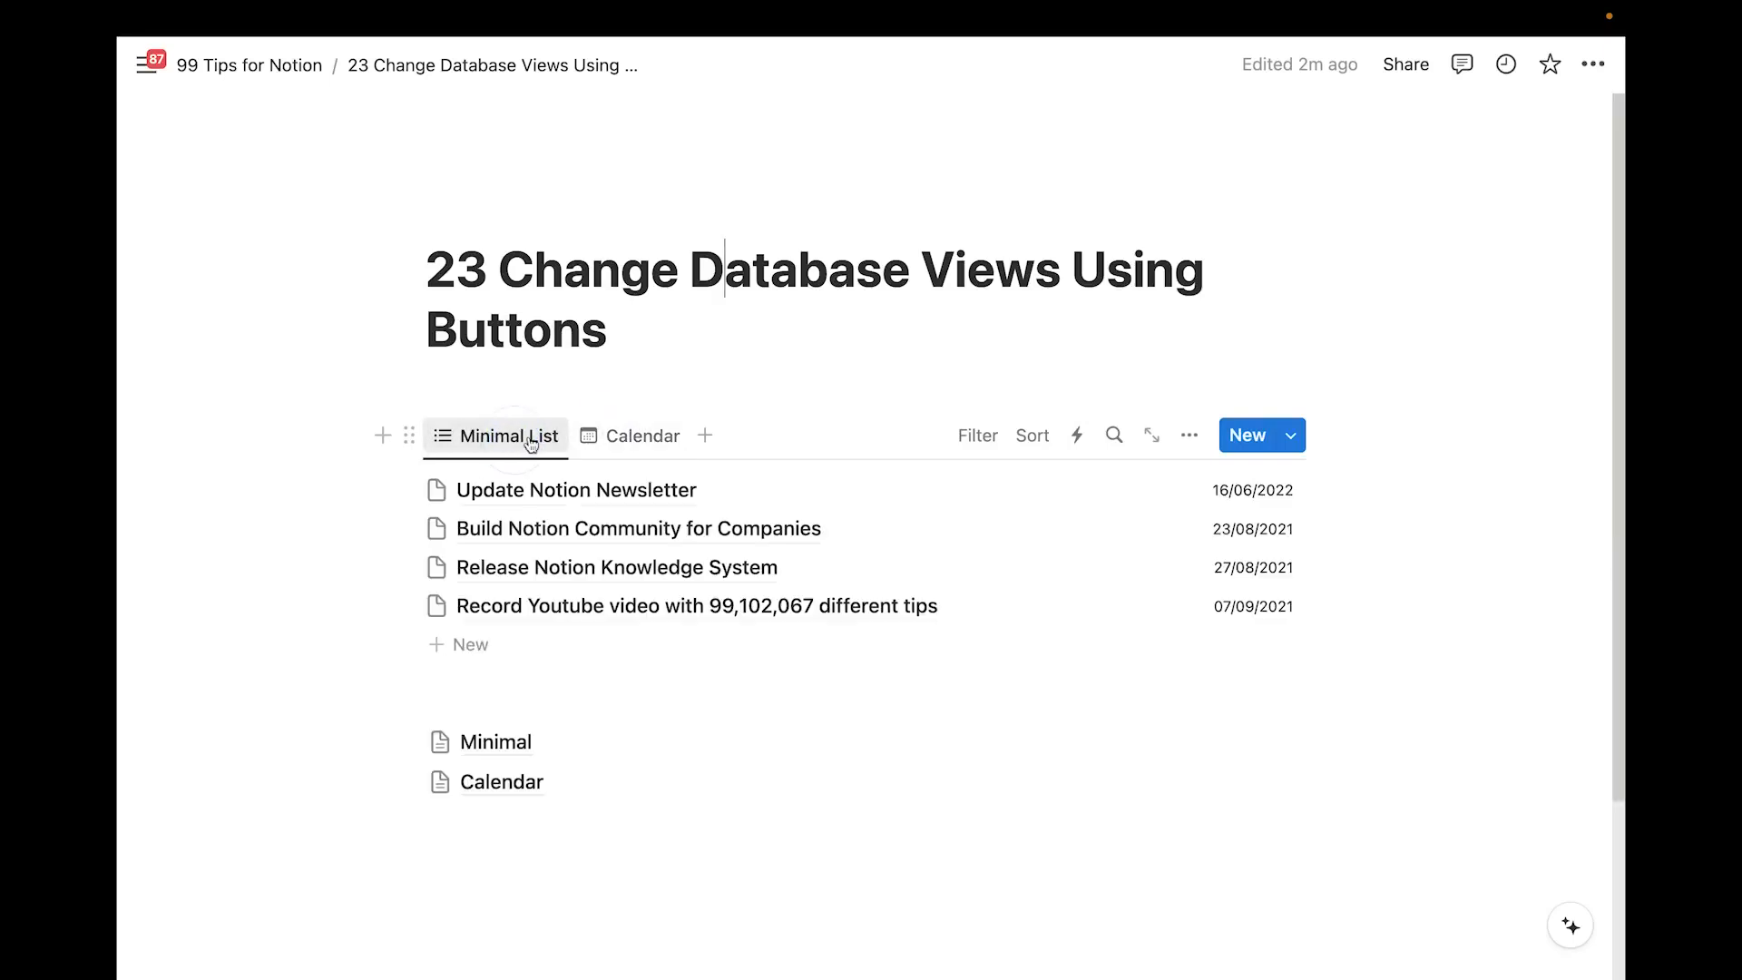
{"action": "left_click", "coordinate": [631, 439]}
{"action": "left_click", "coordinate": [505, 436]}
Test the Calendar and Minimal buttons on the Minimal subpage and review the Calendar button's configuration
{"action": "scroll", "coordinate": [554, 426], "scroll_direction": "down", "scroll_amount": 1}
{"action": "scroll", "coordinate": [547, 426], "scroll_direction": "down", "scroll_amount": 2}
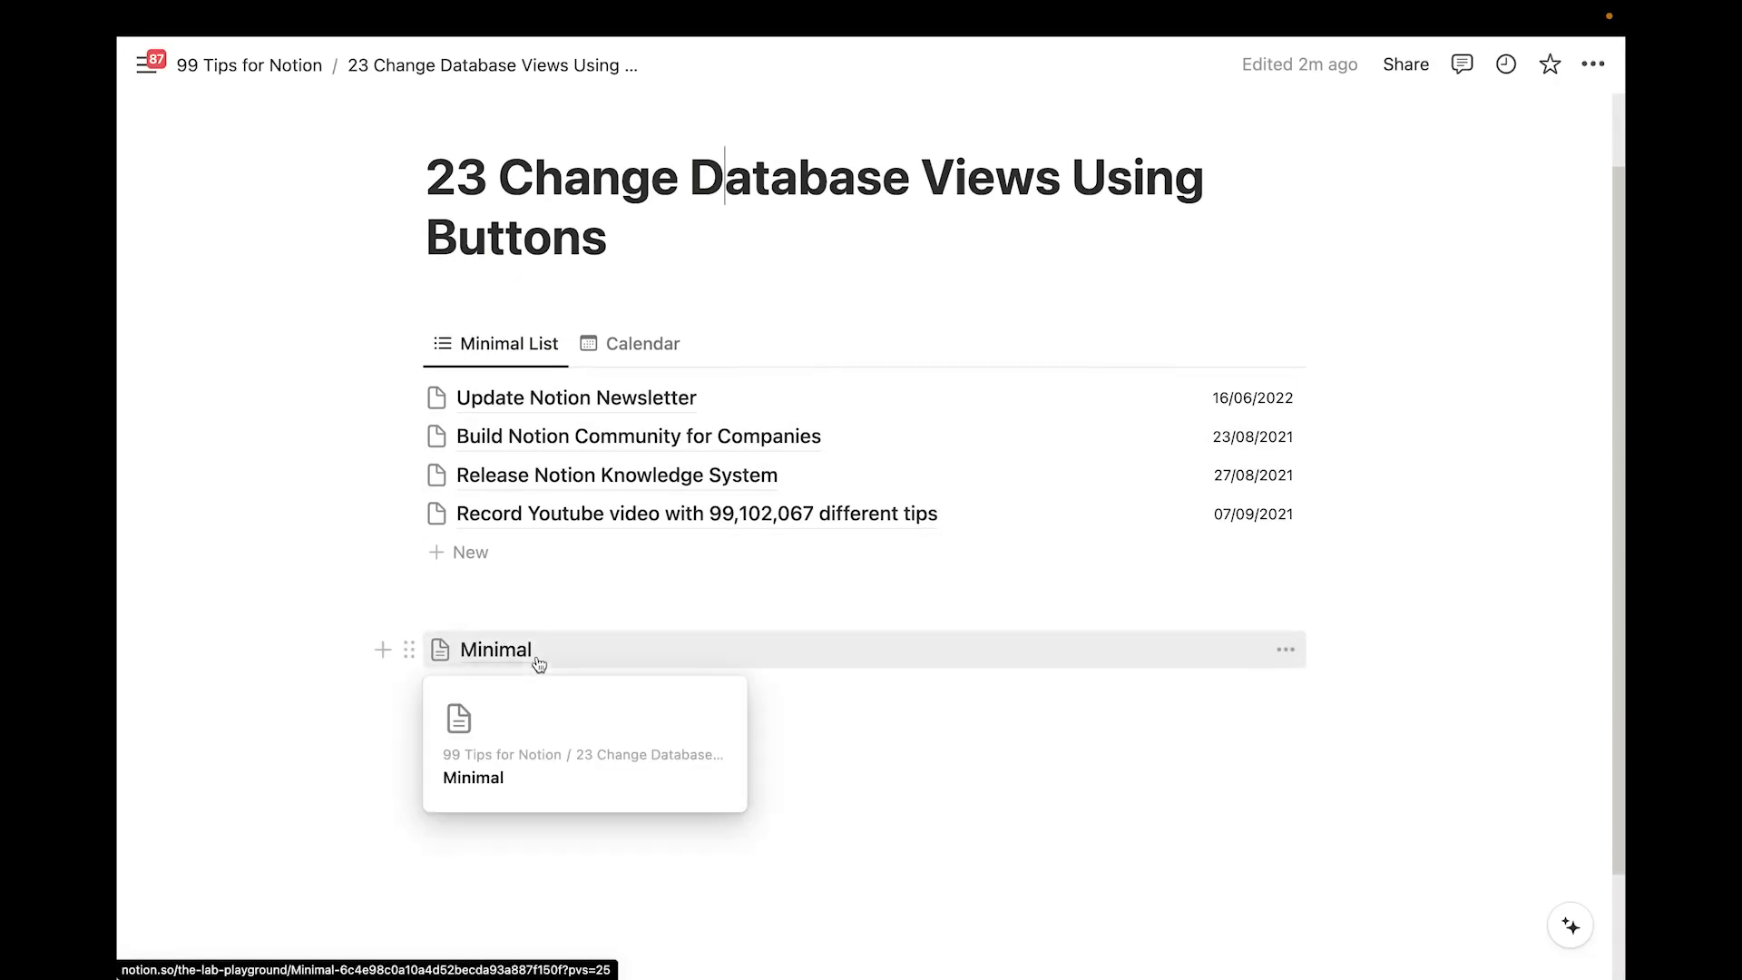
{"action": "left_click", "coordinate": [520, 659]}
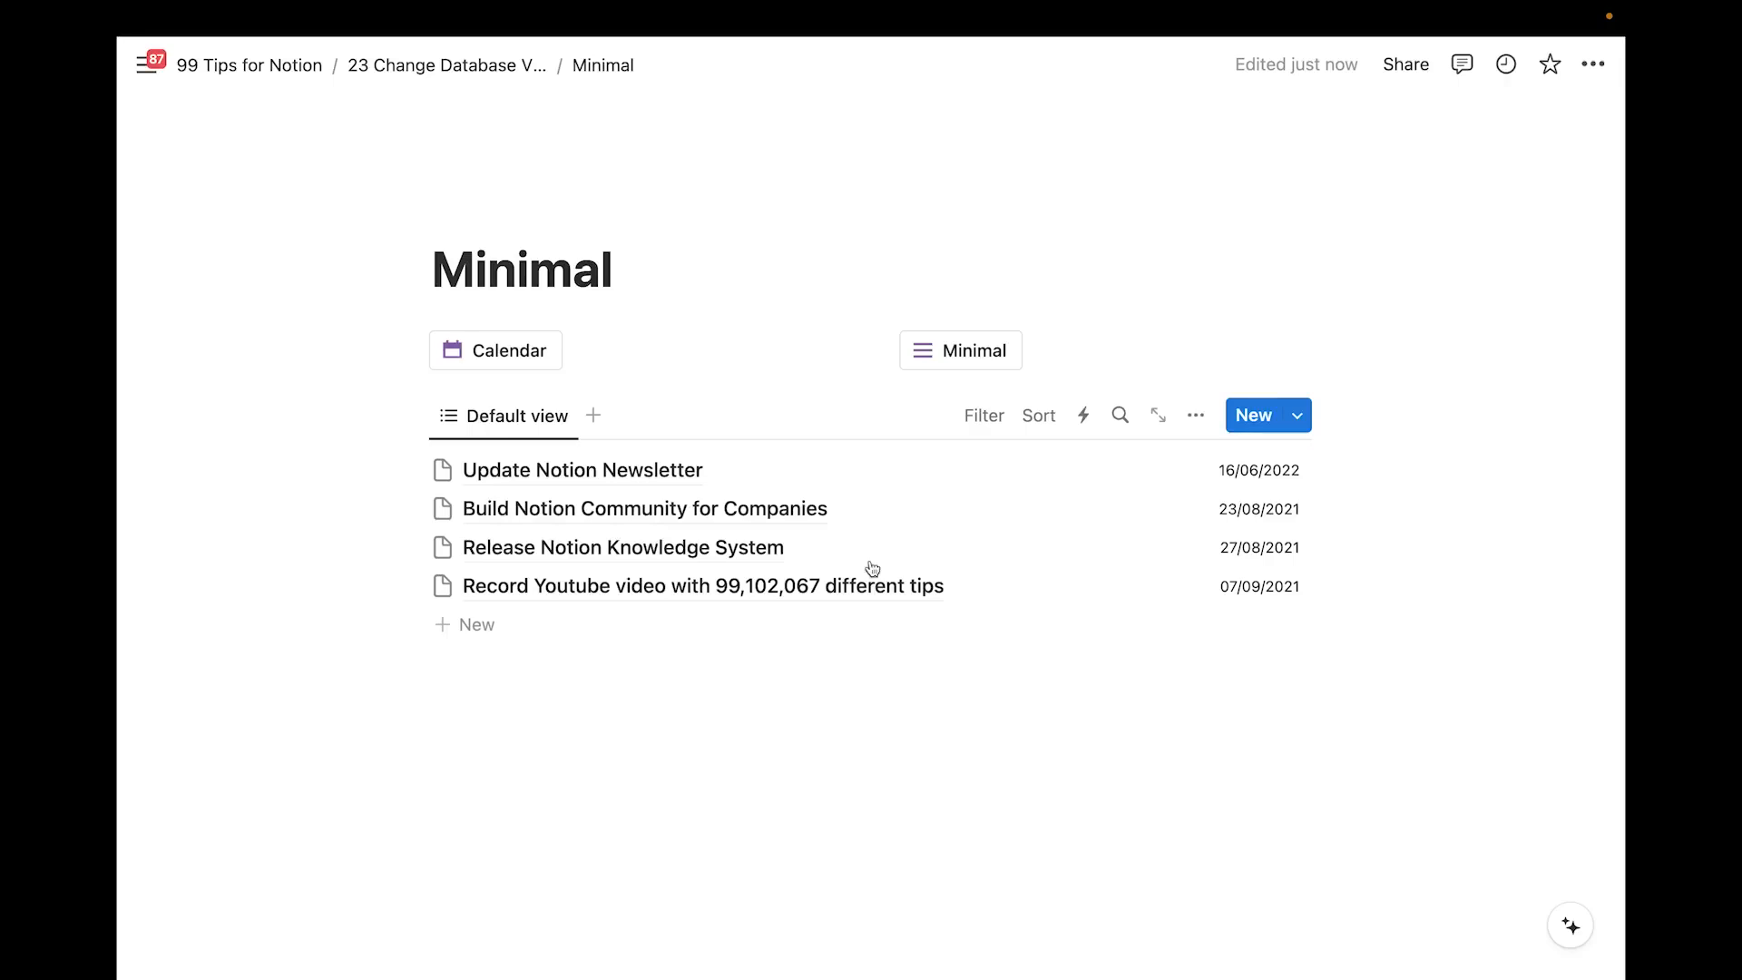
{"action": "left_click", "coordinate": [526, 369]}
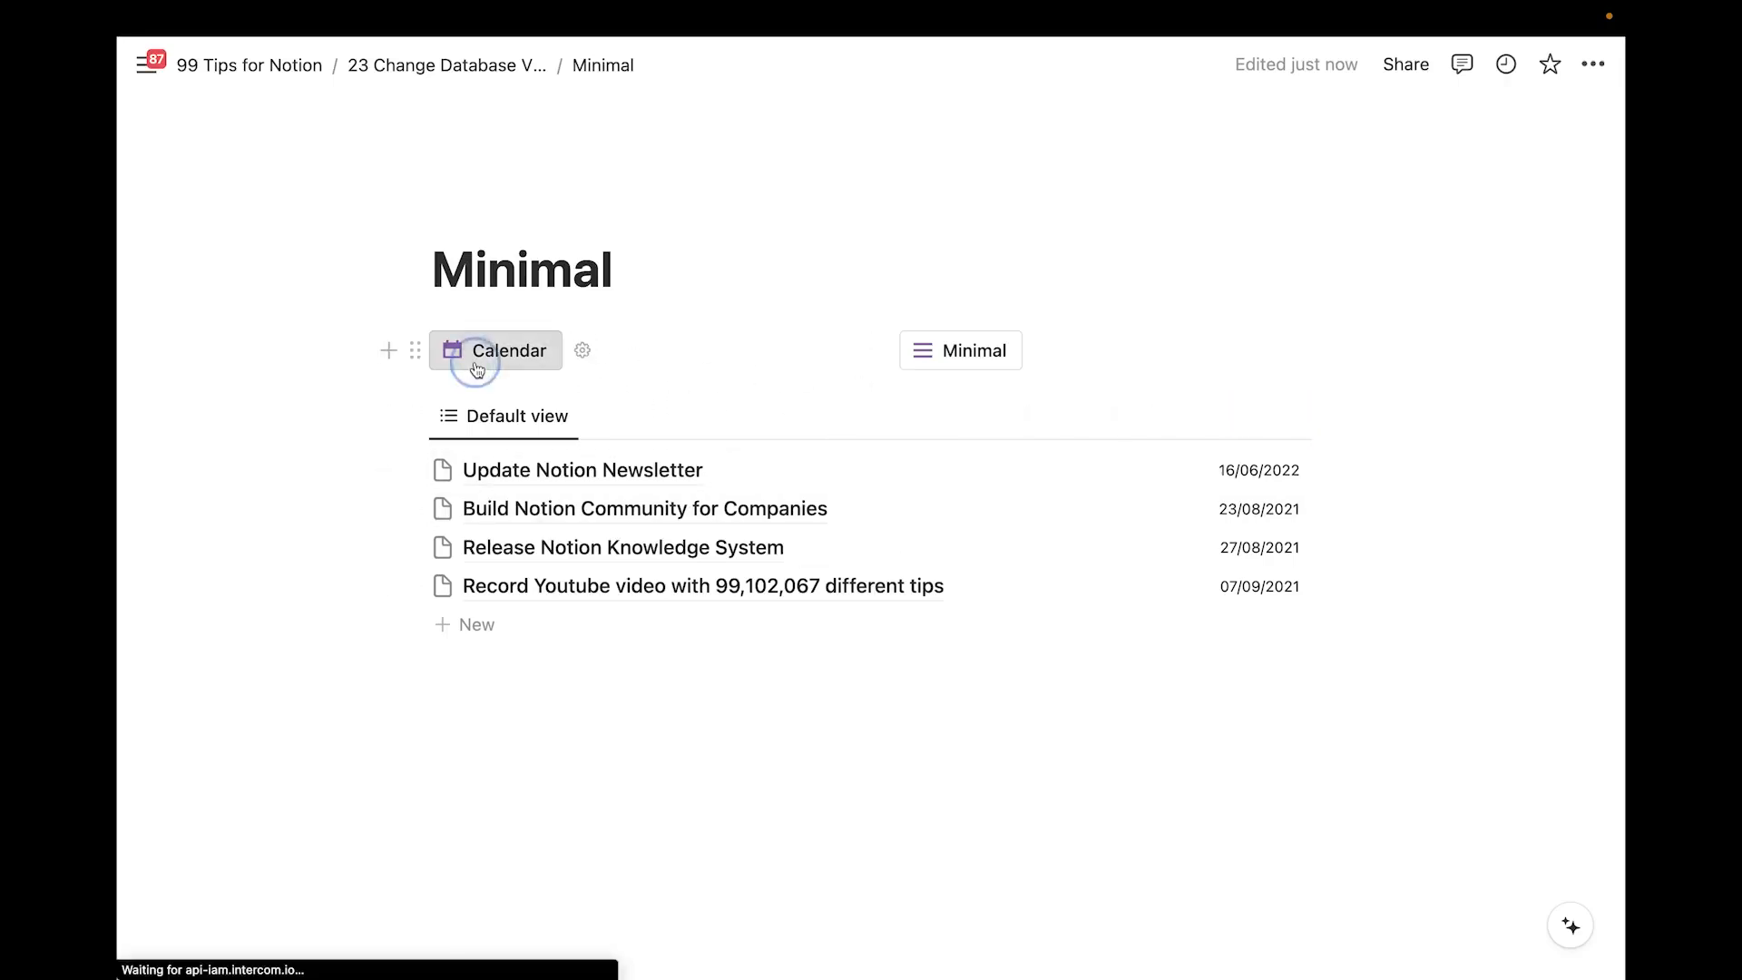
{"action": "left_click", "coordinate": [939, 366]}
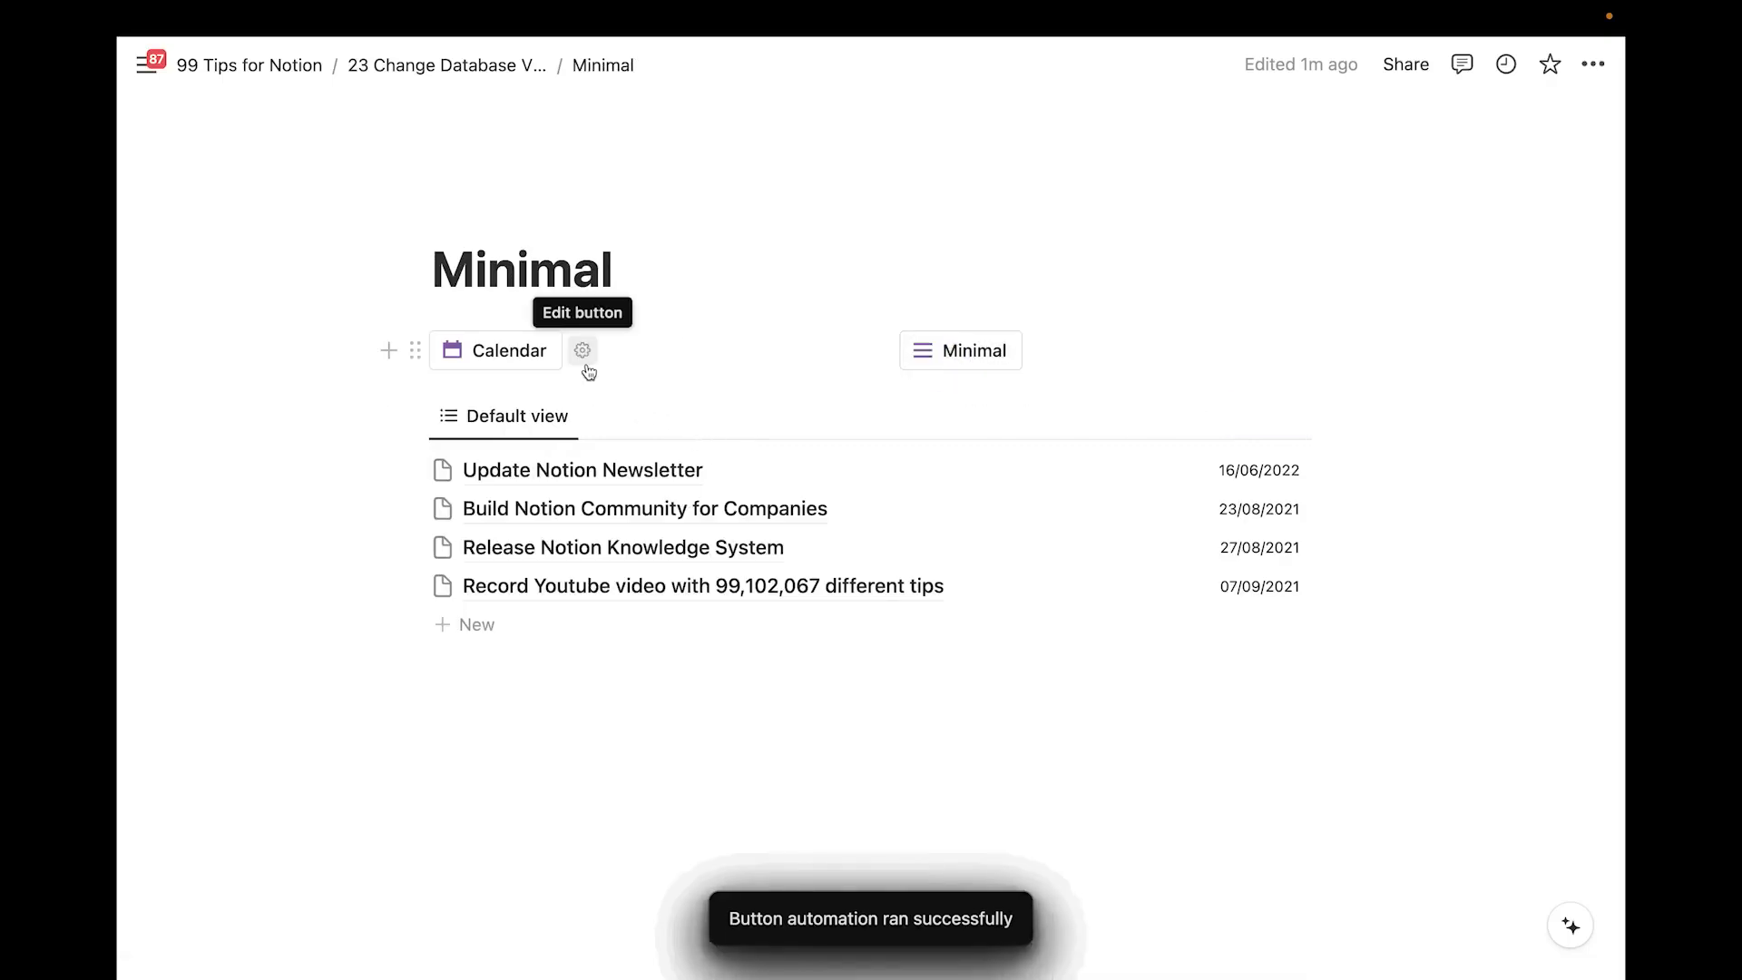
{"action": "left_click", "coordinate": [590, 367]}
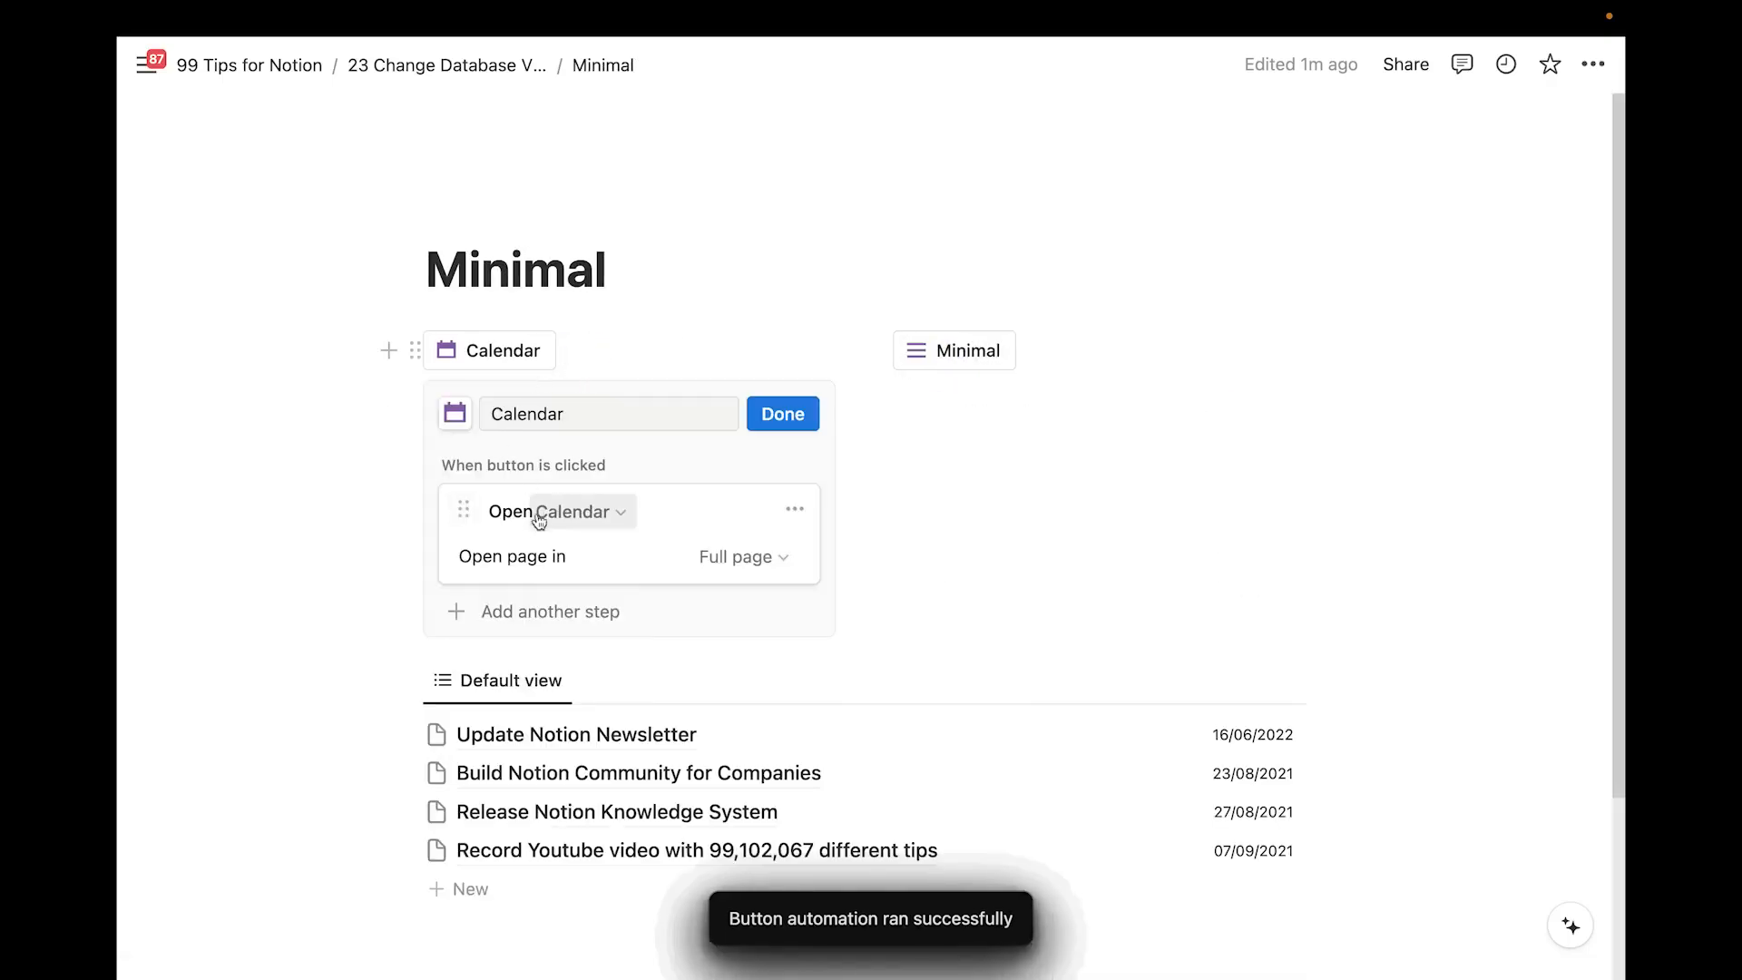
{"action": "left_click", "coordinate": [771, 415]}
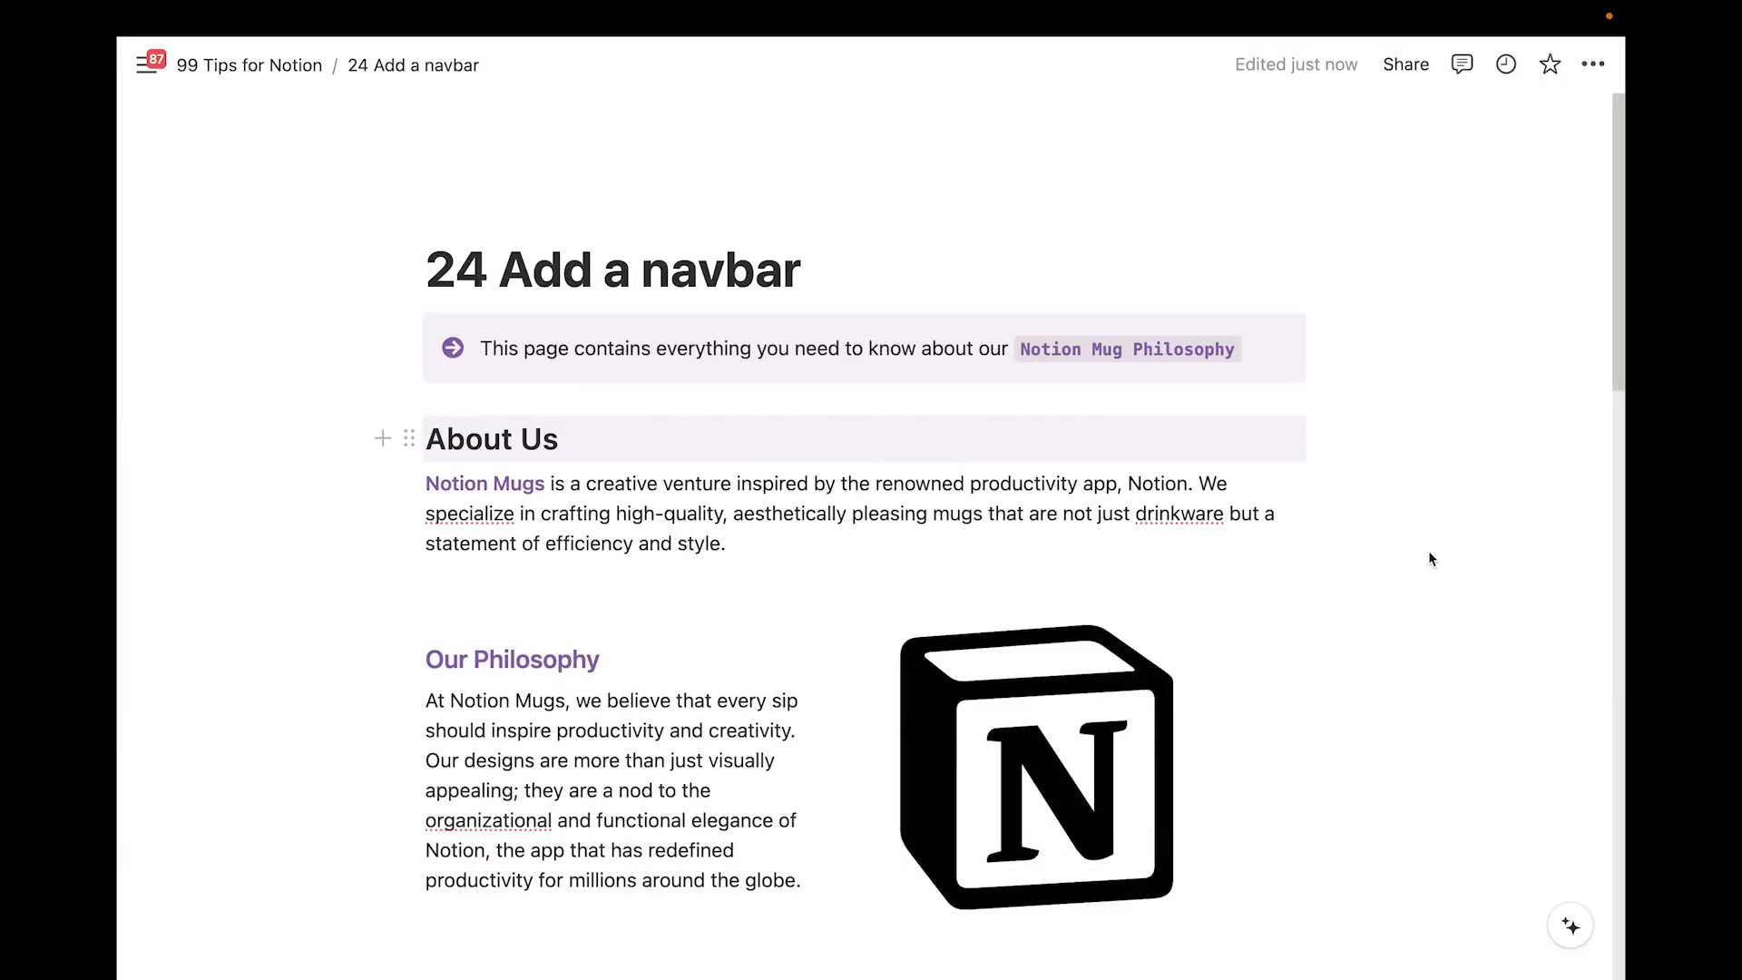
Insert a breadcrumb block directly below the "24 Add a navbar" page title and delete it again
{"action": "left_click", "coordinate": [802, 272]}
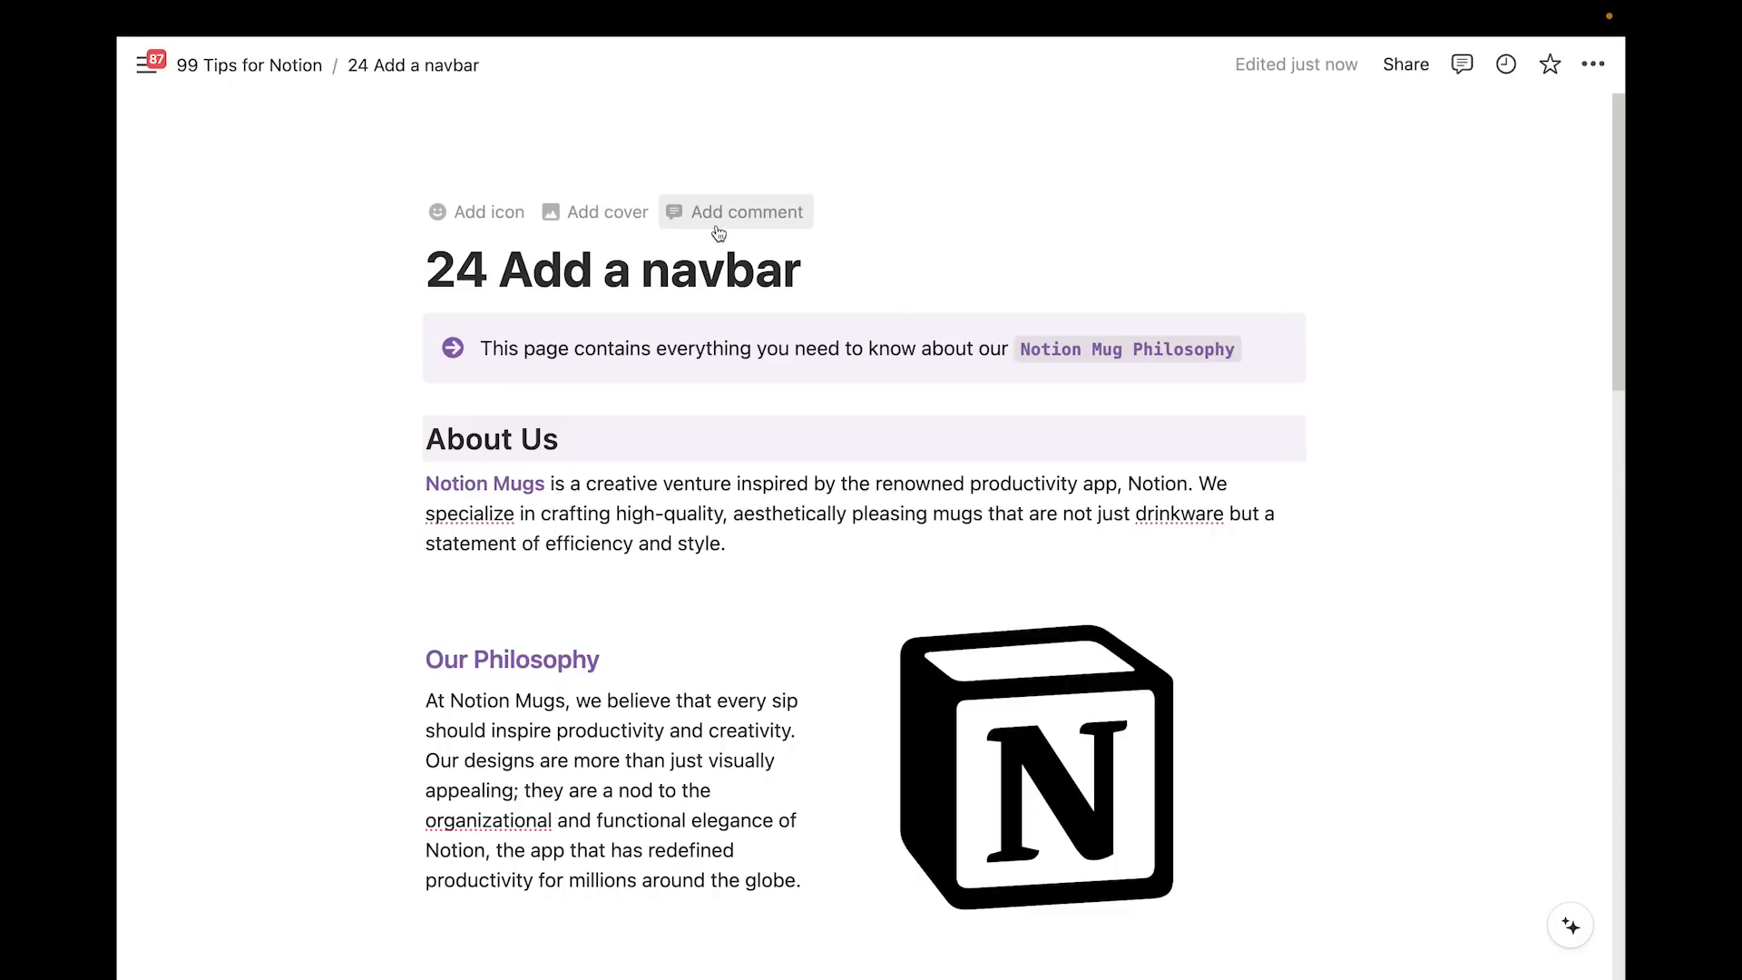
{"action": "key", "text": "Return"}
{"action": "type", "text": "/"}
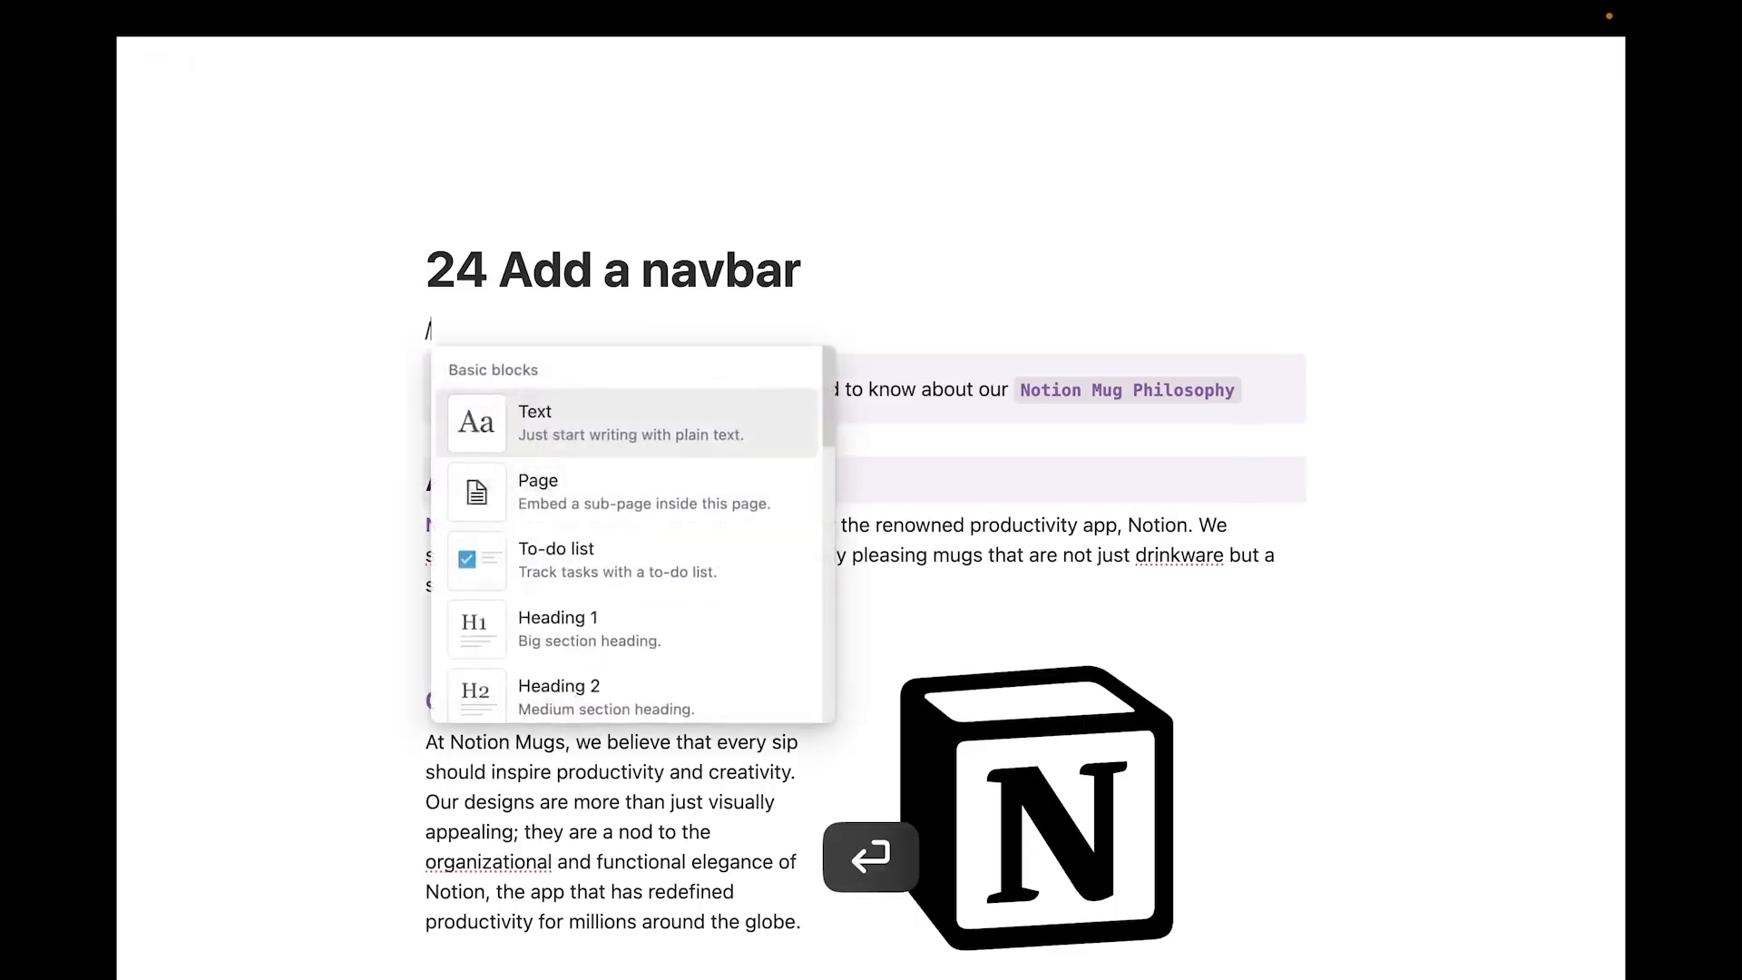
{"action": "type", "text": "bread"}
{"action": "key", "text": "Return"}
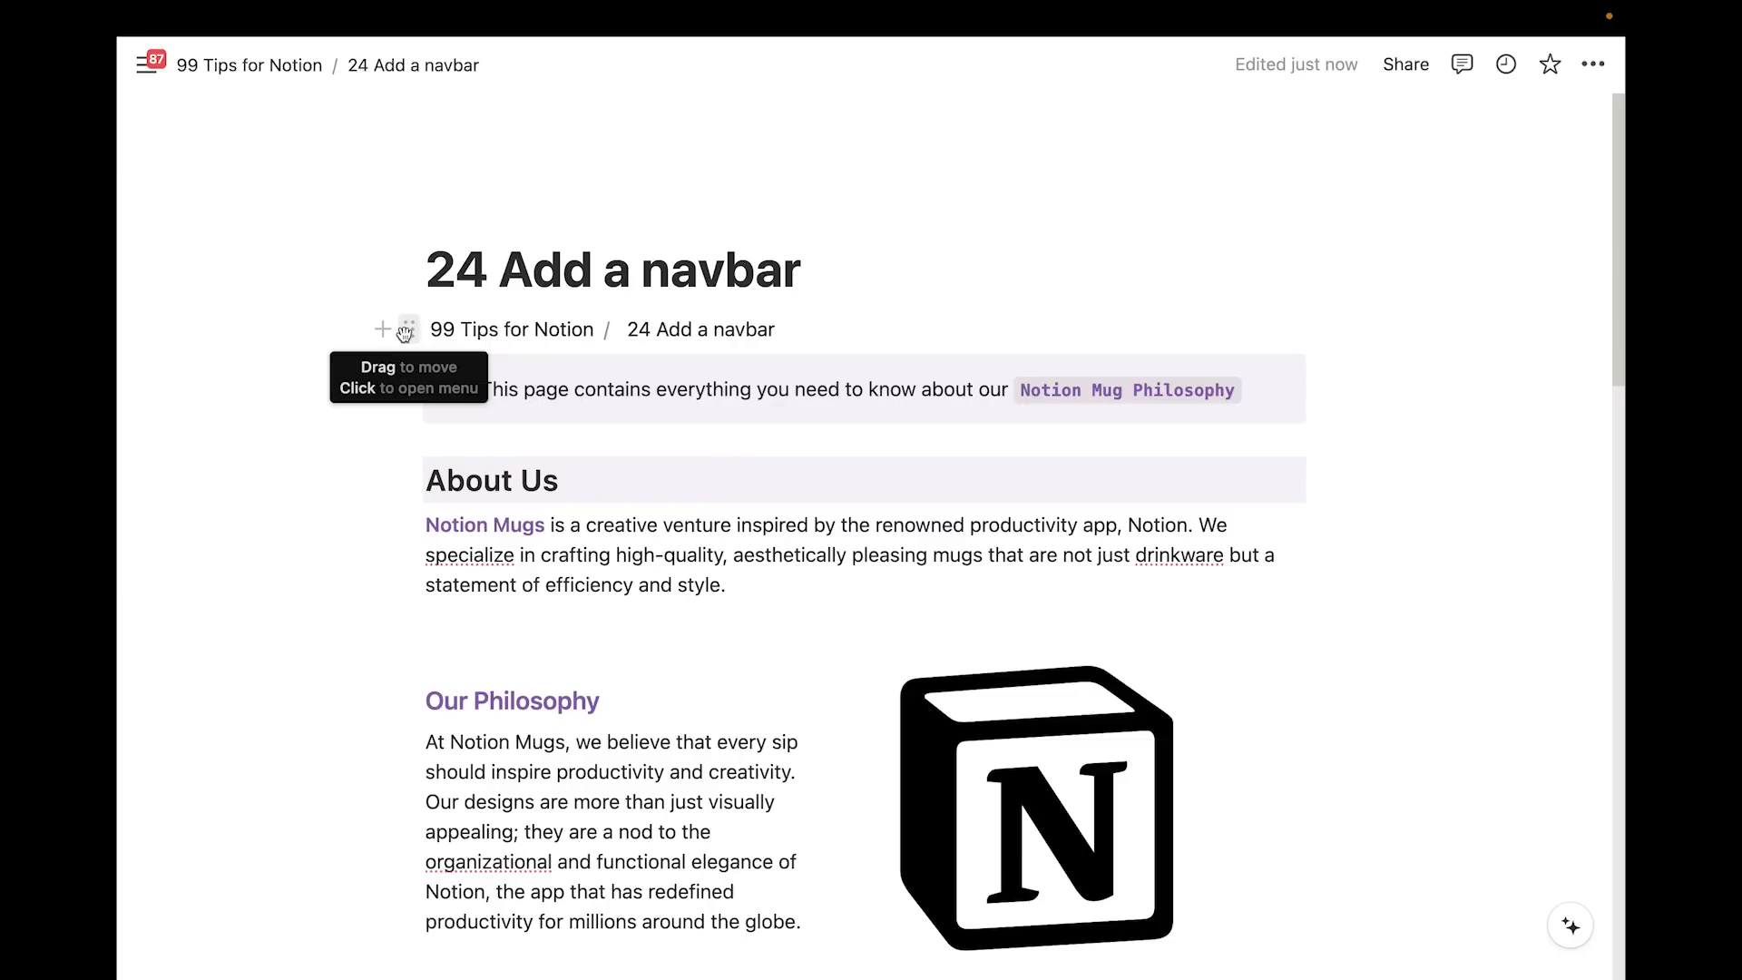
{"action": "left_click", "coordinate": [404, 334]}
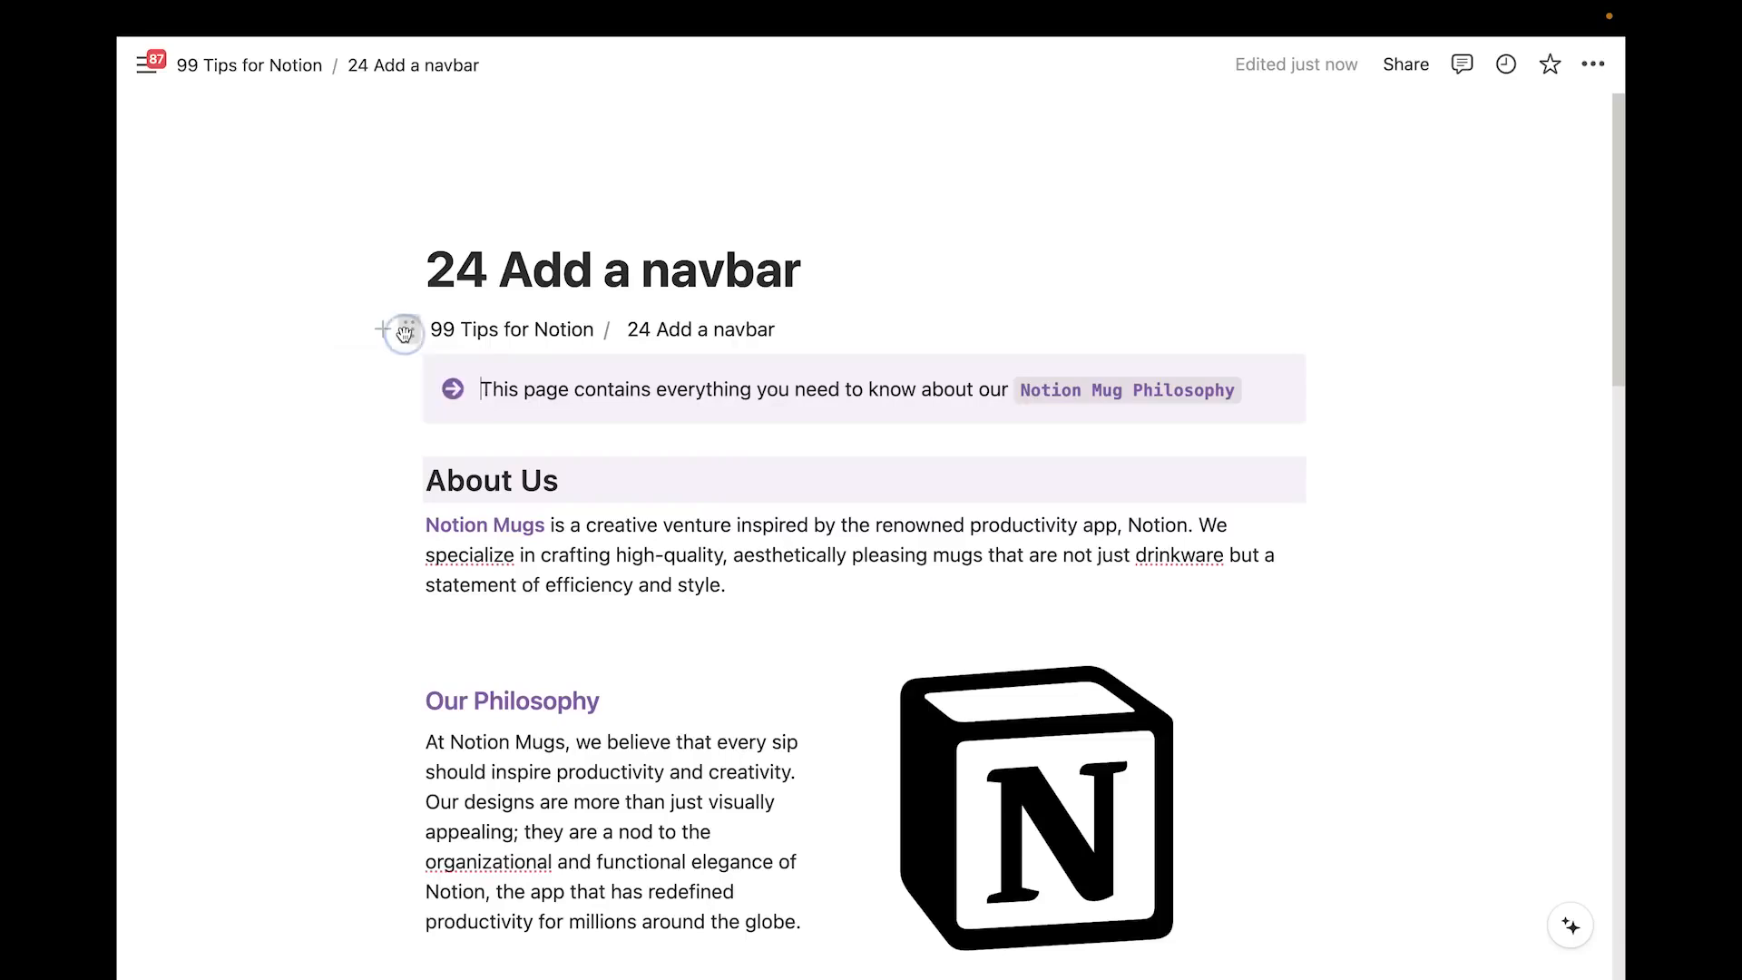
{"action": "key", "text": "Delete"}
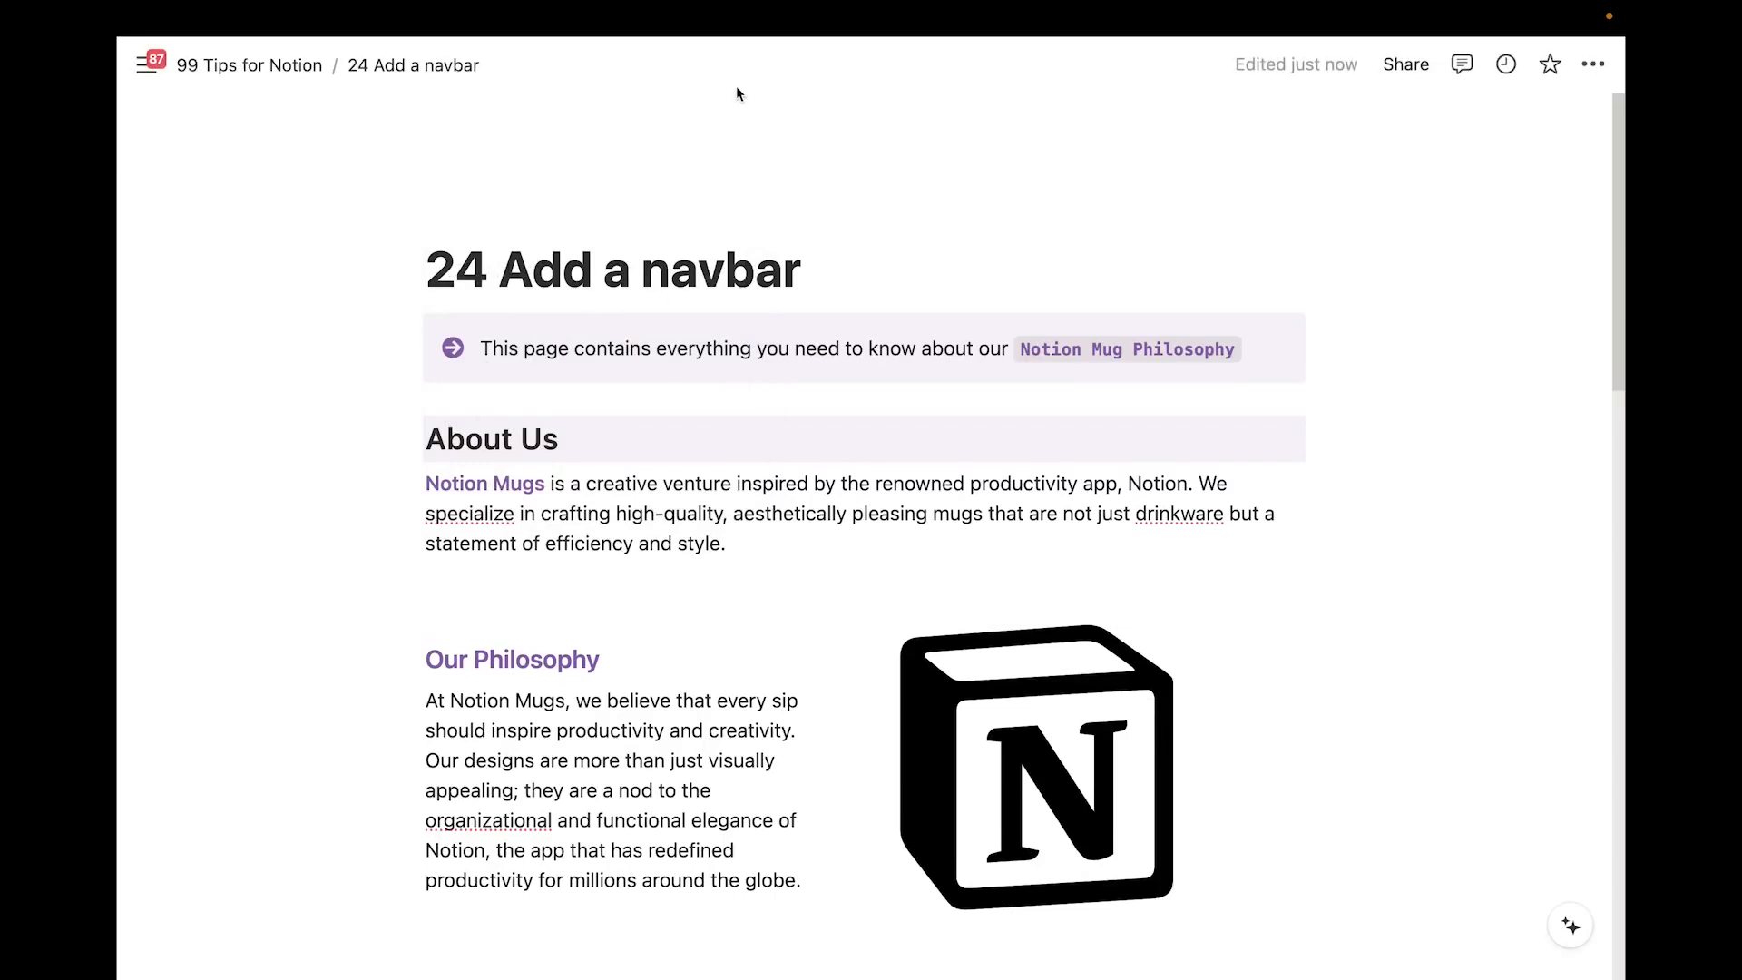
Add two dividers directly below the page title with one empty text line between them
{"action": "left_click", "coordinate": [817, 265]}
{"action": "key", "text": "Return"}
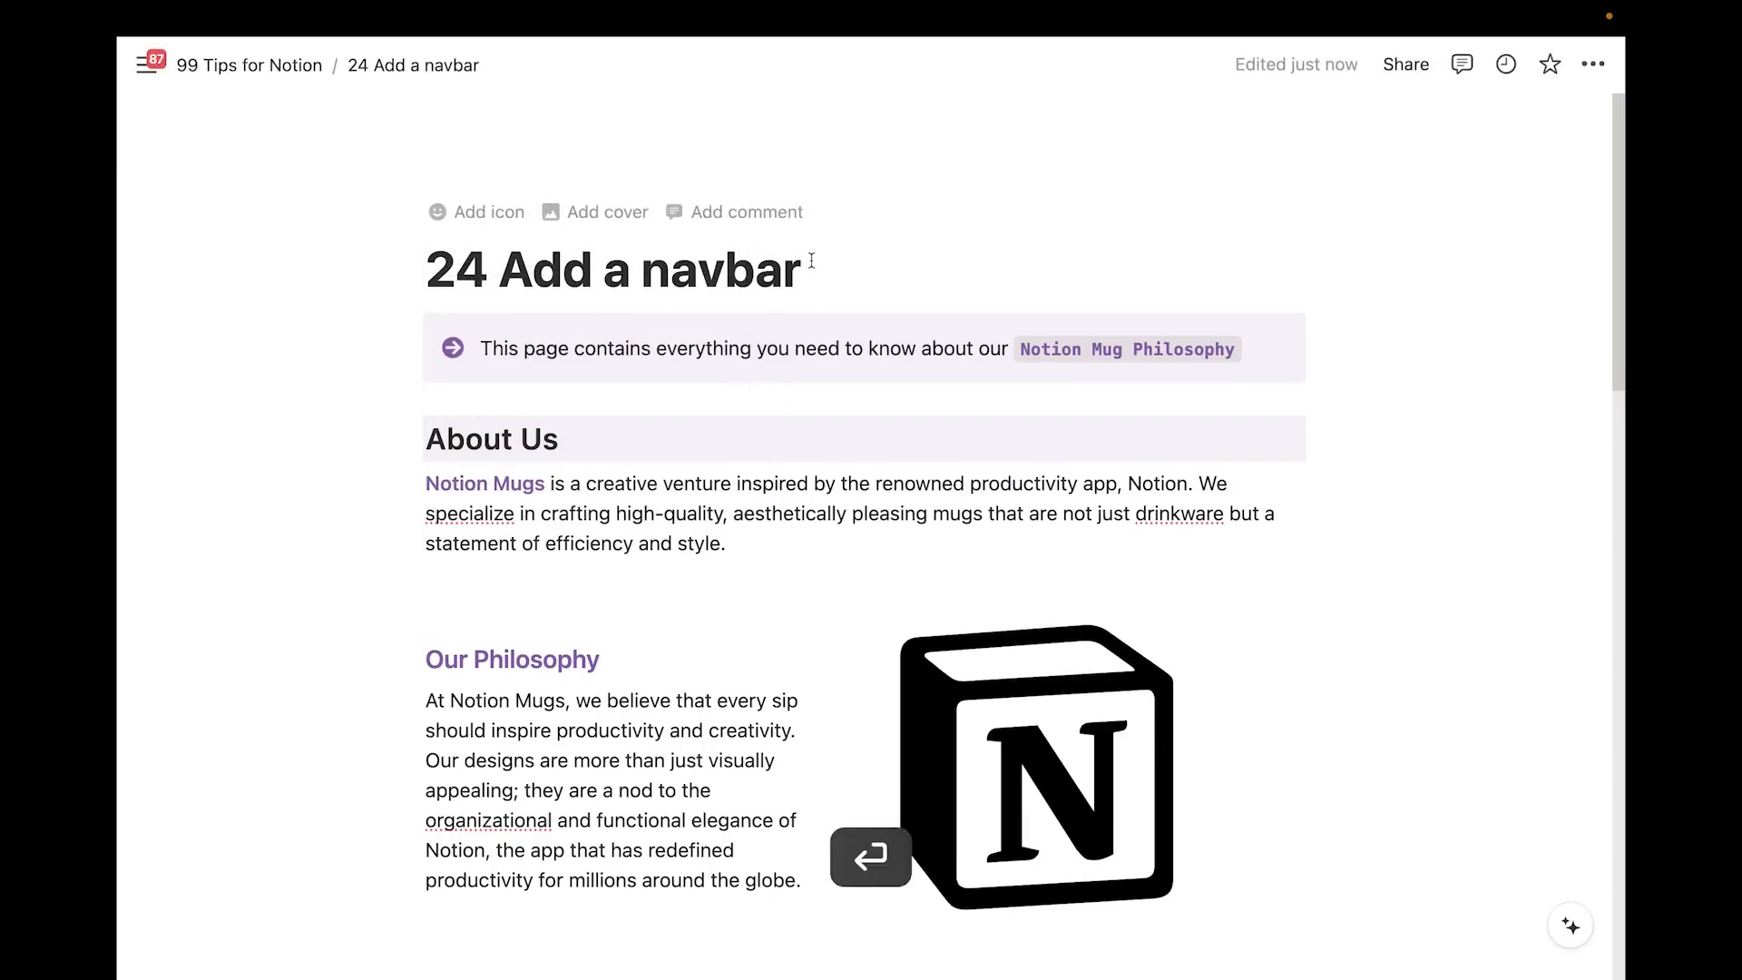
{"action": "key", "text": "Return"}
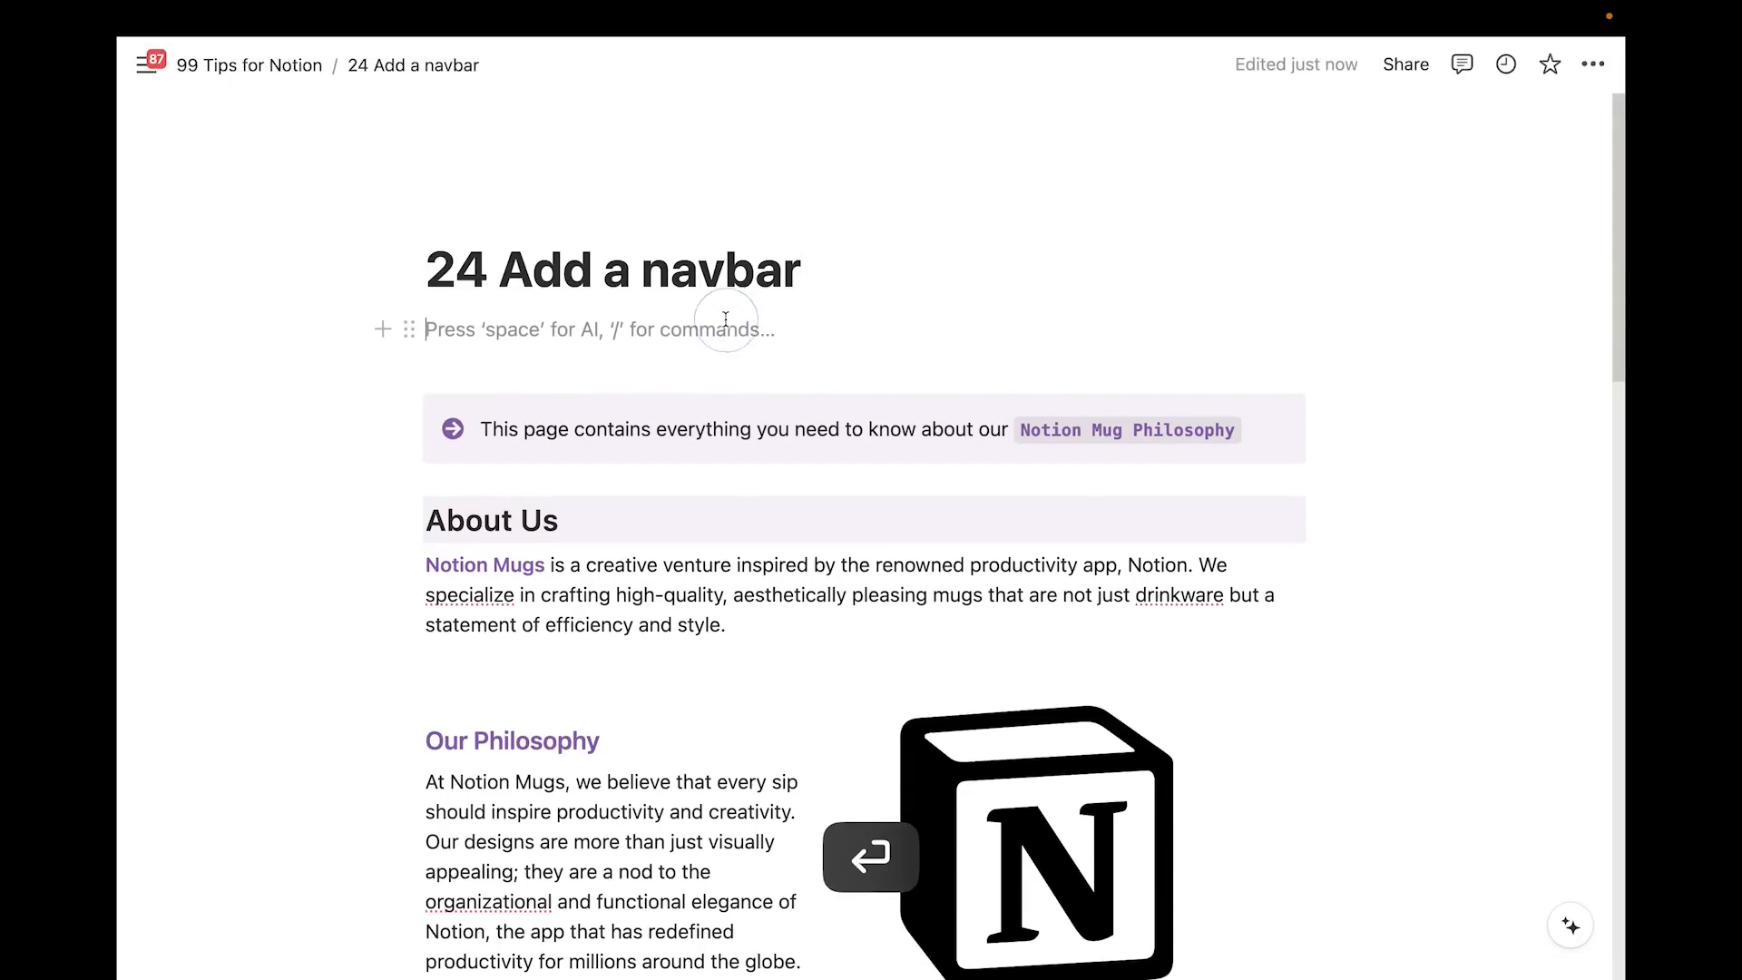
{"action": "type", "text": "/div"}
{"action": "key", "text": "Return"}
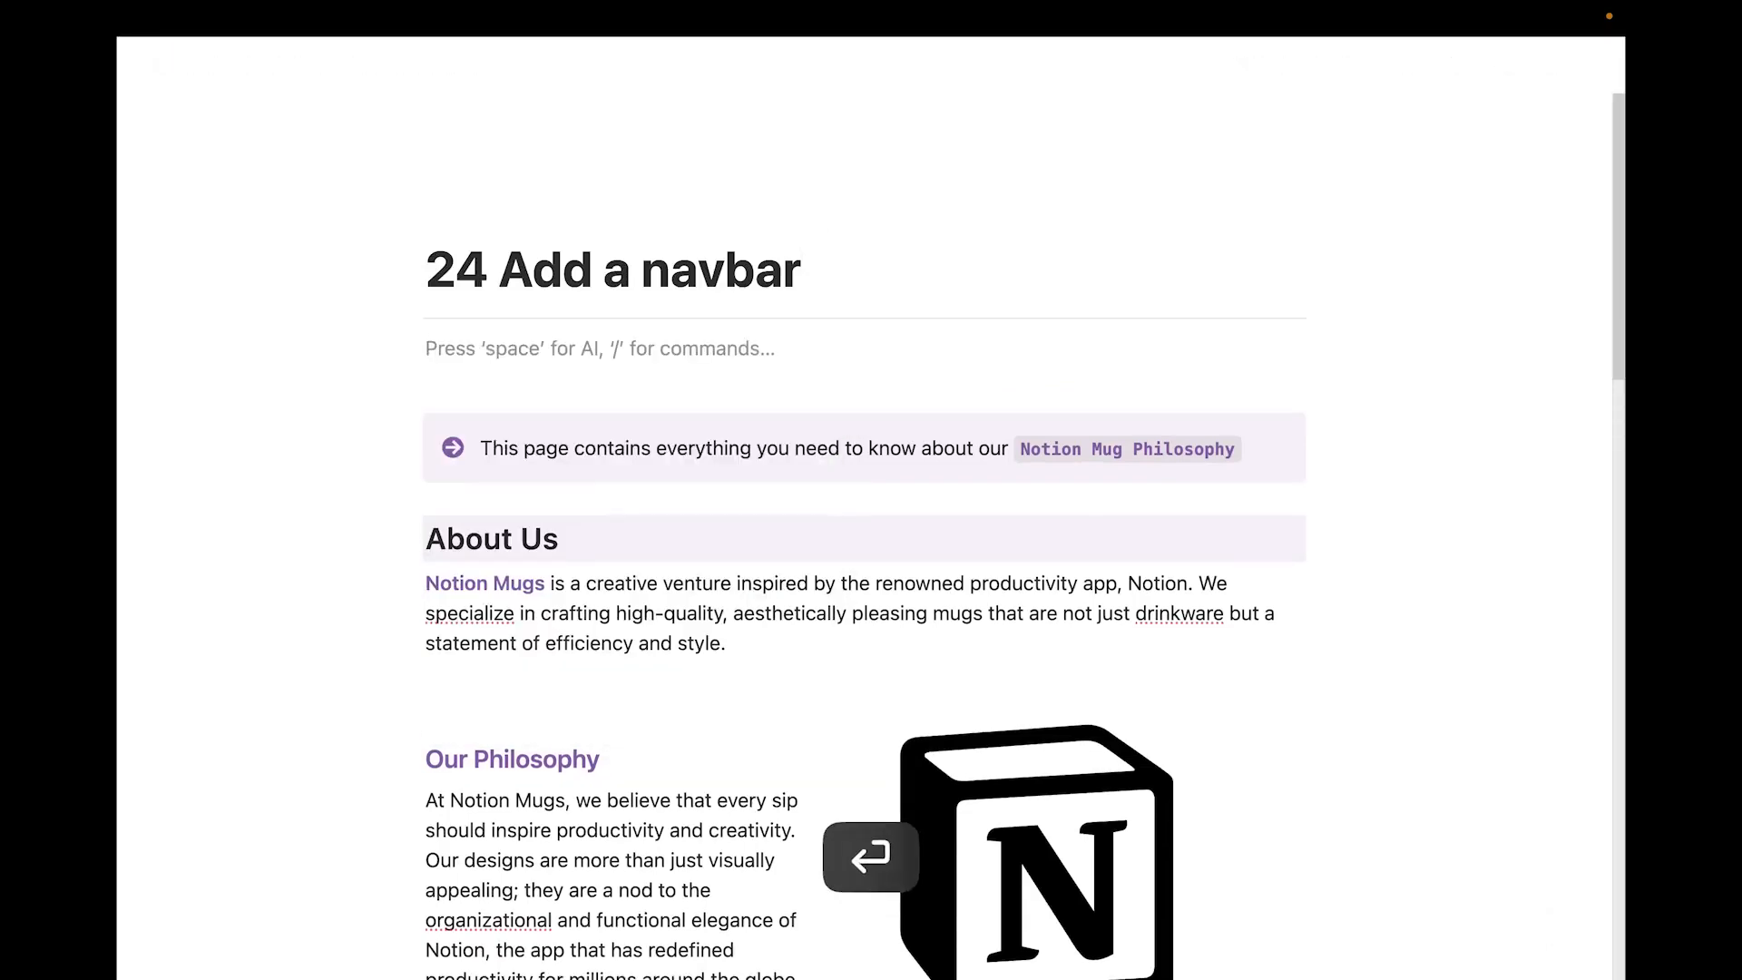
{"action": "type", "text": "/di"}
{"action": "key", "text": "Return"}
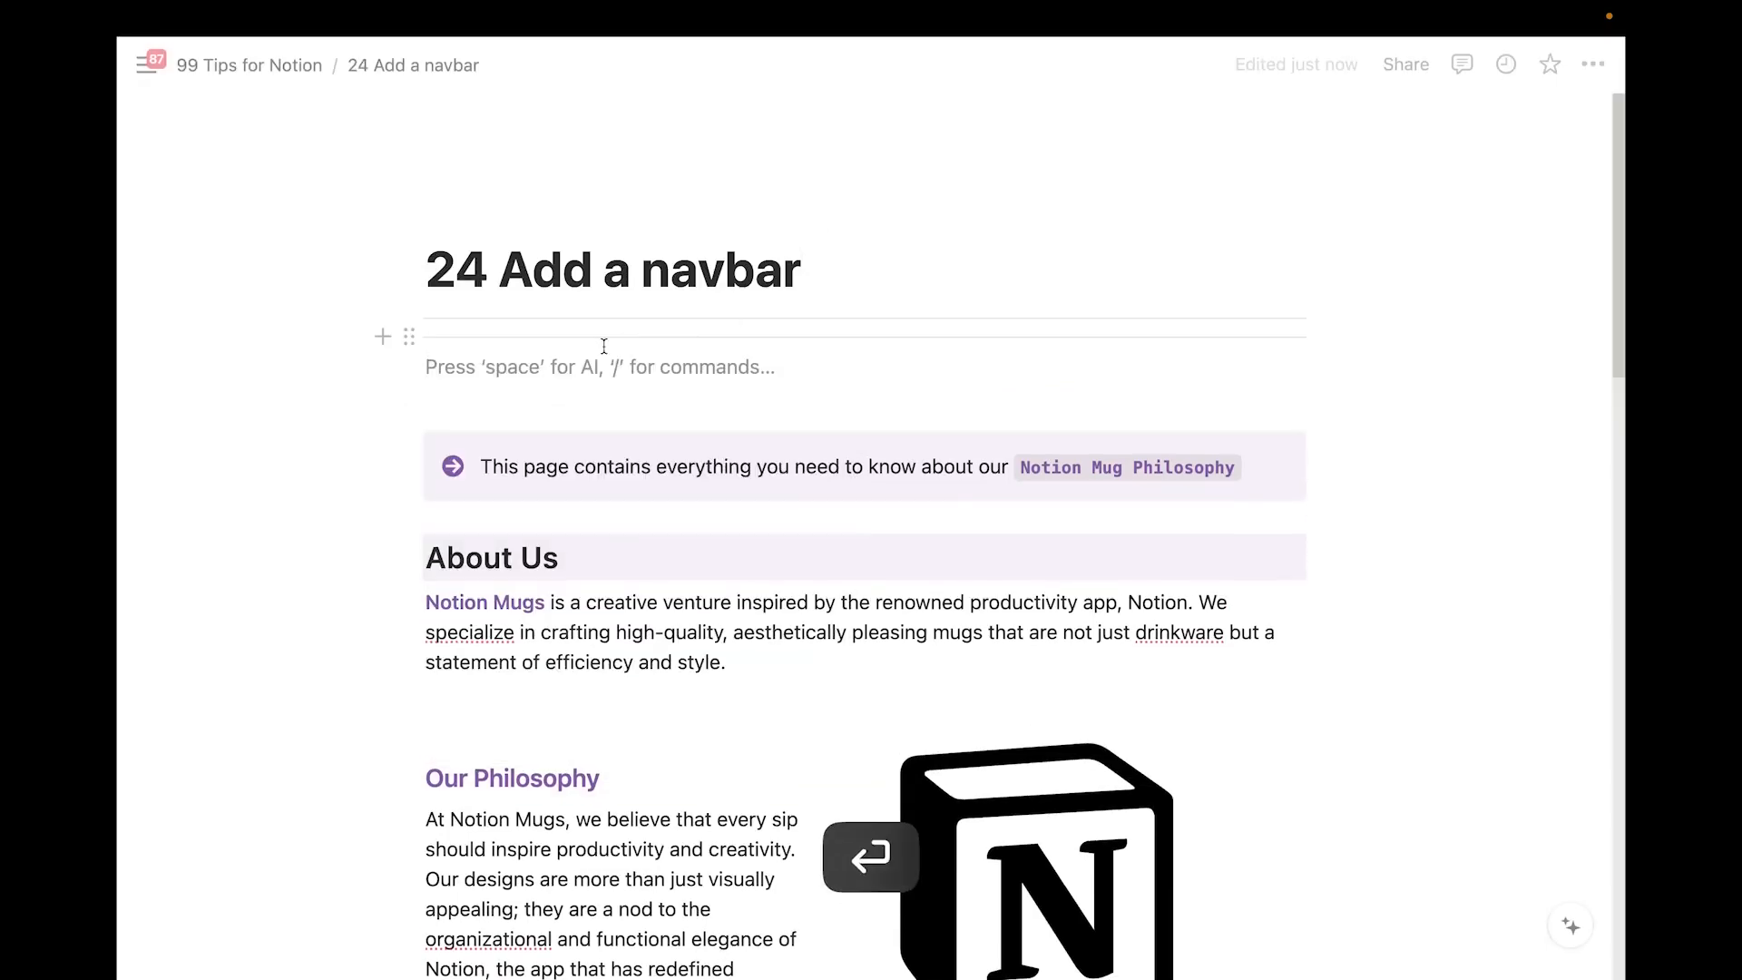
{"action": "left_click_drag", "start_coordinate": [414, 359], "coordinate": [487, 348]}
{"action": "left_click", "coordinate": [487, 347]}
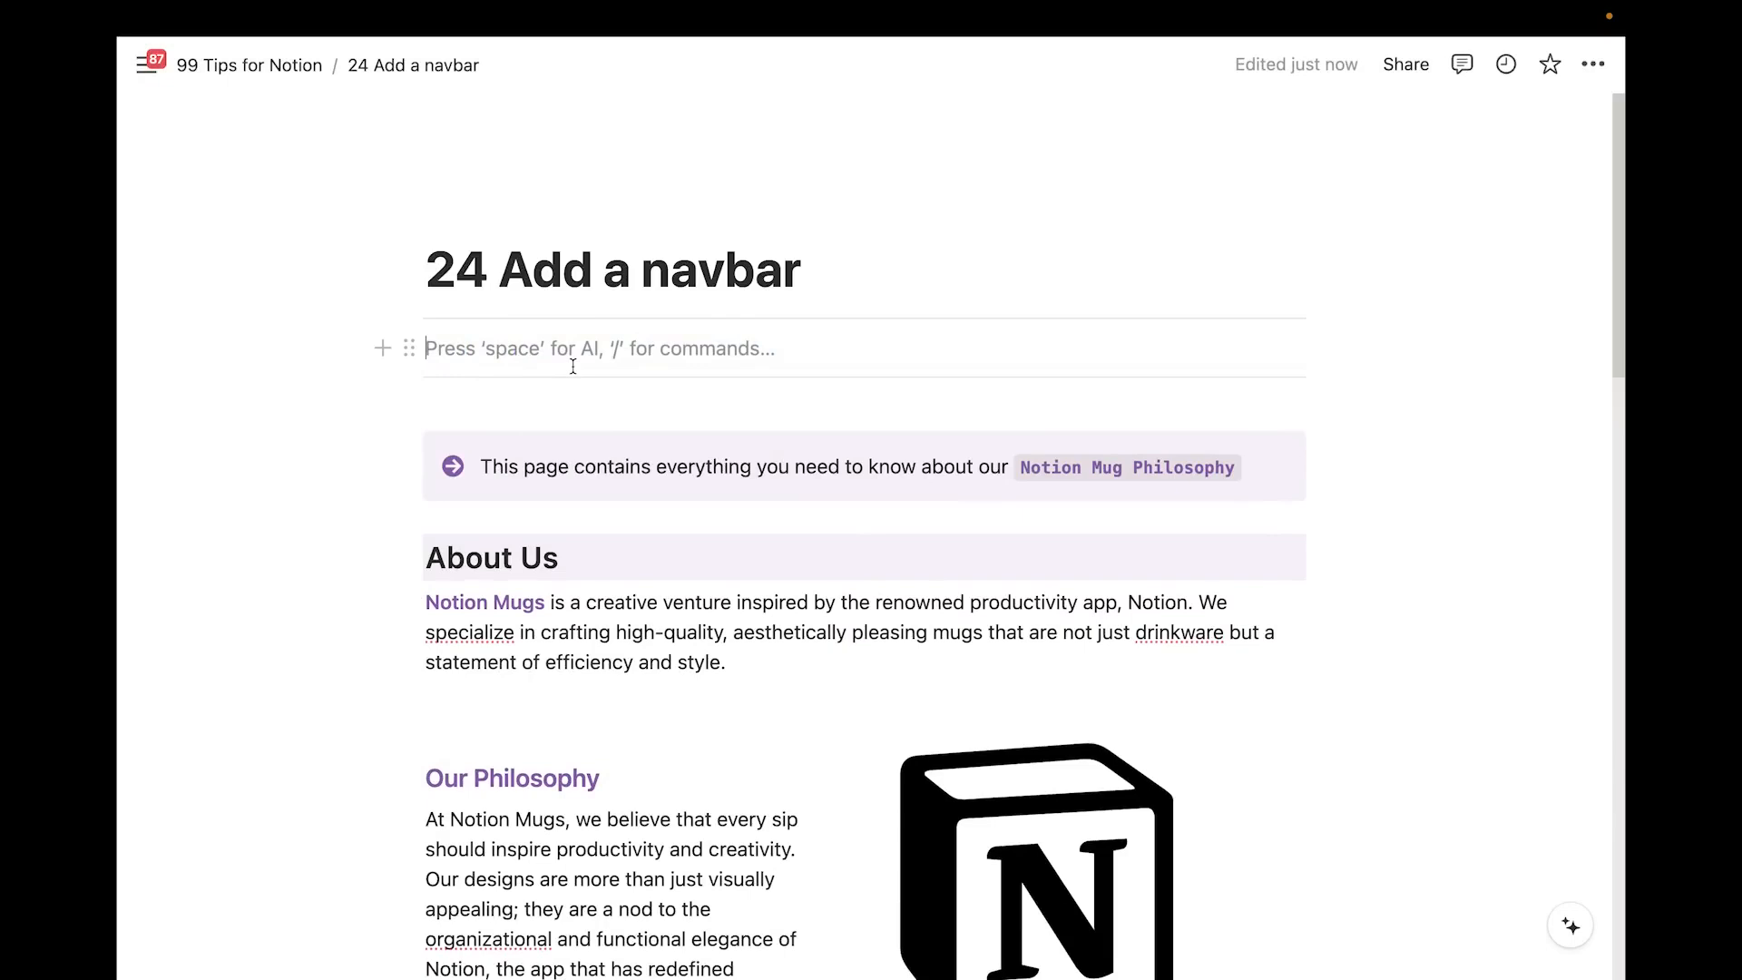
Enter the bold navbar text "Home I Teams I My Workspace" on the line between the dividers
{"action": "key", "text": "super+b"}
{"action": "type", "text": "Ho"}
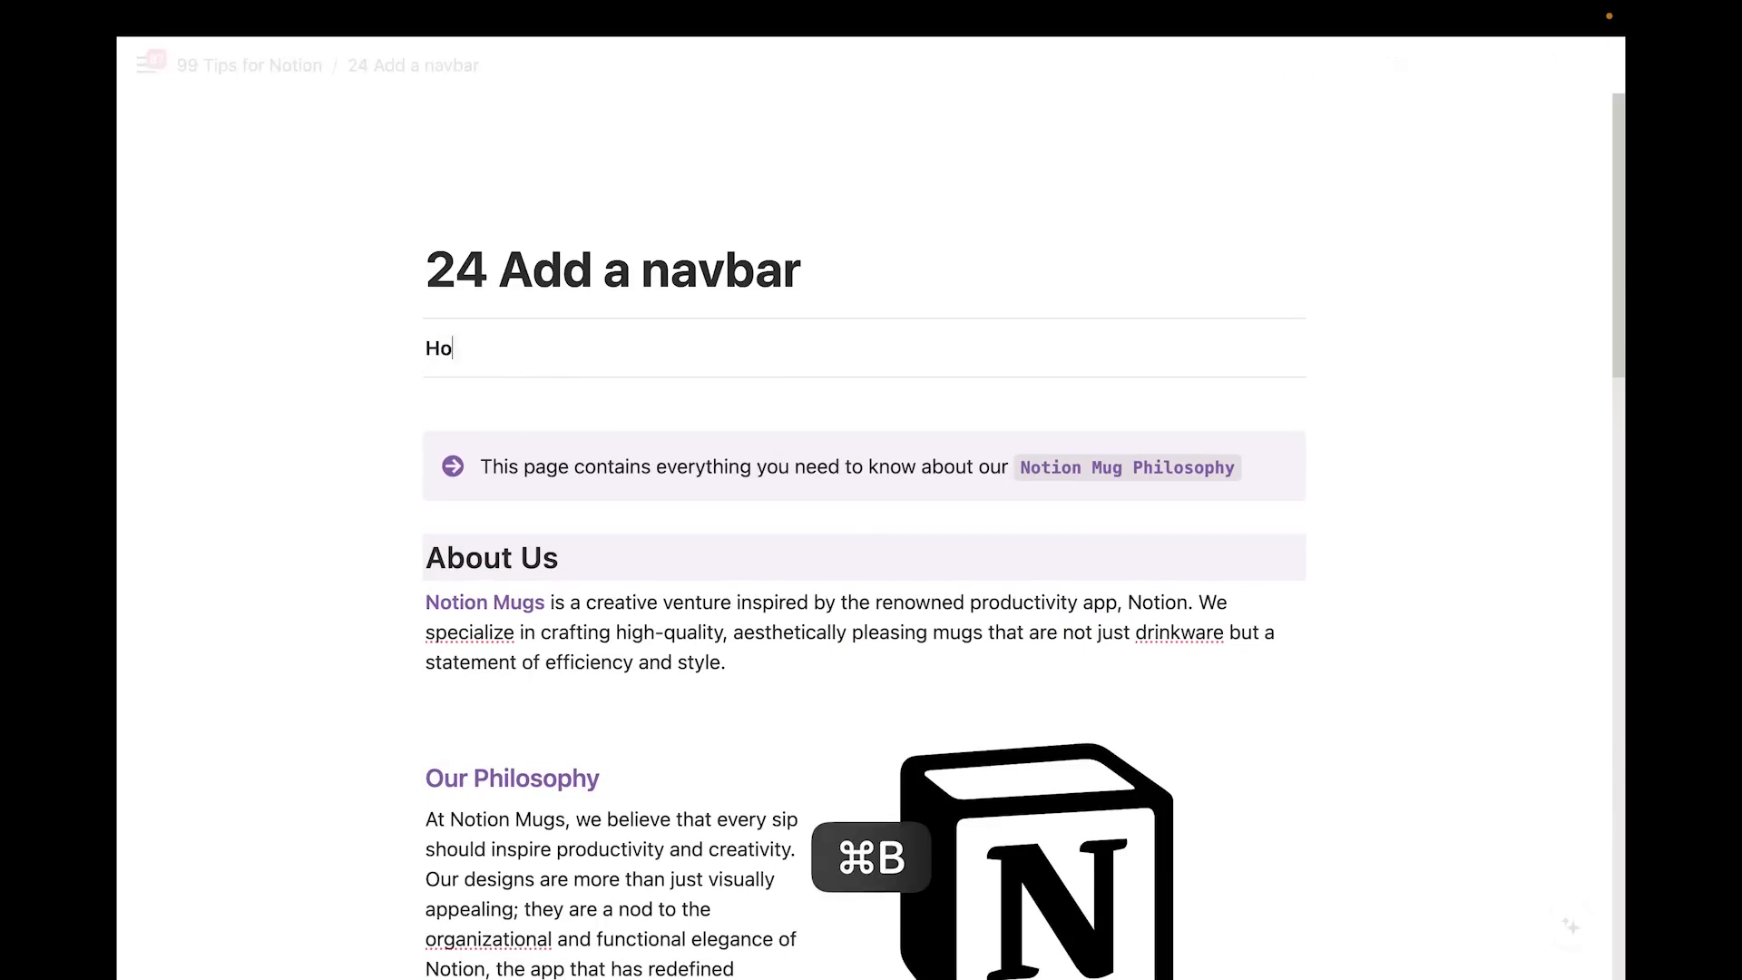
{"action": "type", "text": "me |"}
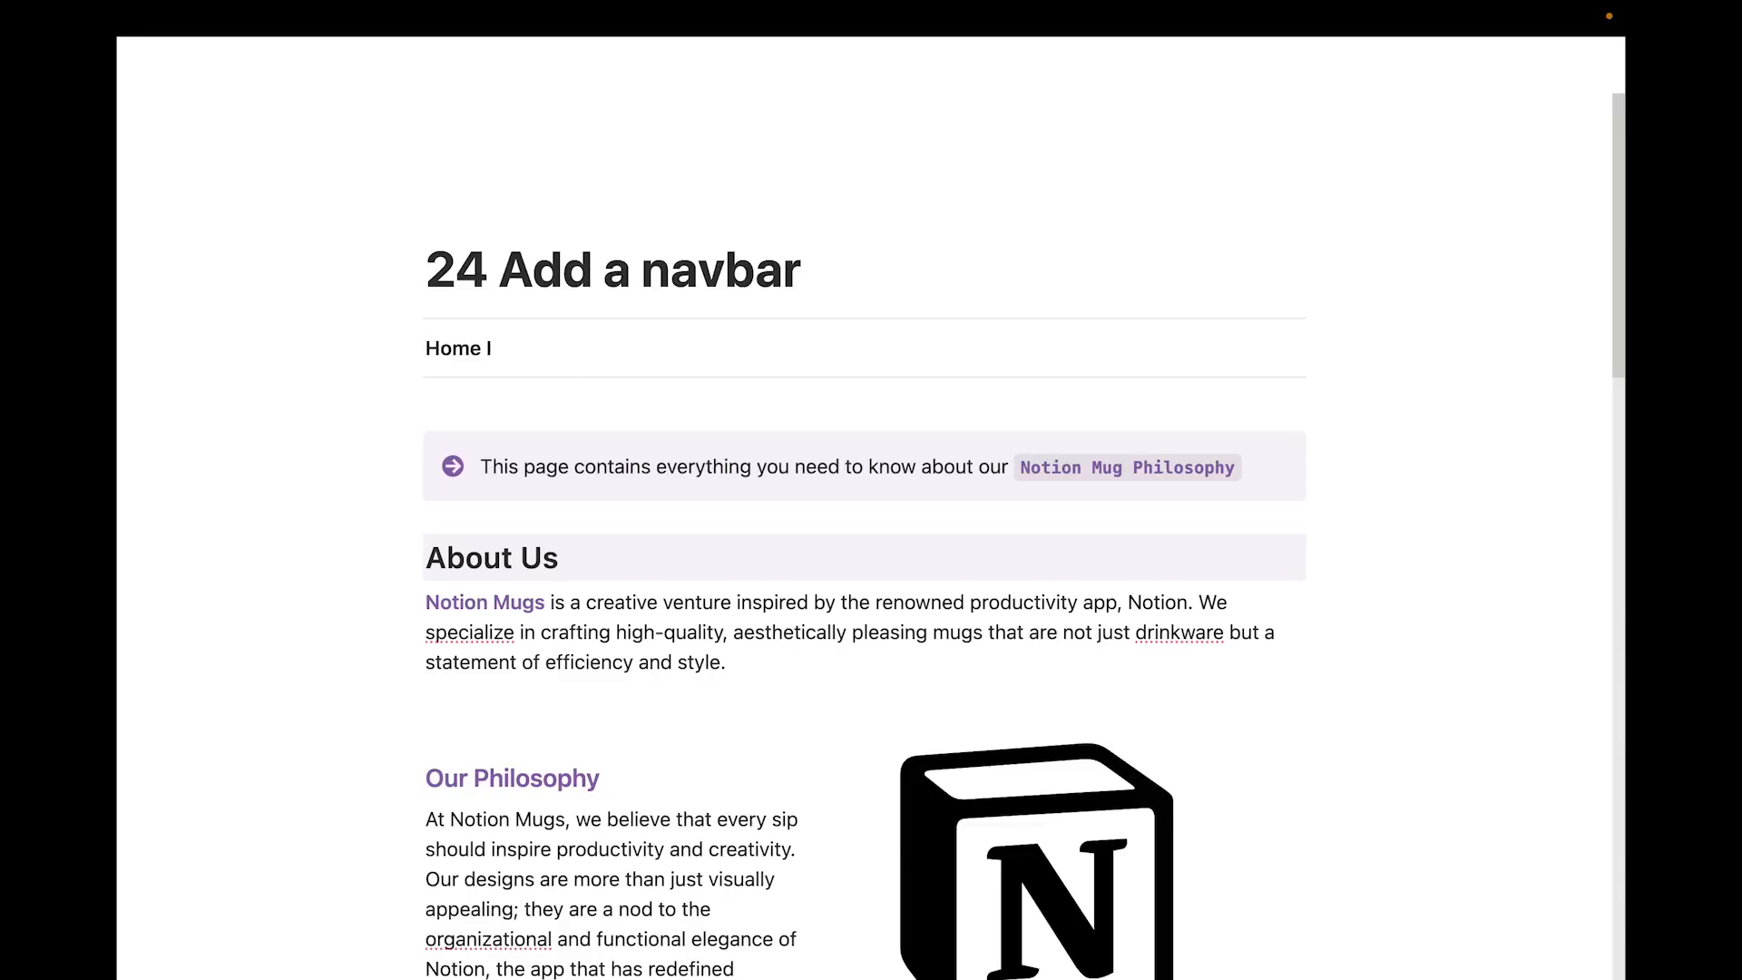
{"action": "type", "text": " Teams | "}
{"action": "type", "text": "My Wrosk"}
{"action": "key", "text": "BackSpace"}
{"action": "key", "text": "BackSpace"}
{"action": "key", "text": "BackSpace"}
{"action": "key", "text": "BackSpace"}
{"action": "type", "text": "orkspace"}
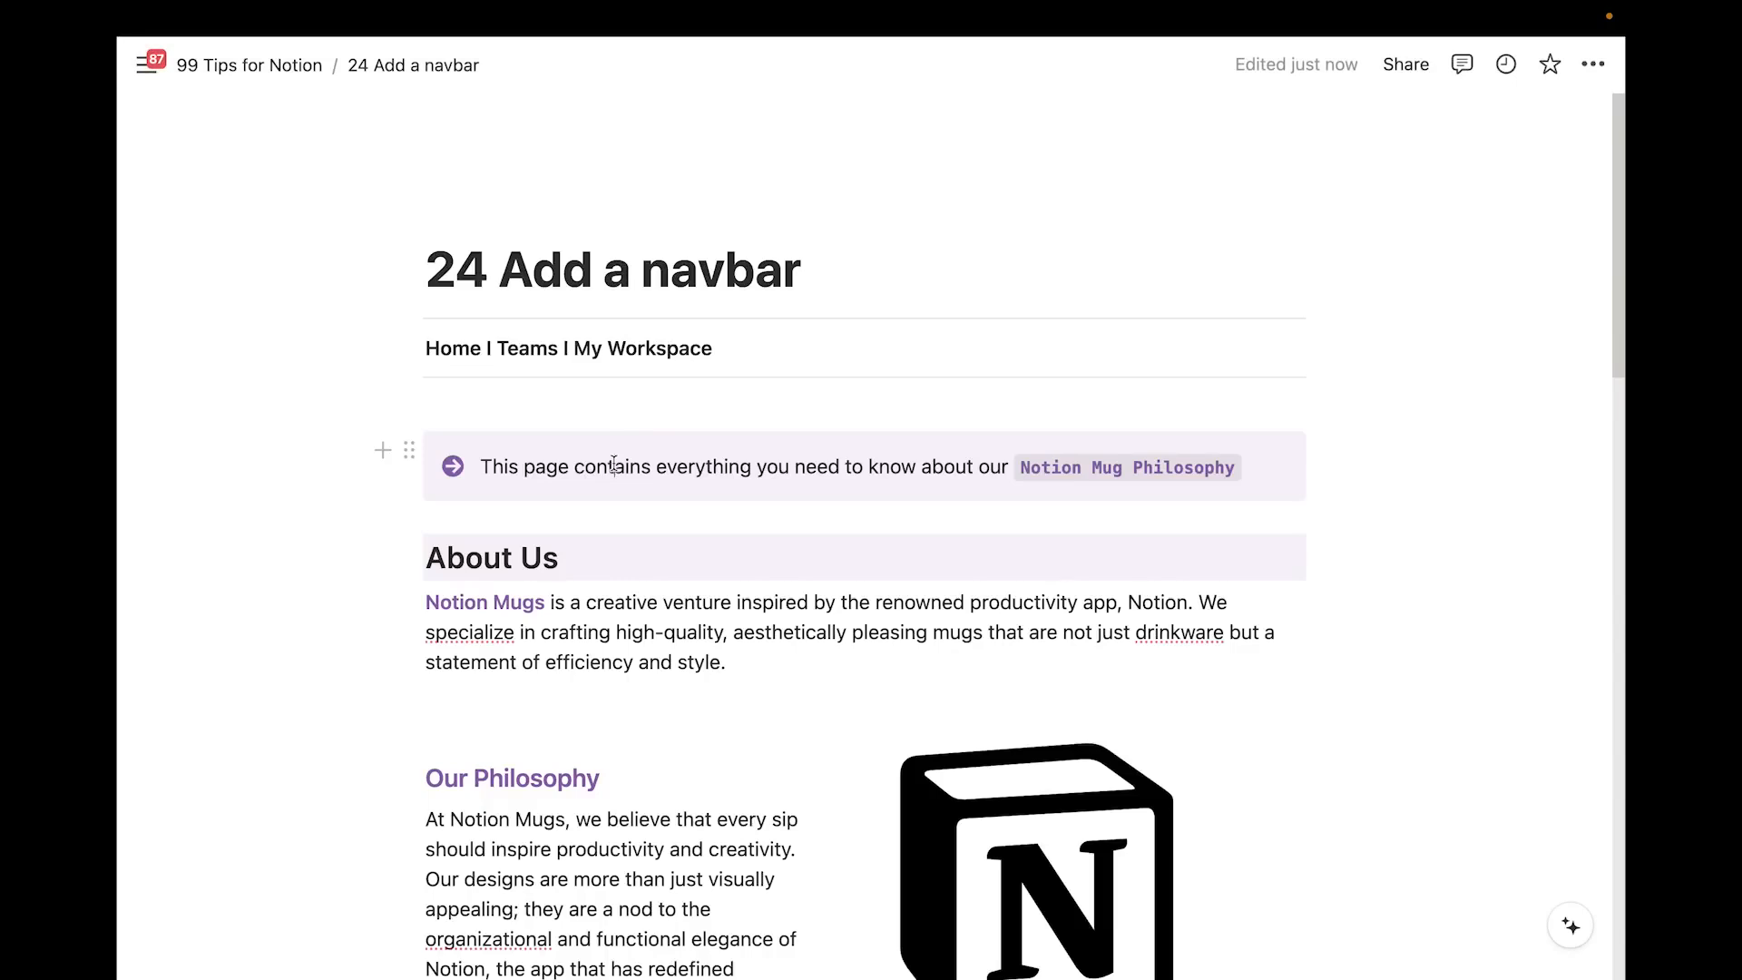
Copy the link of the current page and apply it to the word "Teams" in the navbar
{"action": "left_click", "coordinate": [1593, 65]}
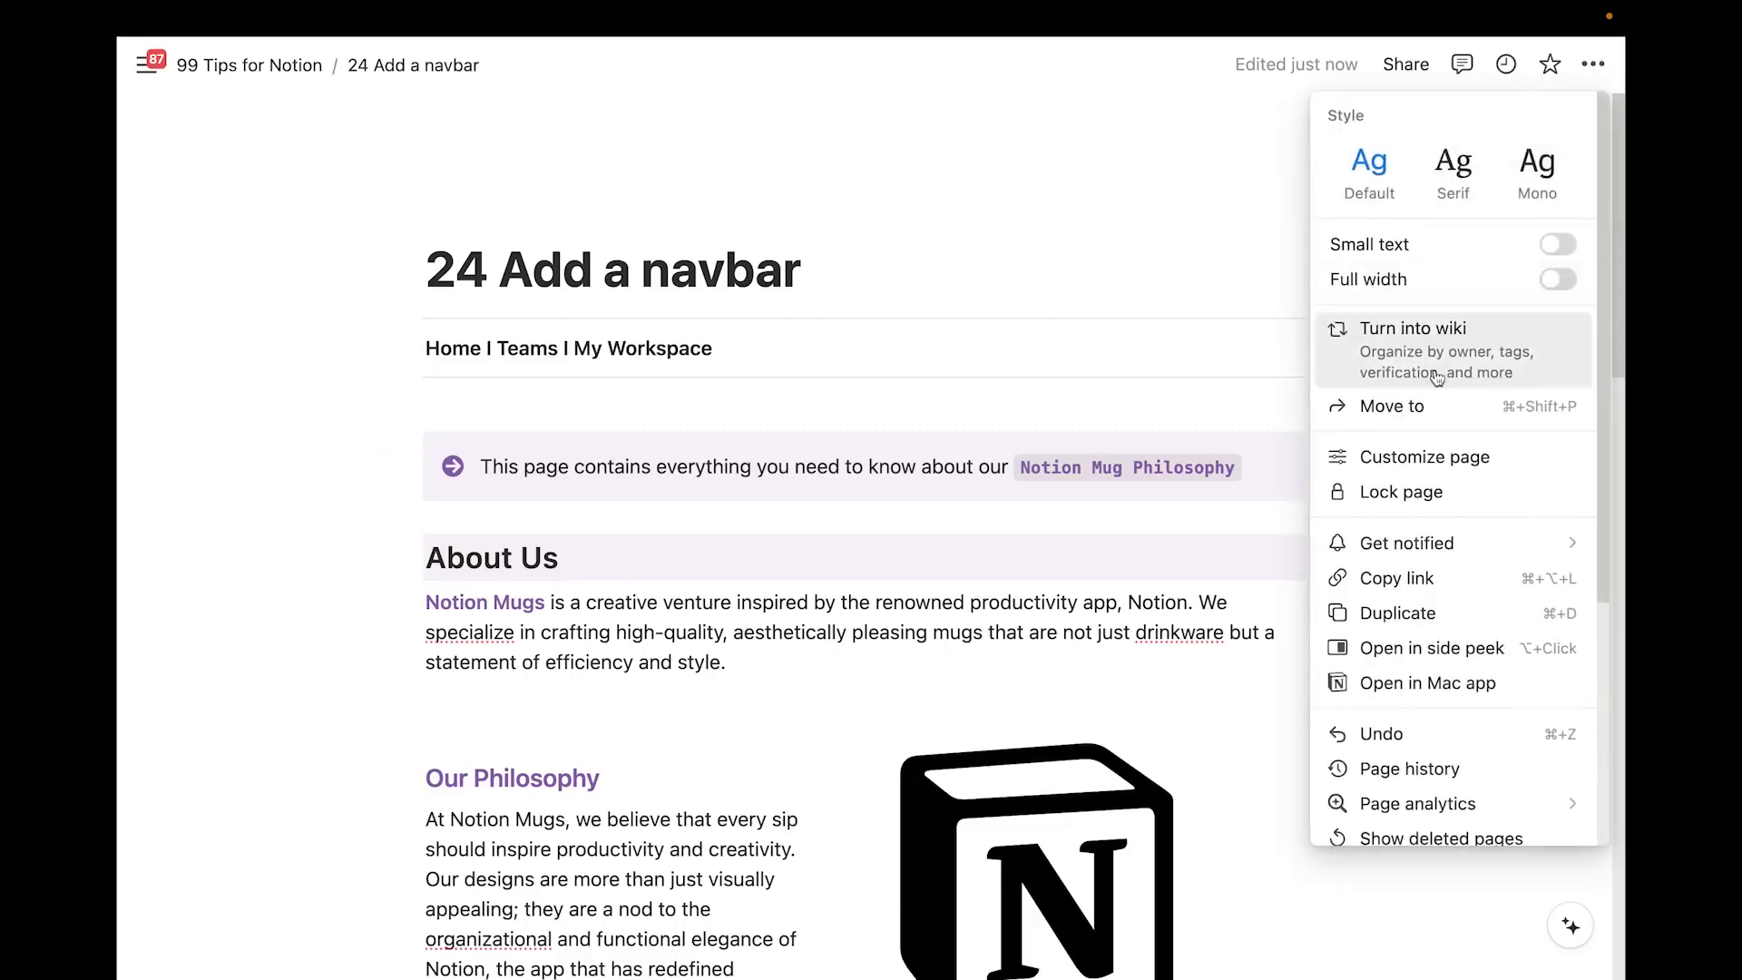
{"action": "left_click", "coordinate": [1384, 575]}
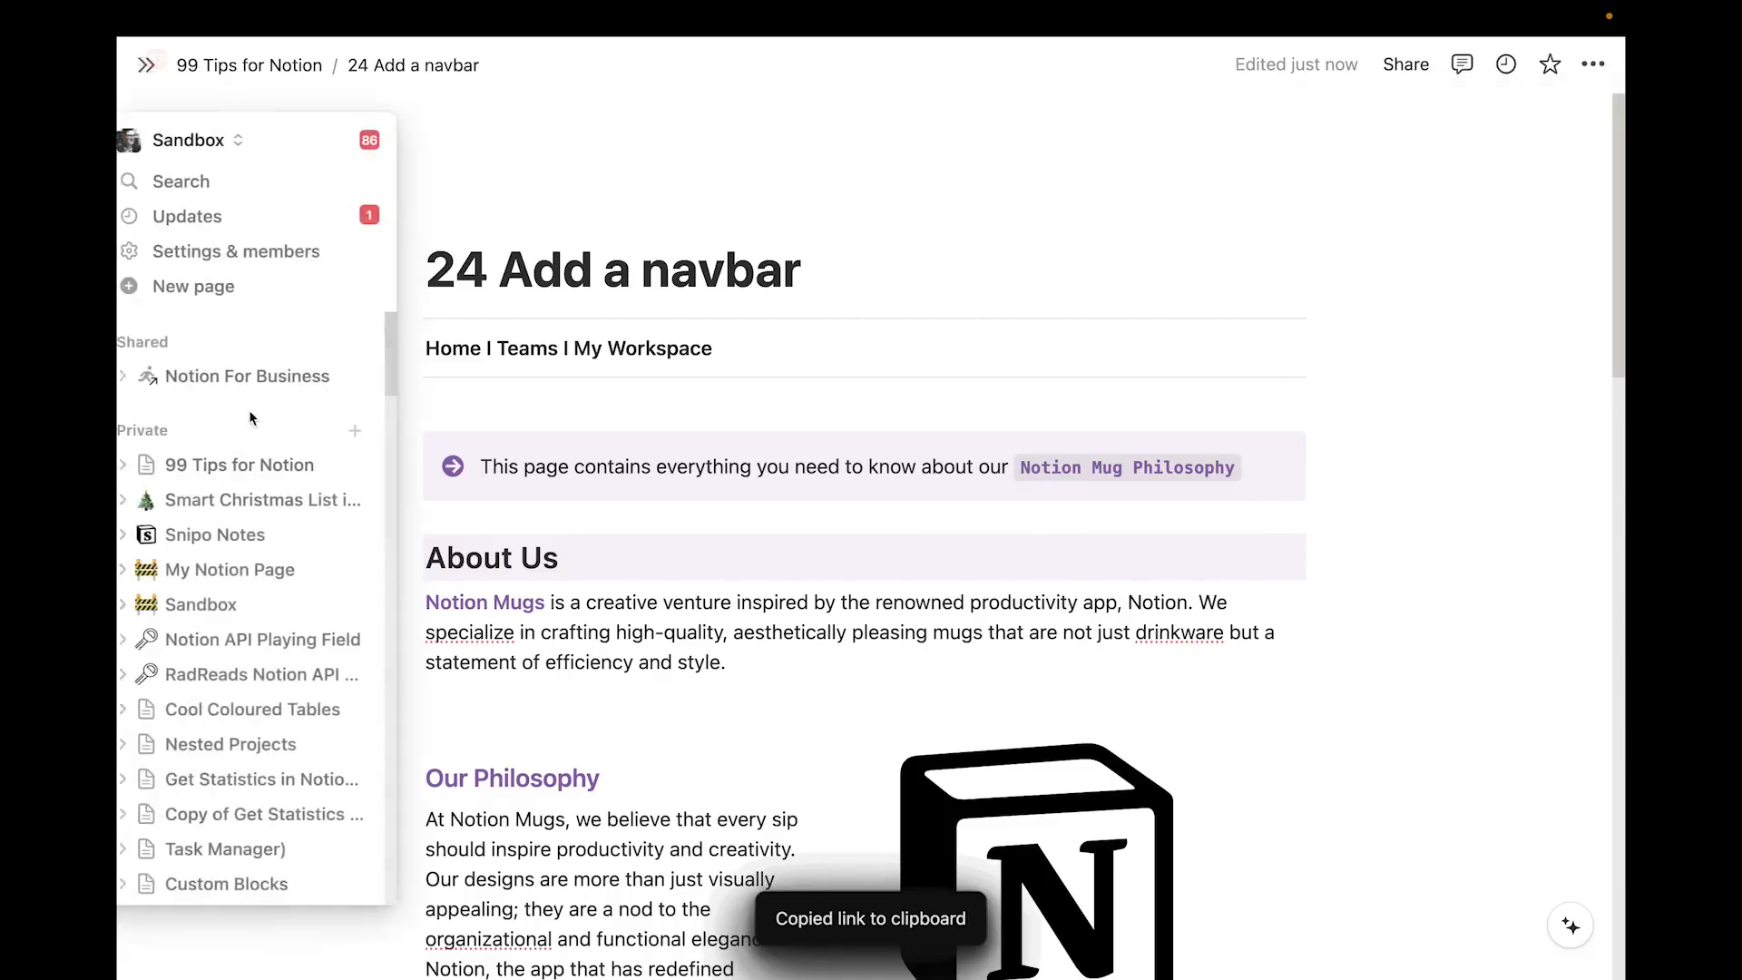
{"action": "left_click_drag", "start_coordinate": [497, 348], "coordinate": [556, 348]}
{"action": "key", "text": "super+v"}
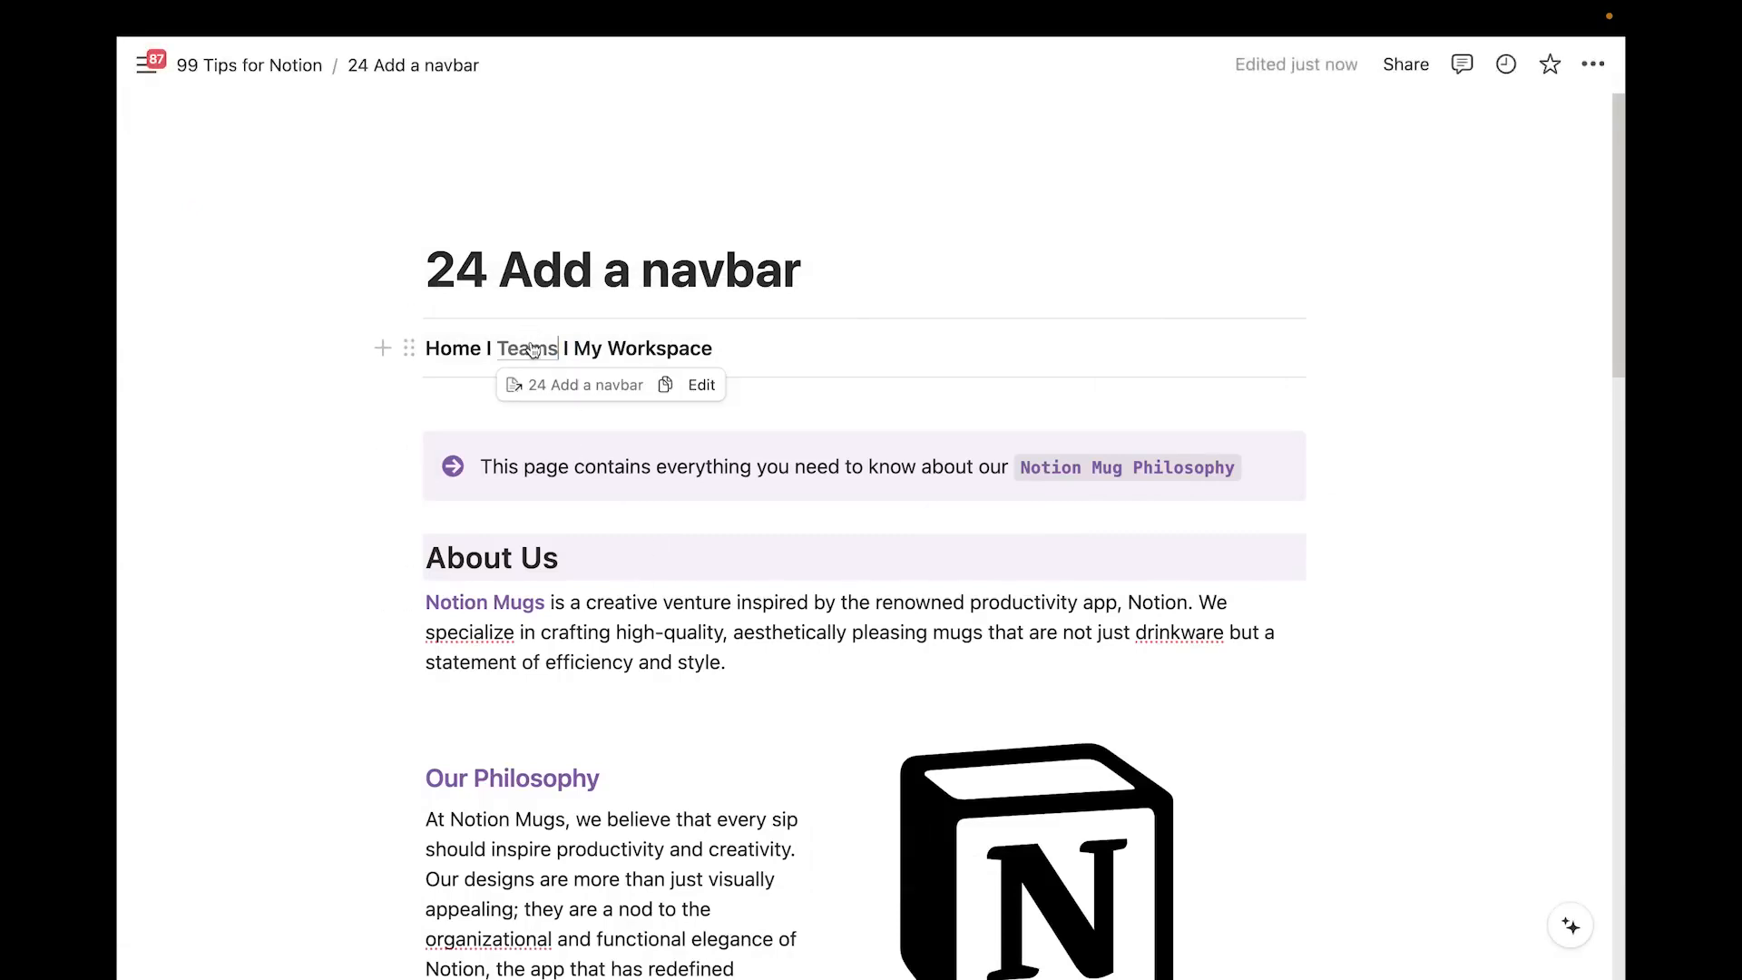
{"action": "left_click", "coordinate": [754, 346]}
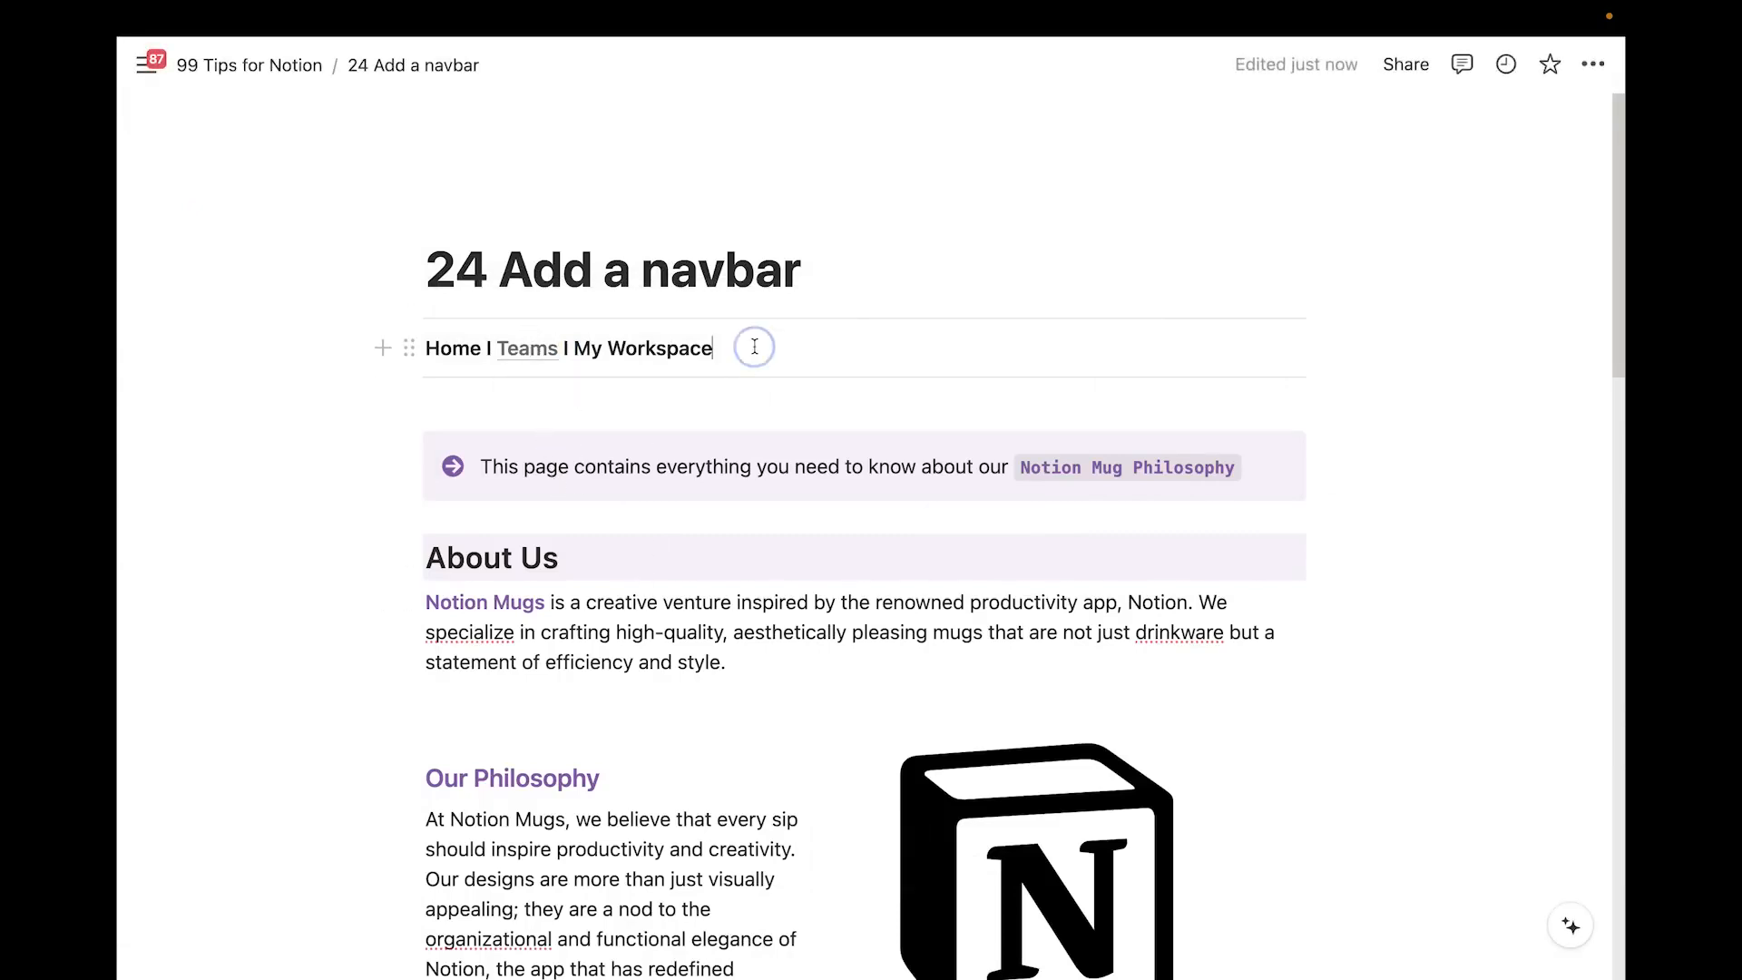
Append a separator and a page mention of "24 Add a navbar" after "My Workspace" in the navbar
{"action": "type", "text": "I "}
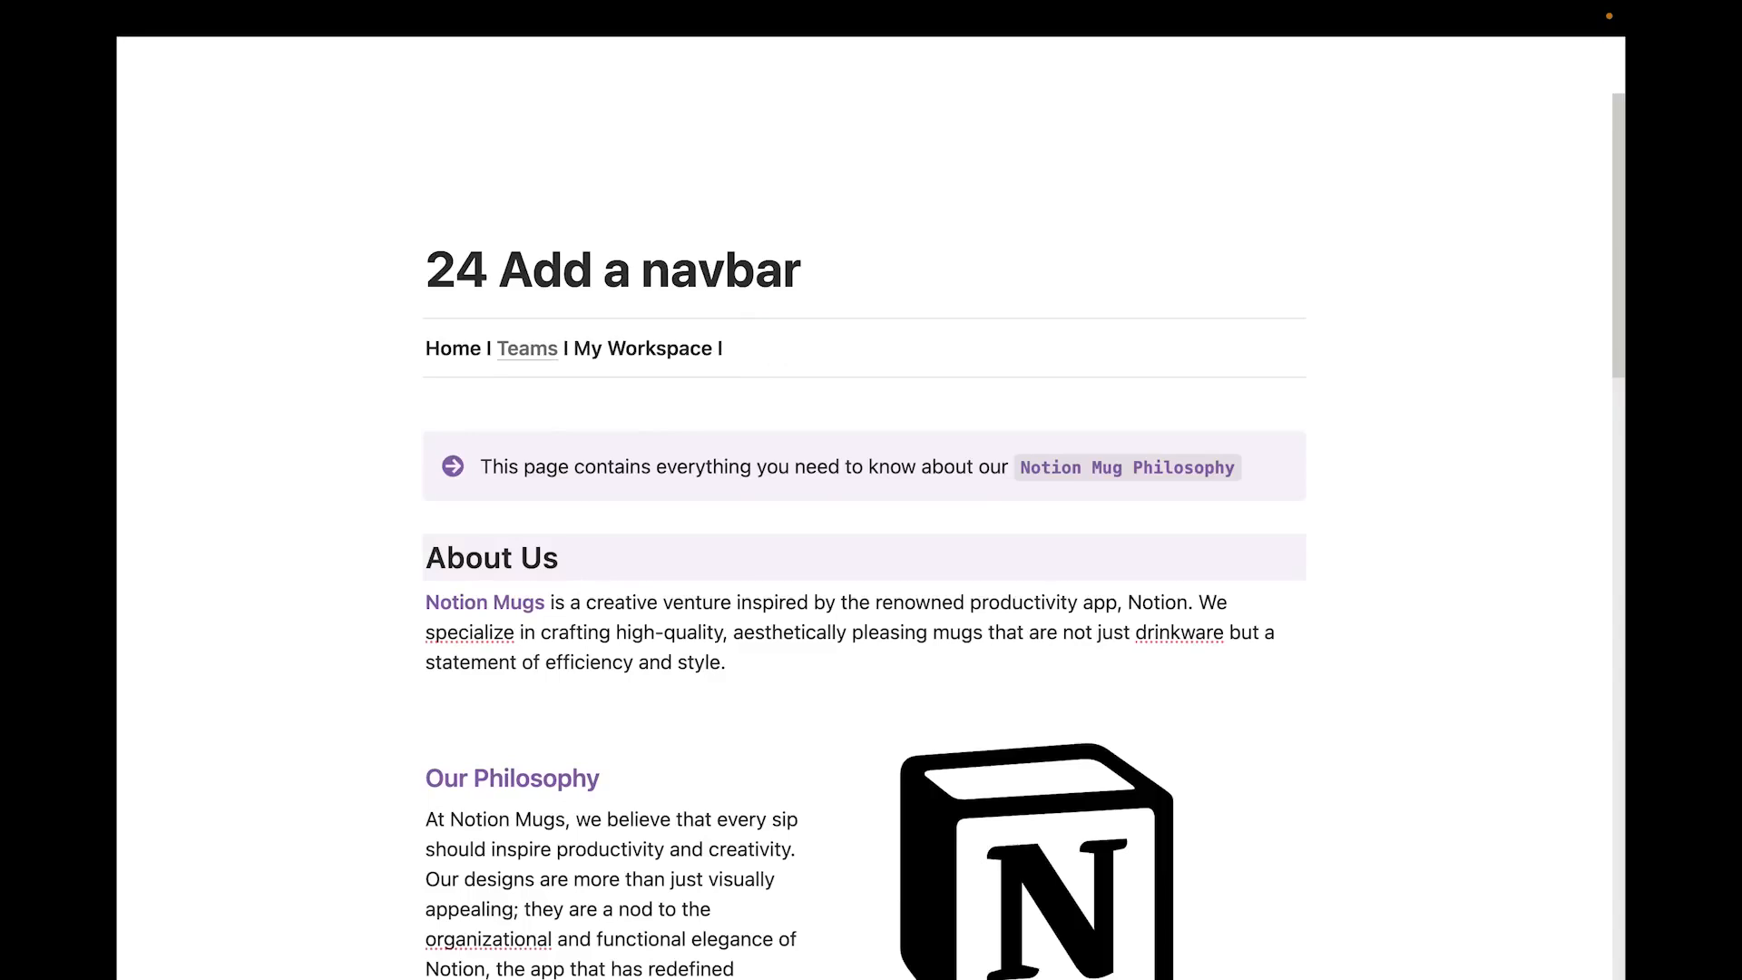
{"action": "type", "text": "@"}
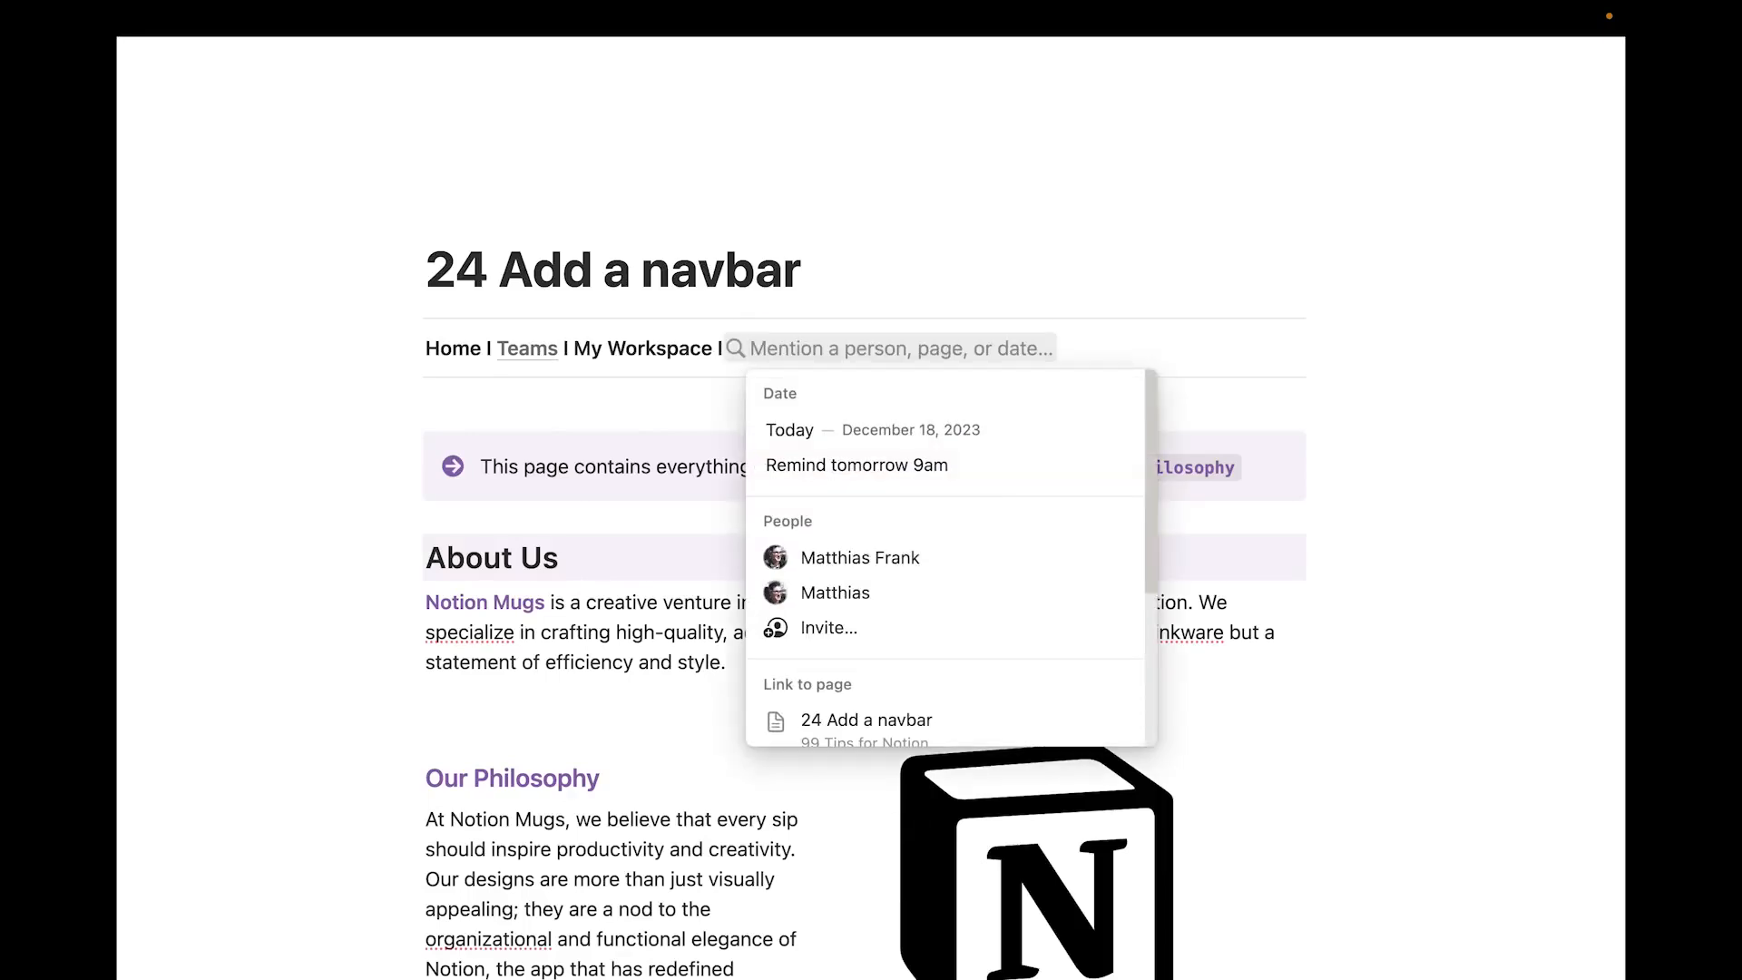
{"action": "type", "text": "add a nav"}
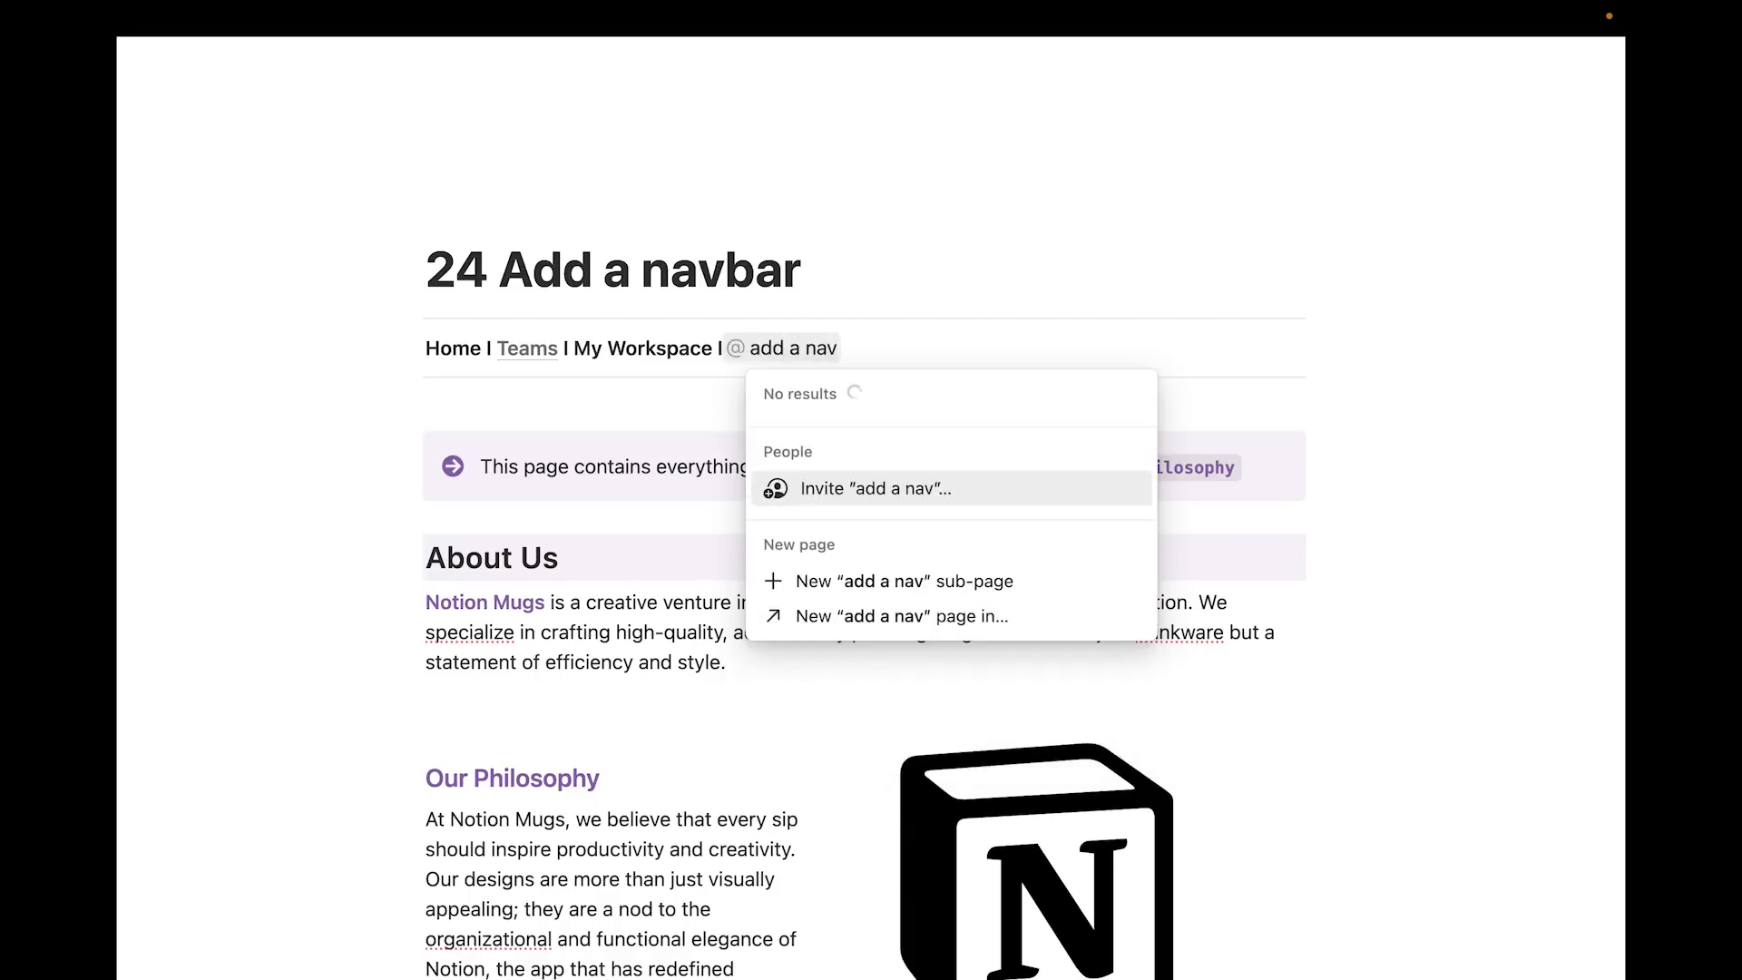
{"action": "key", "text": "Return"}
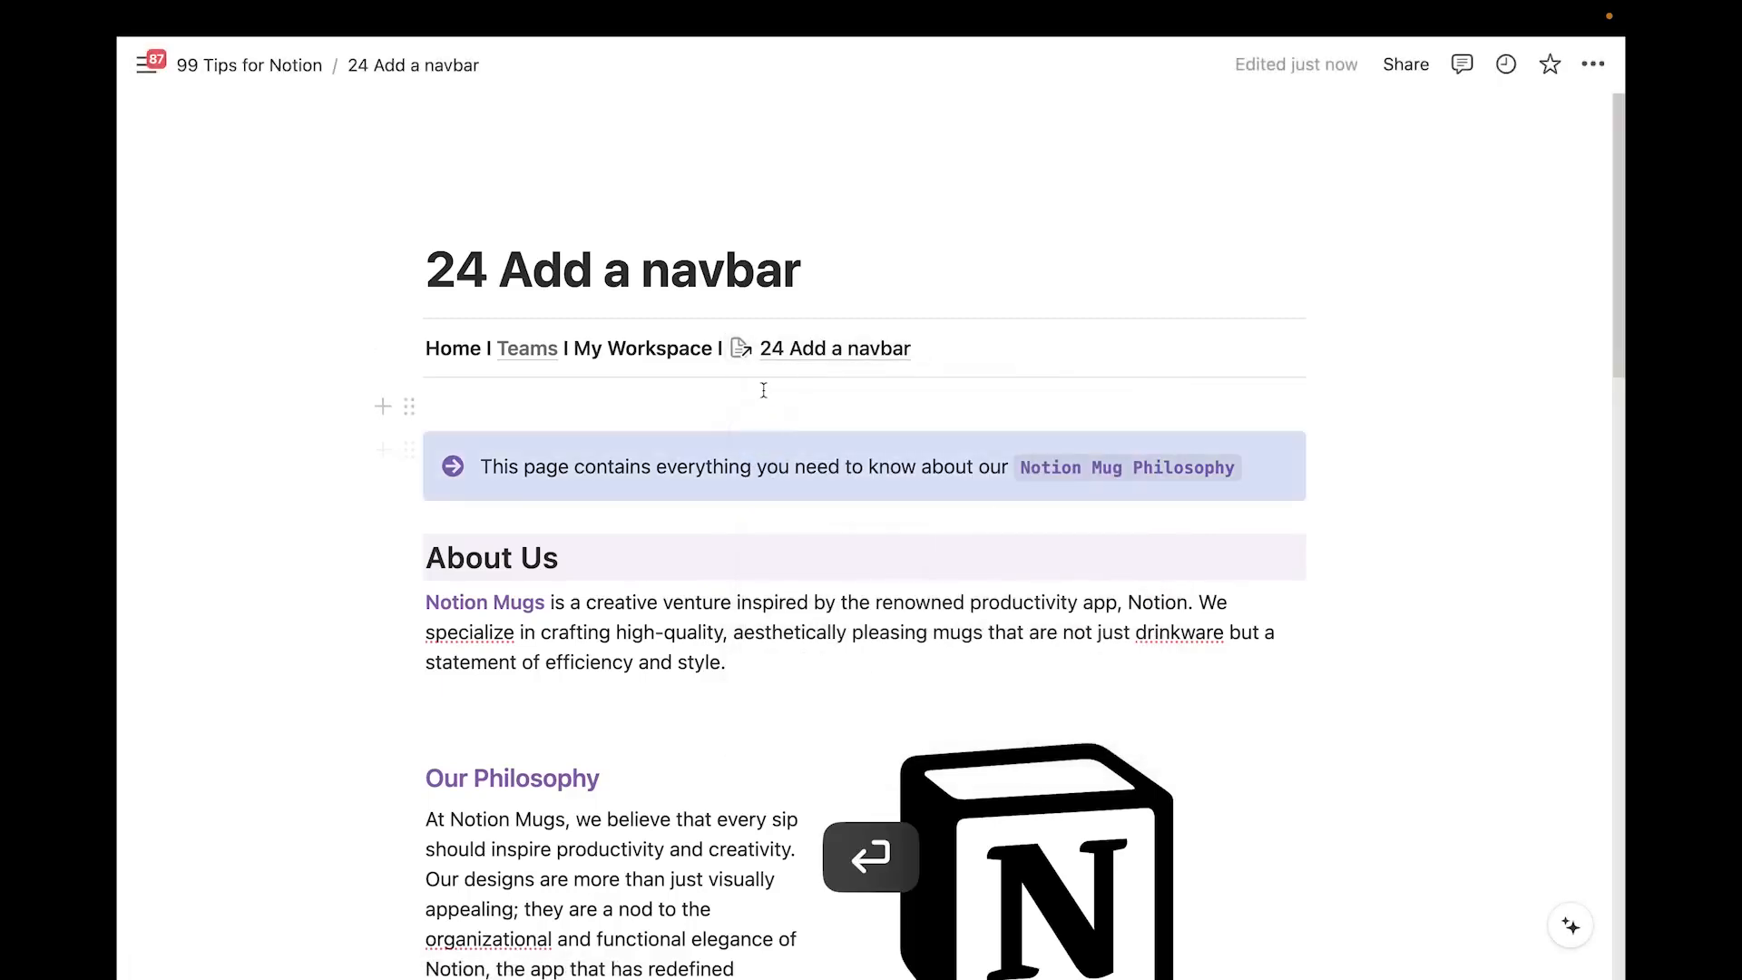
{"action": "left_click", "coordinate": [790, 466]}
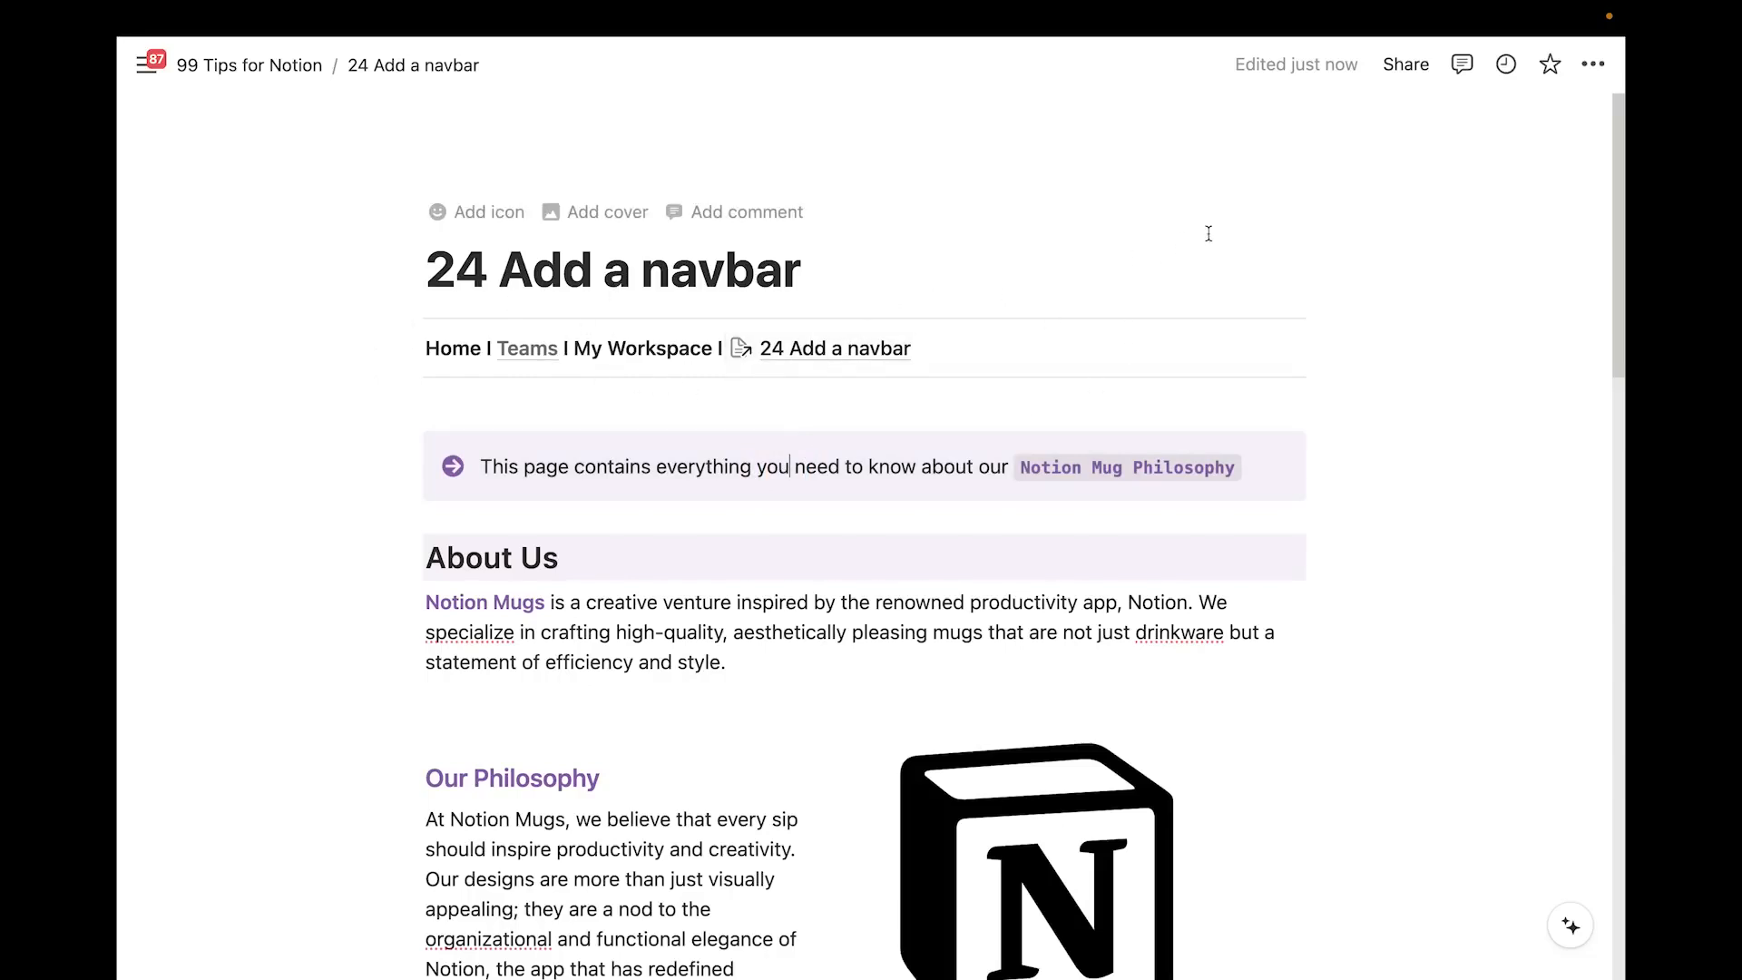
Set the page to full width and insert a two-column layout directly below the page title
{"action": "left_click", "coordinate": [1593, 63]}
{"action": "left_click", "coordinate": [1557, 279]}
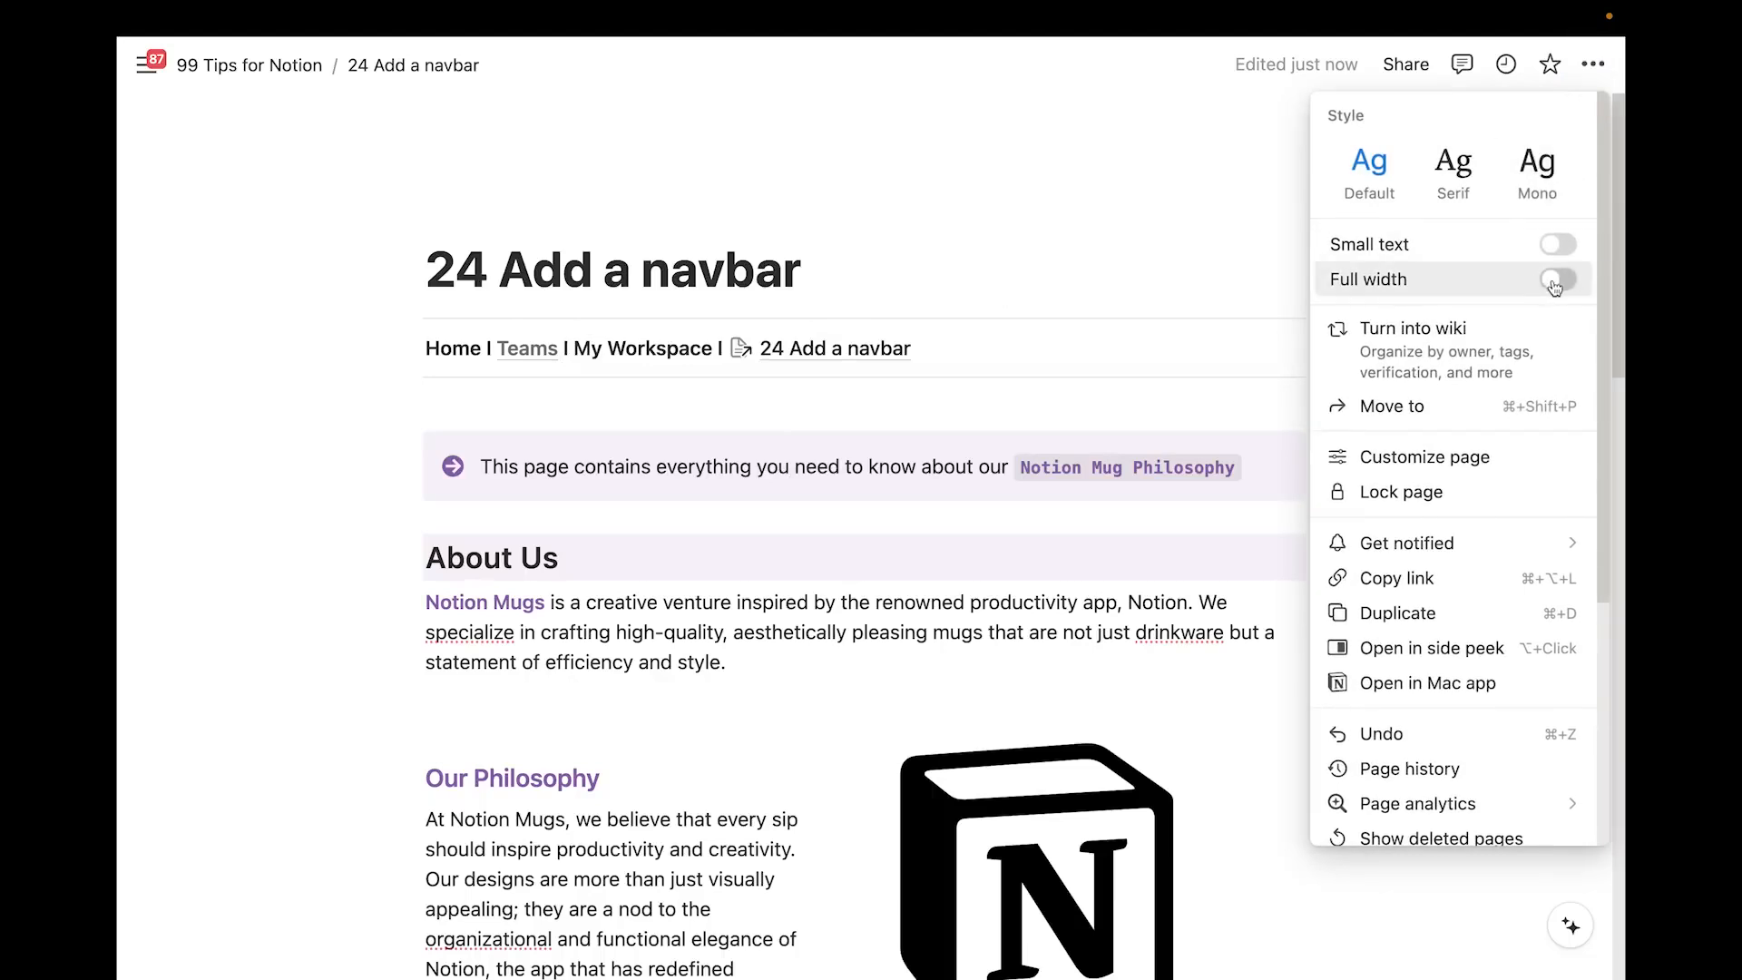
{"action": "left_click", "coordinate": [661, 272]}
{"action": "key", "text": "Return"}
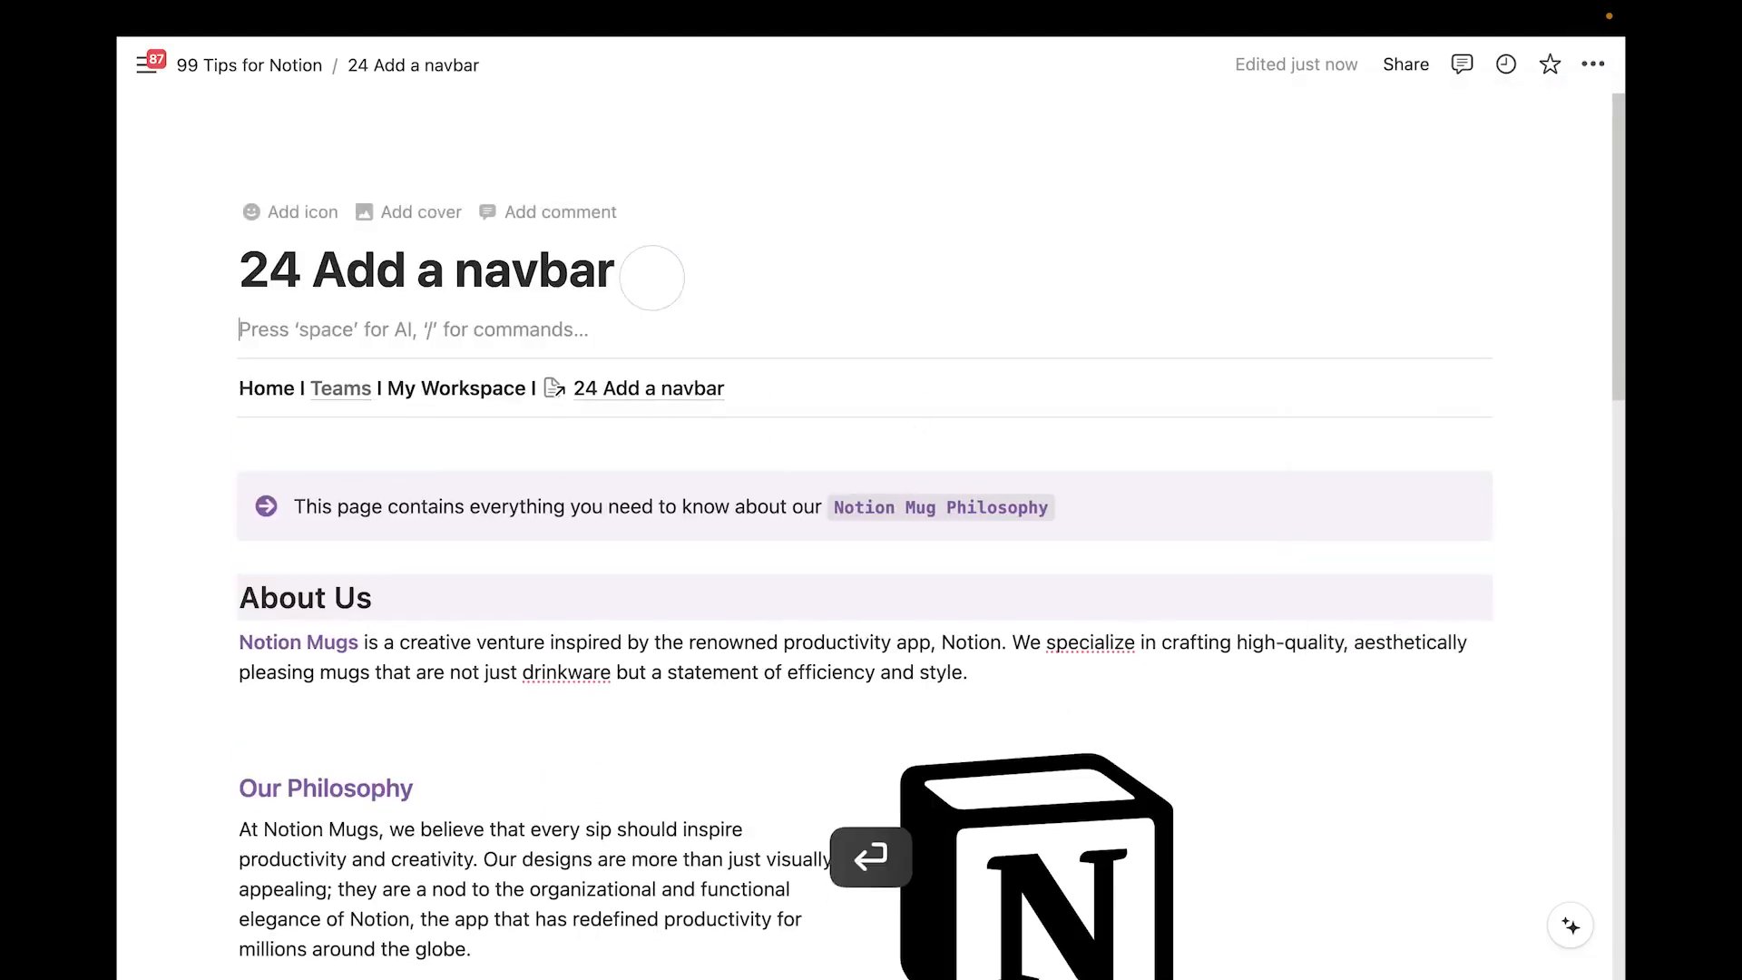
{"action": "type", "text": "/col2"}
{"action": "key", "text": "Return"}
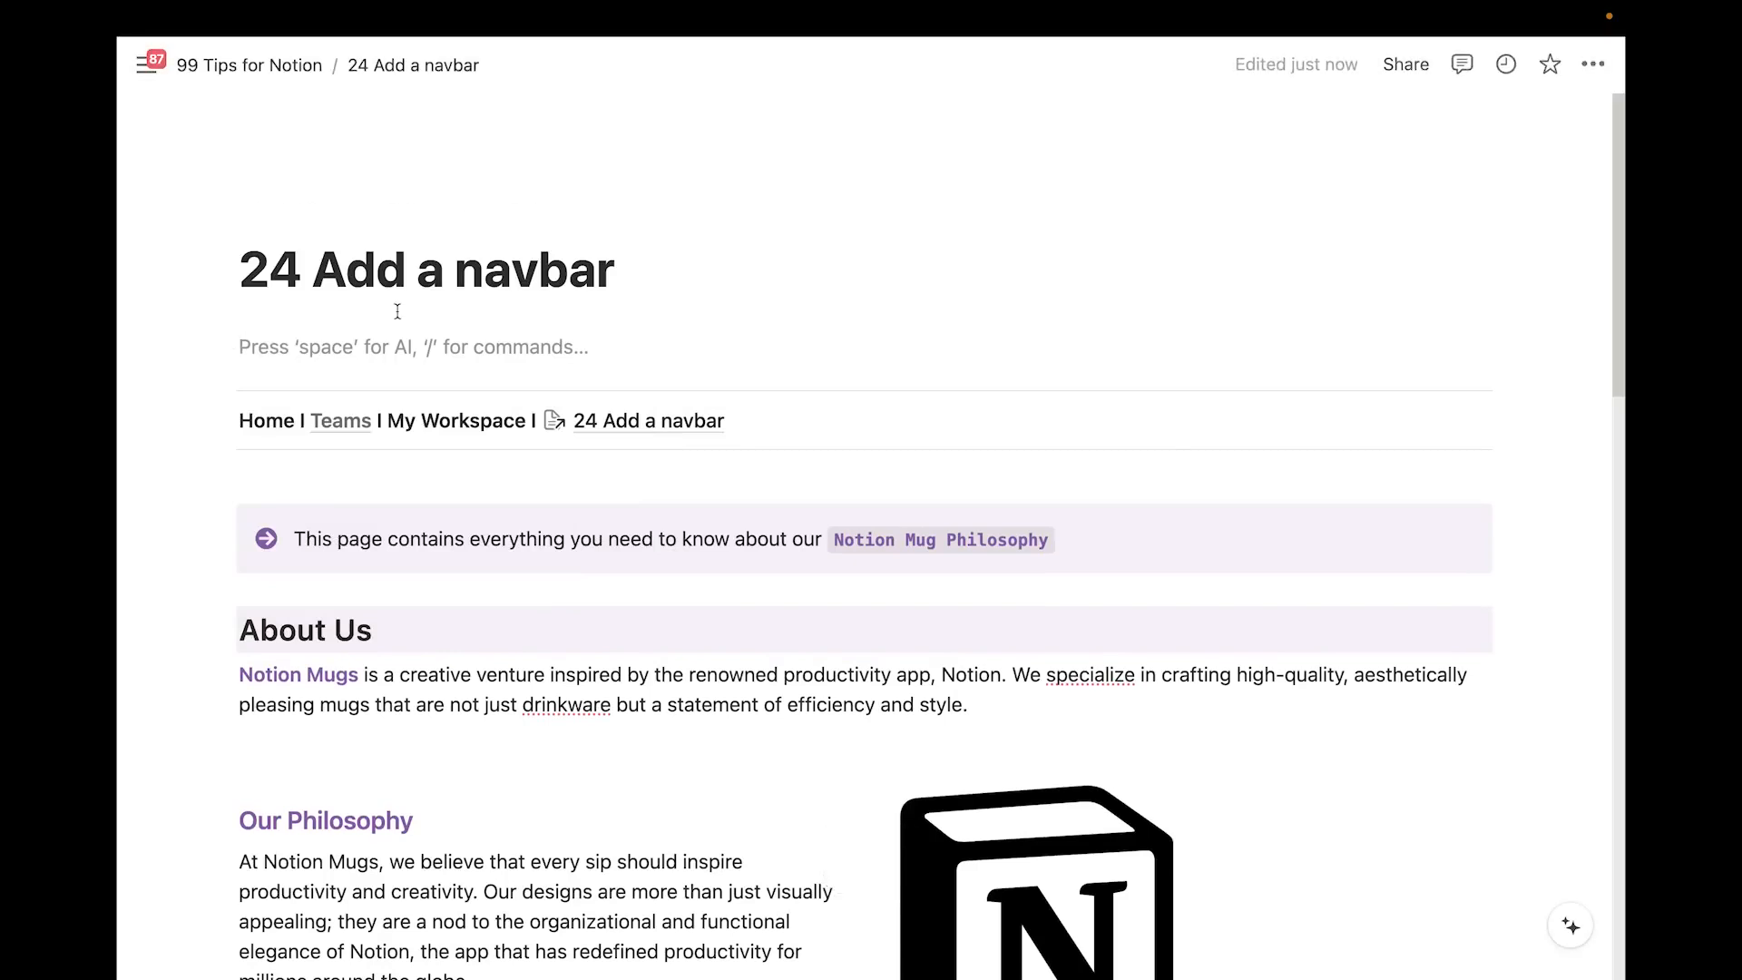
Insert a callout in the first column of the new two-column layout below the title
{"action": "type", "text": "/cal"}
{"action": "key", "text": "Return"}
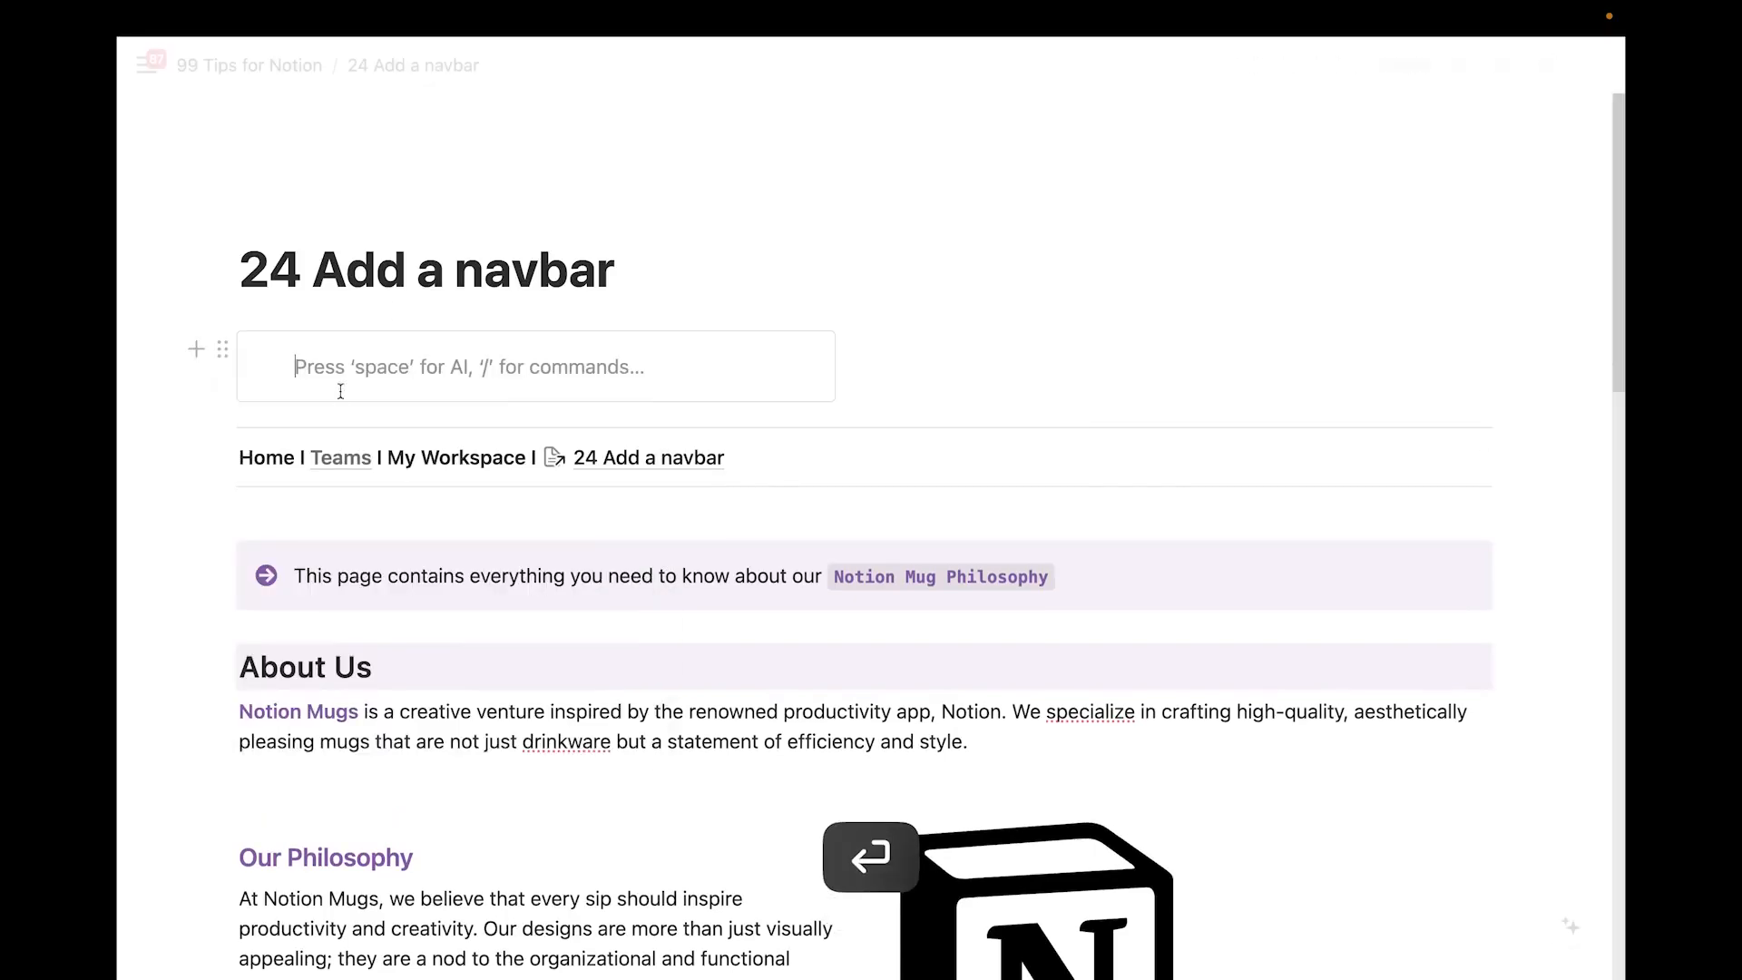
{"action": "left_click", "coordinate": [948, 381]}
{"action": "left_click_drag", "start_coordinate": [879, 391], "coordinate": [499, 381]}
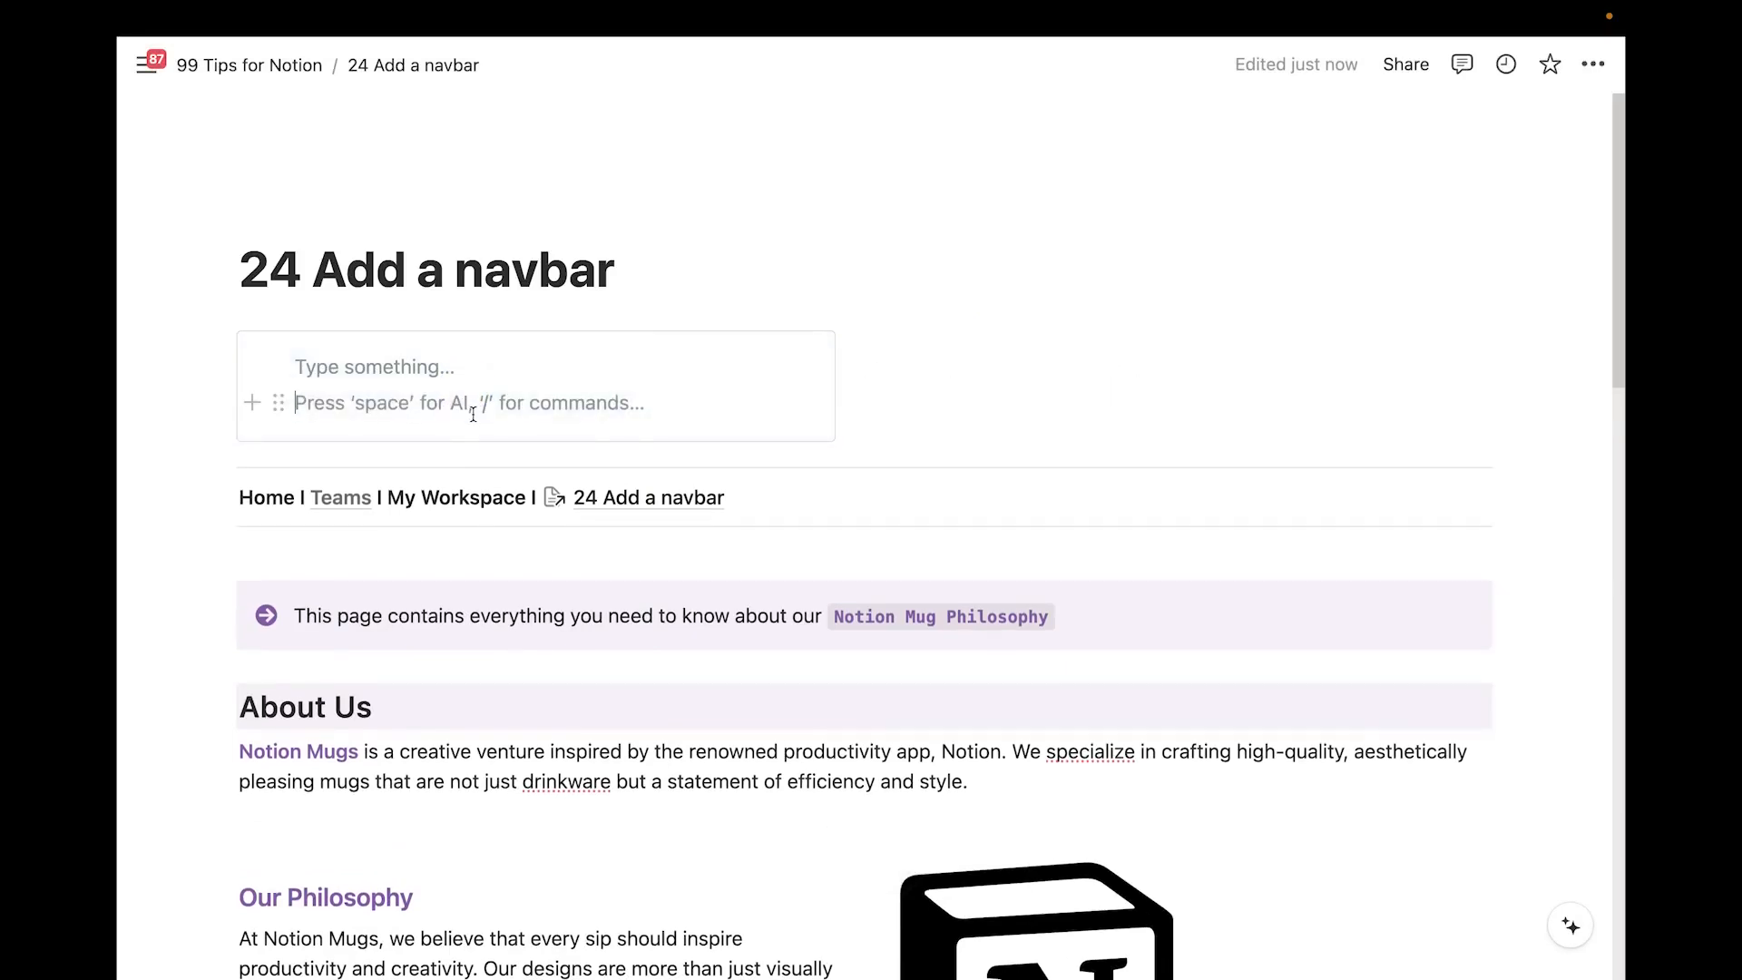
List "Home", "Teams" and "My Workspace" on separate lines in the callout and narrow its column
{"action": "type", "text": "Home"}
{"action": "key", "text": "Return"}
{"action": "type", "text": "Teams"}
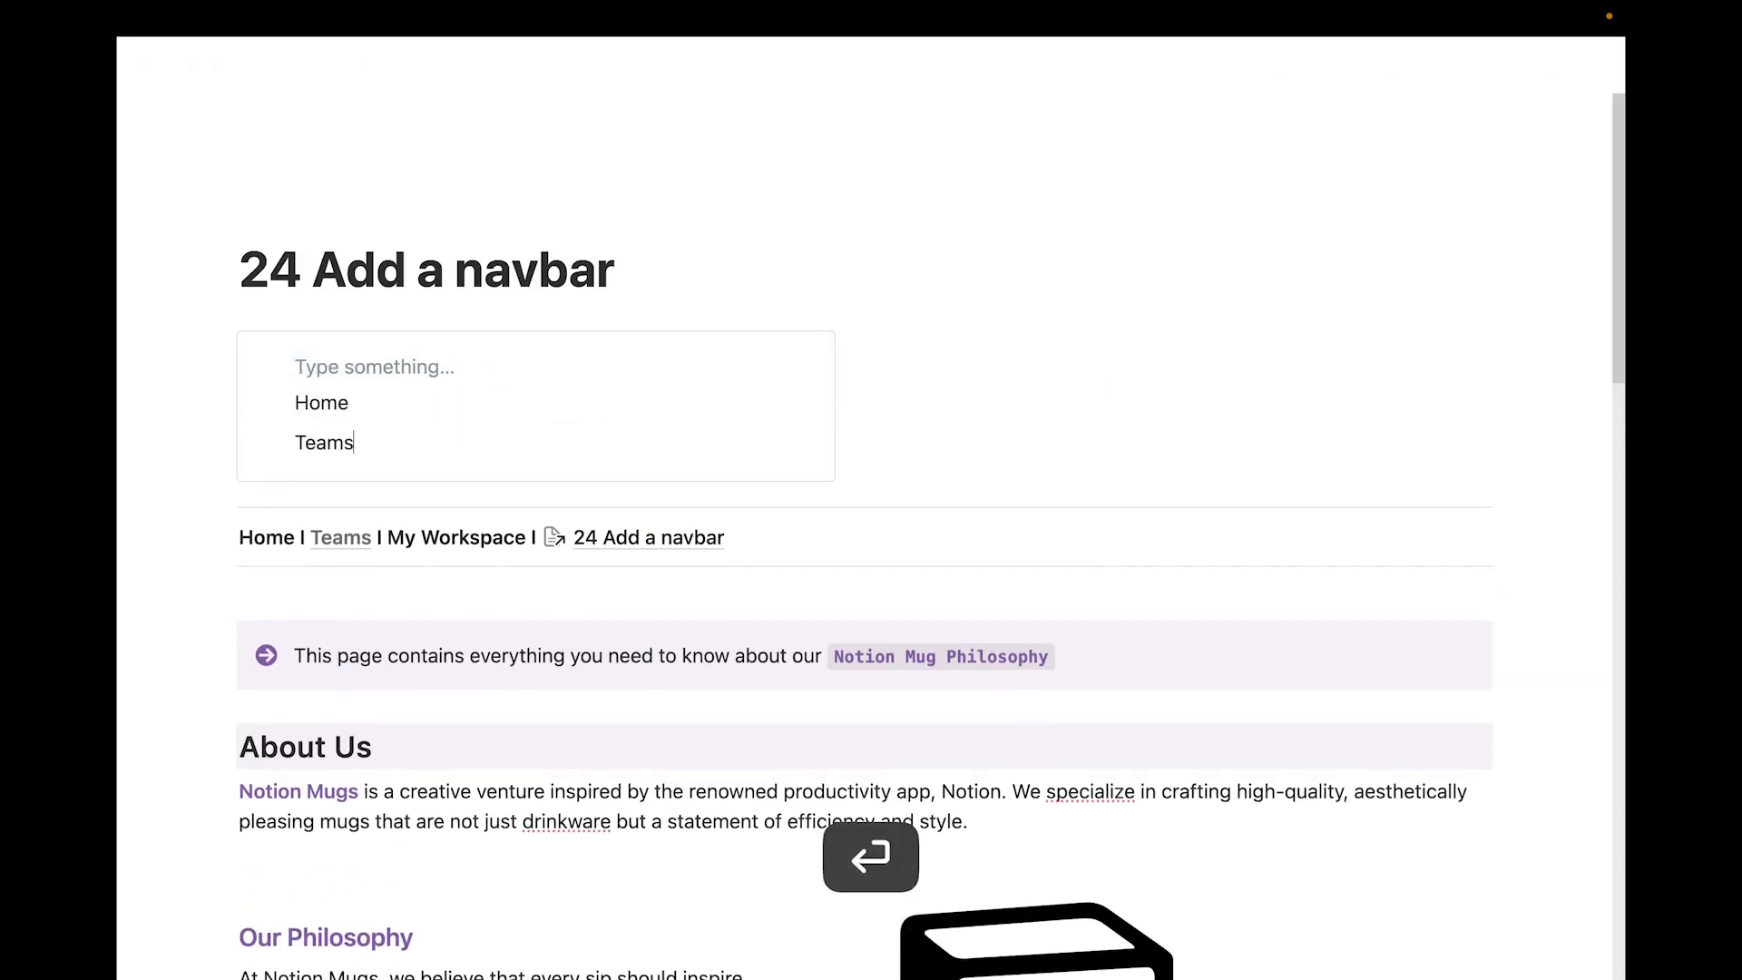
{"action": "key", "text": "Return"}
{"action": "type", "text": "My Wroks"}
{"action": "key", "text": "BackSpace"}
{"action": "key", "text": "BackSpace"}
{"action": "key", "text": "BackSpace"}
{"action": "key", "text": "BackSpace"}
{"action": "type", "text": "orkspace"}
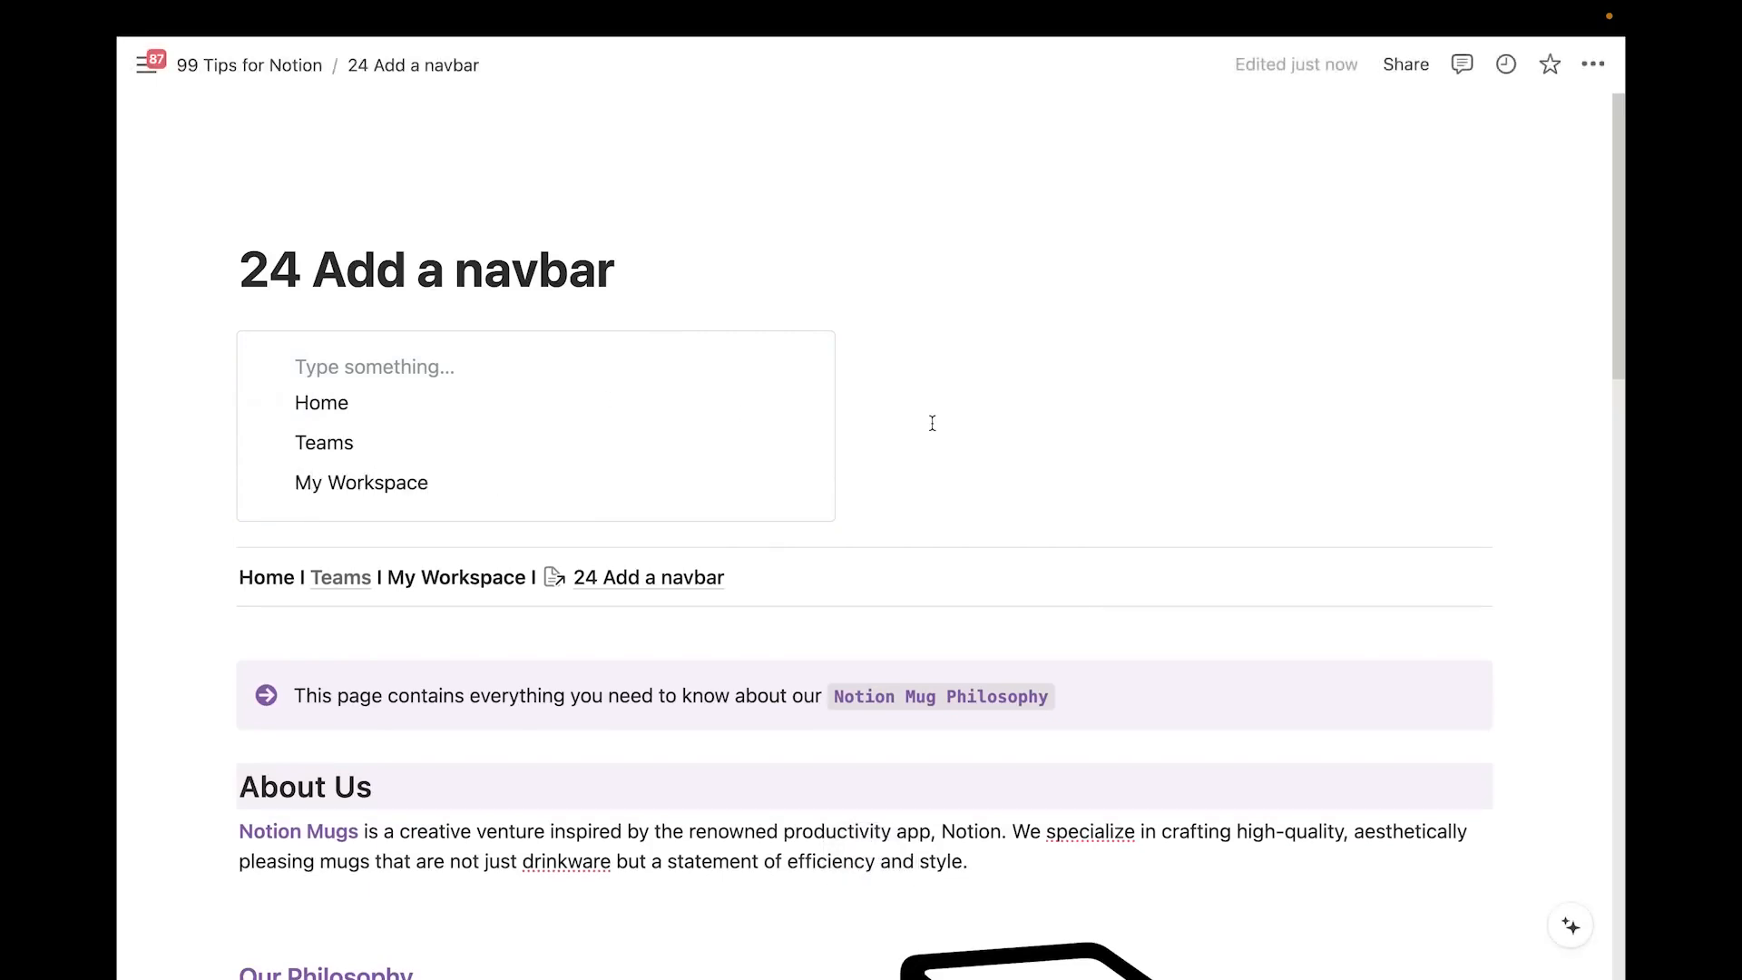
{"action": "left_click_drag", "start_coordinate": [874, 466], "coordinate": [556, 448]}
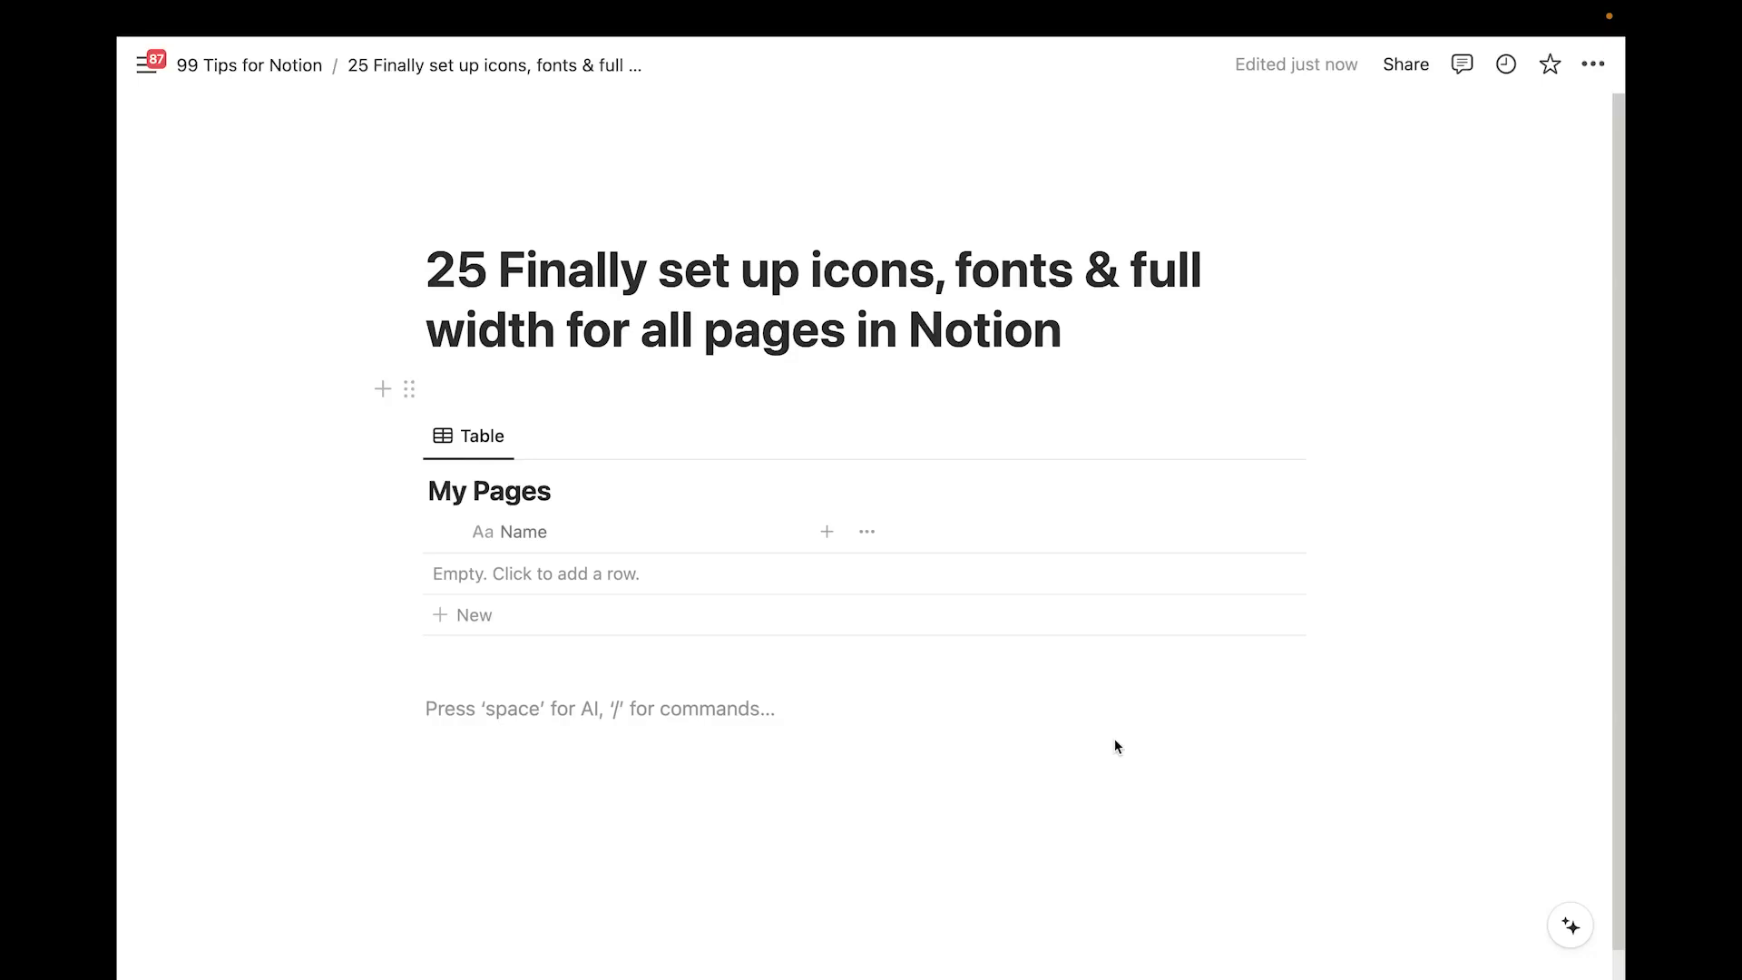
Add a row named "Any other page" to the My Pages table
{"action": "left_click", "coordinate": [1080, 687]}
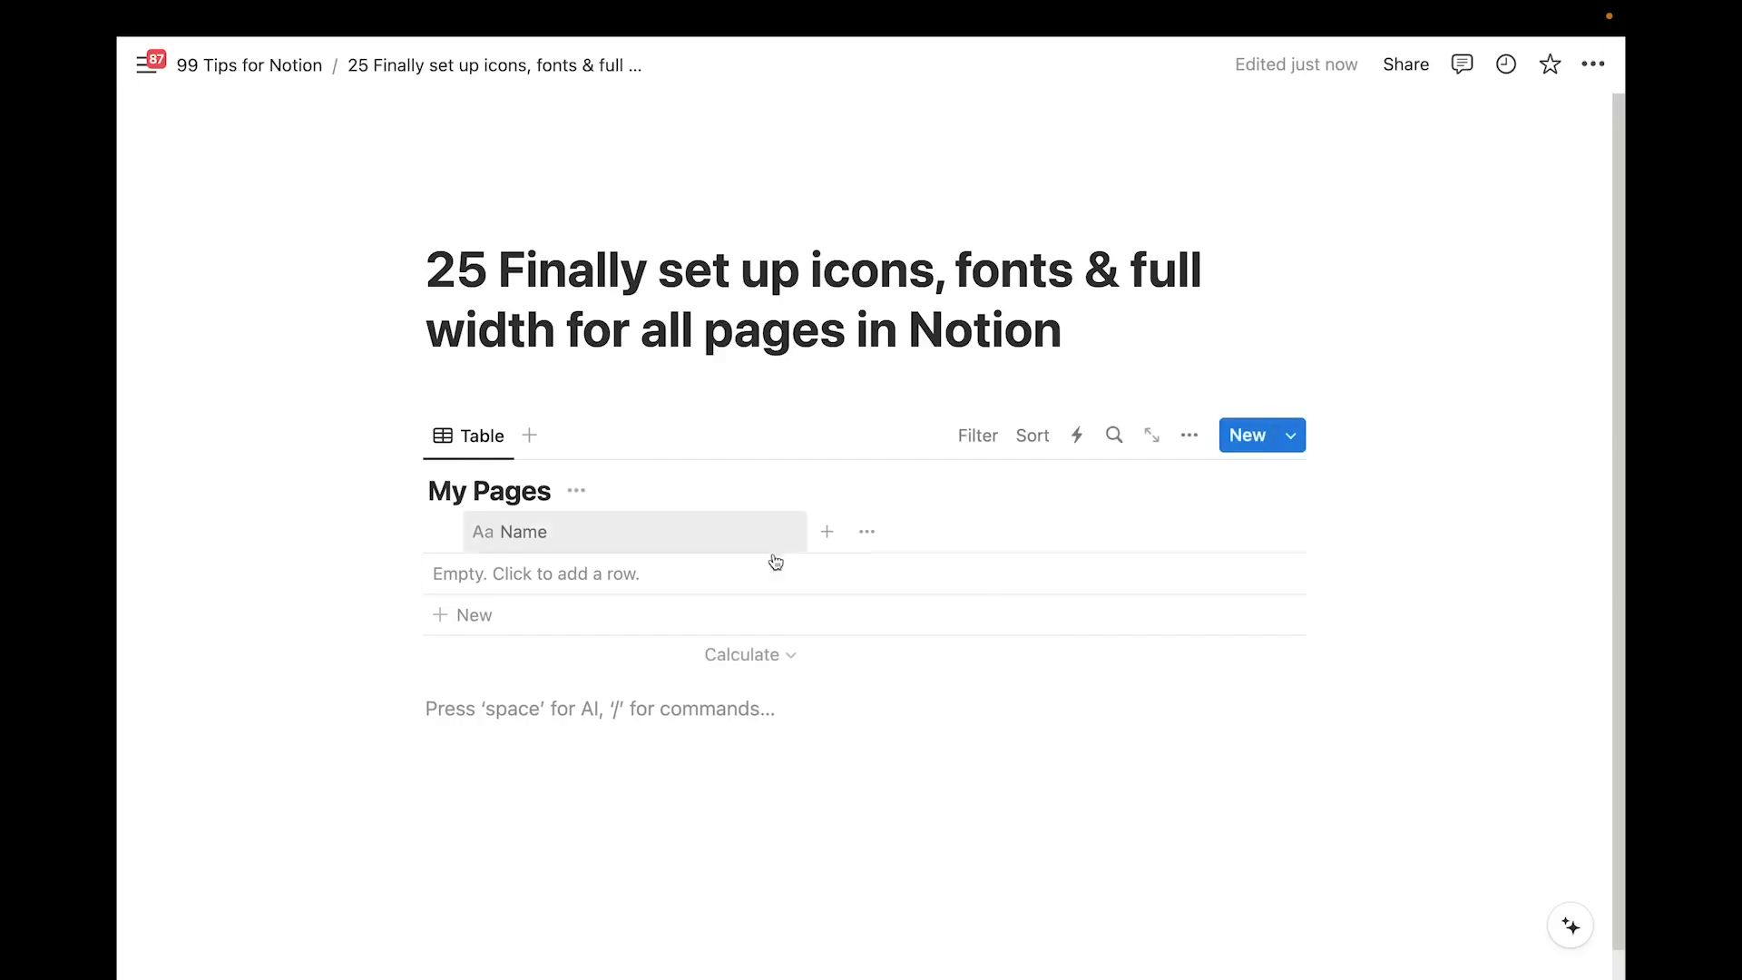
{"action": "left_click", "coordinate": [691, 589]}
{"action": "left_click", "coordinate": [658, 694]}
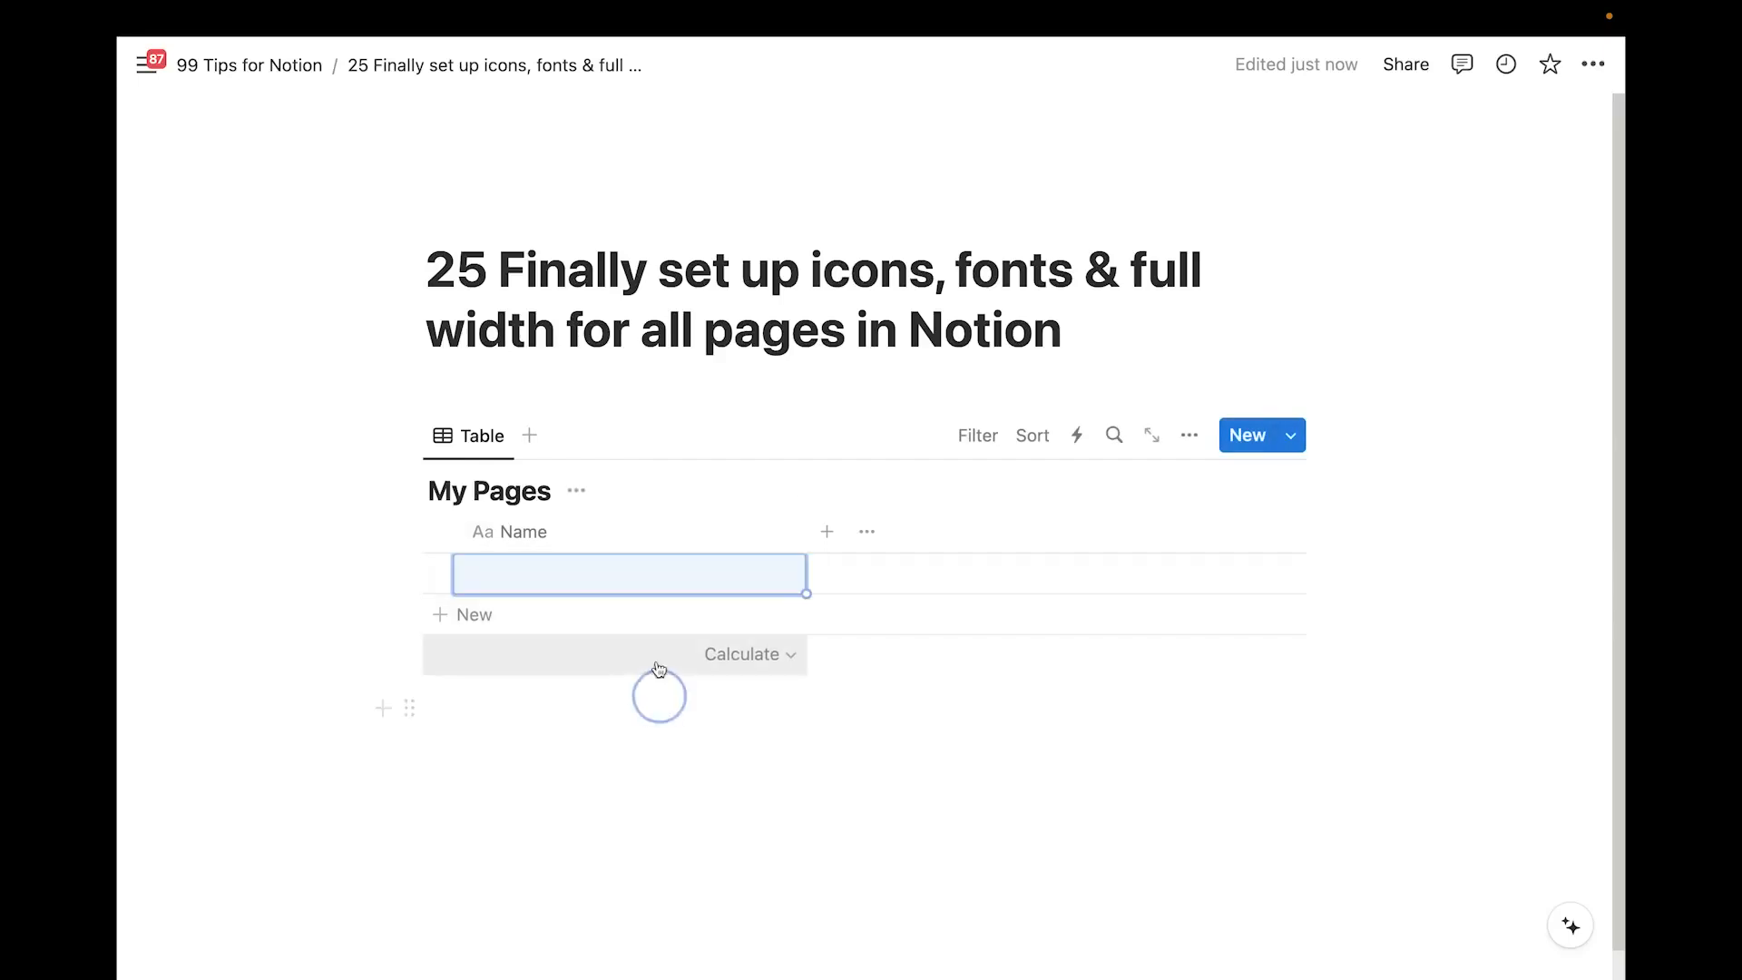
{"action": "left_click", "coordinate": [658, 569]}
{"action": "type", "text": "Any "}
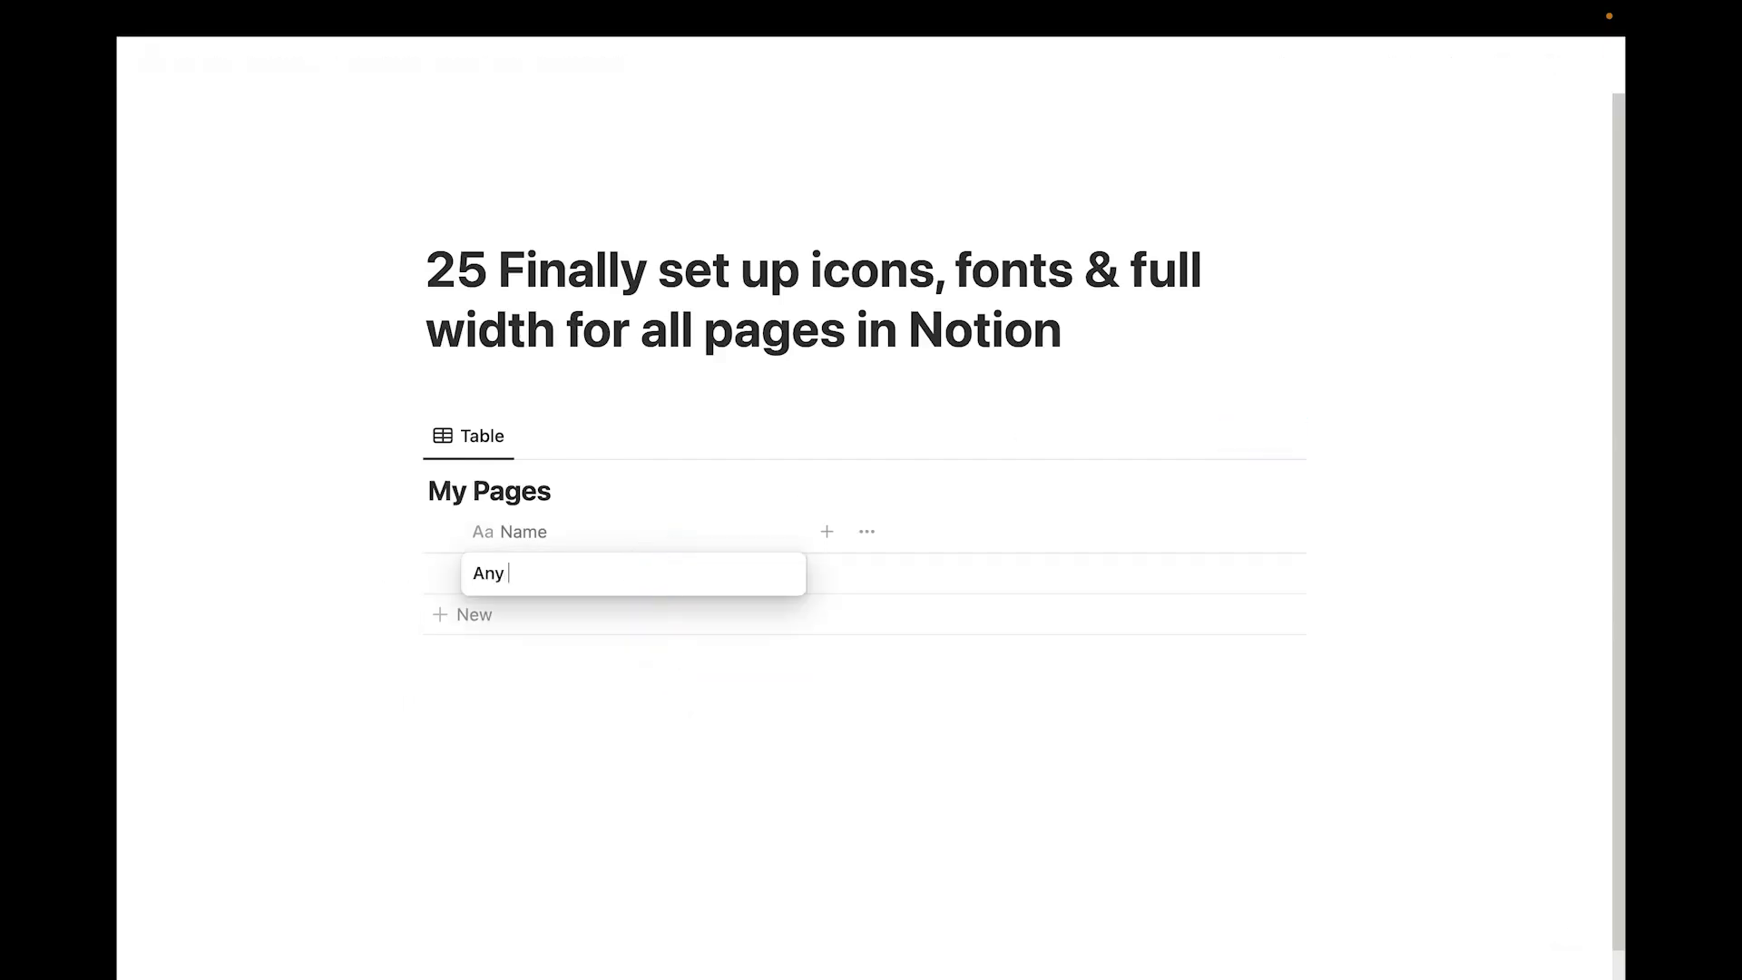
{"action": "type", "text": "other page"}
{"action": "key", "text": "Return"}
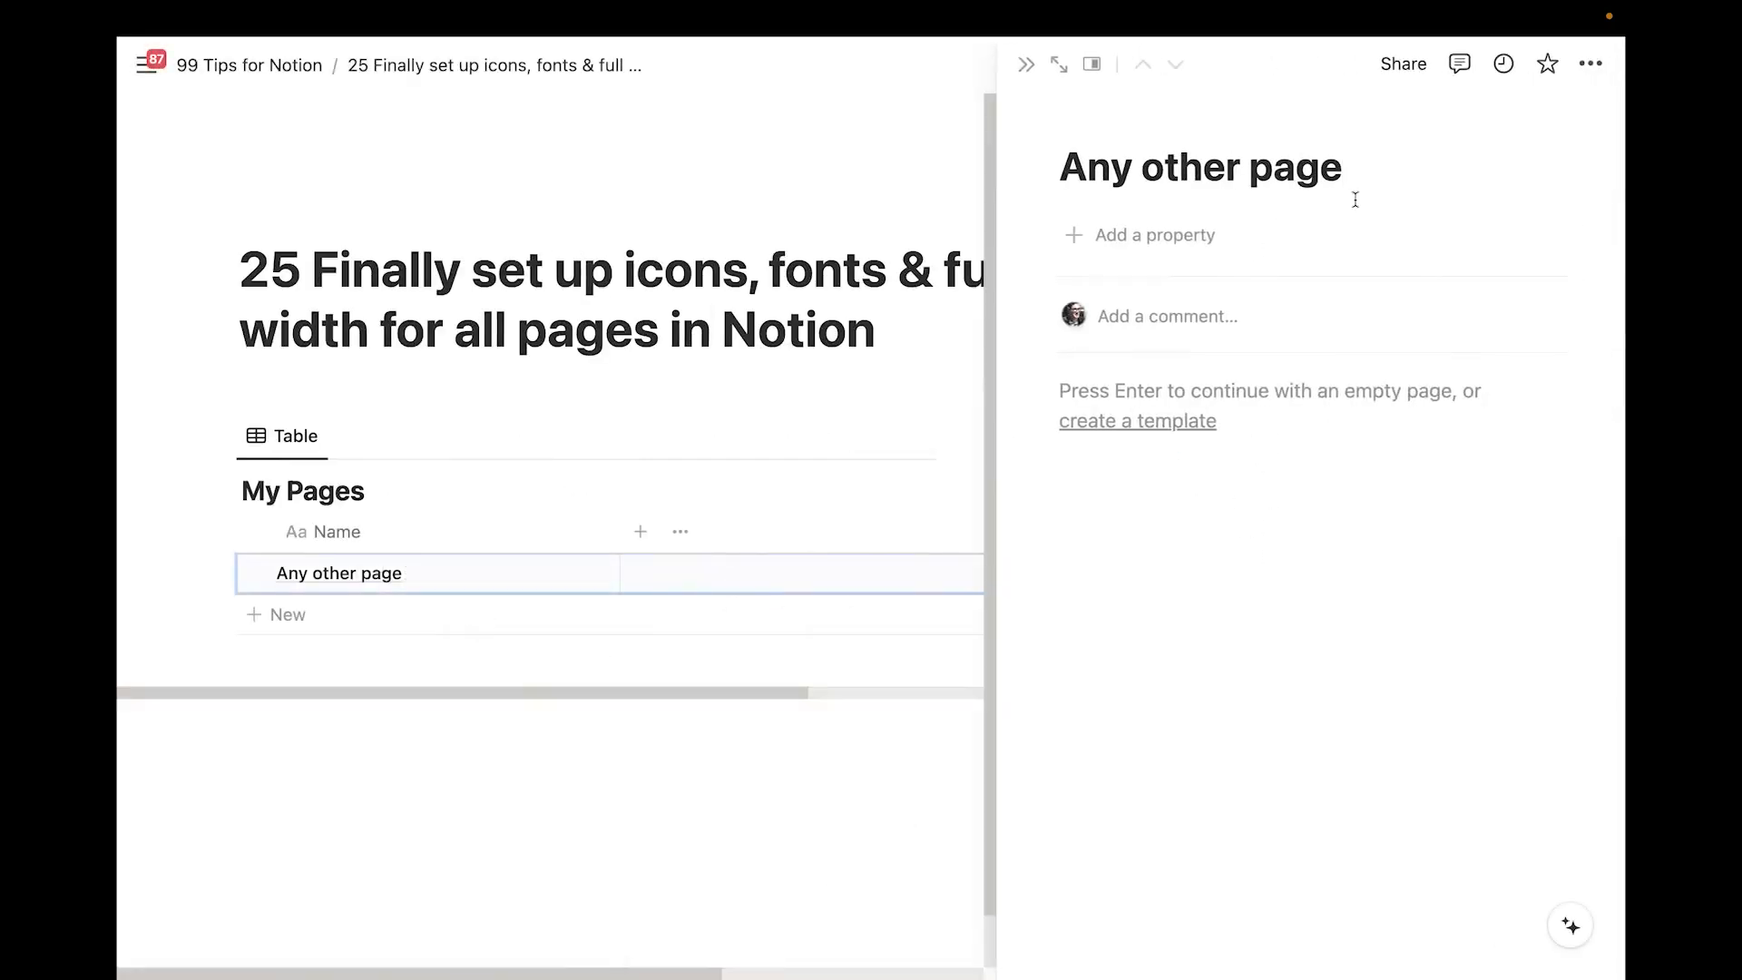
Set the font style of "Any other page" to Serif and close the page peek
{"action": "left_click", "coordinate": [1601, 61]}
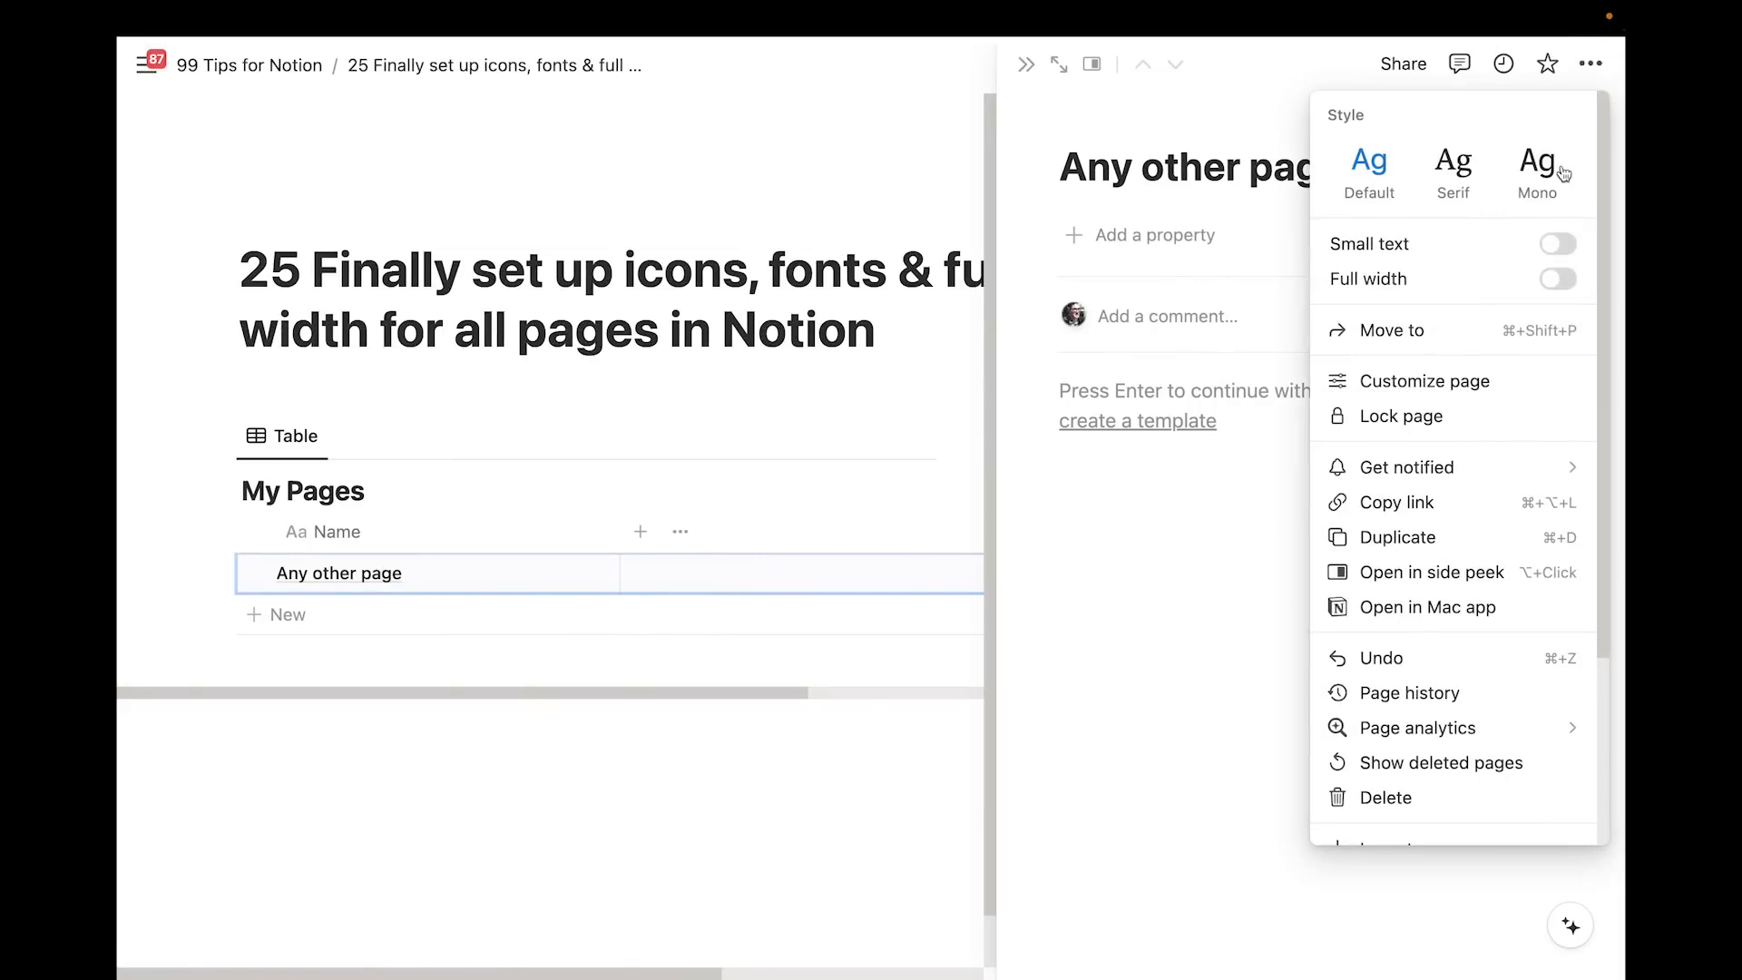
{"action": "left_click", "coordinate": [1453, 170]}
{"action": "left_click", "coordinate": [903, 211]}
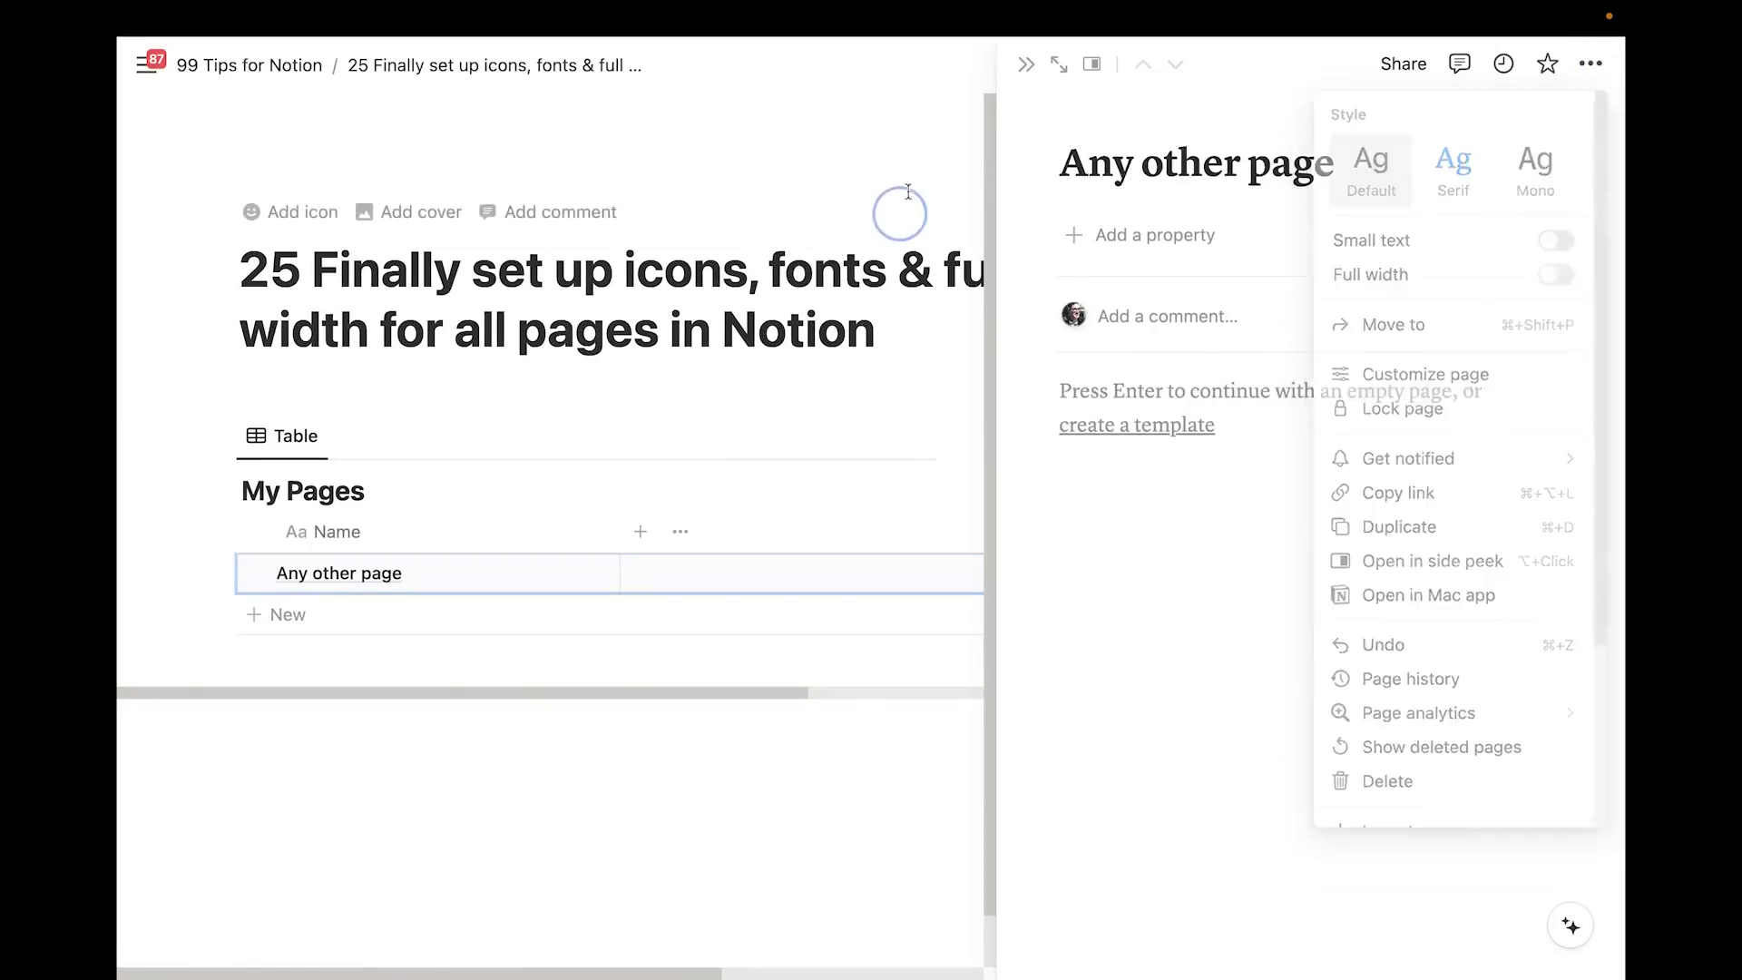
{"action": "left_click", "coordinate": [1026, 64]}
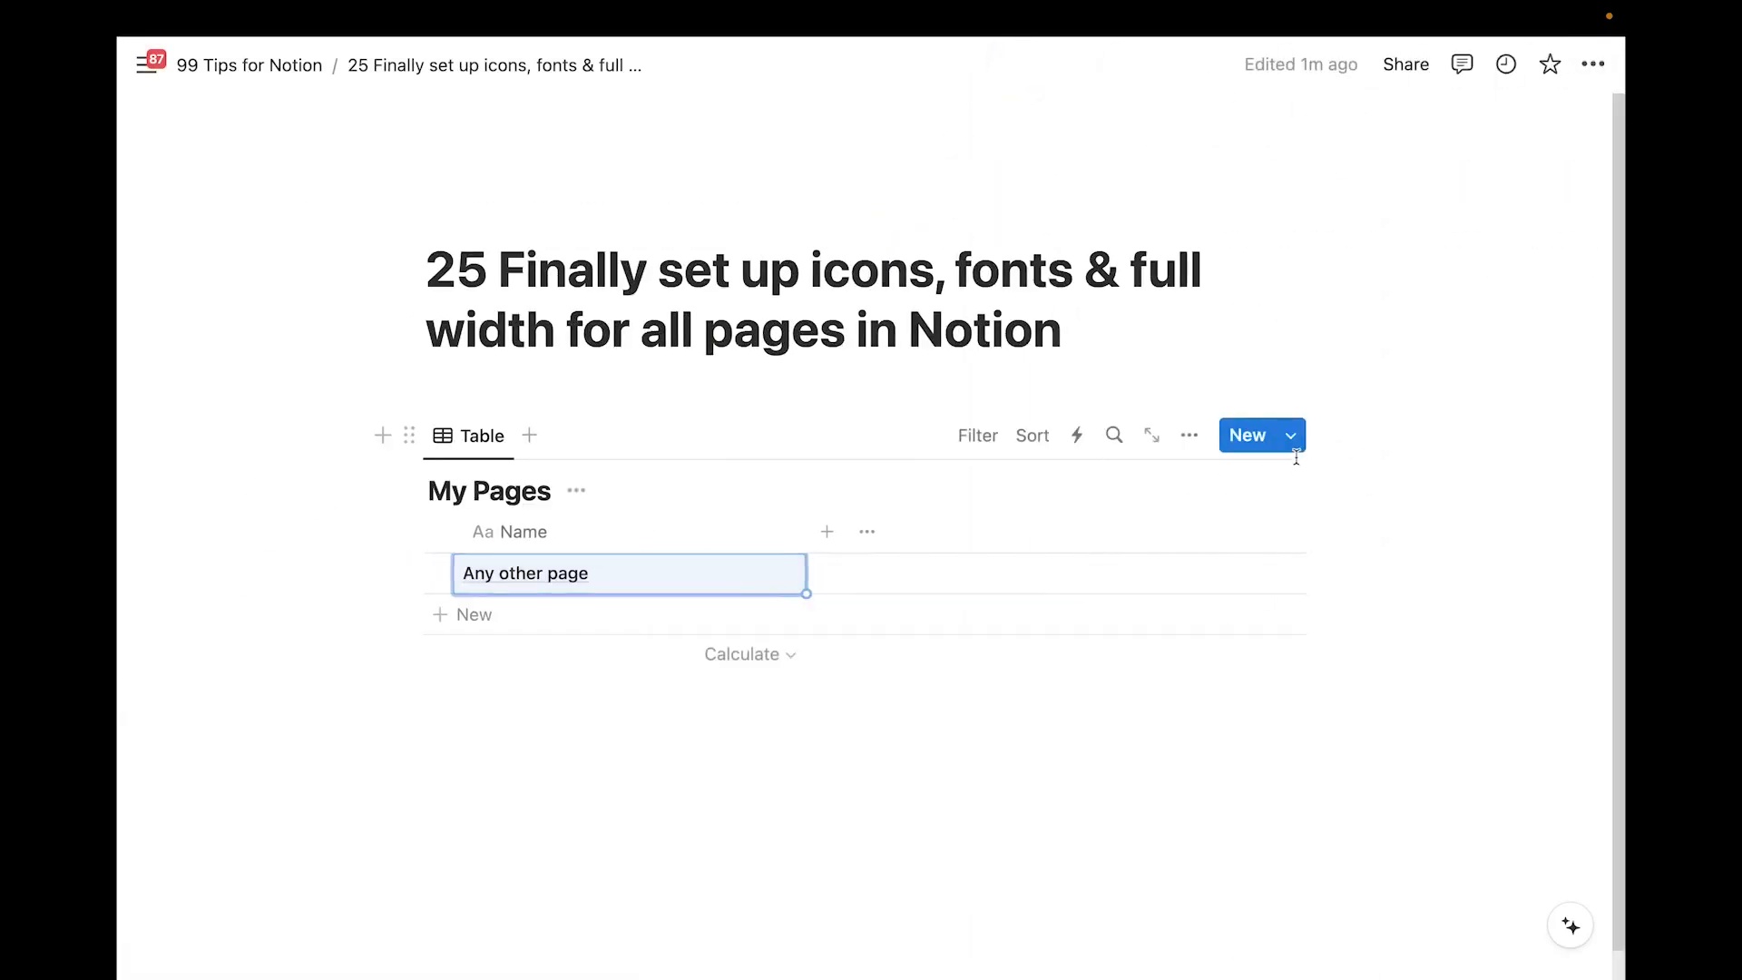
Create a new template for the My Pages database titled "My Default Page Look"
{"action": "left_click", "coordinate": [1294, 438]}
{"action": "left_click", "coordinate": [1155, 606]}
{"action": "type", "text": "My"}
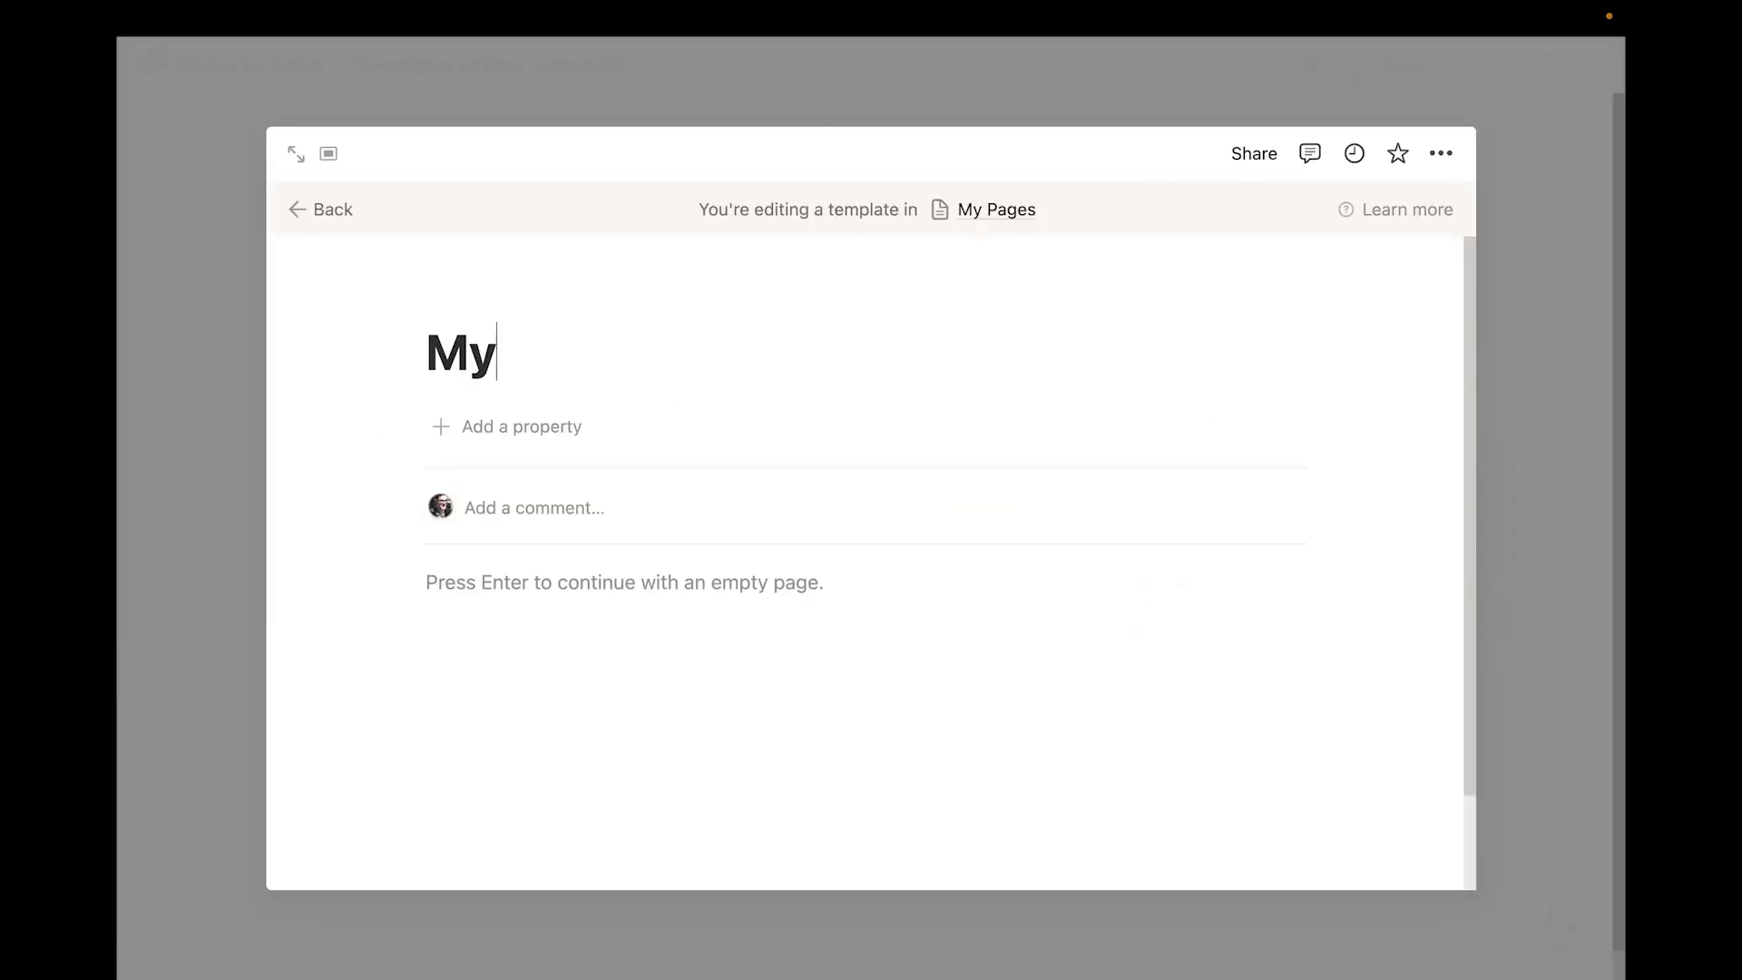
{"action": "type", "text": " Default Page Look"}
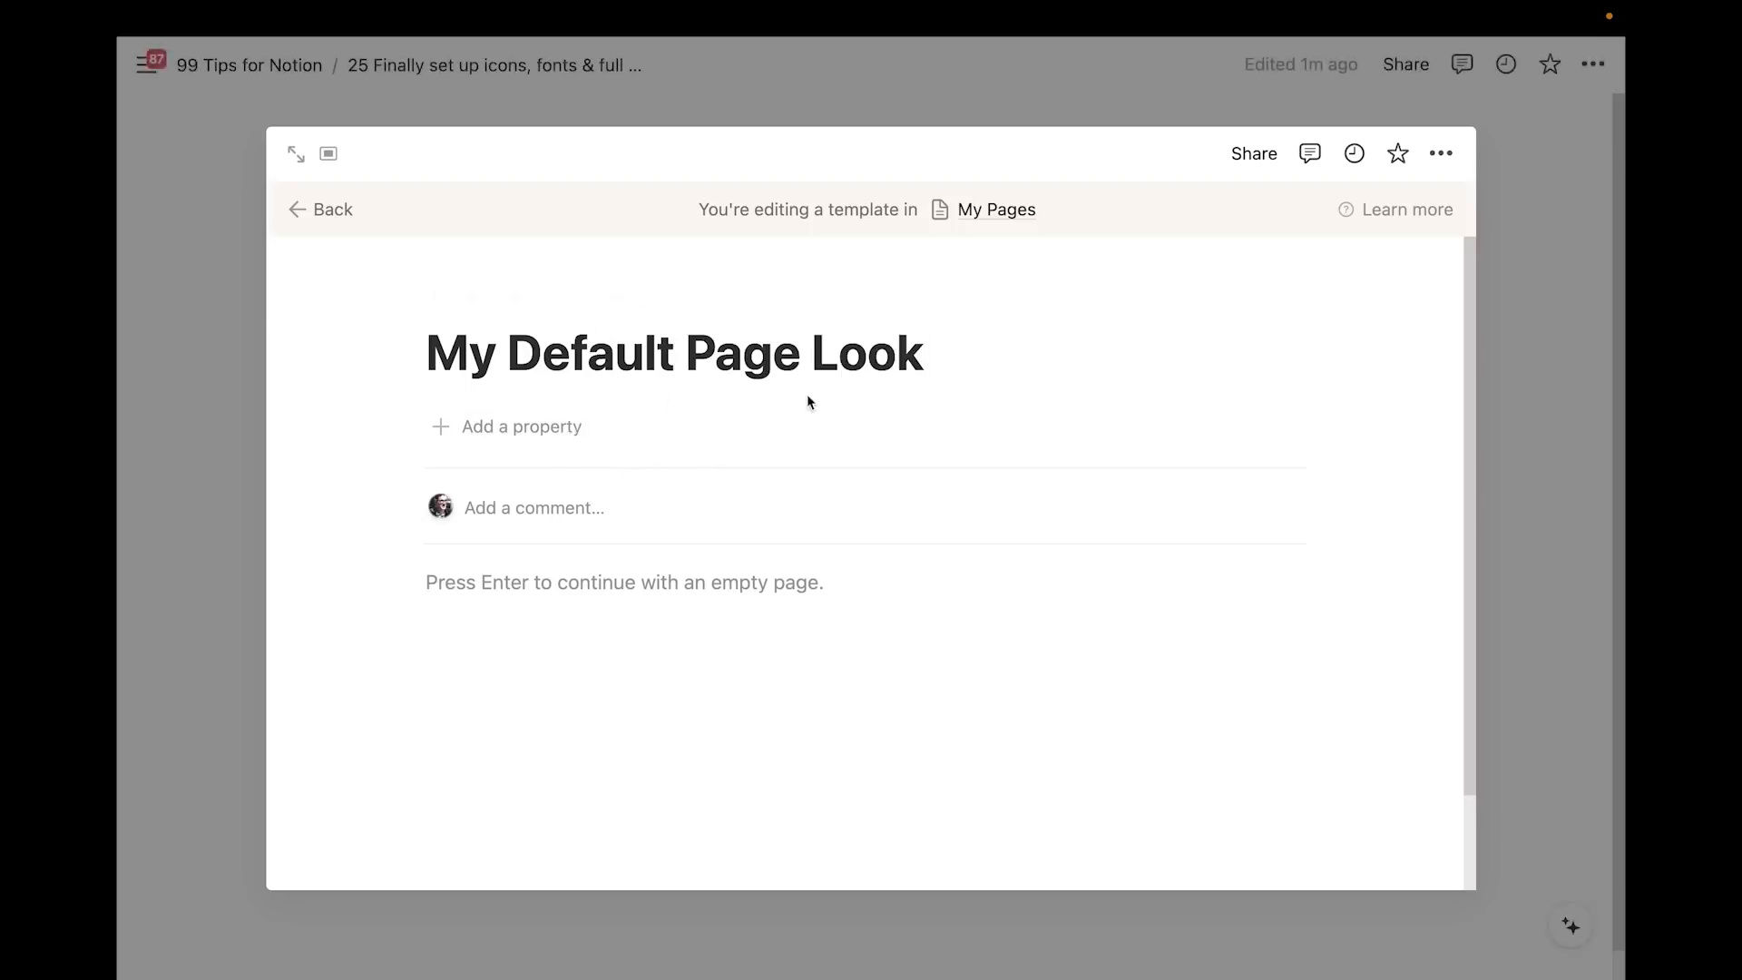
Set the template's font style to Mono and turn on full width
{"action": "left_click", "coordinate": [1441, 154]}
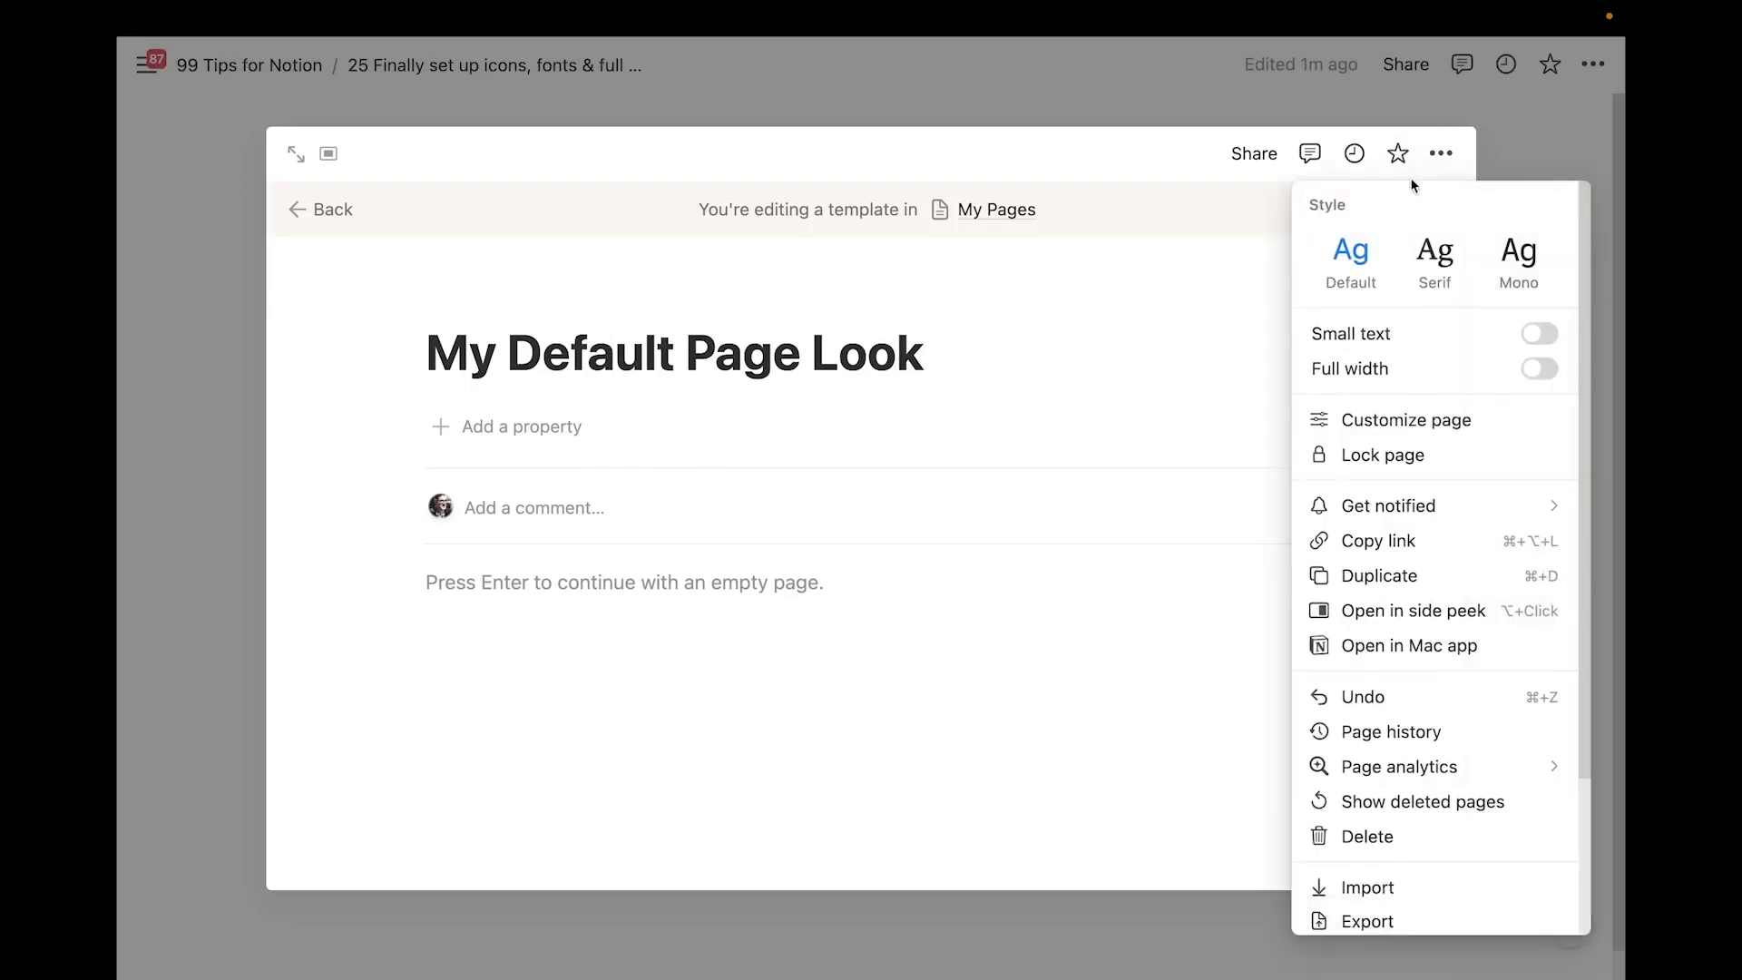
{"action": "left_click", "coordinate": [1519, 270]}
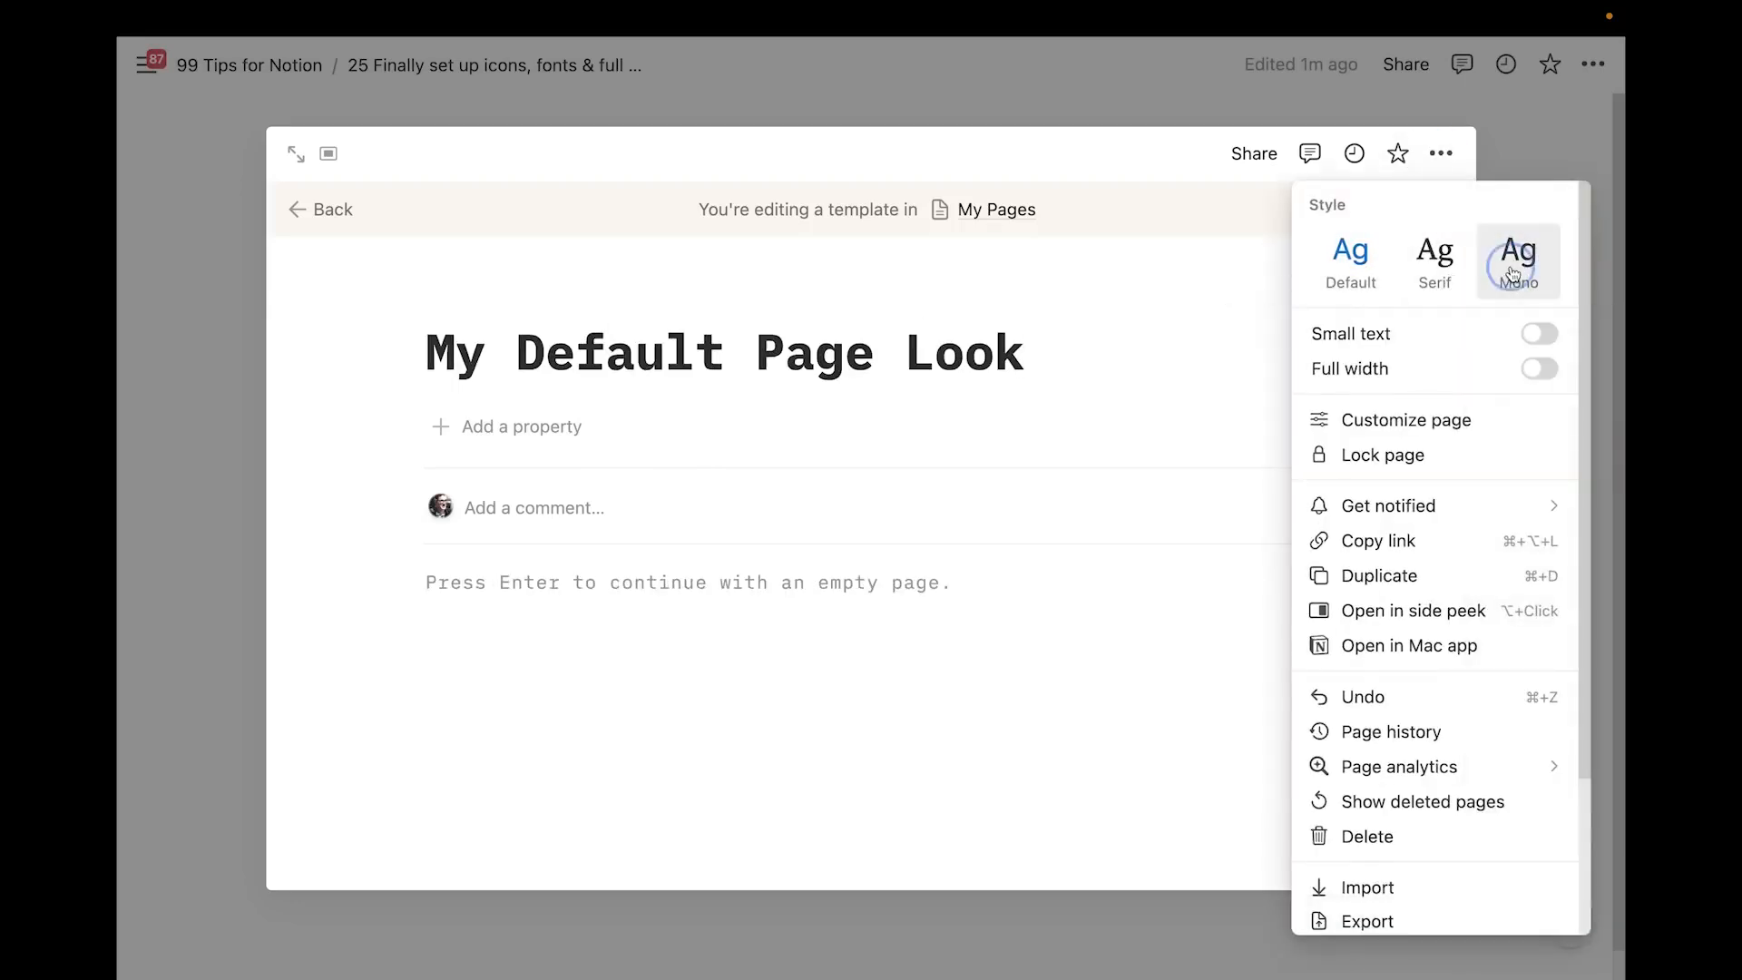
{"action": "left_click", "coordinate": [1554, 374]}
{"action": "left_click", "coordinate": [867, 582]}
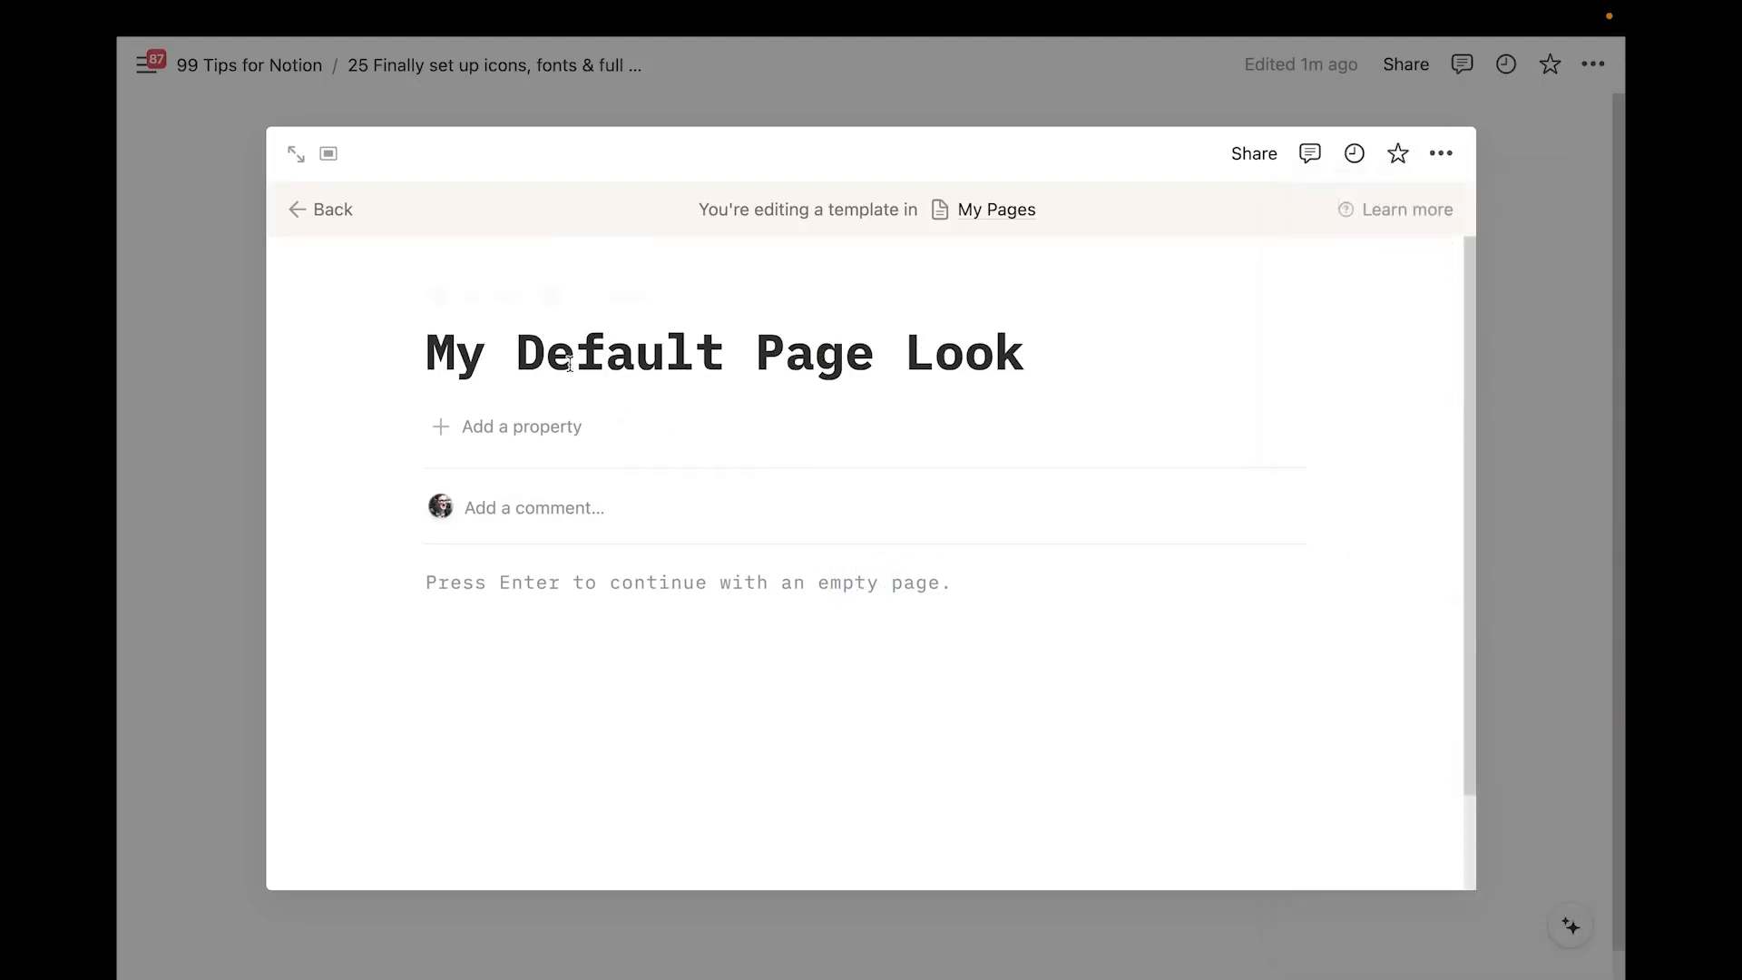
Give the template the purple circled right-arrow icon and close the template editor
{"action": "left_click", "coordinate": [463, 295]}
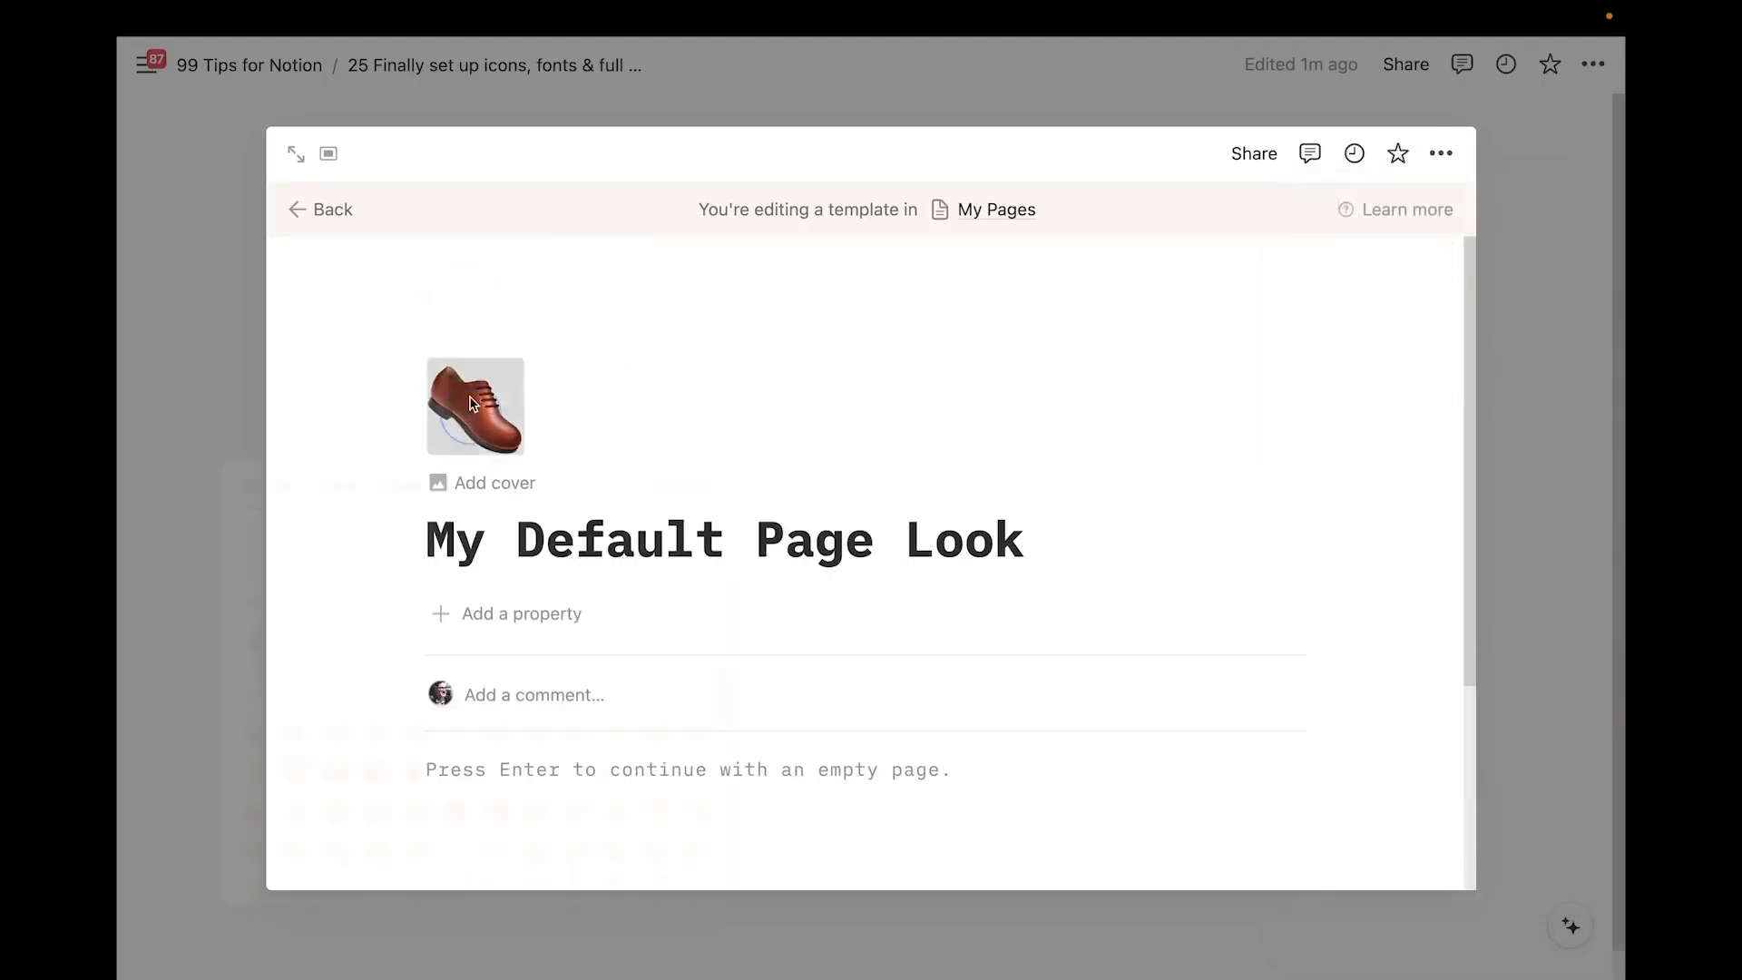
{"action": "left_click", "coordinate": [472, 402]}
{"action": "left_click", "coordinate": [335, 485]}
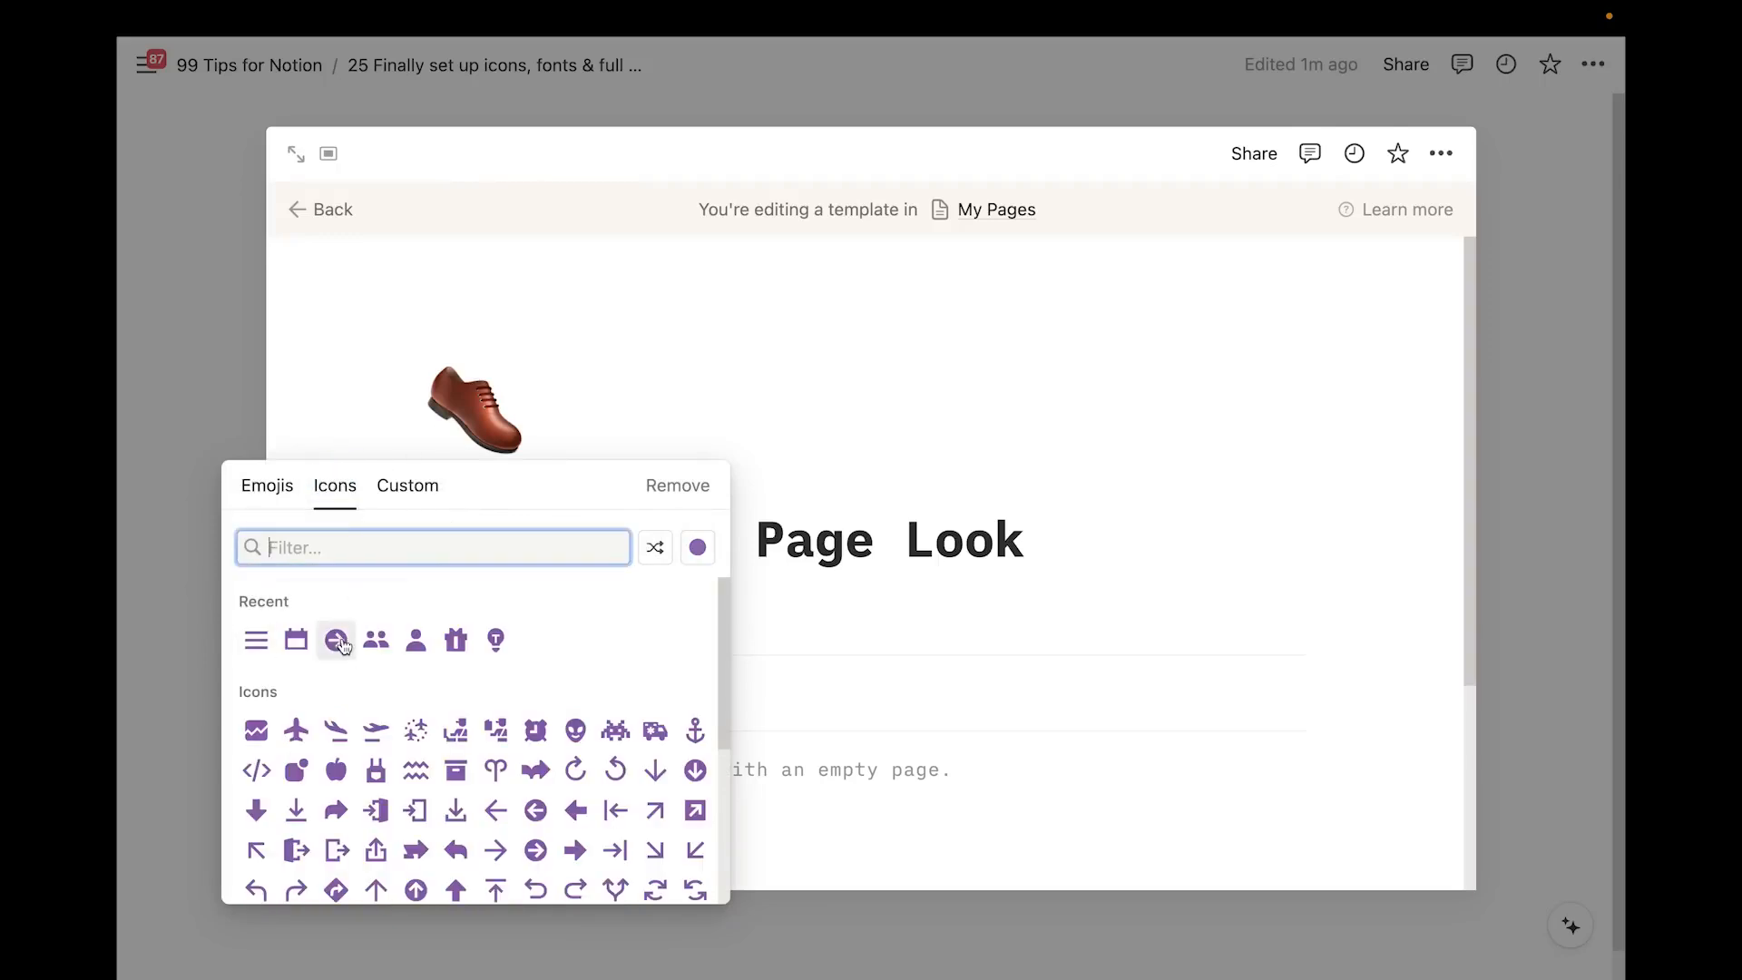
{"action": "left_click", "coordinate": [336, 640]}
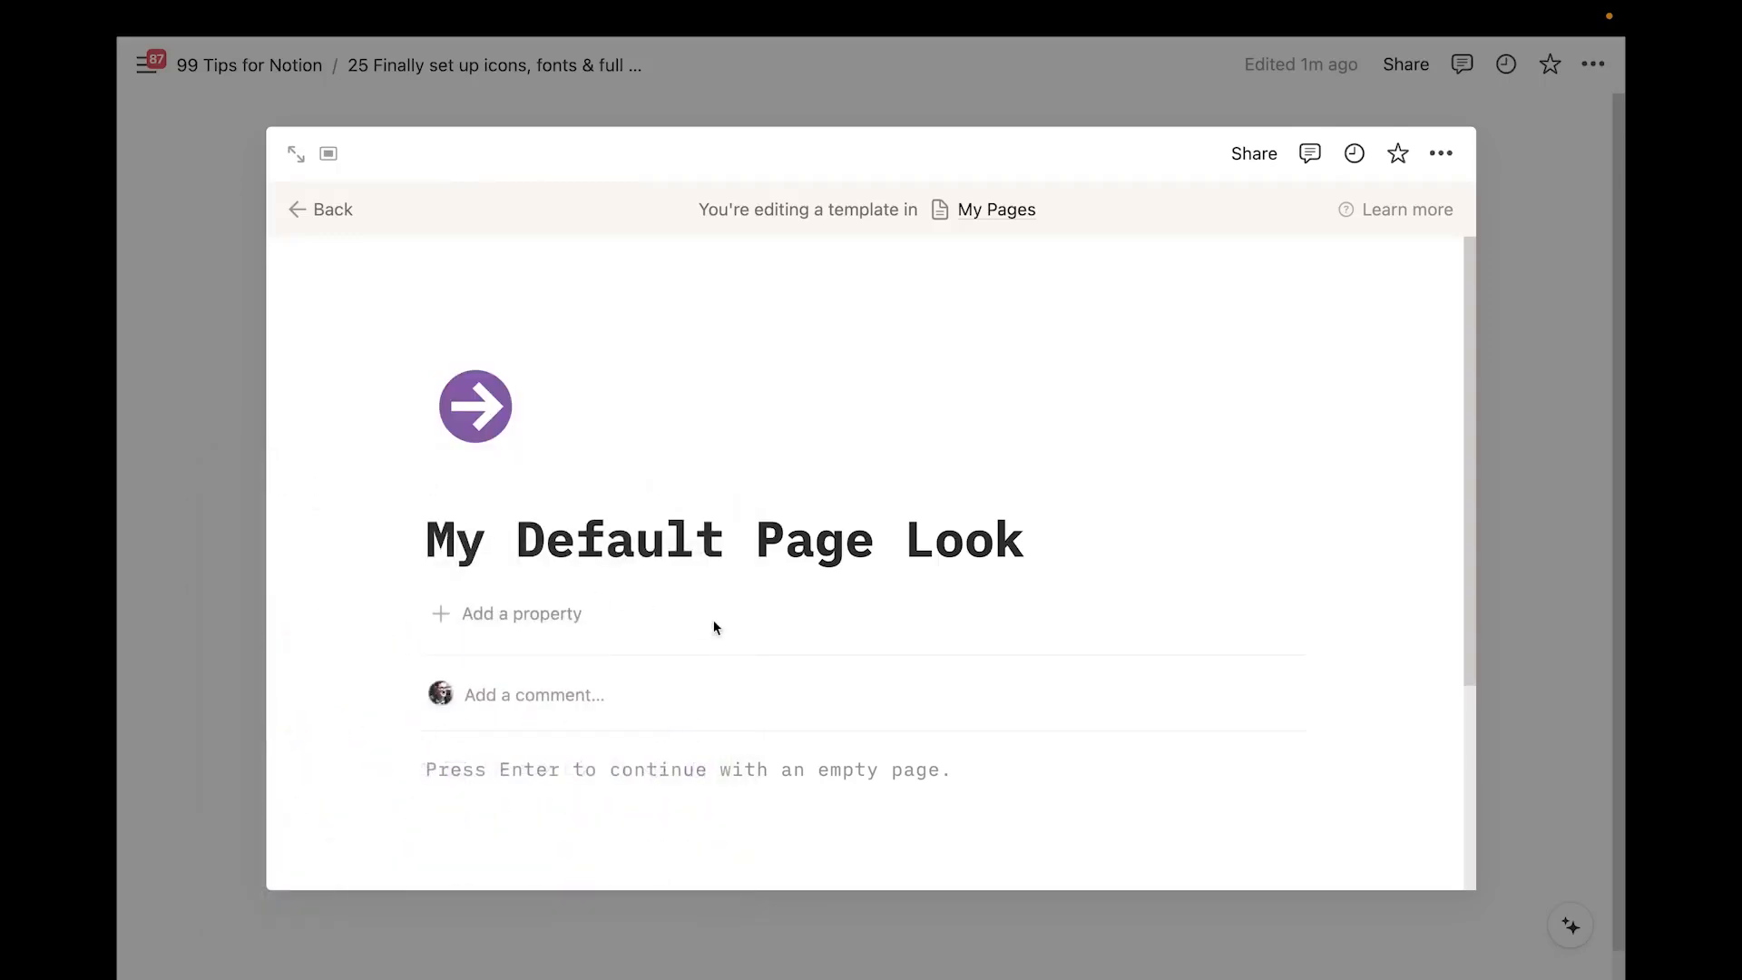
{"action": "left_click", "coordinate": [1563, 459]}
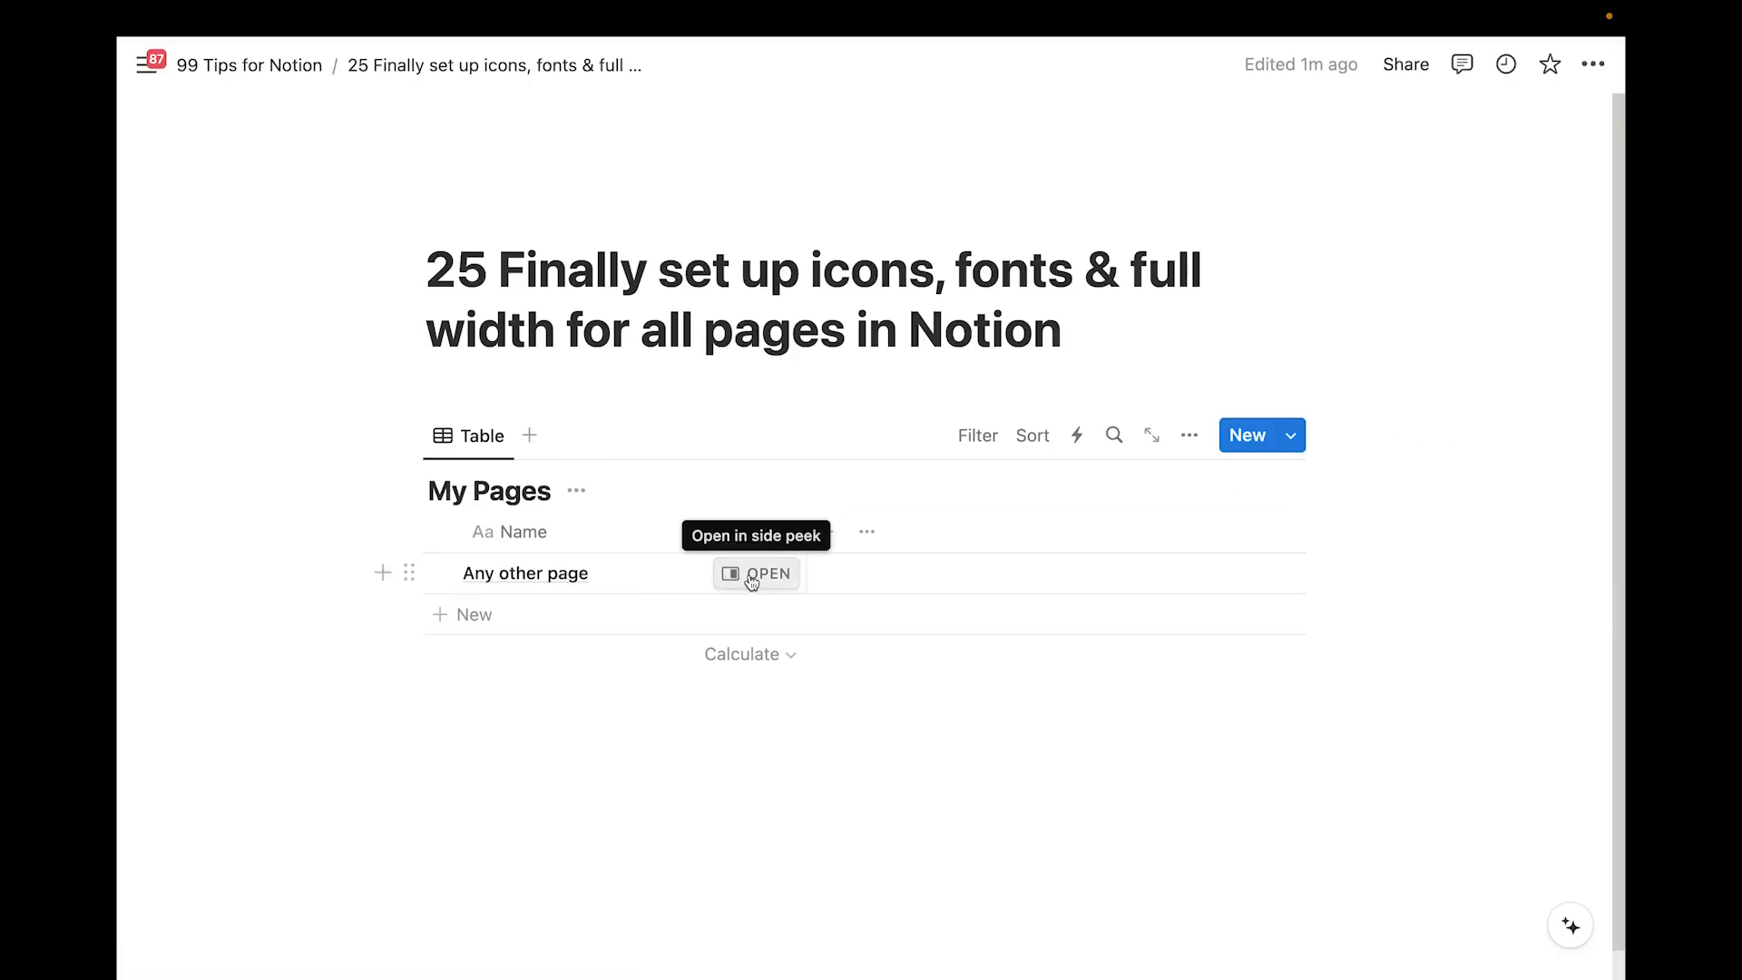
View the template choices in "Any other page" and add a row named "New Page" below it
{"action": "left_click", "coordinate": [753, 574]}
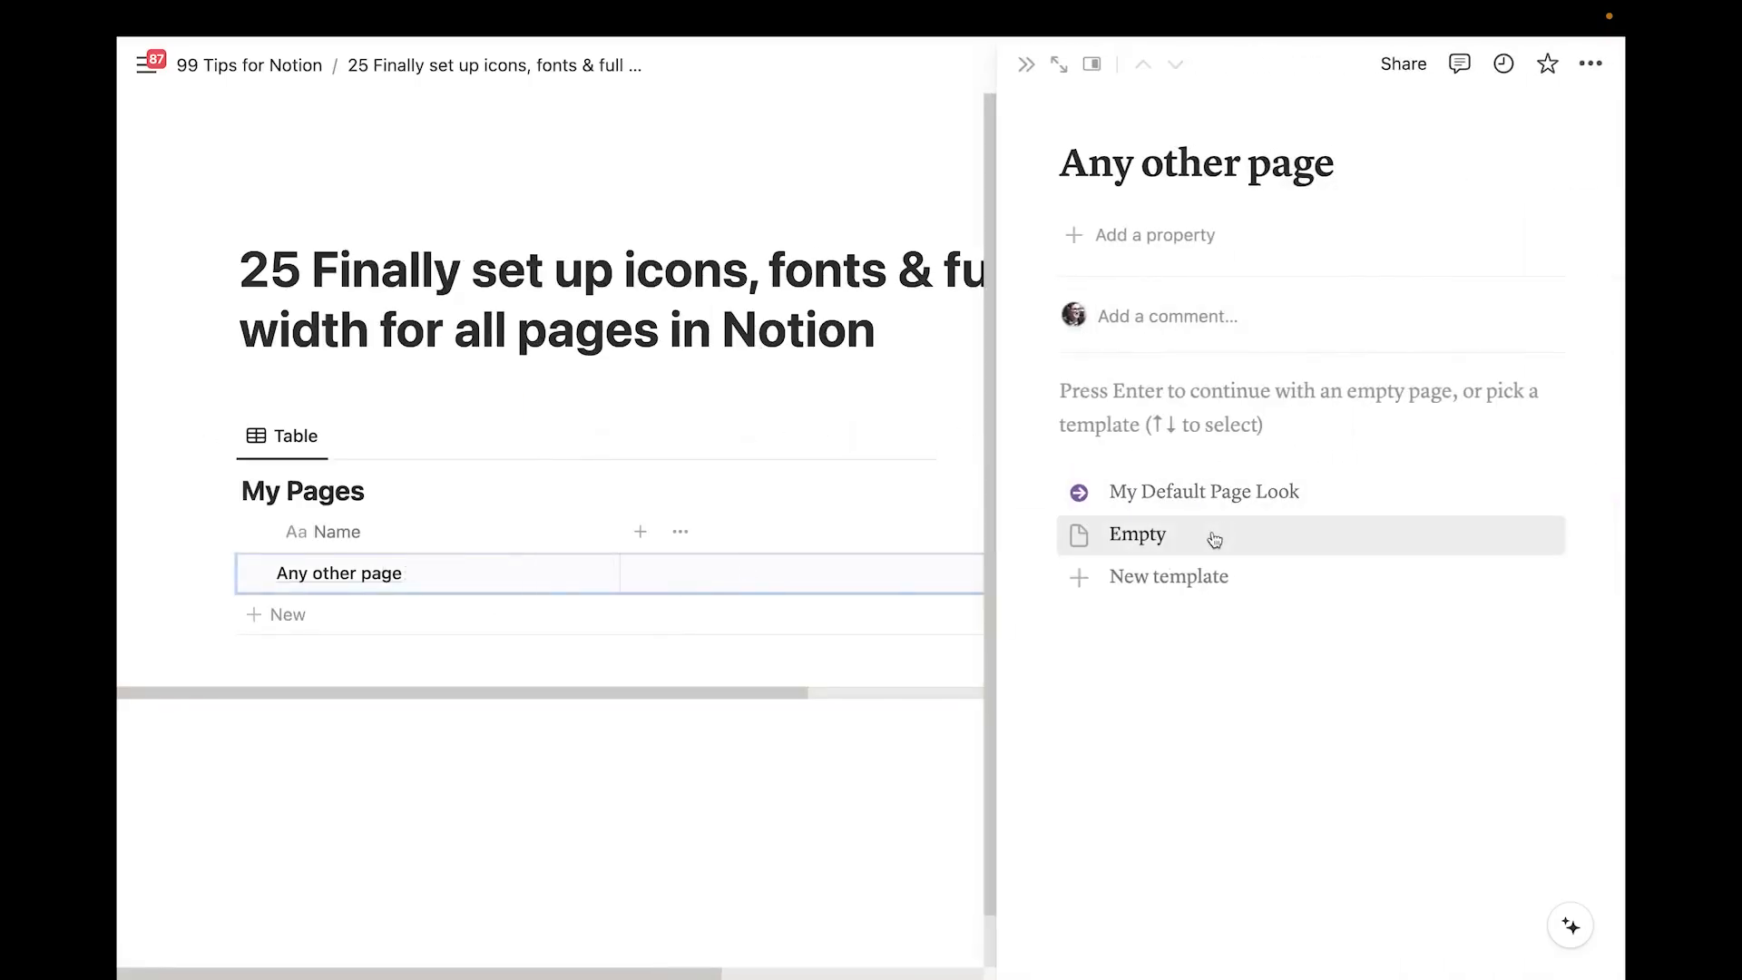
{"action": "left_click", "coordinate": [516, 733]}
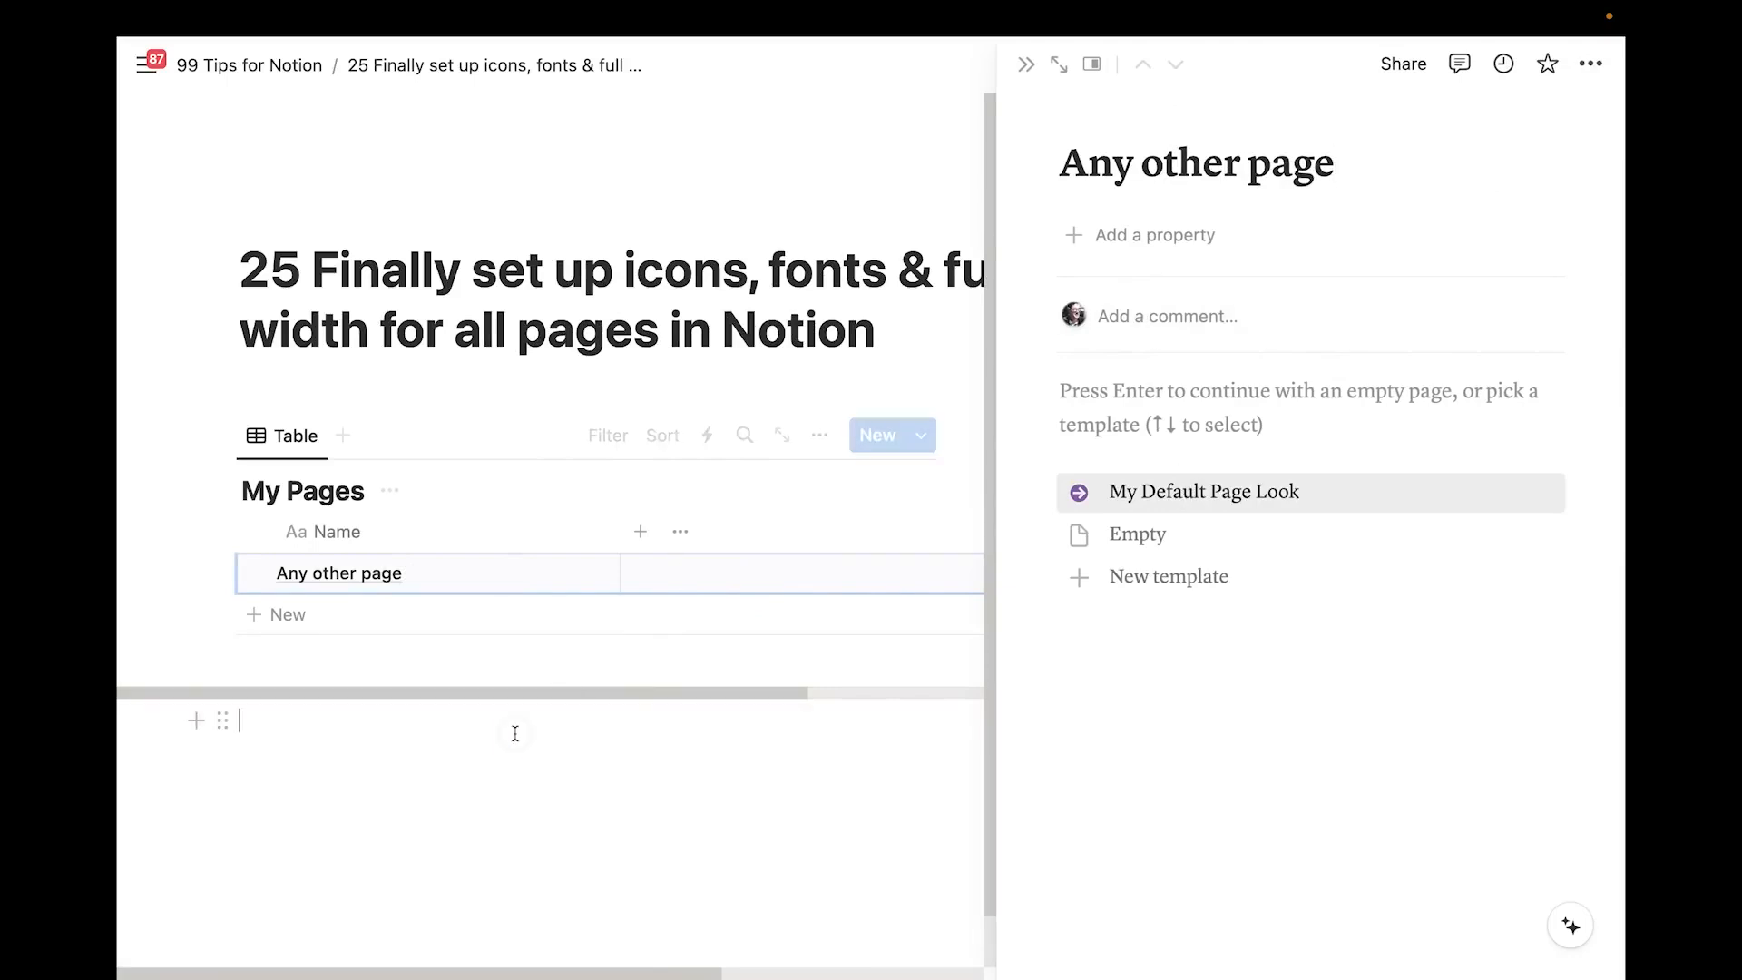
{"action": "left_click", "coordinate": [476, 614]}
{"action": "type", "text": "New Page"}
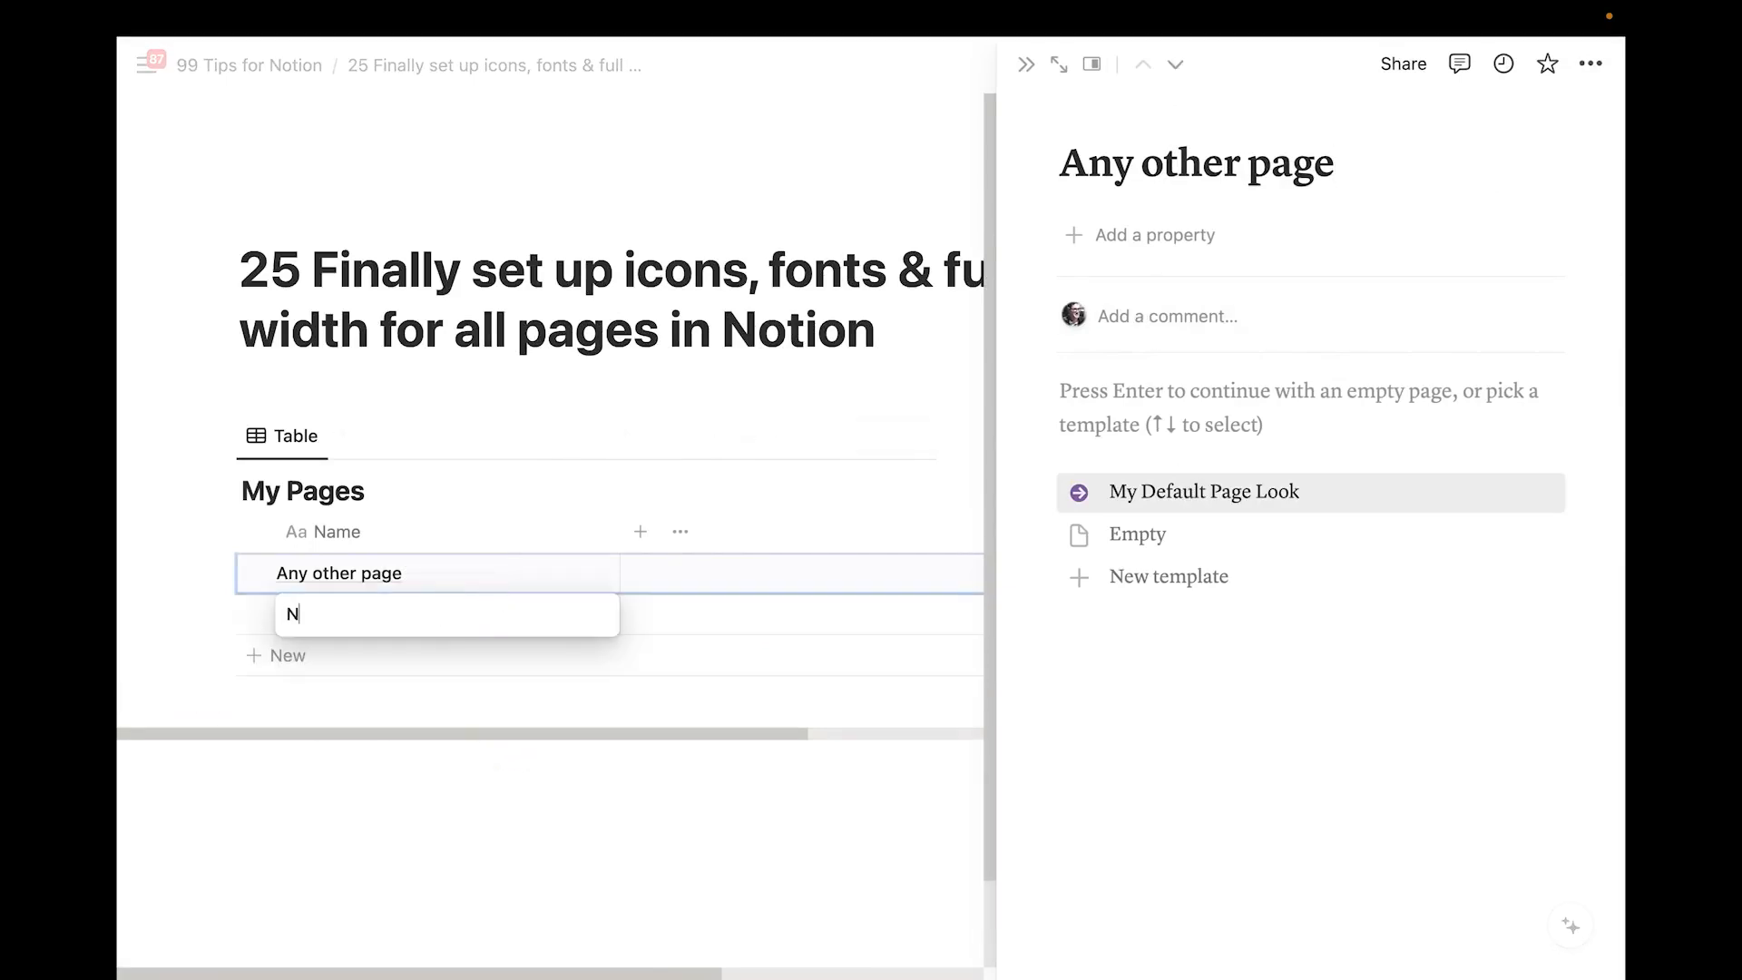
{"action": "key", "text": "Return"}
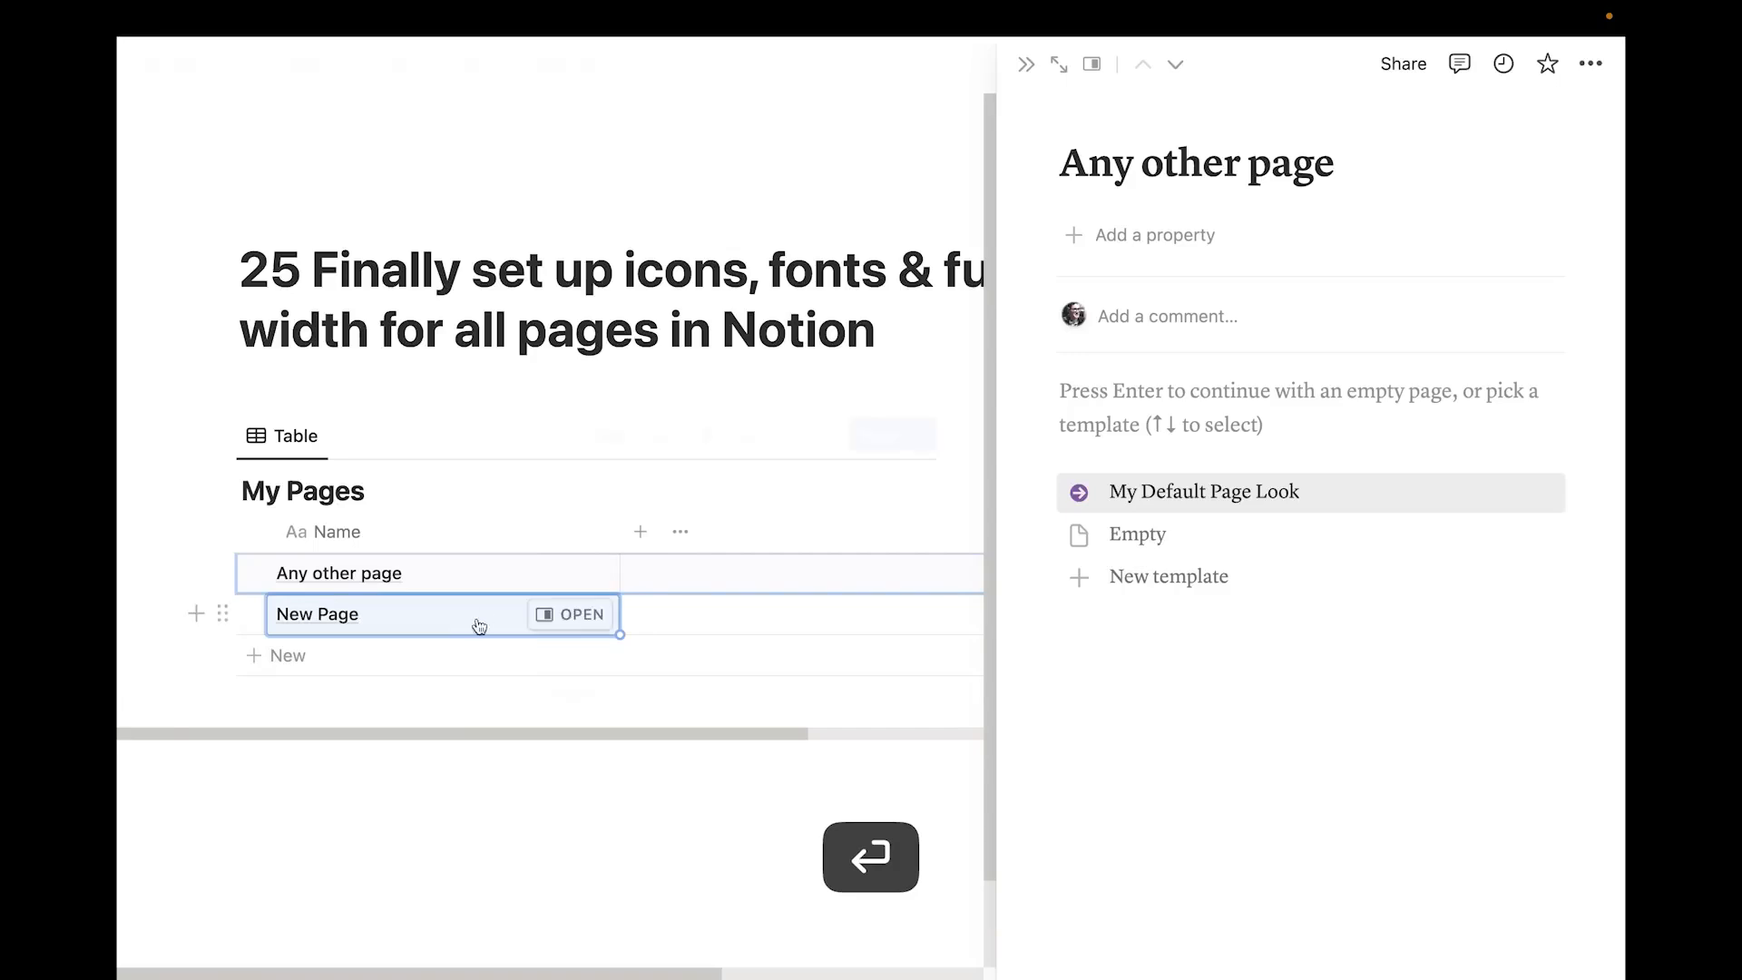
Apply the "My Default Page Look" template to "New Page" and close its page peek
{"action": "left_click", "coordinate": [569, 614]}
{"action": "left_click", "coordinate": [1207, 487]}
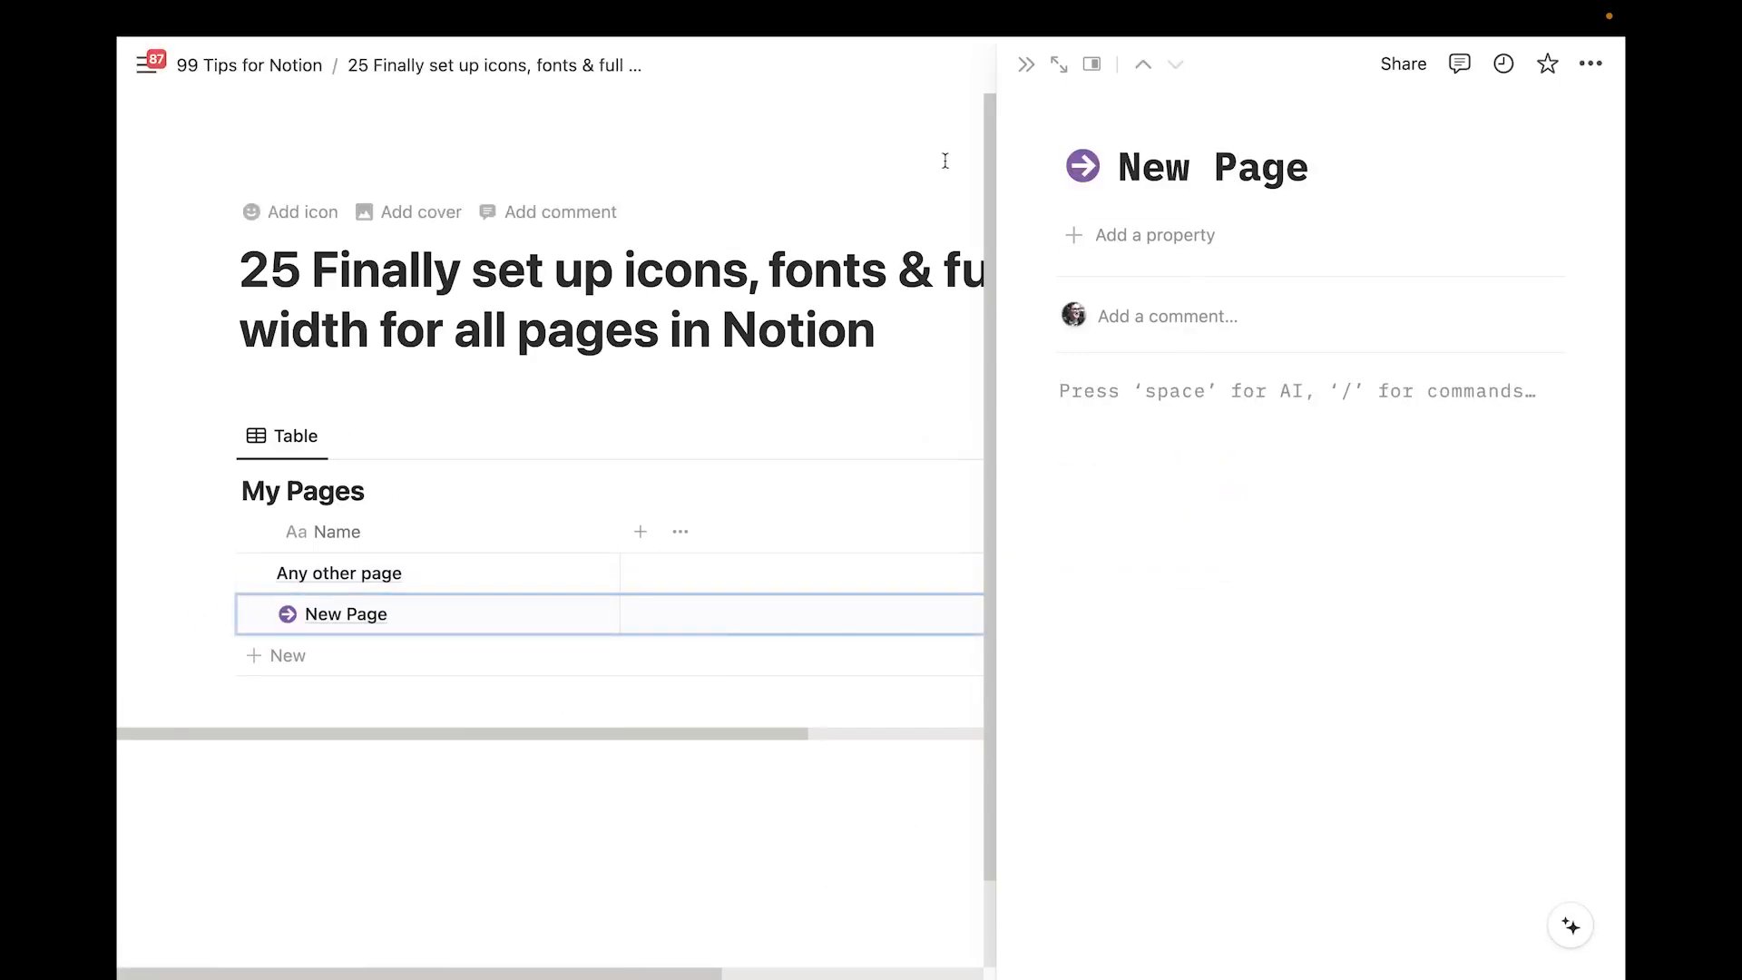
{"action": "left_click", "coordinate": [1026, 63]}
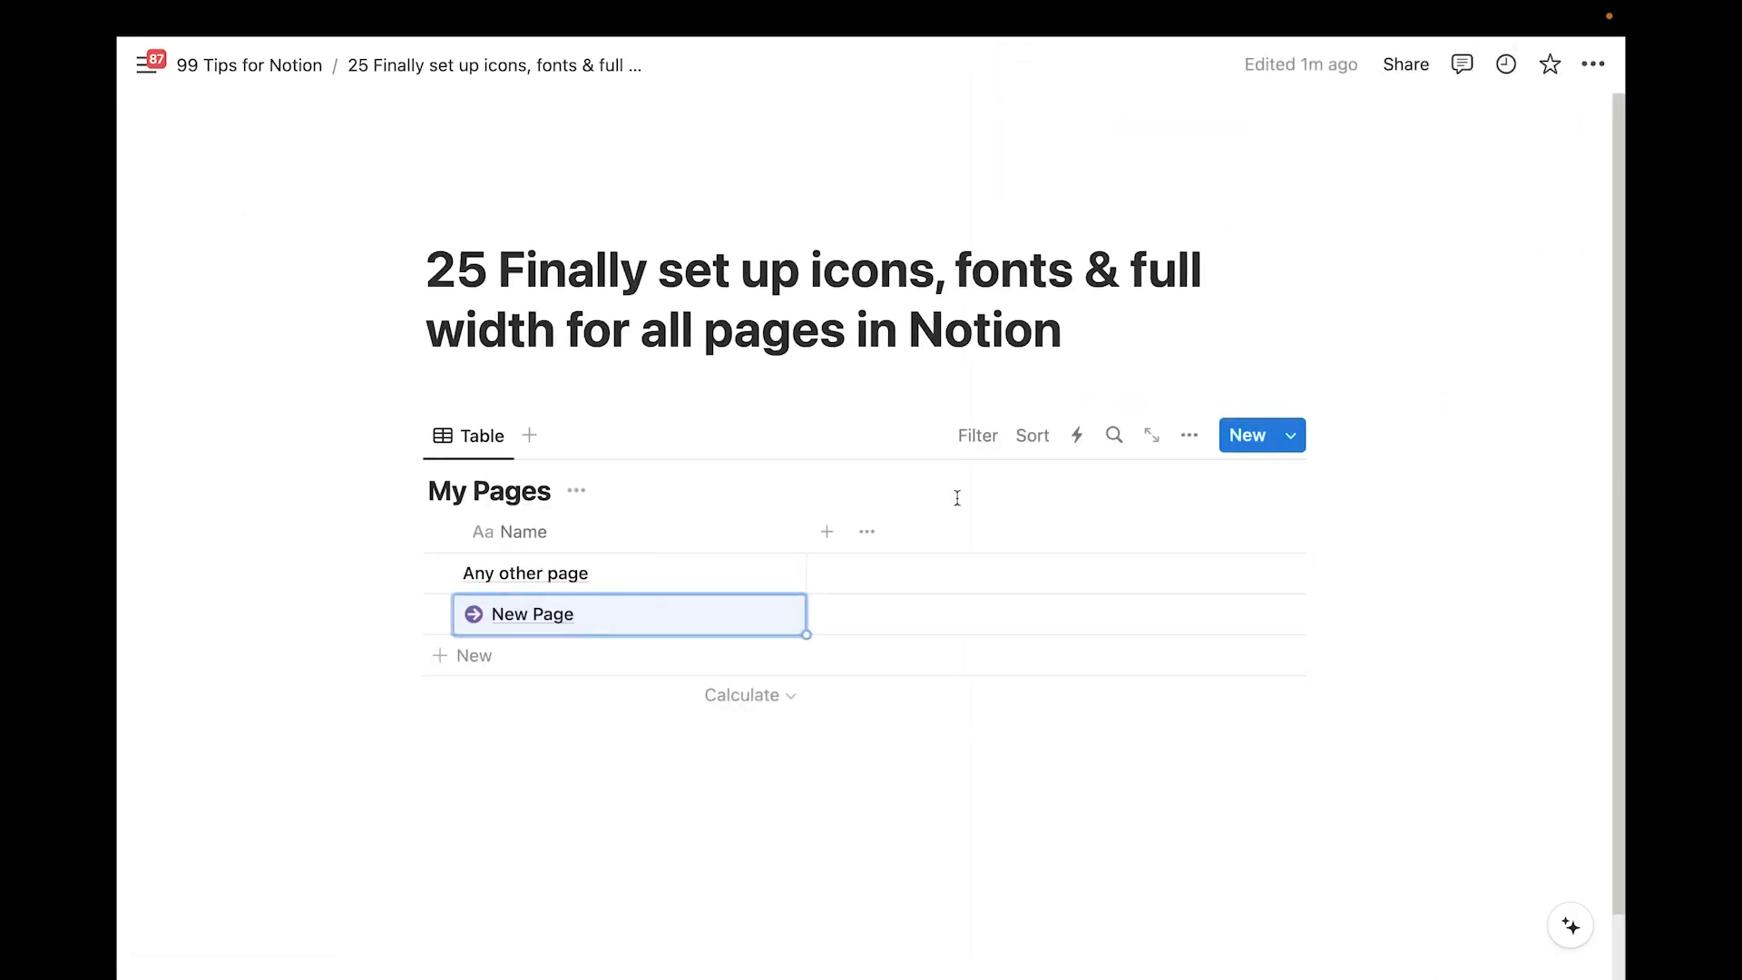
Make "My Default Page Look" the default template of the My Pages database and close the template list
{"action": "left_click", "coordinate": [1290, 437]}
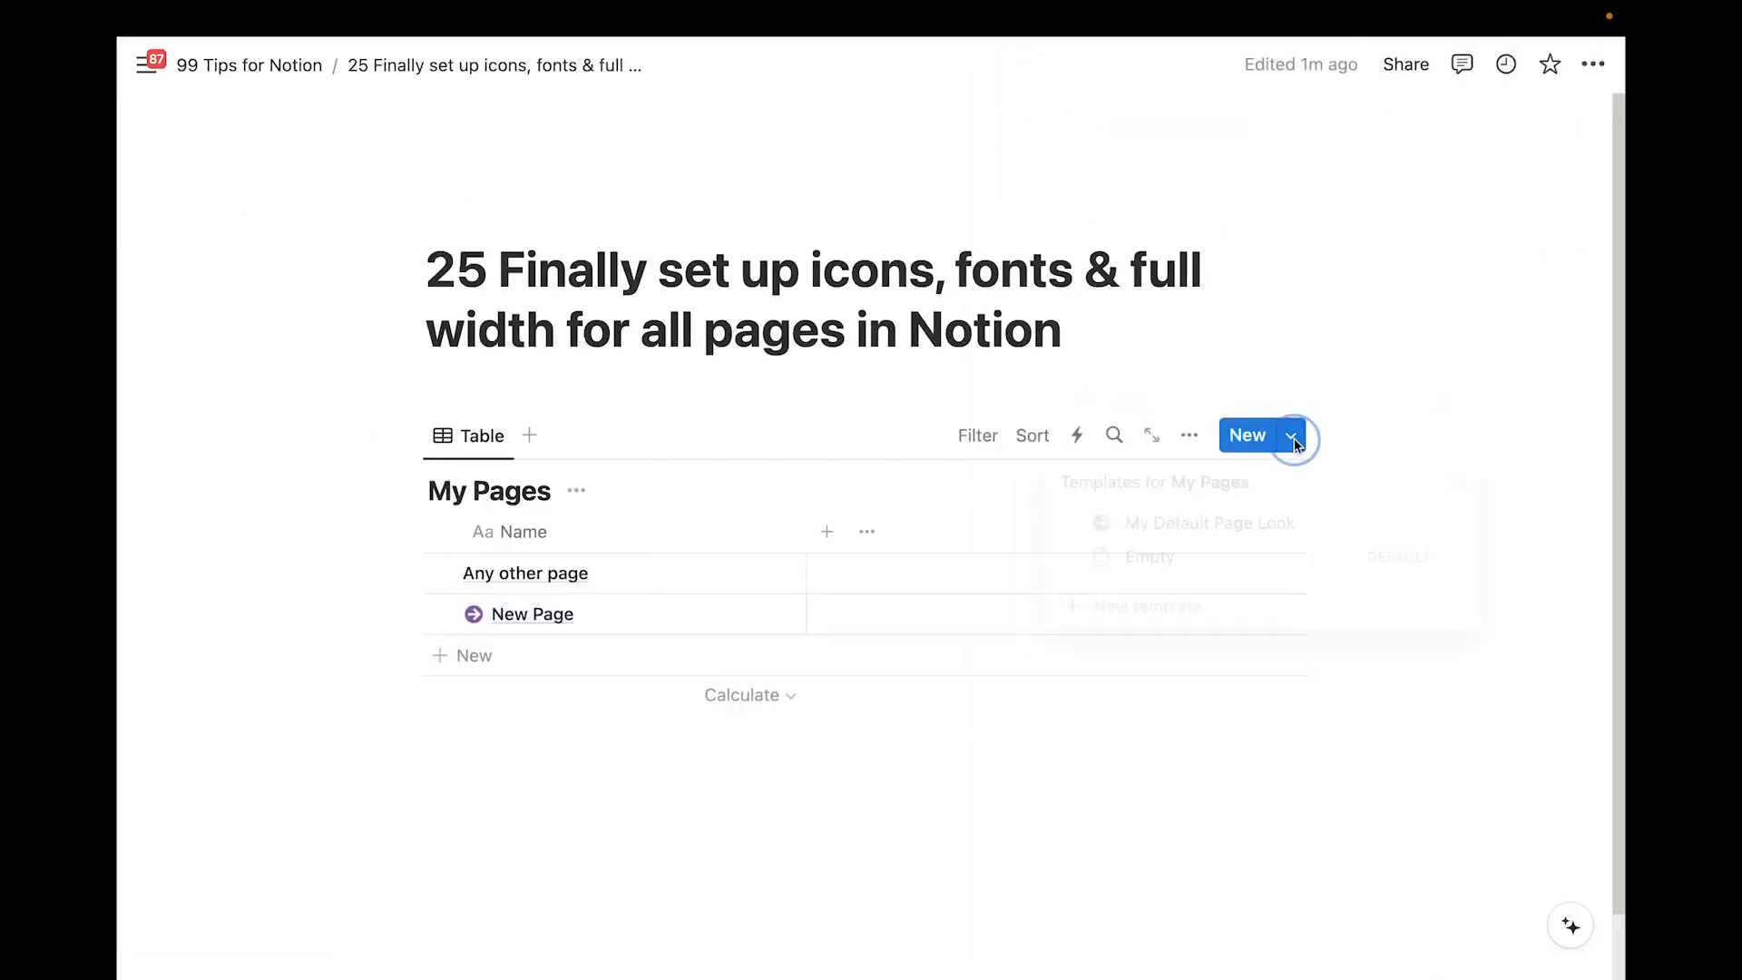
{"action": "left_click", "coordinate": [1459, 524]}
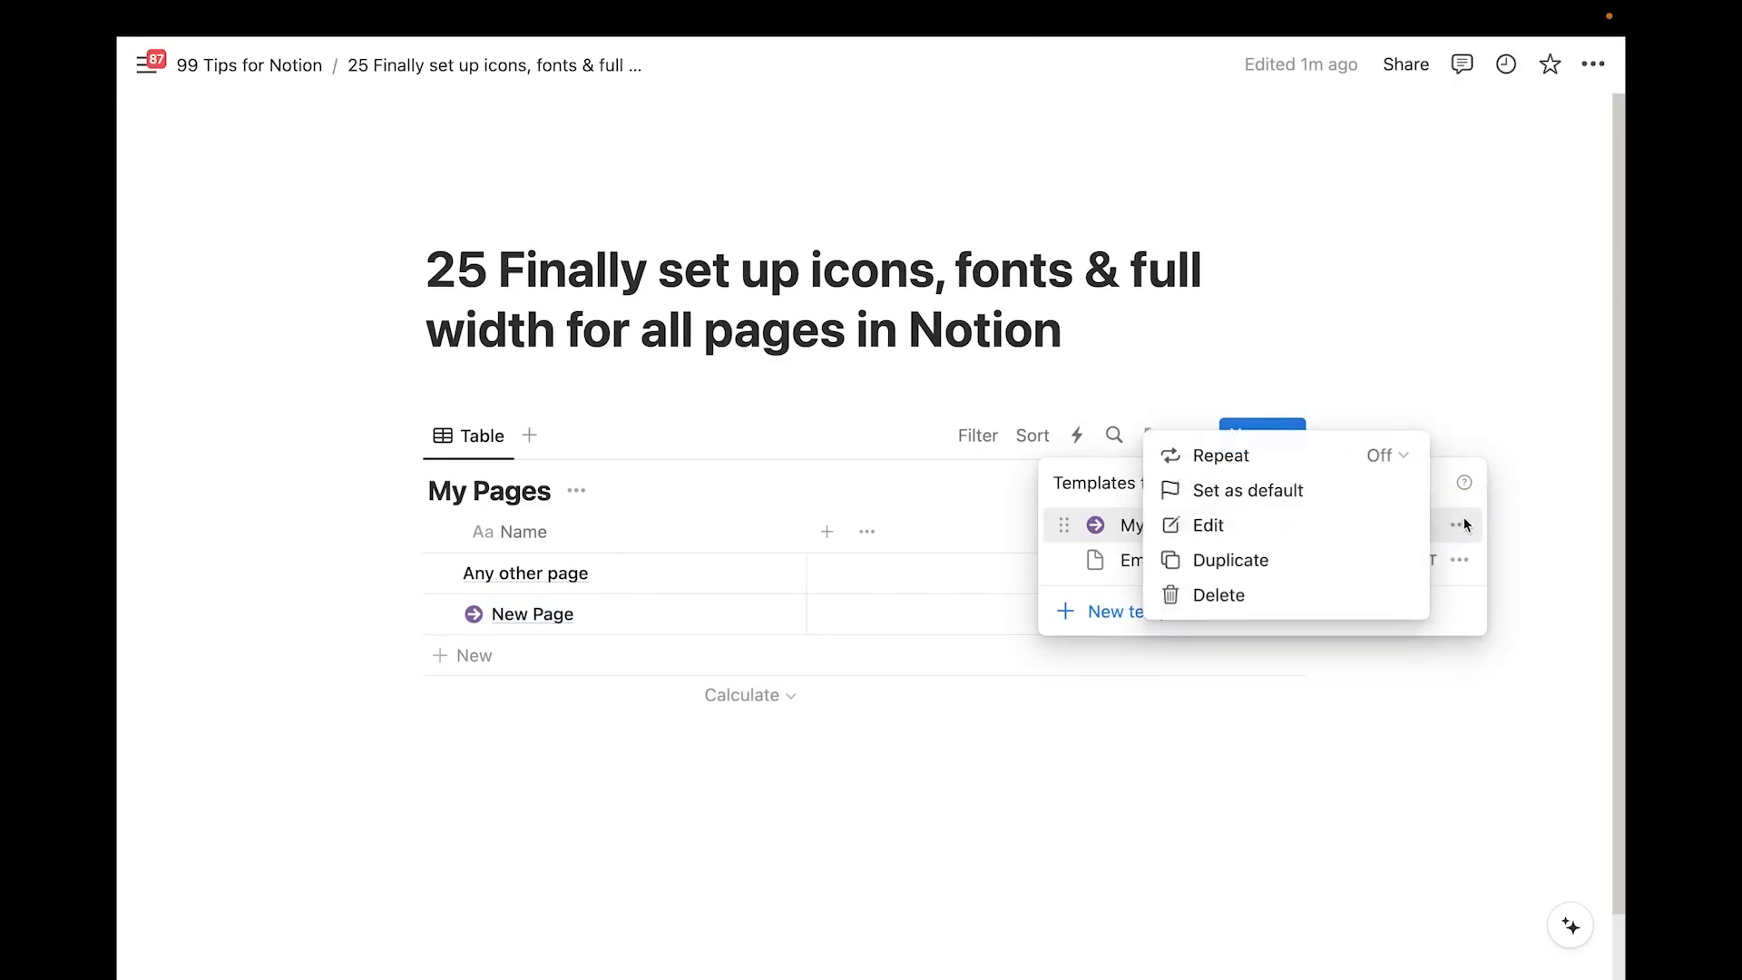
{"action": "left_click", "coordinate": [1303, 496]}
{"action": "left_click", "coordinate": [922, 507]}
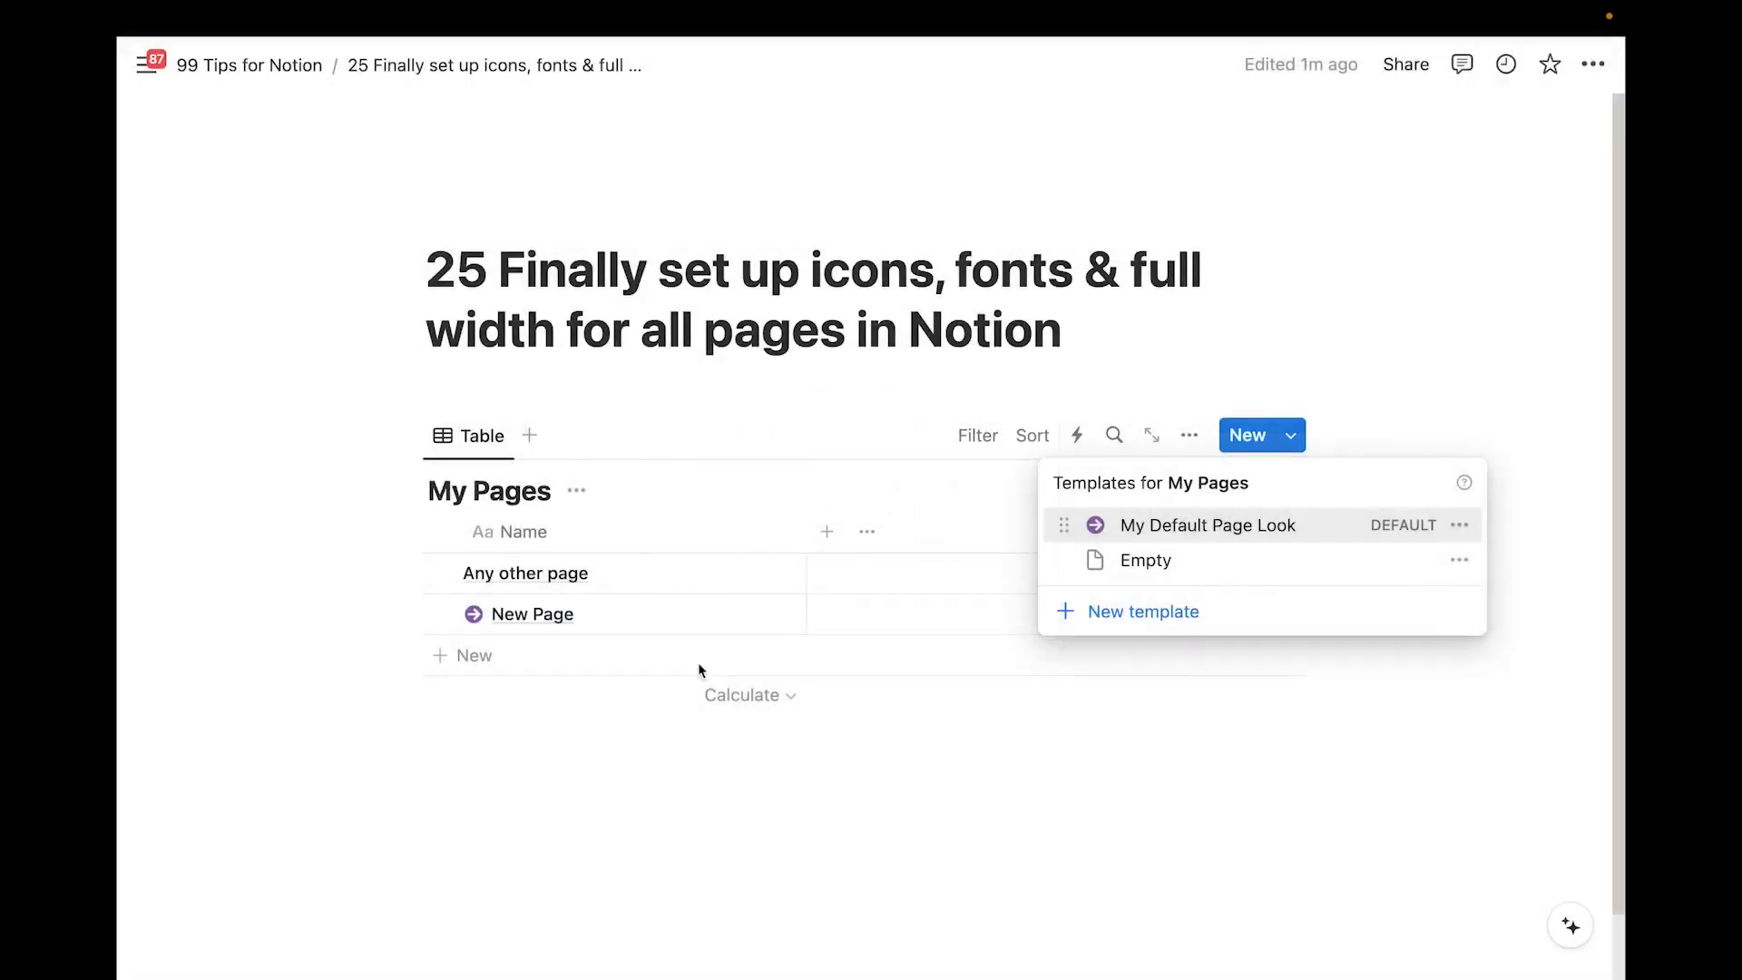
{"action": "left_click", "coordinate": [614, 799]}
Add a row named "A third page" to My Pages and open it as a full page
{"action": "left_click", "coordinate": [529, 657]}
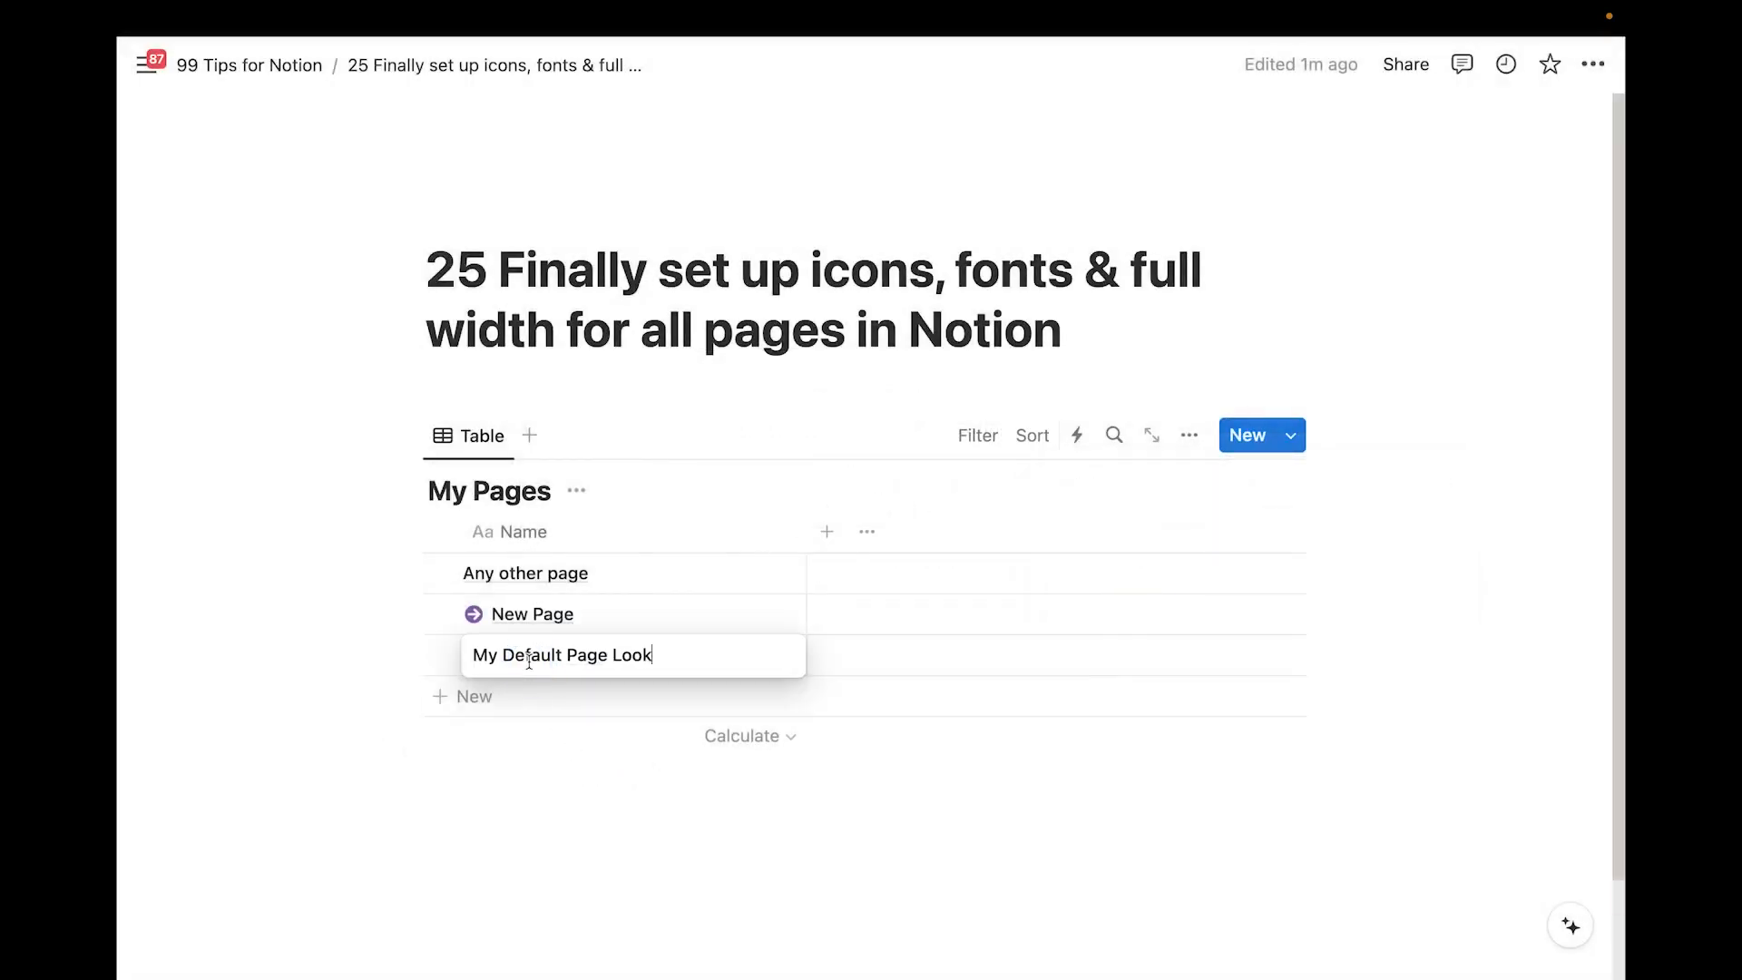
{"action": "key", "text": "super+a"}
{"action": "type", "text": "A third page"}
{"action": "key", "text": "Return"}
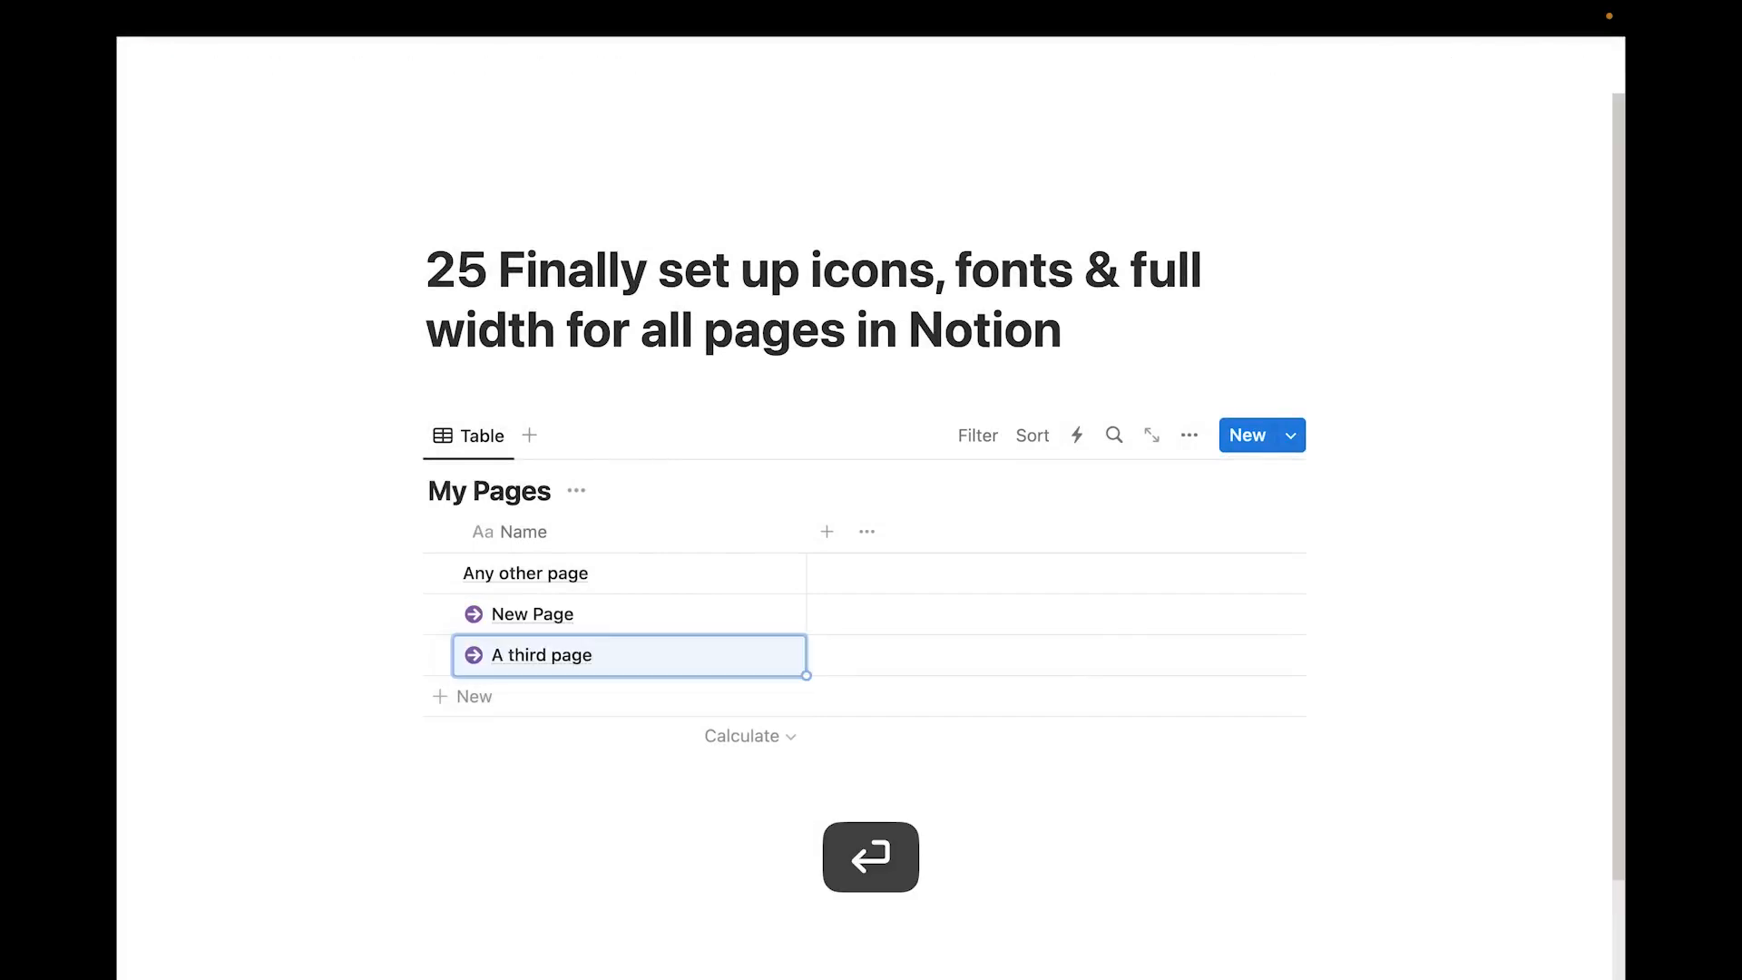
{"action": "left_click", "coordinate": [758, 654]}
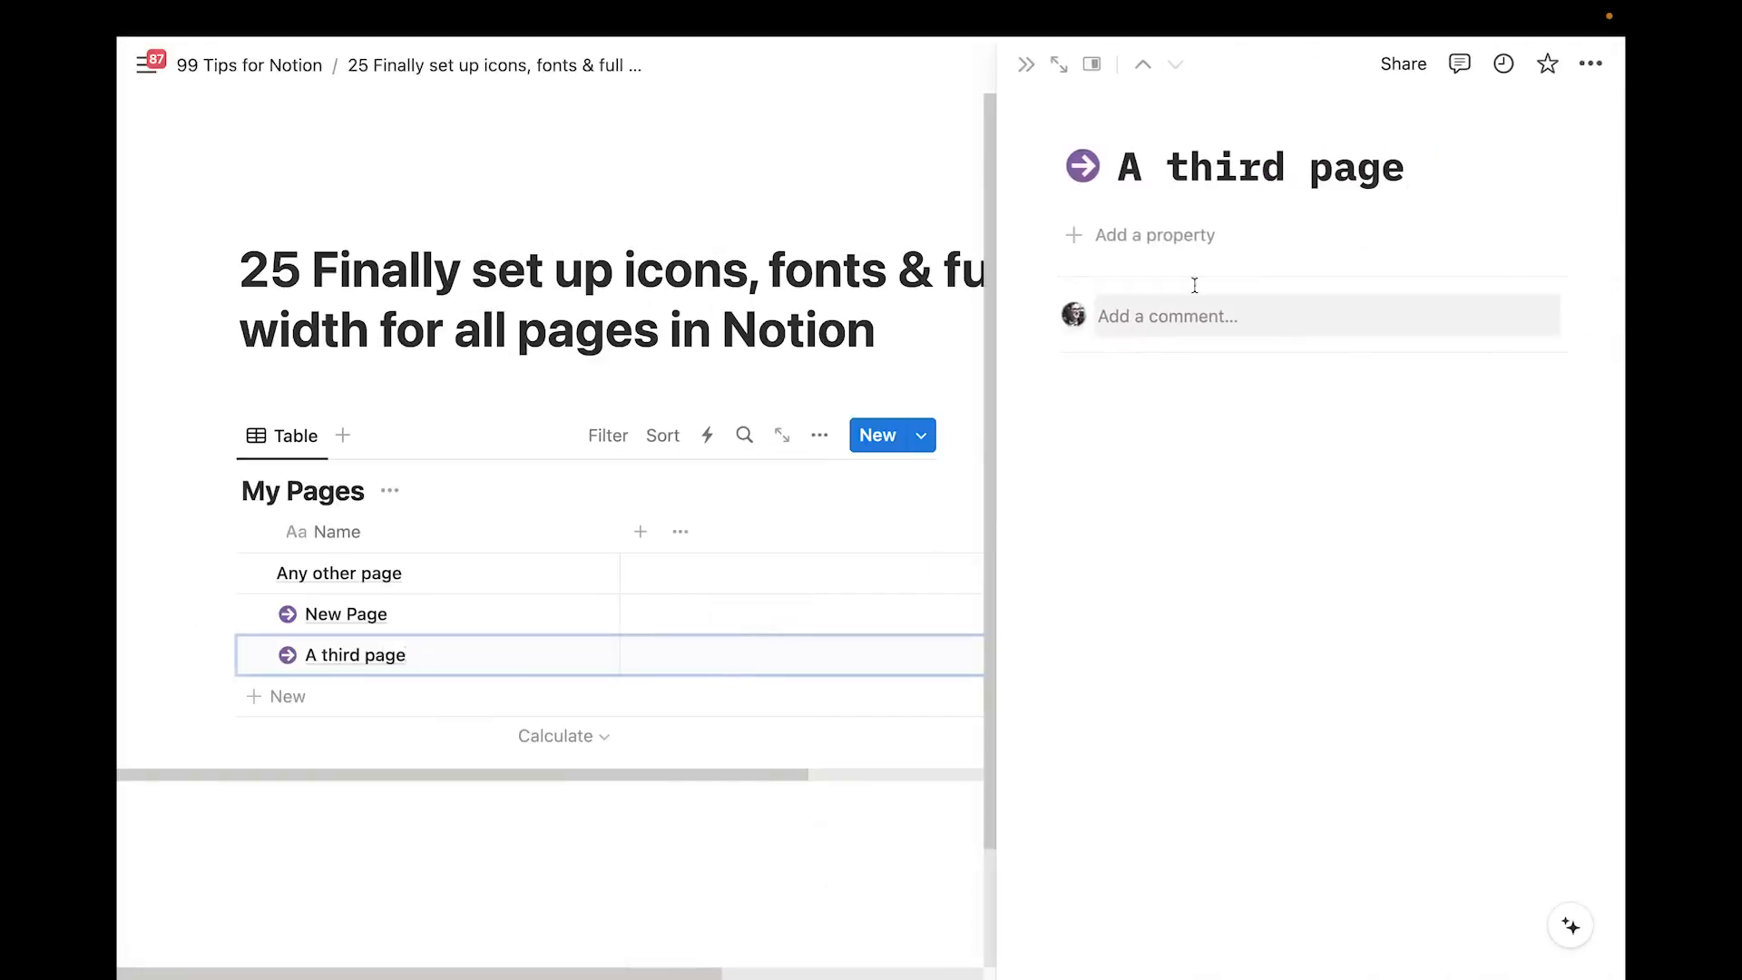
{"action": "left_click", "coordinate": [1058, 64]}
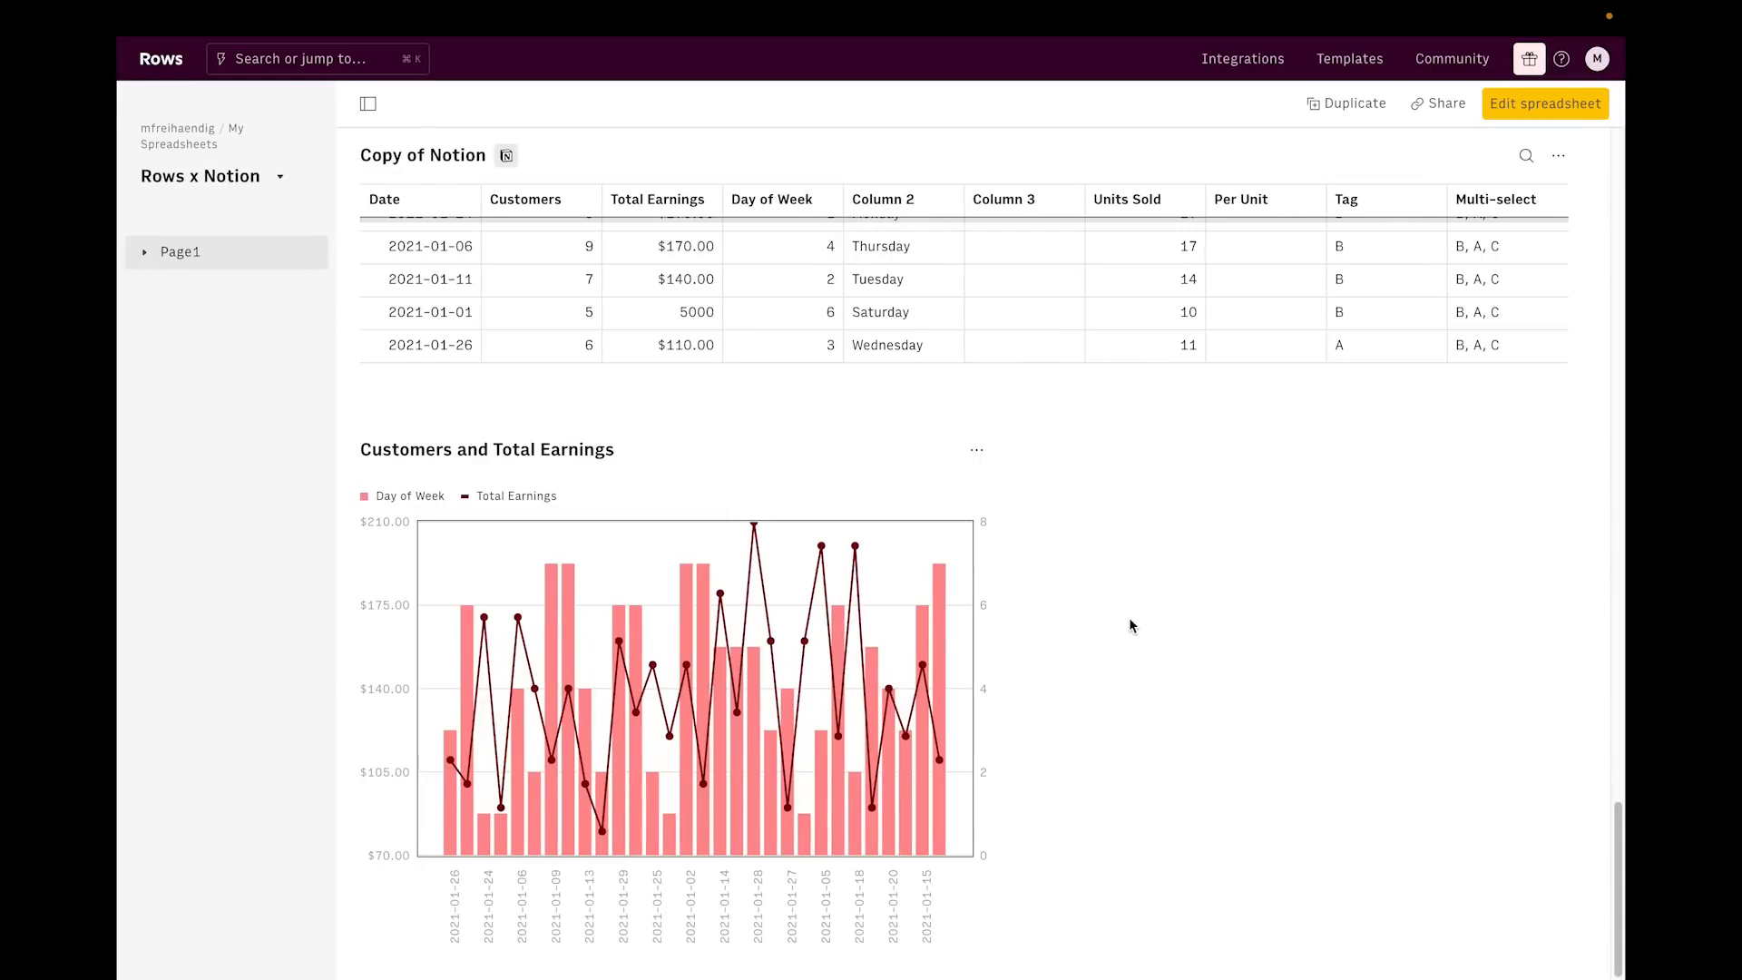
In Rows, copy the embed URL of the "Customers and Total Earnings" chart and close the sharing dialog
{"action": "left_click", "coordinate": [976, 449]}
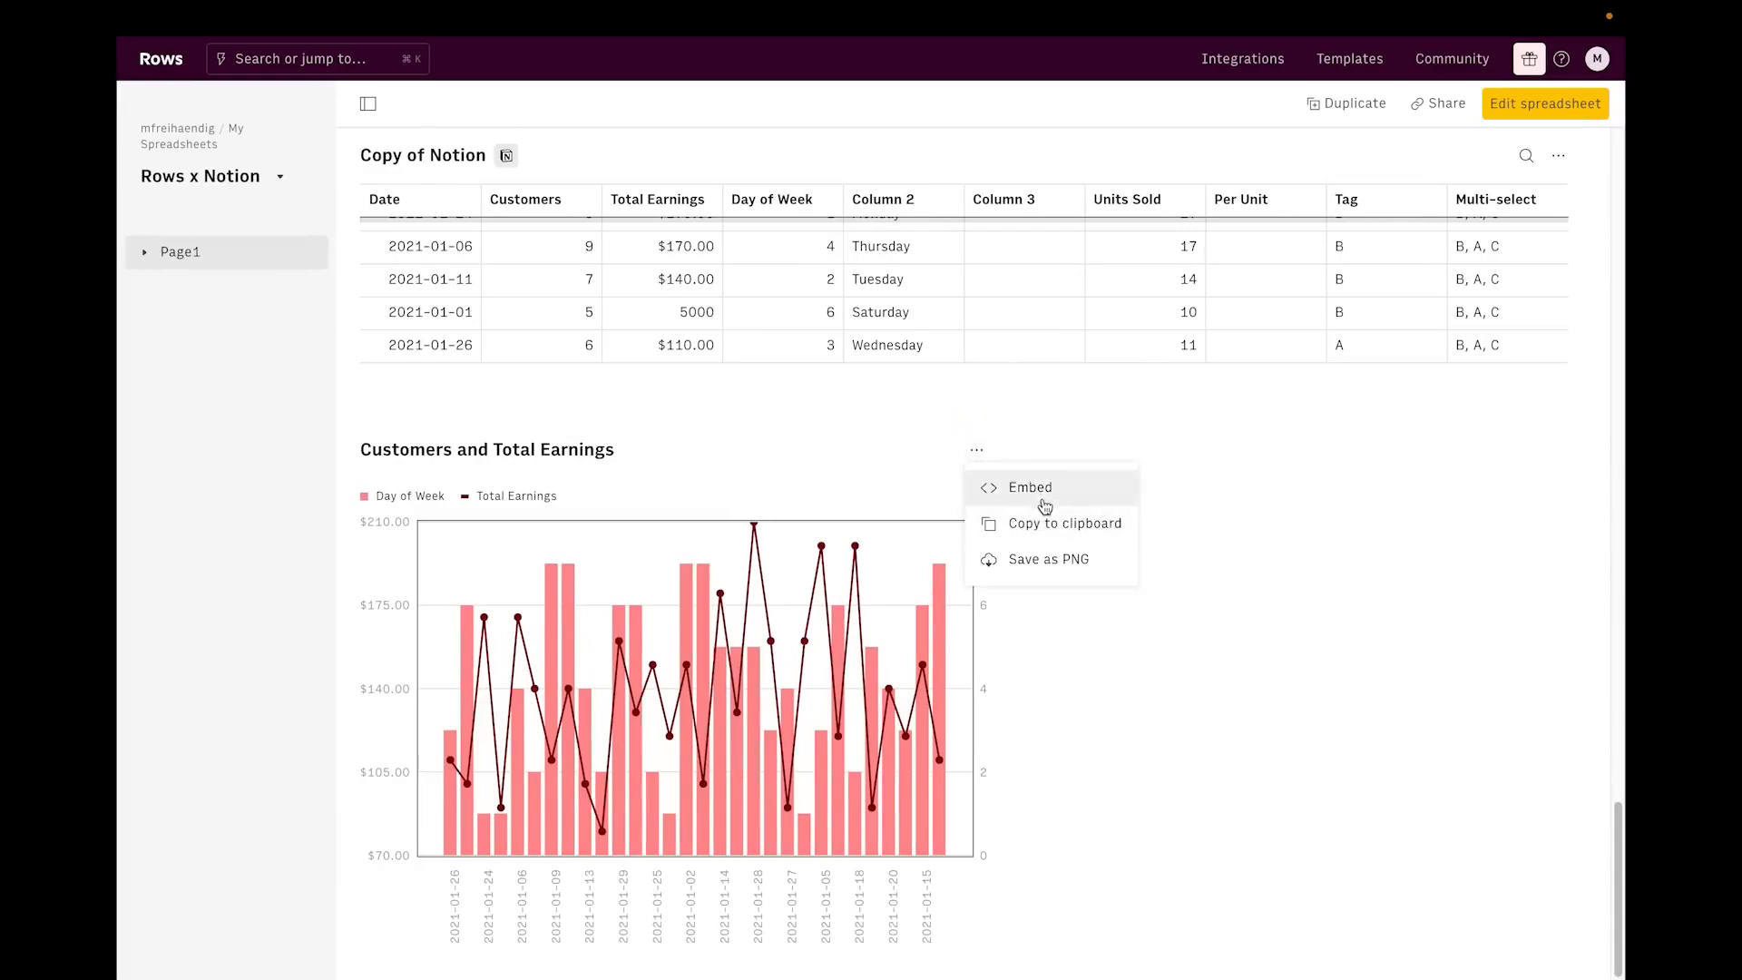
{"action": "left_click", "coordinate": [1031, 490]}
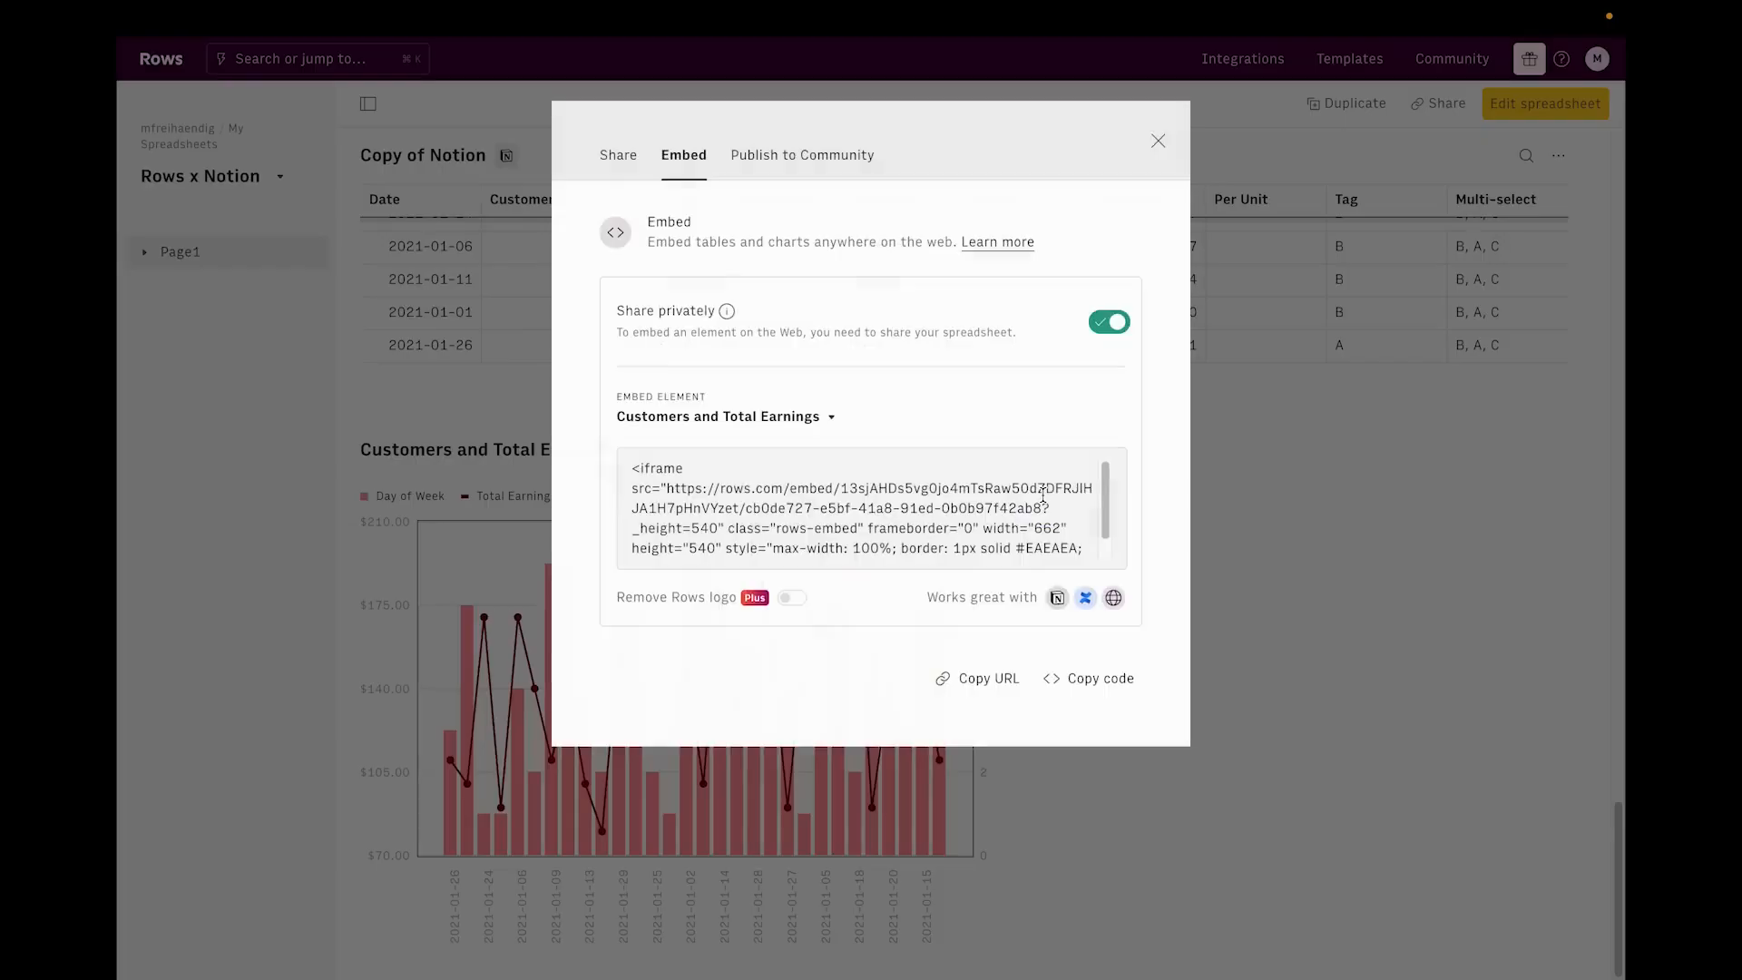
{"action": "left_click", "coordinate": [1002, 681]}
{"action": "left_click", "coordinate": [1267, 652]}
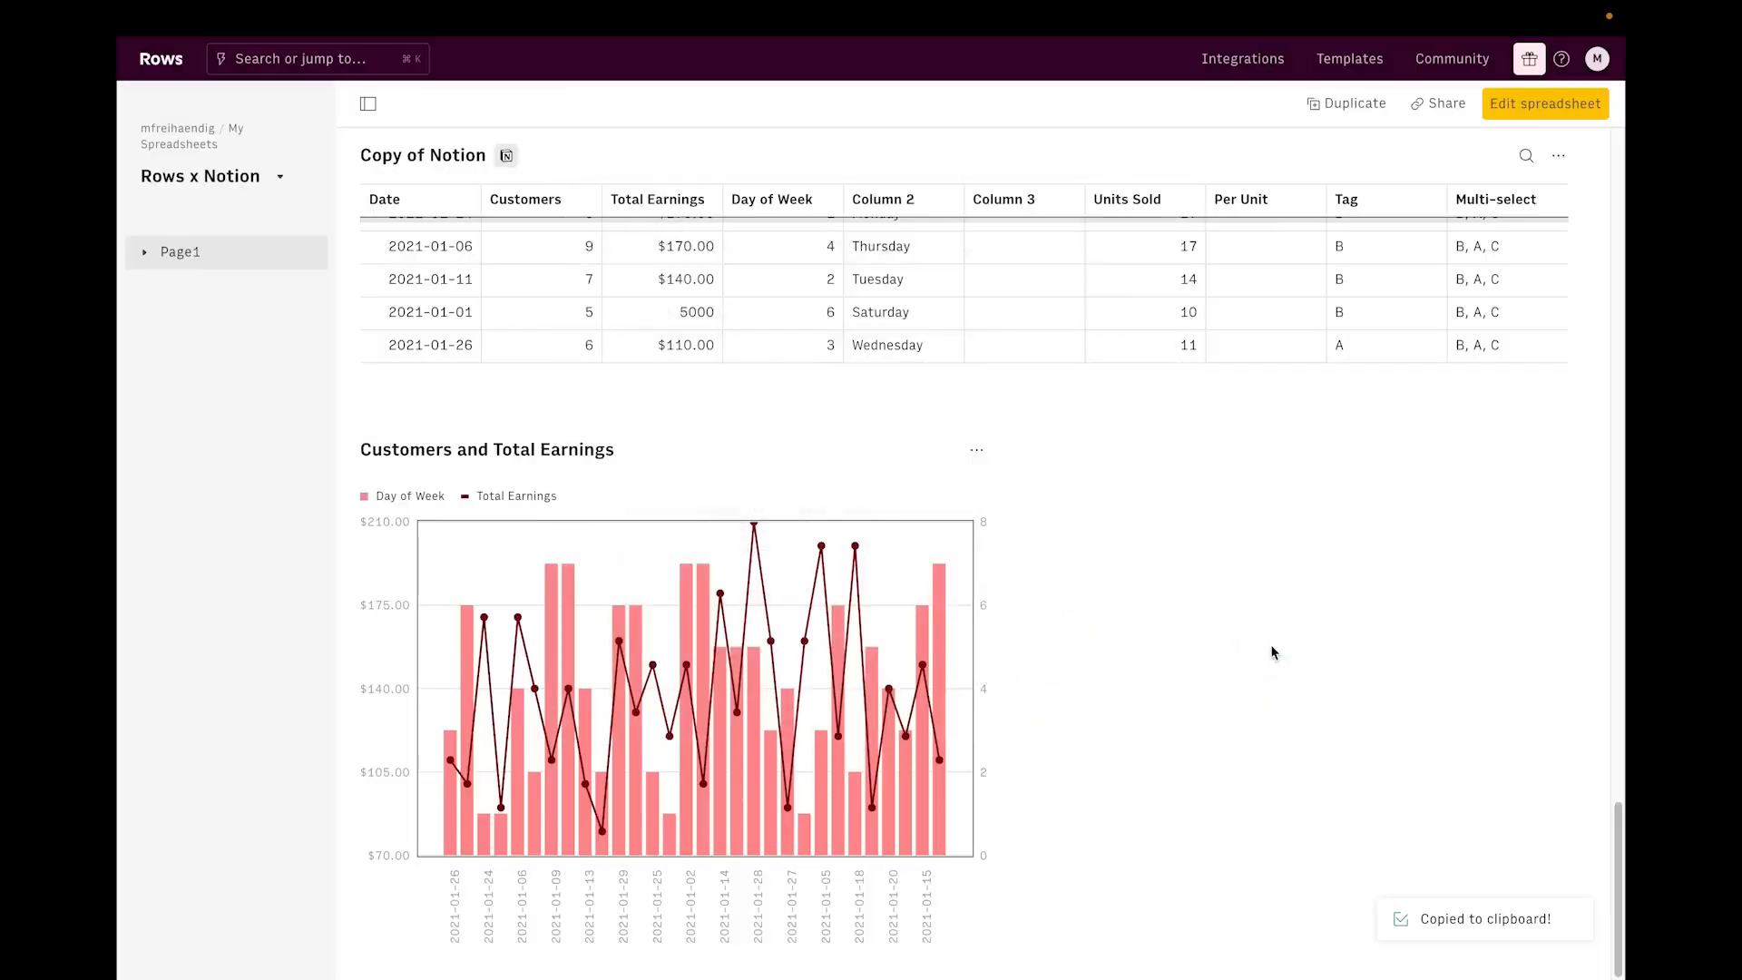
Switch to Notion and embed the copied Rows chart link on the page "26 Embed your favourite tools"
{"action": "key", "text": "ctrl+Right"}
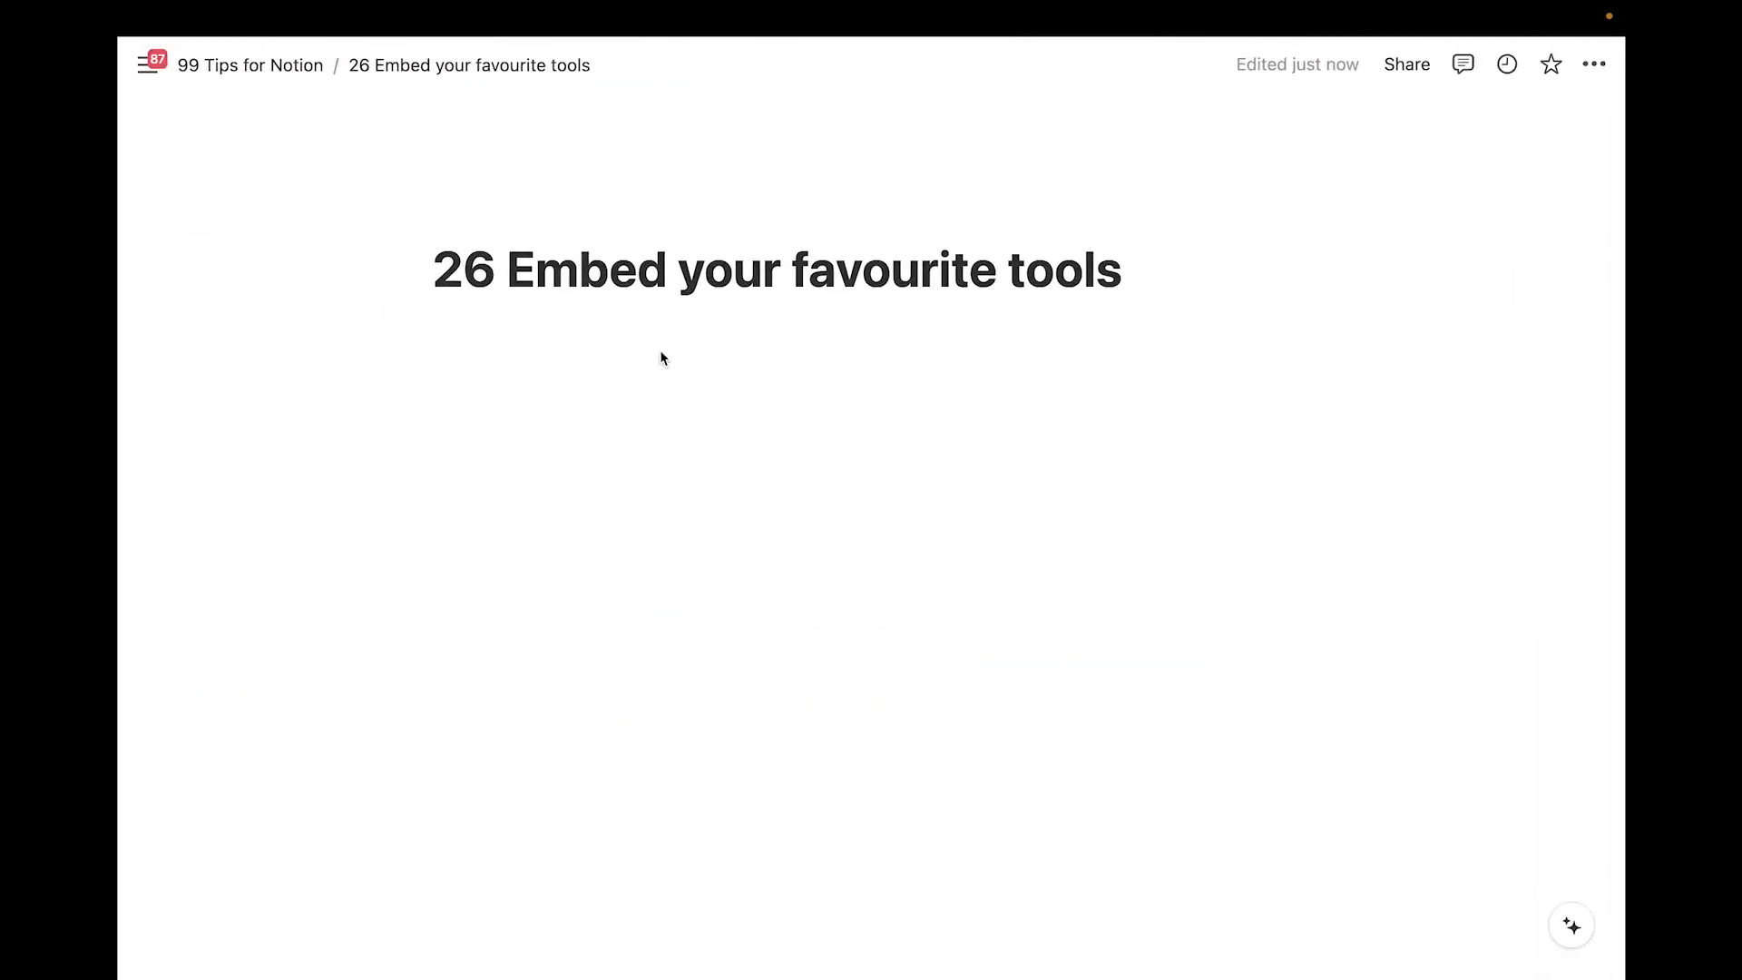
{"action": "left_click", "coordinate": [657, 426]}
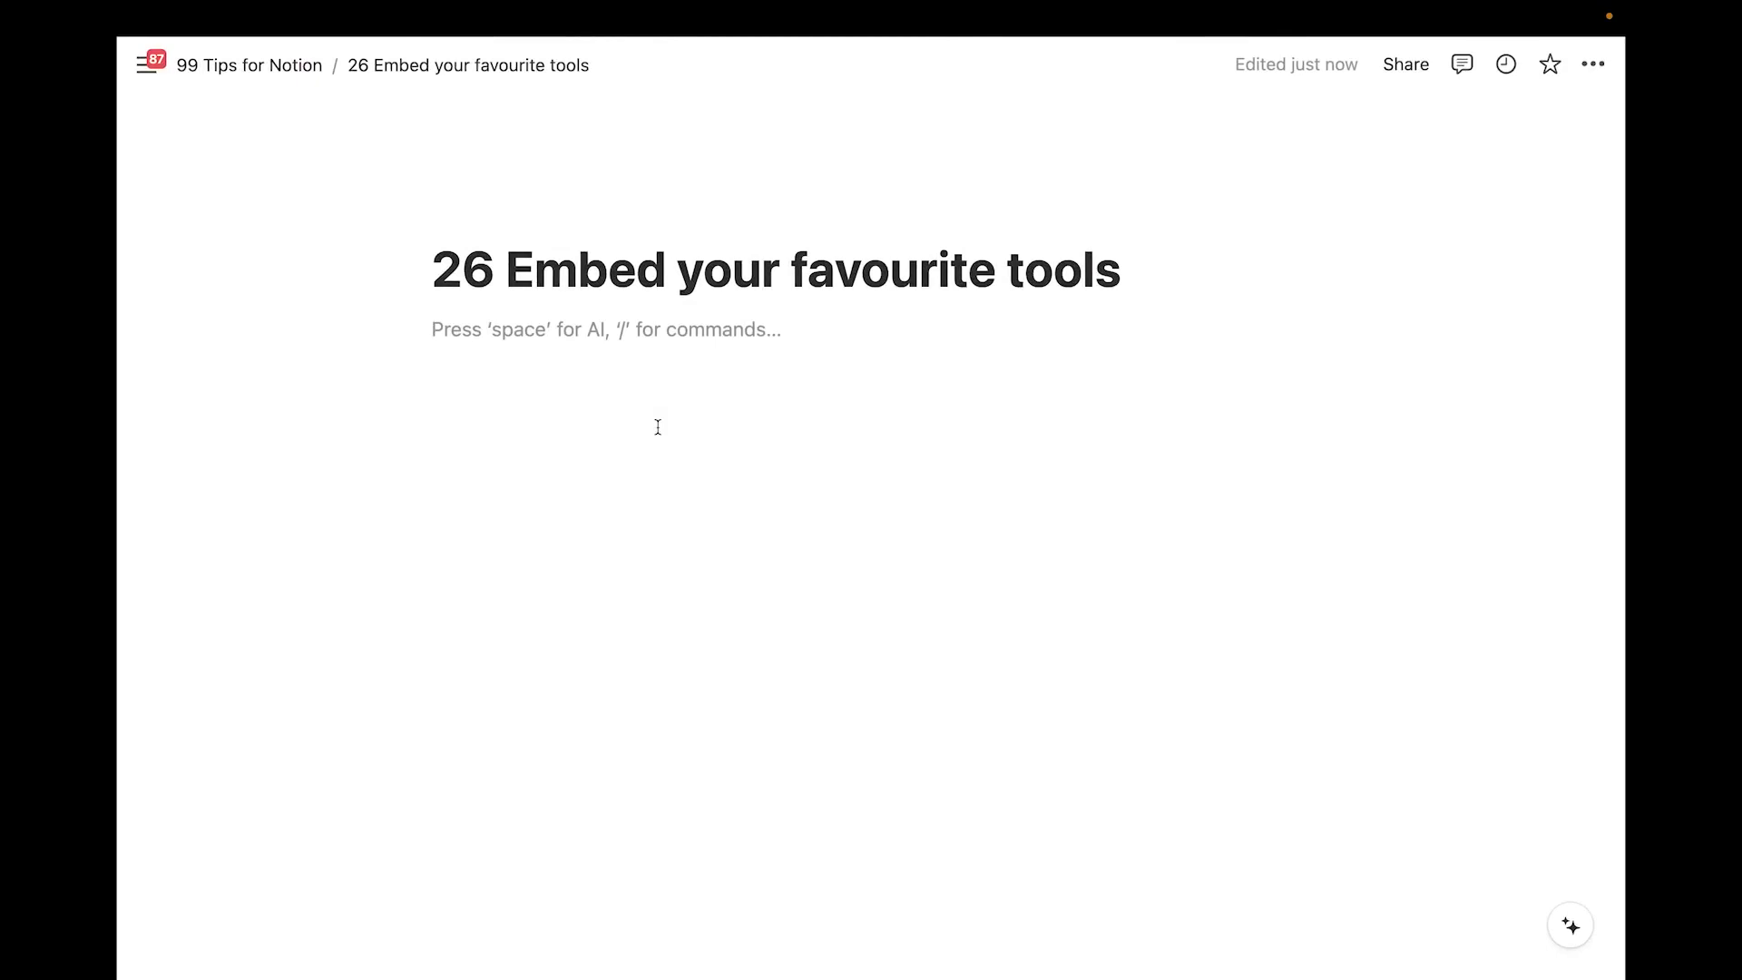
{"action": "key", "text": "super+v"}
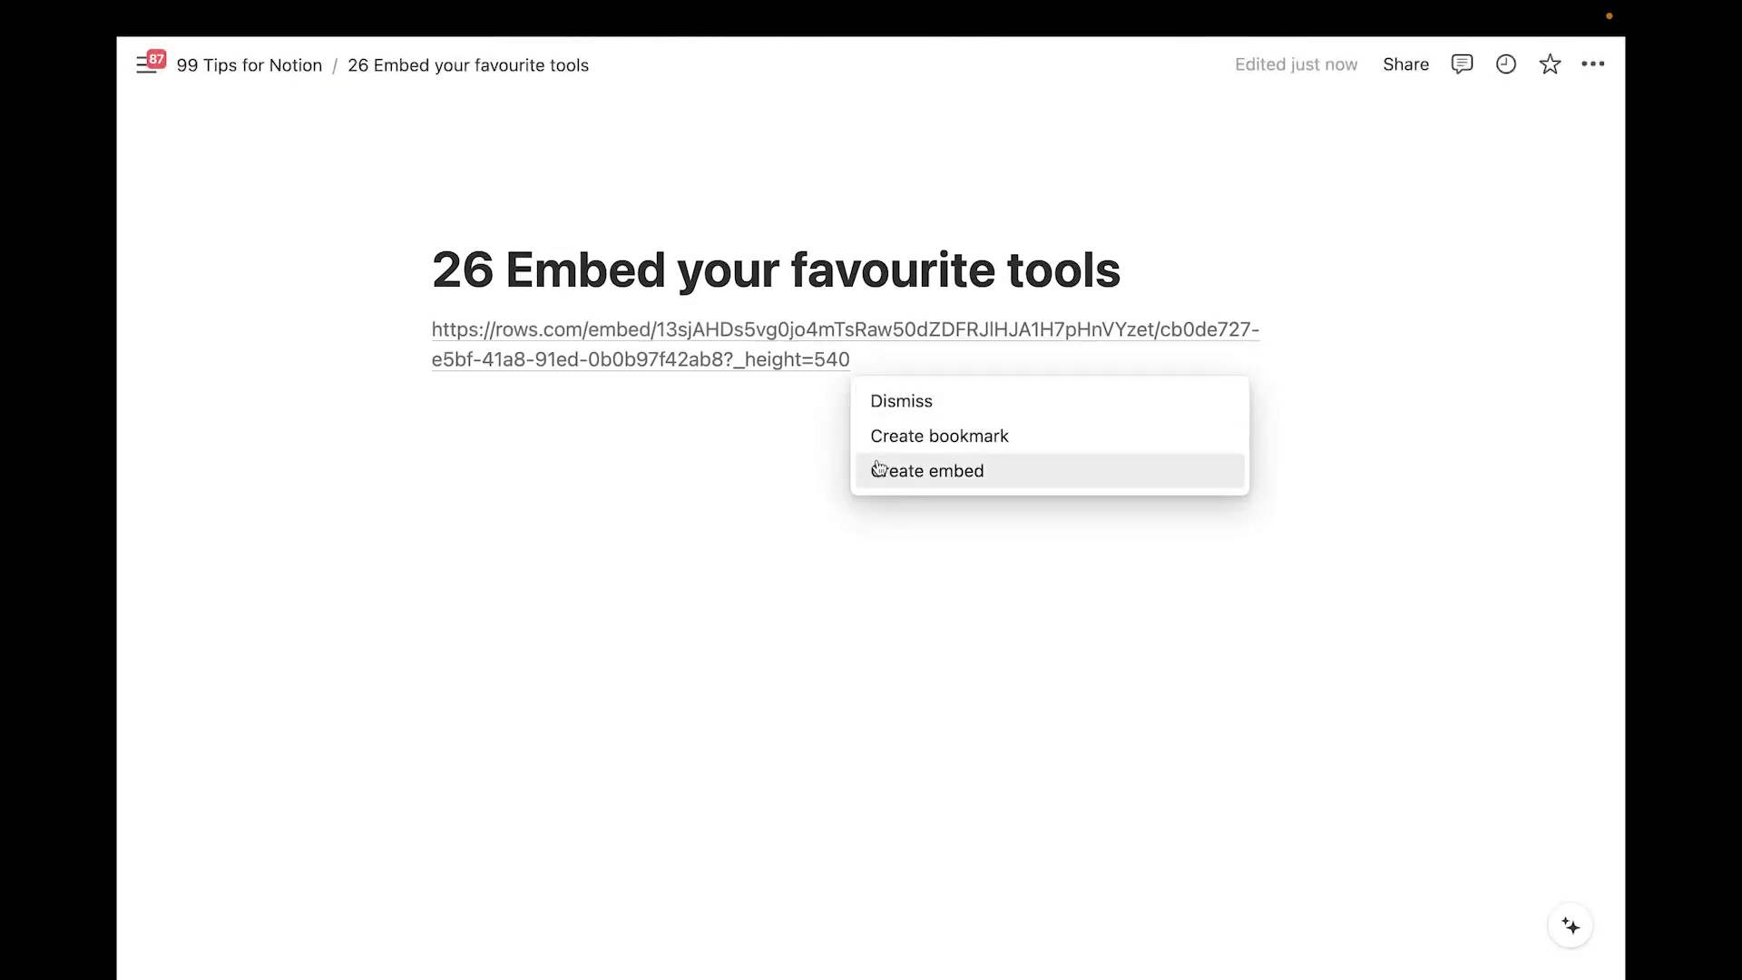
{"action": "left_click", "coordinate": [877, 468]}
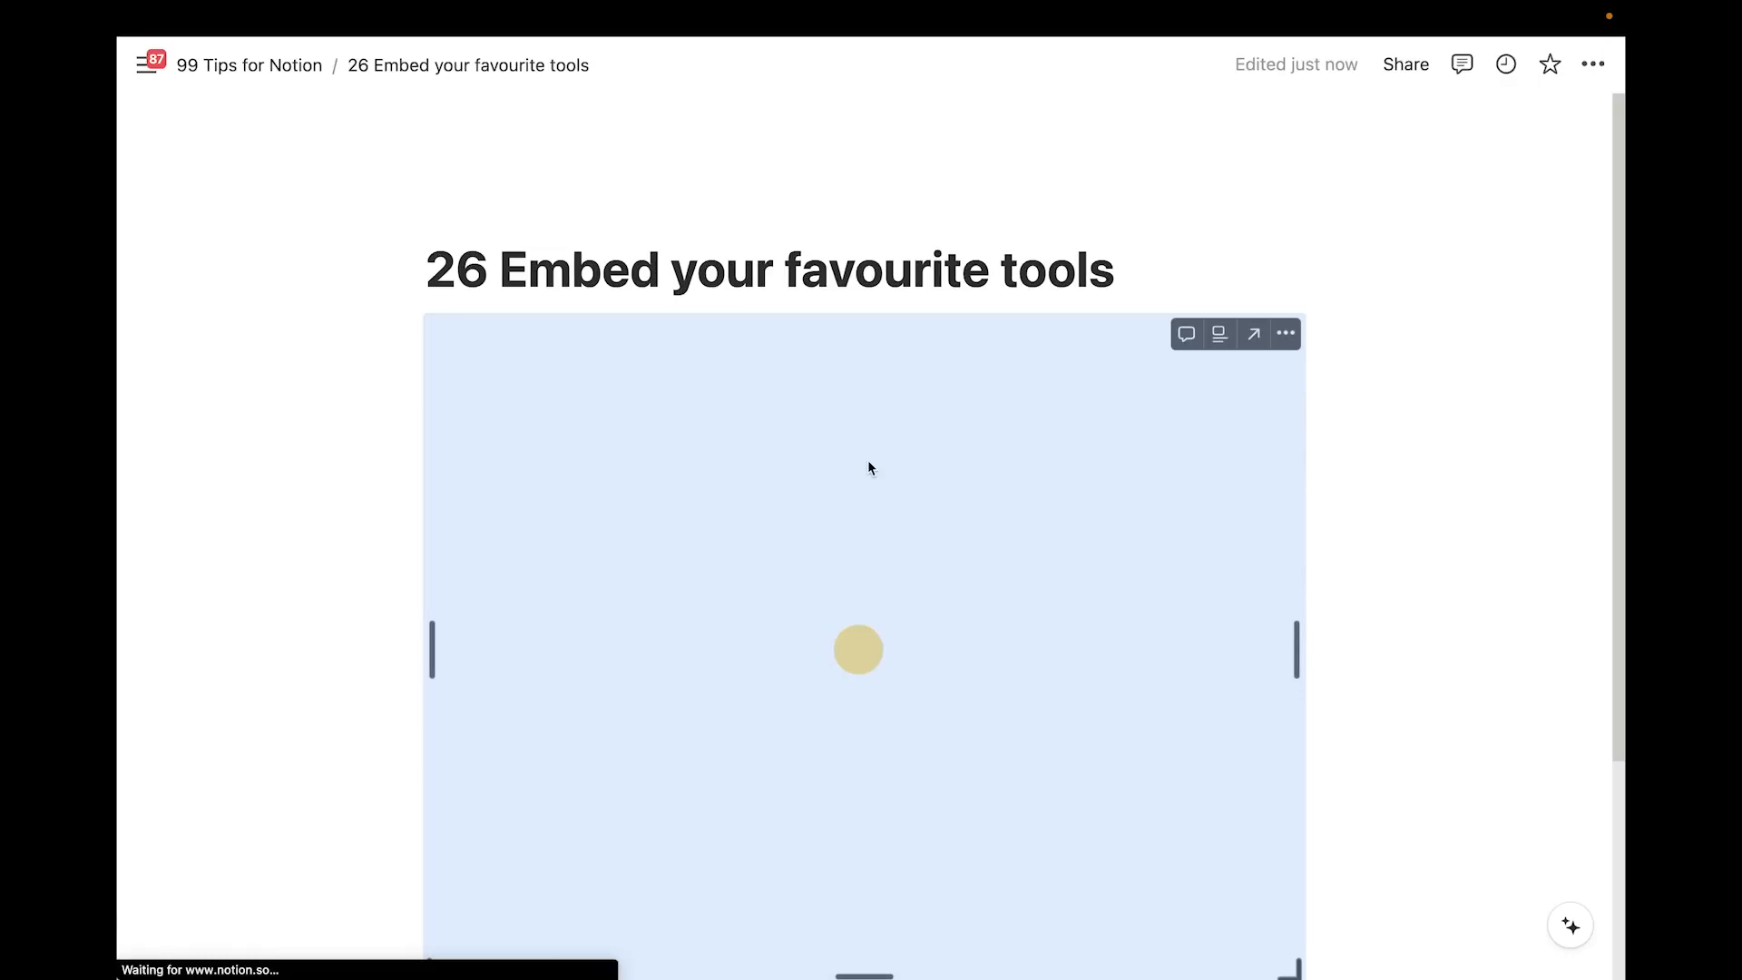
{"action": "scroll", "coordinate": [867, 468], "scroll_direction": "down", "scroll_amount": 2}
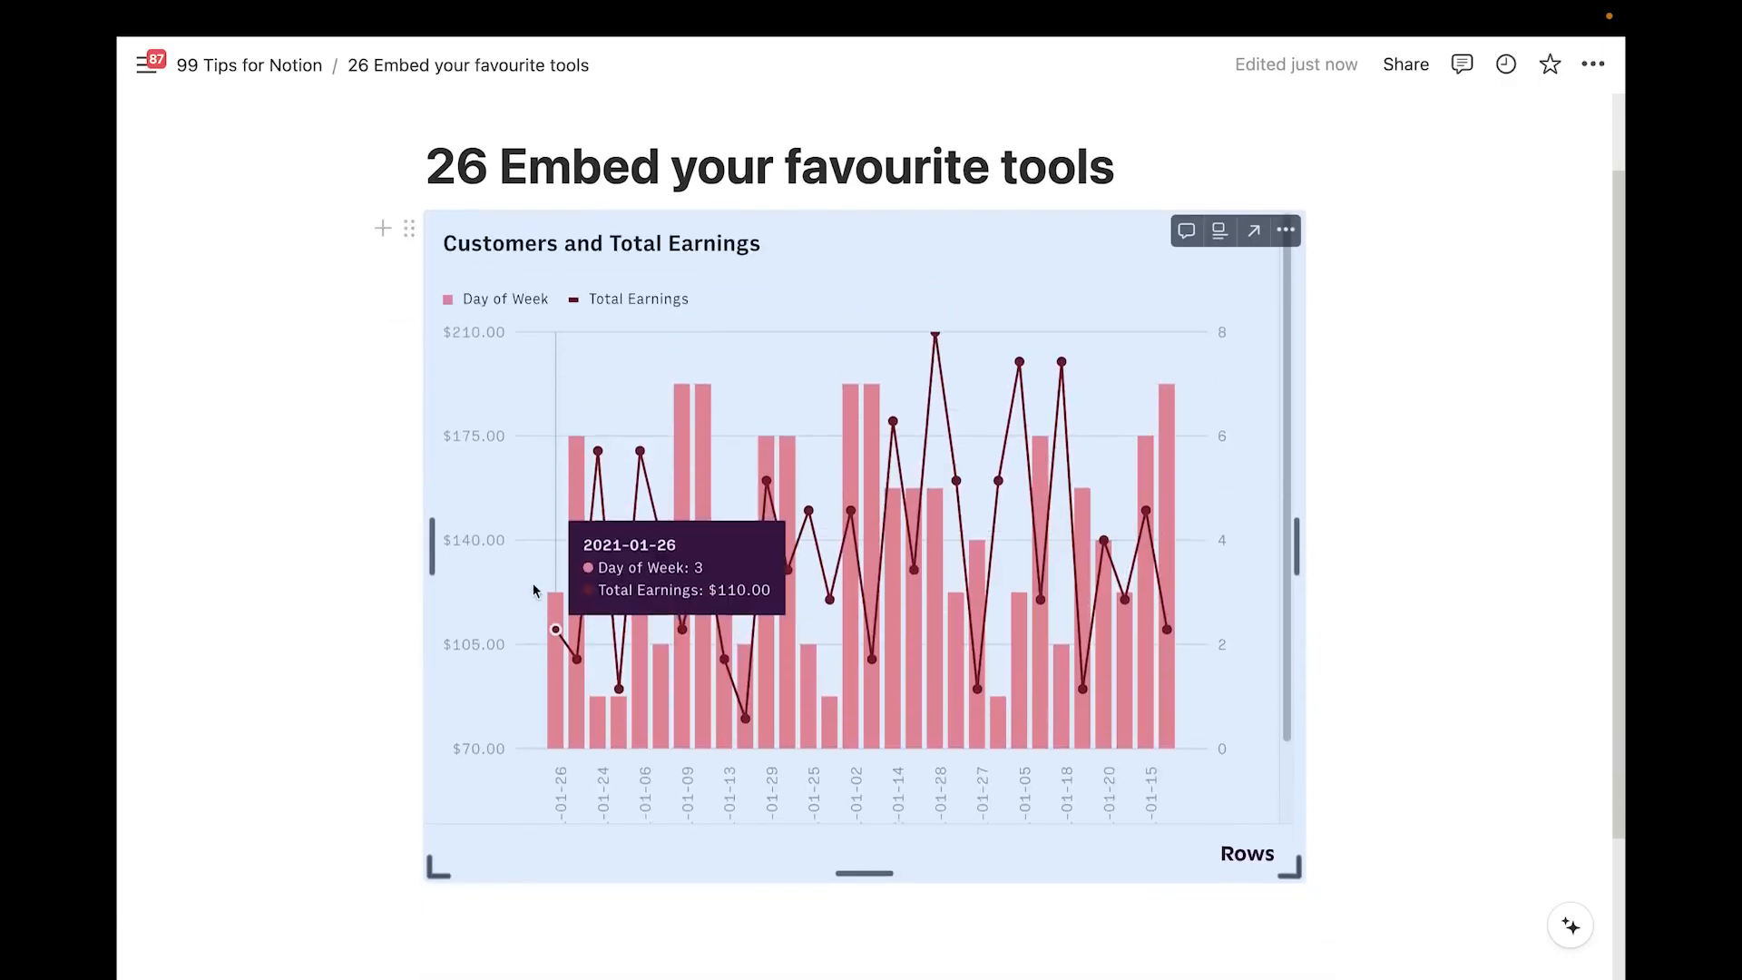
{"action": "left_click", "coordinate": [573, 167]}
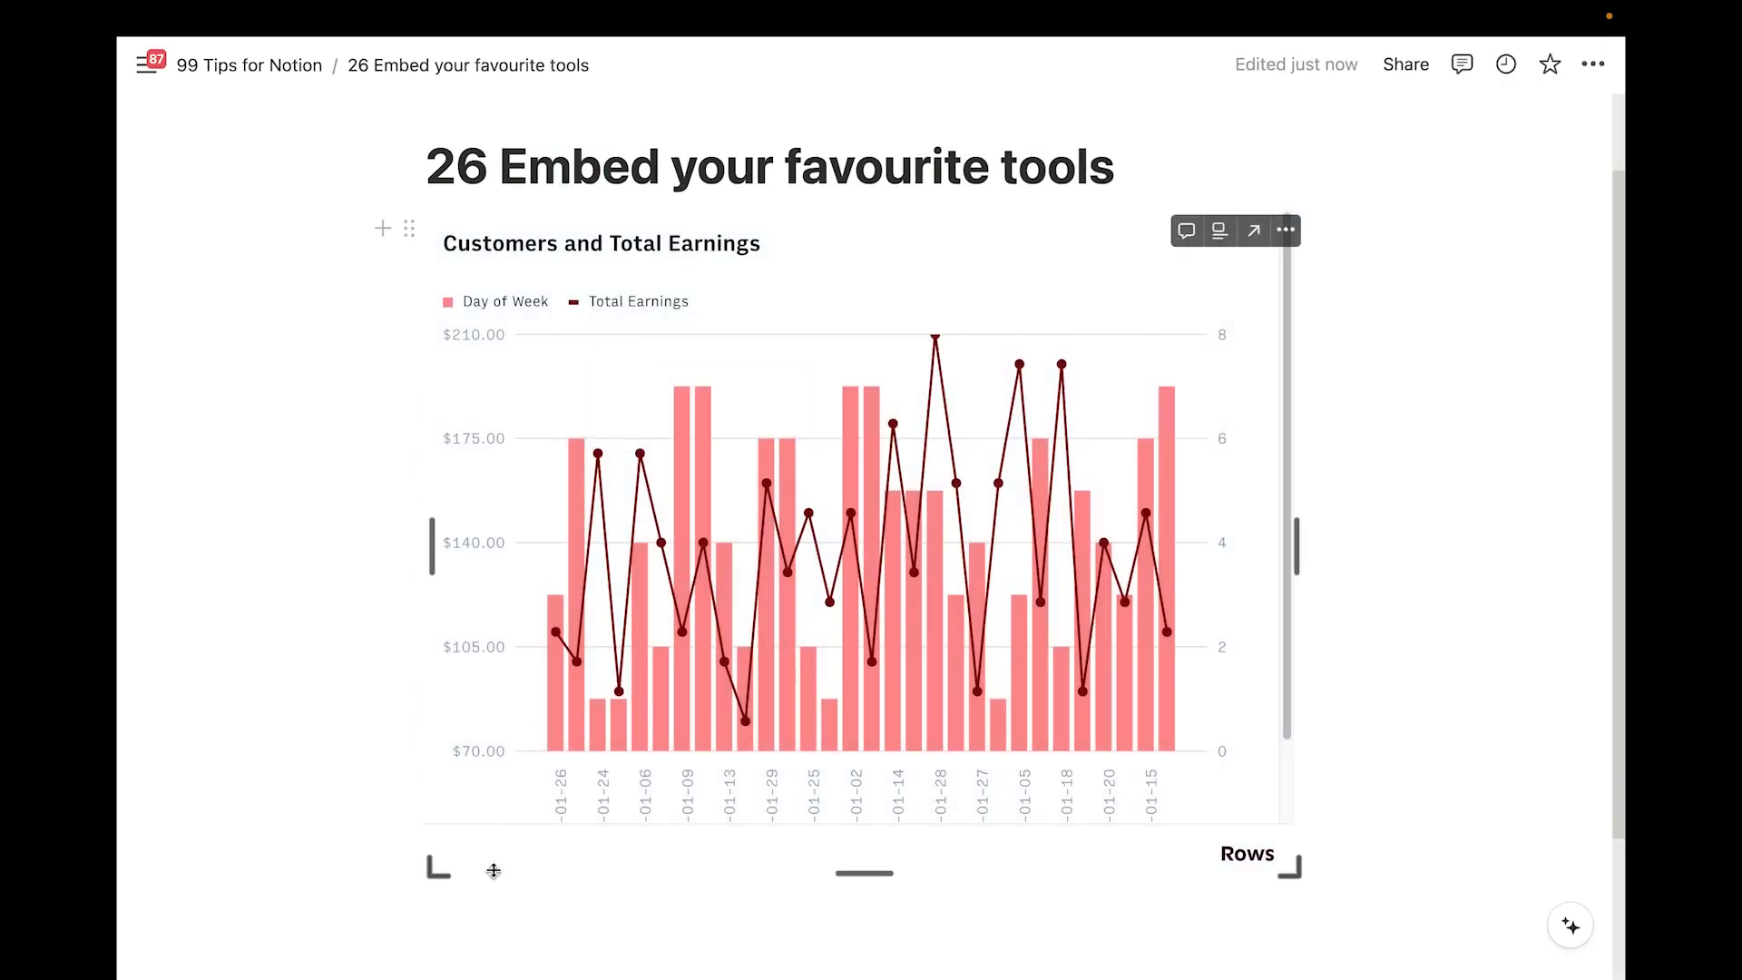
Insert the Figma file link from the clipboard history below the chart as a preview
{"action": "left_click", "coordinate": [488, 920]}
{"action": "key", "text": "Return"}
{"action": "key", "text": "Return"}
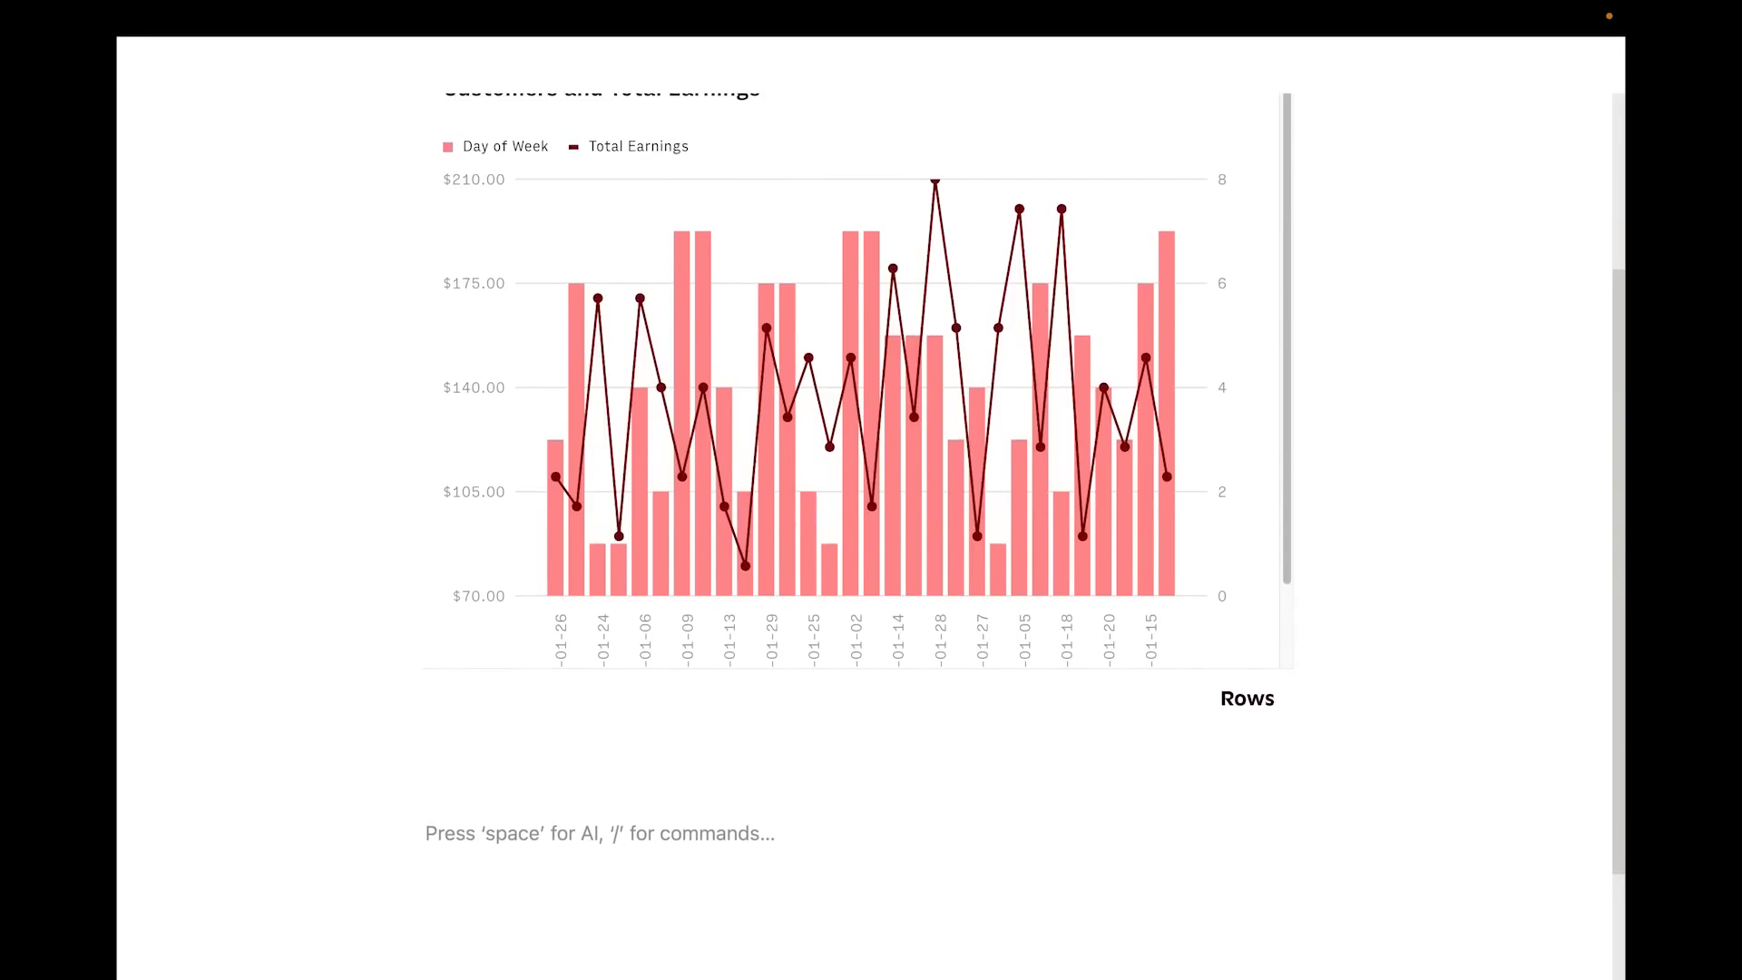
{"action": "key", "text": "alt+super+c"}
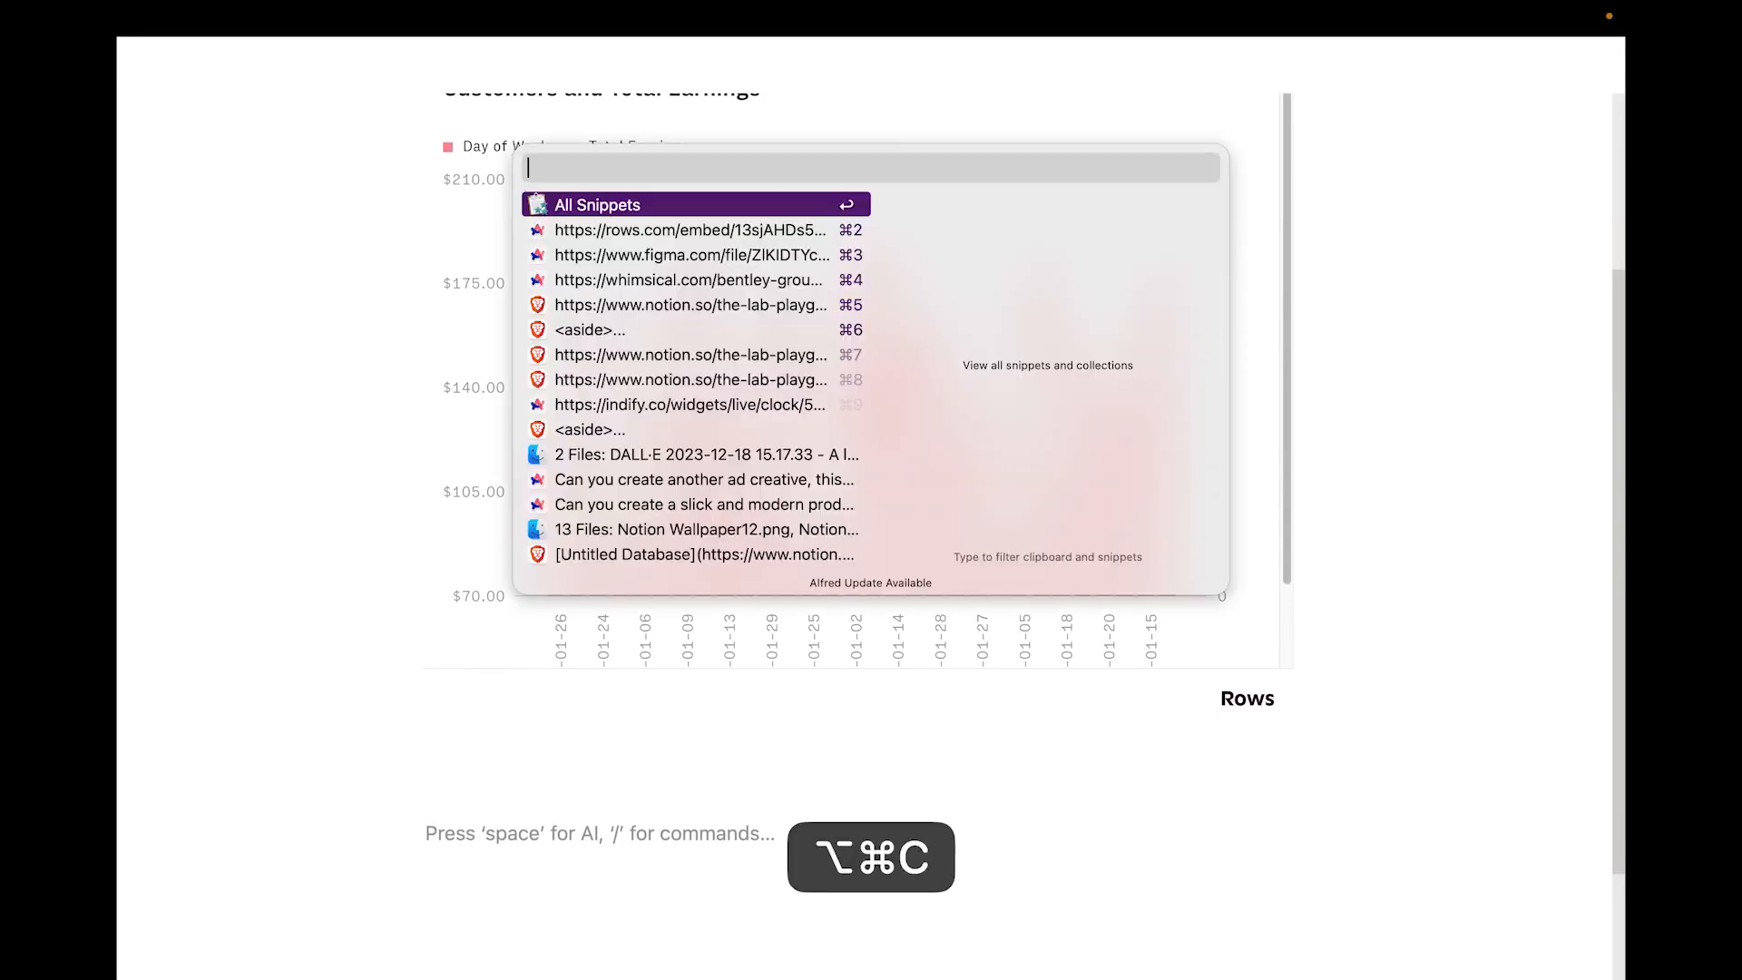
{"action": "left_click", "coordinate": [545, 253]}
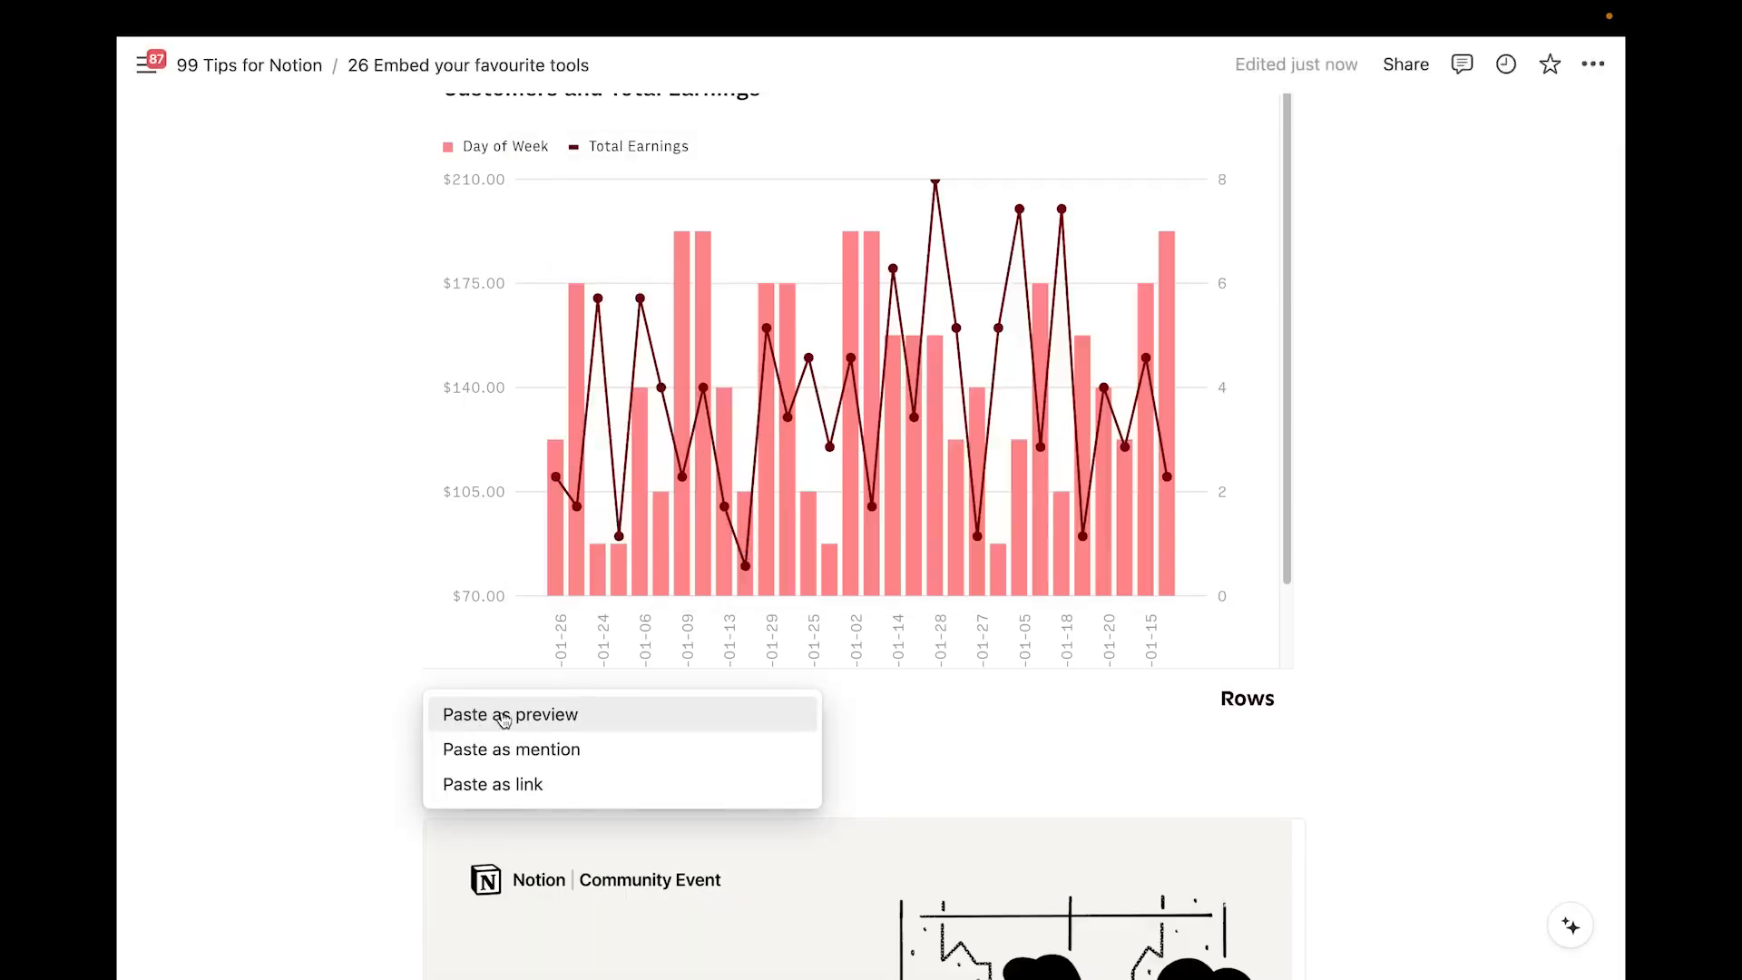
{"action": "left_click", "coordinate": [504, 716]}
{"action": "scroll", "coordinate": [635, 862], "scroll_direction": "down", "scroll_amount": 6}
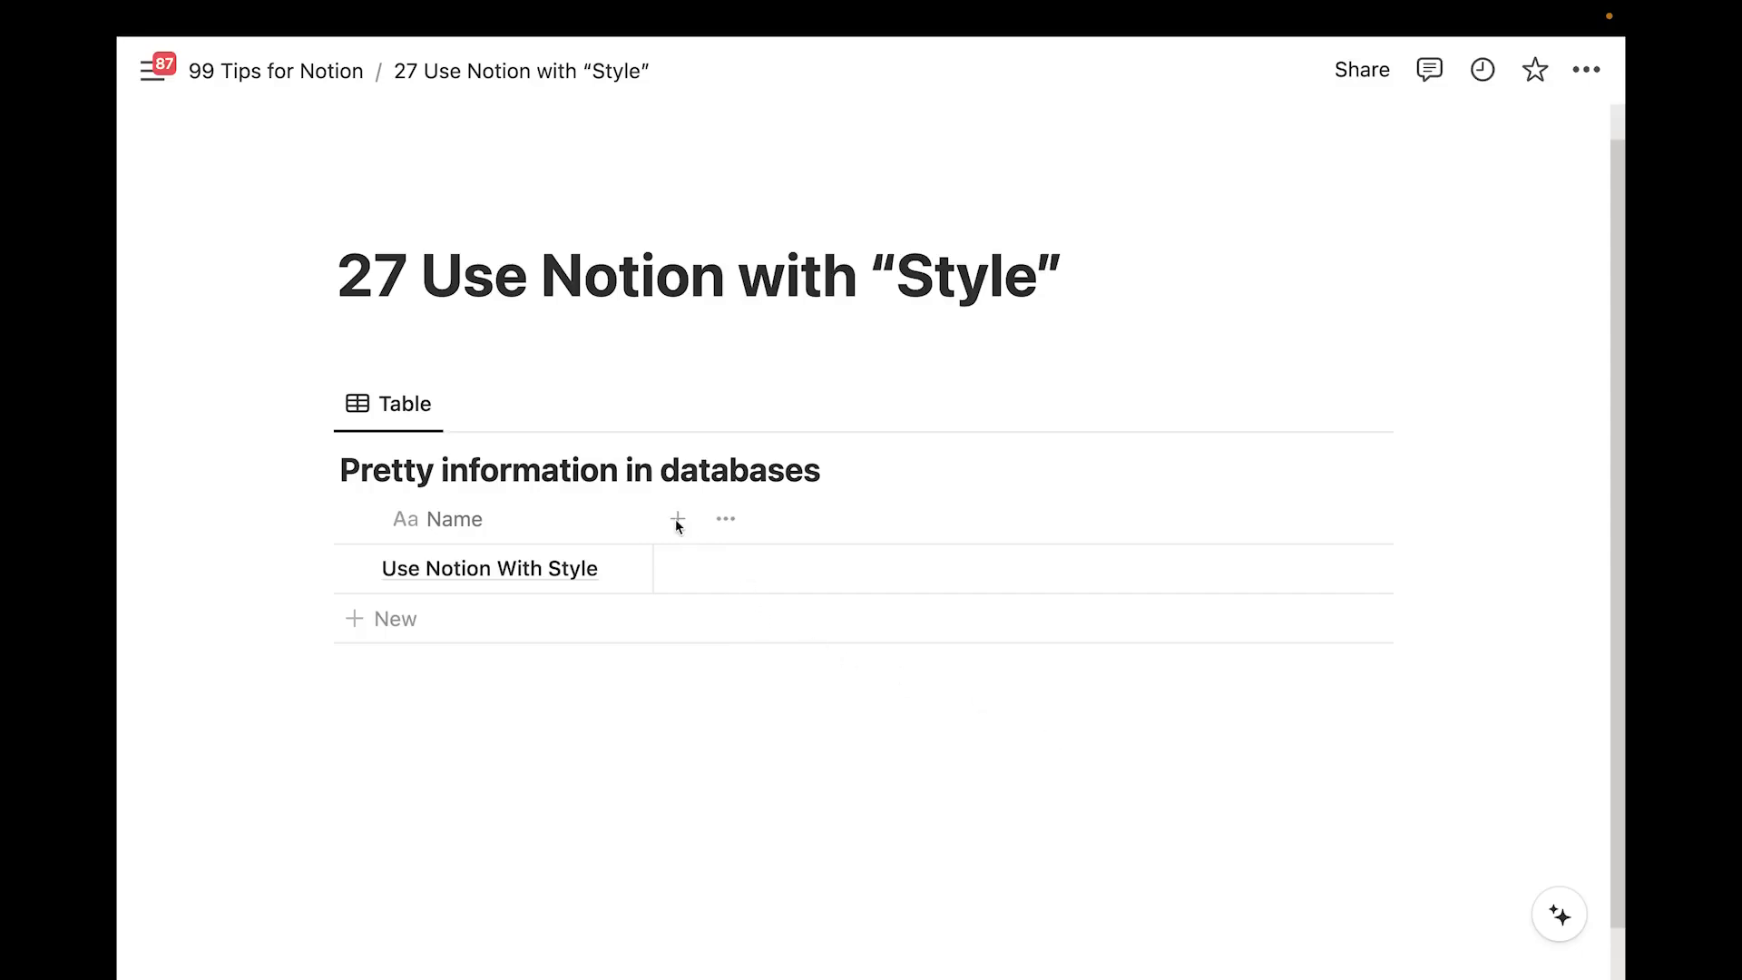
Add a formula property named "Pretty Display" to the "Pretty information in databases" table
{"action": "scroll", "coordinate": [676, 653], "scroll_direction": "down", "scroll_amount": 1}
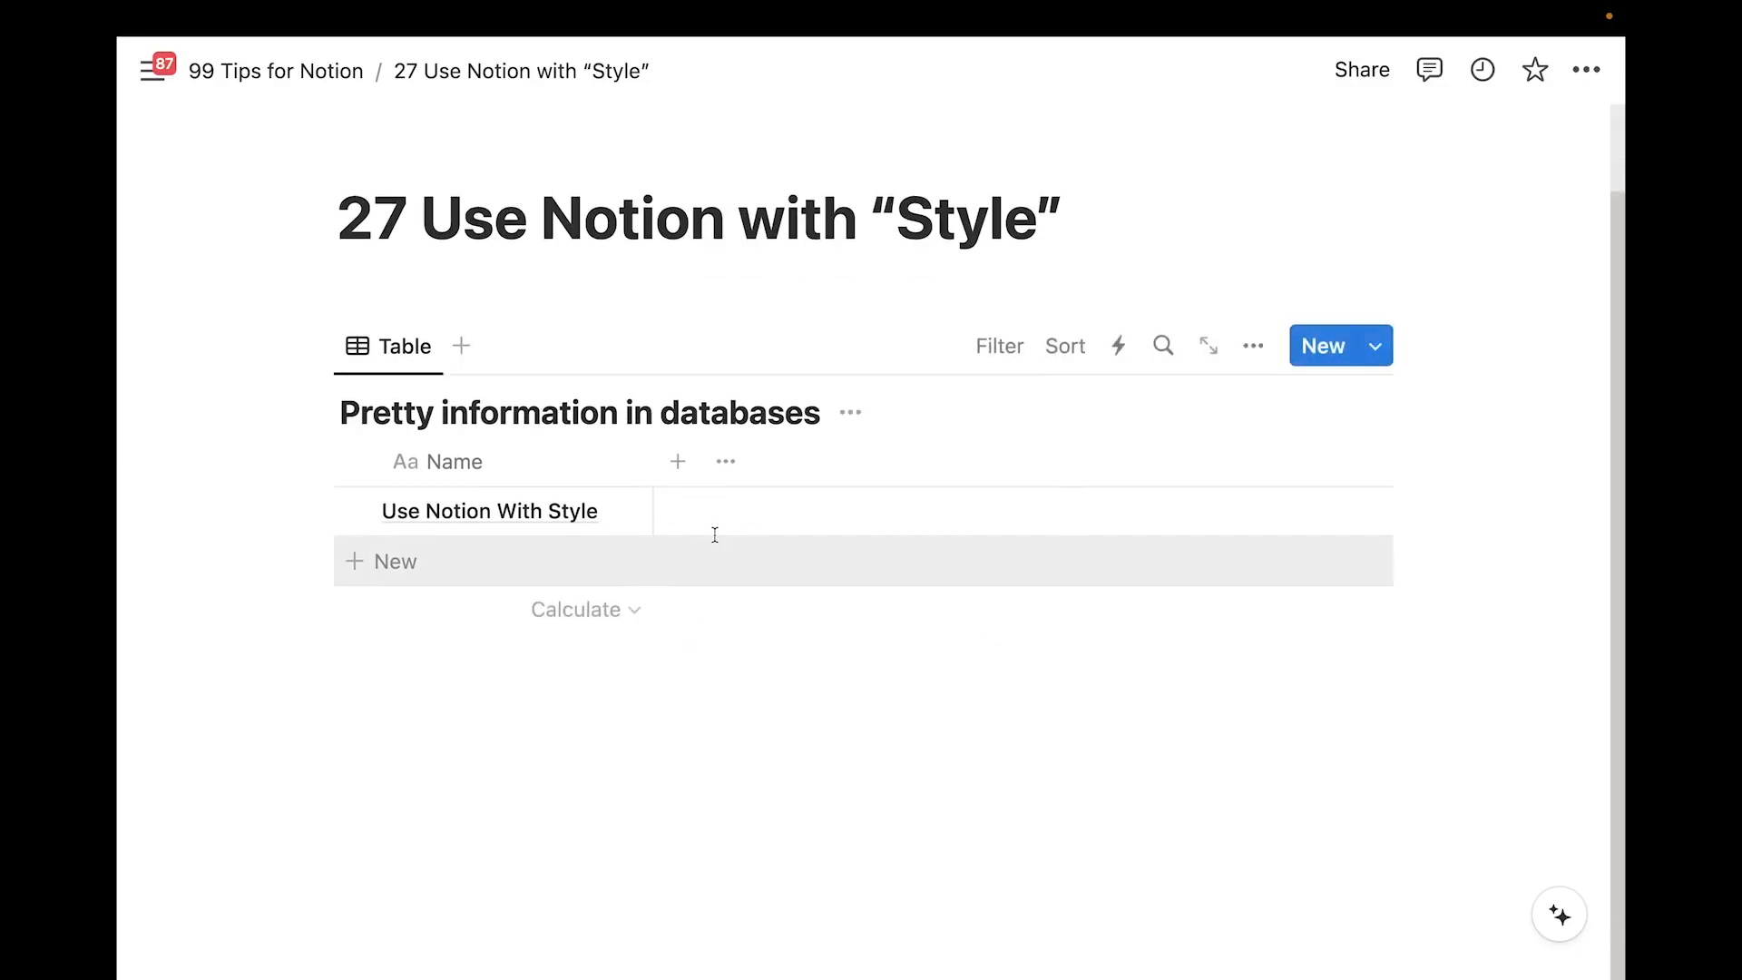
{"action": "left_click", "coordinate": [685, 477]}
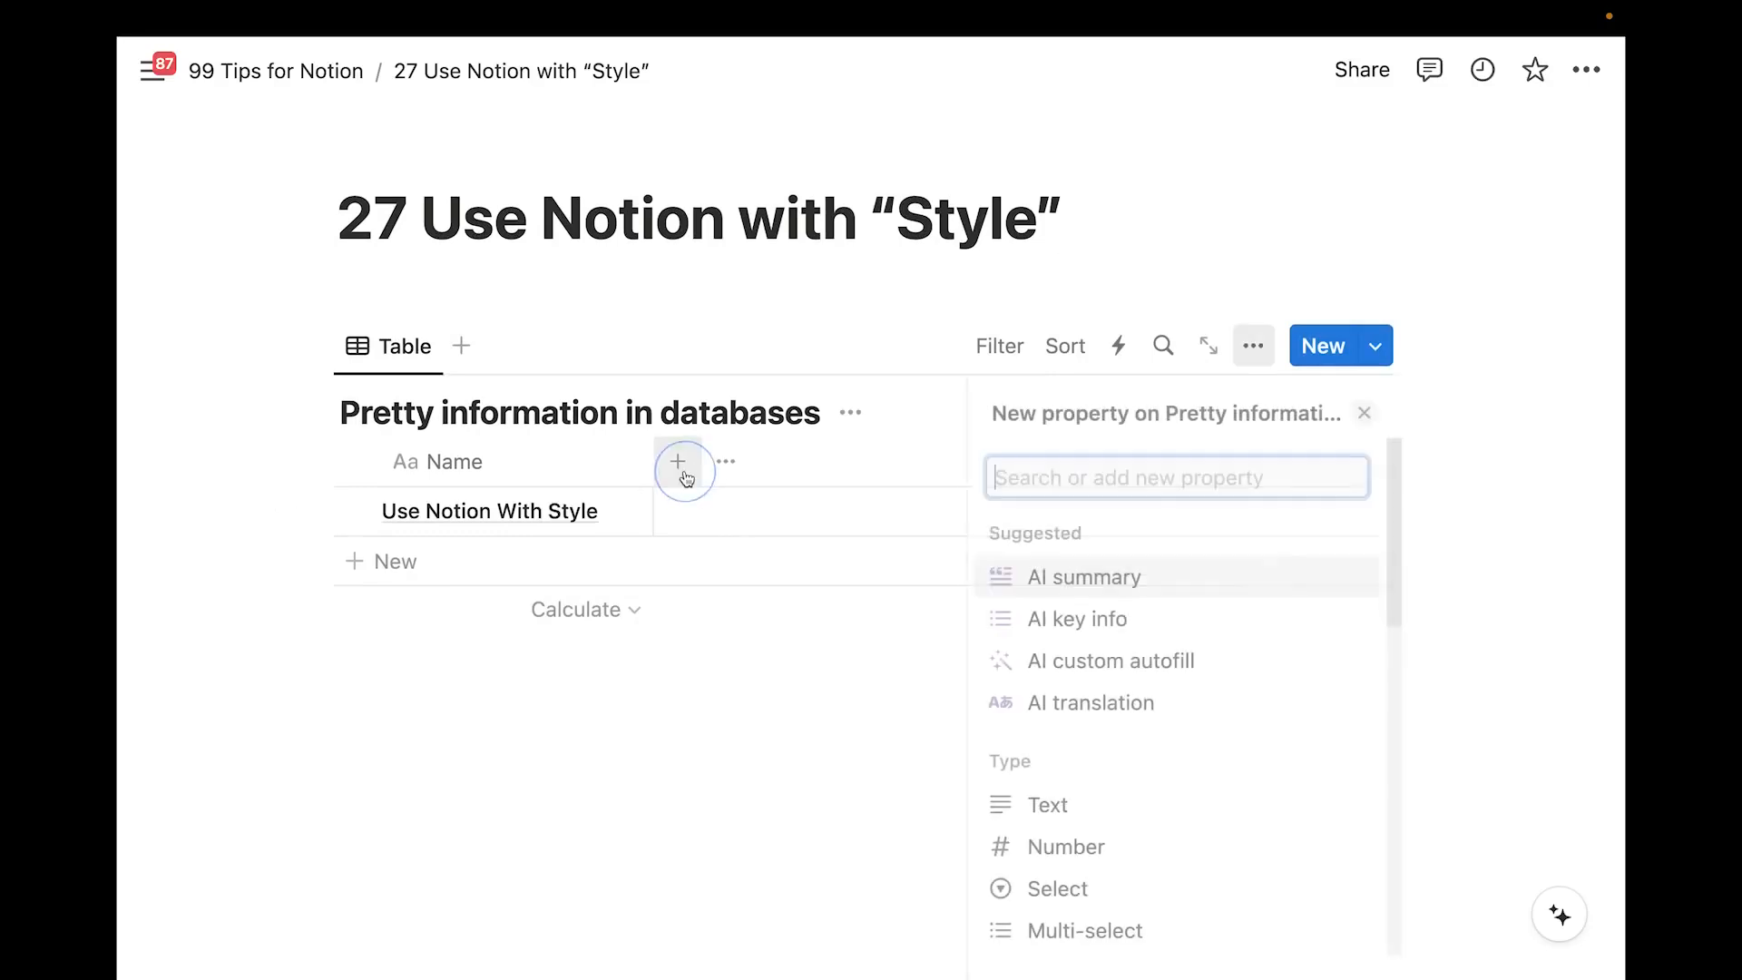
{"action": "type", "text": "form"}
{"action": "key", "text": "Return"}
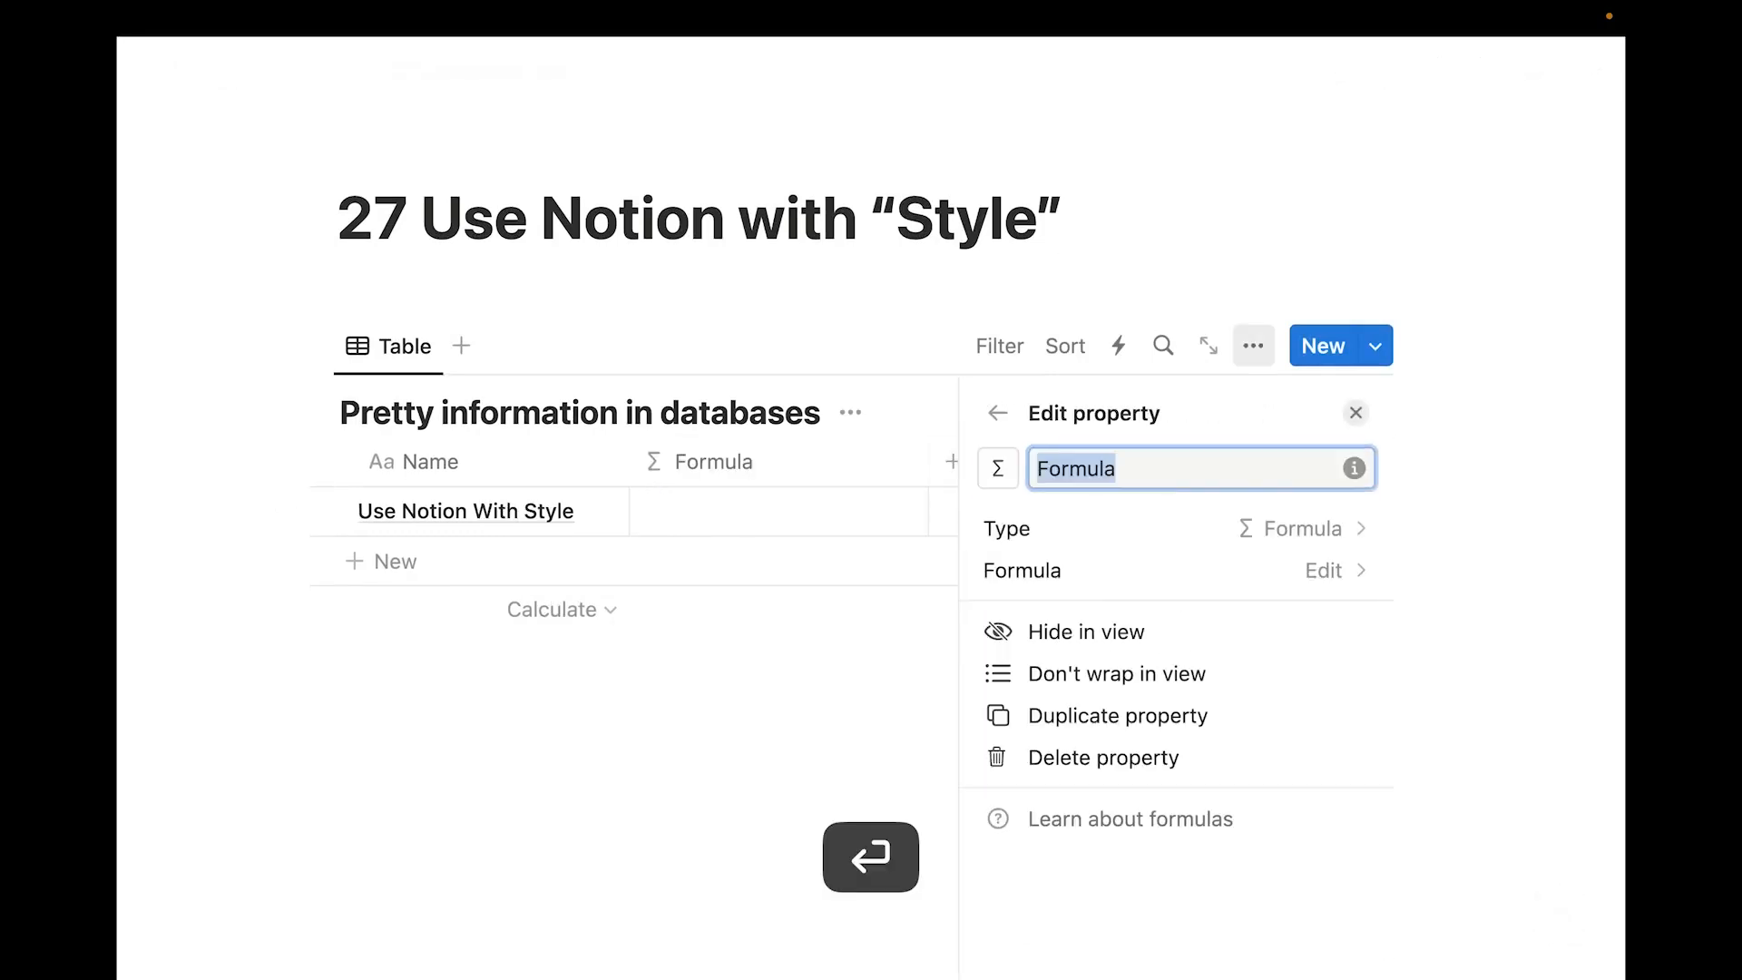
{"action": "key", "text": "BackSpace"}
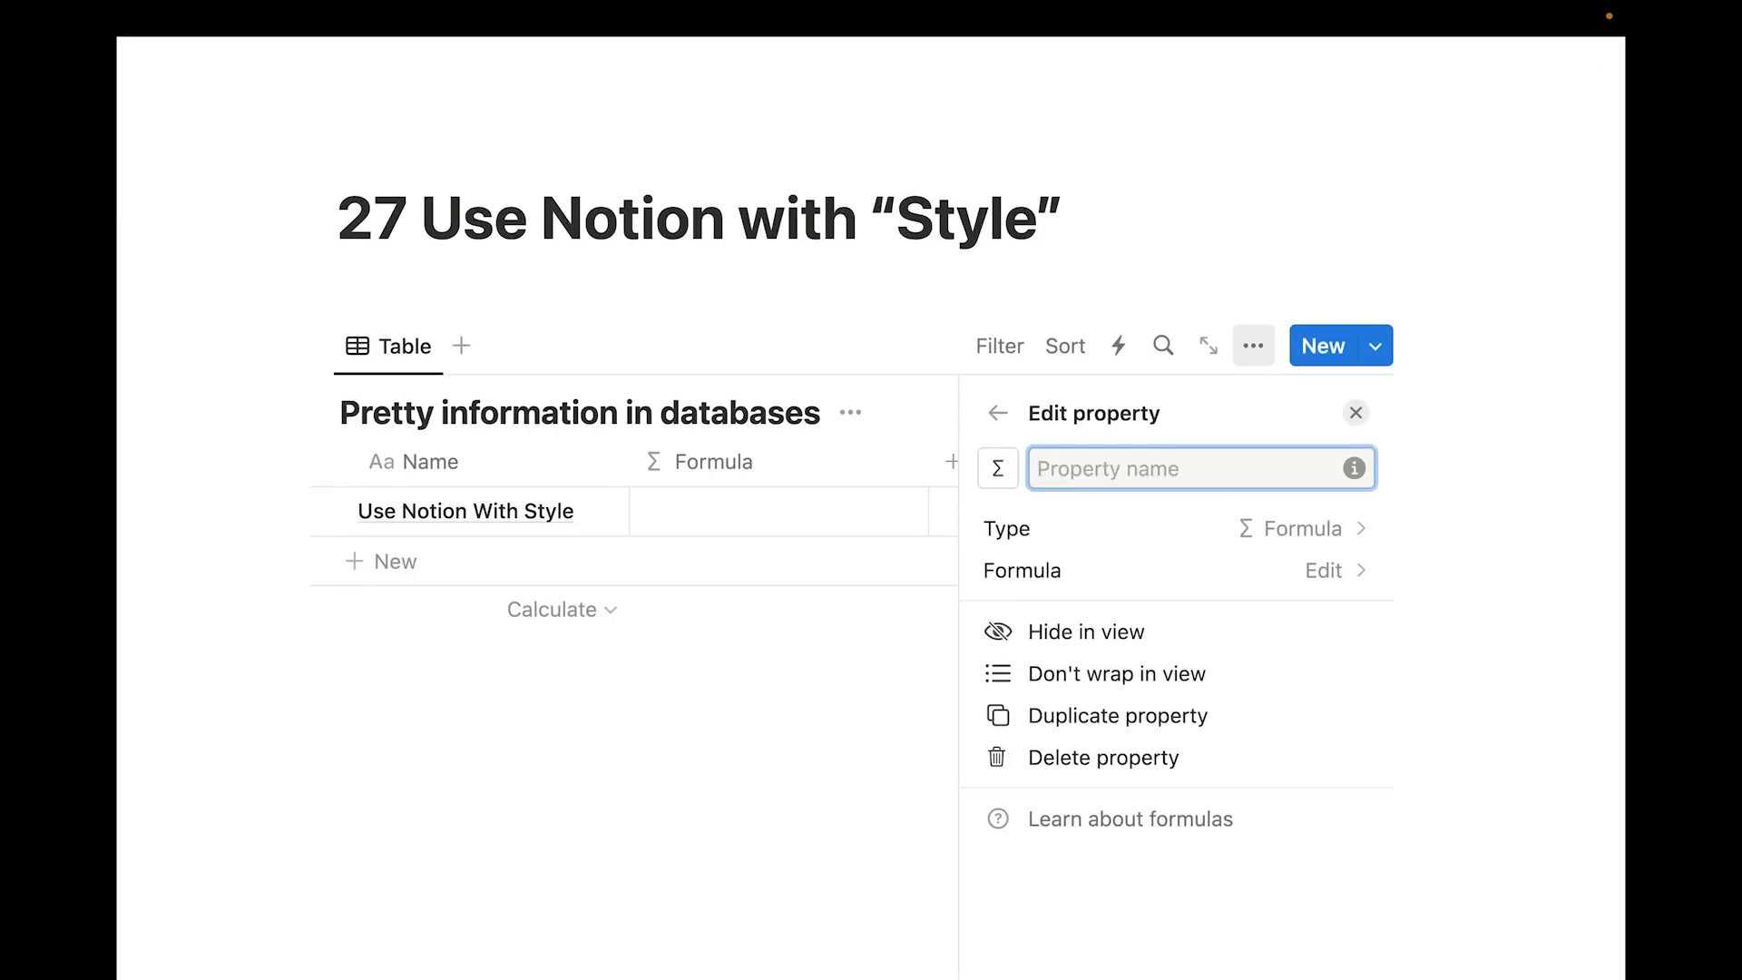
{"action": "type", "text": "Pretty Display"}
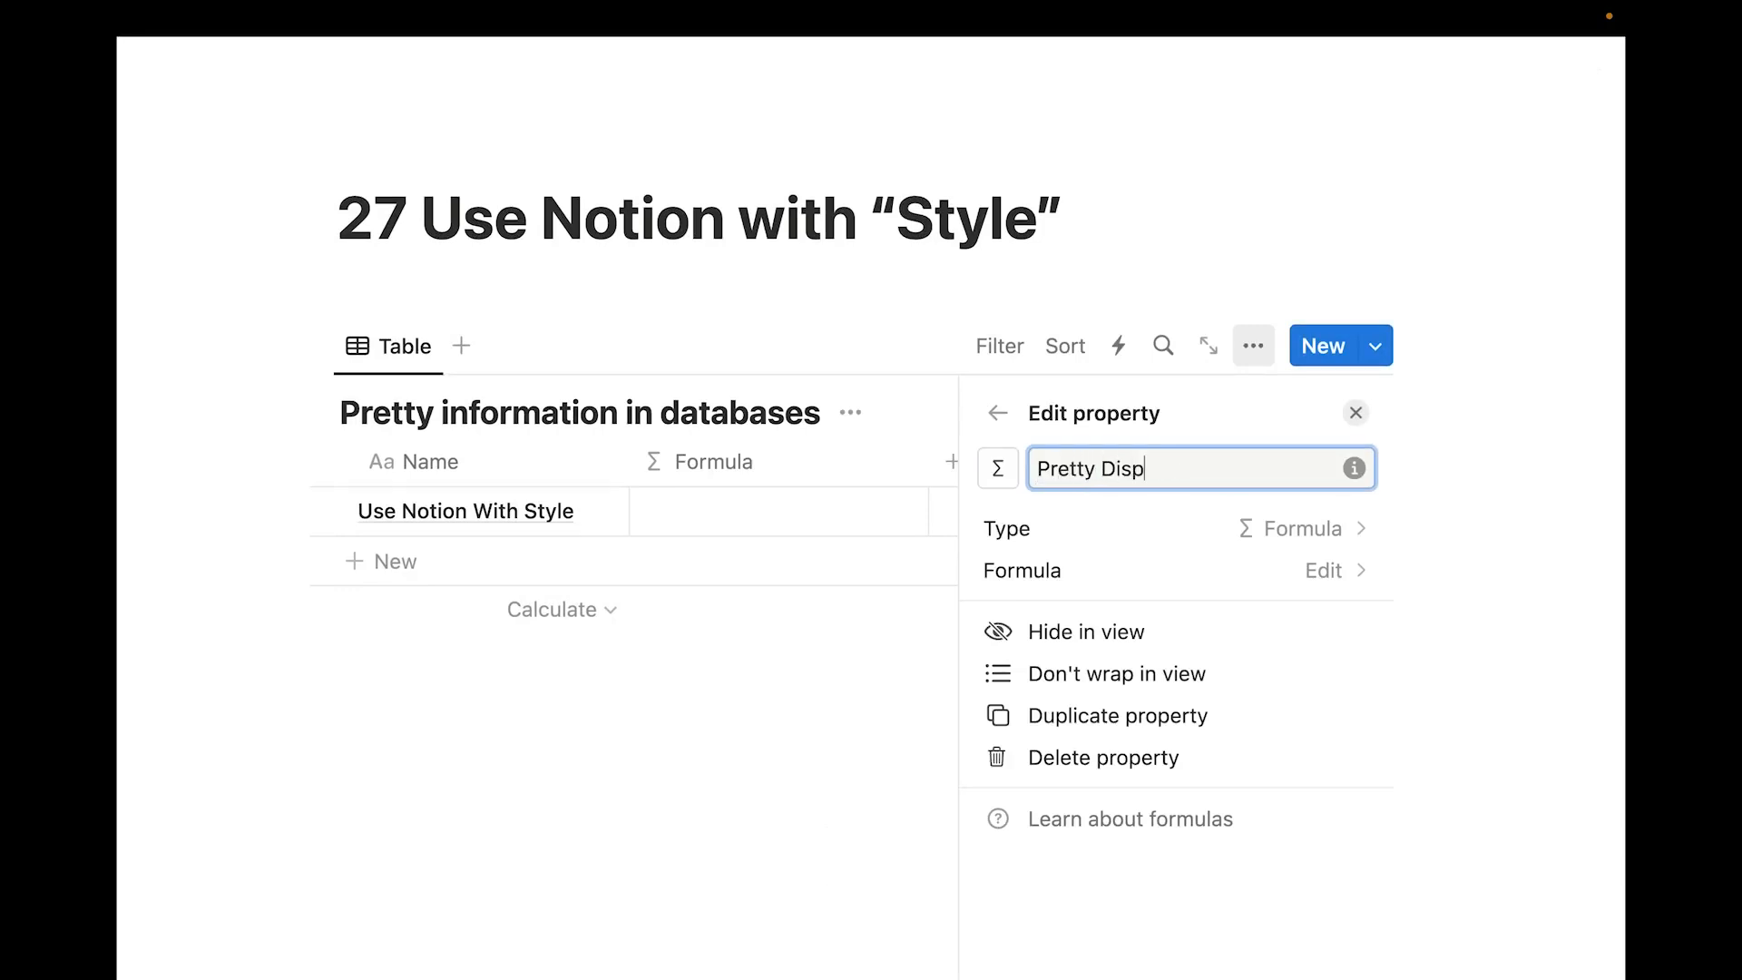
Set the Pretty Display formula to style("Any text you like","b","u"), save it and close the property settings
{"action": "left_click", "coordinate": [1034, 570]}
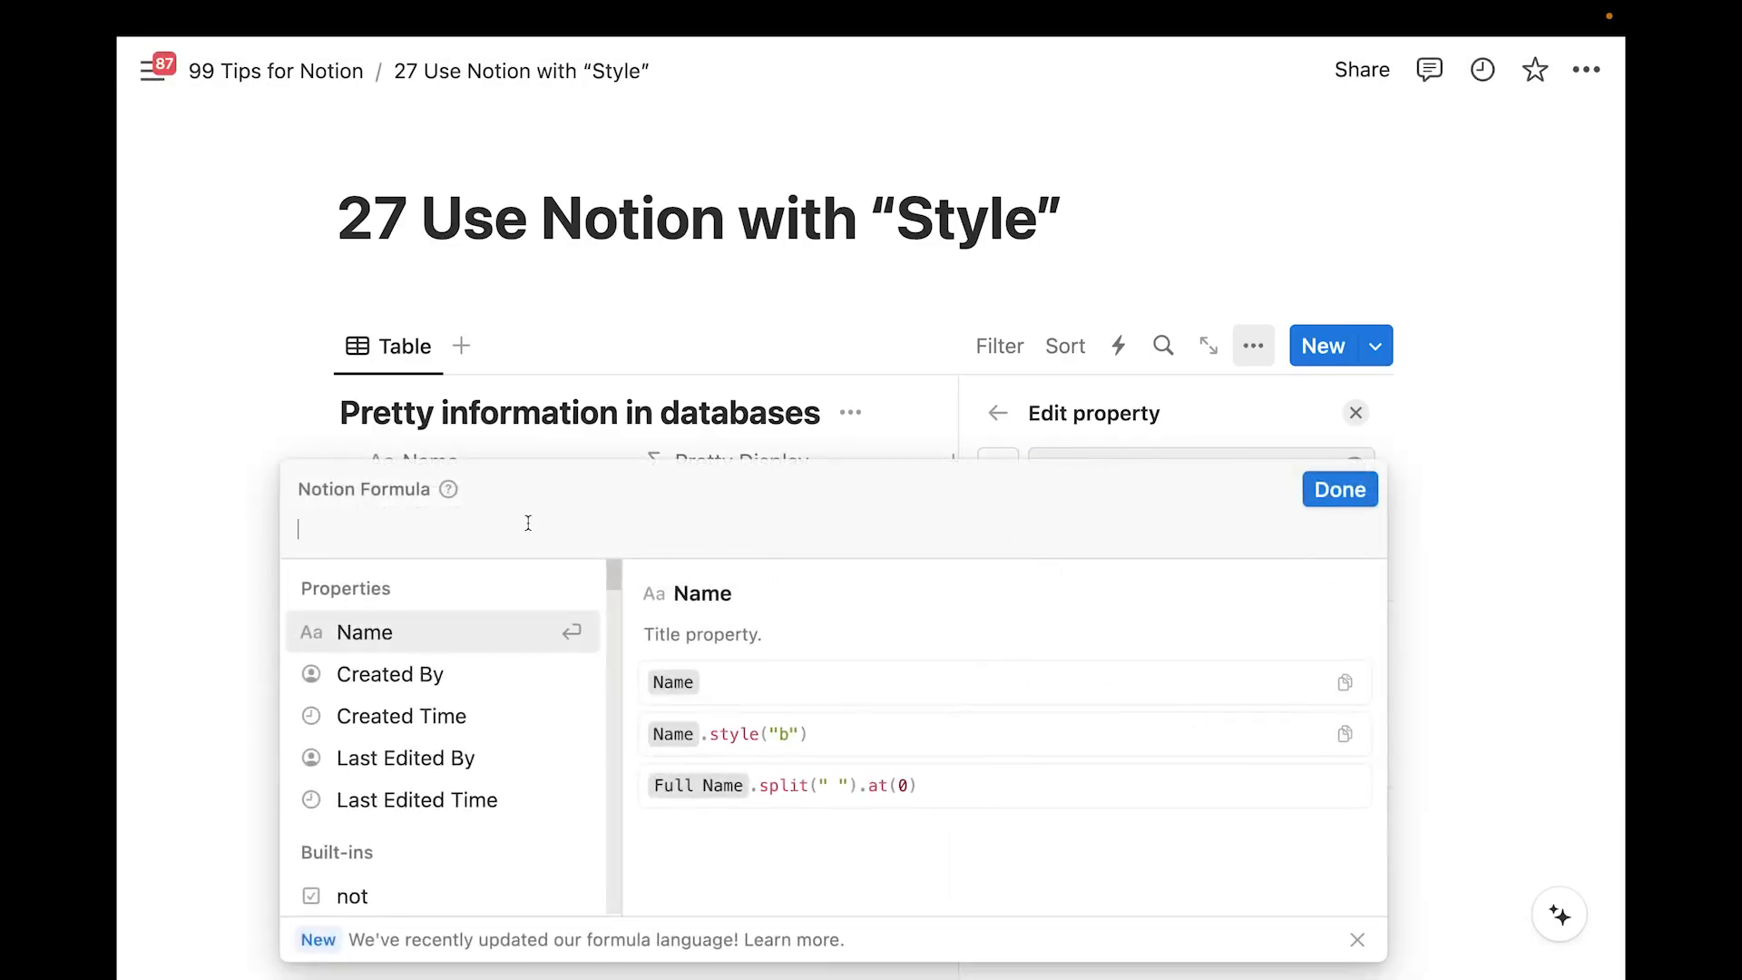
{"action": "type", "text": "style"}
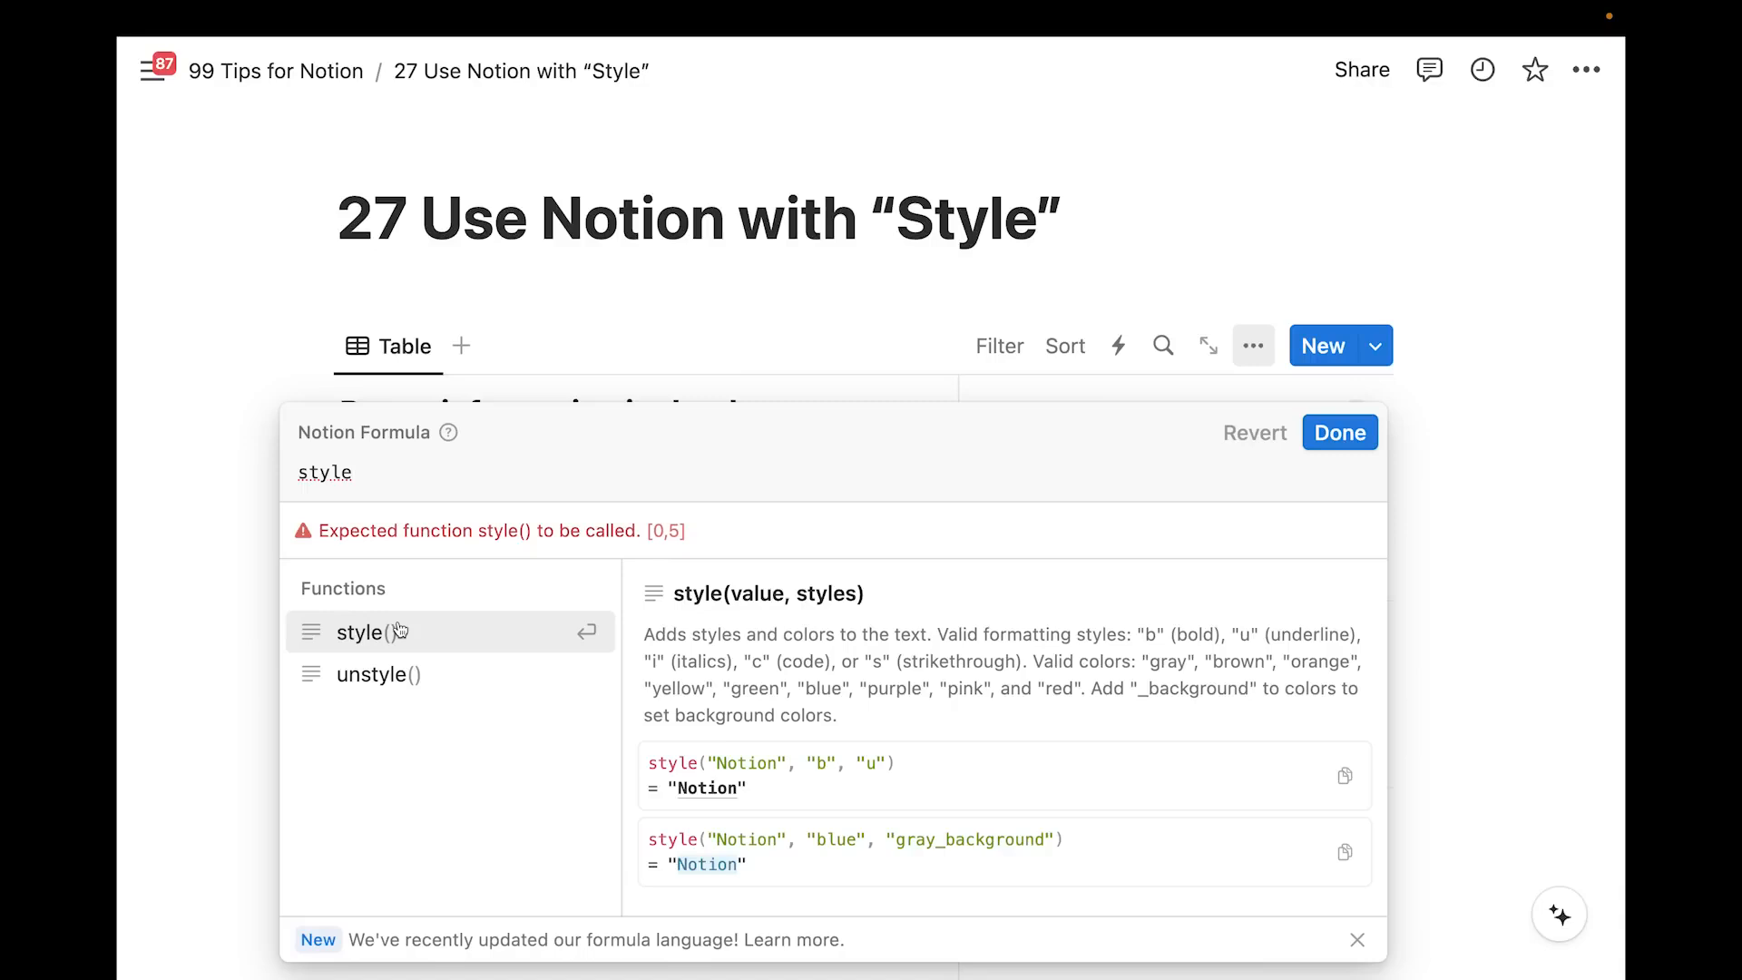
{"action": "type", "text": "("}
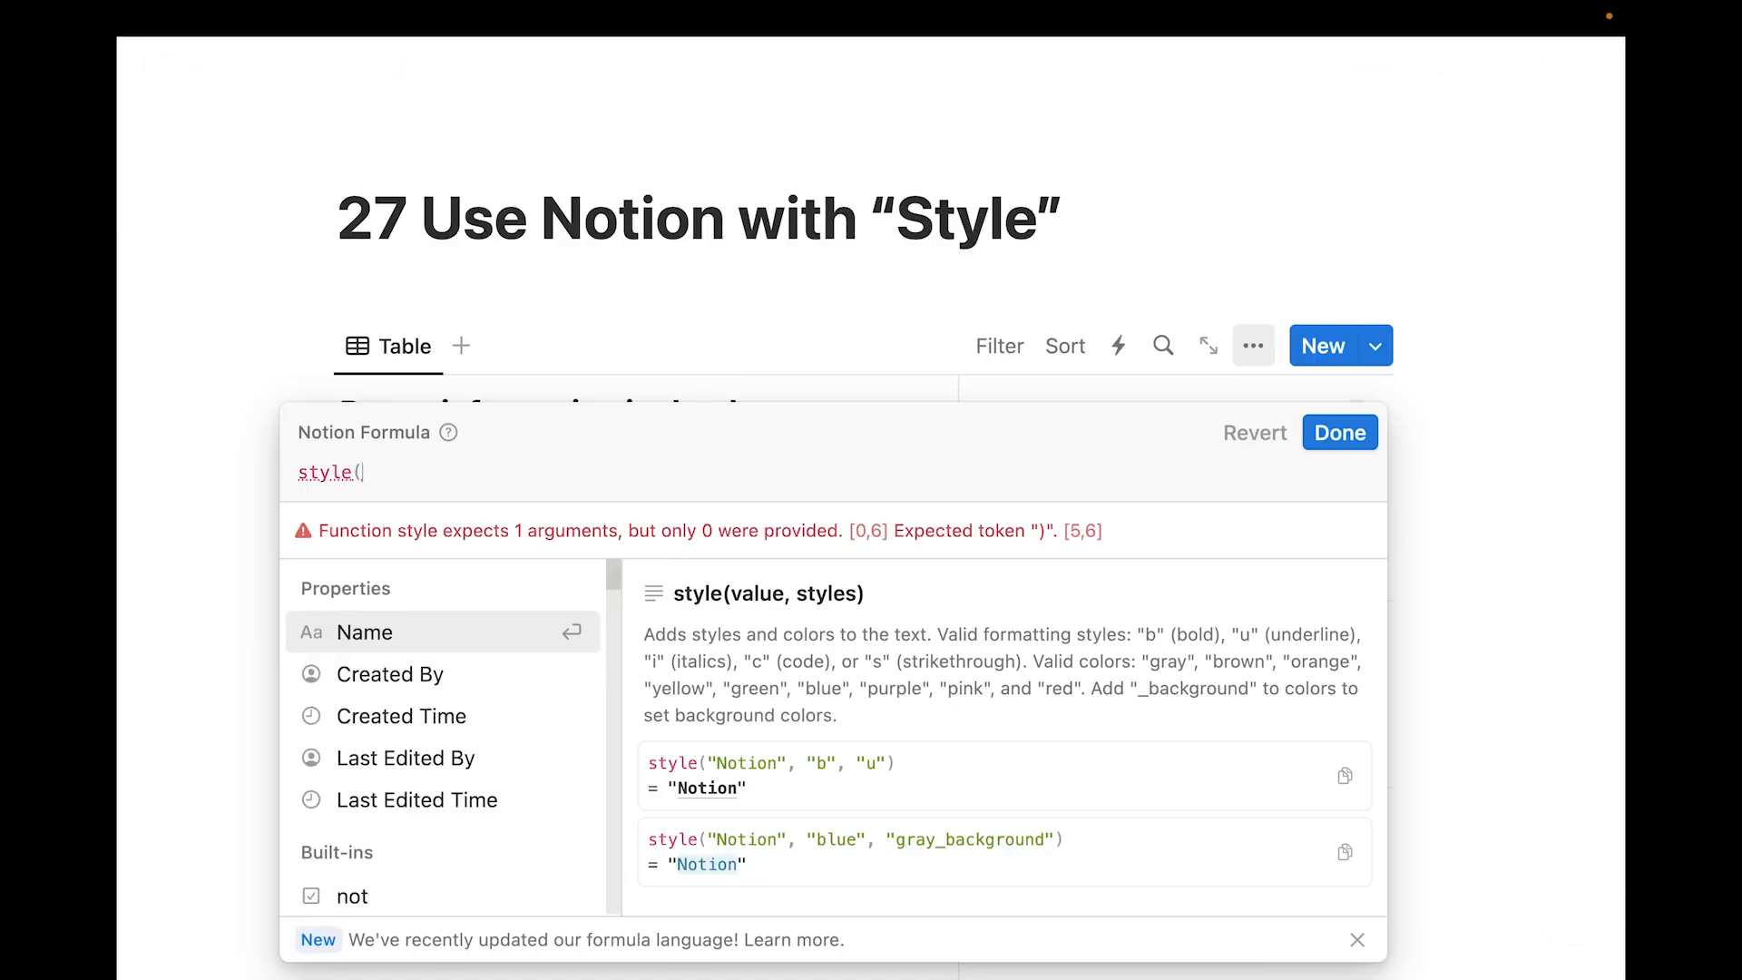
{"action": "type", "text": "\""}
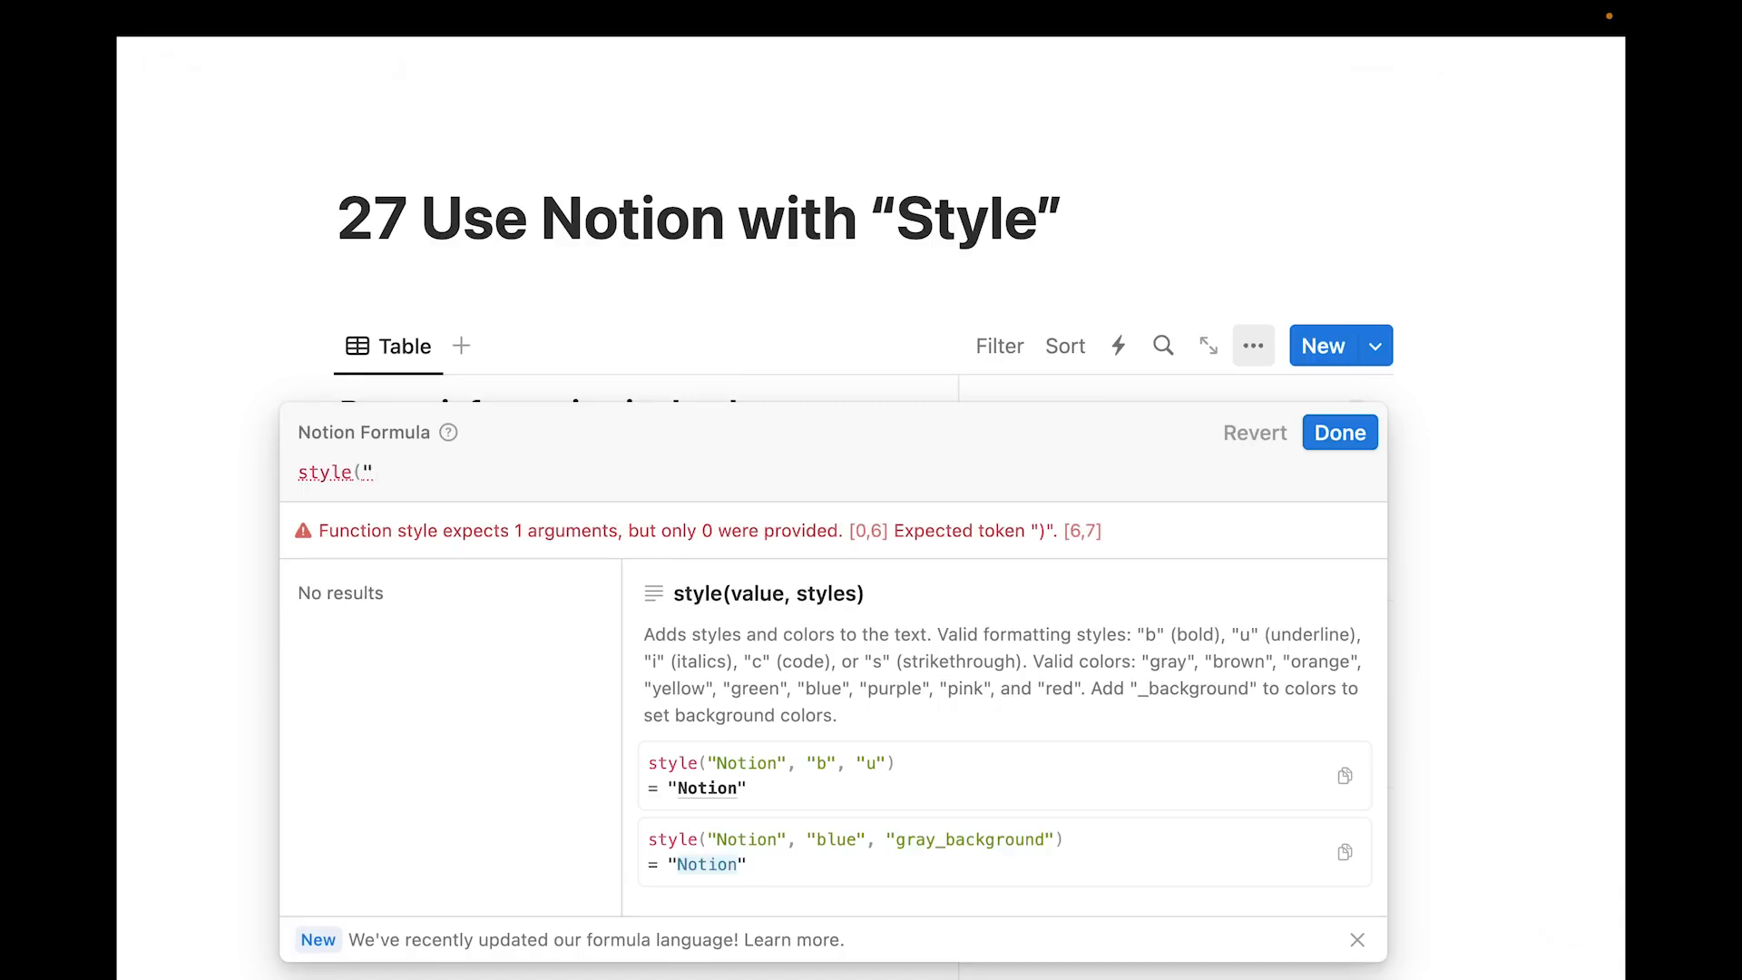
{"action": "type", "text": "Any "}
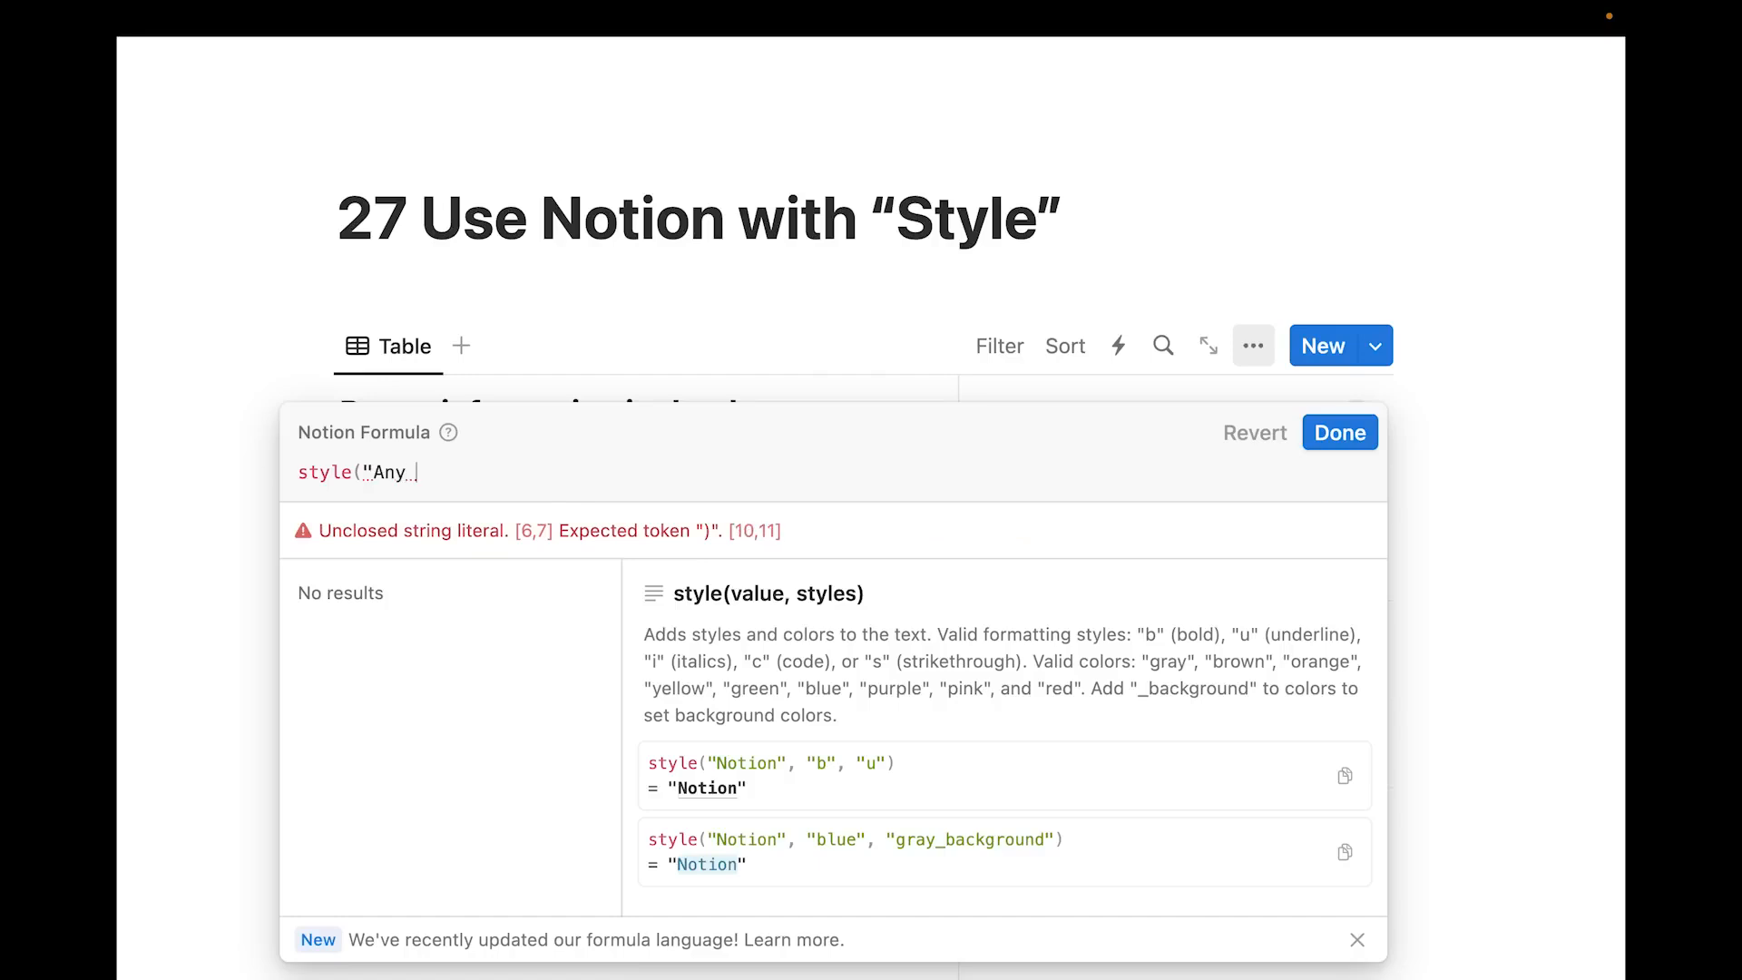
{"action": "type", "text": "text you like\""}
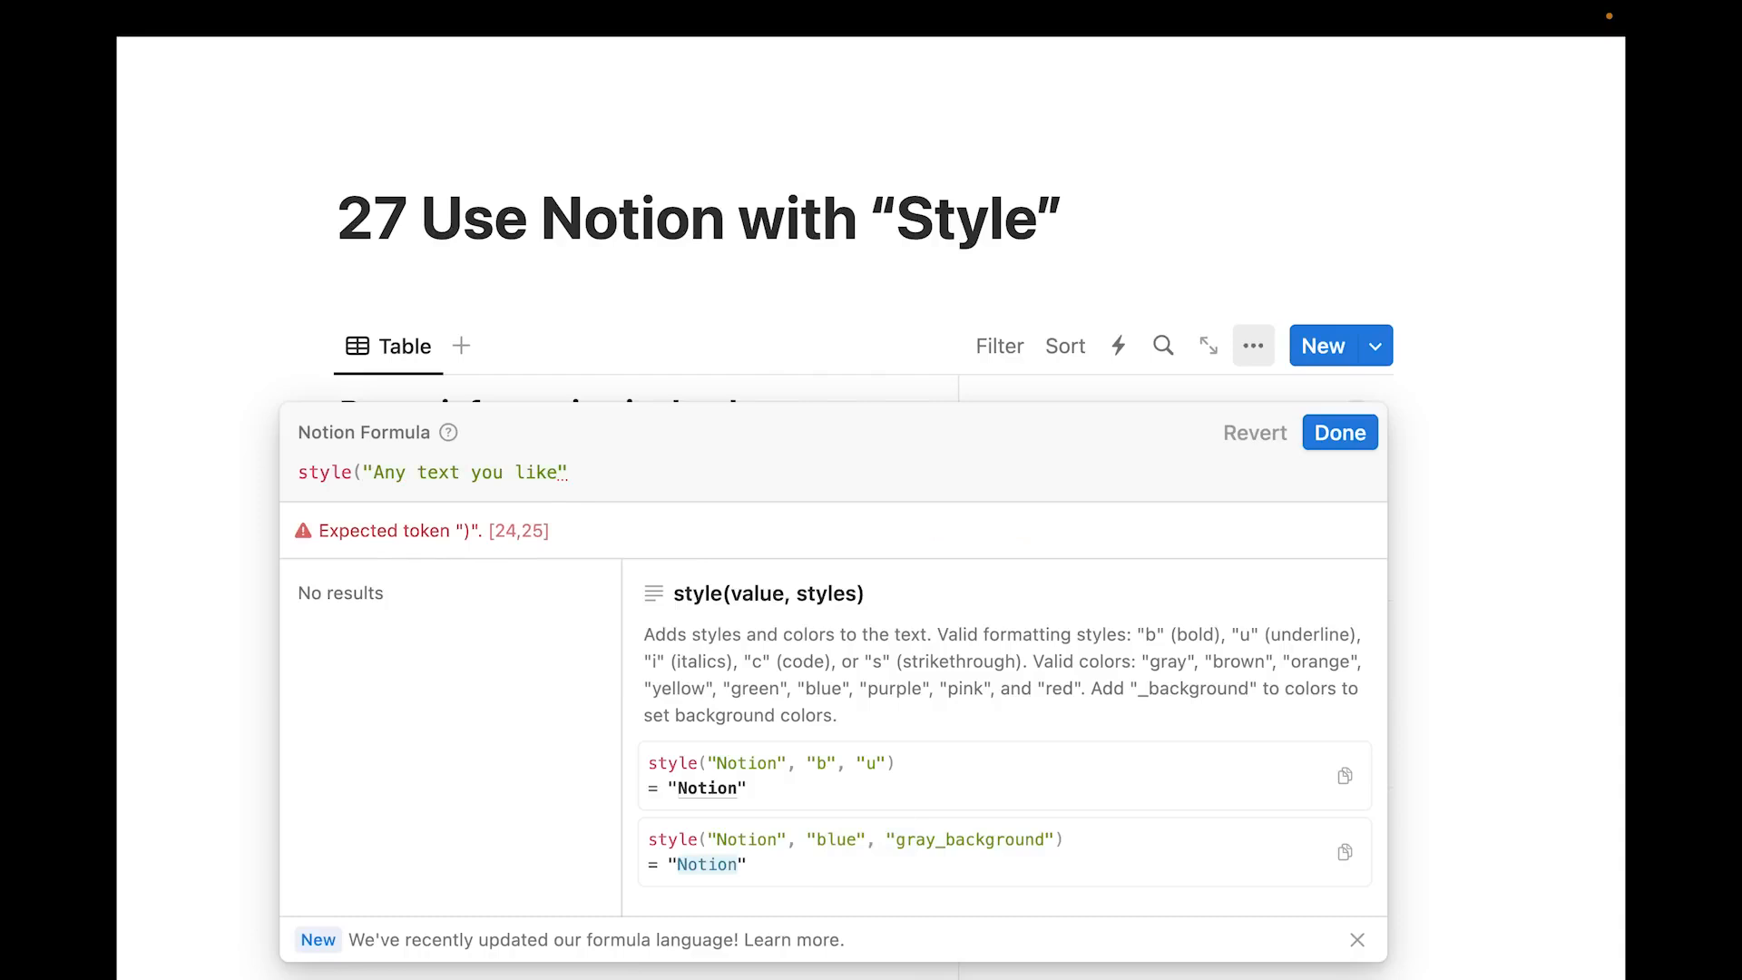
{"action": "type", "text": ","}
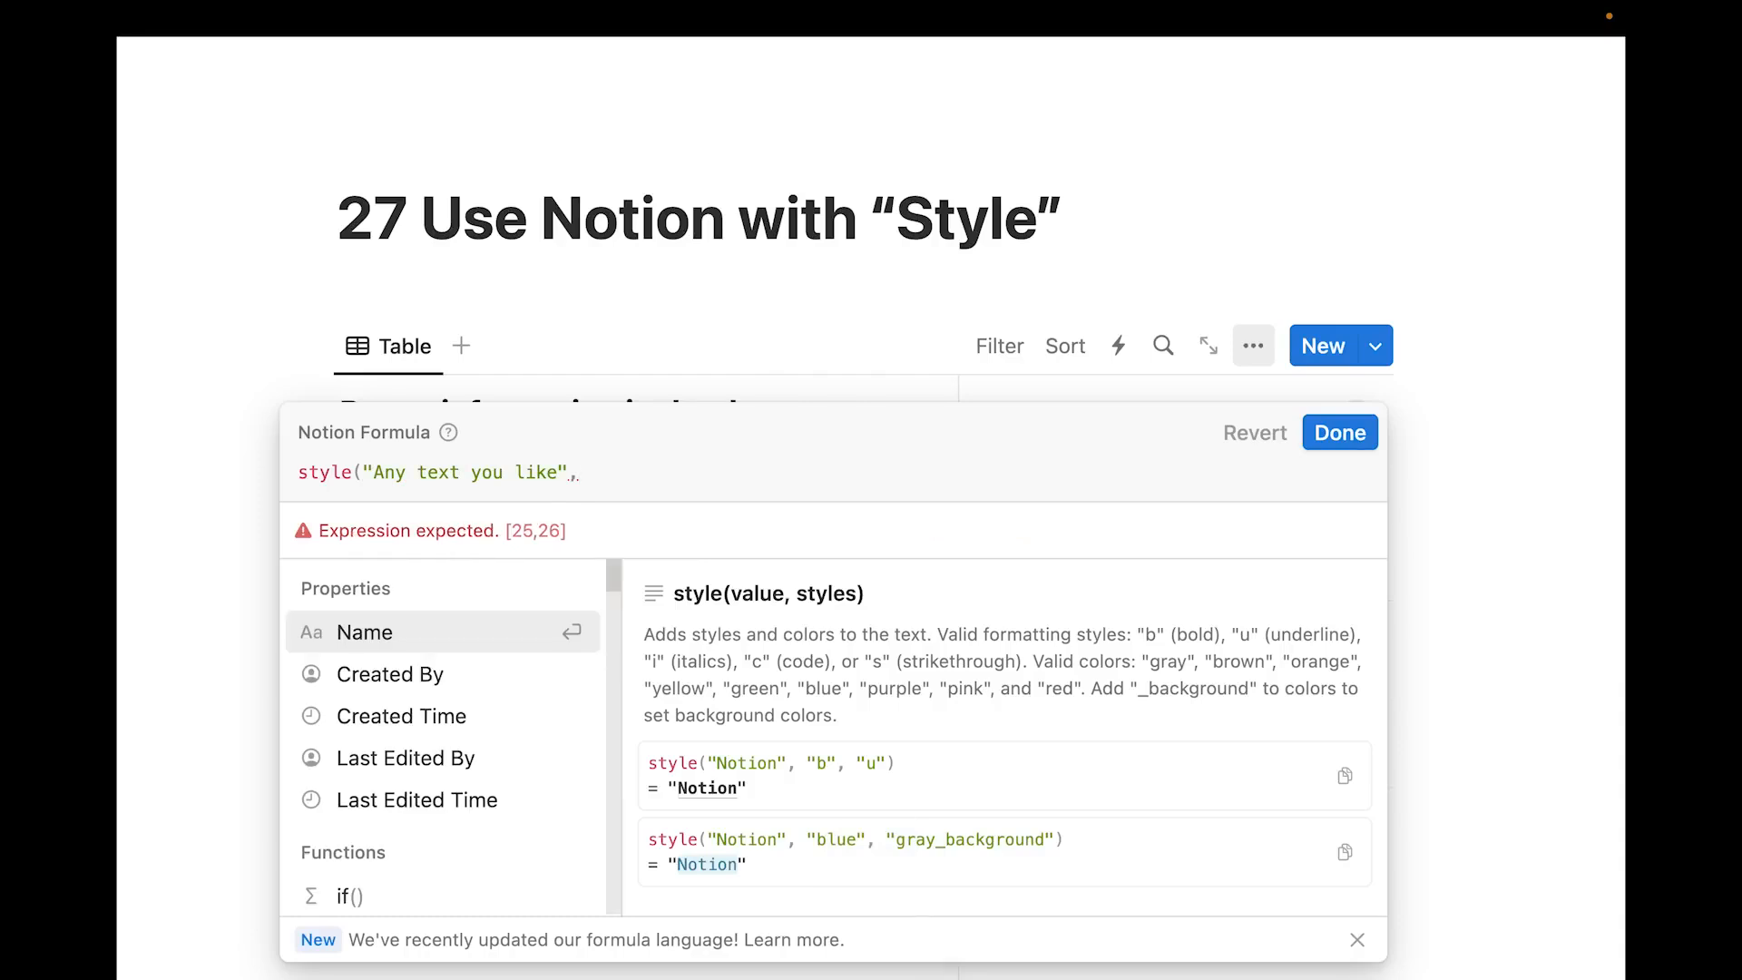
{"action": "type", "text": "\"b"}
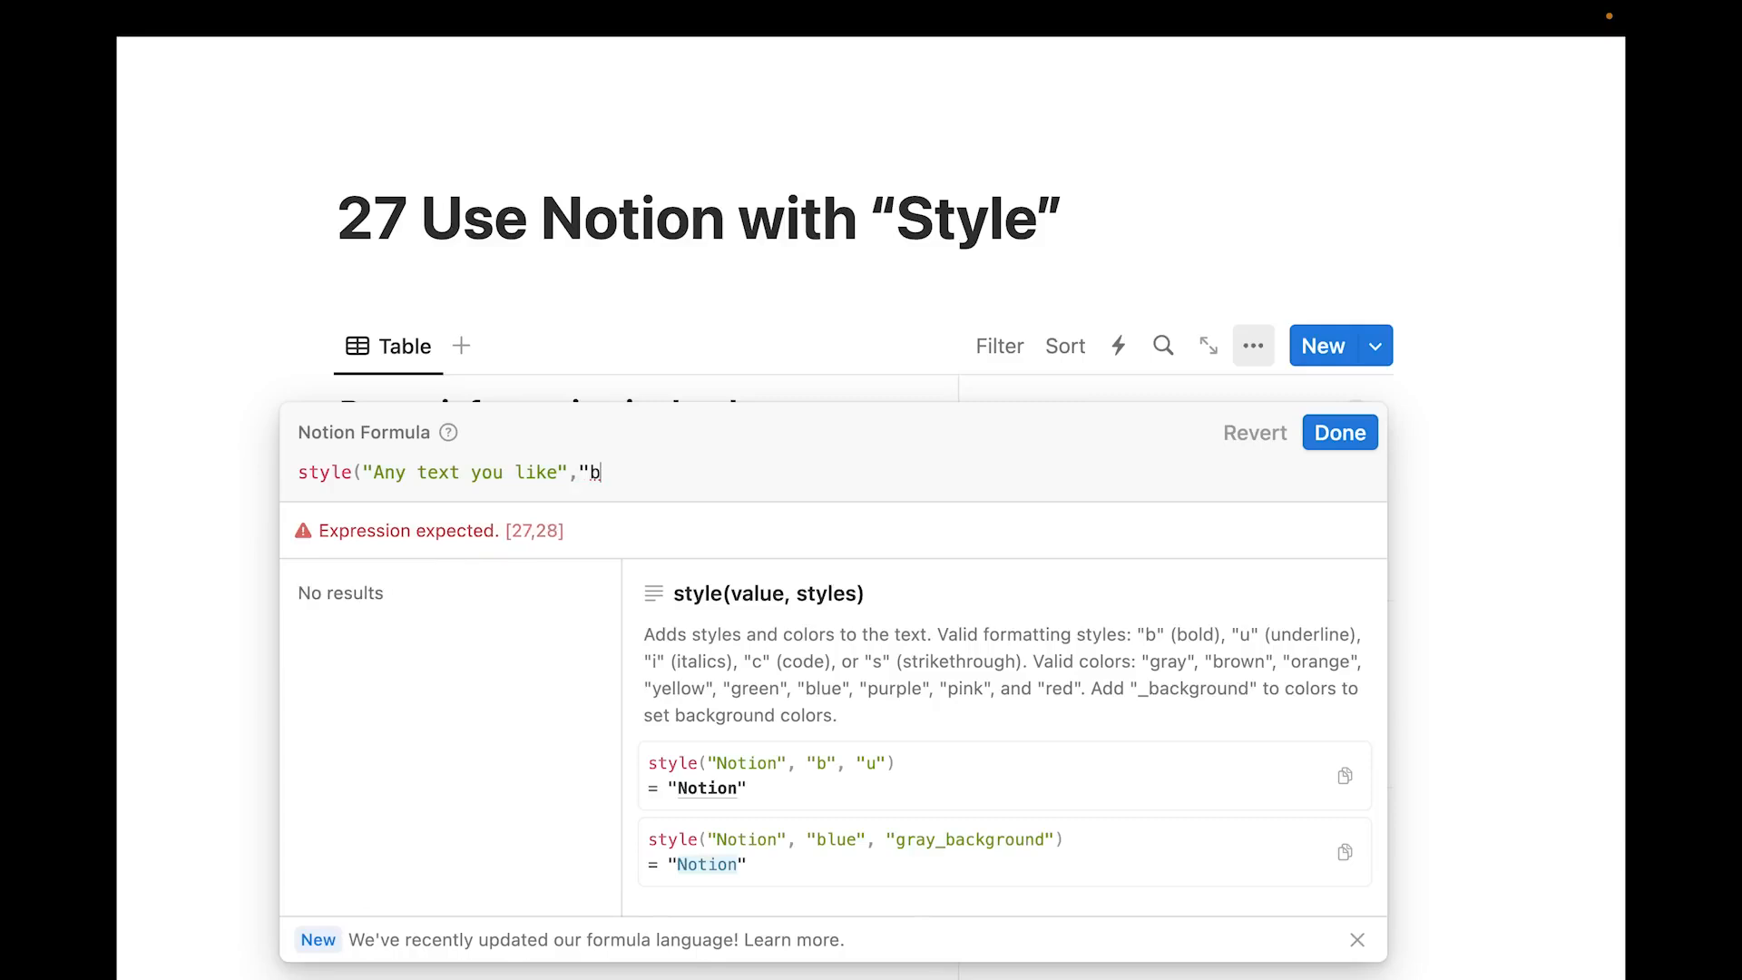
{"action": "type", "text": "\",\"u\""}
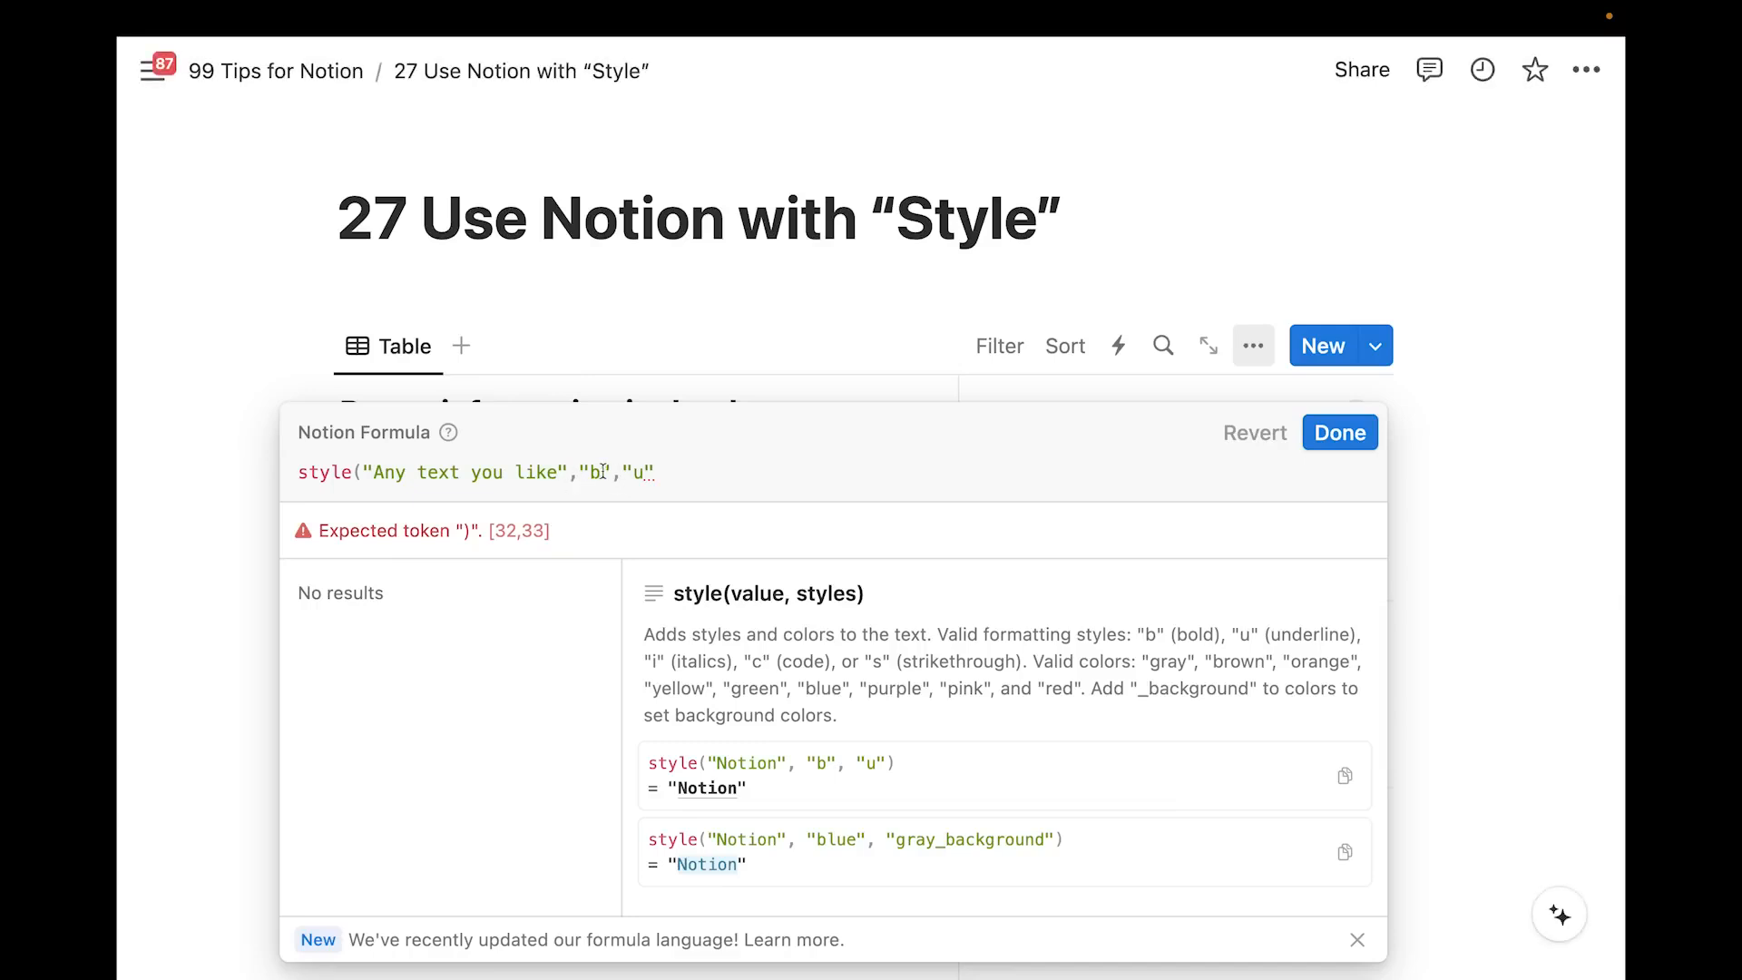
{"action": "type", "text": ")"}
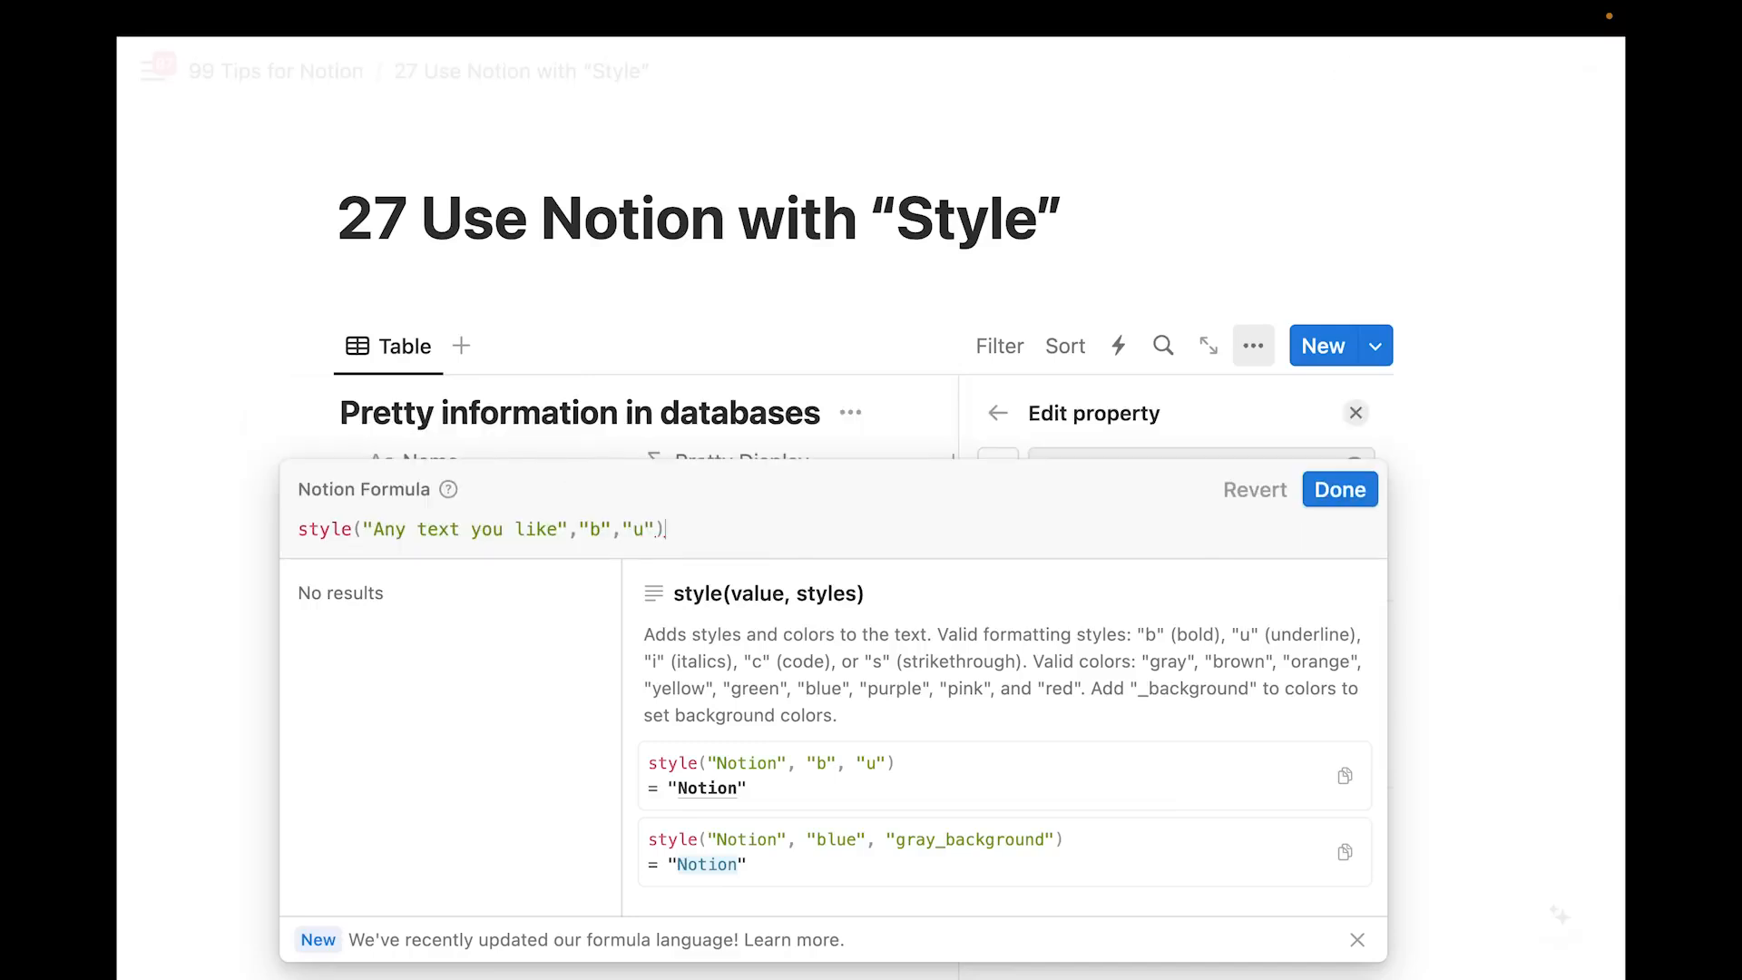
{"action": "left_click", "coordinate": [1337, 513]}
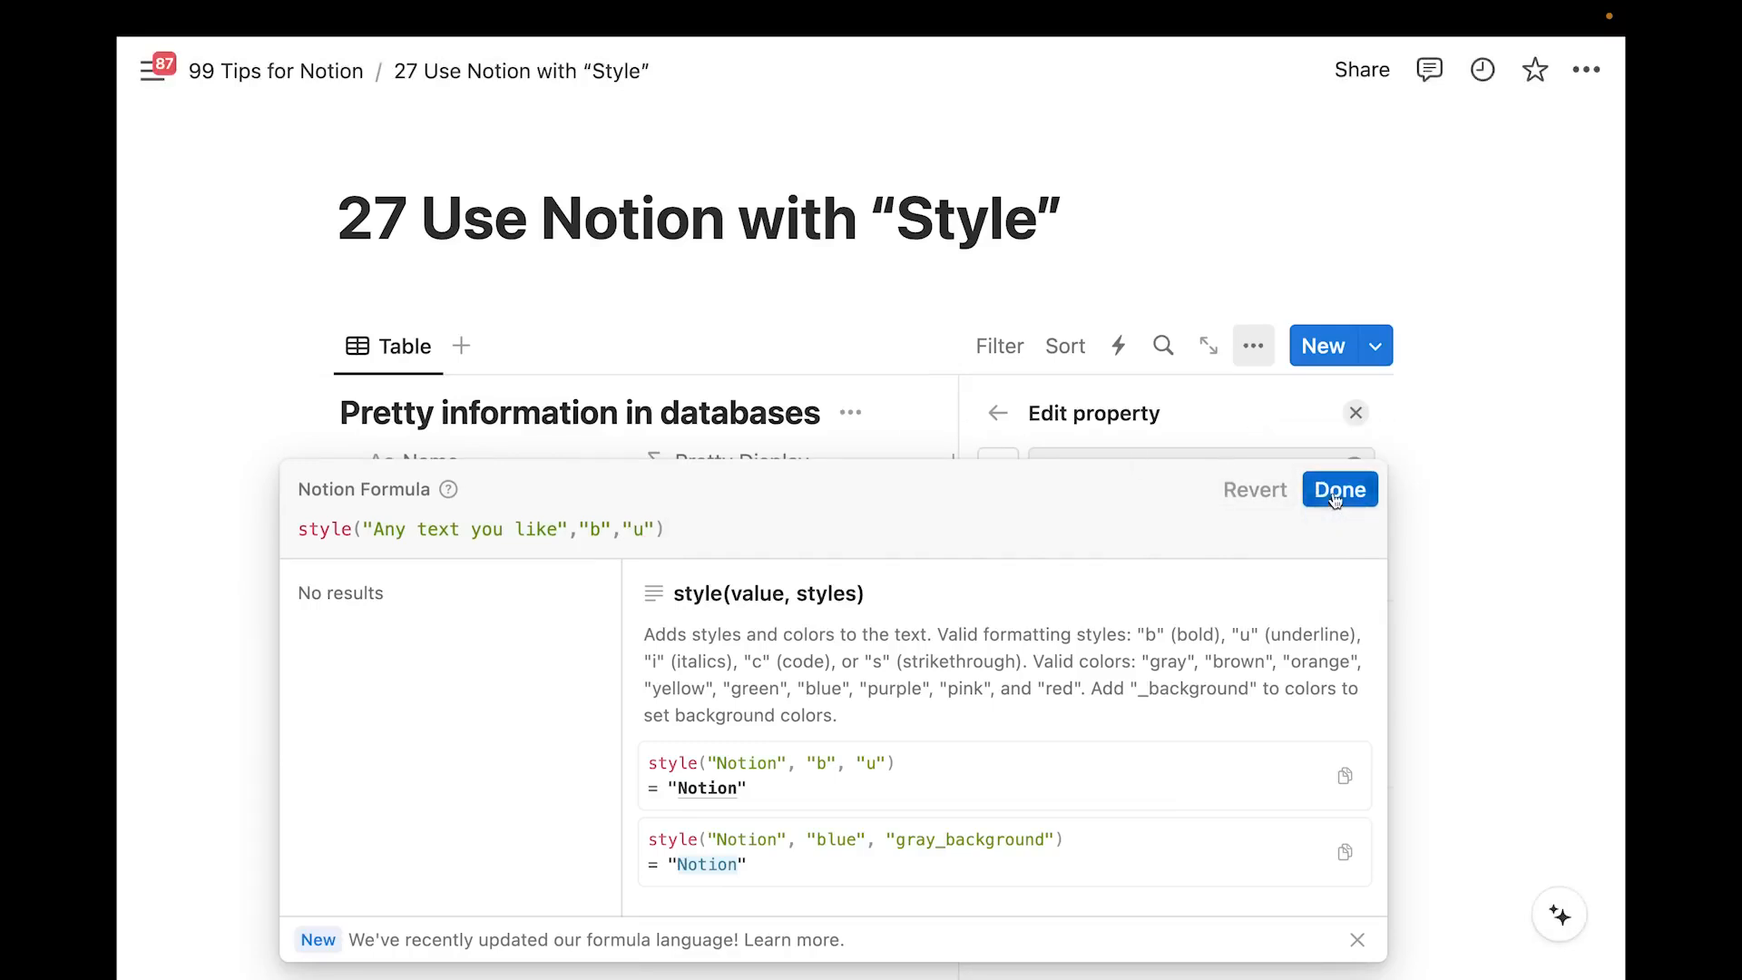
{"action": "left_click", "coordinate": [835, 692]}
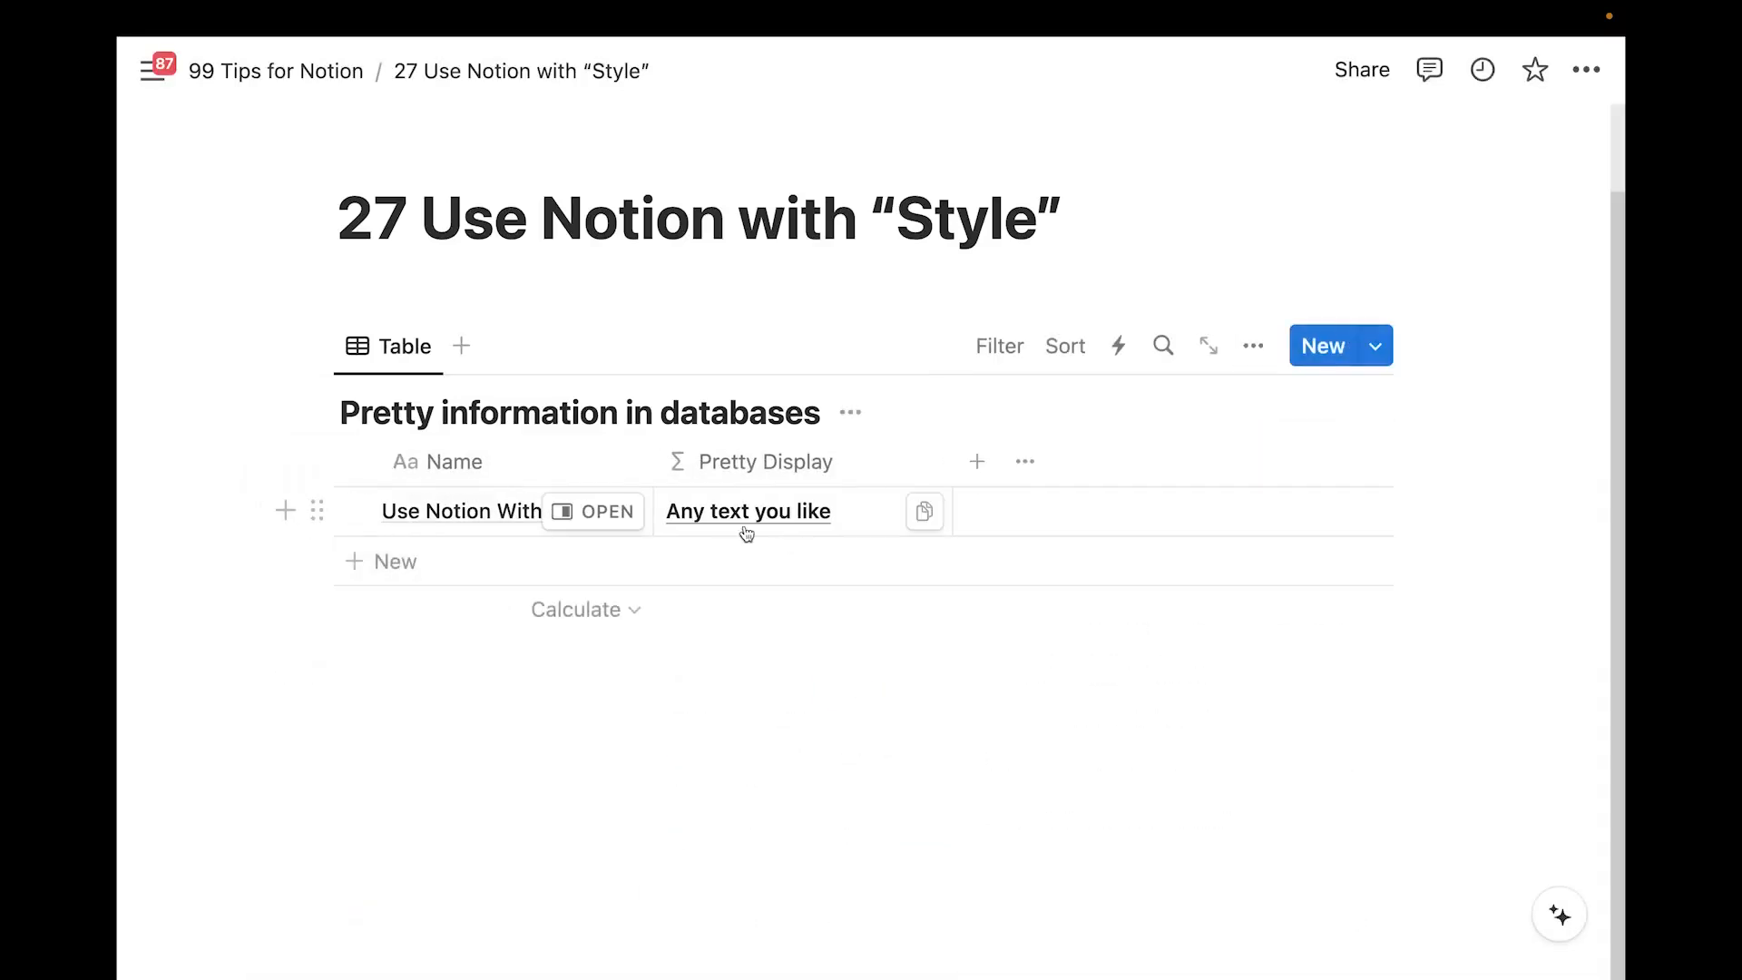
Replace the sample text in the Pretty Display formula's style function with the Name property and save the formula
{"action": "left_click", "coordinate": [877, 526]}
{"action": "left_click_drag", "start_coordinate": [582, 475], "coordinate": [782, 481]}
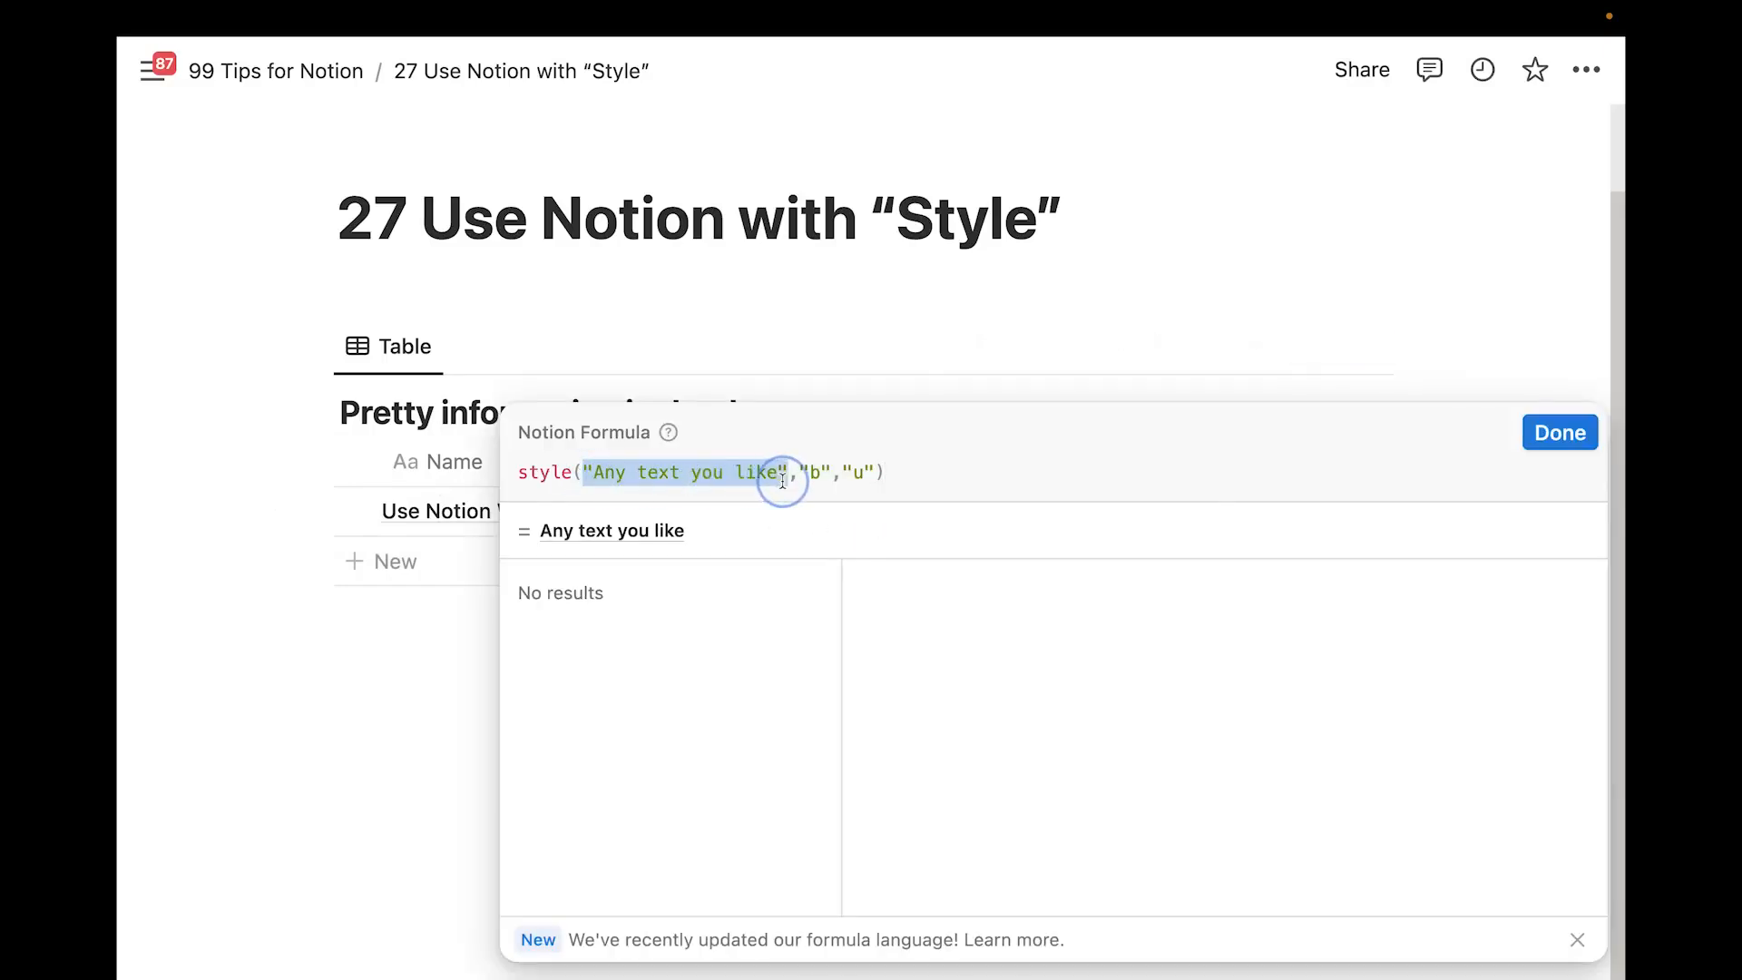
{"action": "key", "text": "BackSpace"}
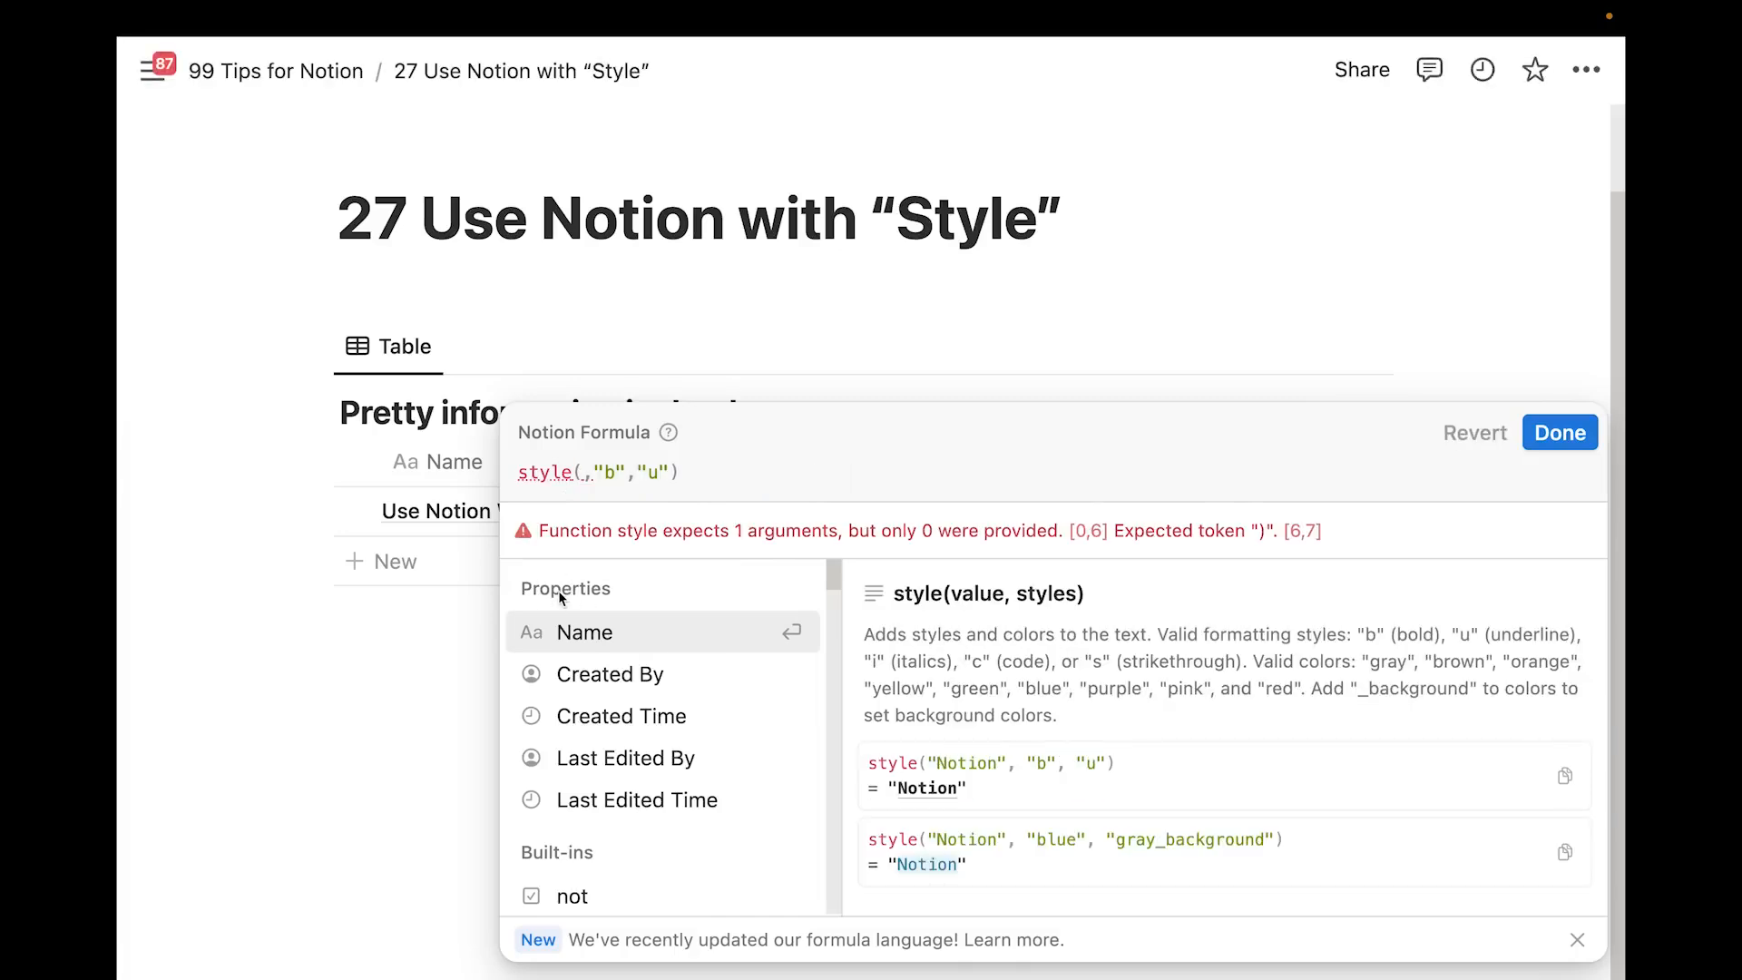
{"action": "left_click", "coordinate": [574, 641]}
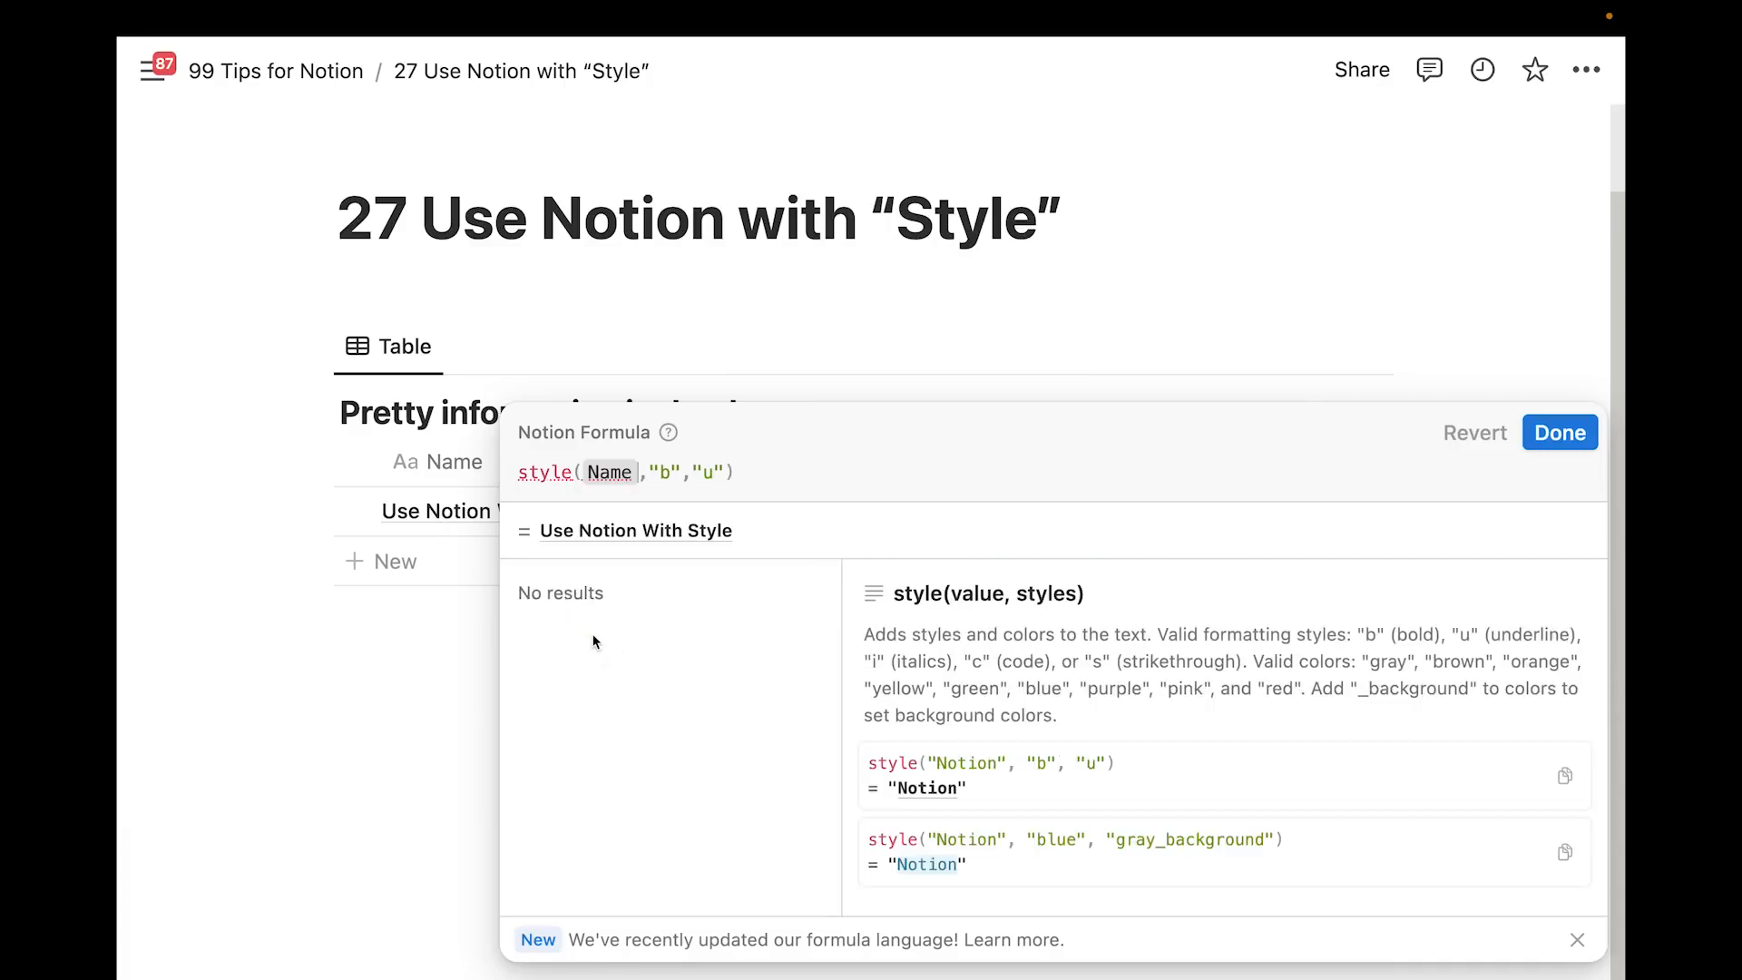
{"action": "left_click", "coordinate": [1559, 432]}
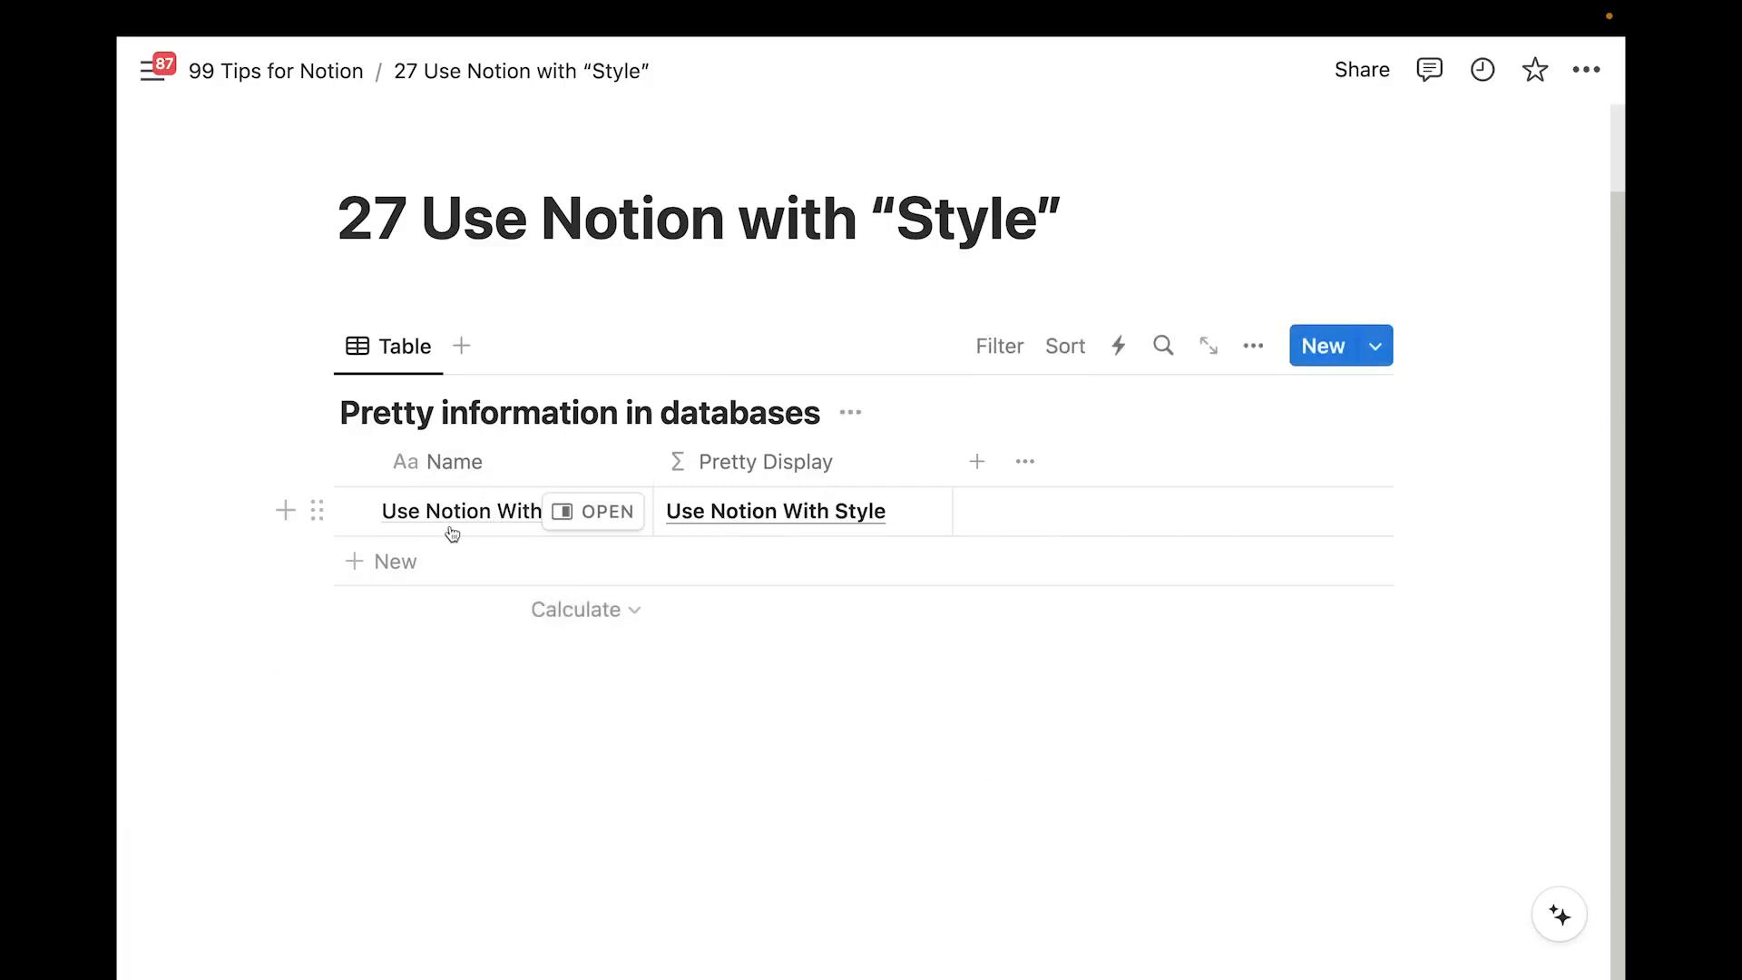
Add "red" as a further style argument after "u" in the Pretty Display formula and save it
{"action": "left_click", "coordinate": [894, 524]}
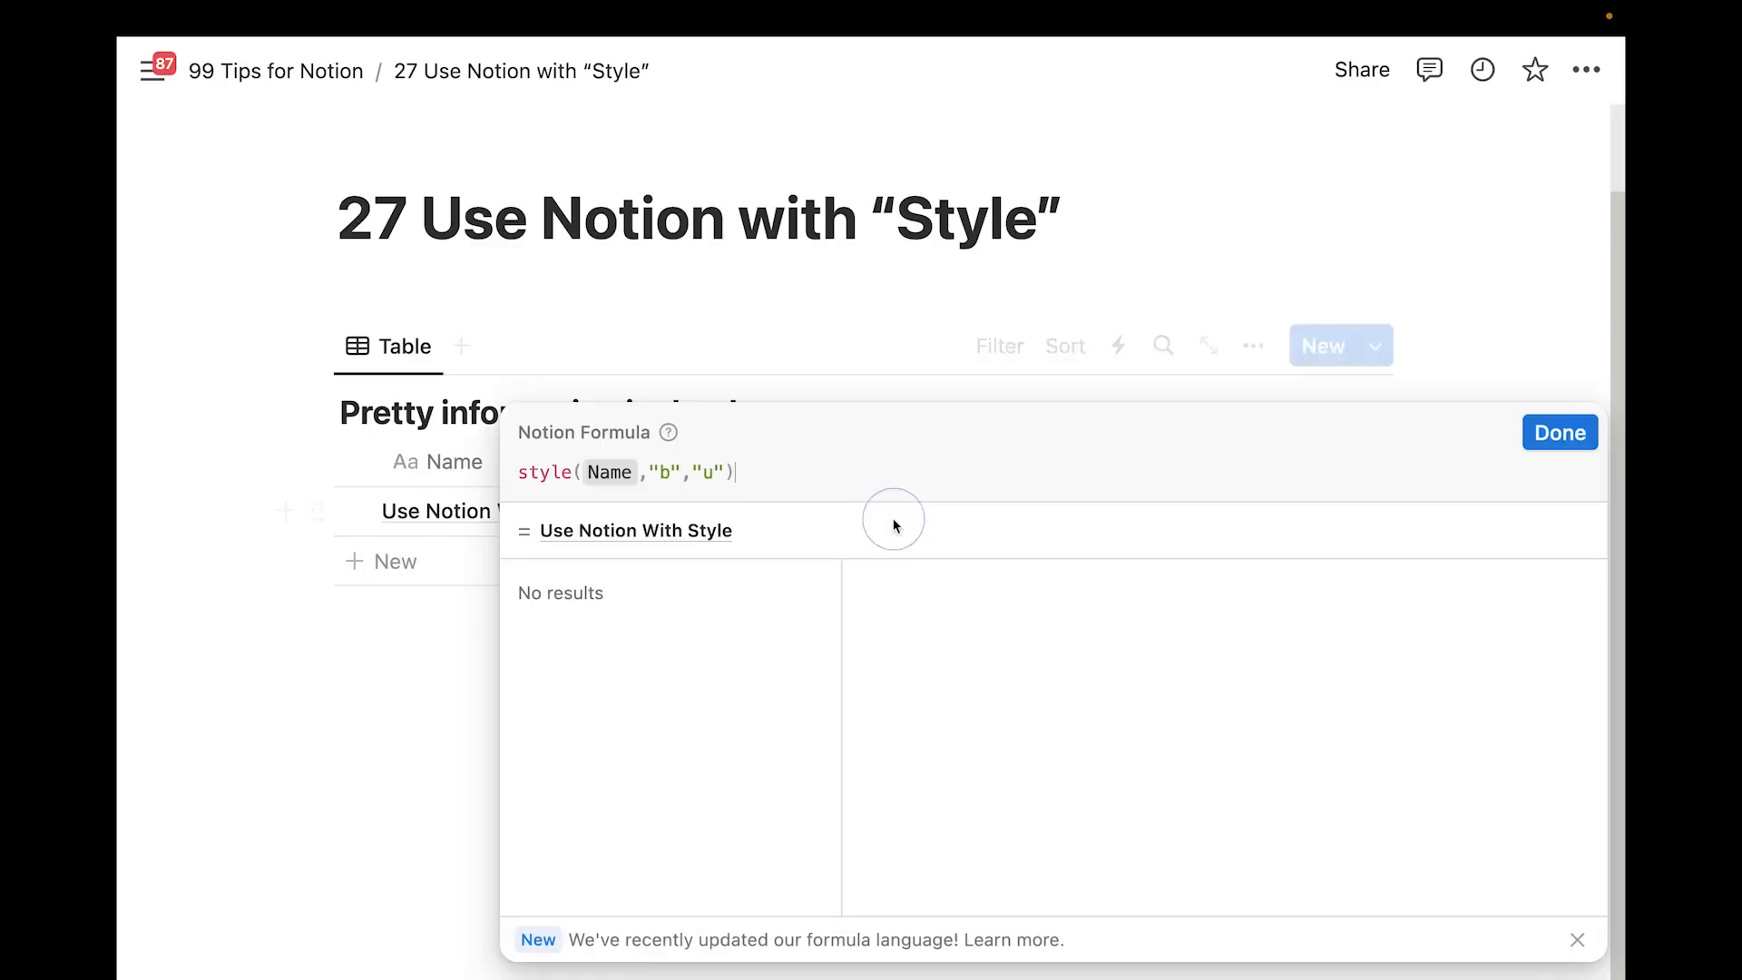
{"action": "left_click", "coordinate": [725, 473]}
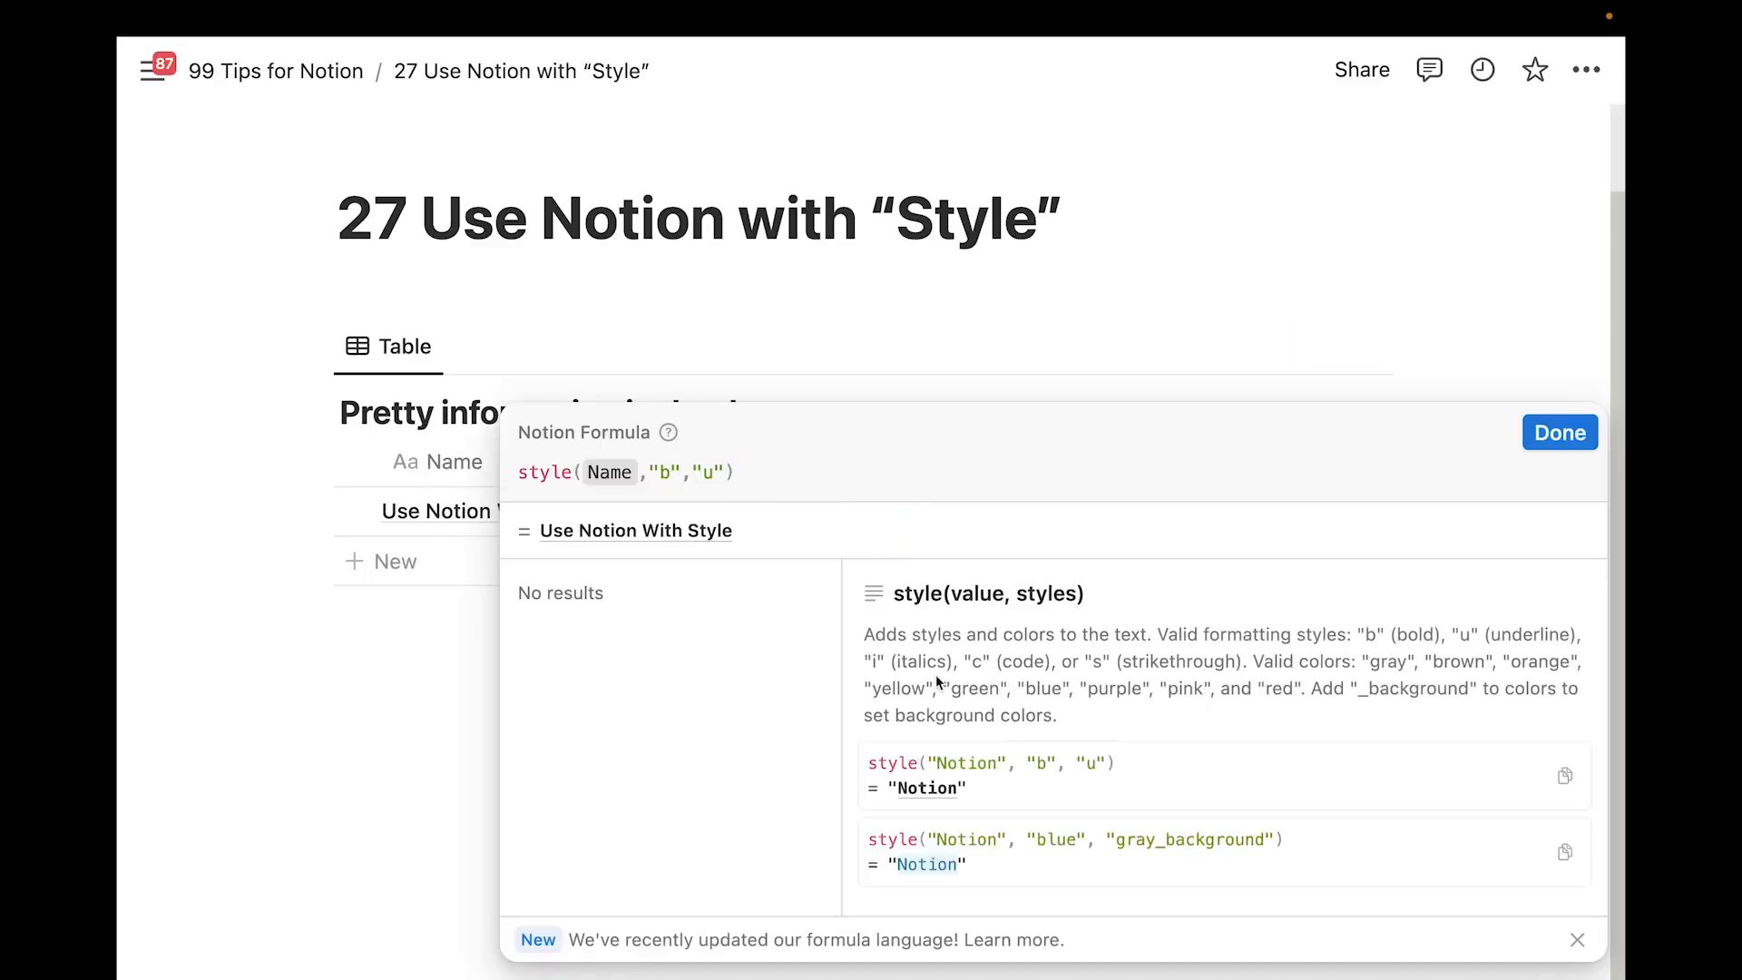
{"action": "type", "text": ","}
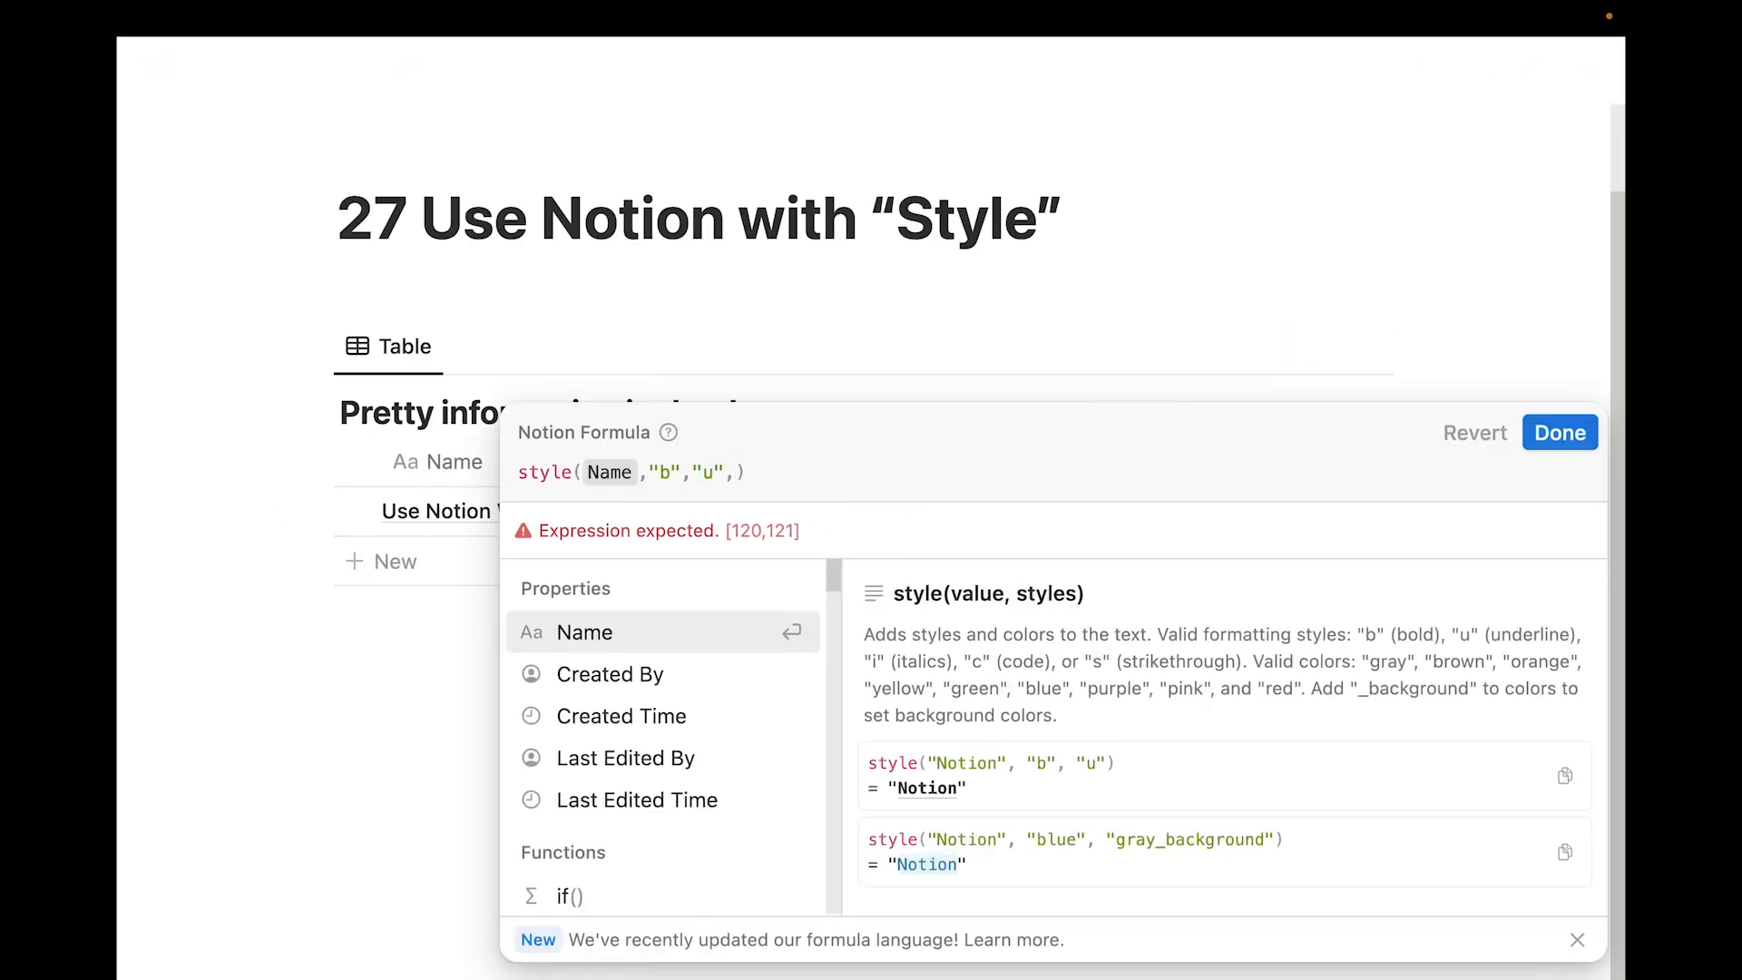
{"action": "type", "text": "\"red\""}
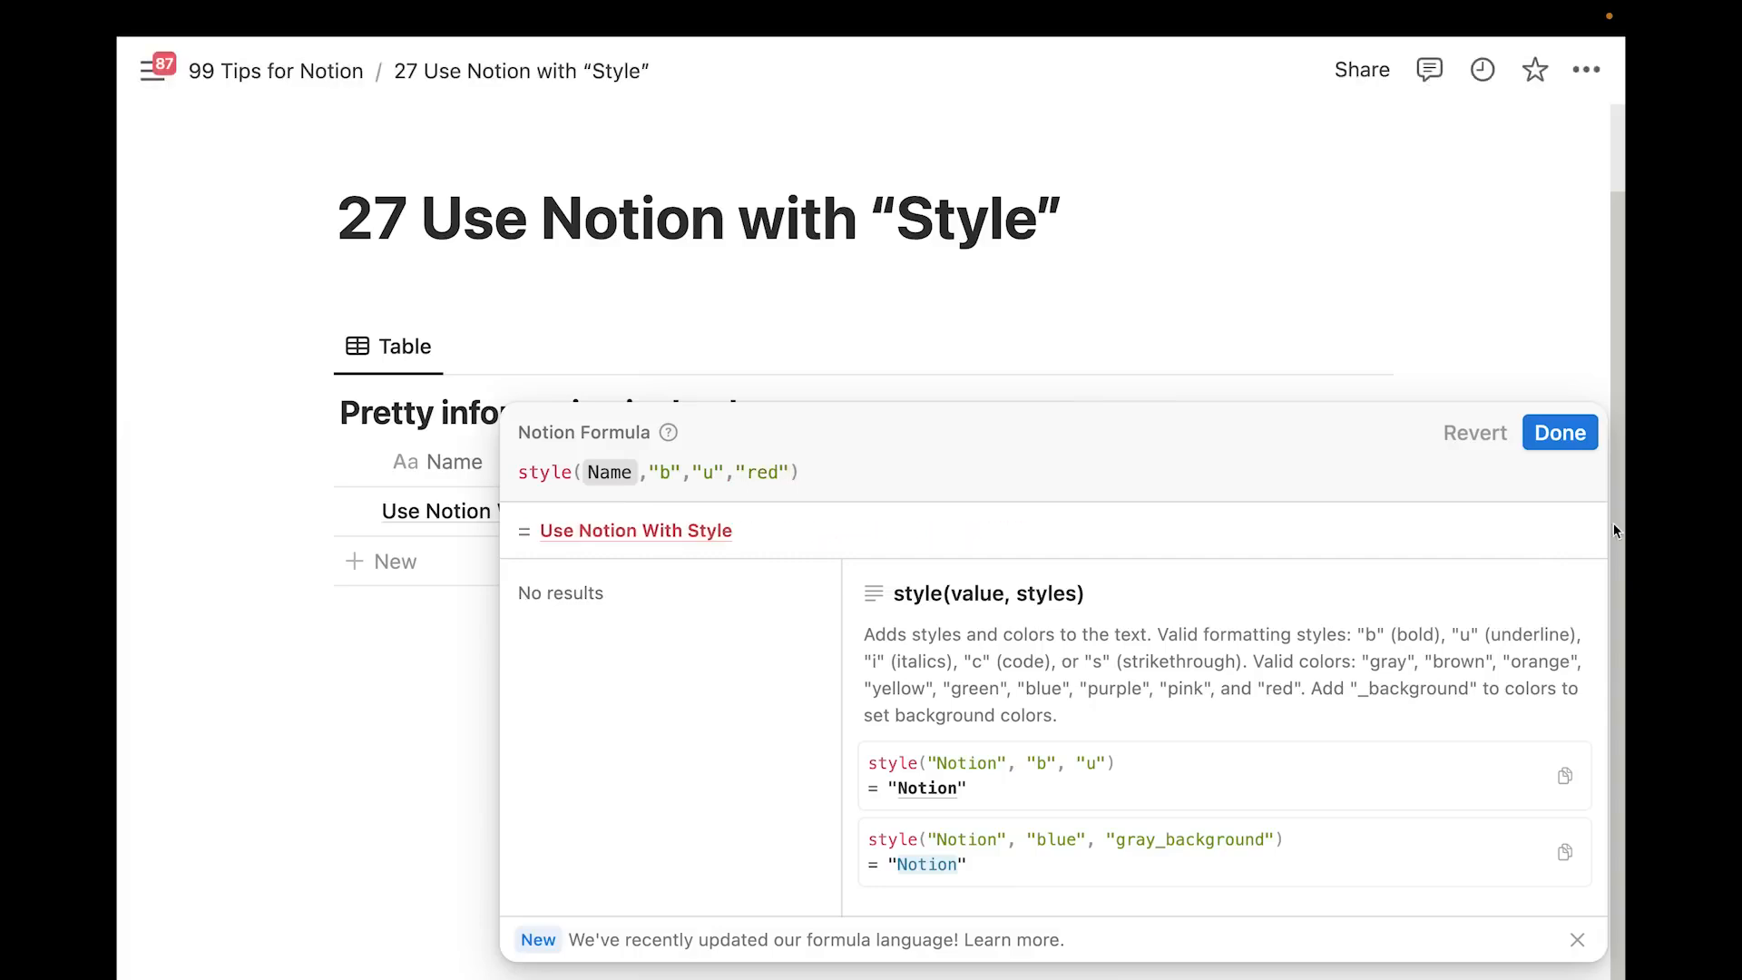
{"action": "left_click", "coordinate": [1562, 433]}
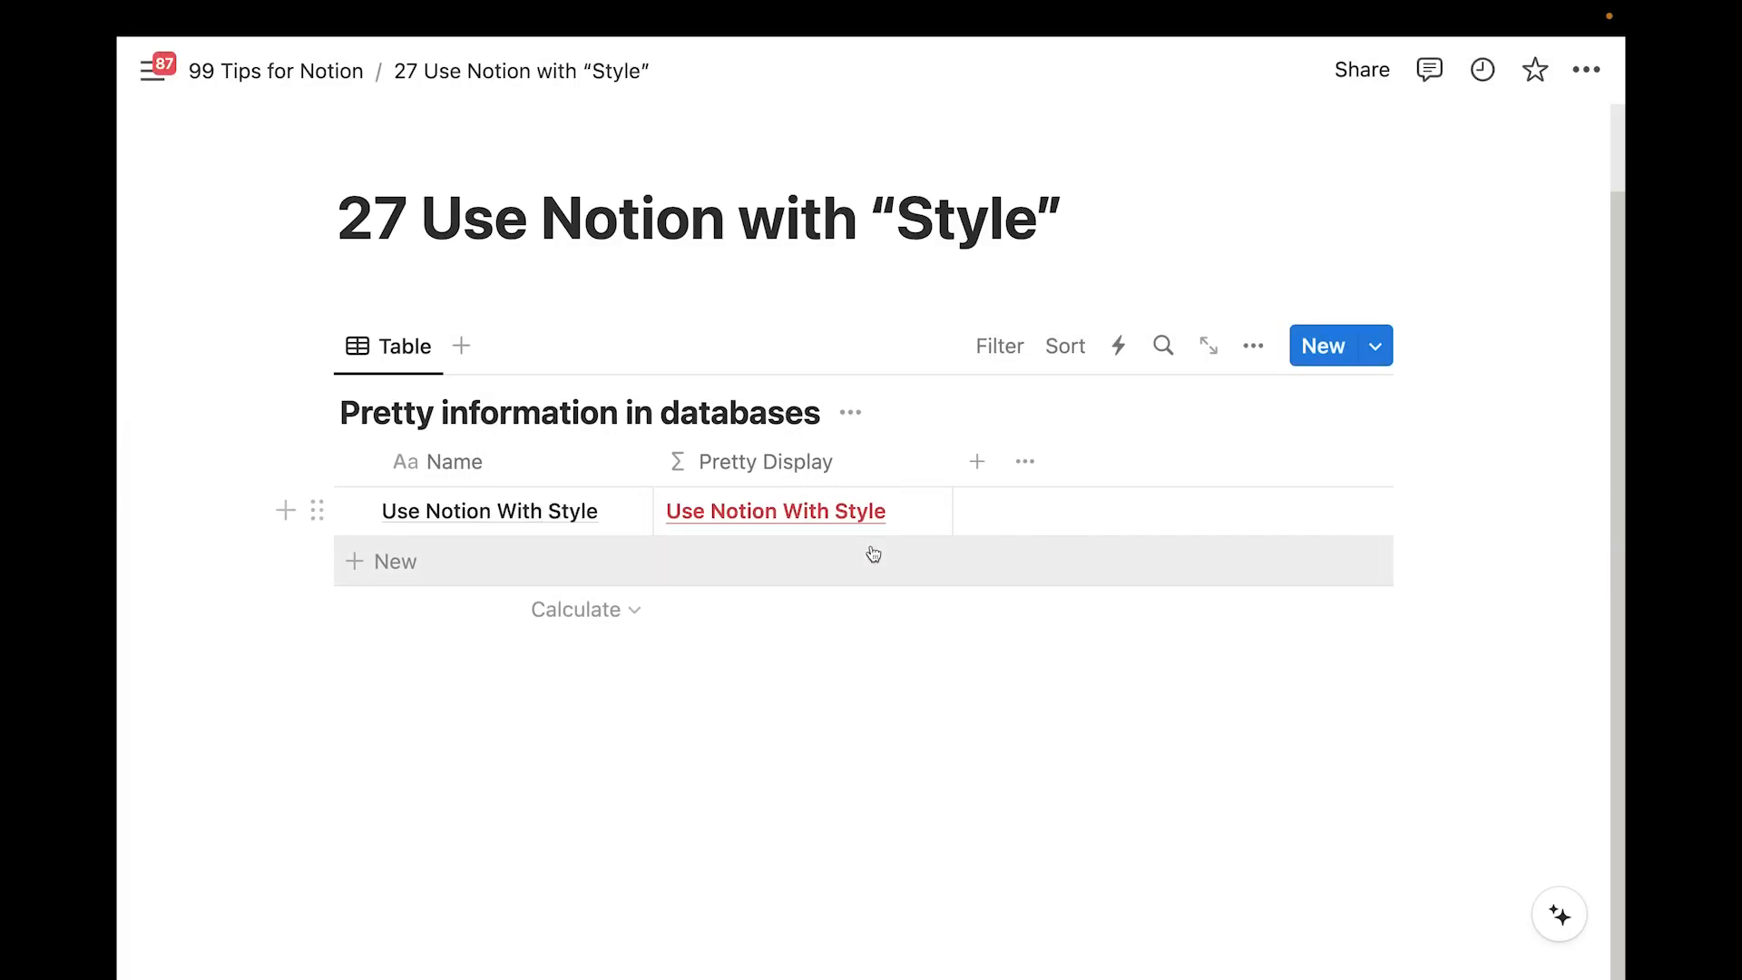
Add "red_background" as the last style argument in the Pretty Display formula and save it
{"action": "left_click", "coordinate": [894, 521]}
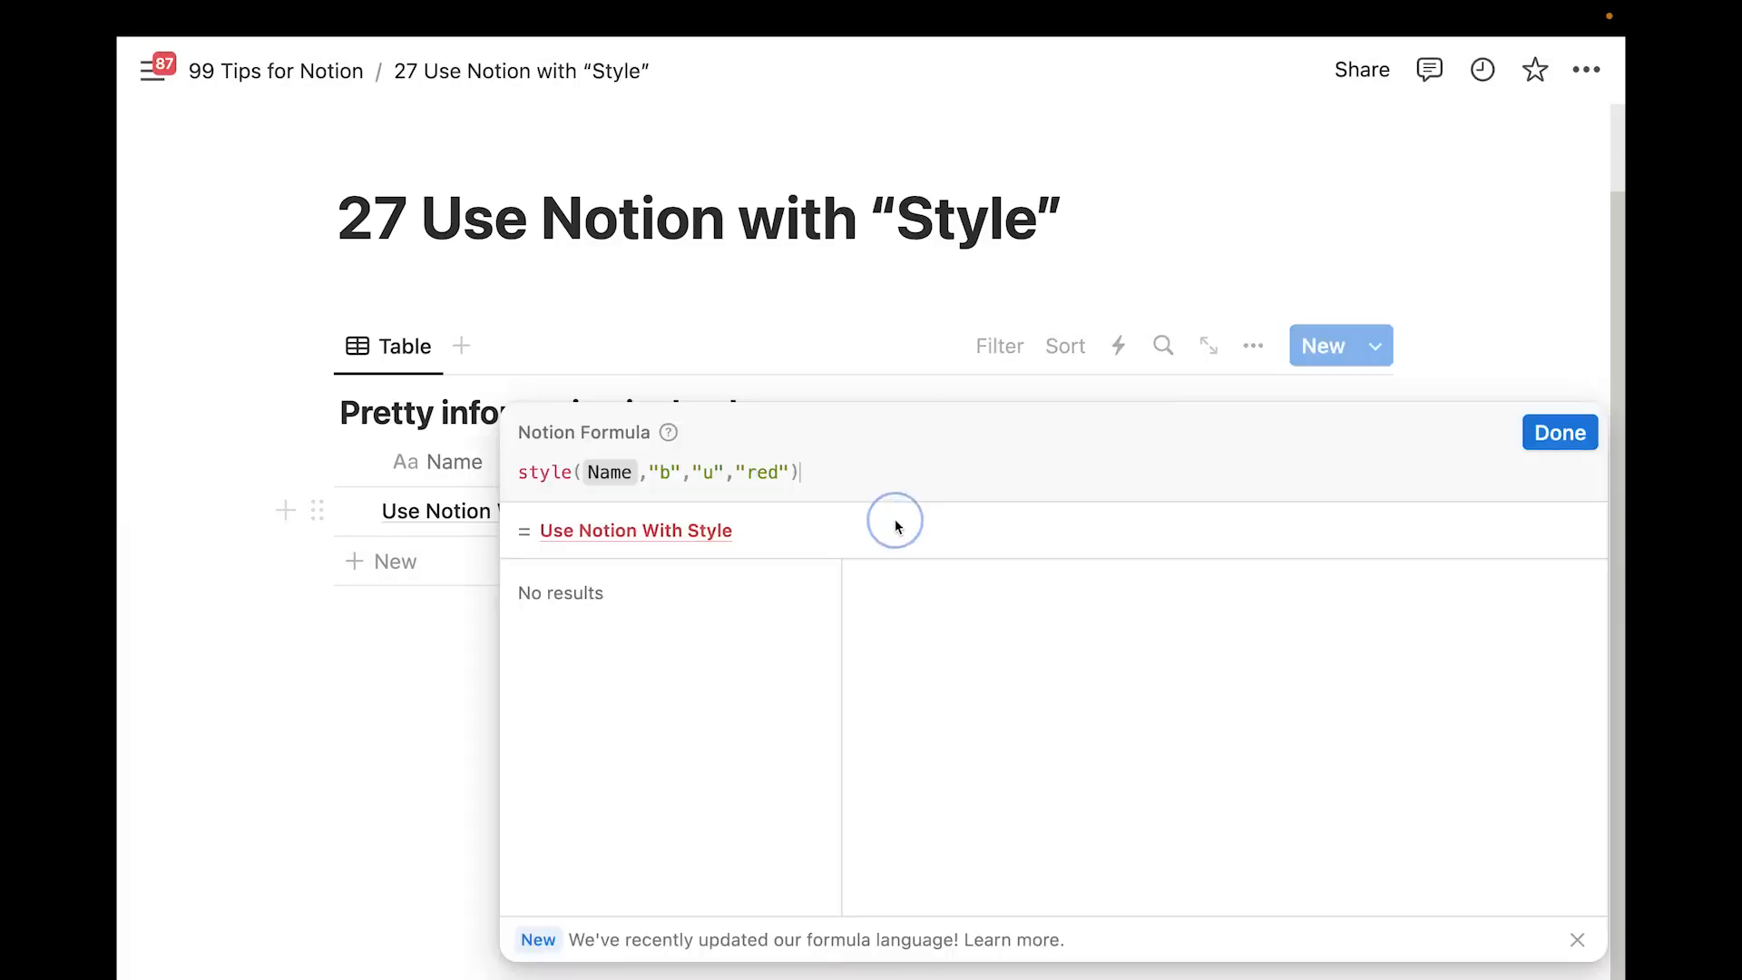
{"action": "left_click", "coordinate": [792, 473]}
{"action": "type", "text": ",\""}
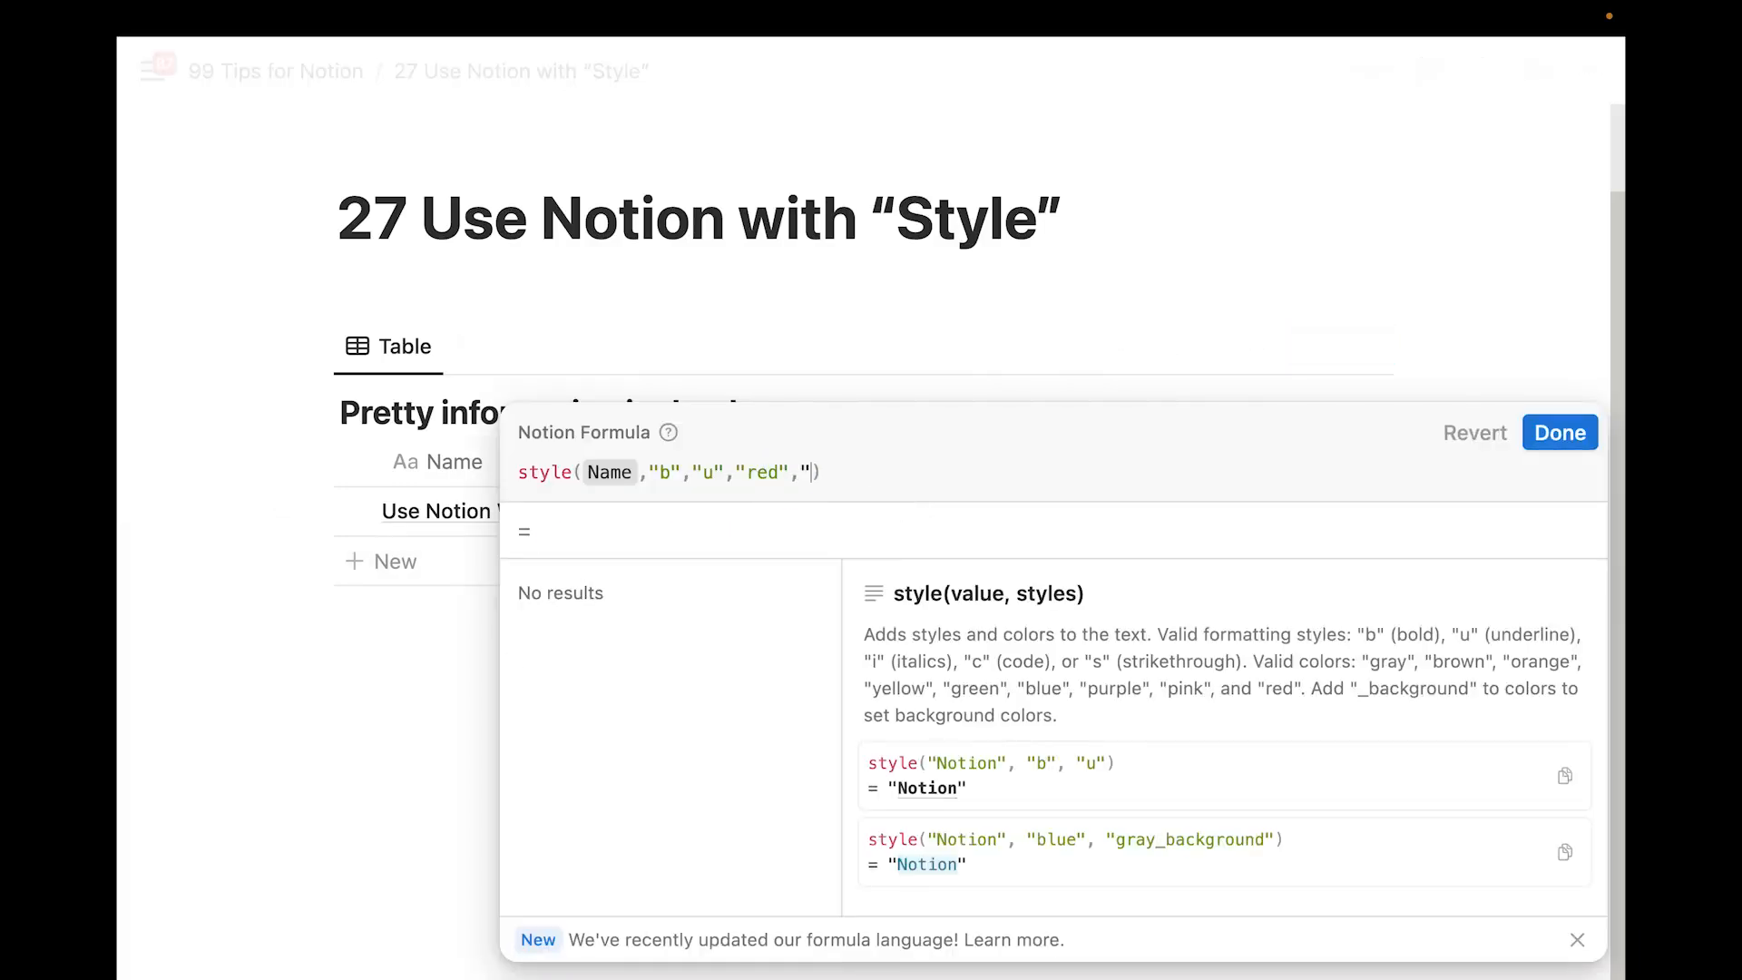
{"action": "type", "text": "red_"}
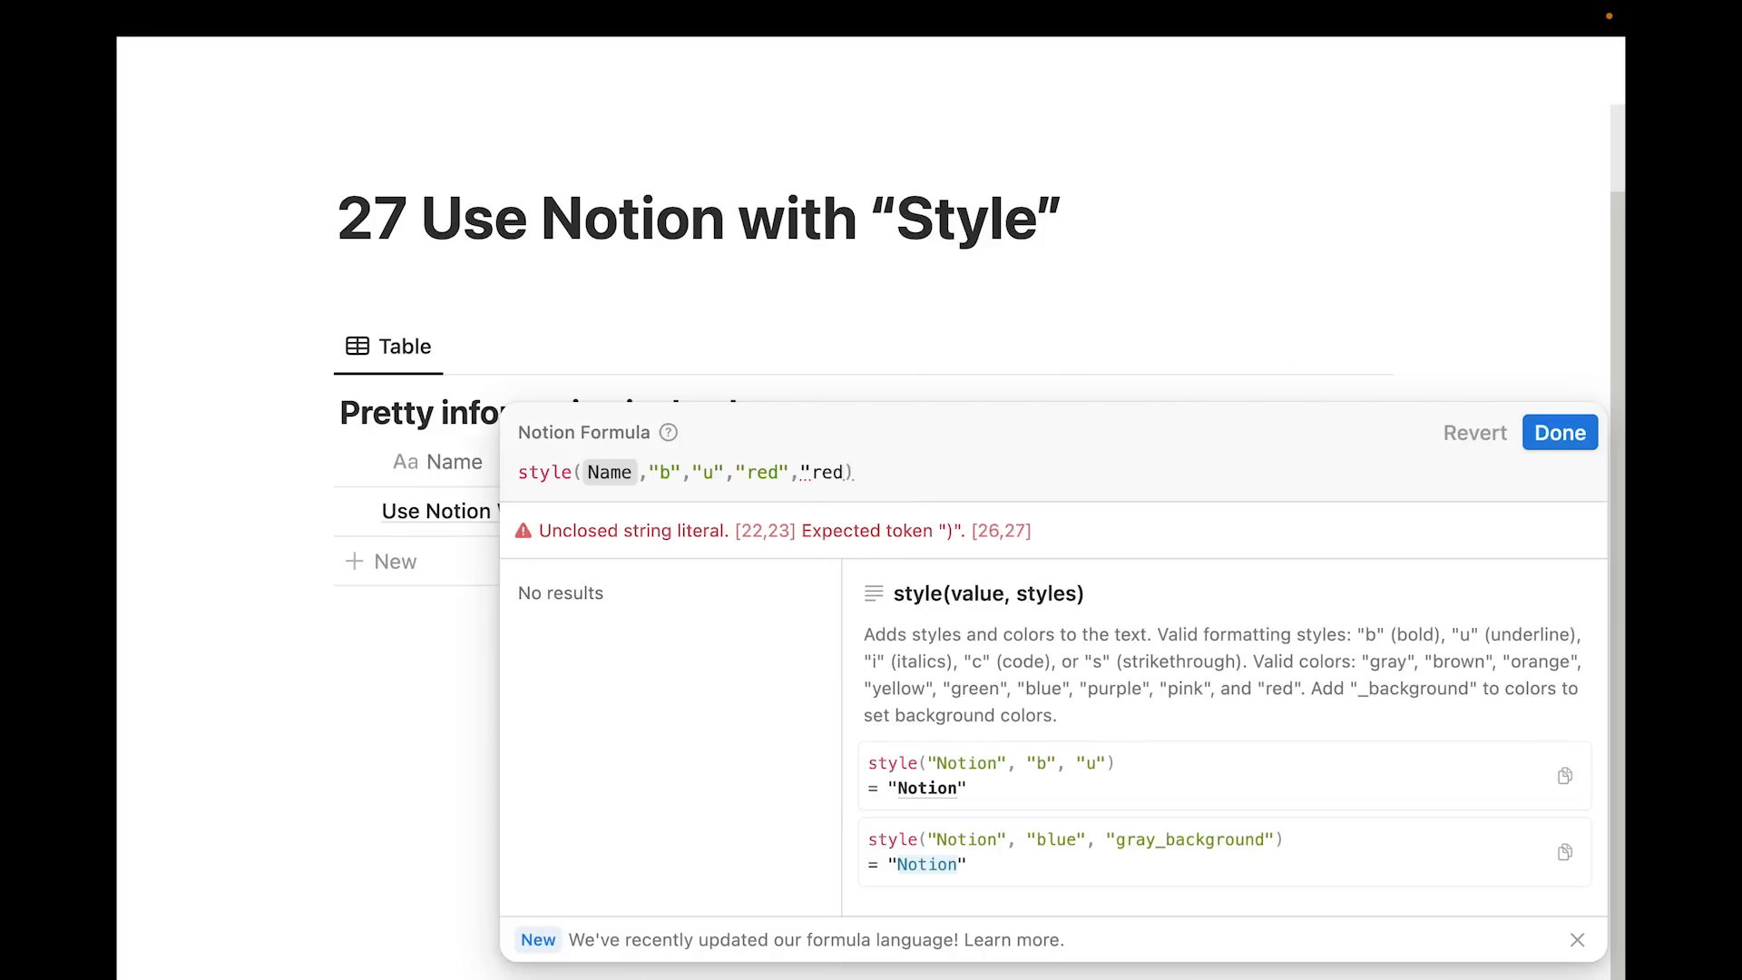
{"action": "type", "text": "background\""}
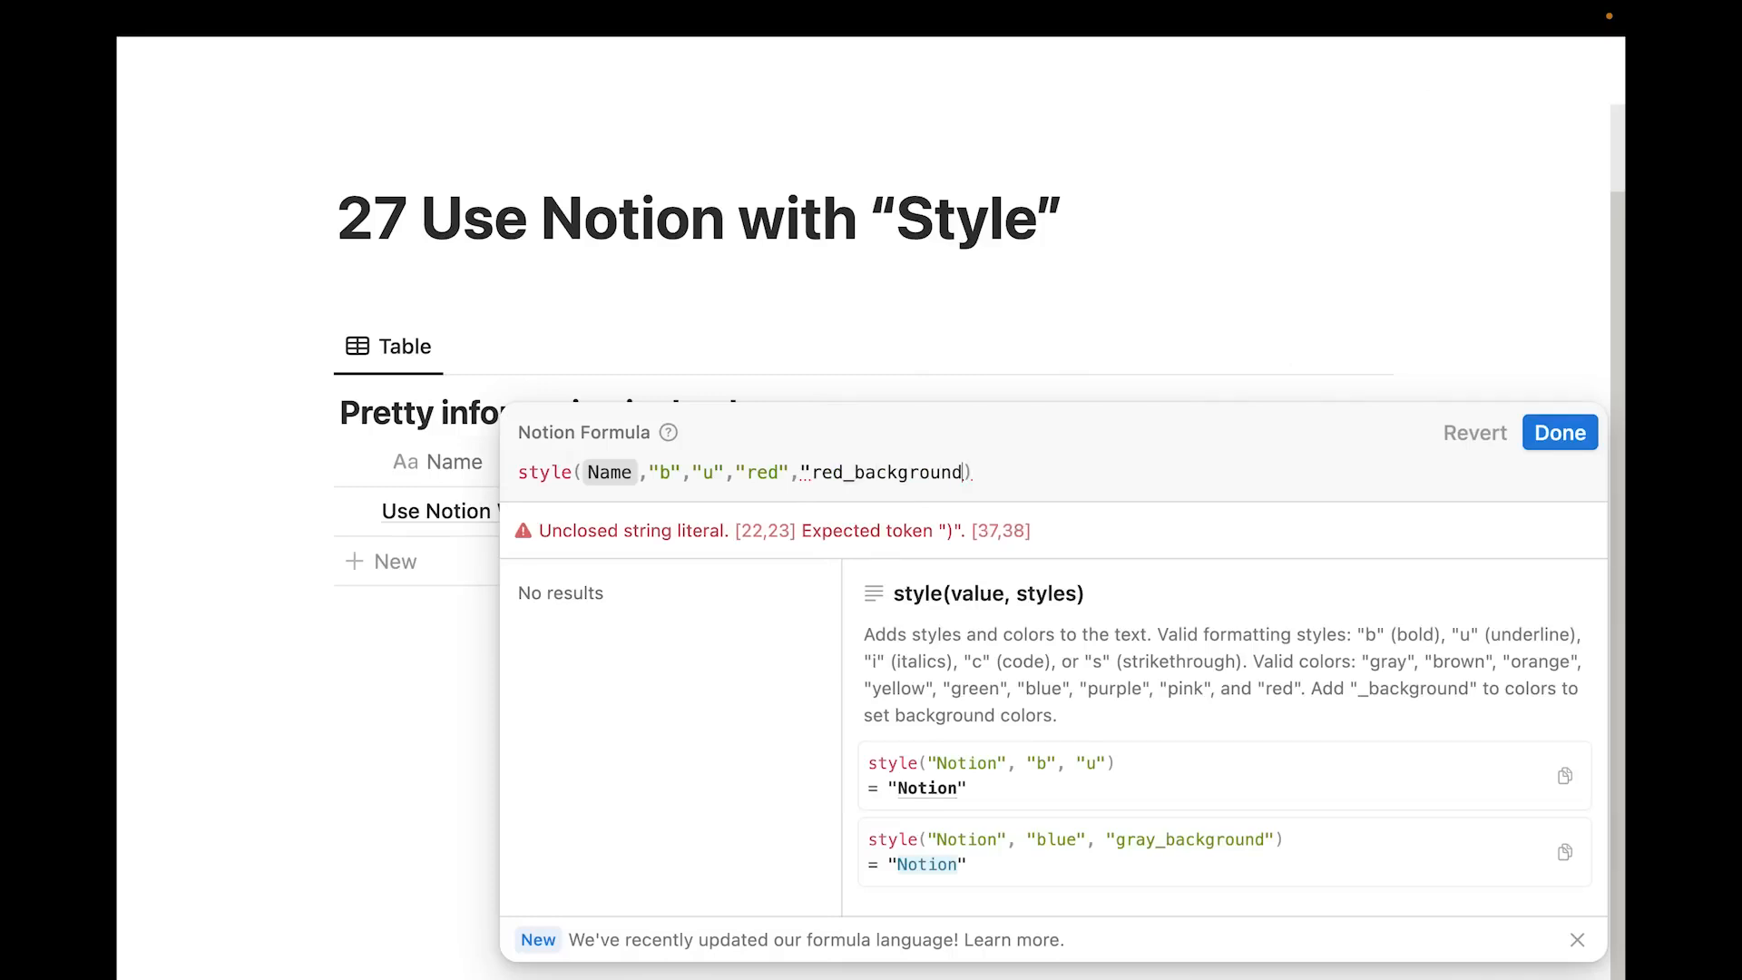
{"action": "left_click", "coordinate": [1560, 432]}
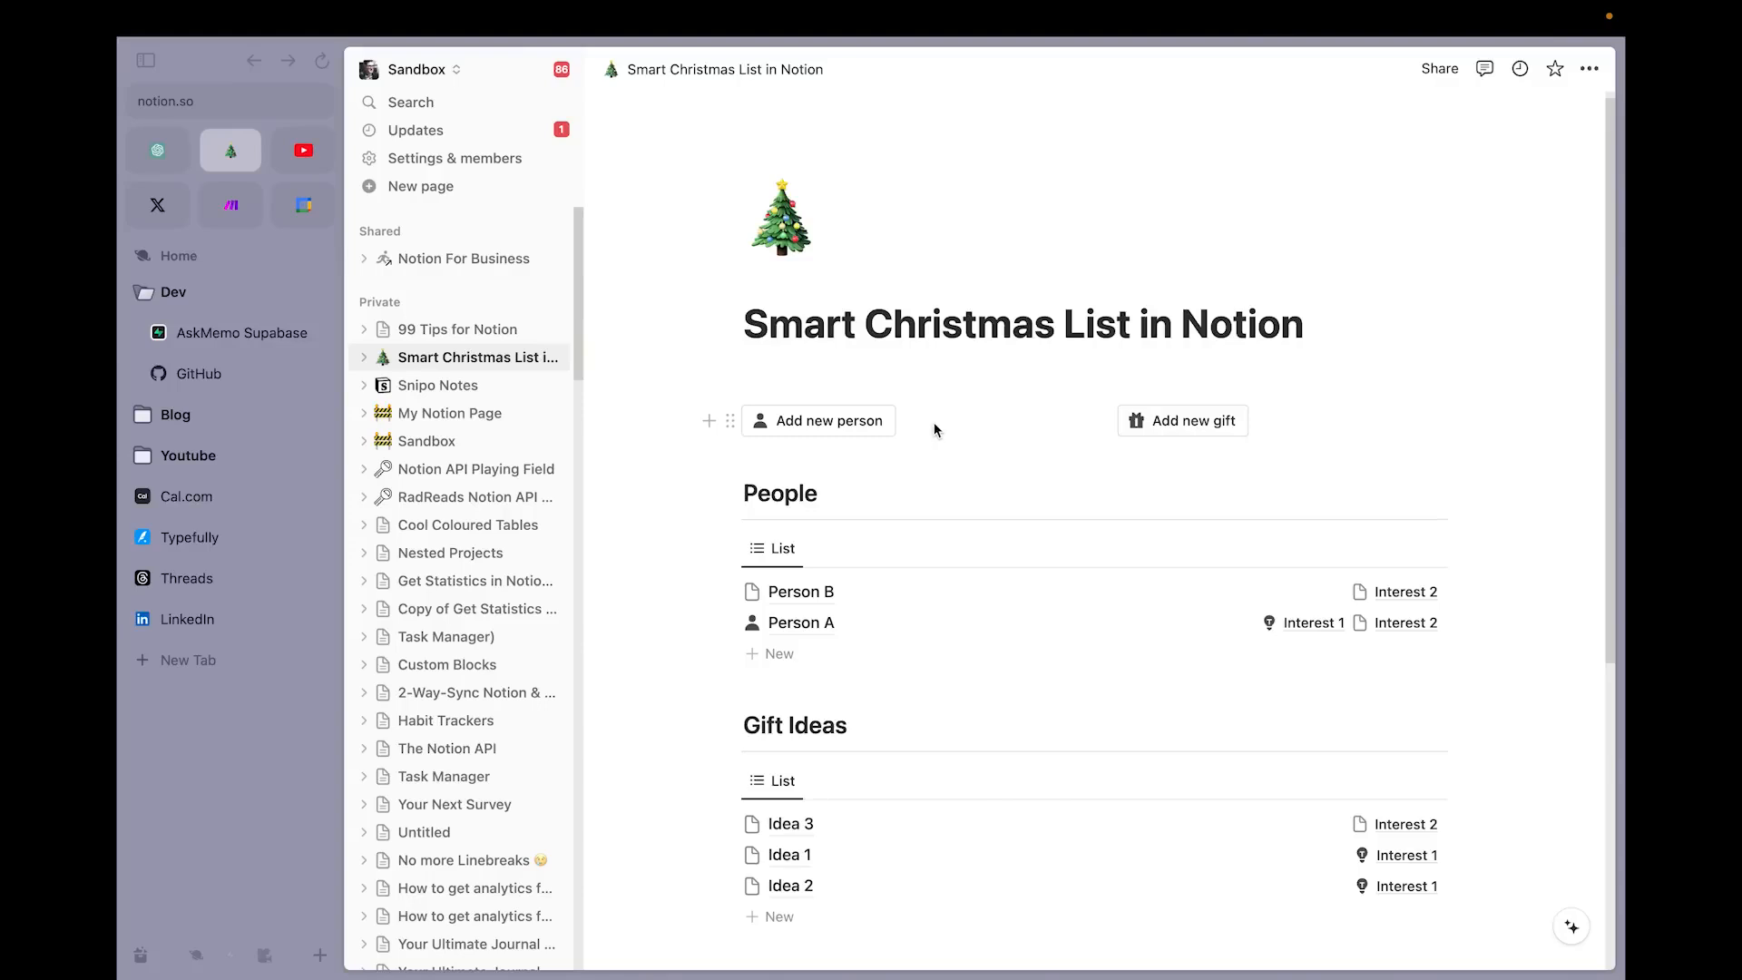
Create a new browser Boost for the Notion site from the Smart Christmas List in Notion page
{"action": "left_click", "coordinate": [937, 350]}
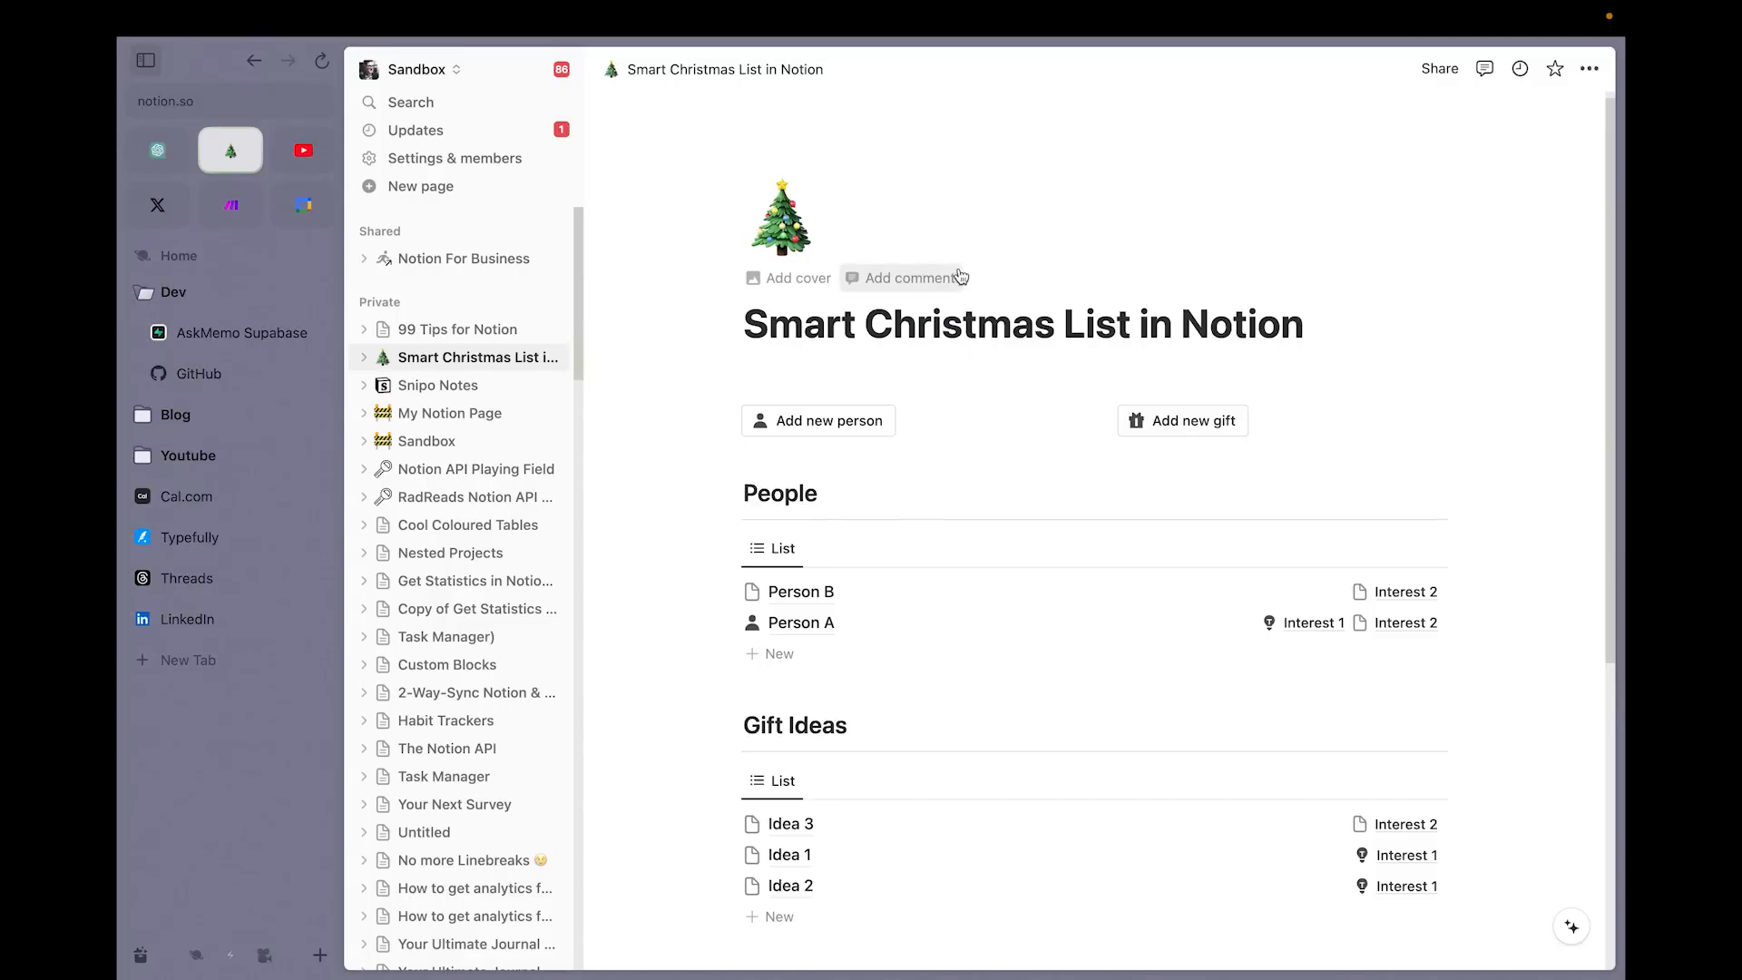
{"action": "mouse_move", "coordinate": [241, 102]}
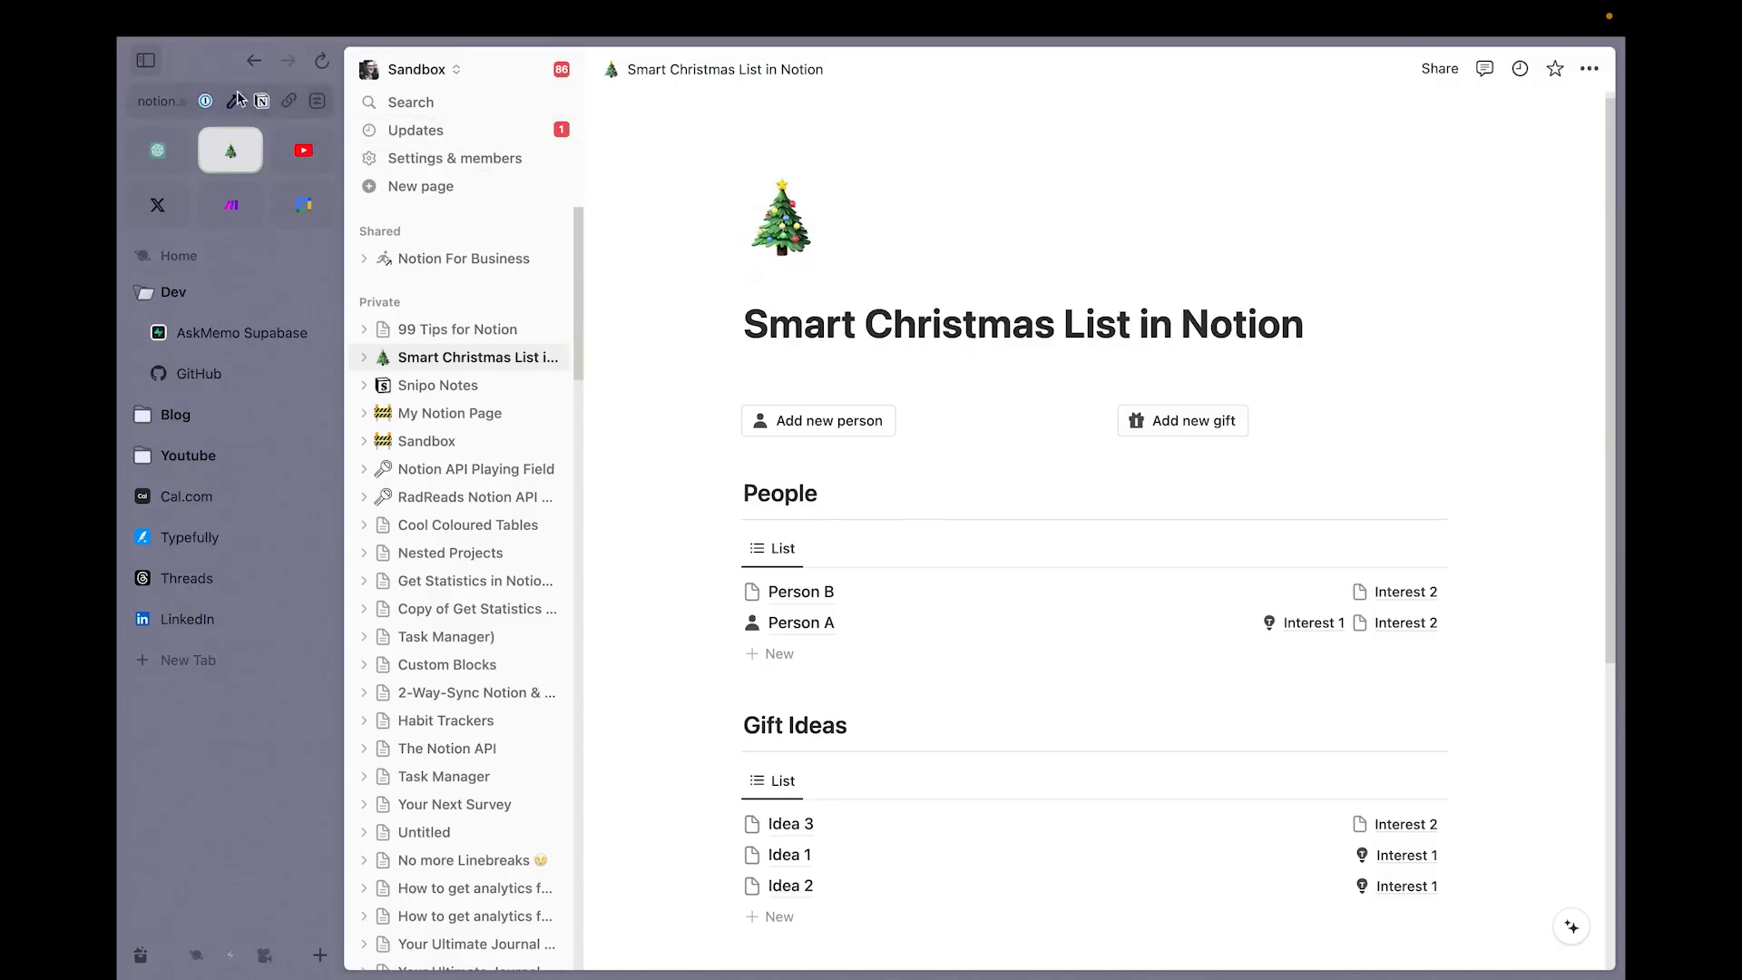
{"action": "left_click", "coordinate": [316, 106]}
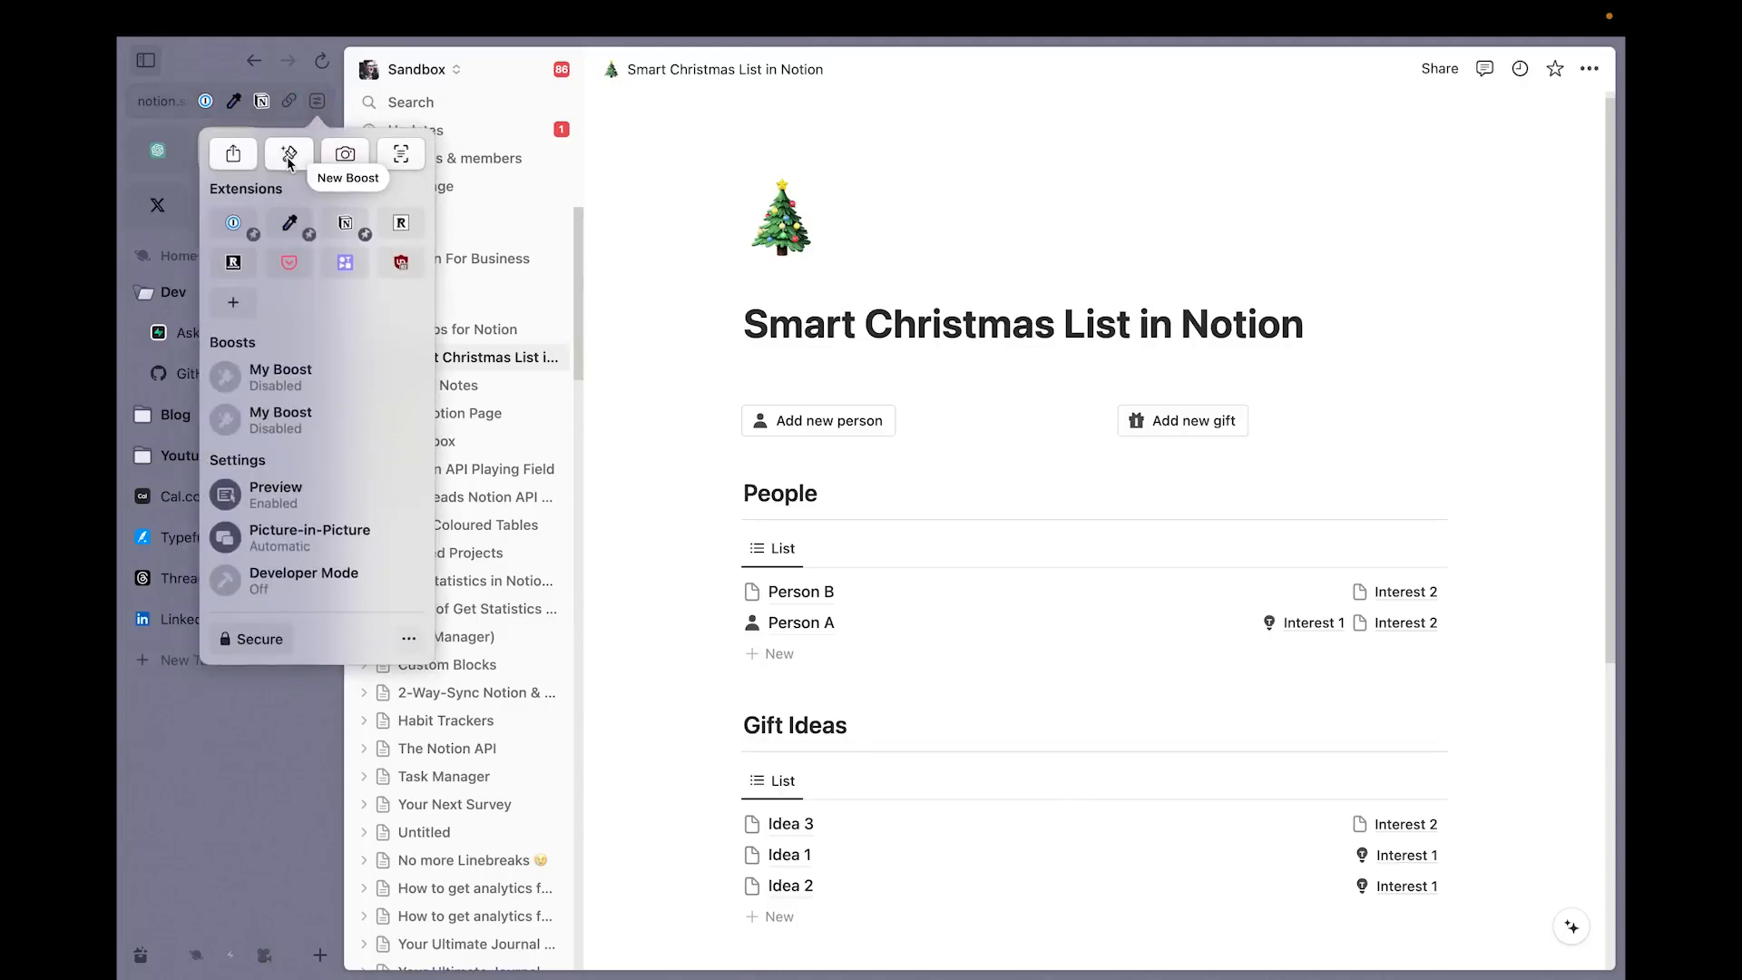
{"action": "left_click", "coordinate": [288, 156]}
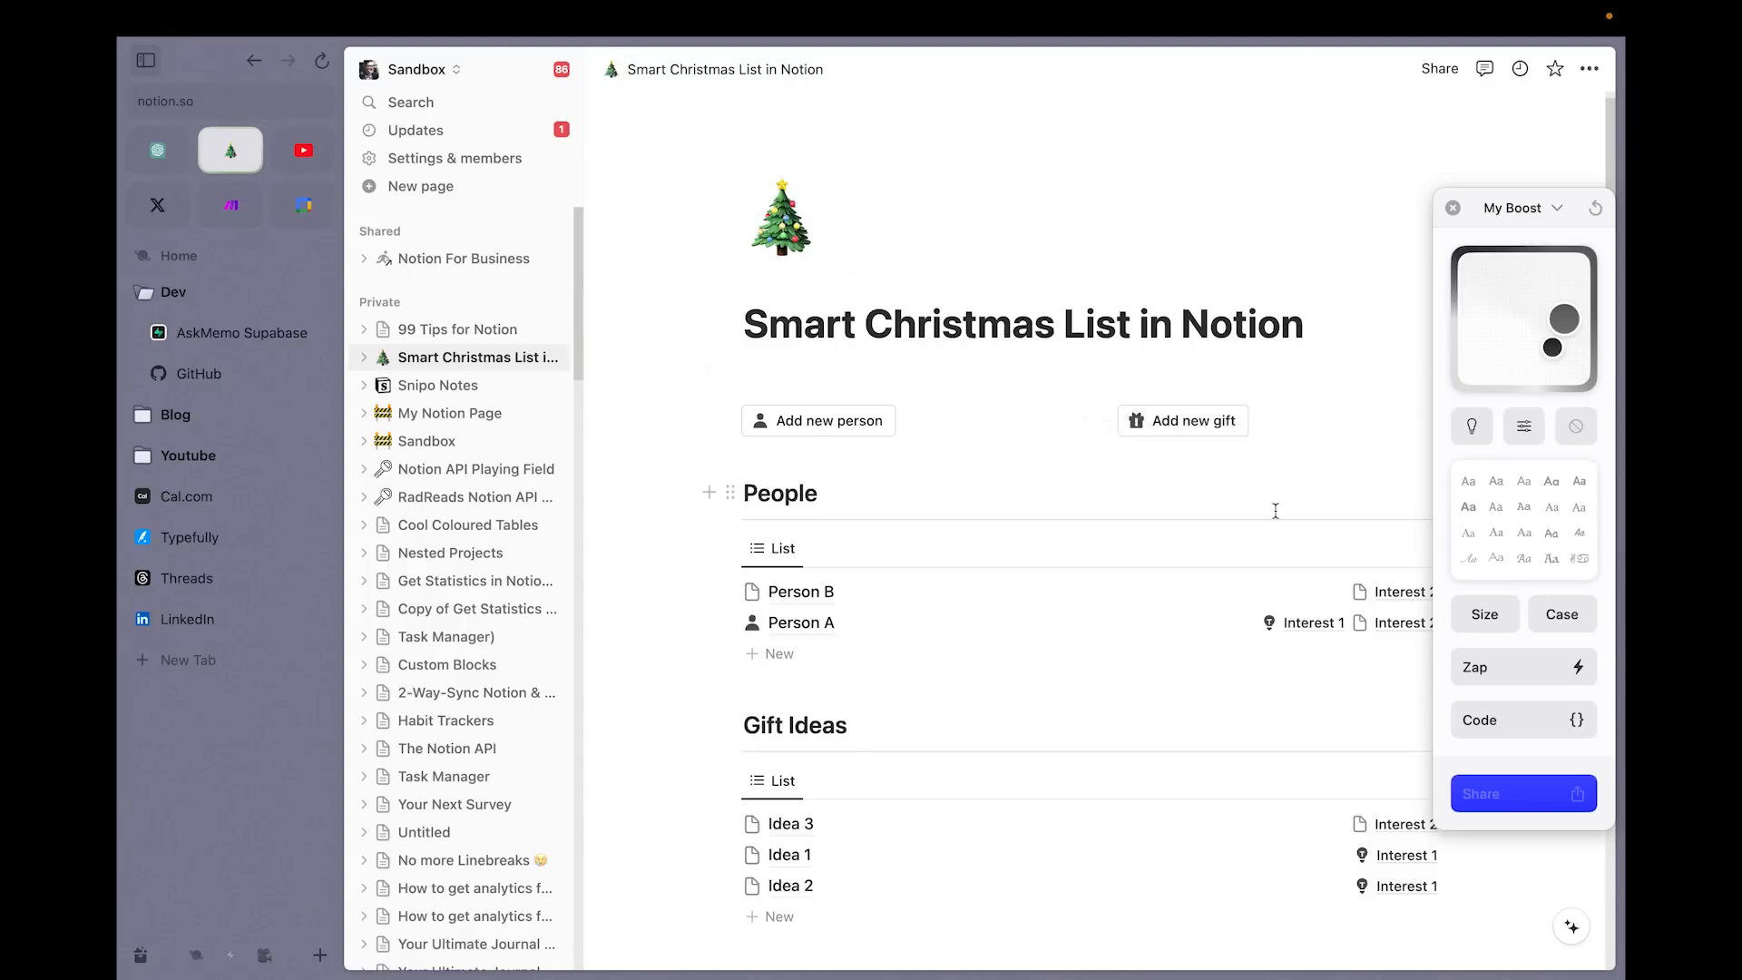
Style the Boost with a bold rounded font instead of the script one, a pinkish-red colour tint and a dark appearance
{"action": "left_click", "coordinate": [1464, 558]}
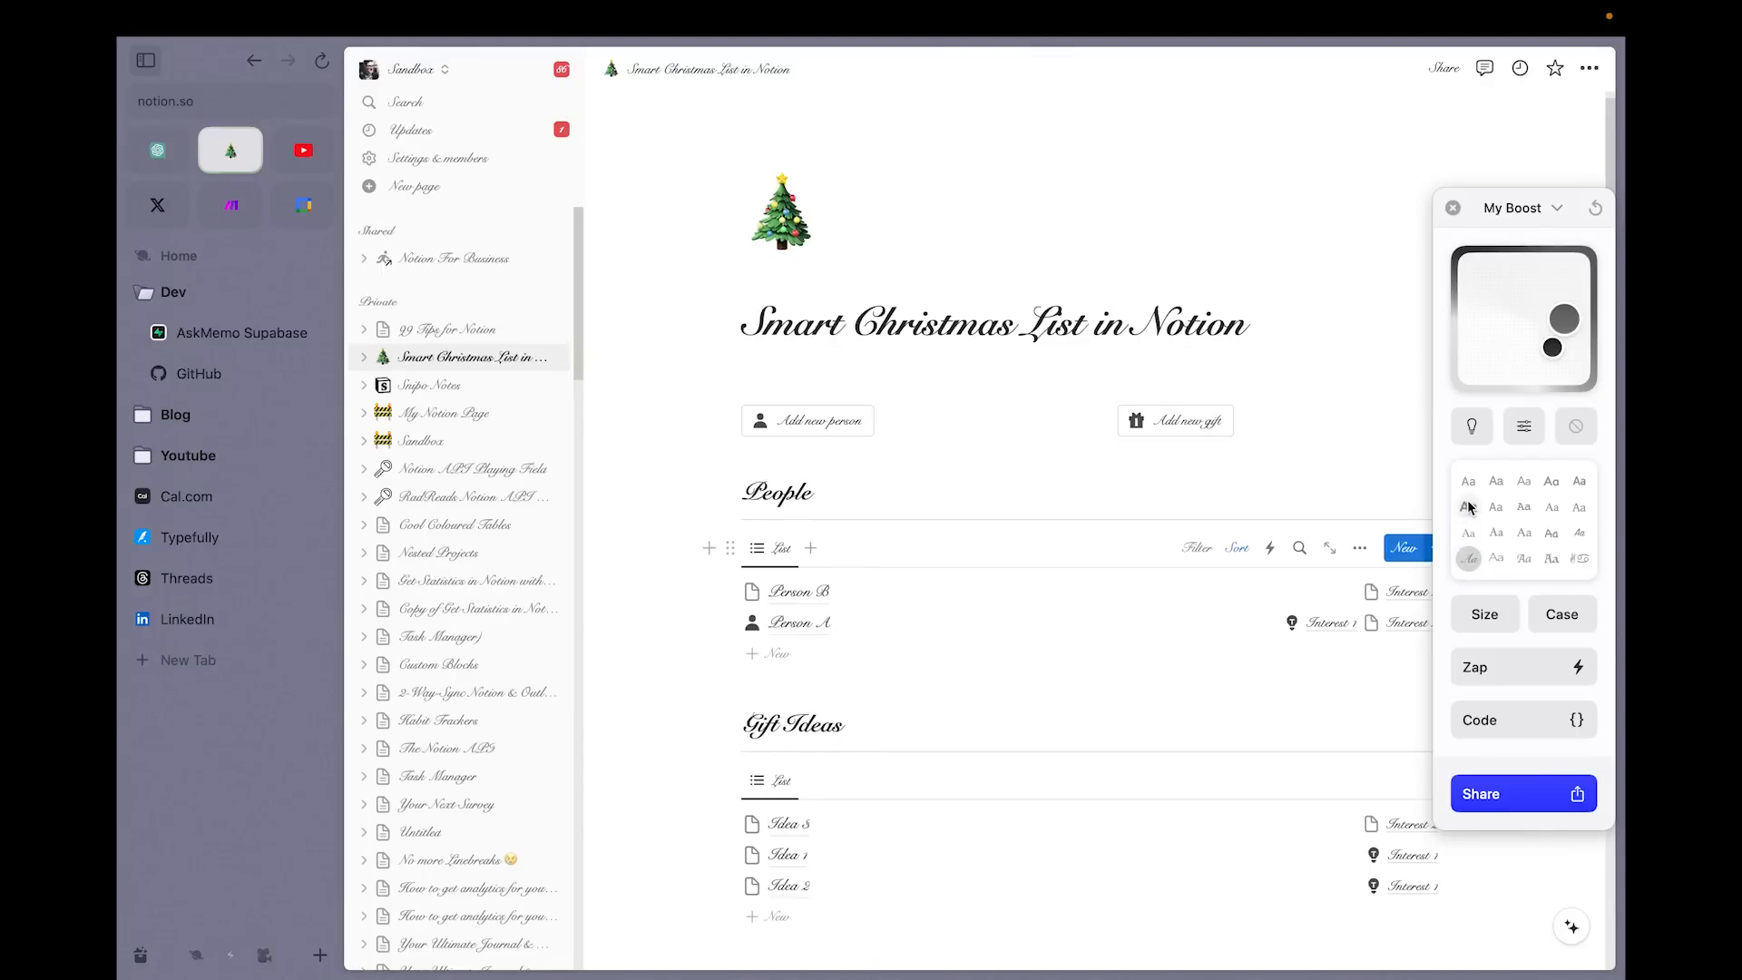
{"action": "left_click", "coordinate": [1469, 507]}
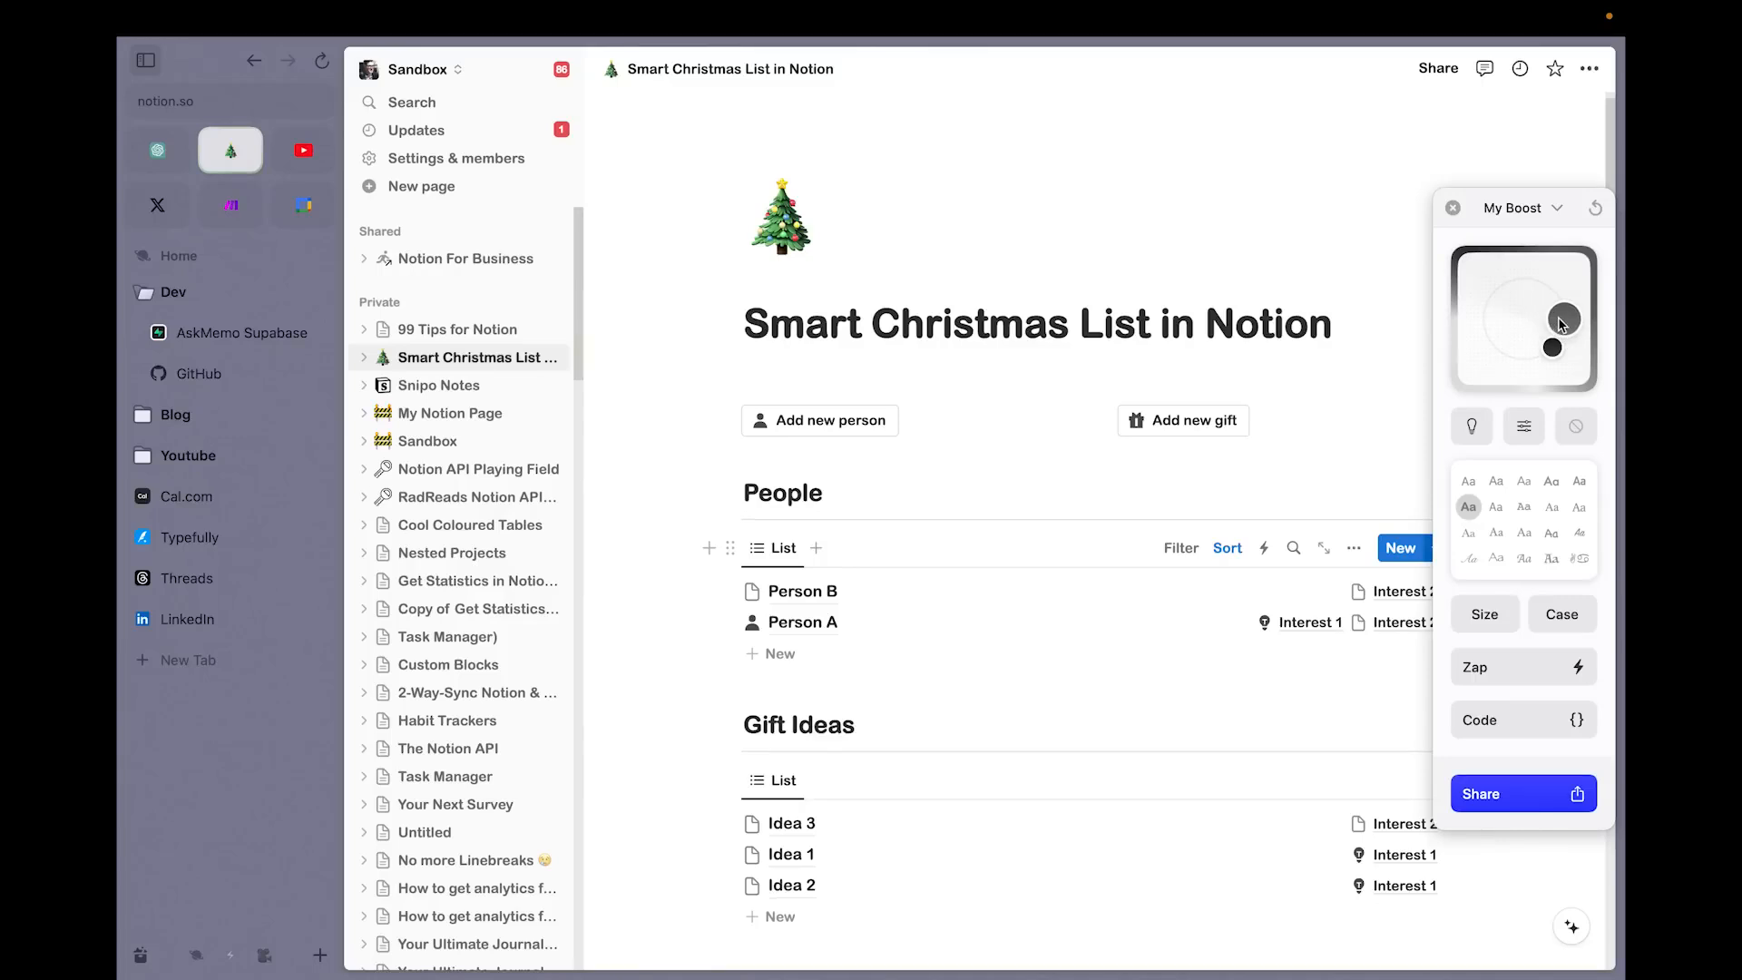
{"action": "mouse_move", "coordinate": [1559, 317]}
{"action": "left_mouse_down"}
{"action": "mouse_move", "coordinate": [1573, 283]}
{"action": "mouse_move", "coordinate": [1572, 335]}
{"action": "mouse_move", "coordinate": [1551, 359]}
{"action": "mouse_move", "coordinate": [1530, 343]}
{"action": "mouse_move", "coordinate": [1562, 357]}
{"action": "mouse_move", "coordinate": [1539, 366]}
{"action": "mouse_move", "coordinate": [1488, 341]}
{"action": "mouse_move", "coordinate": [1560, 317]}
{"action": "left_mouse_up"}
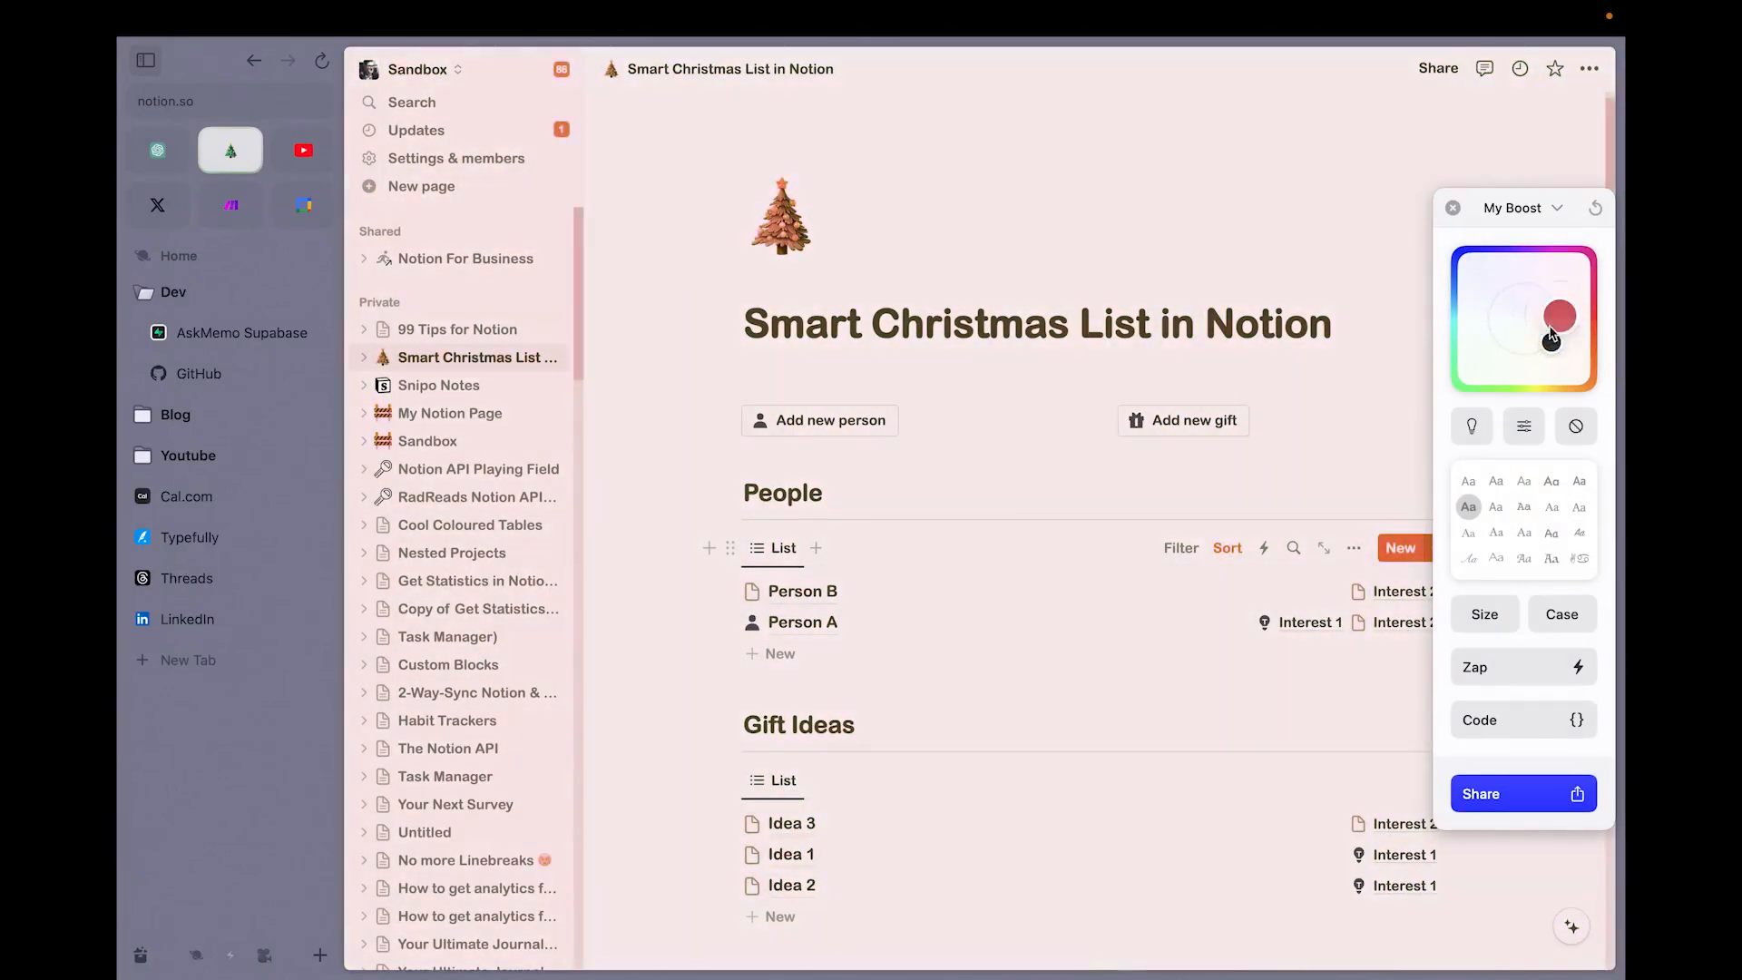
{"action": "left_click", "coordinate": [1474, 428]}
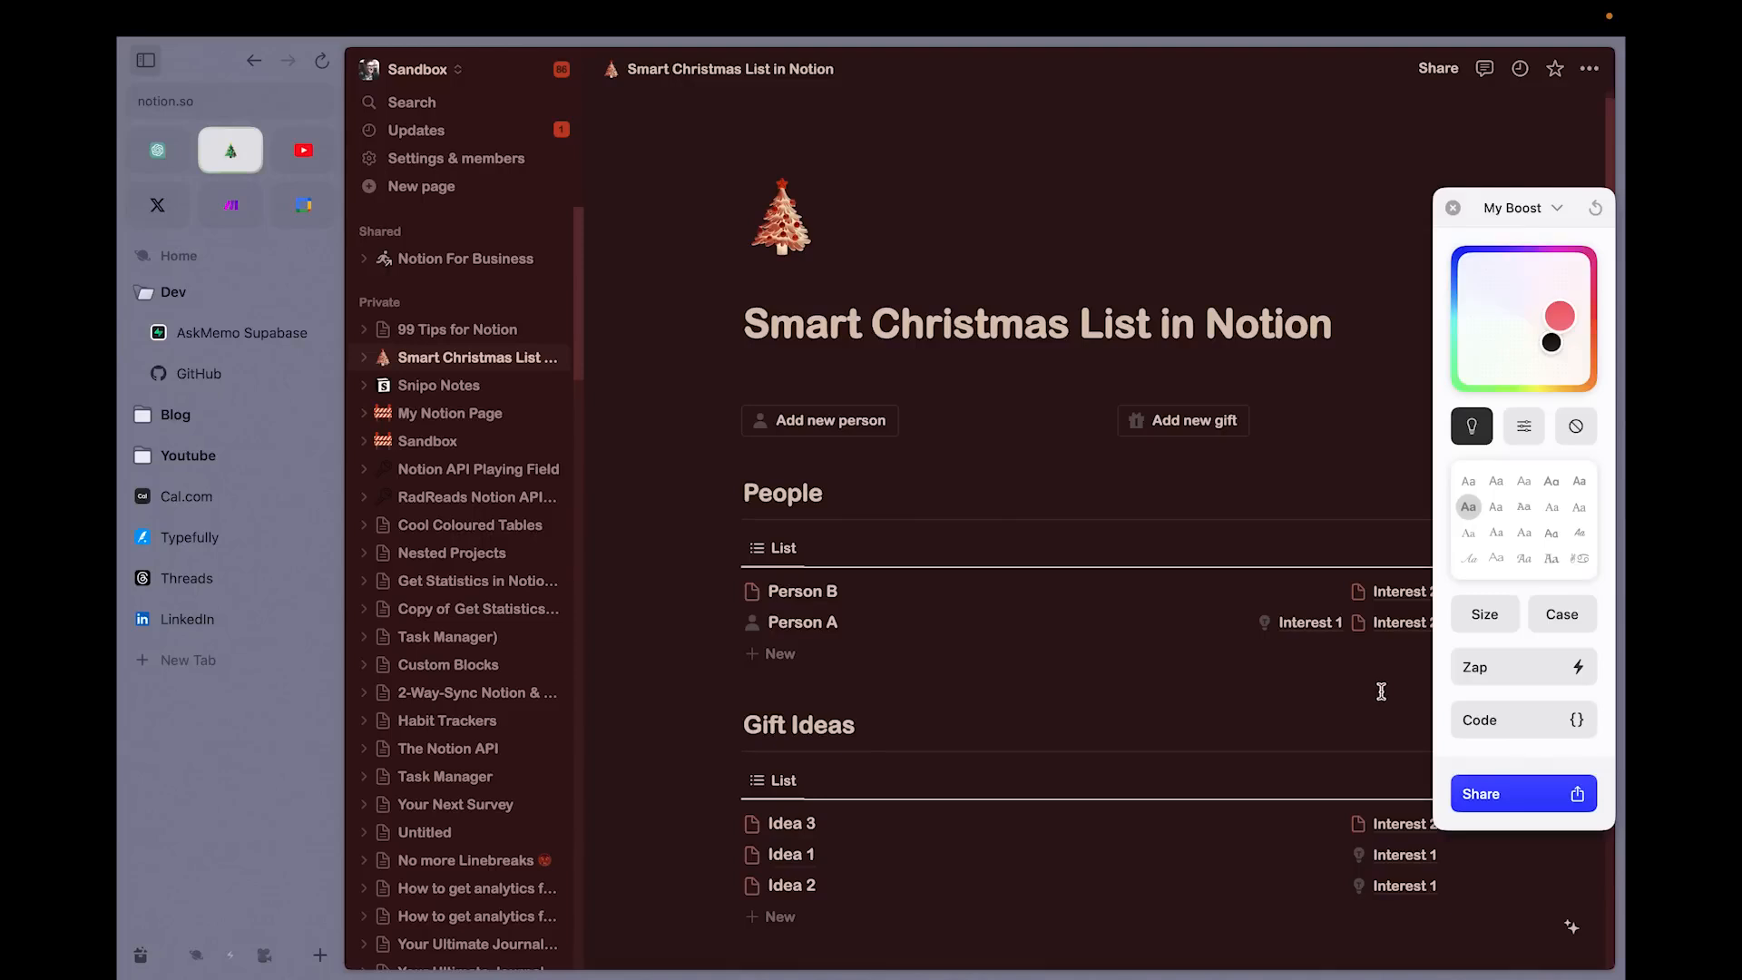
Zap the comments and page-history icons out of the Notion page's header
{"action": "left_click", "coordinate": [1501, 681]}
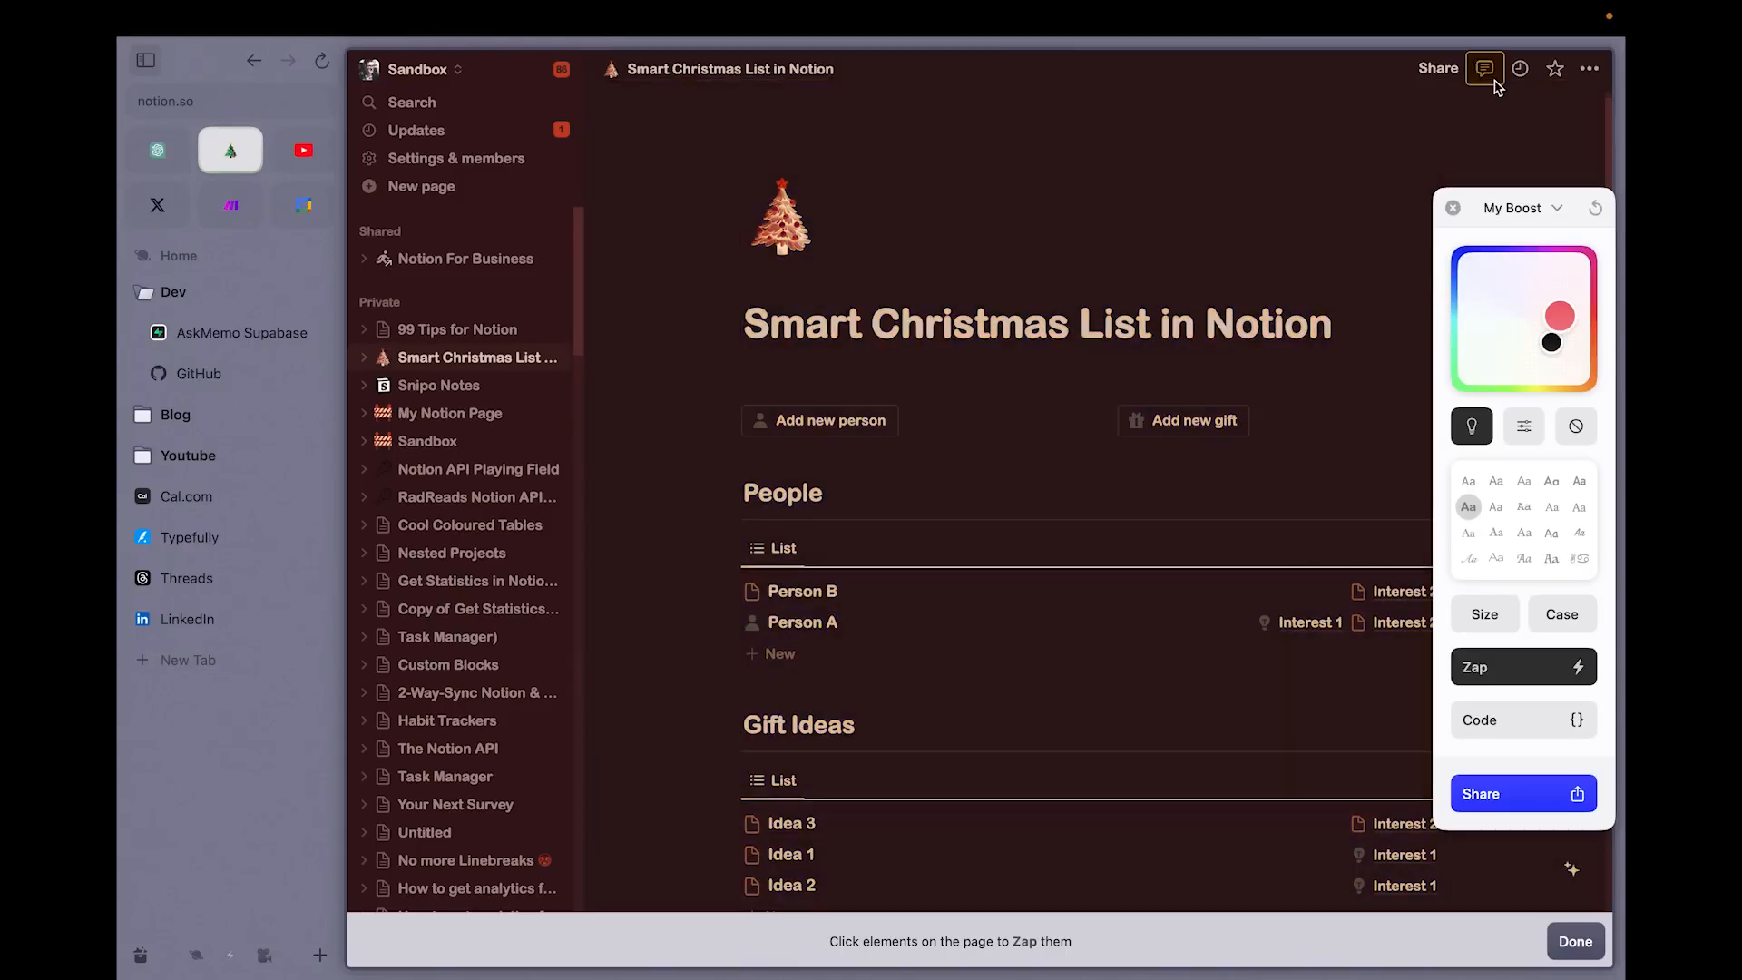
{"action": "left_click", "coordinate": [1494, 84]}
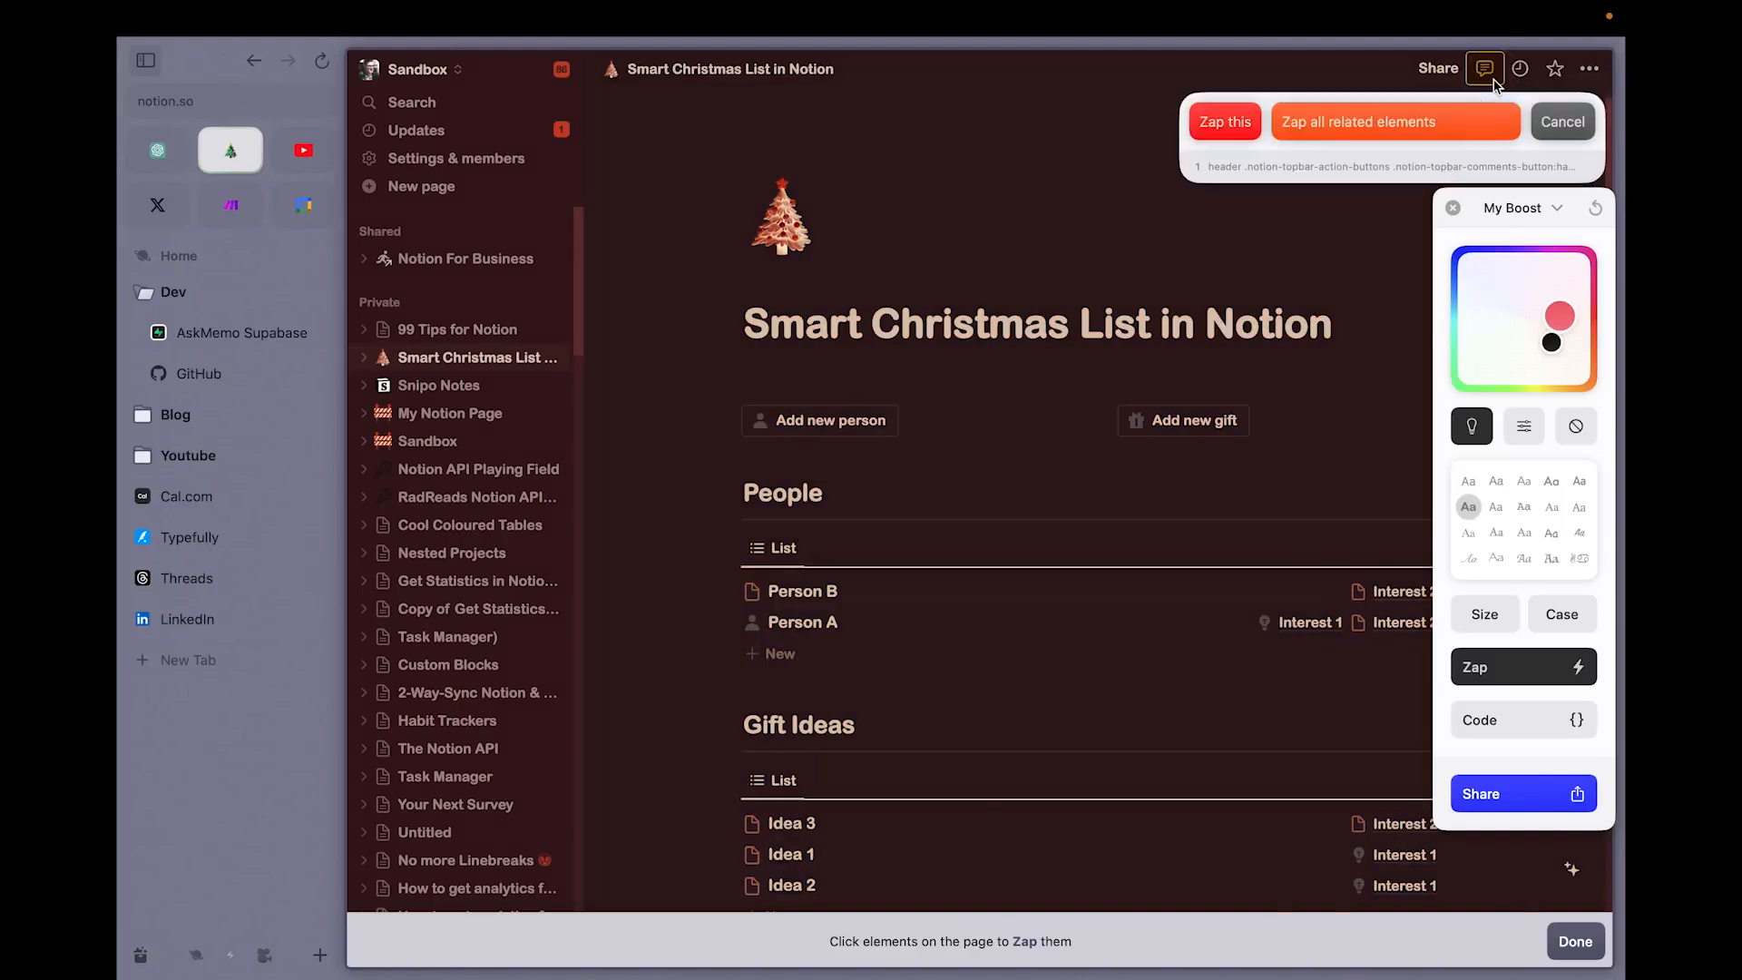
{"action": "left_click", "coordinate": [1217, 136]}
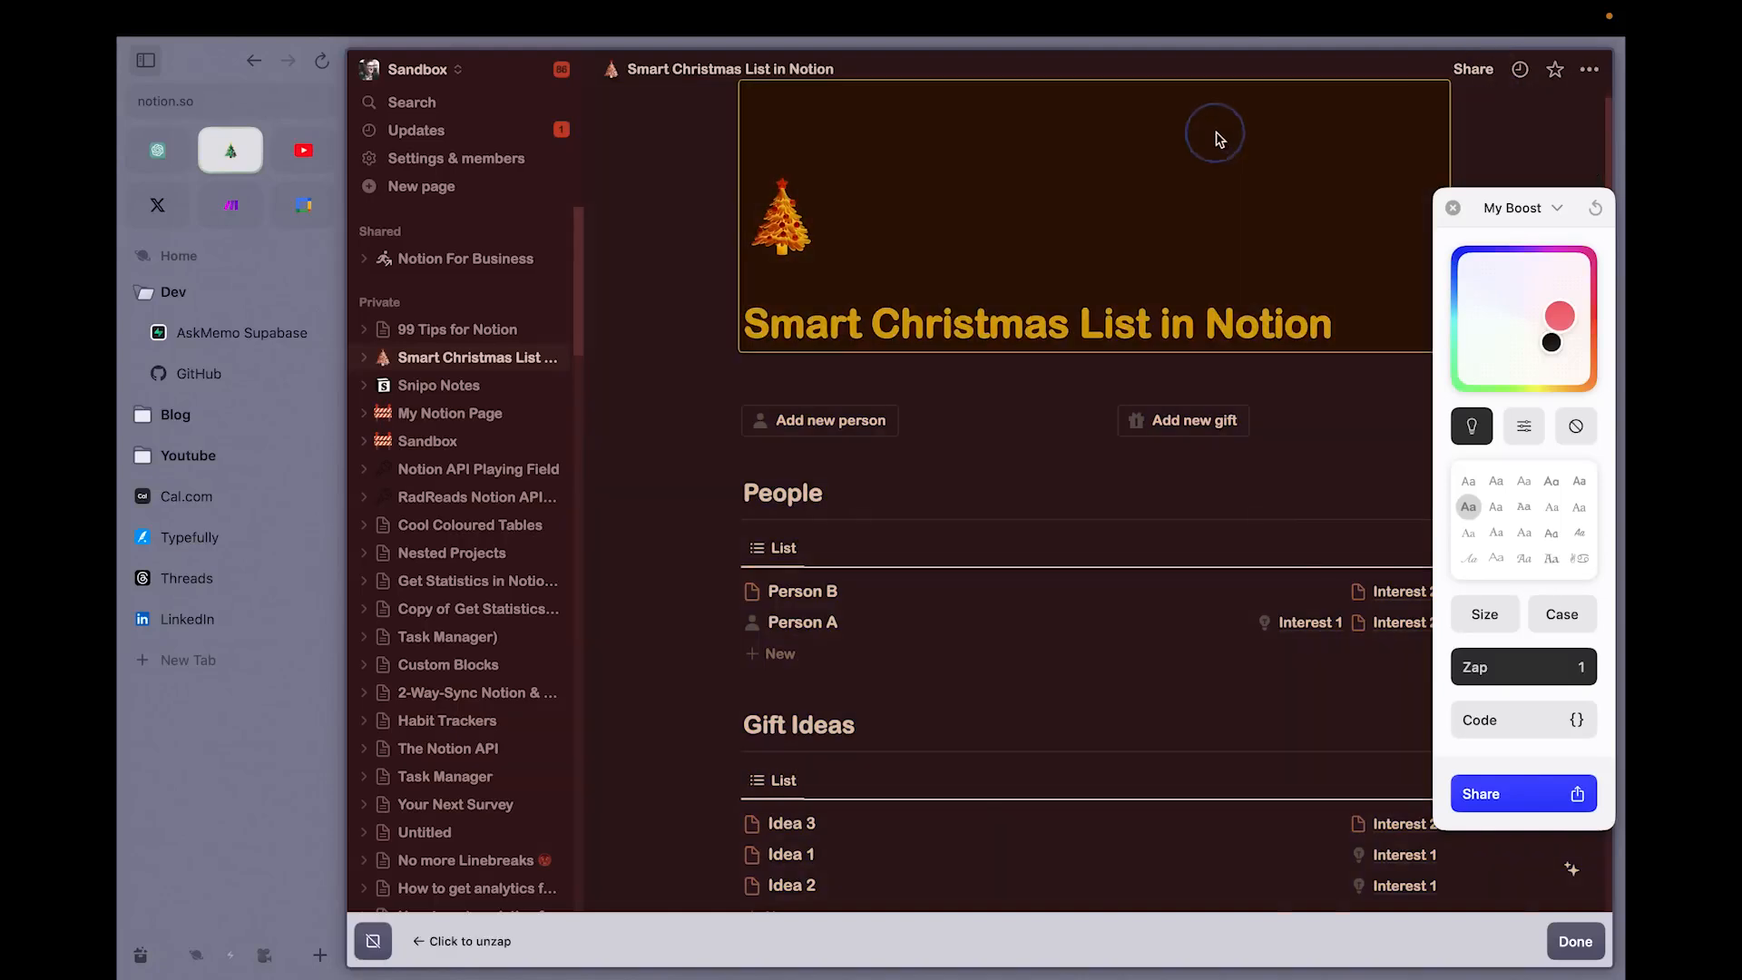
{"action": "left_click", "coordinate": [1532, 88]}
{"action": "left_click", "coordinate": [1236, 127]}
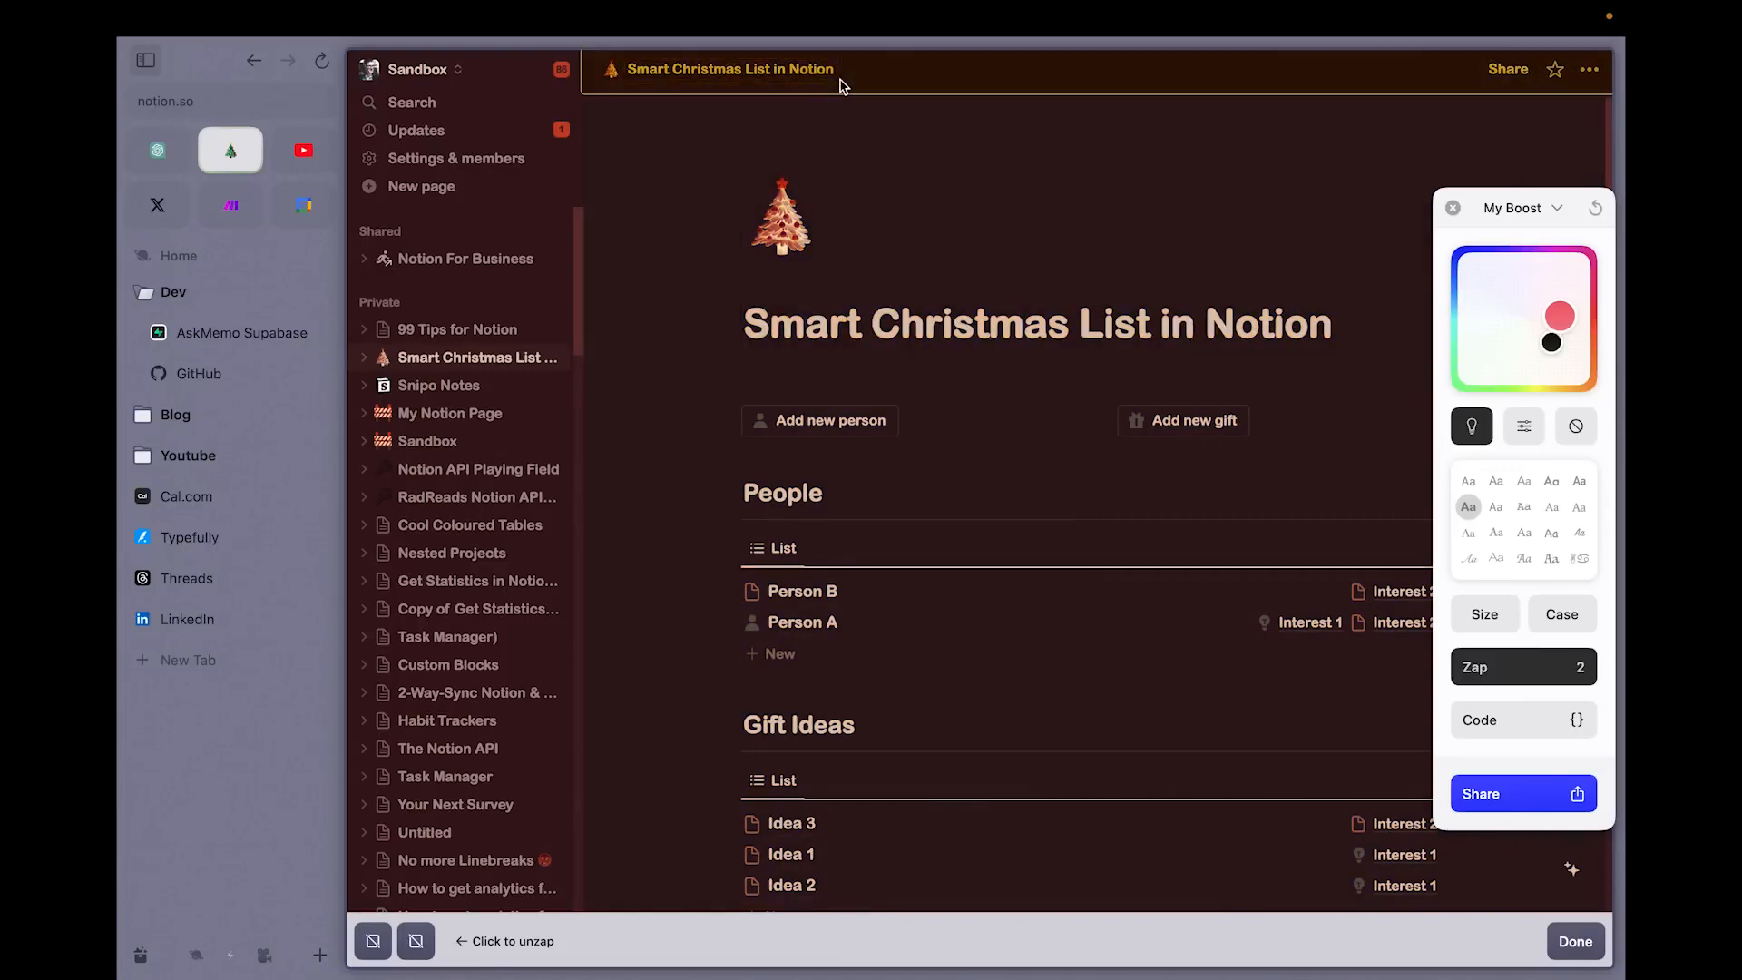
Zap the whole page header bar and the sidebar block containing Search, Updates, Settings & members and New page
{"action": "left_click", "coordinate": [880, 90]}
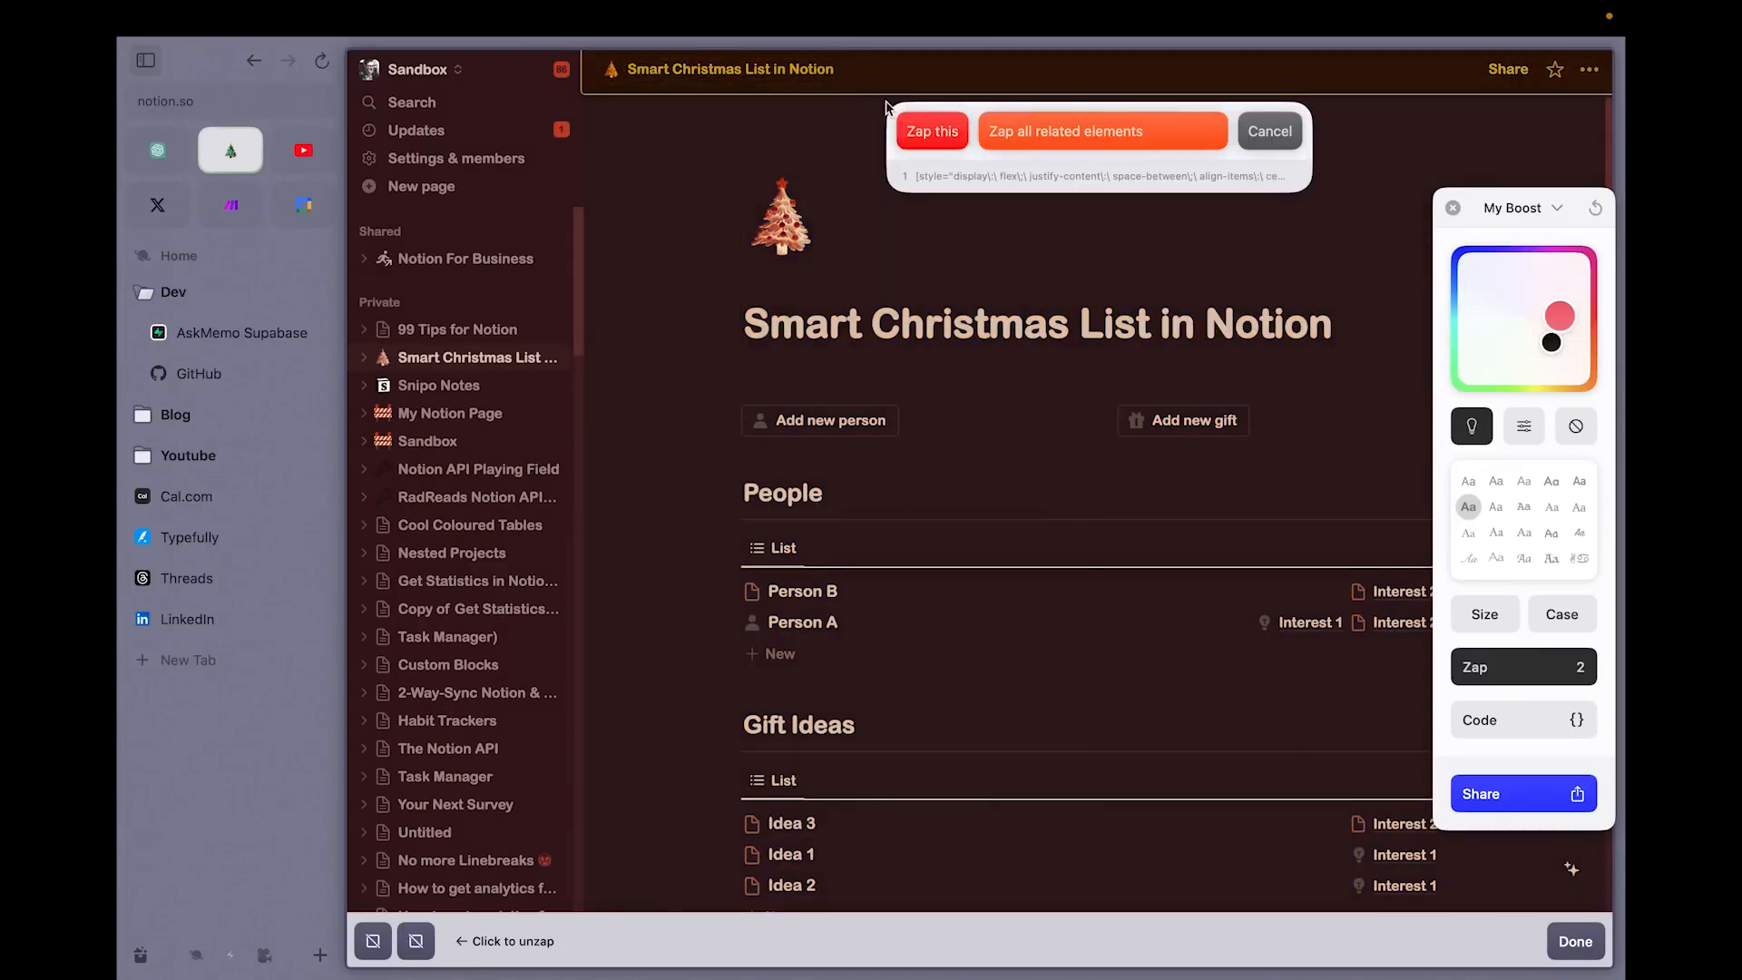
{"action": "left_click", "coordinate": [925, 131]}
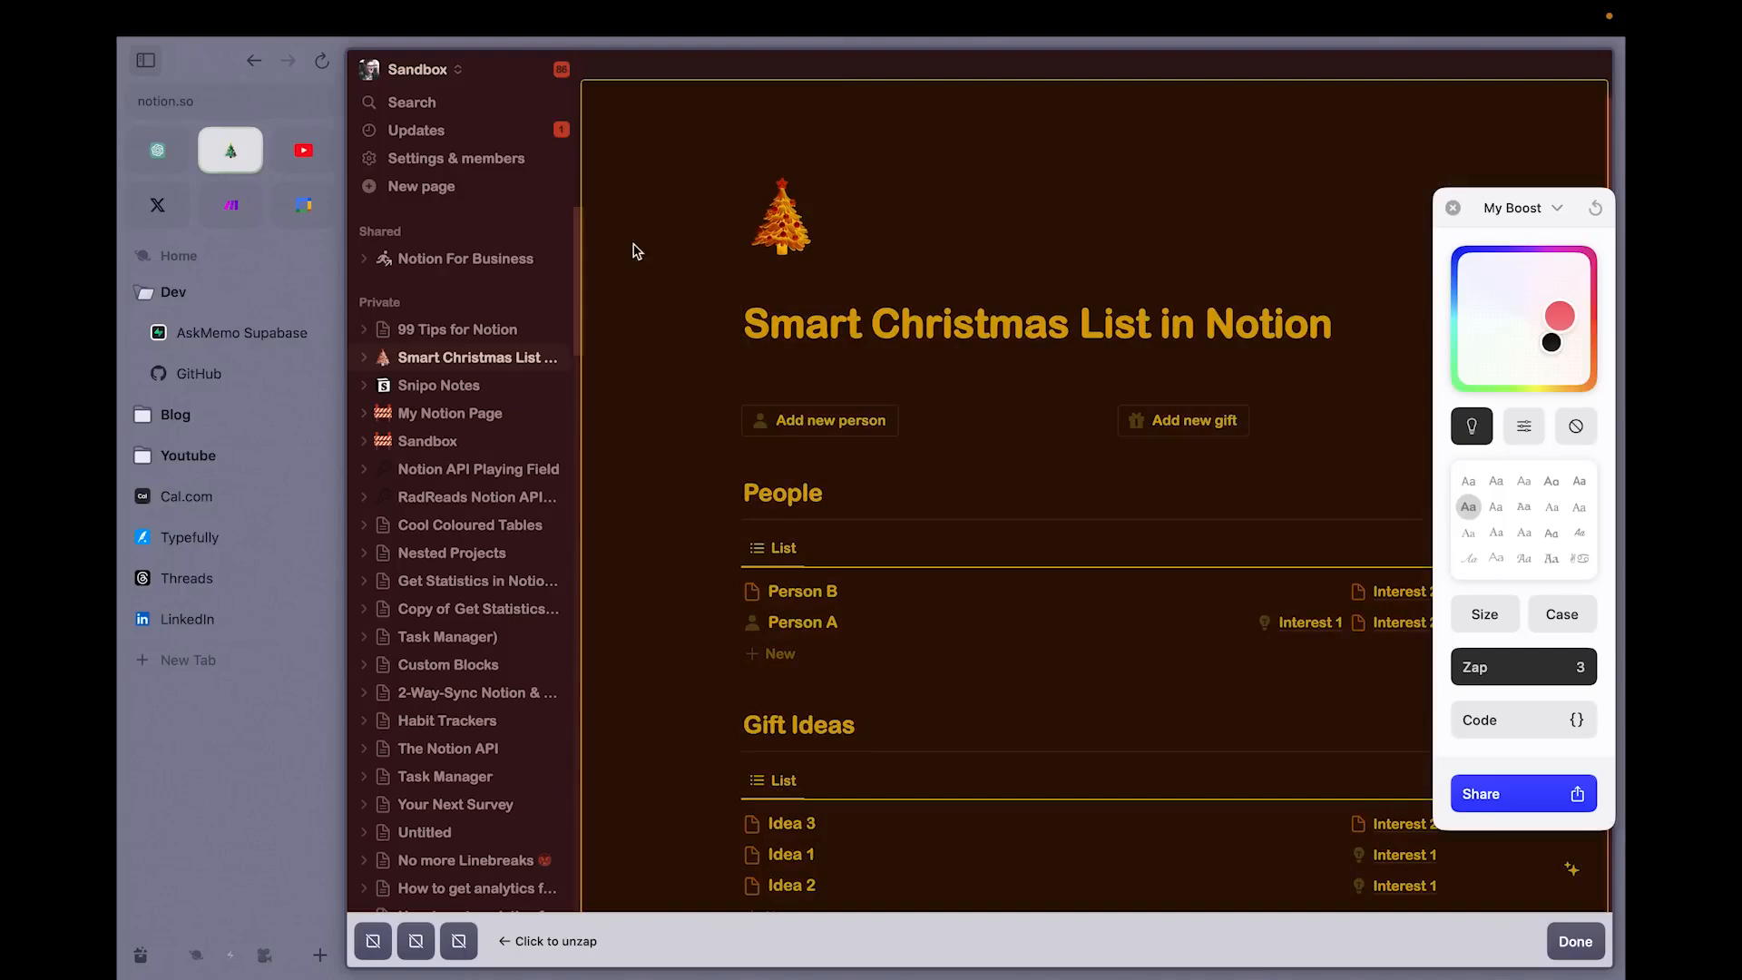
{"action": "left_click", "coordinate": [533, 207]}
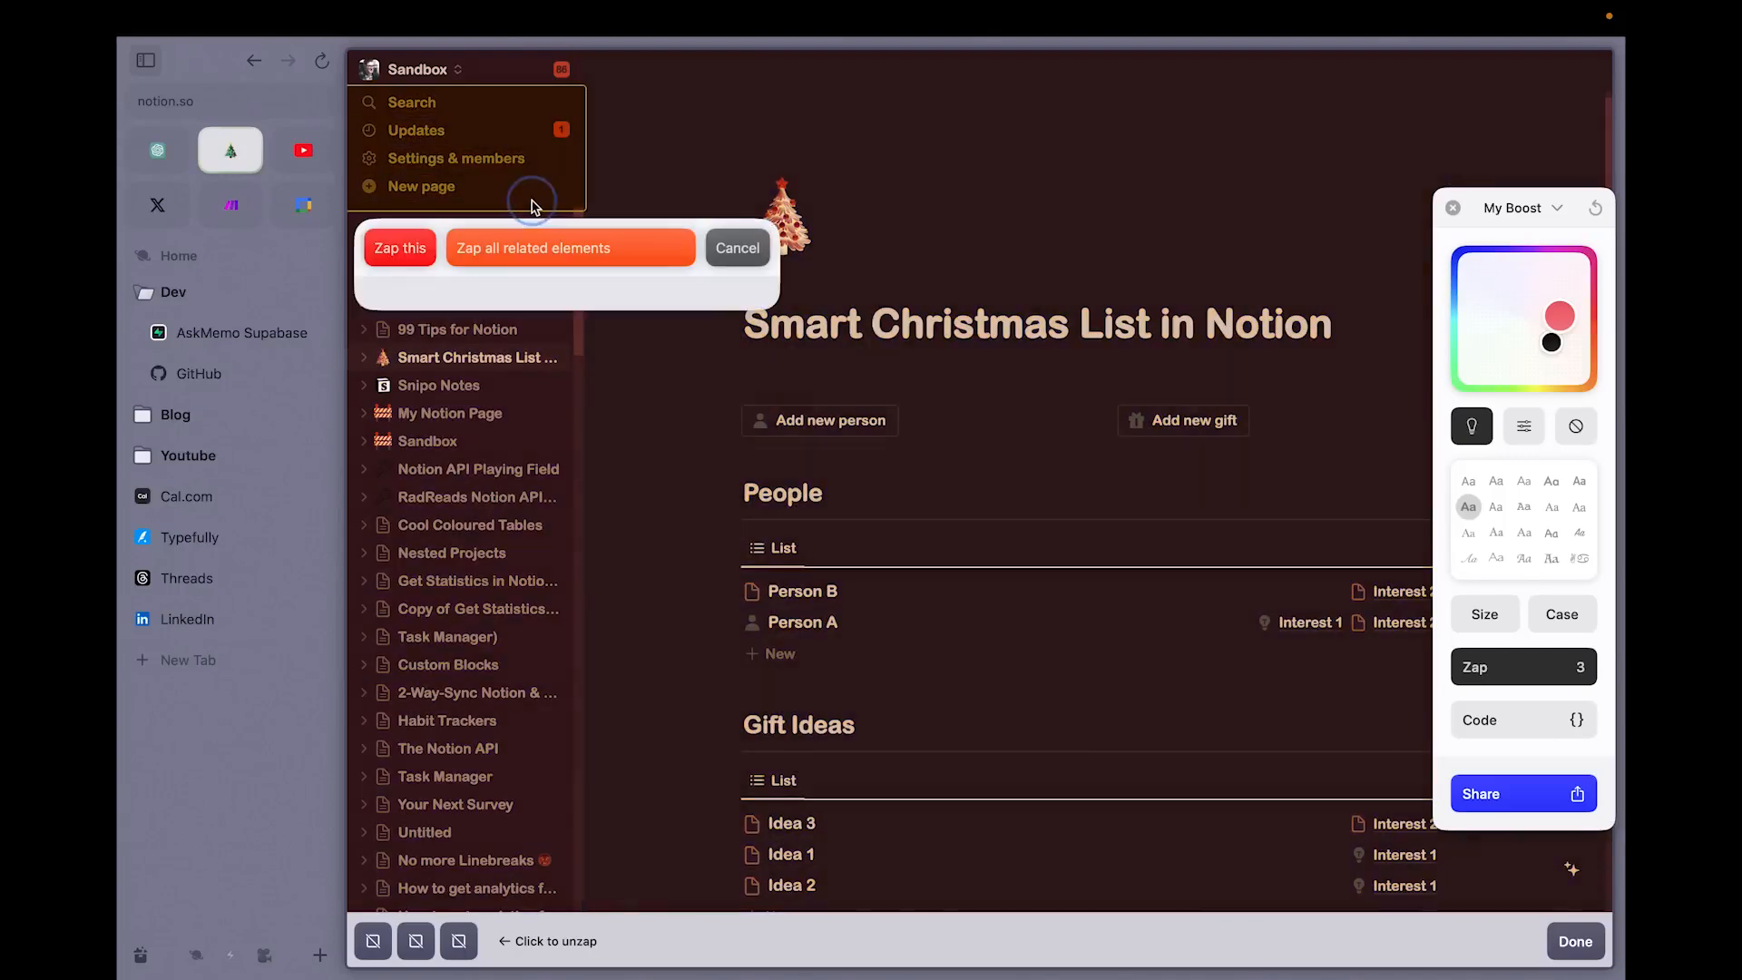
{"action": "left_click", "coordinate": [424, 258]}
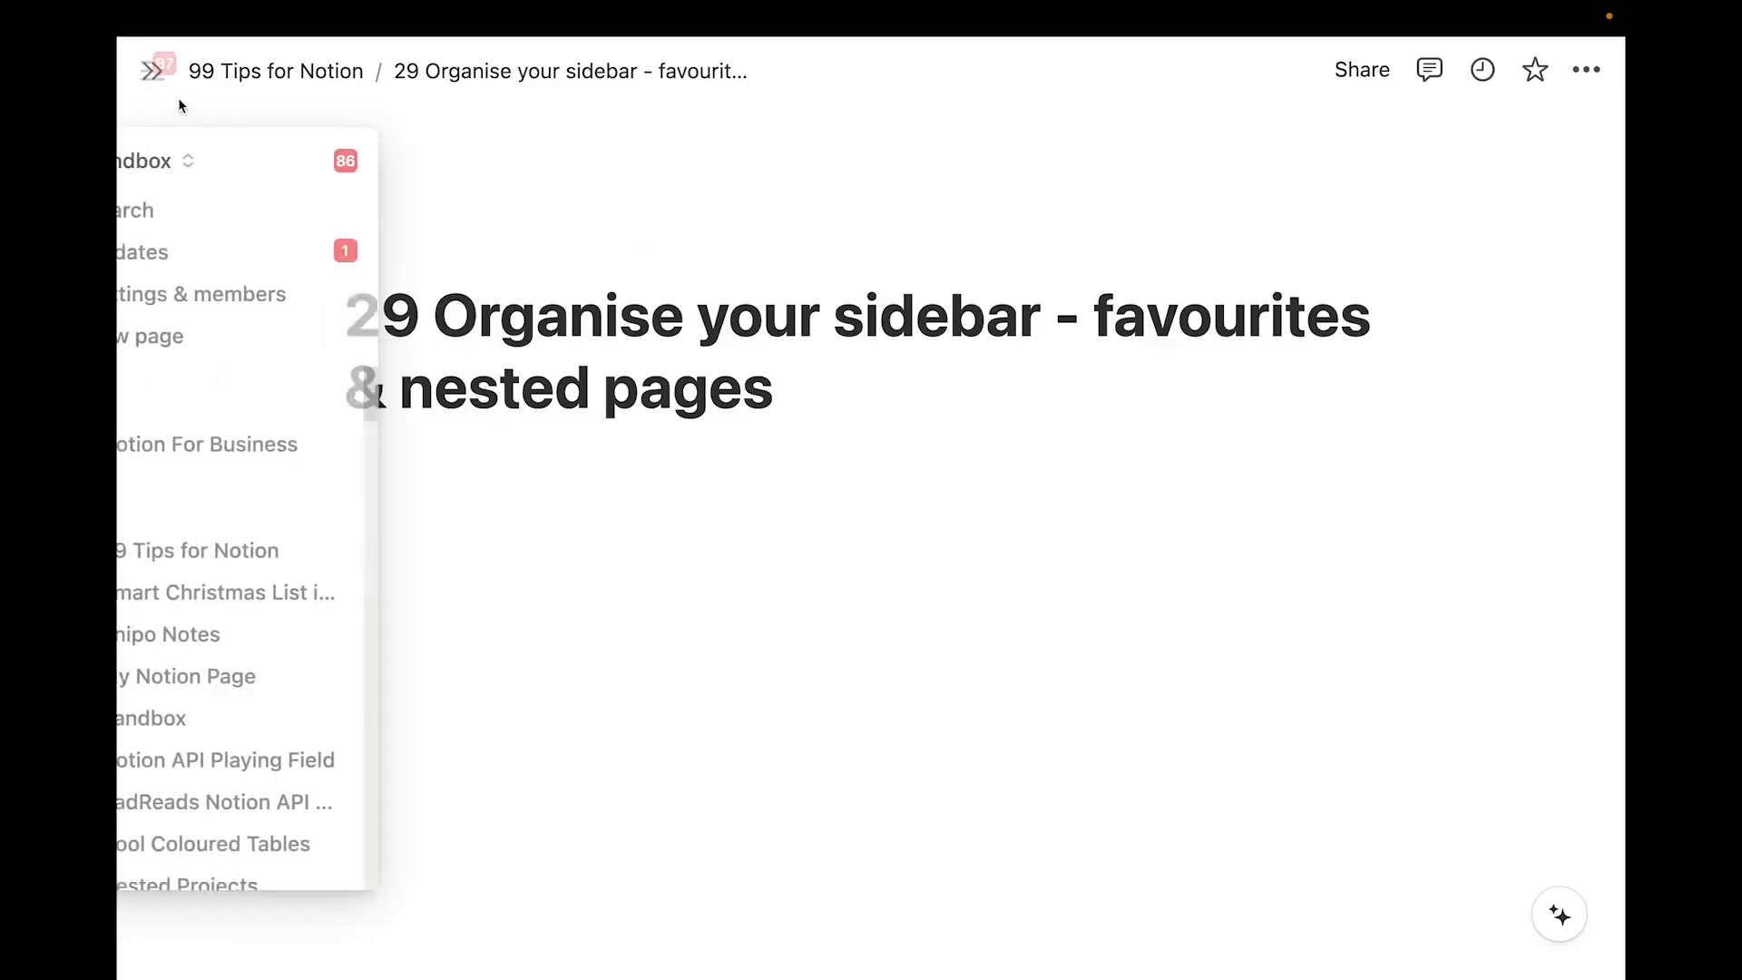
Keep the sidebar open beside the favourites and nested pages tip and look through its list of private pages
{"action": "left_click", "coordinate": [150, 79]}
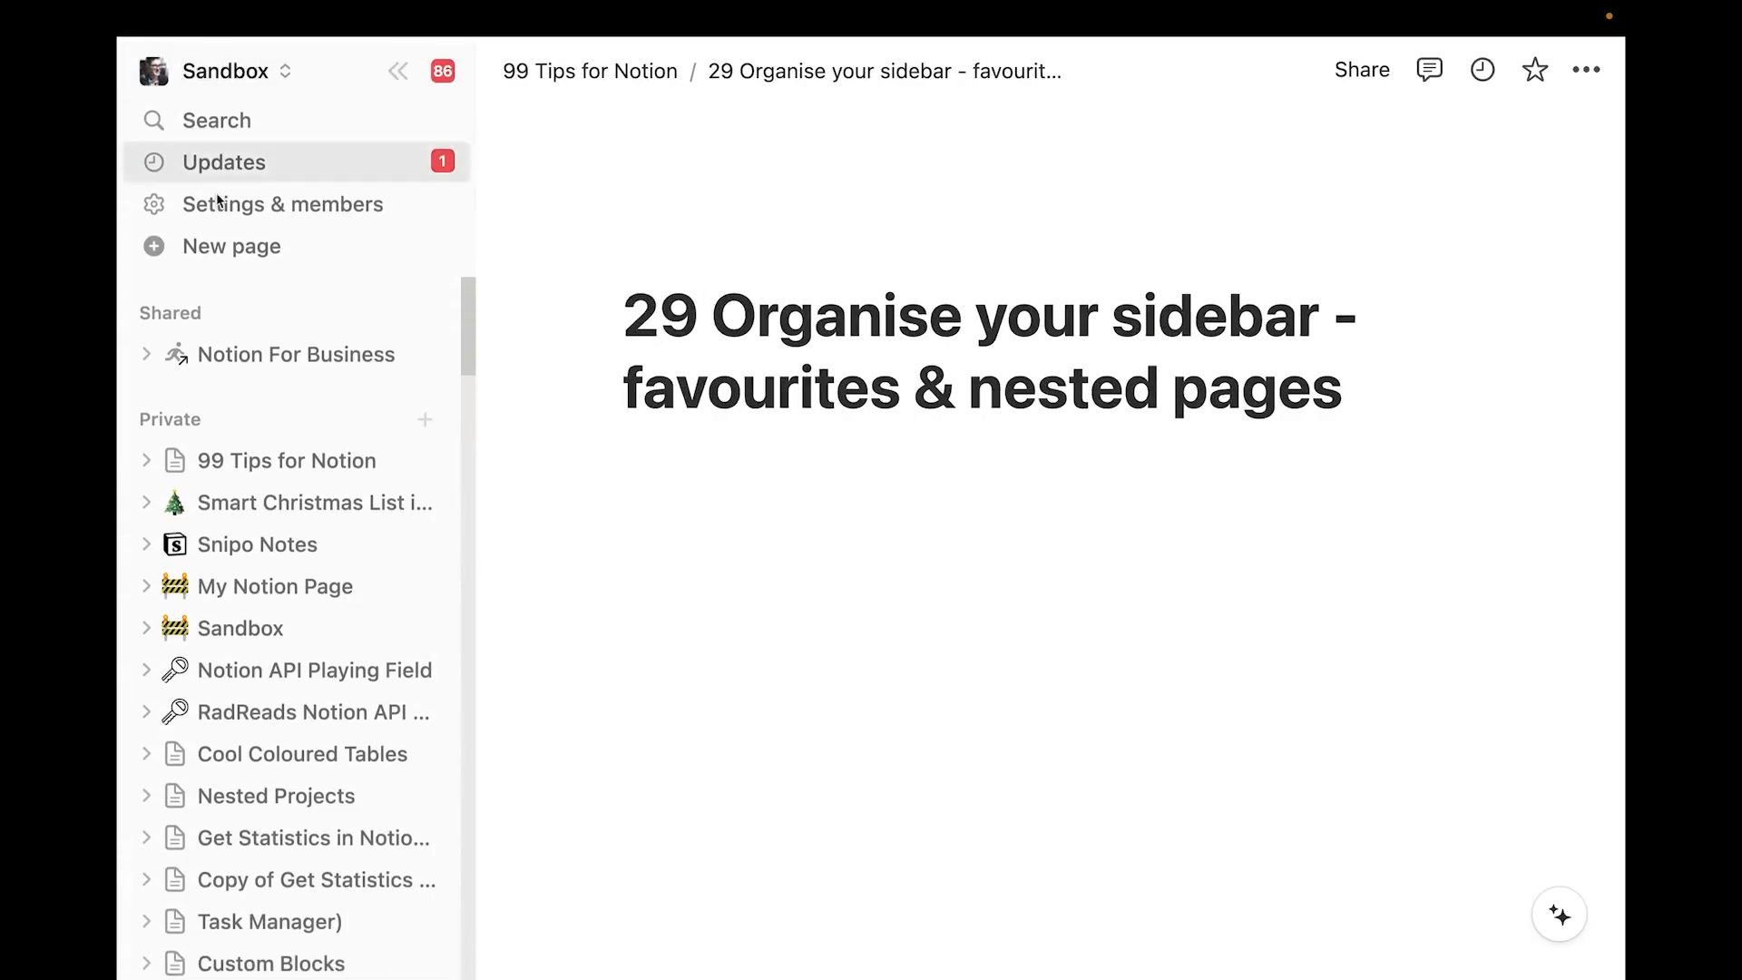
{"action": "left_click", "coordinate": [398, 71]}
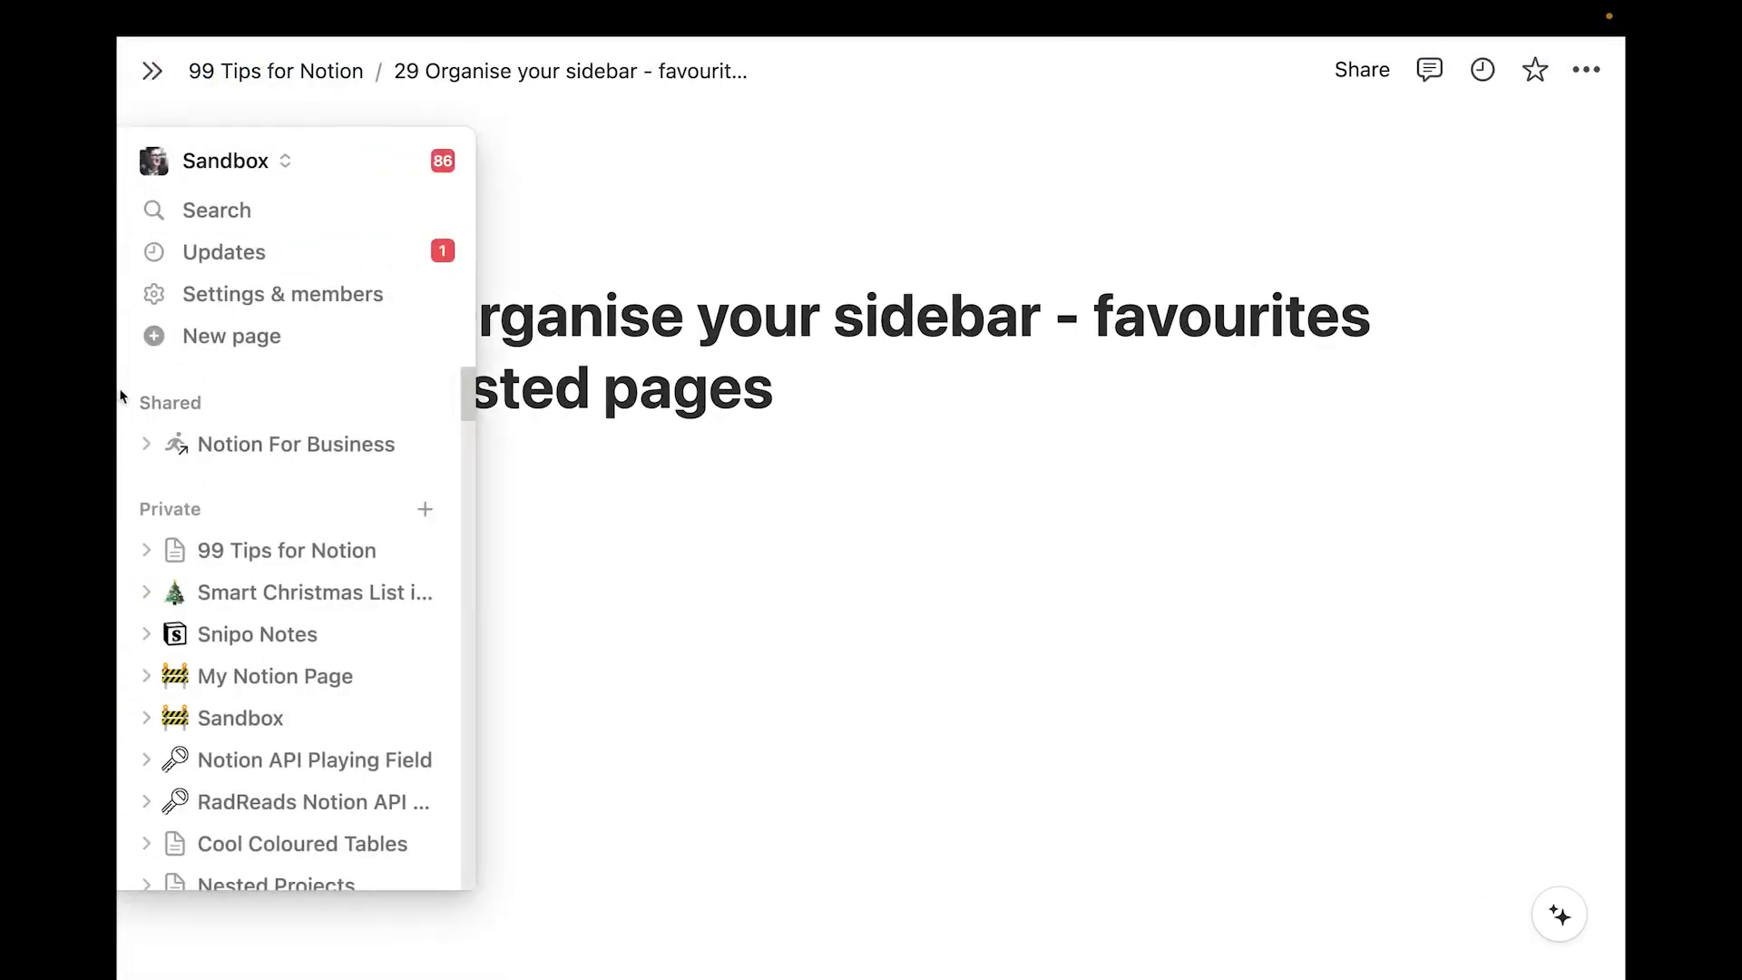
{"action": "left_click", "coordinate": [150, 73]}
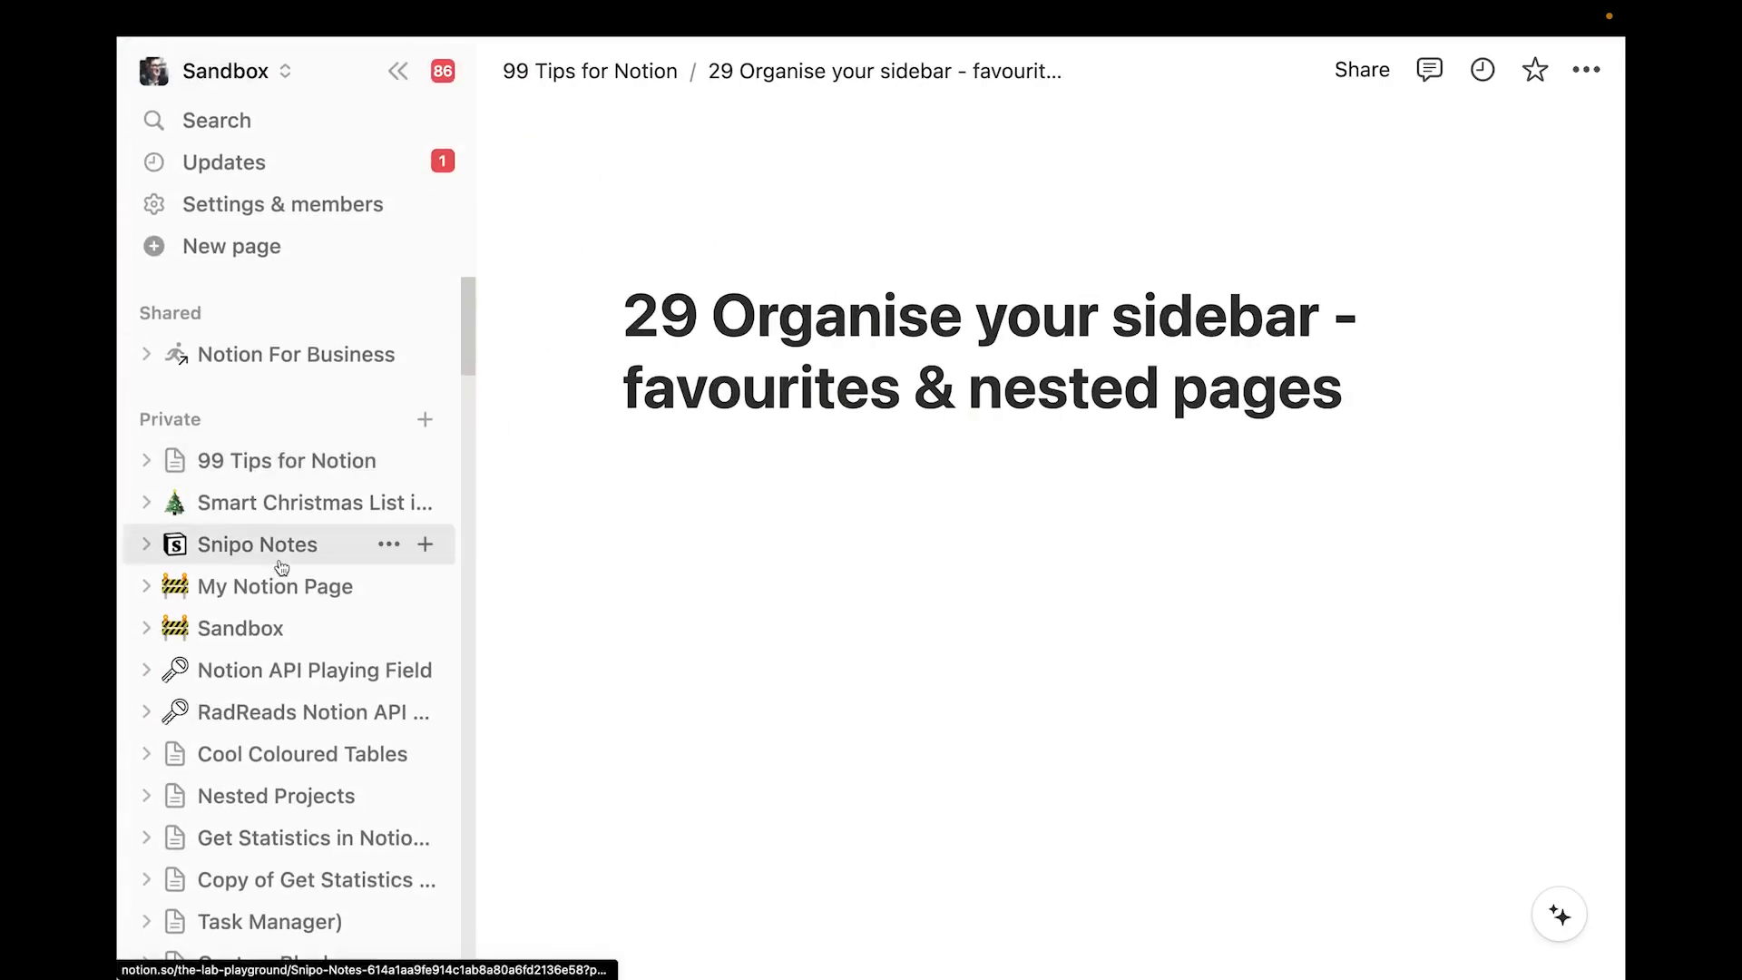
{"action": "scroll", "coordinate": [281, 567], "scroll_direction": "down", "scroll_amount": 10}
{"action": "scroll", "coordinate": [281, 567], "scroll_direction": "down", "scroll_amount": 15}
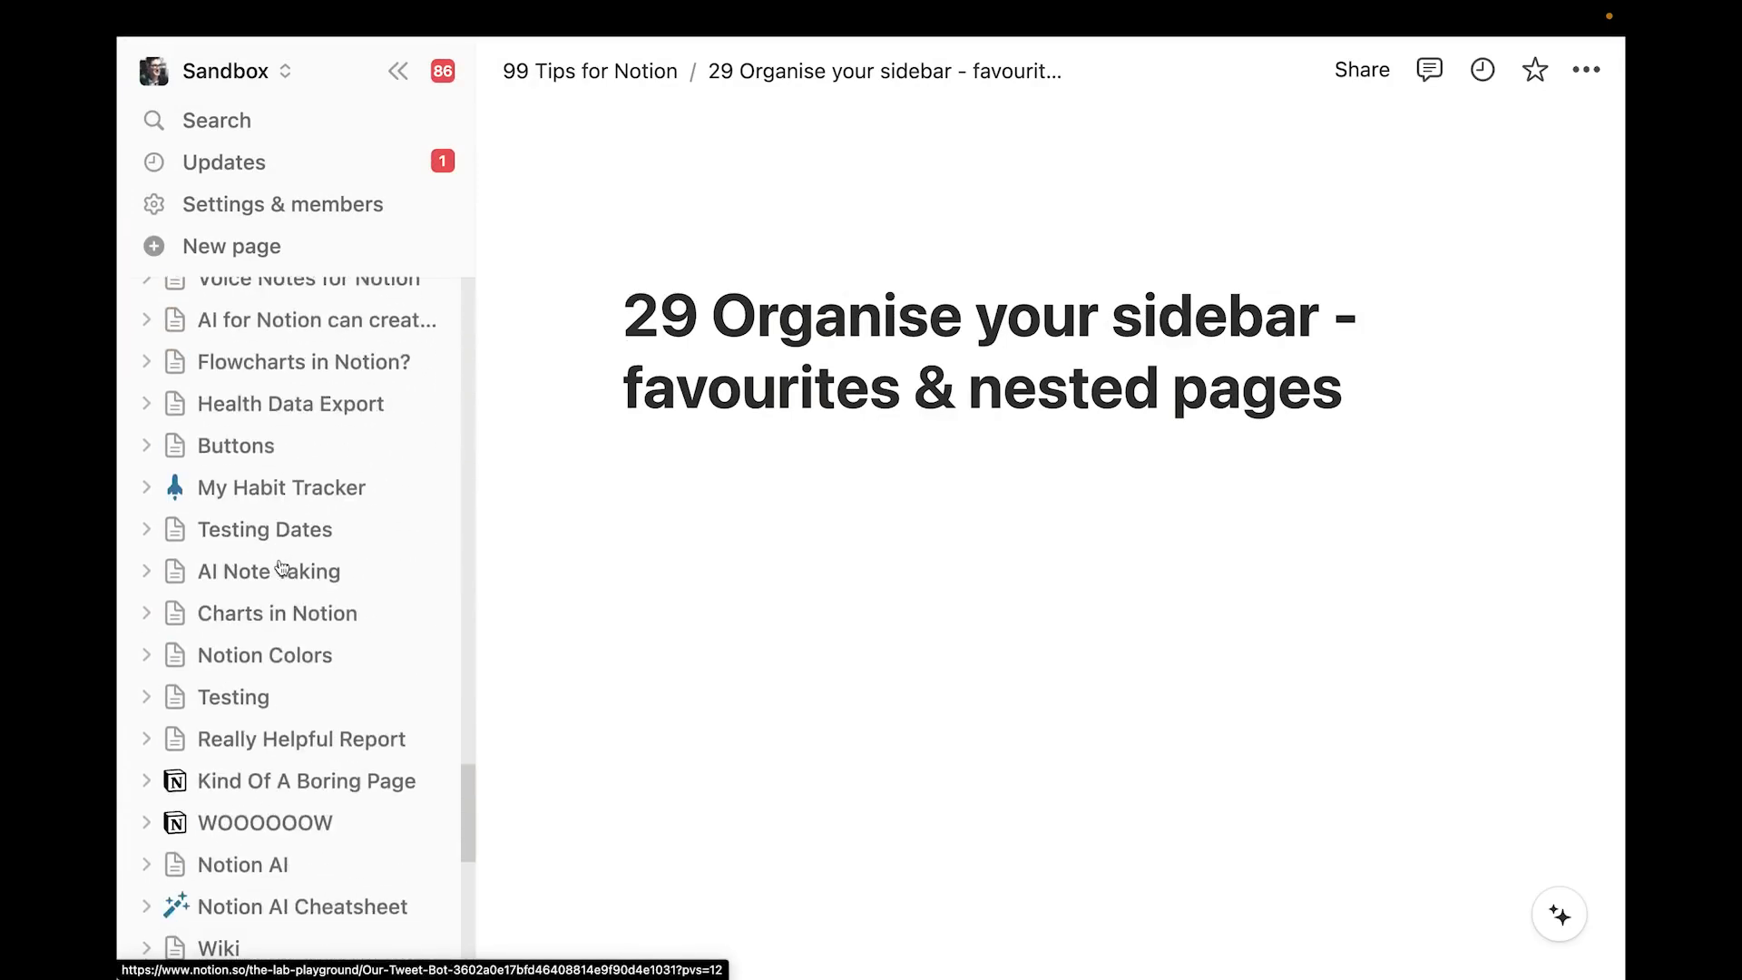
{"action": "scroll", "coordinate": [286, 570], "scroll_direction": "up", "scroll_amount": 18}
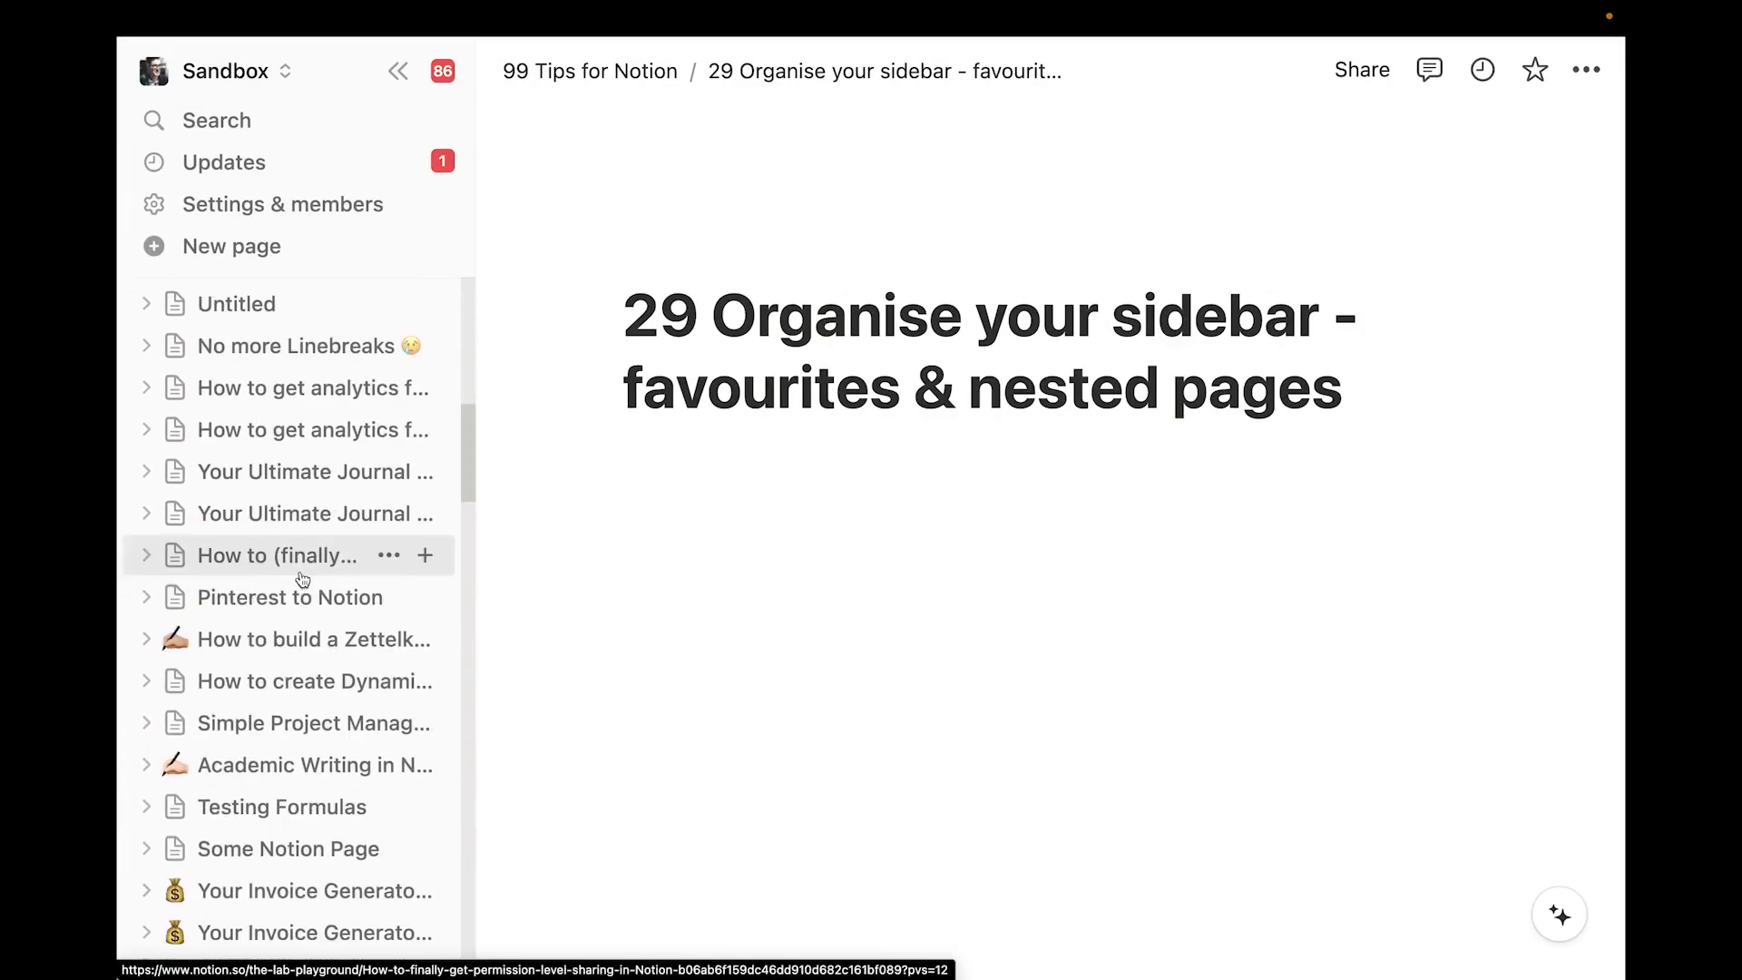
Create a private page in the sidebar and title it HQ
{"action": "scroll", "coordinate": [302, 579], "scroll_direction": "up", "scroll_amount": 10}
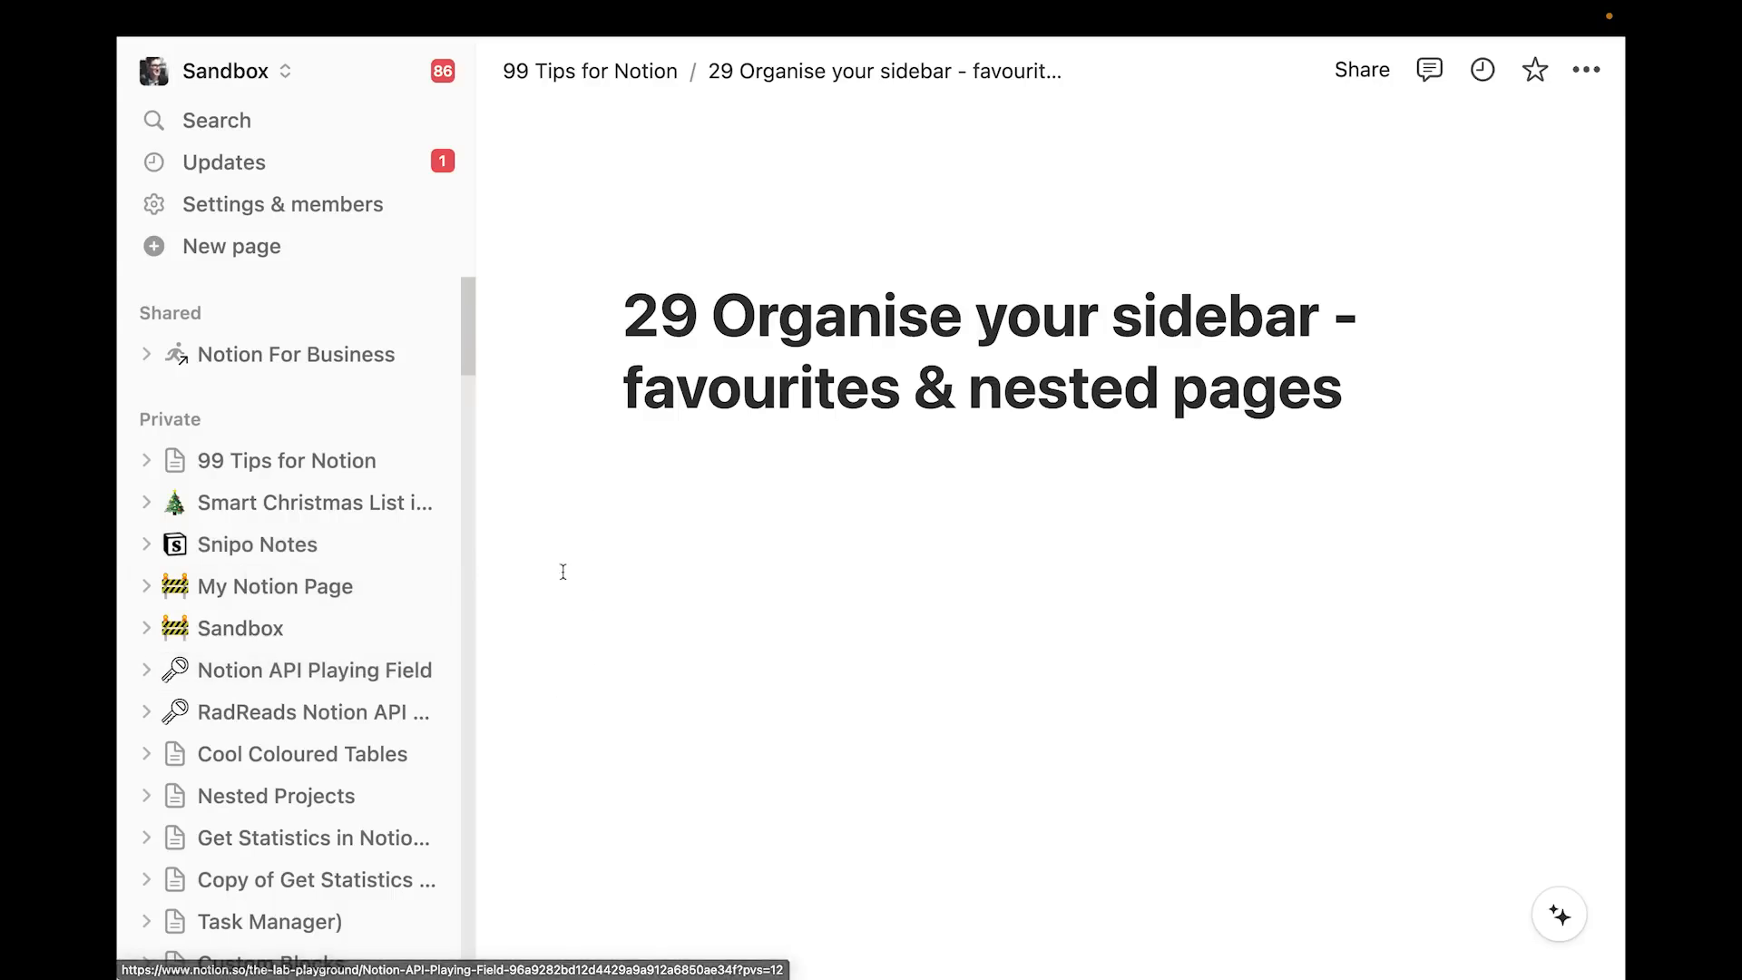
{"action": "left_click", "coordinate": [425, 418]}
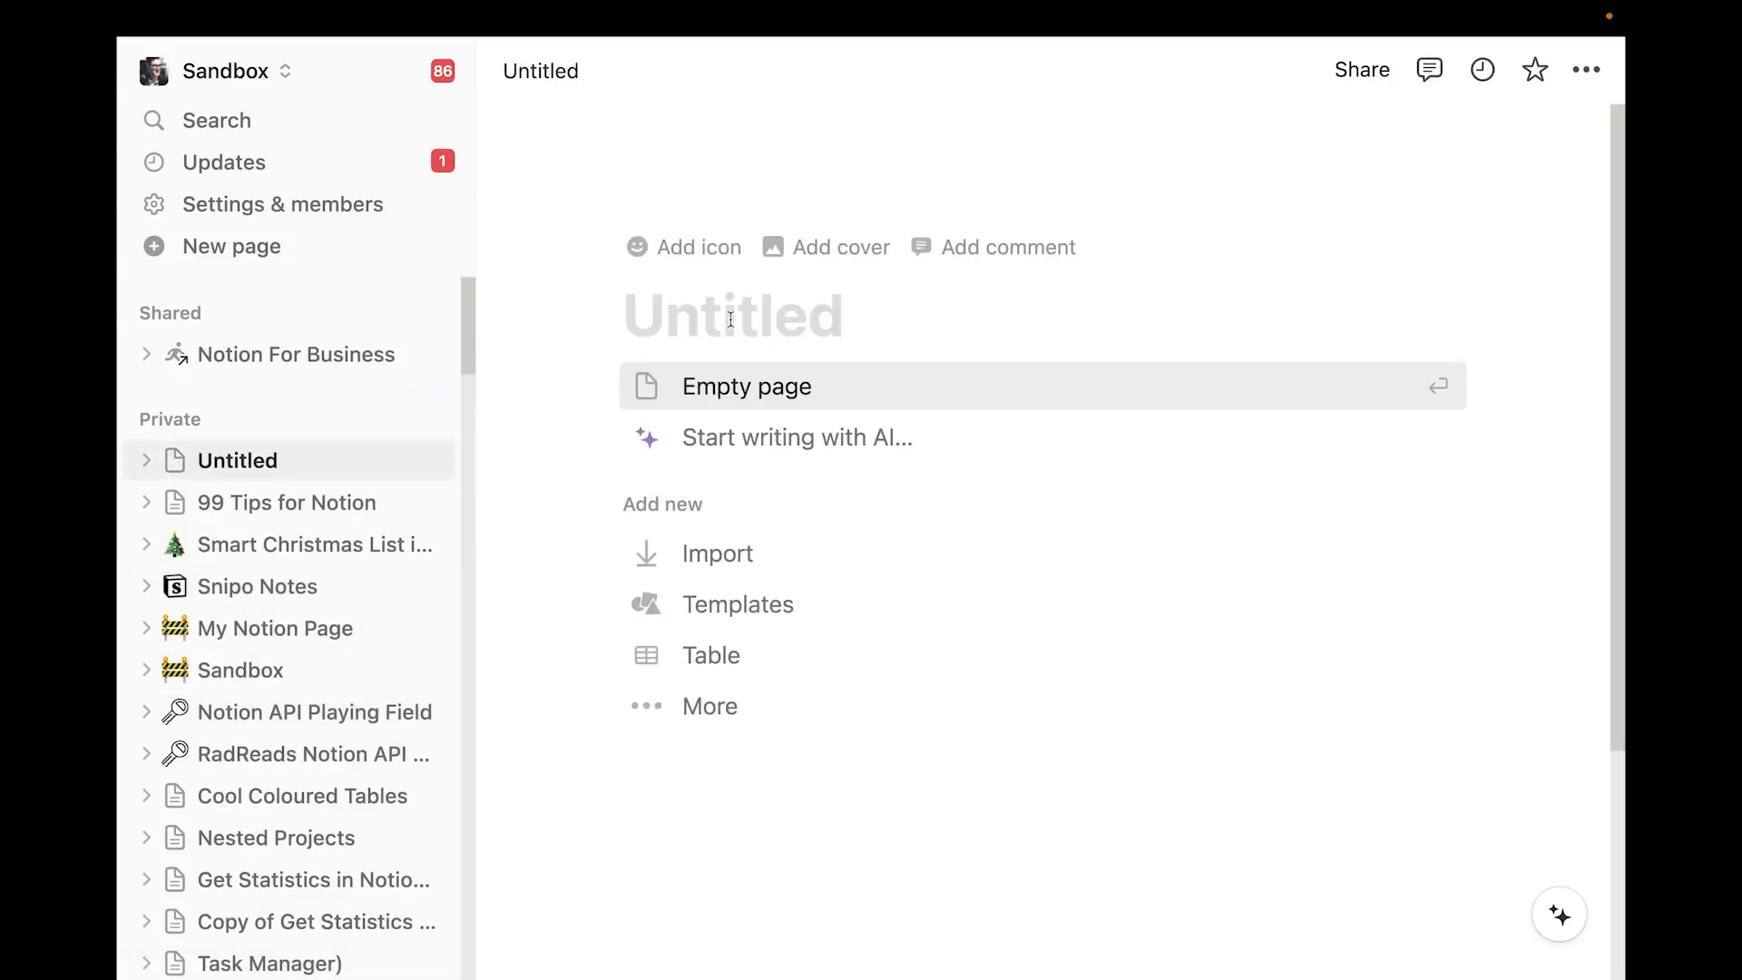
{"action": "type", "text": "HQW"}
{"action": "key", "text": "BackSpace"}
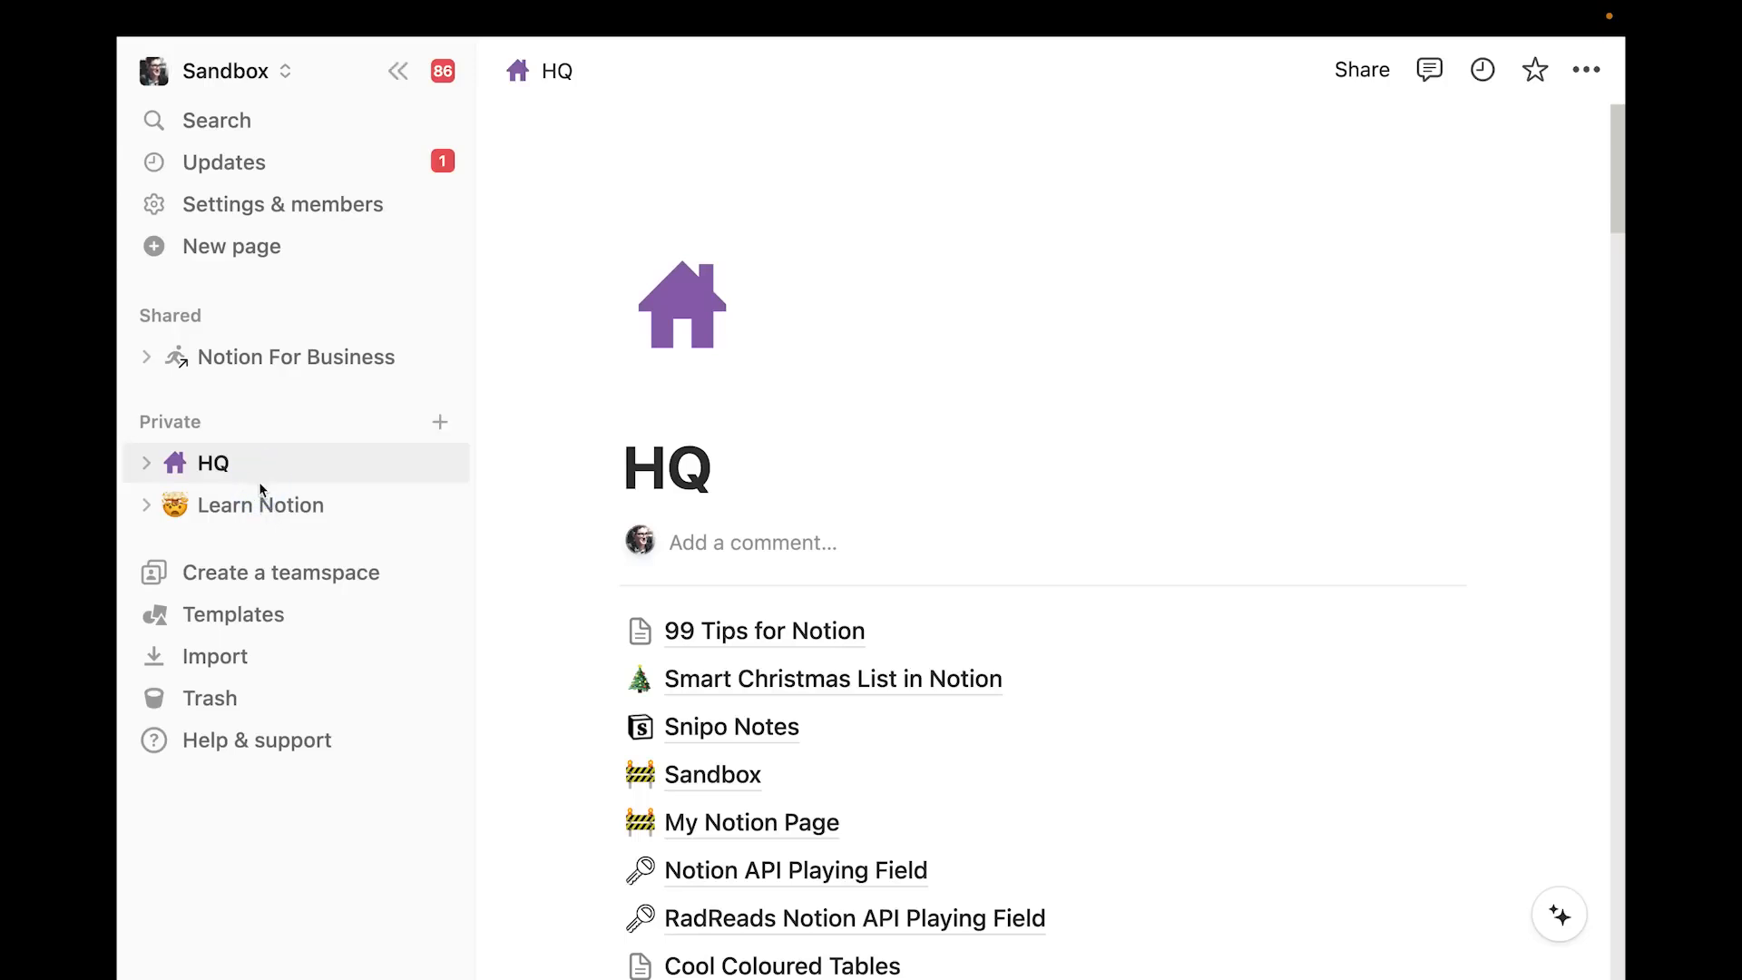
Expand and collapse the pages nested under HQ, and try out swapping the sidebar order of HQ and Learn Notion
{"action": "left_click", "coordinate": [146, 462]}
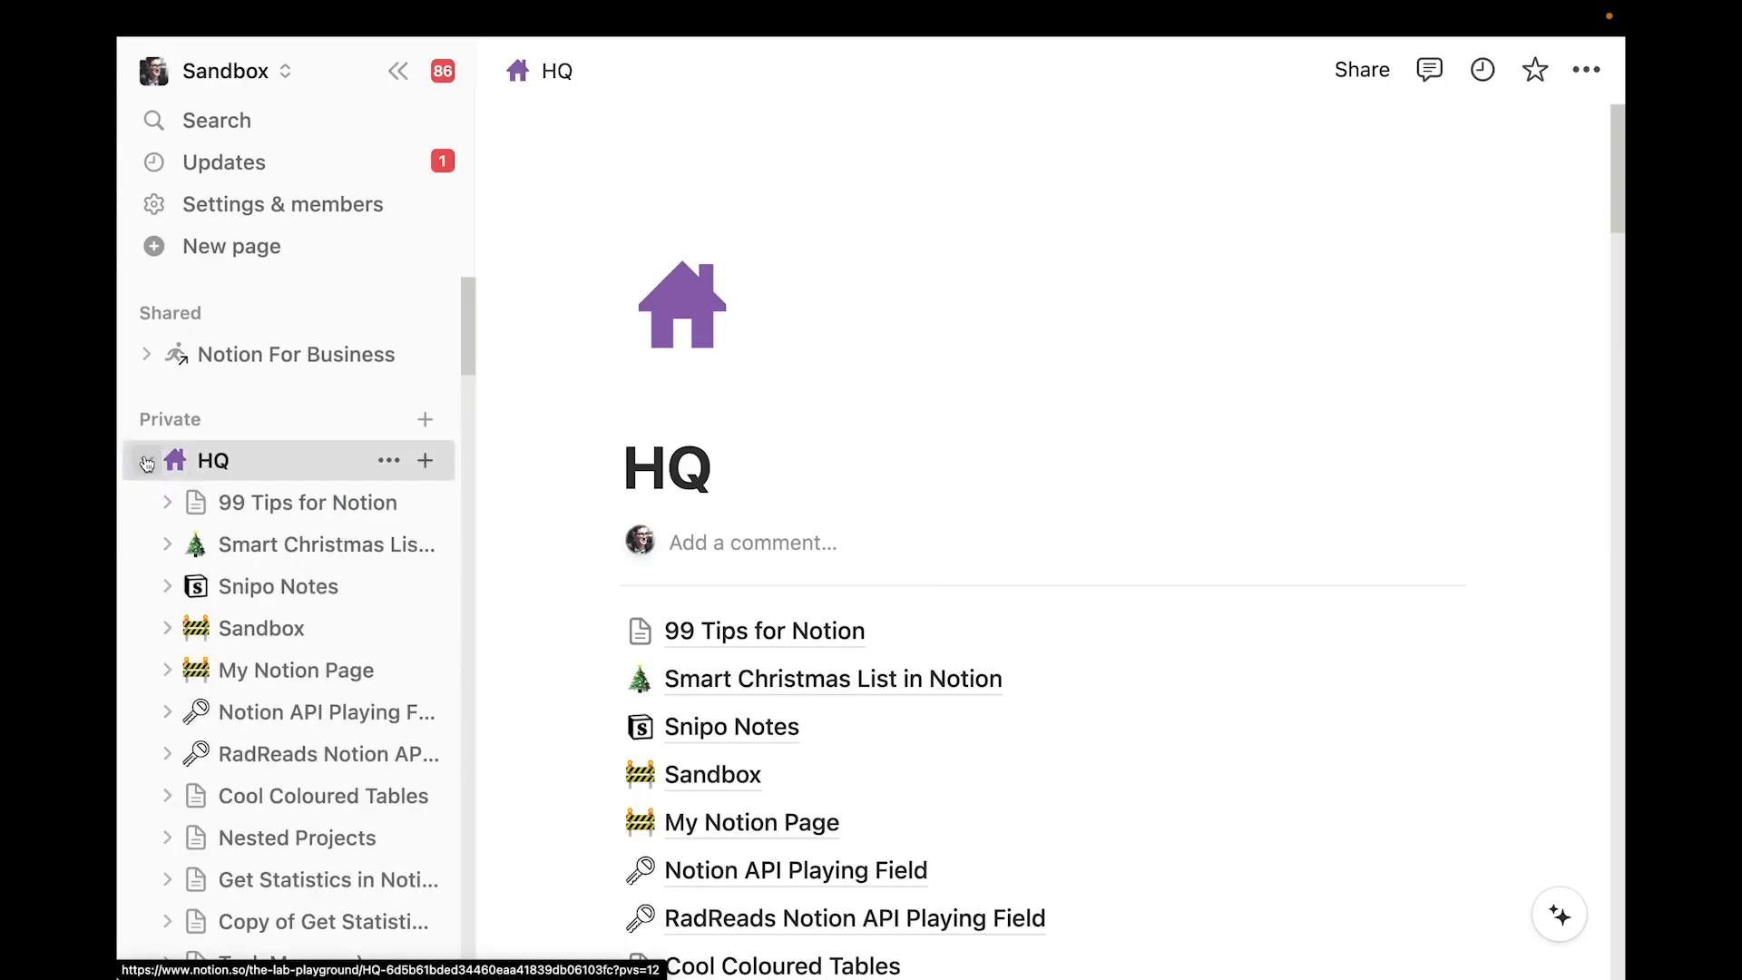
{"action": "left_click", "coordinate": [149, 463]}
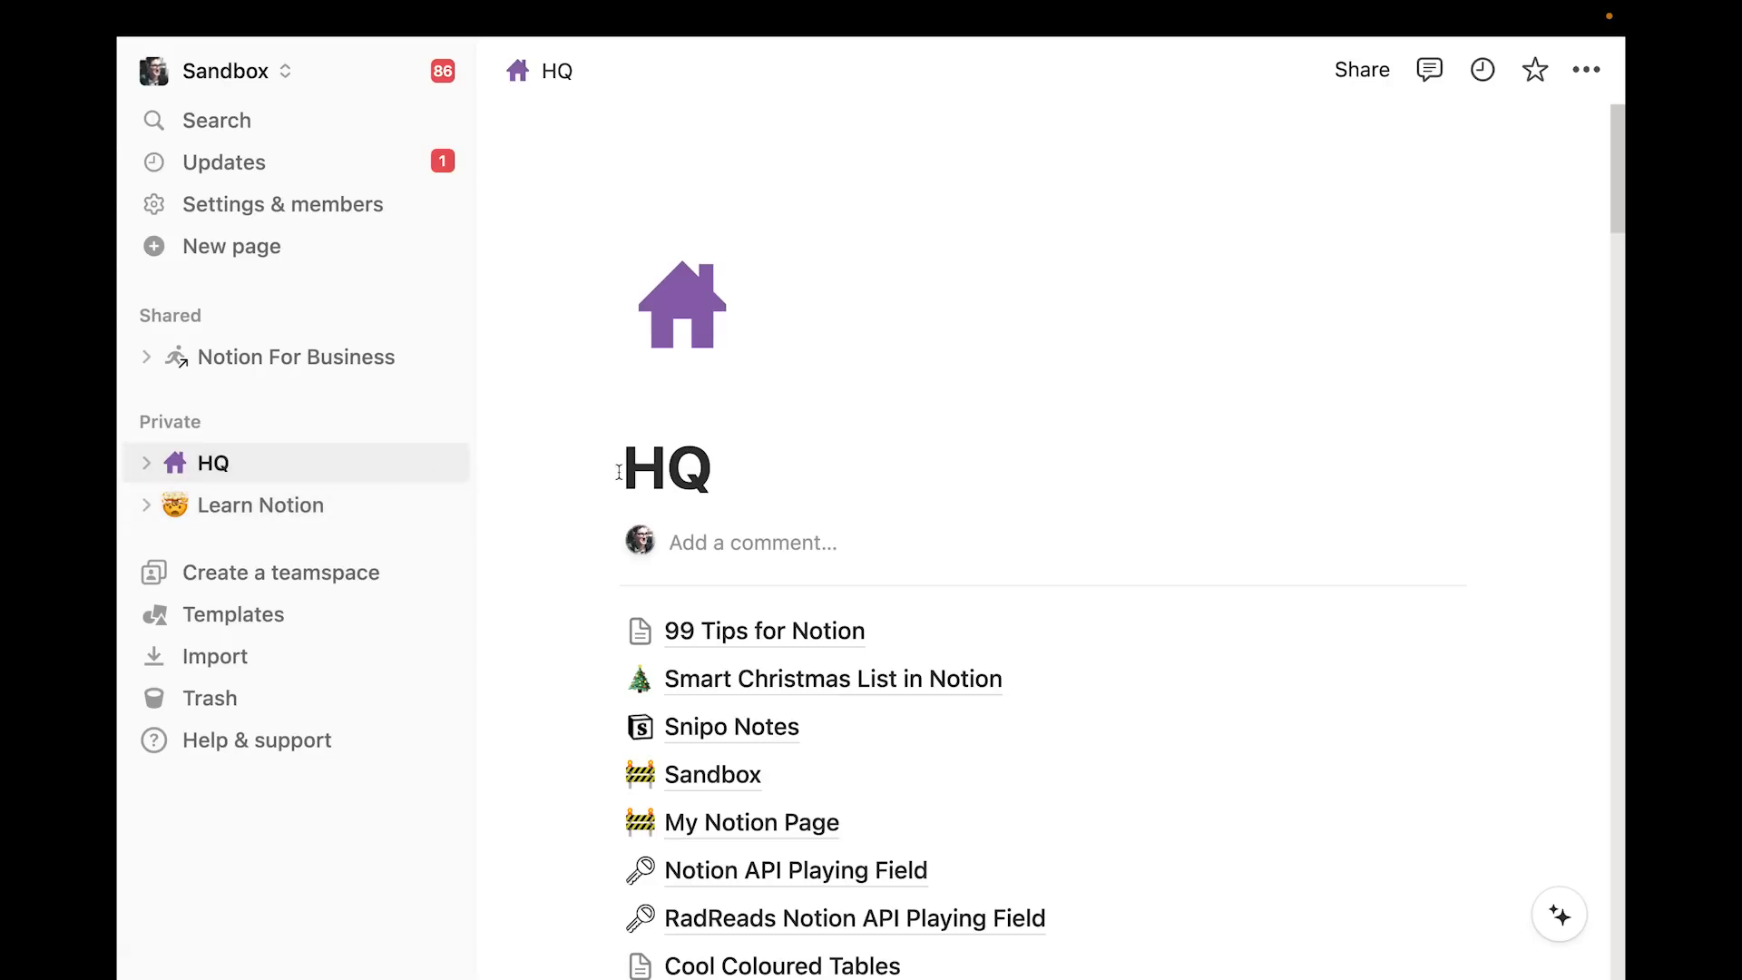
{"action": "left_click_drag", "start_coordinate": [300, 475], "coordinate": [293, 533]}
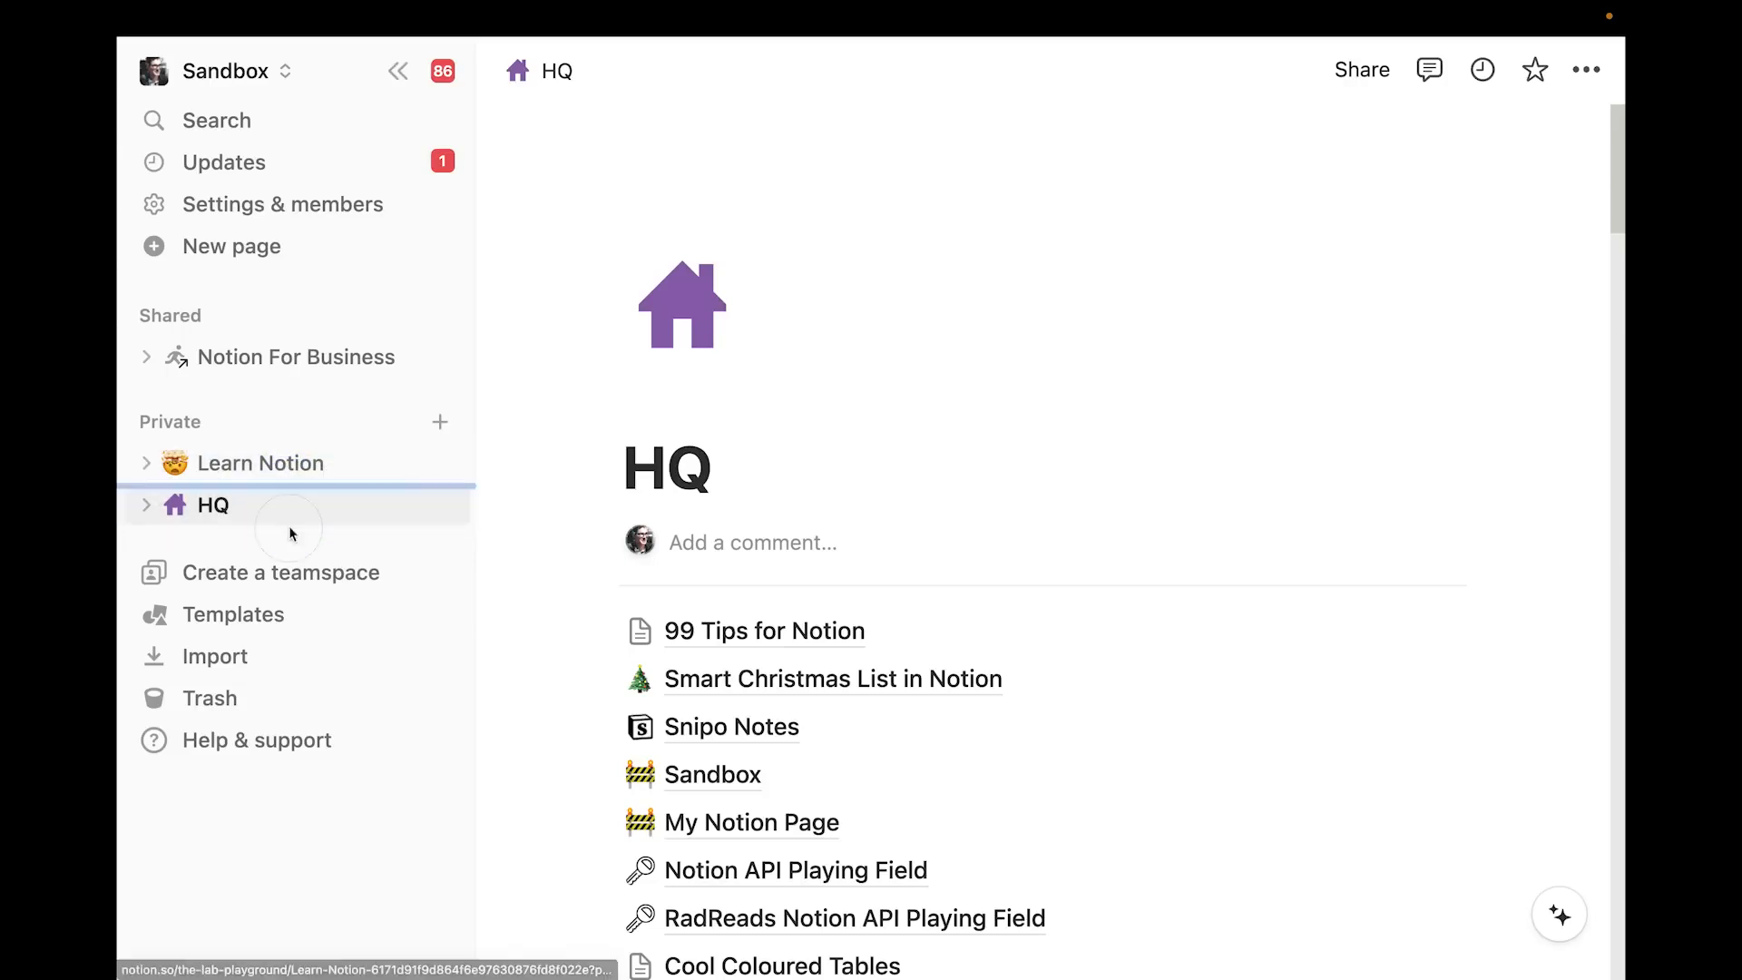
{"action": "left_click_drag", "start_coordinate": [283, 471], "coordinate": [342, 505]}
Open the Smart Christmas List in Notion page from HQ and add it to the favourites
{"action": "left_click", "coordinate": [706, 465]}
{"action": "scroll", "coordinate": [671, 508], "scroll_direction": "down", "scroll_amount": 2}
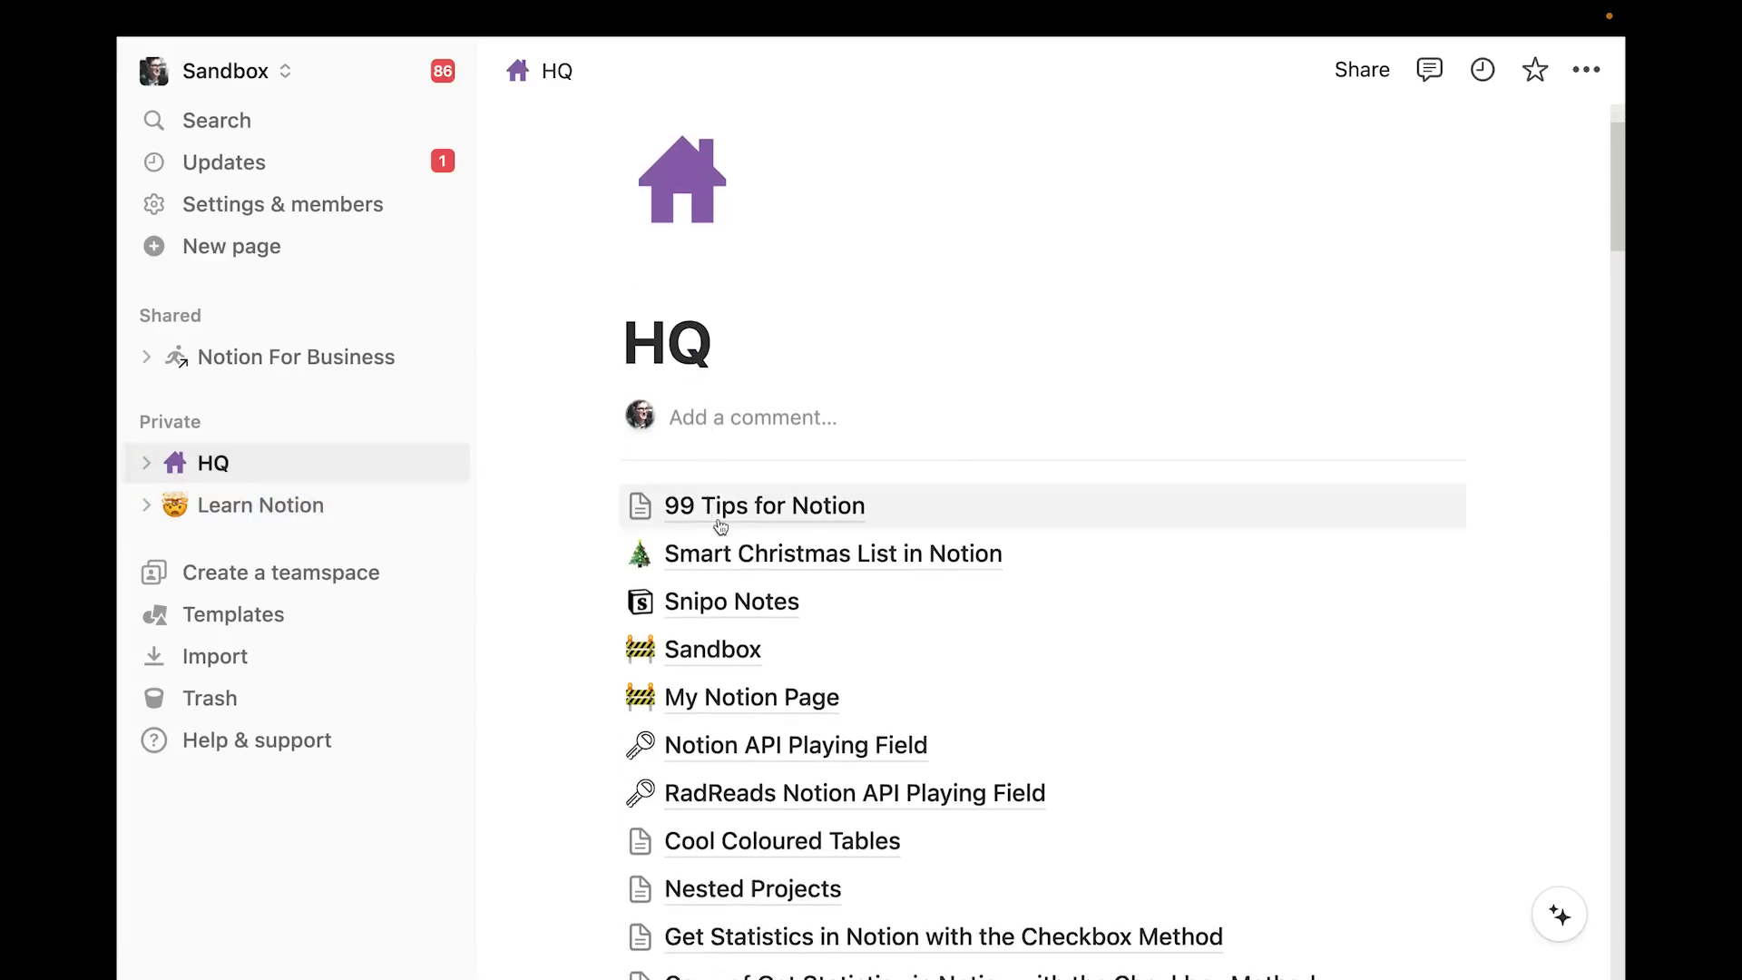
{"action": "left_click", "coordinate": [780, 563]}
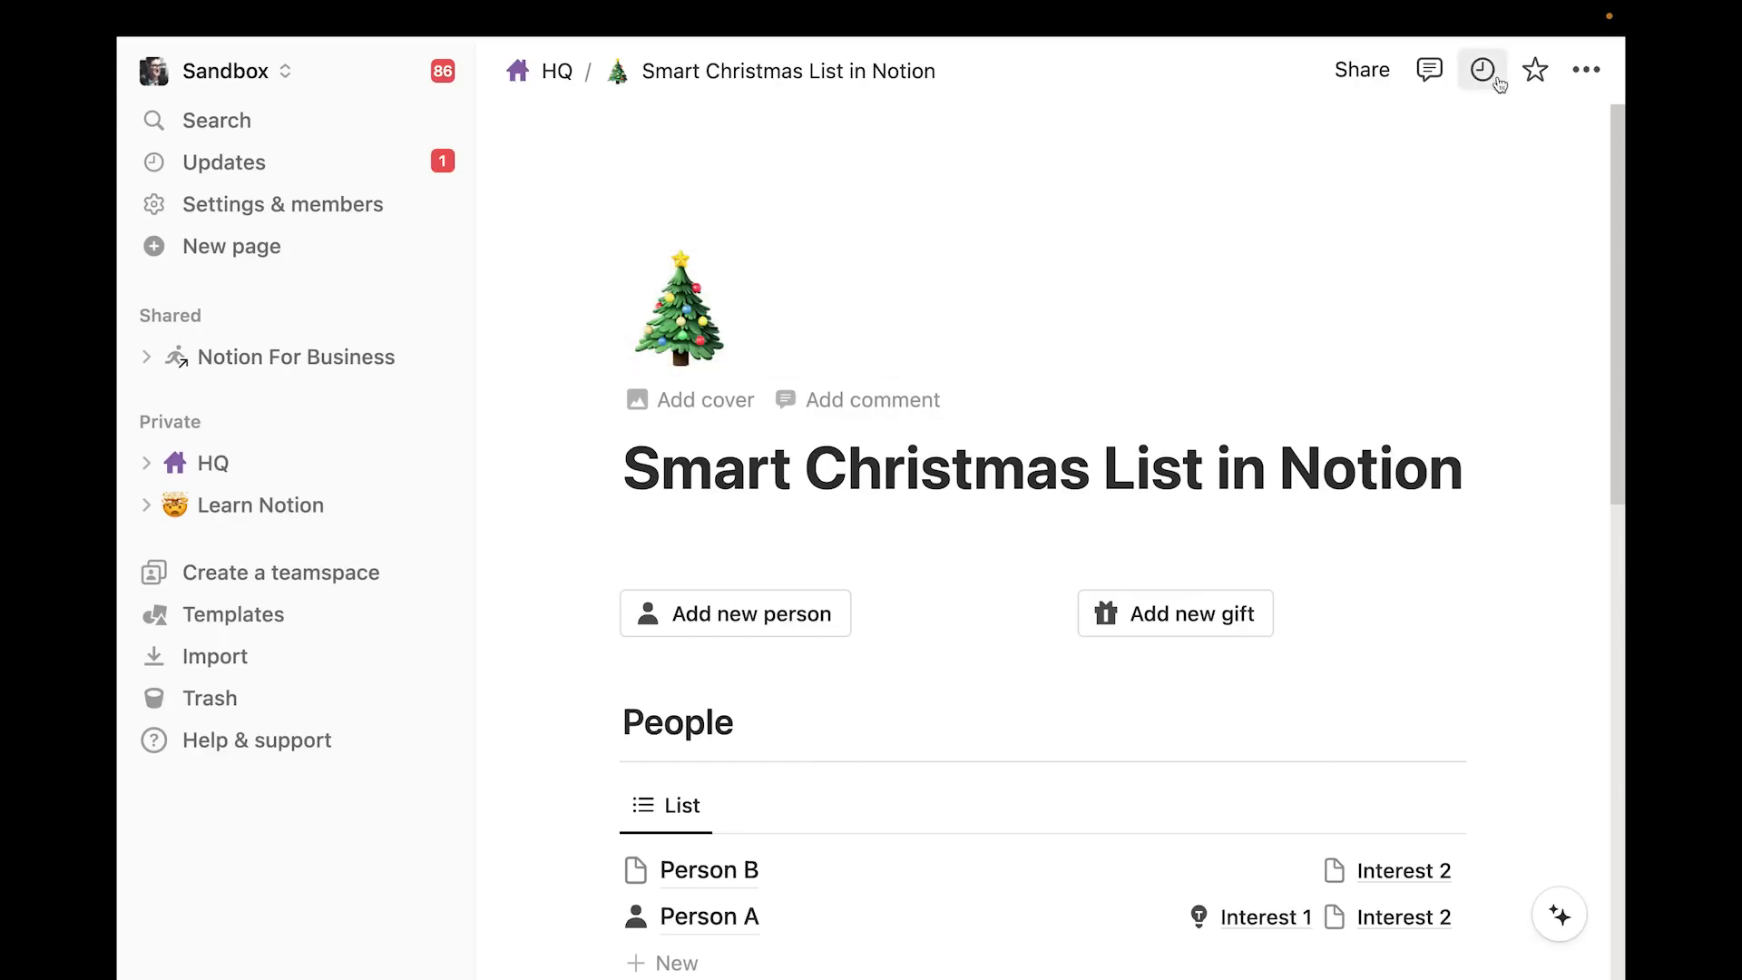
{"action": "left_click", "coordinate": [1535, 73]}
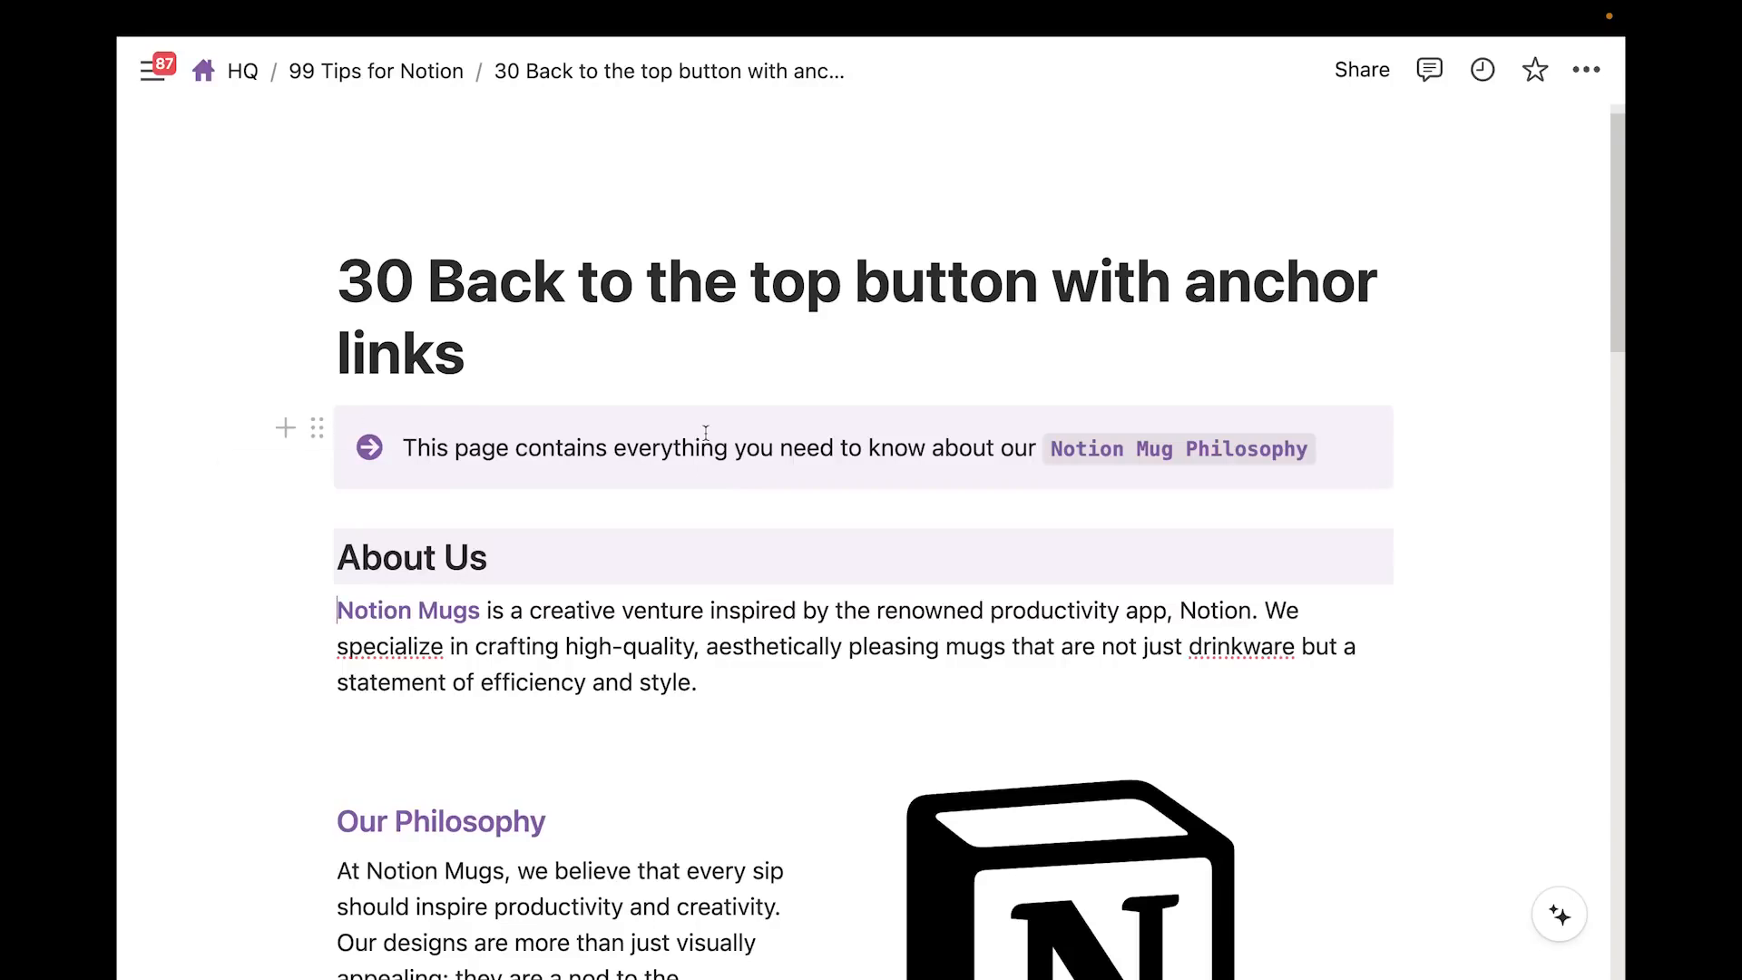
Copy the link to the intro callout block and insert a 2 columns block below the Join Us toggle
{"action": "left_click", "coordinate": [318, 427]}
{"action": "left_click", "coordinate": [438, 428]}
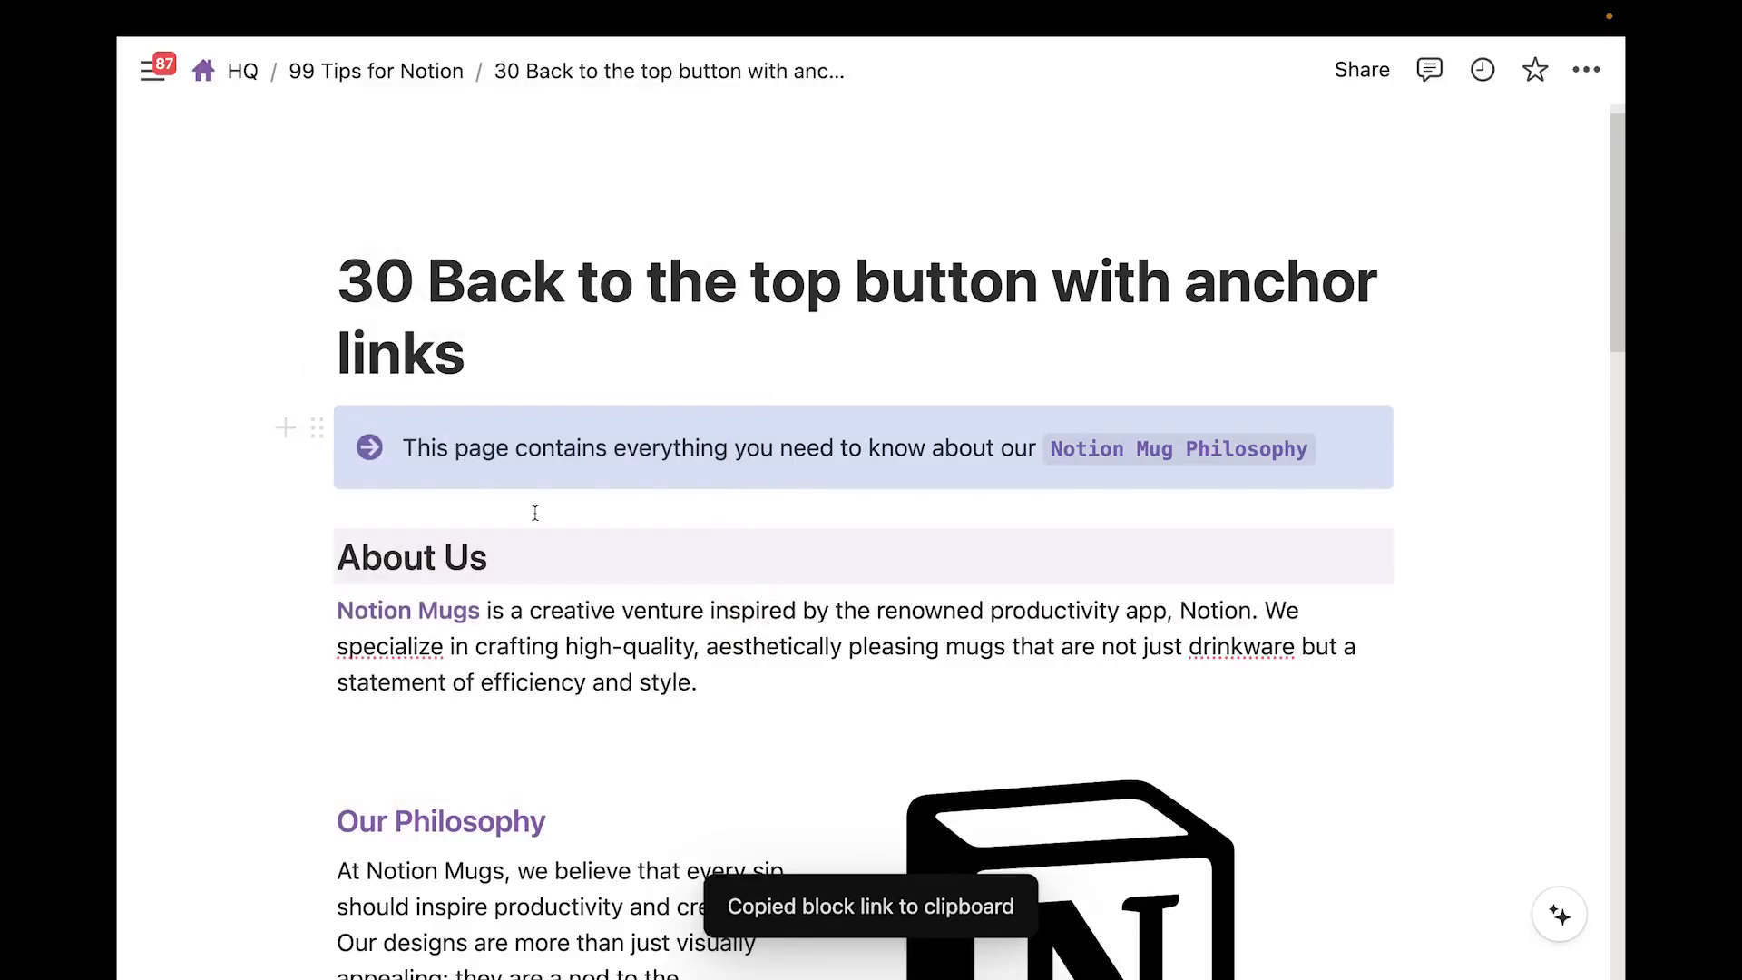
{"action": "scroll", "coordinate": [526, 503], "scroll_direction": "down", "scroll_amount": 12}
{"action": "scroll", "coordinate": [516, 497], "scroll_direction": "down", "scroll_amount": 1}
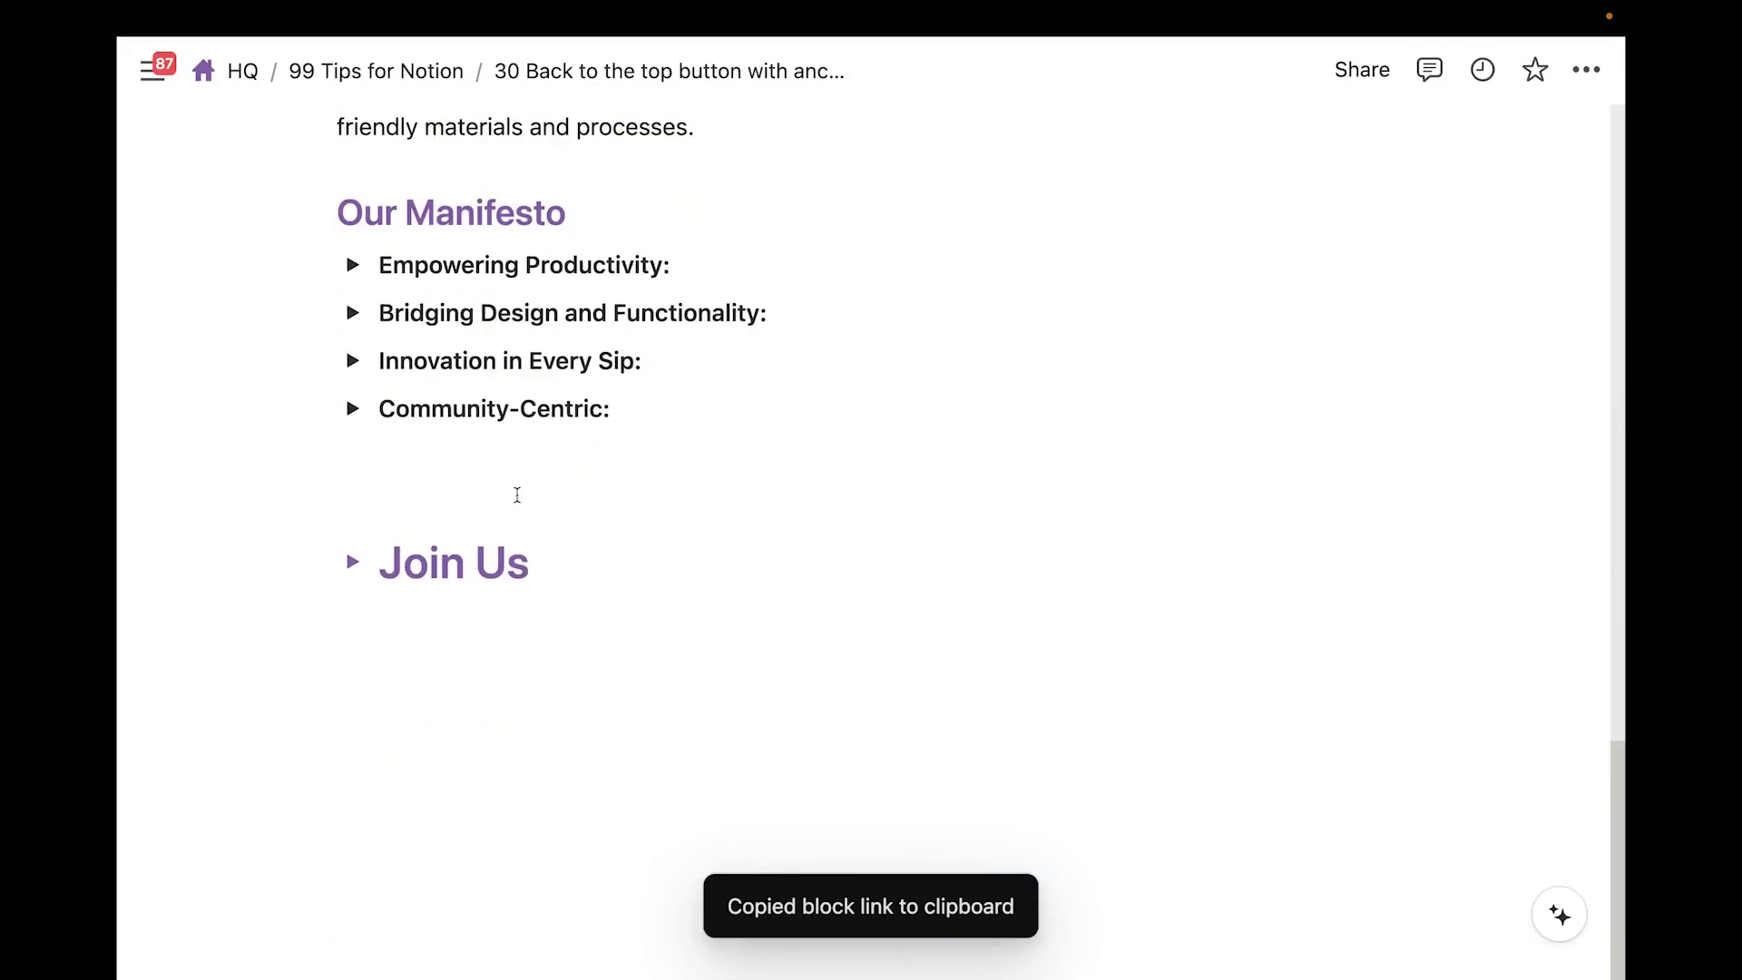
{"action": "left_click", "coordinate": [454, 667]}
{"action": "type", "text": "/col2"}
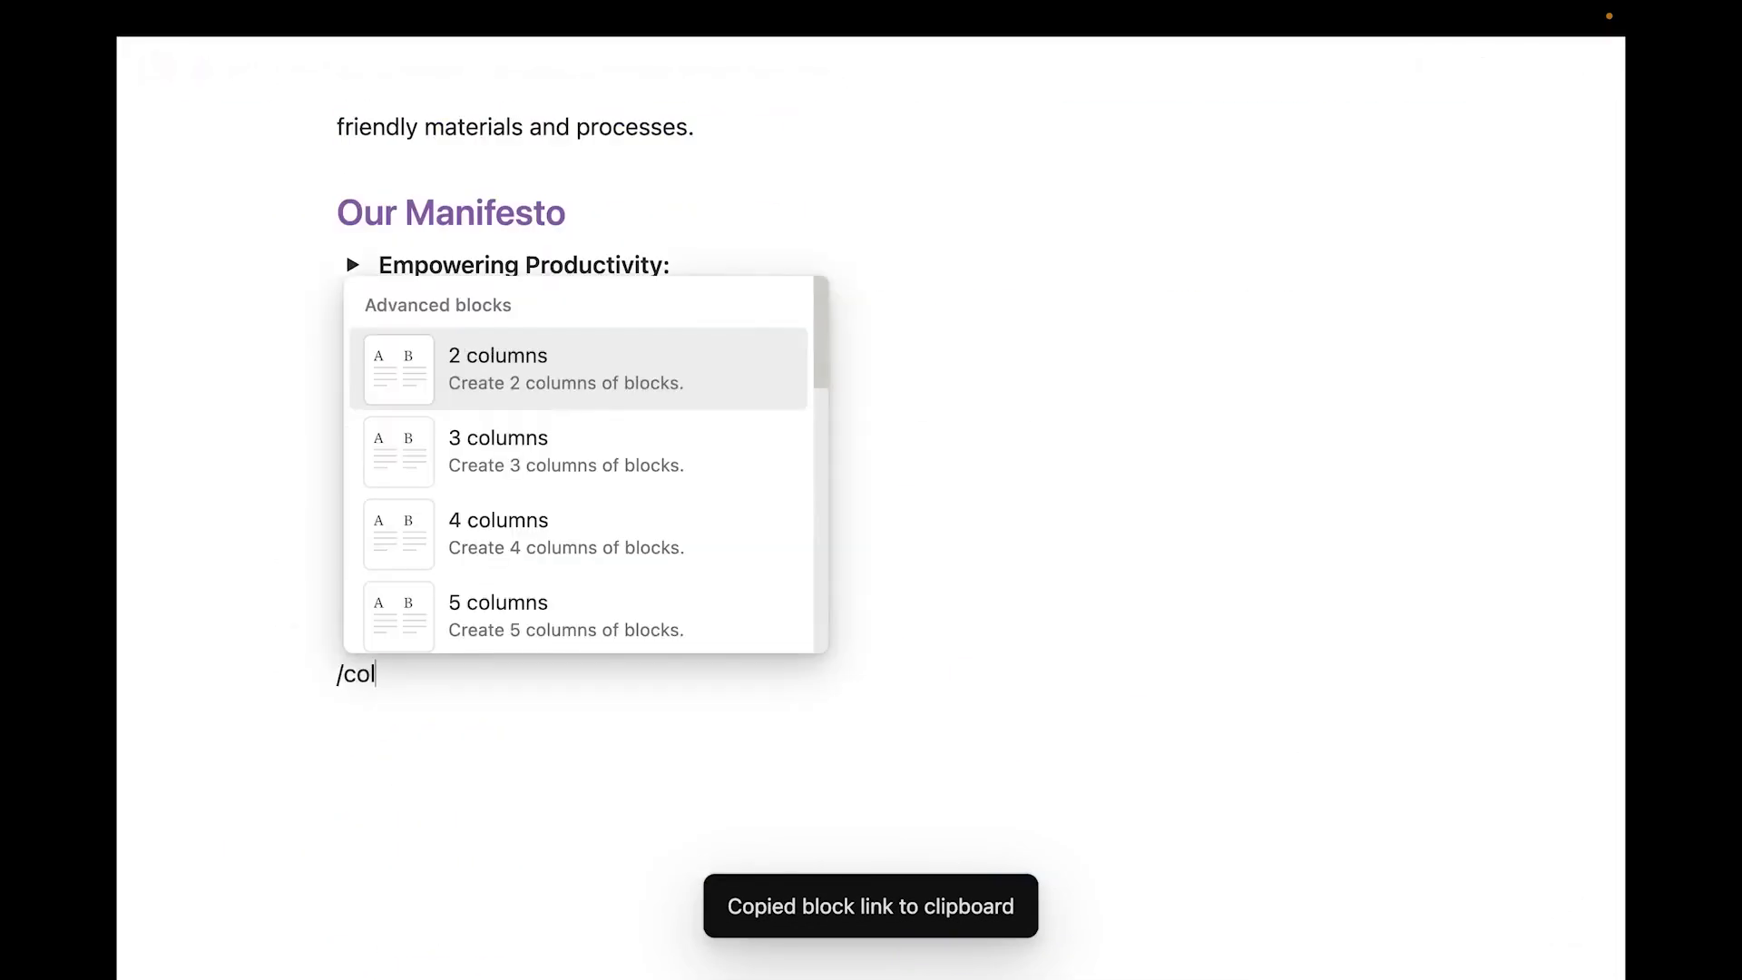
{"action": "key", "text": "Return"}
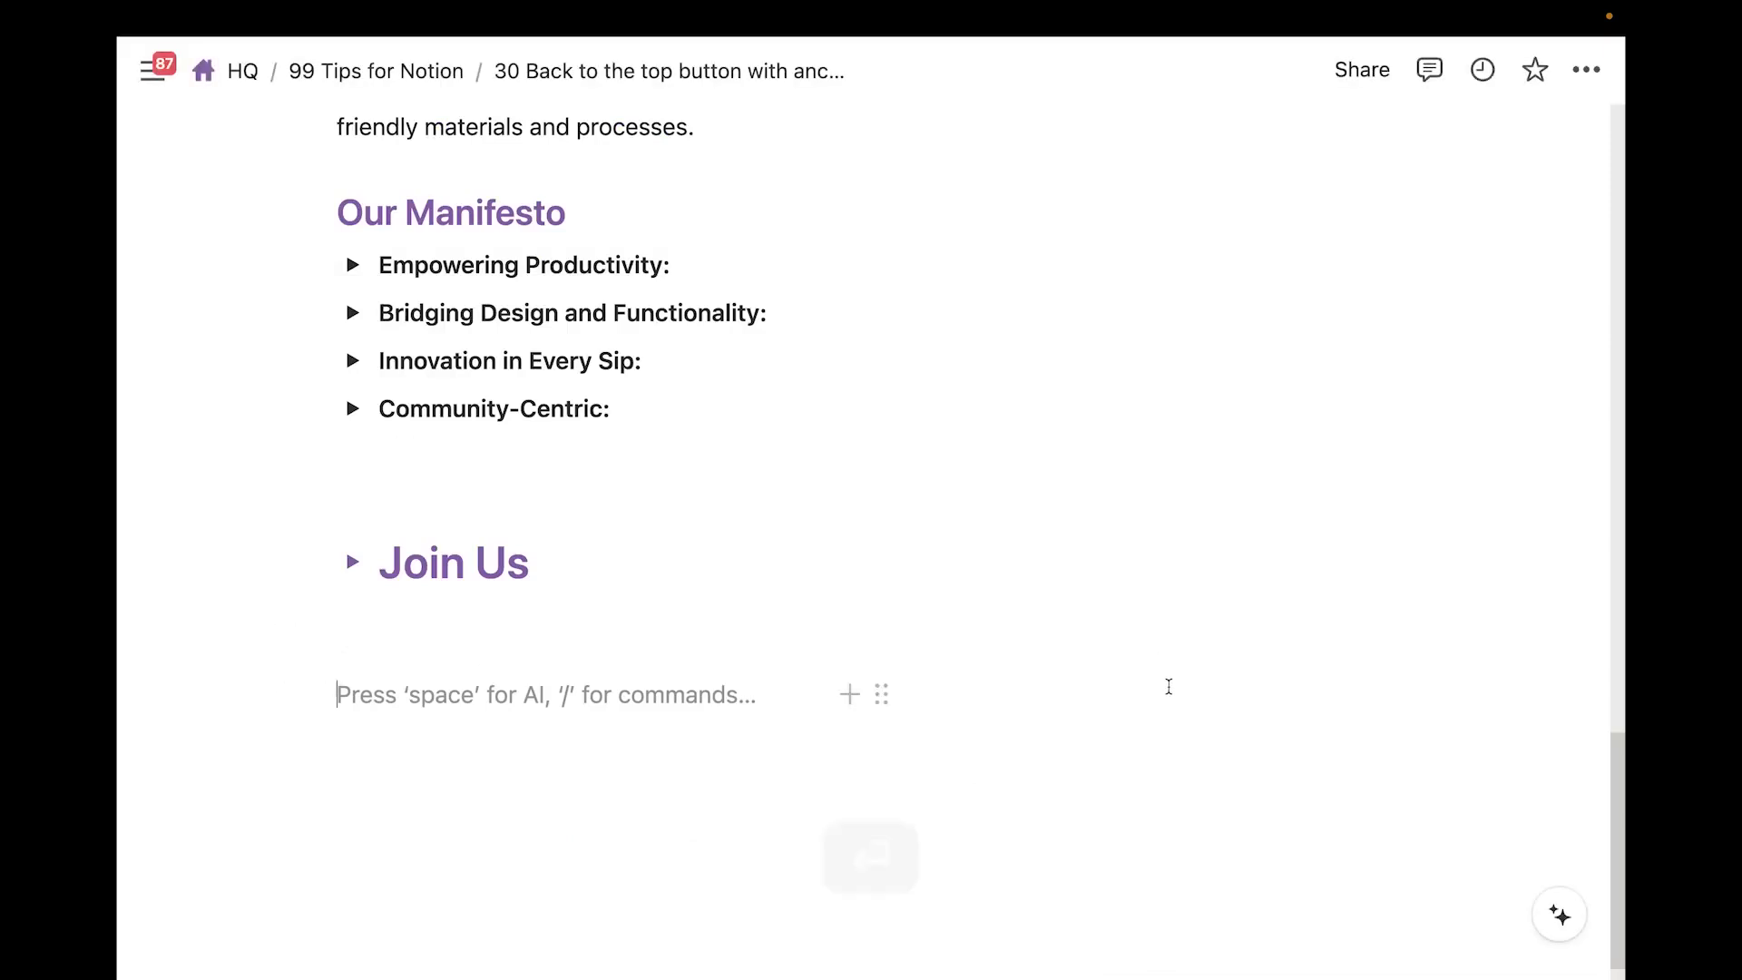
Write "Back to the top" in the second column, linked to the copied callout block, and test the link
{"action": "left_click", "coordinate": [1169, 687]}
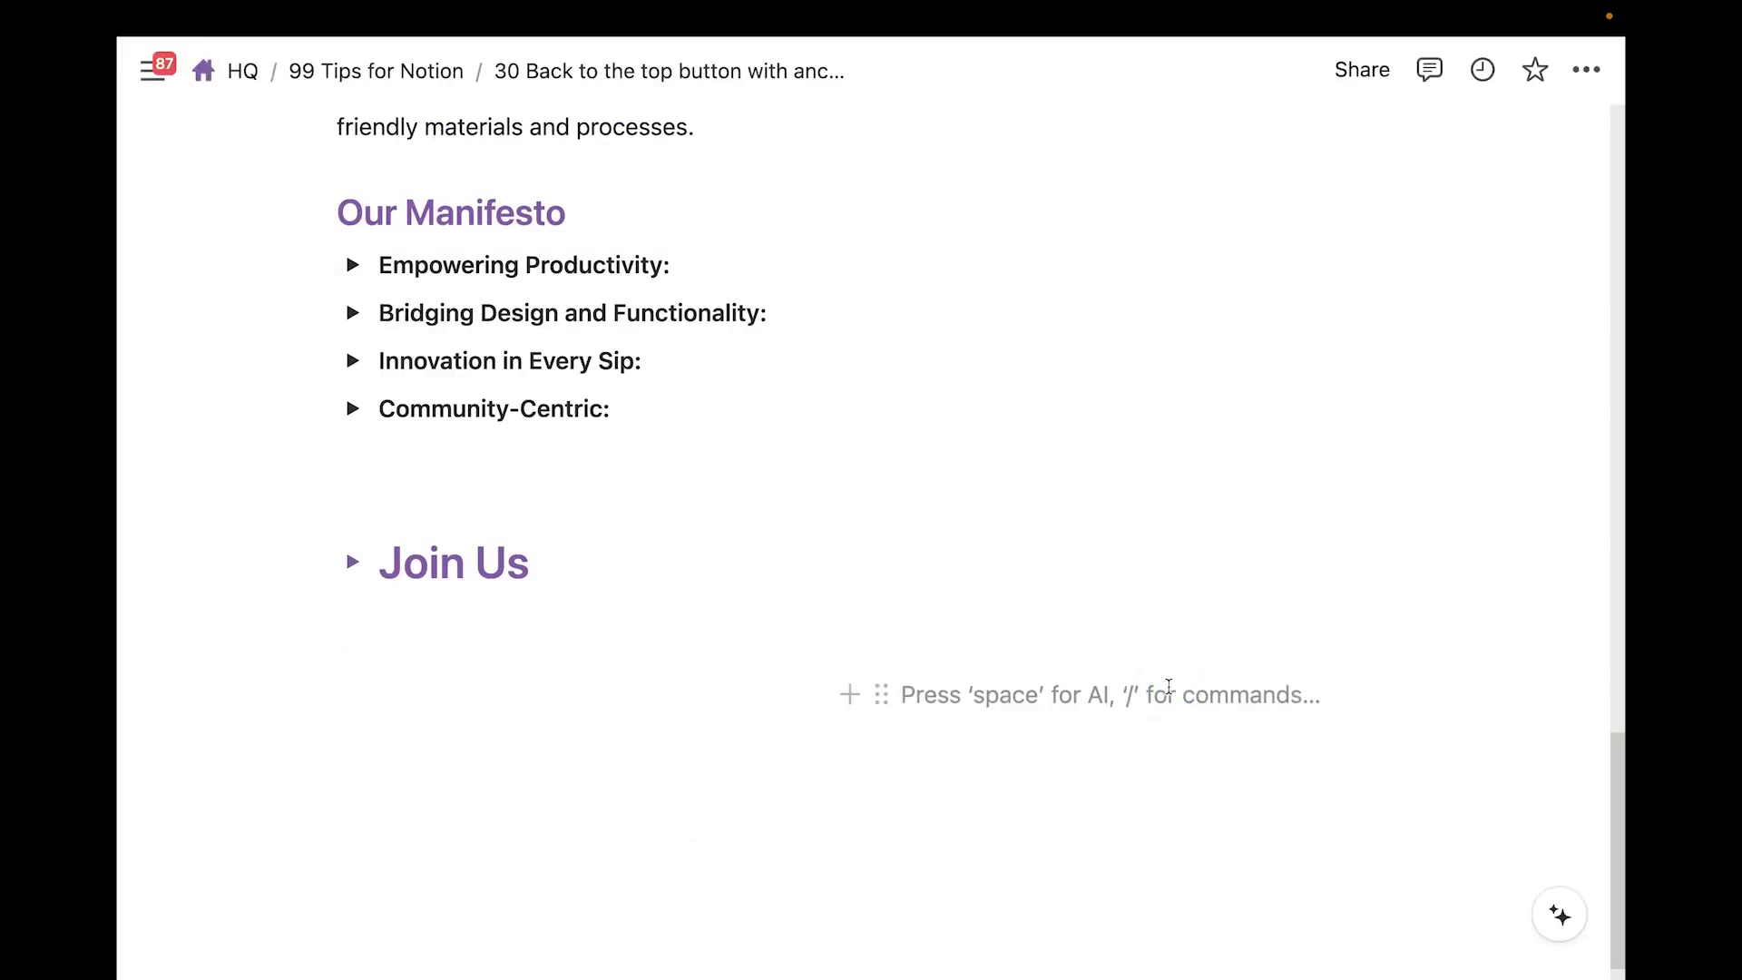
{"action": "type", "text": "Back "}
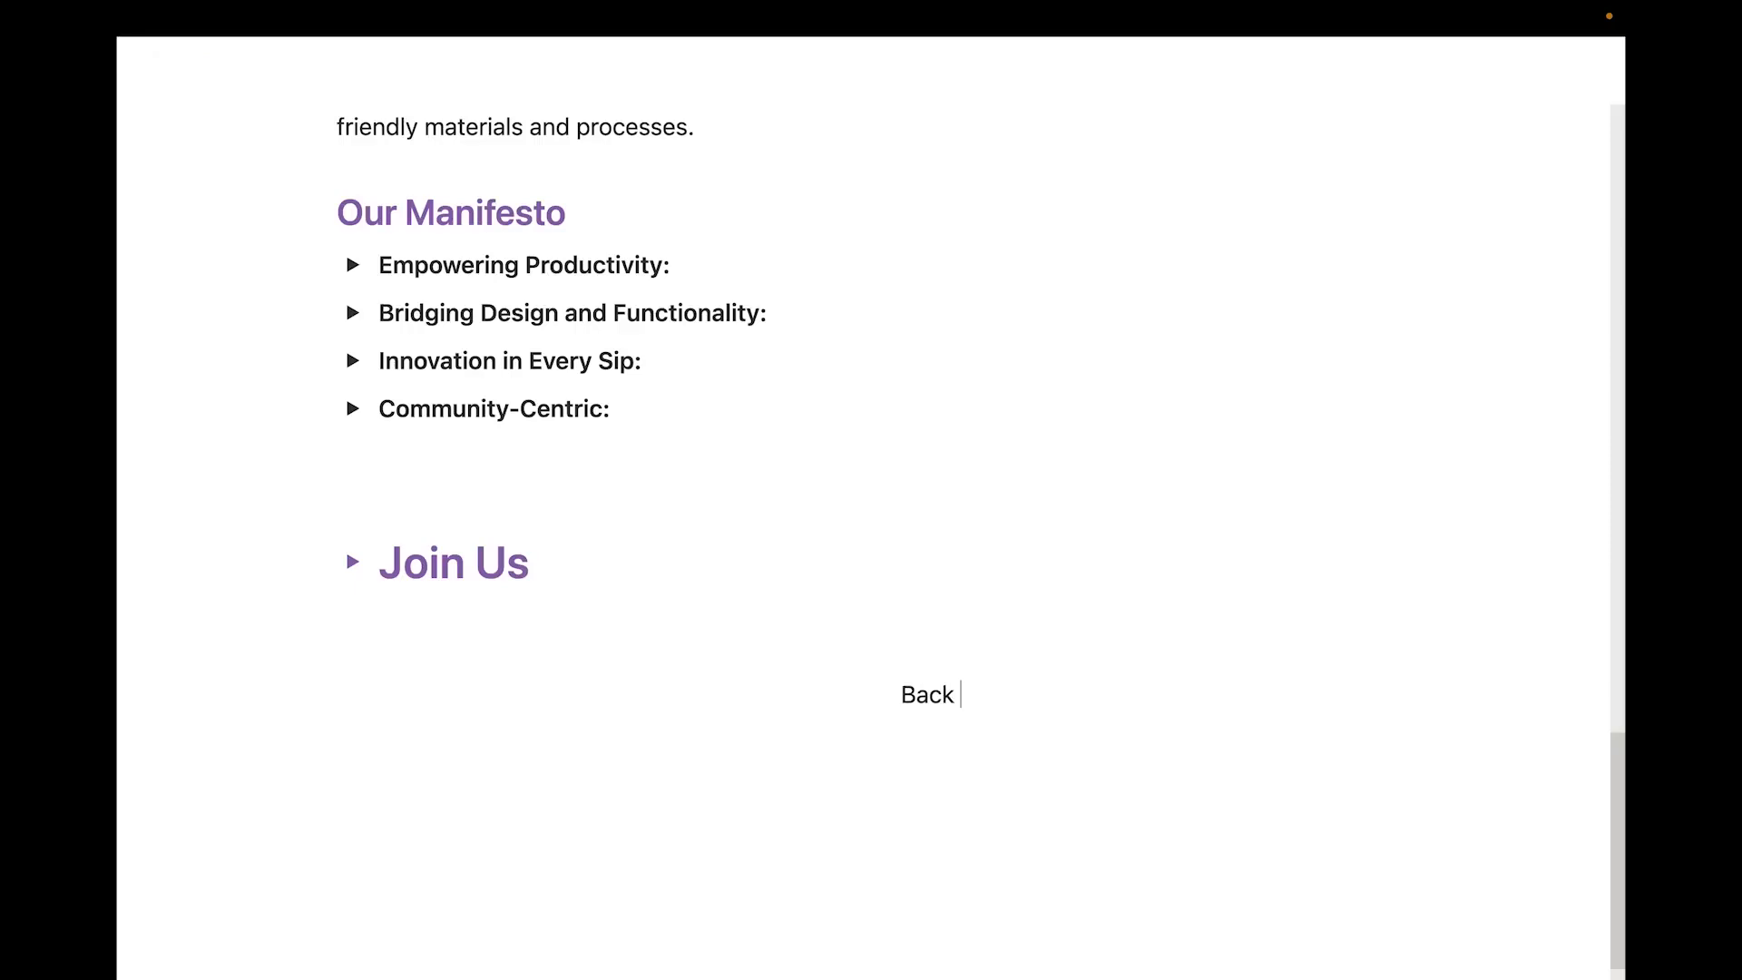
{"action": "type", "text": "to the top"}
{"action": "key", "text": "super+a"}
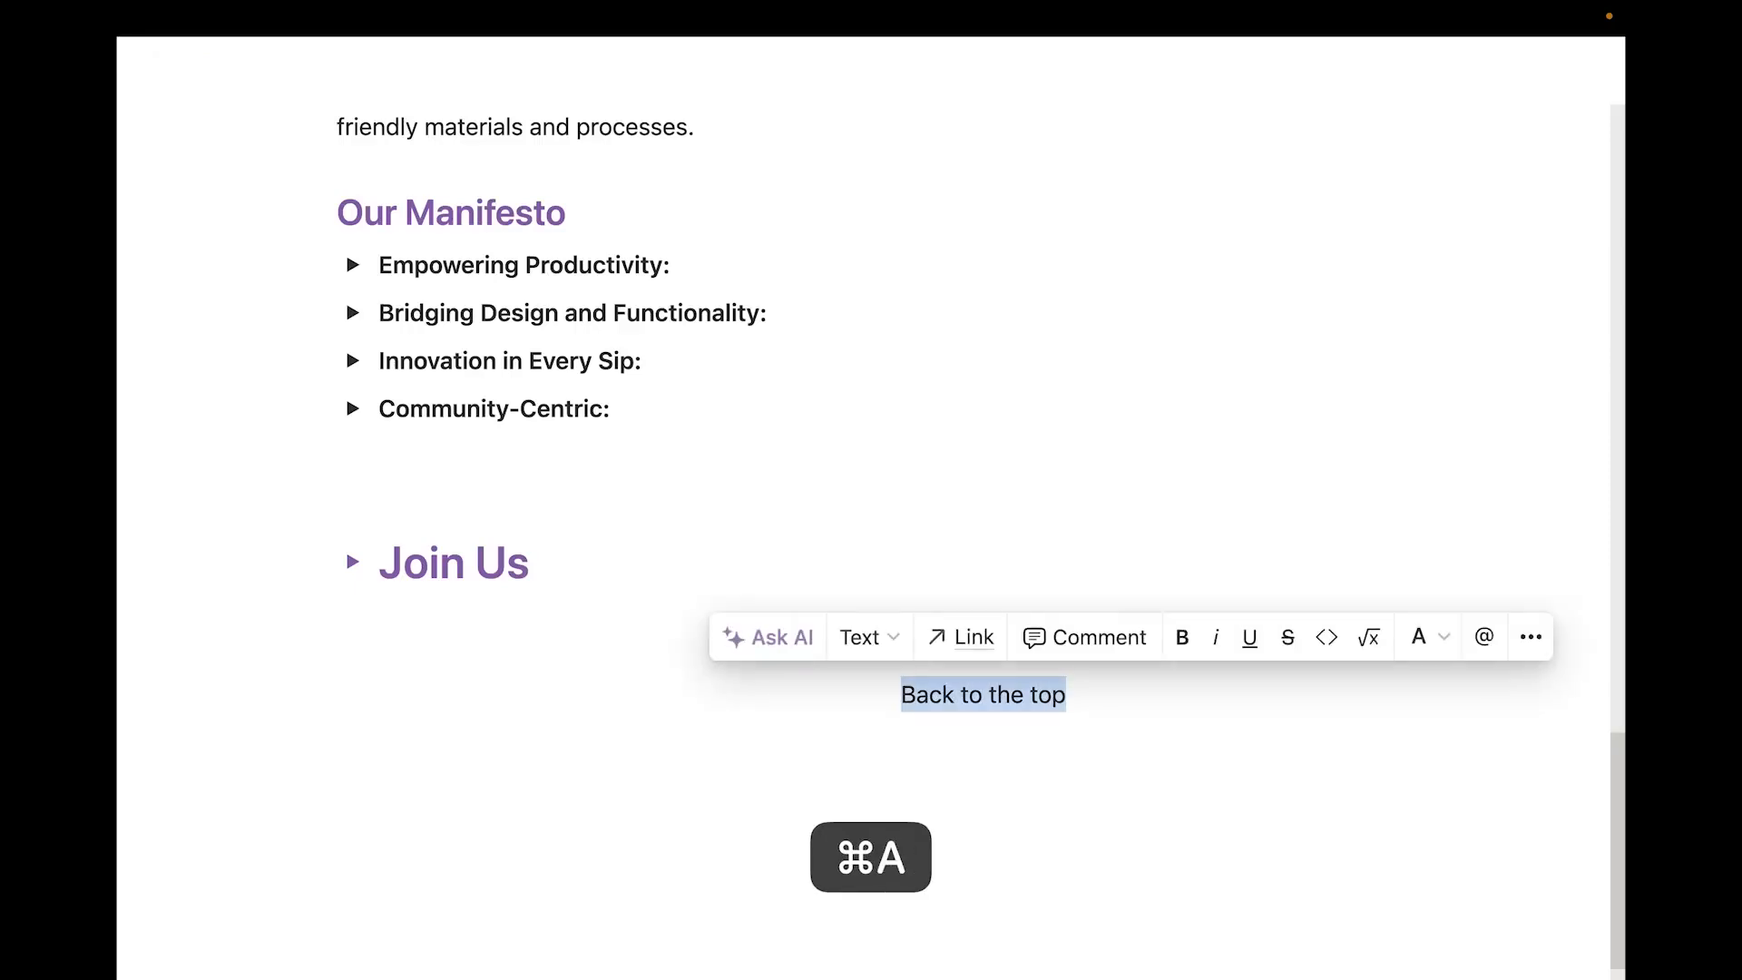
{"action": "key", "text": "super+v"}
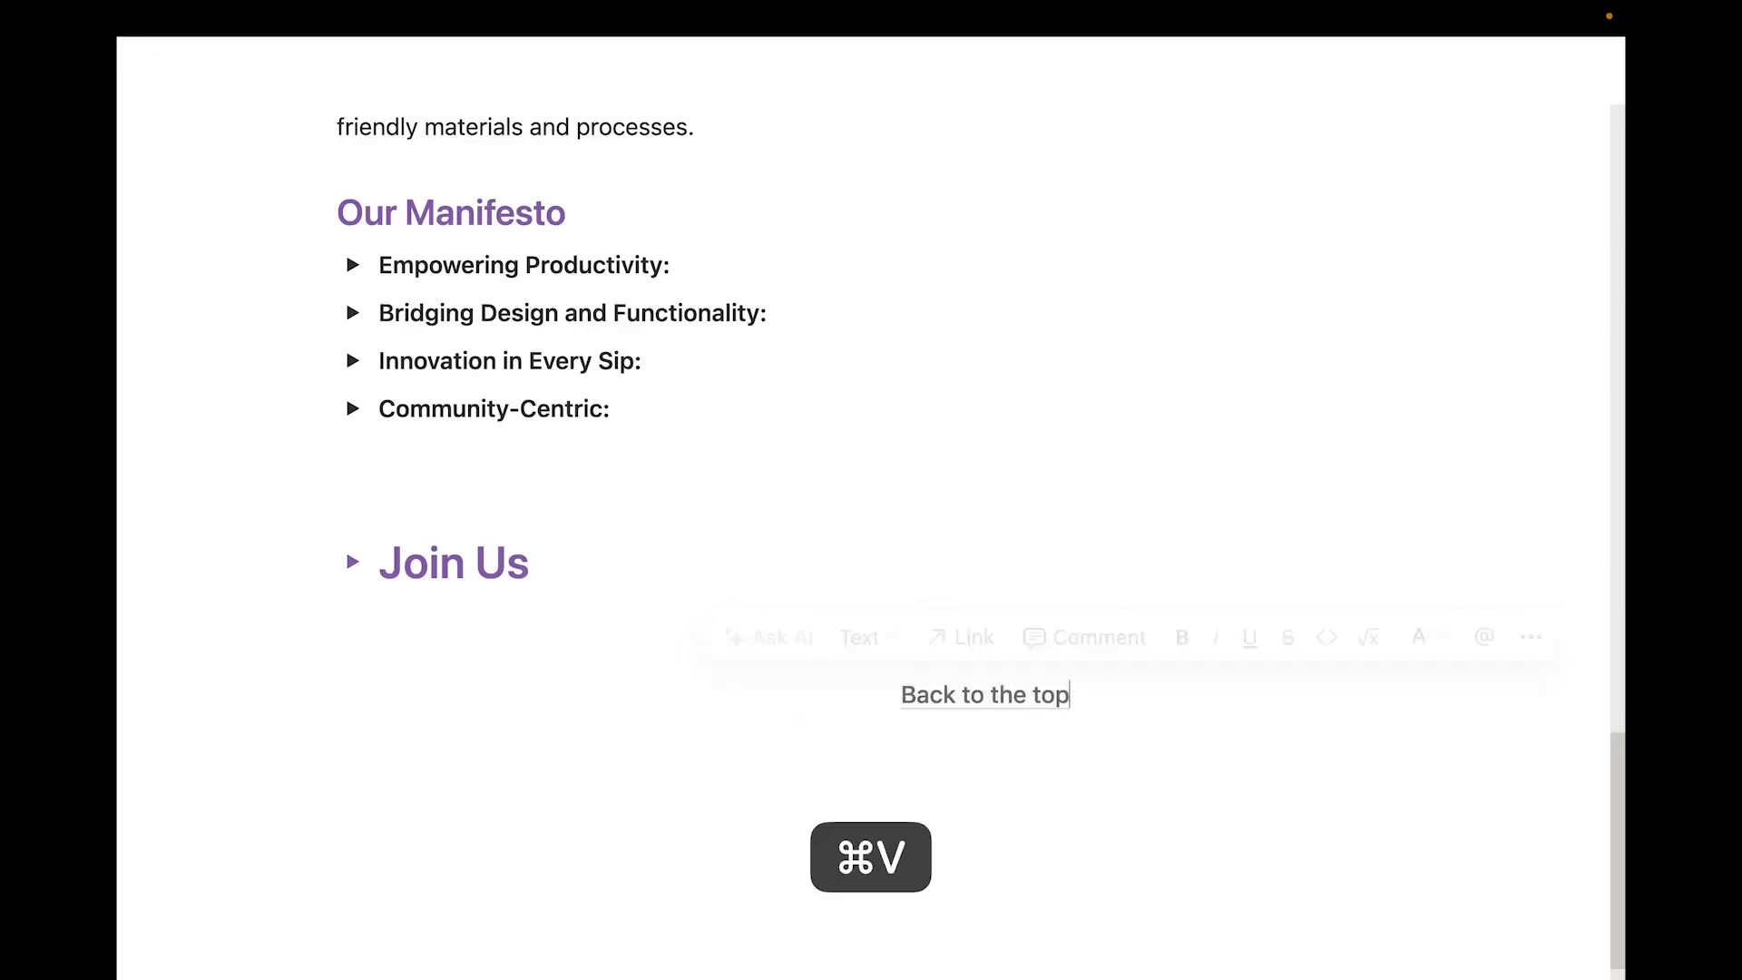
{"action": "mouse_move", "coordinate": [1029, 707]}
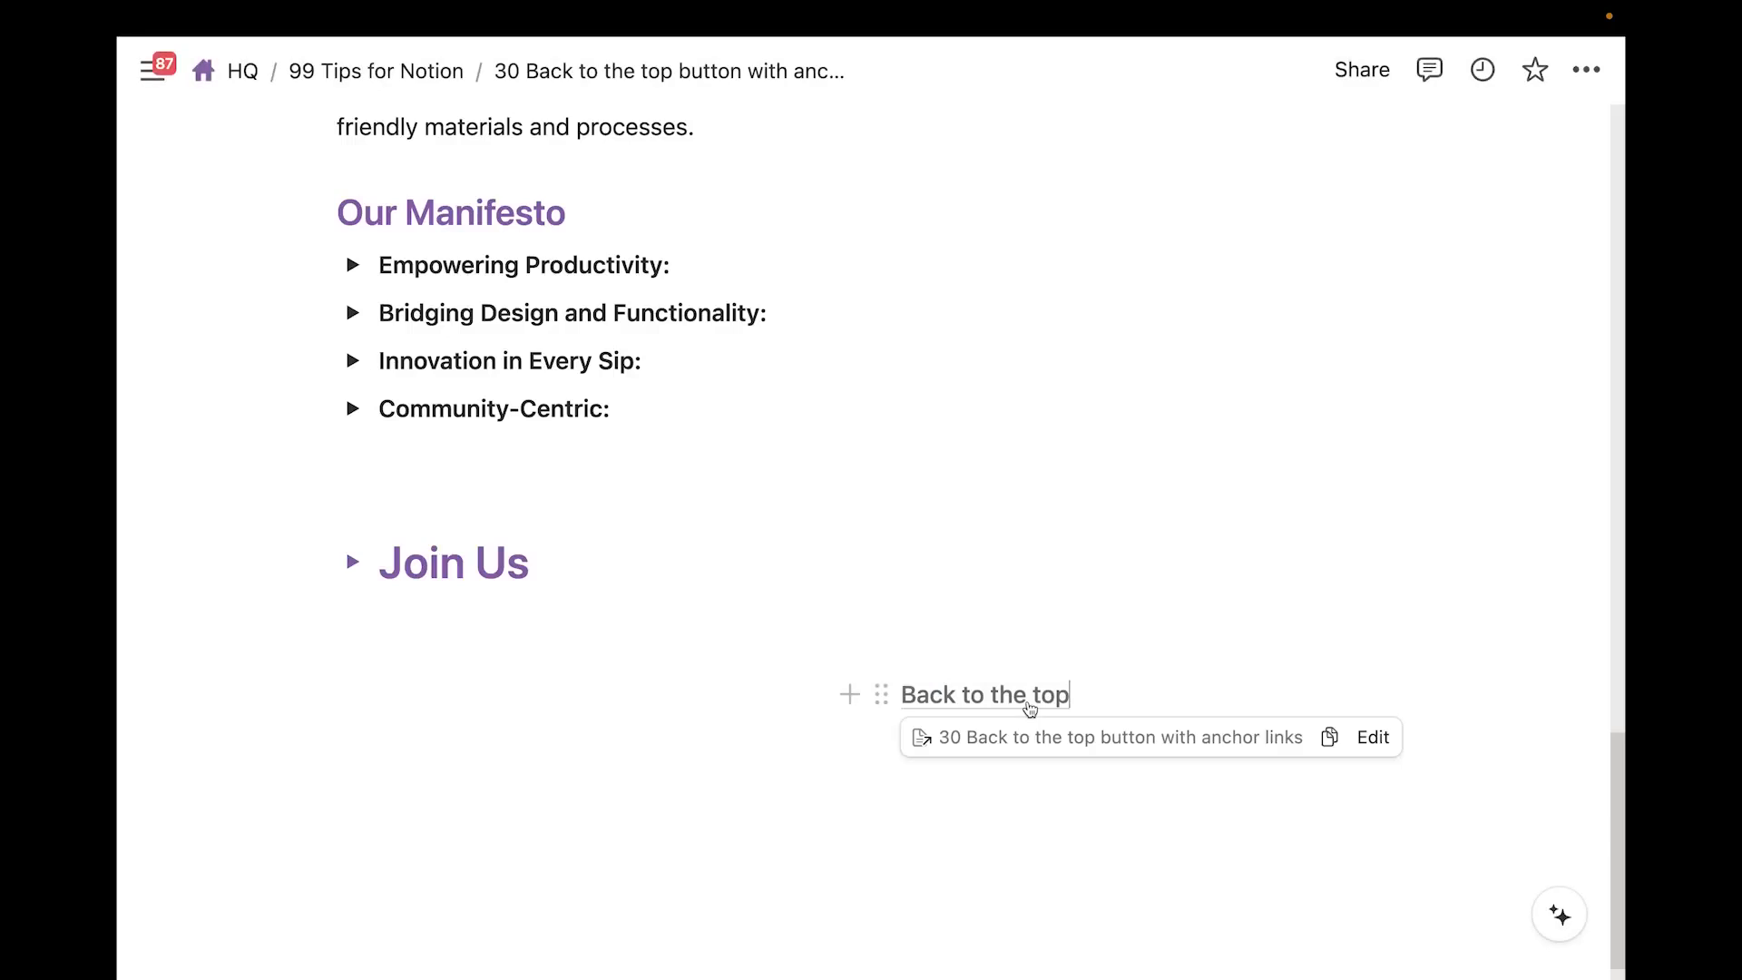
{"action": "left_click", "coordinate": [972, 689]}
{"action": "scroll", "coordinate": [905, 717], "scroll_direction": "up", "scroll_amount": 3}
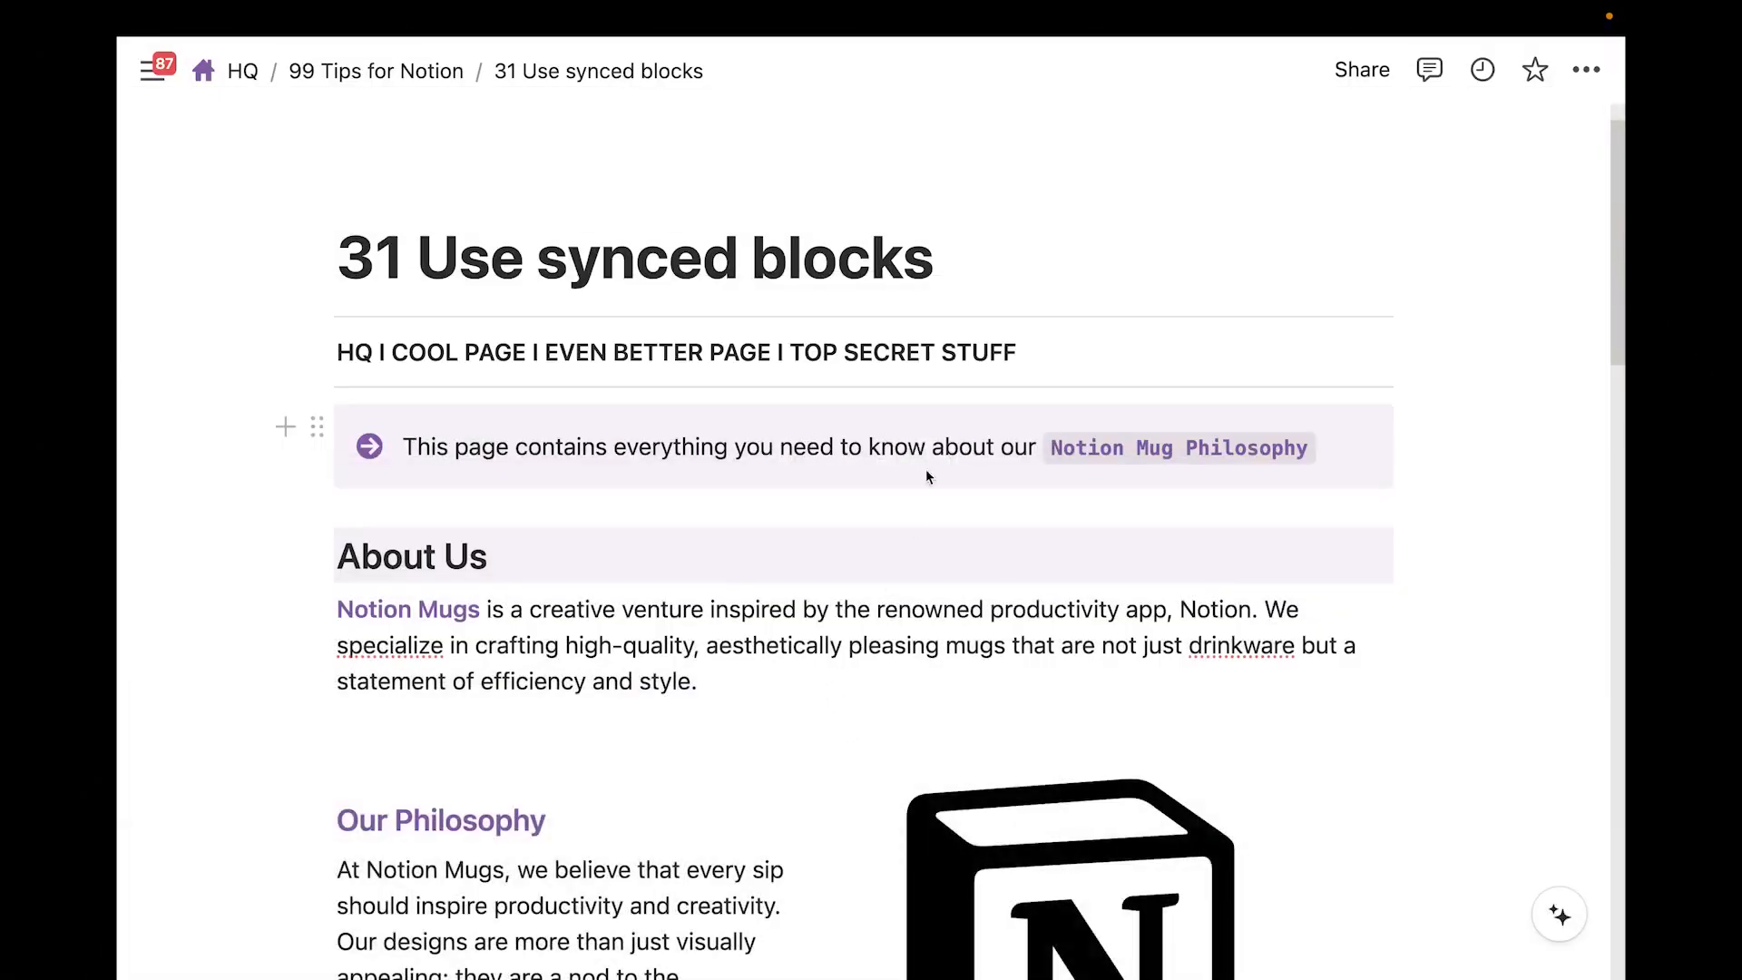
Insert a synced block below the title of 31 Use synced blocks and move the navigation line with its dividers into it
{"action": "left_click", "coordinate": [934, 275]}
{"action": "key", "text": "Return"}
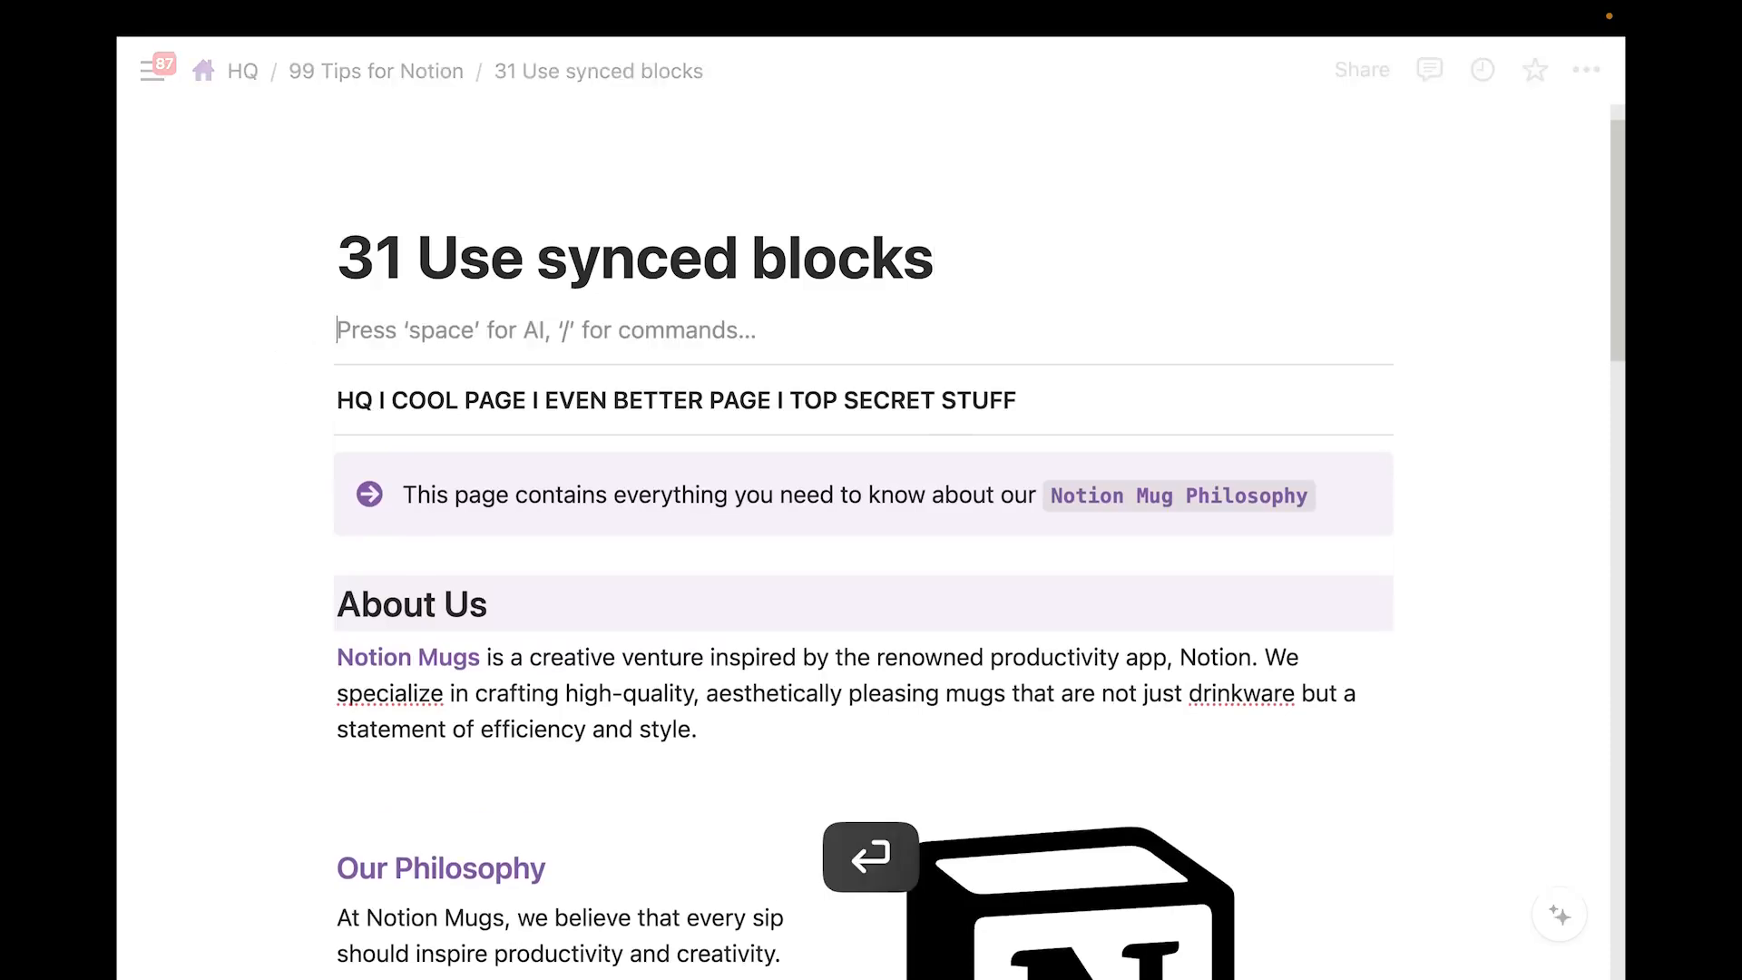
{"action": "type", "text": "/synced bl"}
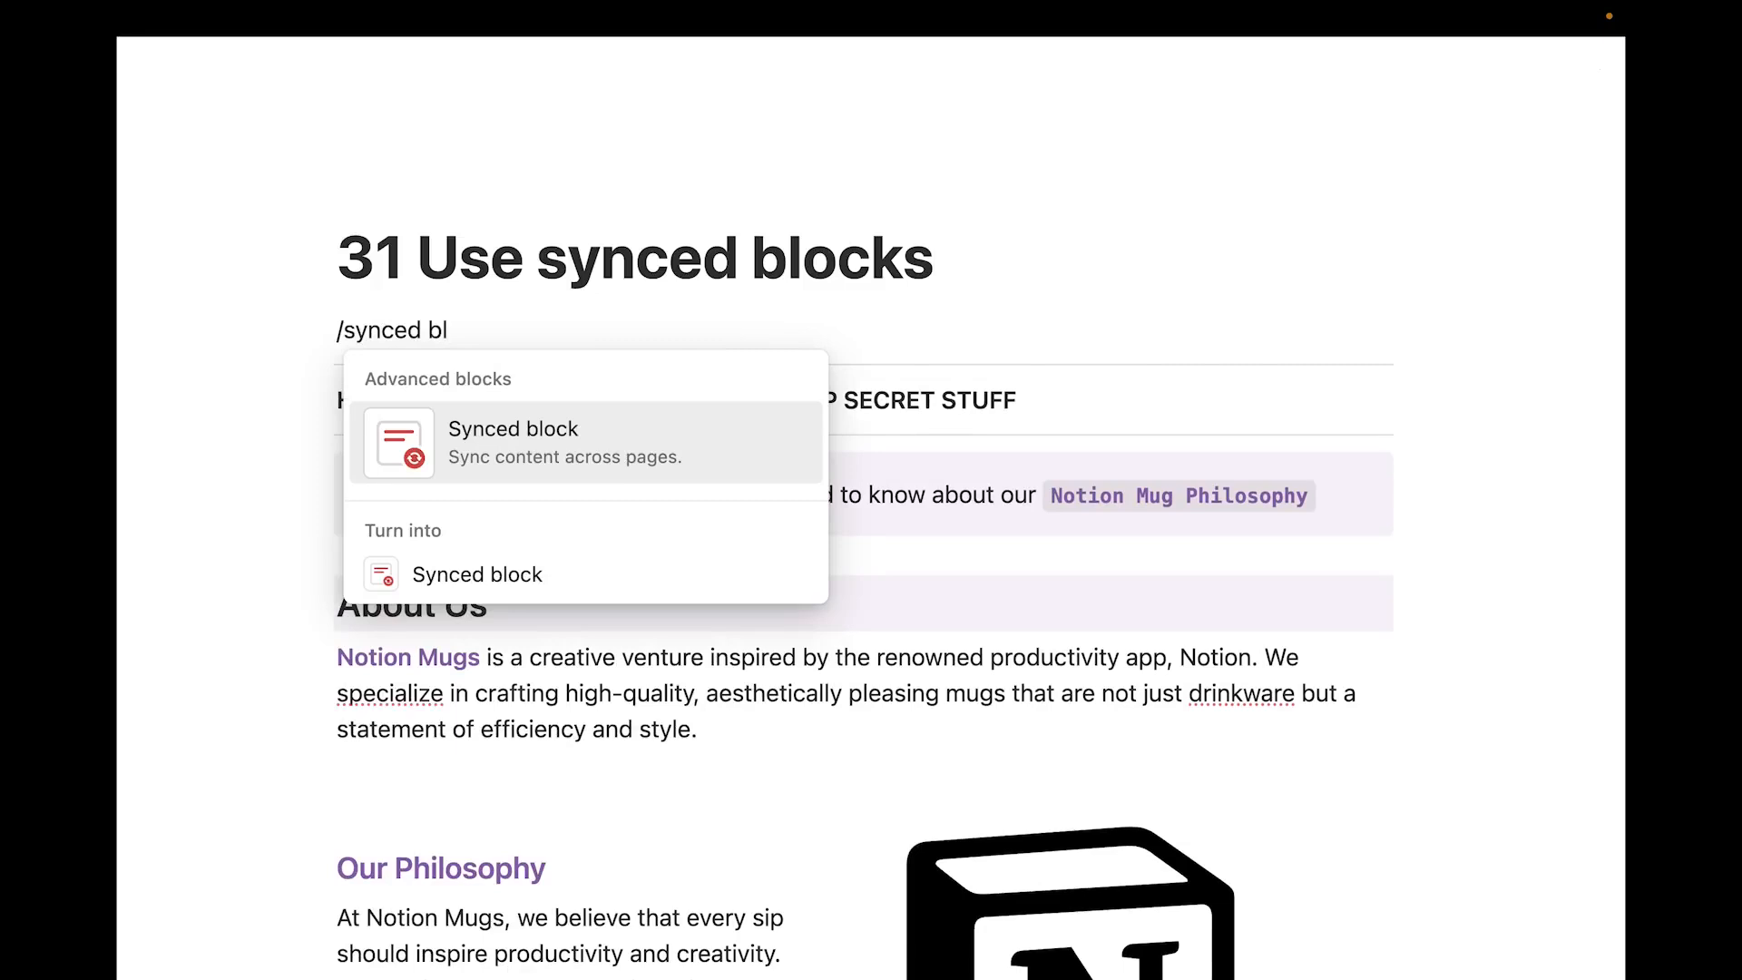
{"action": "left_click", "coordinate": [804, 447]}
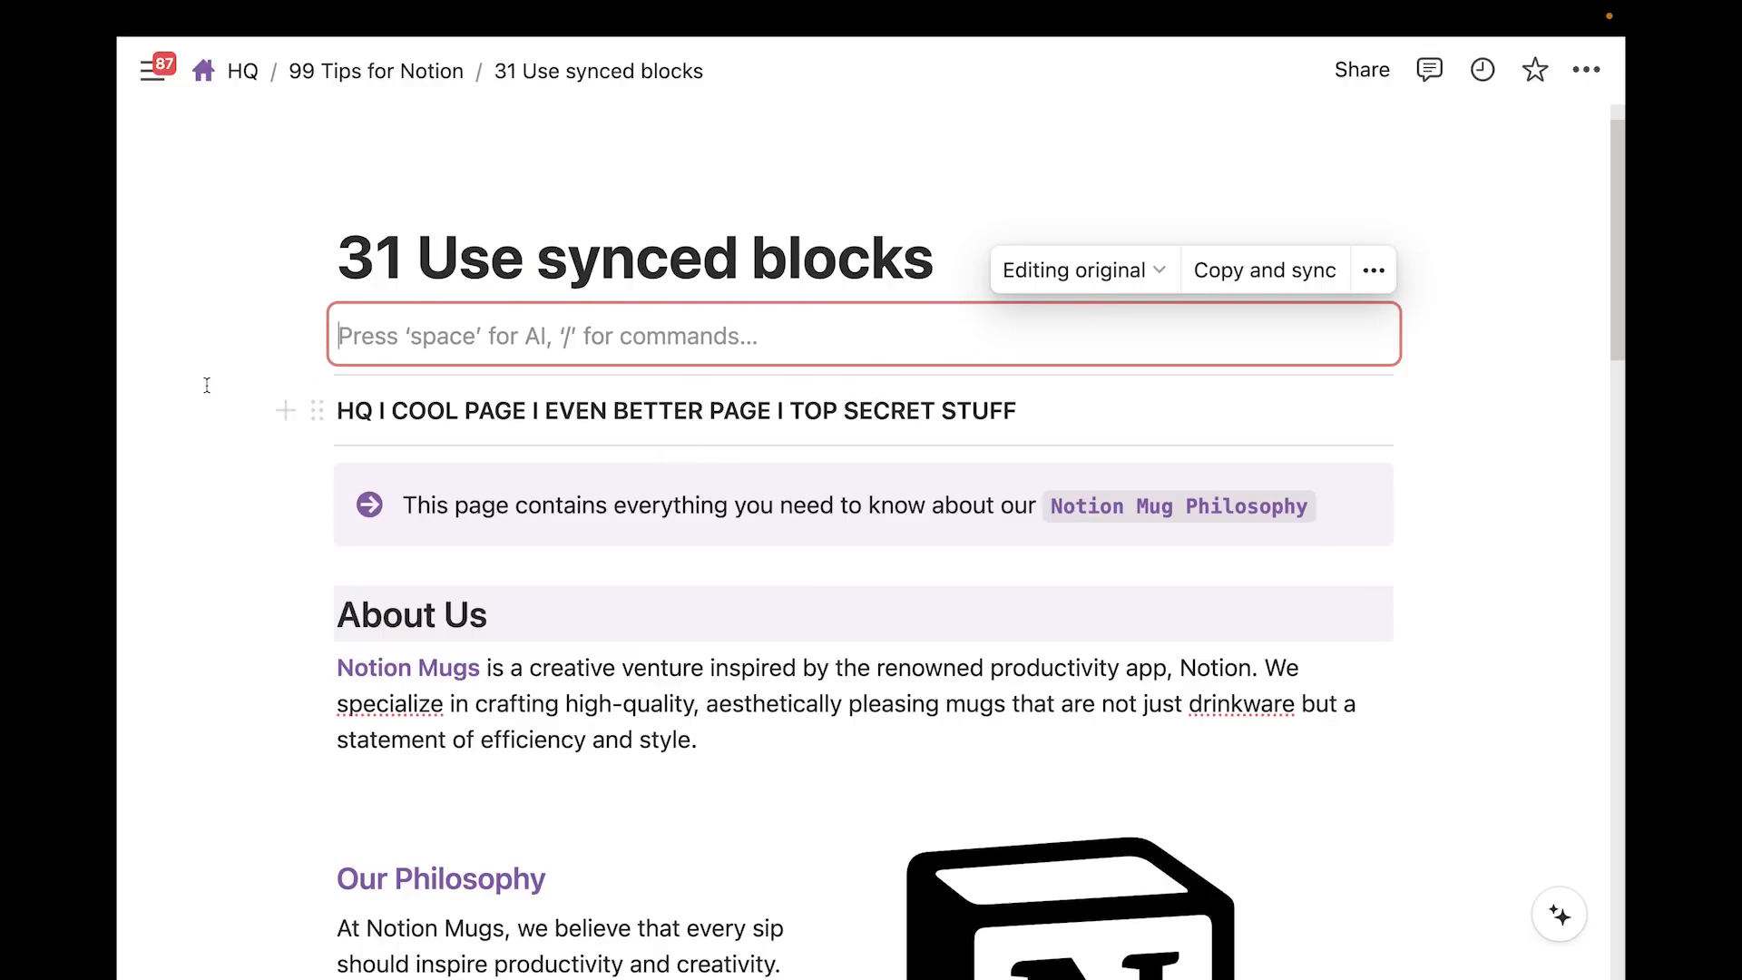
{"action": "left_click_drag", "start_coordinate": [264, 377], "coordinate": [372, 319]}
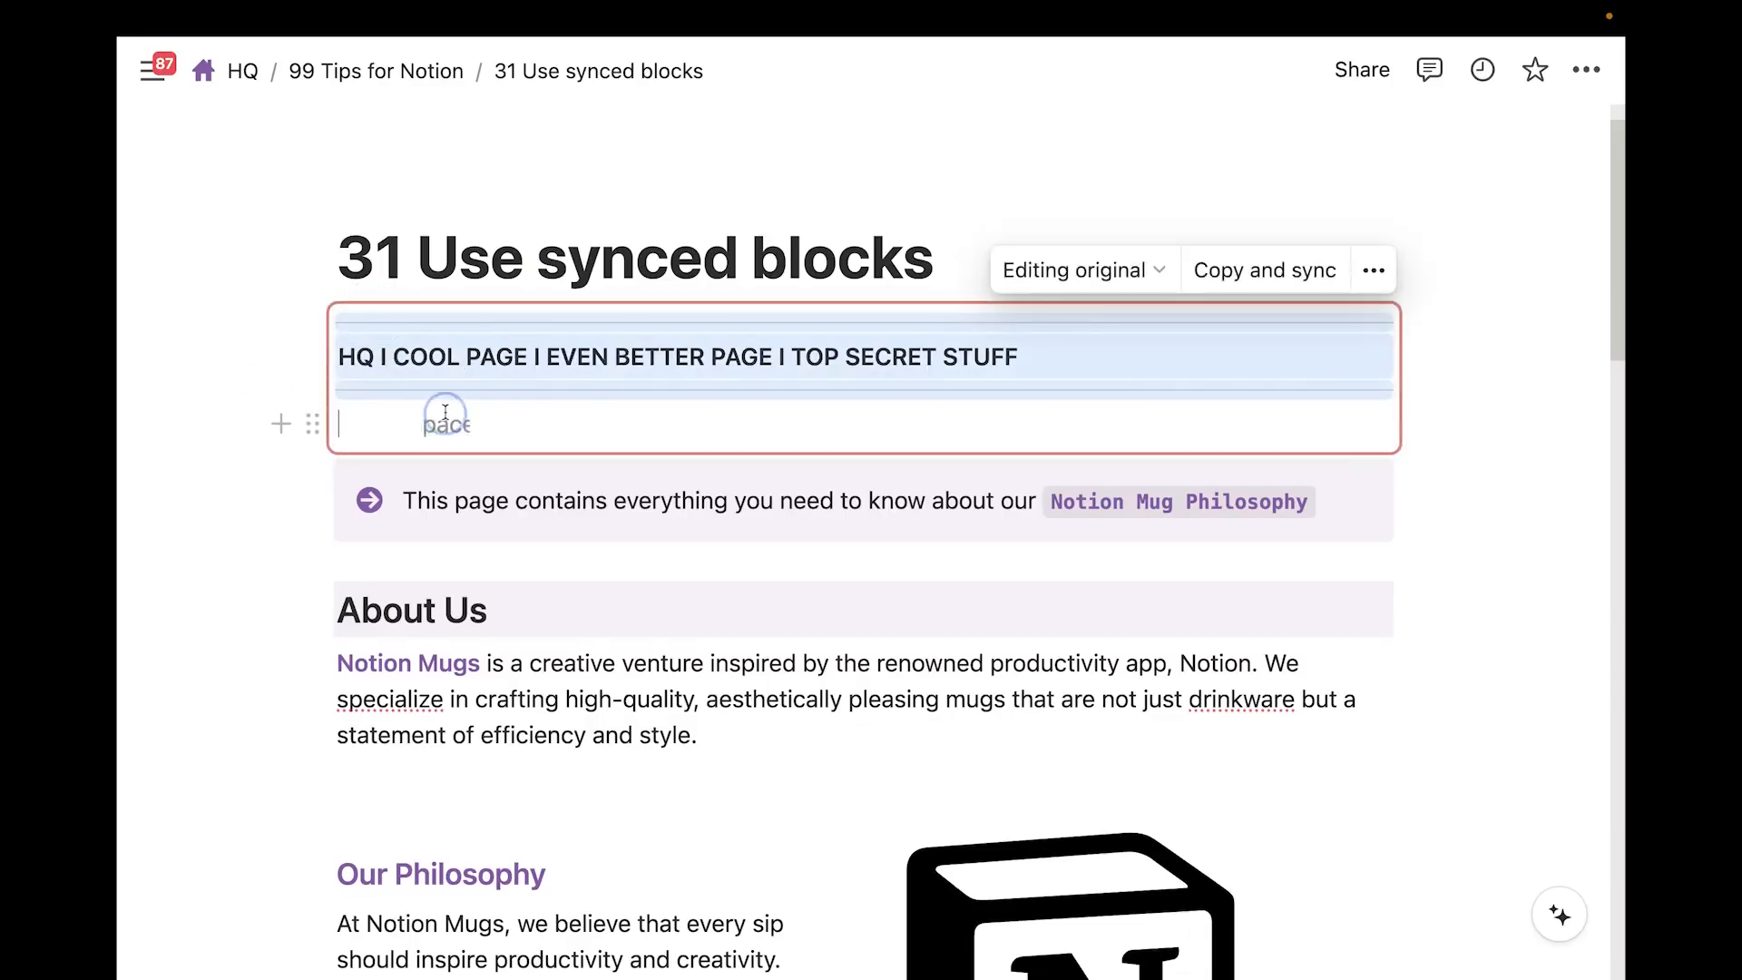
{"action": "left_click", "coordinate": [445, 412]}
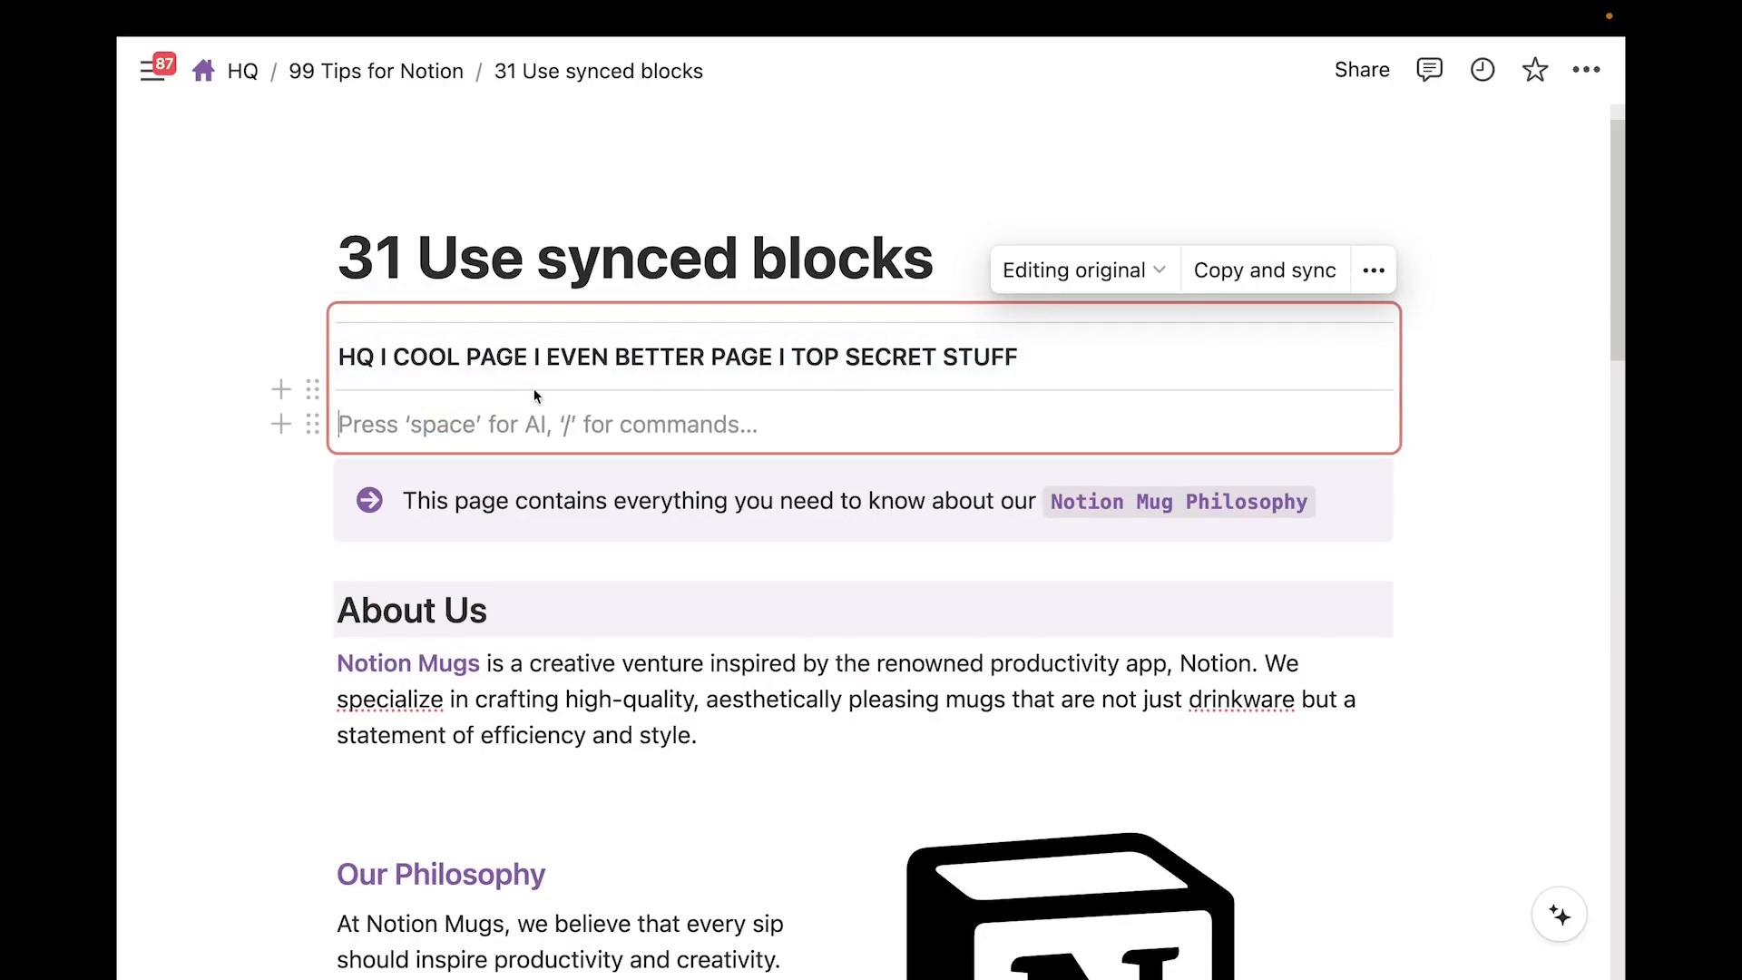
Copy and sync the navigation block, and paste the synced copy on new lines between the callout and About Us
{"action": "left_click", "coordinate": [1290, 285]}
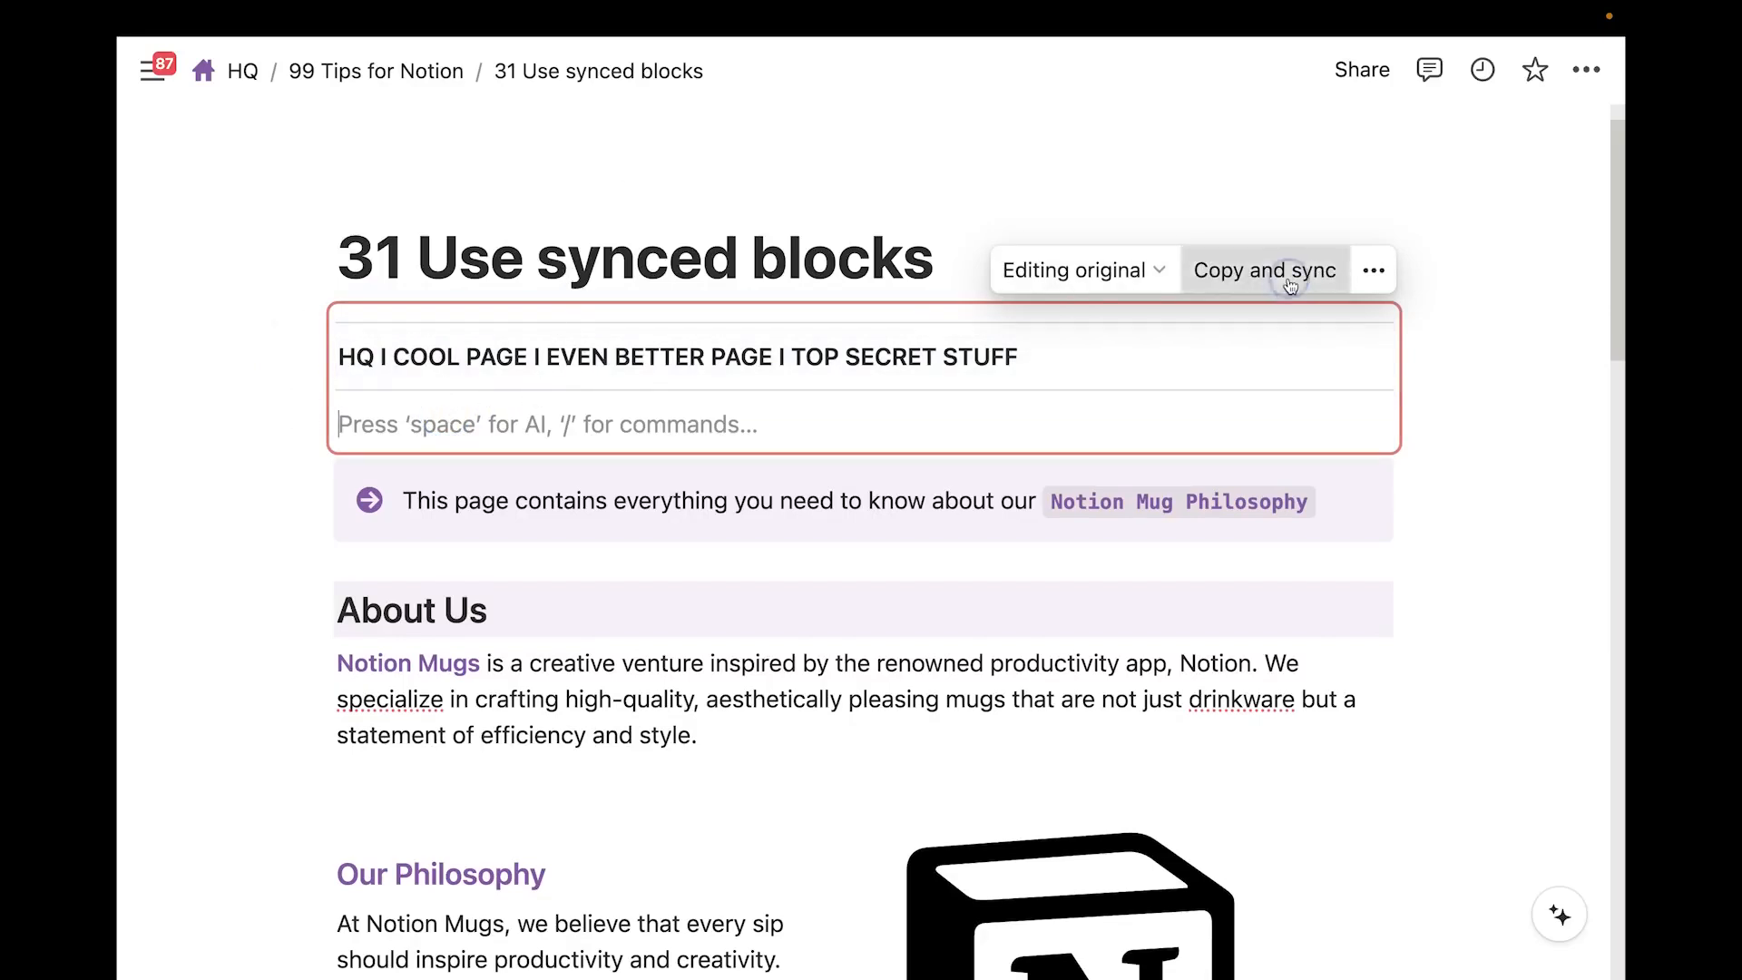
{"action": "left_click", "coordinate": [385, 559]}
{"action": "left_click", "coordinate": [335, 610]}
{"action": "key", "text": "Return"}
{"action": "left_click", "coordinate": [359, 585]}
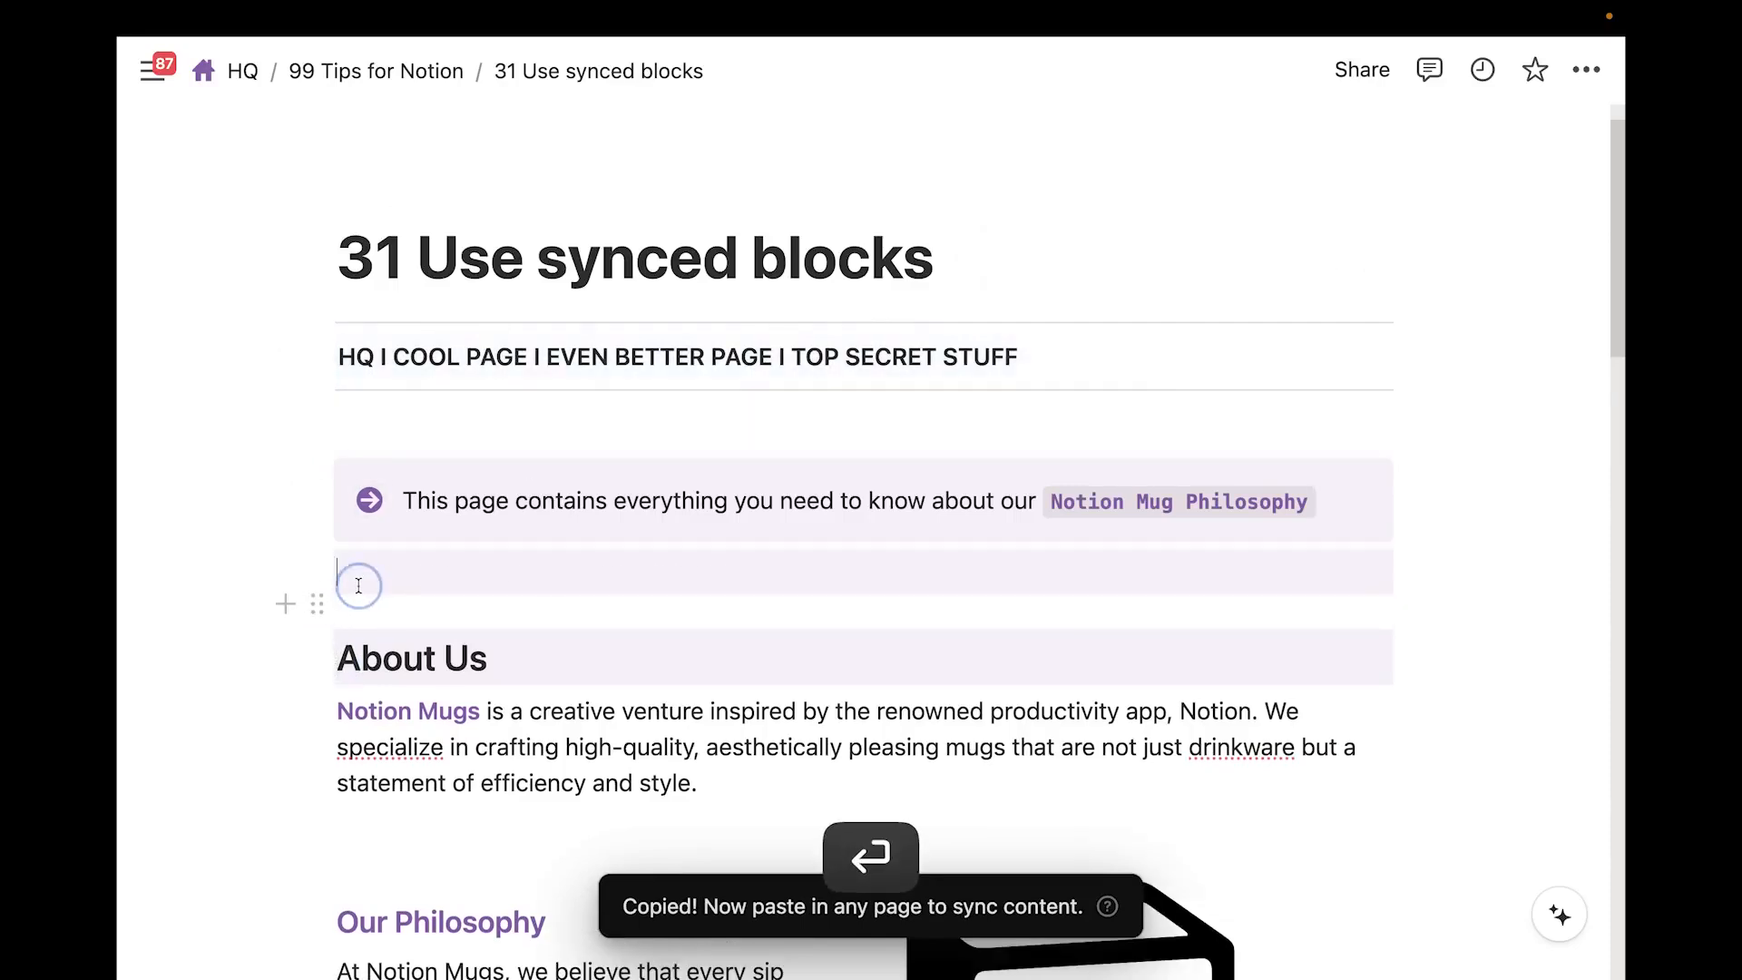
{"action": "key", "text": "Return"}
{"action": "key", "text": "BackSpace"}
{"action": "key", "text": "Return"}
{"action": "key", "text": "Return"}
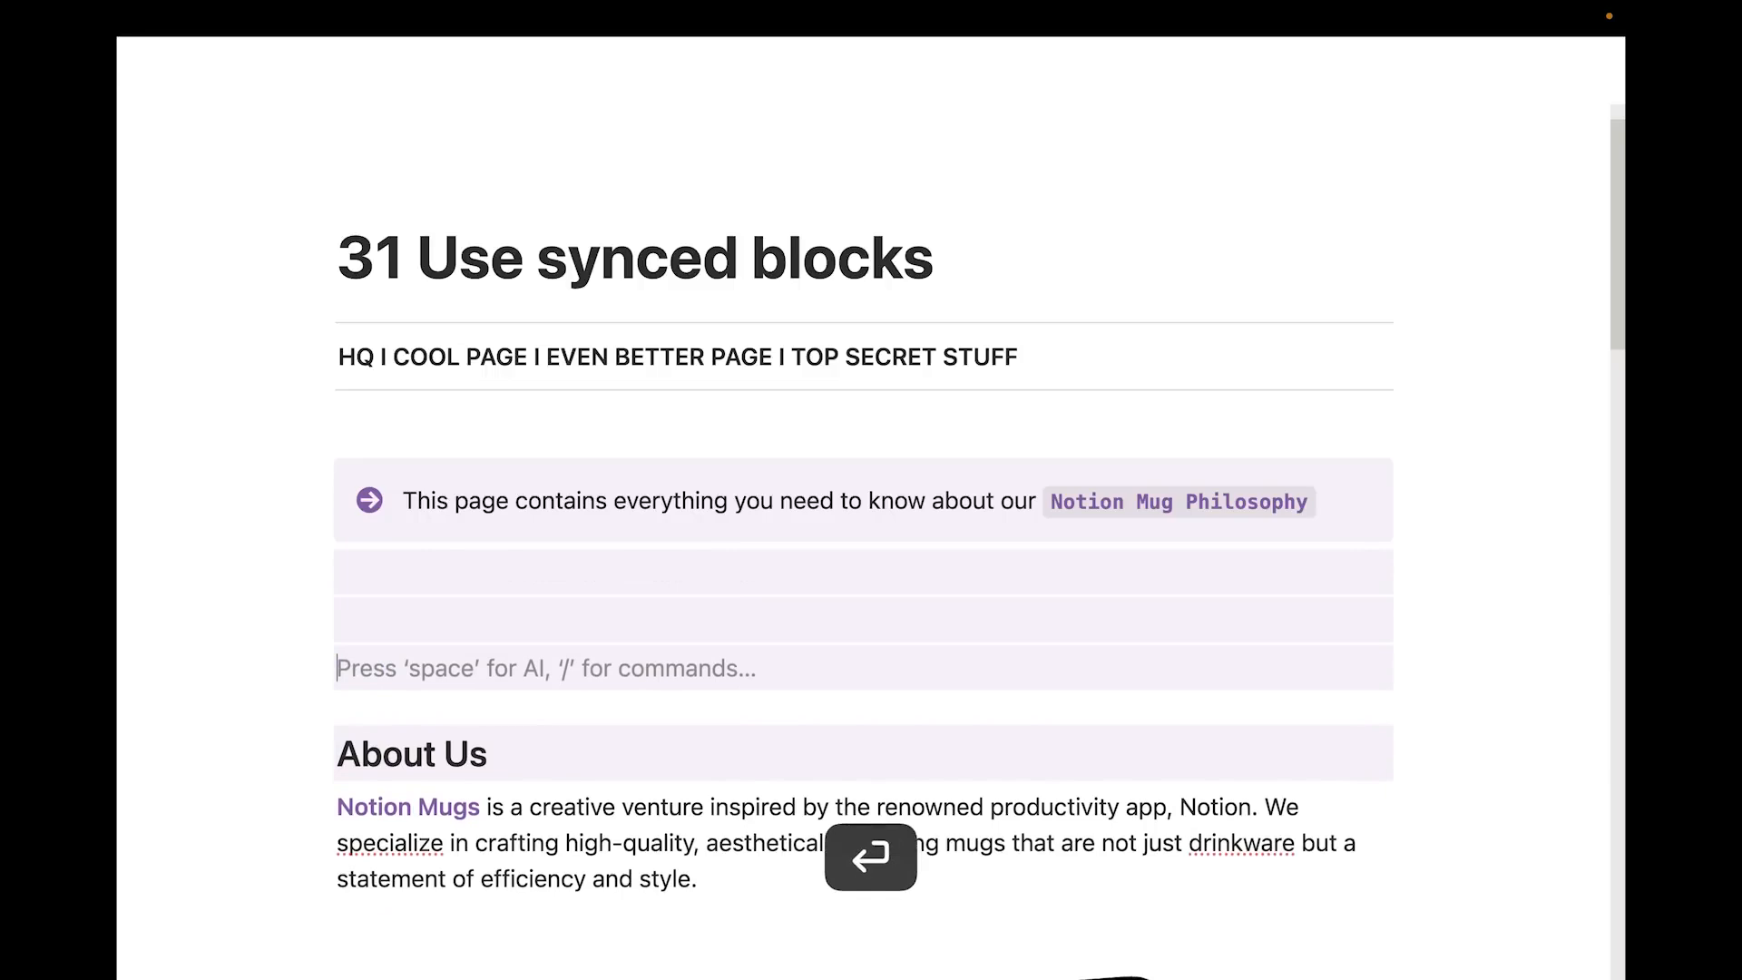
{"action": "key", "text": "super+v"}
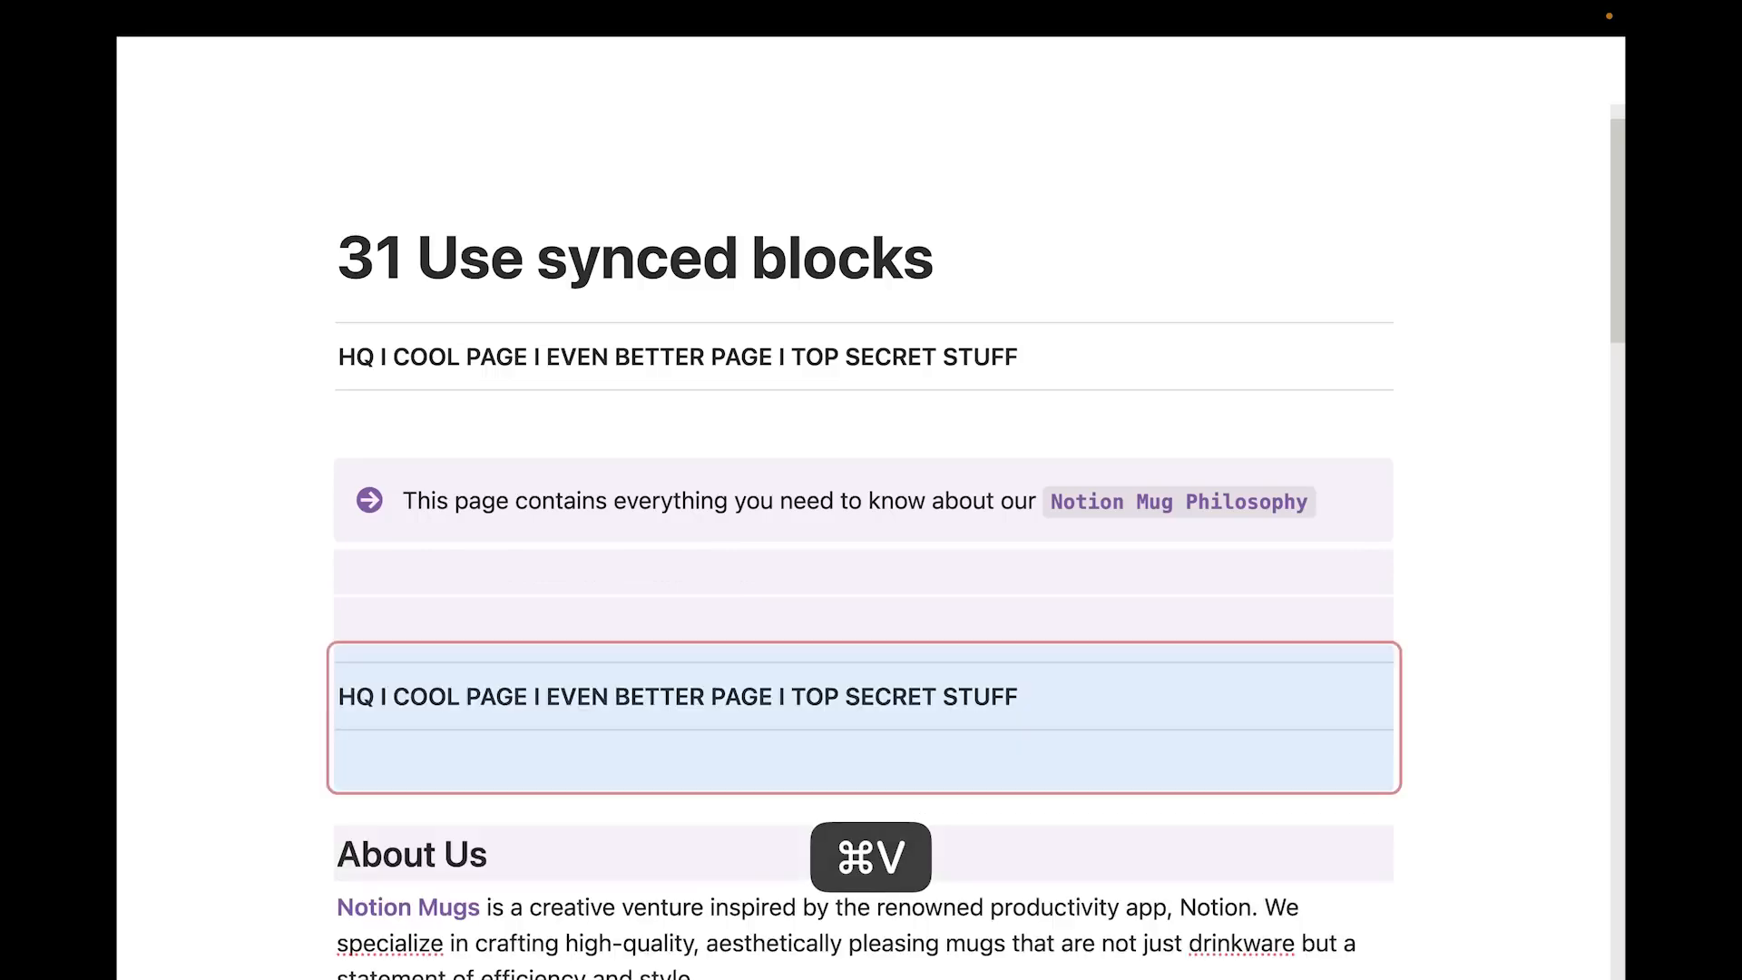
Replace "EVEN BETTER PAGE" with "SLIGHLTY WORSE PAGE" in the original synced navigation line
{"action": "left_click", "coordinate": [435, 557]}
{"action": "left_click_drag", "start_coordinate": [548, 355], "coordinate": [773, 356]}
{"action": "type", "text": "SLigh"}
{"action": "key", "text": "BackSpace"}
{"action": "key", "text": "BackSpace"}
{"action": "key", "text": "BackSpace"}
{"action": "type", "text": "IGHLTY OR"}
{"action": "key", "text": "BackSpace"}
{"action": "key", "text": "BackSpace"}
{"action": "type", "text": "WORSE PAGE"}
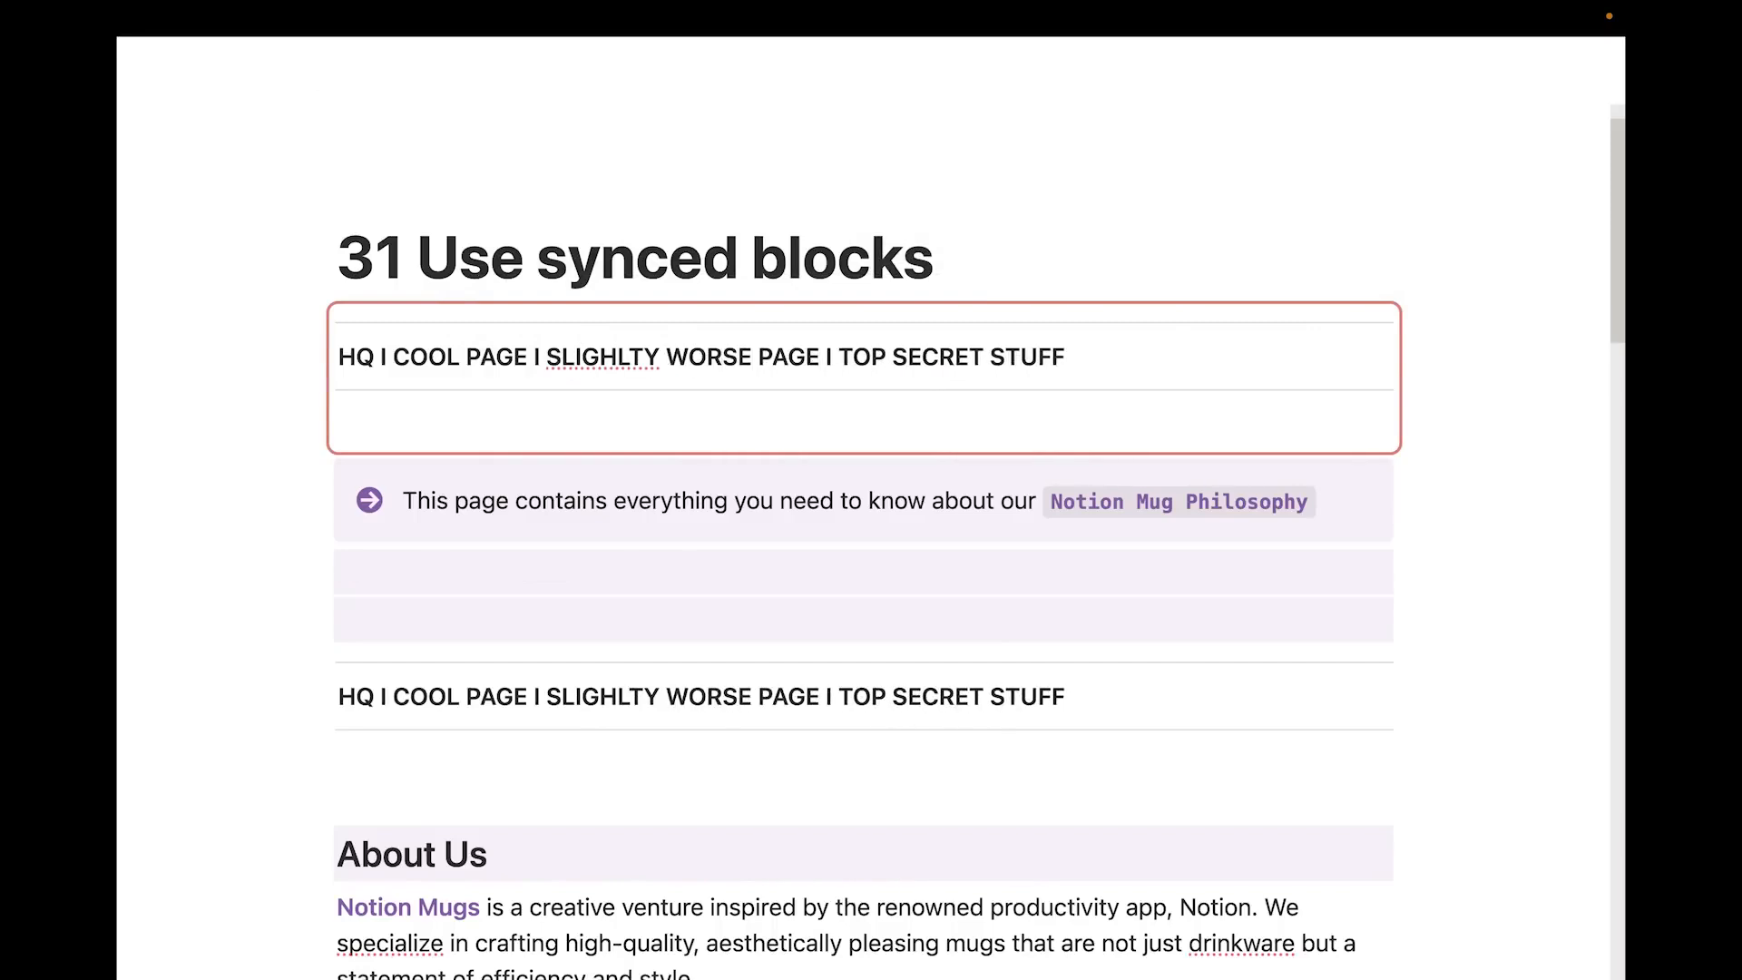
Create a sub-page titled "Another Page" above About Us and paste the synced navigation block into it
{"action": "left_click", "coordinate": [341, 854]}
{"action": "key", "text": "Return"}
{"action": "type", "text": "/p"}
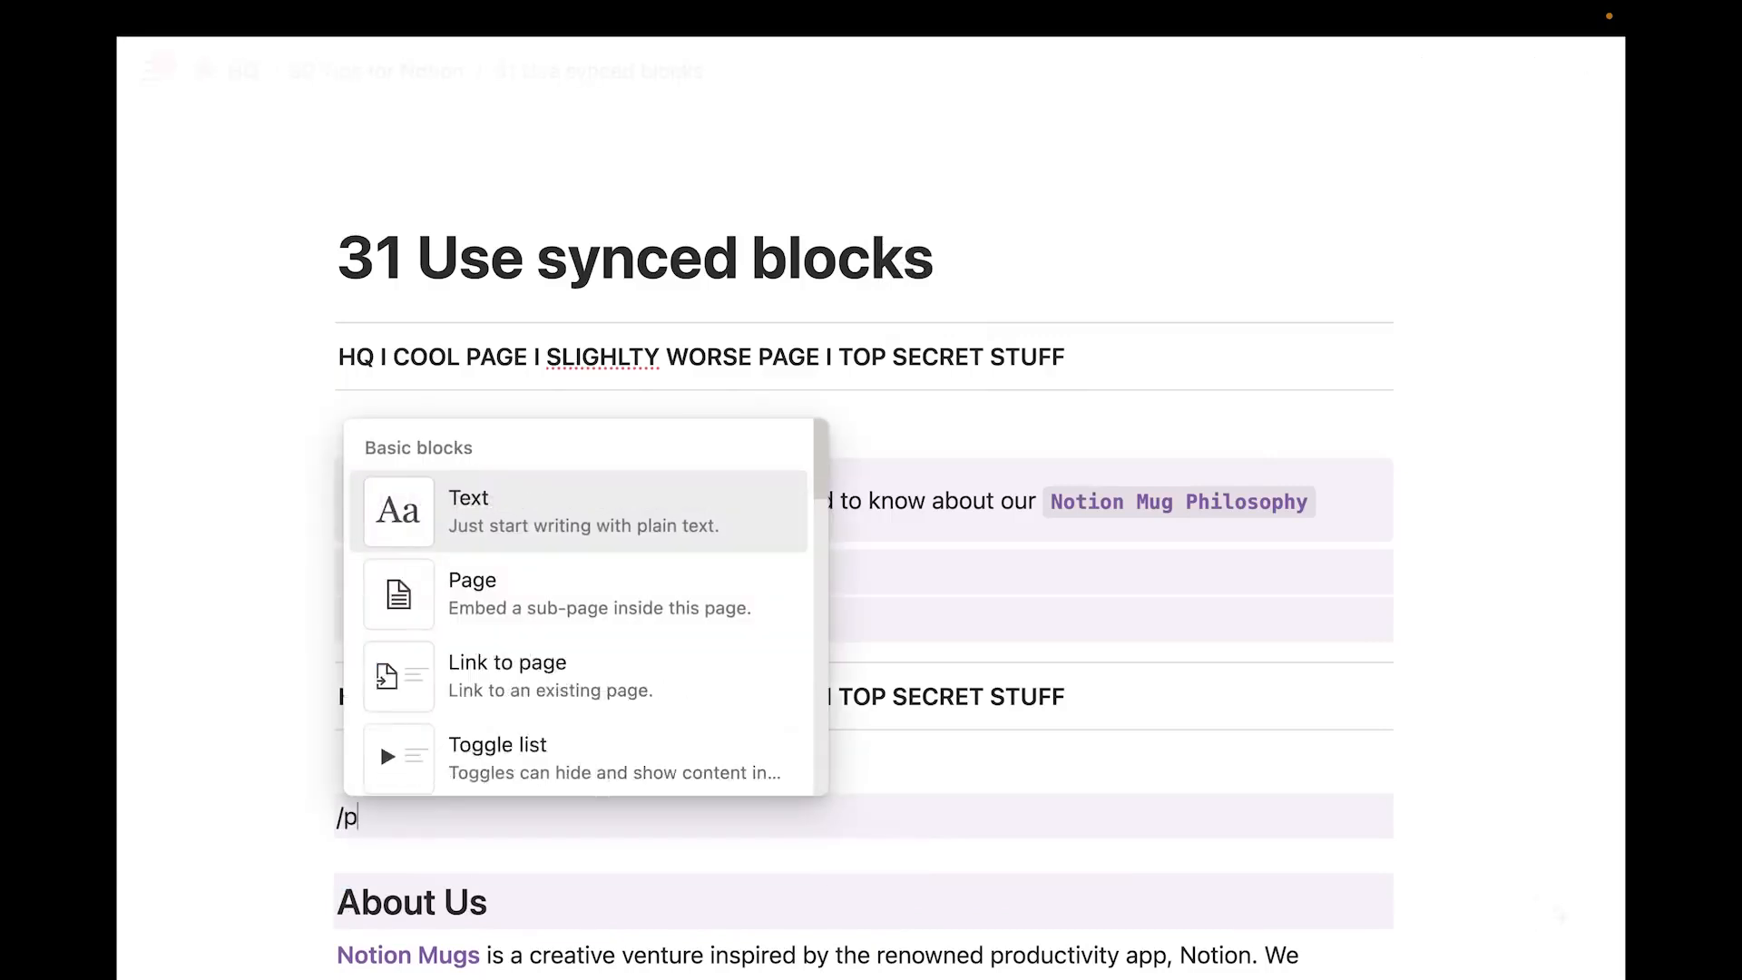
{"action": "type", "text": "a"}
{"action": "key", "text": "Return"}
{"action": "type", "text": "Another Page"}
{"action": "key", "text": "Return"}
{"action": "key", "text": "super+v"}
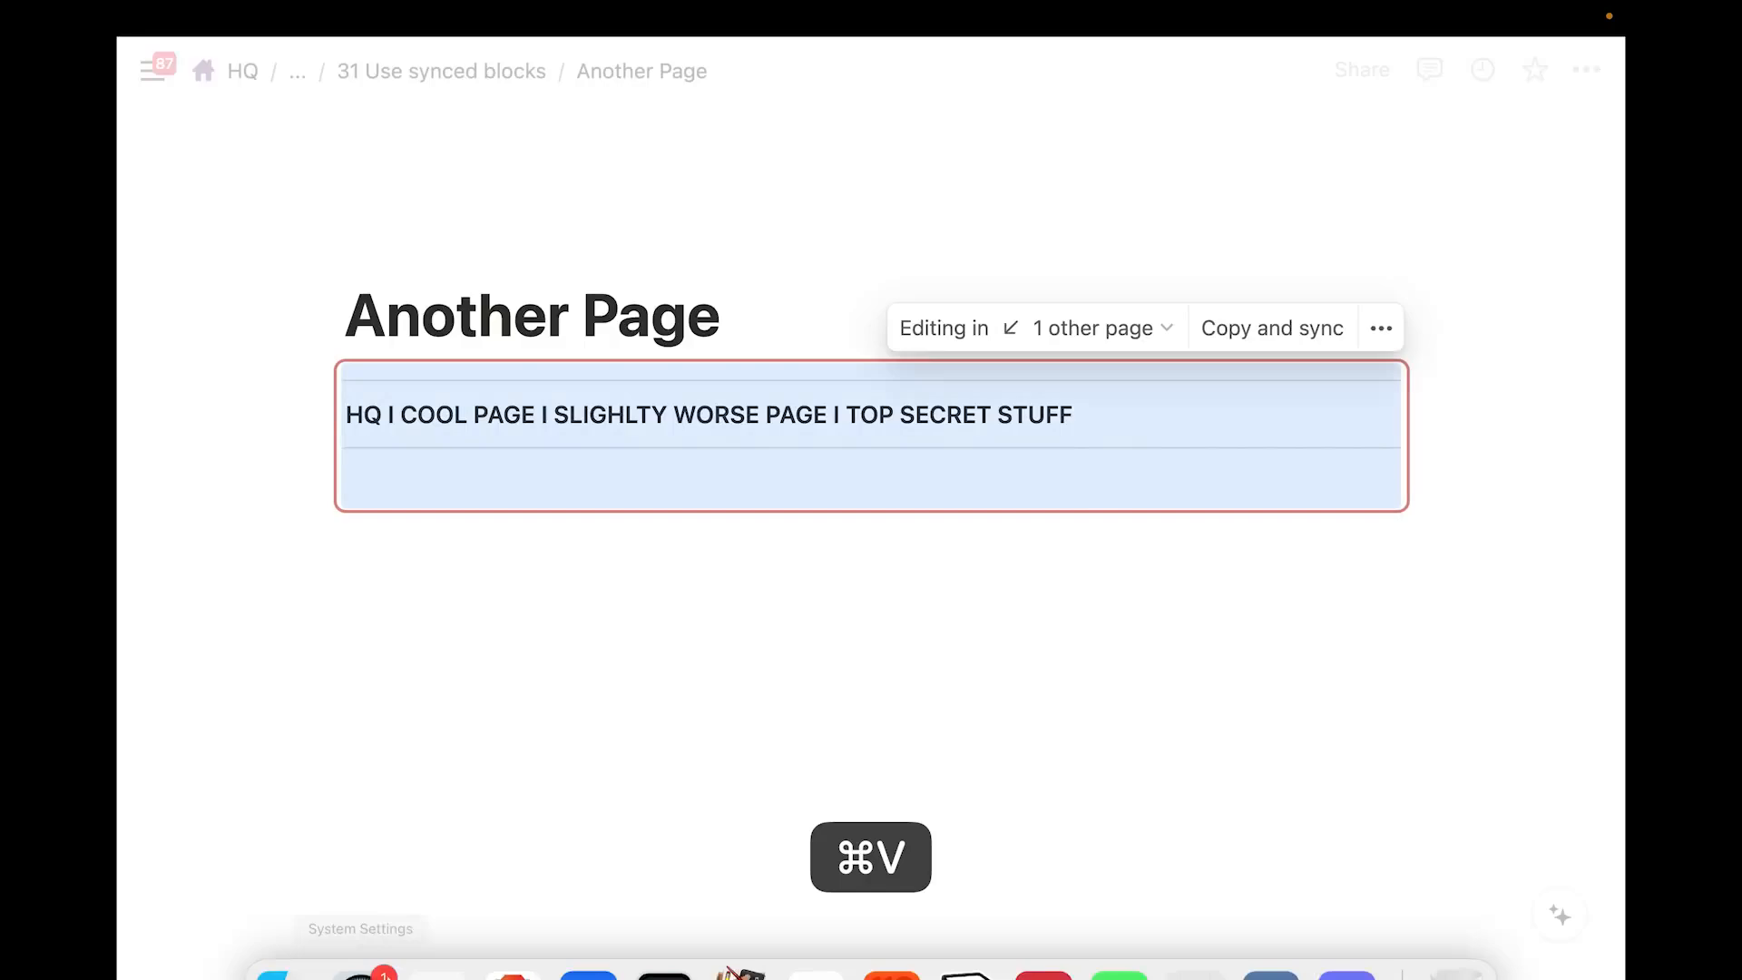
Delete the empty line at the end of the synced block on Another Page
{"action": "left_click", "coordinate": [509, 650]}
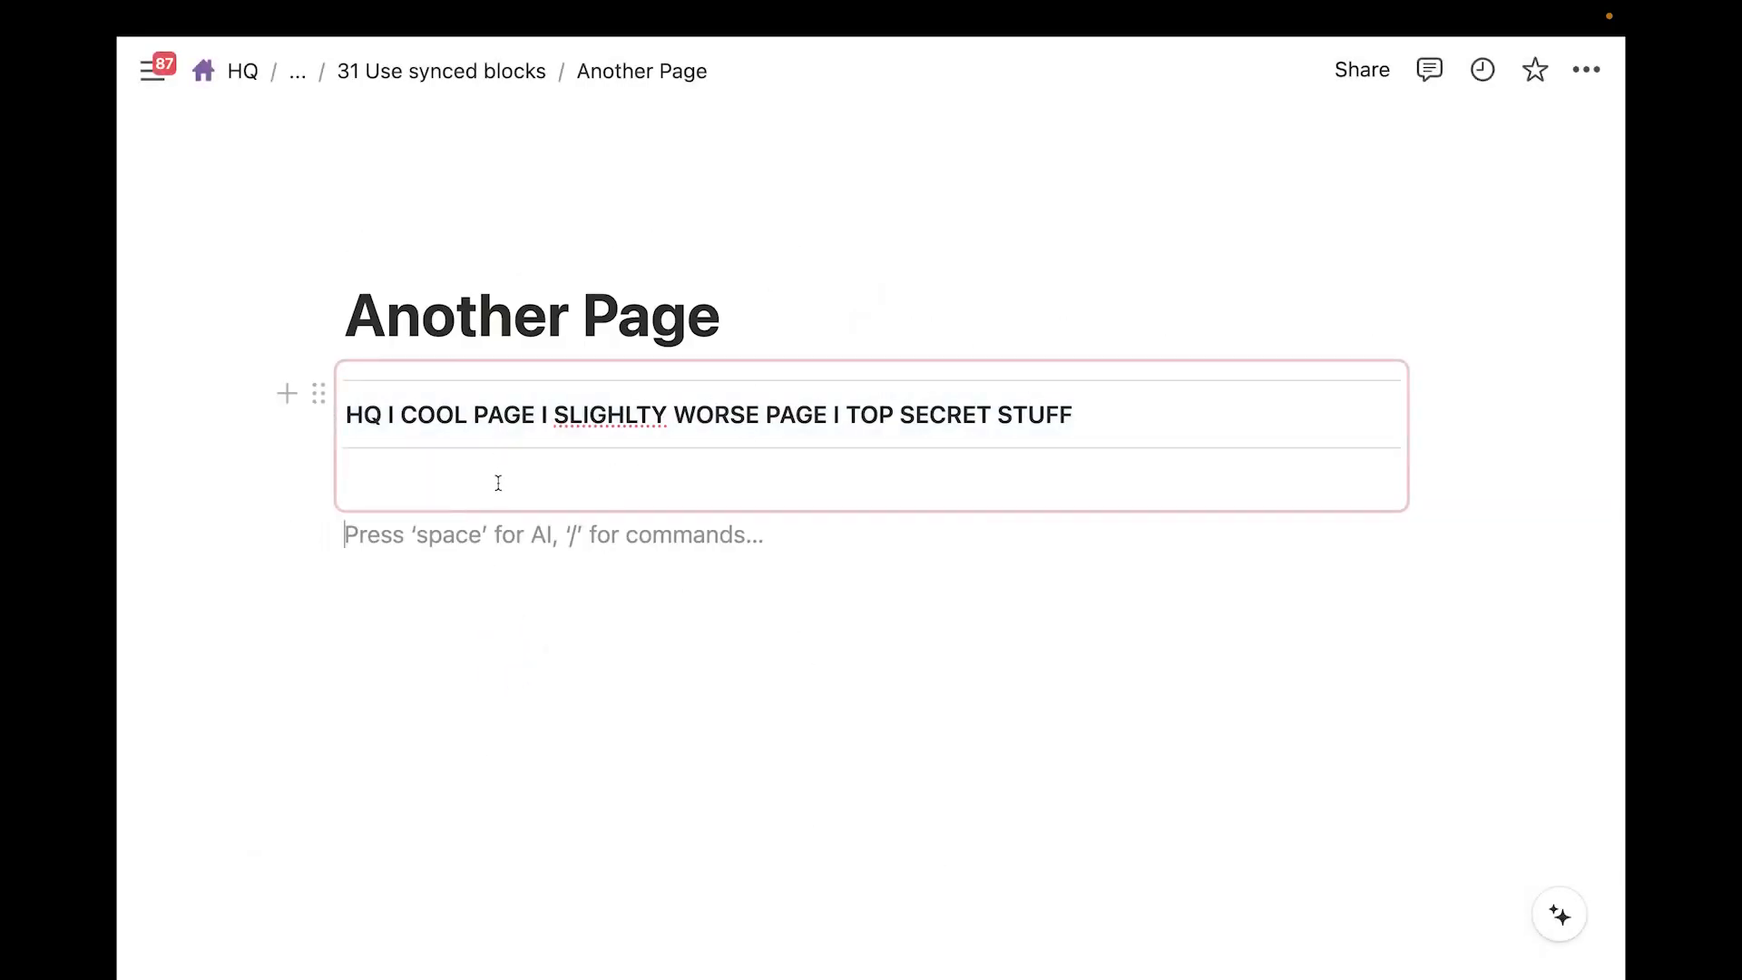
{"action": "left_click", "coordinate": [467, 482]}
{"action": "key", "text": "BackSpace"}
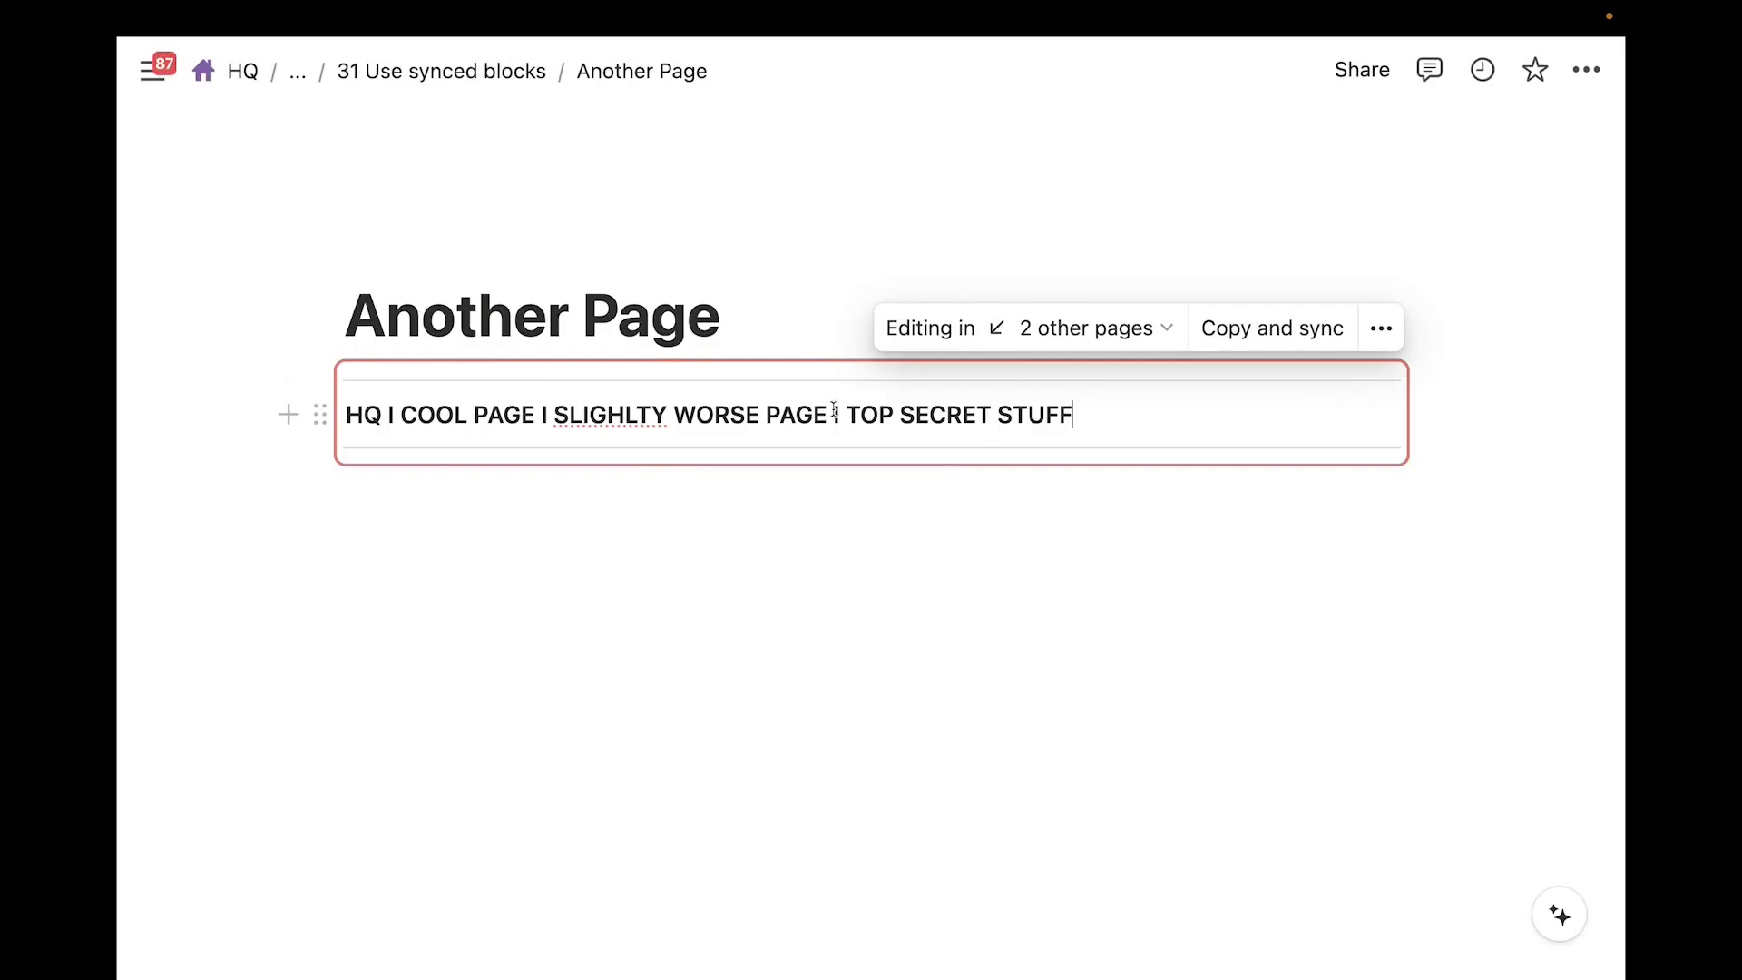
Review the list of pages sharing the synced block and open the block's further actions
{"action": "left_click", "coordinate": [1118, 336]}
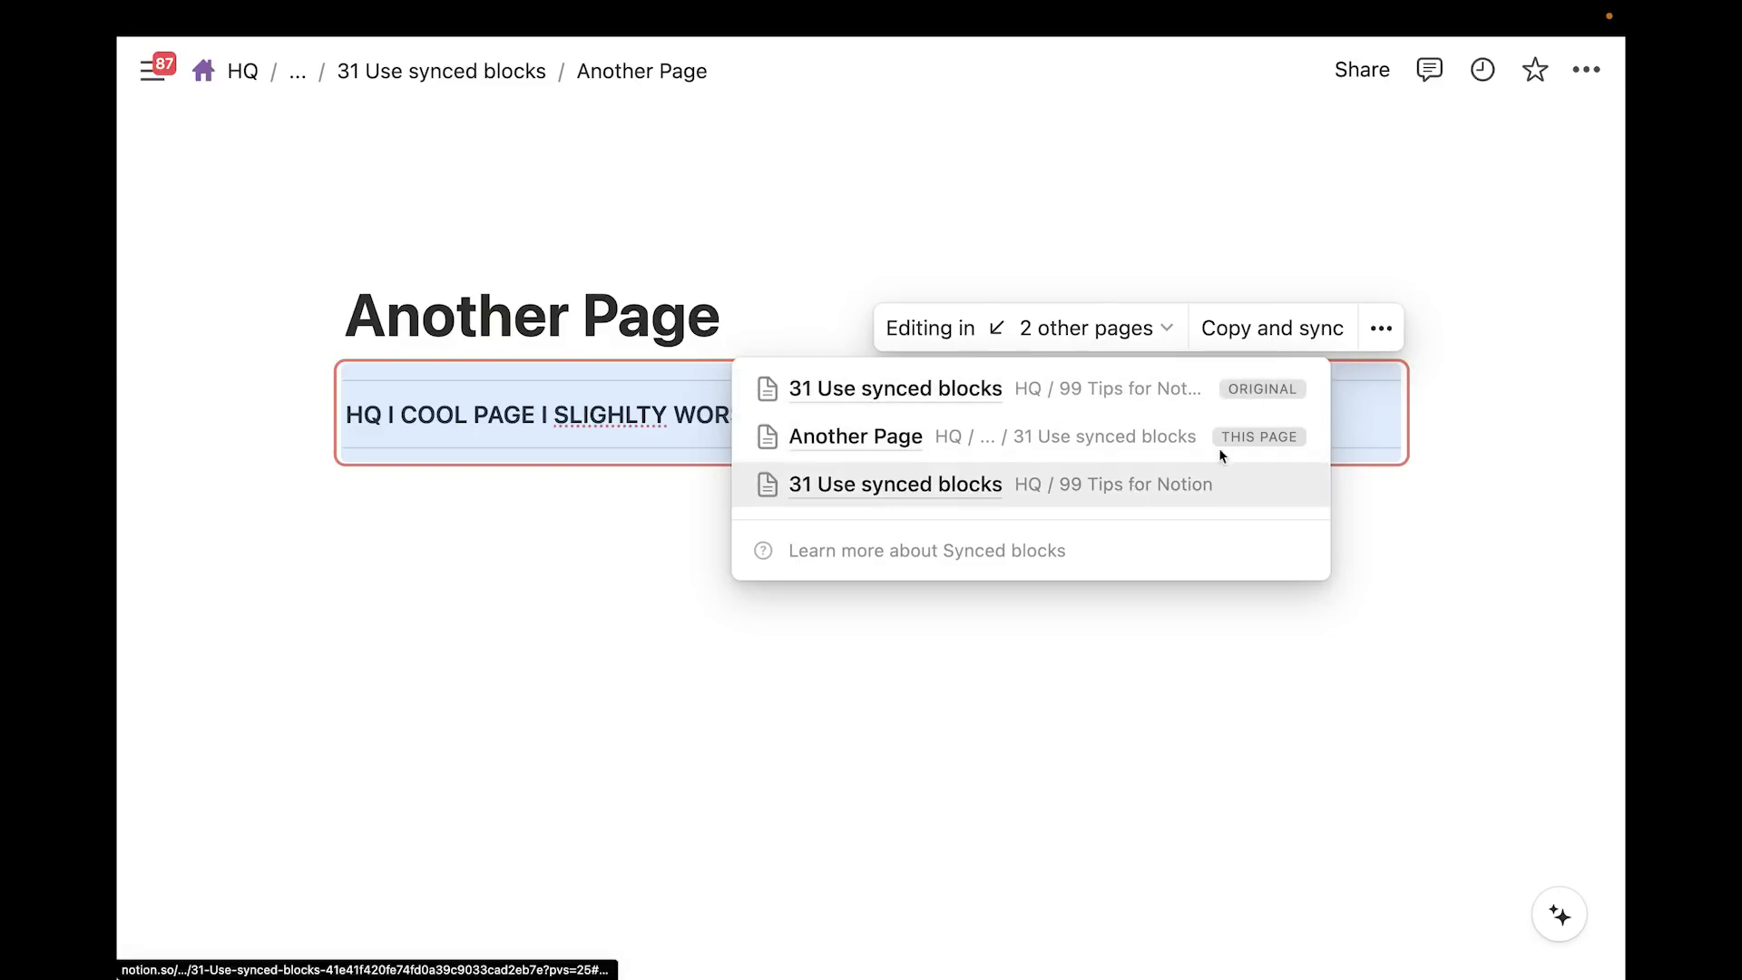
{"action": "left_click", "coordinate": [1204, 679]}
{"action": "left_click", "coordinate": [1381, 328]}
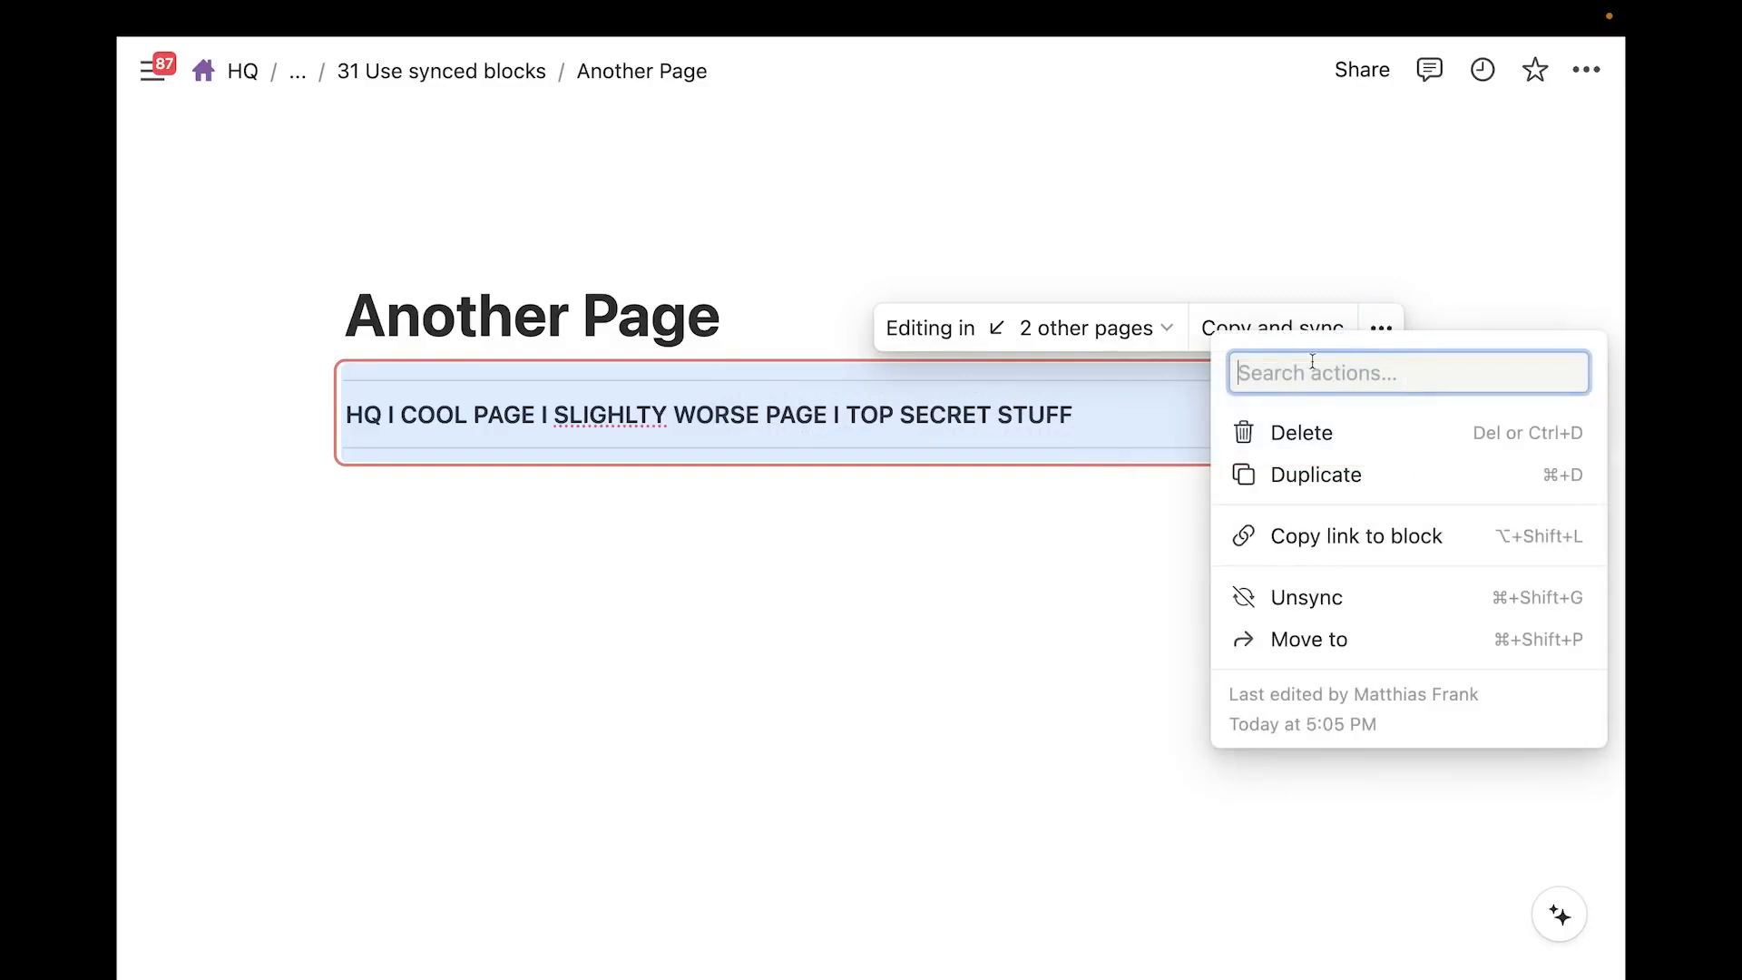
Unsync the navigation block on Another Page from its other copies
{"action": "left_click", "coordinate": [863, 571]}
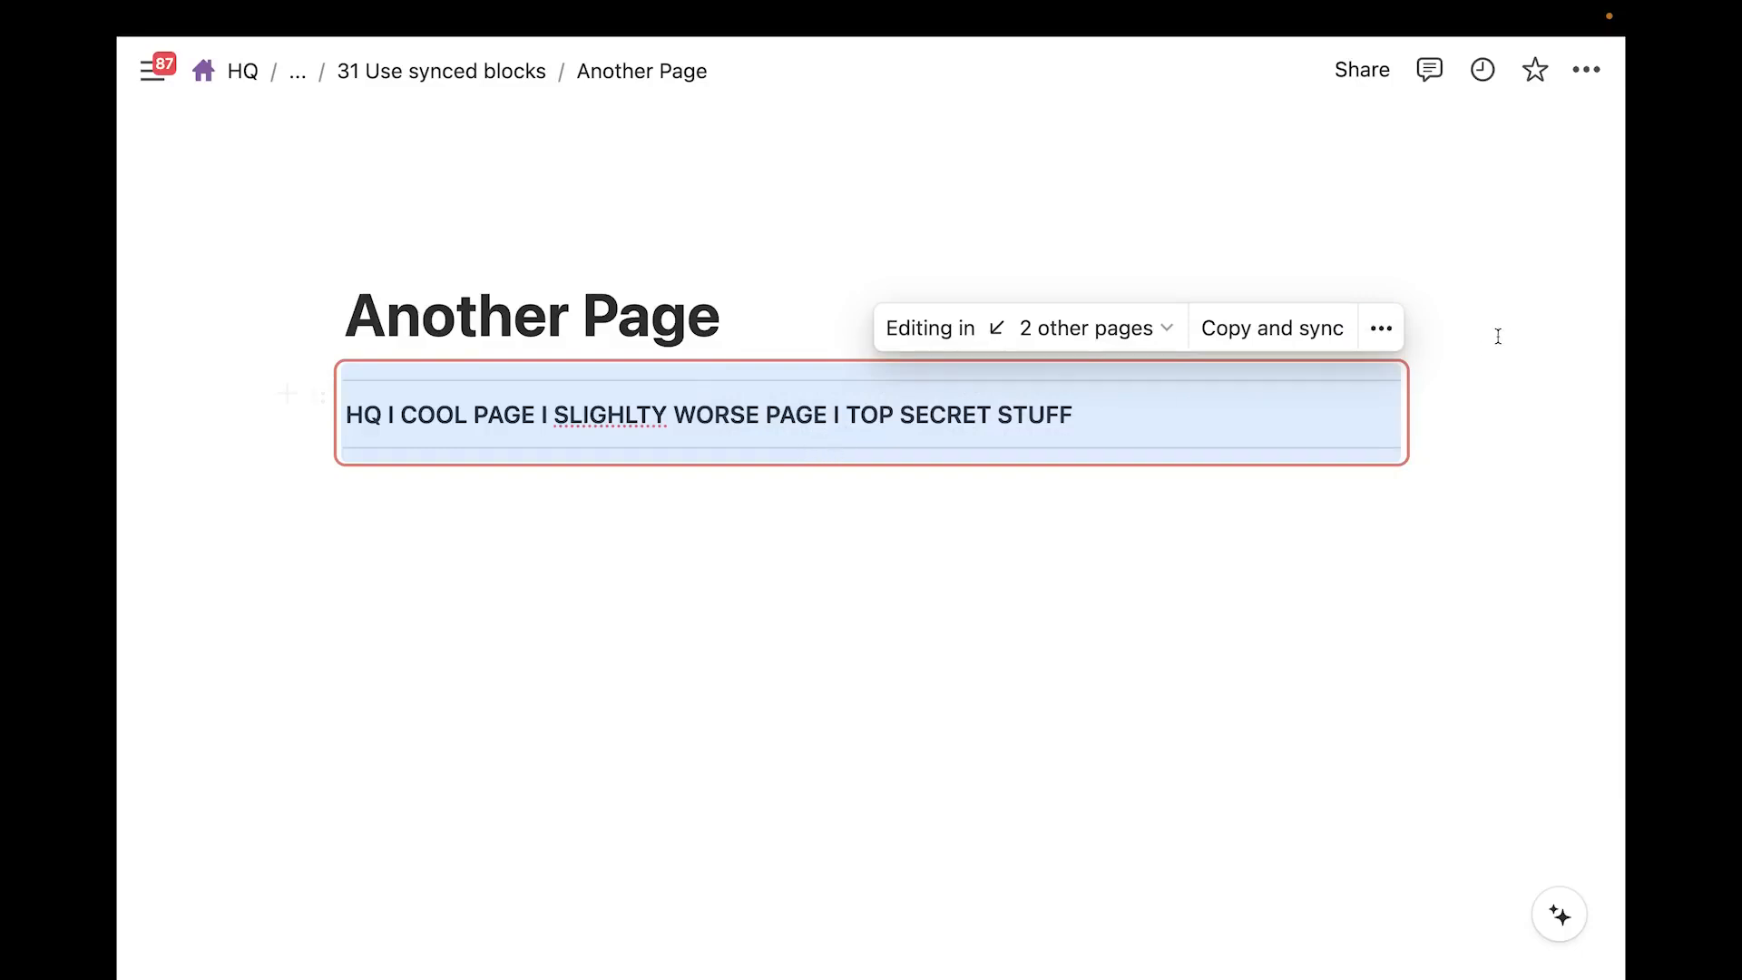
{"action": "left_click", "coordinate": [1381, 336]}
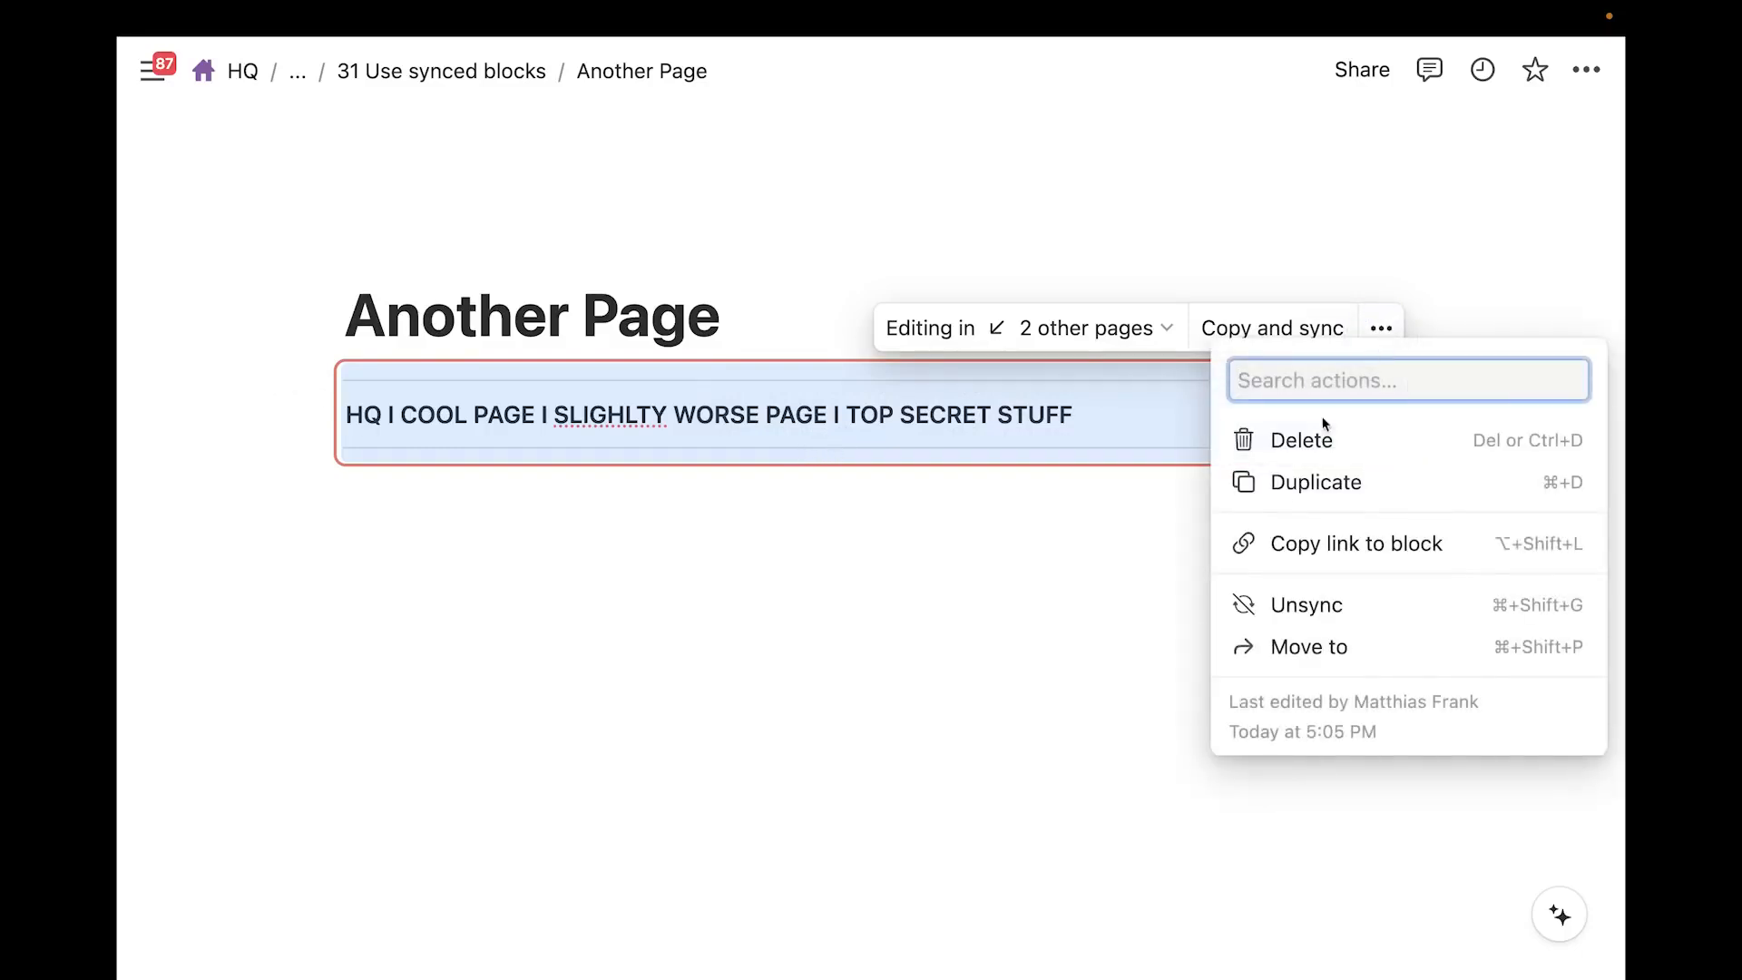
{"action": "left_click", "coordinate": [1294, 615]}
{"action": "left_click", "coordinate": [925, 544]}
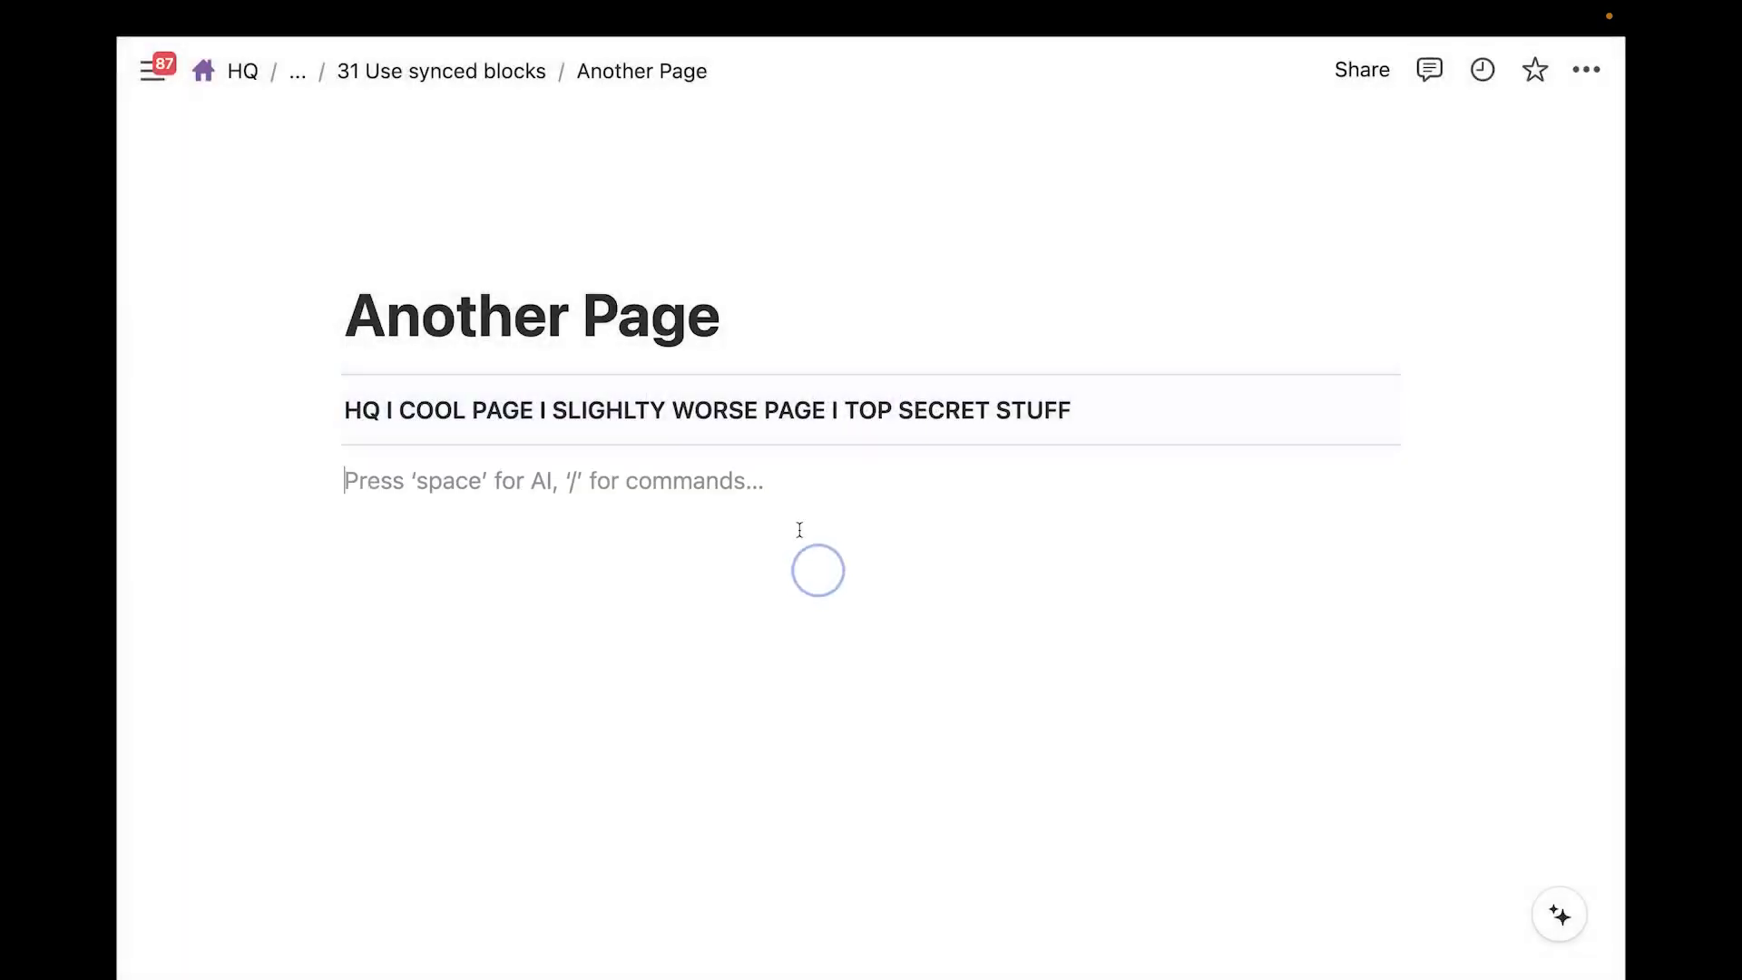
Replace "TOP SECRET" with "Somewhat secret" in the navigation line on Another Page, and return to the 31 Use synced blocks page
{"action": "left_click_drag", "start_coordinate": [844, 410], "coordinate": [969, 407]}
{"action": "type", "text": "Sometwa"}
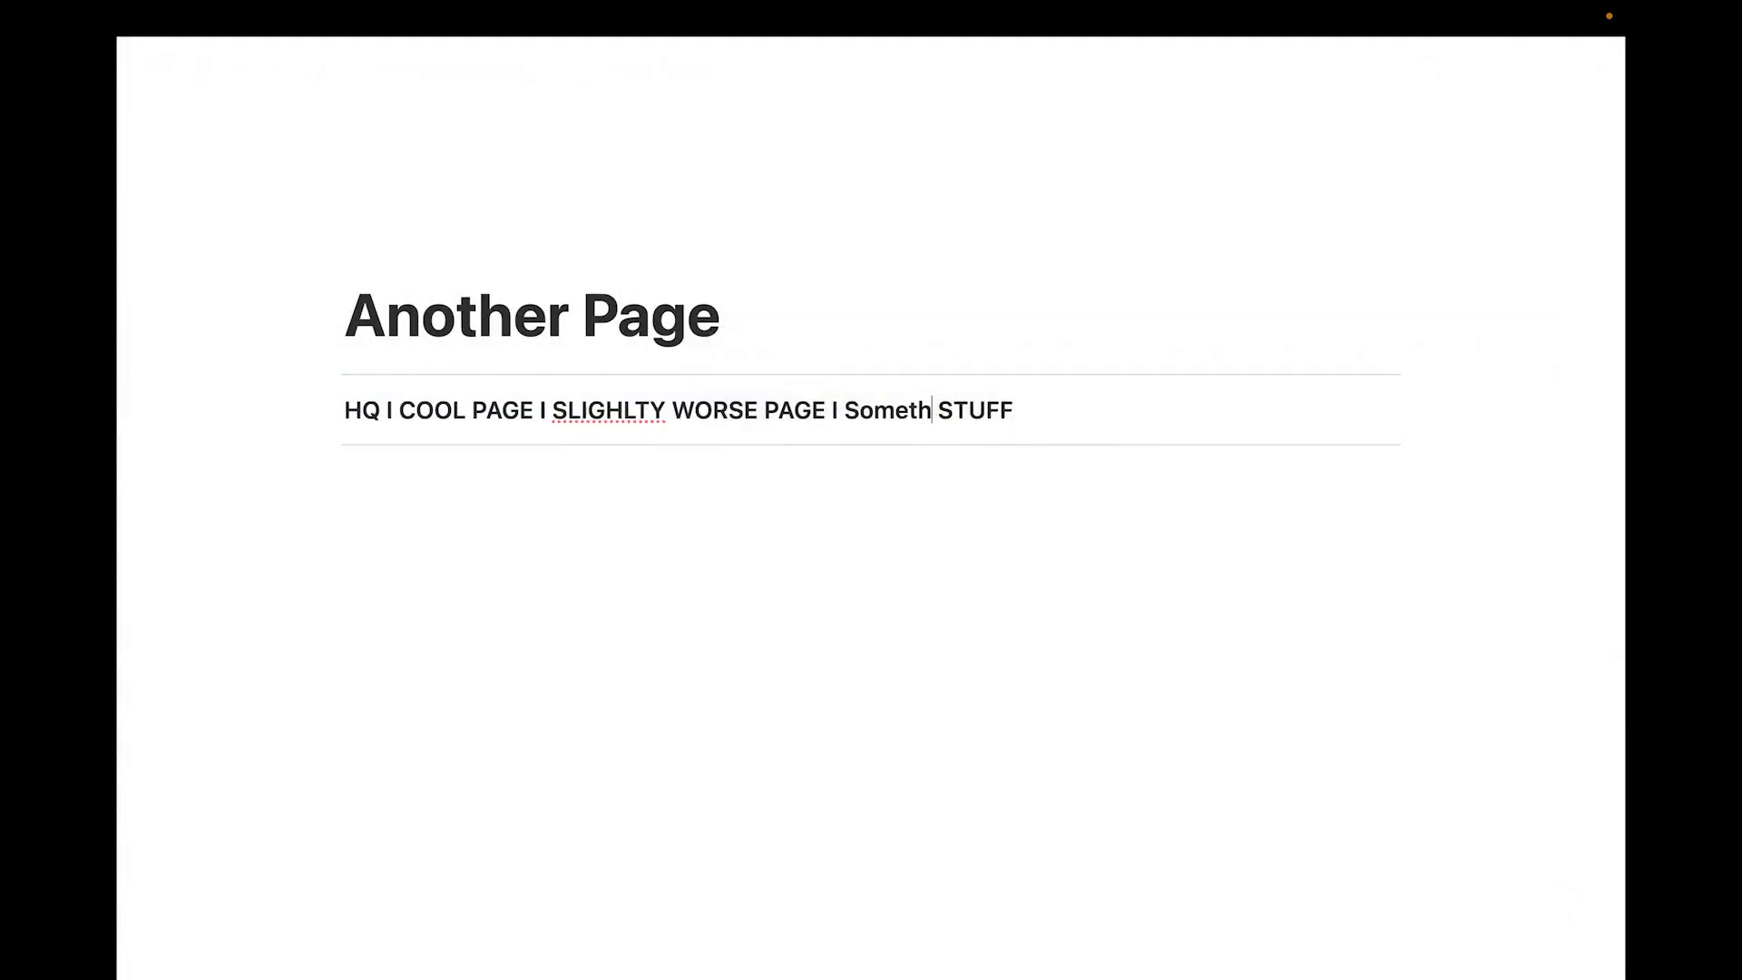
{"action": "key", "text": "BackSpace"}
{"action": "key", "text": "BackSpace"}
{"action": "key", "text": "BackSpace"}
{"action": "type", "text": "what sece"}
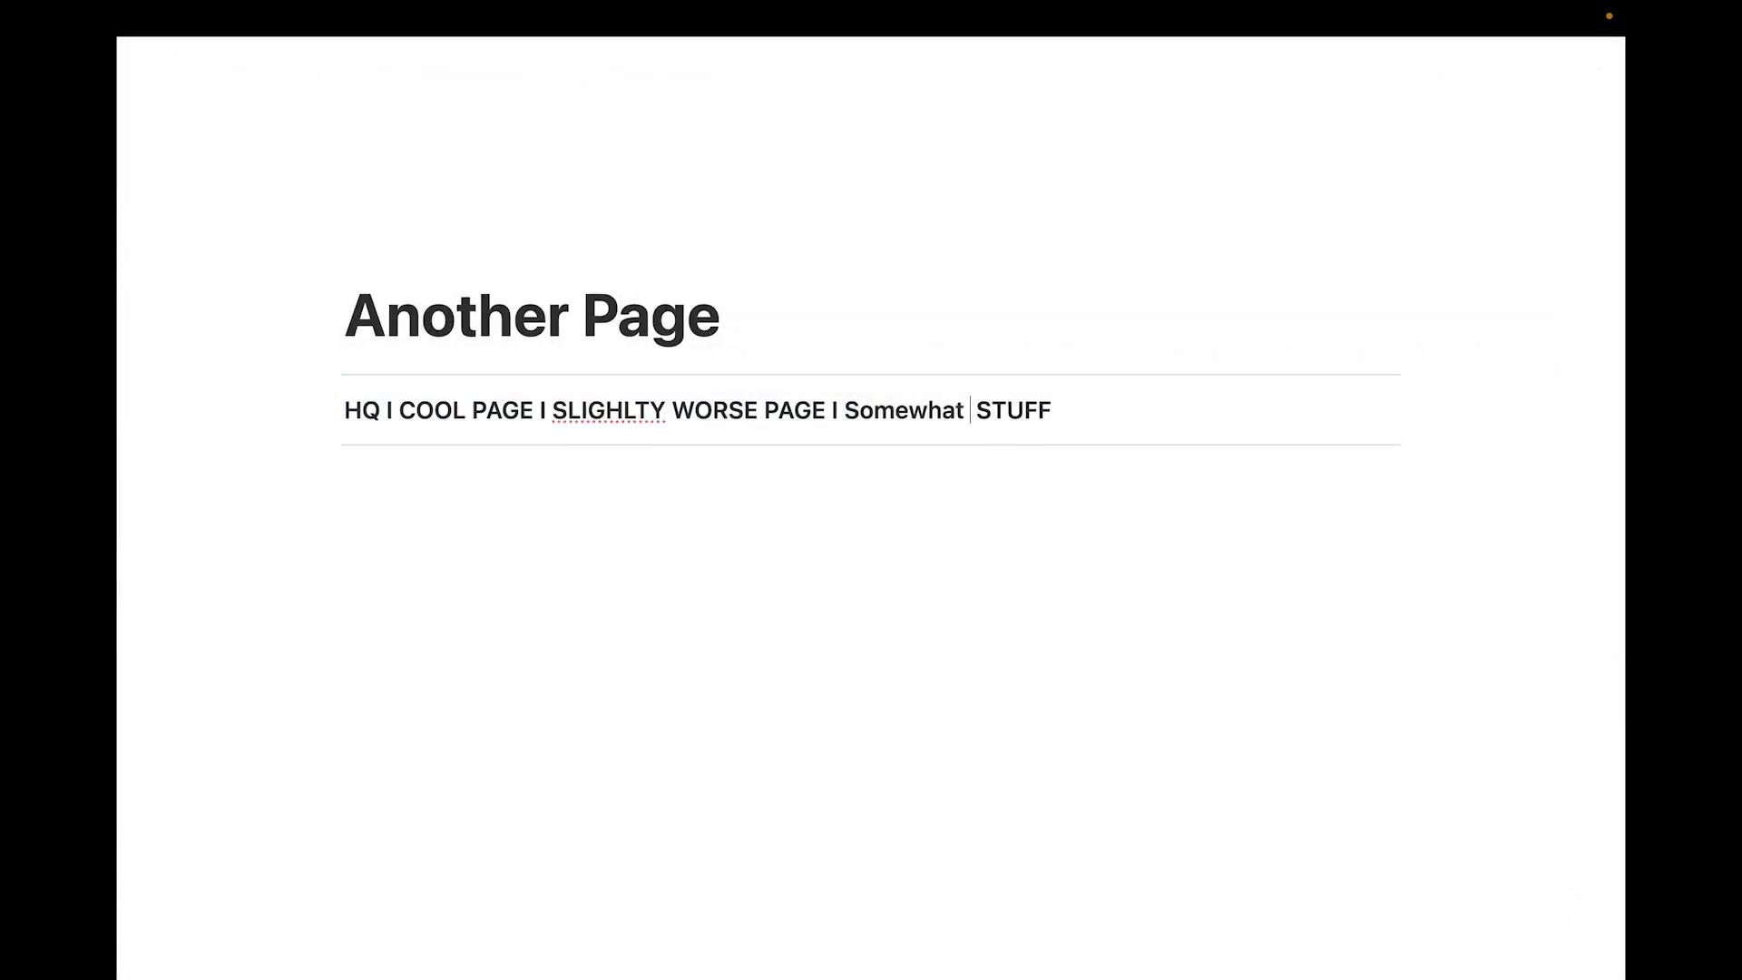
{"action": "key", "text": "BackSpace"}
{"action": "type", "text": "ret"}
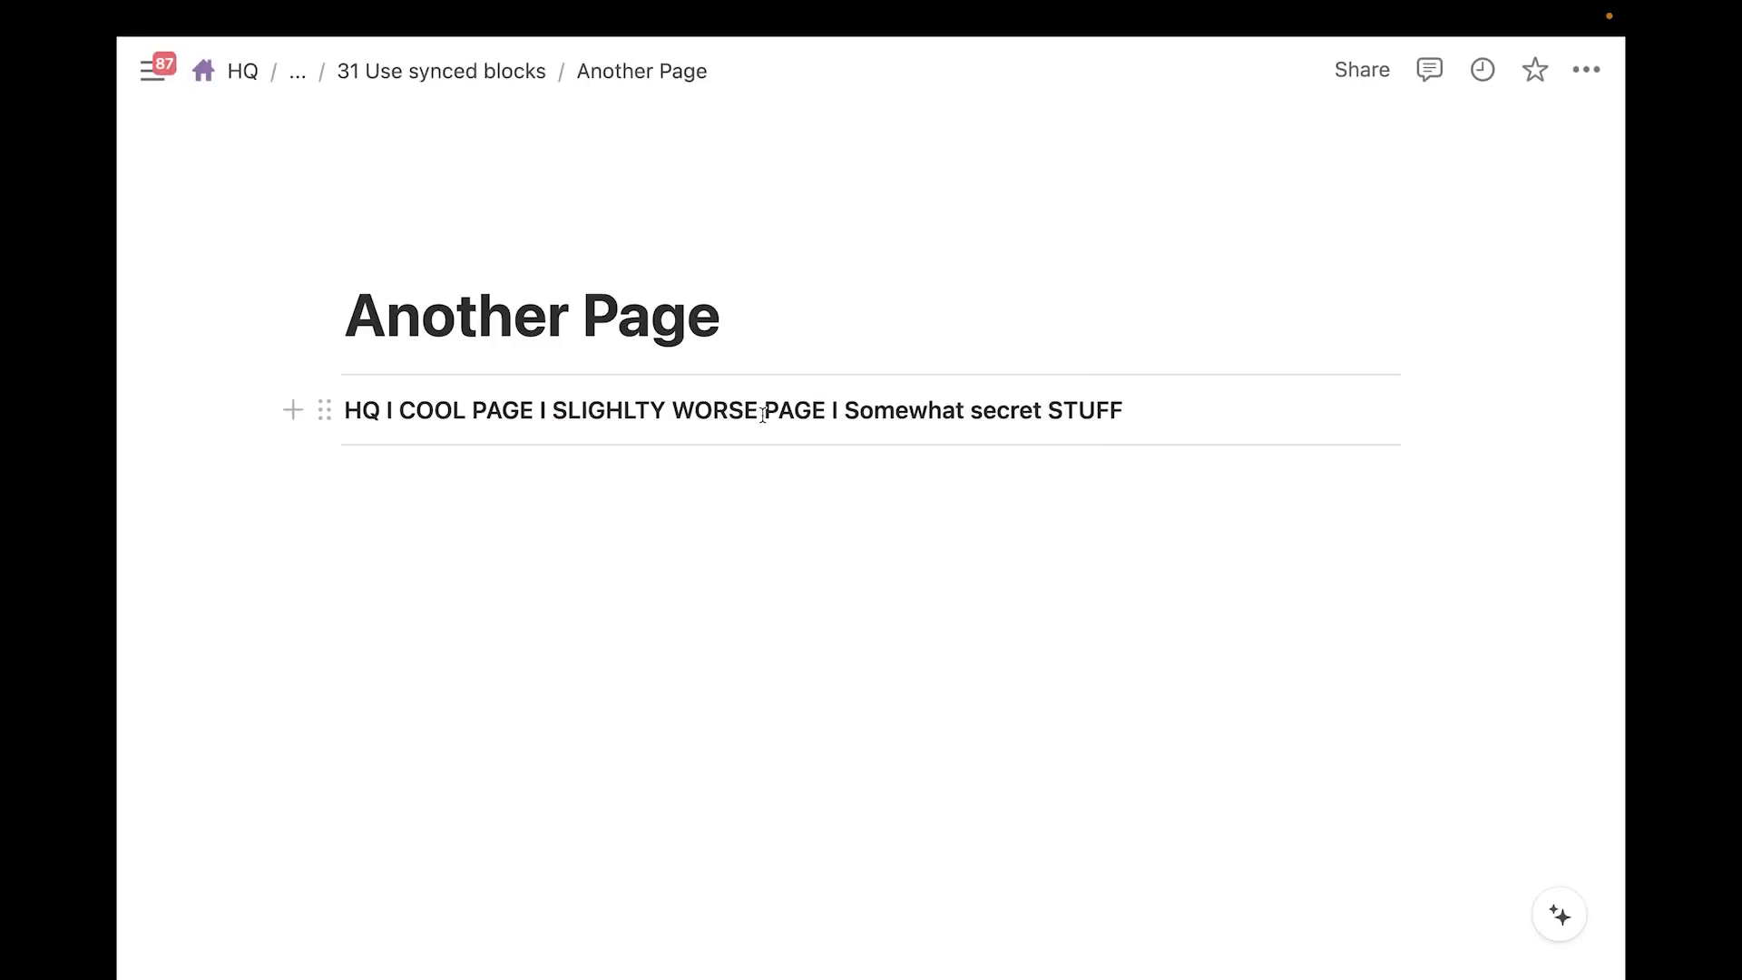
{"action": "left_click", "coordinate": [471, 77]}
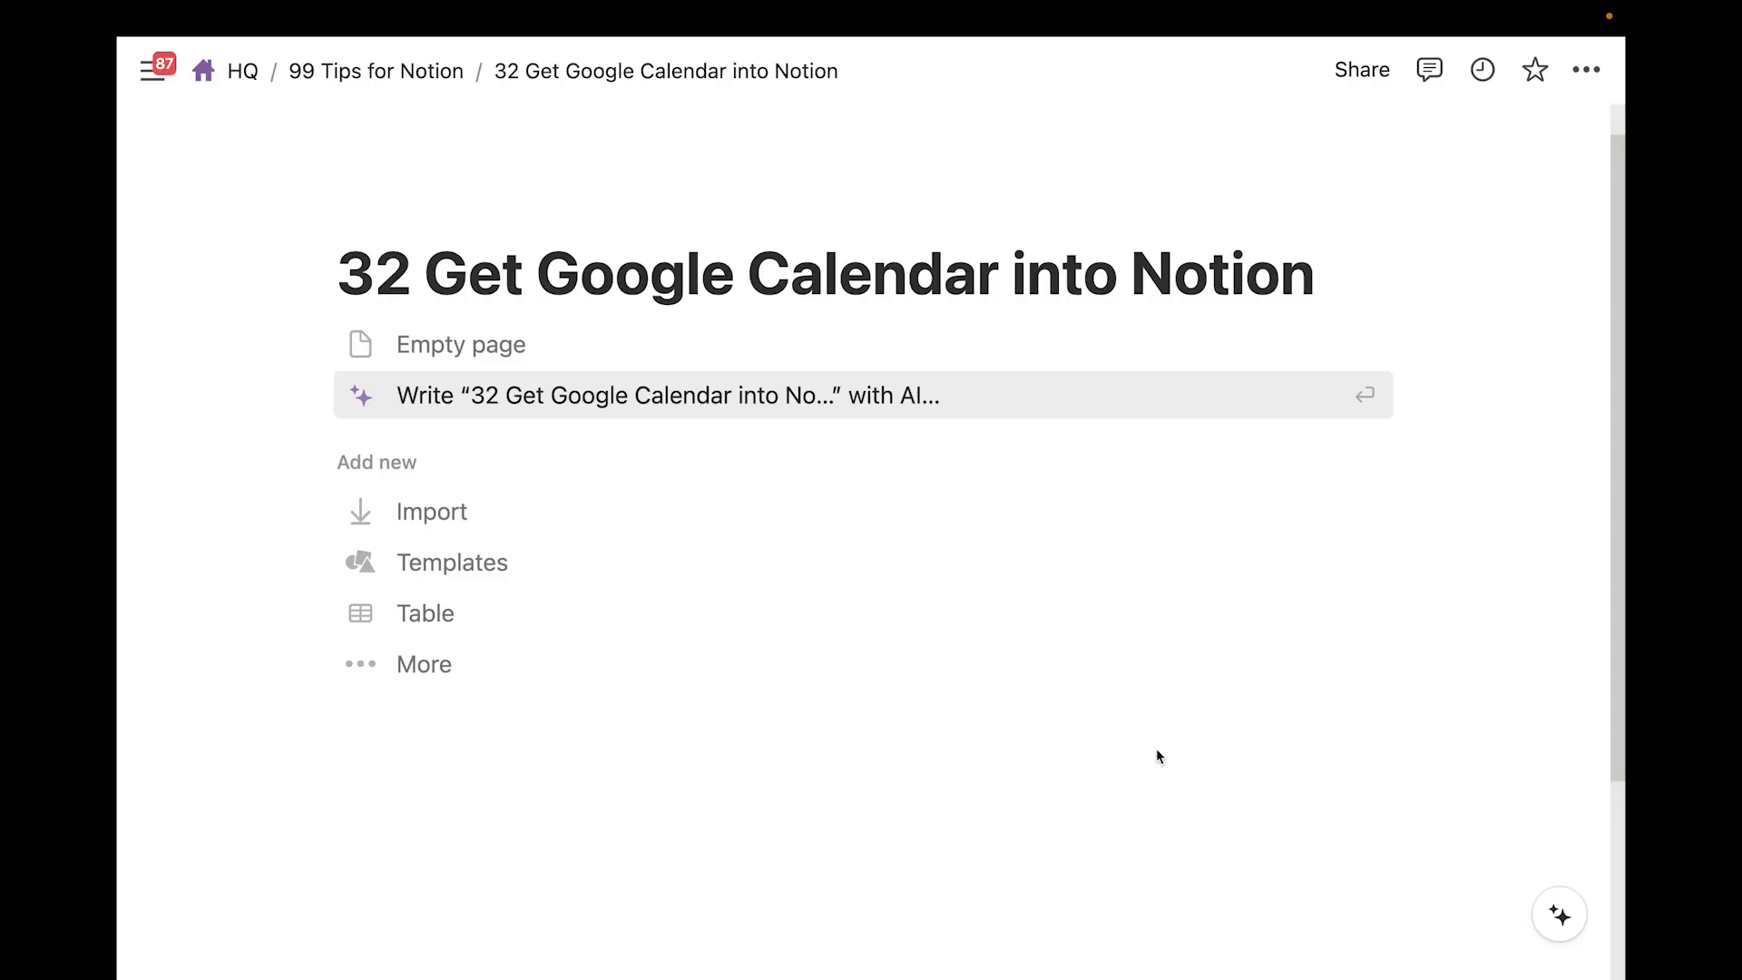
Switch to Google Calendar, open the sharing settings of the personal calendar and make it available to the public
{"action": "key", "text": "ctrl+Left"}
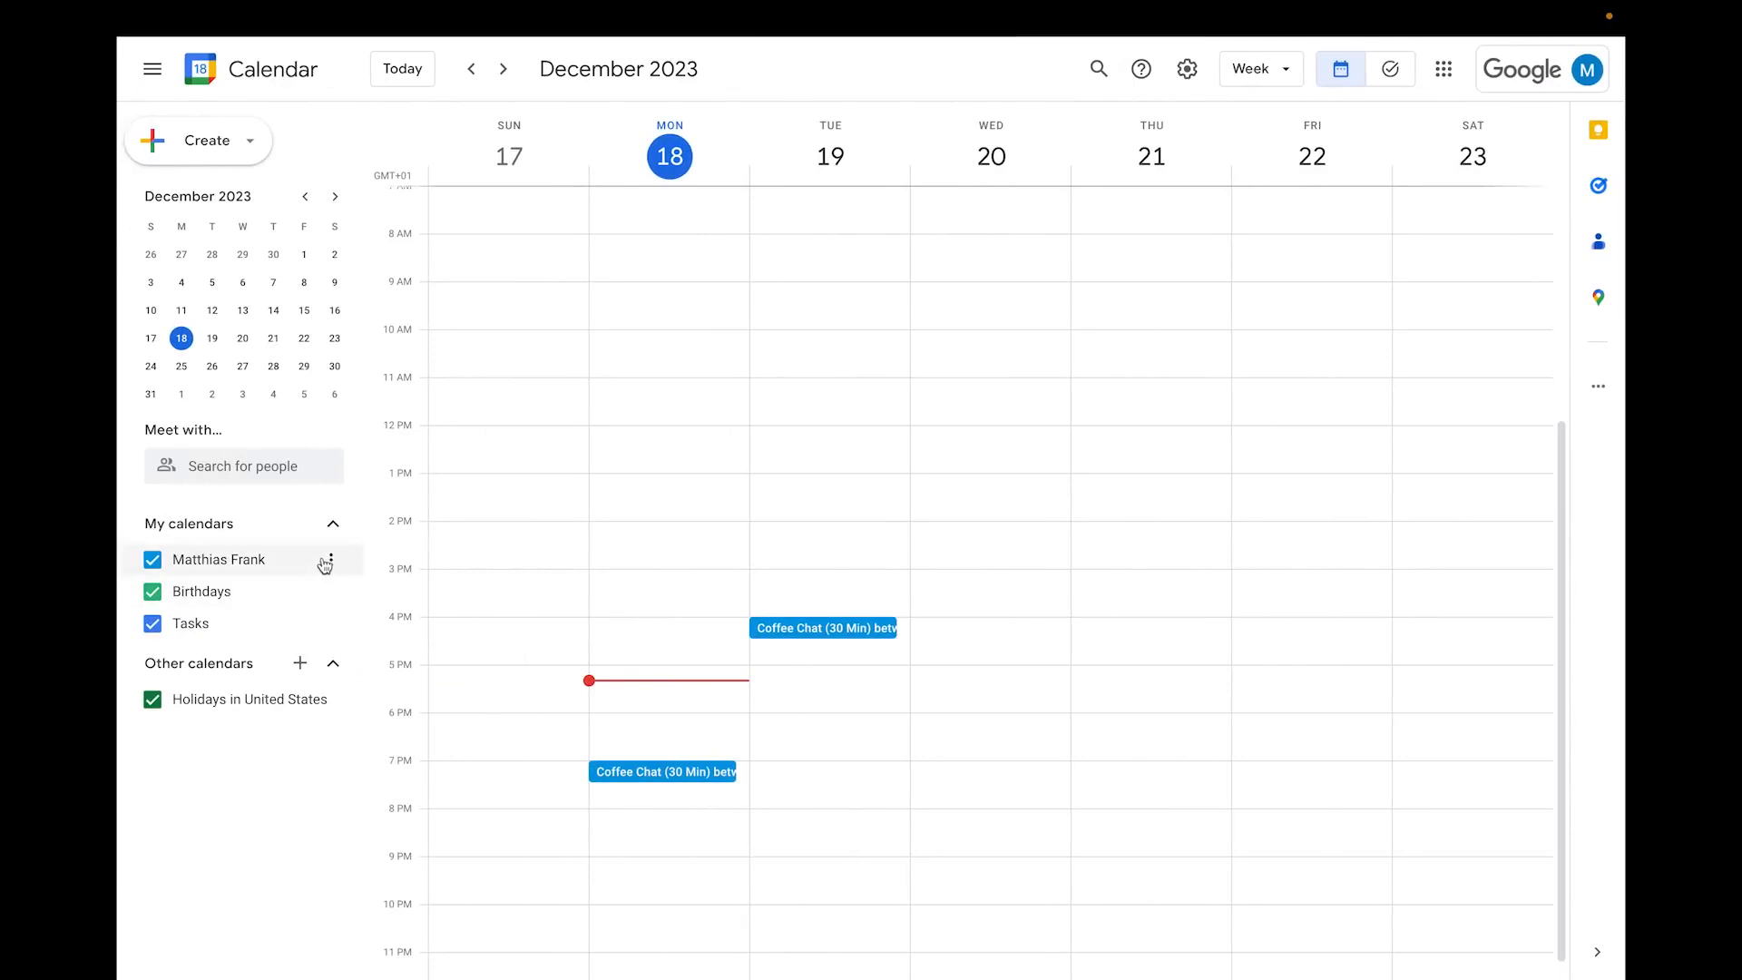
{"action": "left_click", "coordinate": [331, 560]}
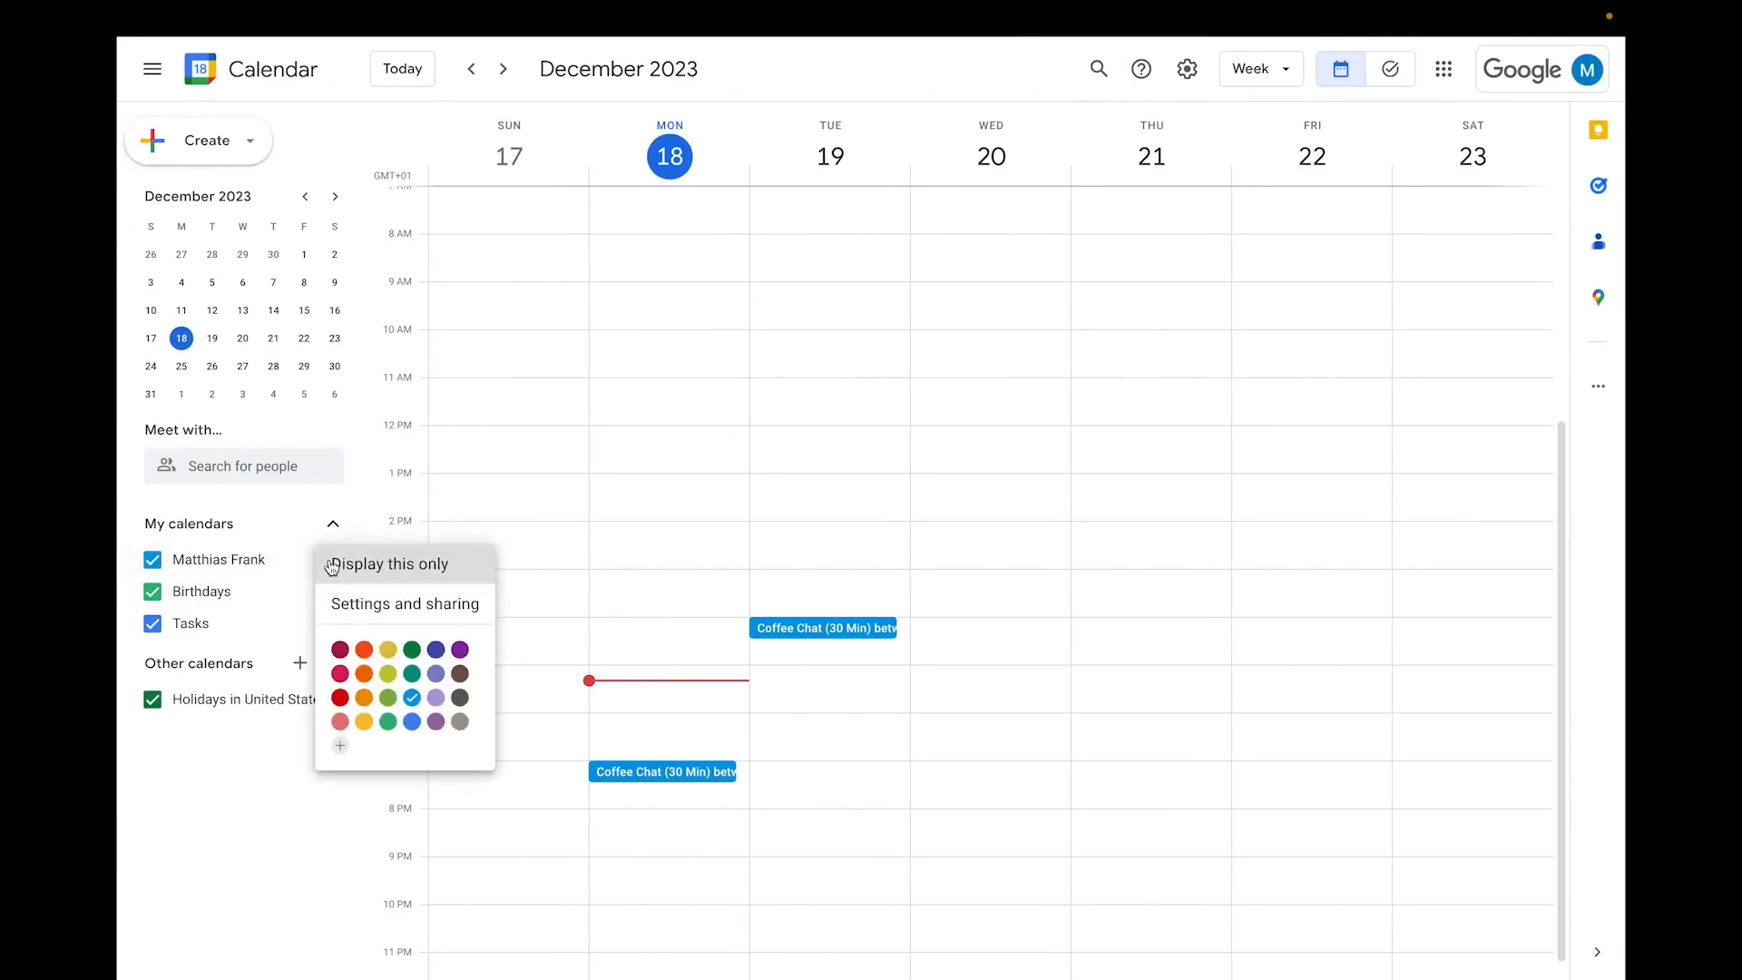
{"action": "left_click", "coordinate": [385, 605]}
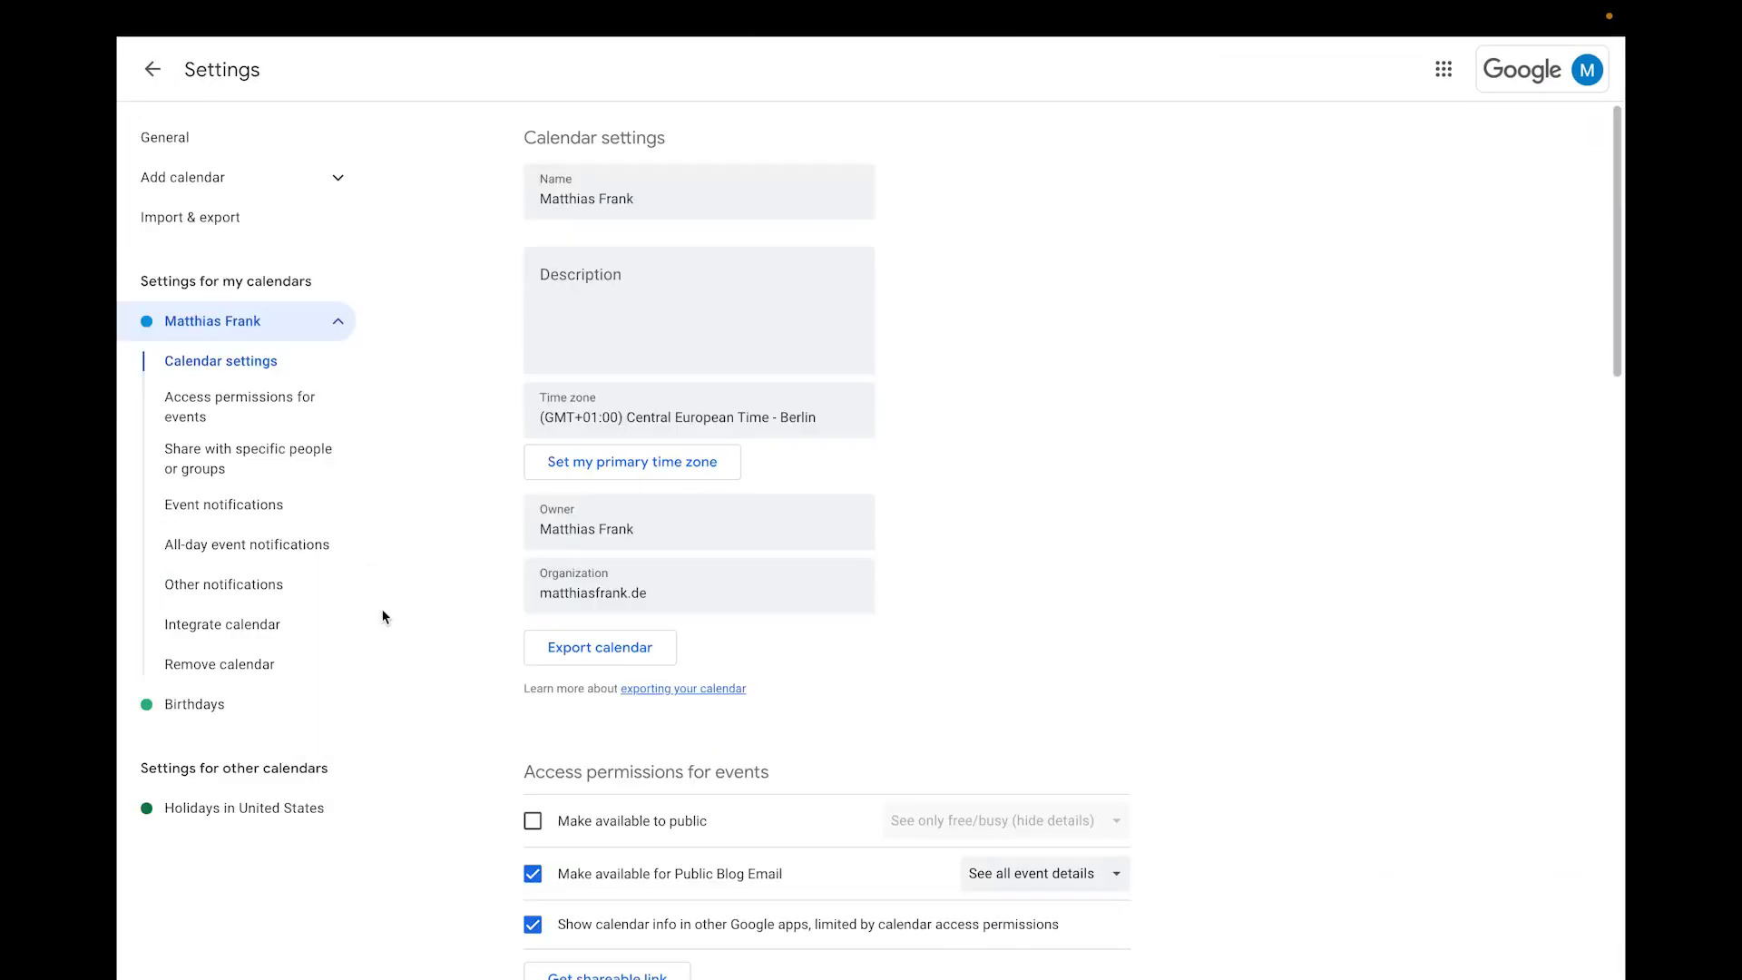
{"action": "scroll", "coordinate": [725, 603], "scroll_direction": "down", "scroll_amount": 3}
{"action": "scroll", "coordinate": [725, 603], "scroll_direction": "down", "scroll_amount": 2}
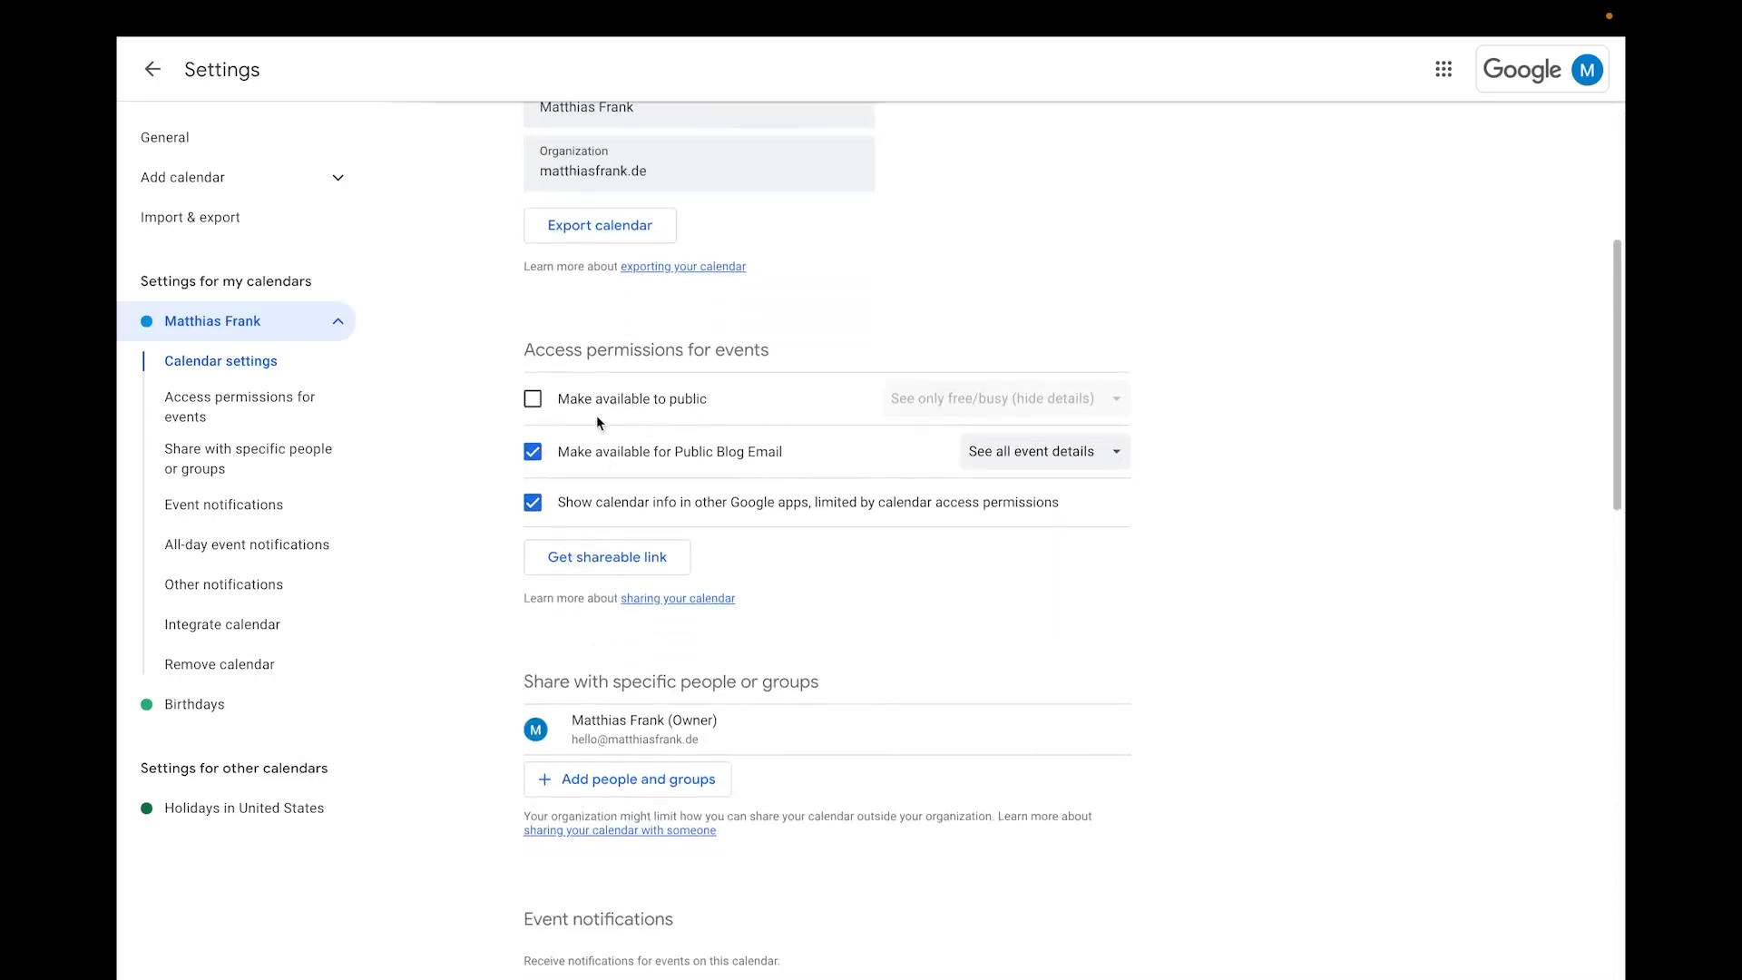
{"action": "left_click", "coordinate": [531, 403]}
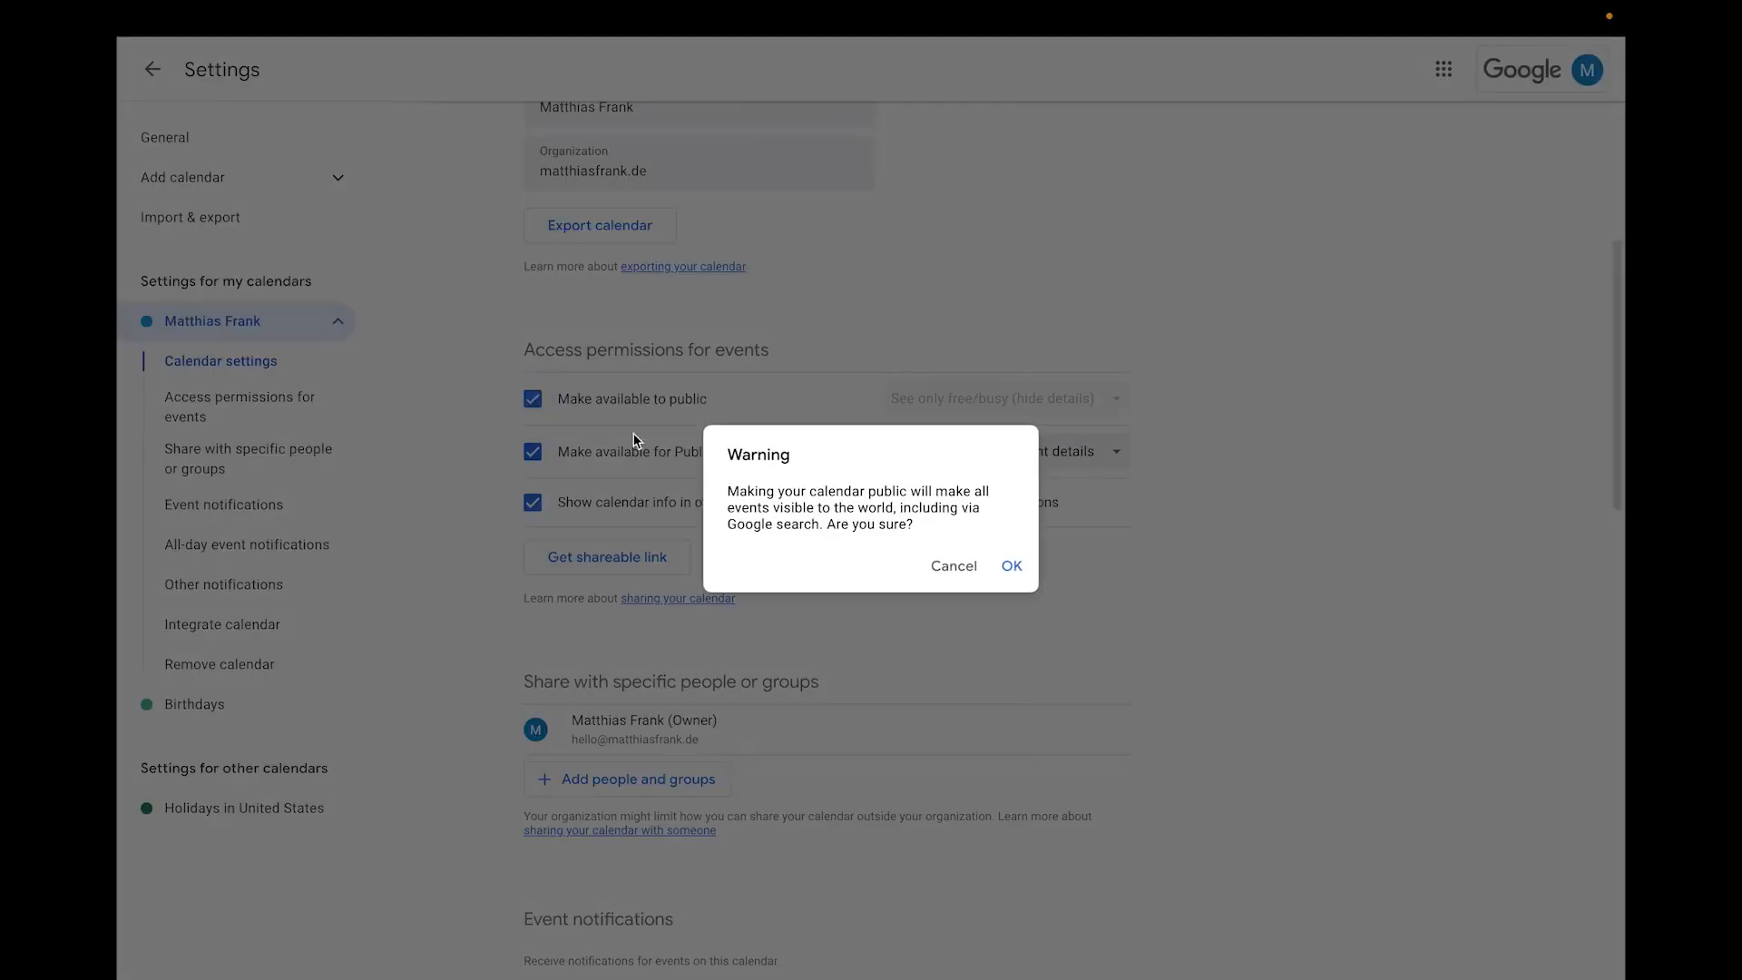
{"action": "left_click", "coordinate": [1012, 572]}
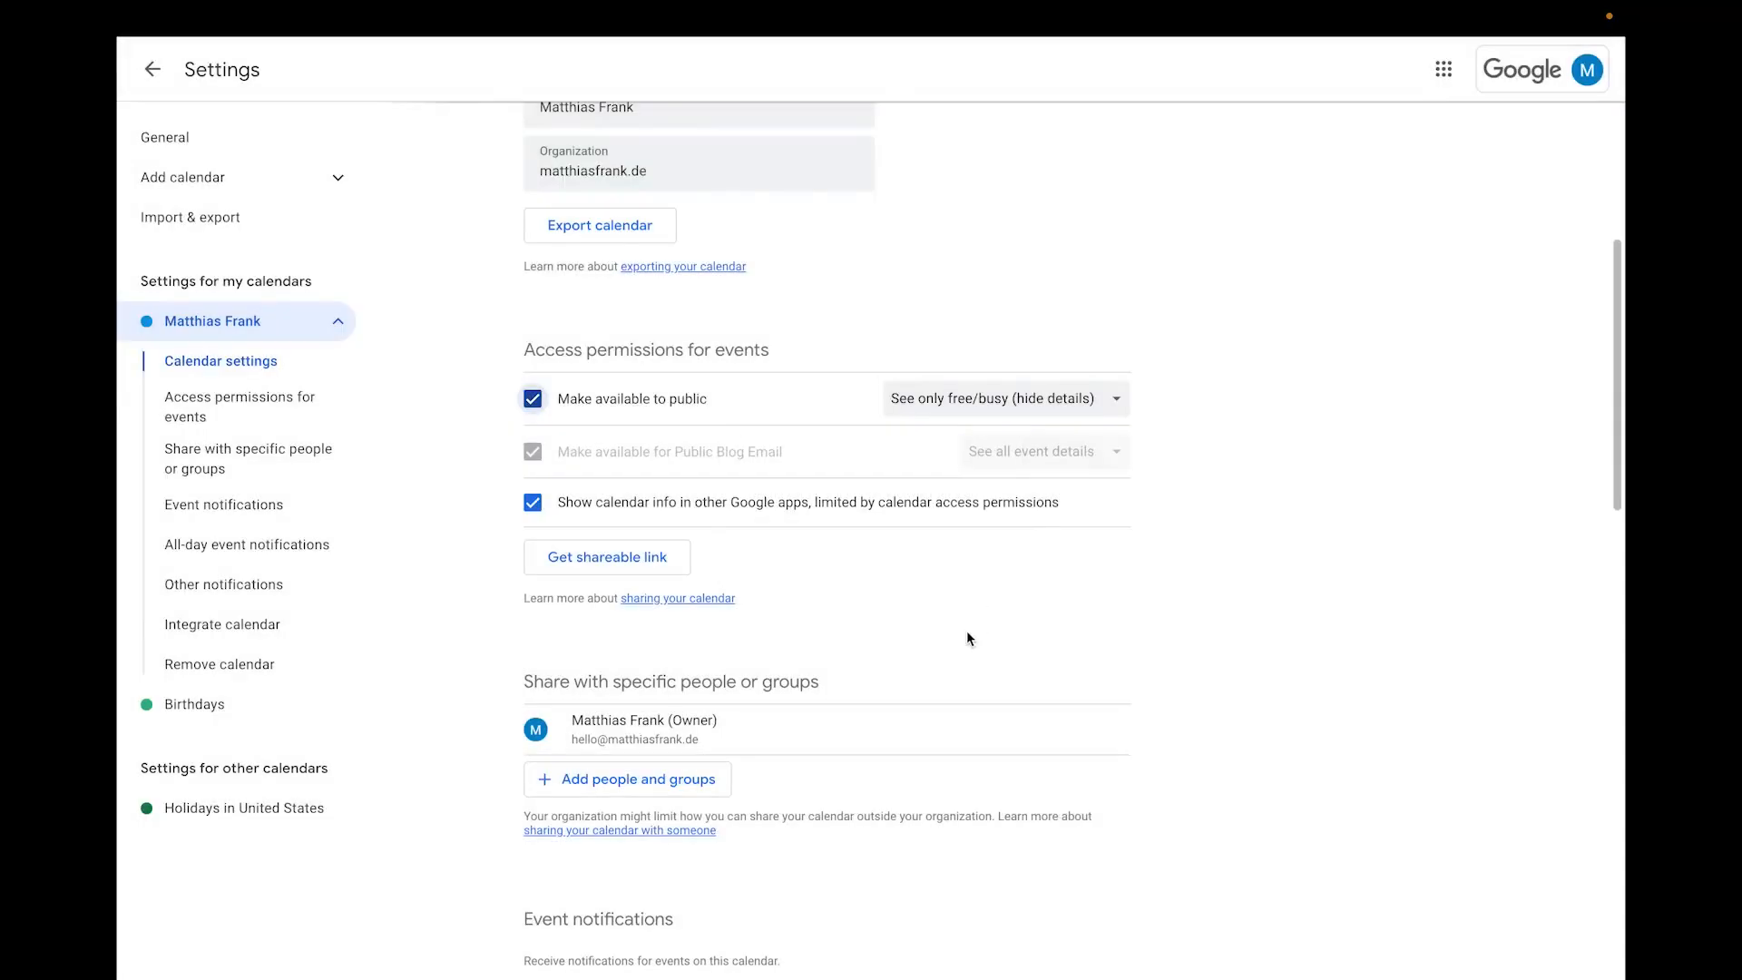
Copy the calendar's public URL from the Integrate calendar settings
{"action": "scroll", "coordinate": [966, 639], "scroll_direction": "down", "scroll_amount": 11}
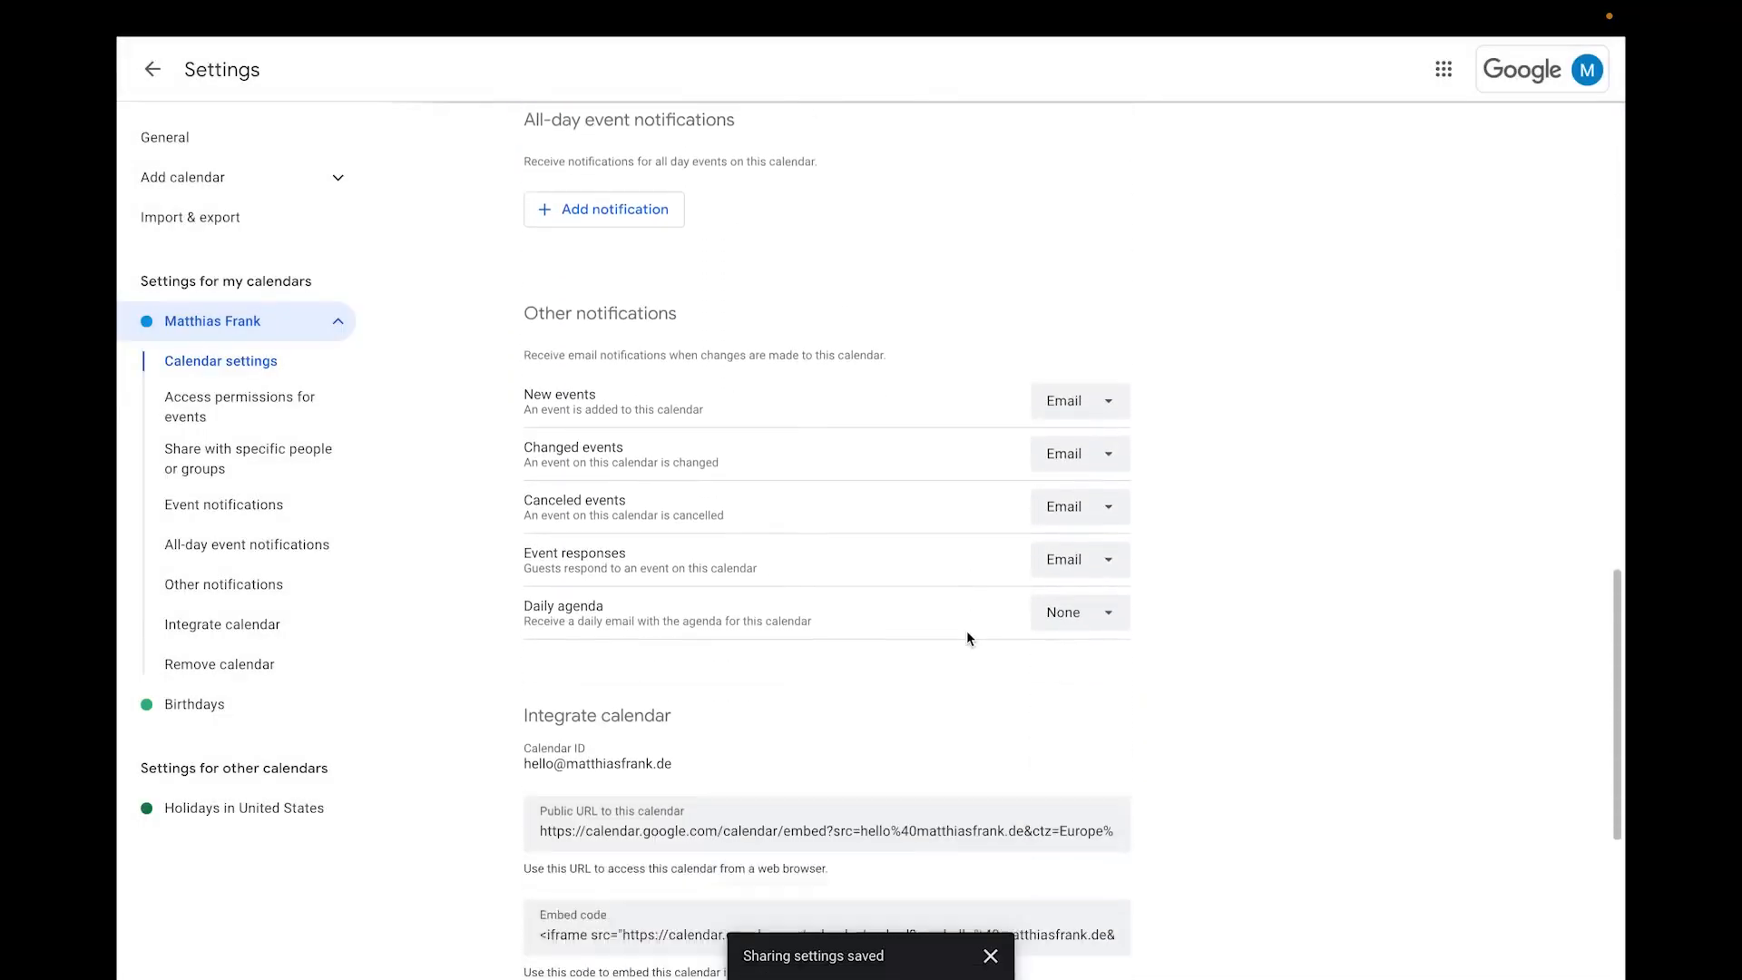
{"action": "scroll", "coordinate": [967, 638], "scroll_direction": "down", "scroll_amount": 3}
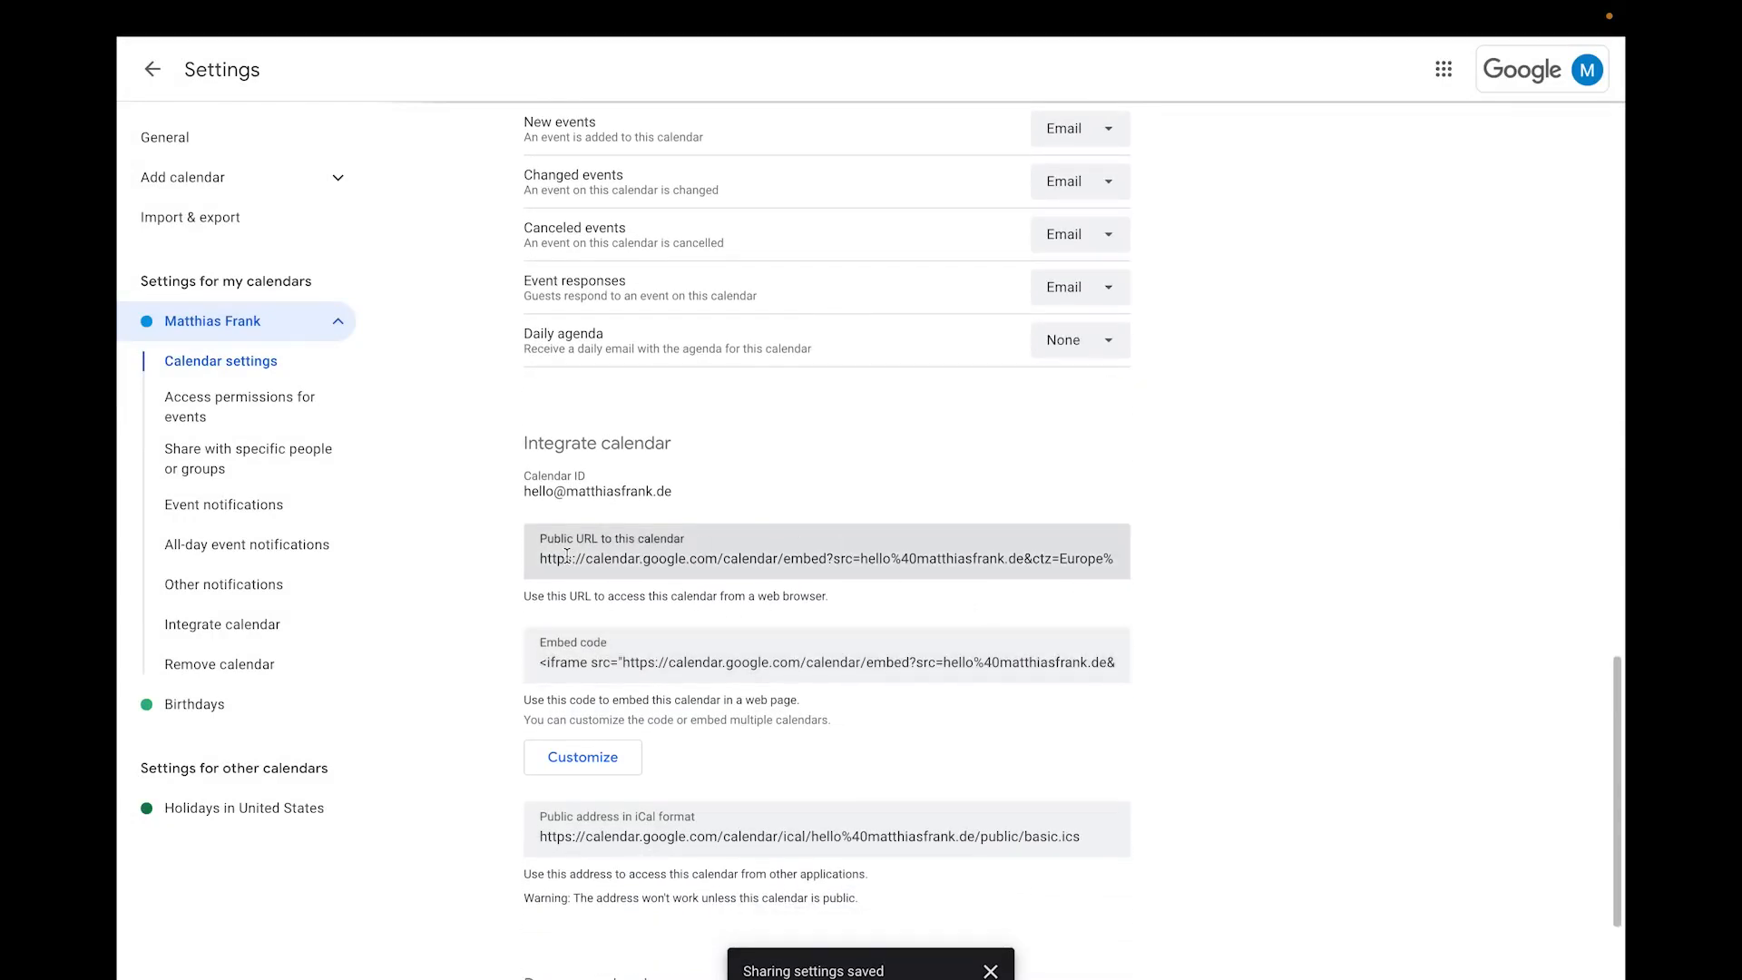
{"action": "left_click", "coordinate": [567, 558]}
{"action": "key", "text": "super+c"}
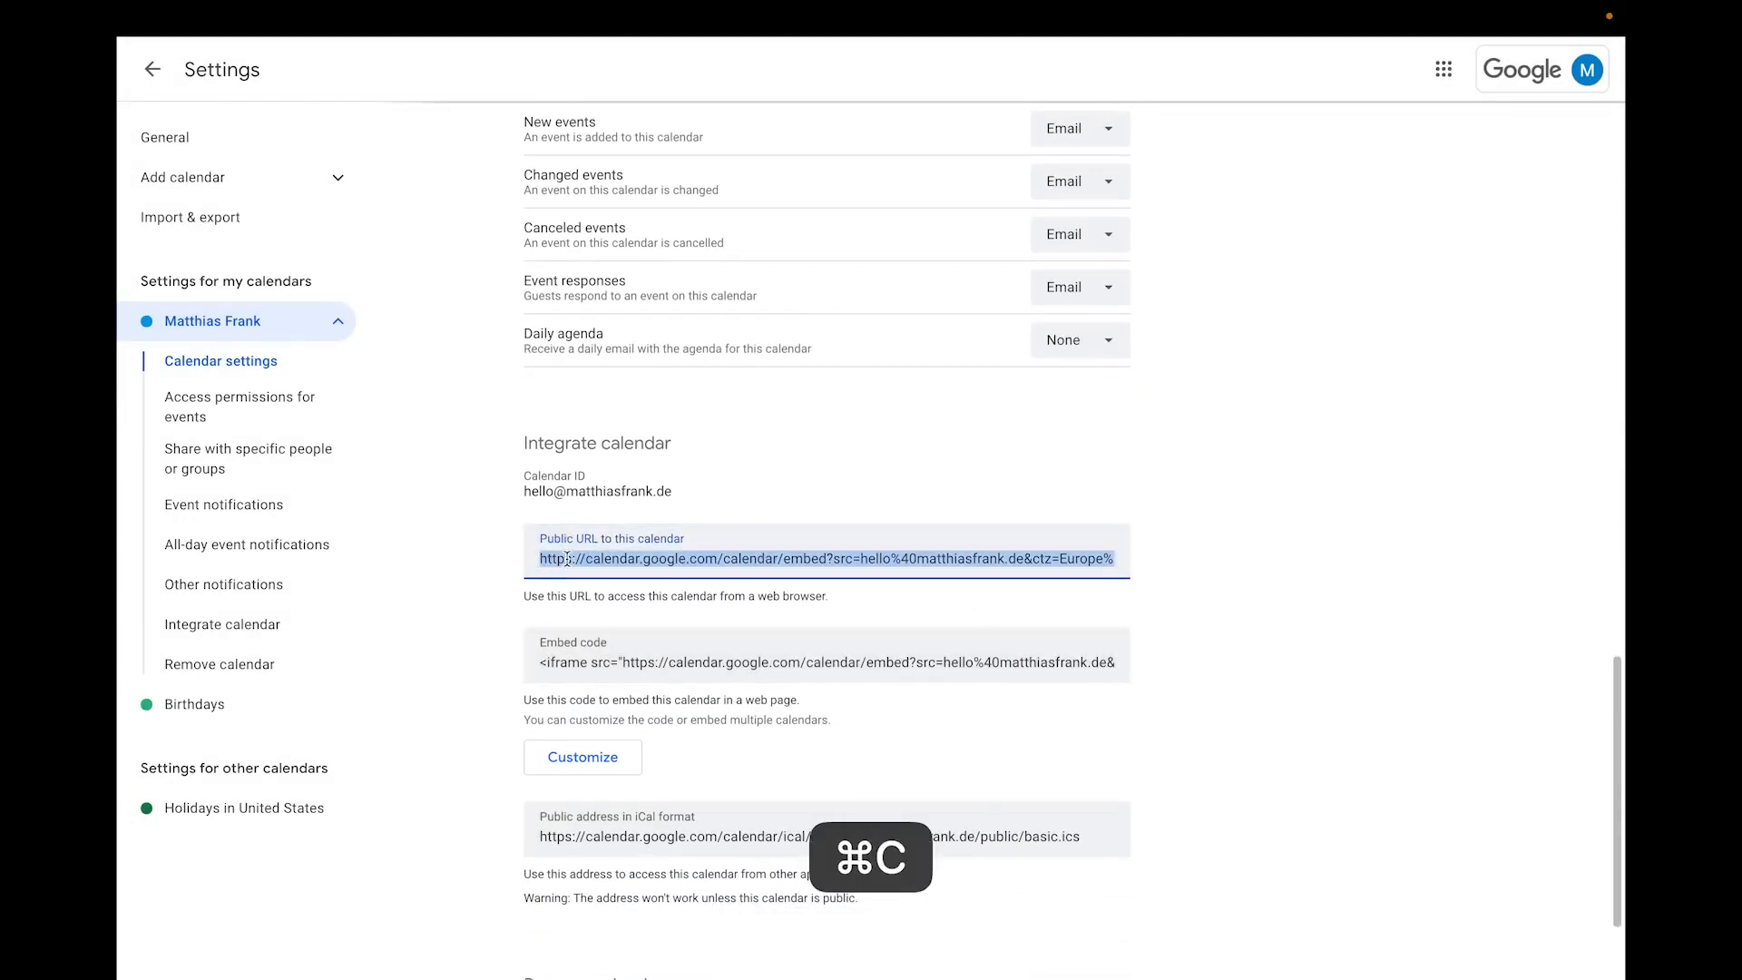
Switch to Notion, embed the copied calendar URL on the 32 Get Google Calendar into Notion page and make the embed taller
{"action": "key", "text": "ctrl+Right"}
{"action": "left_click", "coordinate": [458, 343]}
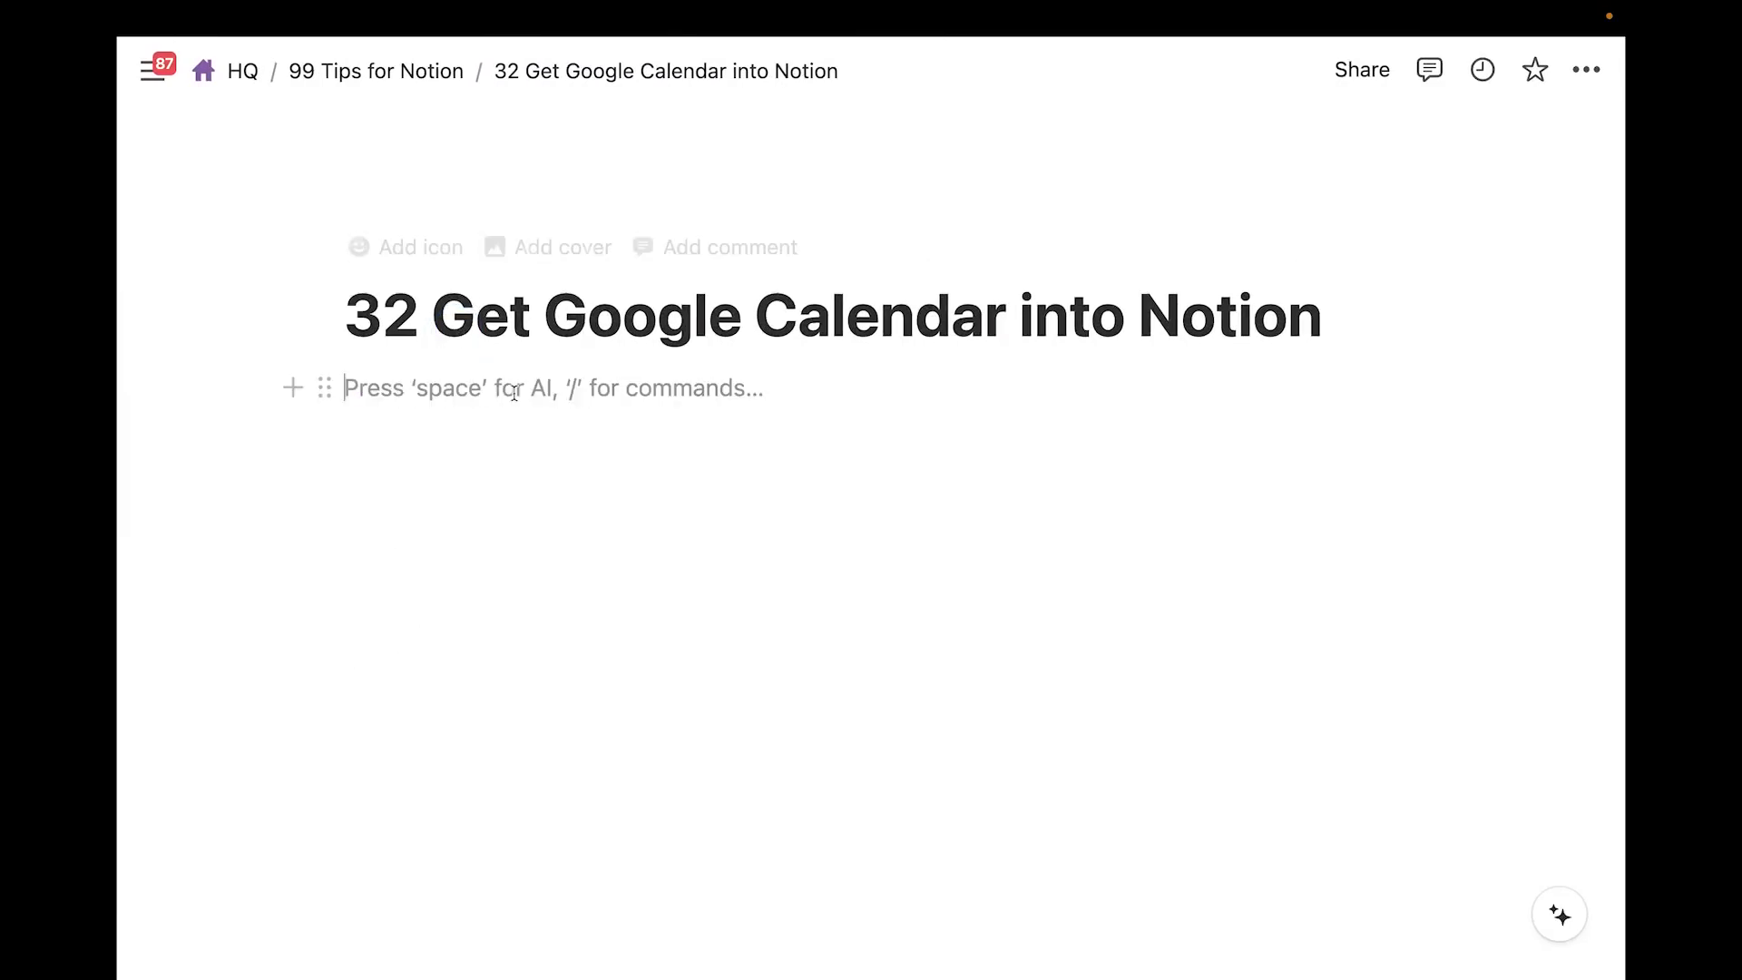
{"action": "key", "text": "super+v"}
{"action": "left_click", "coordinate": [1048, 557]}
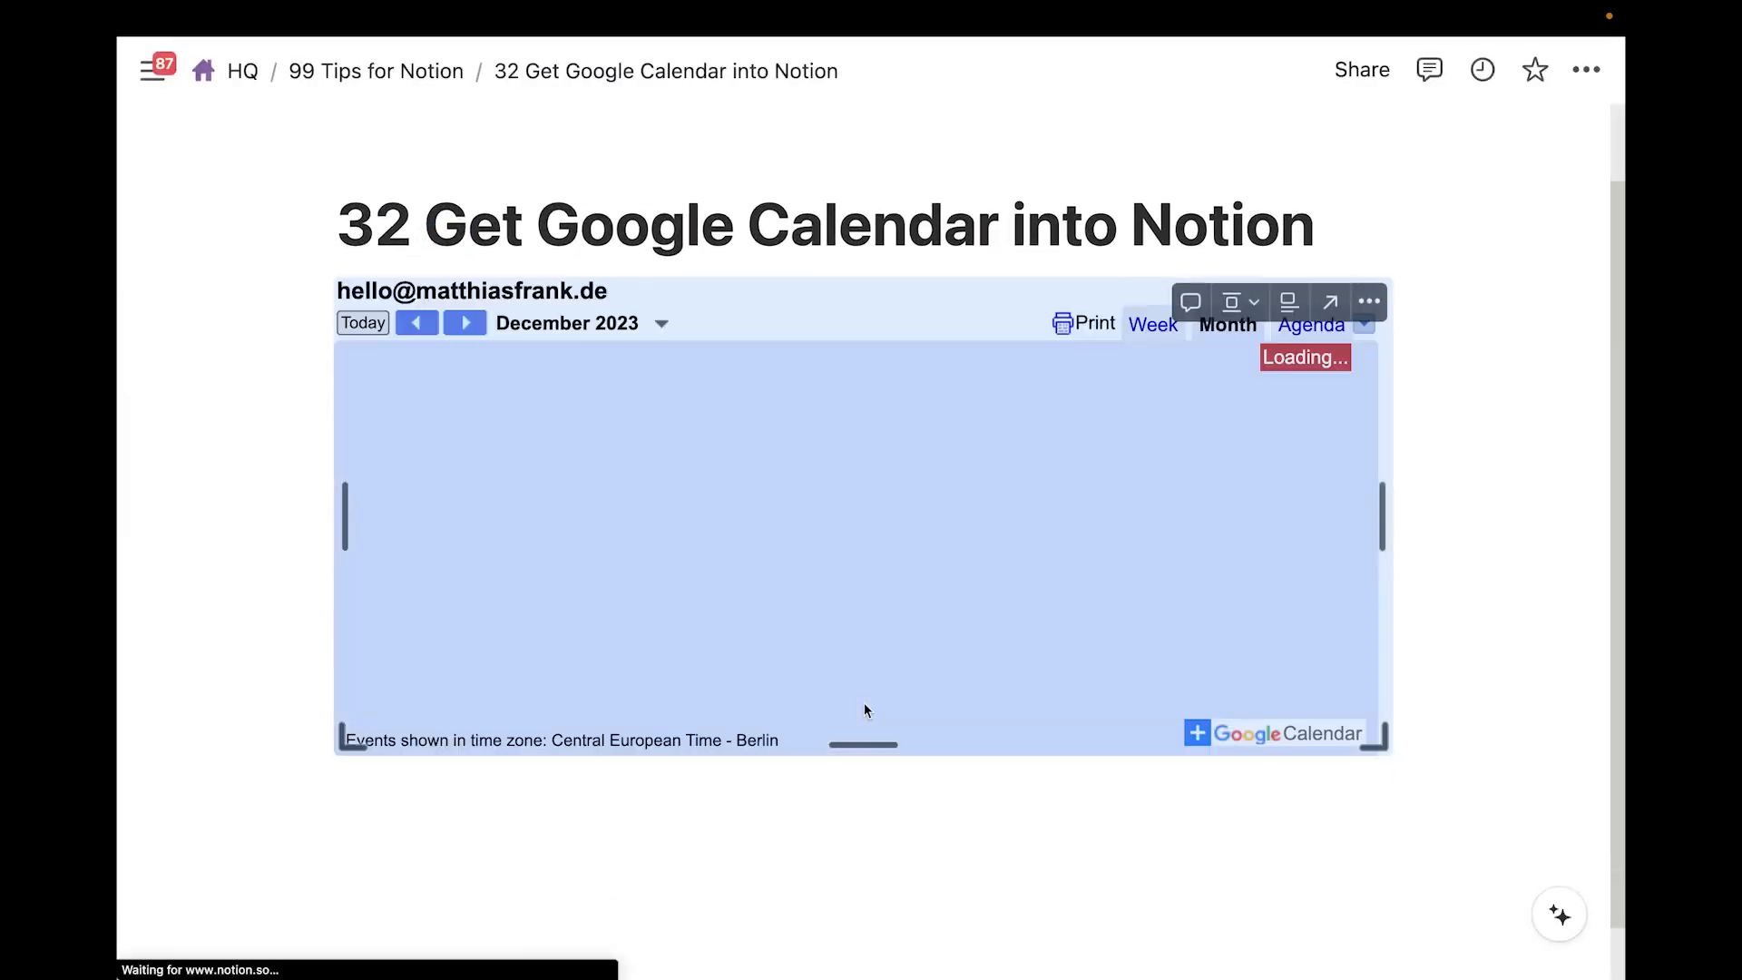
{"action": "left_click_drag", "start_coordinate": [863, 745], "coordinate": [838, 885]}
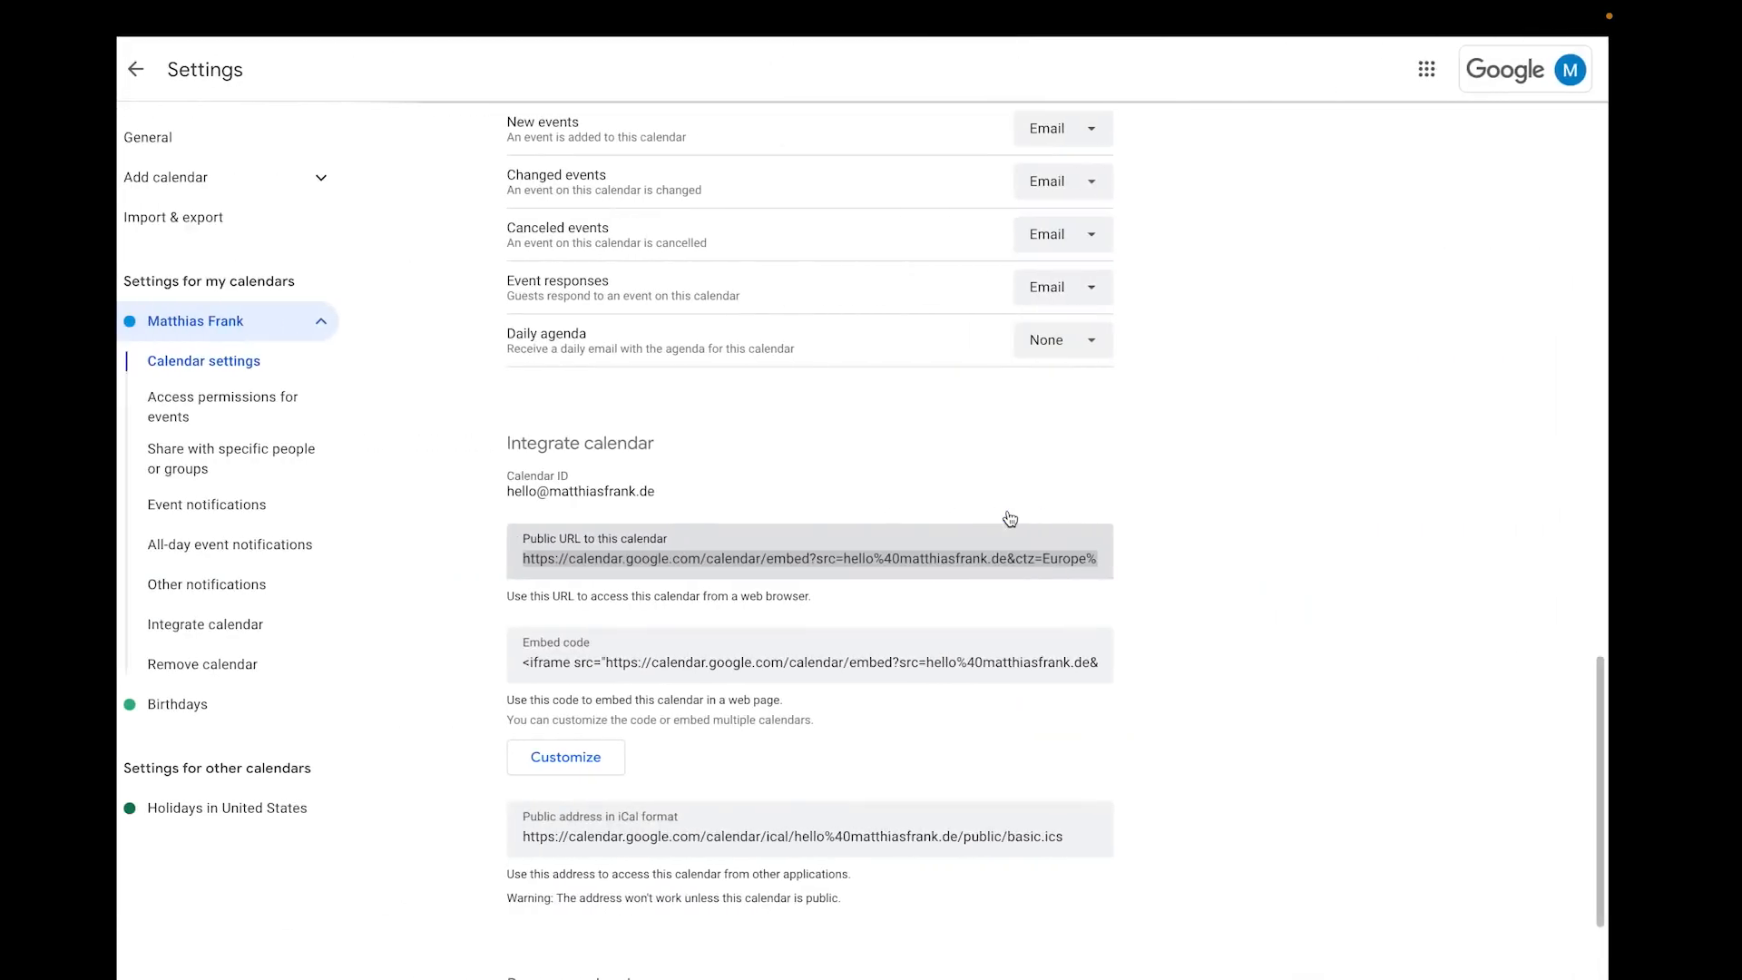
Review the event access permissions in the Google Calendar settings
{"action": "scroll", "coordinate": [1010, 517], "scroll_direction": "up", "scroll_amount": 10}
{"action": "scroll", "coordinate": [1009, 515], "scroll_direction": "up", "scroll_amount": 8}
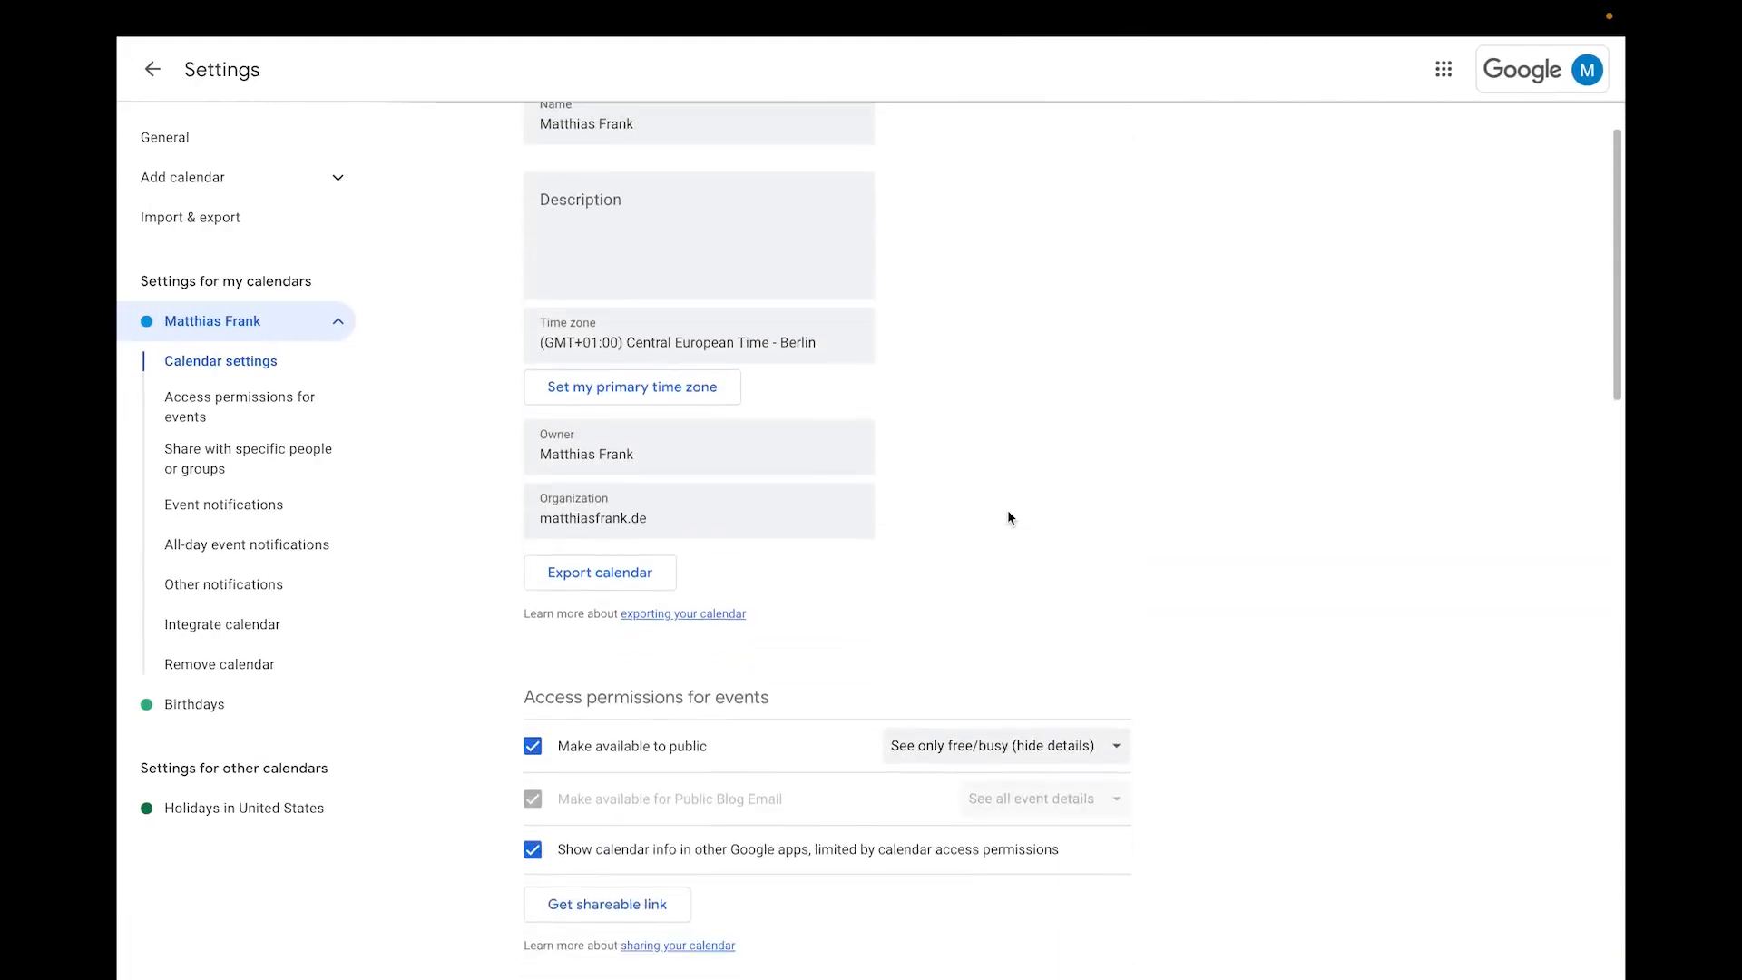
{"action": "scroll", "coordinate": [925, 509], "scroll_direction": "down", "scroll_amount": 2}
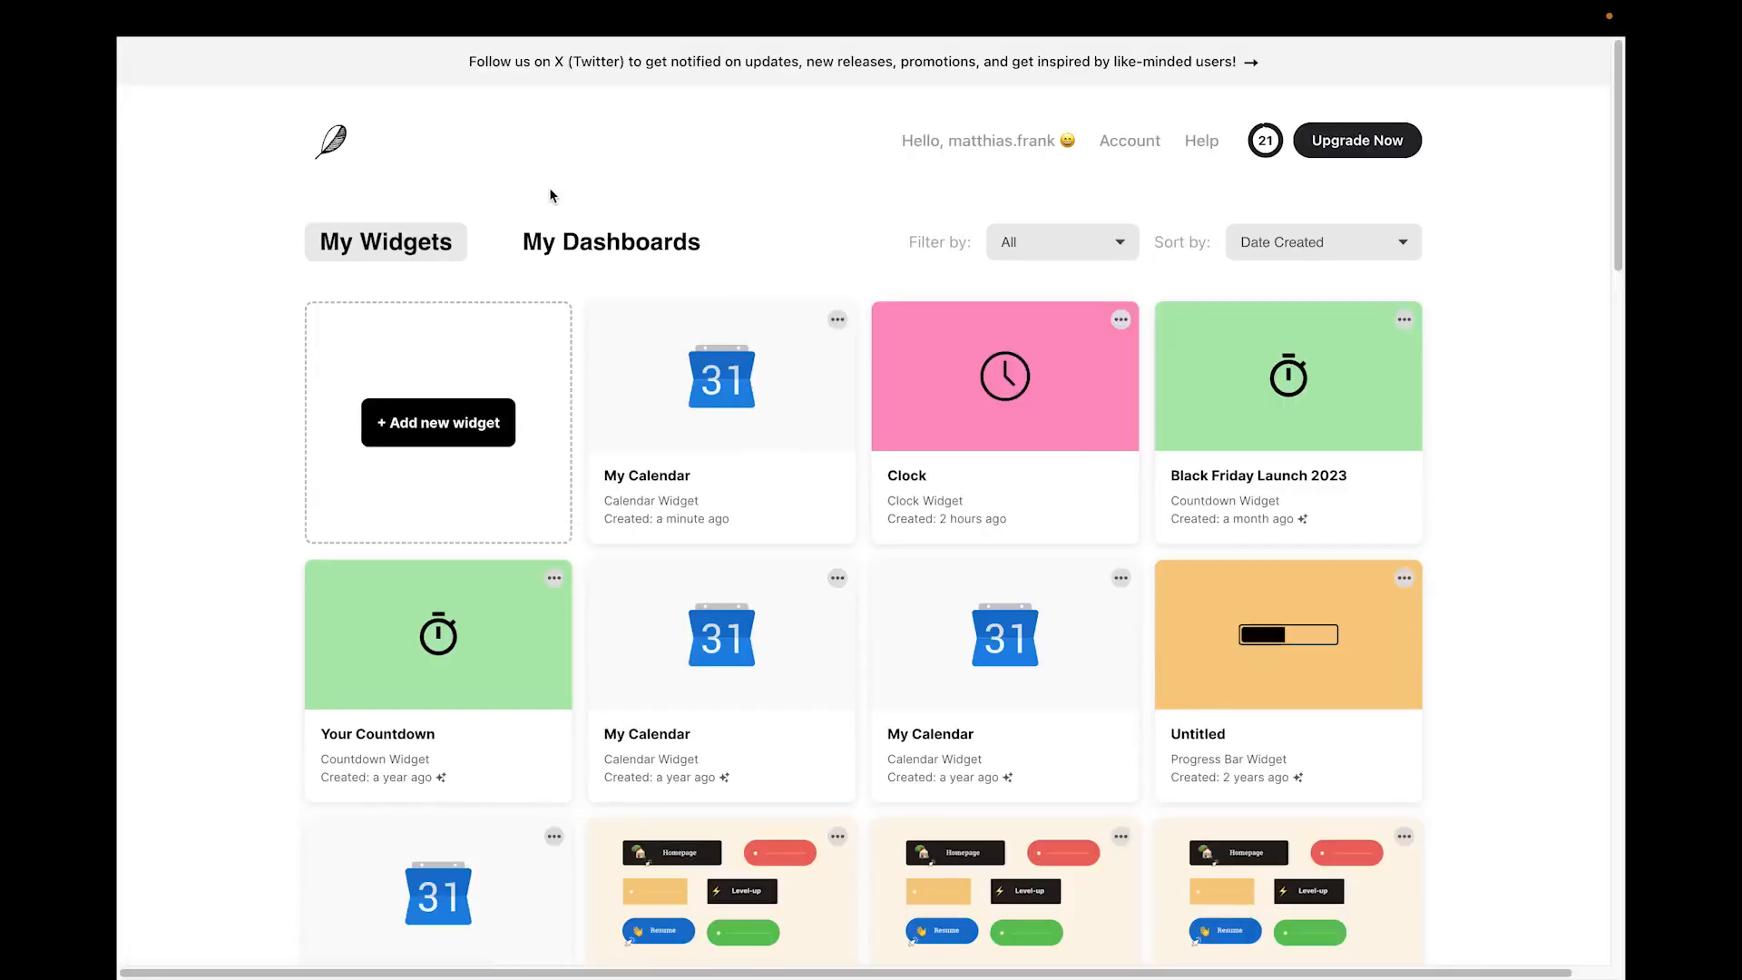
Create a new Google Calendar widget titled "My Best Calendar" in Indify
{"action": "left_click", "coordinate": [453, 441]}
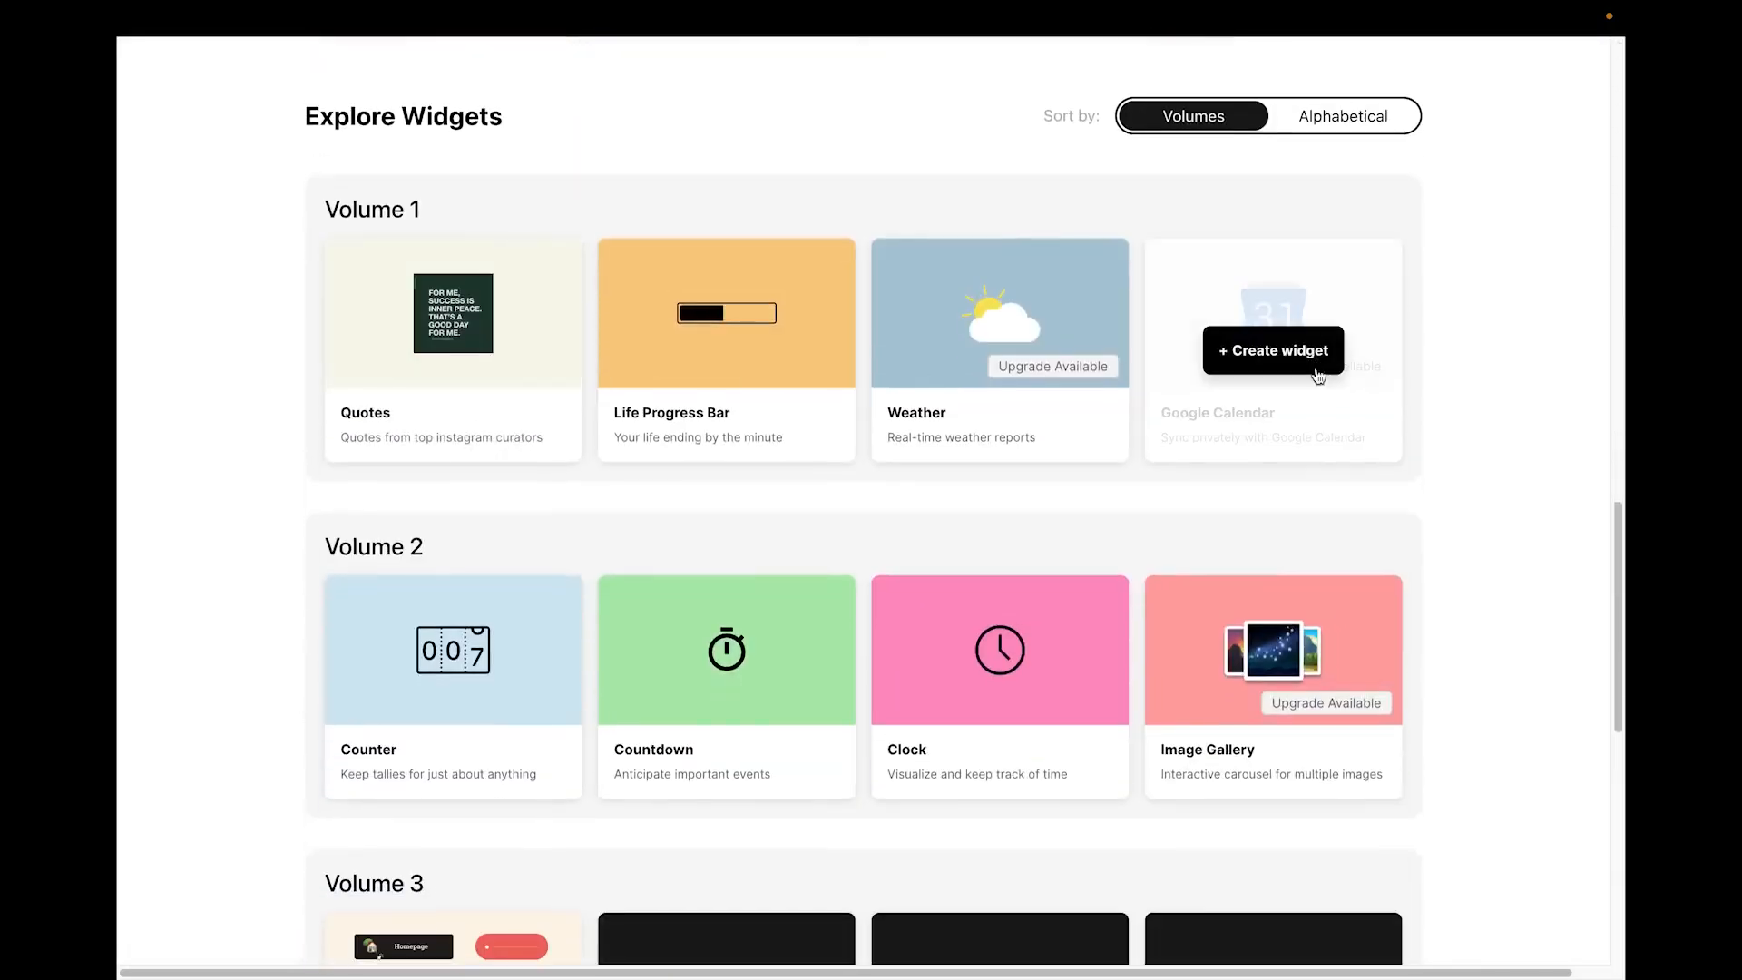
{"action": "left_click", "coordinate": [1307, 354]}
{"action": "type", "text": "My Best Ca"}
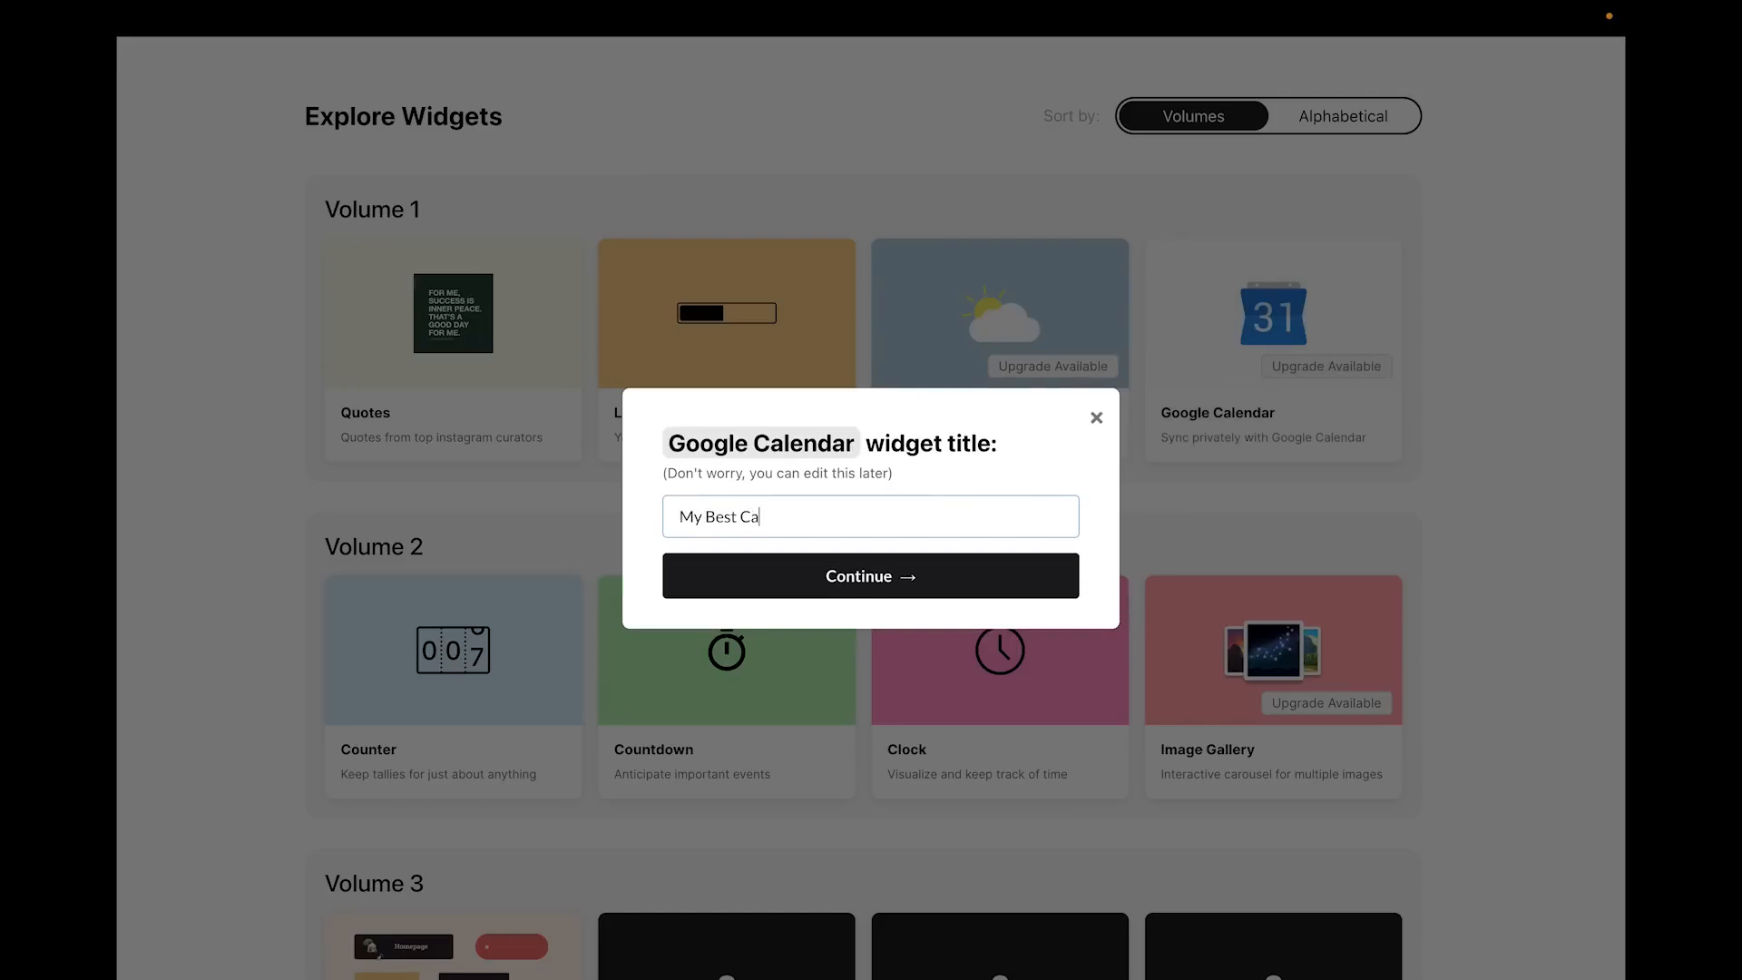
{"action": "type", "text": "lendar"}
{"action": "left_click", "coordinate": [933, 580]}
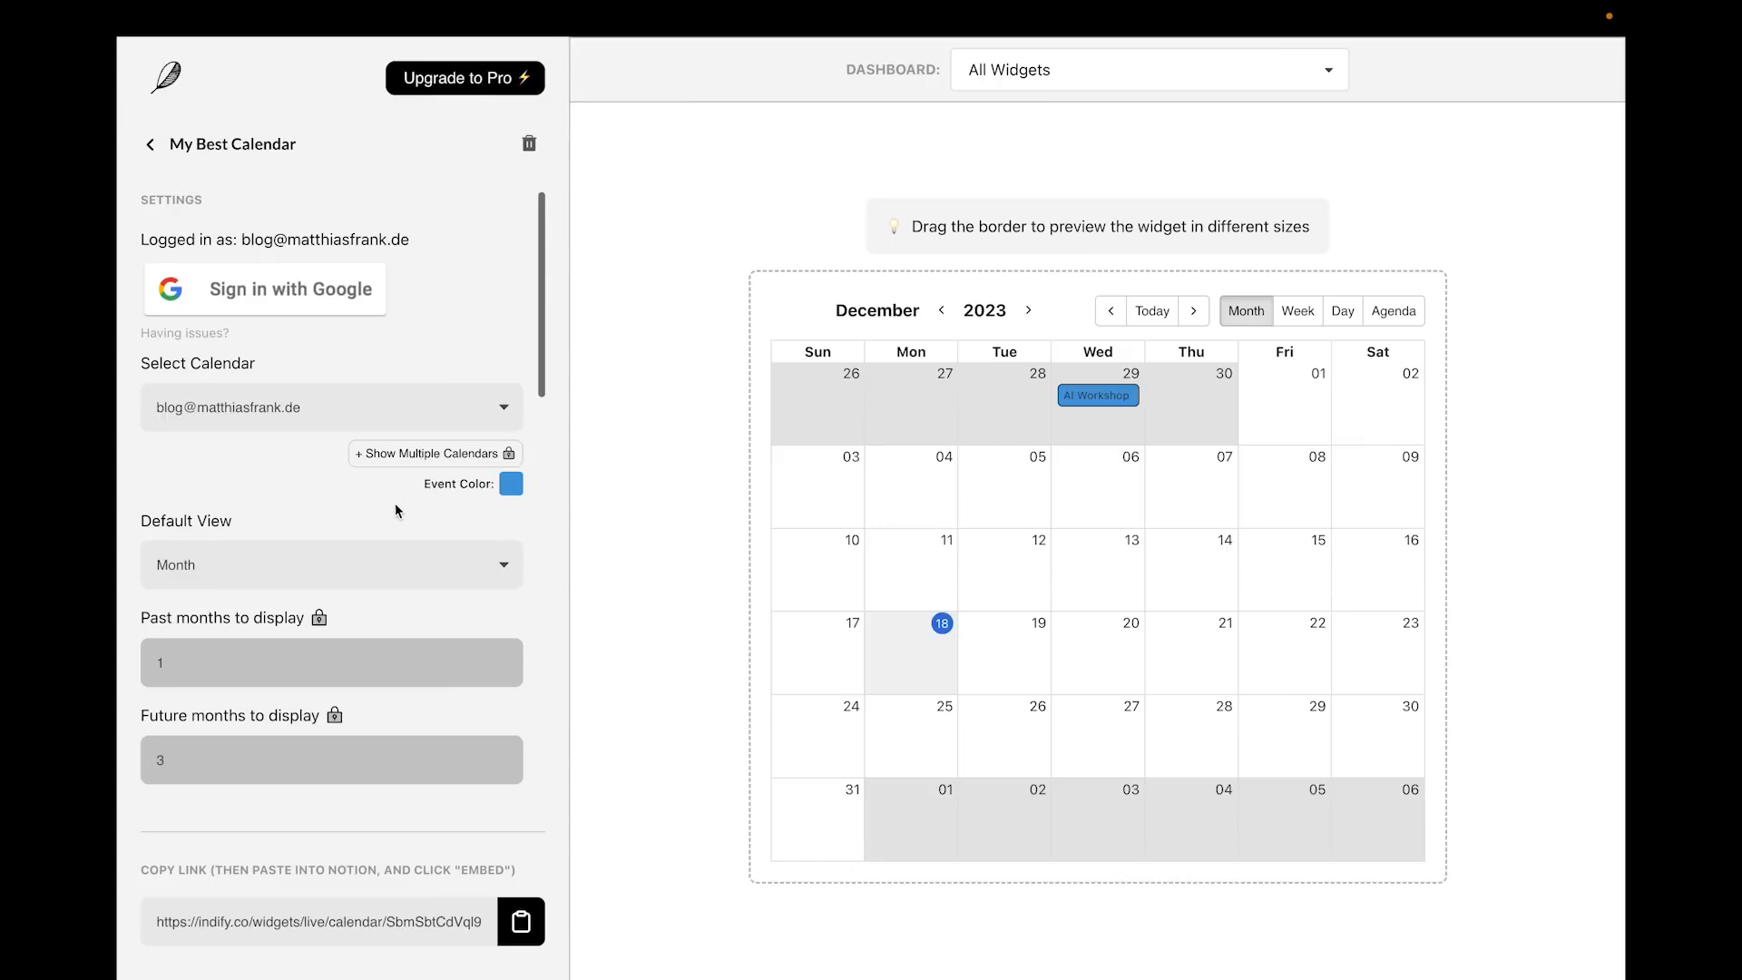
Check the event colour option and set the calendar widget's default view to Week
{"action": "scroll", "coordinate": [395, 511], "scroll_direction": "down", "scroll_amount": 2}
{"action": "left_click", "coordinate": [513, 421]}
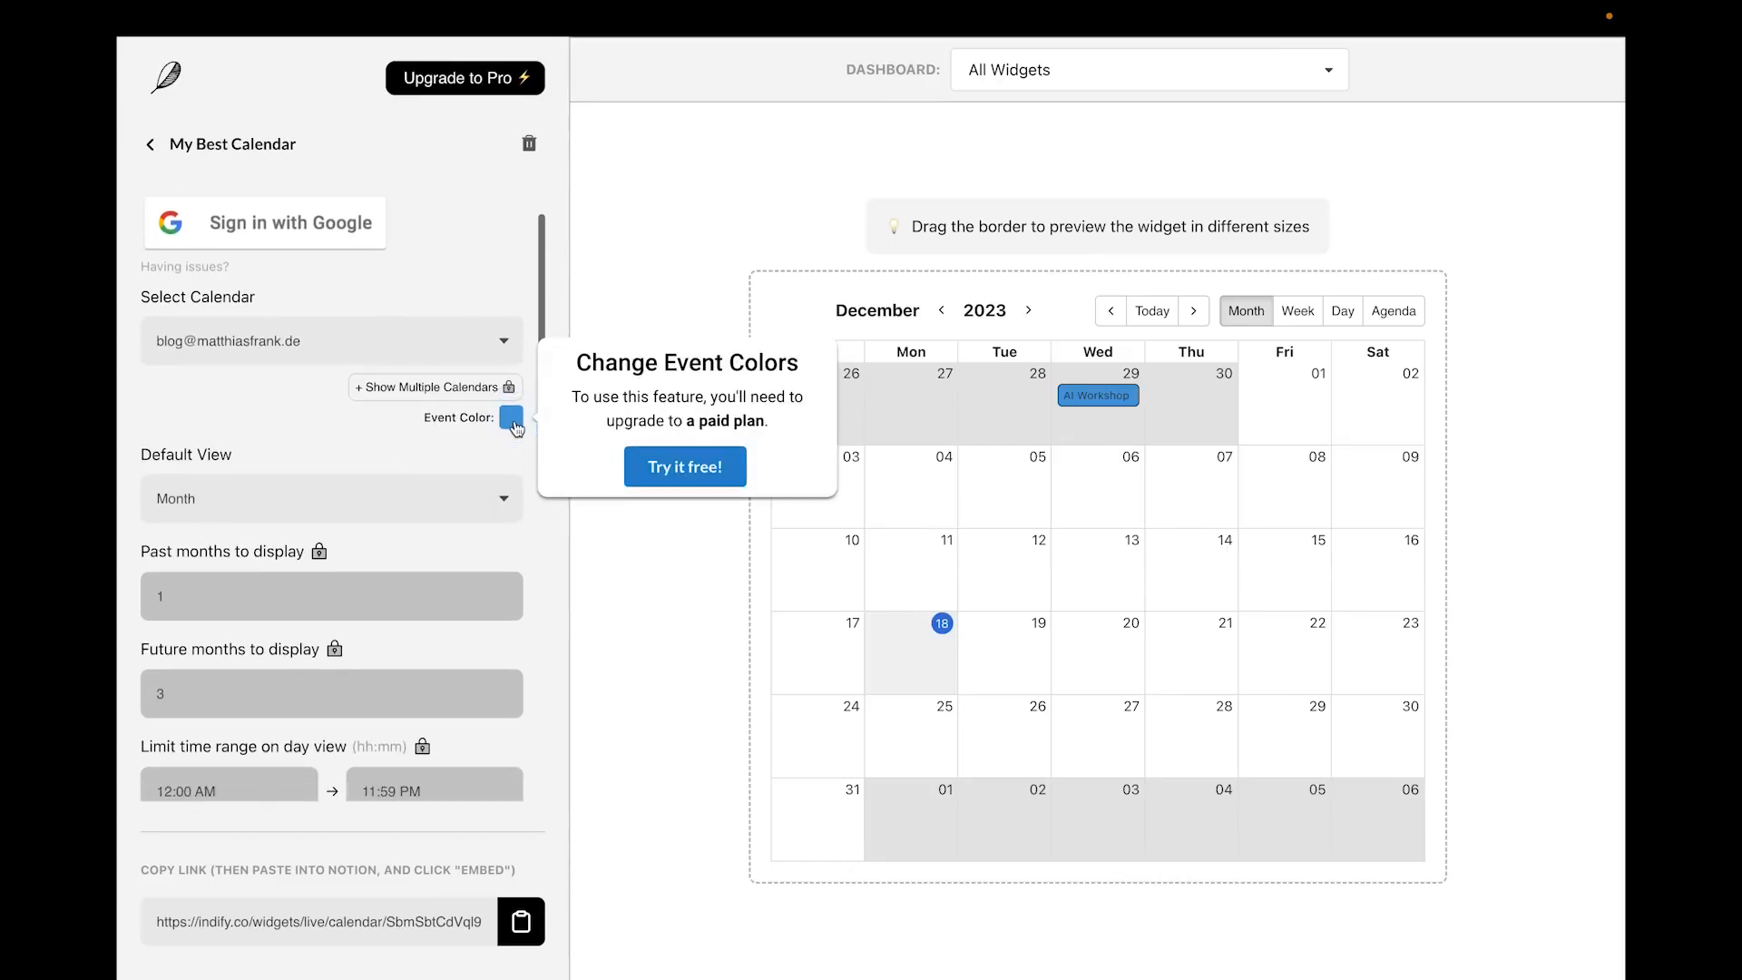
{"action": "scroll", "coordinate": [505, 464], "scroll_direction": "down", "scroll_amount": 4}
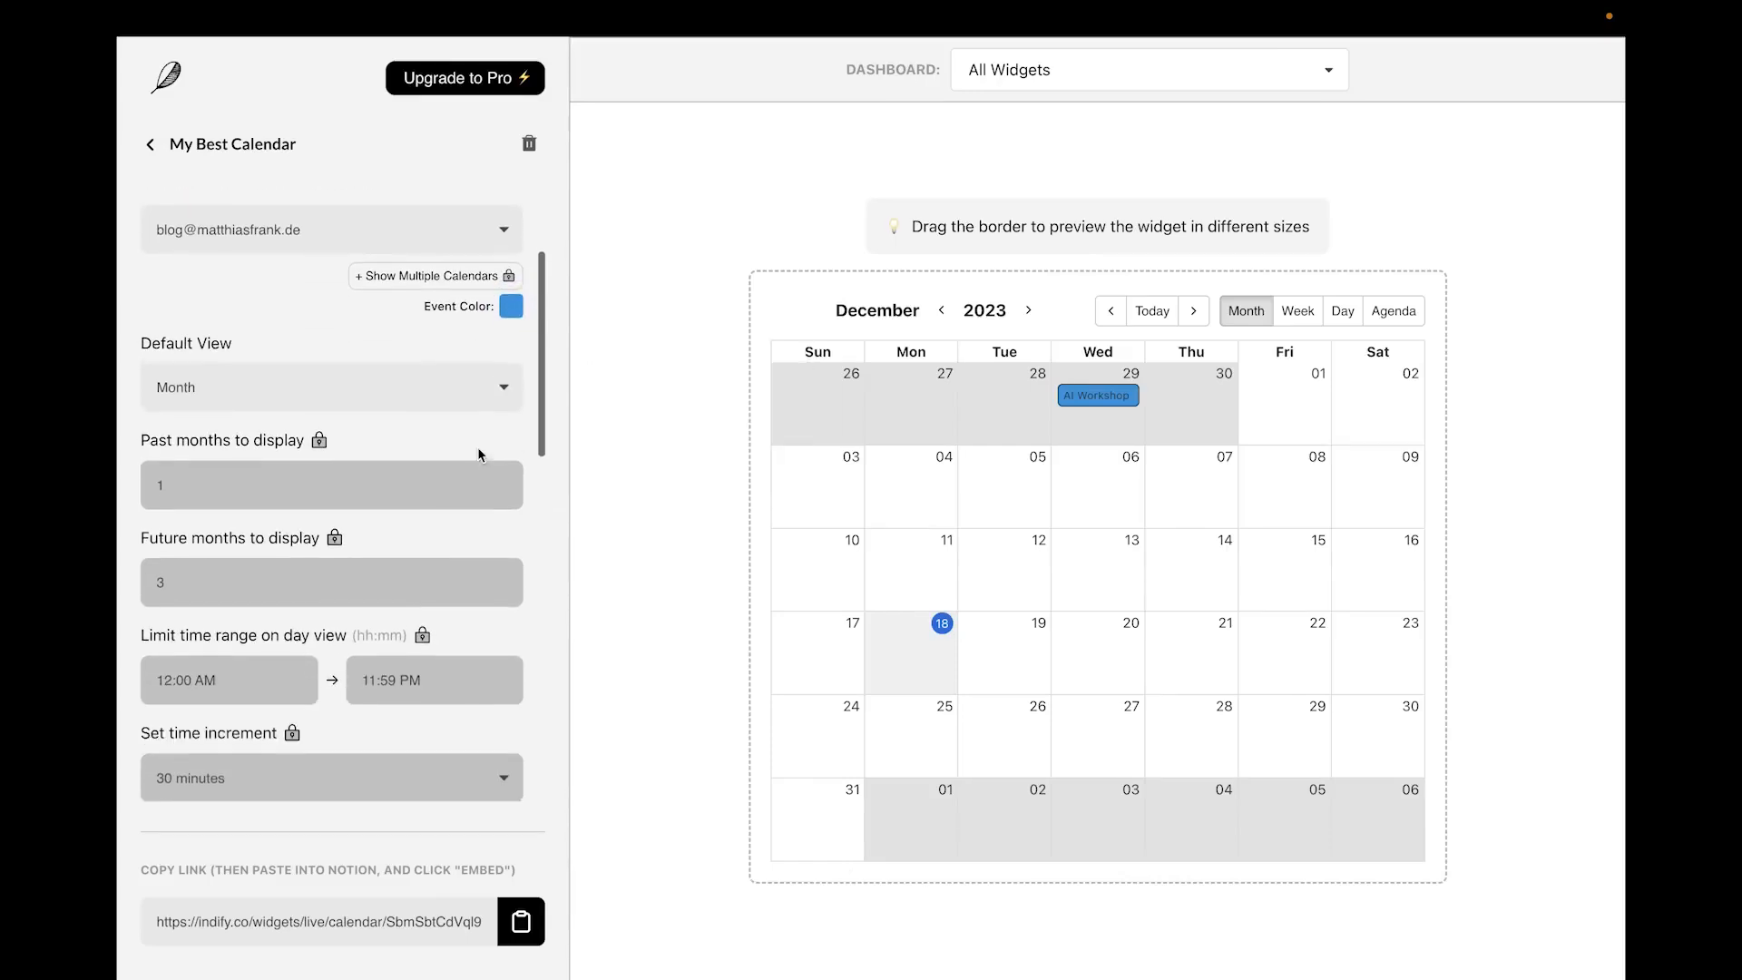
{"action": "left_click", "coordinate": [342, 384]}
{"action": "left_click", "coordinate": [332, 404]}
{"action": "left_click", "coordinate": [334, 341]}
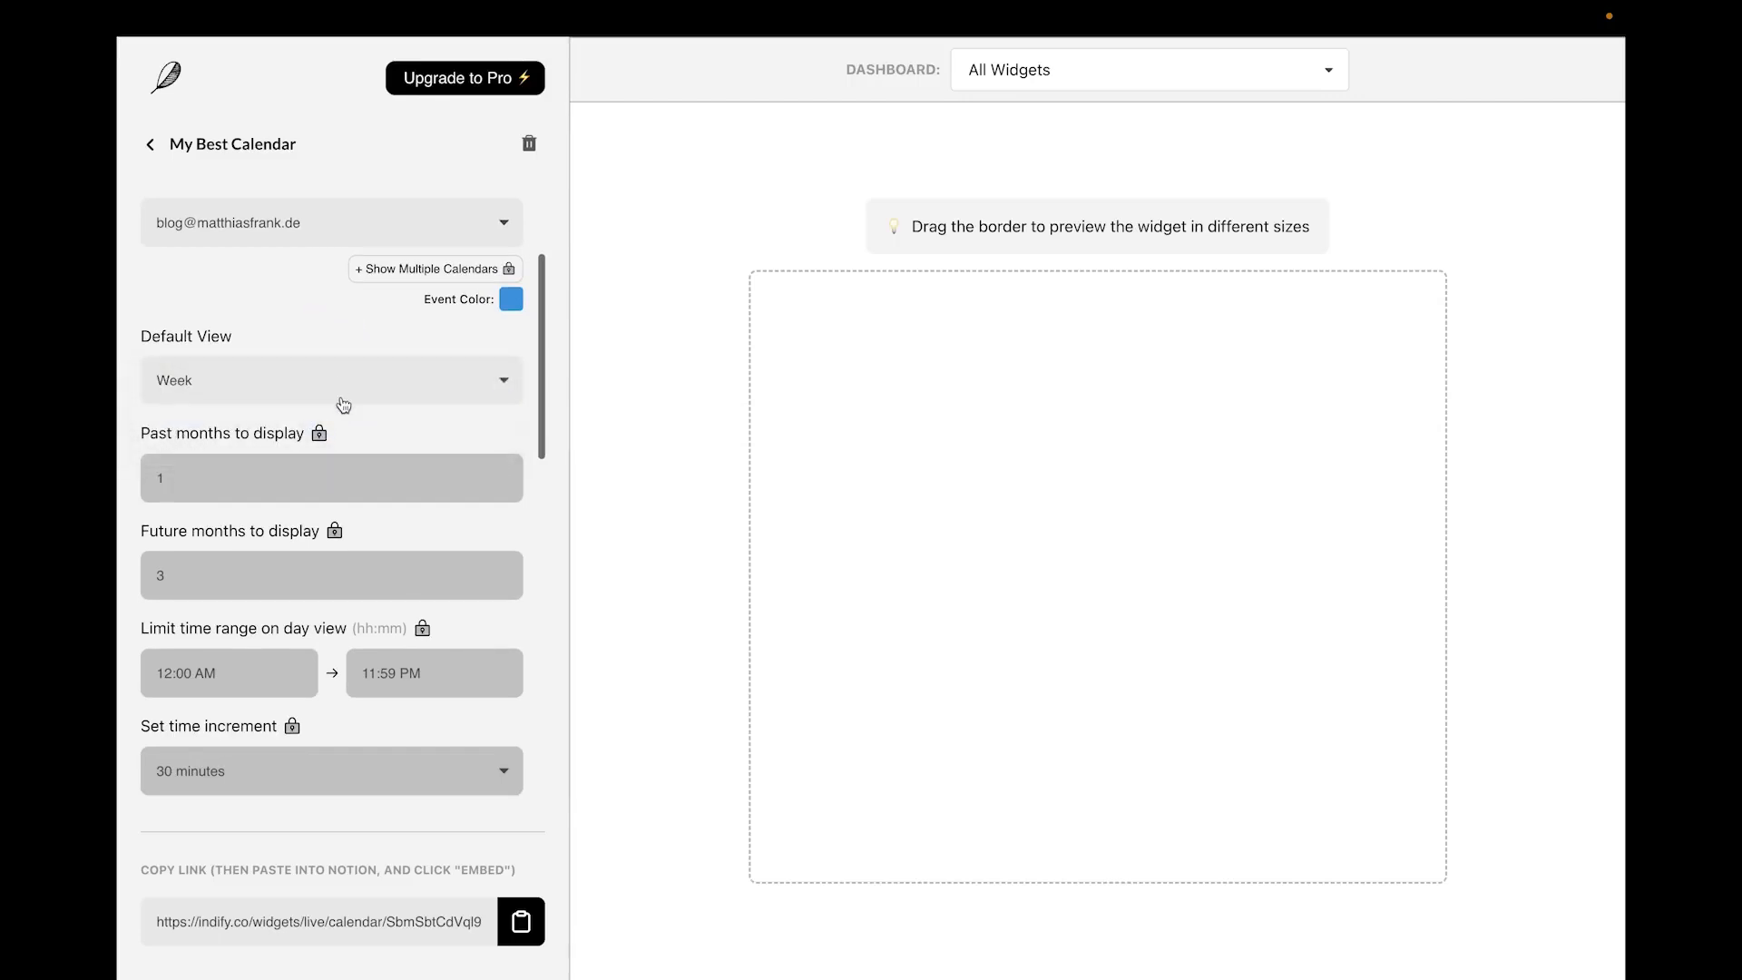
Look through the widget's remaining appearance settings and copy the widget's link
{"action": "scroll", "coordinate": [342, 400], "scroll_direction": "down", "scroll_amount": 10}
{"action": "scroll", "coordinate": [407, 497], "scroll_direction": "down", "scroll_amount": 2}
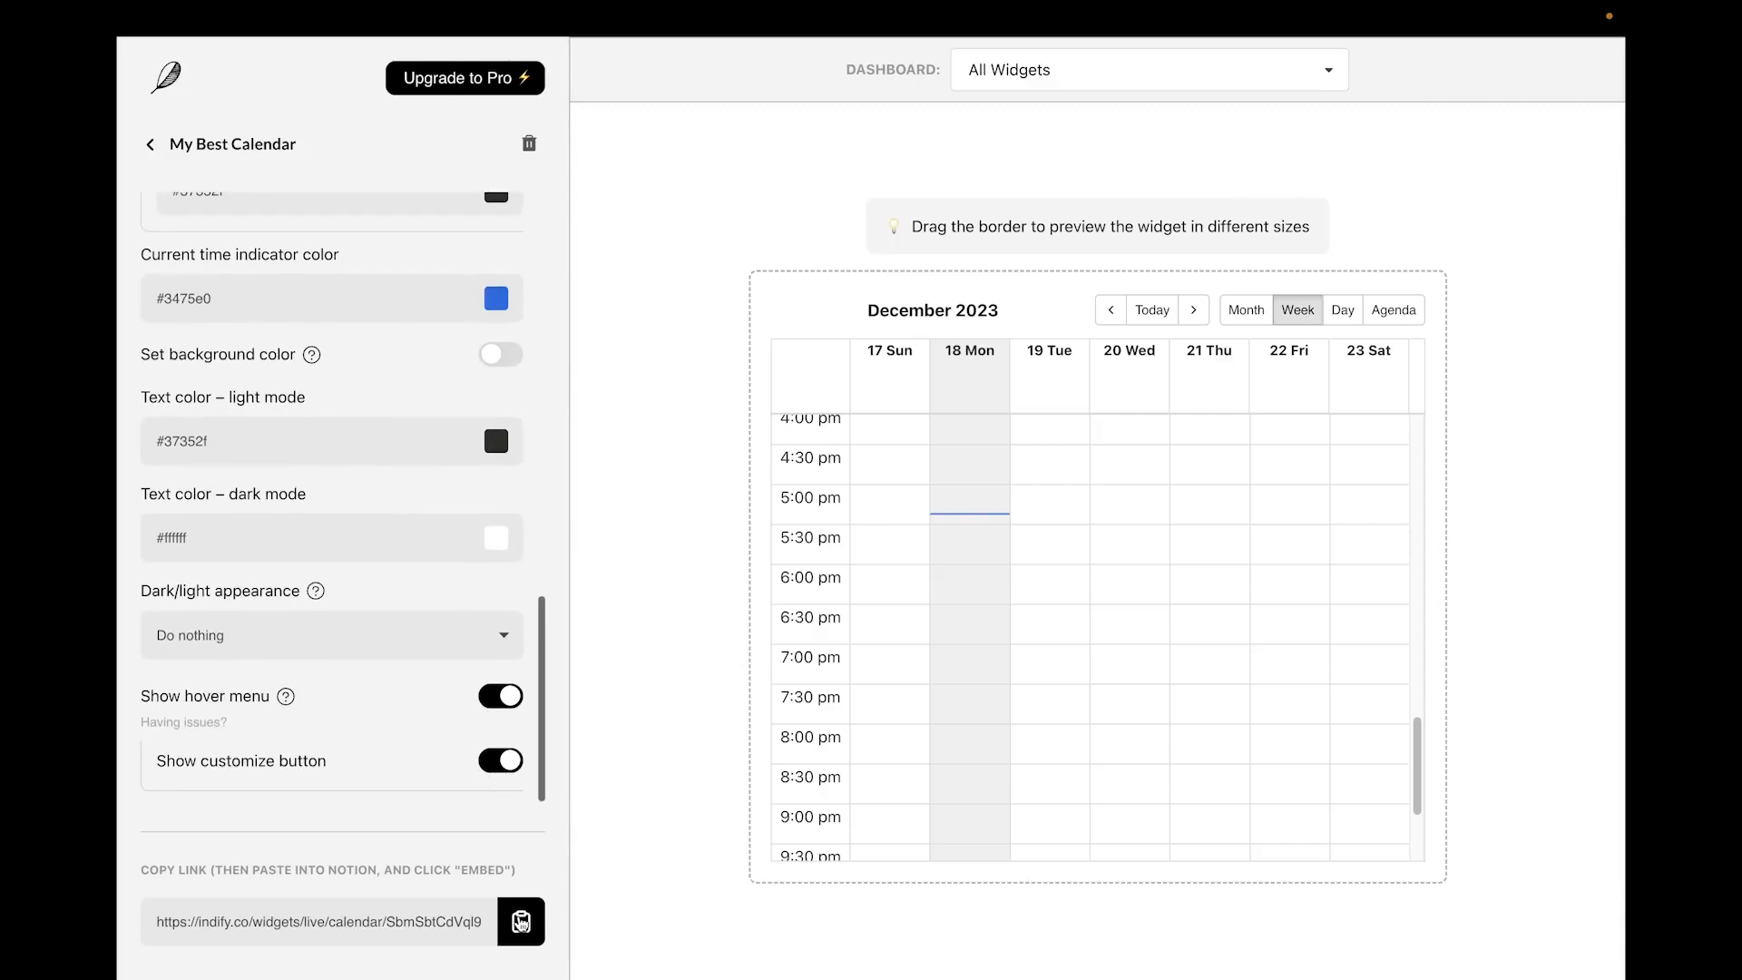
{"action": "left_click", "coordinate": [521, 923]}
Switch to Notion and add the copied Indify widget link as an embed below the Google Calendar embed
{"action": "key", "text": "ctrl+Right"}
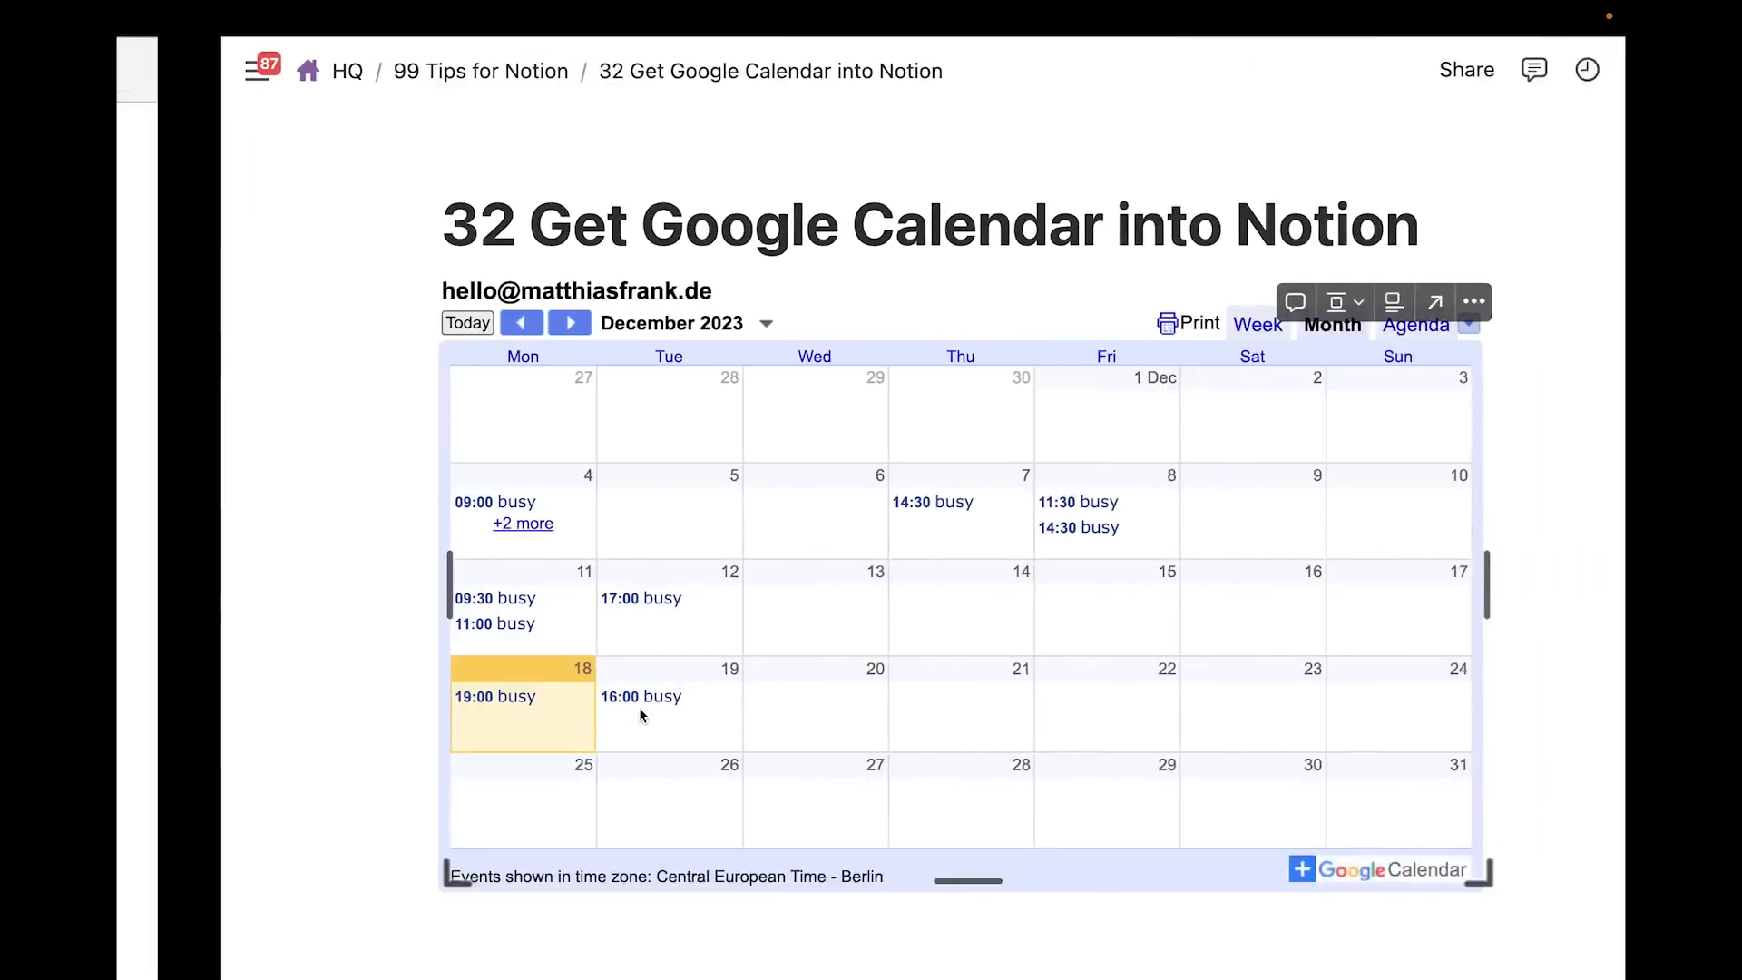
{"action": "left_click", "coordinate": [425, 925]}
{"action": "scroll", "coordinate": [426, 915], "scroll_direction": "down", "scroll_amount": 3}
{"action": "key", "text": "Return"}
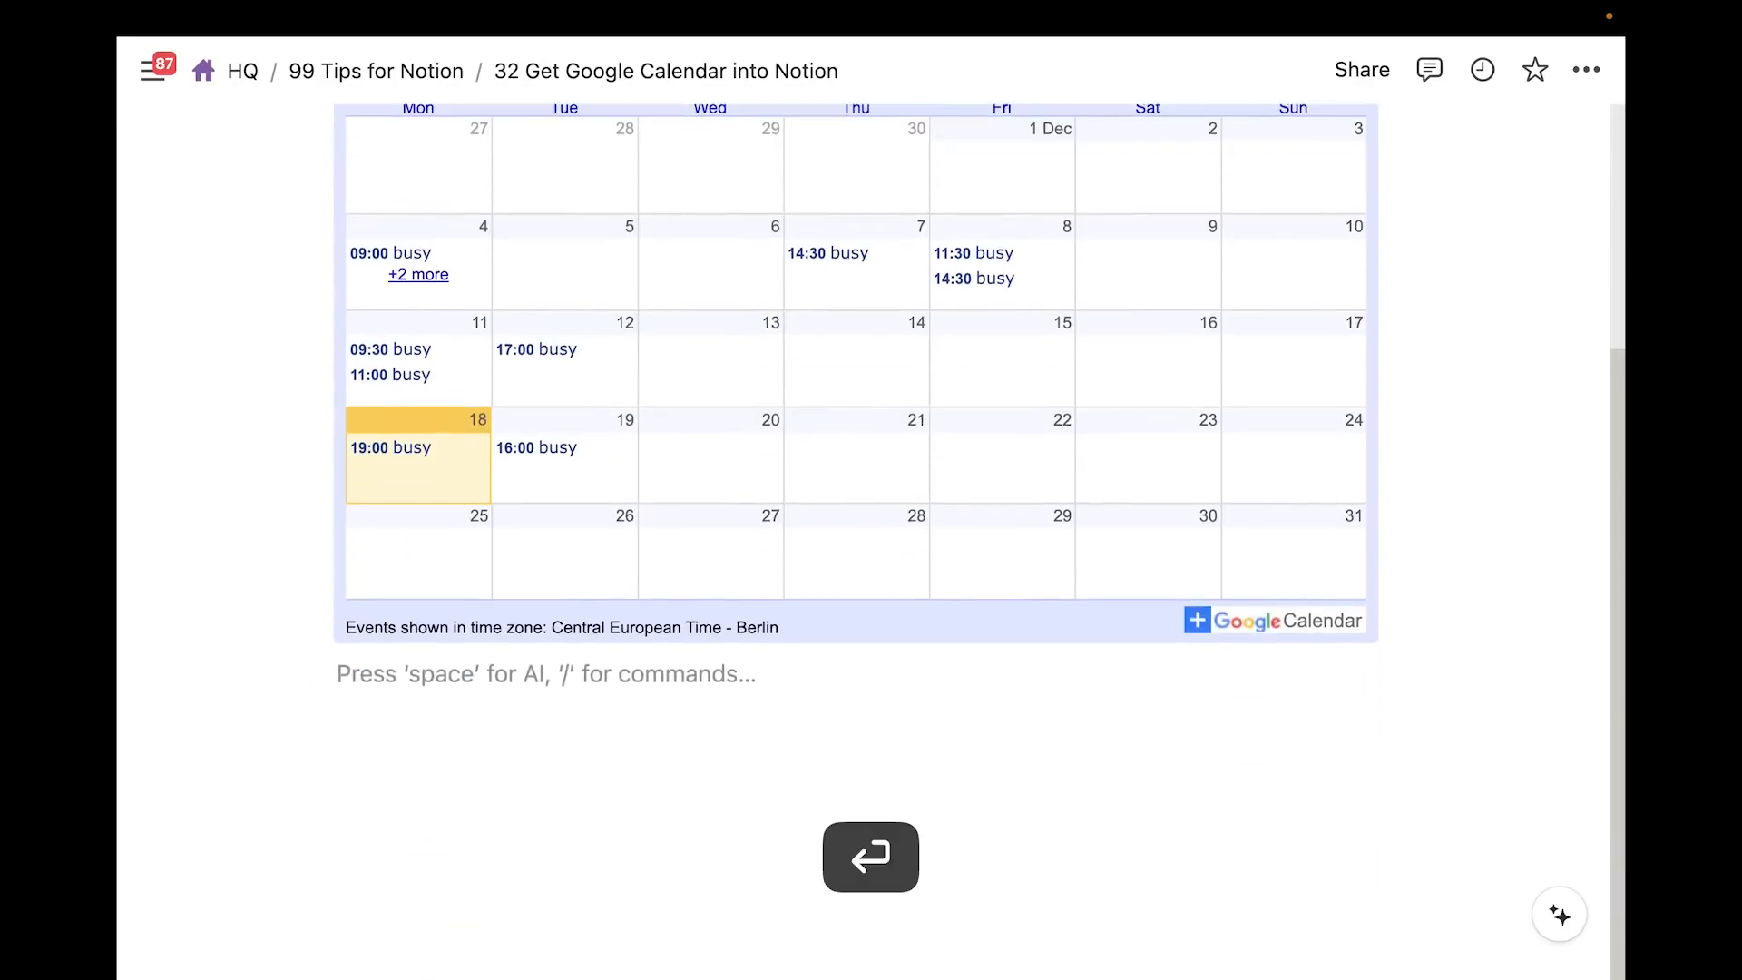
{"action": "key", "text": "super+v"}
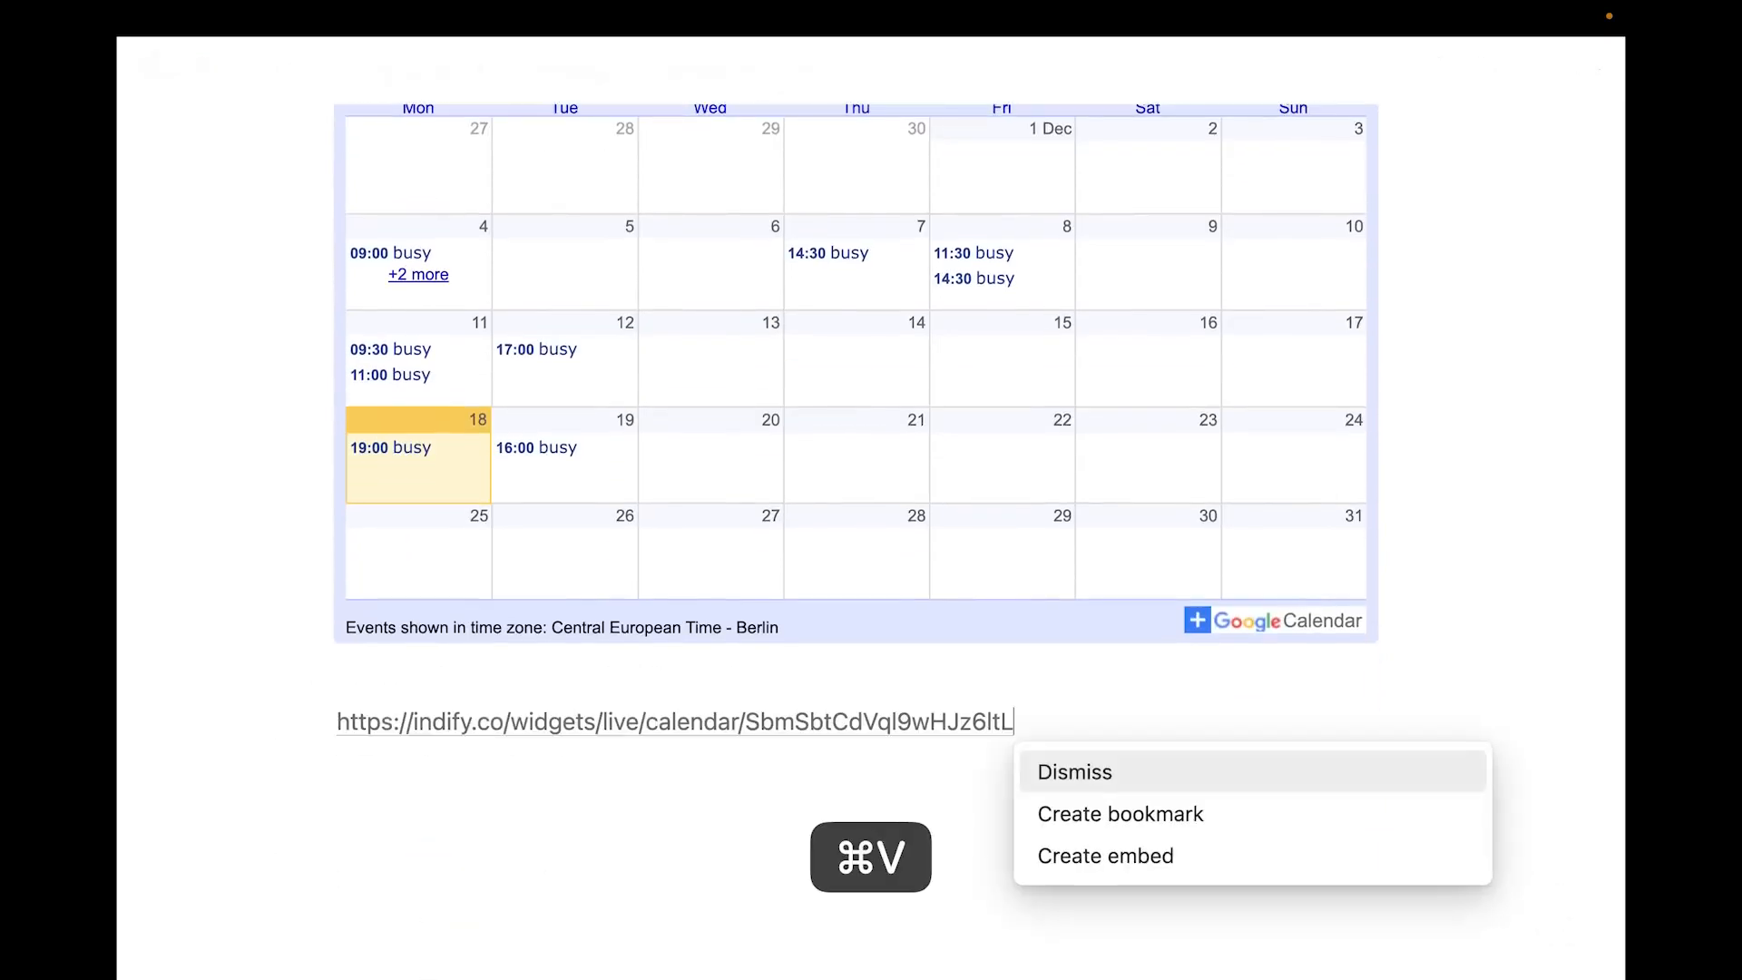
{"action": "left_click", "coordinate": [1135, 854]}
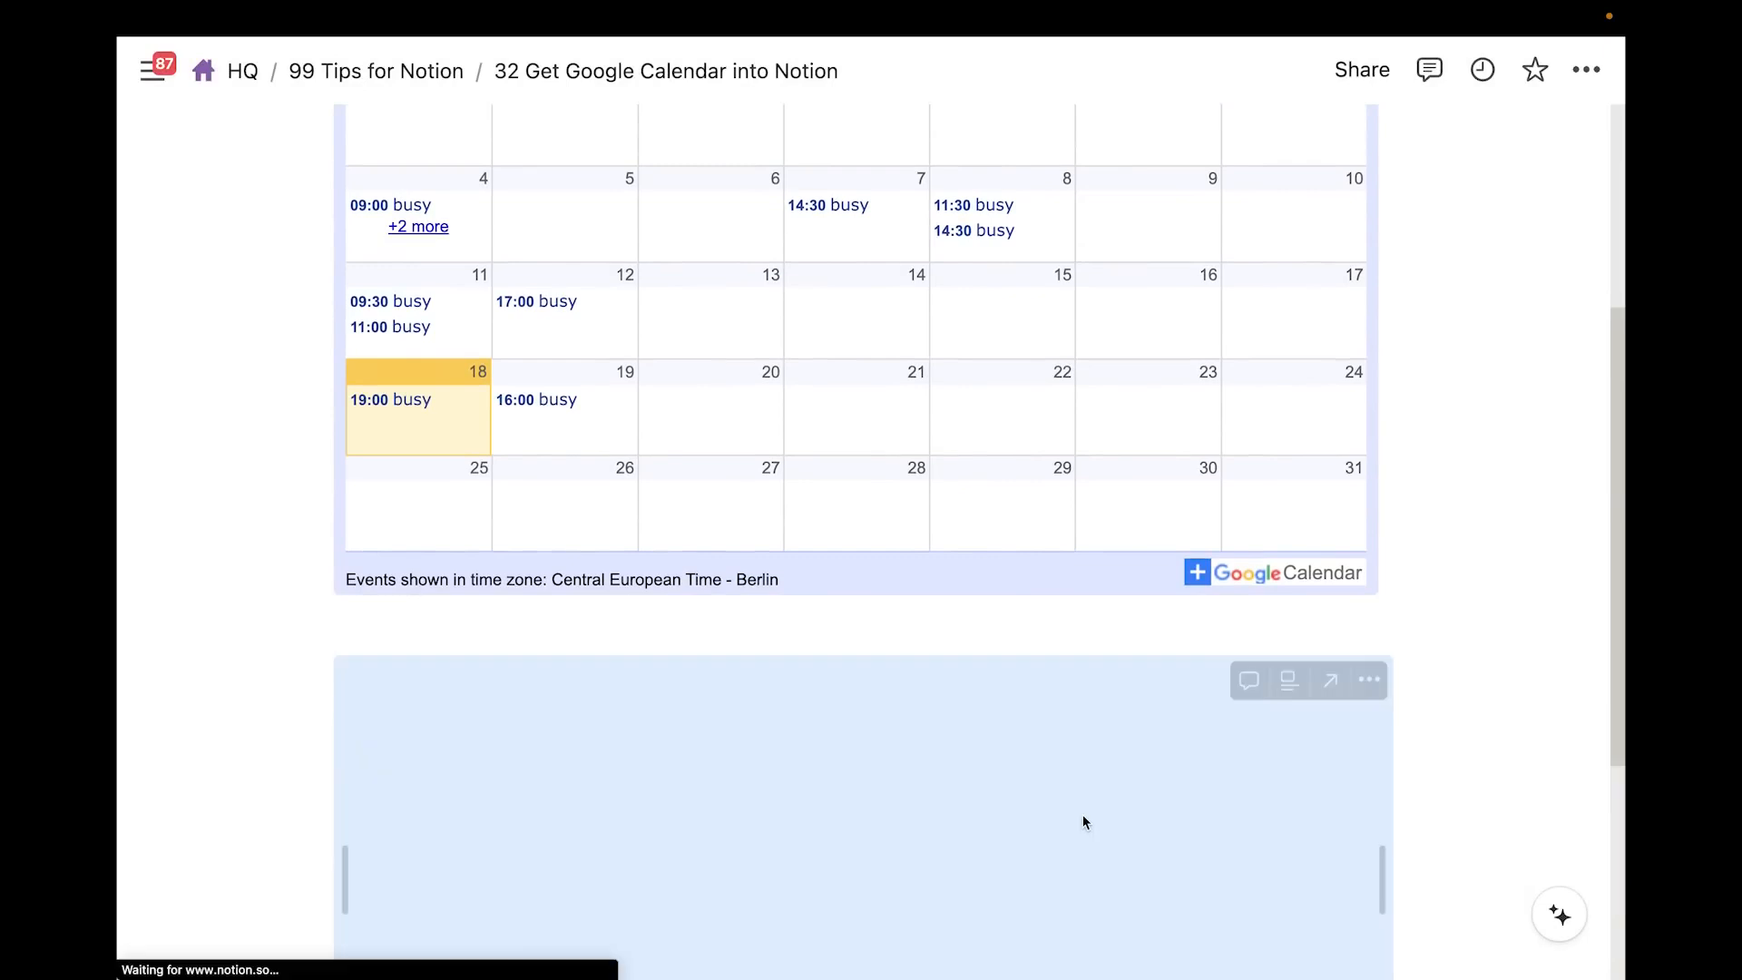
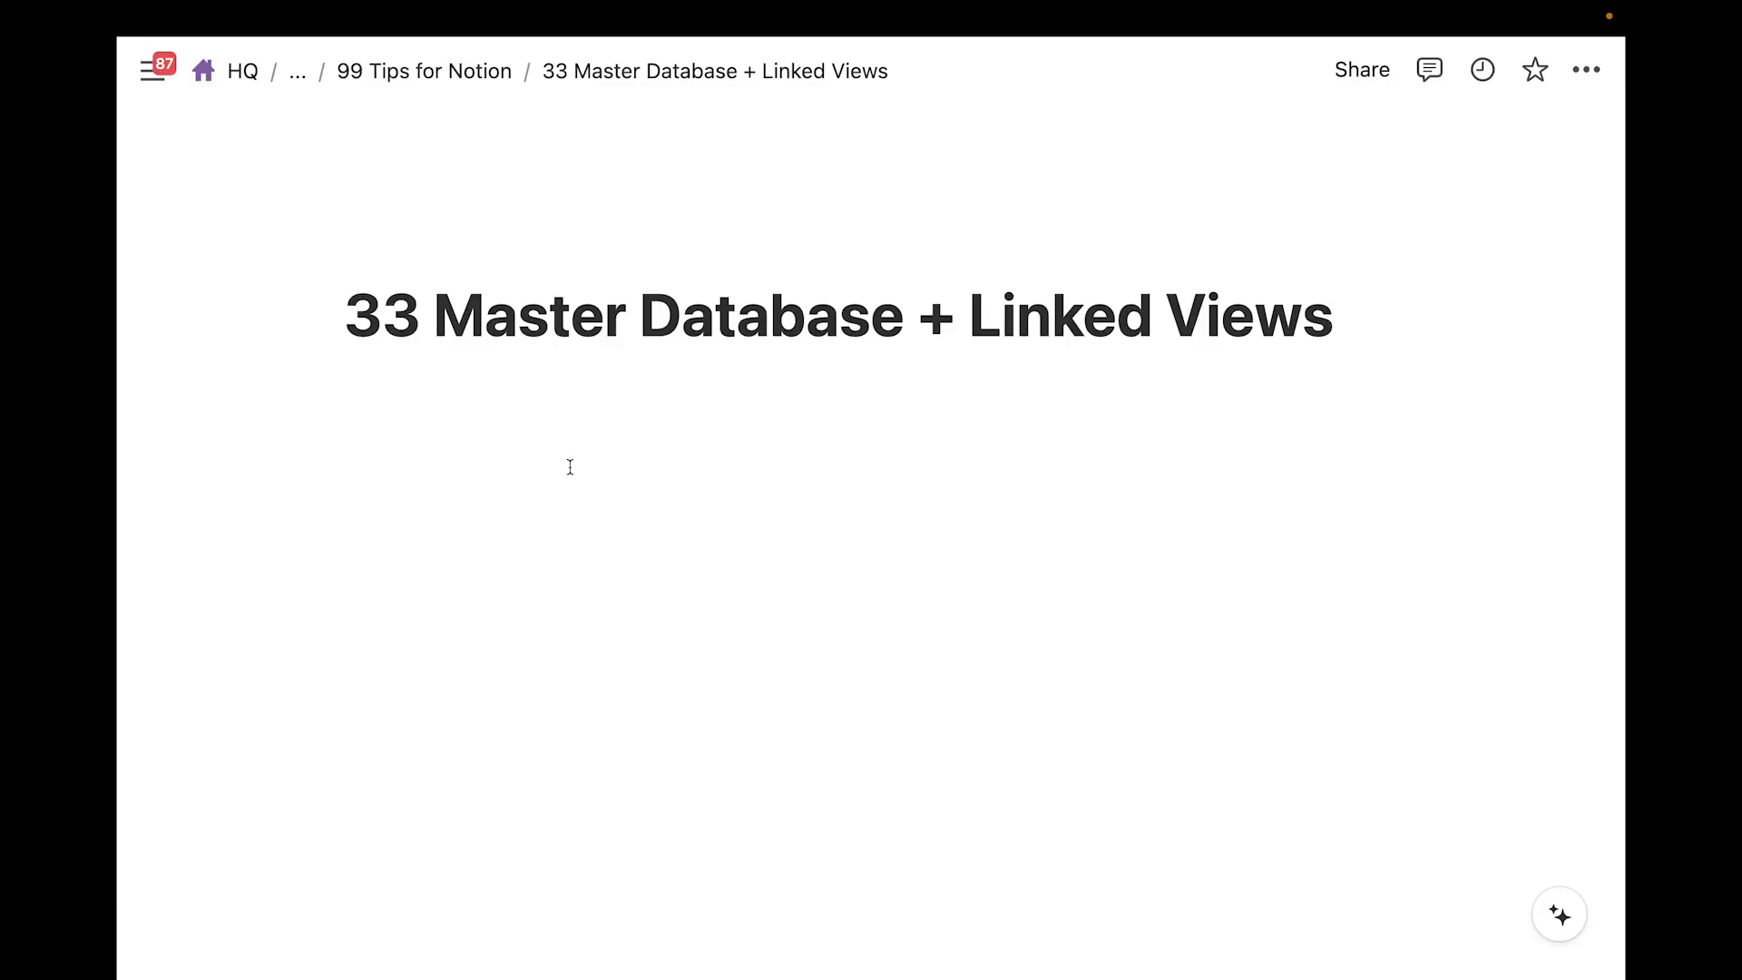
Create a to-do list below the page title with the items Task A, Task B and Task C
{"action": "left_click", "coordinate": [522, 456]}
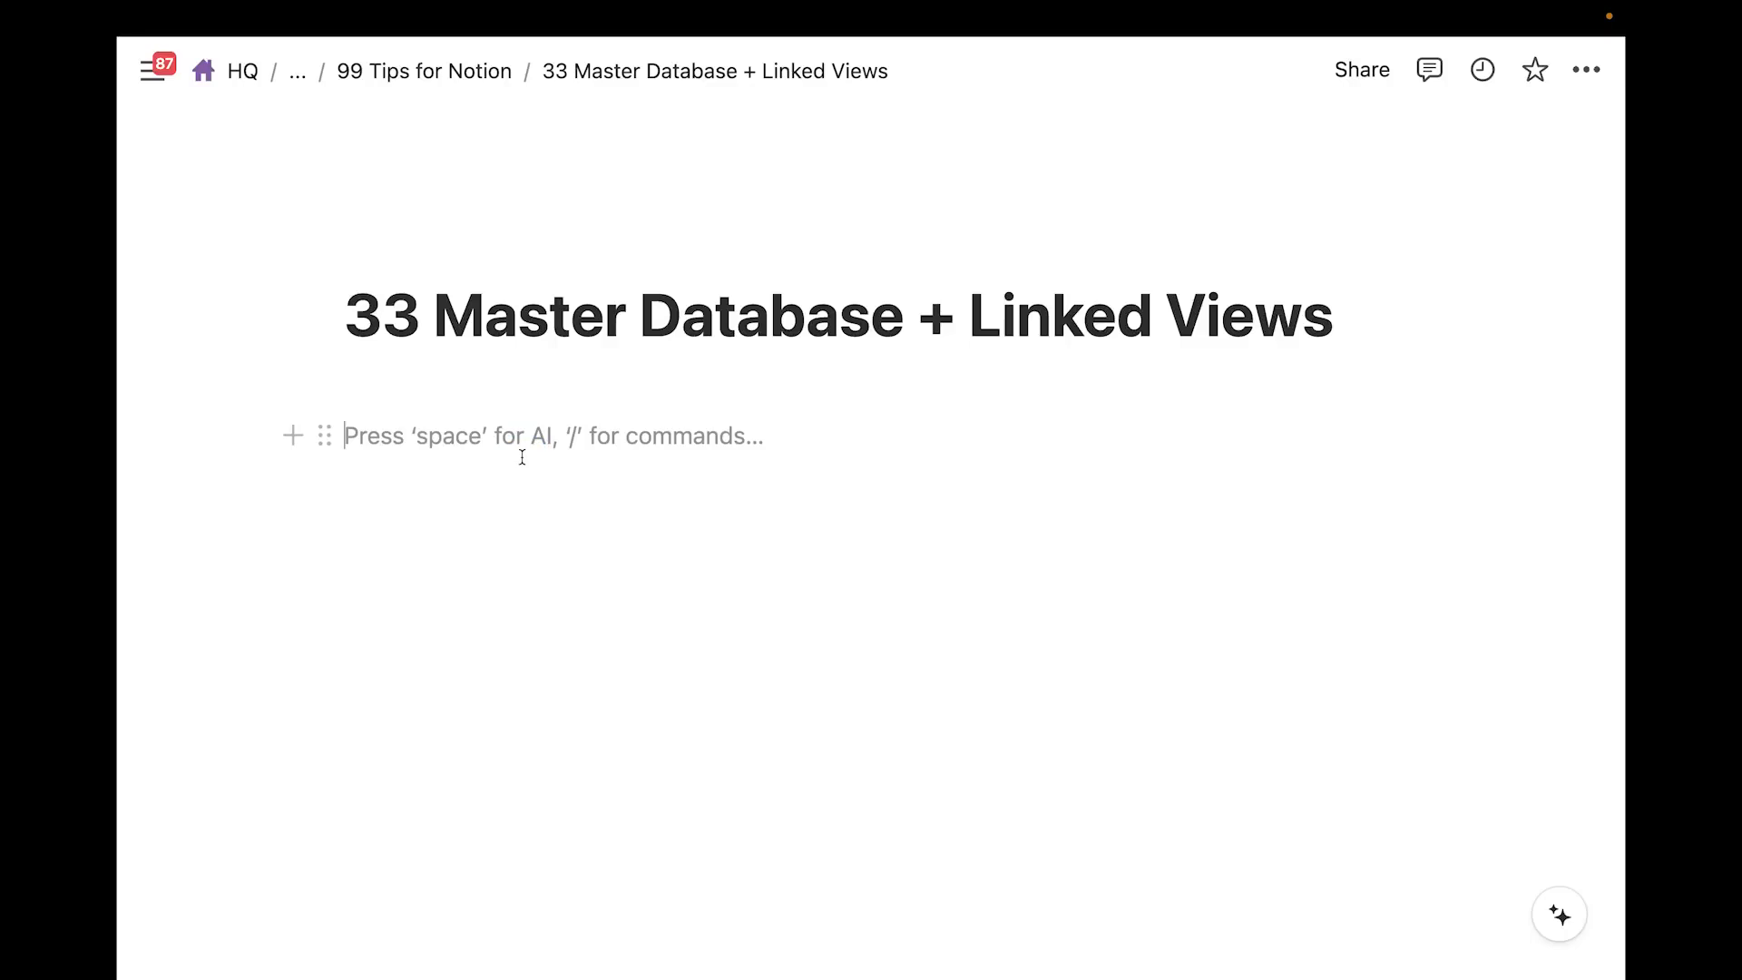
{"action": "type", "text": "/to"}
{"action": "key", "text": "Return"}
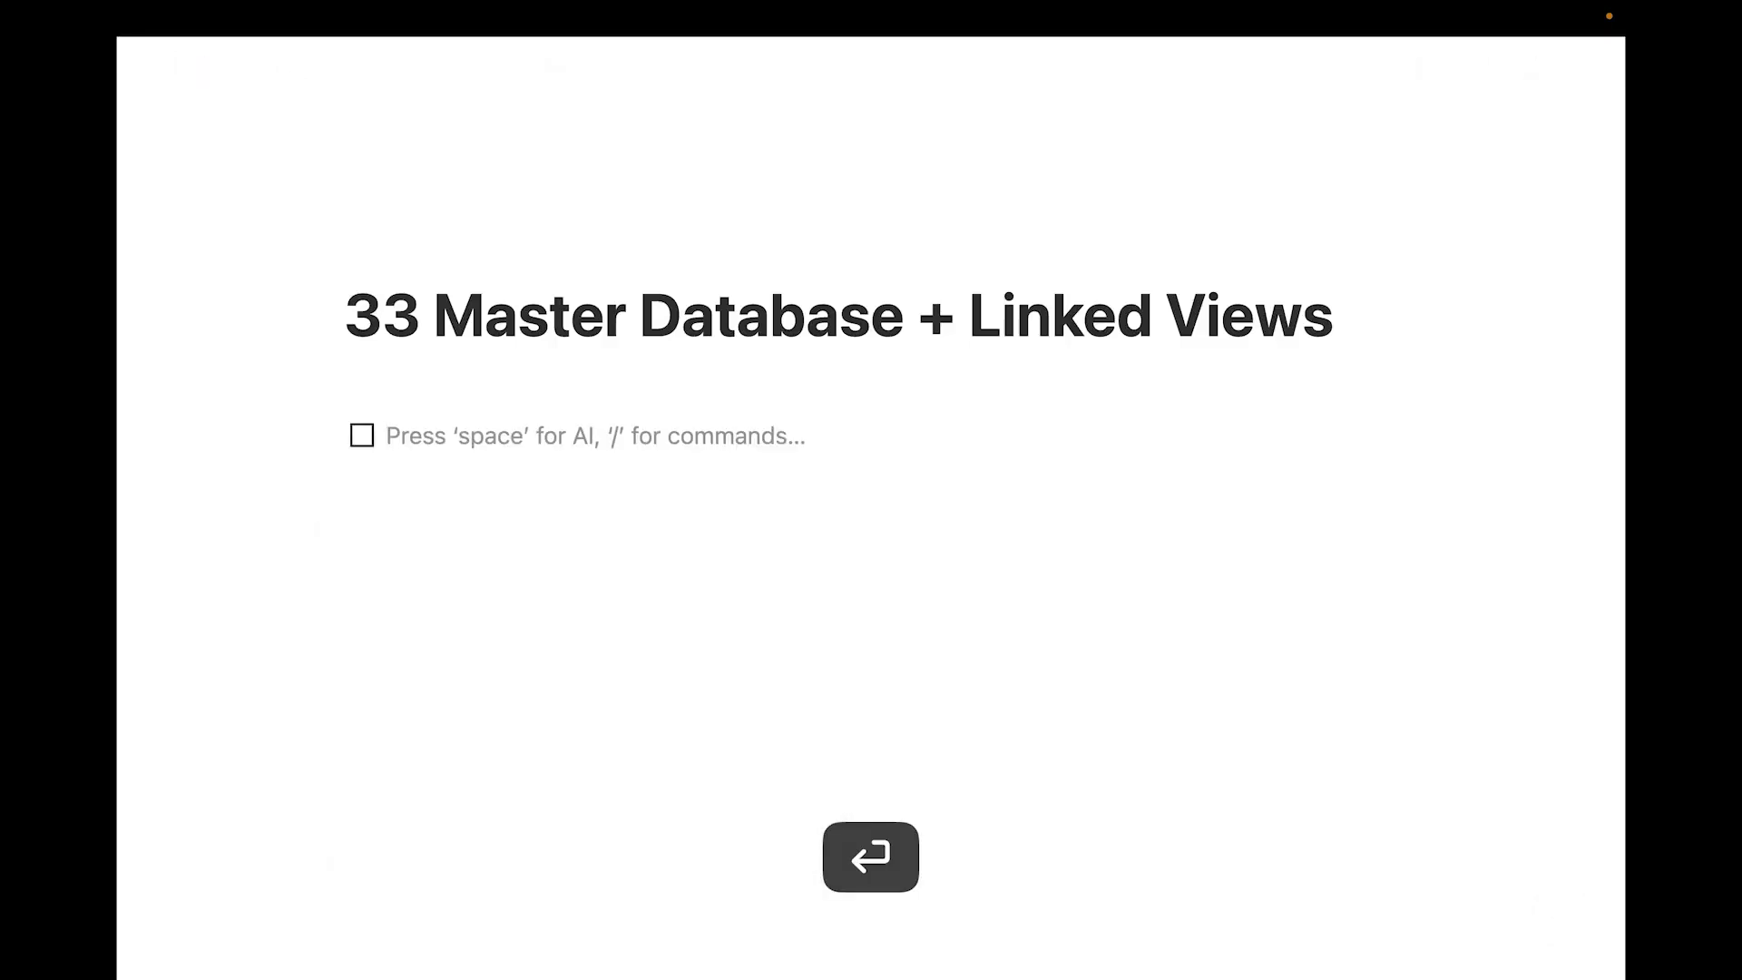
{"action": "type", "text": "Task A"}
{"action": "key", "text": "Return"}
{"action": "type", "text": "Task B"}
{"action": "key", "text": "Return"}
{"action": "type", "text": "Task"}
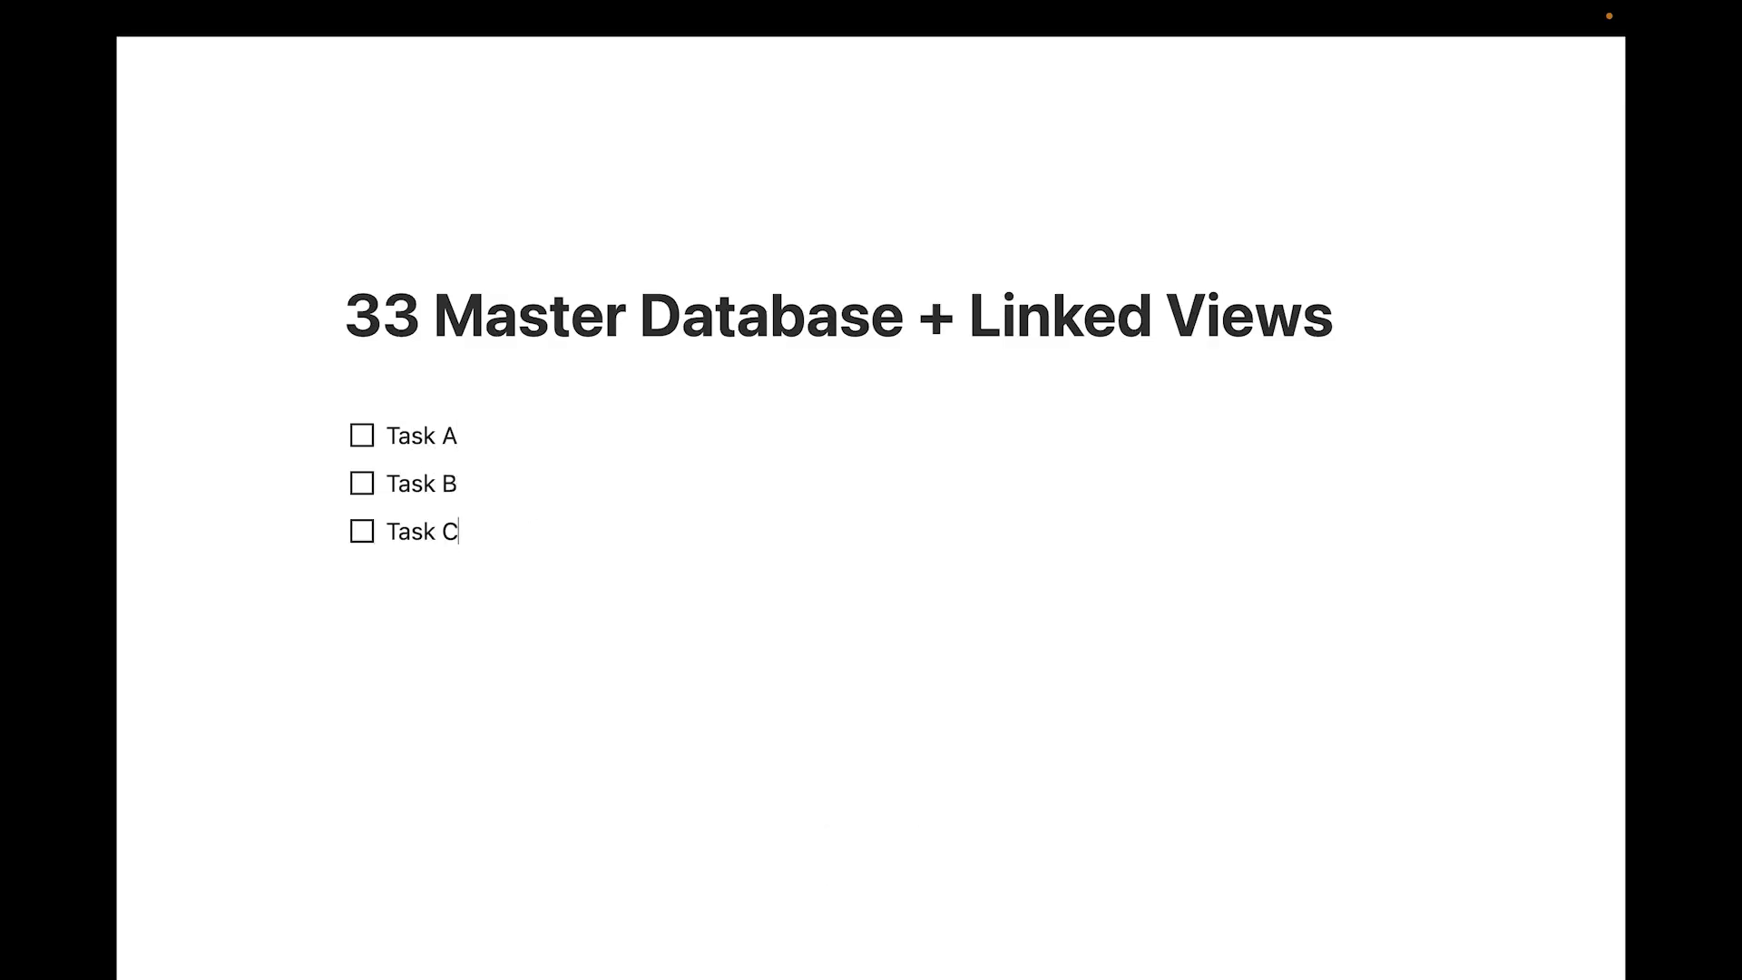
{"action": "key", "text": "Return"}
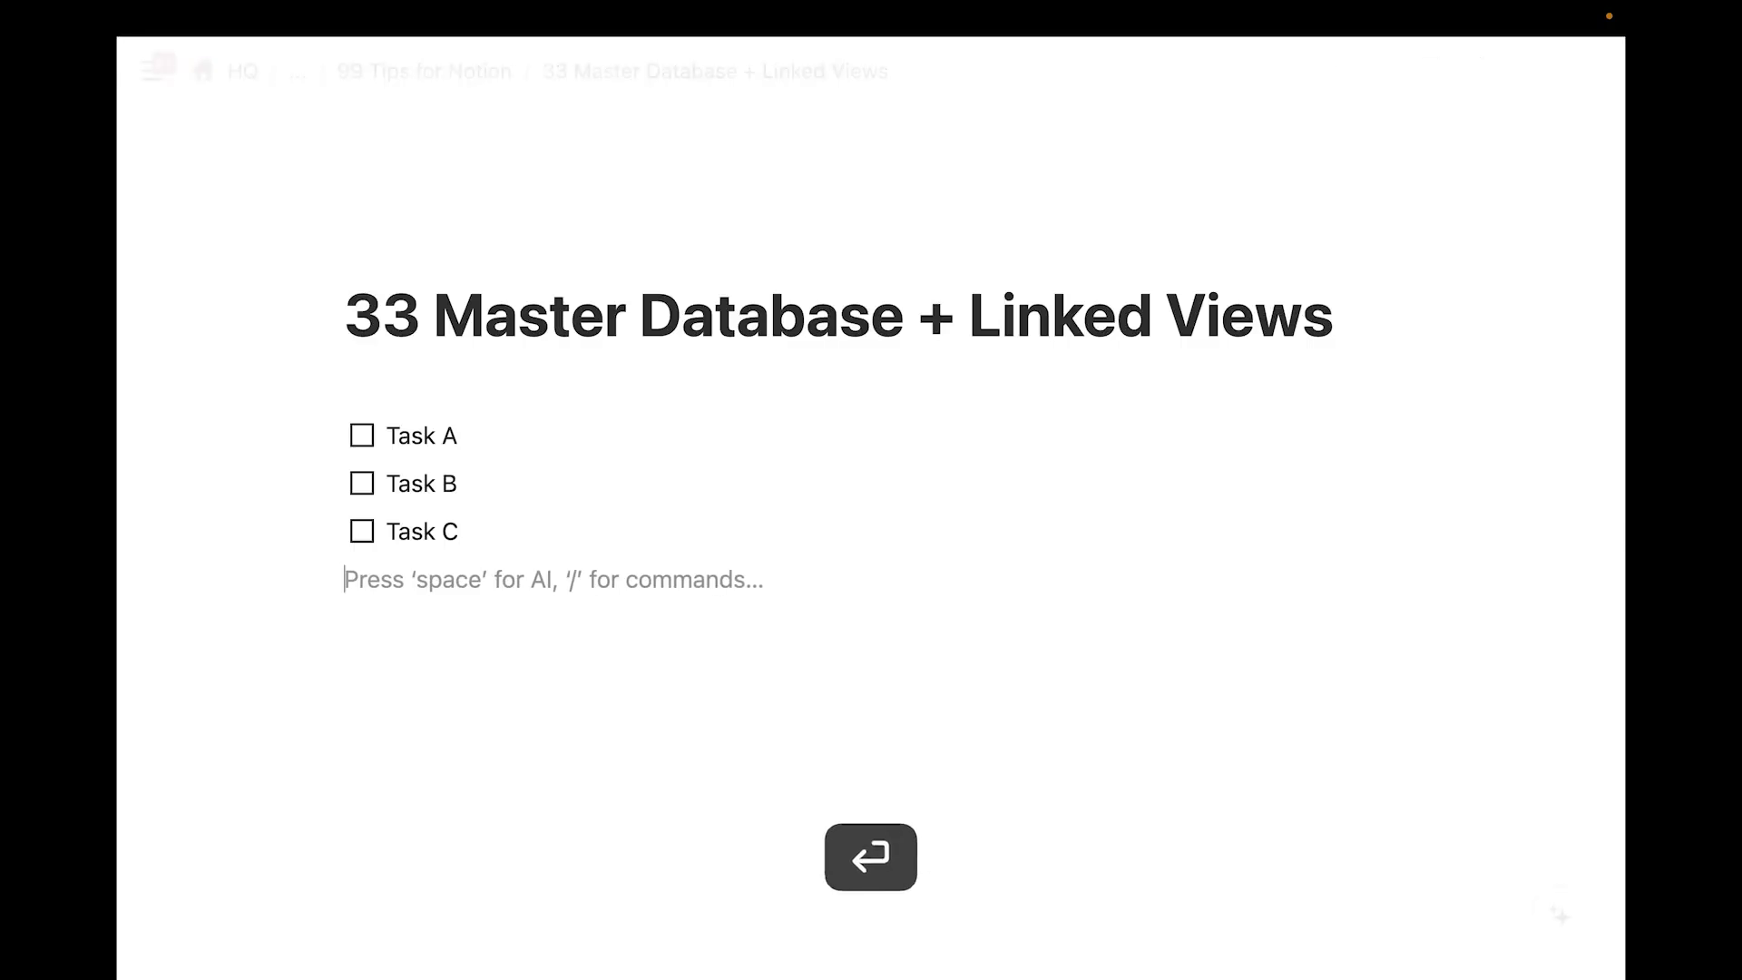
Insert an inline database below the to-do list, separated by a blank line, and title it Tasks
{"action": "key", "text": "Return"}
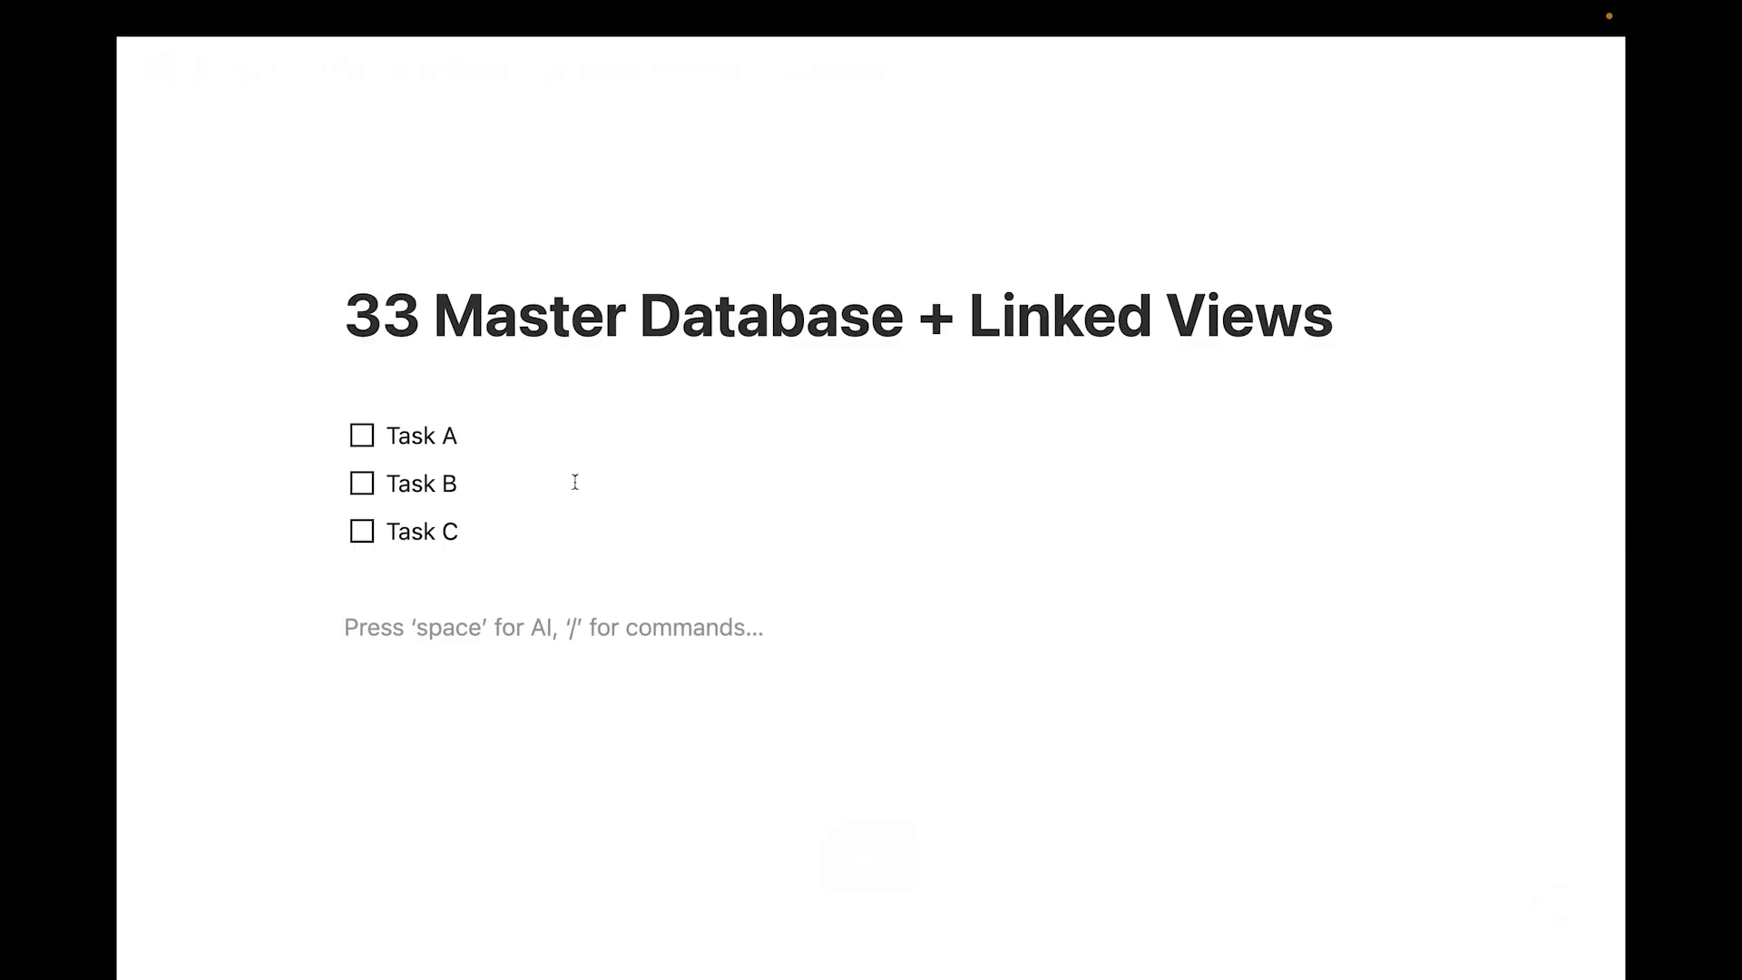
{"action": "type", "text": "/da"}
{"action": "key", "text": "Return"}
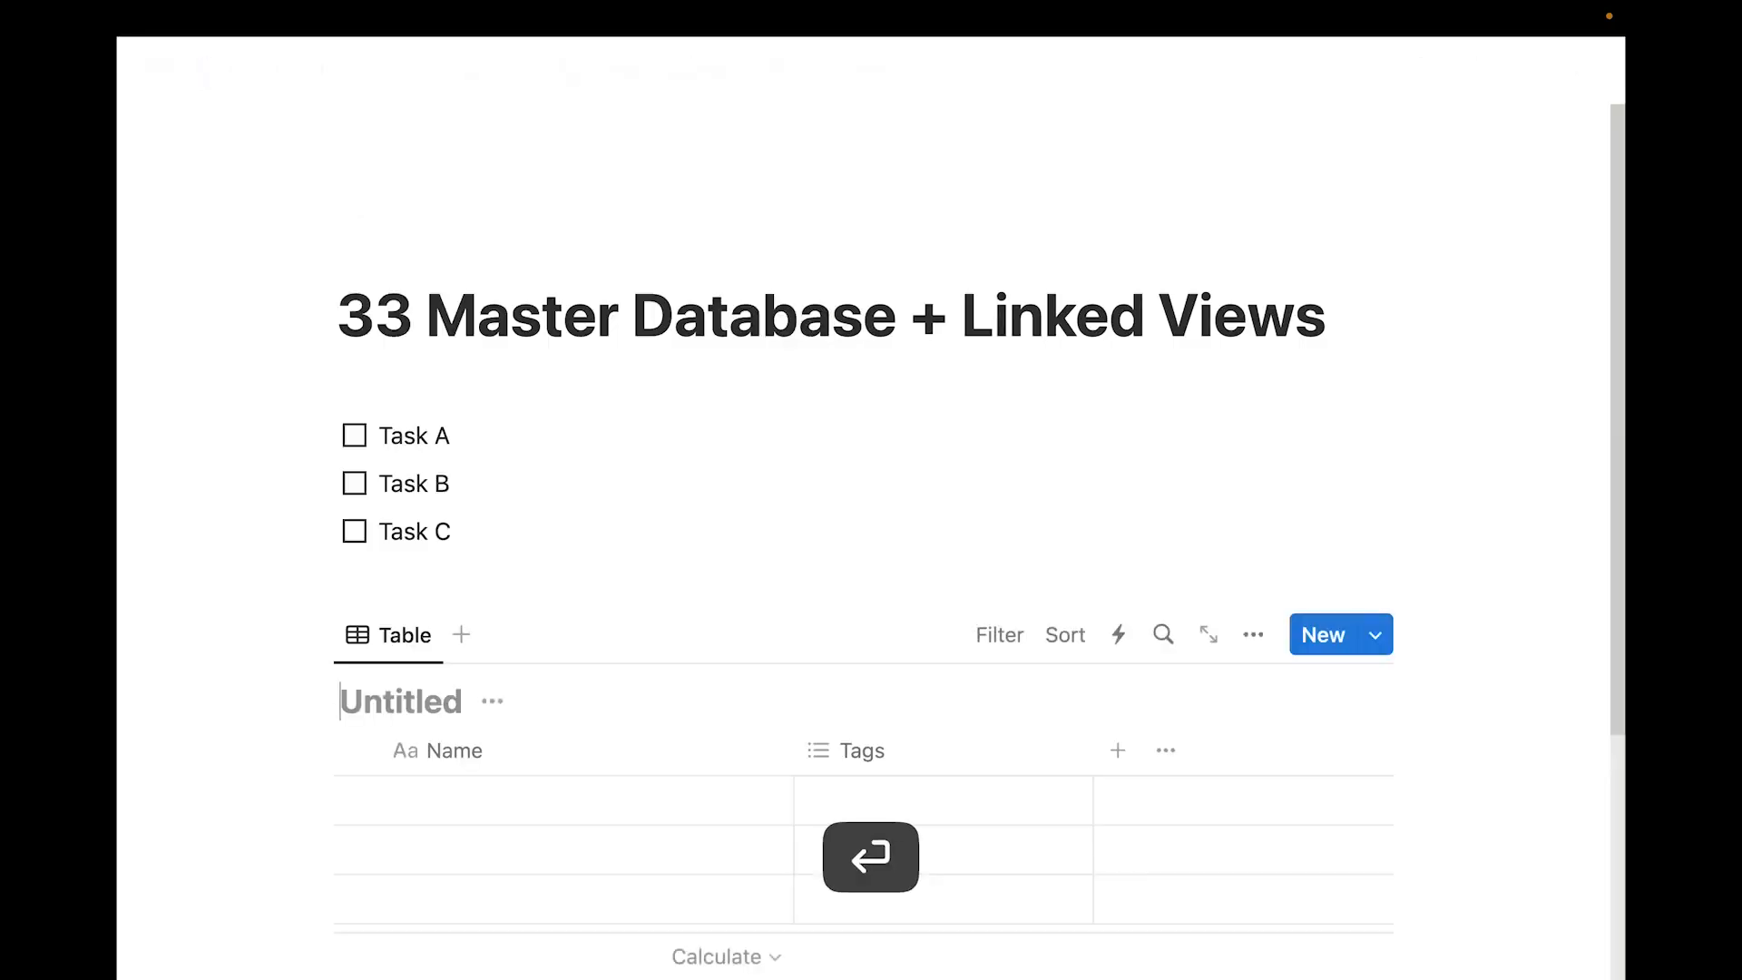
{"action": "type", "text": "Tasks"}
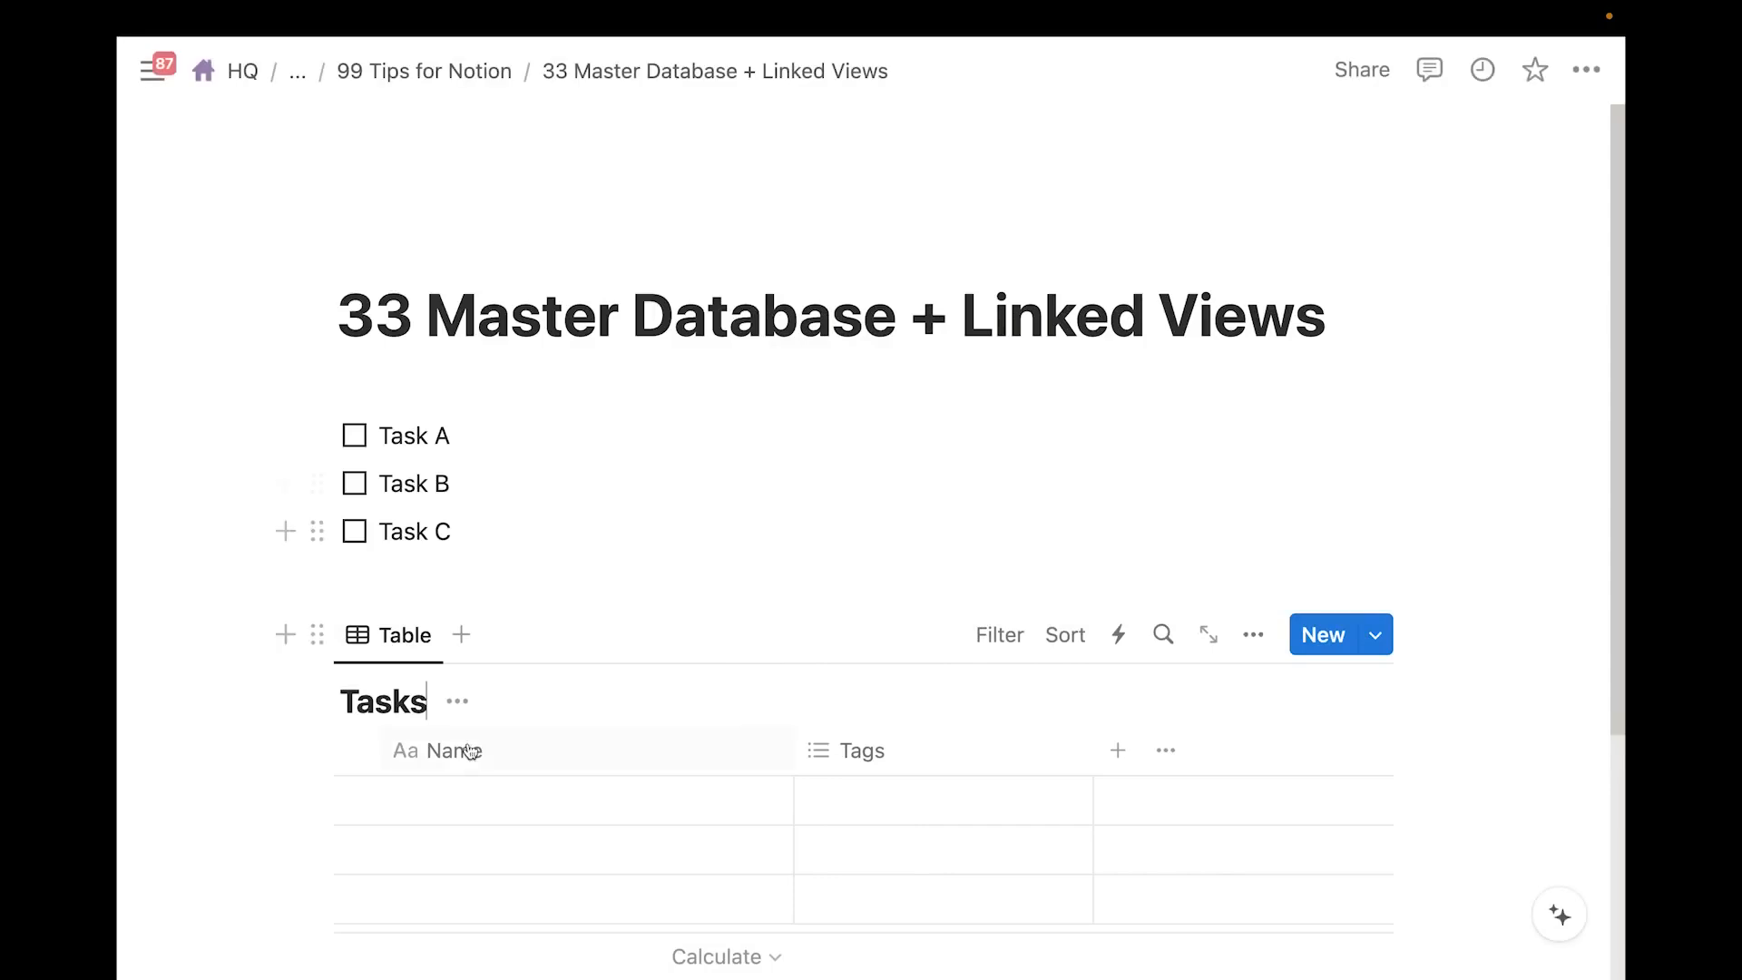
Fill the Name column of the Tasks database with Task 1, Task 2 and Task 3
{"action": "left_click", "coordinate": [447, 795]}
{"action": "type", "text": "Task 1"}
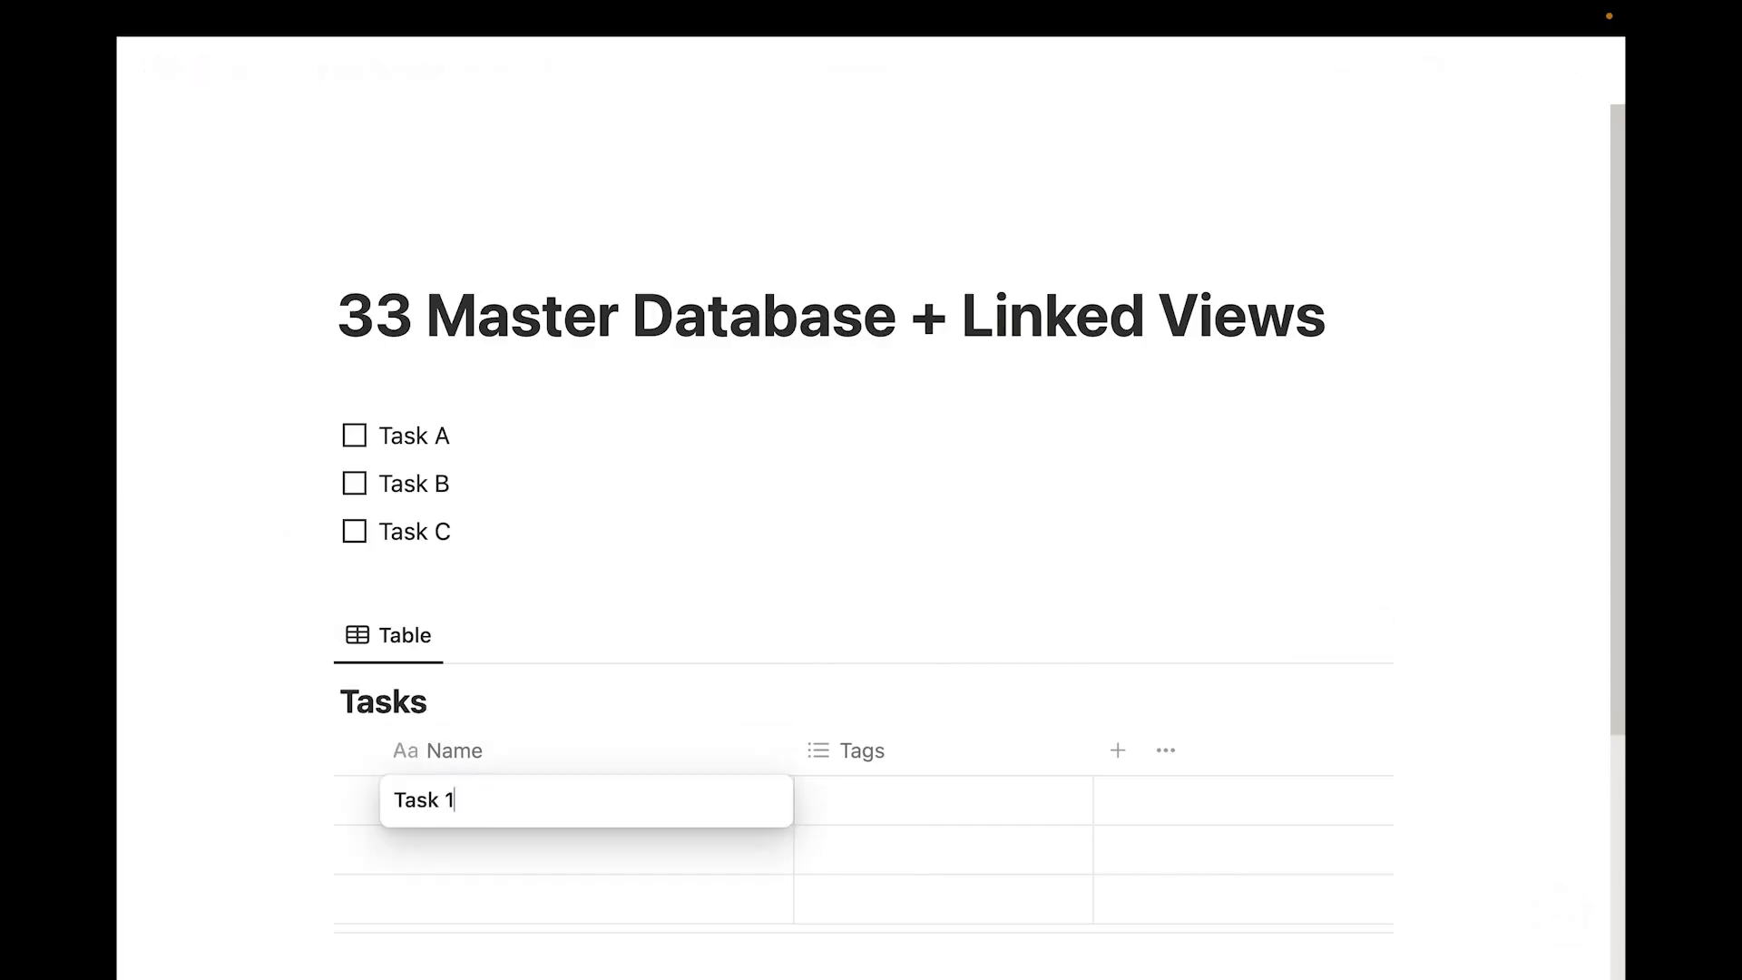
{"action": "key", "text": "Return"}
{"action": "type", "text": "Task 2"}
{"action": "key", "text": "Return"}
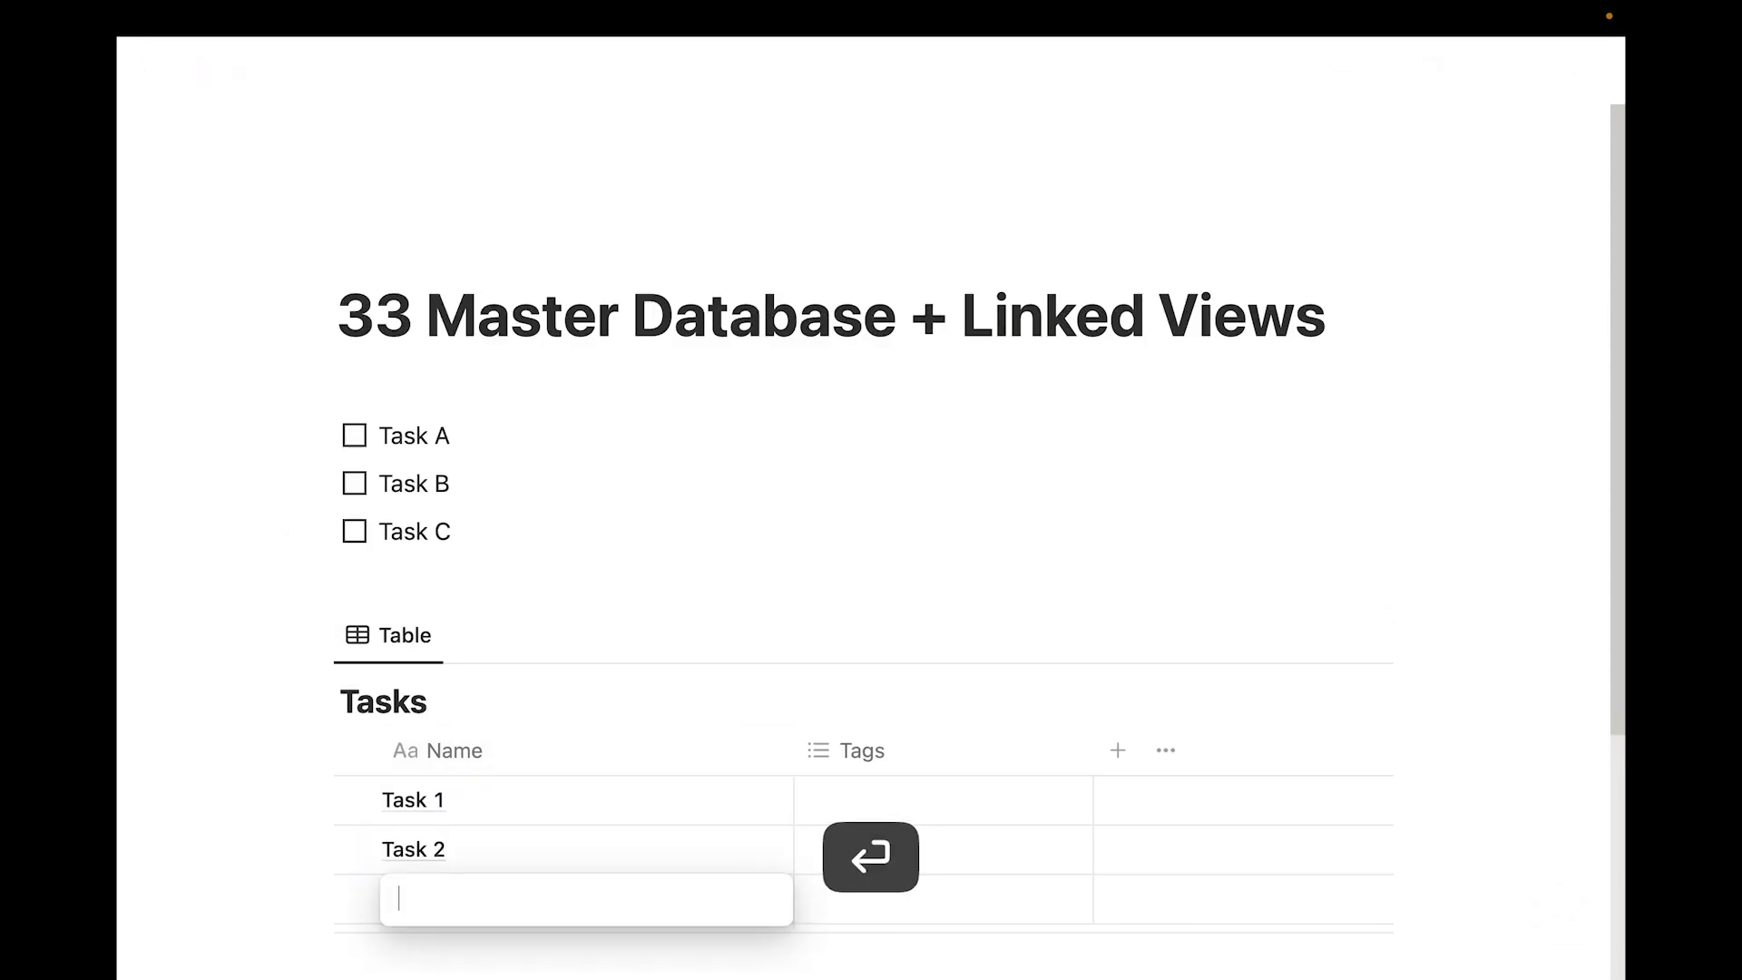
{"action": "type", "text": "Task 3"}
{"action": "key", "text": "Return"}
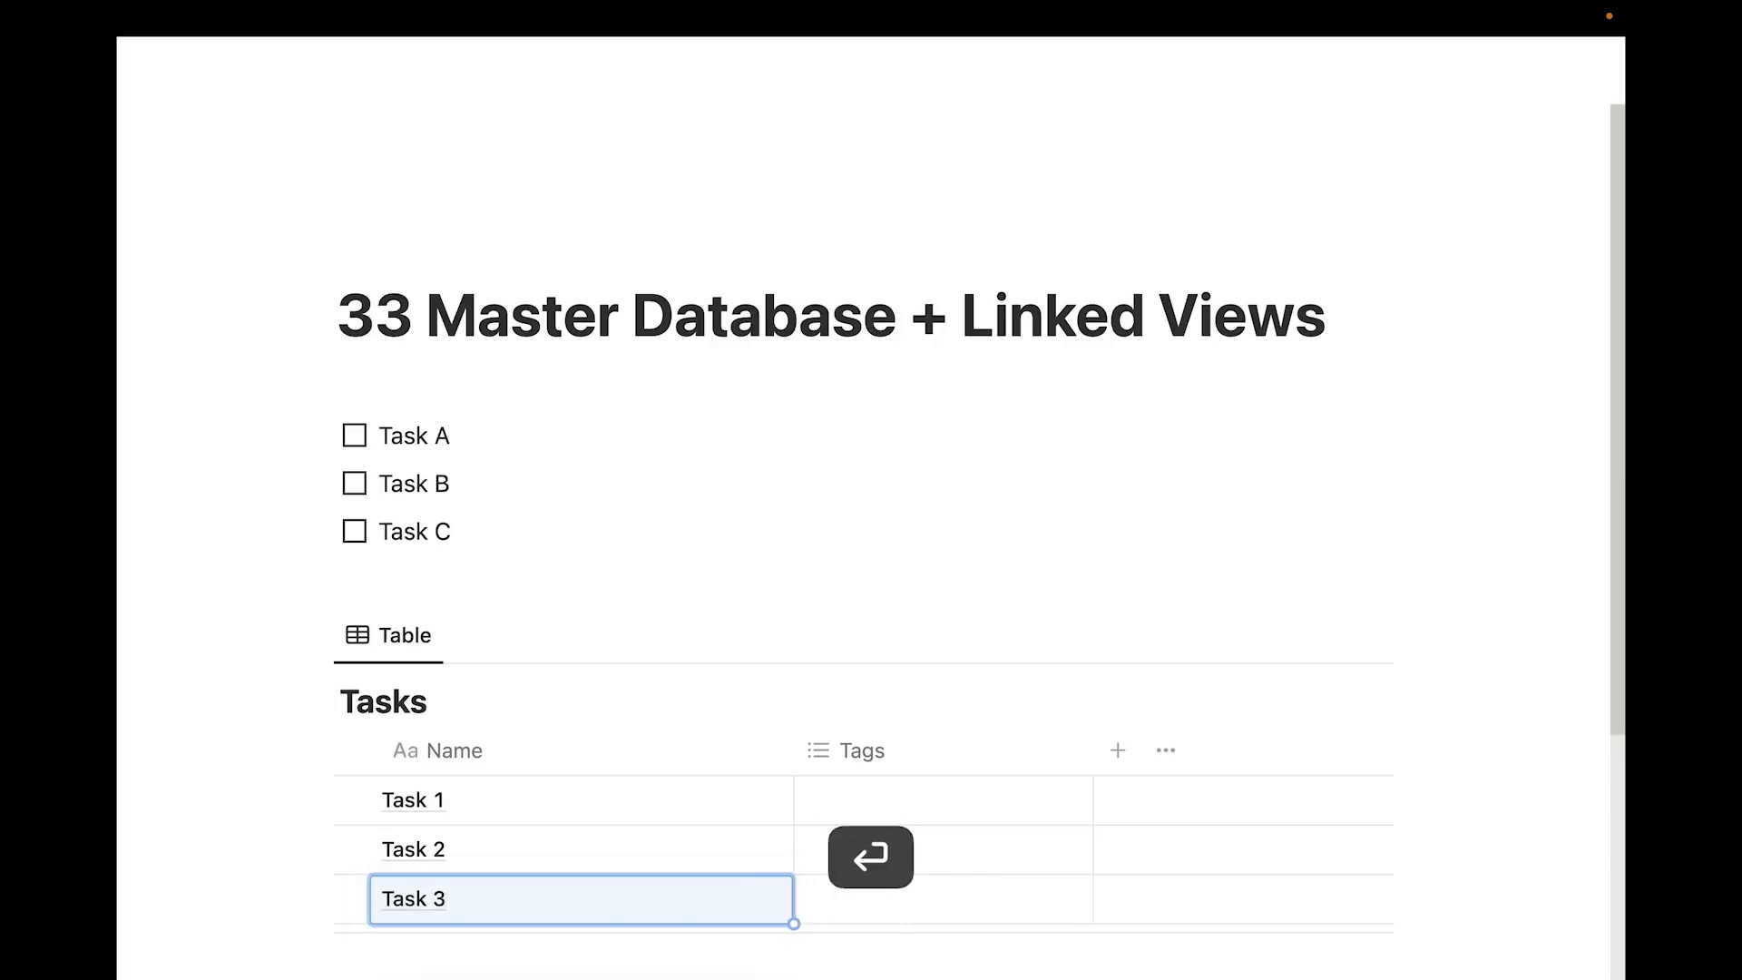
{"action": "left_click", "coordinate": [371, 564]}
Add the lines Personal and Professional below the Tasks database and turn both into pages
{"action": "scroll", "coordinate": [371, 564], "scroll_direction": "down", "scroll_amount": 4}
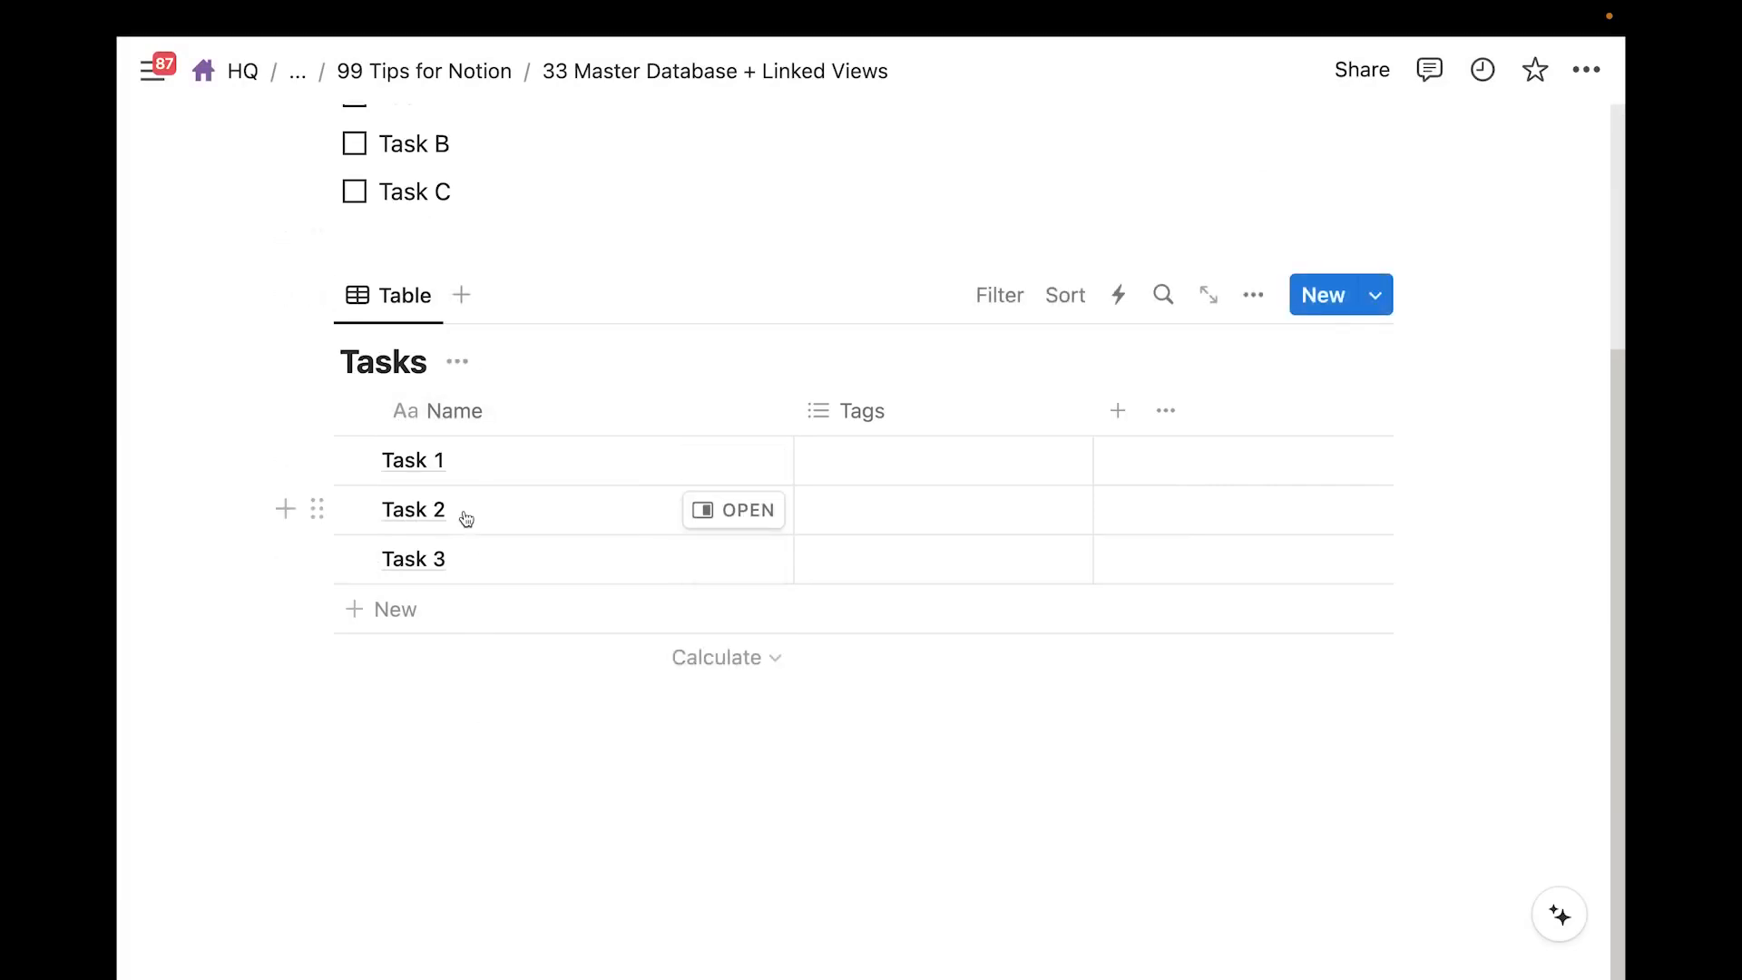
{"action": "scroll", "coordinate": [462, 535], "scroll_direction": "up", "scroll_amount": 1}
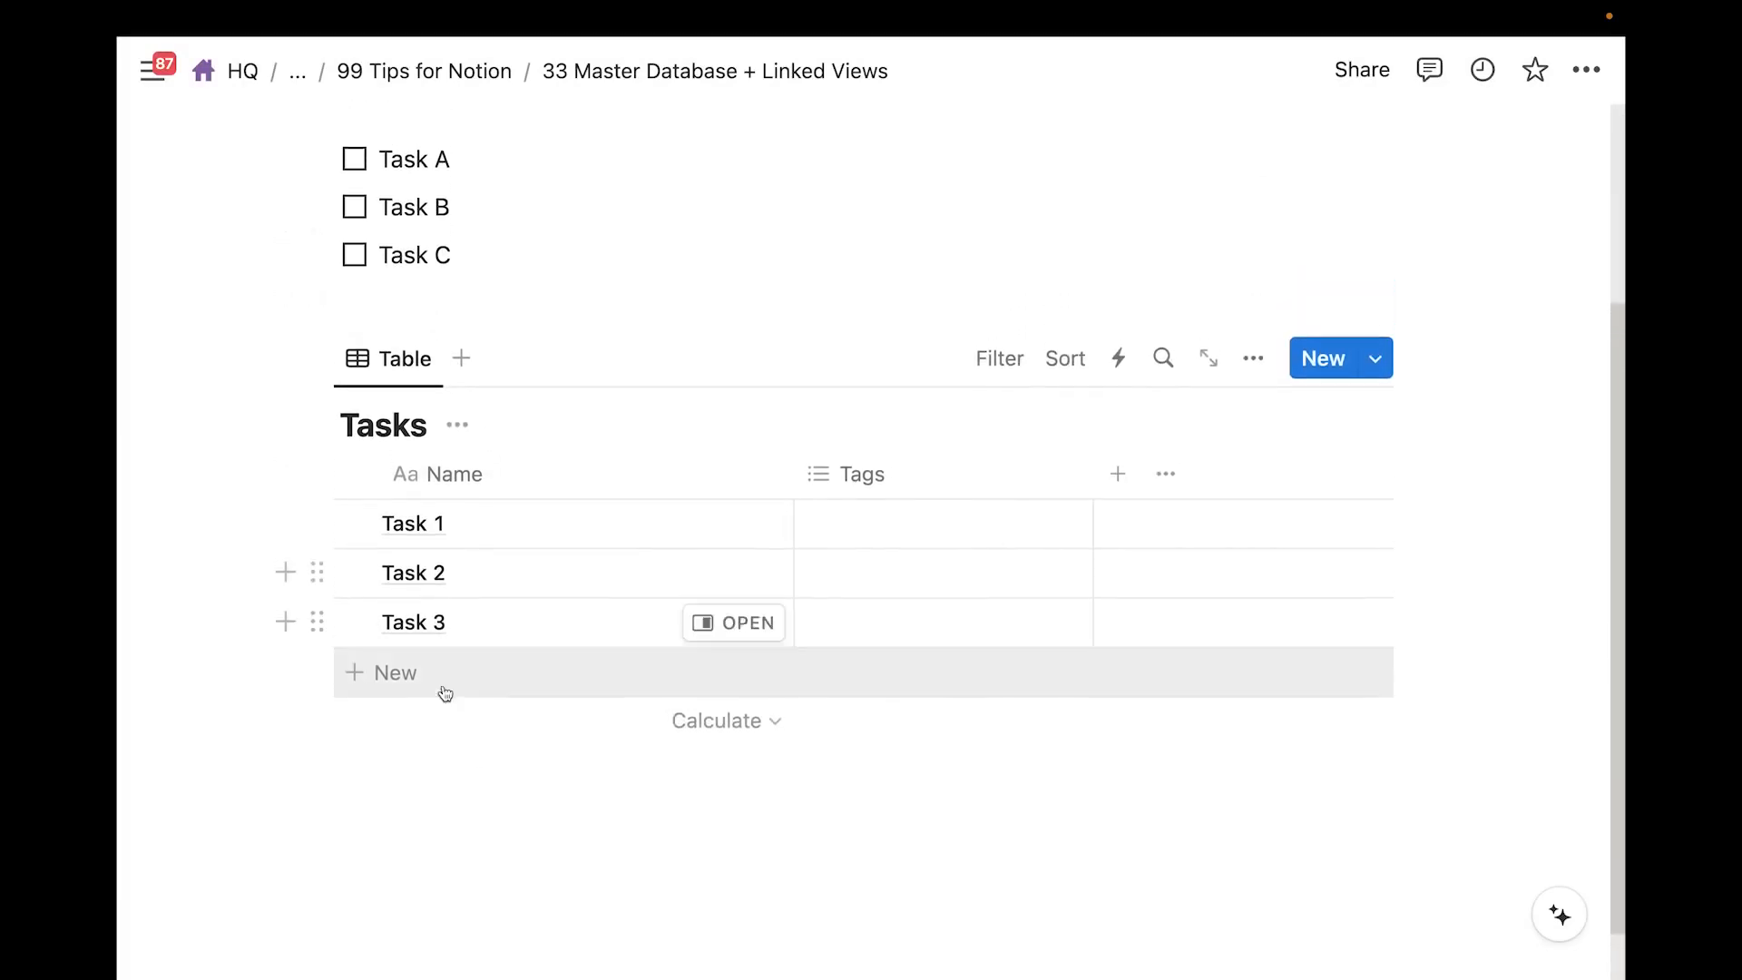
{"action": "left_click", "coordinate": [415, 762]}
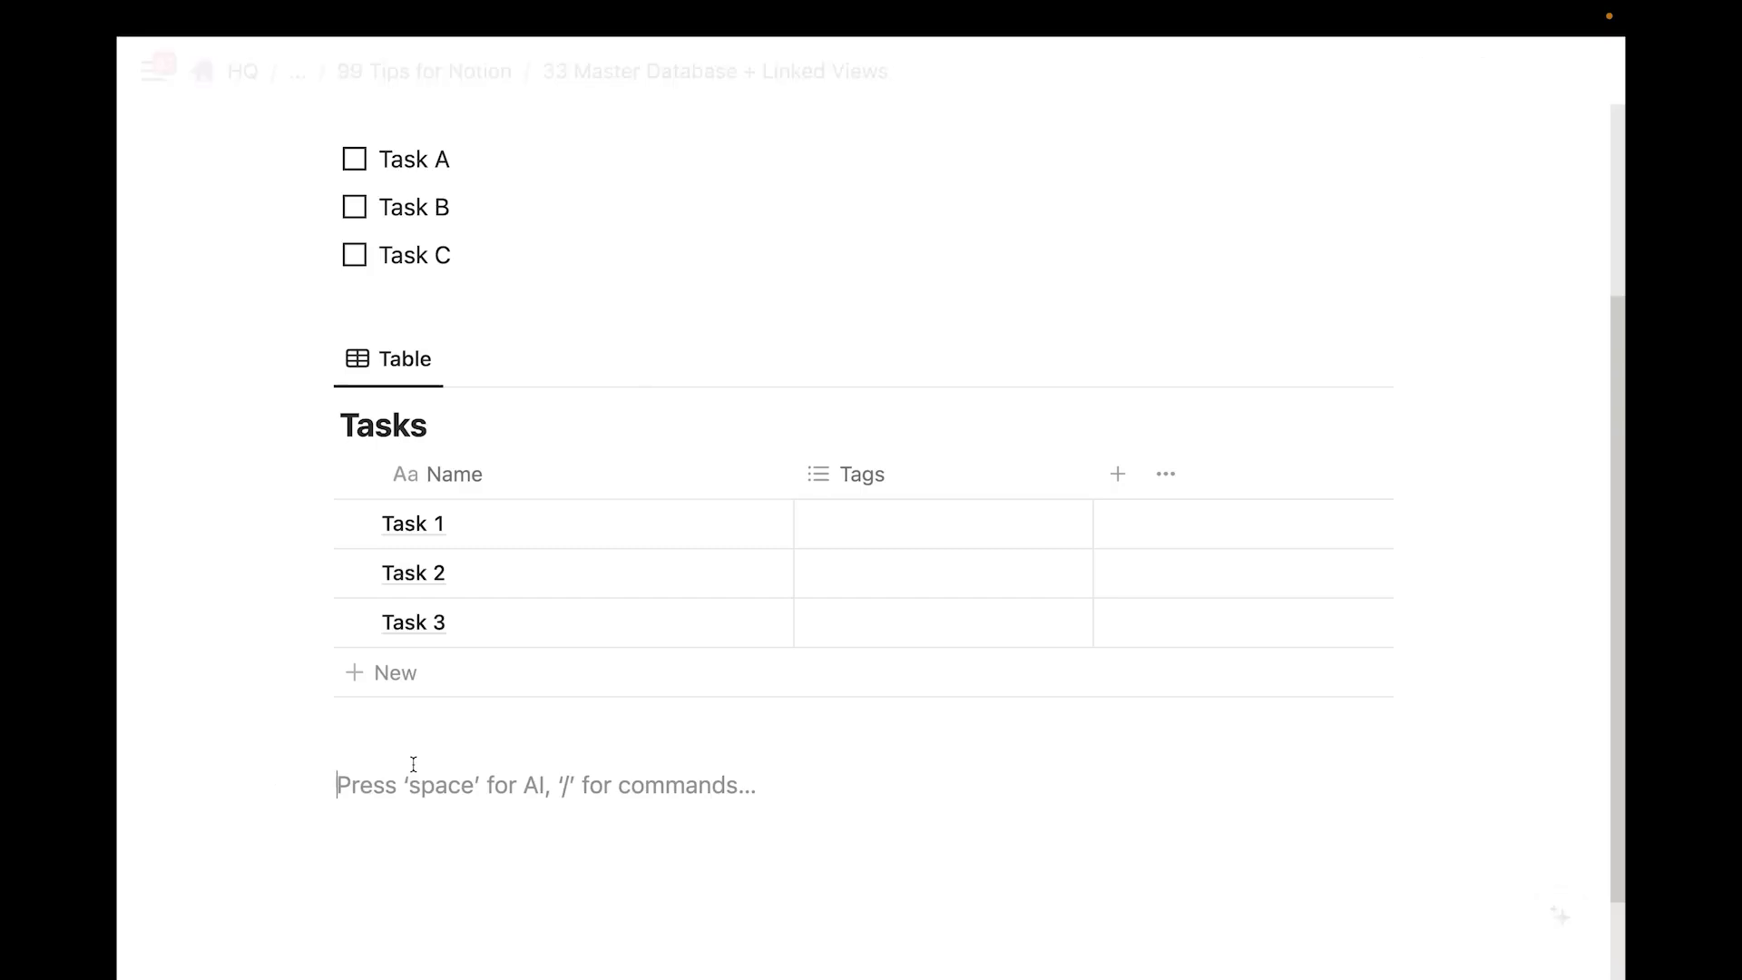
{"action": "type", "text": "Personal"}
{"action": "key", "text": "Return"}
{"action": "type", "text": "Professional"}
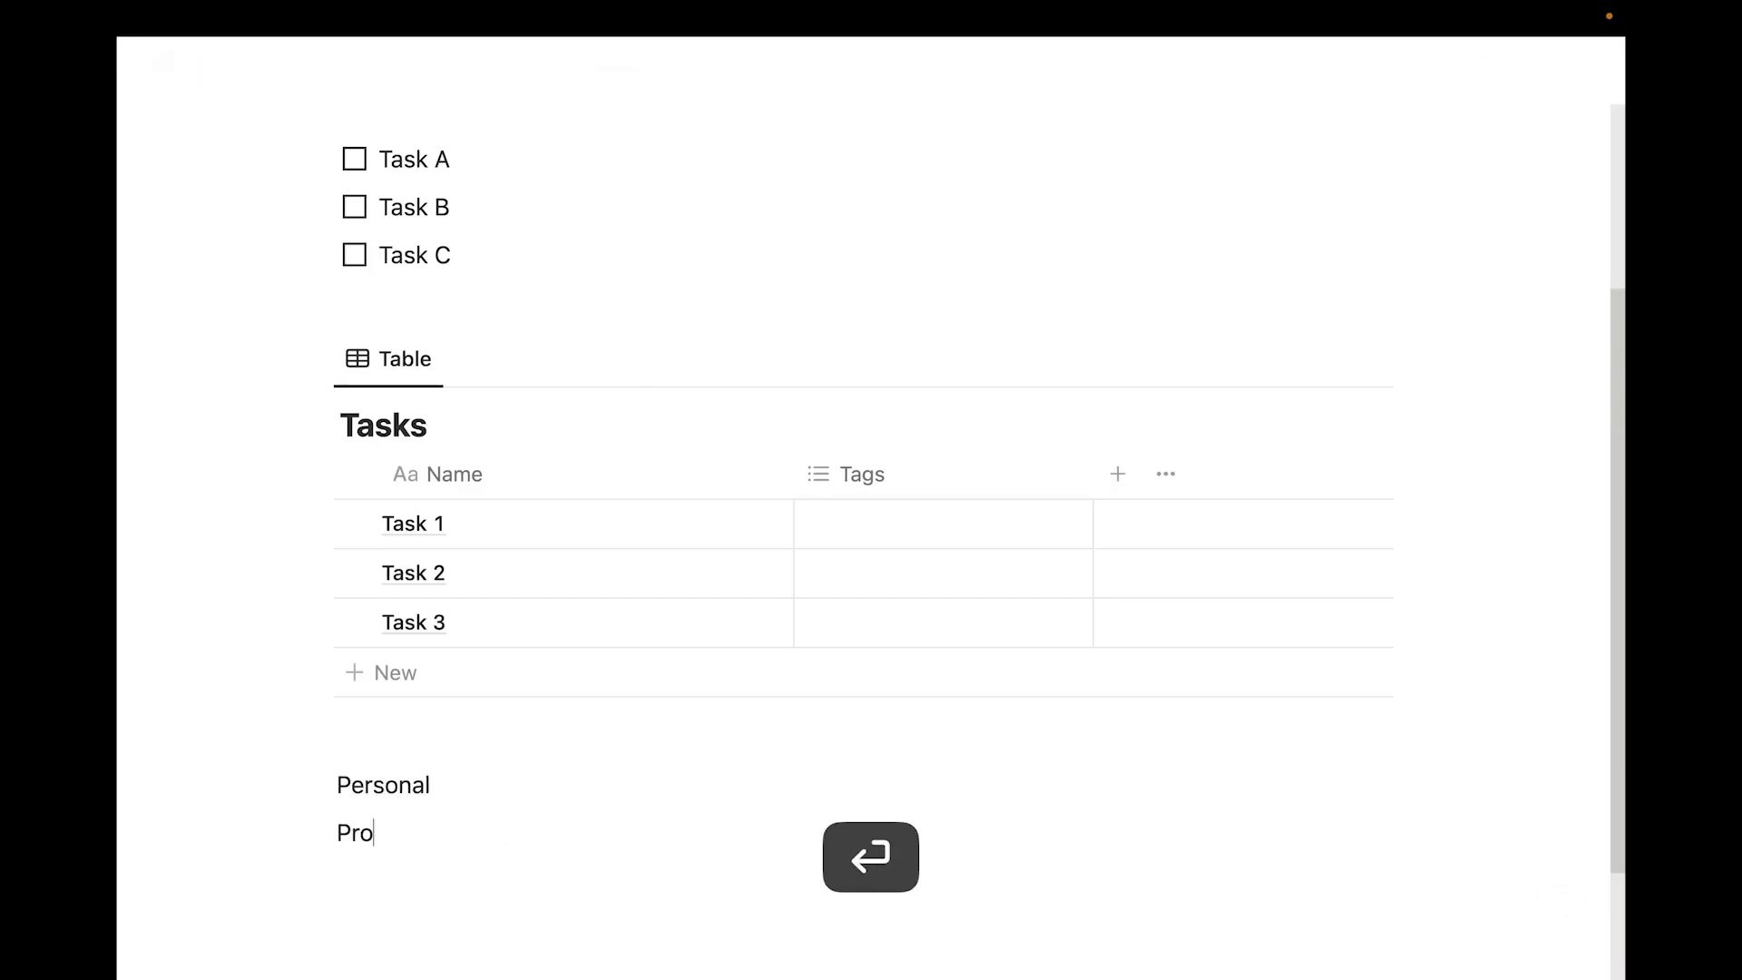
{"action": "left_click_drag", "start_coordinate": [257, 770], "coordinate": [337, 830]}
{"action": "left_click", "coordinate": [319, 792]}
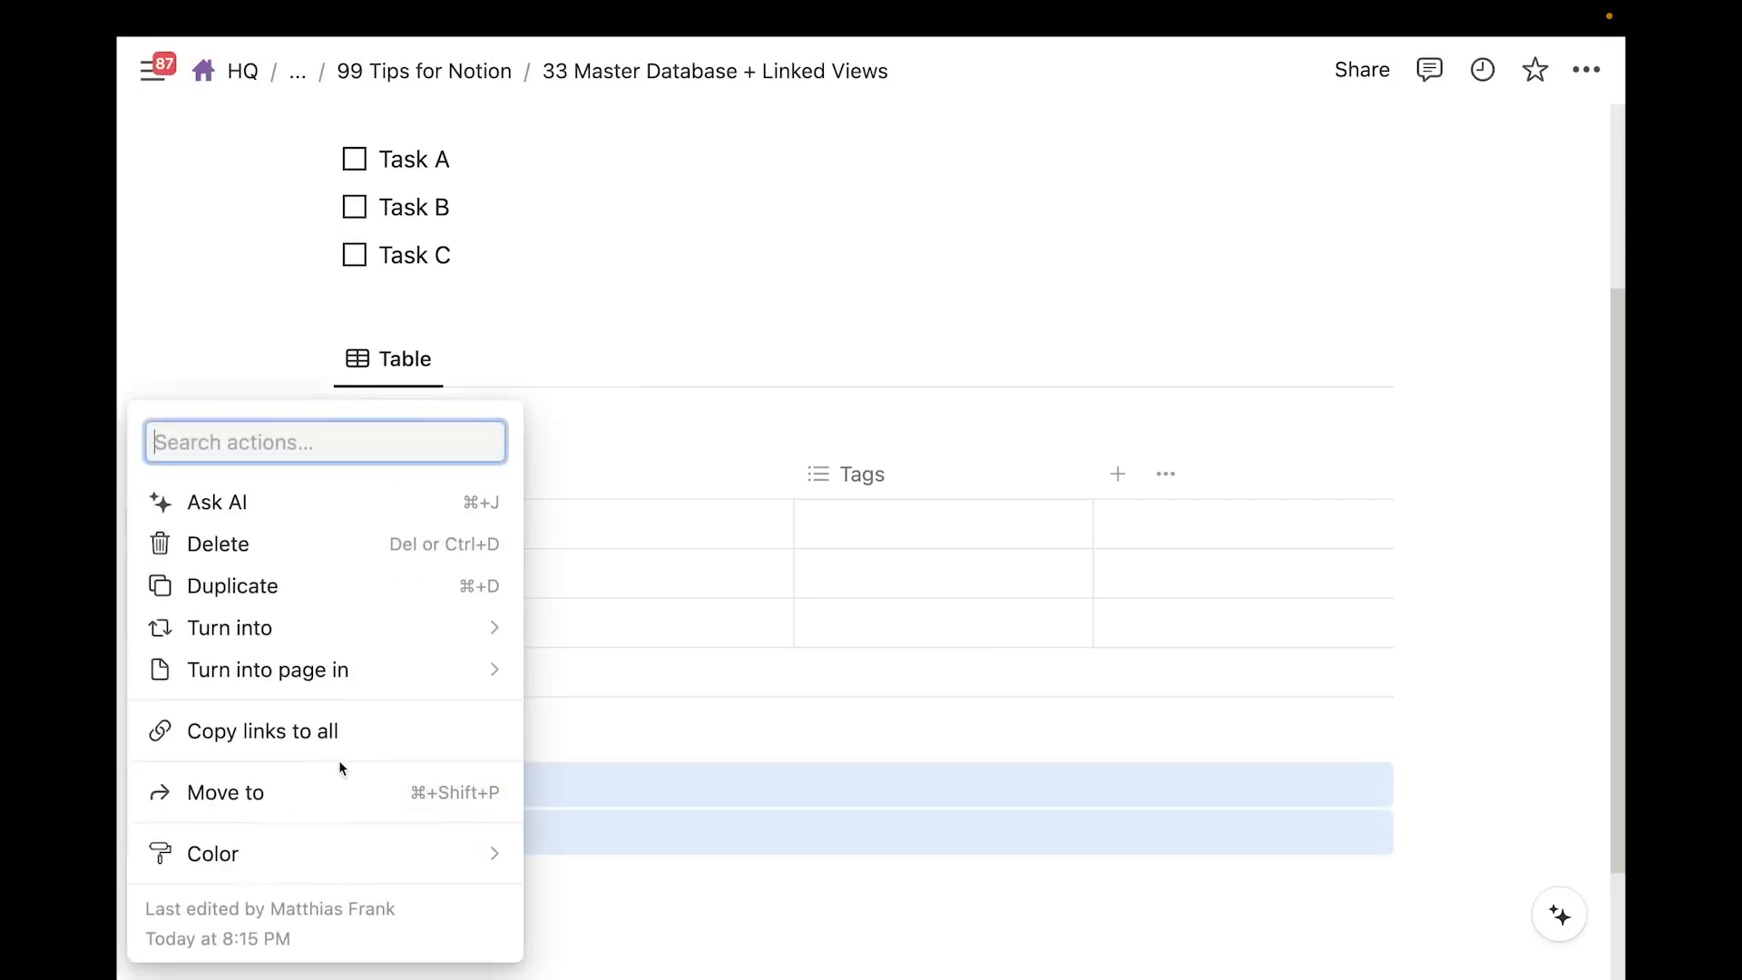
{"action": "mouse_move", "coordinate": [357, 629]}
{"action": "left_click", "coordinate": [666, 494]}
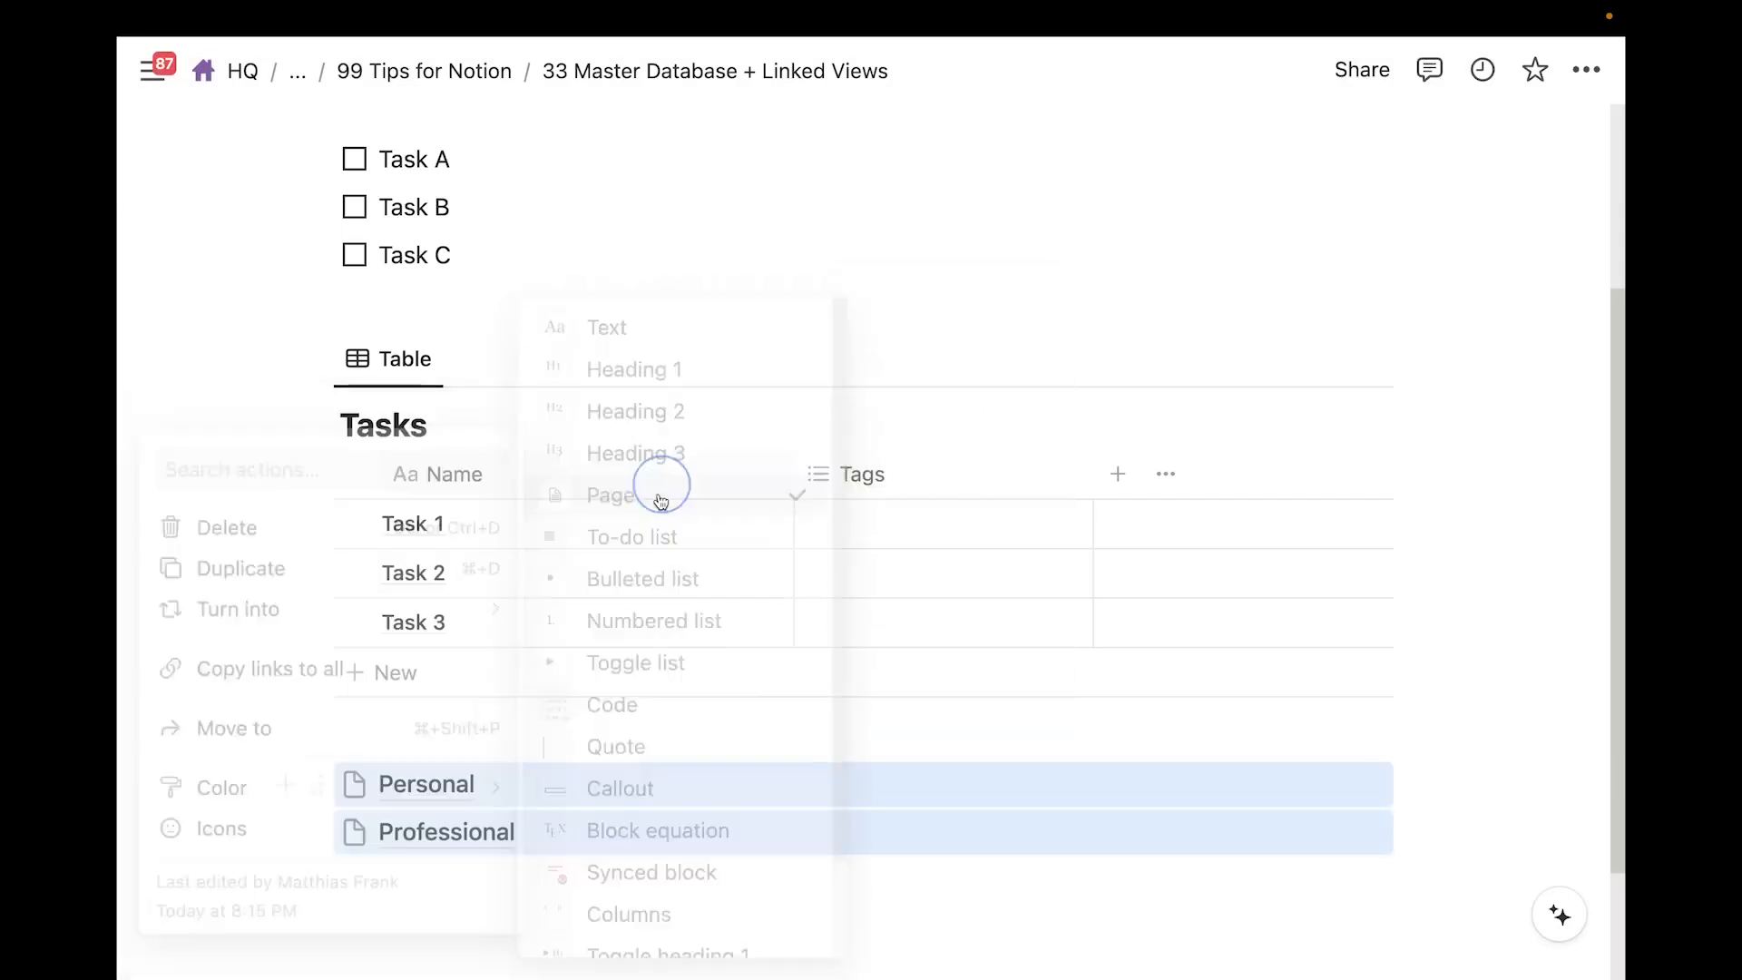
Open the Personal page and add an inline database titled Tasks 1
{"action": "scroll", "coordinate": [521, 699], "scroll_direction": "down", "scroll_amount": 2}
{"action": "left_click", "coordinate": [466, 835]}
{"action": "left_click", "coordinate": [454, 667]}
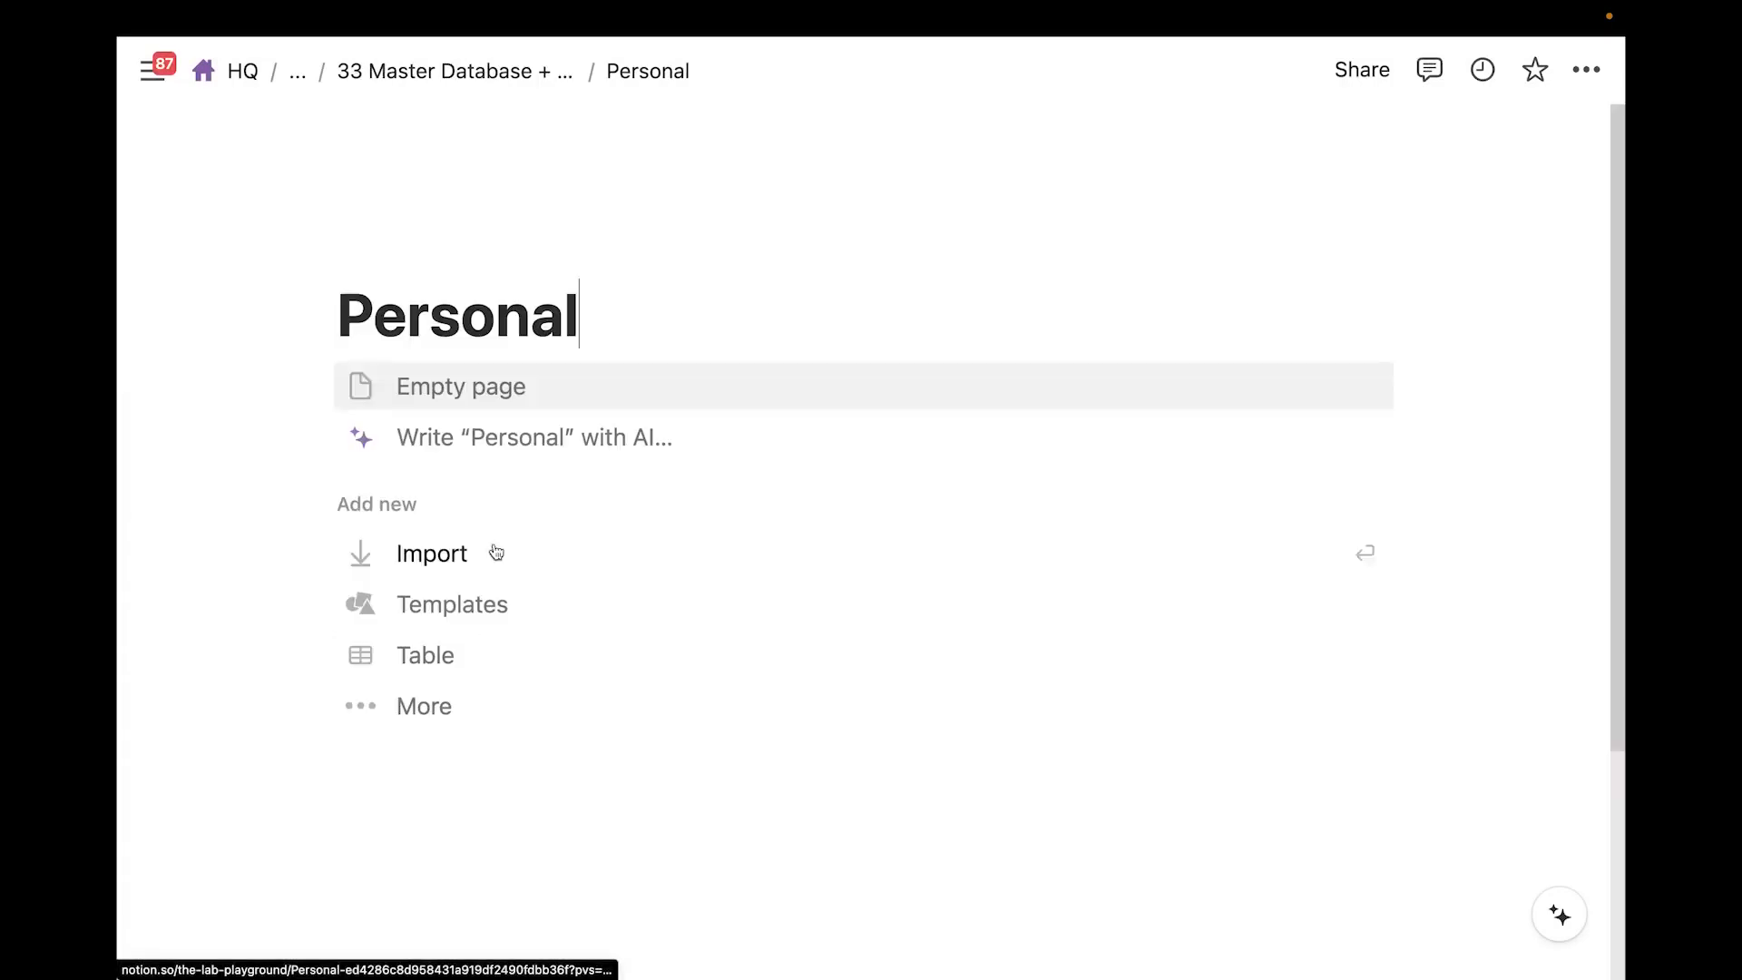
{"action": "left_click", "coordinate": [509, 401]}
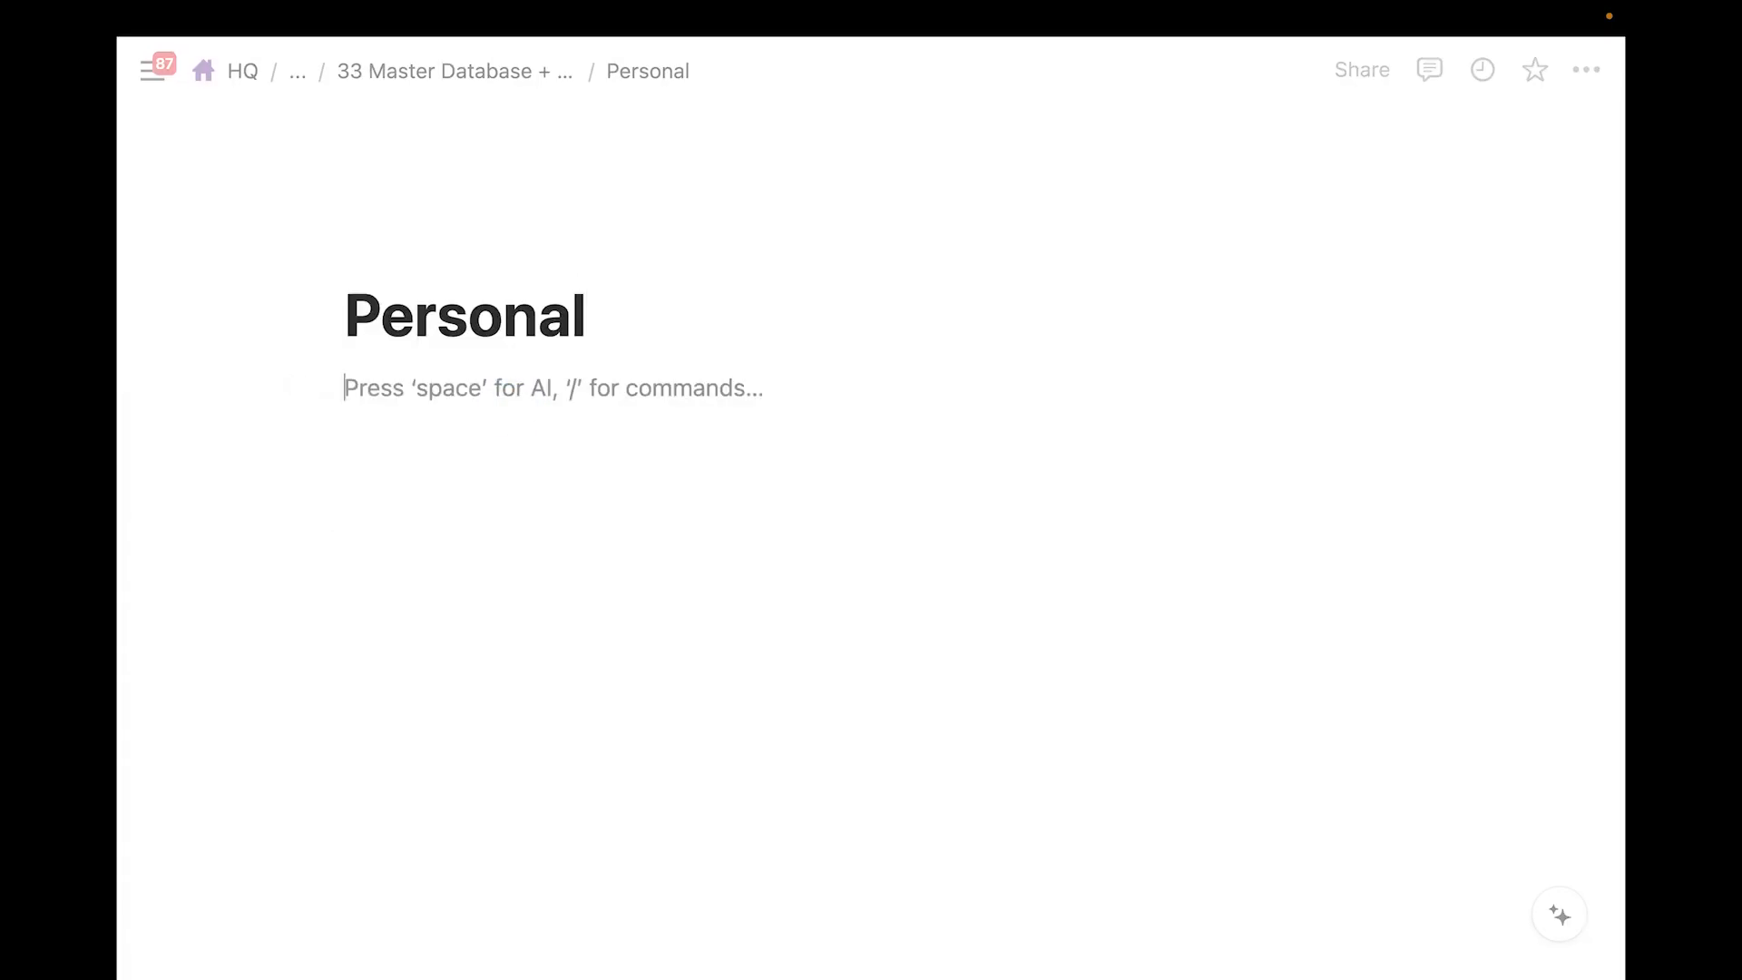
{"action": "type", "text": "/data"}
{"action": "key", "text": "Return"}
{"action": "type", "text": "Tasks 1"}
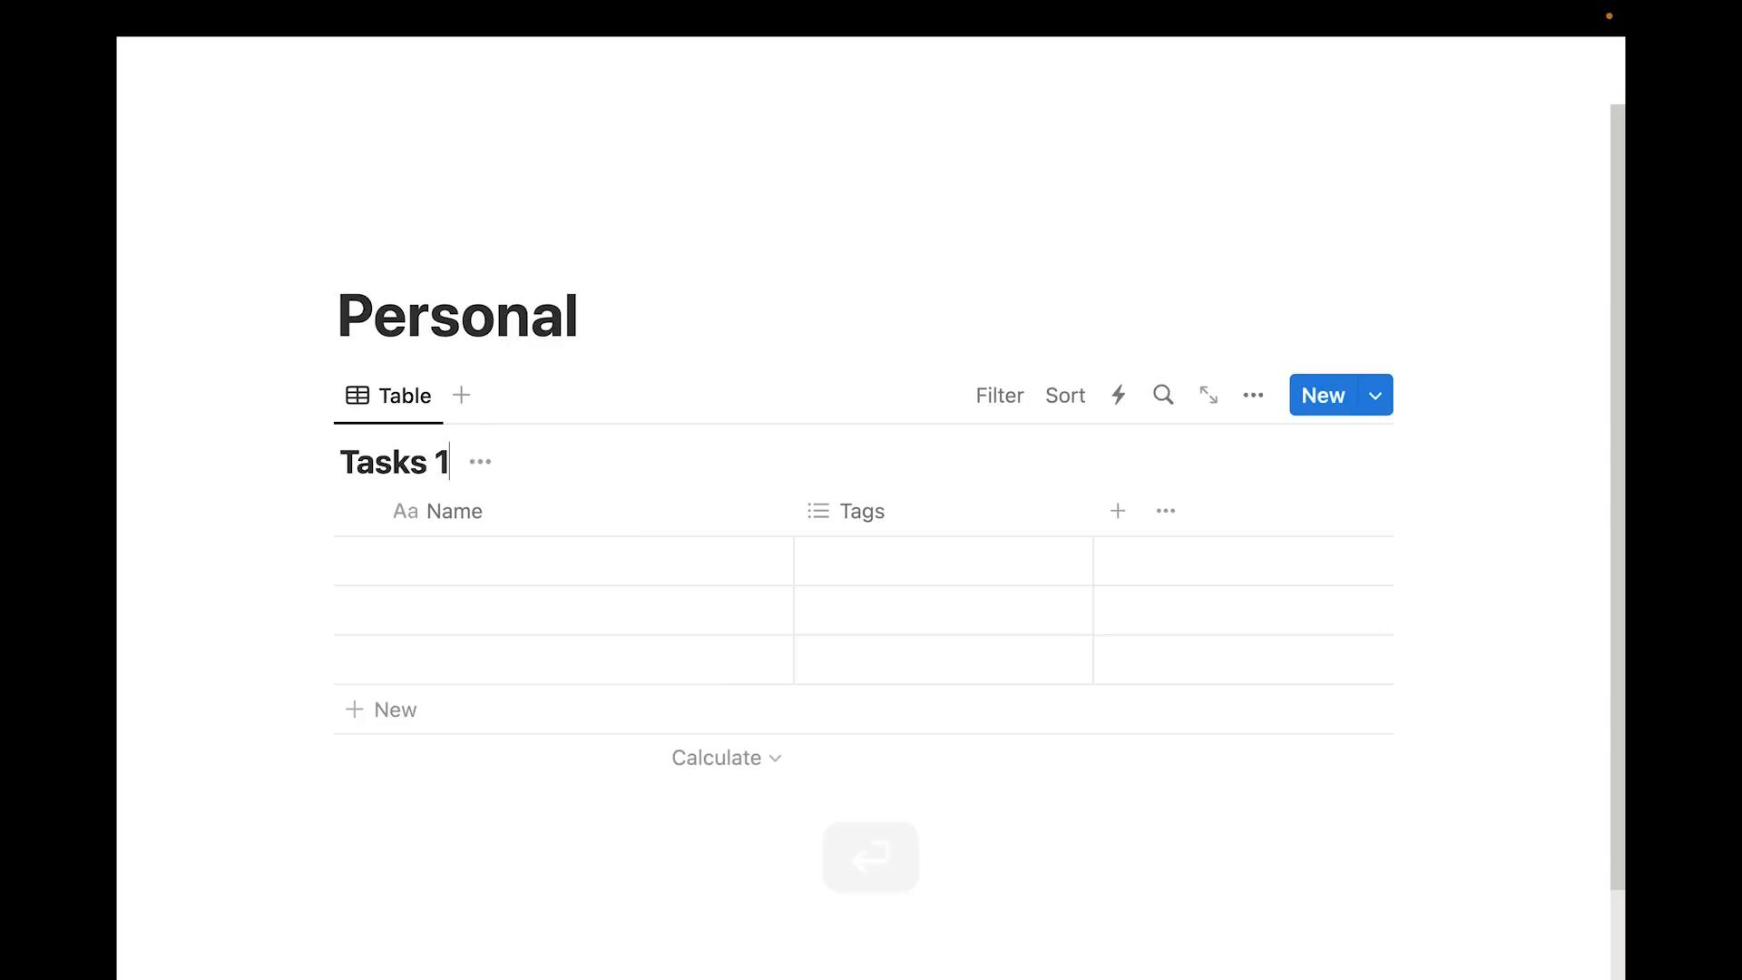
{"action": "key", "text": "Return"}
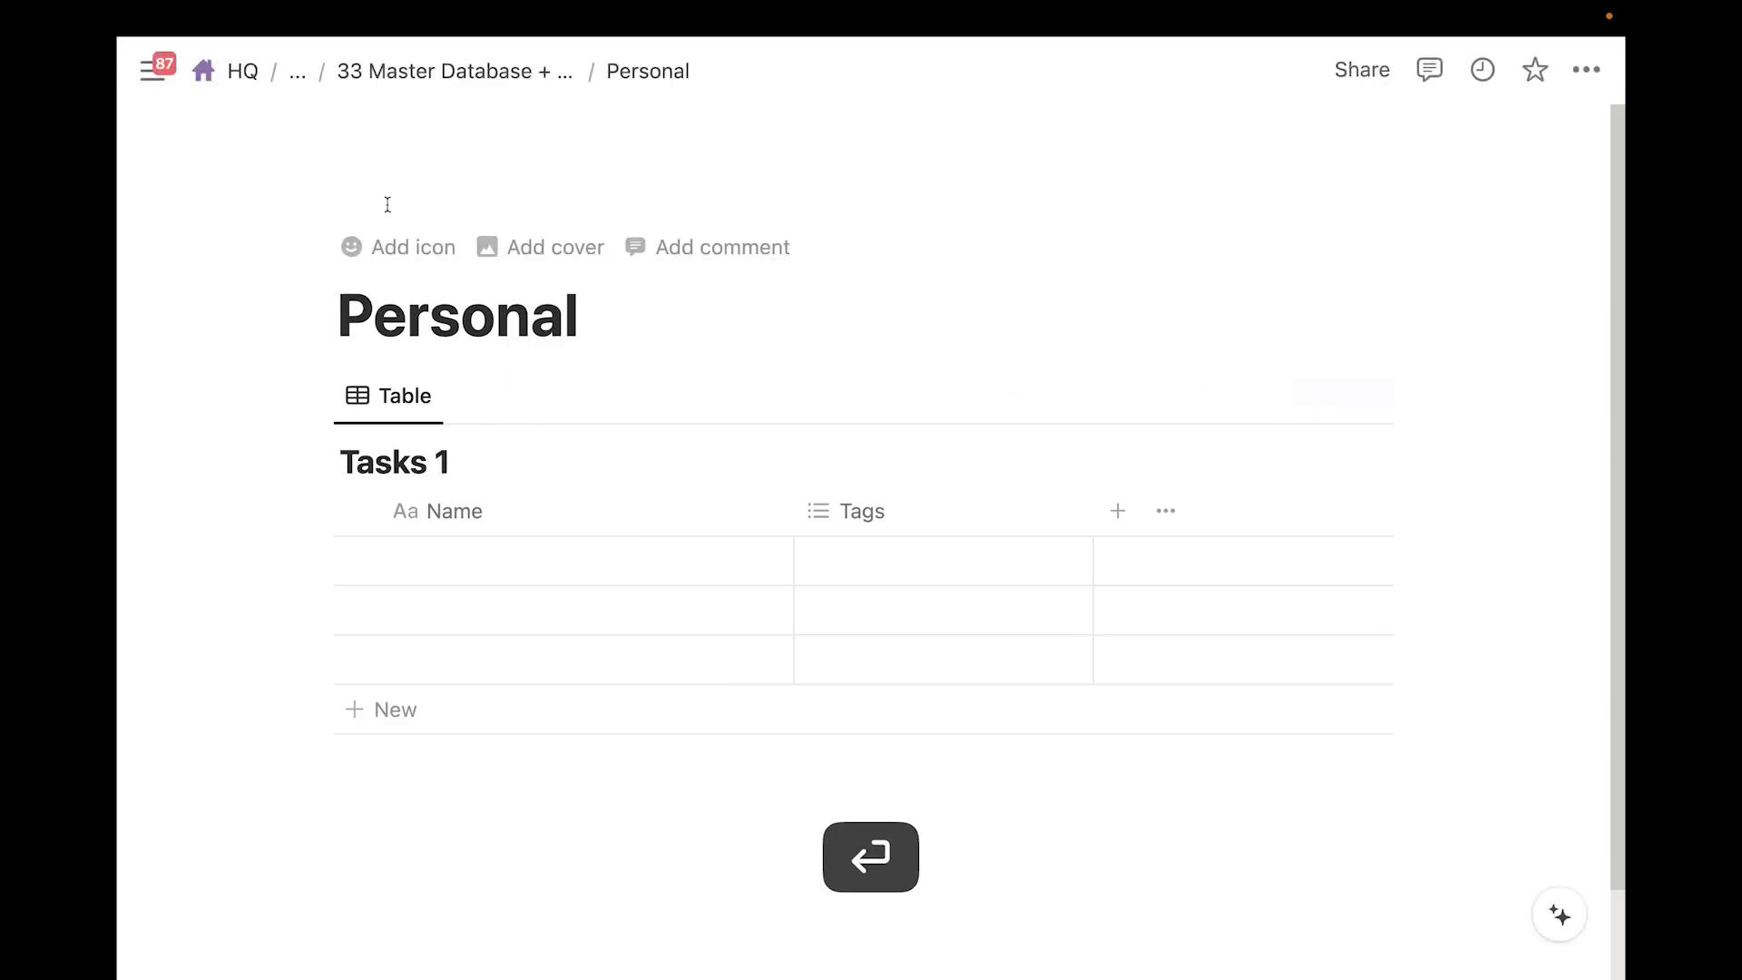
Go back to the parent page, open the Professional page and add an inline database titled Tasks 2
{"action": "left_click", "coordinate": [439, 70]}
{"action": "scroll", "coordinate": [427, 780], "scroll_direction": "down", "scroll_amount": 3}
{"action": "left_click", "coordinate": [426, 771]}
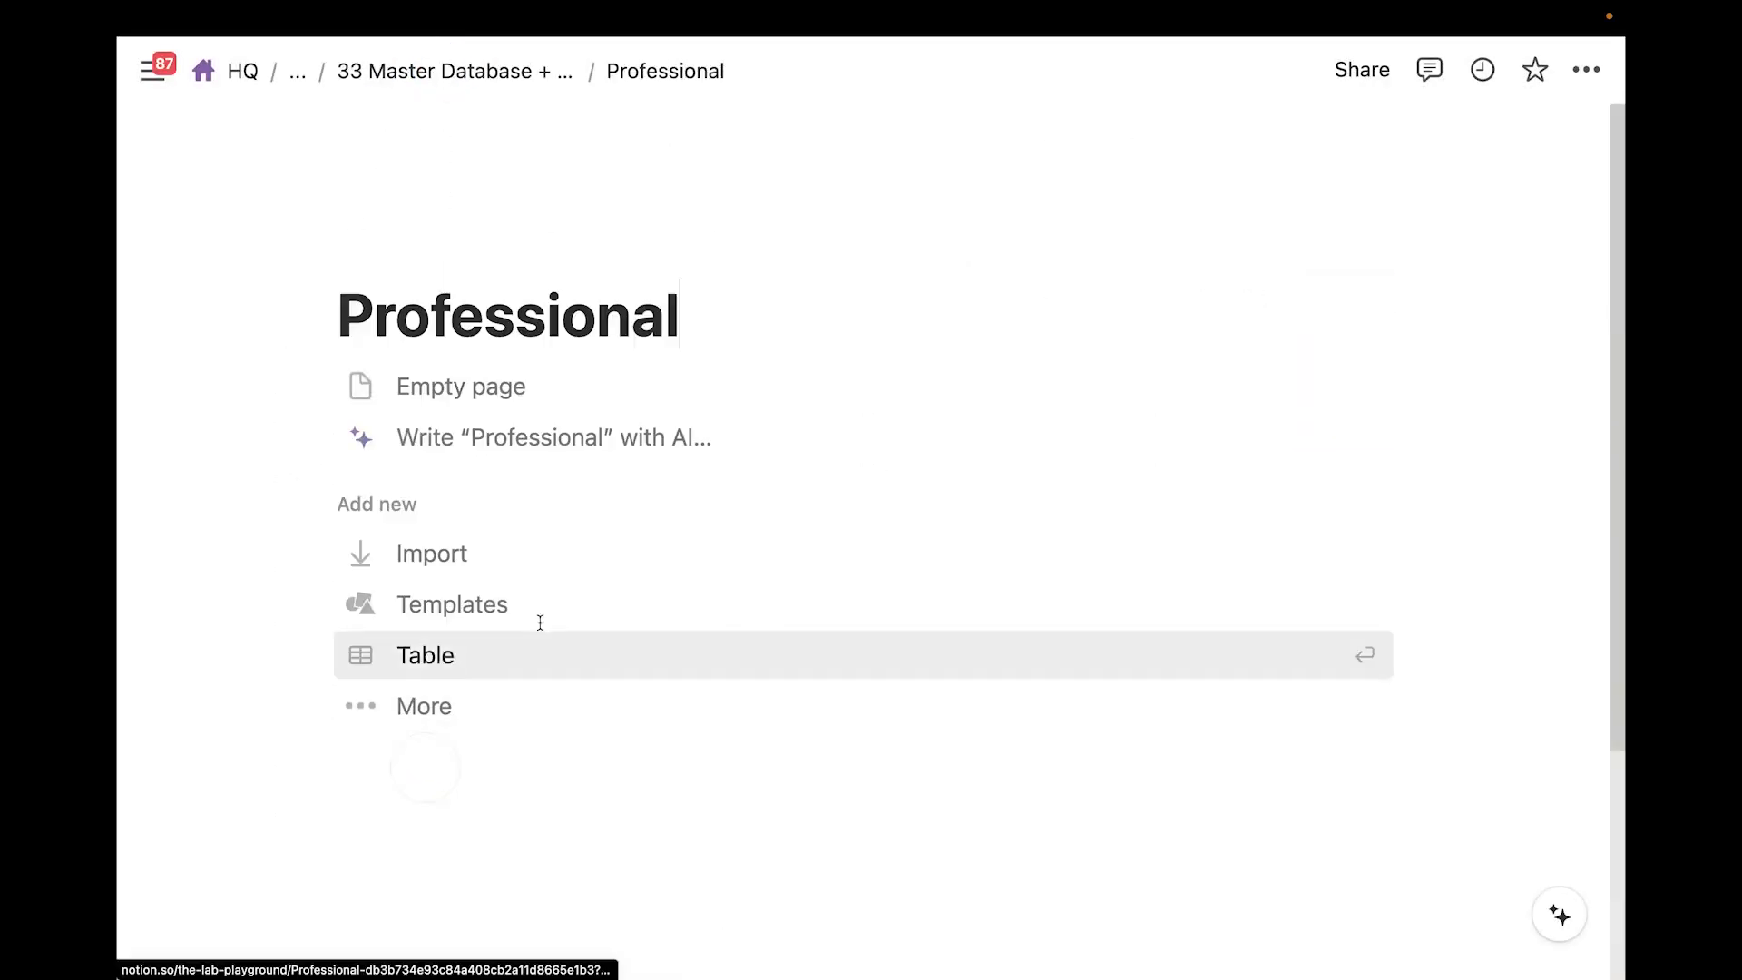
{"action": "left_click", "coordinate": [494, 385]}
{"action": "type", "text": "/data"}
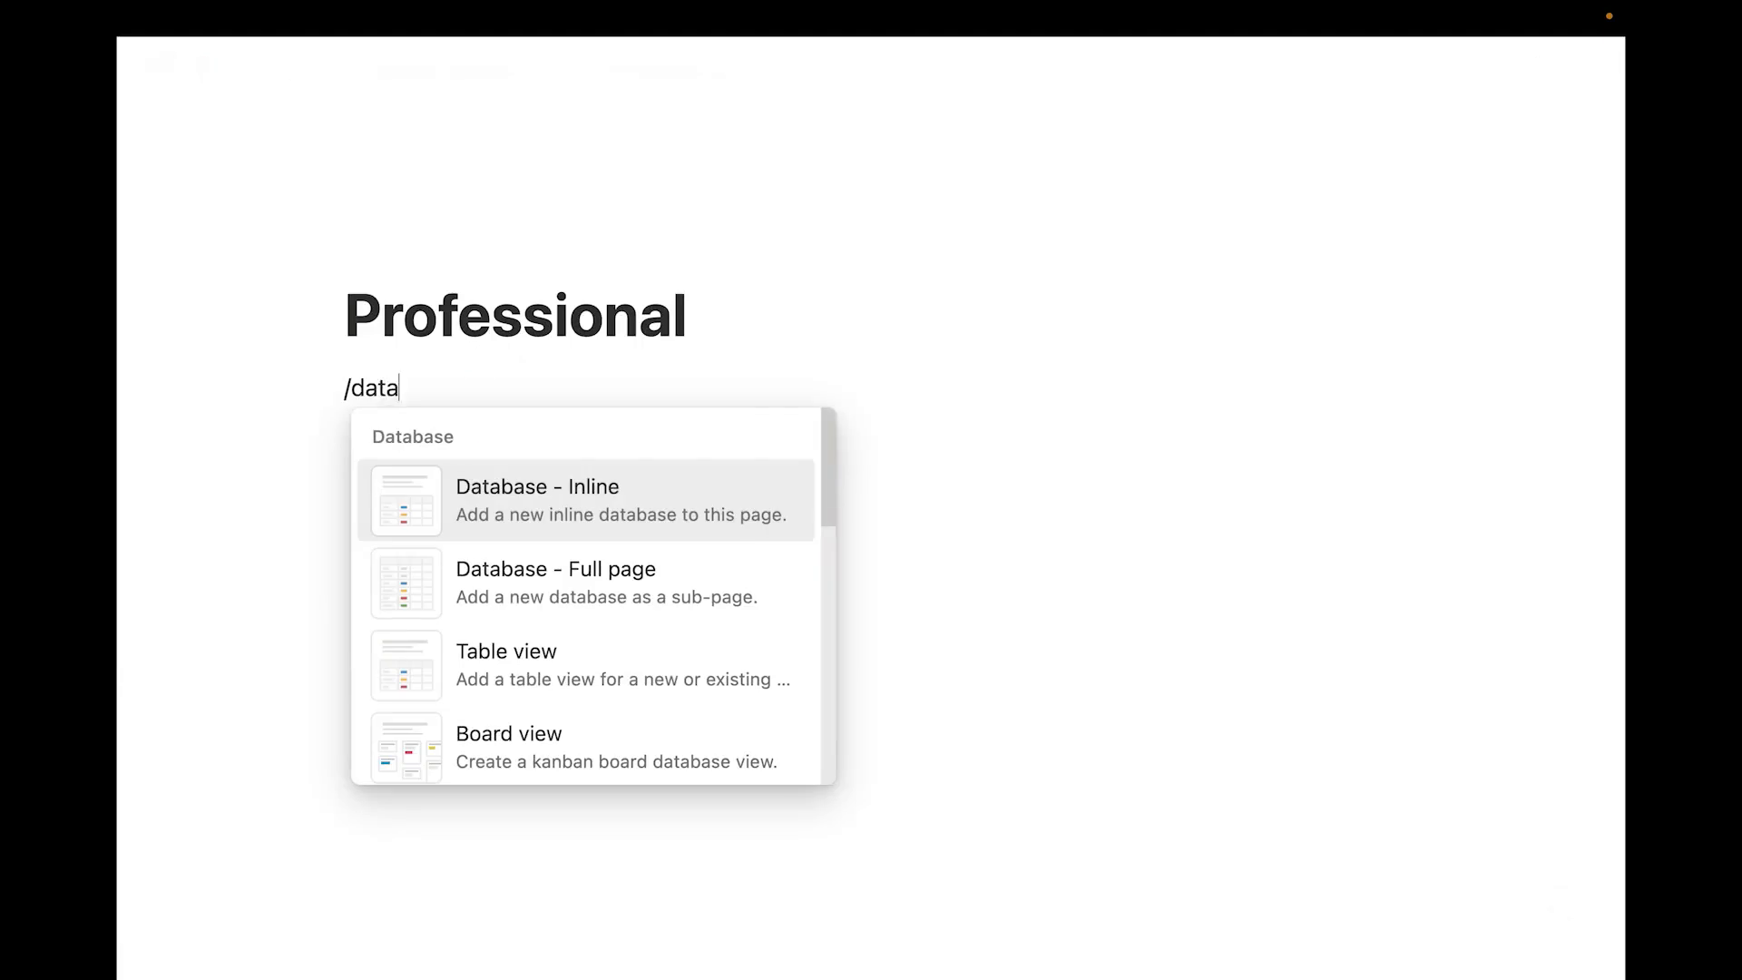
{"action": "key", "text": "Return"}
{"action": "type", "text": "Tasks 2"}
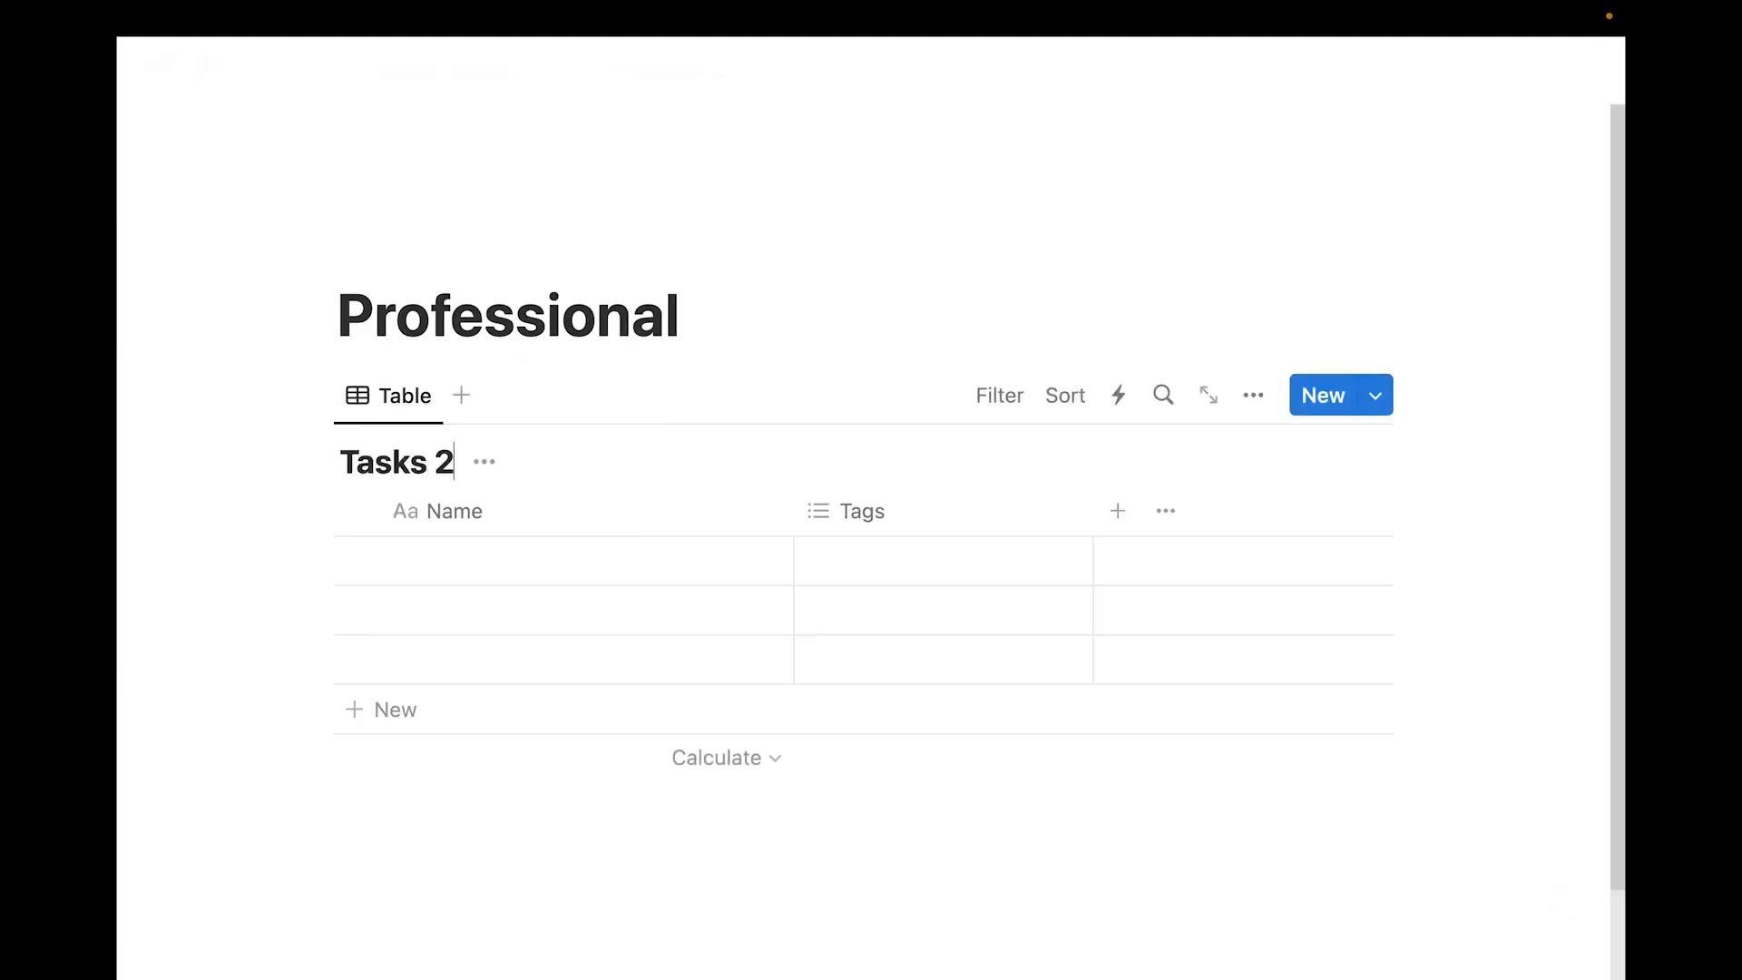
{"action": "left_click", "coordinate": [451, 819]}
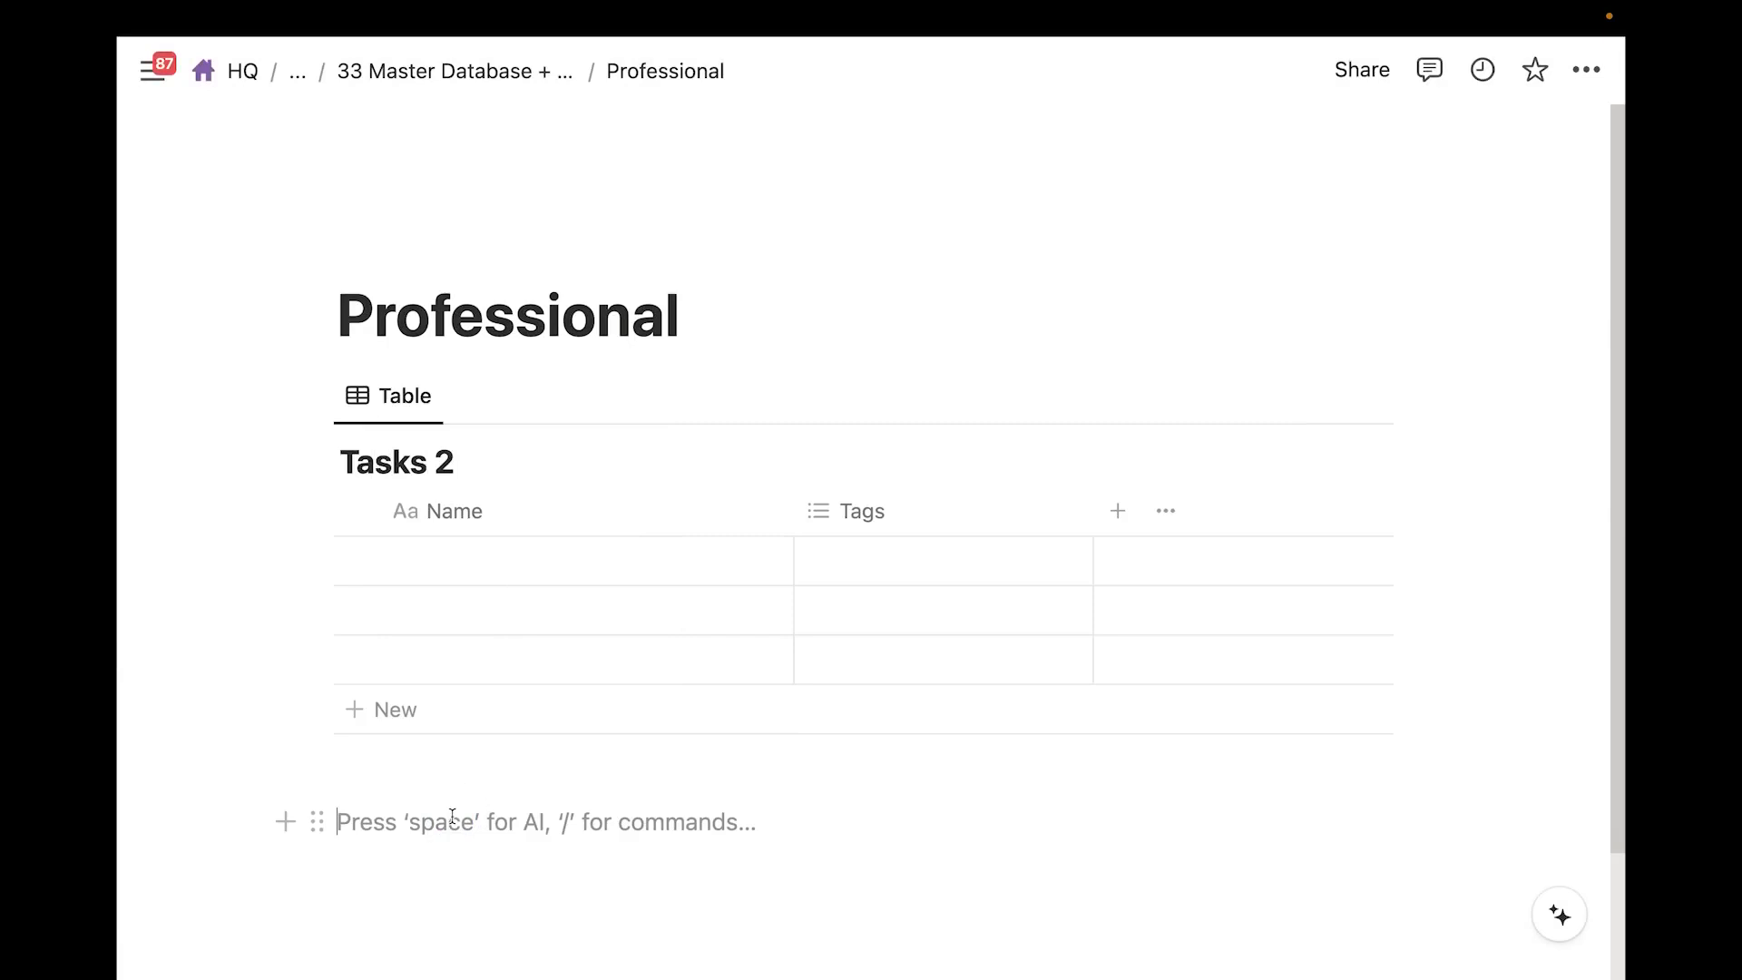
Fill the Name column of the Tasks 2 database with Task 3, Task 4 and Task 5
{"action": "left_click", "coordinate": [474, 568]}
{"action": "type", "text": "Task 3"}
{"action": "key", "text": "Return"}
{"action": "key", "text": "Return"}
{"action": "type", "text": "Task 34"}
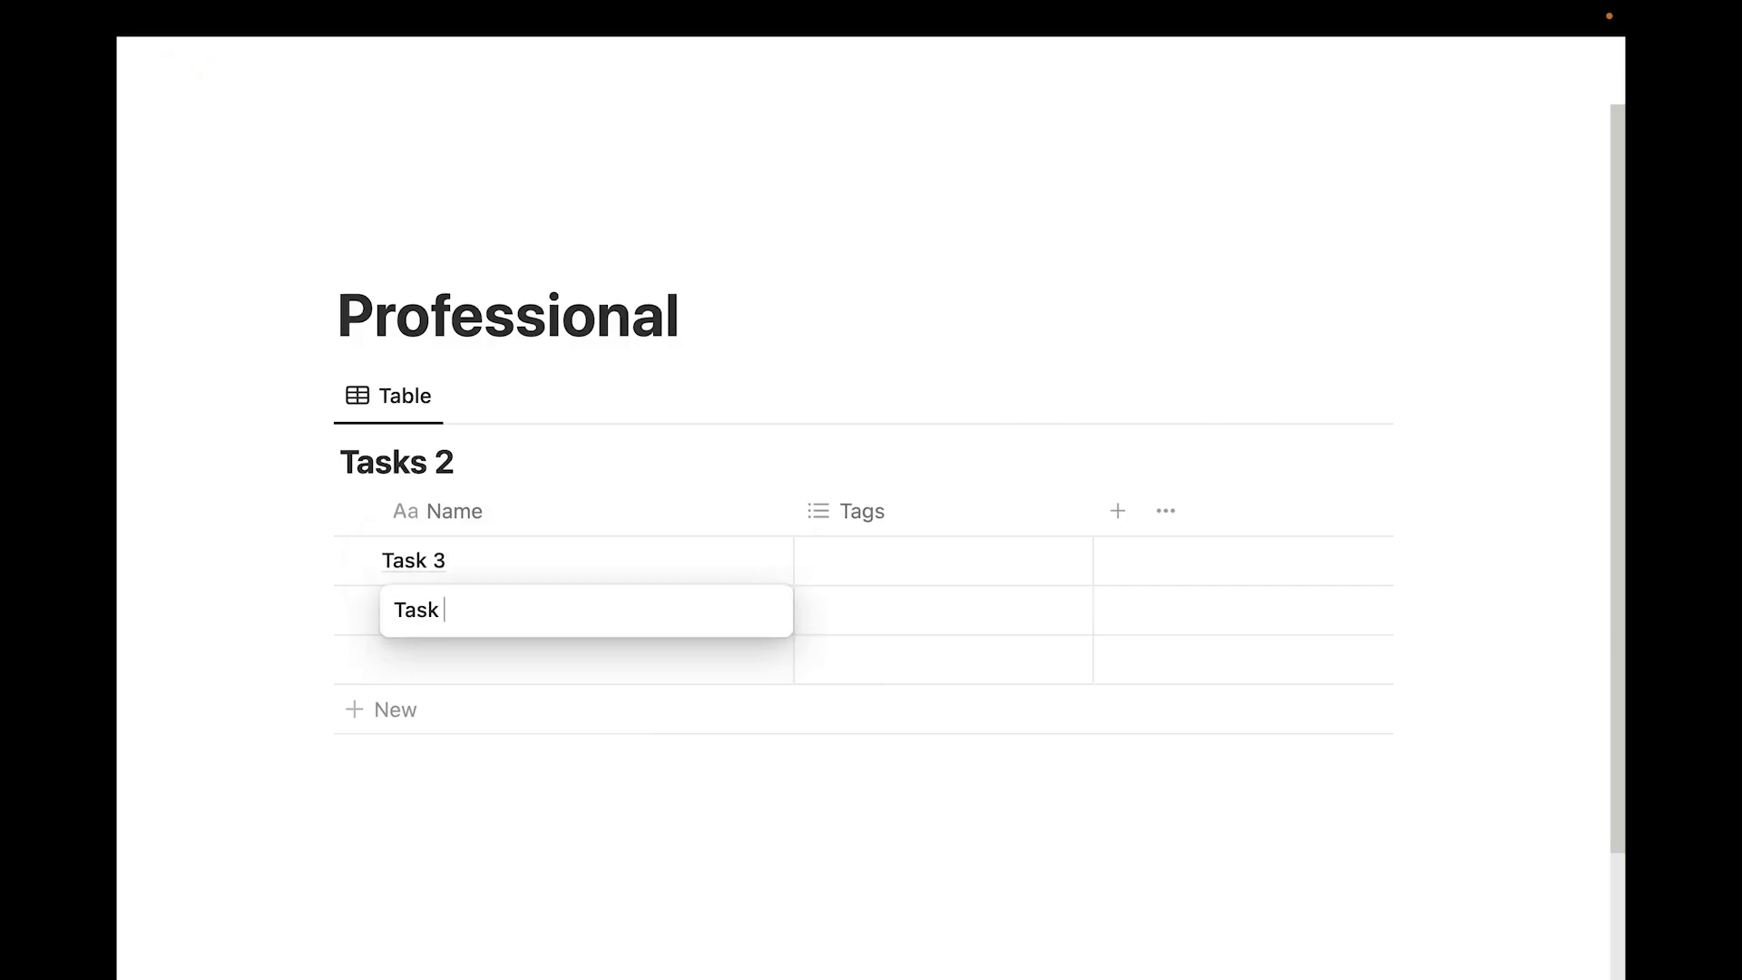
{"action": "type", "text": "4"}
{"action": "key", "text": "Return"}
{"action": "key", "text": "Return"}
{"action": "type", "text": "Task 5"}
{"action": "key", "text": "Return"}
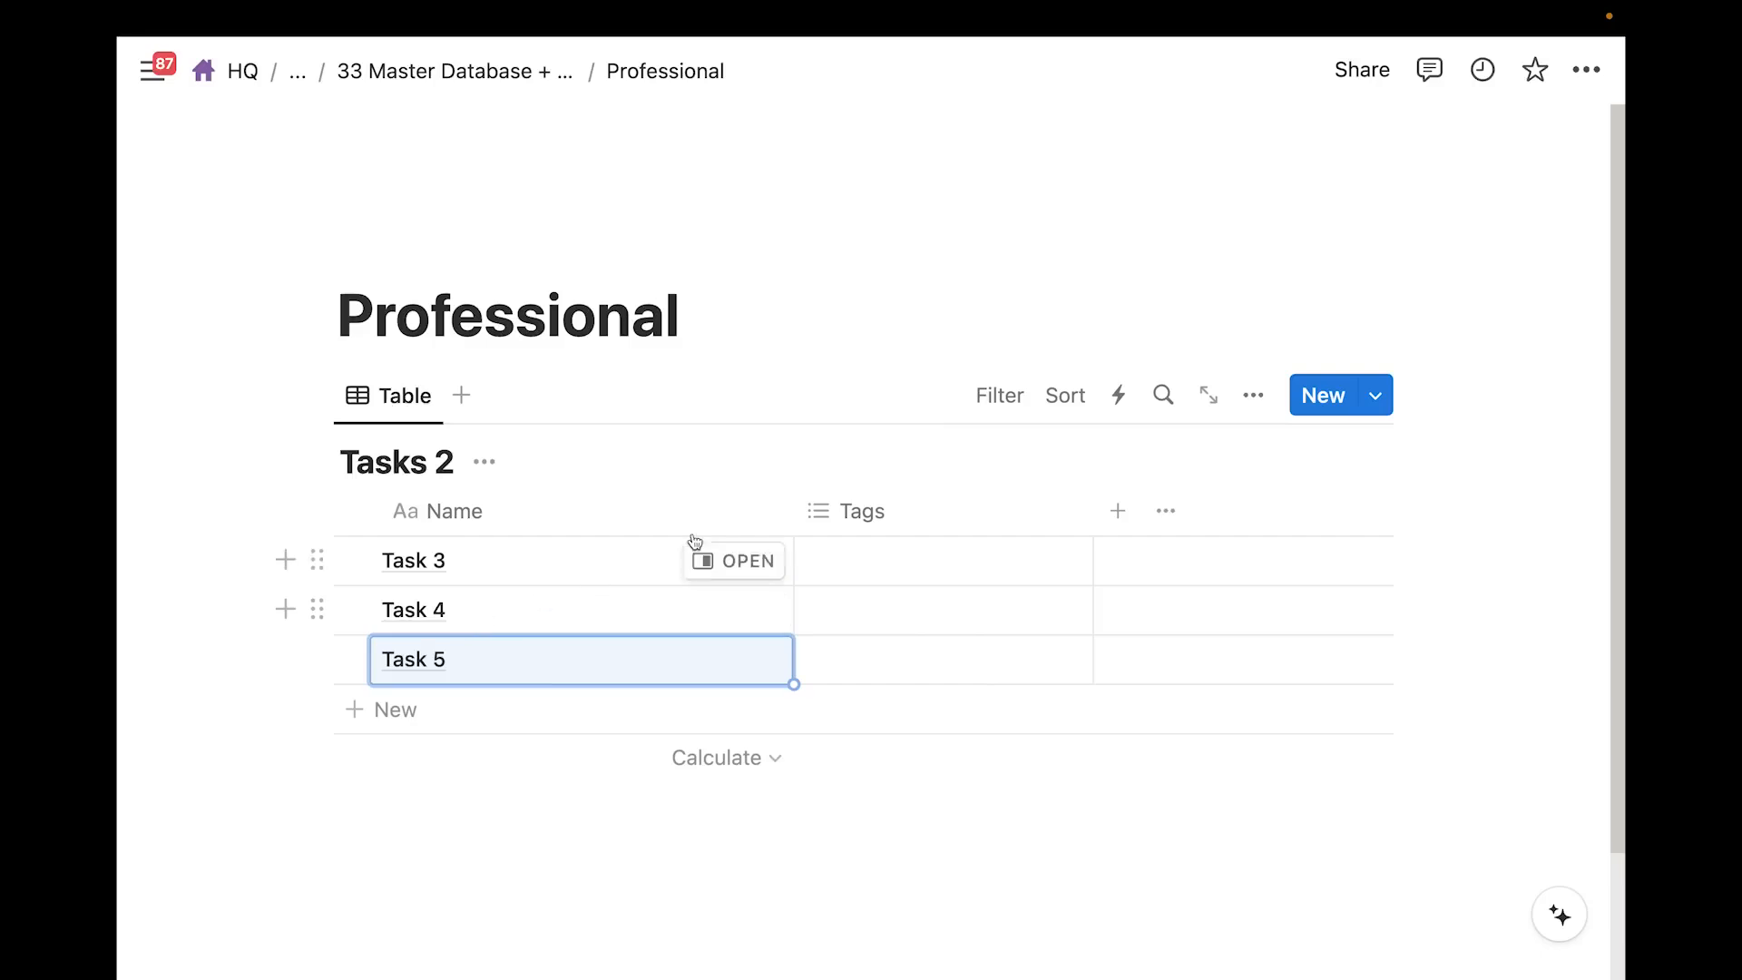
Narrow the Name column of the Tasks 2 database and add a Date property
{"action": "left_click_drag", "start_coordinate": [791, 494], "coordinate": [615, 503]}
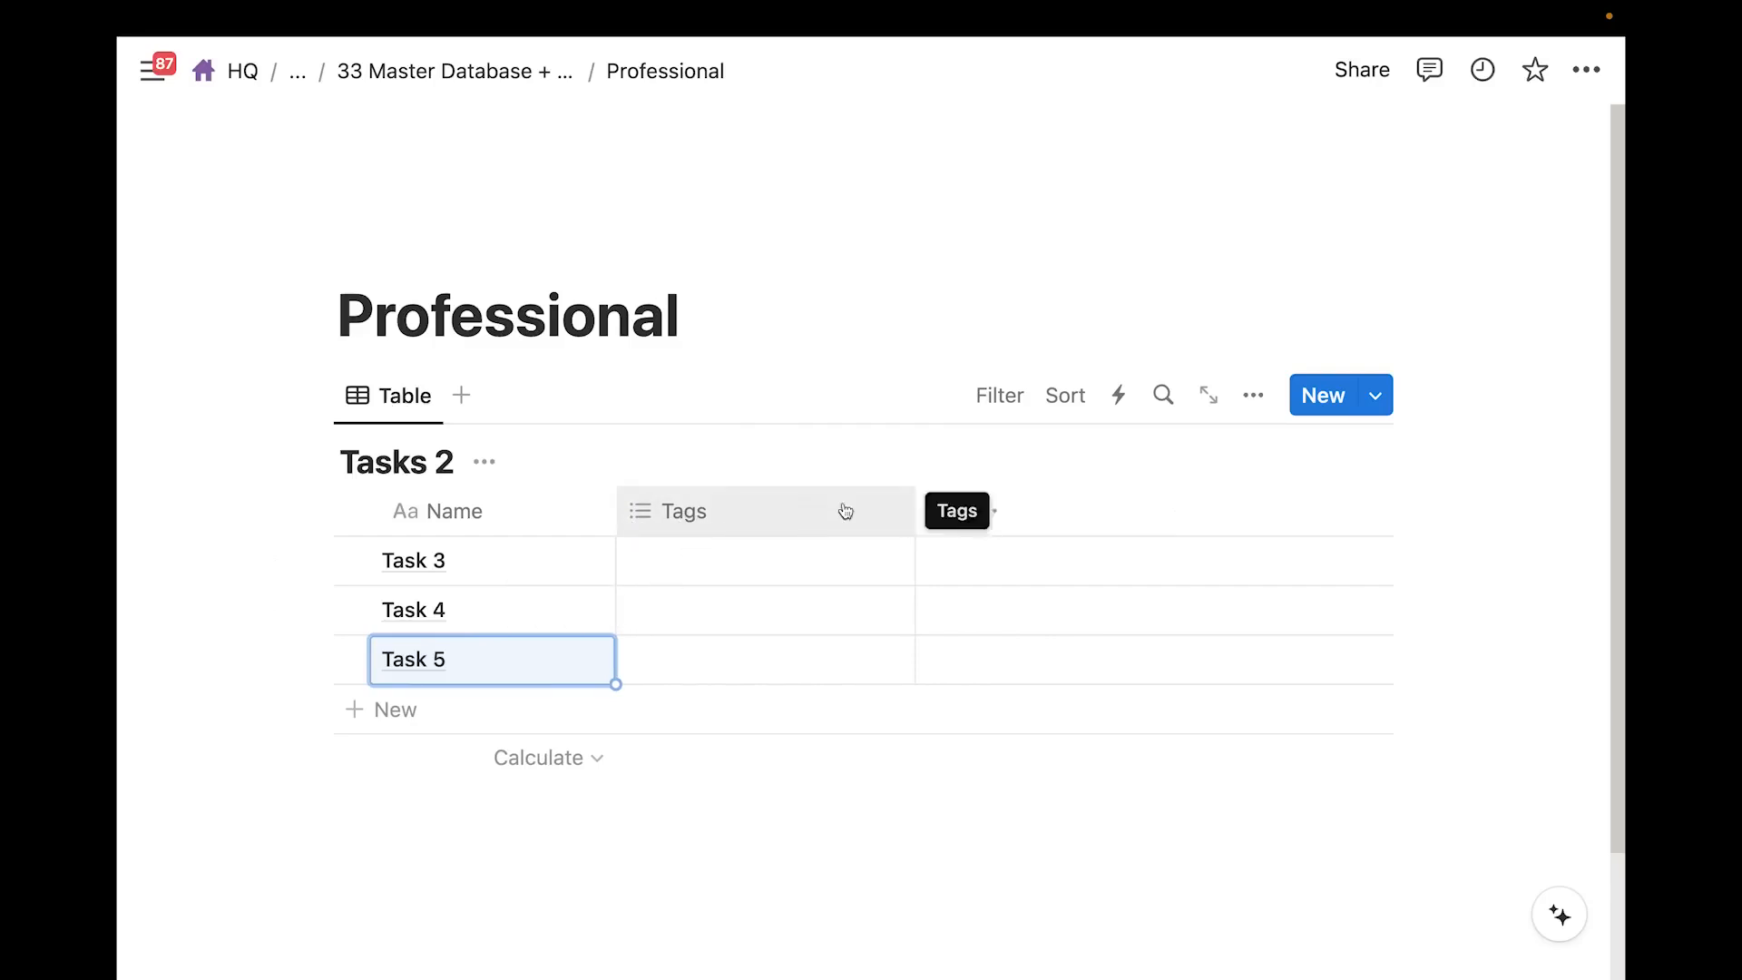
{"action": "left_click_drag", "start_coordinate": [949, 541], "coordinate": [944, 516]}
{"action": "left_click", "coordinate": [941, 512]}
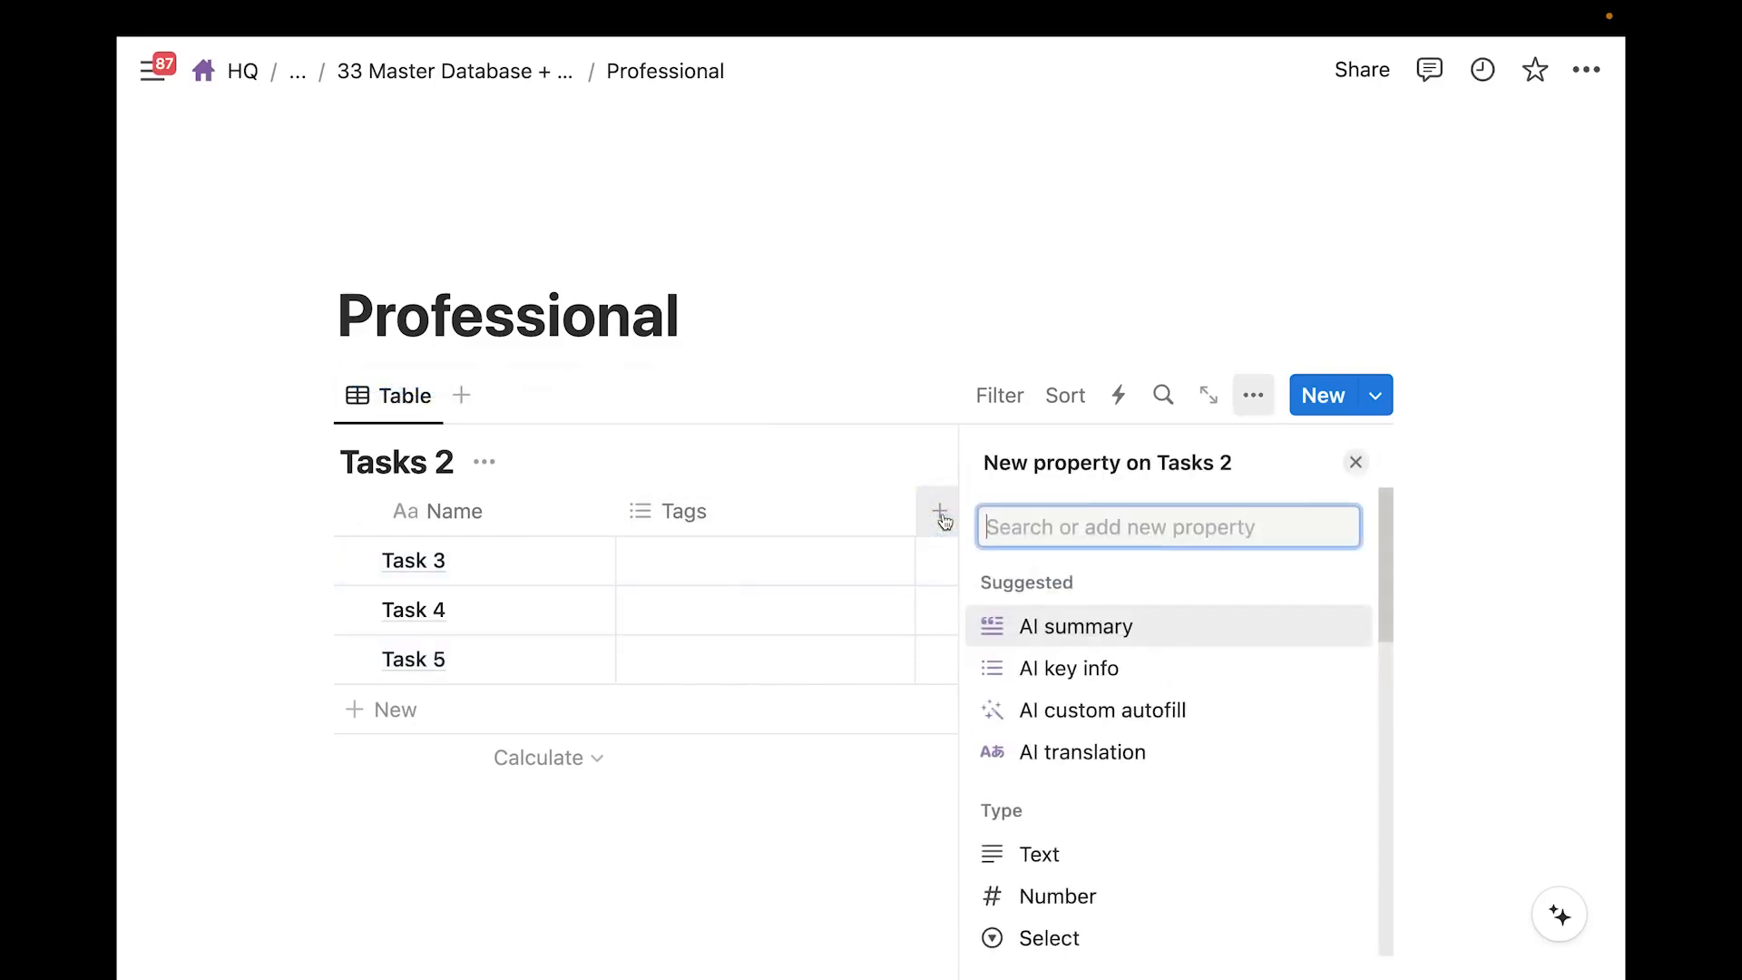
{"action": "type", "text": "date"}
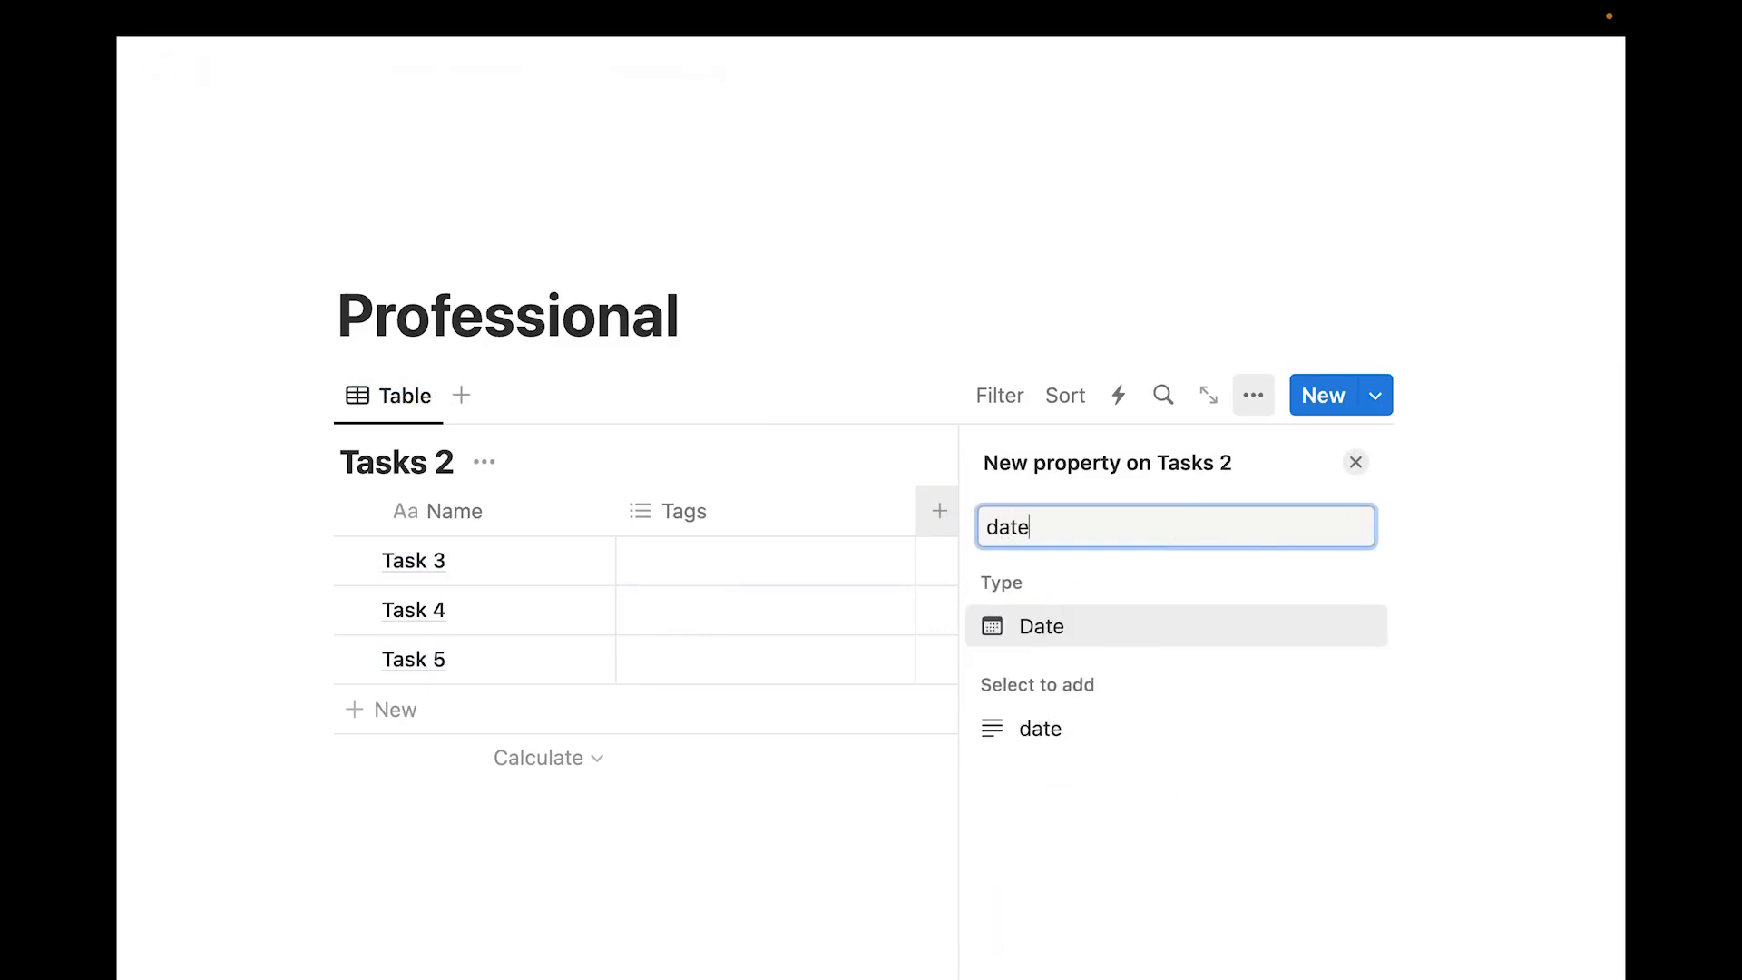
{"action": "key", "text": "Return"}
Go to the Personal page, add a Date property to the Tasks 1 database and narrow its Name column
{"action": "left_click", "coordinate": [464, 69]}
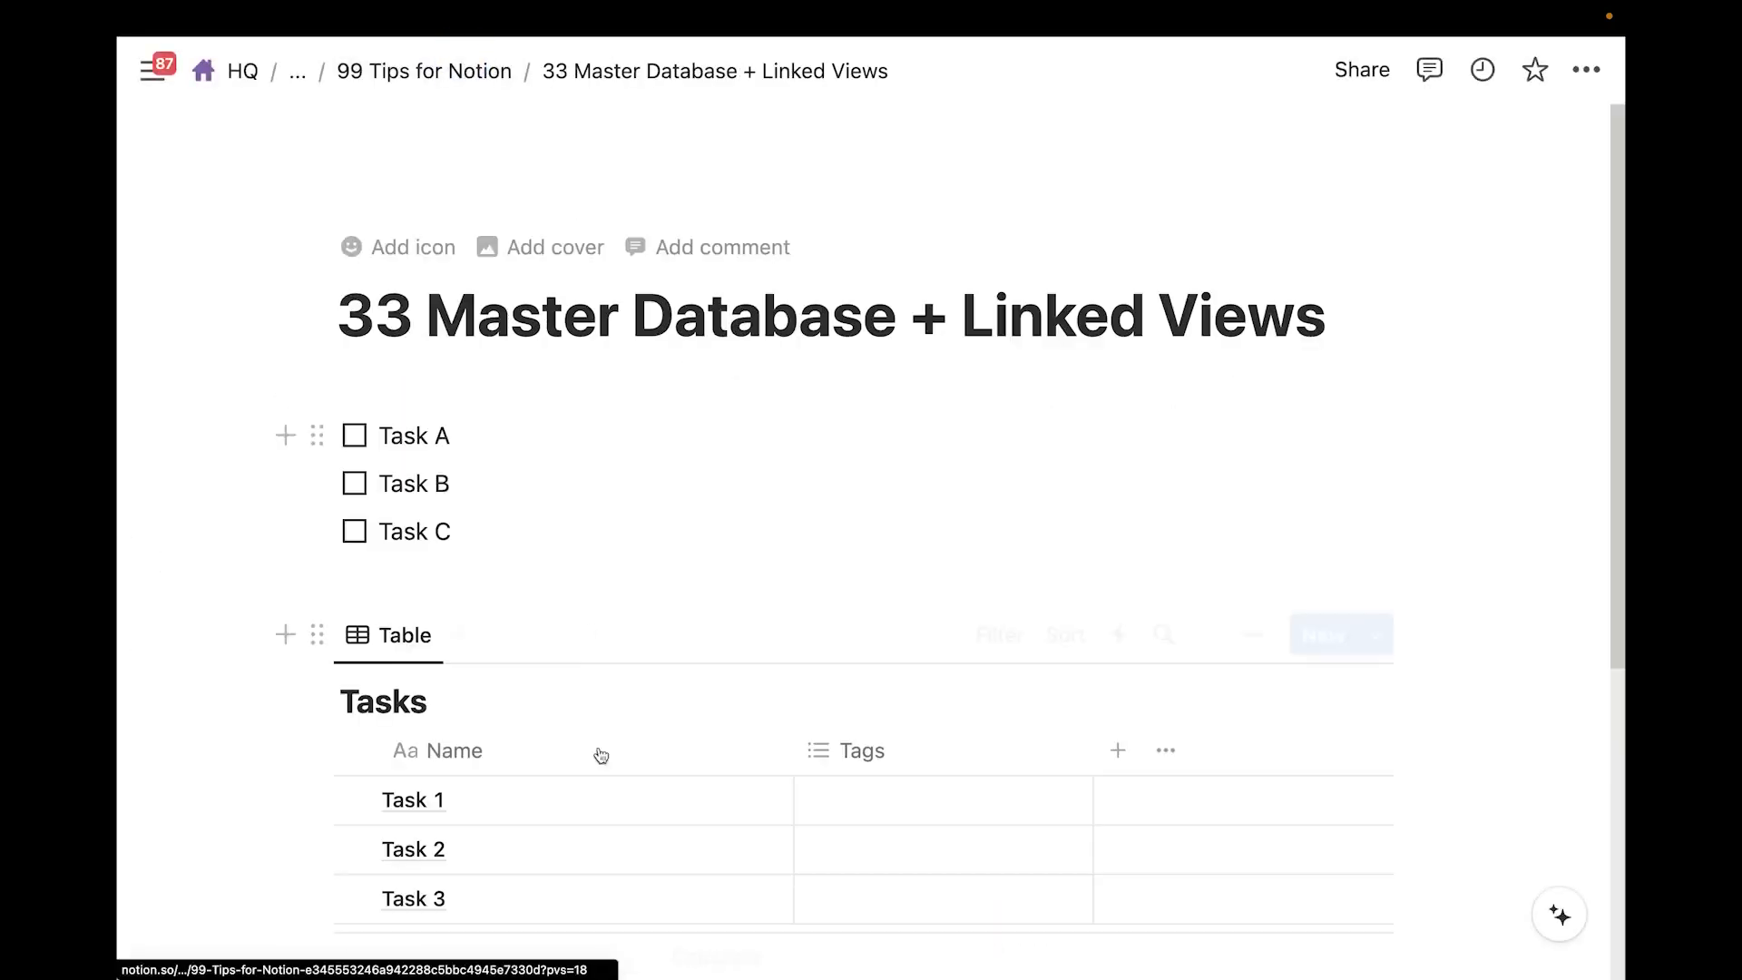
{"action": "scroll", "coordinate": [489, 684], "scroll_direction": "down", "scroll_amount": 5}
{"action": "left_click", "coordinate": [486, 671]}
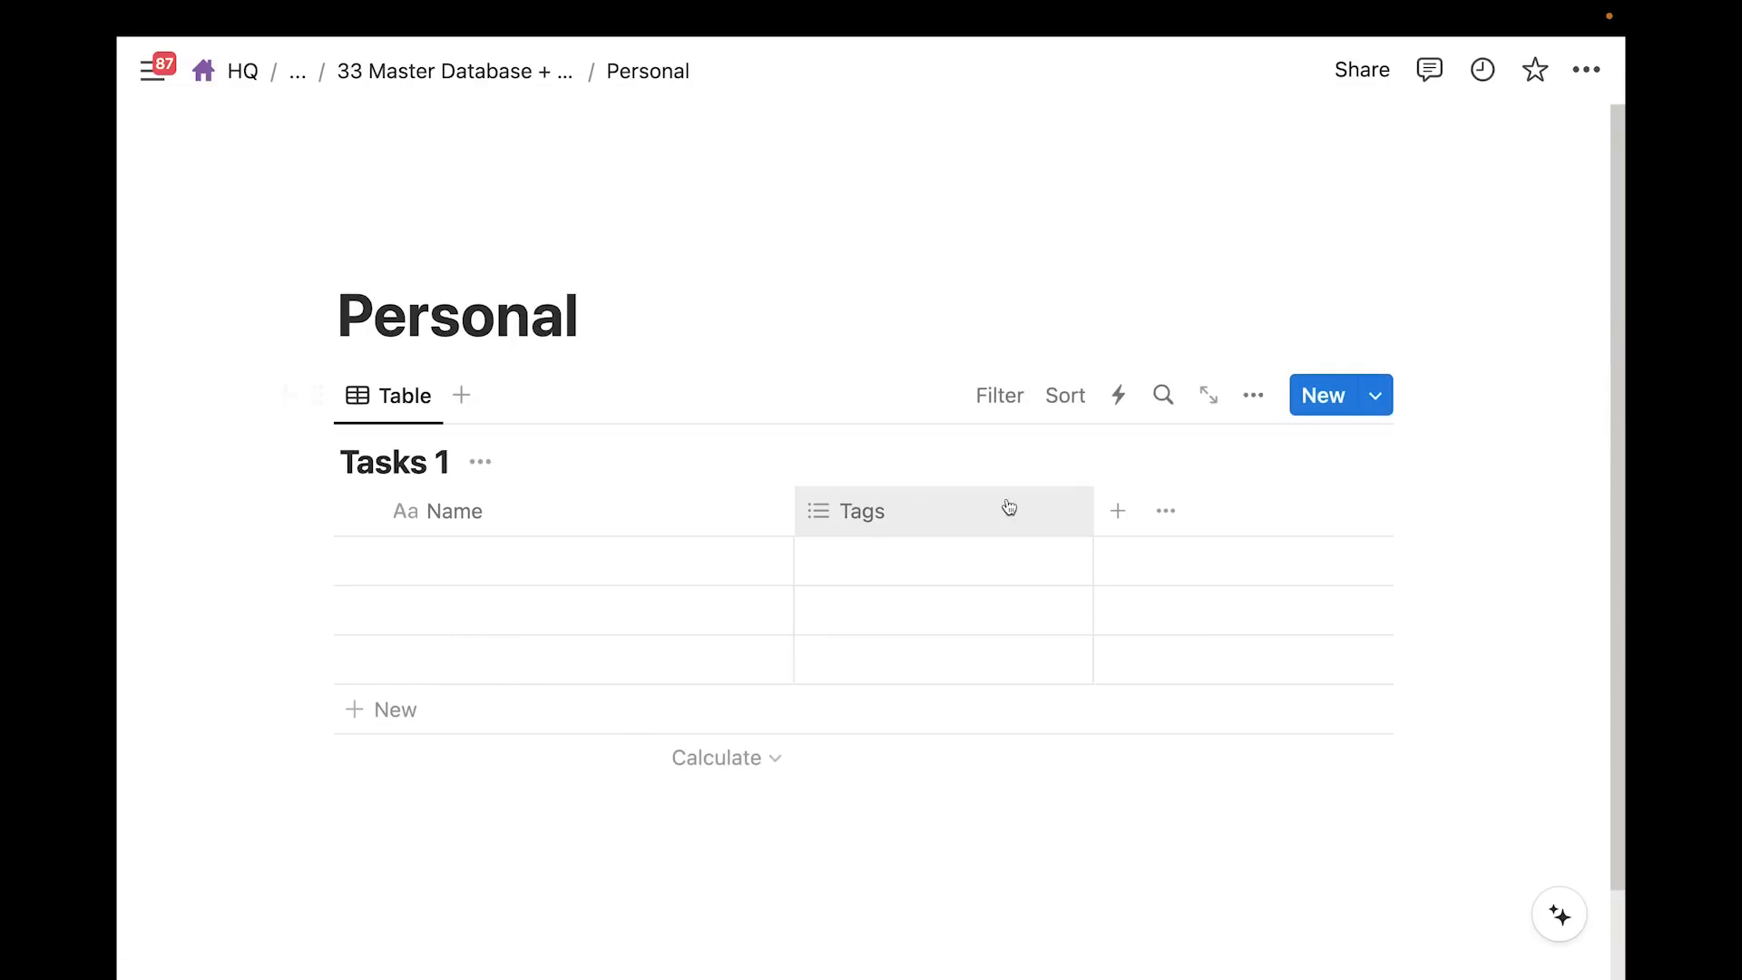
{"action": "left_click", "coordinate": [1117, 511]}
{"action": "type", "text": "date"}
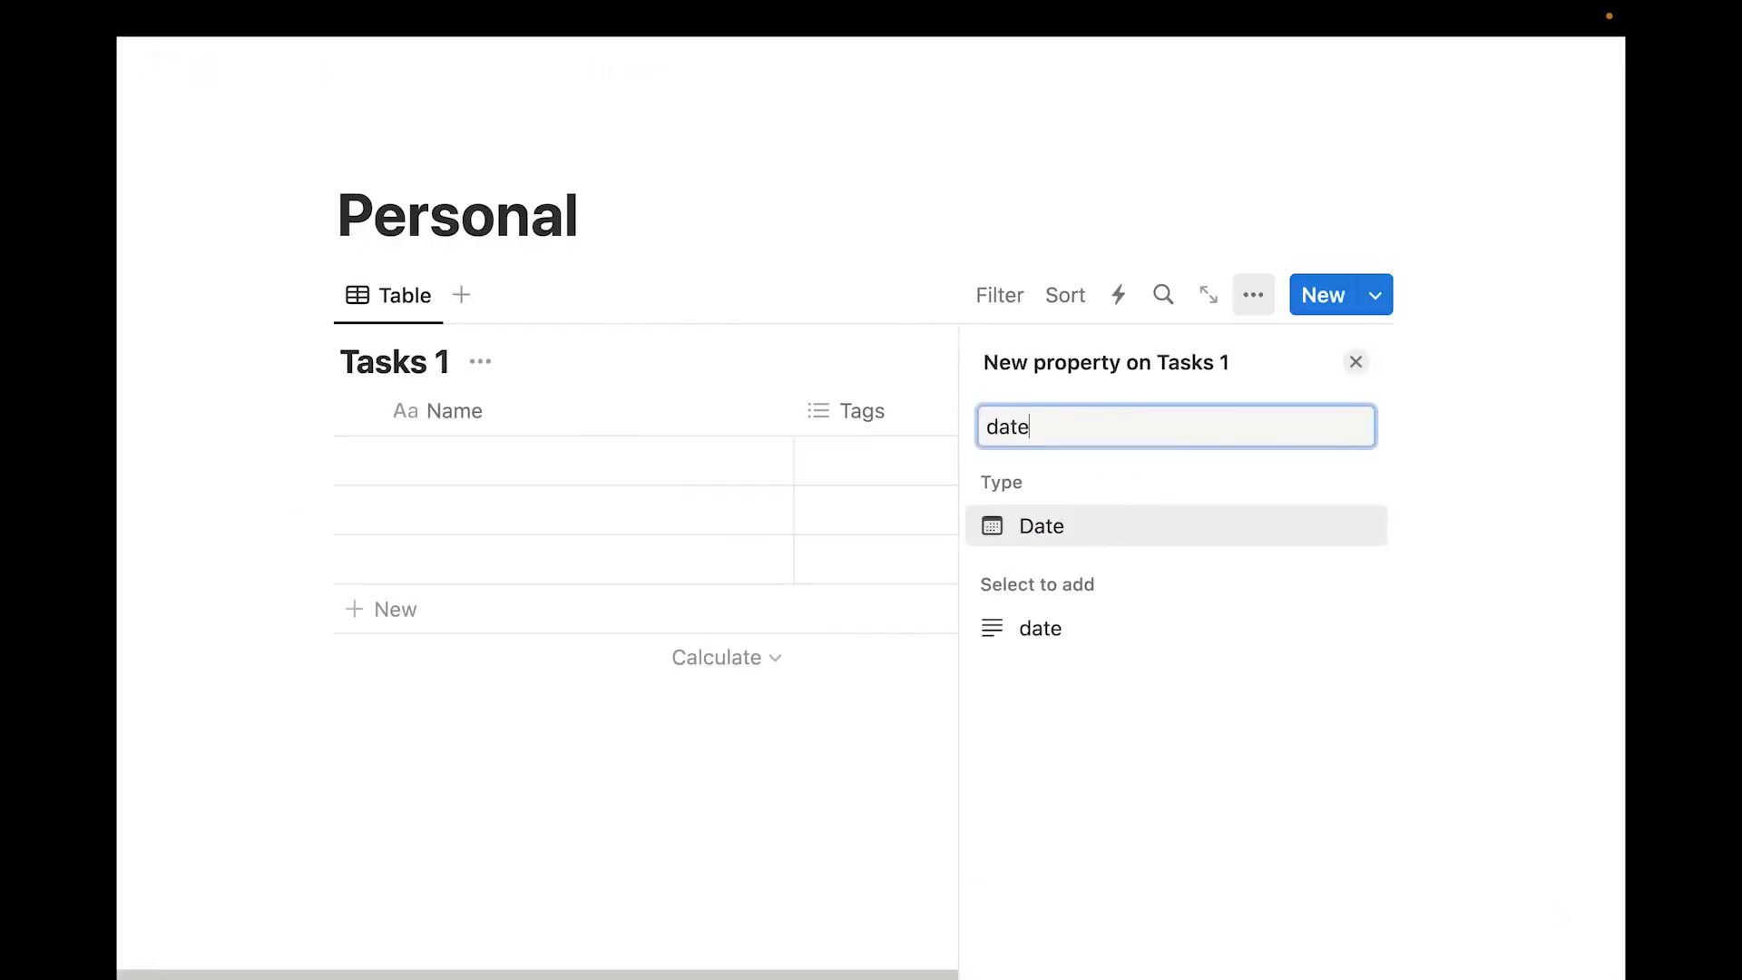
{"action": "left_click", "coordinate": [1225, 535]}
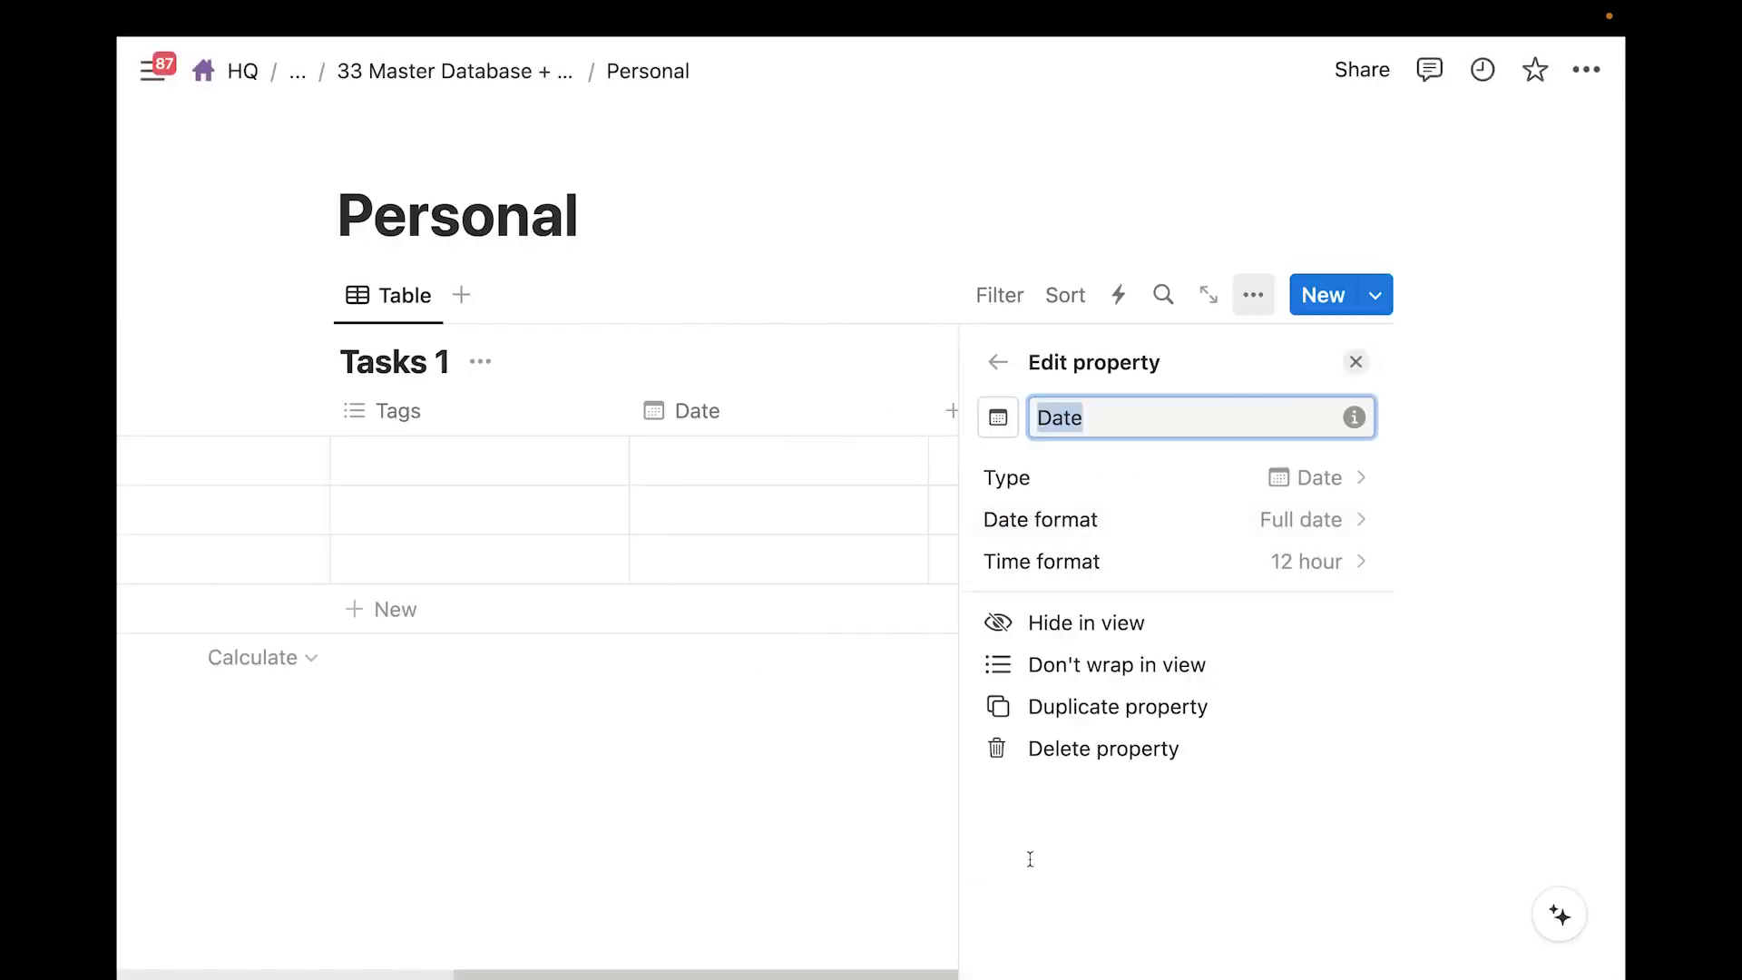
{"action": "left_click", "coordinate": [690, 814]}
{"action": "left_click_drag", "start_coordinate": [698, 403], "coordinate": [486, 415]}
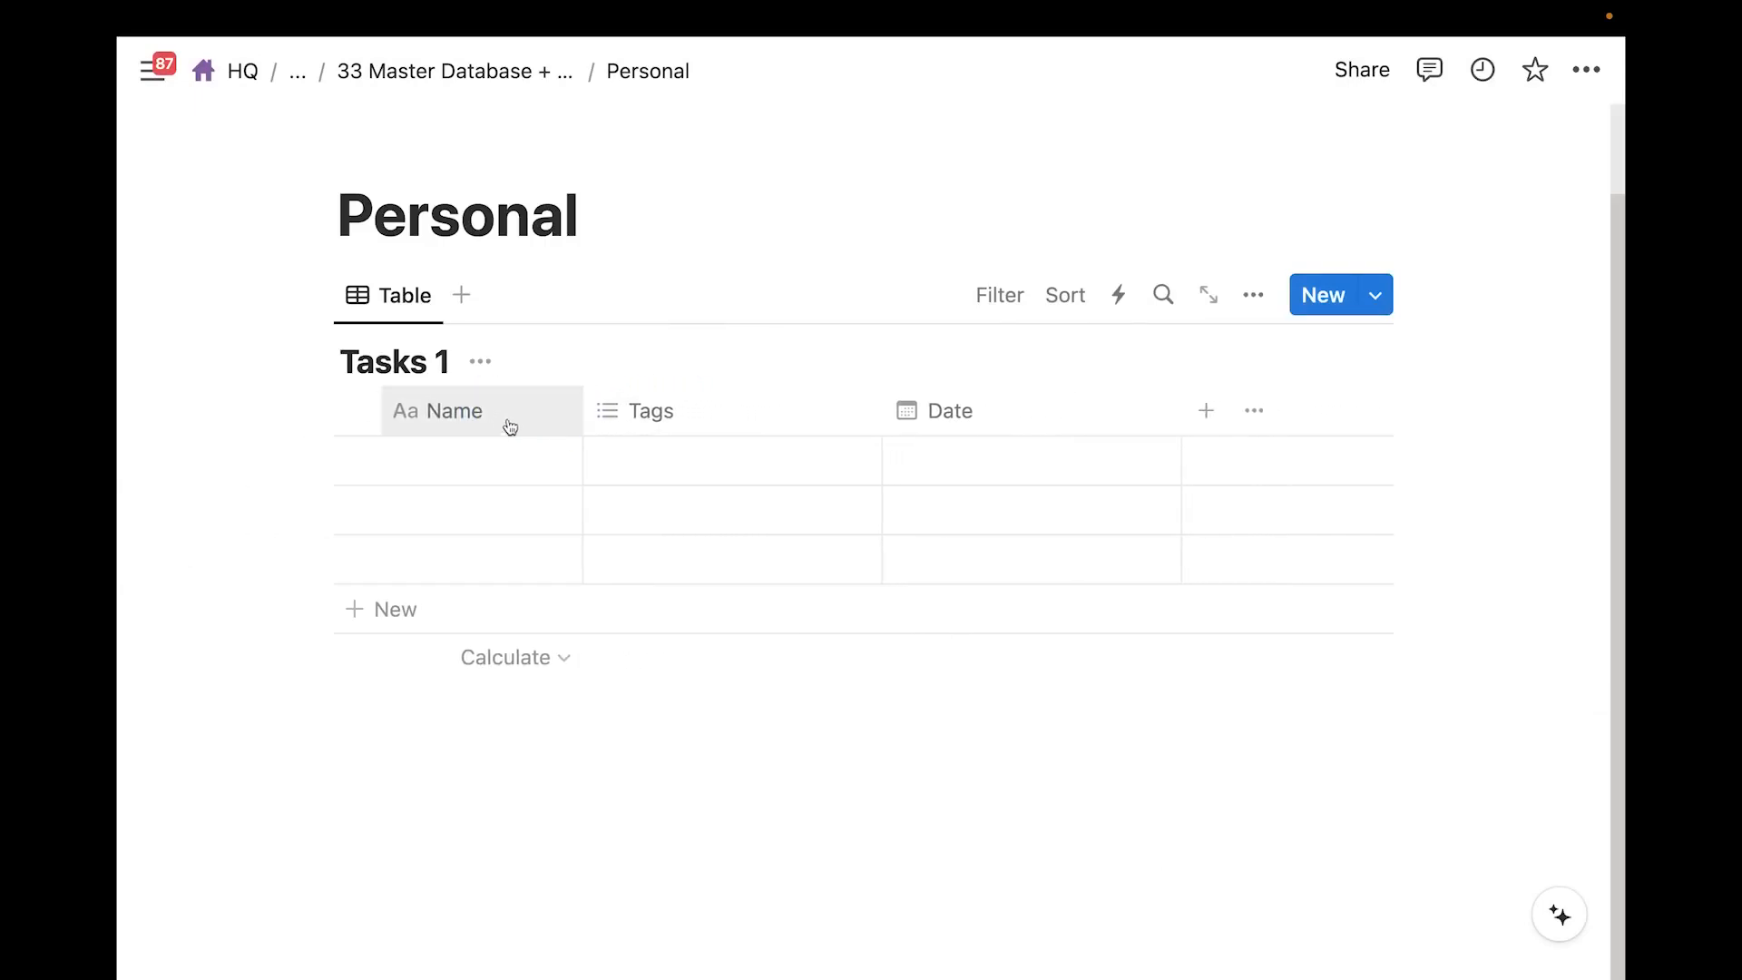
{"action": "scroll", "coordinate": [531, 363], "scroll_direction": "up", "scroll_amount": 2}
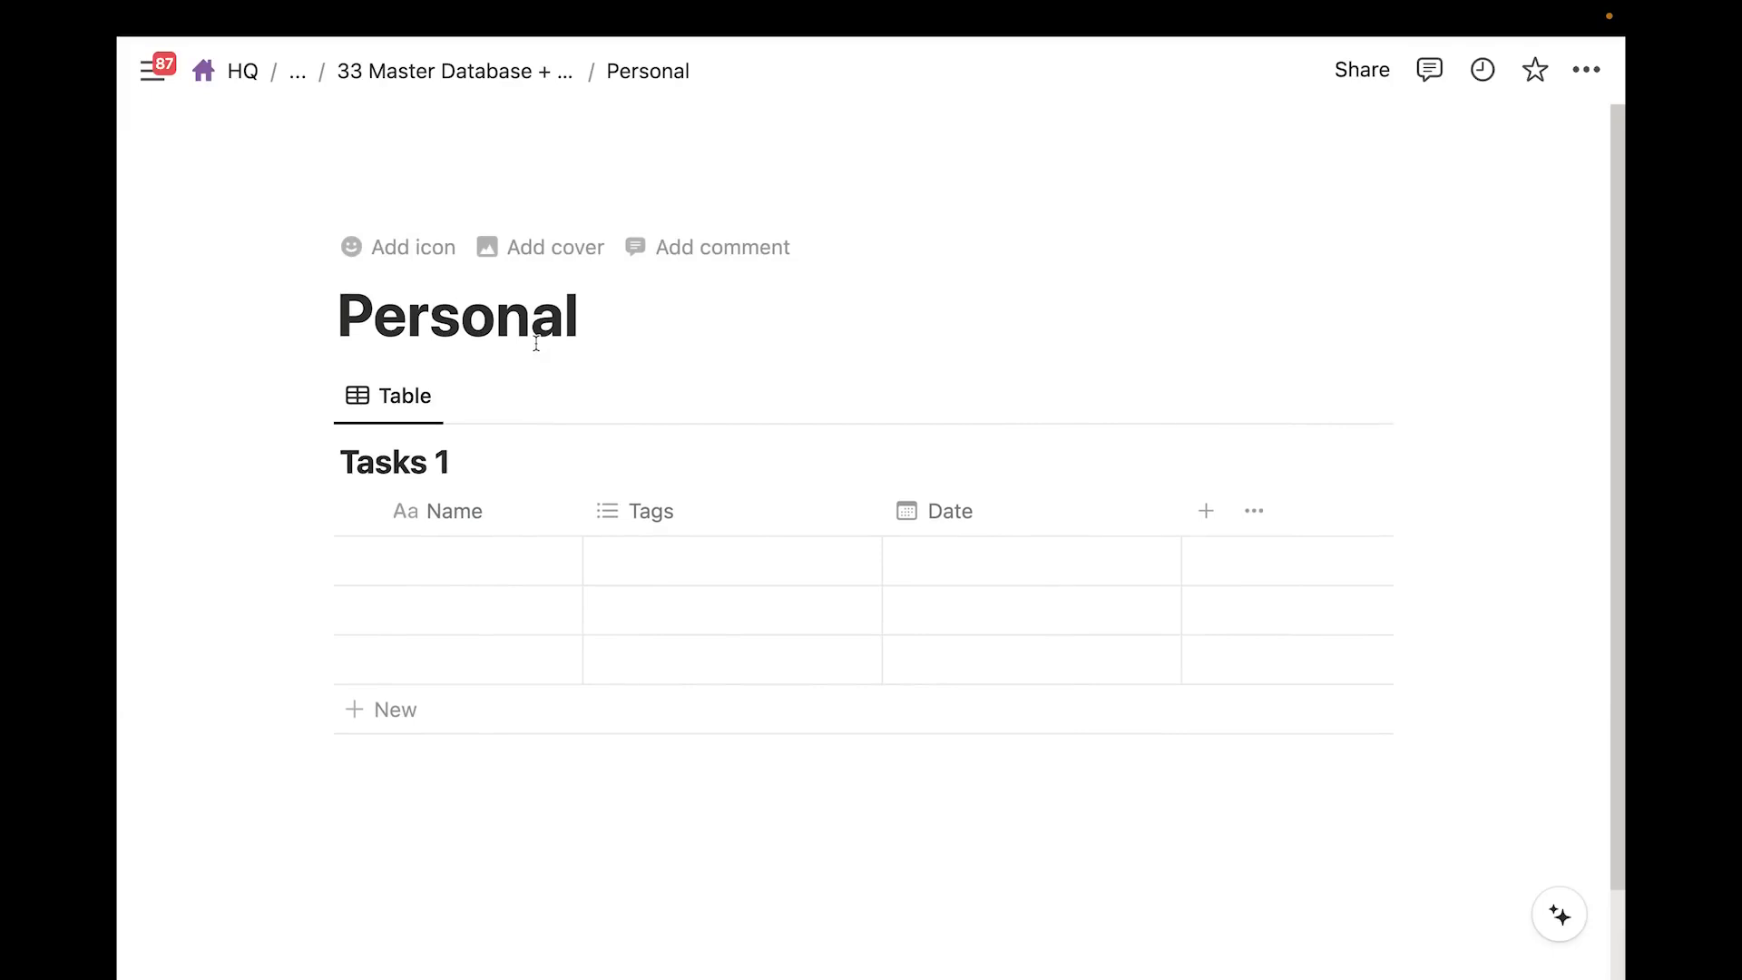
Return to the 33 Master Database + Linked Views page and add a Select property named Type to the Tasks database
{"action": "left_click", "coordinate": [528, 90]}
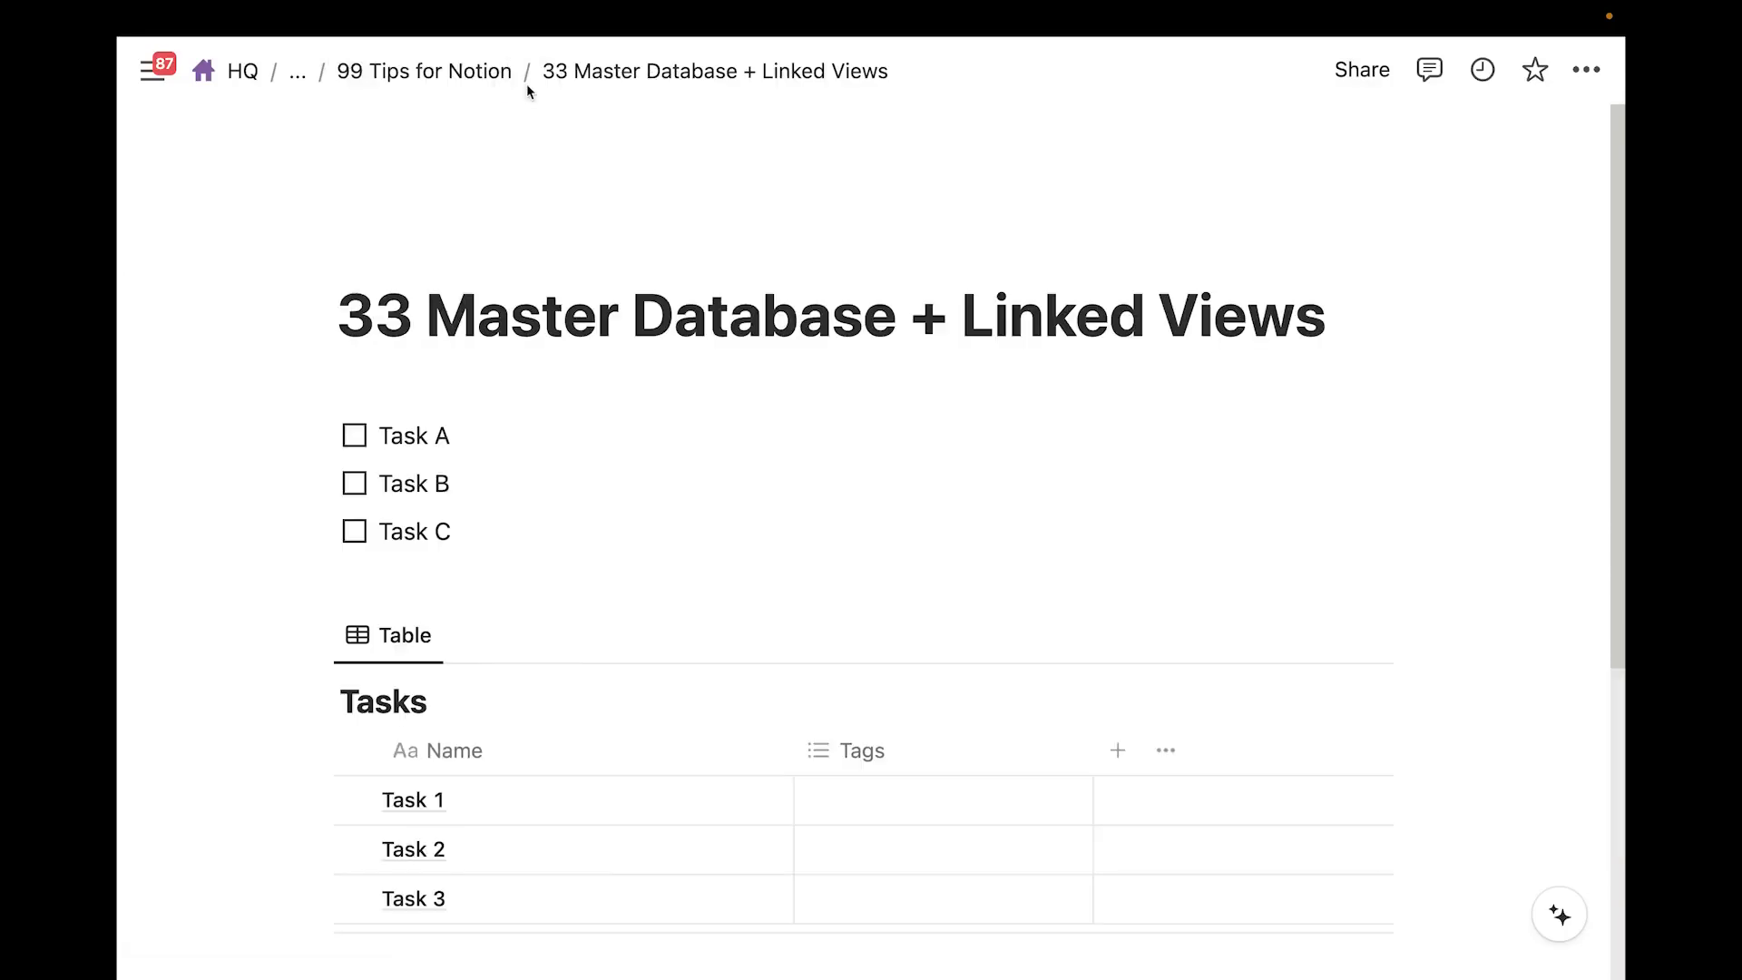
{"action": "scroll", "coordinate": [527, 135], "scroll_direction": "down", "scroll_amount": 3}
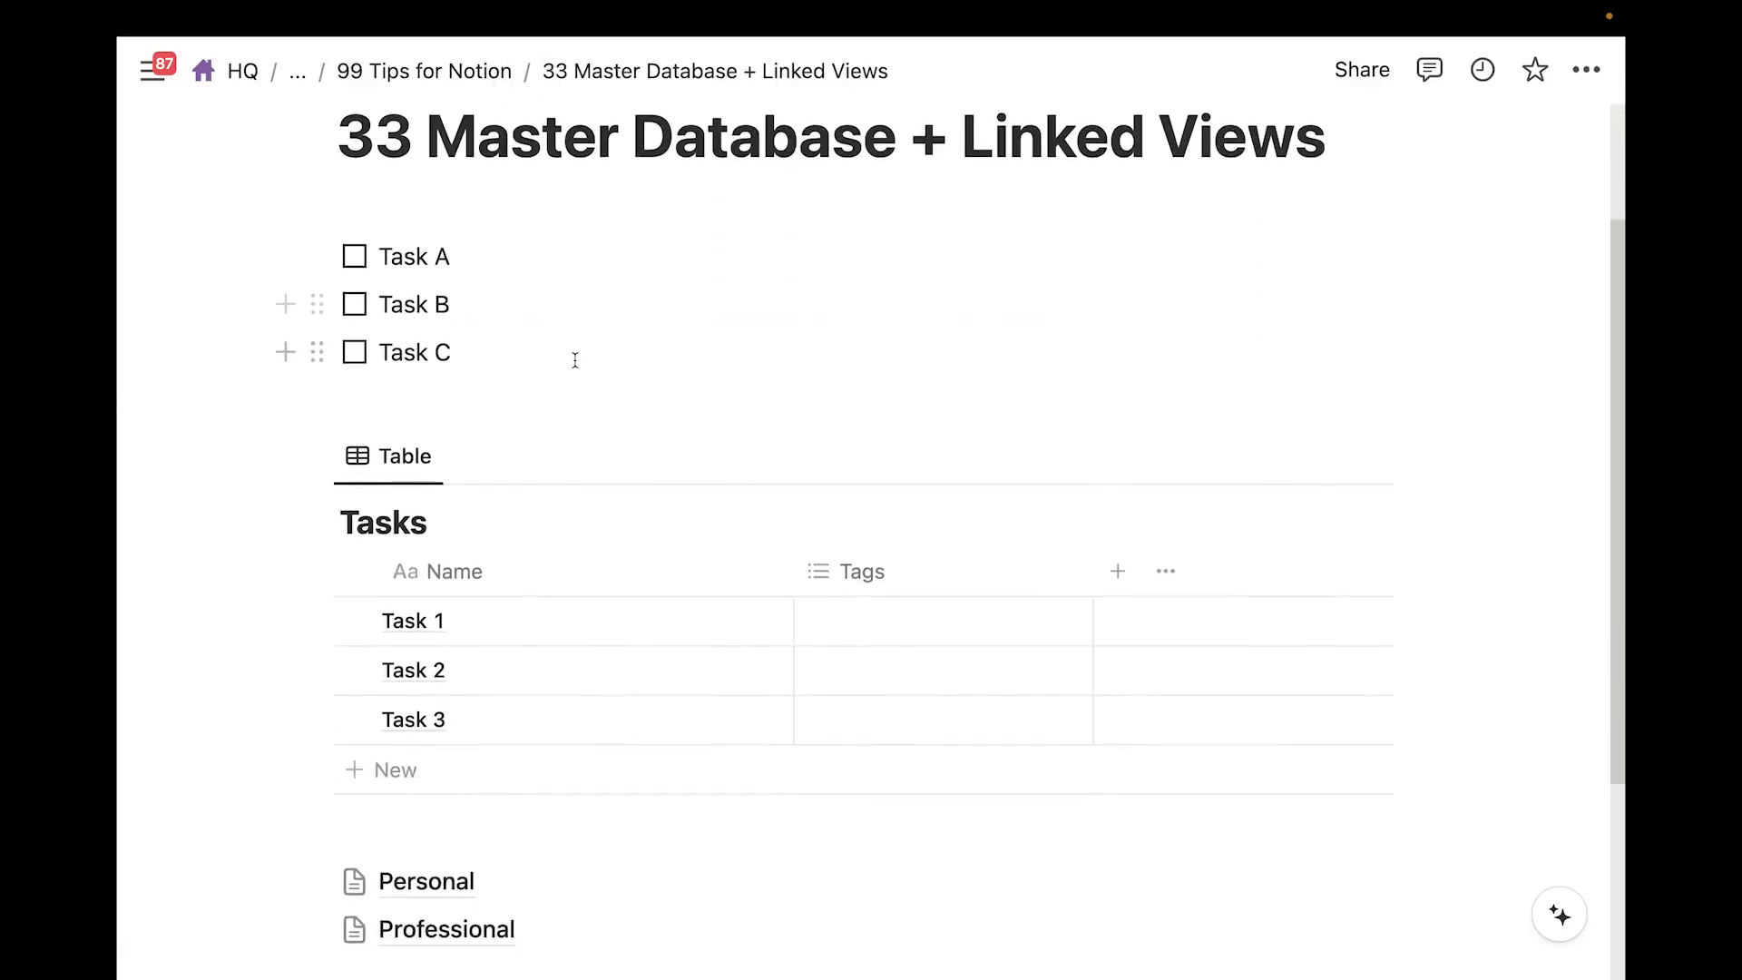
{"action": "scroll", "coordinate": [574, 360], "scroll_direction": "down", "scroll_amount": 1}
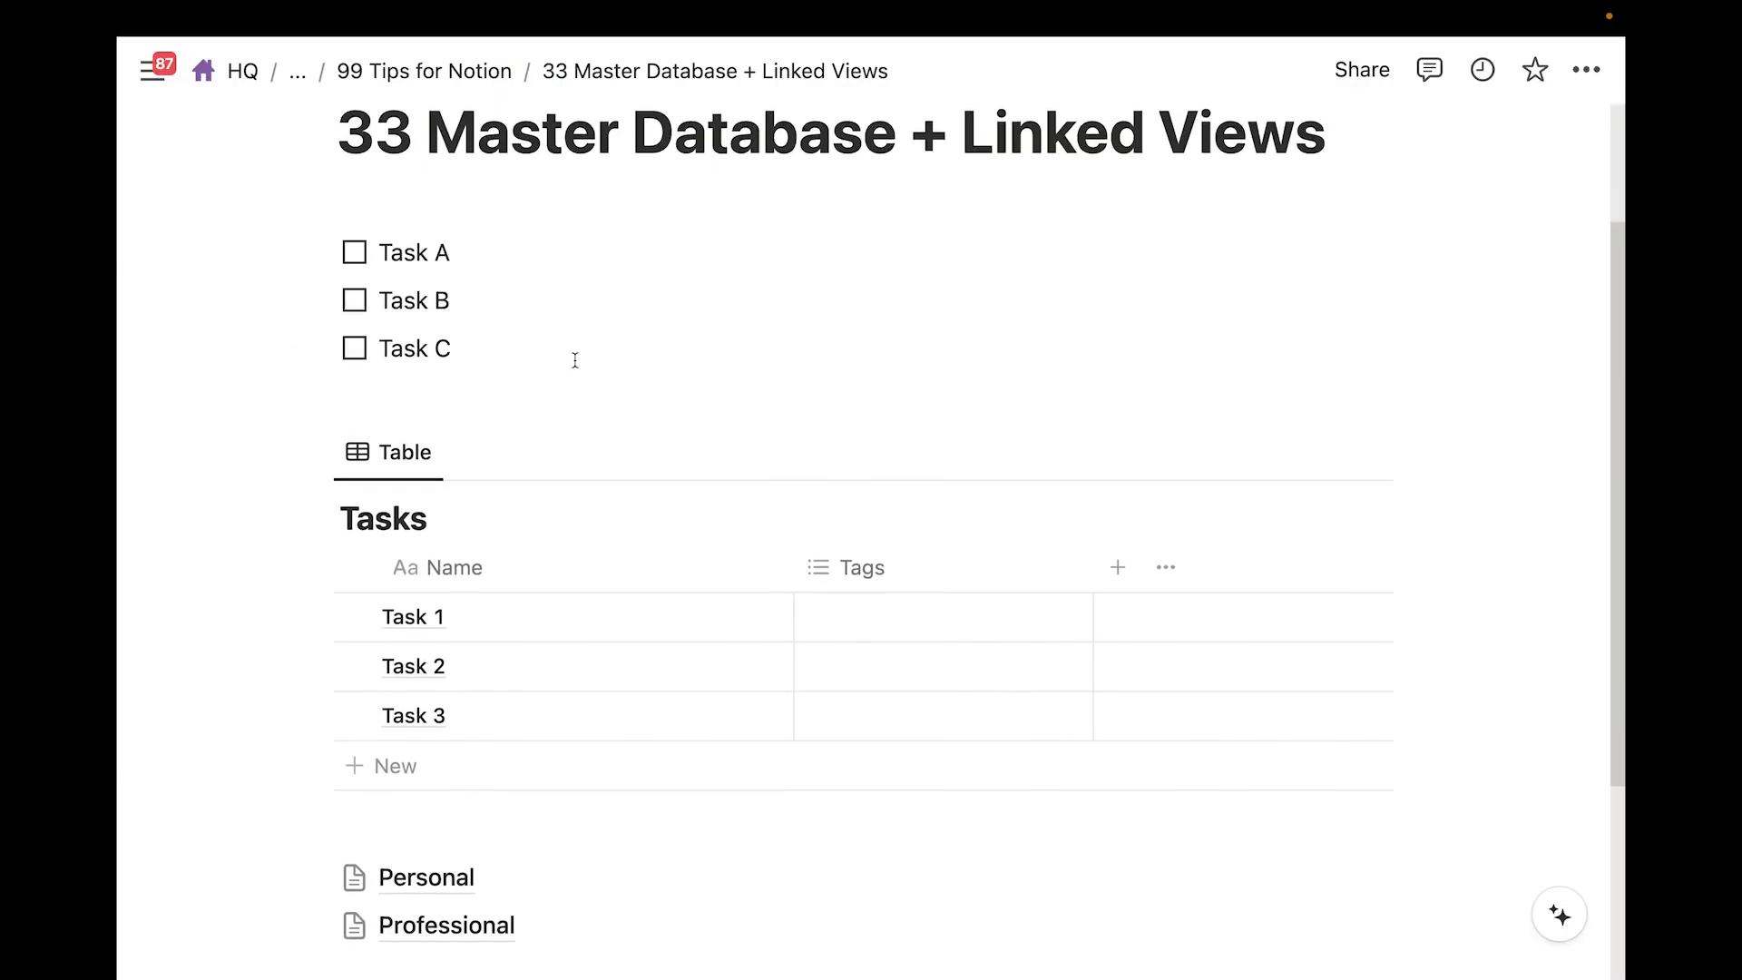
{"action": "scroll", "coordinate": [574, 360], "scroll_direction": "down", "scroll_amount": 4}
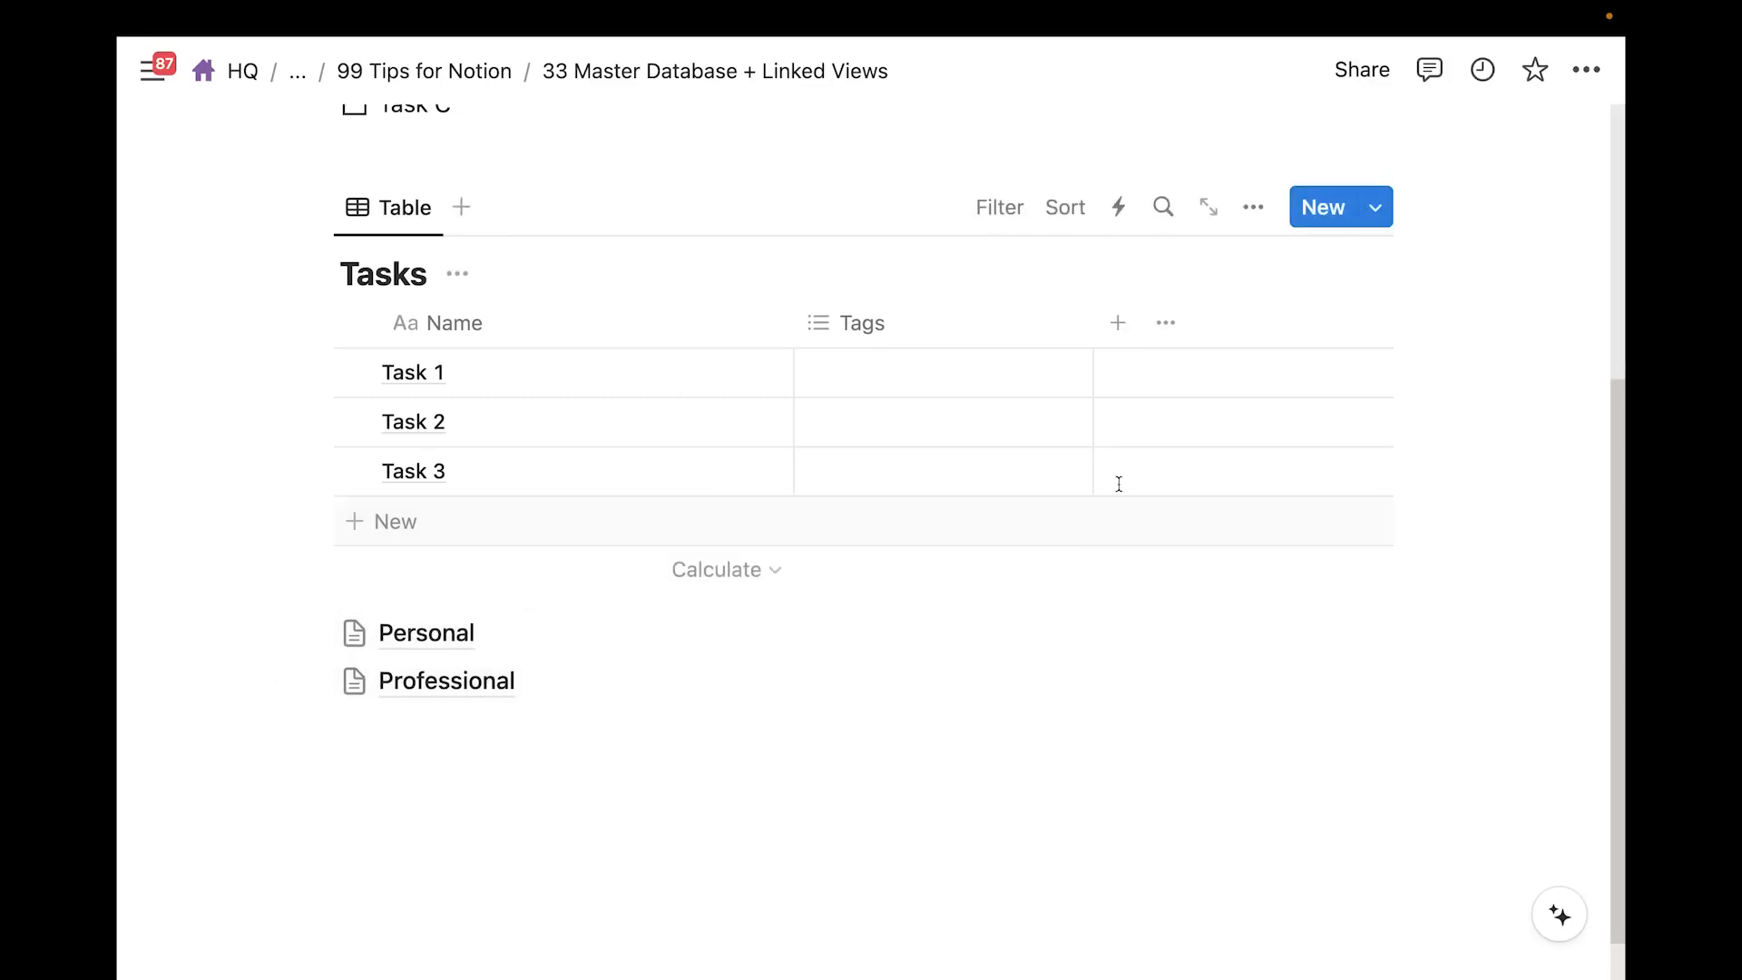
{"action": "left_click", "coordinate": [1119, 325]}
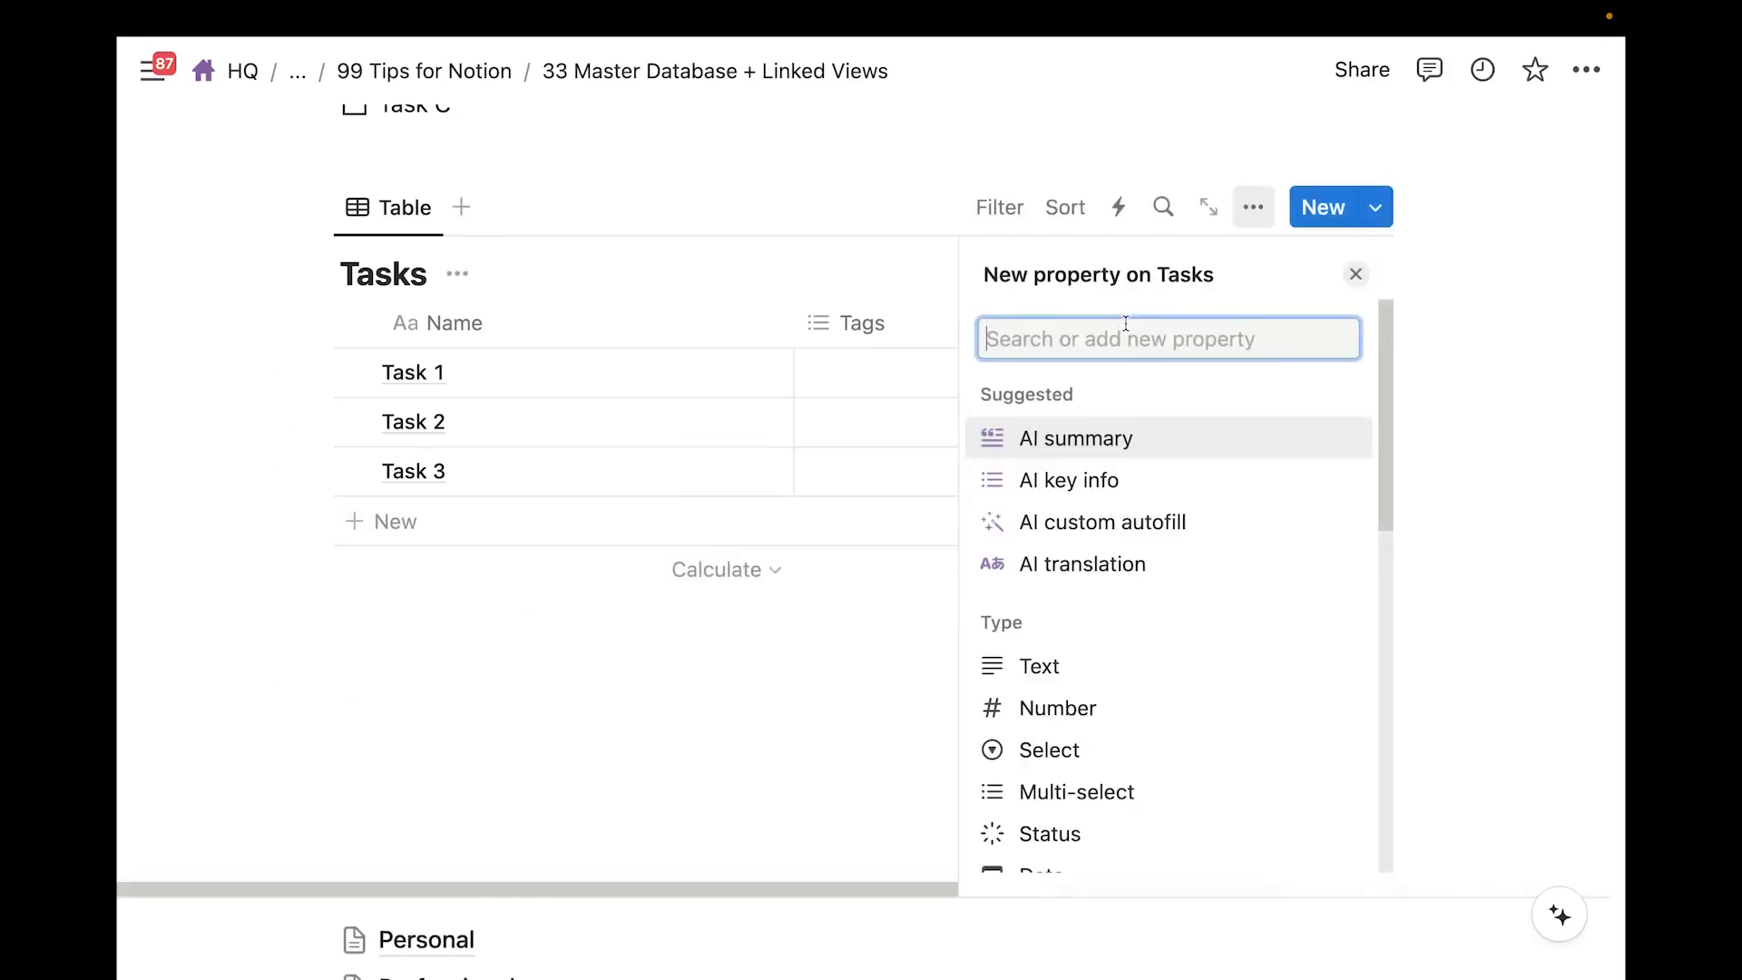
{"action": "type", "text": "sele"}
{"action": "key", "text": "Return"}
{"action": "type", "text": "Type"}
Create the options Private and Professionals for the Type property and close the property settings
{"action": "left_click", "coordinate": [1105, 543]}
{"action": "type", "text": "Private"}
{"action": "key", "text": "Return"}
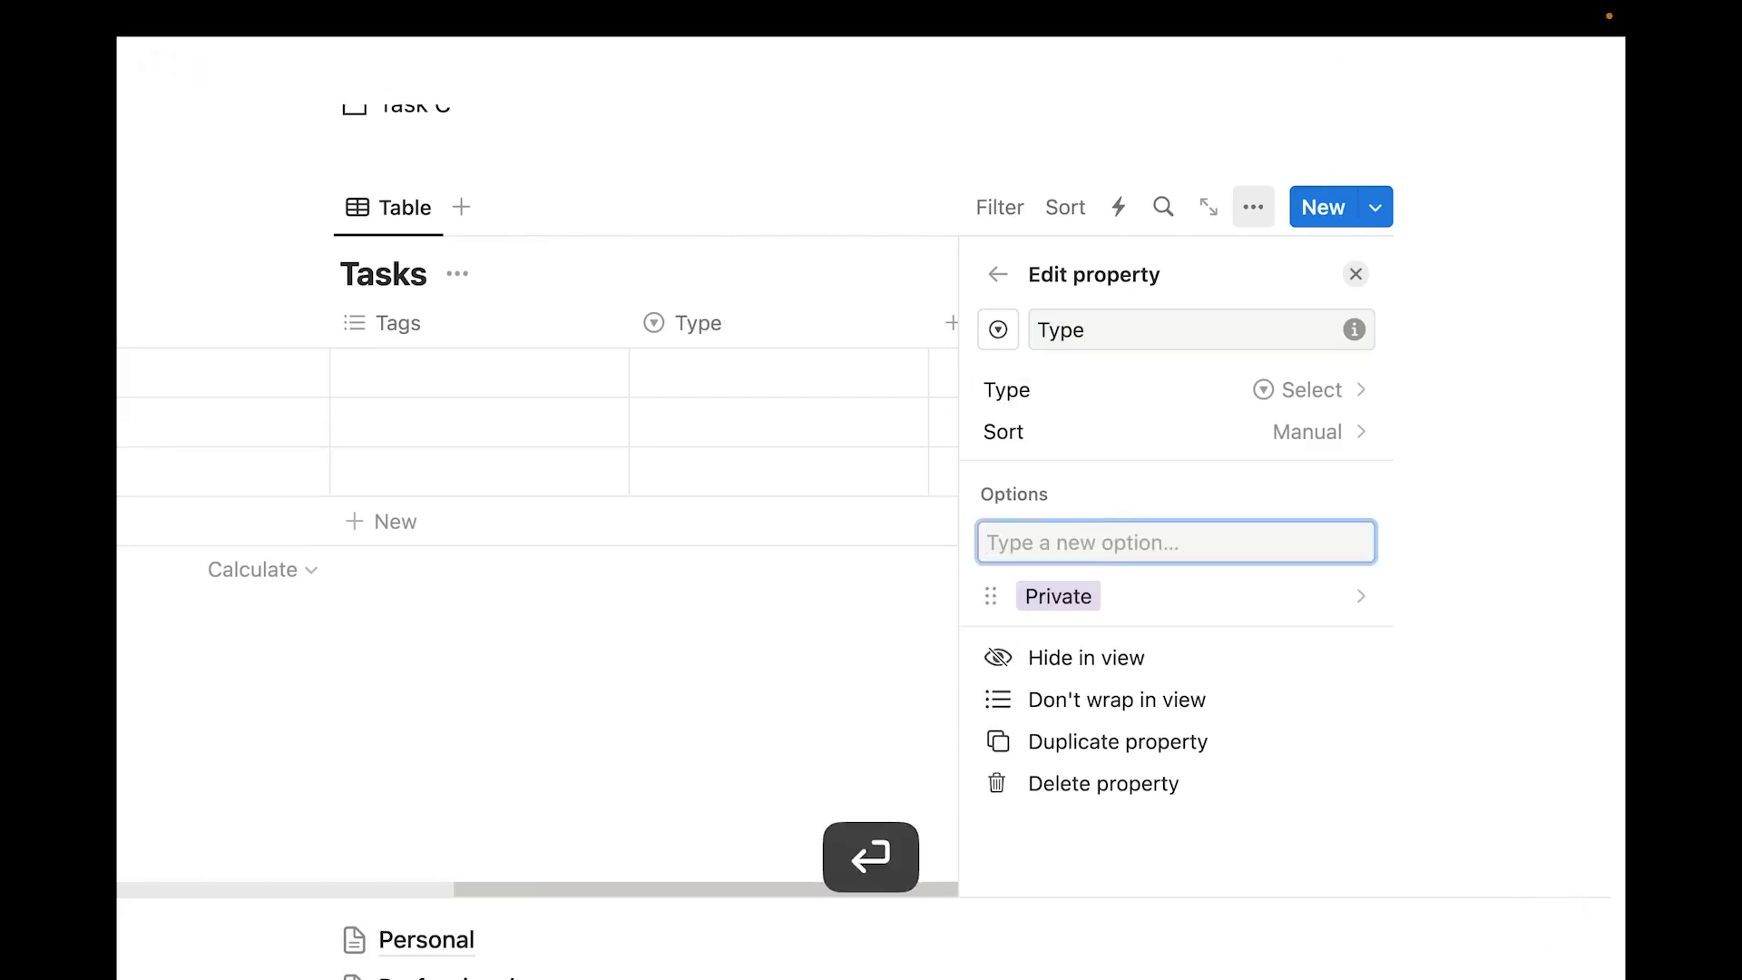
{"action": "type", "text": "Professionals"}
{"action": "key", "text": "Return"}
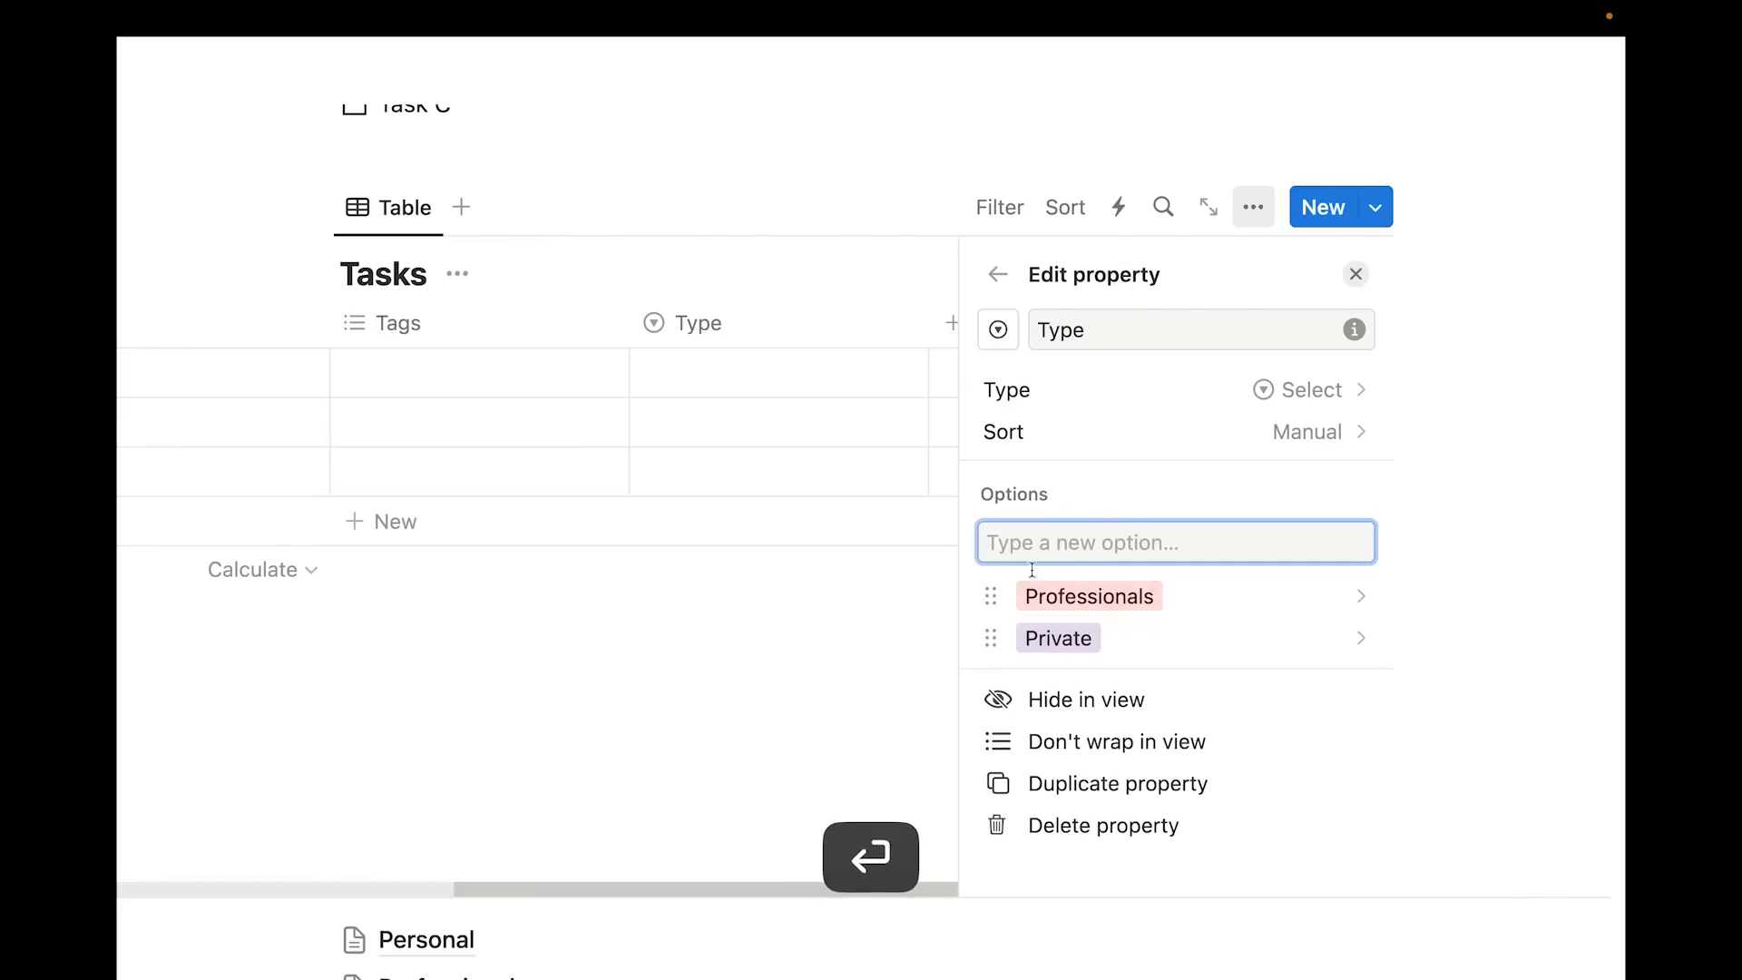
{"action": "left_click", "coordinate": [675, 742]}
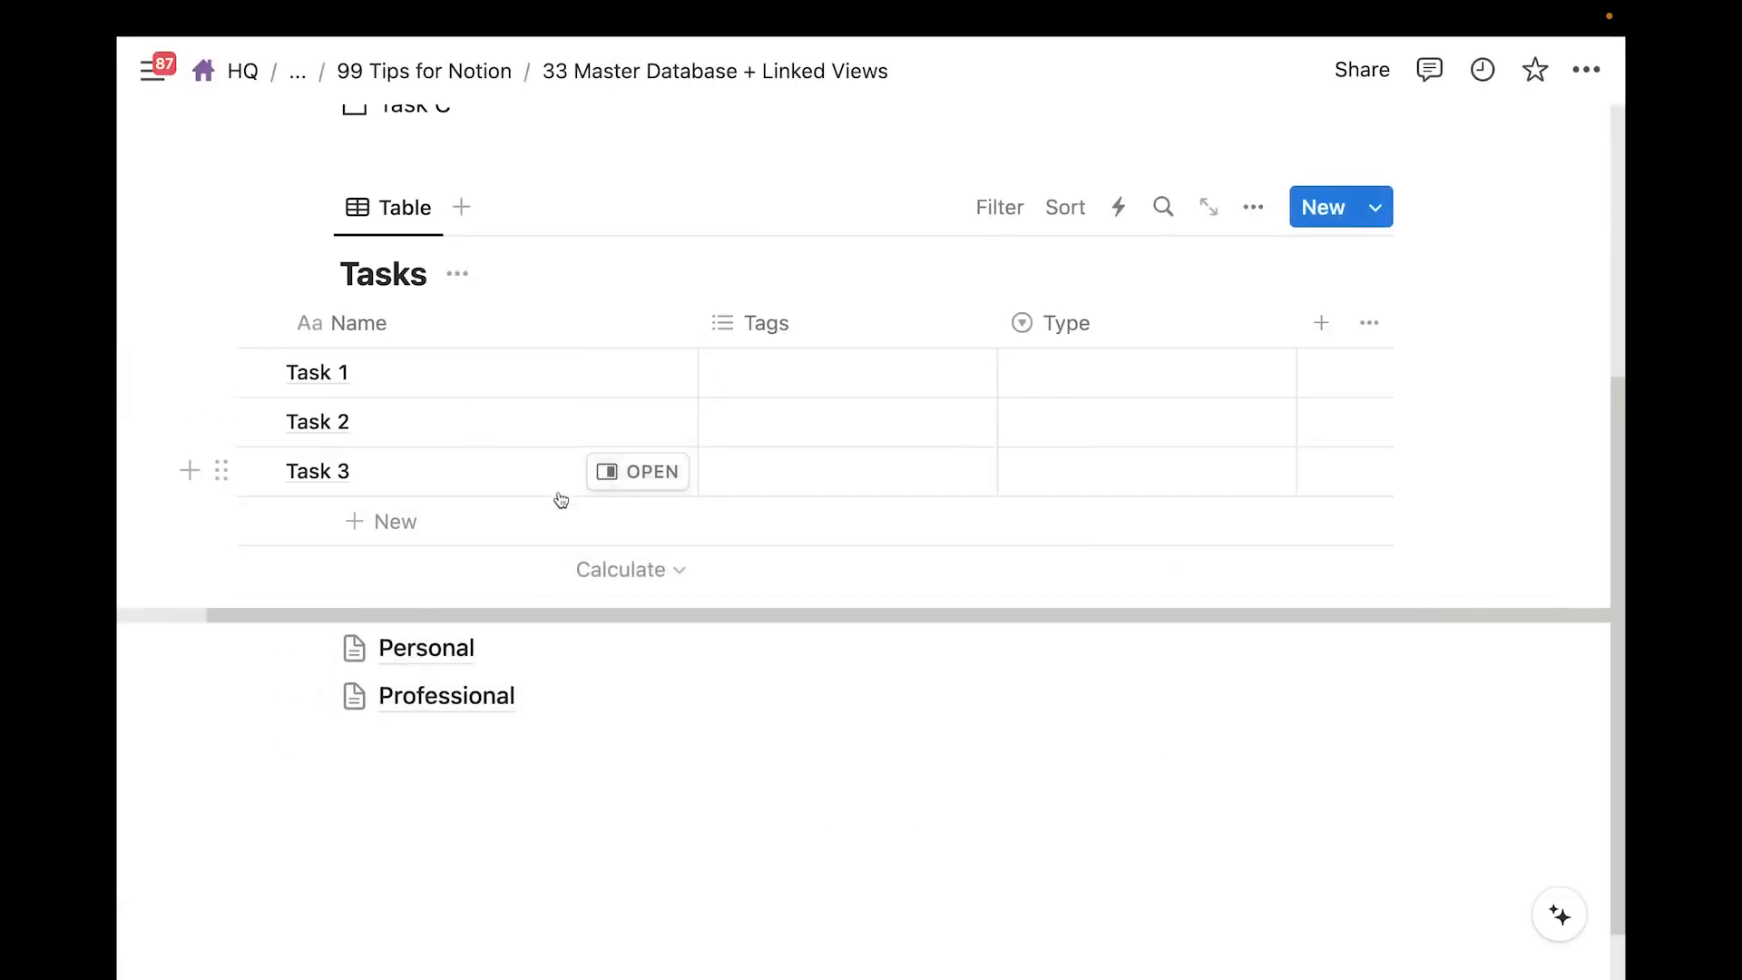
Set the Type of Task 1 to Private and of Task 2 and Task 3 to Professionals
{"action": "left_click", "coordinate": [1054, 372]}
{"action": "left_click", "coordinate": [1095, 513]}
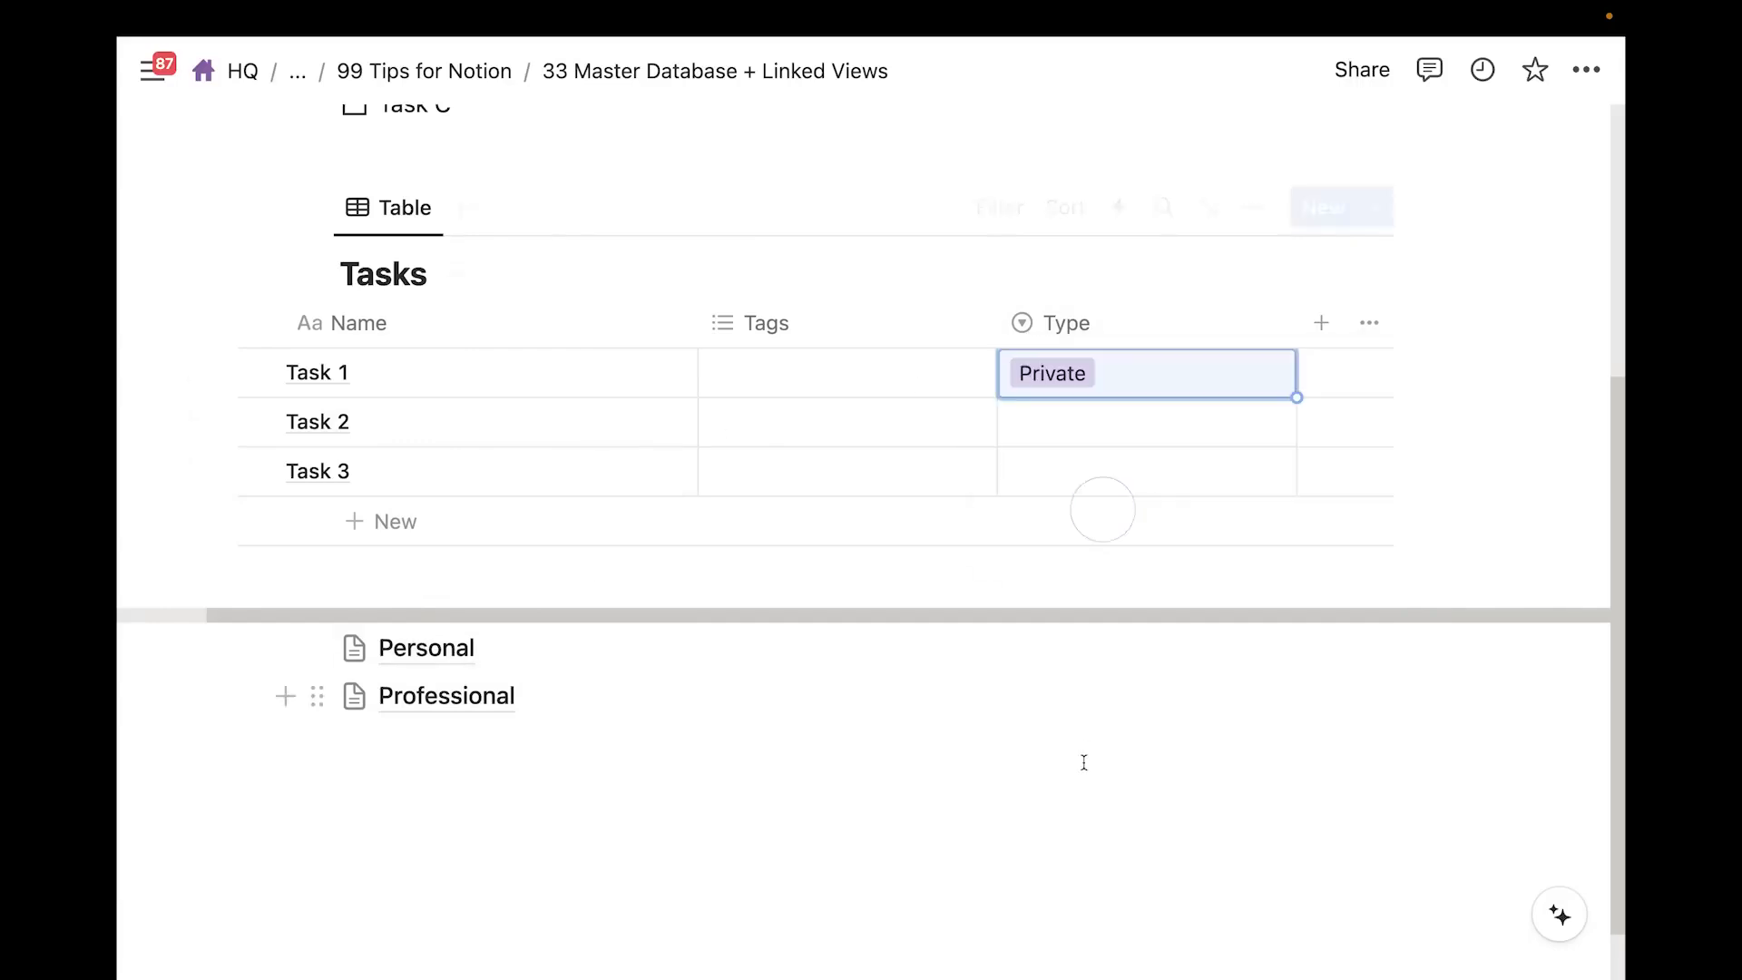
{"action": "left_click", "coordinate": [1070, 422]}
{"action": "left_click", "coordinate": [1093, 519]}
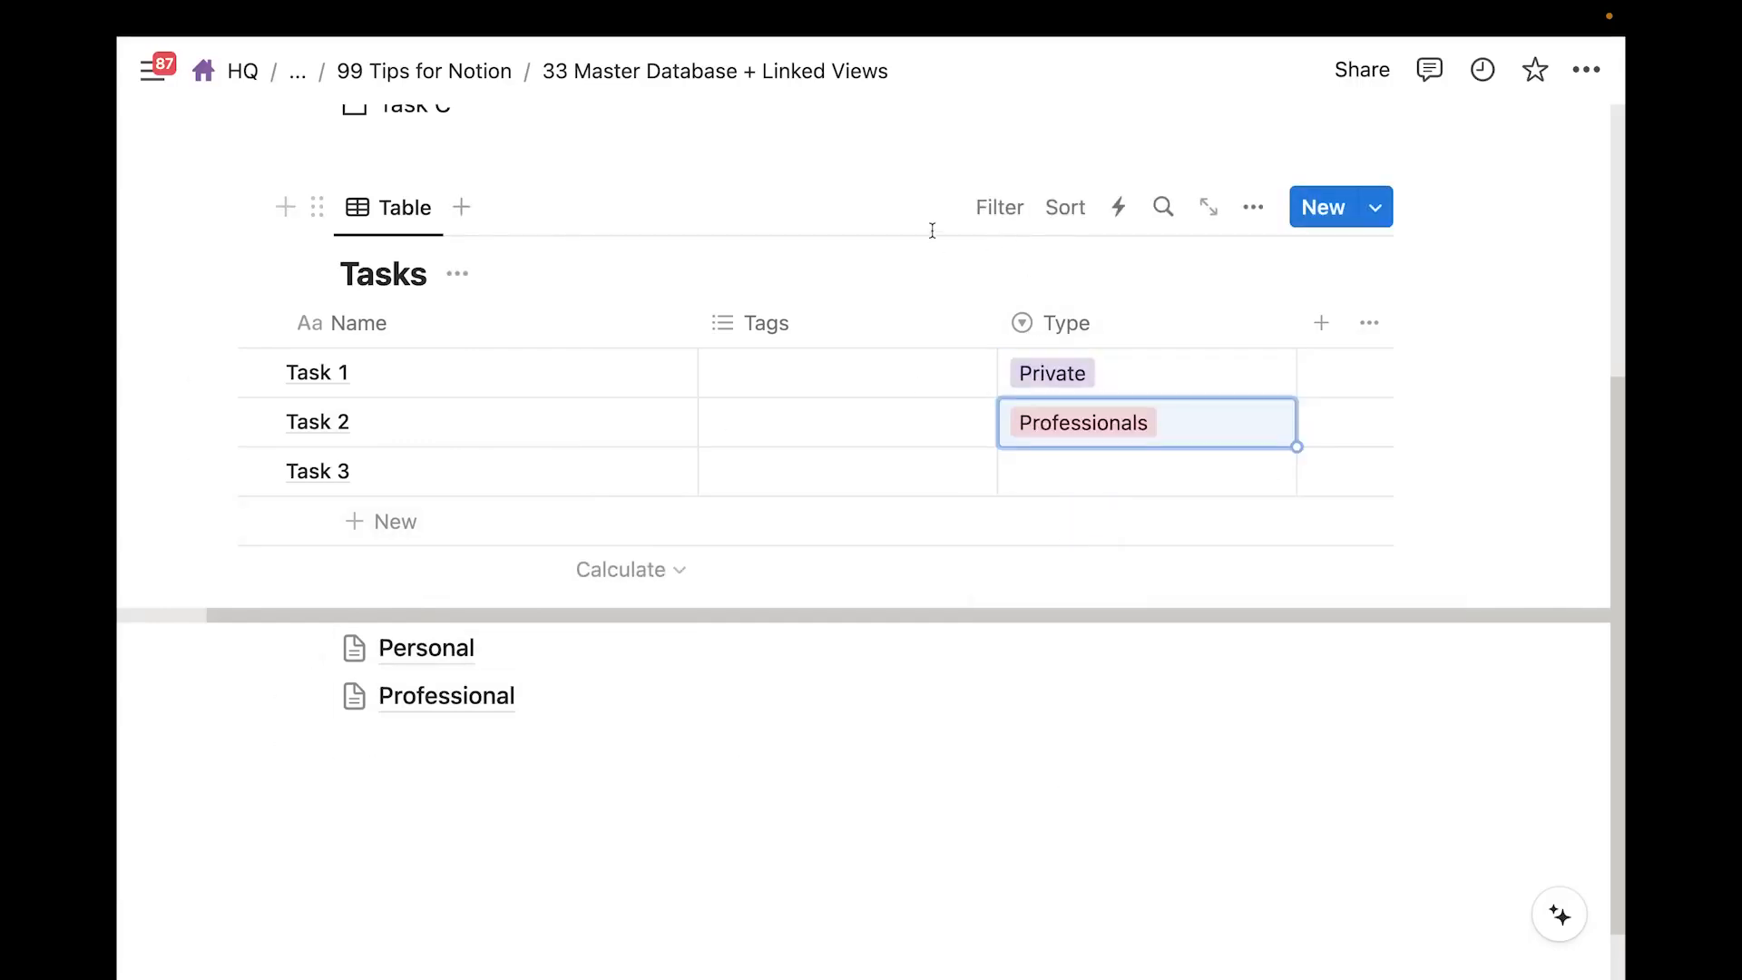
{"action": "left_click", "coordinate": [1070, 479]}
{"action": "left_click", "coordinate": [1102, 558]}
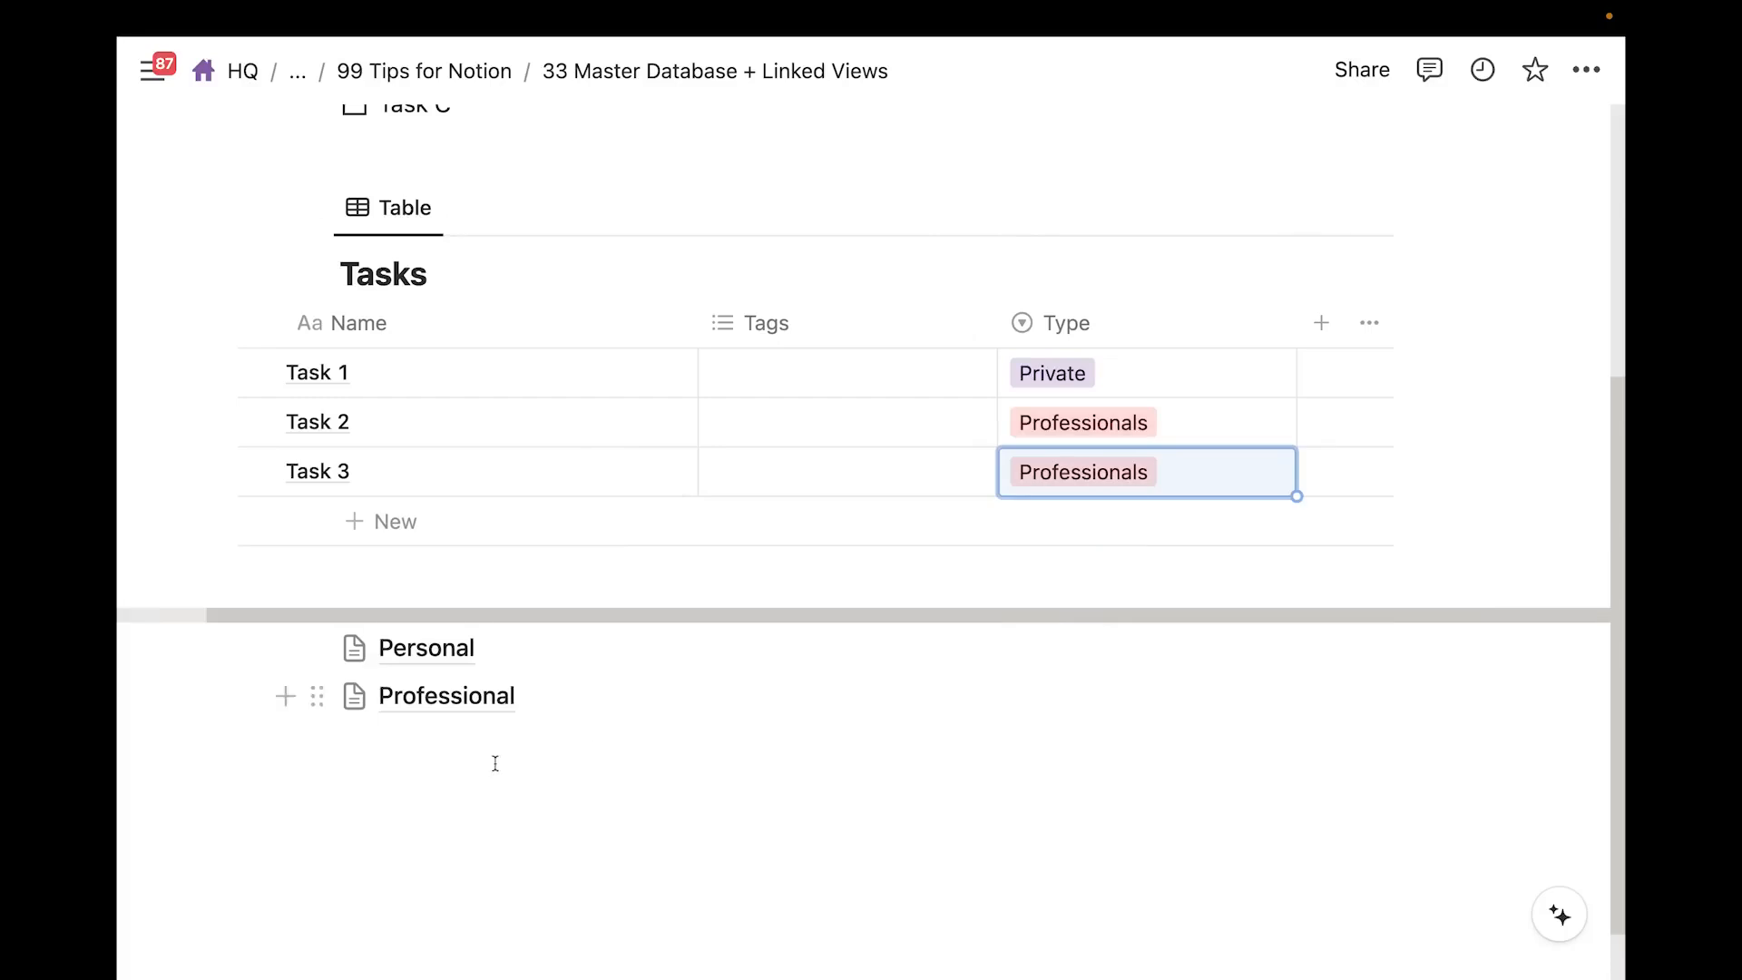
Open the Personal page and delete its Tasks 1 database
{"action": "left_click", "coordinate": [427, 649]}
{"action": "left_click", "coordinate": [317, 394]}
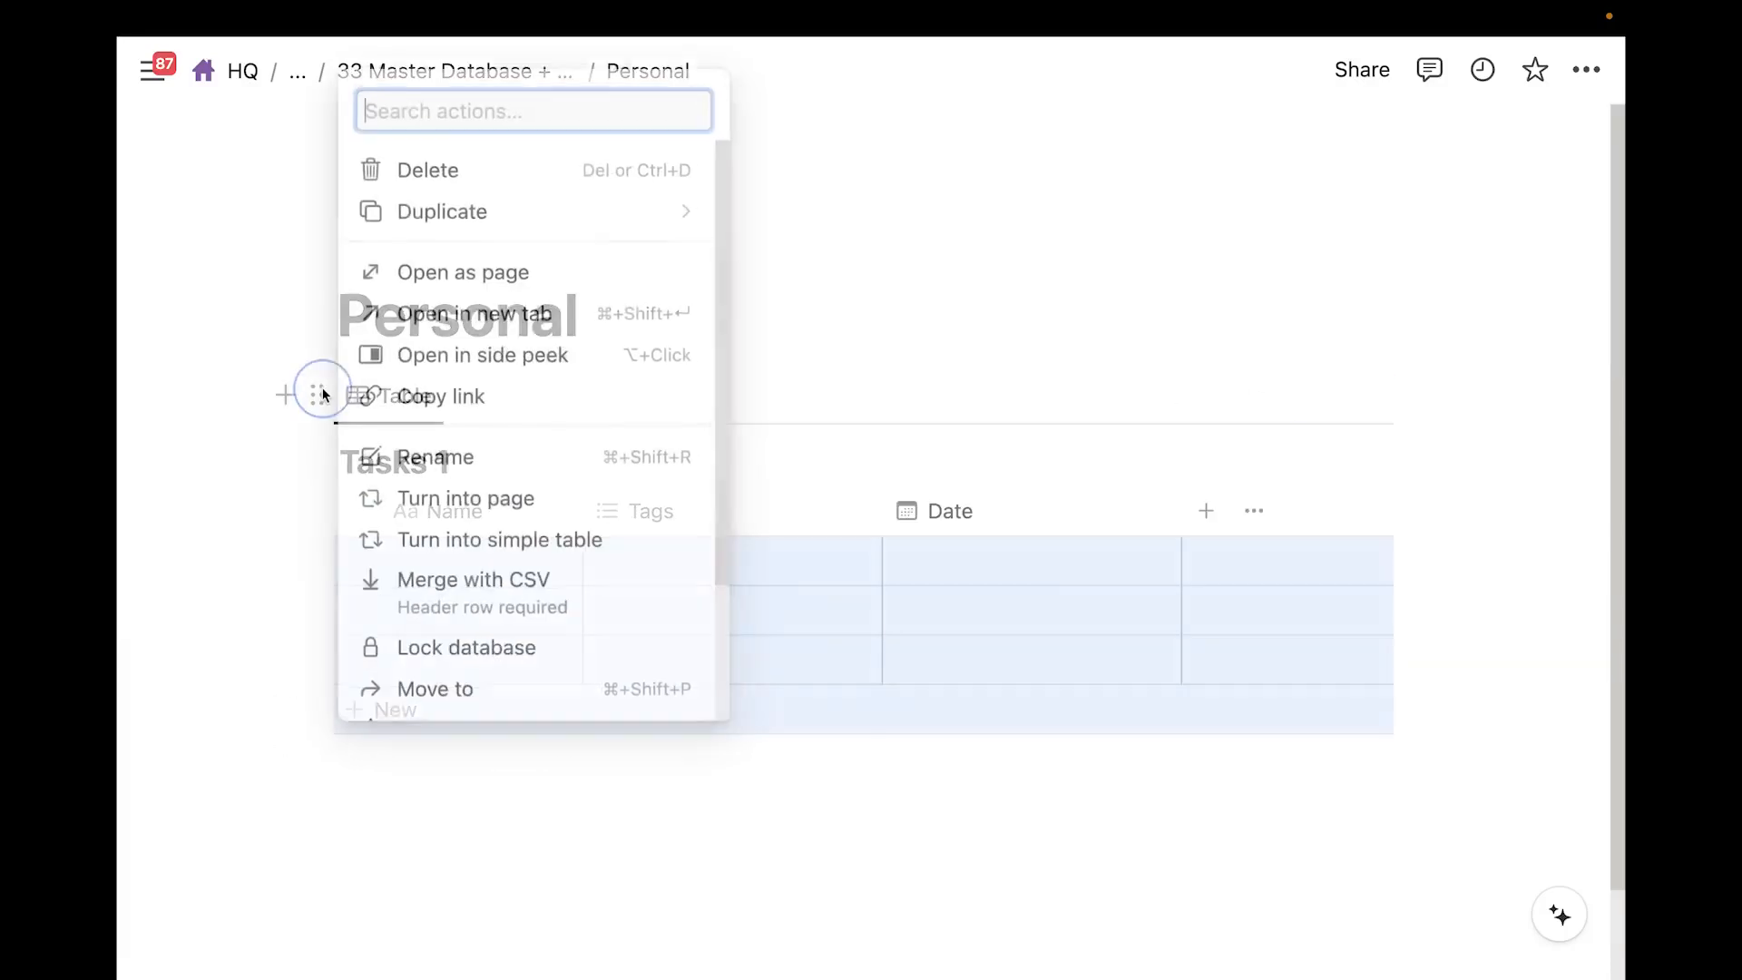
{"action": "key", "text": "Delete"}
Insert a linked view of the Tasks database on the Personal page, copying its existing Table view
{"action": "left_click", "coordinate": [436, 388]}
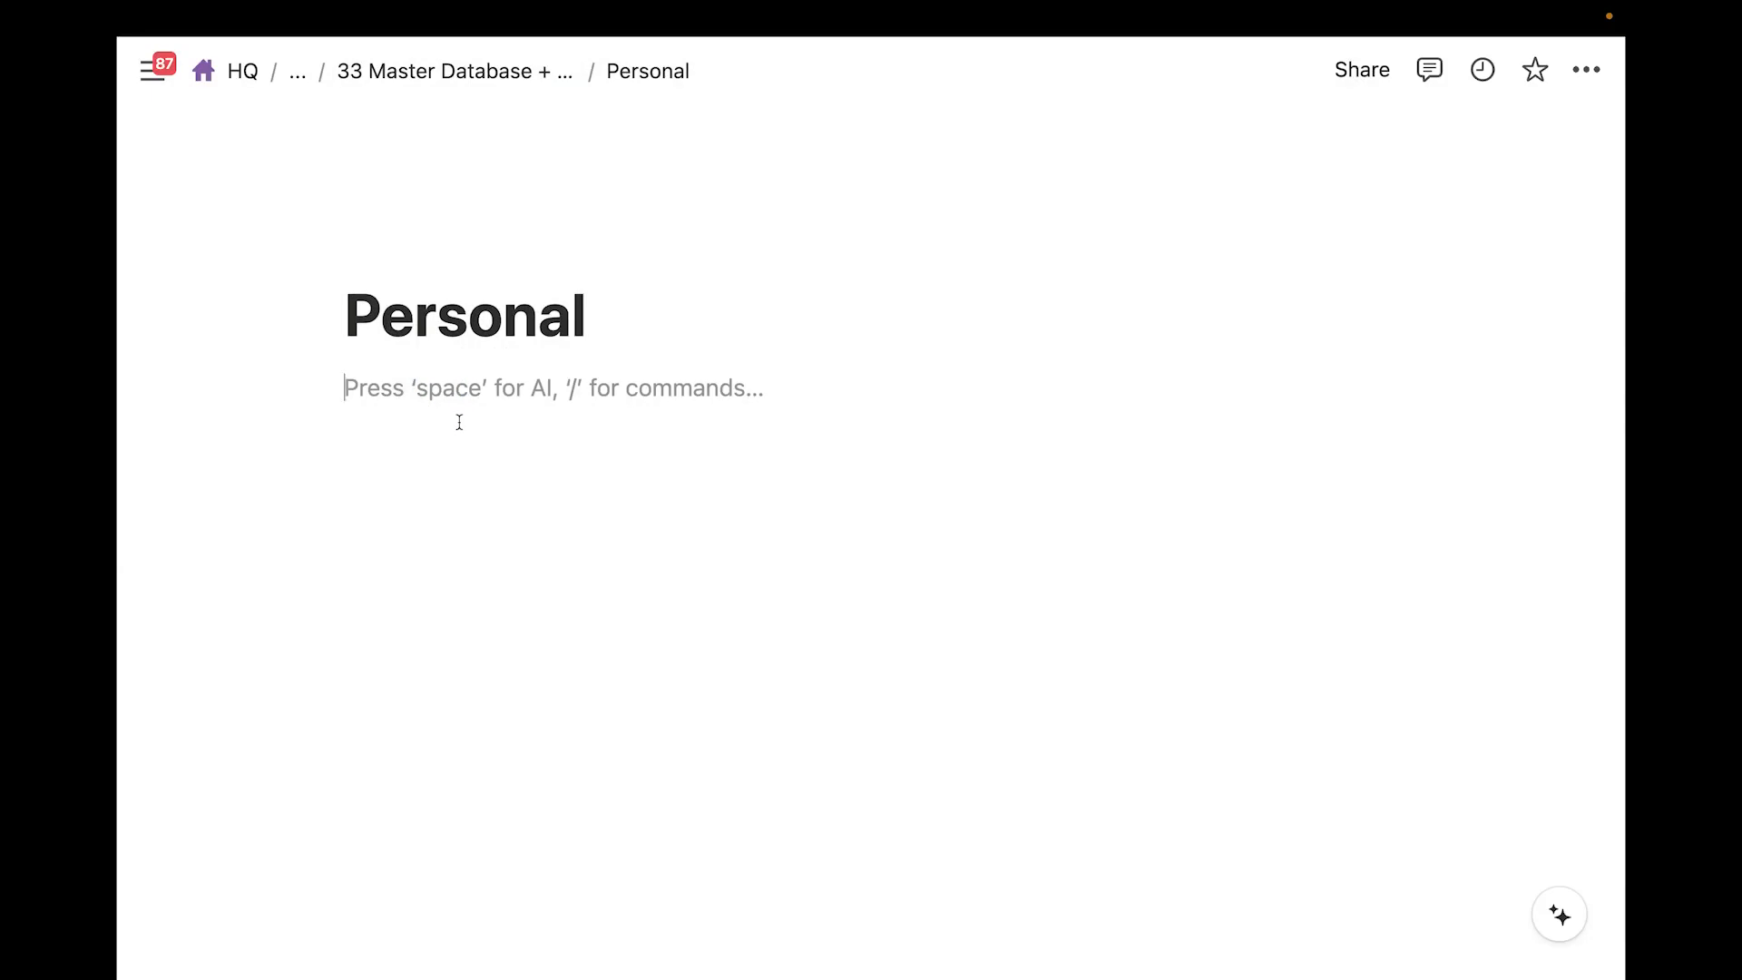
{"action": "type", "text": "/create"}
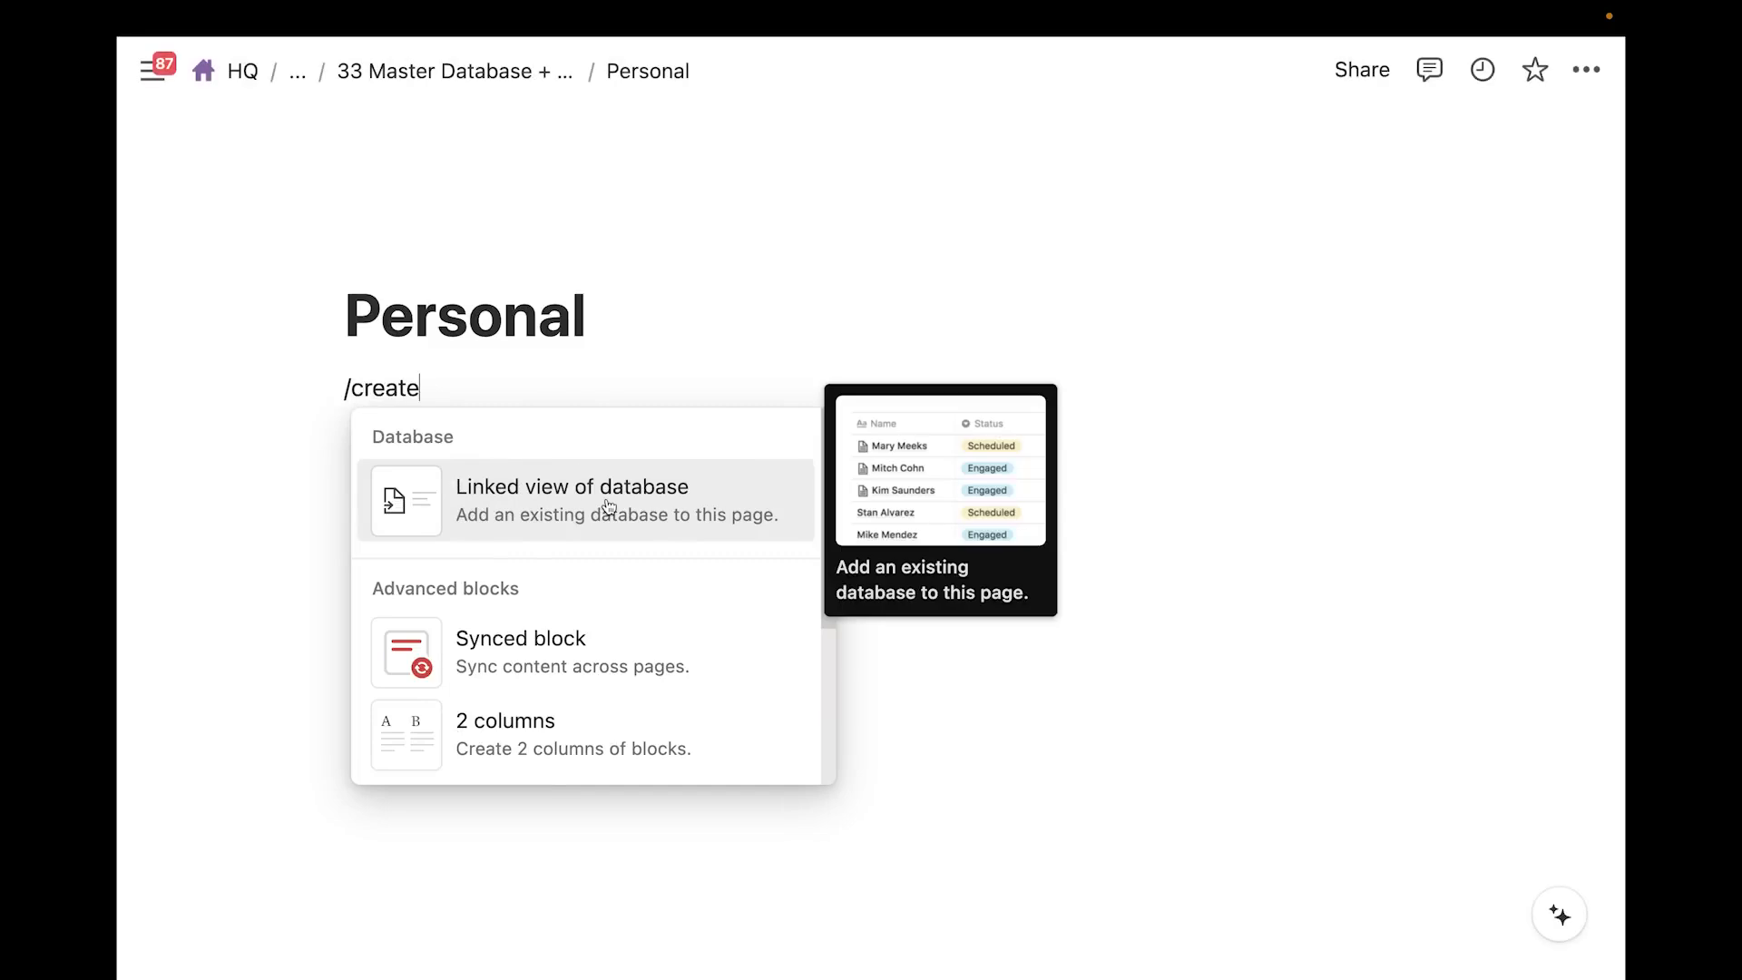
{"action": "left_click", "coordinate": [608, 506]}
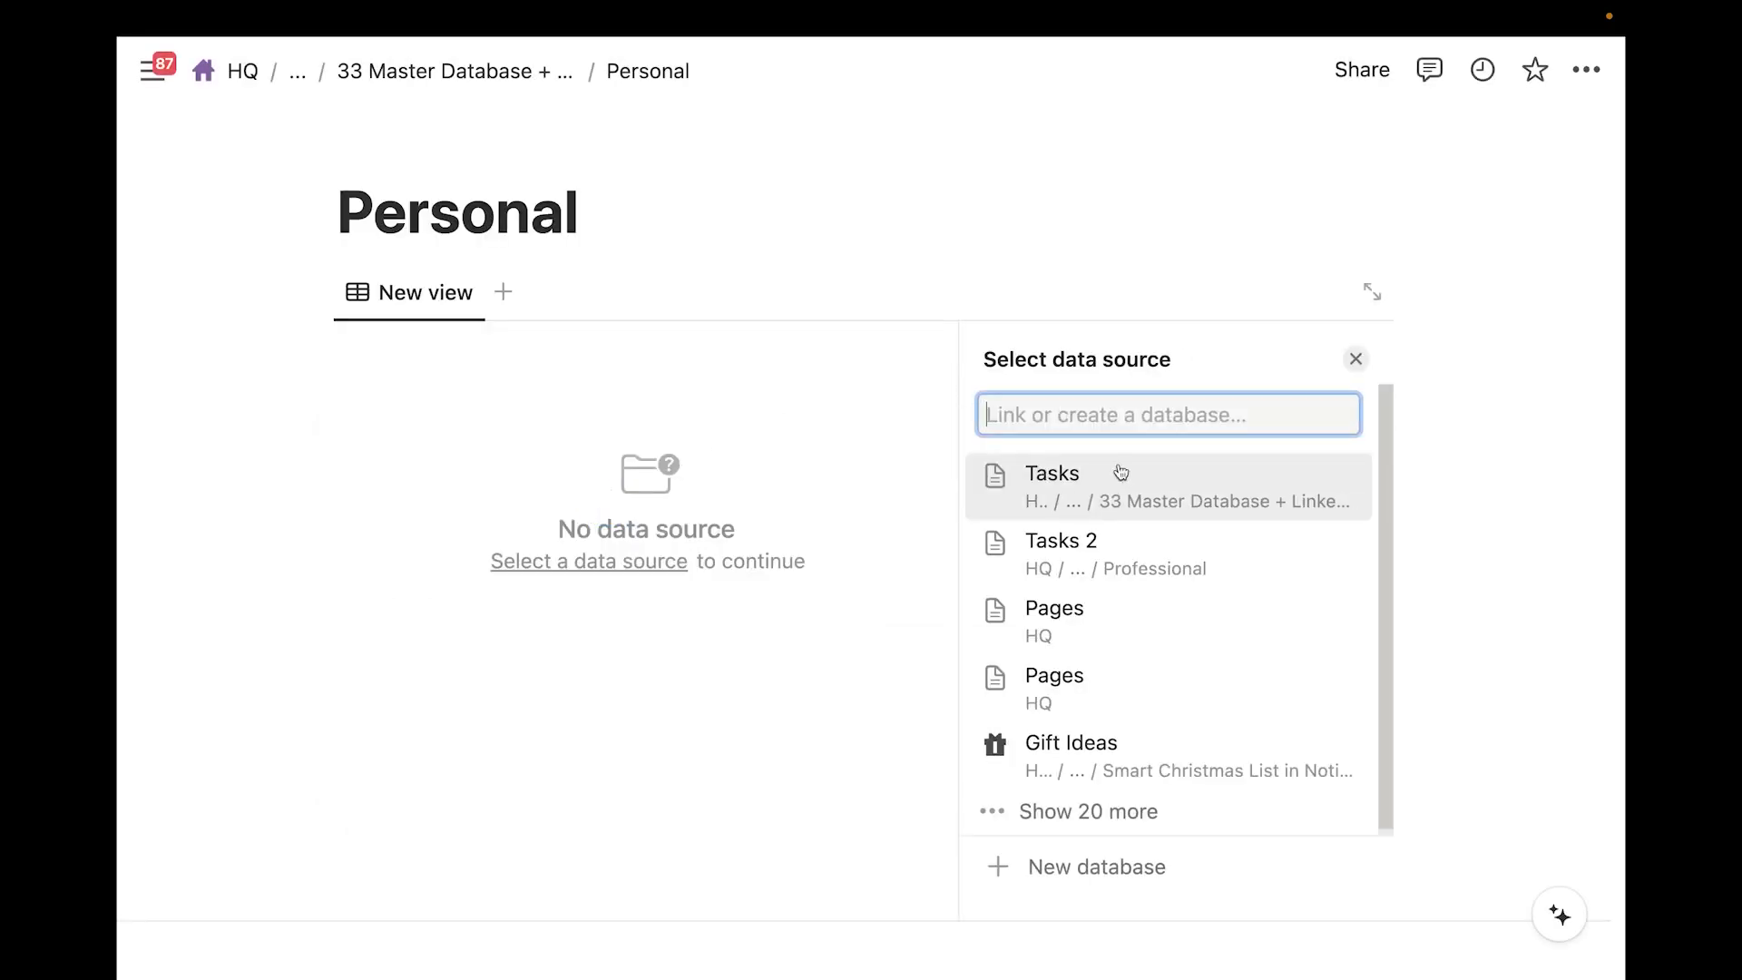
{"action": "left_click", "coordinate": [1040, 491]}
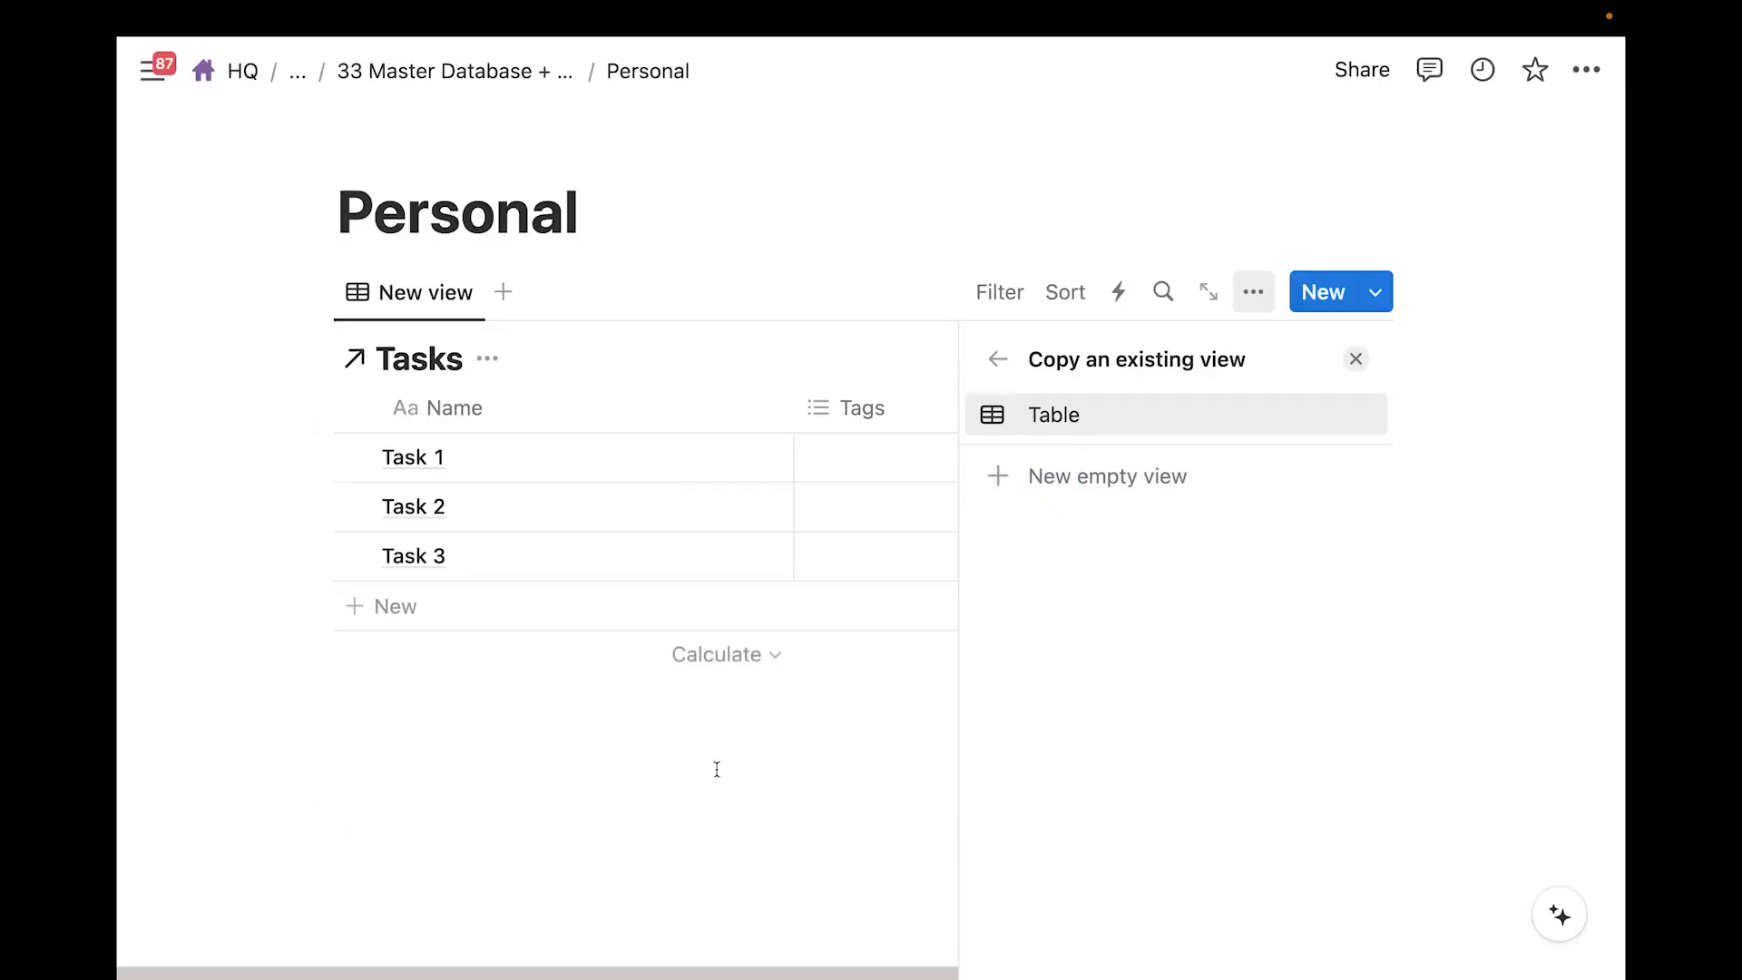
{"action": "key", "text": "Return"}
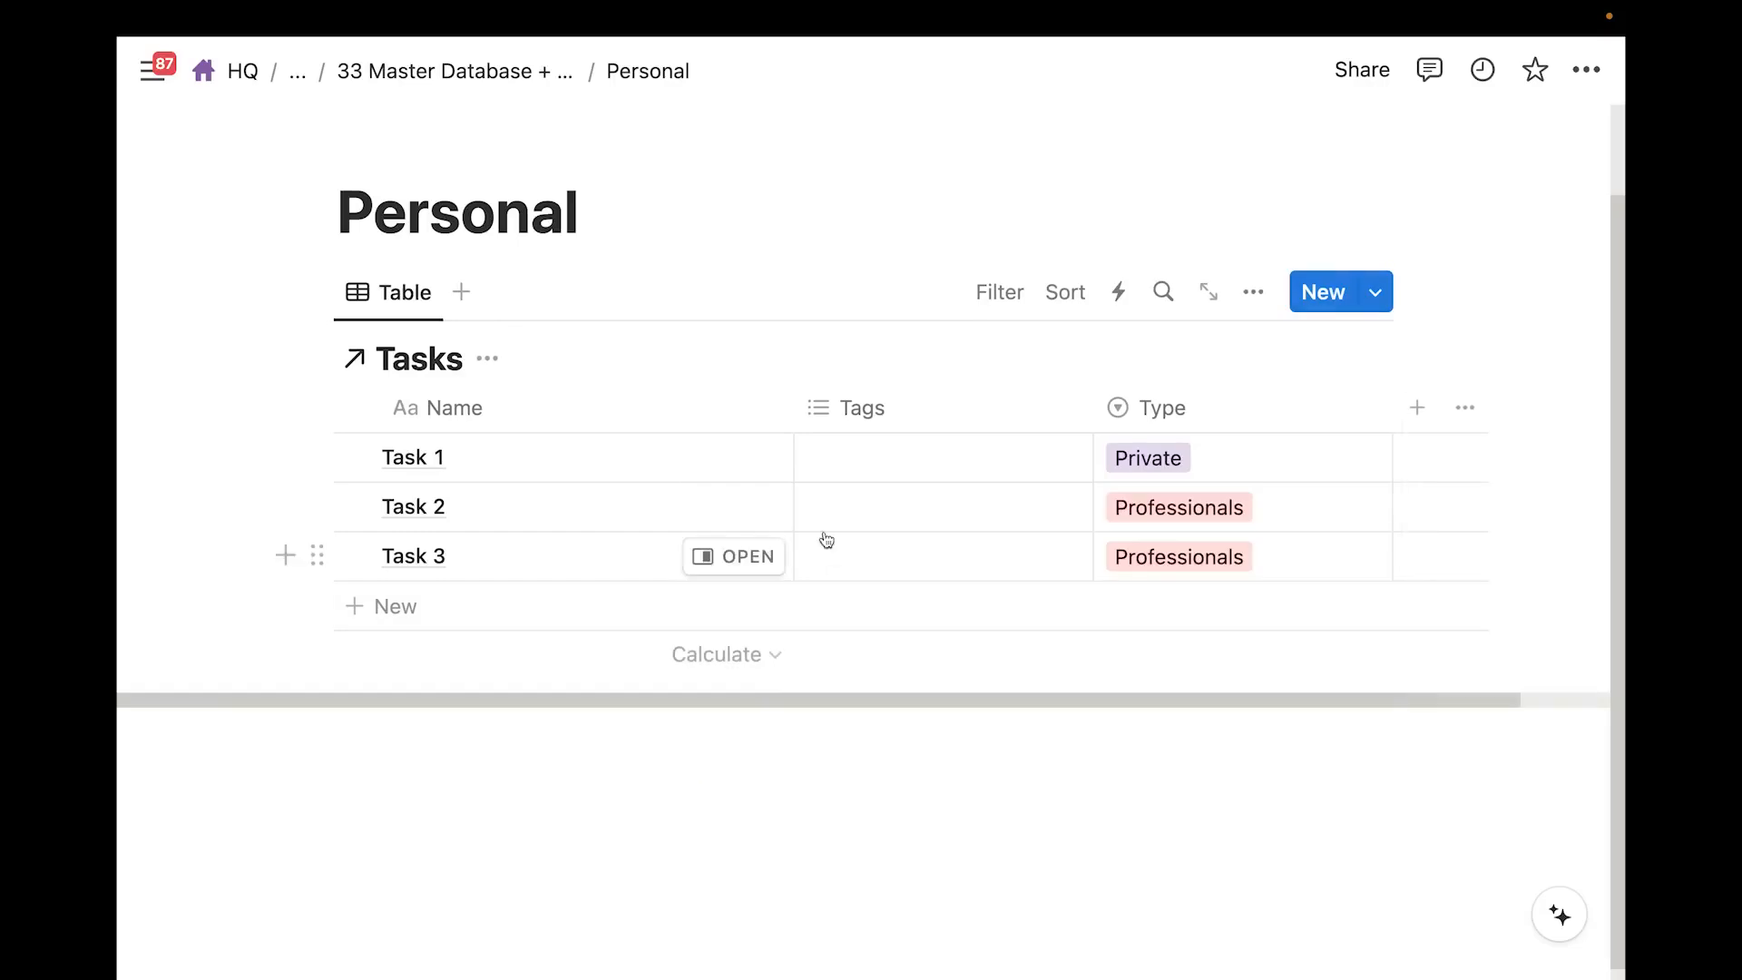
Filter the linked Tasks view to entries whose Type is Private and hide the database title
{"action": "left_click", "coordinate": [1007, 292]}
{"action": "left_click", "coordinate": [886, 560]}
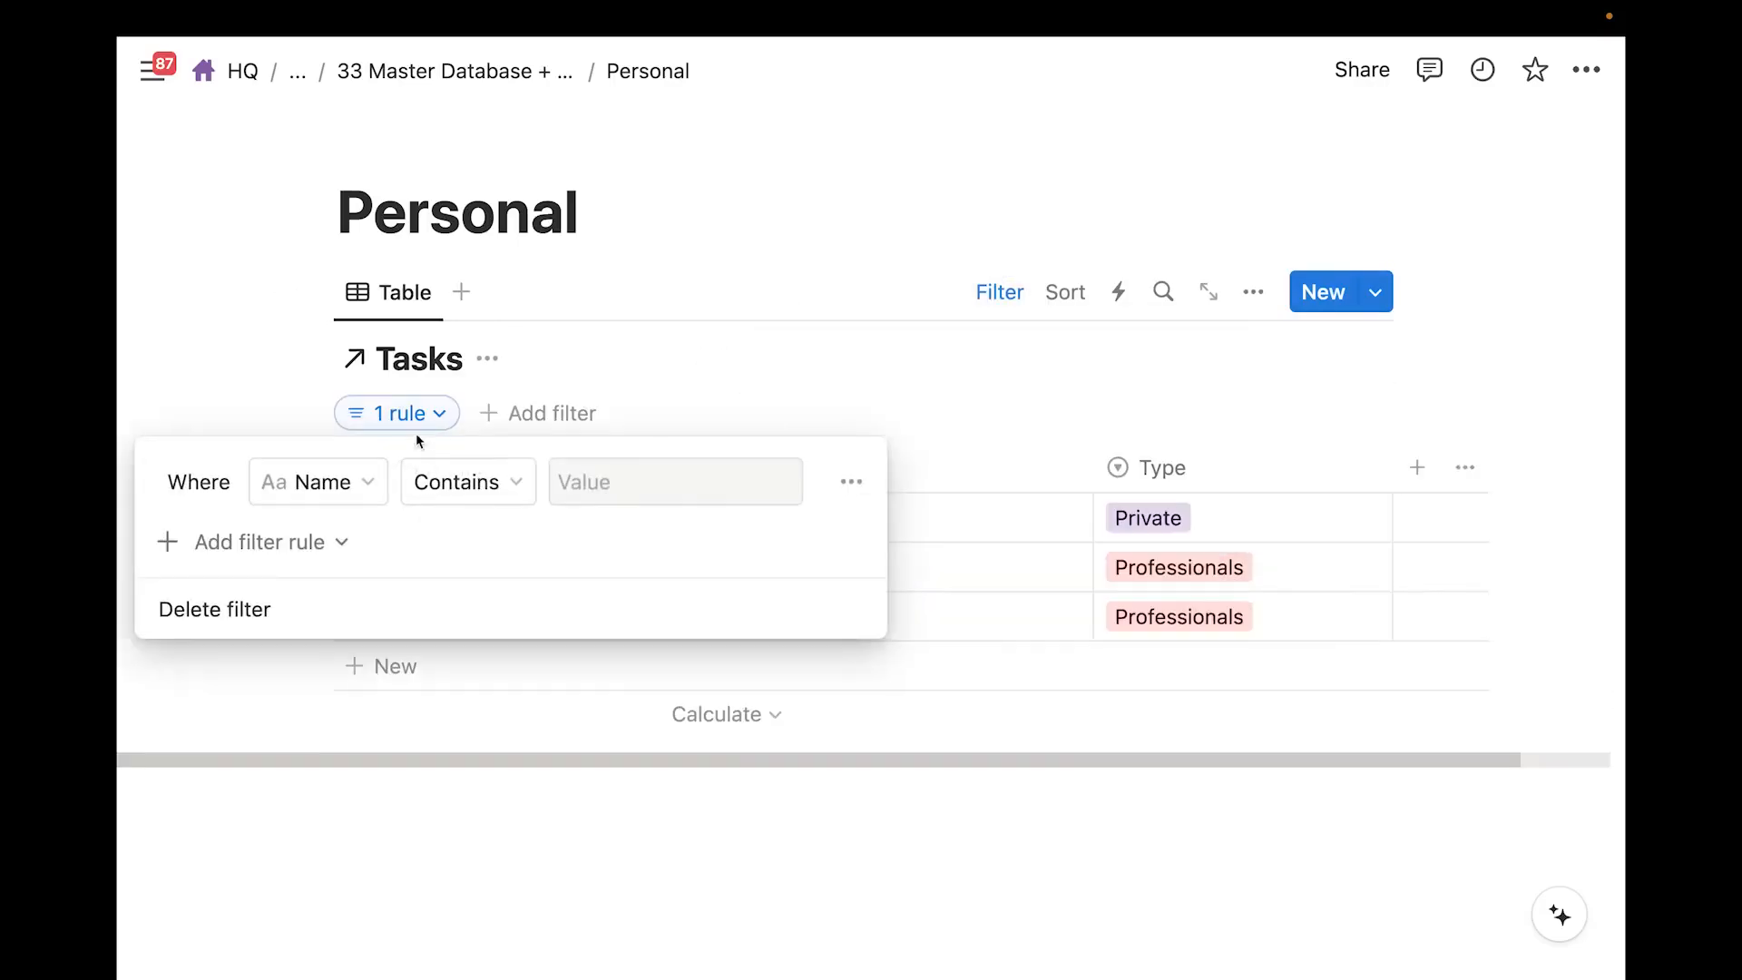
{"action": "left_click", "coordinate": [331, 482]}
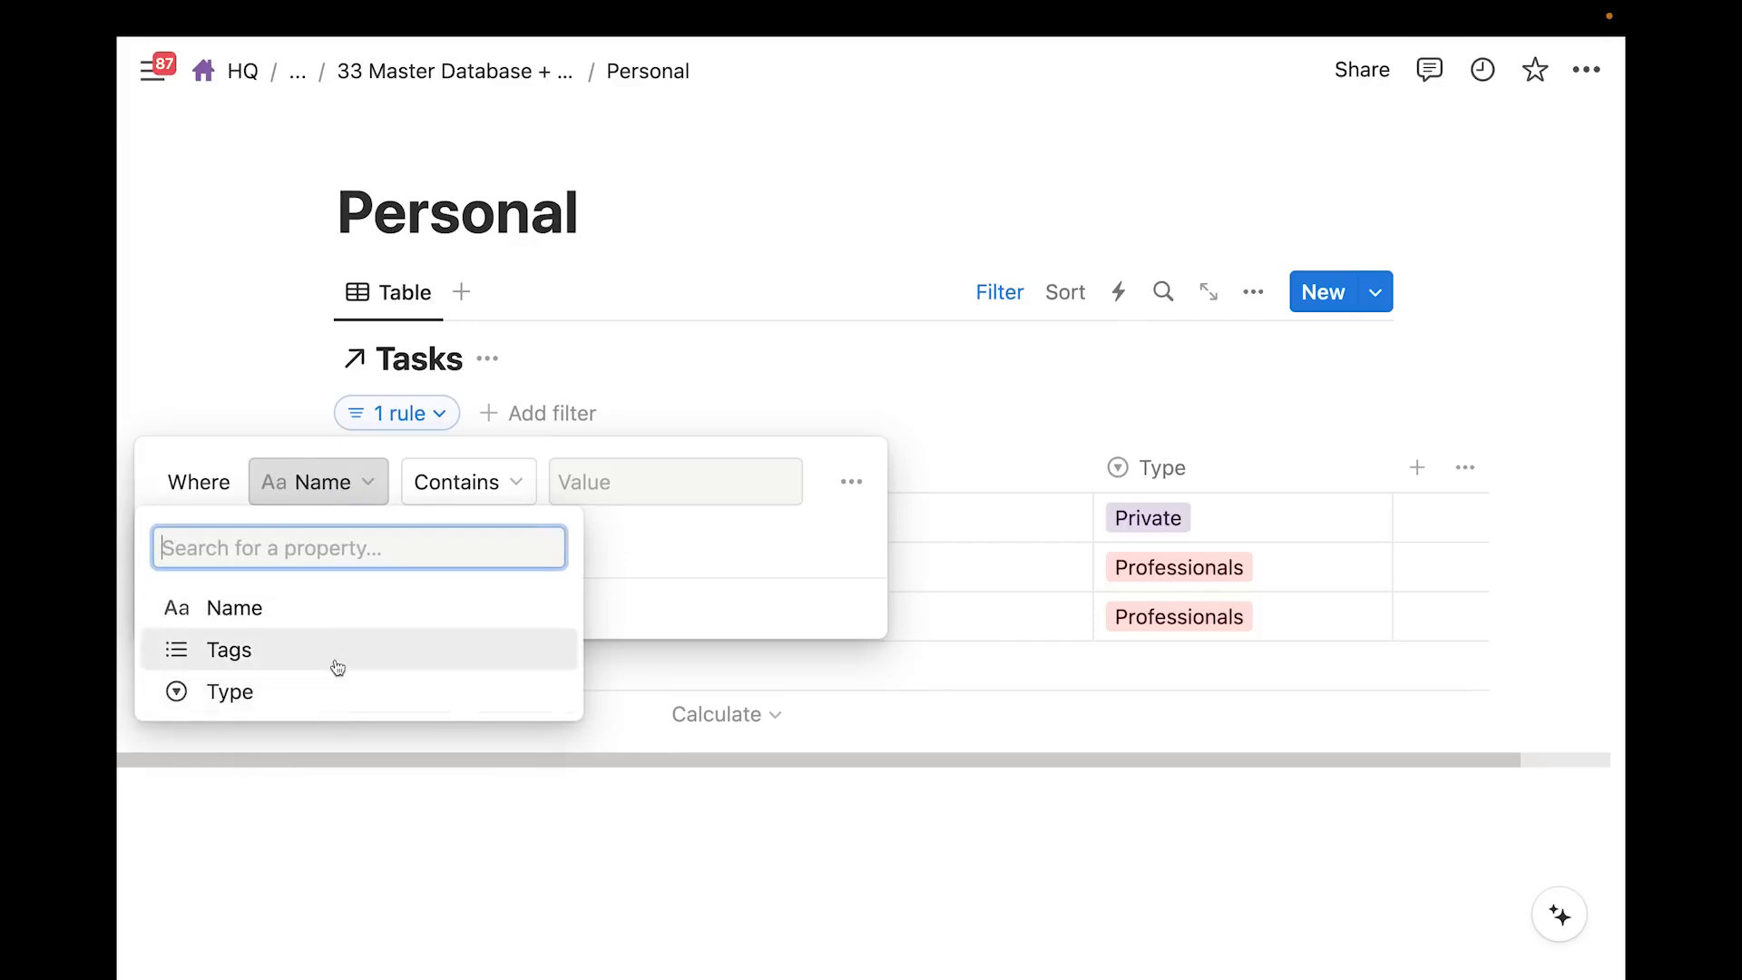
{"action": "left_click", "coordinate": [334, 690]}
{"action": "left_click", "coordinate": [571, 481]}
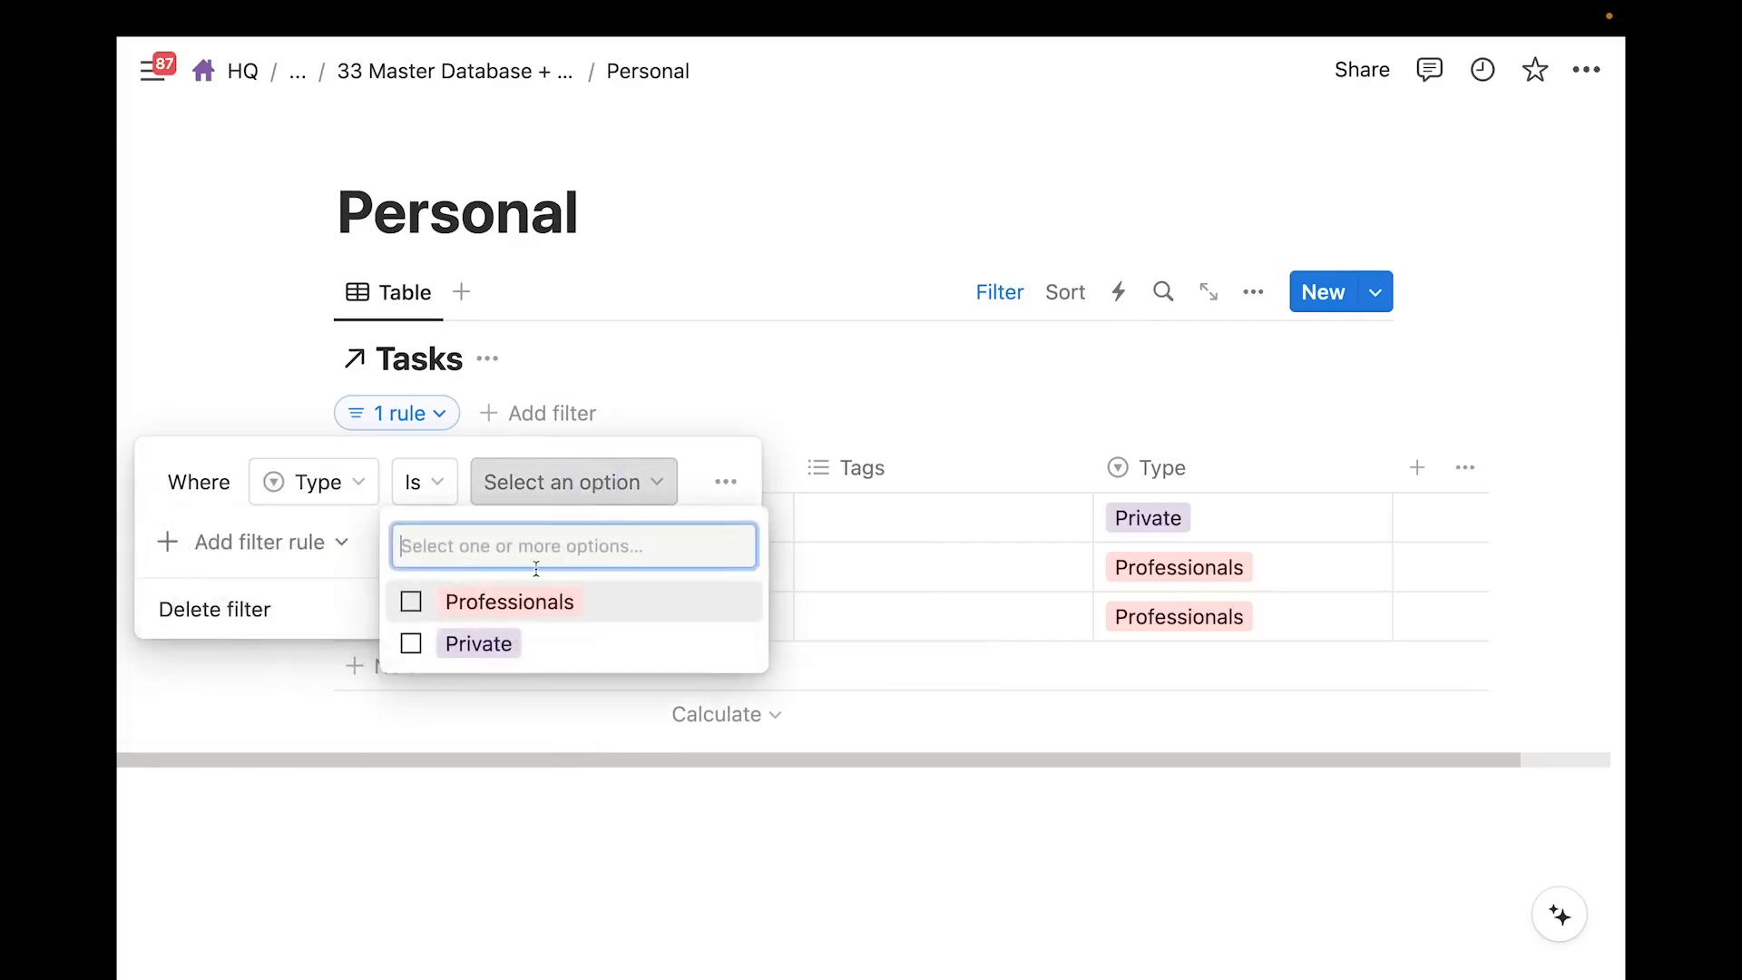
{"action": "left_click", "coordinate": [466, 643]}
{"action": "left_click", "coordinate": [498, 758]}
{"action": "left_click", "coordinate": [498, 808]}
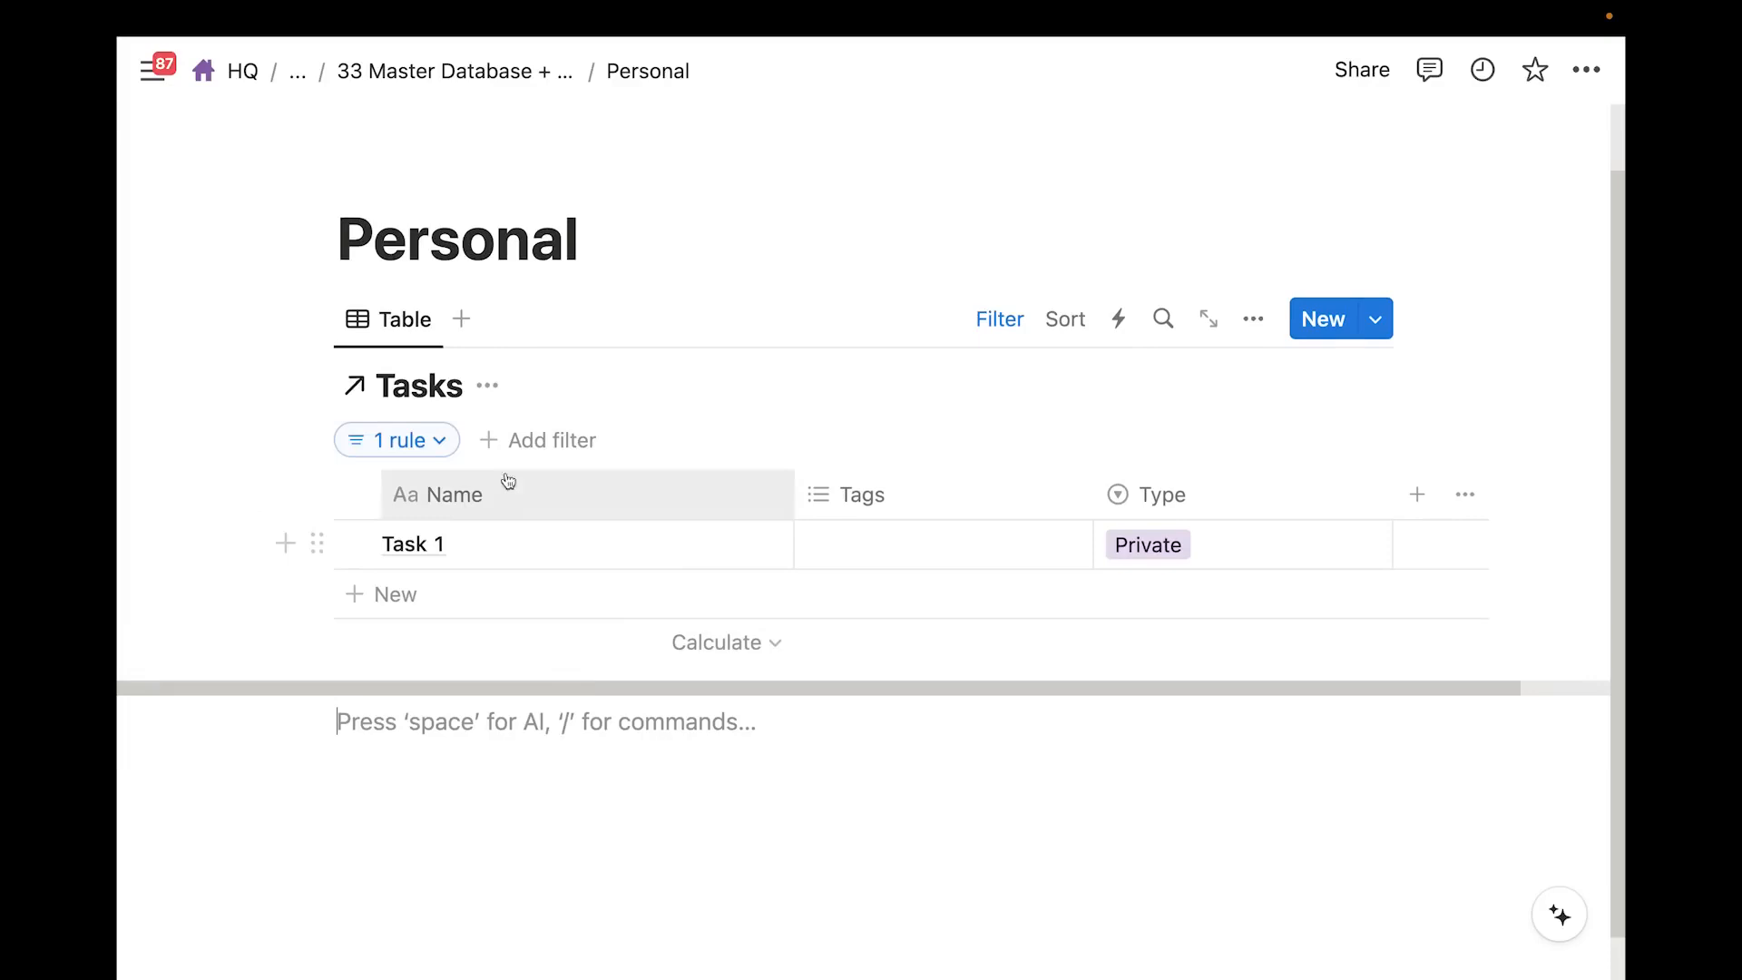
{"action": "left_click", "coordinate": [485, 386]}
{"action": "left_click", "coordinate": [482, 542]}
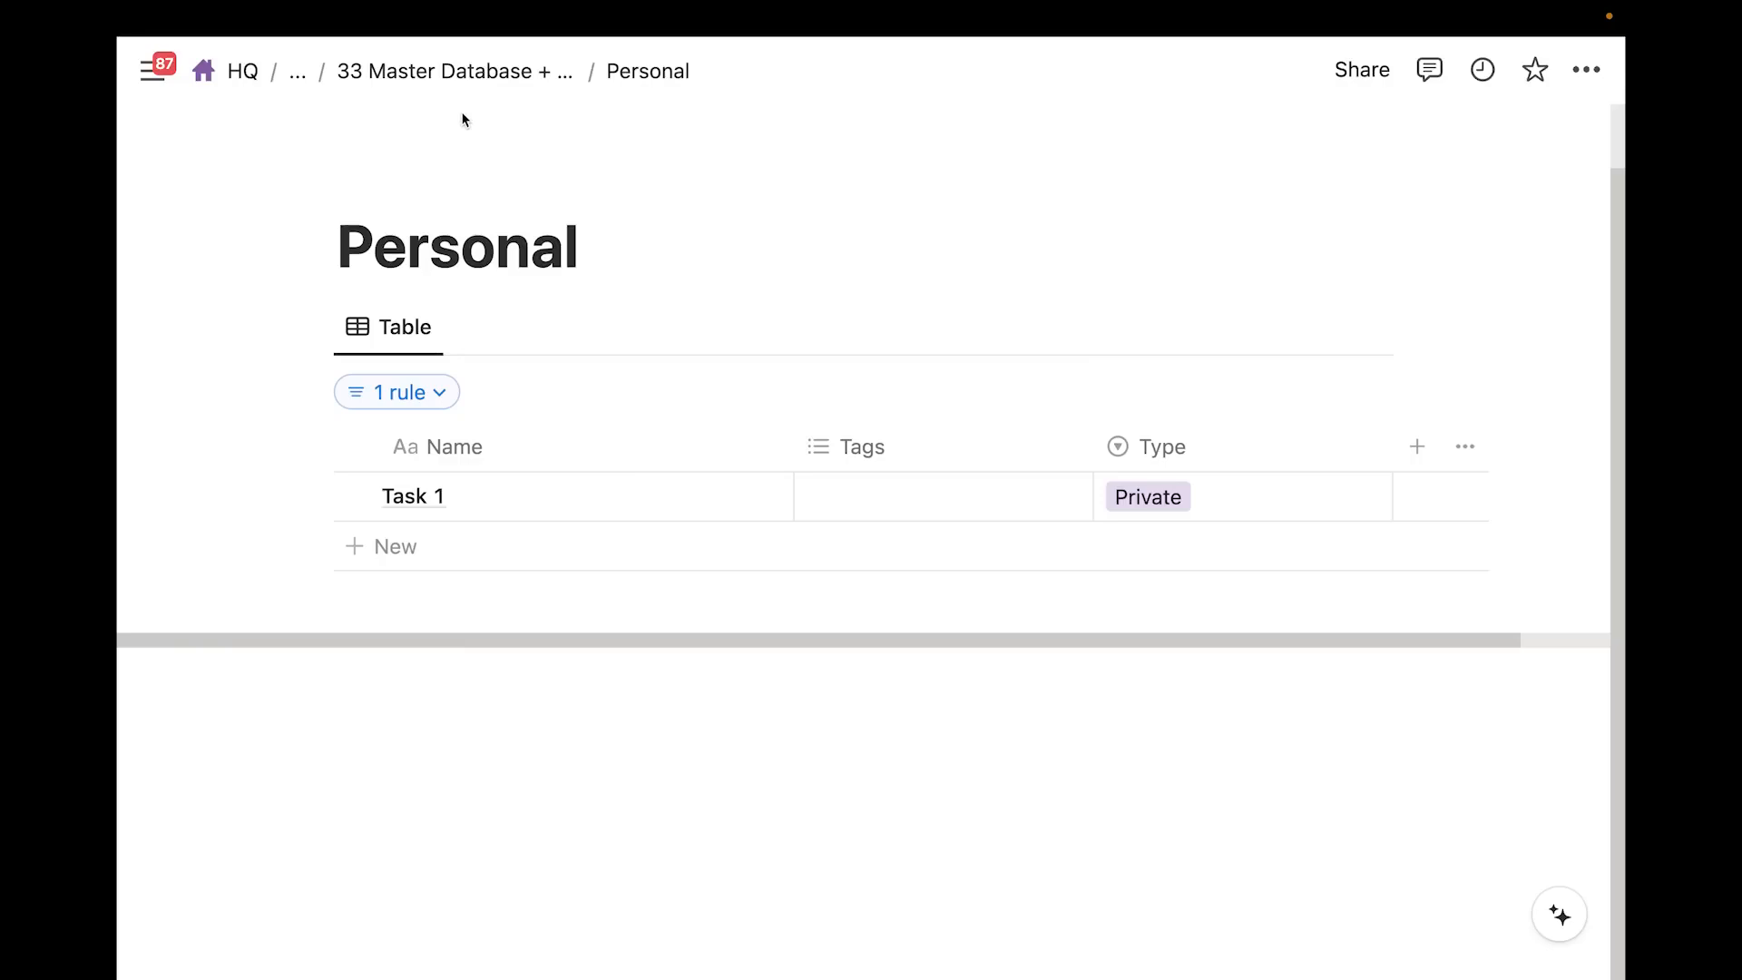
Review the master Tasks database on the parent page, then go to HQ and examine its Pages database and list of subpages
{"action": "left_click", "coordinate": [467, 79]}
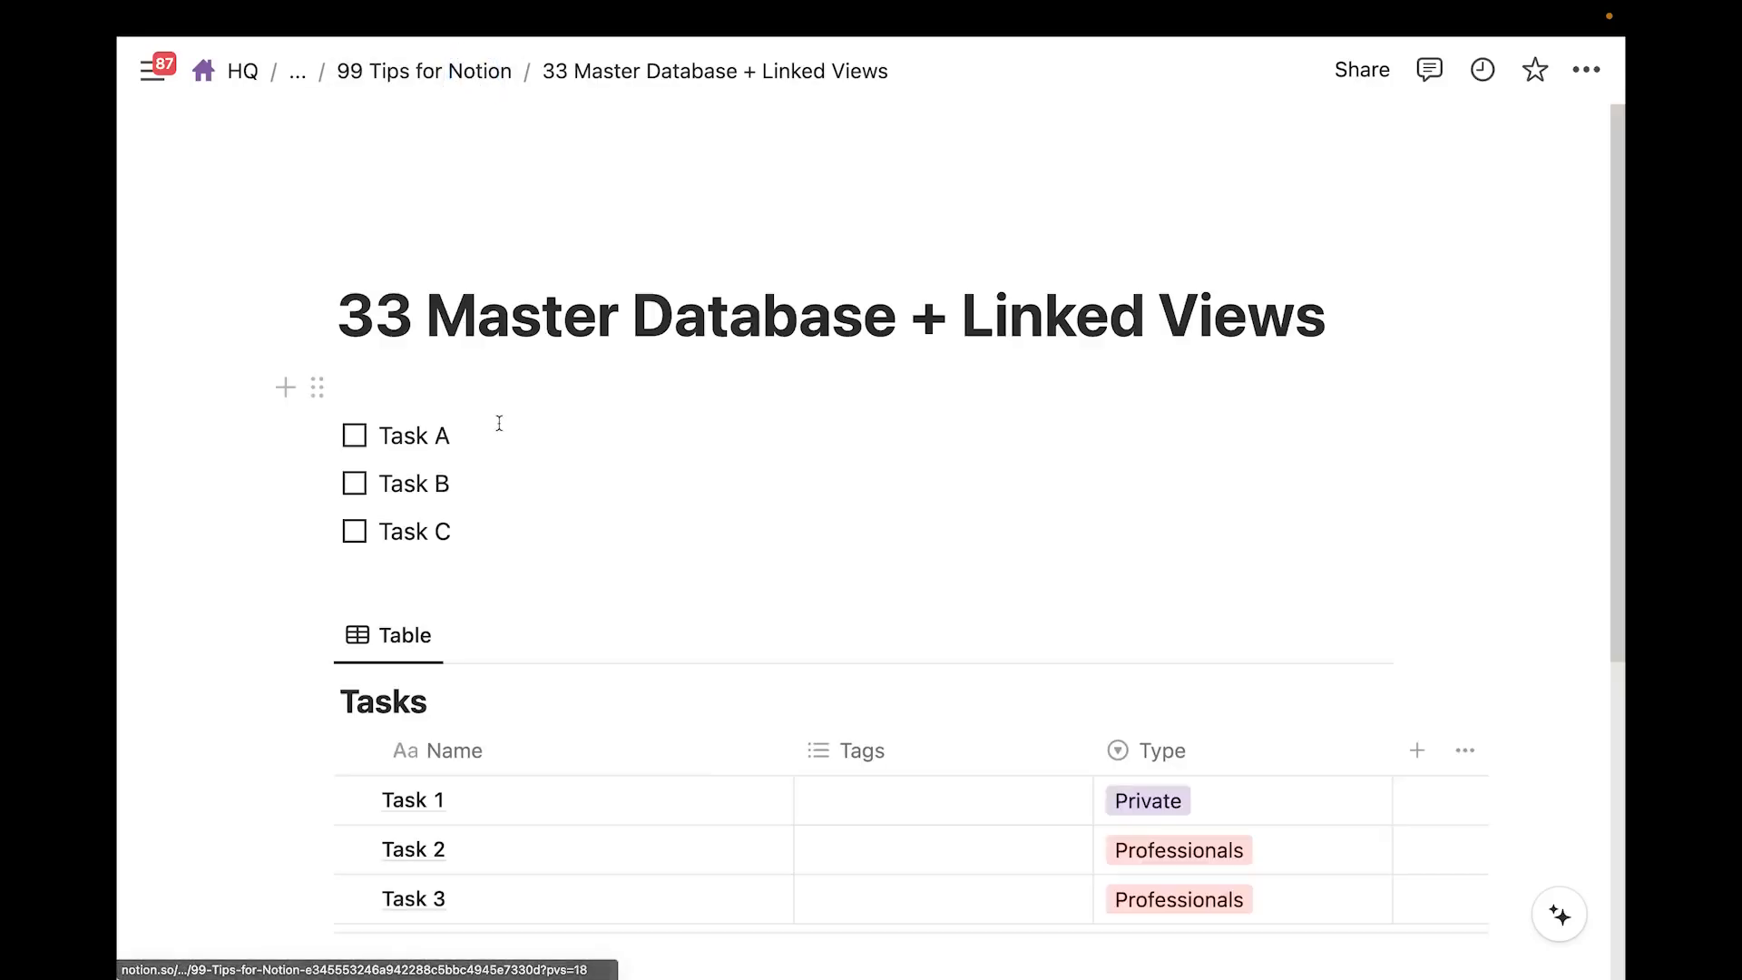
{"action": "scroll", "coordinate": [497, 453], "scroll_direction": "down", "scroll_amount": 5}
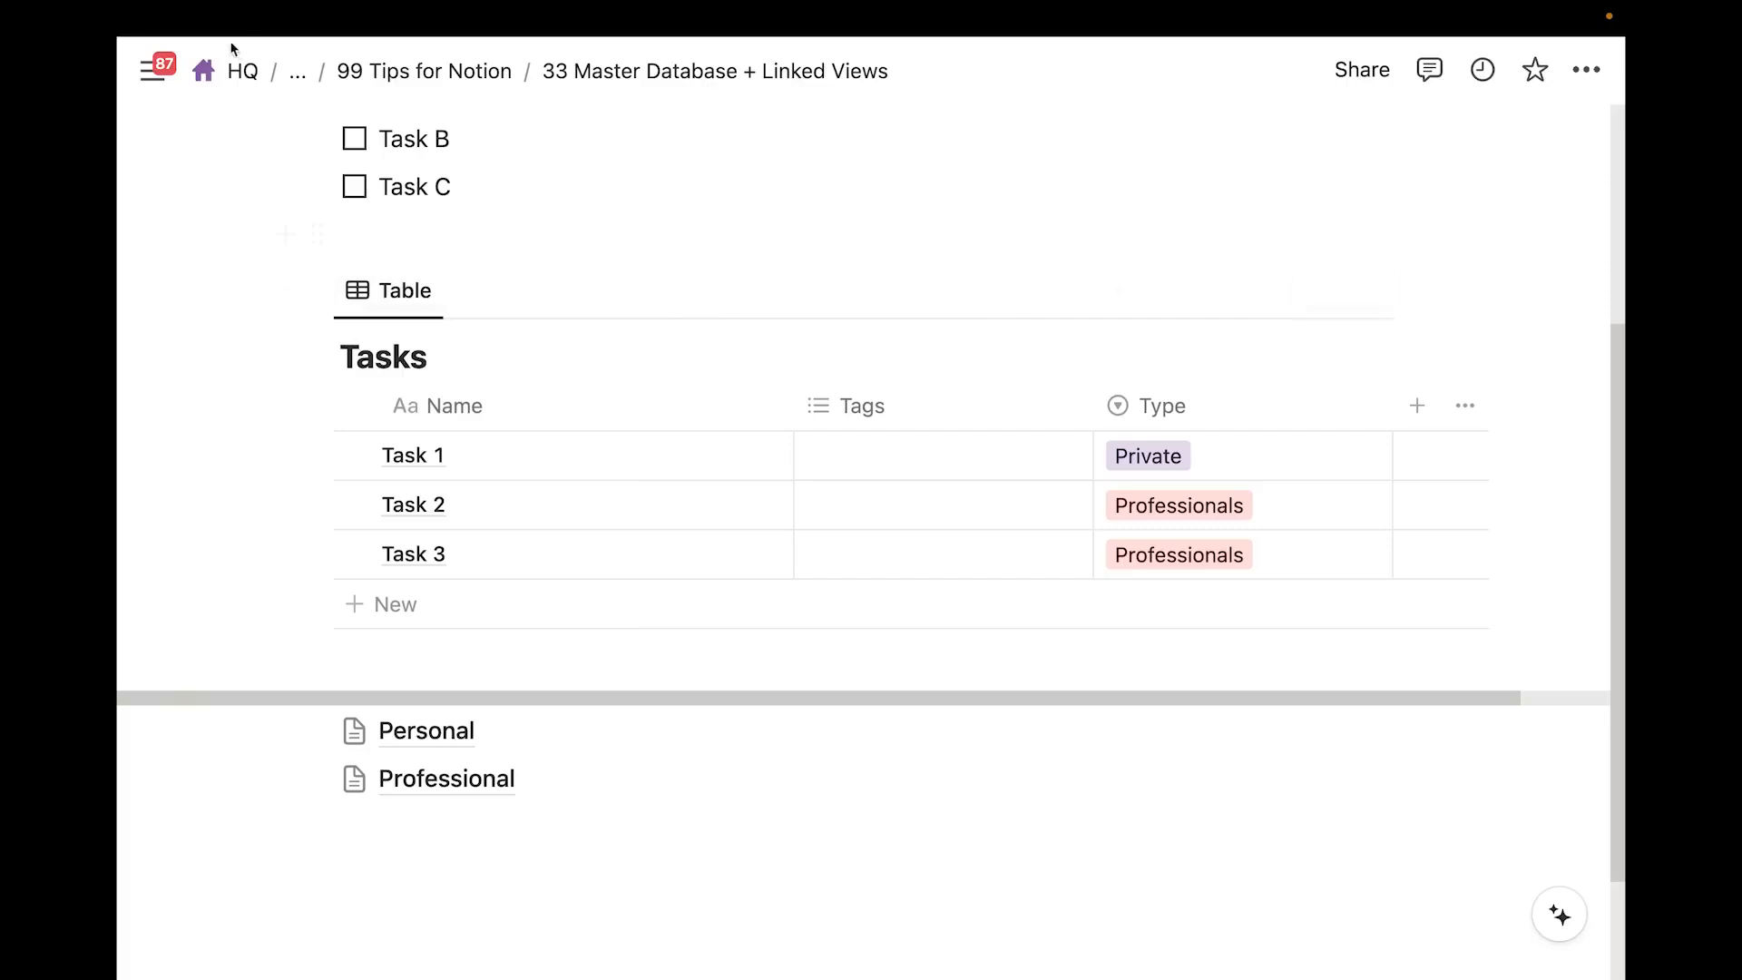
{"action": "left_click", "coordinate": [243, 73]}
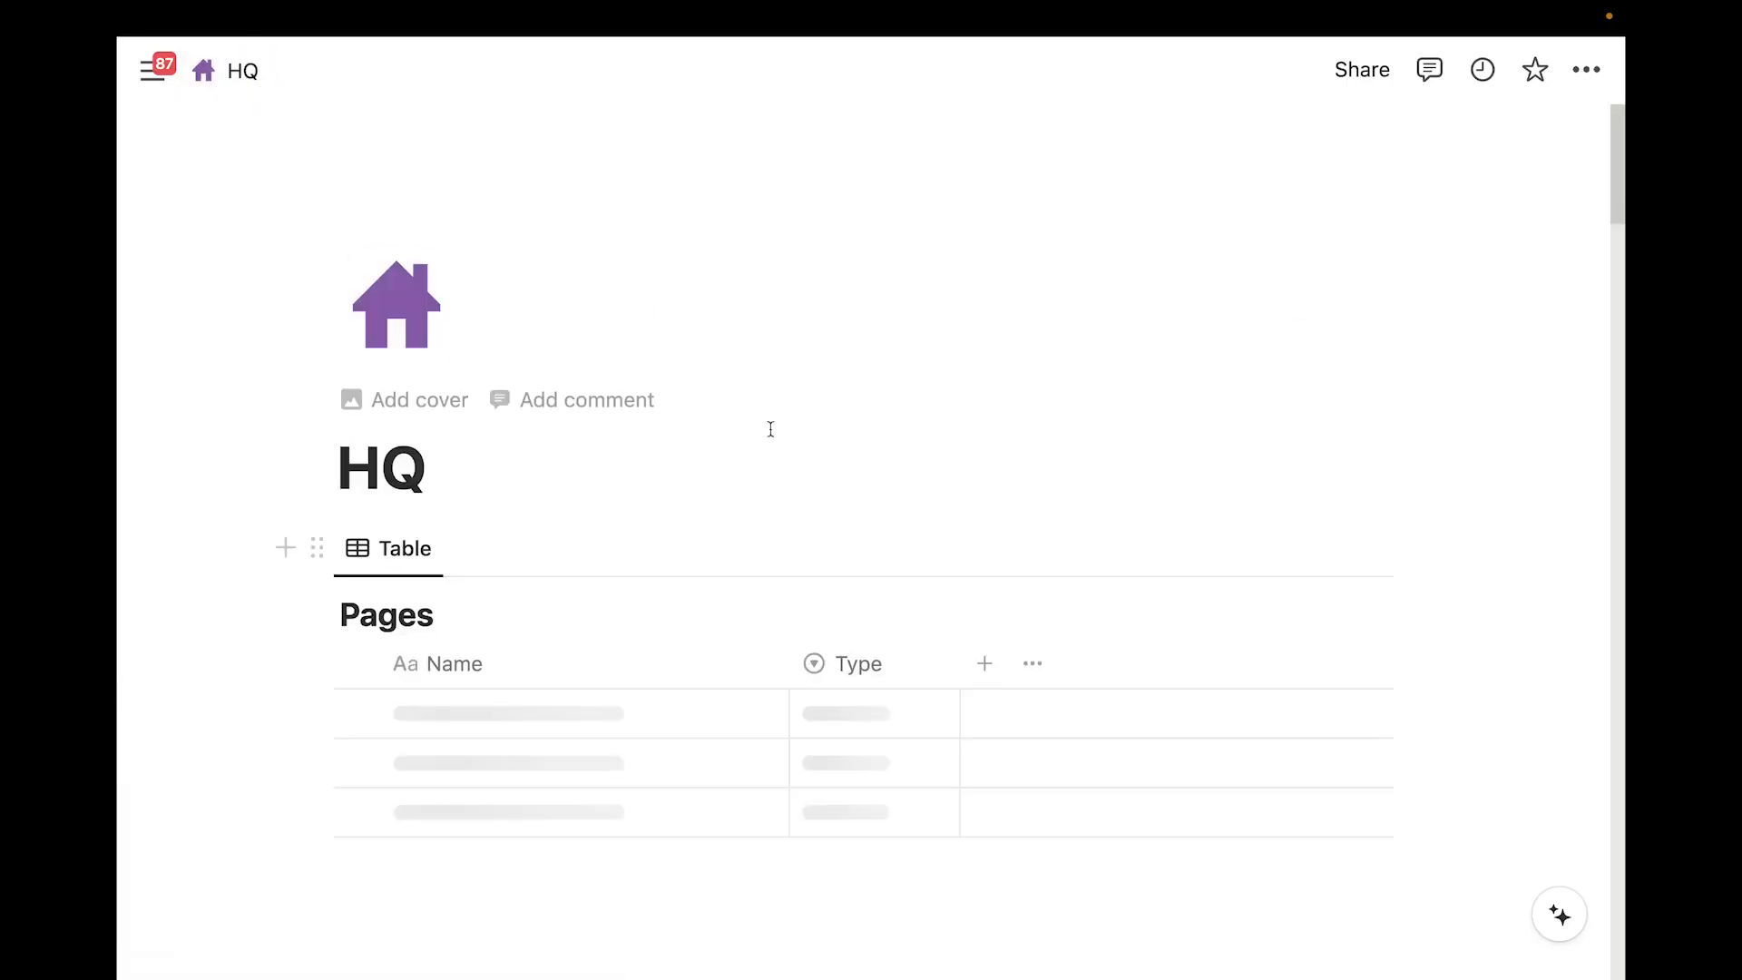
{"action": "scroll", "coordinate": [653, 563], "scroll_direction": "down", "scroll_amount": 20}
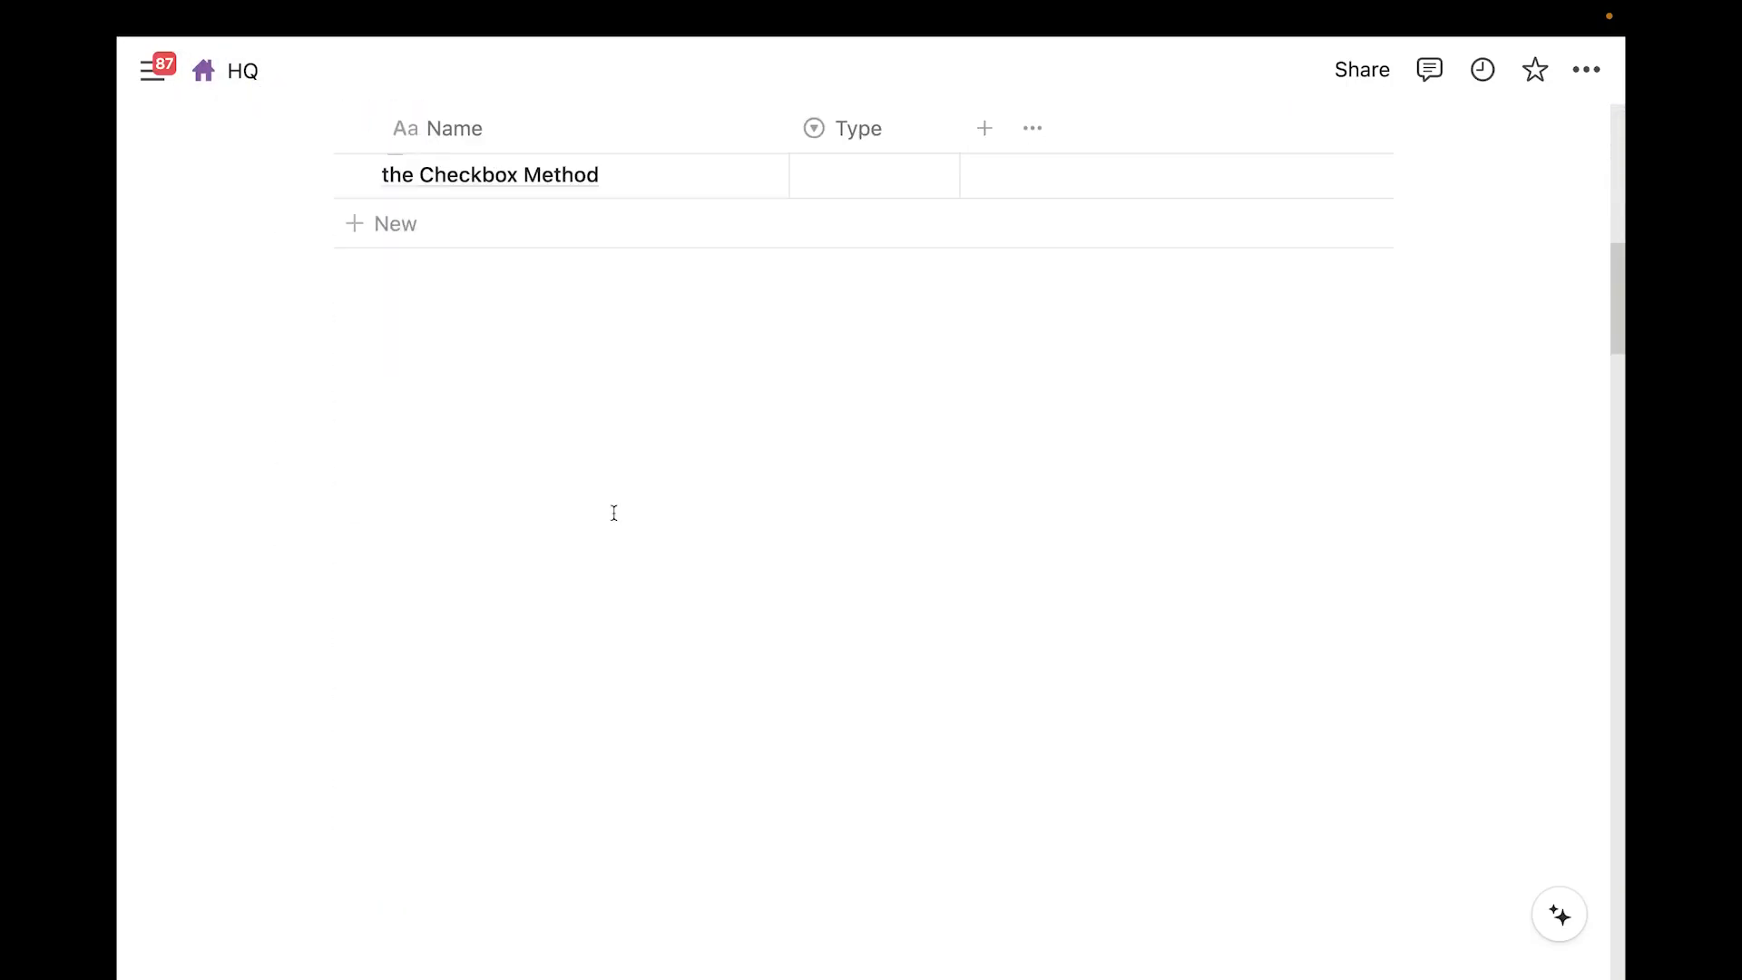
{"action": "scroll", "coordinate": [606, 569], "scroll_direction": "down", "scroll_amount": 7}
{"action": "scroll", "coordinate": [576, 603], "scroll_direction": "up", "scroll_amount": 20}
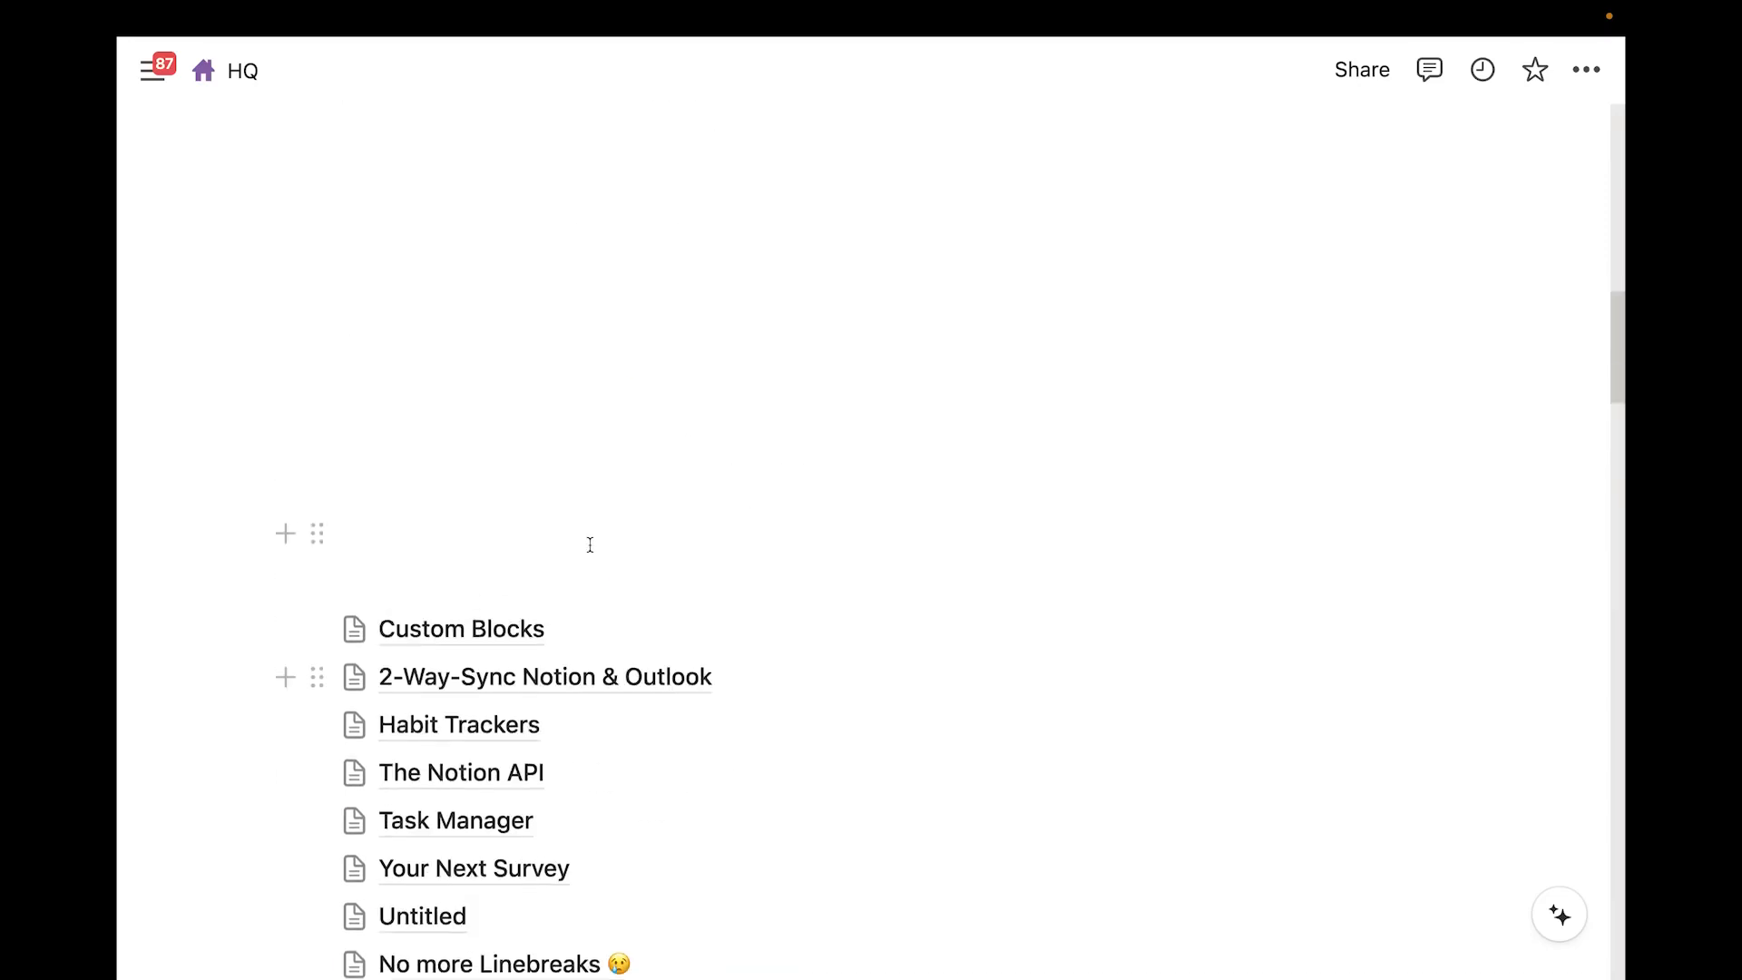
{"action": "scroll", "coordinate": [494, 214], "scroll_direction": "up", "scroll_amount": 1}
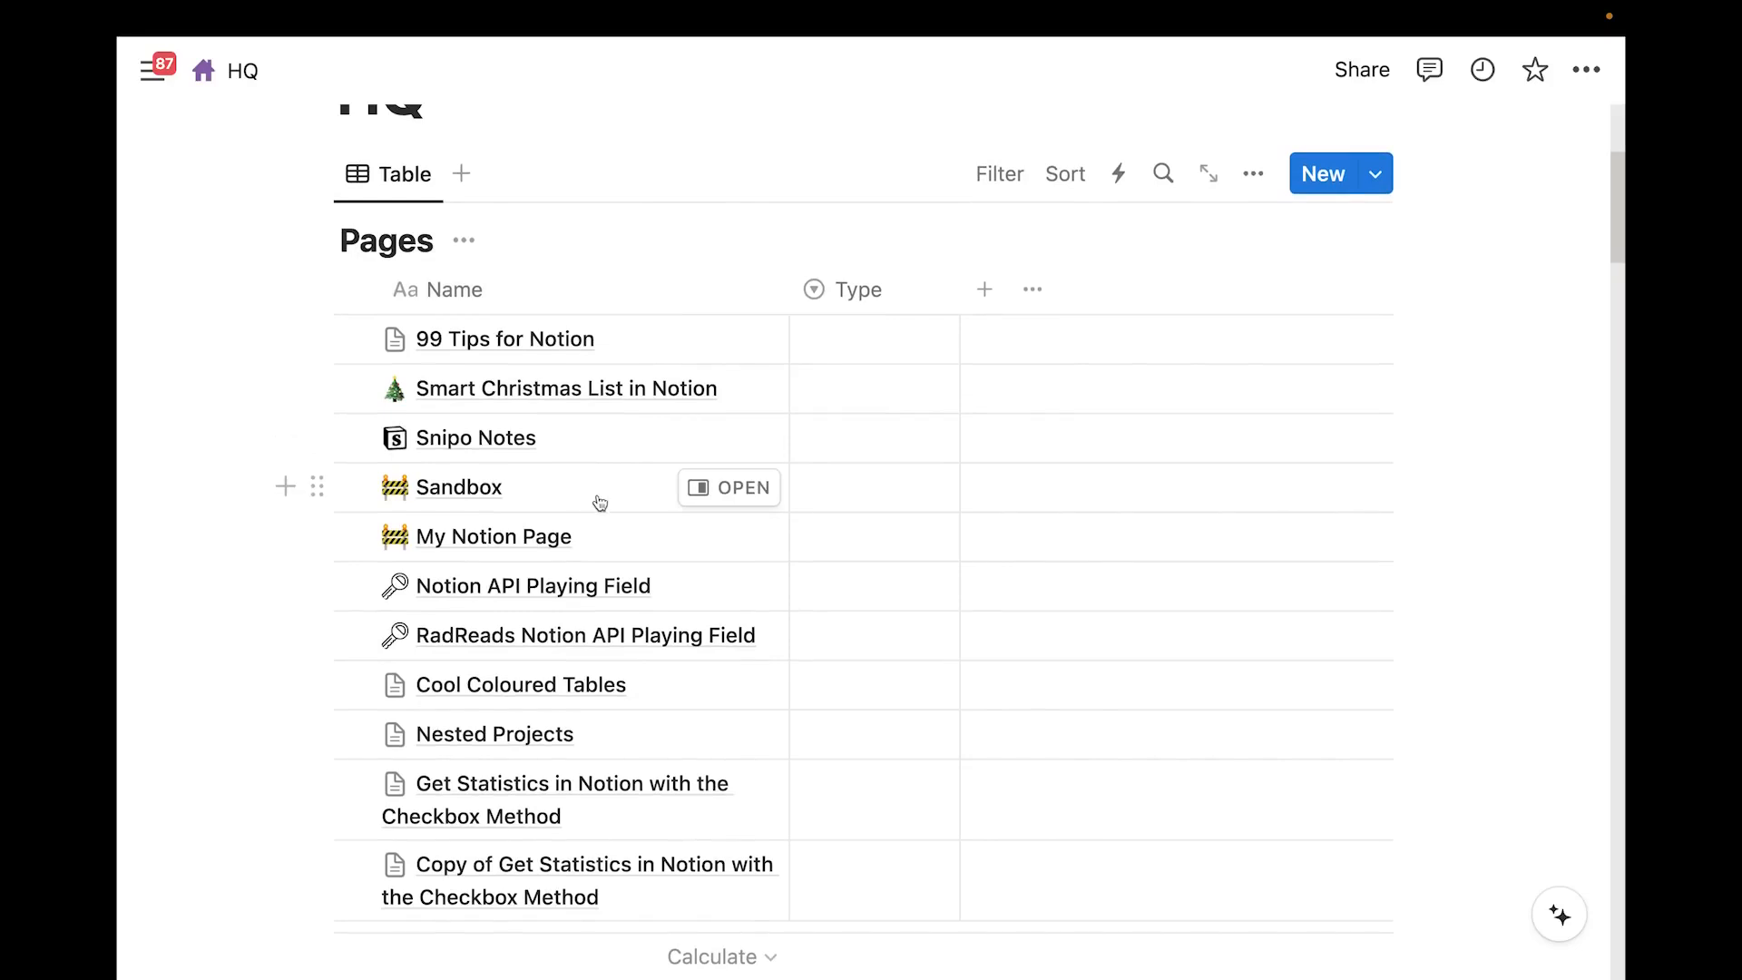
{"action": "scroll", "coordinate": [611, 505], "scroll_direction": "down", "scroll_amount": 20}
{"action": "scroll", "coordinate": [556, 529], "scroll_direction": "down", "scroll_amount": 1}
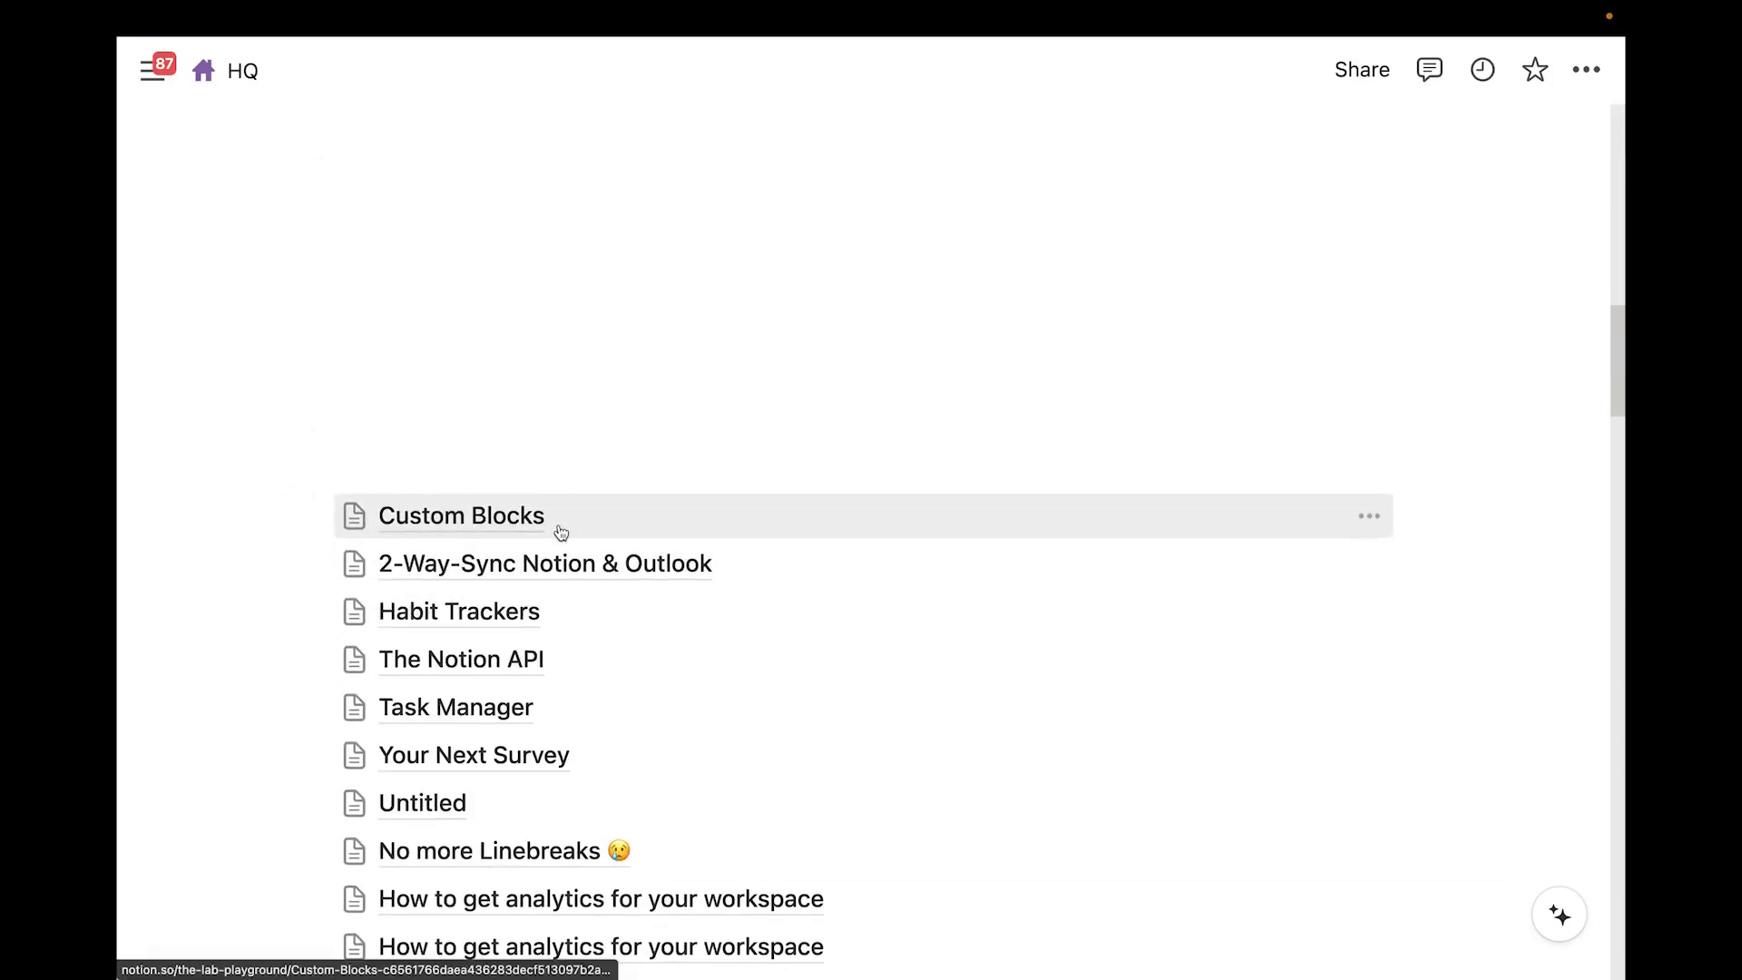
{"action": "scroll", "coordinate": [579, 571], "scroll_direction": "up", "scroll_amount": 20}
{"action": "scroll", "coordinate": [644, 221], "scroll_direction": "up", "scroll_amount": 5}
{"action": "scroll", "coordinate": [649, 276], "scroll_direction": "down", "scroll_amount": 4}
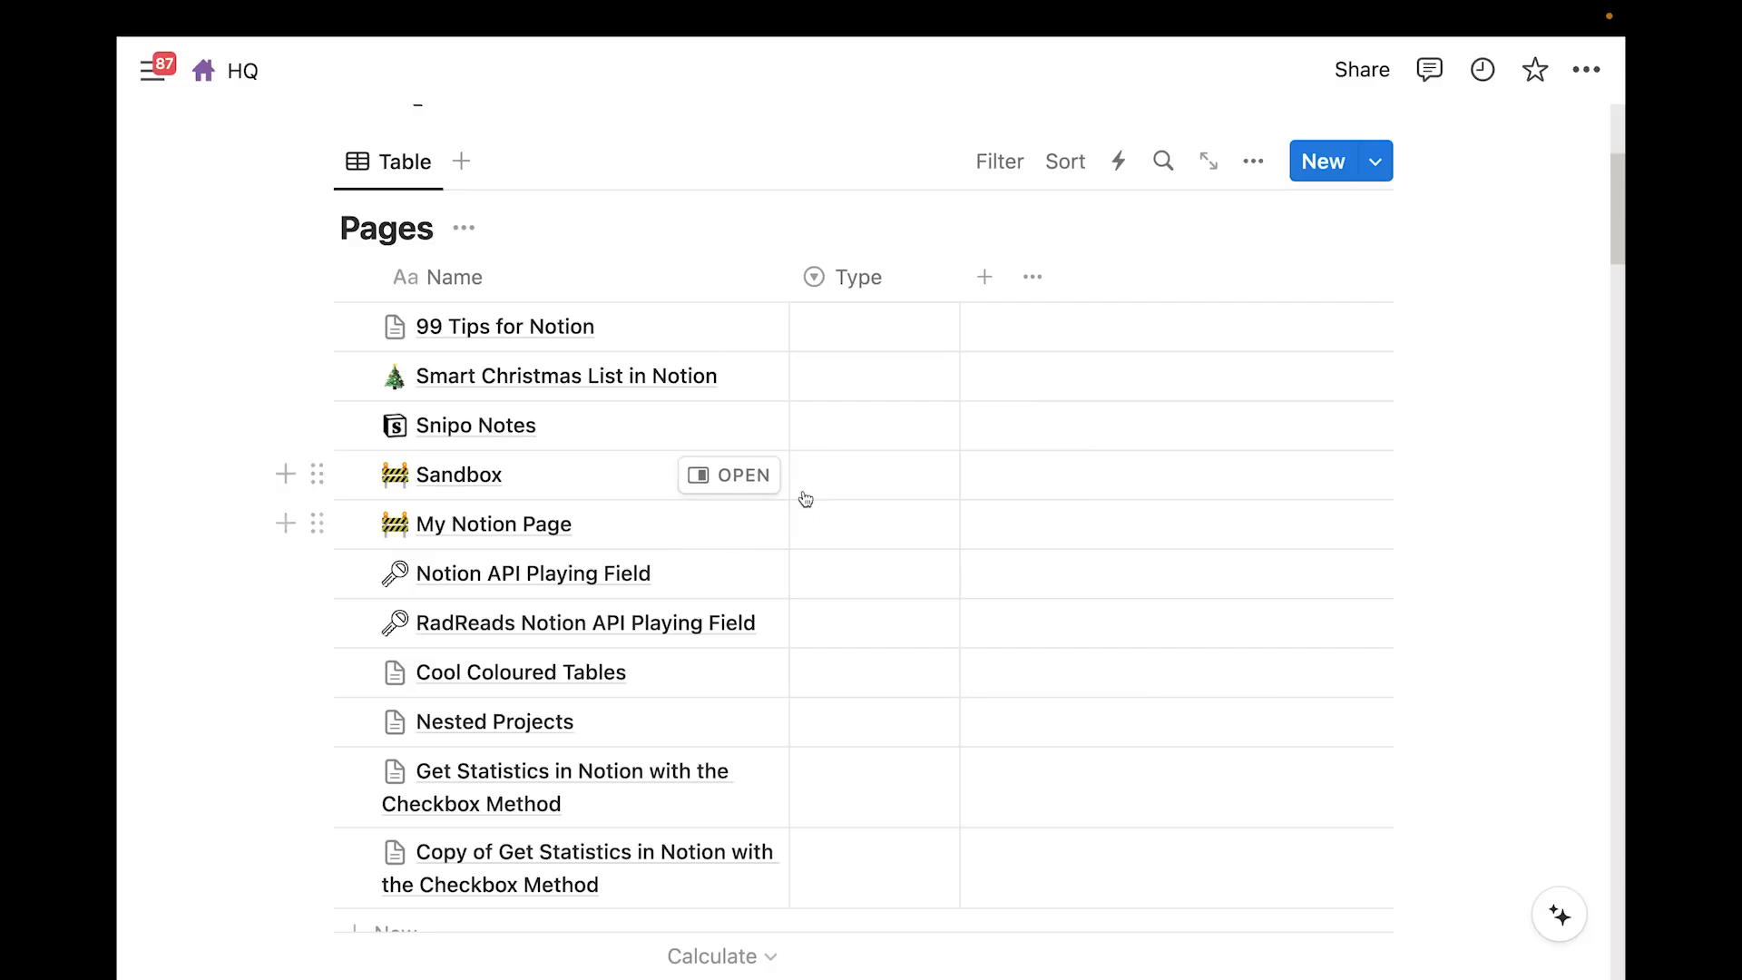
{"action": "scroll", "coordinate": [465, 479], "scroll_direction": "down", "scroll_amount": 15}
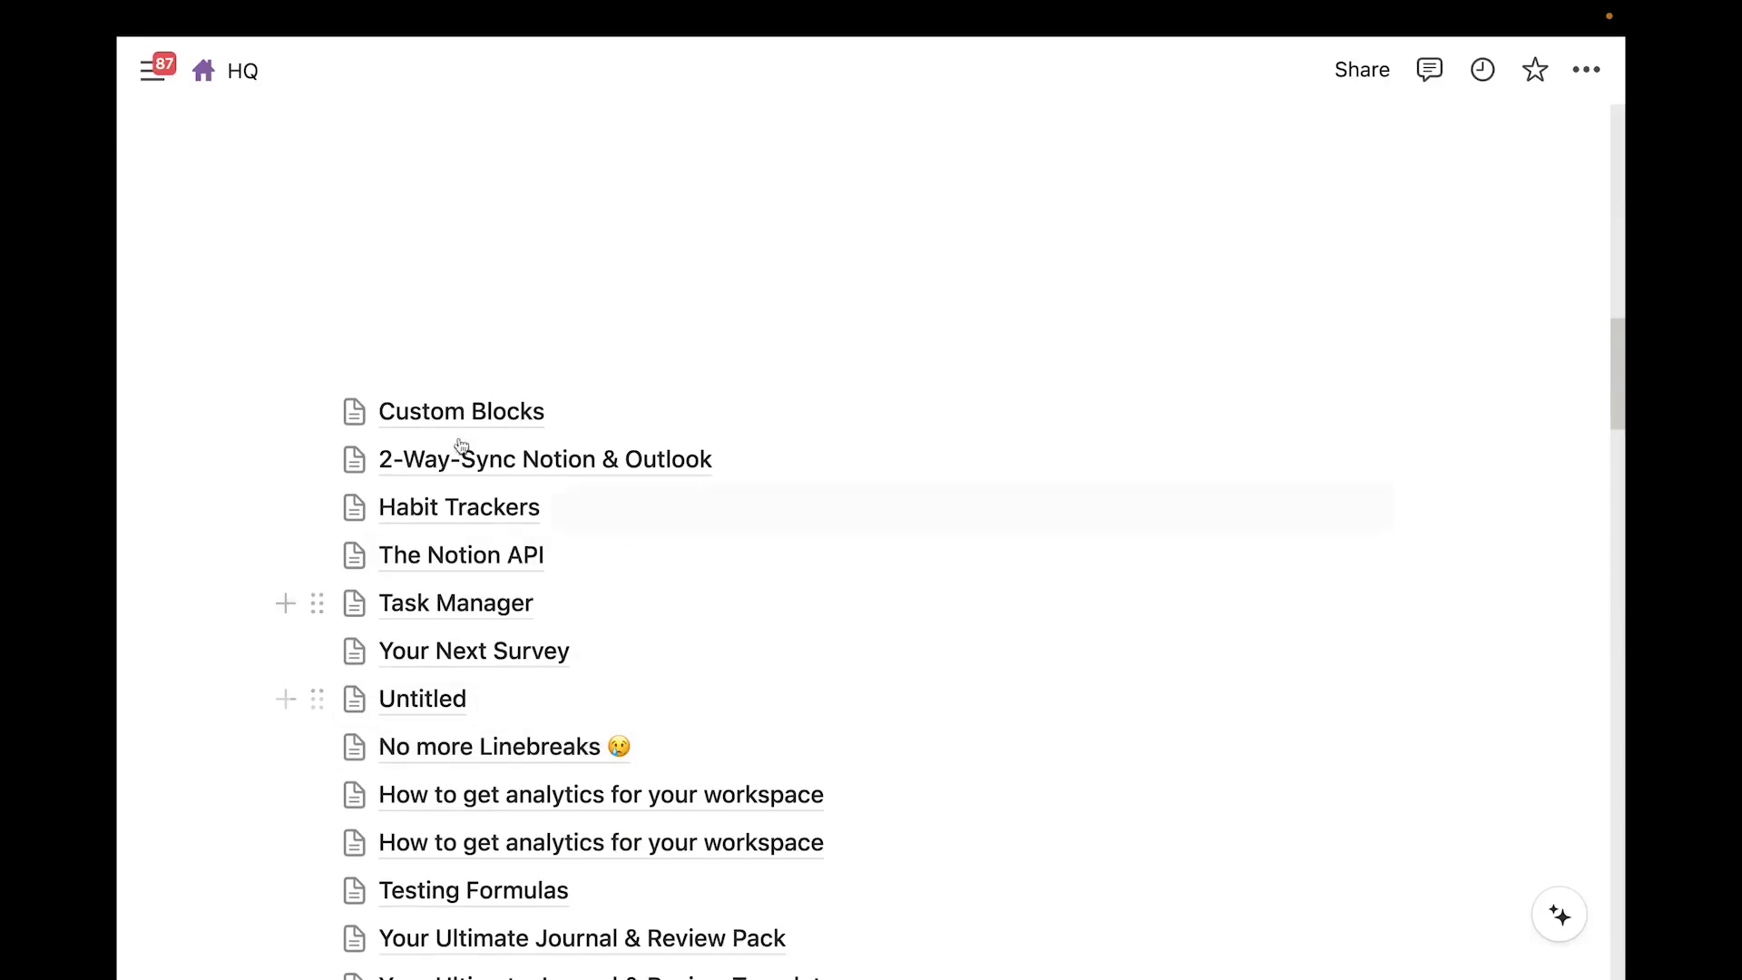
{"action": "scroll", "coordinate": [541, 467], "scroll_direction": "down", "scroll_amount": 3}
{"action": "scroll", "coordinate": [486, 509], "scroll_direction": "up", "scroll_amount": 6}
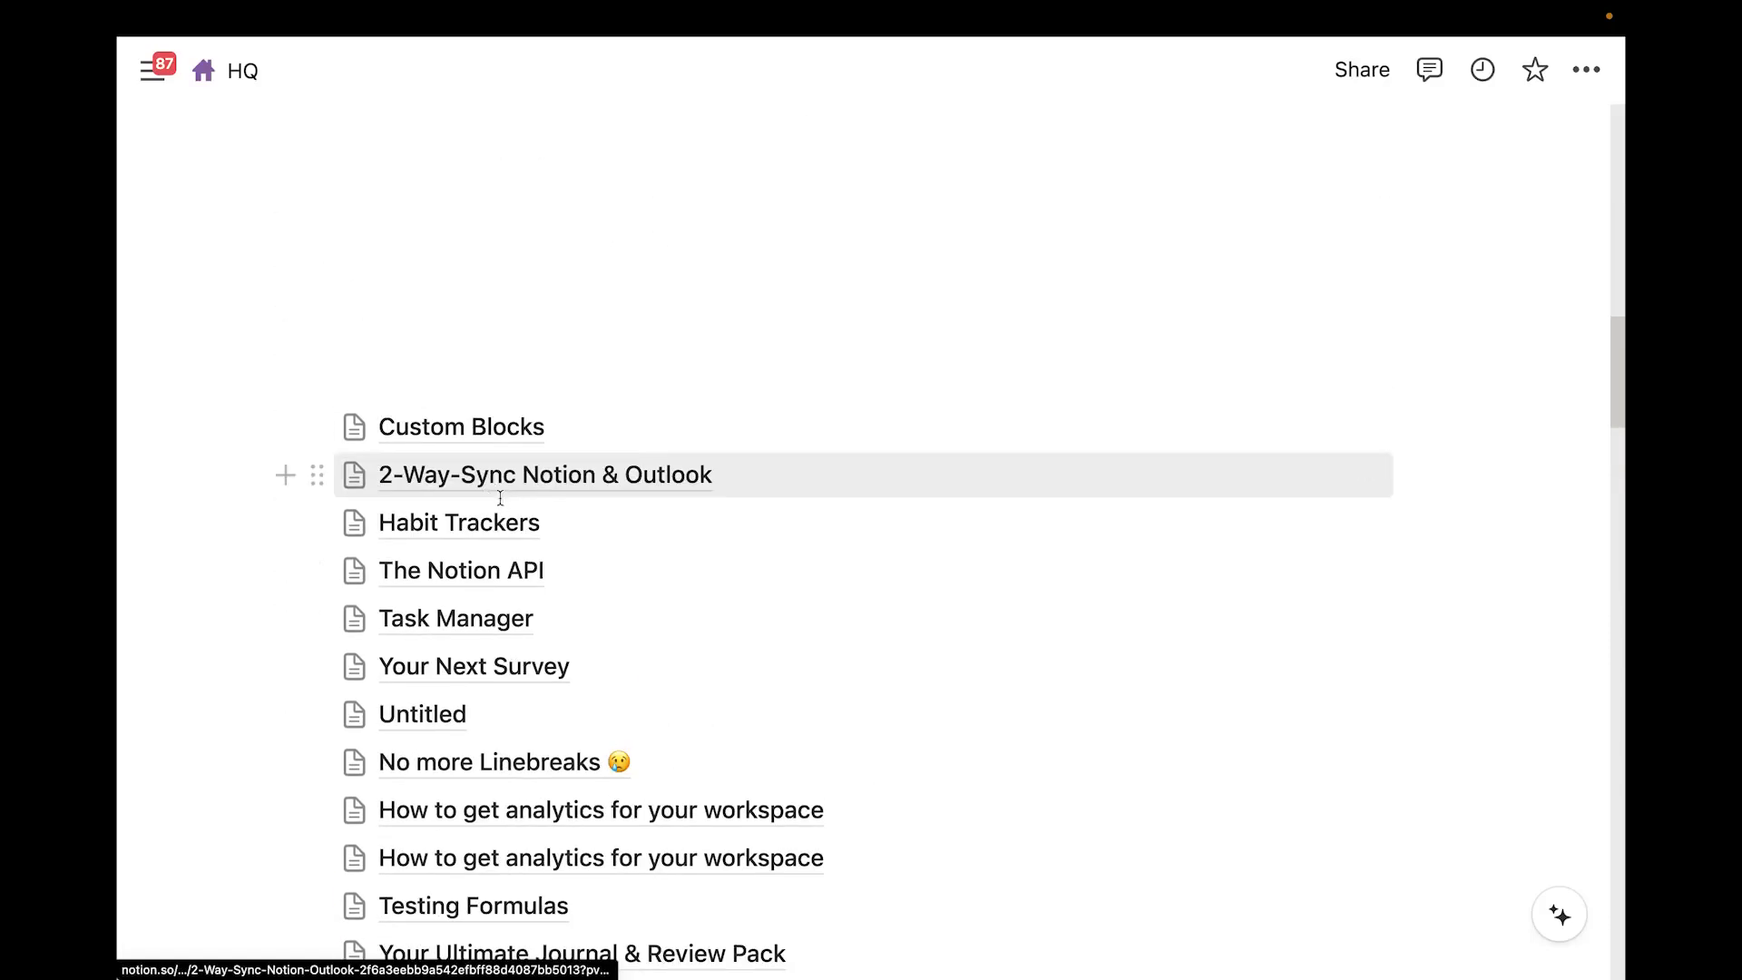
{"action": "scroll", "coordinate": [657, 323], "scroll_direction": "down", "scroll_amount": 2}
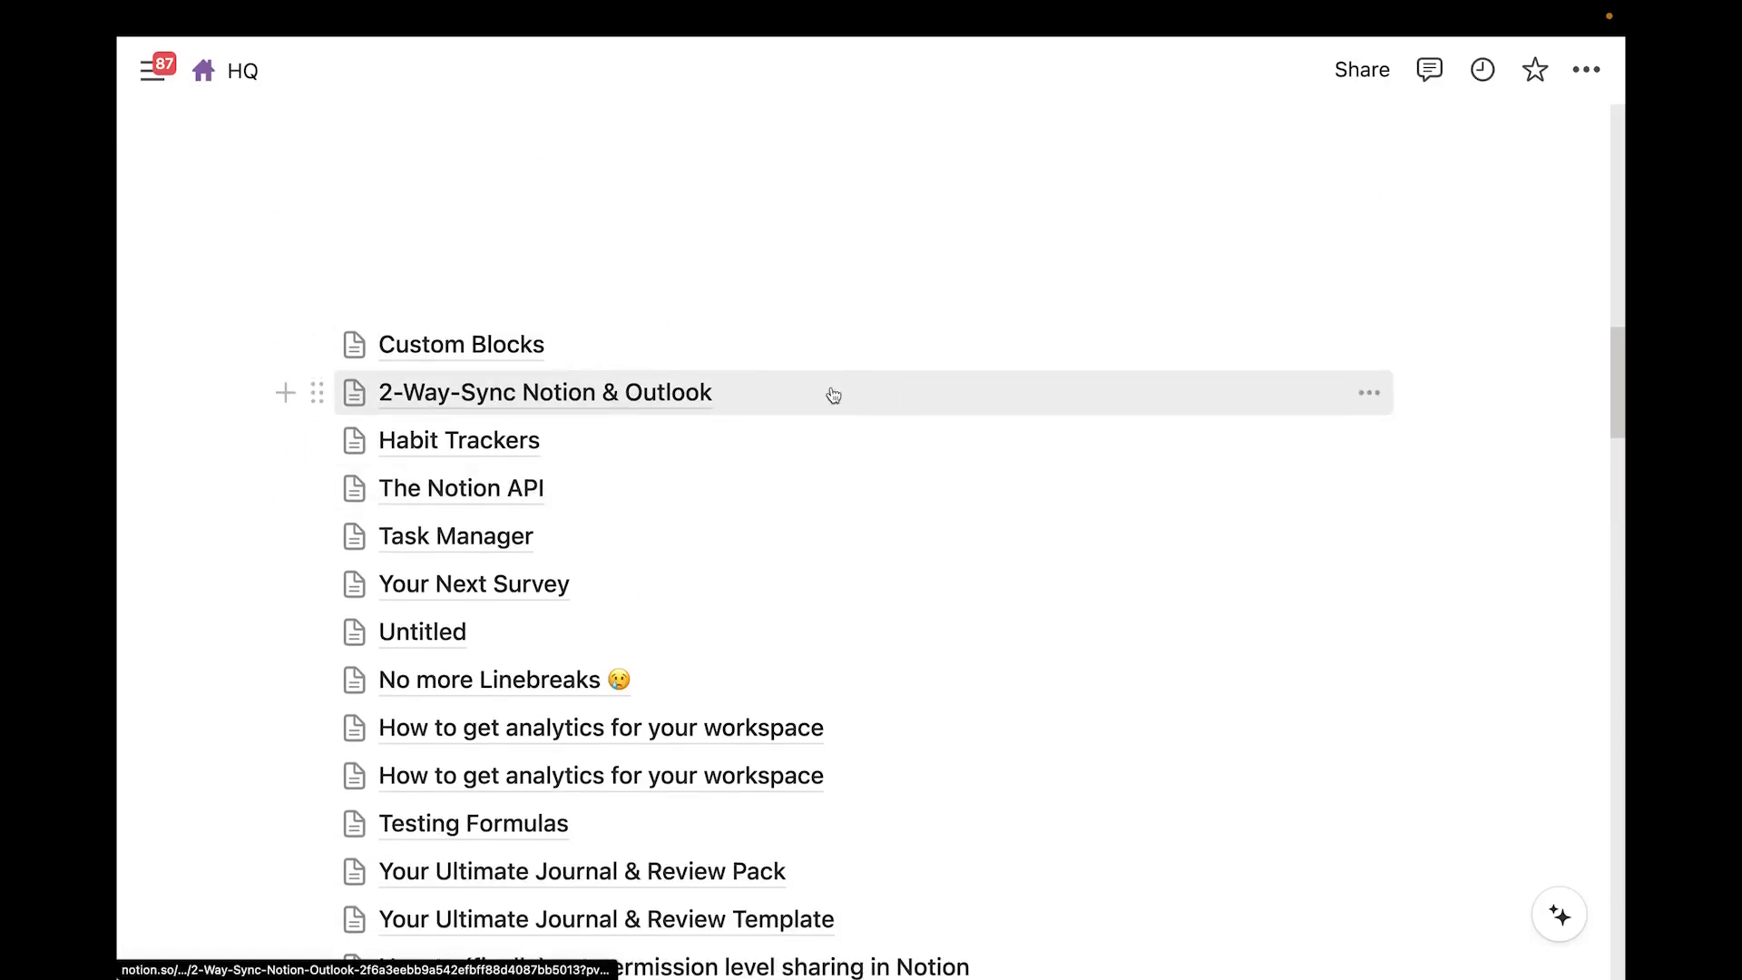
In the Pages database, set the Type of 99 Tips for Notion to Private and of Smart Christmas List in Notion to Professional
{"action": "scroll", "coordinate": [835, 381], "scroll_direction": "up", "scroll_amount": 10}
{"action": "scroll", "coordinate": [838, 376], "scroll_direction": "up", "scroll_amount": 5}
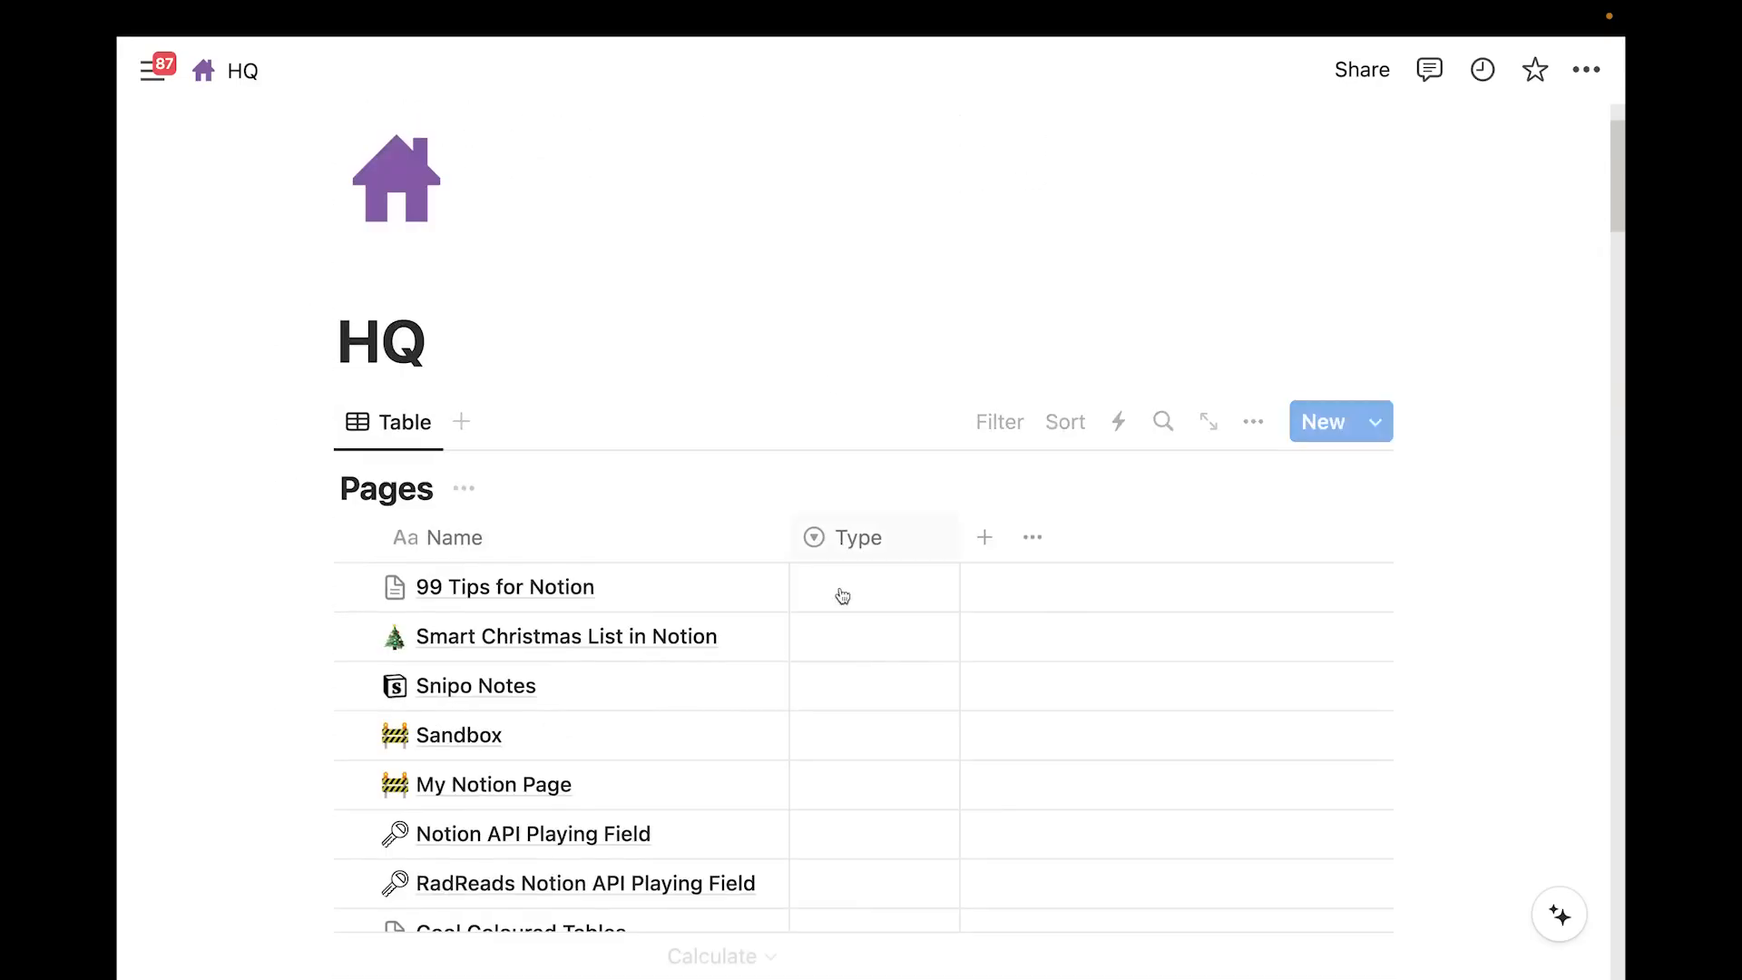
{"action": "left_click", "coordinate": [885, 590]}
{"action": "type", "text": "Private"}
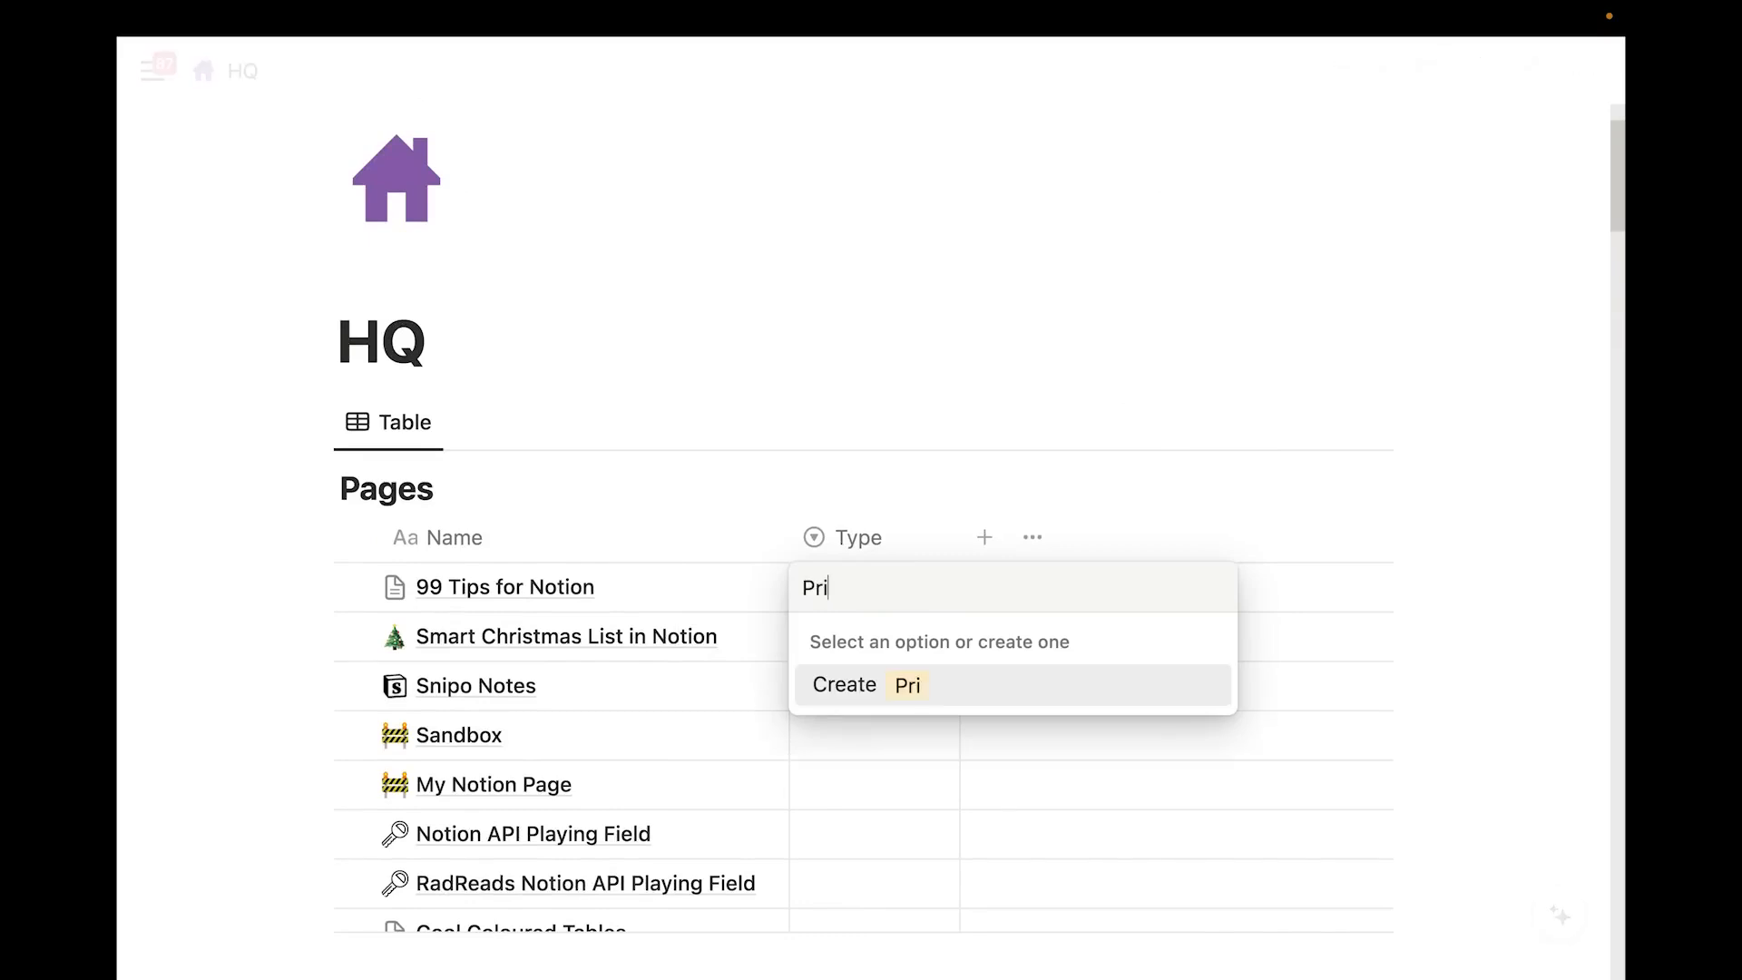
{"action": "key", "text": "Return"}
{"action": "type", "text": "Professional"}
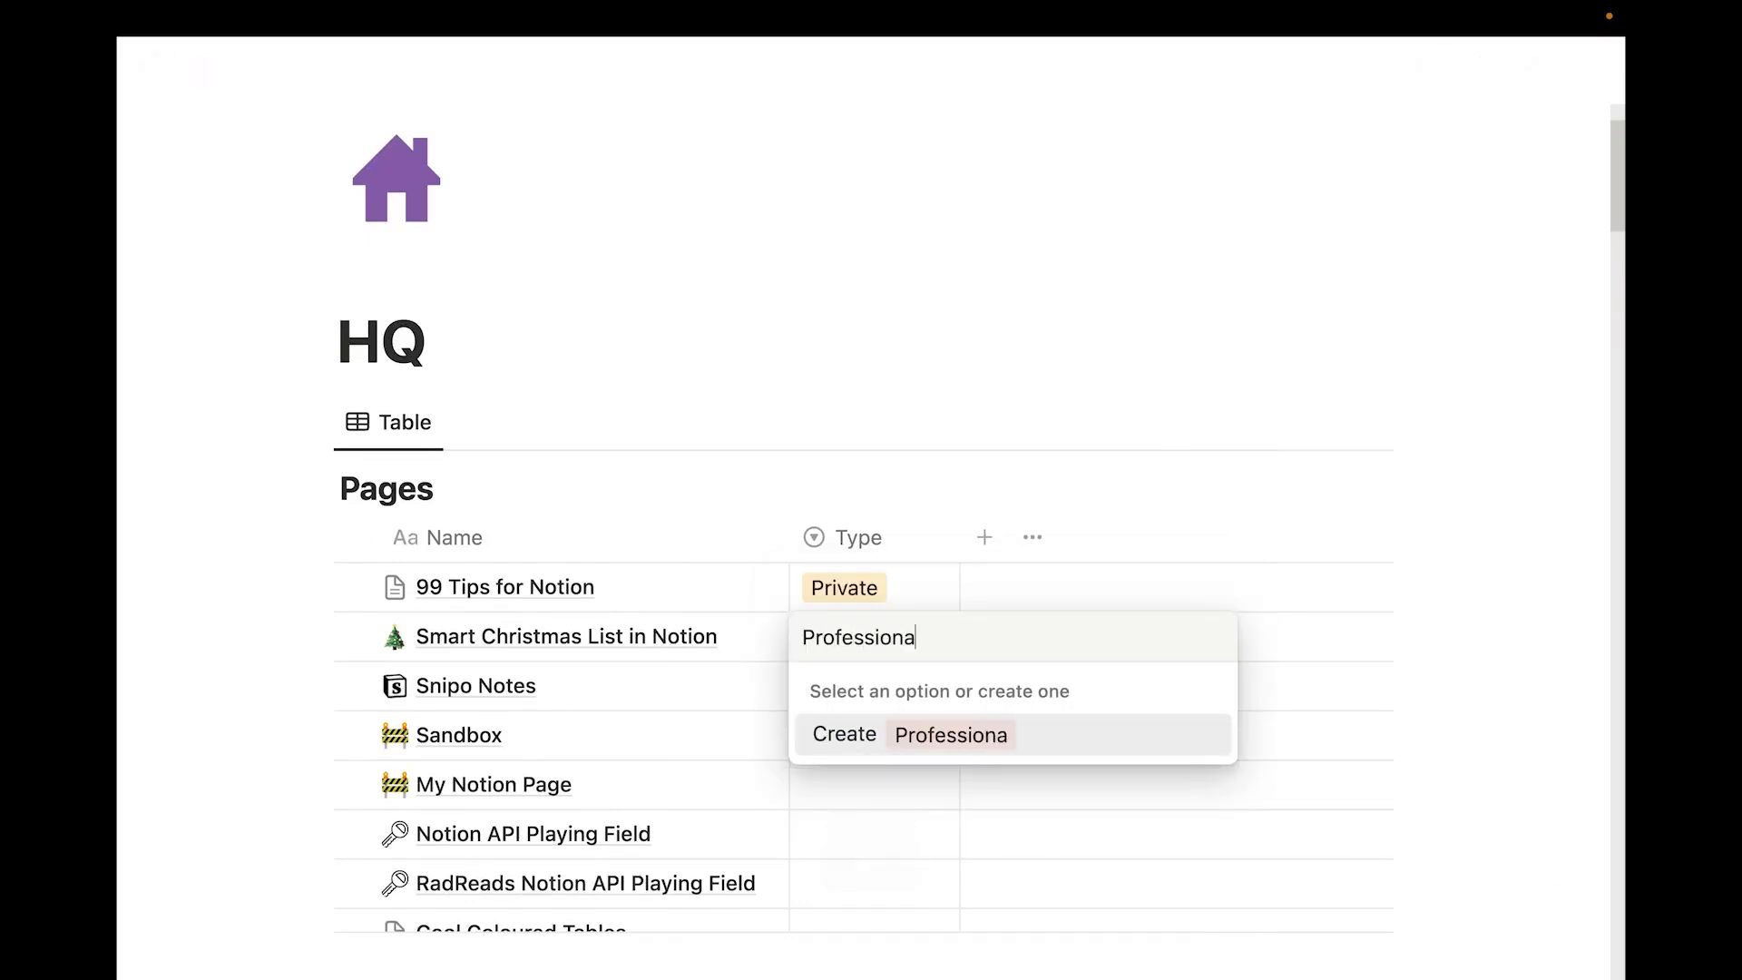
{"action": "key", "text": "Return"}
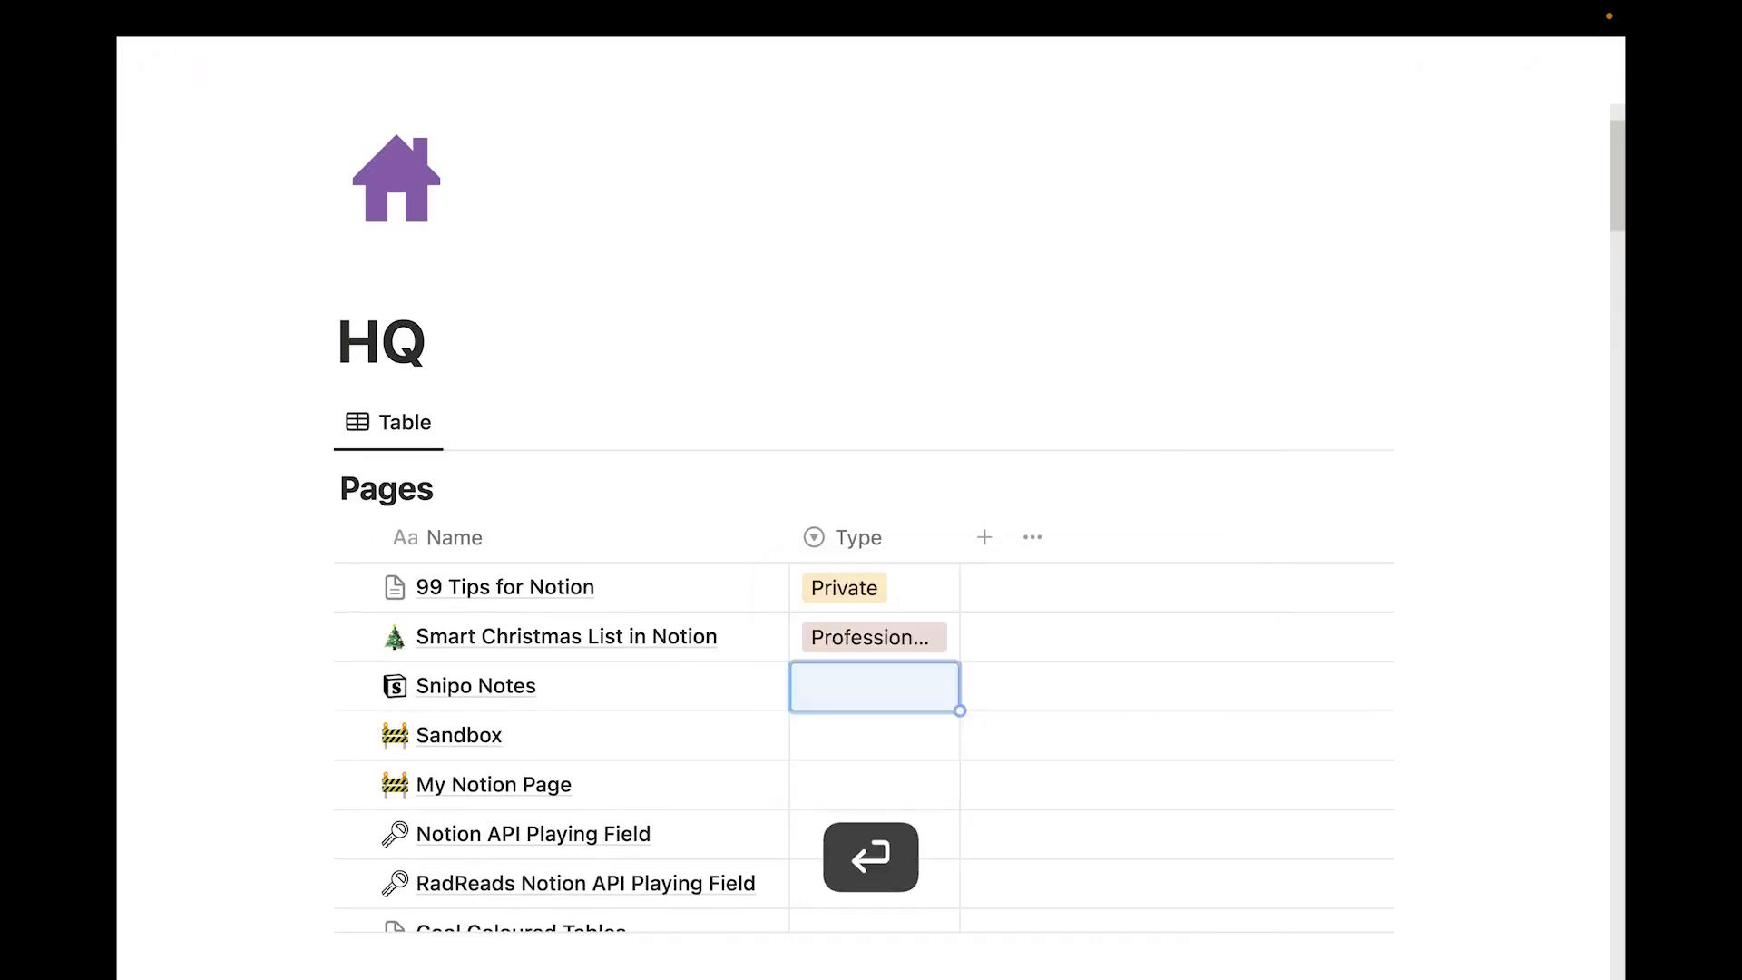
Add a Checkbox property named Shortlist to the Pages database
{"action": "left_click", "coordinate": [985, 542]}
{"action": "type", "text": "short"}
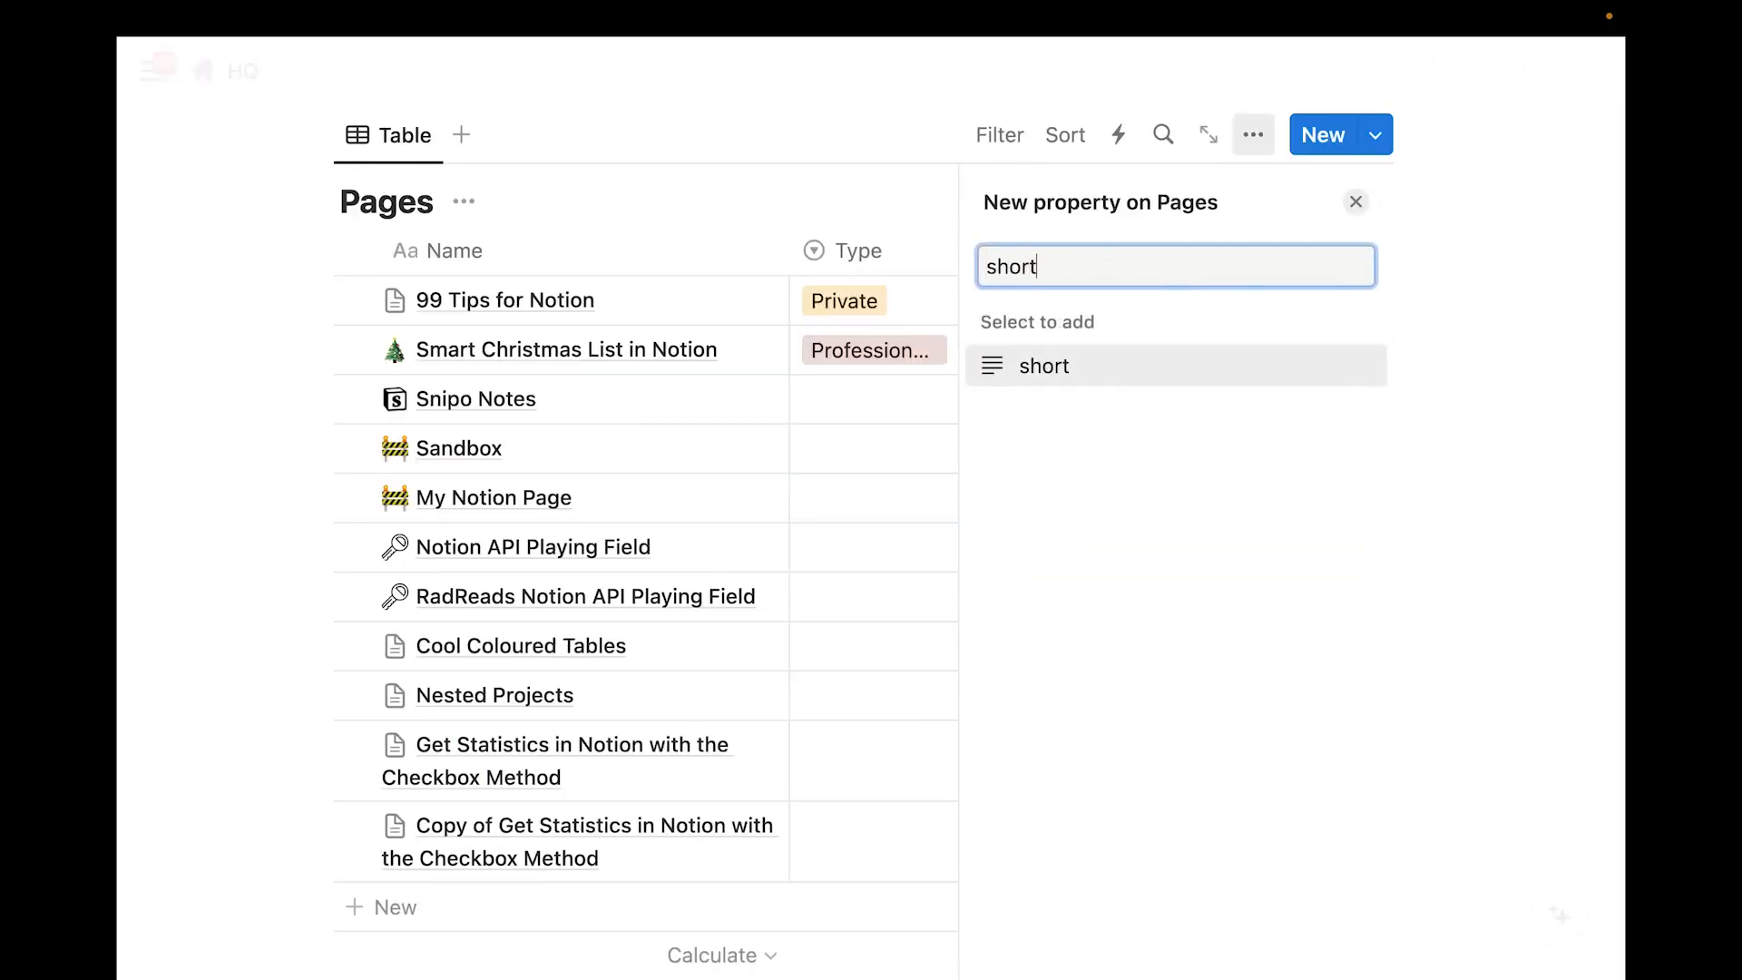
{"action": "key", "text": "super+a"}
{"action": "type", "text": "ch"}
{"action": "key", "text": "Return"}
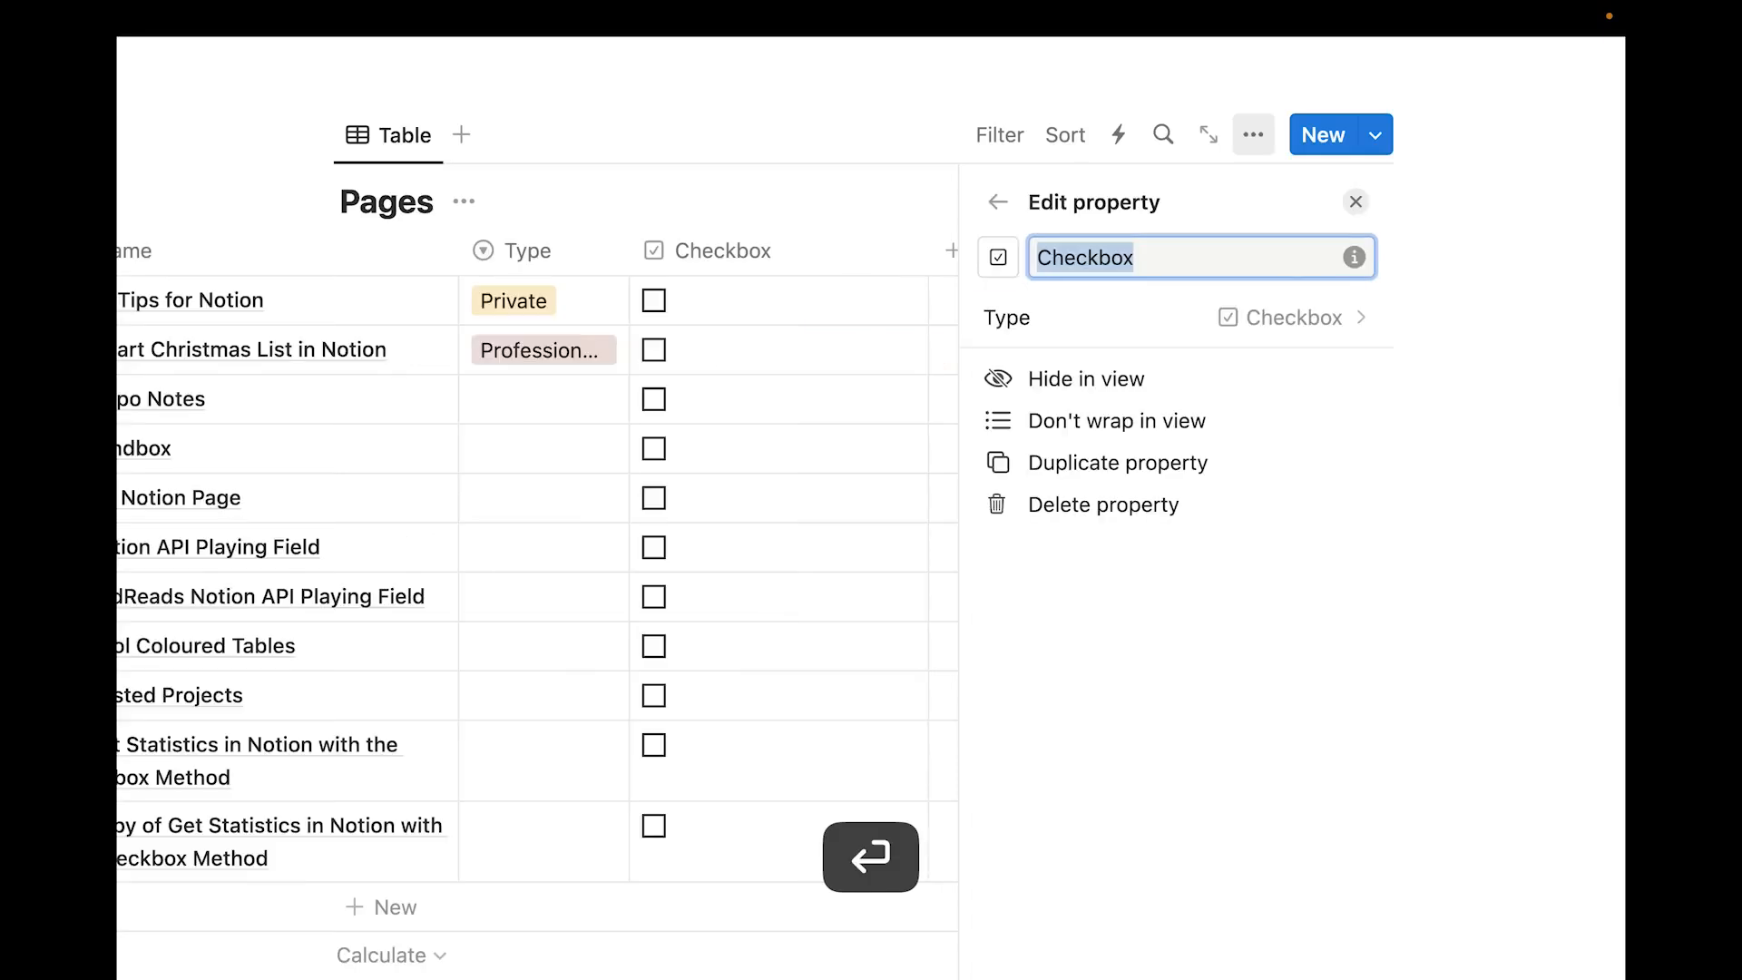
{"action": "type", "text": "Shortlist"}
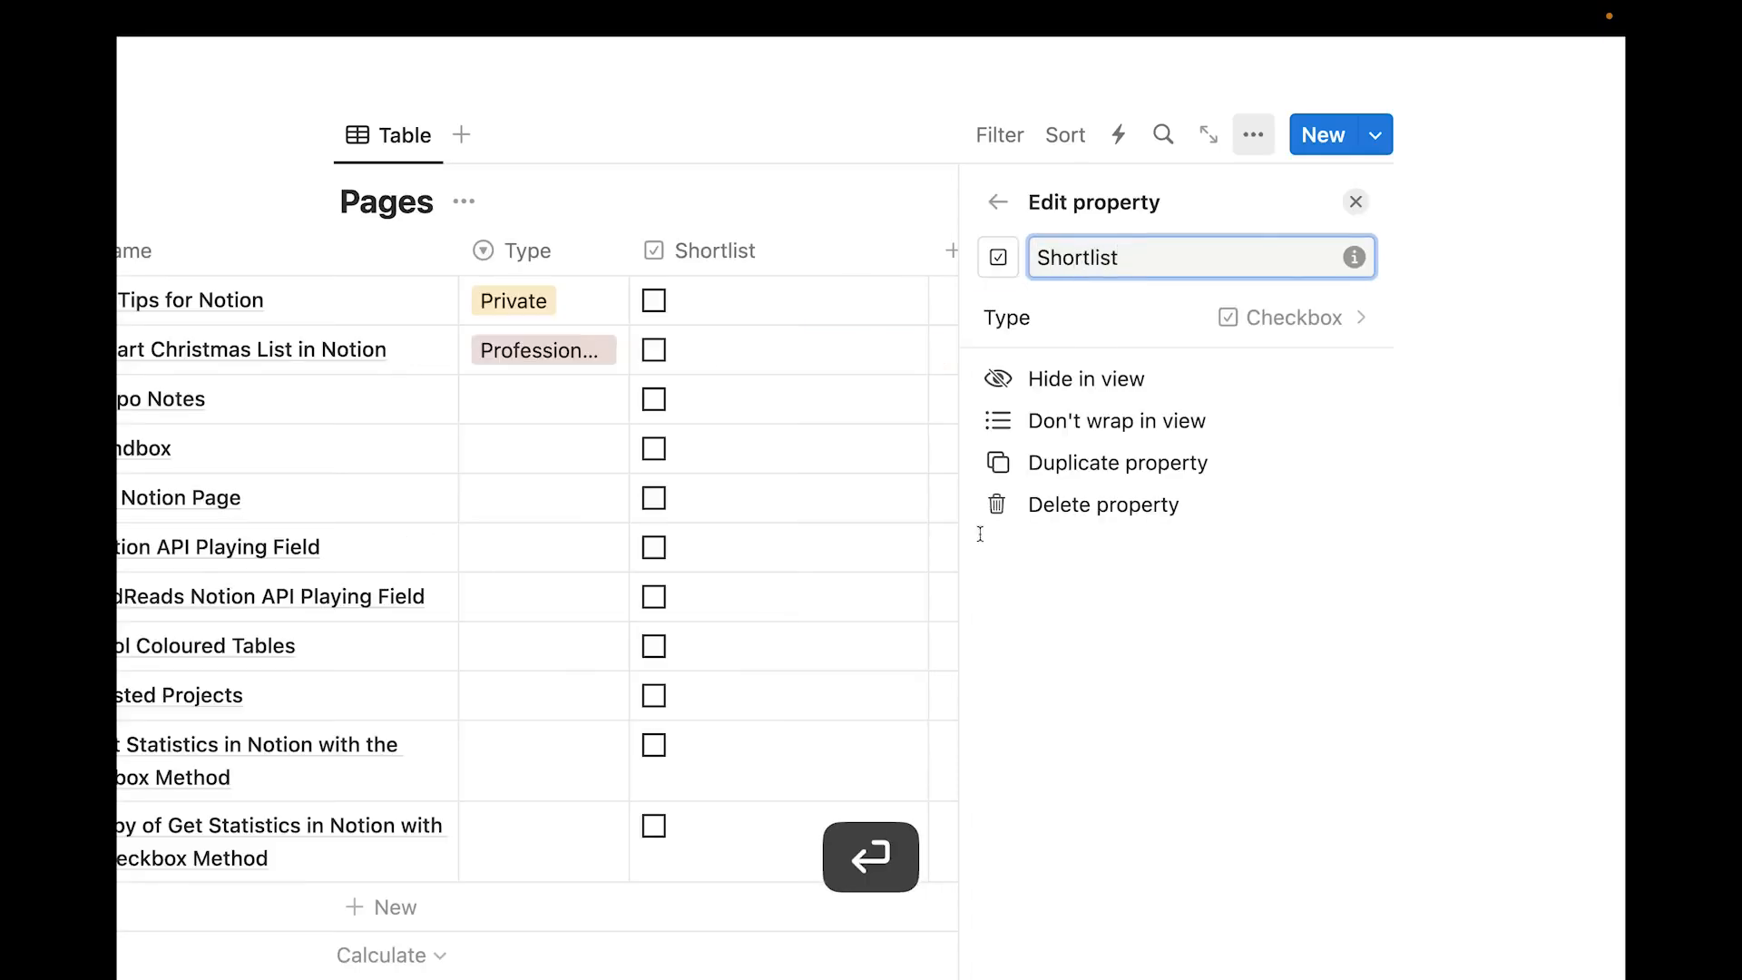
{"action": "left_click_drag", "start_coordinate": [930, 262], "coordinate": [782, 253]}
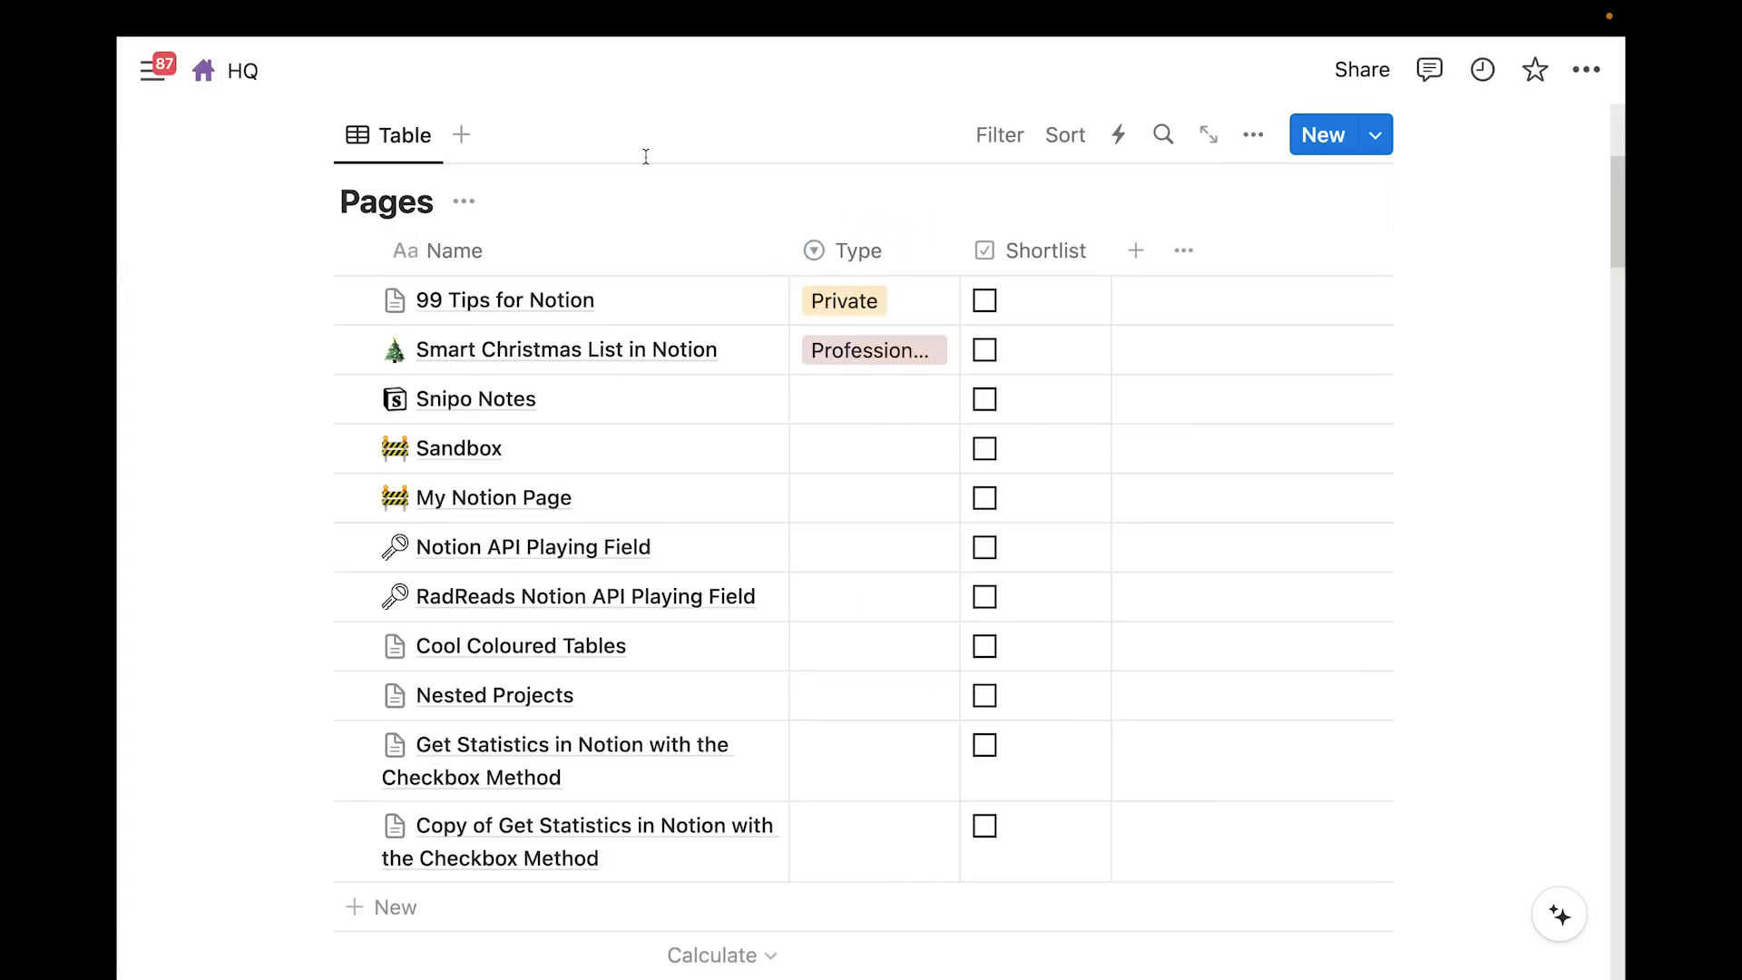
Mark Snipo Notes and Sandbox as shortlisted in the Pages database
{"action": "left_click", "coordinate": [984, 399]}
{"action": "left_click", "coordinate": [985, 448]}
{"action": "scroll", "coordinate": [975, 496], "scroll_direction": "up", "scroll_amount": 5}
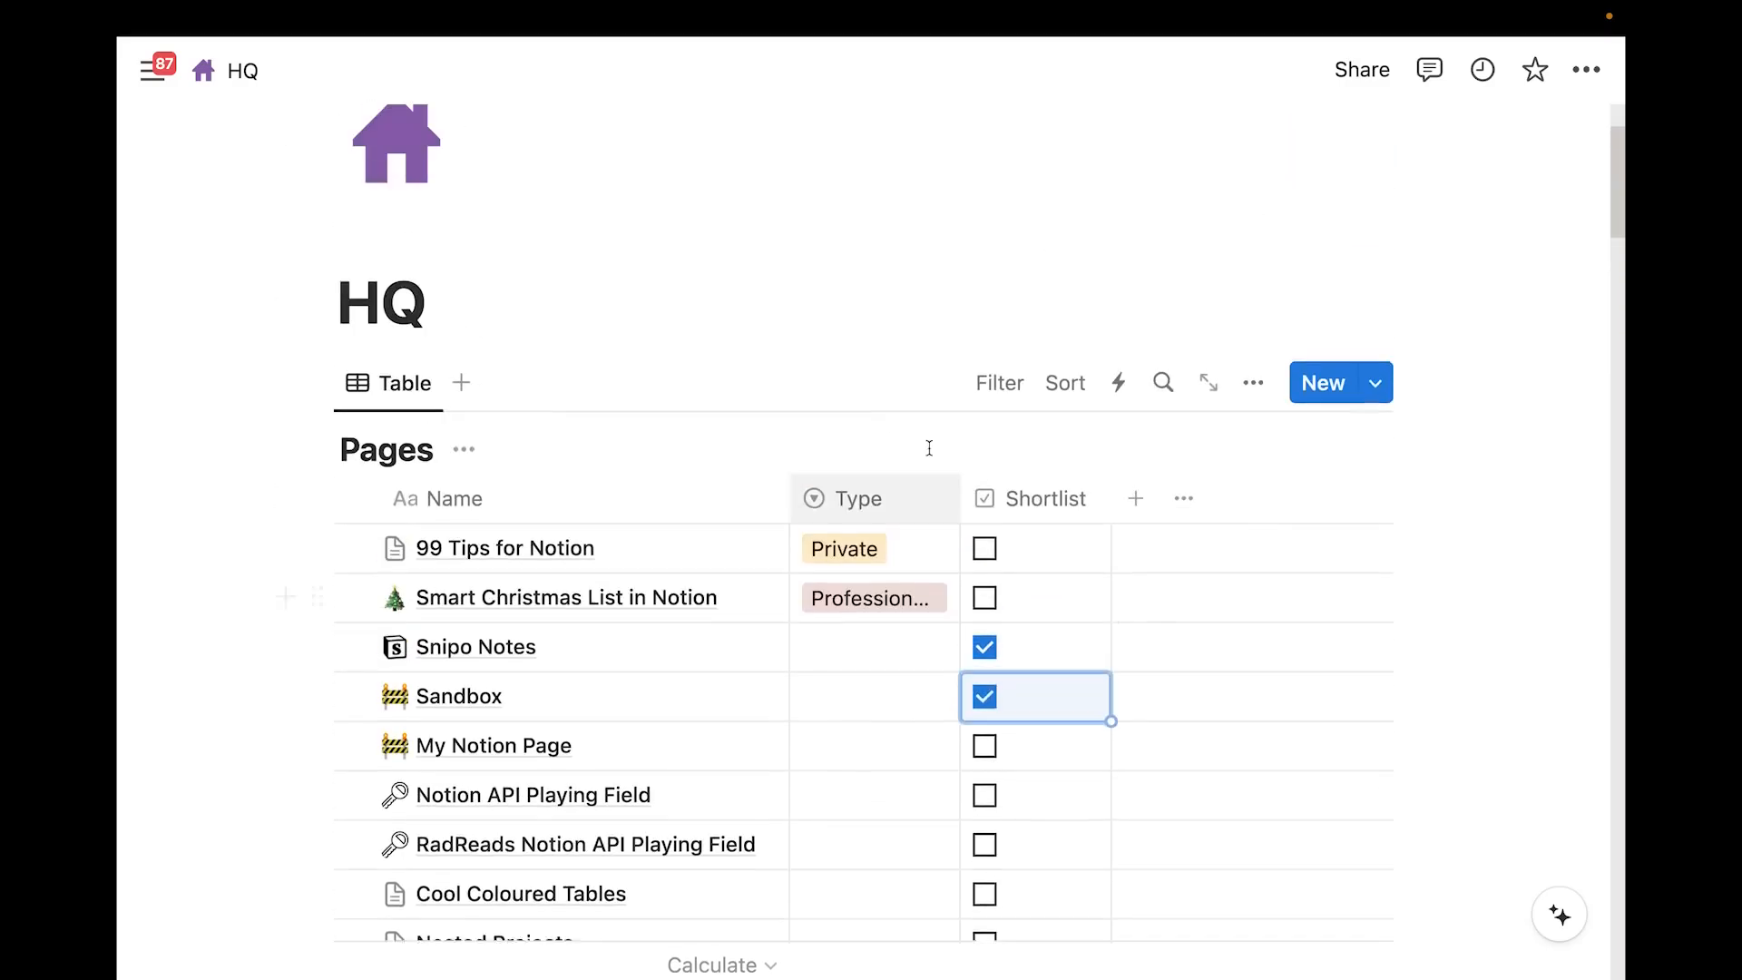
Add a second table view to the Pages database, filtered to entries whose Shortlist is Checked
{"action": "left_click", "coordinate": [461, 400]}
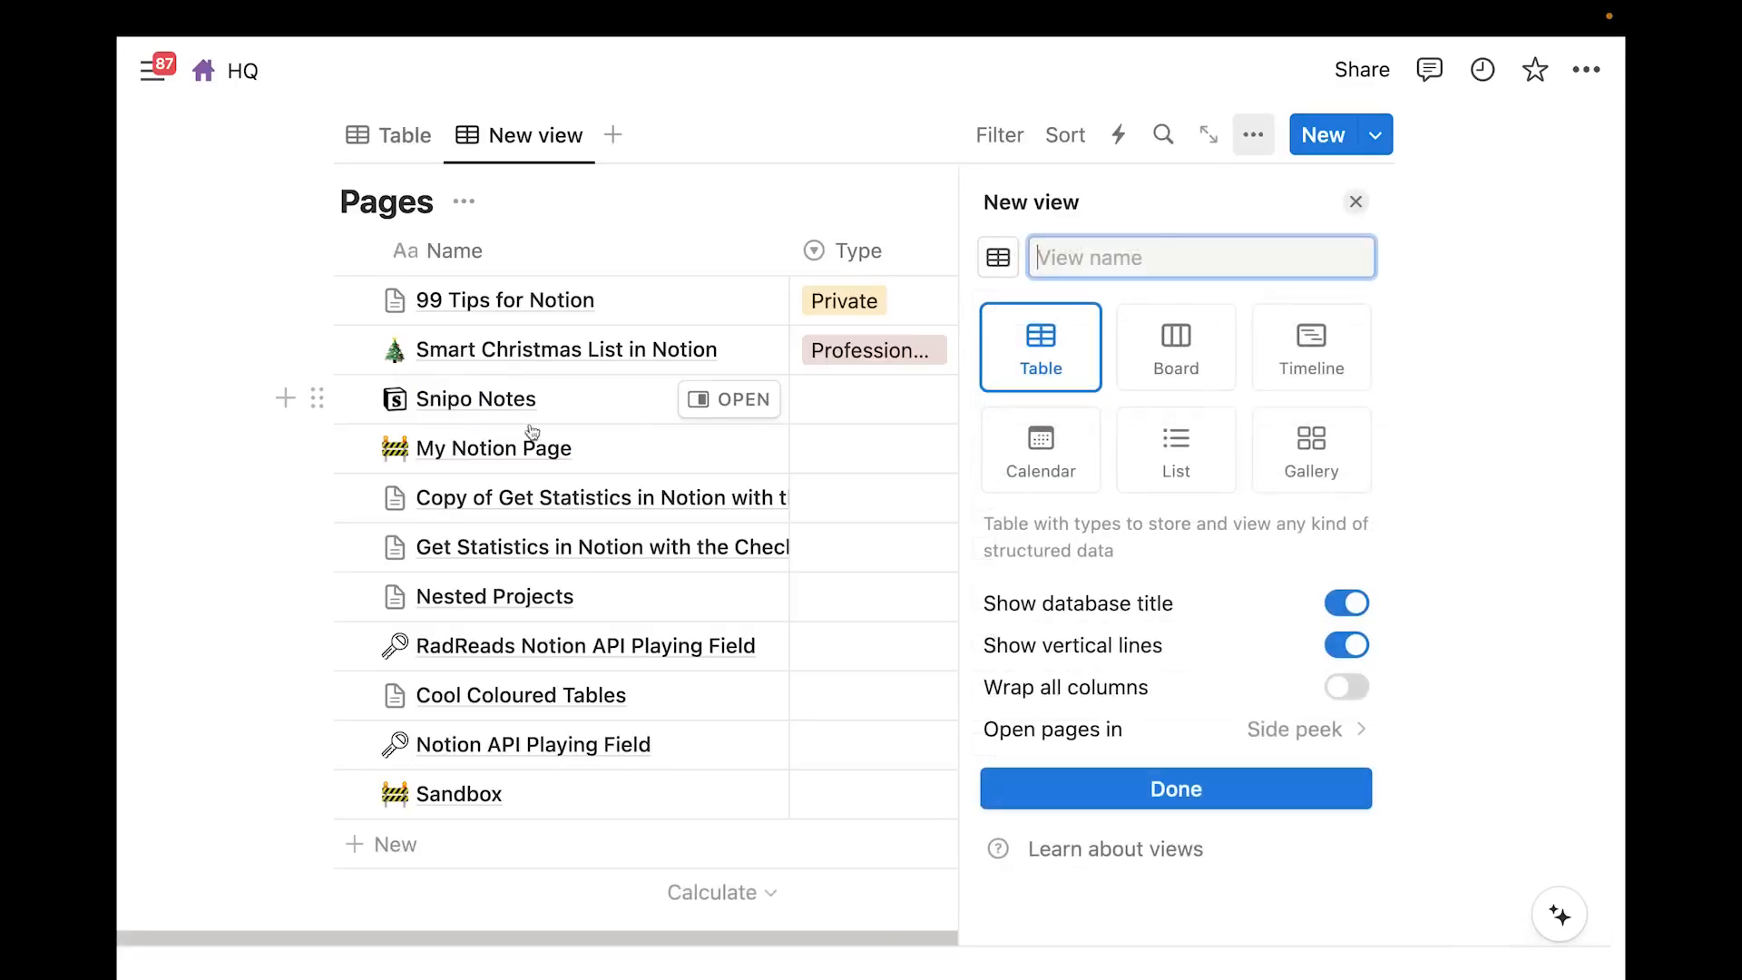
{"action": "left_click", "coordinate": [1125, 791]}
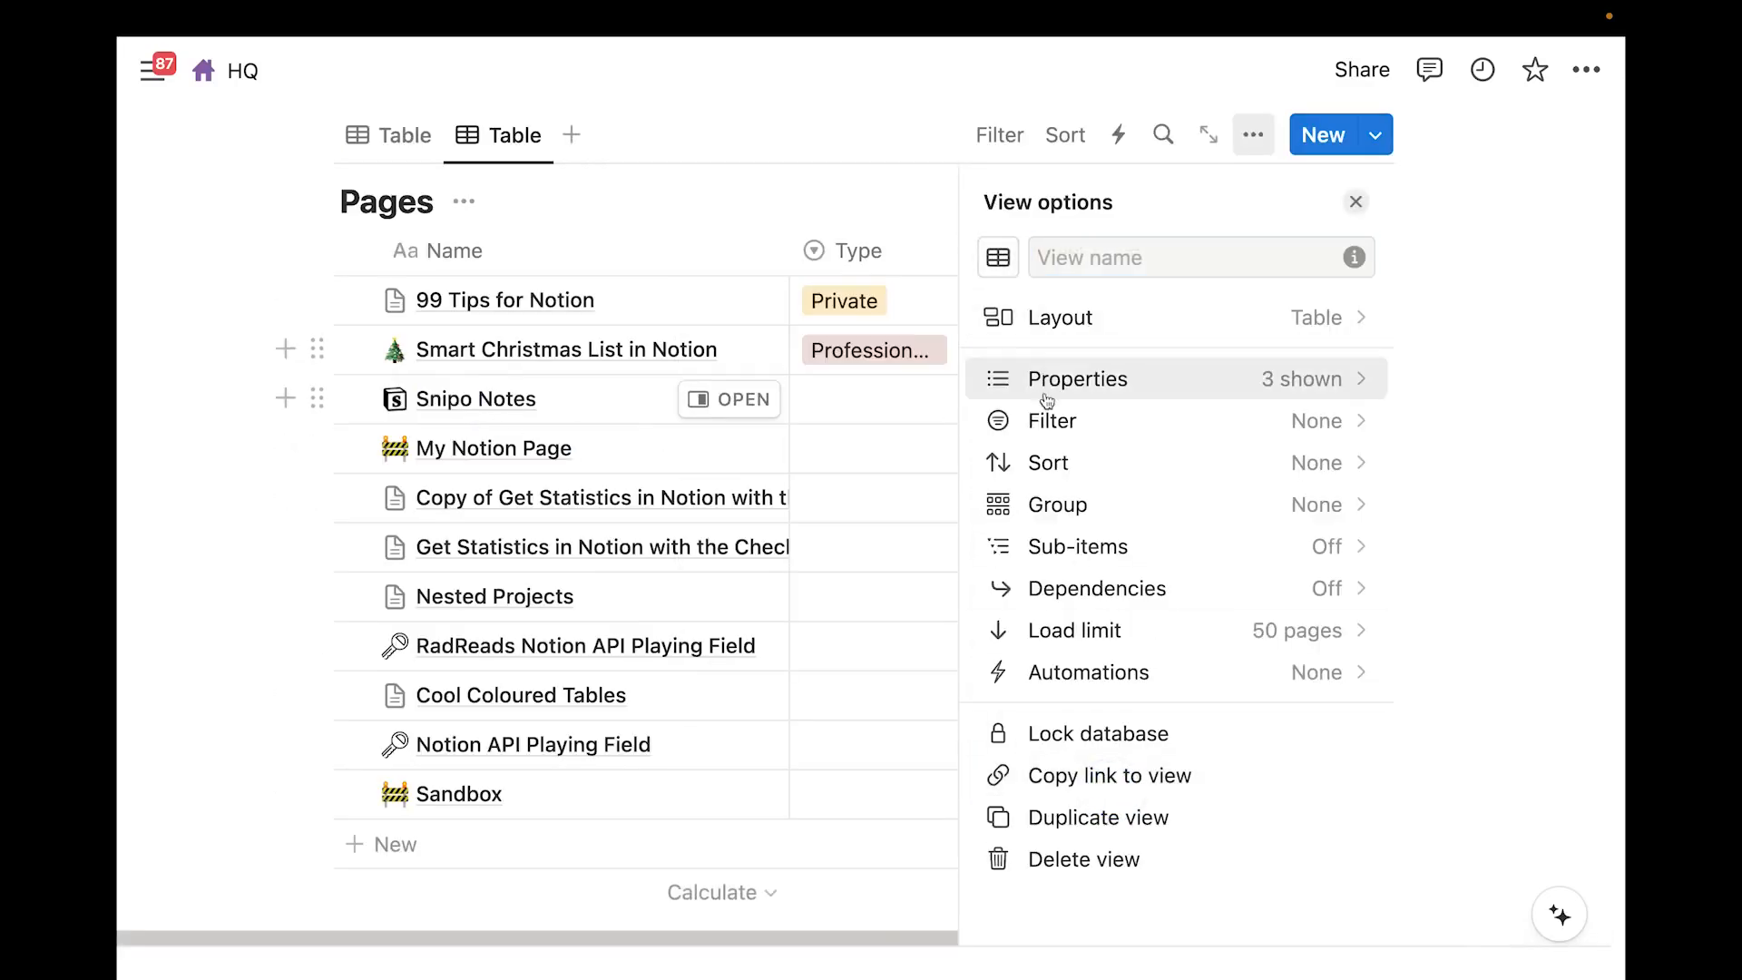
{"action": "left_click", "coordinate": [969, 418]}
{"action": "left_click", "coordinate": [1043, 361]}
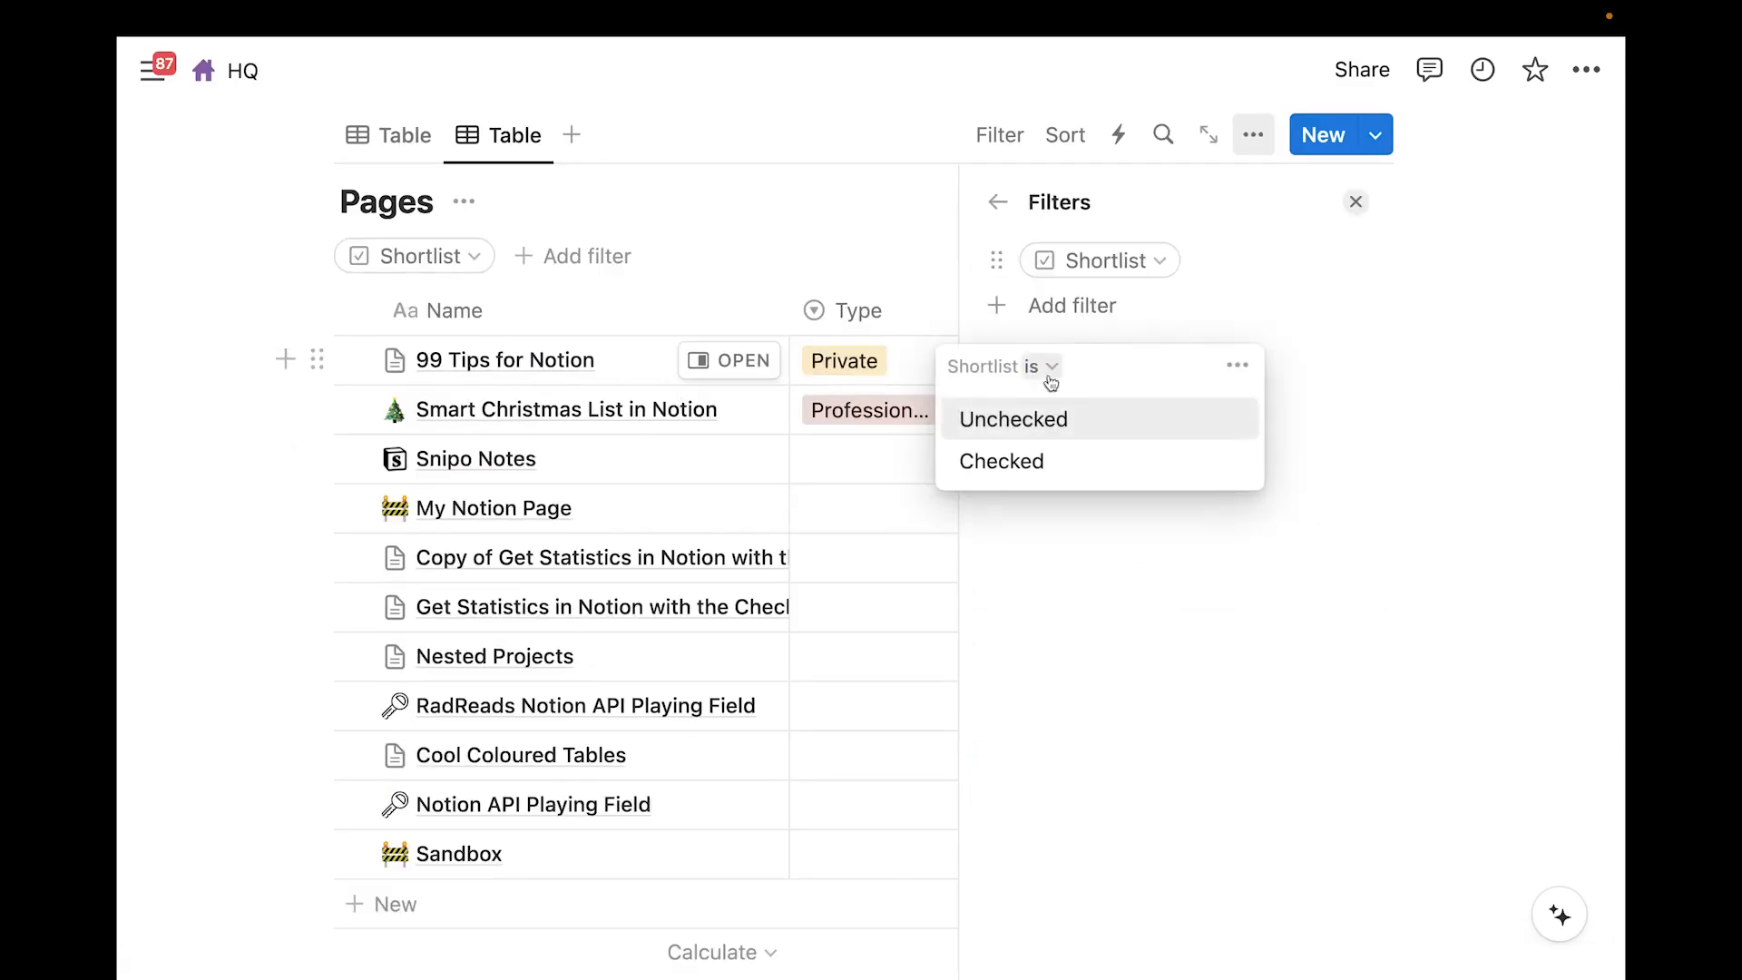
{"action": "left_click", "coordinate": [1013, 463]}
{"action": "left_click", "coordinate": [706, 642]}
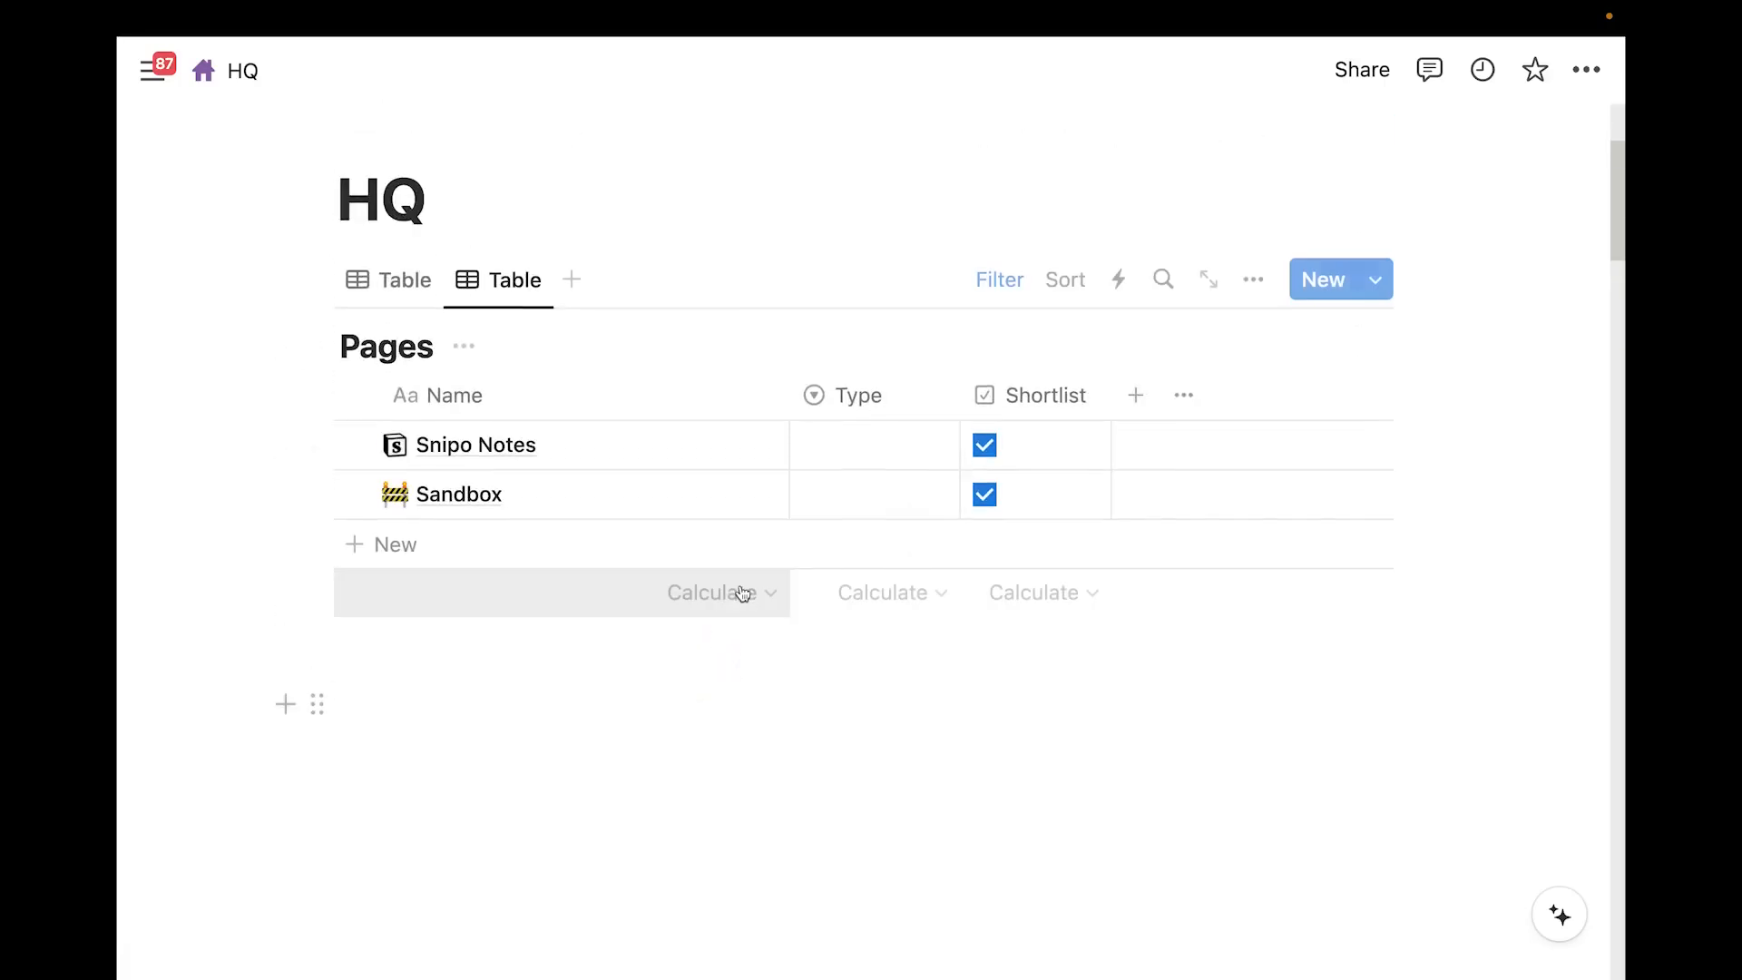
{"action": "scroll", "coordinate": [778, 658], "scroll_direction": "up", "scroll_amount": 1}
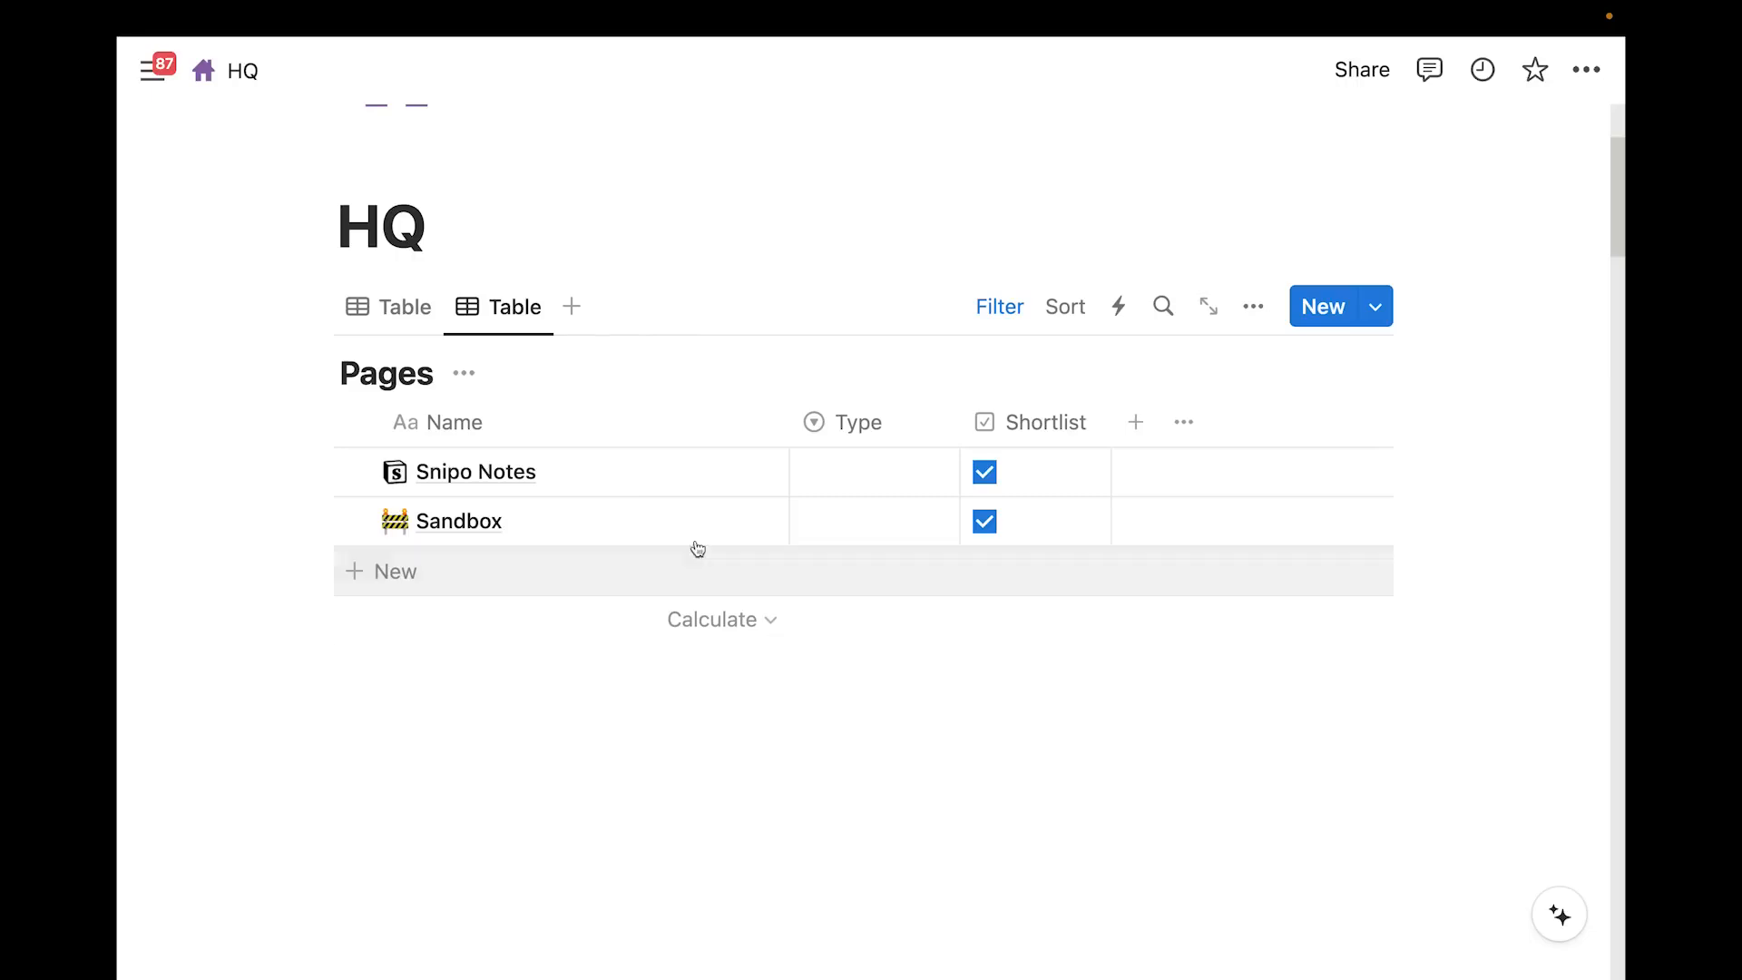
Switch to the unfiltered table view of the Pages database and review its entries and properties
{"action": "left_click", "coordinate": [409, 309]}
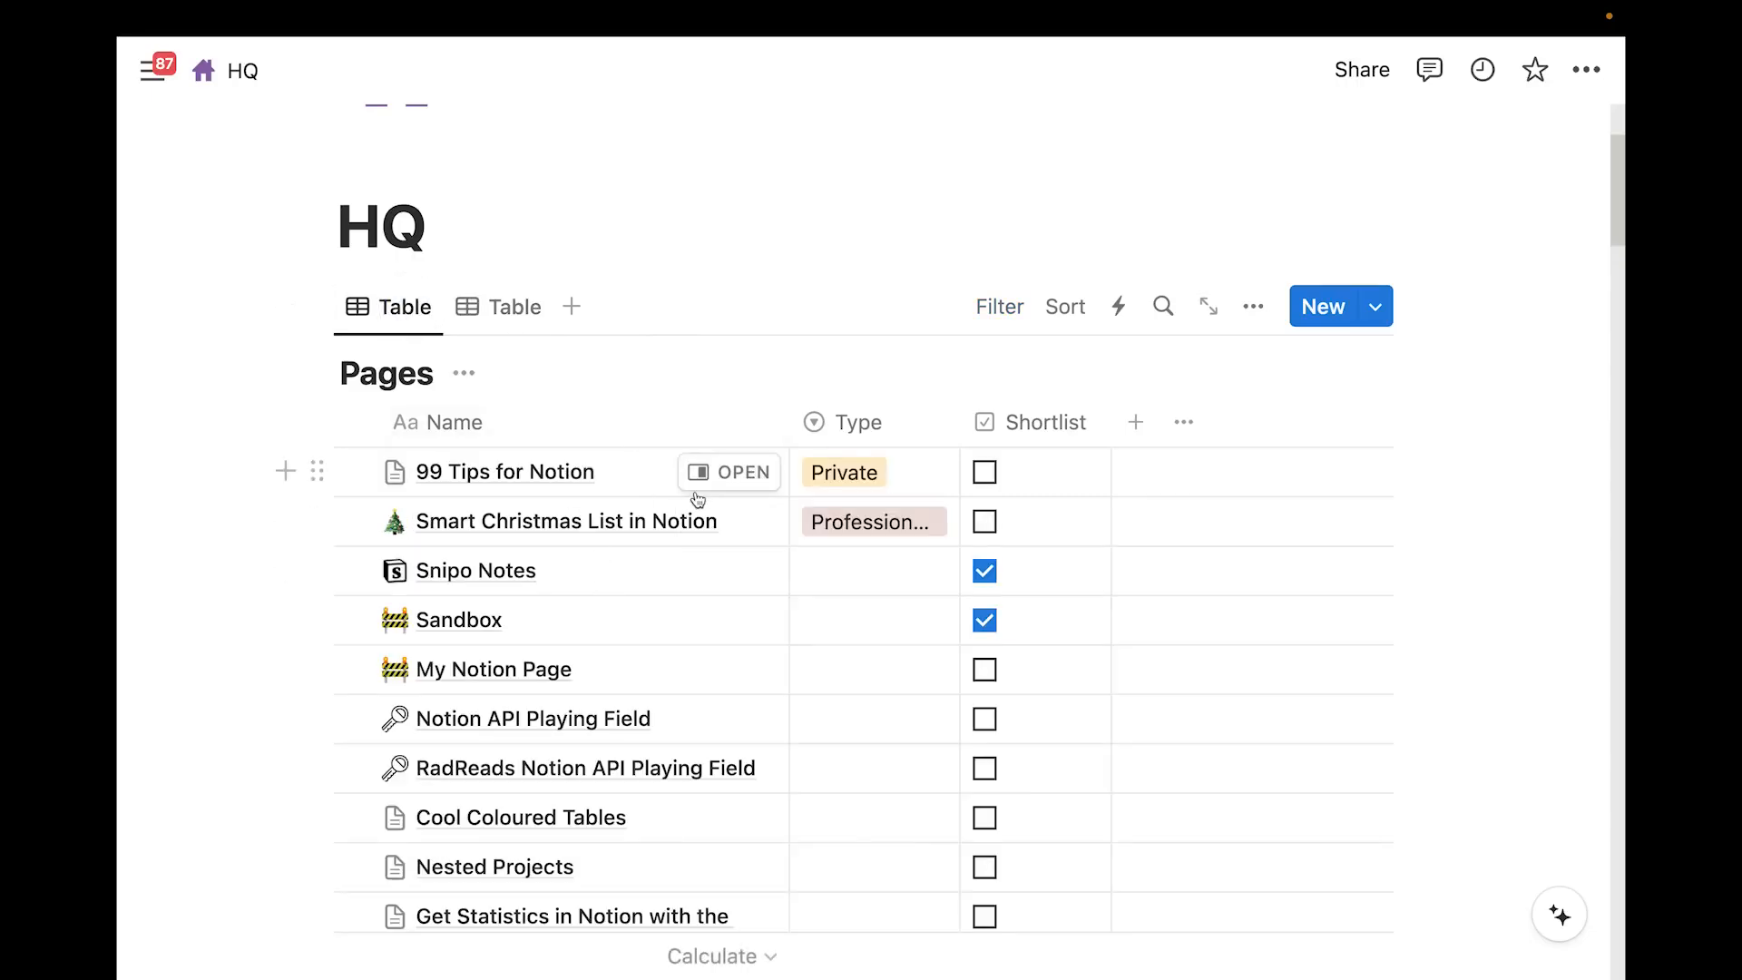
{"action": "scroll", "coordinate": [690, 493], "scroll_direction": "down", "scroll_amount": 8}
{"action": "scroll", "coordinate": [687, 490], "scroll_direction": "up", "scroll_amount": 8}
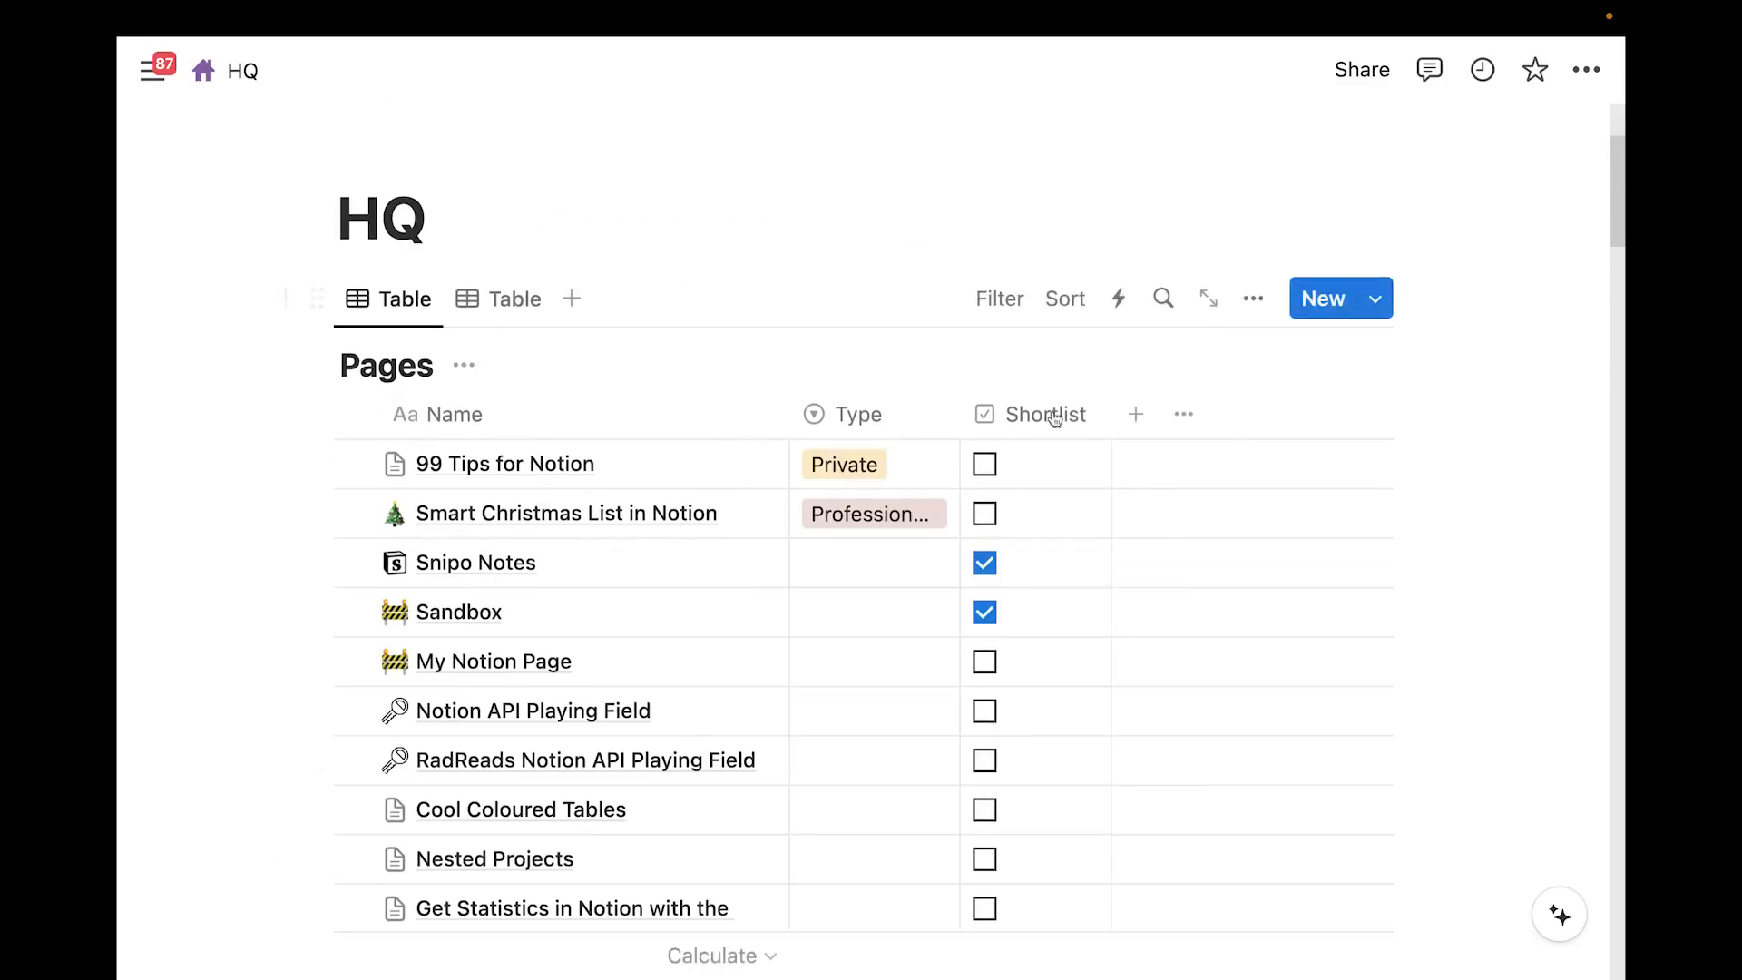
Create a sub-page below the Pages database as a new table database titled Test Database, and return to HQ
{"action": "scroll", "coordinate": [539, 761], "scroll_direction": "down", "scroll_amount": 7}
{"action": "type", "text": "/page"}
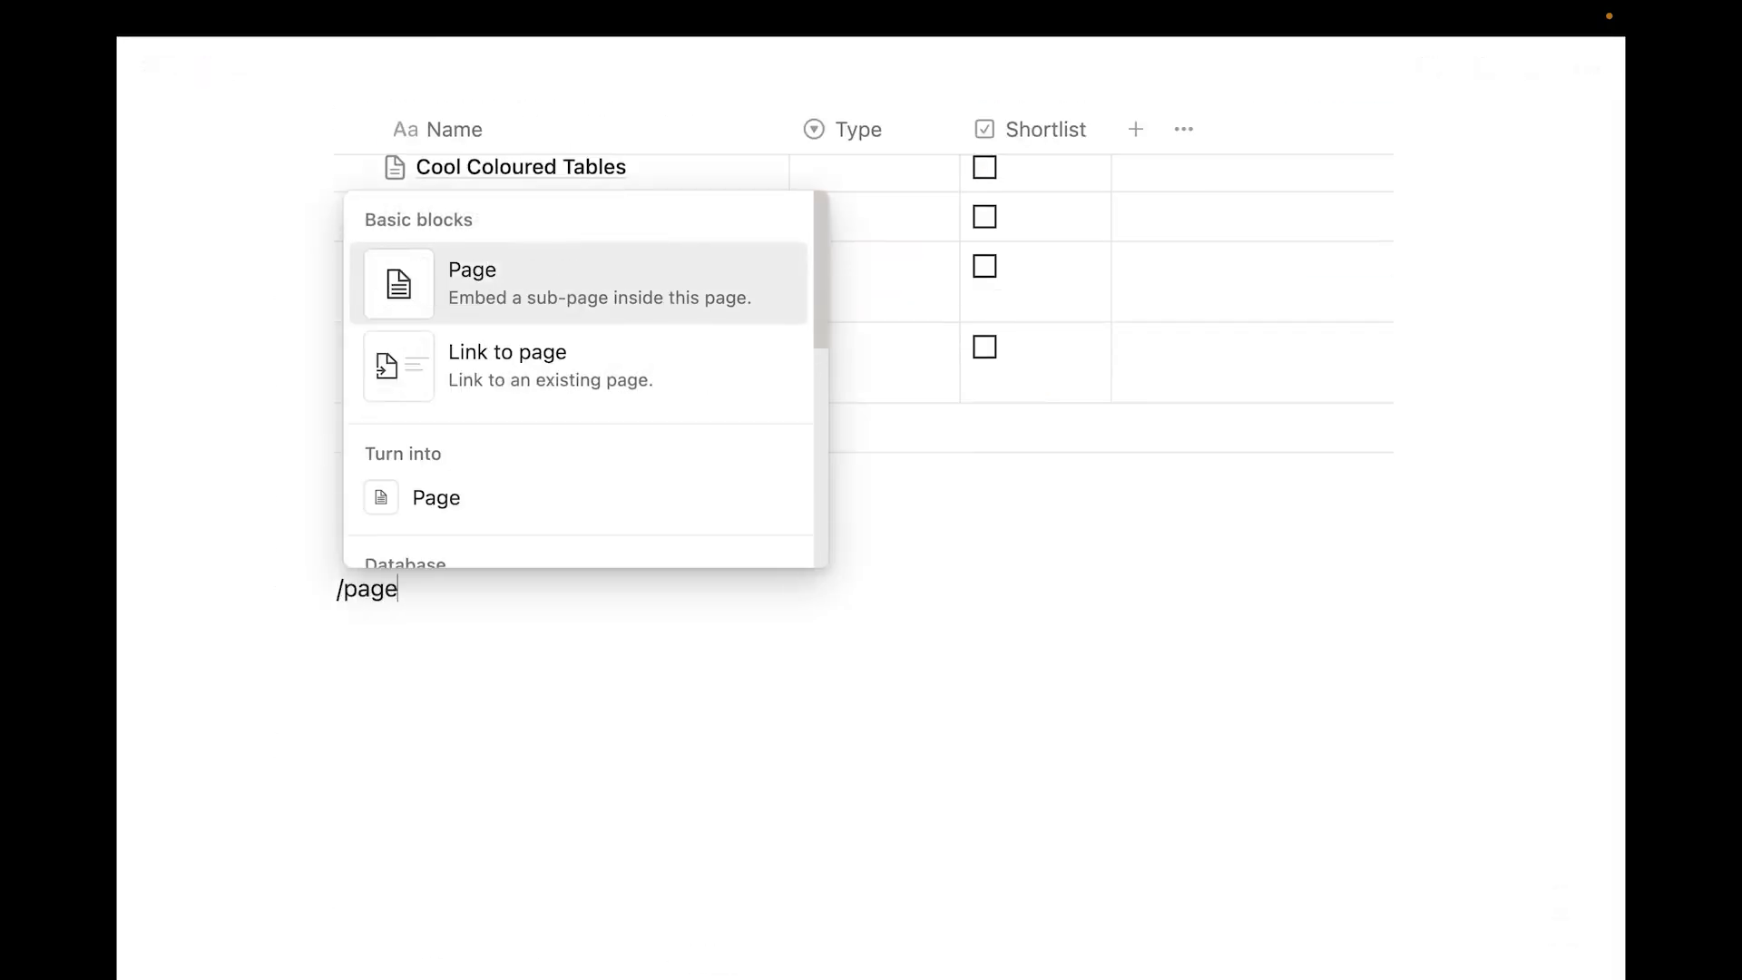
{"action": "key", "text": "Return"}
{"action": "left_click", "coordinate": [458, 651]}
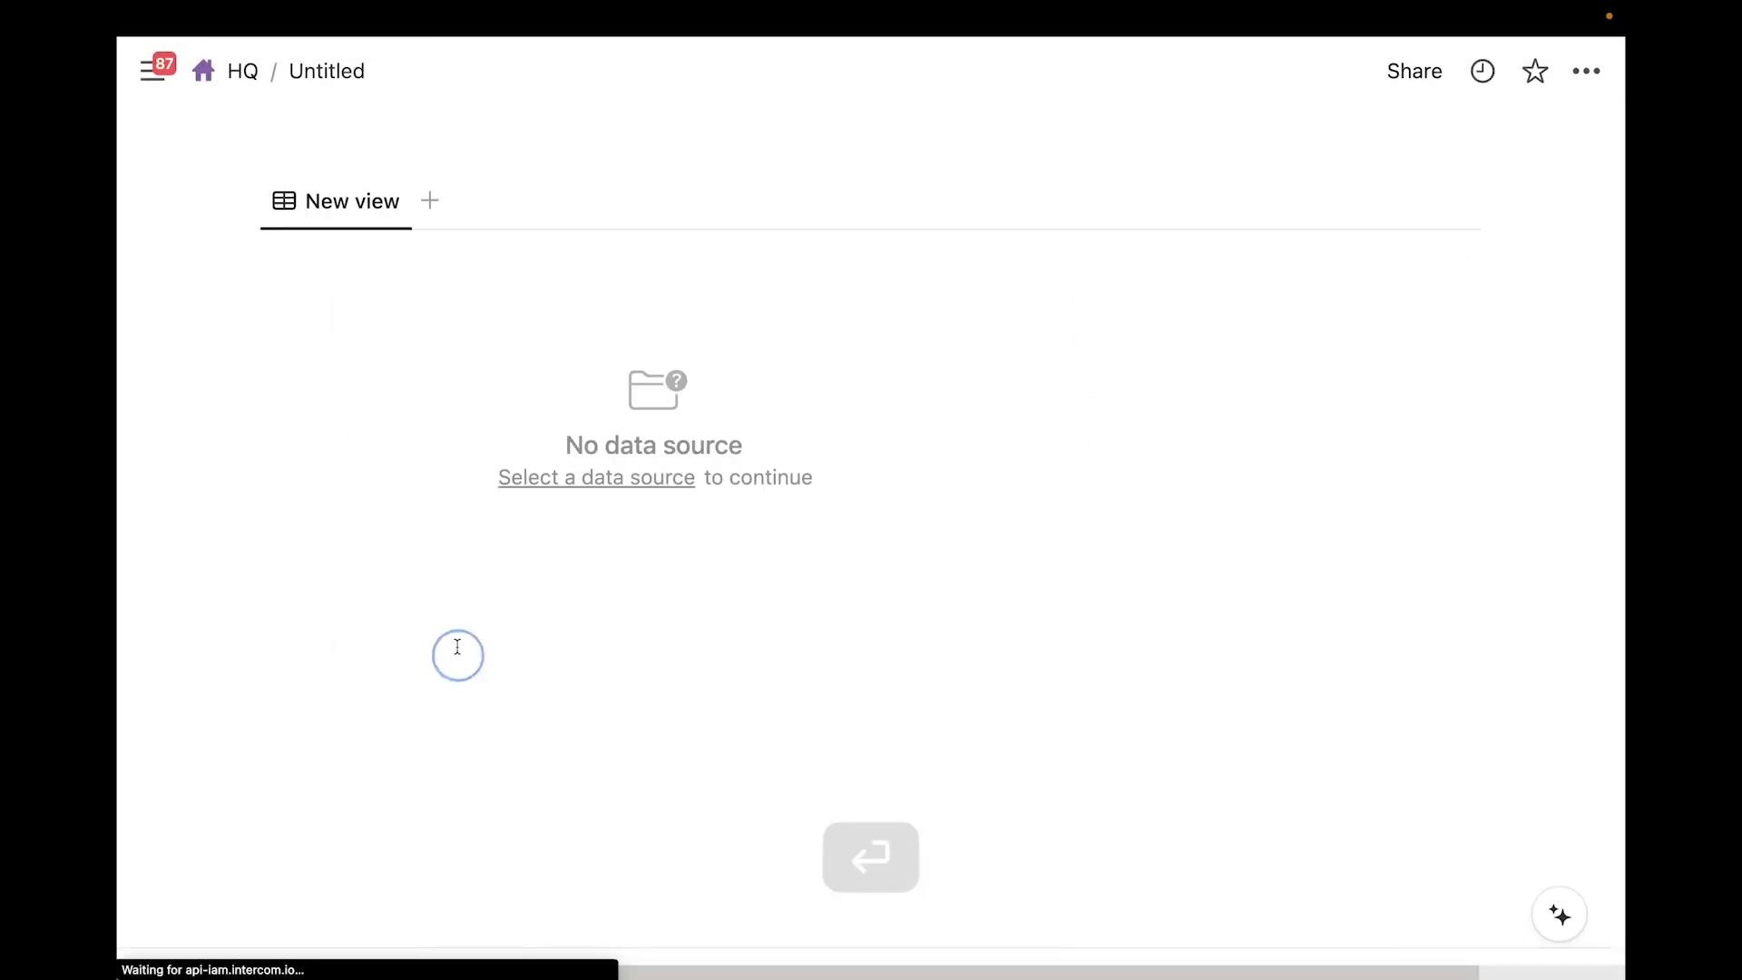
{"action": "left_click", "coordinate": [1221, 778]}
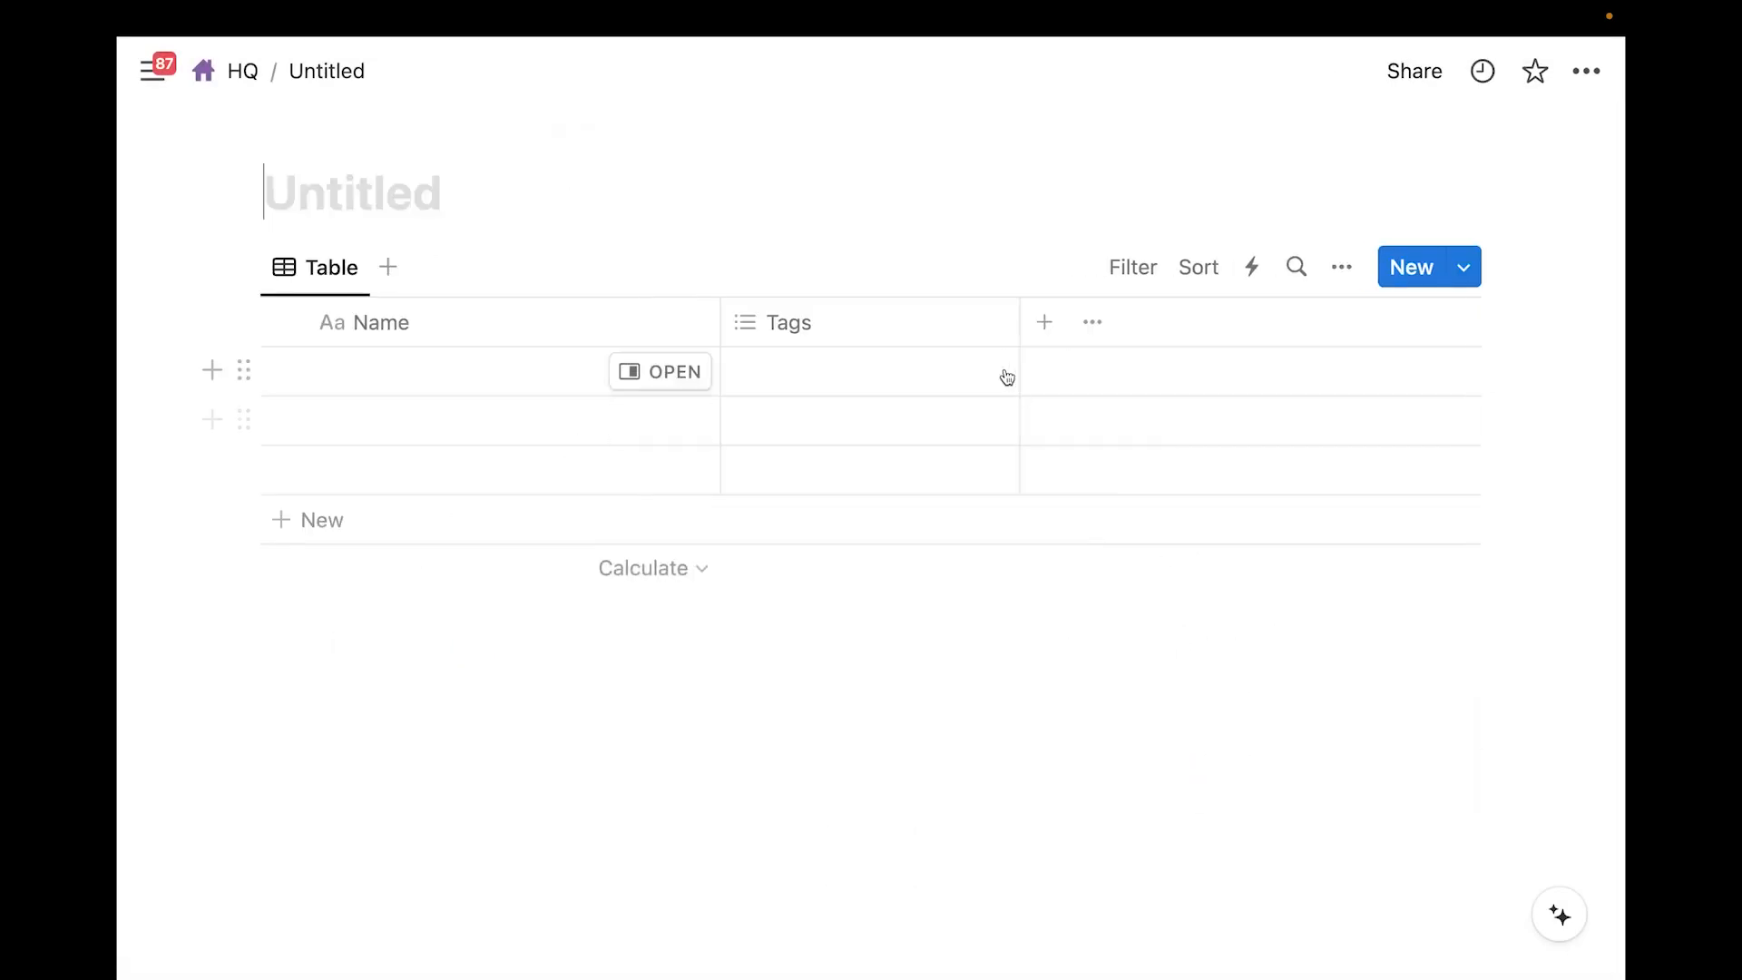
{"action": "type", "text": "Test Database"}
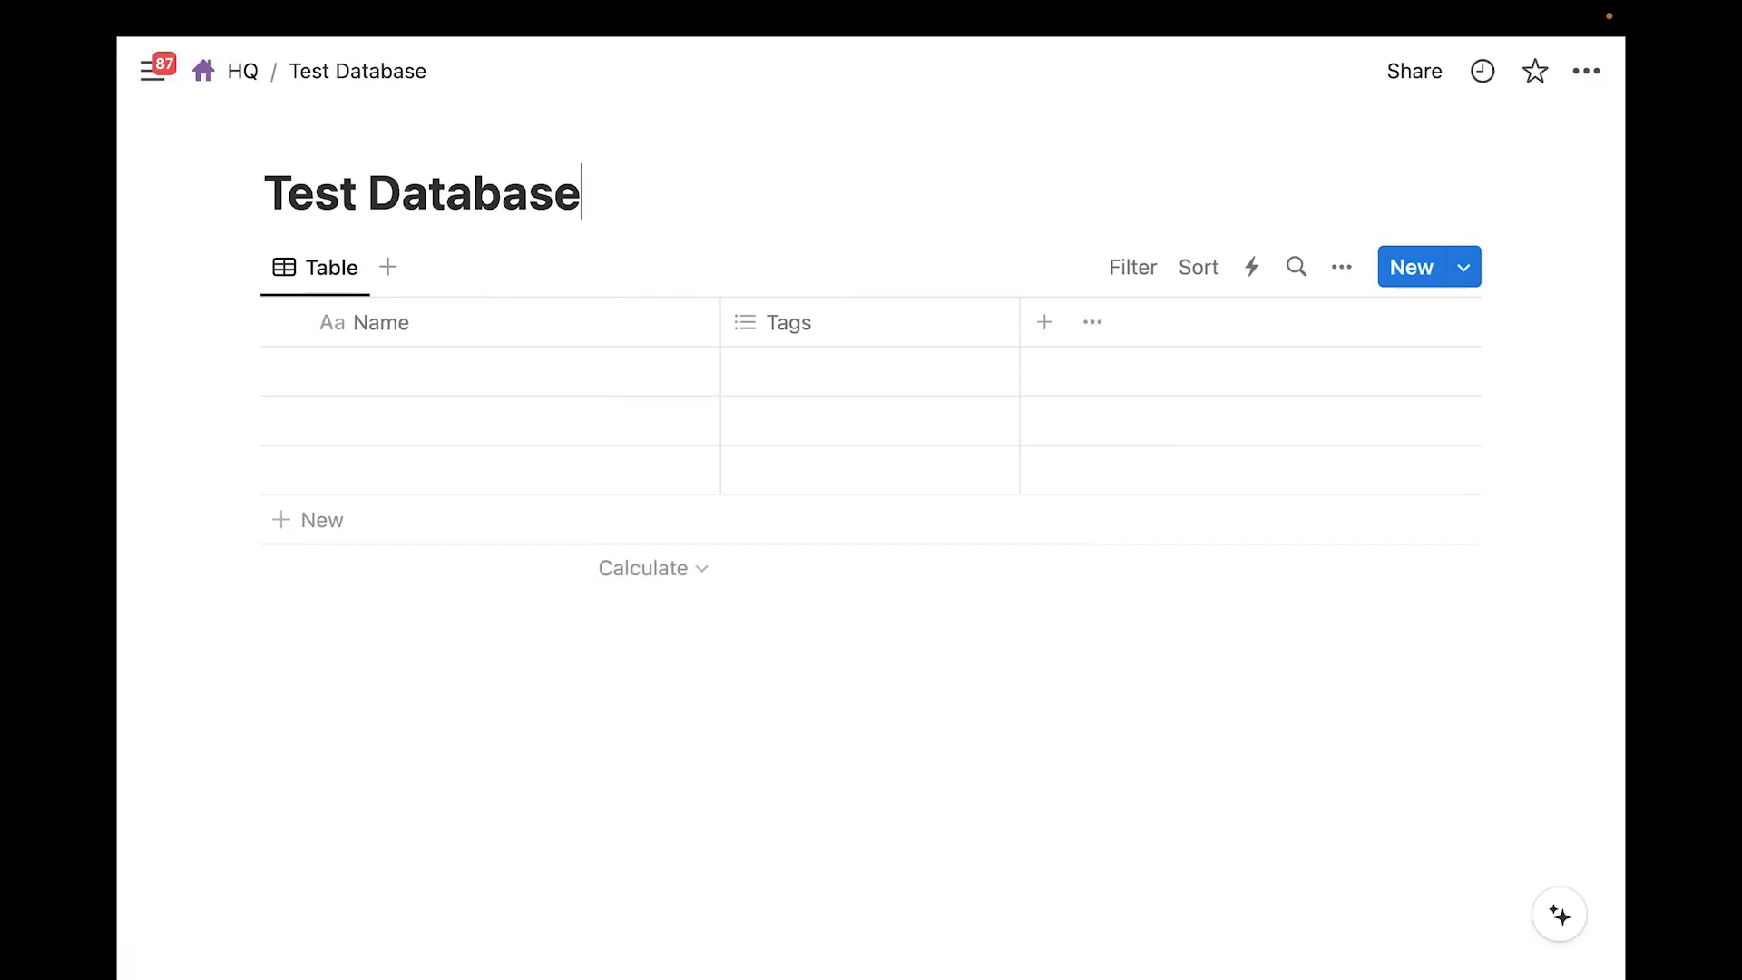
{"action": "left_click", "coordinate": [245, 73]}
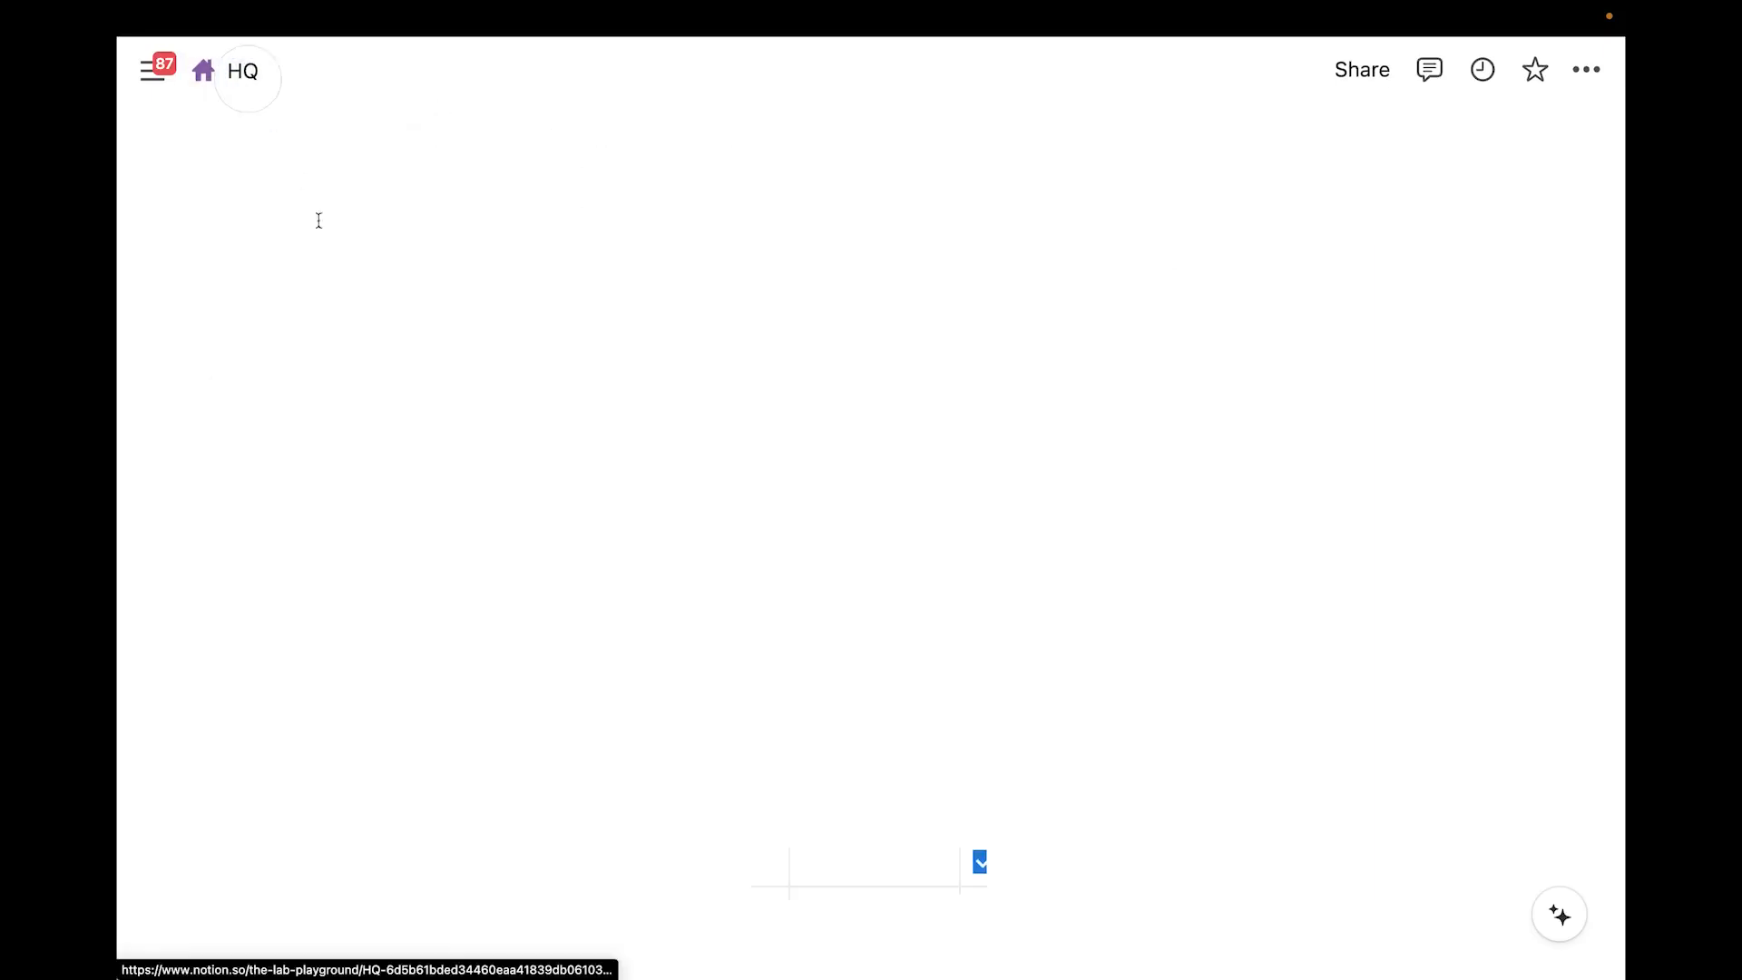
Try to move the Test Database page into the Pages database
{"action": "scroll", "coordinate": [352, 721], "scroll_direction": "down", "scroll_amount": 5}
{"action": "left_click_drag", "start_coordinate": [312, 824], "coordinate": [455, 464]}
{"action": "left_click_drag", "start_coordinate": [460, 477], "coordinate": [385, 787]}
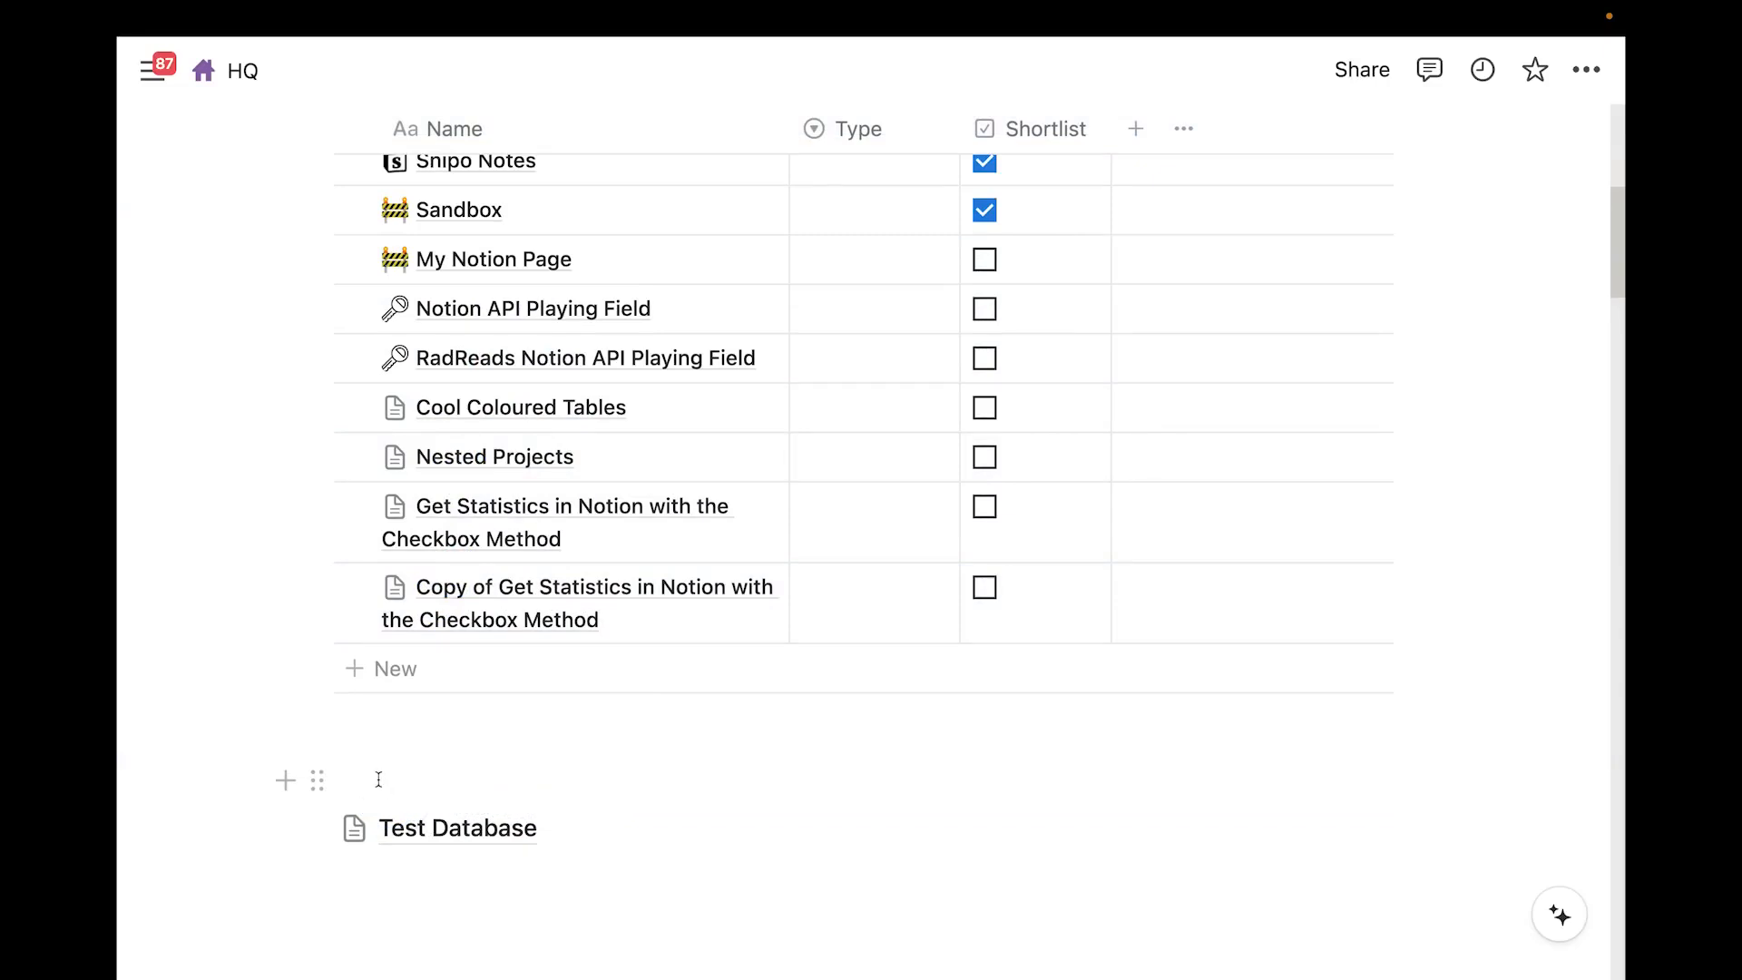
Create a regular sub-page titled Dummy Page on HQ, directly above Test Database
{"action": "left_click", "coordinate": [371, 775]}
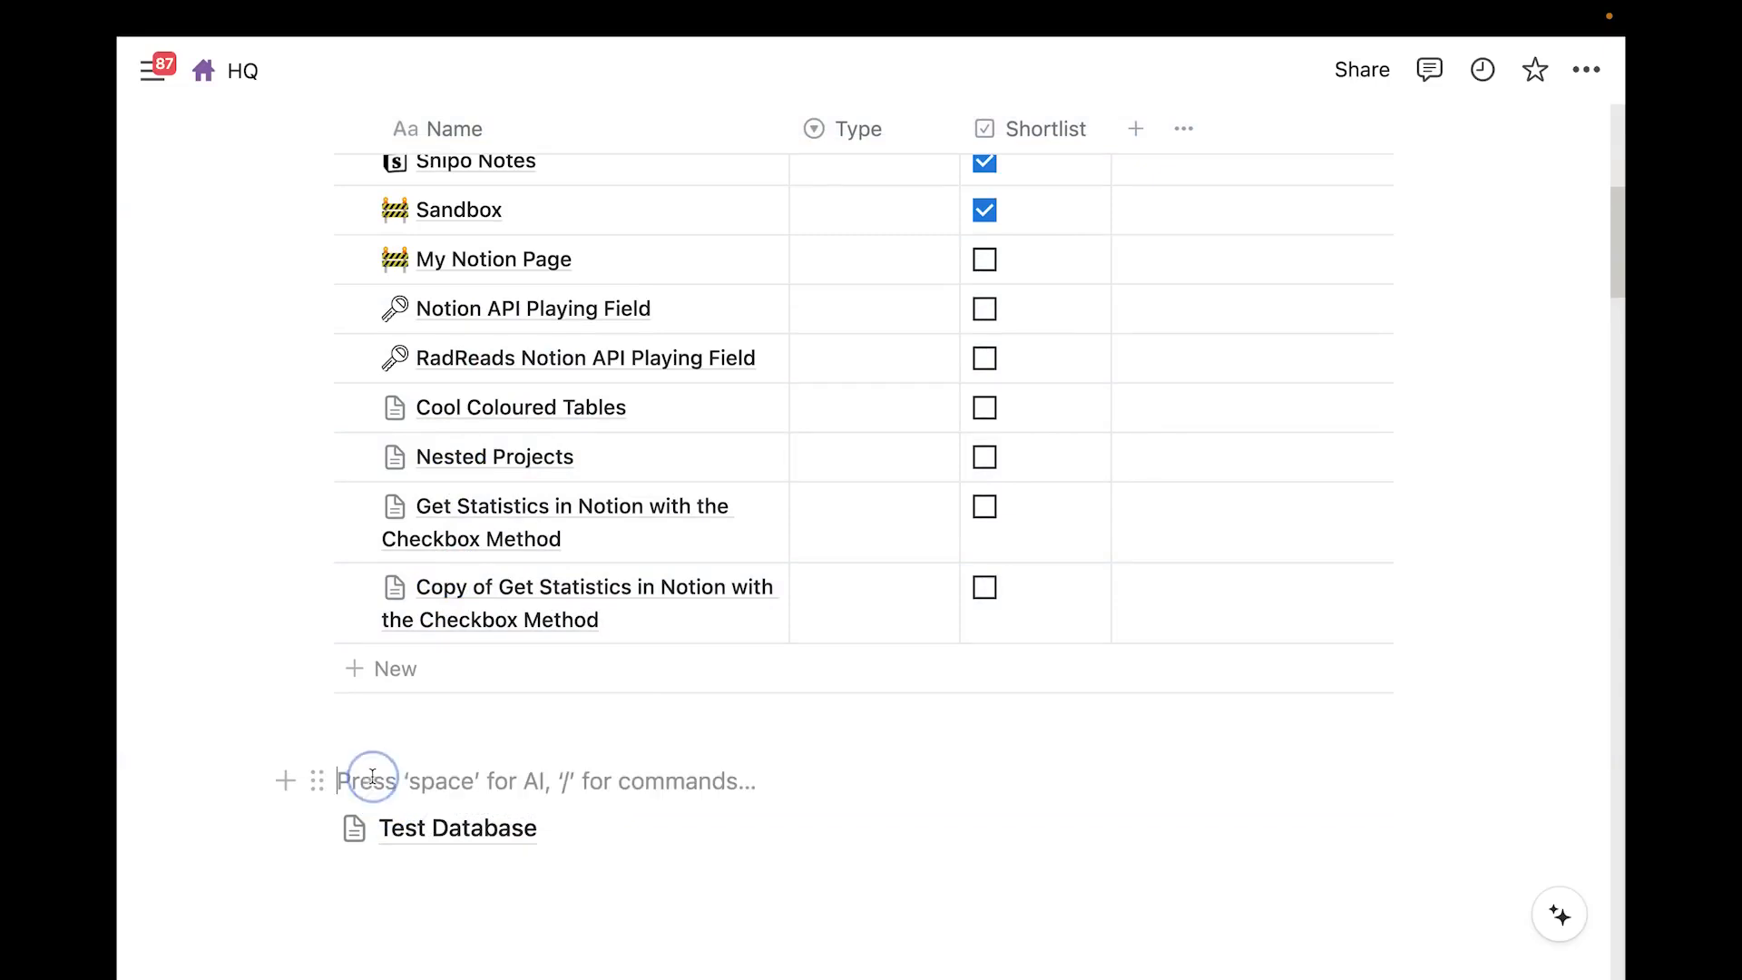
{"action": "type", "text": "/page"}
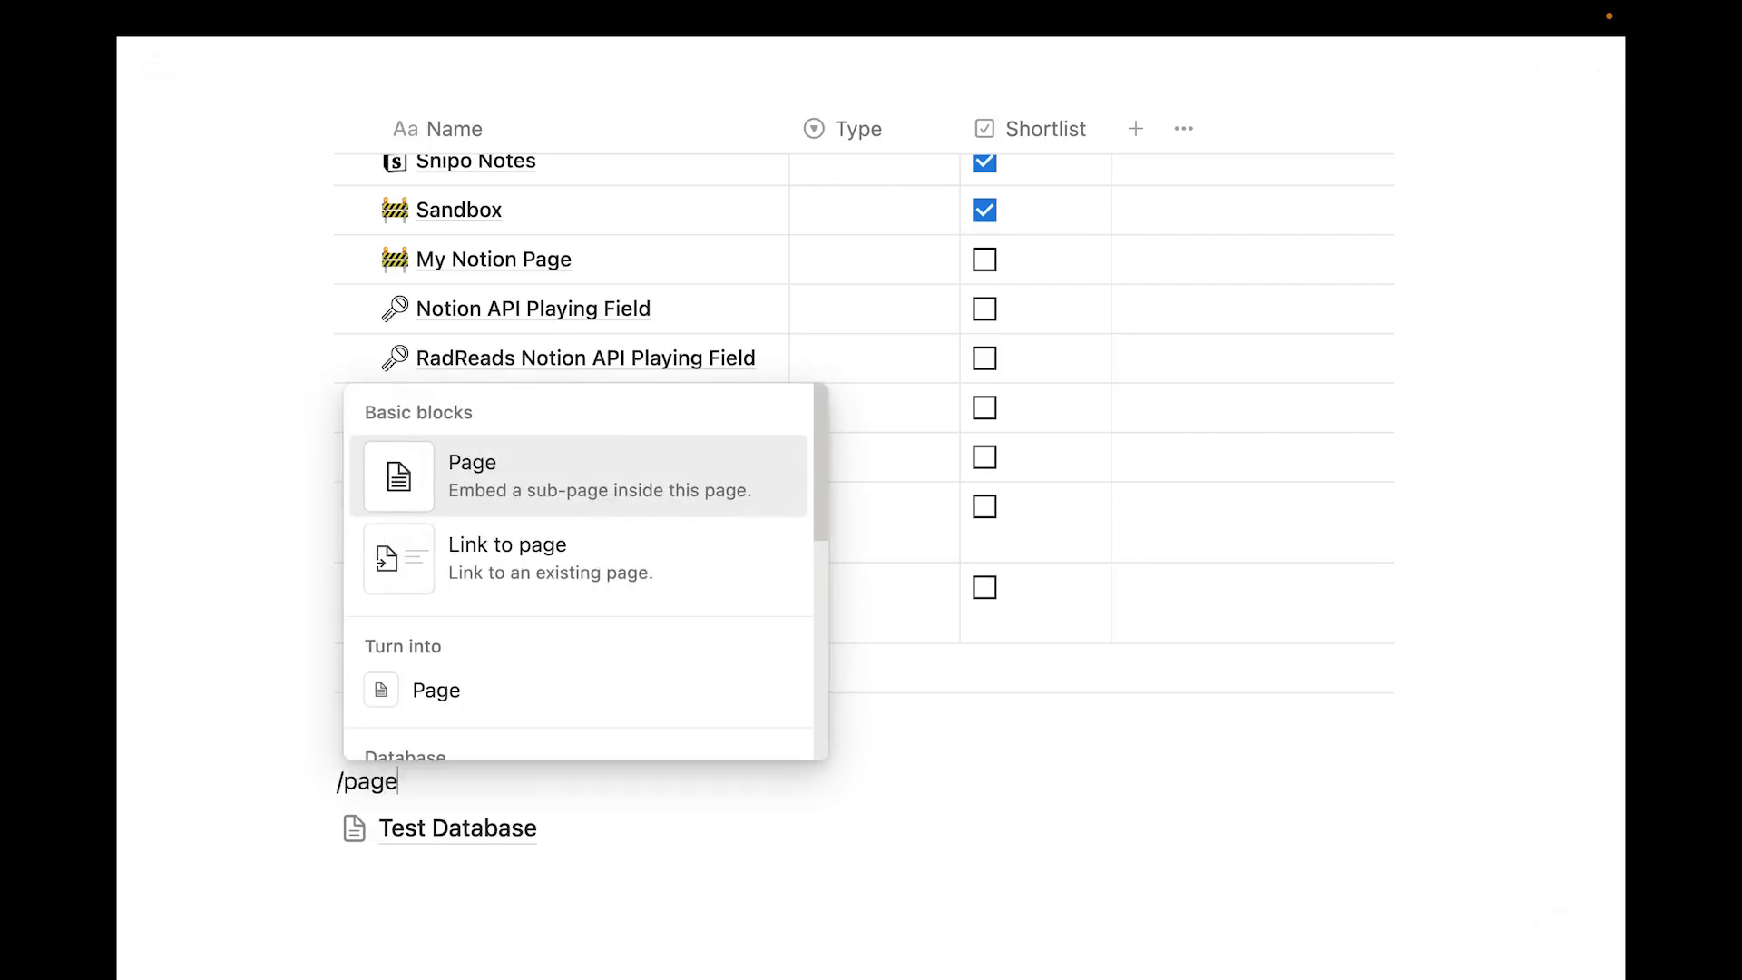
{"action": "key", "text": "Return"}
{"action": "type", "text": "Dummy Page"}
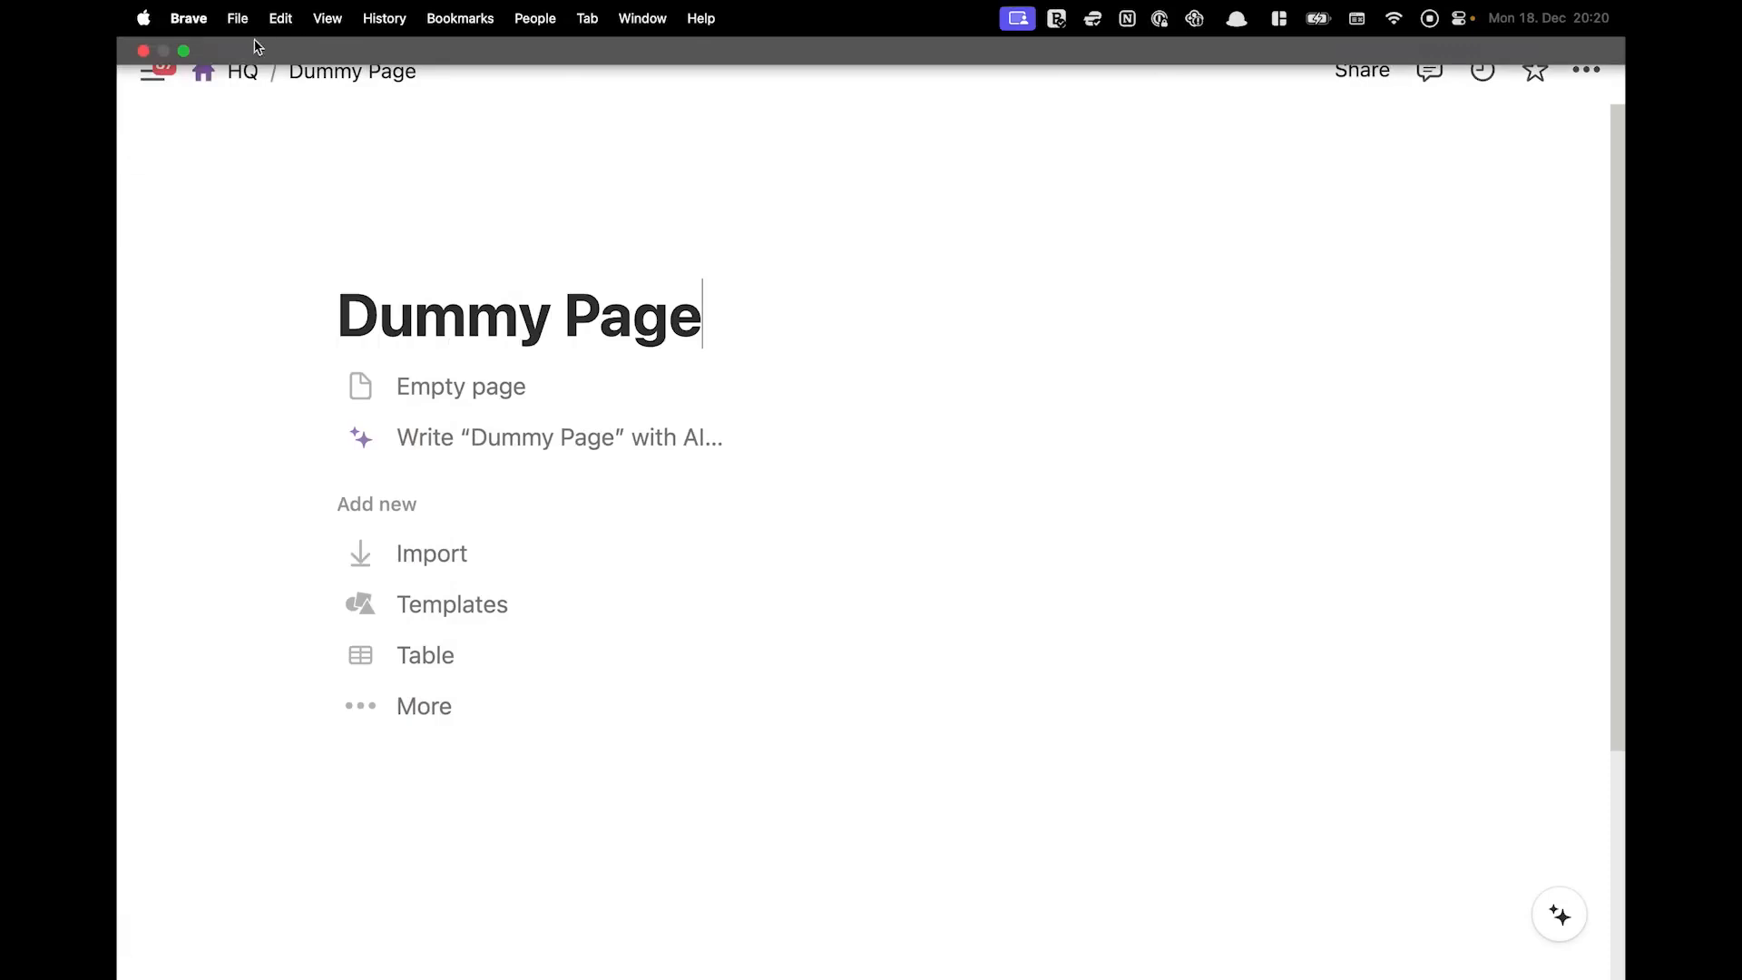
Return to HQ, move Dummy Page into the Pages database as its last entry, and review the table
{"action": "left_click", "coordinate": [246, 78]}
{"action": "scroll", "coordinate": [327, 702], "scroll_direction": "down", "scroll_amount": 8}
{"action": "left_click_drag", "start_coordinate": [316, 458], "coordinate": [419, 282]}
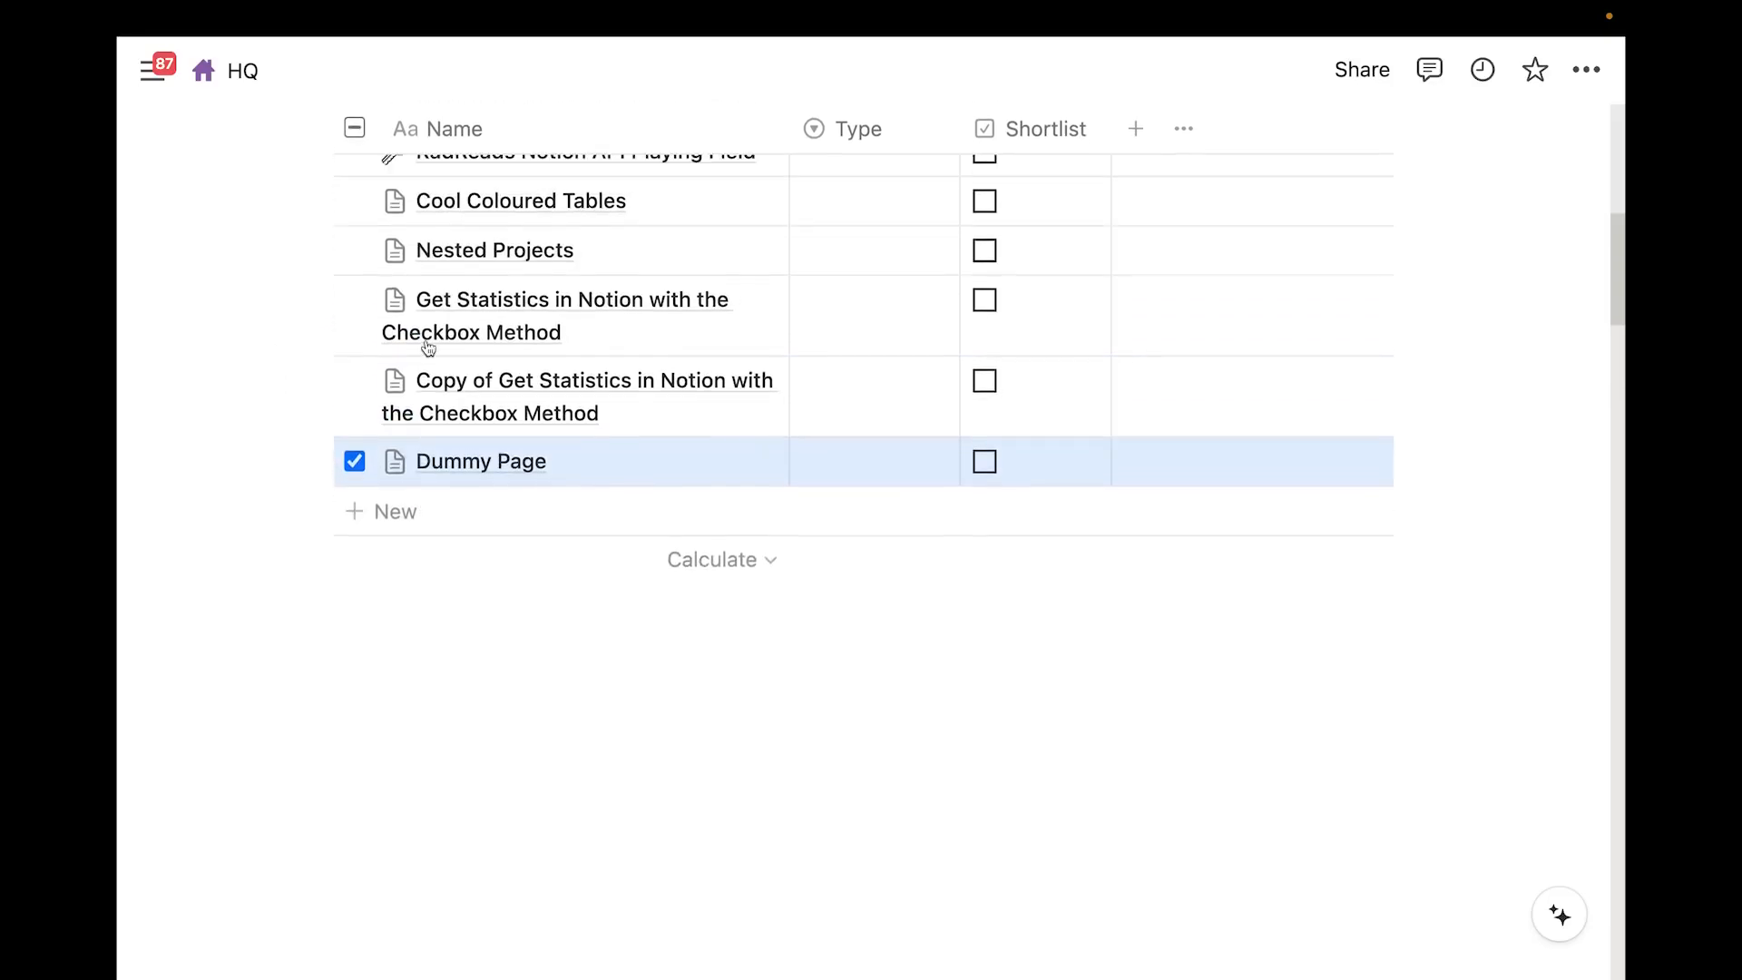
{"action": "scroll", "coordinate": [428, 348], "scroll_direction": "up", "scroll_amount": 4}
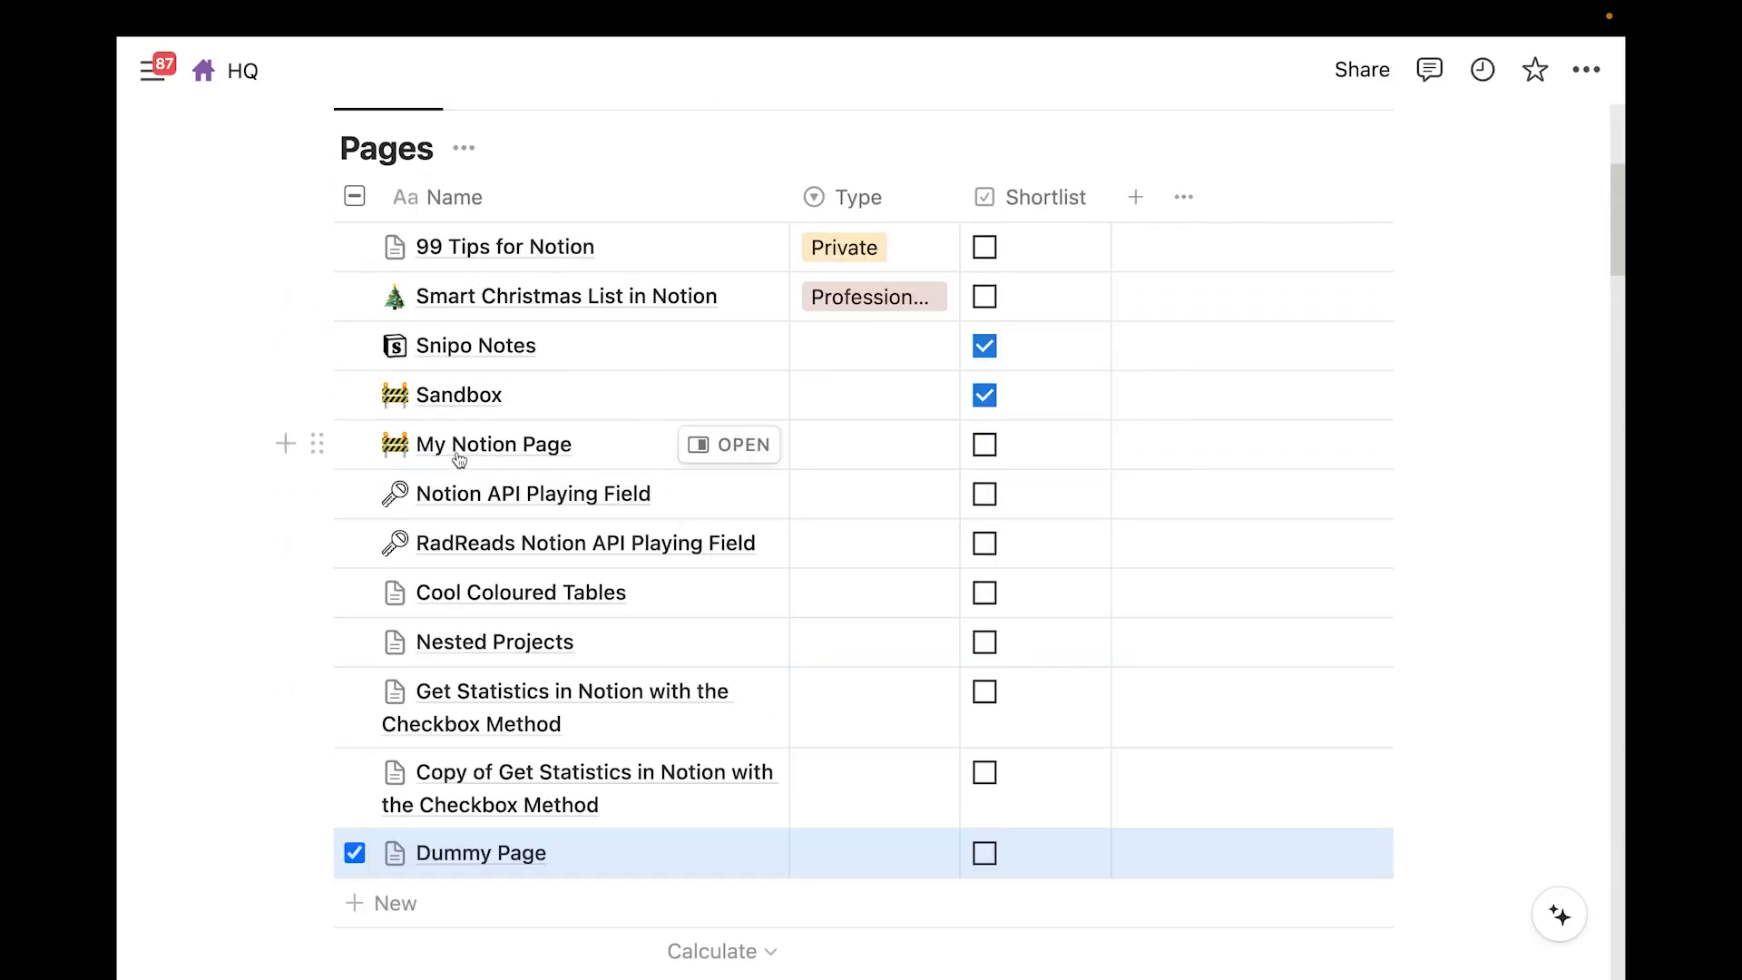
{"action": "scroll", "coordinate": [476, 467], "scroll_direction": "down", "scroll_amount": 2}
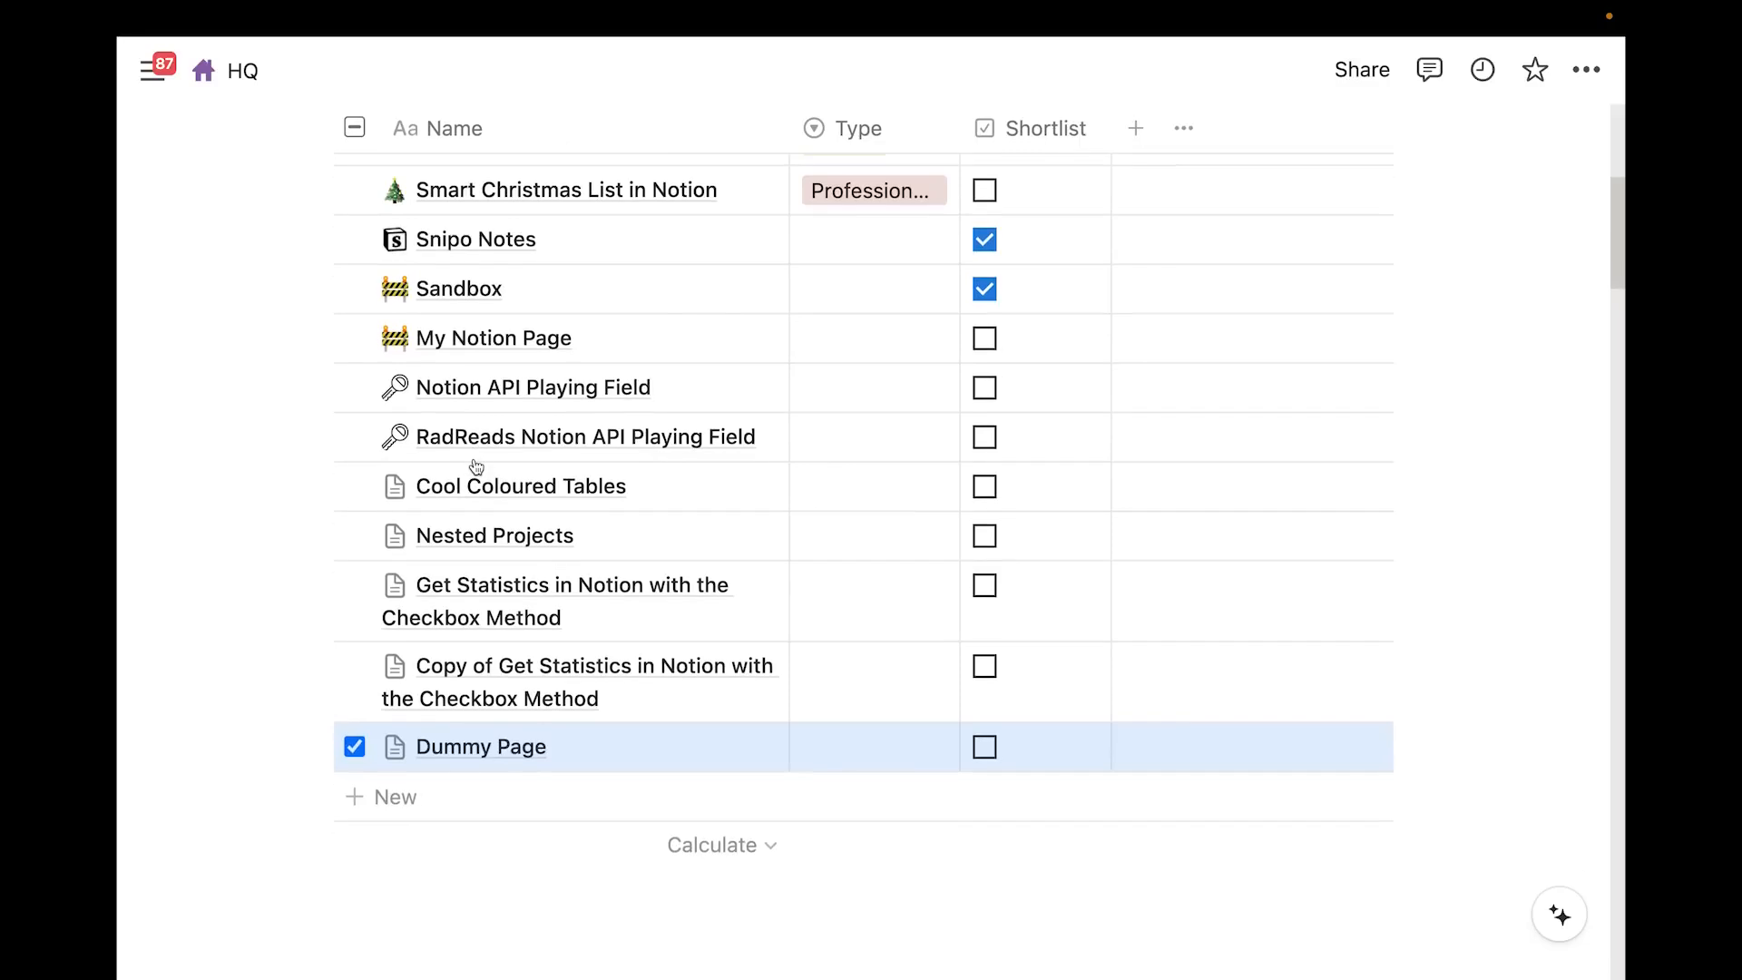
{"action": "scroll", "coordinate": [536, 584], "scroll_direction": "up", "scroll_amount": 1}
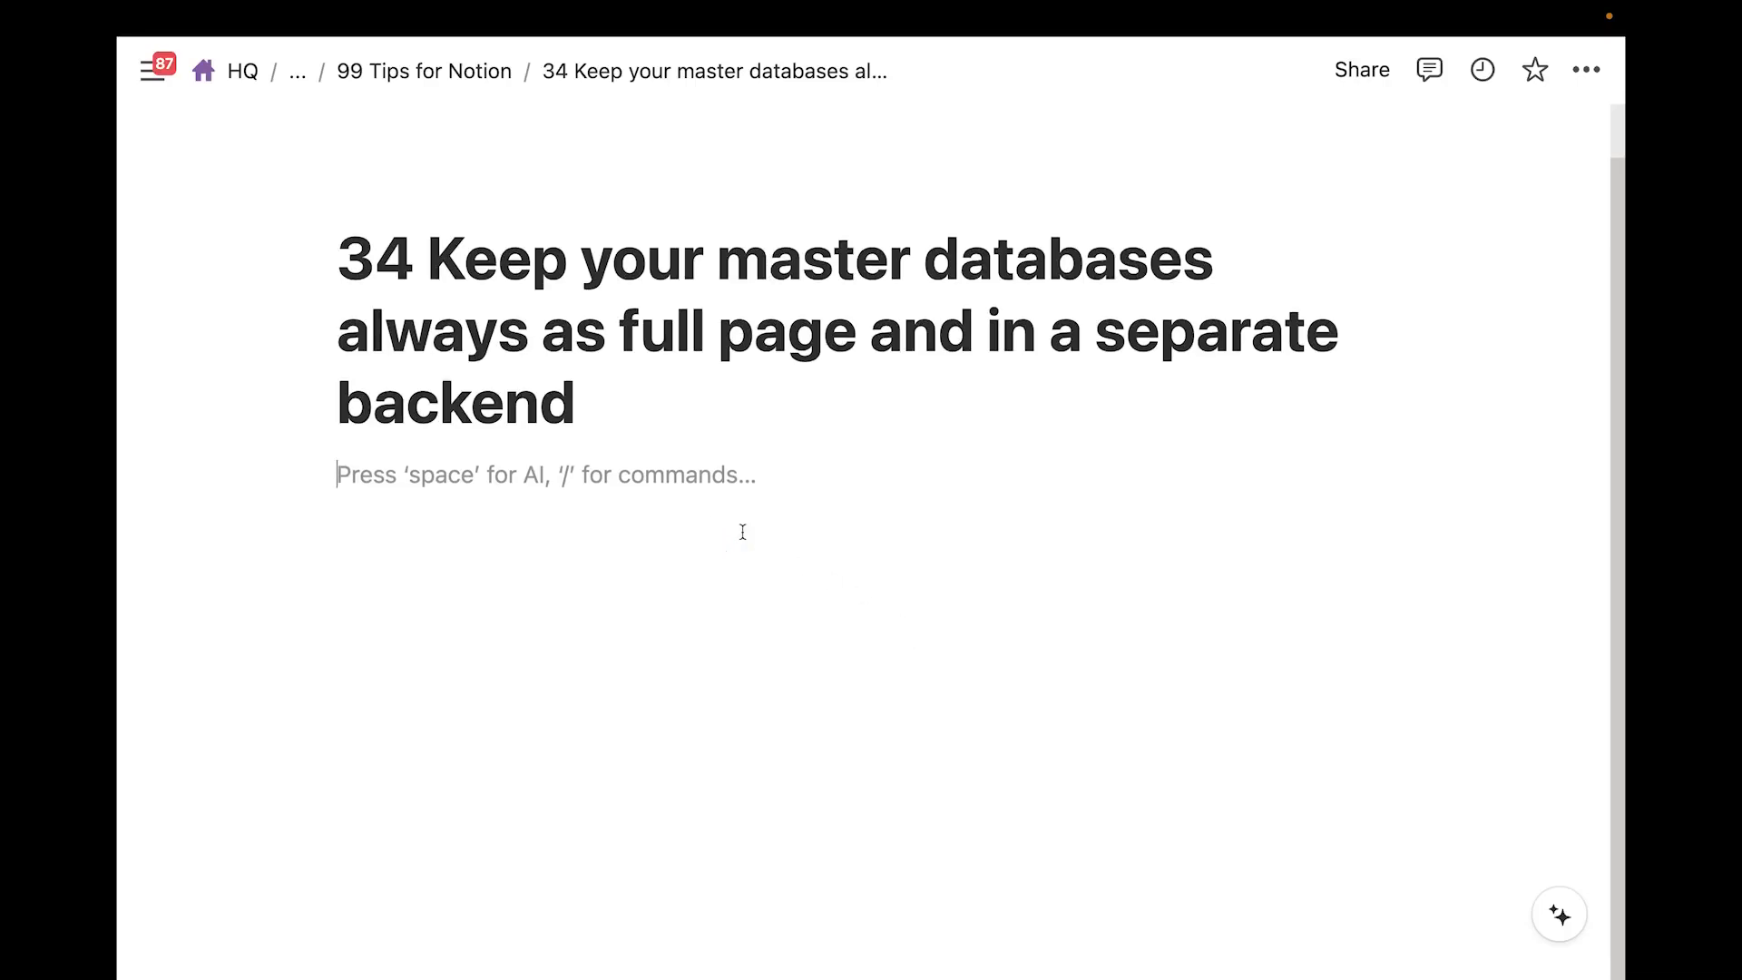
Insert a new inline database titled Projects on the page for tip 34
{"action": "key", "text": "Return"}
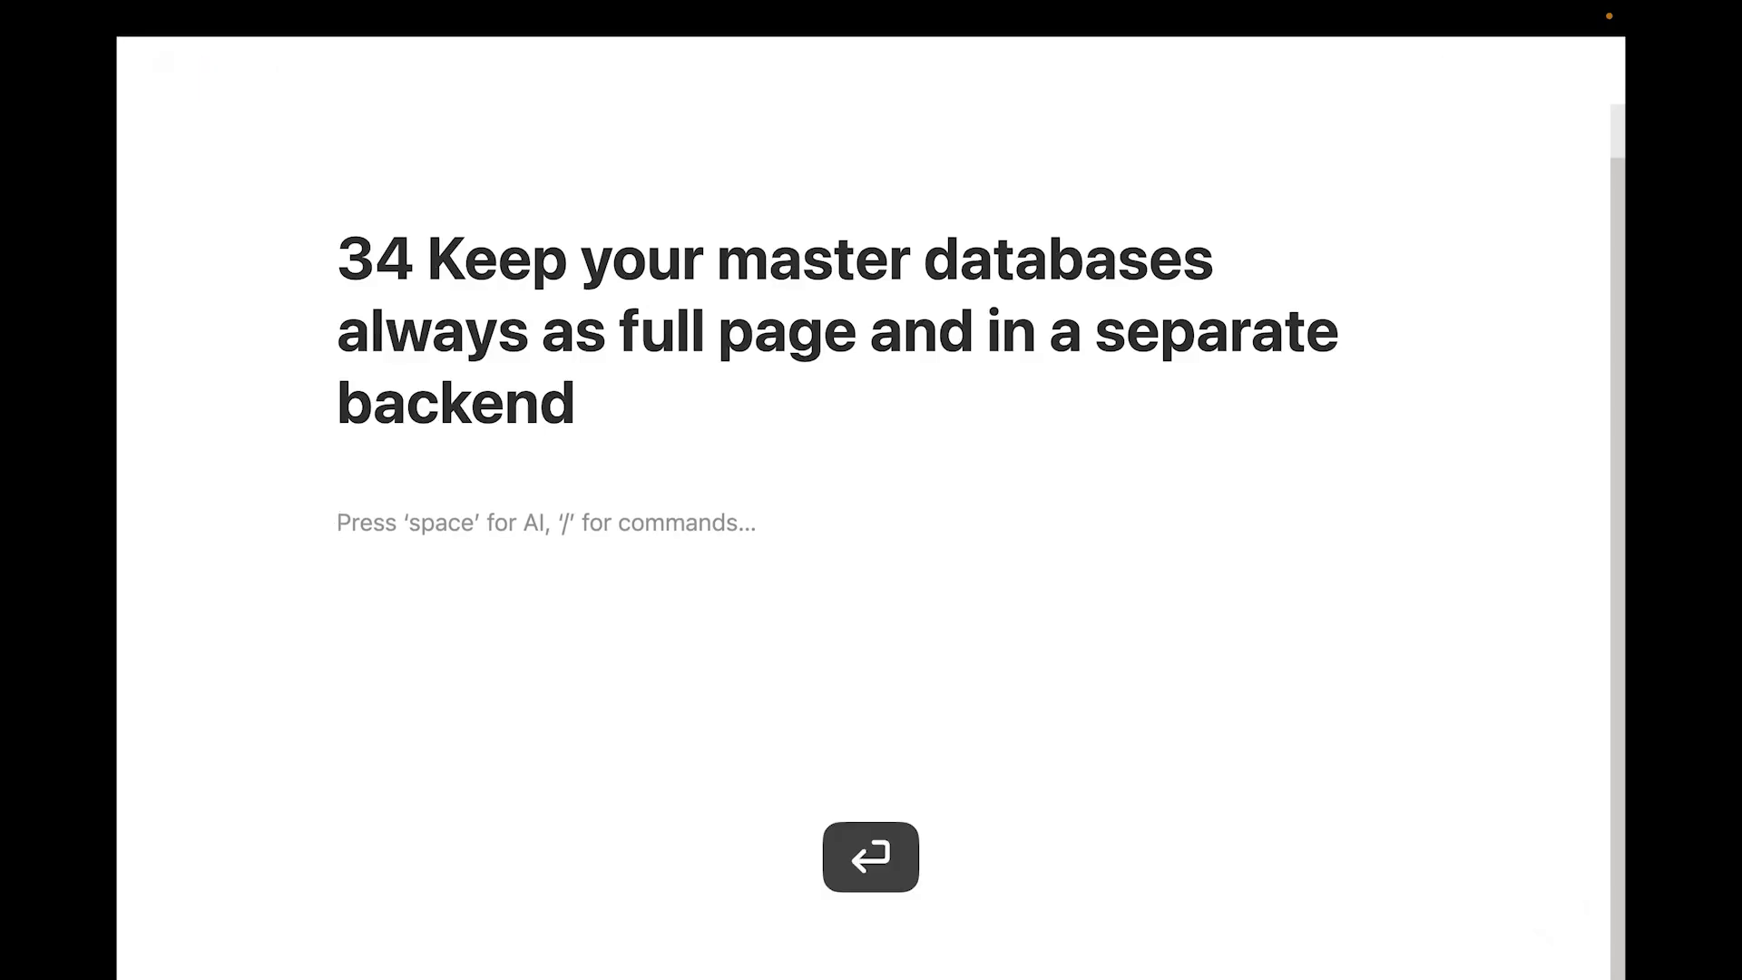
{"action": "type", "text": "/data"}
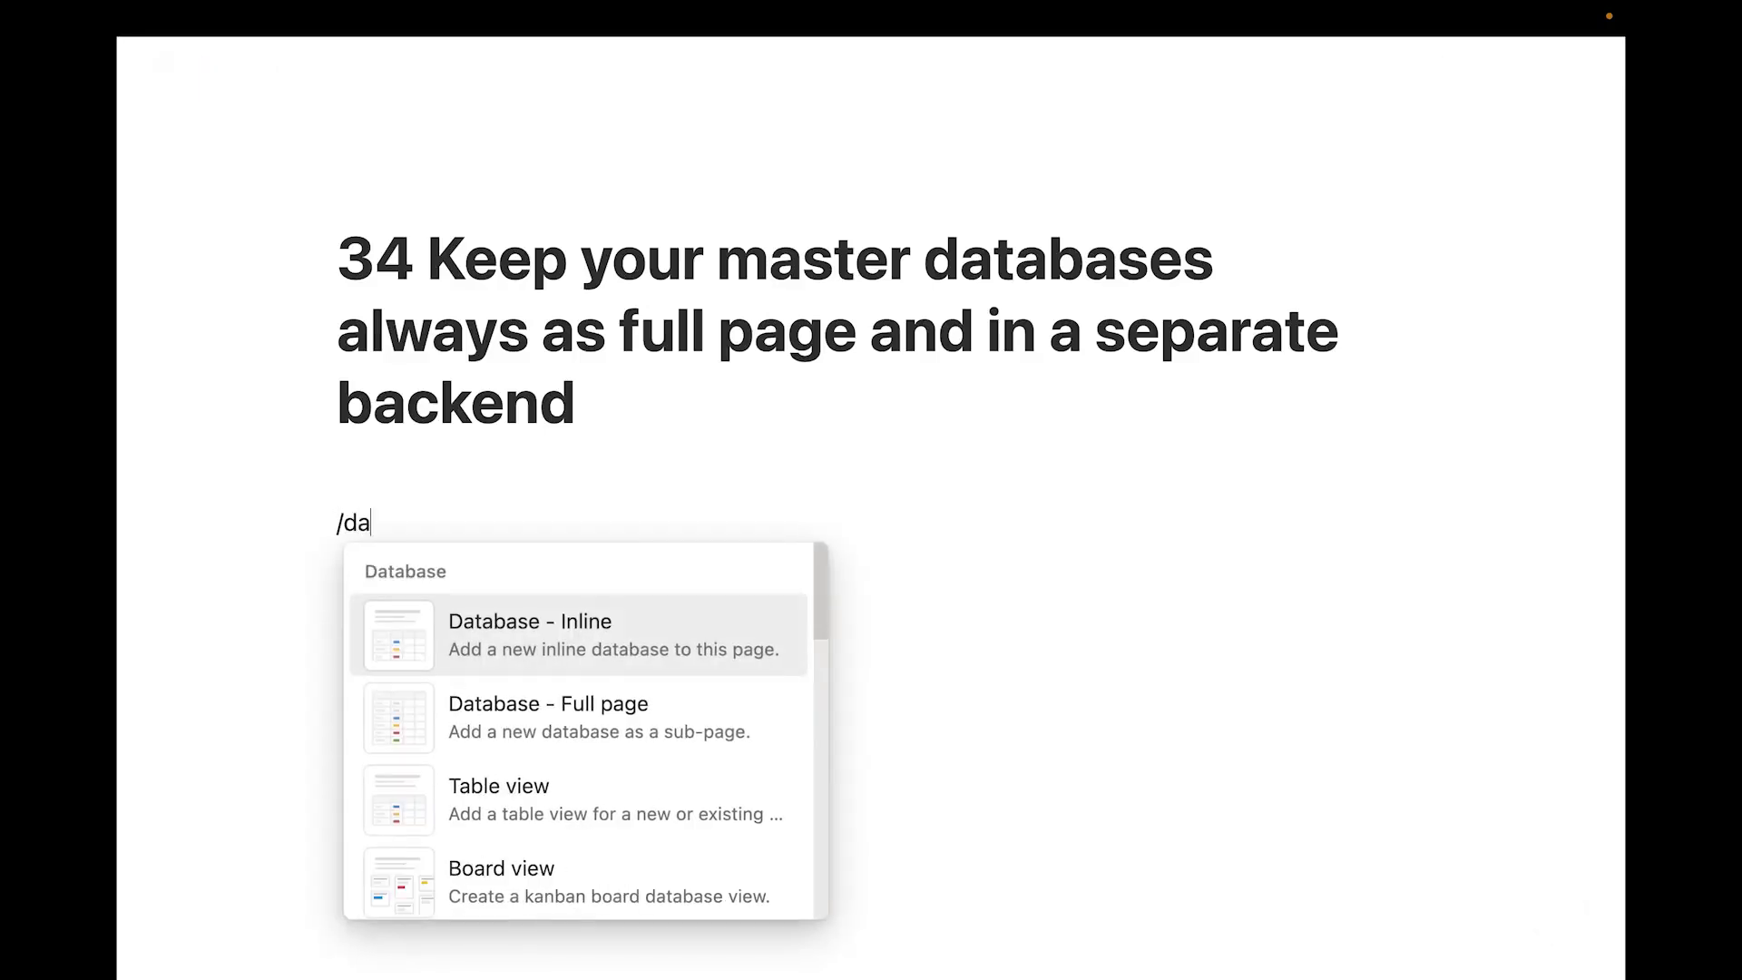
{"action": "left_click", "coordinate": [616, 635]}
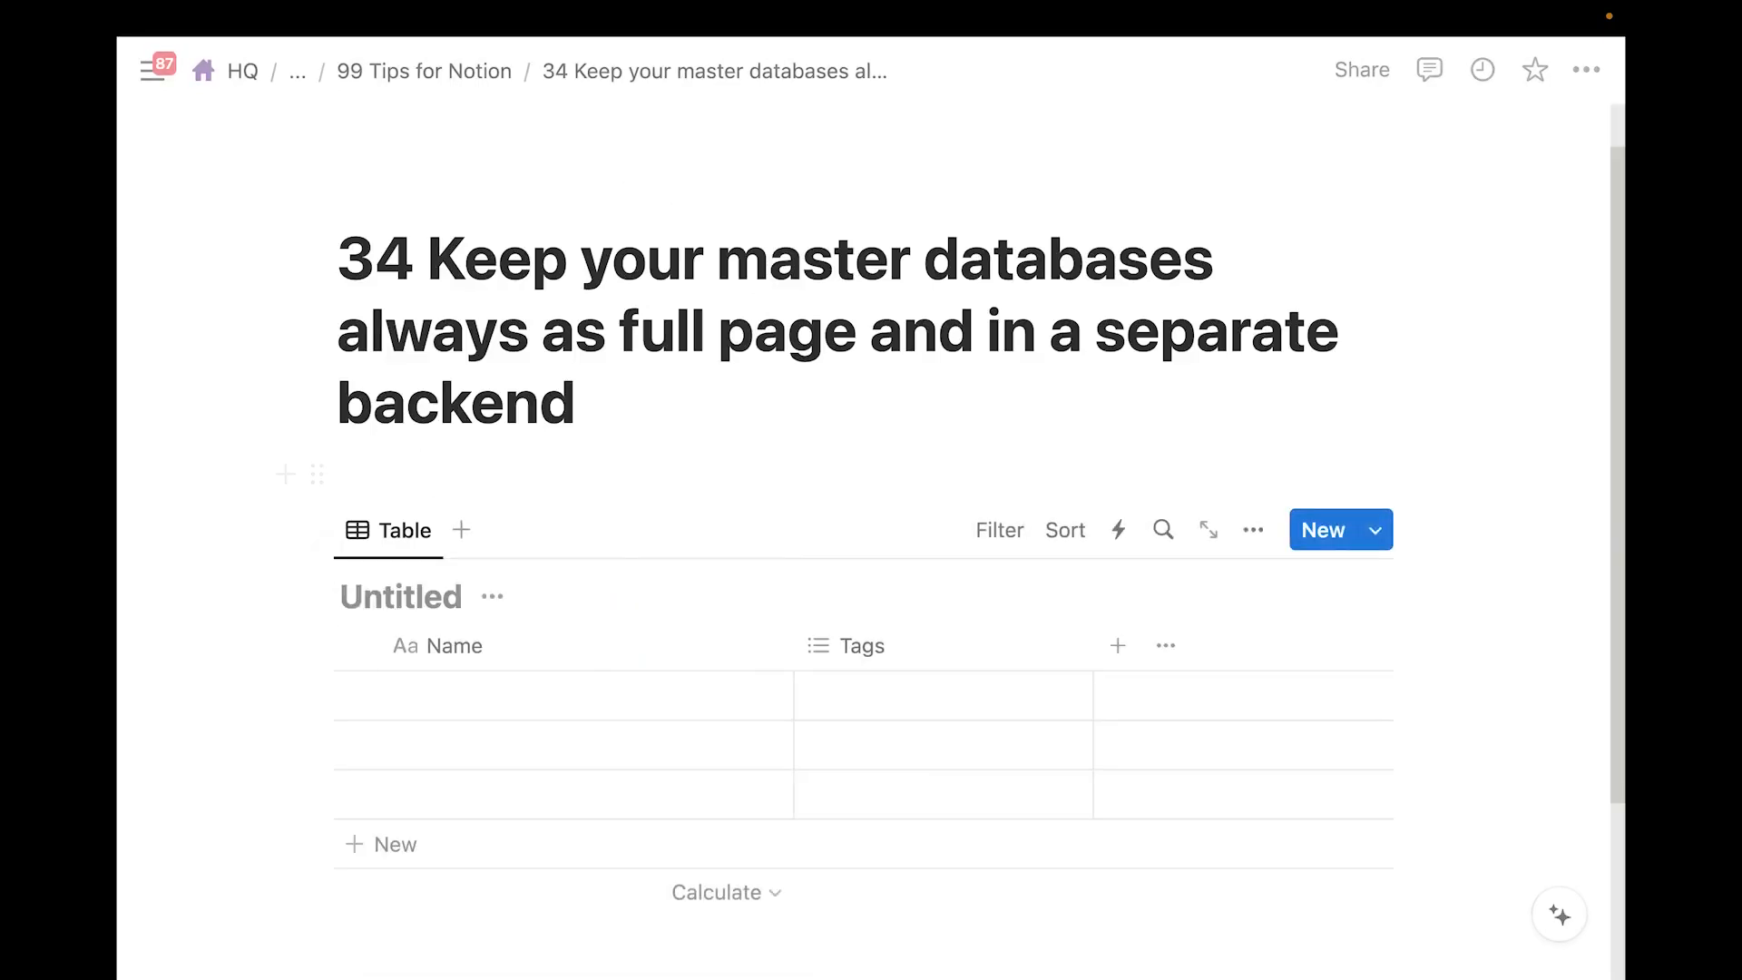
{"action": "type", "text": "Projects"}
{"action": "scroll", "coordinate": [400, 635], "scroll_direction": "down", "scroll_amount": 3}
Create a full-page table with a new database titled Projects 2 below the inline Projects database, and narrow its Name column
{"action": "left_click", "coordinate": [413, 701]}
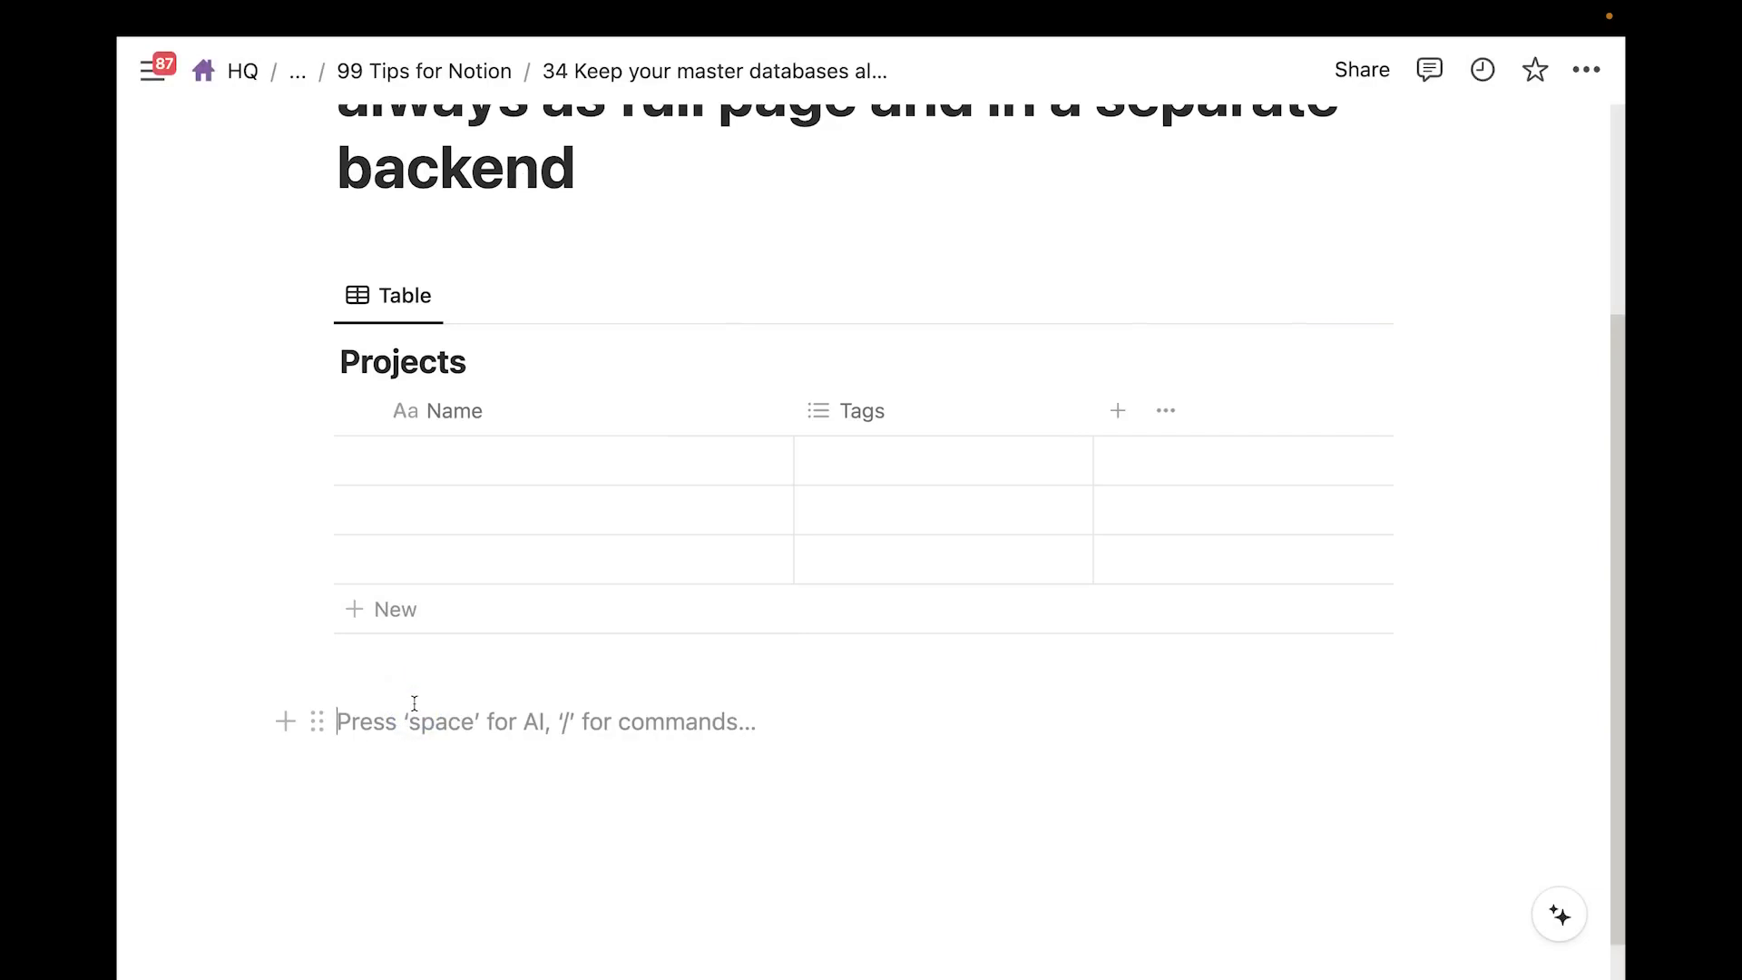
{"action": "type", "text": "/page"}
{"action": "key", "text": "Return"}
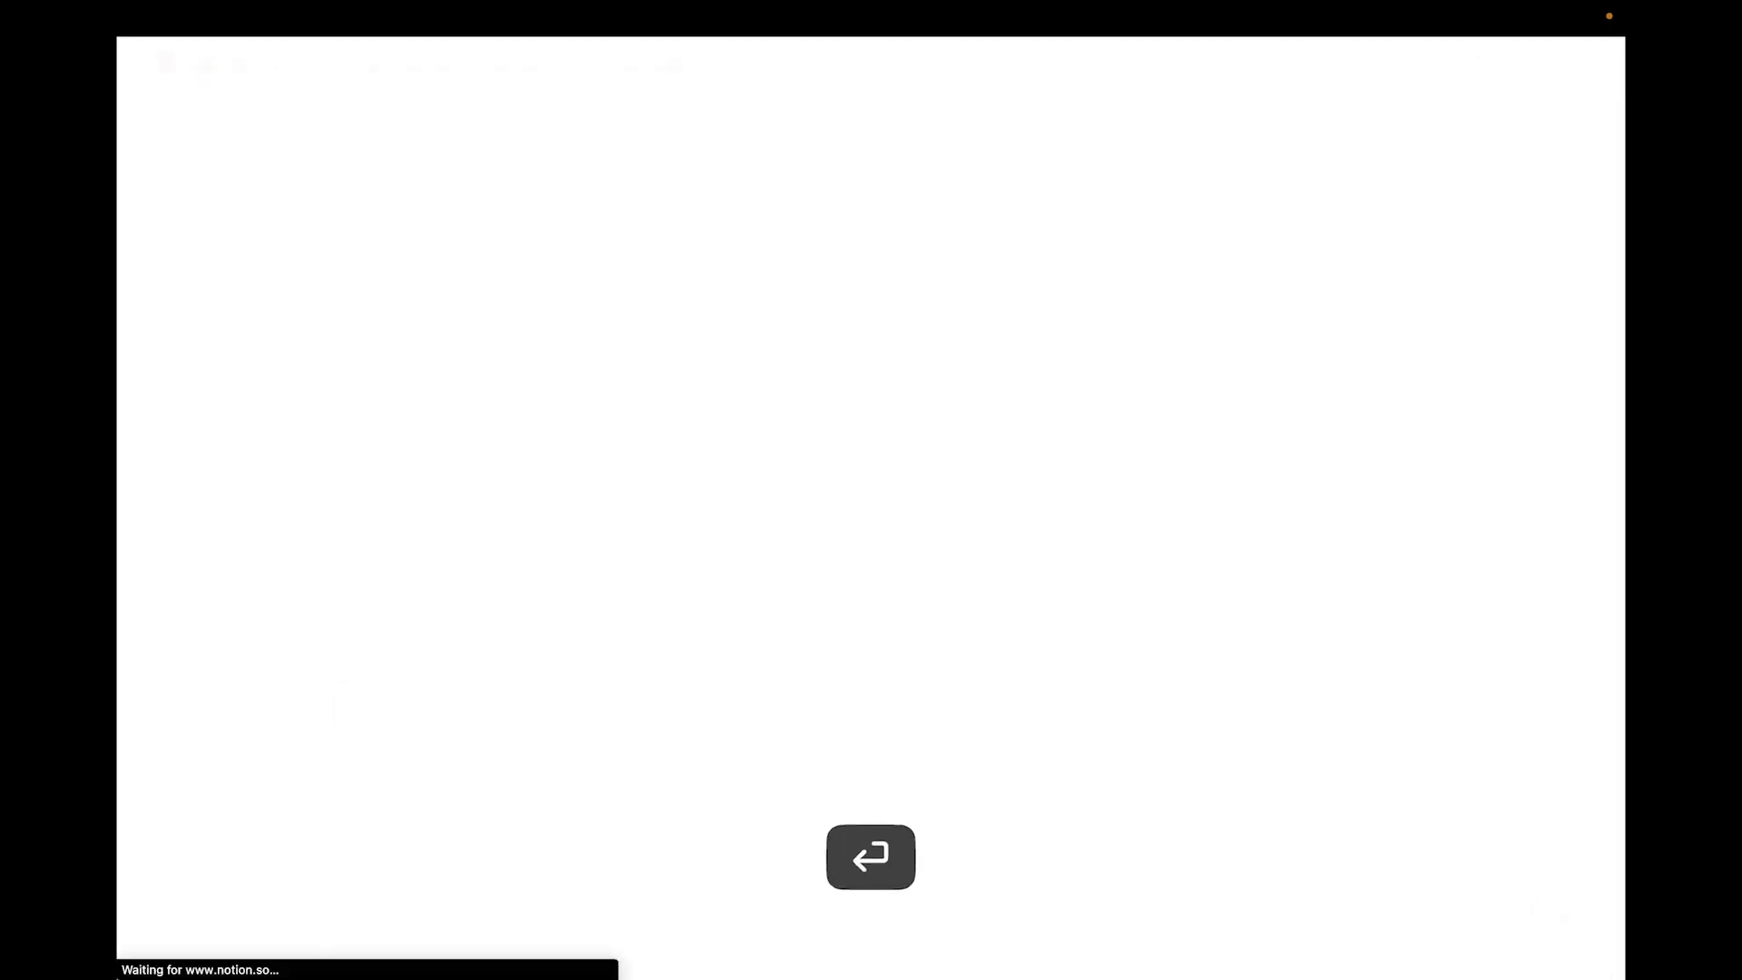
{"action": "type", "text": "Projects 2"}
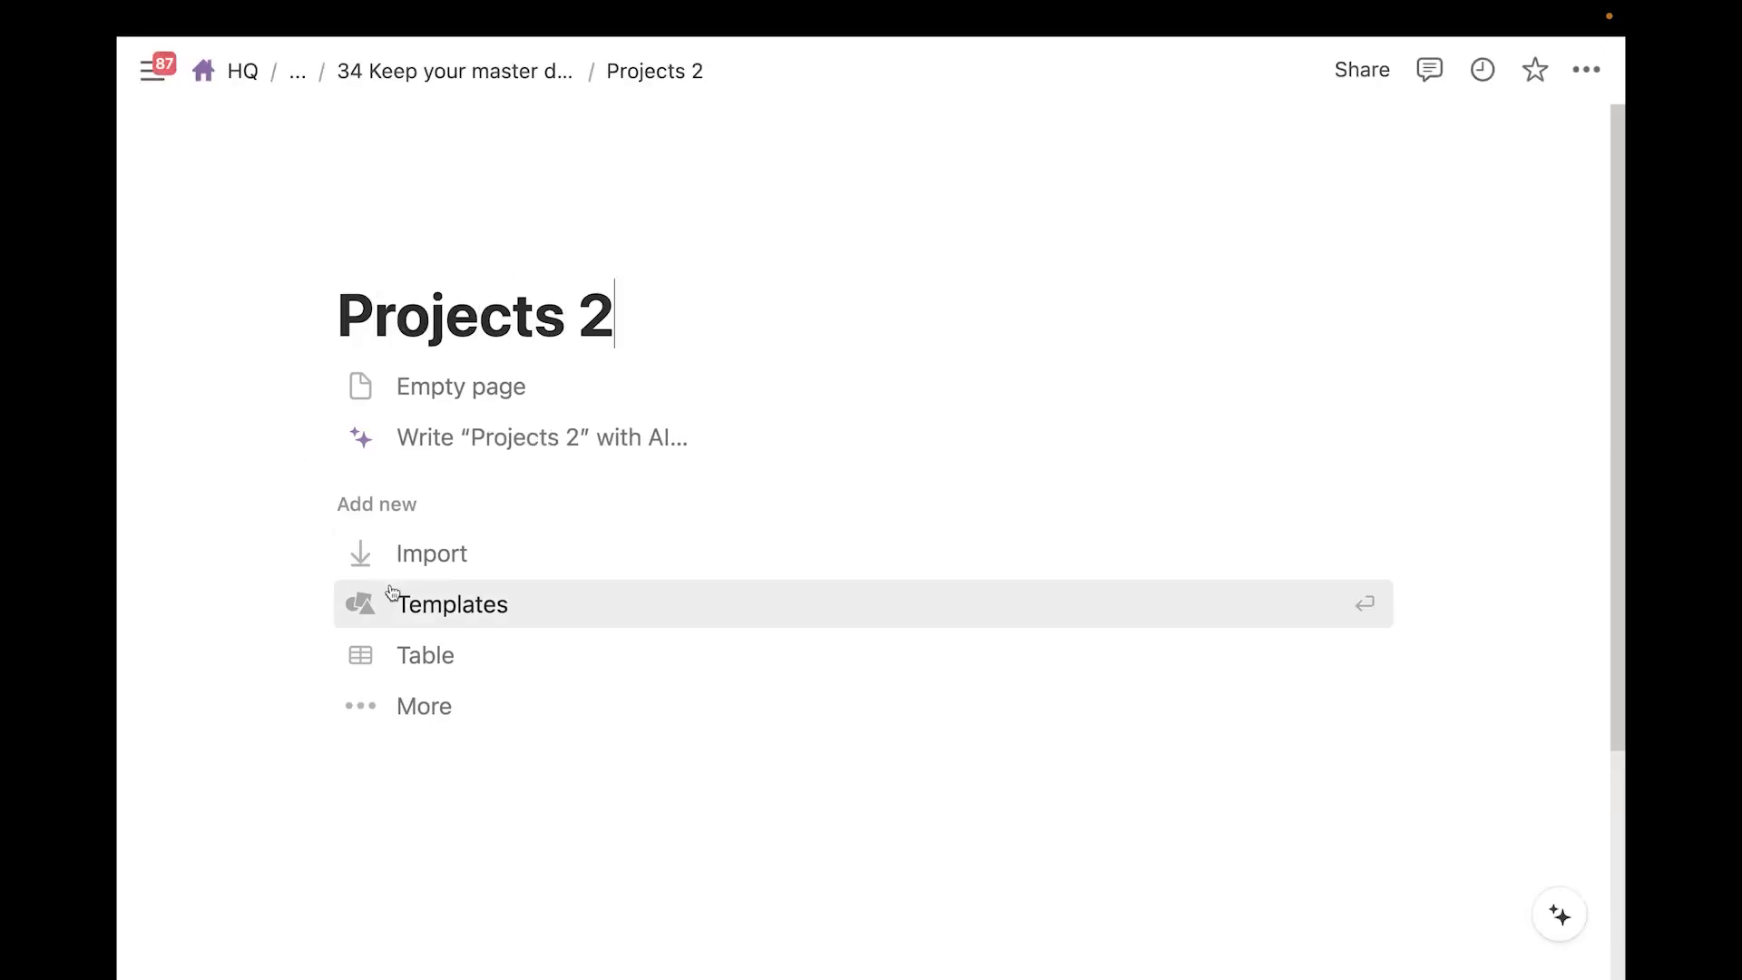
{"action": "left_click", "coordinate": [426, 658]}
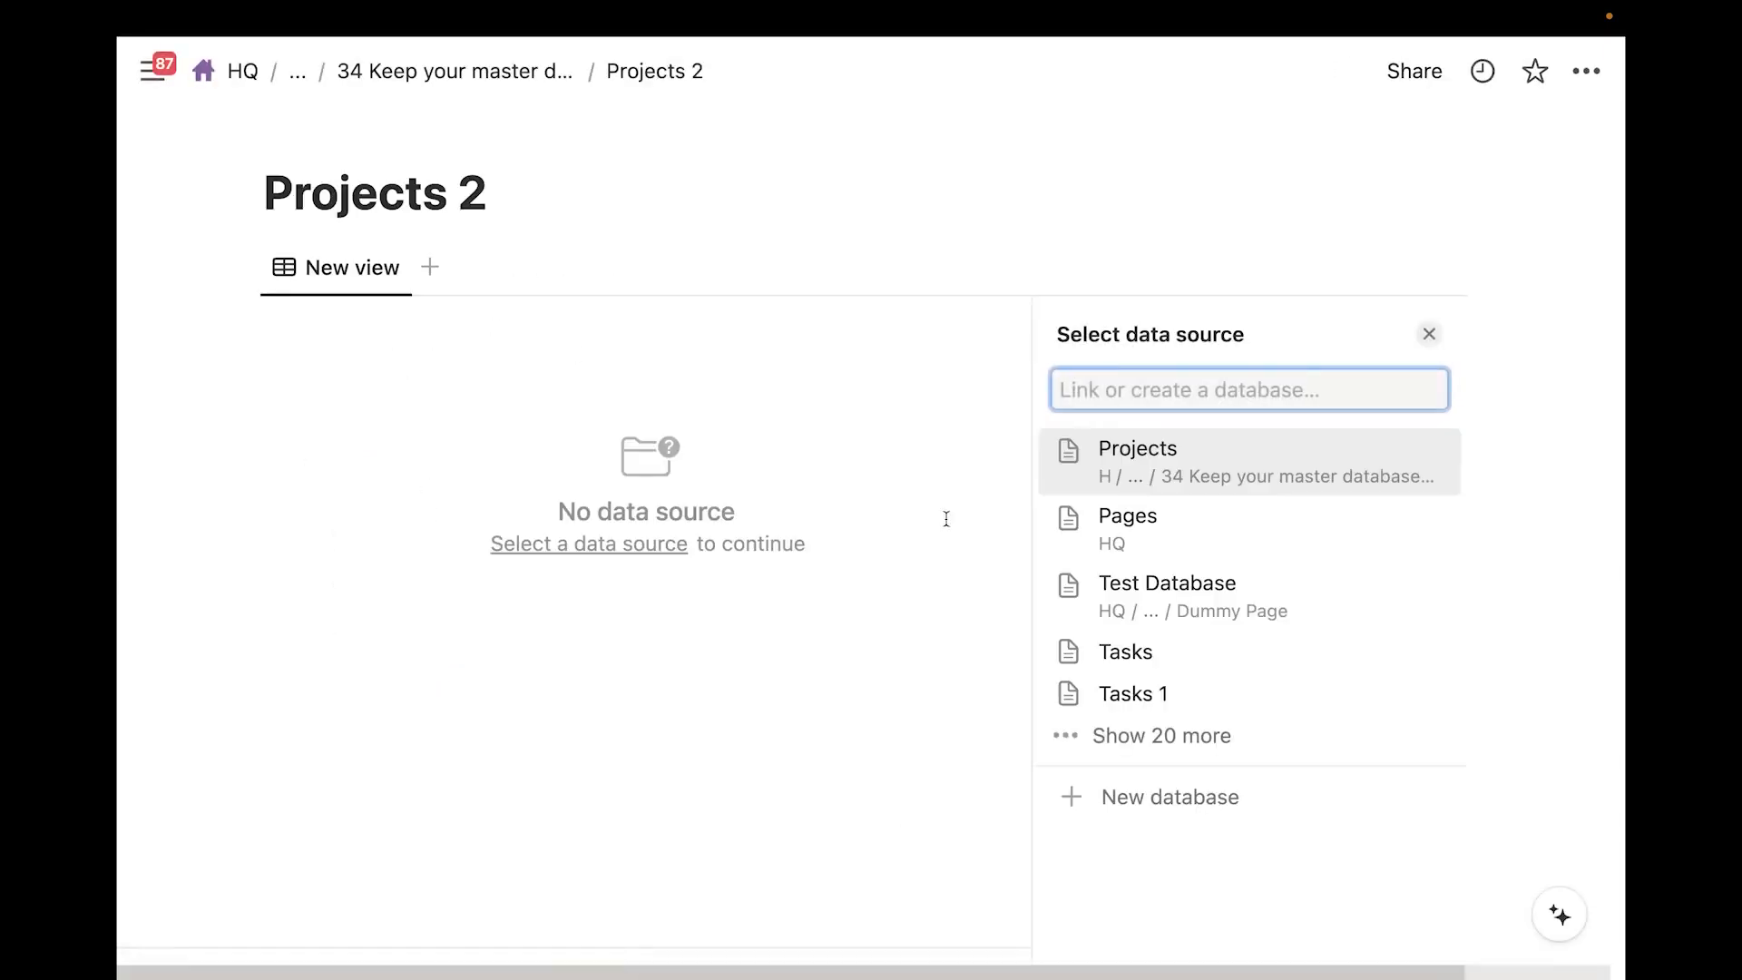
{"action": "left_click", "coordinate": [1204, 862]}
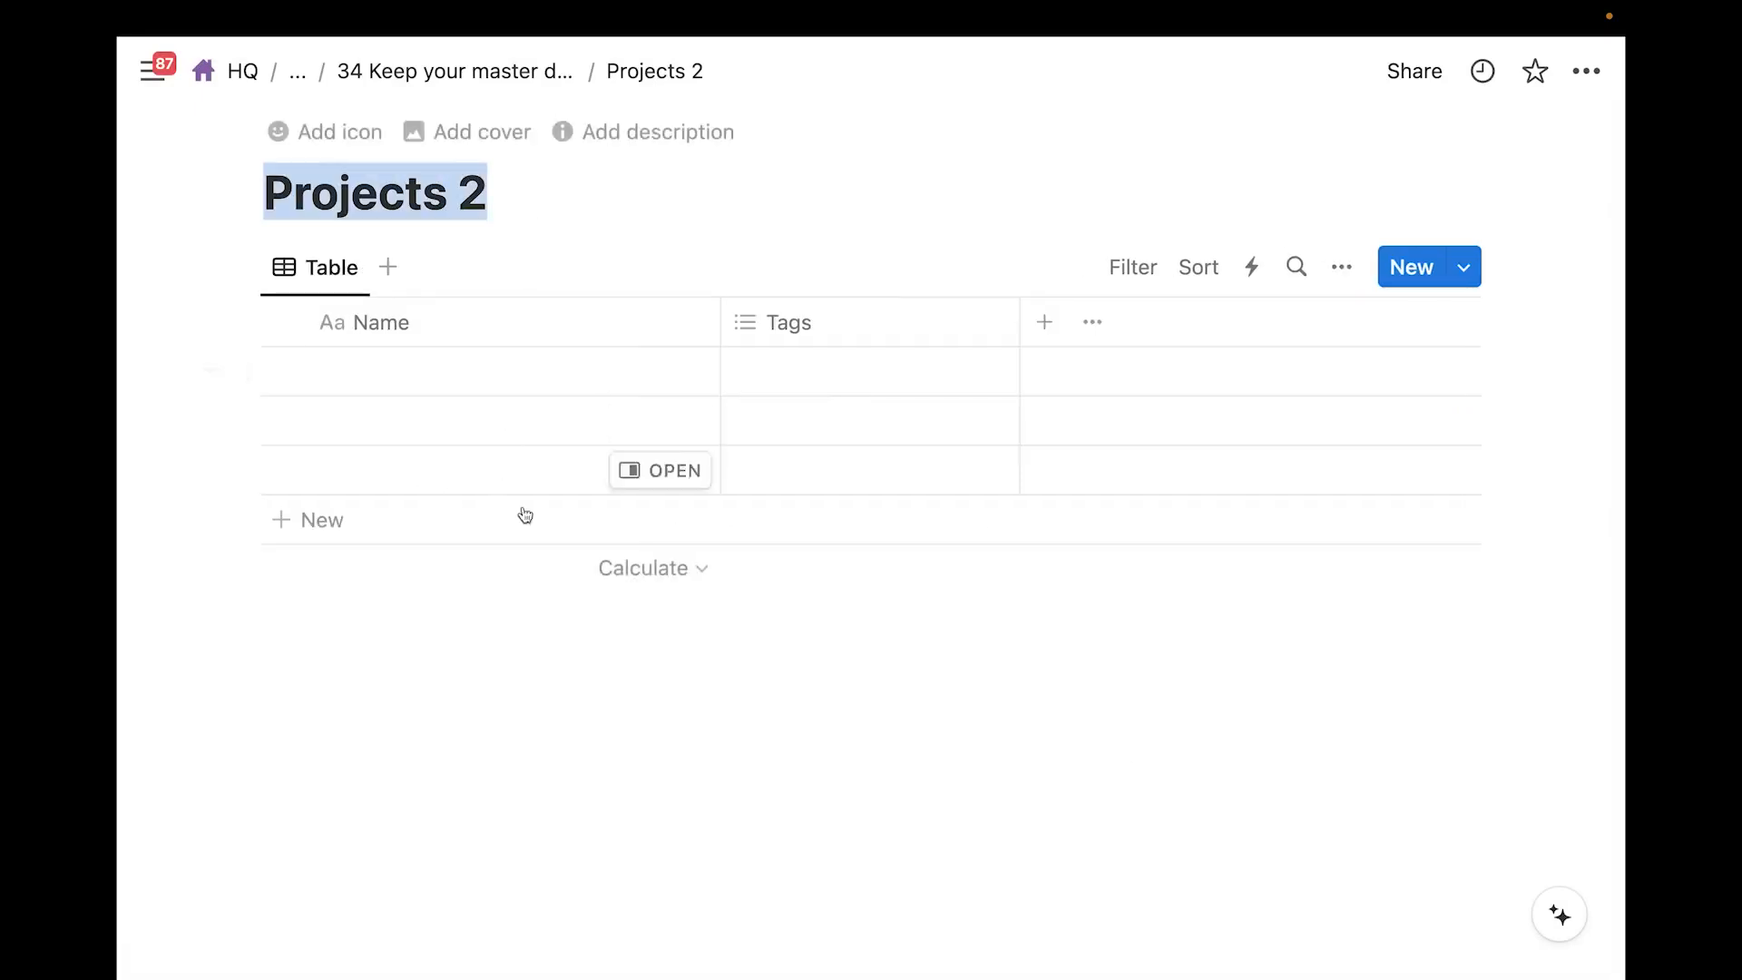
{"action": "left_click", "coordinate": [542, 646]}
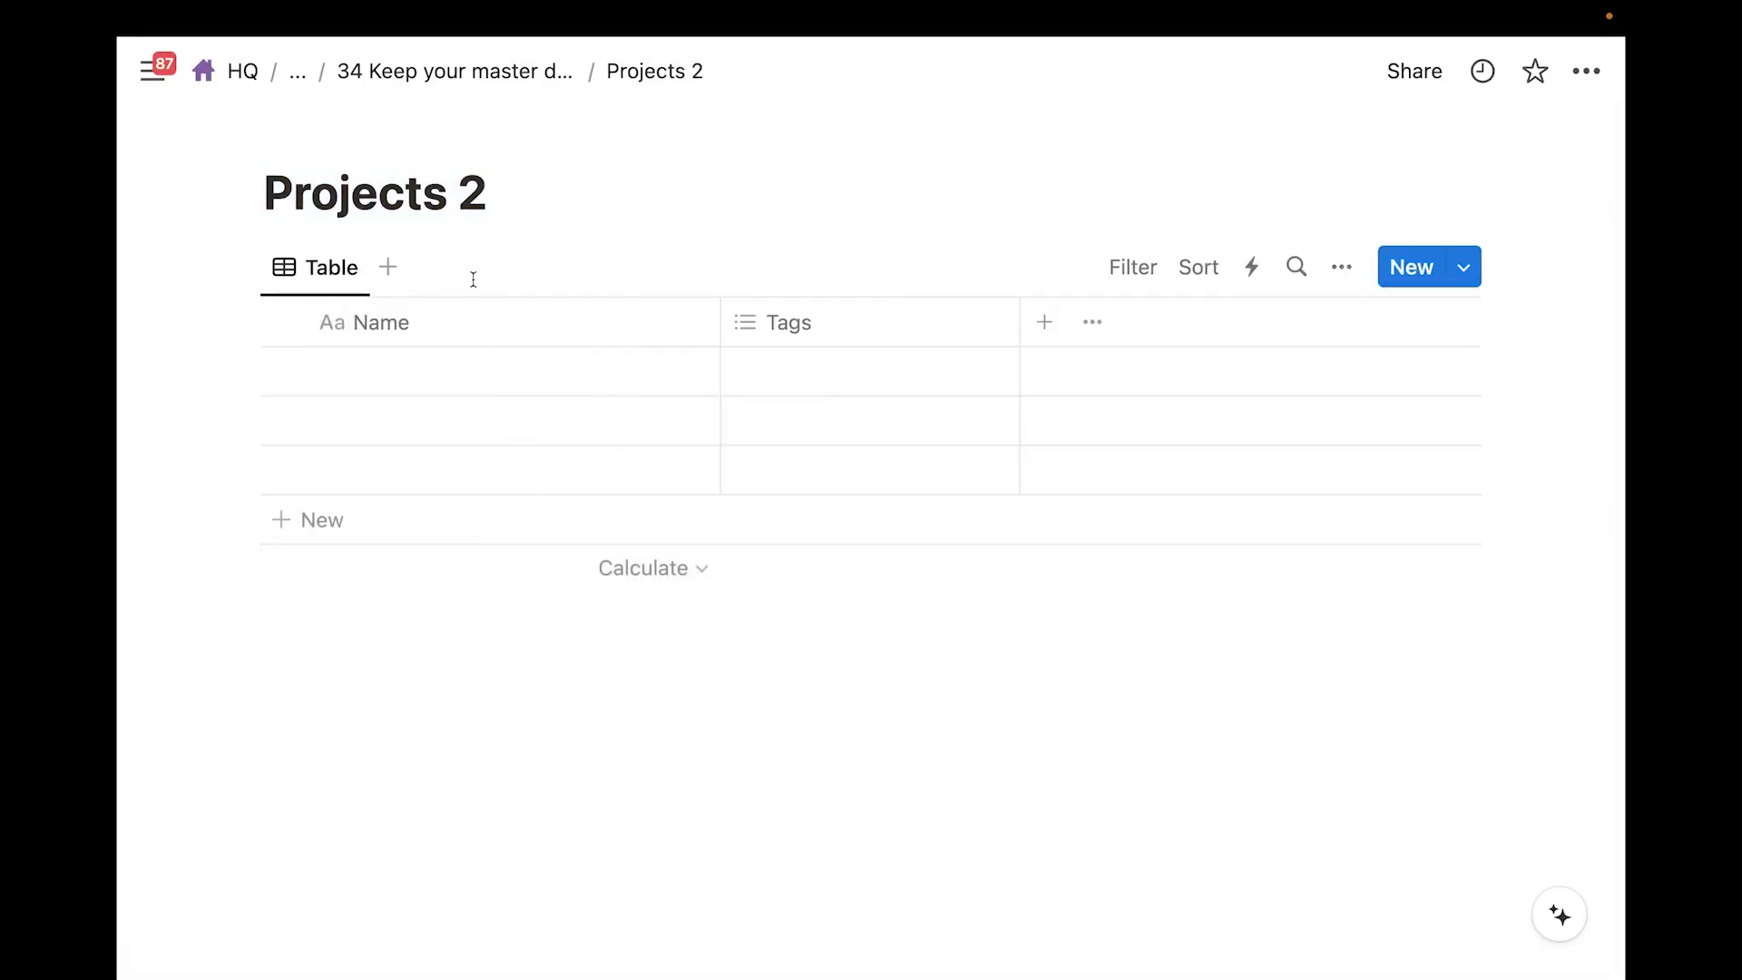
{"action": "mouse_move", "coordinate": [472, 188]}
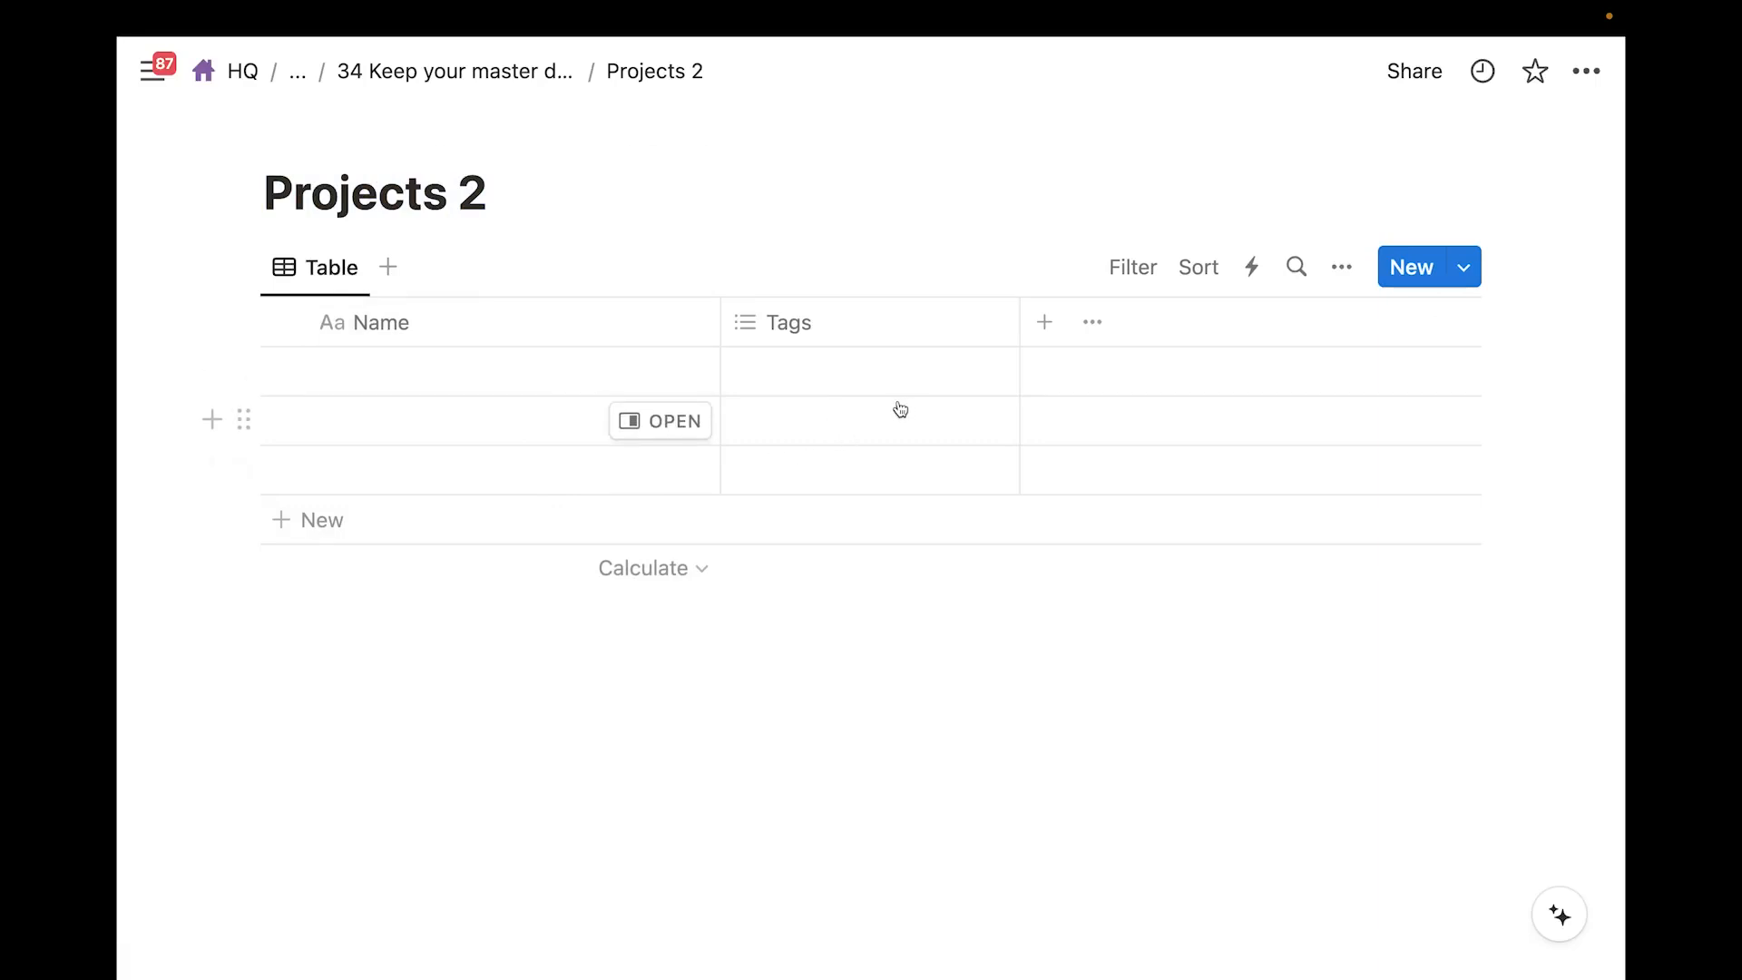
{"action": "left_click_drag", "start_coordinate": [720, 323], "coordinate": [582, 323]}
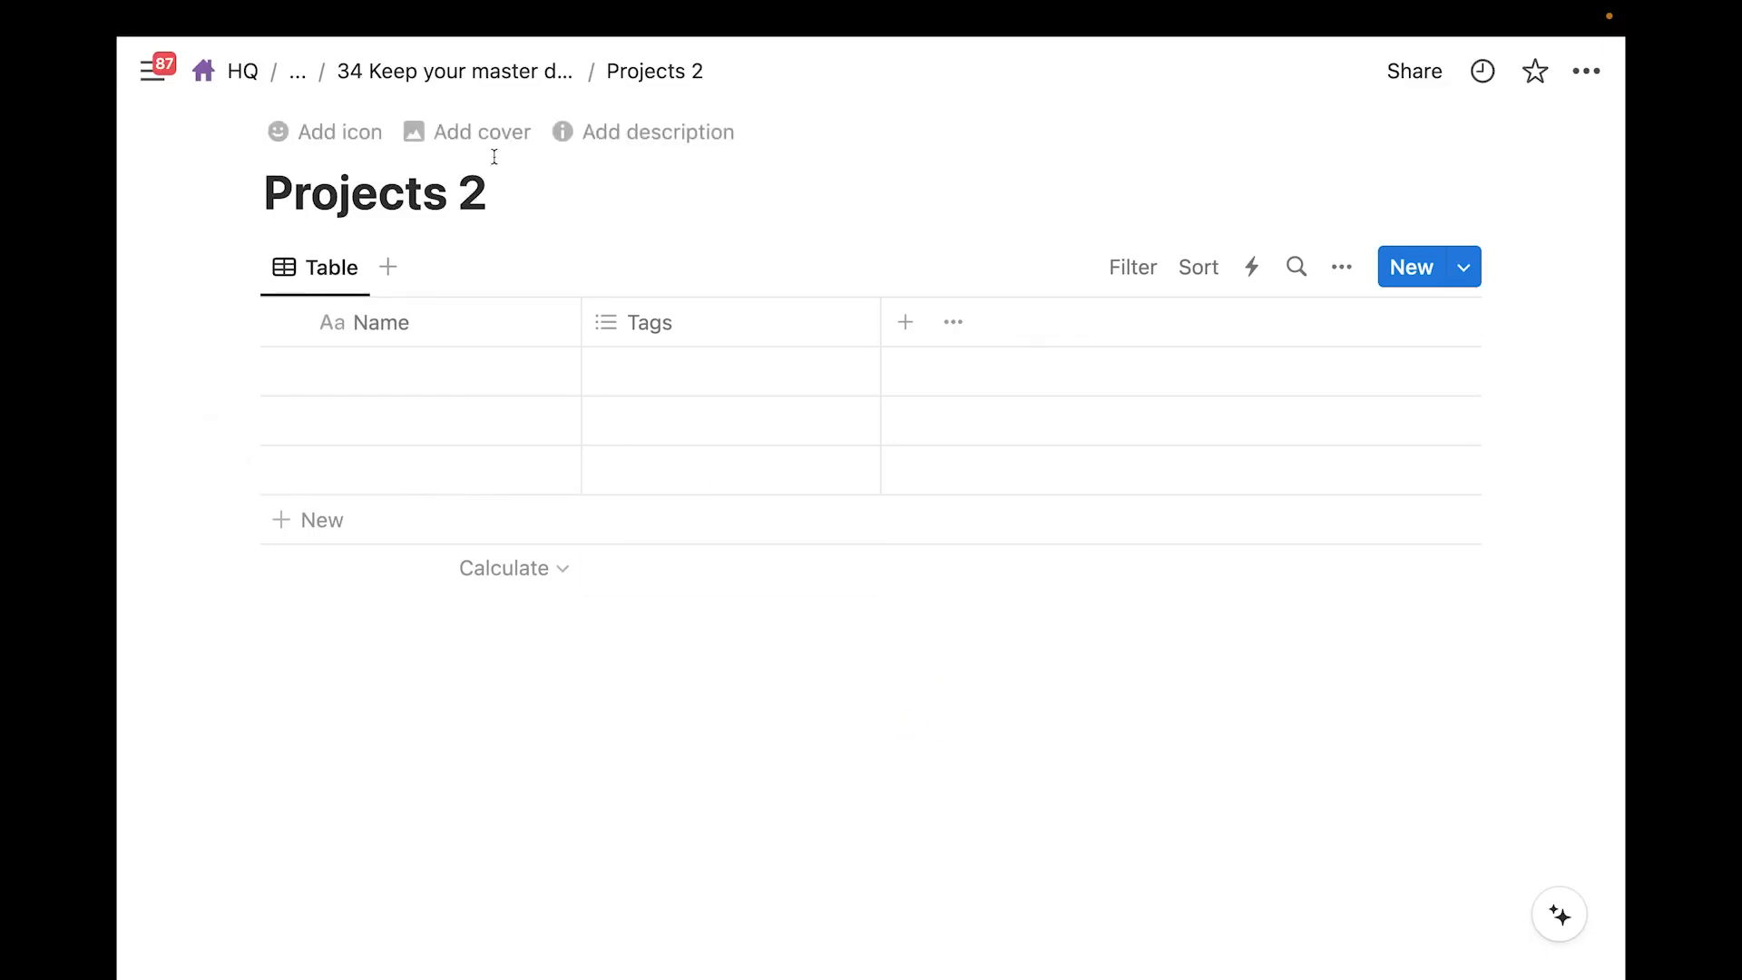
Add the description "Some text" to the Projects 2 database and clear it again
{"action": "left_click", "coordinate": [628, 134]}
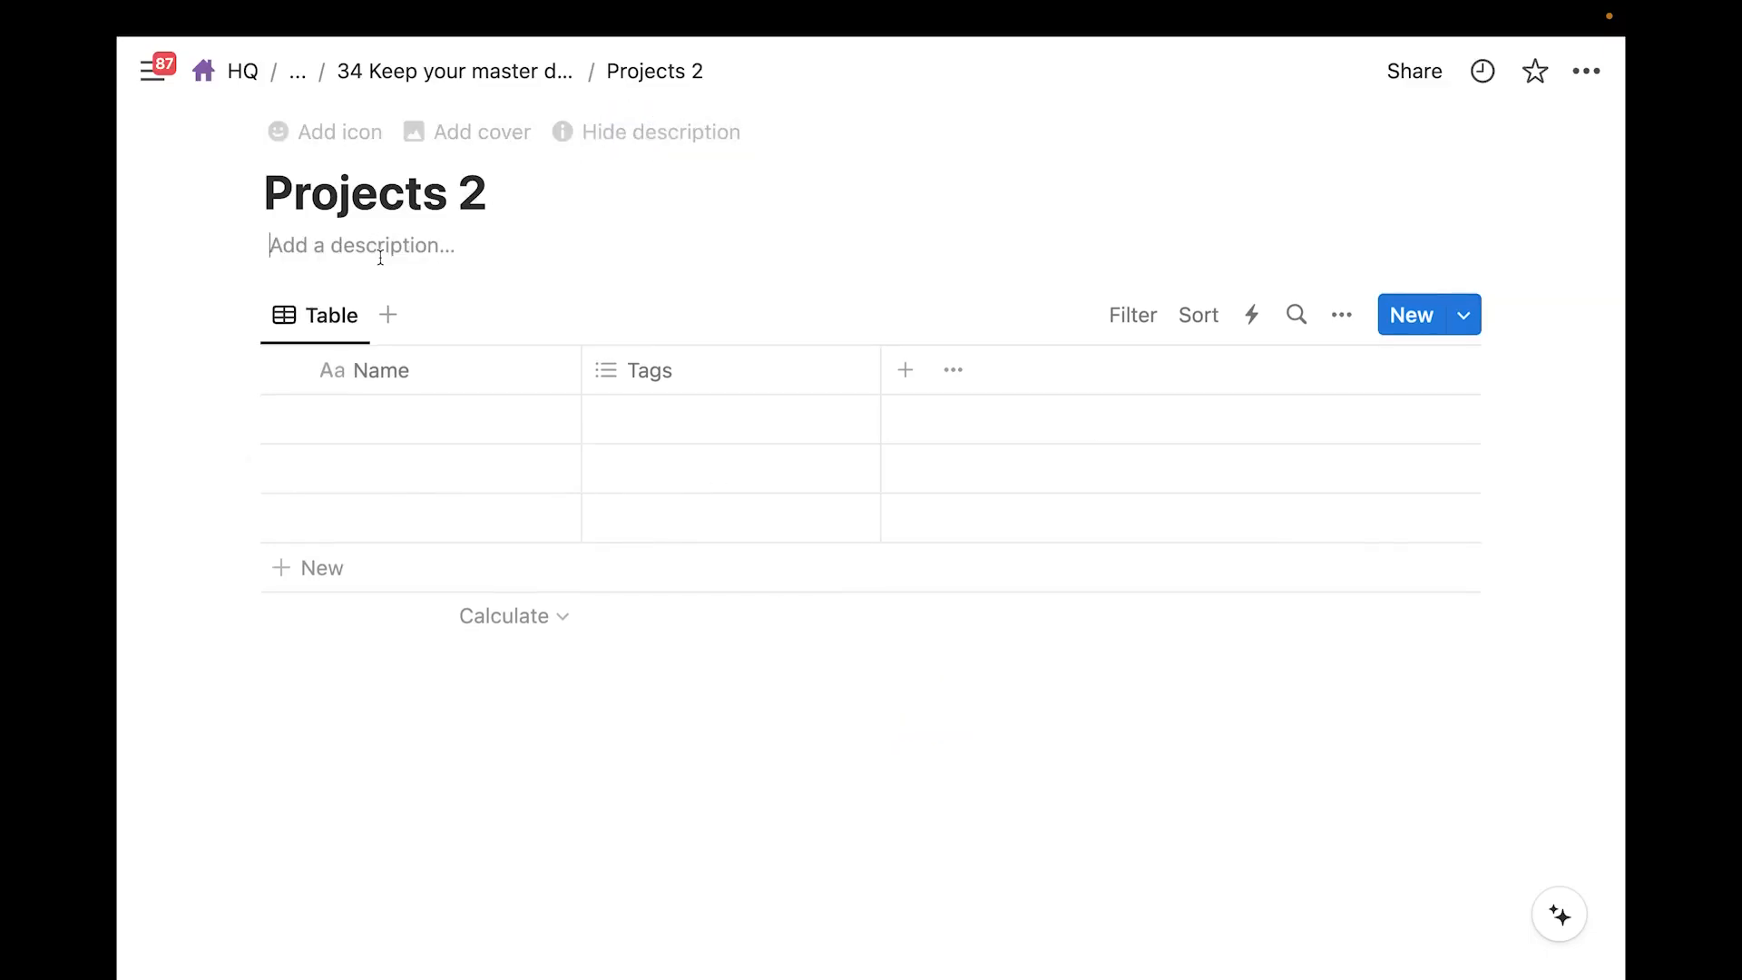
{"action": "type", "text": "Some text"}
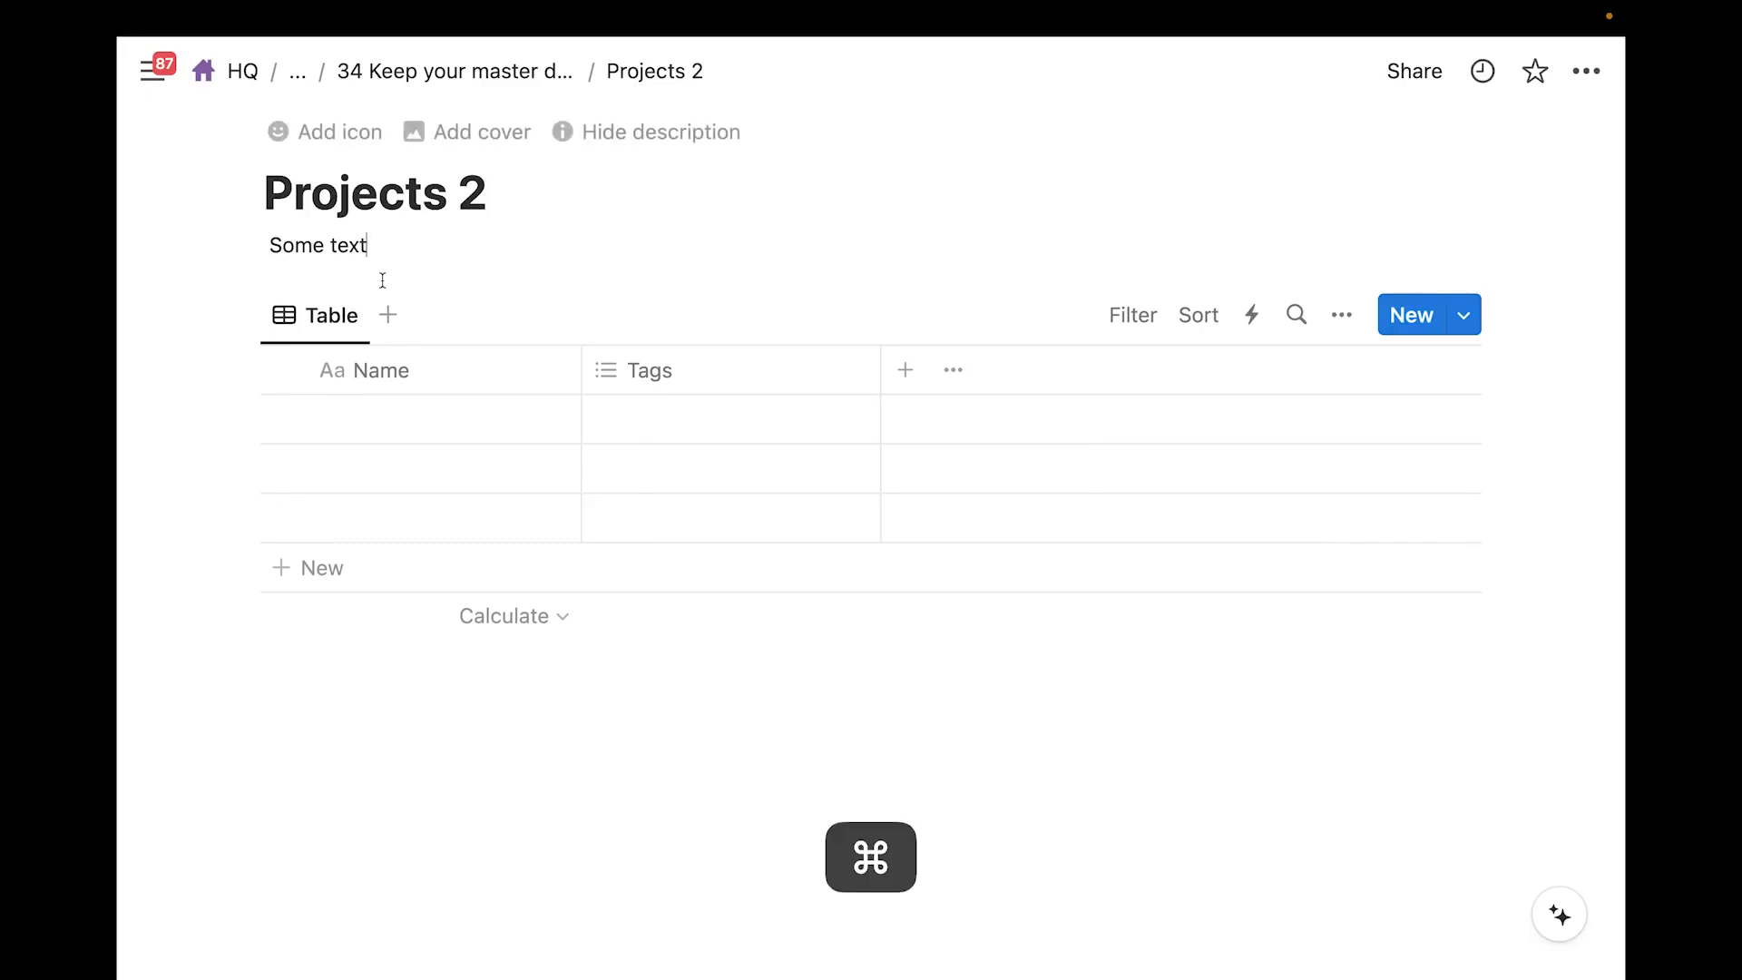
{"action": "key", "text": "super+a"}
{"action": "key", "text": "BackSpace"}
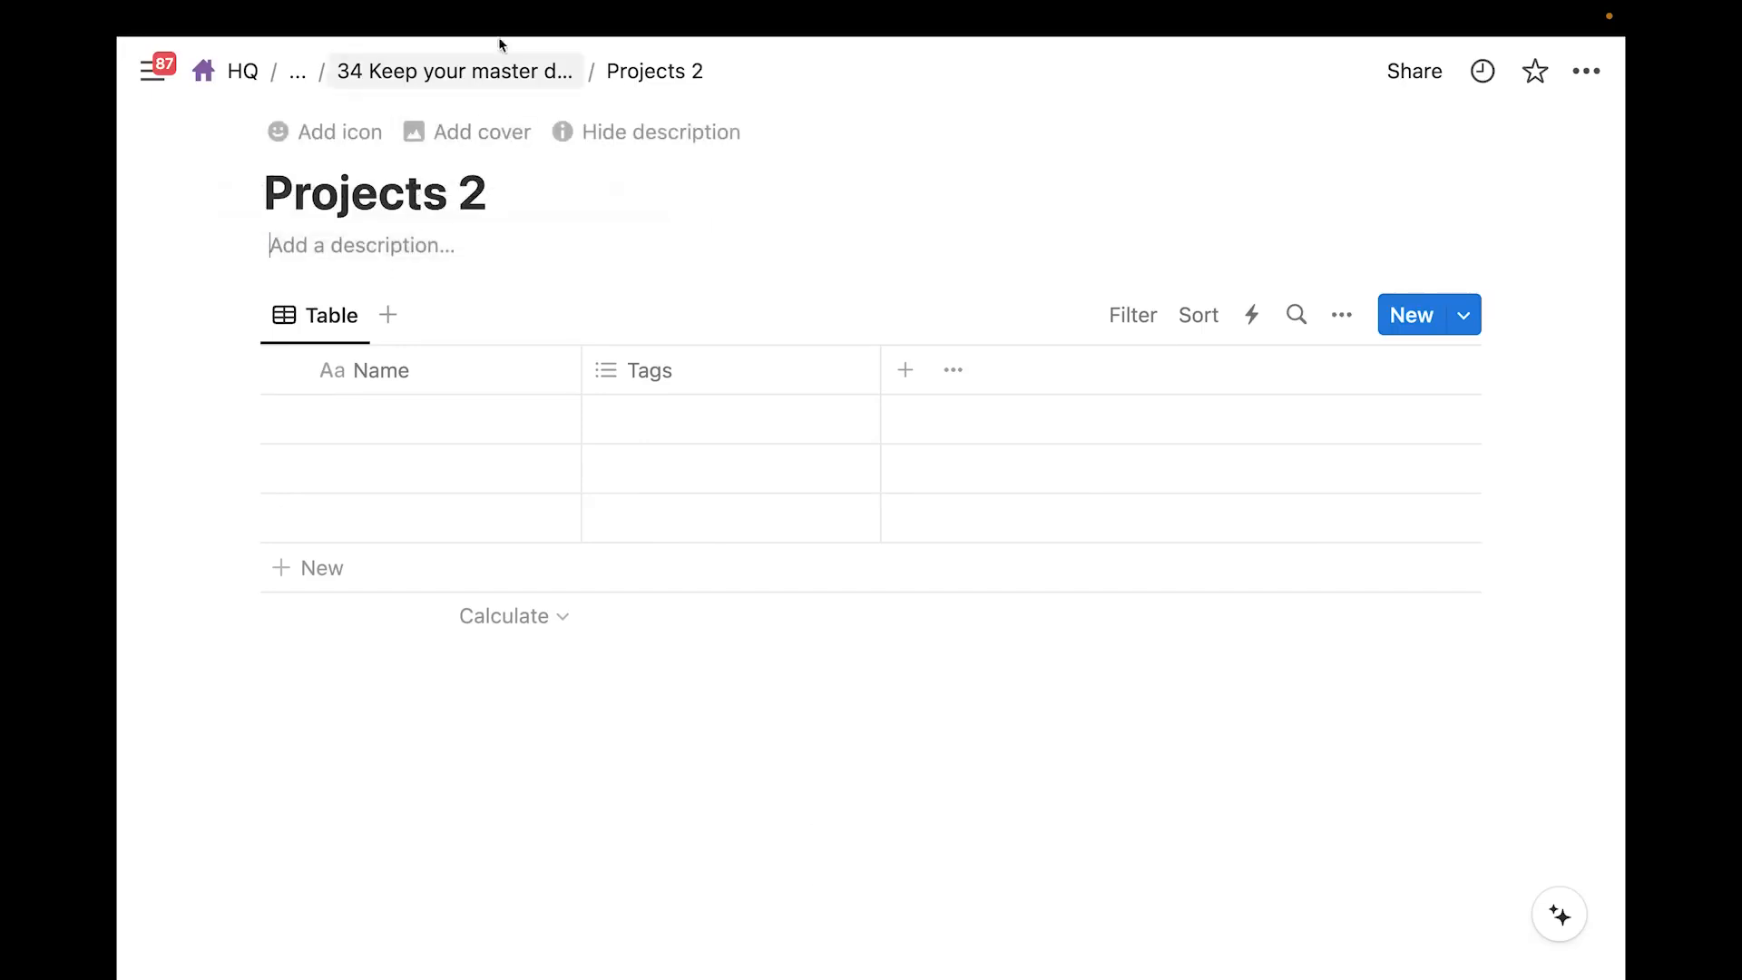
Return to the tip 34 page and add a level 3 heading "Above" directly over the inline Projects table
{"action": "left_click", "coordinate": [458, 71]}
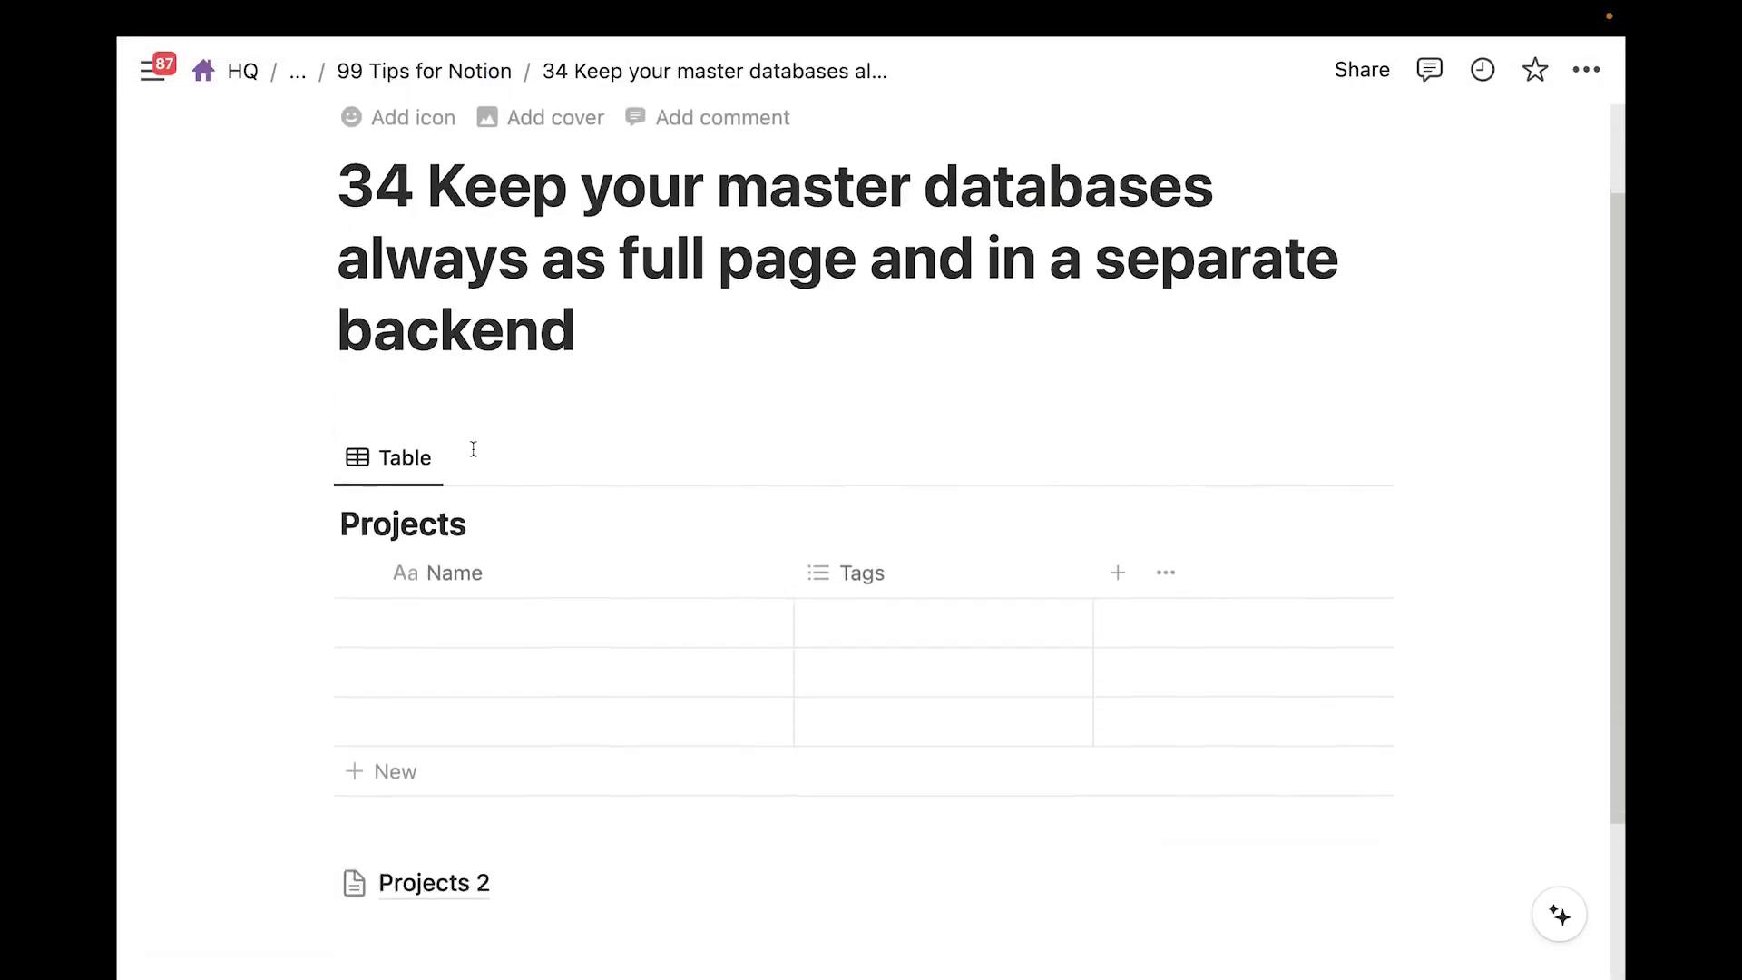
{"action": "scroll", "coordinate": [484, 436], "scroll_direction": "down", "scroll_amount": 3}
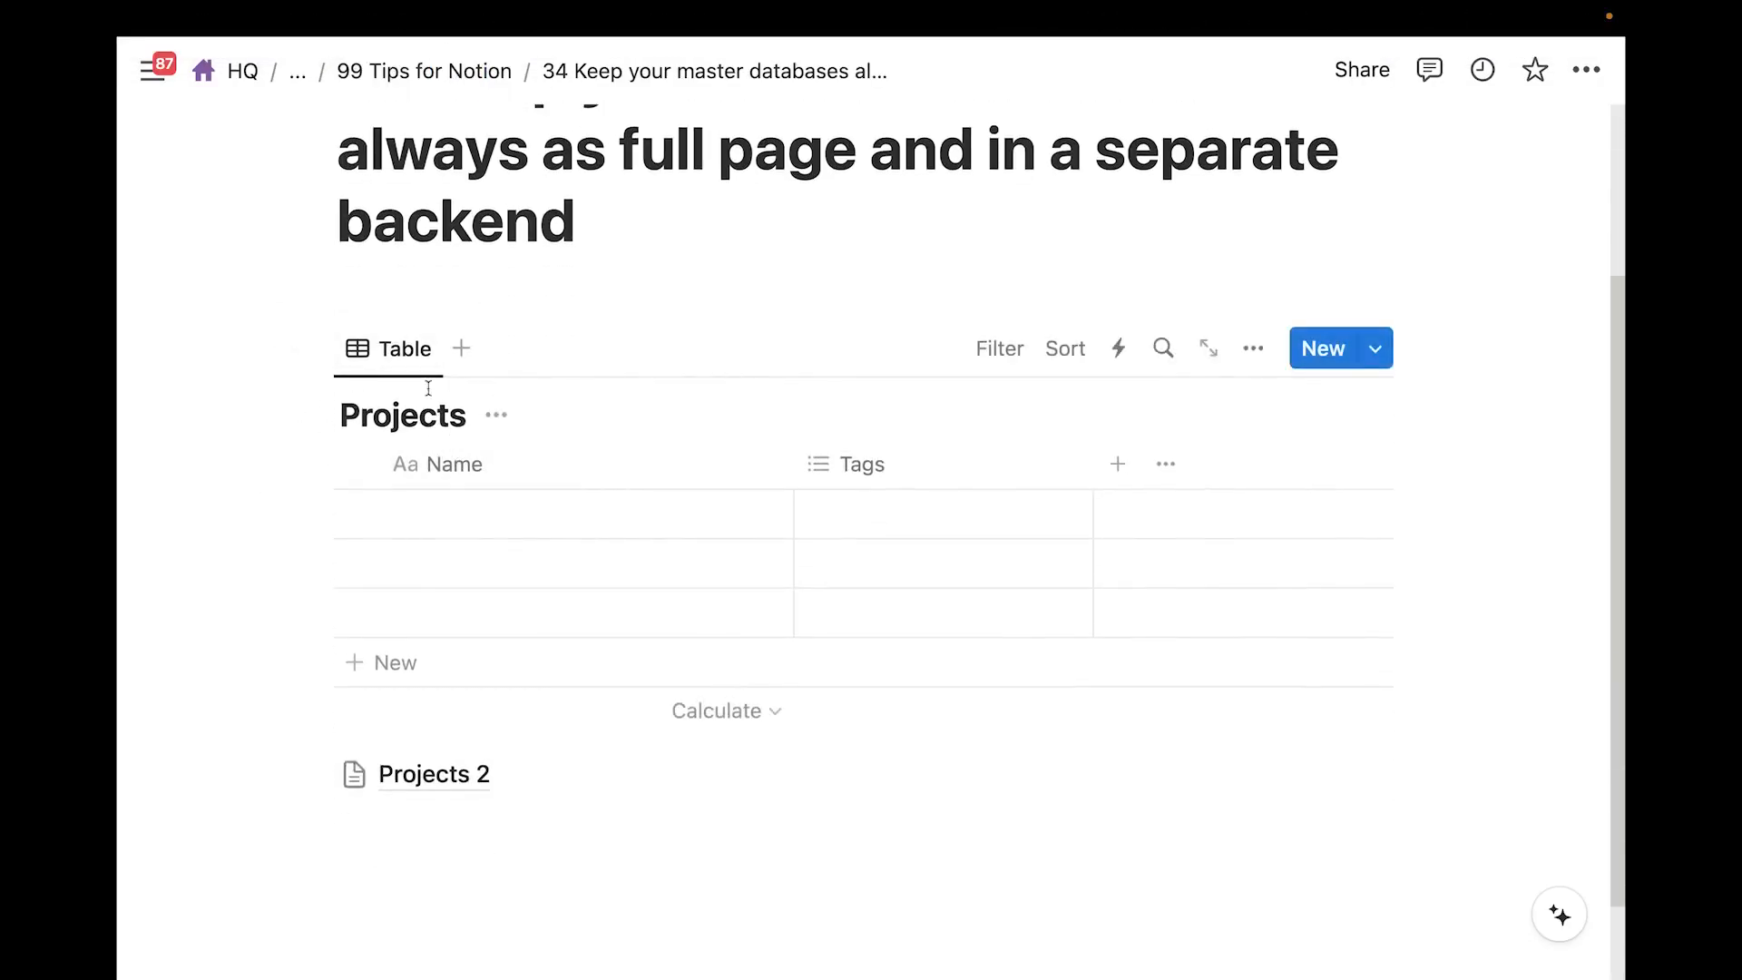
{"action": "left_click", "coordinate": [443, 313]}
{"action": "key", "text": "Return"}
{"action": "type", "text": "/h3"}
{"action": "key", "text": "Return"}
{"action": "type", "text": "Abo"}
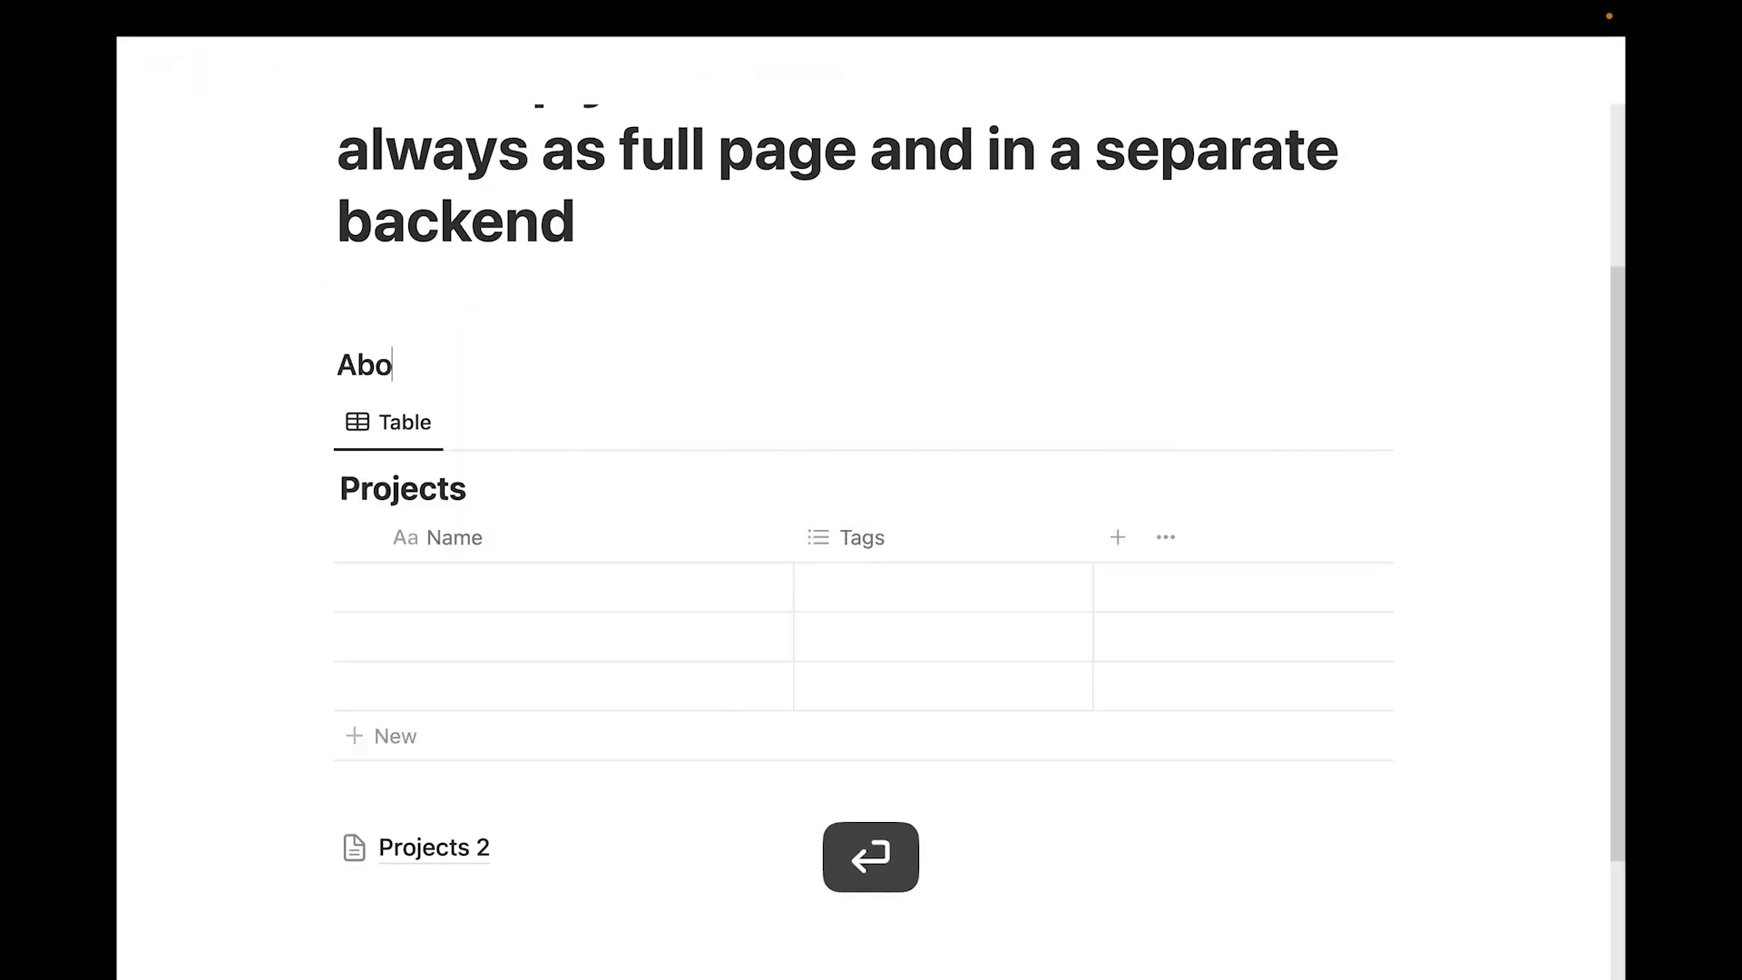
{"action": "type", "text": "ve"}
{"action": "left_click", "coordinate": [523, 802]}
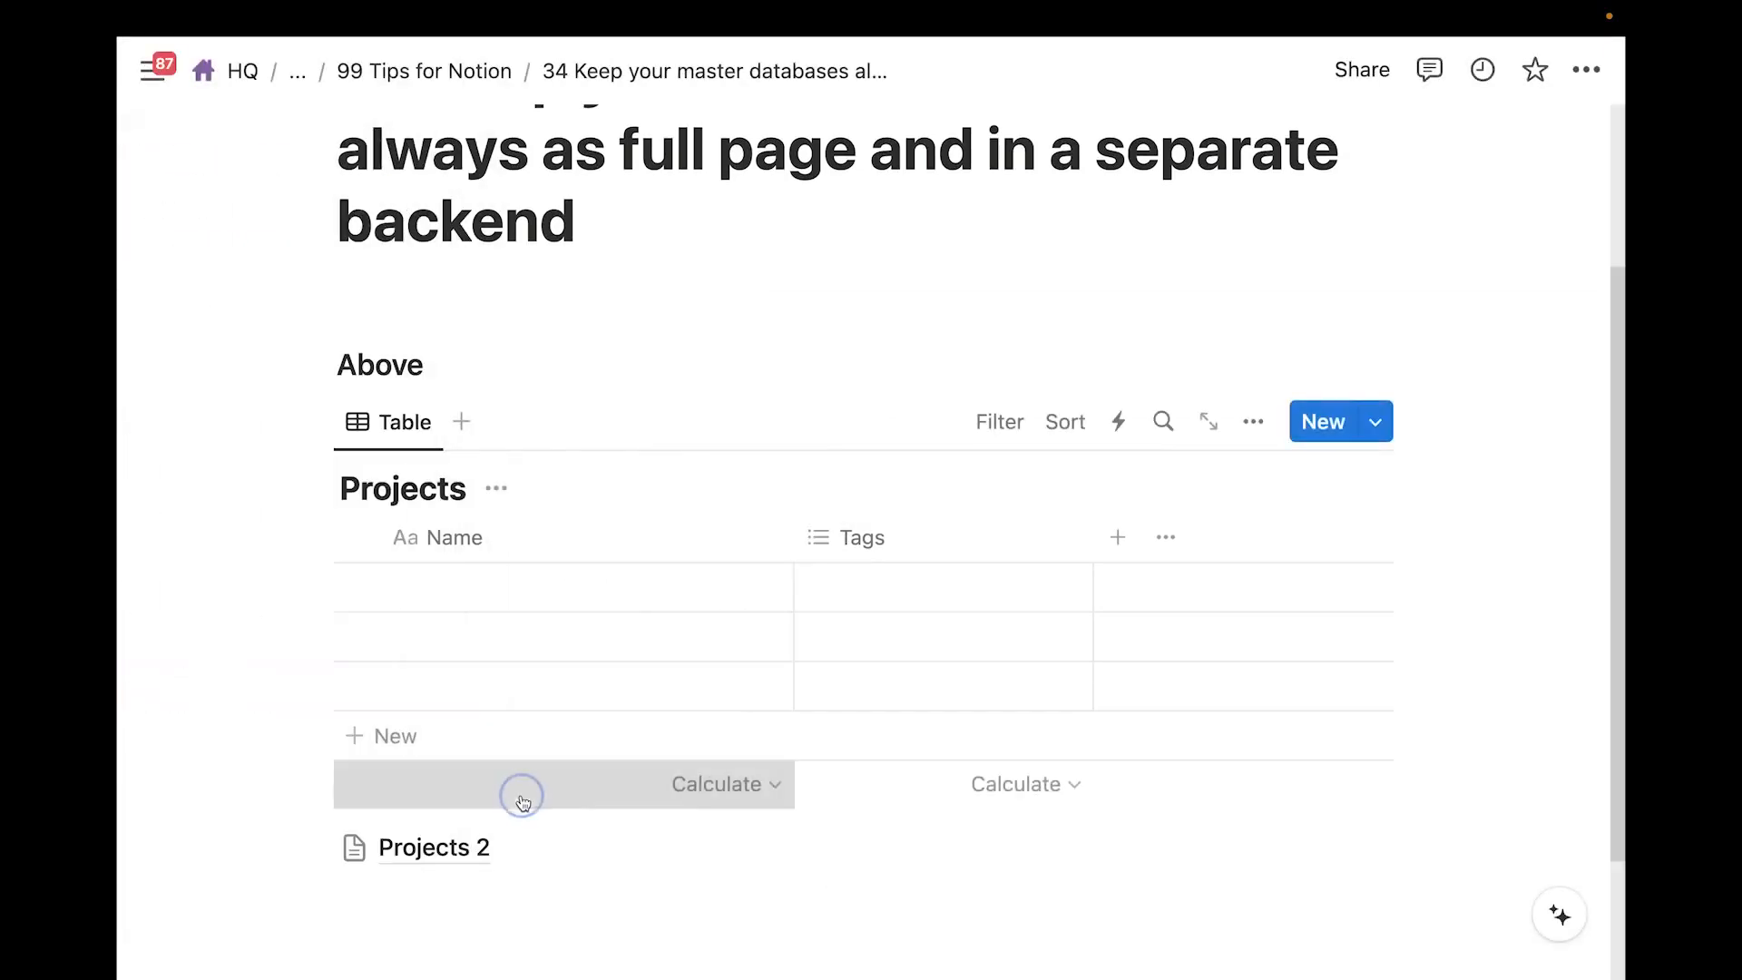
{"action": "left_click", "coordinate": [460, 880]}
{"action": "left_click", "coordinate": [432, 882]}
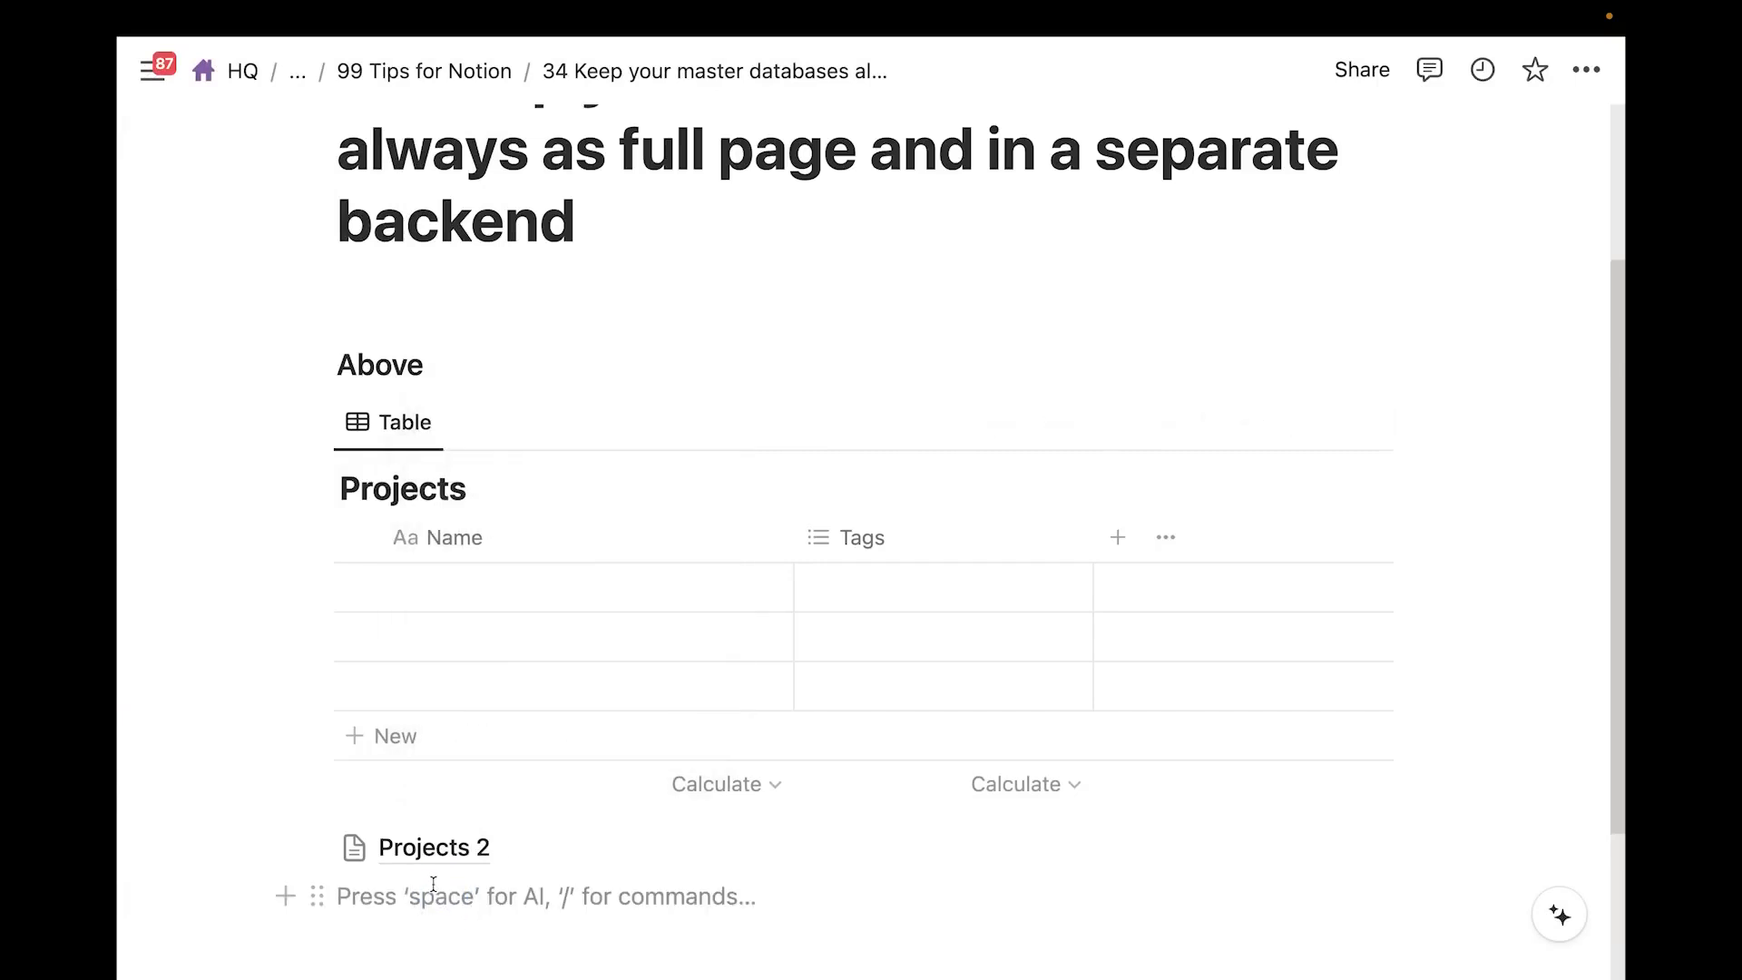
Hide the title of the inline Projects database
{"action": "scroll", "coordinate": [432, 883], "scroll_direction": "down", "scroll_amount": 1}
{"action": "scroll", "coordinate": [440, 848], "scroll_direction": "down", "scroll_amount": 1}
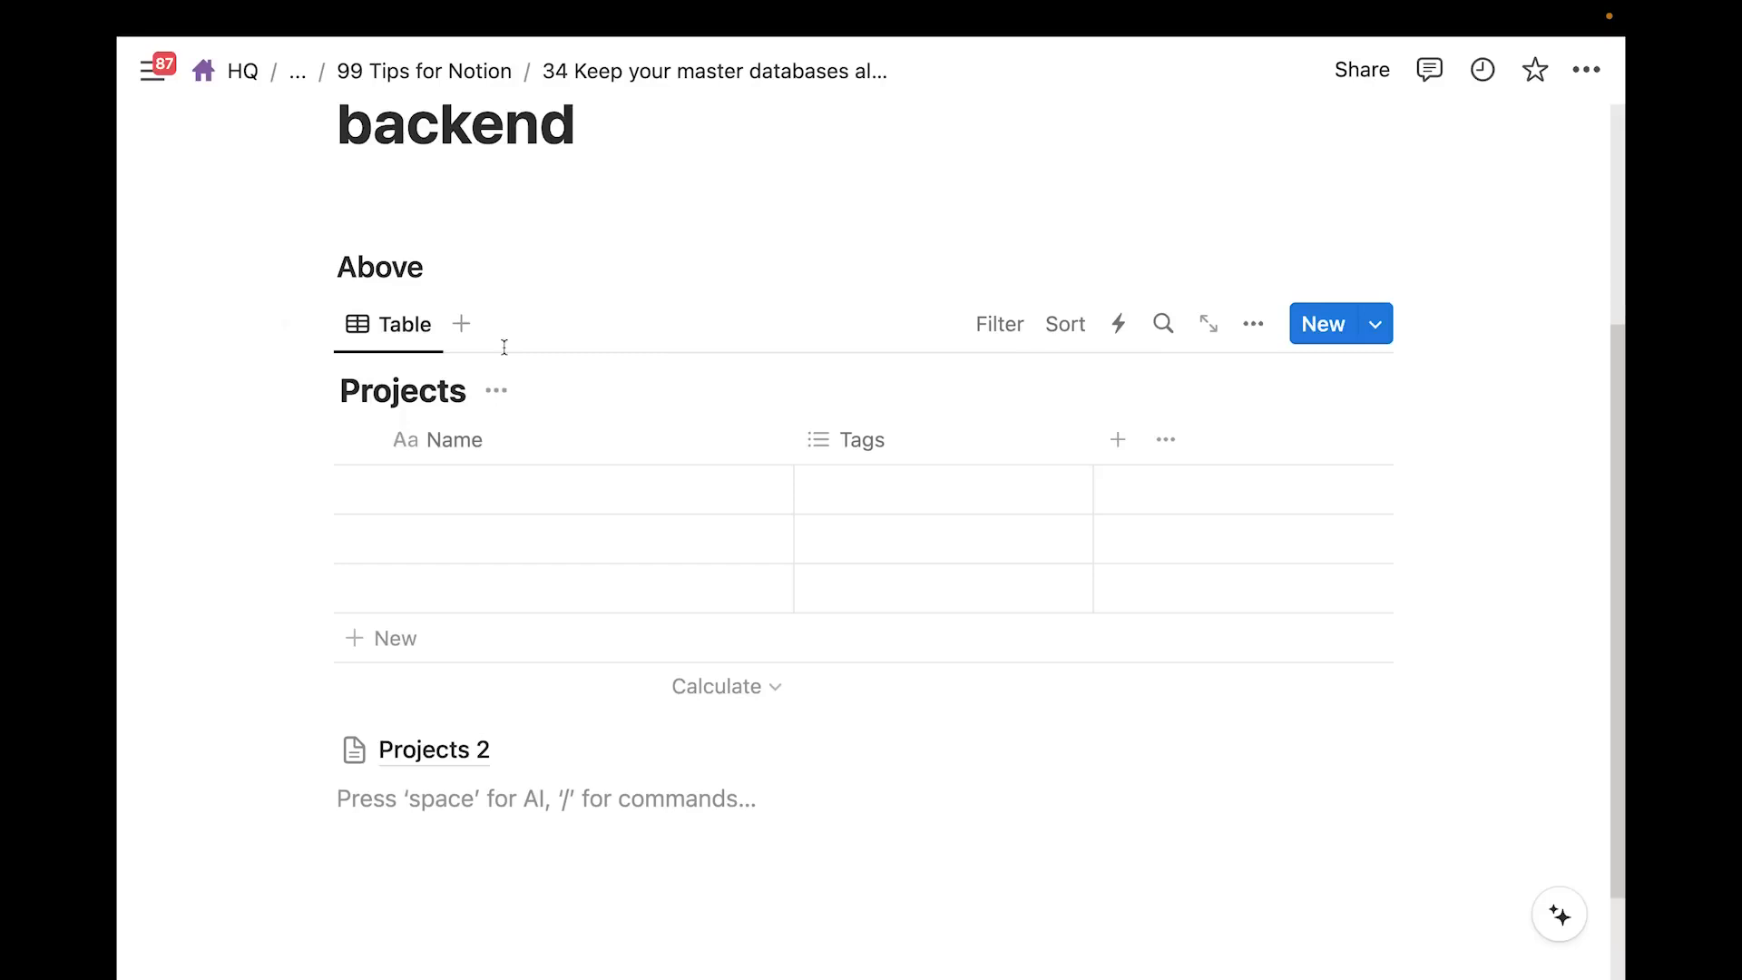
{"action": "left_click", "coordinate": [495, 392]}
{"action": "left_click", "coordinate": [478, 548]}
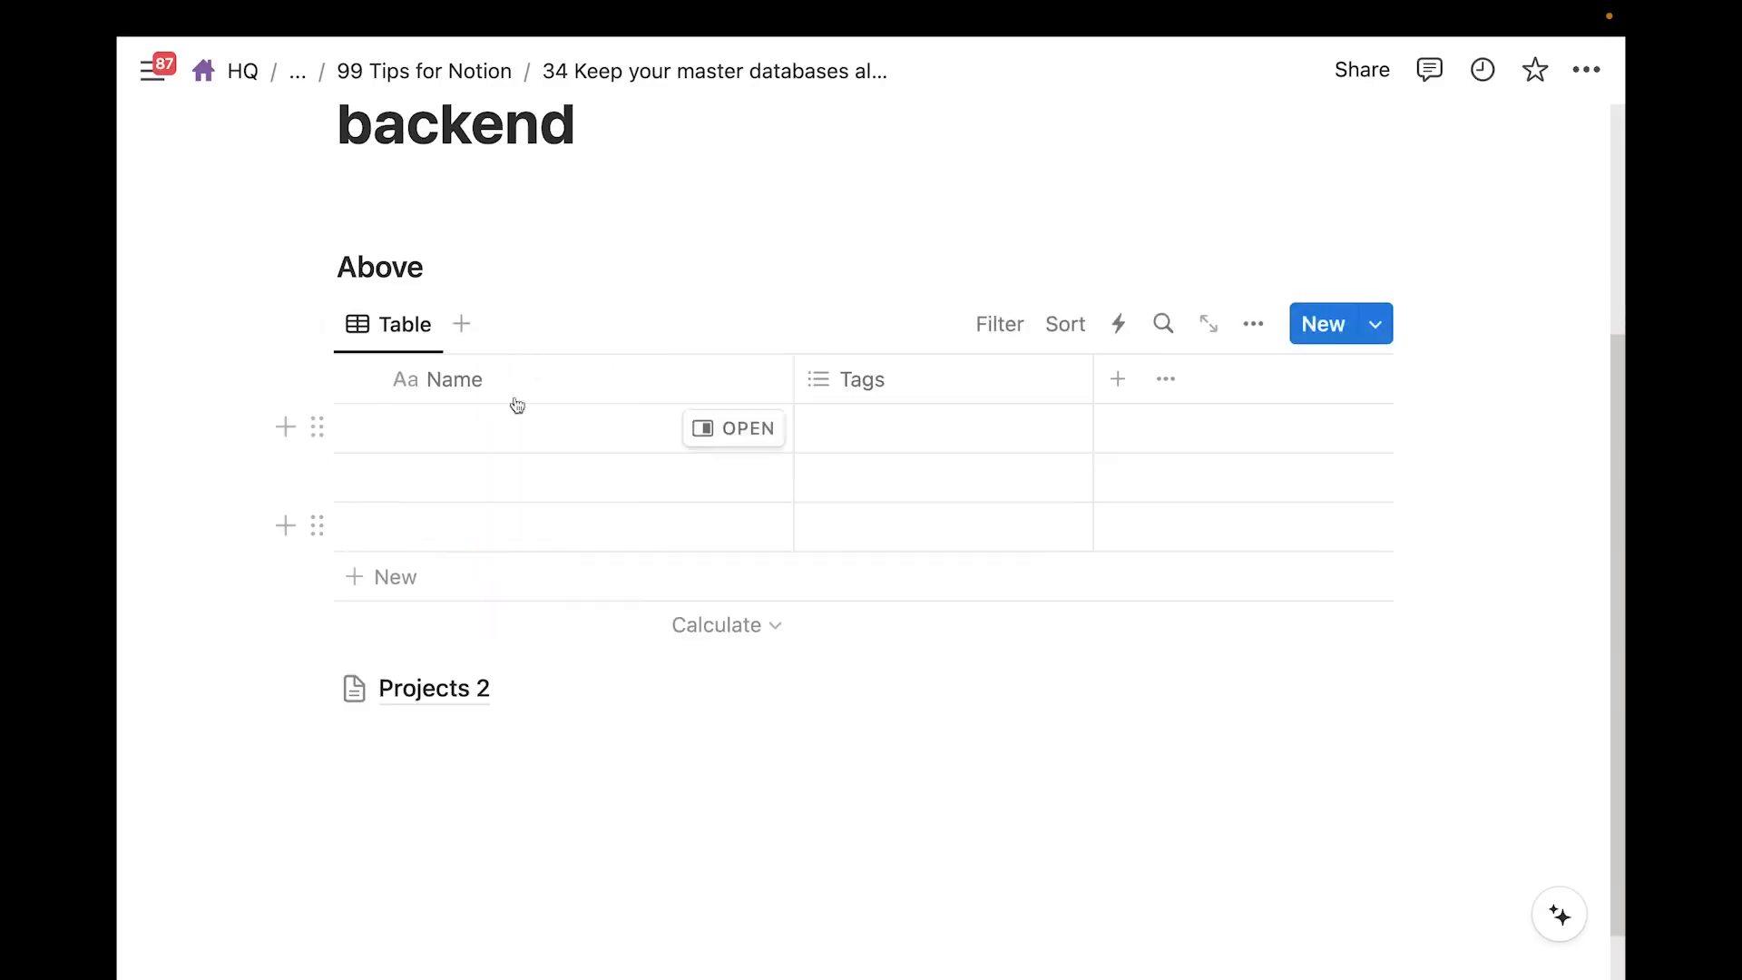
{"action": "left_click", "coordinate": [475, 752]}
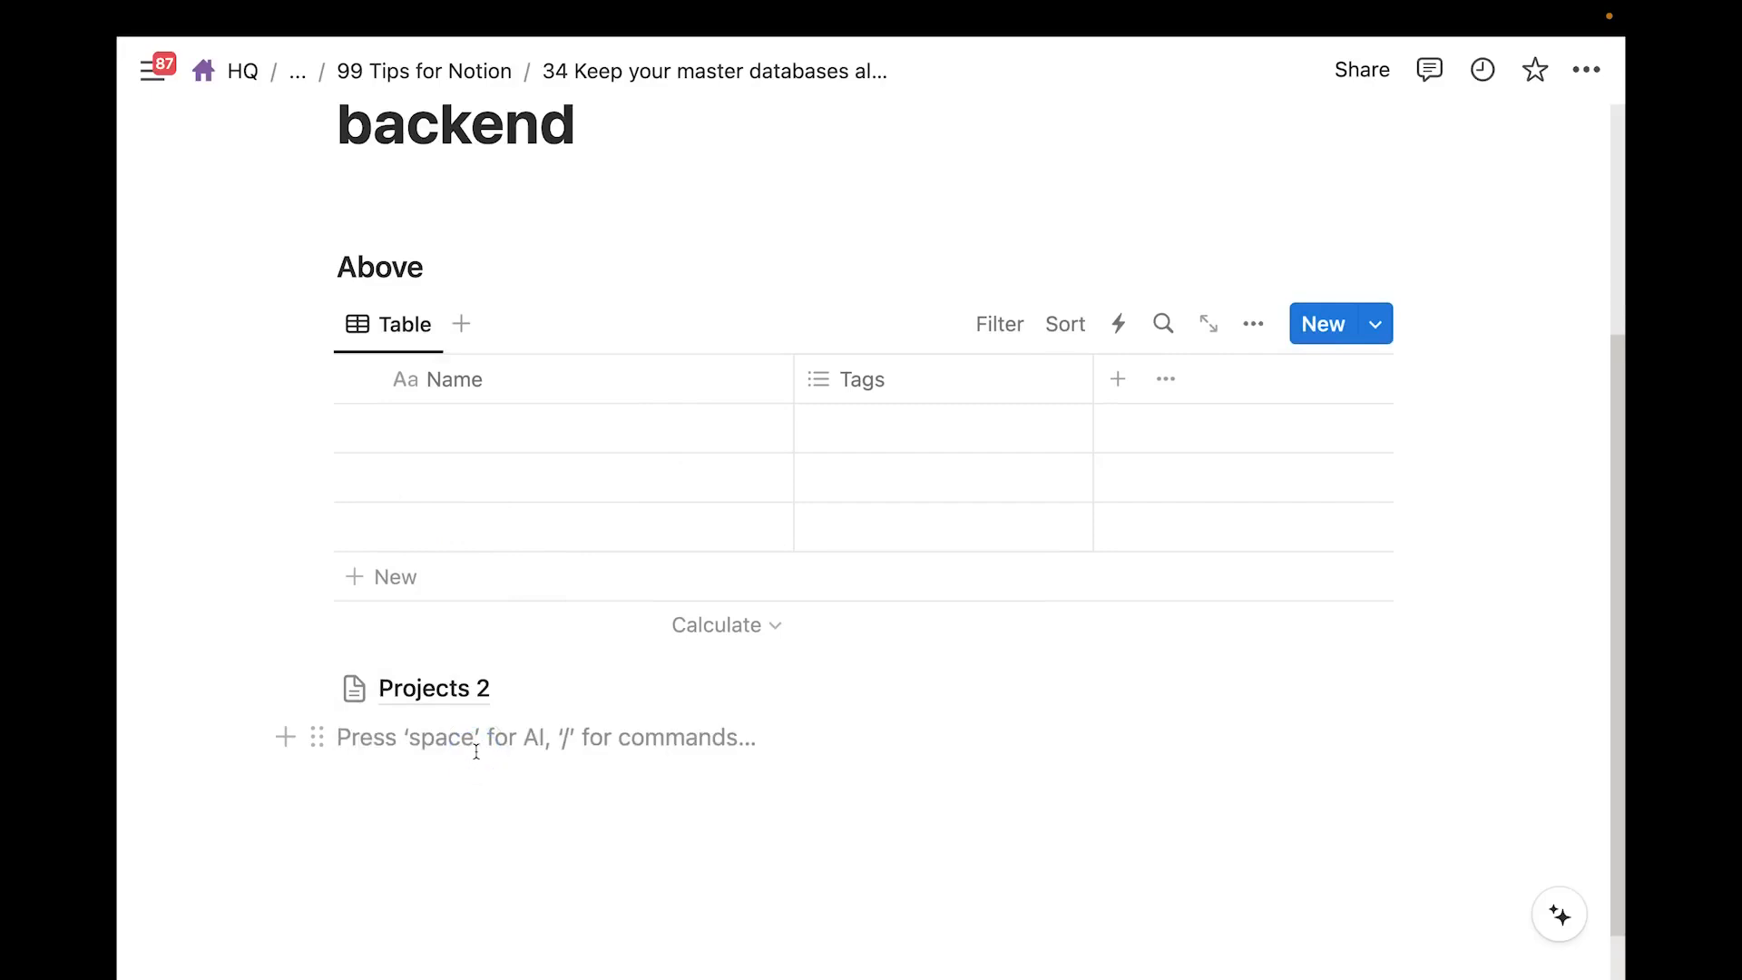
Name the three entries of the inline Projects table "Project"
{"action": "left_click", "coordinate": [492, 441]}
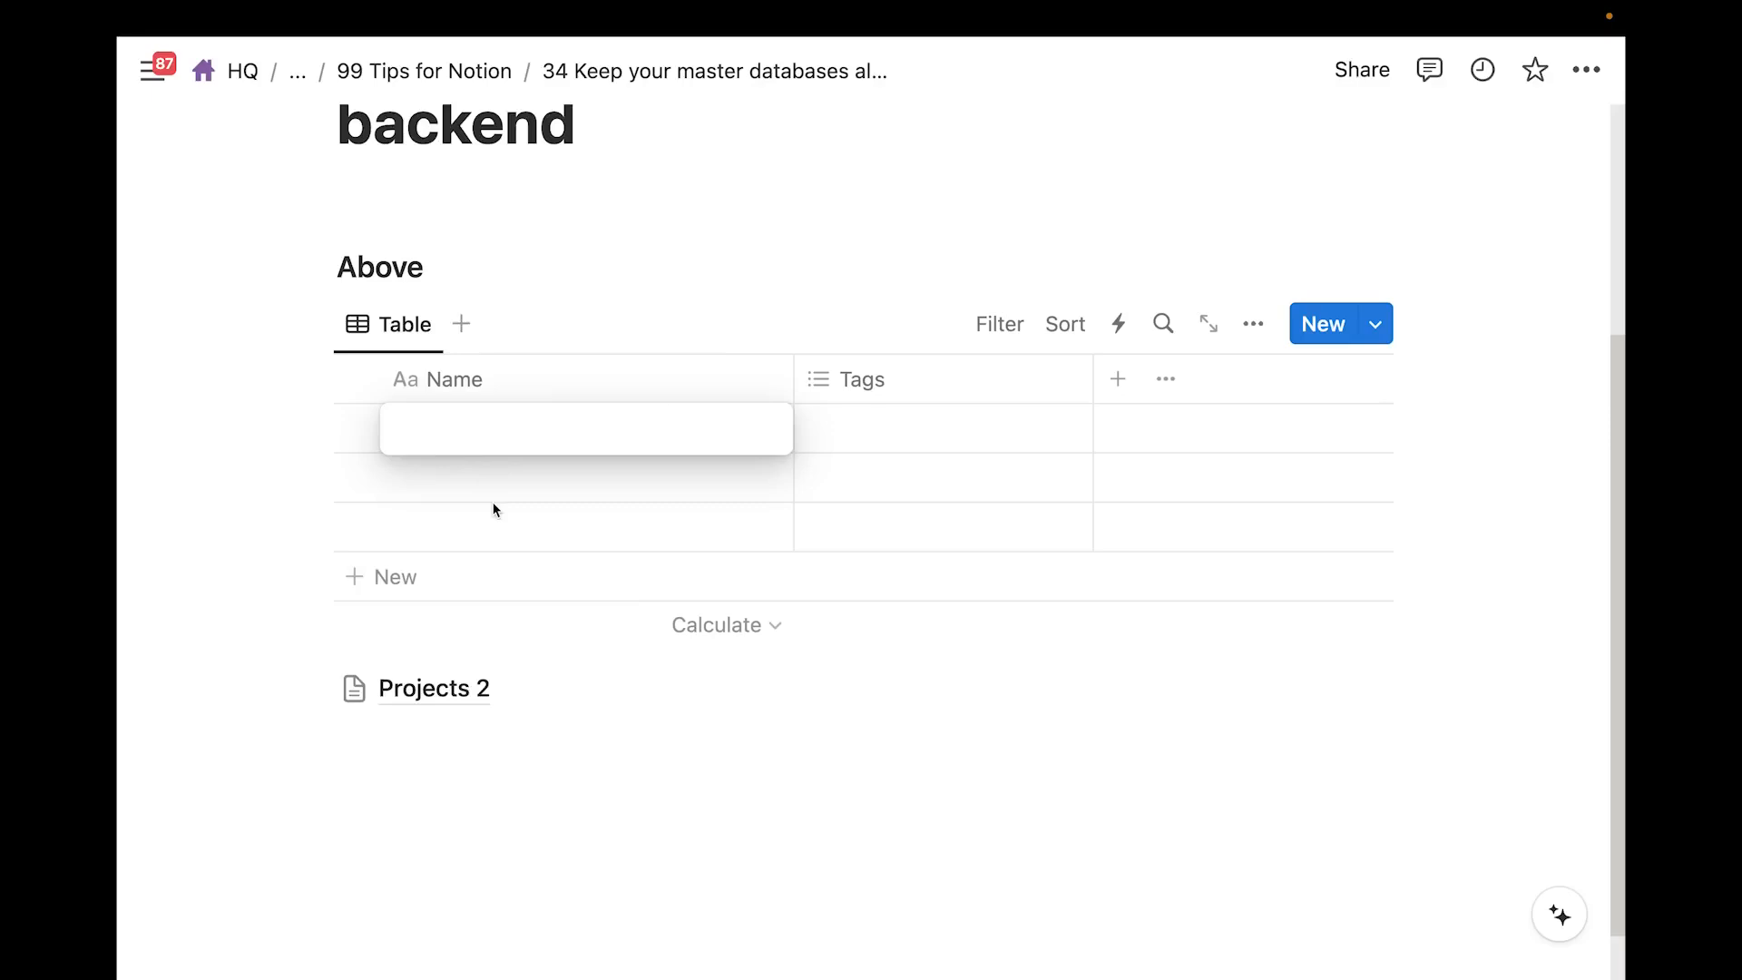
{"action": "type", "text": "Project"}
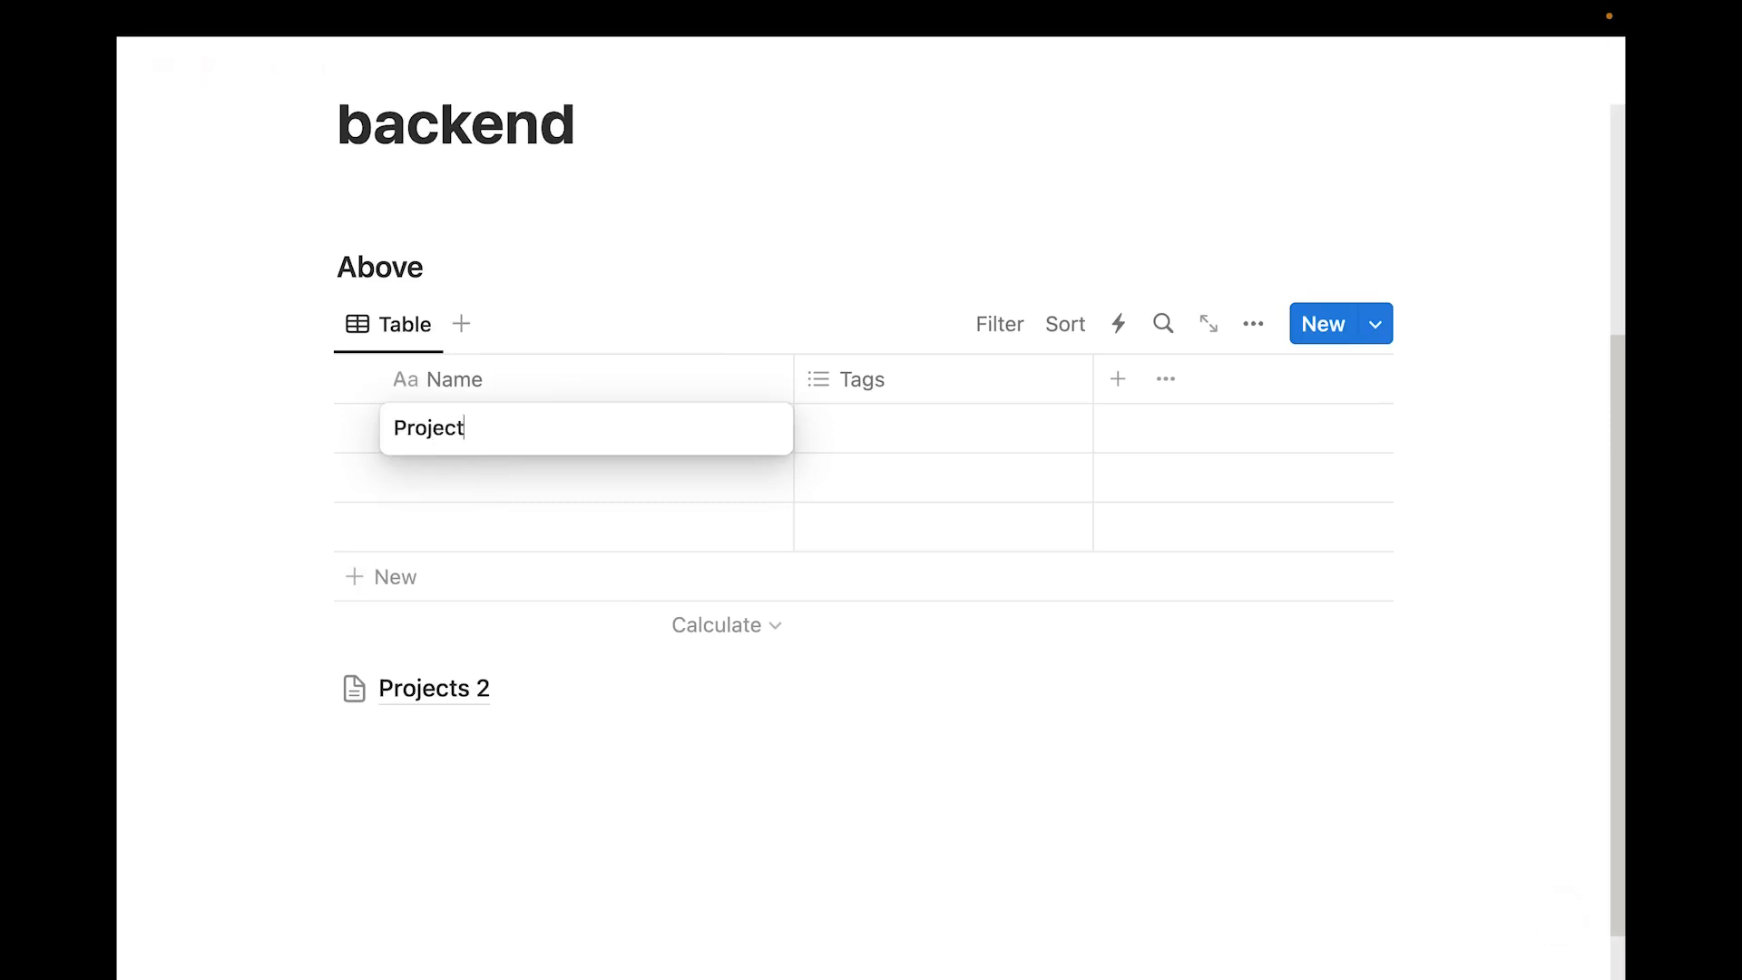
{"action": "key", "text": "Return"}
{"action": "type", "text": "Project"}
{"action": "key", "text": "Return"}
{"action": "type", "text": "Project"}
{"action": "key", "text": "Return"}
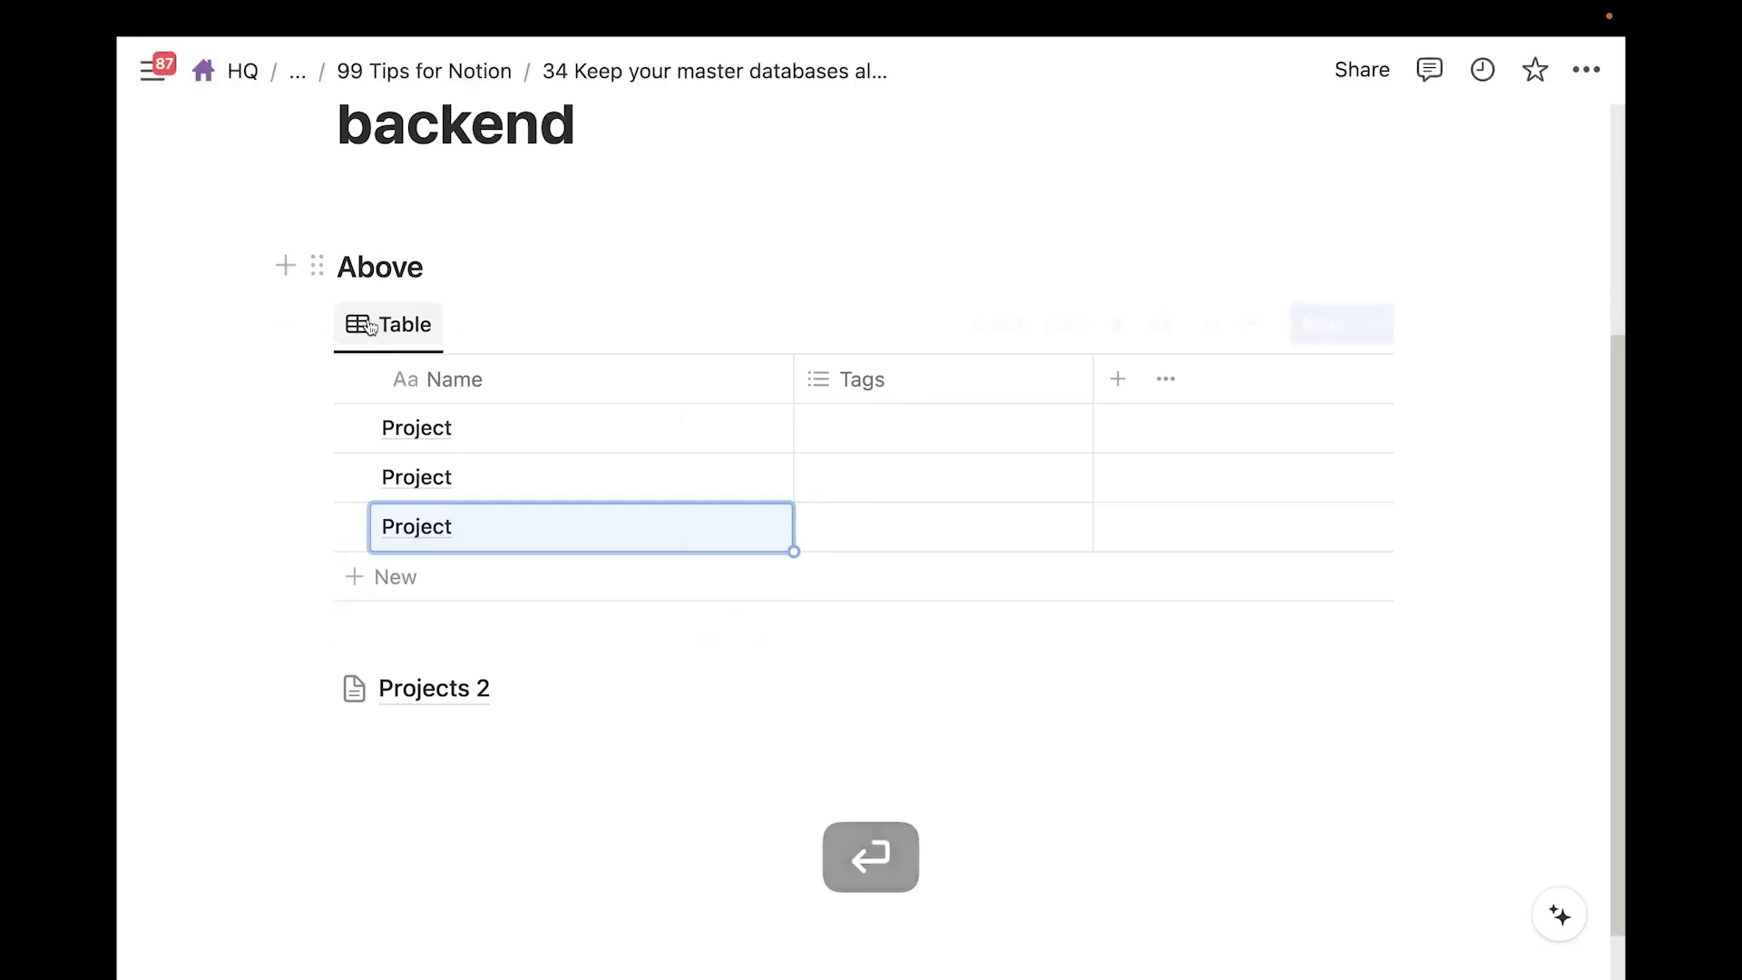
Insert a linked view of the Projects database below the Projects 2 page link
{"action": "left_click", "coordinate": [390, 783]}
{"action": "key", "text": "Return"}
{"action": "type", "text": "/"}
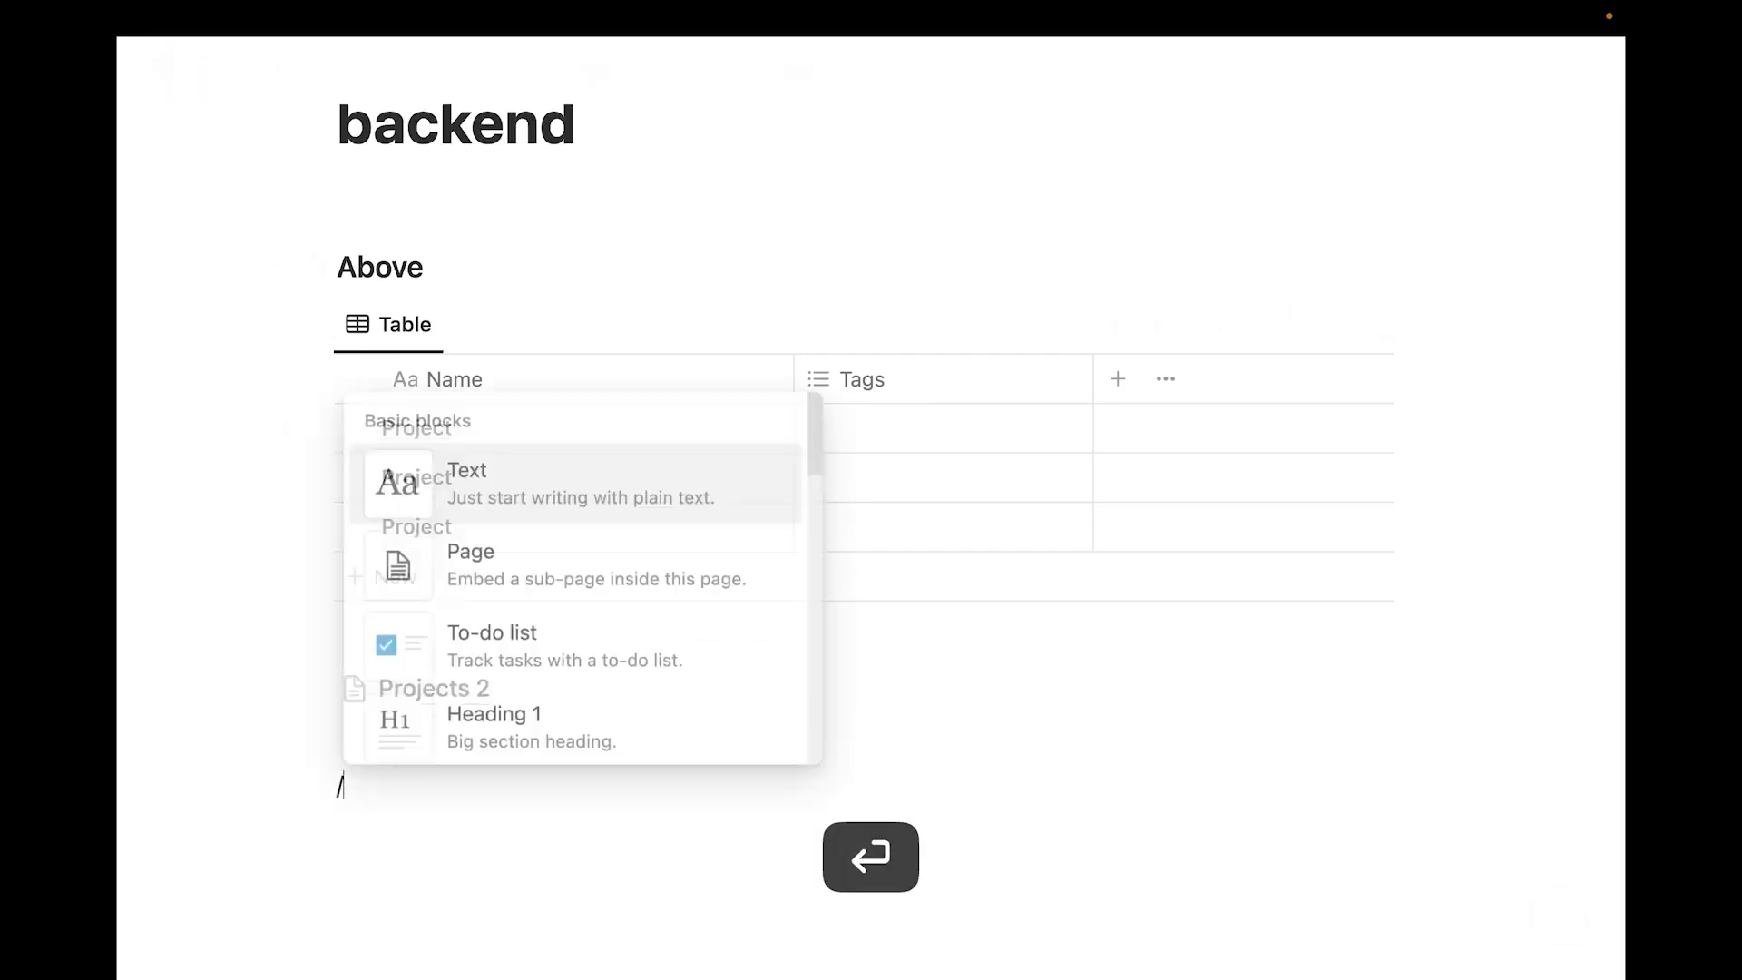
{"action": "type", "text": "crete"}
{"action": "key", "text": "BackSpace"}
{"action": "type", "text": "ate"}
{"action": "key", "text": "BackSpace"}
{"action": "key", "text": "BackSpace"}
{"action": "key", "text": "BackSpace"}
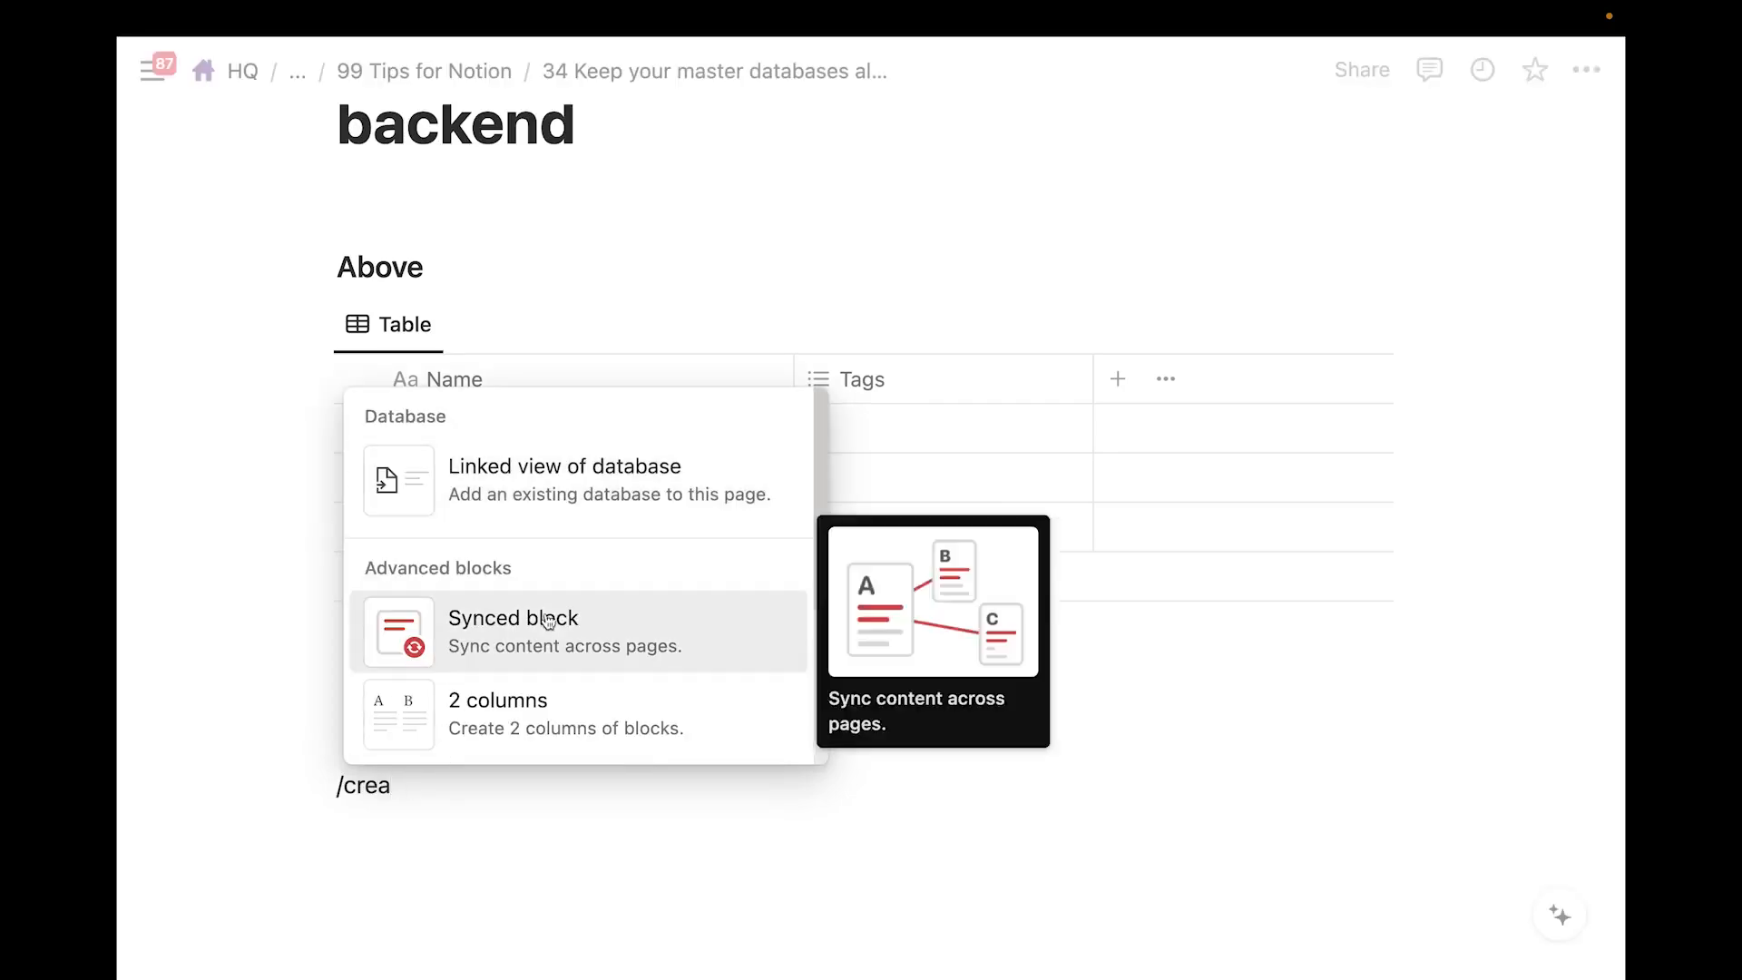
{"action": "left_click", "coordinate": [498, 481]}
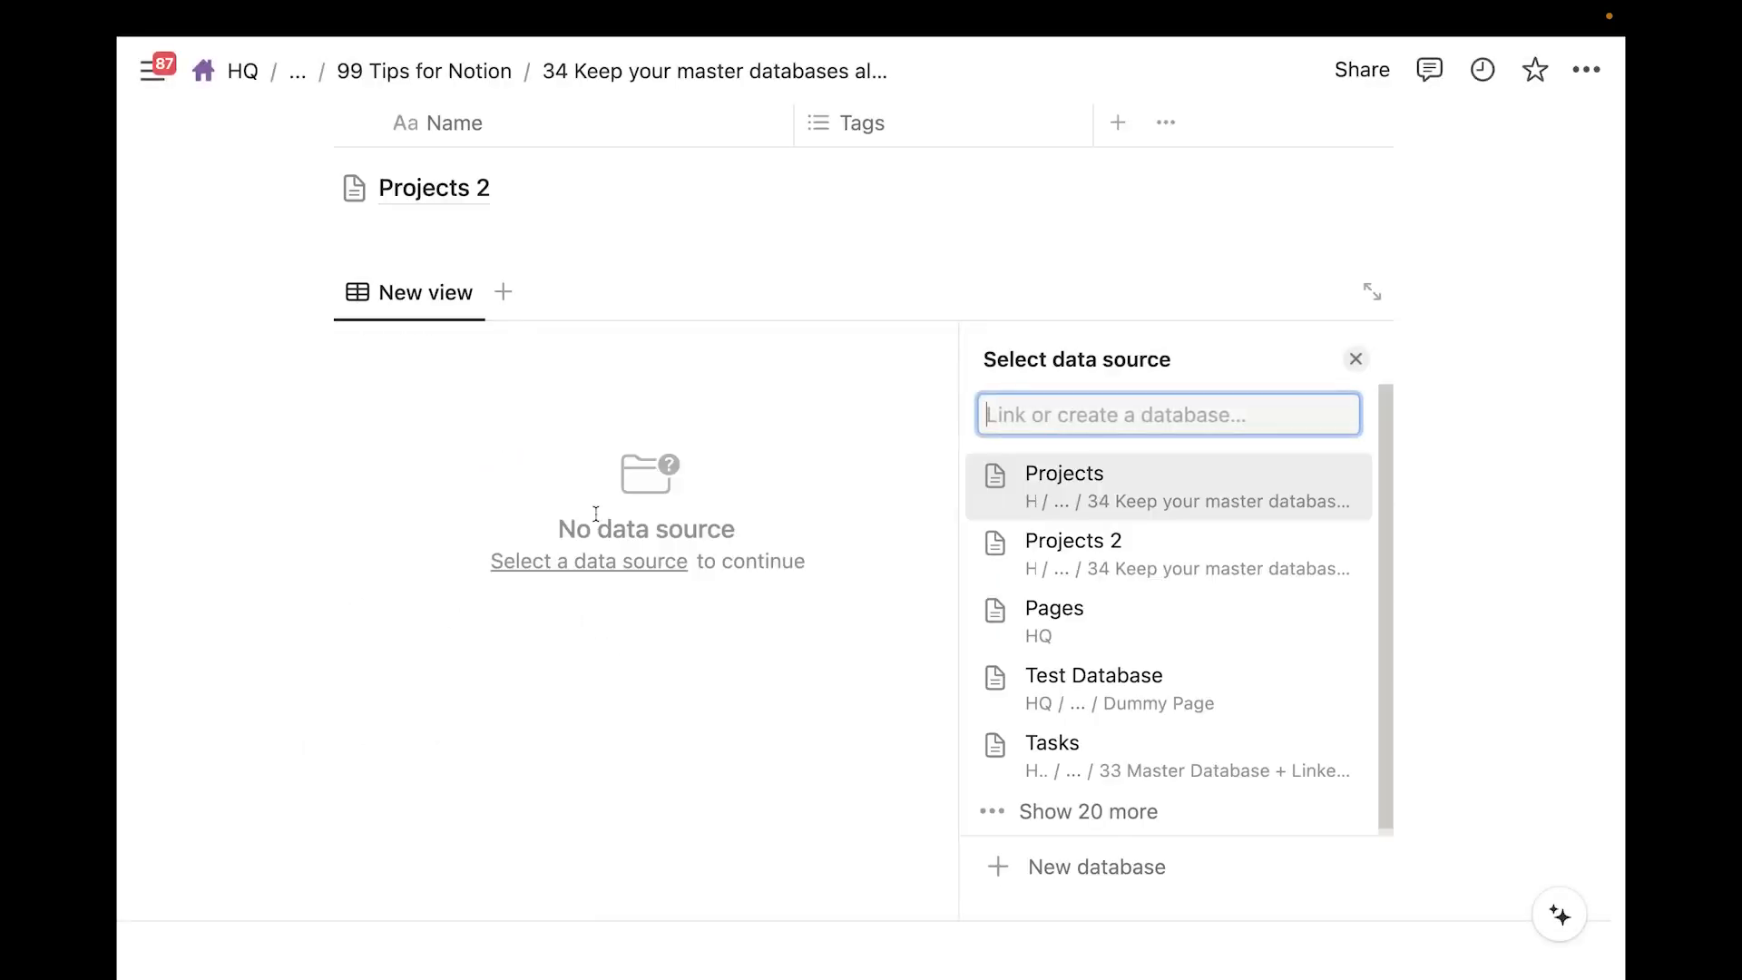
{"action": "left_click", "coordinate": [1133, 501]}
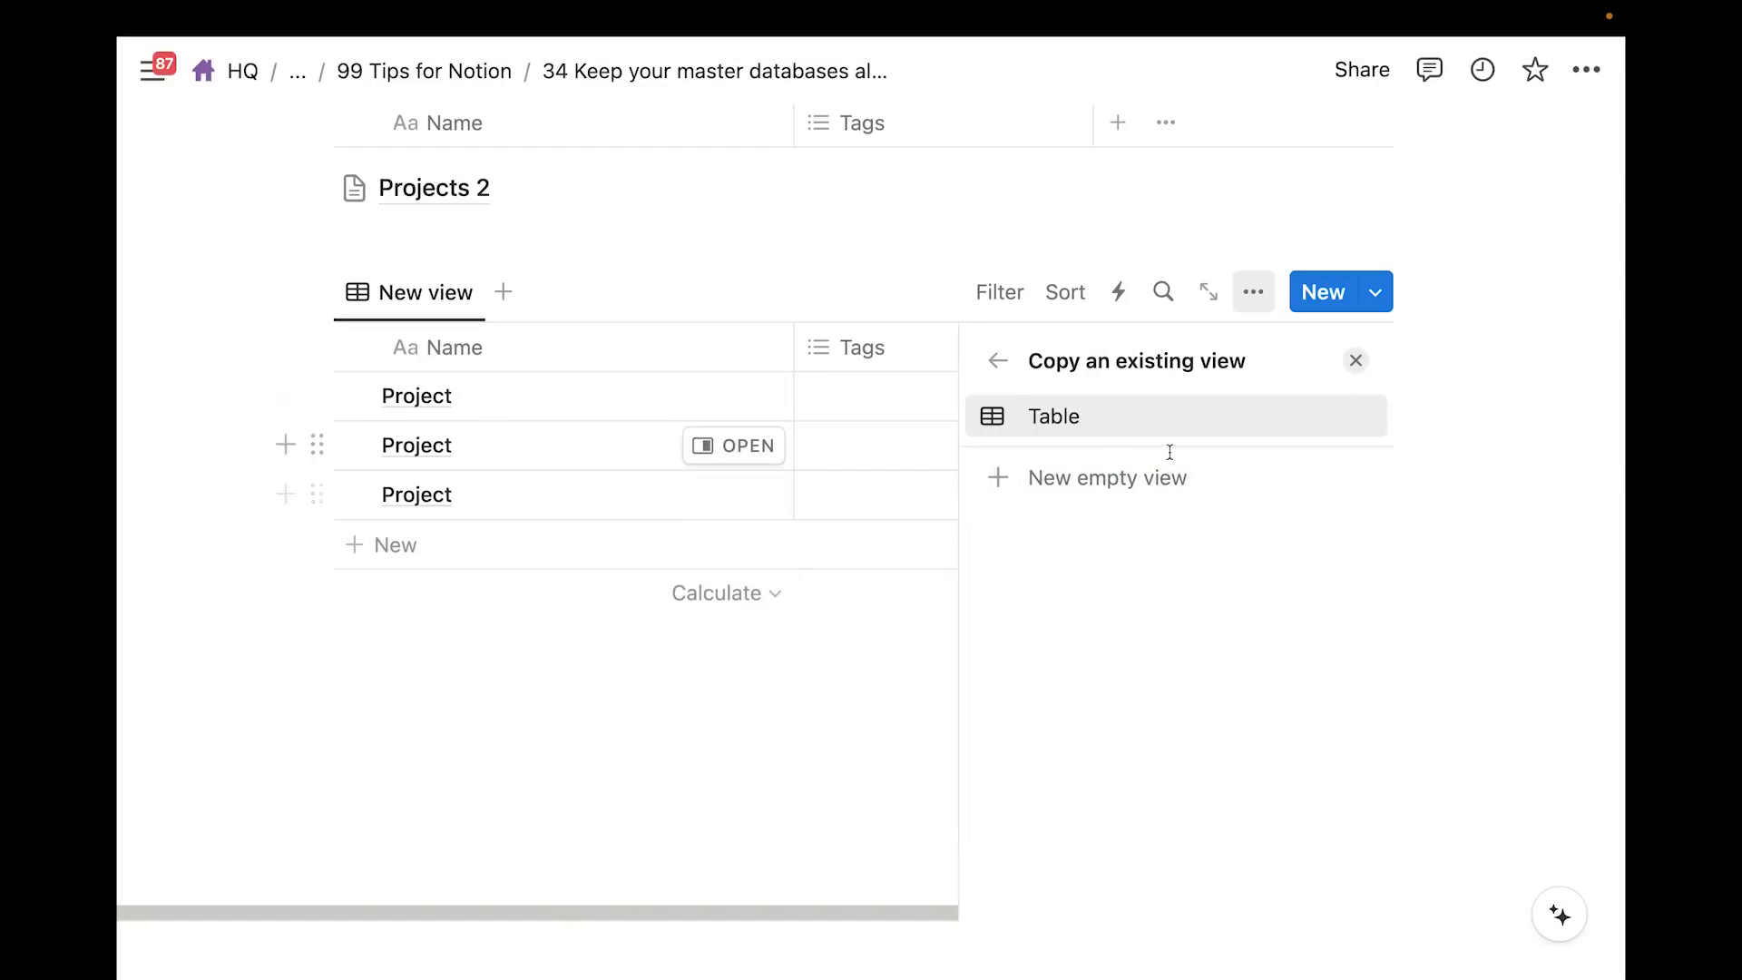
Set the linked view up as a new Gallery with the database title hidden and the card preview set to None
{"action": "left_click", "coordinate": [1161, 477]}
{"action": "left_click", "coordinate": [1304, 646]}
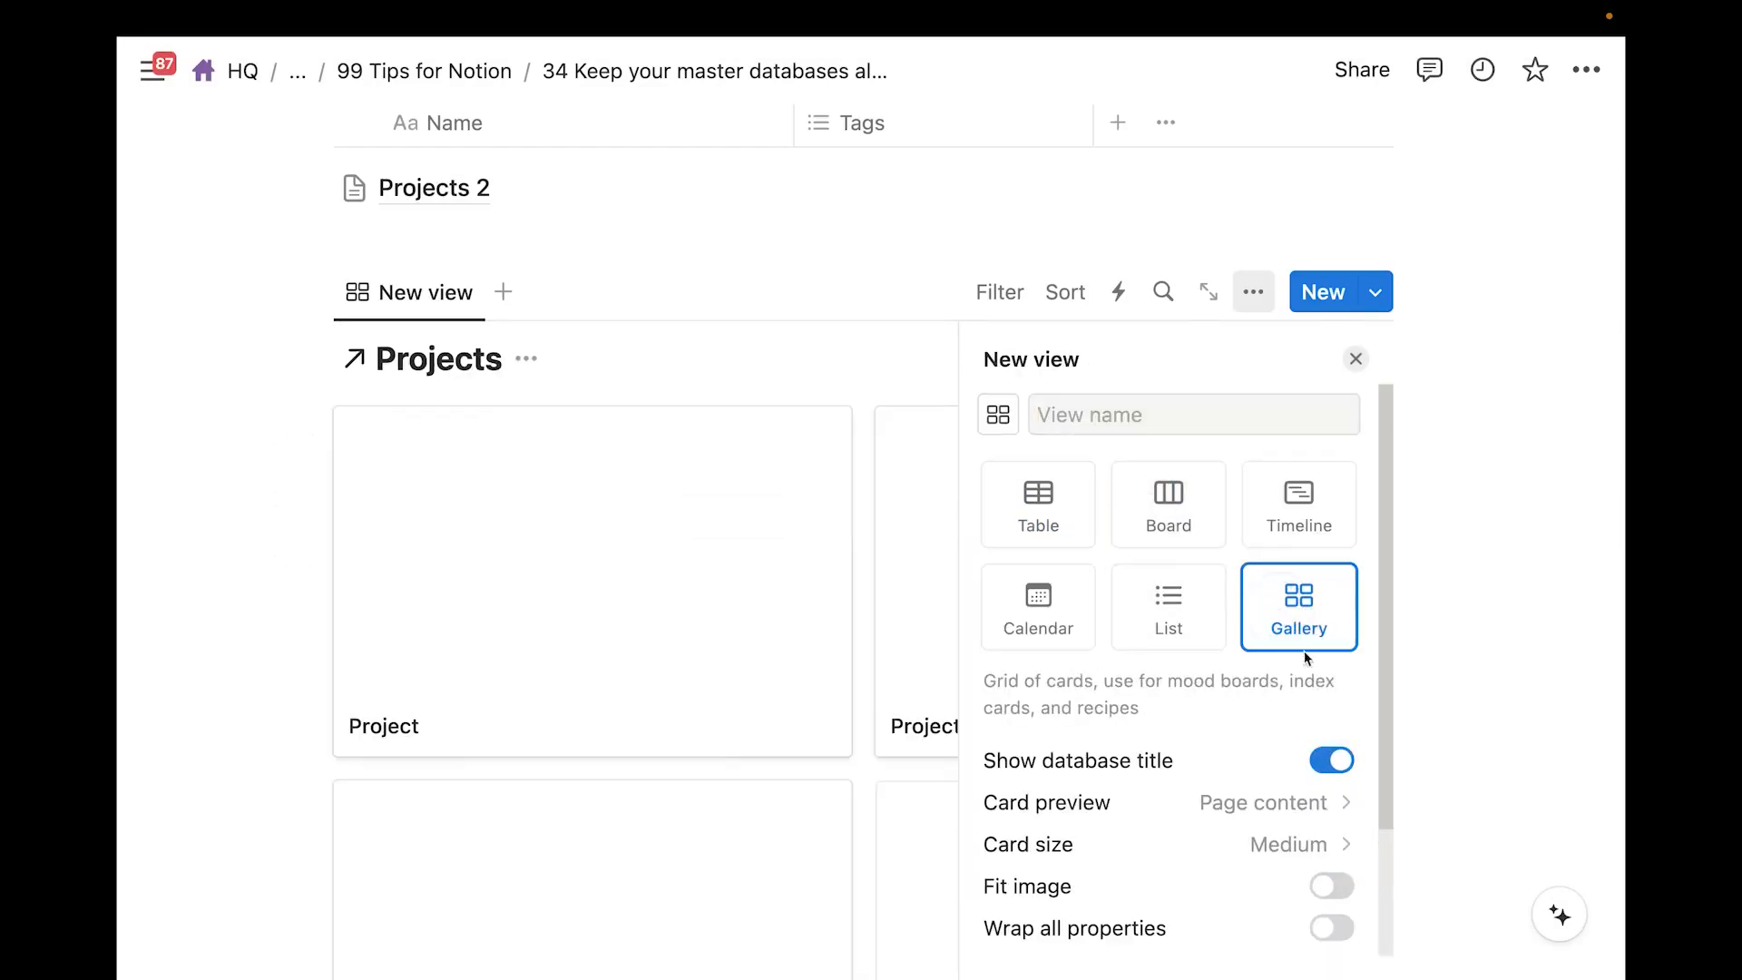
{"action": "left_click", "coordinate": [1331, 760]}
{"action": "left_click", "coordinate": [1276, 803]}
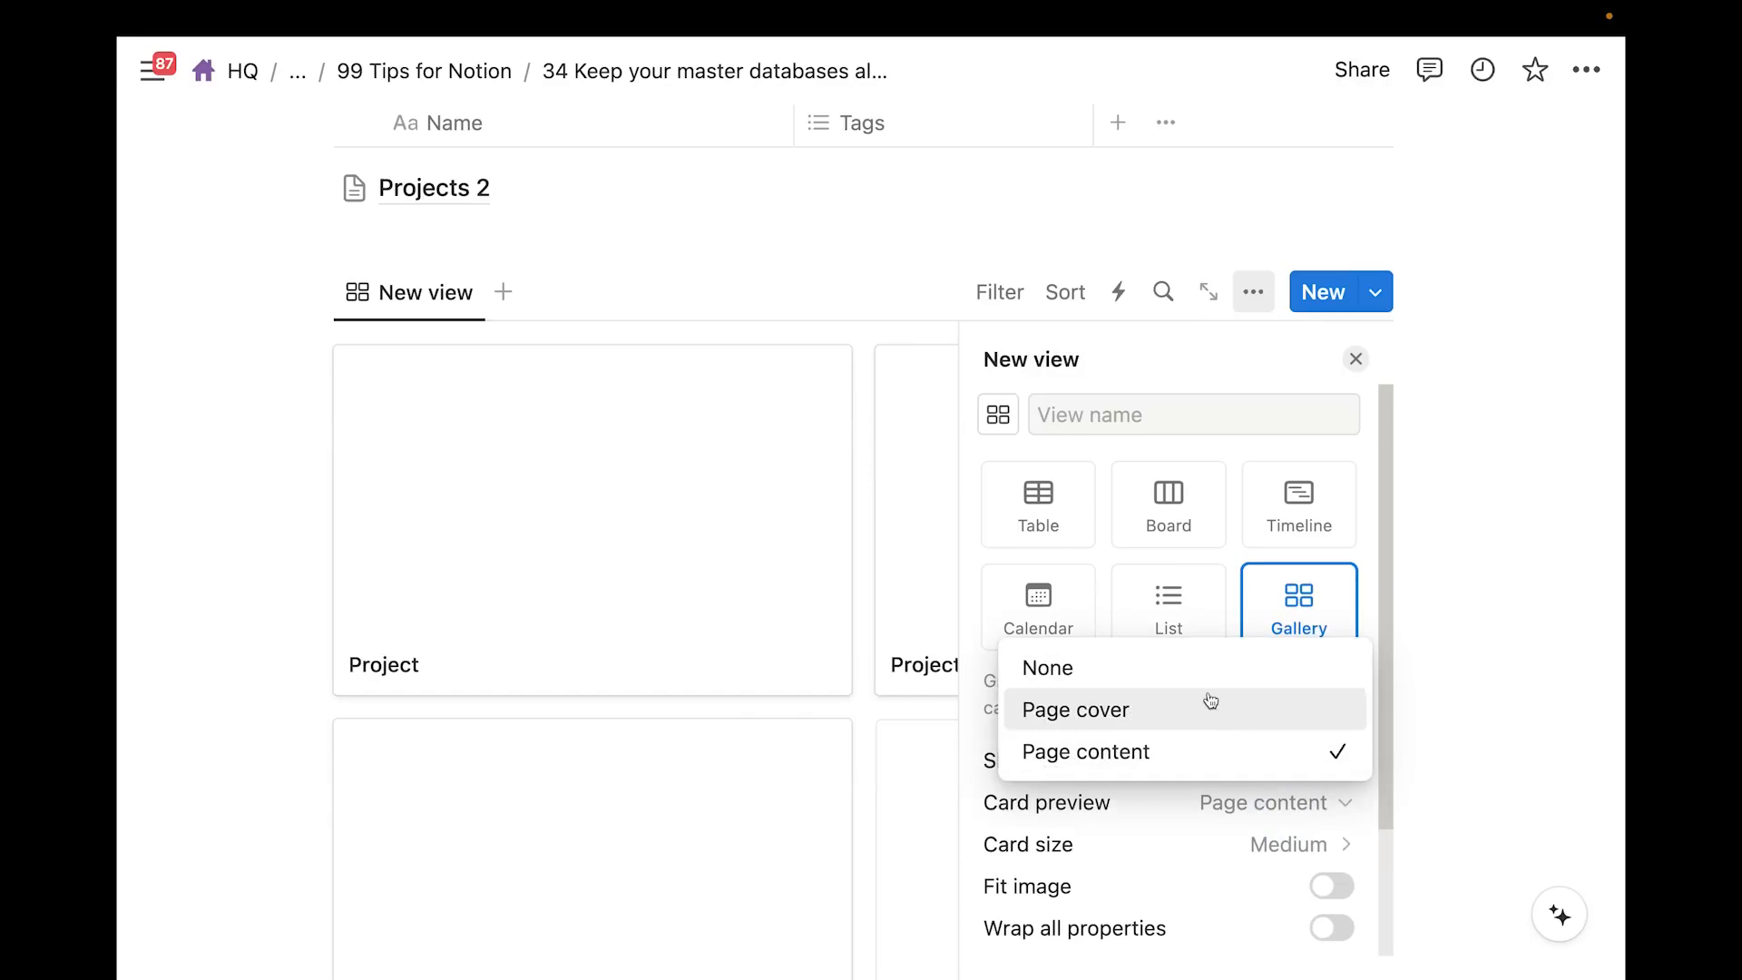
{"action": "left_click", "coordinate": [1186, 669]}
{"action": "left_click", "coordinate": [517, 704]}
Delete the original inline Projects table under the Above heading, and undo the deletion
{"action": "scroll", "coordinate": [521, 671], "scroll_direction": "up", "scroll_amount": 6}
{"action": "scroll", "coordinate": [611, 634], "scroll_direction": "down", "scroll_amount": 3}
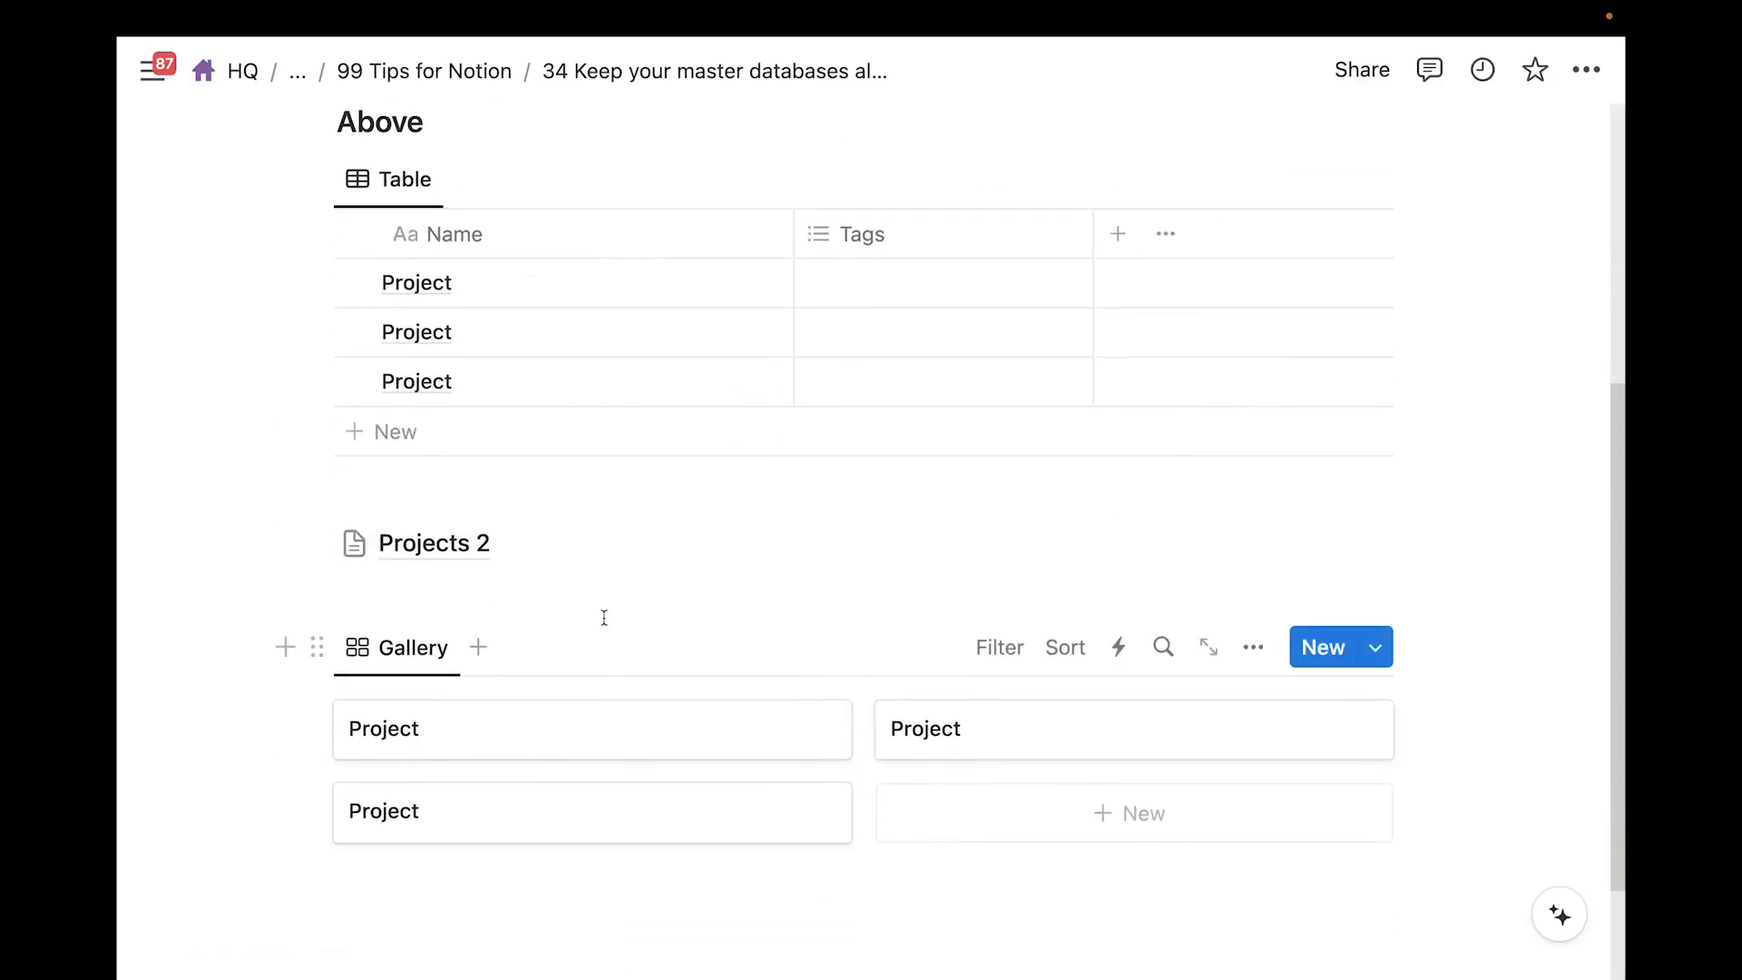
{"action": "scroll", "coordinate": [603, 620], "scroll_direction": "up", "scroll_amount": 1}
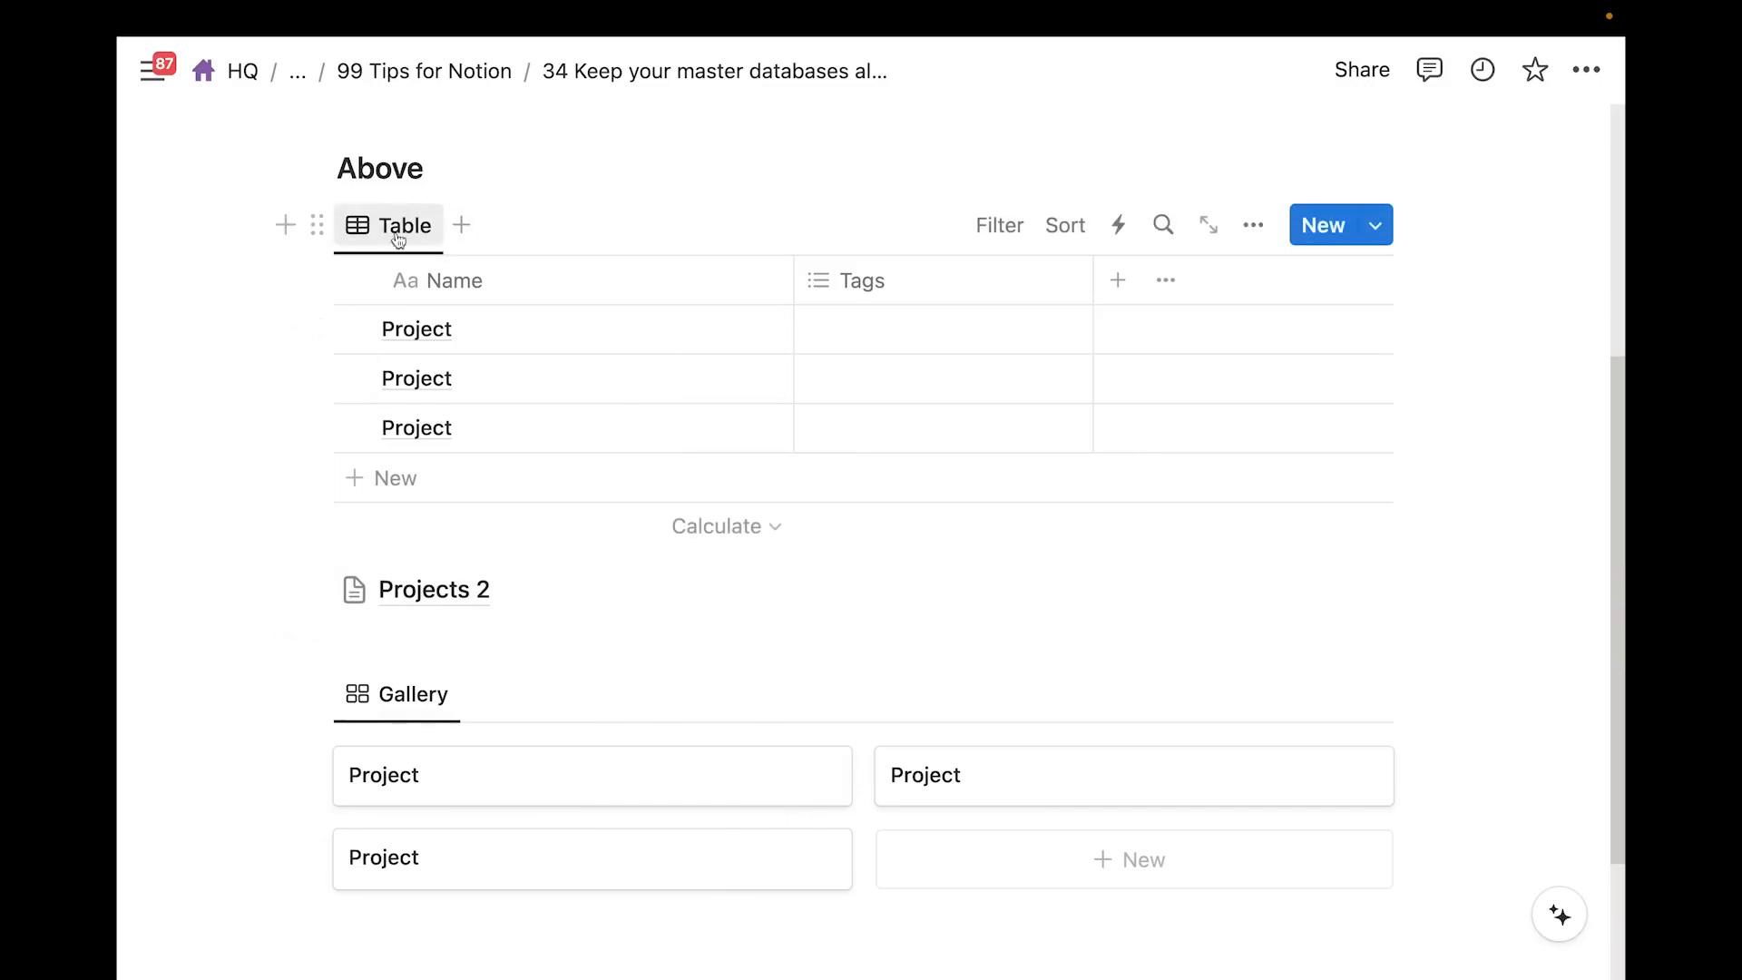
{"action": "left_click", "coordinate": [317, 225]}
{"action": "key", "text": "Delete"}
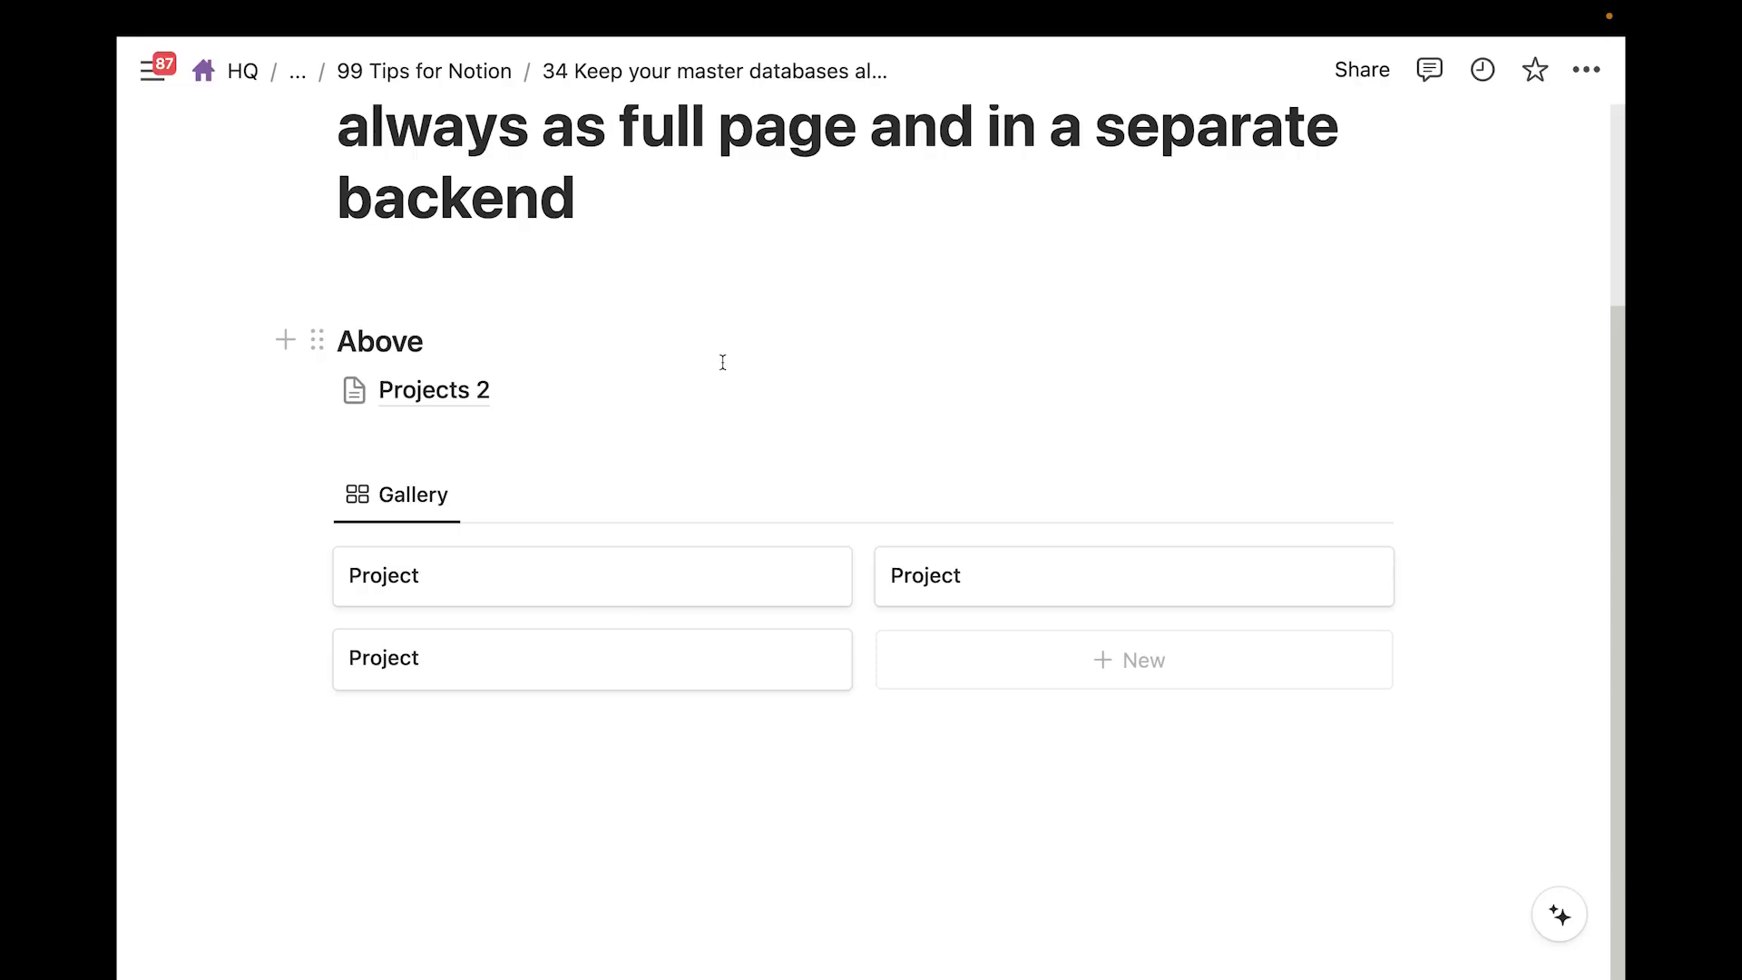
{"action": "key", "text": "super+z"}
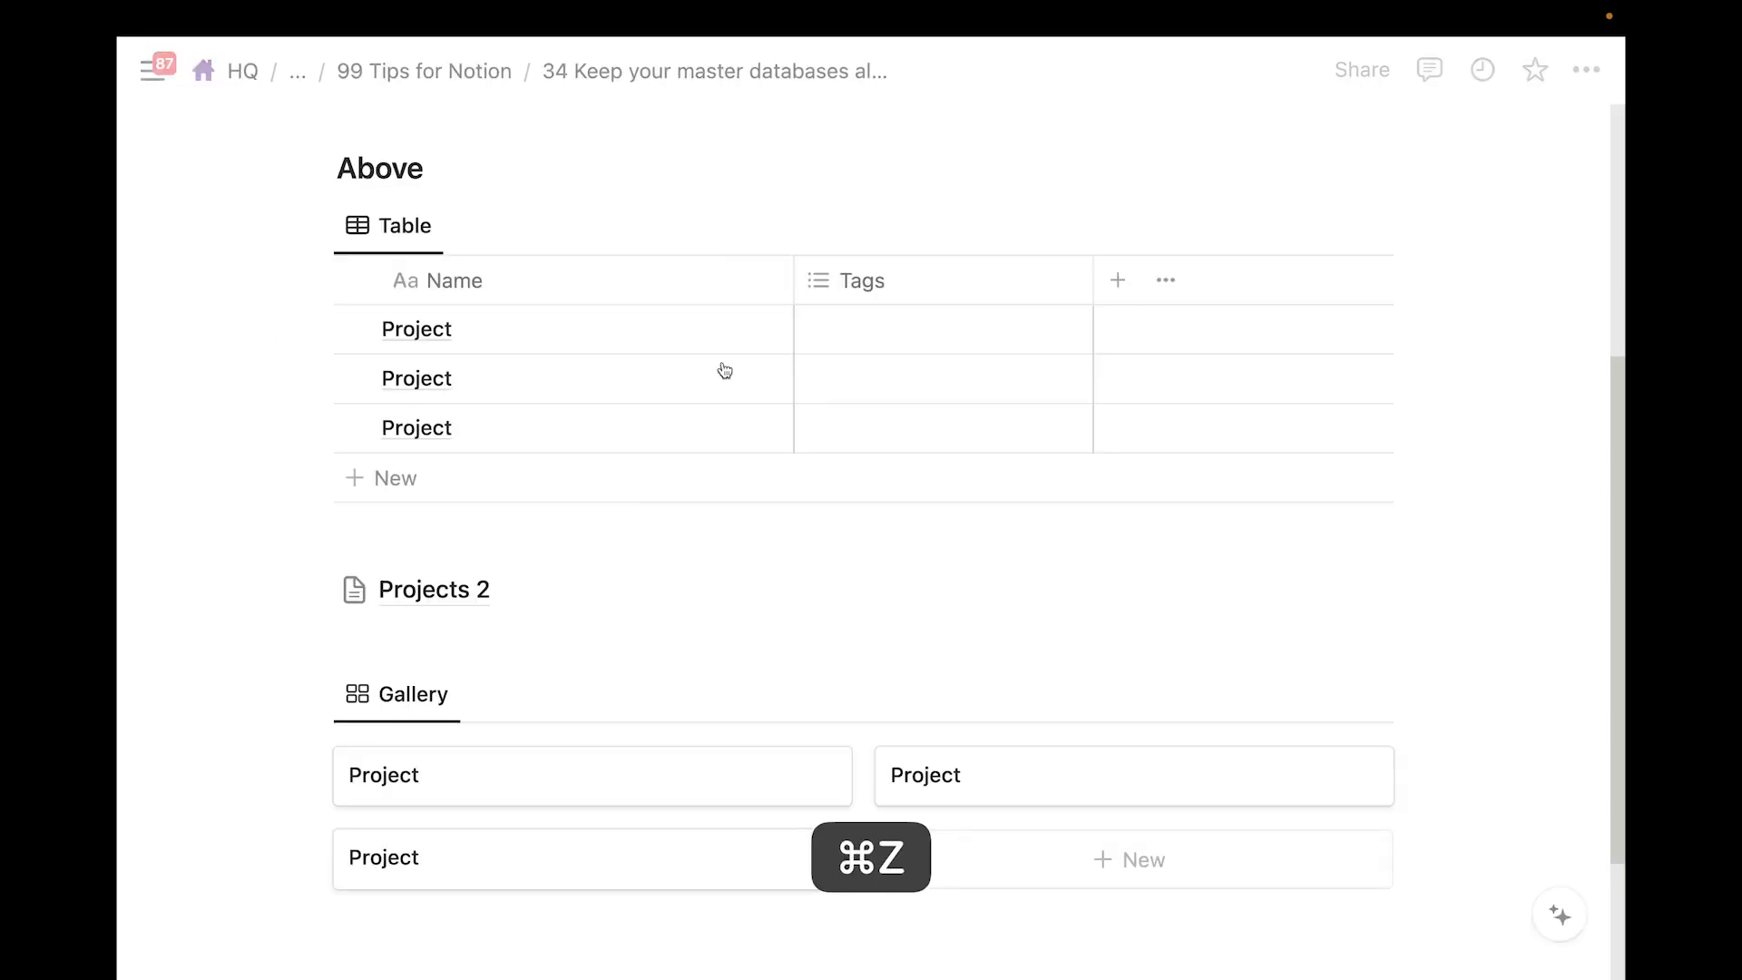
Open the full-page Projects 2 database to view it, and return to the tip 34 page
{"action": "scroll", "coordinate": [734, 388], "scroll_direction": "up", "scroll_amount": 2}
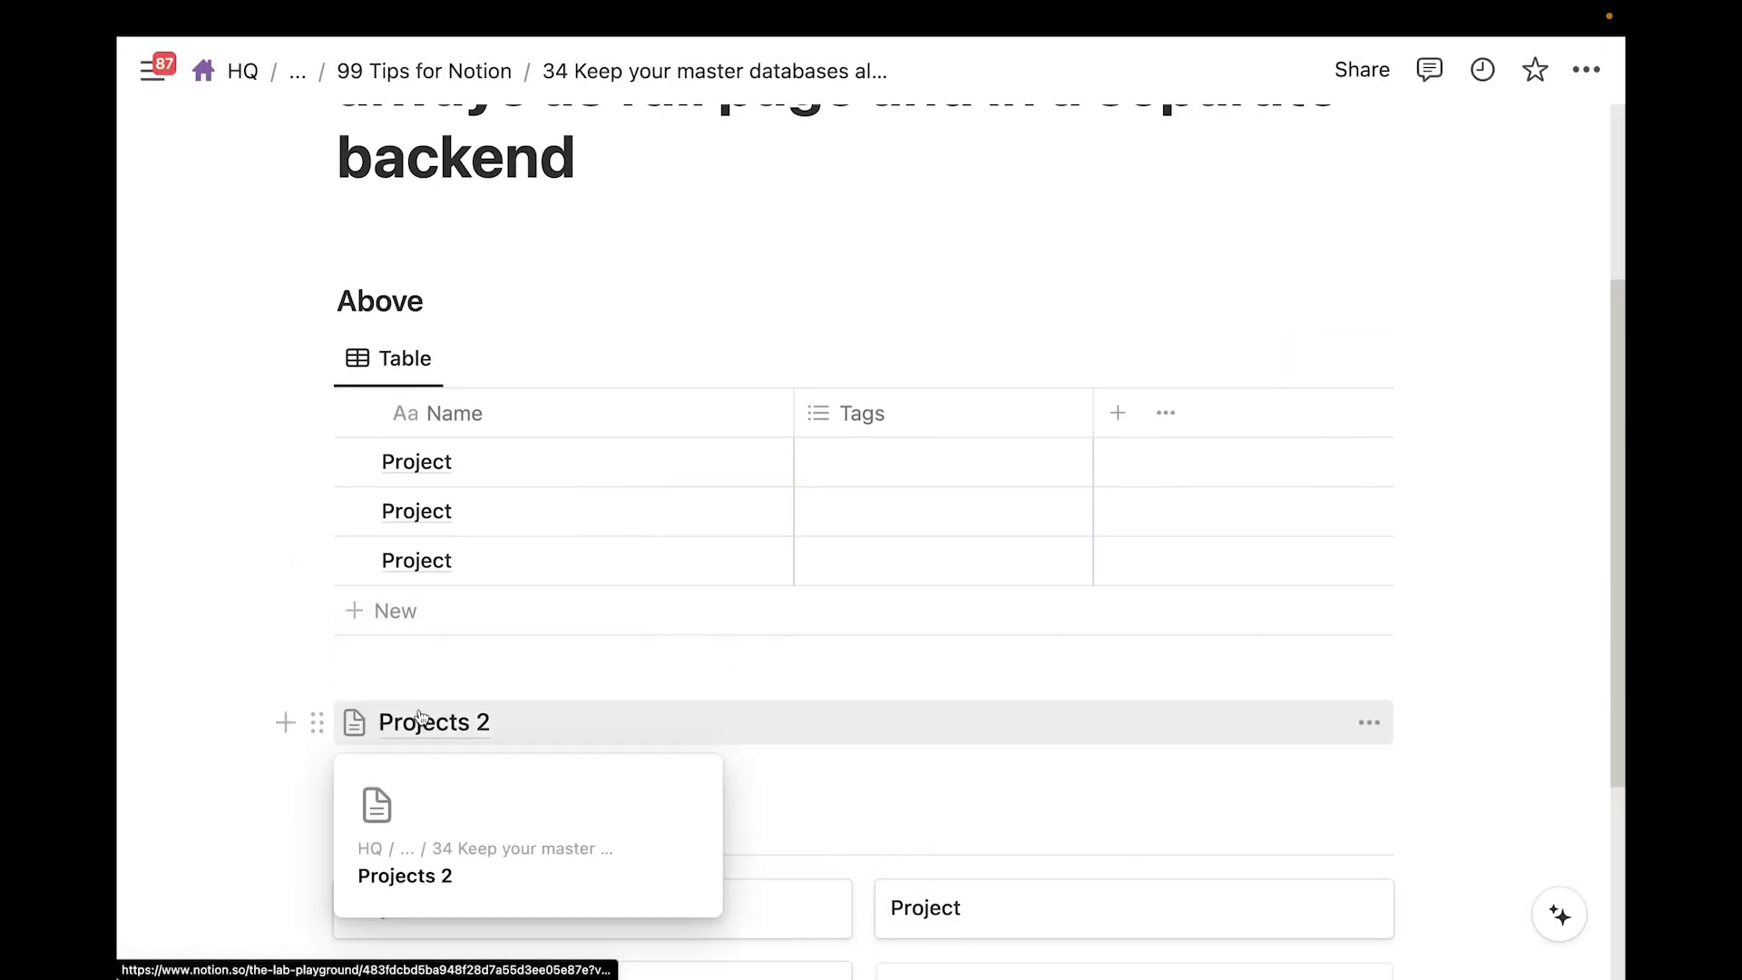
{"action": "left_click", "coordinate": [446, 721]}
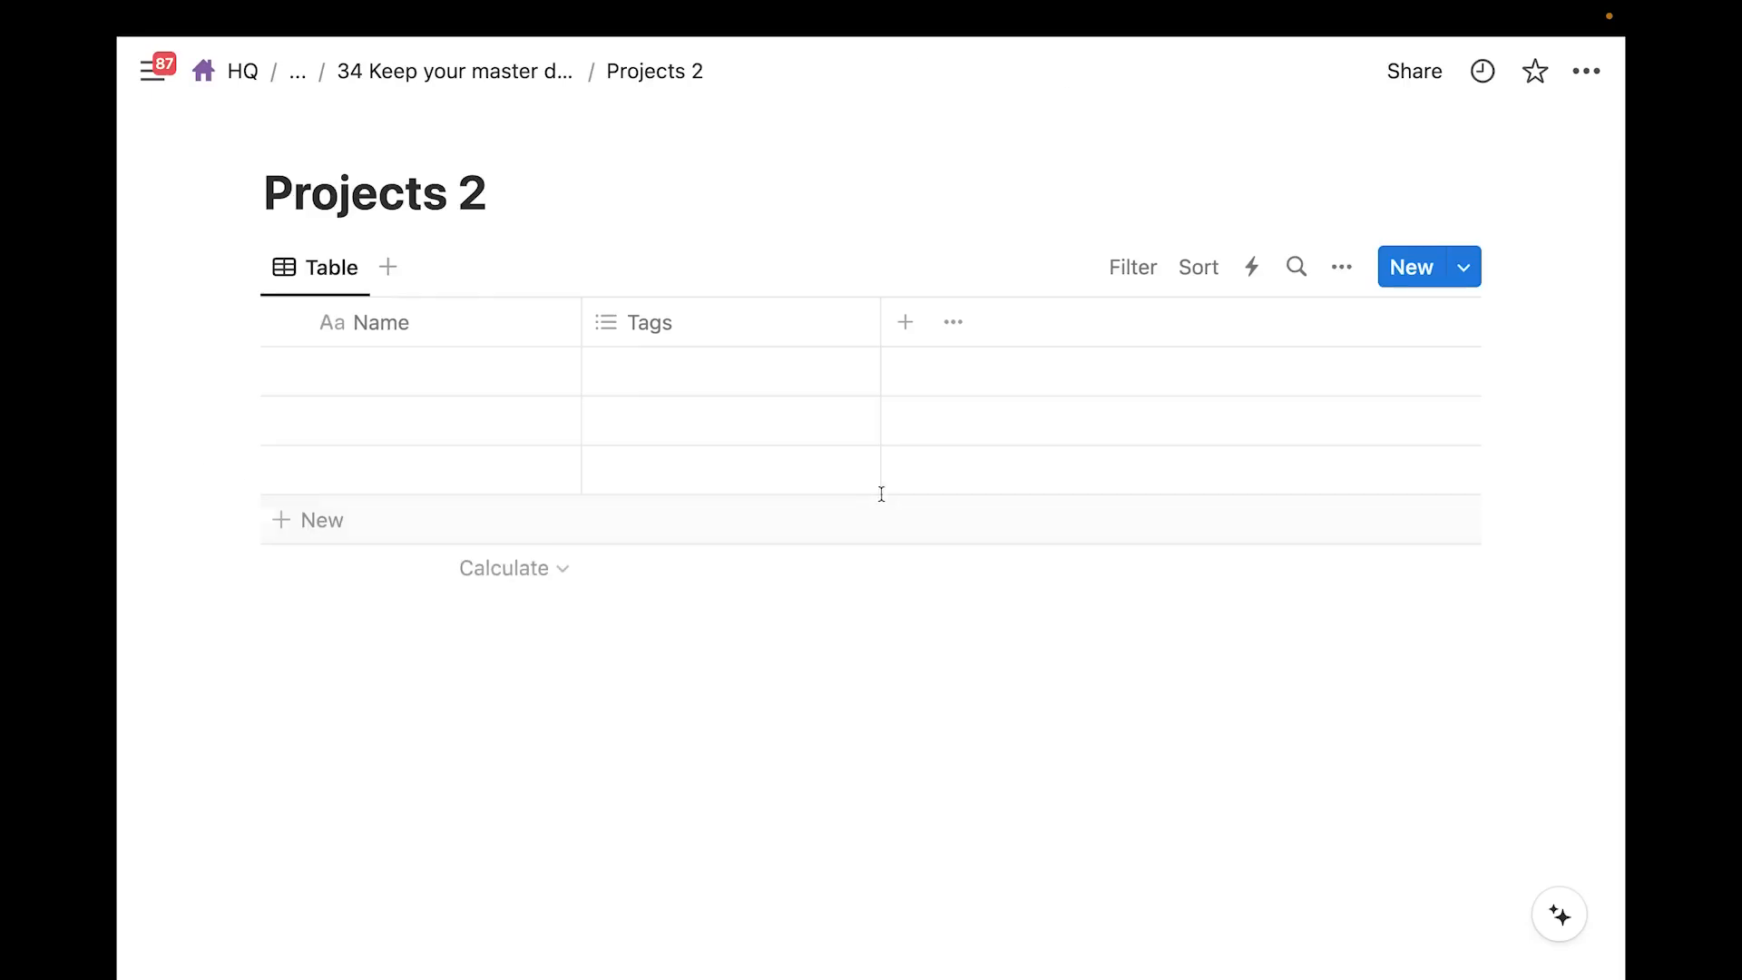
{"action": "left_click", "coordinate": [474, 76]}
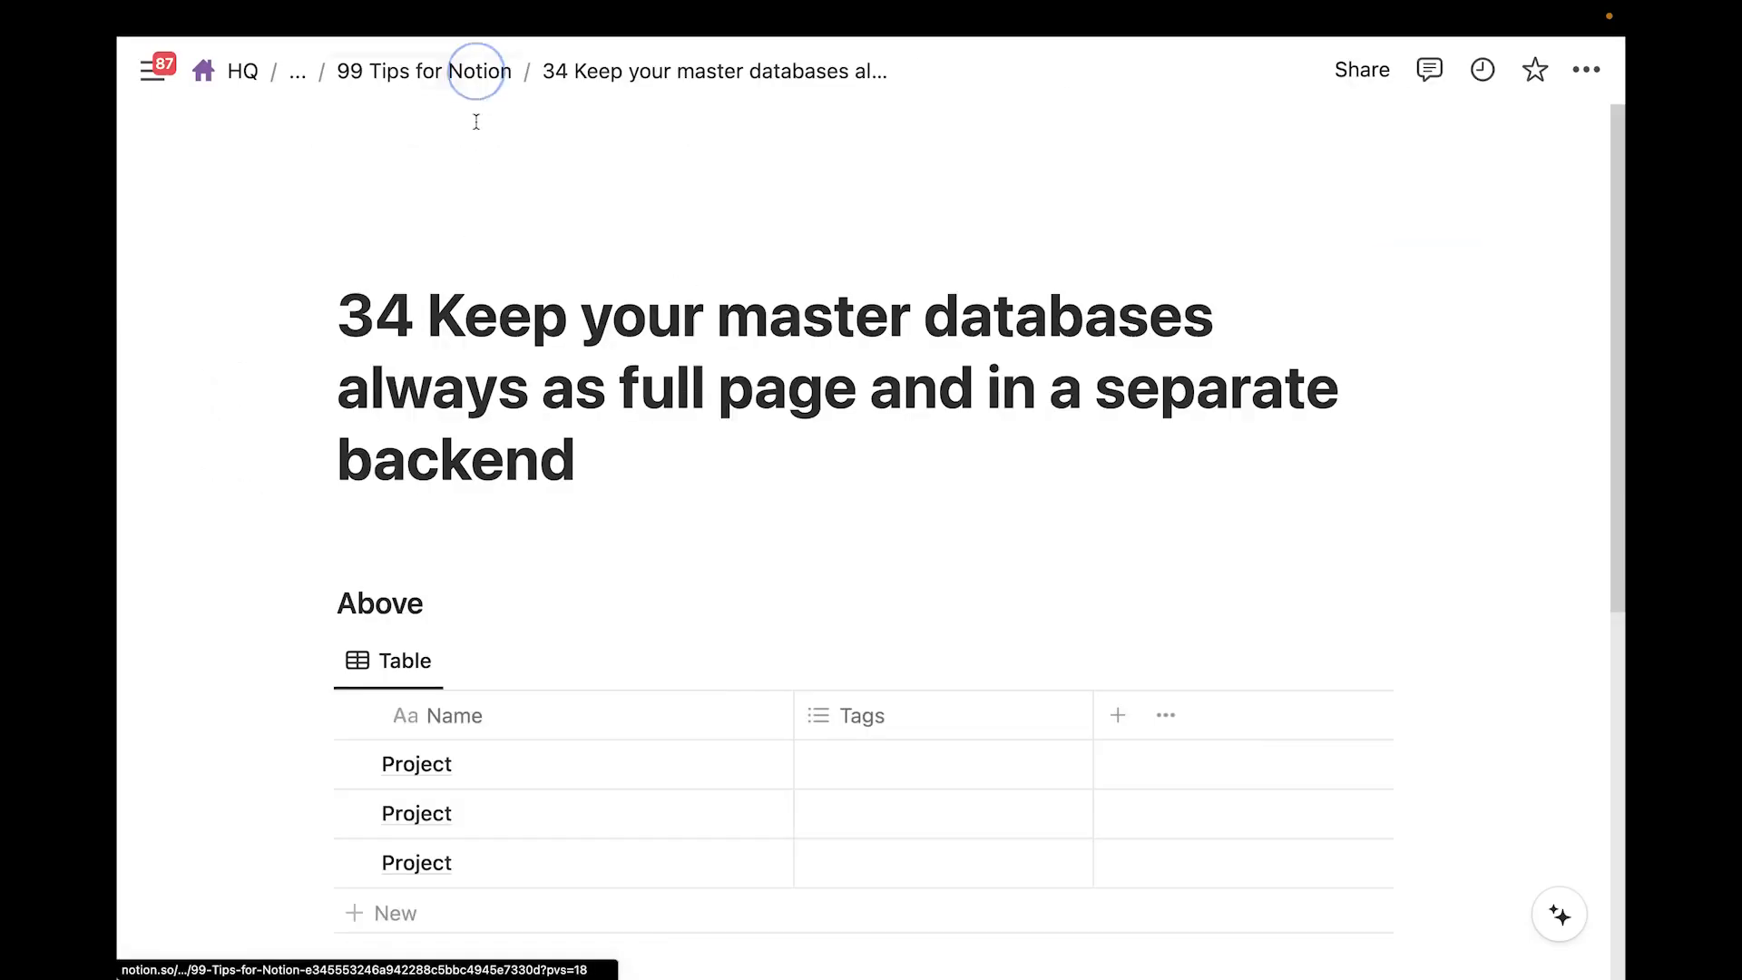
{"action": "scroll", "coordinate": [455, 882], "scroll_direction": "down", "scroll_amount": 6}
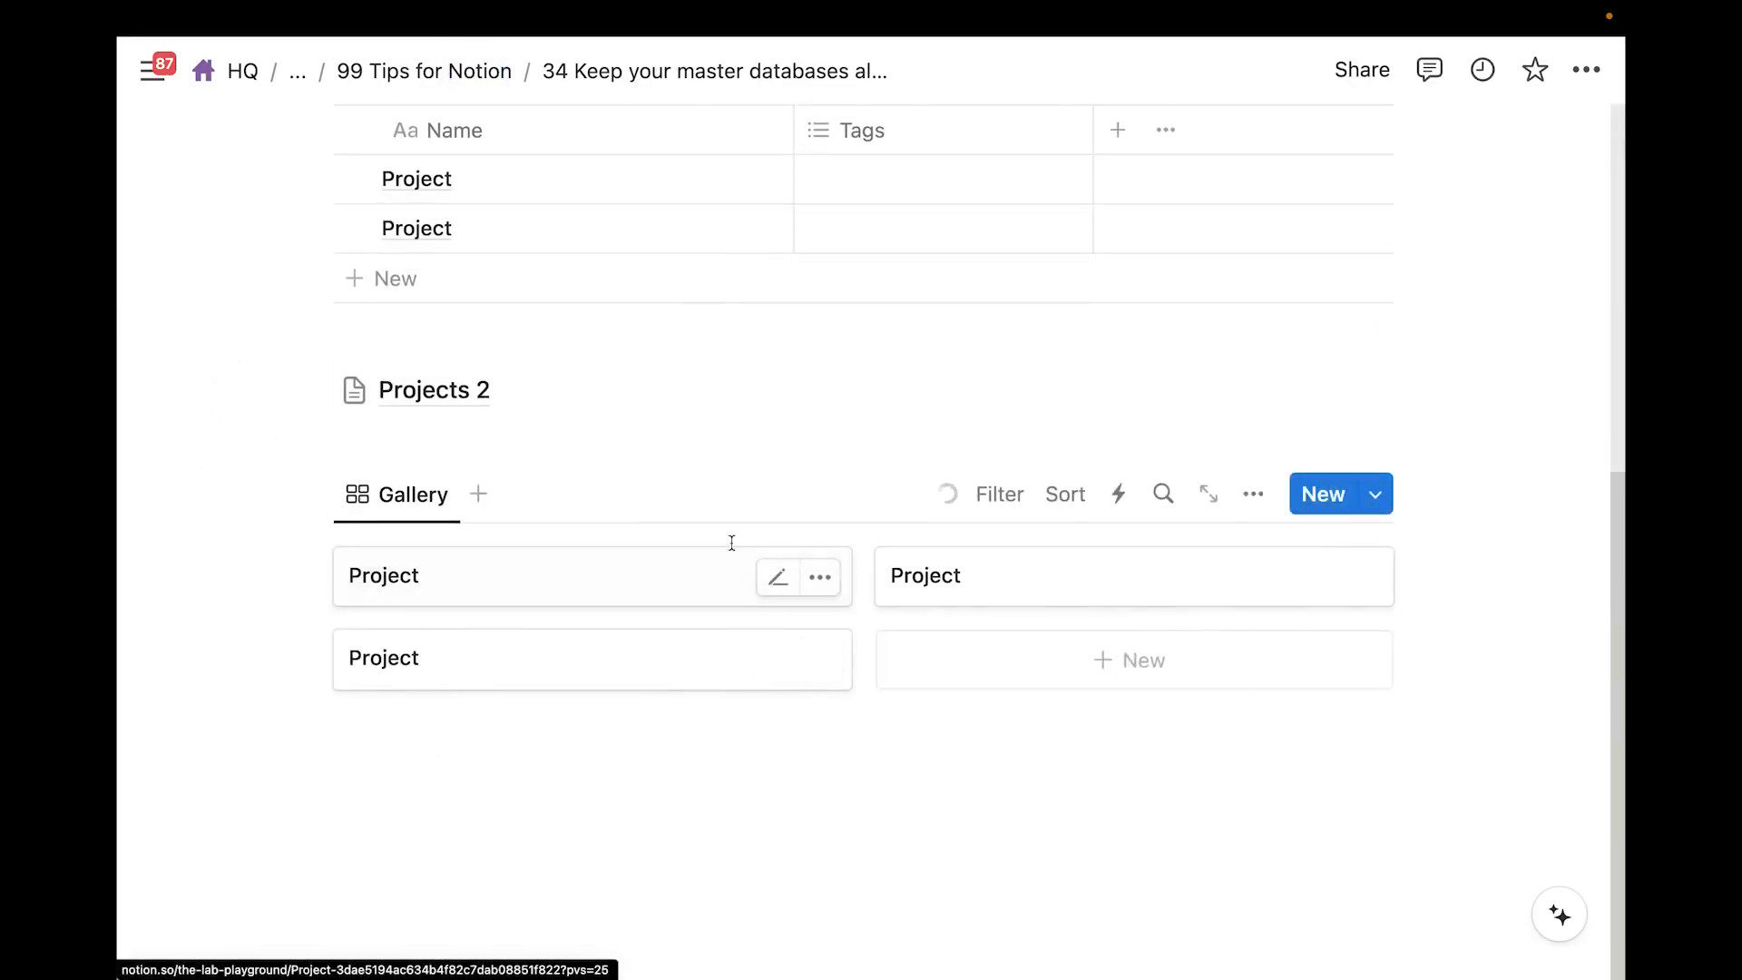
{"action": "scroll", "coordinate": [599, 573], "scroll_direction": "up", "scroll_amount": 4}
{"action": "scroll", "coordinate": [553, 617], "scroll_direction": "down", "scroll_amount": 4}
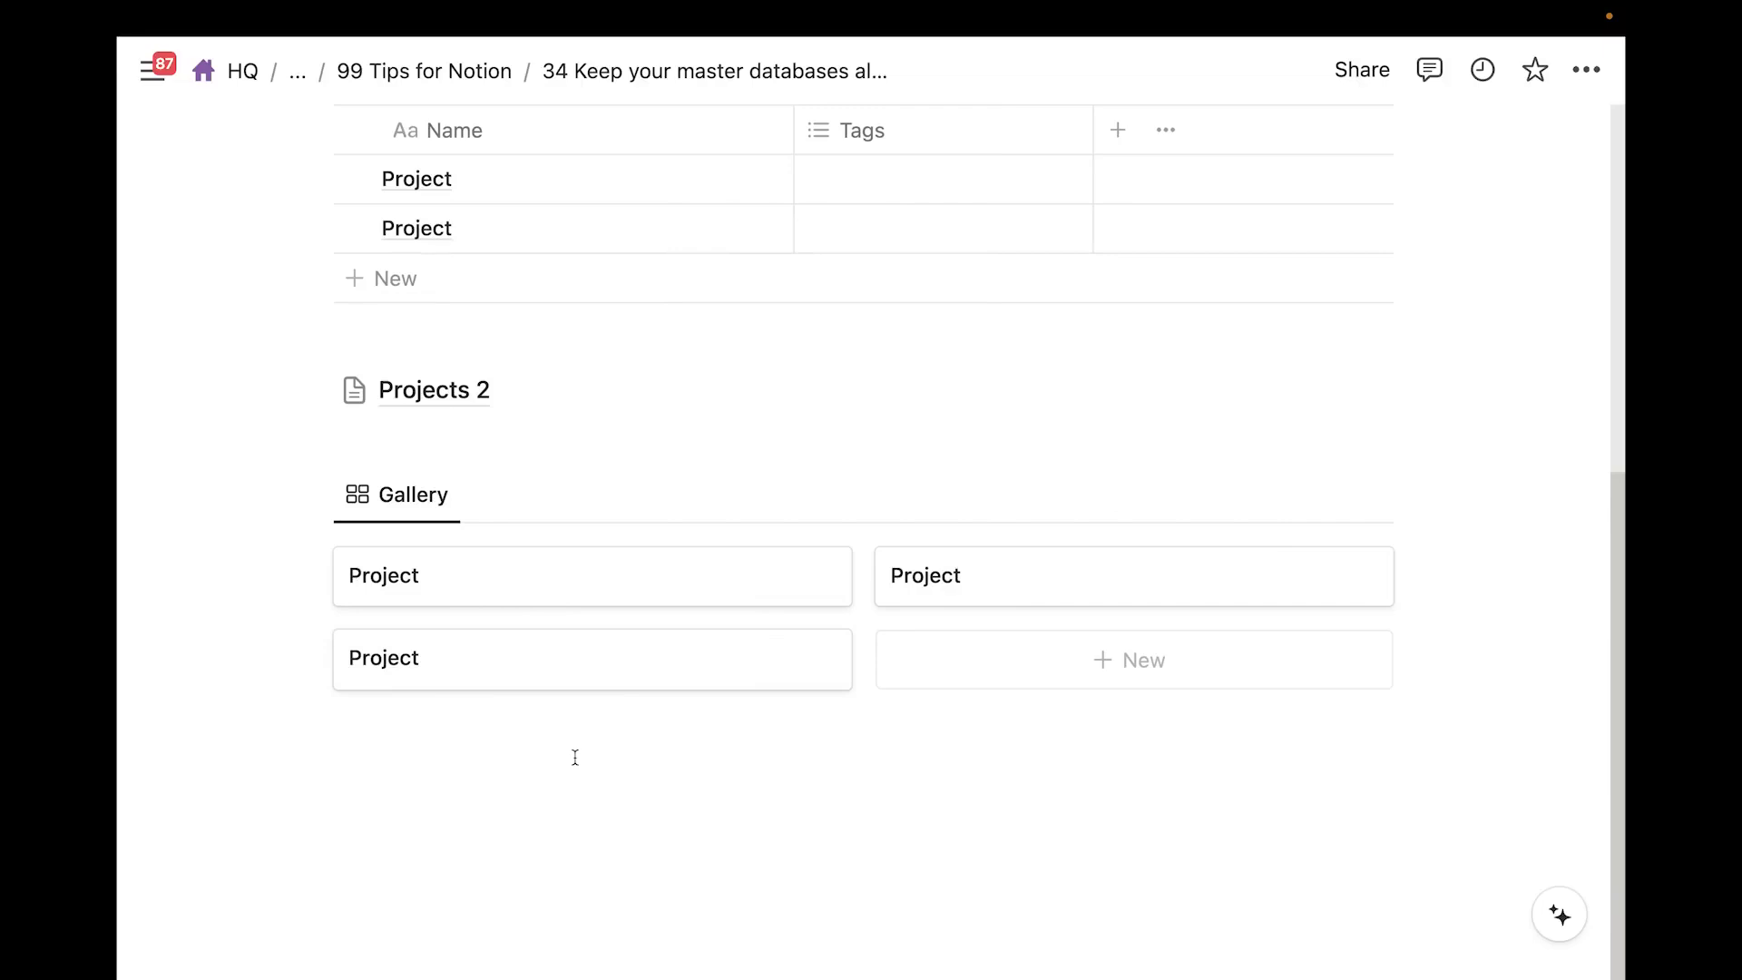
Create a new page titled Backend in the Private section
{"action": "left_click", "coordinate": [151, 67]}
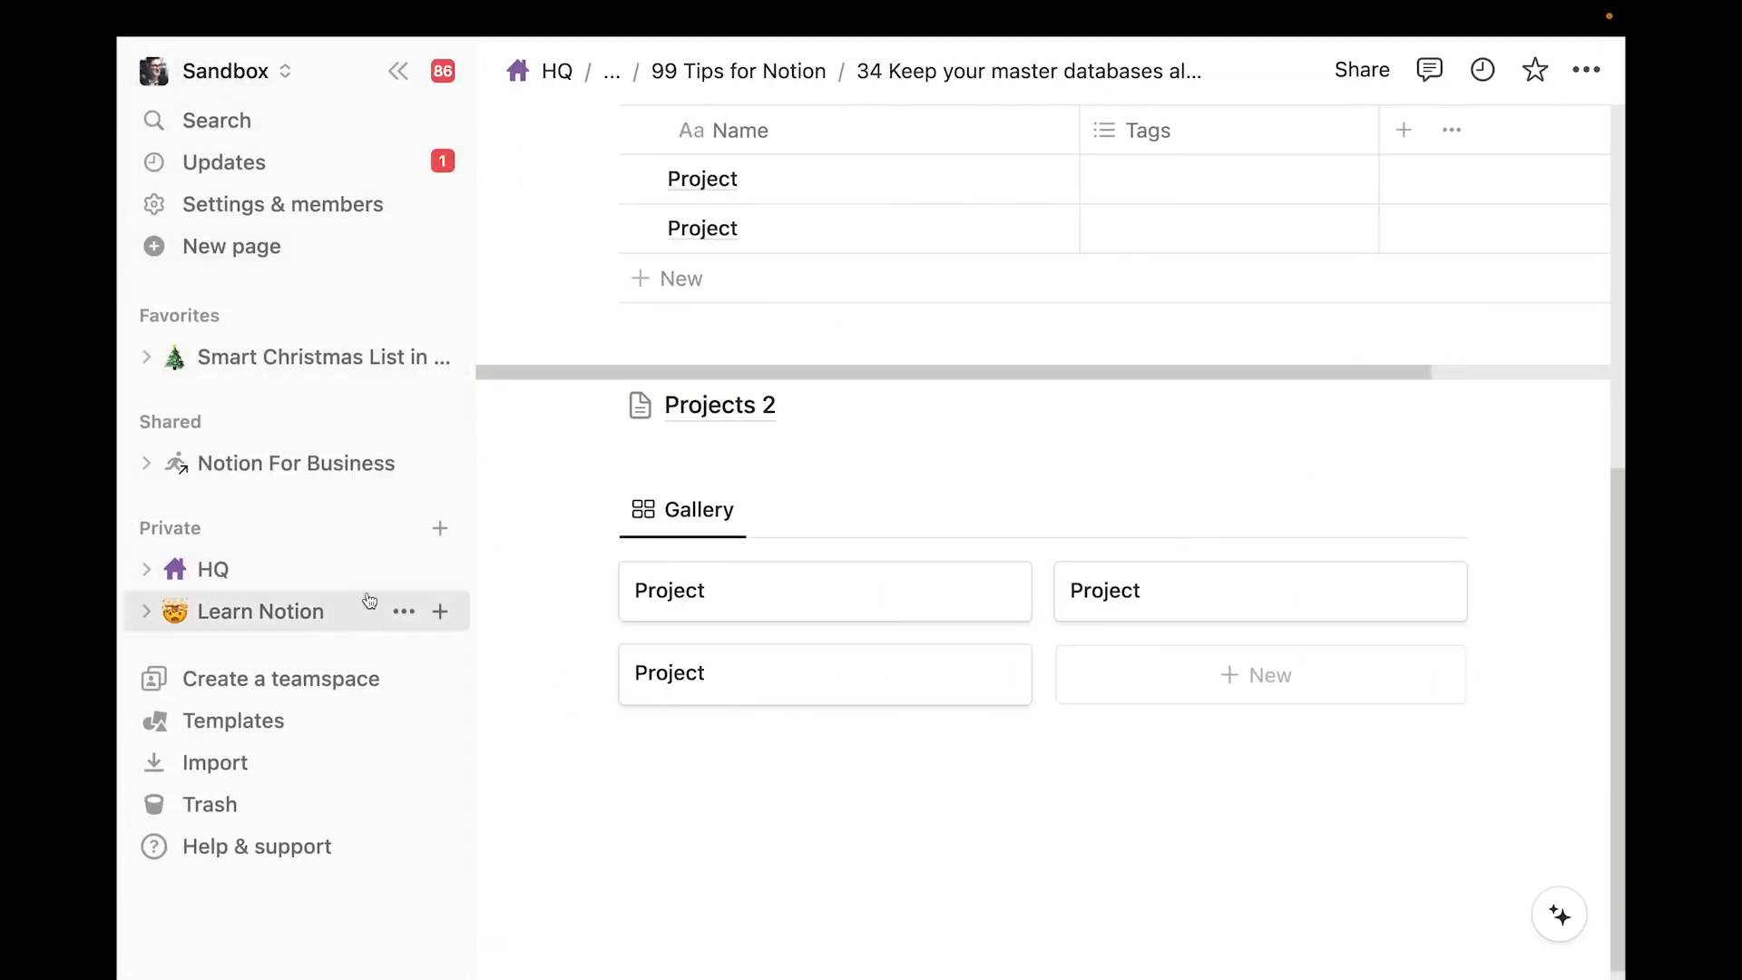
{"action": "left_click", "coordinate": [440, 529]}
{"action": "type", "text": "Backend"}
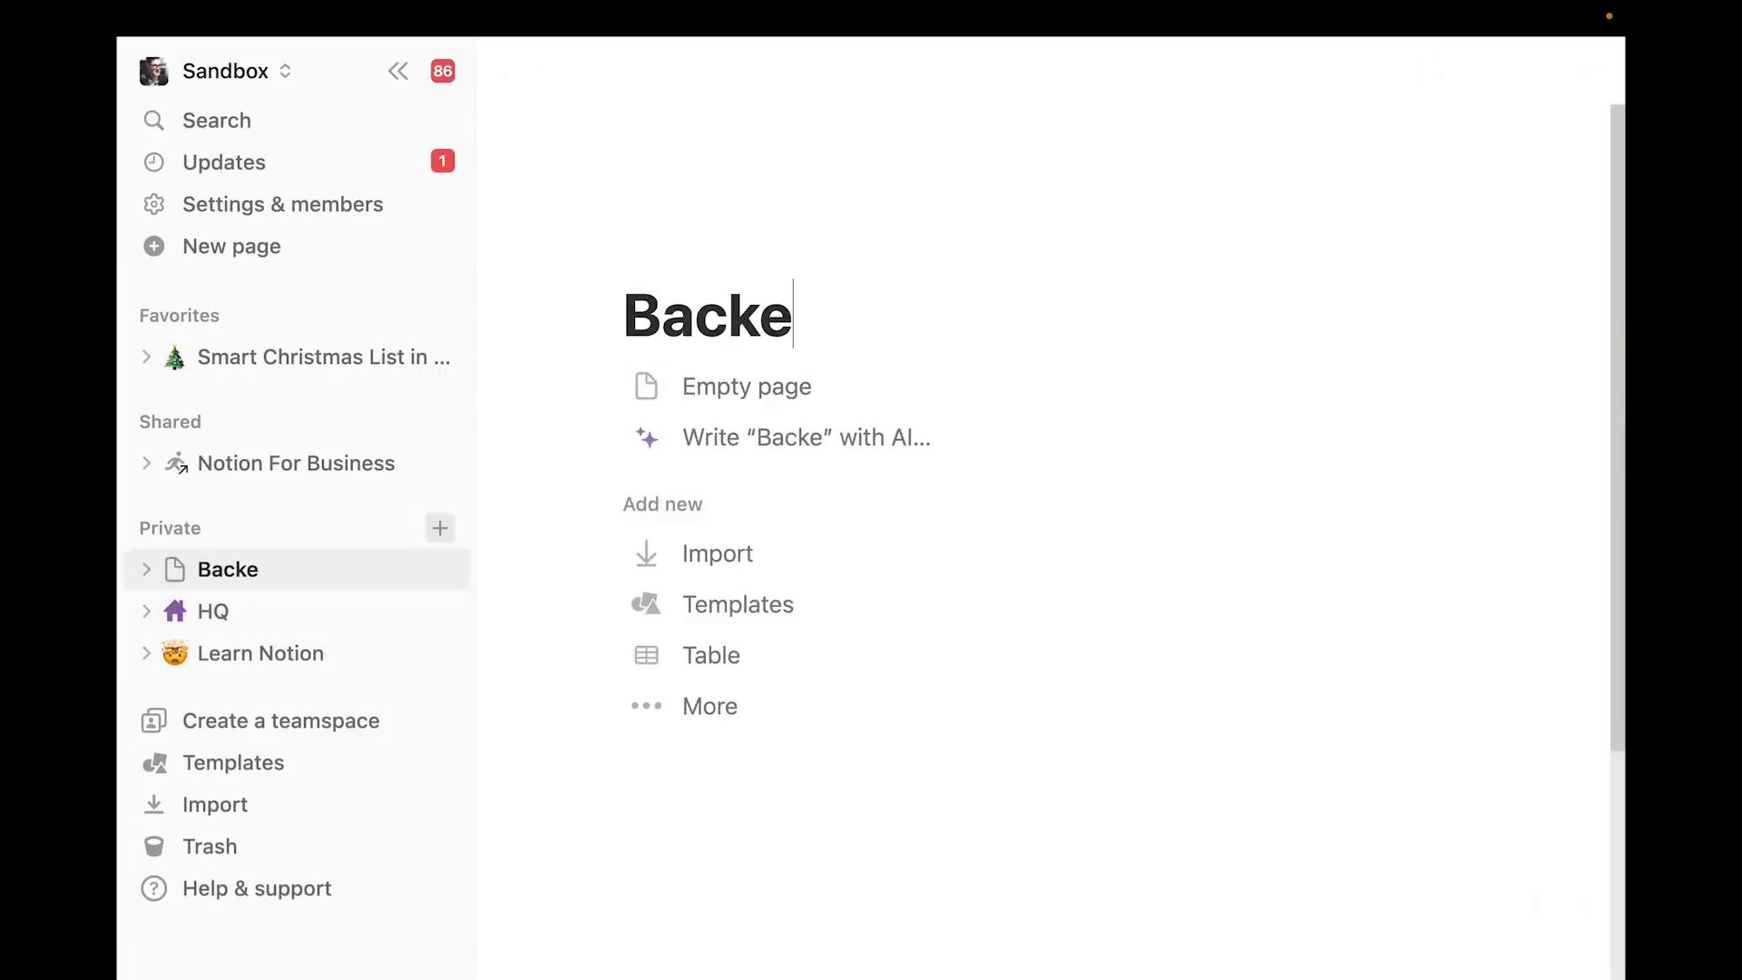
Give the Backend page a purple database icon and start it as an empty page
{"action": "left_click", "coordinate": [660, 259]}
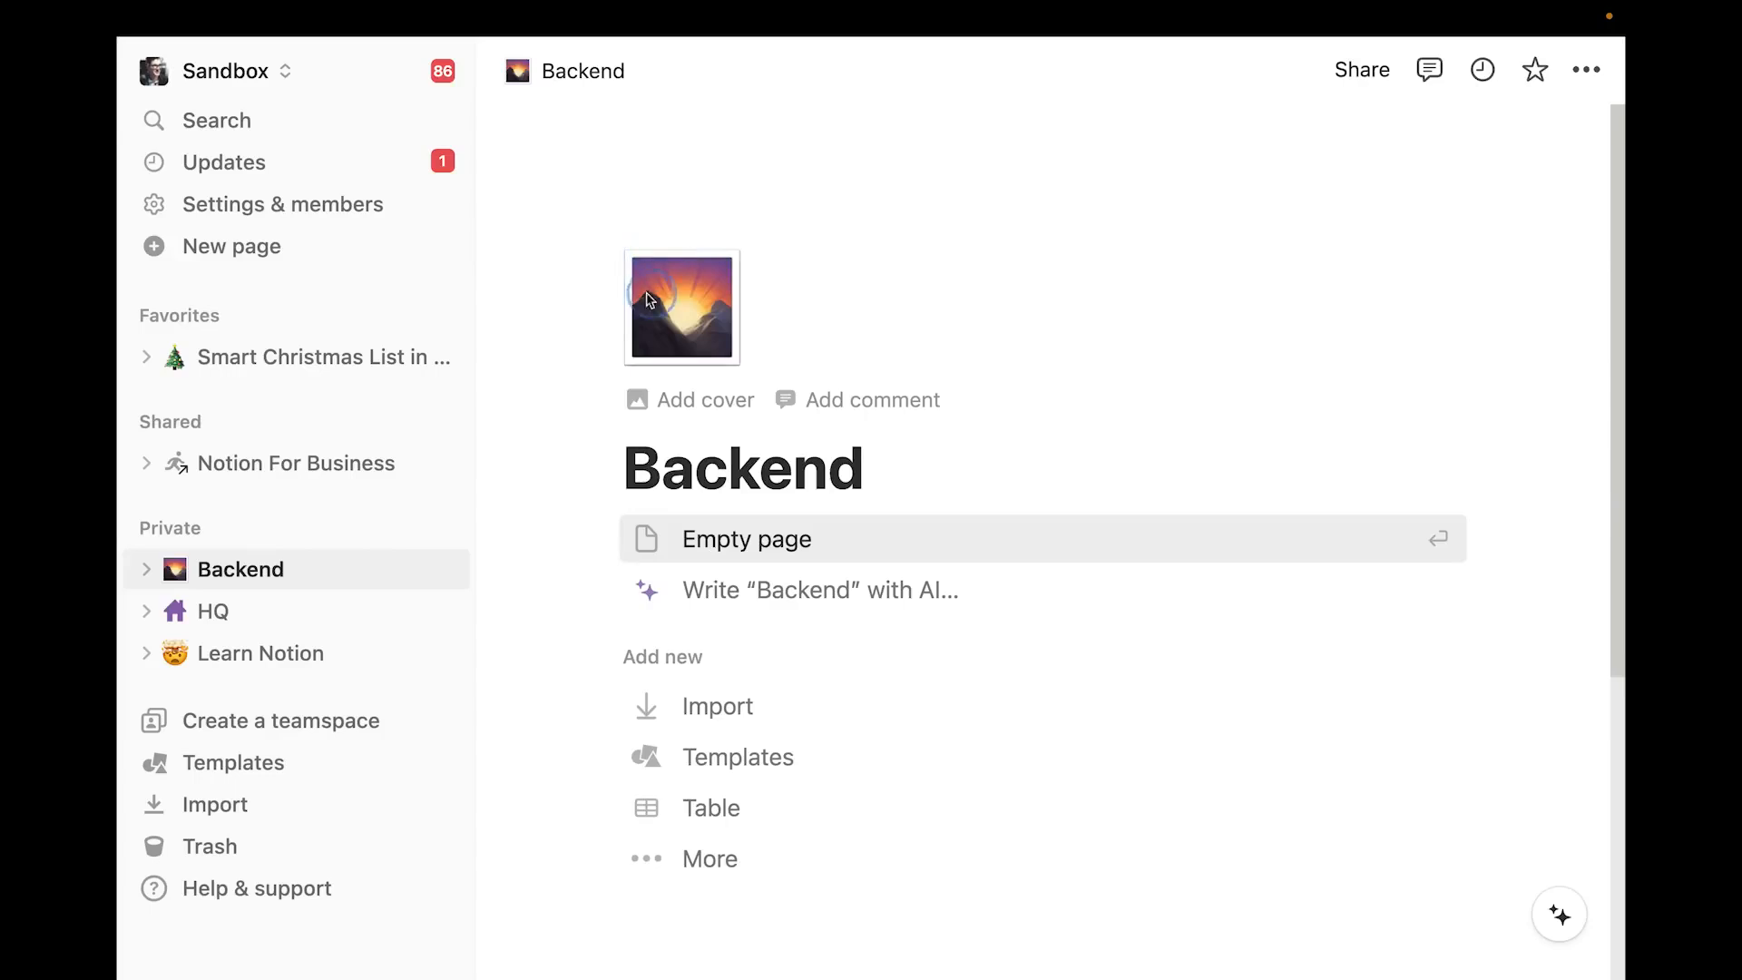
{"action": "left_click", "coordinate": [650, 300]}
{"action": "left_click", "coordinate": [513, 402]}
{"action": "type", "text": "serve"}
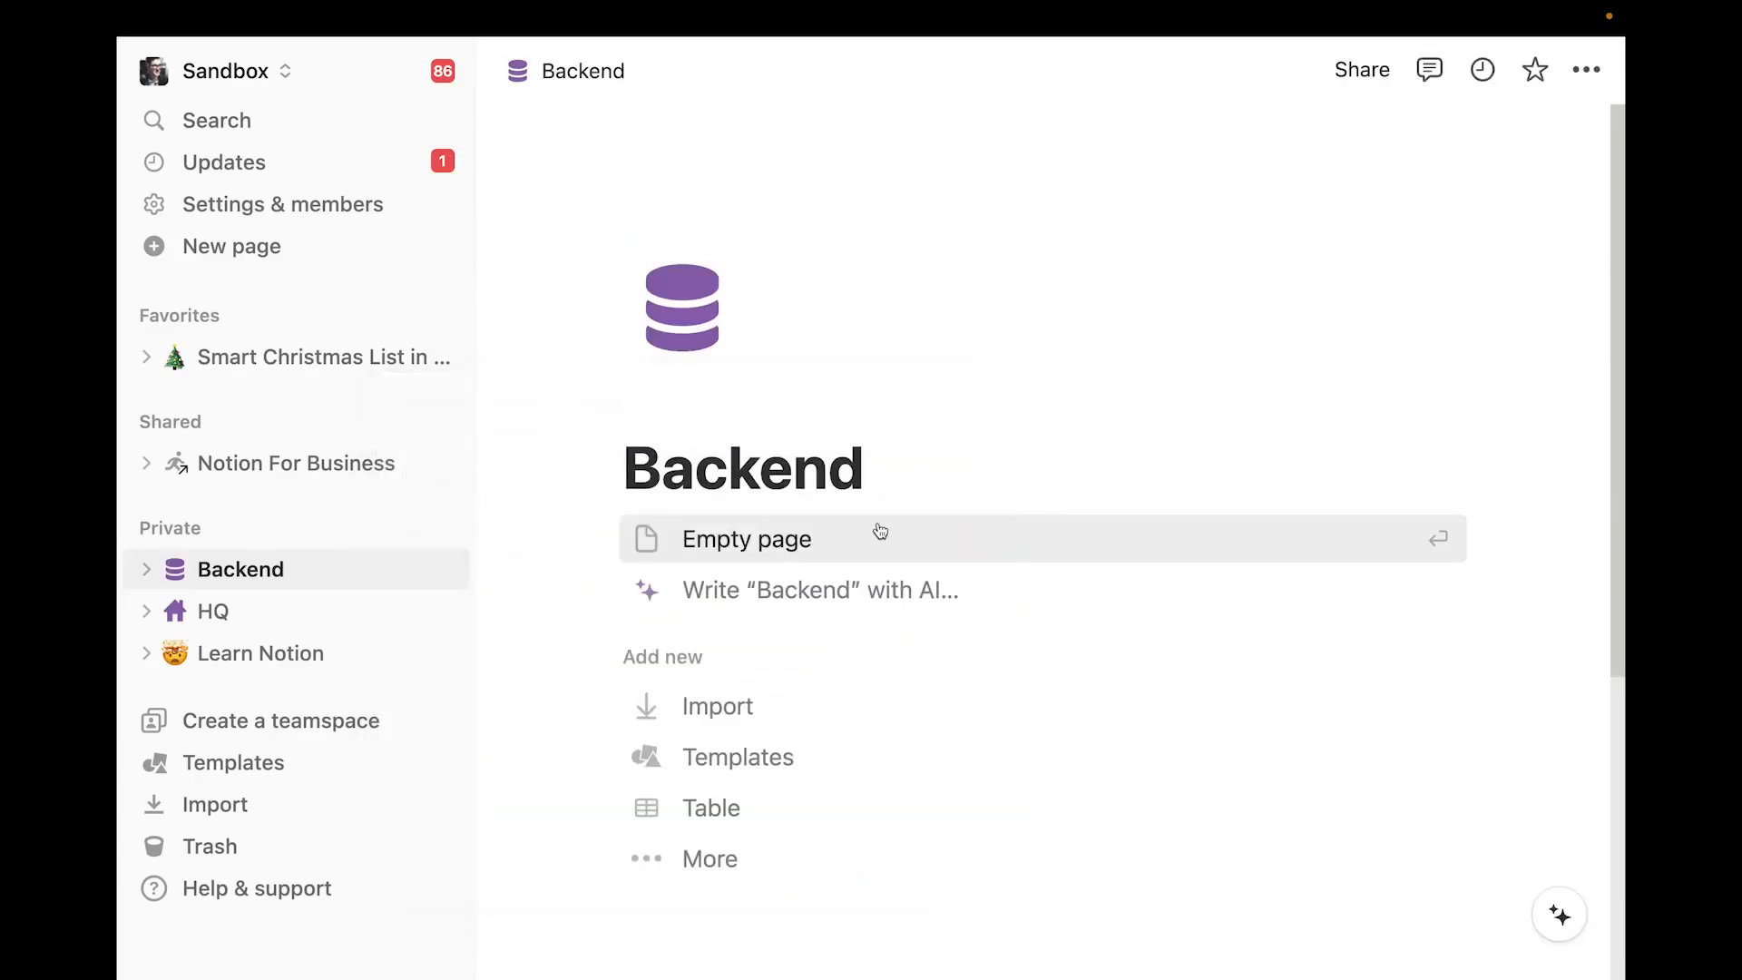
{"action": "left_click", "coordinate": [867, 538]}
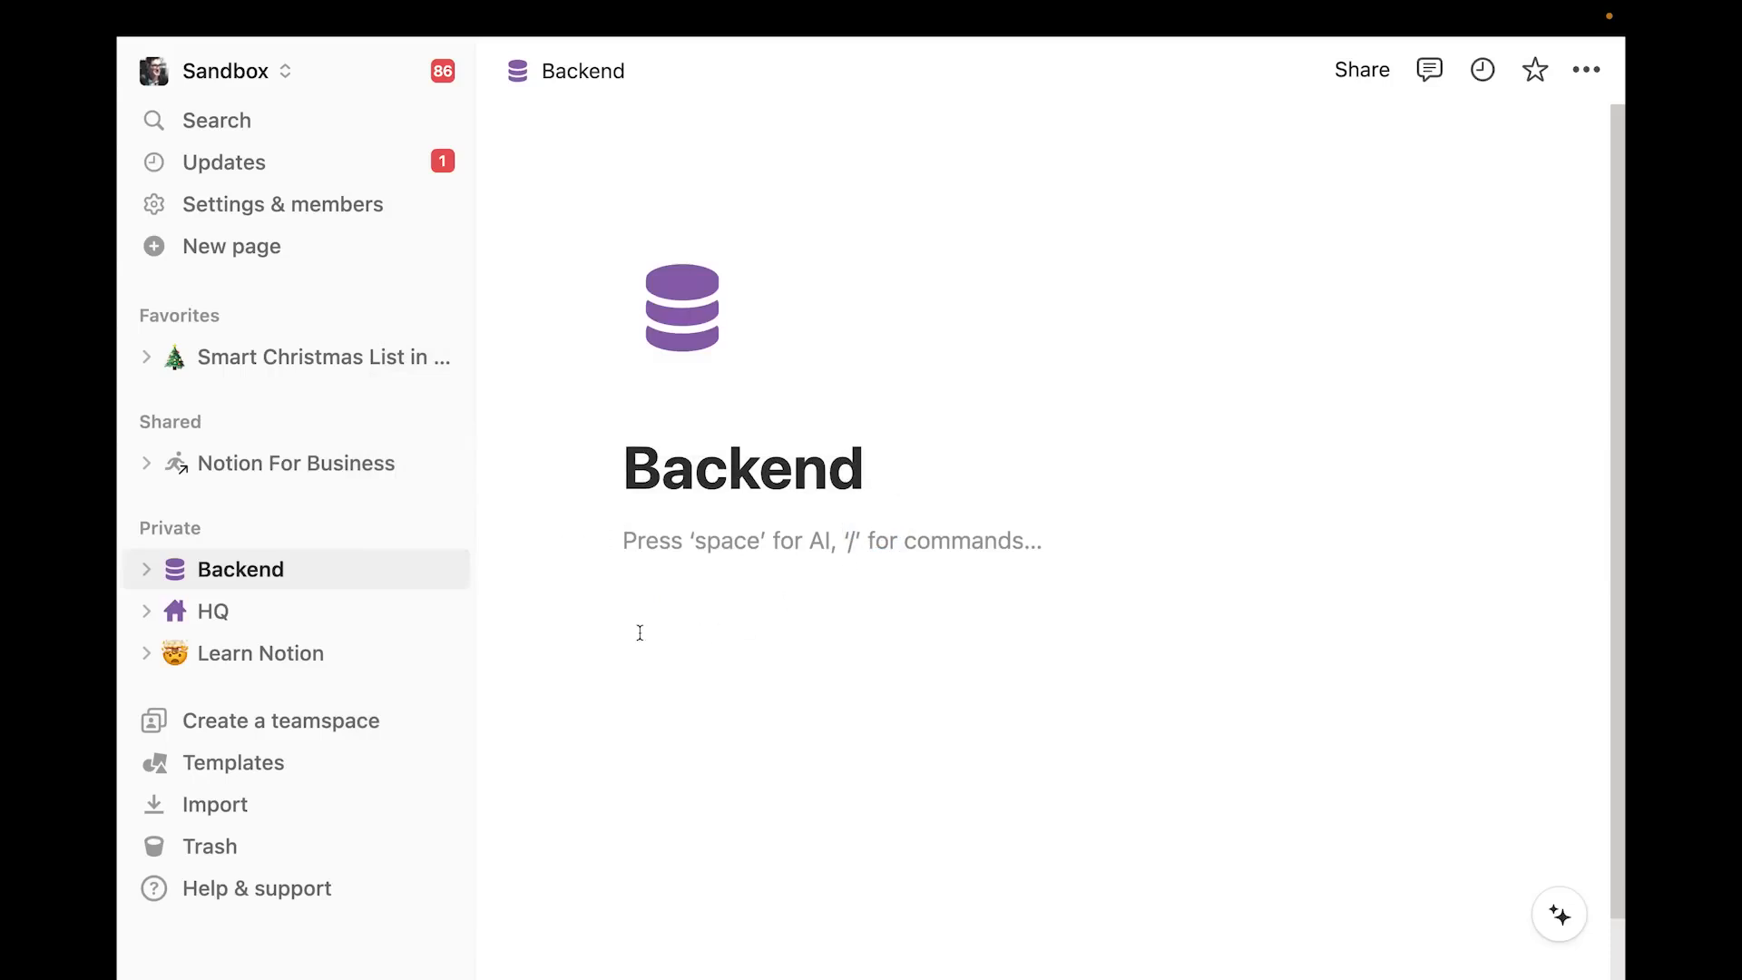
Move the inline Pages database from the HQ page to the Backend page, and check both pages
{"action": "left_click", "coordinate": [317, 603]}
{"action": "scroll", "coordinate": [762, 535], "scroll_direction": "down", "scroll_amount": 3}
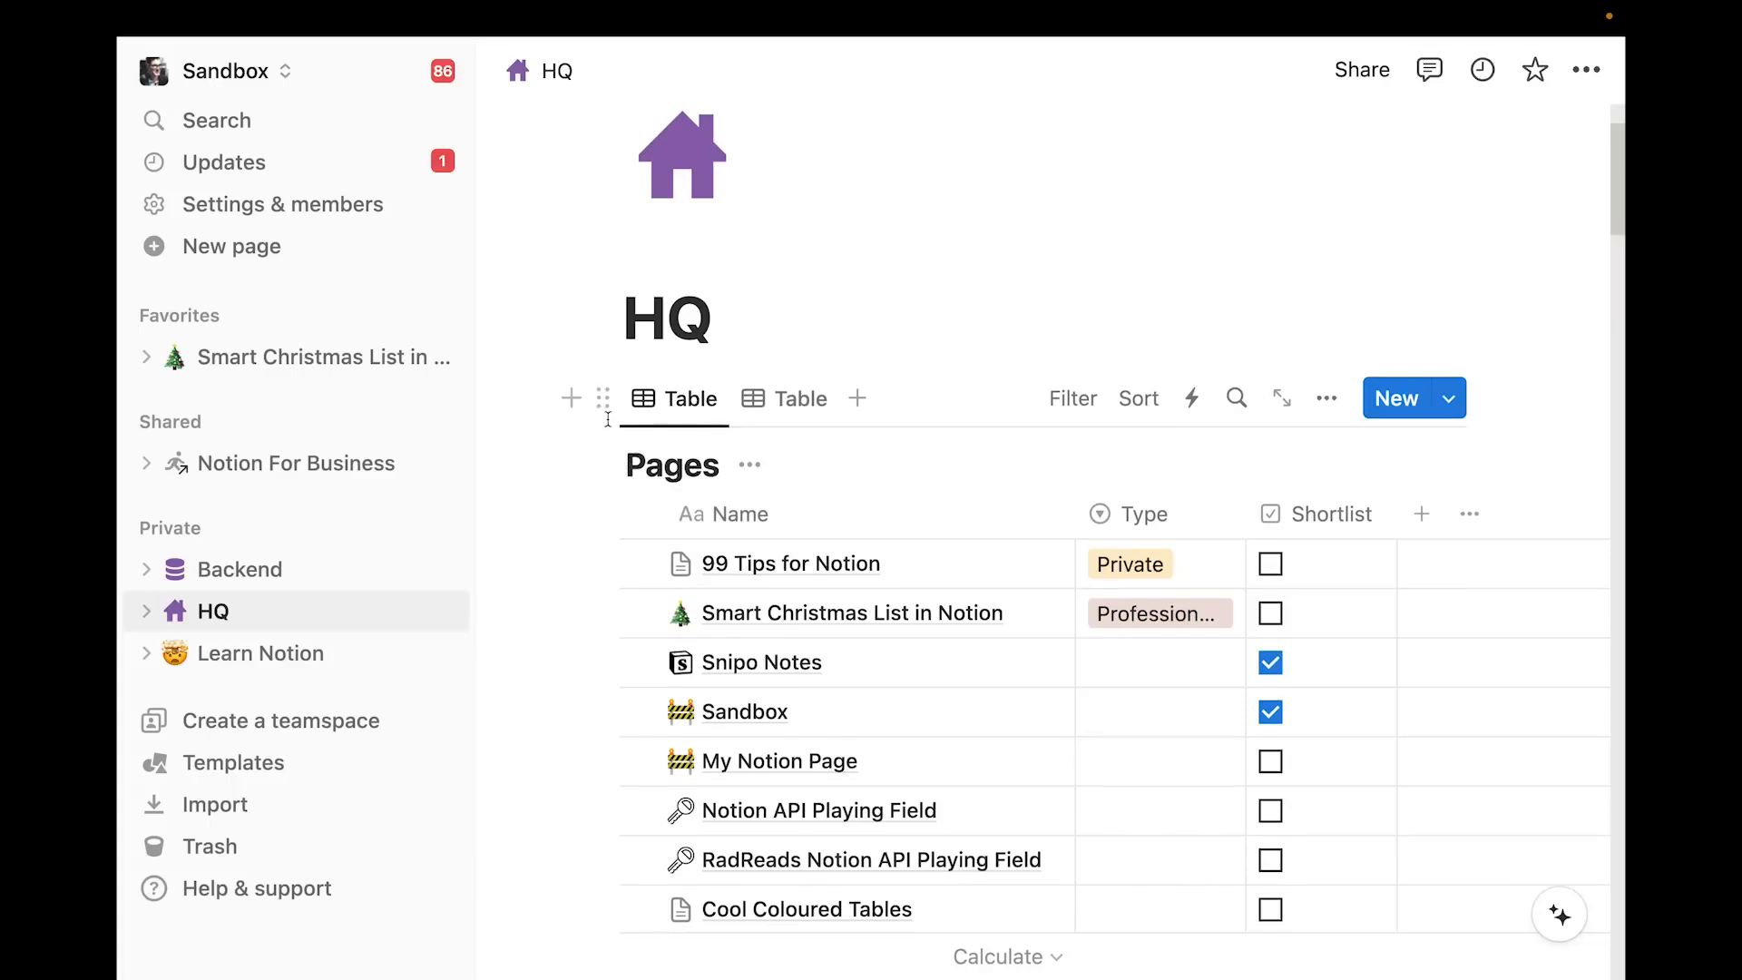
{"action": "left_click", "coordinate": [604, 409]}
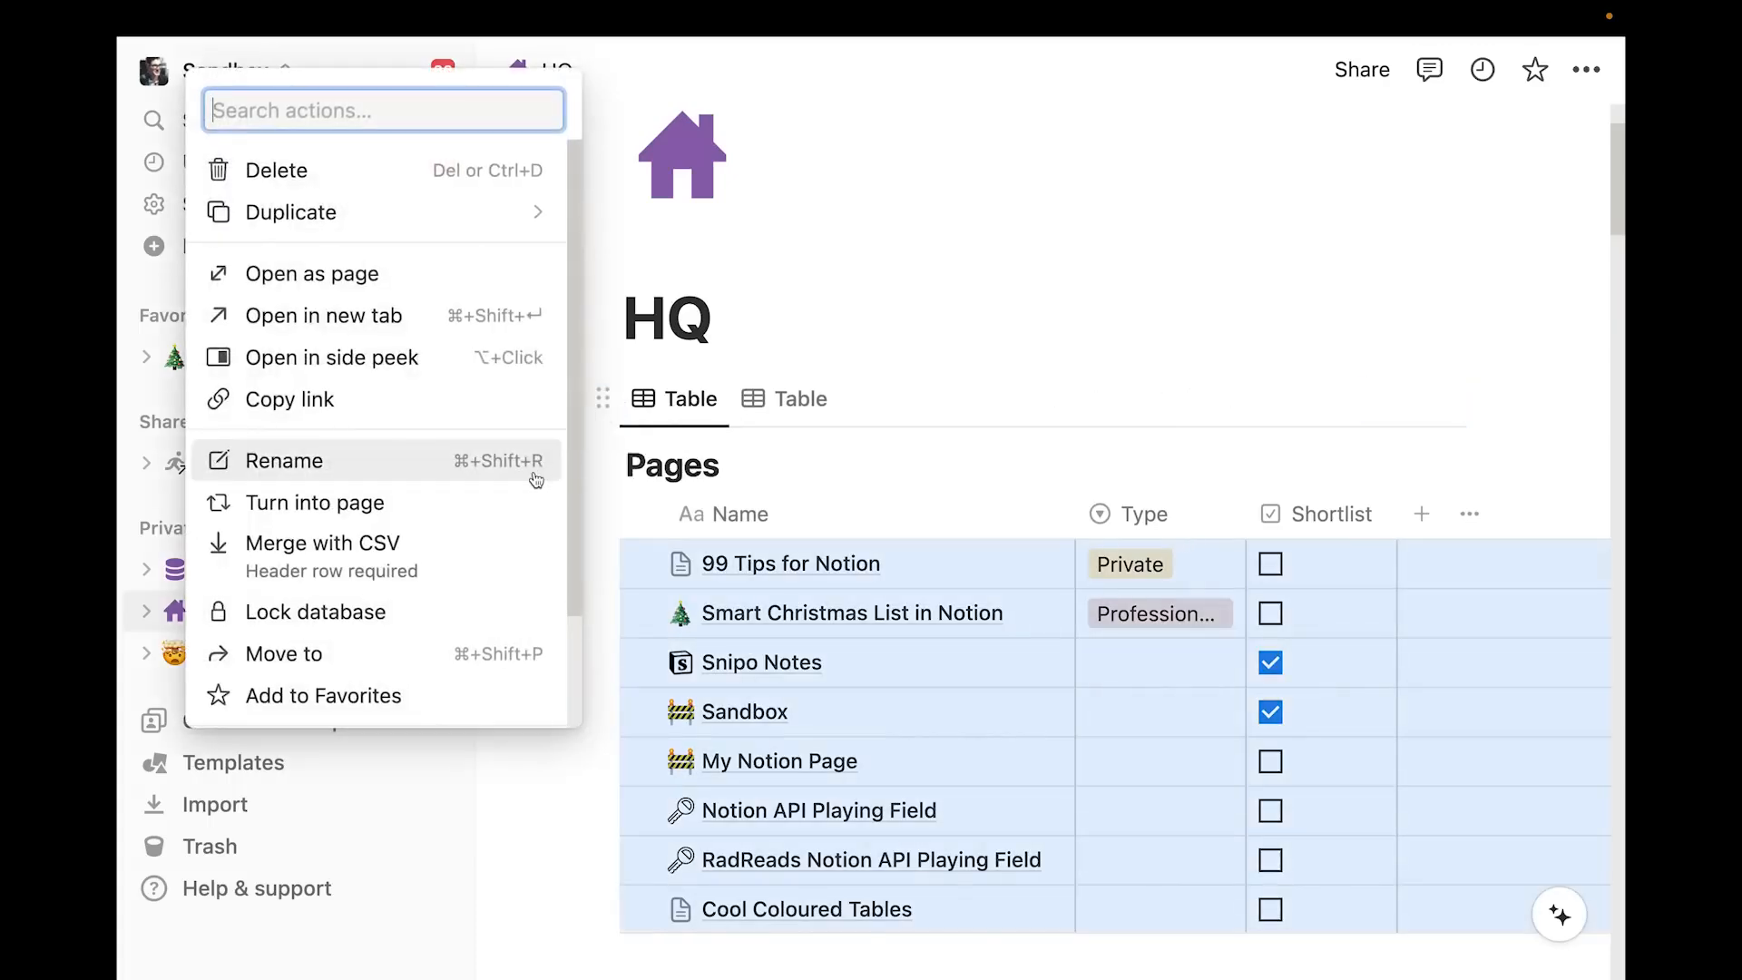
{"action": "scroll", "coordinate": [536, 481], "scroll_direction": "down", "scroll_amount": 2}
{"action": "left_click", "coordinate": [527, 508]}
{"action": "left_click", "coordinate": [737, 482]}
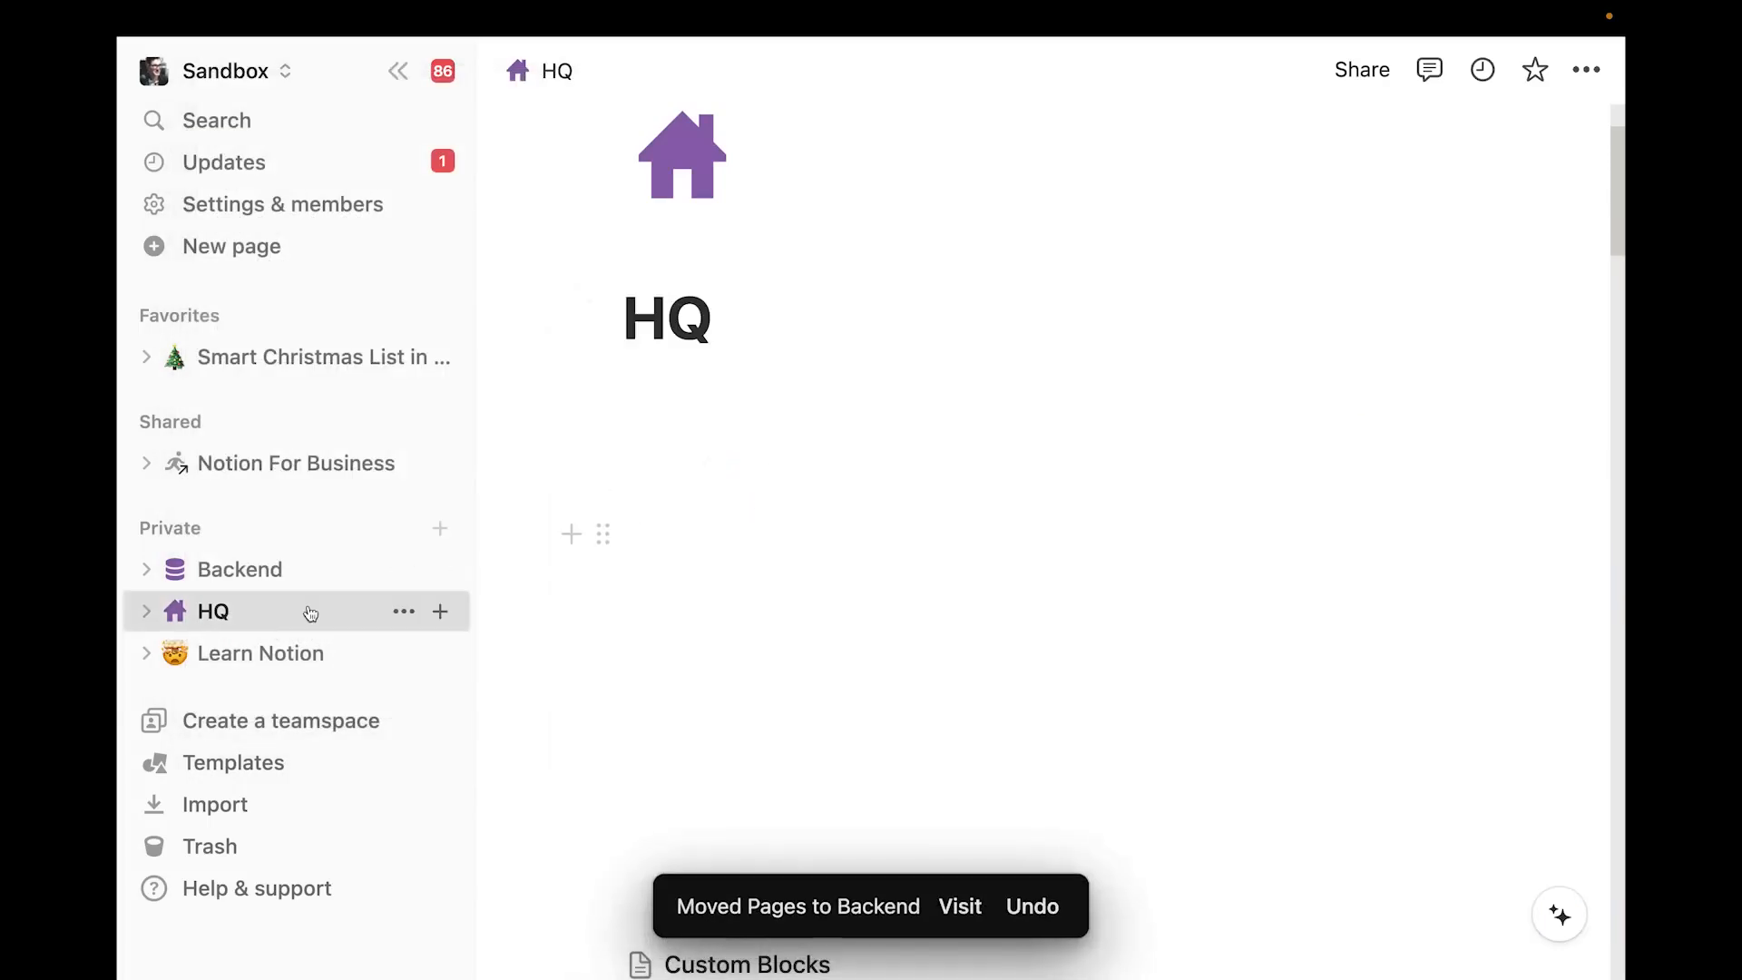
{"action": "left_click", "coordinate": [284, 571]}
{"action": "left_click", "coordinate": [289, 616]}
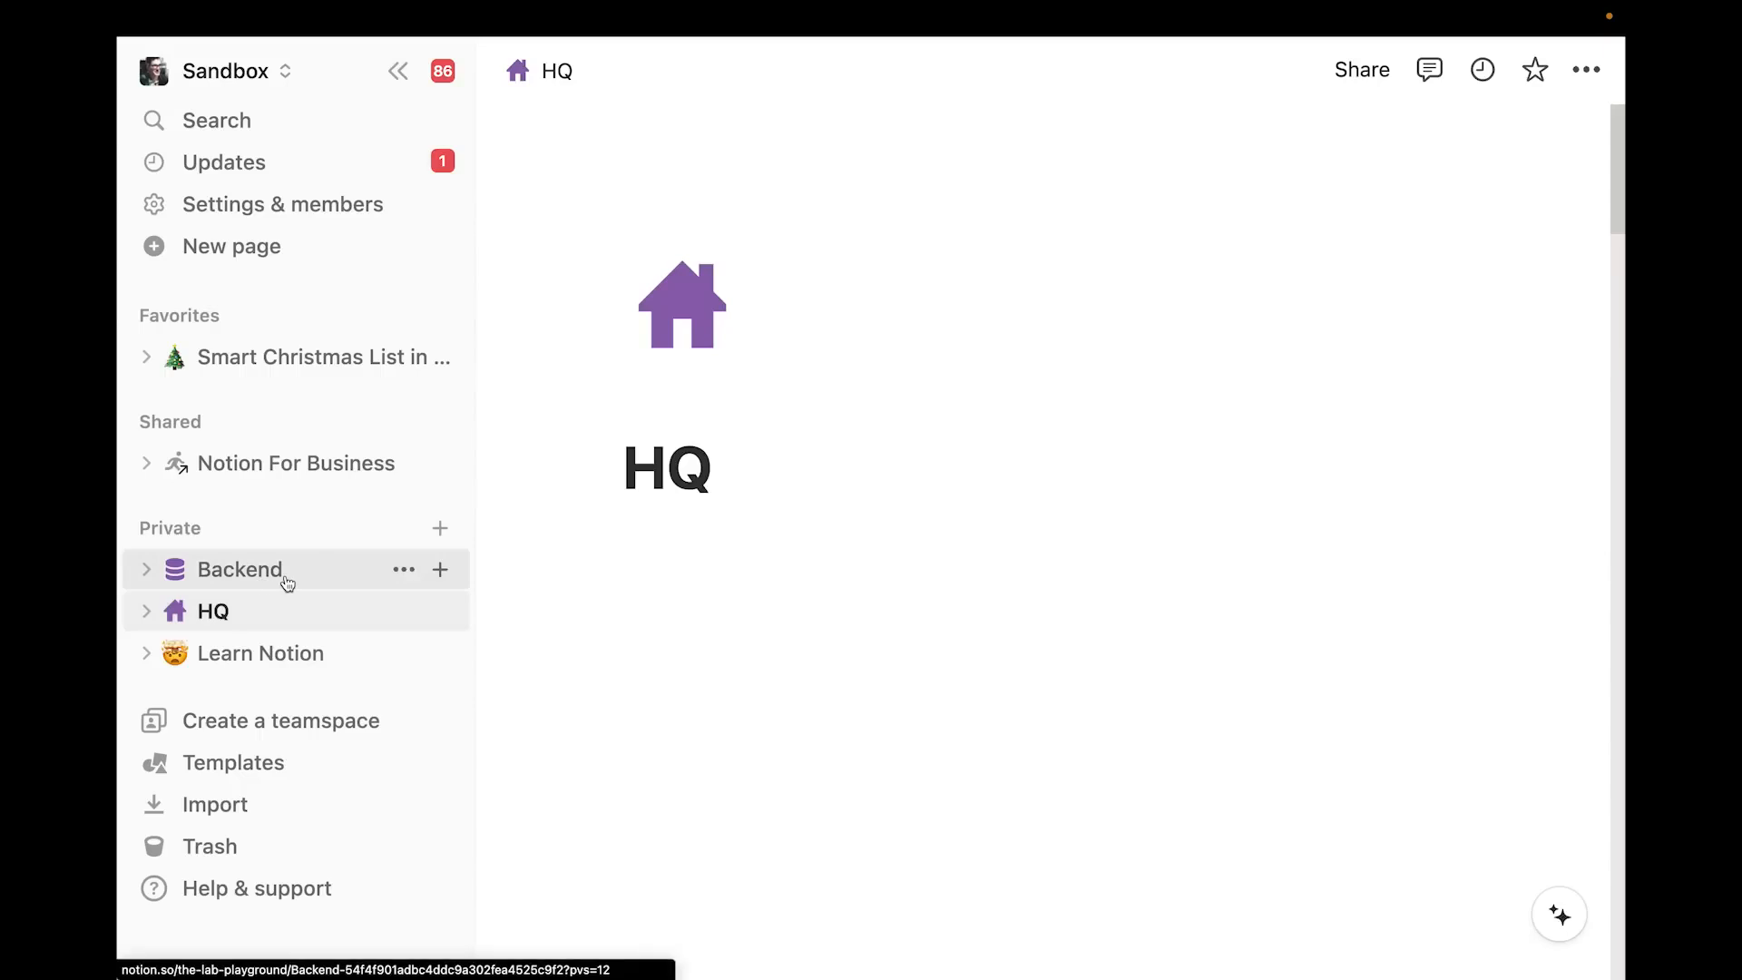
Find and open the Projects 2 database, and move it to the Backend page
{"action": "key", "text": "super+p"}
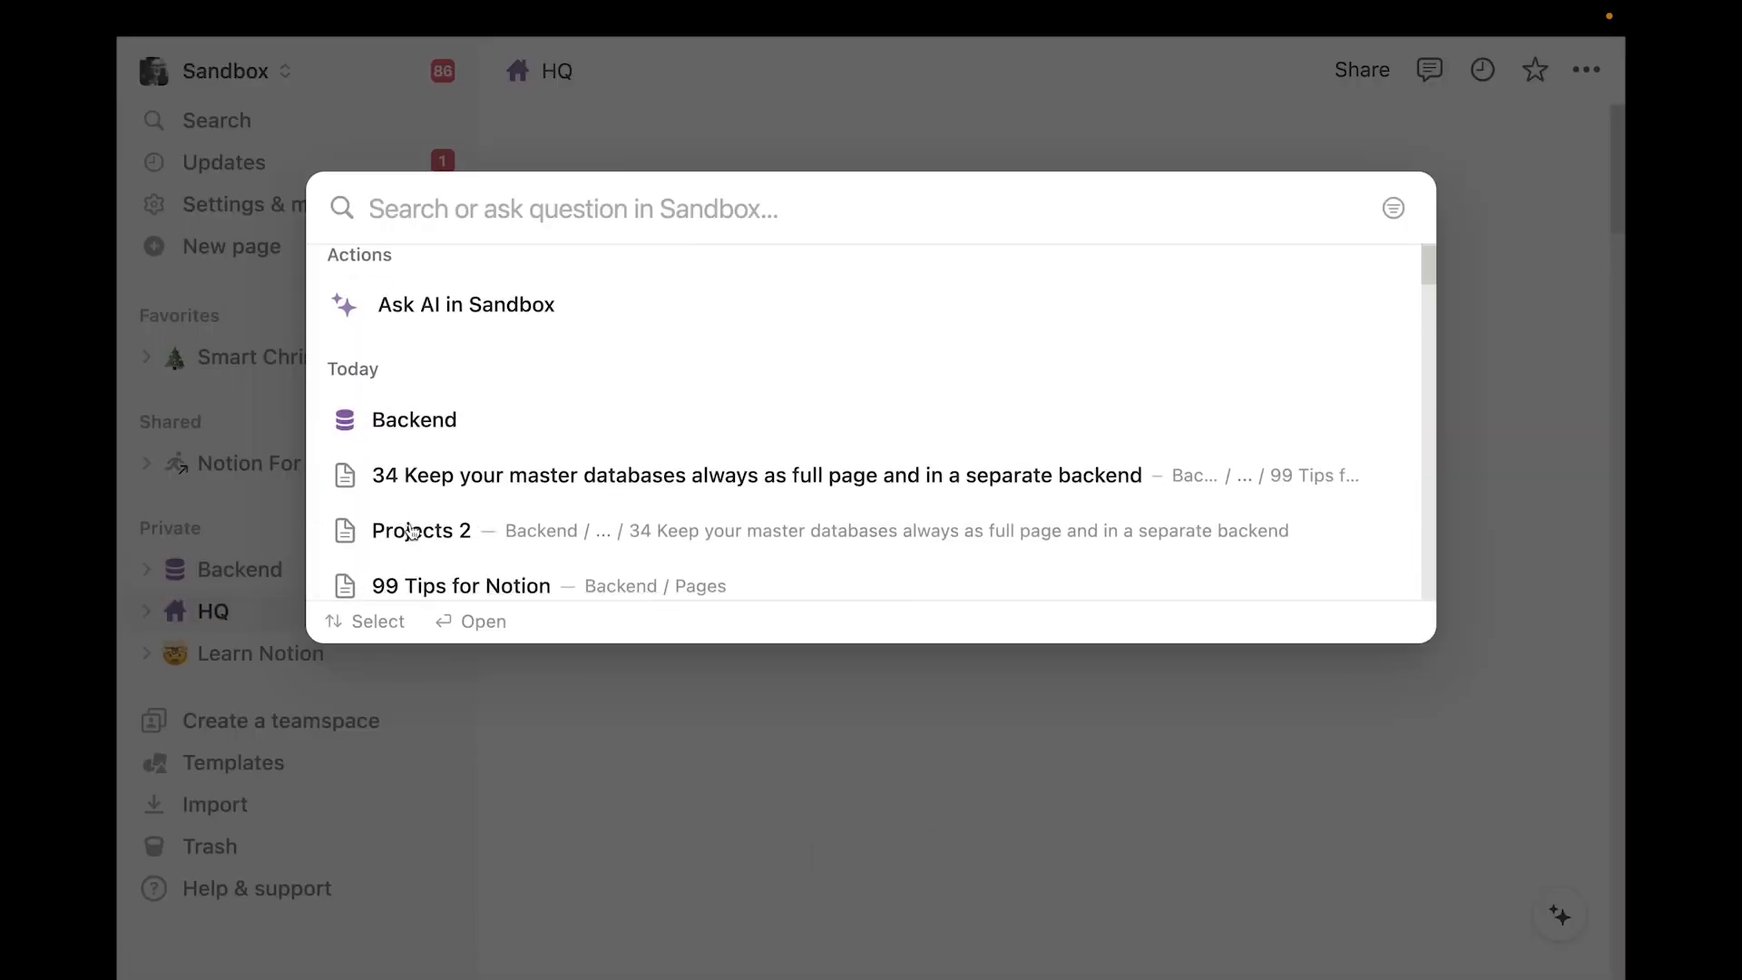
{"action": "left_click", "coordinate": [402, 539]}
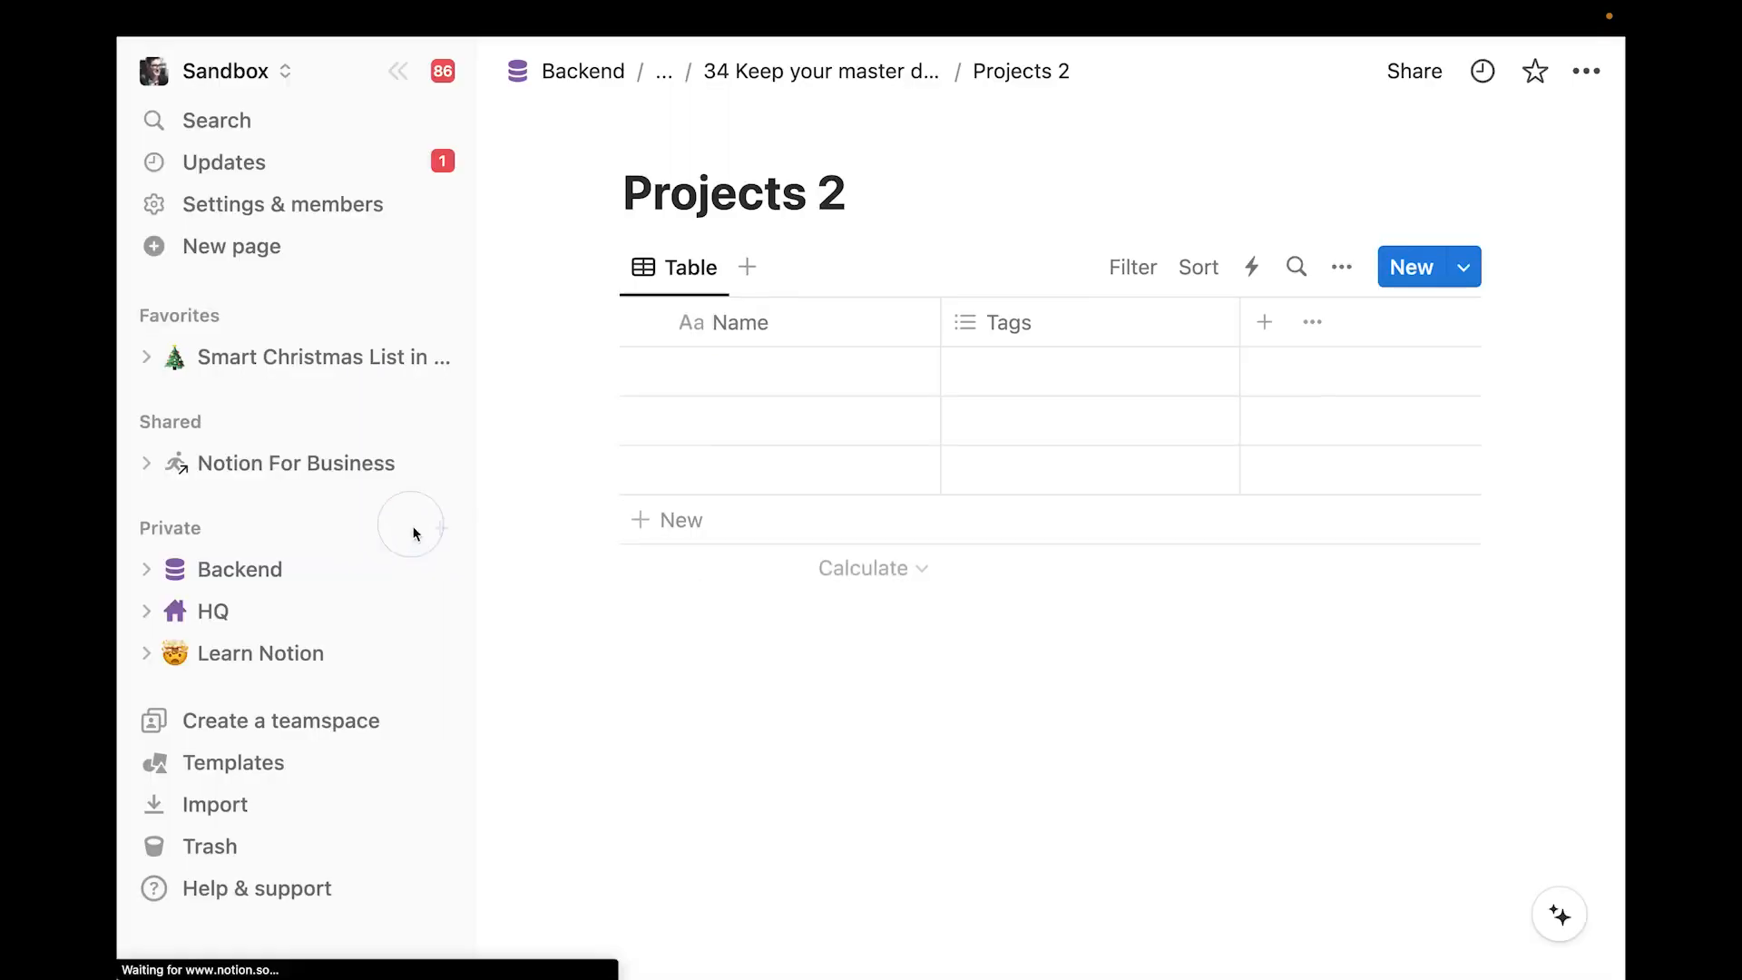
{"action": "left_click", "coordinate": [1585, 77]}
{"action": "scroll", "coordinate": [1350, 635], "scroll_direction": "down", "scroll_amount": 3}
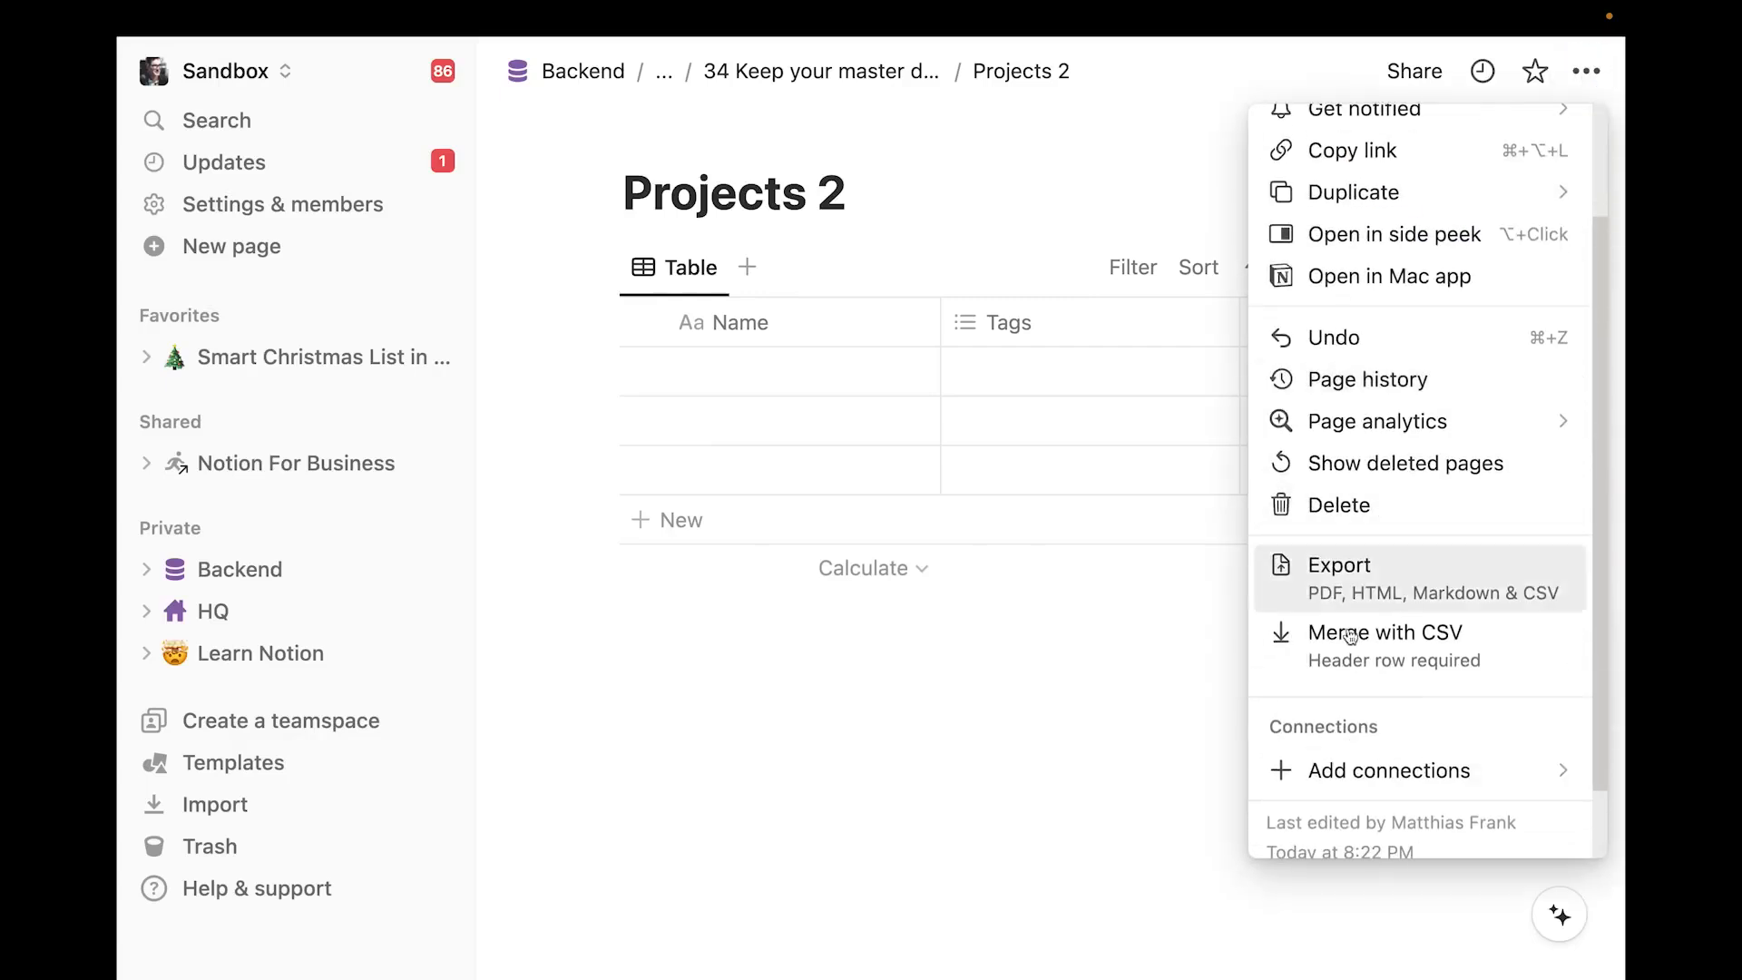
{"action": "scroll", "coordinate": [1306, 617], "scroll_direction": "up", "scroll_amount": 3}
{"action": "scroll", "coordinate": [1270, 508], "scroll_direction": "down", "scroll_amount": 4}
{"action": "scroll", "coordinate": [1324, 363], "scroll_direction": "up", "scroll_amount": 4}
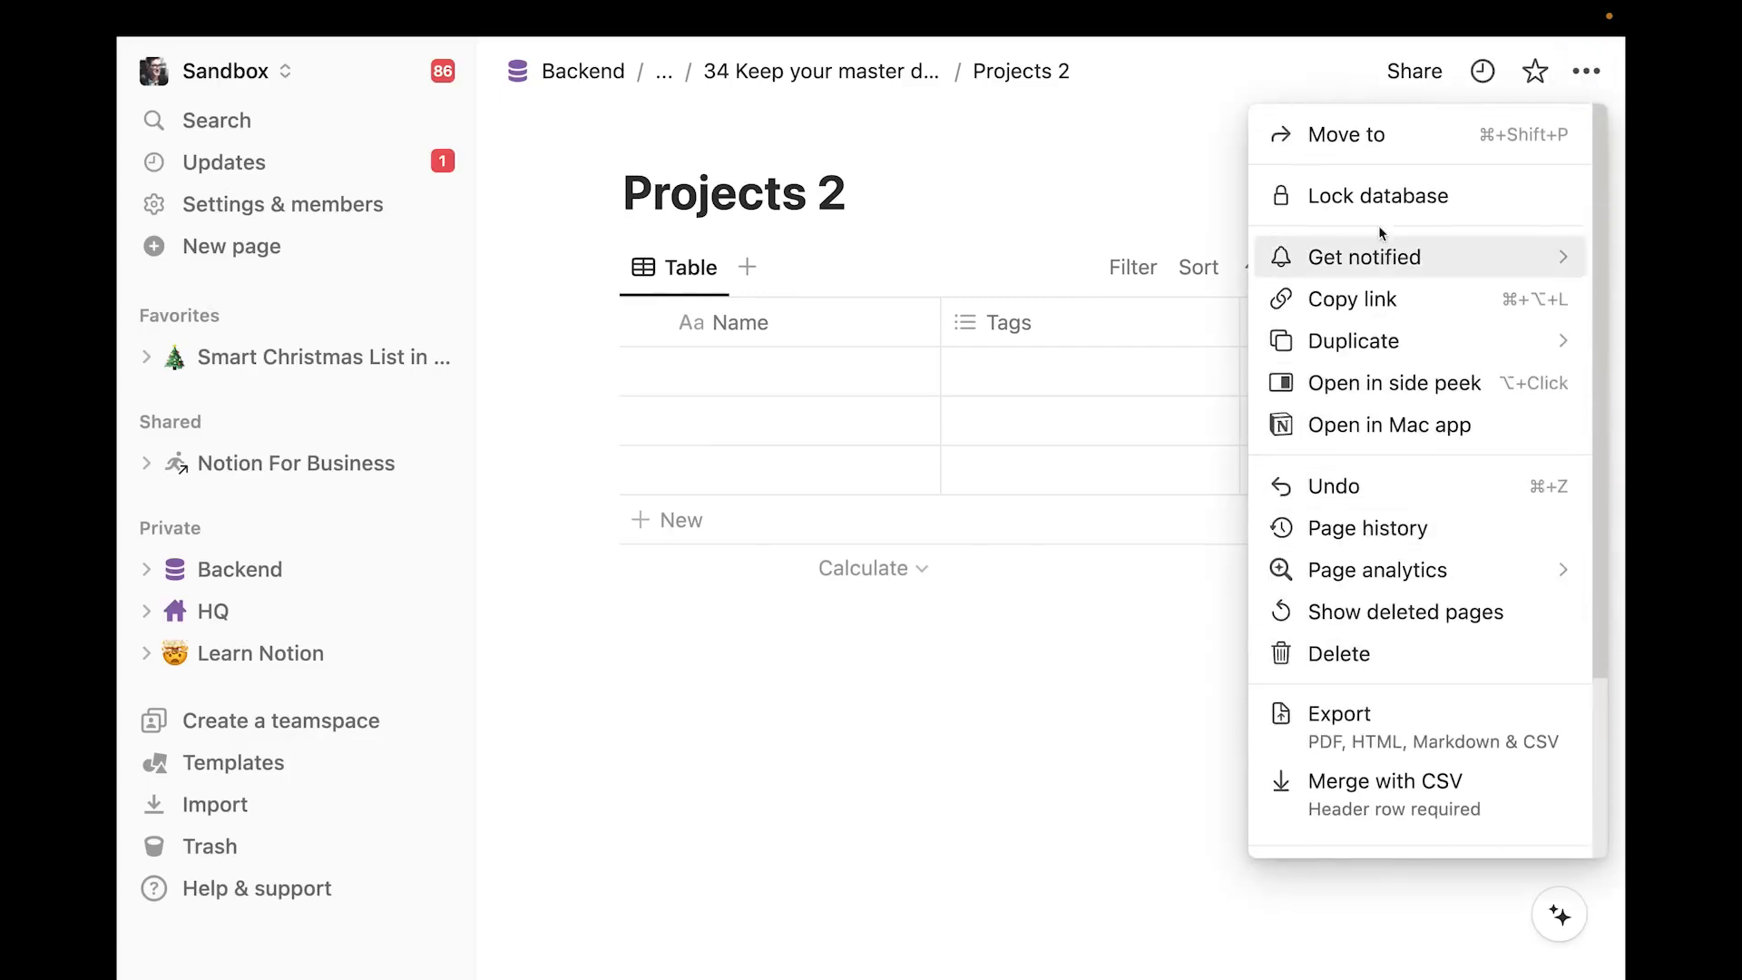
{"action": "left_click", "coordinate": [1369, 138]}
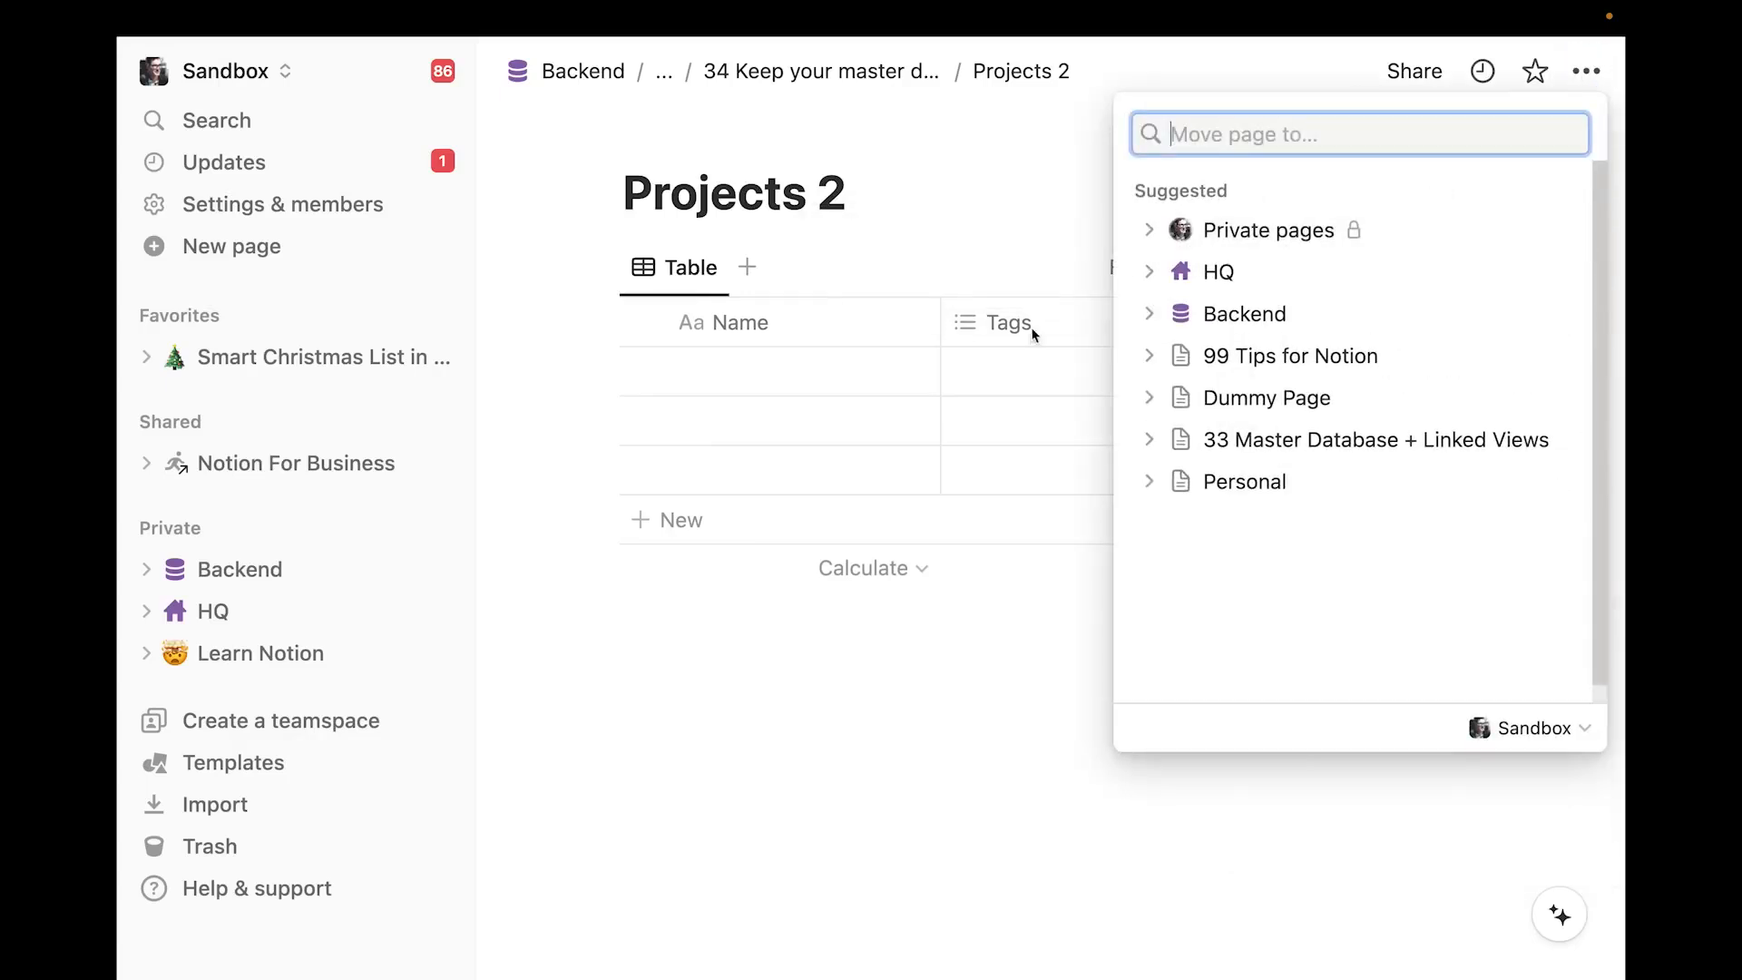
{"action": "left_click", "coordinate": [1226, 309]}
Turn the inline Pages database on the Backend page into a page and place it below Projects 2
{"action": "left_click", "coordinate": [252, 572]}
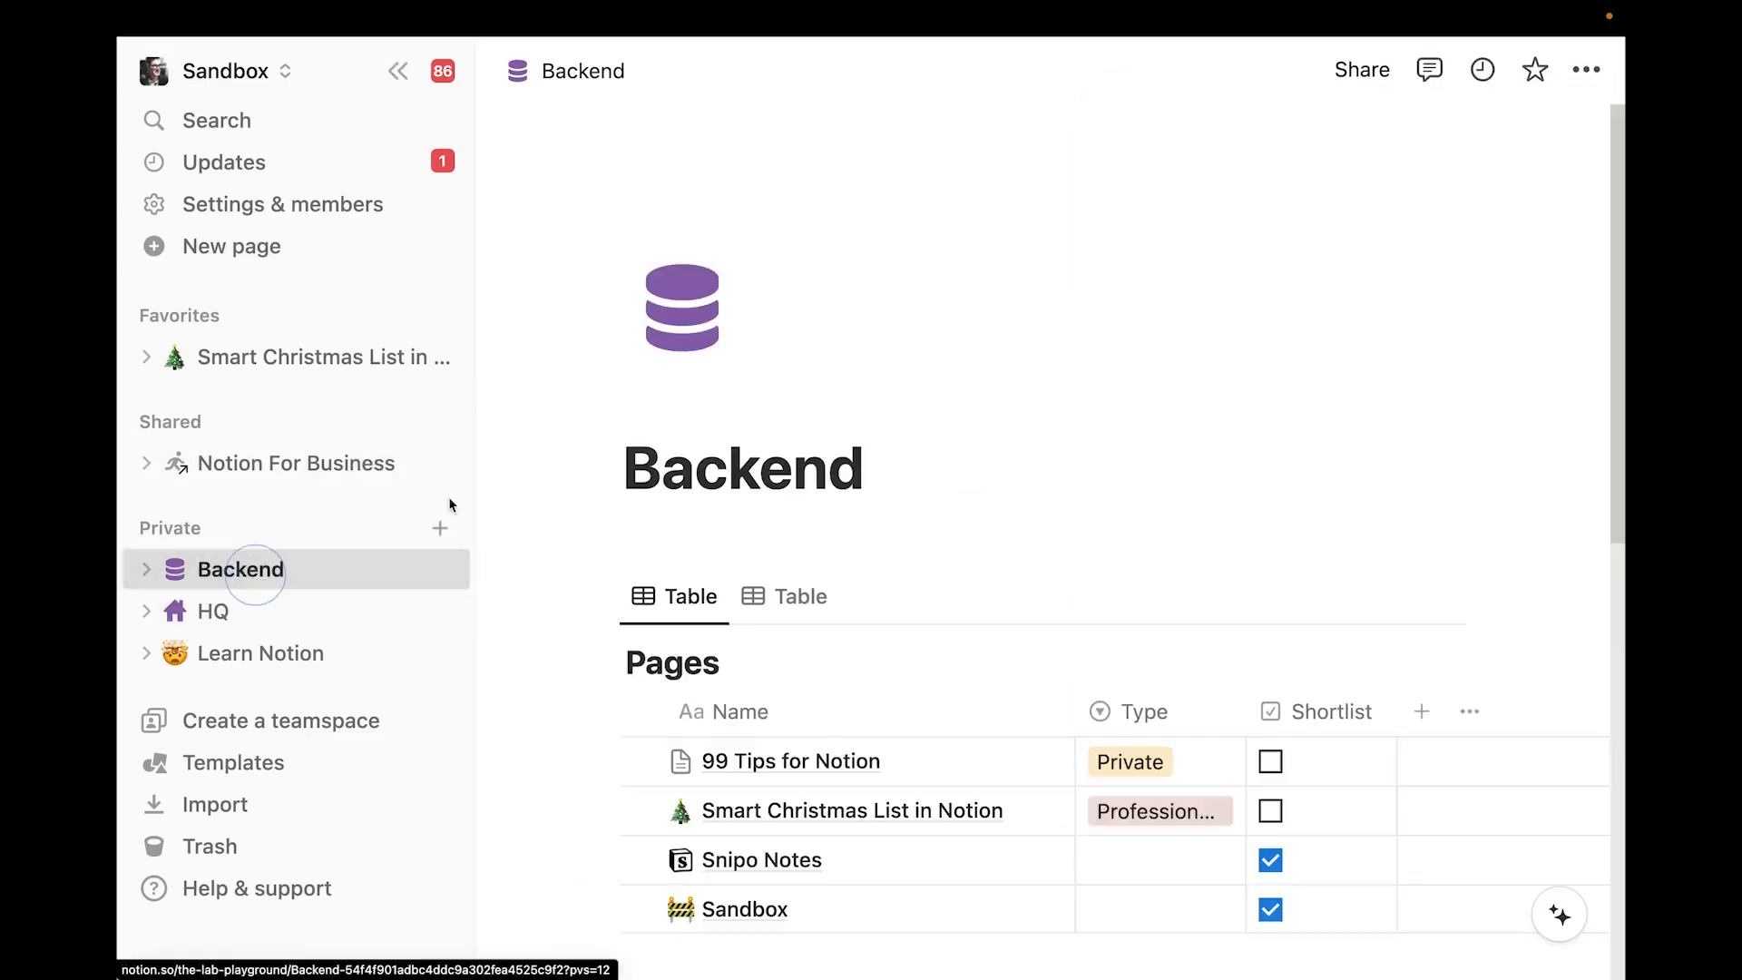
{"action": "left_click", "coordinate": [601, 596]}
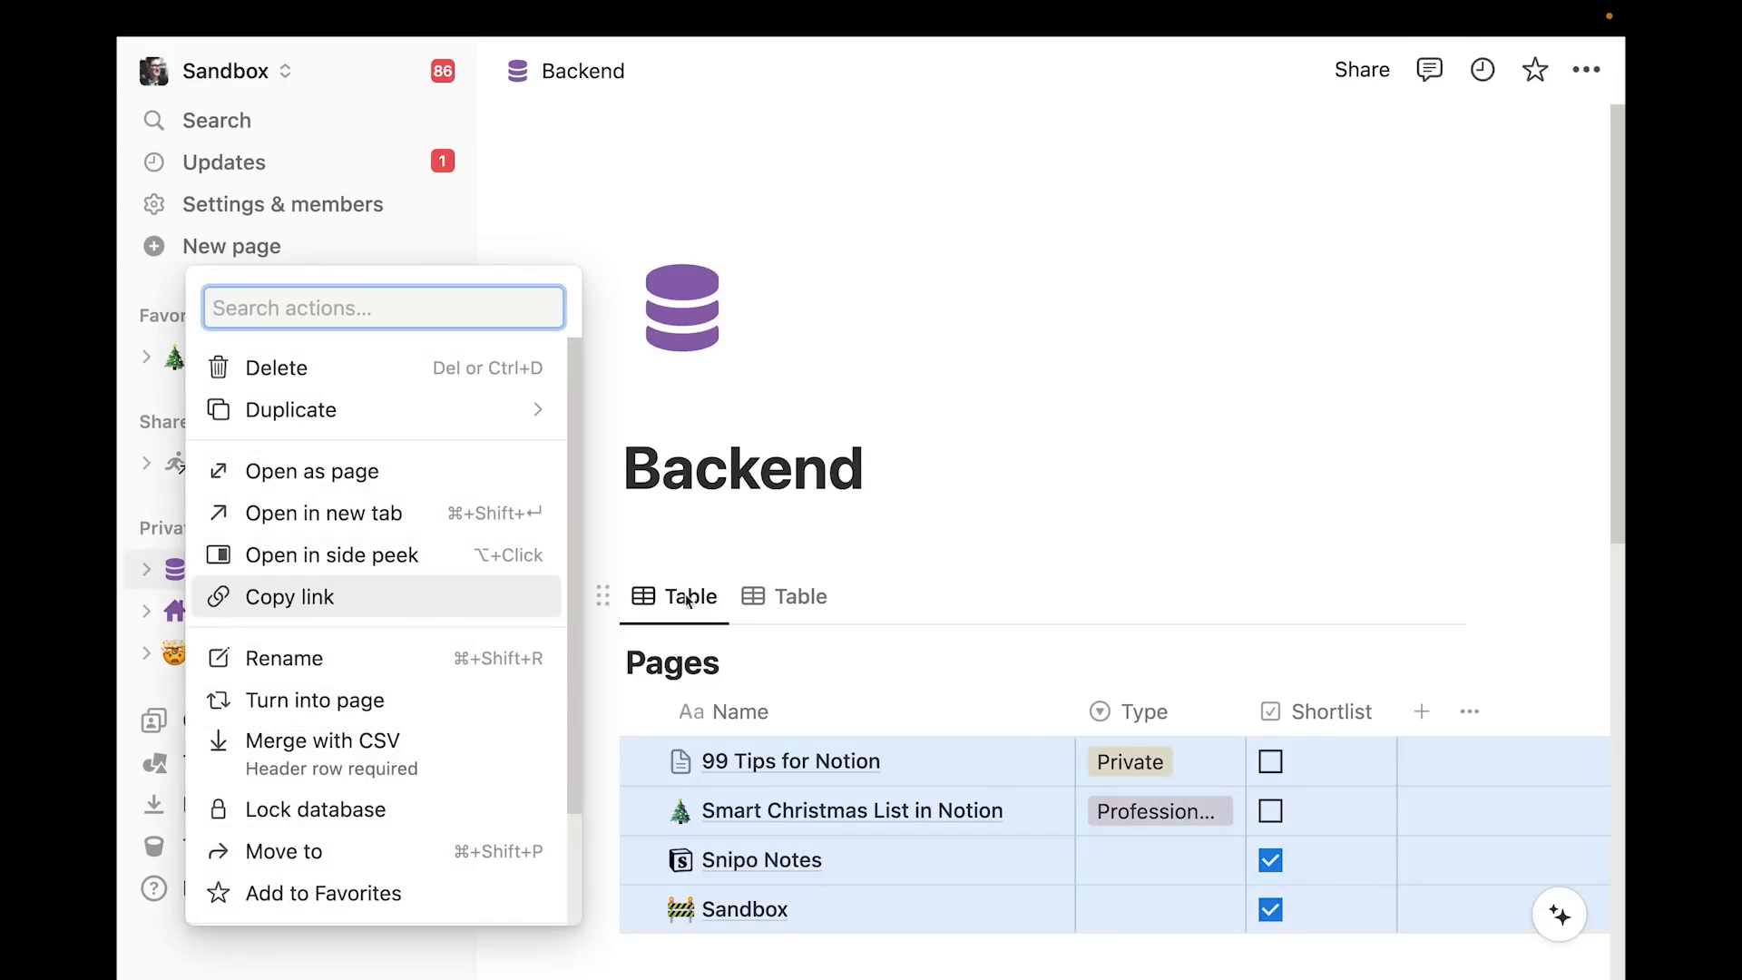
{"action": "key", "text": "Escape"}
{"action": "scroll", "coordinate": [689, 580], "scroll_direction": "down", "scroll_amount": 3}
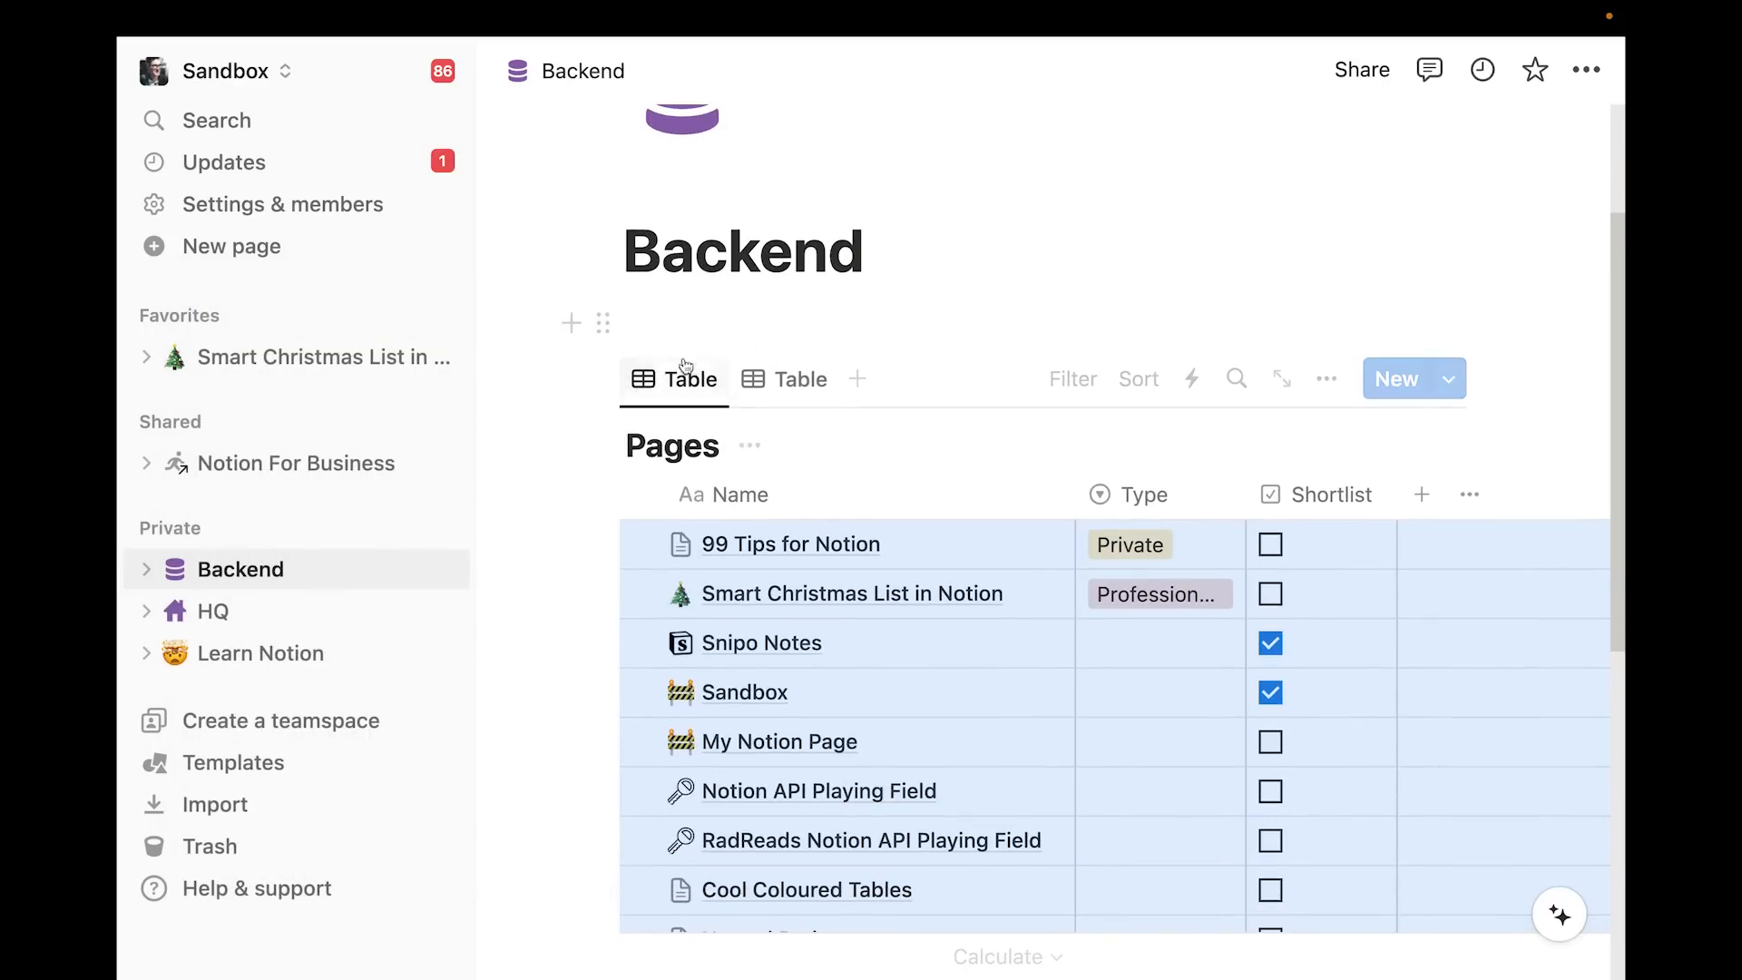
{"action": "left_click", "coordinate": [603, 378]}
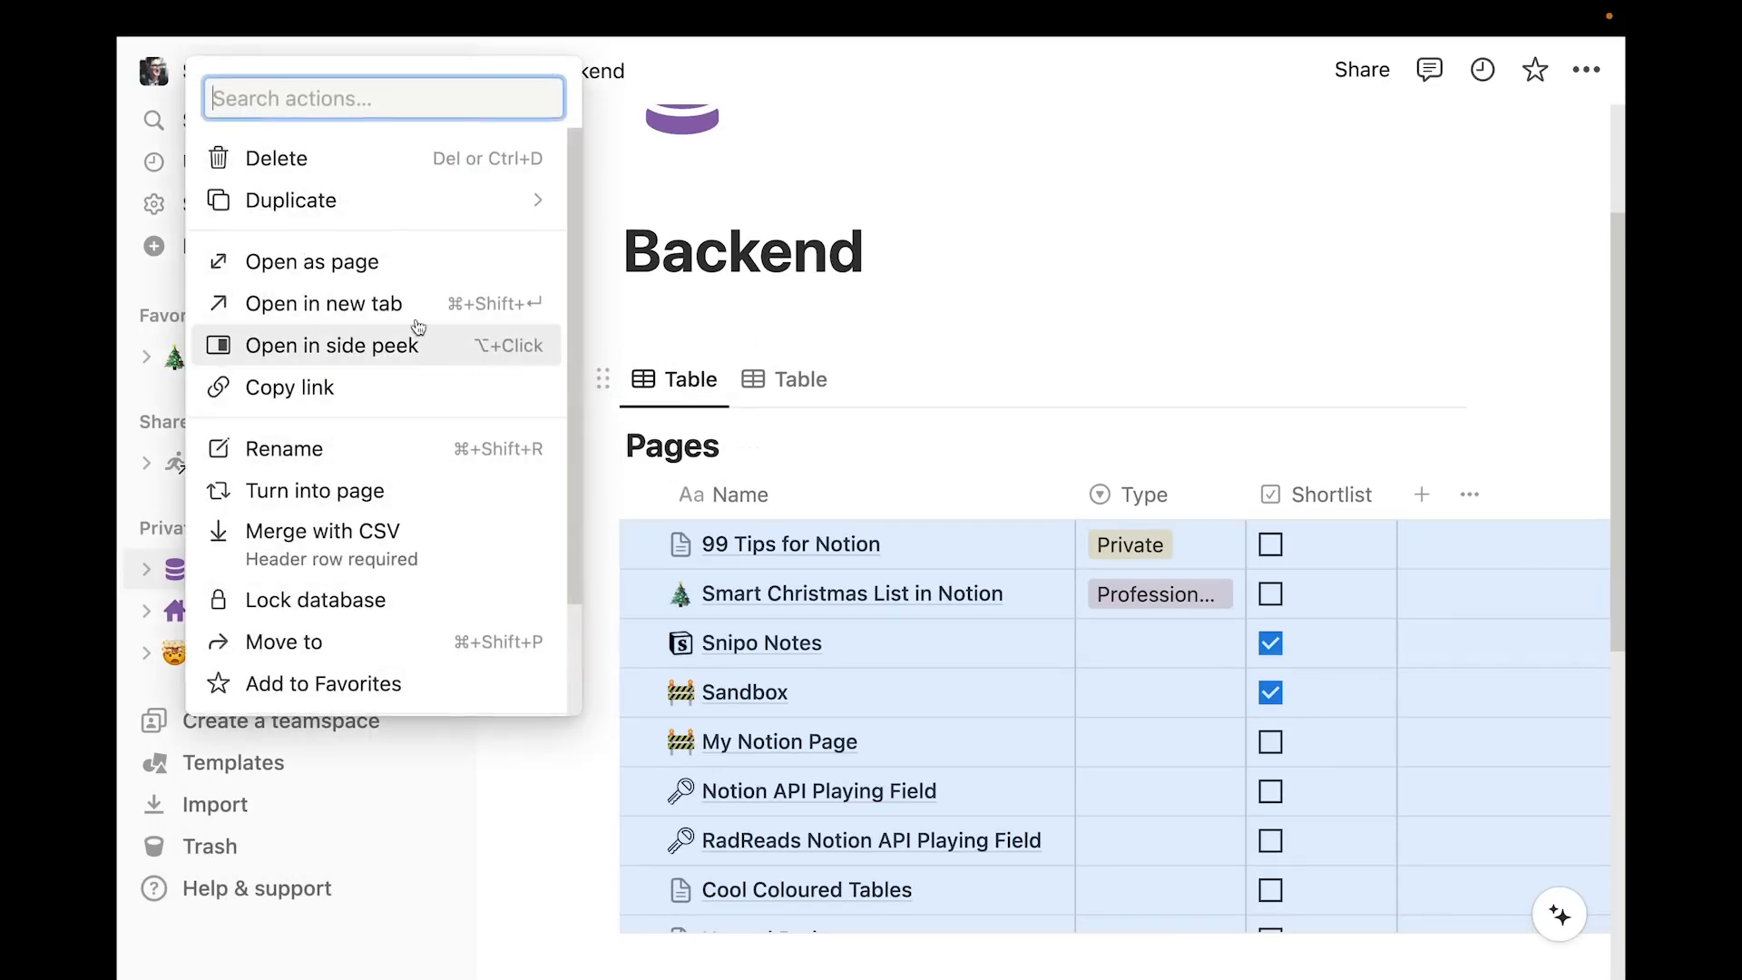
{"action": "left_click", "coordinate": [417, 474]}
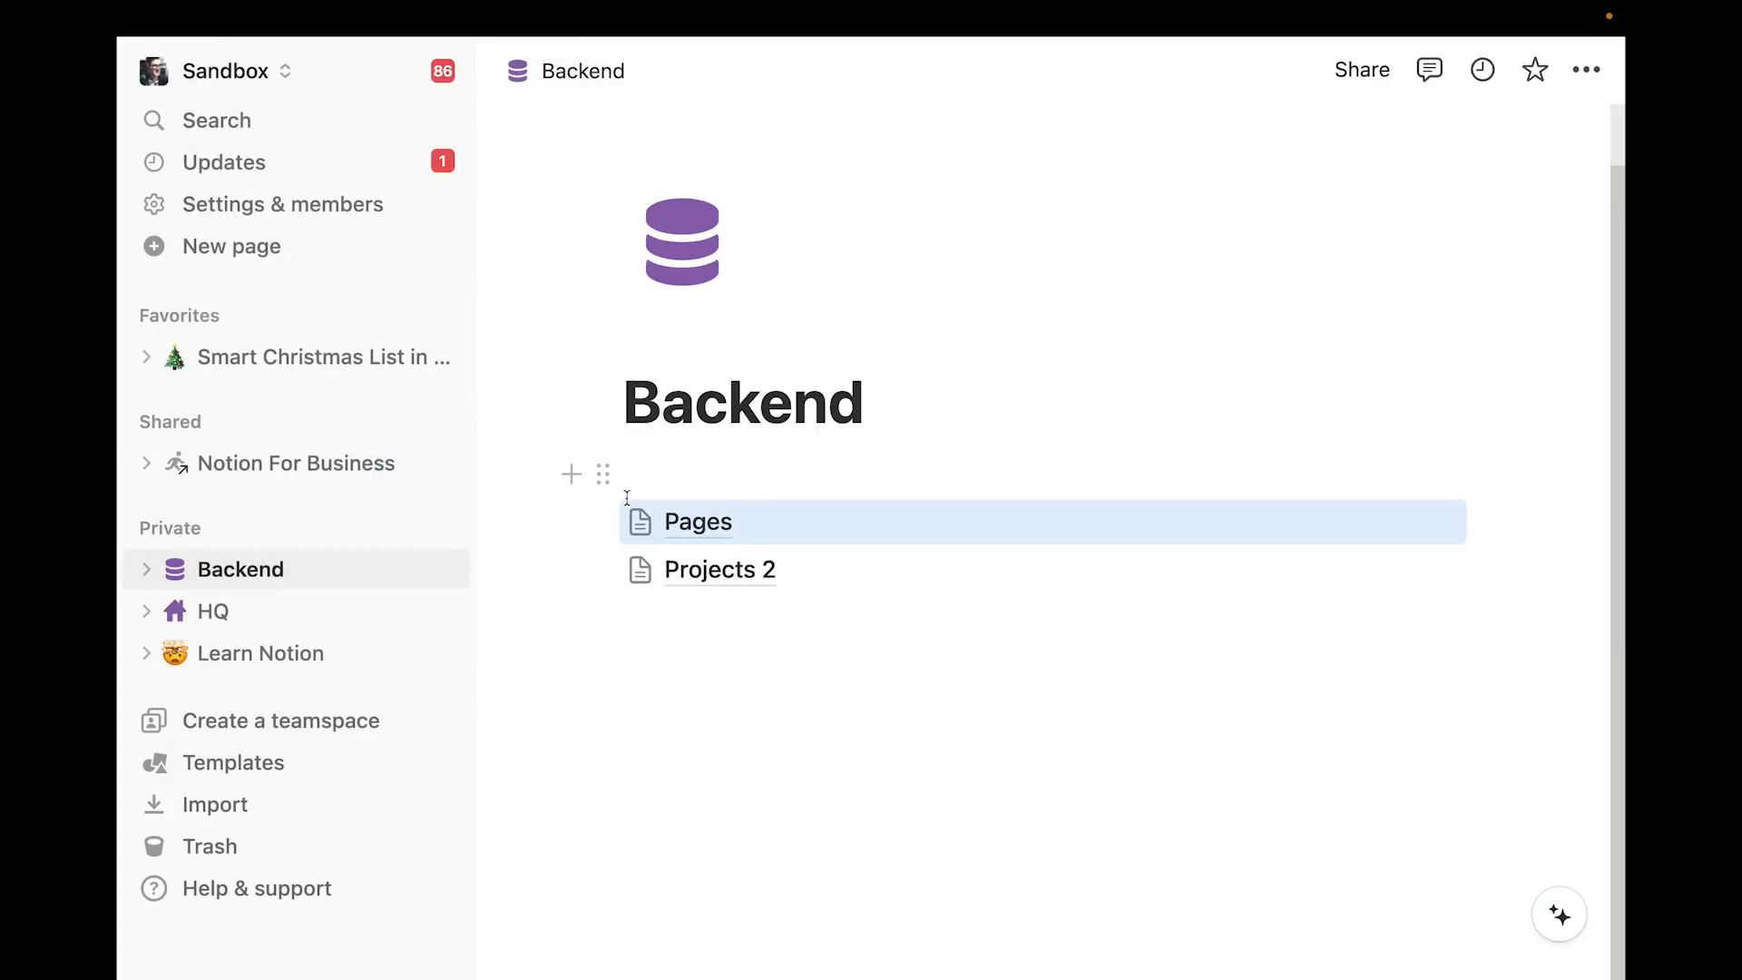
{"action": "left_click_drag", "start_coordinate": [604, 519], "coordinate": [639, 588]}
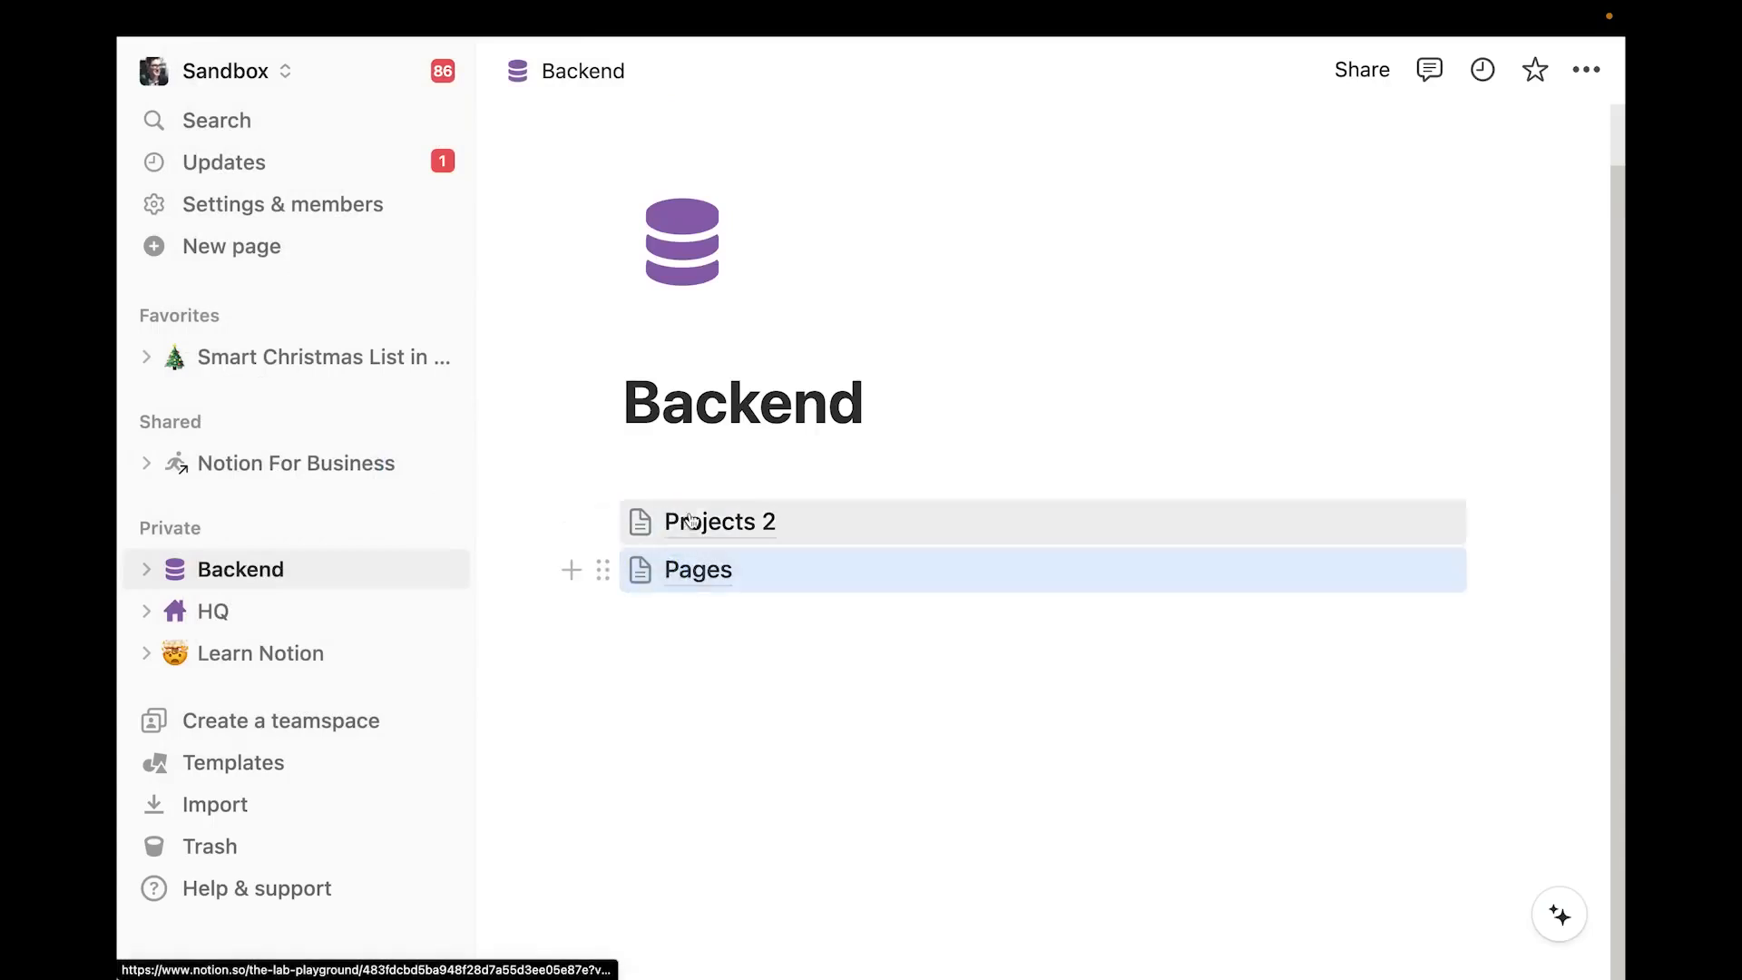
{"action": "left_click", "coordinate": [679, 451]}
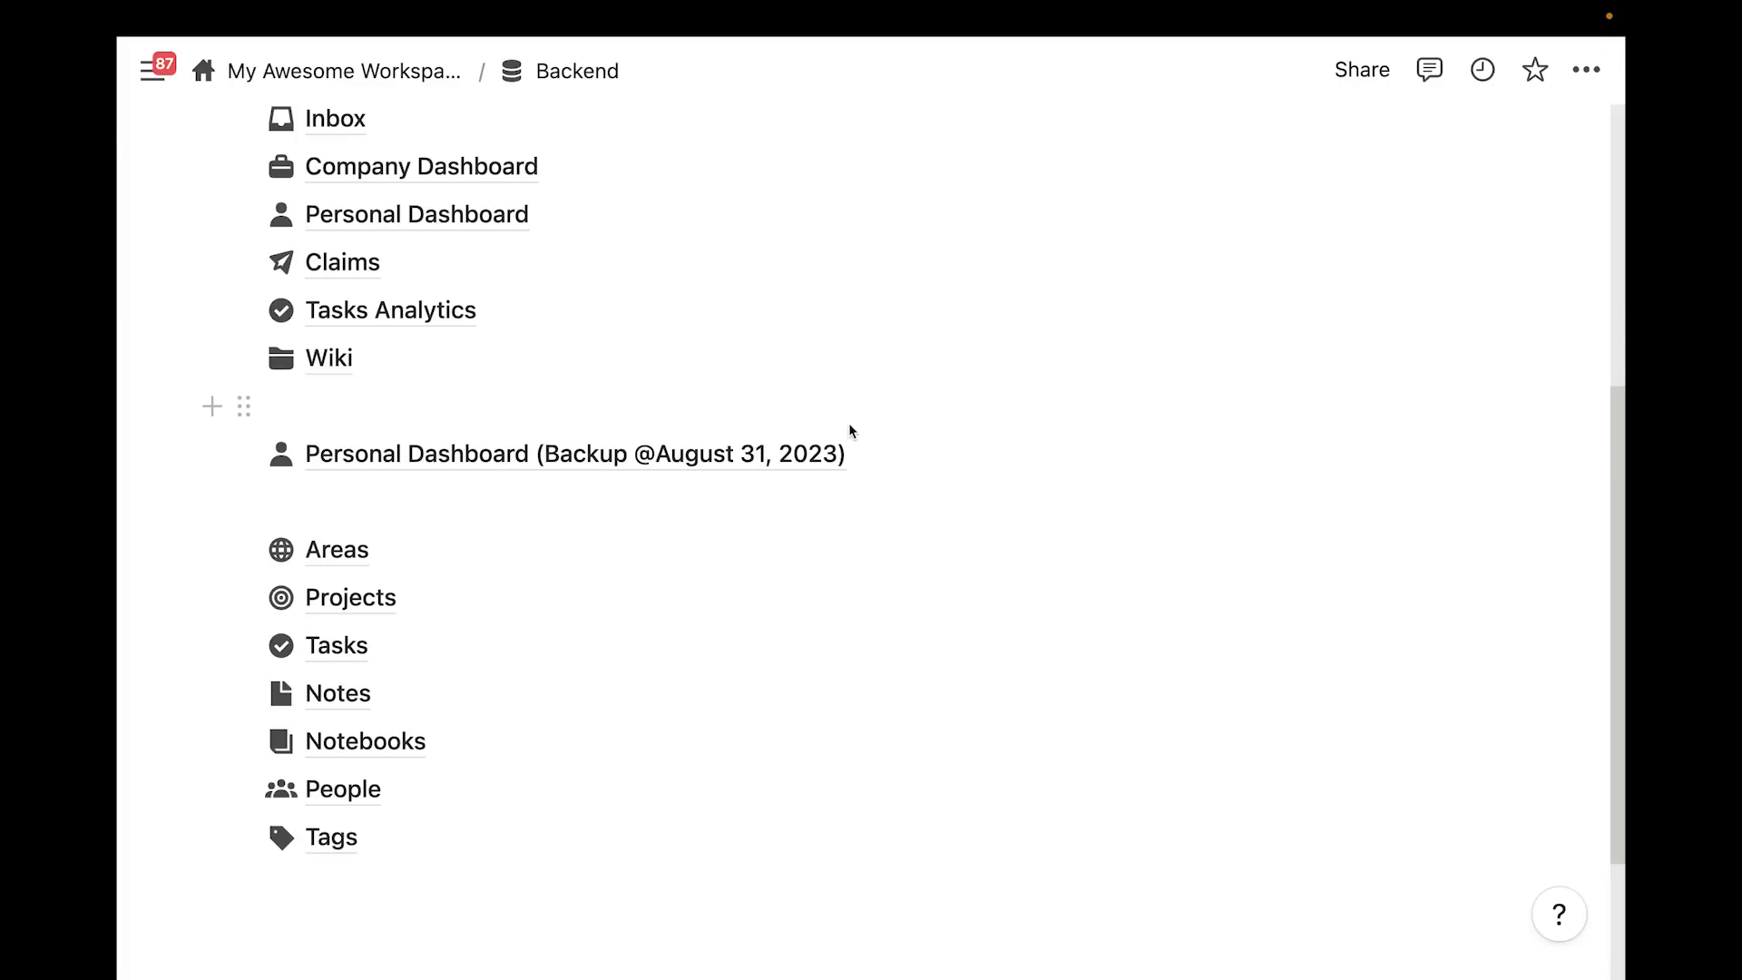
Examine the example Backend page's list and the My Tasks, Delegated Tasks and My Done Tasks views of its Tasks database
{"action": "scroll", "coordinate": [453, 526], "scroll_direction": "down", "scroll_amount": 3}
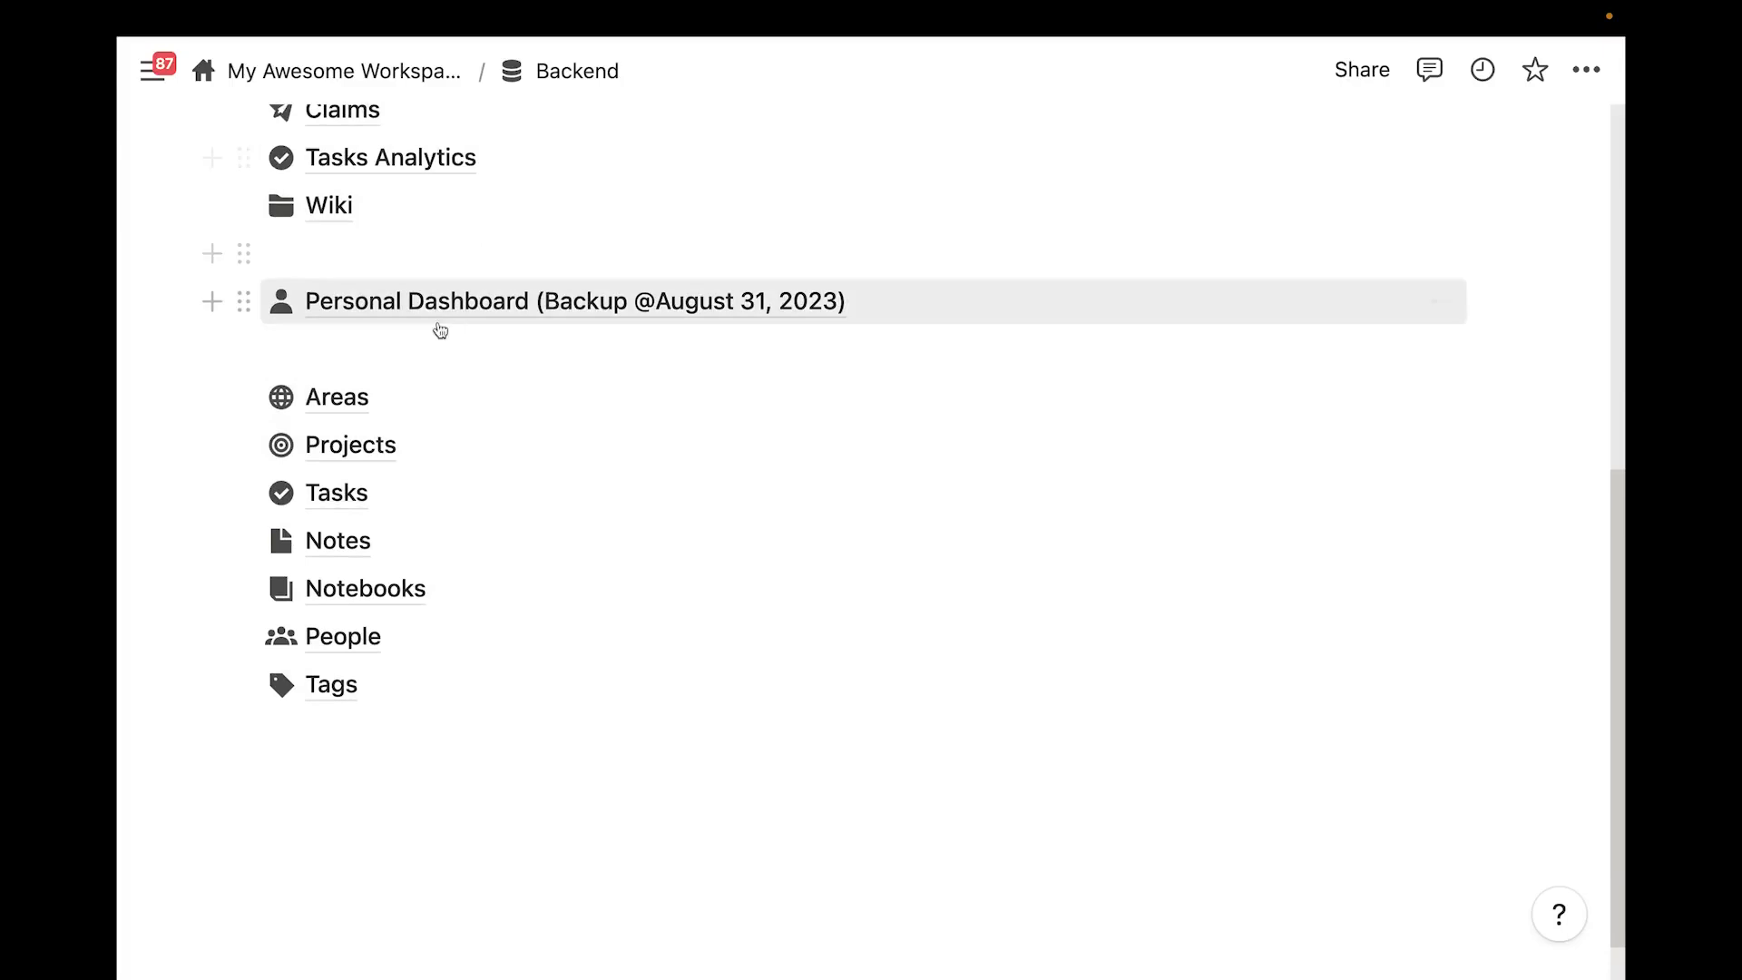
{"action": "scroll", "coordinate": [422, 381], "scroll_direction": "up", "scroll_amount": 5}
{"action": "scroll", "coordinate": [428, 381], "scroll_direction": "down", "scroll_amount": 5}
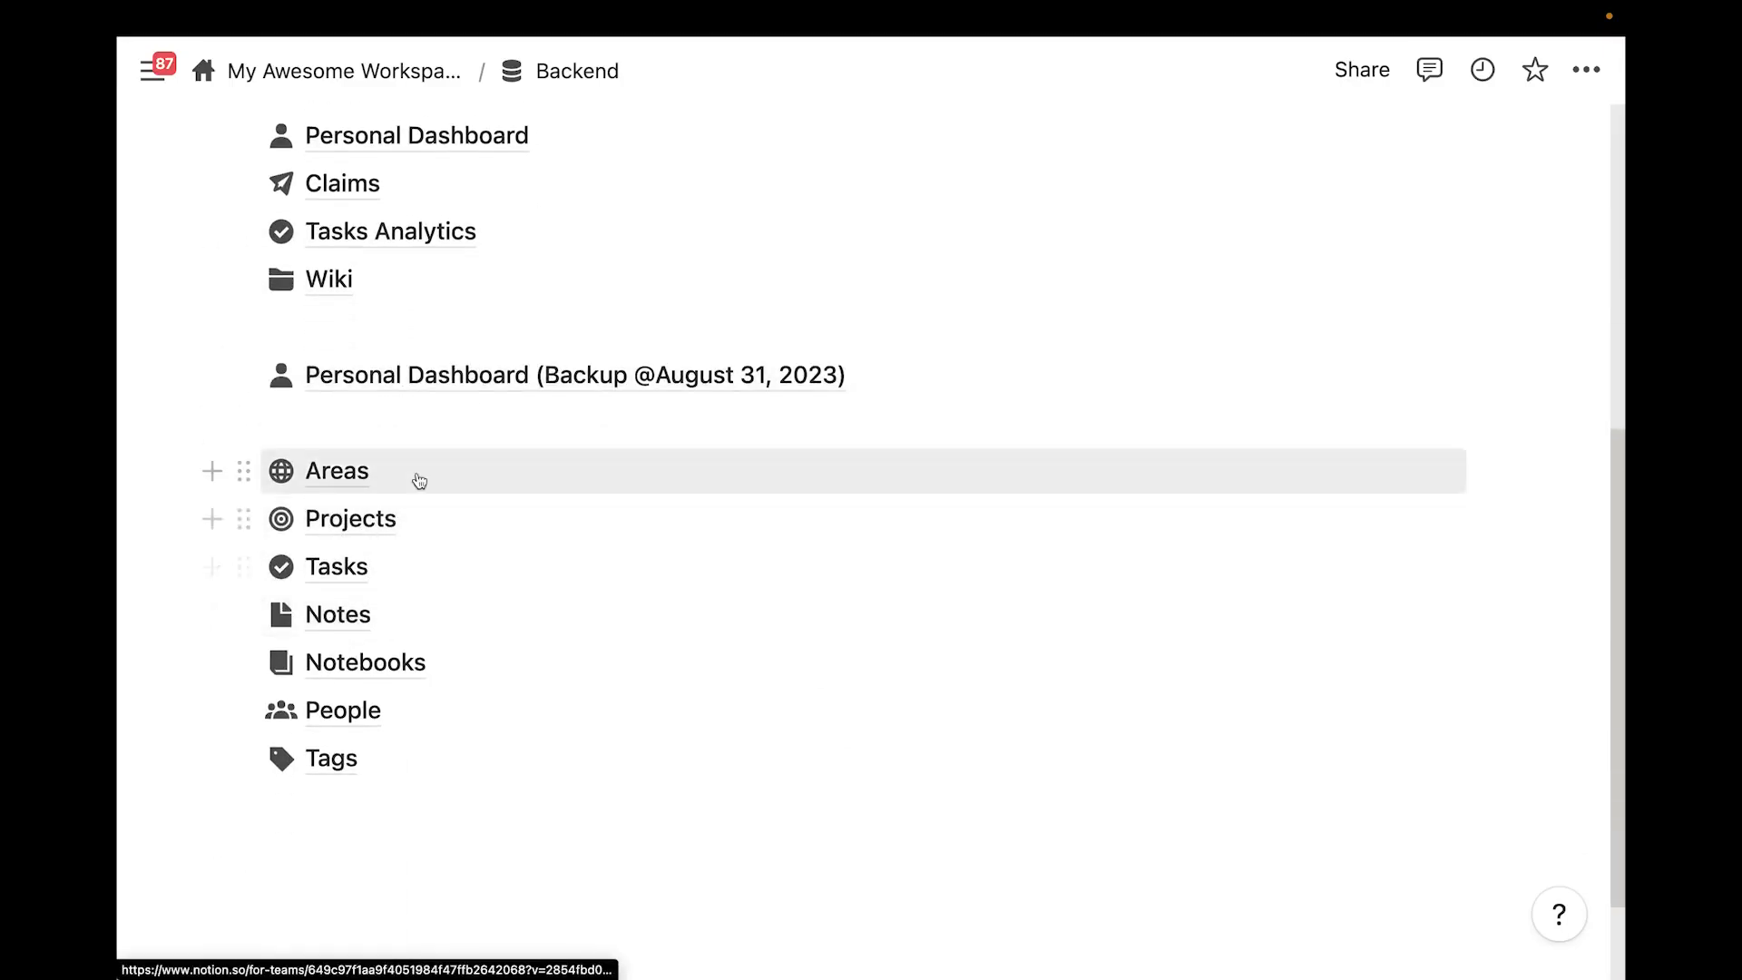
{"action": "left_click", "coordinate": [402, 579]}
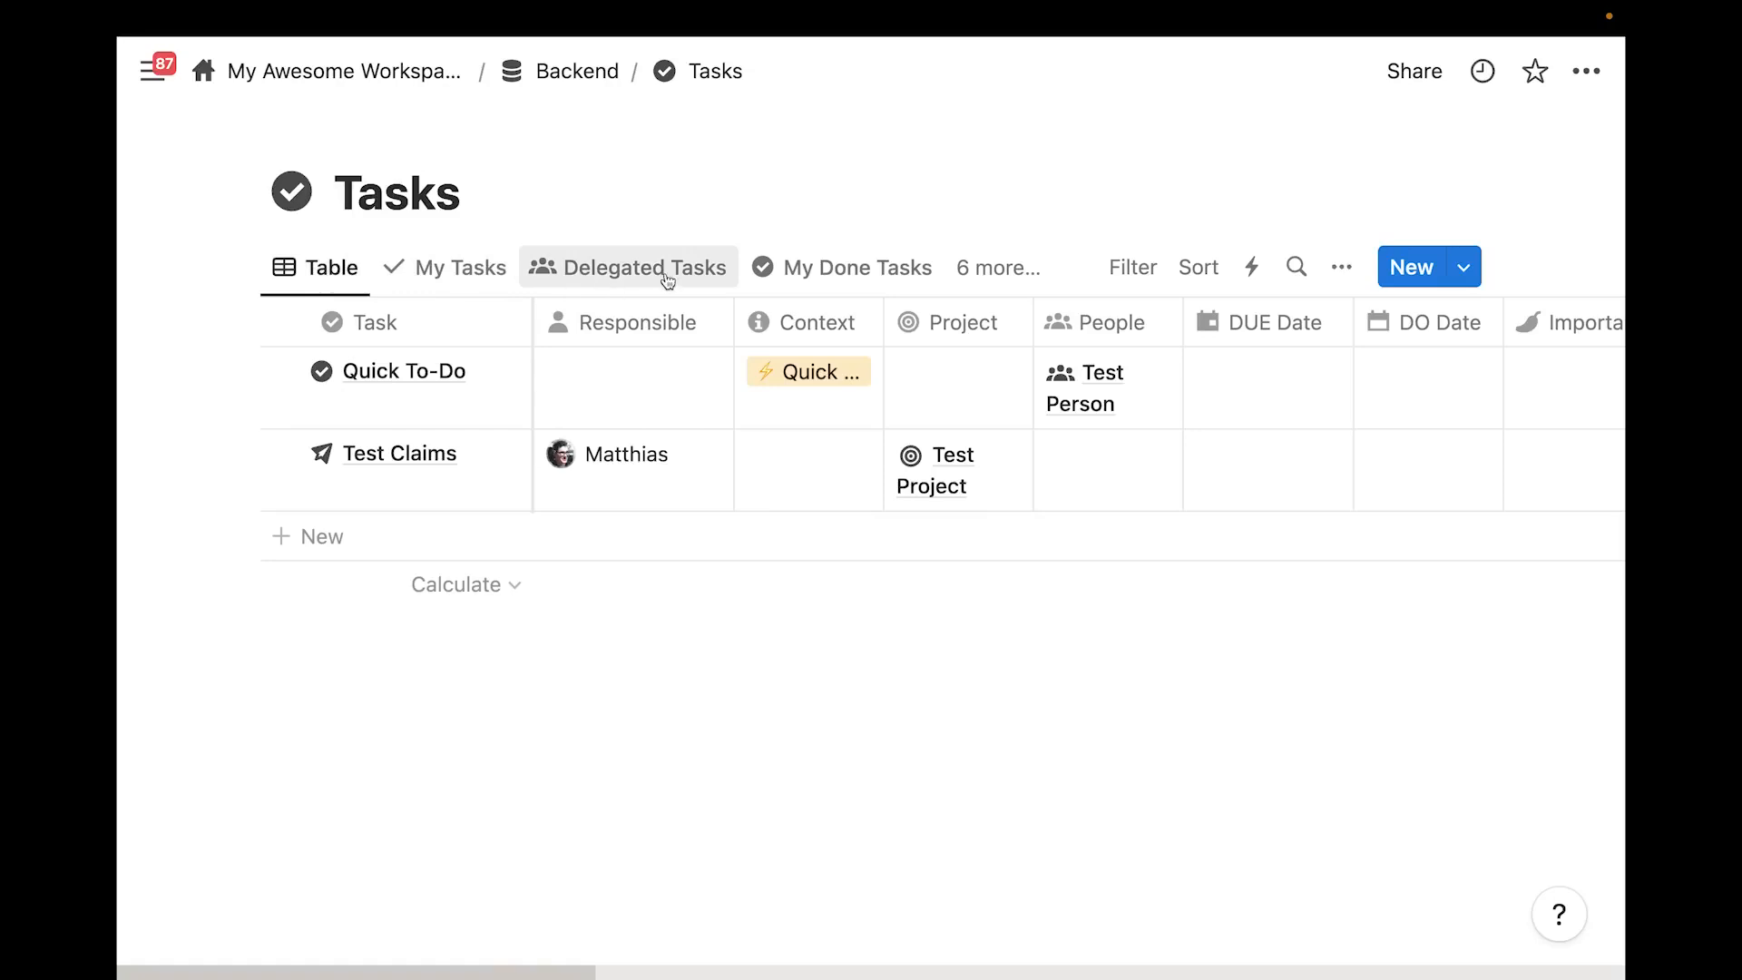
{"action": "left_click", "coordinate": [467, 271]}
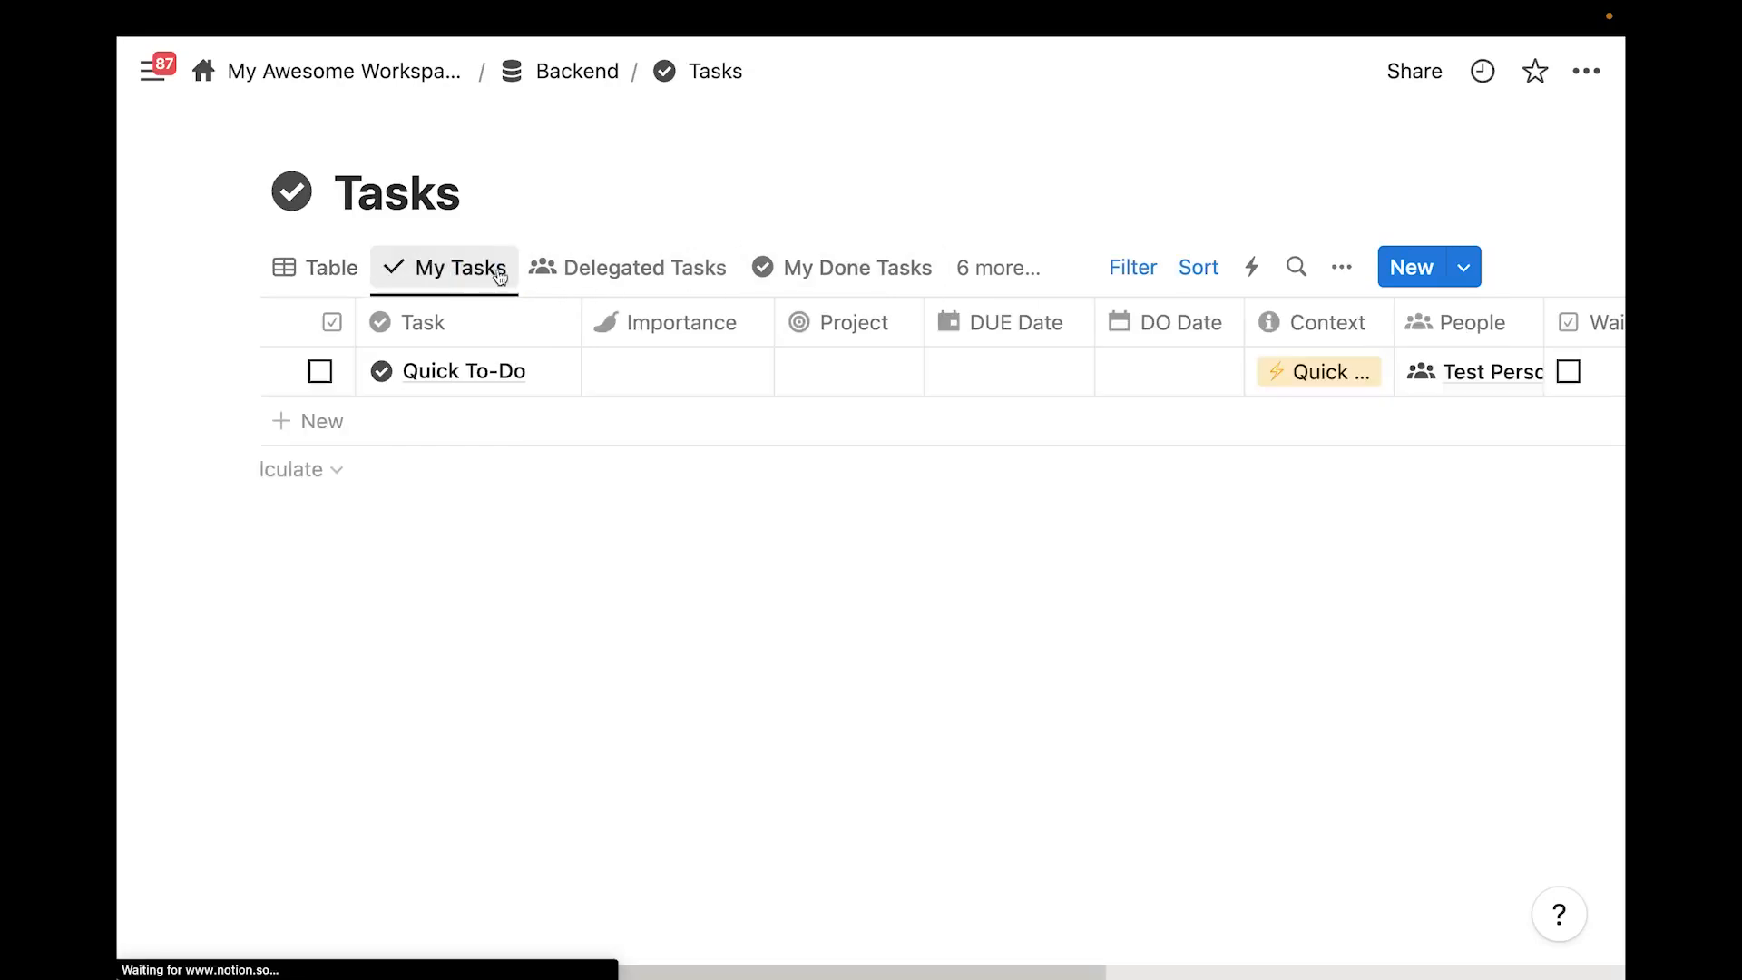
{"action": "mouse_move", "coordinate": [566, 368]}
{"action": "left_click", "coordinate": [622, 268]}
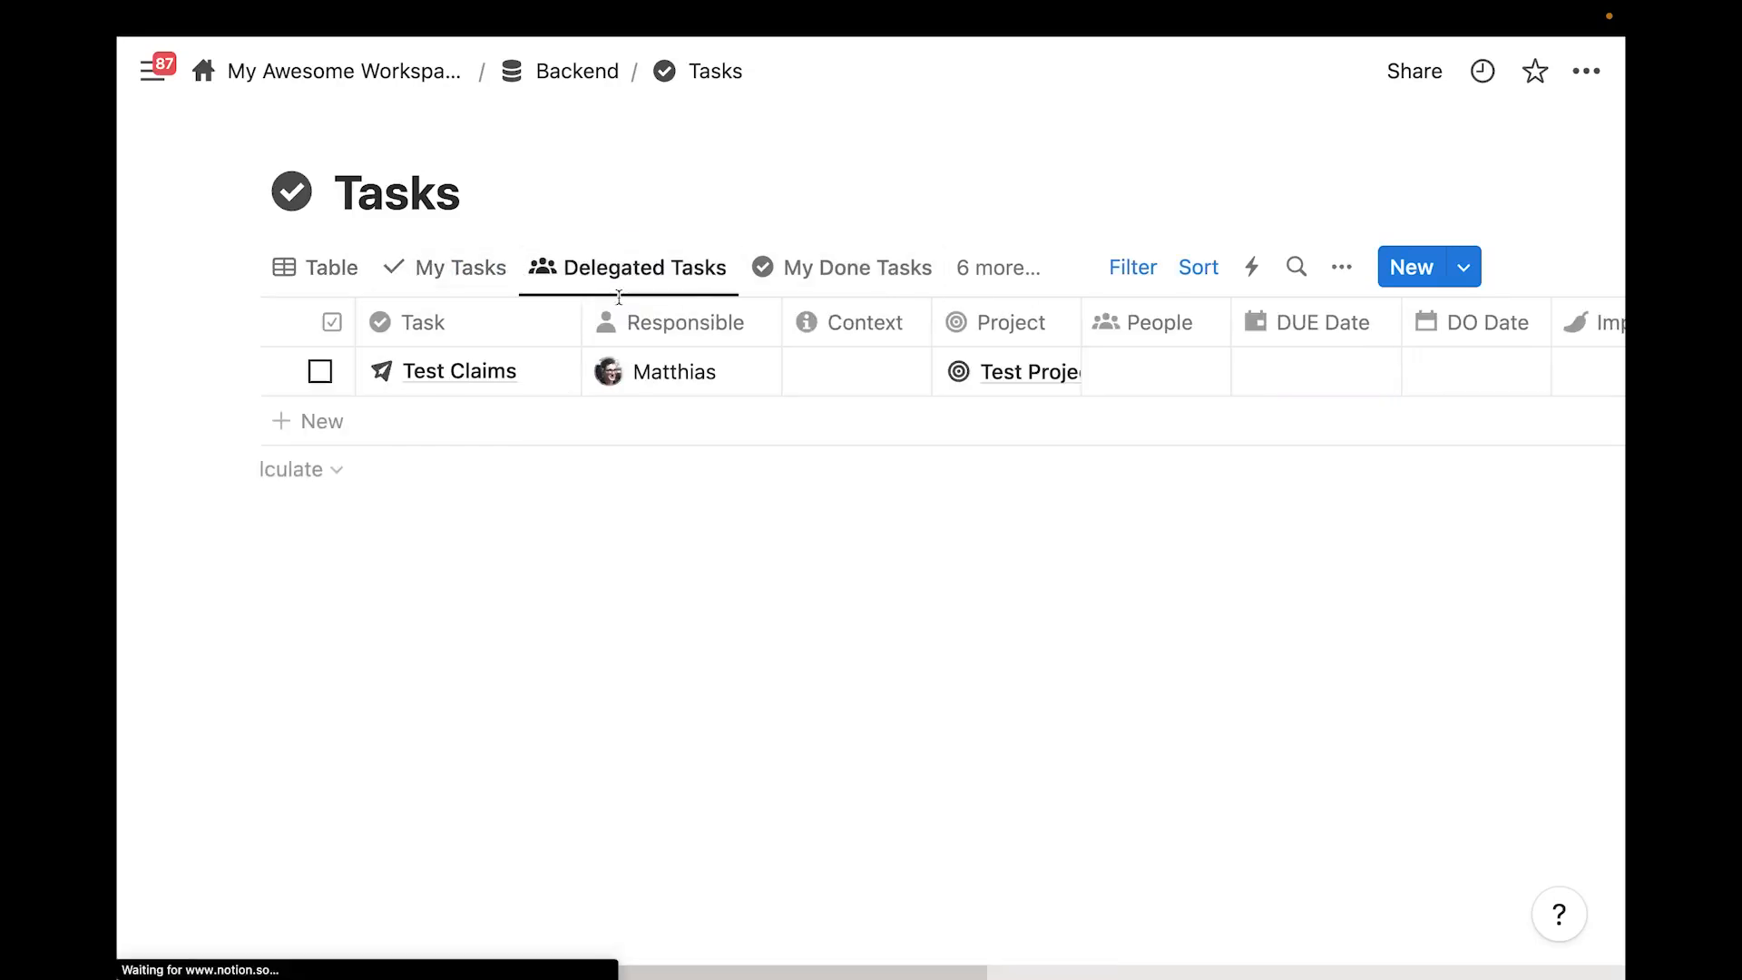
{"action": "mouse_move", "coordinate": [461, 382]}
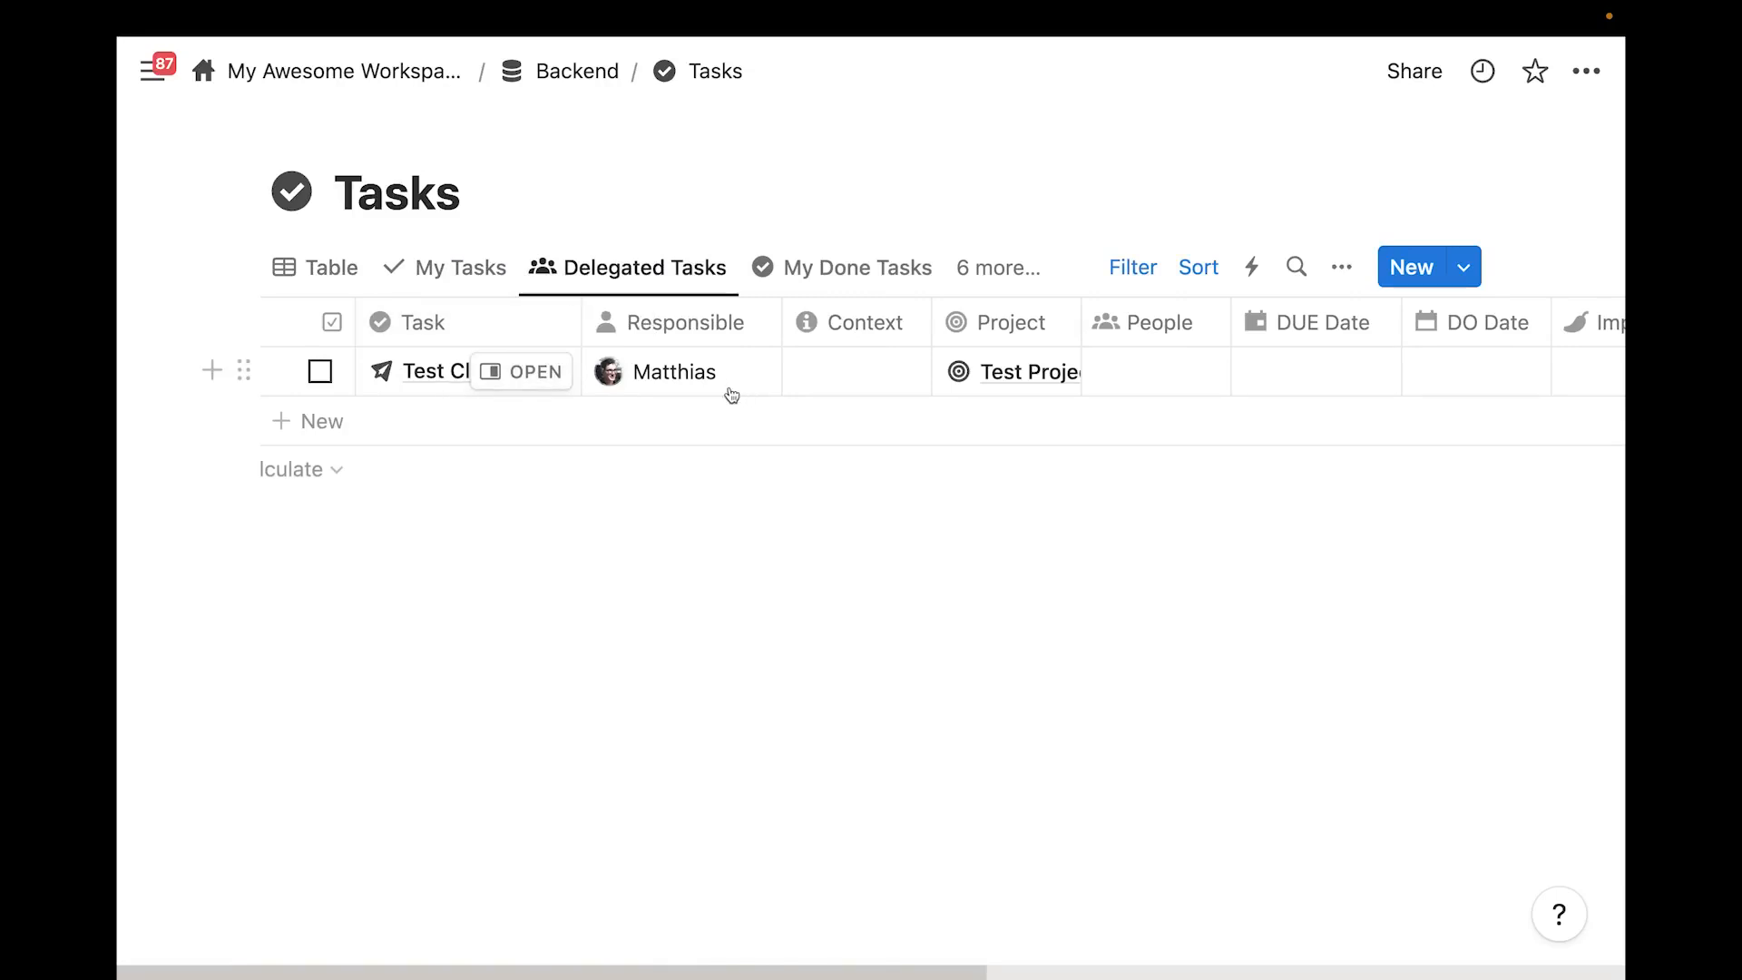
{"action": "left_click", "coordinate": [764, 279]}
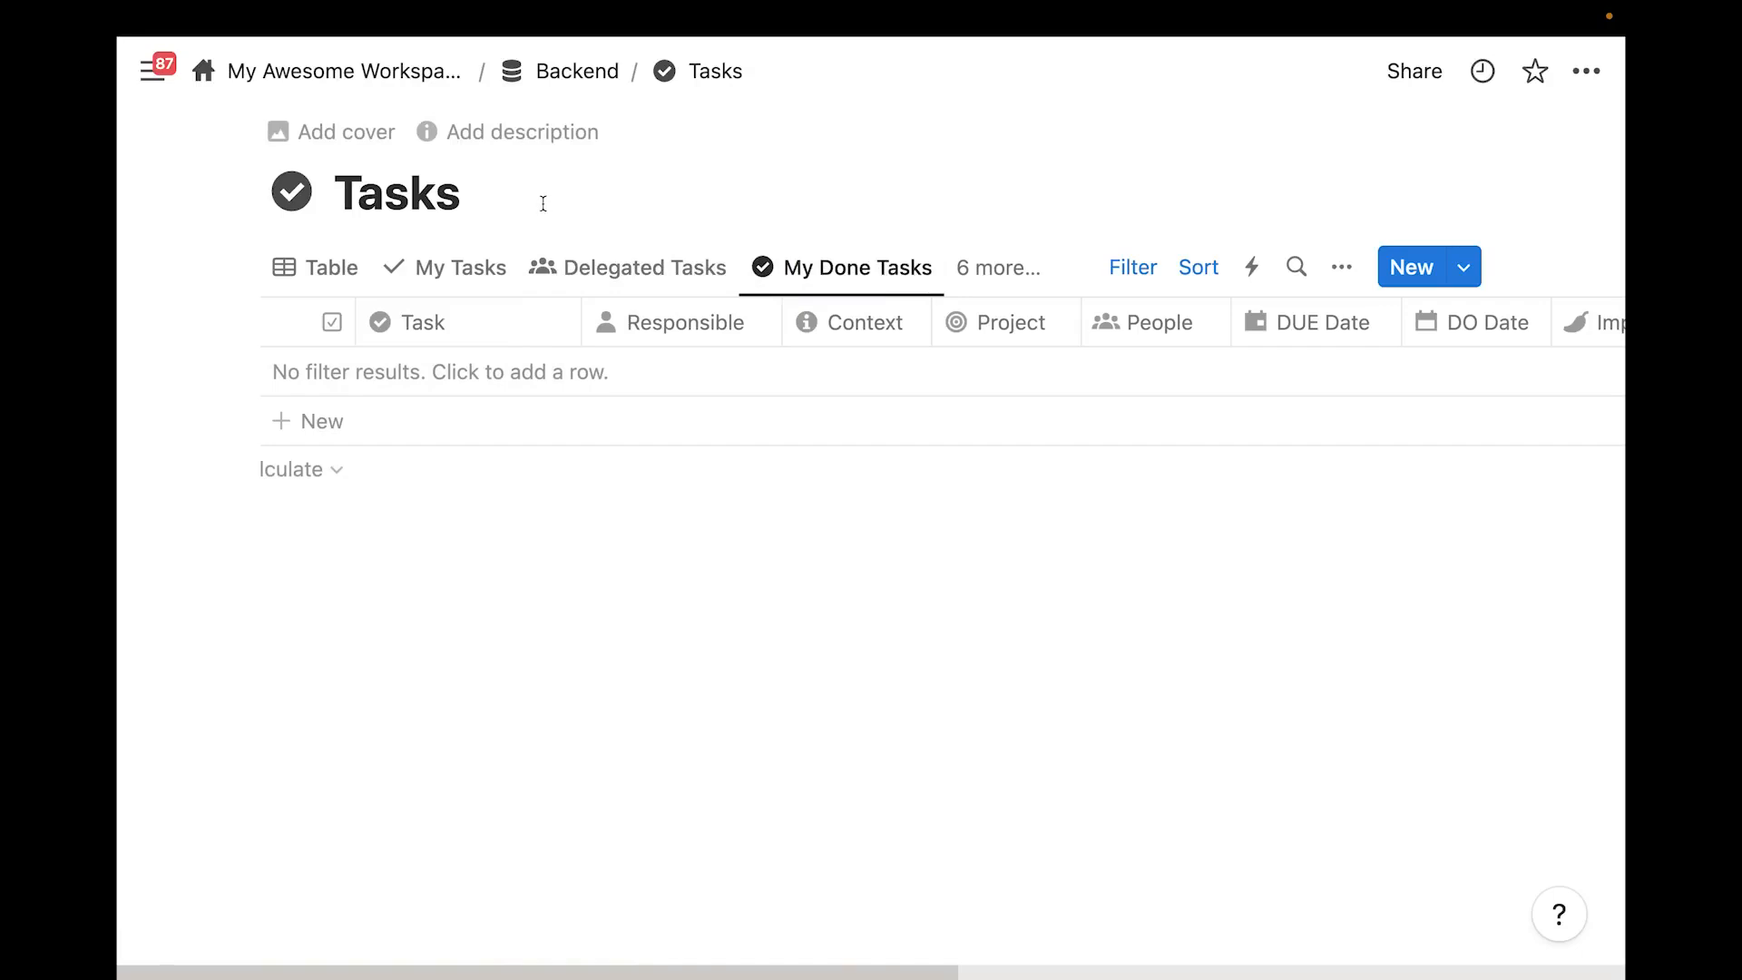
Return to the example Backend page and create a subpage titled New Dashboard below the database list
{"action": "left_click", "coordinate": [536, 79]}
{"action": "scroll", "coordinate": [444, 622], "scroll_direction": "down", "scroll_amount": 8}
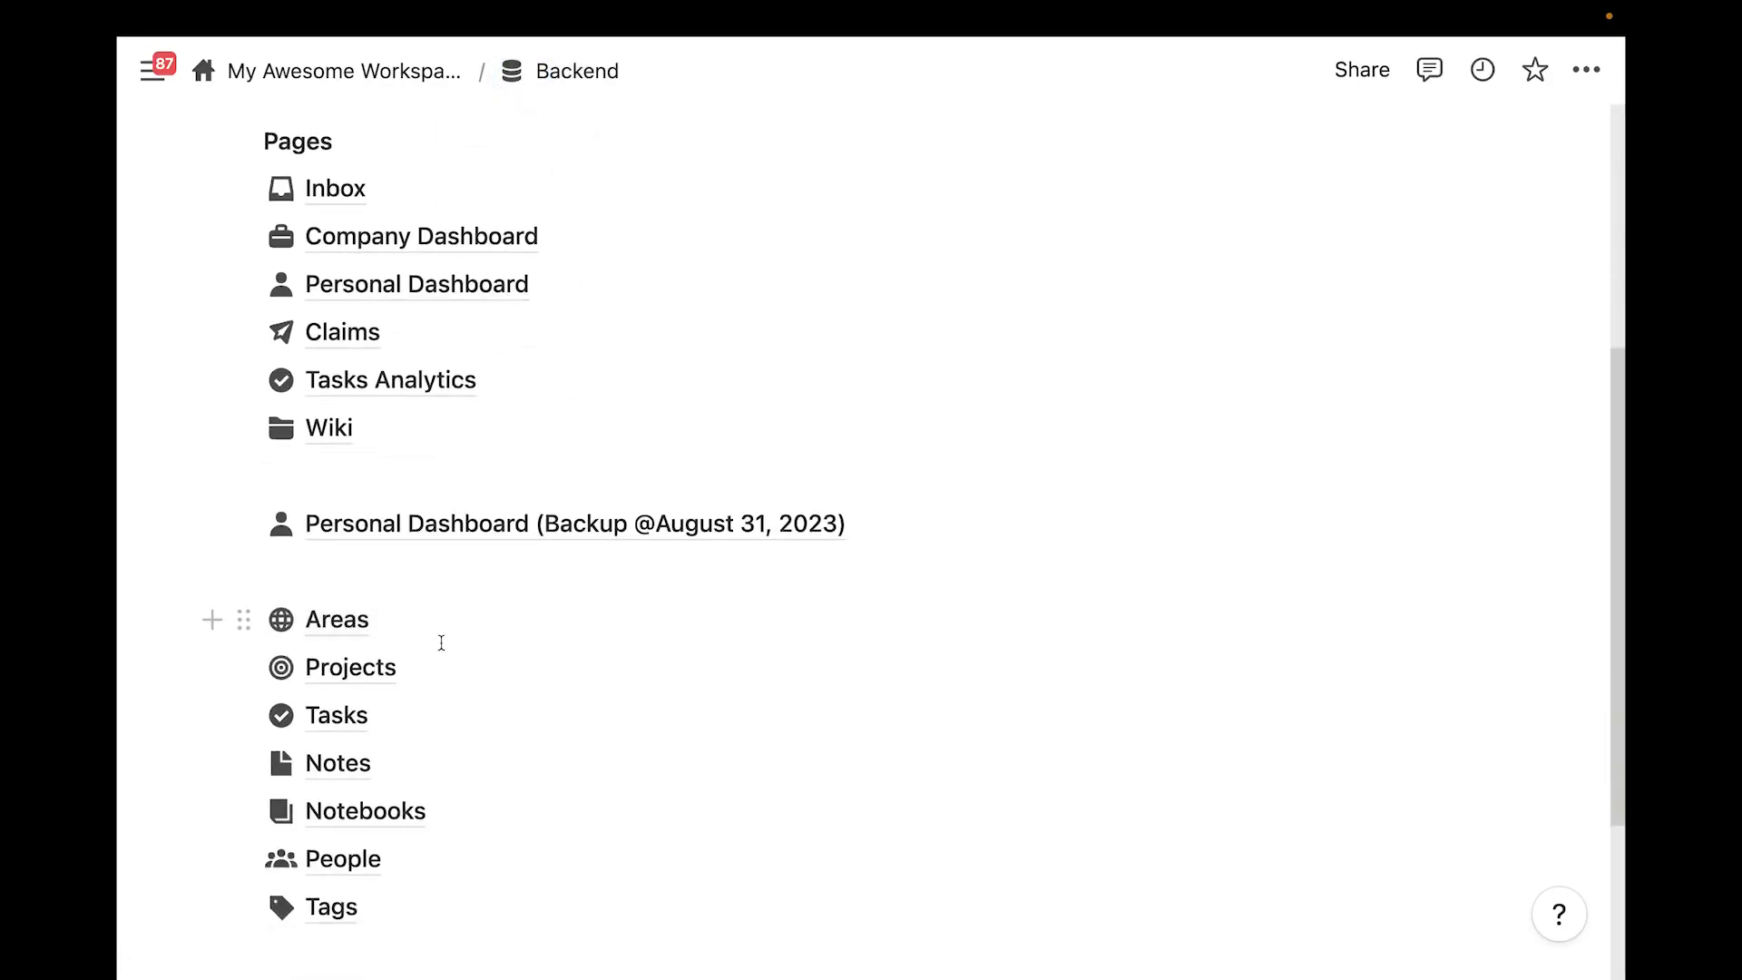
{"action": "left_click", "coordinate": [423, 708]}
{"action": "key", "text": "Return"}
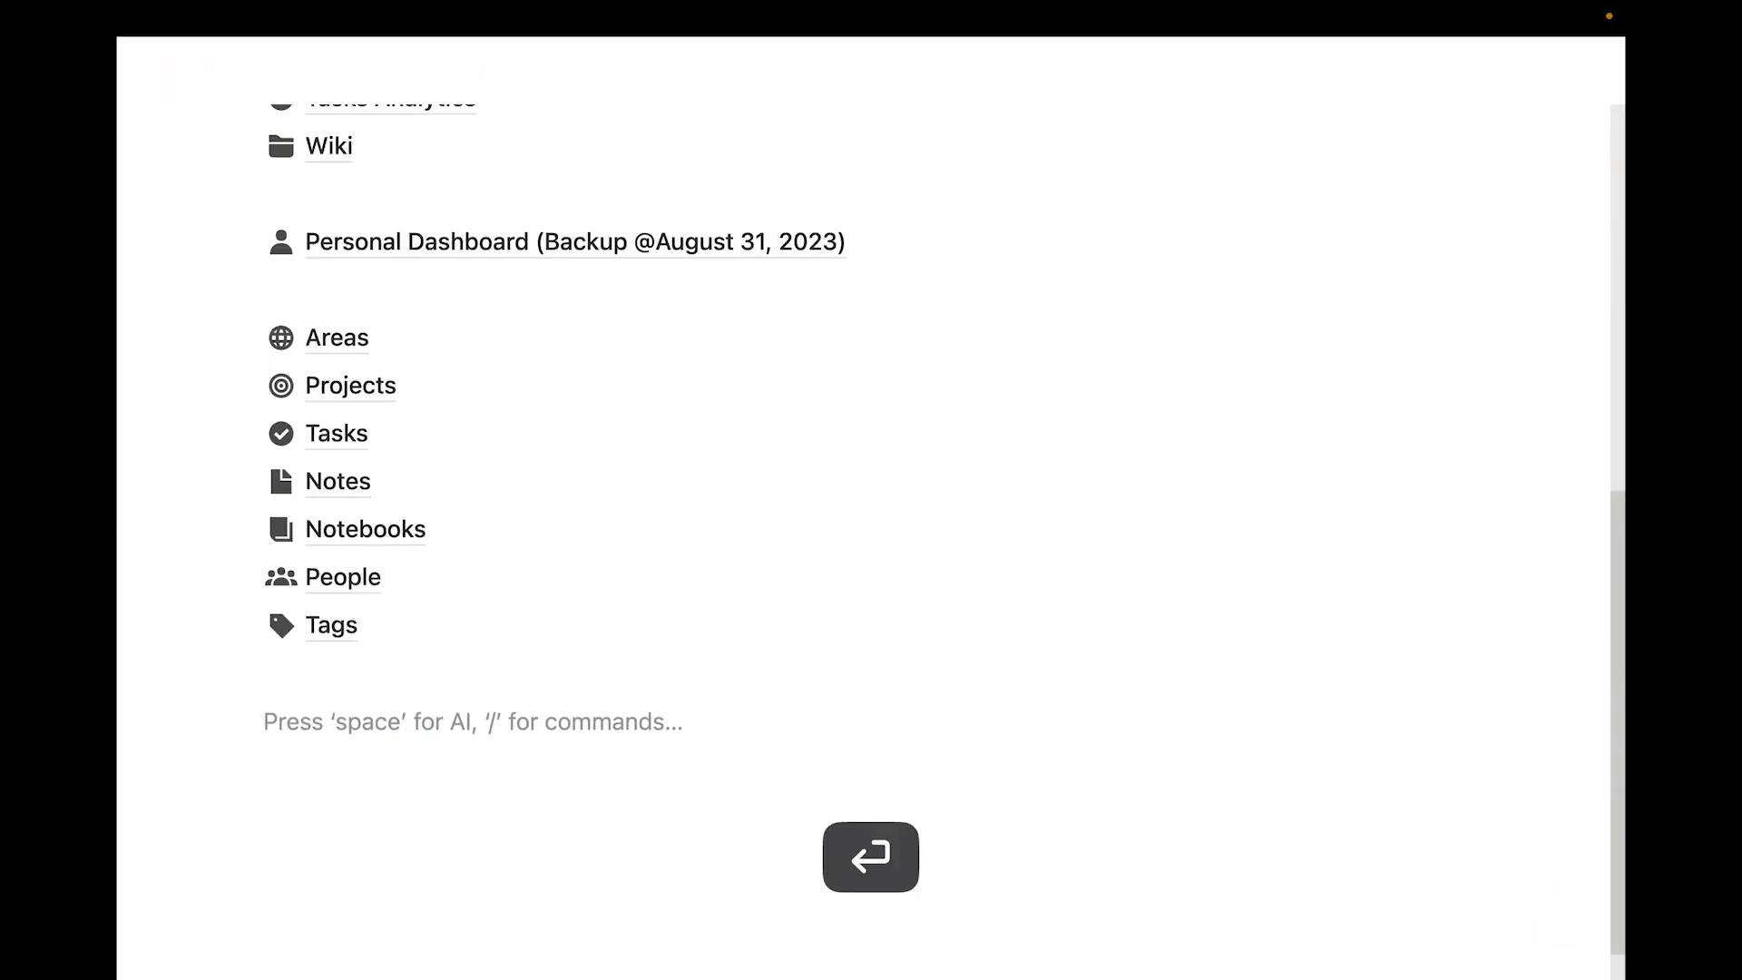
{"action": "type", "text": "/page"}
{"action": "key", "text": "Return"}
{"action": "type", "text": "New "}
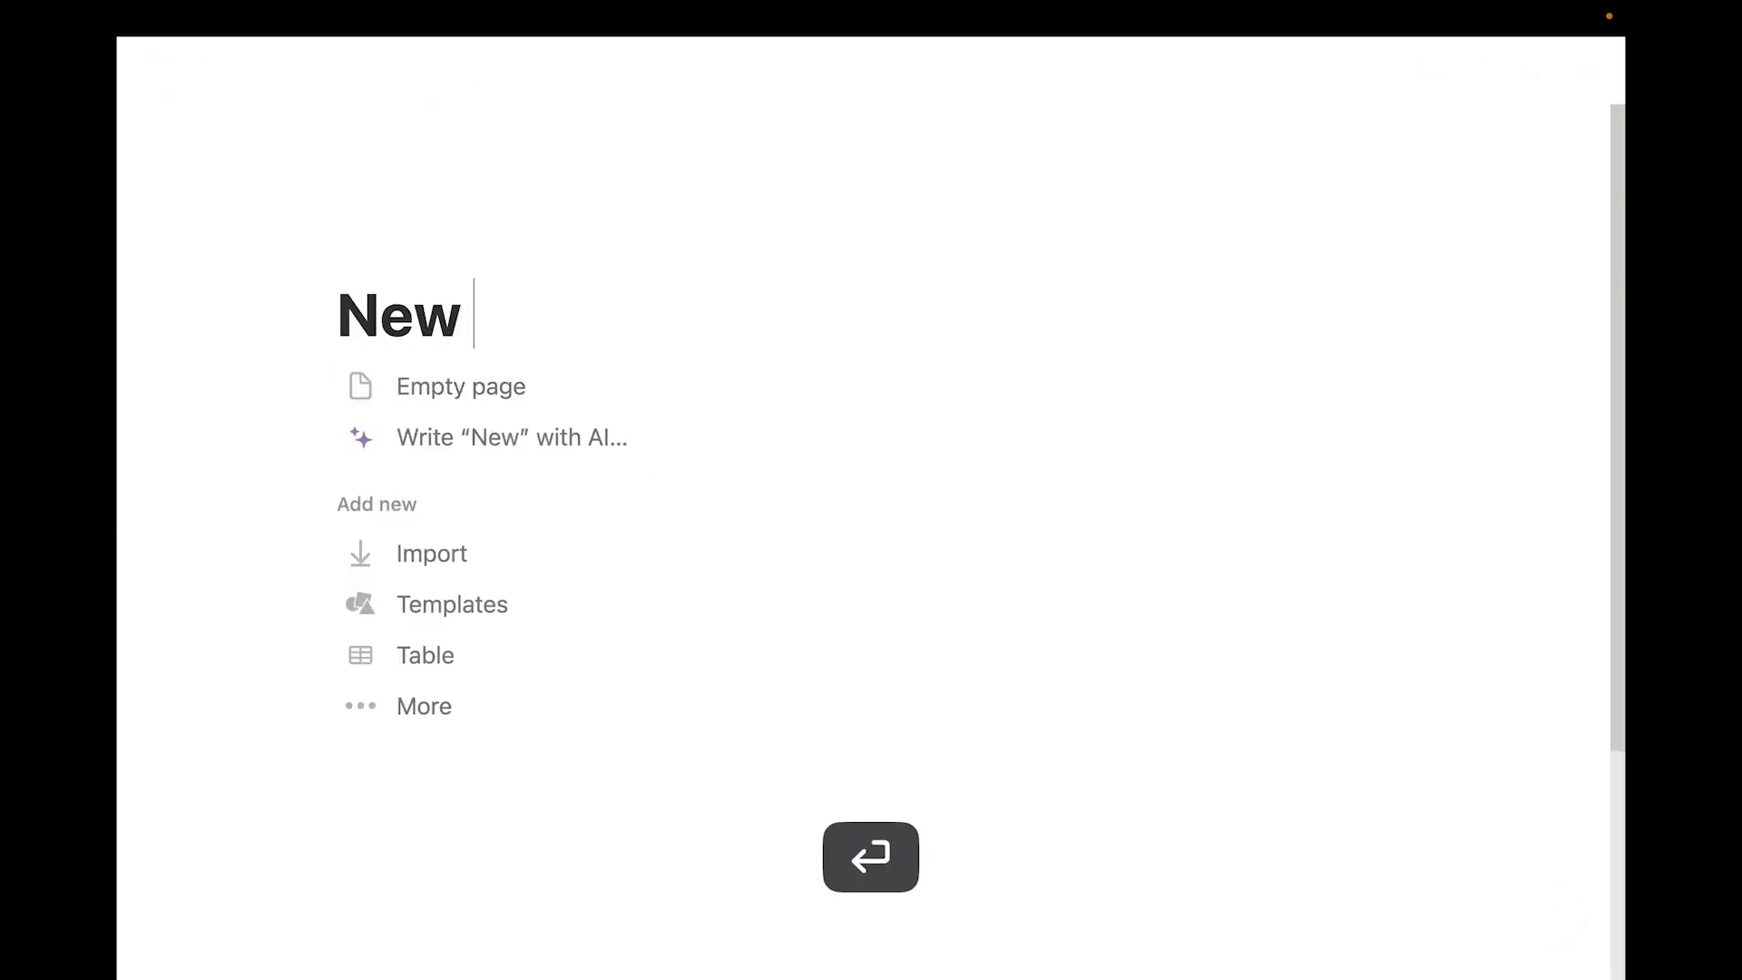
{"action": "type", "text": "Dashboard"}
{"action": "key", "text": "Return"}
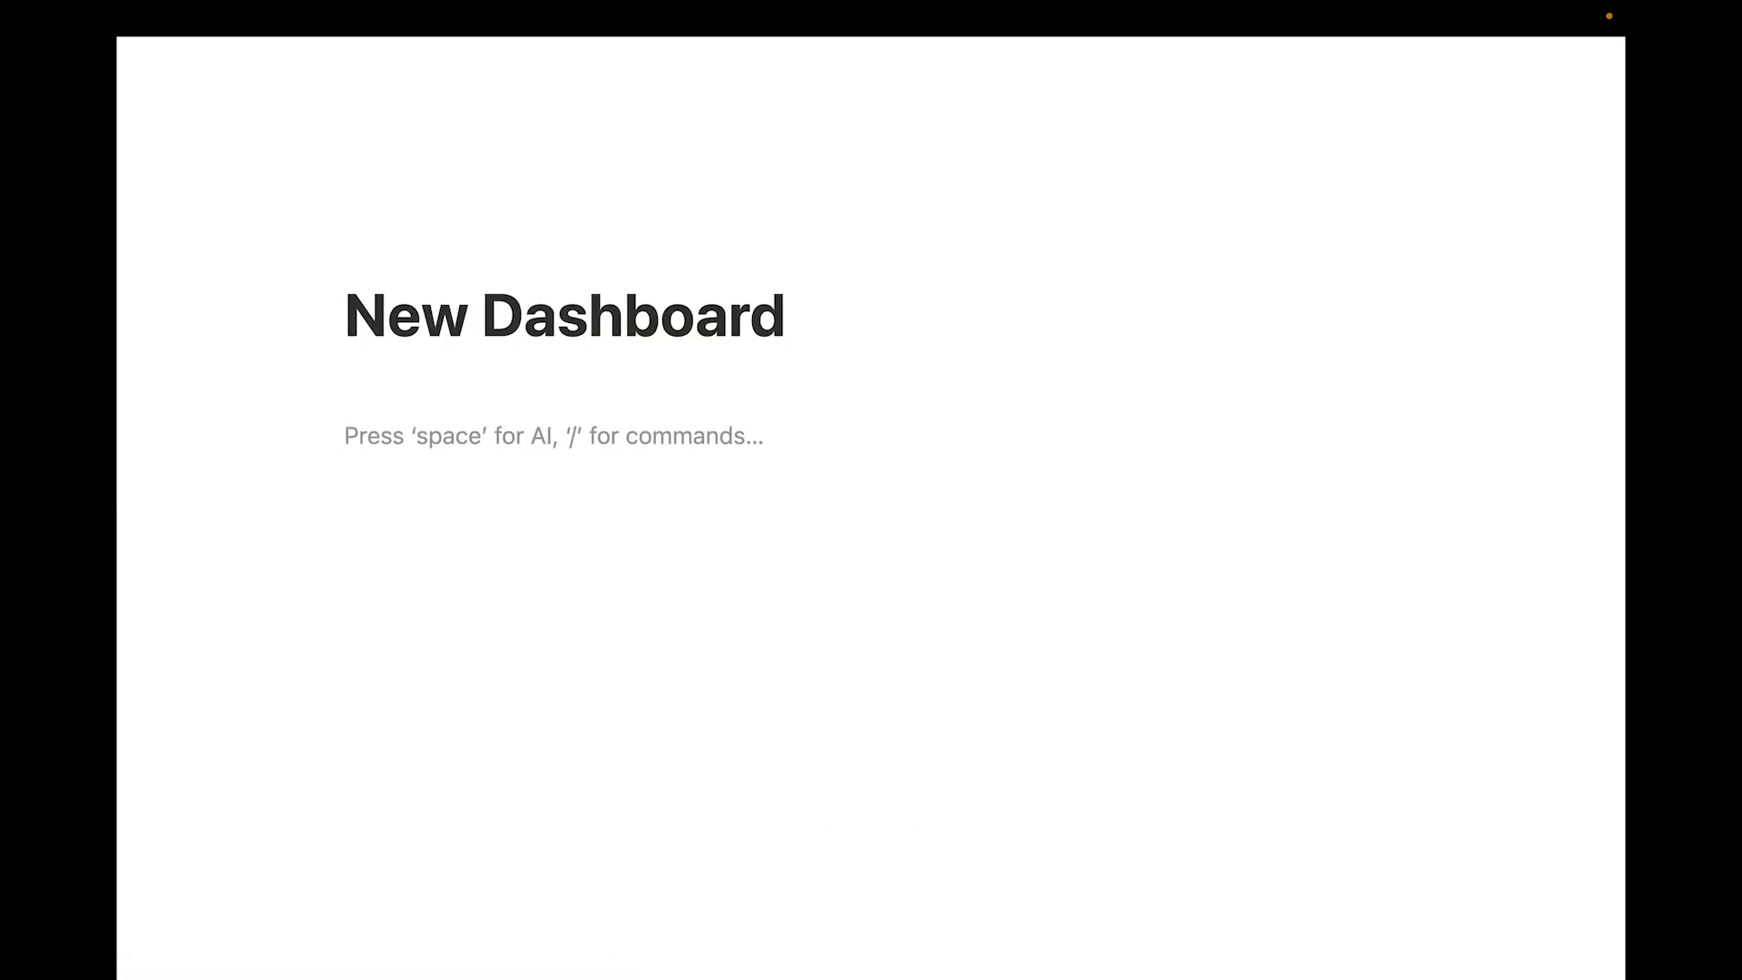
Insert a linked view of the Tasks database on New Dashboard, using a copy of its existing My Week view
{"action": "type", "text": "/crea"}
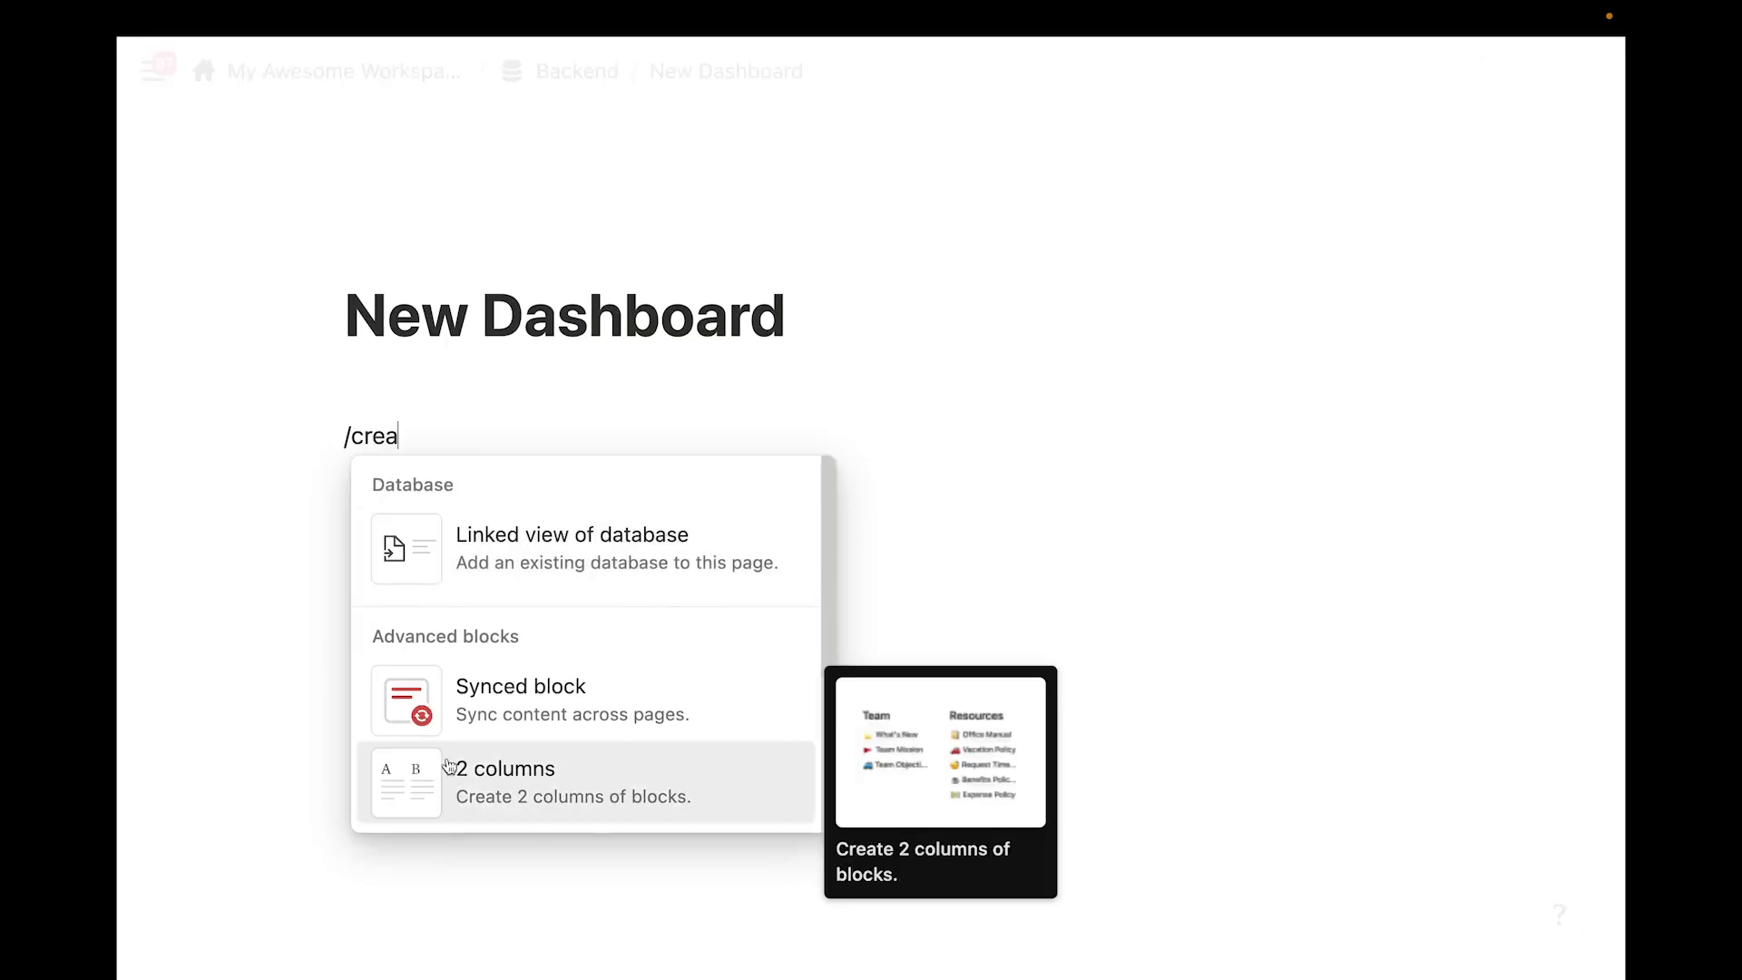
{"action": "left_click", "coordinate": [545, 573]}
{"action": "left_click", "coordinate": [1279, 471]}
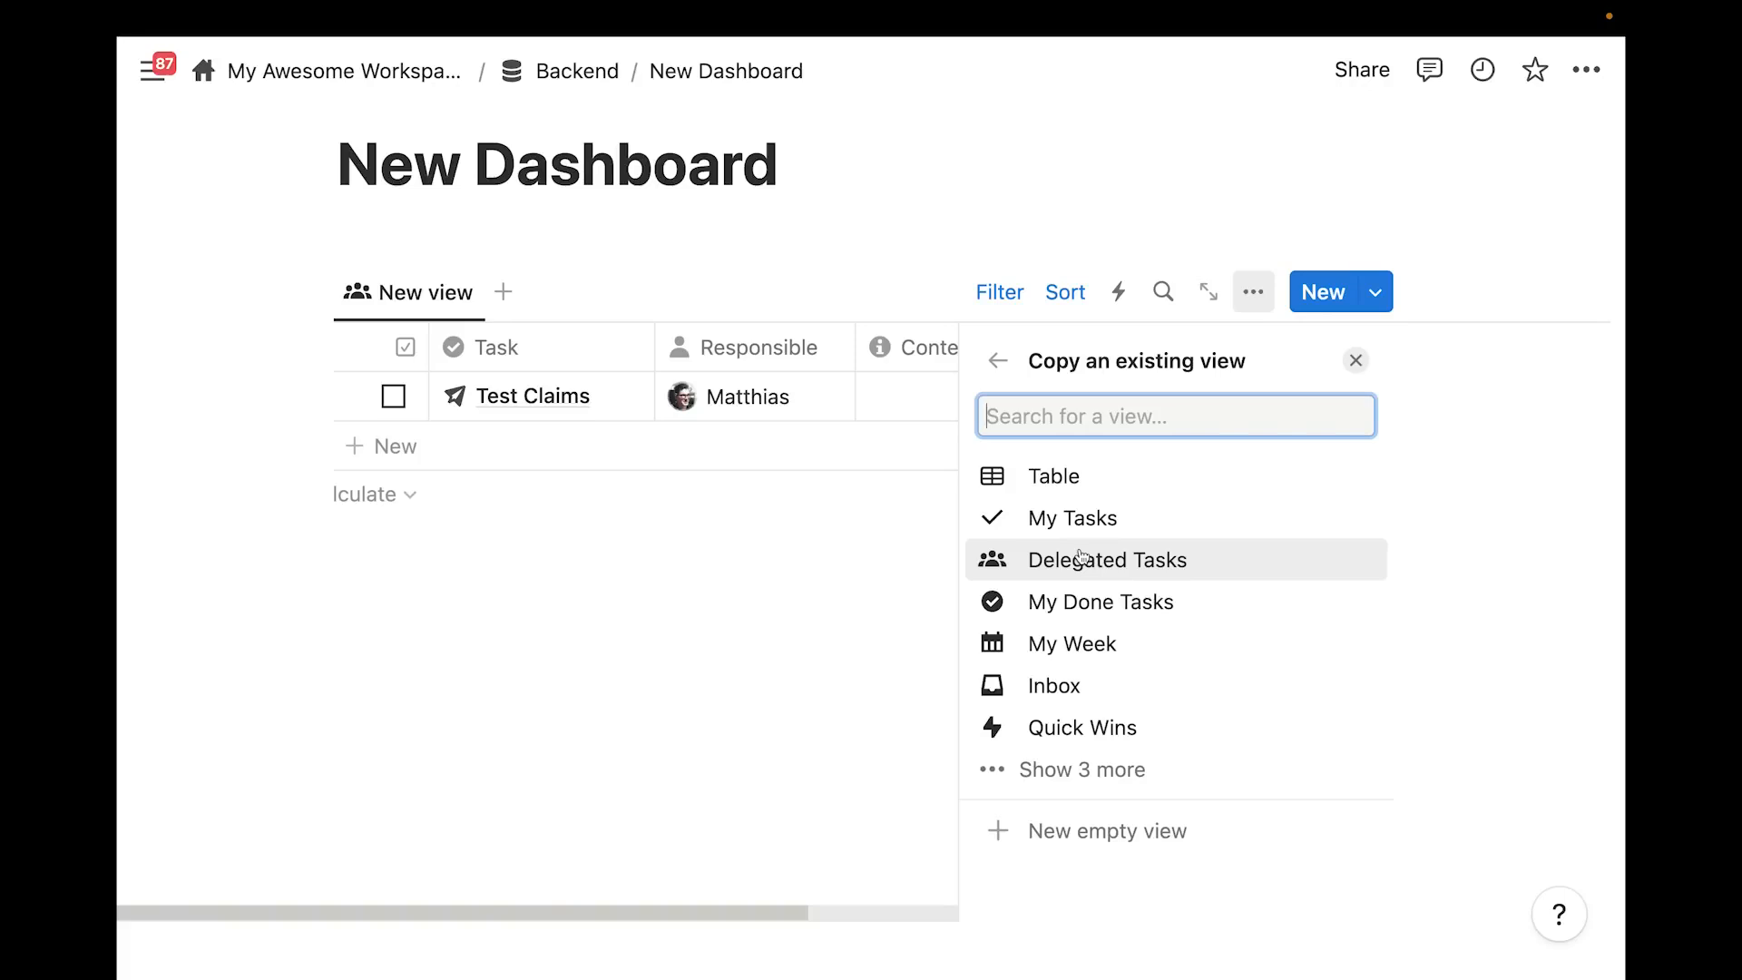
{"action": "left_click", "coordinate": [1069, 644]}
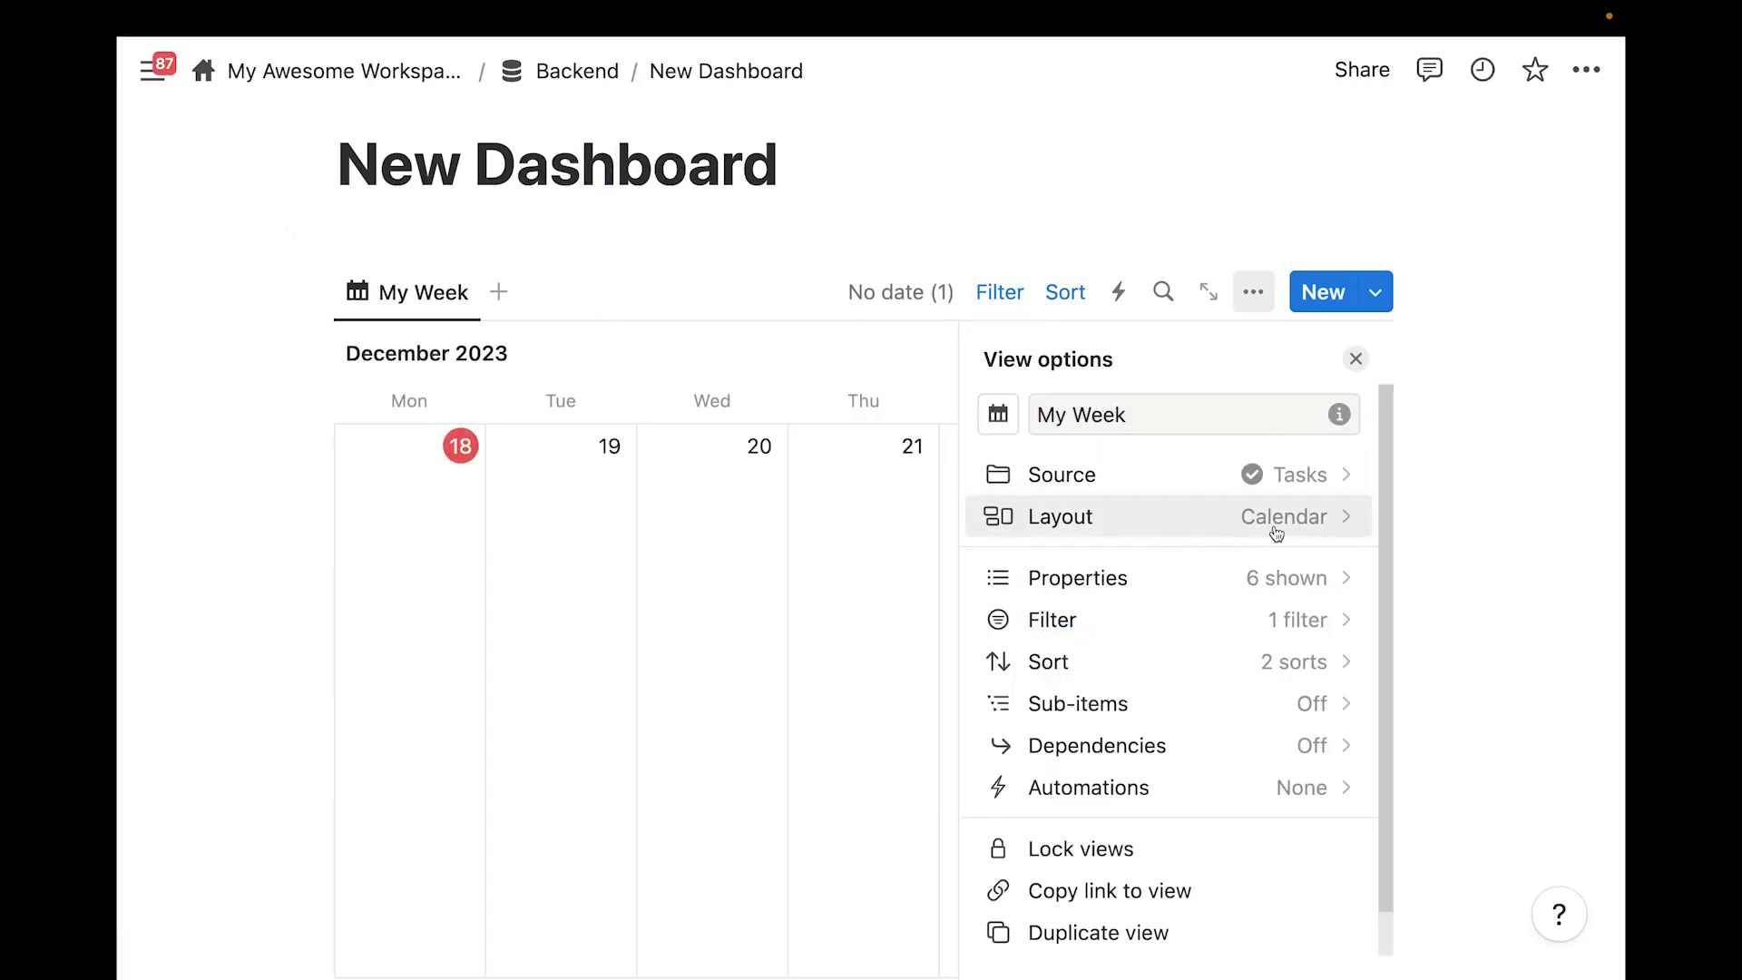
Examine the advanced filter rules carried over to the copied My Week view
{"action": "left_click", "coordinate": [977, 302]}
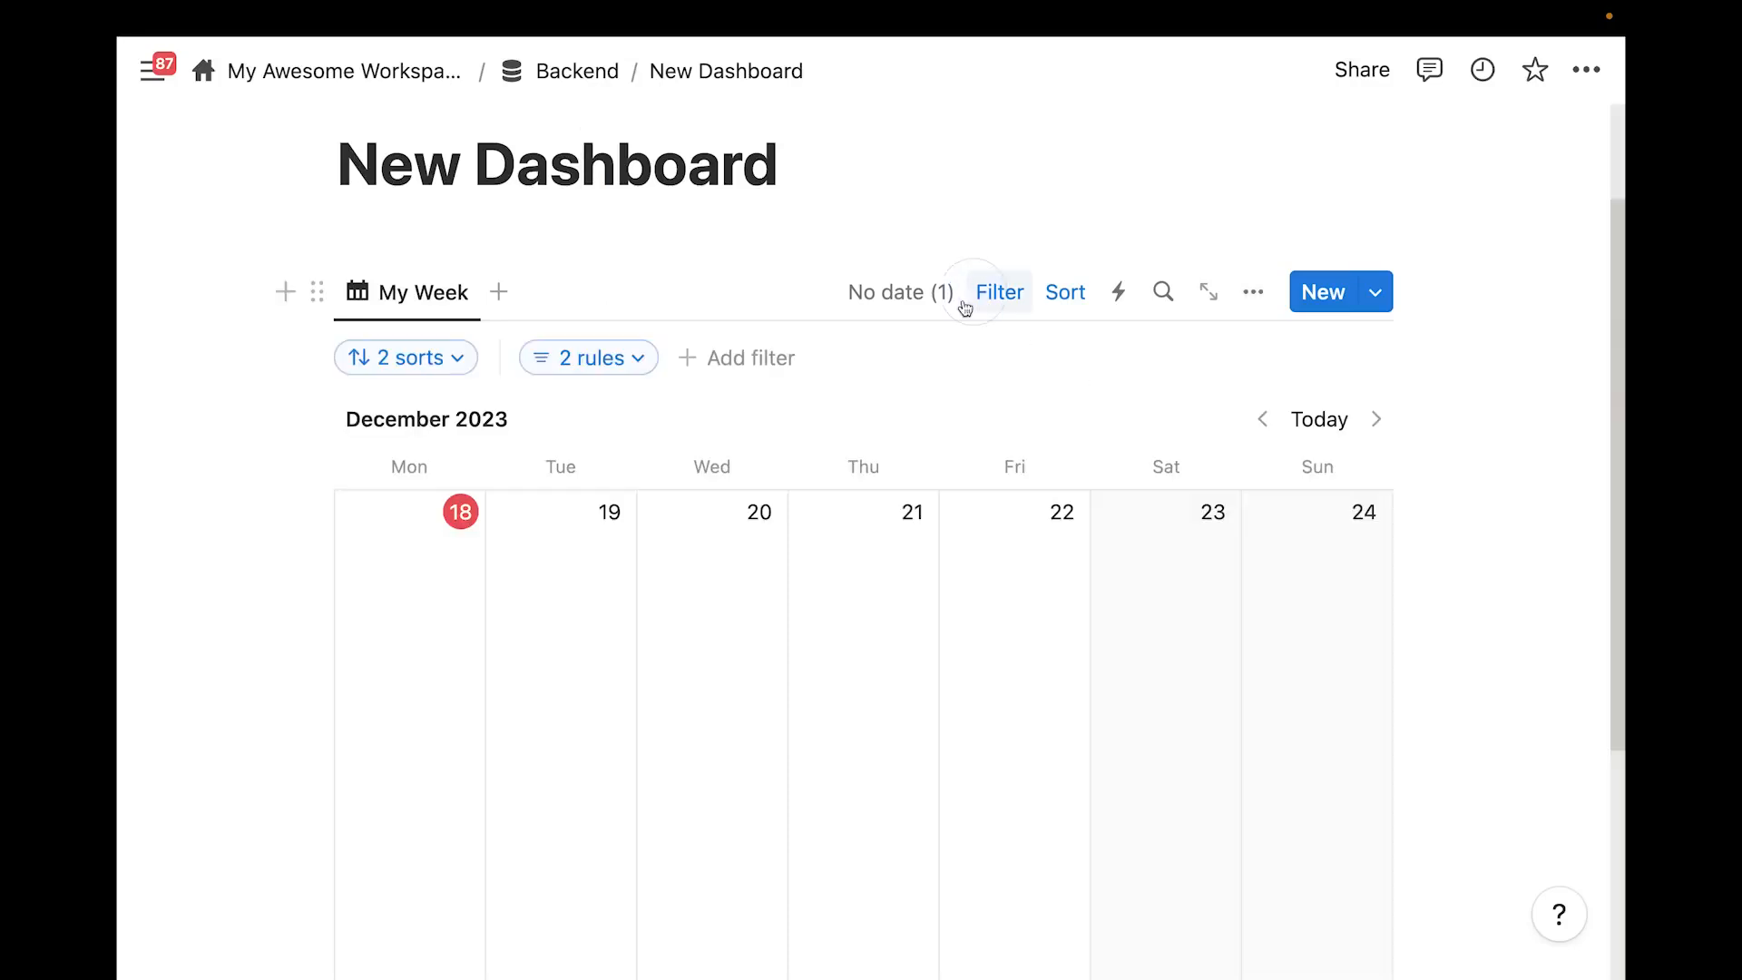
{"action": "left_click", "coordinate": [581, 361]}
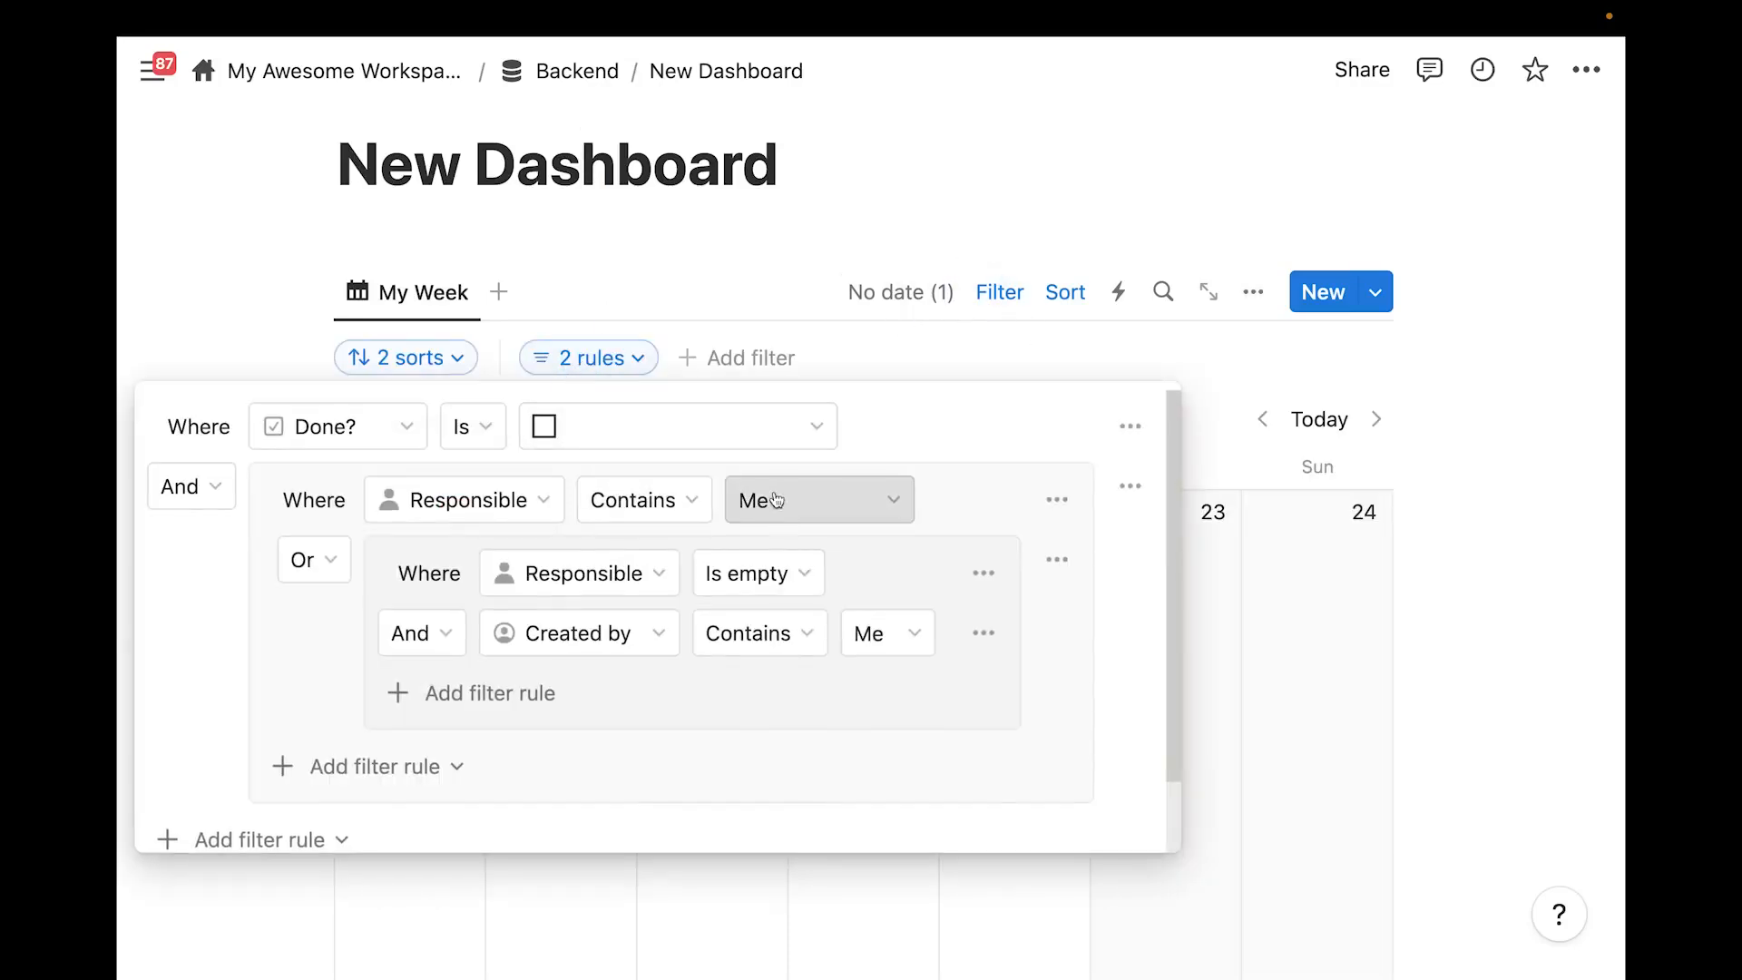
{"action": "left_click", "coordinate": [657, 239]}
{"action": "scroll", "coordinate": [935, 456], "scroll_direction": "down", "scroll_amount": 2}
{"action": "scroll", "coordinate": [986, 336], "scroll_direction": "up", "scroll_amount": 3}
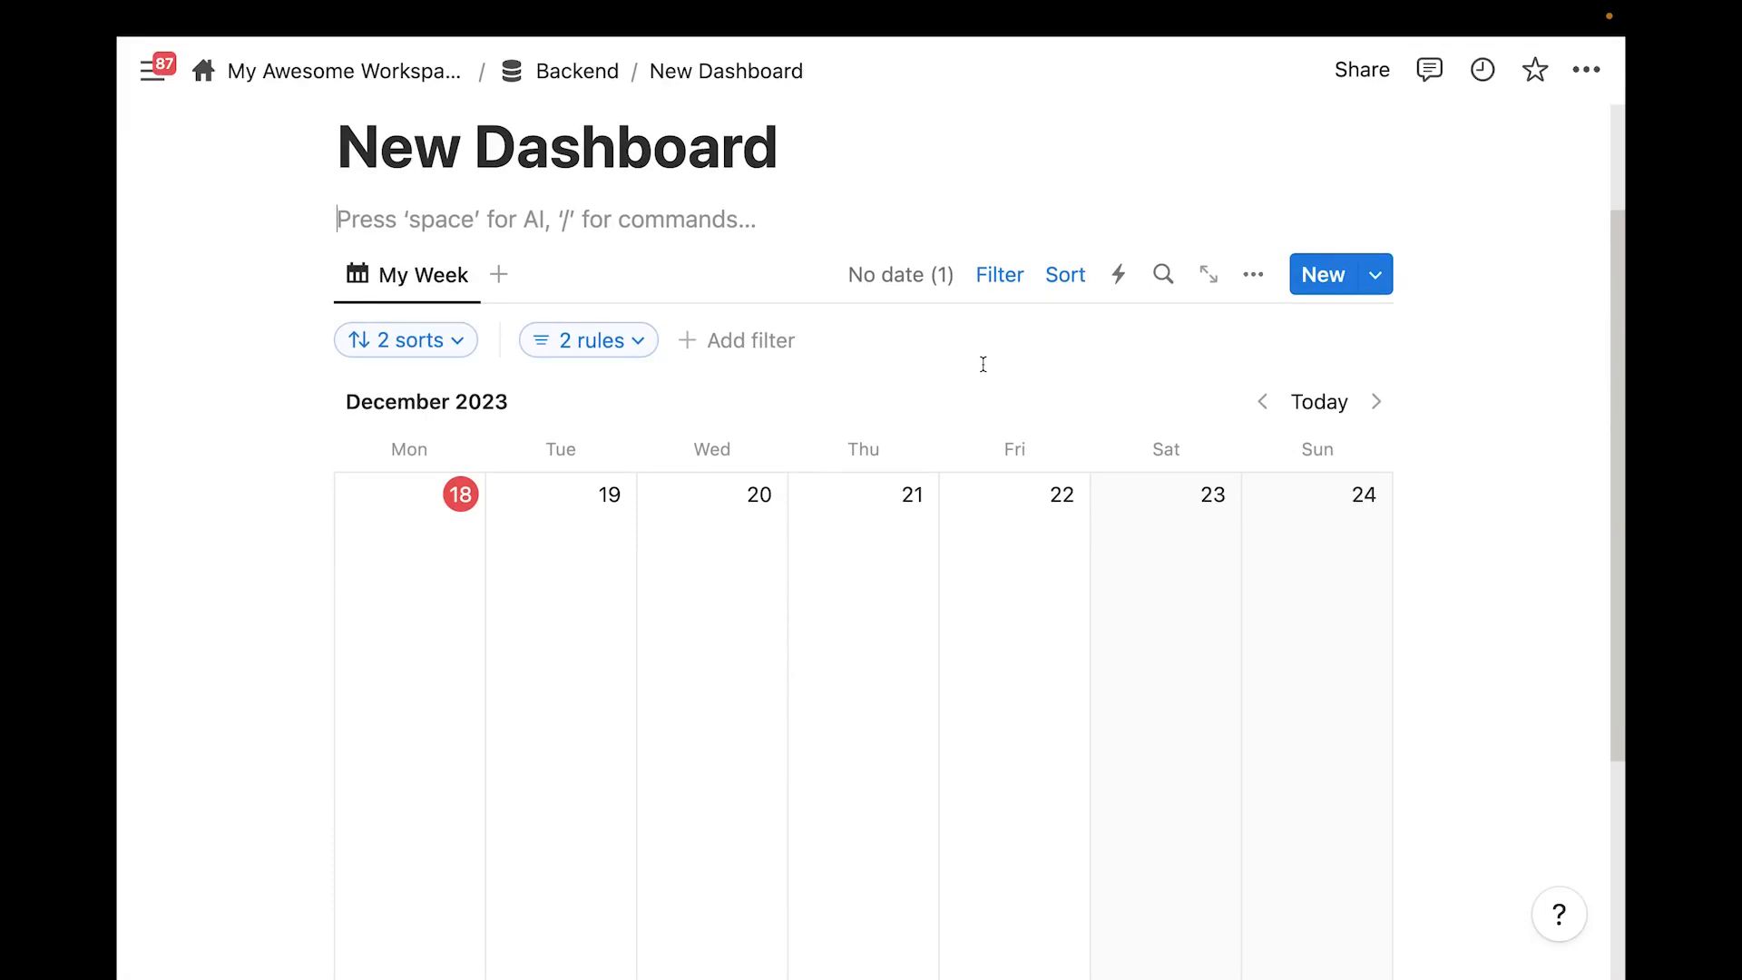
Insert a second linked view of the Tasks database above the My Week calendar as a new empty view
{"action": "key", "text": "Return"}
{"action": "left_click", "coordinate": [559, 263]}
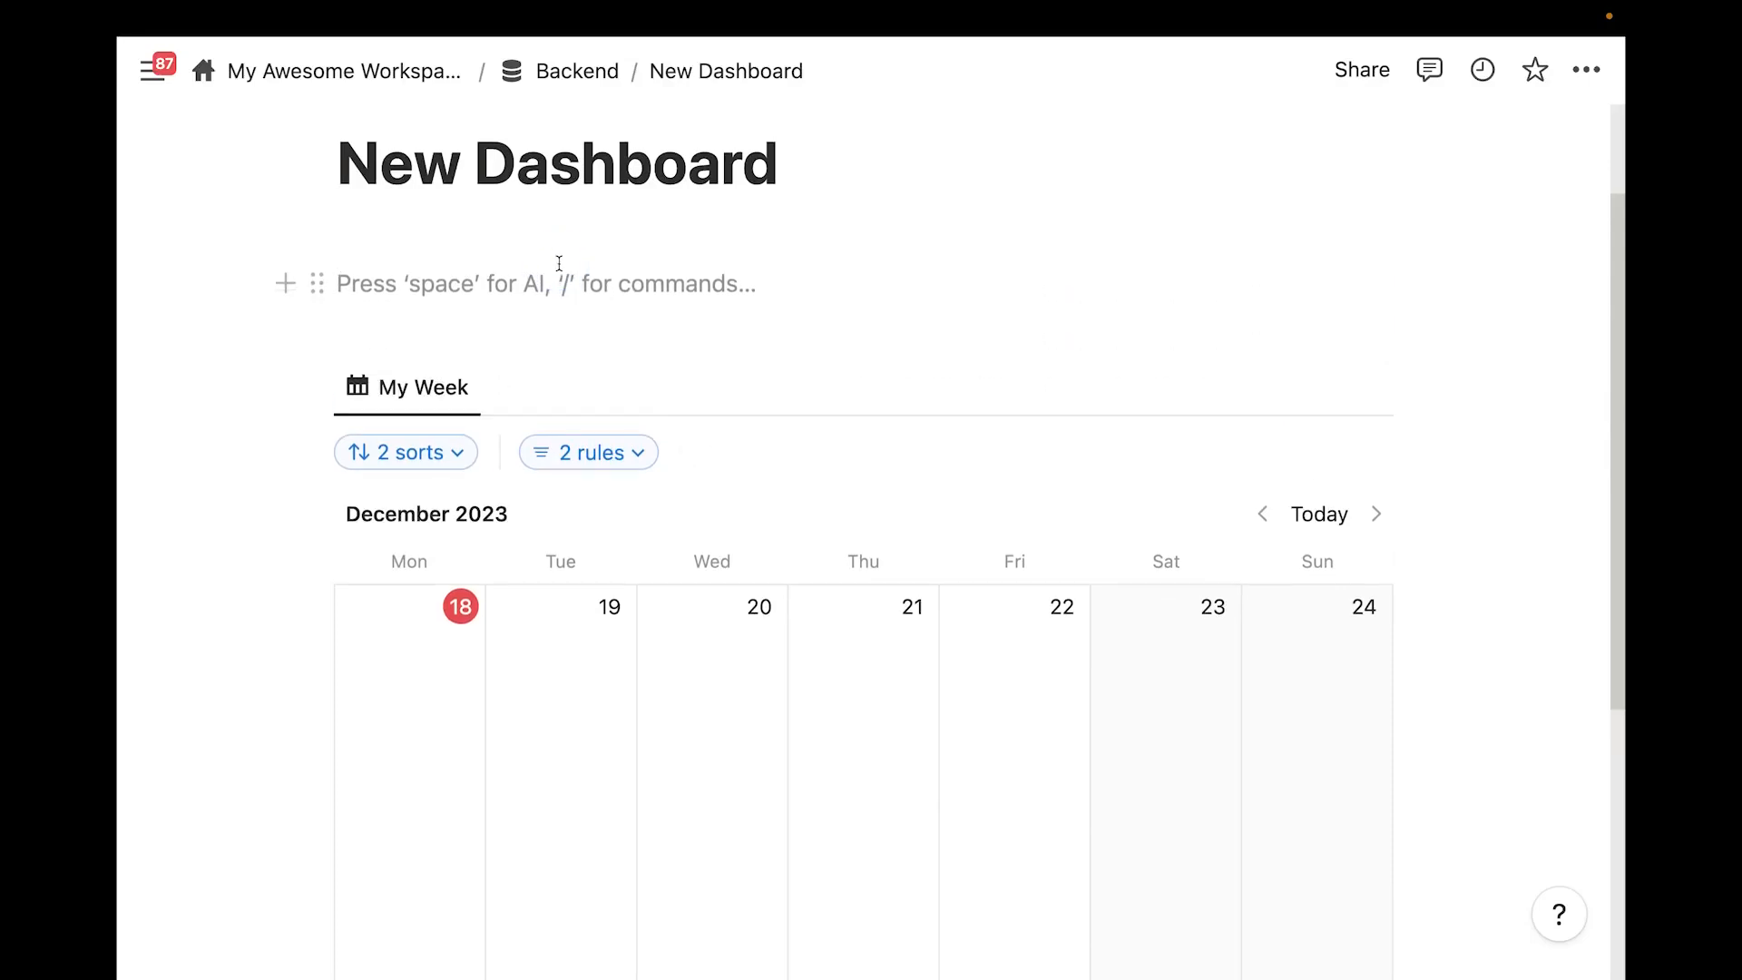
{"action": "type", "text": "/cre"}
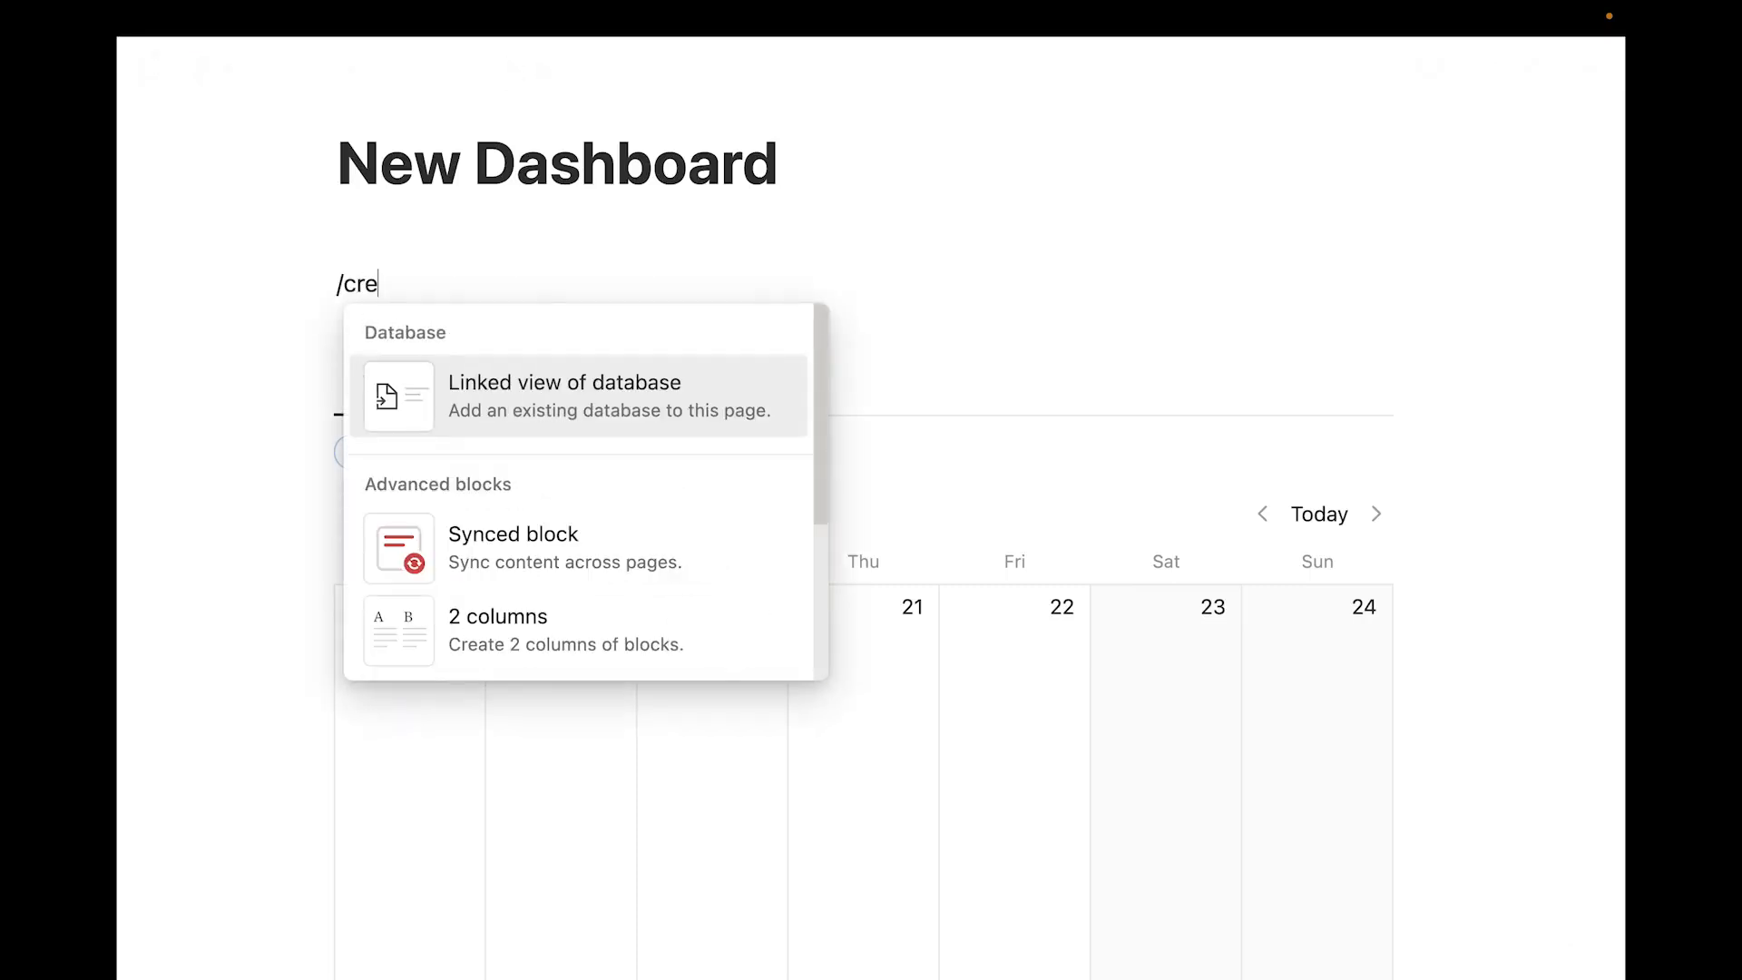
{"action": "key", "text": "Return"}
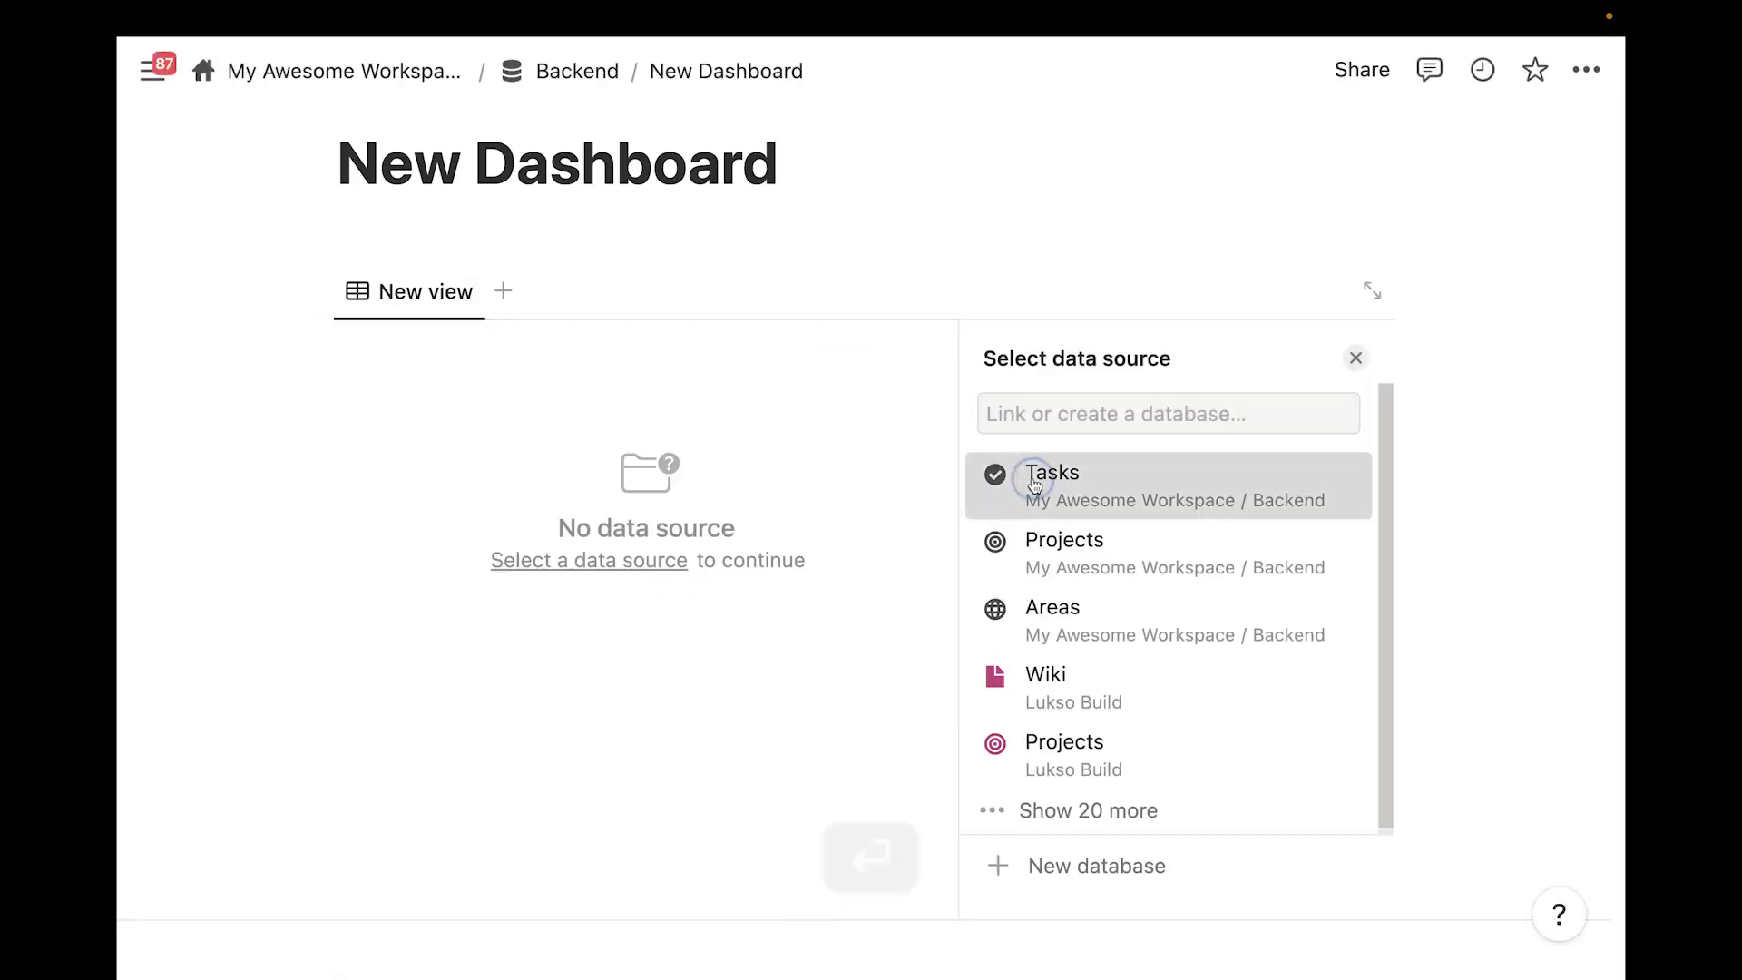
{"action": "left_click", "coordinate": [1034, 487]}
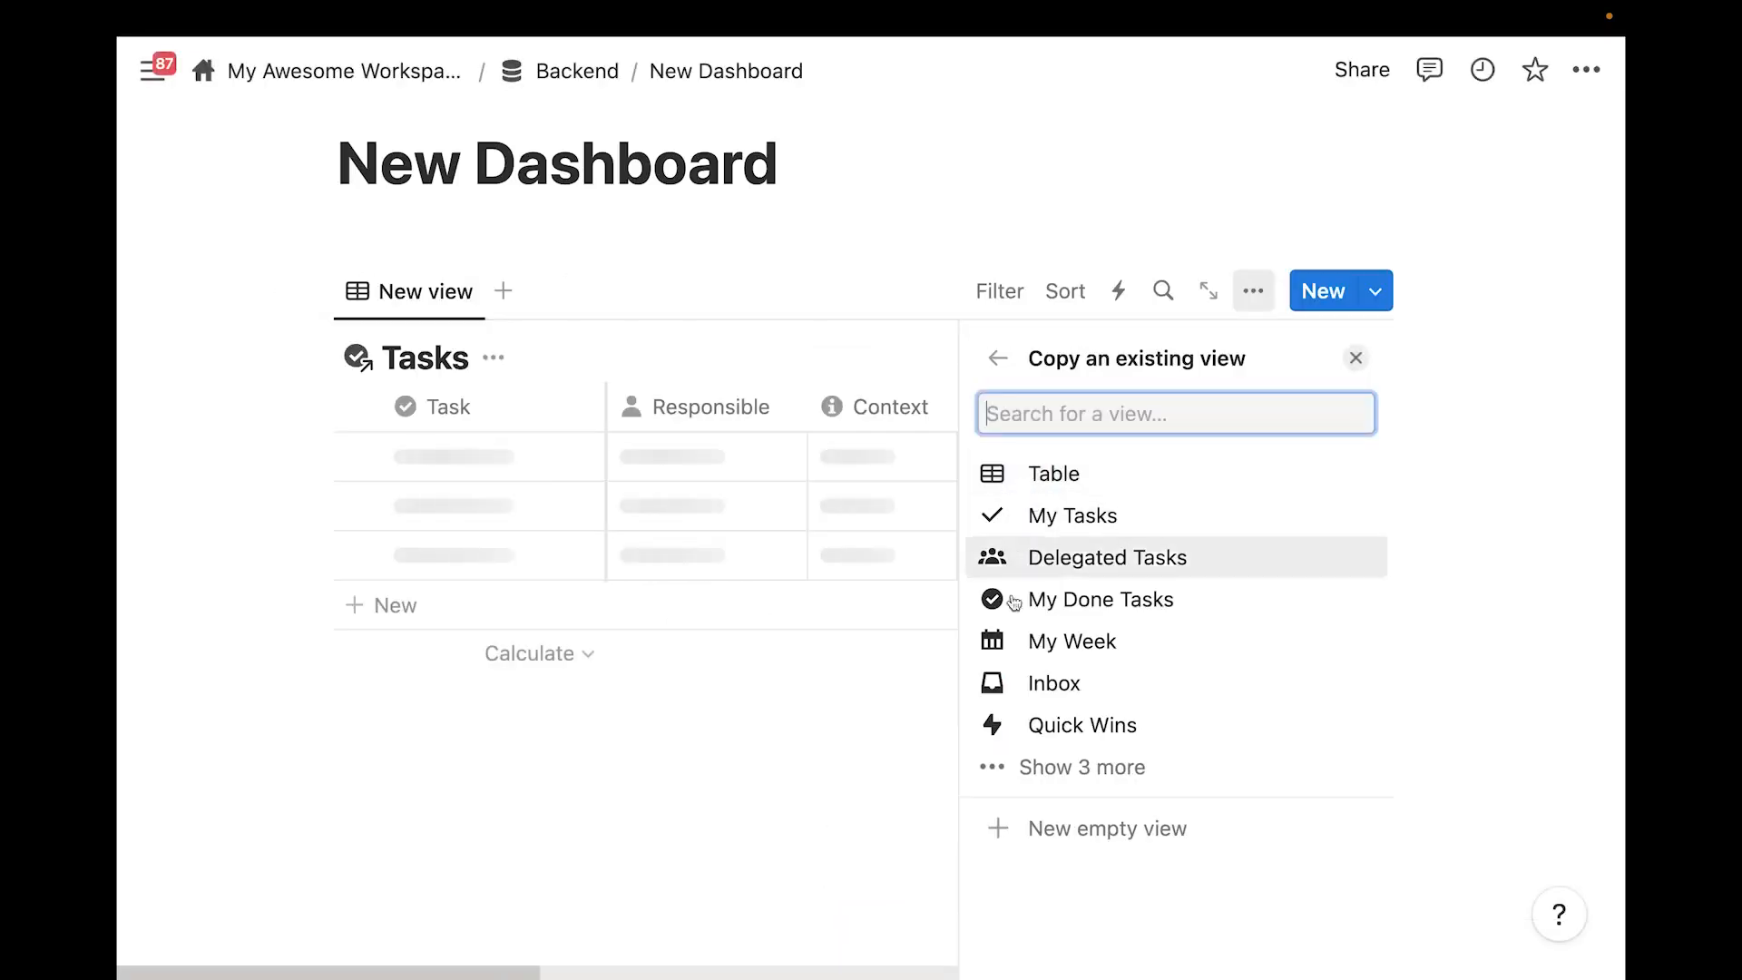
{"action": "left_click", "coordinate": [1077, 830]}
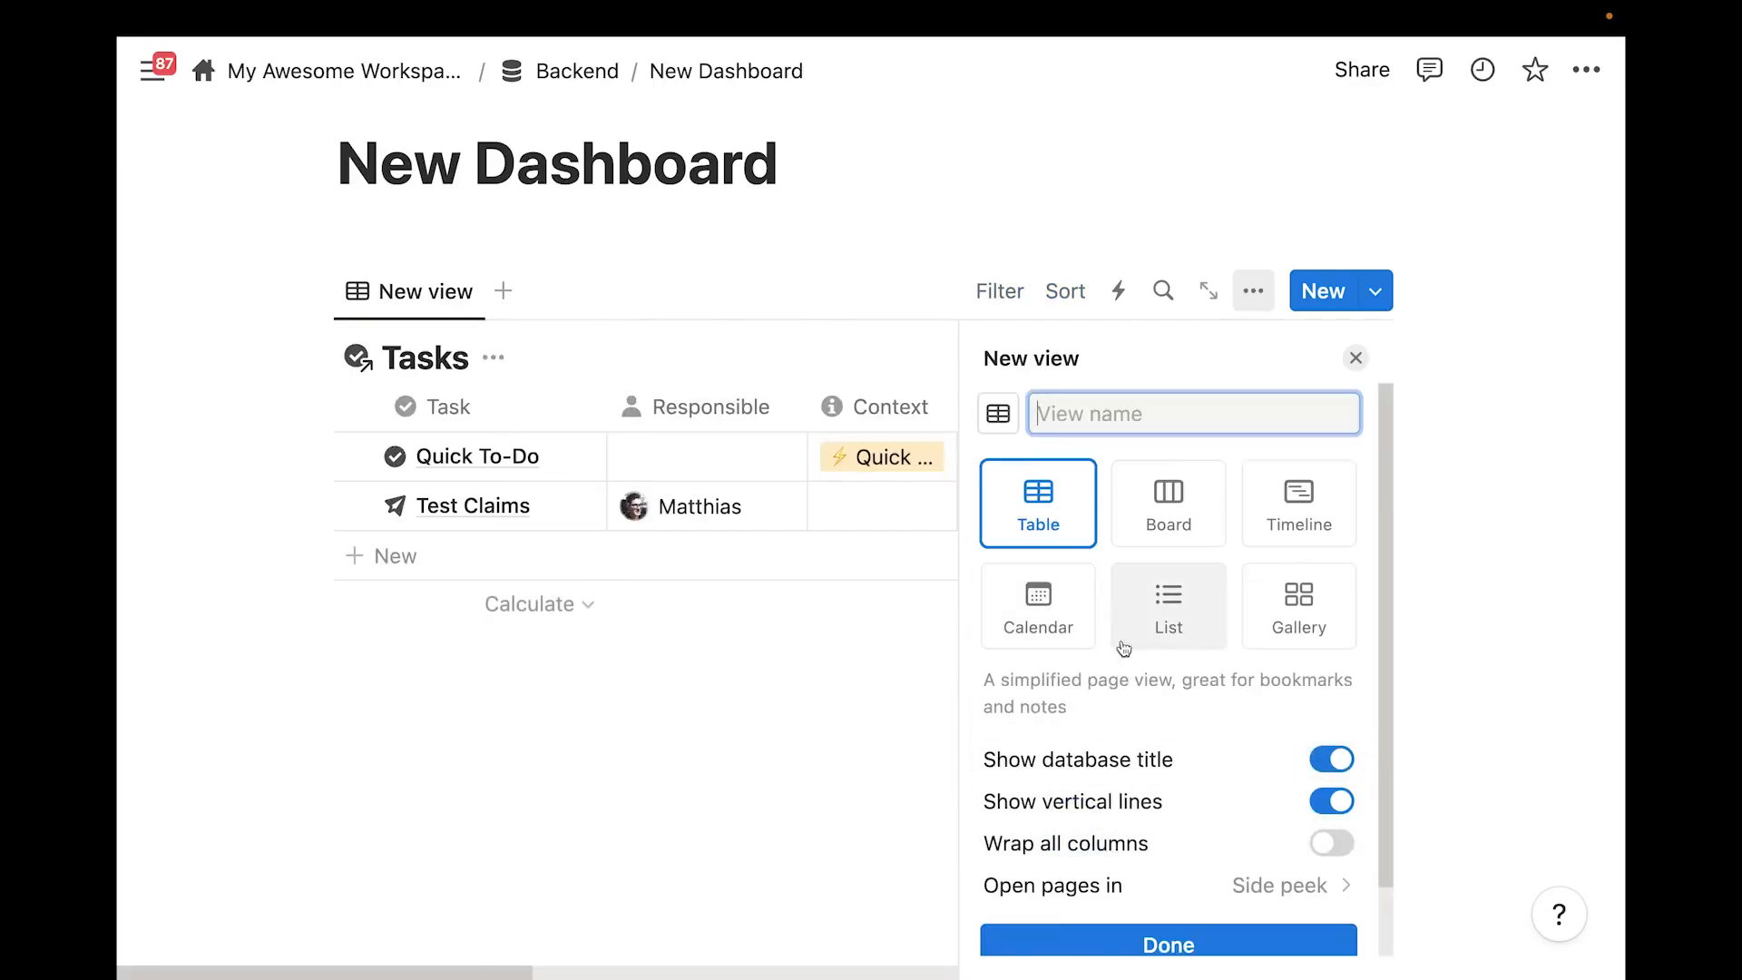
Give the new linked Tasks view a Calendar layout shown by Week
{"action": "left_click", "coordinate": [1040, 606]}
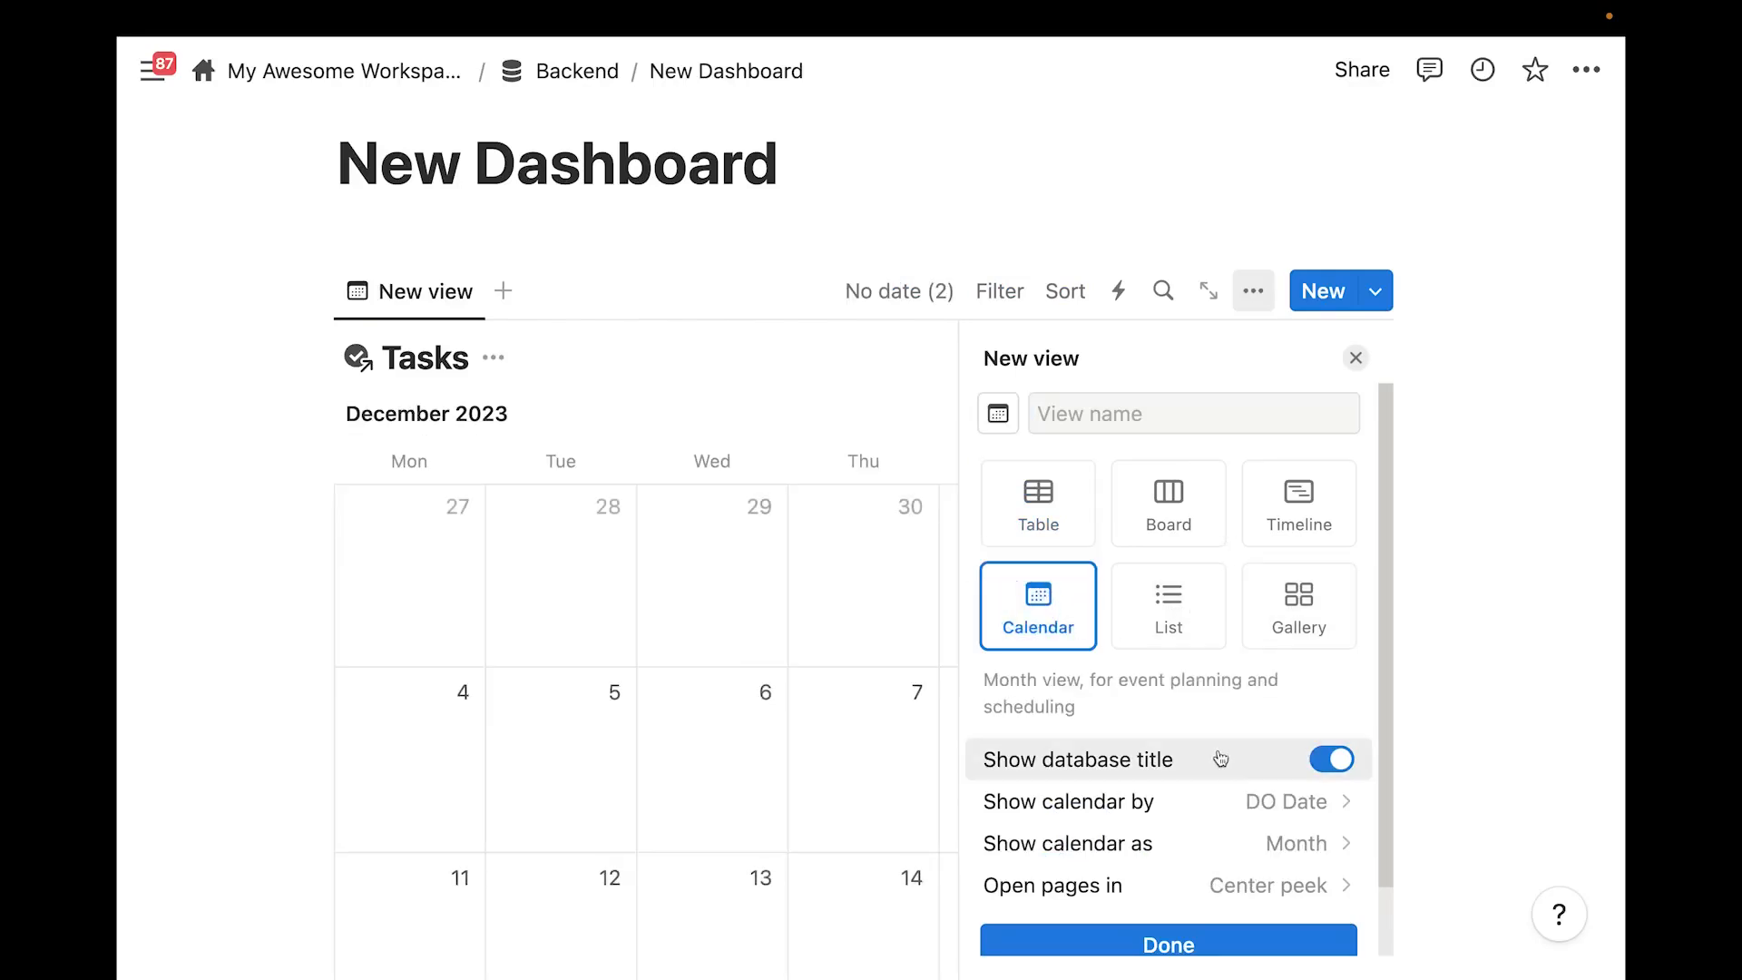
{"action": "scroll", "coordinate": [1235, 790], "scroll_direction": "down", "scroll_amount": 1}
{"action": "left_click", "coordinate": [1229, 823]}
{"action": "left_click", "coordinate": [1142, 903]}
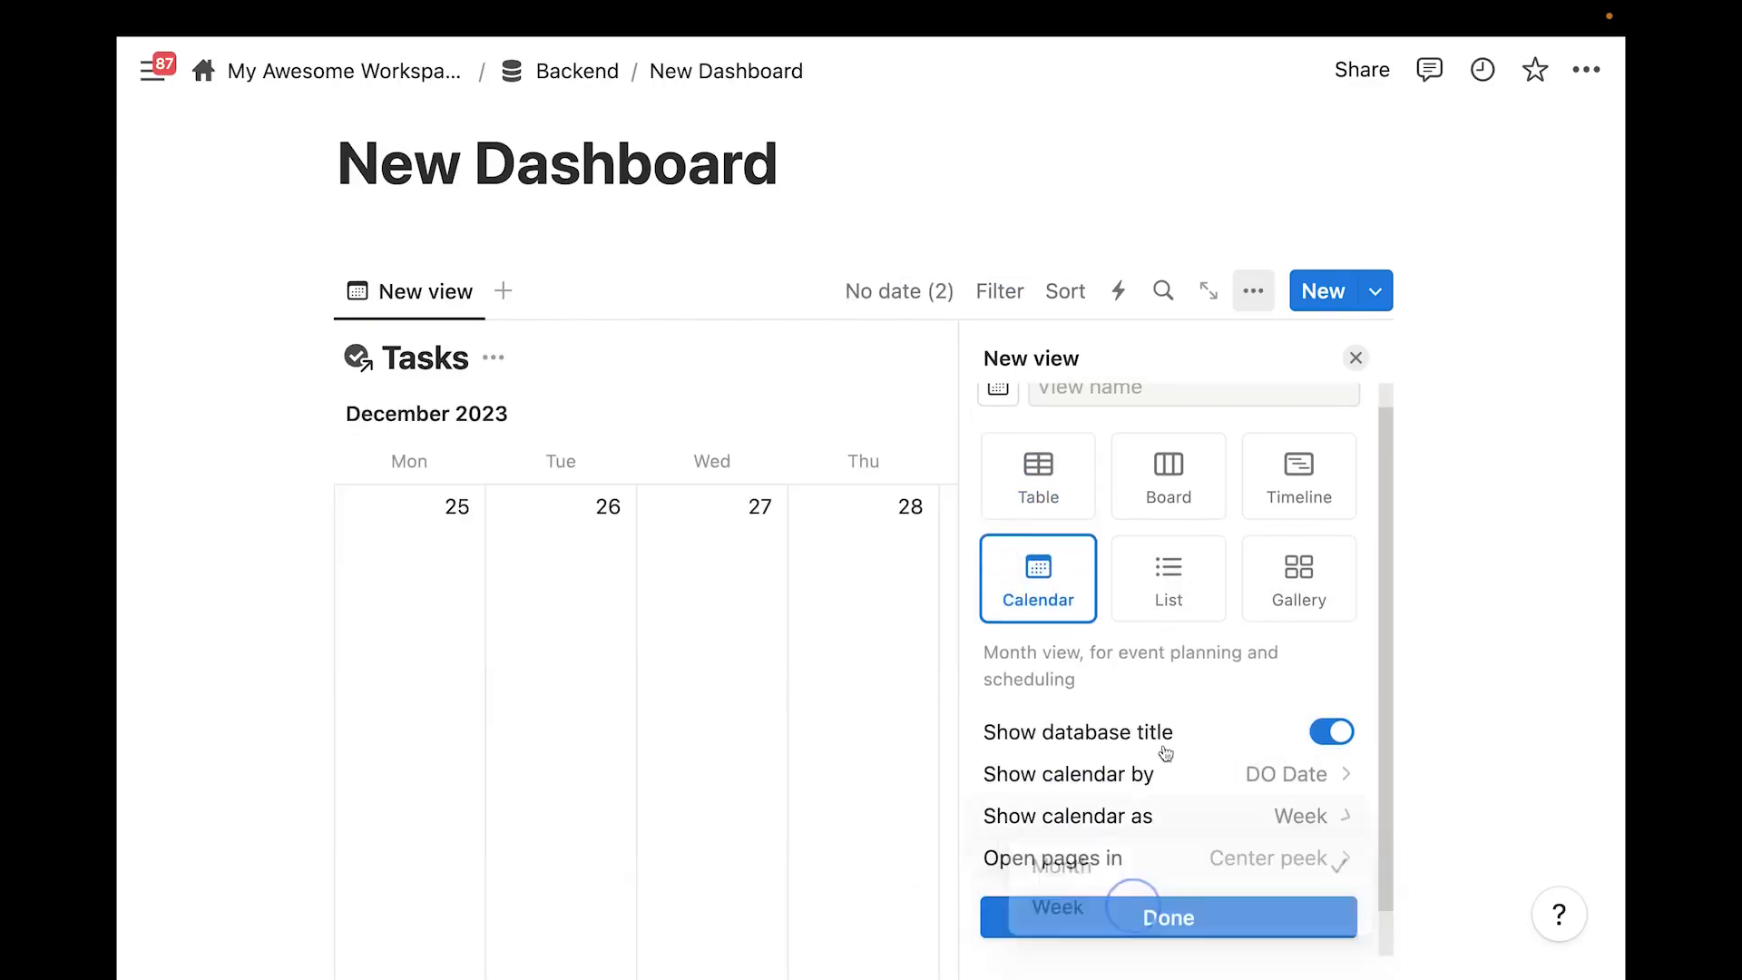
Open the filter choices of the newly added Tasks calendar and delete this linked view from New Dashboard
{"action": "left_click", "coordinate": [999, 290]}
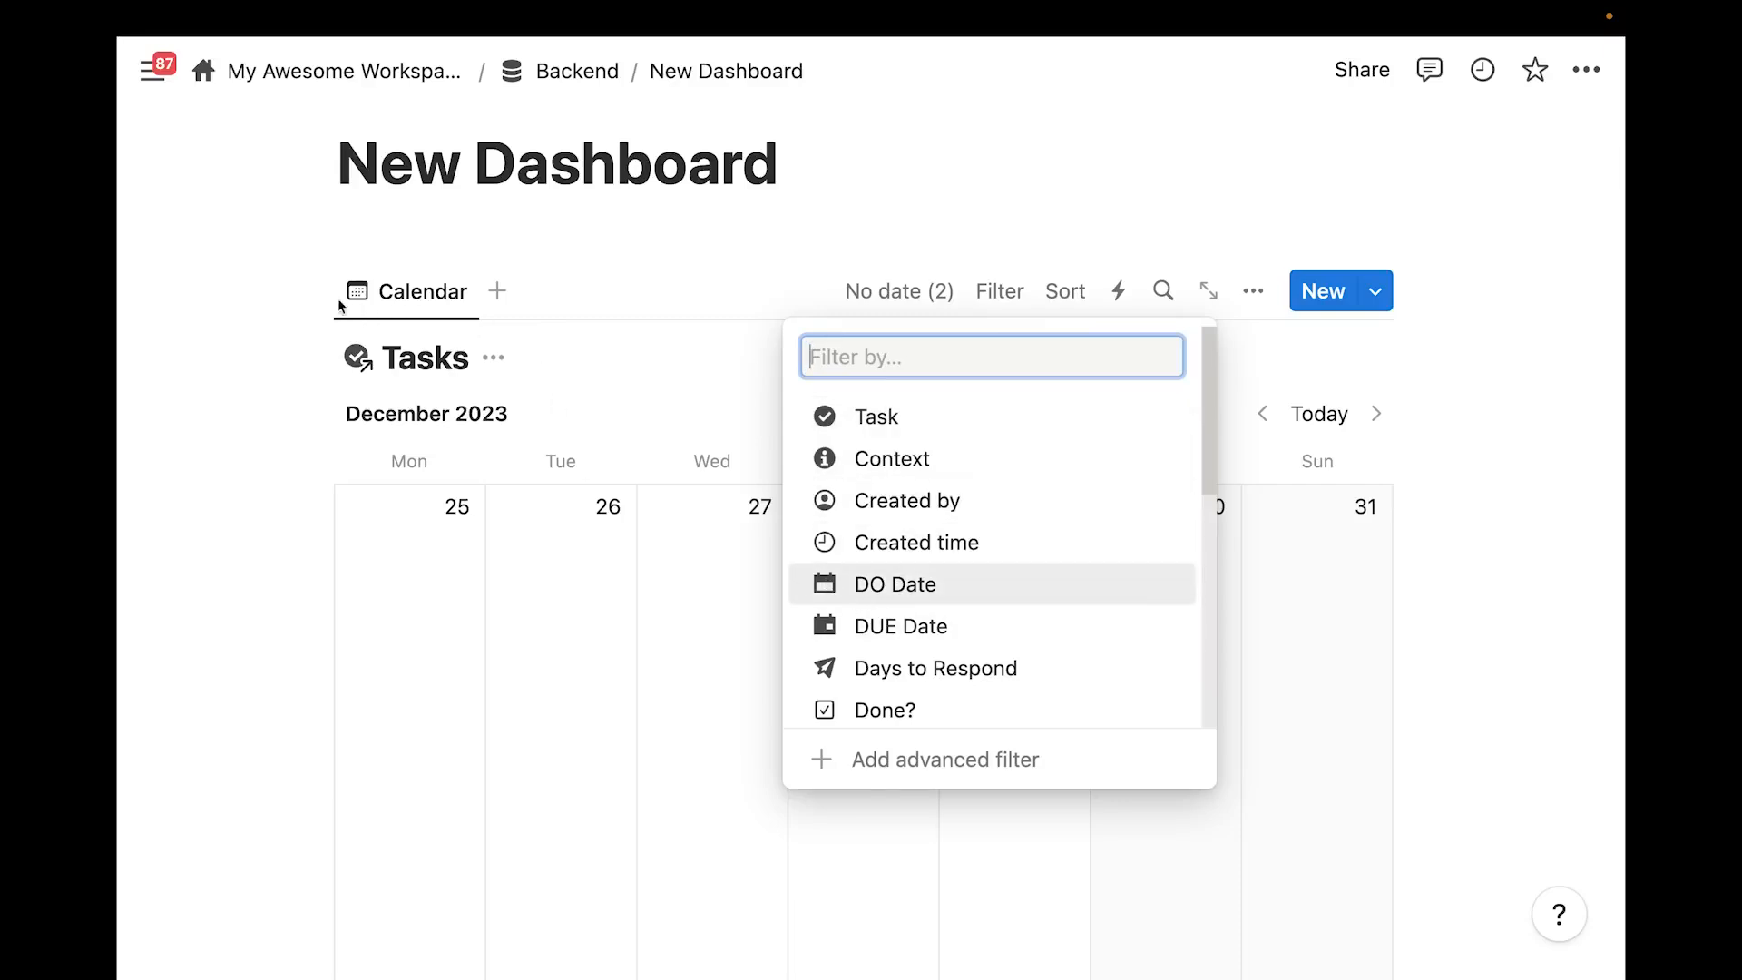
{"action": "left_click", "coordinate": [302, 292]}
{"action": "left_click", "coordinate": [316, 290]}
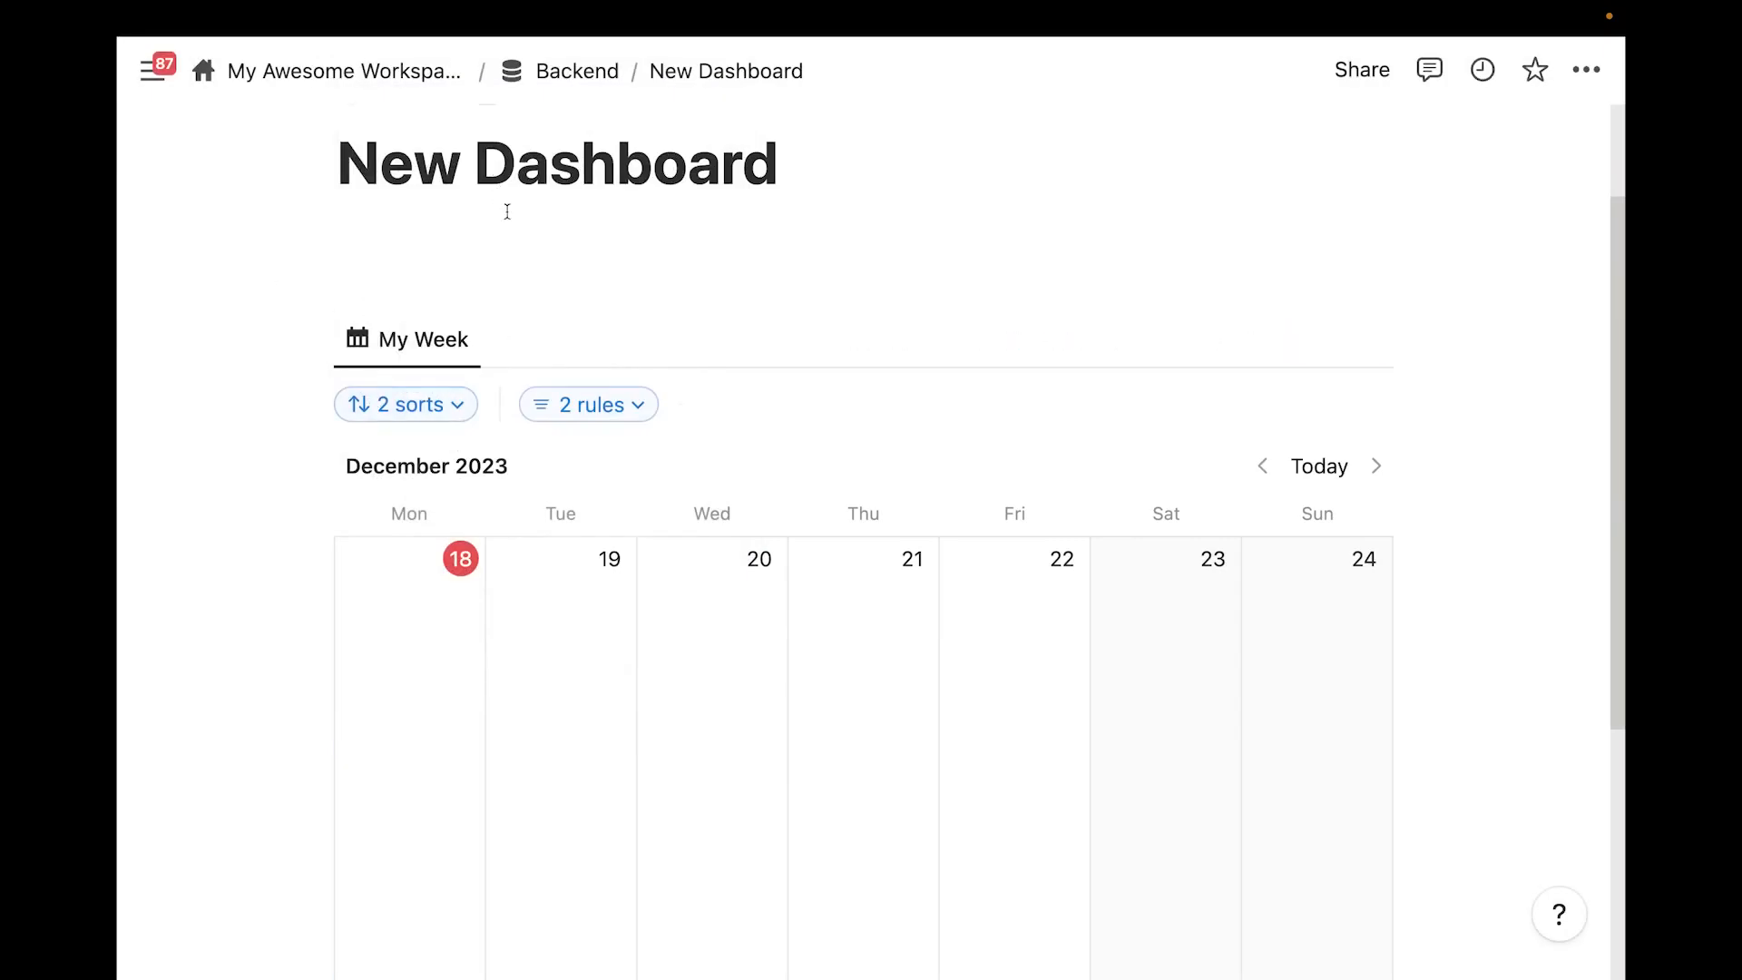
In the Tasks database's Table view, duplicate Task A, Task B, Task C and Task D until each appears three times
{"action": "scroll", "coordinate": [548, 369], "scroll_direction": "down", "scroll_amount": 2}
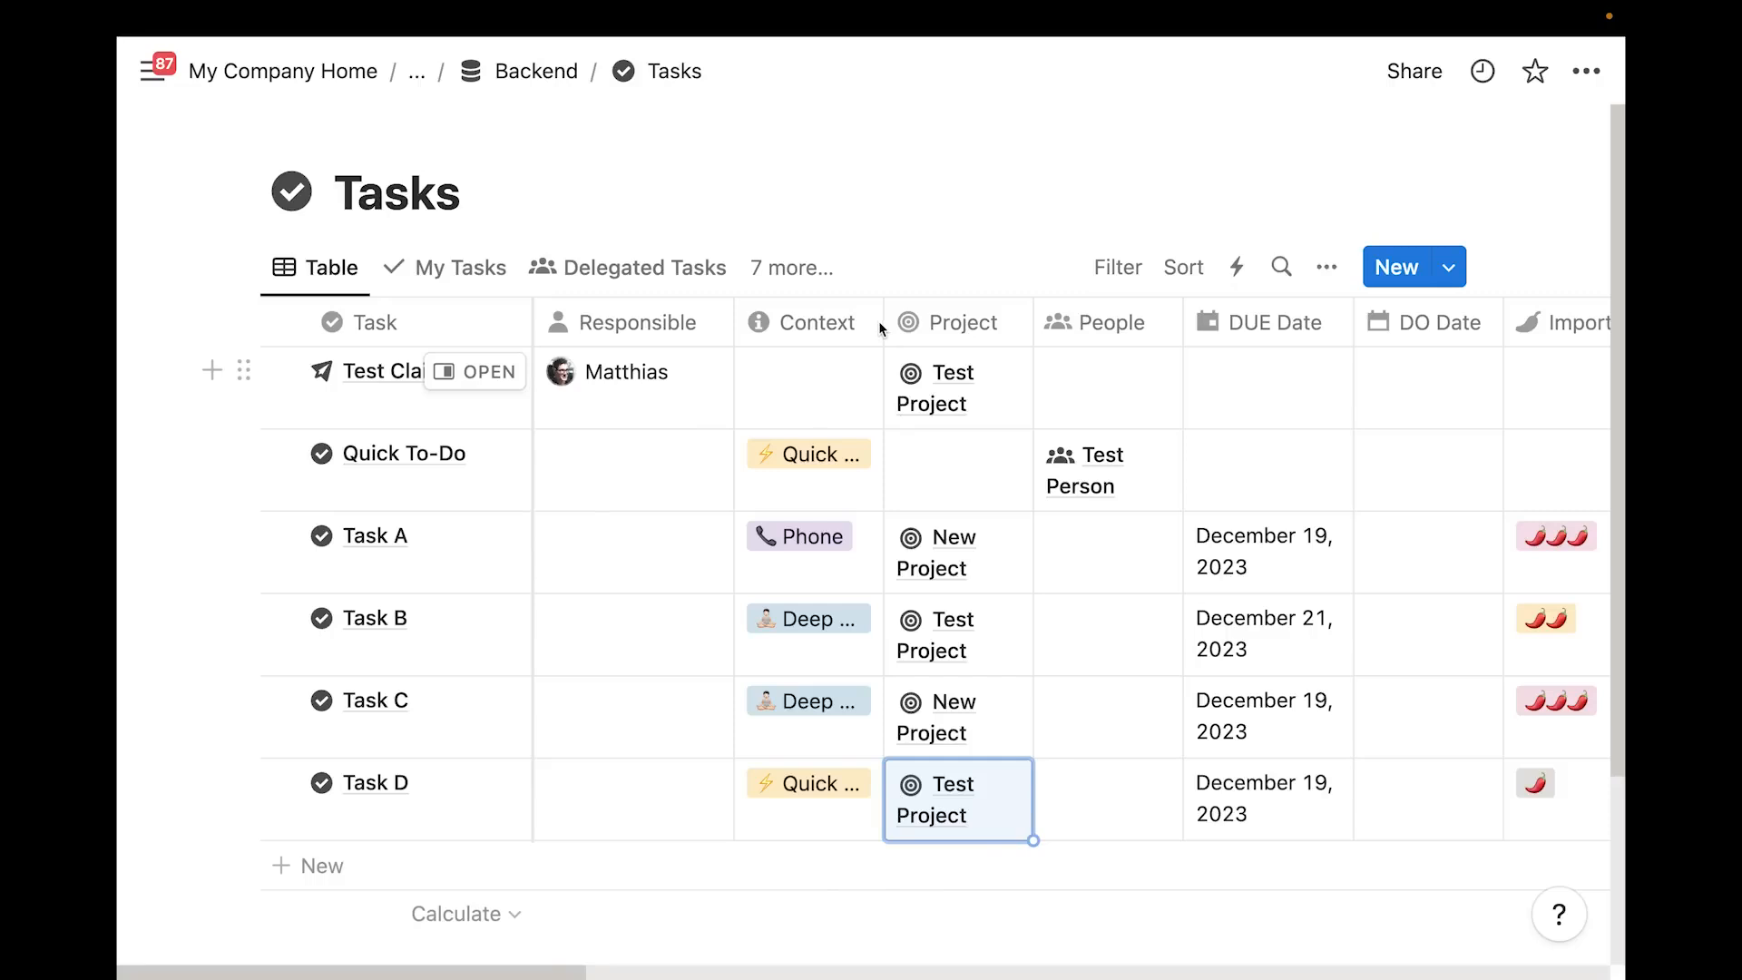
{"action": "scroll", "coordinate": [858, 341], "scroll_direction": "down", "scroll_amount": 1}
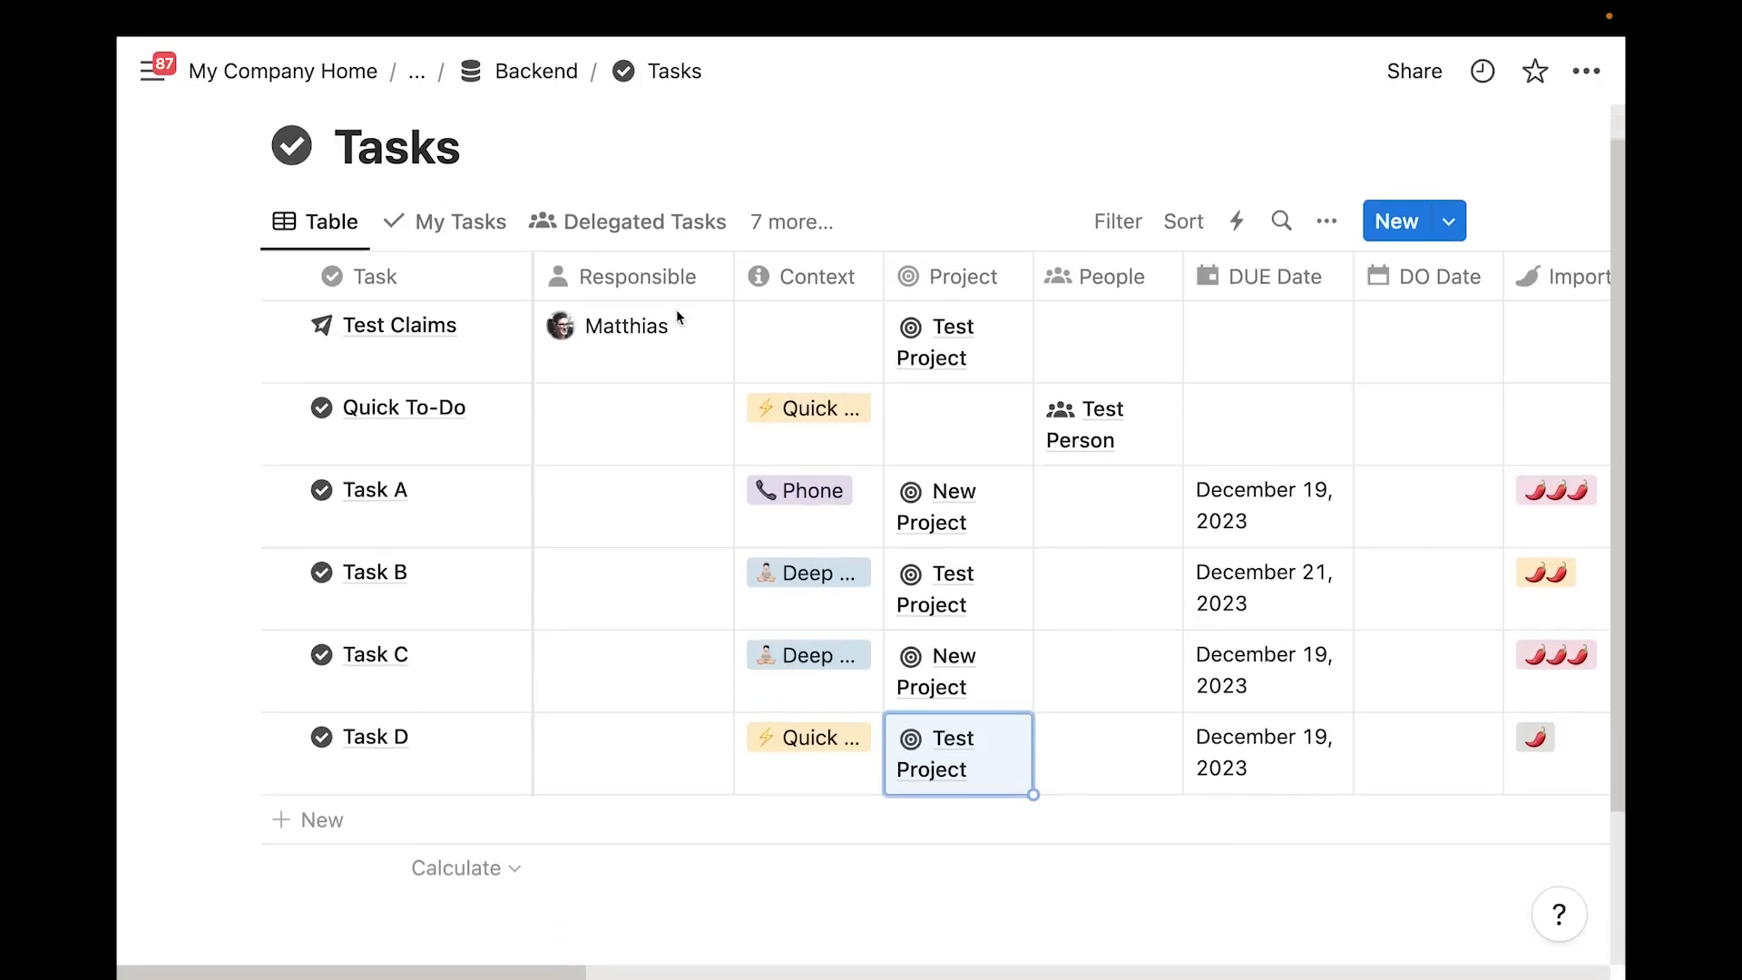
{"action": "scroll", "coordinate": [1219, 434], "scroll_direction": "right", "scroll_amount": 5}
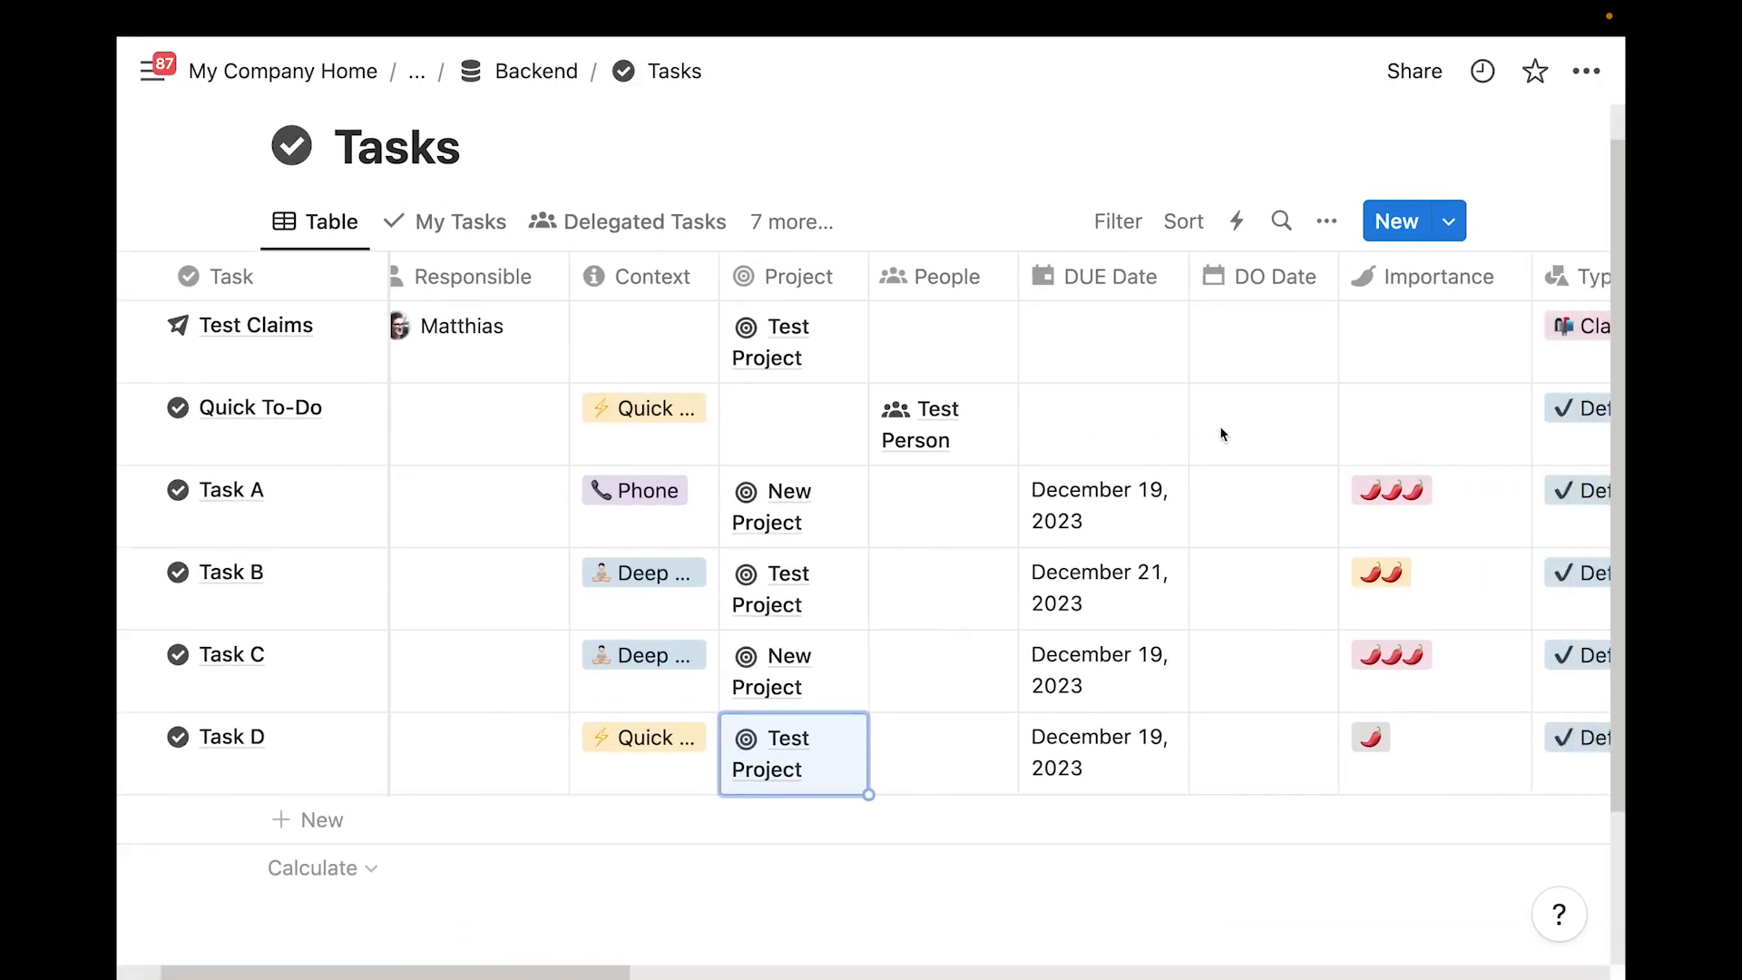
{"action": "scroll", "coordinate": [1221, 434], "scroll_direction": "left", "scroll_amount": 5}
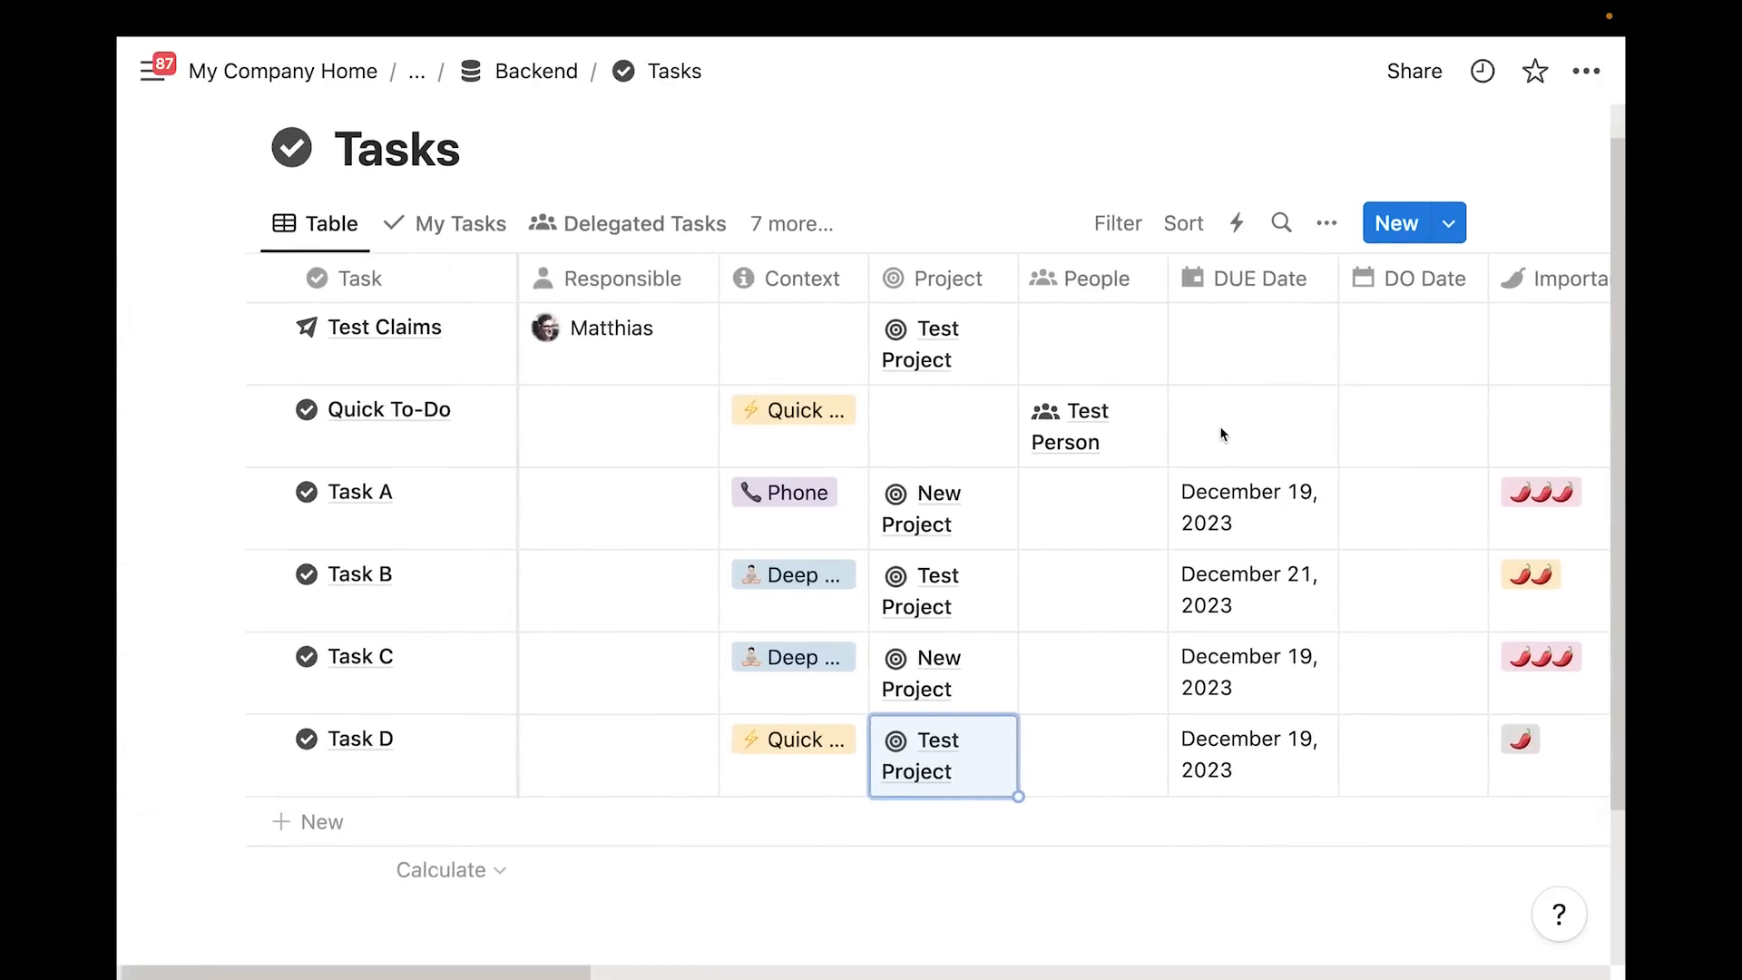
{"action": "scroll", "coordinate": [804, 422], "scroll_direction": "down", "scroll_amount": 1}
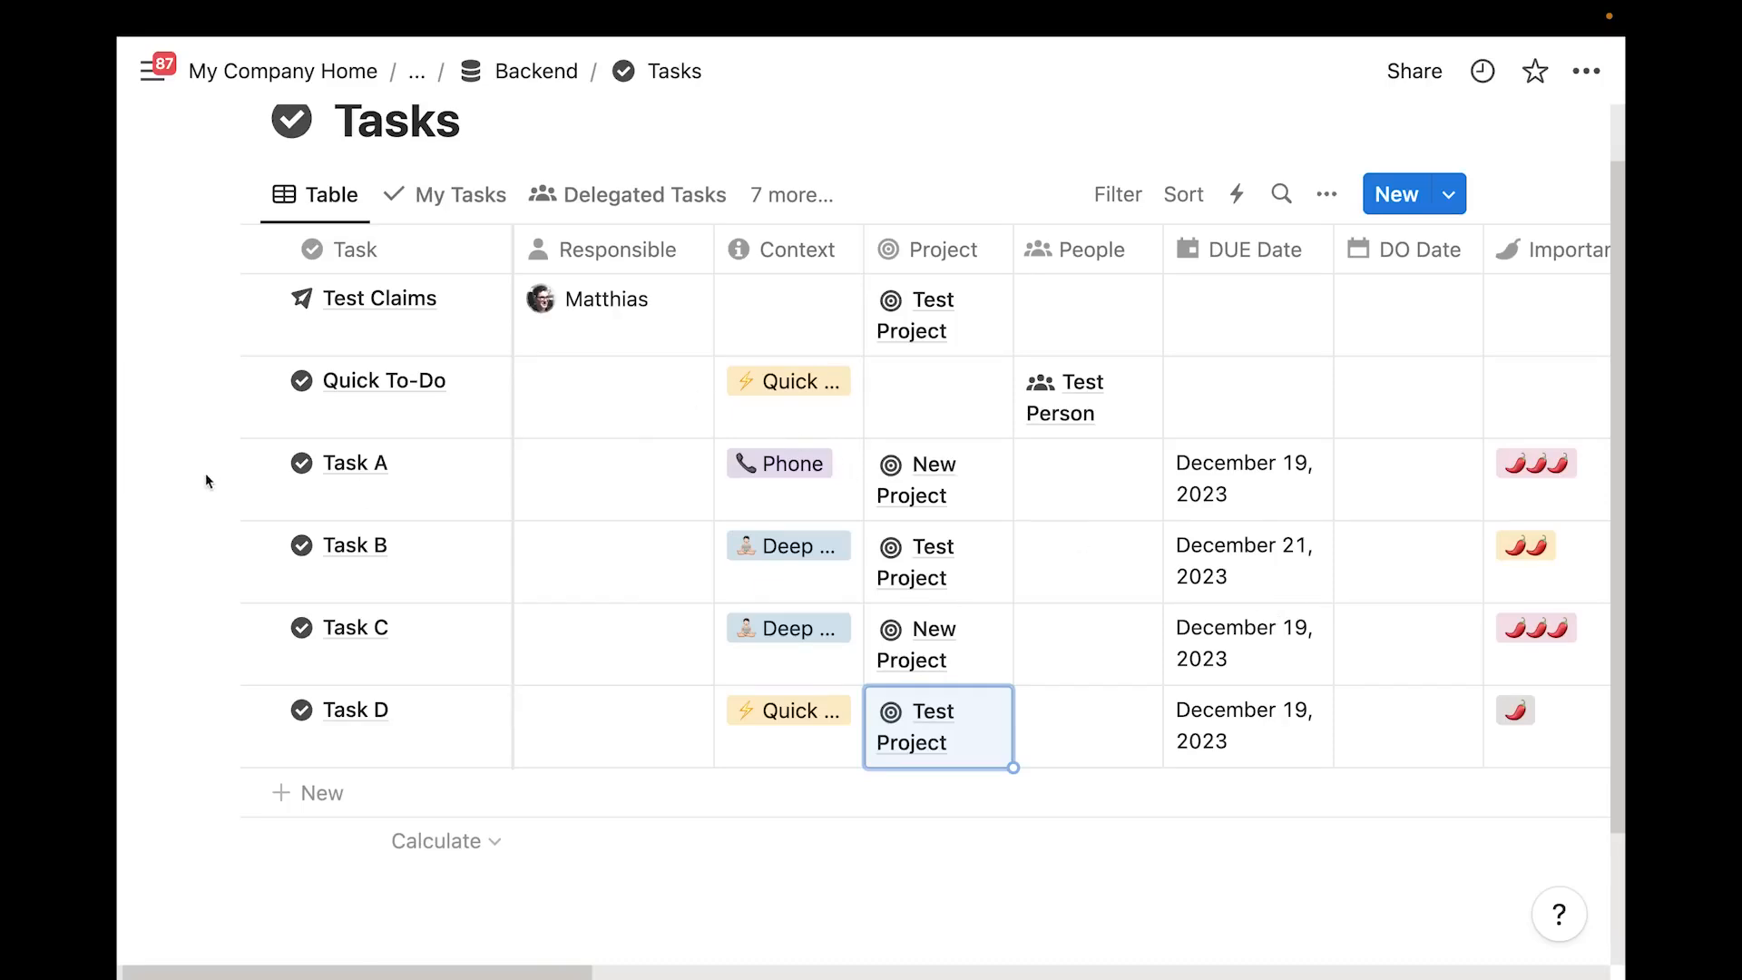
{"action": "left_click_drag", "start_coordinate": [207, 479], "coordinate": [413, 704]}
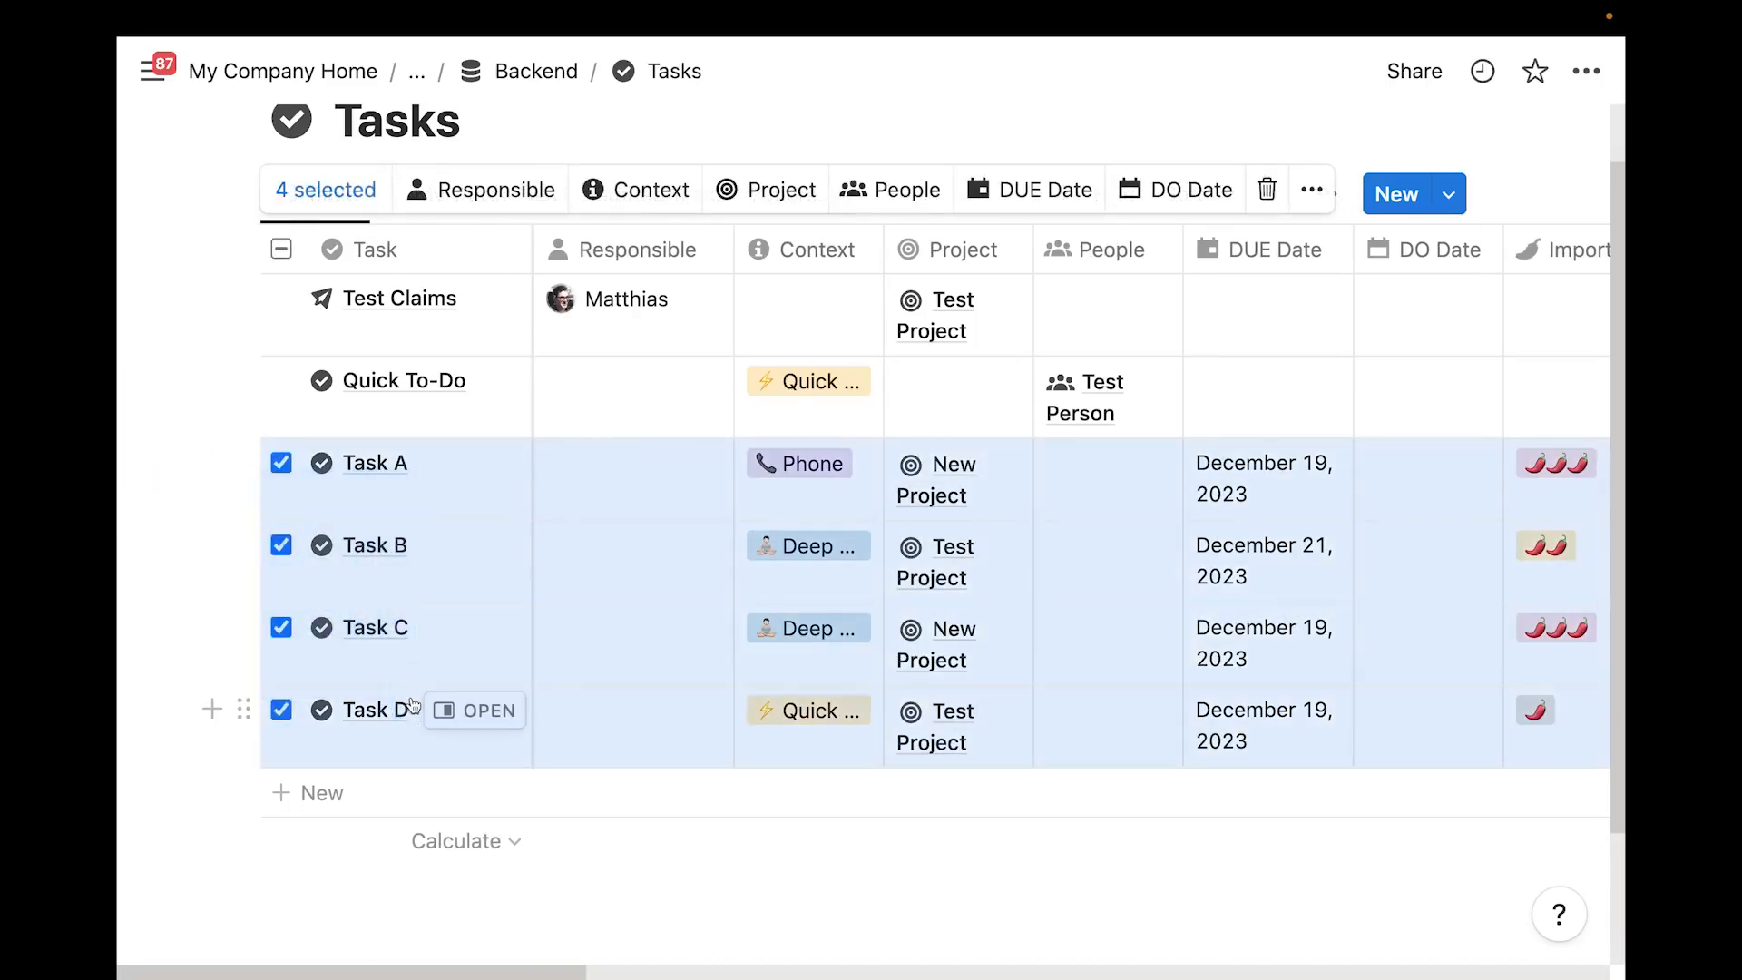
{"action": "key", "text": "super+d"}
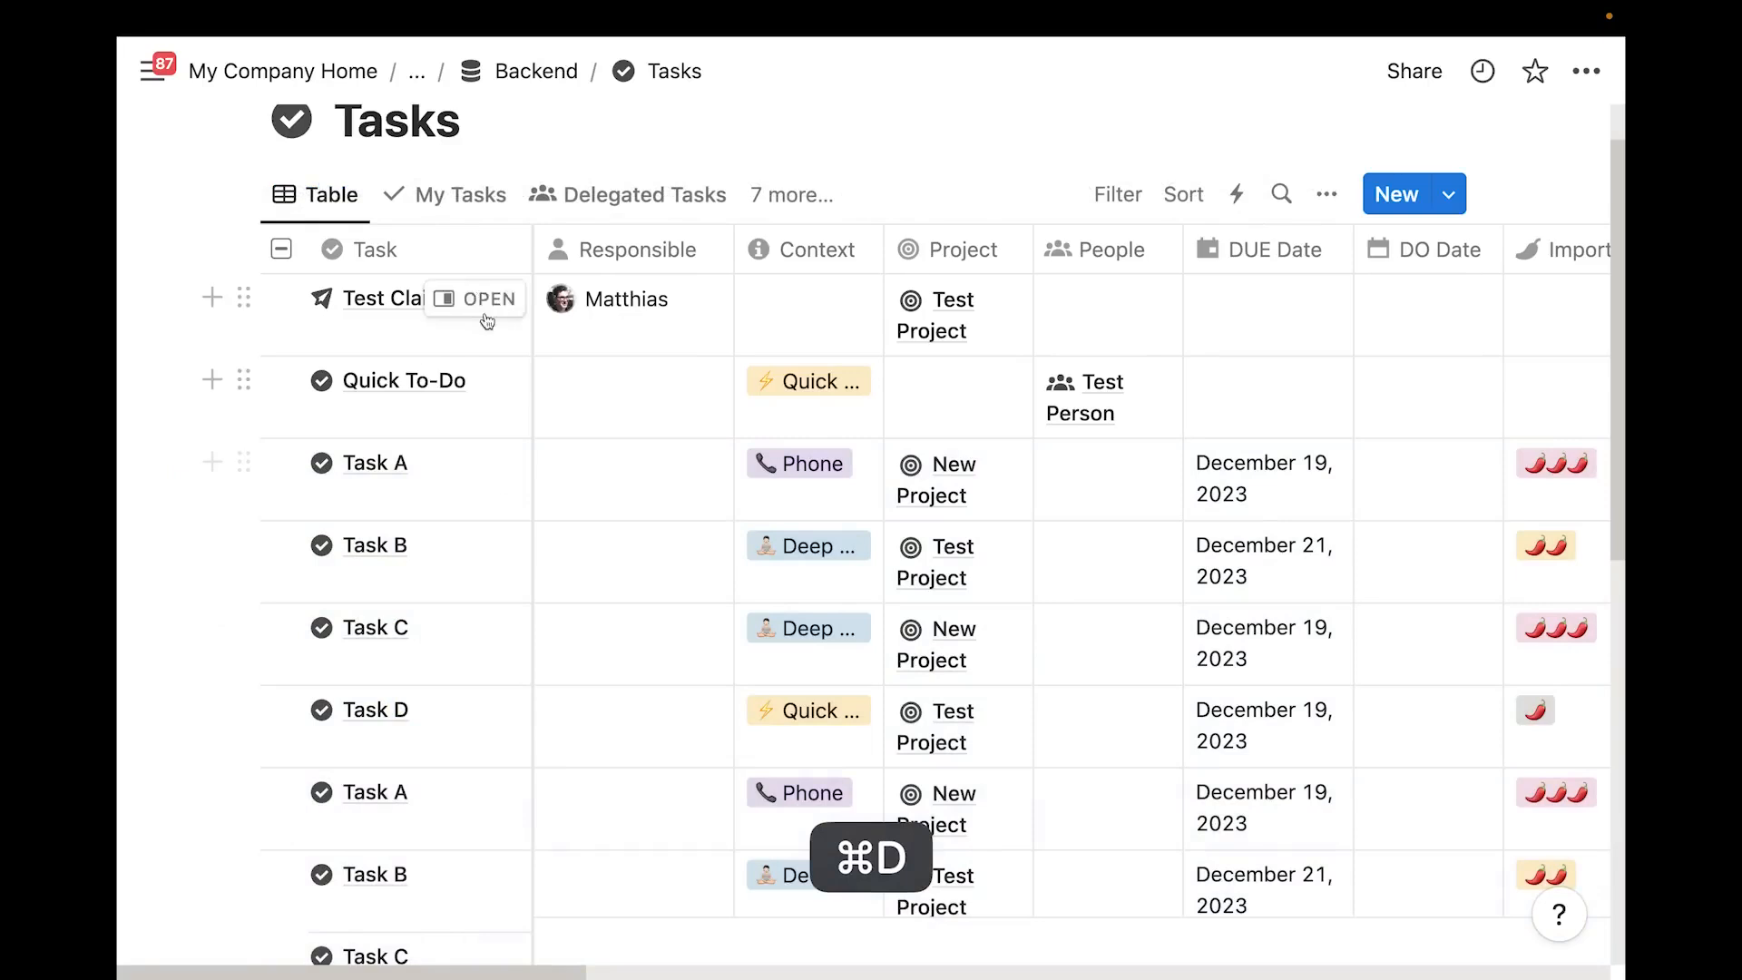
{"action": "scroll", "coordinate": [550, 459], "scroll_direction": "down", "scroll_amount": 5}
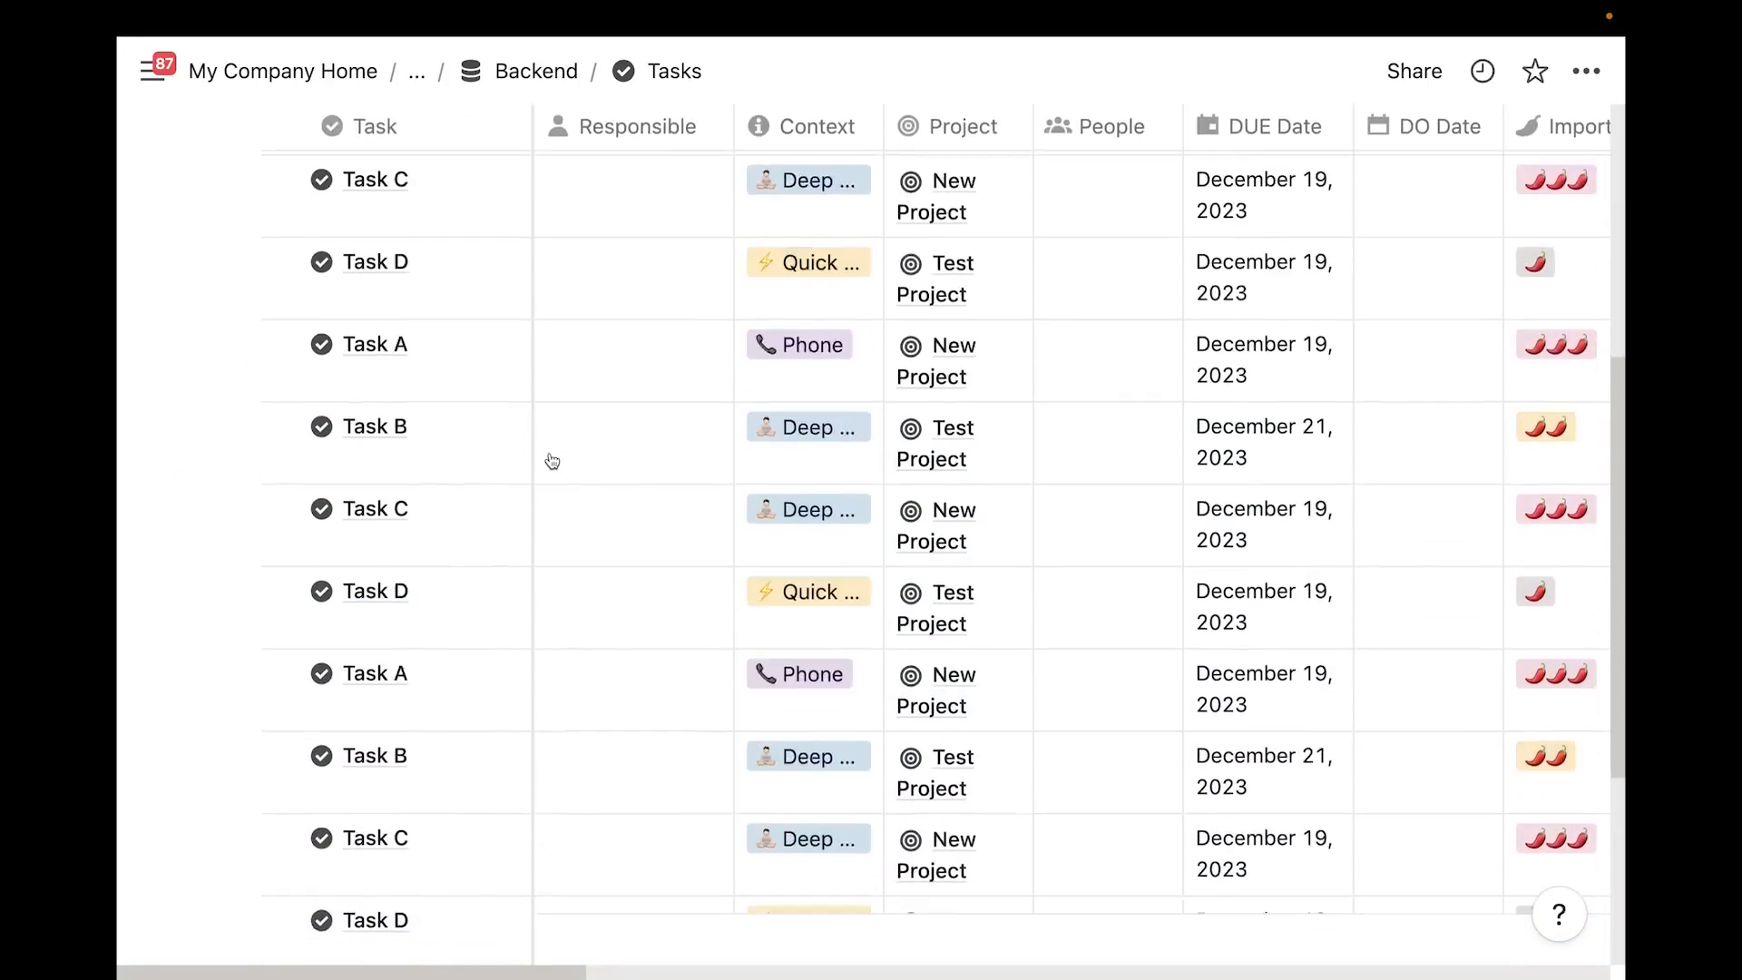
{"action": "scroll", "coordinate": [552, 460], "scroll_direction": "up", "scroll_amount": 5}
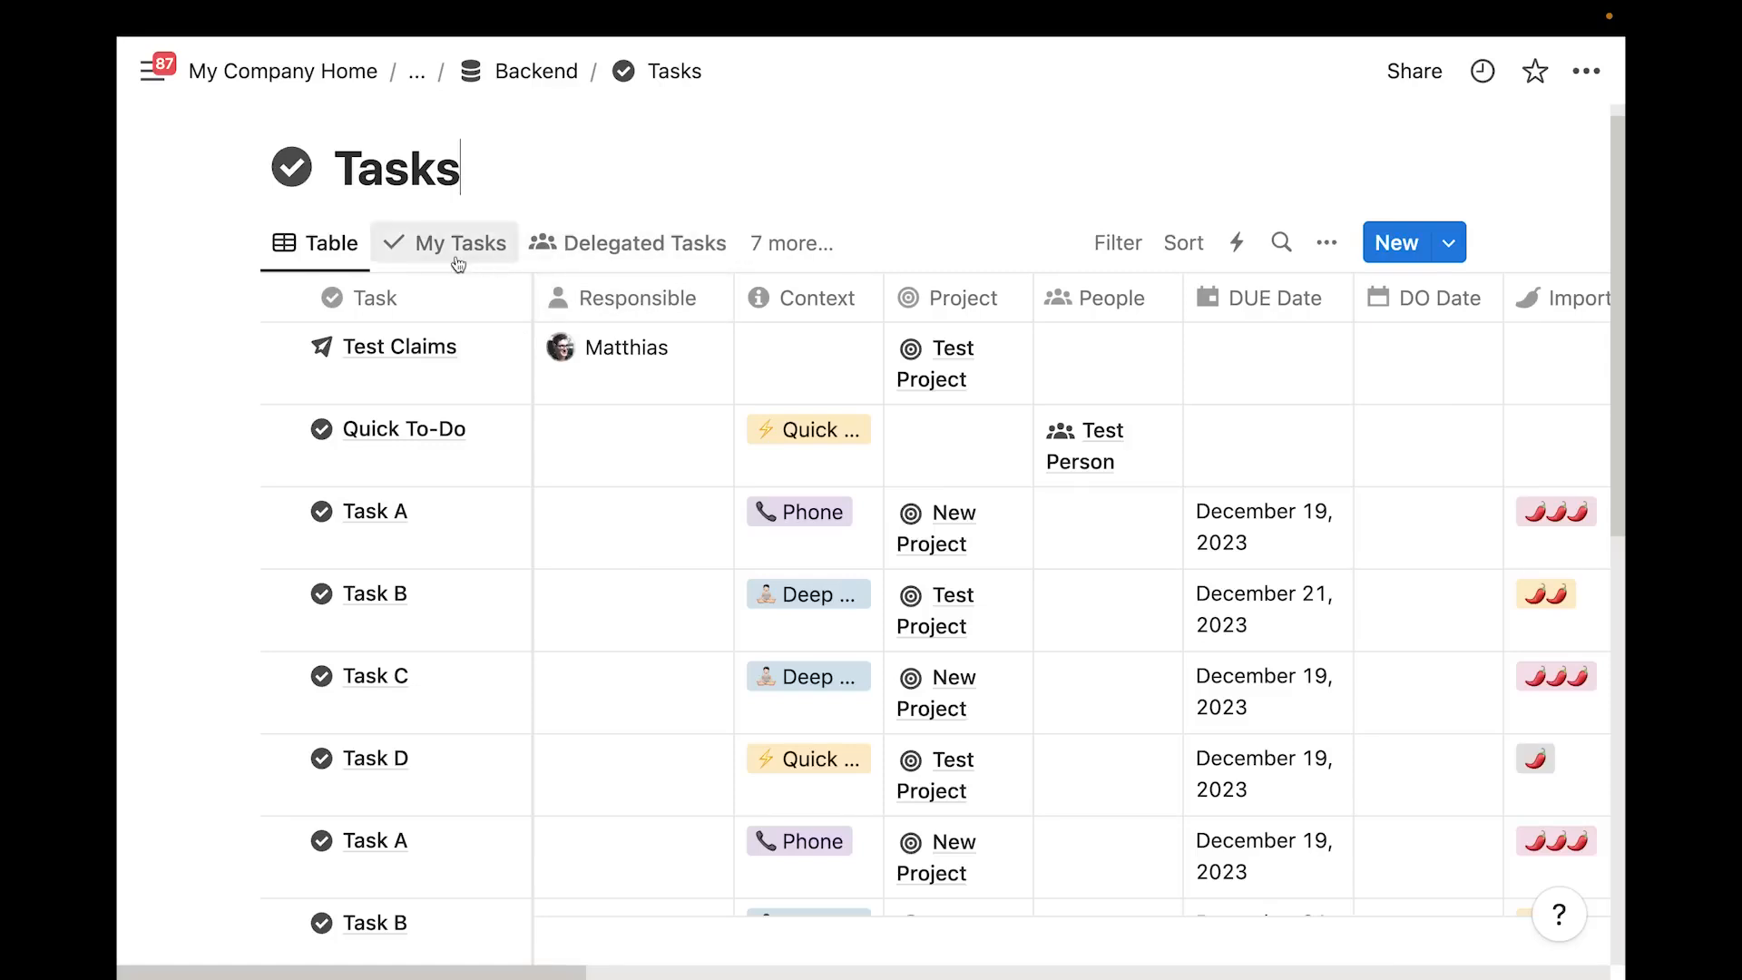
Add a new view named Clean View to the Tasks database
{"action": "left_click", "coordinate": [790, 245]}
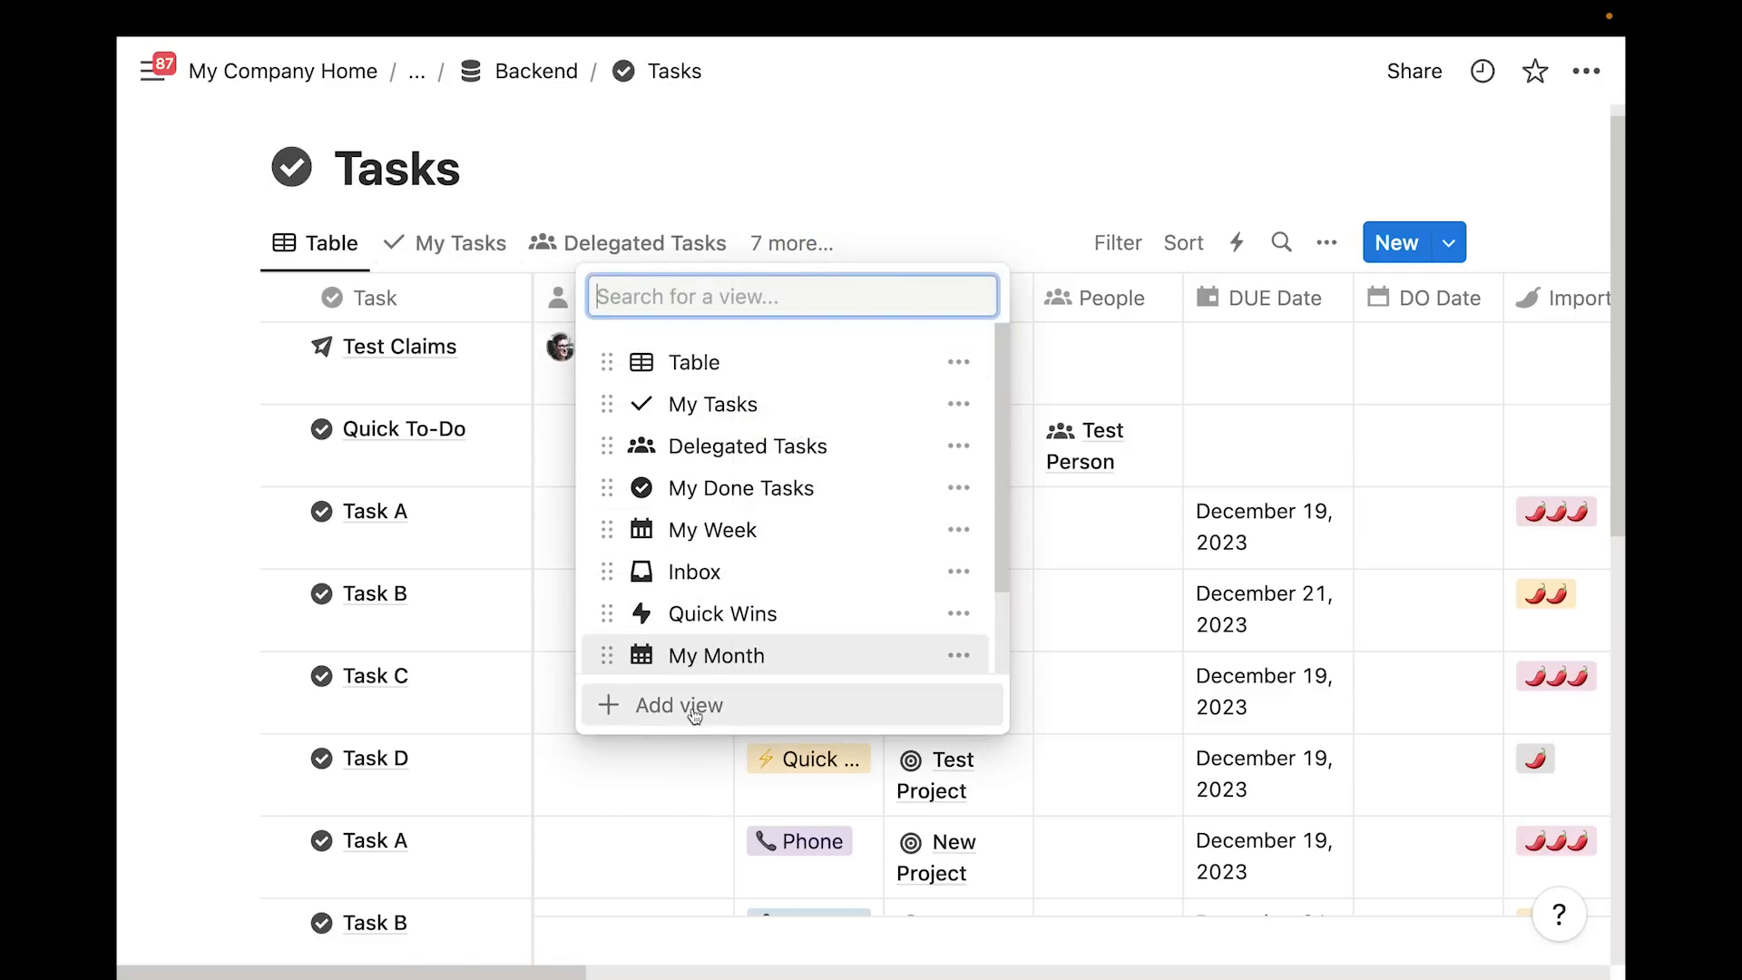
{"action": "left_click", "coordinate": [689, 706]}
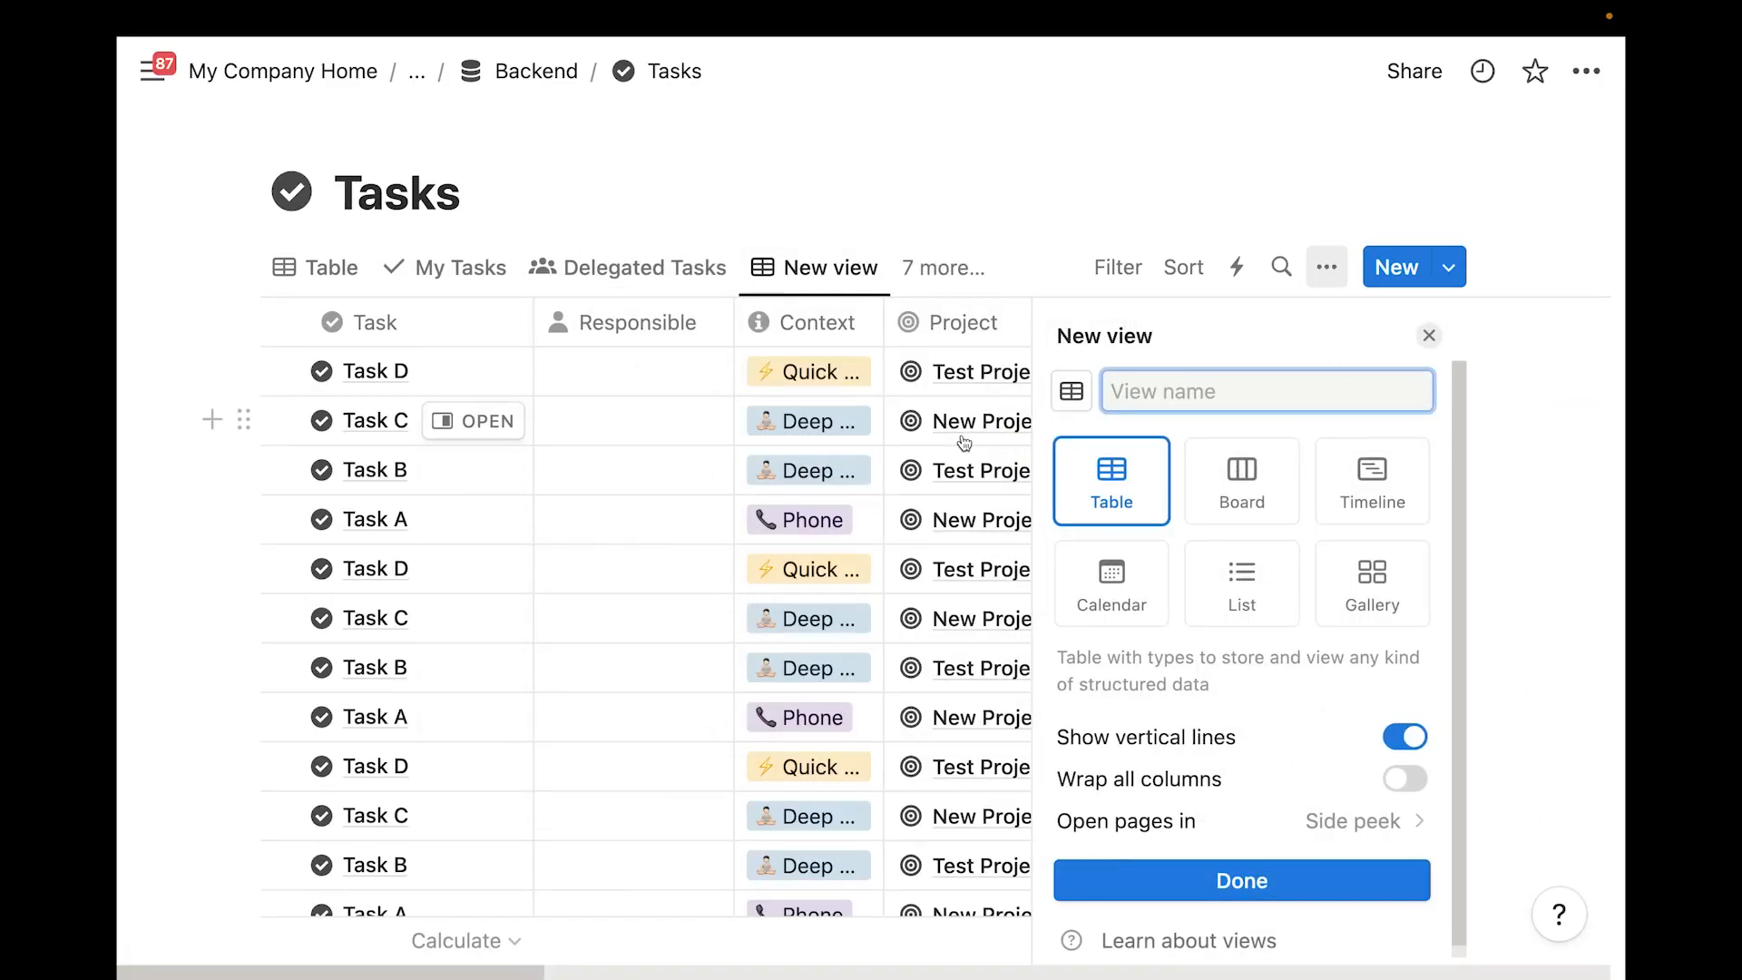
{"action": "type", "text": "Clean View"}
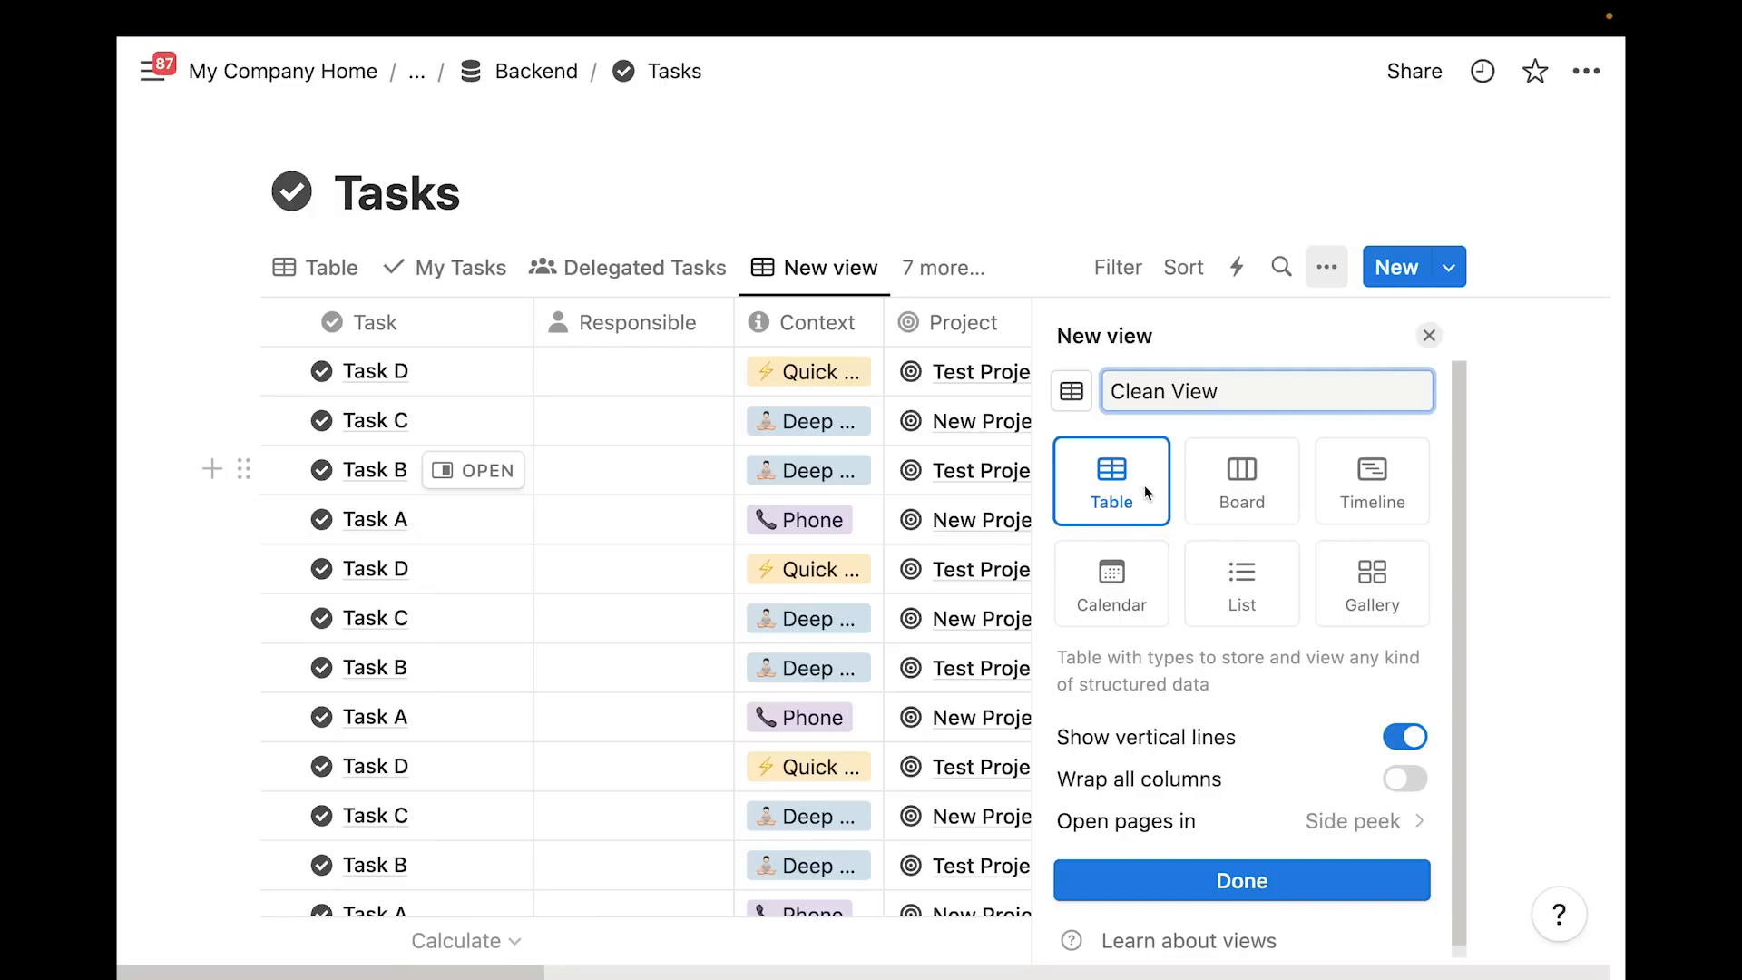
Try the Board, Timeline, Calendar and Gallery layouts for the new Tasks view
{"action": "left_click", "coordinate": [1243, 497]}
{"action": "left_click", "coordinate": [1347, 497]}
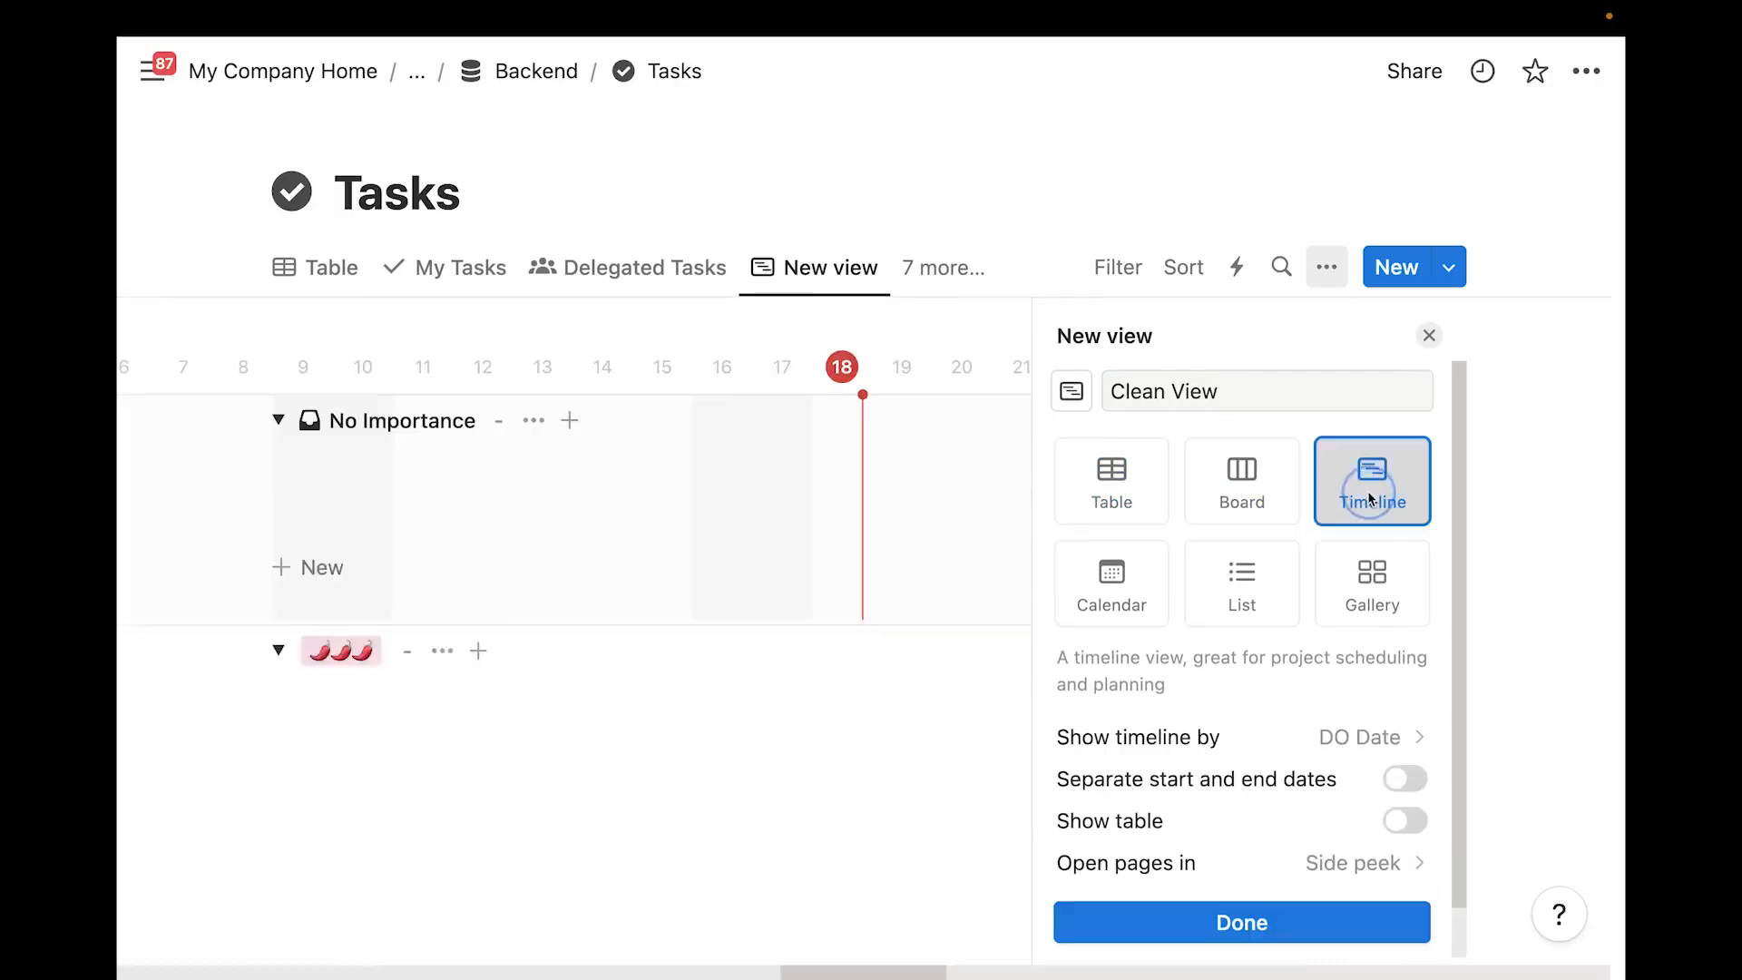
{"action": "left_click", "coordinate": [1134, 583]}
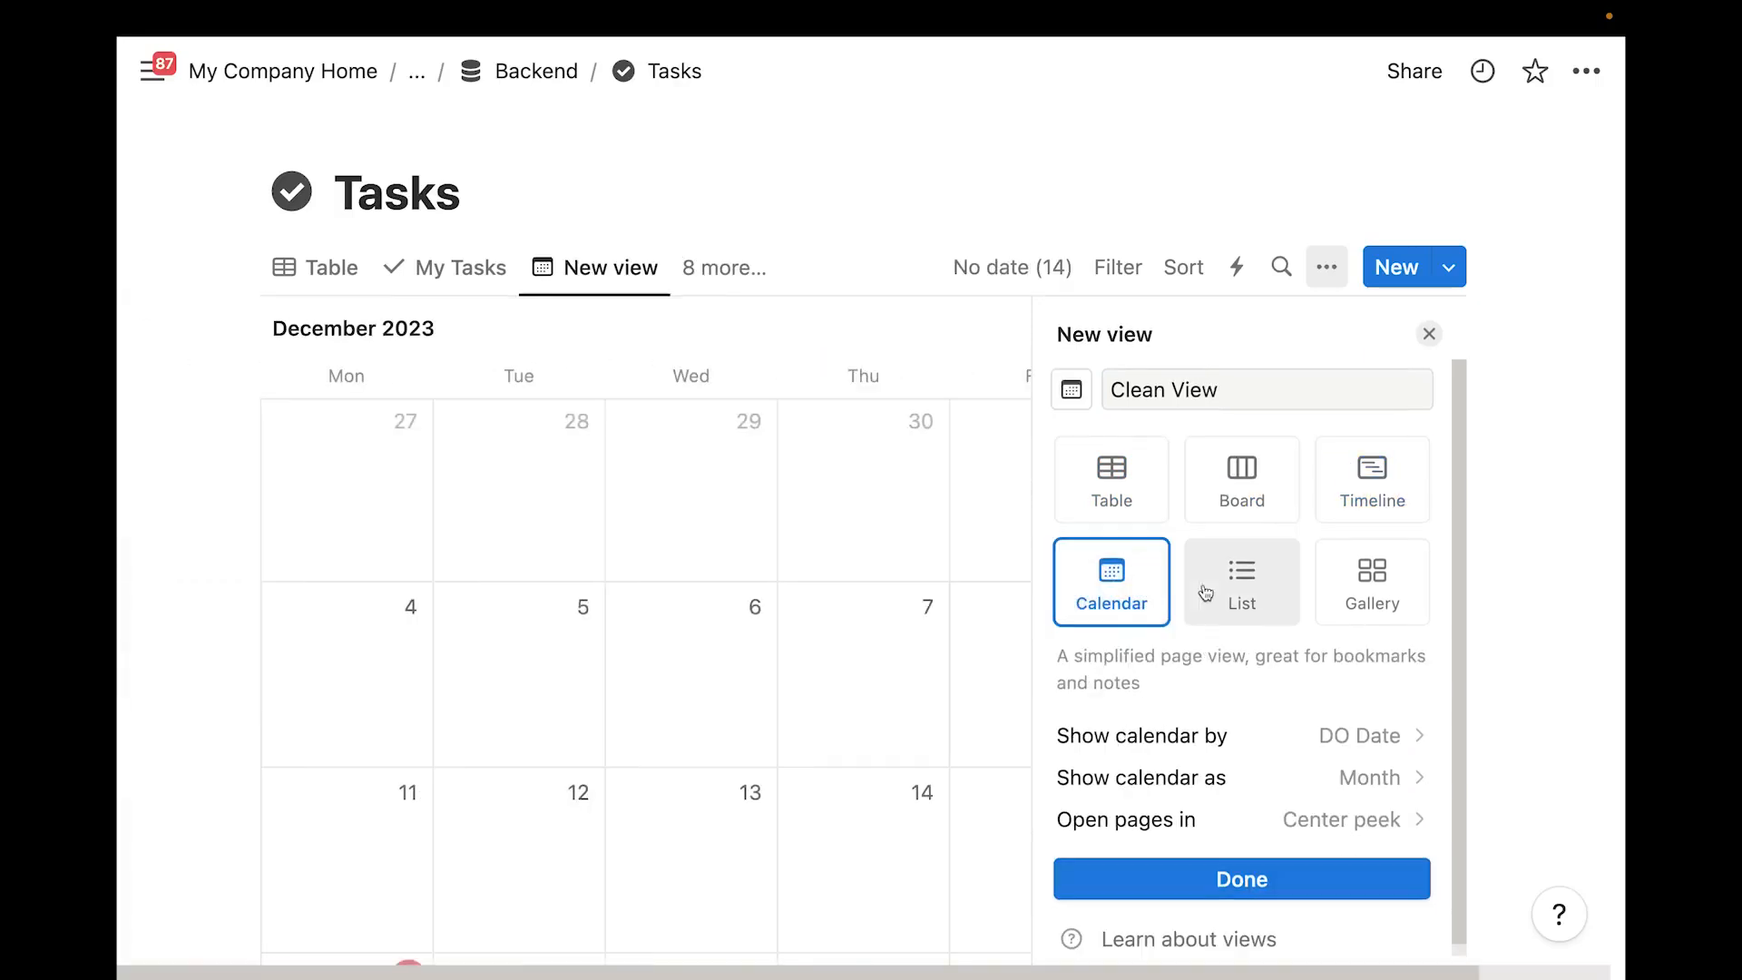
{"action": "left_click", "coordinate": [1287, 584]}
{"action": "left_click", "coordinate": [1370, 589]}
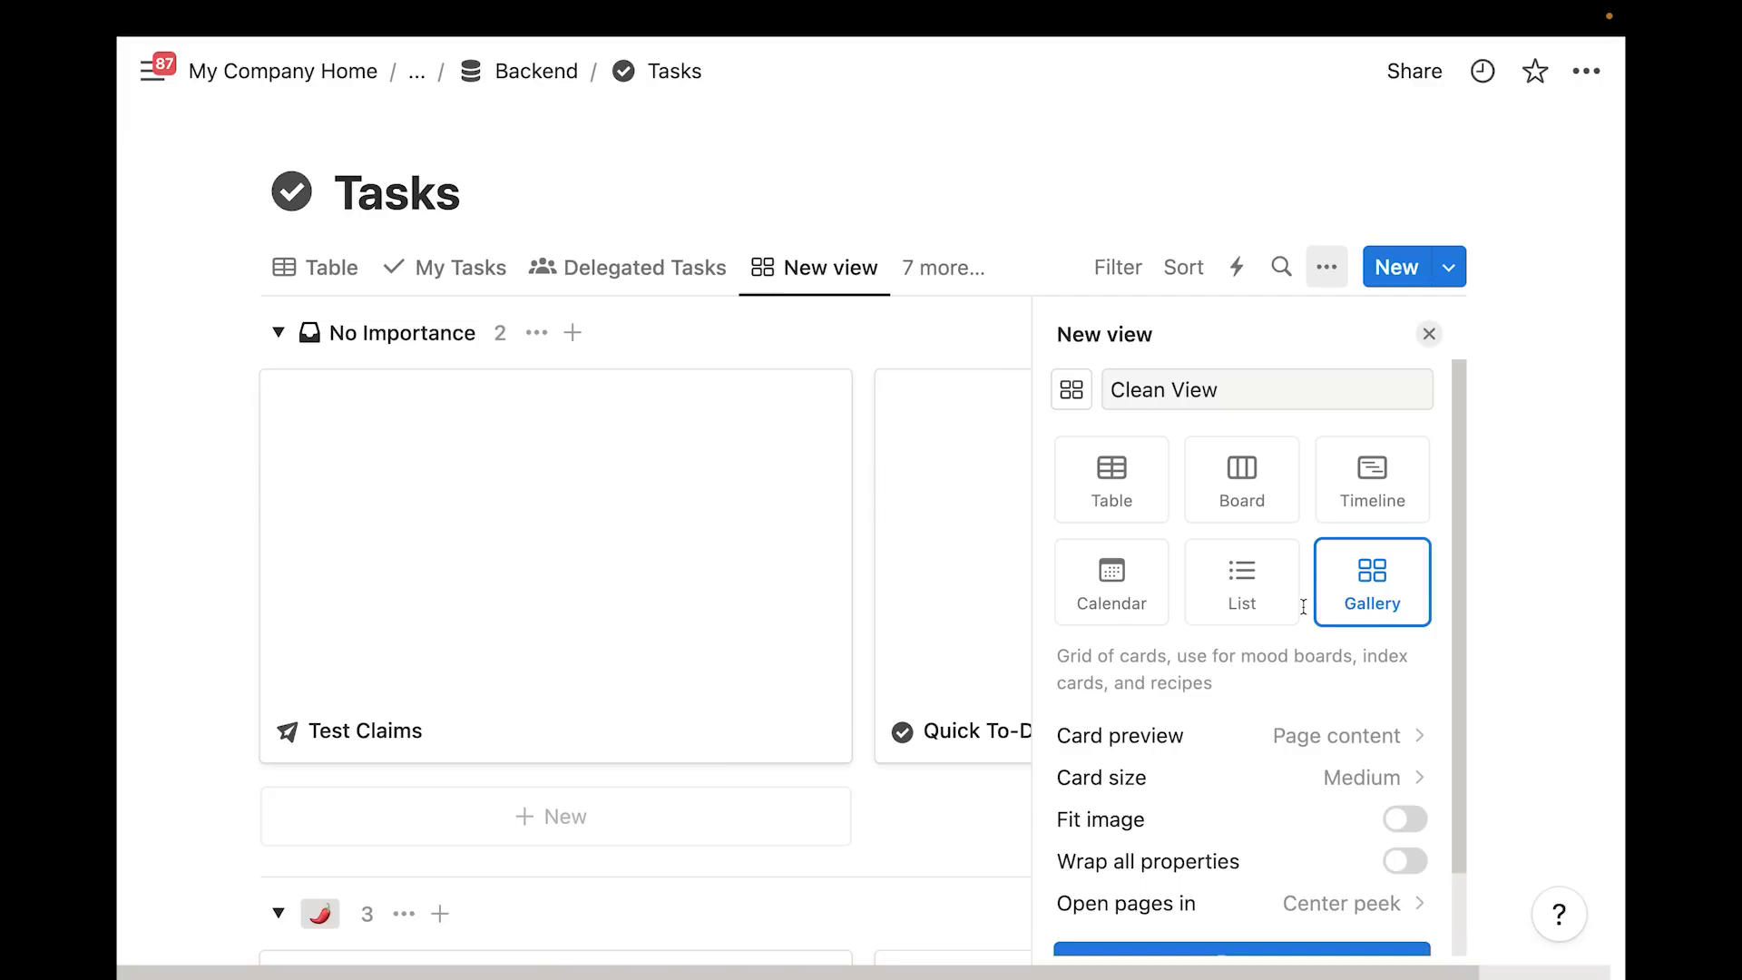
Give Clean View the List layout and set its grouping to None
{"action": "left_click", "coordinate": [1233, 601]}
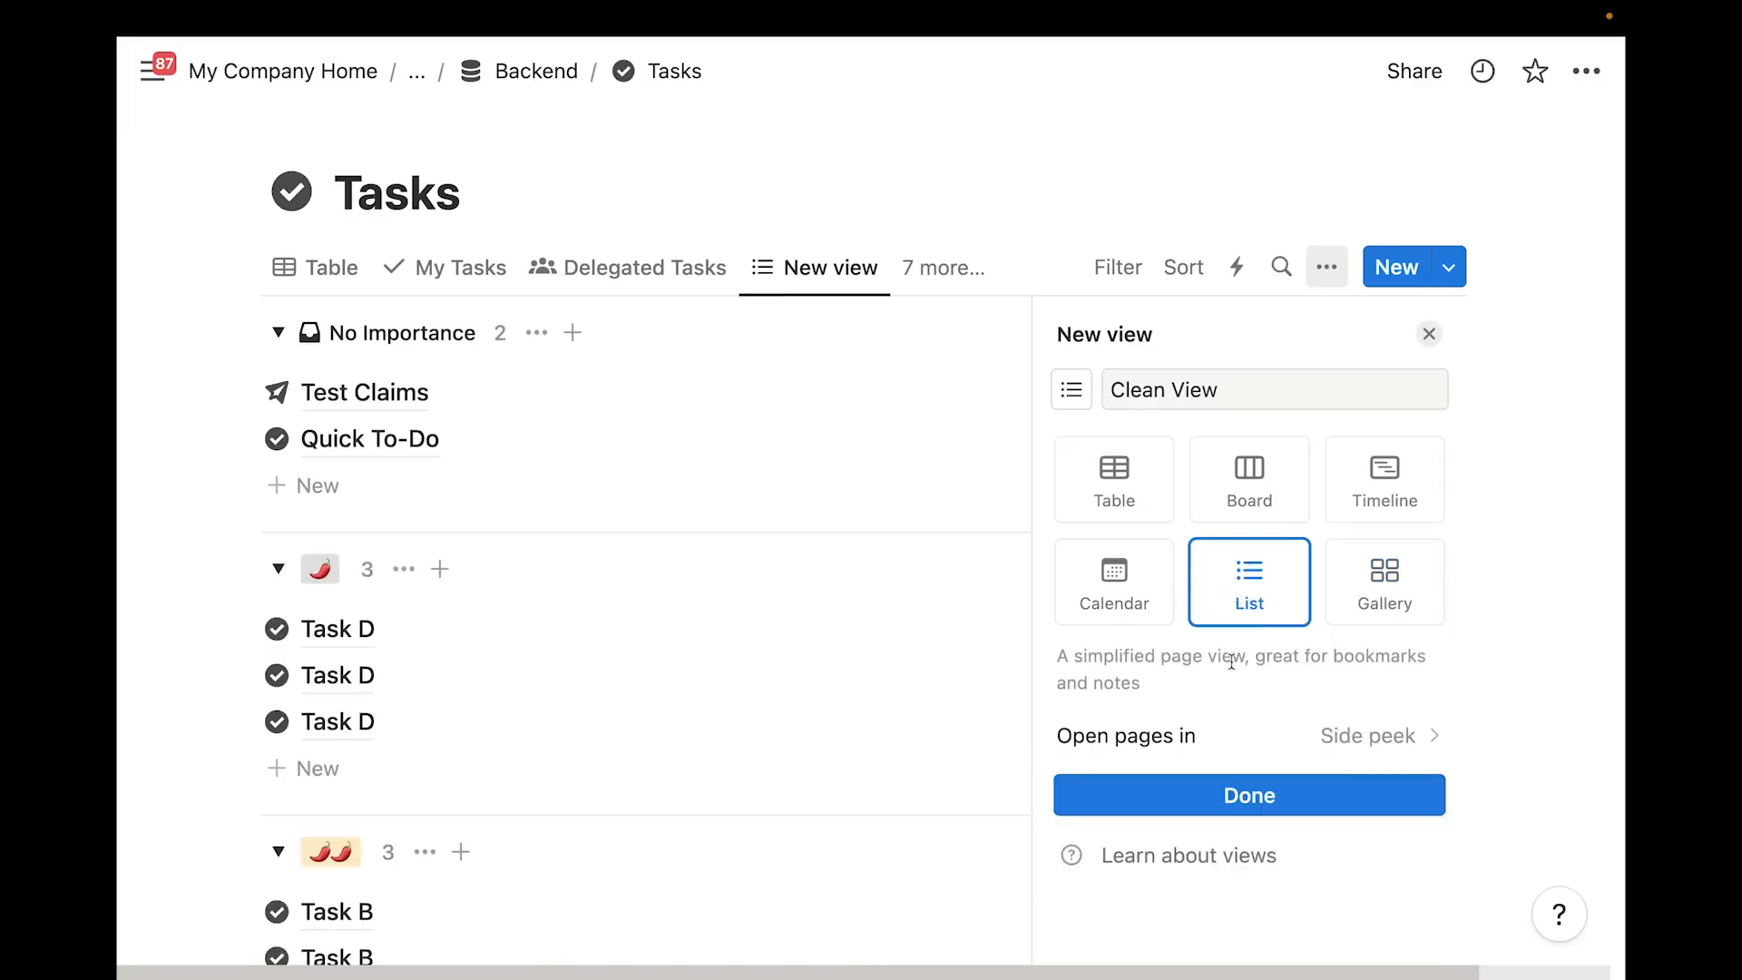
{"action": "left_click", "coordinate": [1292, 814]}
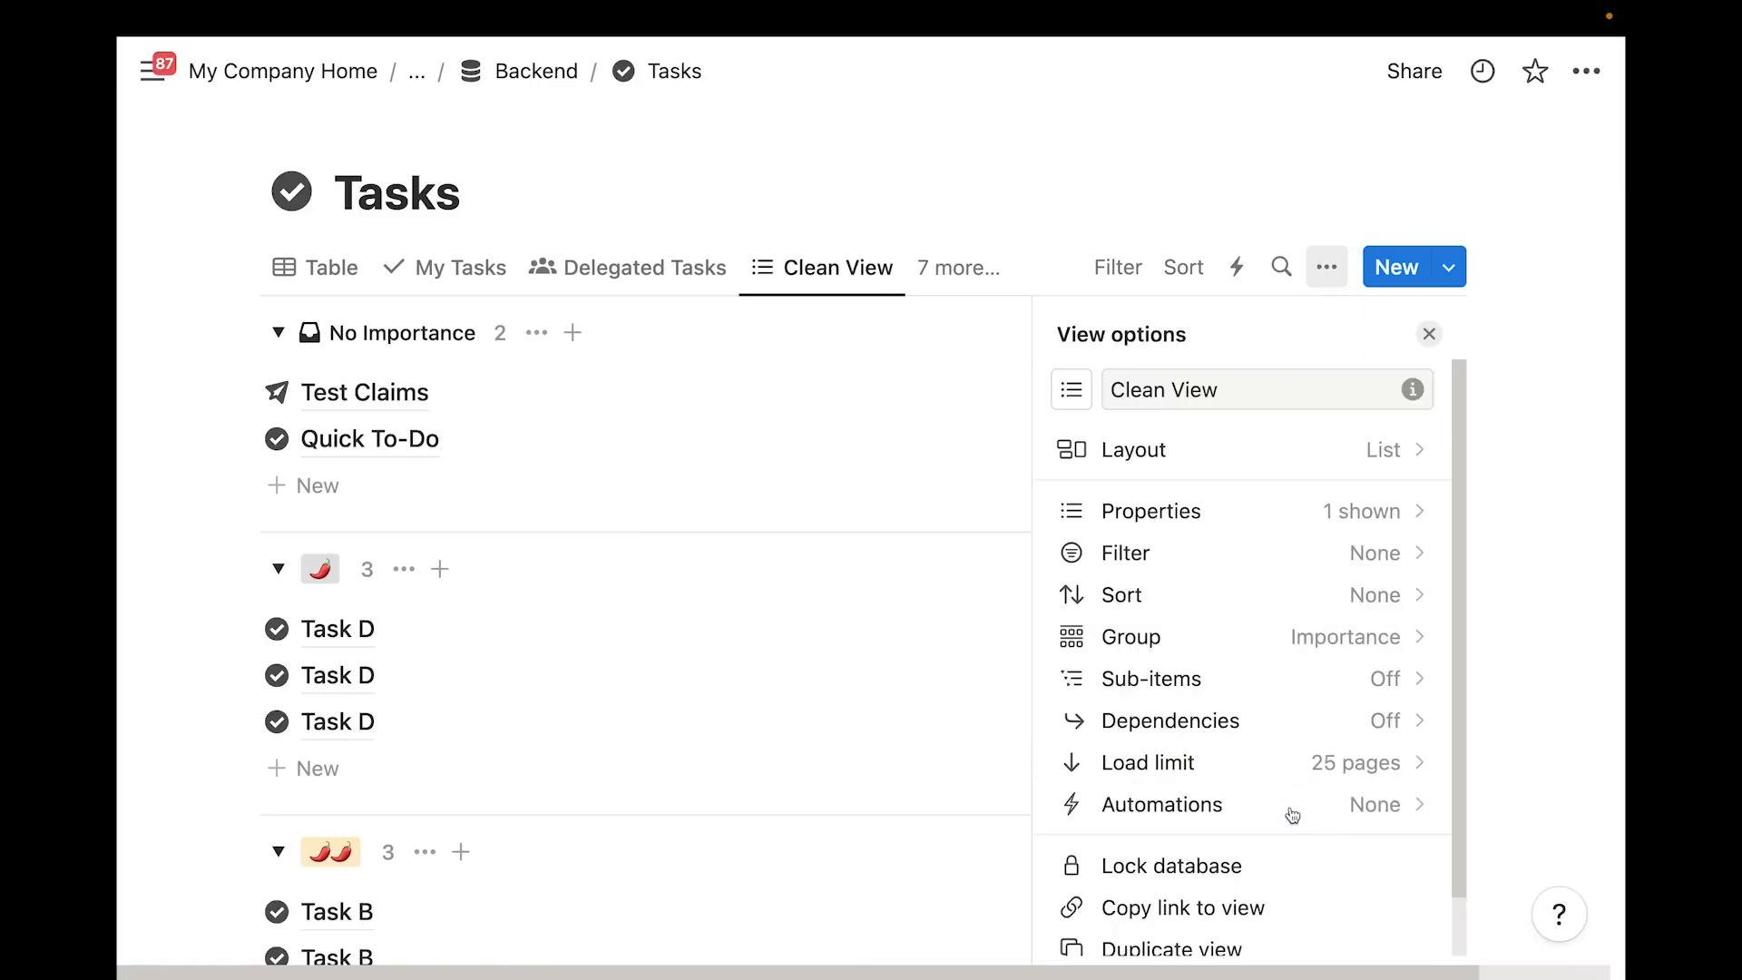
{"action": "left_click", "coordinate": [1199, 639]}
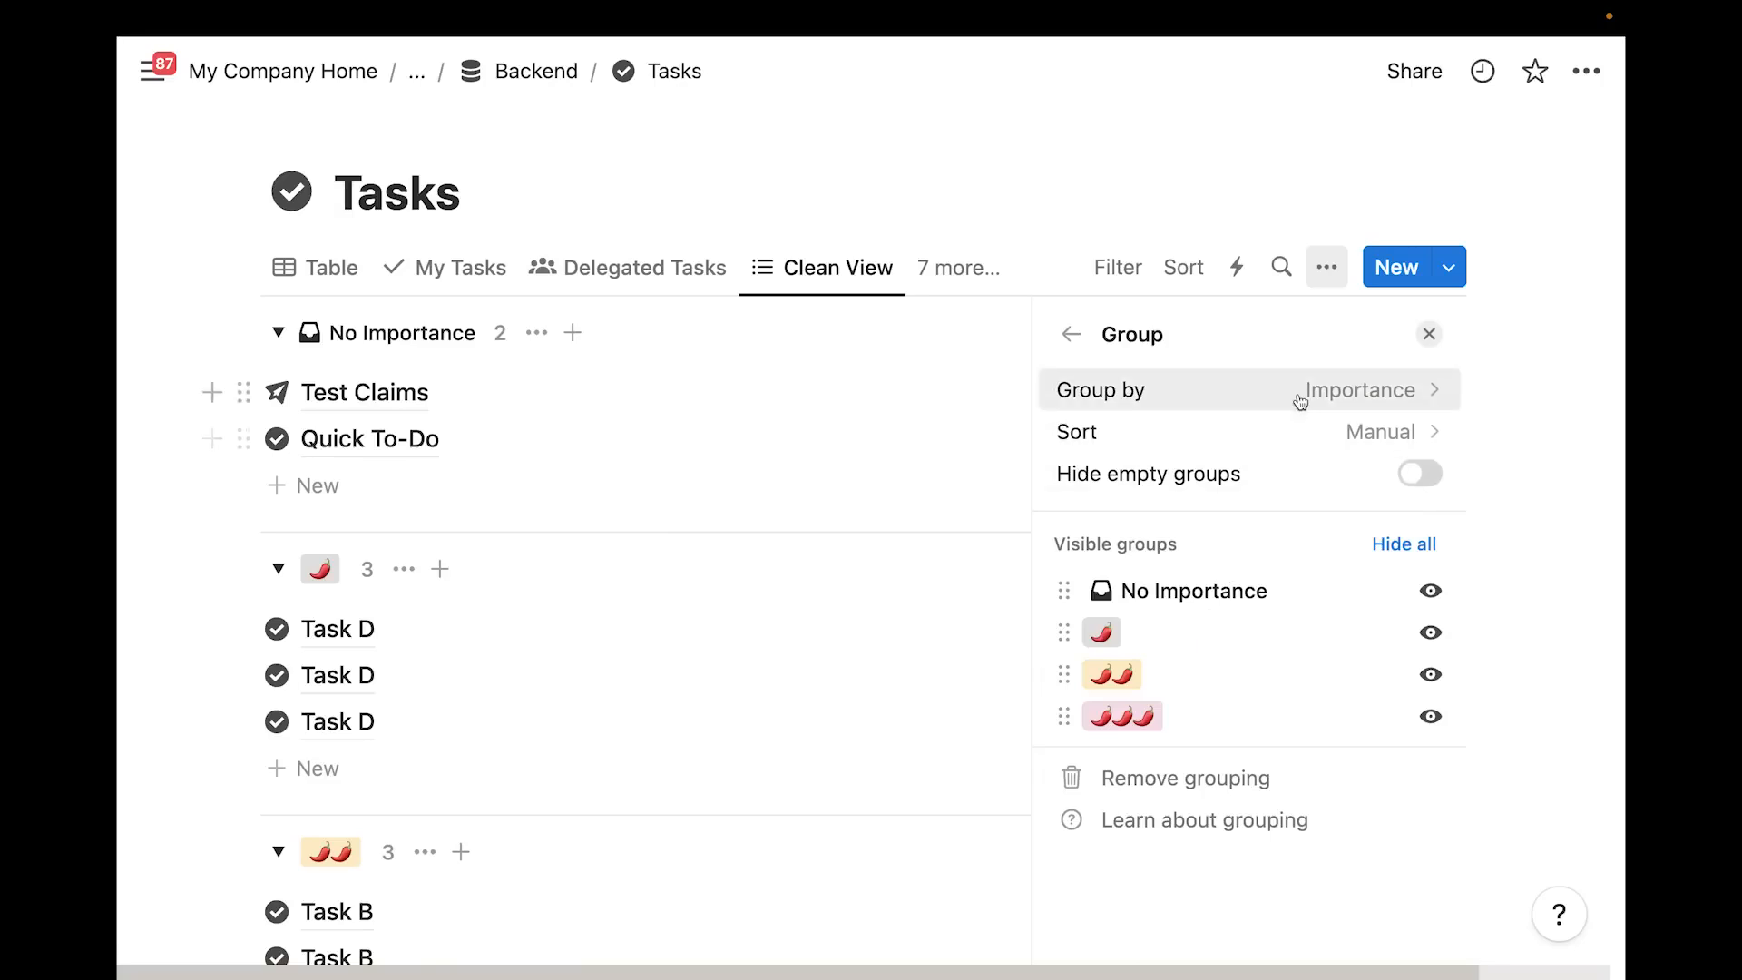
{"action": "left_click", "coordinate": [1293, 392]}
{"action": "left_click", "coordinate": [1174, 451]}
{"action": "left_click", "coordinate": [1071, 334]}
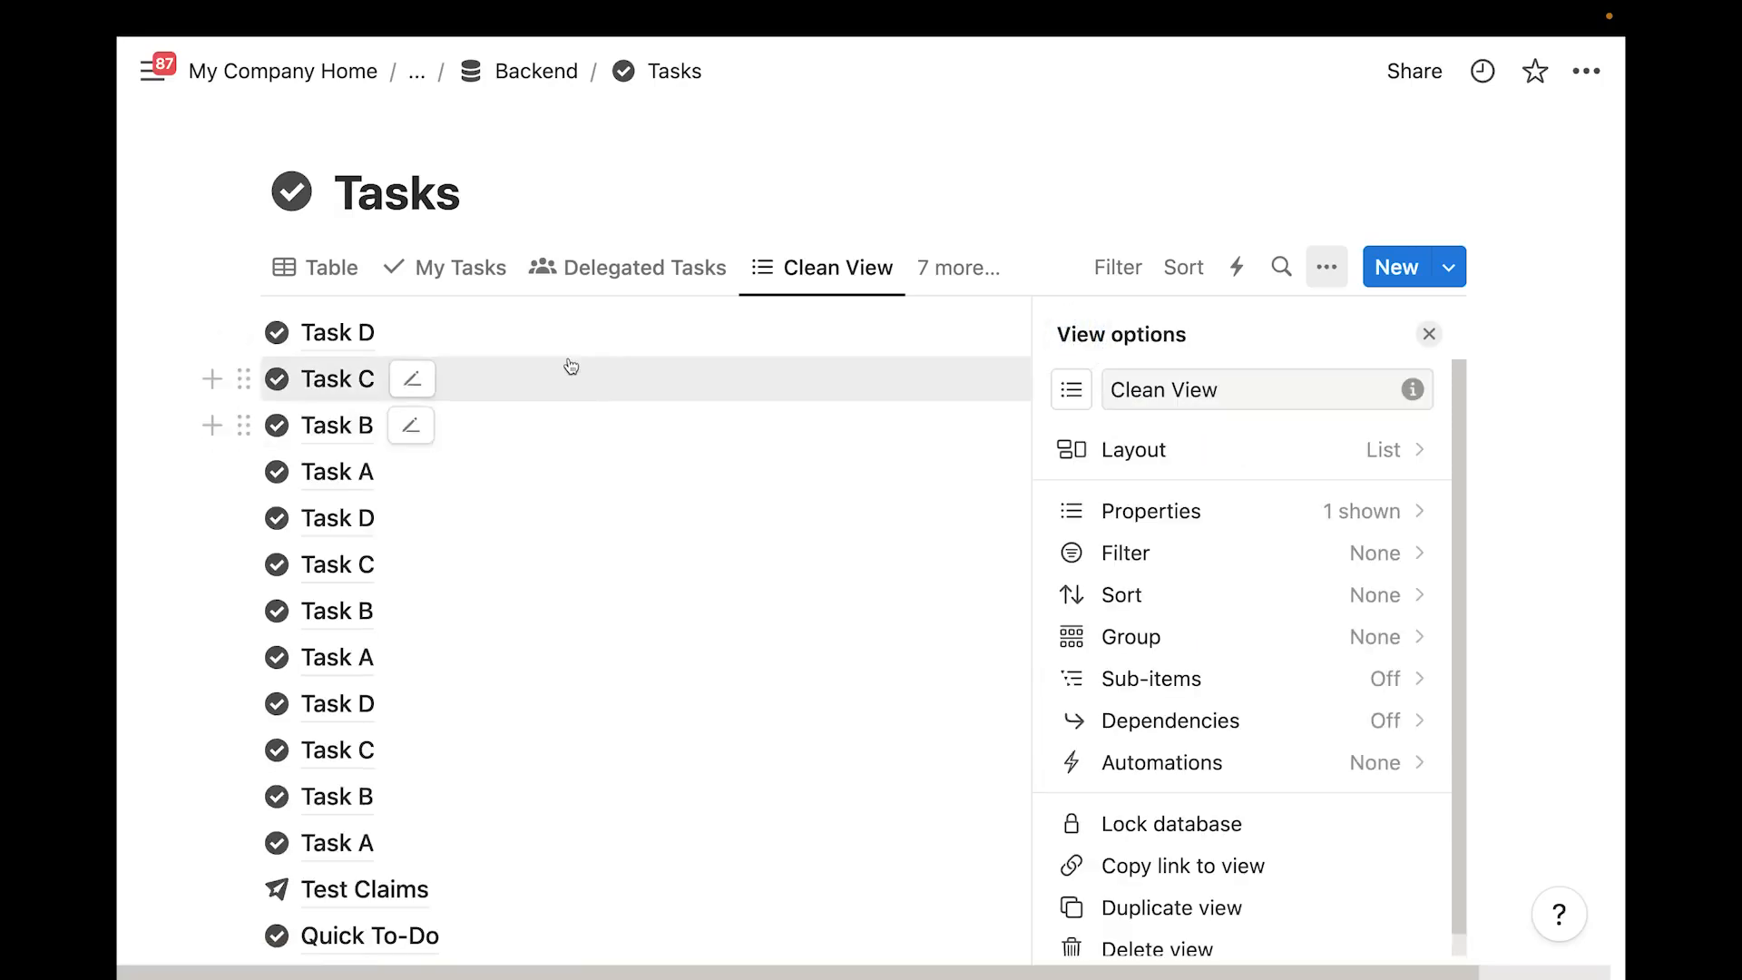
{"action": "left_click", "coordinate": [483, 209]}
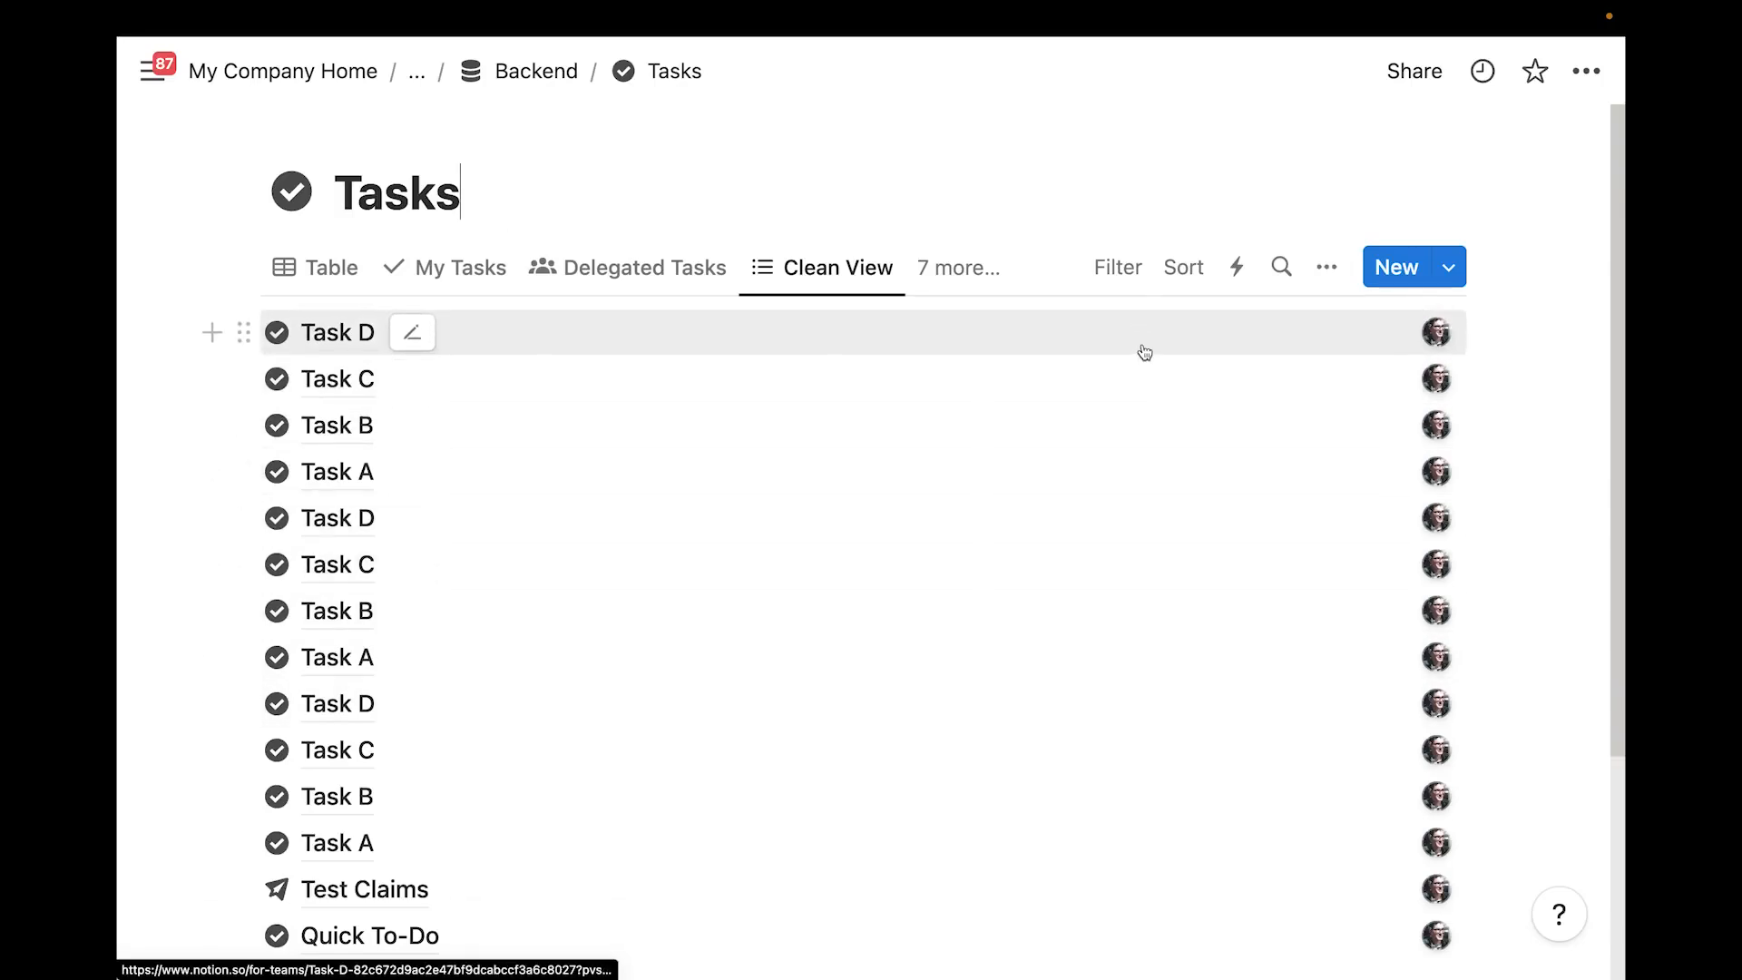
Add an advanced filter to Clean View that shows tasks where Importance is empty
{"action": "left_click", "coordinate": [1129, 271]}
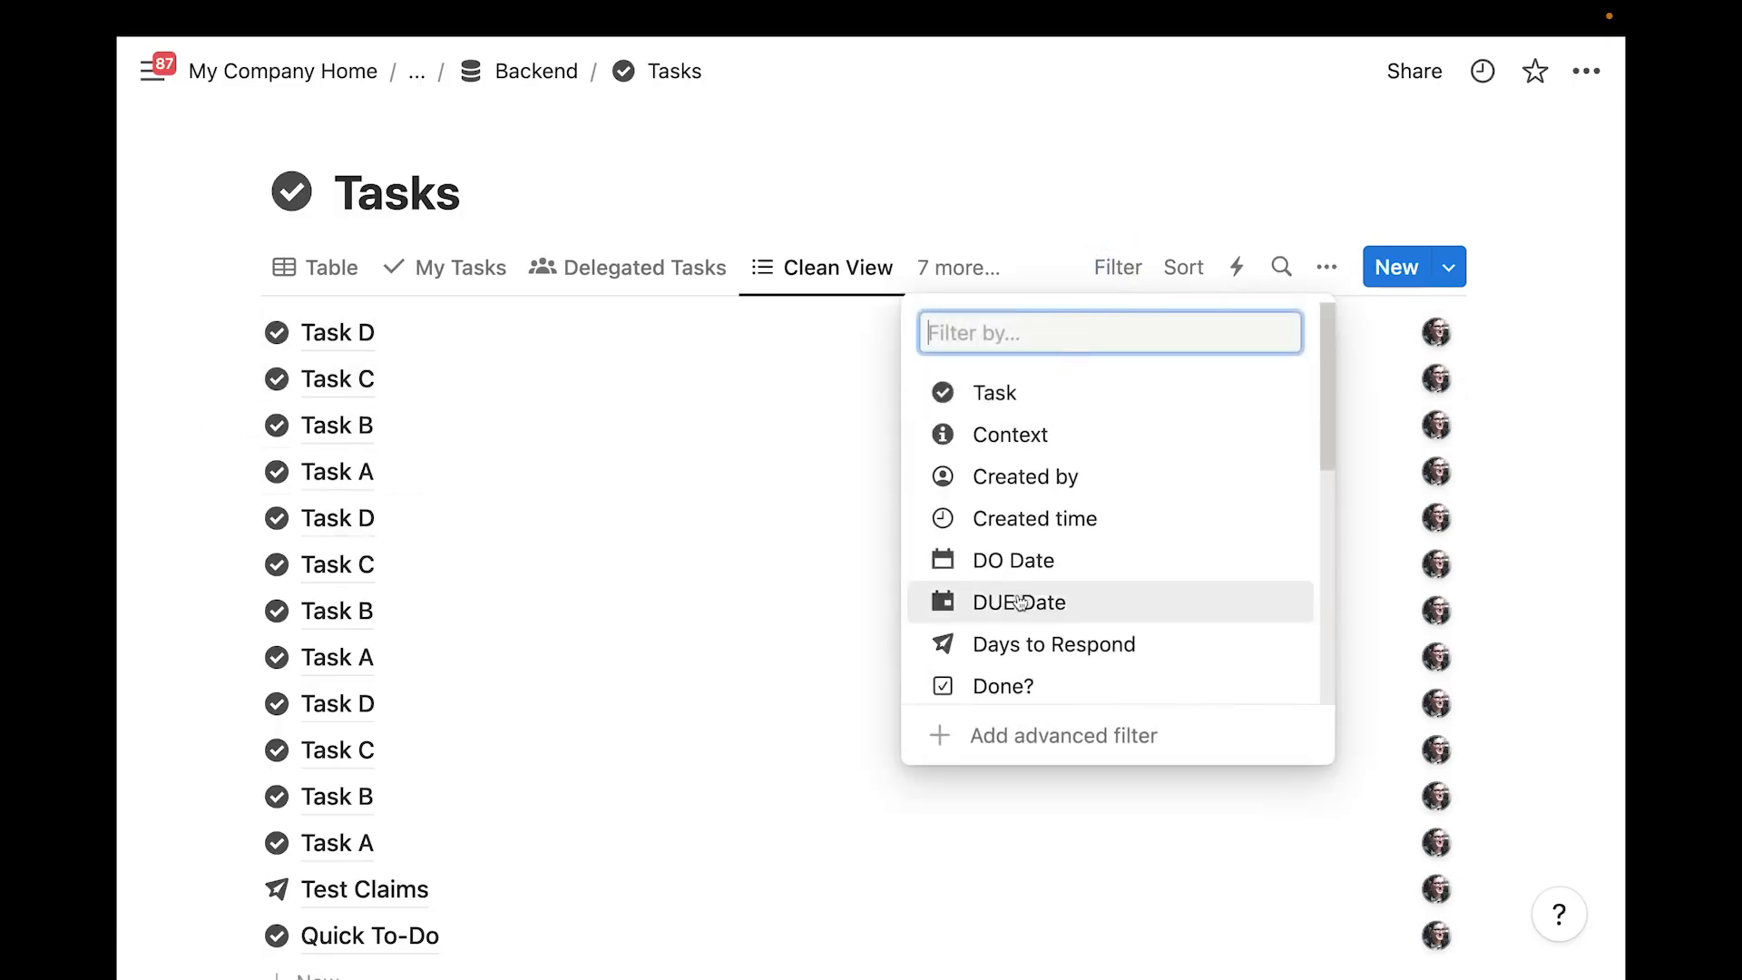
{"action": "left_click", "coordinate": [1041, 755]}
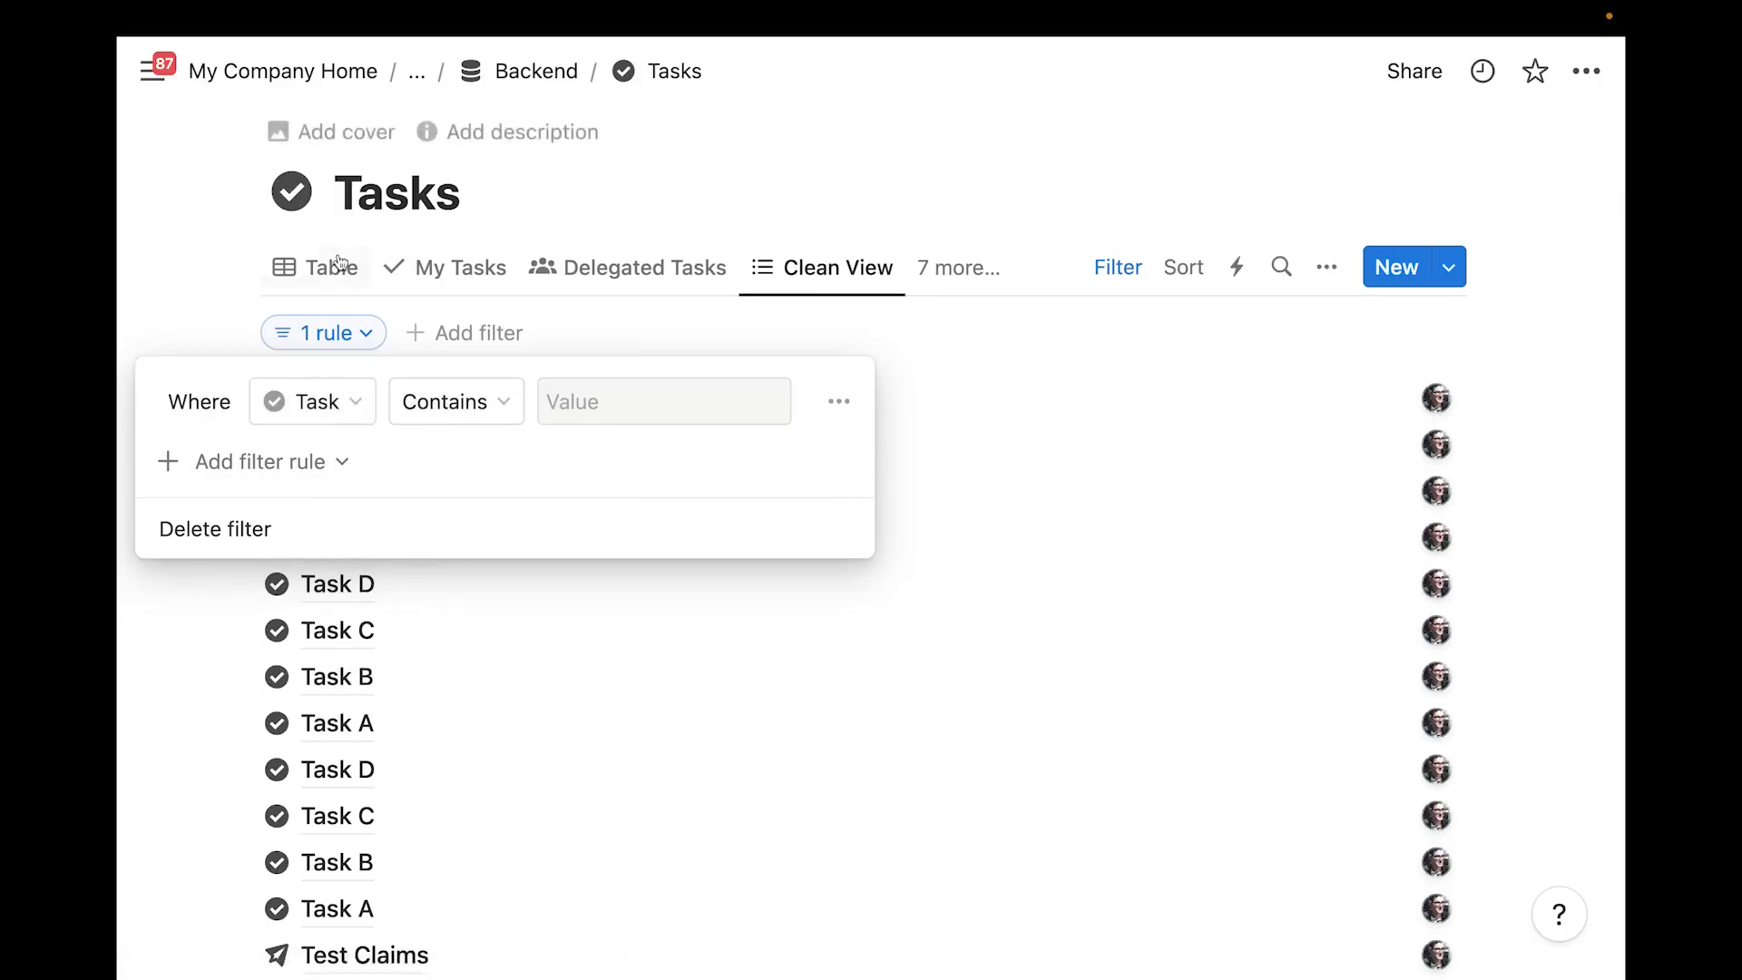
{"action": "left_click", "coordinate": [338, 402]}
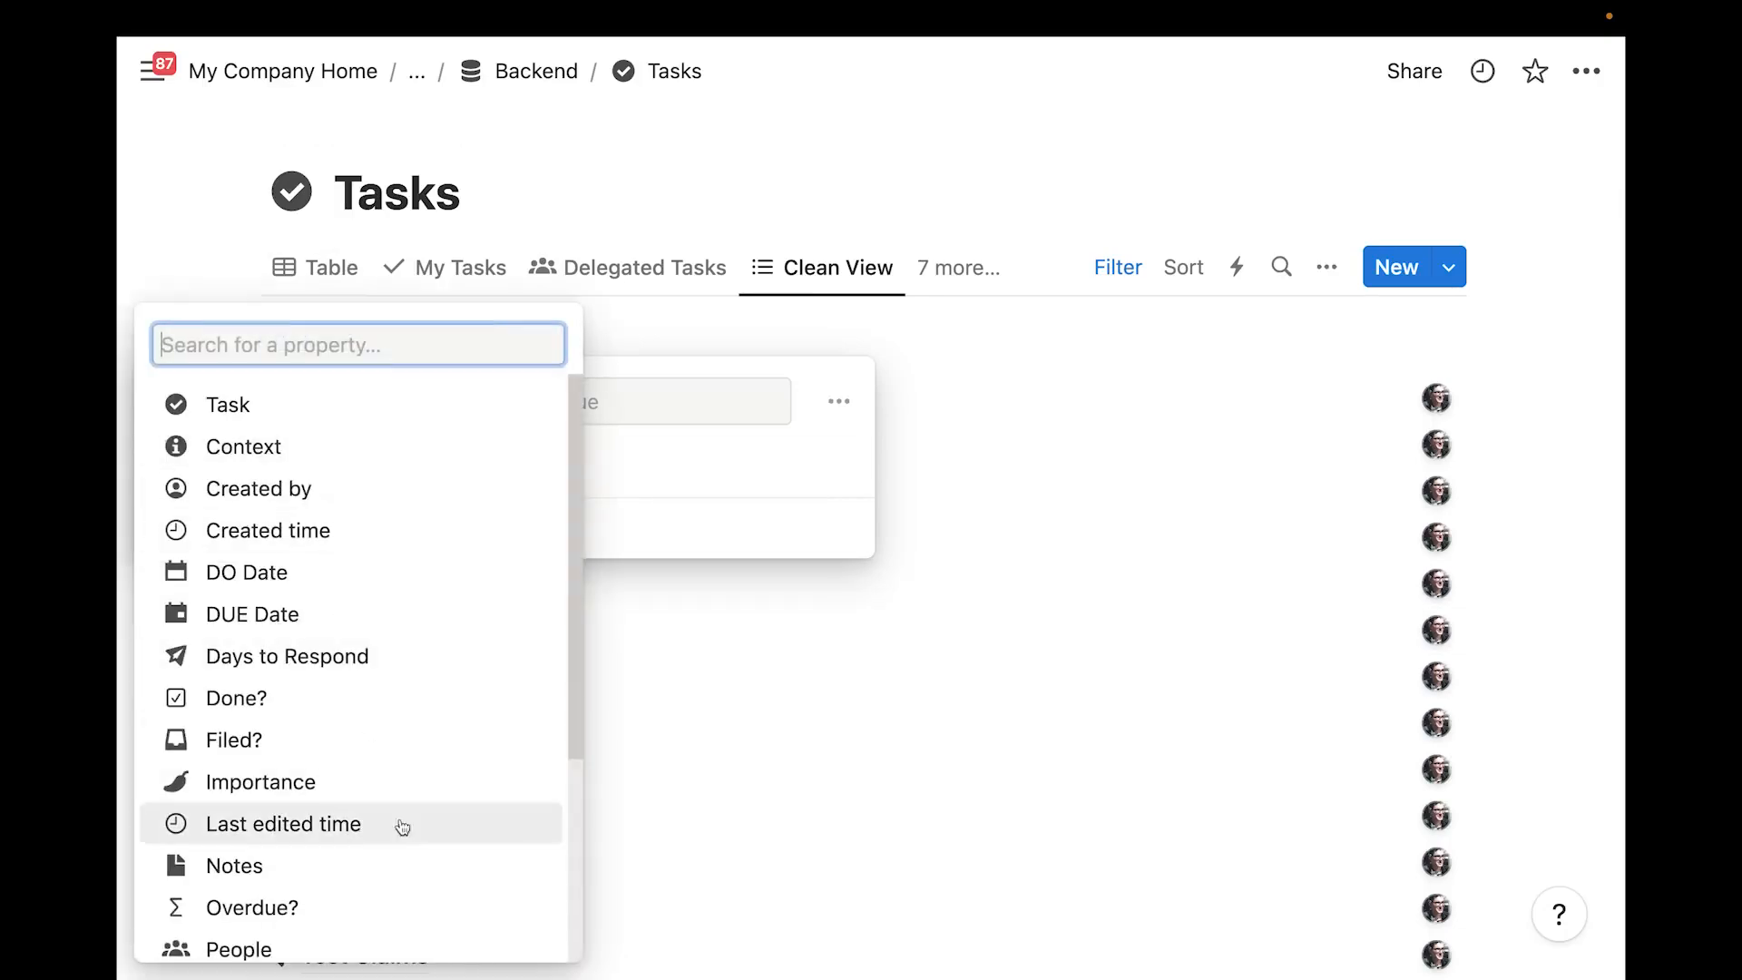
{"action": "left_click", "coordinate": [285, 797]}
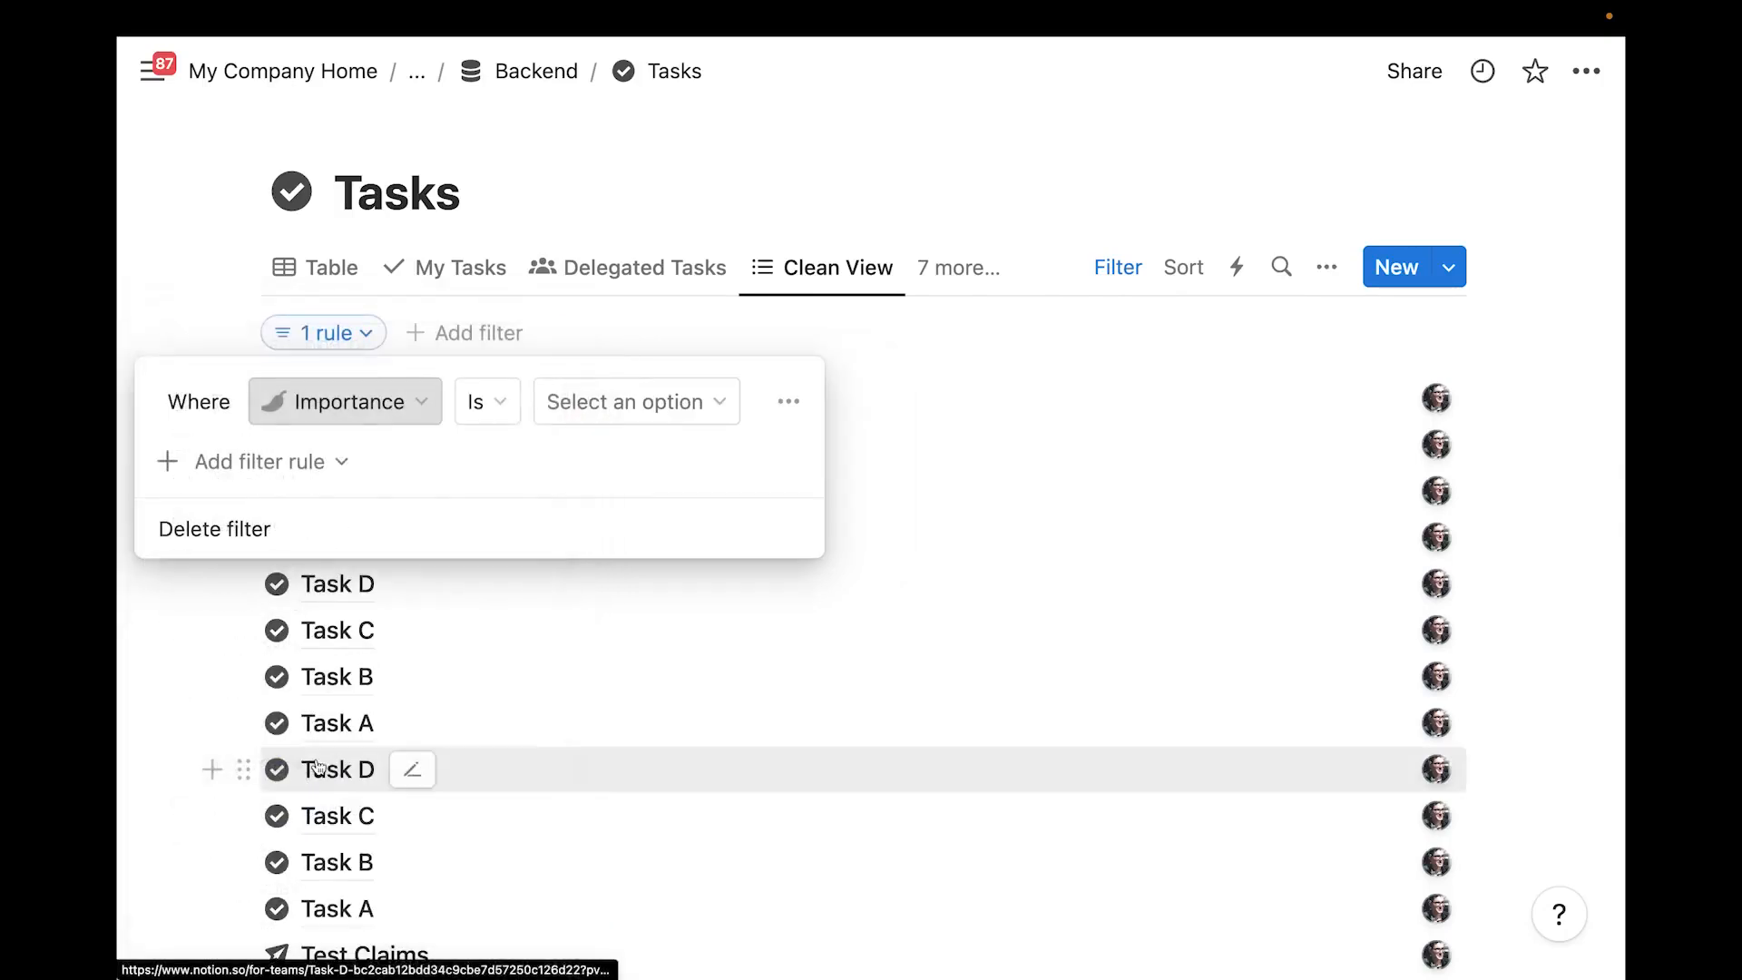
{"action": "left_click", "coordinate": [500, 413]}
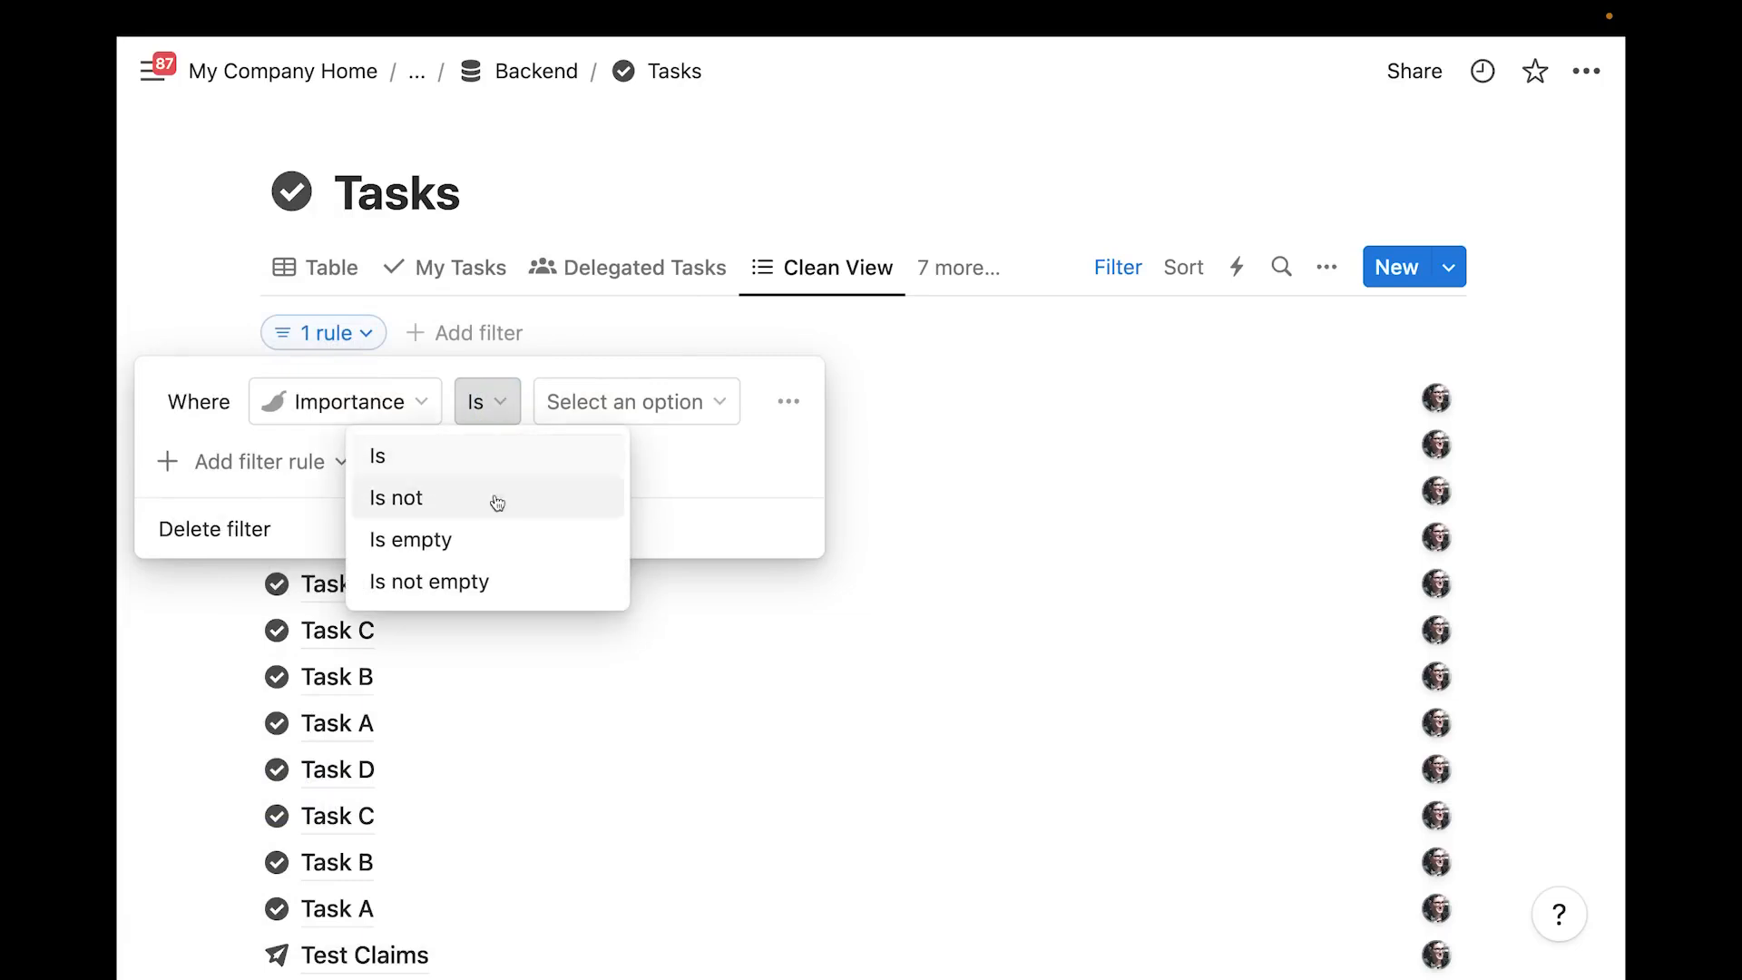
{"action": "left_click", "coordinate": [519, 548]}
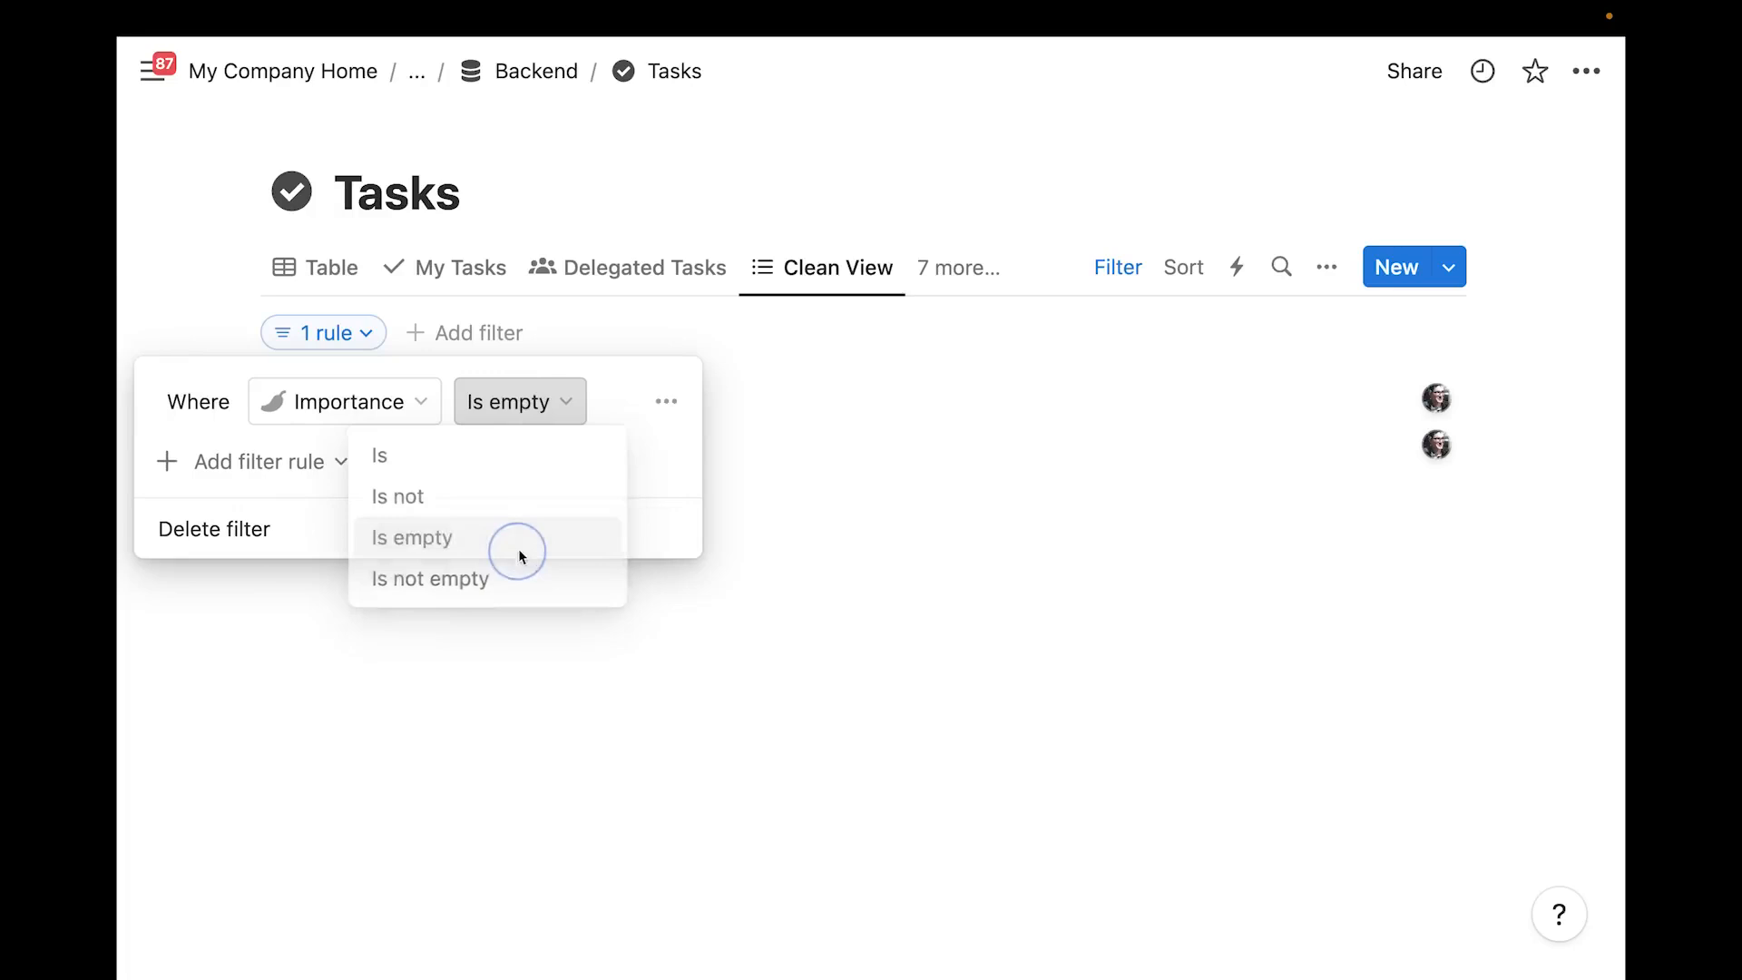
{"action": "left_click", "coordinate": [466, 205]}
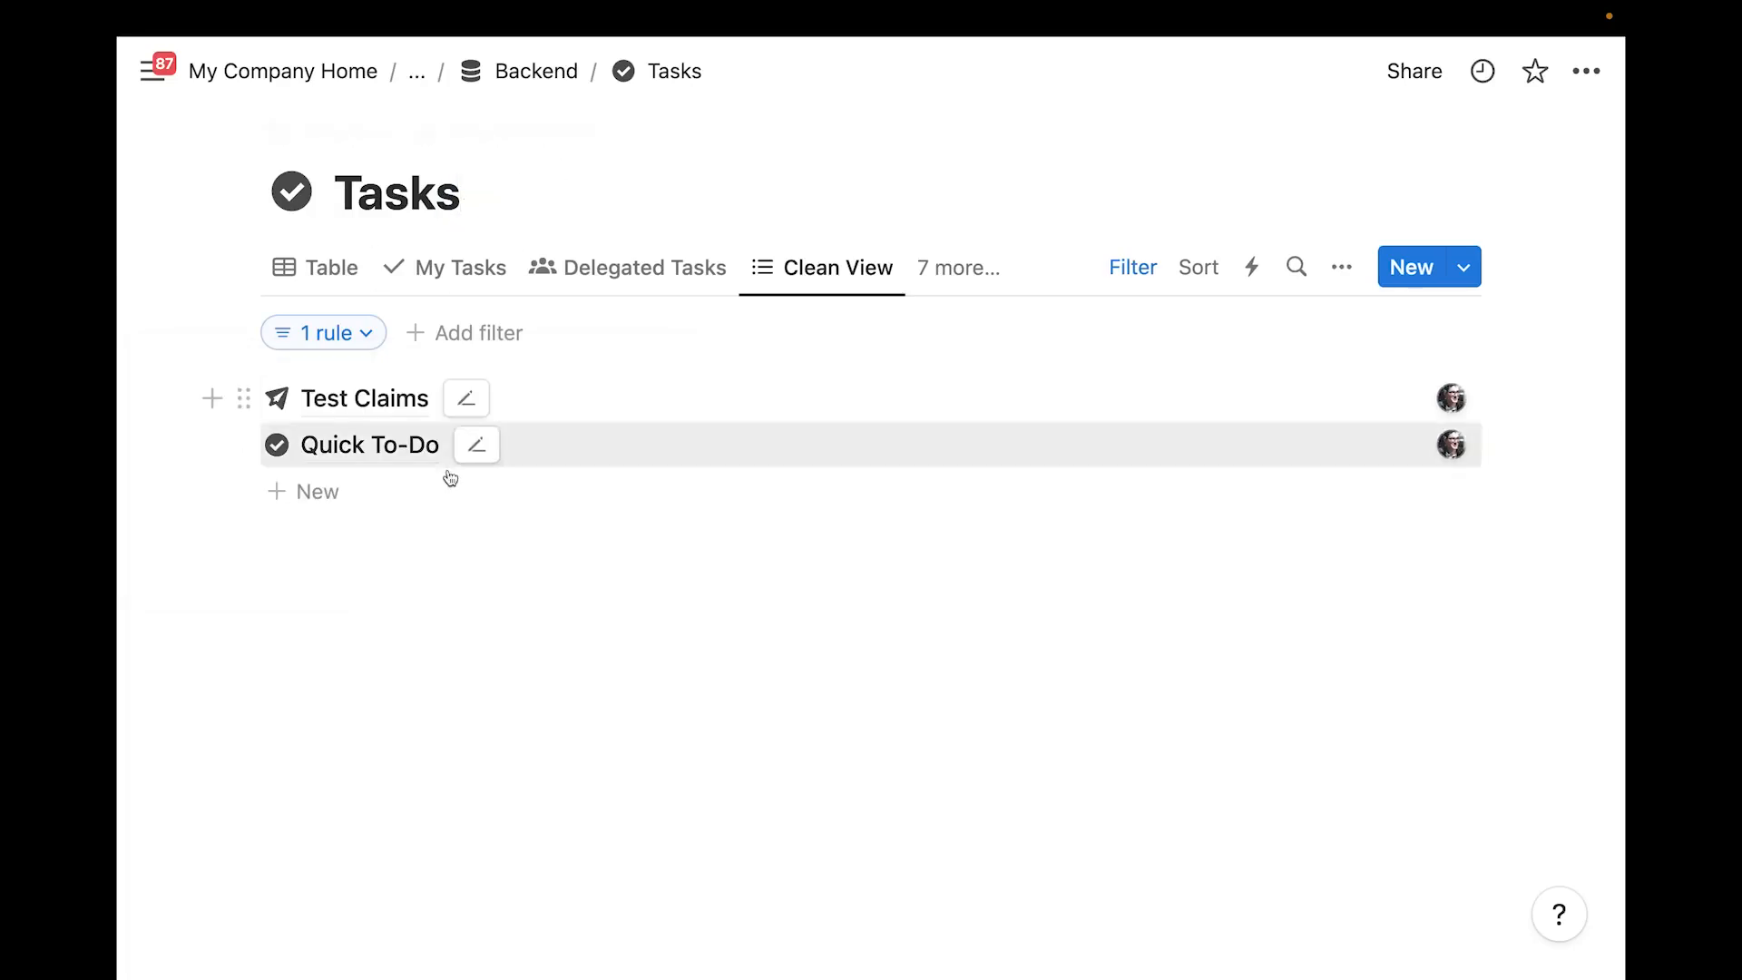
Change the Clean View filter rule so that Importance is three chilies
{"action": "left_click", "coordinate": [332, 337]}
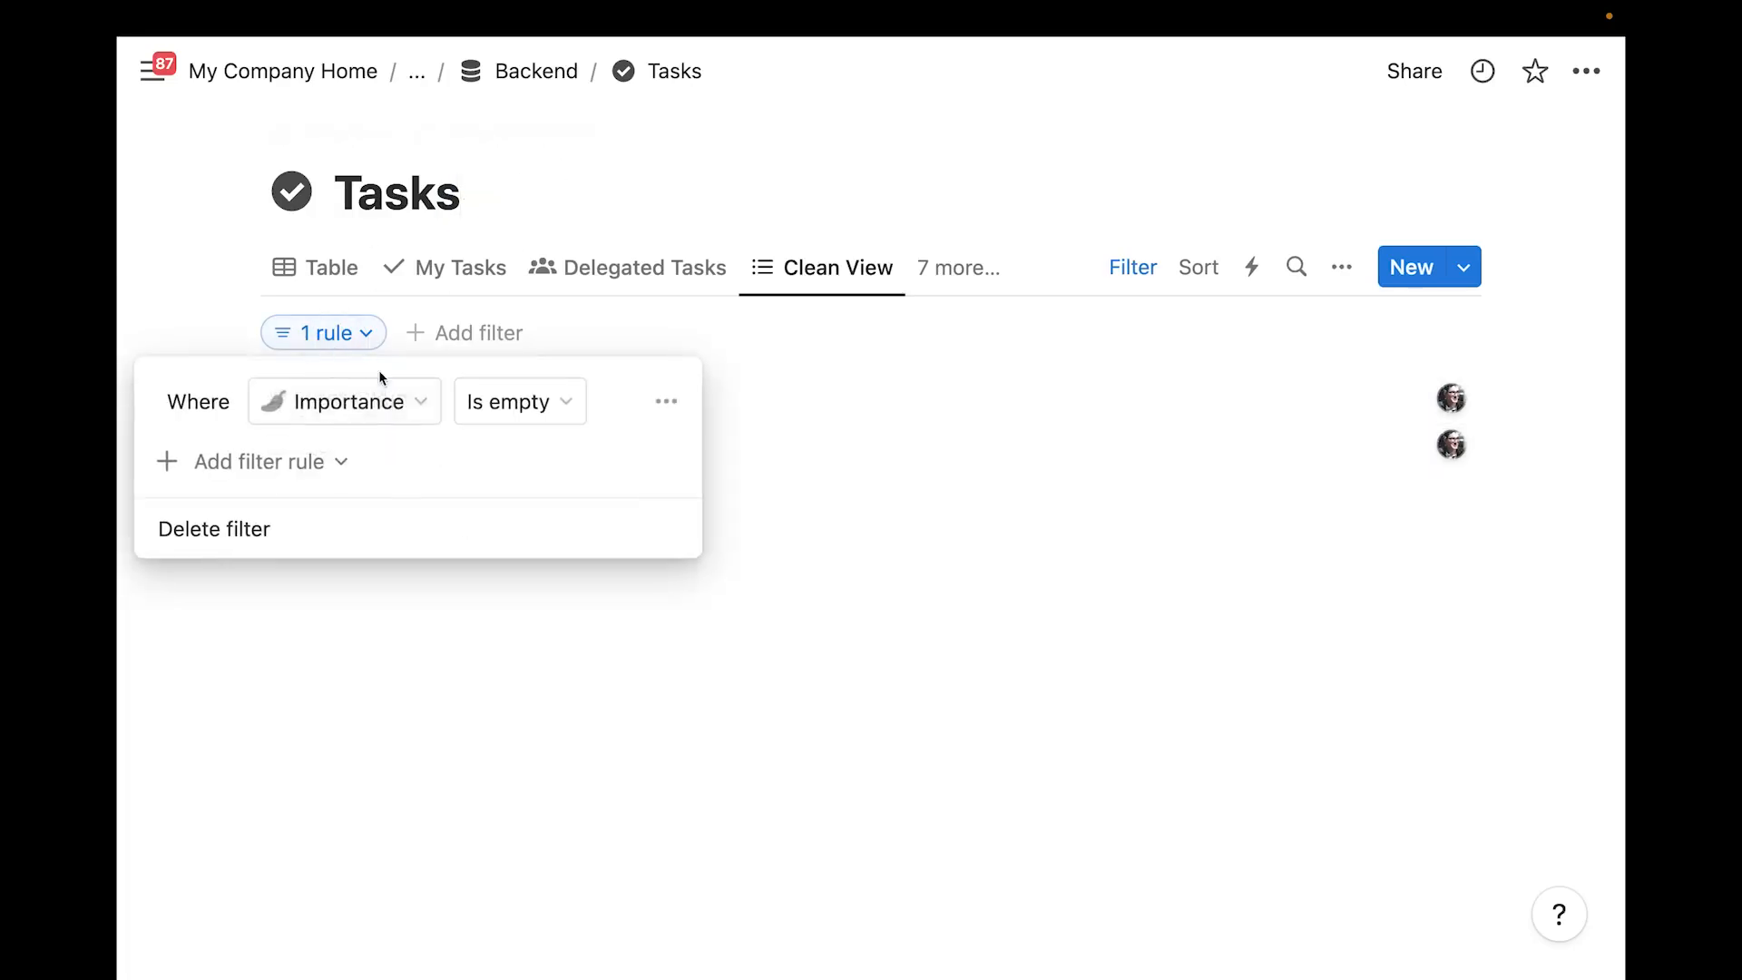
{"action": "left_click", "coordinate": [518, 414]}
{"action": "left_click", "coordinate": [488, 456]}
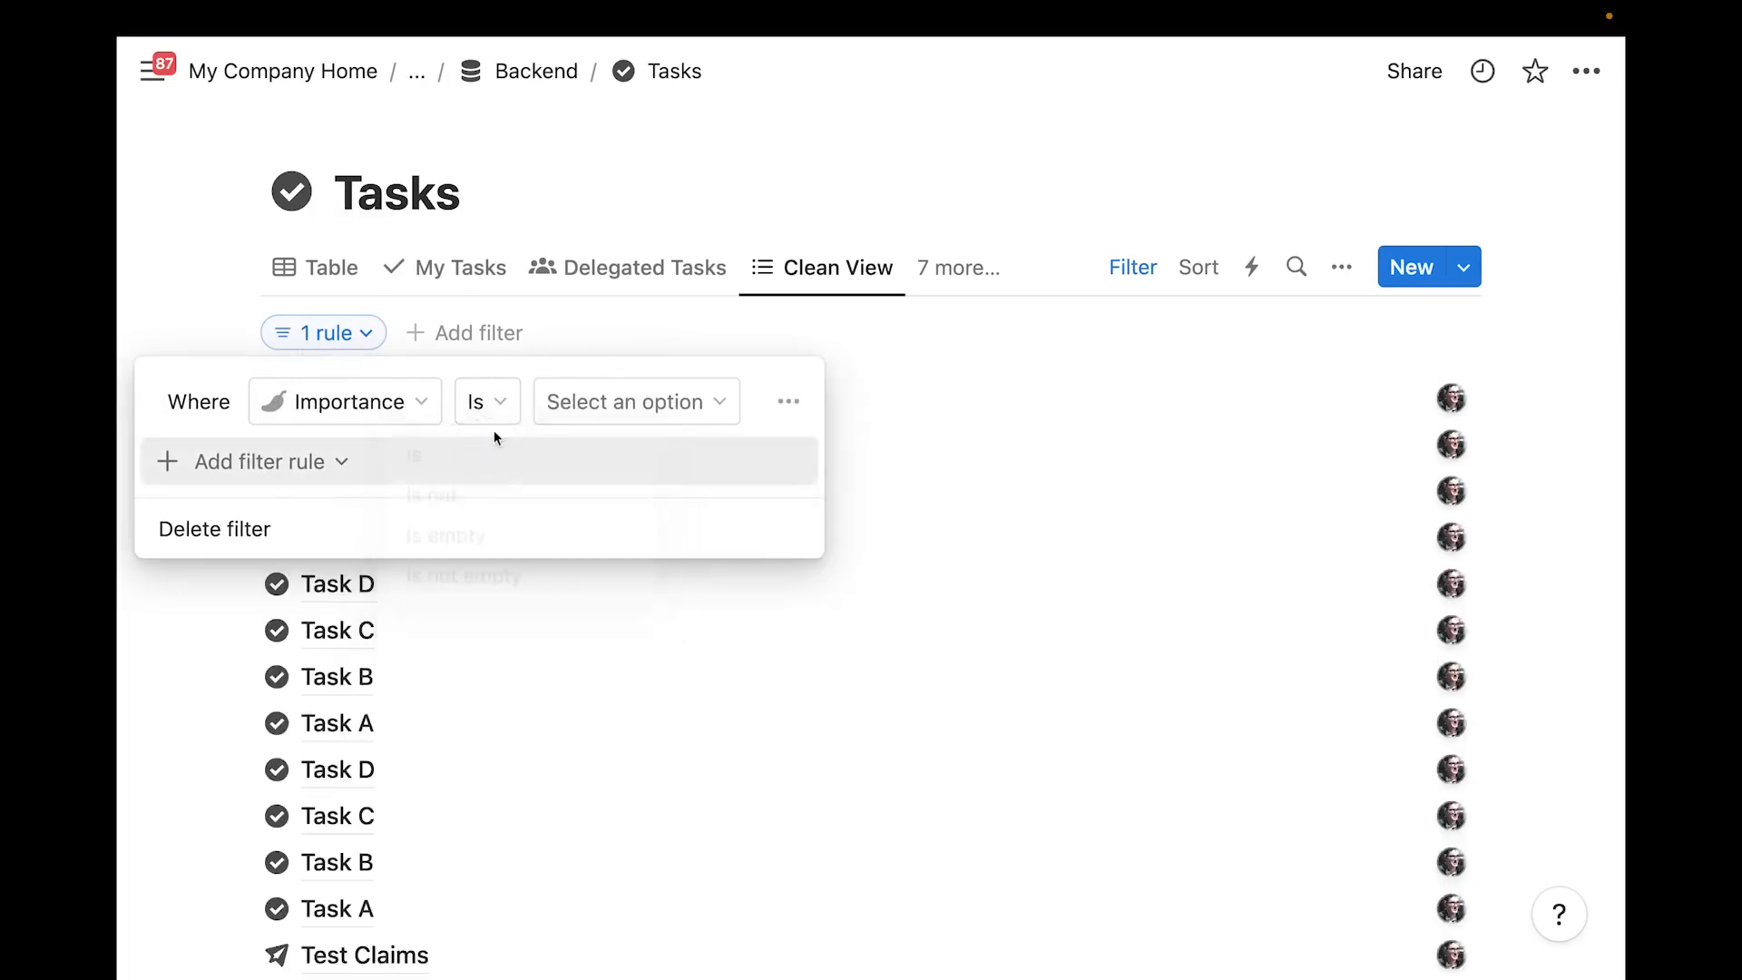
{"action": "left_click", "coordinate": [667, 425]}
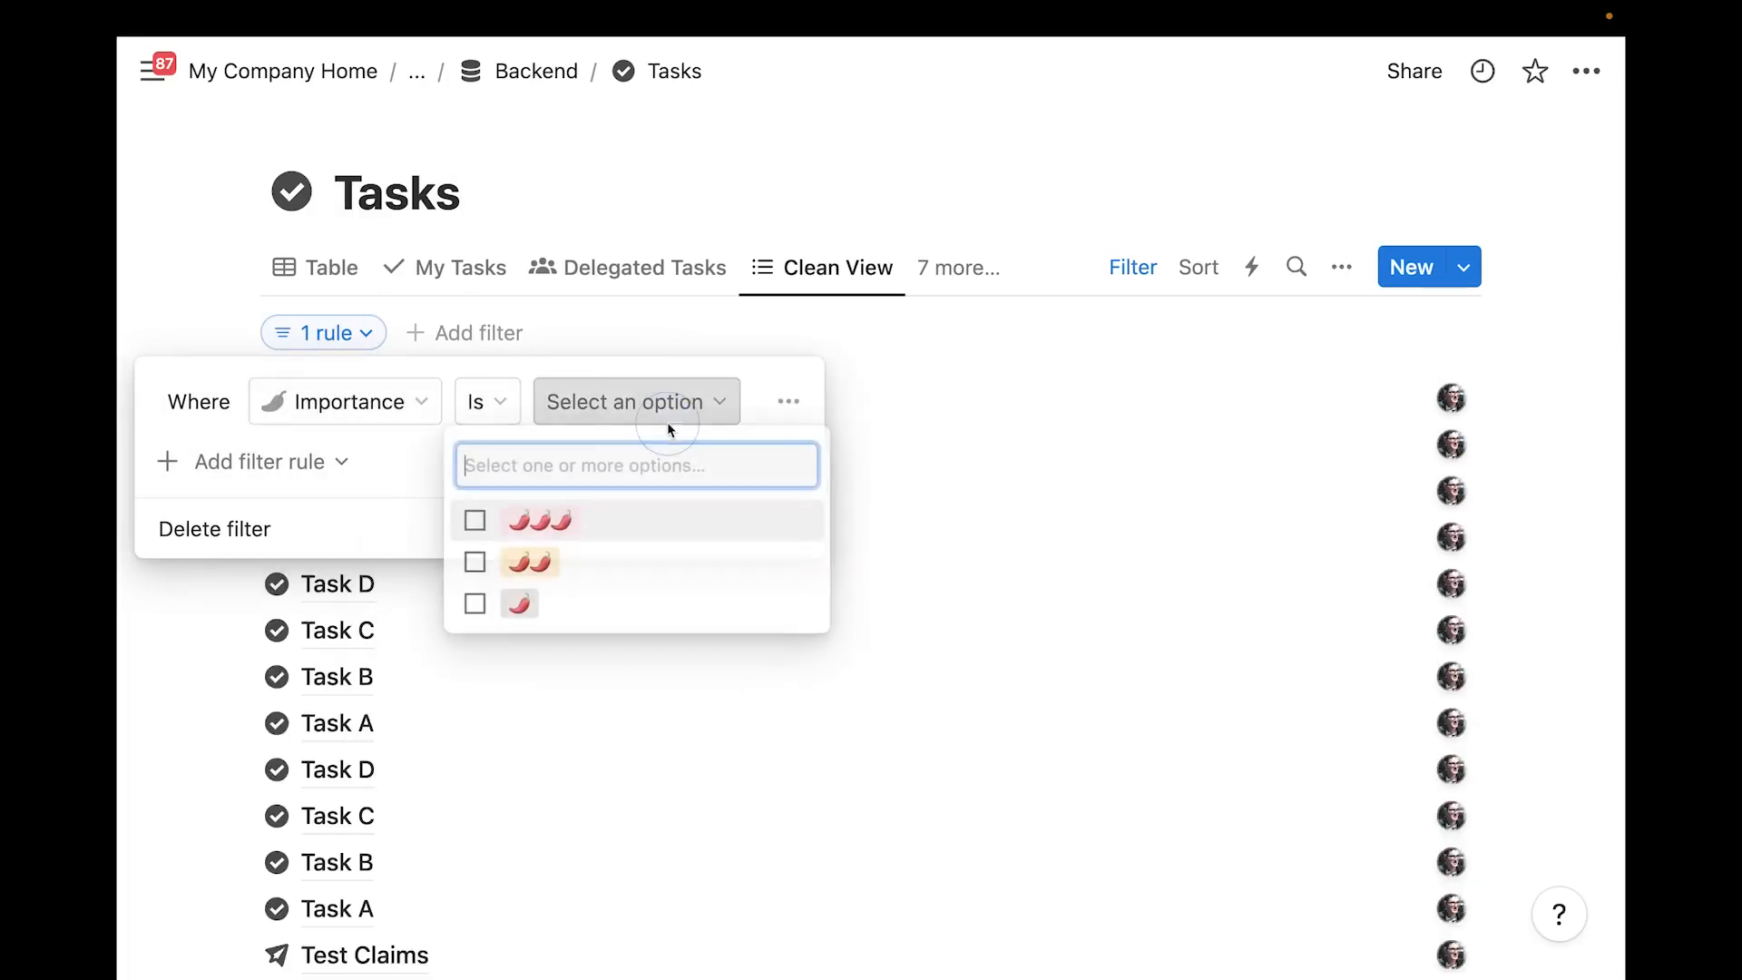
{"action": "left_click", "coordinate": [476, 520]}
{"action": "left_click", "coordinate": [444, 192]}
{"action": "left_click", "coordinate": [444, 193]}
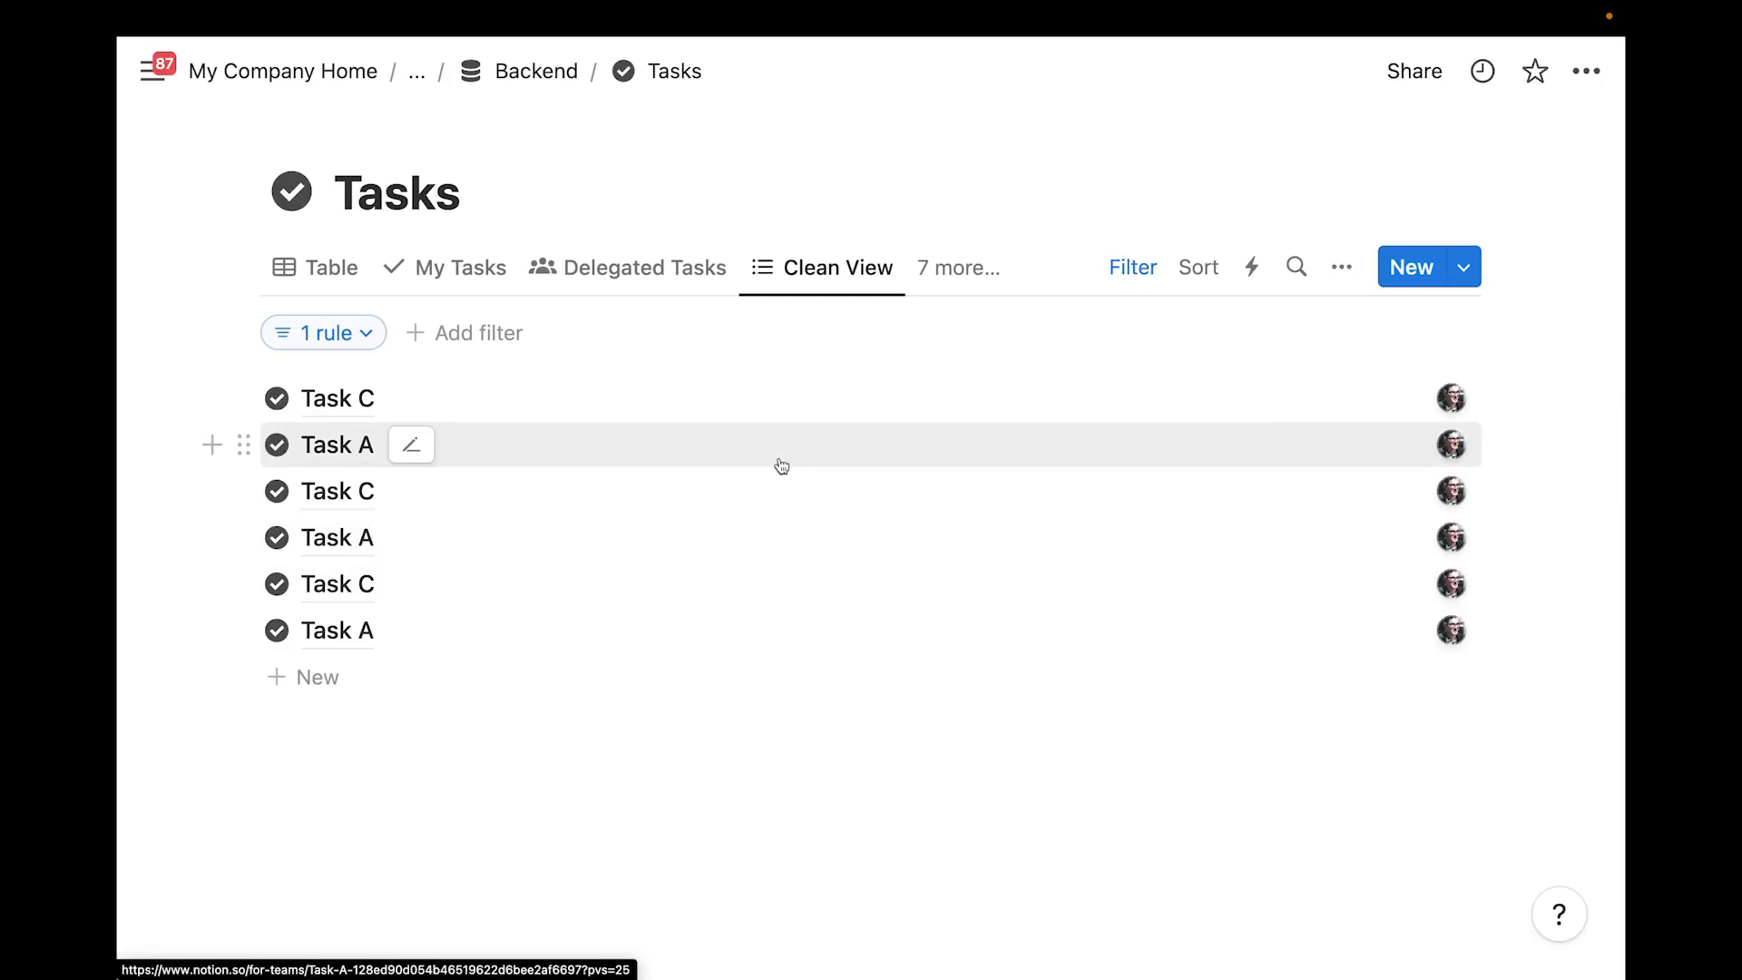
Sort Clean View by Created time in descending order
{"action": "left_click", "coordinate": [1197, 276]}
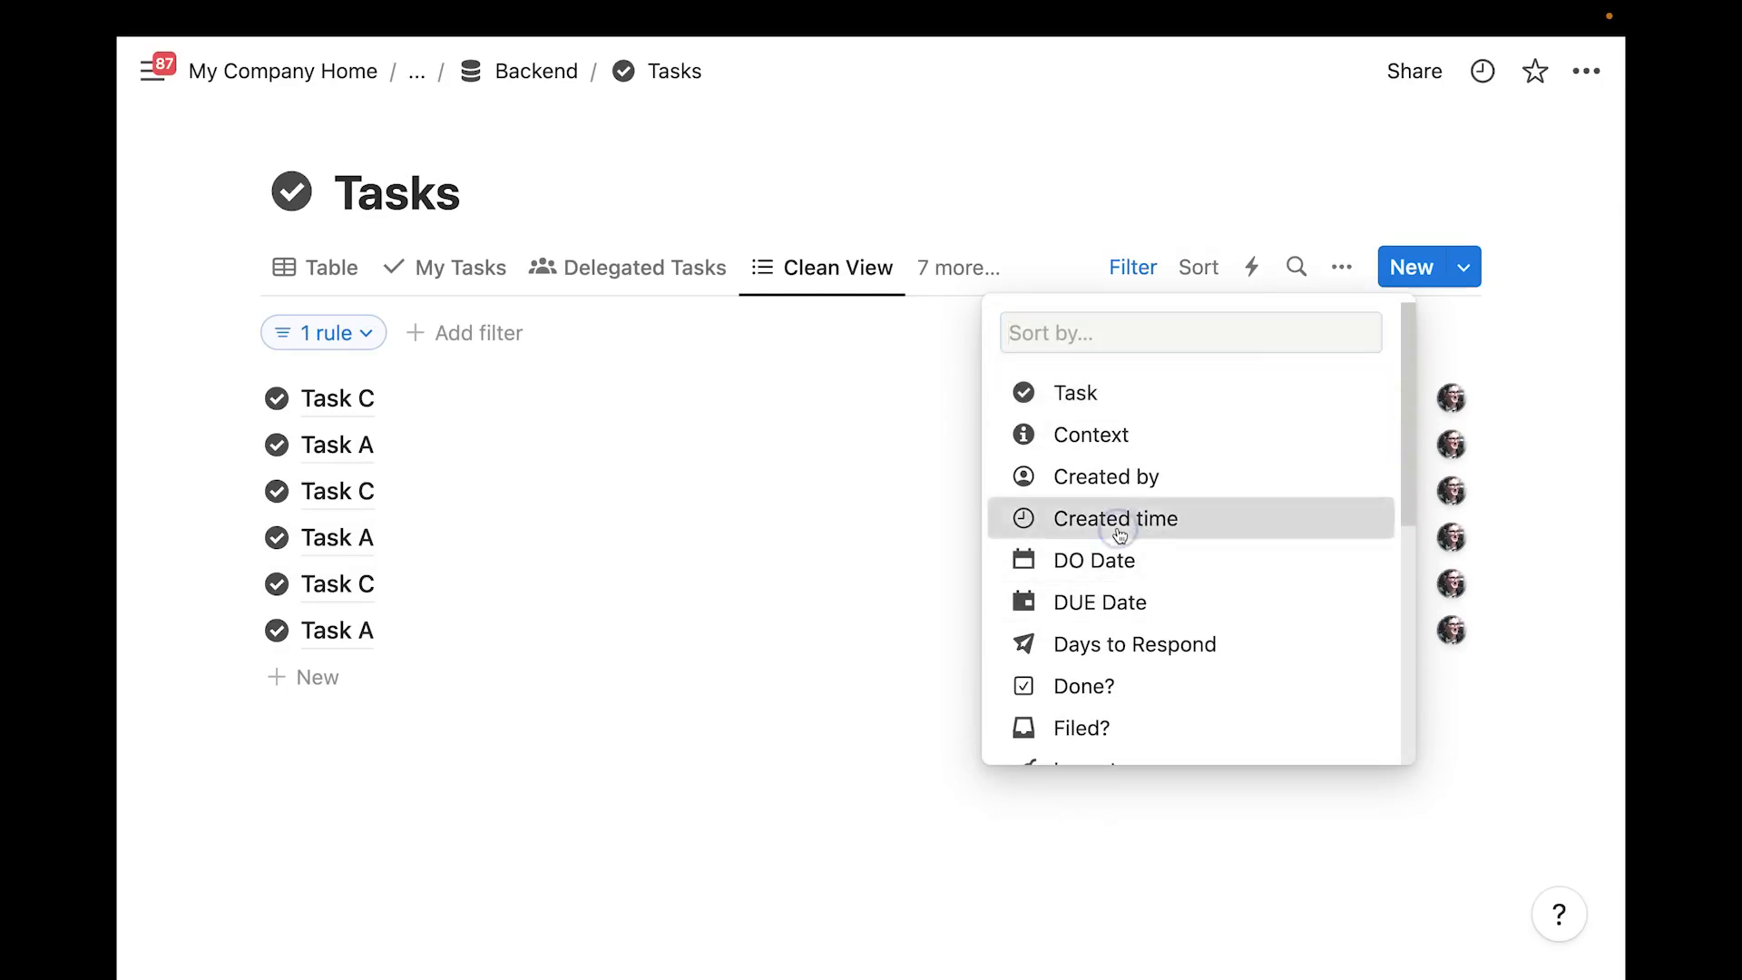
{"action": "left_click", "coordinate": [1119, 534]}
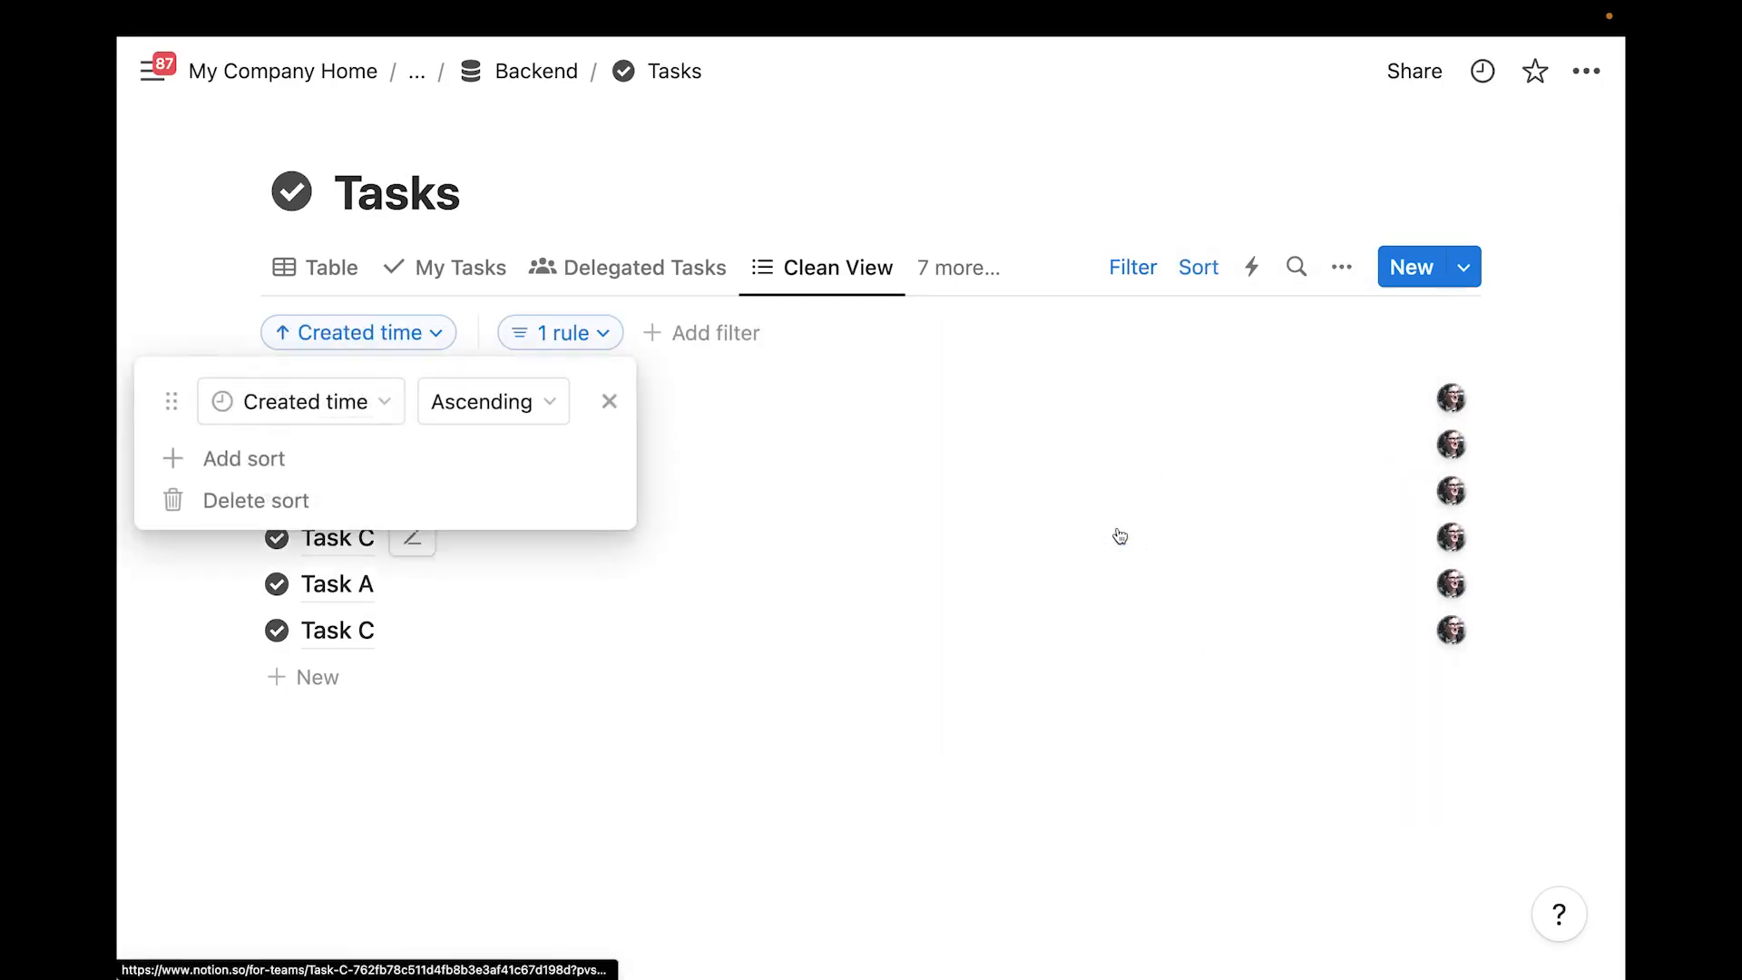
{"action": "left_click", "coordinate": [451, 402]}
{"action": "left_click", "coordinate": [444, 495]}
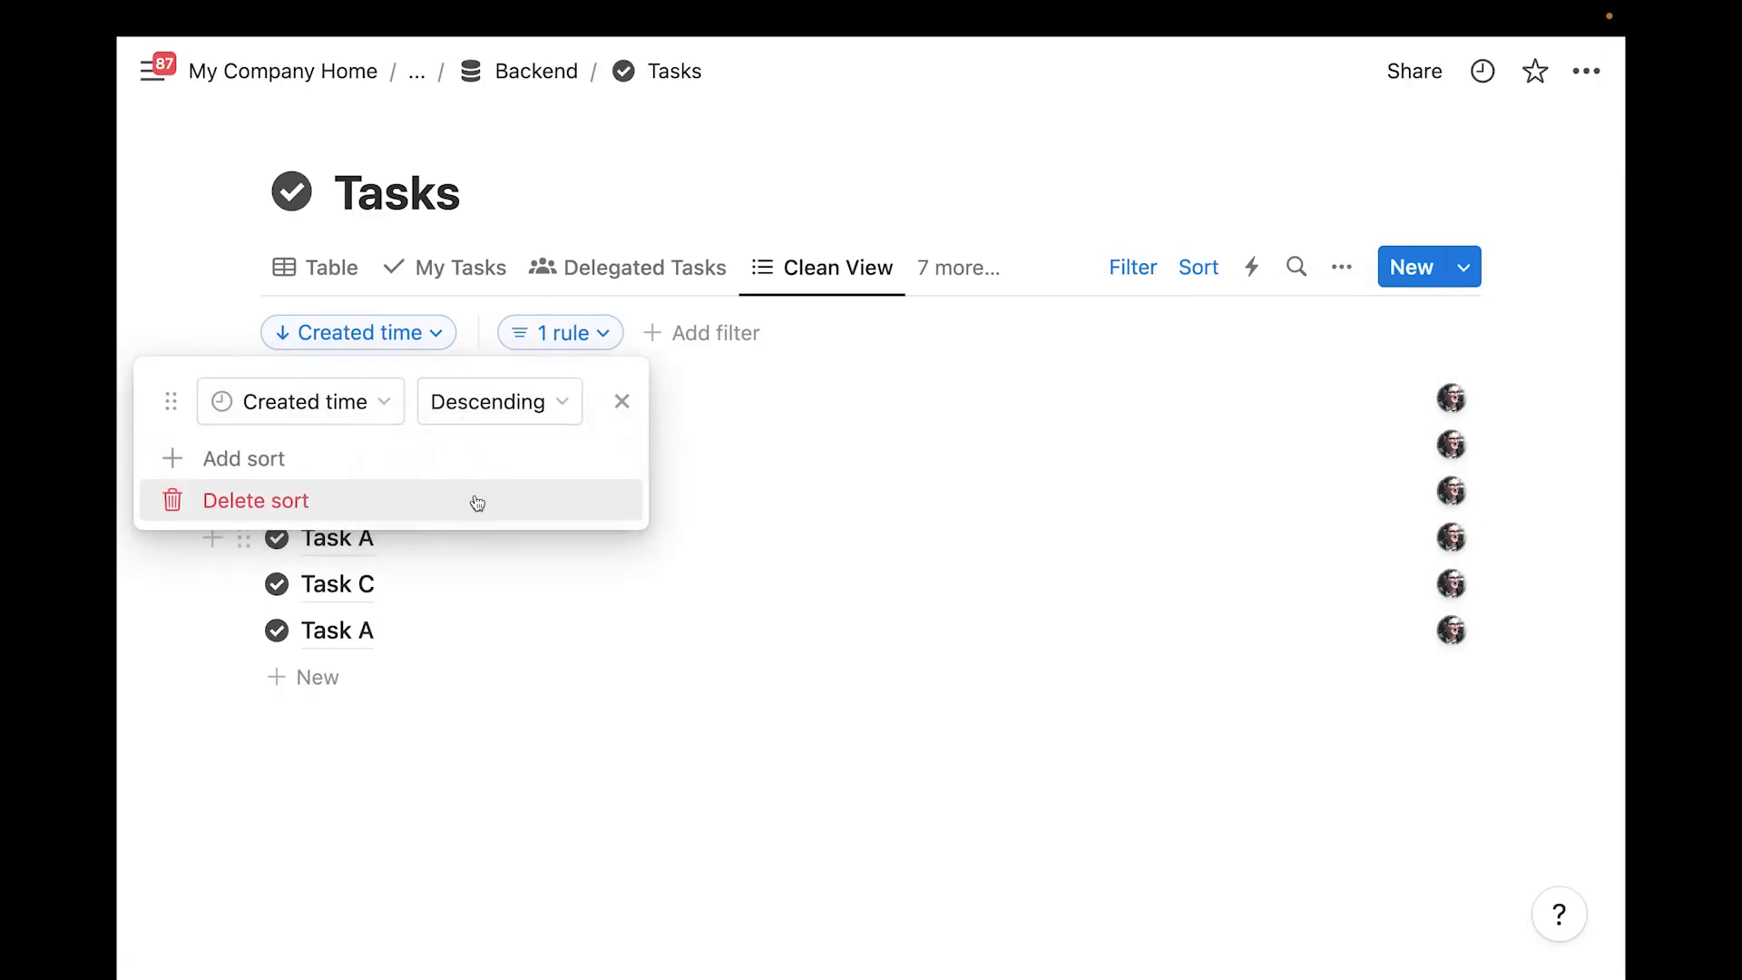
{"action": "left_click", "coordinate": [548, 731]}
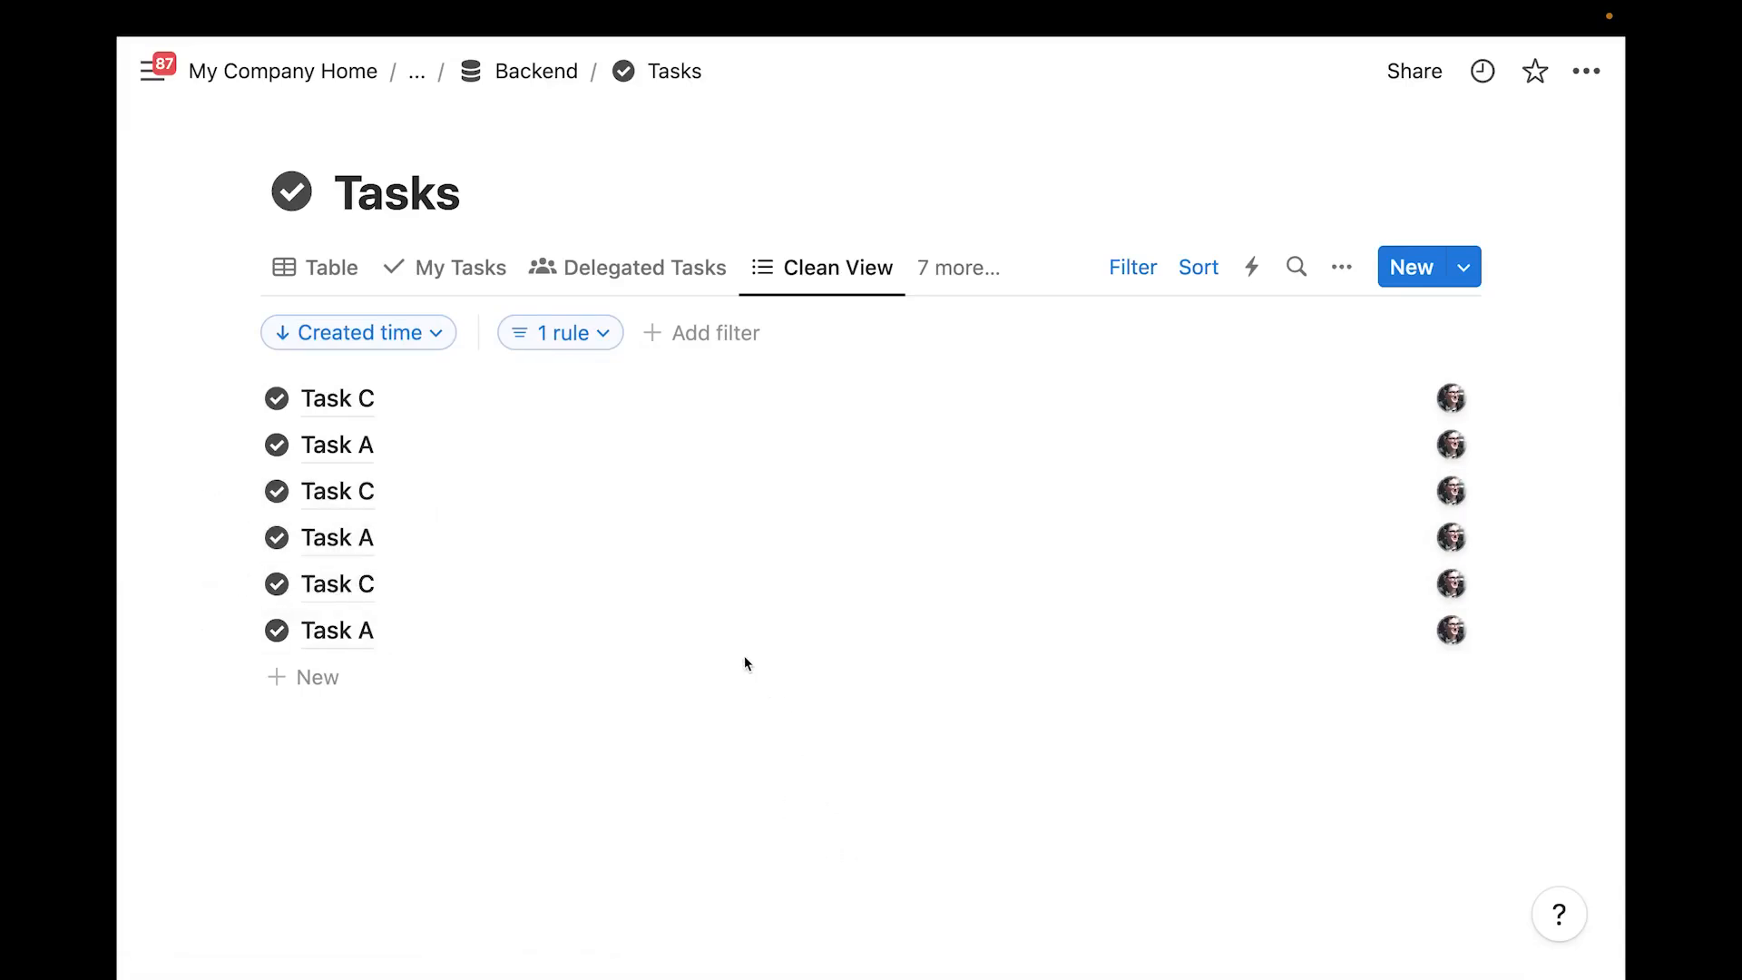
Add a second filter rule to Clean View requiring DUE Date to be empty
{"action": "left_click", "coordinate": [533, 336]}
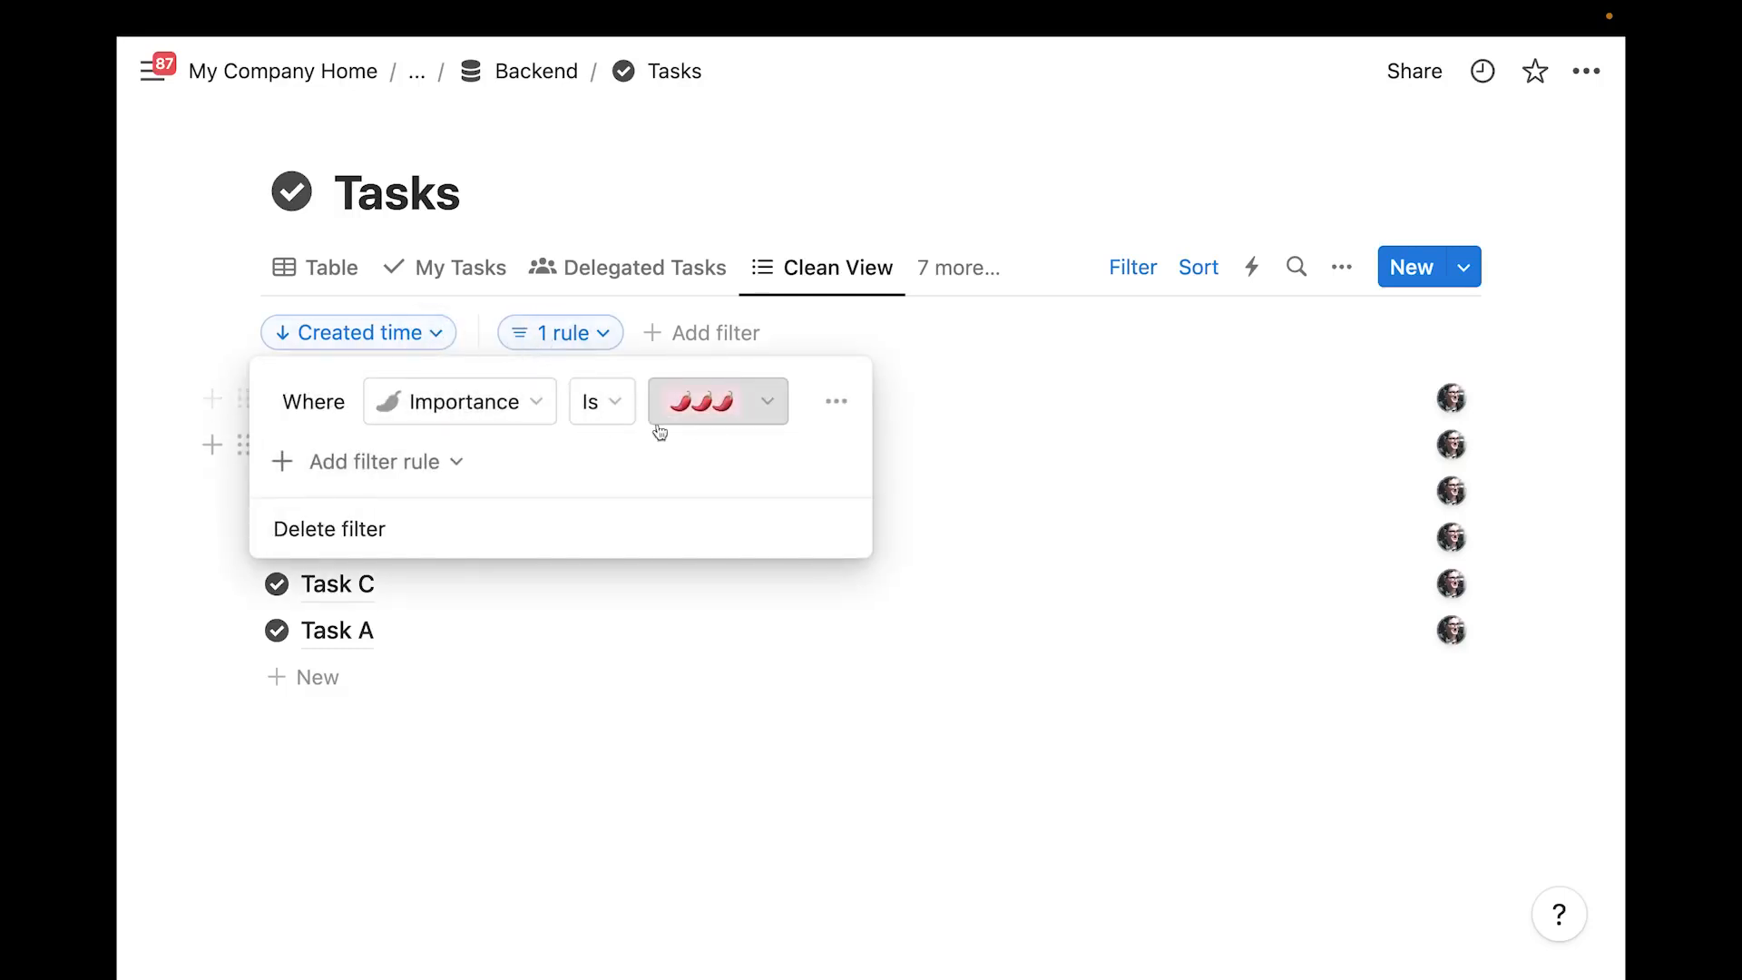
{"action": "left_click", "coordinate": [410, 462]}
{"action": "left_click", "coordinate": [385, 518]}
{"action": "left_click", "coordinate": [467, 460]}
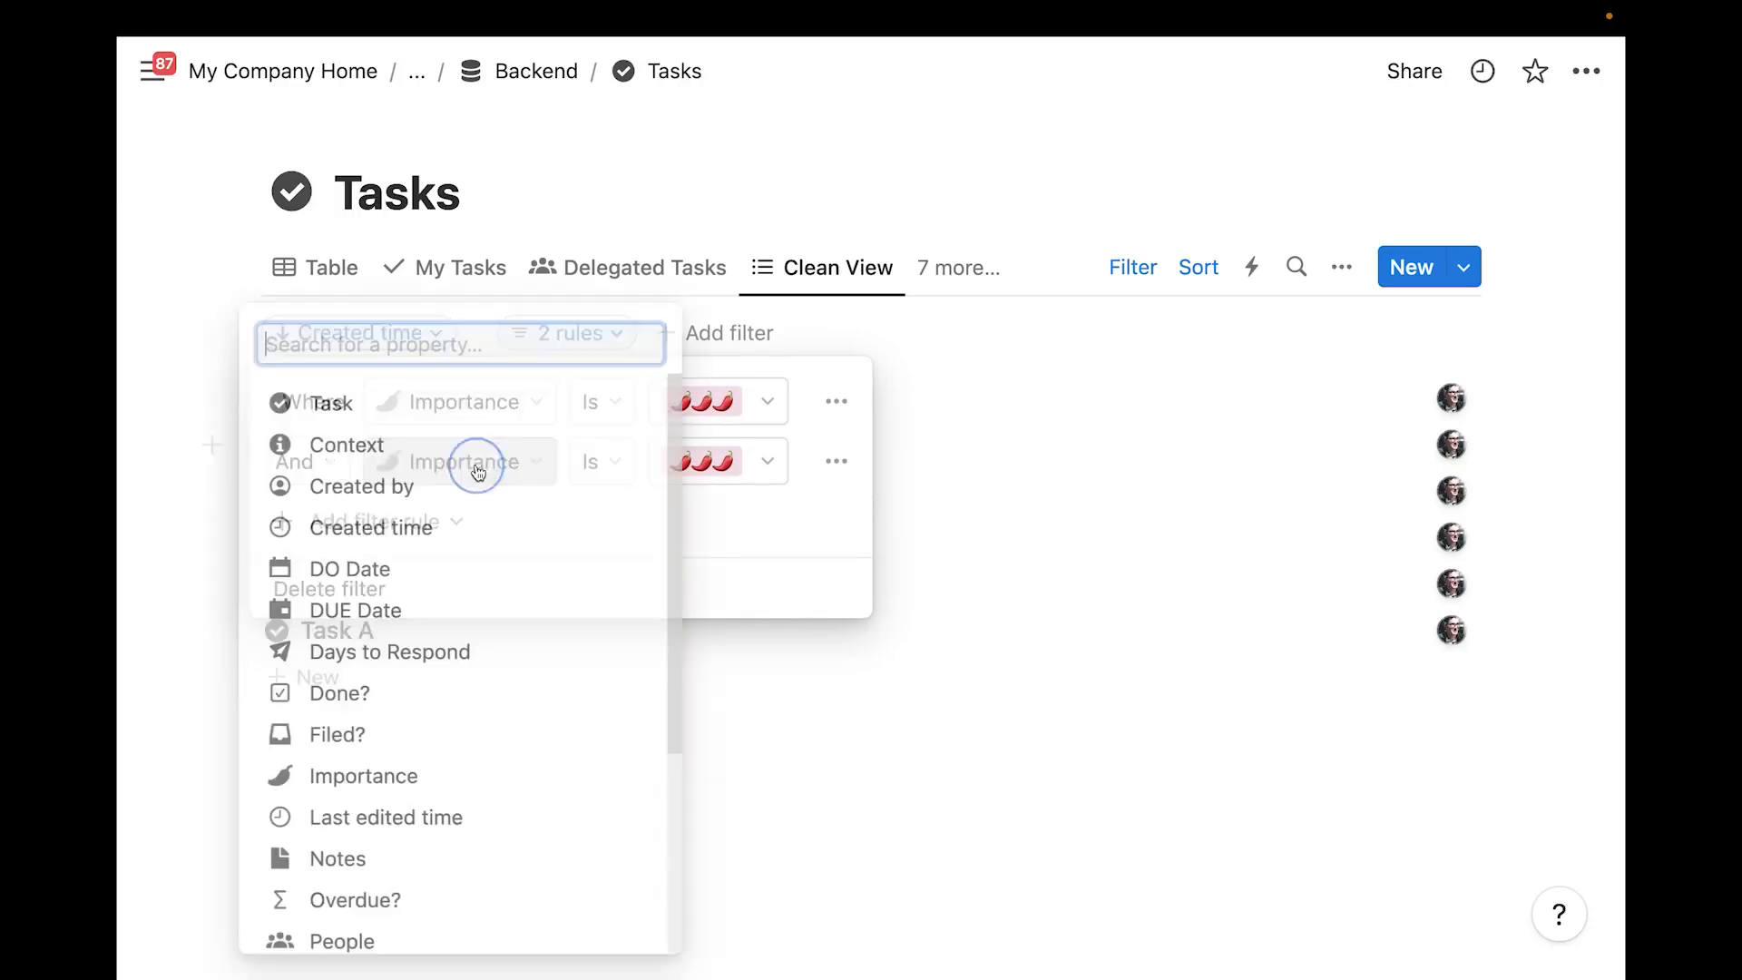
{"action": "left_click", "coordinate": [440, 612]}
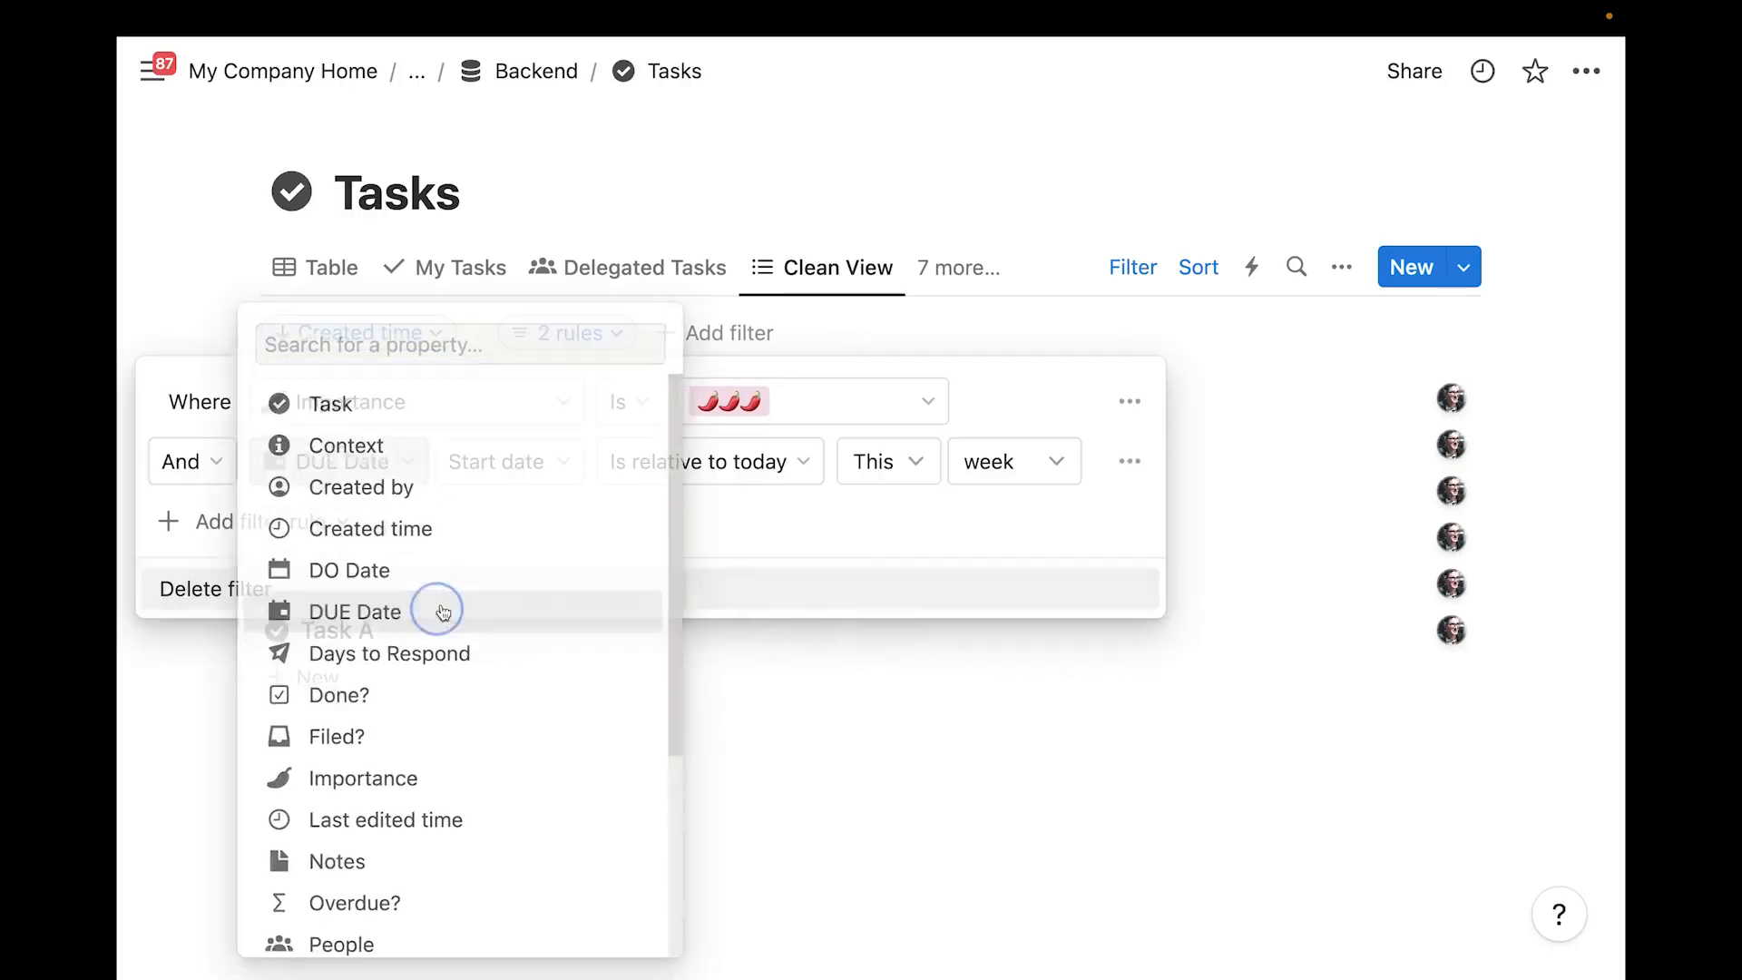
{"action": "left_click", "coordinate": [458, 468]}
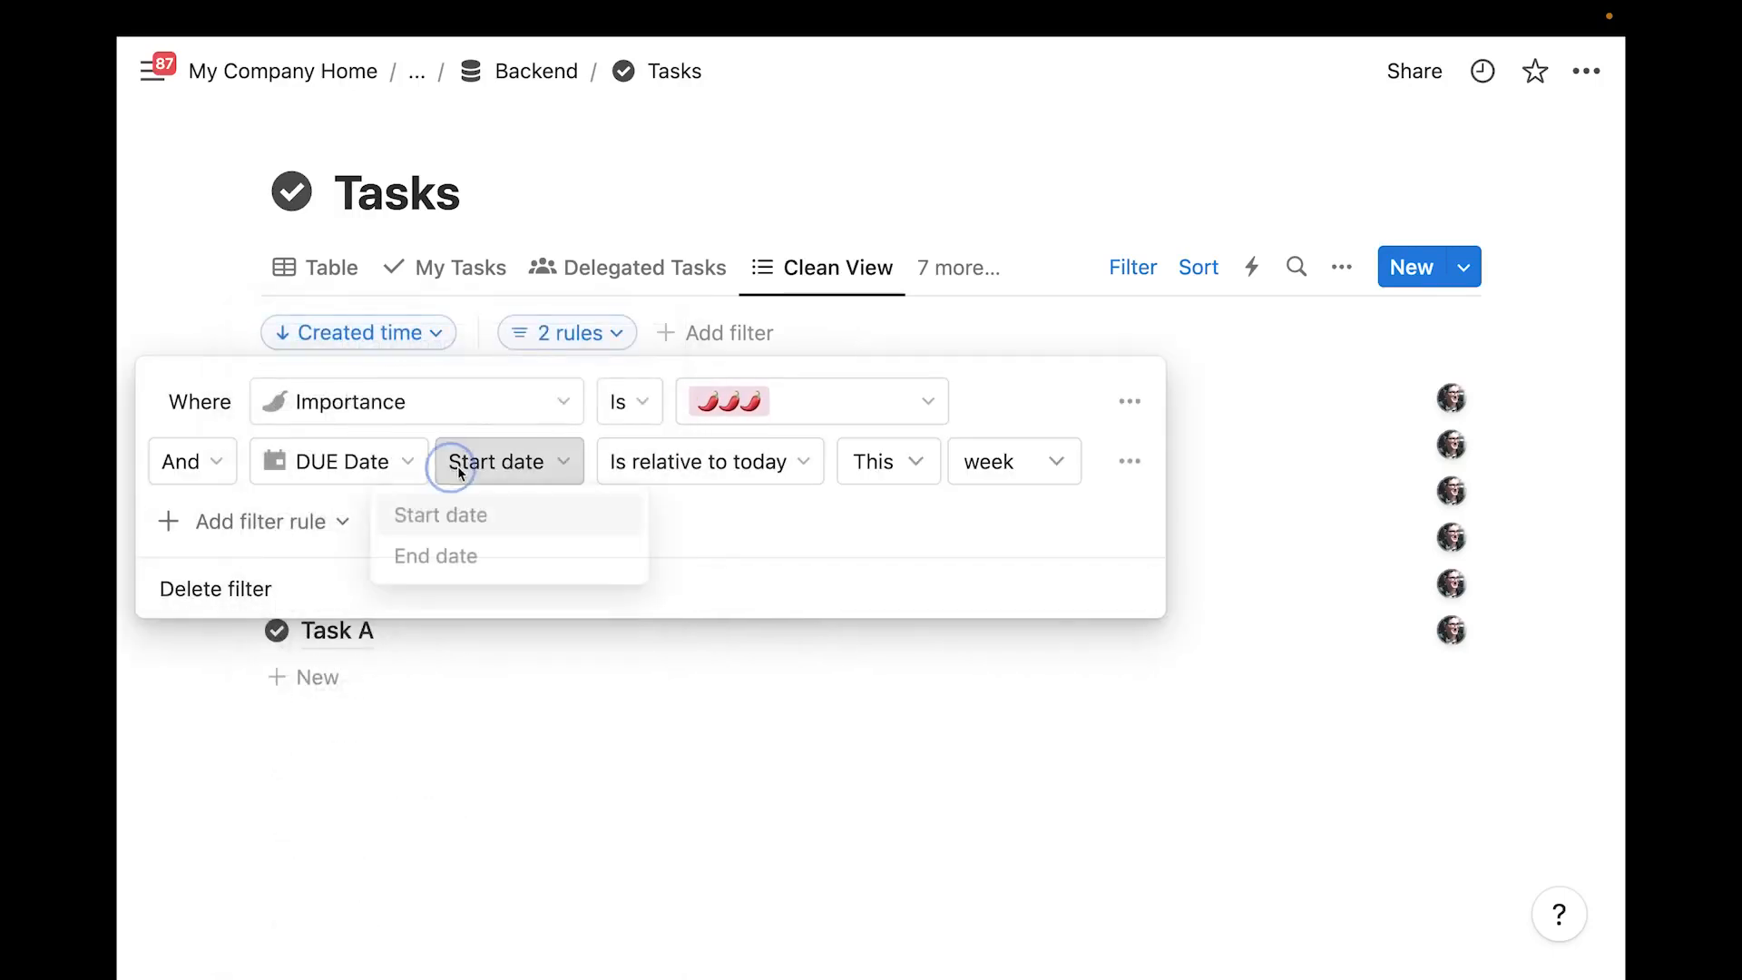
{"action": "left_click", "coordinate": [651, 466]}
{"action": "left_click", "coordinate": [651, 472]}
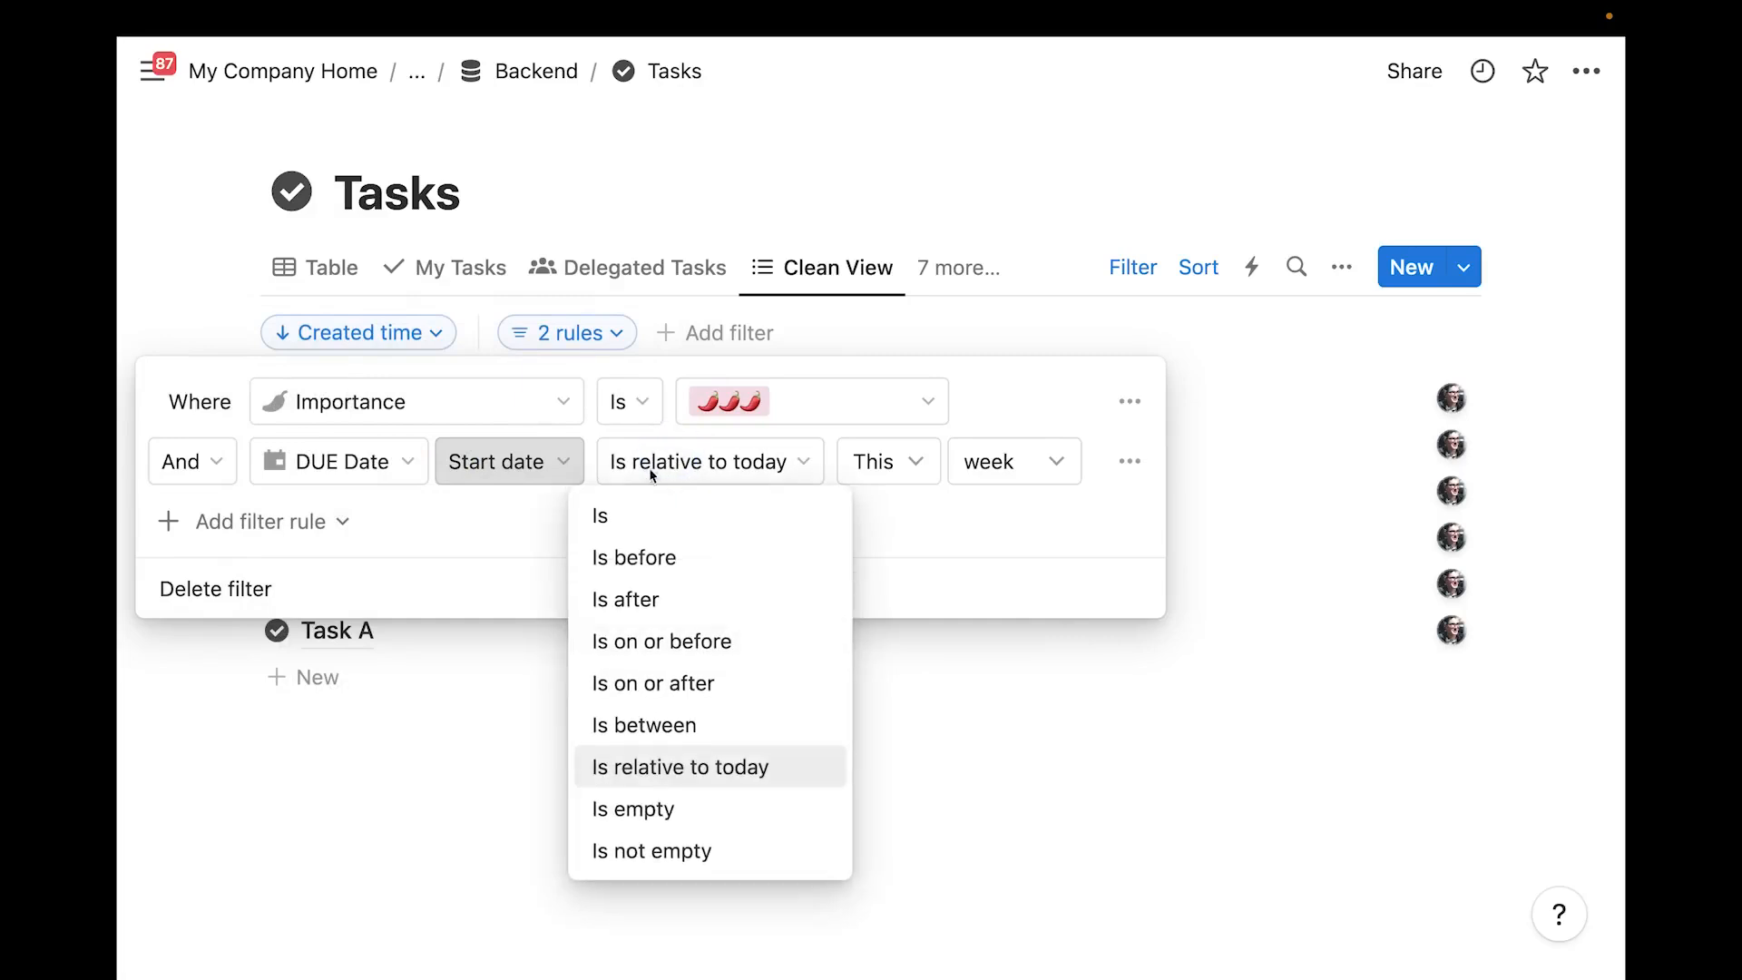
{"action": "left_click", "coordinate": [601, 810]}
{"action": "left_click", "coordinate": [590, 808]}
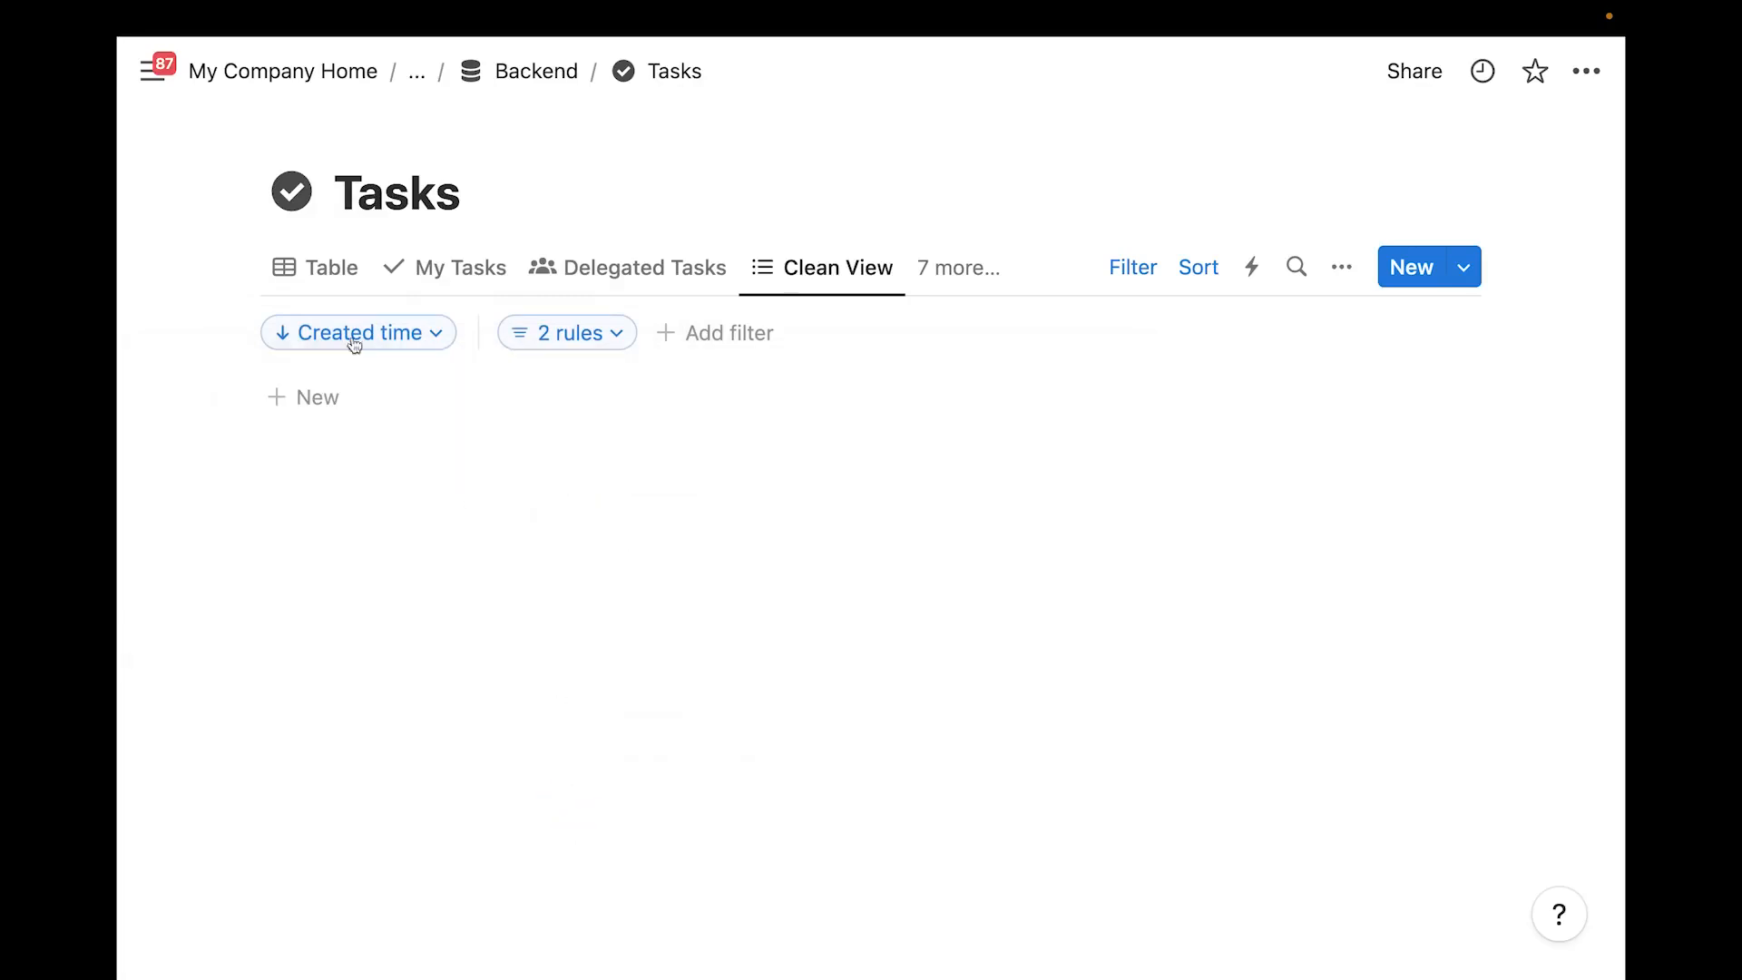
Review the available conditions for the DUE Date filter rule
{"action": "left_click", "coordinate": [559, 355]}
{"action": "left_click", "coordinate": [639, 463]}
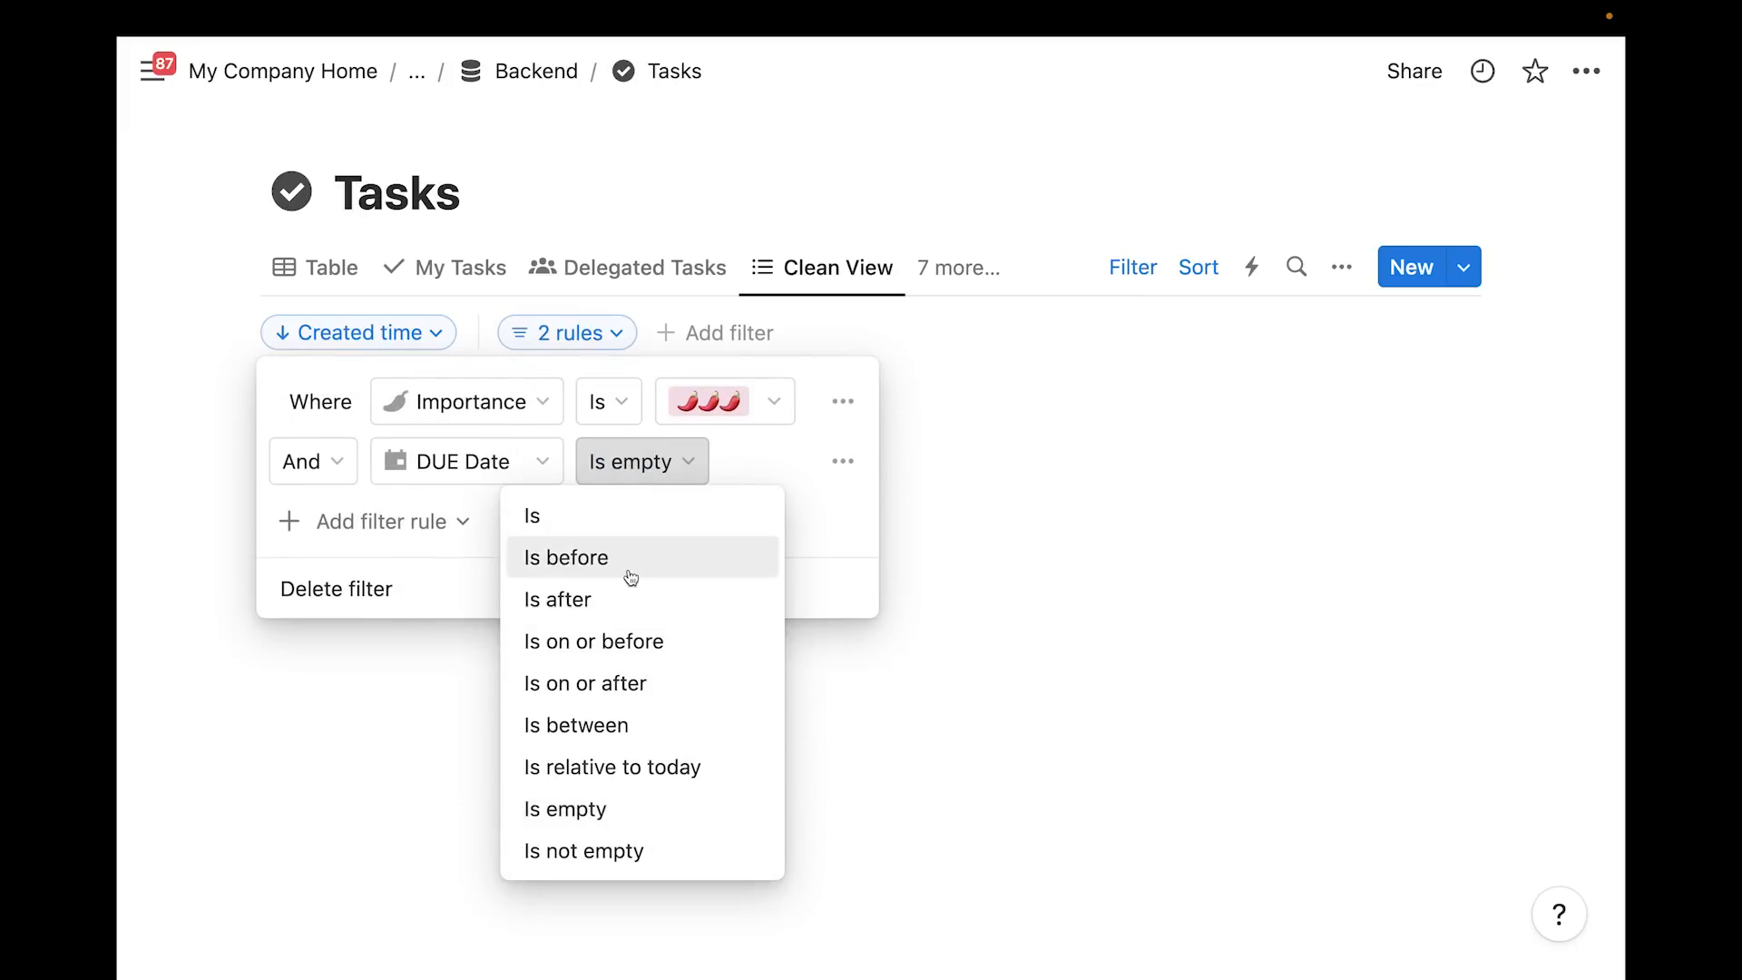
{"action": "left_click", "coordinate": [885, 595]}
{"action": "left_click", "coordinate": [1021, 591]}
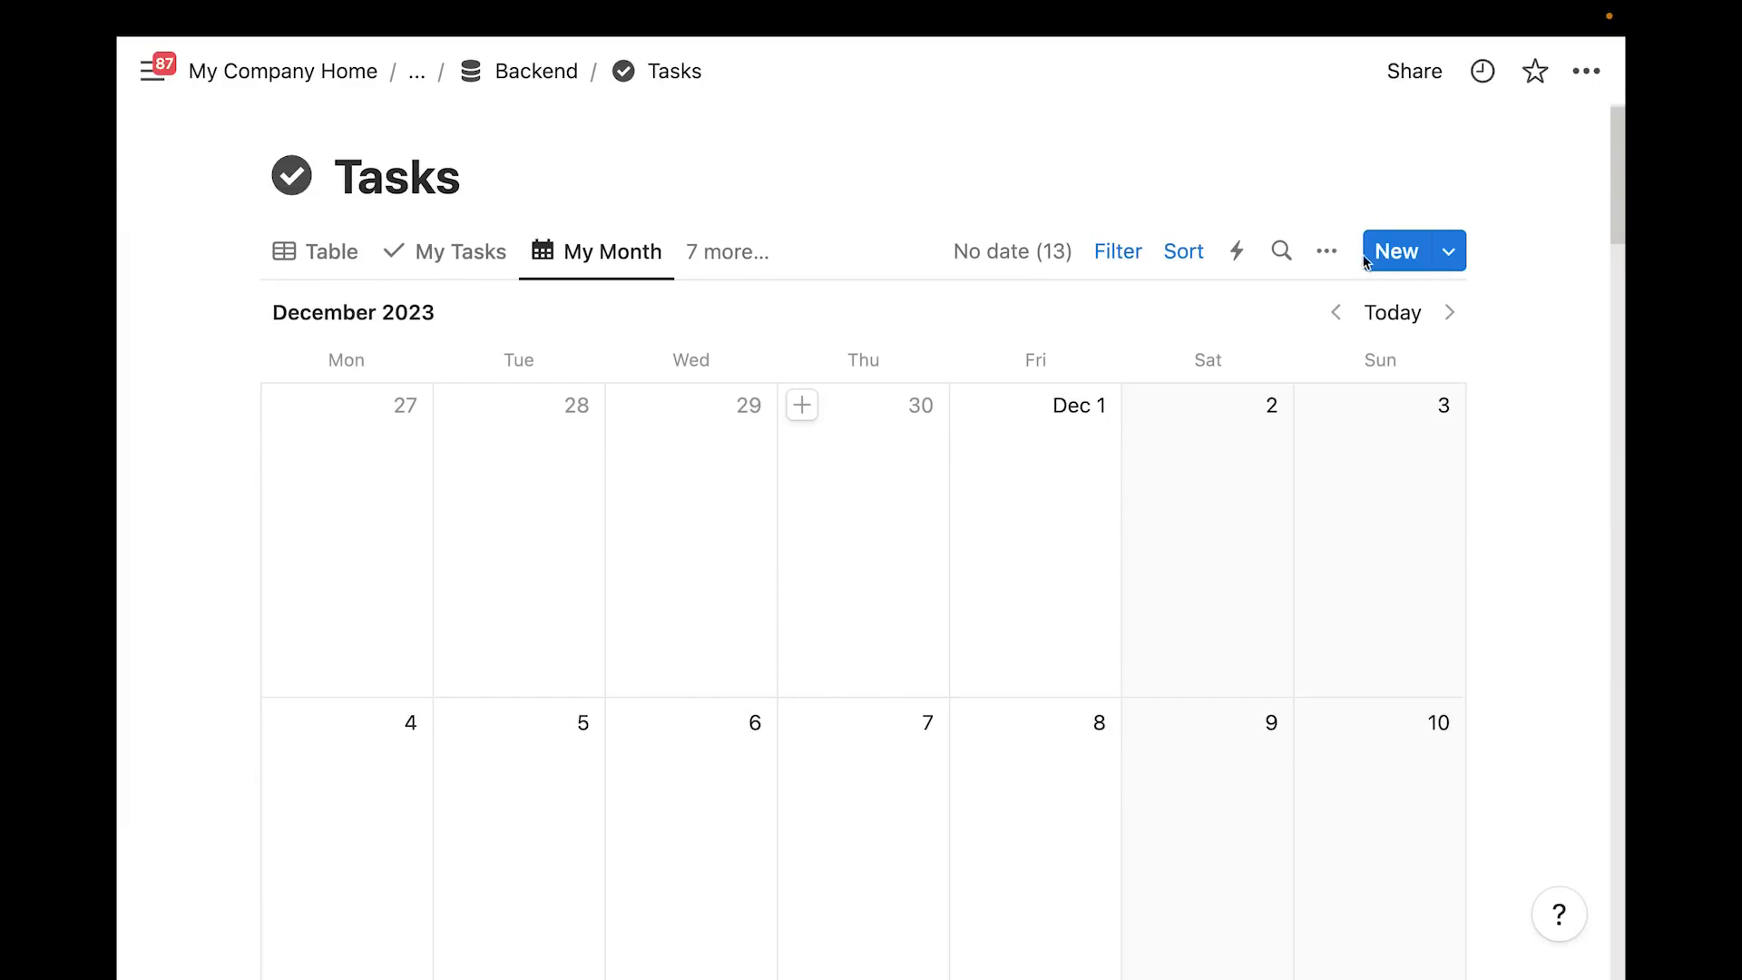
Look over the My Month view's layout options and its monthly calendar for December 2023
{"action": "left_click", "coordinate": [1325, 257]}
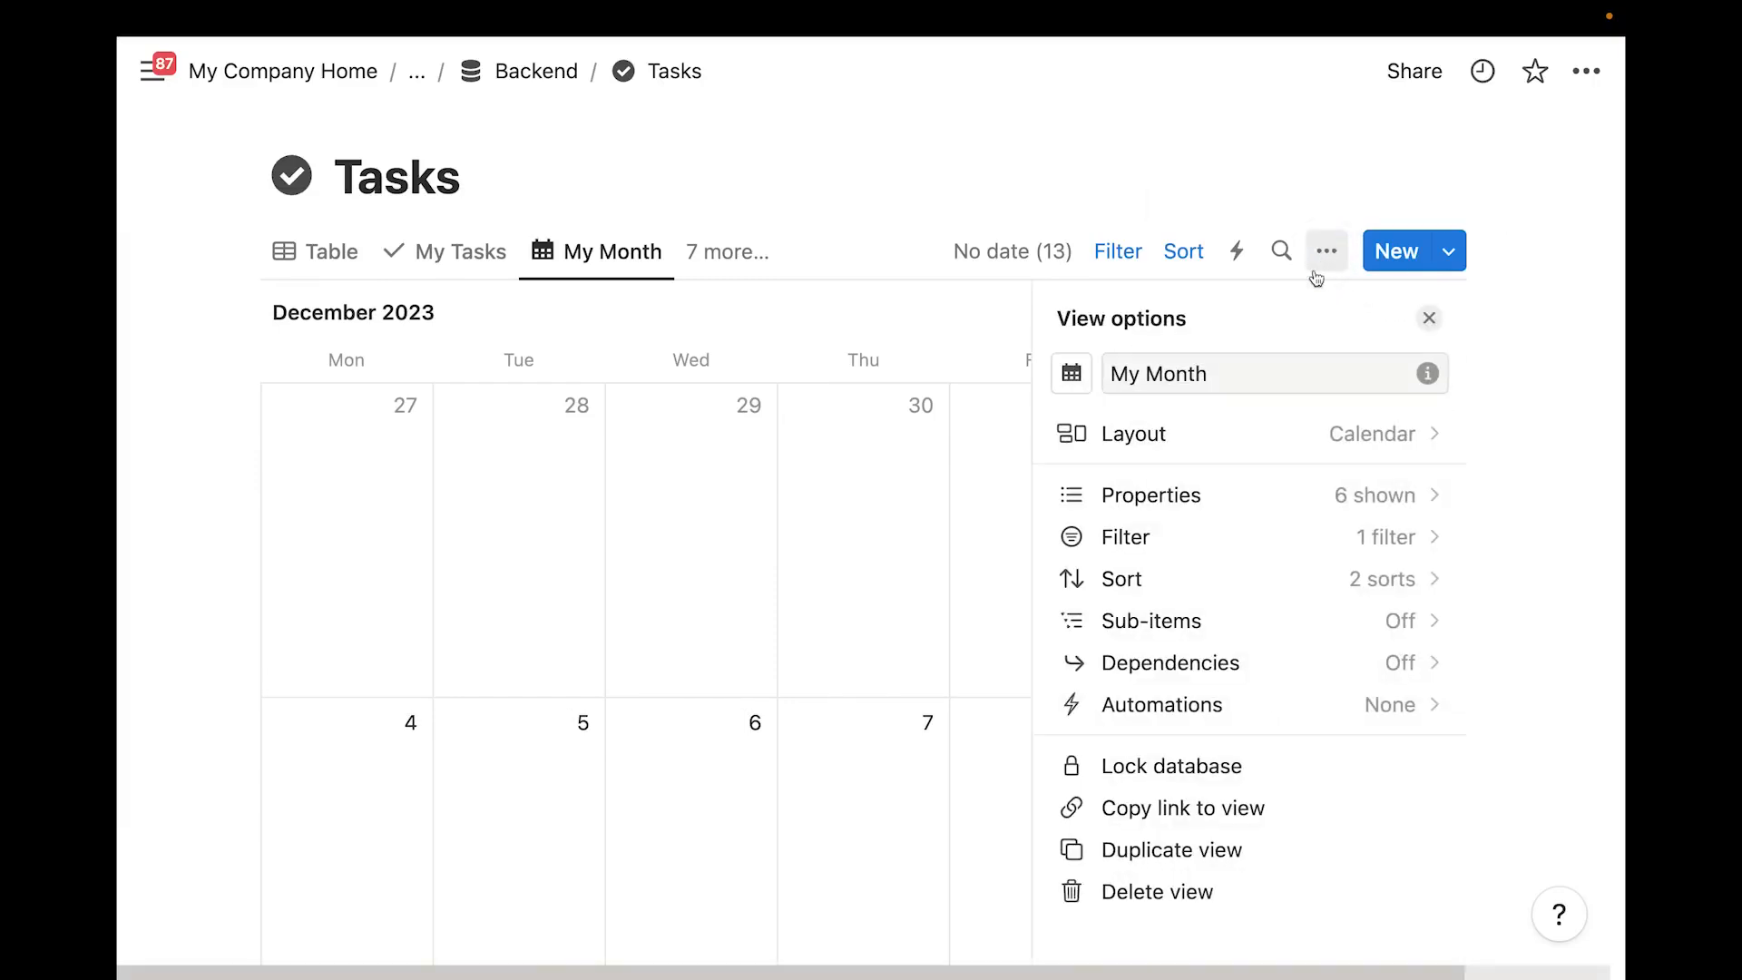
{"action": "left_click", "coordinate": [1206, 451]}
{"action": "left_click", "coordinate": [817, 202]}
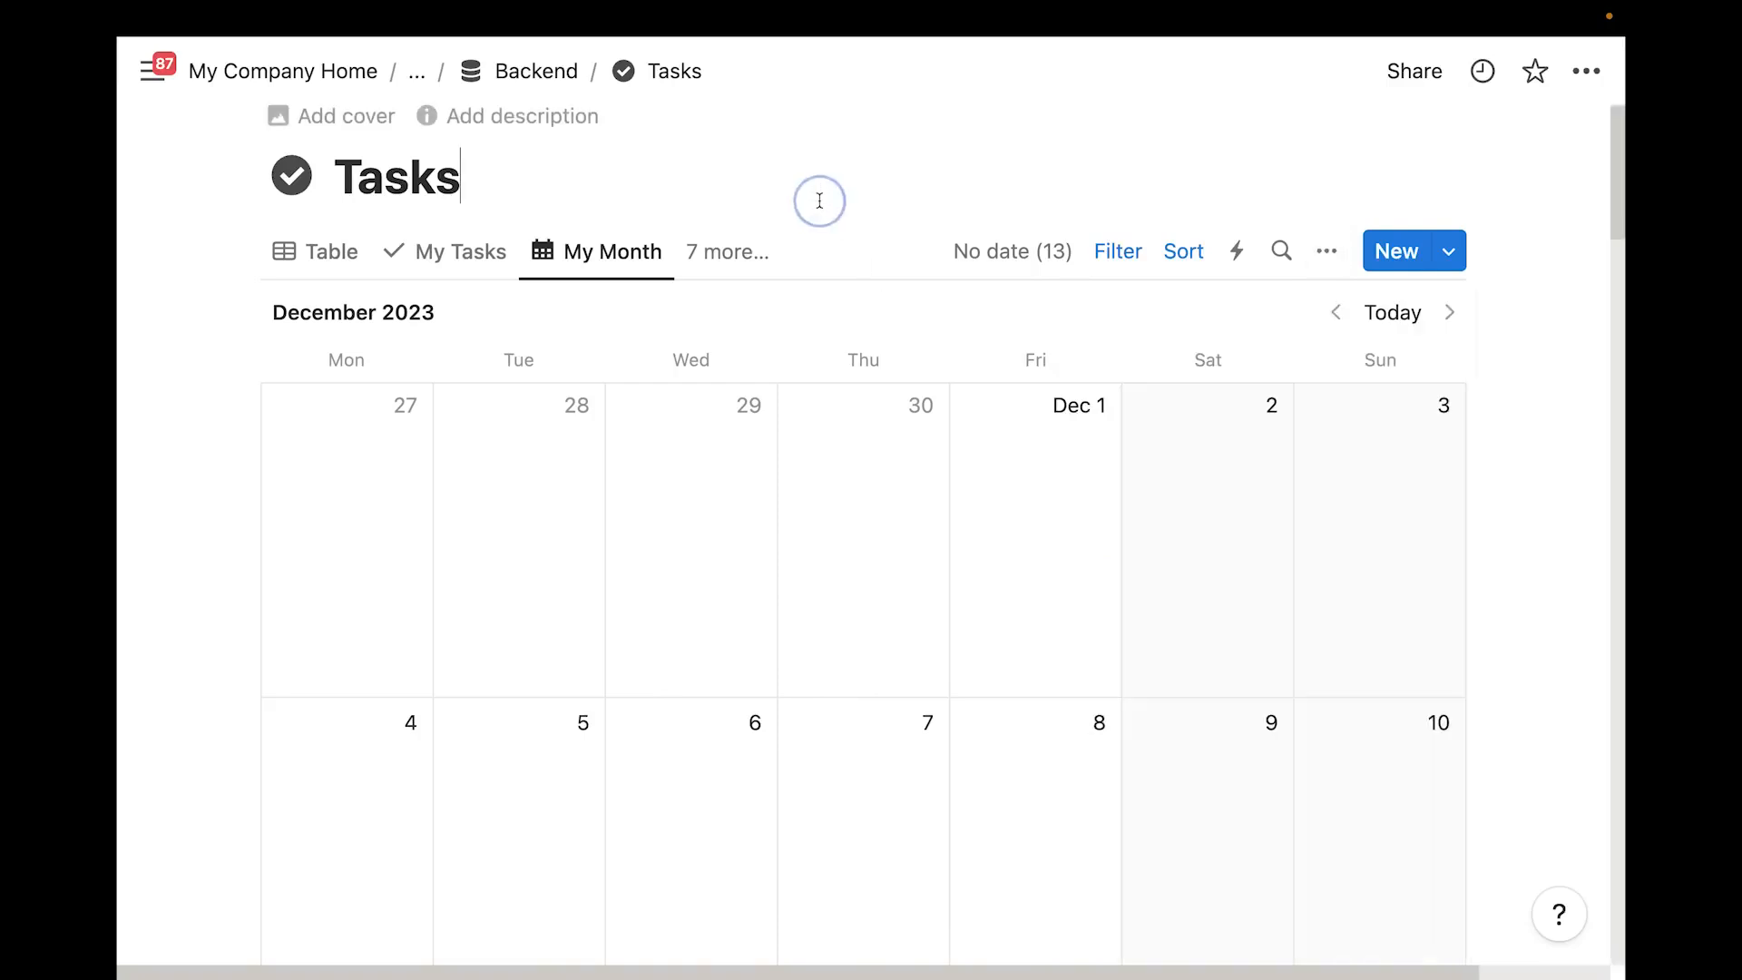
{"action": "scroll", "coordinate": [798, 226], "scroll_direction": "down", "scroll_amount": 1}
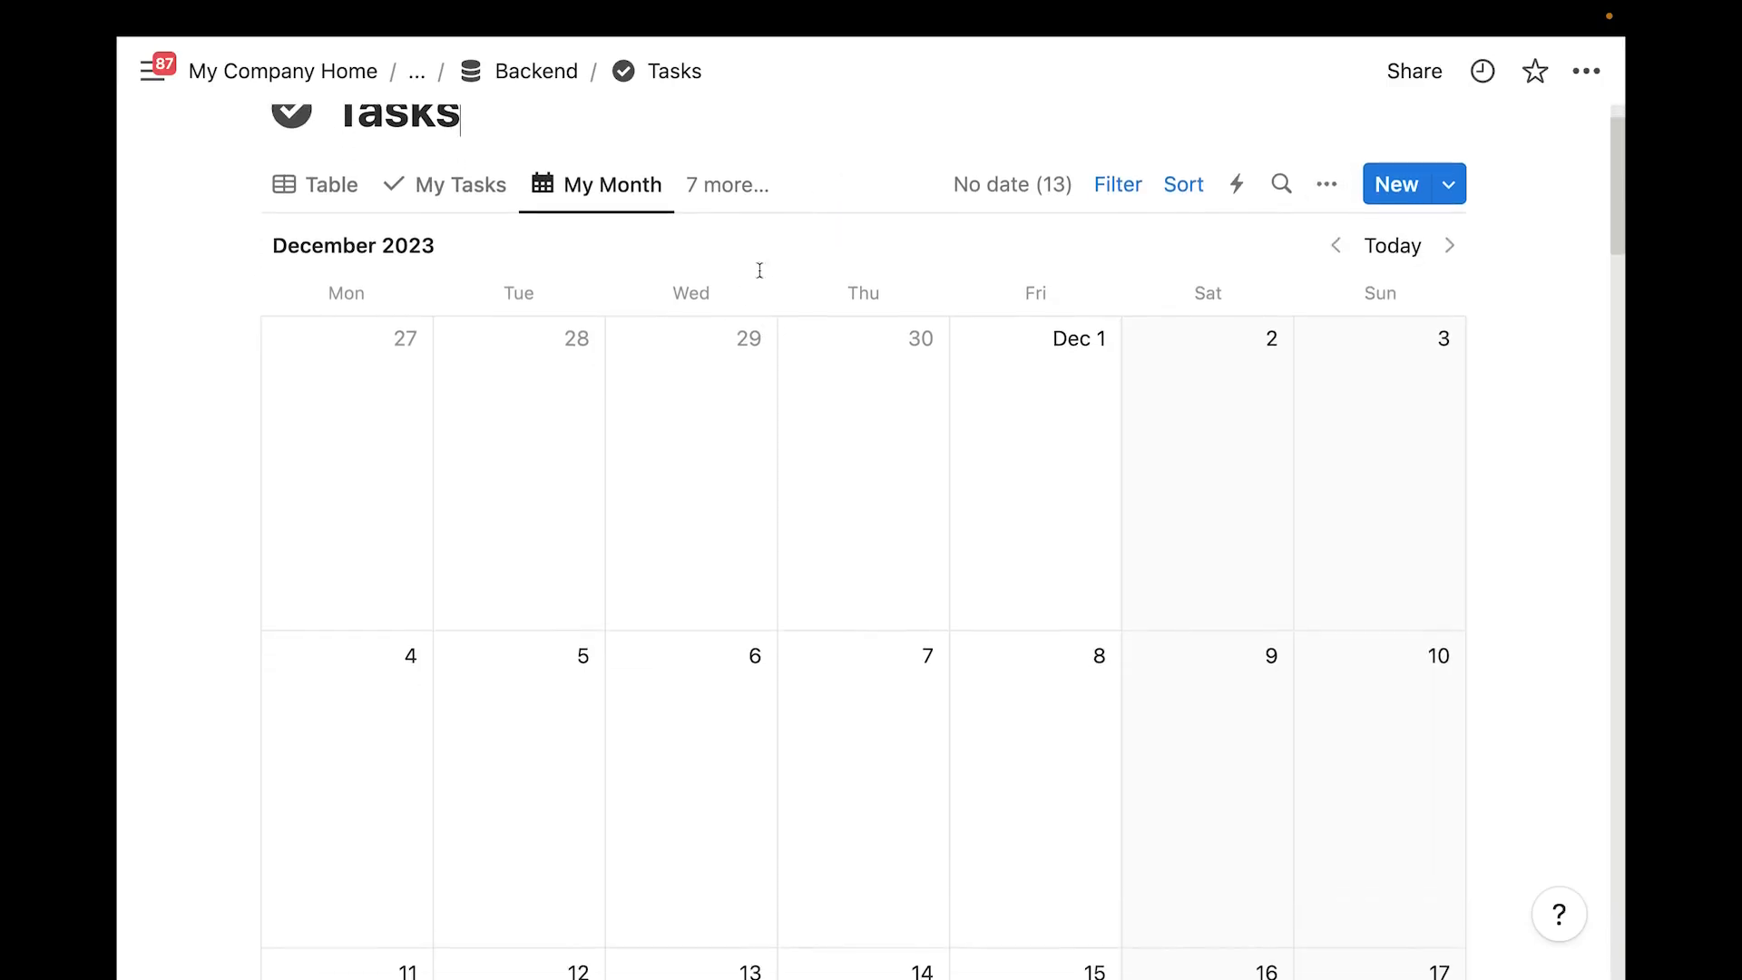
{"action": "scroll", "coordinate": [654, 463], "scroll_direction": "down", "scroll_amount": 2}
{"action": "scroll", "coordinate": [653, 490], "scroll_direction": "down", "scroll_amount": 5}
{"action": "scroll", "coordinate": [824, 424], "scroll_direction": "up", "scroll_amount": 15}
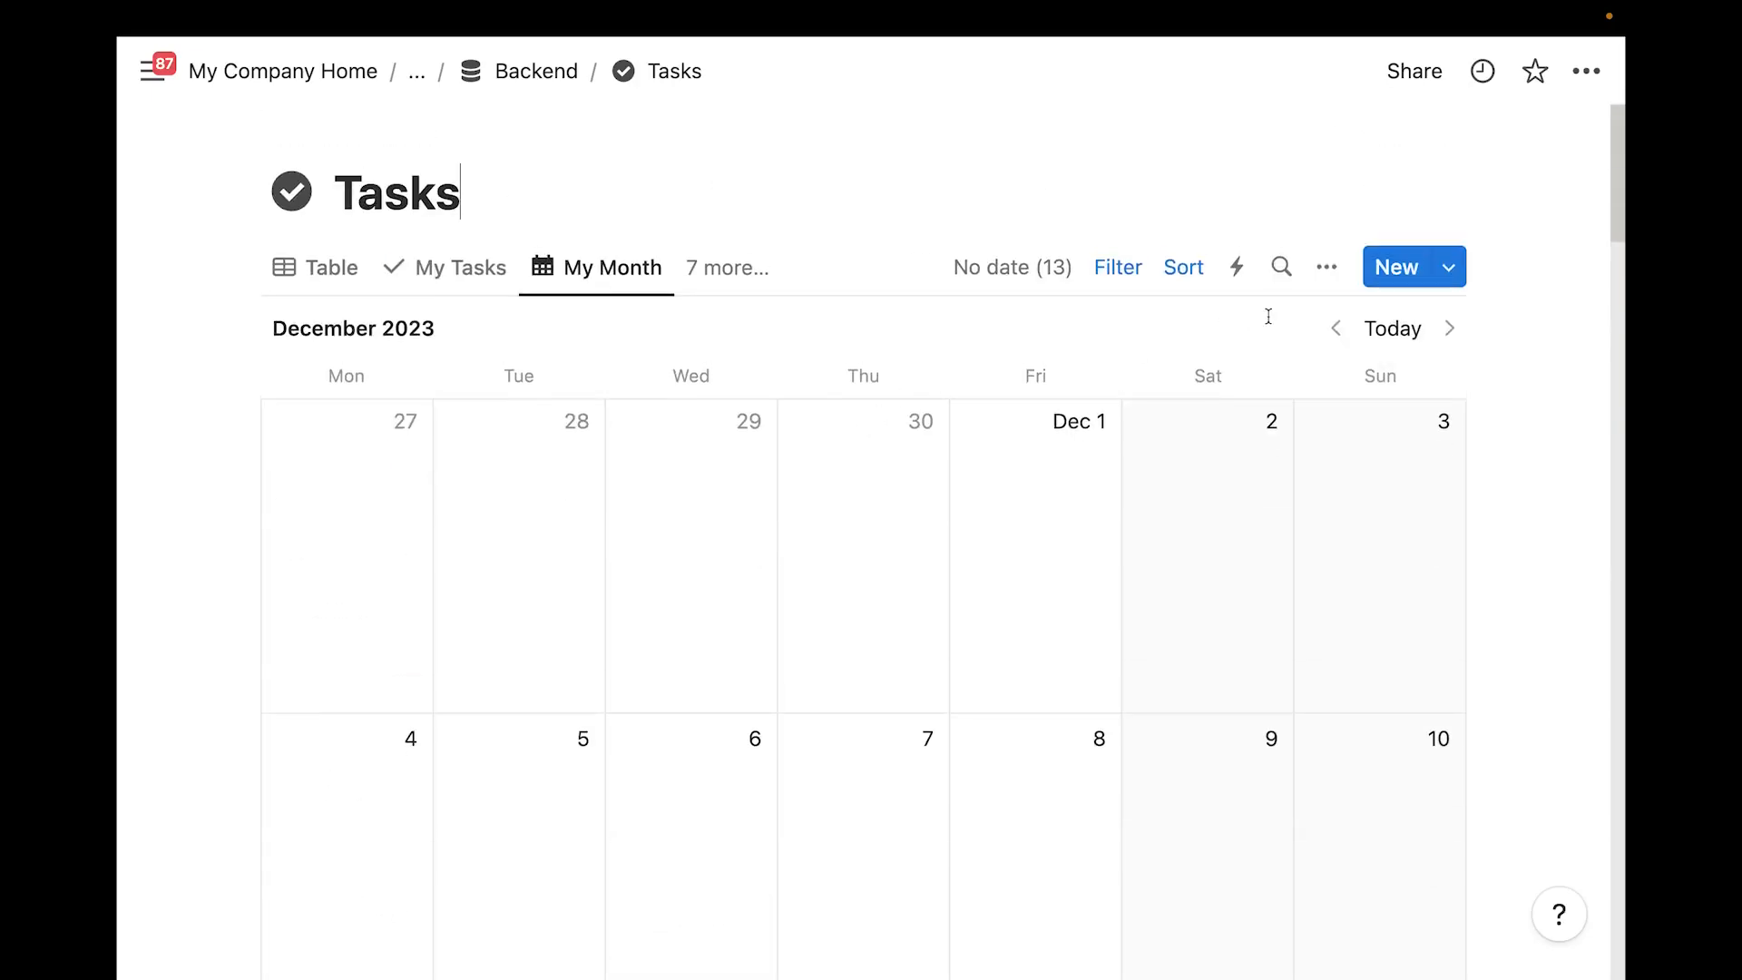
Set the My Month view's layout to show the calendar as Week
{"action": "left_click", "coordinate": [1325, 272]}
{"action": "left_click", "coordinate": [1208, 464]}
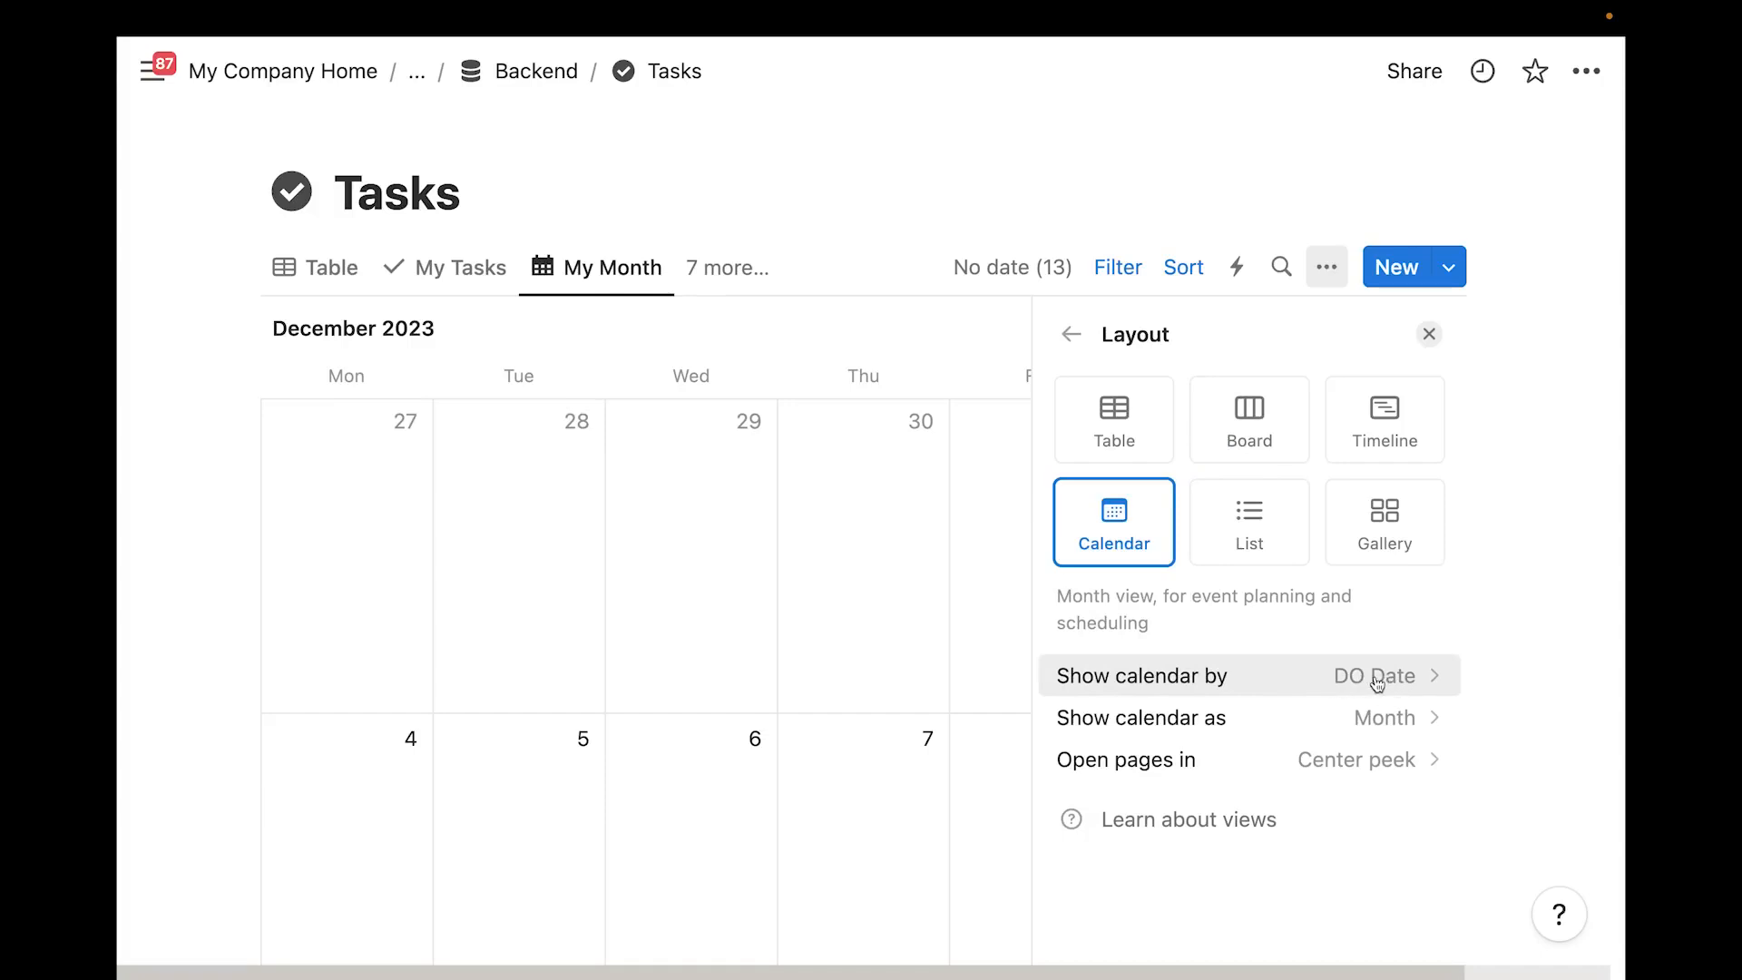
{"action": "left_click", "coordinate": [1341, 734]}
{"action": "left_click", "coordinate": [1261, 817]}
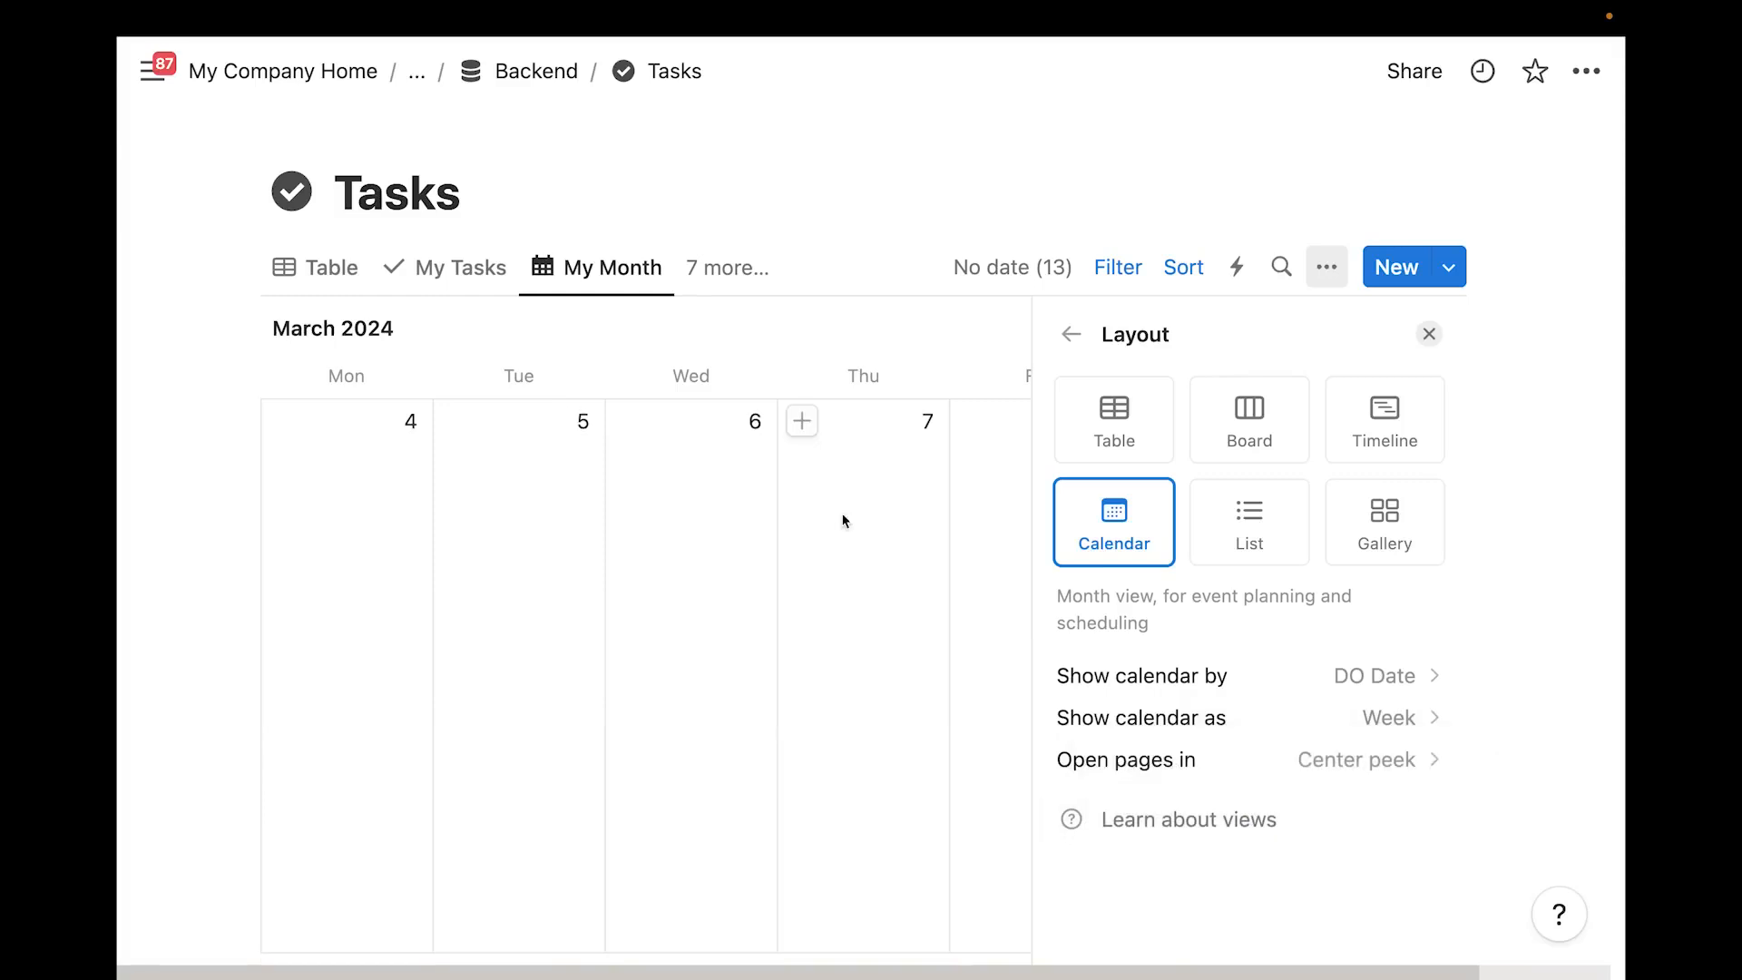
{"action": "left_click", "coordinate": [539, 204]}
Browse the weekly calendar one week ahead and return to today's week
{"action": "scroll", "coordinate": [544, 218], "scroll_direction": "down", "scroll_amount": 2}
{"action": "scroll", "coordinate": [544, 221], "scroll_direction": "up", "scroll_amount": 2}
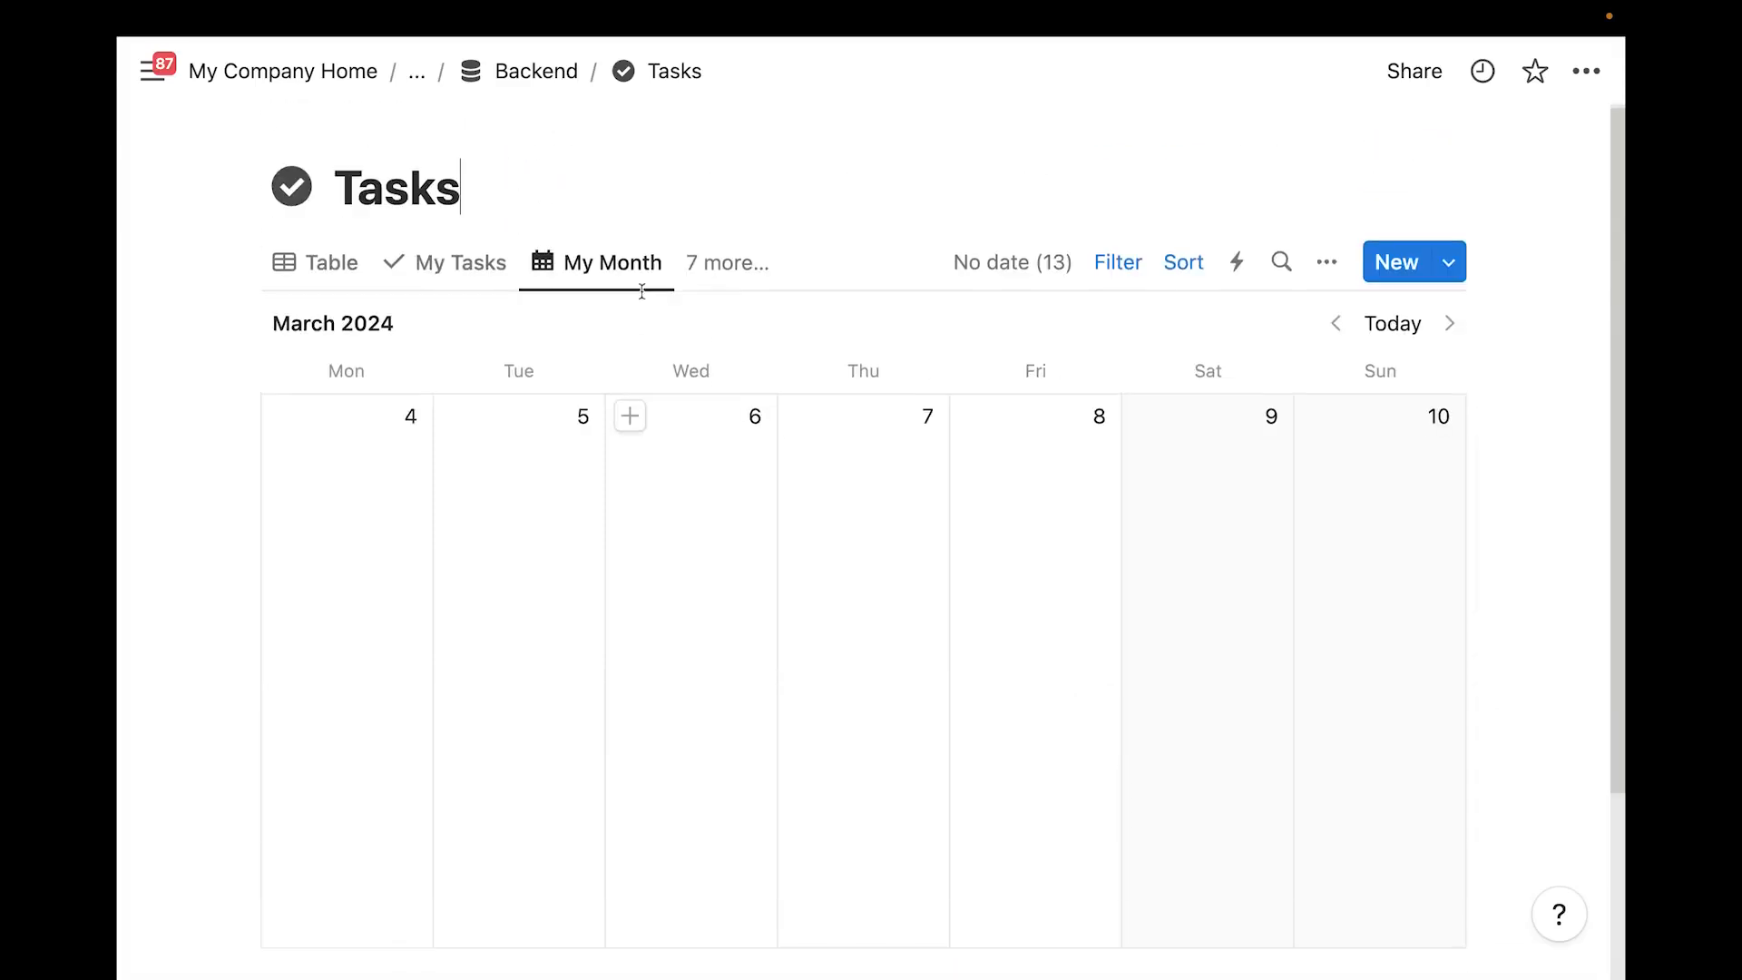
{"action": "scroll", "coordinate": [1374, 354], "scroll_direction": "down", "scroll_amount": 2}
{"action": "left_click", "coordinate": [1449, 166]}
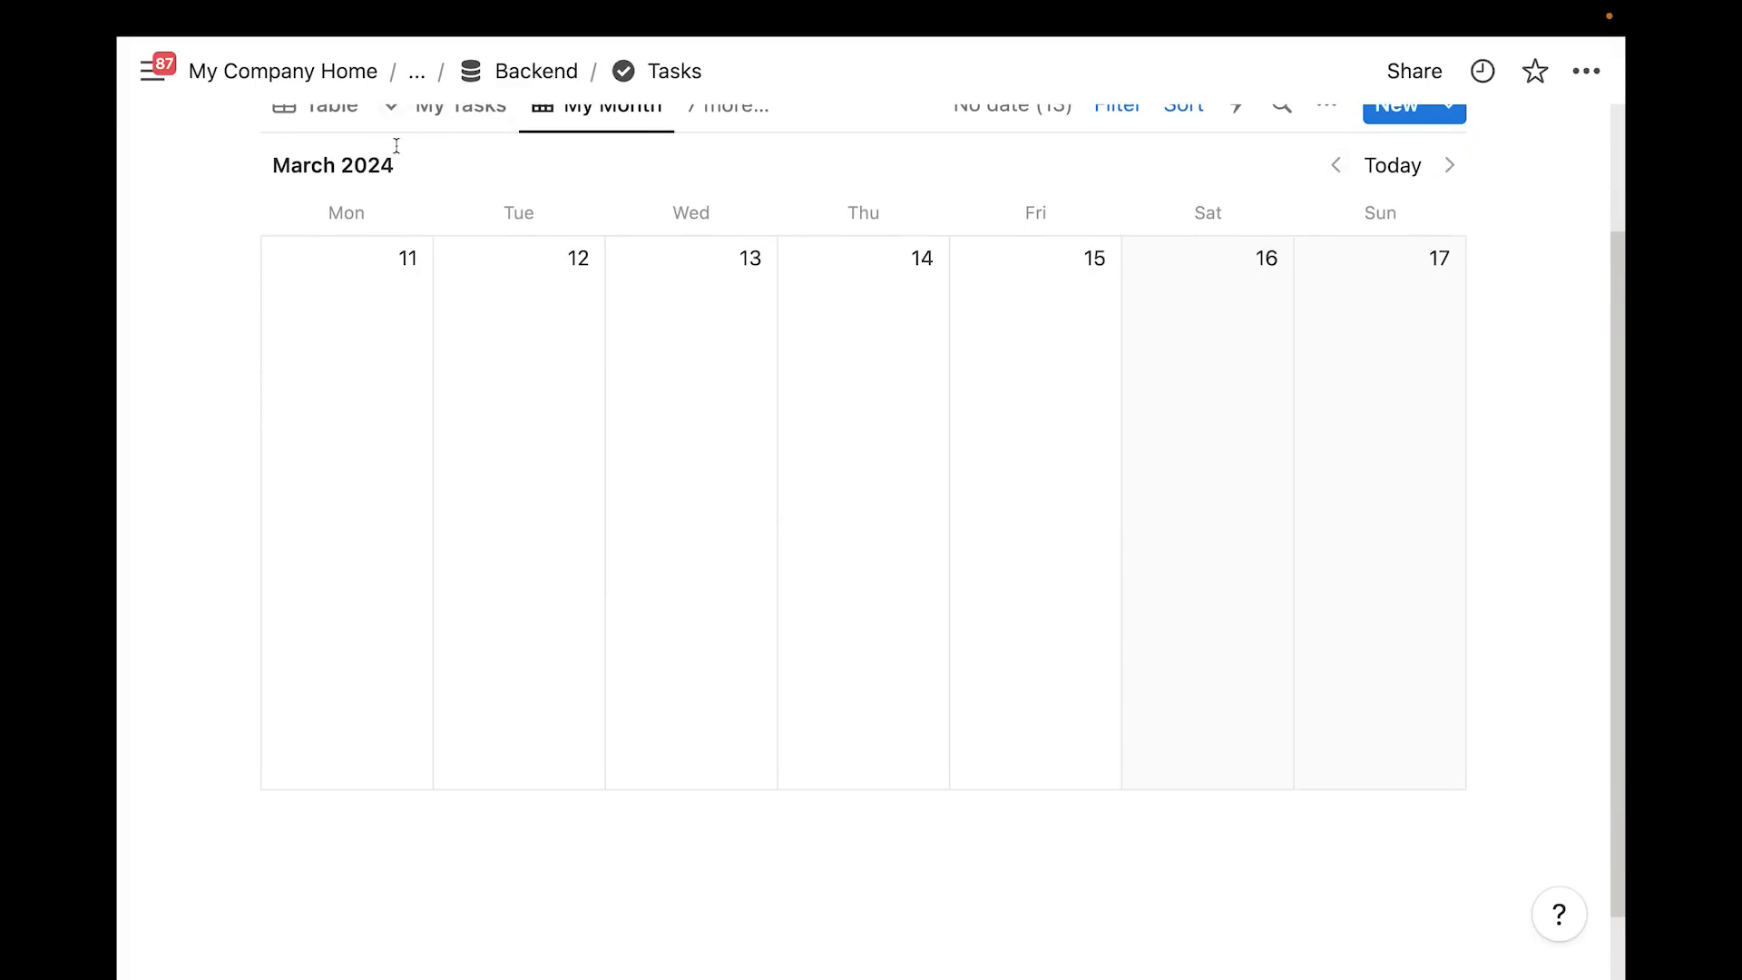
{"action": "scroll", "coordinate": [1380, 338], "scroll_direction": "up", "scroll_amount": 2}
{"action": "left_click", "coordinate": [1380, 337]}
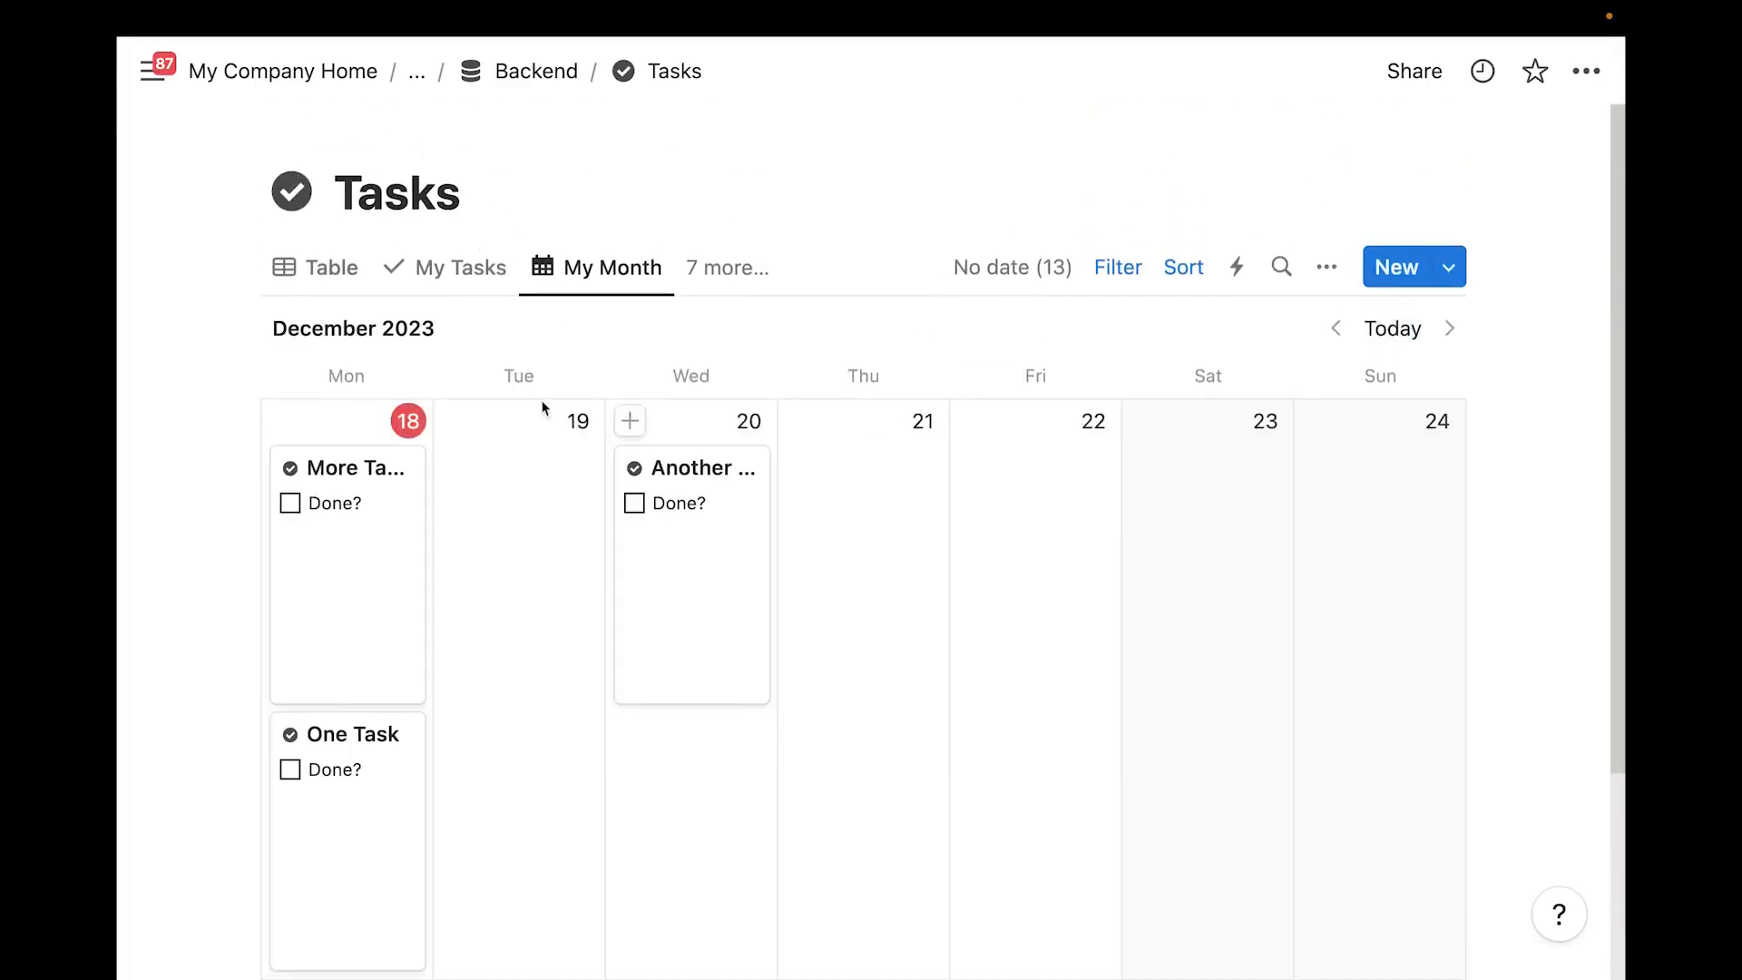
Reschedule One Task to Thursday, December 21 and the task starting with "Another" to Tuesday, December 19 in the weekly calendar
{"action": "scroll", "coordinate": [661, 338], "scroll_direction": "down", "scroll_amount": 1}
{"action": "scroll", "coordinate": [661, 339], "scroll_direction": "down", "scroll_amount": 1}
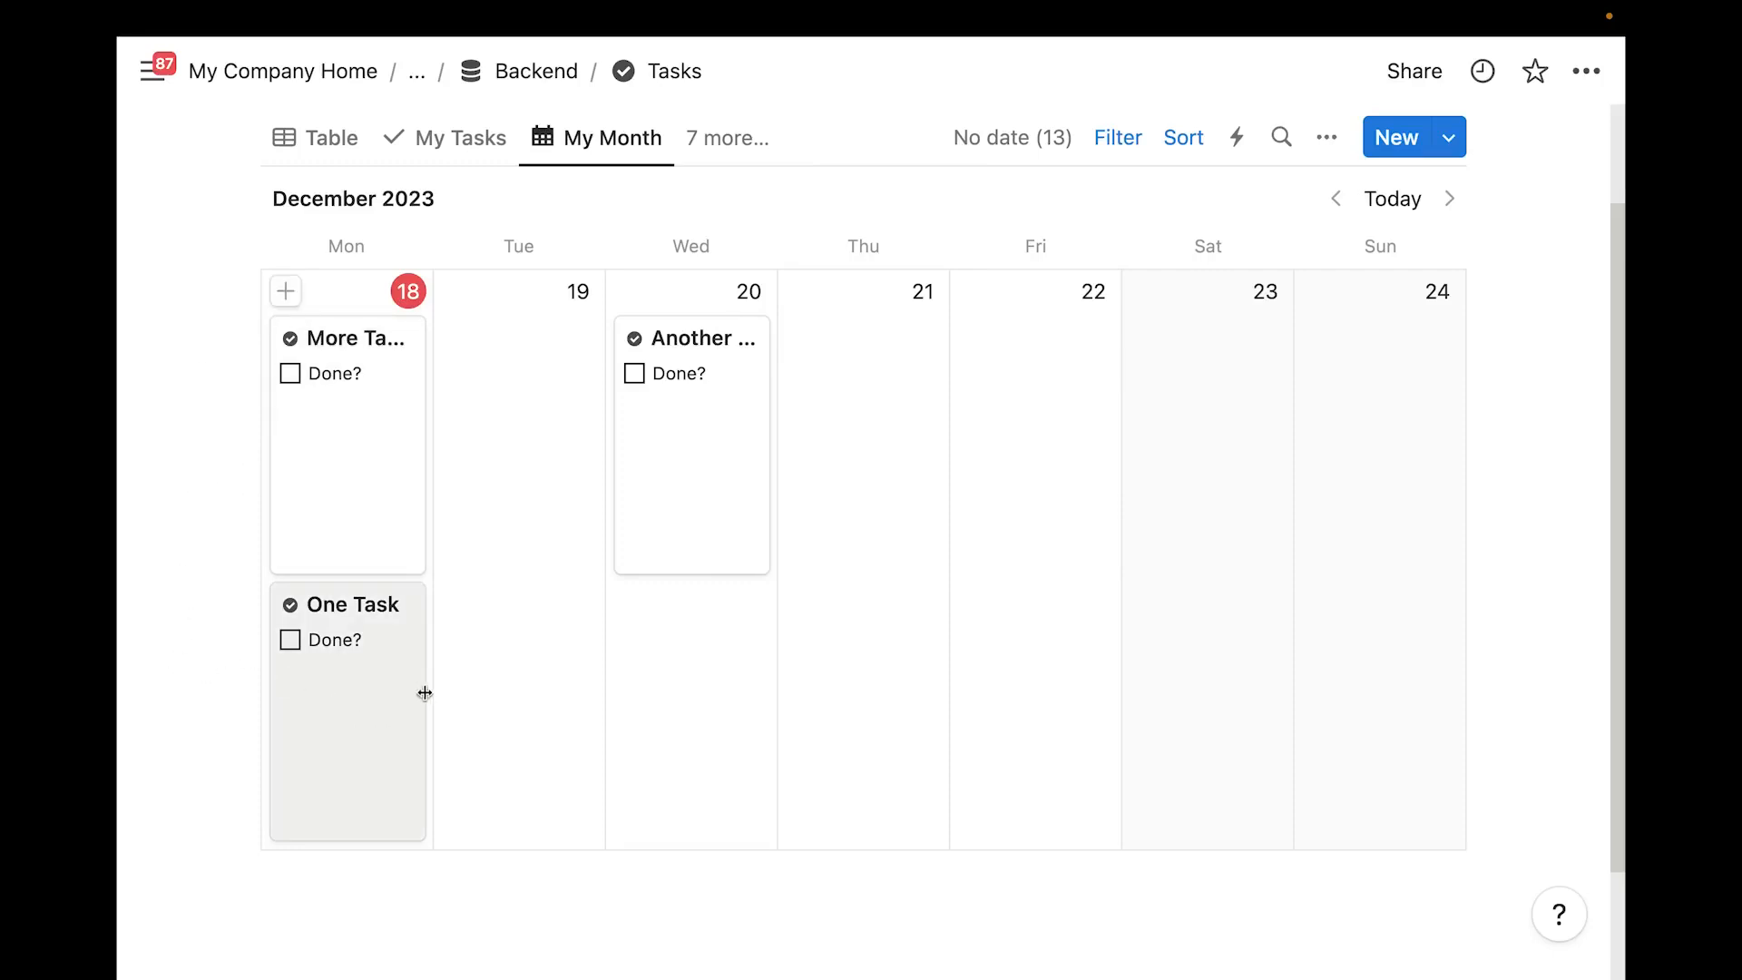
{"action": "left_click_drag", "start_coordinate": [424, 693], "coordinate": [882, 414]}
{"action": "left_click_drag", "start_coordinate": [660, 469], "coordinate": [362, 673]}
{"action": "left_click_drag", "start_coordinate": [369, 471], "coordinate": [570, 510]}
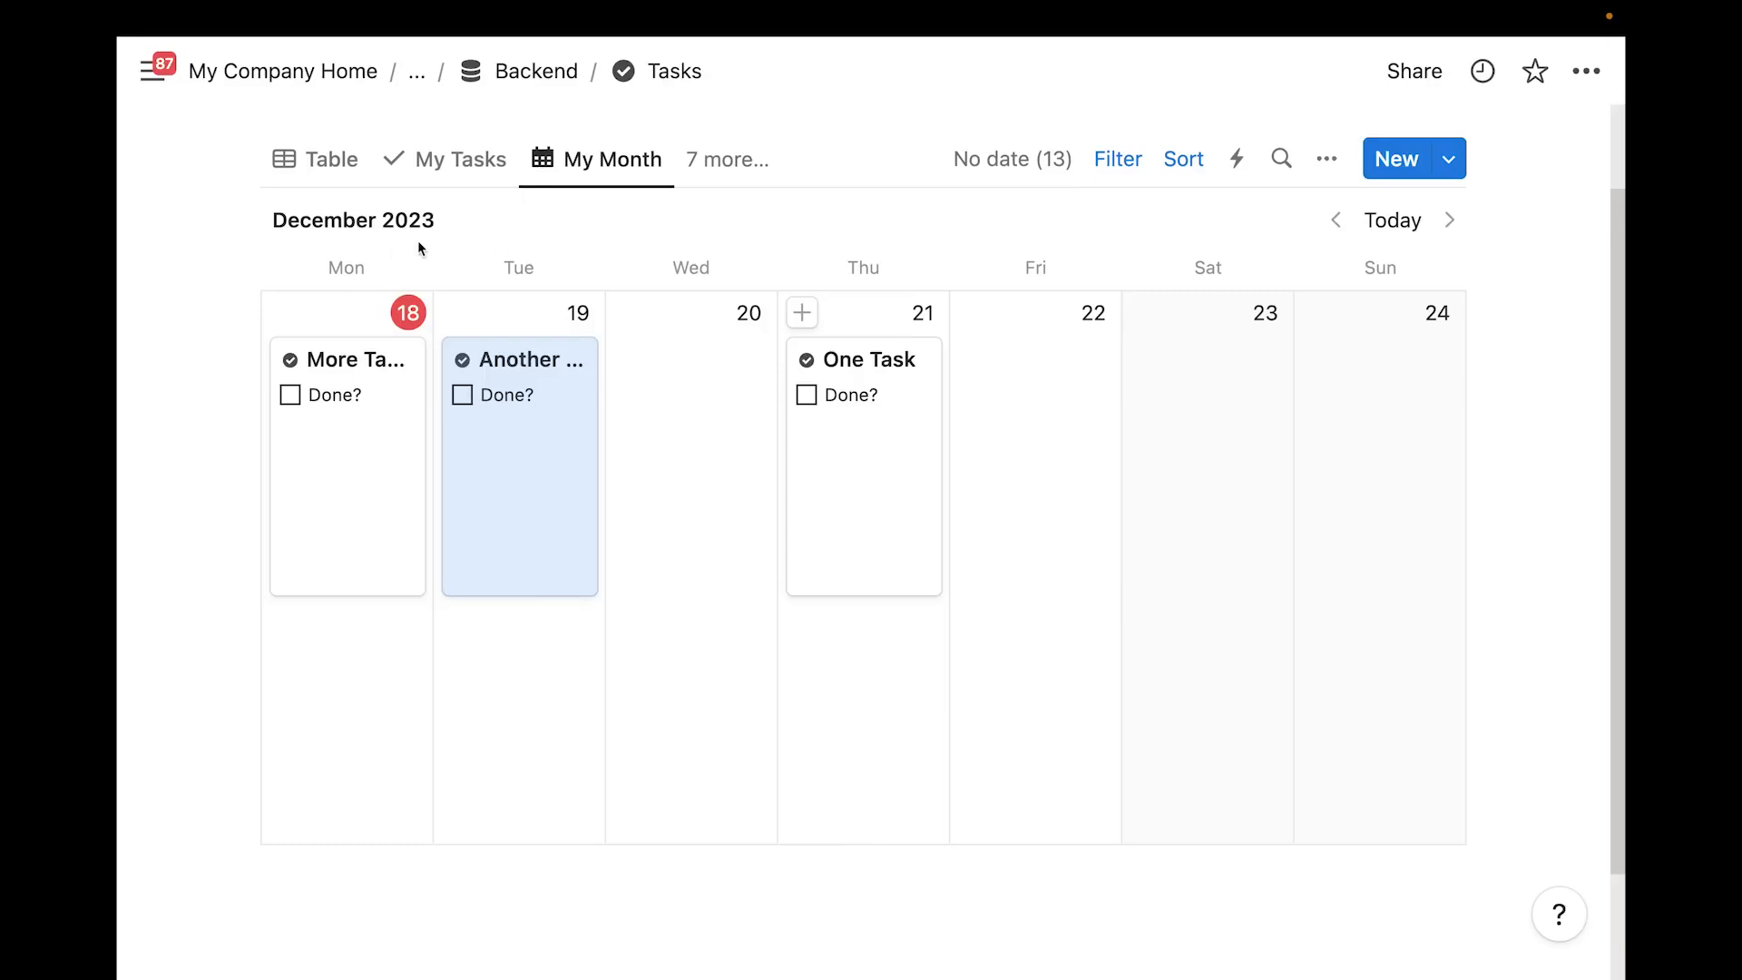
Open the workspace's People settings
{"action": "left_click", "coordinate": [155, 71]}
{"action": "left_click", "coordinate": [299, 209]}
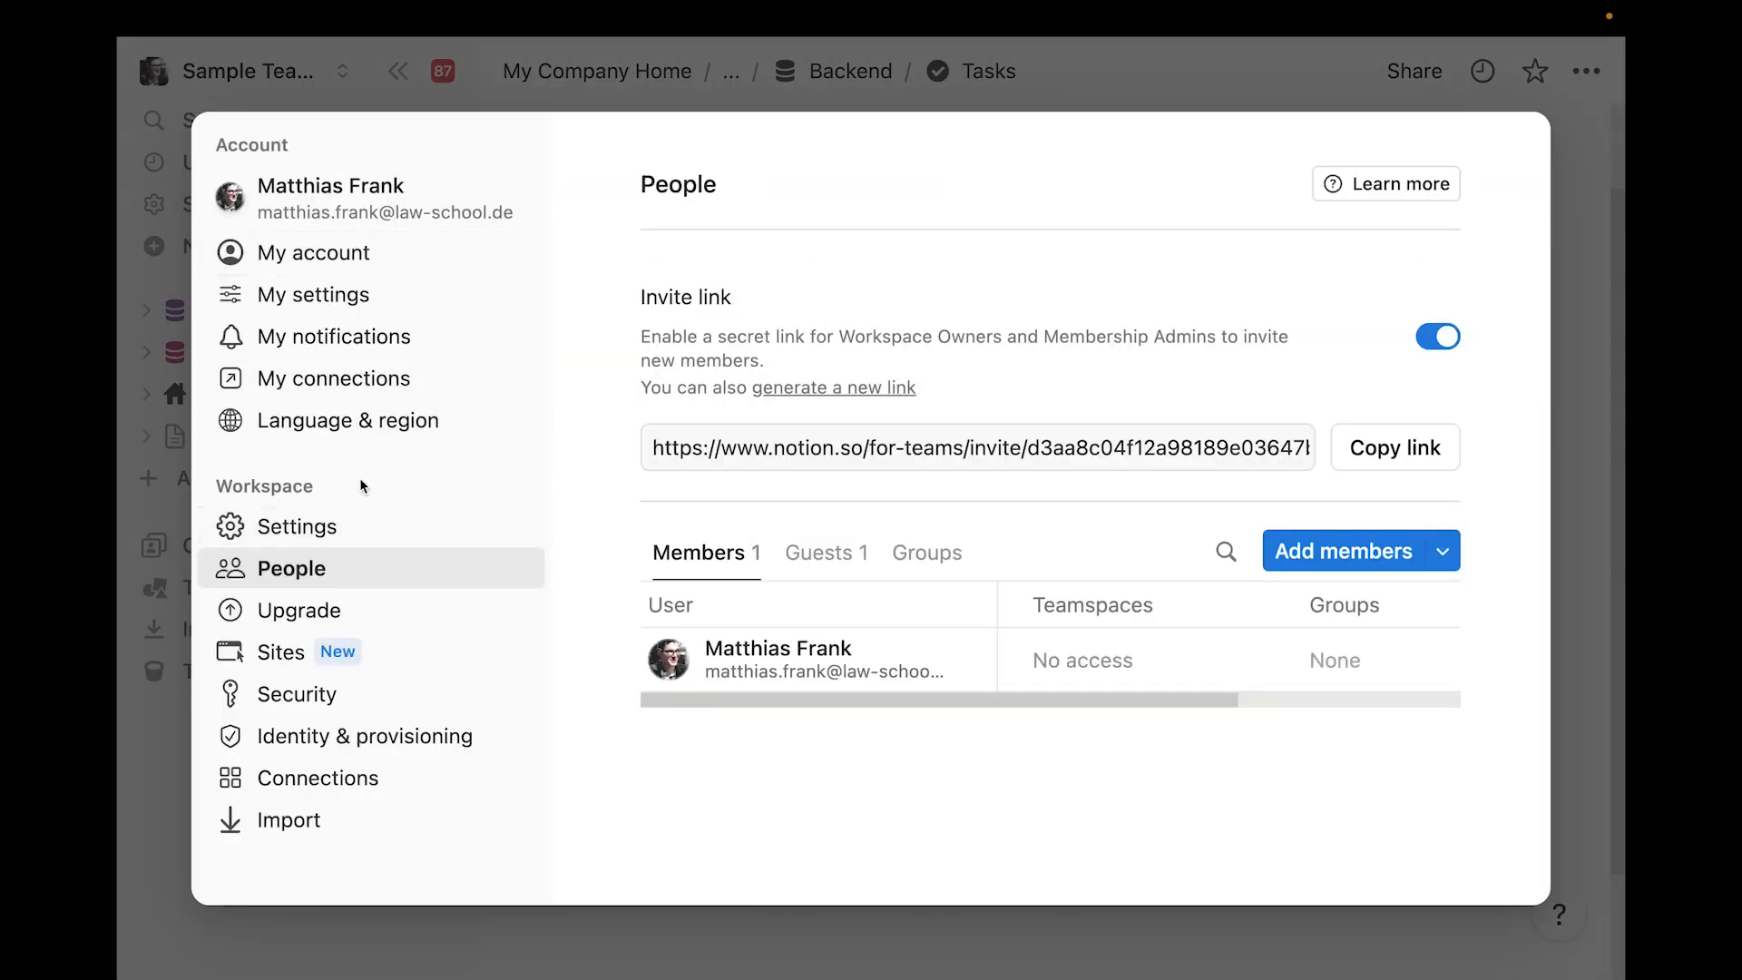
Open the Language & region settings, toggle Start week on Monday, and close the settings
{"action": "left_click", "coordinate": [366, 430]}
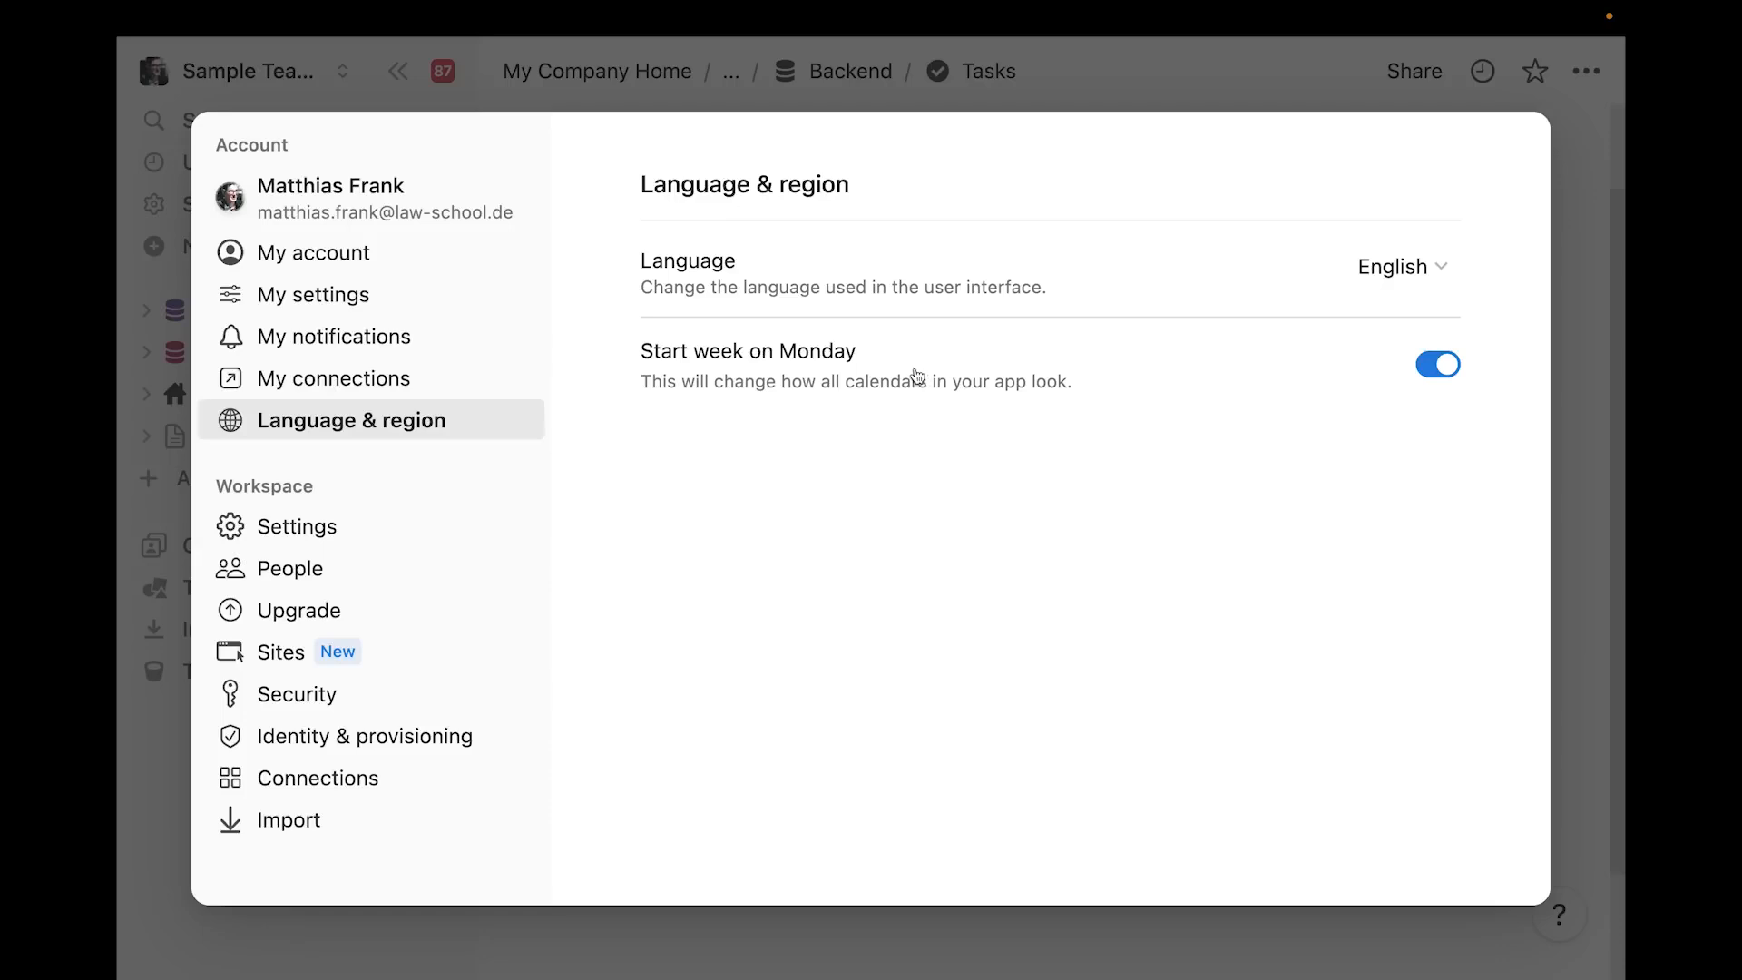
{"action": "left_click", "coordinate": [1433, 367]}
{"action": "left_click", "coordinate": [1579, 360]}
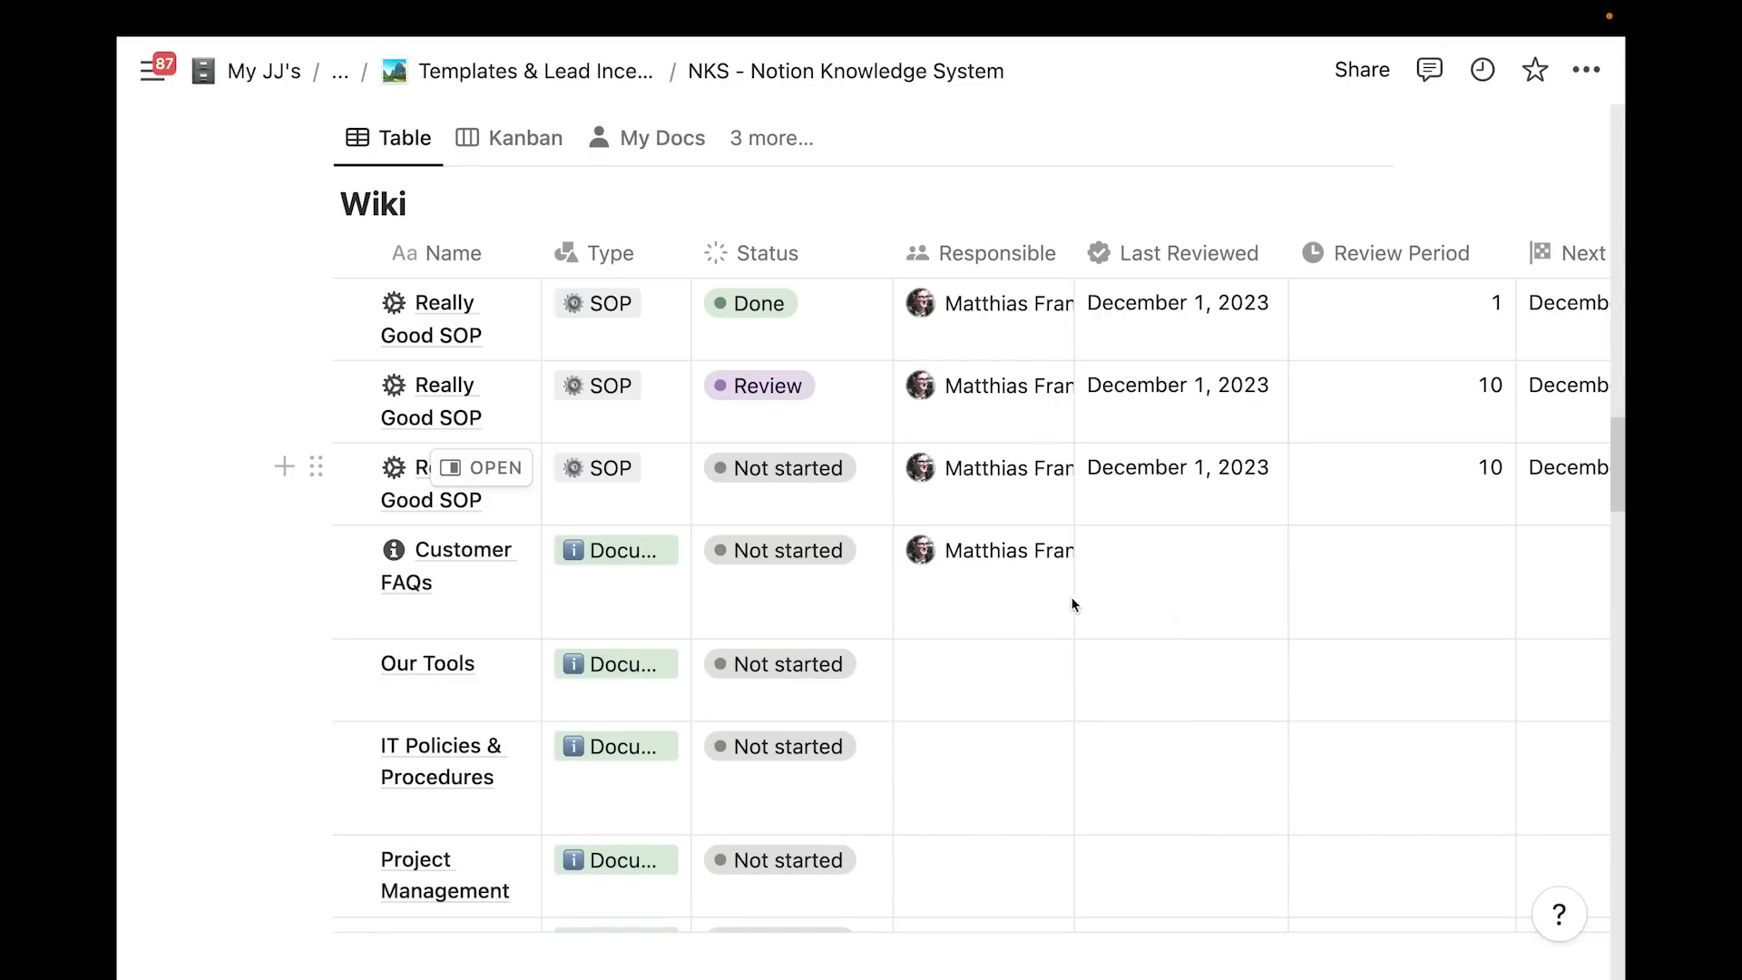
Look over the Wiki table's documents and columns, and check which properties it can be sorted by
{"action": "scroll", "coordinate": [1061, 586], "scroll_direction": "down", "scroll_amount": 4}
{"action": "scroll", "coordinate": [1007, 554], "scroll_direction": "up", "scroll_amount": 5}
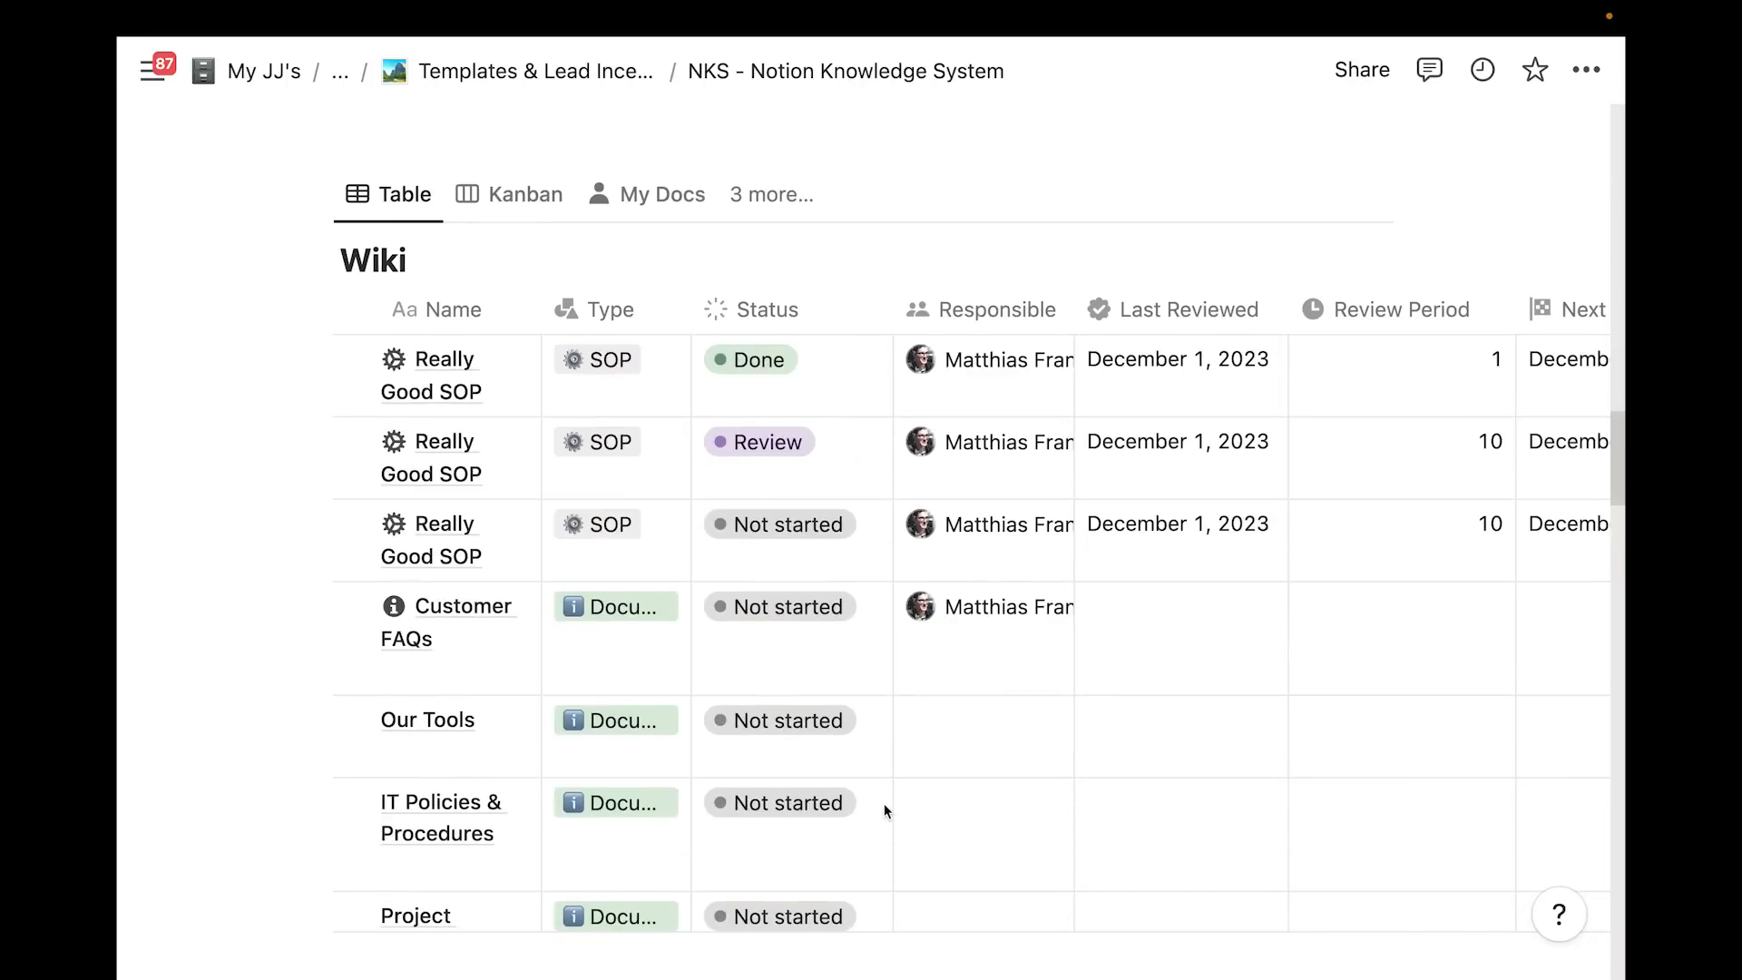
{"action": "scroll", "coordinate": [753, 524], "scroll_direction": "down", "scroll_amount": 2}
{"action": "scroll", "coordinate": [610, 242], "scroll_direction": "up", "scroll_amount": 1}
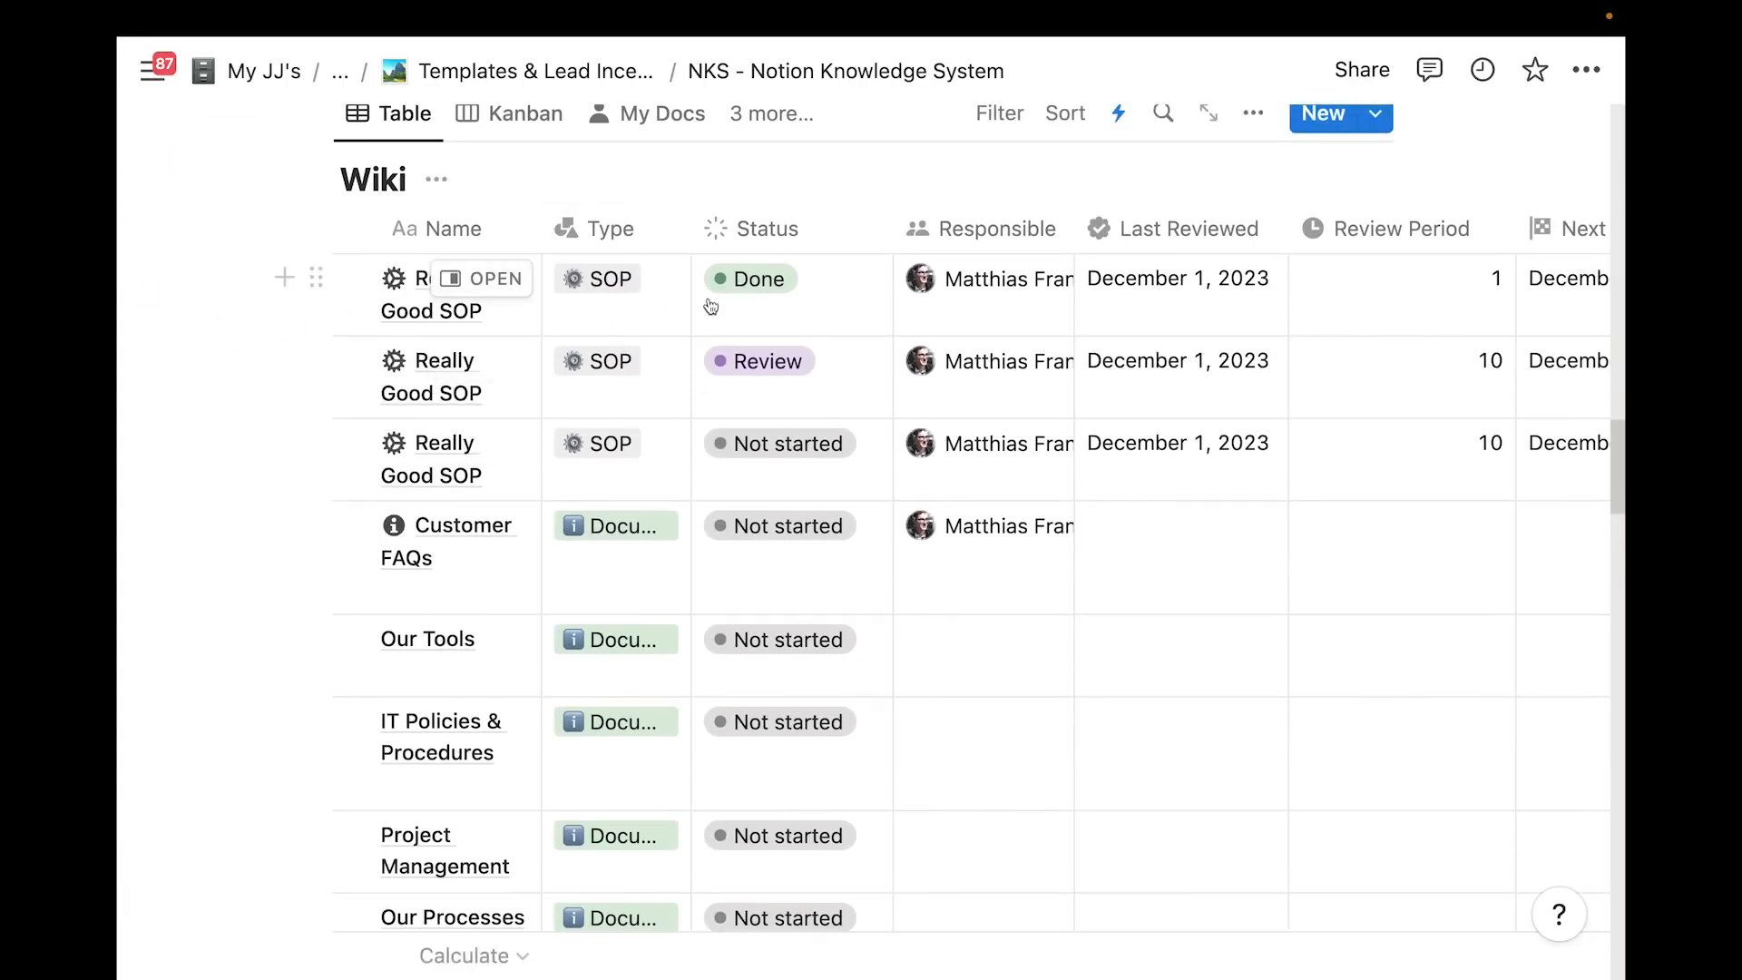
{"action": "scroll", "coordinate": [653, 471], "scroll_direction": "up", "scroll_amount": 2}
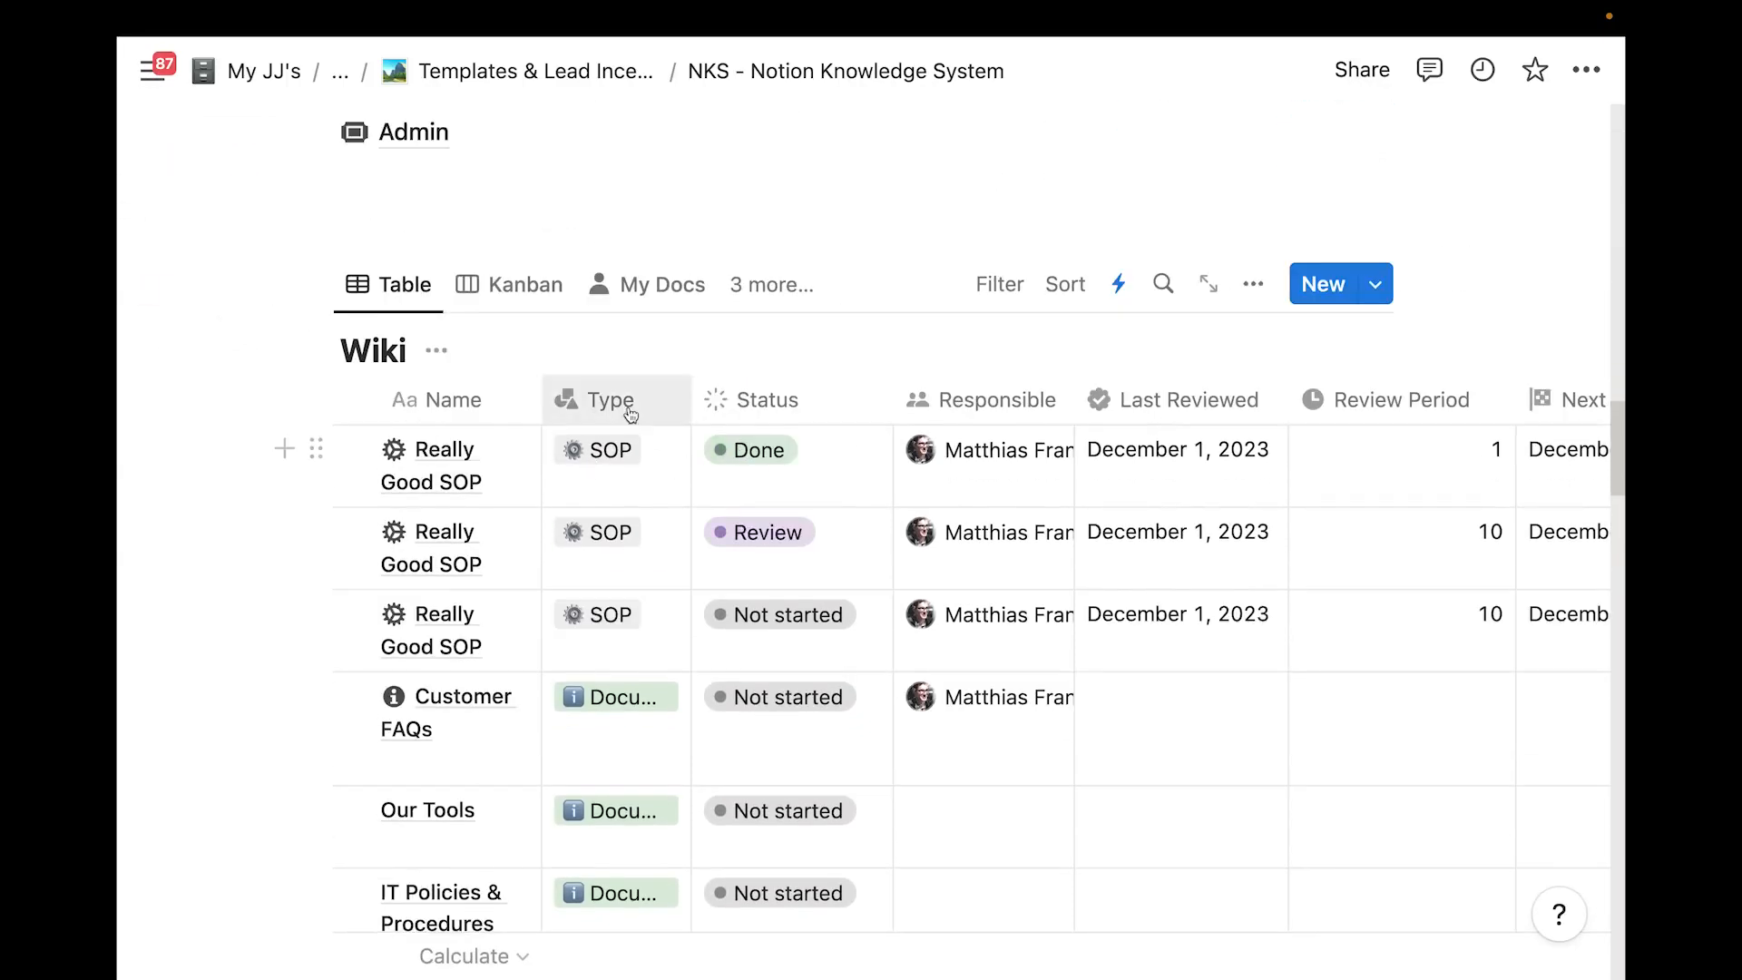
{"action": "left_click", "coordinate": [1067, 286]}
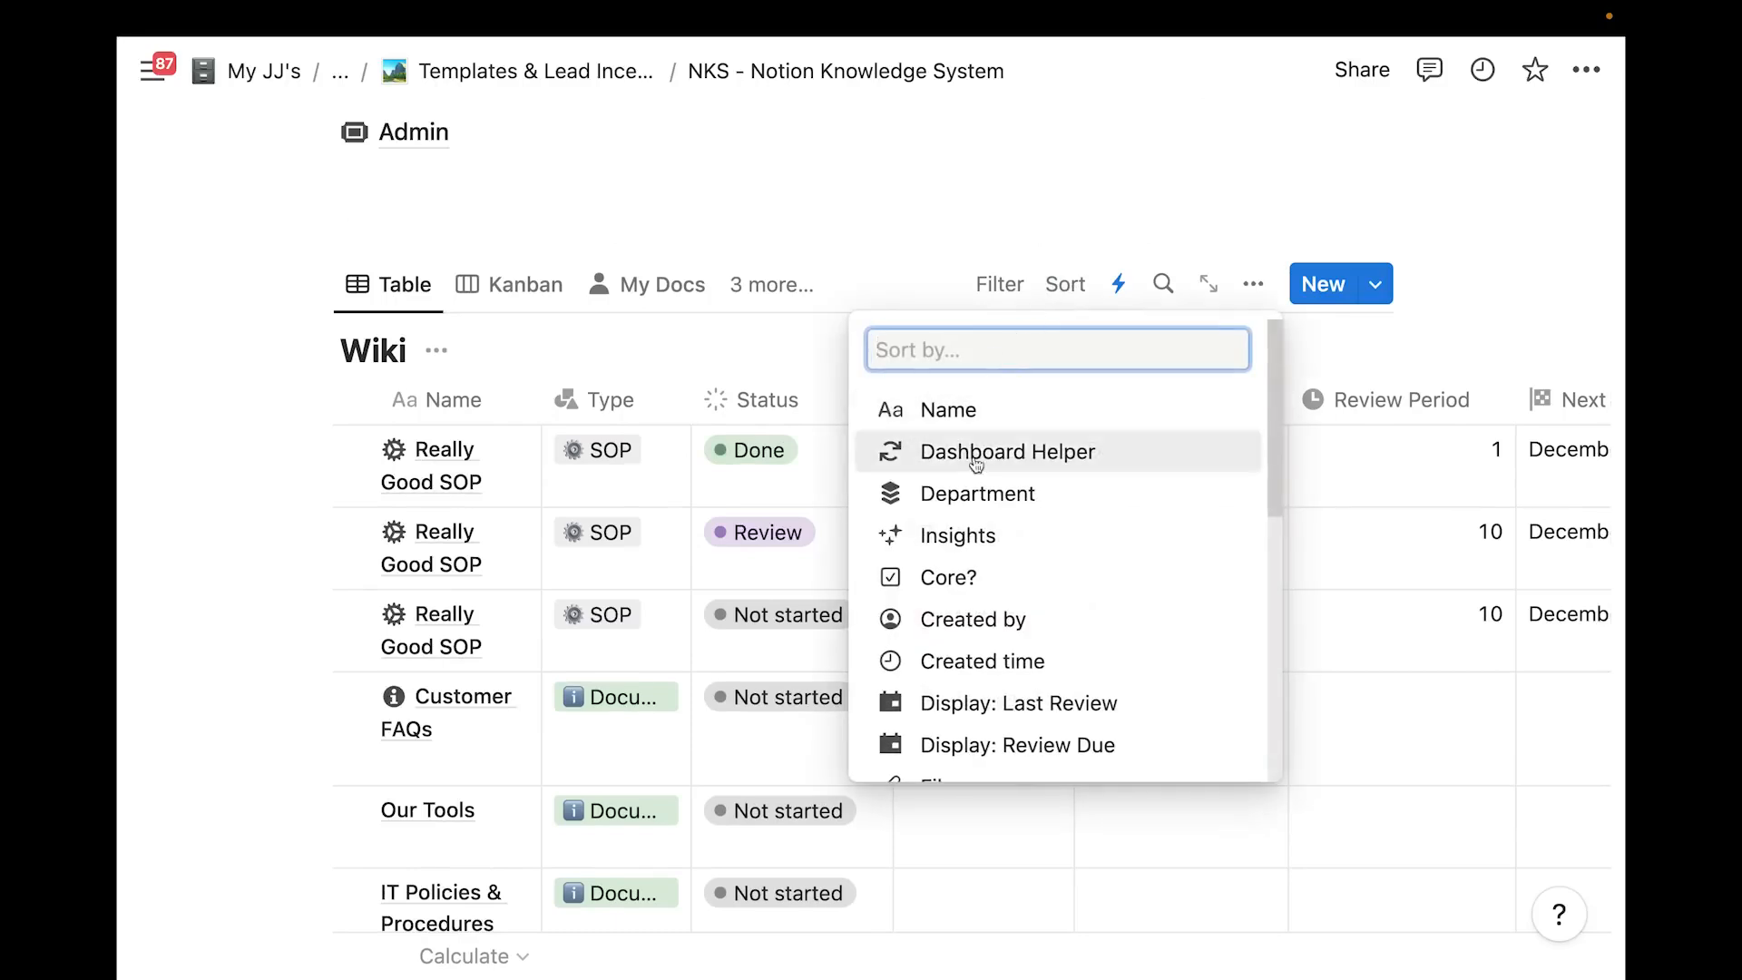
{"action": "left_click", "coordinate": [558, 322]}
Group the Wiki table view by the Type property and close the view options
{"action": "scroll", "coordinate": [581, 426], "scroll_direction": "down", "scroll_amount": 1}
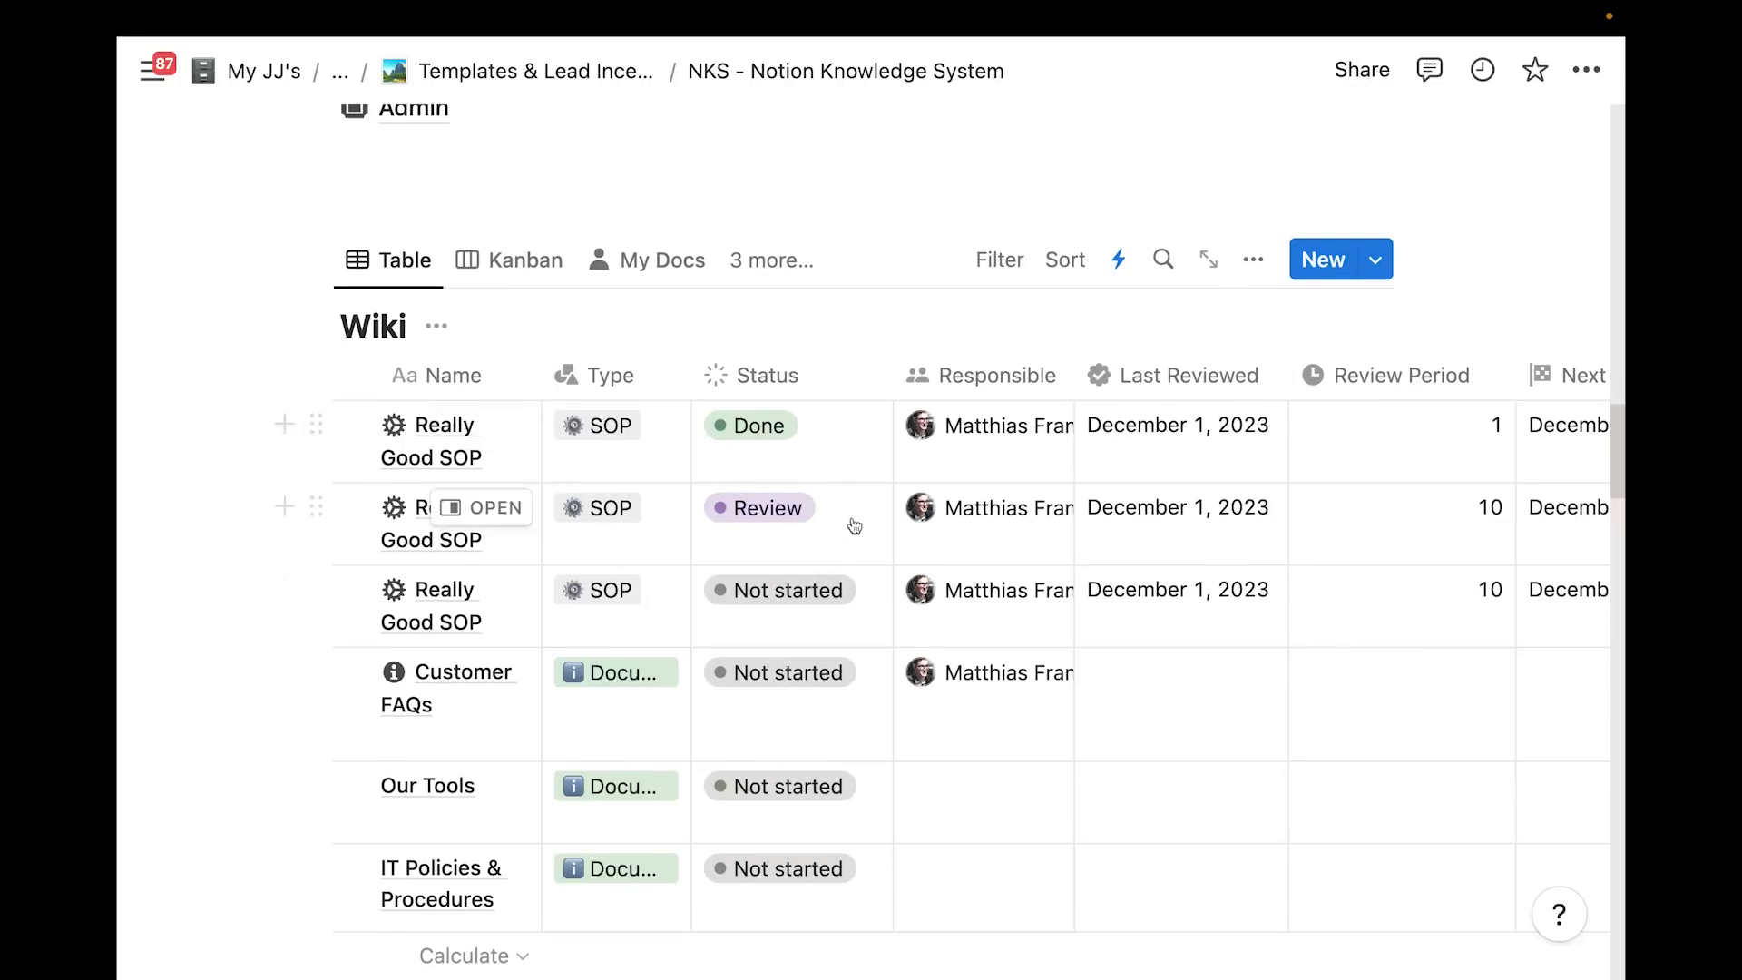
{"action": "left_click", "coordinate": [1253, 261]}
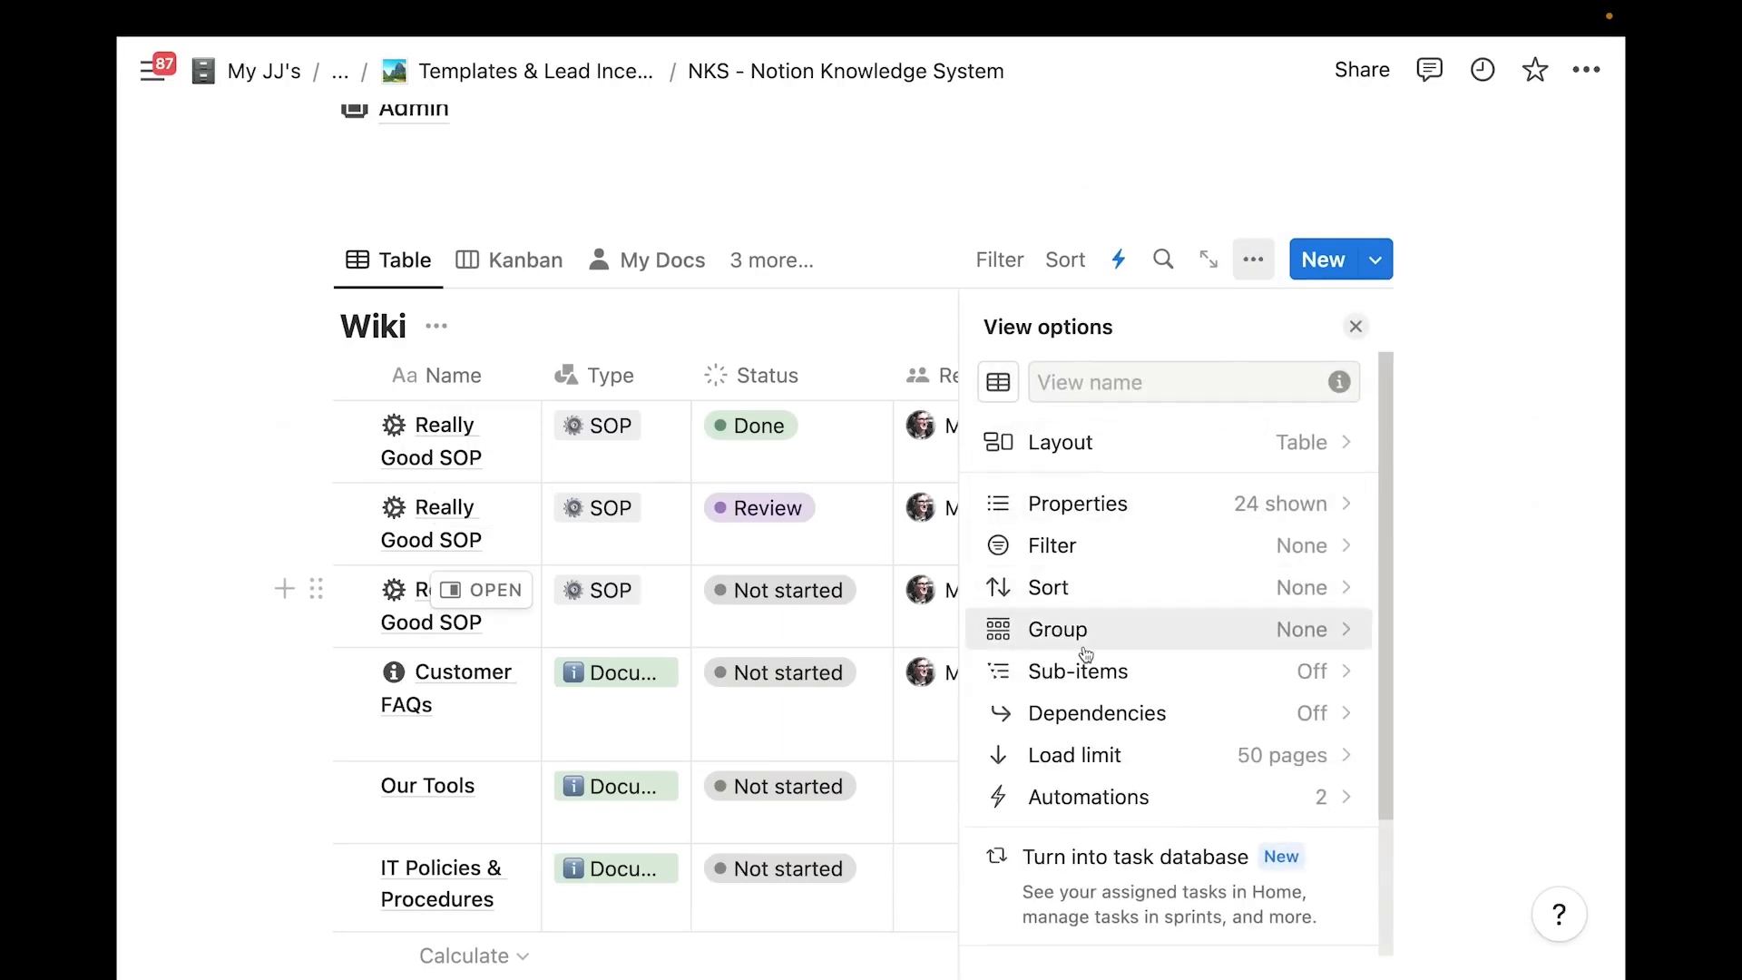
{"action": "left_click", "coordinate": [1086, 651]}
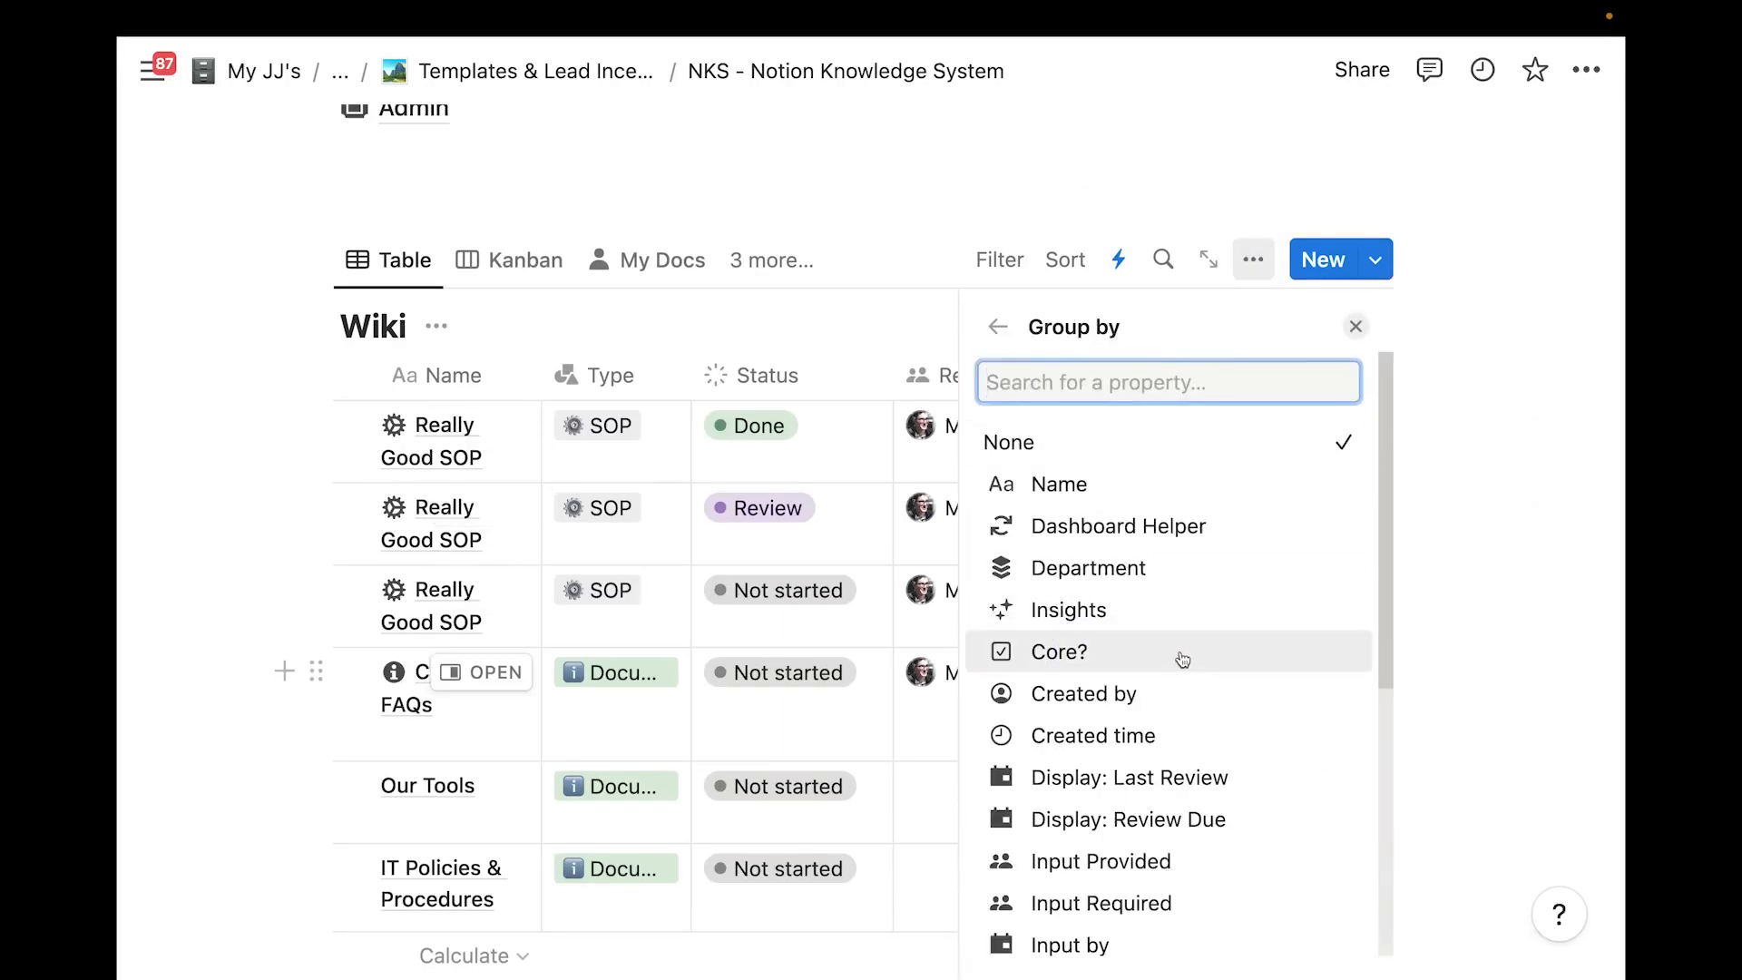
{"action": "scroll", "coordinate": [1182, 659], "scroll_direction": "down", "scroll_amount": 1}
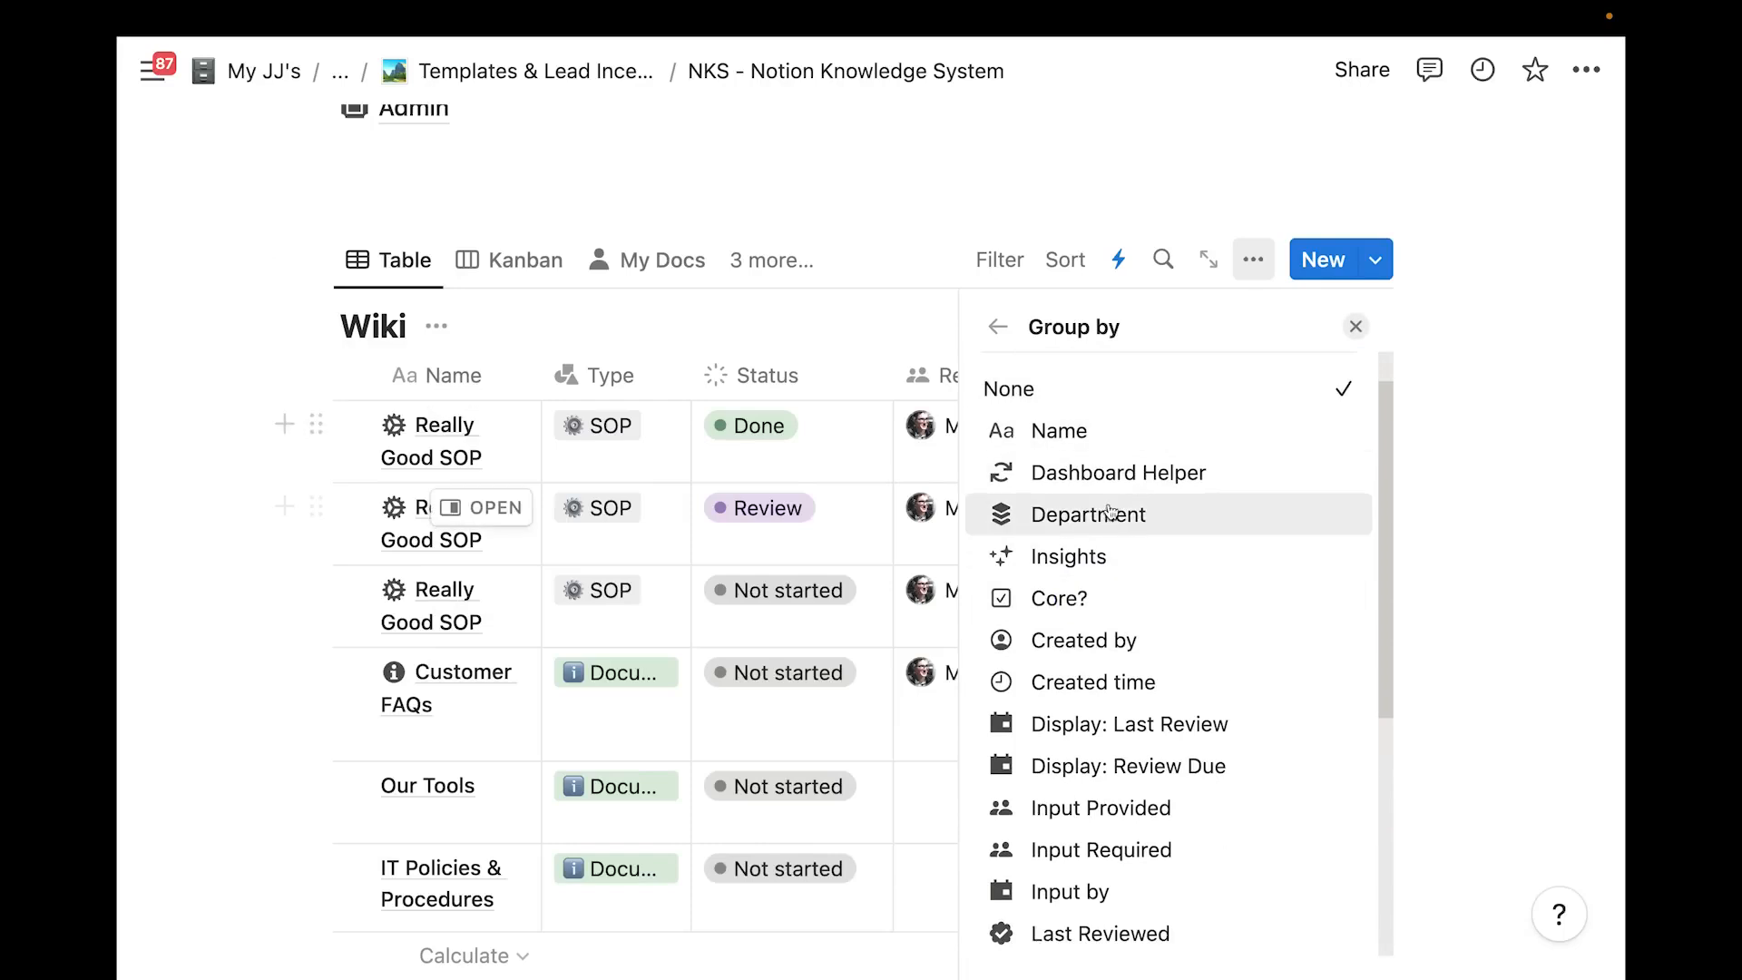
{"action": "scroll", "coordinate": [1109, 511], "scroll_direction": "down", "scroll_amount": 8}
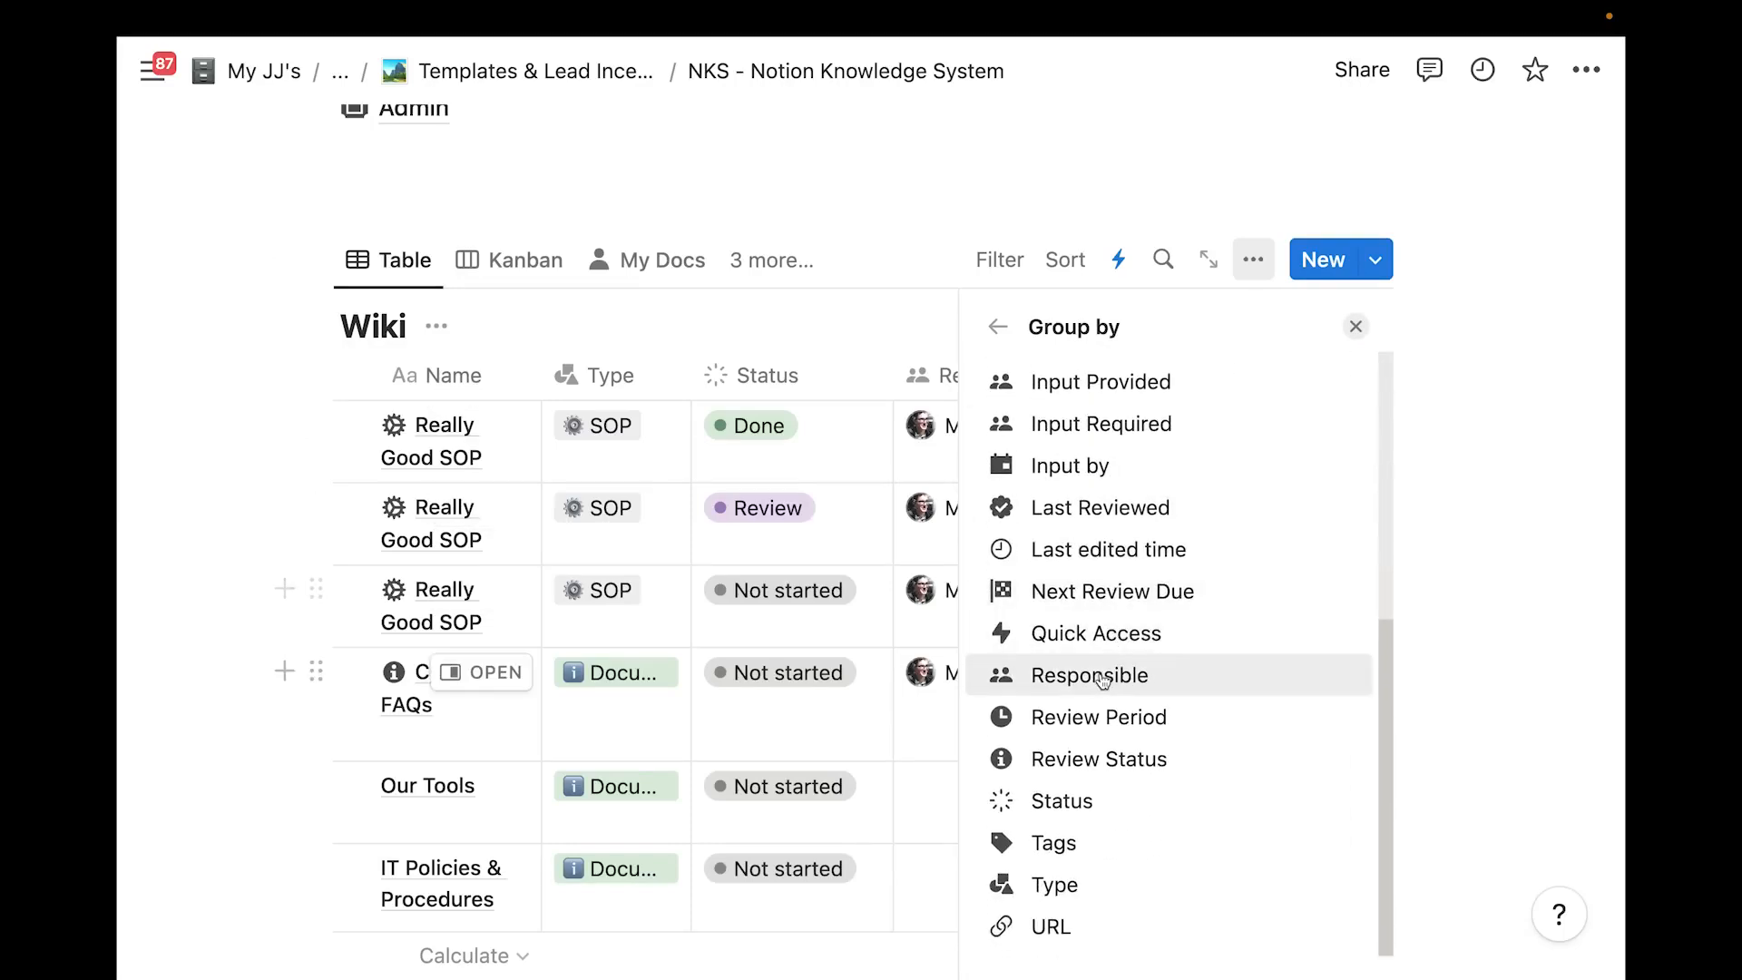
{"action": "left_click", "coordinate": [1046, 871]}
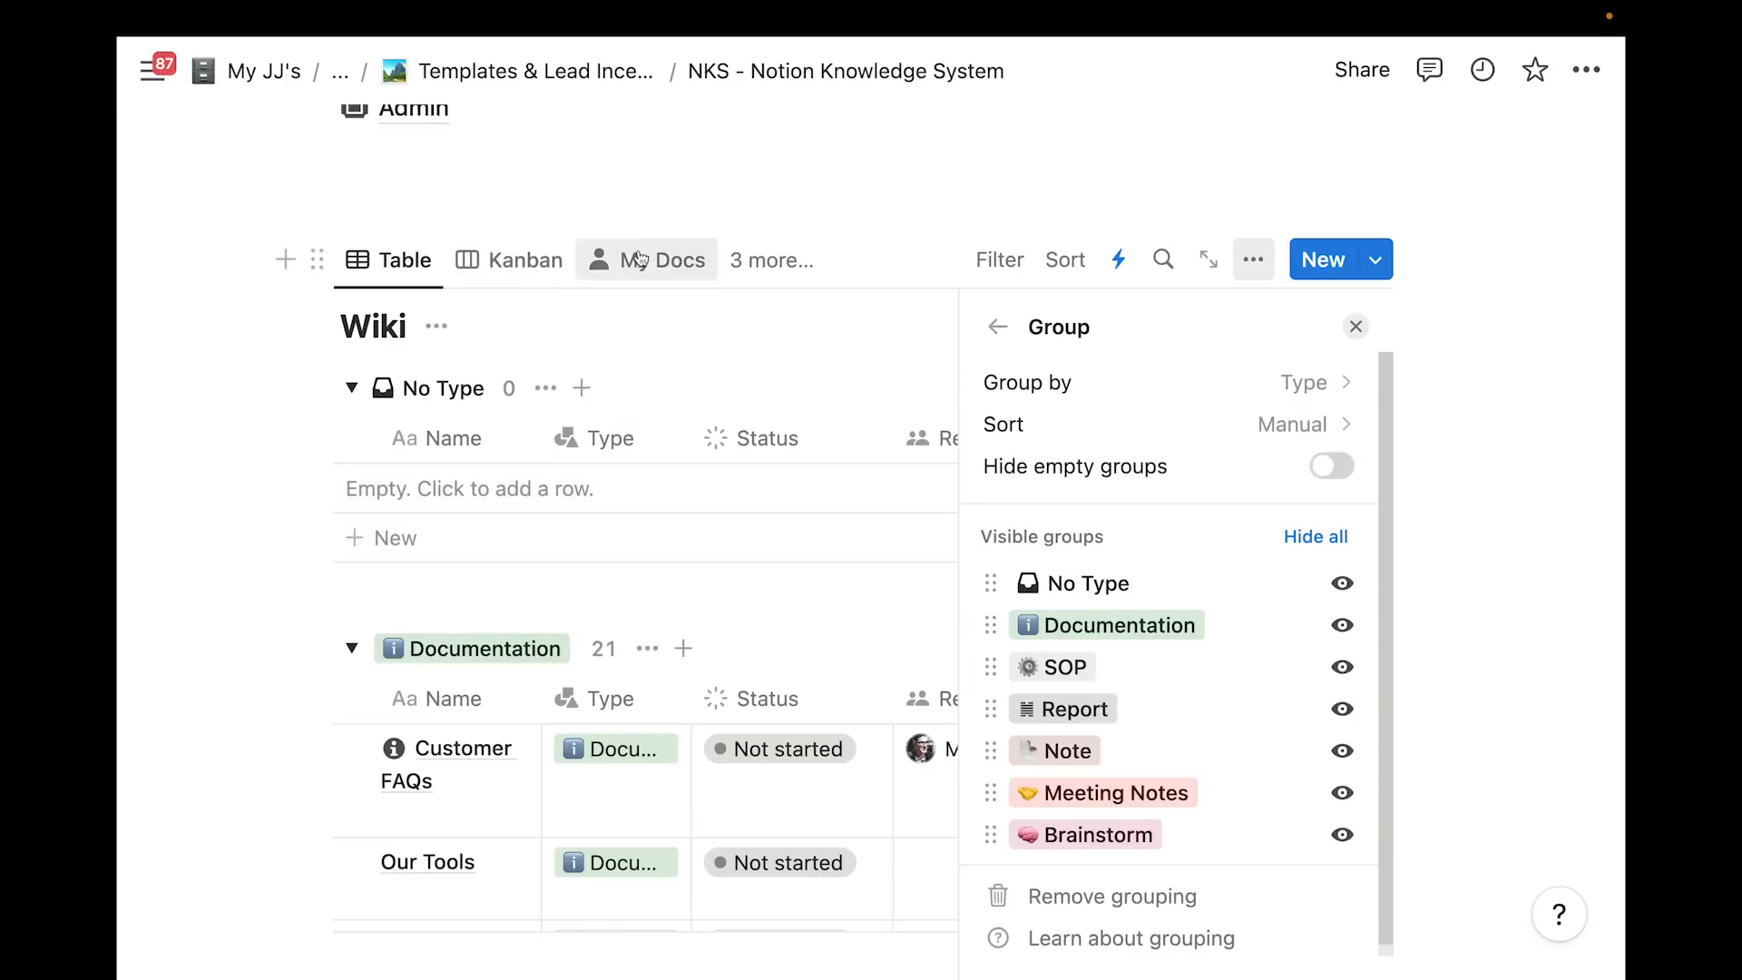
{"action": "left_click", "coordinate": [575, 195]}
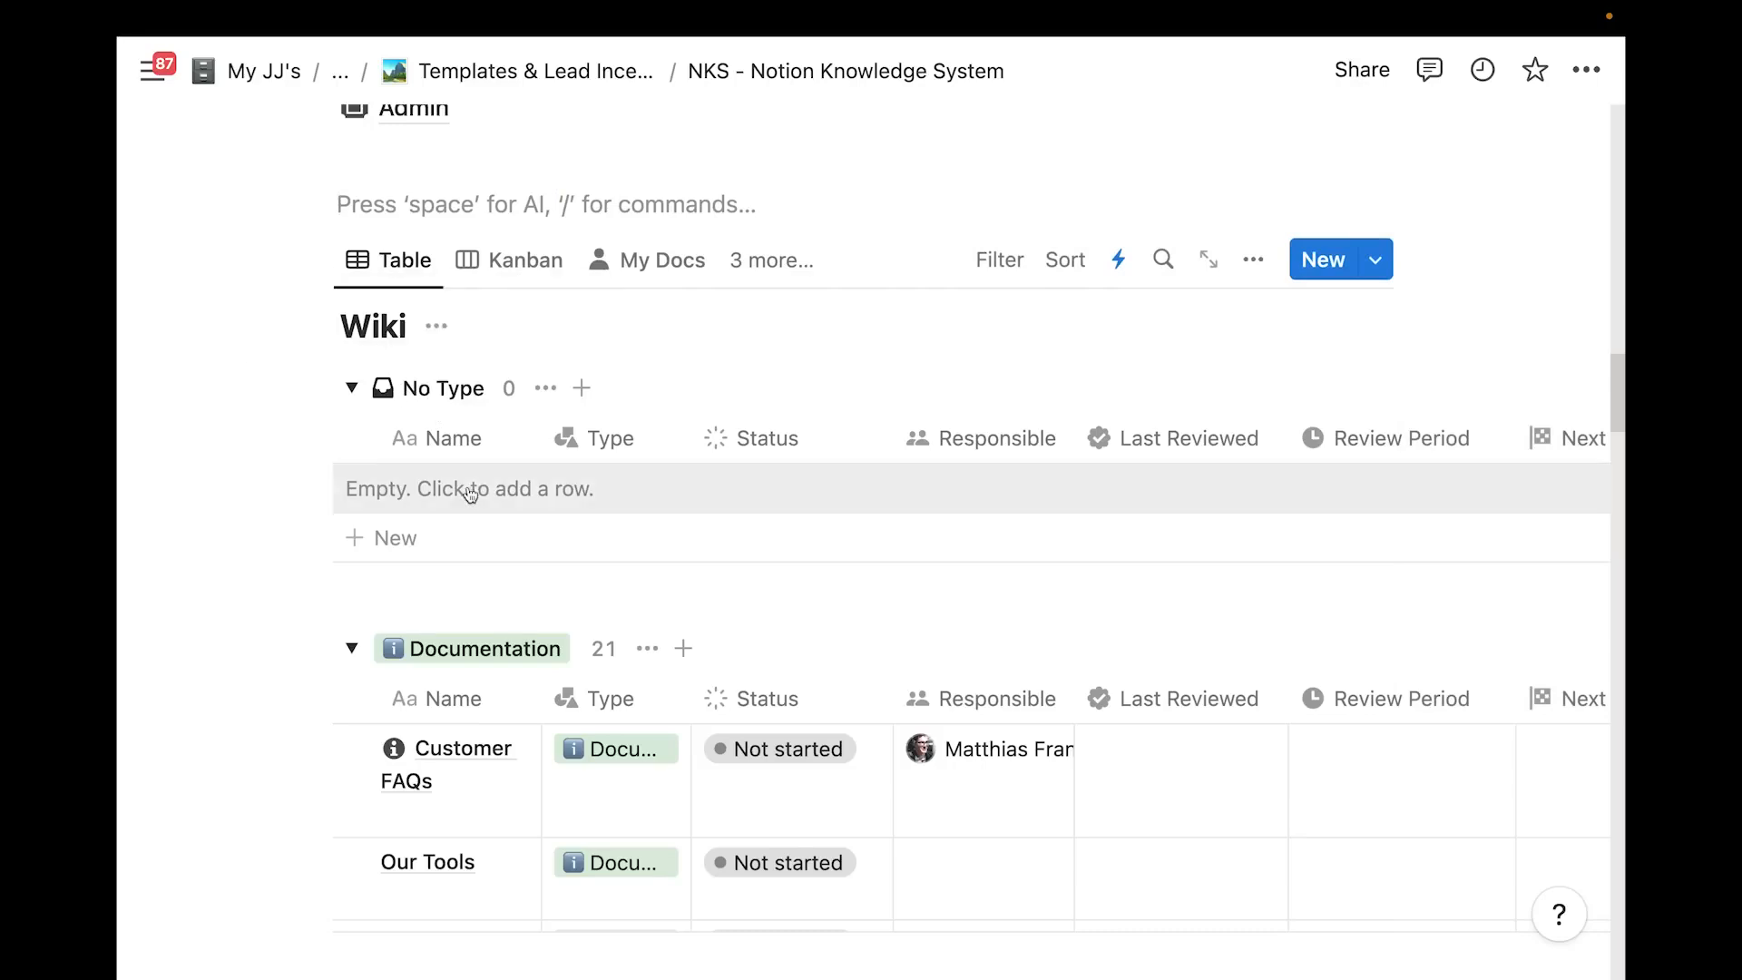
Review the Wiki table's Documentation and SOP groups, collapsing the Documentation group and expanding it again
{"action": "scroll", "coordinate": [470, 494], "scroll_direction": "down", "scroll_amount": 3}
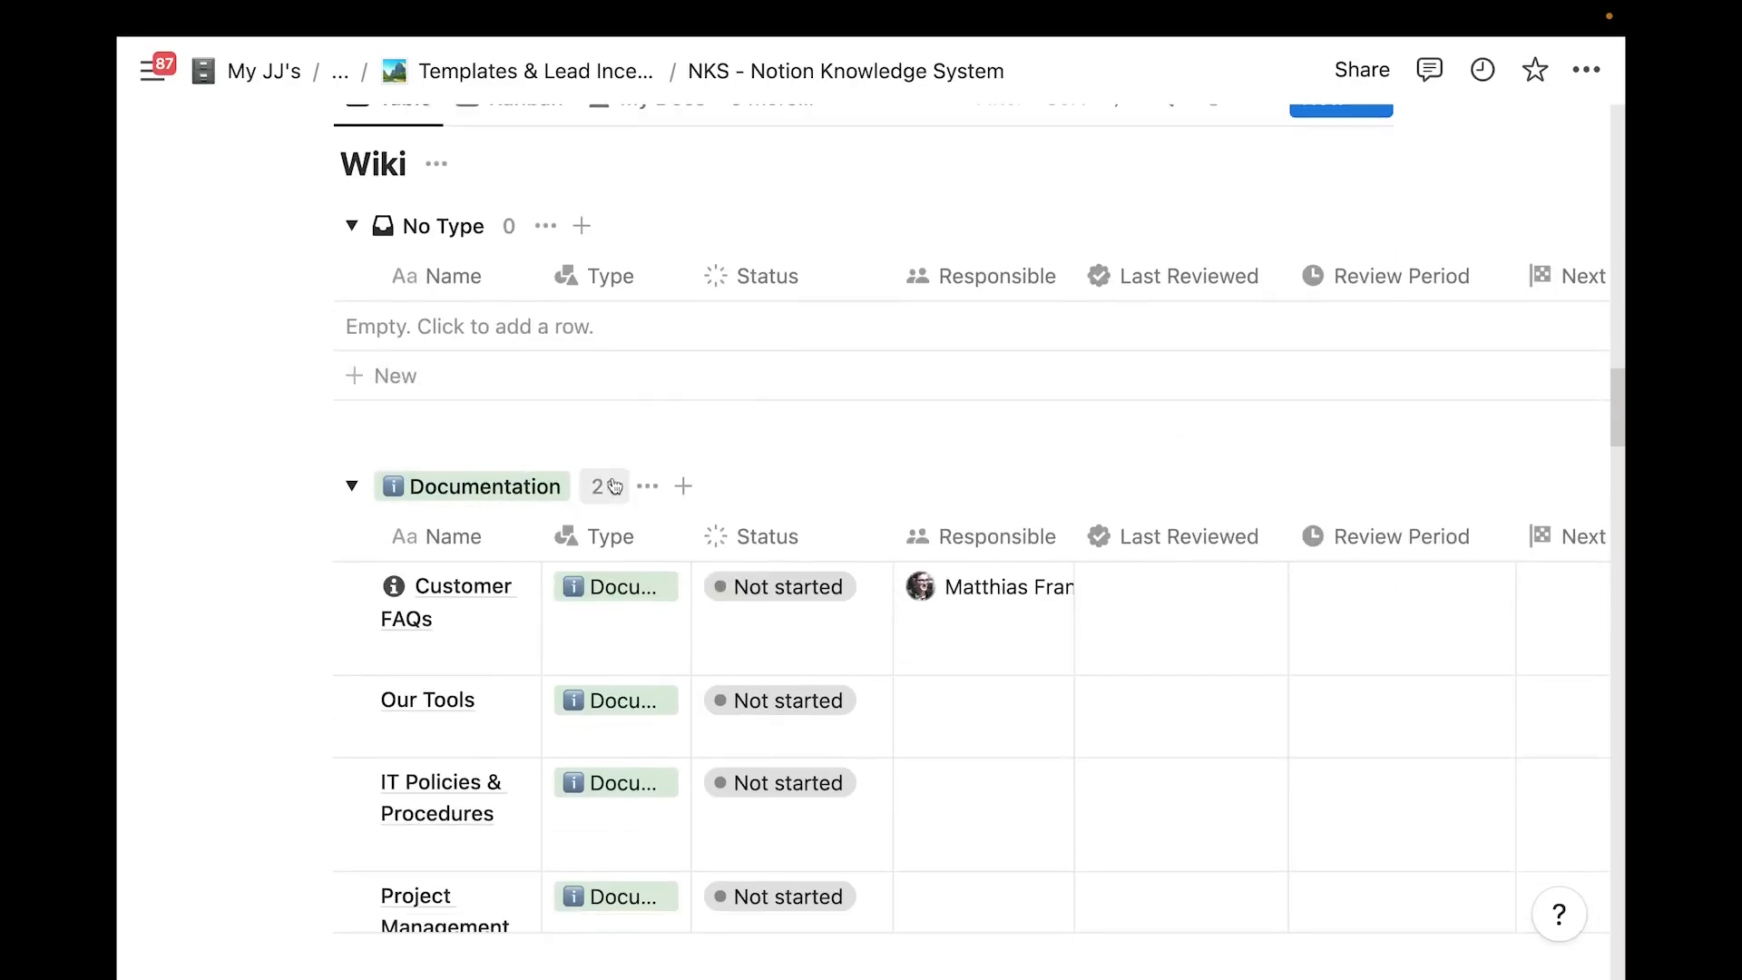
{"action": "scroll", "coordinate": [467, 501], "scroll_direction": "down", "scroll_amount": 15}
{"action": "scroll", "coordinate": [570, 473], "scroll_direction": "down", "scroll_amount": 10}
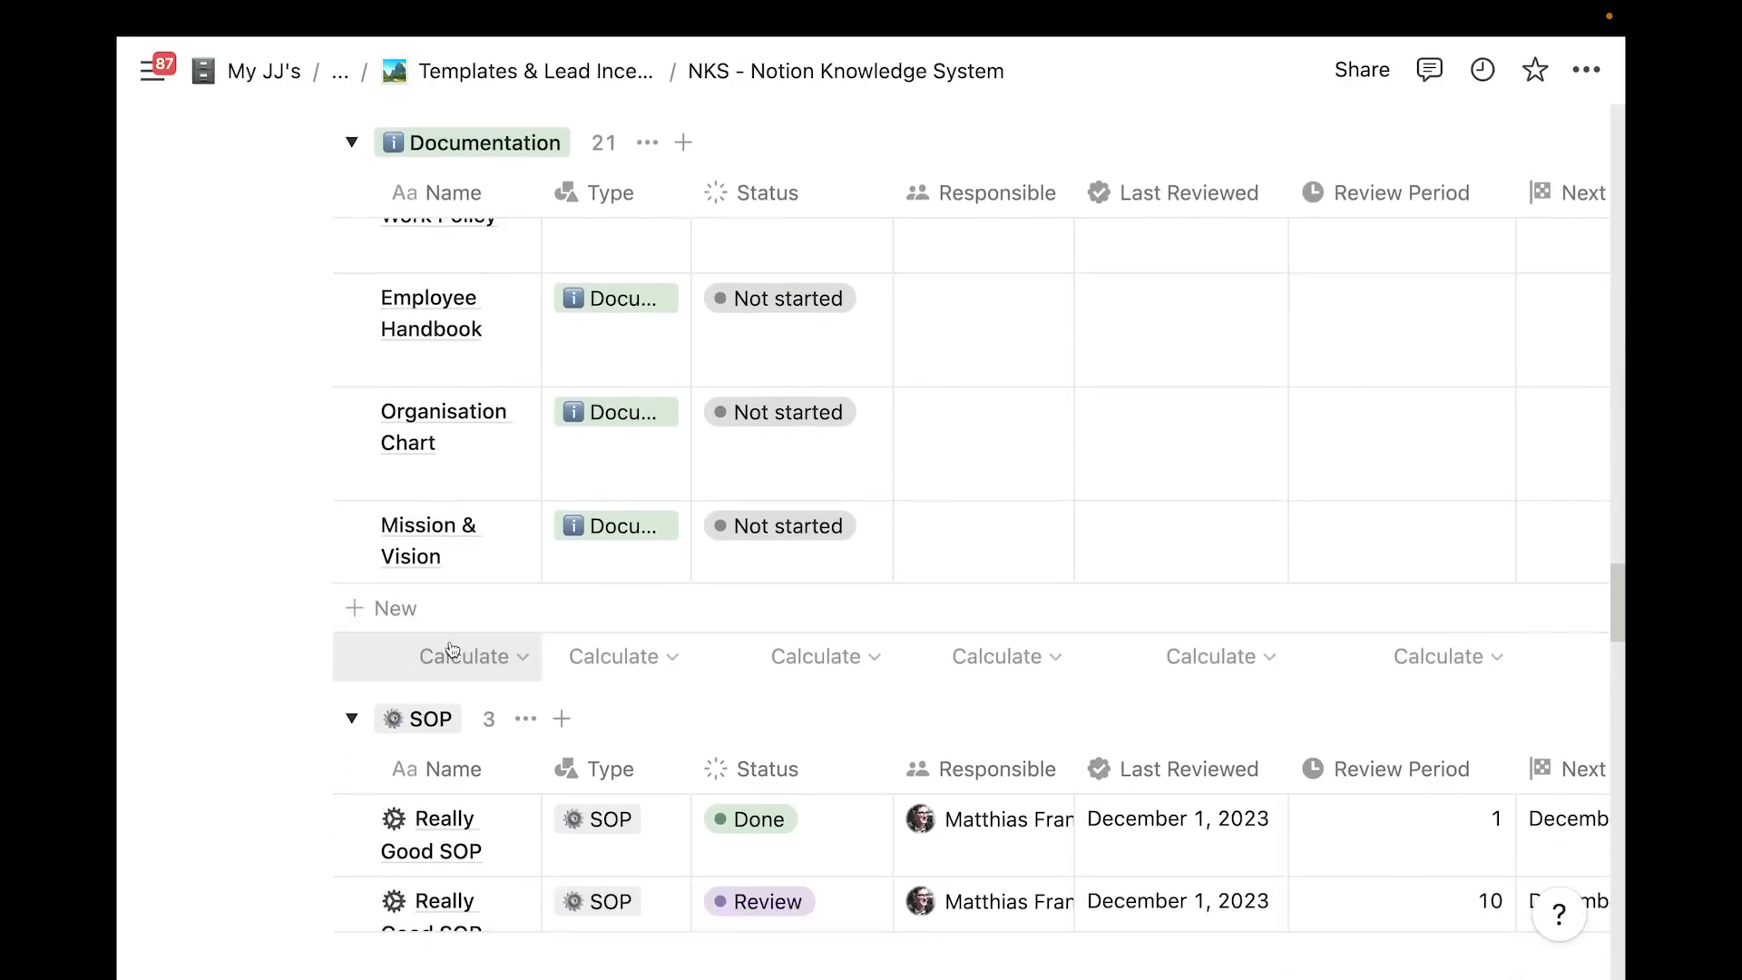
{"action": "scroll", "coordinate": [497, 683], "scroll_direction": "down", "scroll_amount": 4}
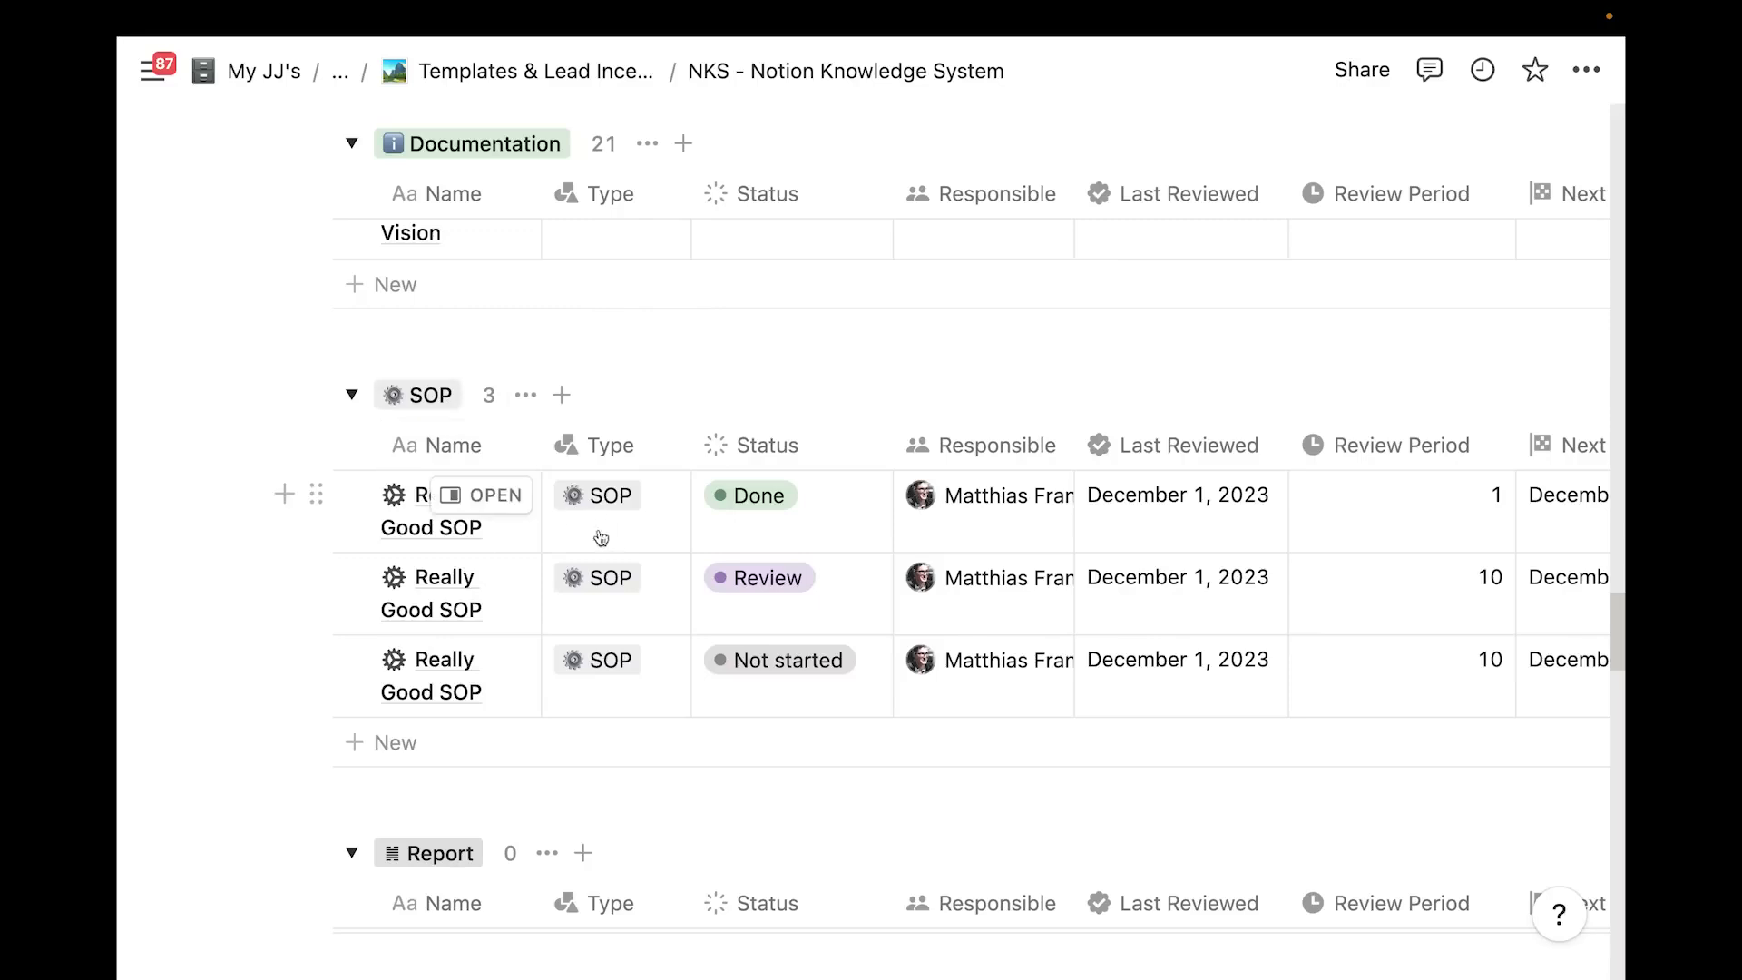
{"action": "scroll", "coordinate": [453, 462], "scroll_direction": "up", "scroll_amount": 10}
{"action": "scroll", "coordinate": [422, 445], "scroll_direction": "up", "scroll_amount": 12}
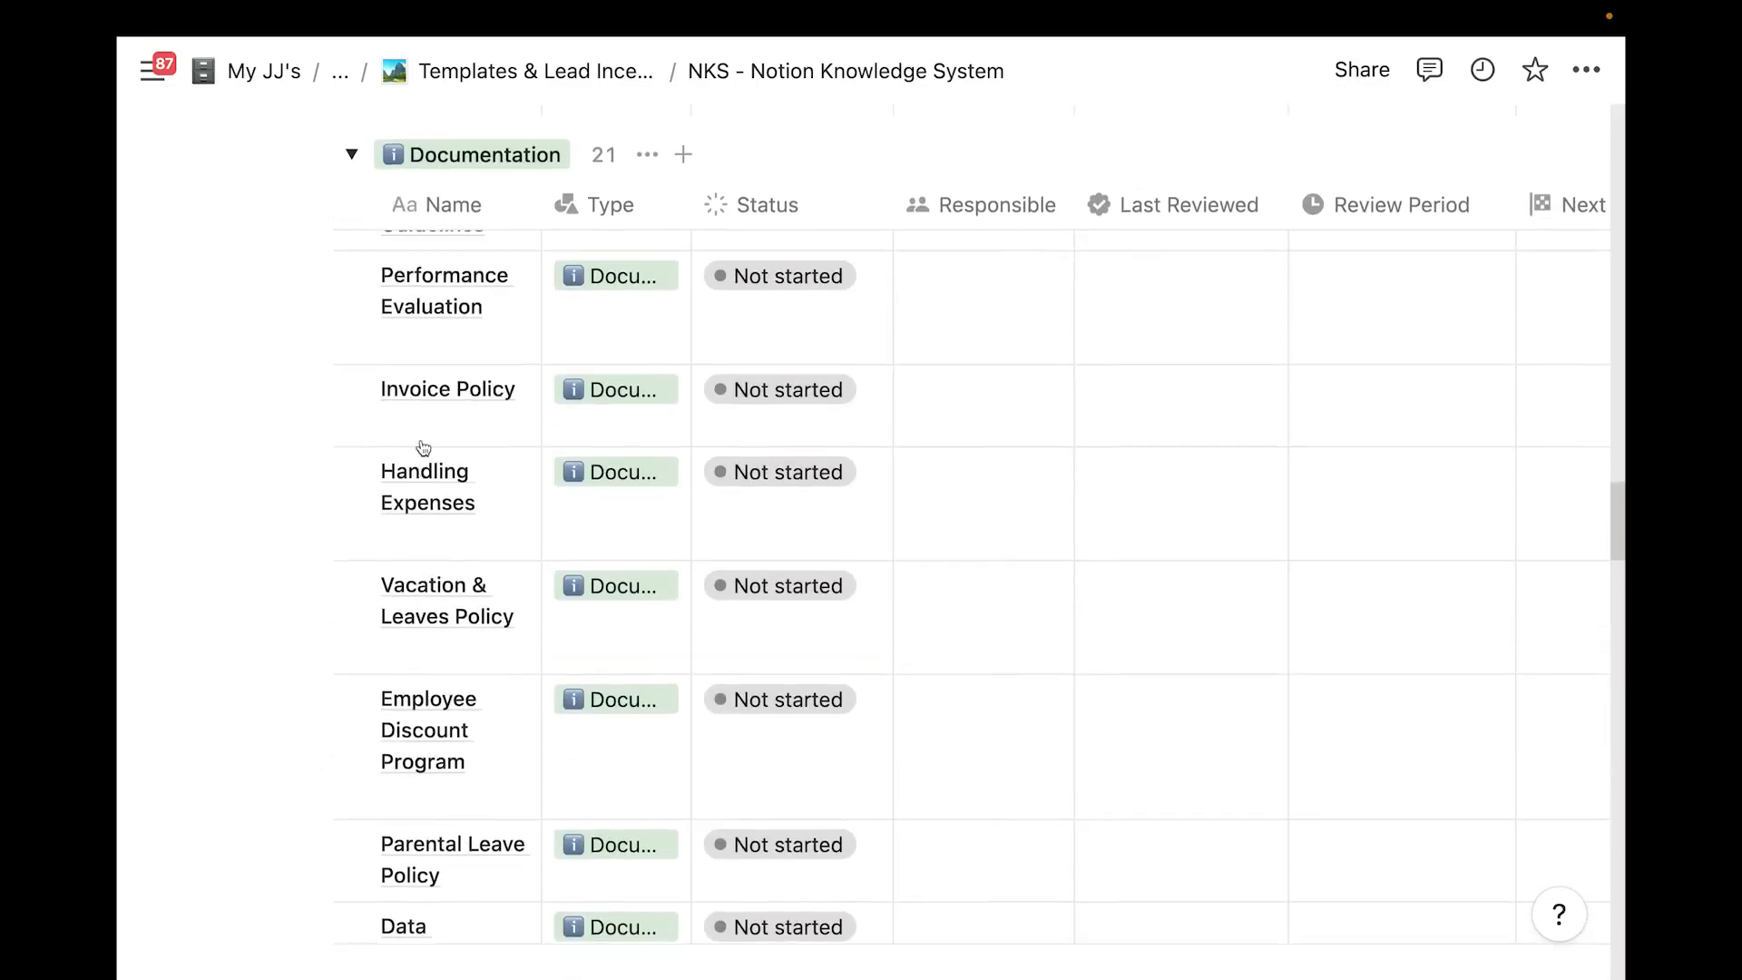
{"action": "left_click", "coordinate": [352, 143]}
{"action": "scroll", "coordinate": [369, 195], "scroll_direction": "up", "scroll_amount": 4}
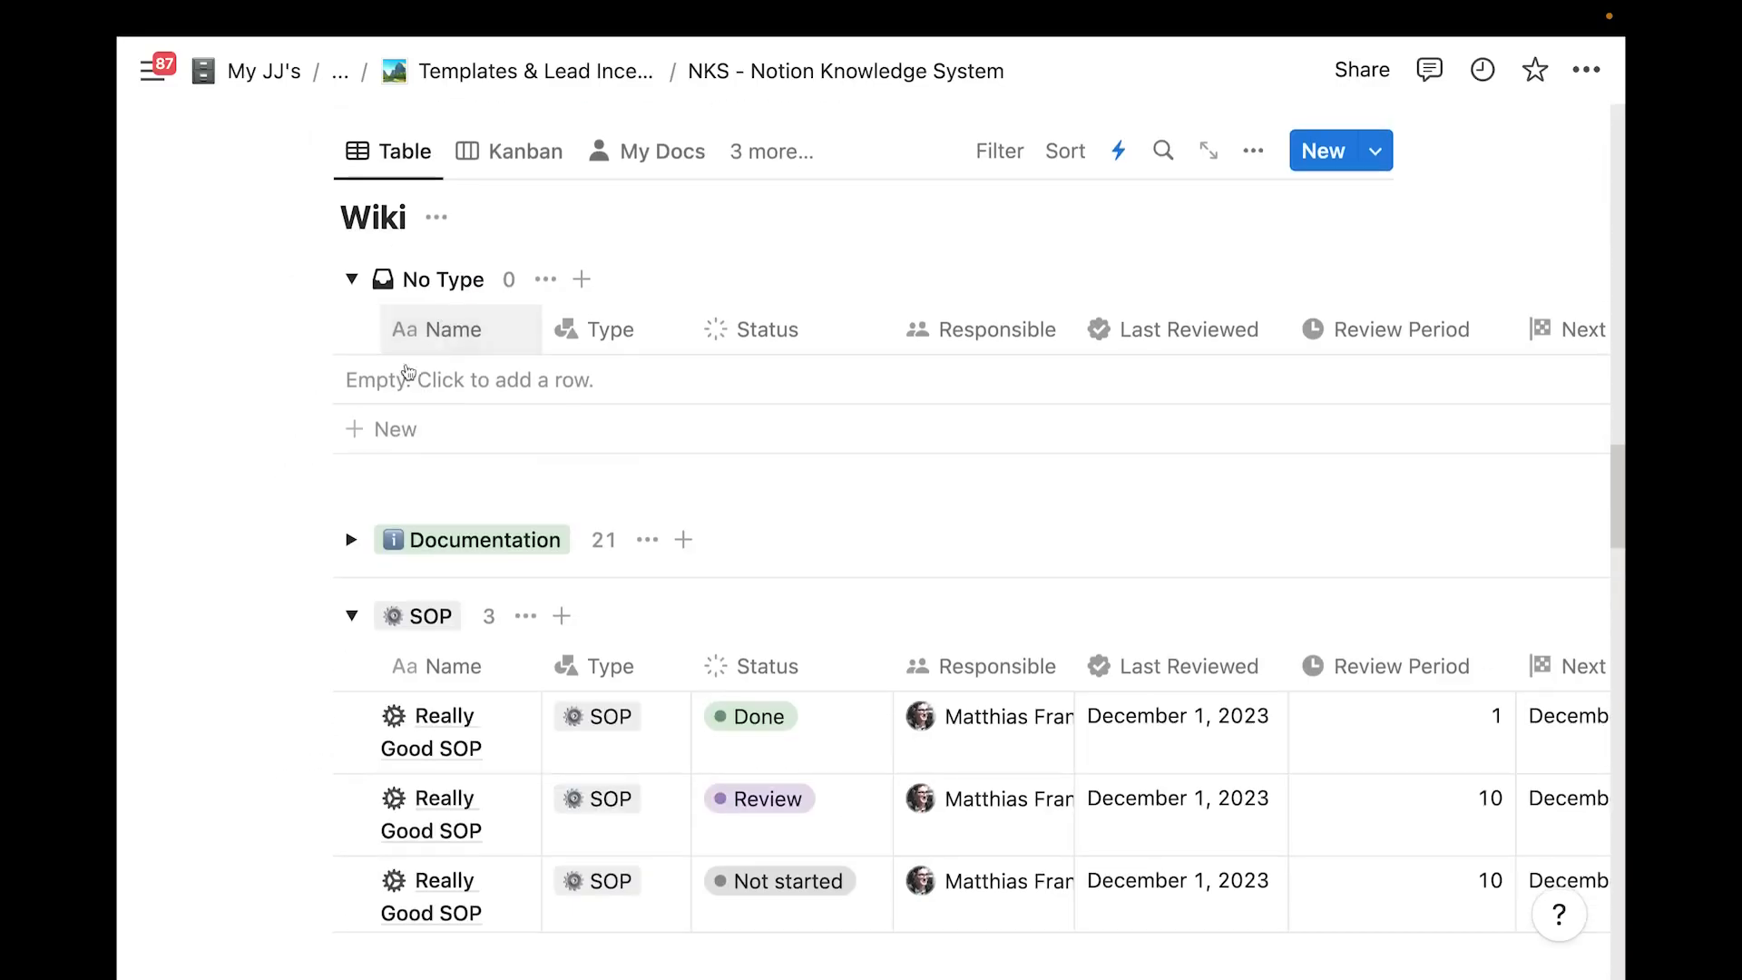
{"action": "mouse_move", "coordinate": [230, 570]}
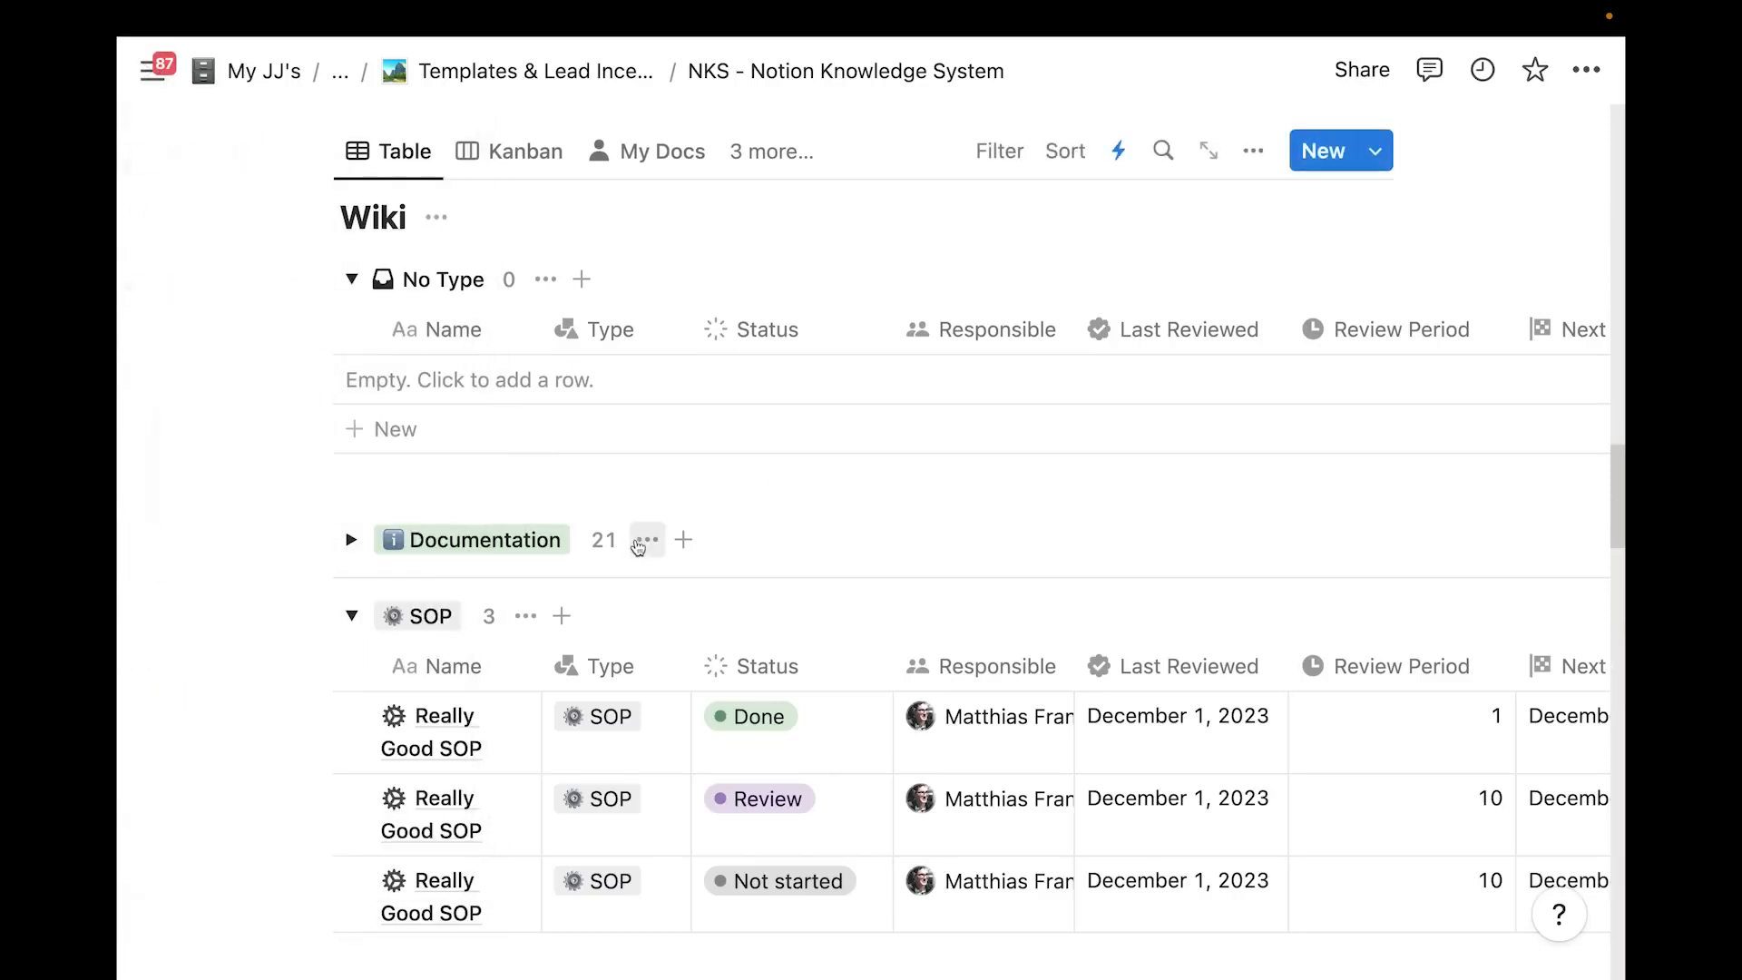
{"action": "left_click", "coordinate": [352, 540]}
{"action": "scroll", "coordinate": [907, 408], "scroll_direction": "up", "scroll_amount": 2}
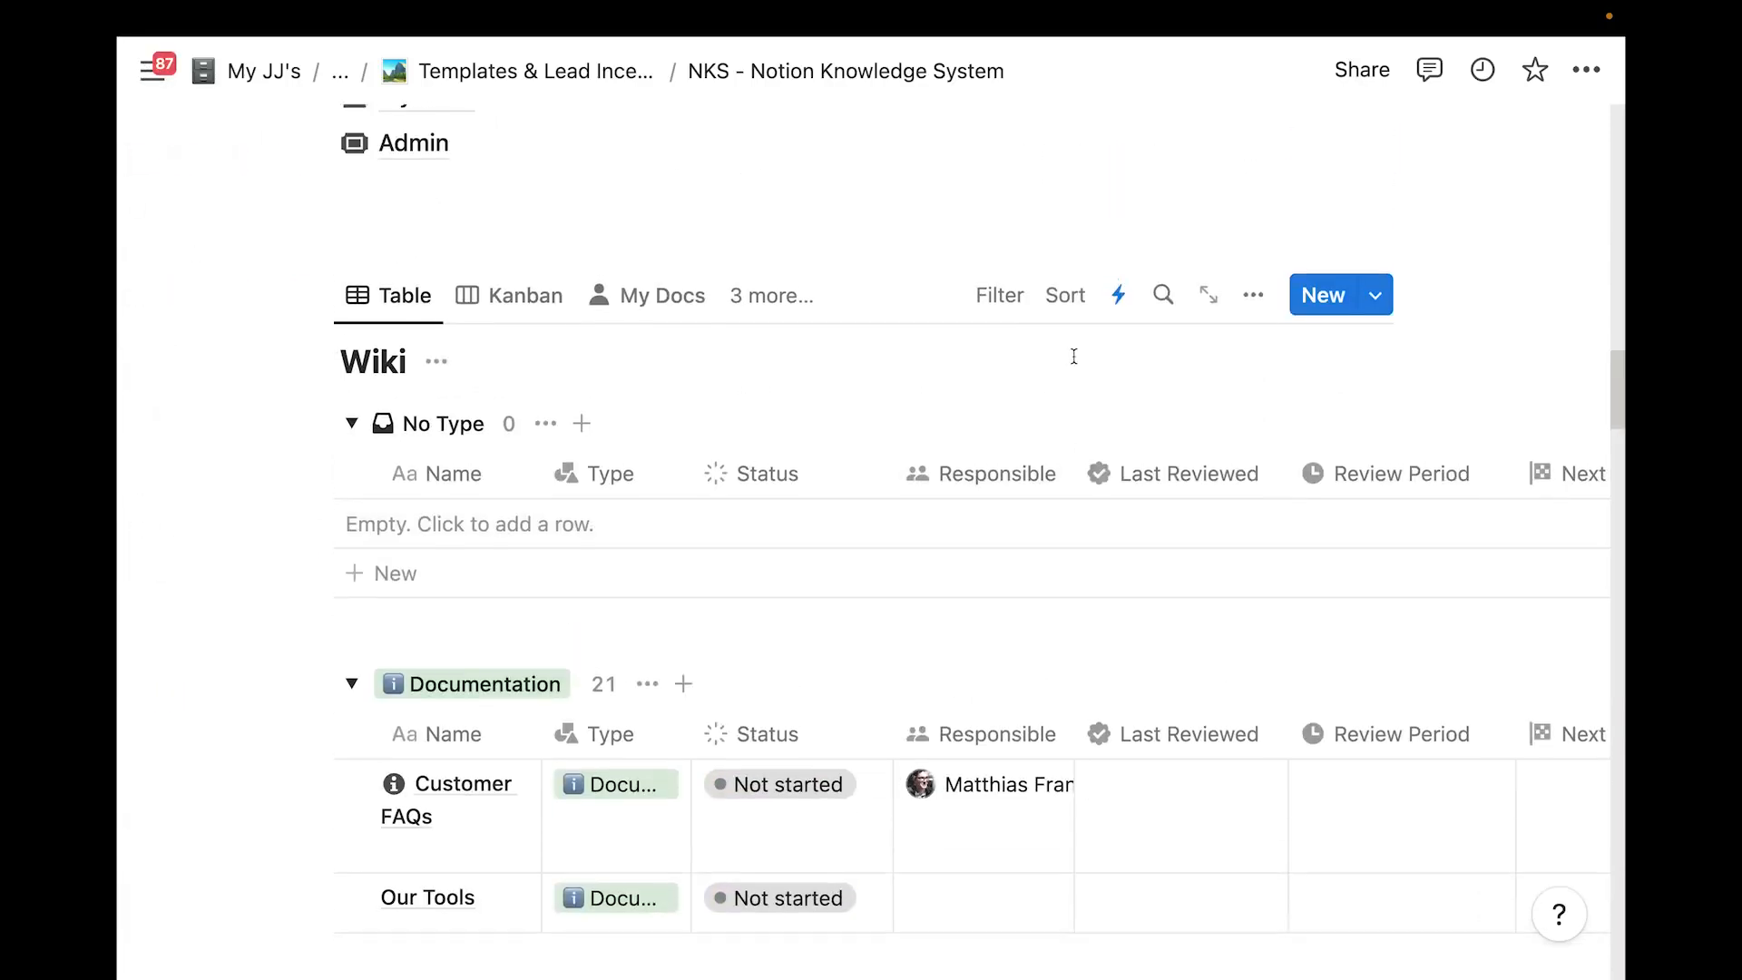
Reorder the Wiki table's Type groups so that SOP comes before Documentation
{"action": "left_click", "coordinate": [1253, 295]}
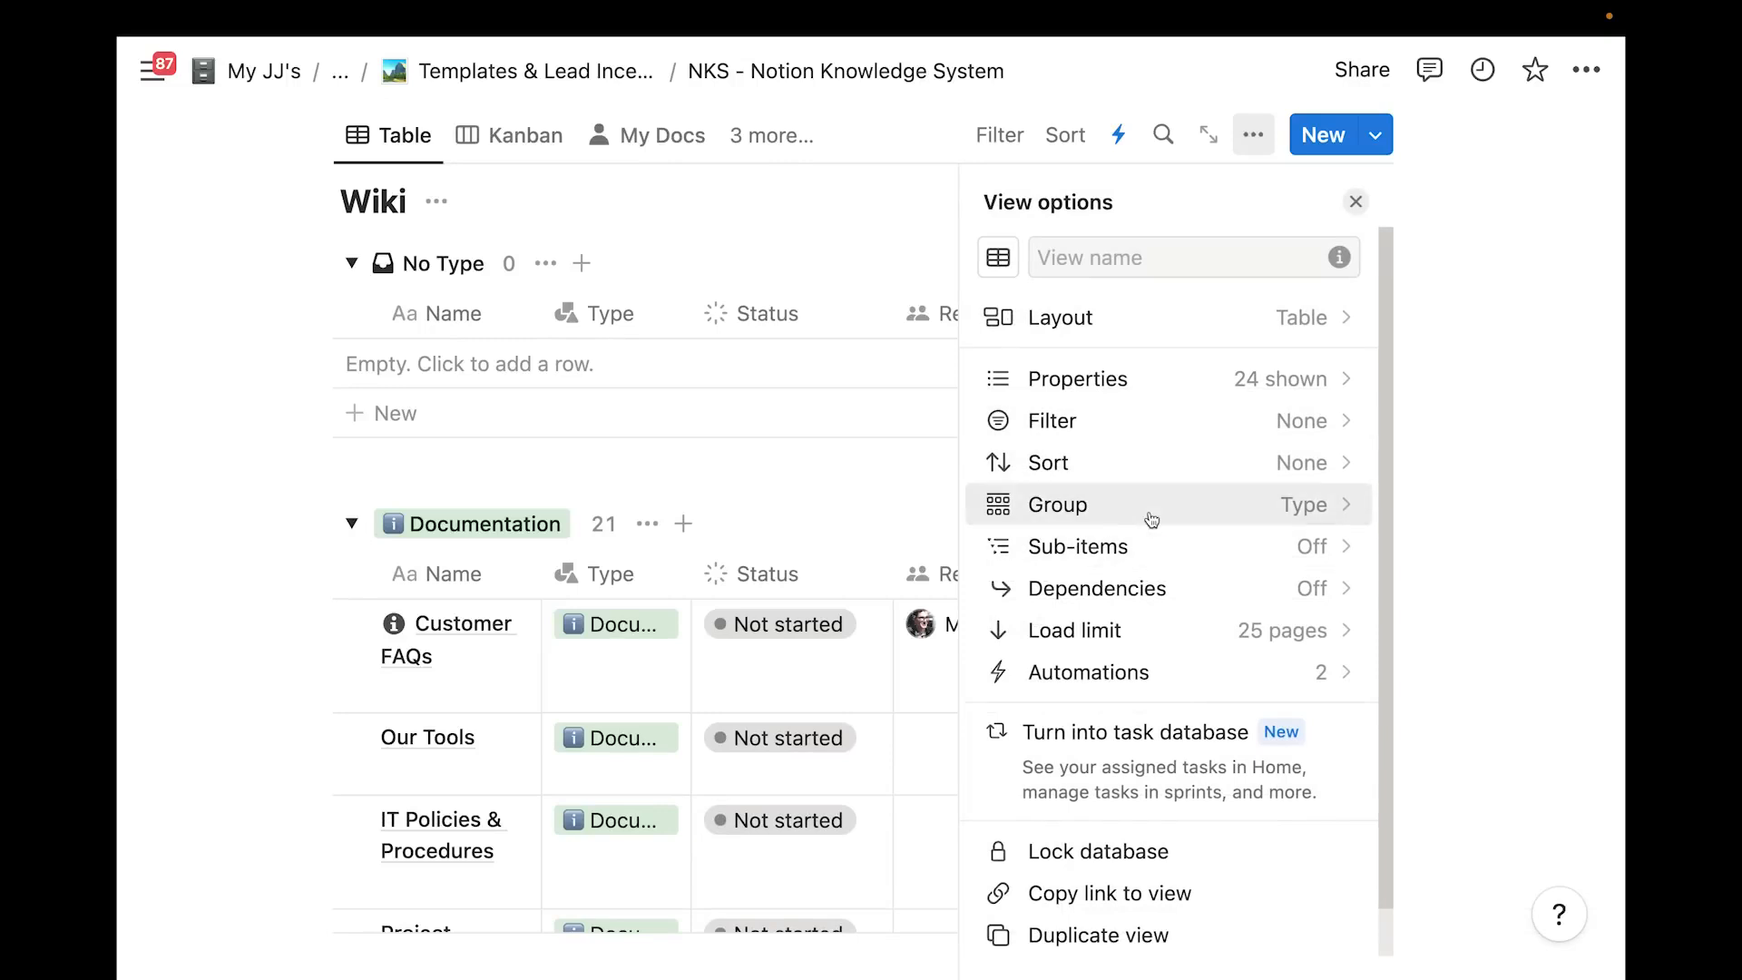
{"action": "left_click", "coordinate": [1151, 513]}
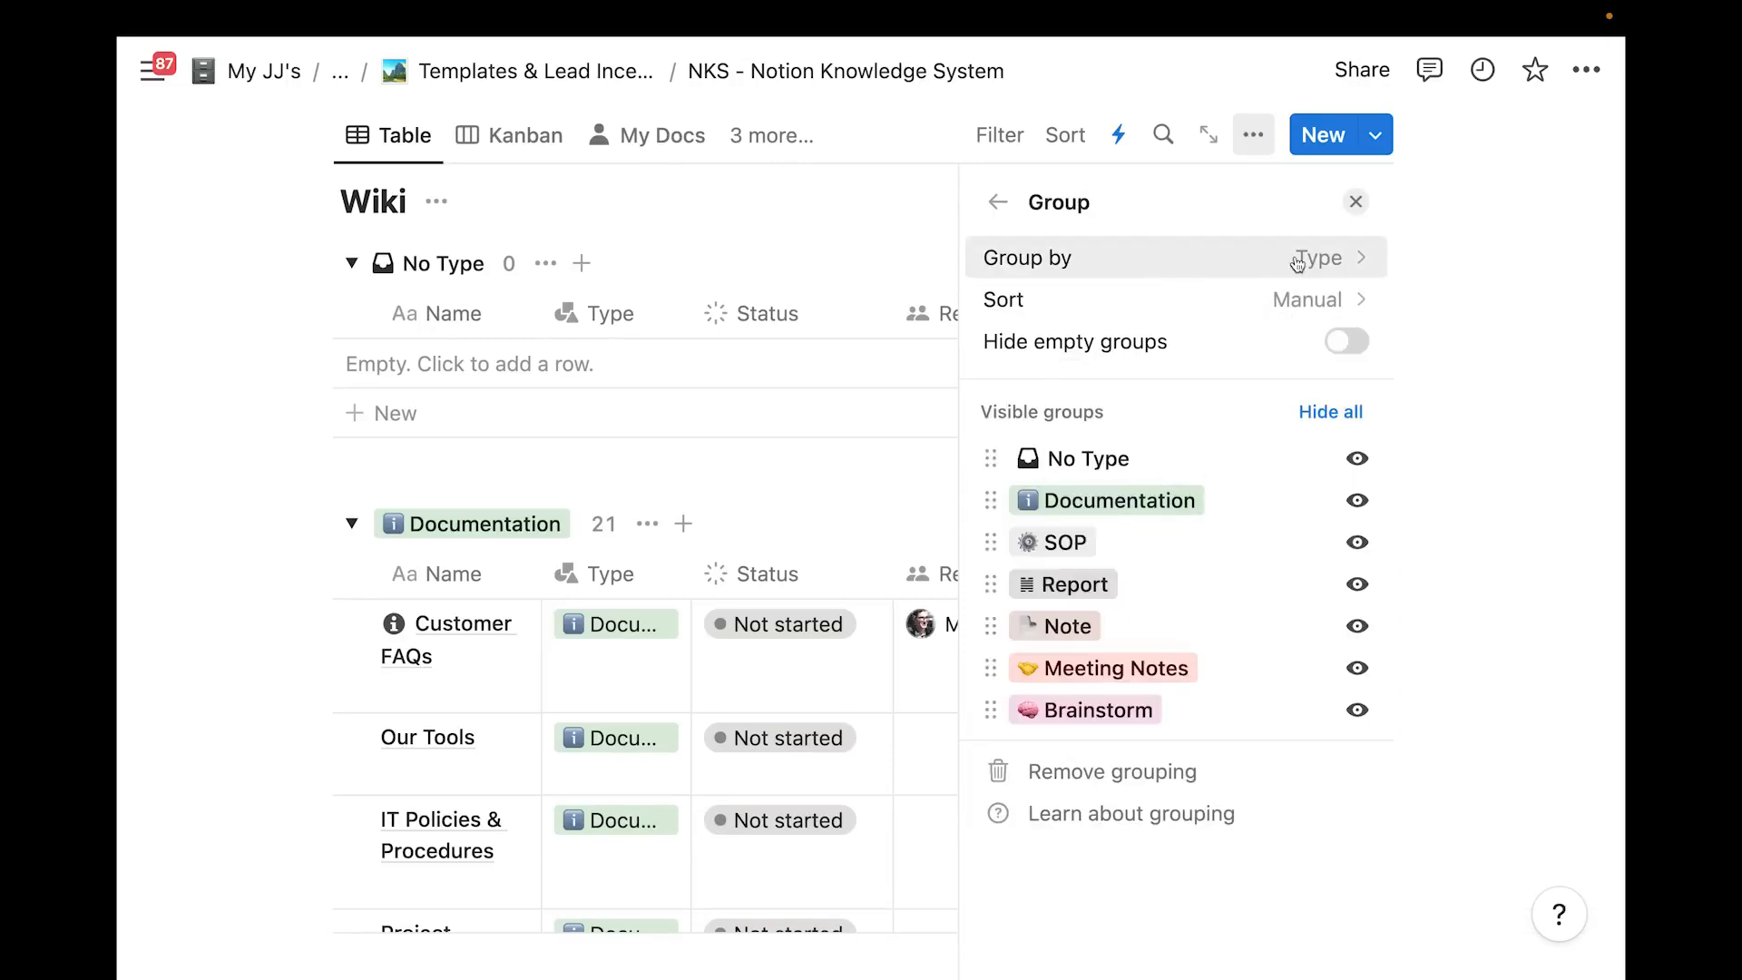
{"action": "left_click", "coordinate": [1303, 318]}
{"action": "left_click", "coordinate": [1217, 298]}
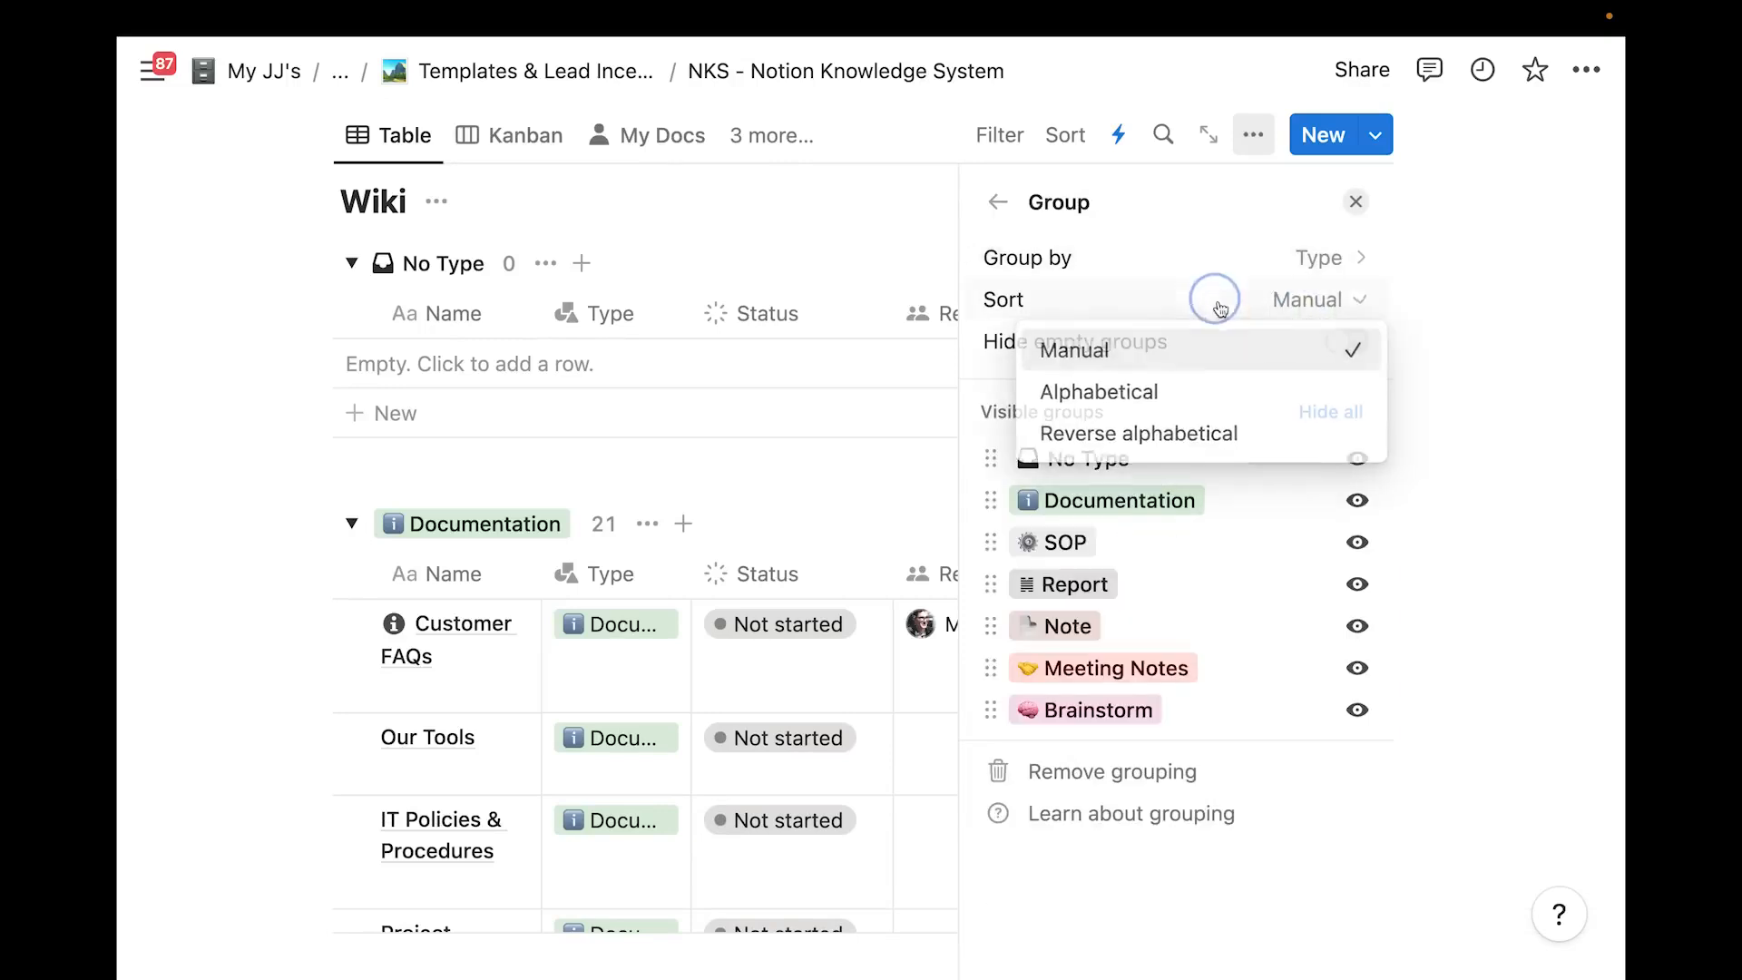
{"action": "left_click_drag", "start_coordinate": [985, 547], "coordinate": [993, 499]}
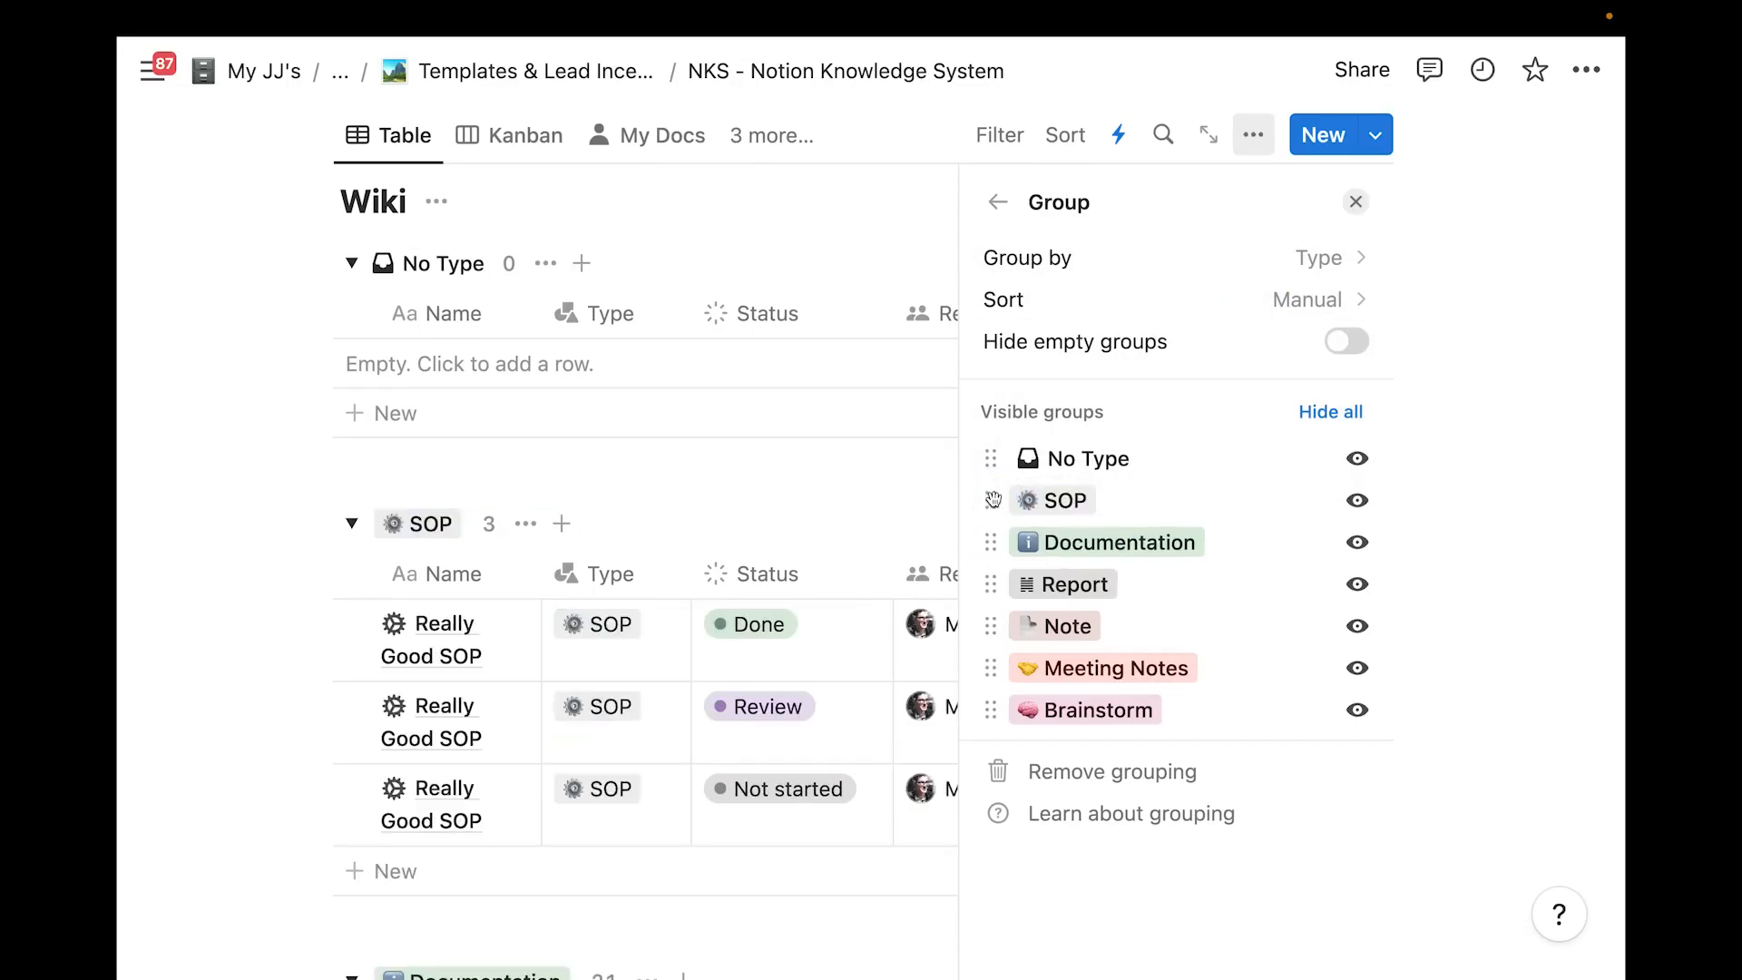
Check the group sort choices, keep Manual, and turn on hiding of empty groups in the Wiki table
{"action": "left_click", "coordinate": [1291, 299]}
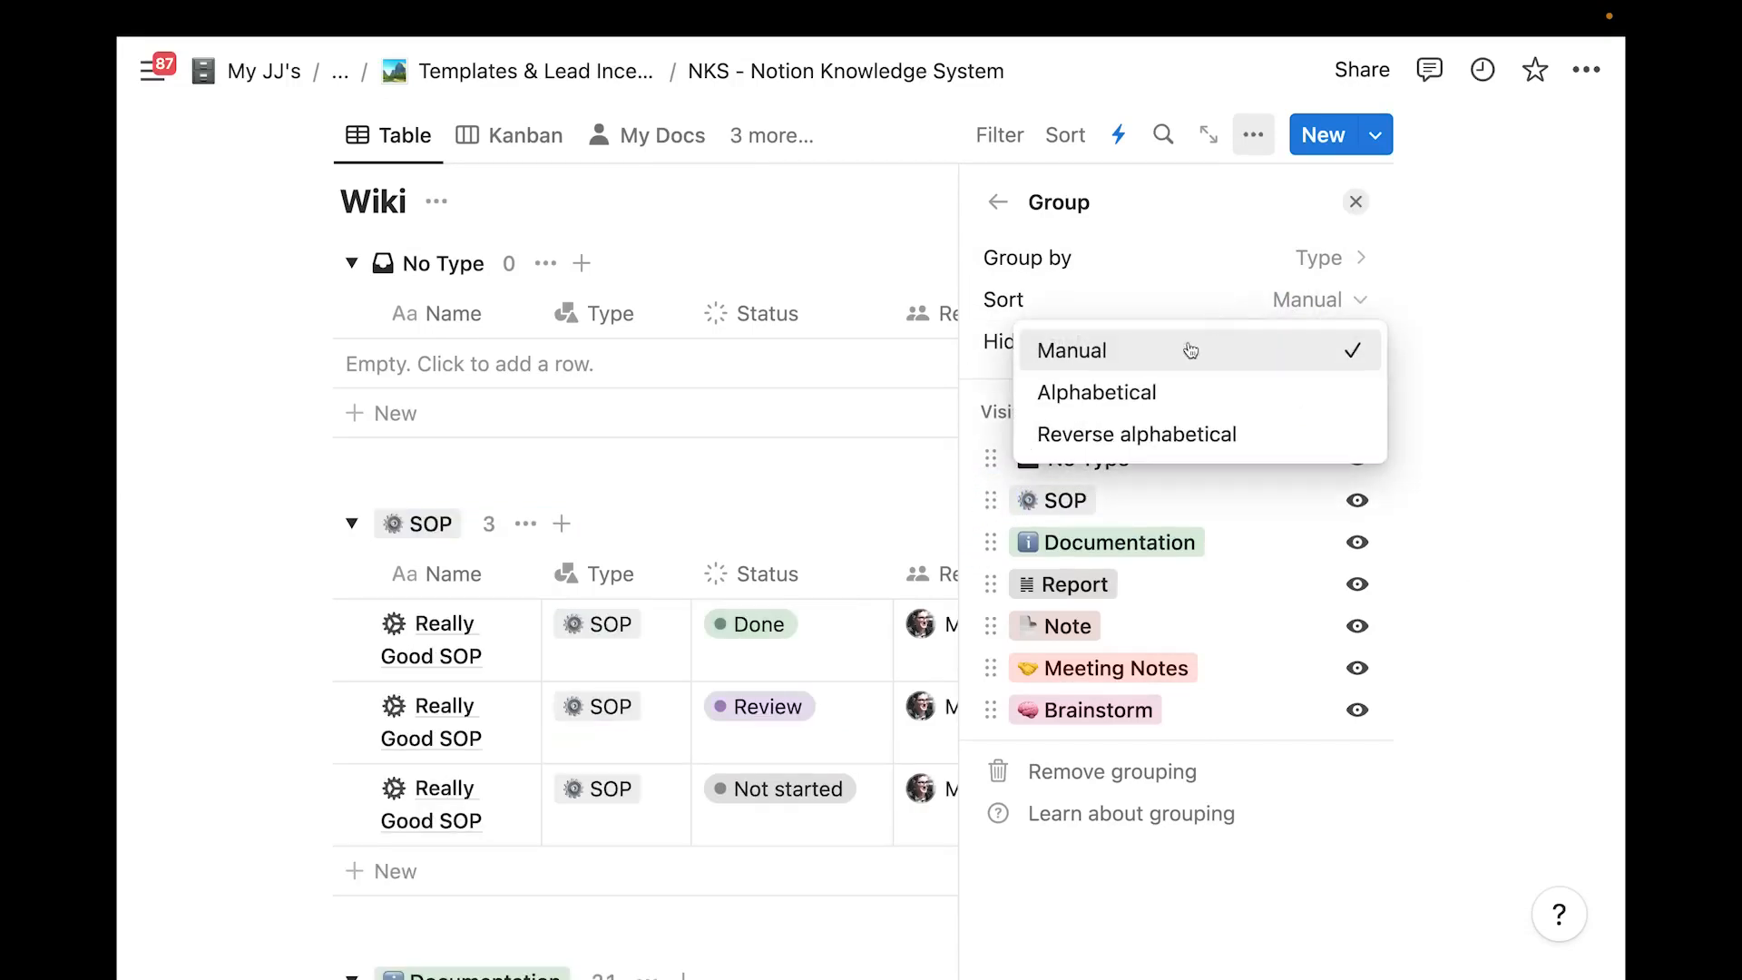
{"action": "left_click", "coordinate": [1151, 271]}
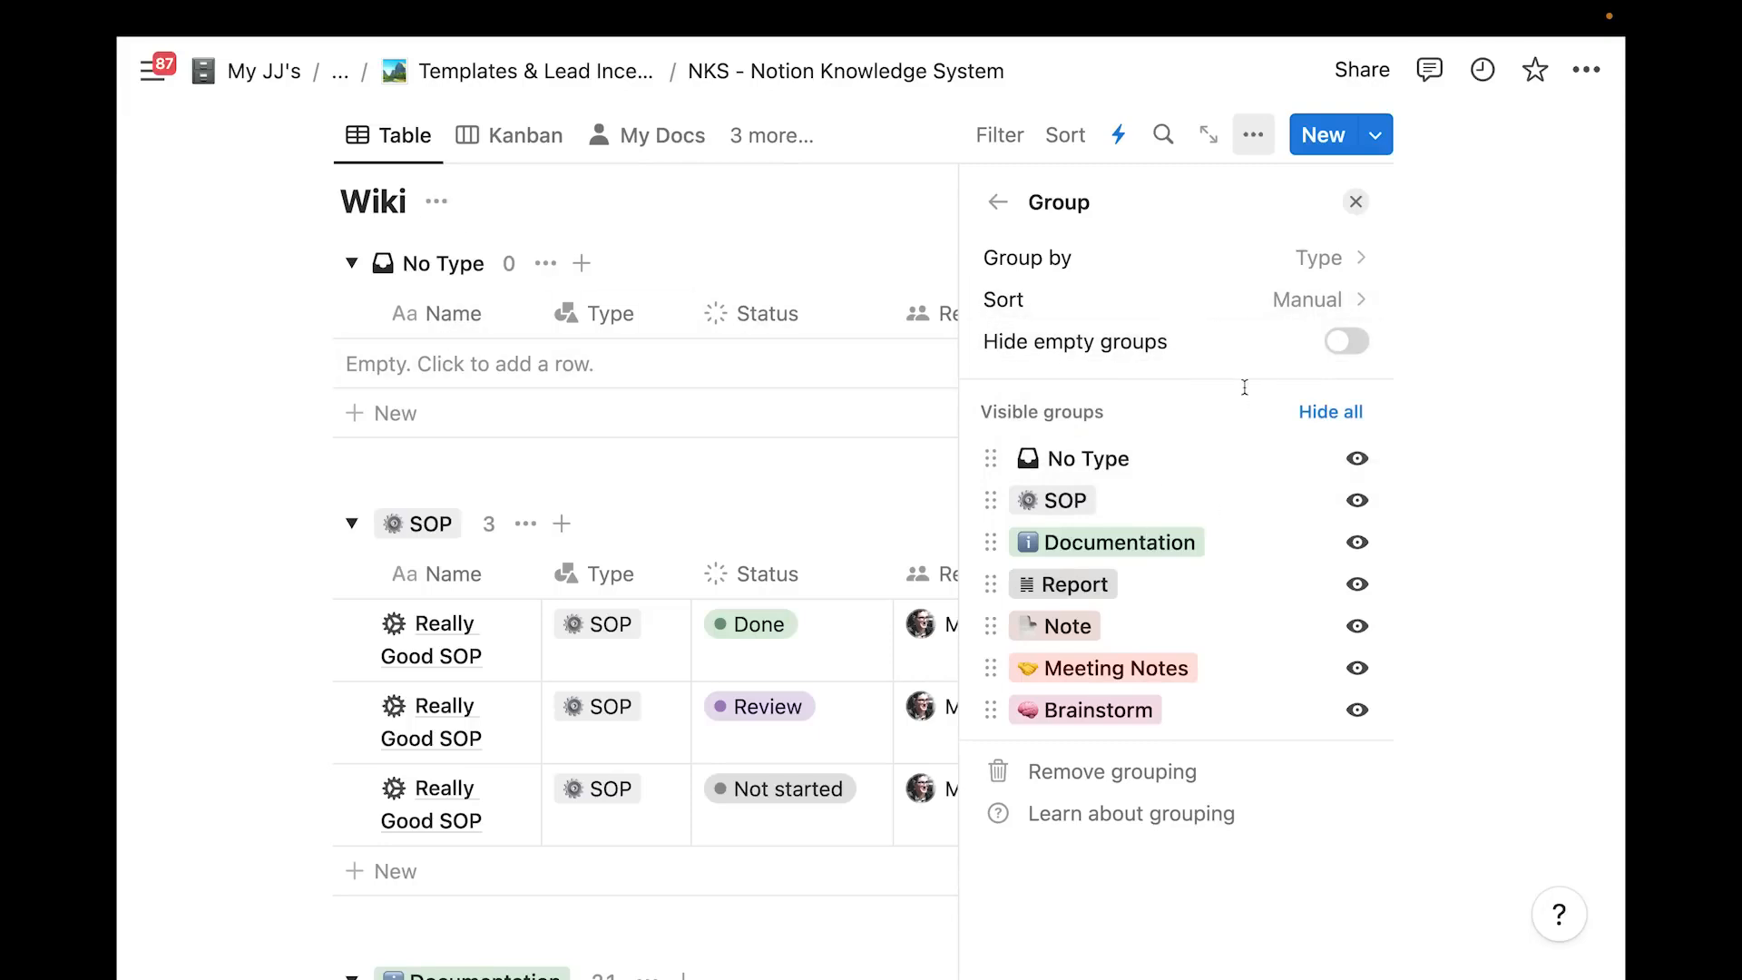
{"action": "left_click", "coordinate": [1346, 341]}
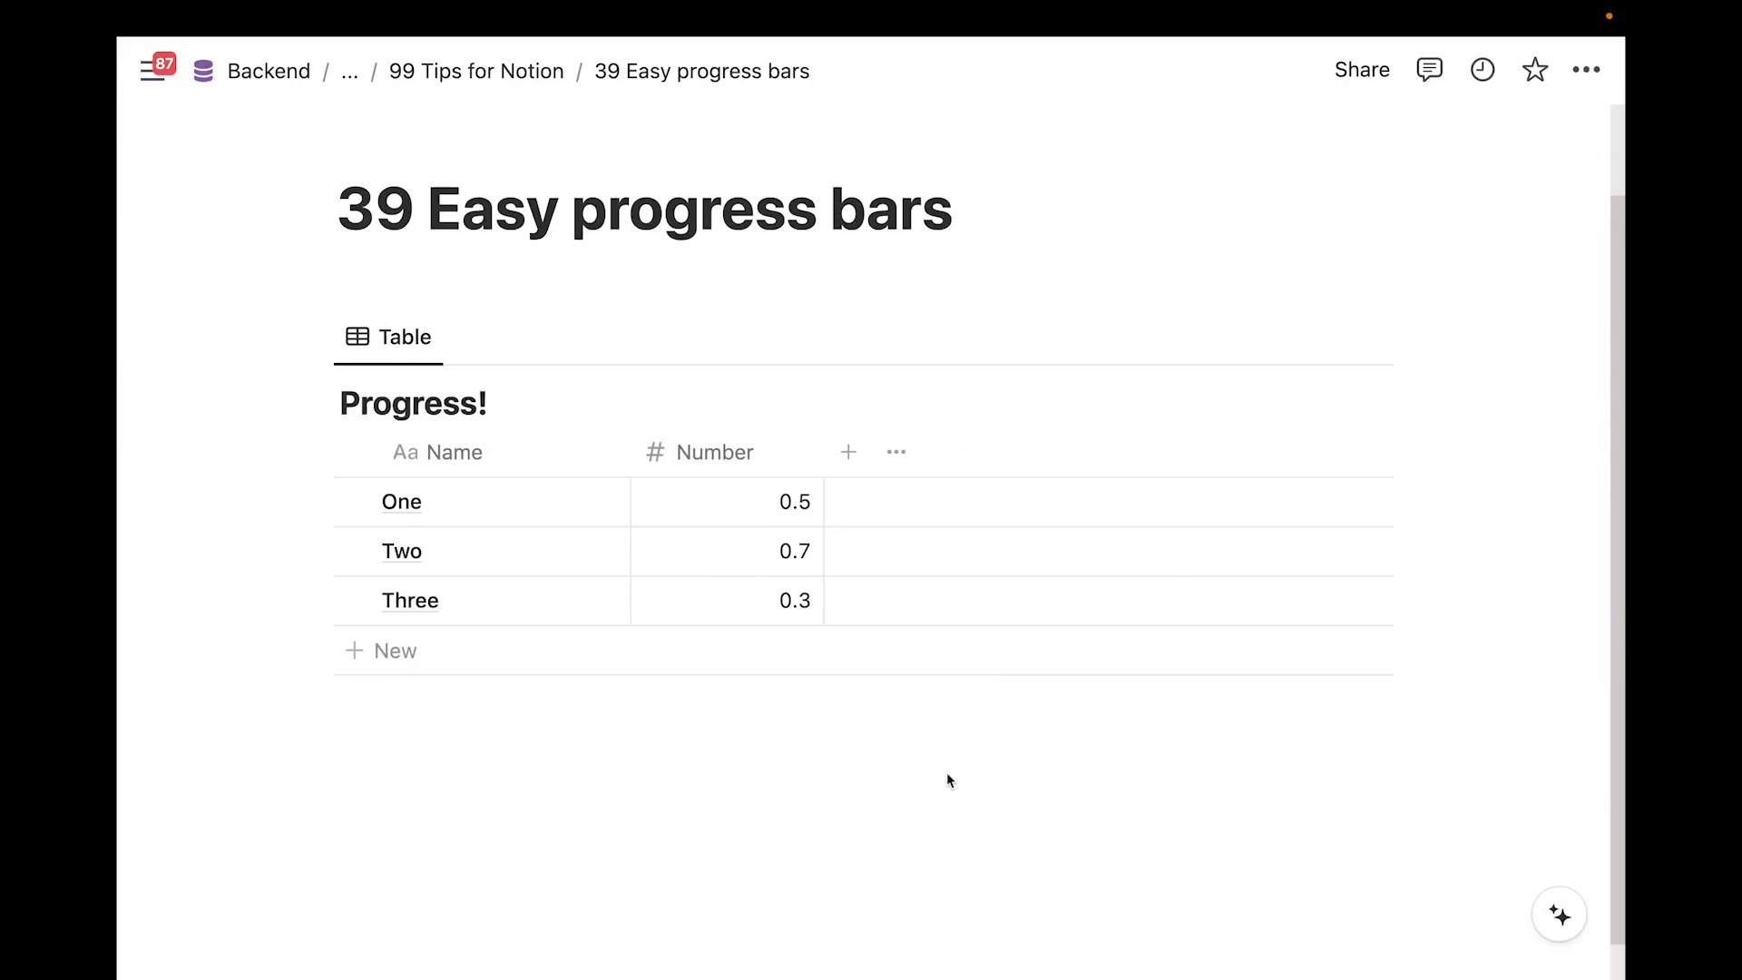
Set the number format of the Number property in the Progress! table to Percent
{"action": "left_click", "coordinate": [727, 453]}
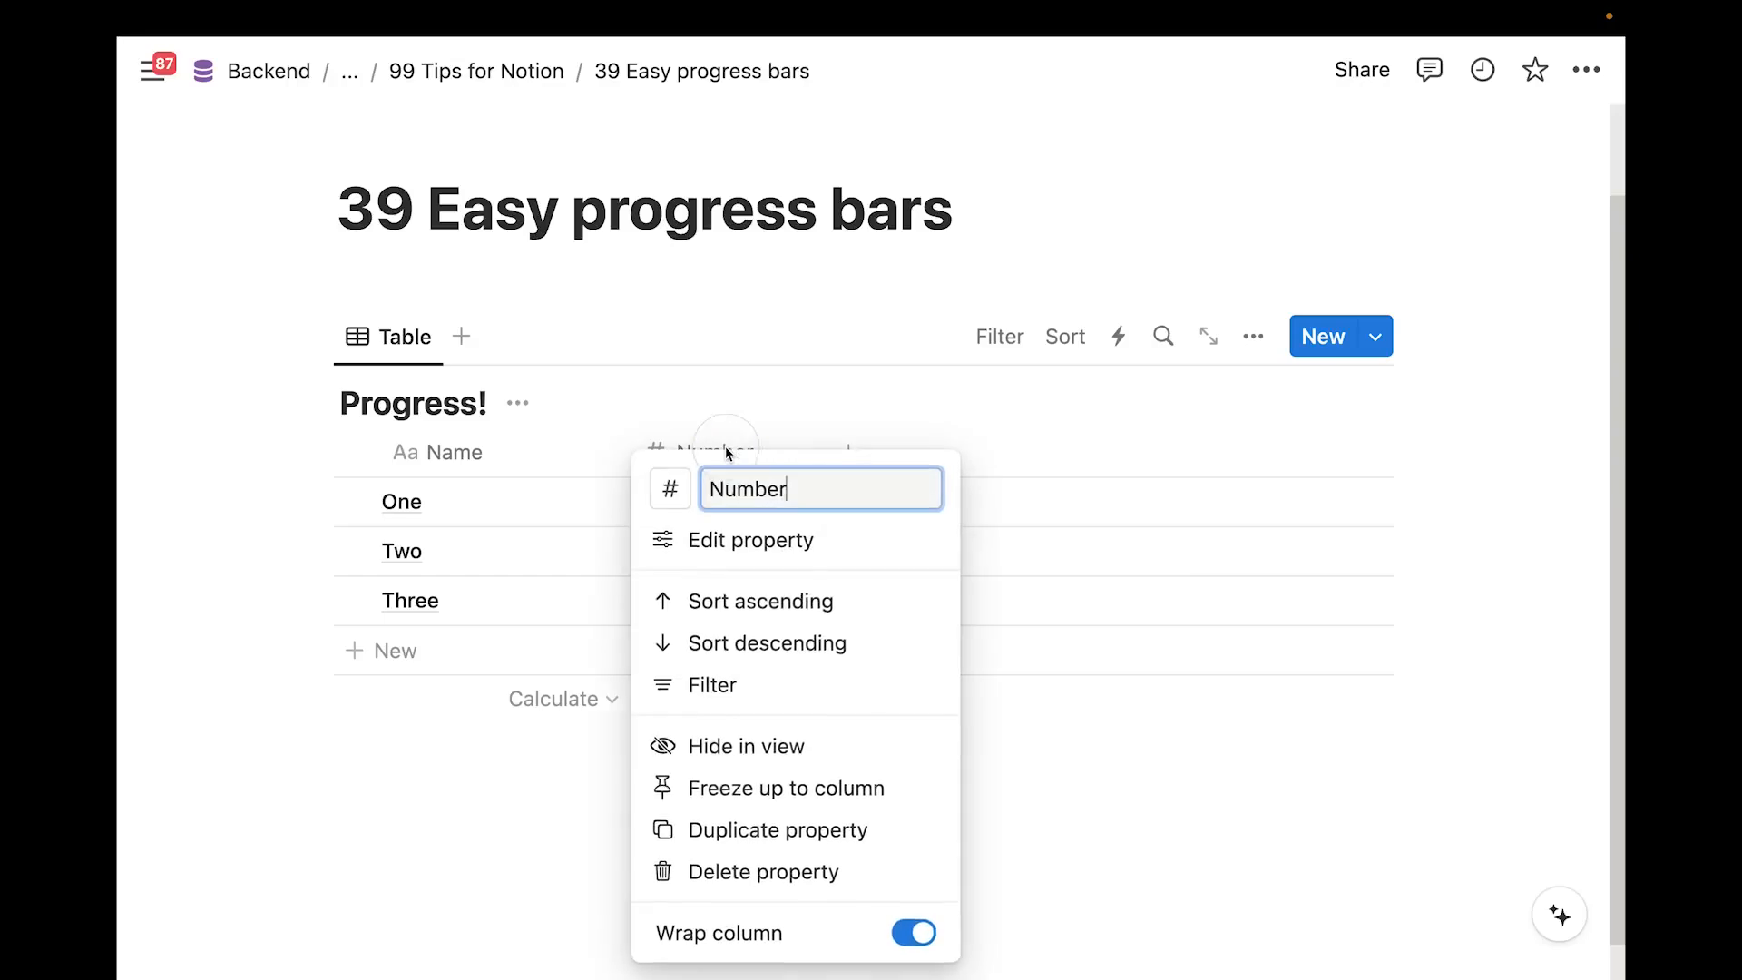
{"action": "left_click", "coordinate": [719, 556]}
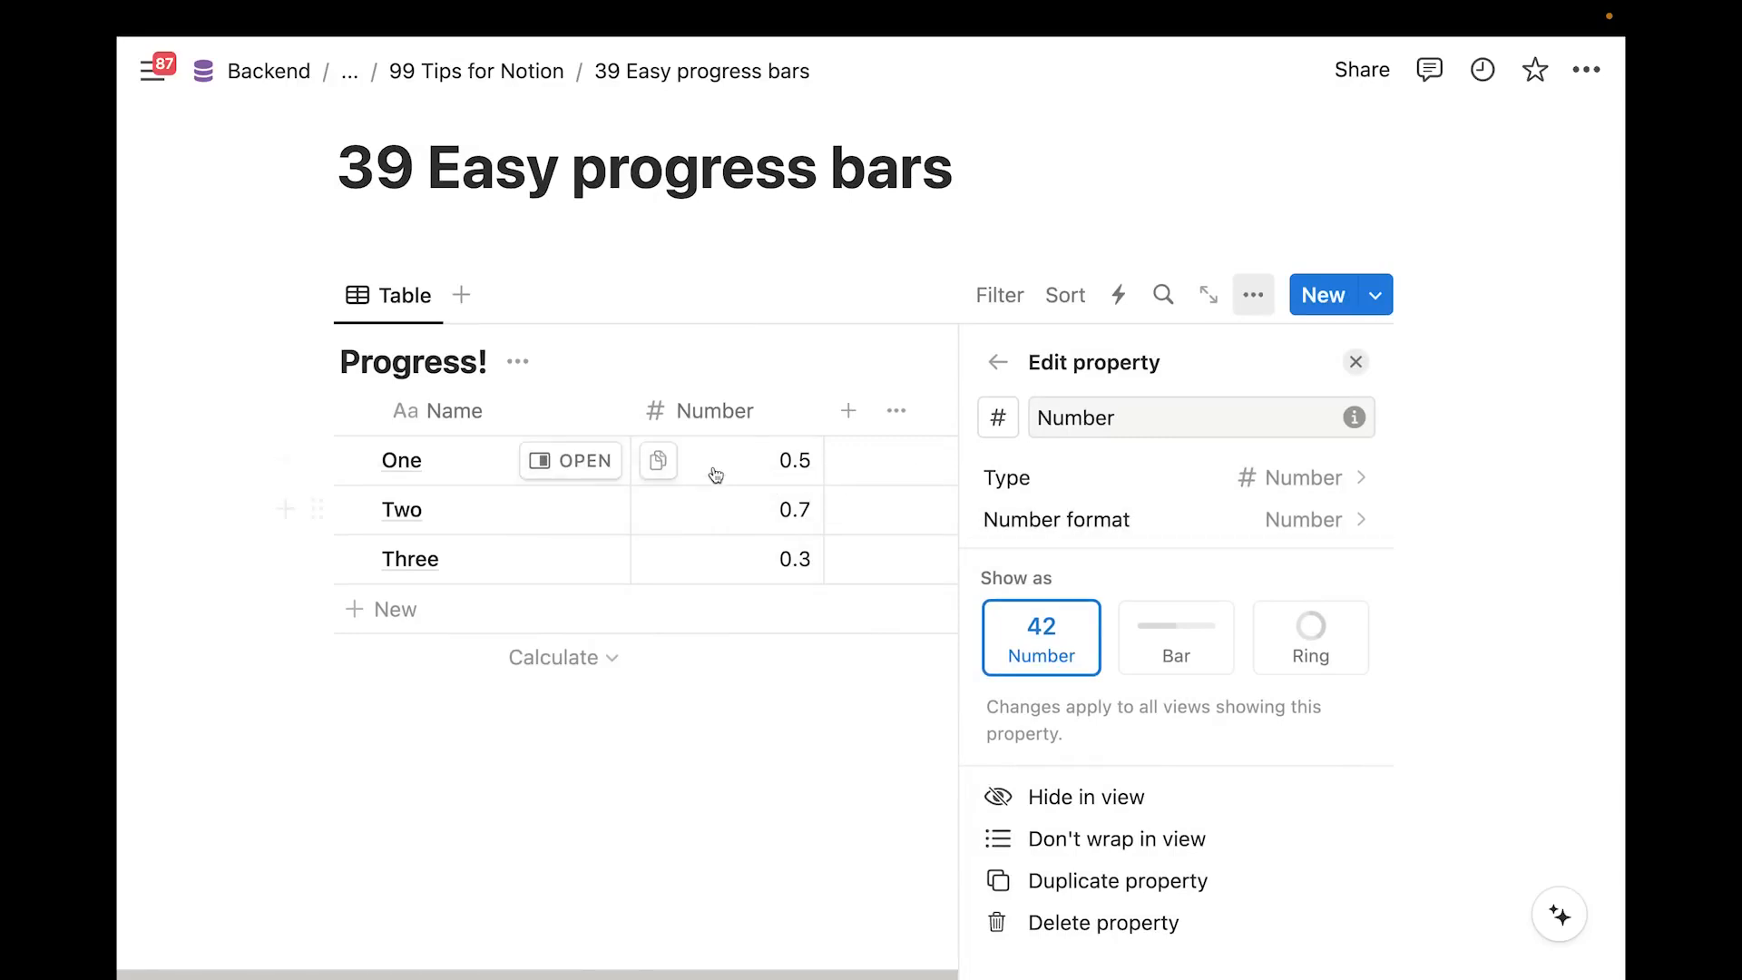
{"action": "left_click", "coordinate": [1109, 523]}
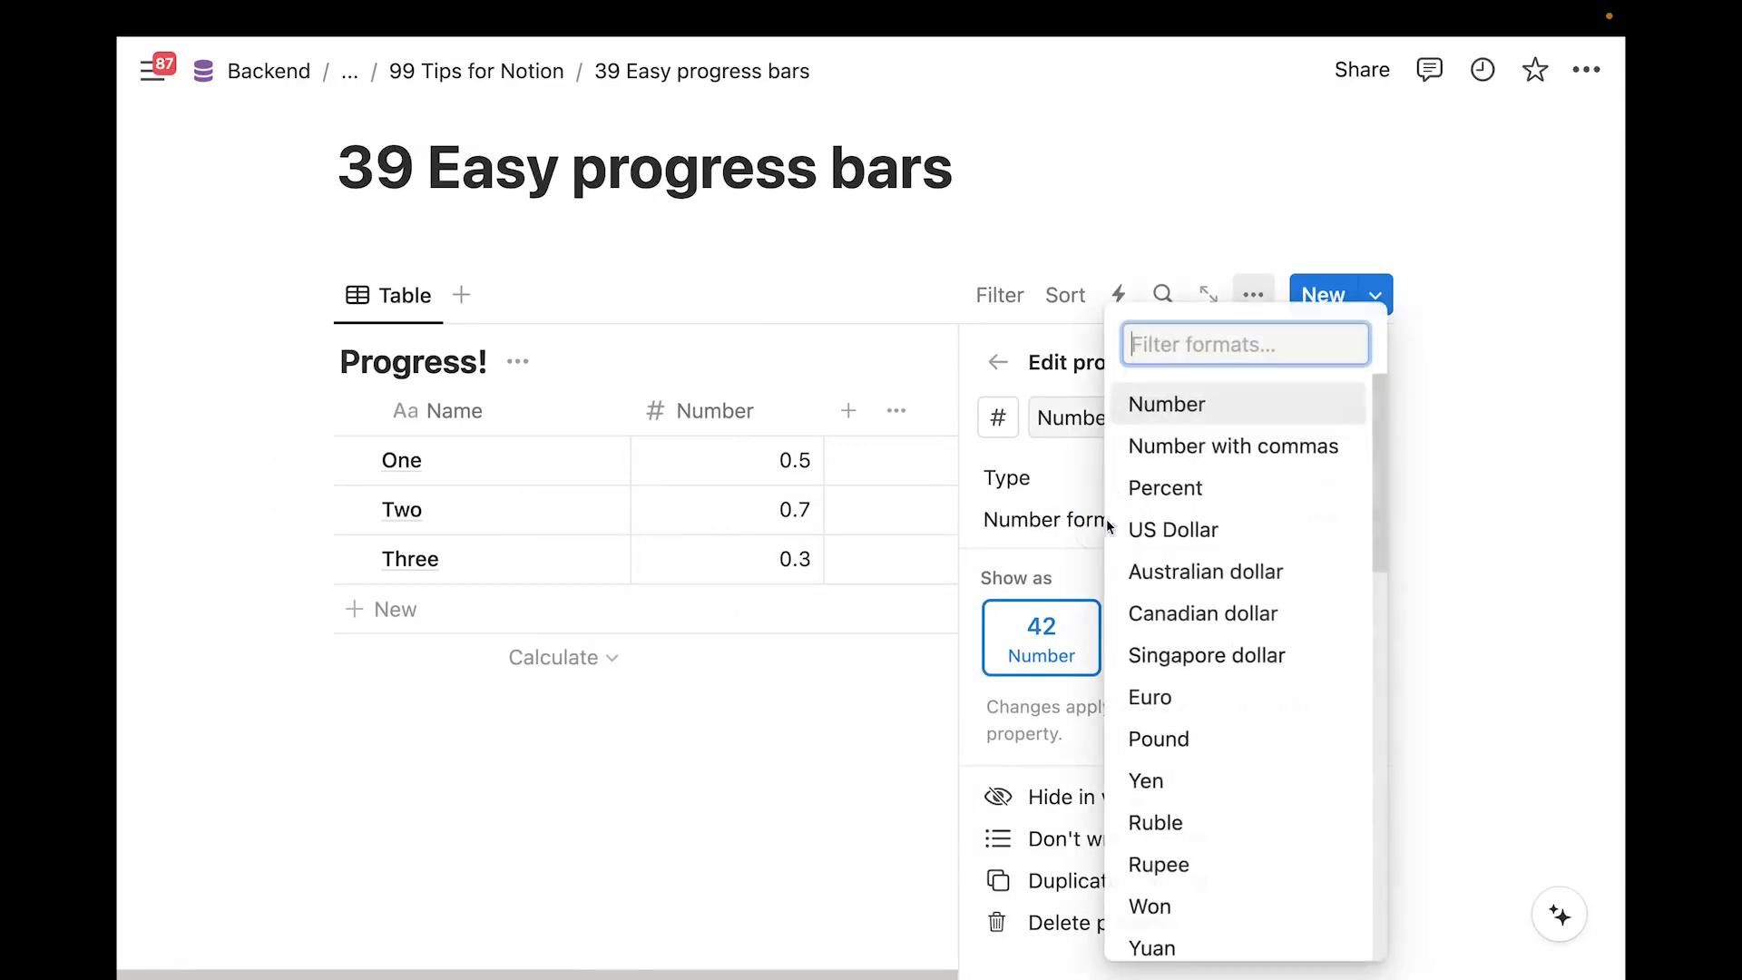
{"action": "left_click", "coordinate": [1167, 486]}
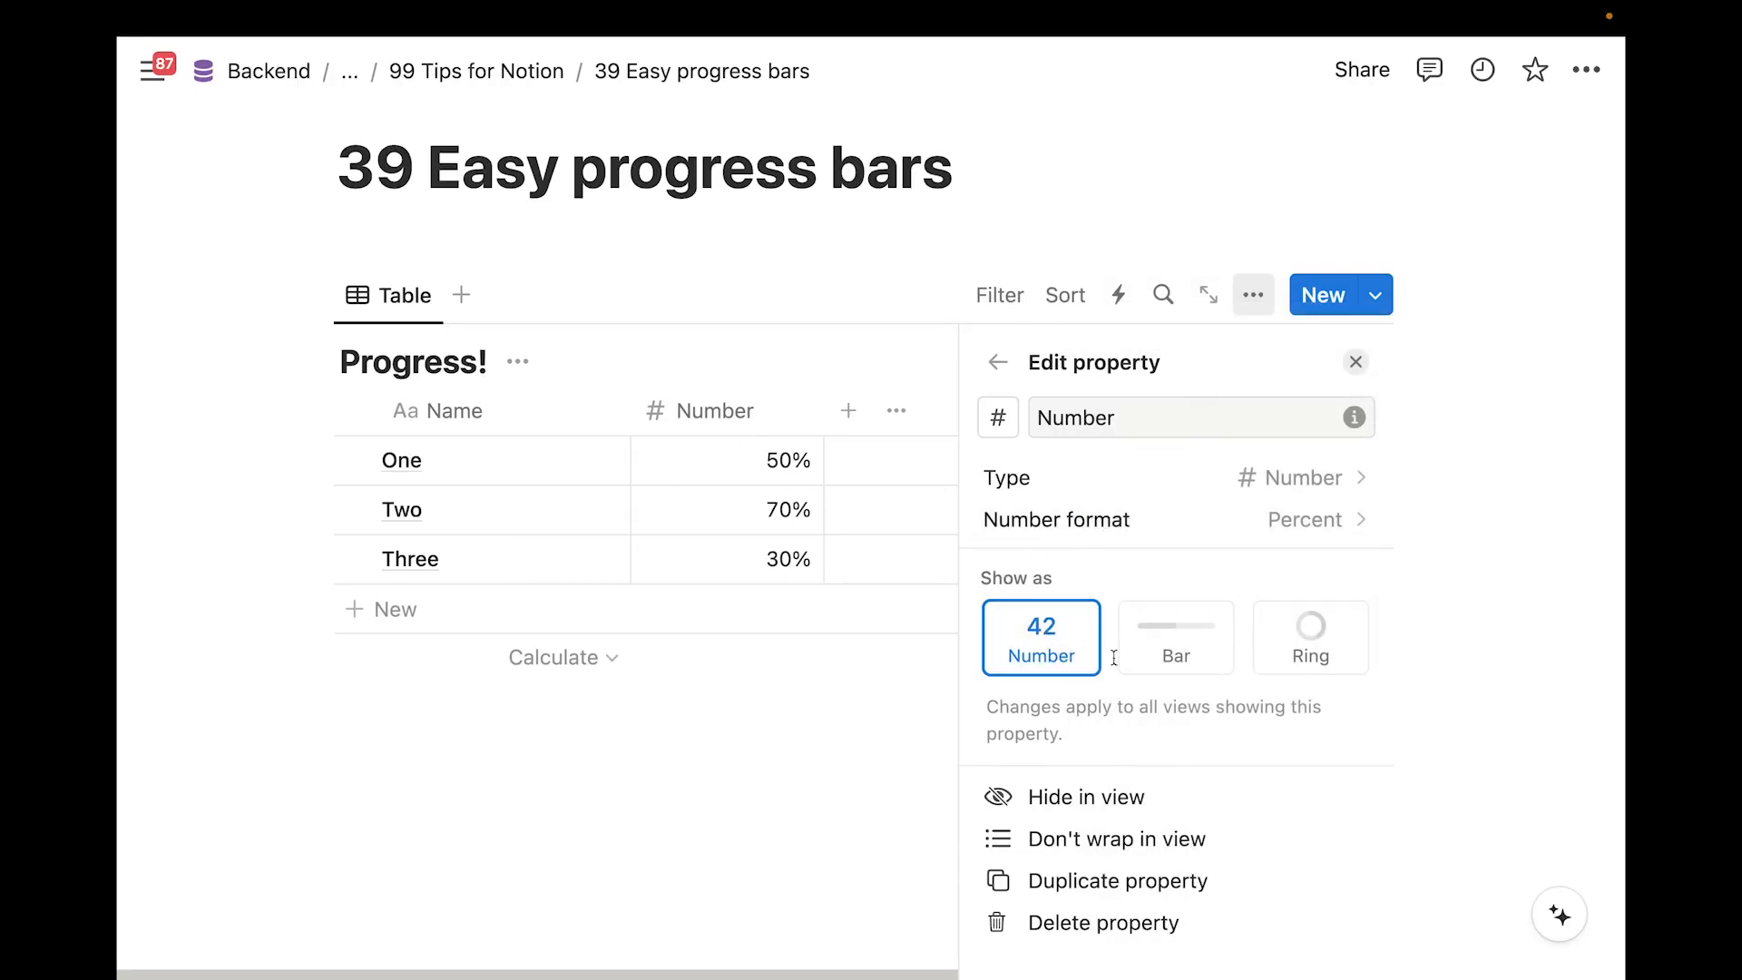
Show the Number property as a bar, trying the ring display before returning to the bar
{"action": "left_click", "coordinate": [1177, 655]}
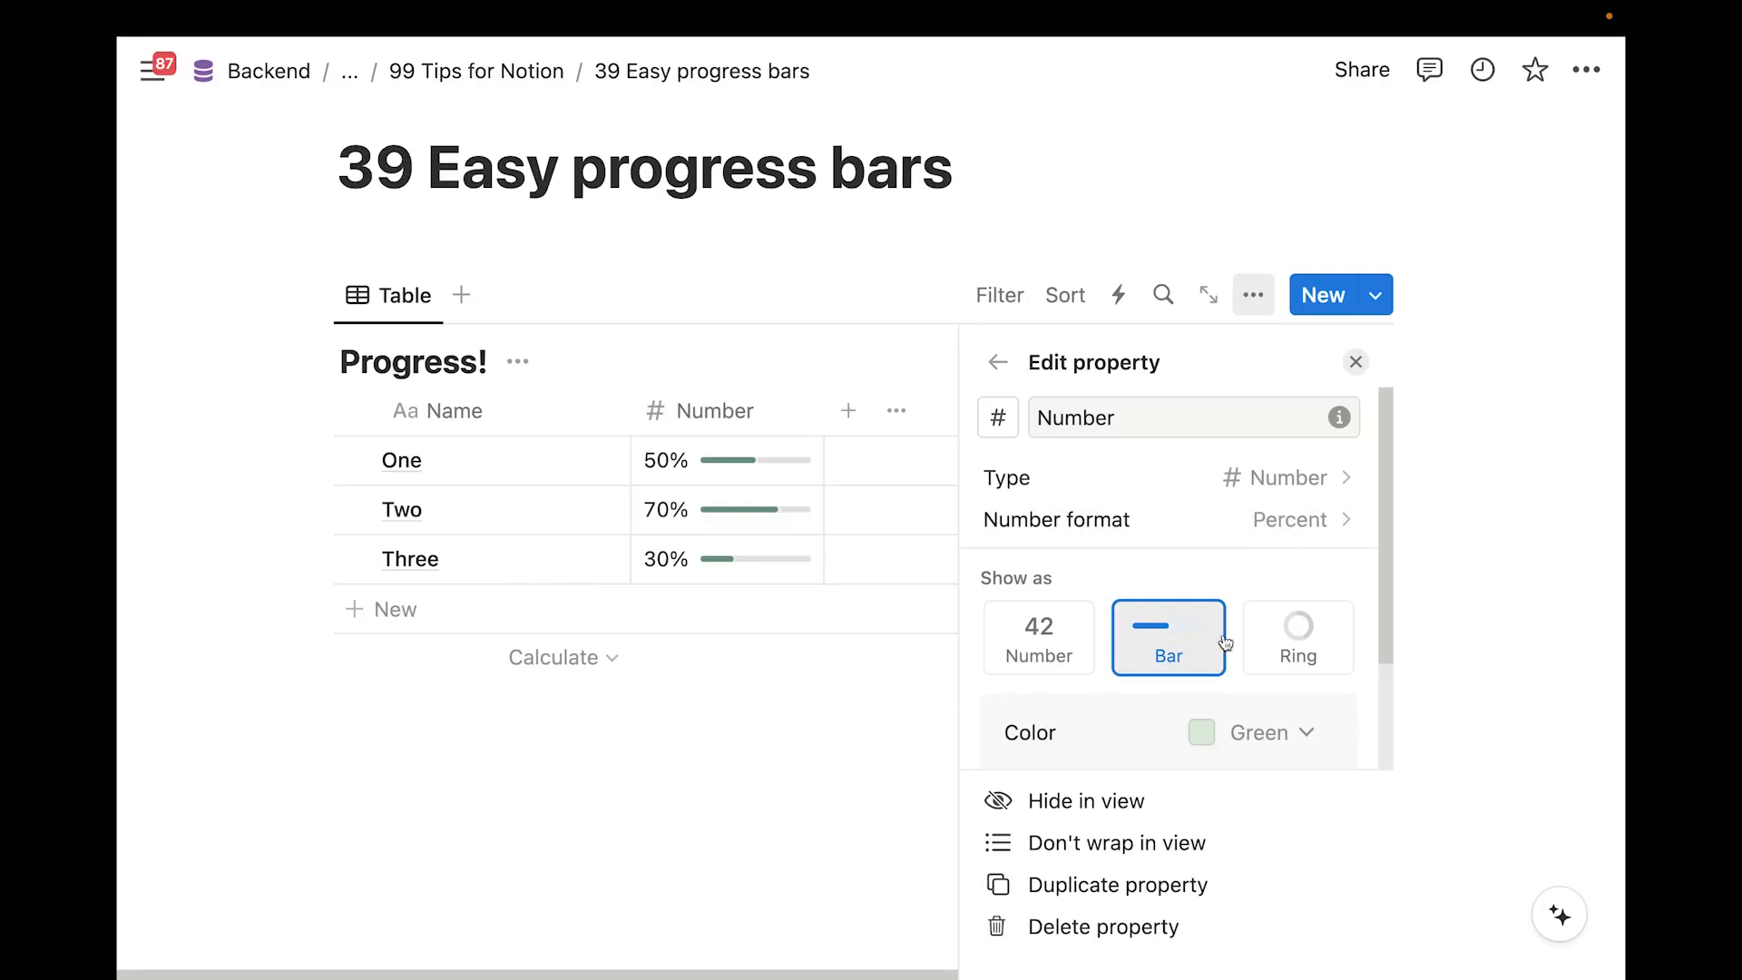
{"action": "left_click", "coordinate": [1275, 632]}
{"action": "left_click", "coordinate": [1170, 635]}
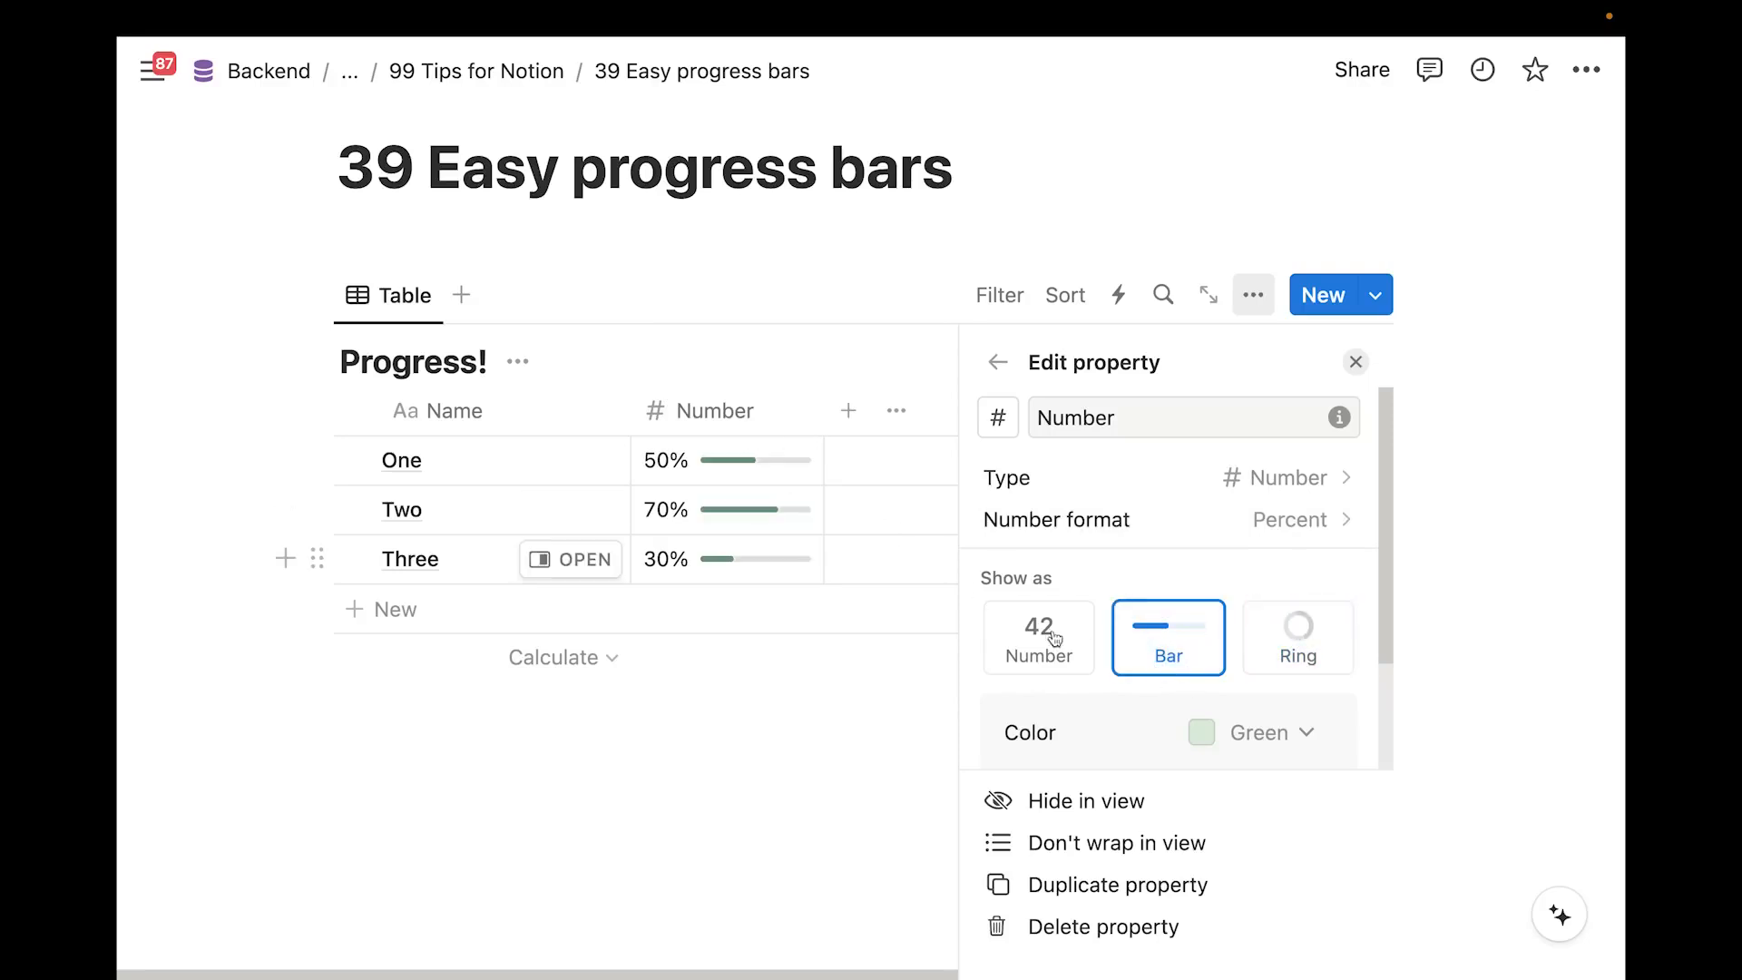
Color the progress bars purple, and switch Show number off and back on
{"action": "scroll", "coordinate": [1159, 689], "scroll_direction": "down", "scroll_amount": 2}
{"action": "left_click", "coordinate": [1250, 595]}
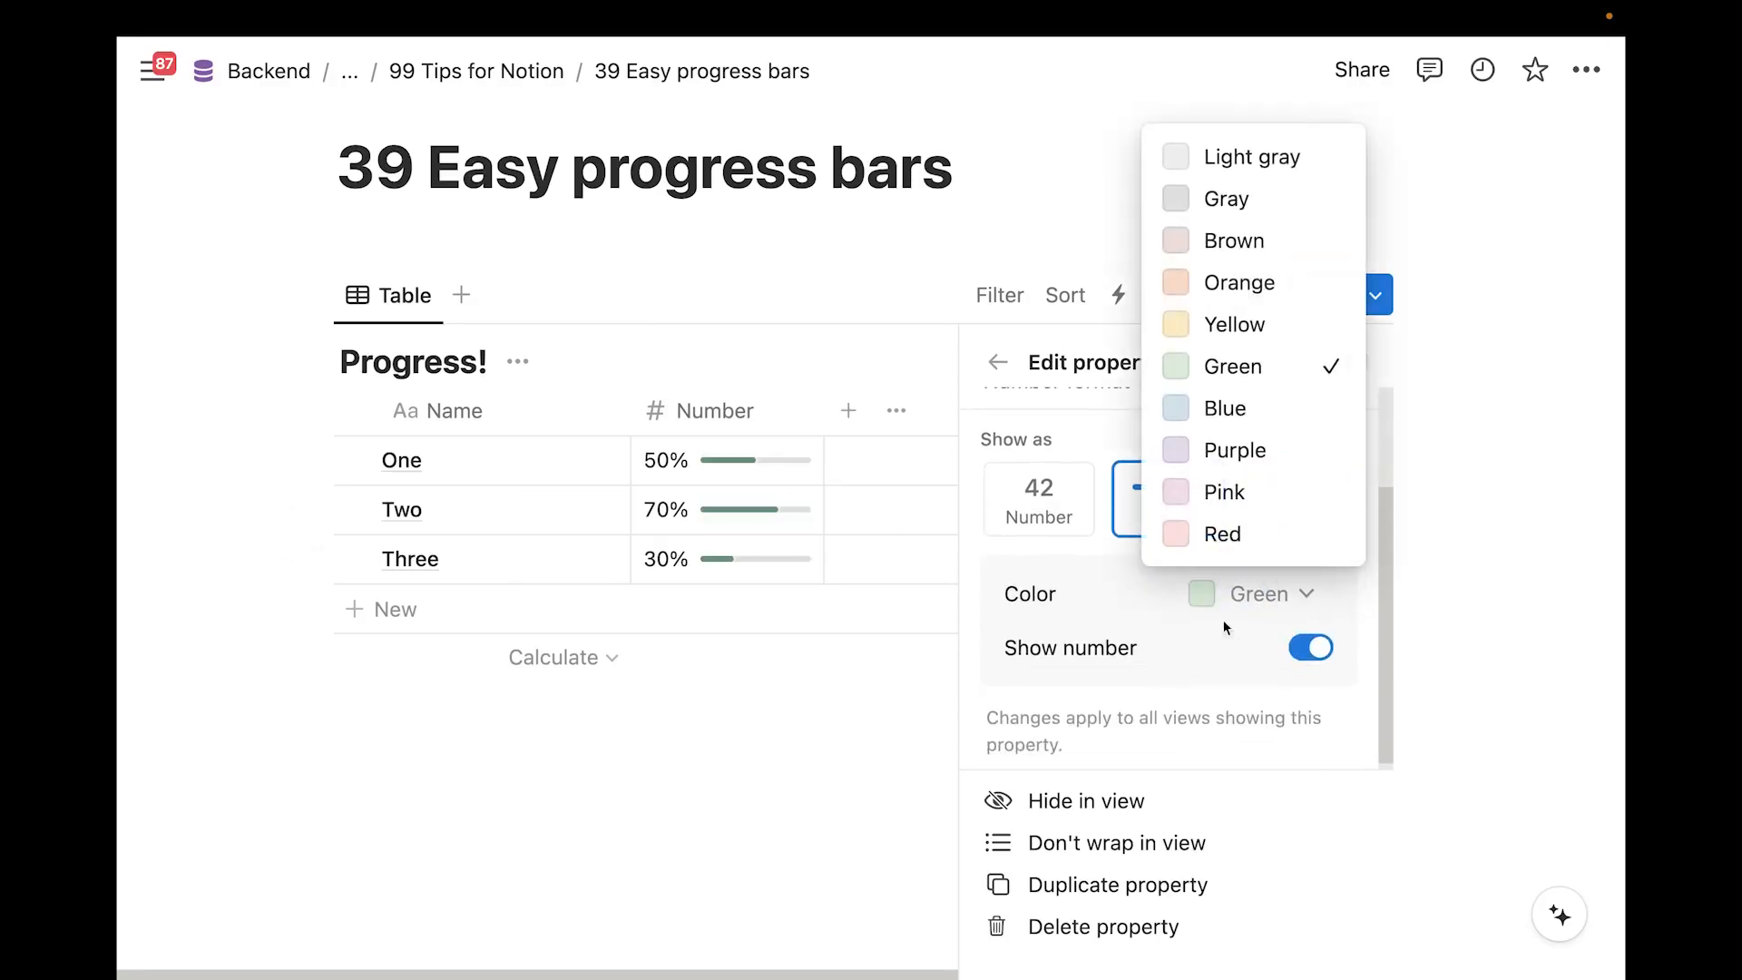
{"action": "left_click", "coordinate": [1236, 449]}
{"action": "left_click", "coordinate": [1310, 650]}
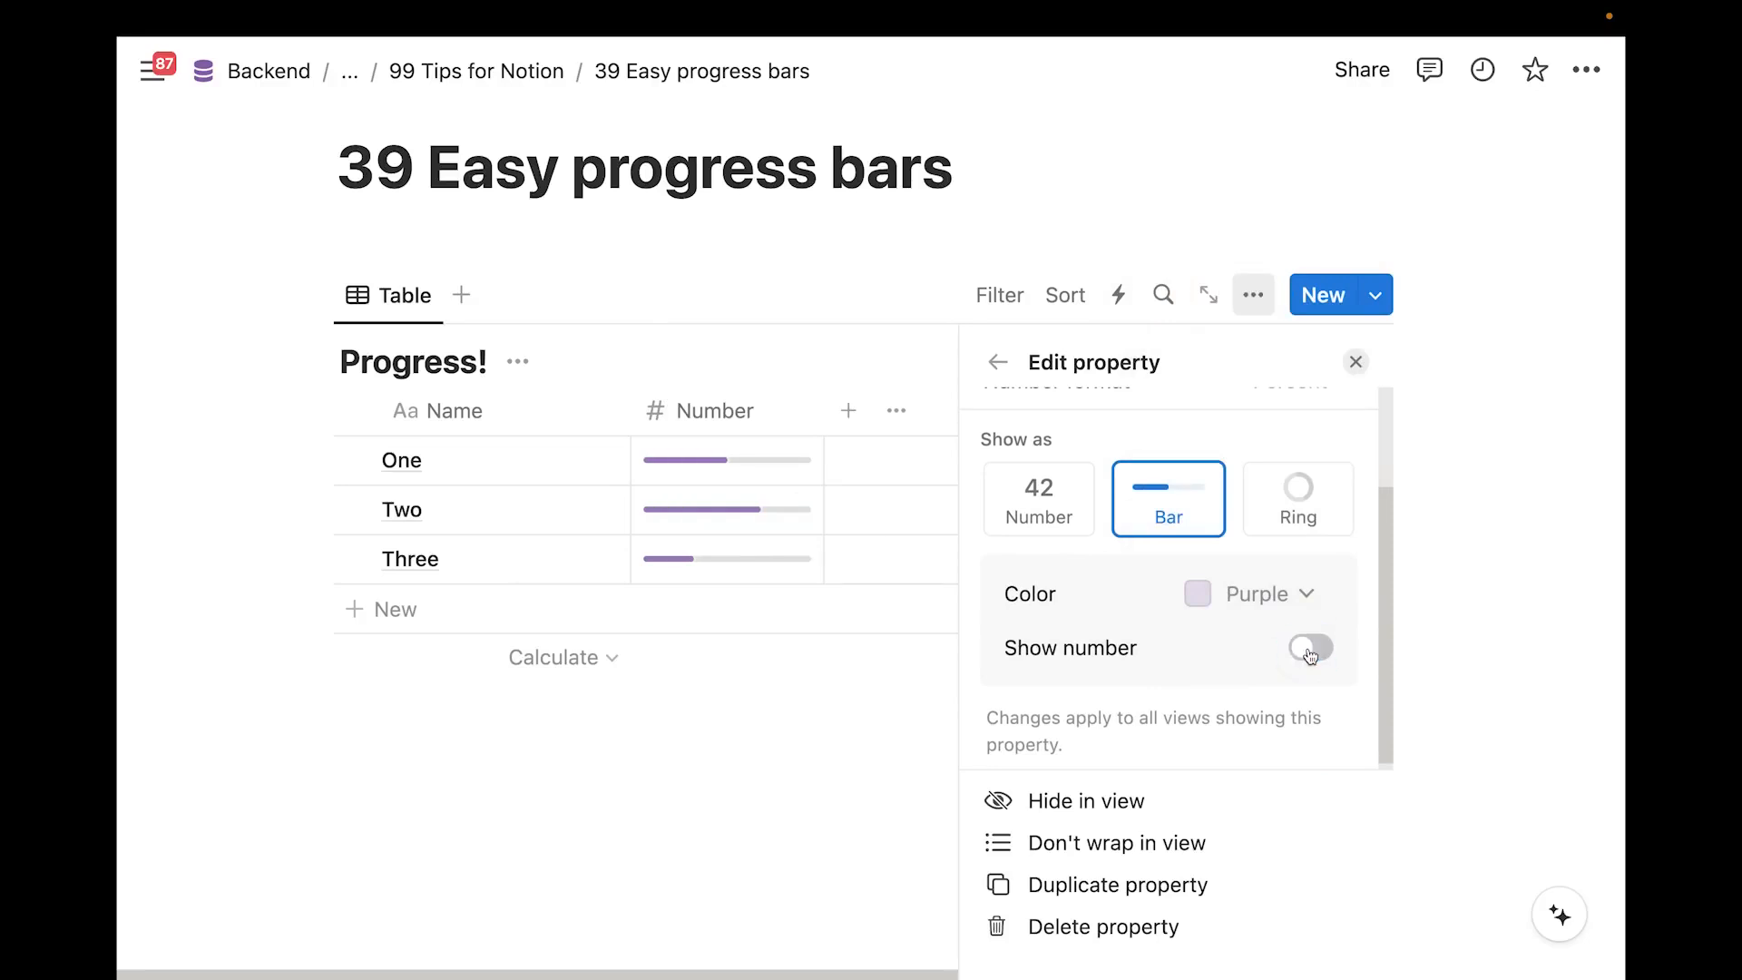
{"action": "left_click", "coordinate": [1310, 653]}
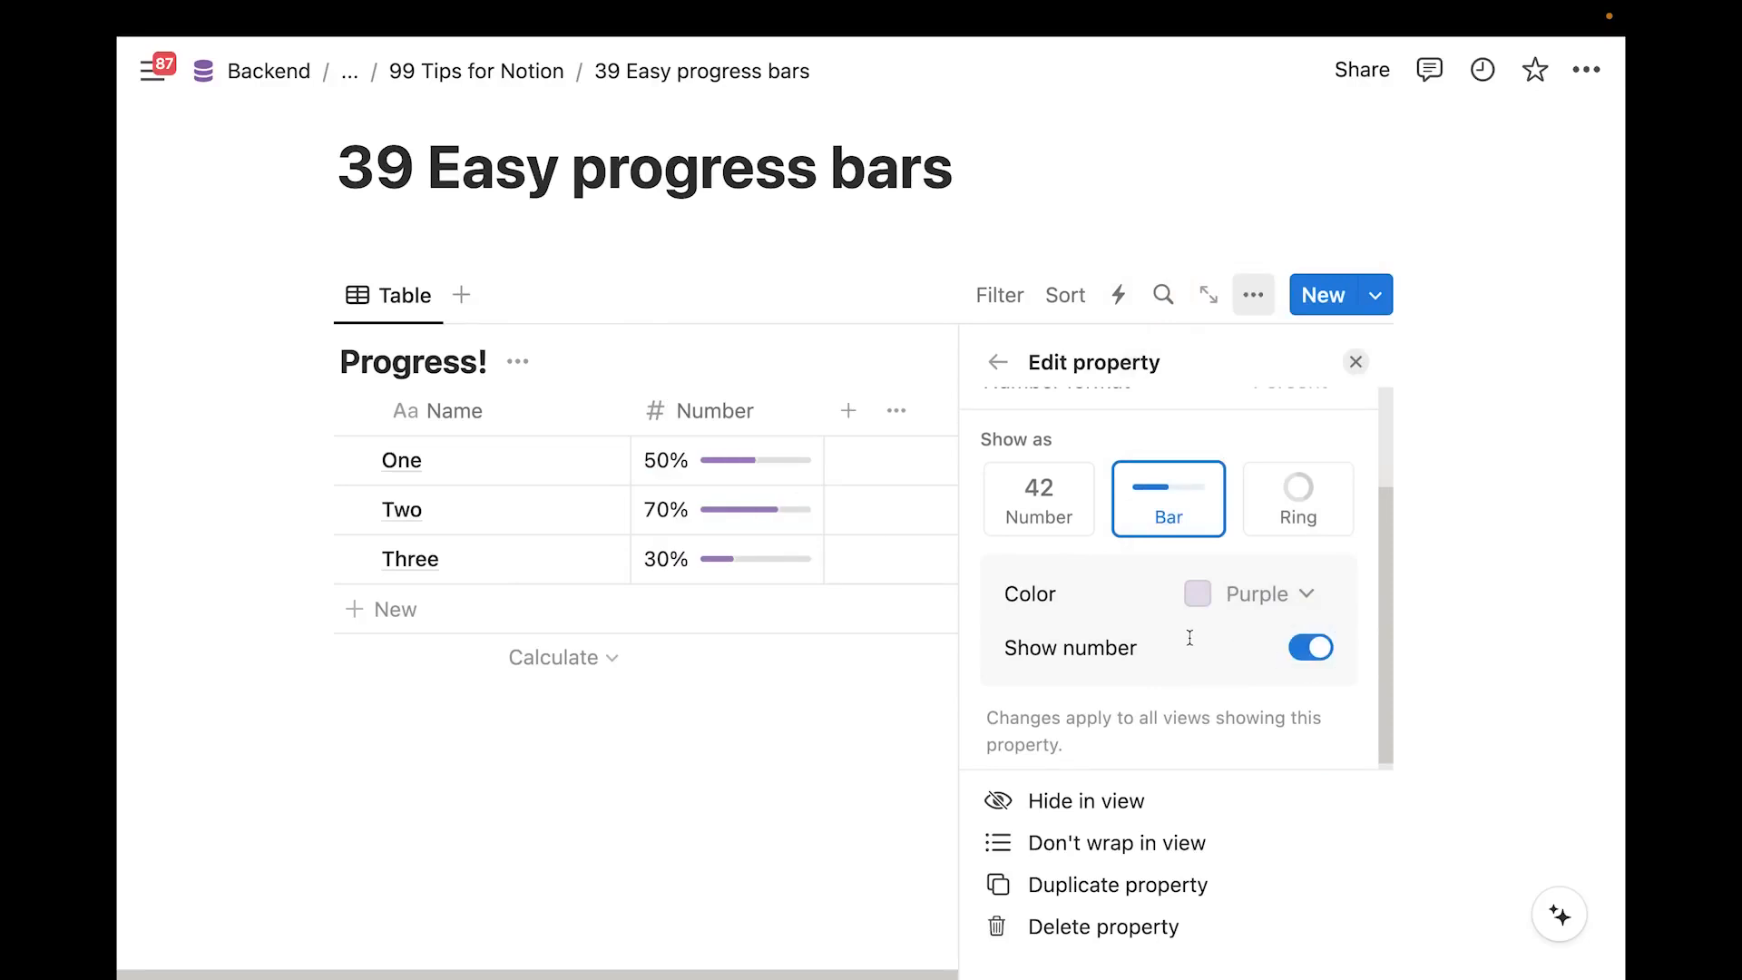
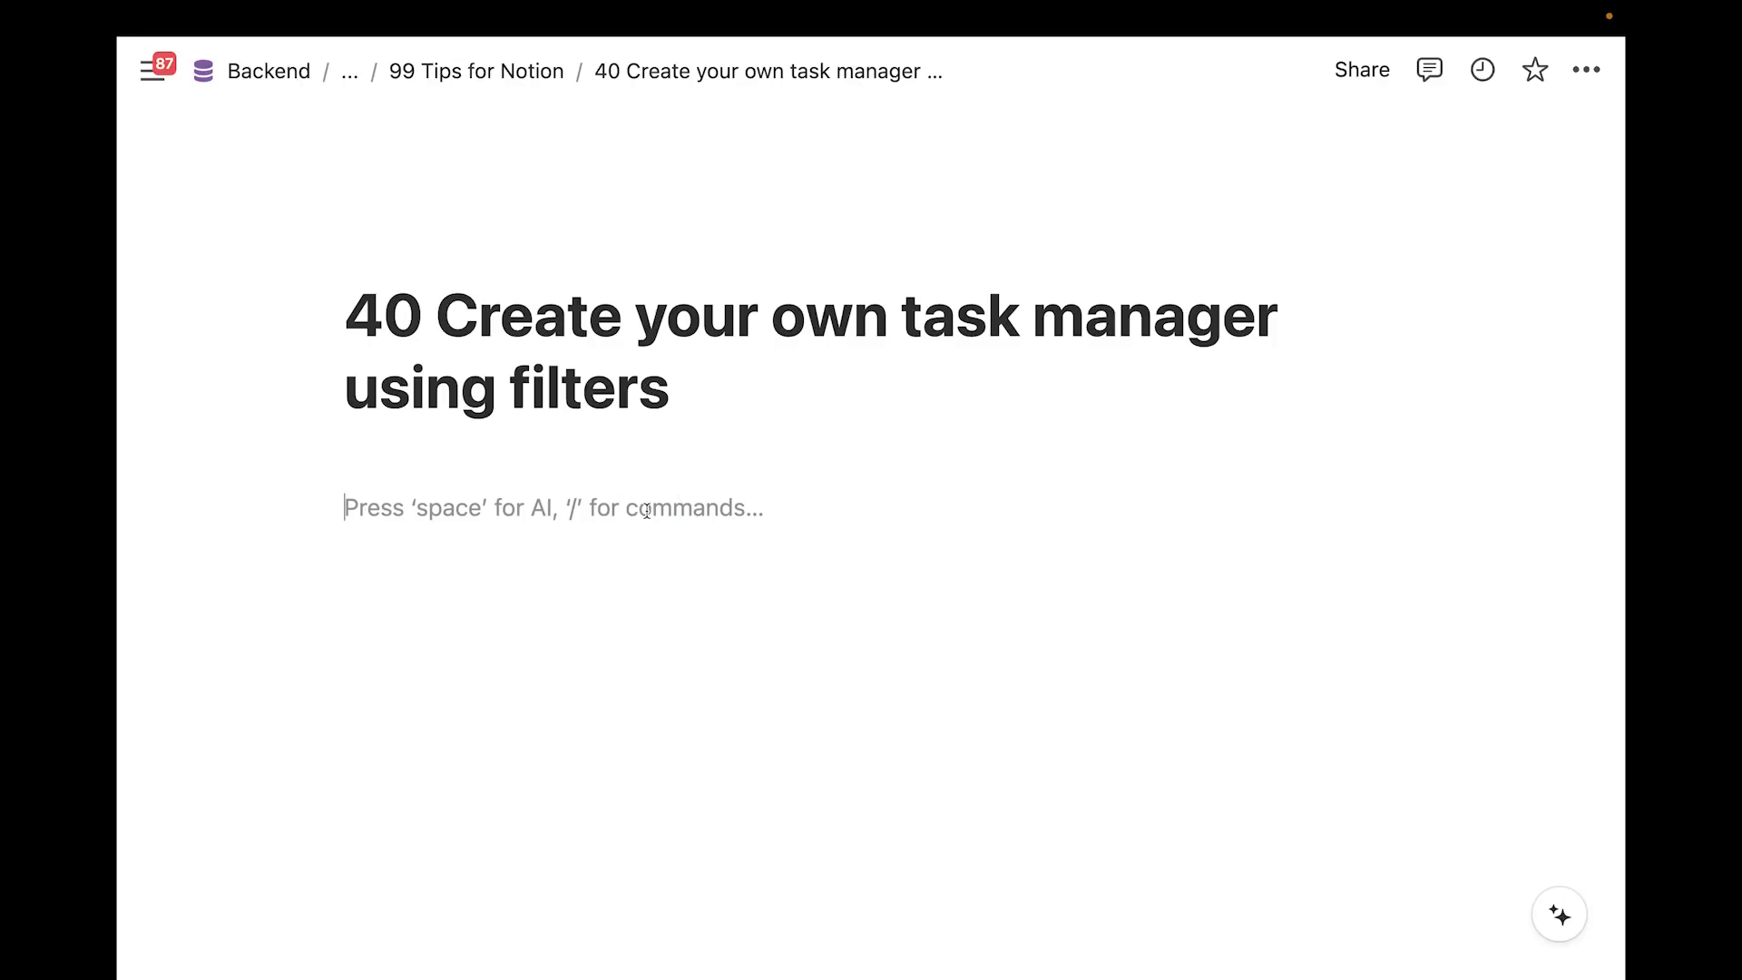
Insert a database into the empty body of the page "40 Create your own task manager using filters"
{"action": "type", "text": "/data"}
{"action": "key", "text": "Return"}
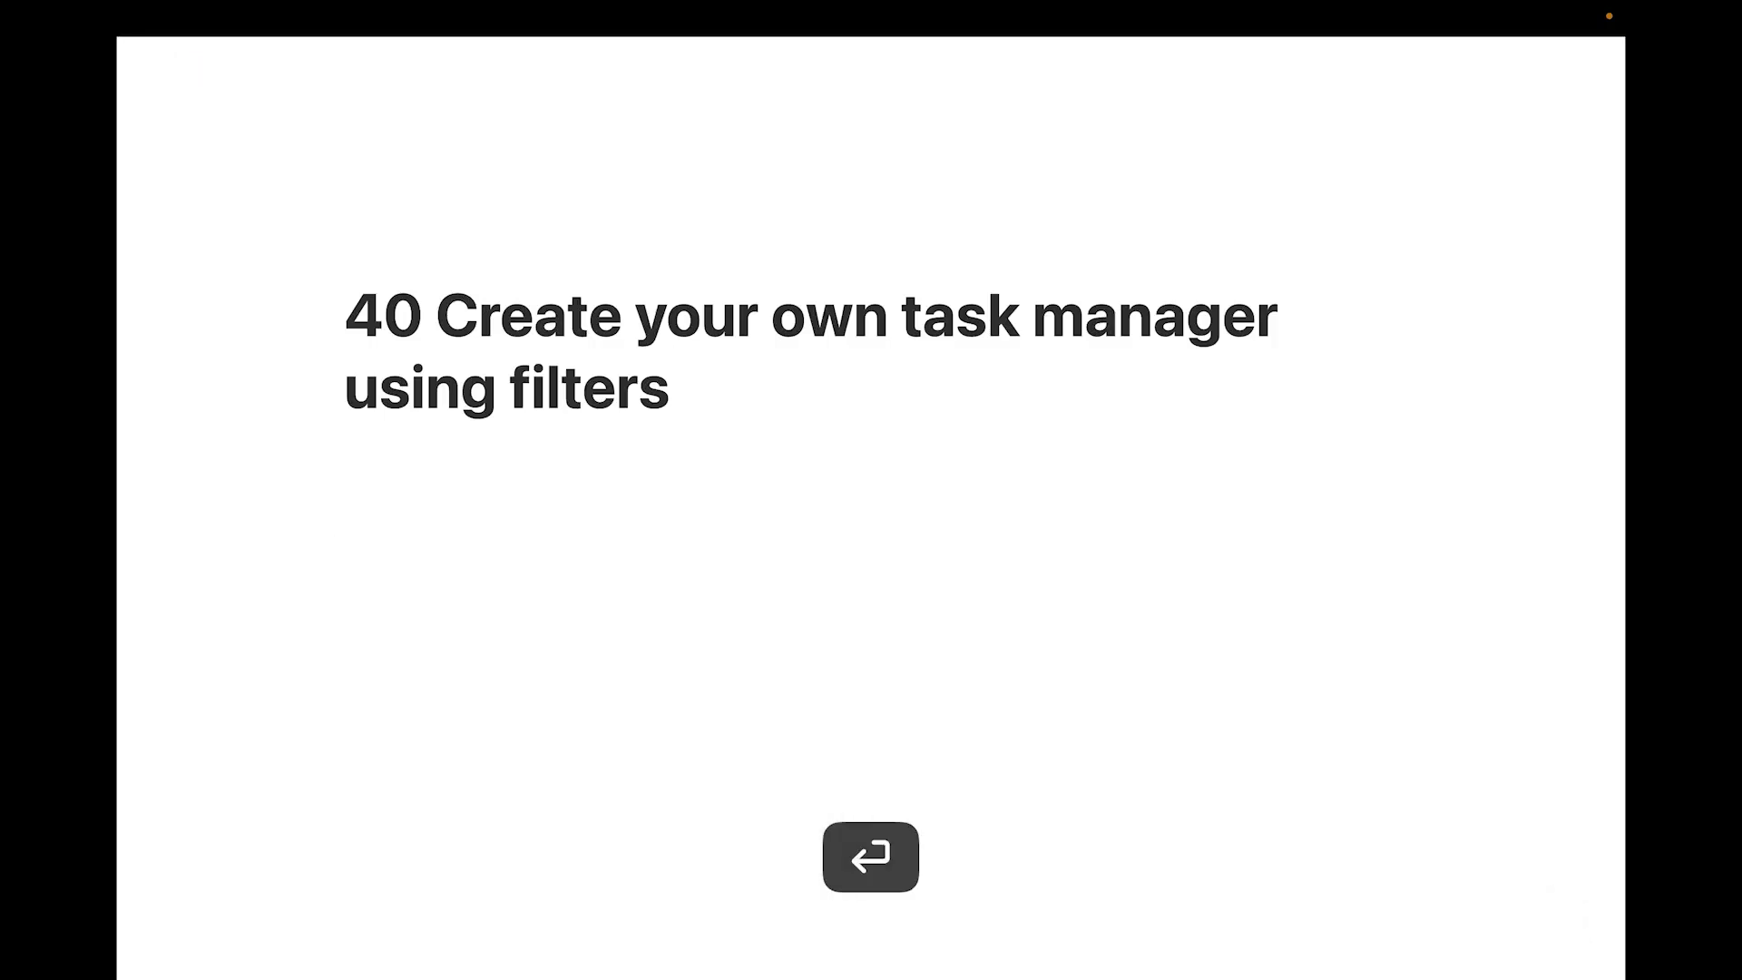
Title the untitled inline database "Tasks"
{"action": "scroll", "coordinate": [614, 455], "scroll_direction": "down", "scroll_amount": 2}
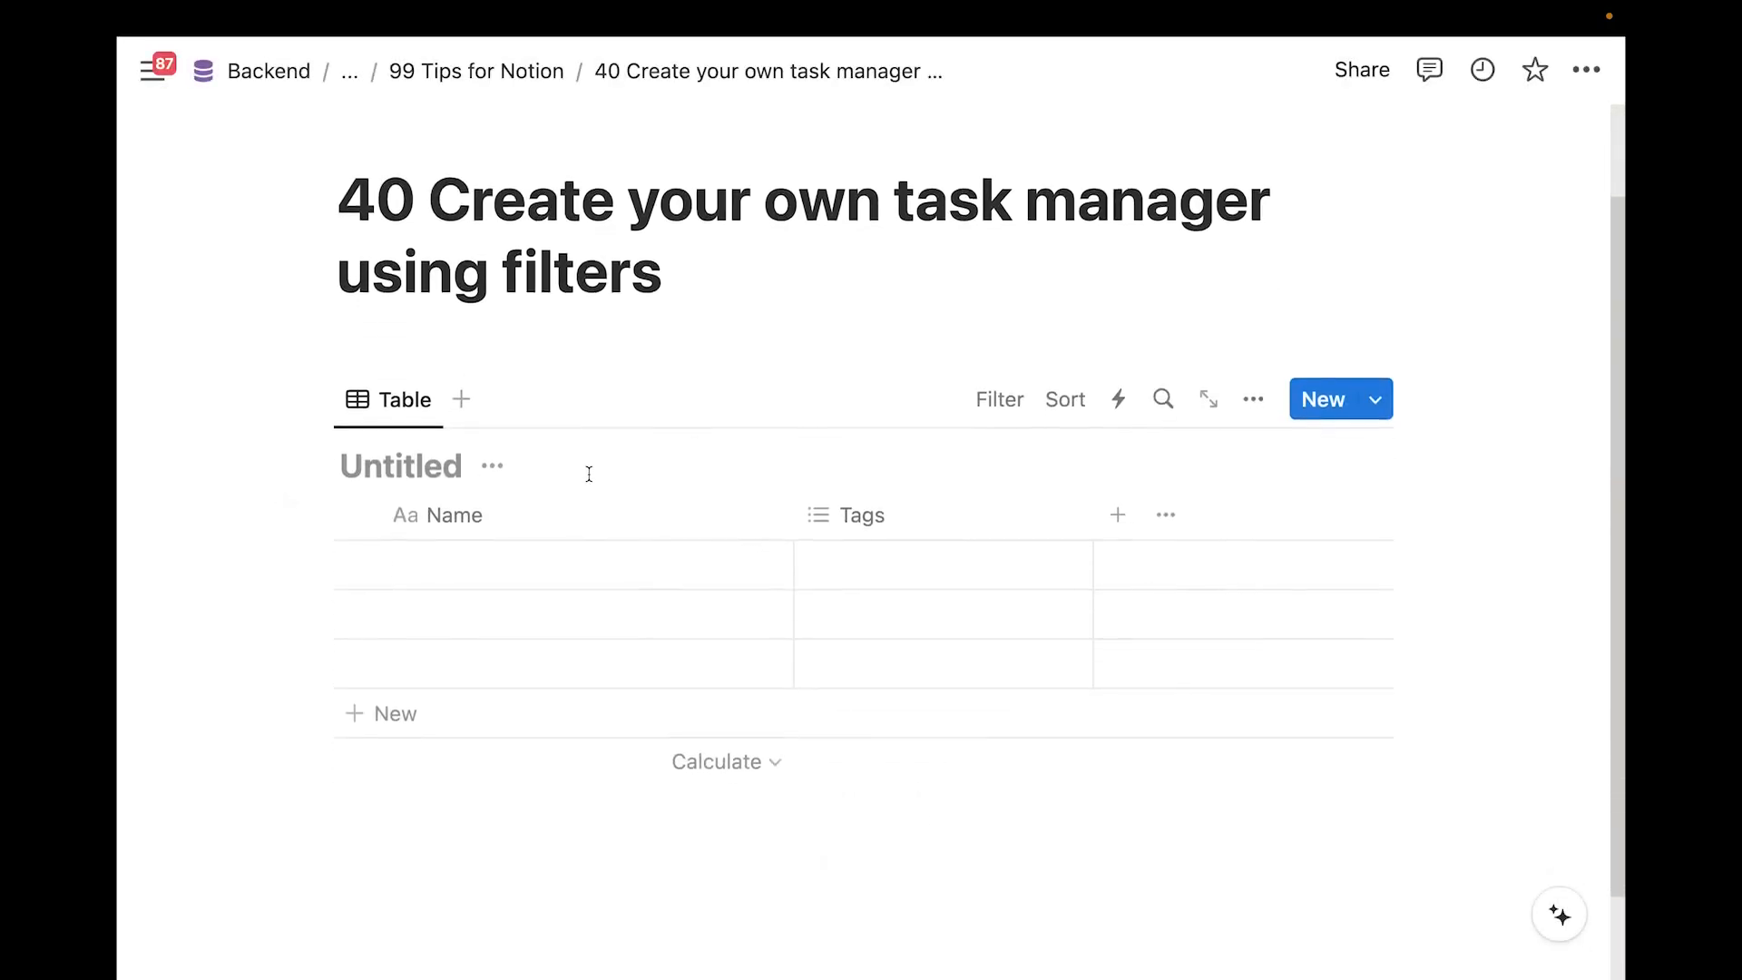
{"action": "scroll", "coordinate": [589, 474], "scroll_direction": "down", "scroll_amount": 1}
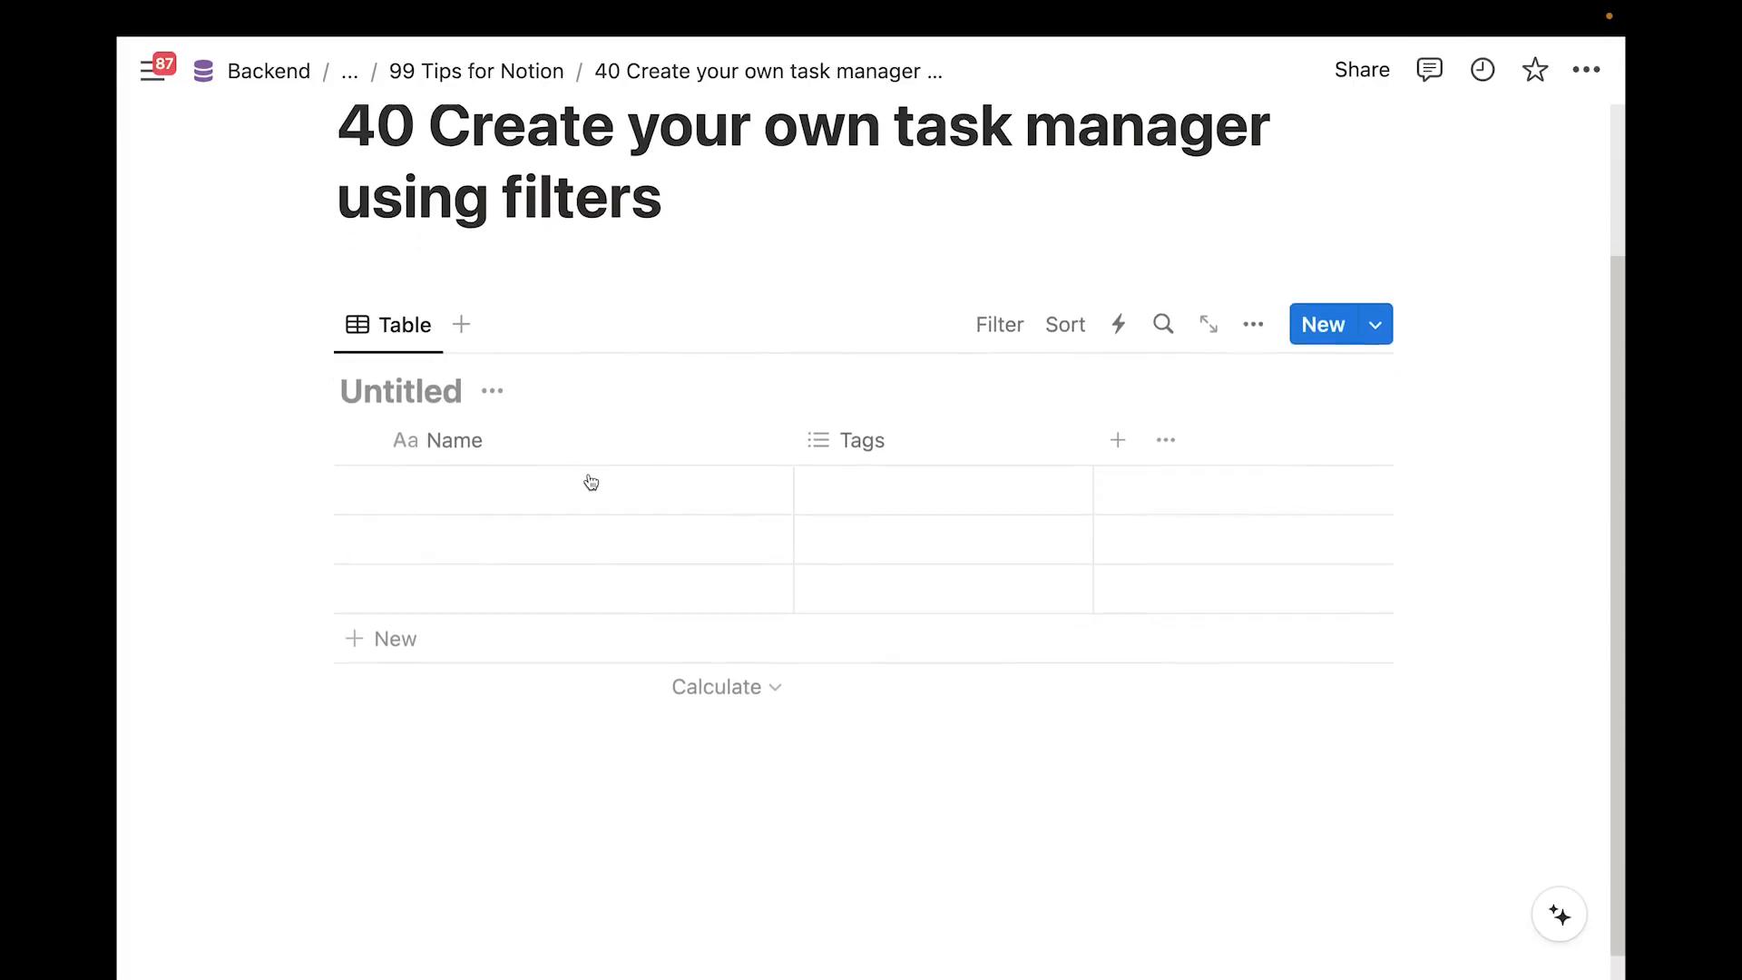
{"action": "left_click", "coordinate": [416, 397]}
{"action": "type", "text": "Tasks"}
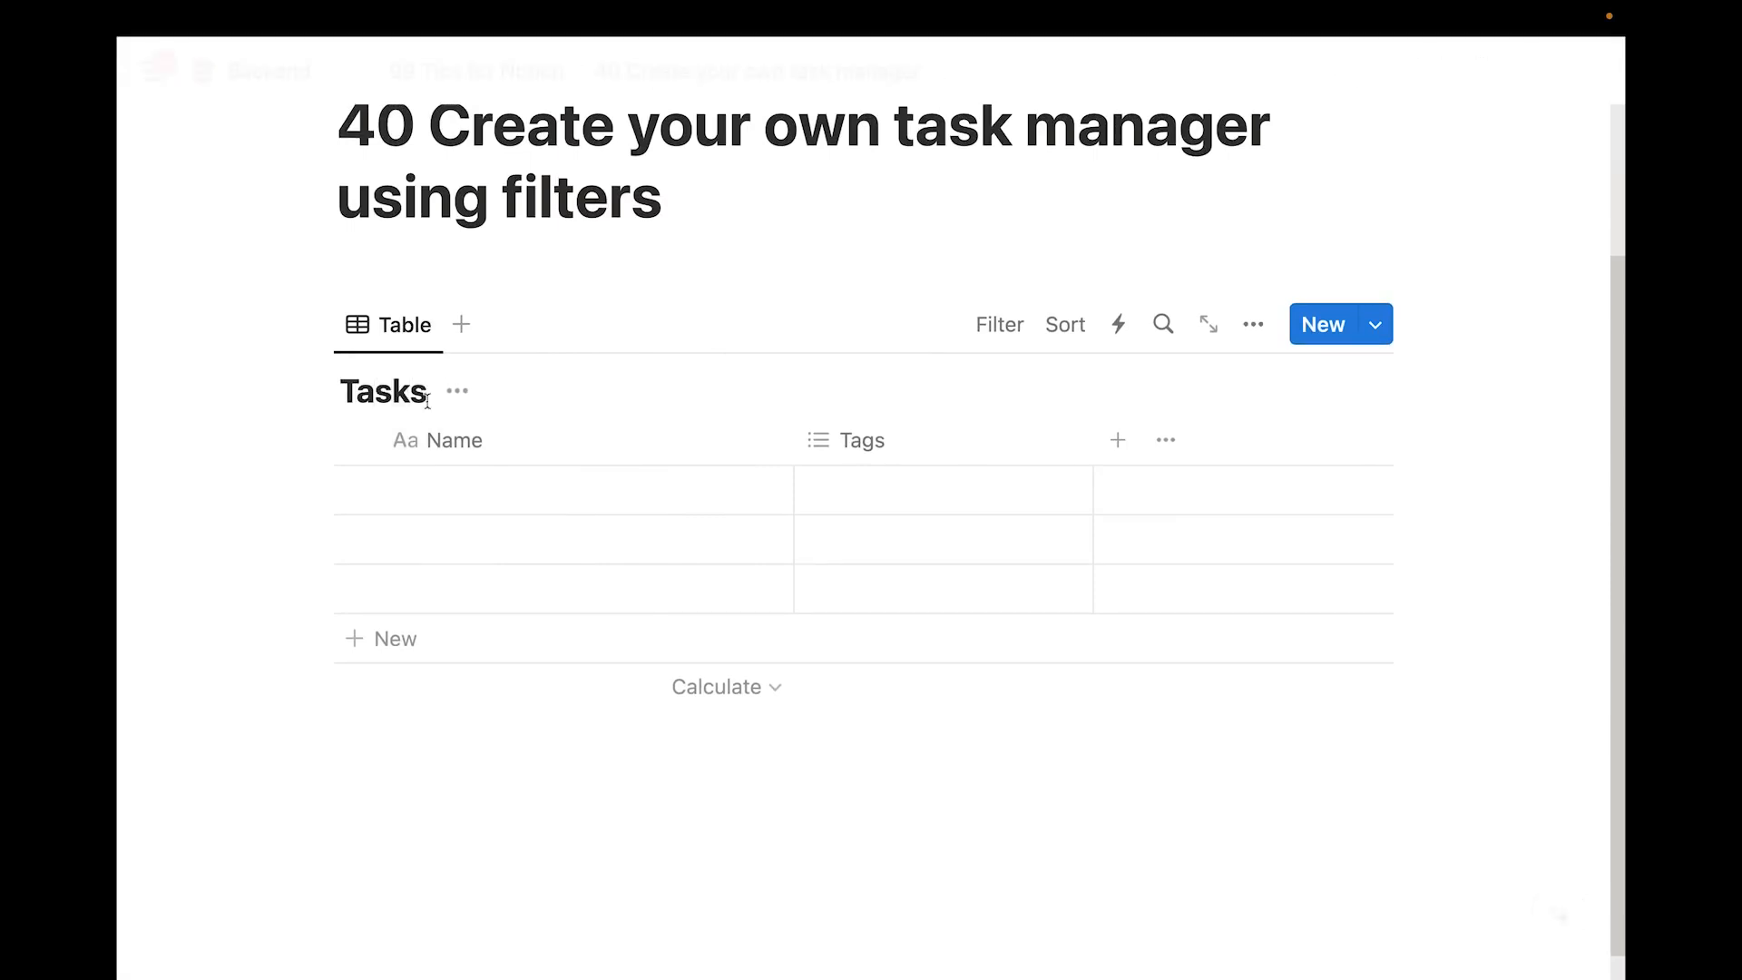
Rename the Name property to "Tasks" with a round check-mark icon, and narrow its column
{"action": "left_click", "coordinate": [463, 442]}
{"action": "key", "text": "super+a"}
{"action": "type", "text": "Tasks"}
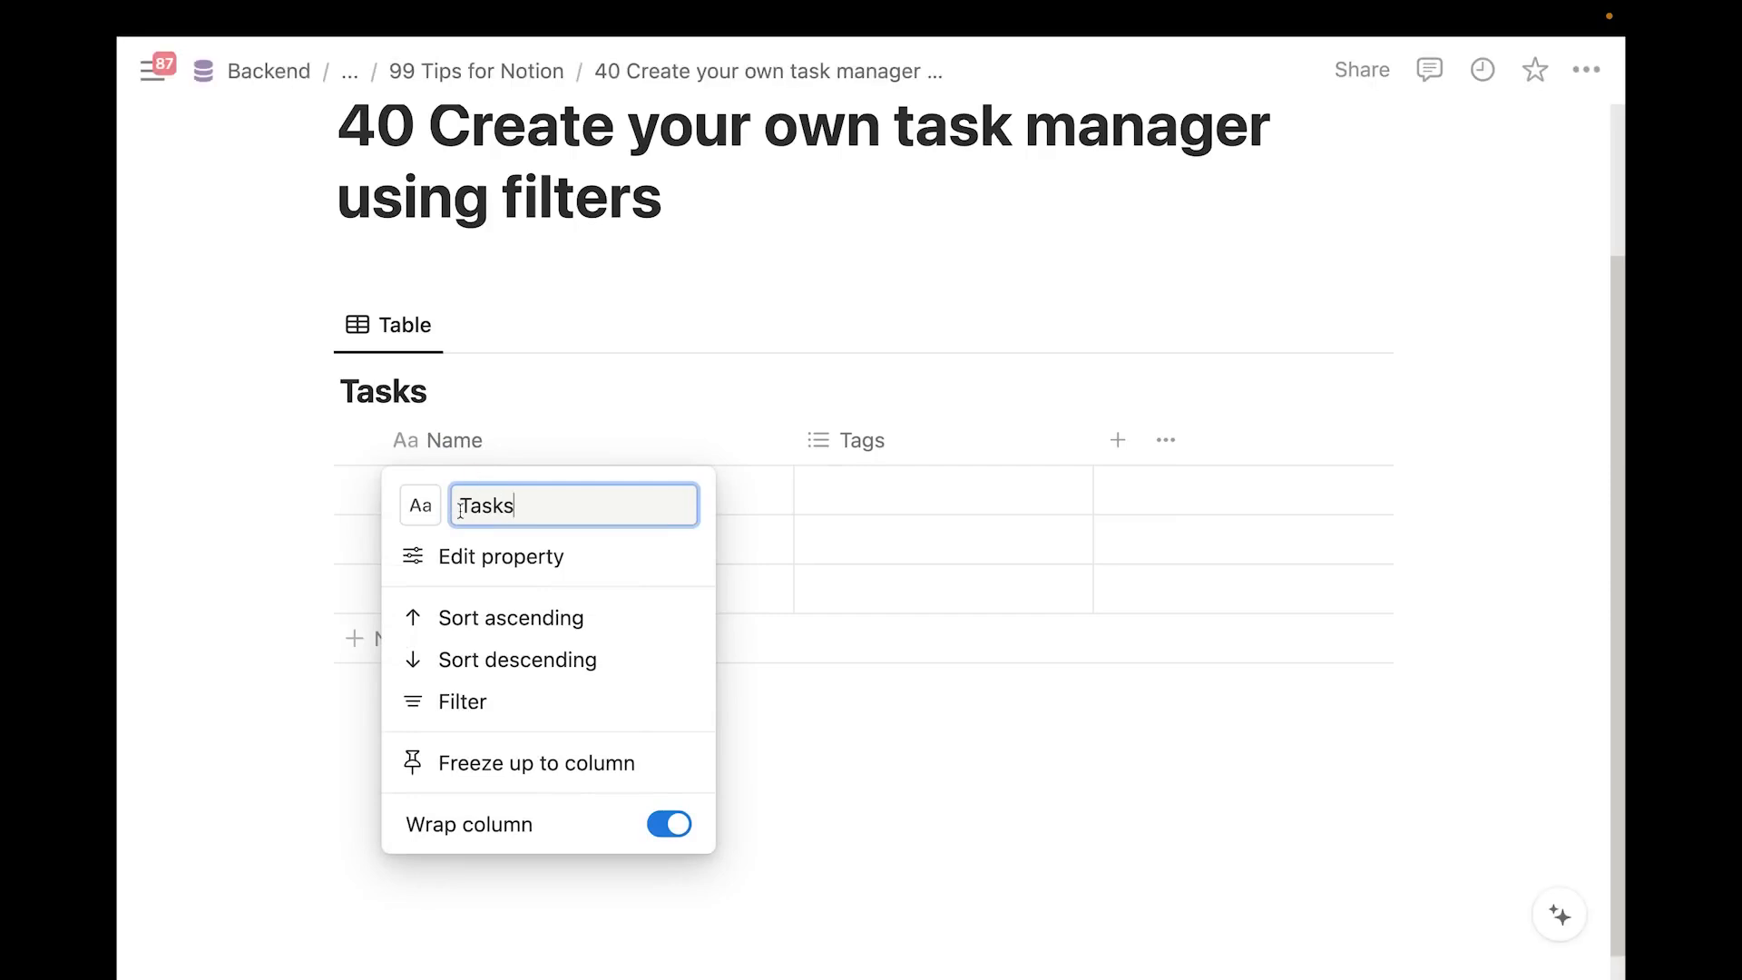
{"action": "left_click", "coordinate": [427, 513]}
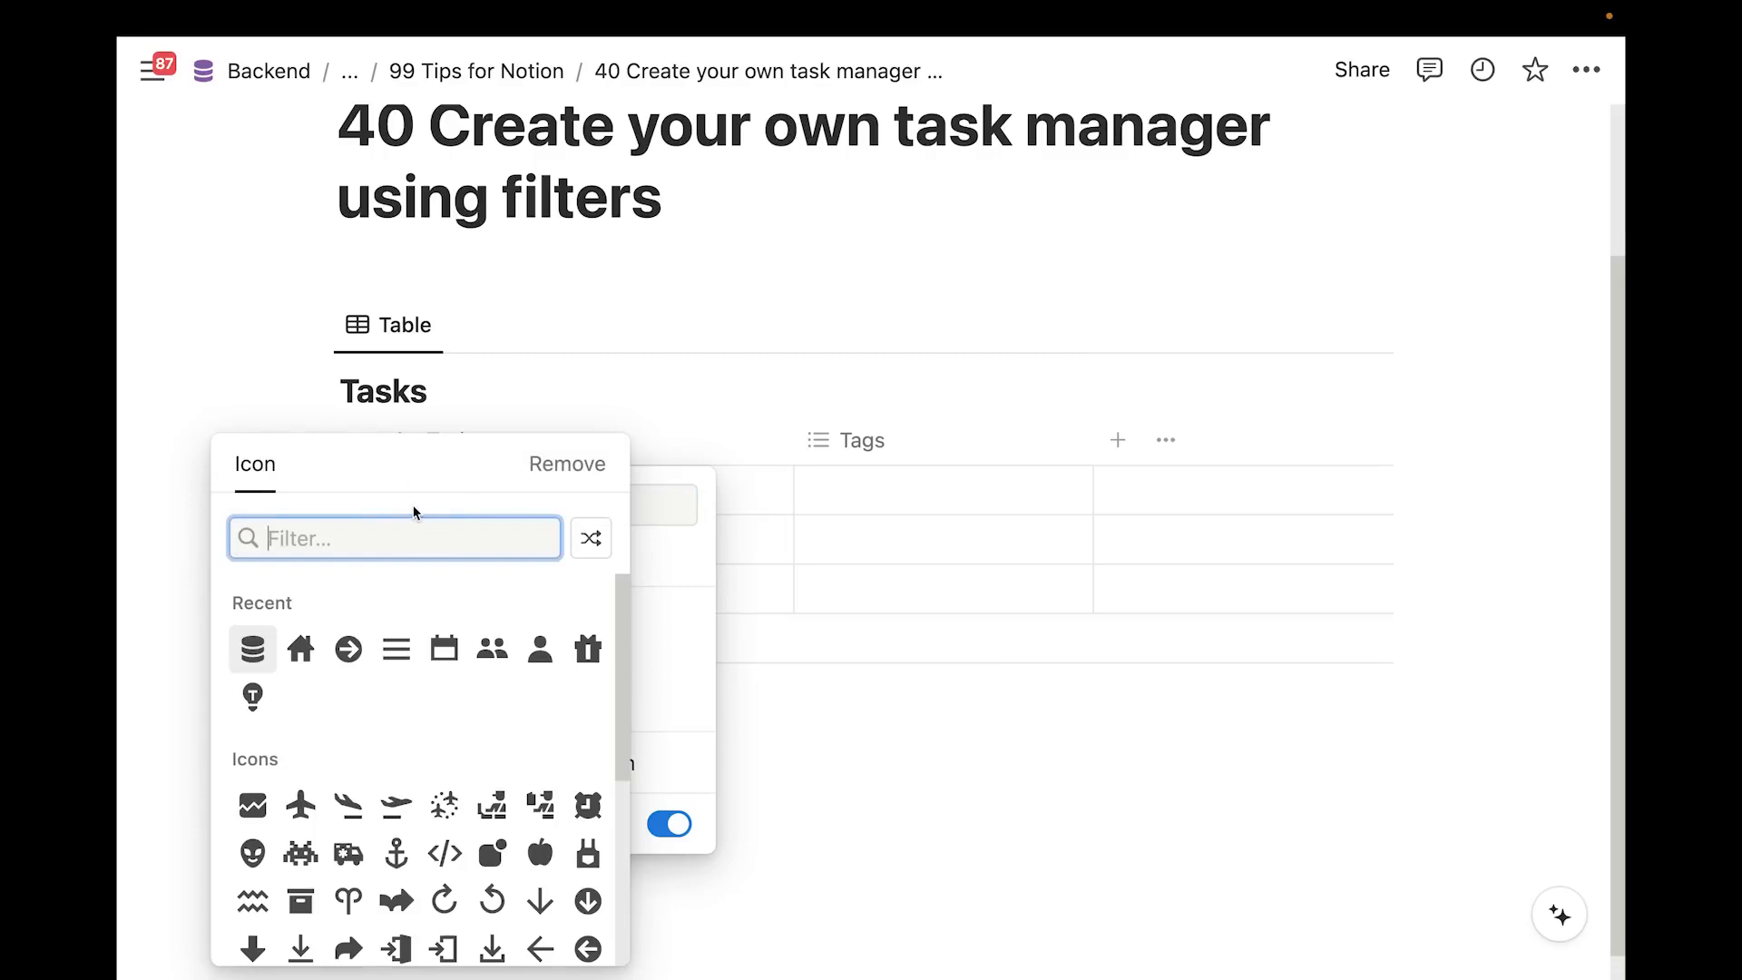
{"action": "type", "text": "check"}
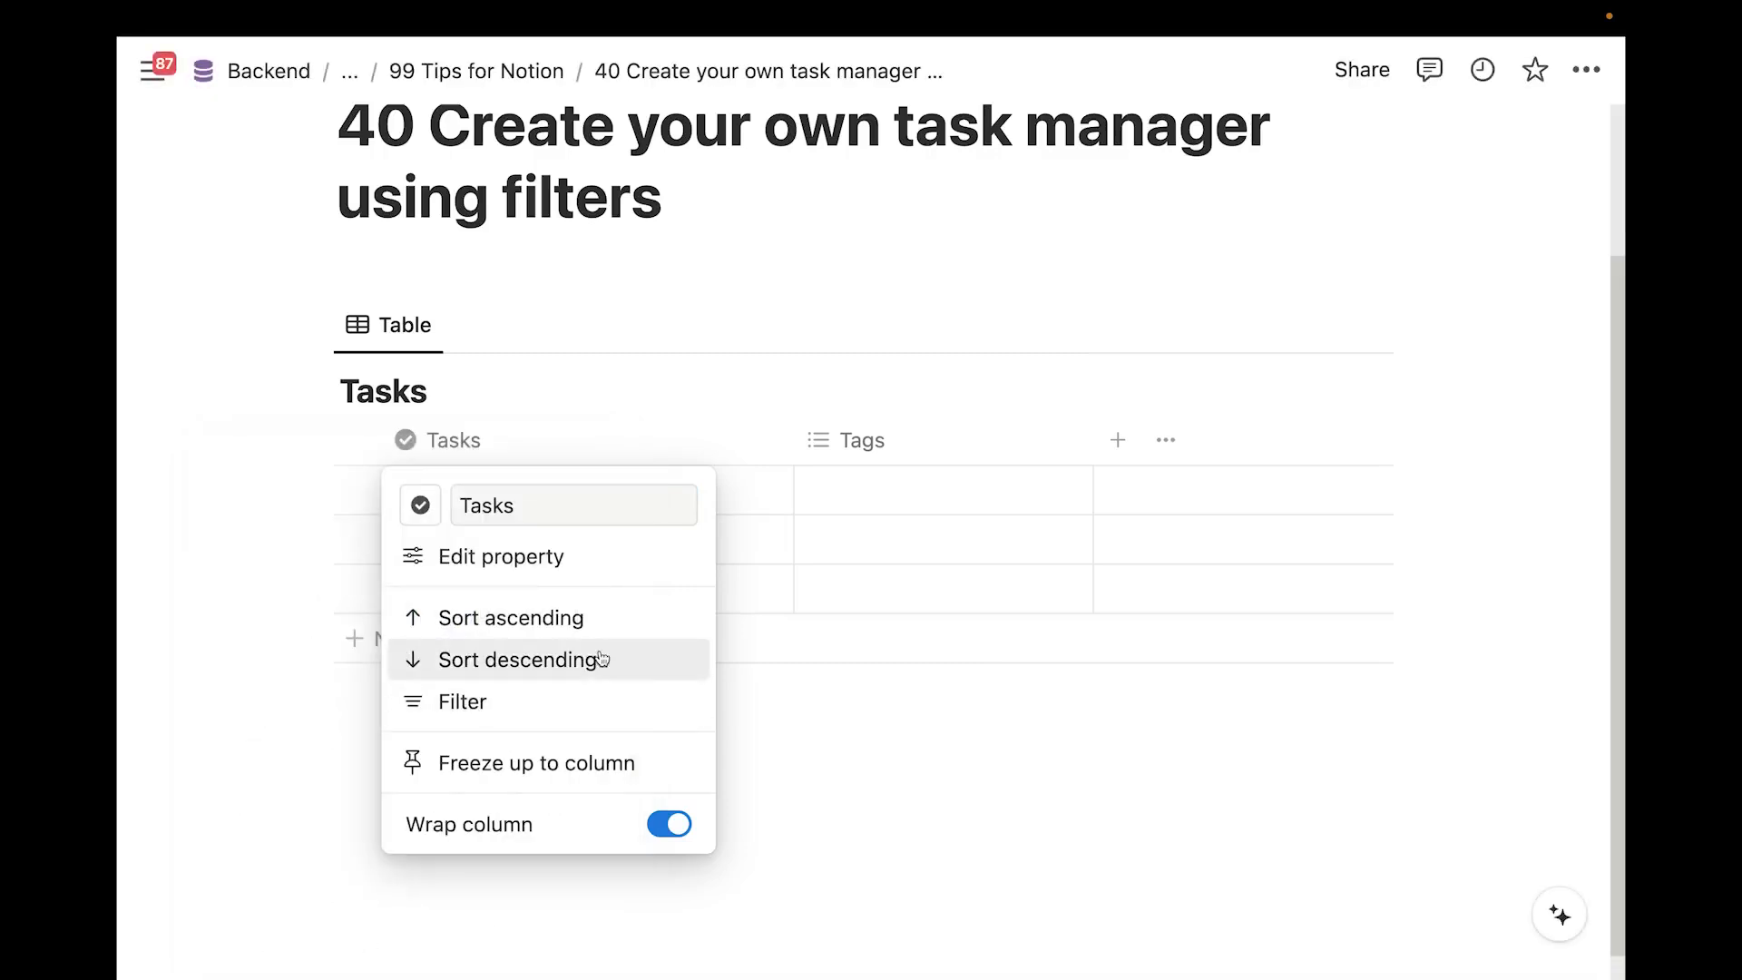
{"action": "left_click", "coordinate": [813, 728]}
{"action": "left_click_drag", "start_coordinate": [793, 451], "coordinate": [597, 454]}
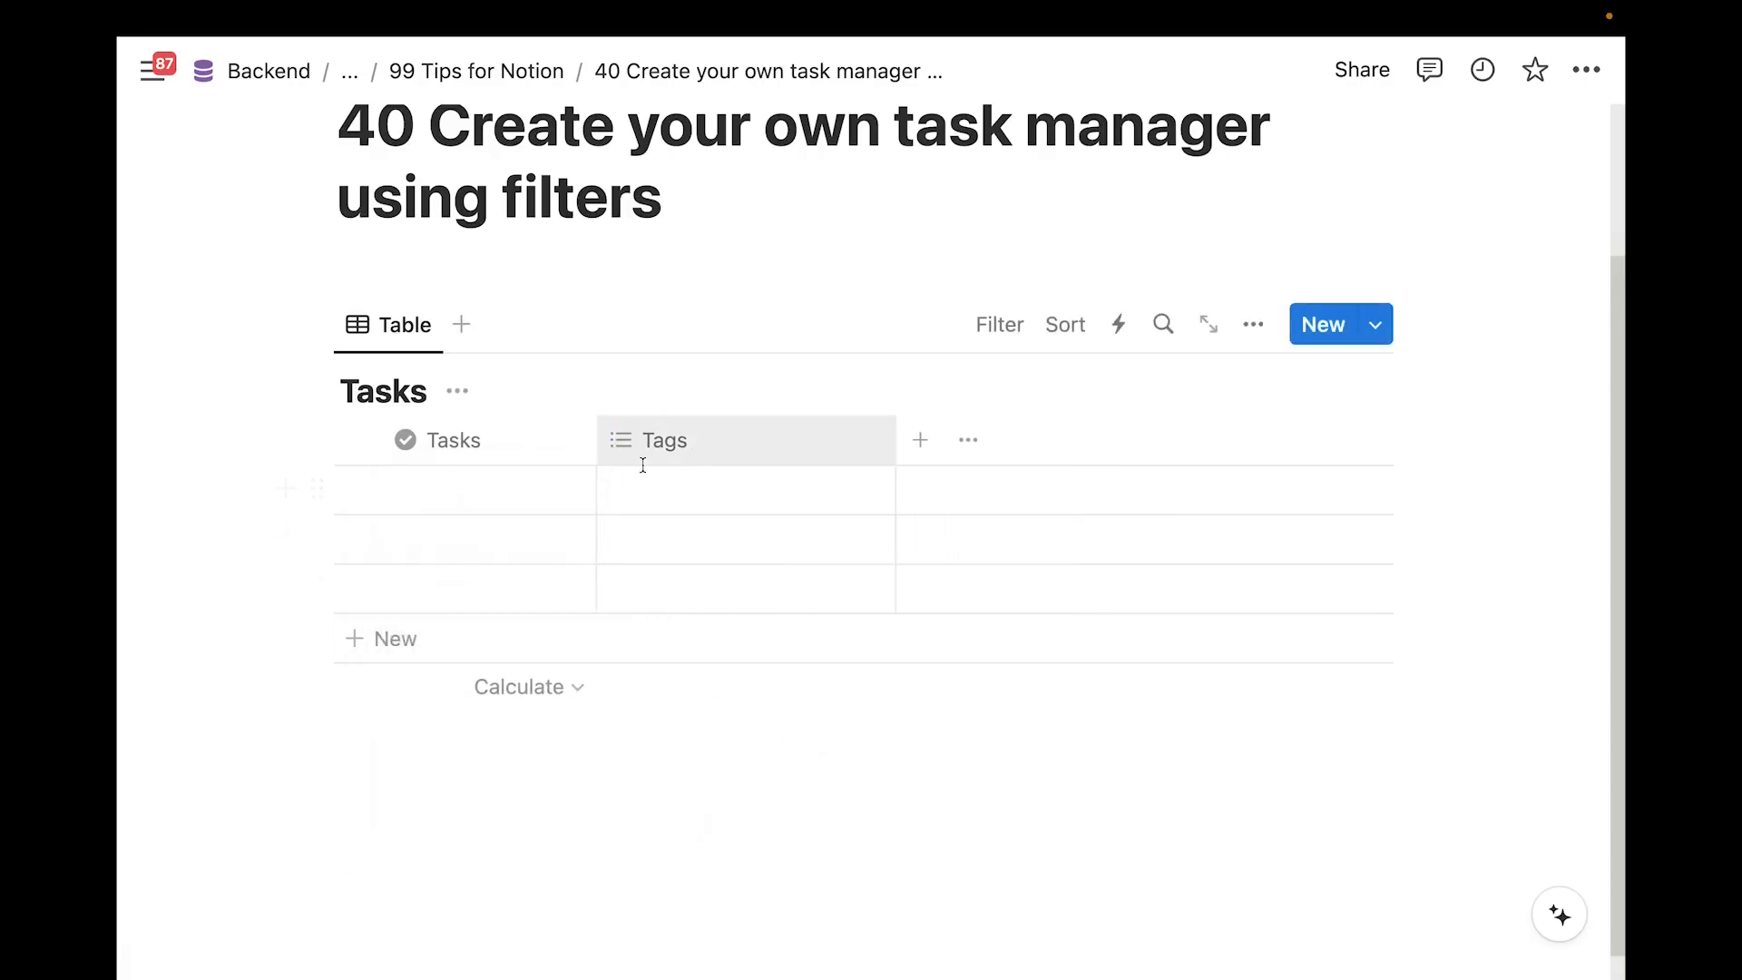
Change the type of the Tags property from Multi-select to Date
{"action": "left_click", "coordinate": [682, 449]}
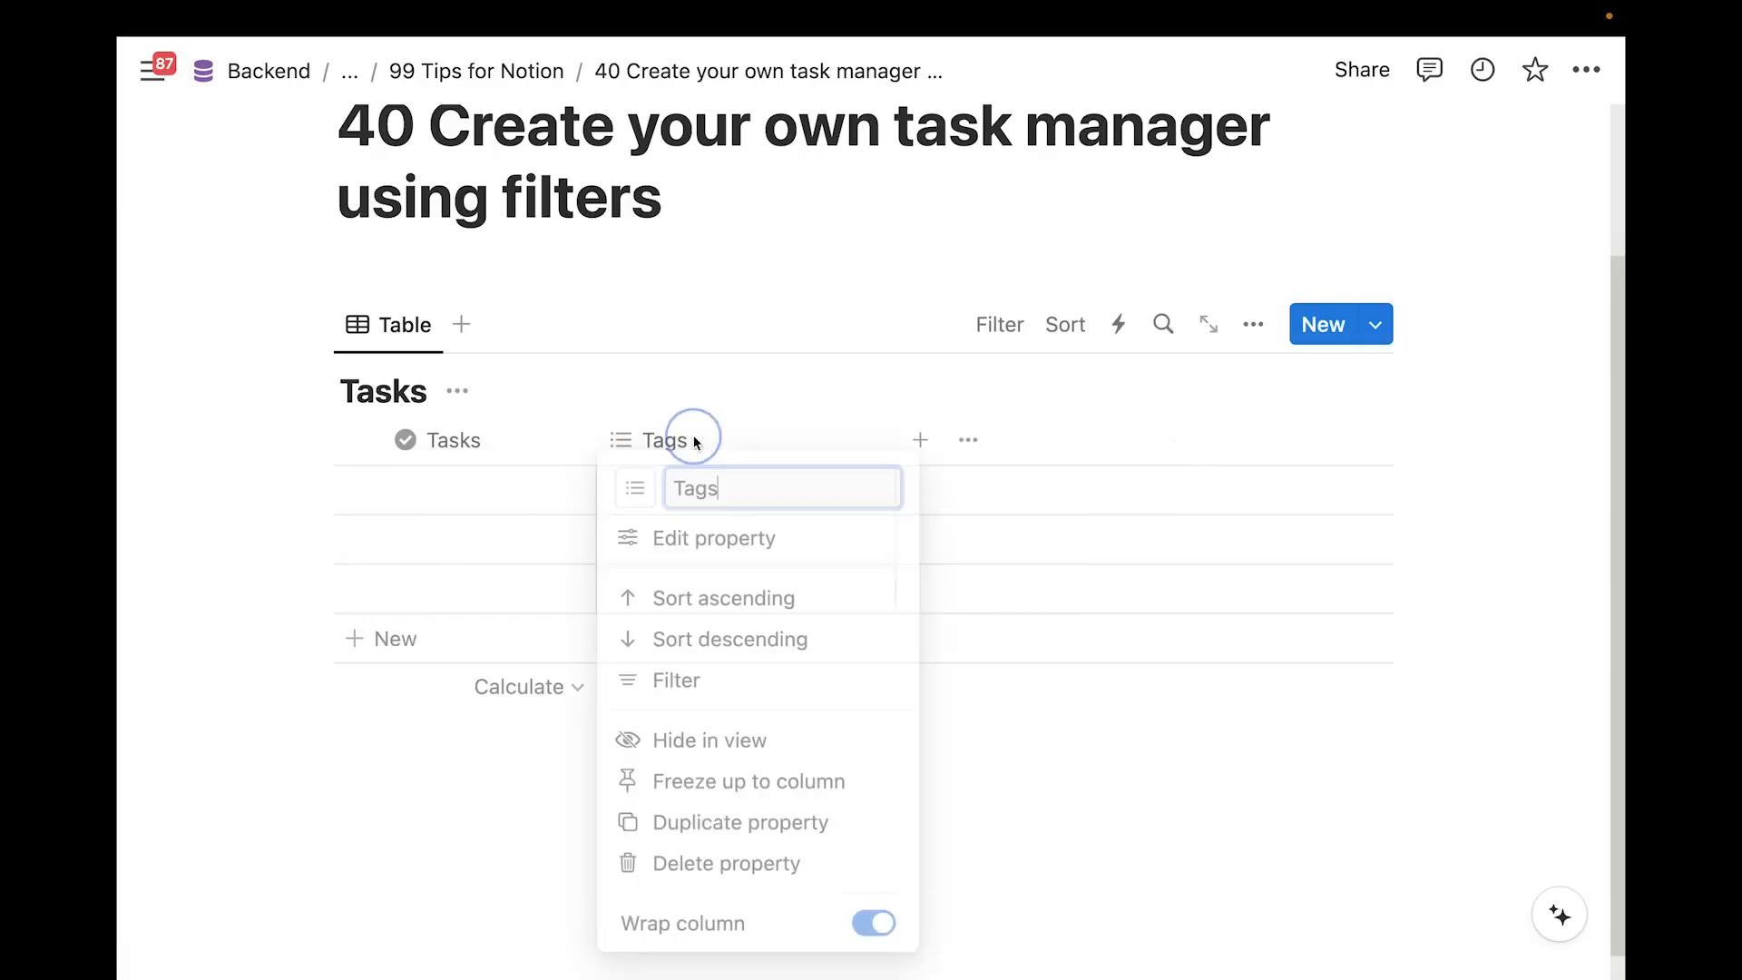
{"action": "left_click", "coordinate": [707, 537]}
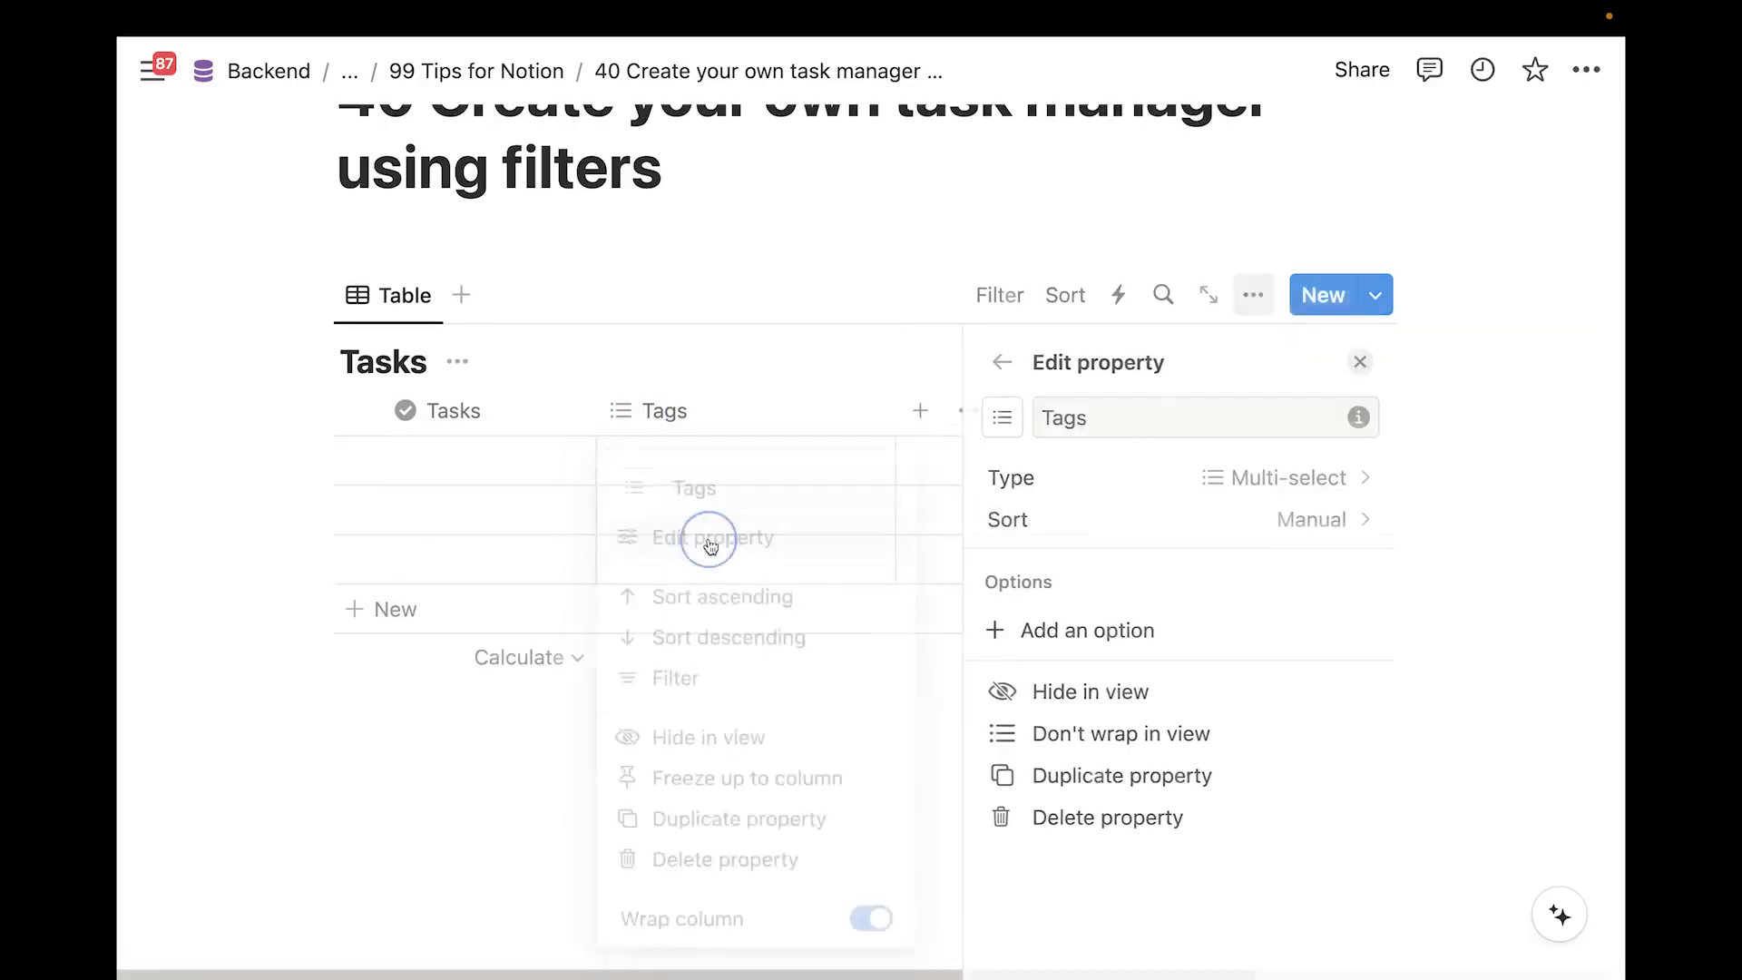
{"action": "left_click", "coordinate": [1142, 476]}
{"action": "type", "text": "date"}
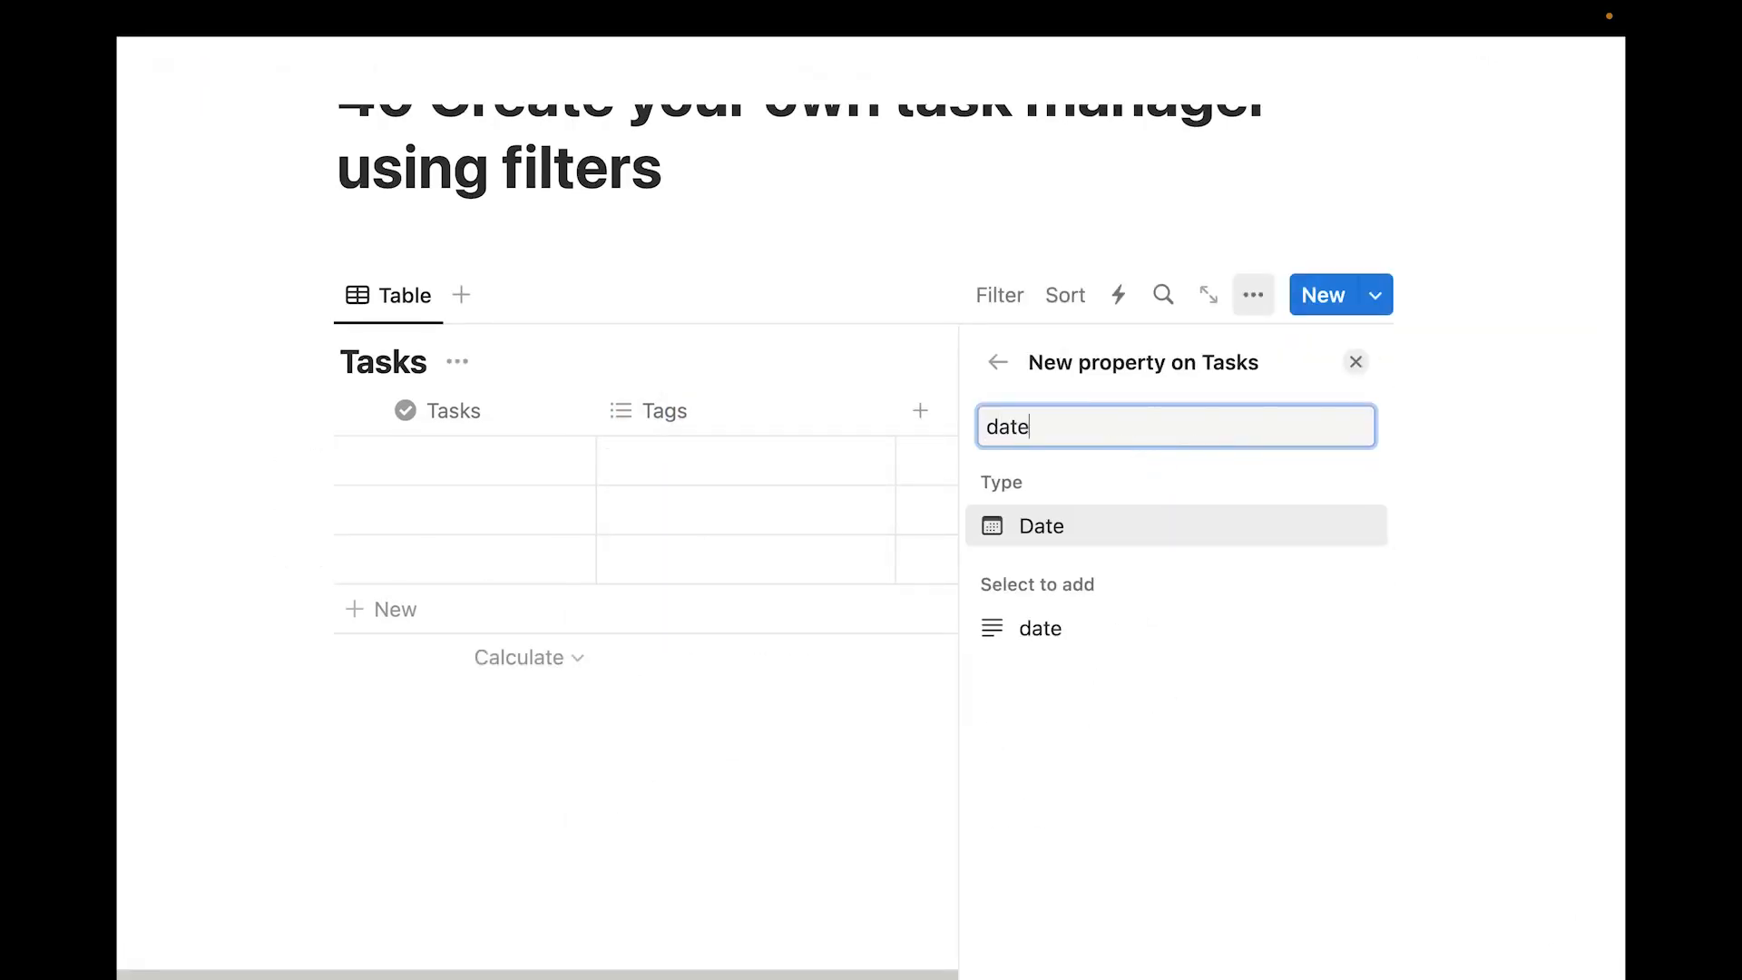
{"action": "left_click", "coordinate": [1070, 529]}
Name the date property "Due Date" and narrow its column
{"action": "left_click", "coordinate": [1108, 415]}
{"action": "key", "text": "super+a"}
{"action": "type", "text": "Due Date"}
{"action": "key", "text": "Return"}
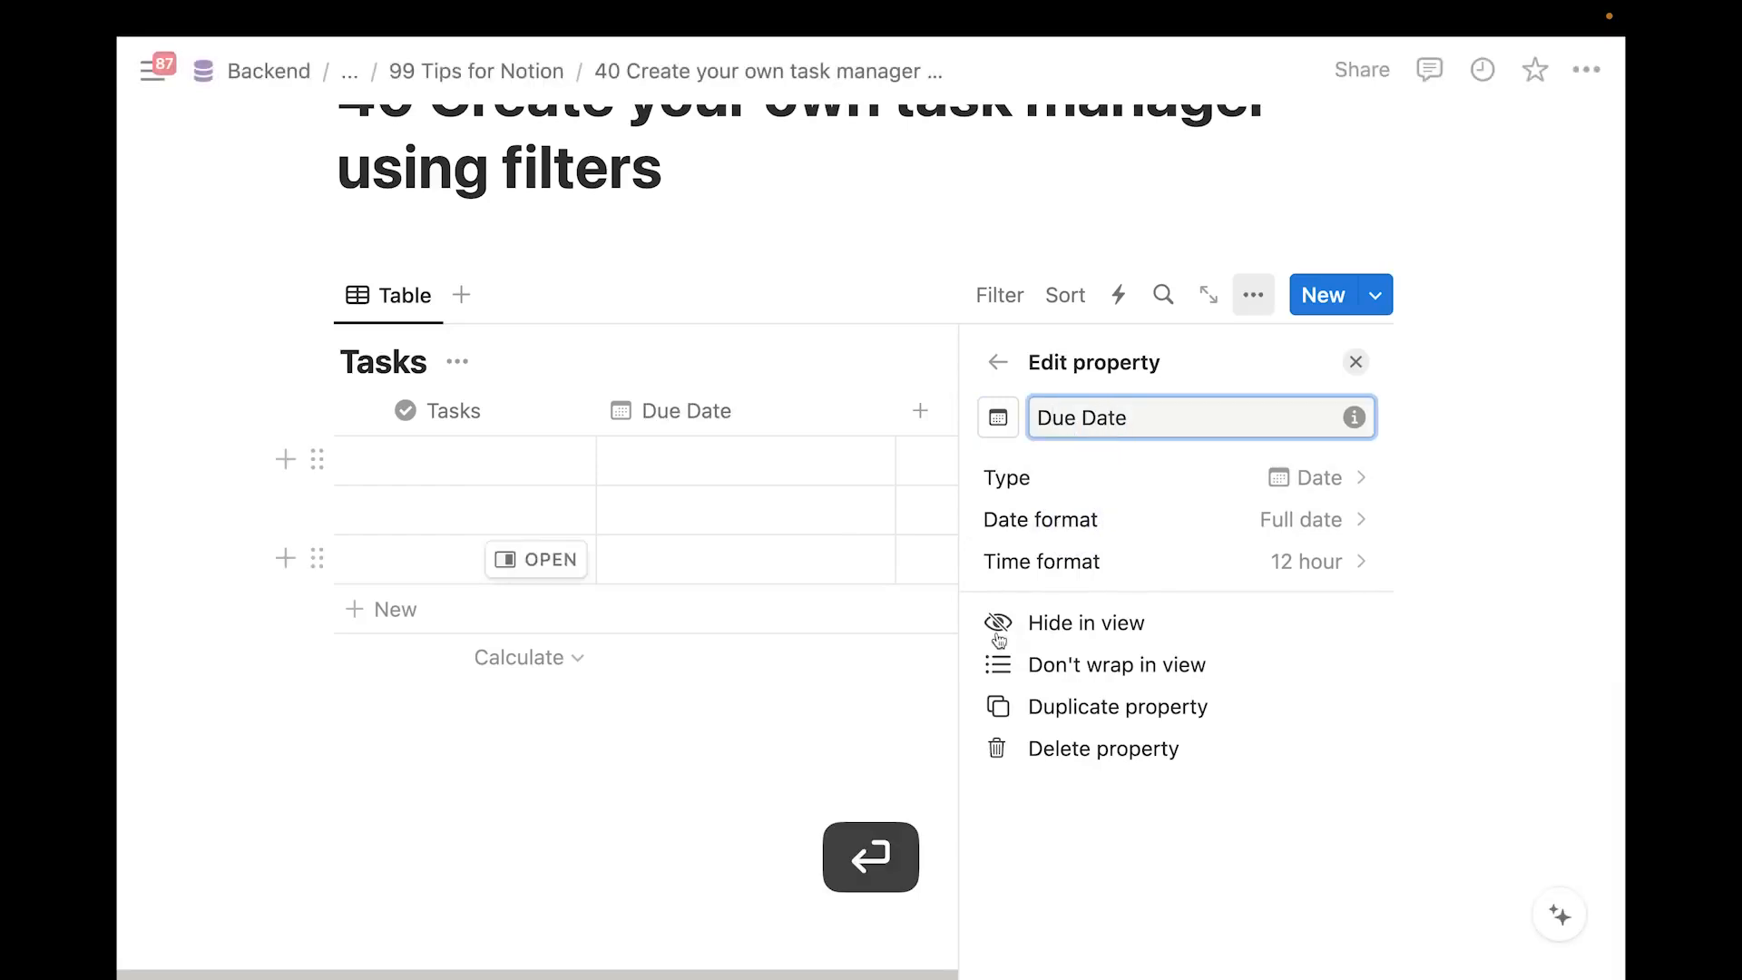
{"action": "left_click", "coordinate": [893, 695]}
{"action": "left_click_drag", "start_coordinate": [896, 427], "coordinate": [788, 428]}
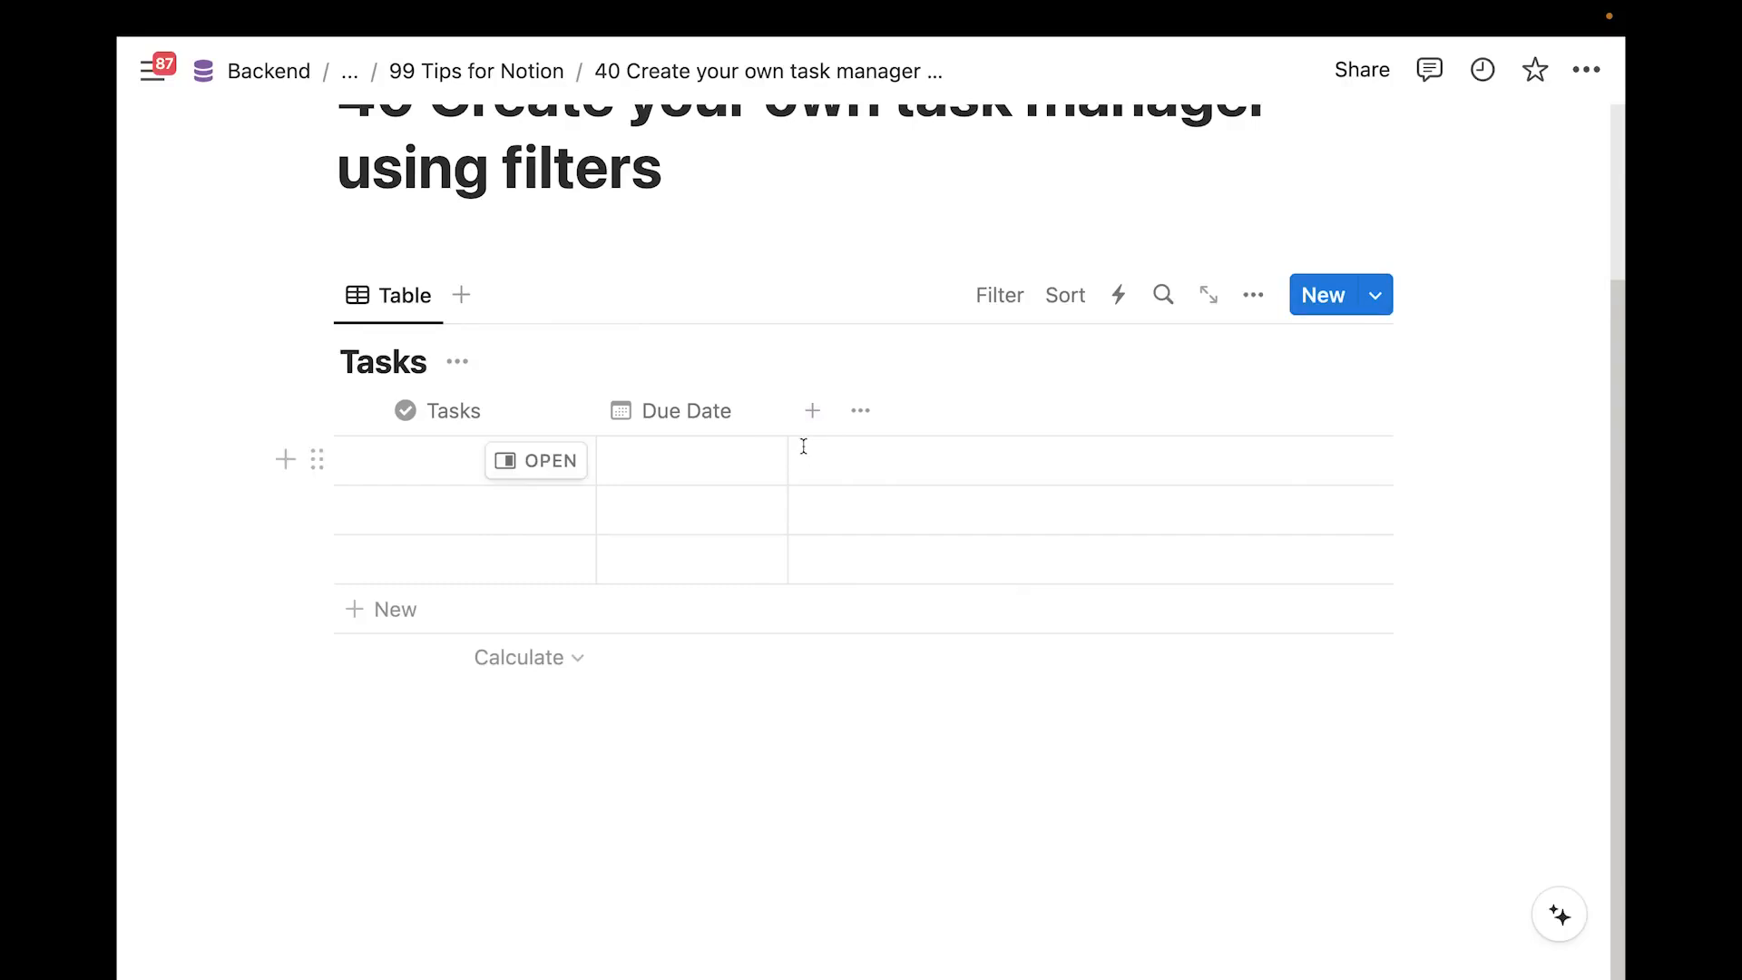
Add a checkbox property named "Done?" and place it as a narrow column before the Tasks column
{"action": "left_click", "coordinate": [811, 435]}
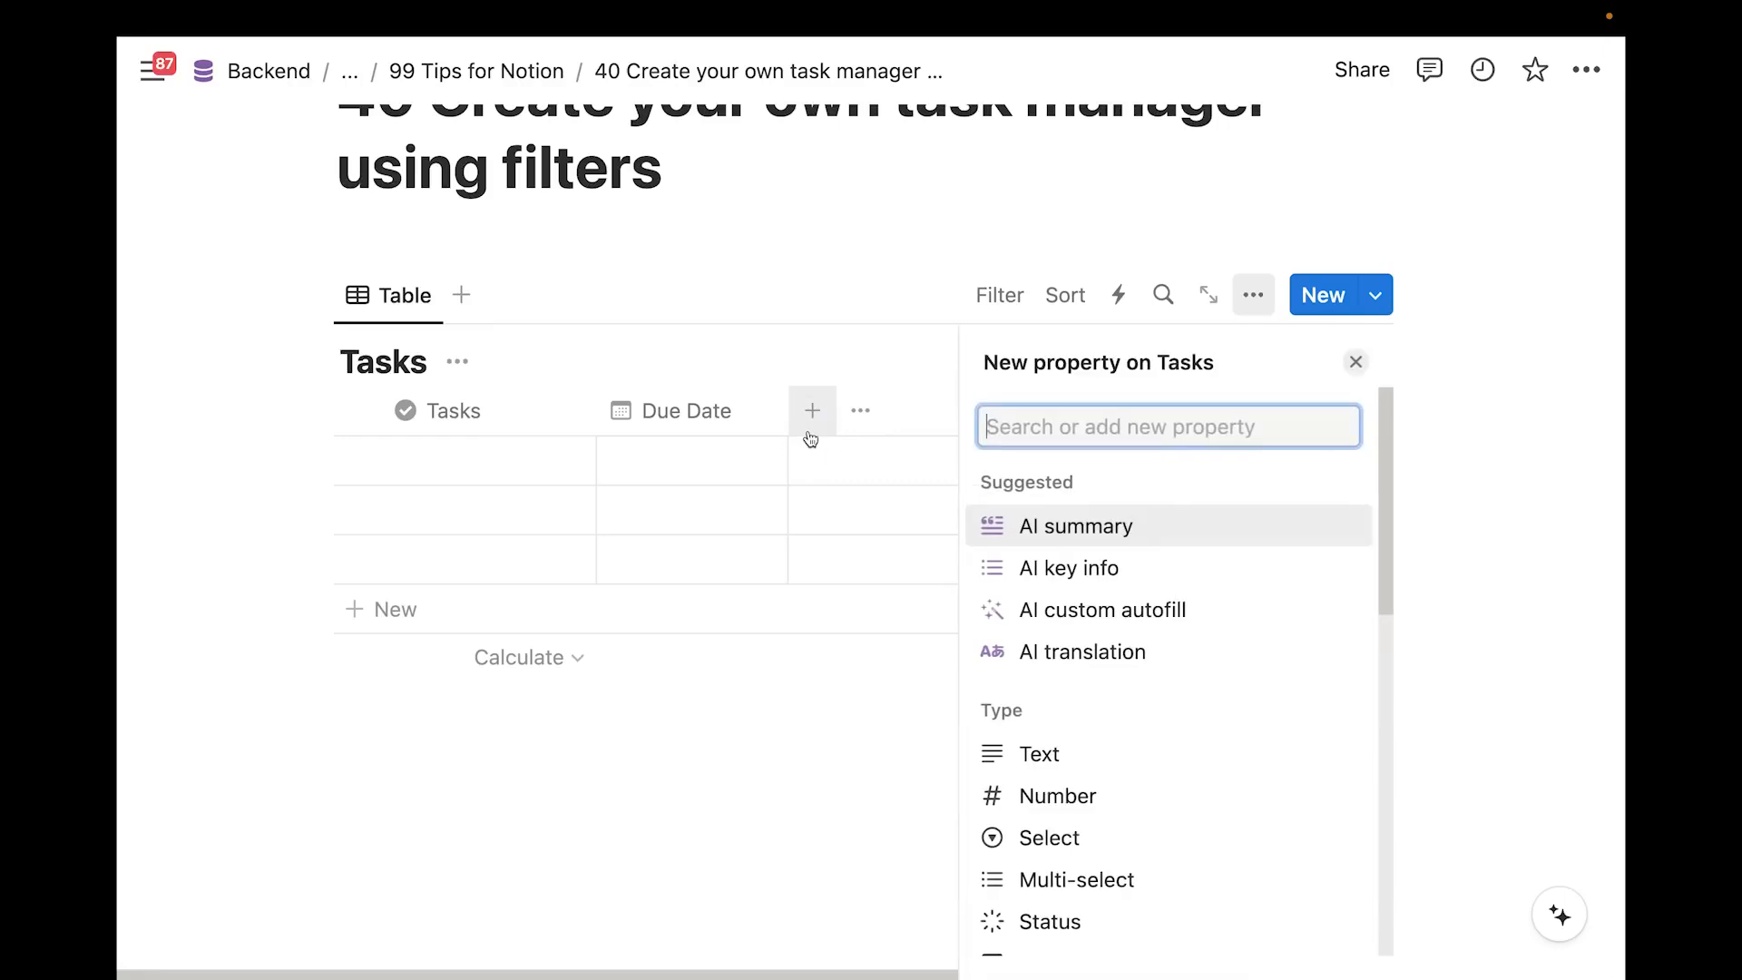
{"action": "type", "text": "che"}
{"action": "key", "text": "Return"}
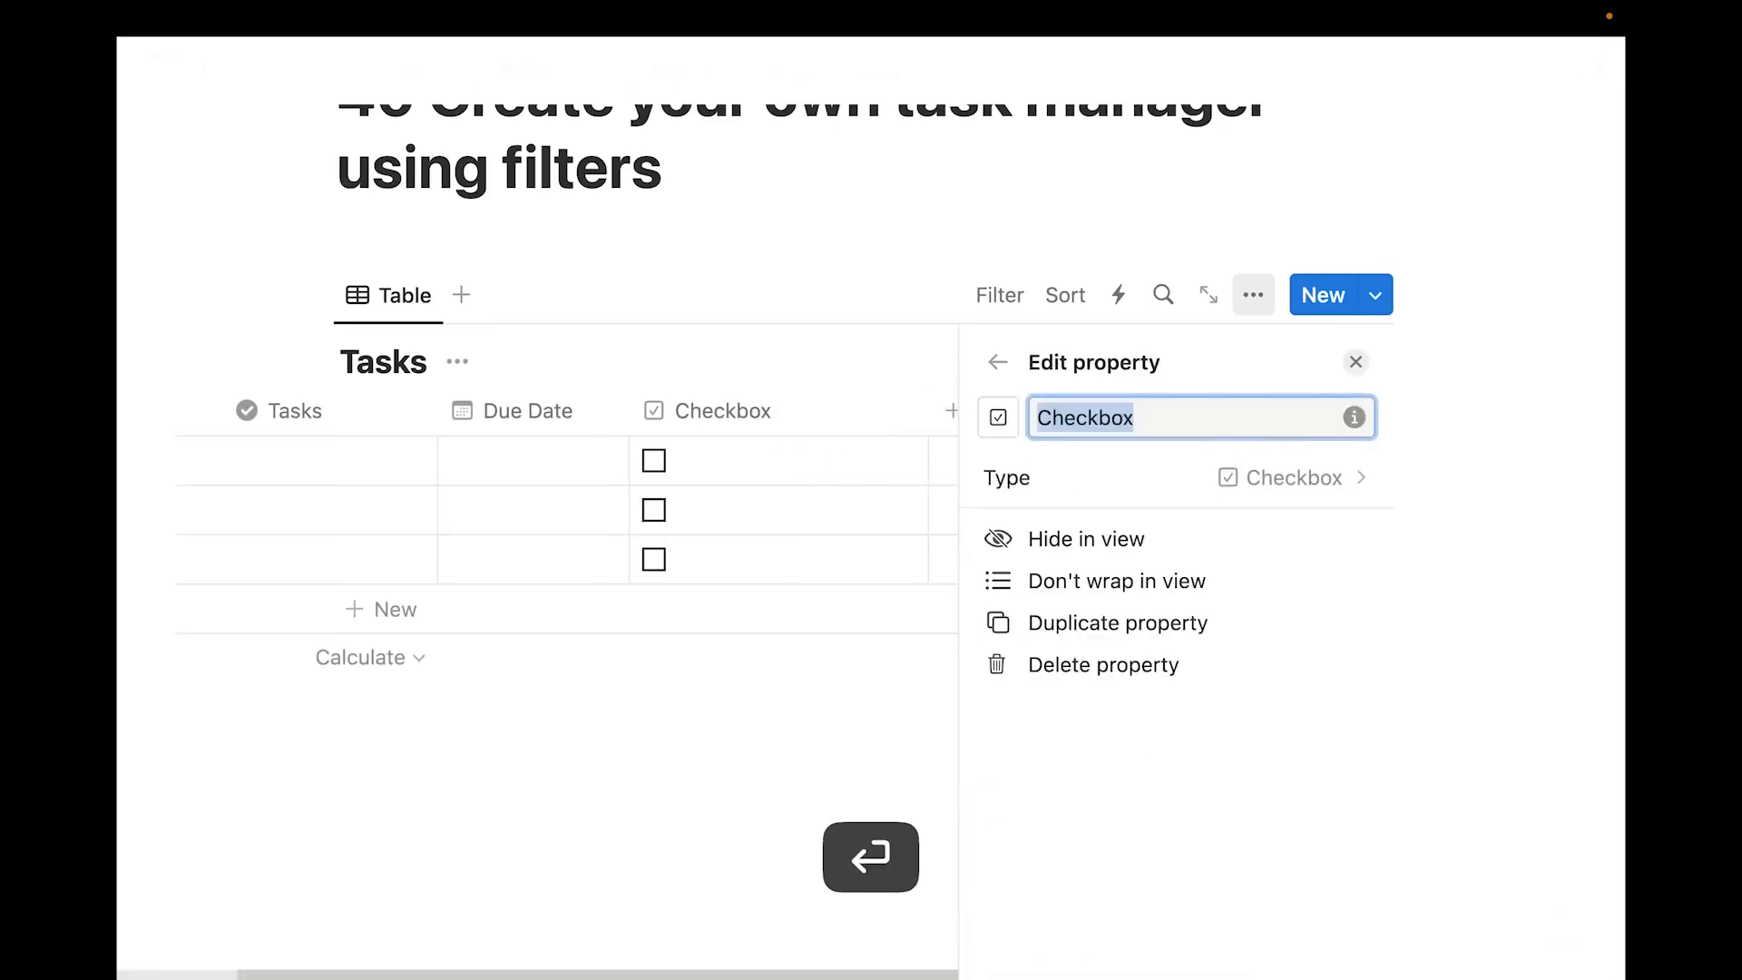
{"action": "type", "text": "Done?"}
{"action": "key", "text": "Return"}
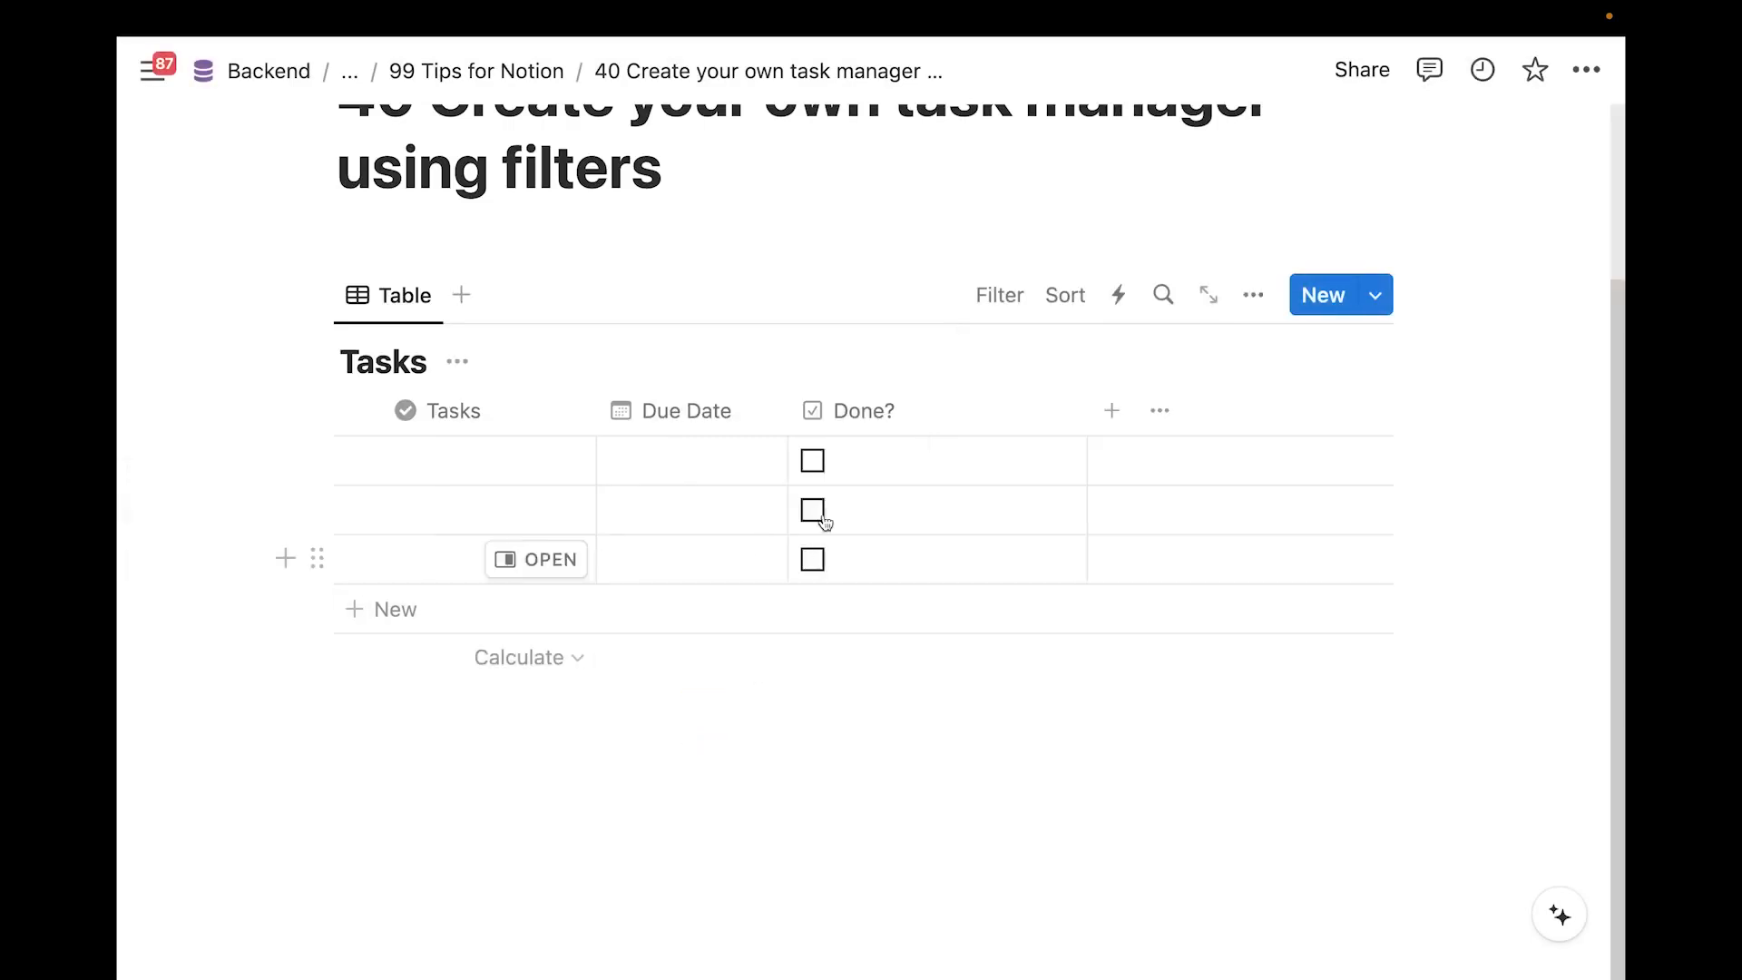
{"action": "left_click_drag", "start_coordinate": [1088, 408], "coordinate": [355, 410]}
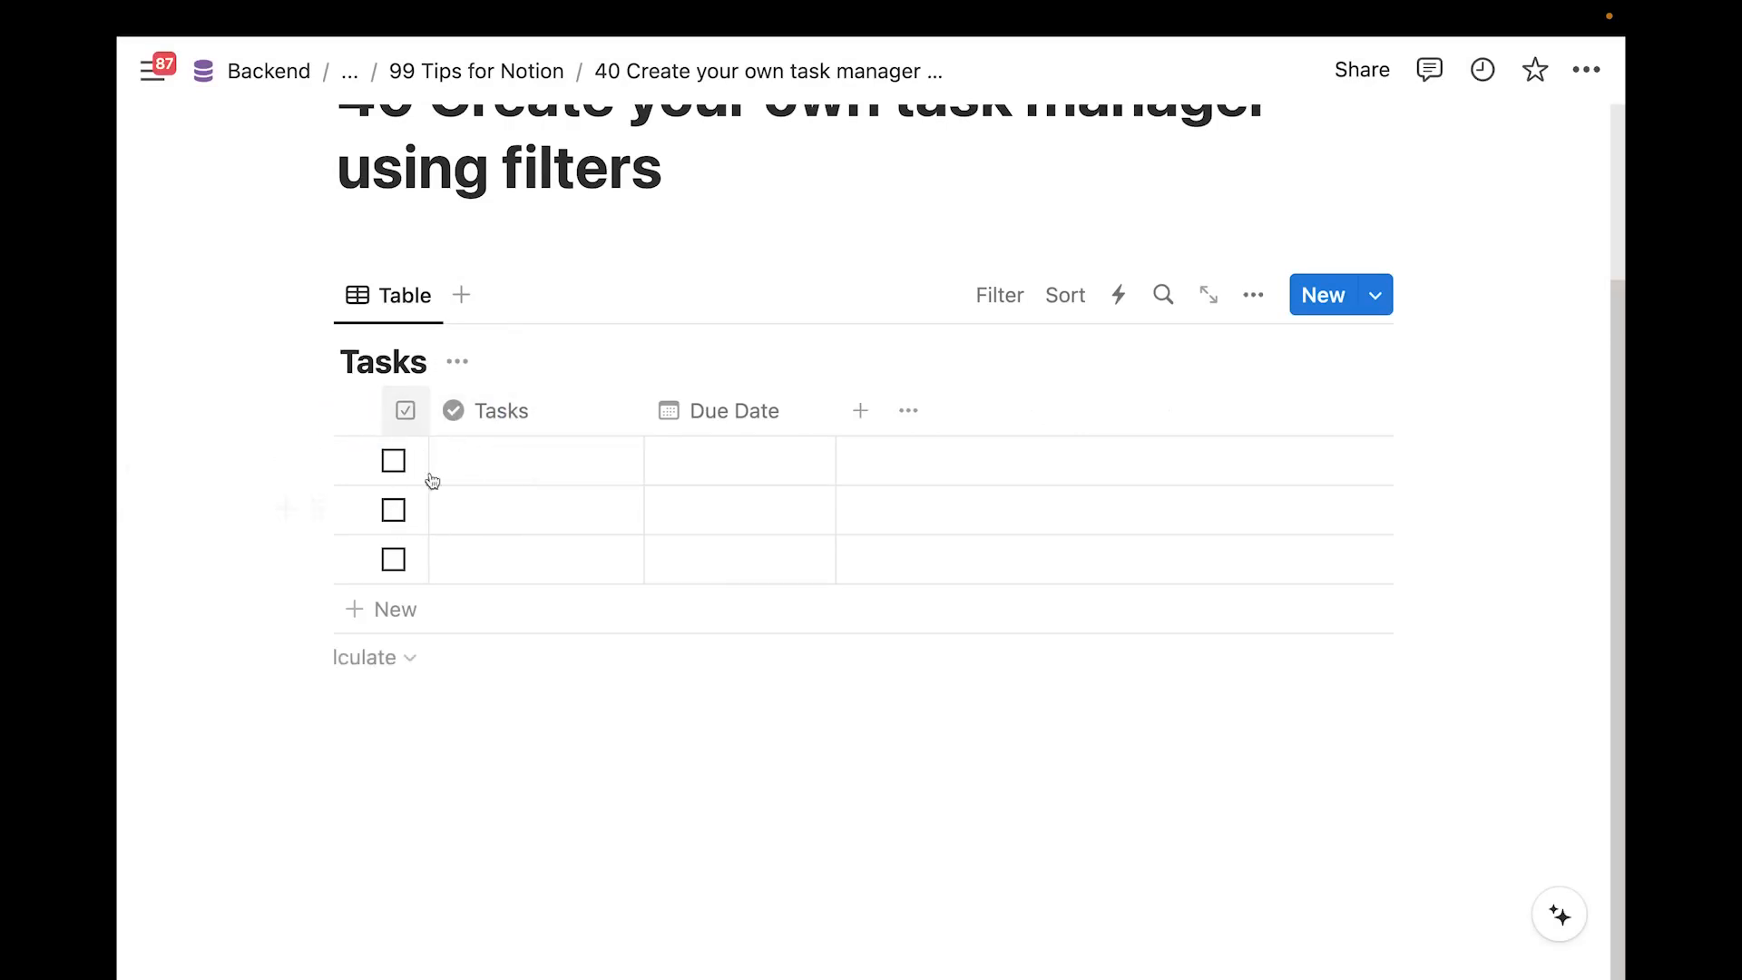
Fill the three empty rows with the task names "Task 1", "Task 2" and "Task 3"
{"action": "mouse_move", "coordinate": [537, 567]}
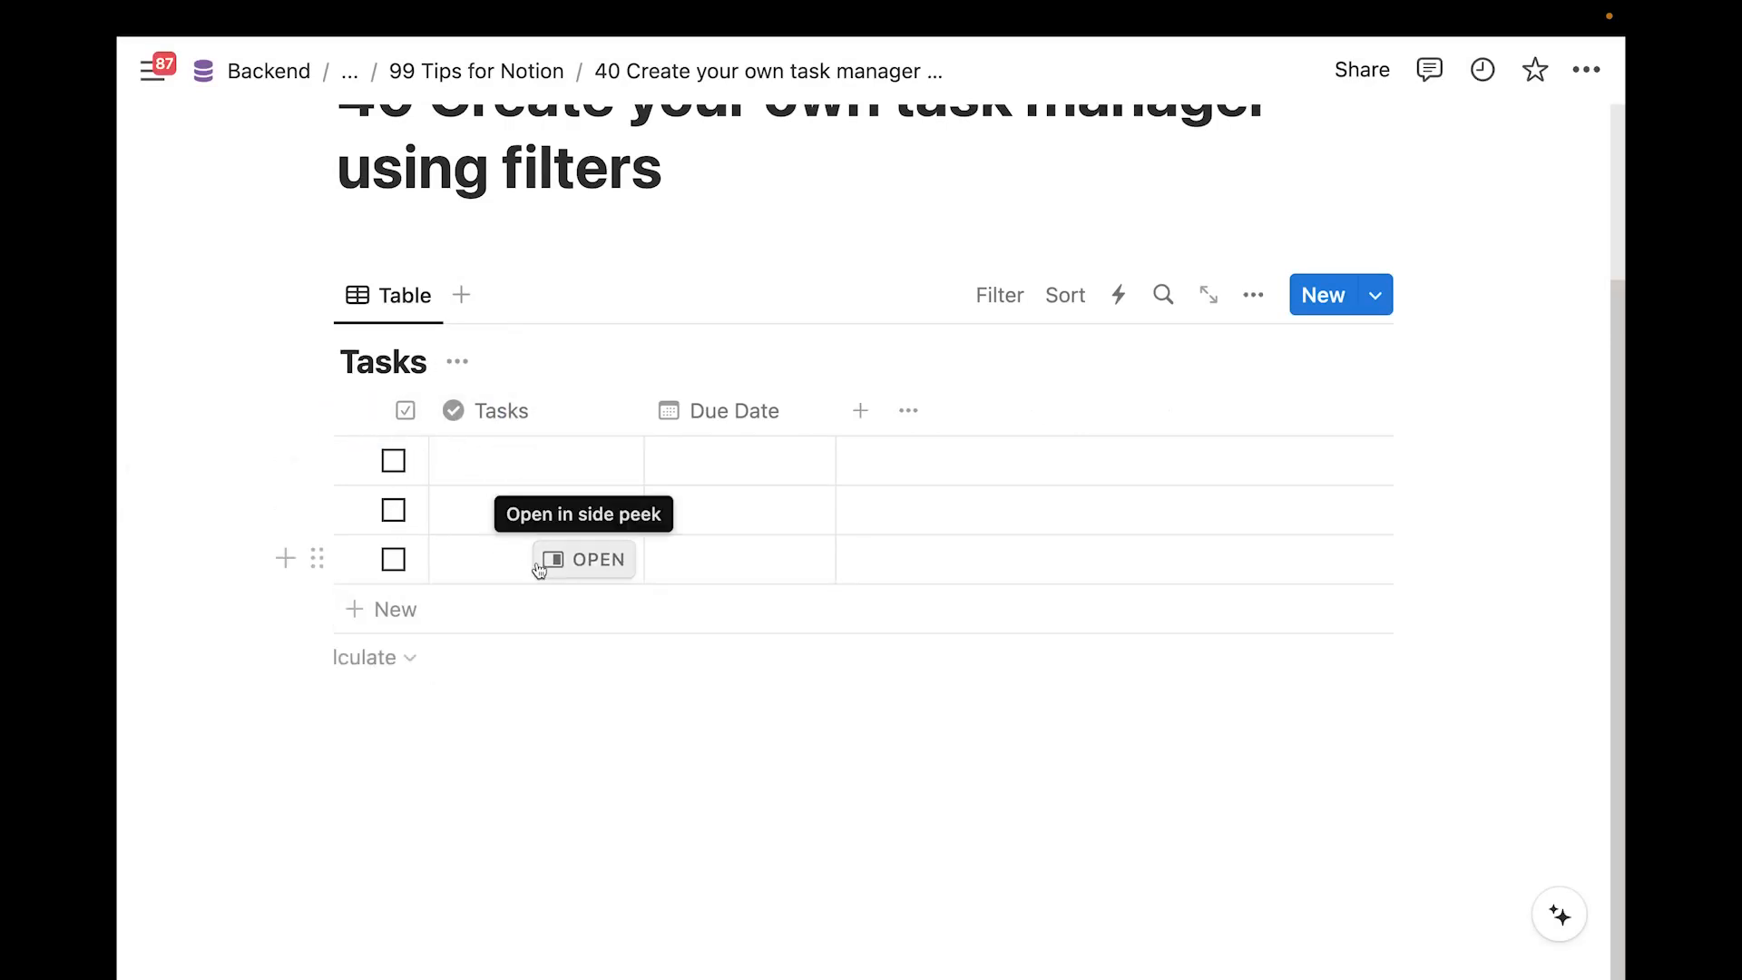
{"action": "left_click", "coordinate": [512, 472]}
{"action": "type", "text": "Task"}
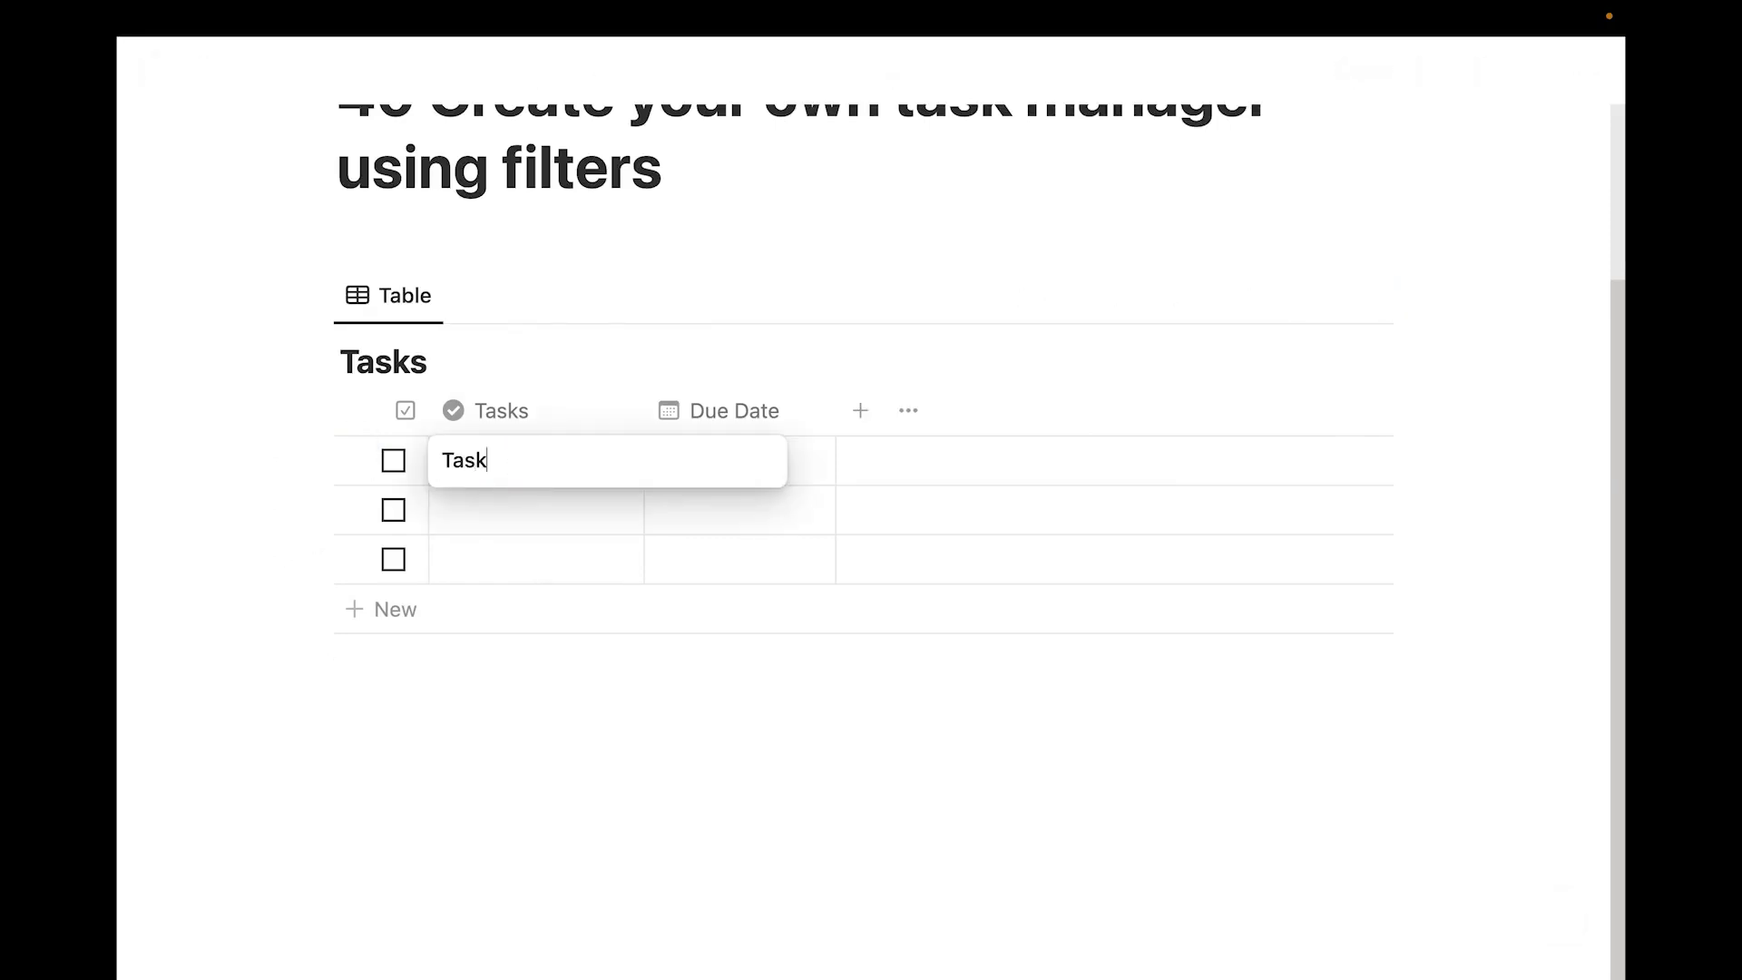
{"action": "key", "text": "Return"}
{"action": "key", "text": "Return"}
{"action": "type", "text": "Task 2"}
{"action": "key", "text": "Return"}
{"action": "key", "text": "Return"}
{"action": "type", "text": "Tas"}
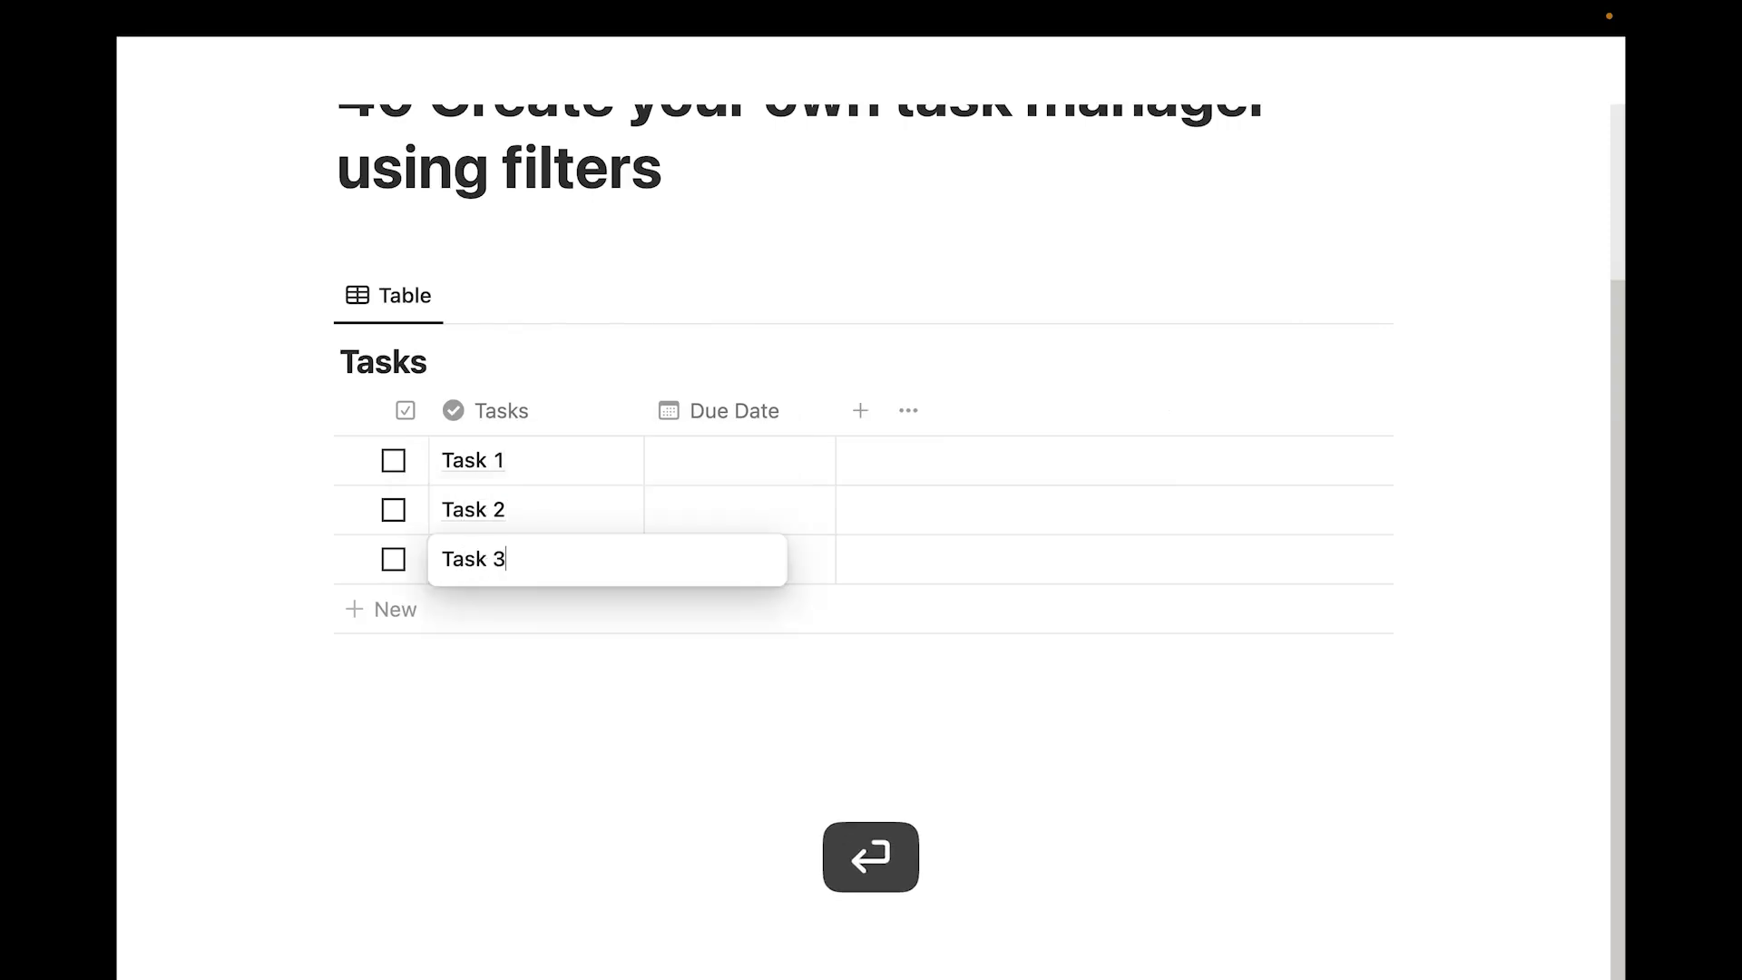
{"action": "type", "text": "k 3"}
{"action": "key", "text": "Return"}
{"action": "left_click", "coordinate": [561, 704]}
Tick the Done? checkbox of Task 3 and clear it again
{"action": "scroll", "coordinate": [562, 697], "scroll_direction": "up", "scroll_amount": 1}
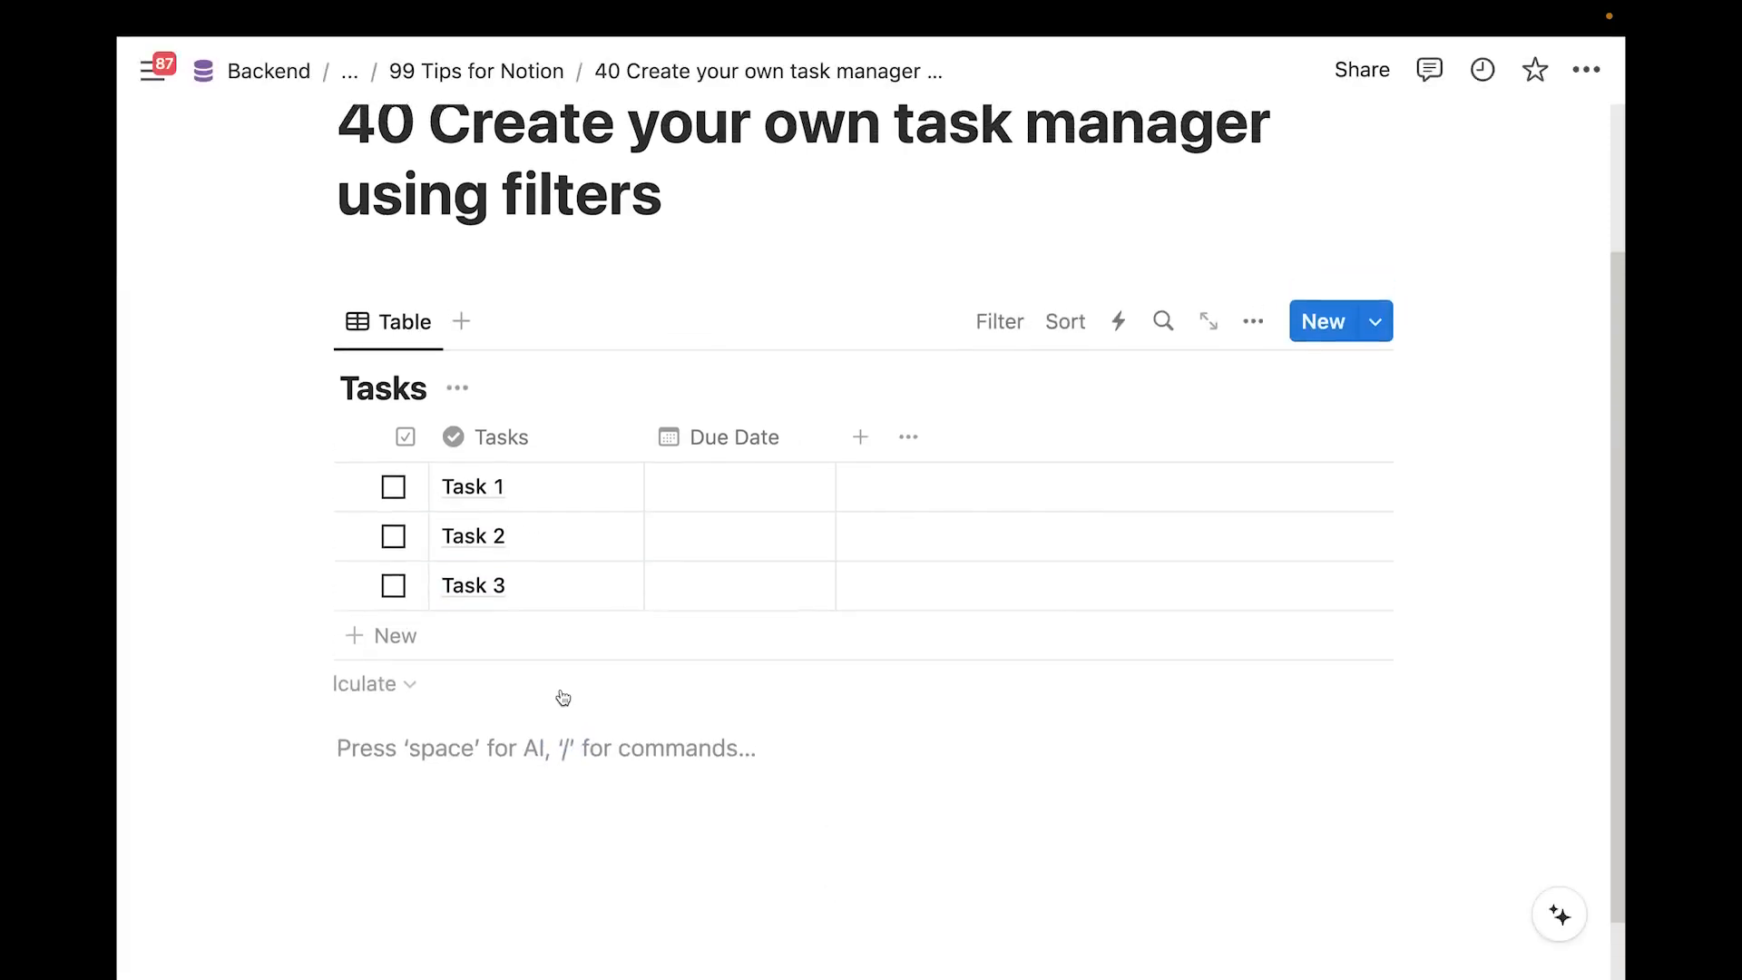
{"action": "scroll", "coordinate": [563, 697], "scroll_direction": "up", "scroll_amount": 1}
{"action": "scroll", "coordinate": [576, 671], "scroll_direction": "up", "scroll_amount": 1}
{"action": "scroll", "coordinate": [585, 687], "scroll_direction": "up", "scroll_amount": 1}
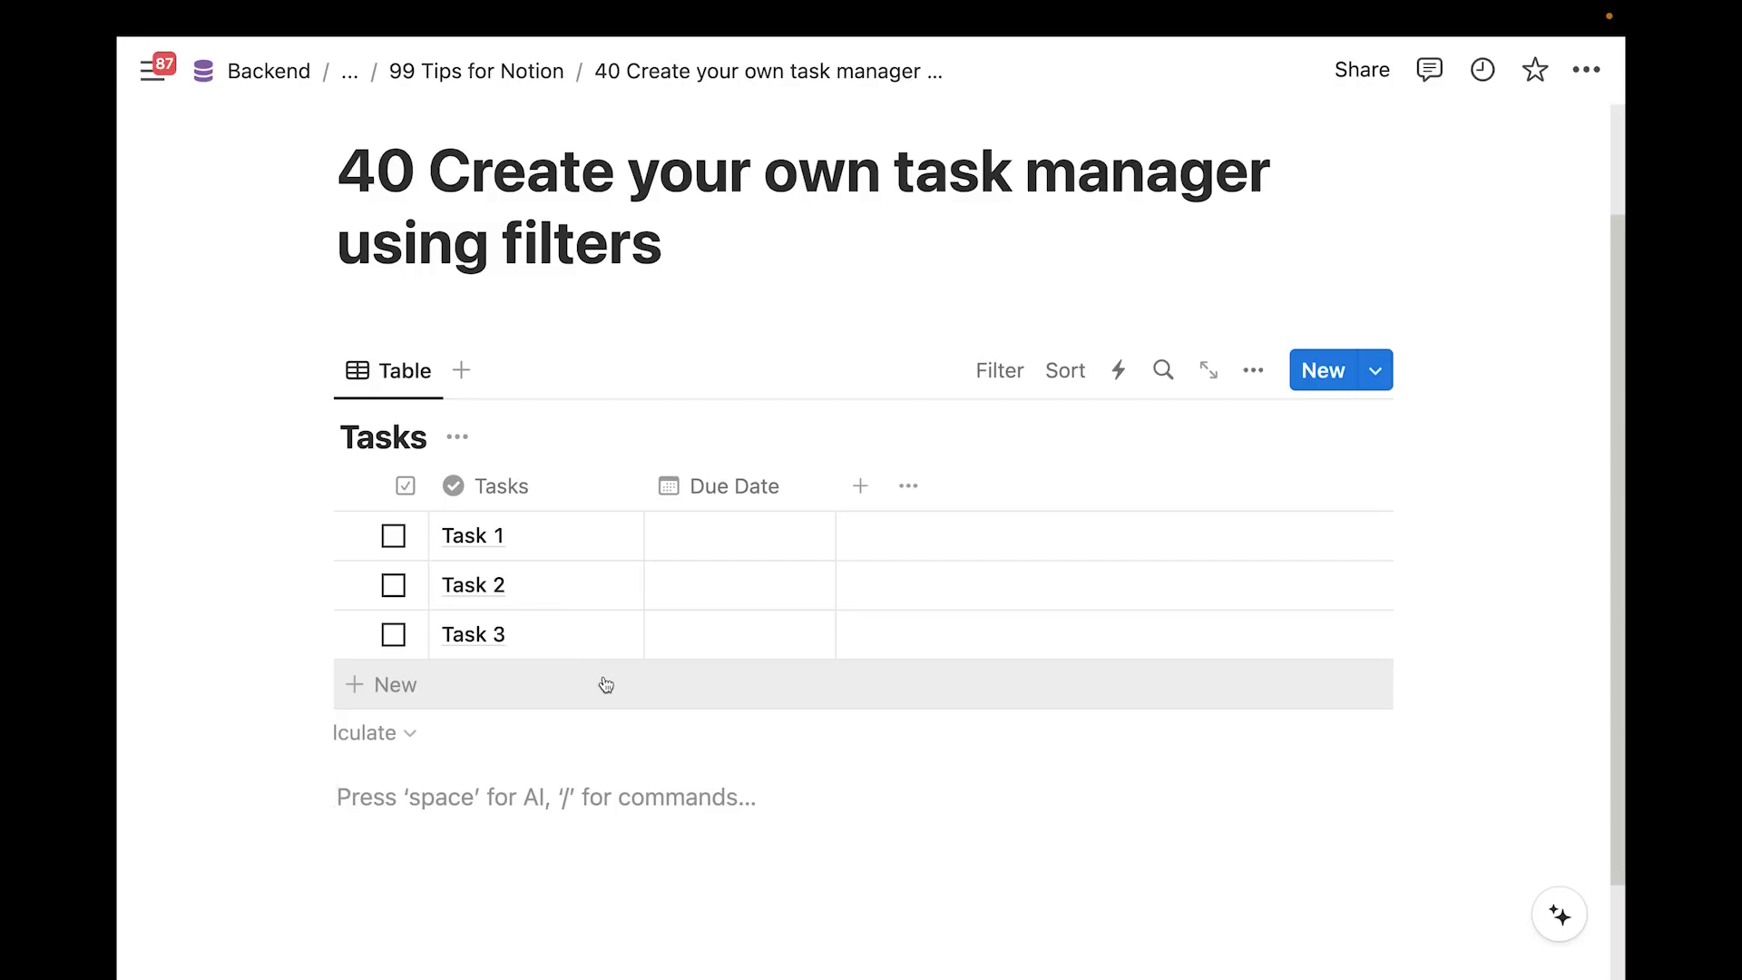
{"action": "left_click", "coordinate": [394, 639]}
{"action": "left_click", "coordinate": [394, 639]}
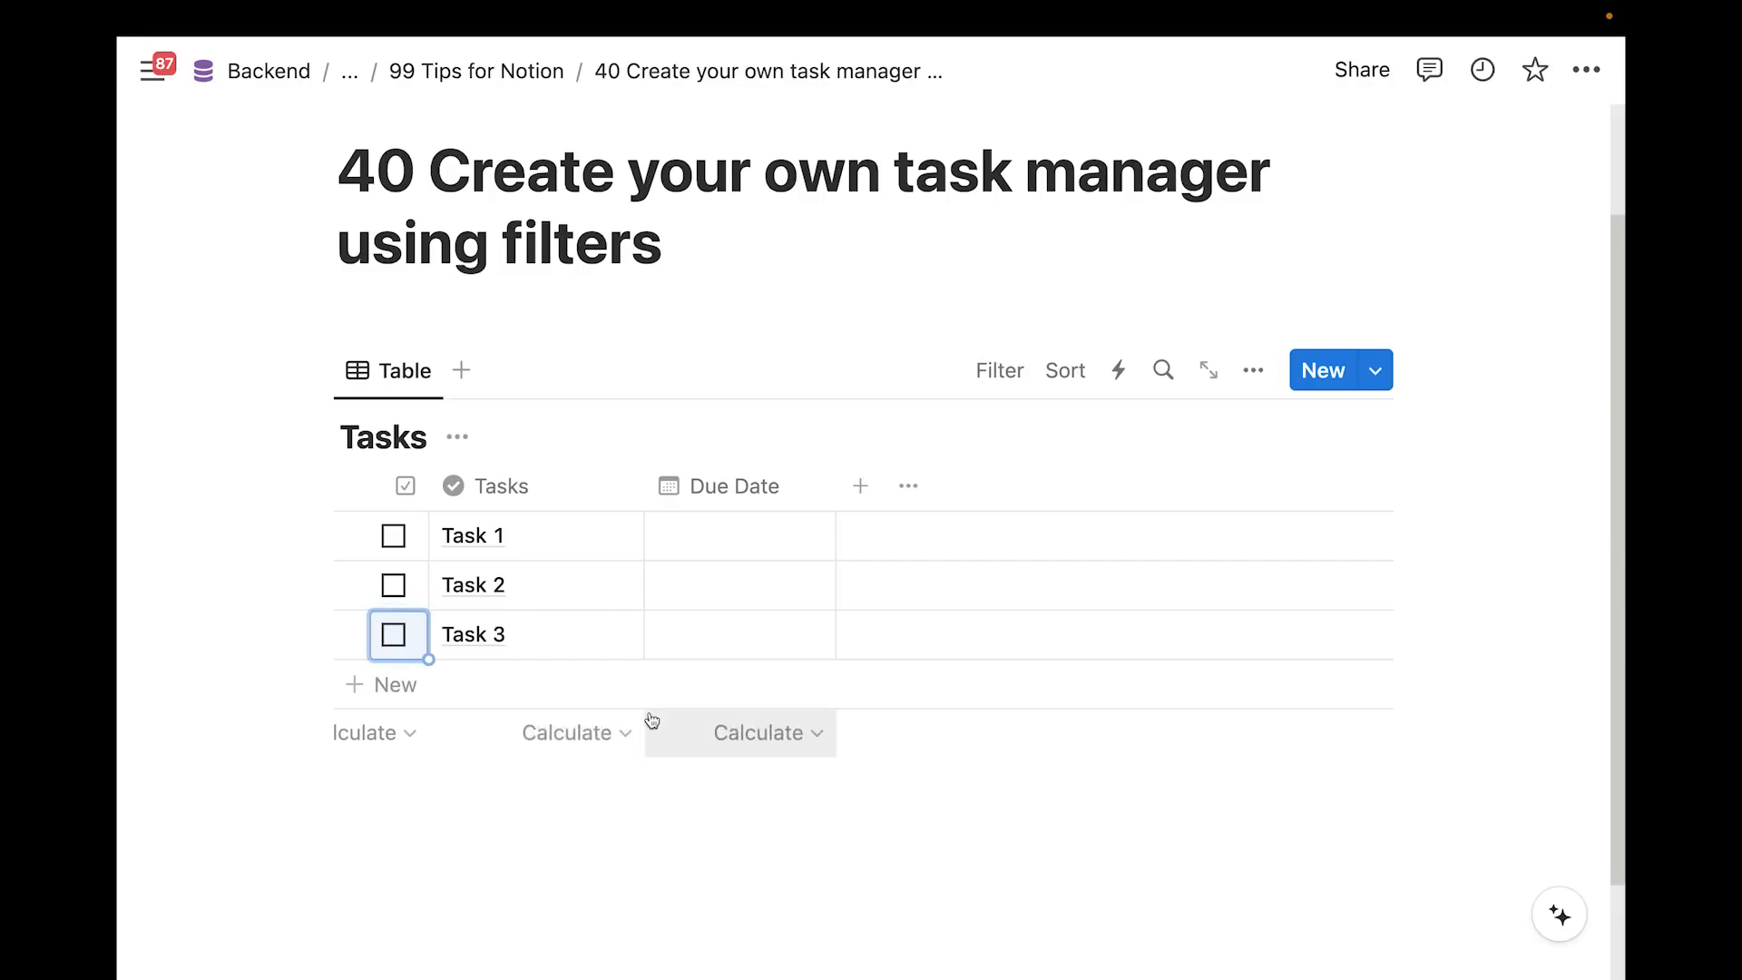
Add an advanced filter to the table with the rule Done? is checked
{"action": "left_click", "coordinate": [996, 381]}
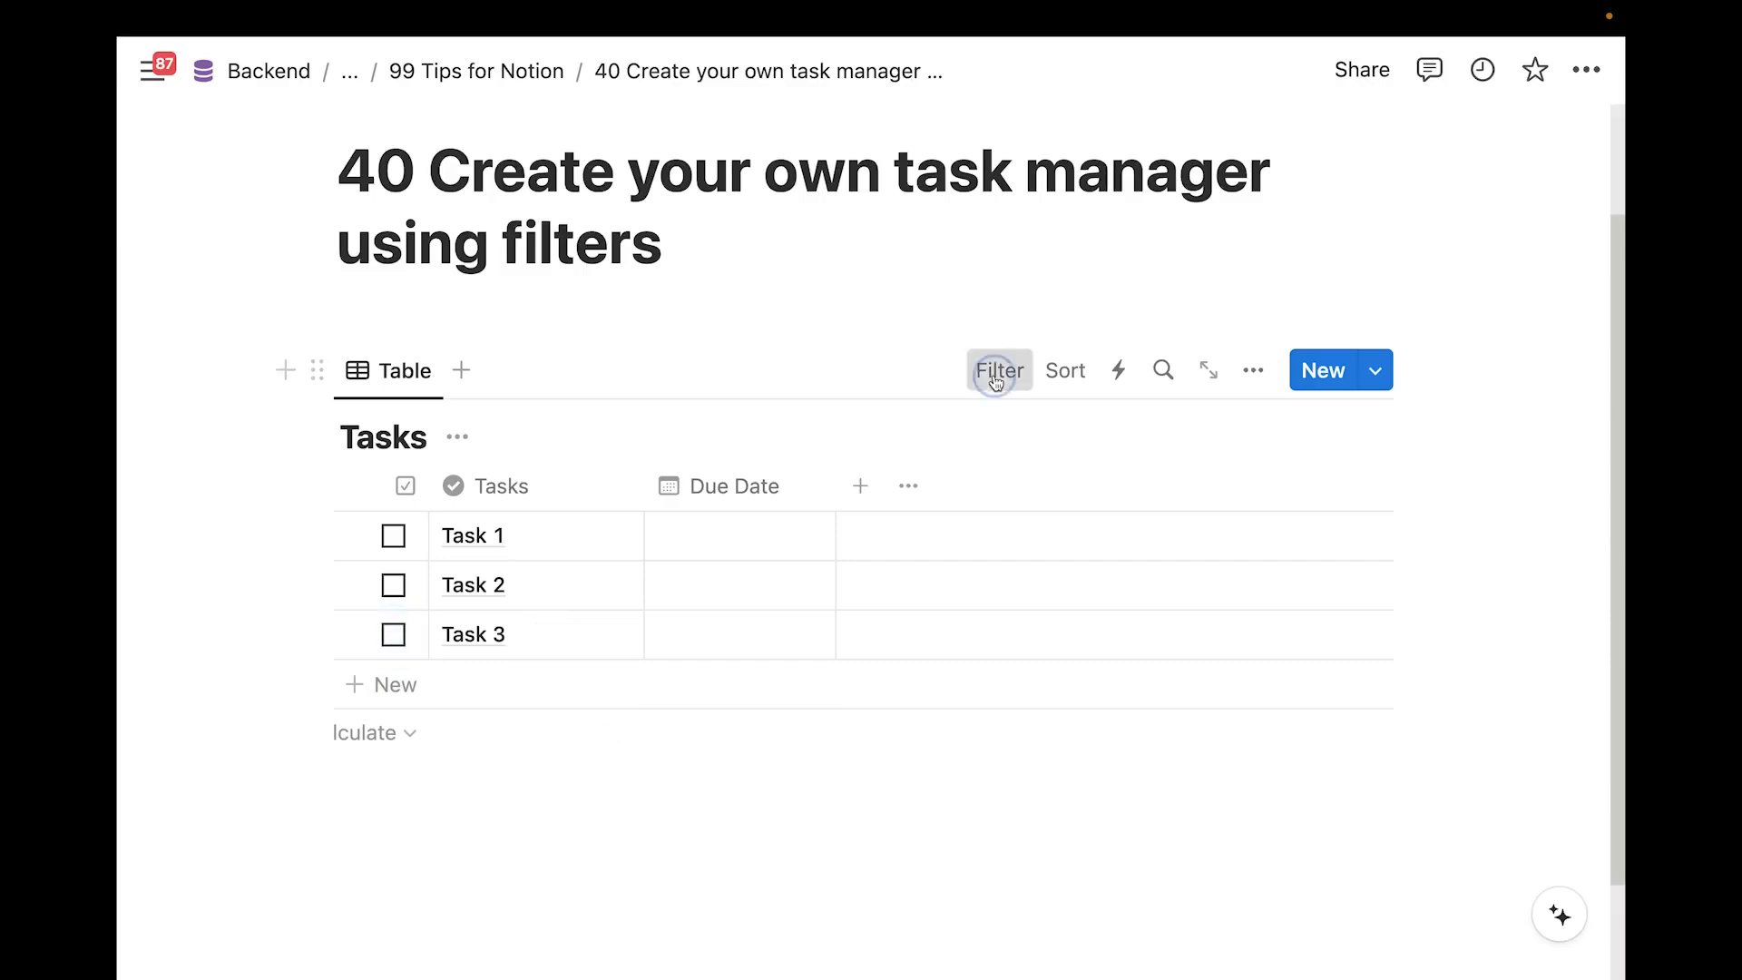
{"action": "left_click", "coordinate": [874, 649]}
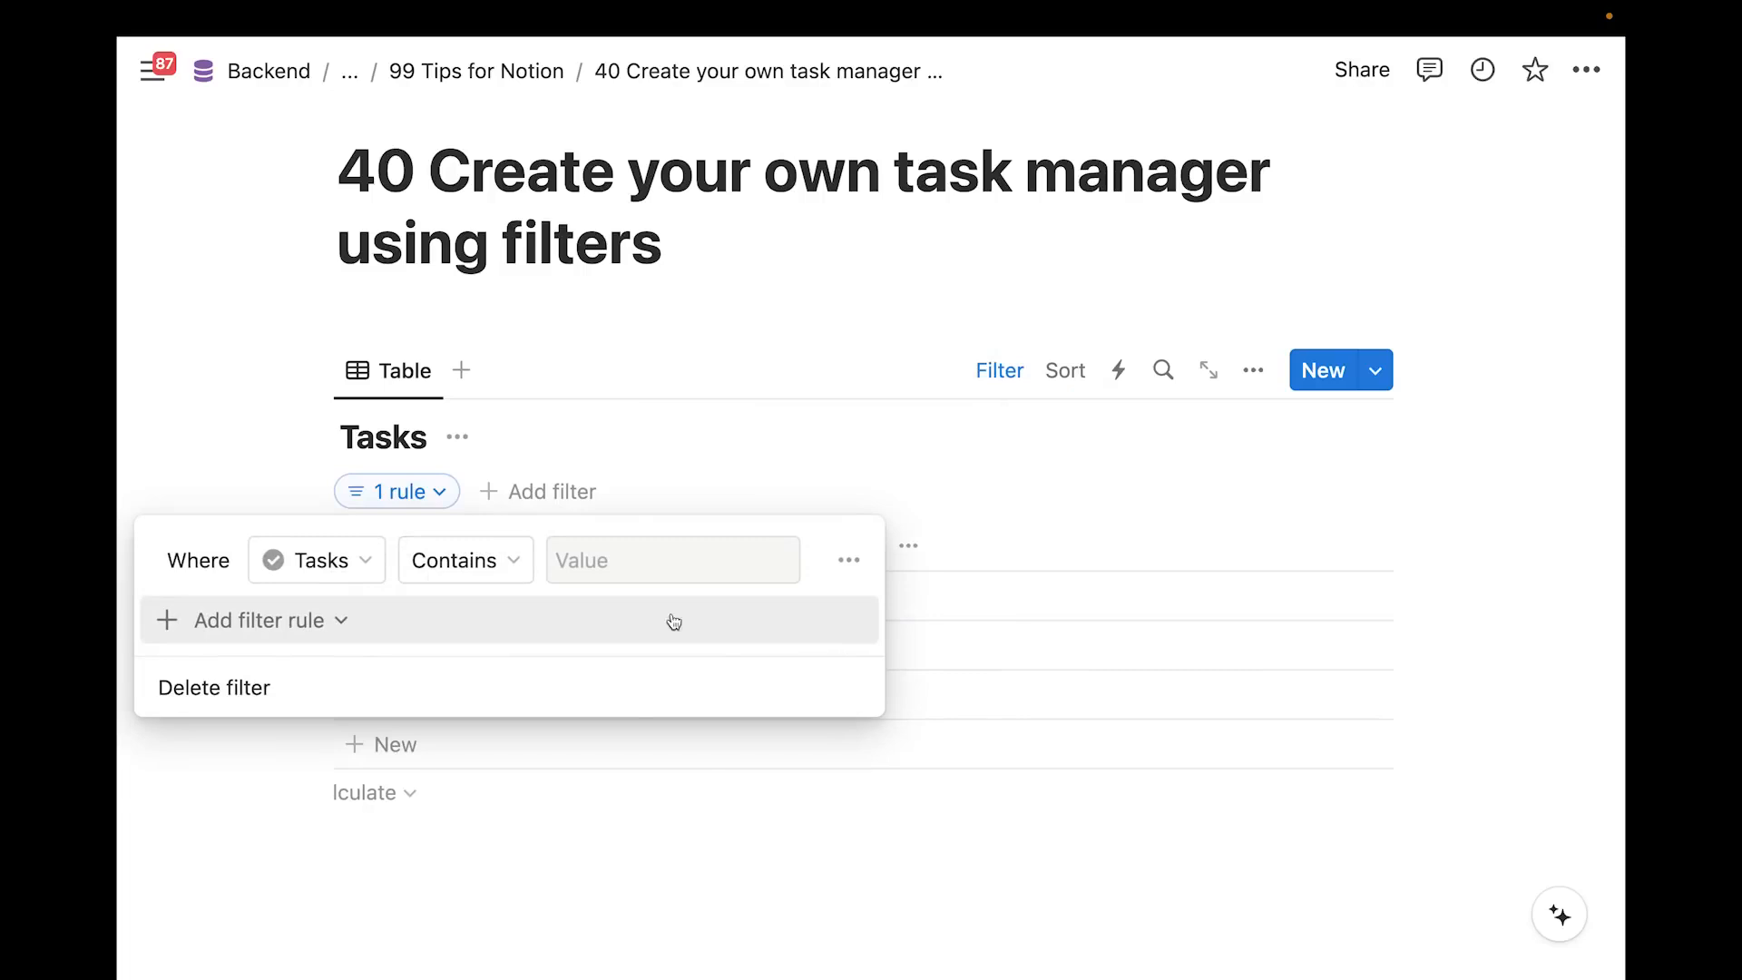
{"action": "left_click", "coordinate": [303, 562]}
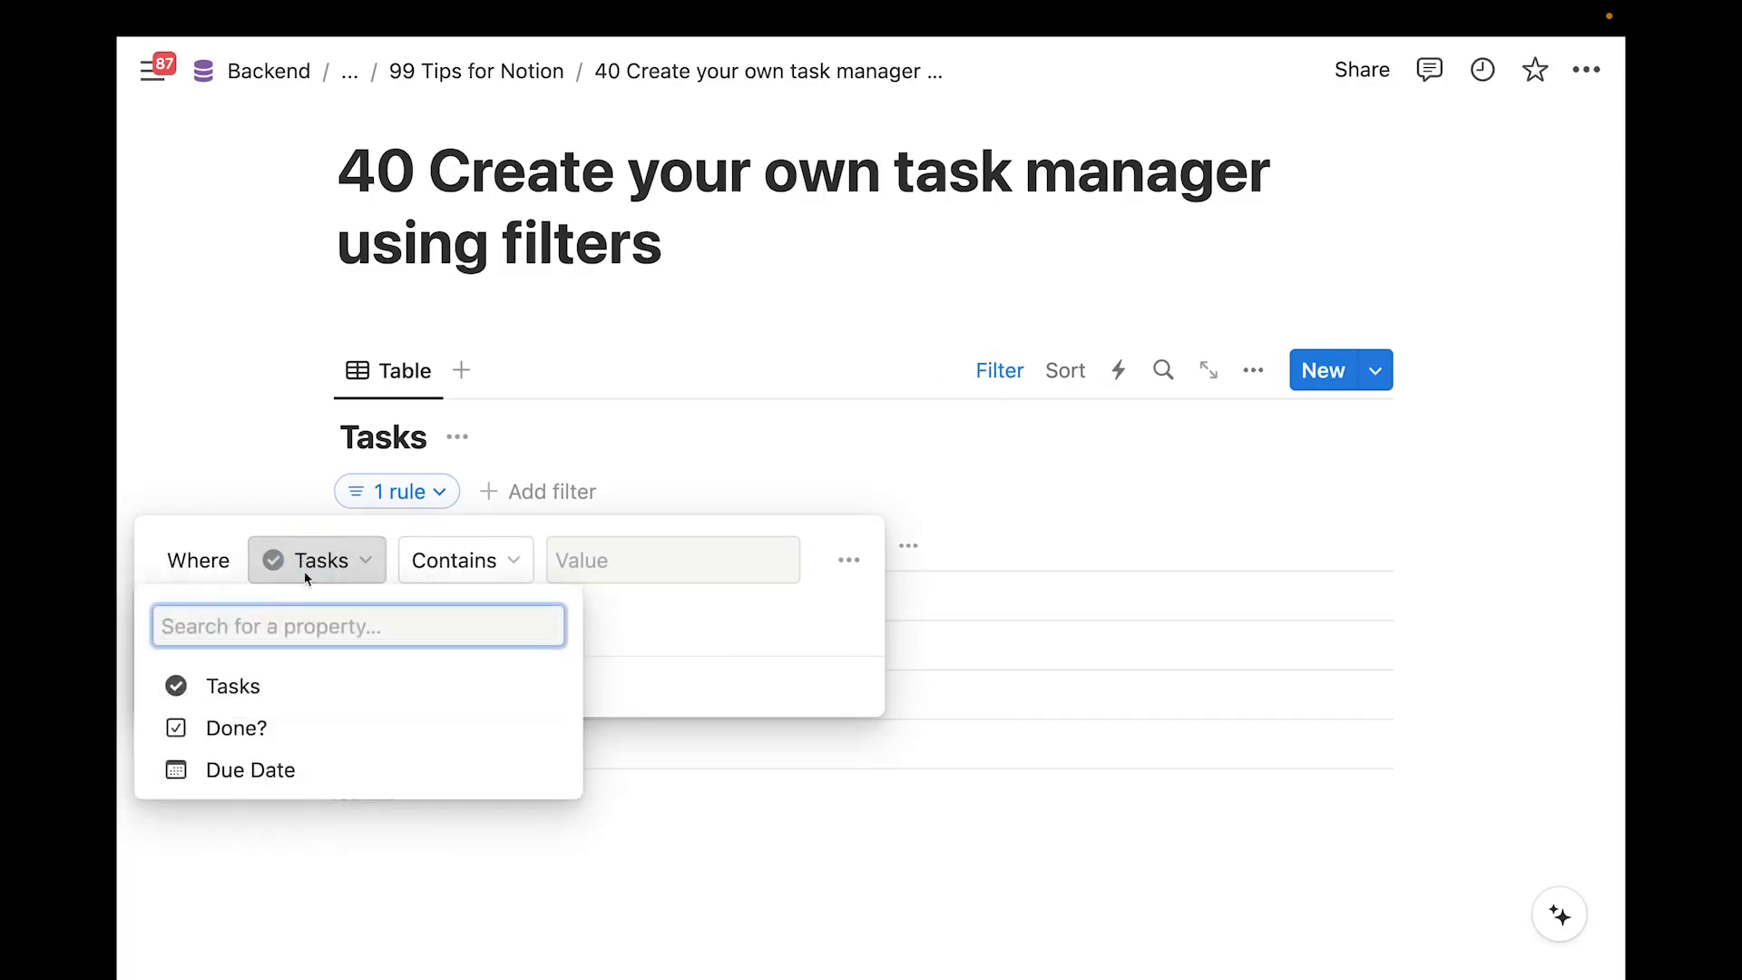
{"action": "left_click", "coordinate": [263, 730]}
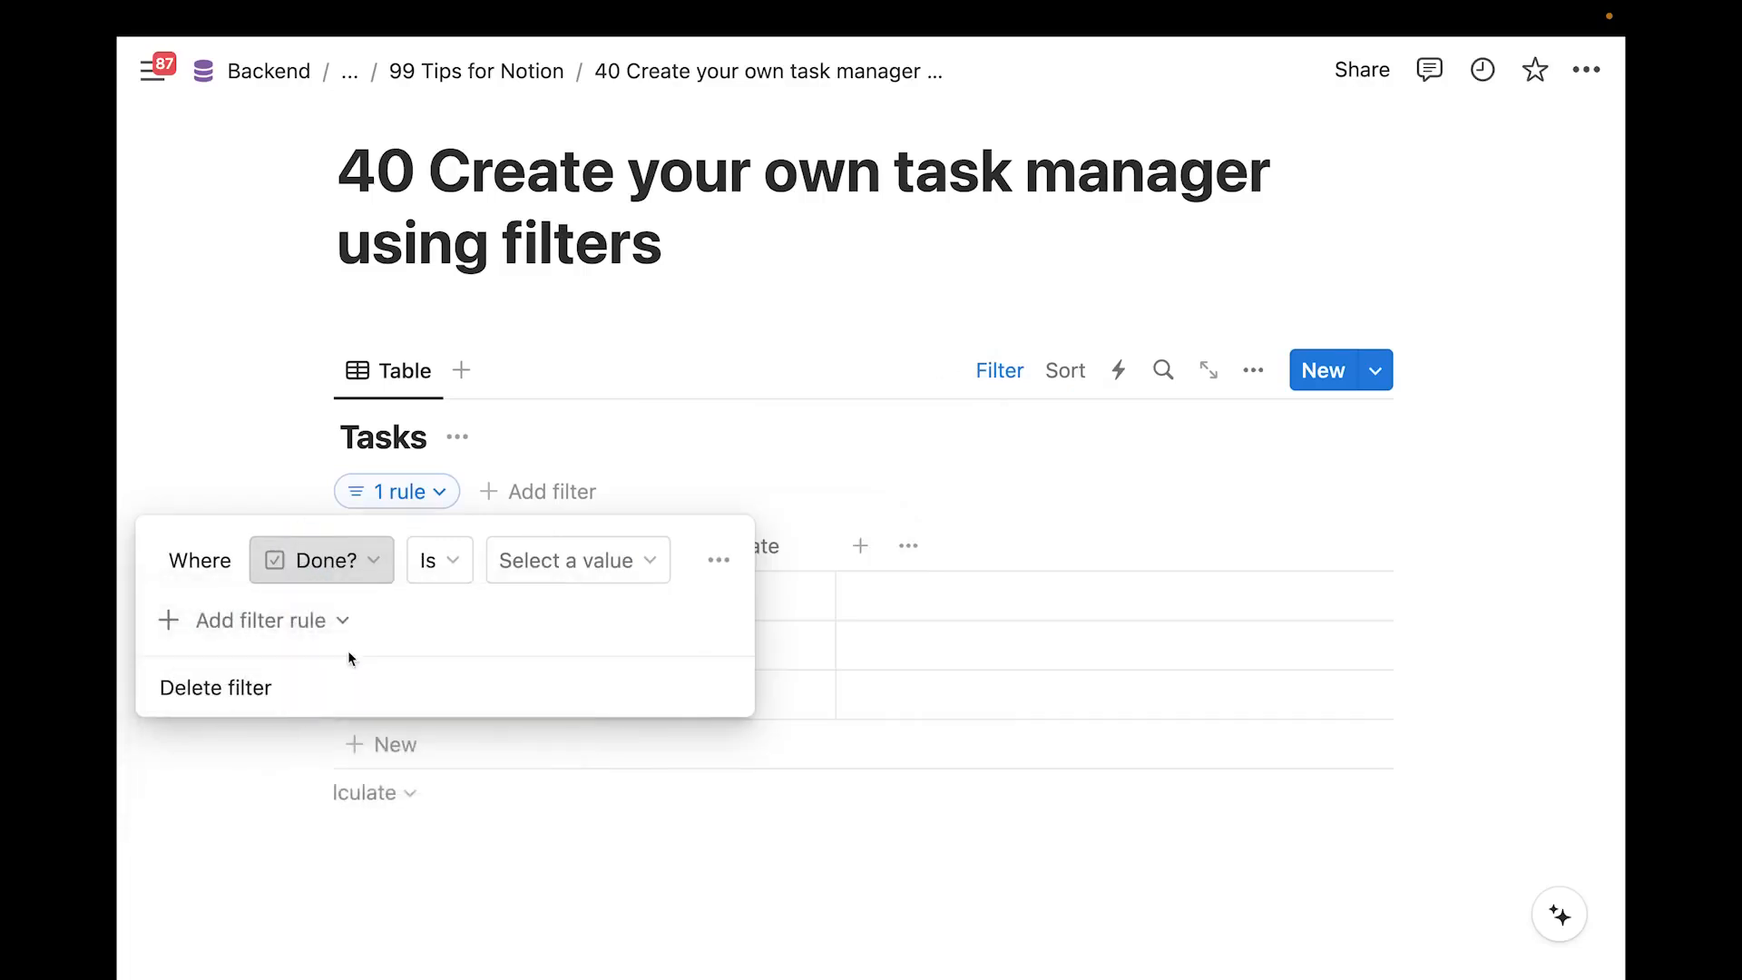
{"action": "left_click", "coordinate": [572, 561]}
{"action": "left_click", "coordinate": [493, 655]}
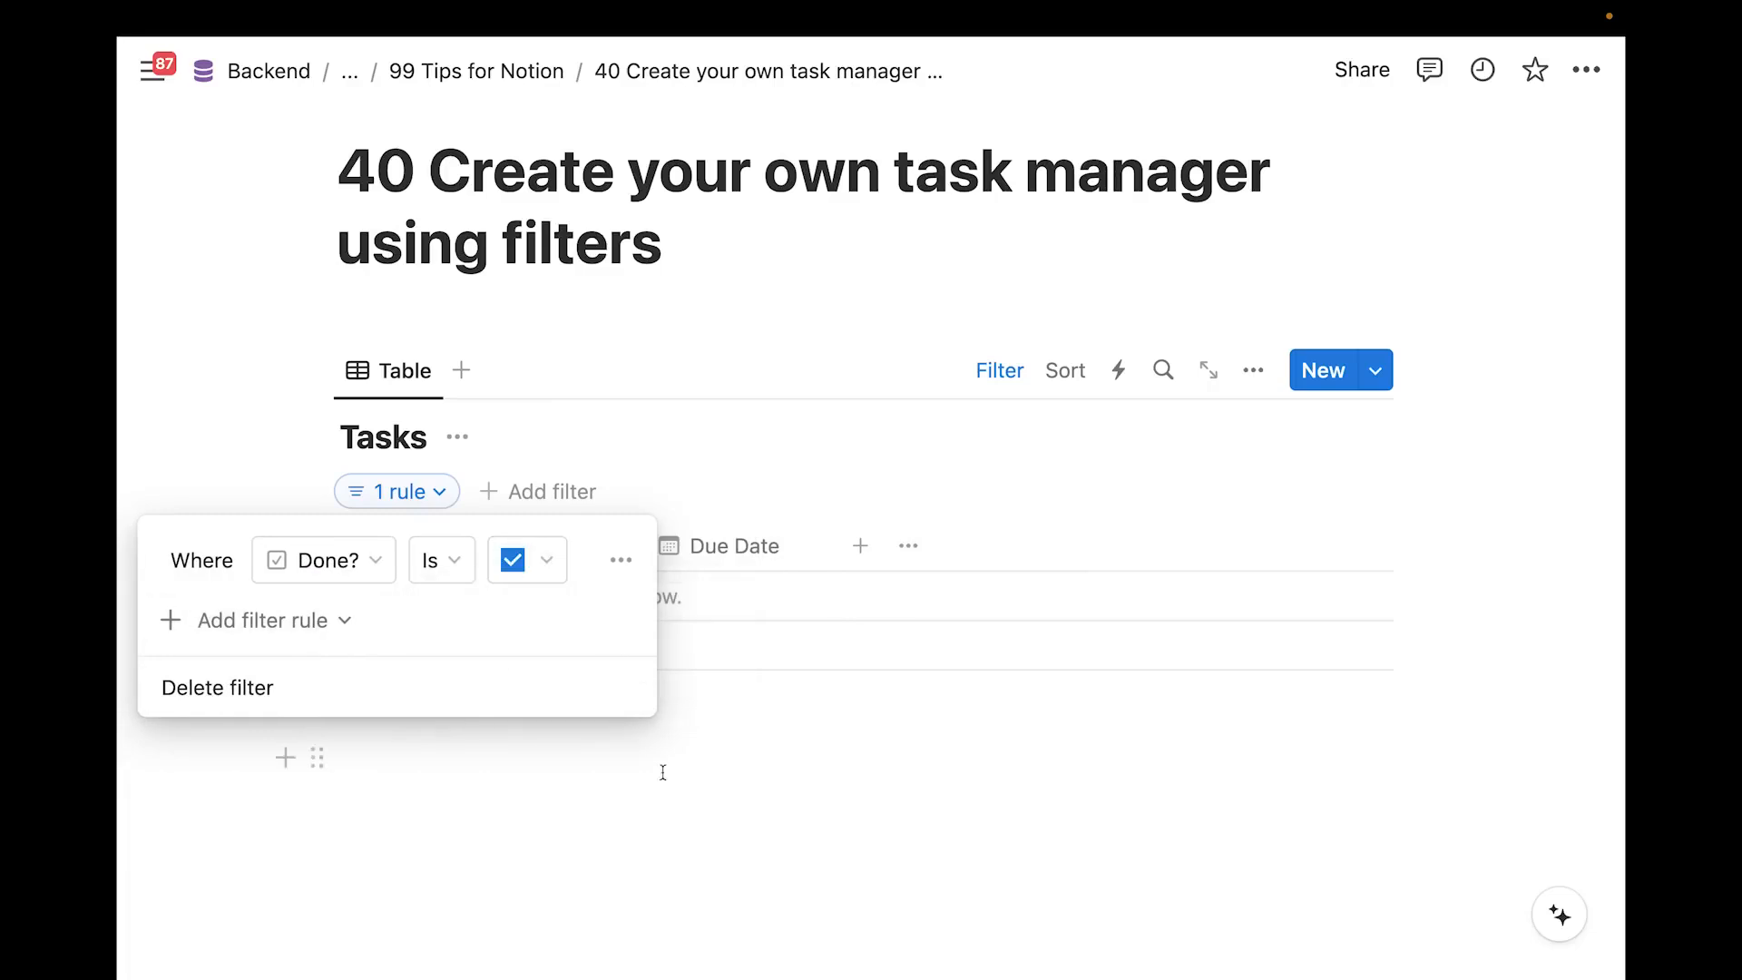
{"action": "left_click", "coordinate": [667, 817]}
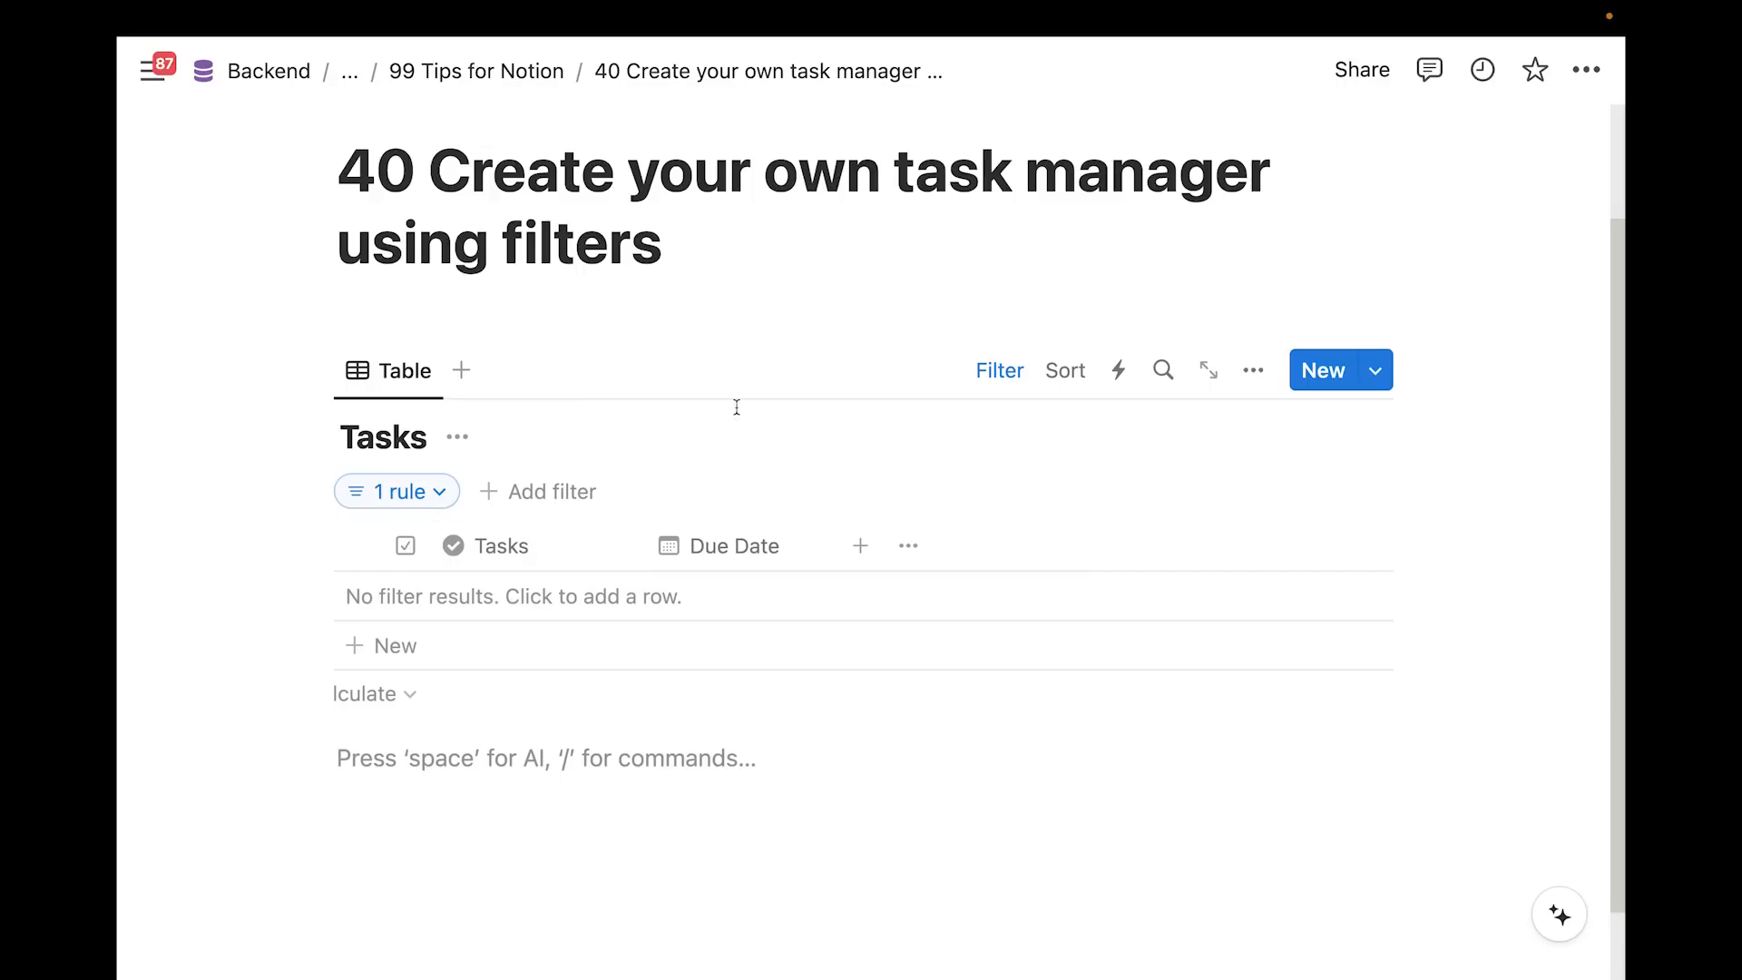
Change the Done? filter rule's value to unchecked and mark Task 1 as done
{"action": "left_click", "coordinate": [999, 372]}
{"action": "left_click", "coordinate": [1002, 372]}
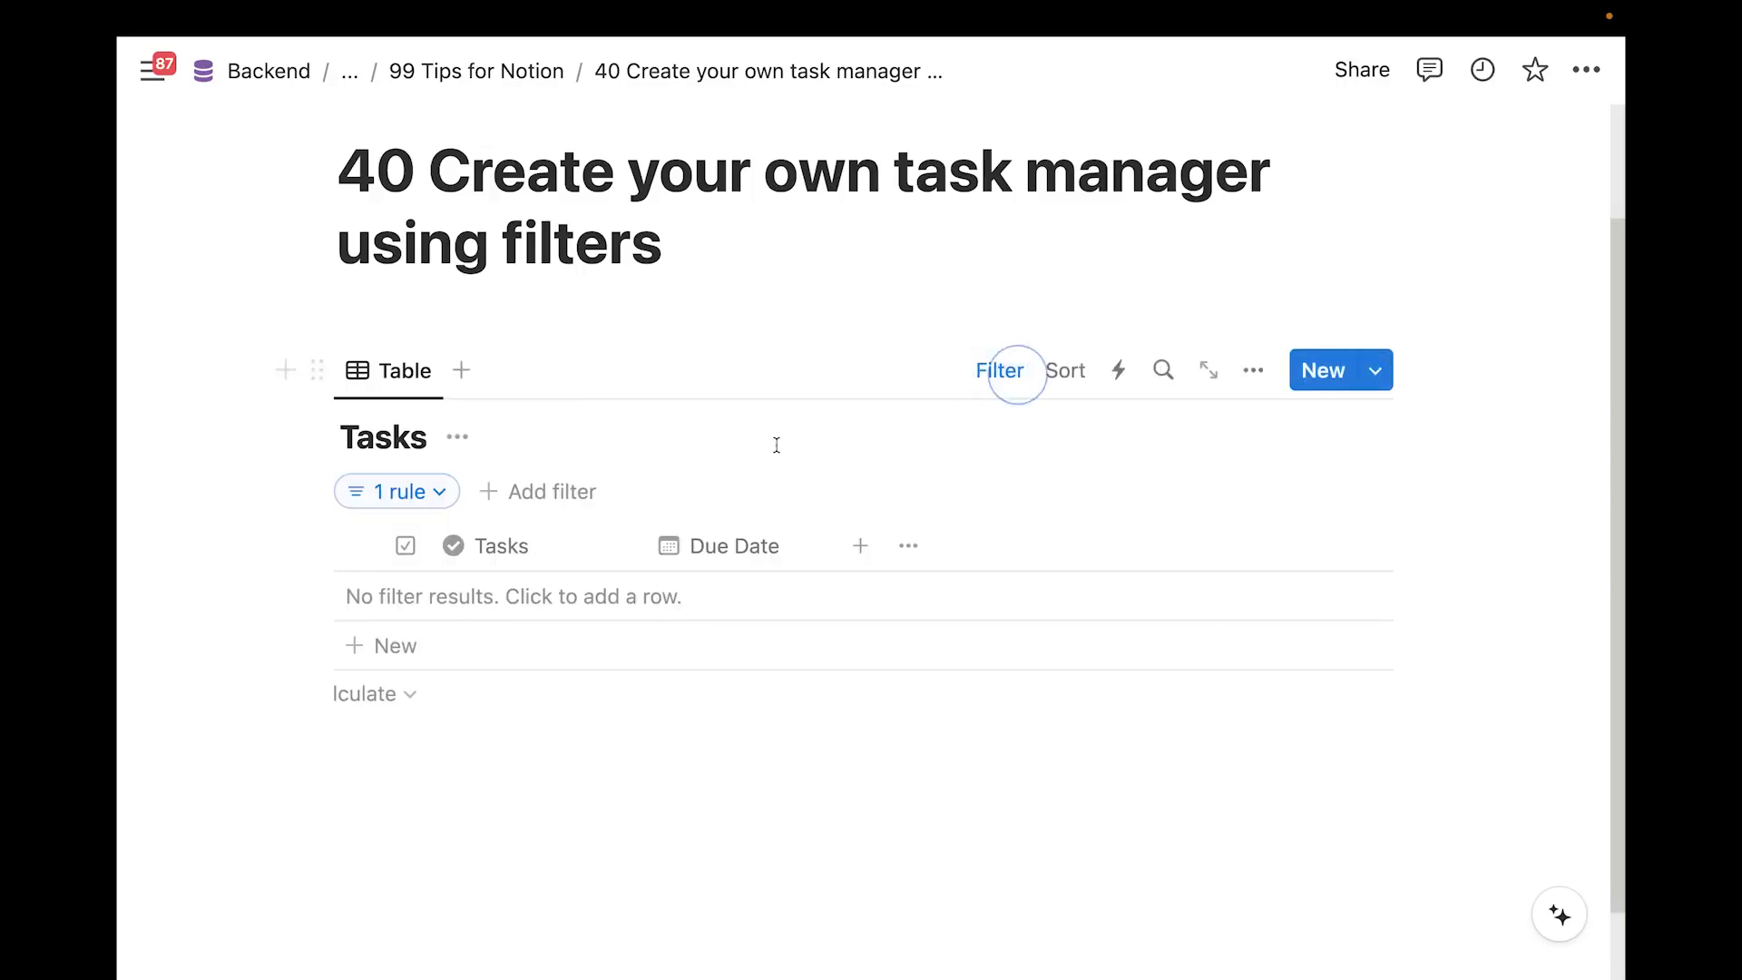
{"action": "left_click", "coordinate": [430, 493]}
{"action": "left_click", "coordinate": [539, 564]}
{"action": "left_click", "coordinate": [481, 606]}
{"action": "left_click", "coordinate": [586, 866]}
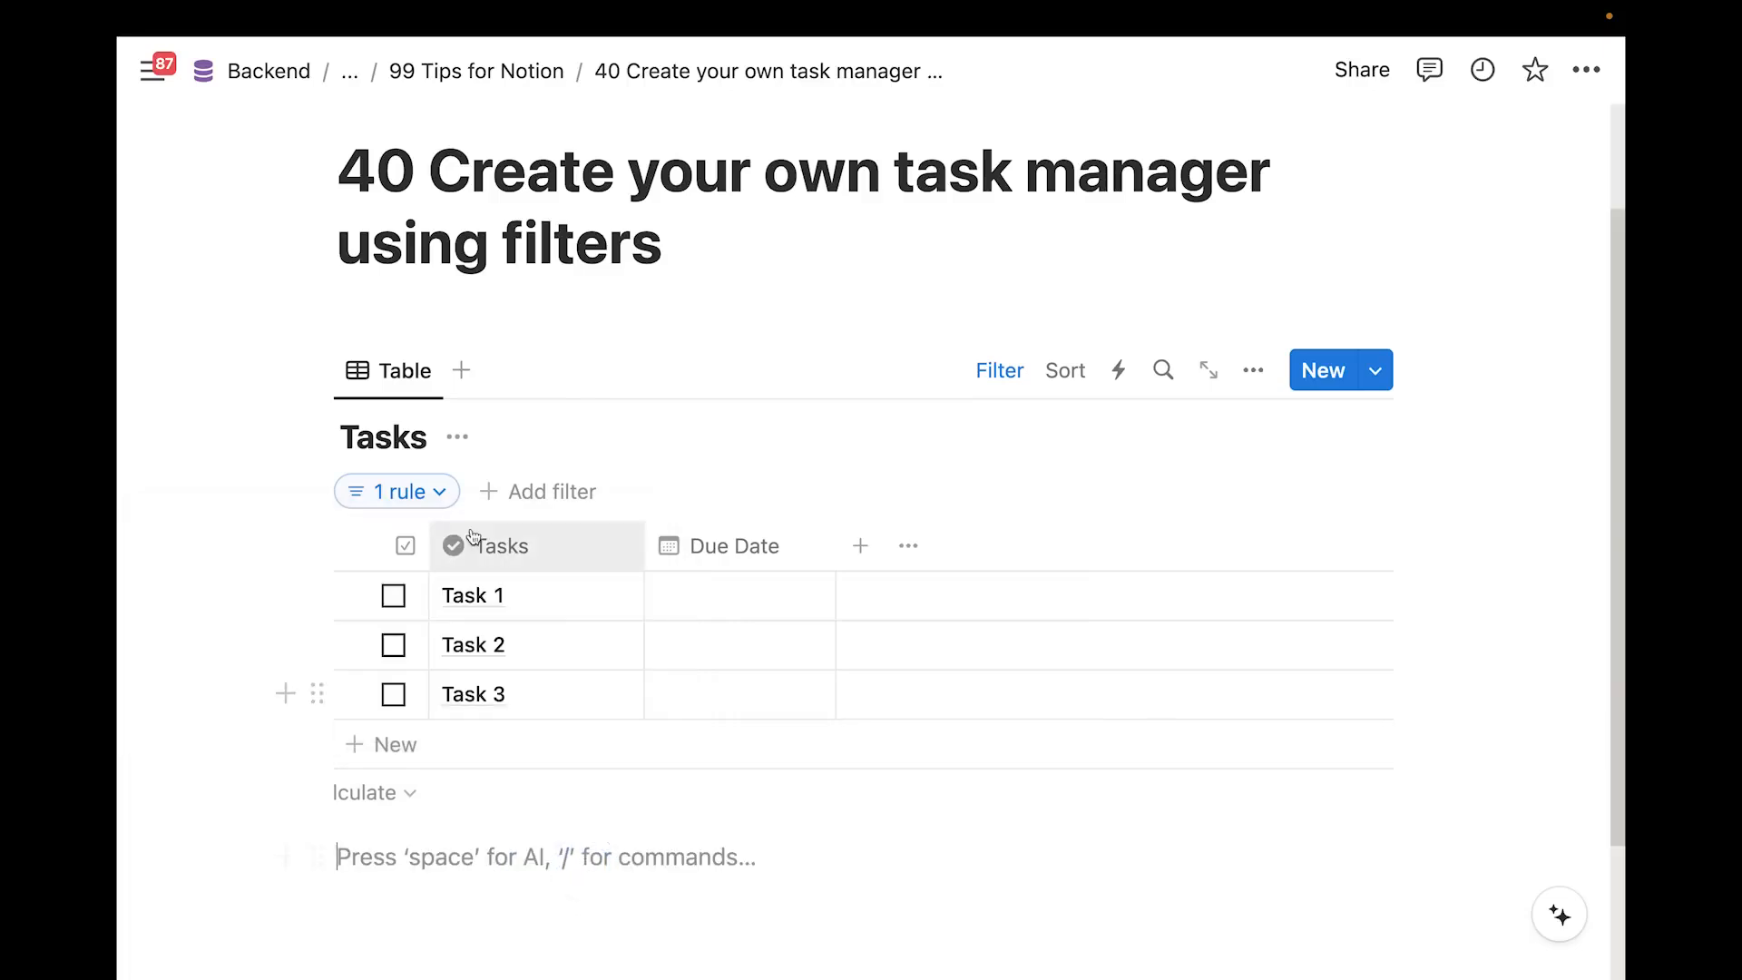
{"action": "left_click", "coordinate": [396, 602]}
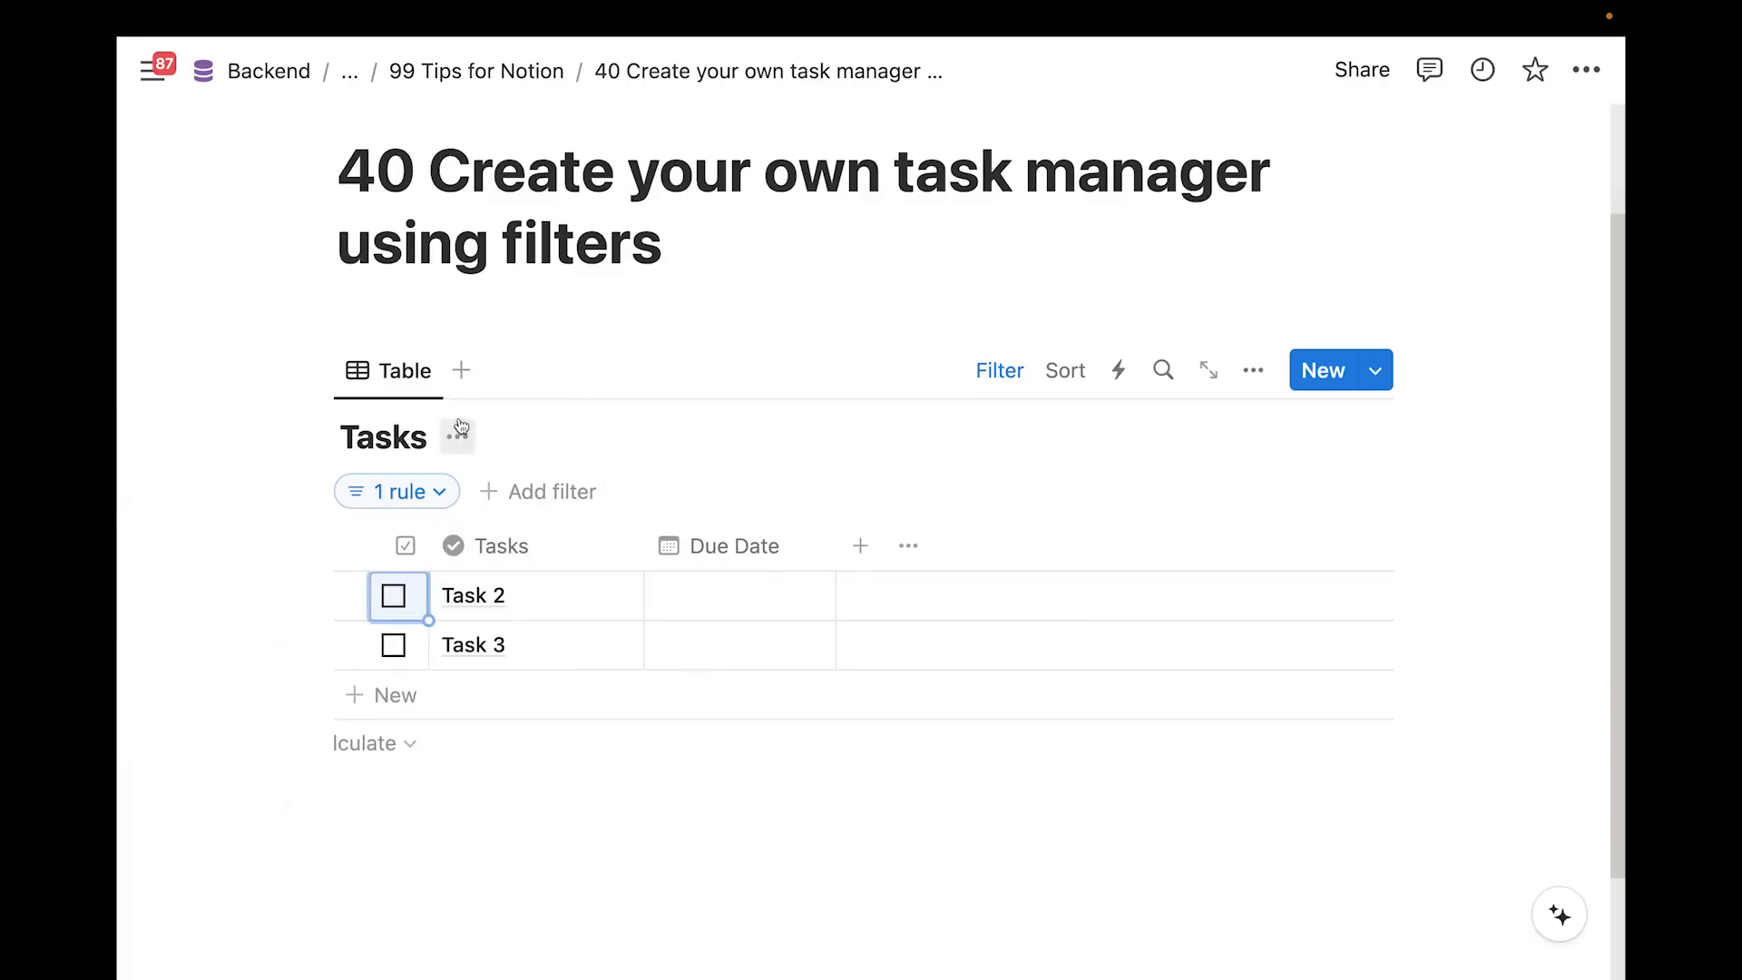
Rename the table view to "Open Tasks"
{"action": "left_click", "coordinate": [387, 373]}
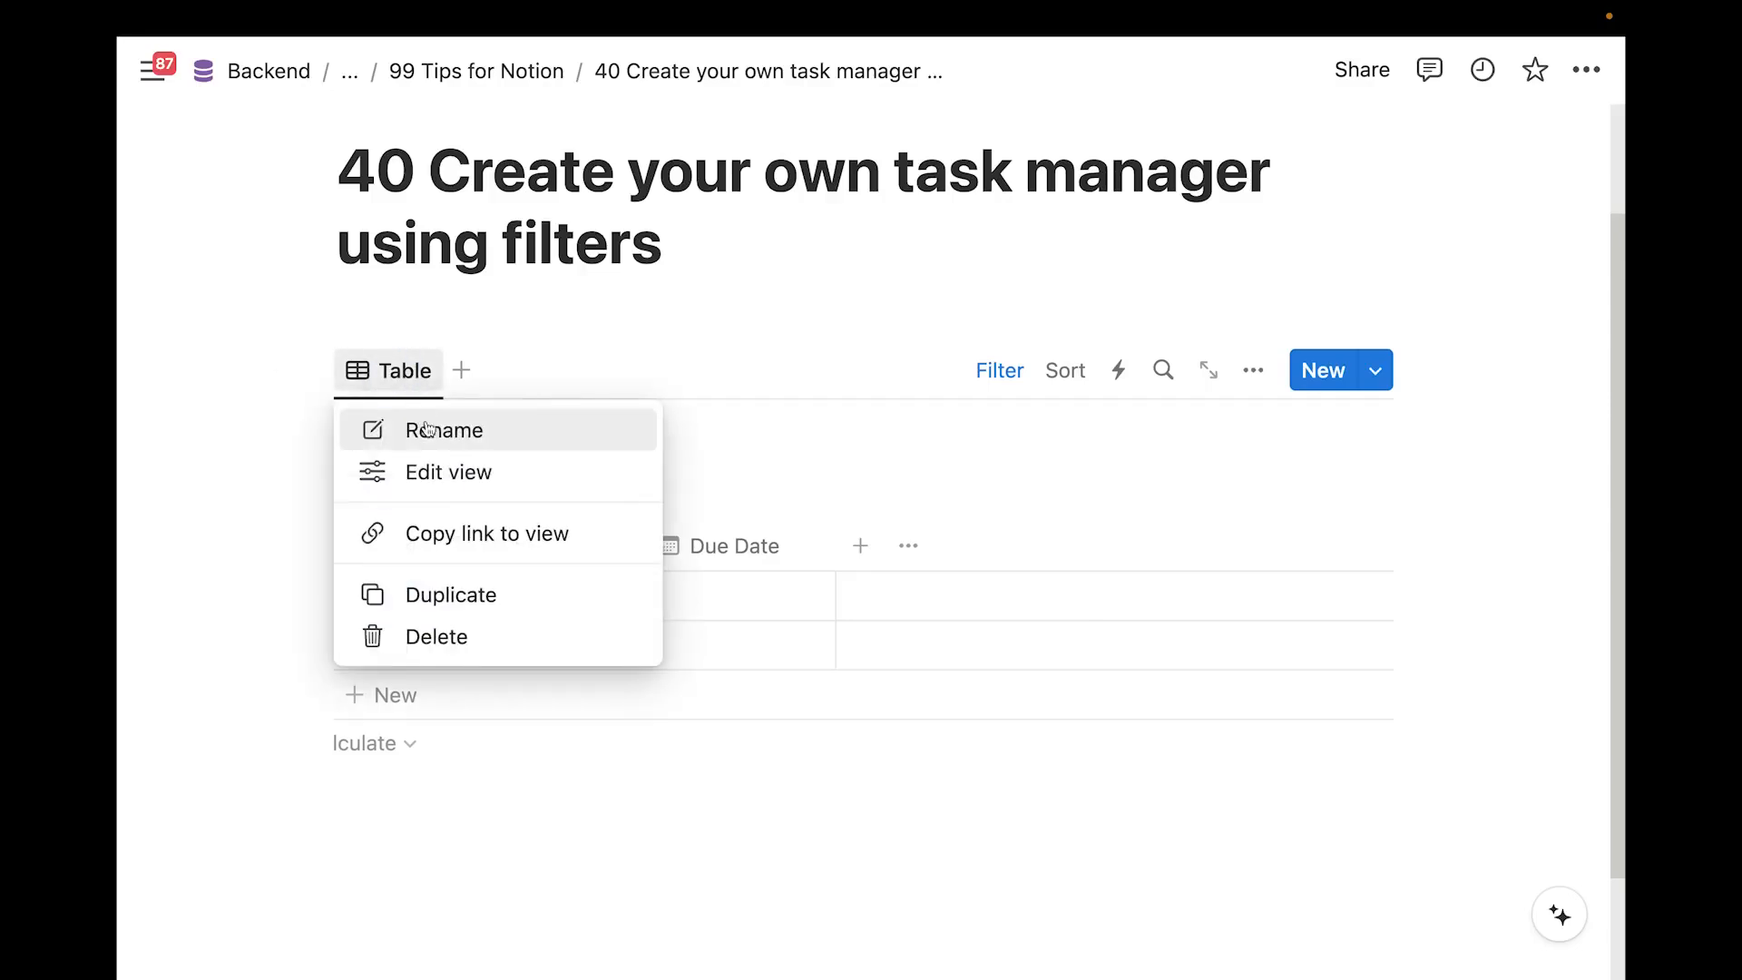
{"action": "left_click", "coordinate": [428, 429]}
{"action": "type", "text": "Open Tasks"}
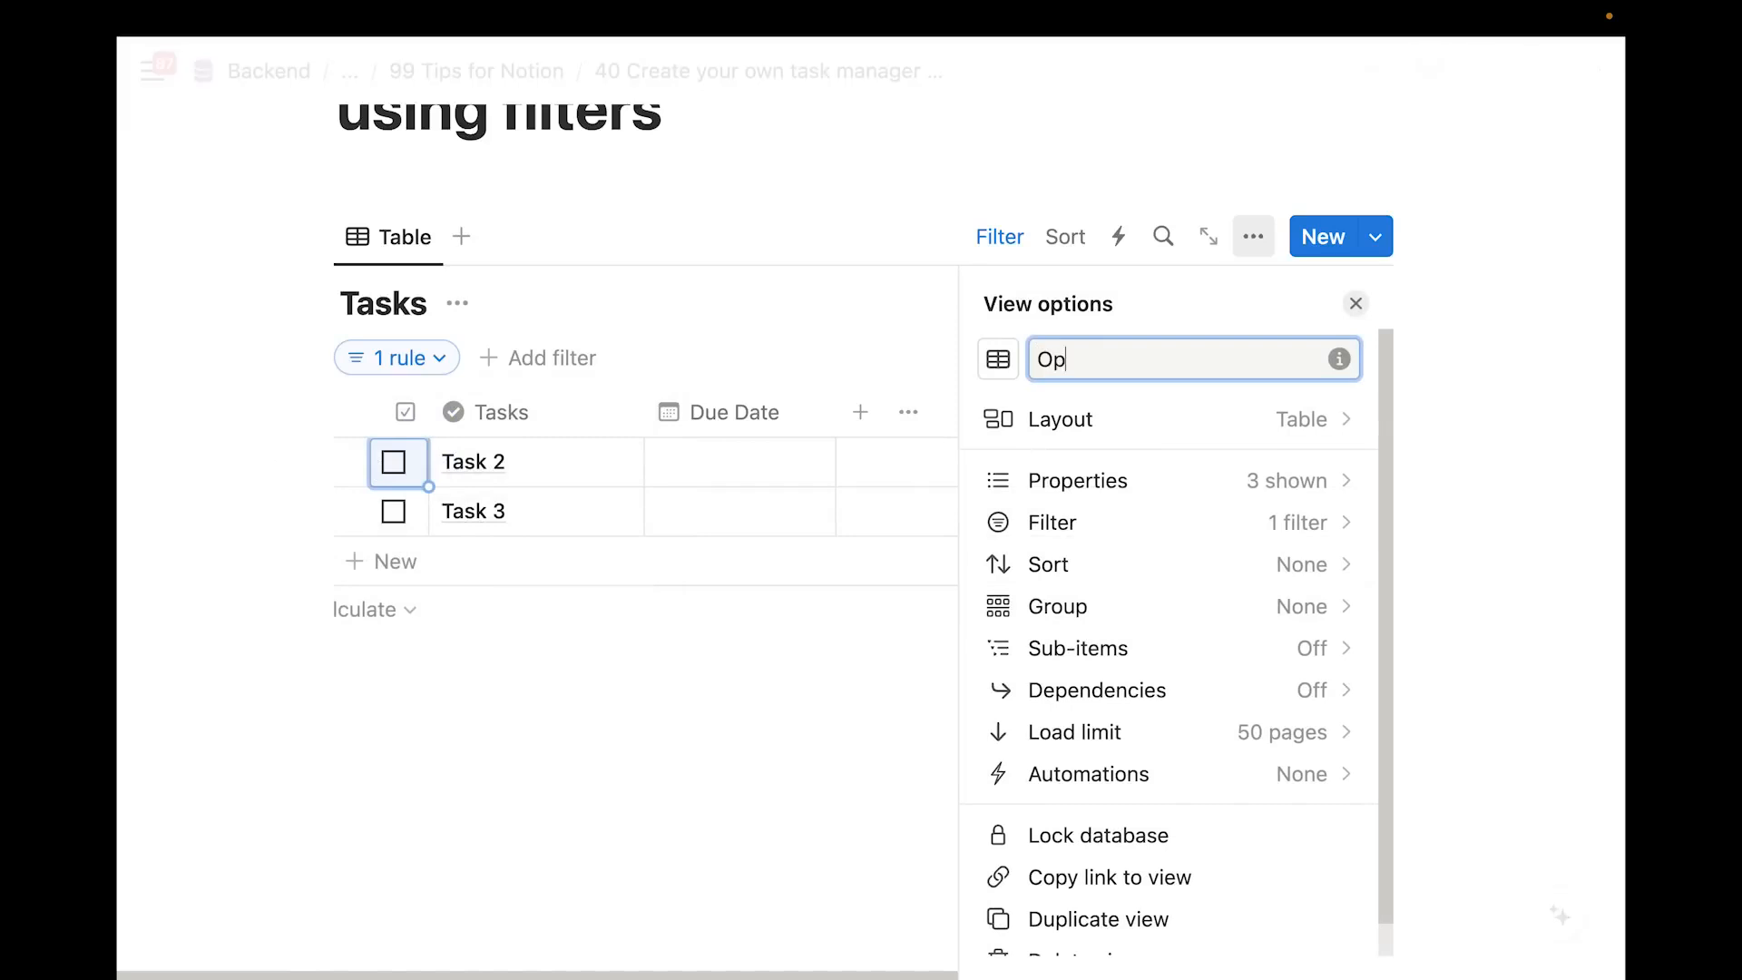
{"action": "key", "text": "Return"}
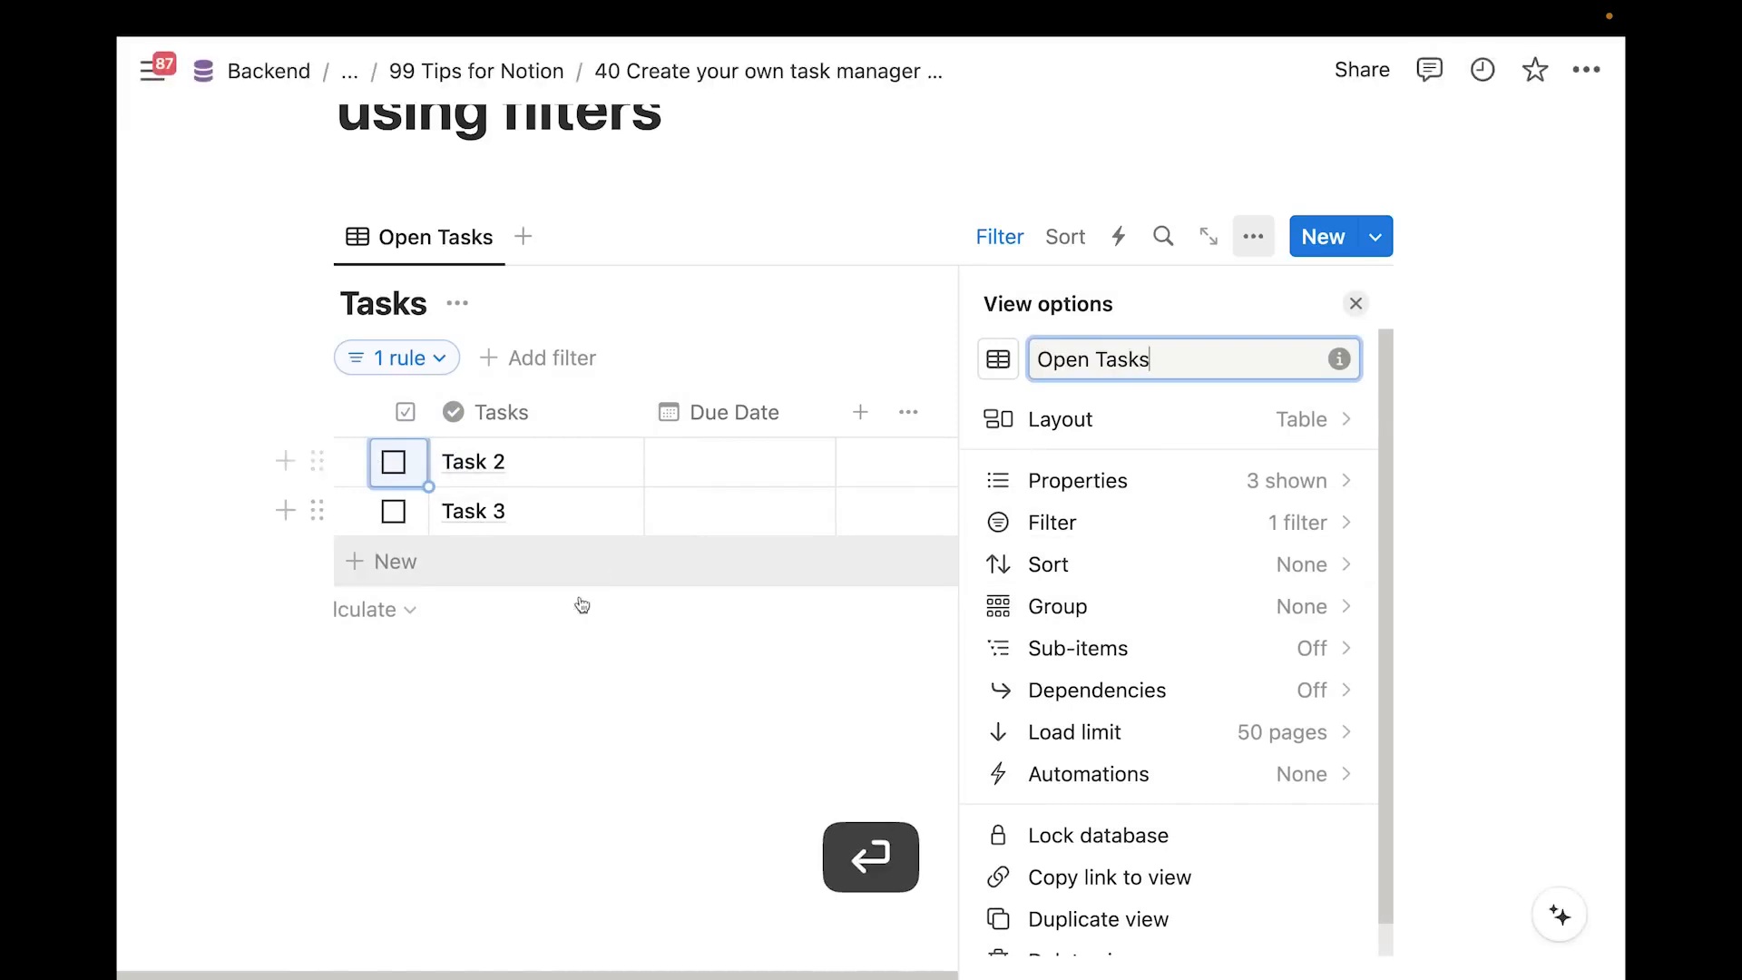
{"action": "left_click", "coordinate": [556, 681]}
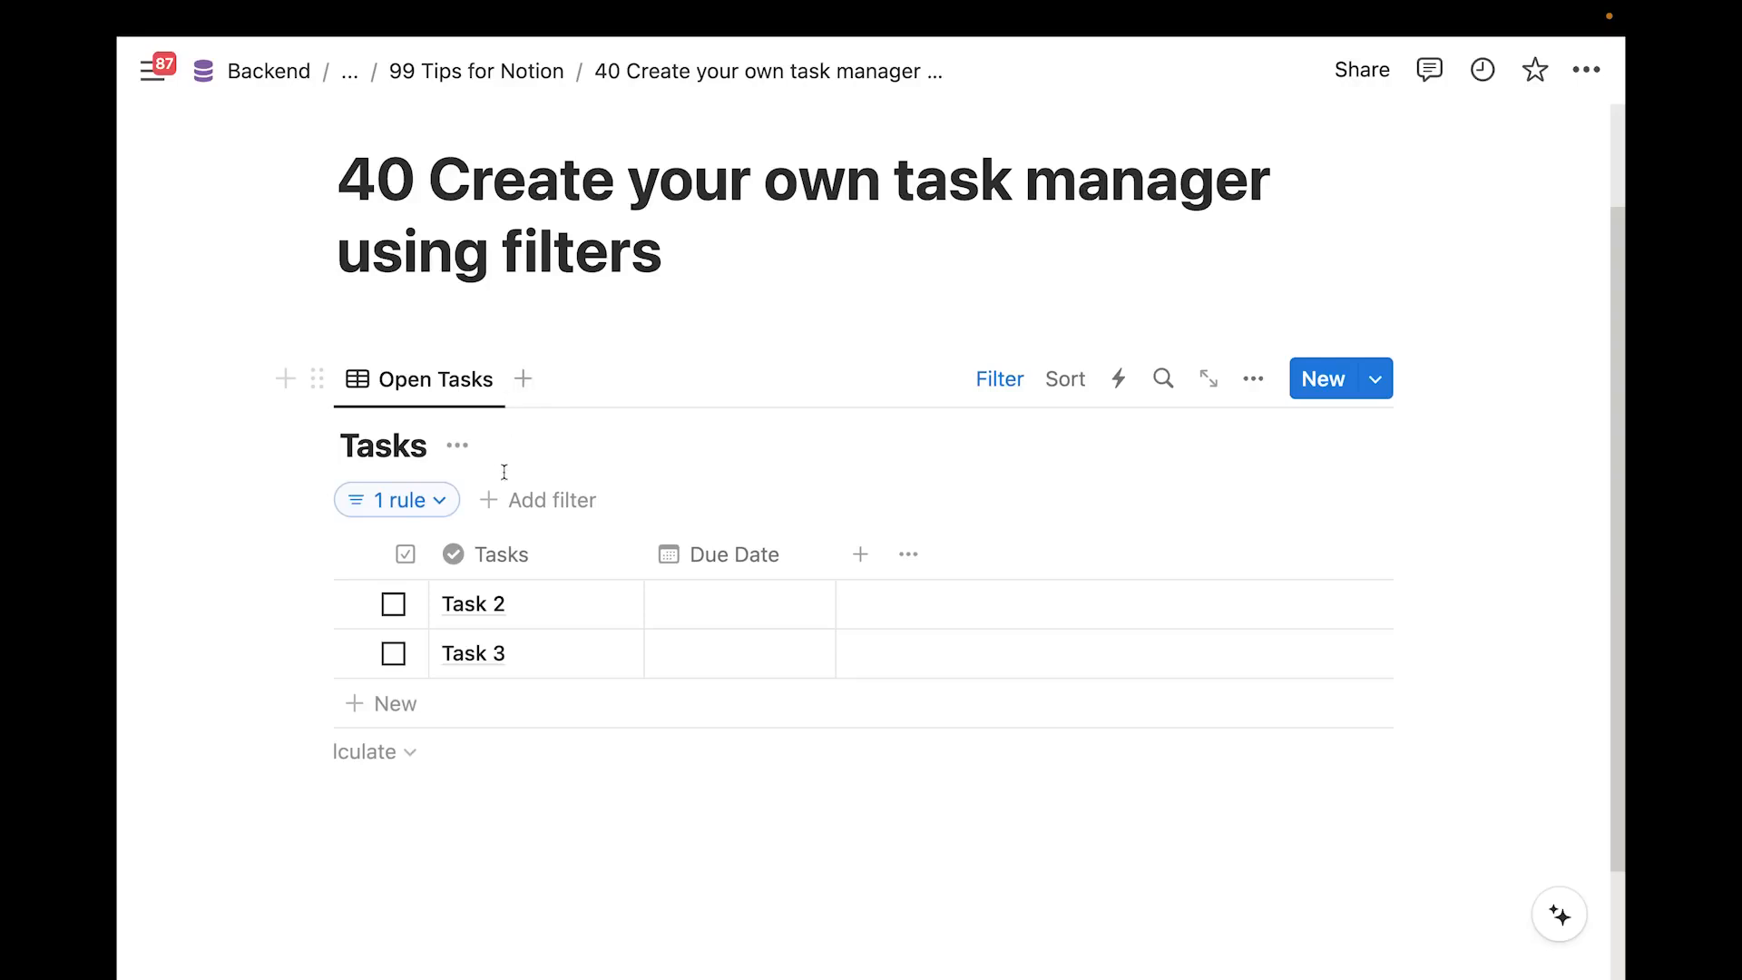
Duplicate the Open Tasks view and name the copy "Done Tasks"
{"action": "left_click", "coordinate": [437, 381]}
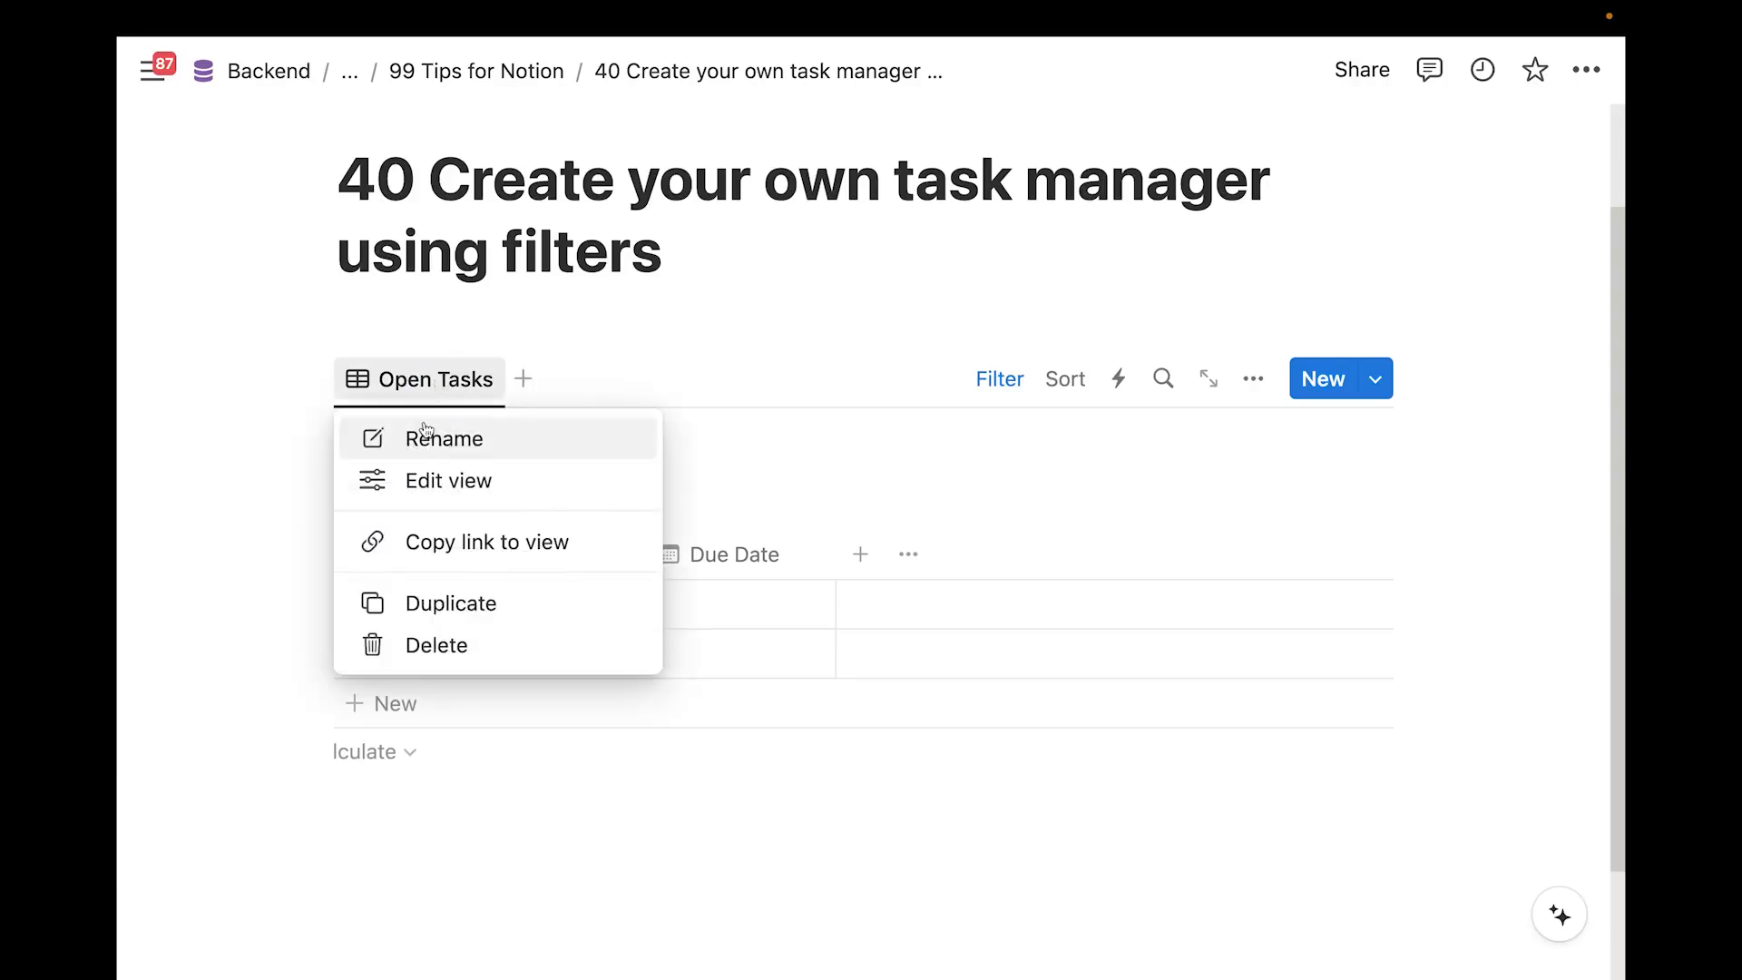
{"action": "left_click", "coordinate": [463, 605]}
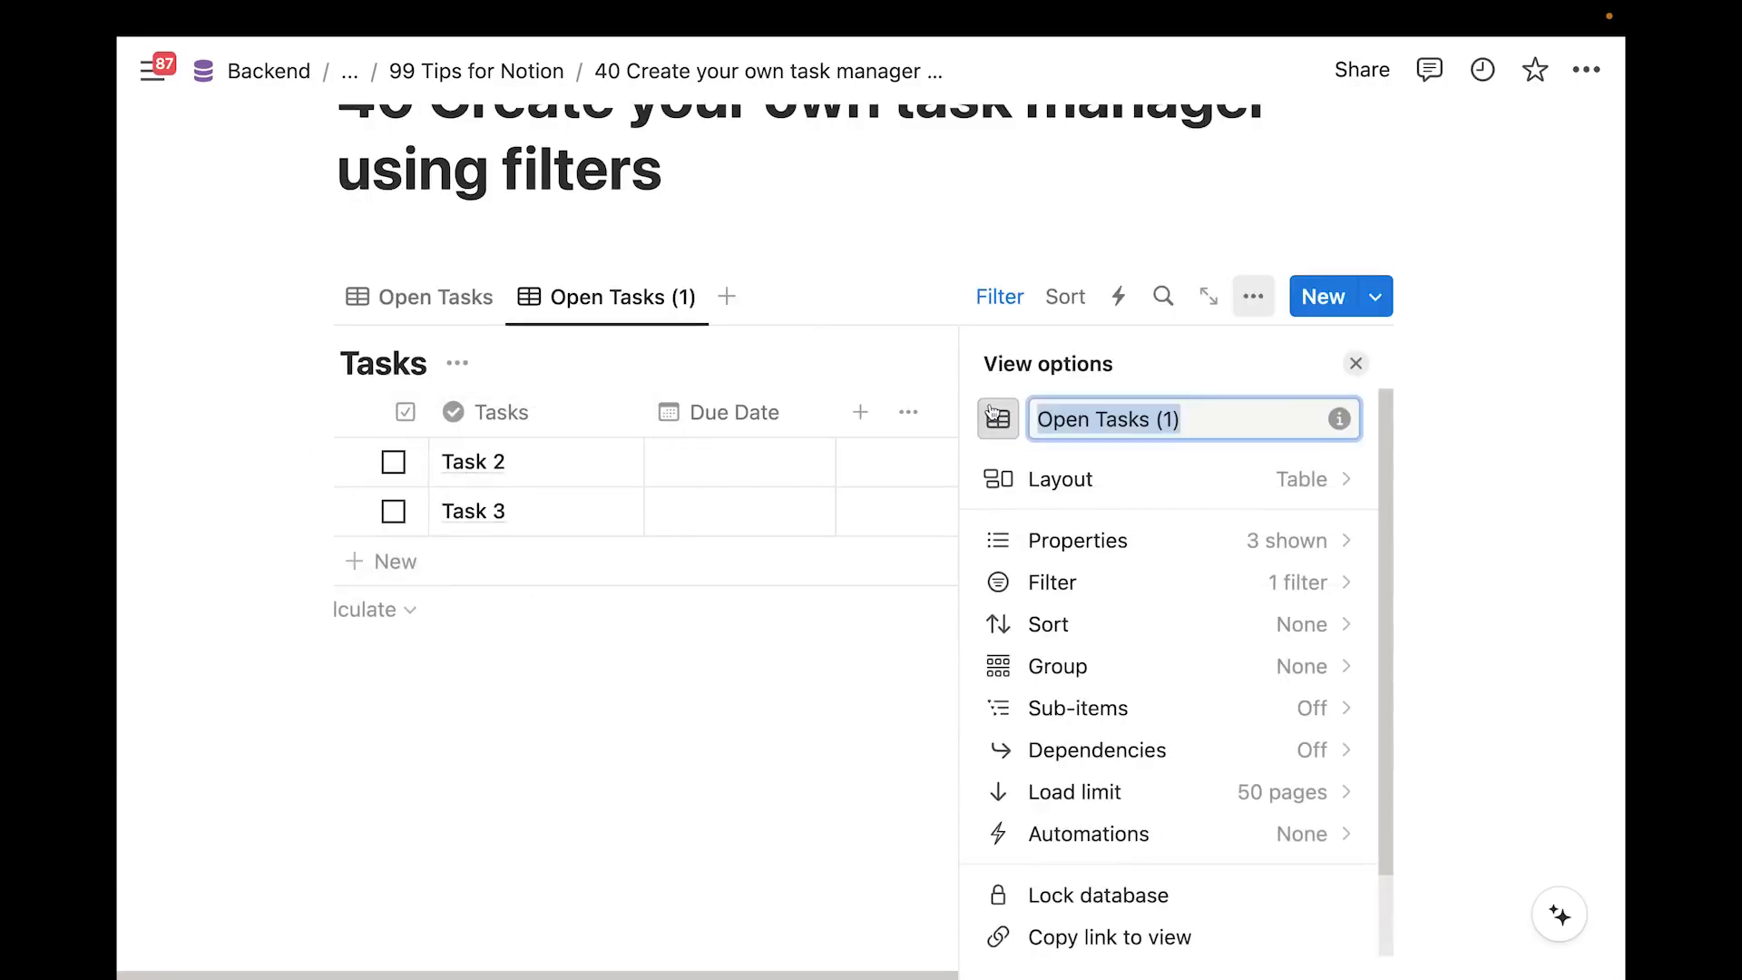
{"action": "type", "text": "Done T"}
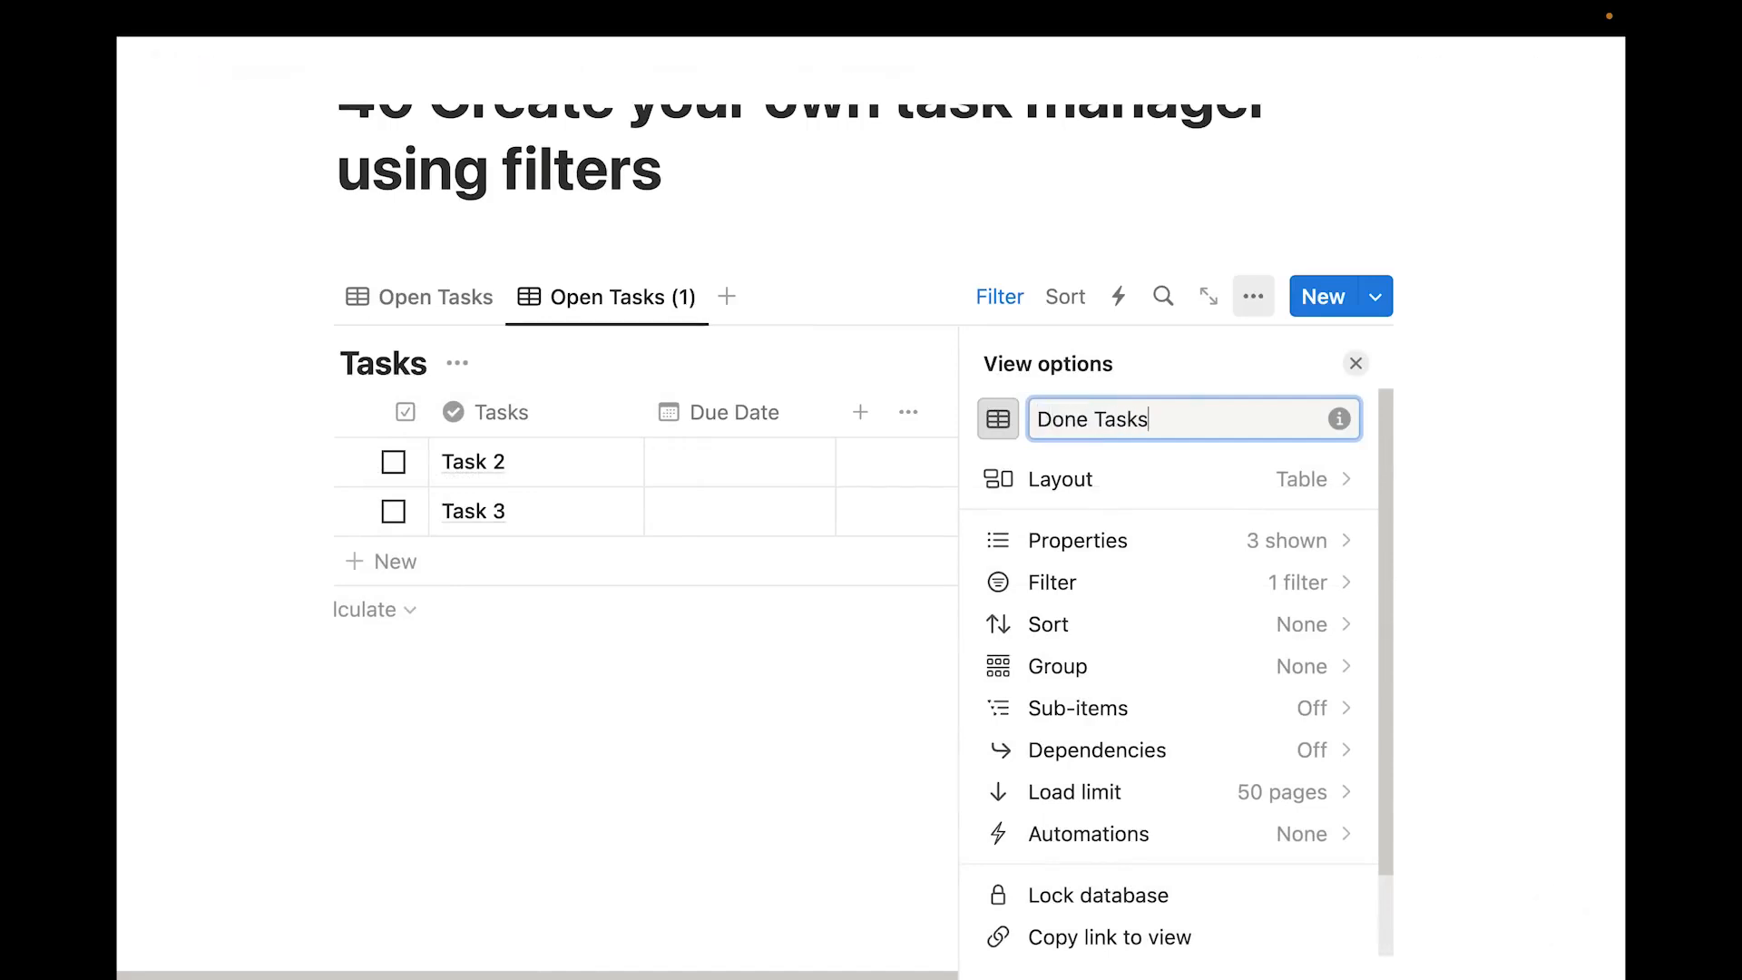
{"action": "key", "text": "Return"}
Change the Done Tasks view's filter rule so that Done? is checked
{"action": "left_click", "coordinate": [999, 297]}
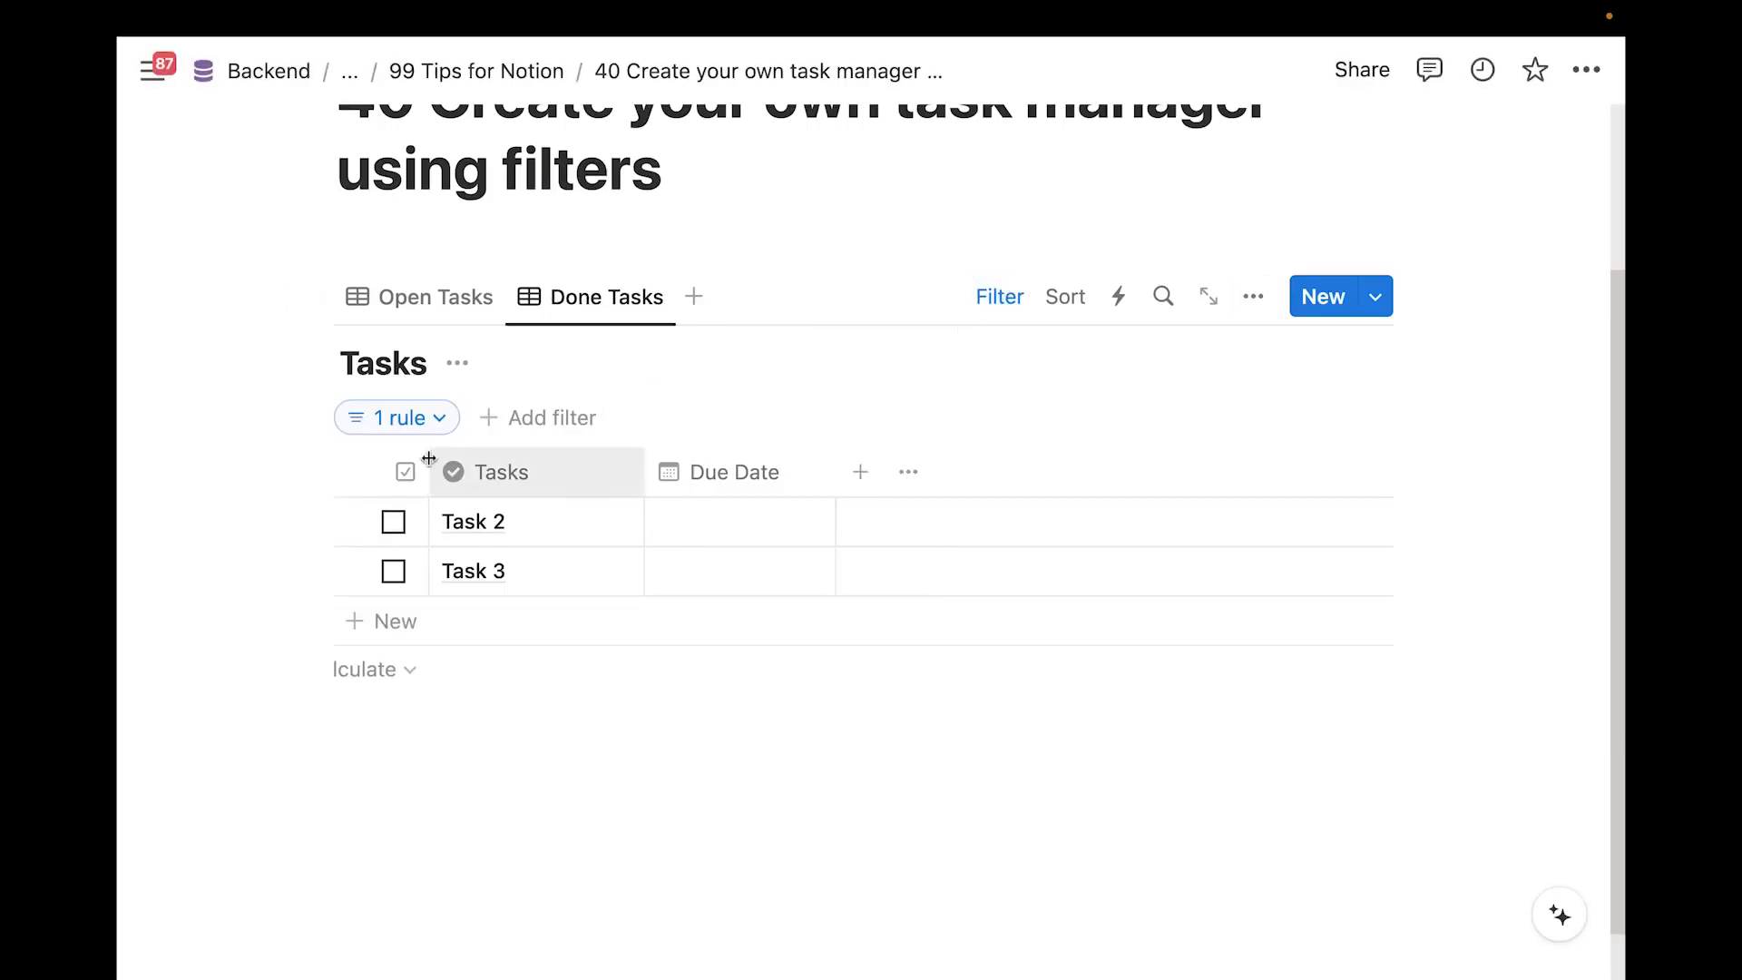
{"action": "left_click", "coordinate": [434, 418]}
{"action": "left_click", "coordinate": [539, 486]}
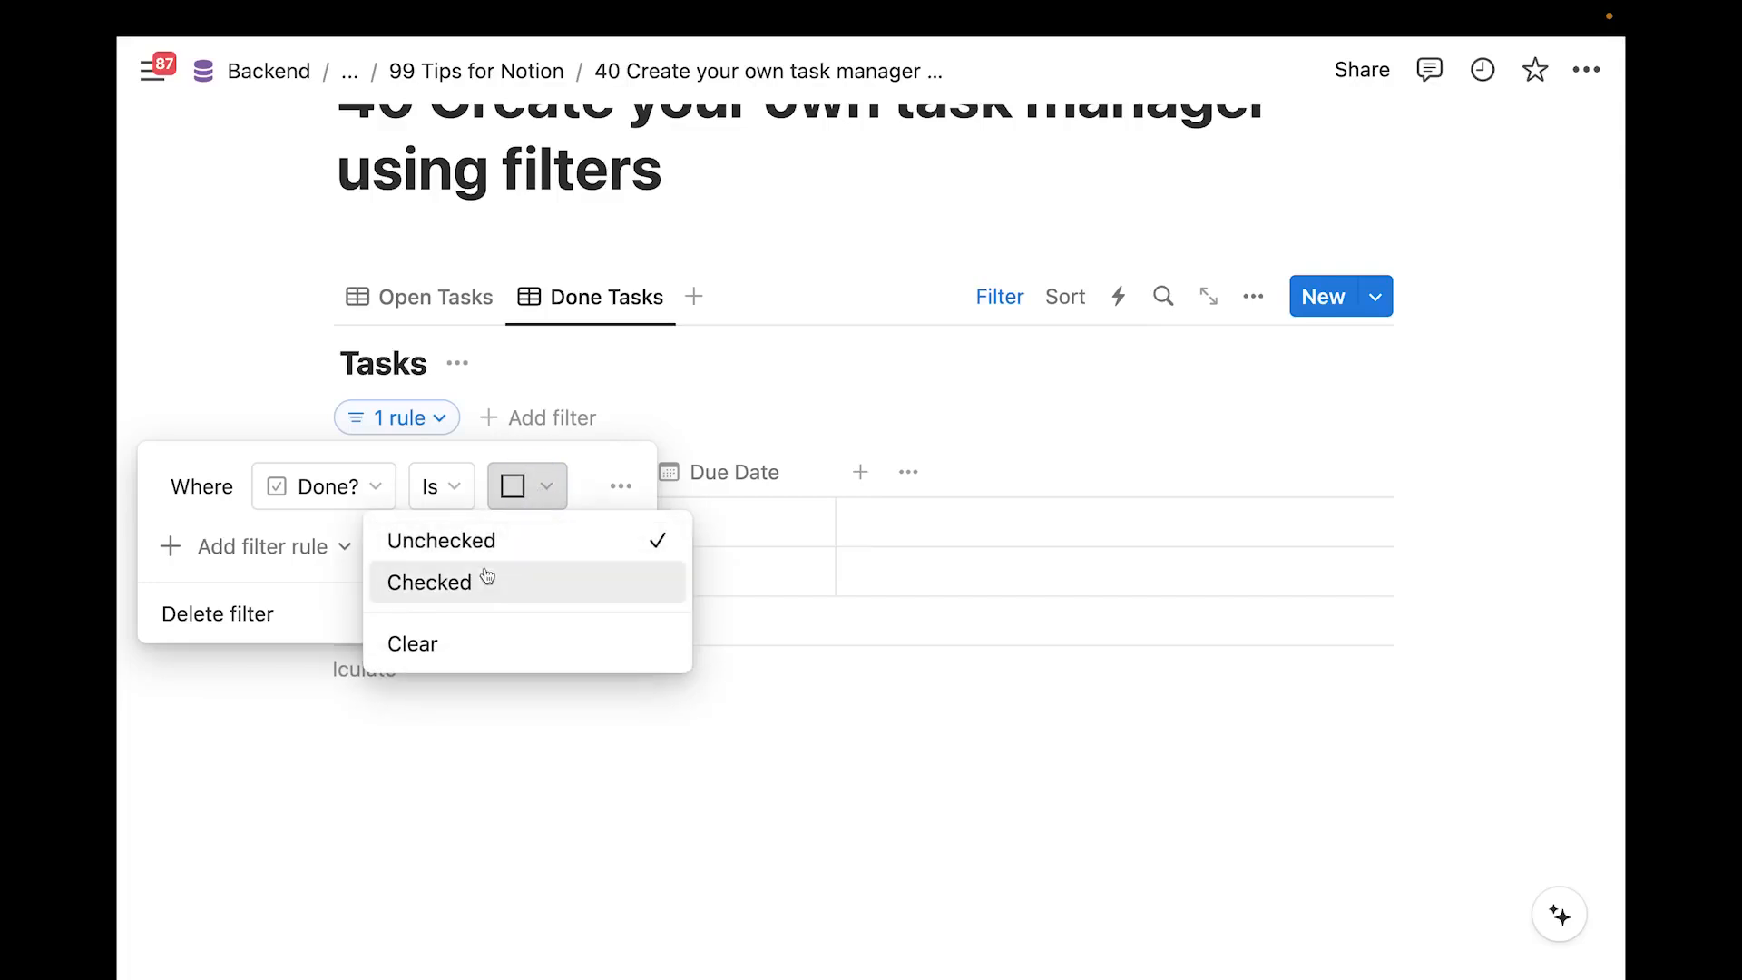
{"action": "left_click", "coordinate": [482, 584]}
{"action": "left_click", "coordinate": [525, 798]}
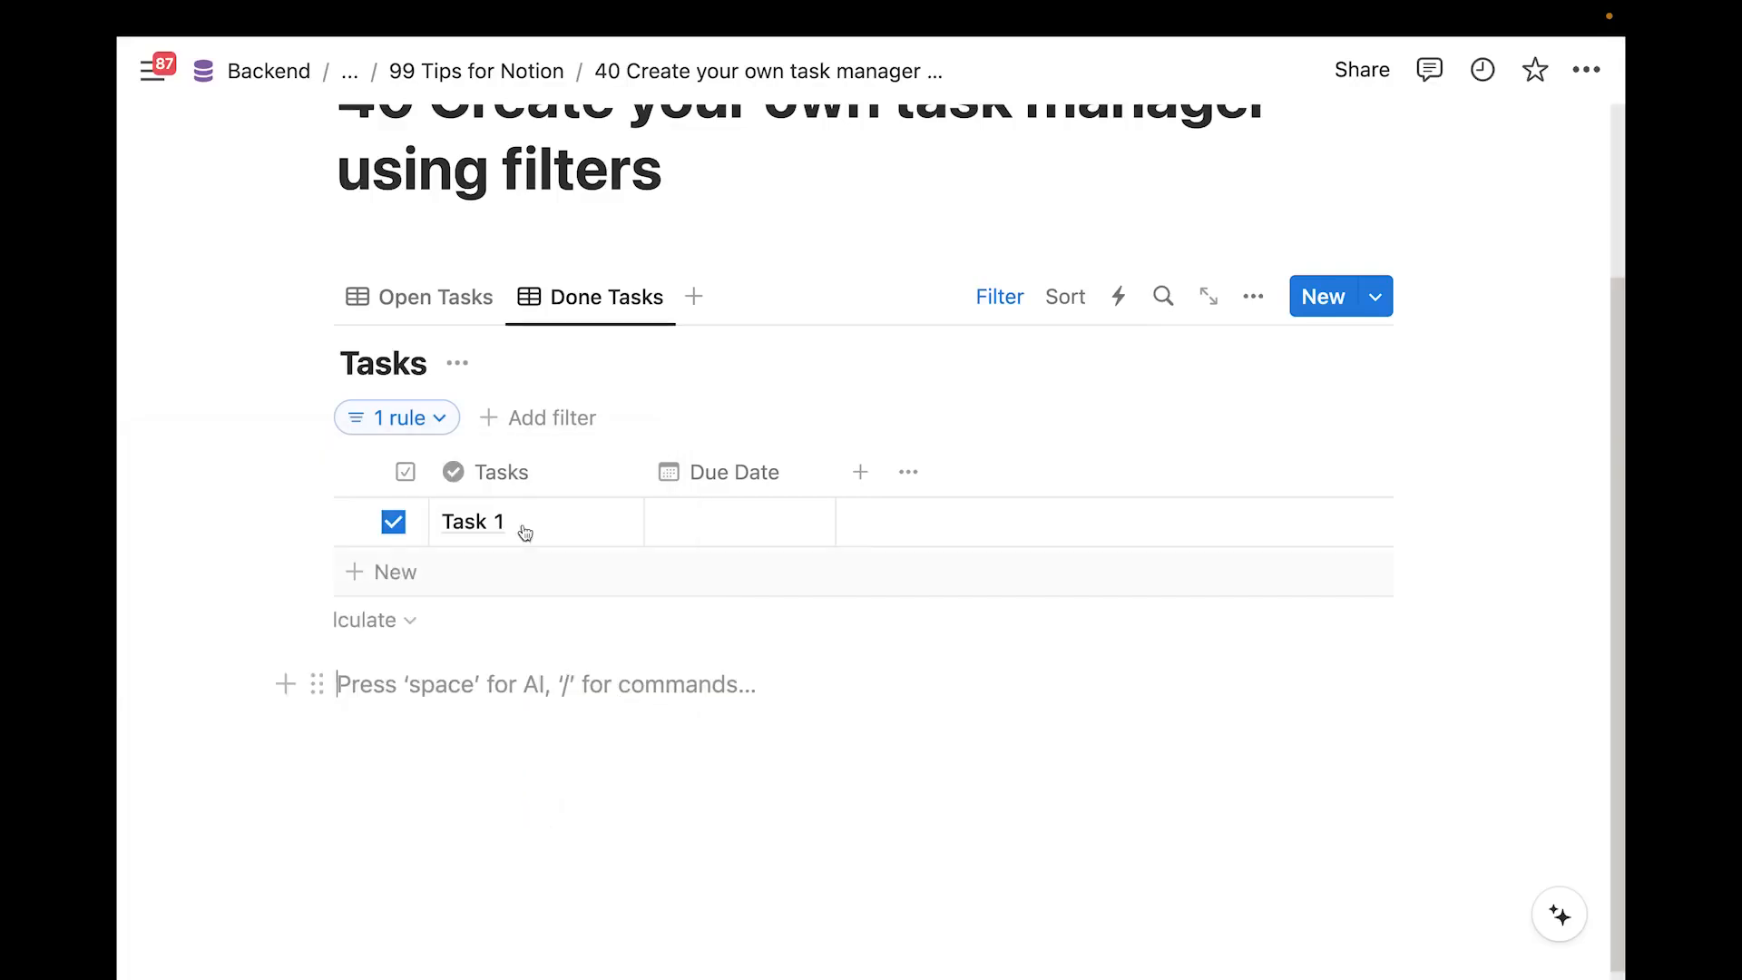
Switch to the Open Tasks view and back to Done Tasks to compare which tasks each one lists
{"action": "left_click", "coordinate": [425, 302]}
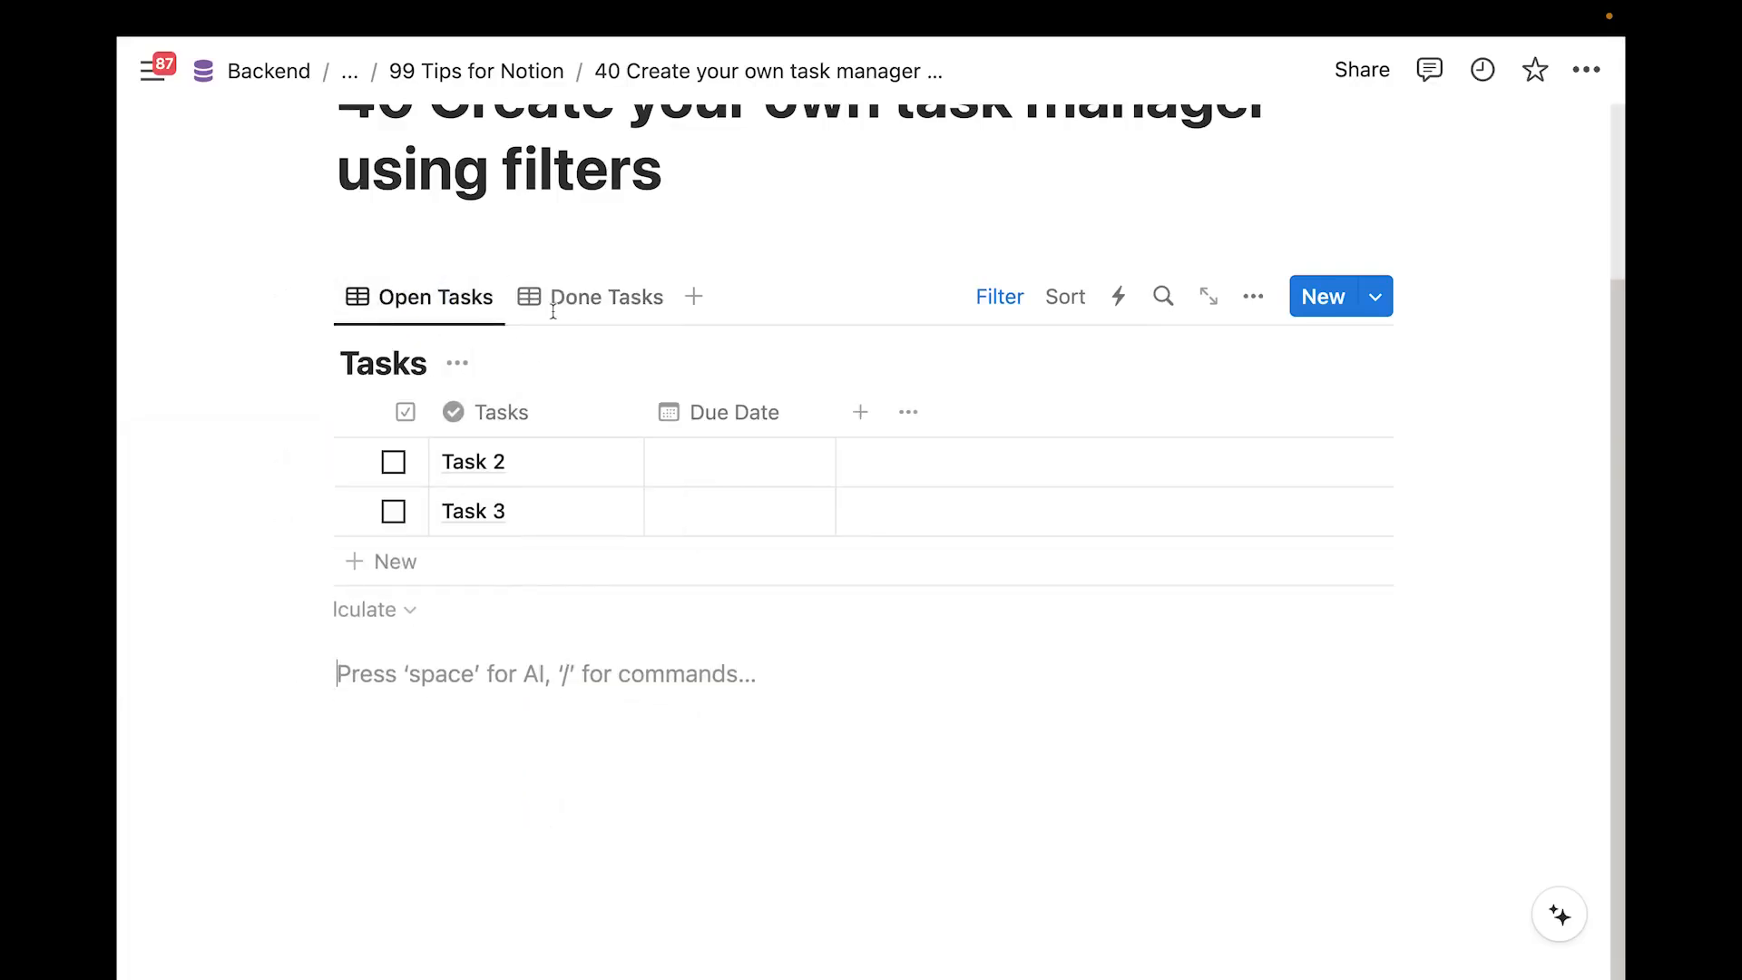
{"action": "left_click", "coordinate": [585, 300]}
{"action": "scroll", "coordinate": [580, 309], "scroll_direction": "up", "scroll_amount": 3}
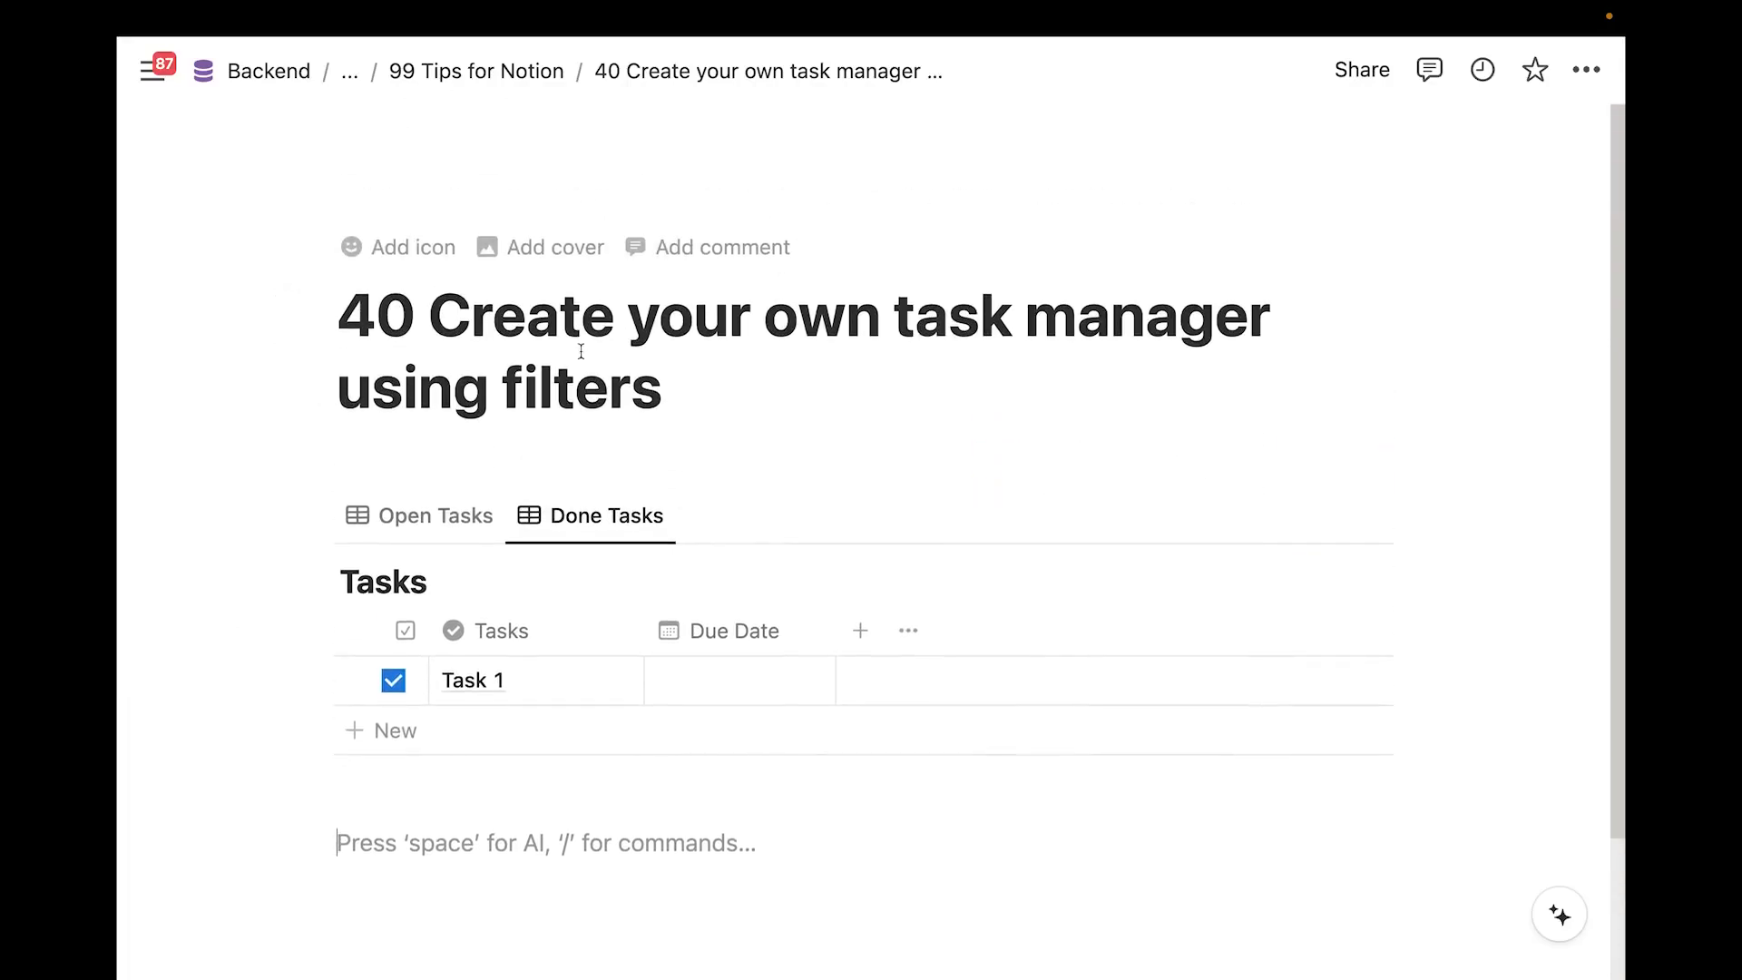
Add a second filter rule to the Open Tasks view under Today's Tasks: Due Date, Start date, Is Today
{"action": "scroll", "coordinate": [580, 351], "scroll_direction": "down", "scroll_amount": 2}
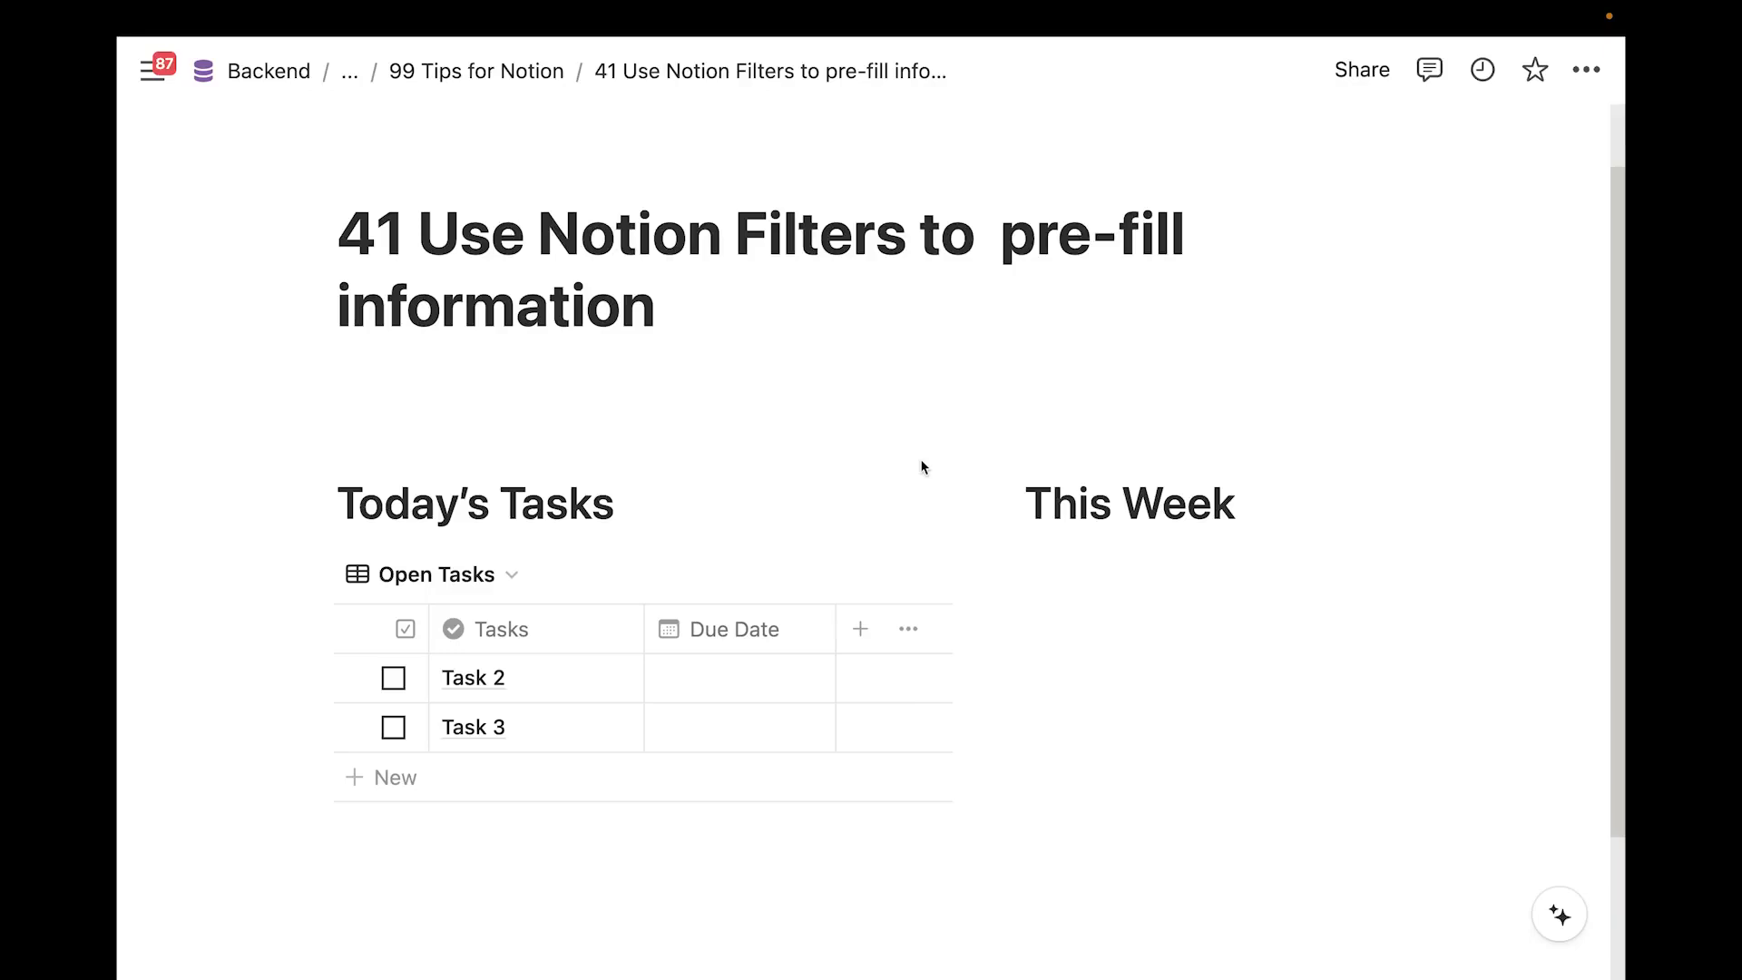
{"action": "scroll", "coordinate": [840, 436], "scroll_direction": "down", "scroll_amount": 1}
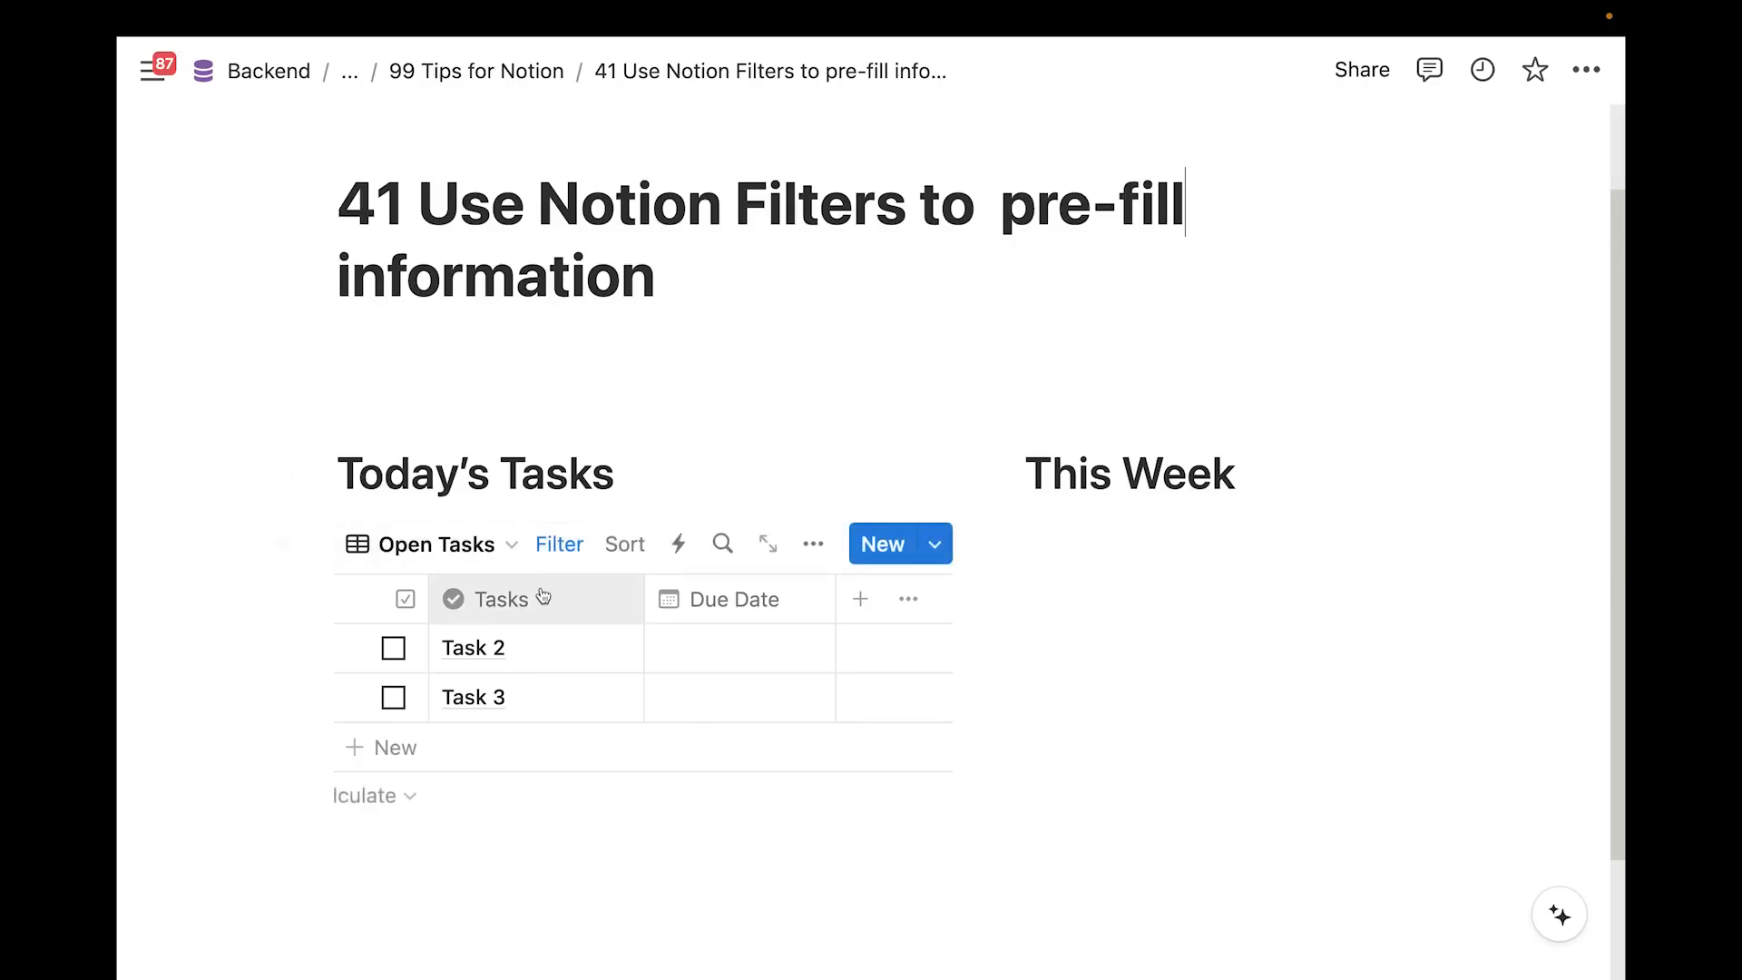
{"action": "scroll", "coordinate": [564, 529], "scroll_direction": "down", "scroll_amount": 2}
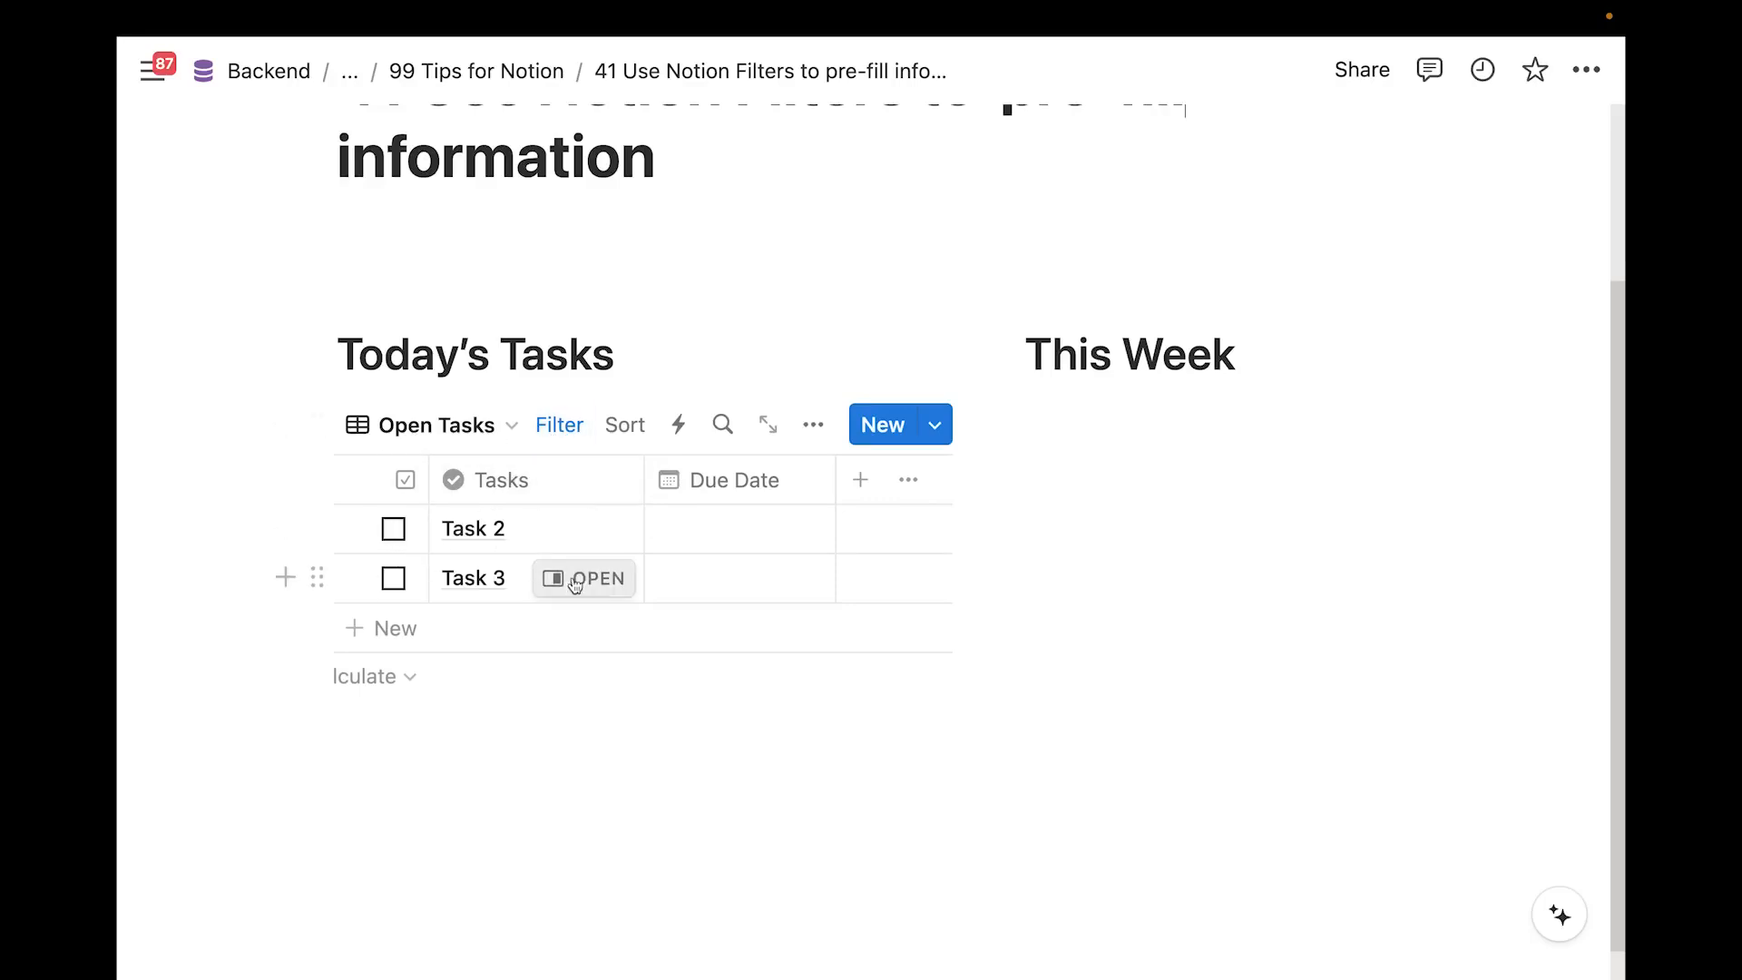
{"action": "left_click", "coordinate": [559, 424]}
{"action": "left_click", "coordinate": [444, 498]}
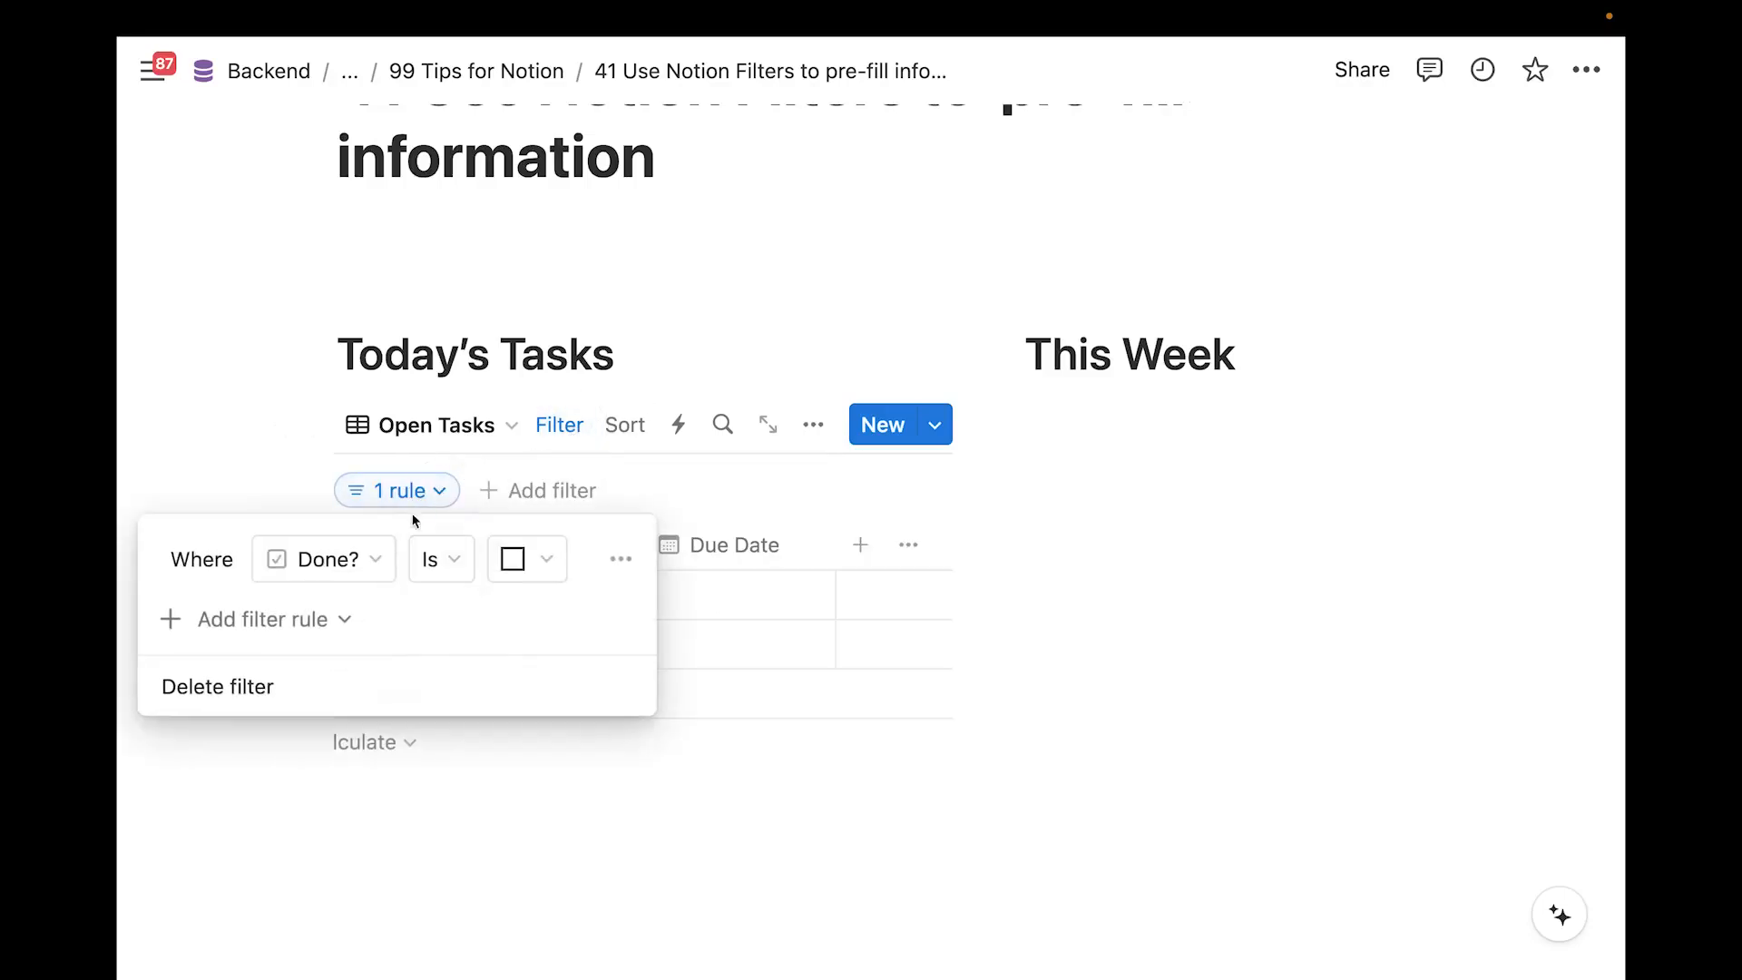
{"action": "left_click", "coordinate": [274, 626]}
{"action": "left_click", "coordinate": [274, 673]}
{"action": "left_click", "coordinate": [325, 618]}
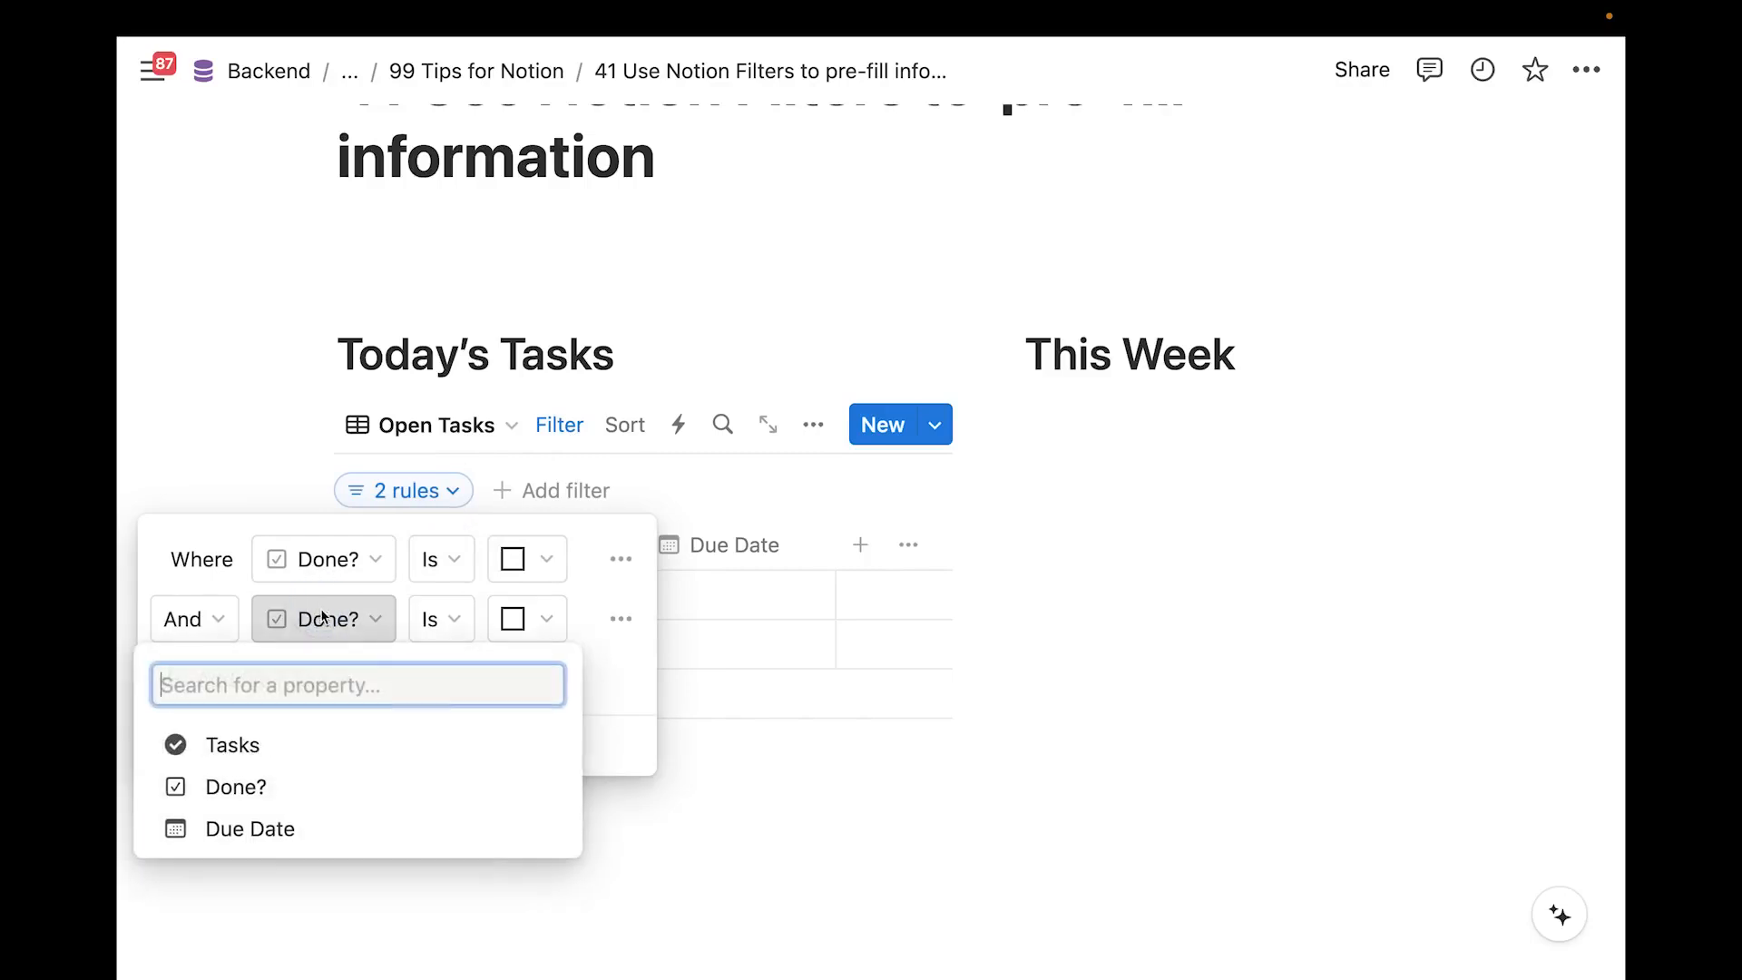
{"action": "left_click", "coordinate": [291, 840]}
{"action": "left_click", "coordinate": [721, 619]}
{"action": "left_click", "coordinate": [693, 233]}
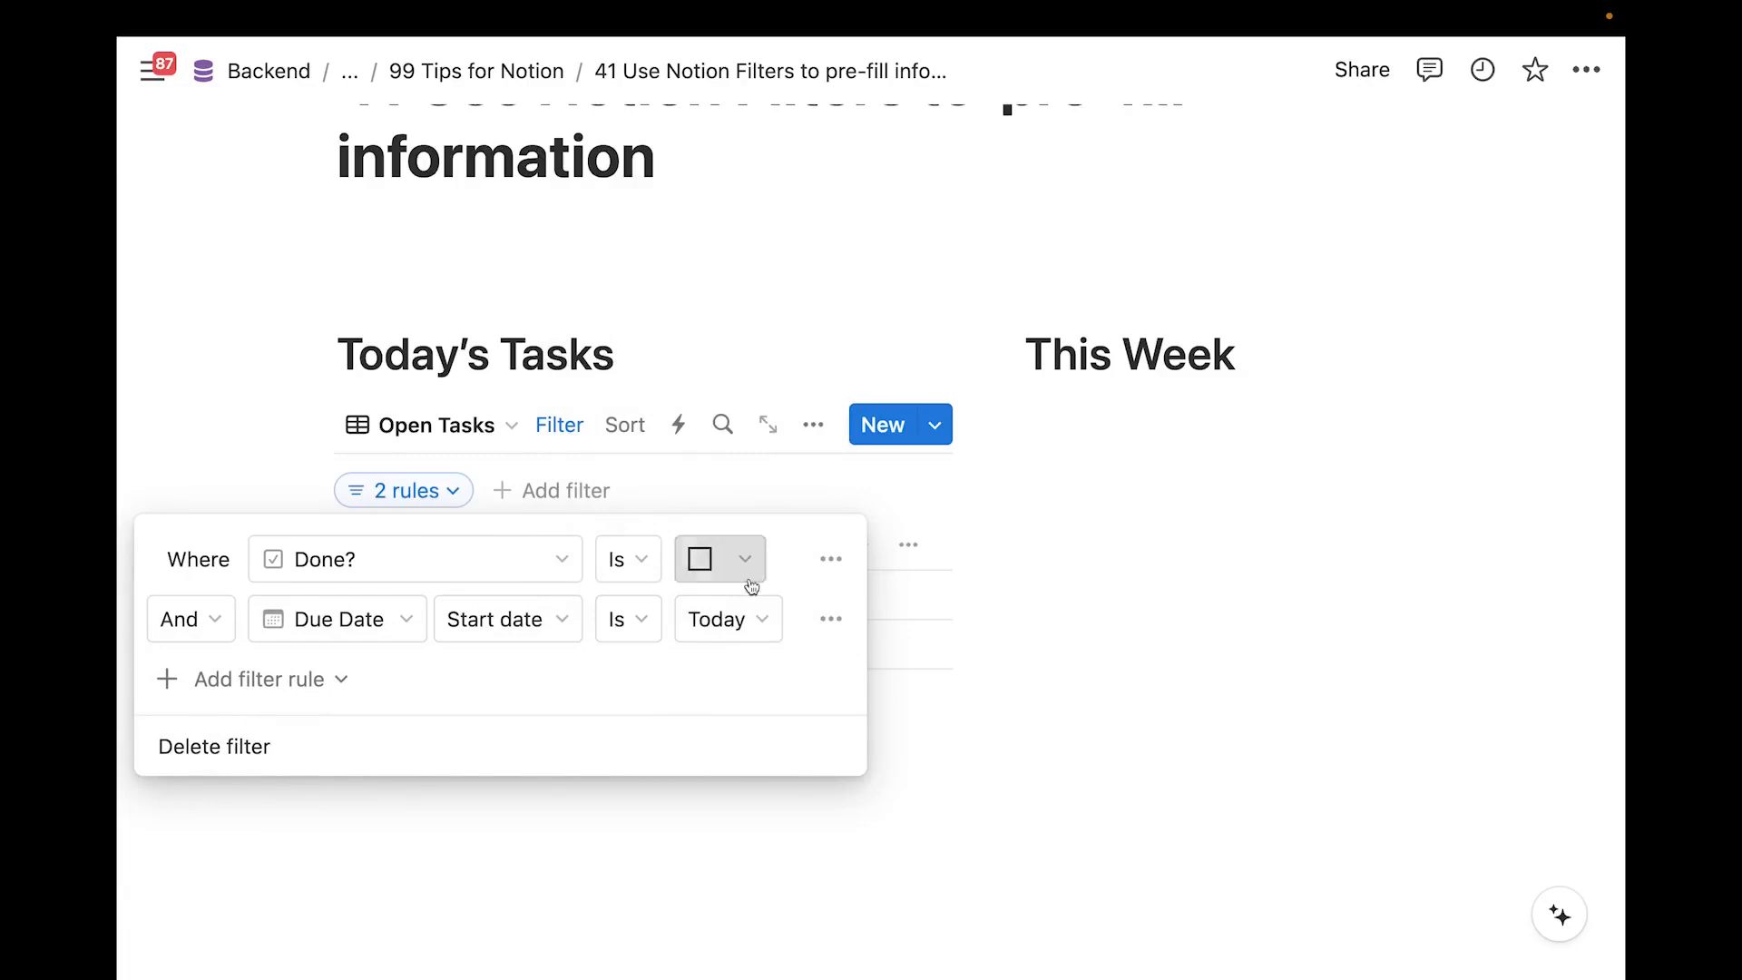
{"action": "left_click", "coordinate": [594, 853]}
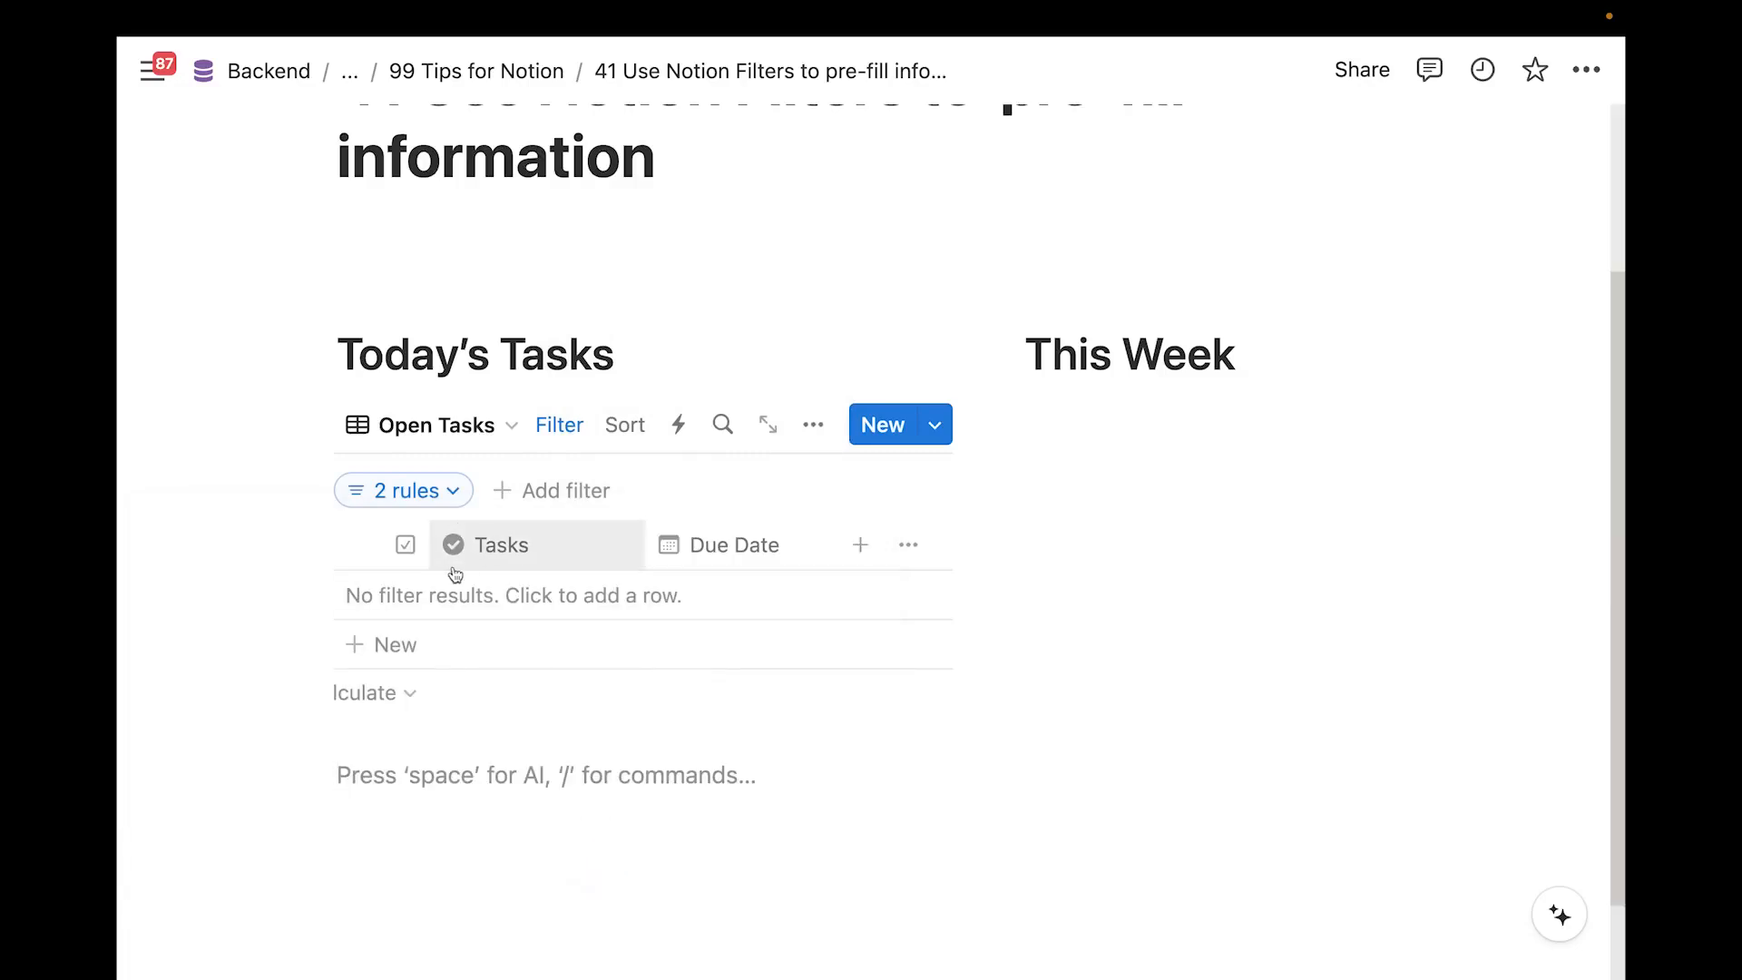
Add a row named "Today's Task" to the filtered table under Today's Tasks
{"action": "scroll", "coordinate": [711, 517], "scroll_direction": "down", "scroll_amount": 1}
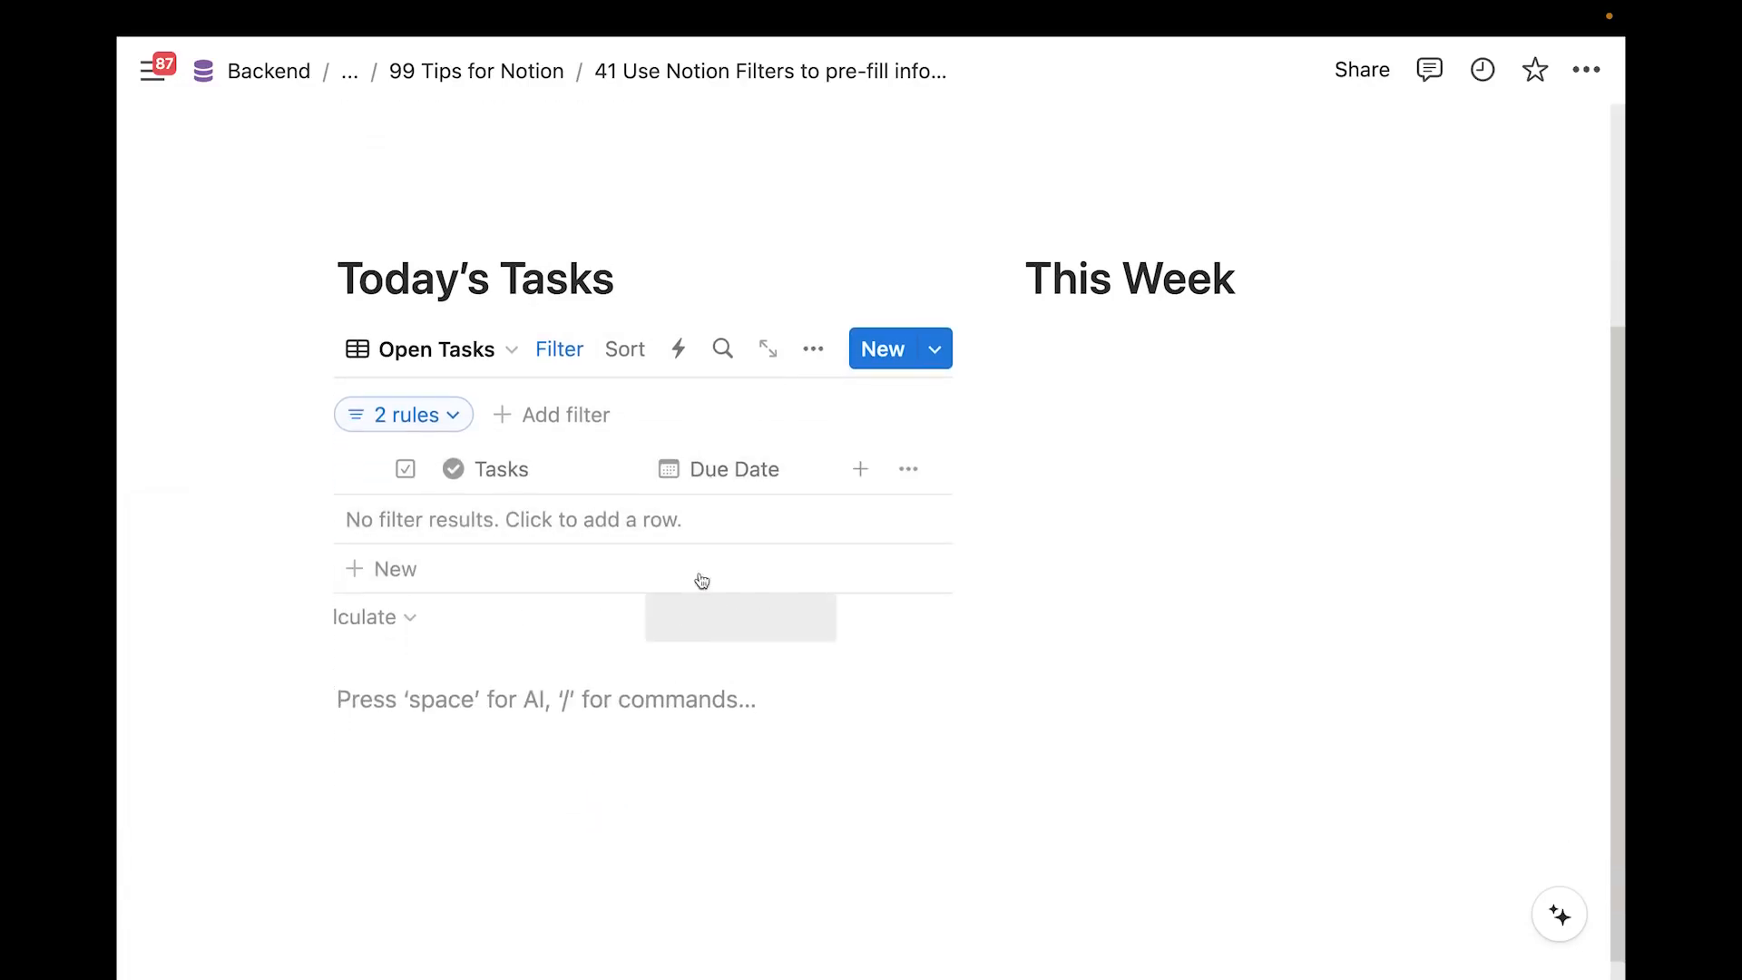
{"action": "scroll", "coordinate": [501, 590], "scroll_direction": "down", "scroll_amount": 1}
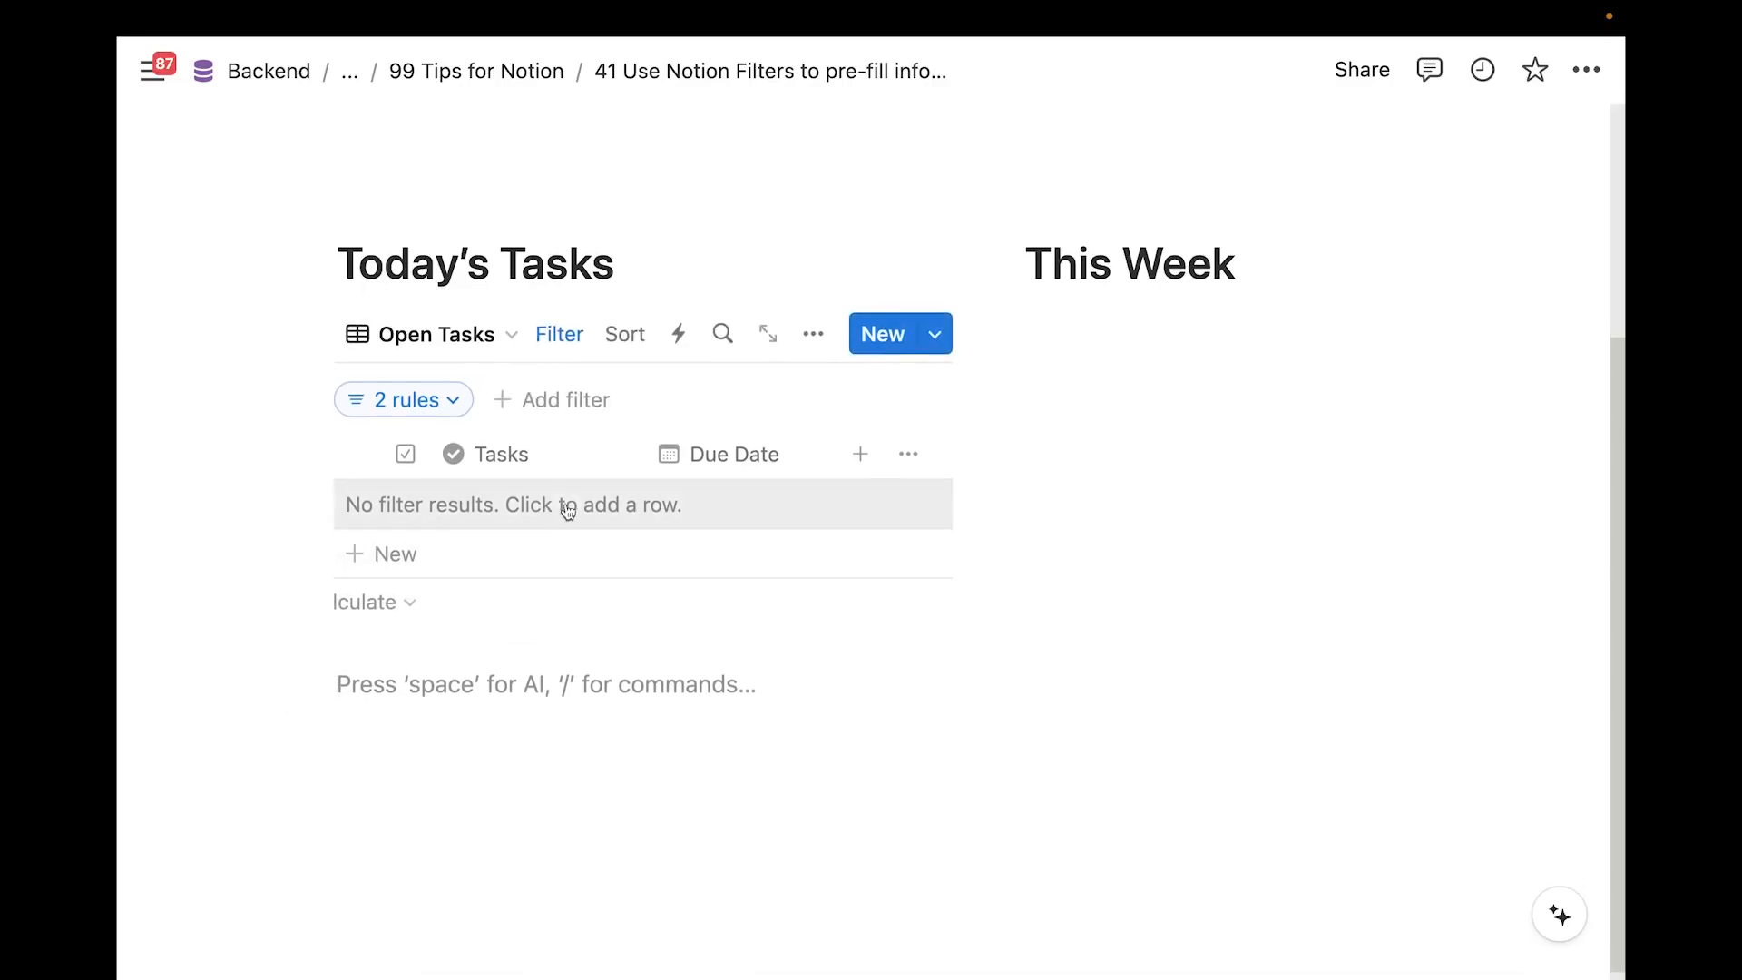
{"action": "left_click", "coordinate": [472, 510]}
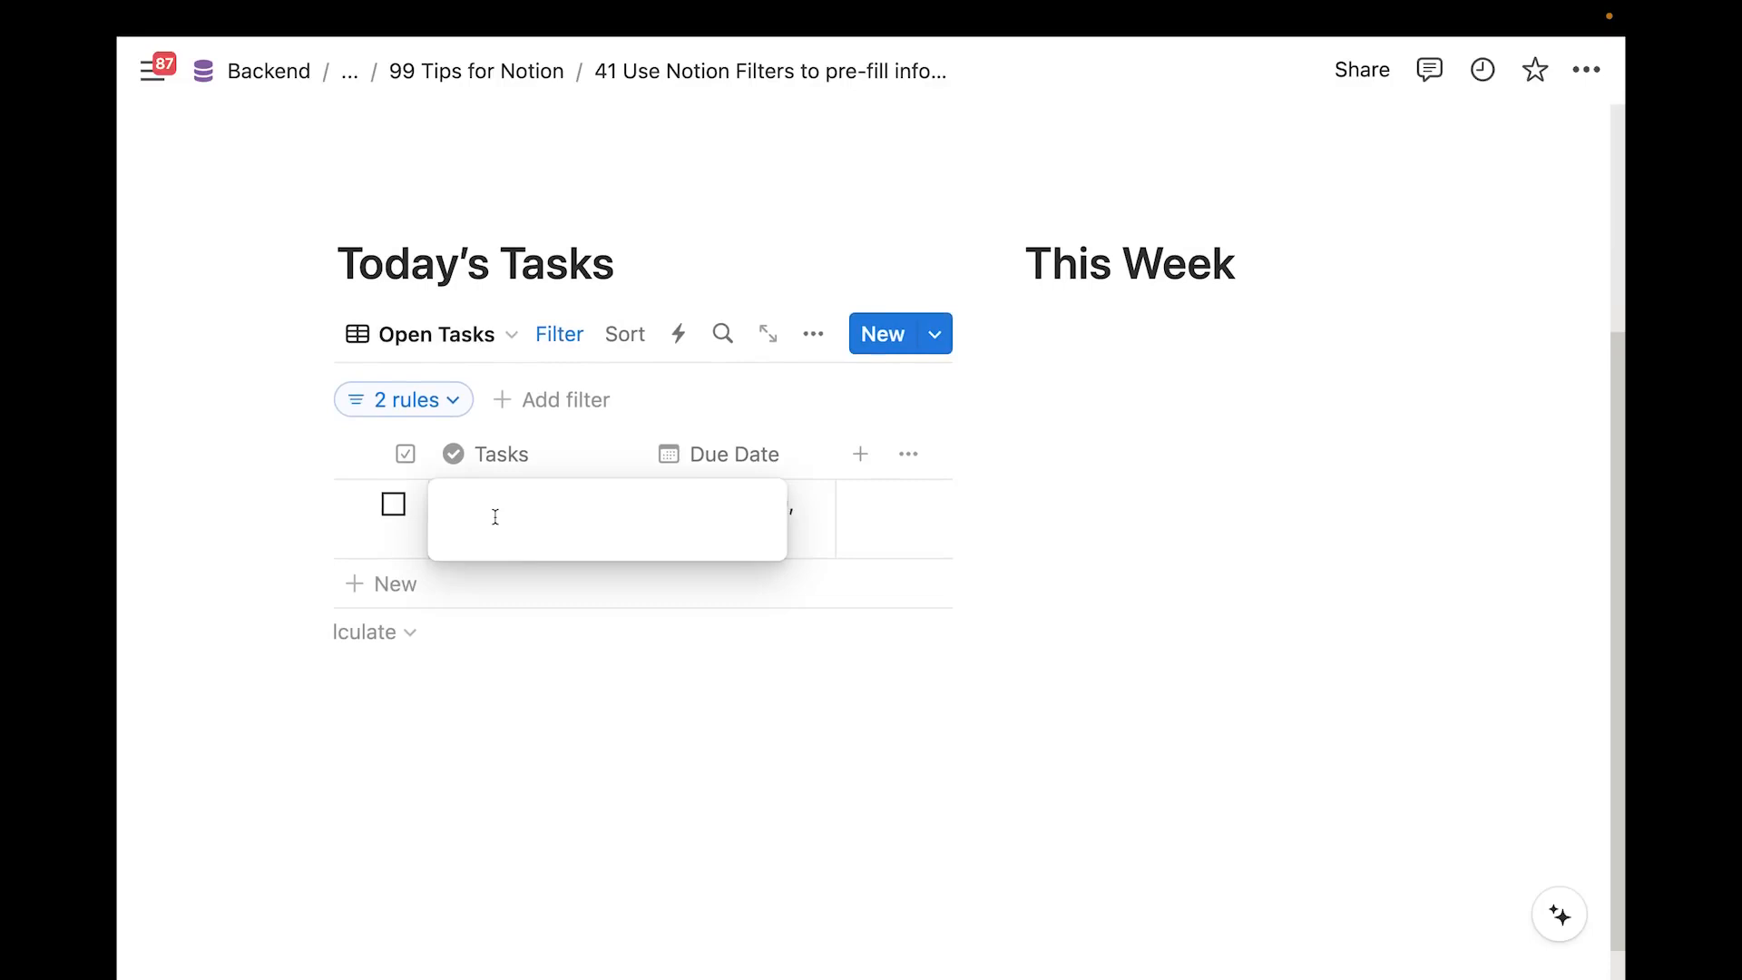
{"action": "type", "text": "Toda"}
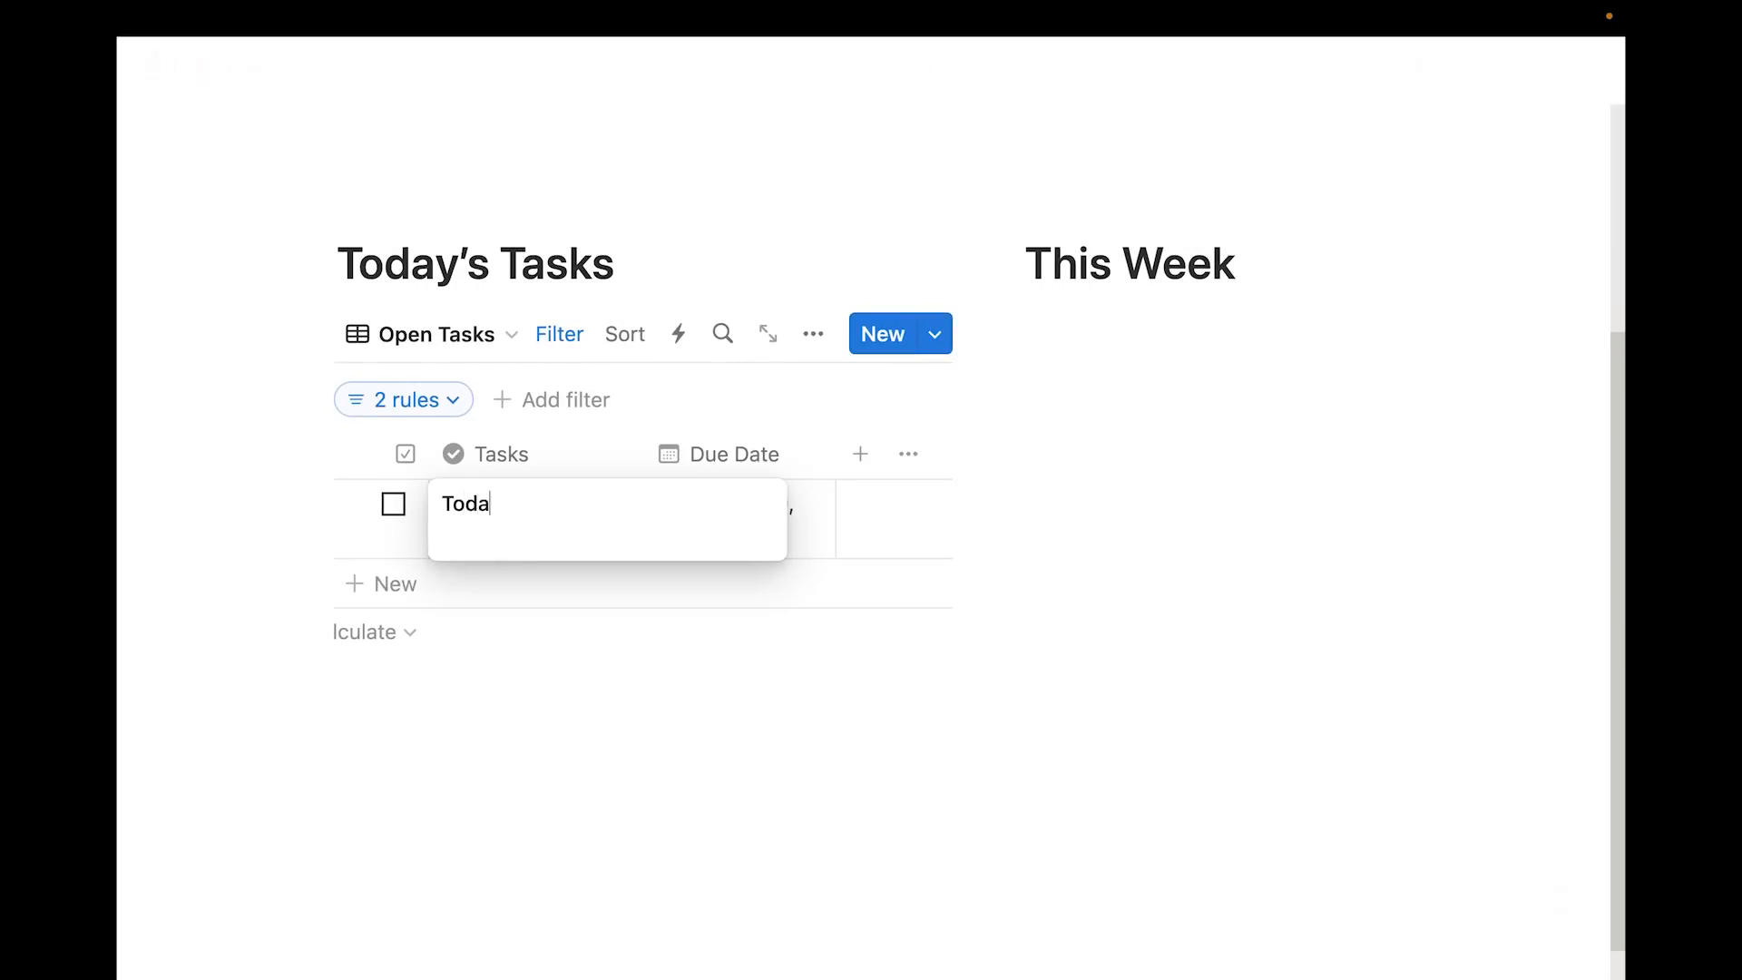
{"action": "type", "text": "y's Task"}
{"action": "key", "text": "Return"}
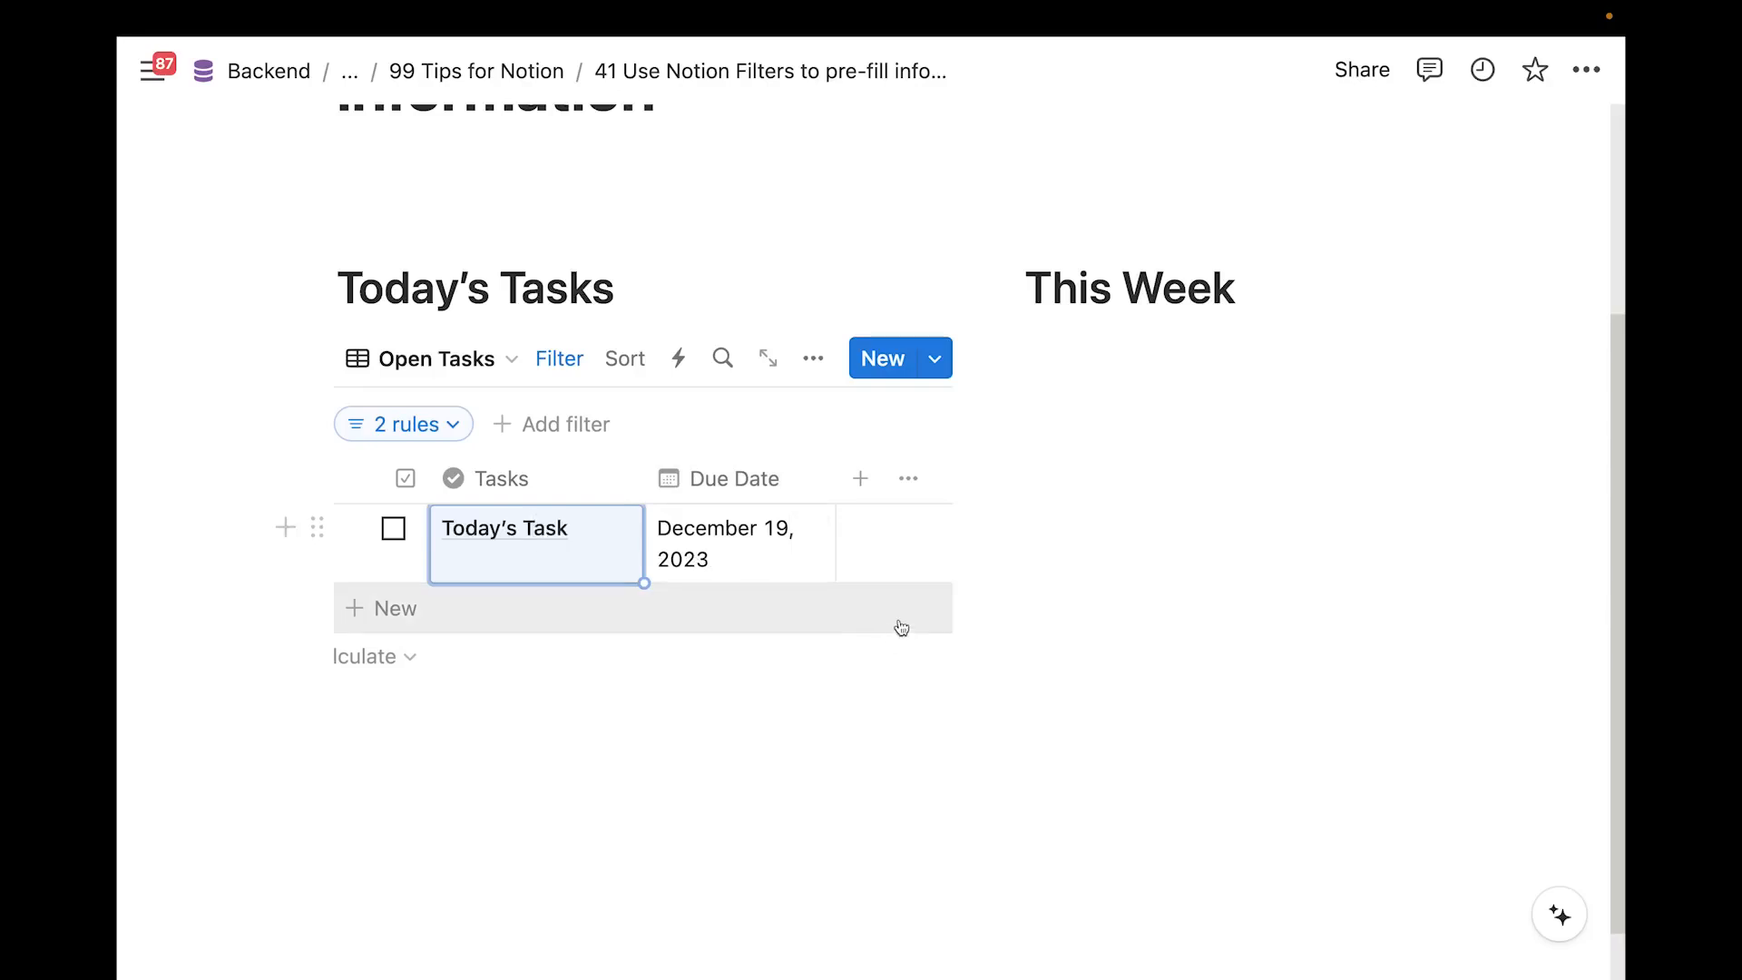
Narrow the Due Date column and add a Select property named "Tag" to the Tasks table
{"action": "left_click_drag", "start_coordinate": [836, 479], "coordinate": [785, 478]}
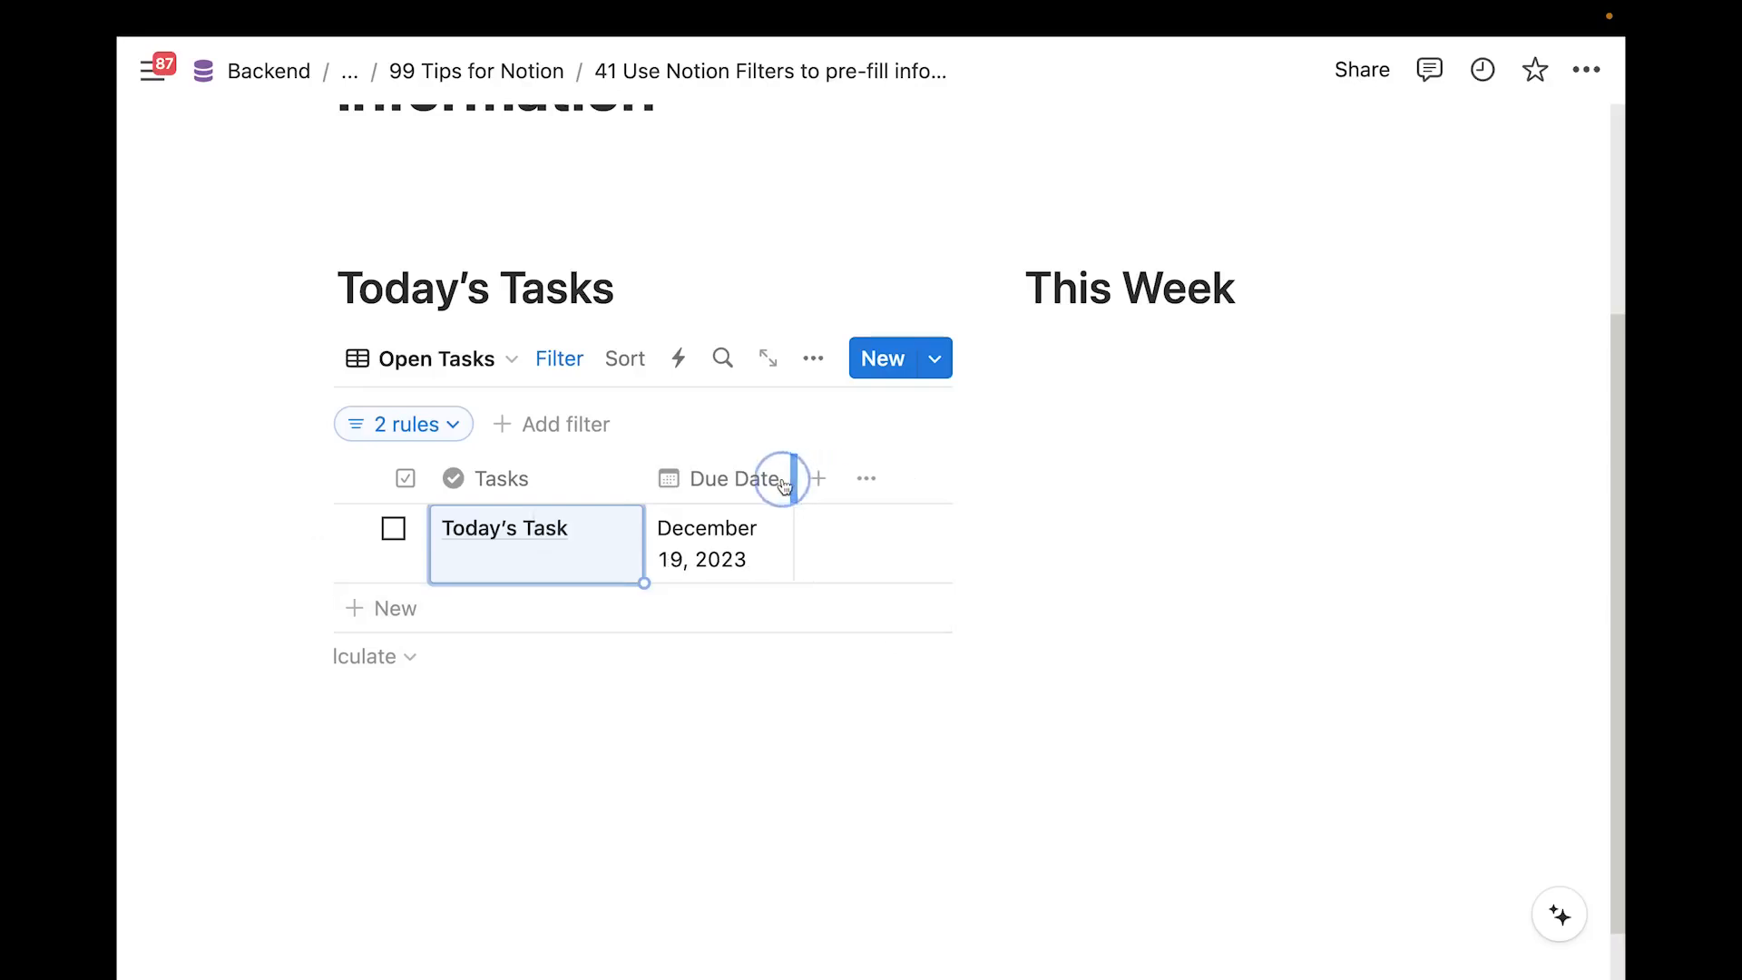
{"action": "left_click", "coordinate": [809, 478]}
{"action": "scroll", "coordinate": [759, 575], "scroll_direction": "down", "scroll_amount": 3}
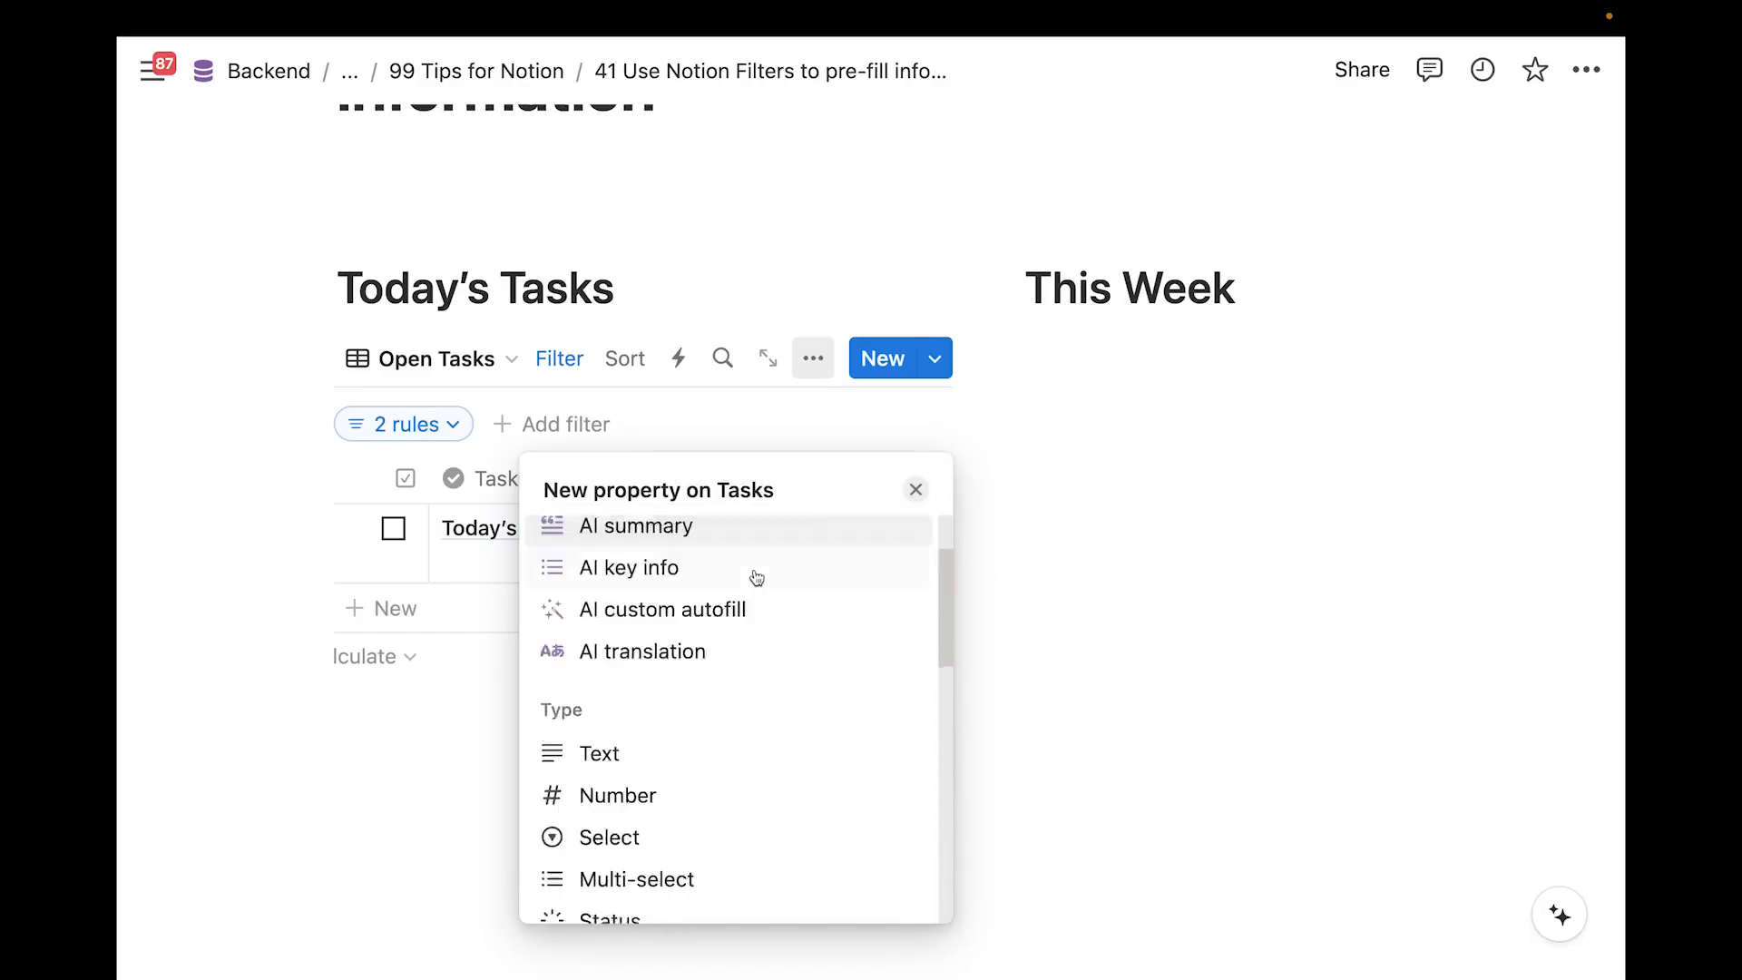
{"action": "left_click", "coordinate": [588, 806]}
{"action": "type", "text": "Tag"}
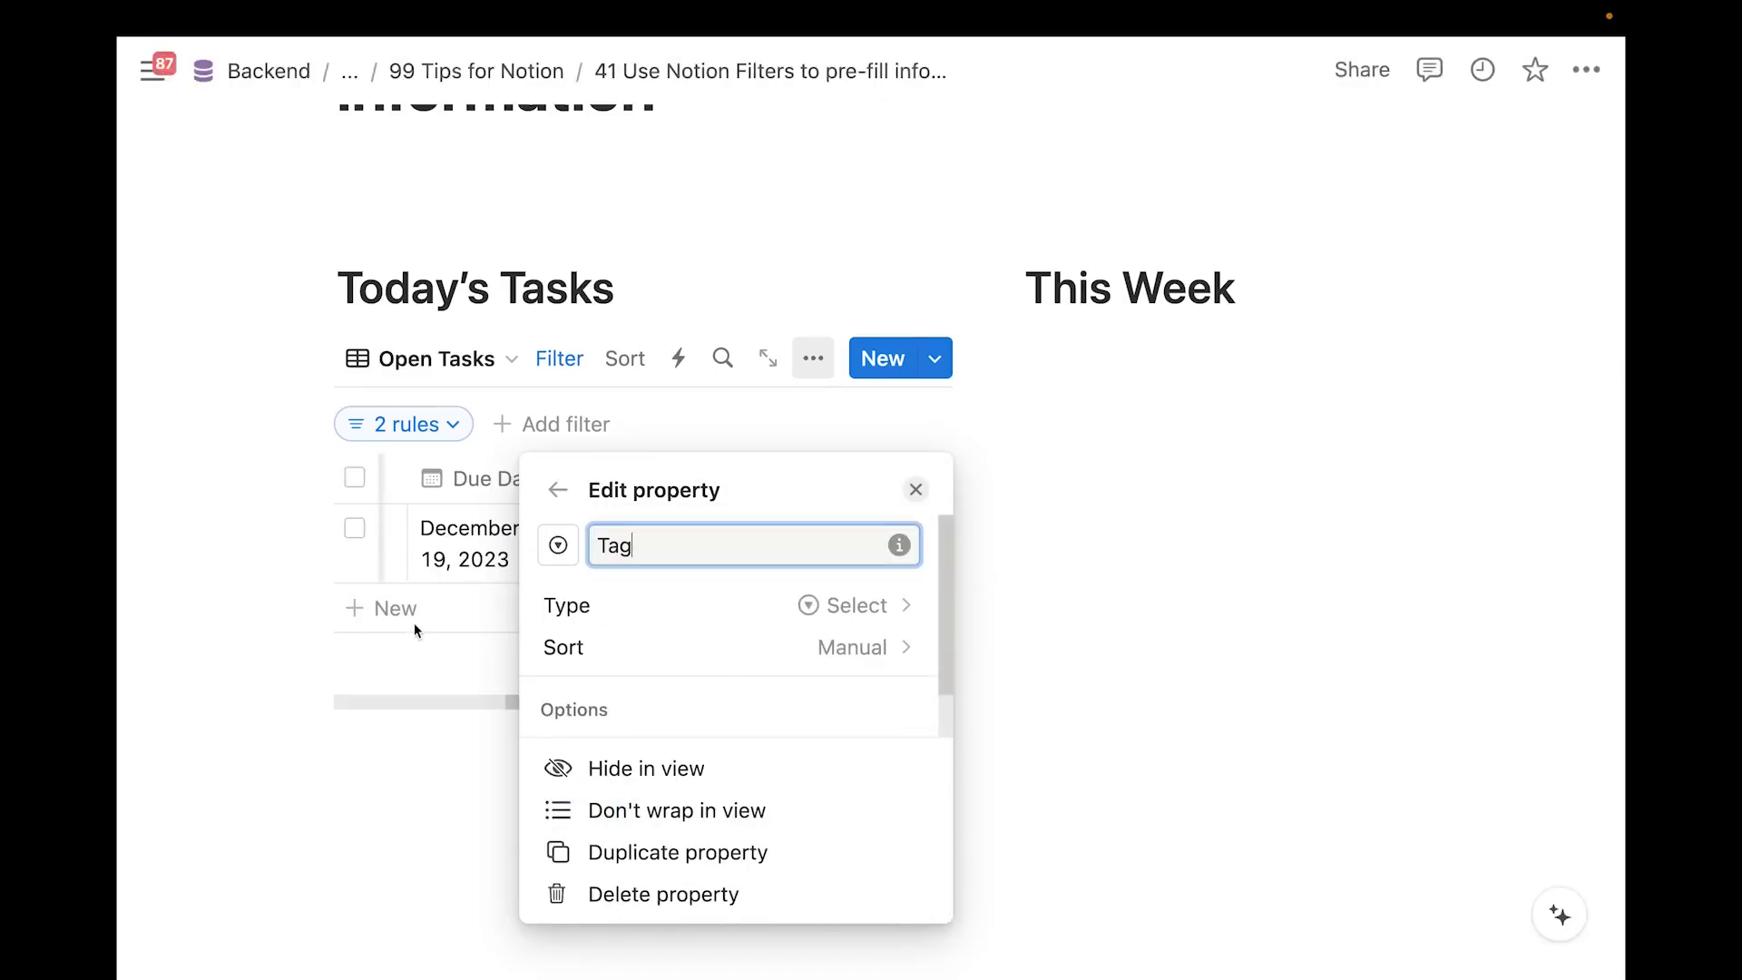
{"action": "key", "text": "Return"}
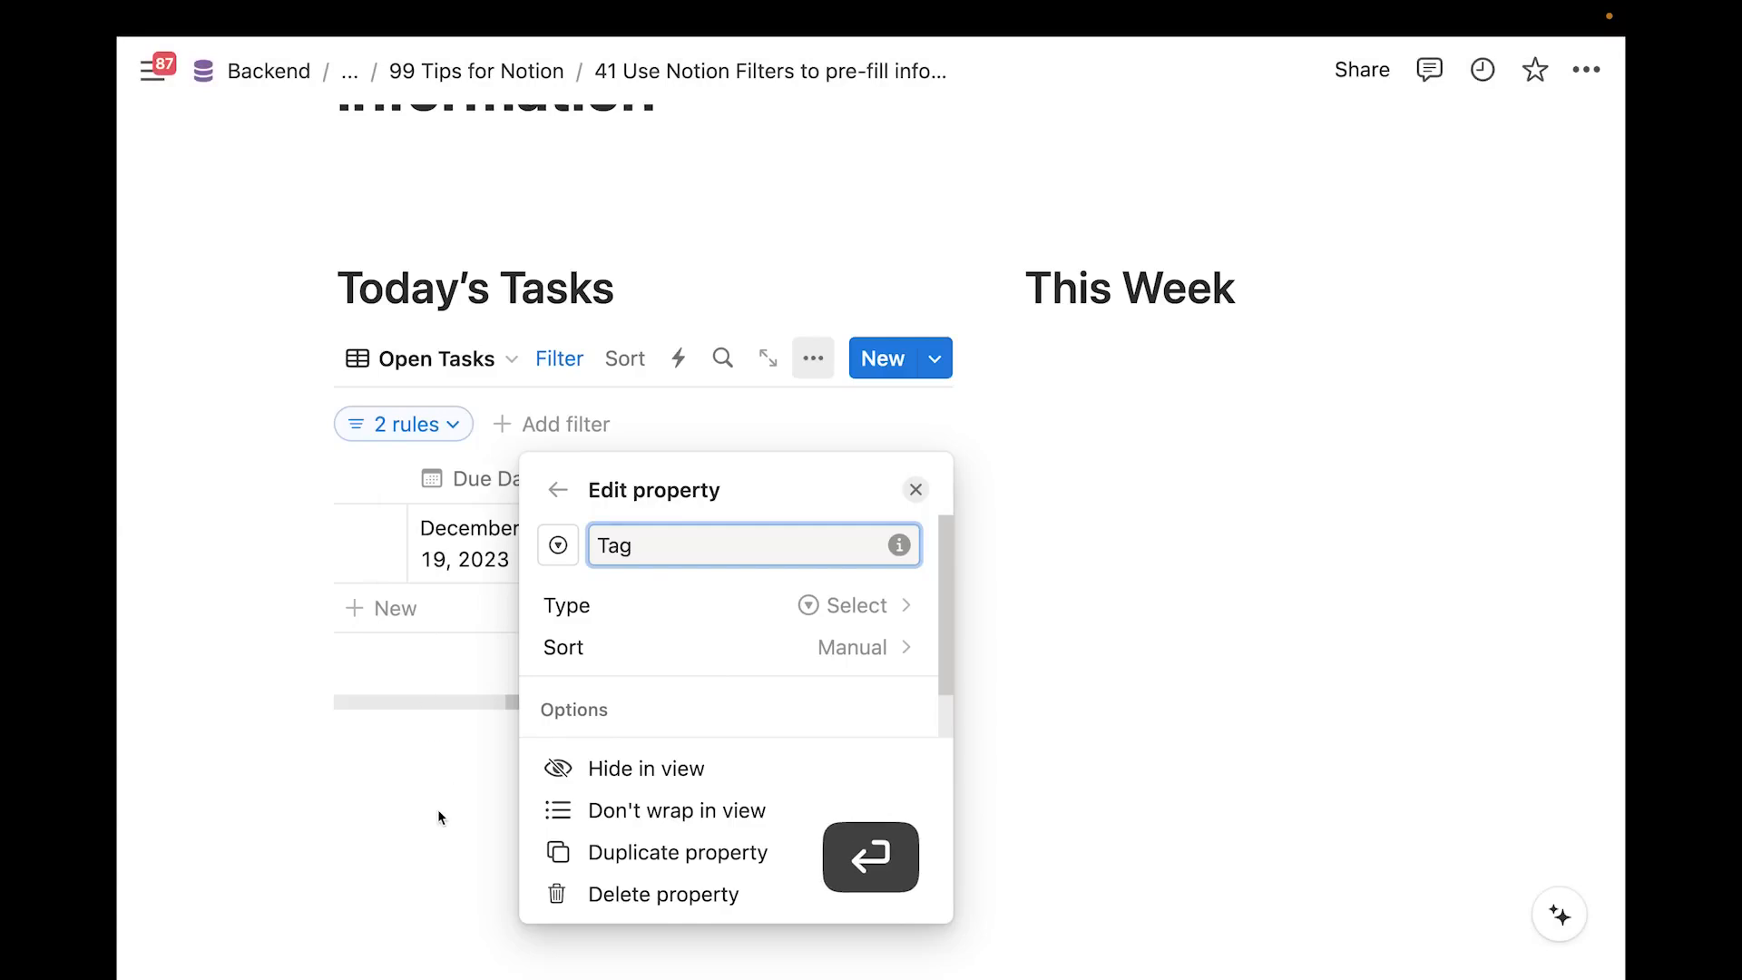
Add the options "High Energy" and "Low Energy" to the Tag property
{"action": "scroll", "coordinate": [856, 474], "scroll_direction": "left", "scroll_amount": 3}
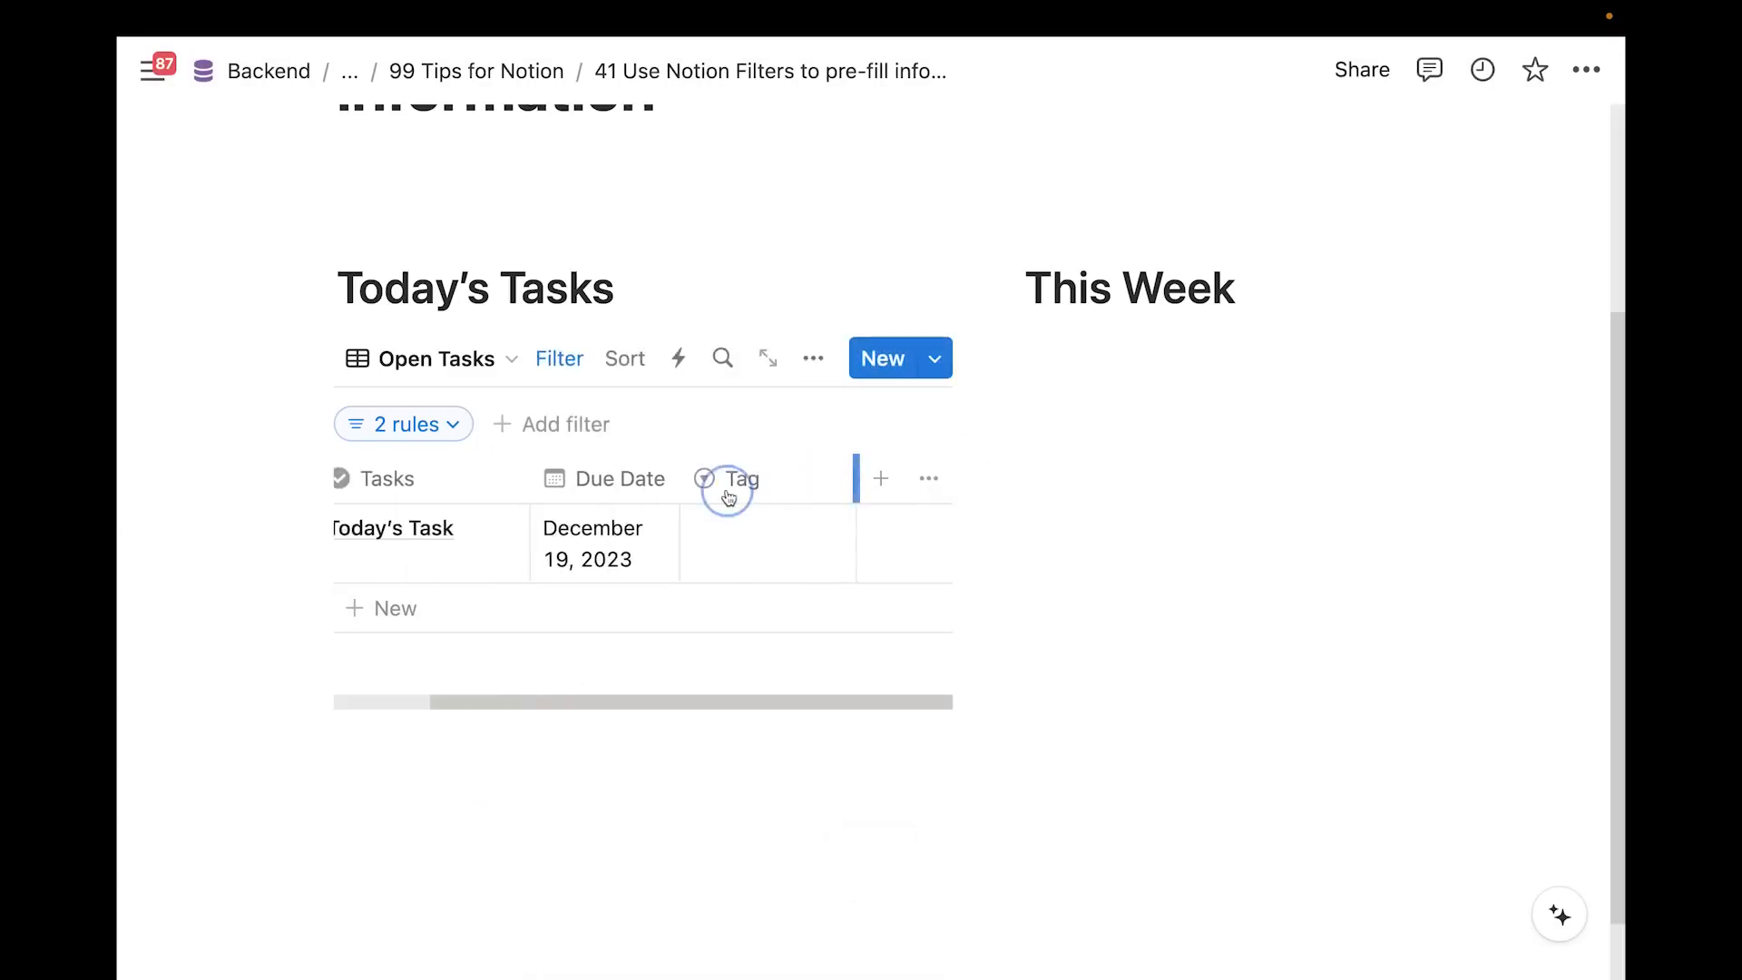
{"action": "left_click", "coordinate": [744, 491]}
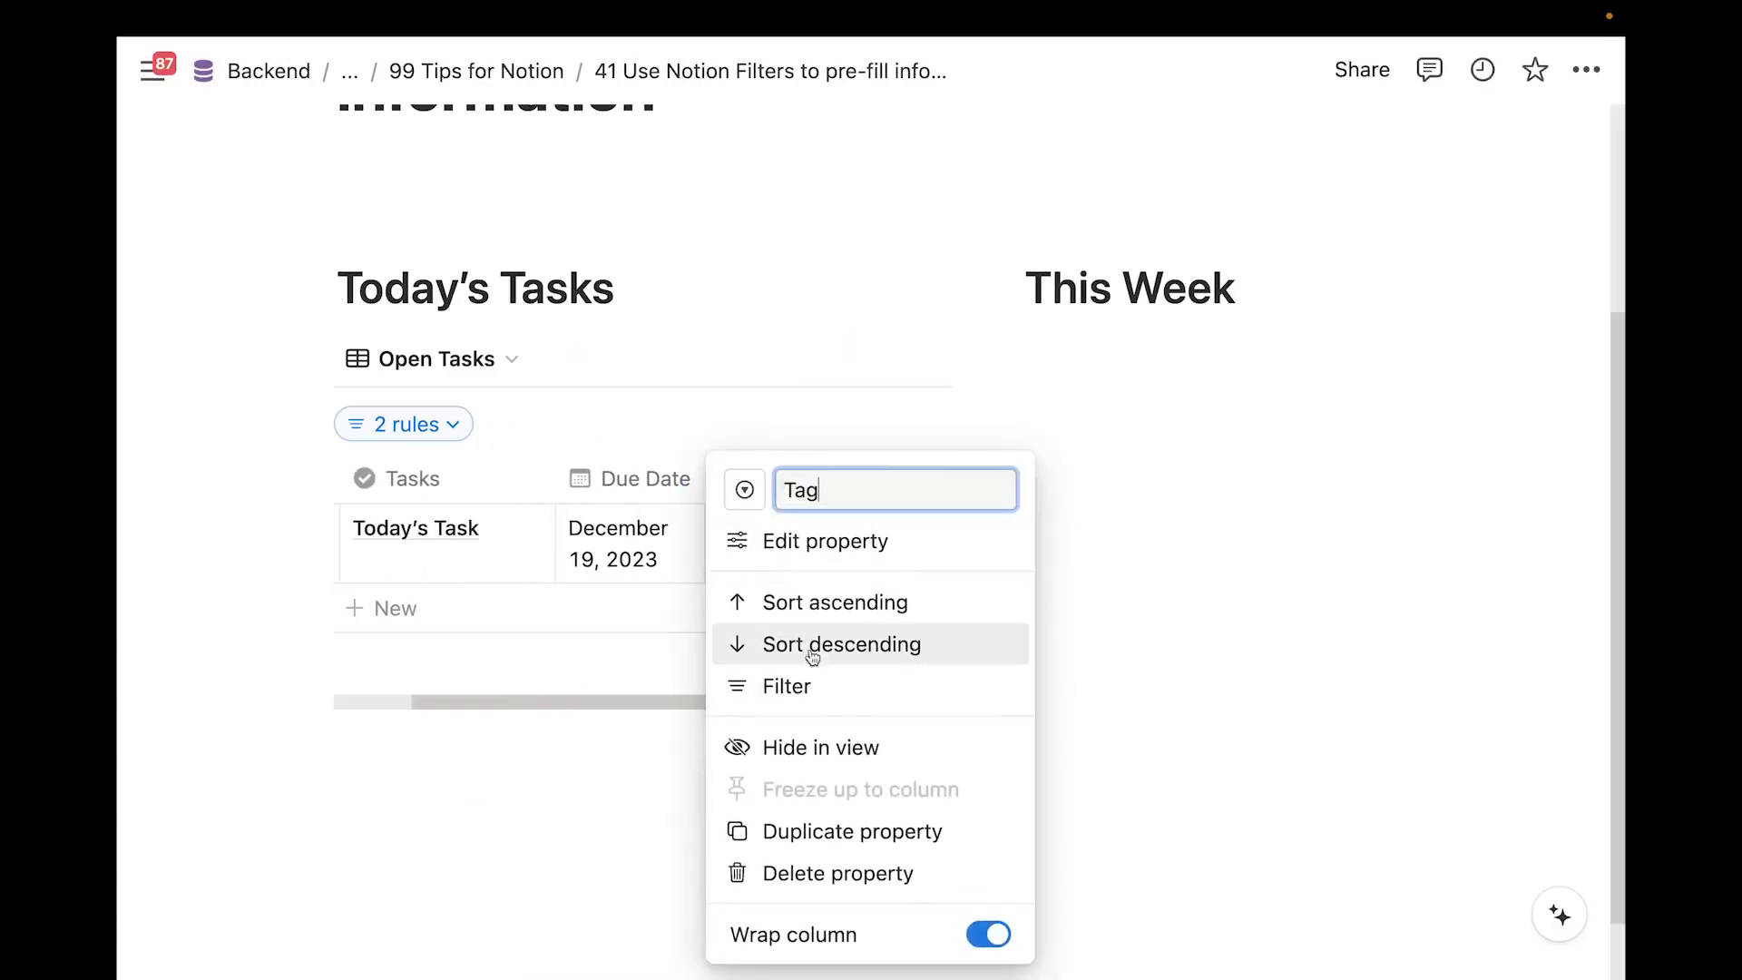
{"action": "left_click", "coordinate": [819, 543]}
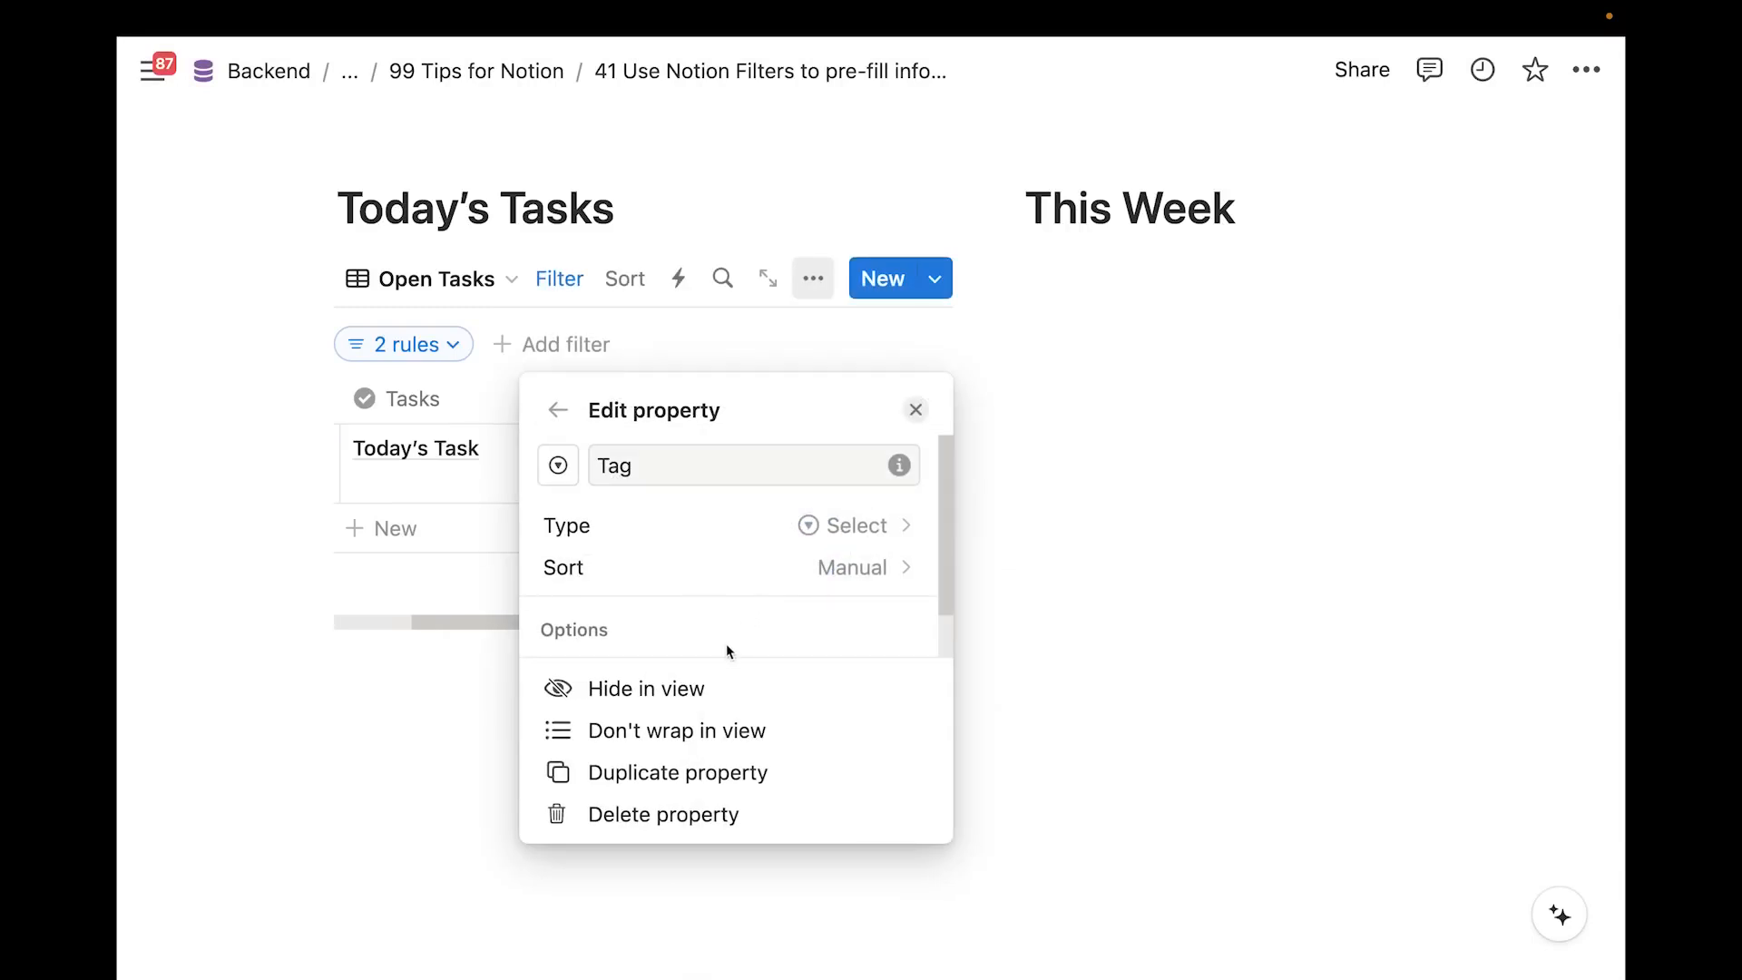
{"action": "scroll", "coordinate": [726, 651], "scroll_direction": "down", "scroll_amount": 1}
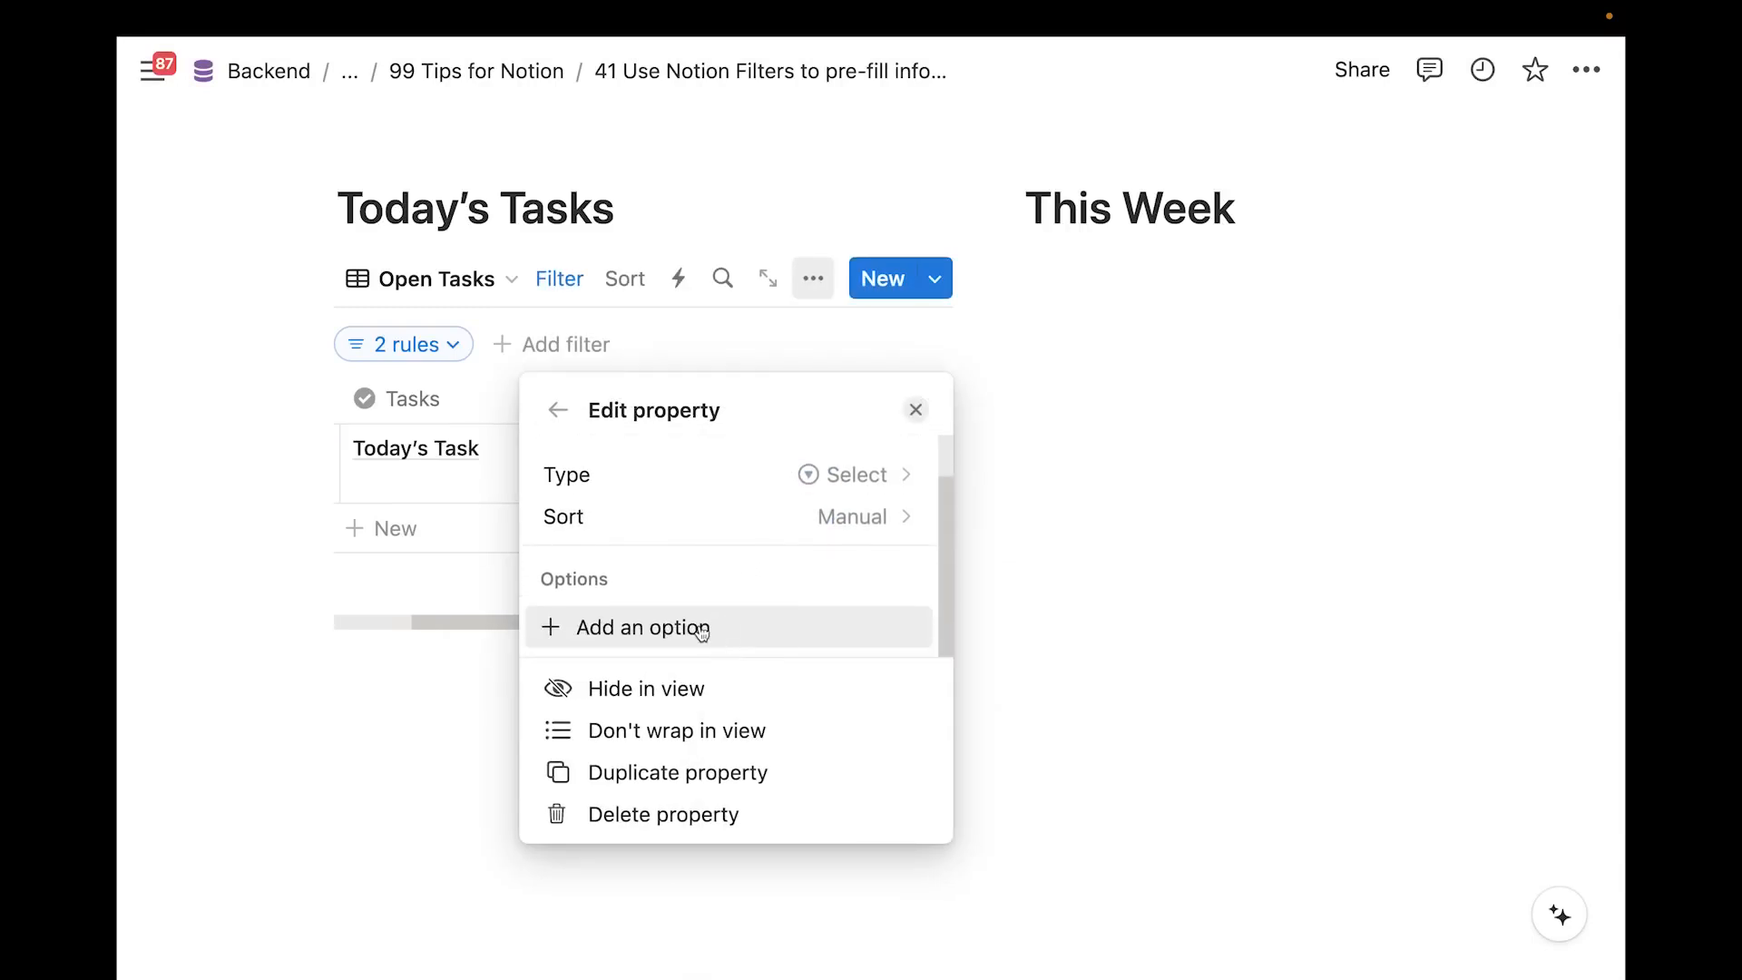
{"action": "left_click", "coordinate": [701, 628]}
{"action": "type", "text": "H"}
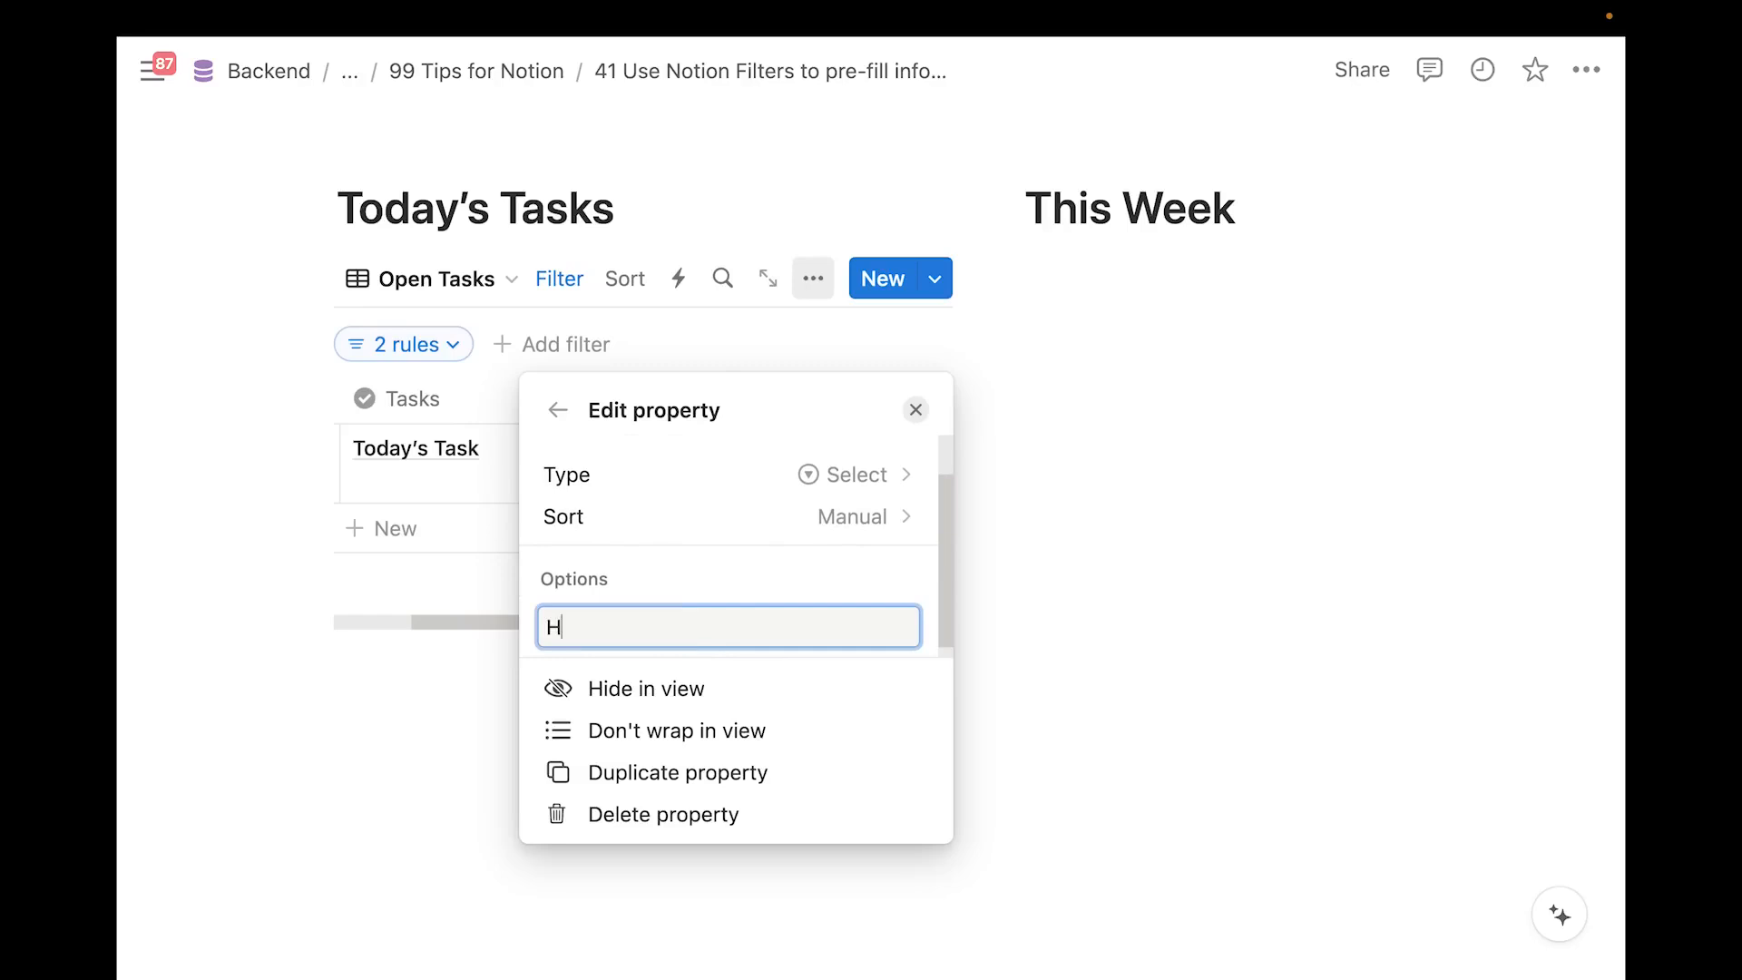
{"action": "type", "text": "igh Energy"}
{"action": "key", "text": "Return"}
{"action": "type", "text": "Lowe"}
{"action": "key", "text": "BackSpace"}
{"action": "type", "text": "Energy"}
{"action": "key", "text": "Return"}
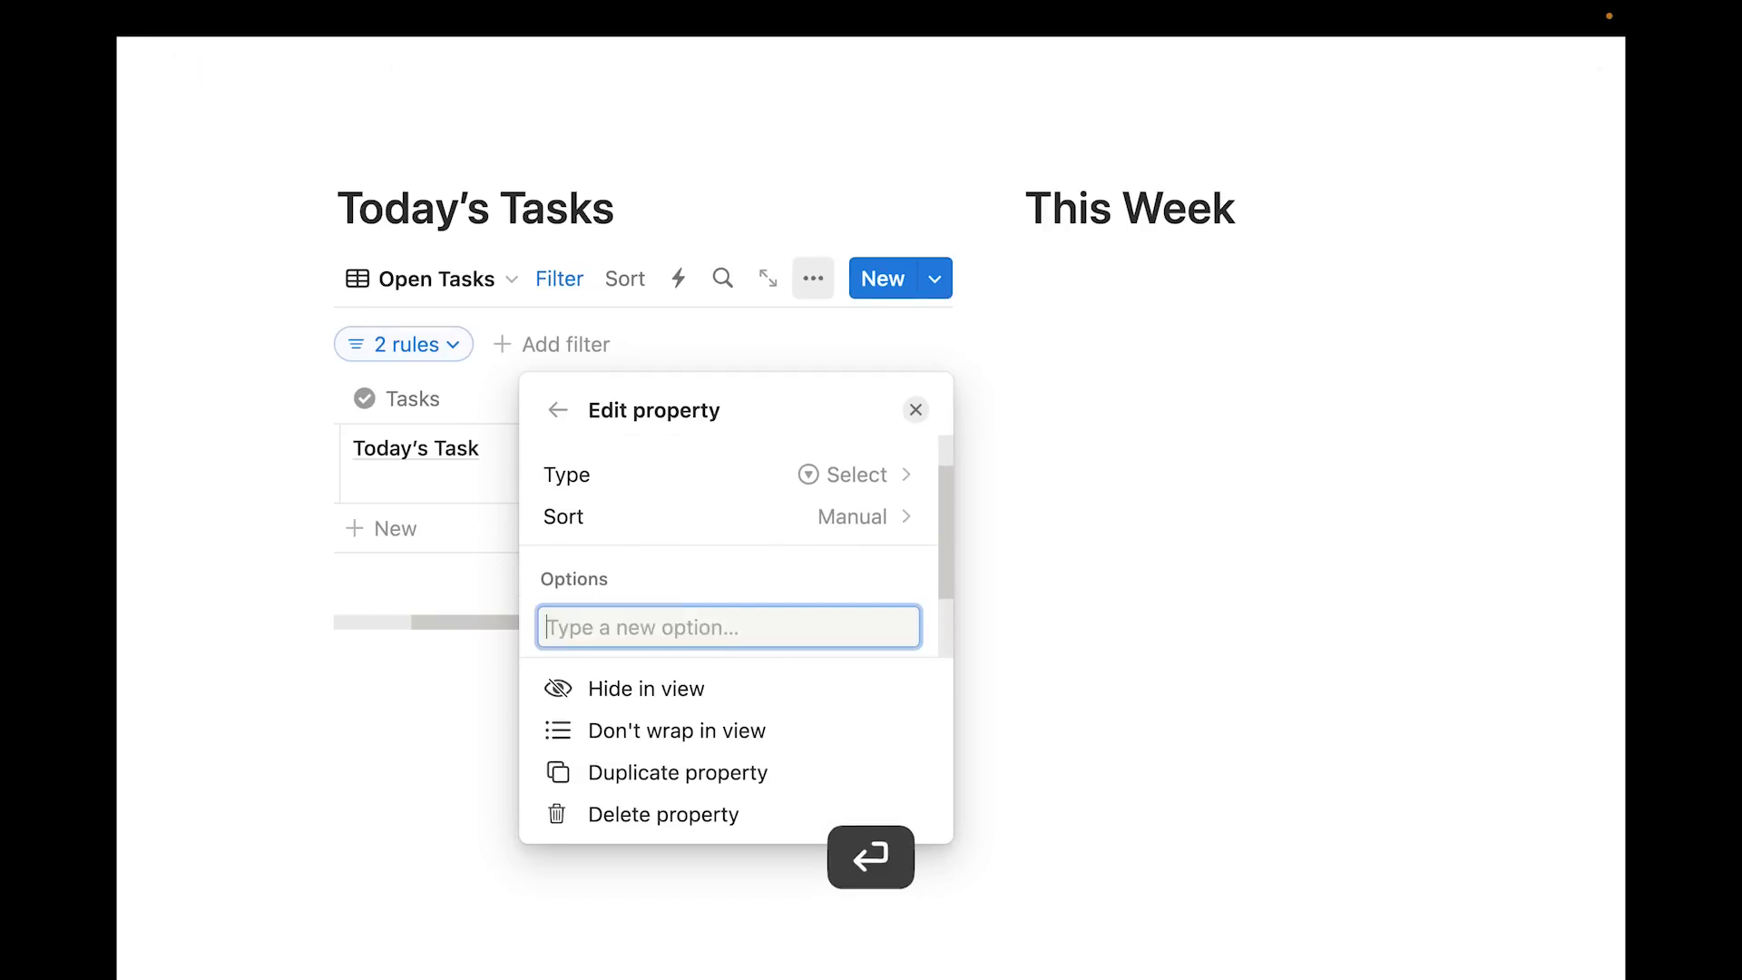
{"action": "scroll", "coordinate": [751, 572], "scroll_direction": "down", "scroll_amount": 2}
{"action": "left_click", "coordinate": [382, 740]}
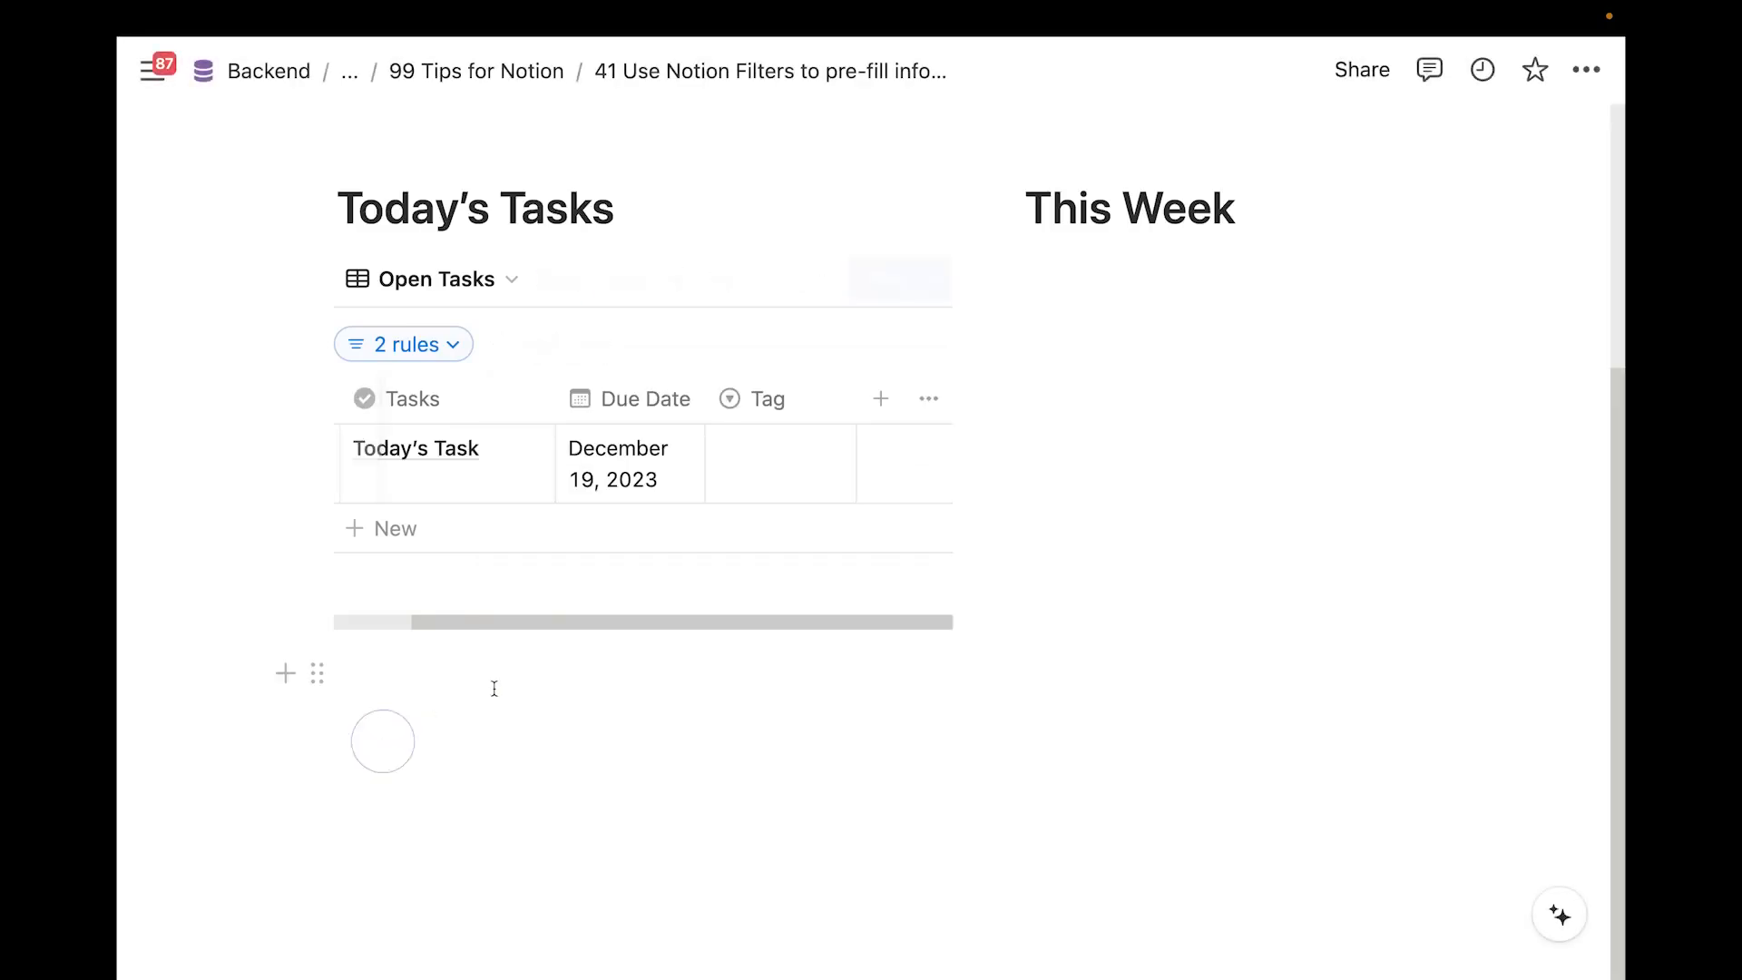
Add a third filter rule to the Open Tasks view under Today's Tasks: Tag Is High Energy
{"action": "left_click_drag", "start_coordinate": [544, 622], "coordinate": [420, 616]}
{"action": "left_click", "coordinate": [572, 704]}
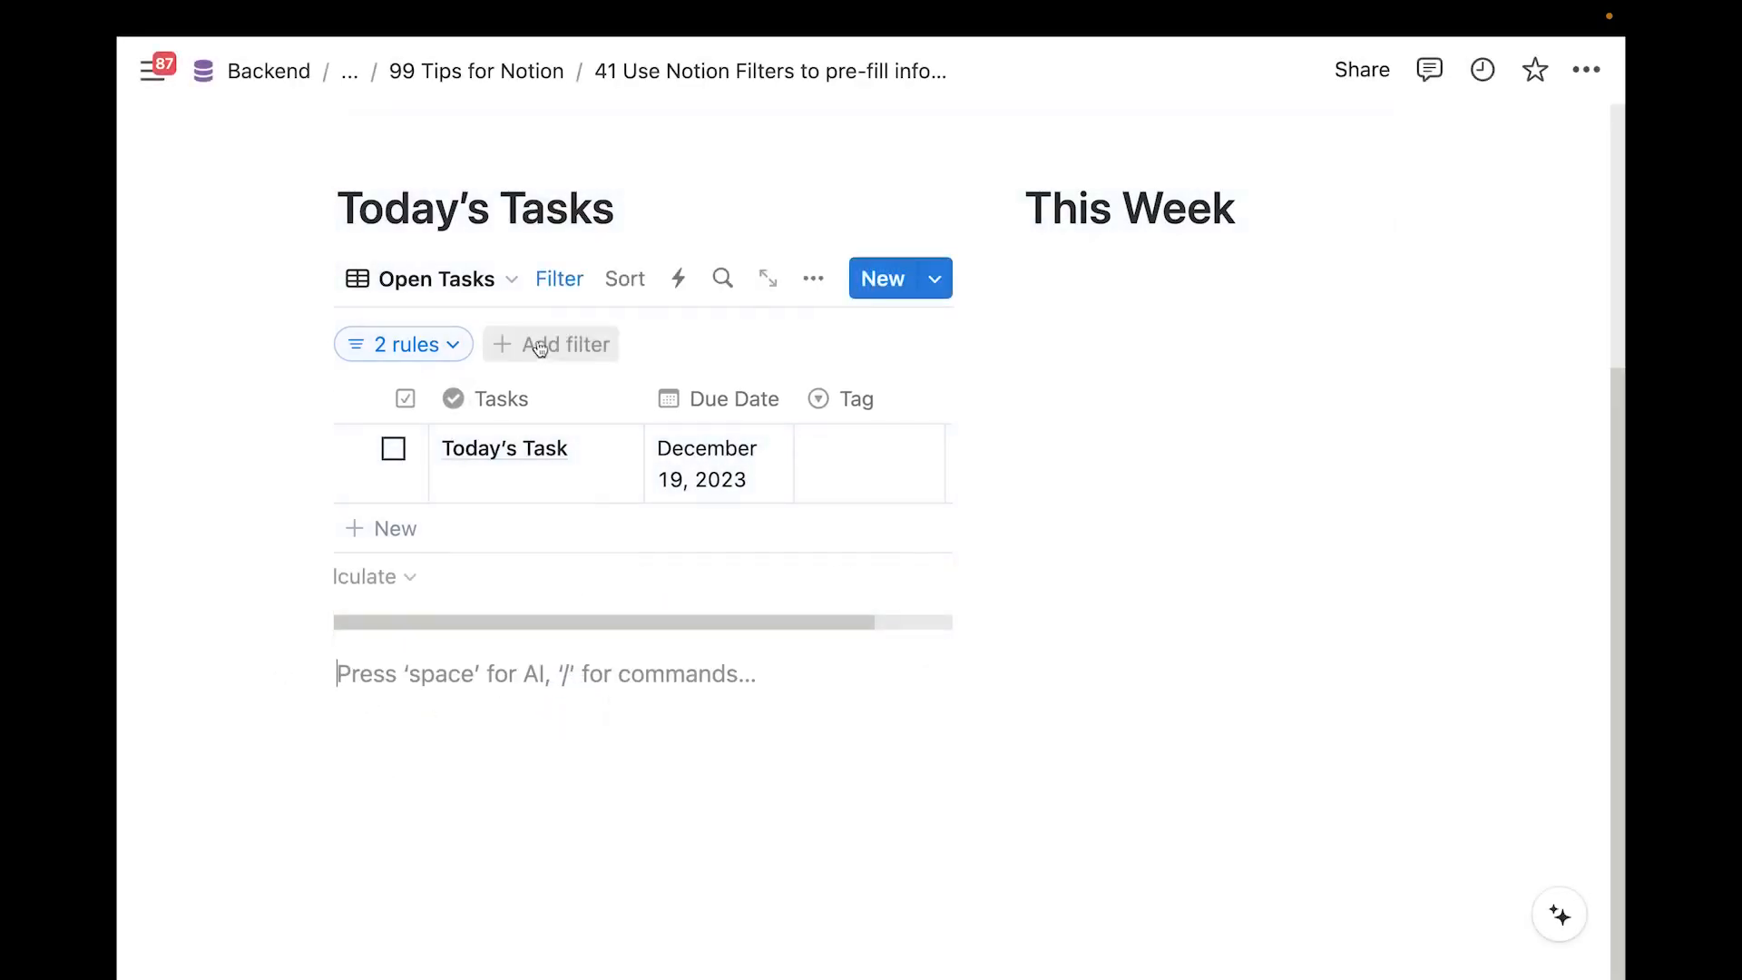
{"action": "left_click", "coordinate": [559, 277]}
{"action": "left_click", "coordinate": [527, 350]}
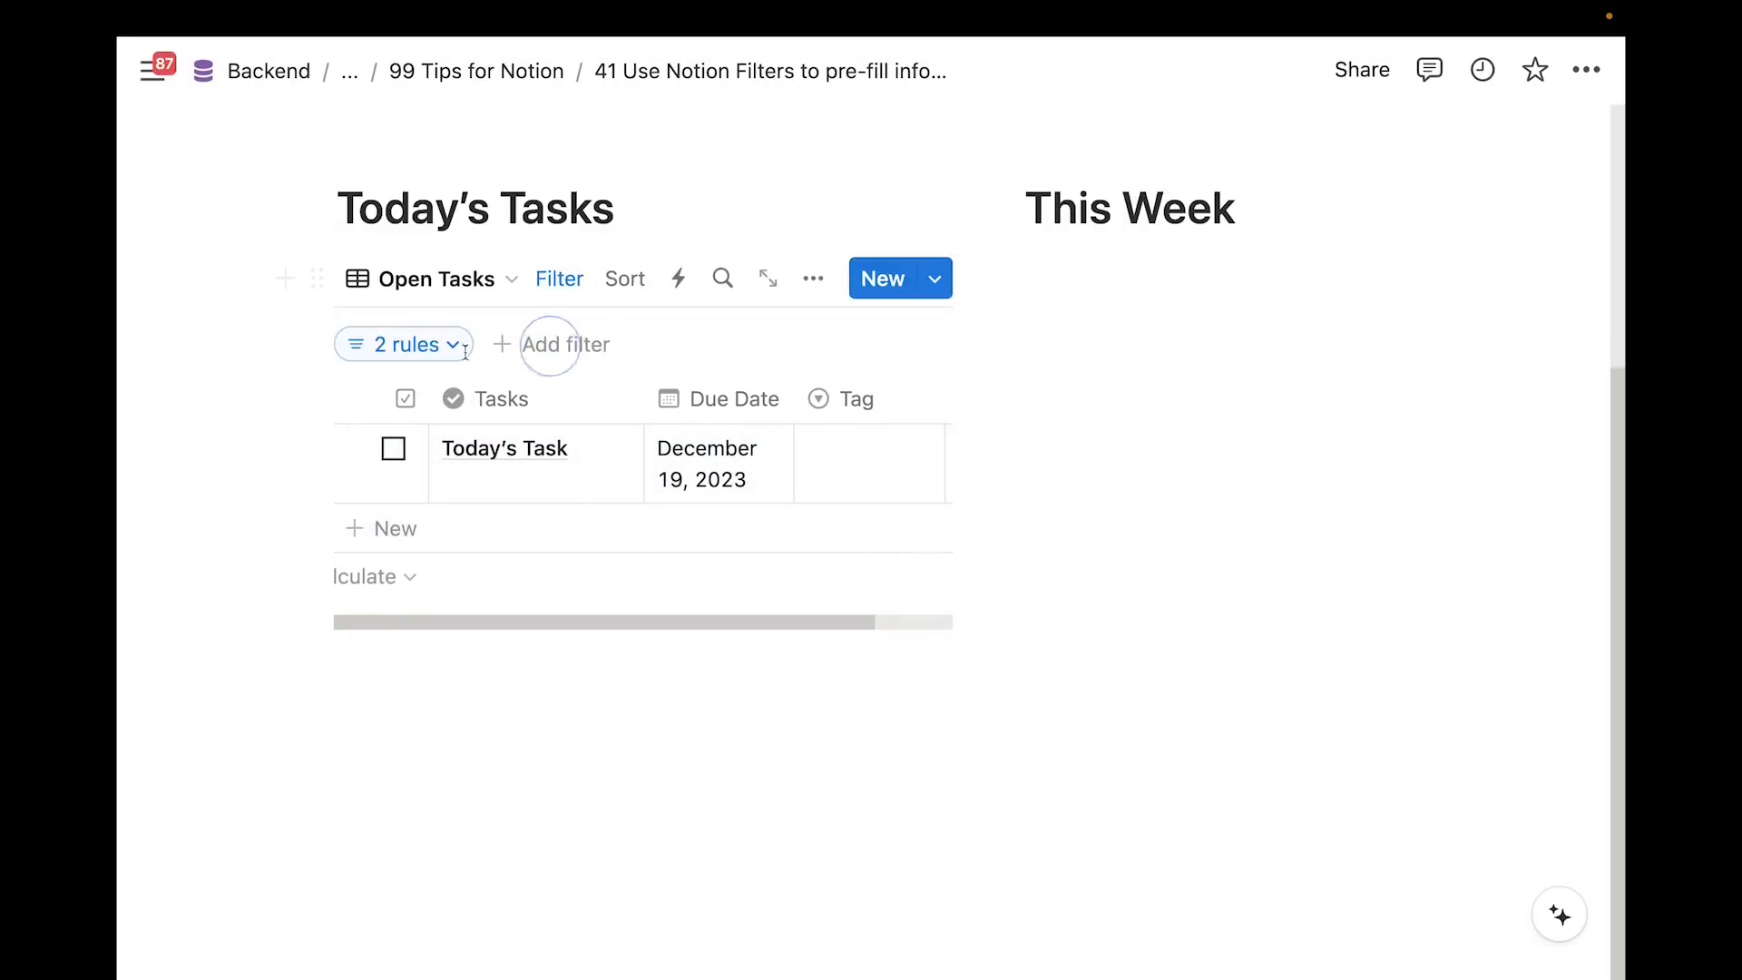
{"action": "left_click", "coordinate": [404, 344]}
{"action": "left_click", "coordinate": [276, 522]}
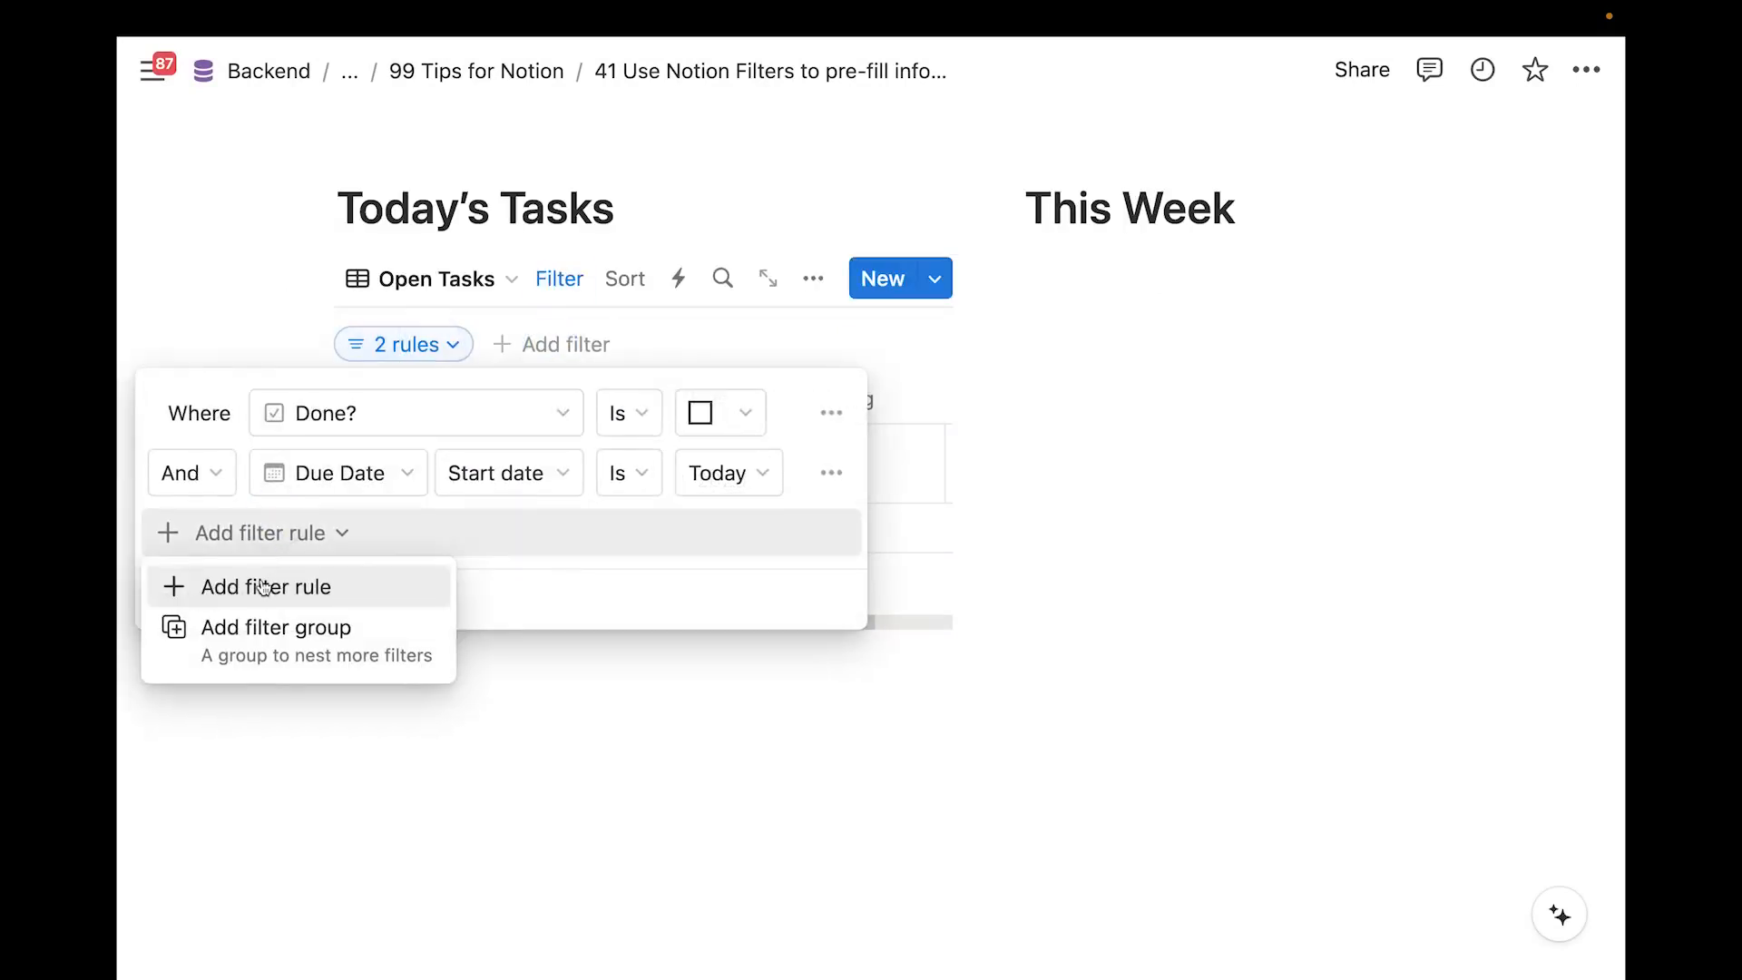
{"action": "left_click", "coordinate": [263, 585]}
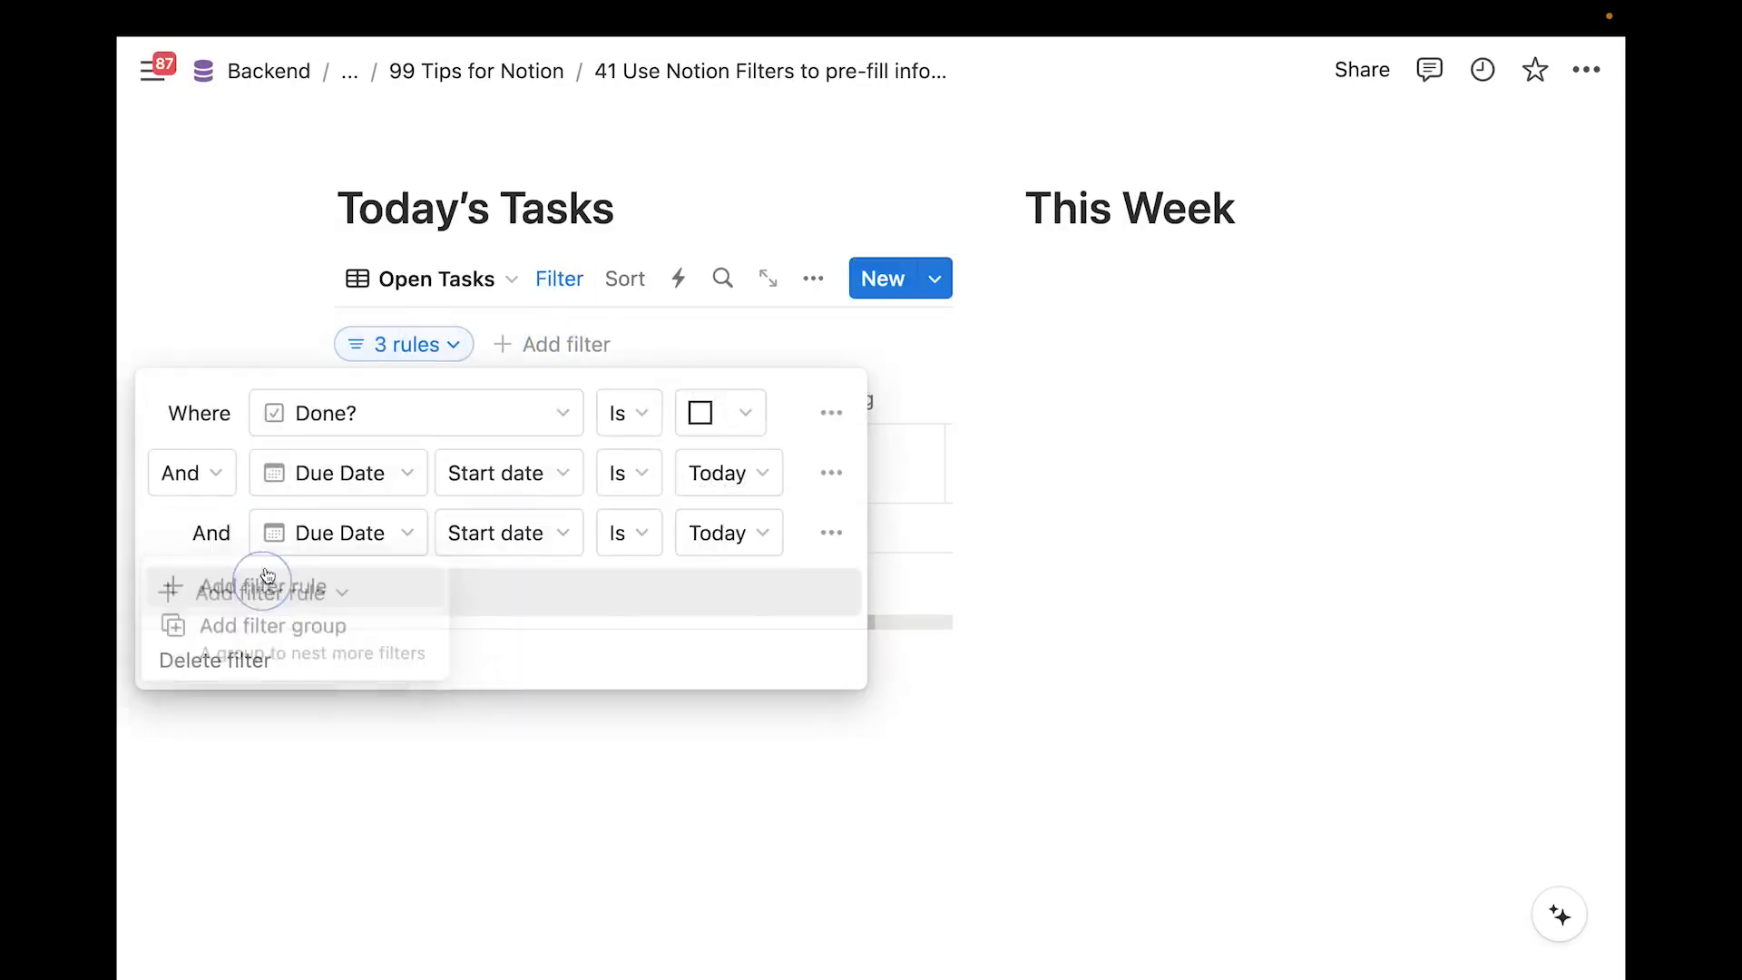
{"action": "left_click", "coordinate": [382, 537]}
{"action": "left_click", "coordinate": [280, 781]}
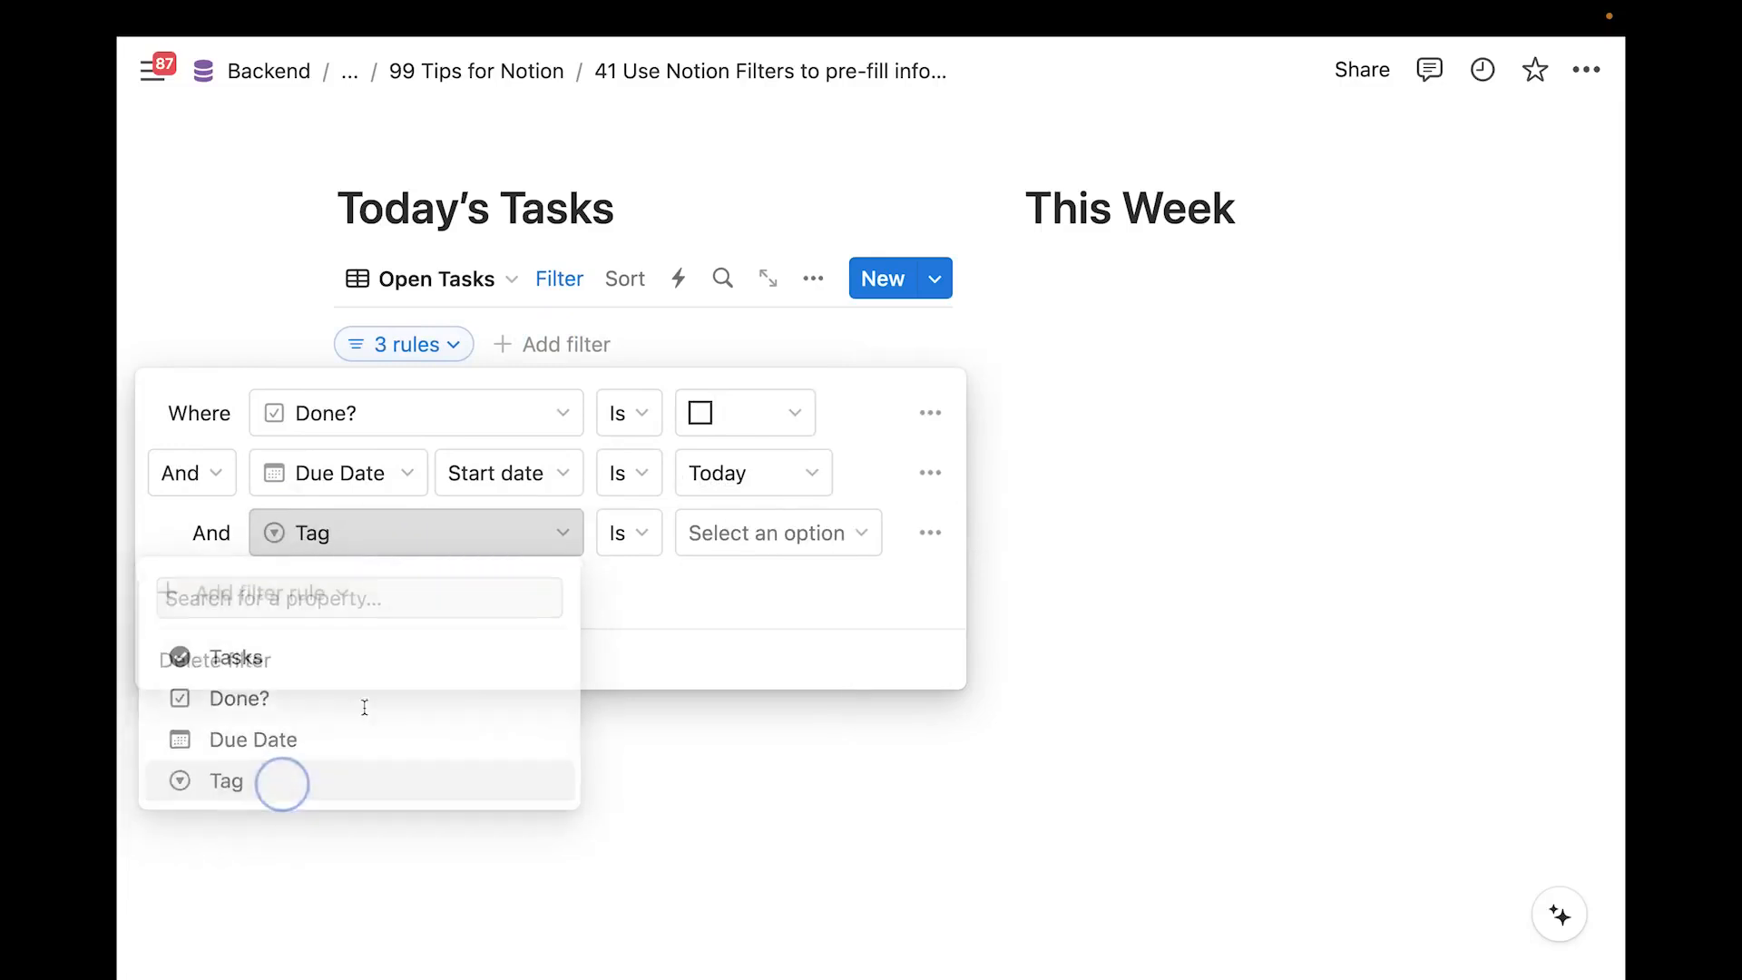
{"action": "left_click", "coordinate": [706, 526]}
{"action": "left_click", "coordinate": [706, 693]}
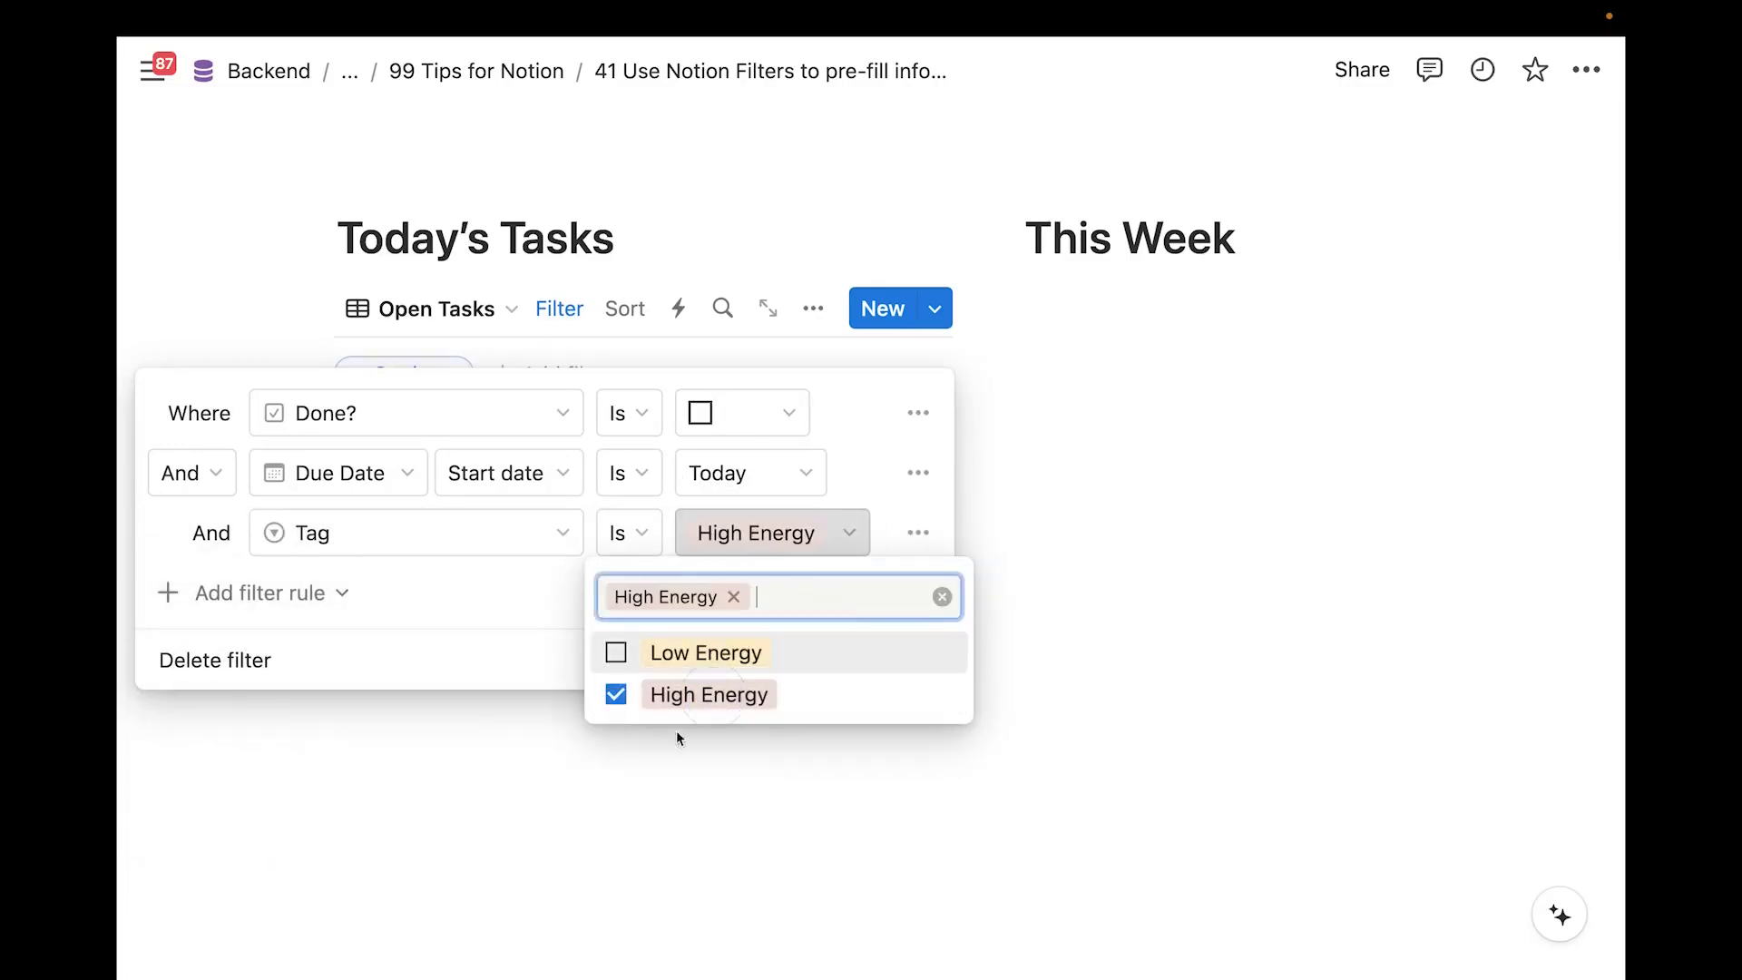
{"action": "left_click", "coordinate": [615, 809]}
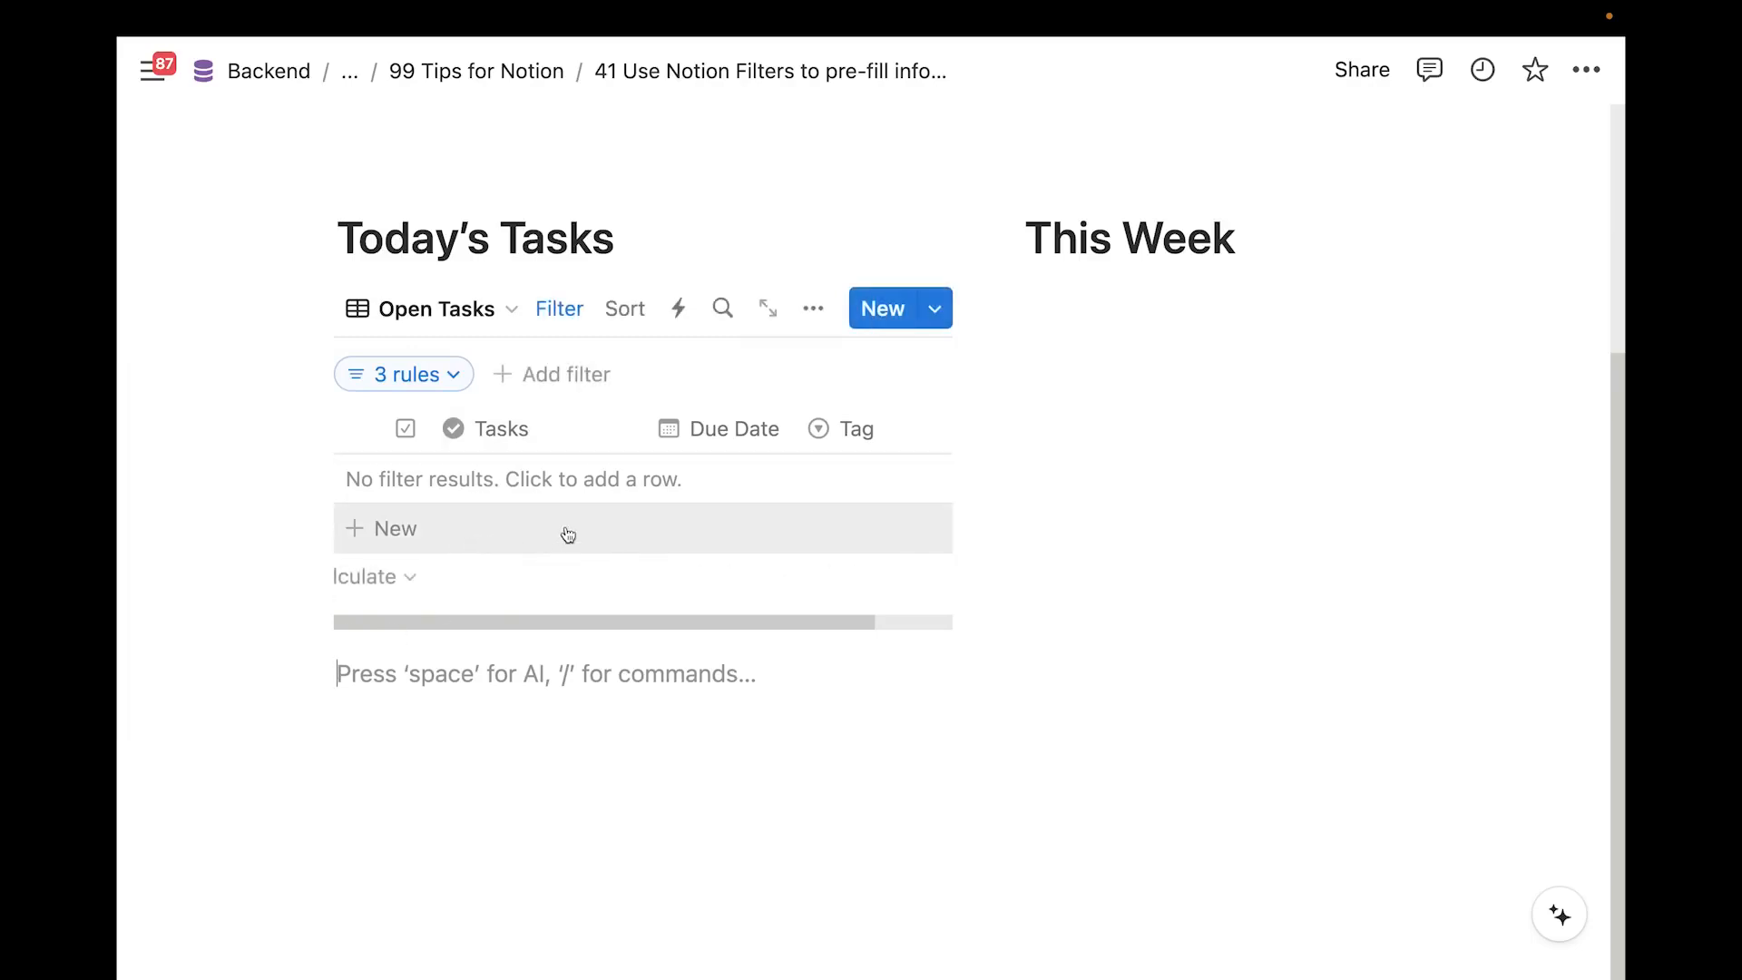
Add a row named "High Energy Task" to the filtered table under Today's Tasks
{"action": "left_click", "coordinate": [455, 486]}
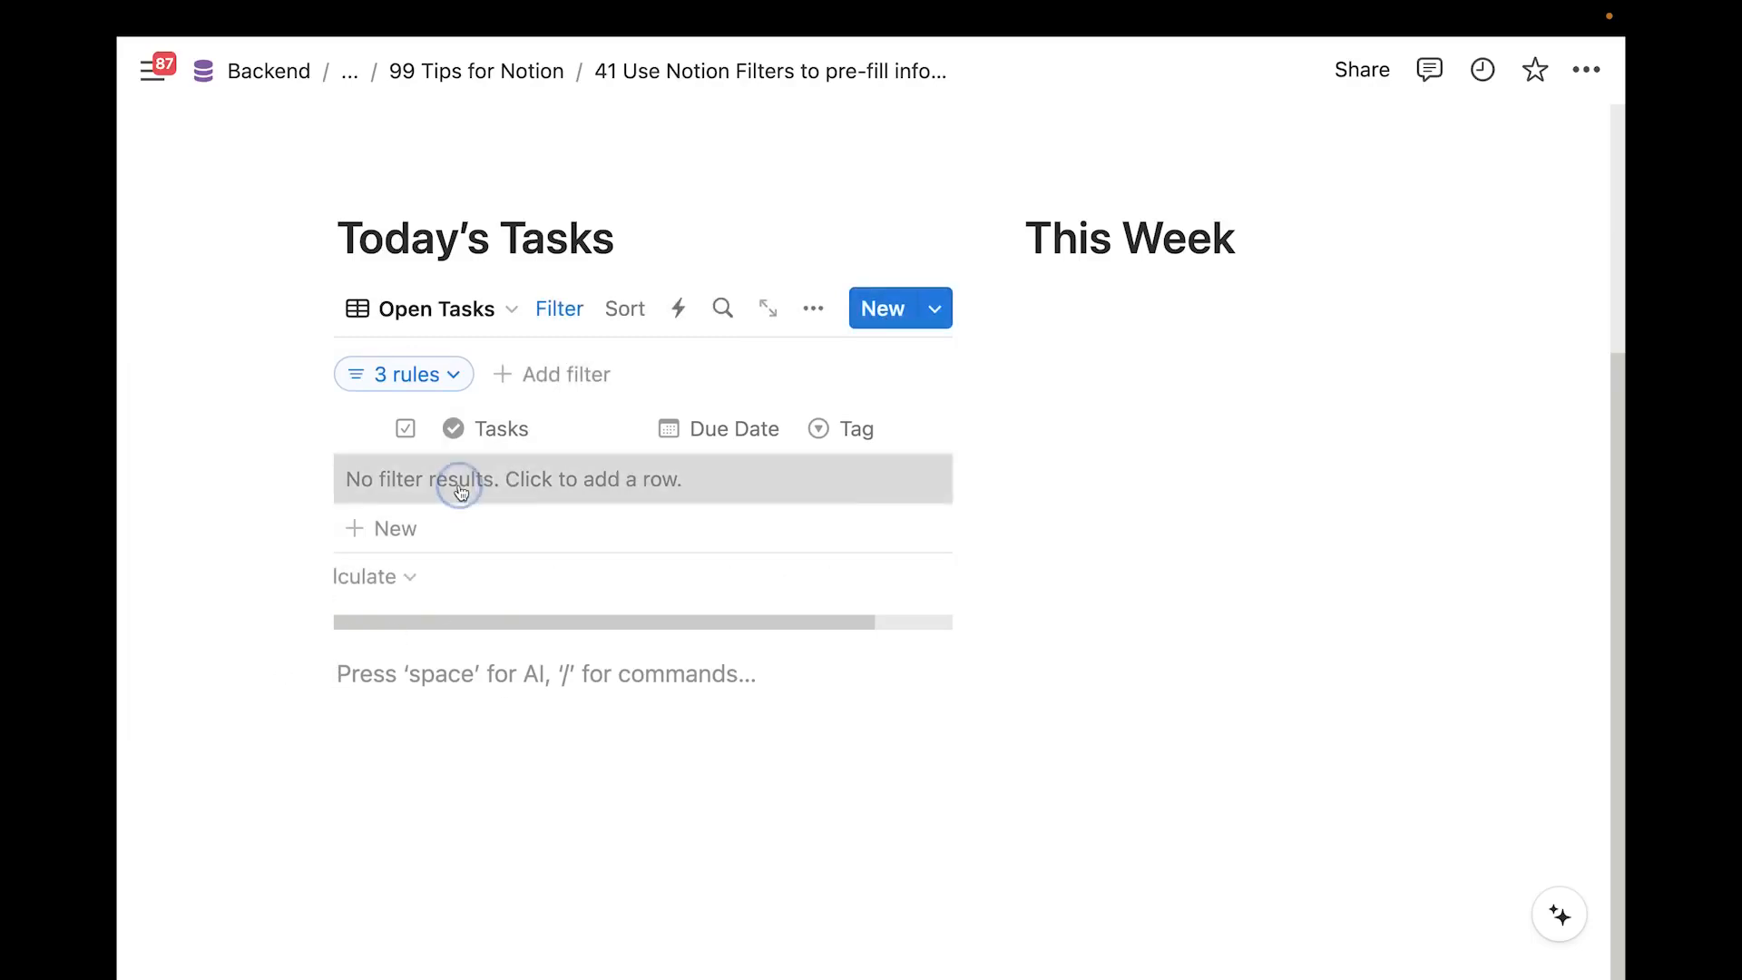
{"action": "type", "text": "High Ener"}
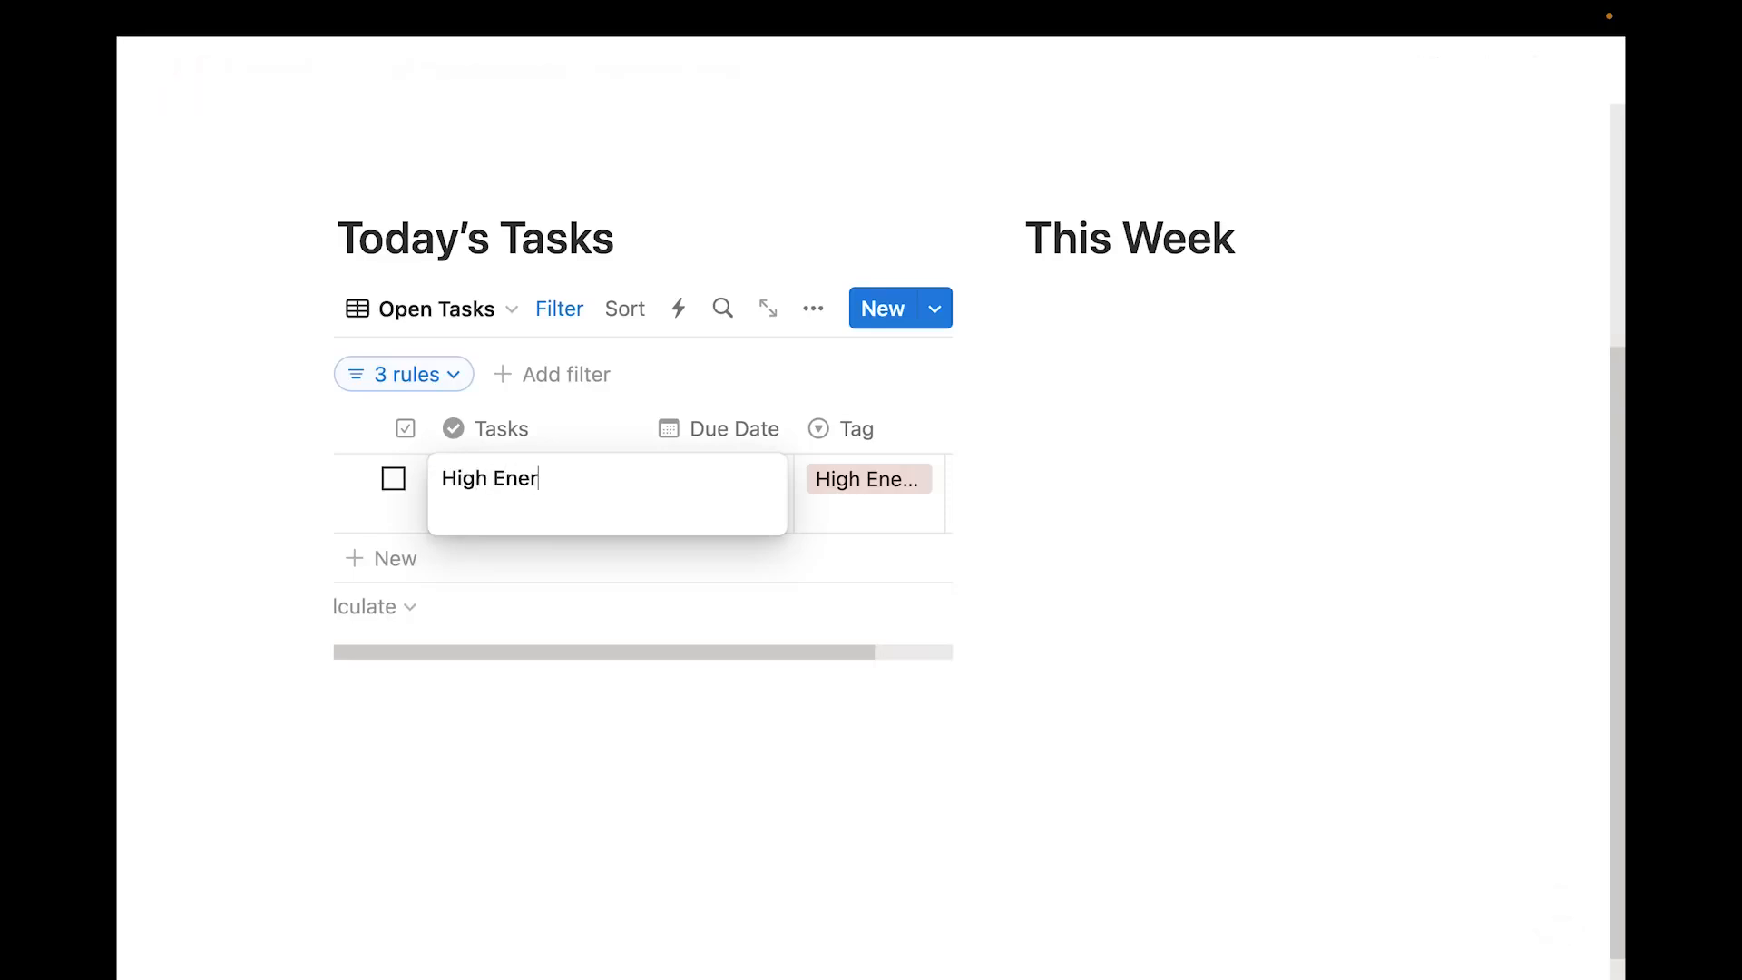
{"action": "type", "text": "gy Task"}
{"action": "key", "text": "Return"}
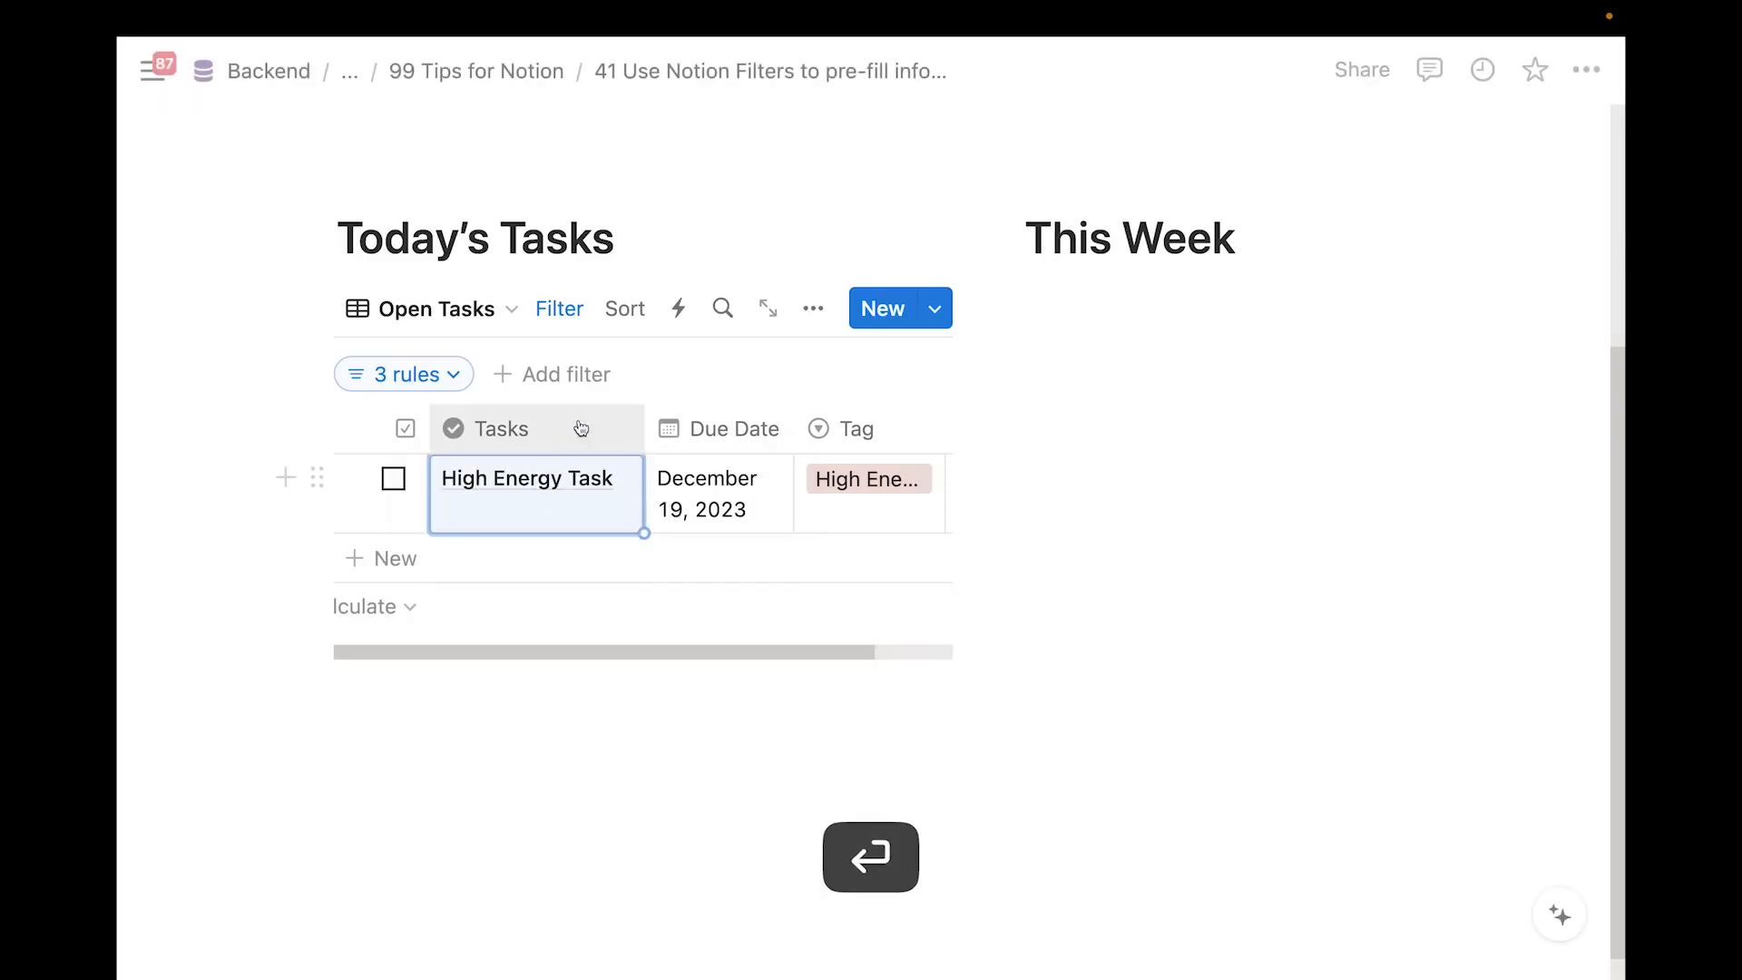
{"action": "scroll", "coordinate": [925, 498], "scroll_direction": "up", "scroll_amount": 4}
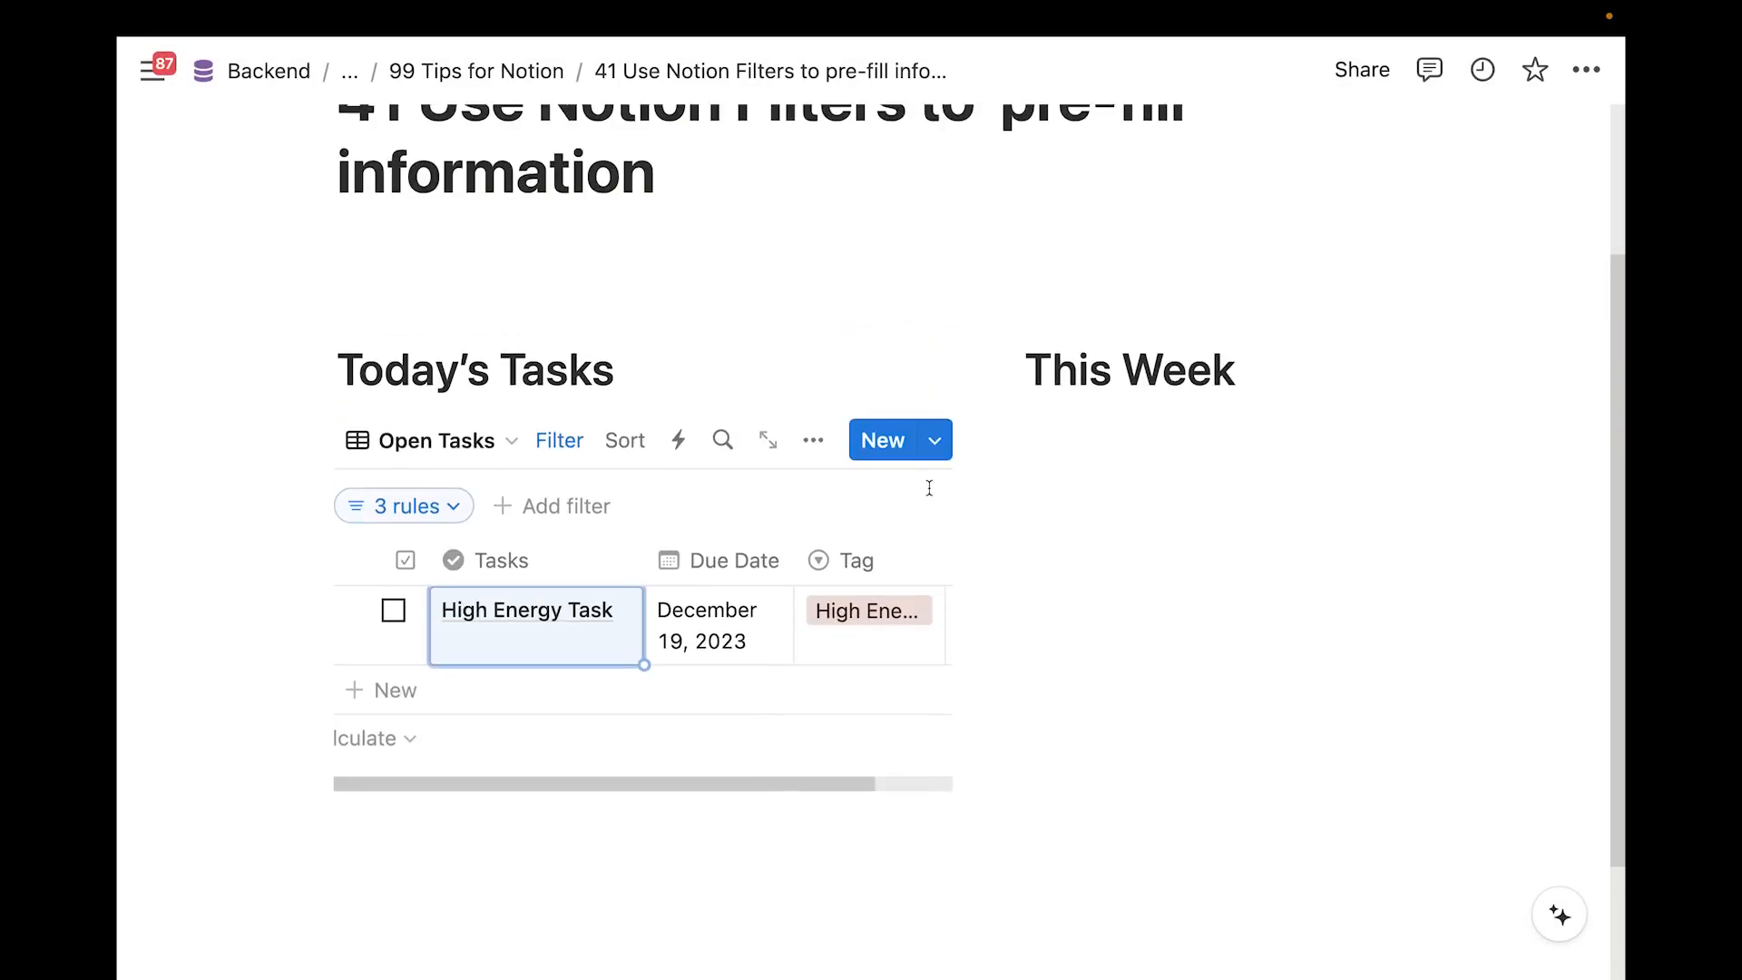
{"action": "scroll", "coordinate": [885, 556], "scroll_direction": "down", "scroll_amount": 2}
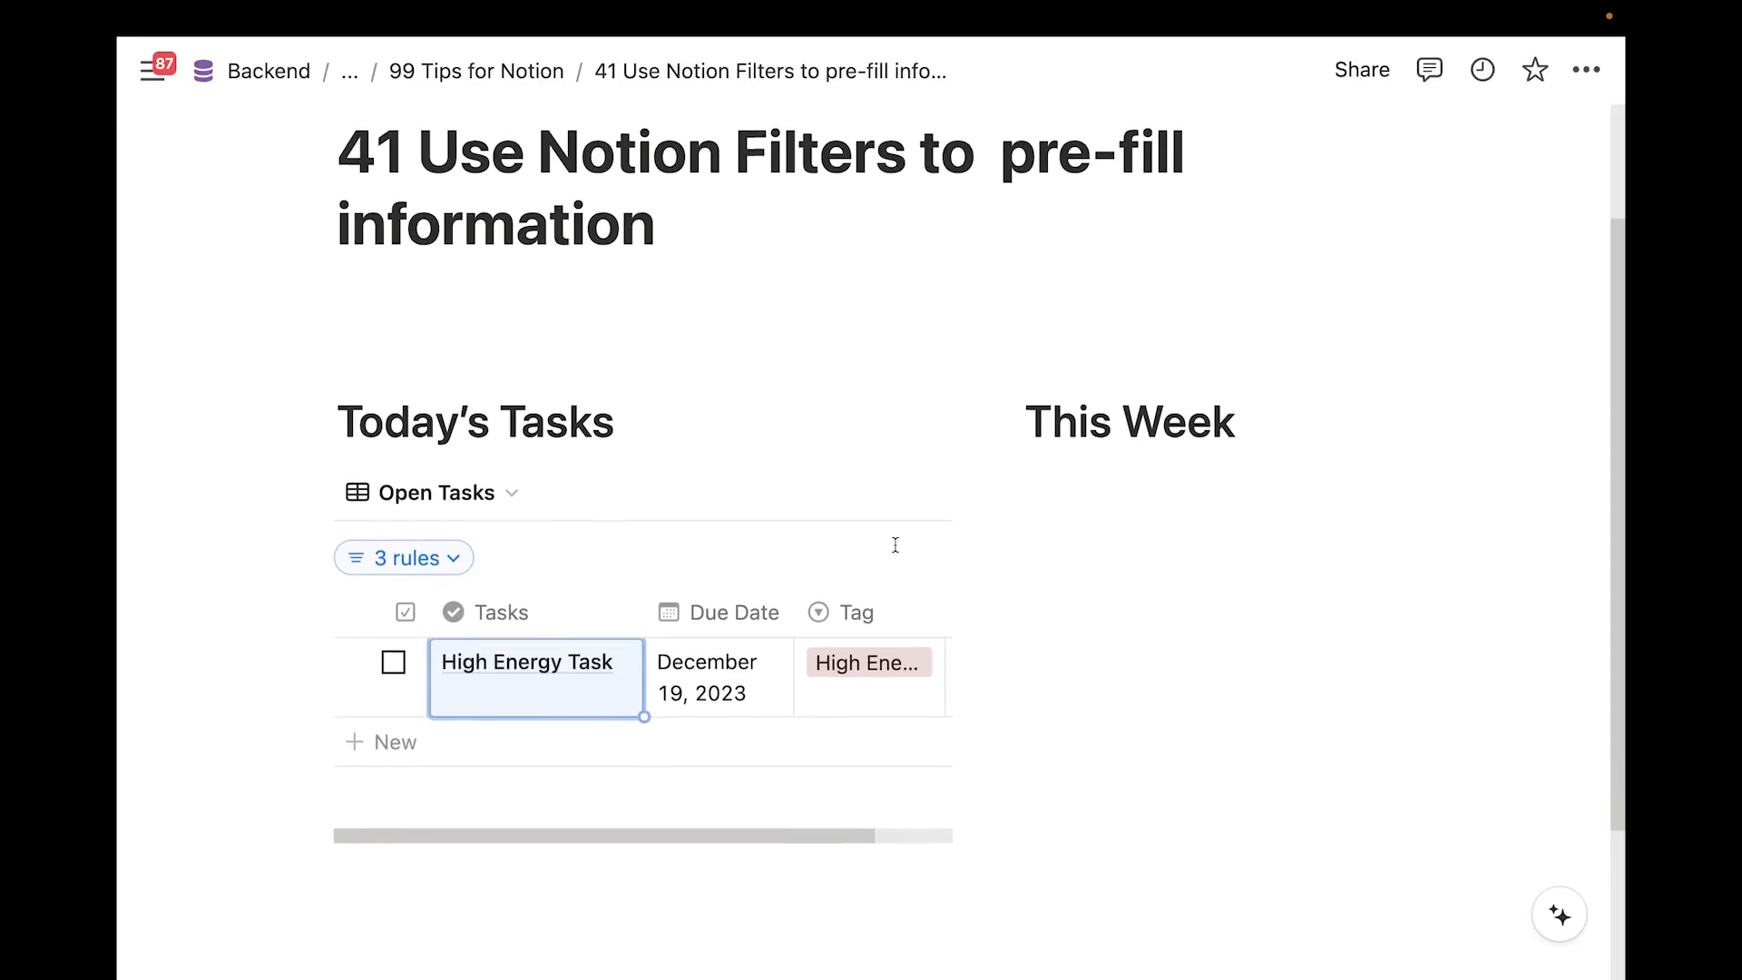
{"action": "scroll", "coordinate": [889, 545], "scroll_direction": "up", "scroll_amount": 1}
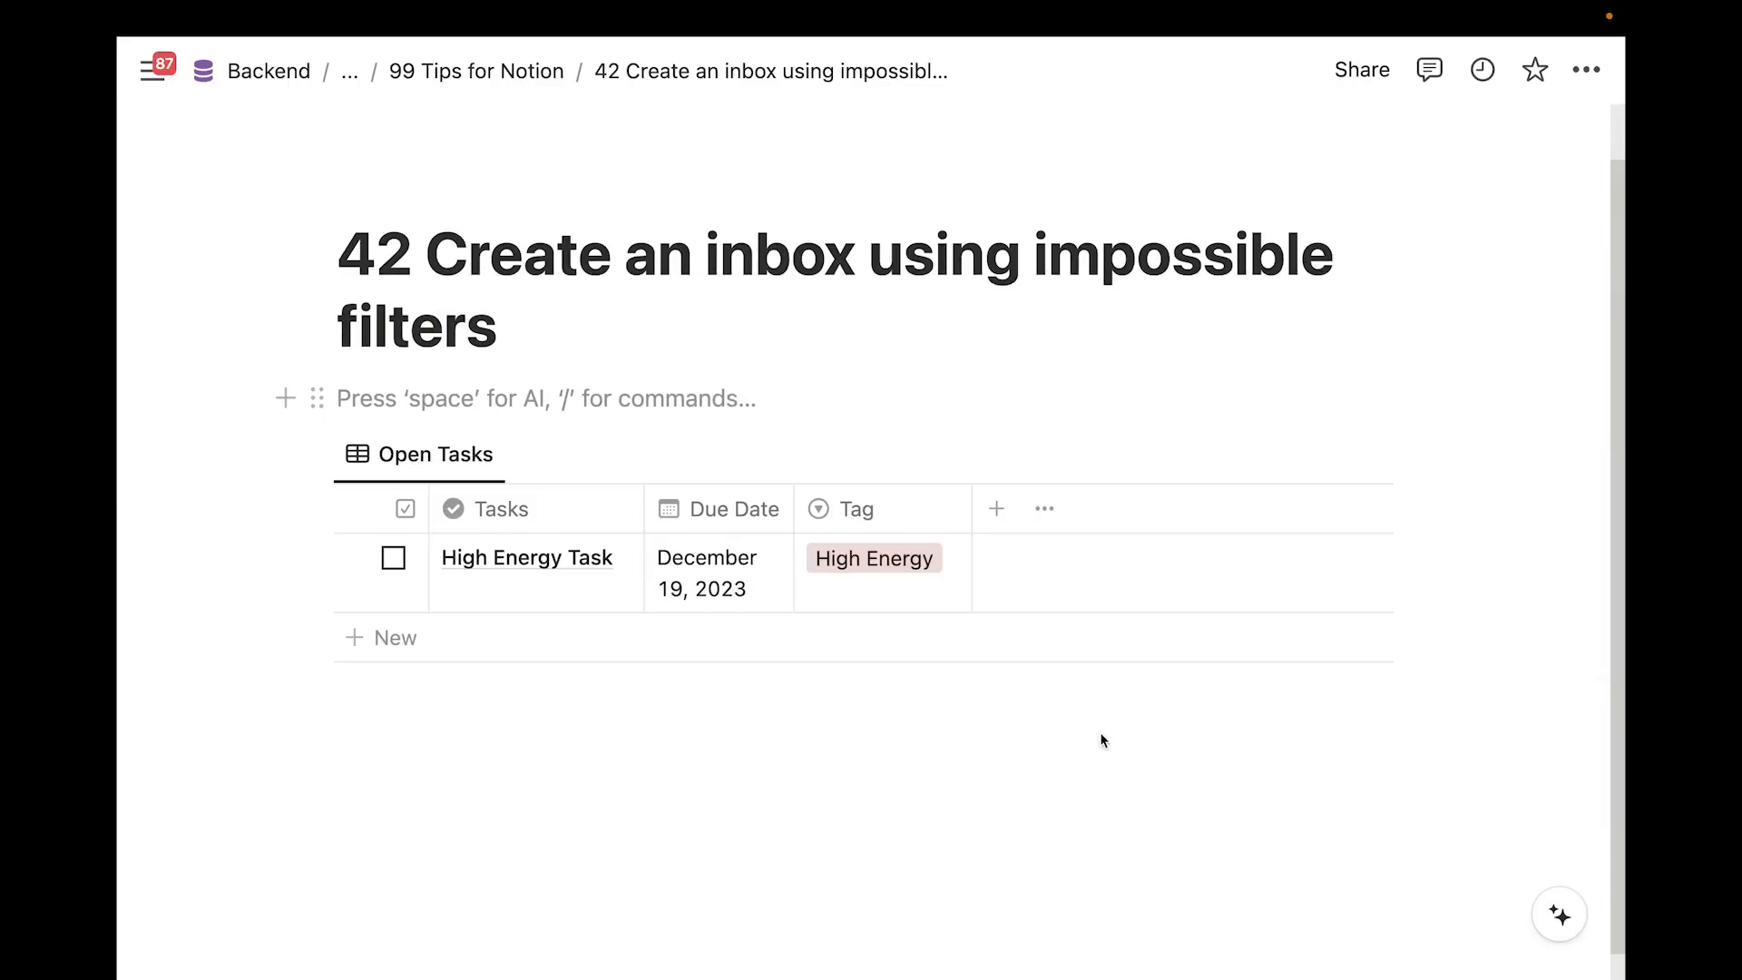
Add a Created time property to the Tasks table on the "42 Create an inbox using impossible filters" page and hide it in the view
{"action": "scroll", "coordinate": [1069, 709], "scroll_direction": "down", "scroll_amount": 1}
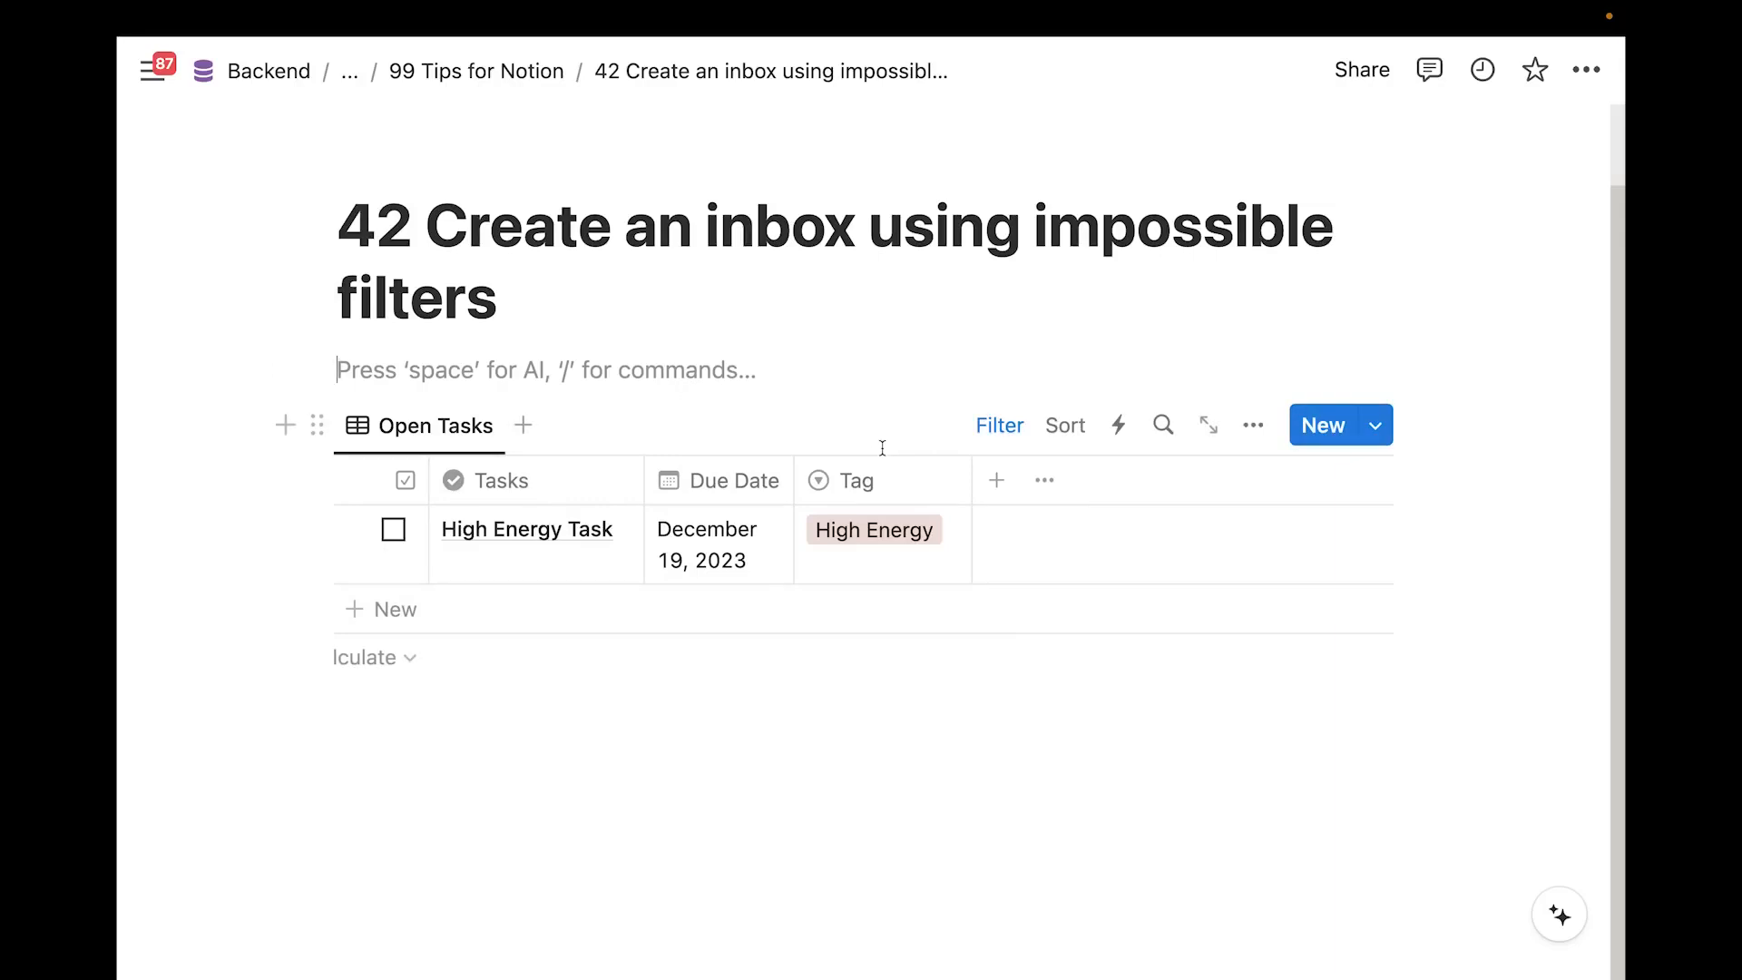
{"action": "left_click", "coordinate": [998, 482]}
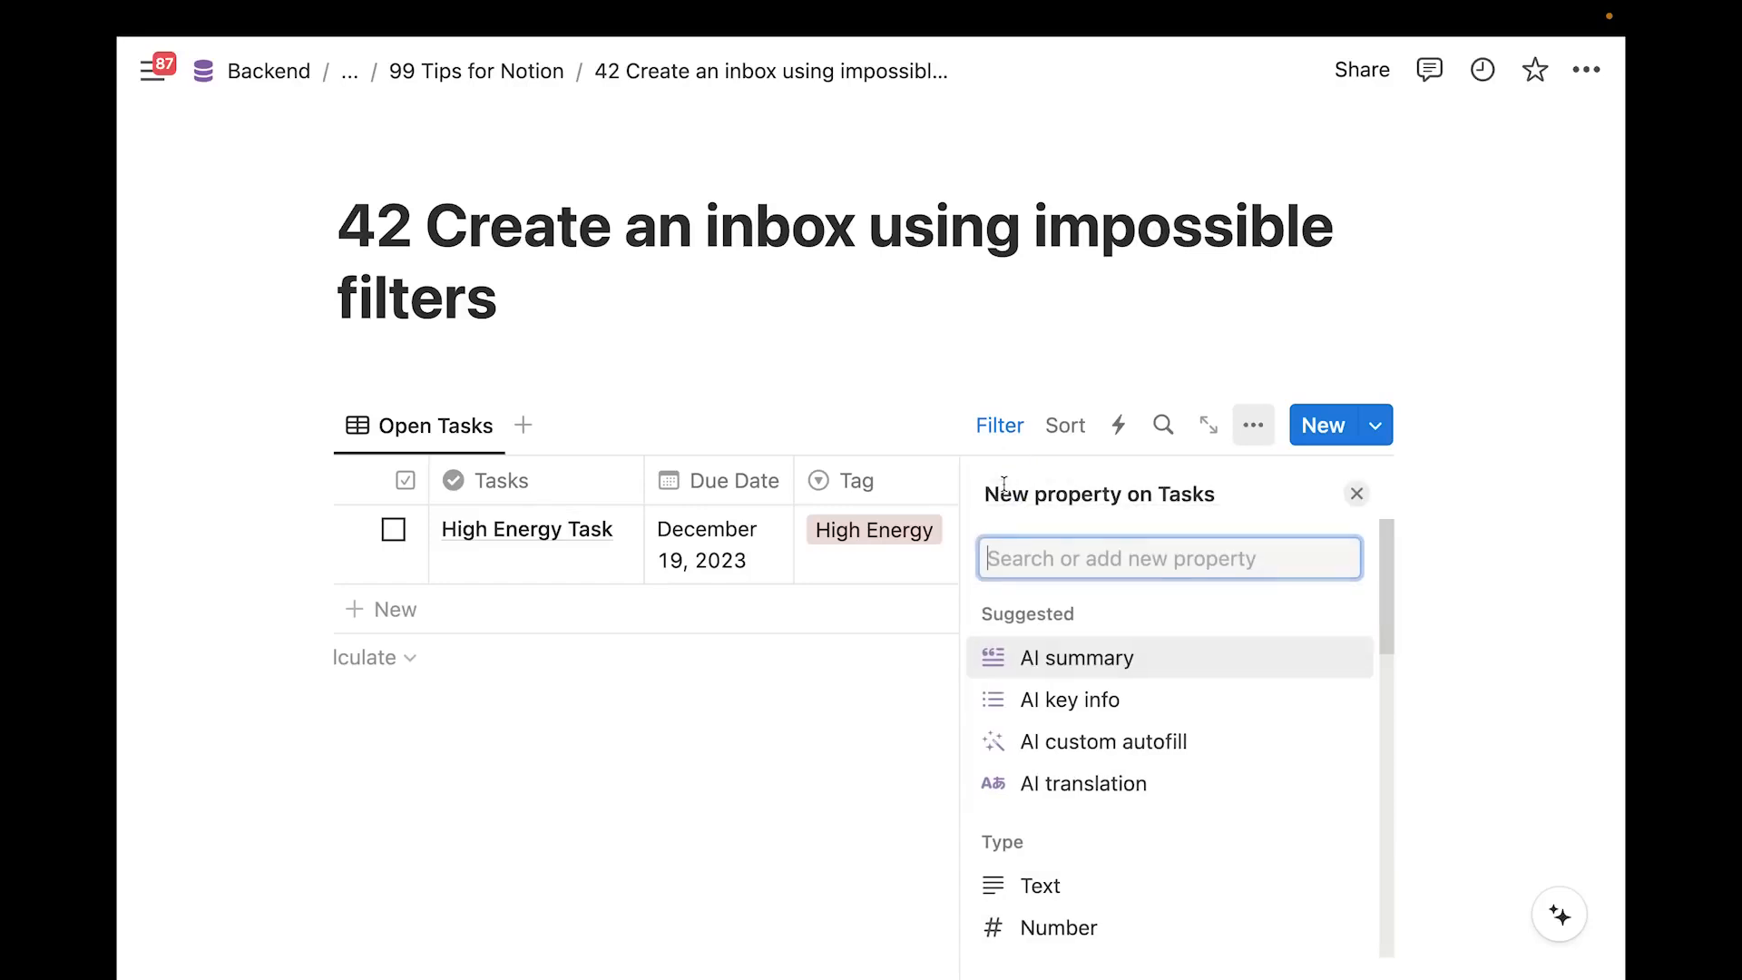
{"action": "type", "text": "creat"}
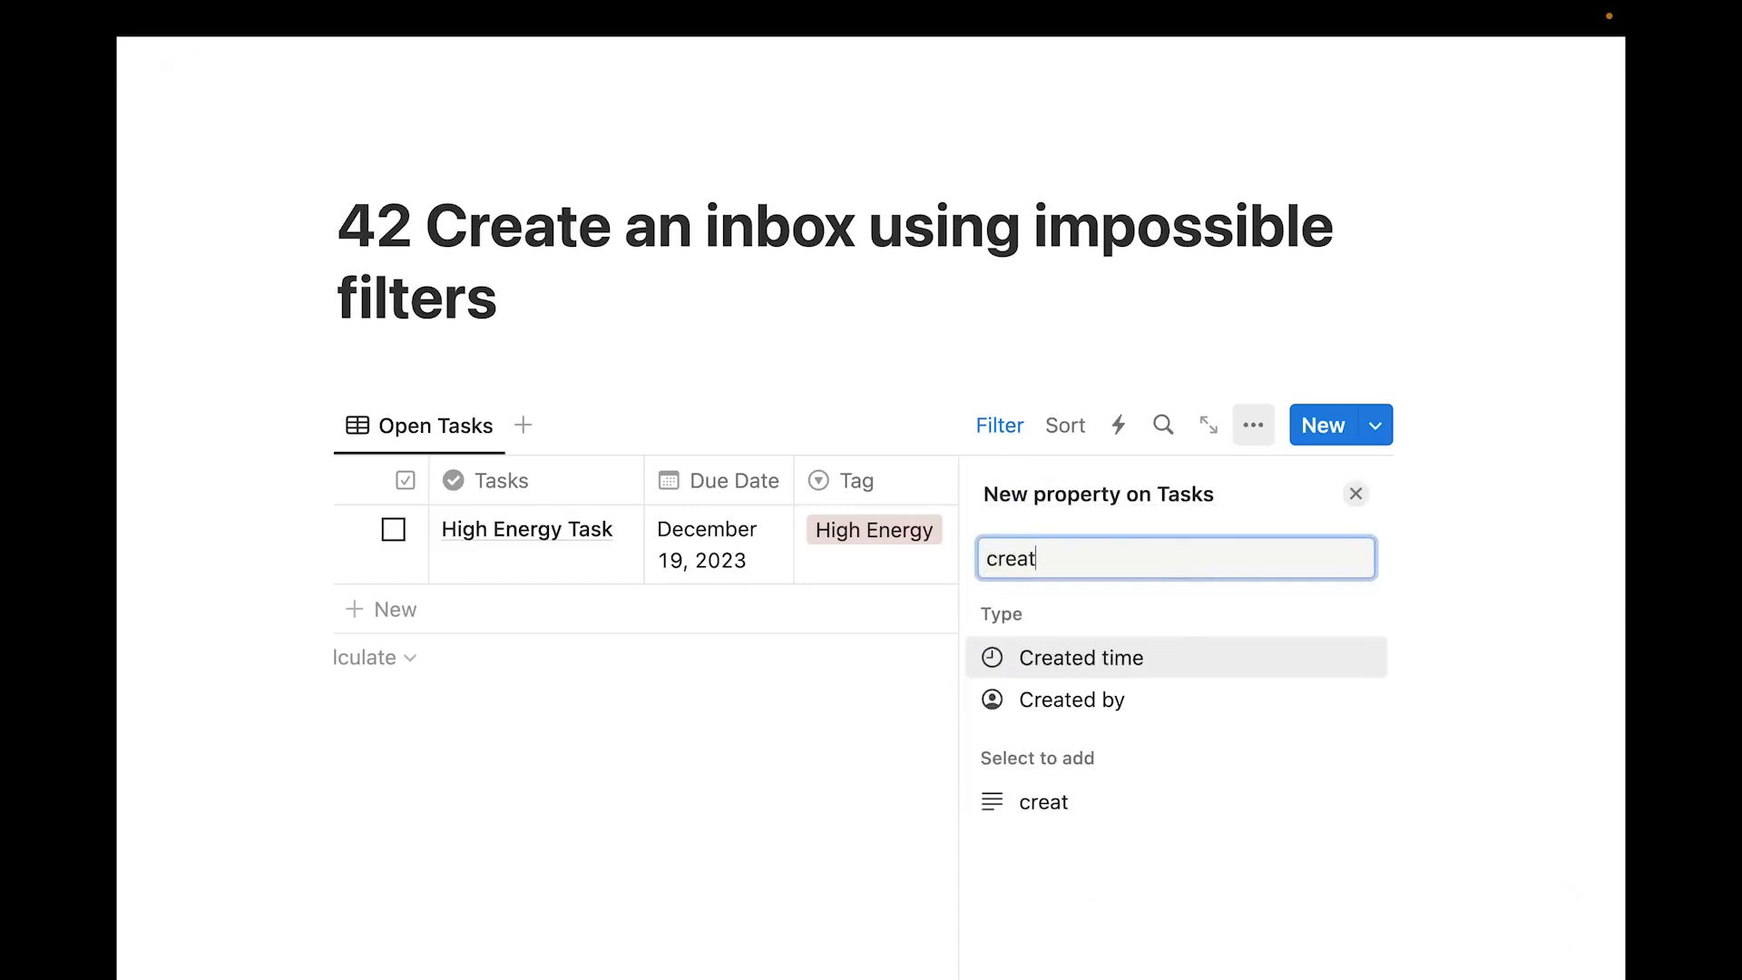
{"action": "left_click", "coordinate": [1068, 661]}
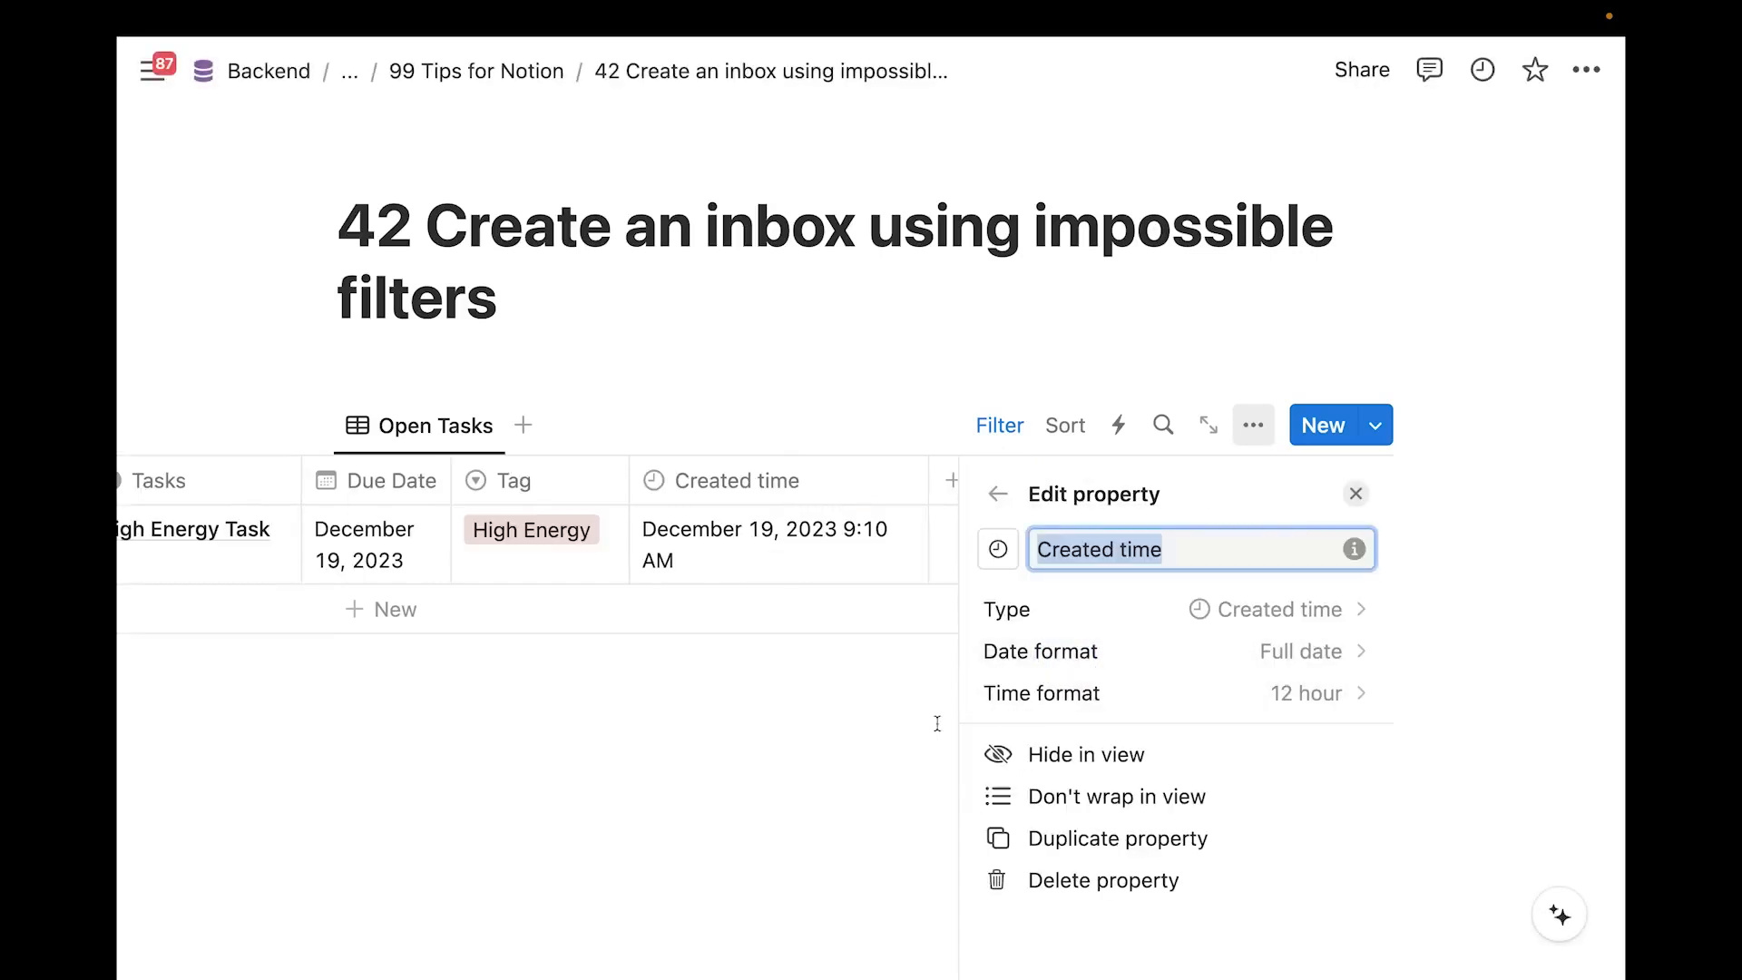
{"action": "left_click", "coordinate": [1052, 754]}
{"action": "left_click", "coordinate": [802, 731]}
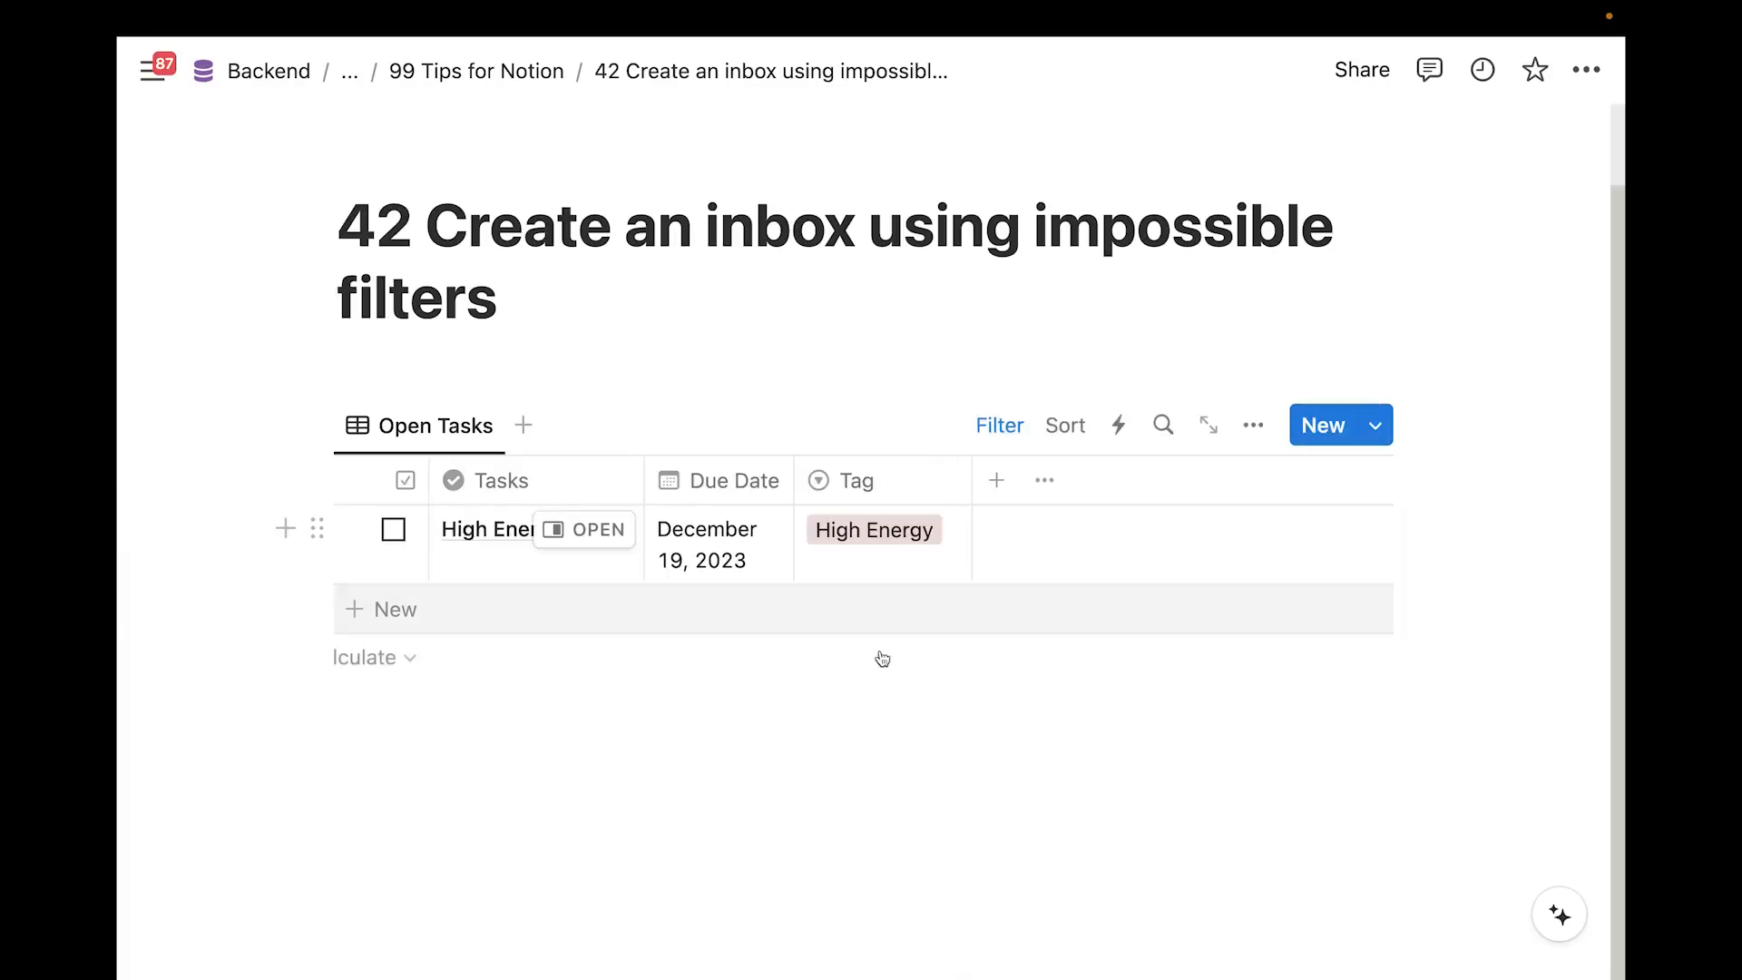
Add a fourth filter rule to the Open Tasks view: Created time Is One month from now
{"action": "left_click", "coordinate": [999, 424]}
{"action": "left_click", "coordinate": [434, 506]}
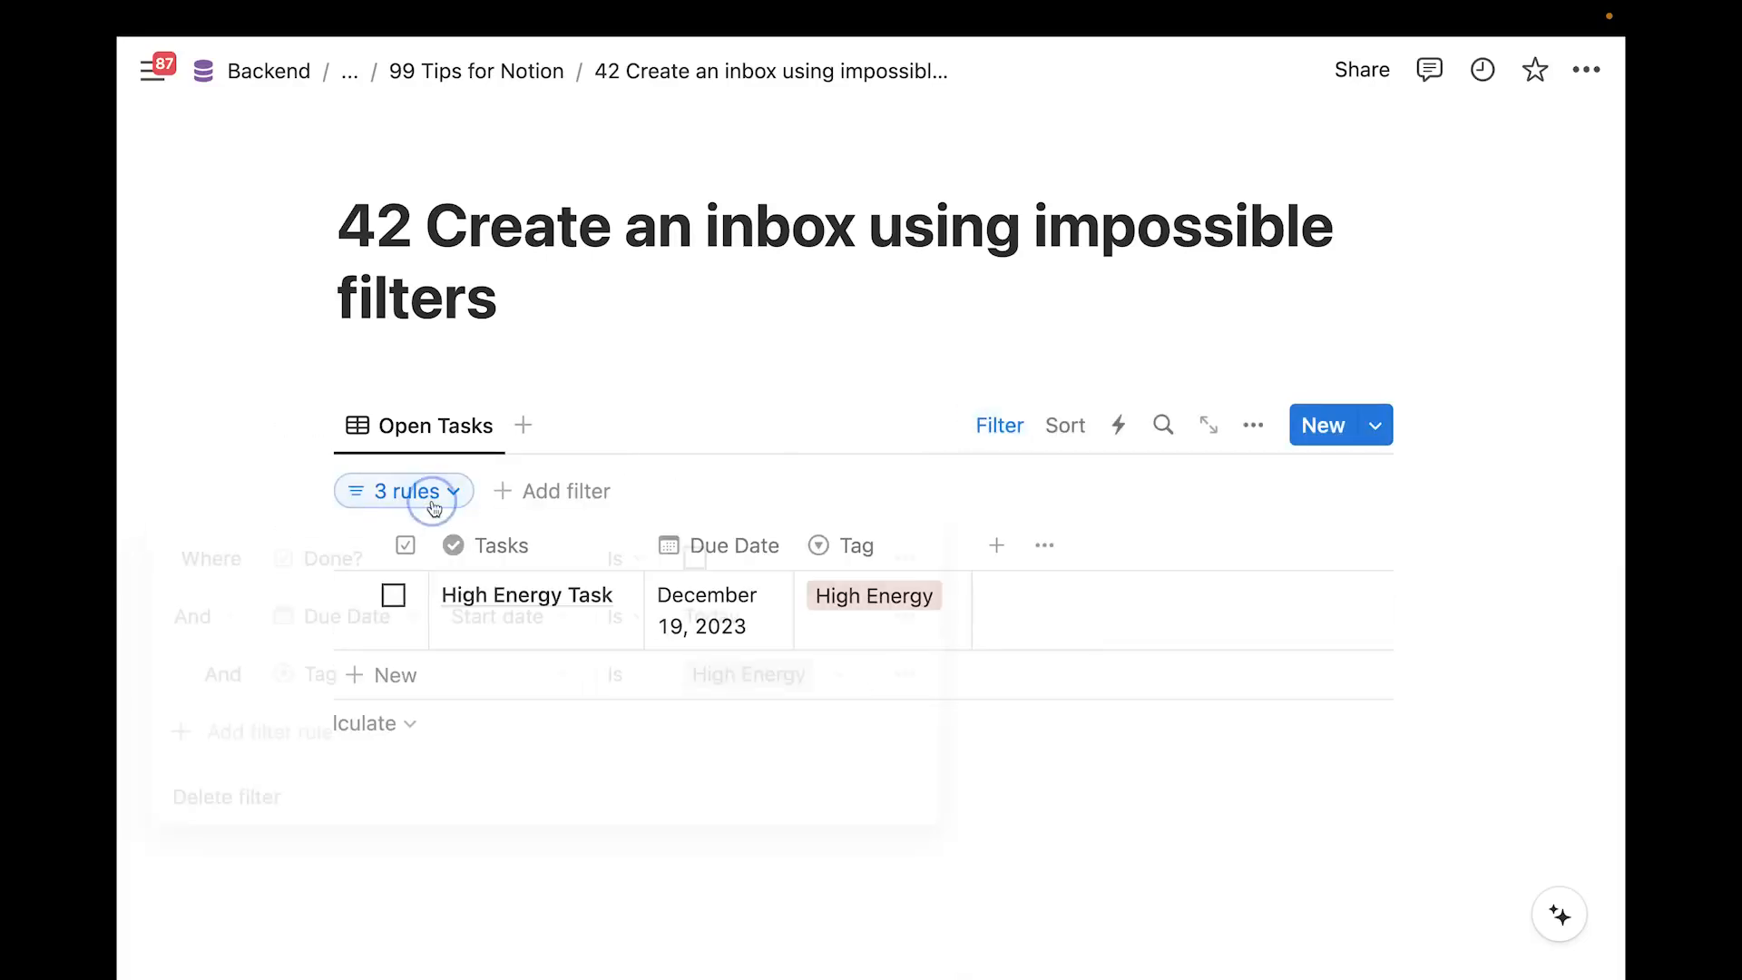
{"action": "left_click", "coordinate": [295, 737]}
{"action": "left_click", "coordinate": [214, 789]}
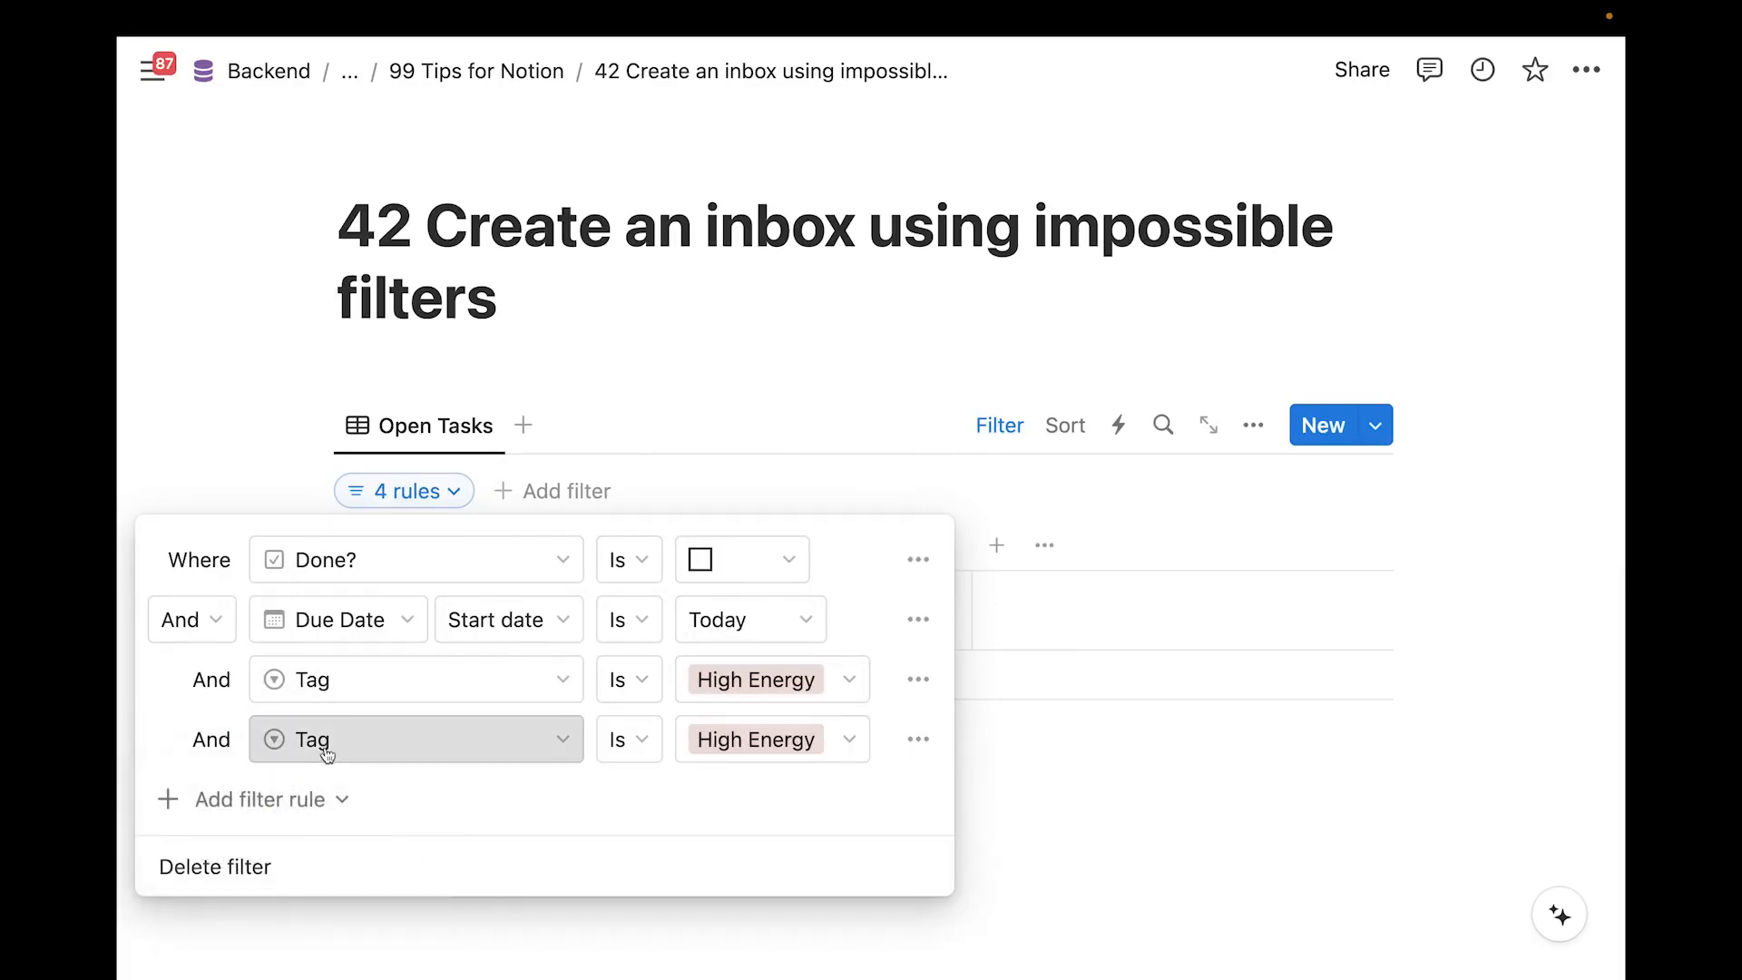
{"action": "left_click", "coordinate": [441, 740]}
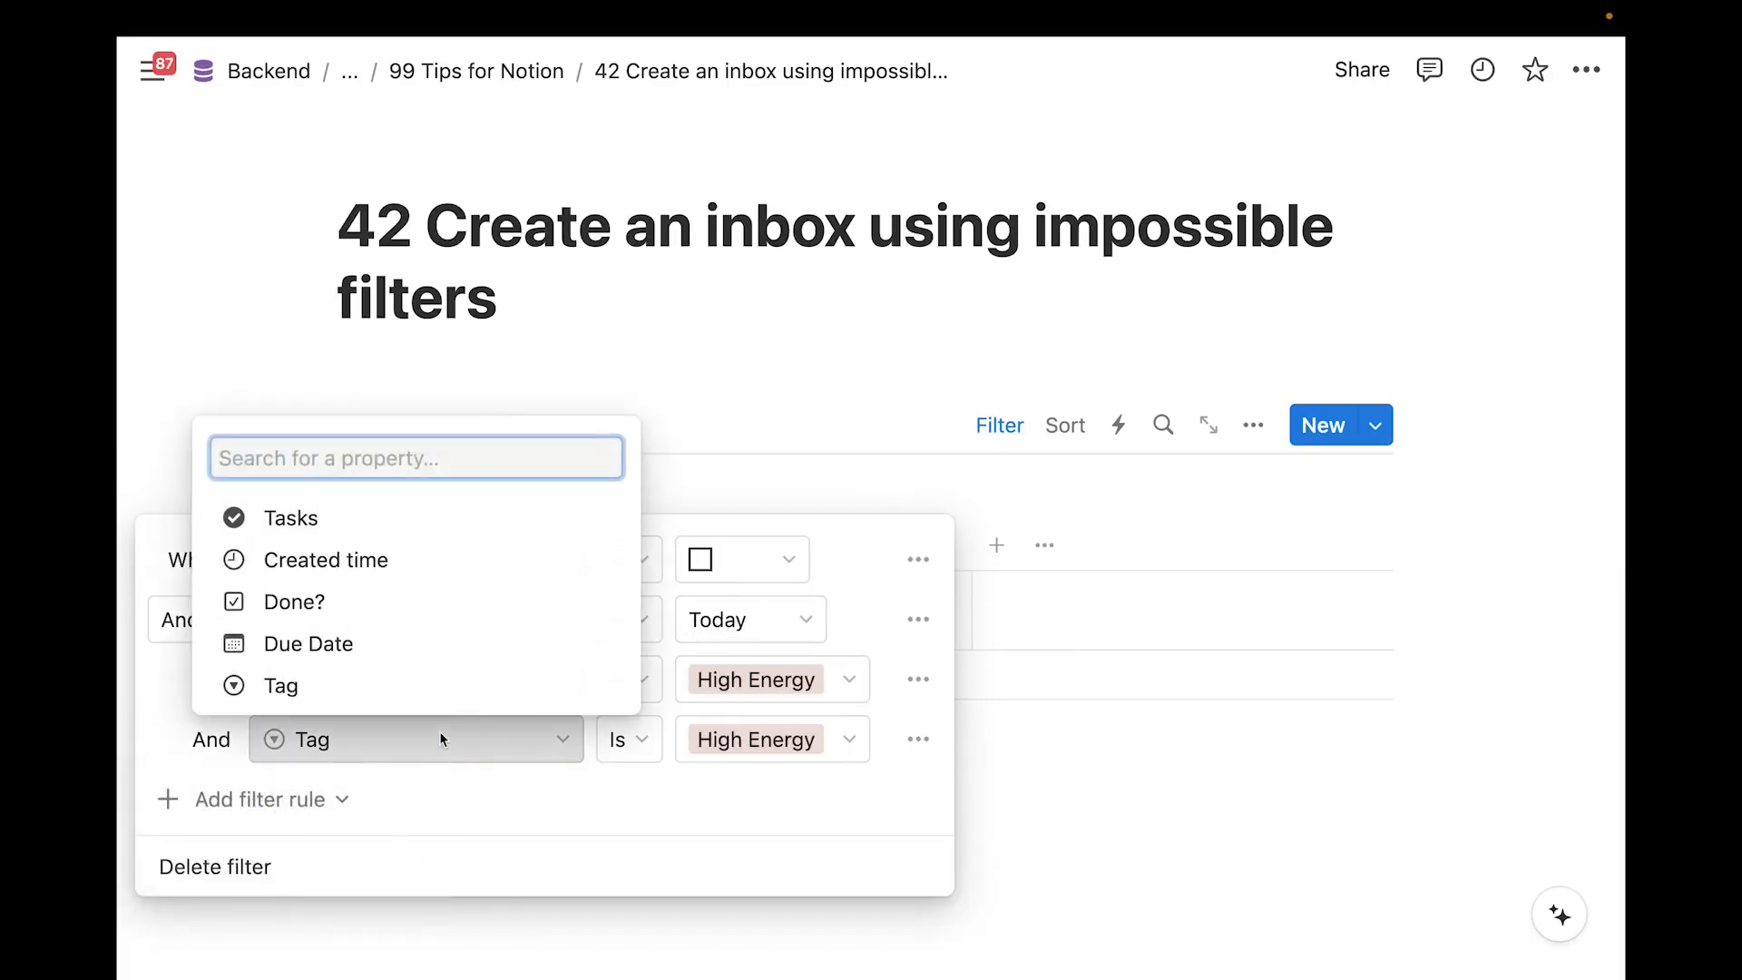
{"action": "left_click", "coordinate": [408, 570]}
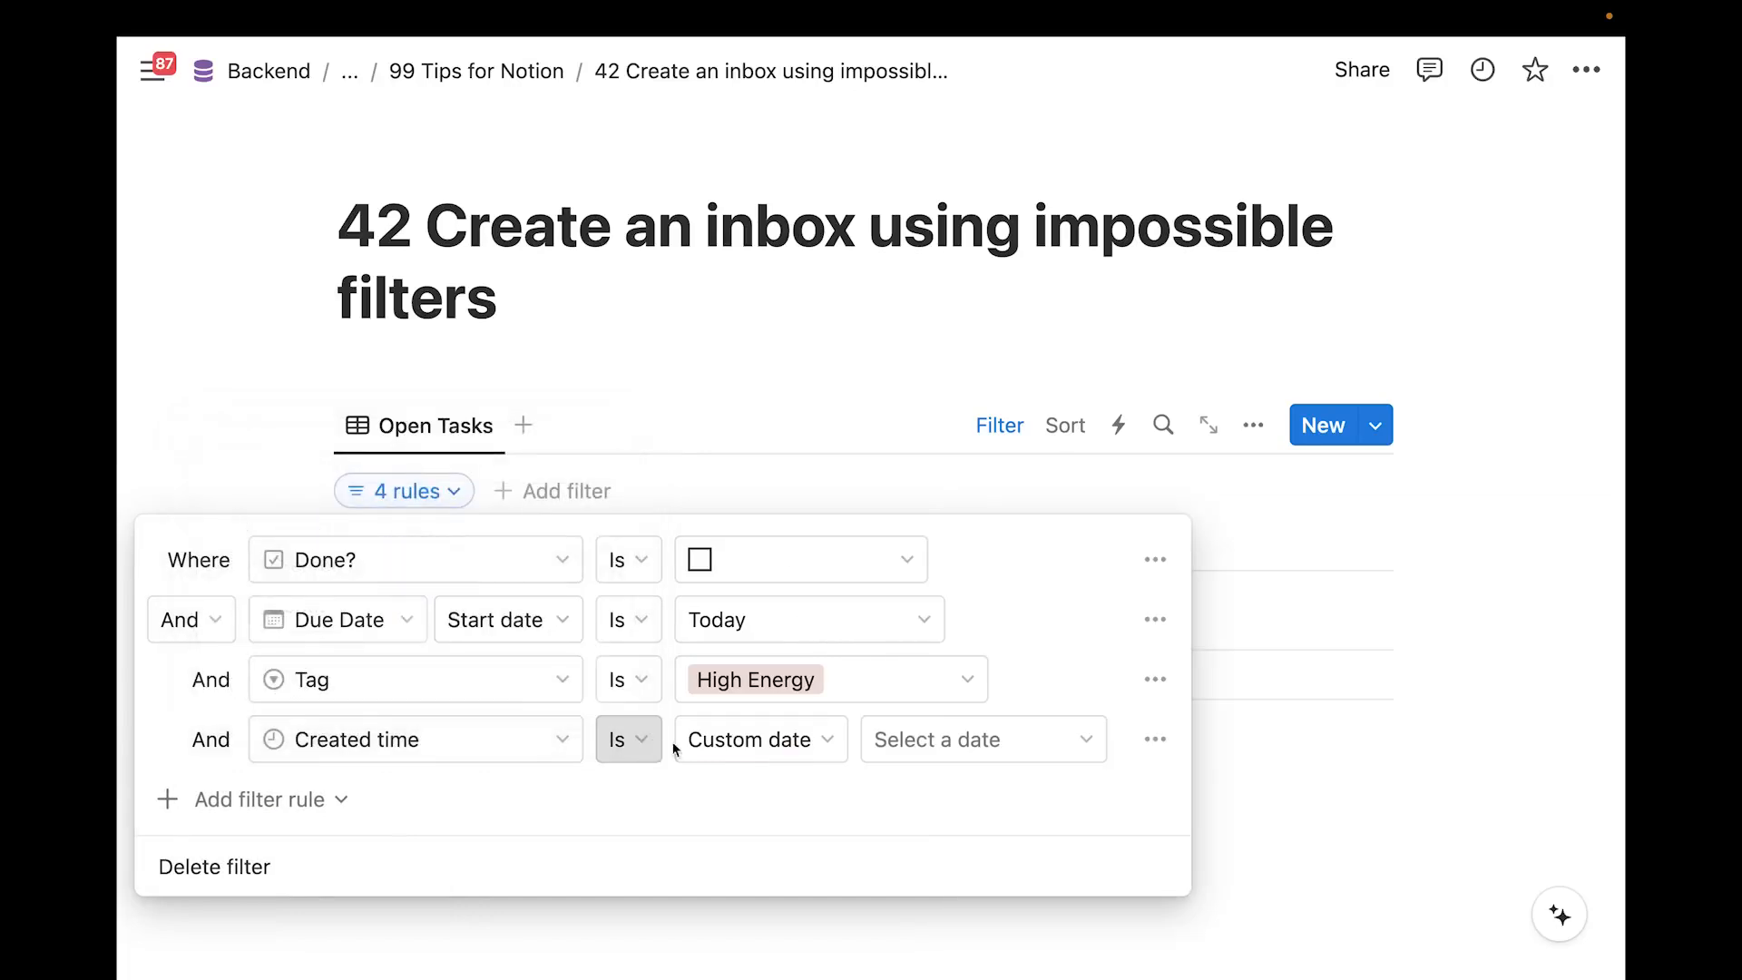
{"action": "left_click", "coordinate": [707, 739]}
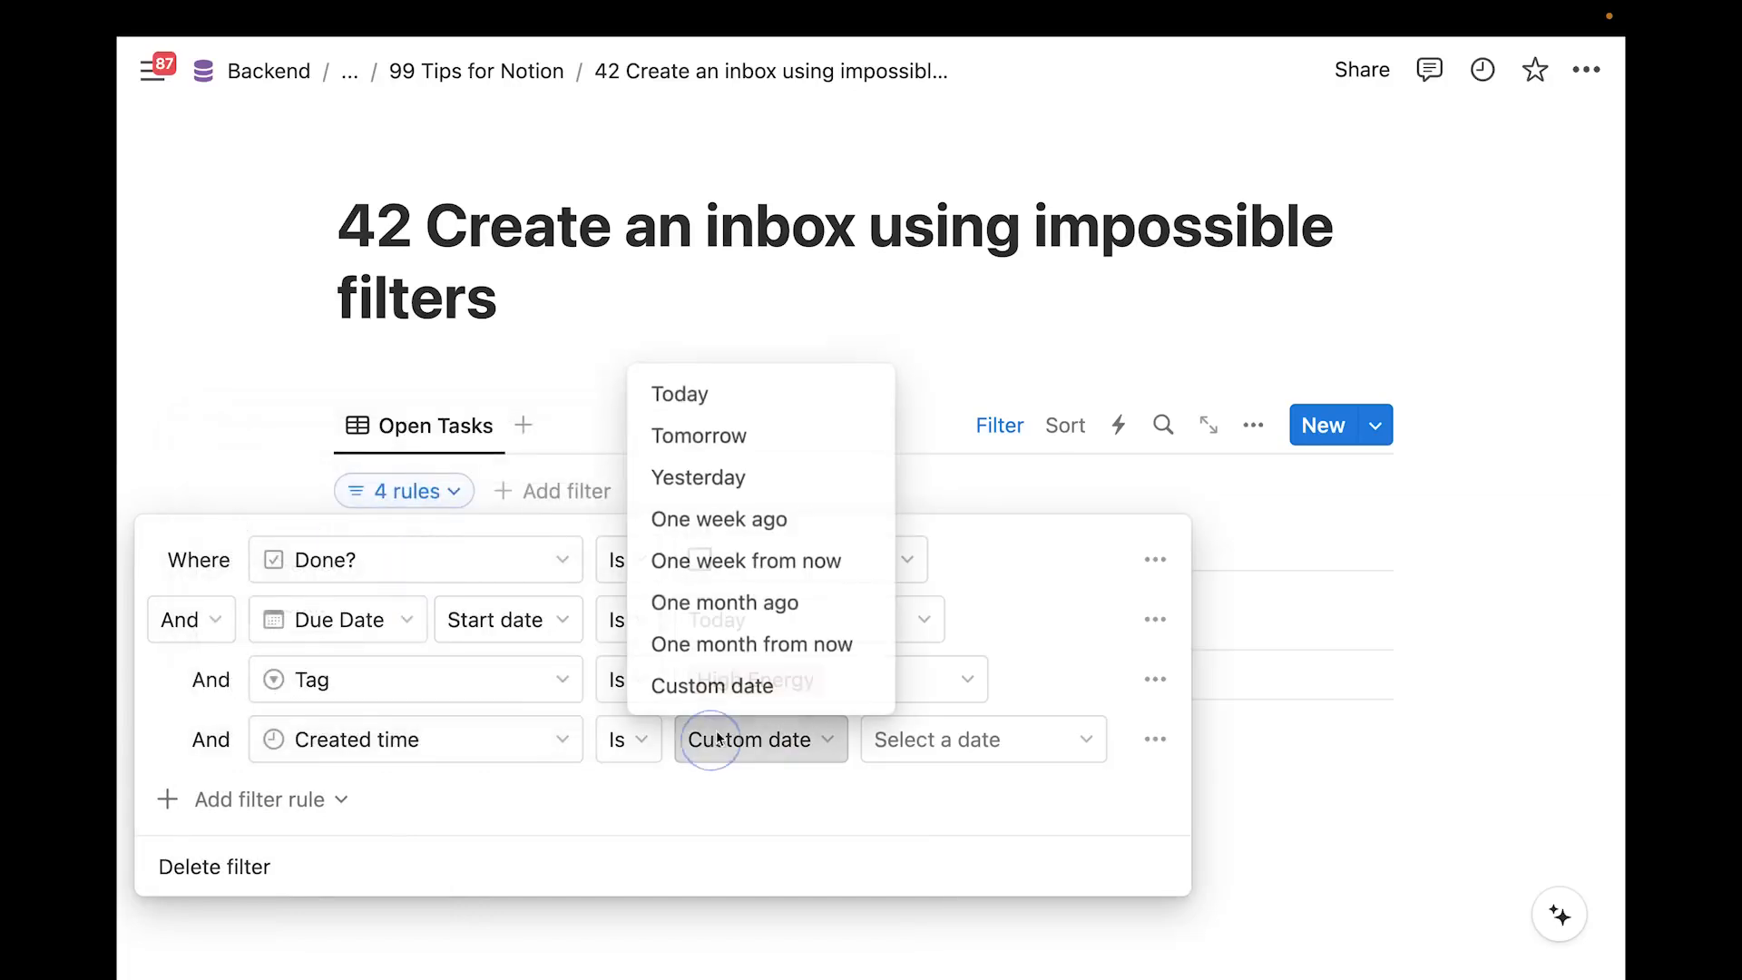
{"action": "left_click", "coordinate": [708, 646]}
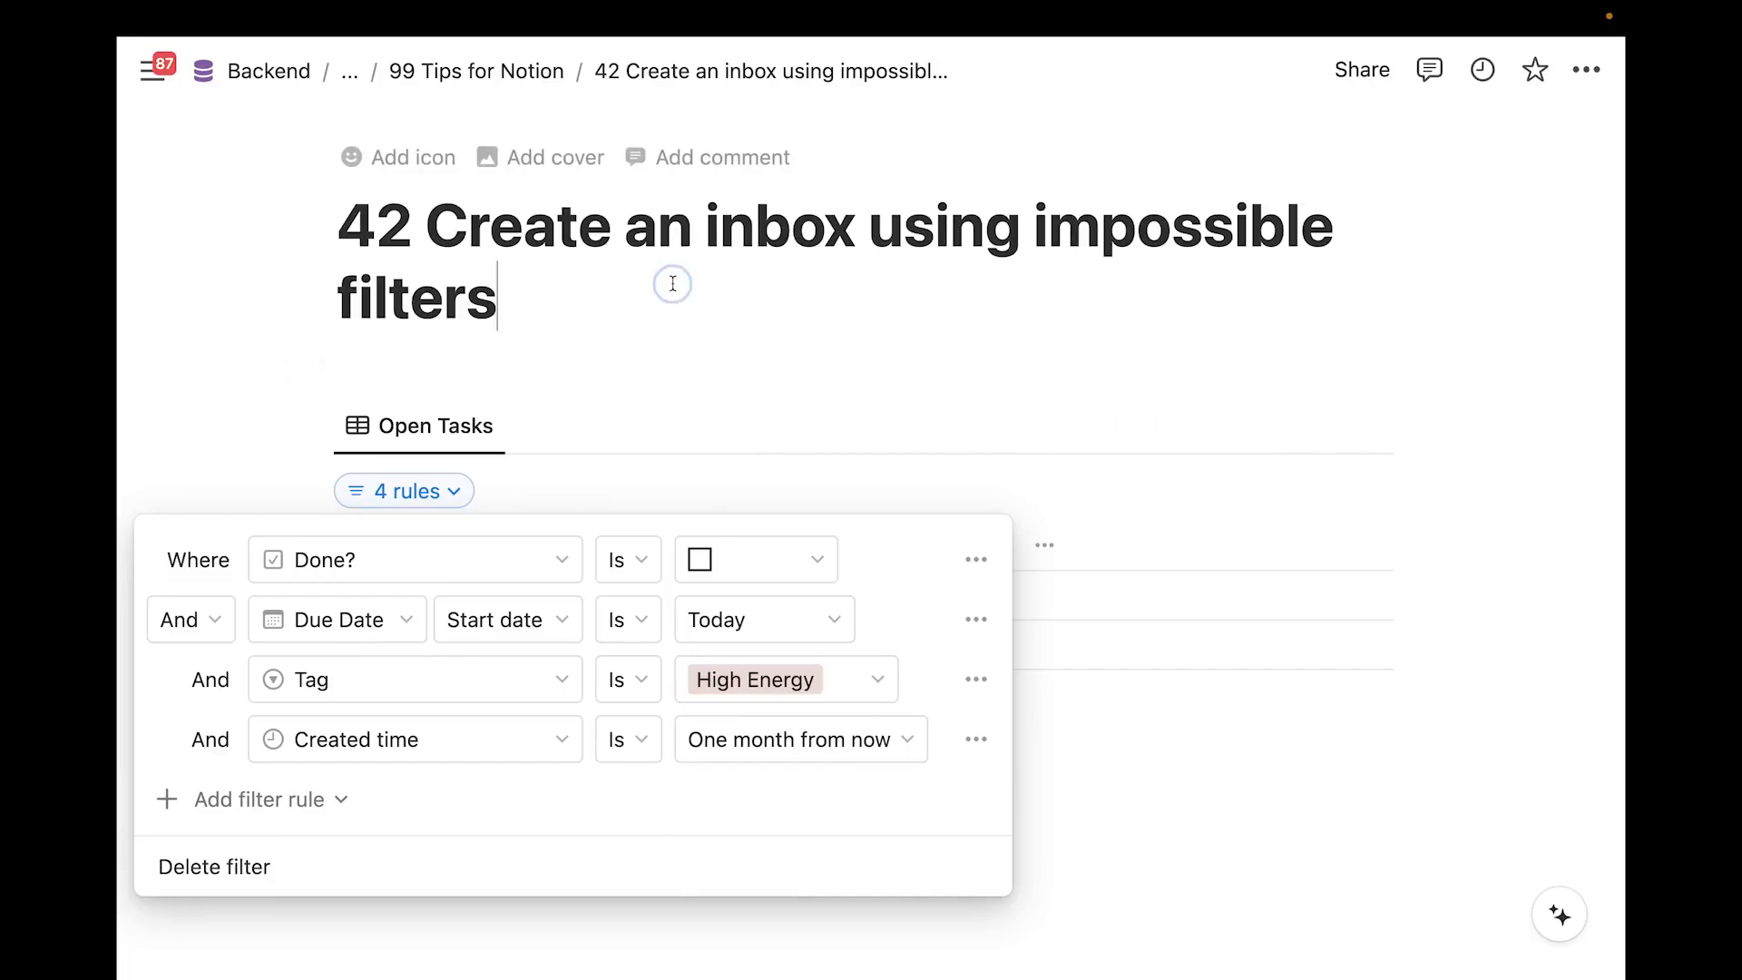
{"action": "left_click", "coordinate": [1269, 769]}
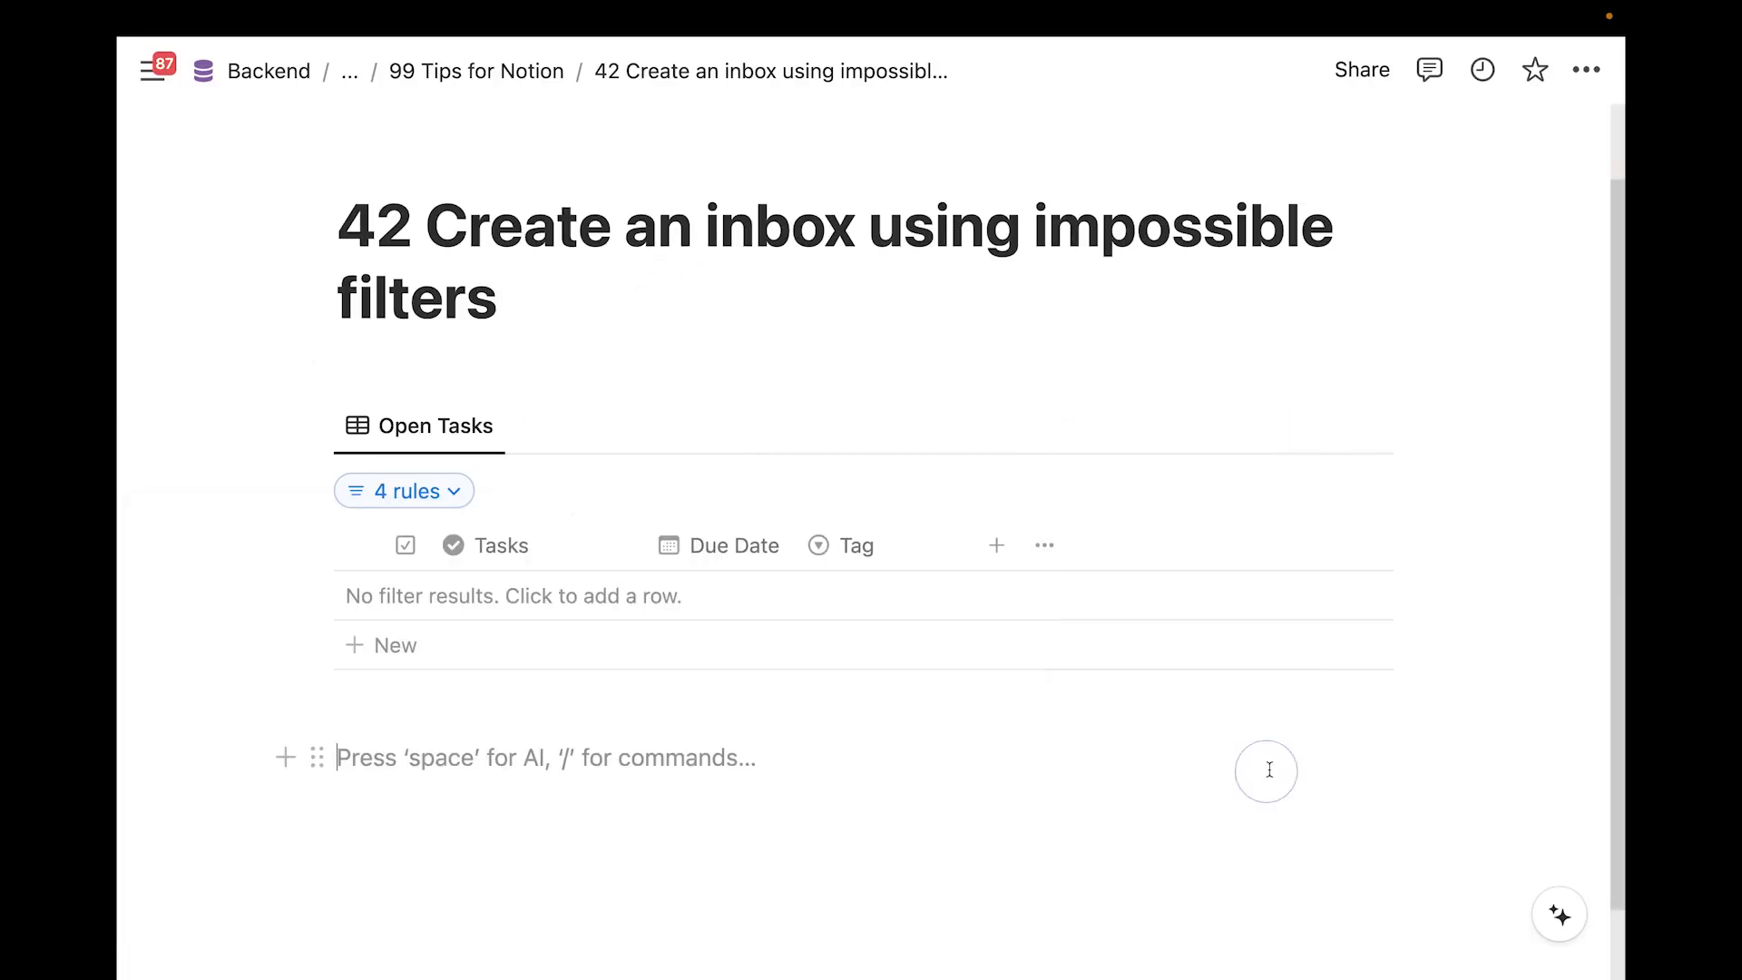
Hide the filter bar above the Open Tasks table
{"action": "scroll", "coordinate": [1270, 769], "scroll_direction": "down", "scroll_amount": 2}
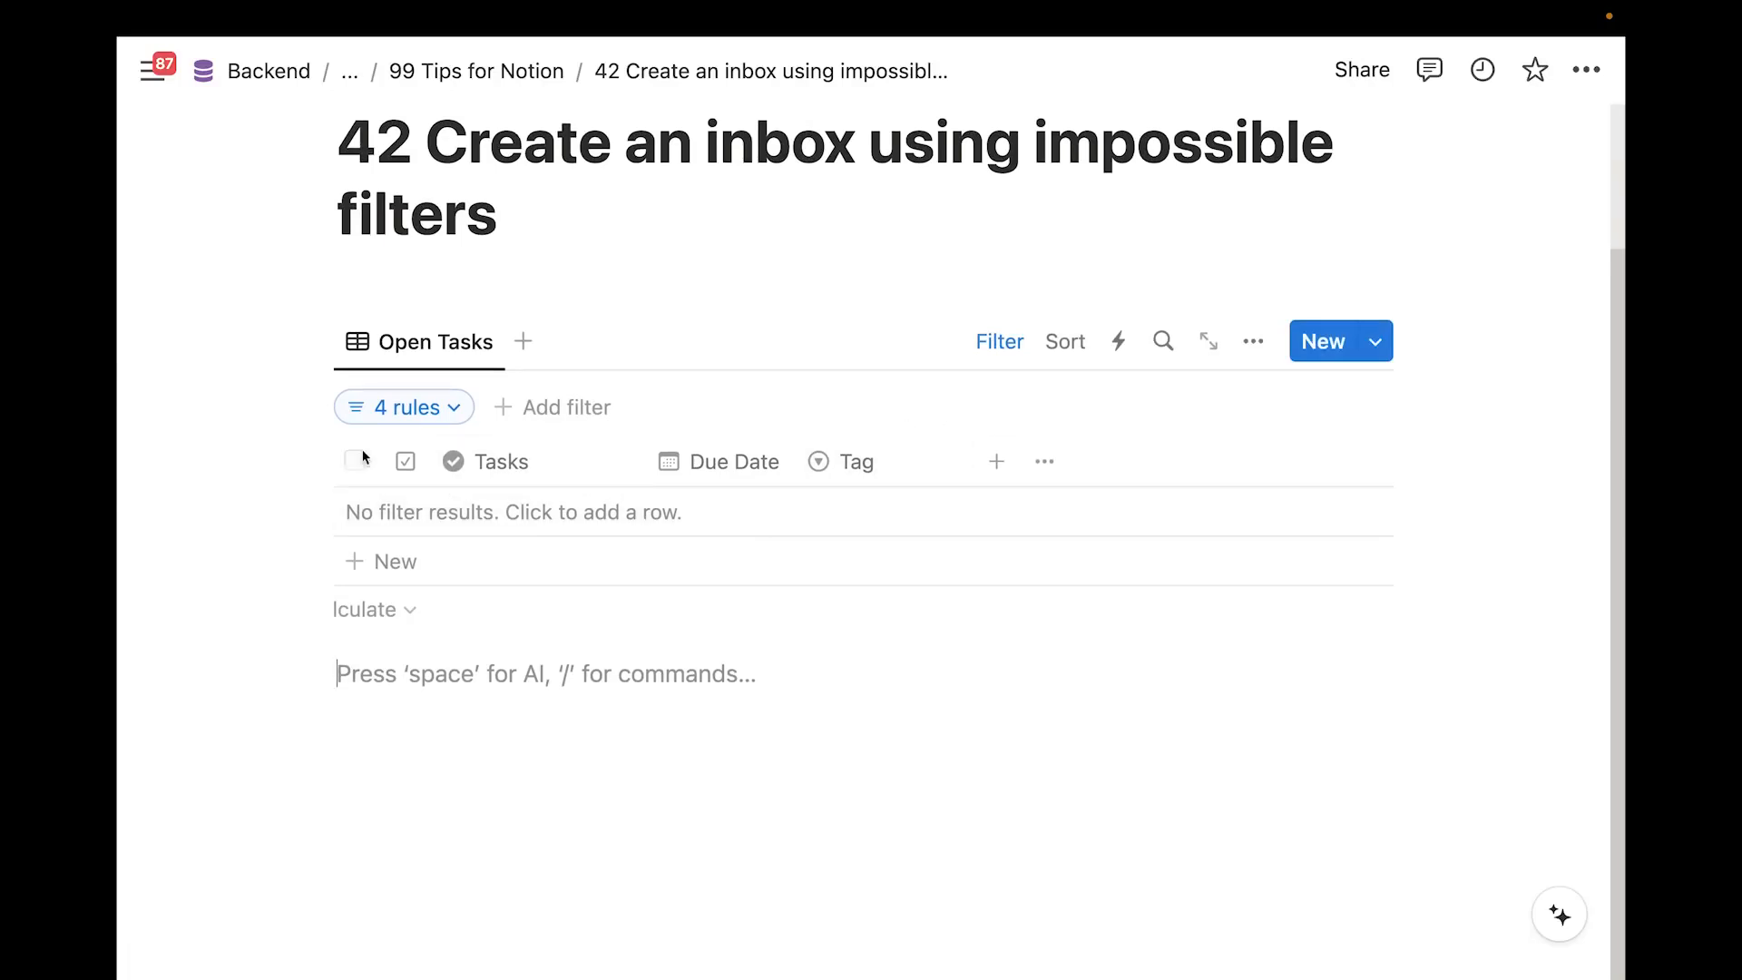
{"action": "scroll", "coordinate": [752, 494], "scroll_direction": "up", "scroll_amount": 3}
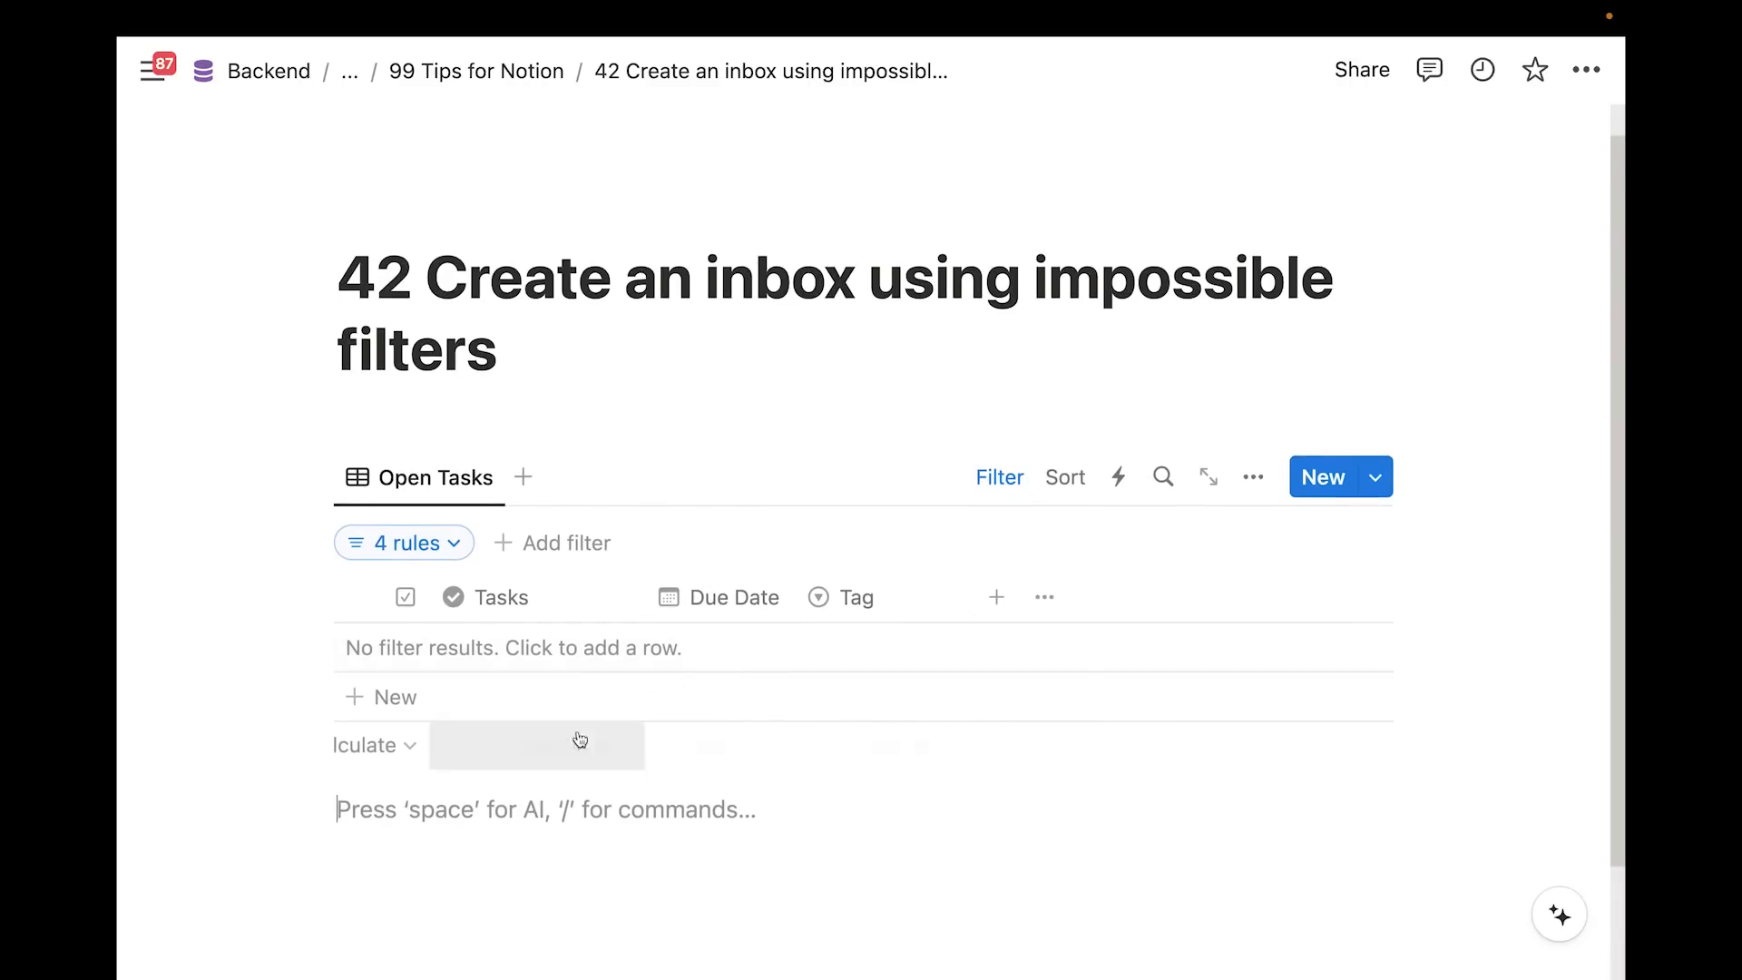
{"action": "left_click", "coordinate": [999, 477]}
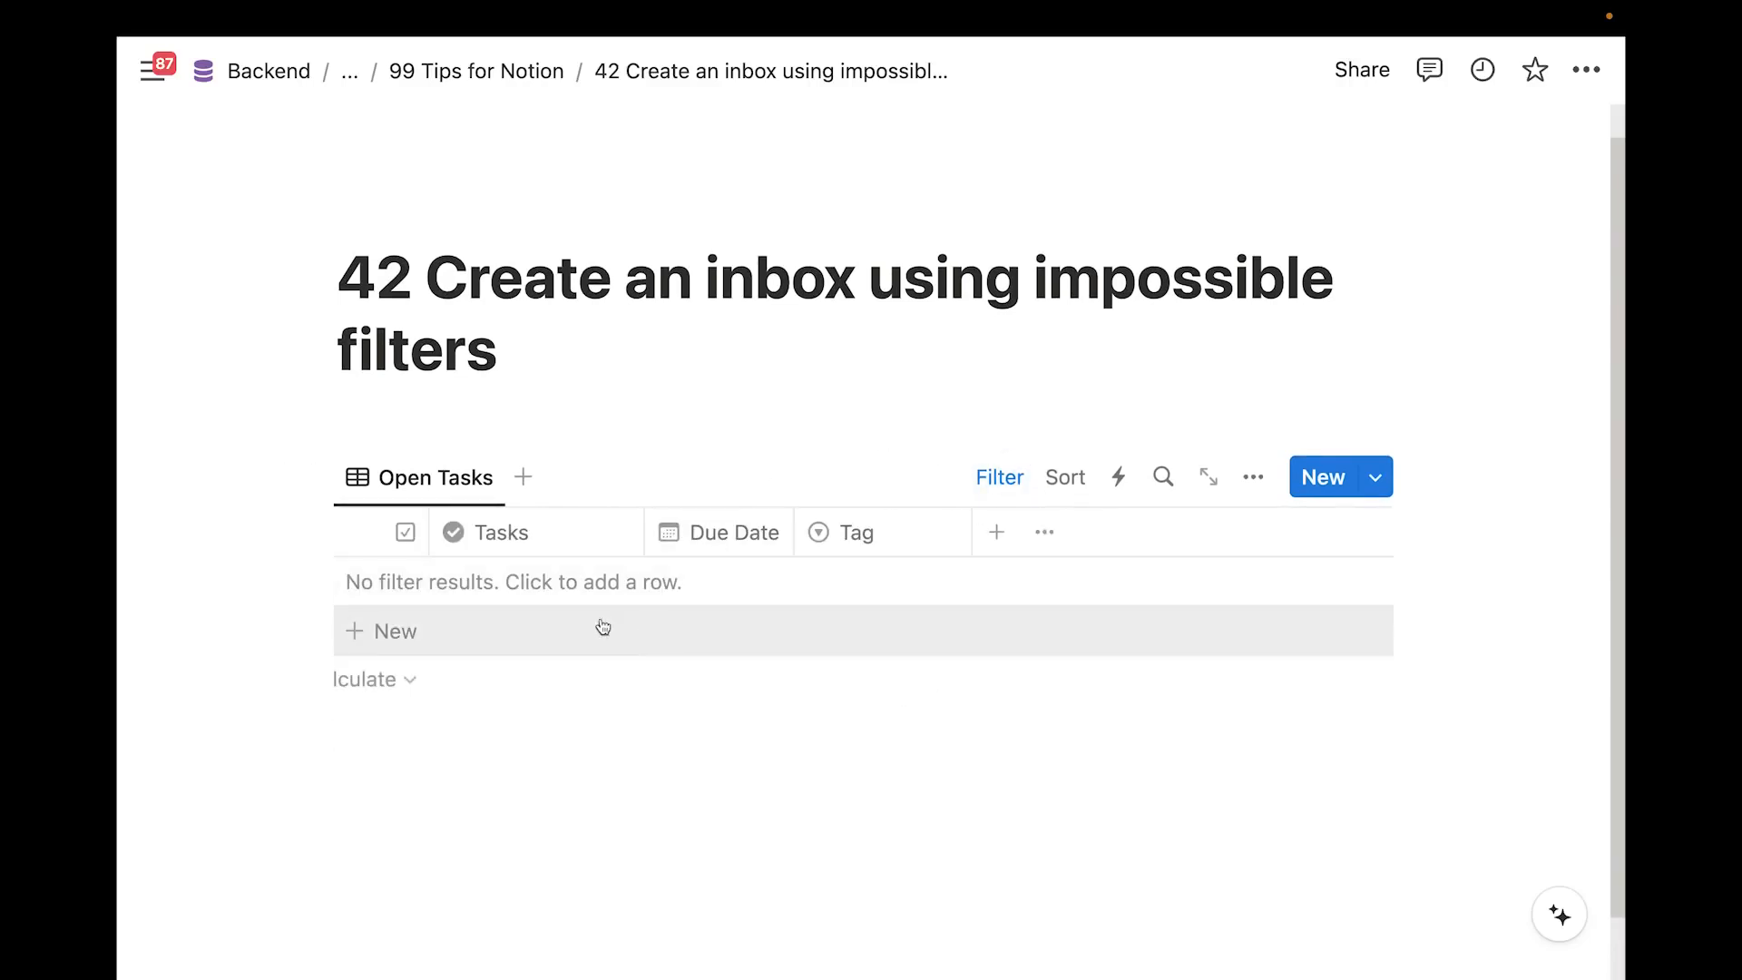
Create a new task titled "QUick Entry Task" from the empty Open Tasks table and close its page
{"action": "left_click", "coordinate": [443, 647]}
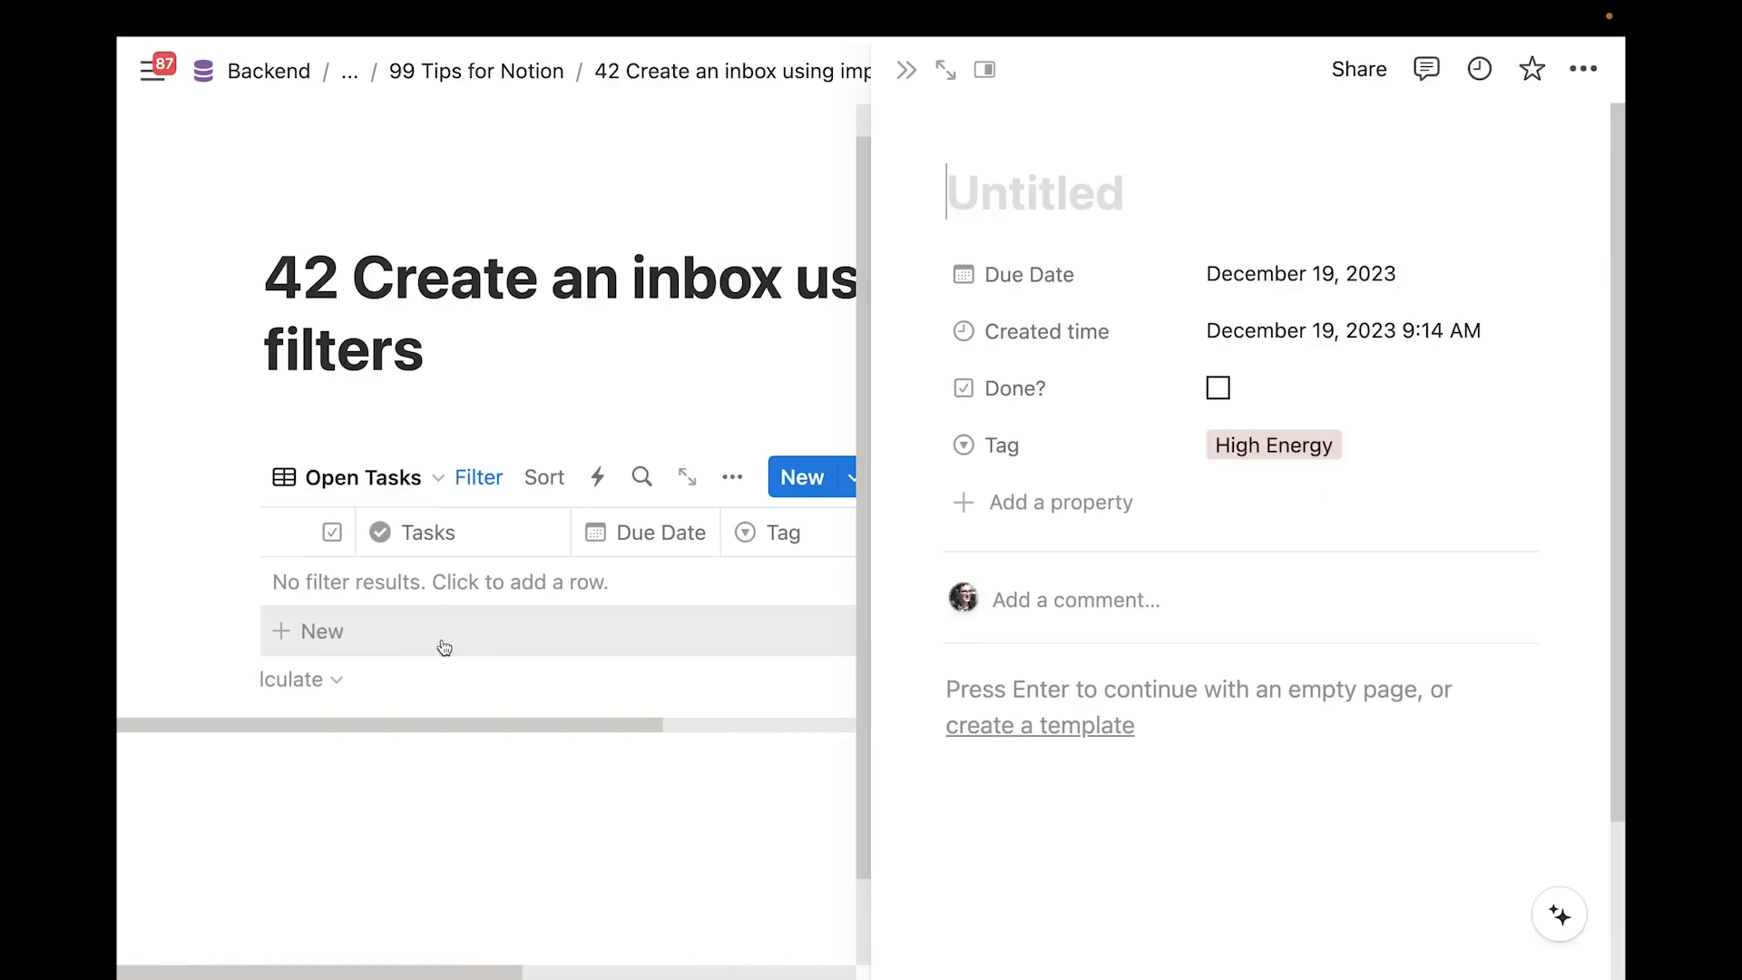
{"action": "type", "text": "QUick "}
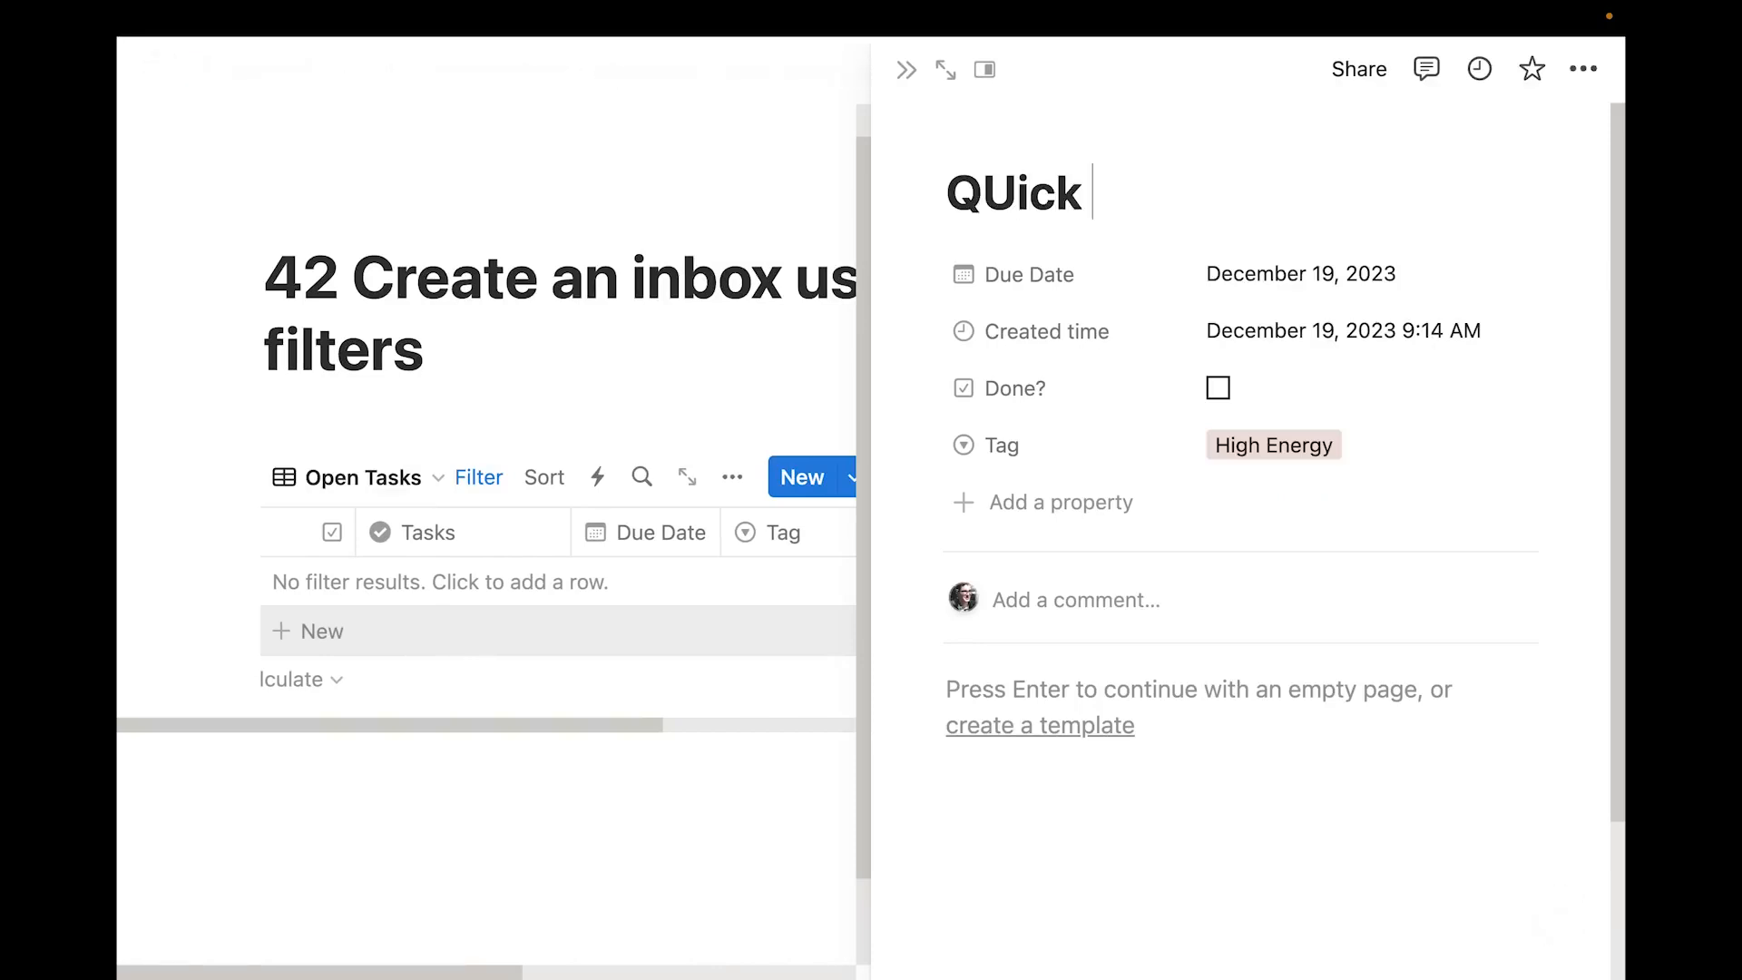
{"action": "type", "text": "Entry Task"}
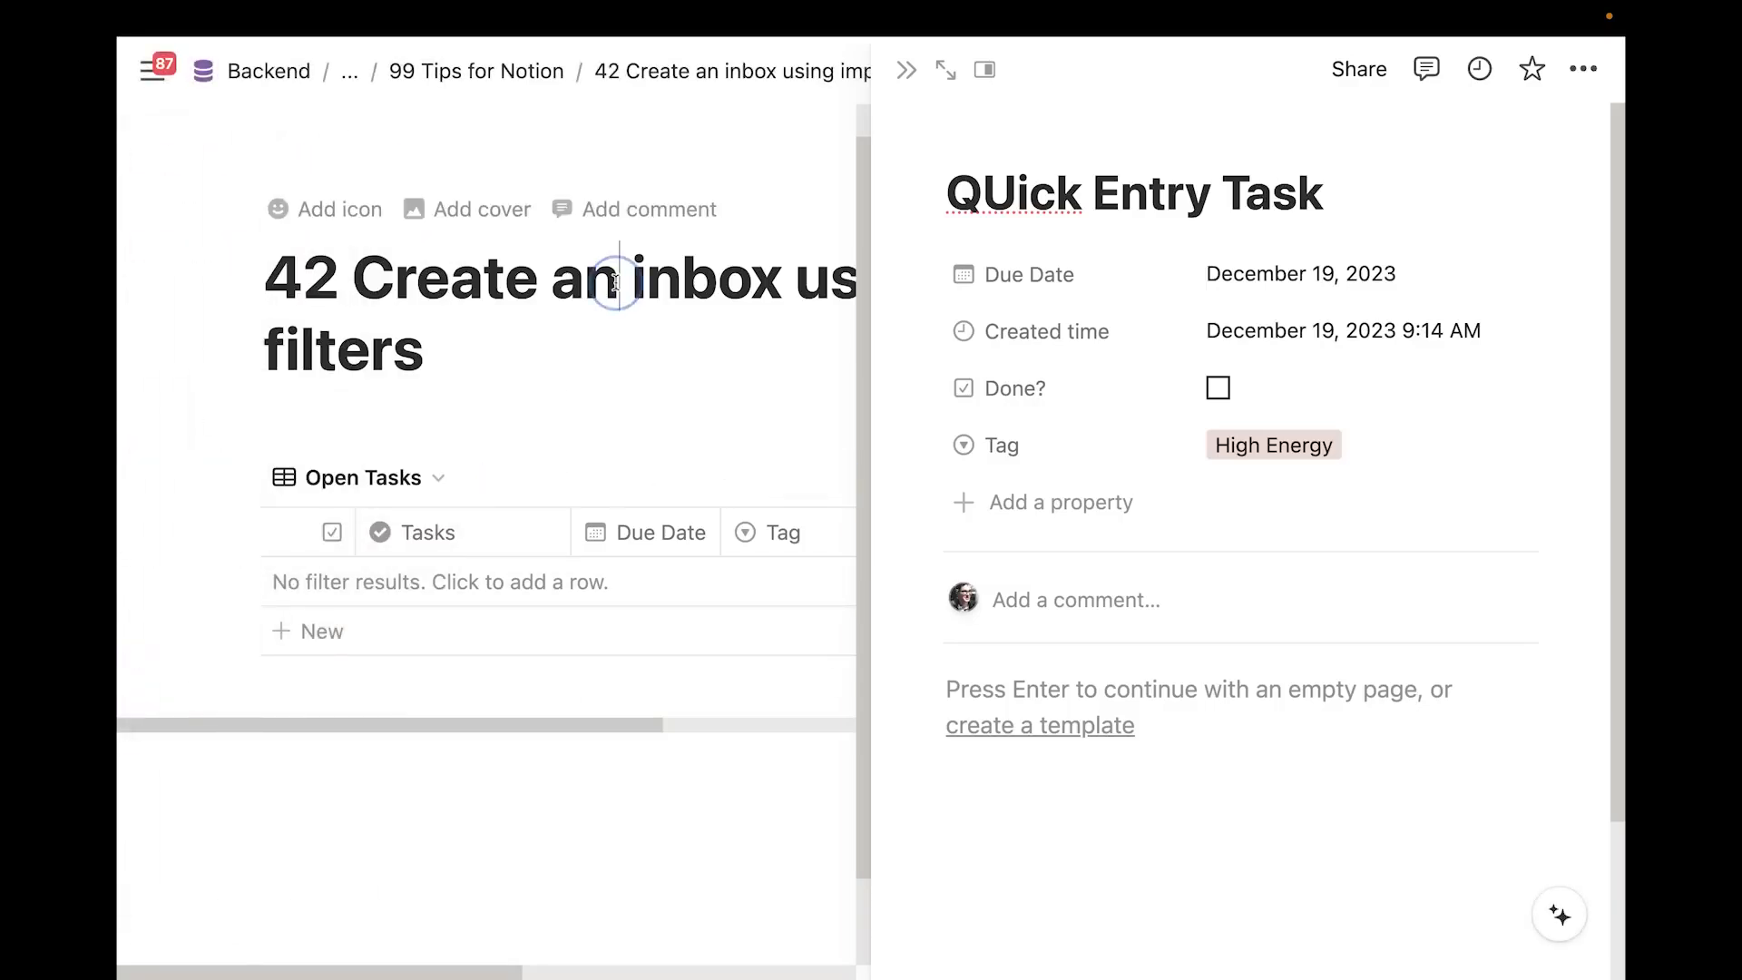
{"action": "left_click", "coordinate": [901, 76]}
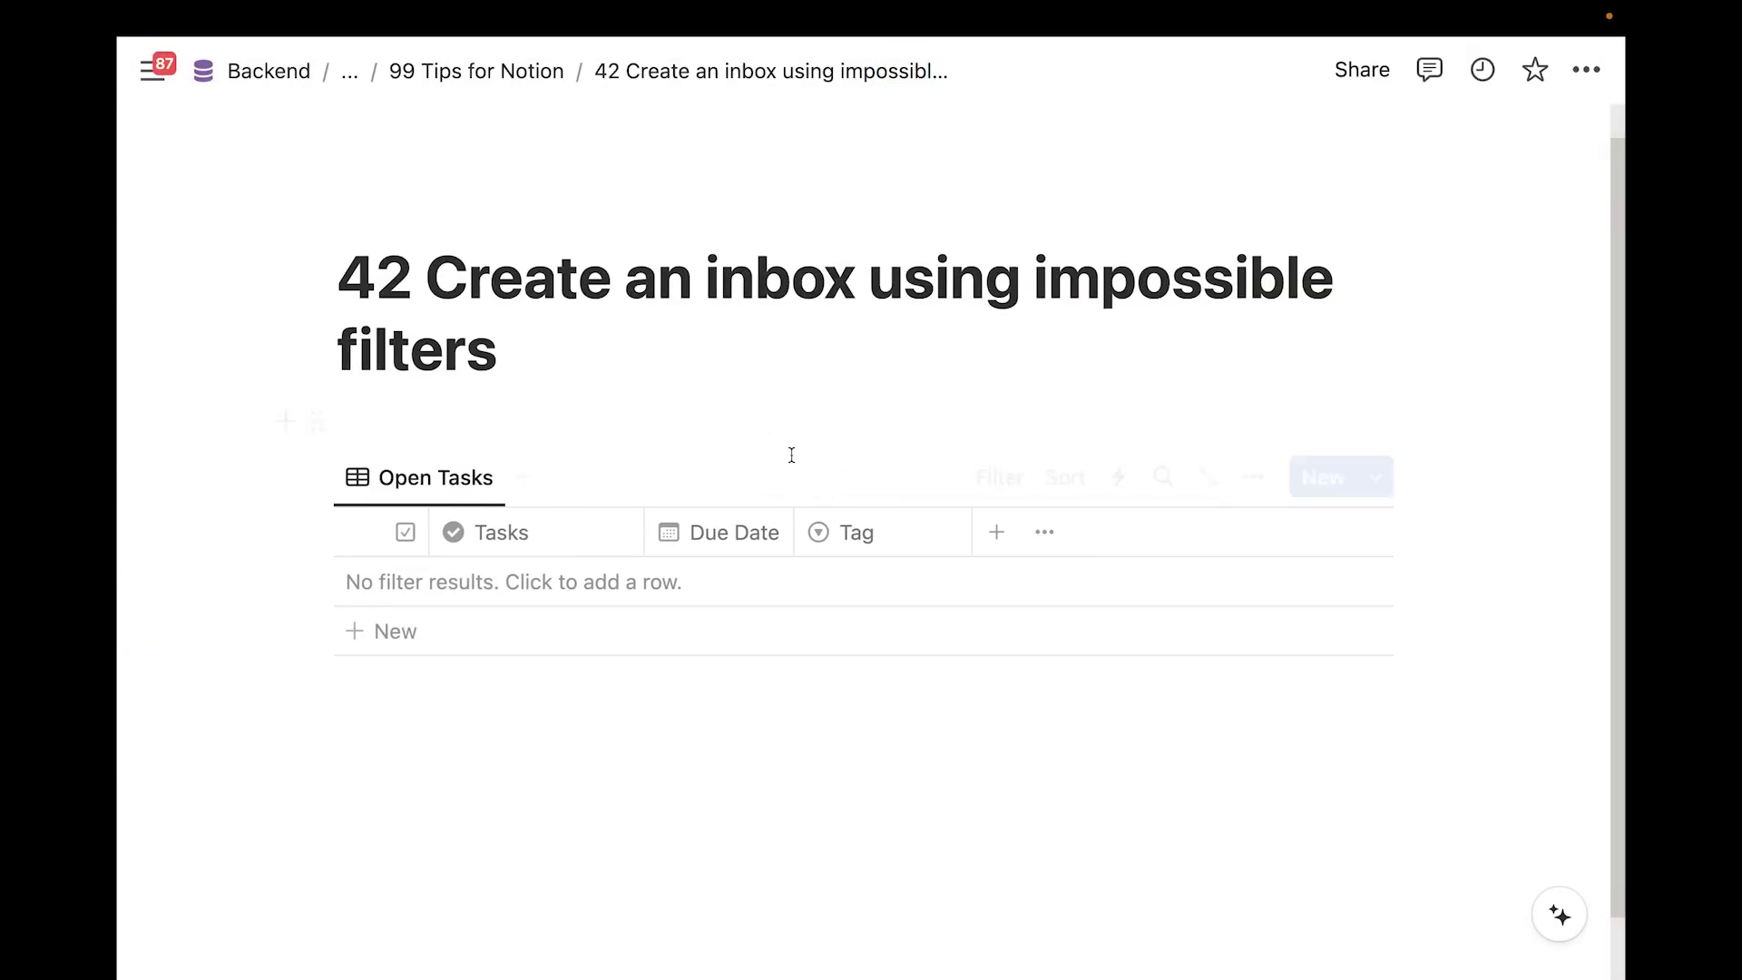
Change the layout of the Open Tasks view from table to List
{"action": "left_click", "coordinate": [1252, 478]}
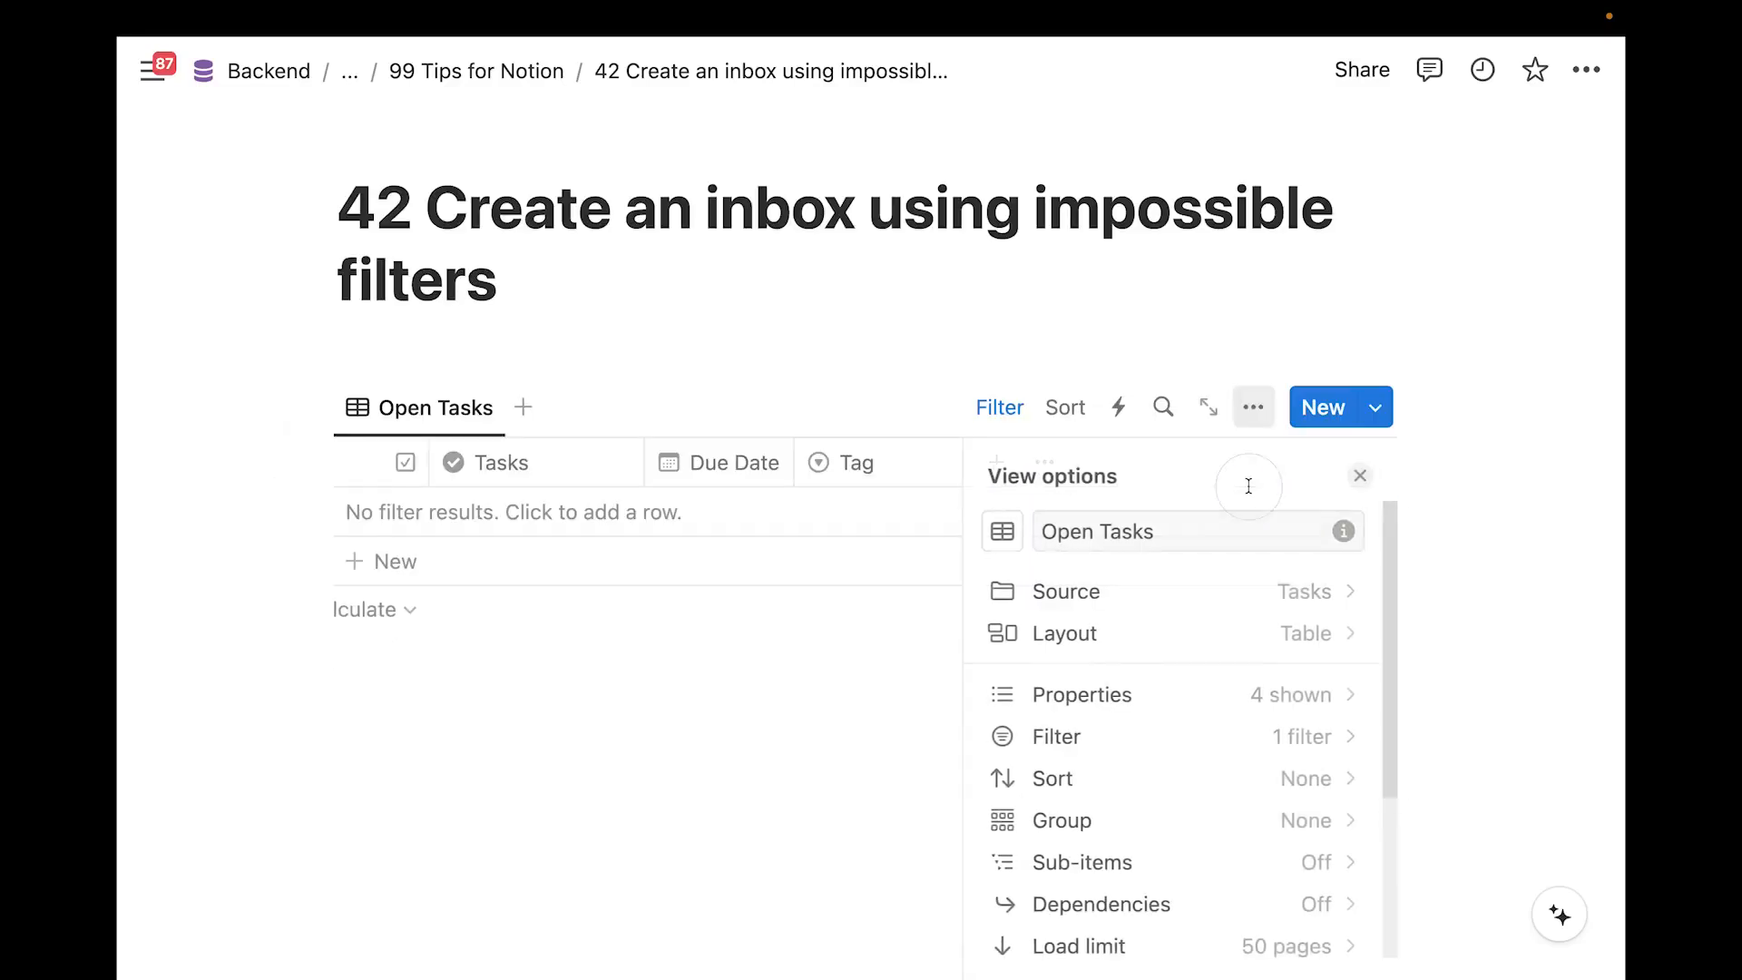
{"action": "left_click", "coordinate": [1208, 637]}
{"action": "left_click", "coordinate": [1200, 639]}
{"action": "left_click", "coordinate": [619, 642]}
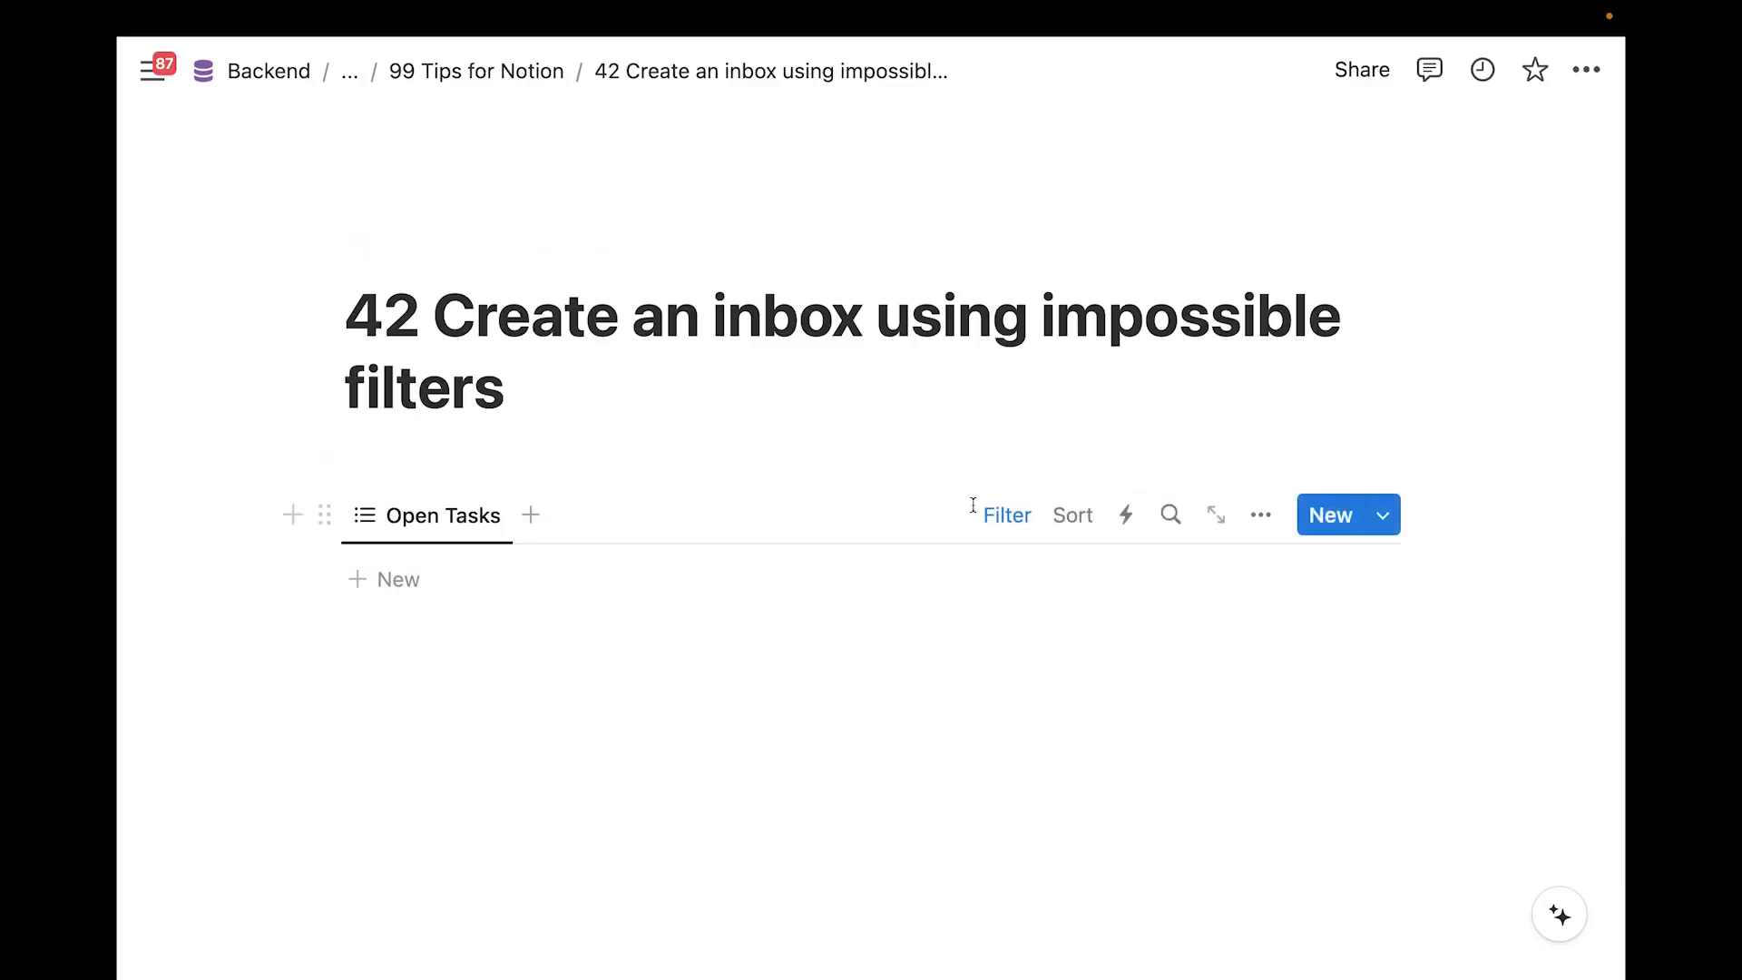
Change the layout of the Open Tasks view from List to Gallery
{"action": "left_click", "coordinate": [1261, 514]}
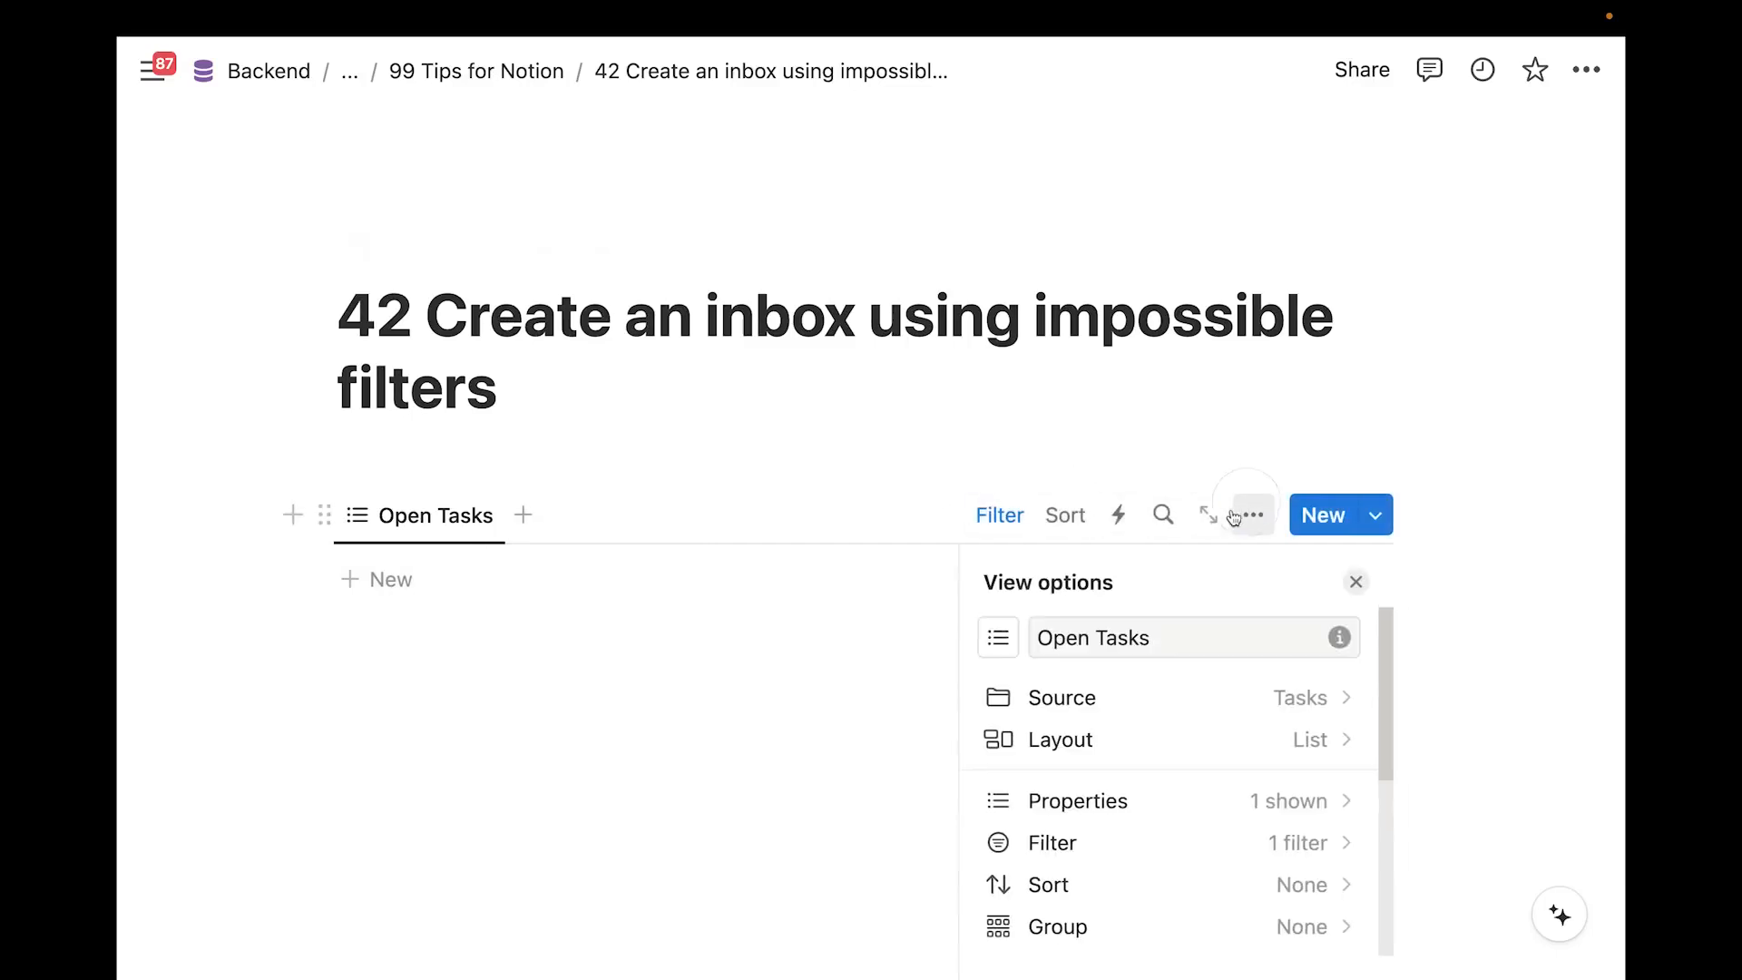
{"action": "left_click", "coordinate": [1173, 743]}
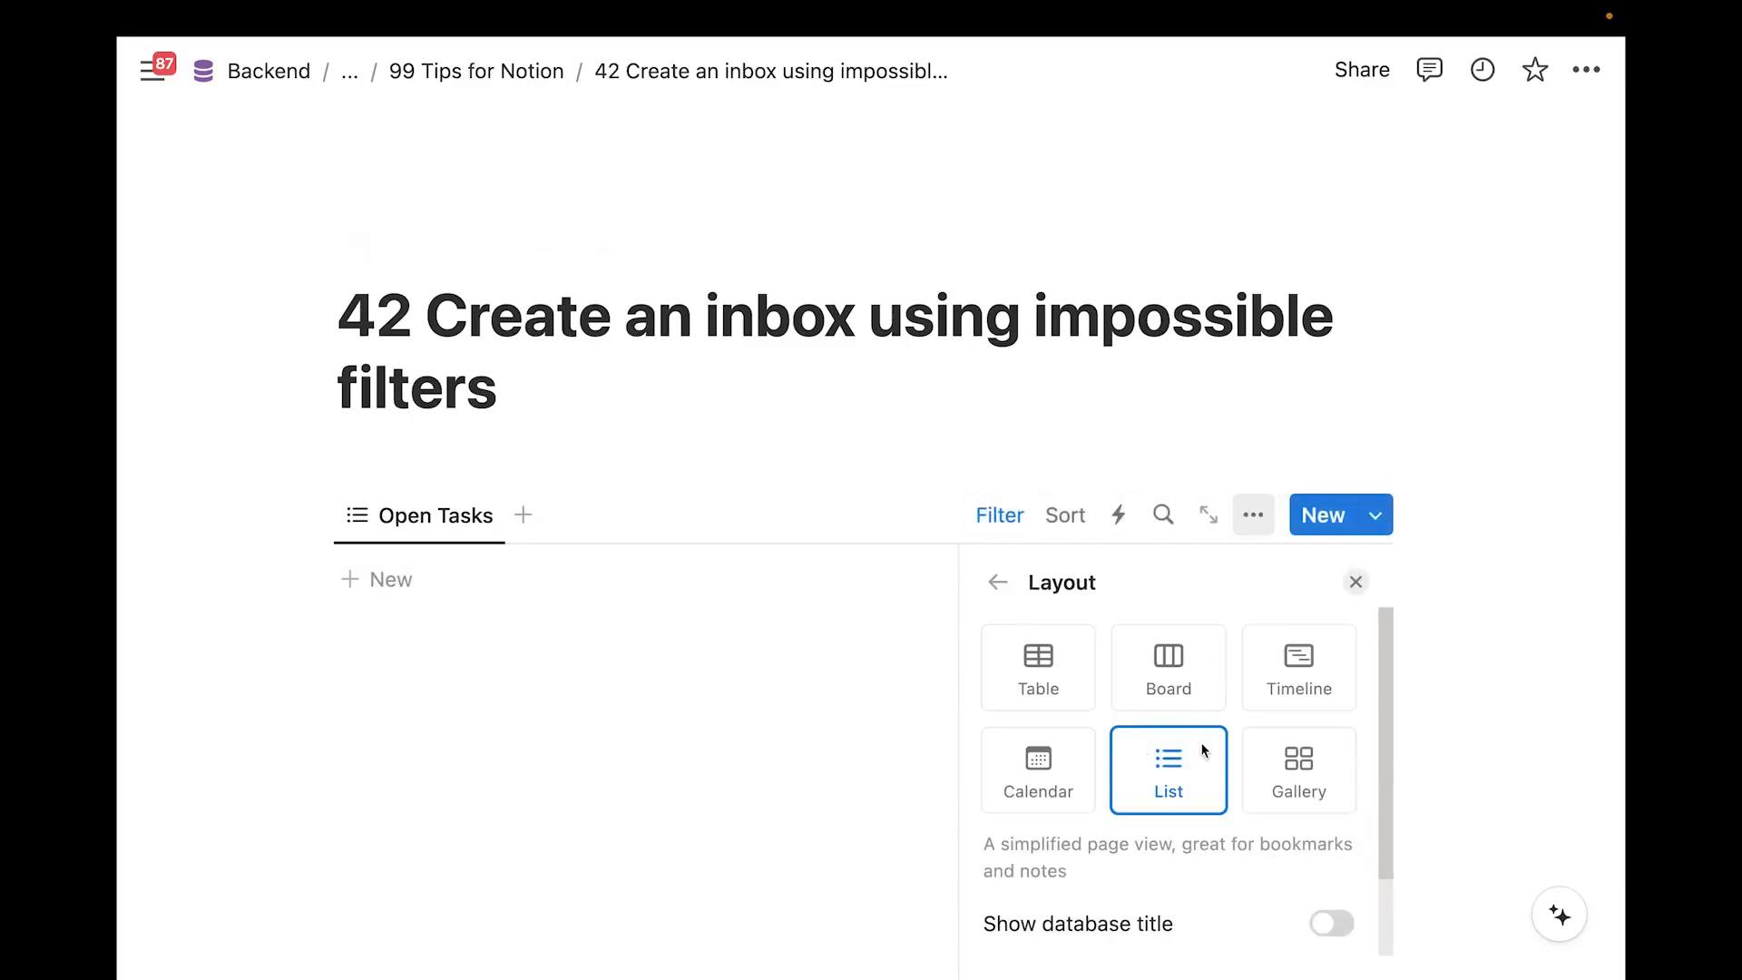
{"action": "left_click", "coordinate": [1278, 774]}
{"action": "left_click", "coordinate": [737, 738]}
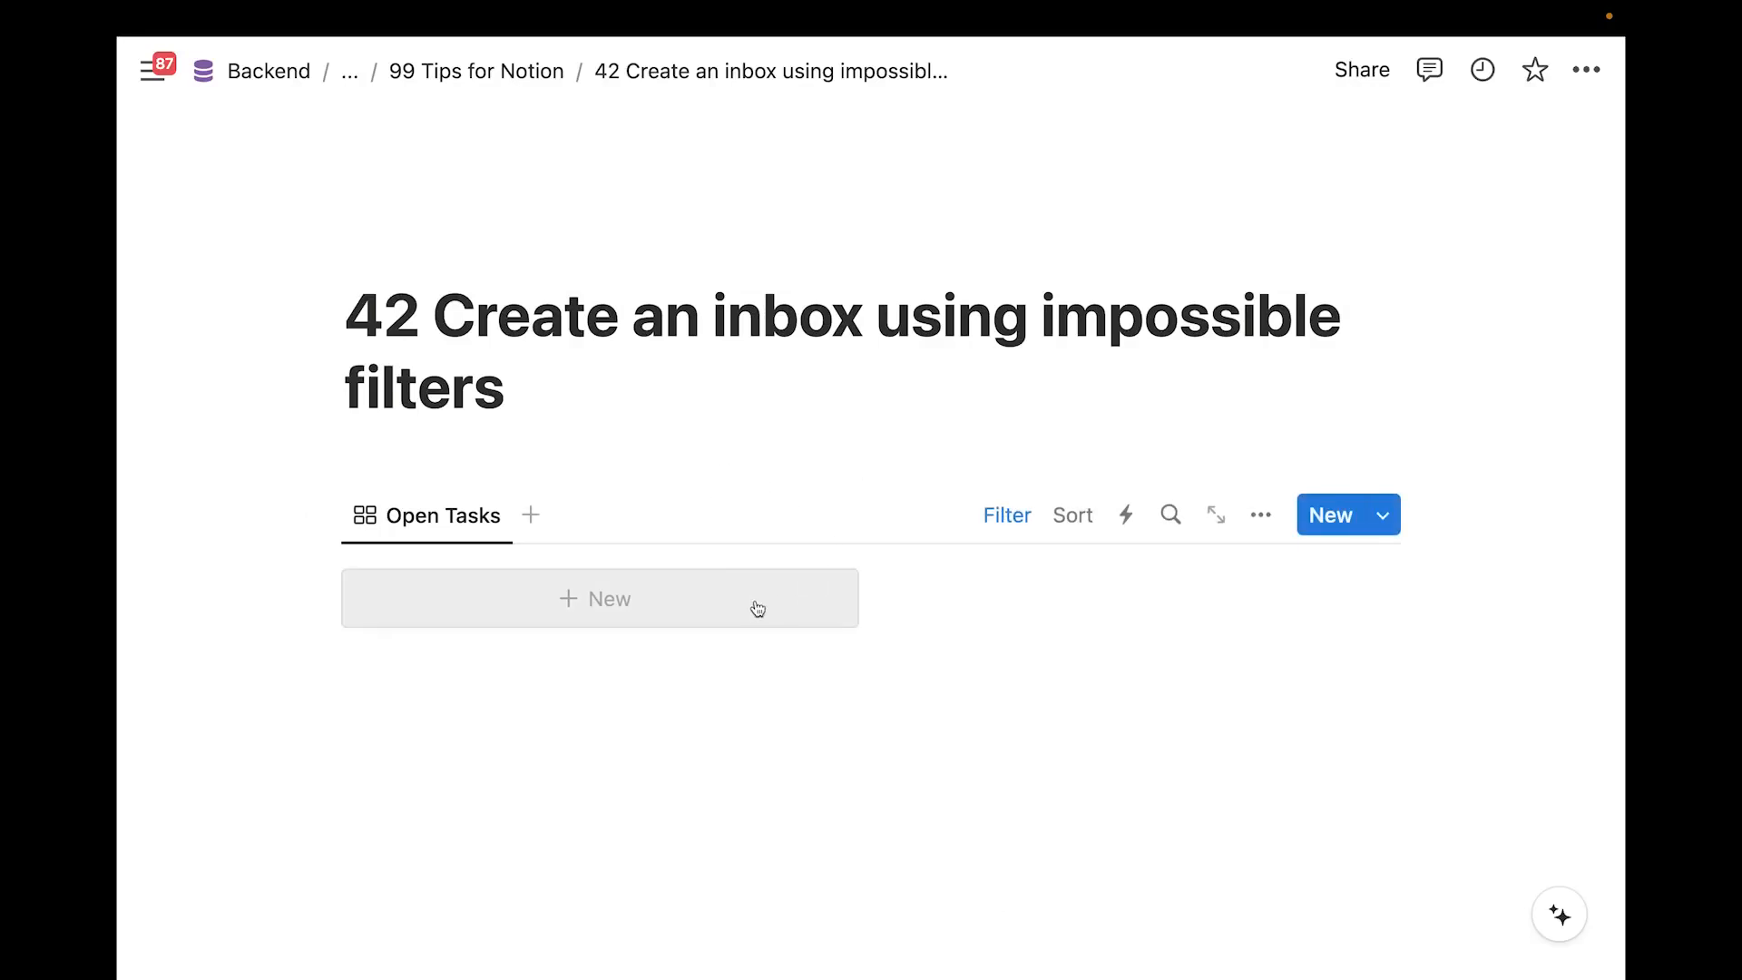
Rename the Open Tasks view as "Inbox" and close its view options
{"action": "left_click", "coordinate": [453, 538]}
{"action": "left_click", "coordinate": [453, 577]}
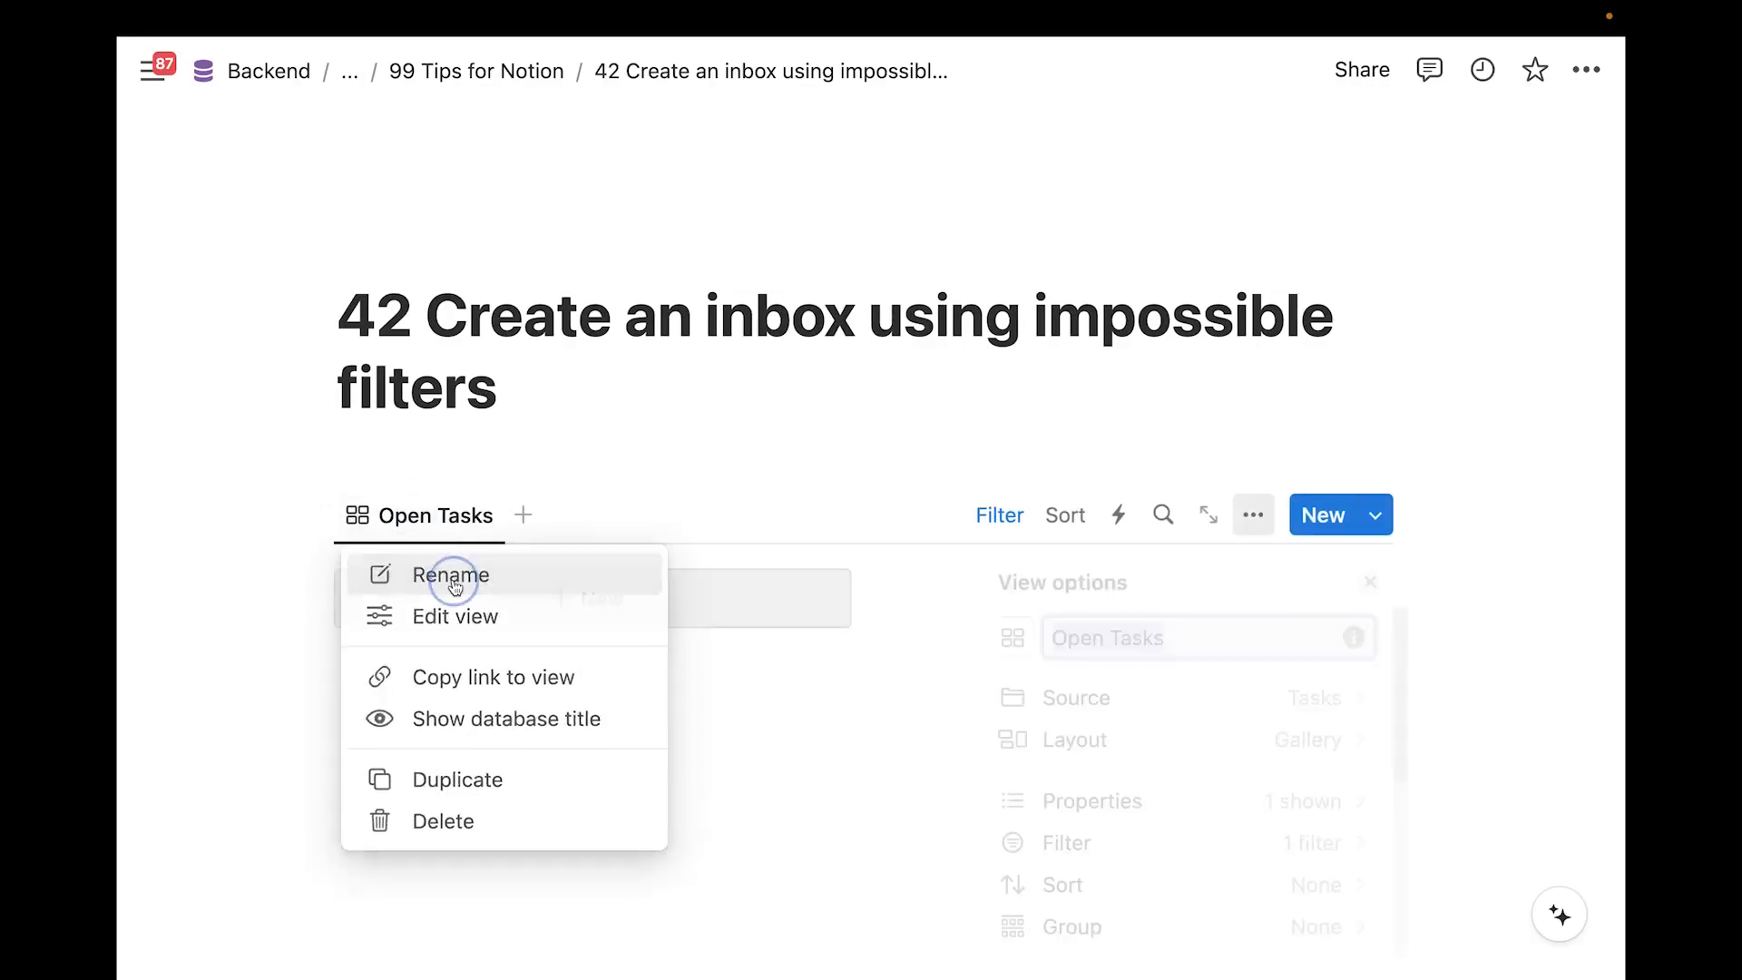
{"action": "type", "text": "Inbox"}
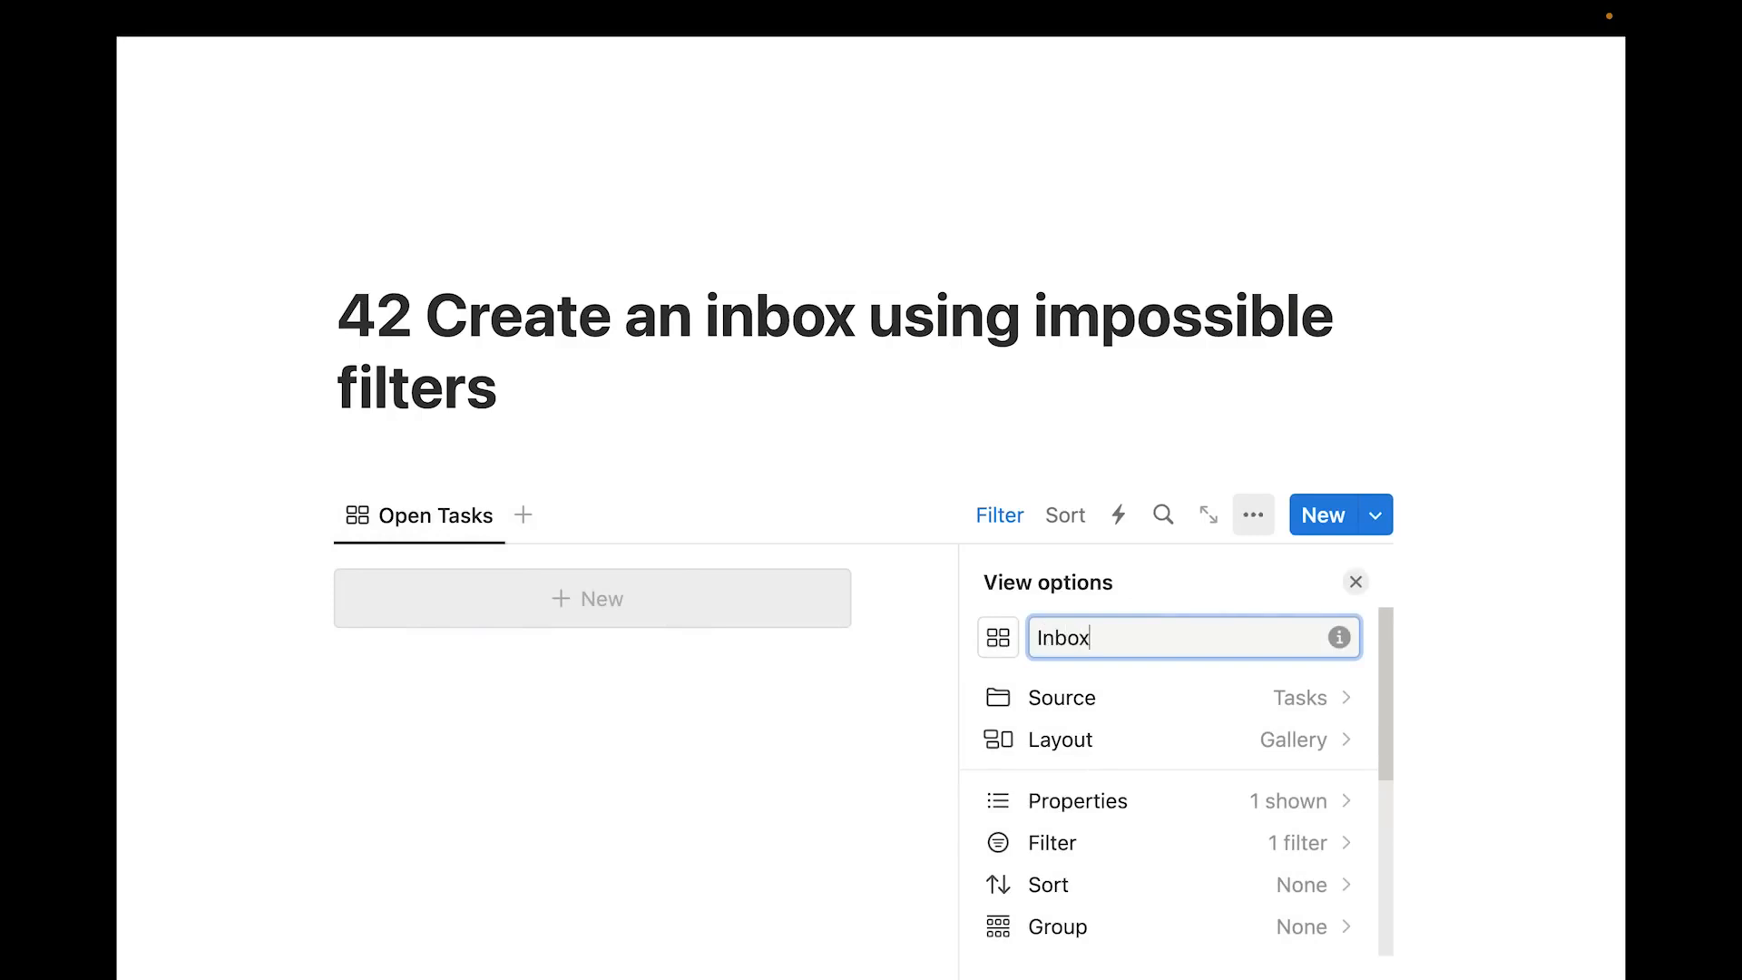
{"action": "key", "text": "Return"}
{"action": "left_click", "coordinate": [507, 742]}
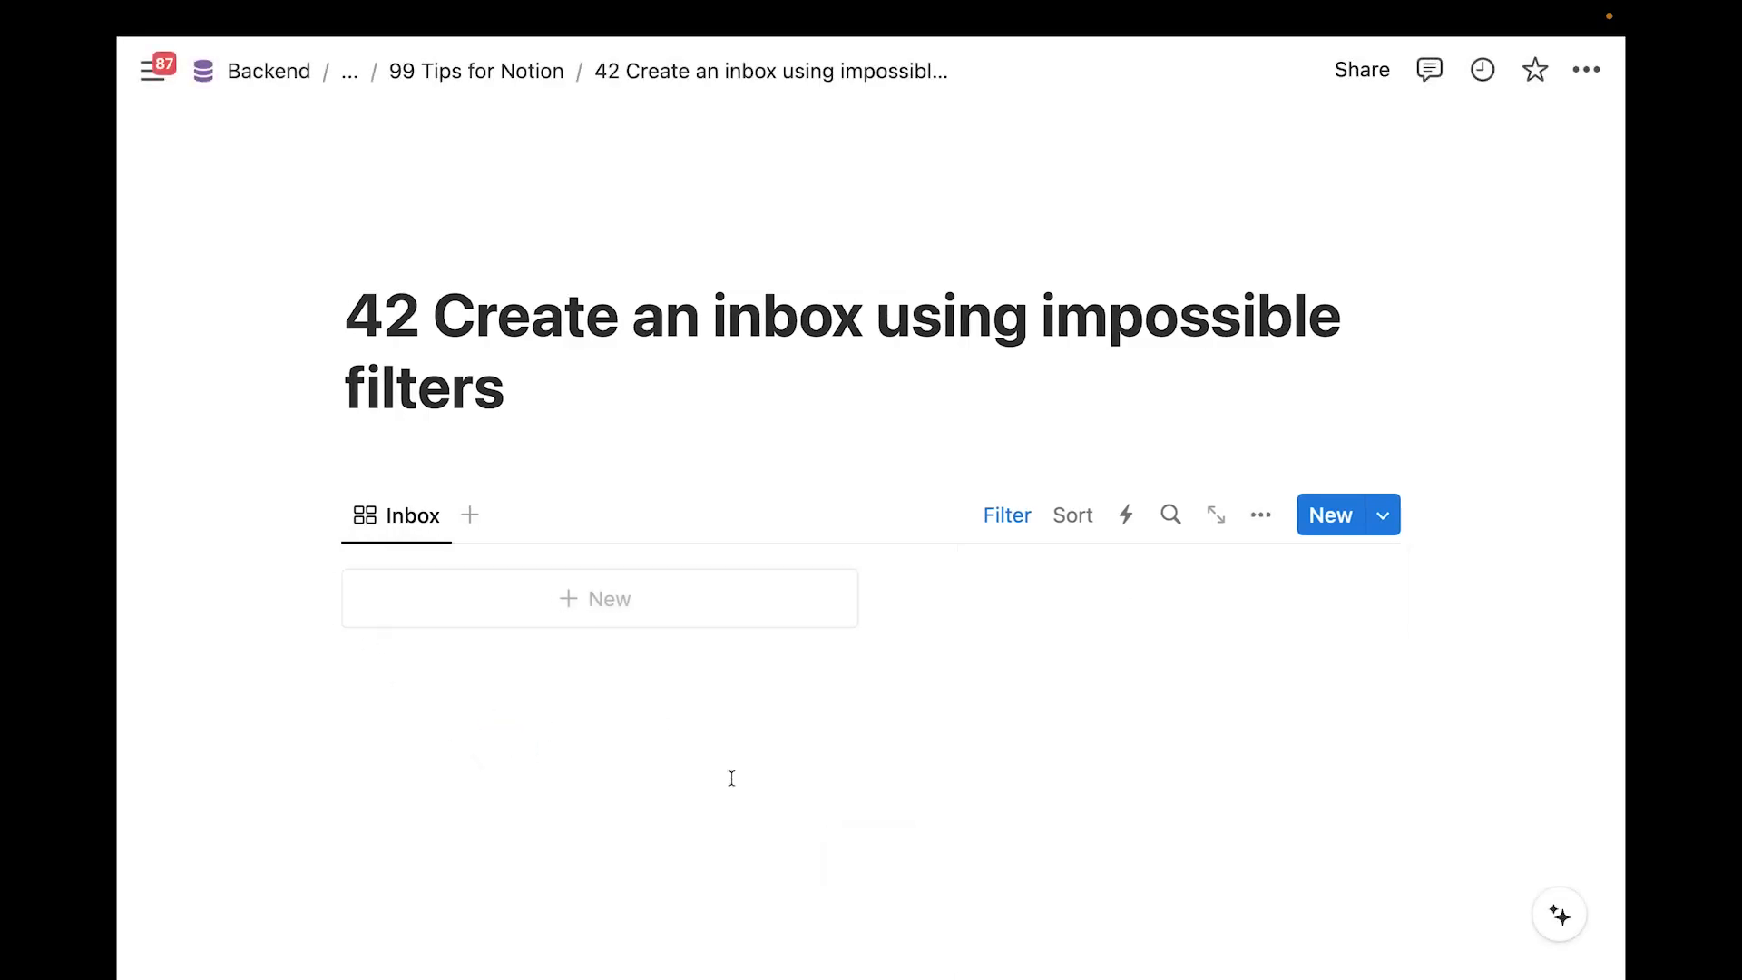
Show the filter bar of the Inbox view and review its filter rules
{"action": "left_click", "coordinate": [995, 512]}
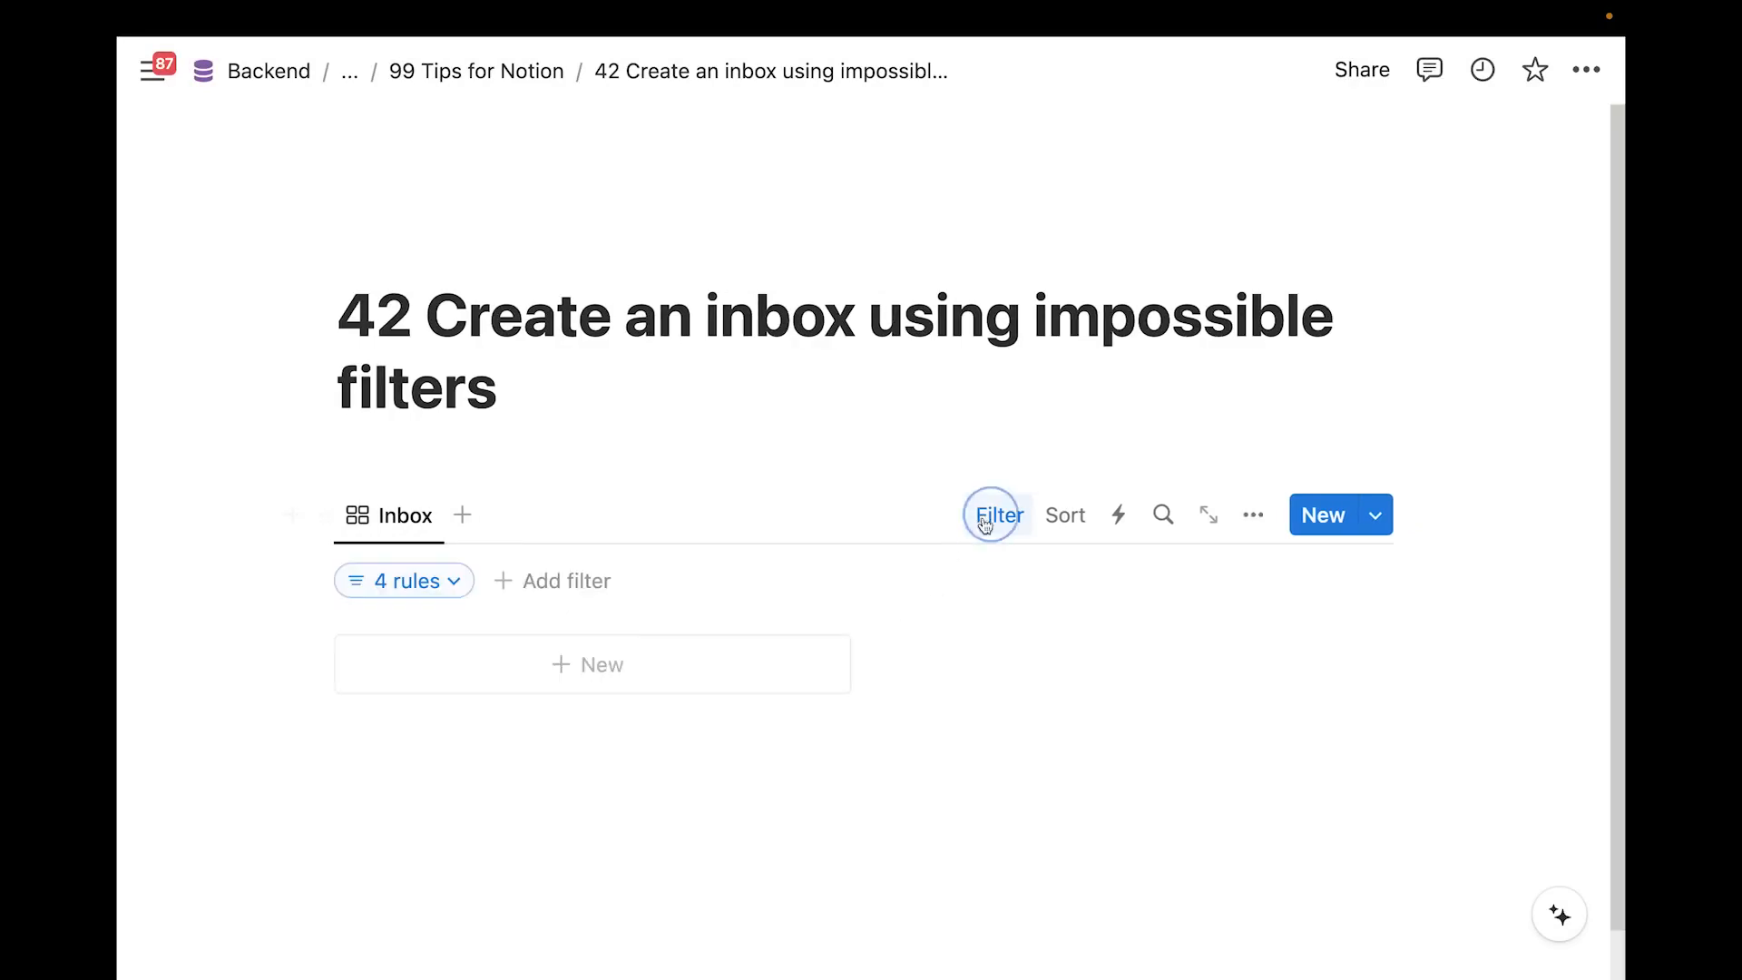
{"action": "left_click", "coordinate": [455, 580]}
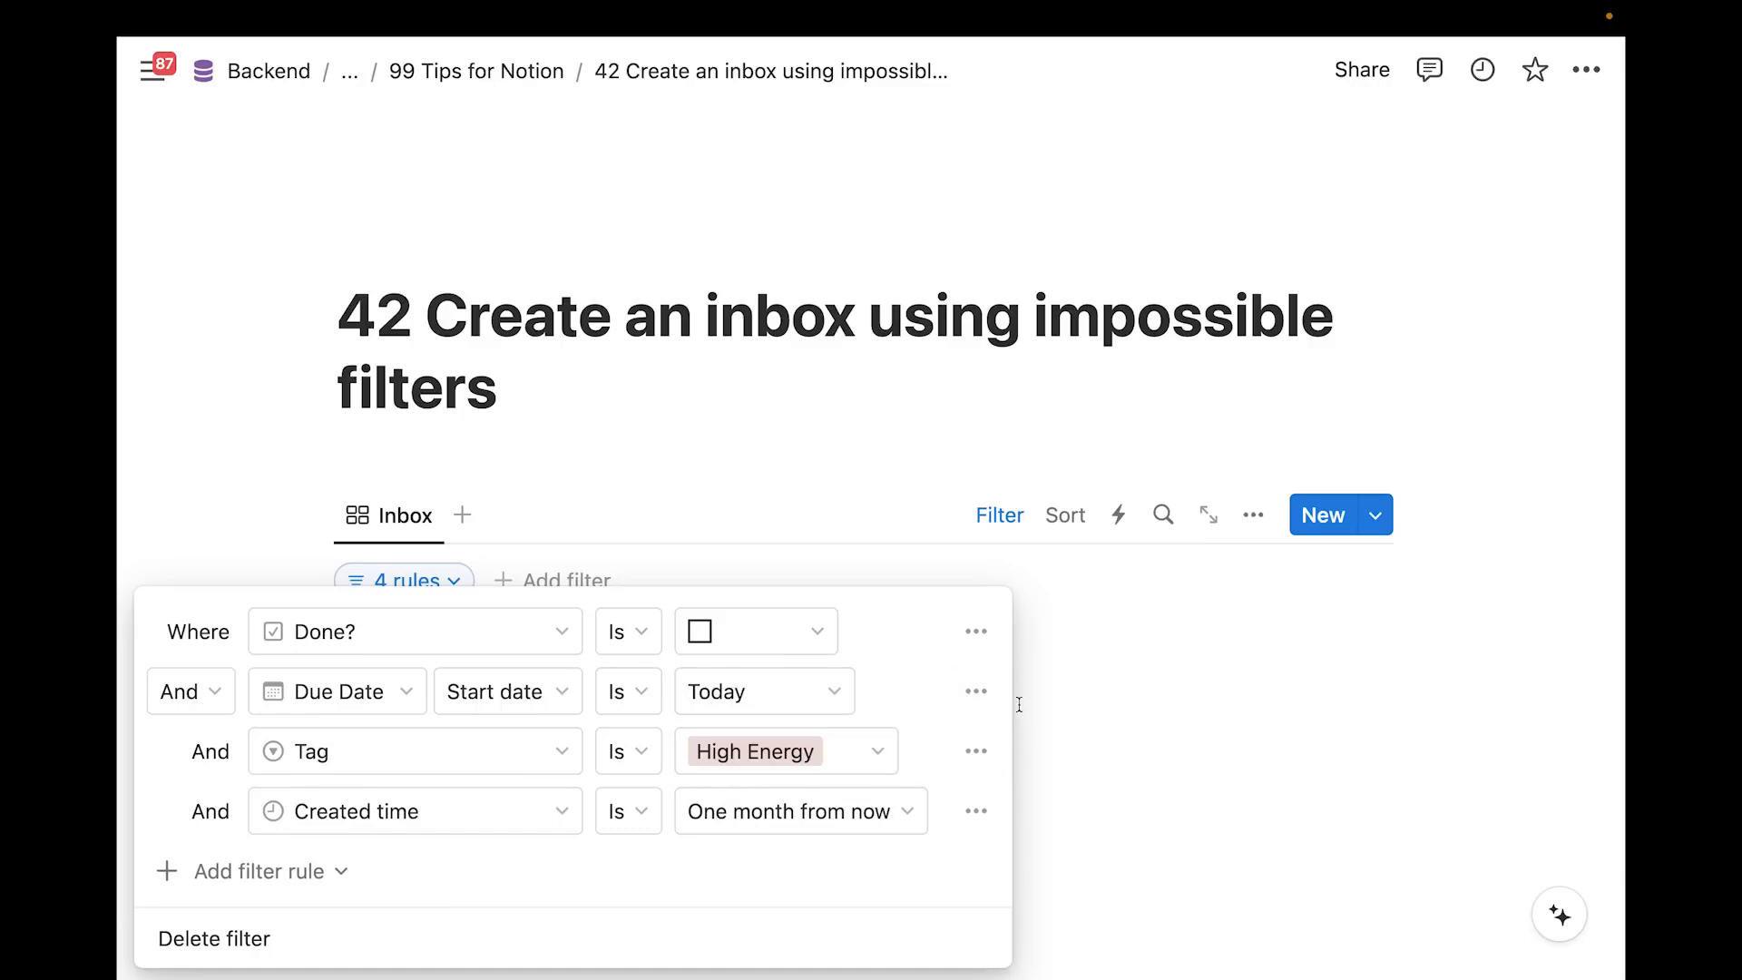
{"action": "left_click", "coordinate": [1170, 695]}
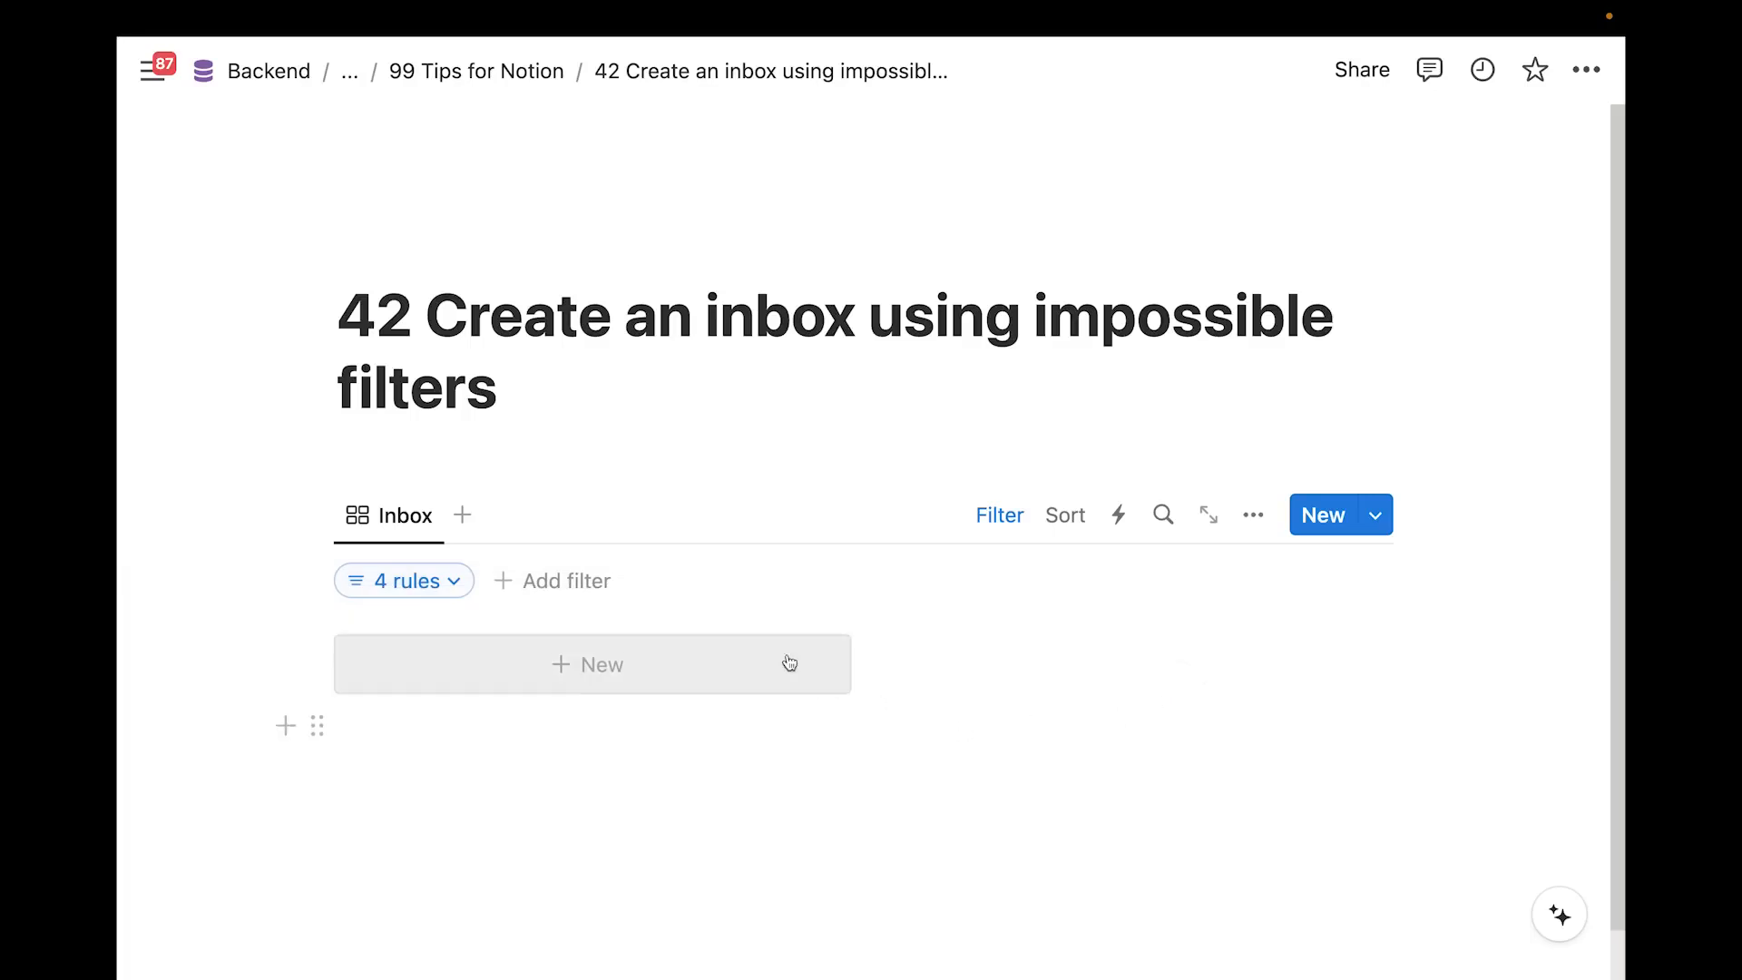
Insert a two-column block between the page title and the Inbox view
{"action": "scroll", "coordinate": [636, 472], "scroll_direction": "down", "scroll_amount": 1}
{"action": "left_click", "coordinate": [635, 379]}
{"action": "key", "text": "Return"}
{"action": "type", "text": "/col2"}
{"action": "key", "text": "Return"}
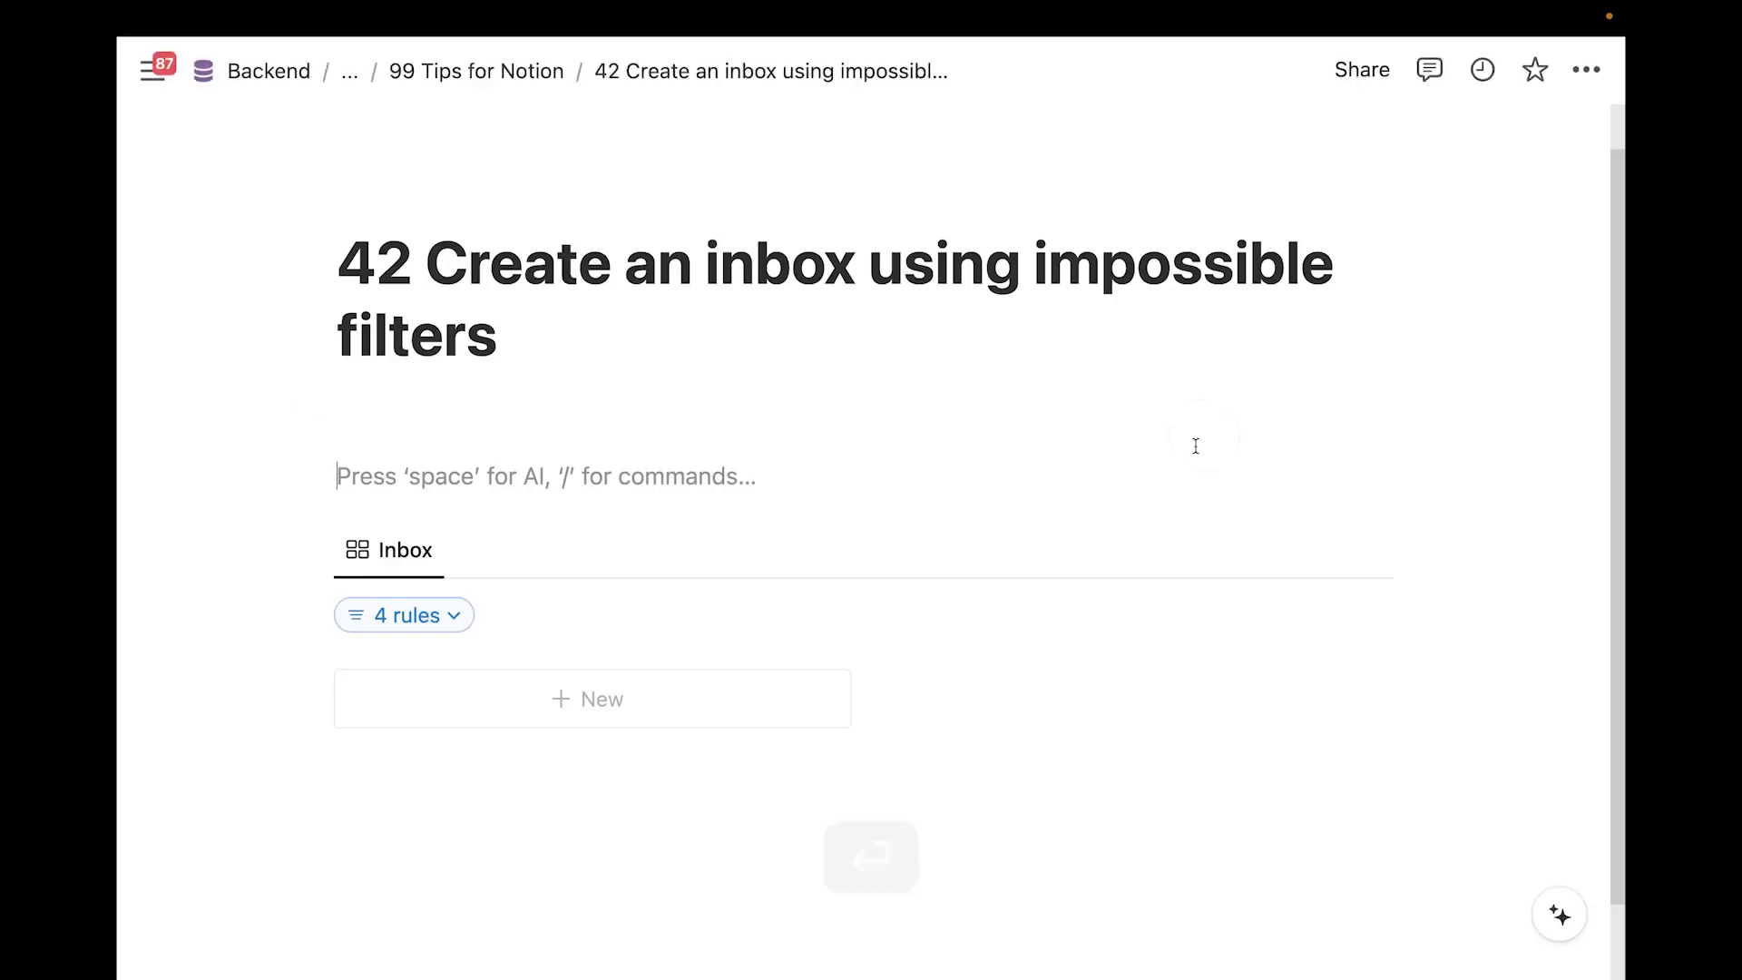
Add a Heading 3 reading "Inbox" in the second column and move the Inbox view beneath it
{"action": "left_click", "coordinate": [1183, 489]}
{"action": "type", "text": "/h3"}
{"action": "key", "text": "Return"}
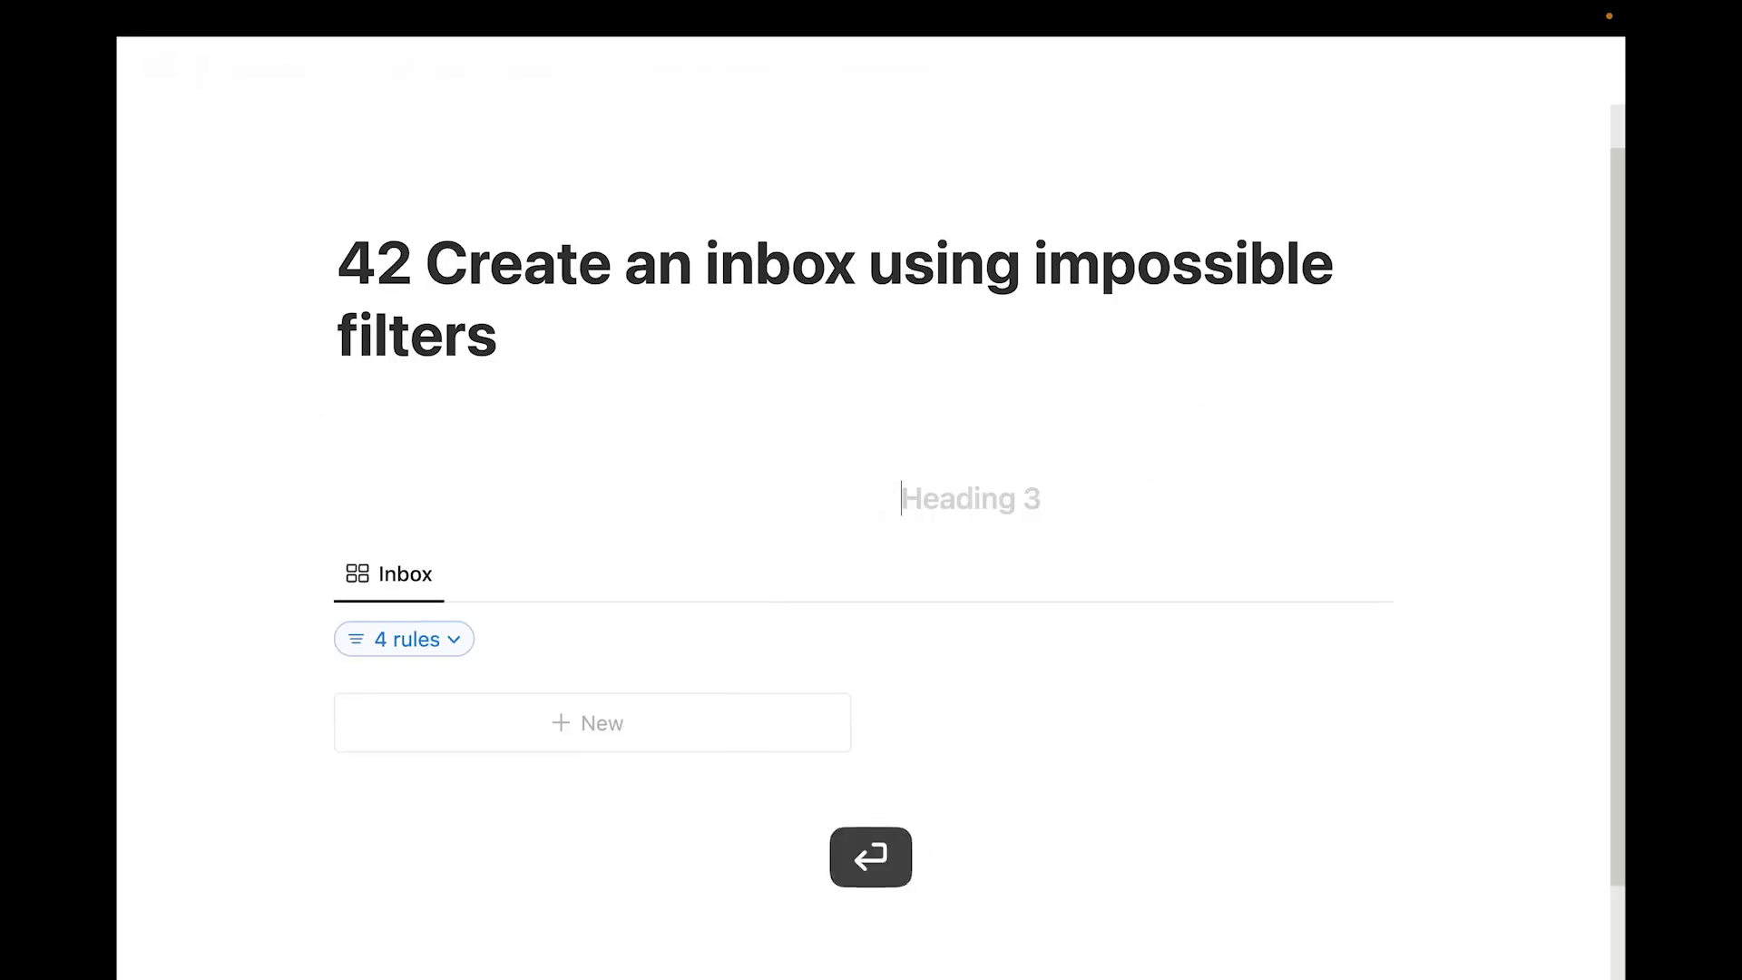
{"action": "type", "text": "Inbox"}
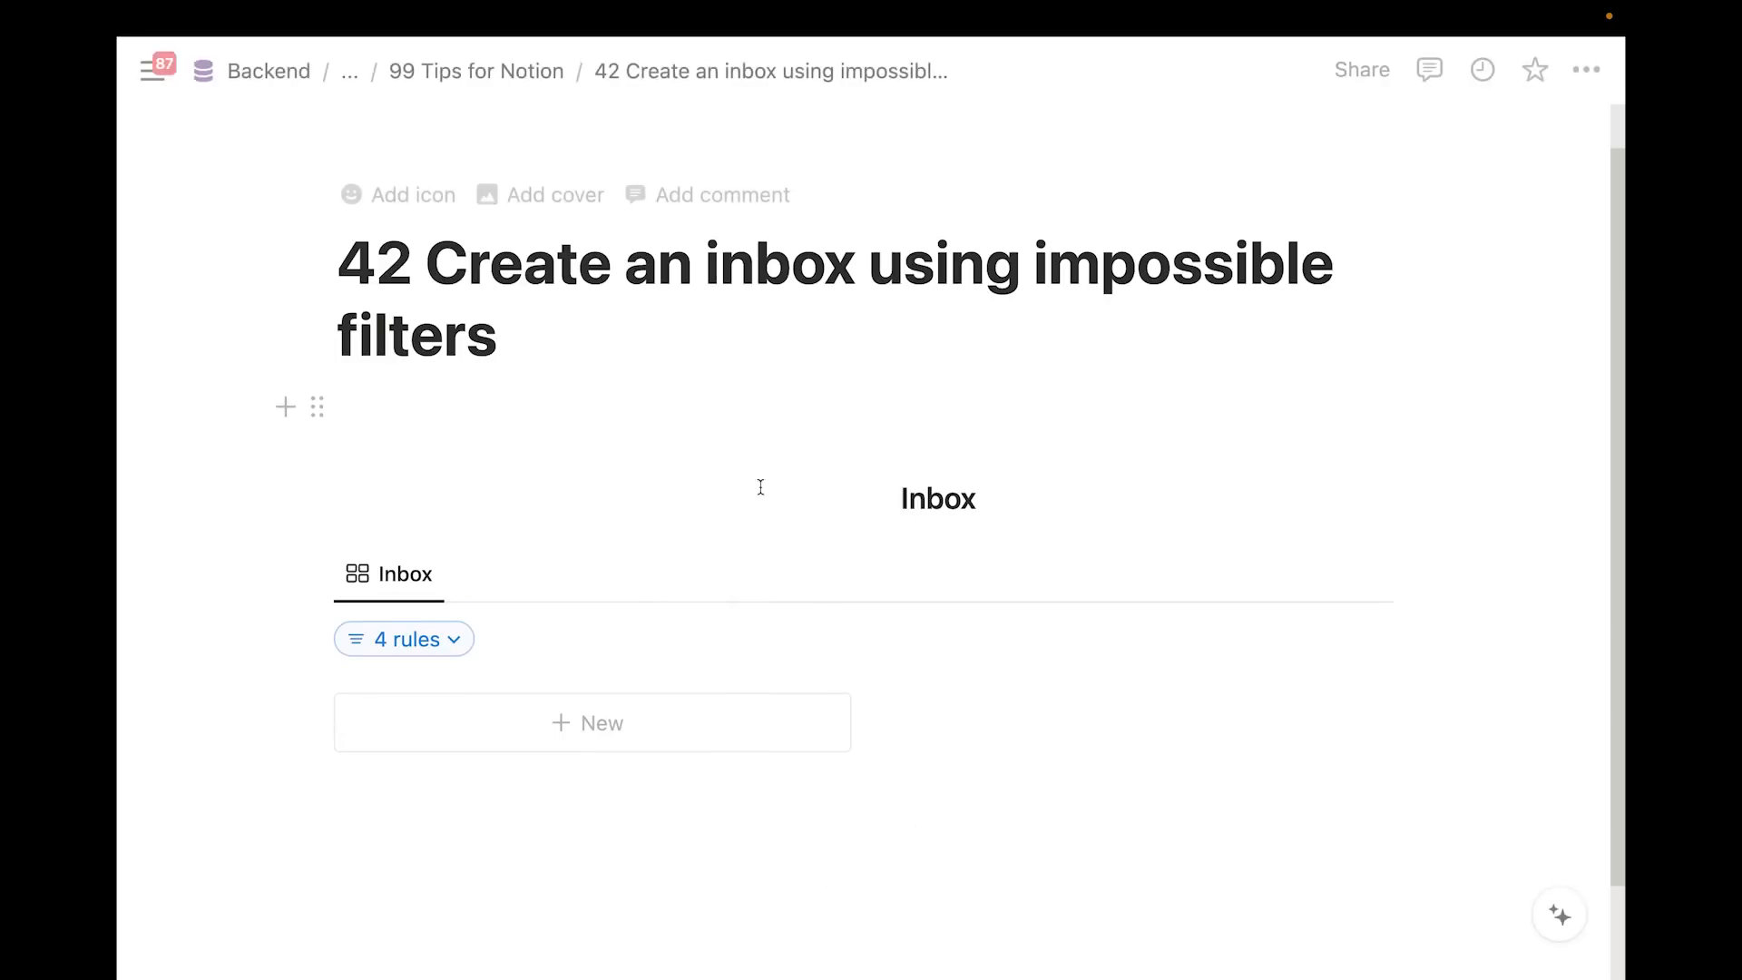
{"action": "left_click_drag", "start_coordinate": [311, 572], "coordinate": [978, 516]}
{"action": "left_click", "coordinate": [591, 580]}
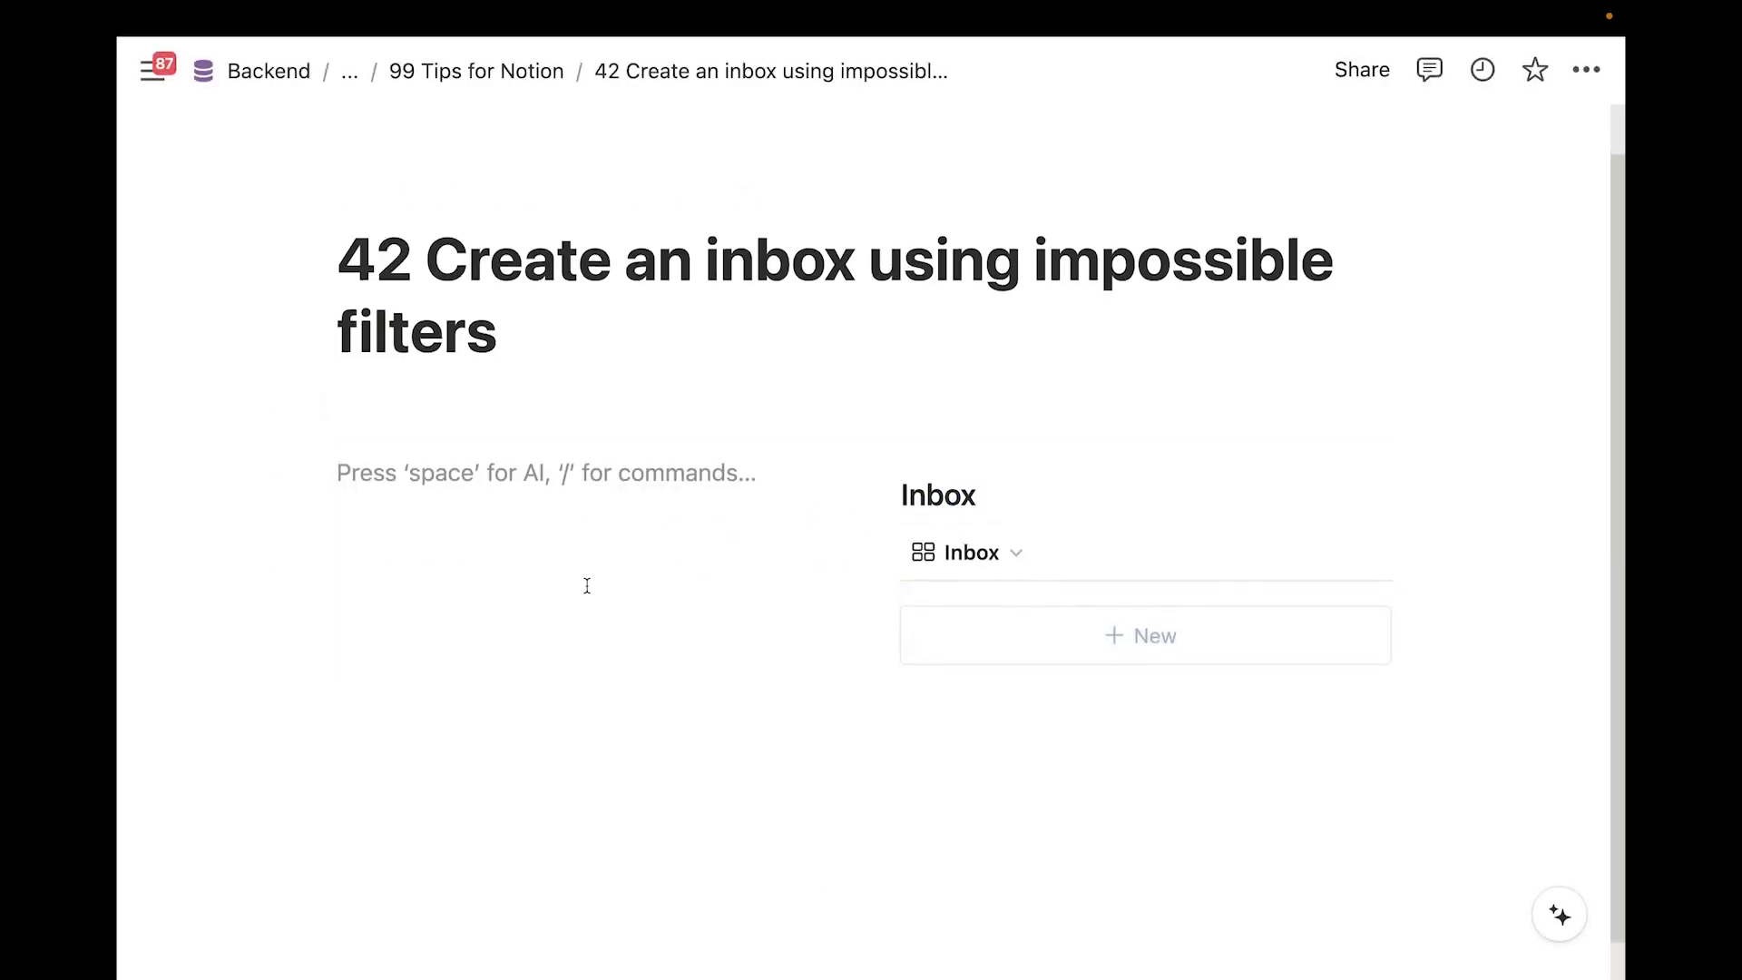
{"action": "scroll", "coordinate": [587, 586], "scroll_direction": "down", "scroll_amount": 1}
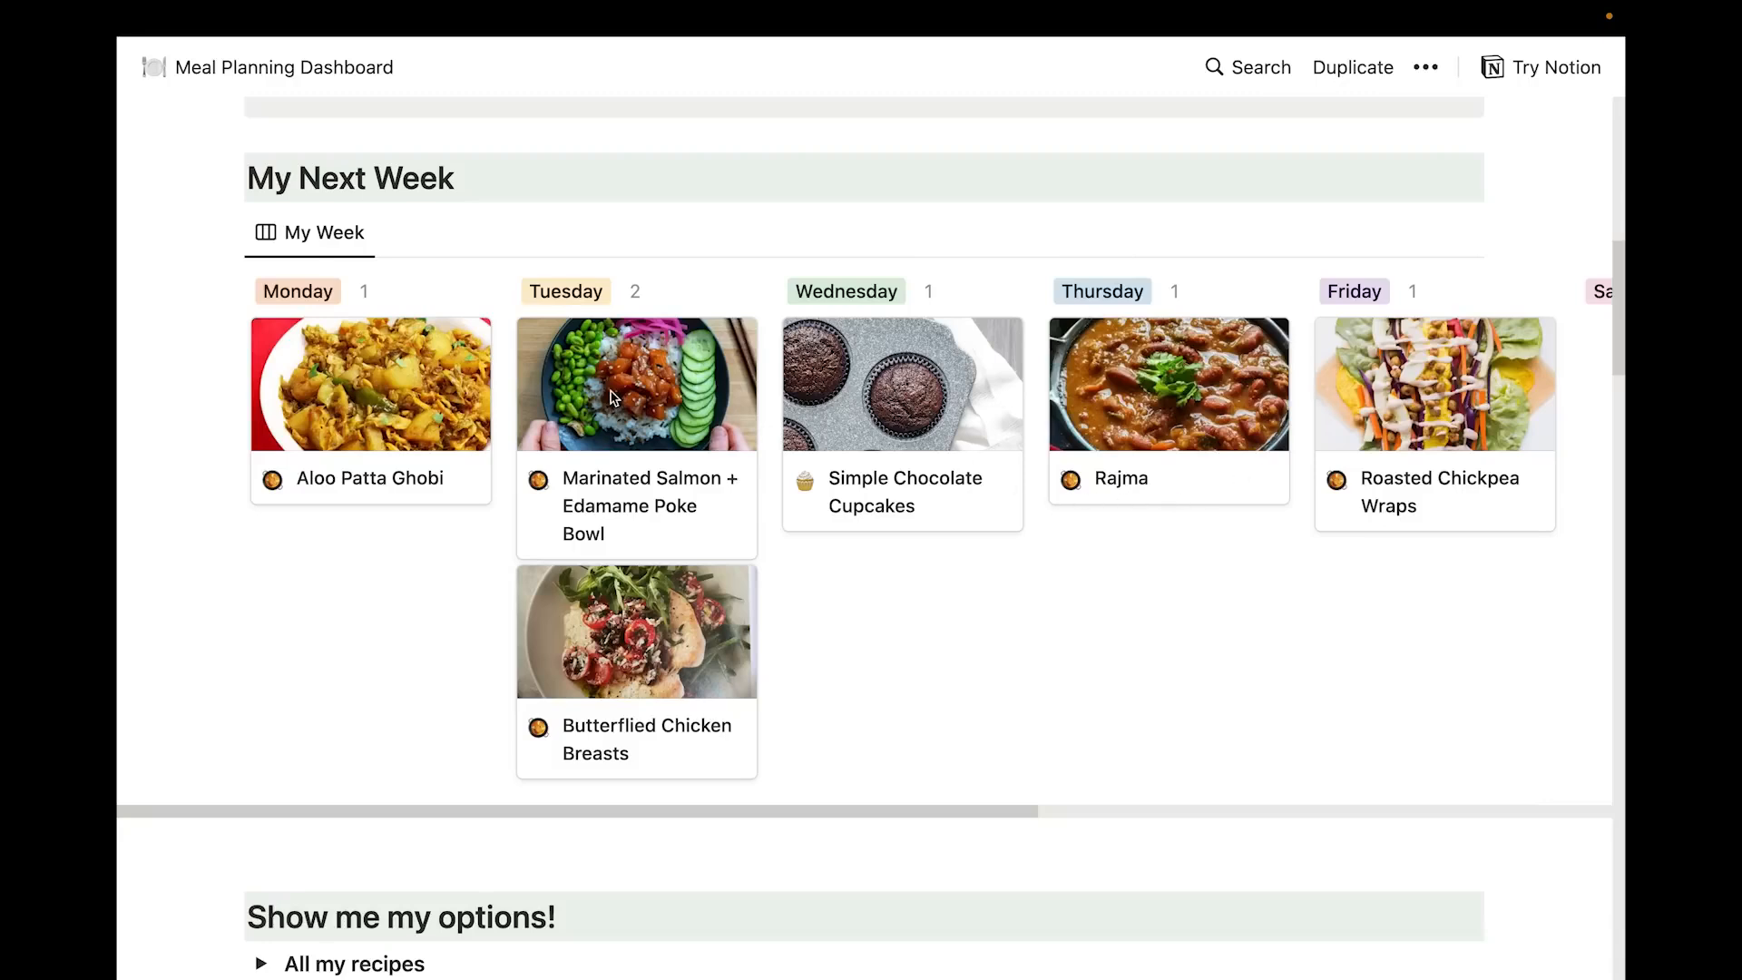
{"action": "scroll", "coordinate": [606, 394], "scroll_direction": "down", "scroll_amount": 1}
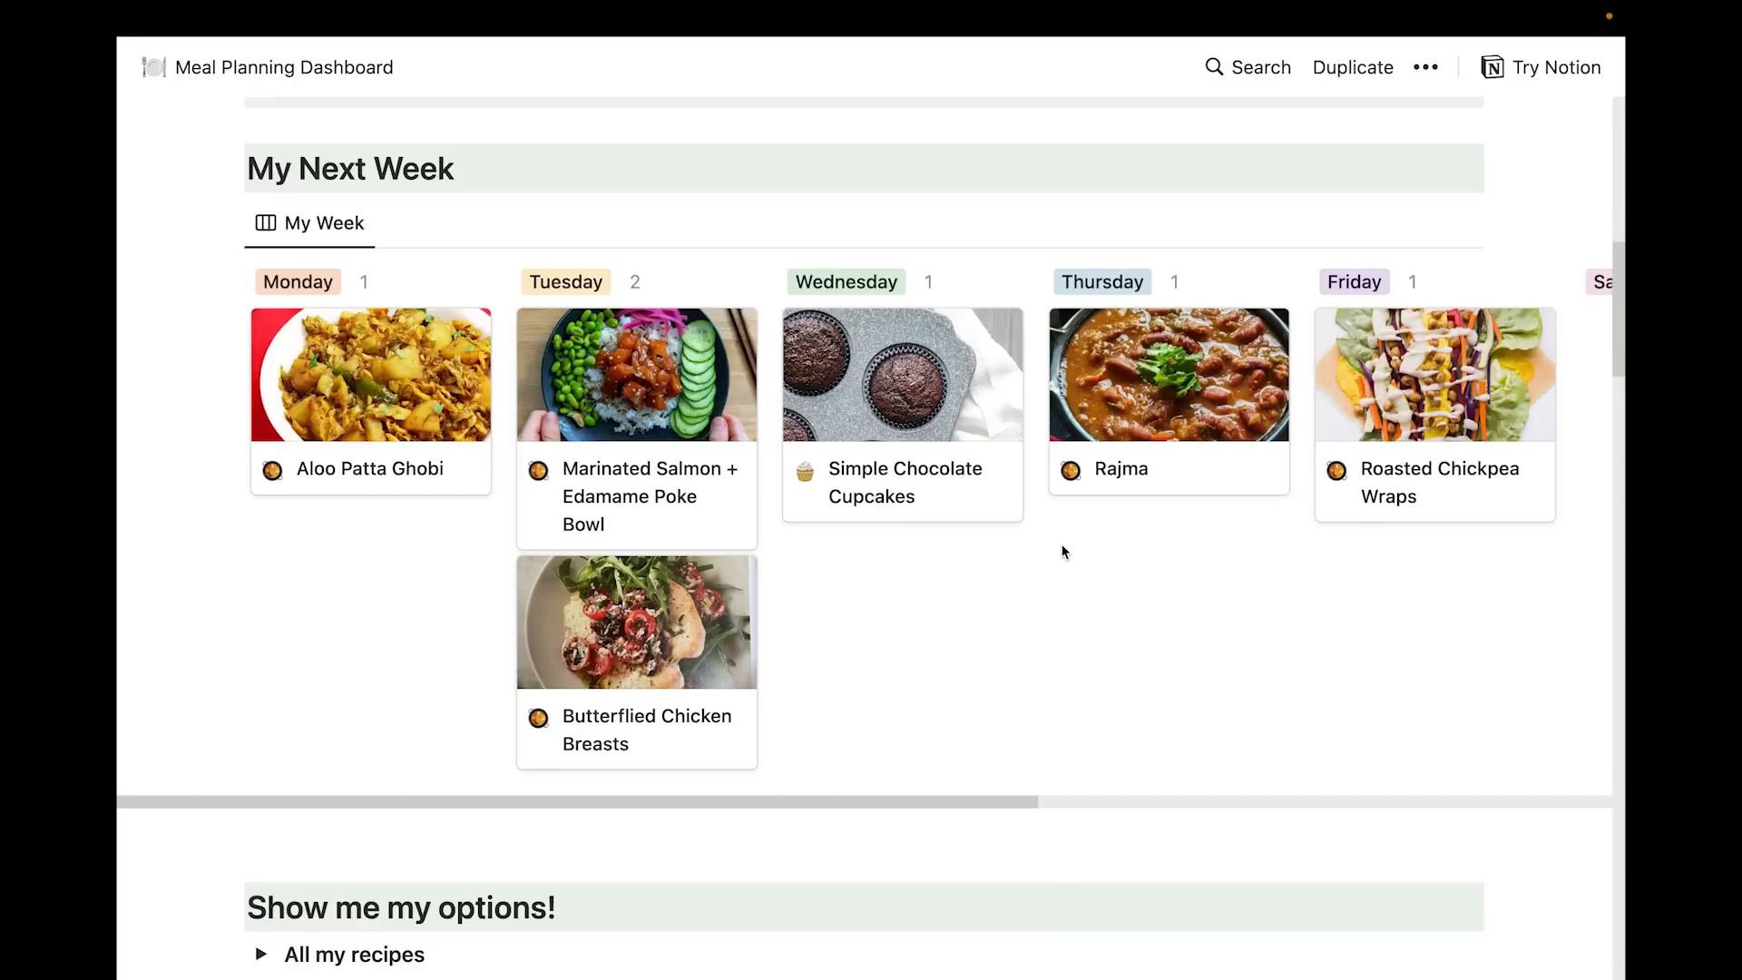
{"action": "scroll", "coordinate": [1065, 551], "scroll_direction": "down", "scroll_amount": 1}
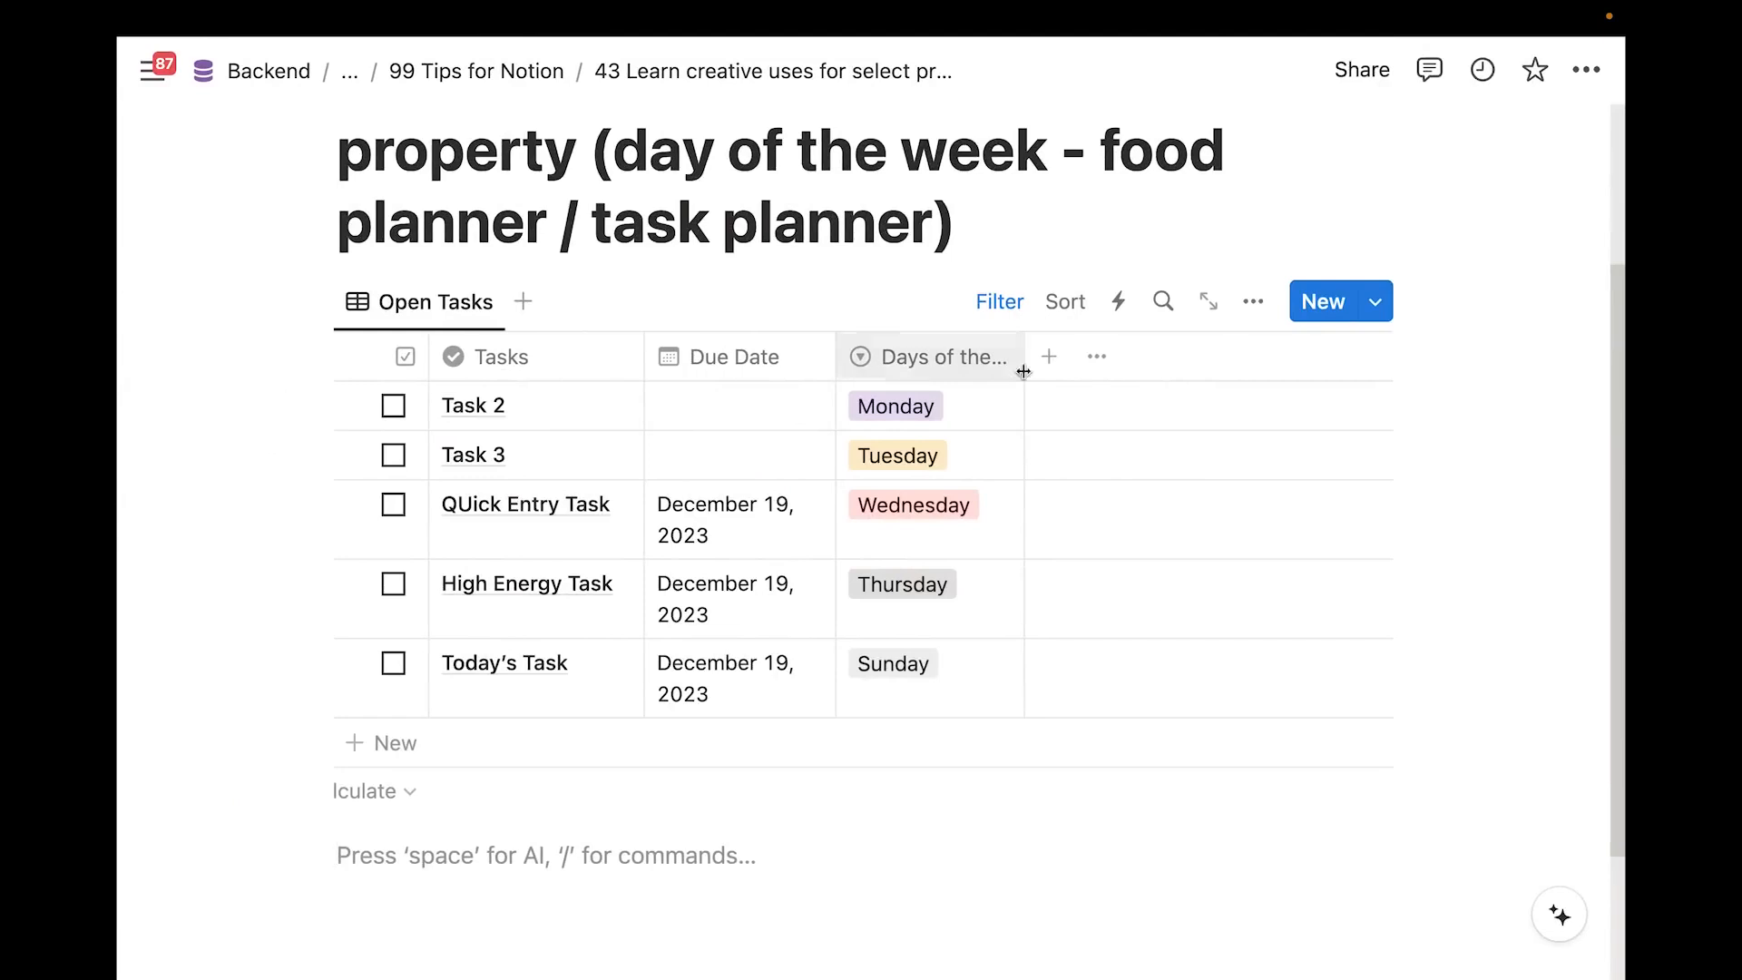
Widen the Days of the Week column to fit its full name and review the options of that select property
{"action": "left_click_drag", "start_coordinate": [1024, 371], "coordinate": [1094, 357]}
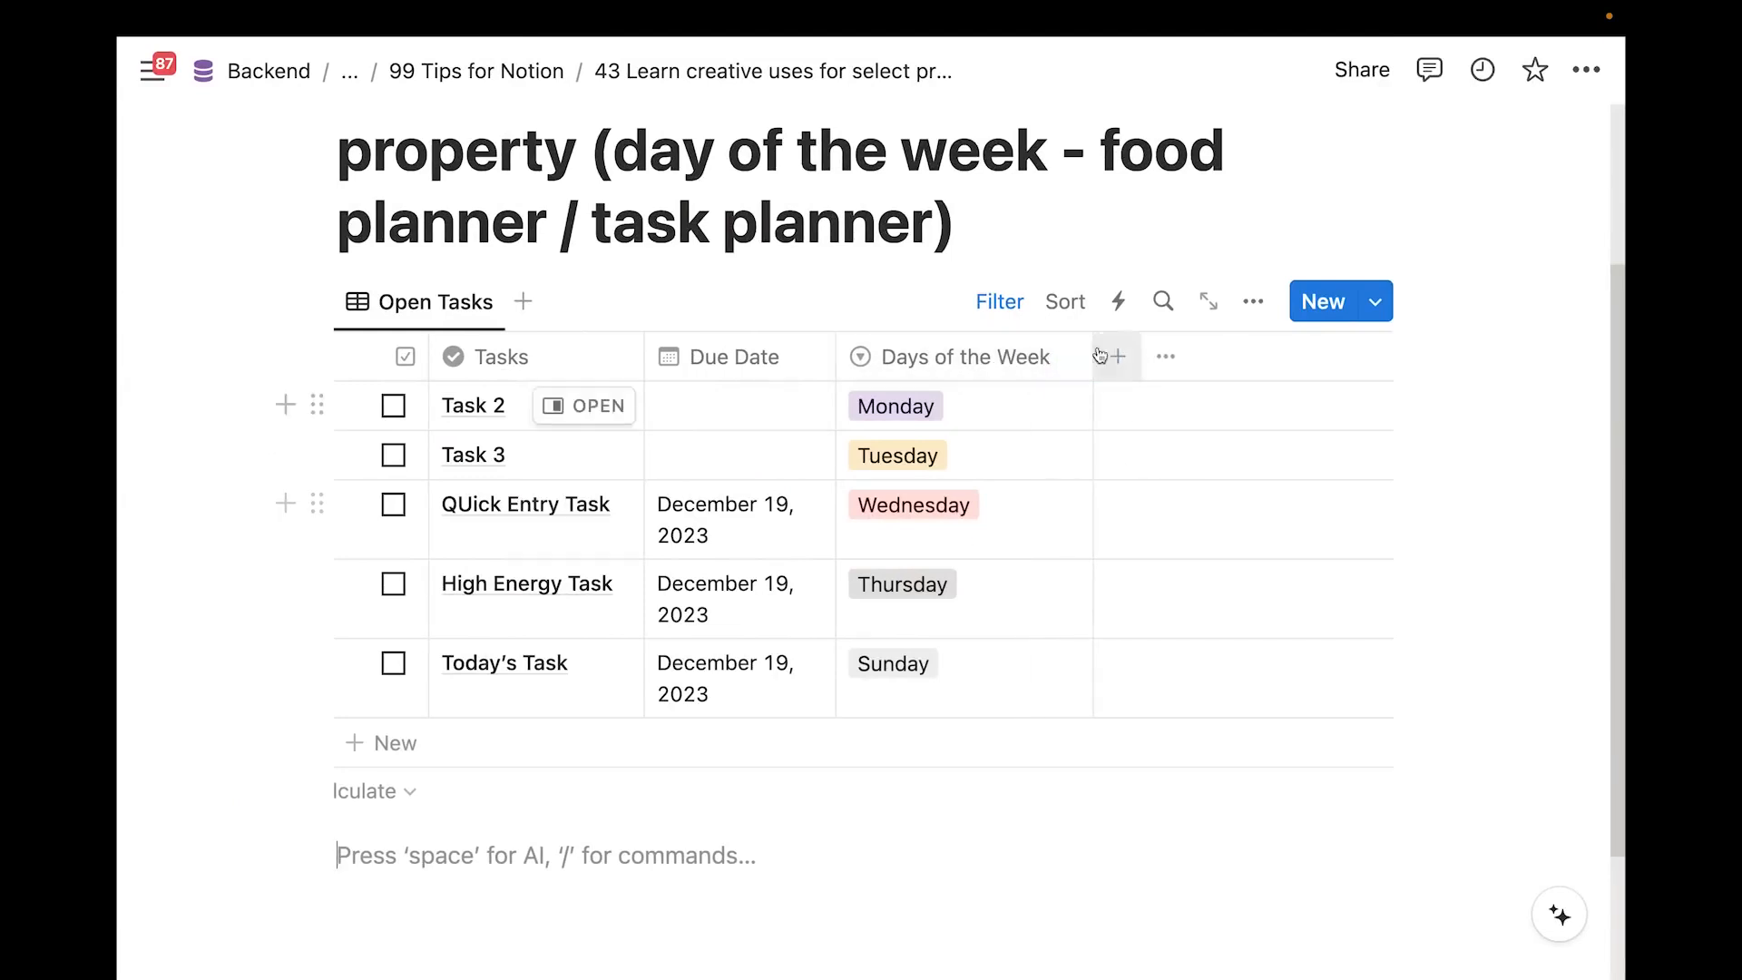
{"action": "left_click", "coordinate": [936, 378]}
{"action": "left_click", "coordinate": [949, 481]}
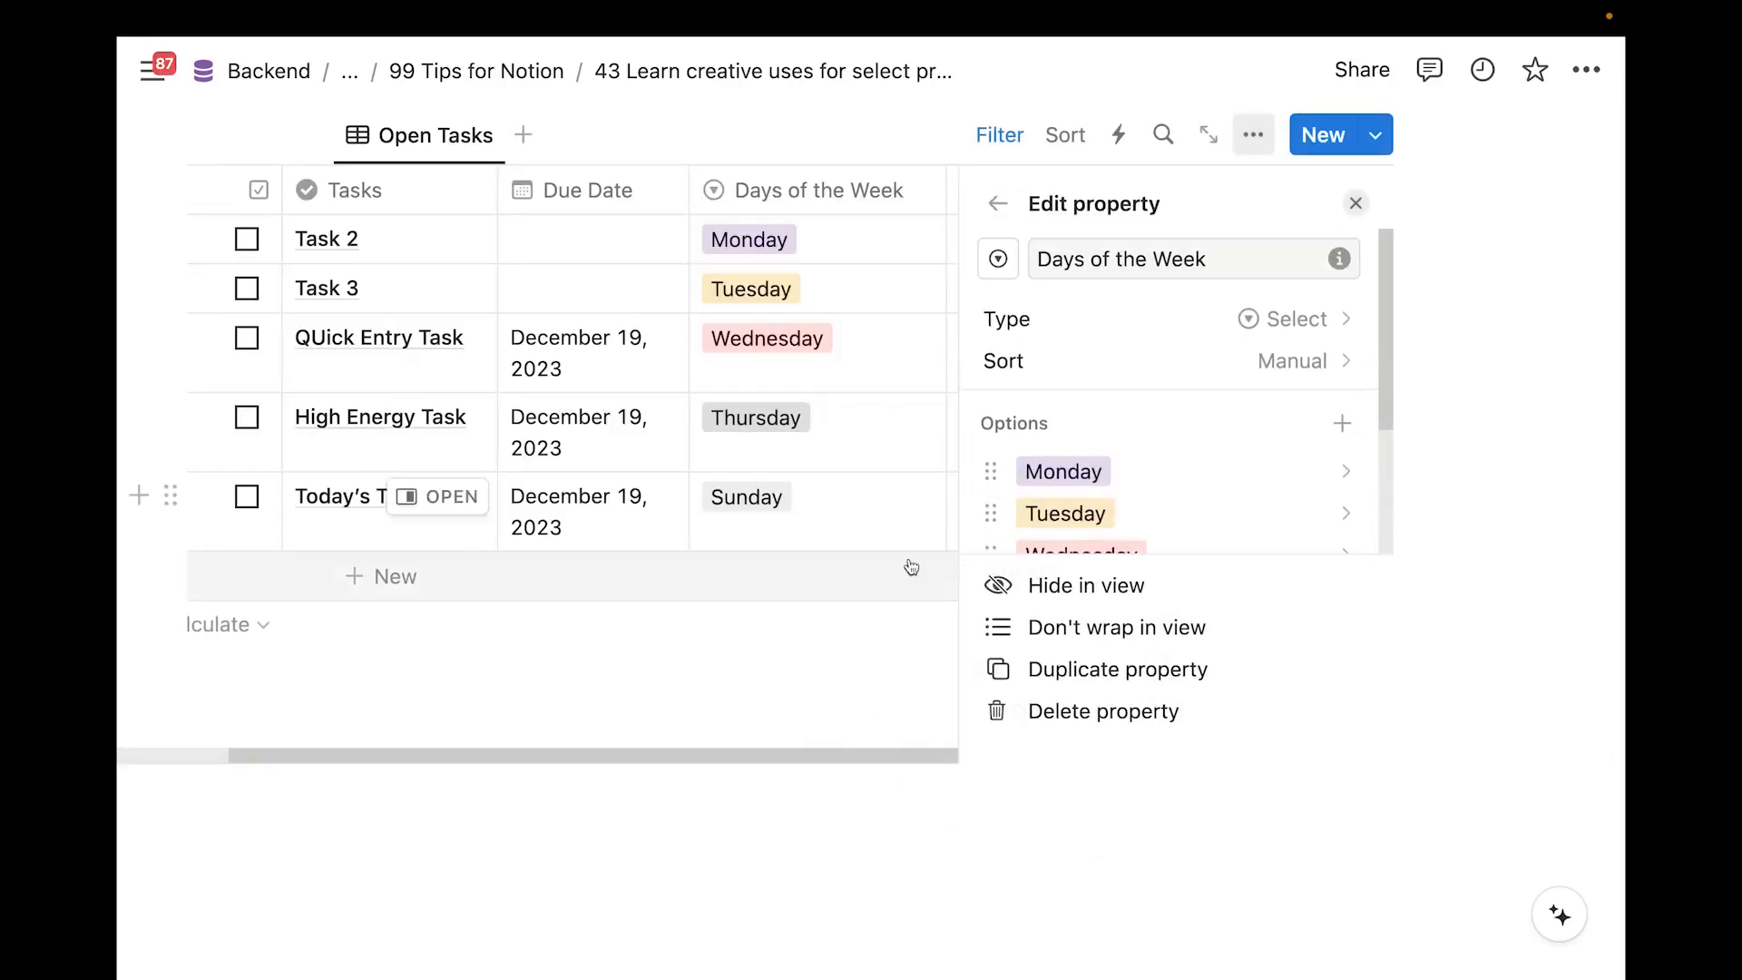
{"action": "left_click", "coordinate": [835, 676]}
{"action": "scroll", "coordinate": [1145, 505], "scroll_direction": "up", "scroll_amount": 5}
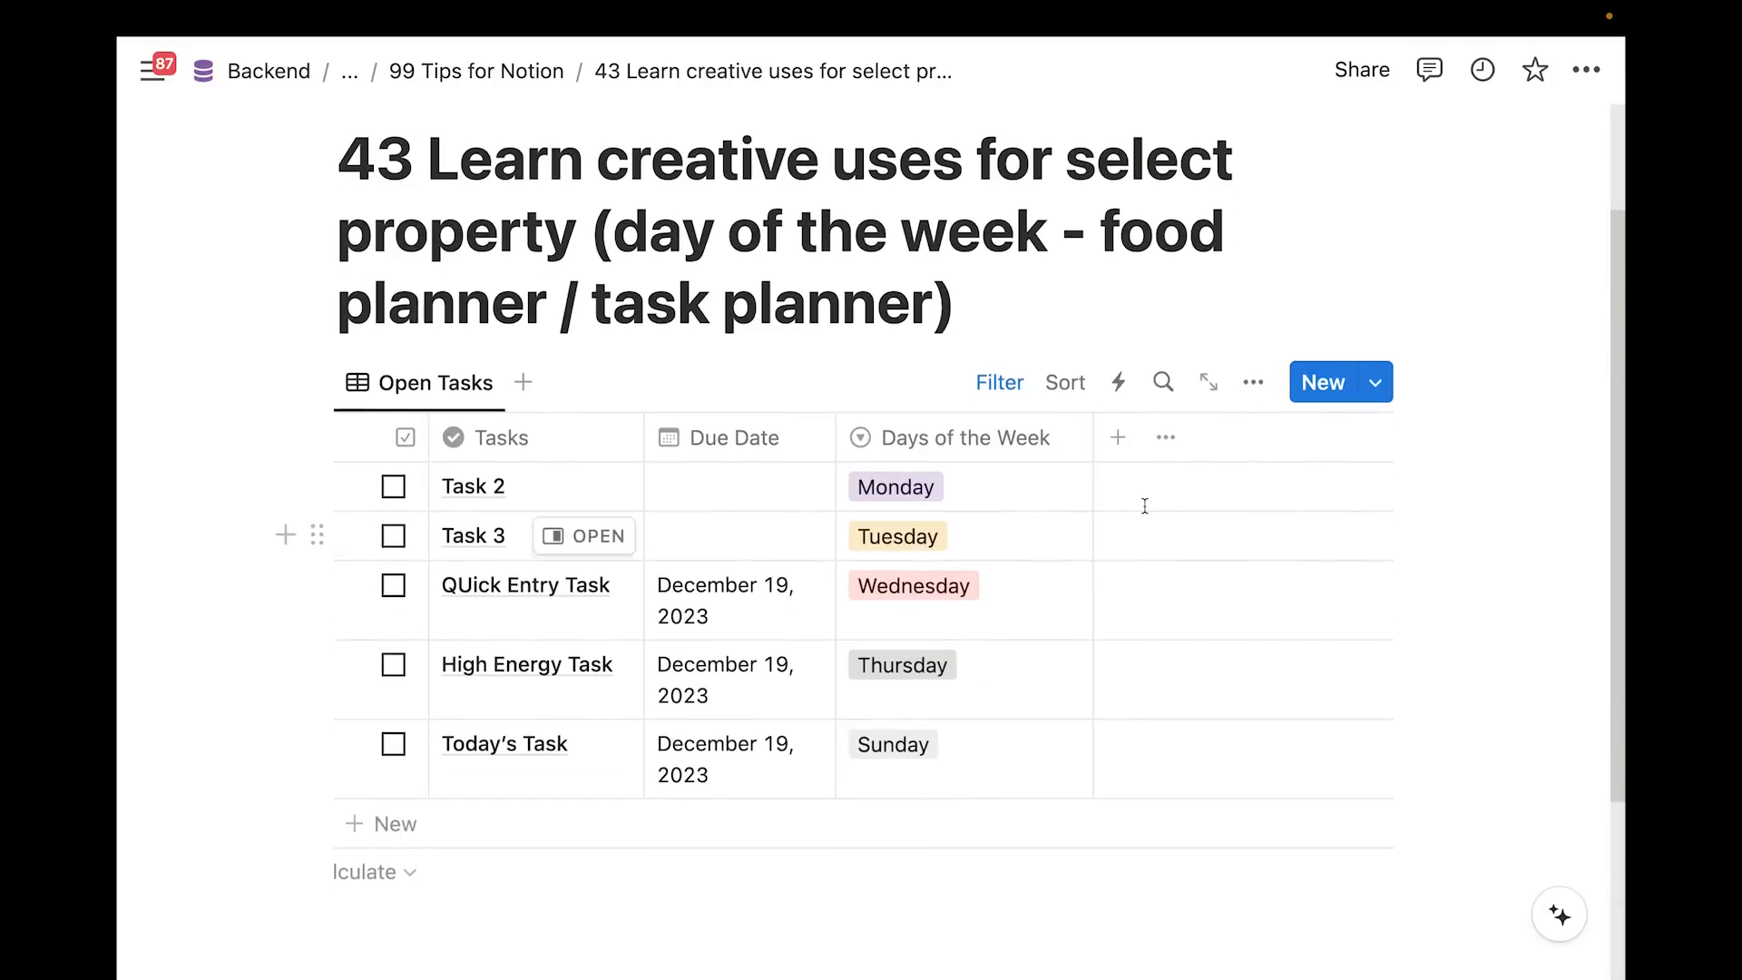
Change the layout of the Open Tasks view from table to Board
{"action": "left_click", "coordinate": [1253, 382]}
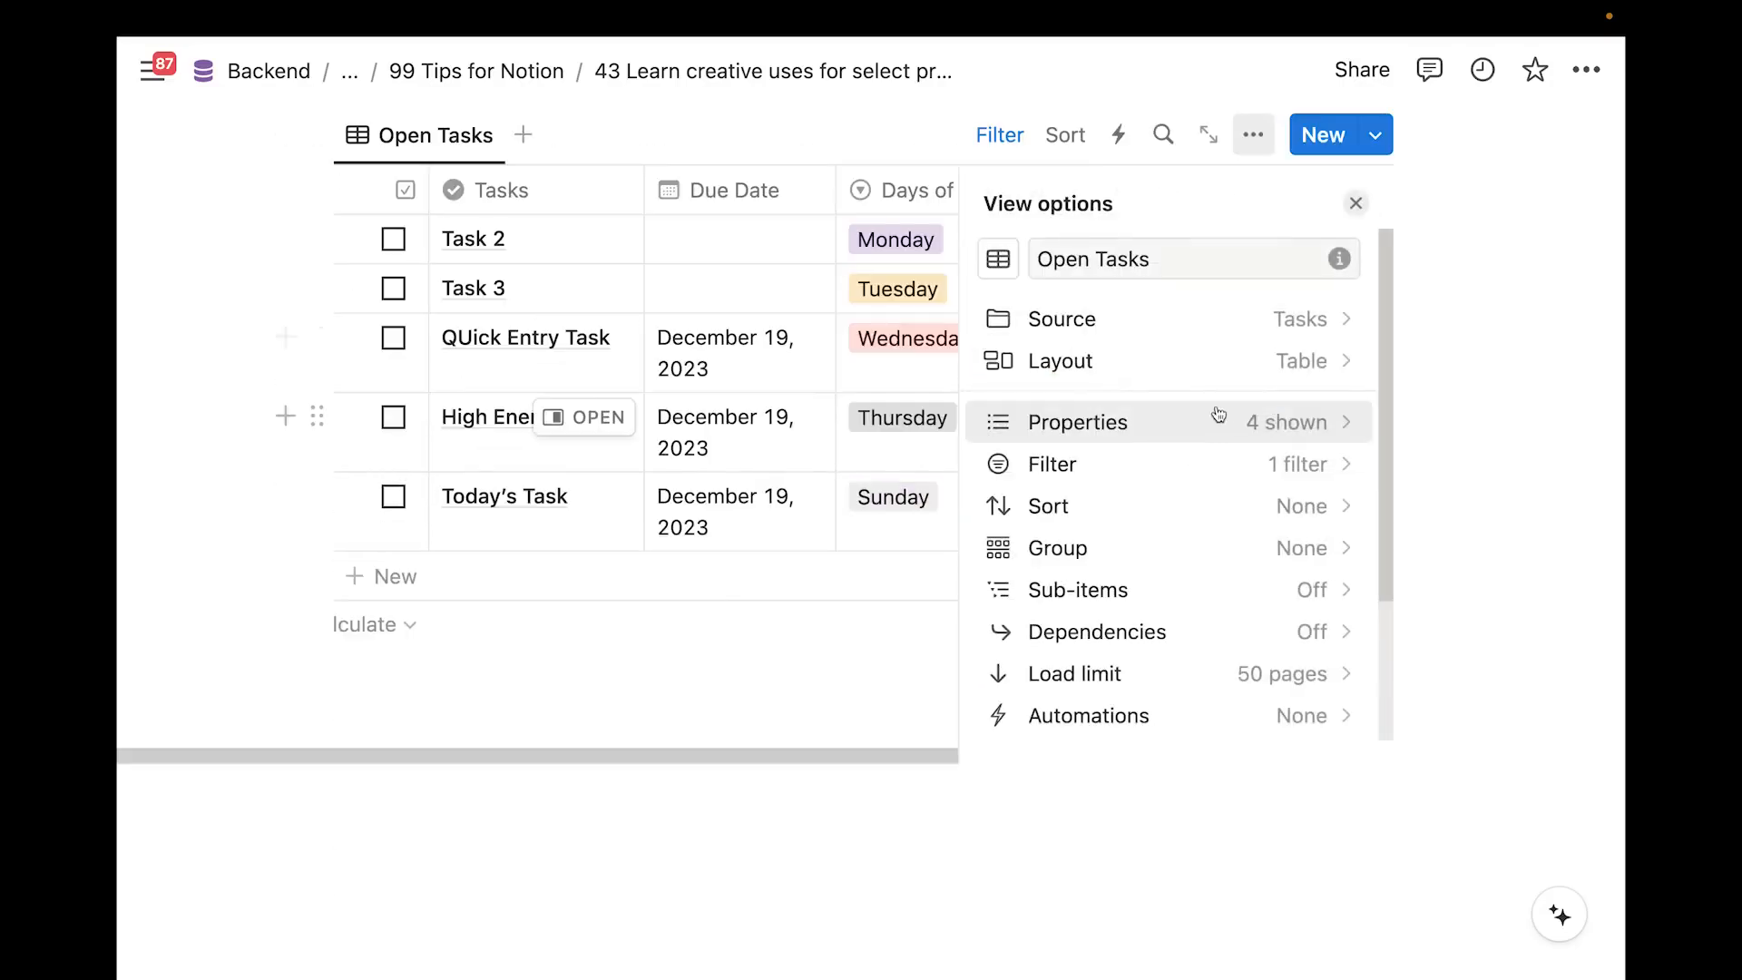
{"action": "left_click", "coordinate": [1128, 366]}
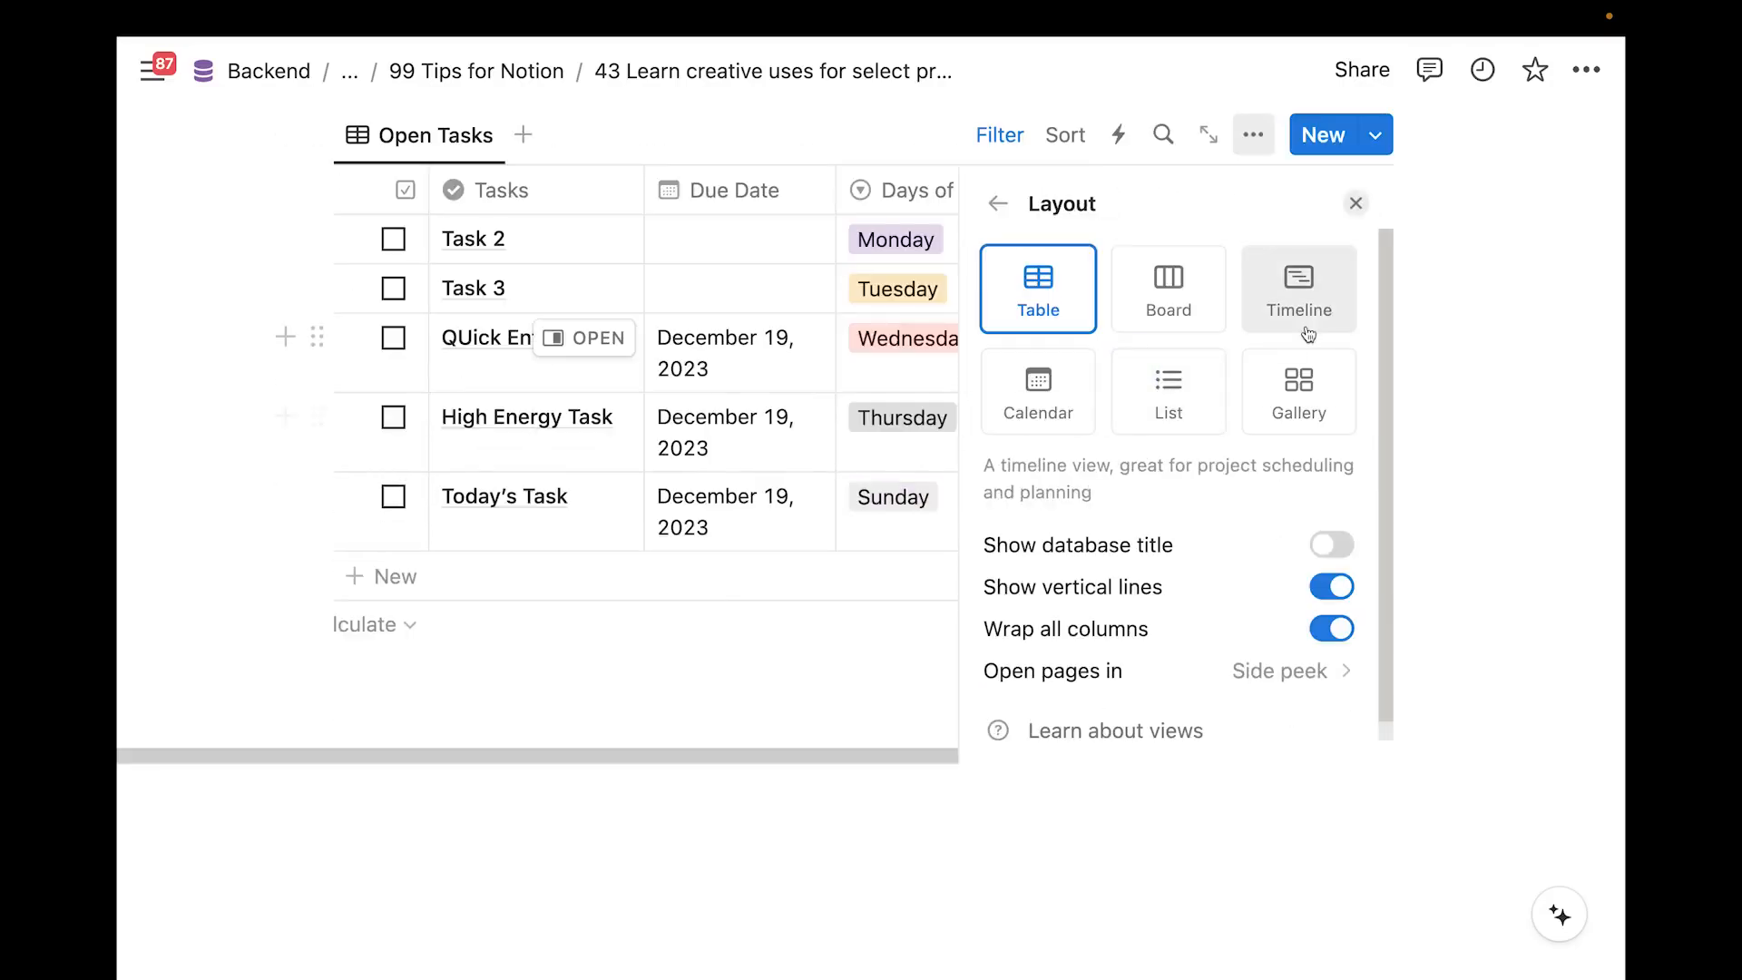
{"action": "left_click", "coordinate": [1207, 318]}
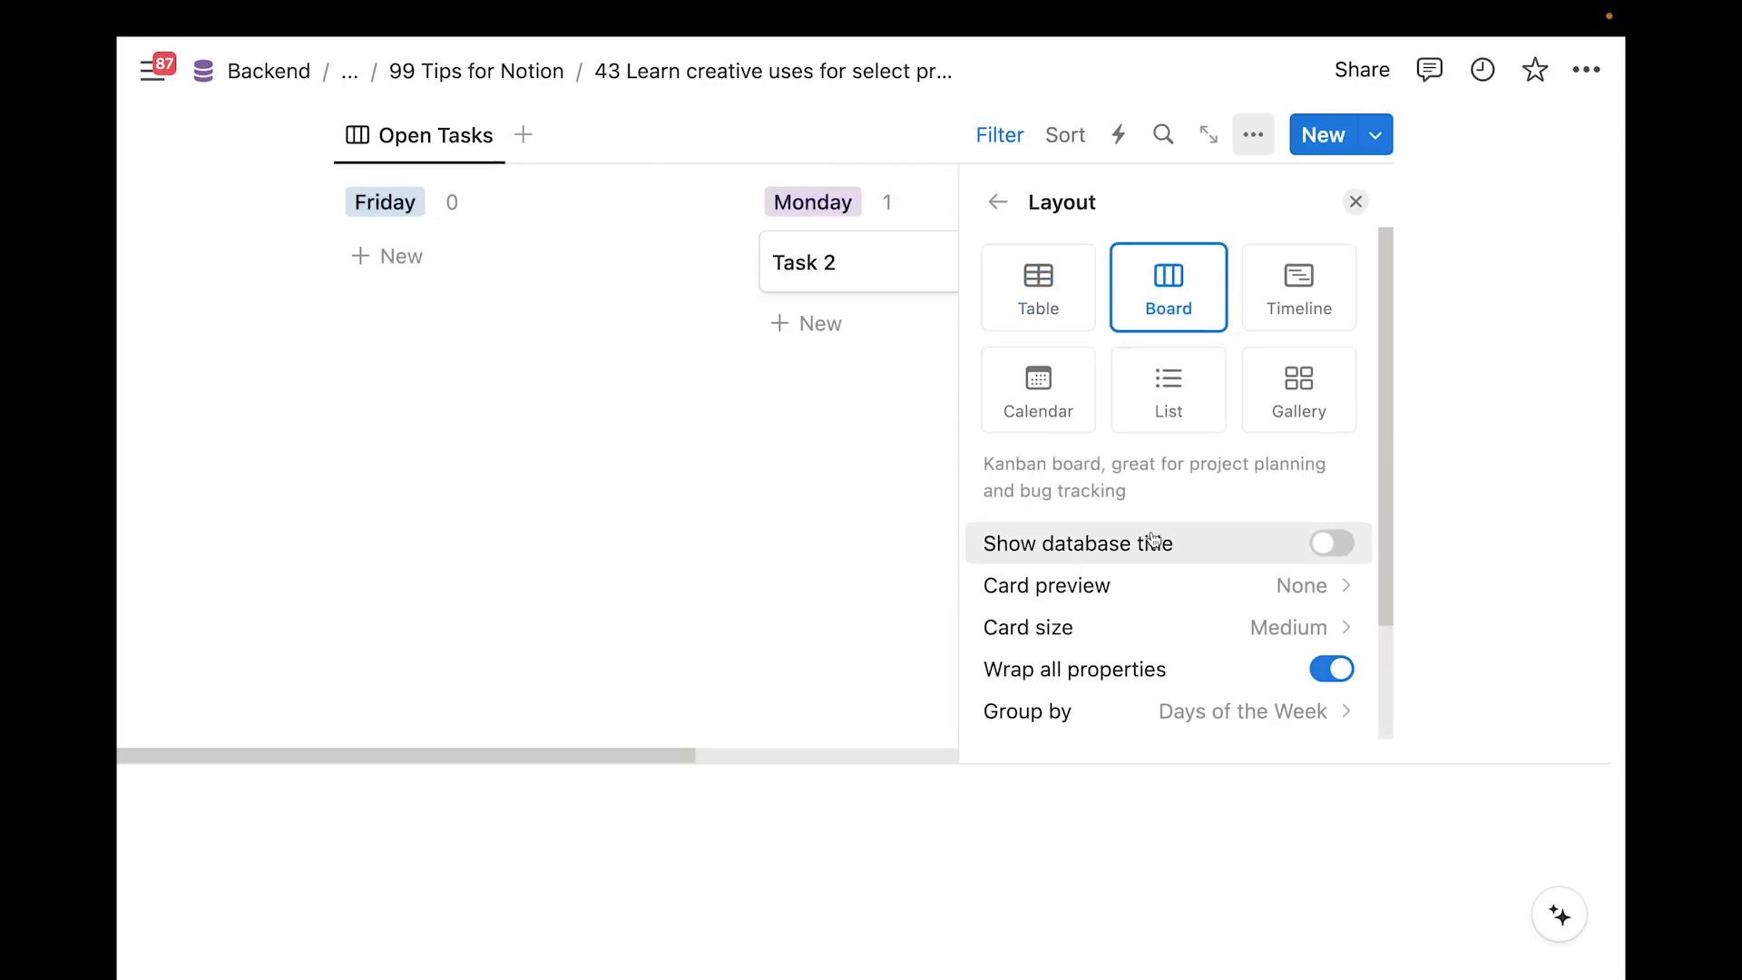
Open the board's group settings and check which property the tasks are grouped by
{"action": "scroll", "coordinate": [1171, 557], "scroll_direction": "down", "scroll_amount": 1}
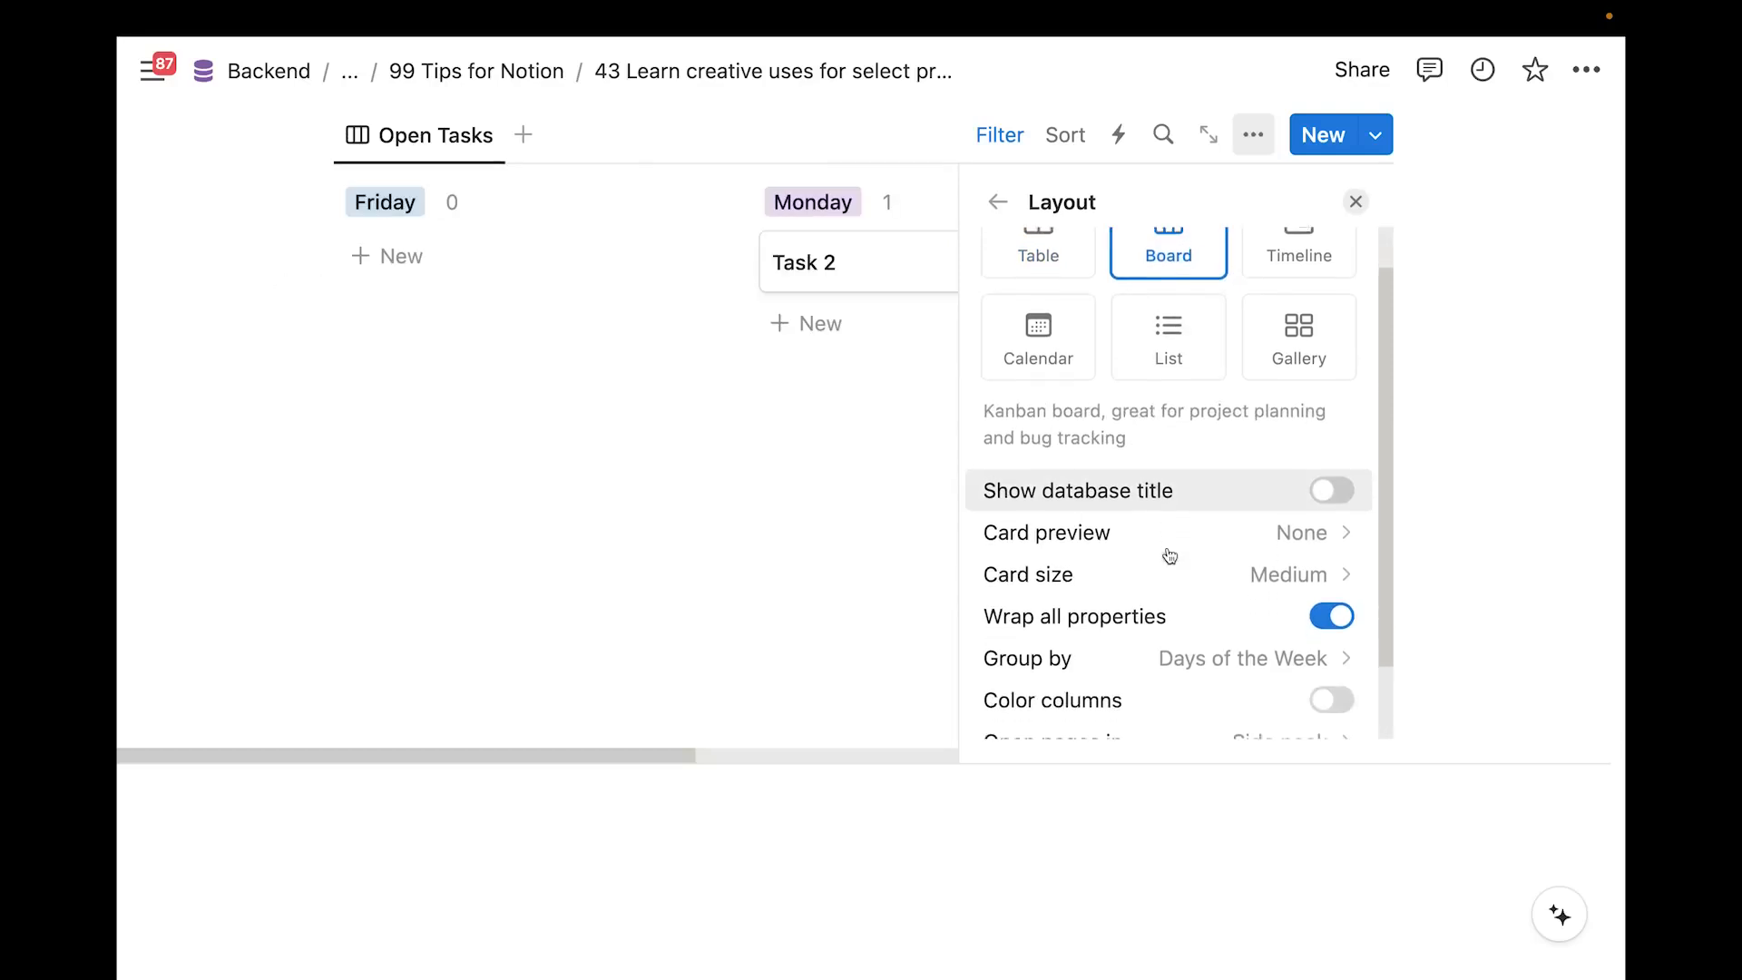
{"action": "left_click", "coordinate": [1119, 666]}
{"action": "left_click", "coordinate": [1190, 255]}
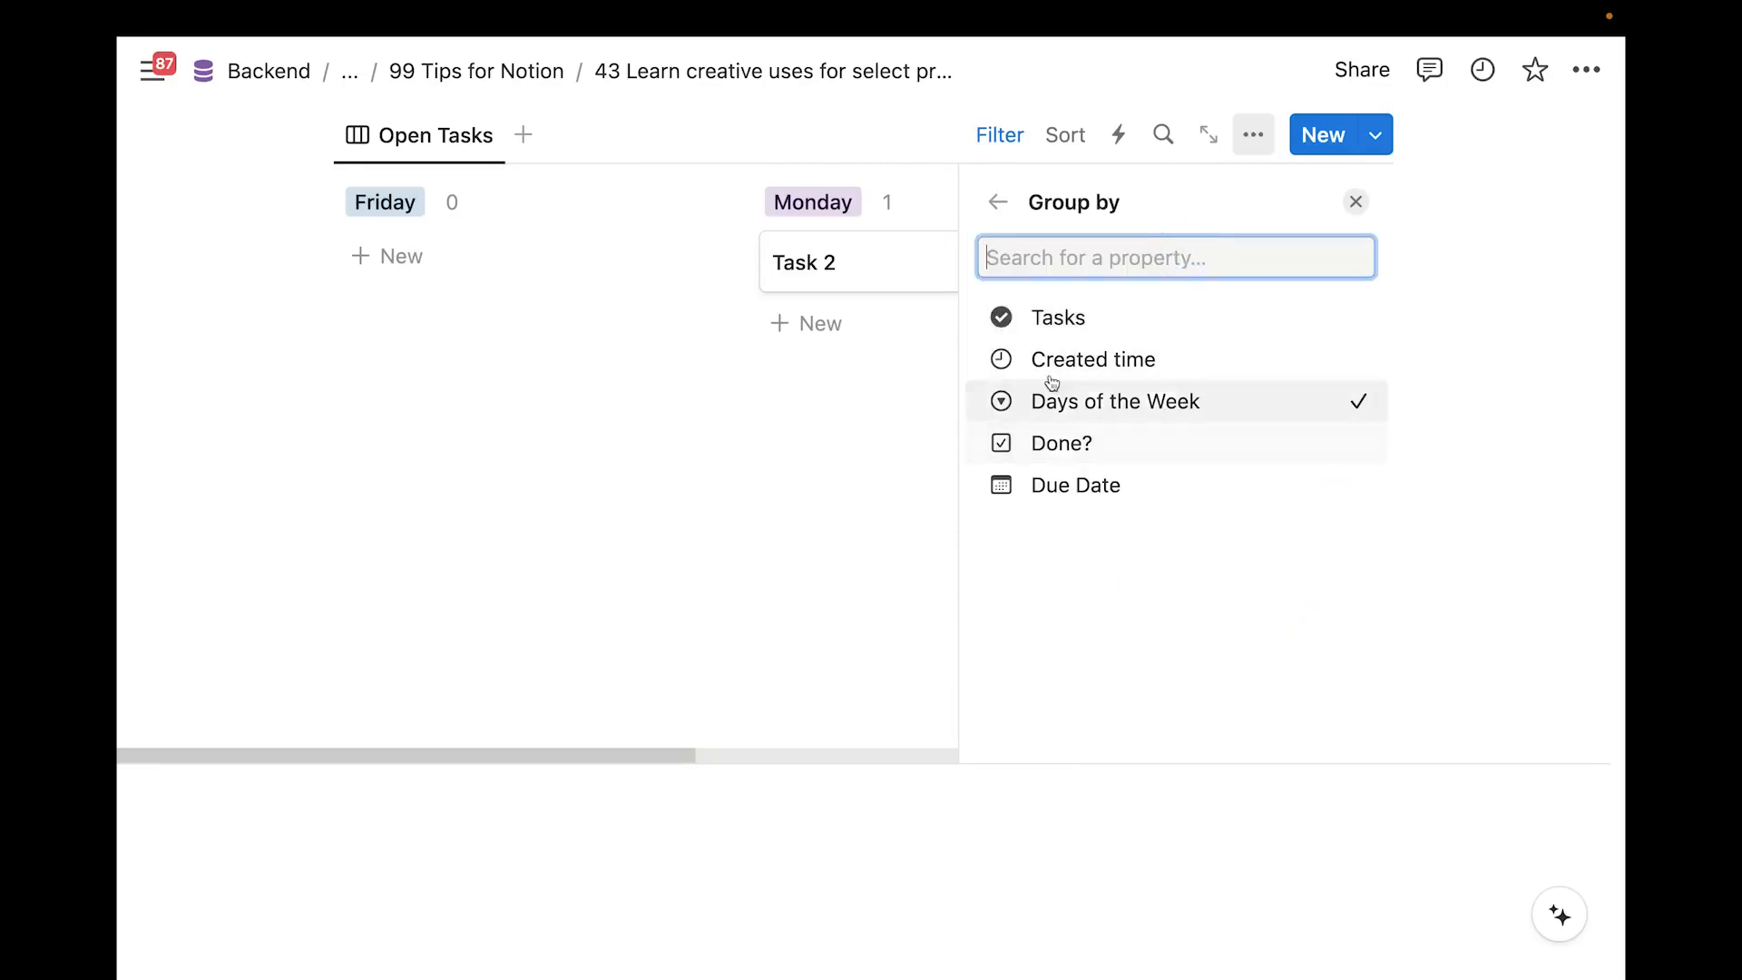
{"action": "left_click", "coordinate": [998, 201]}
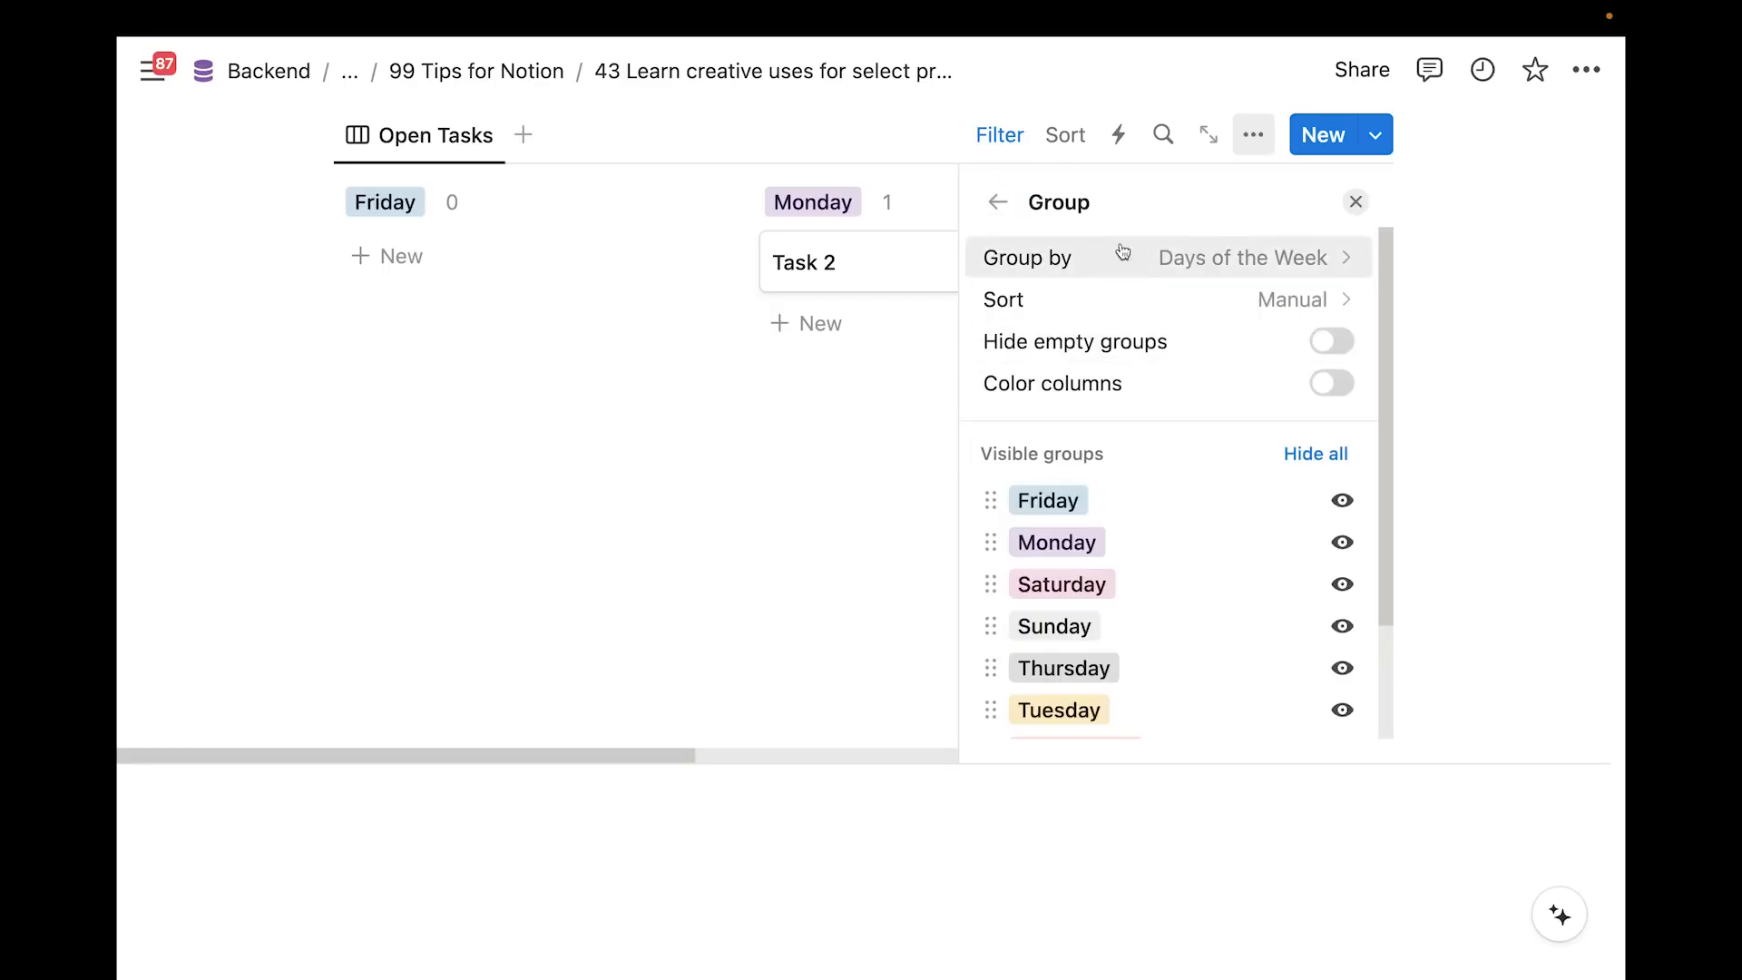
Reorder the board's visible groups in weekday order from Monday to Sunday, ahead of No Days of the Week
{"action": "scroll", "coordinate": [1122, 477], "scroll_direction": "down", "scroll_amount": 2}
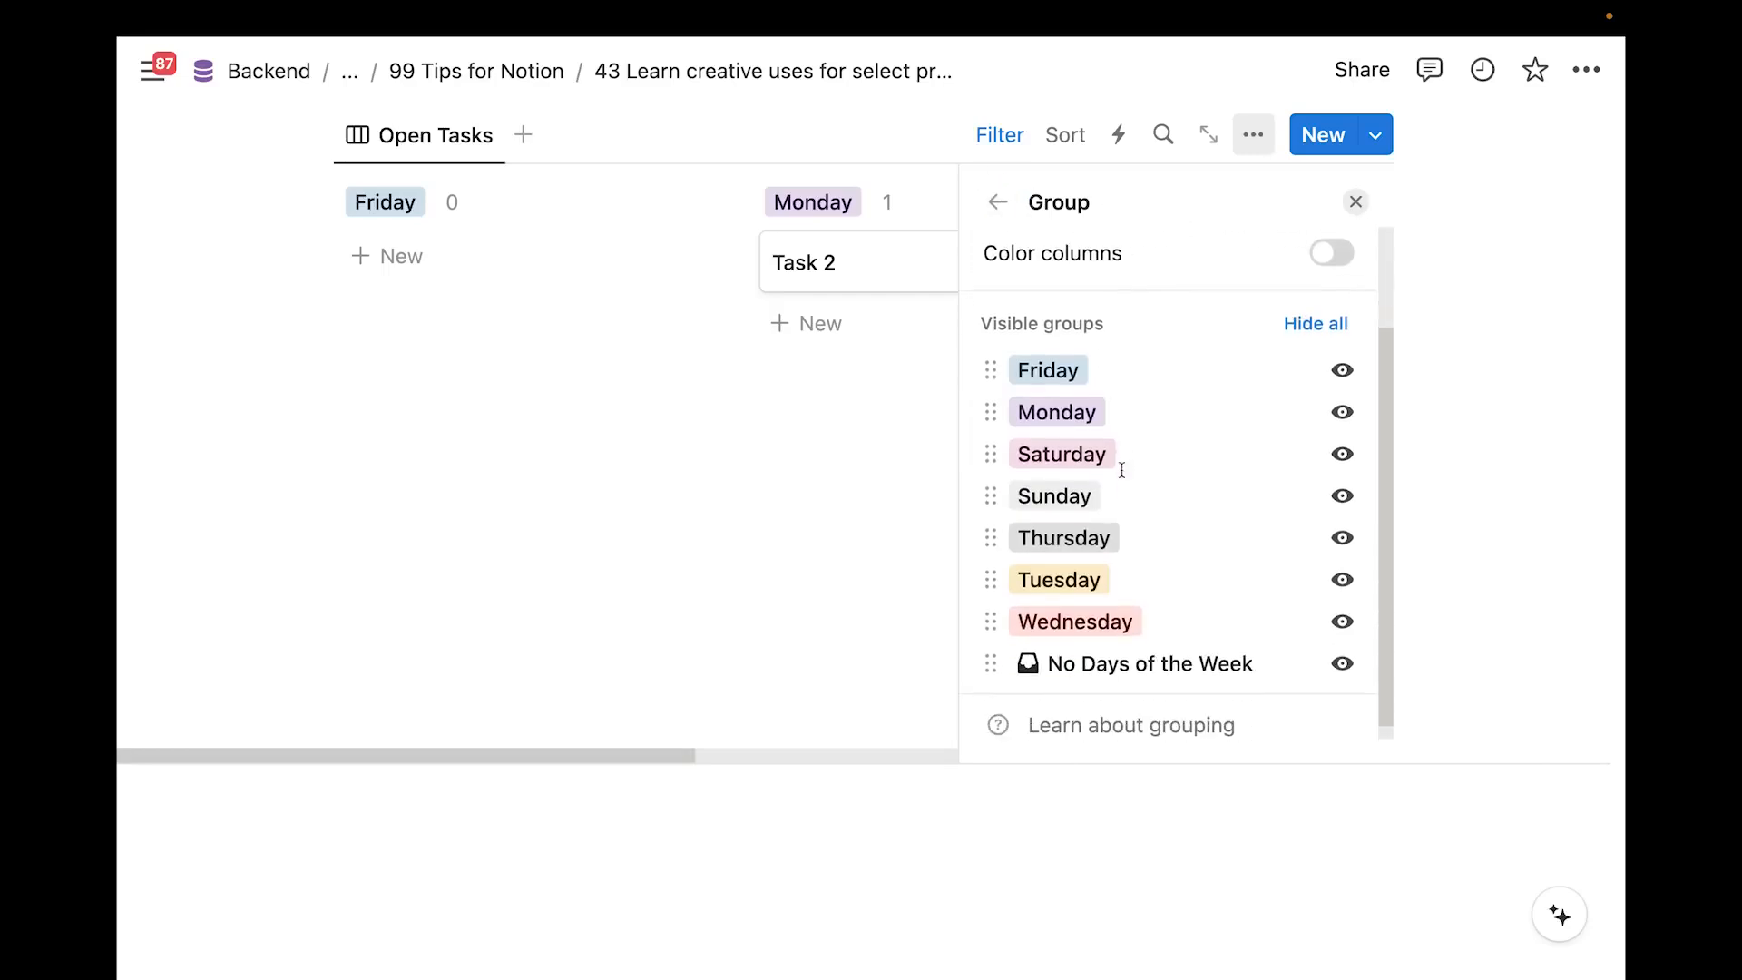
{"action": "scroll", "coordinate": [1122, 470], "scroll_direction": "down", "scroll_amount": 1}
{"action": "left_click_drag", "start_coordinate": [991, 388], "coordinate": [992, 347]}
{"action": "left_click_drag", "start_coordinate": [991, 565], "coordinate": [997, 397]}
{"action": "left_click_drag", "start_coordinate": [992, 606], "coordinate": [1025, 428]}
{"action": "left_click_drag", "start_coordinate": [994, 604], "coordinate": [1008, 490]}
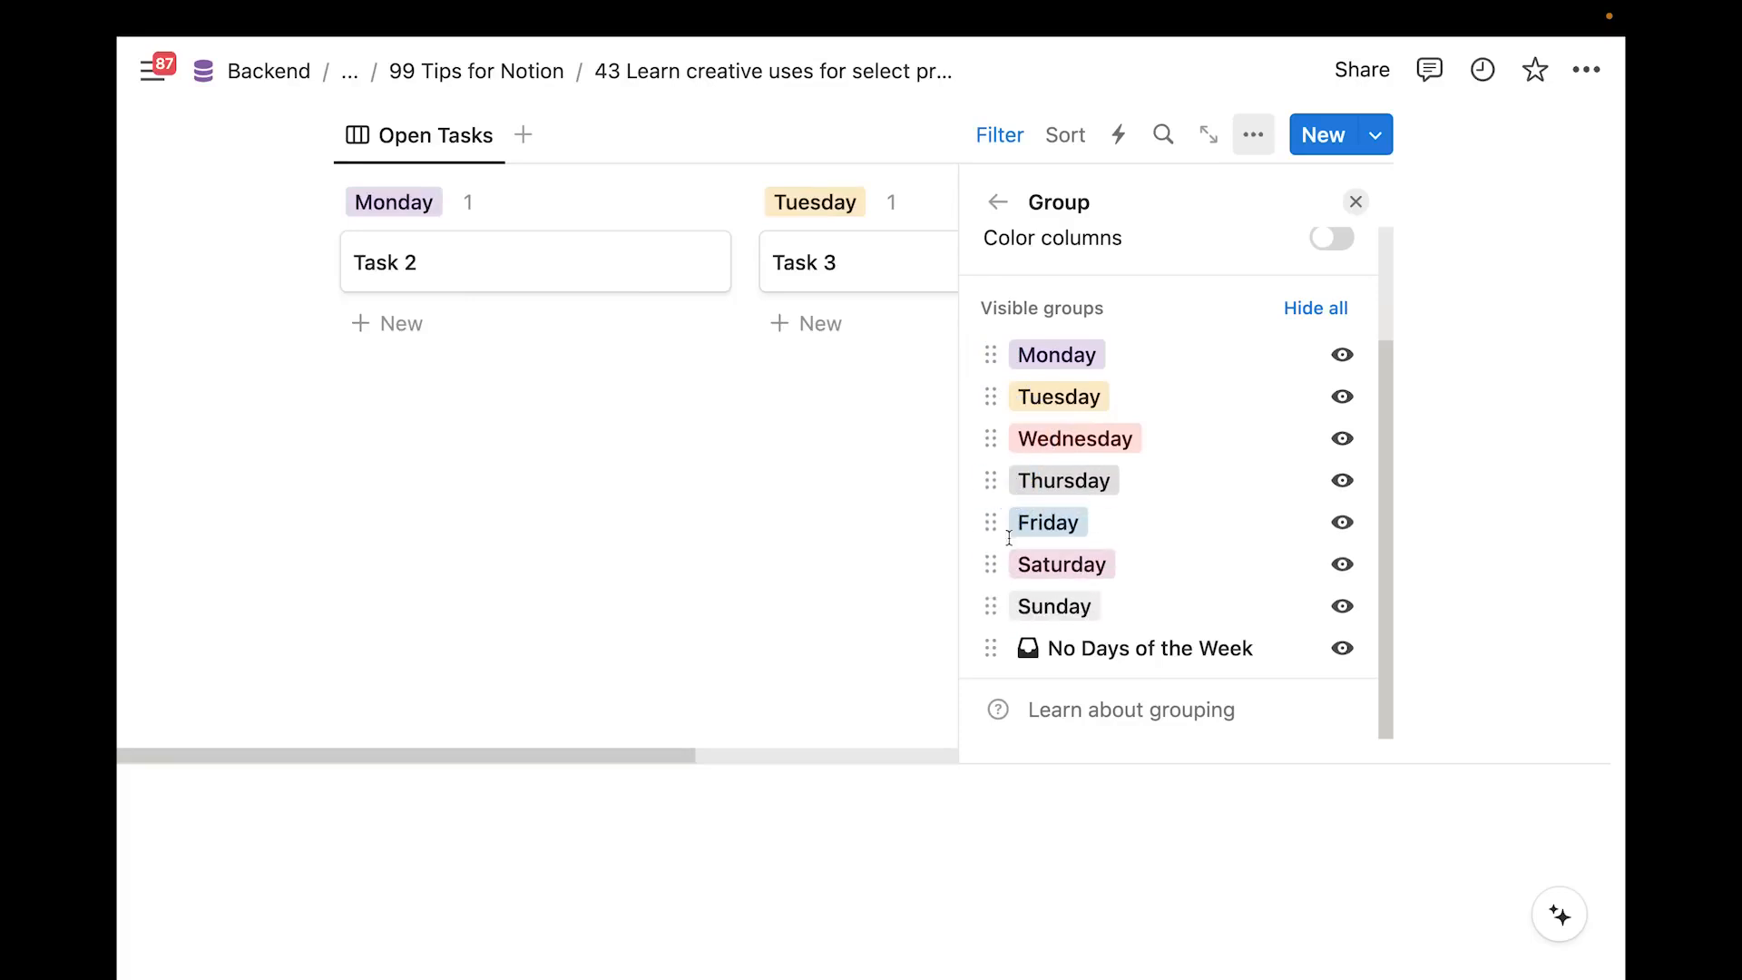
Turn on Color columns for the Days of the Week board and close the group settings
{"action": "scroll", "coordinate": [1061, 419], "scroll_direction": "up", "scroll_amount": 3}
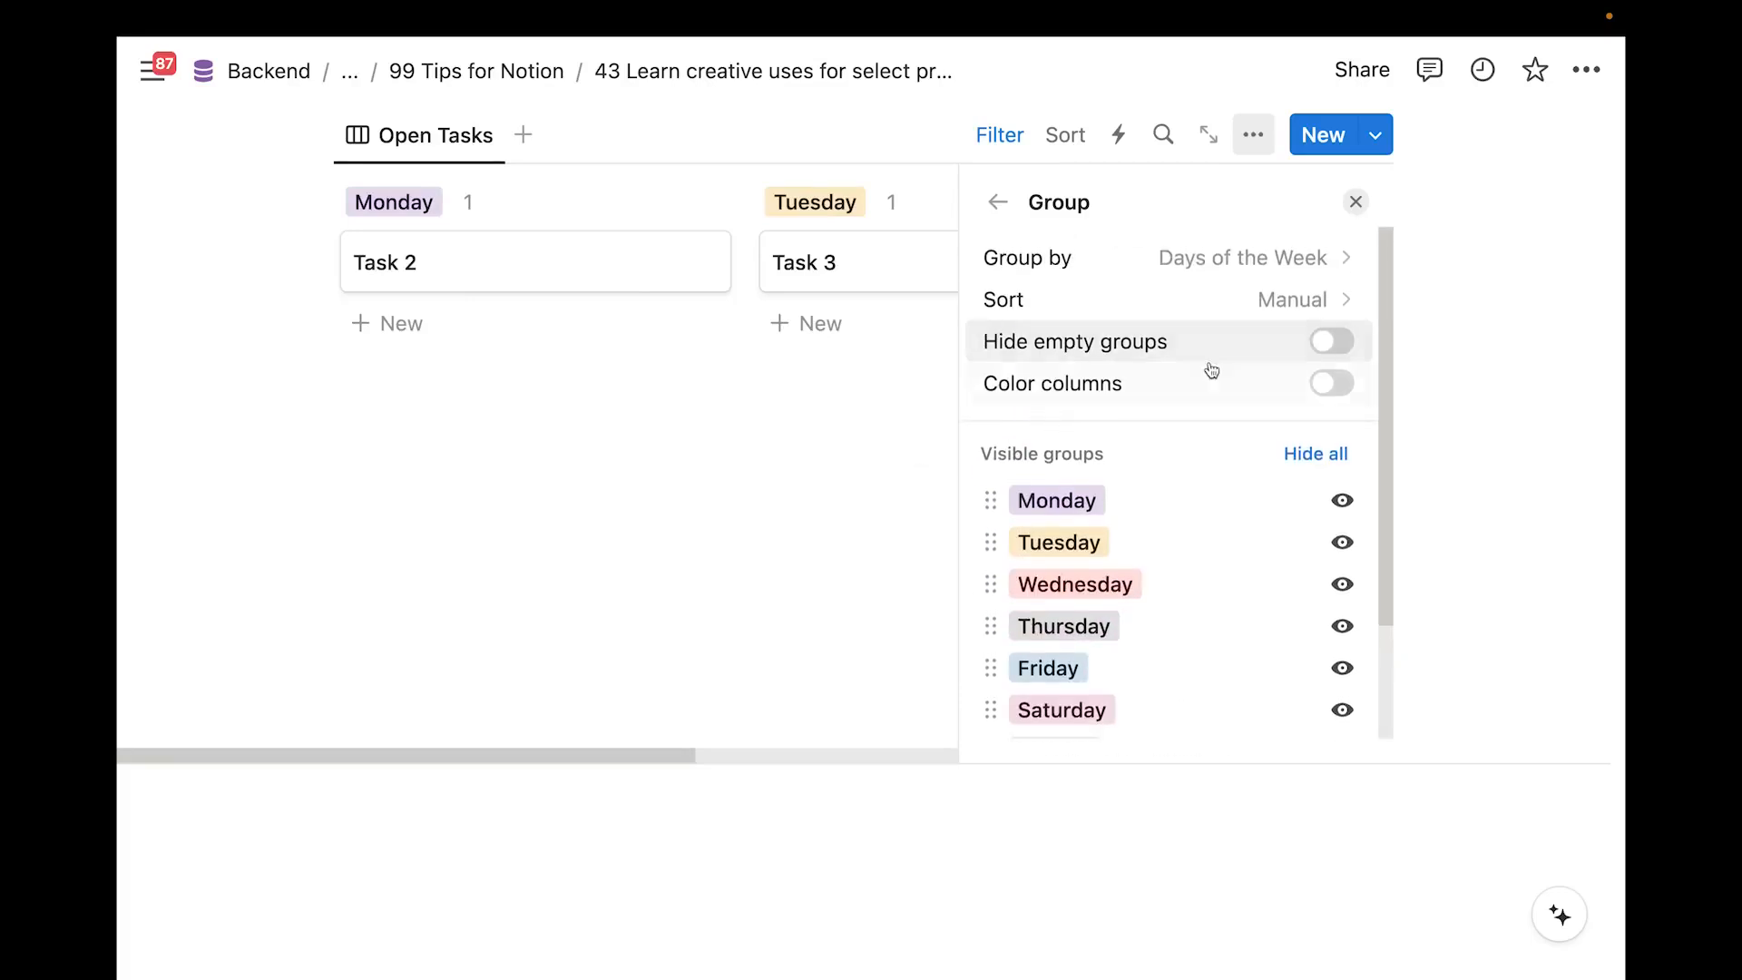
{"action": "left_click", "coordinate": [1329, 384]}
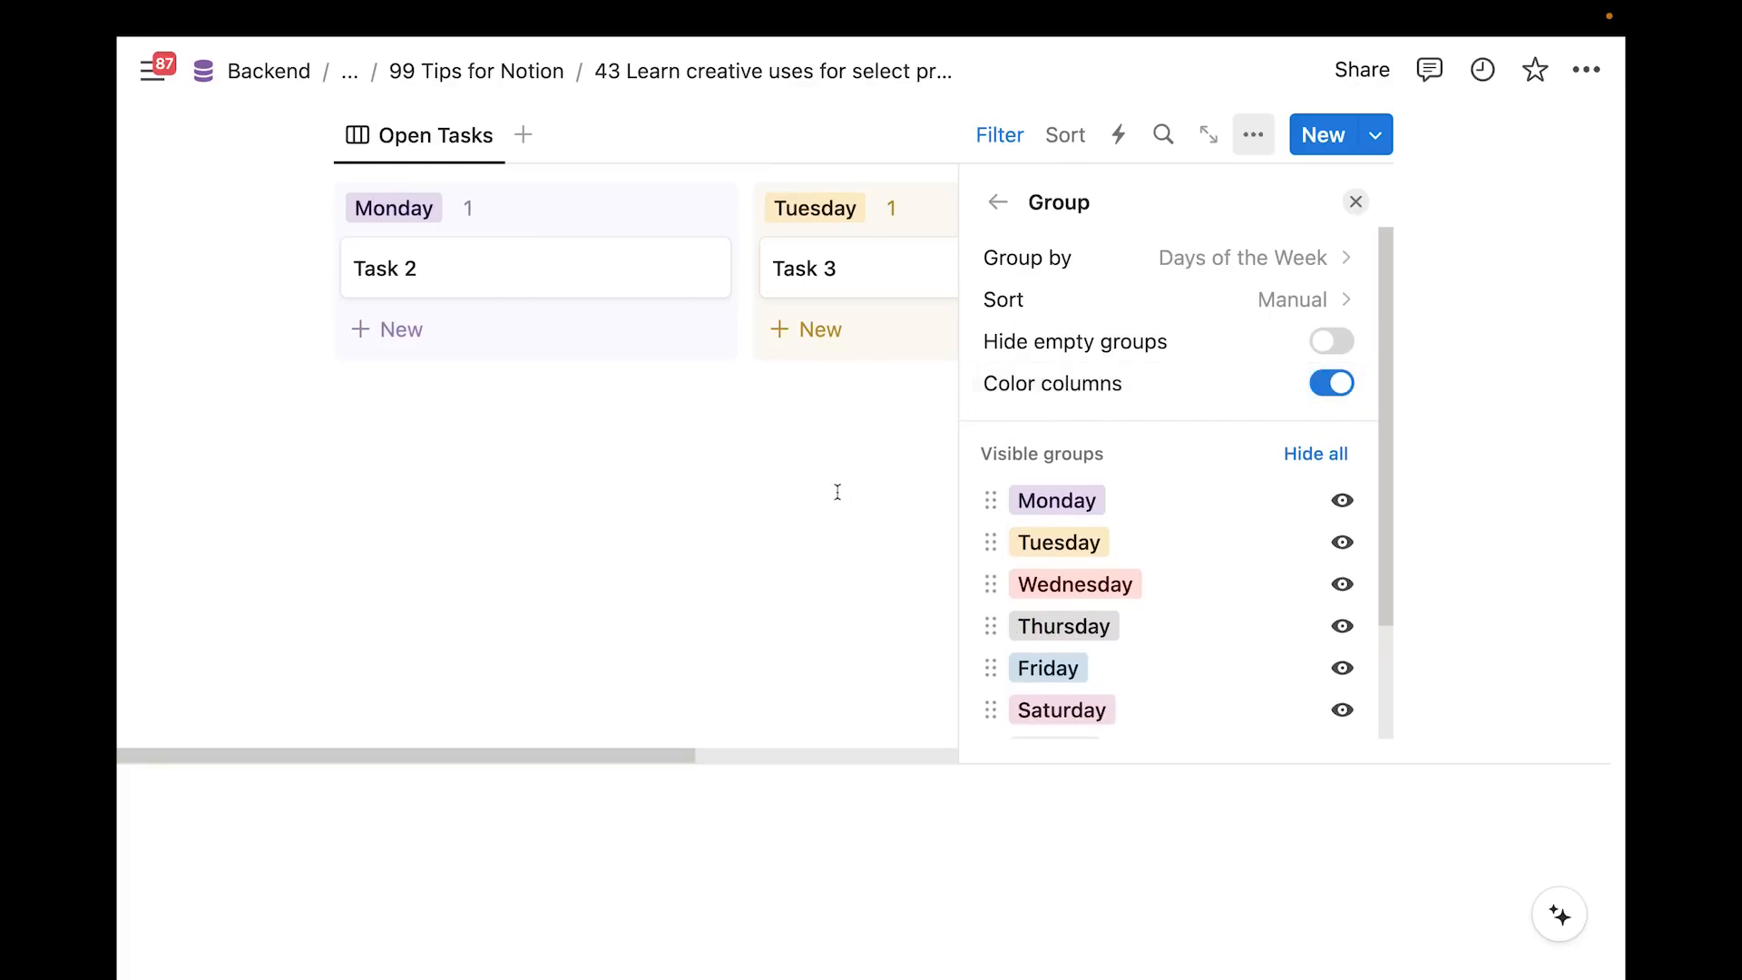
{"action": "left_click", "coordinate": [834, 494]}
Move the QUick Entry Task card to Tuesday and the Task 3 card to Monday, above Task 2
{"action": "scroll", "coordinate": [635, 471], "scroll_direction": "up", "scroll_amount": 4}
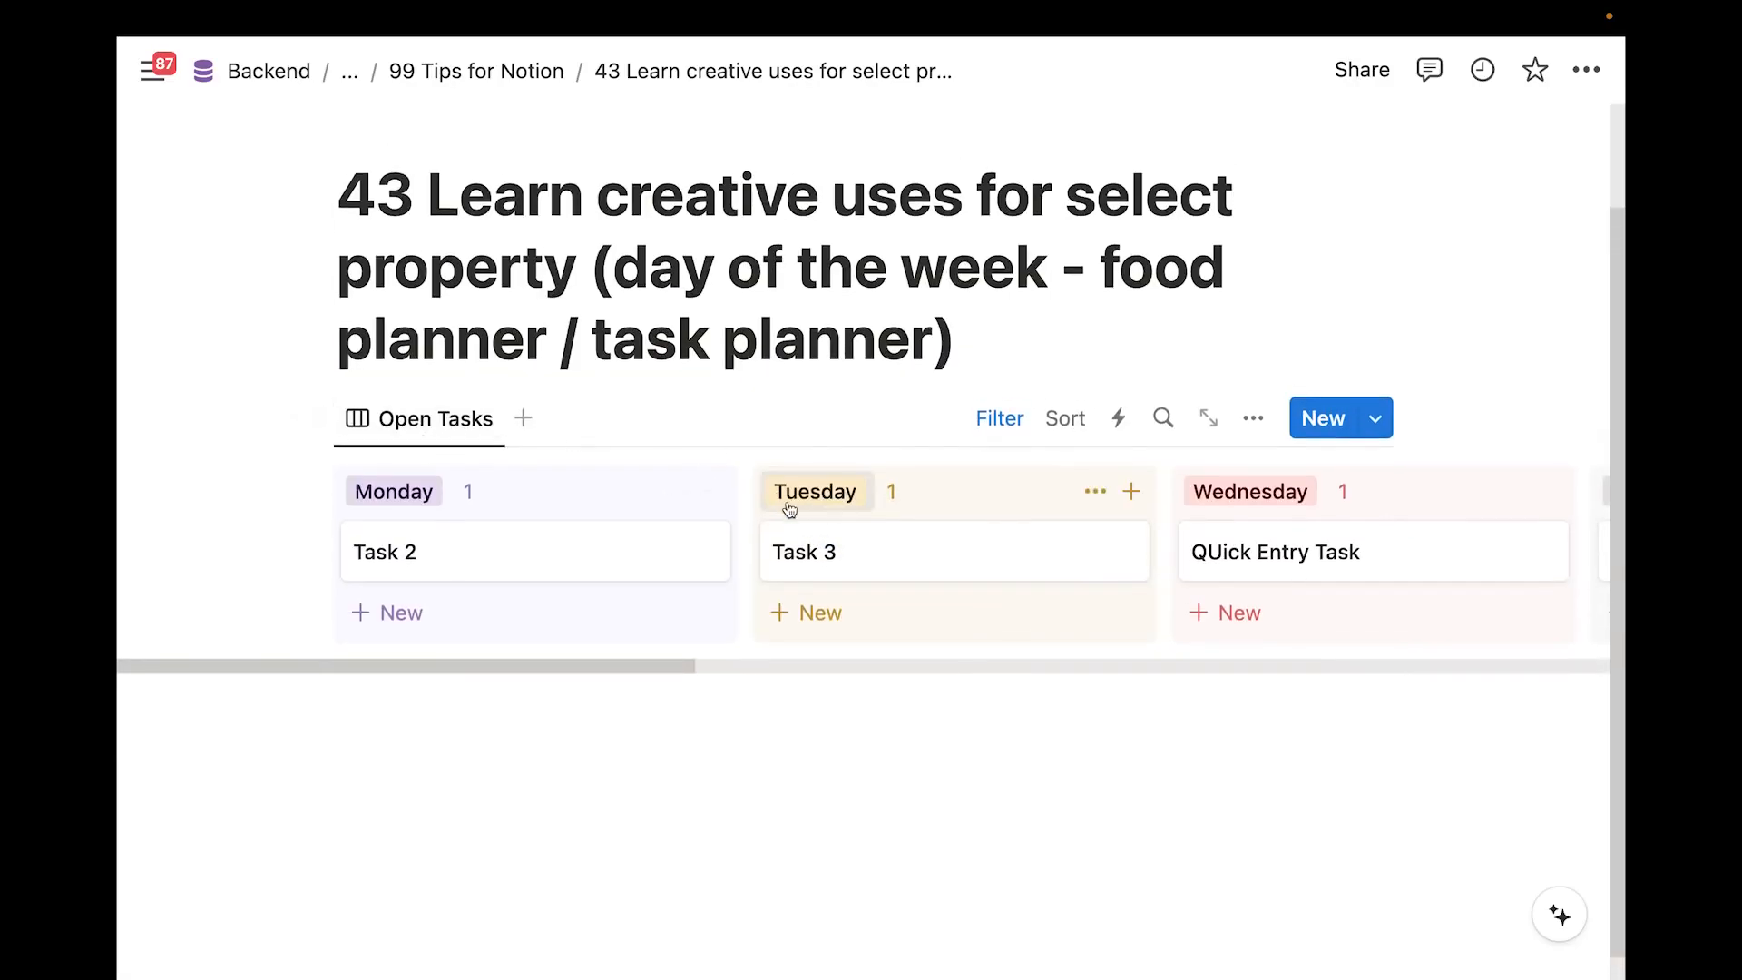
{"action": "scroll", "coordinate": [789, 508], "scroll_direction": "right", "scroll_amount": 8}
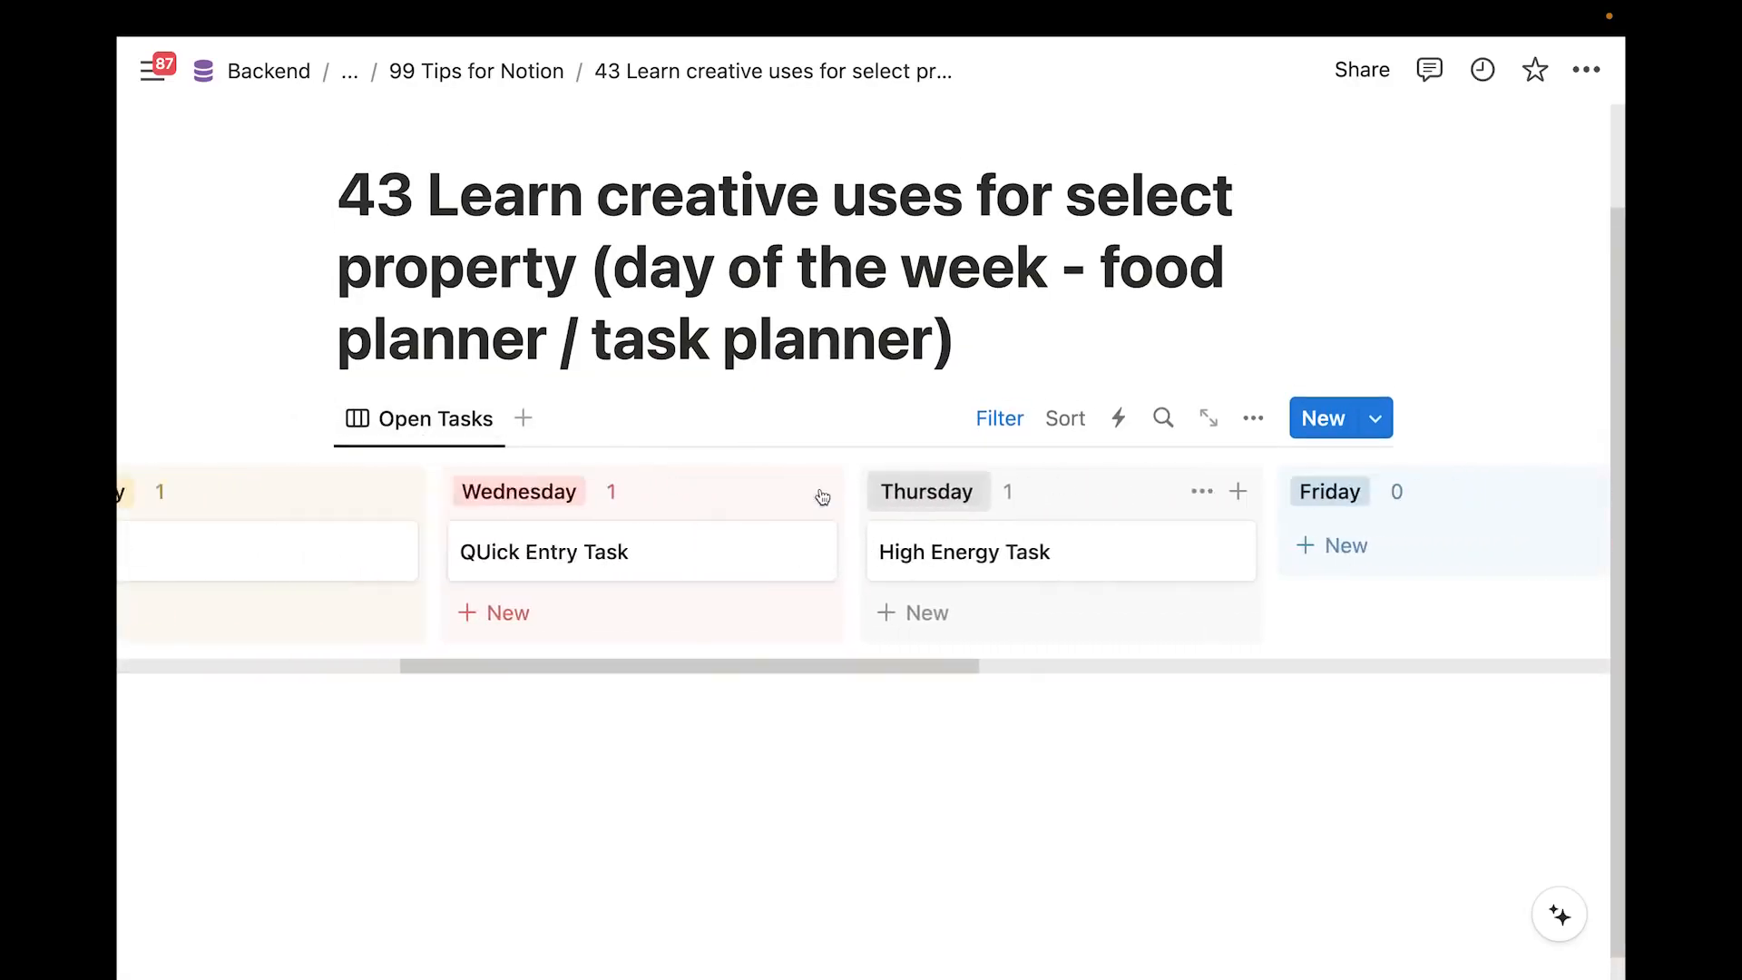
{"action": "scroll", "coordinate": [822, 497], "scroll_direction": "left", "scroll_amount": 8}
{"action": "left_click_drag", "start_coordinate": [623, 564], "coordinate": [567, 535]}
{"action": "left_click_drag", "start_coordinate": [1234, 544], "coordinate": [908, 603]}
{"action": "left_click_drag", "start_coordinate": [998, 550], "coordinate": [574, 613]}
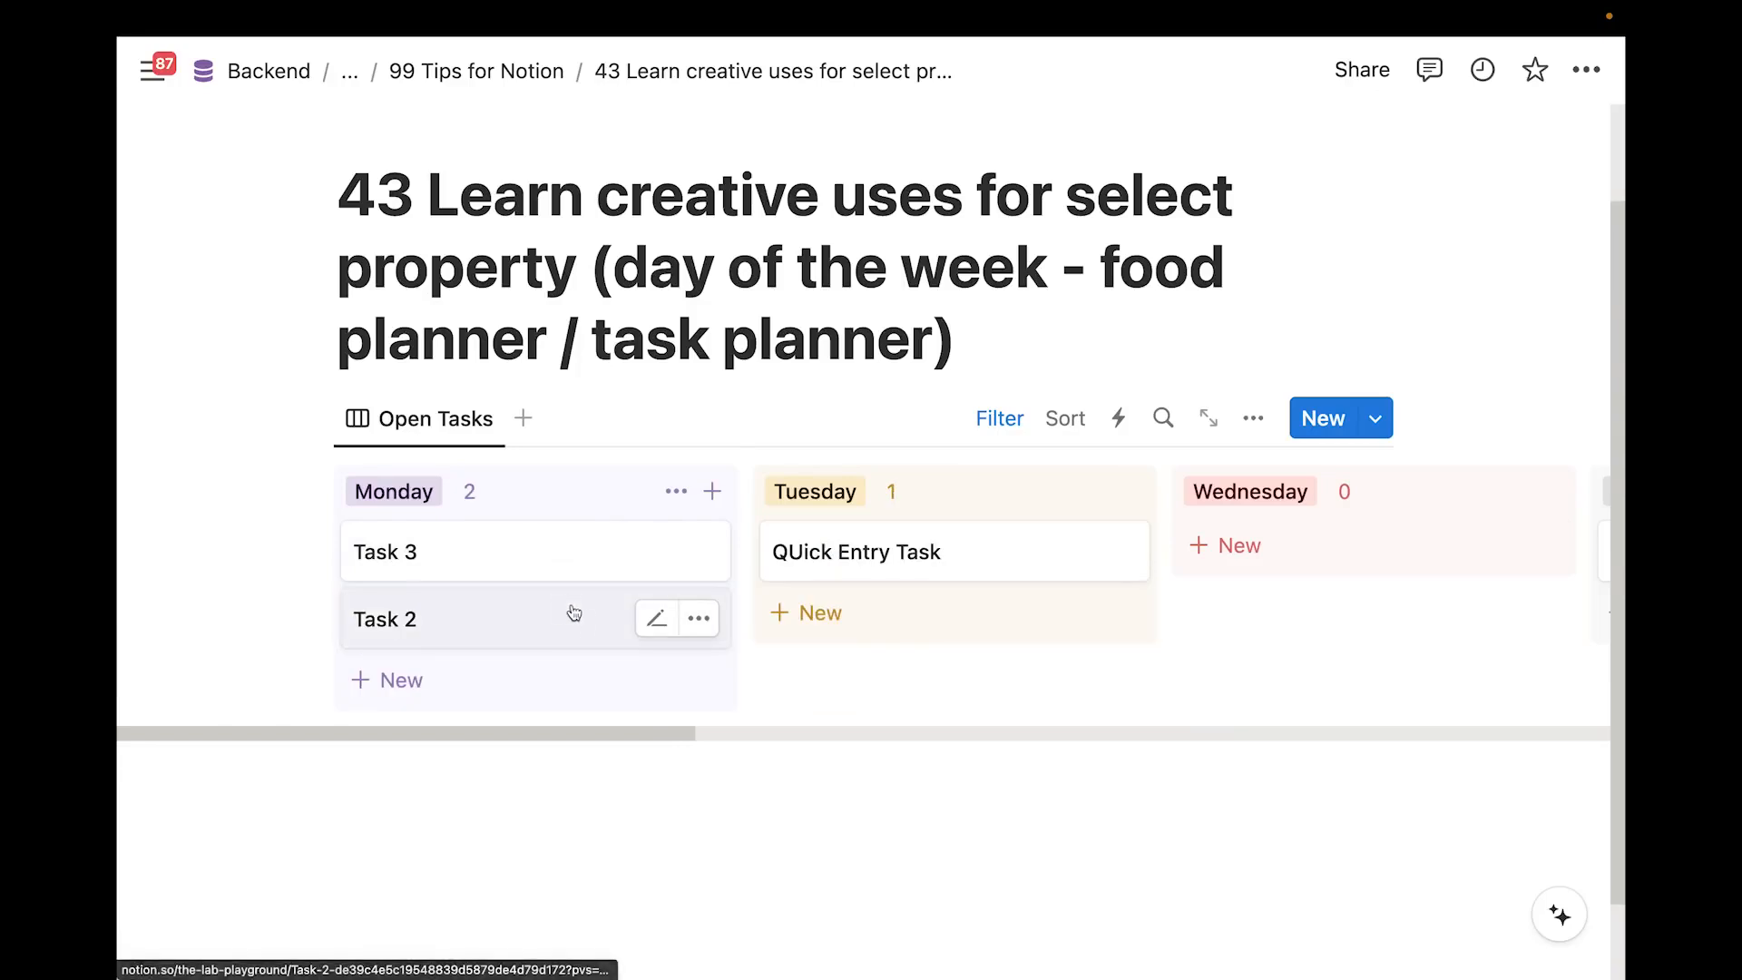
{"action": "scroll", "coordinate": [798, 576], "scroll_direction": "down", "scroll_amount": 2}
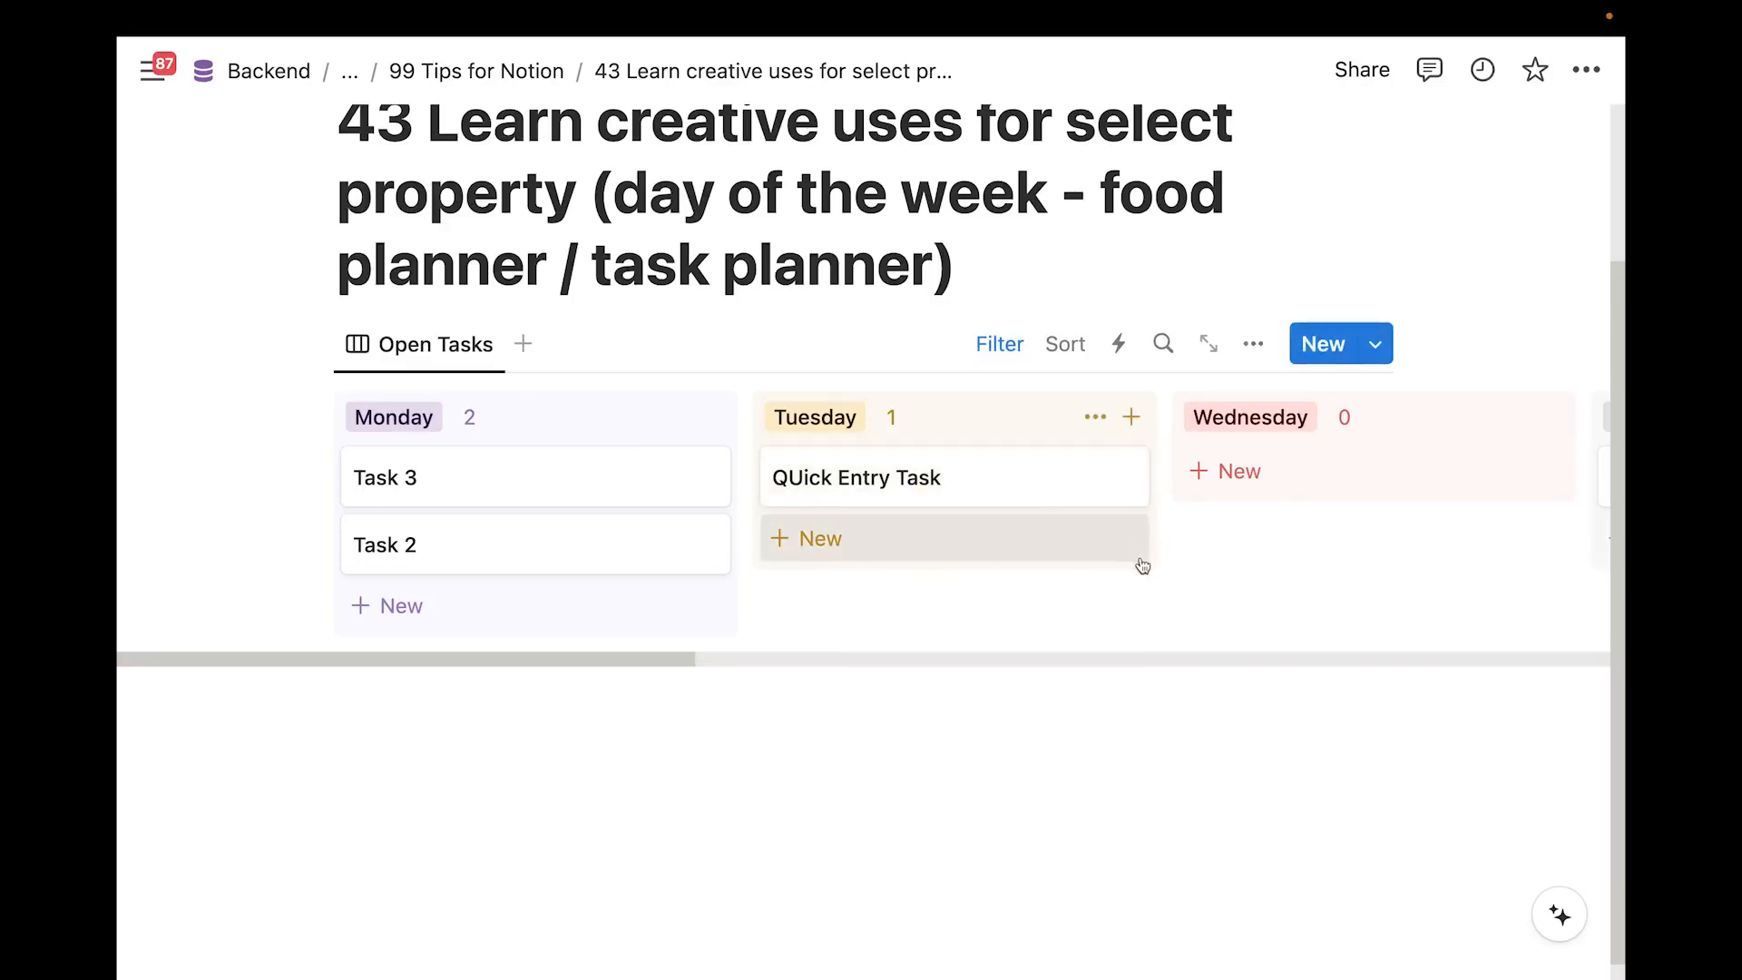
{"action": "scroll", "coordinate": [1142, 566], "scroll_direction": "up", "scroll_amount": 1}
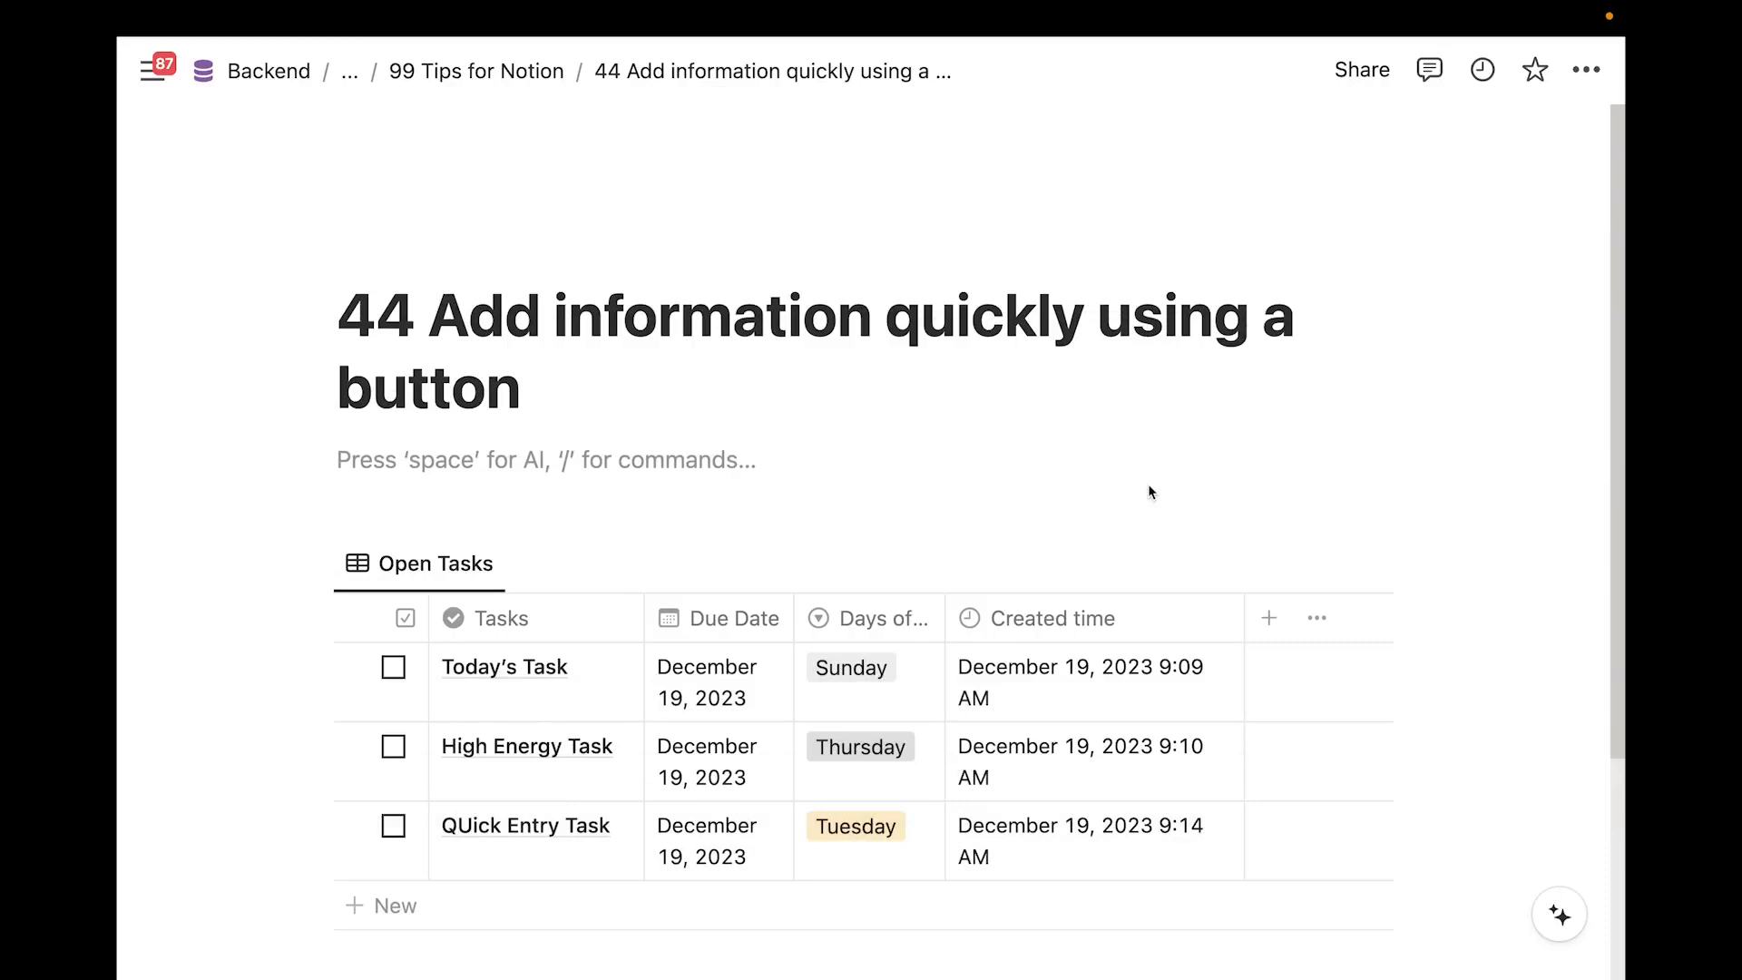
{"action": "scroll", "coordinate": [1147, 491], "scroll_direction": "down", "scroll_amount": 3}
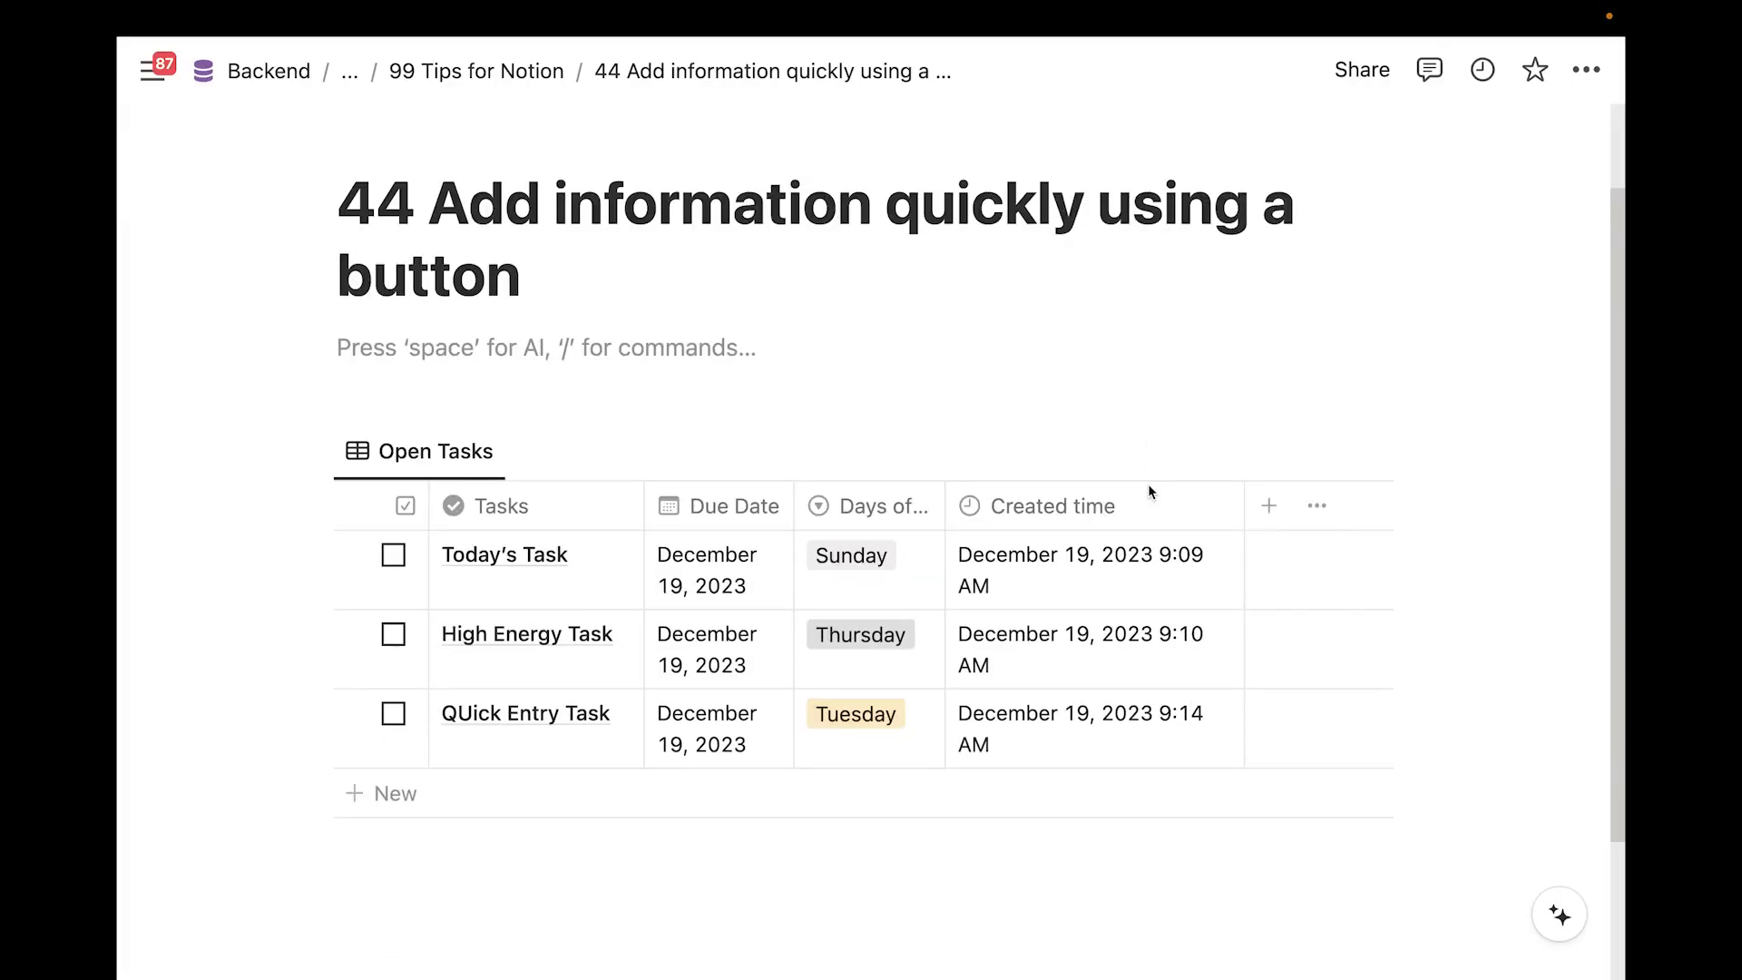
Insert a button block under the page title with a step that adds a page to the Tasks database
{"action": "left_click", "coordinate": [724, 339]}
{"action": "type", "text": "/but"}
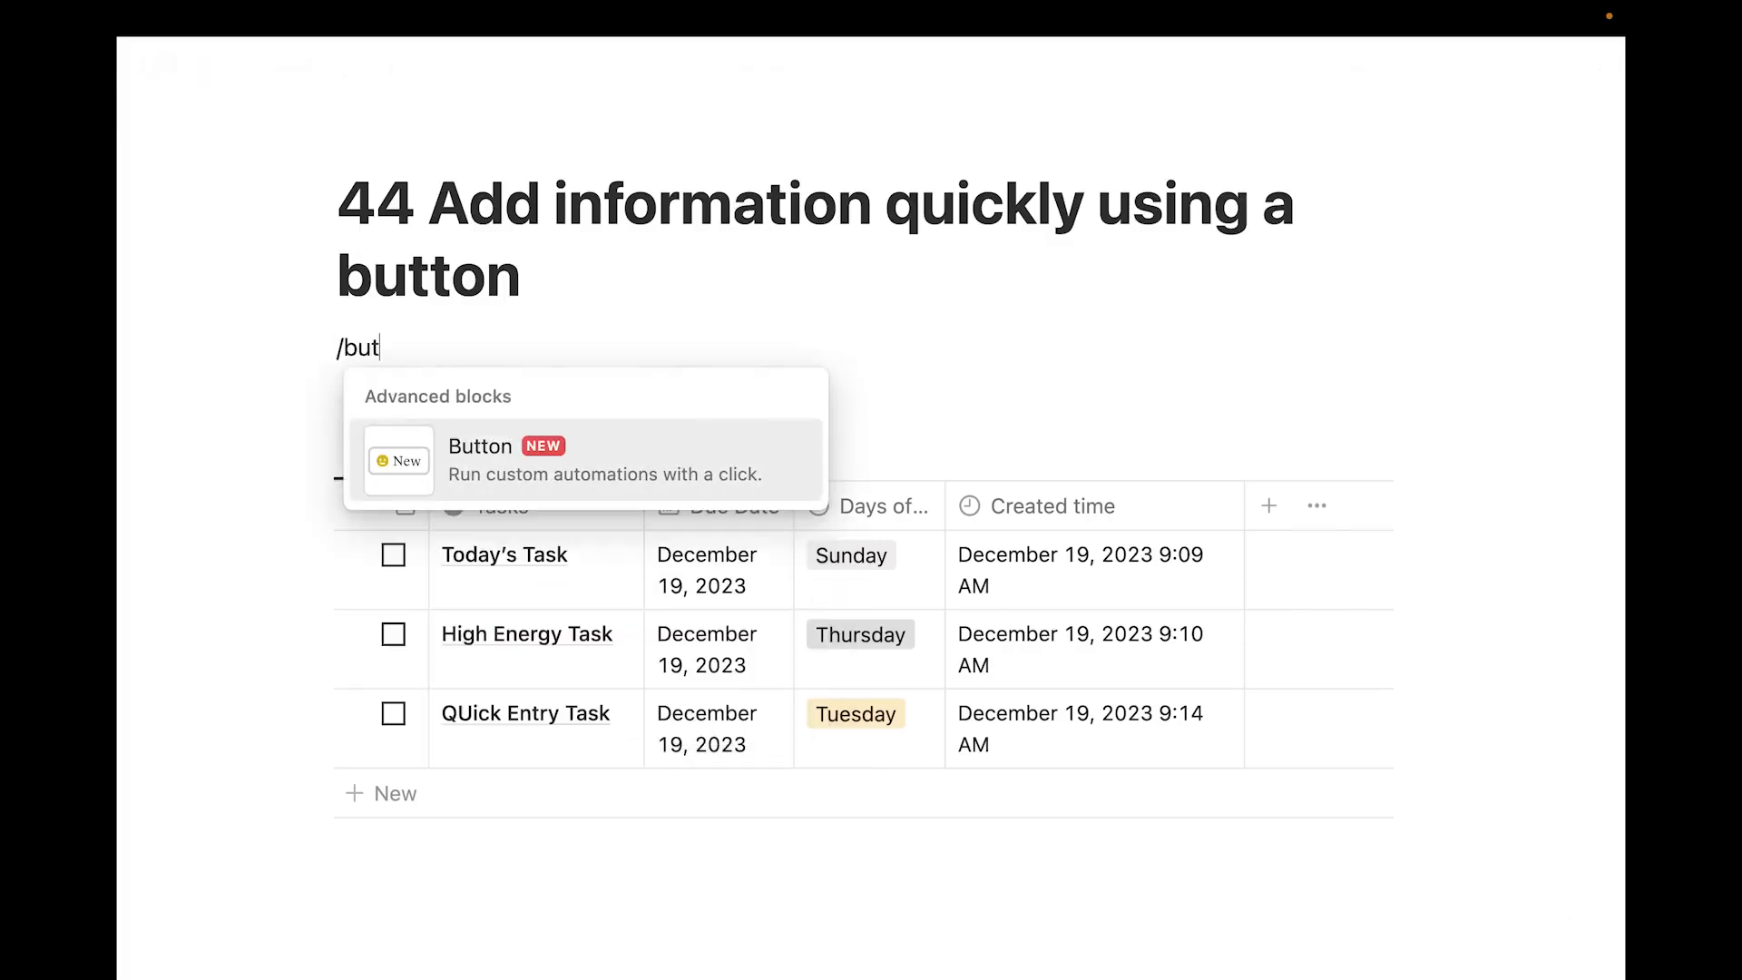
{"action": "key", "text": "Return"}
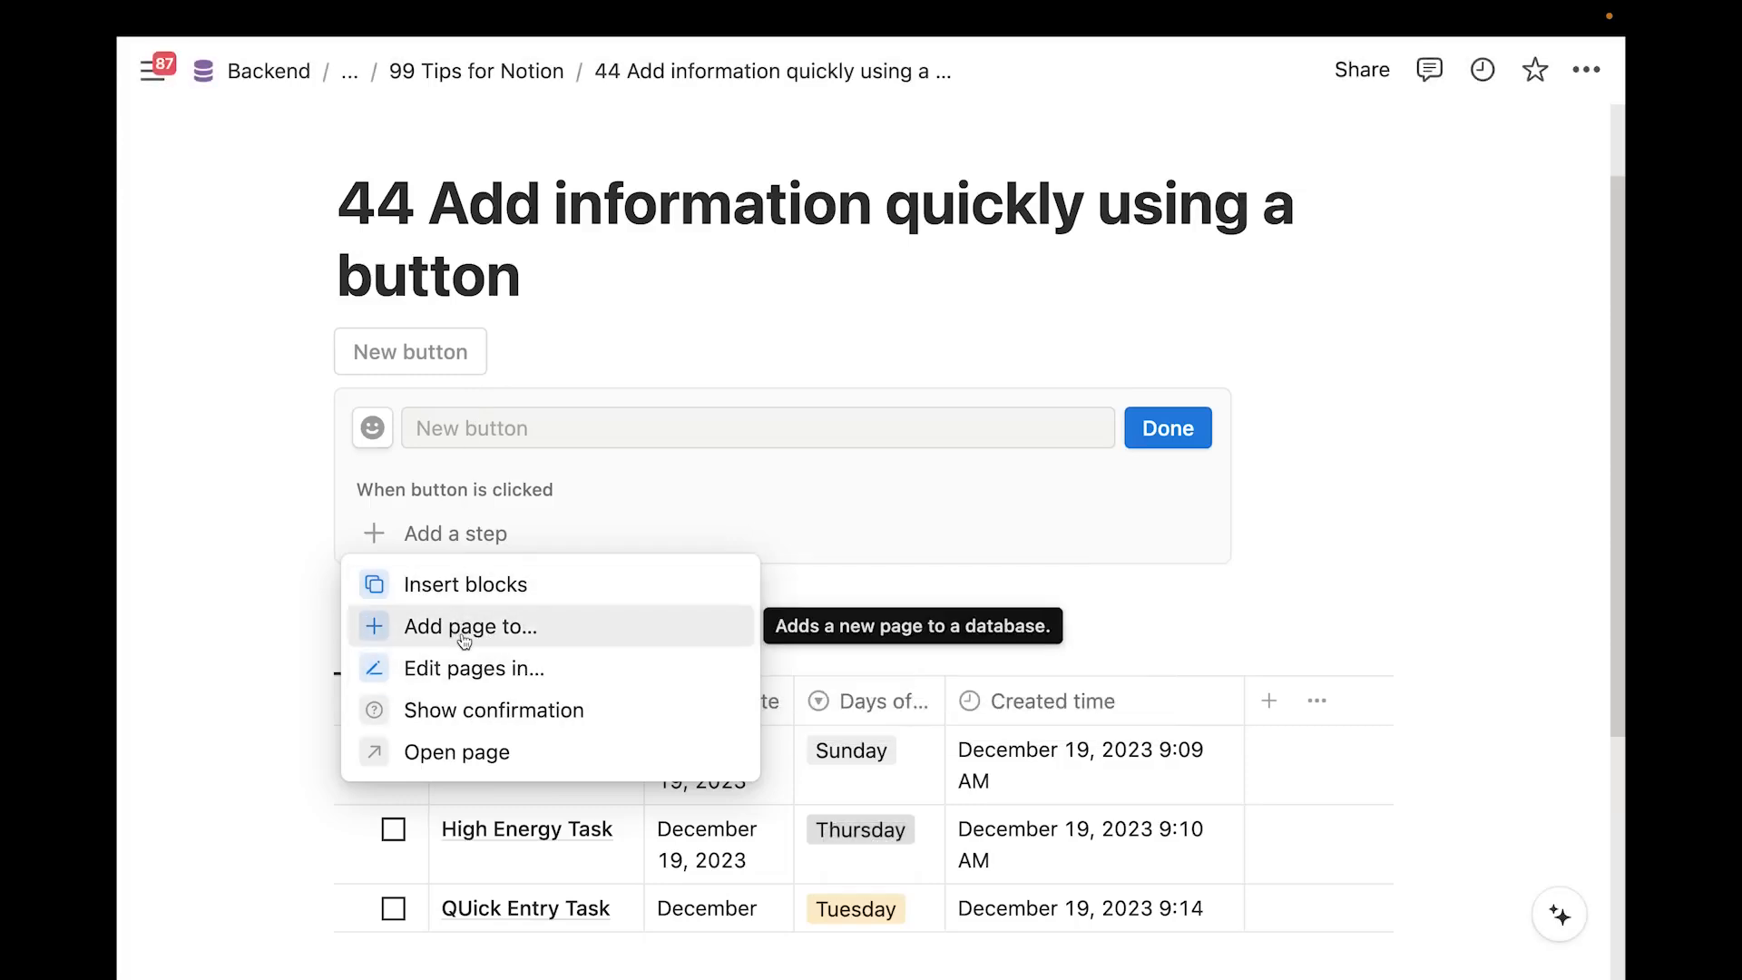
{"action": "left_click", "coordinate": [492, 643]}
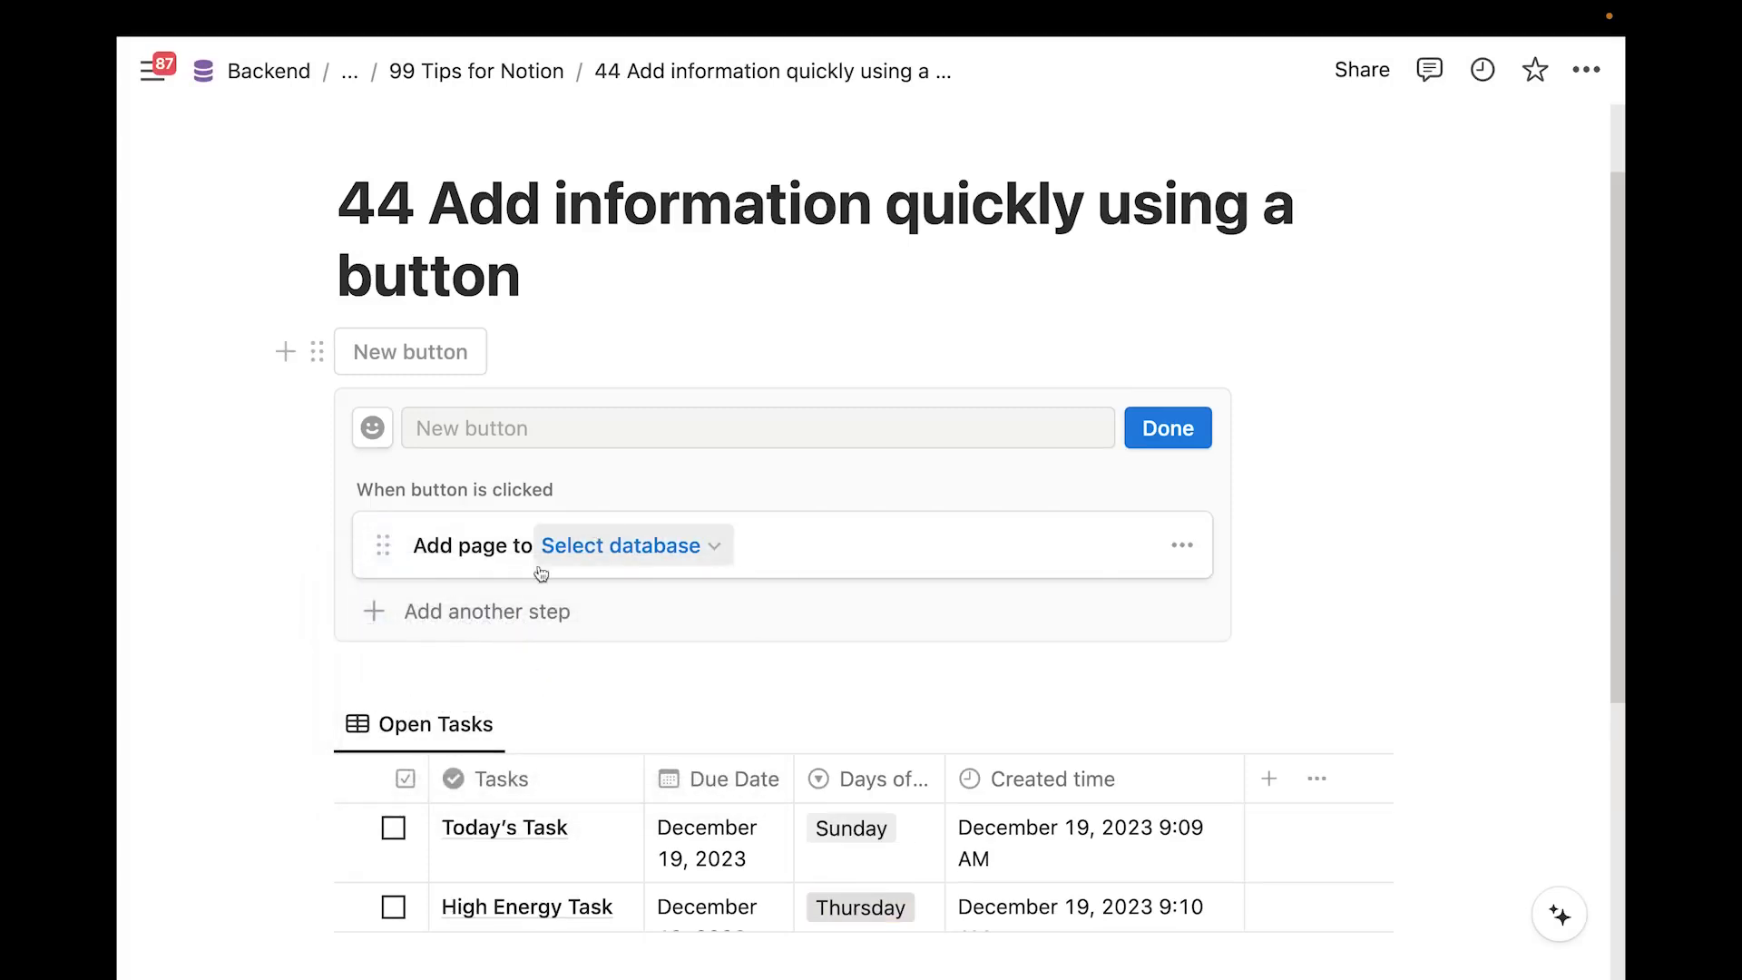
{"action": "left_click", "coordinate": [591, 564]}
{"action": "left_click", "coordinate": [439, 604]}
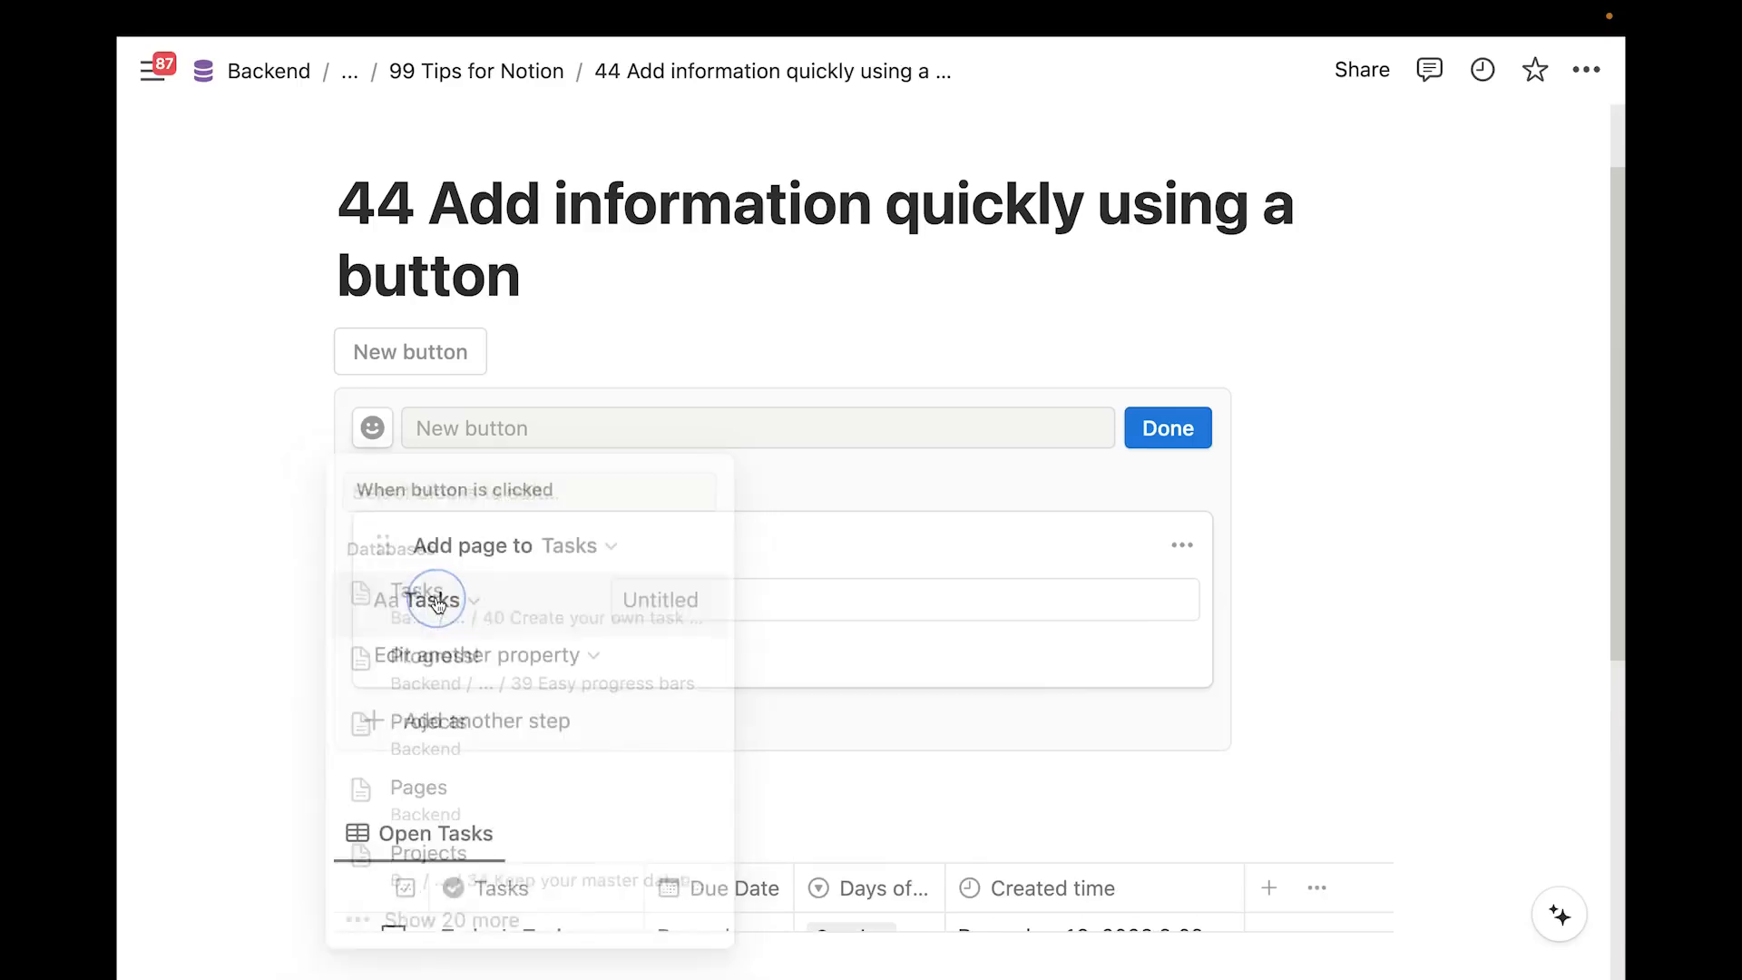
Add the Due Date property to the button's add-page step and set it to Today
{"action": "scroll", "coordinate": [509, 714], "scroll_direction": "down", "scroll_amount": 3}
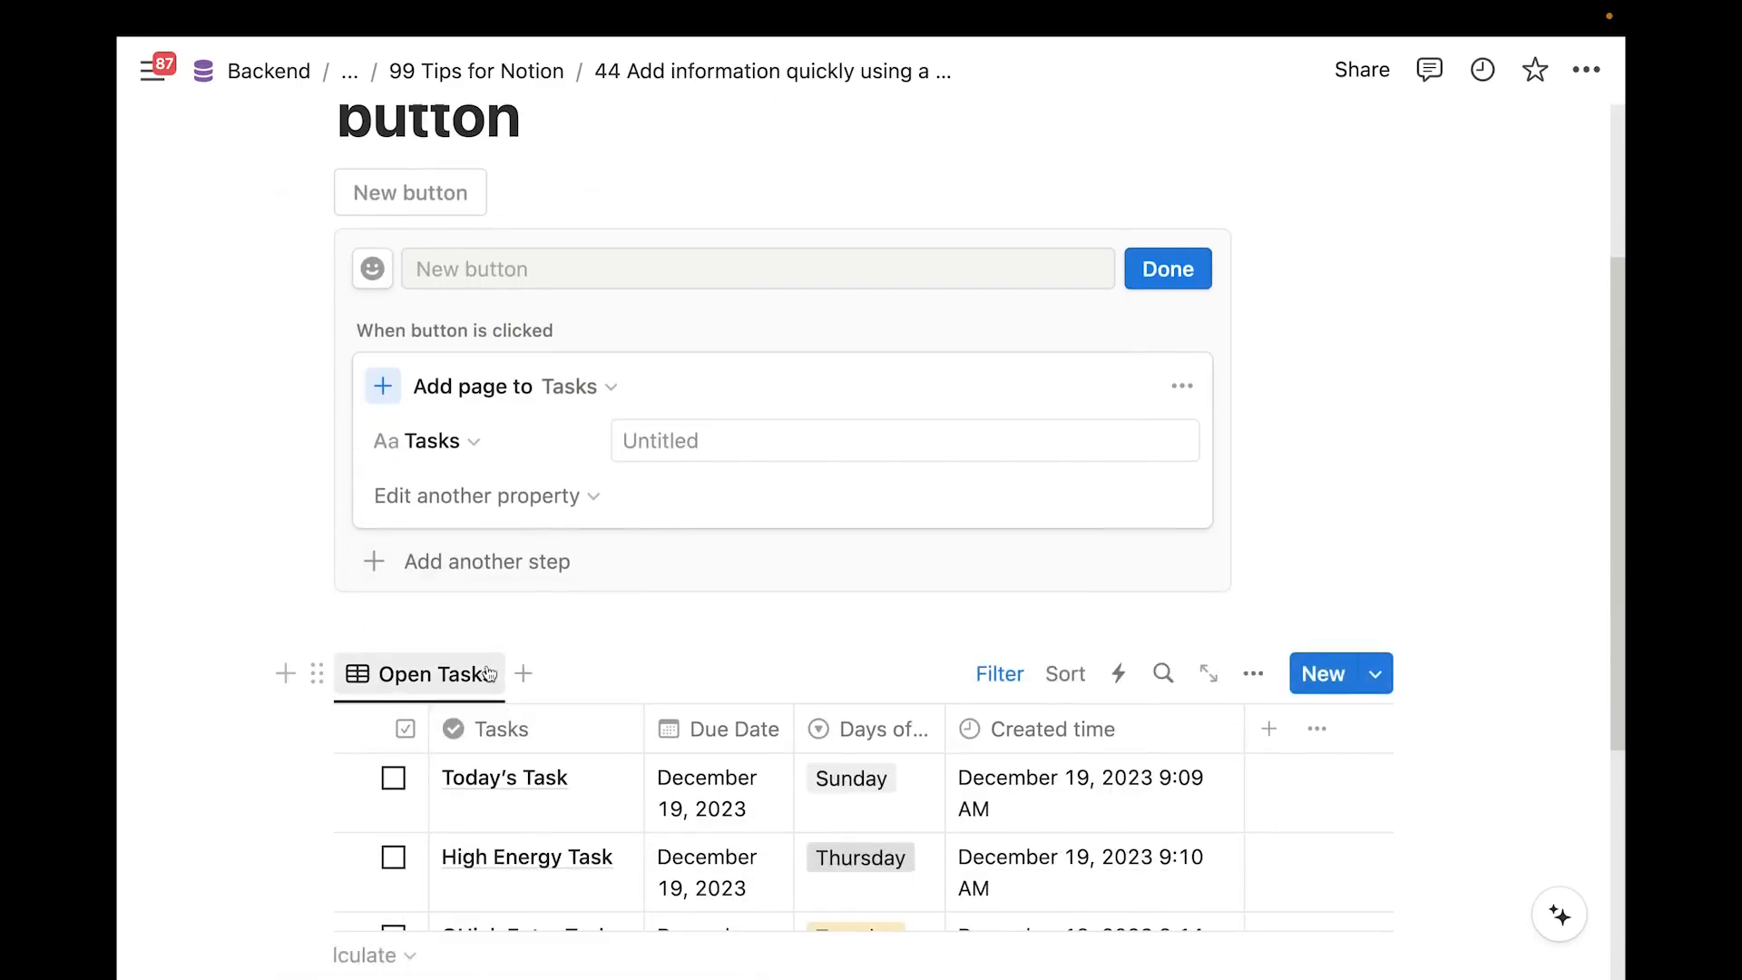
{"action": "scroll", "coordinate": [509, 714], "scroll_direction": "down", "scroll_amount": 2}
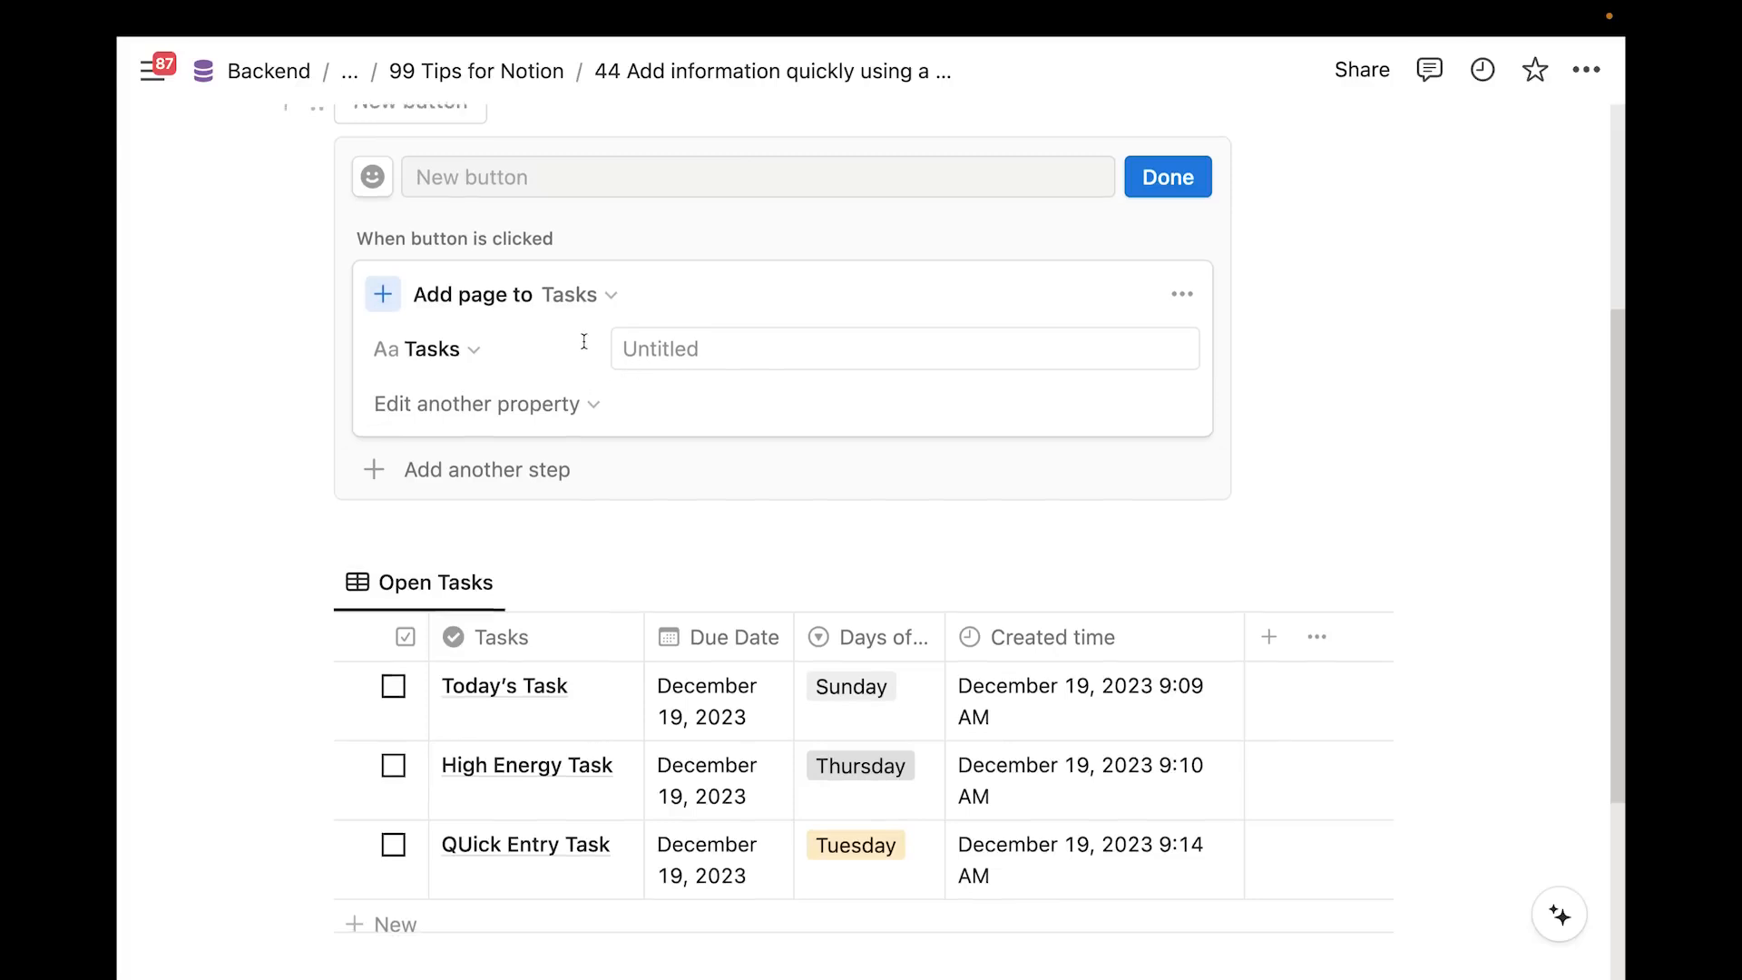
{"action": "scroll", "coordinate": [610, 355], "scroll_direction": "up", "scroll_amount": 4}
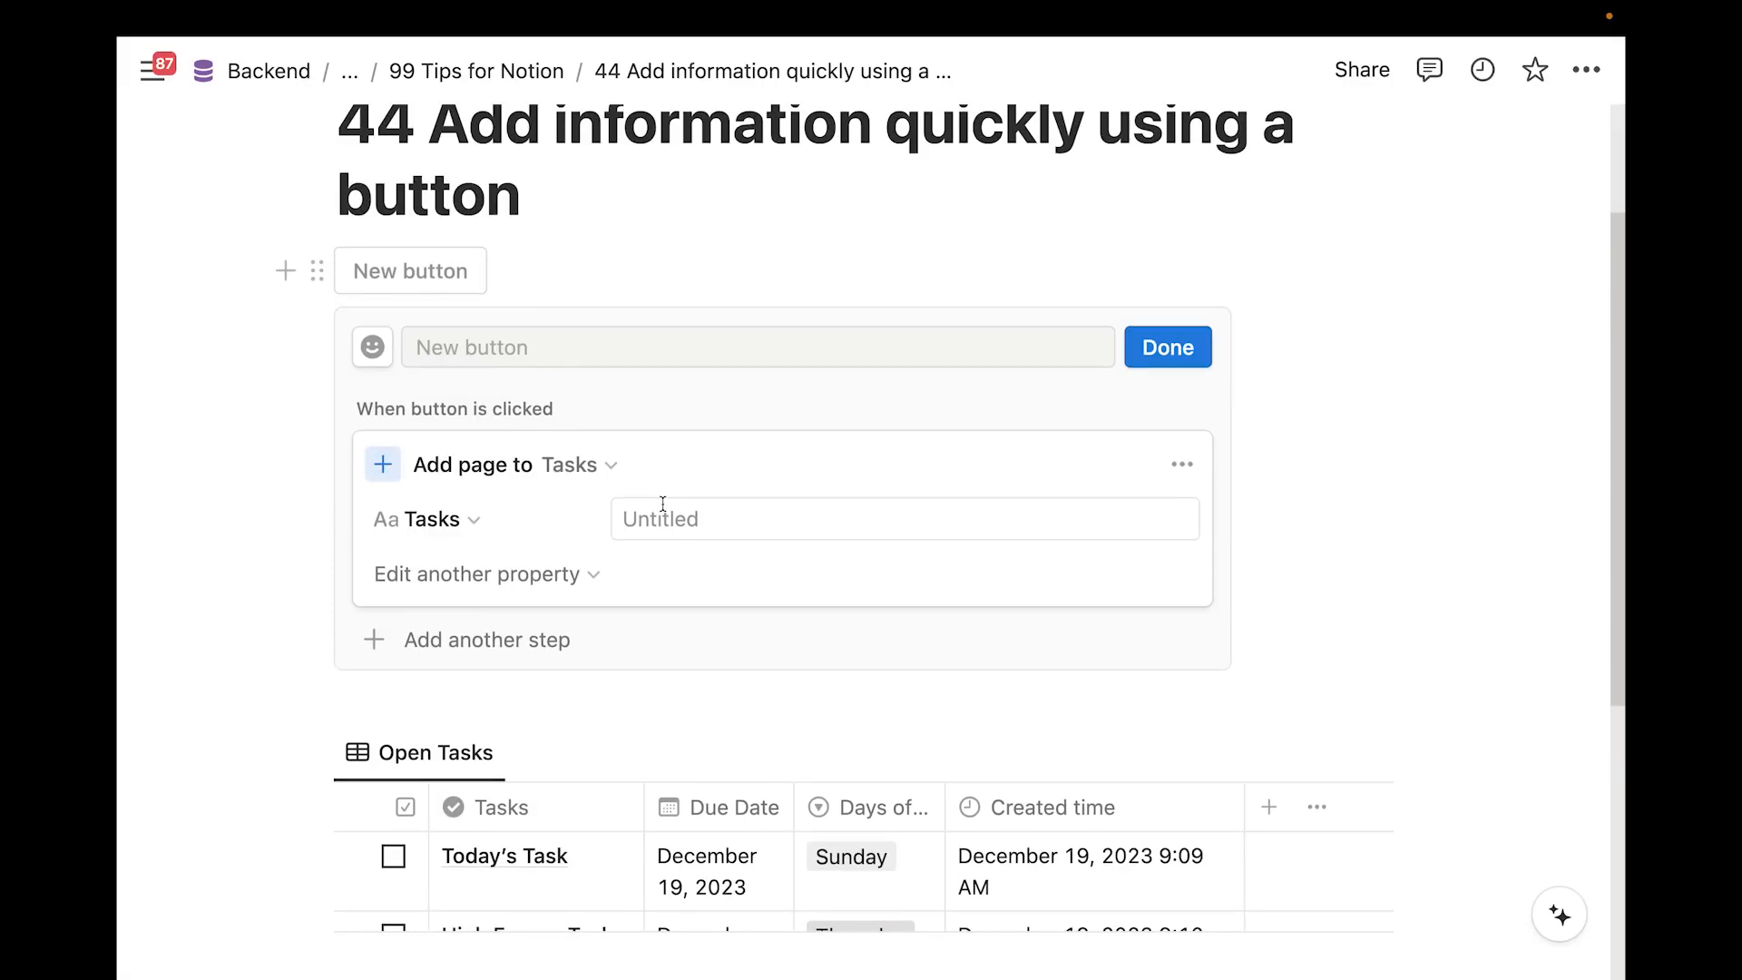
{"action": "scroll", "coordinate": [544, 591], "scroll_direction": "down", "scroll_amount": 4}
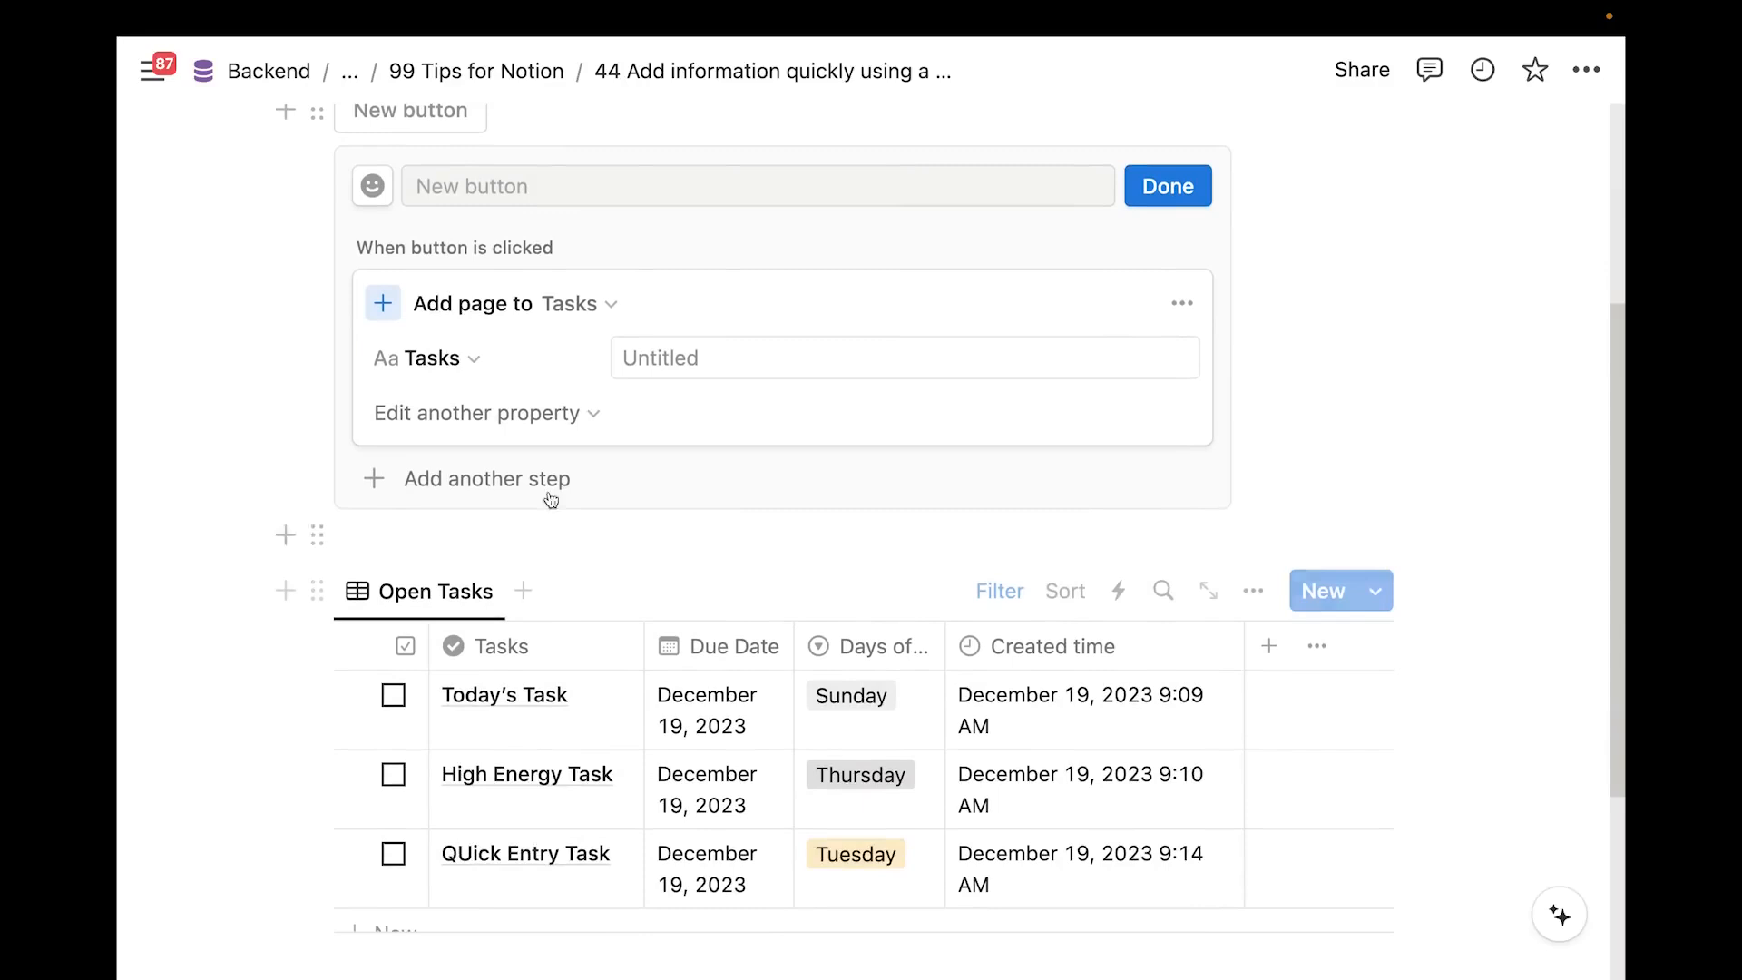
{"action": "left_click", "coordinate": [522, 415]}
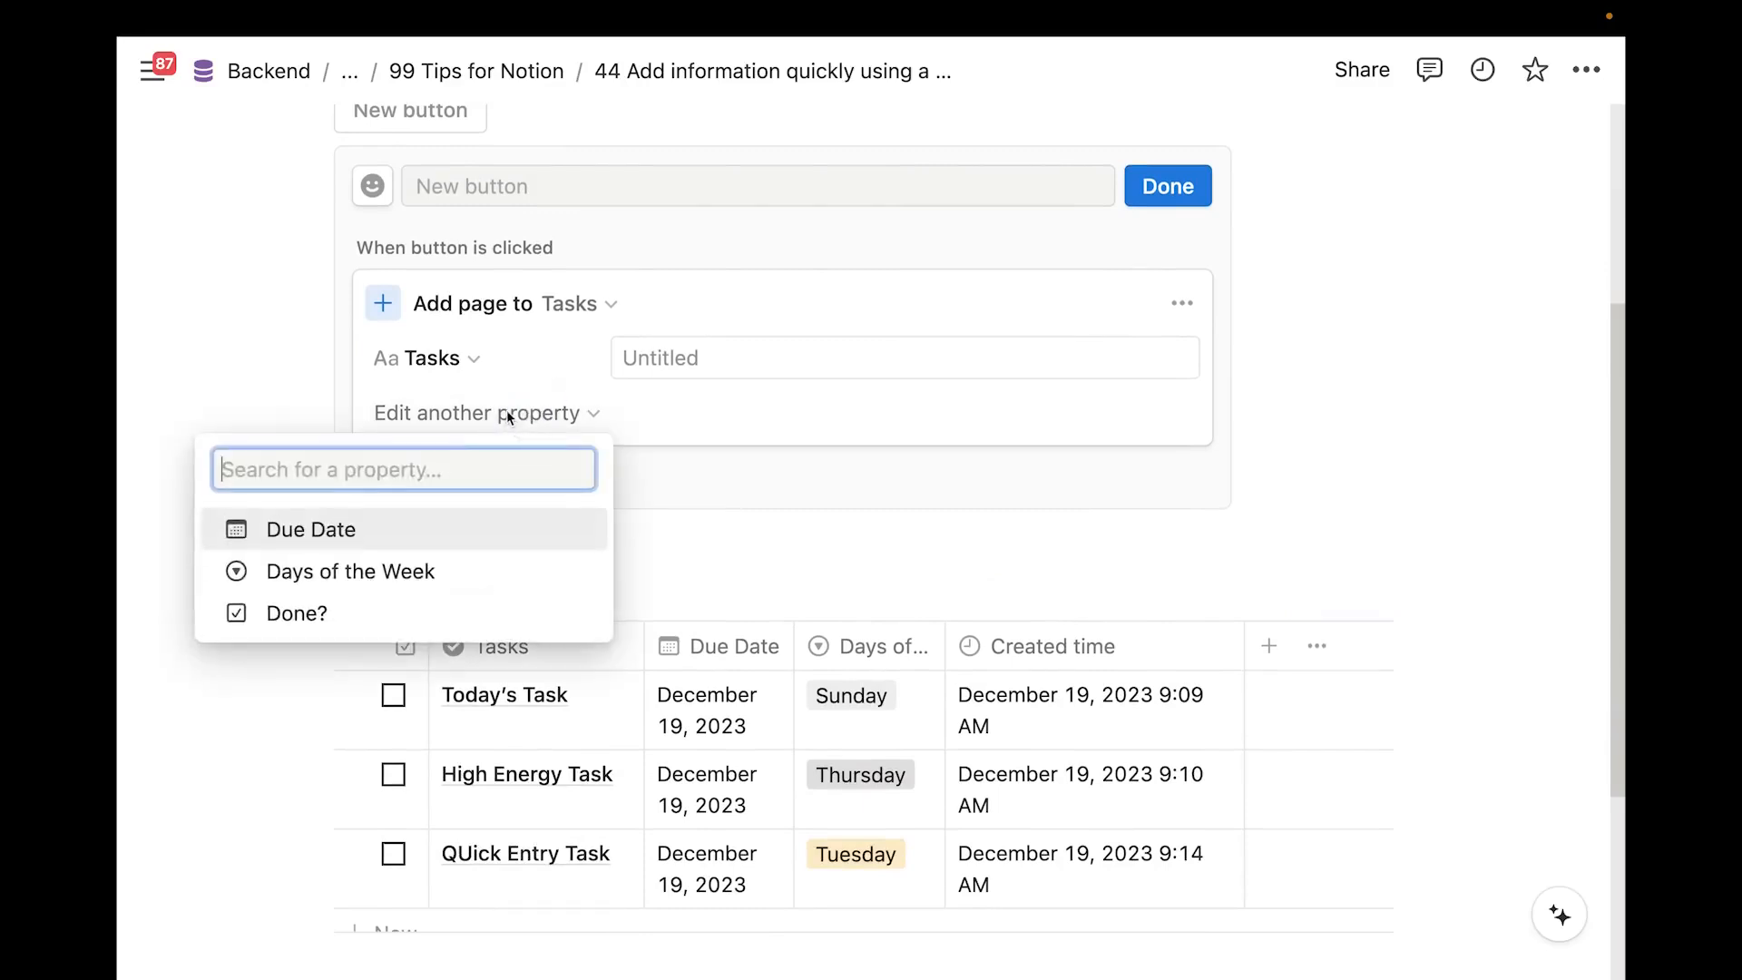
{"action": "left_click", "coordinate": [357, 529]}
{"action": "left_click", "coordinate": [676, 414]}
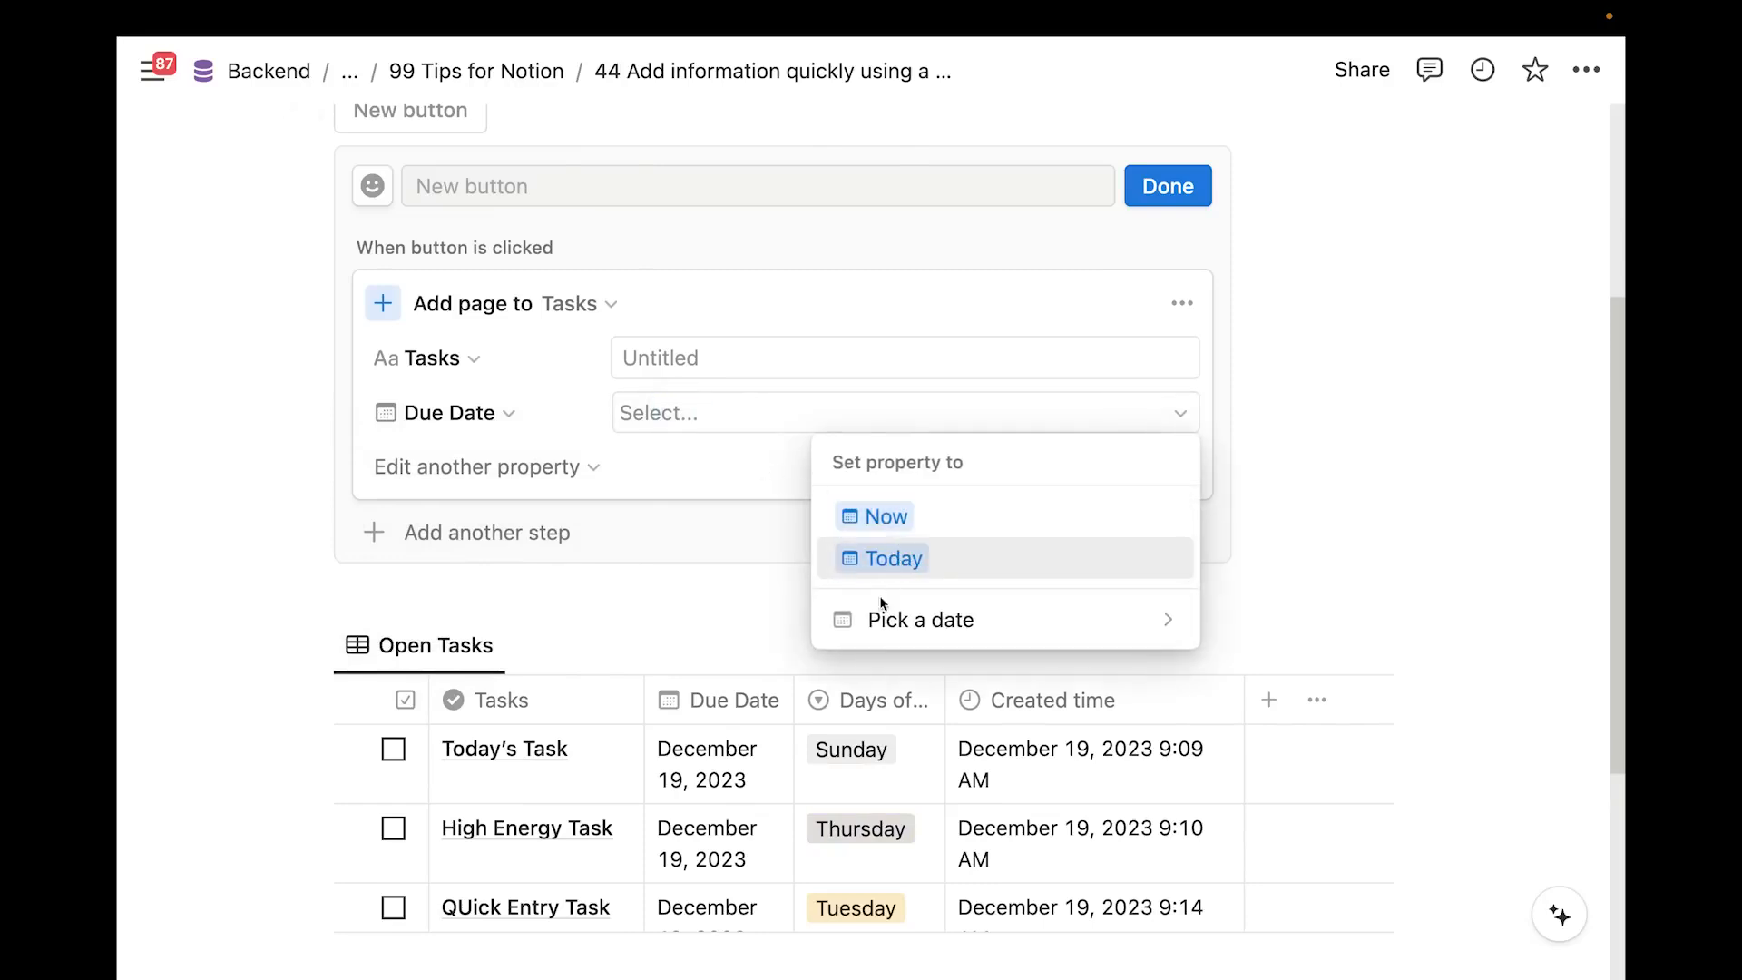
{"action": "left_click", "coordinate": [1152, 624]}
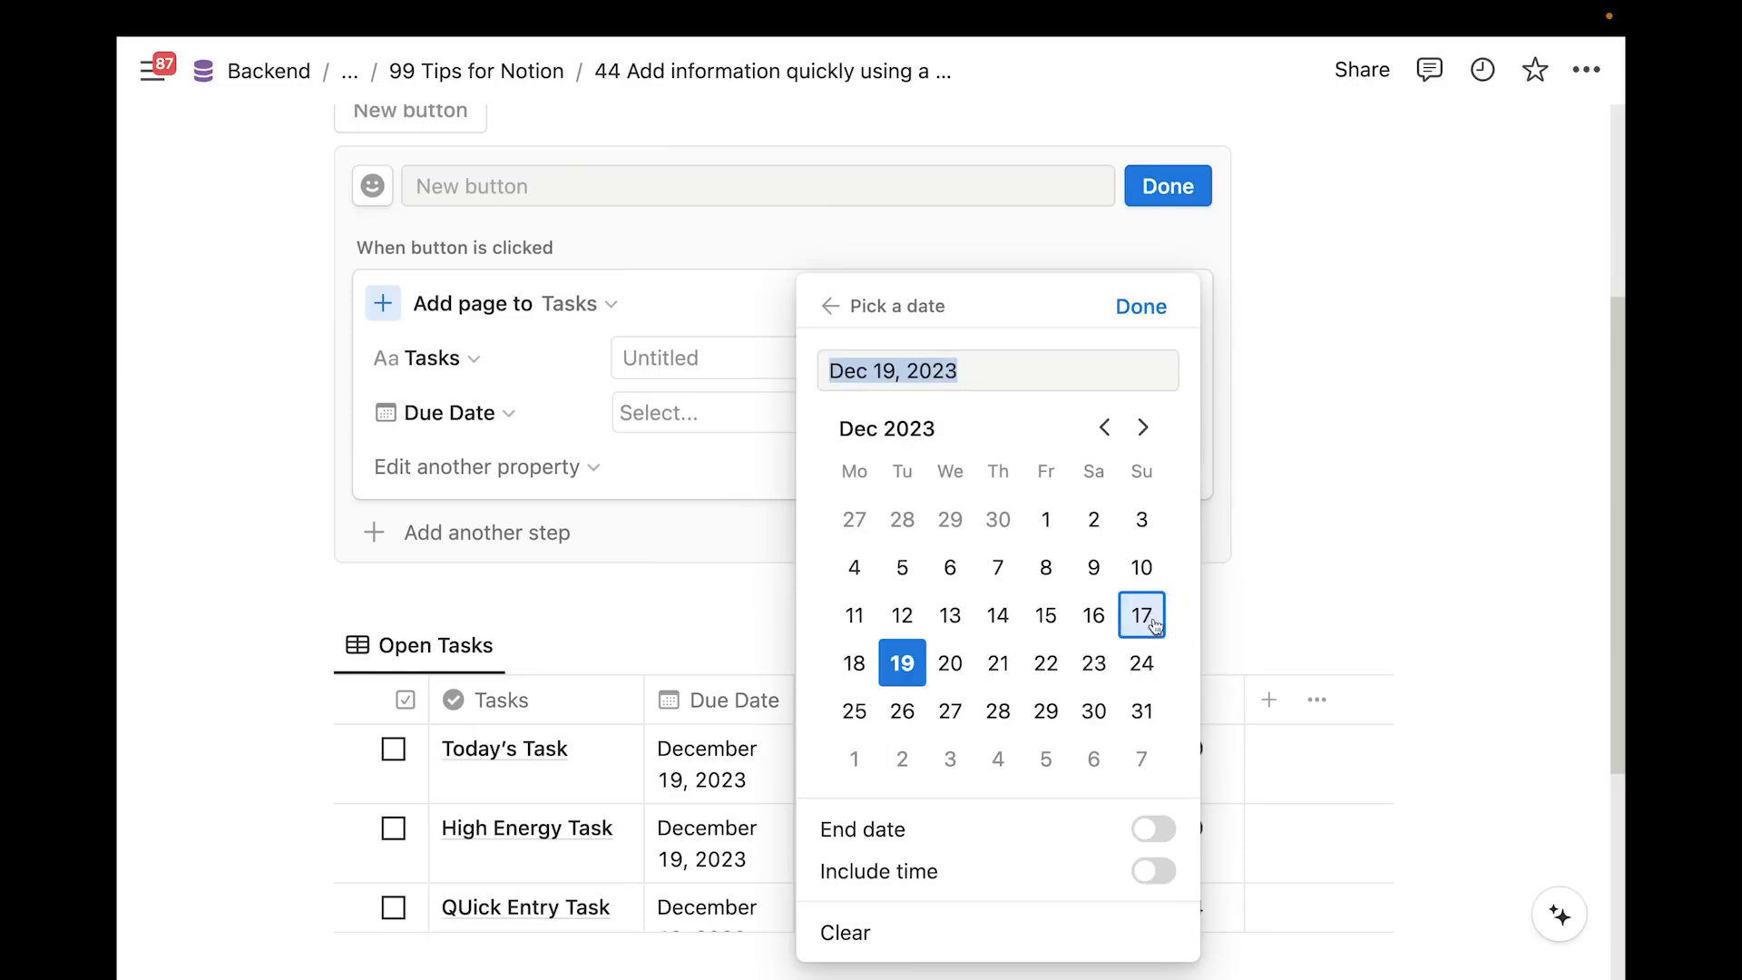
{"action": "left_click", "coordinate": [830, 310]}
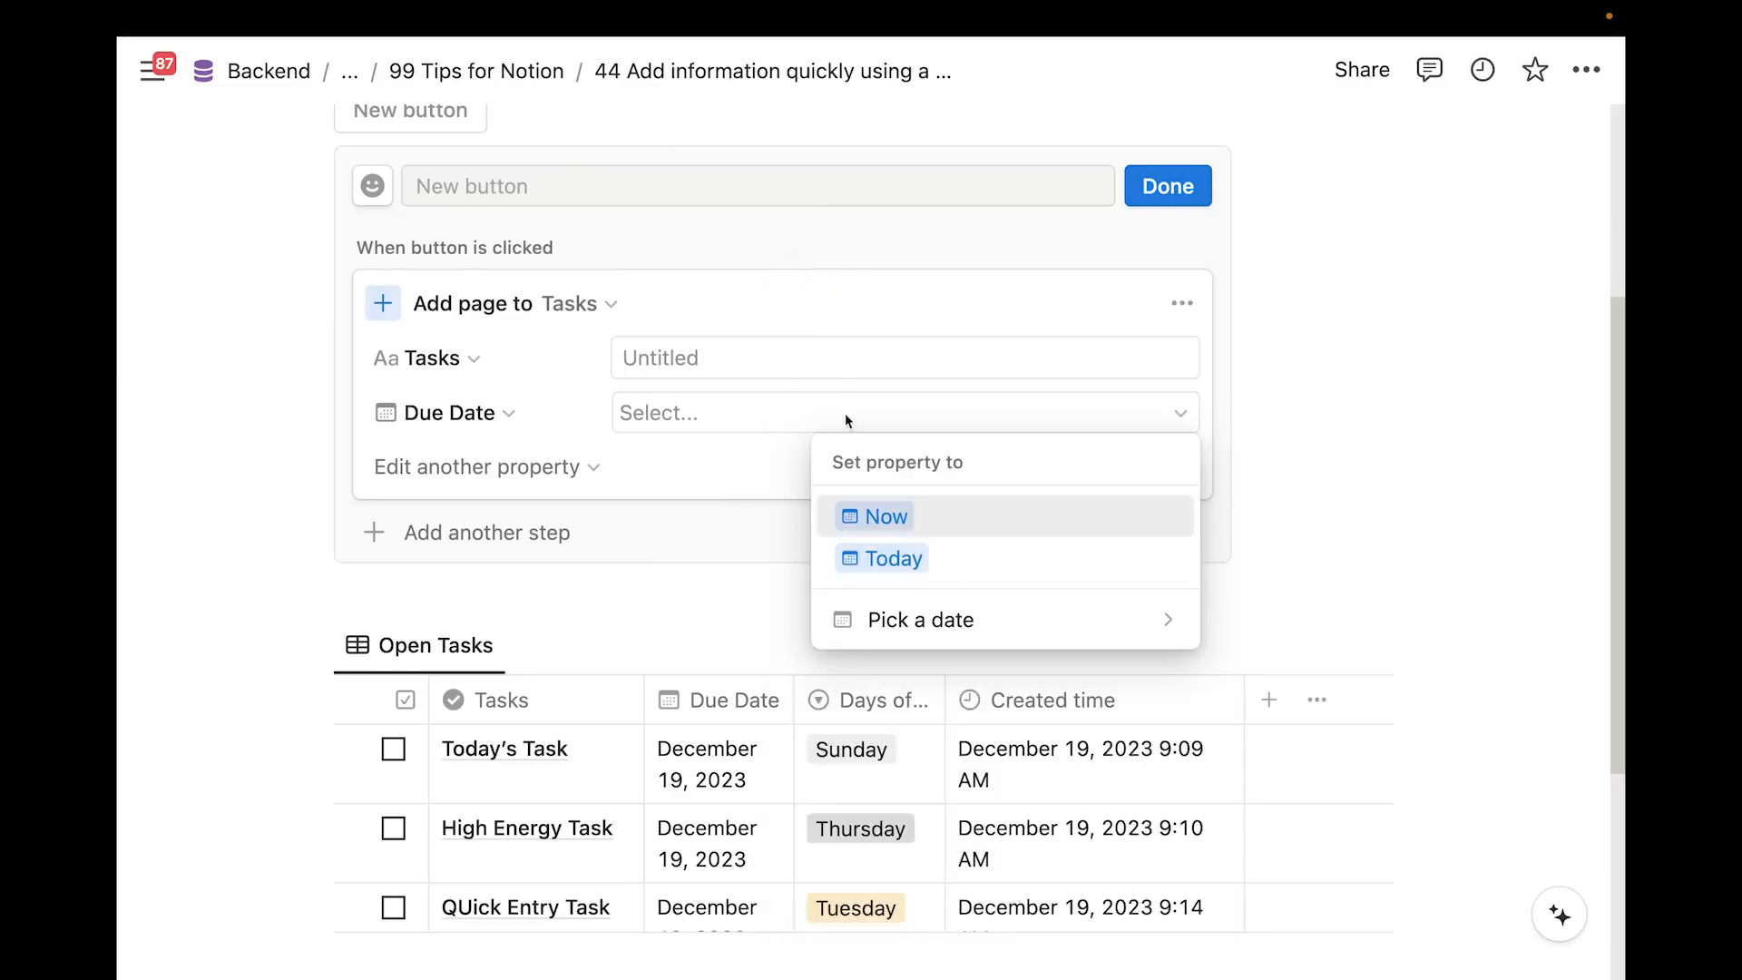
{"action": "left_click", "coordinate": [902, 560]}
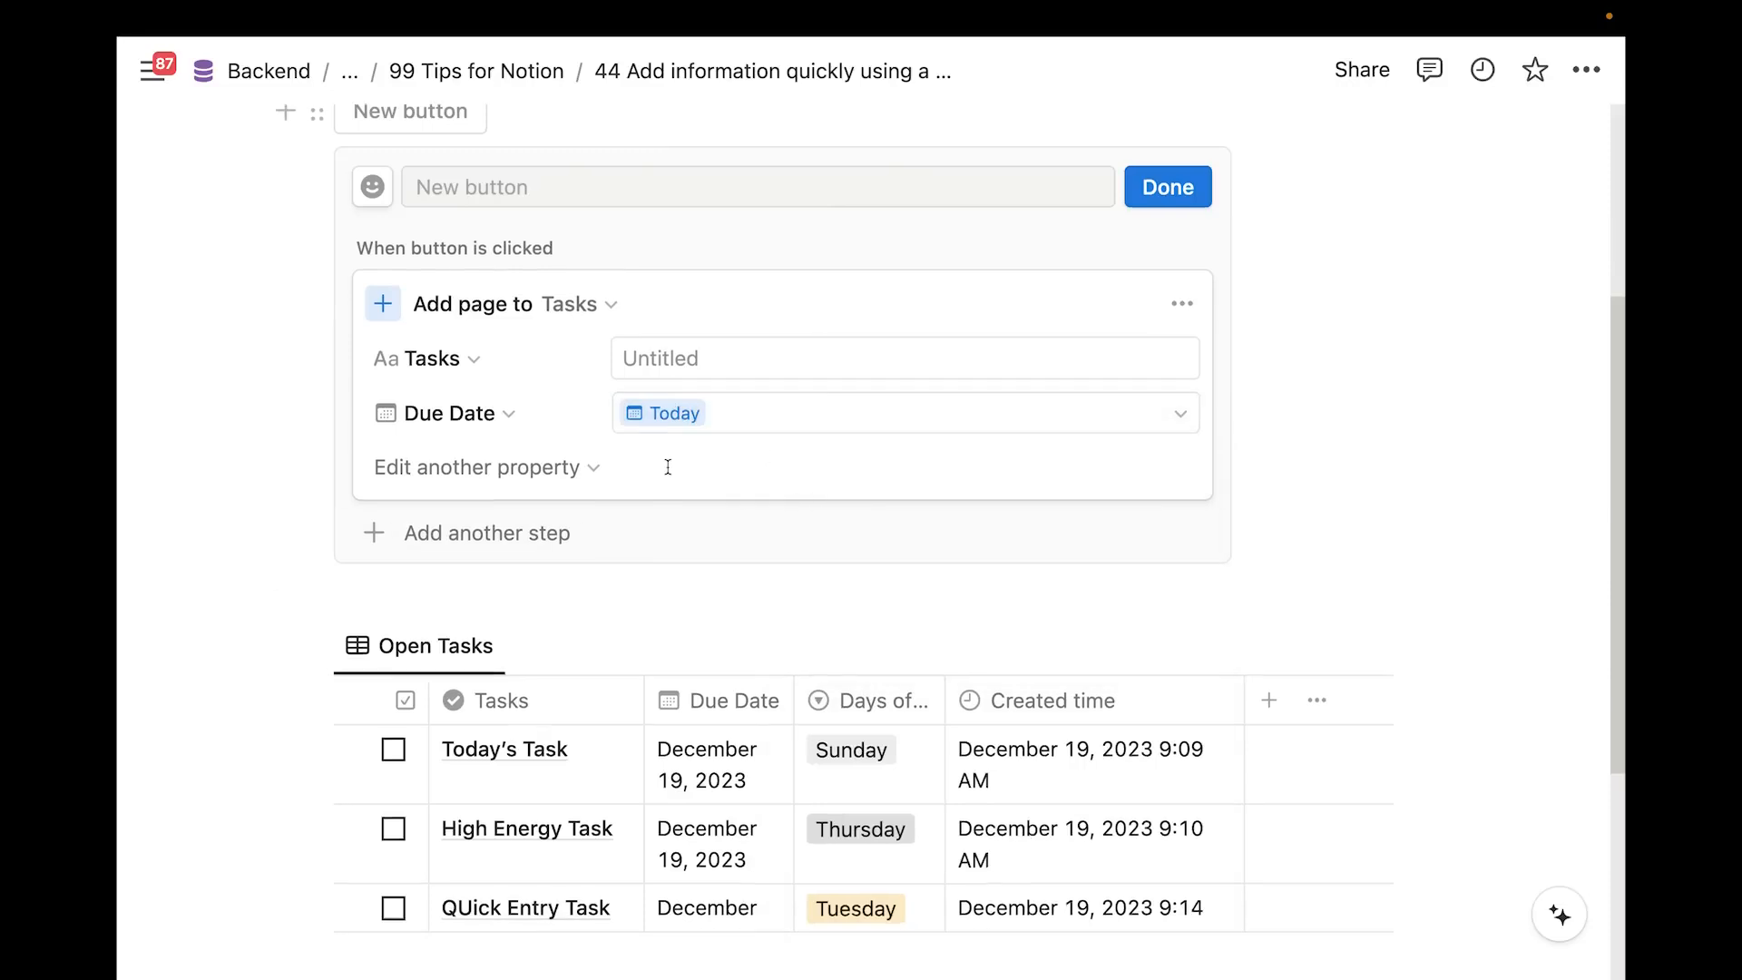
Give the button the purple checkmark icon, name it "Add new task for today", and finish editing it
{"action": "scroll", "coordinate": [646, 458], "scroll_direction": "up", "scroll_amount": 1}
{"action": "scroll", "coordinate": [626, 426], "scroll_direction": "up", "scroll_amount": 3}
{"action": "scroll", "coordinate": [611, 405], "scroll_direction": "down", "scroll_amount": 2}
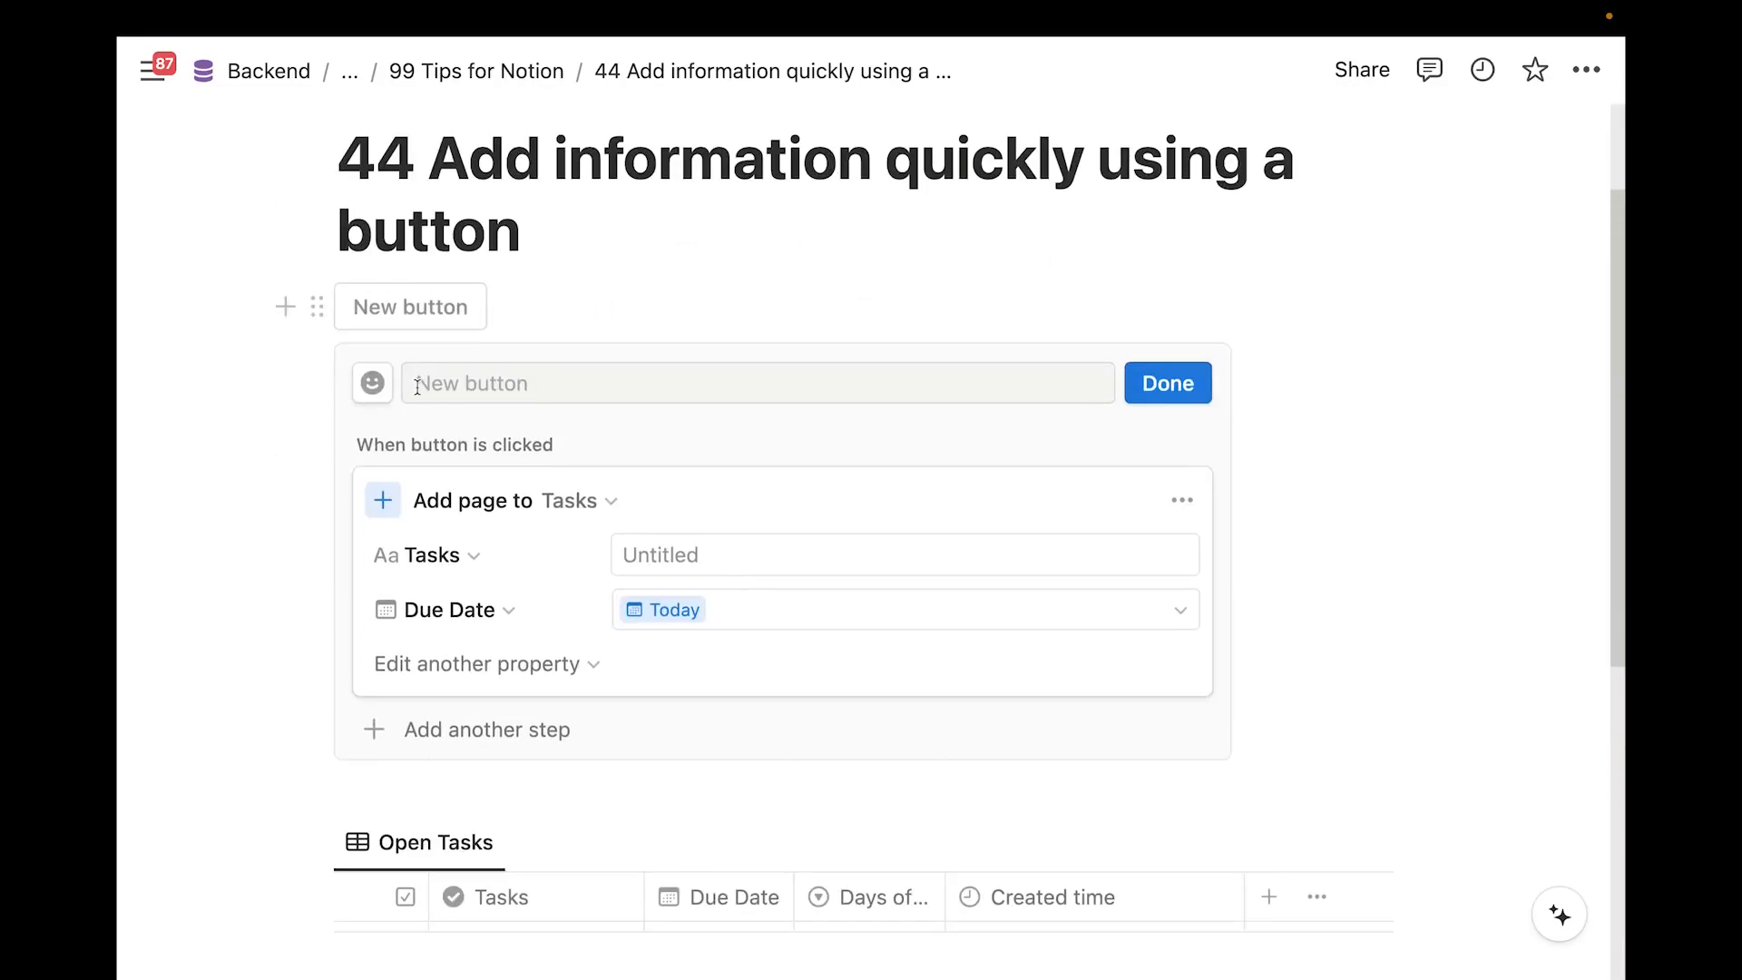
{"action": "left_click", "coordinate": [371, 383]}
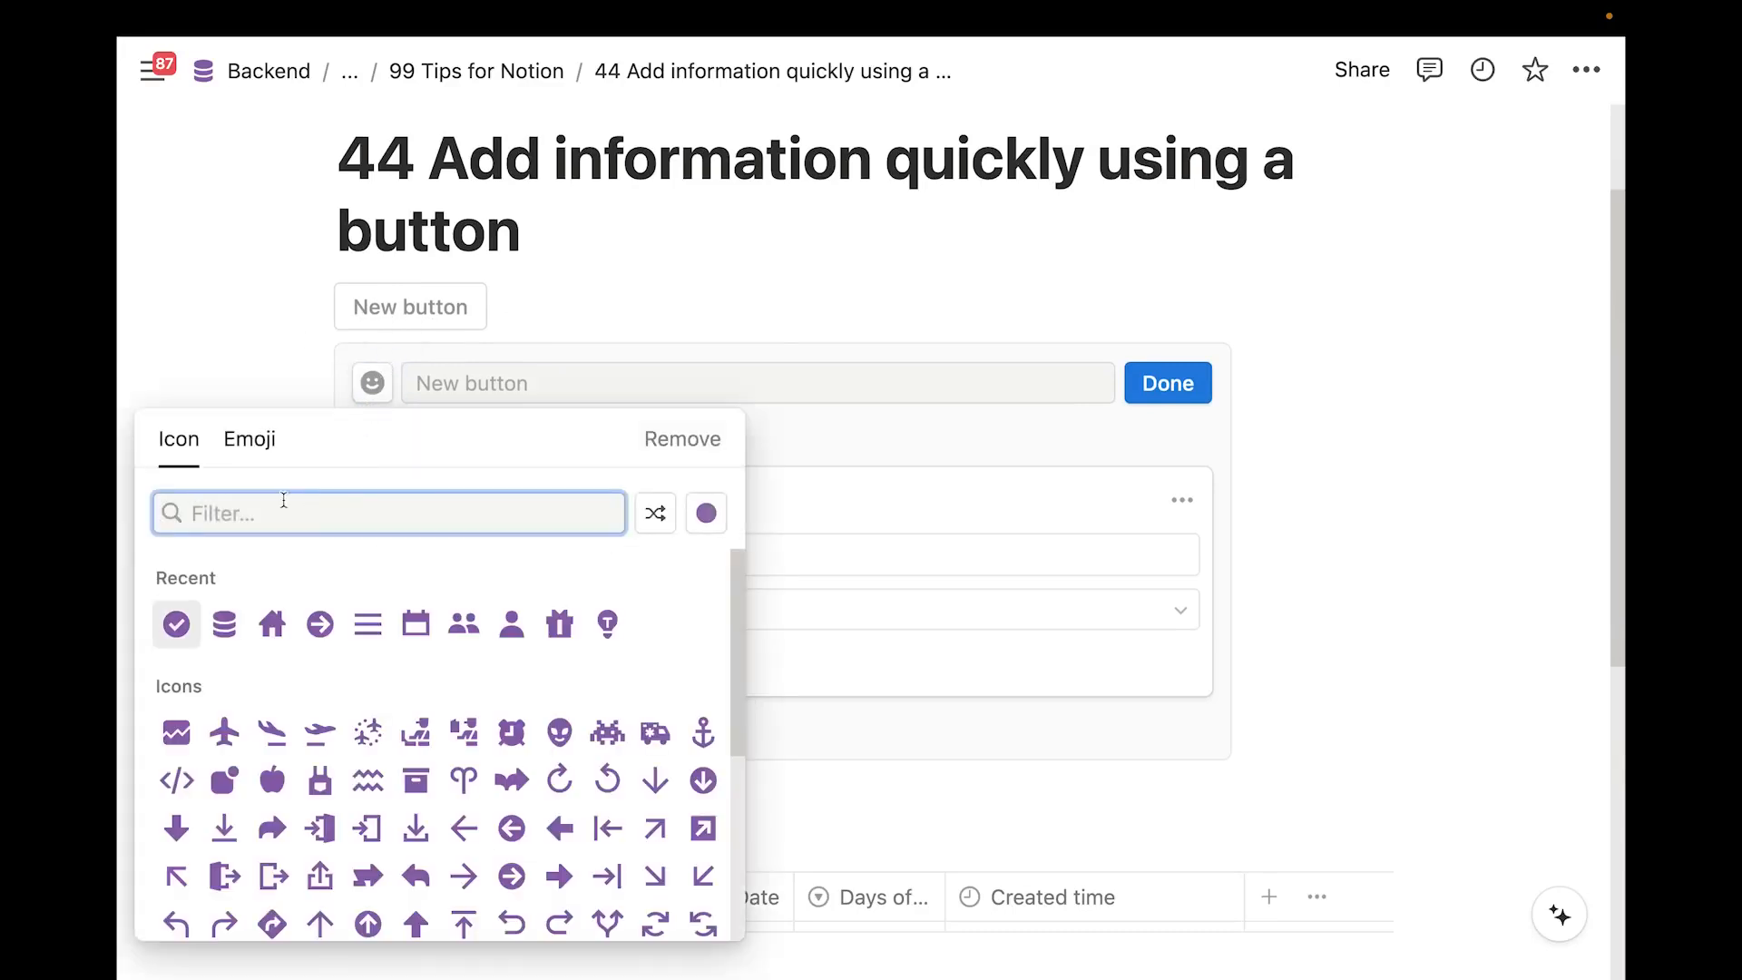
{"action": "left_click", "coordinate": [177, 624]}
{"action": "left_click", "coordinate": [575, 383]}
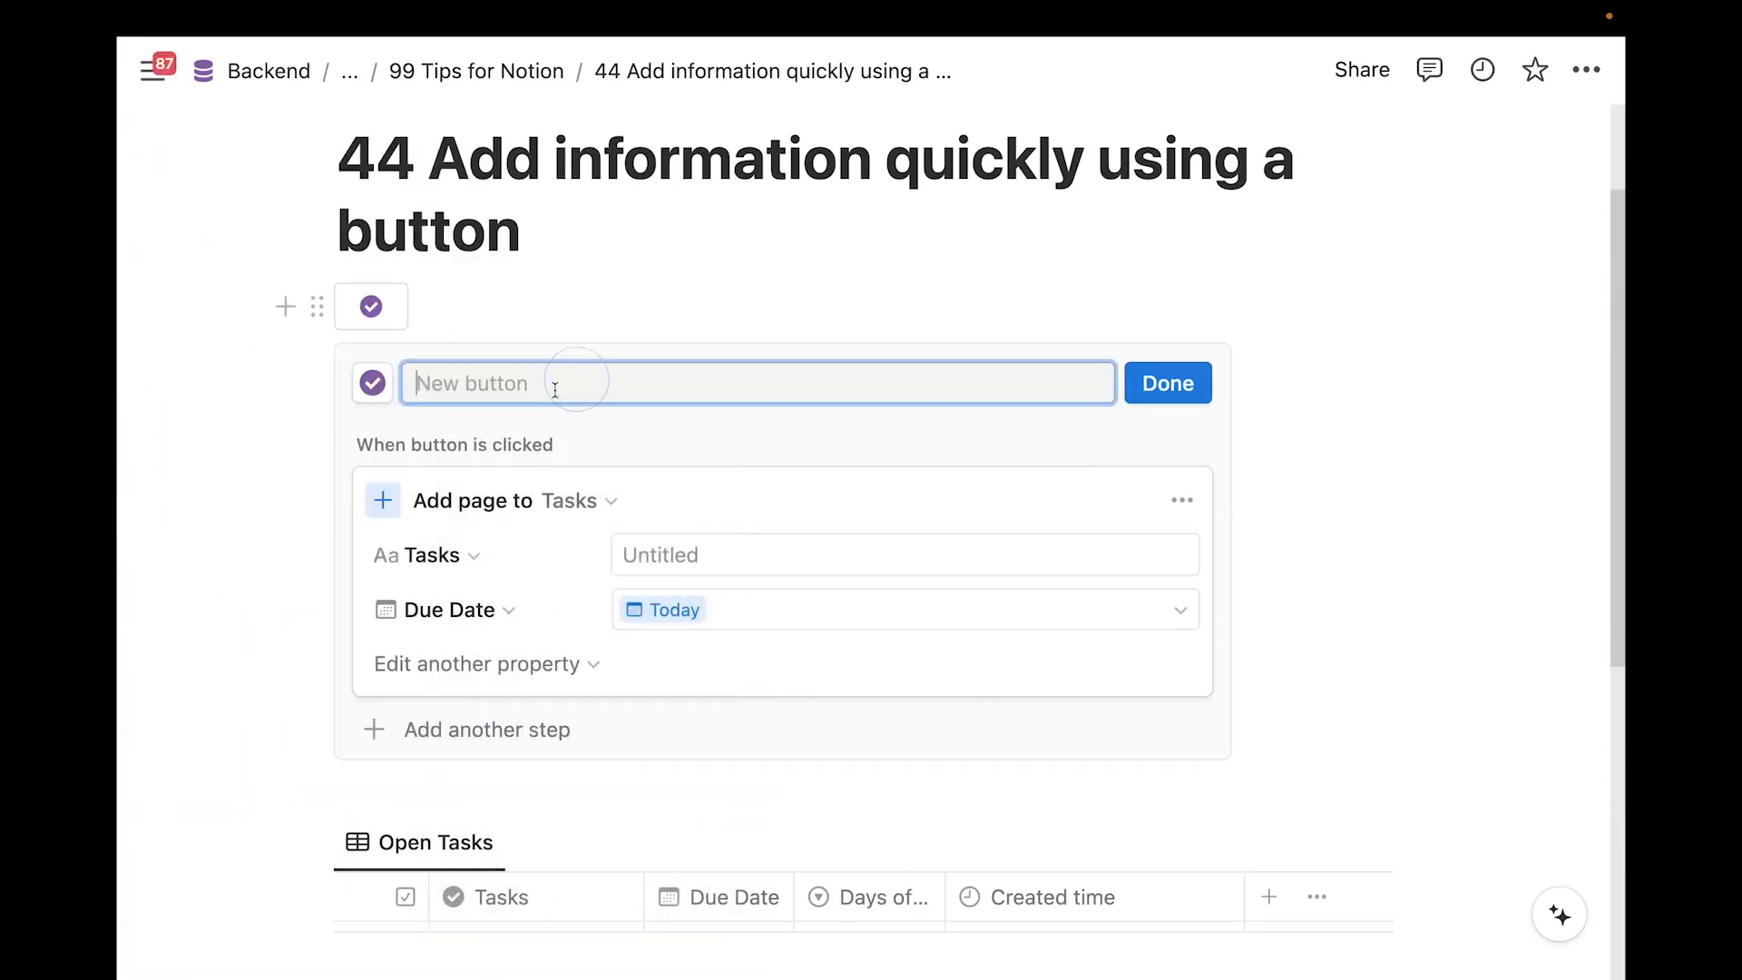
{"action": "type", "text": "Add new task for today"}
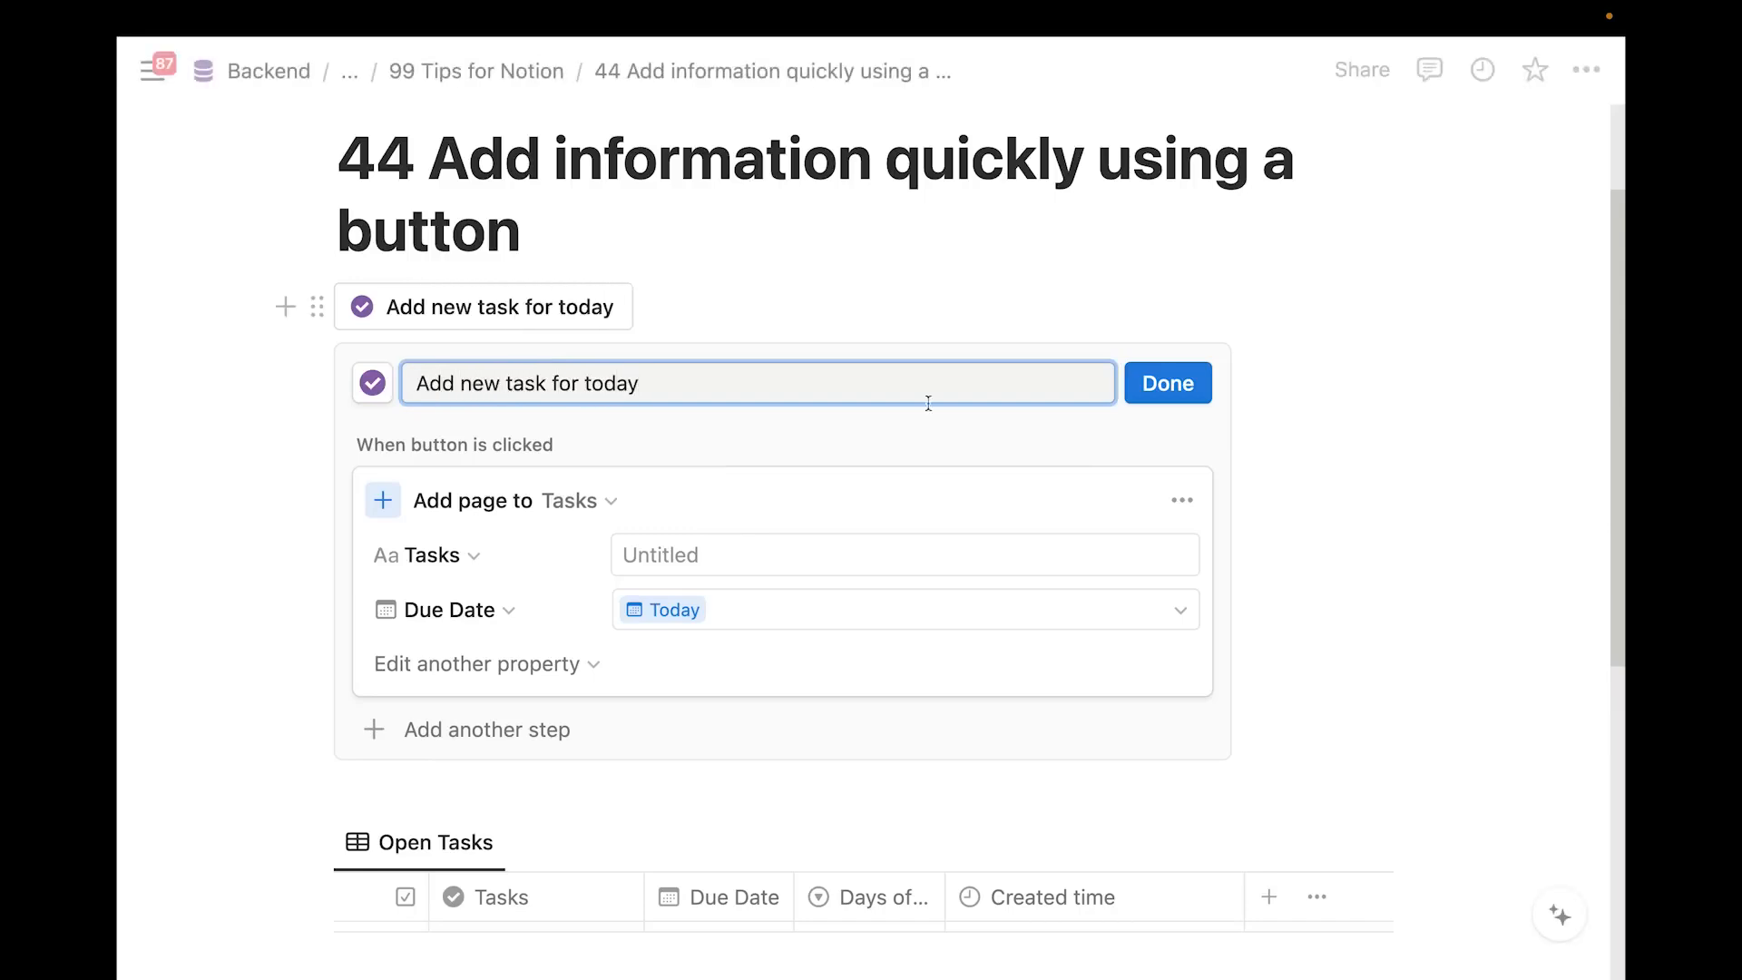
{"action": "left_click", "coordinate": [1200, 384]}
Run the Add new task for today button and check the new row in the Open Tasks table
{"action": "scroll", "coordinate": [744, 487], "scroll_direction": "down", "scroll_amount": 1}
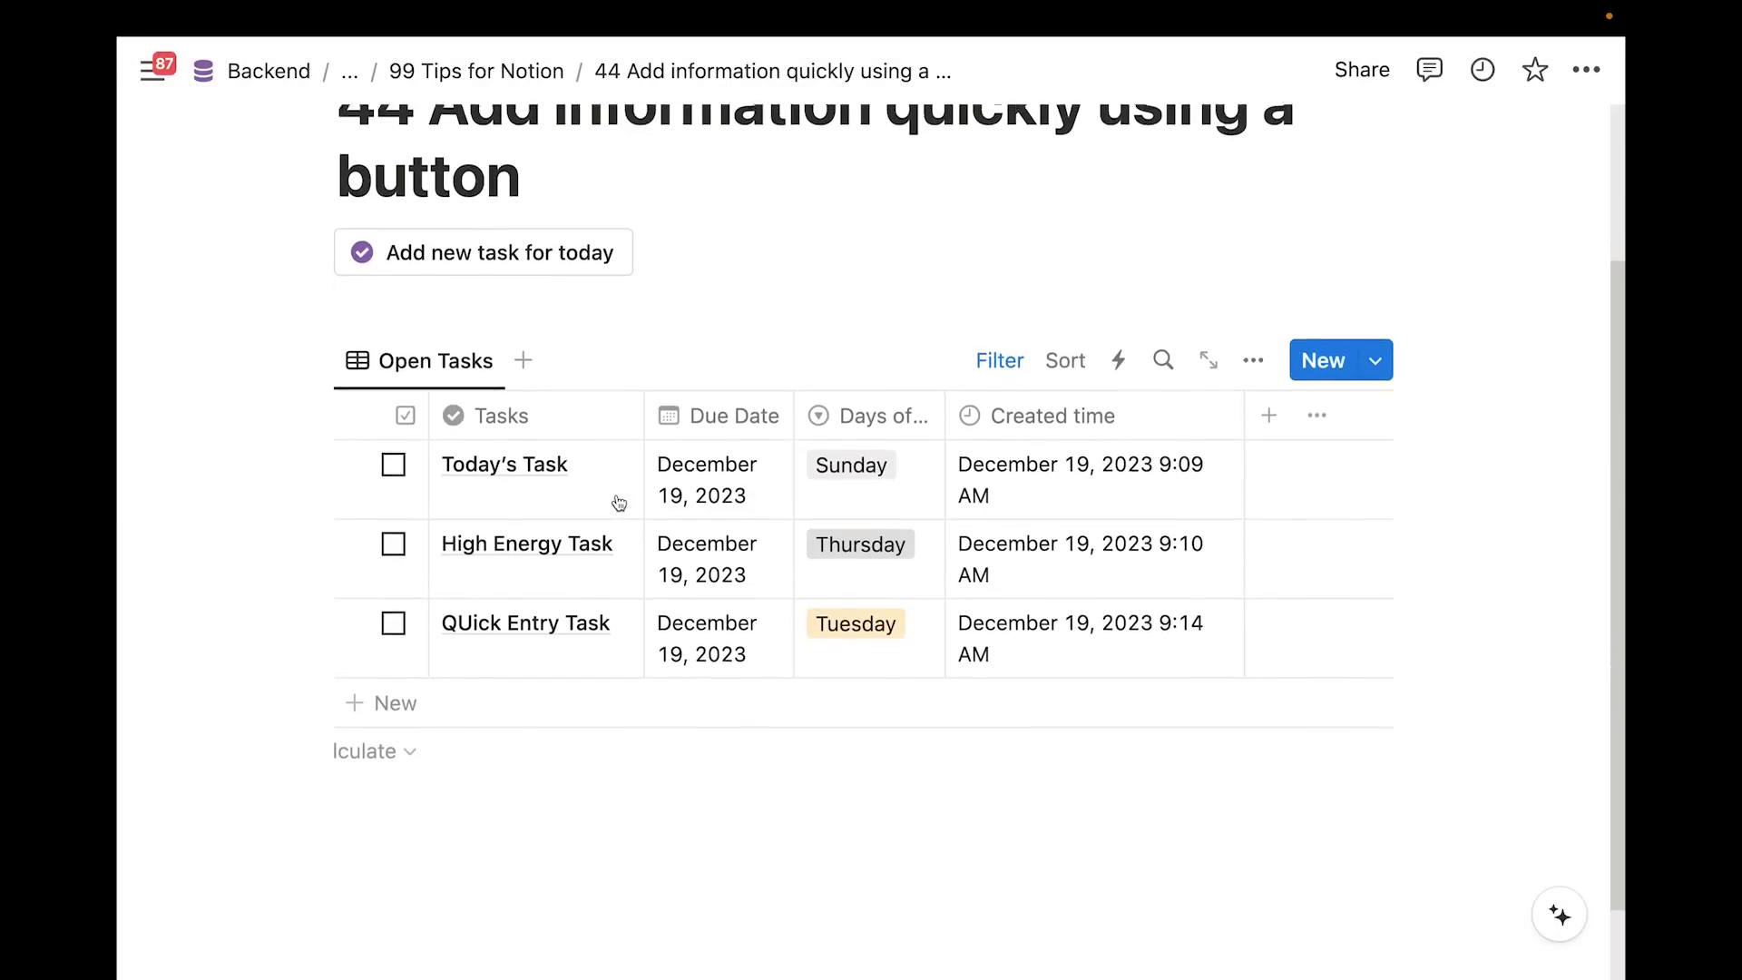
{"action": "scroll", "coordinate": [449, 354], "scroll_direction": "up", "scroll_amount": 2}
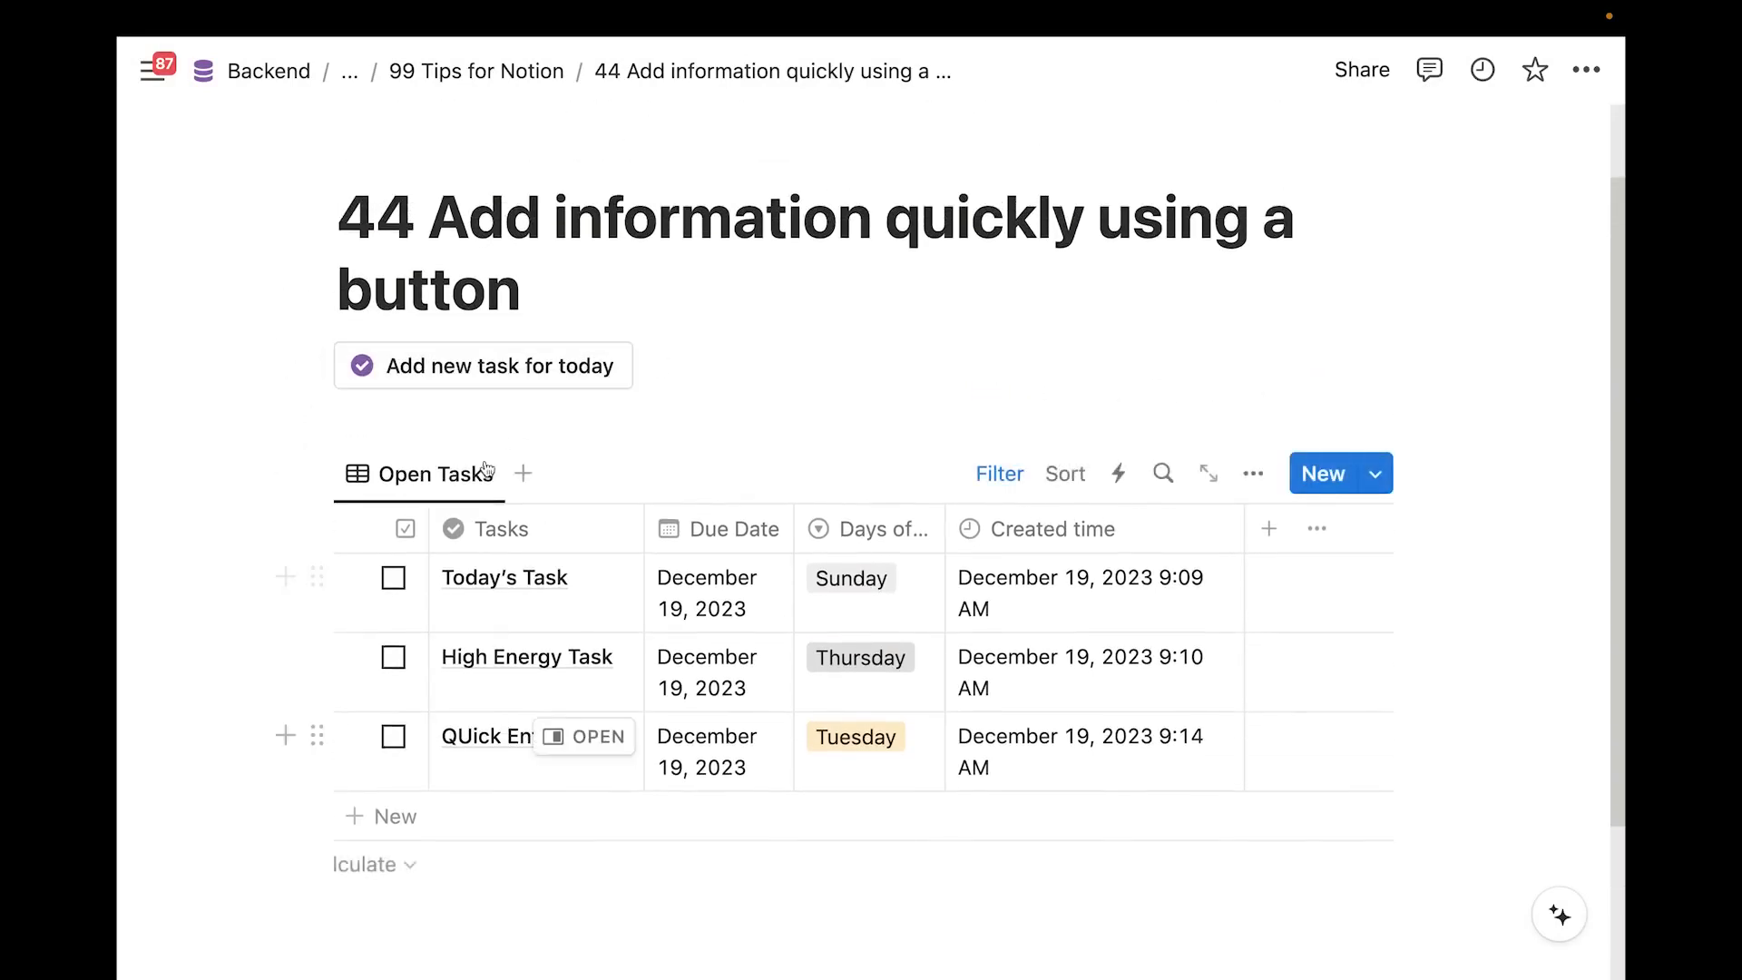
{"action": "left_click", "coordinate": [474, 376]}
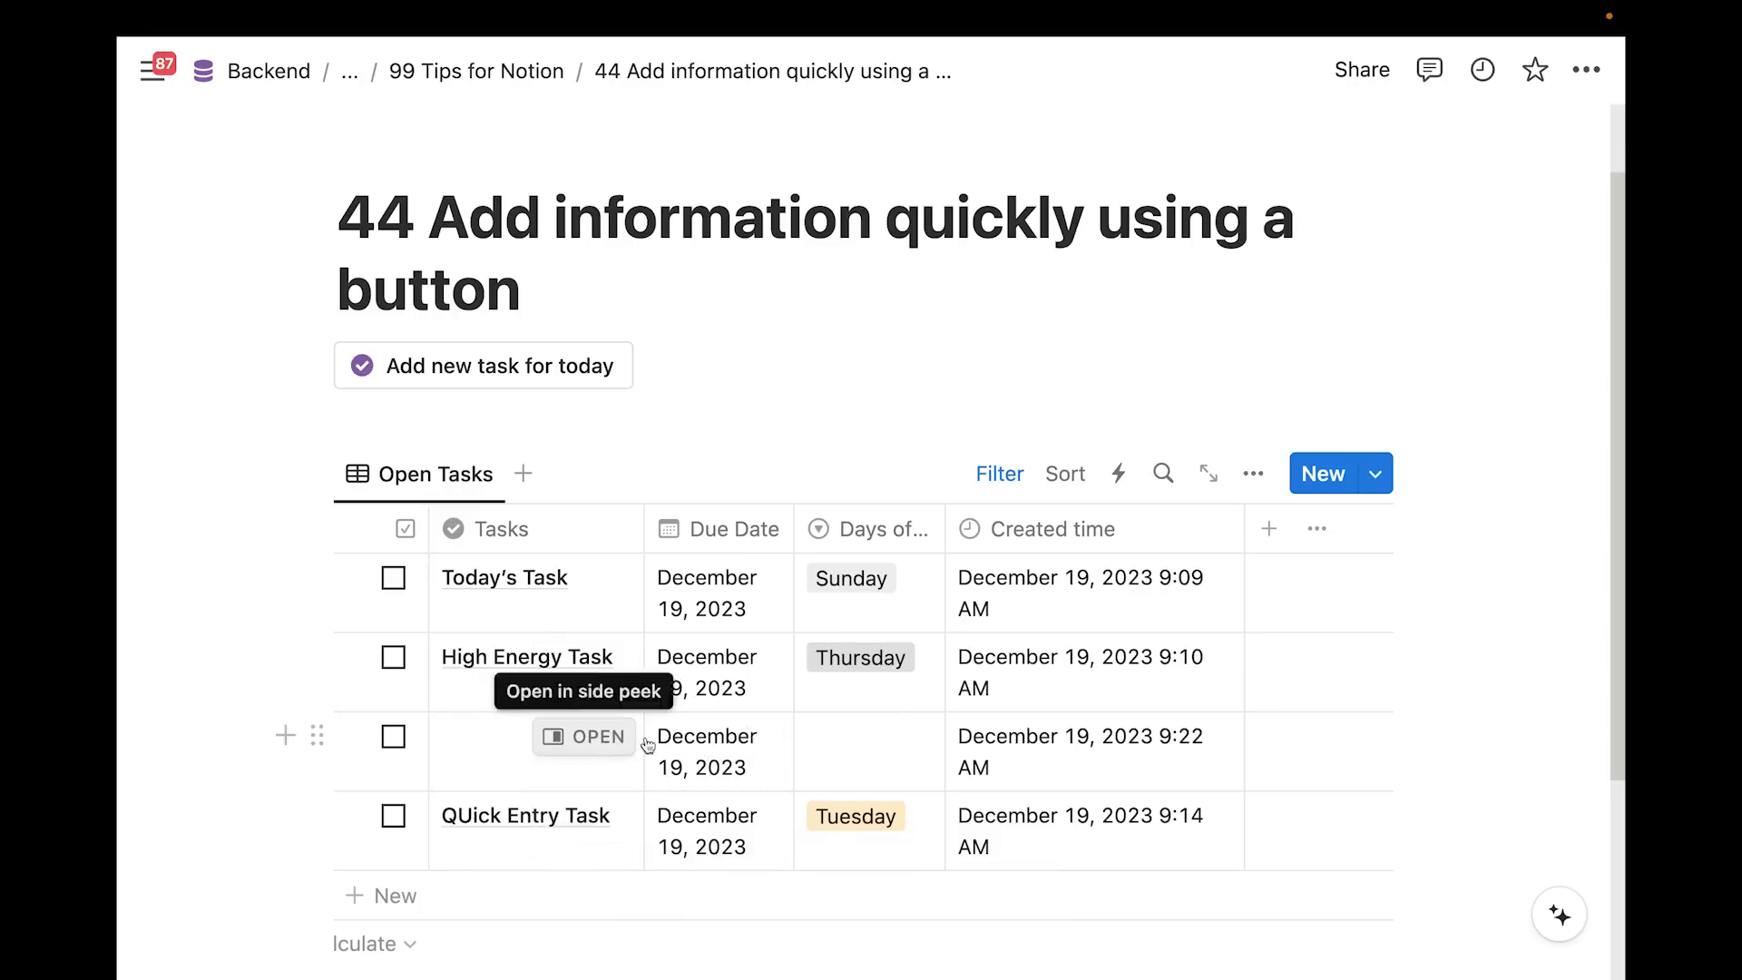
{"action": "scroll", "coordinate": [684, 730], "scroll_direction": "down", "scroll_amount": 1}
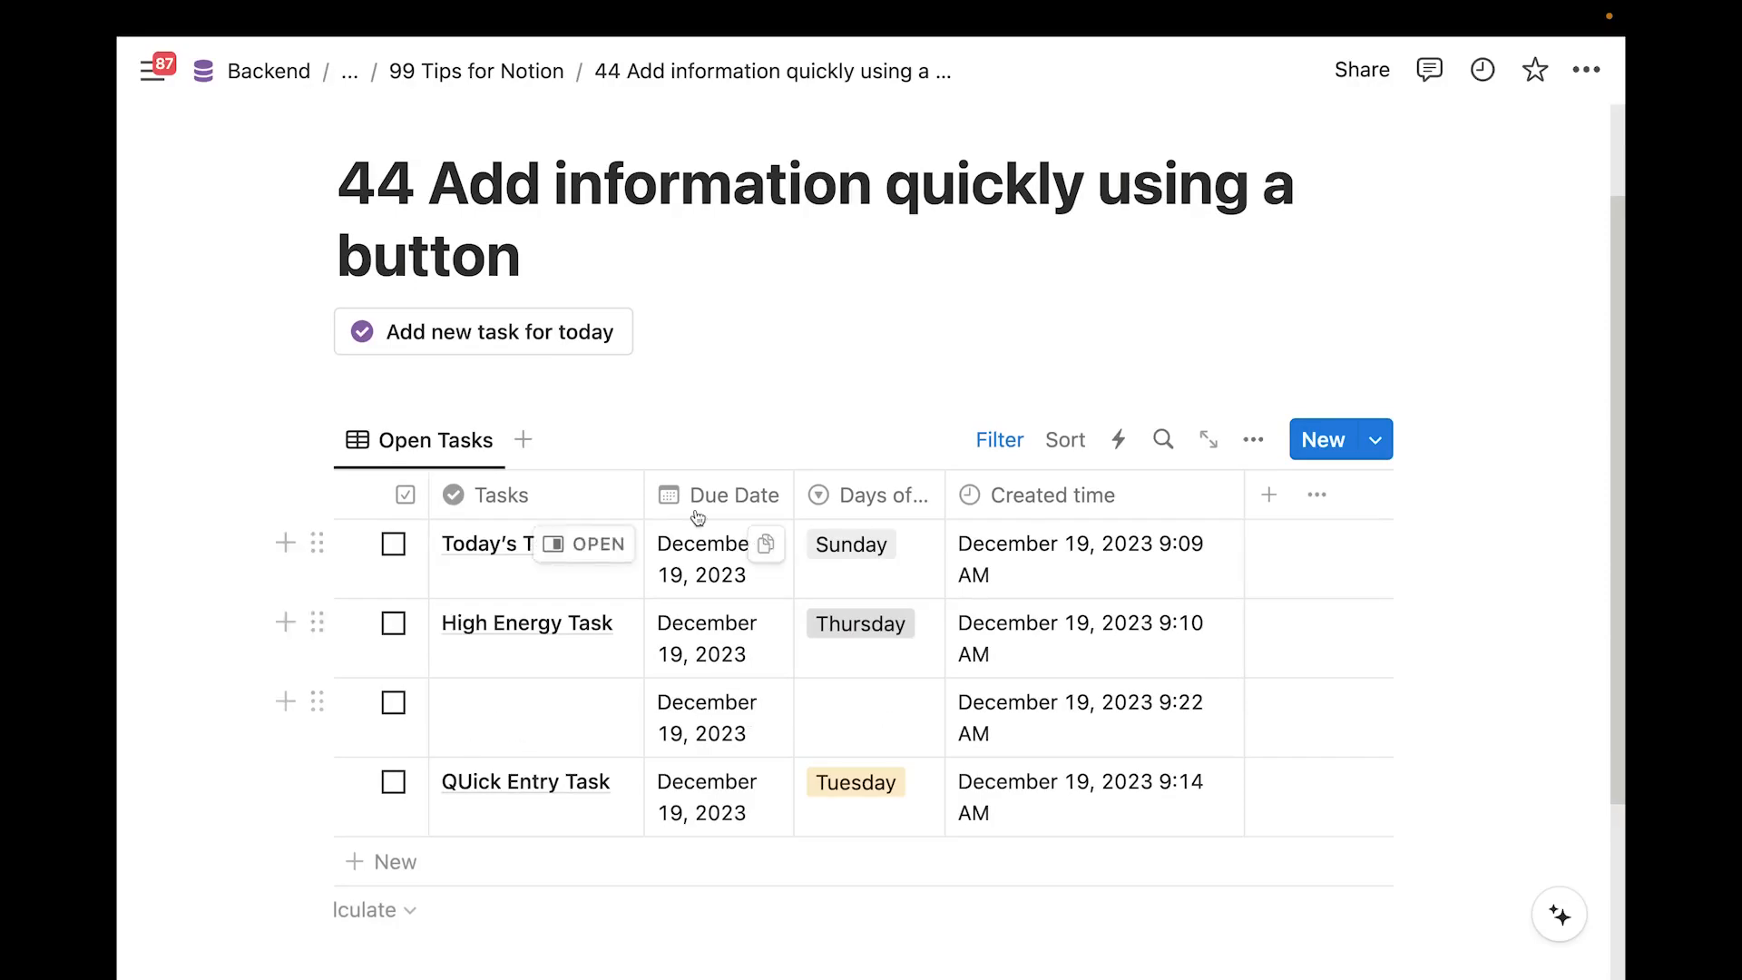
Add an Open page step to the button that opens the New page added in Side peek, and save the button
{"action": "left_click", "coordinate": [662, 339]}
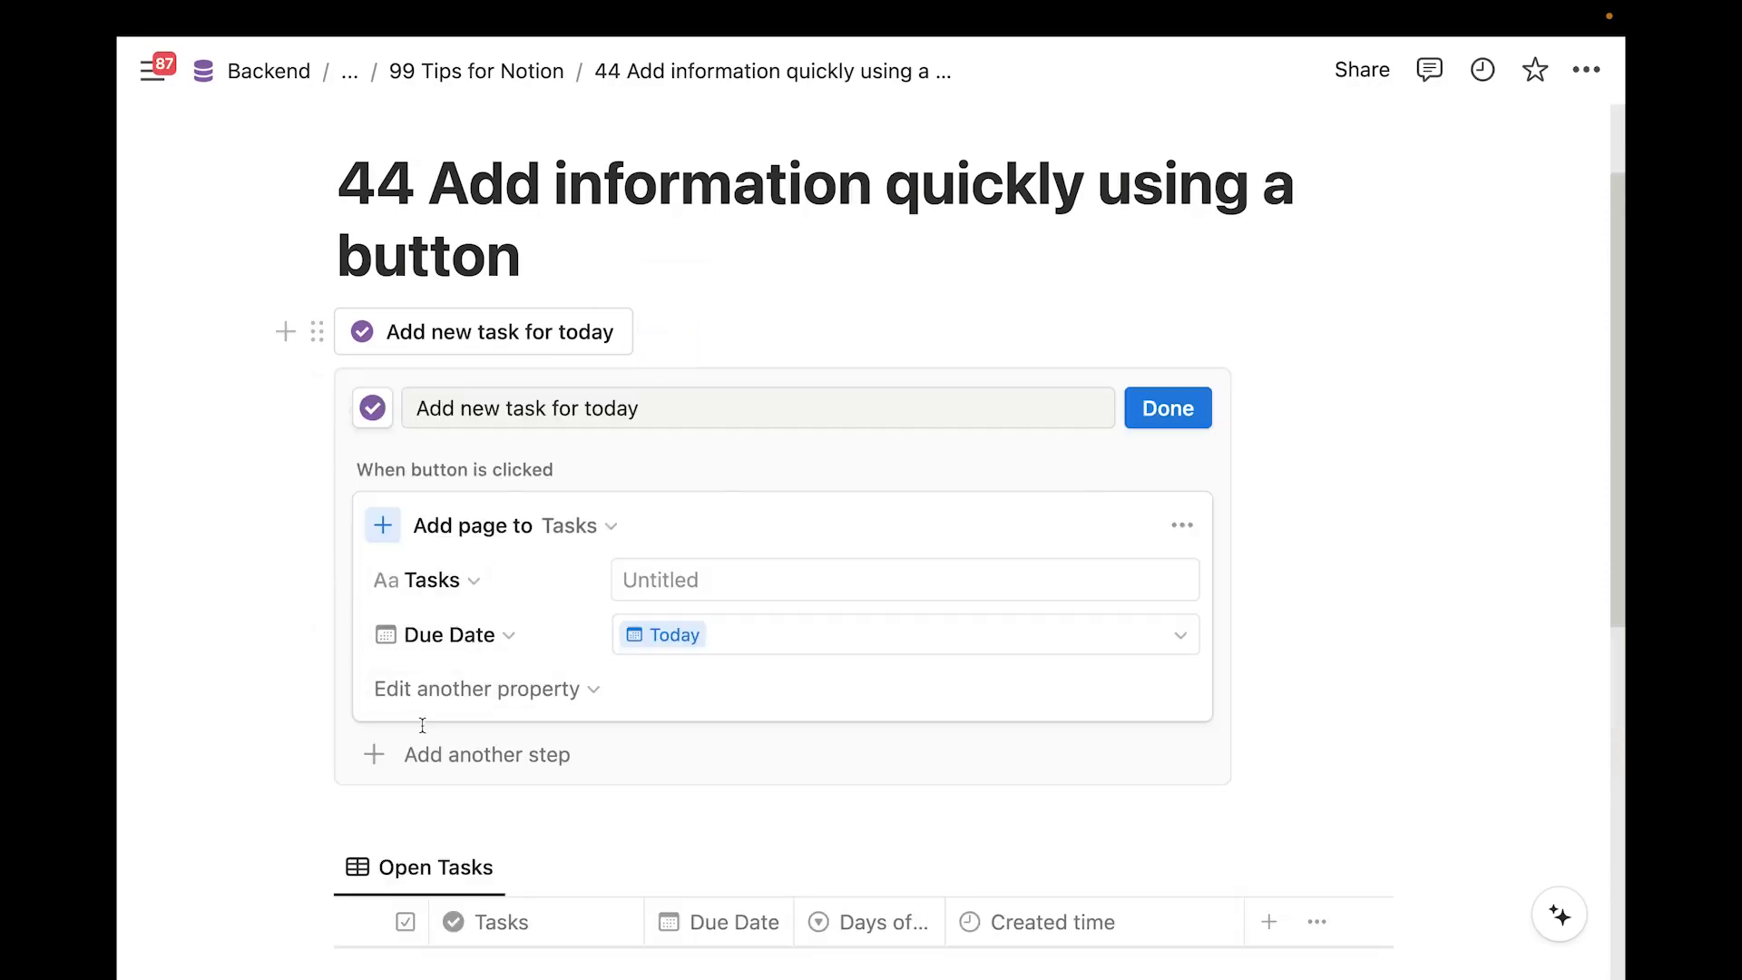
{"action": "left_click", "coordinate": [473, 770]}
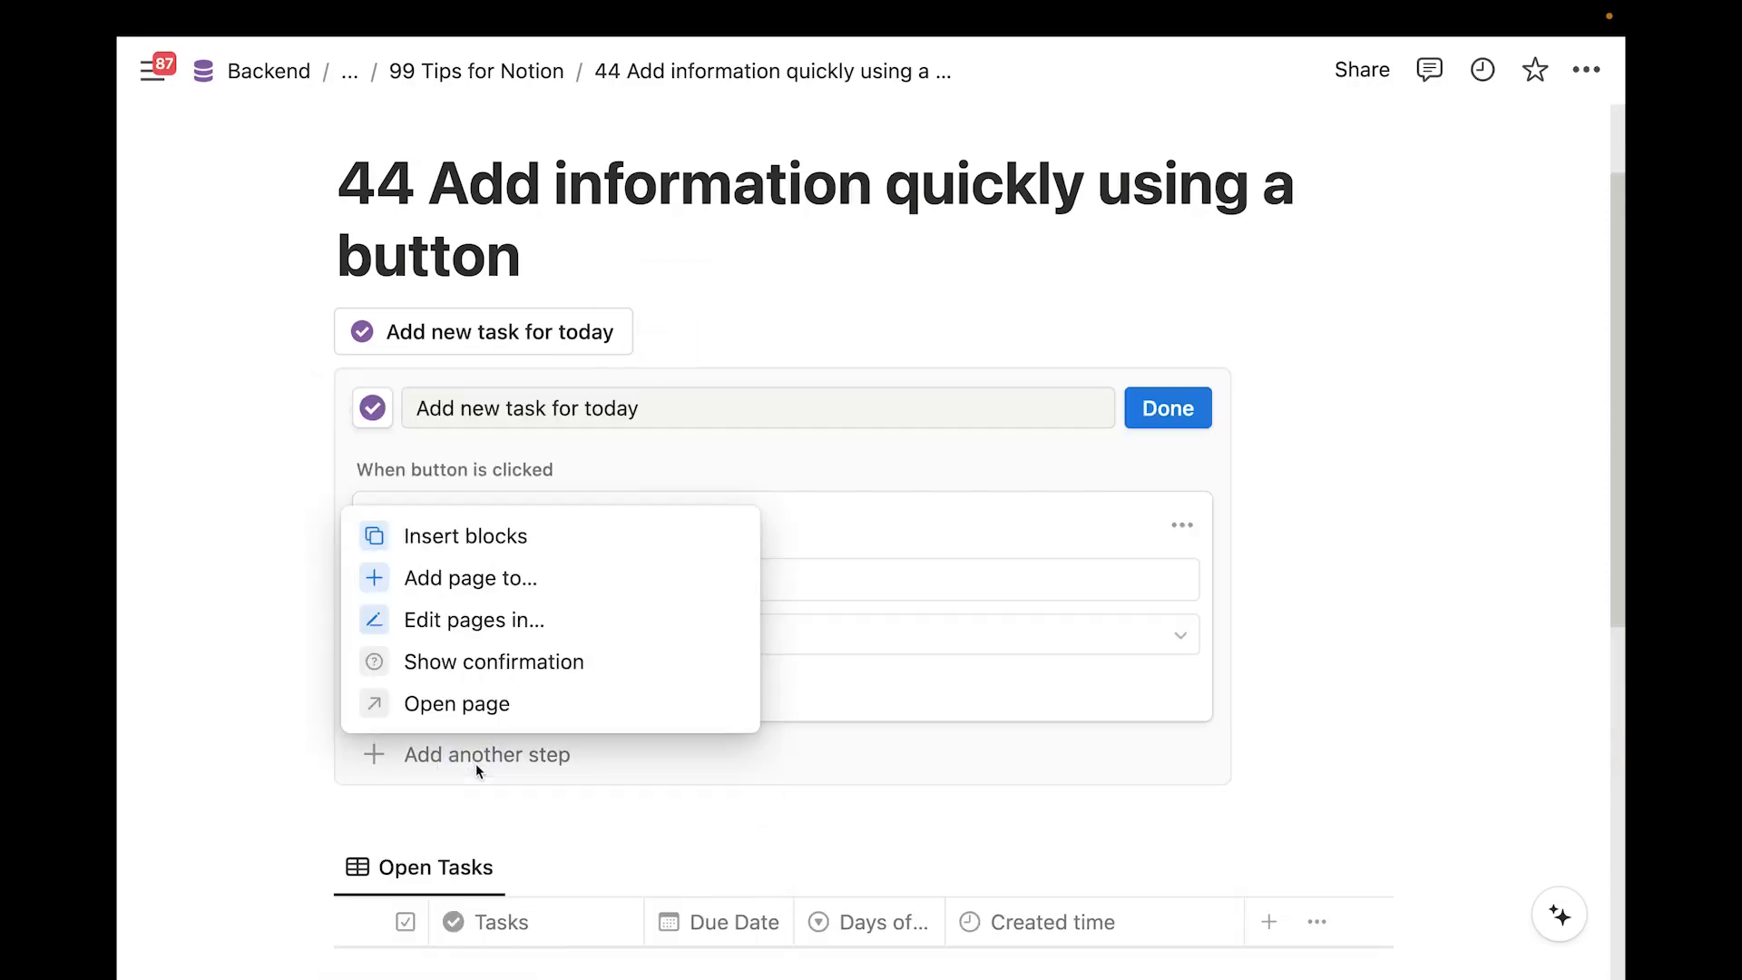
{"action": "left_click", "coordinate": [465, 706]}
{"action": "scroll", "coordinate": [495, 705], "scroll_direction": "down", "scroll_amount": 2}
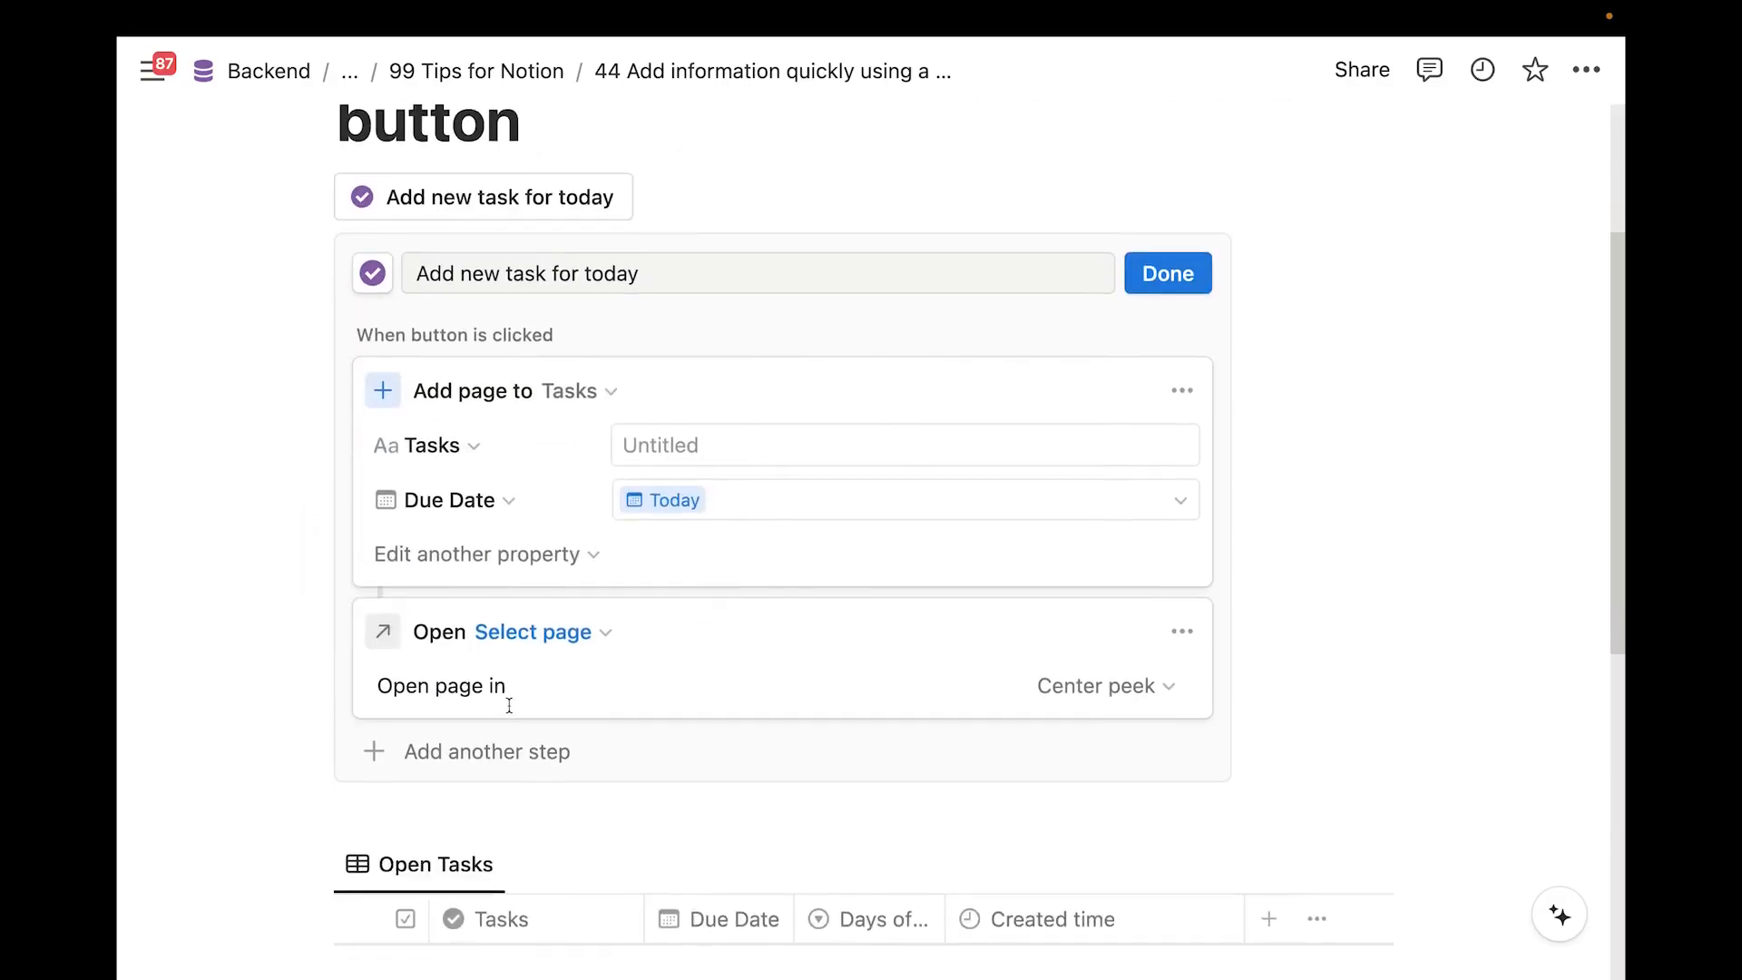
{"action": "left_click", "coordinate": [544, 629]}
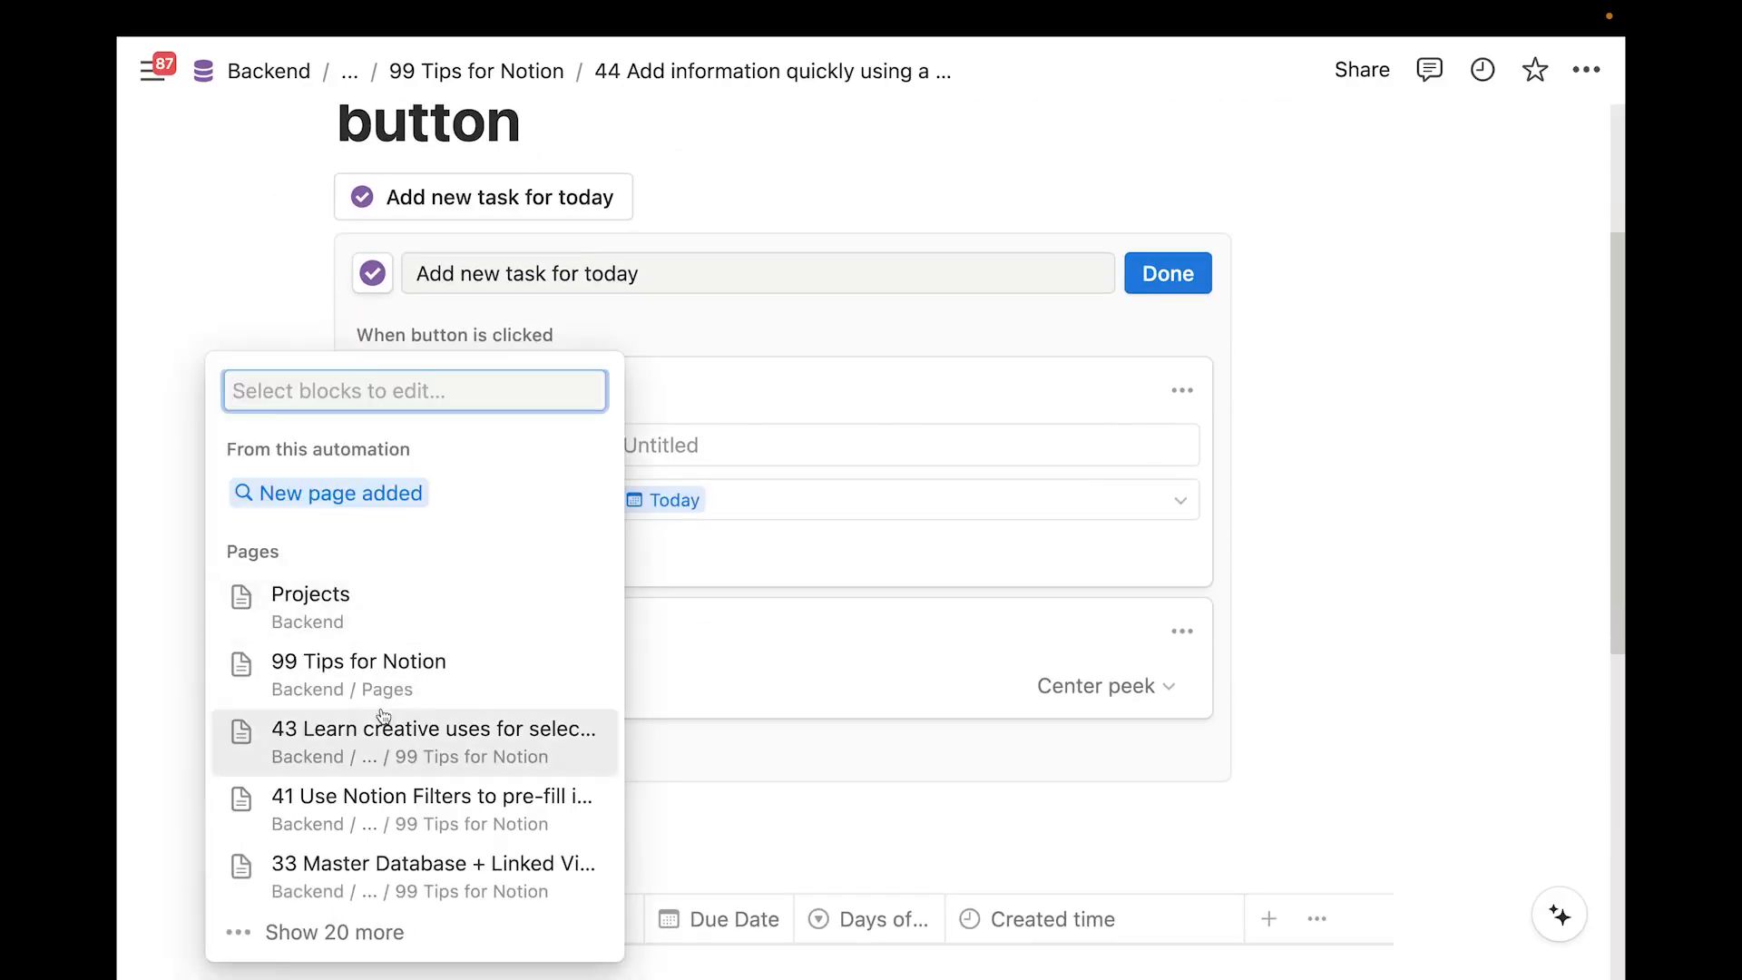
{"action": "left_click", "coordinate": [291, 494]}
{"action": "left_click", "coordinate": [1122, 688]}
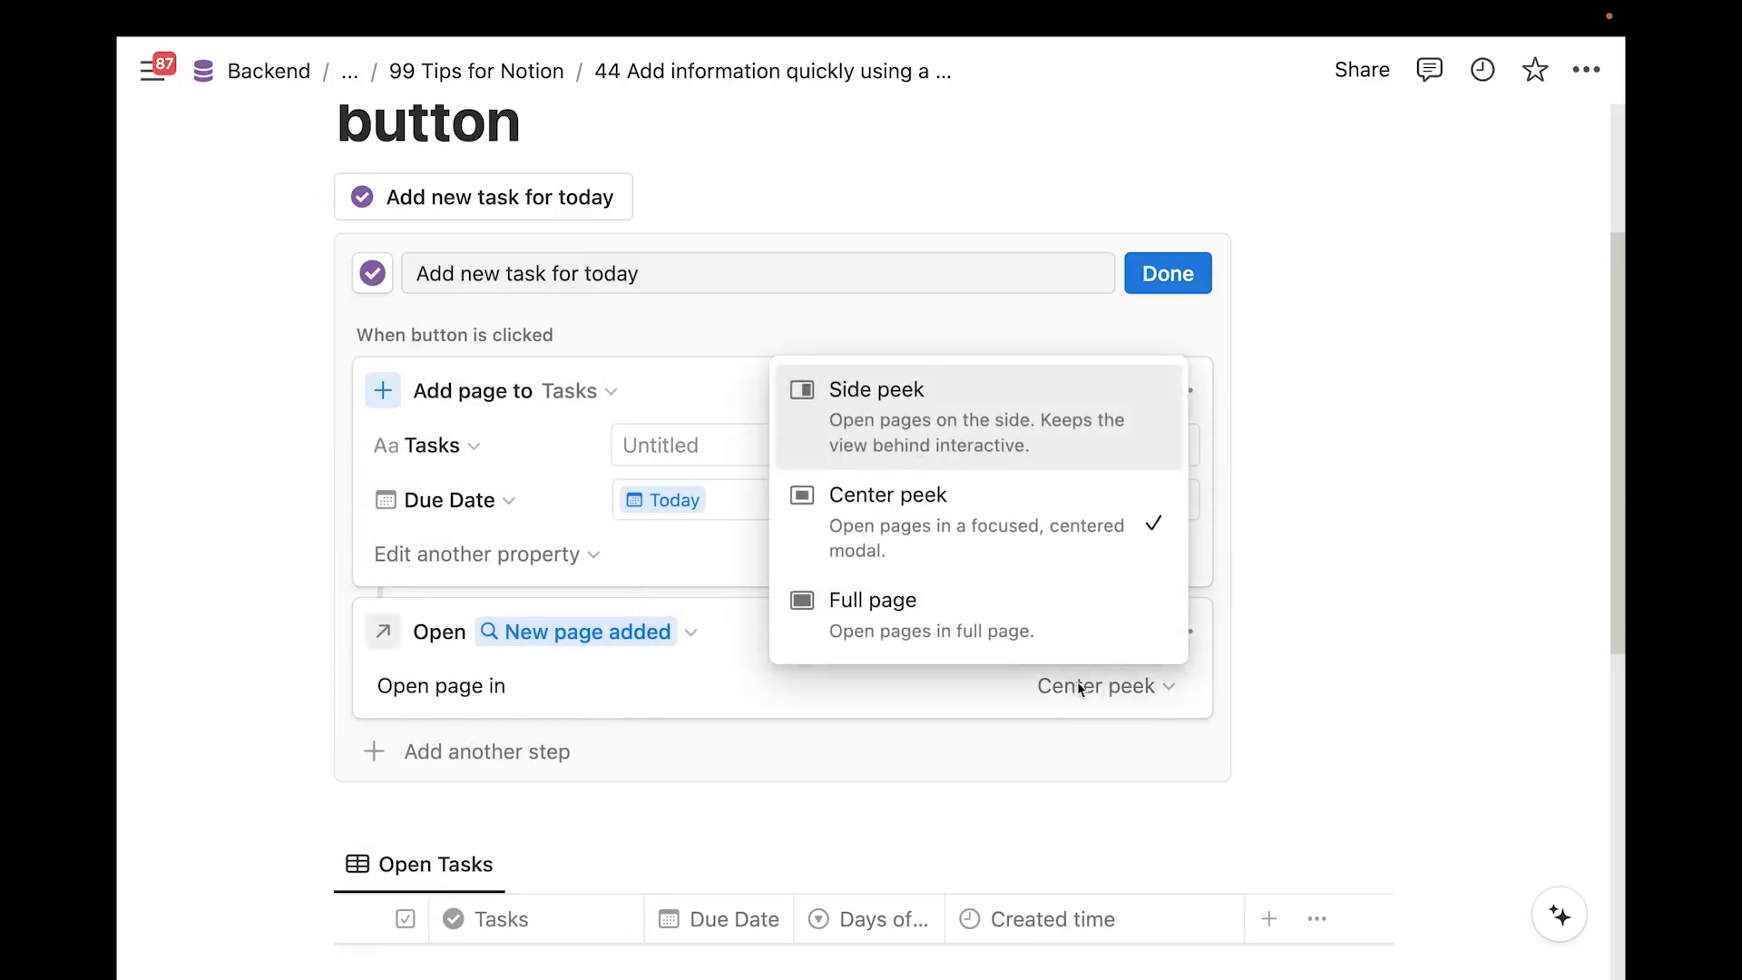
{"action": "left_click", "coordinate": [948, 401]}
{"action": "left_click", "coordinate": [1168, 273]}
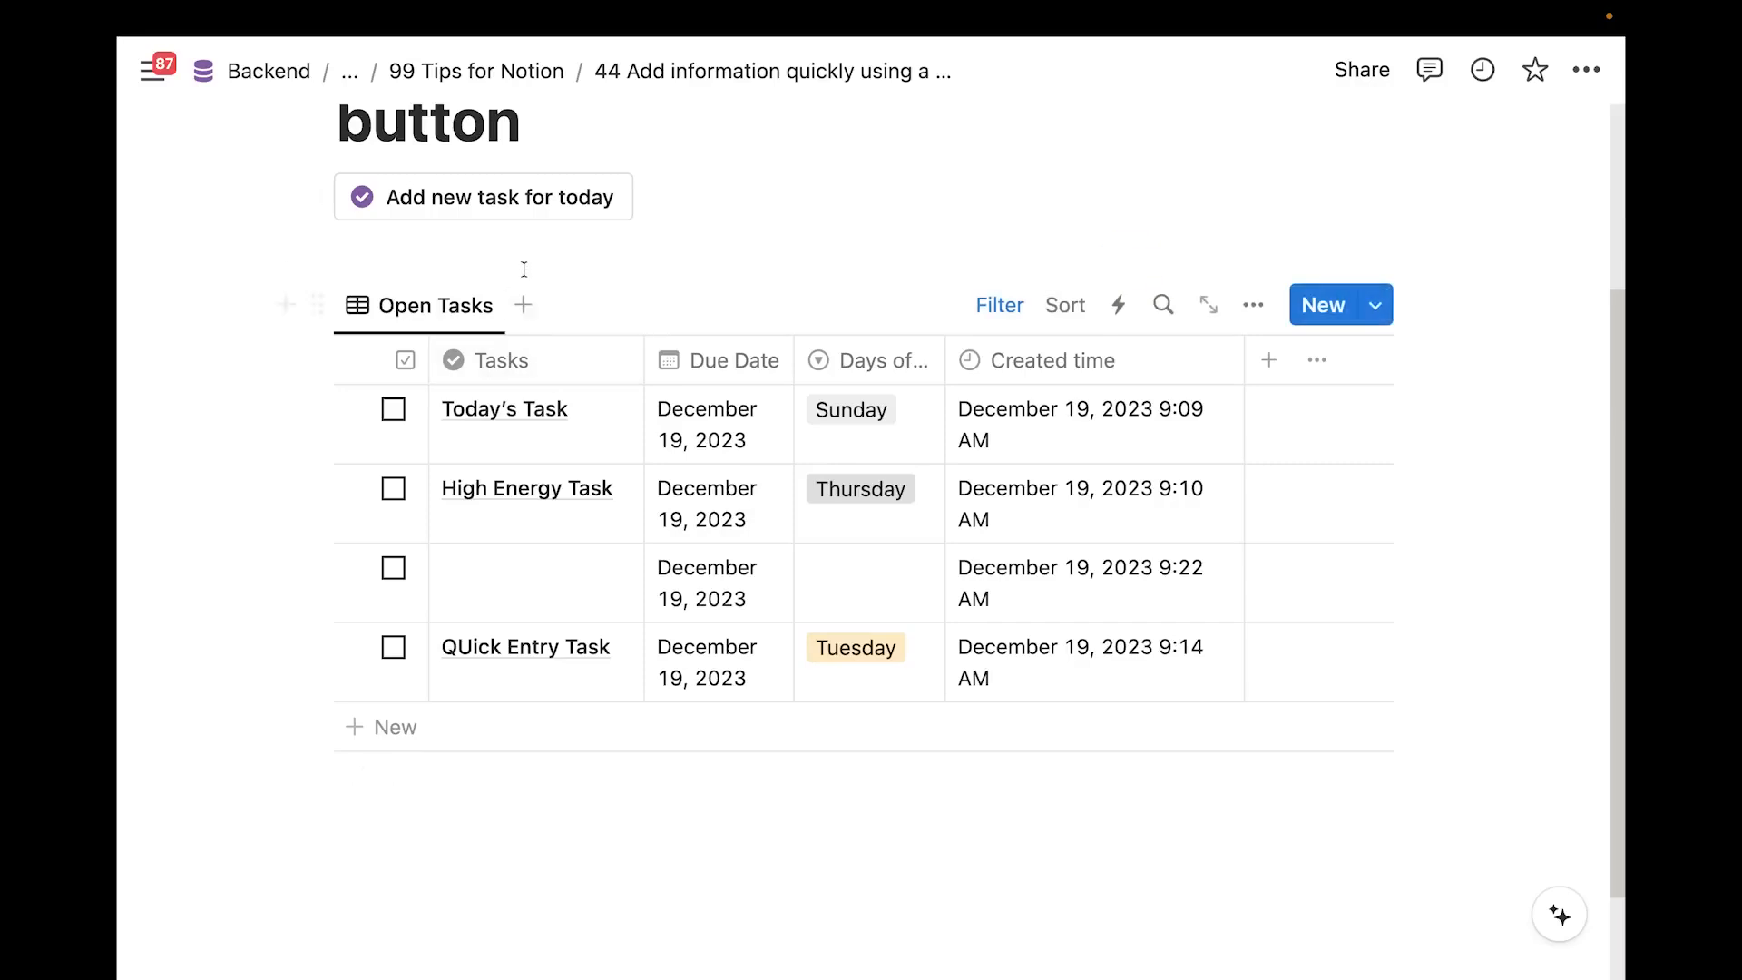
Run the button again, title the new page "New Task", and close its side peek
{"action": "scroll", "coordinate": [526, 272], "scroll_direction": "up", "scroll_amount": 3}
{"action": "left_click", "coordinate": [498, 479]}
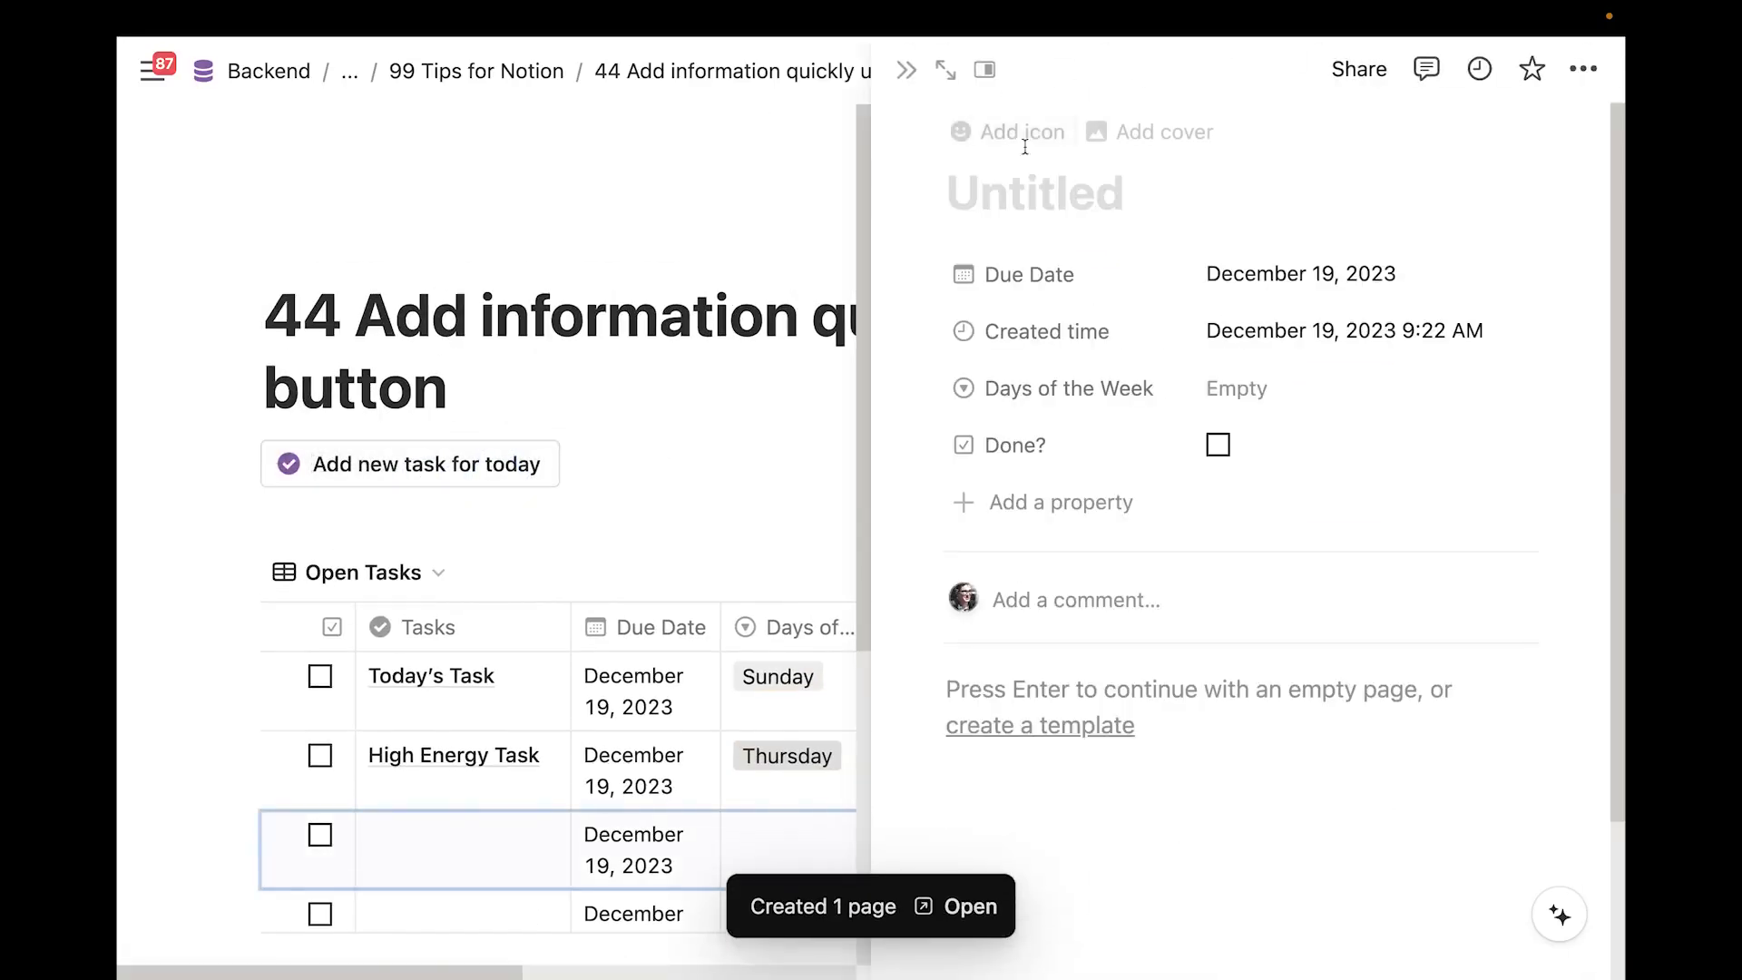
{"action": "type", "text": "New Task"}
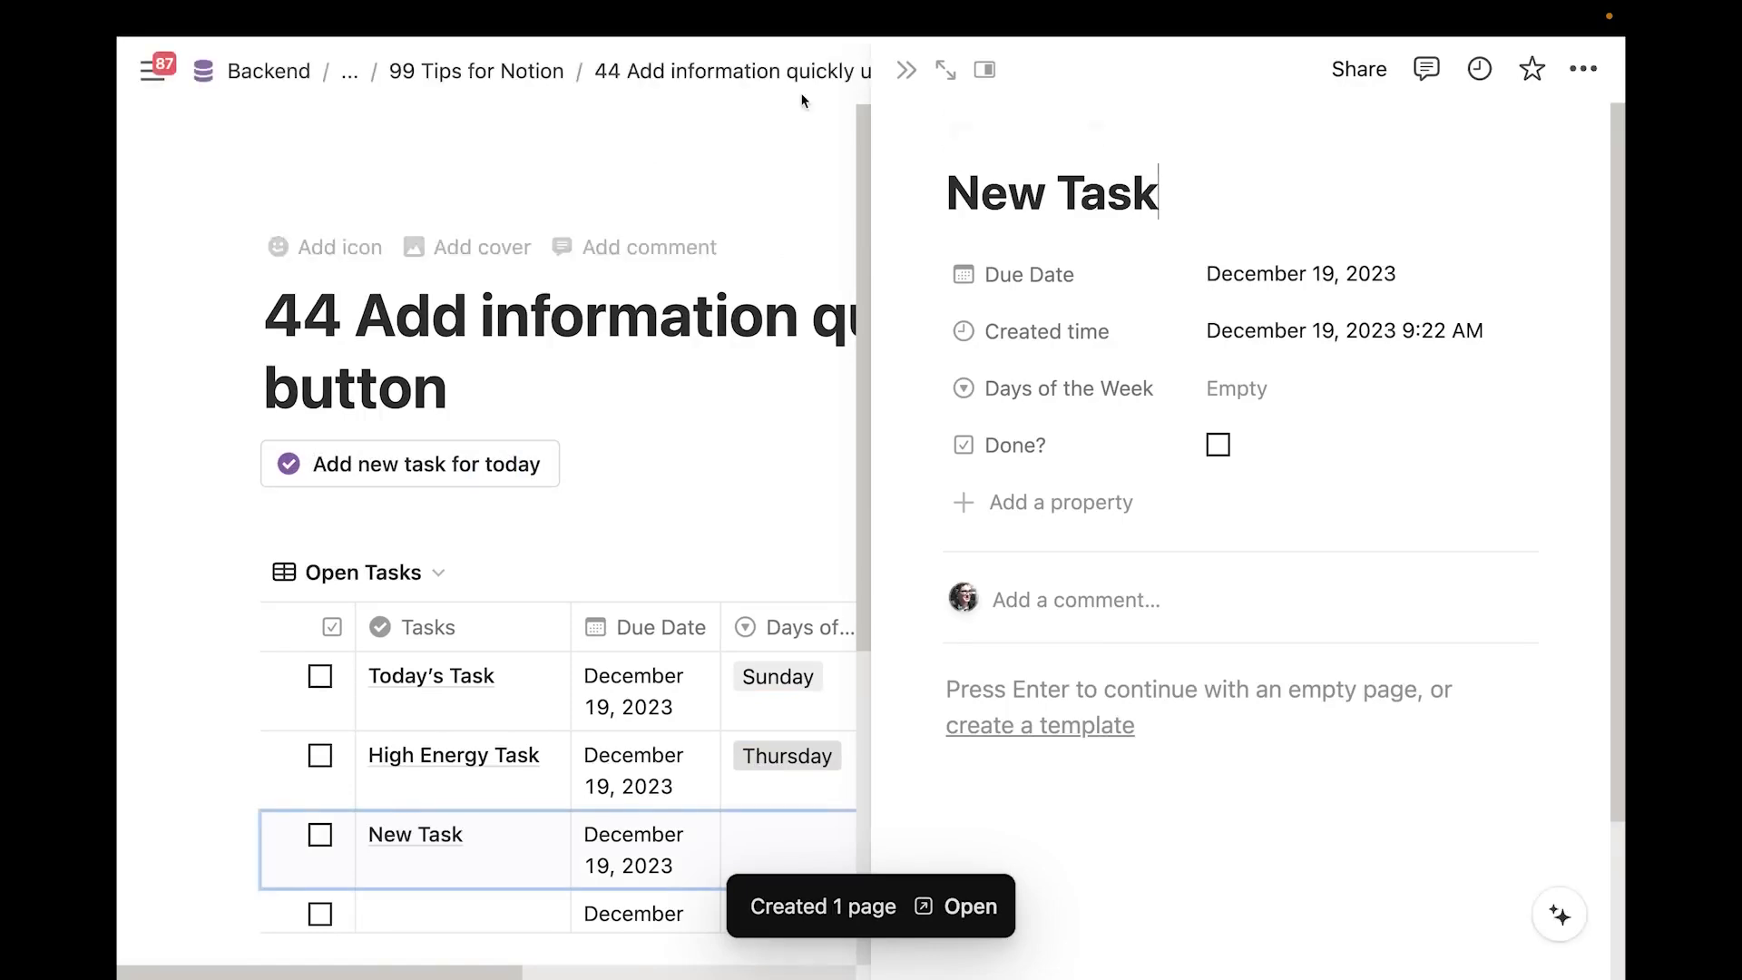
{"action": "left_click", "coordinate": [906, 70]}
{"action": "scroll", "coordinate": [820, 352], "scroll_direction": "down", "scroll_amount": 4}
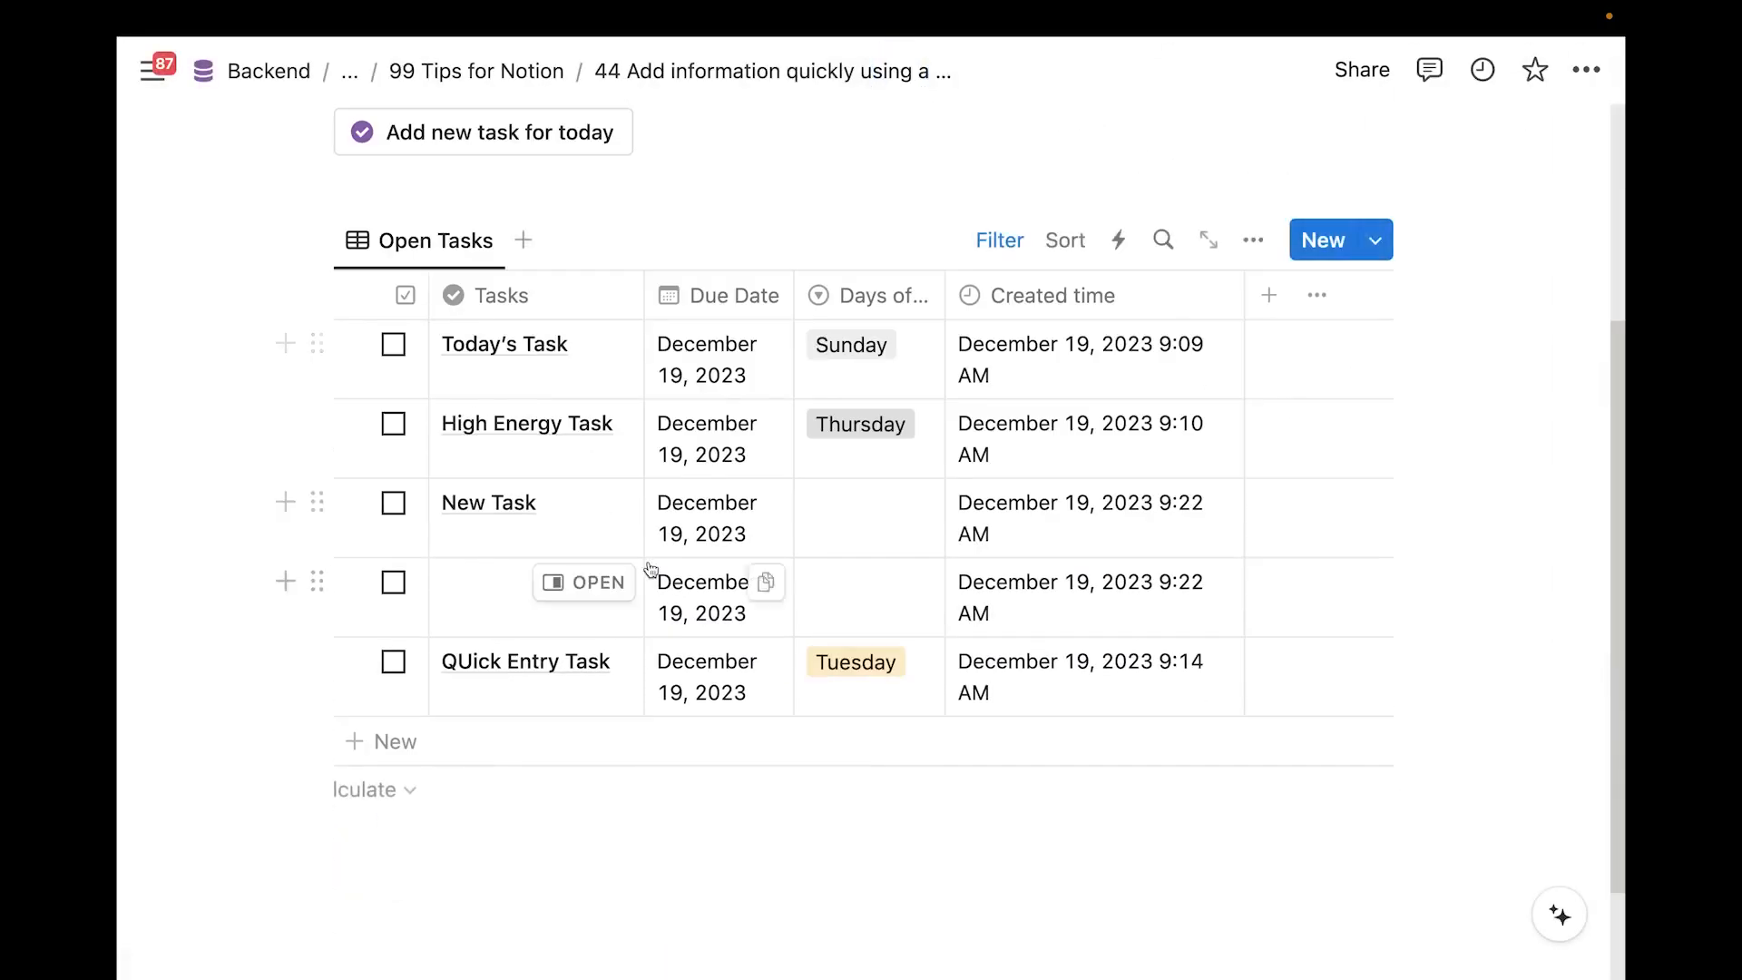
Turn the Open Tasks database view into a page and start an empty line below it
{"action": "scroll", "coordinate": [598, 545], "scroll_direction": "up", "scroll_amount": 2}
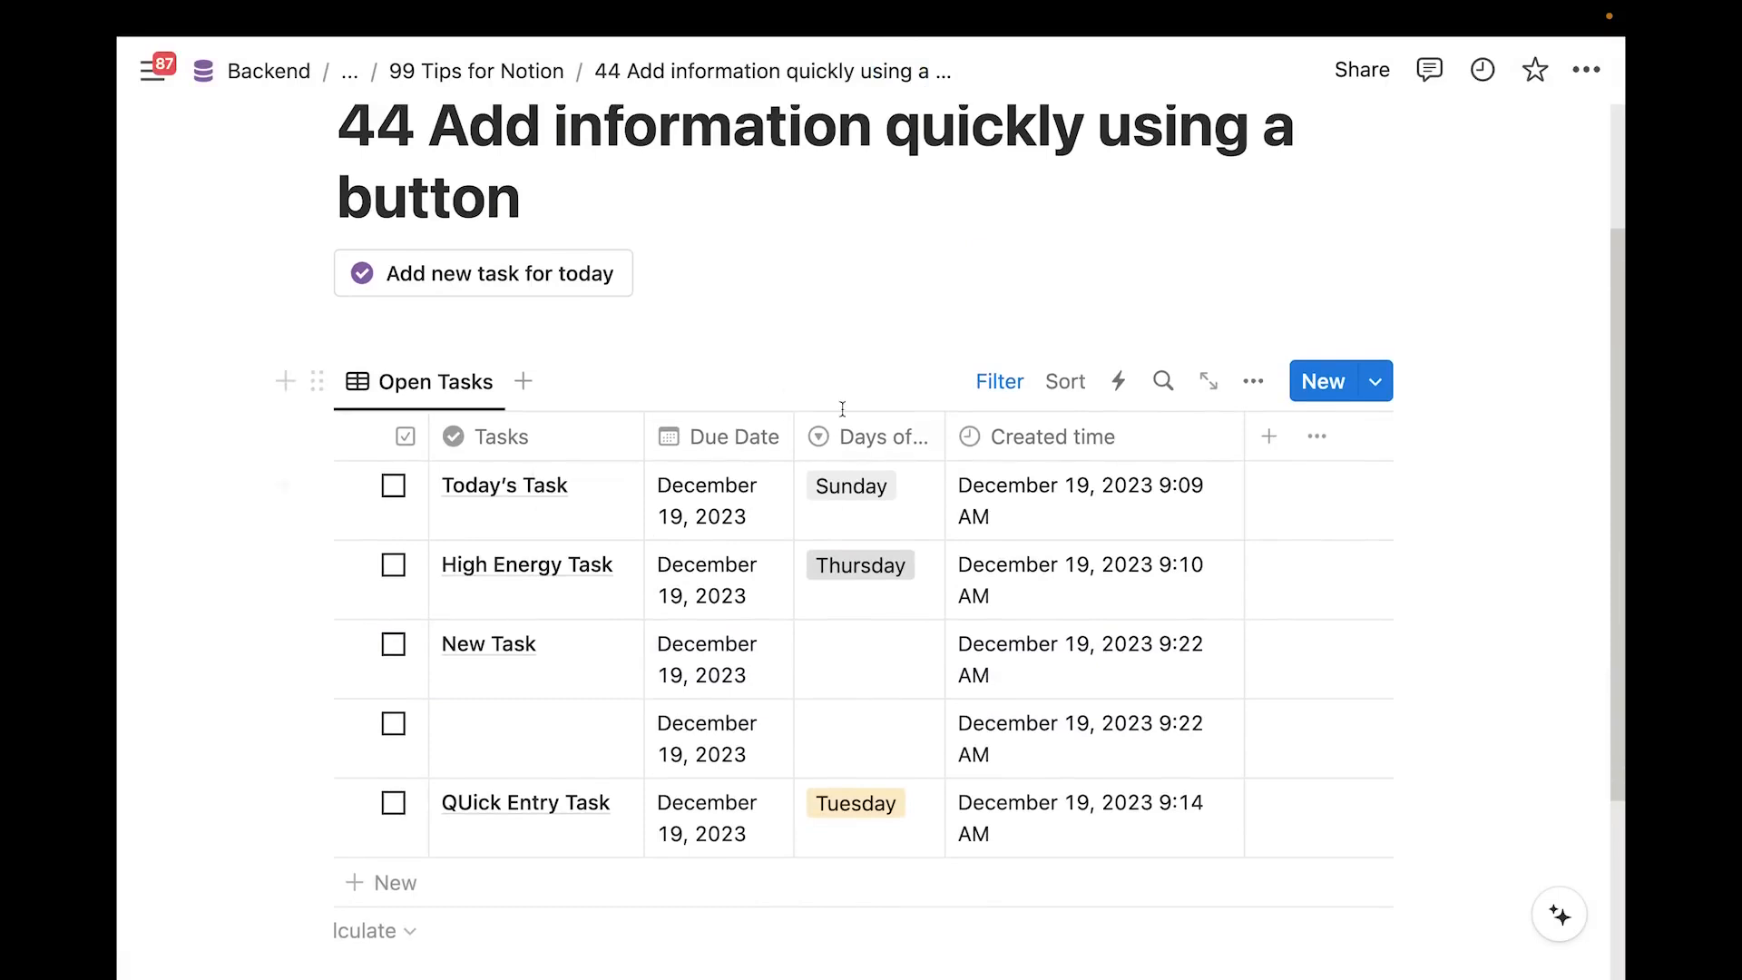
{"action": "scroll", "coordinate": [1321, 422], "scroll_direction": "up", "scroll_amount": 1}
{"action": "scroll", "coordinate": [1321, 425], "scroll_direction": "up", "scroll_amount": 2}
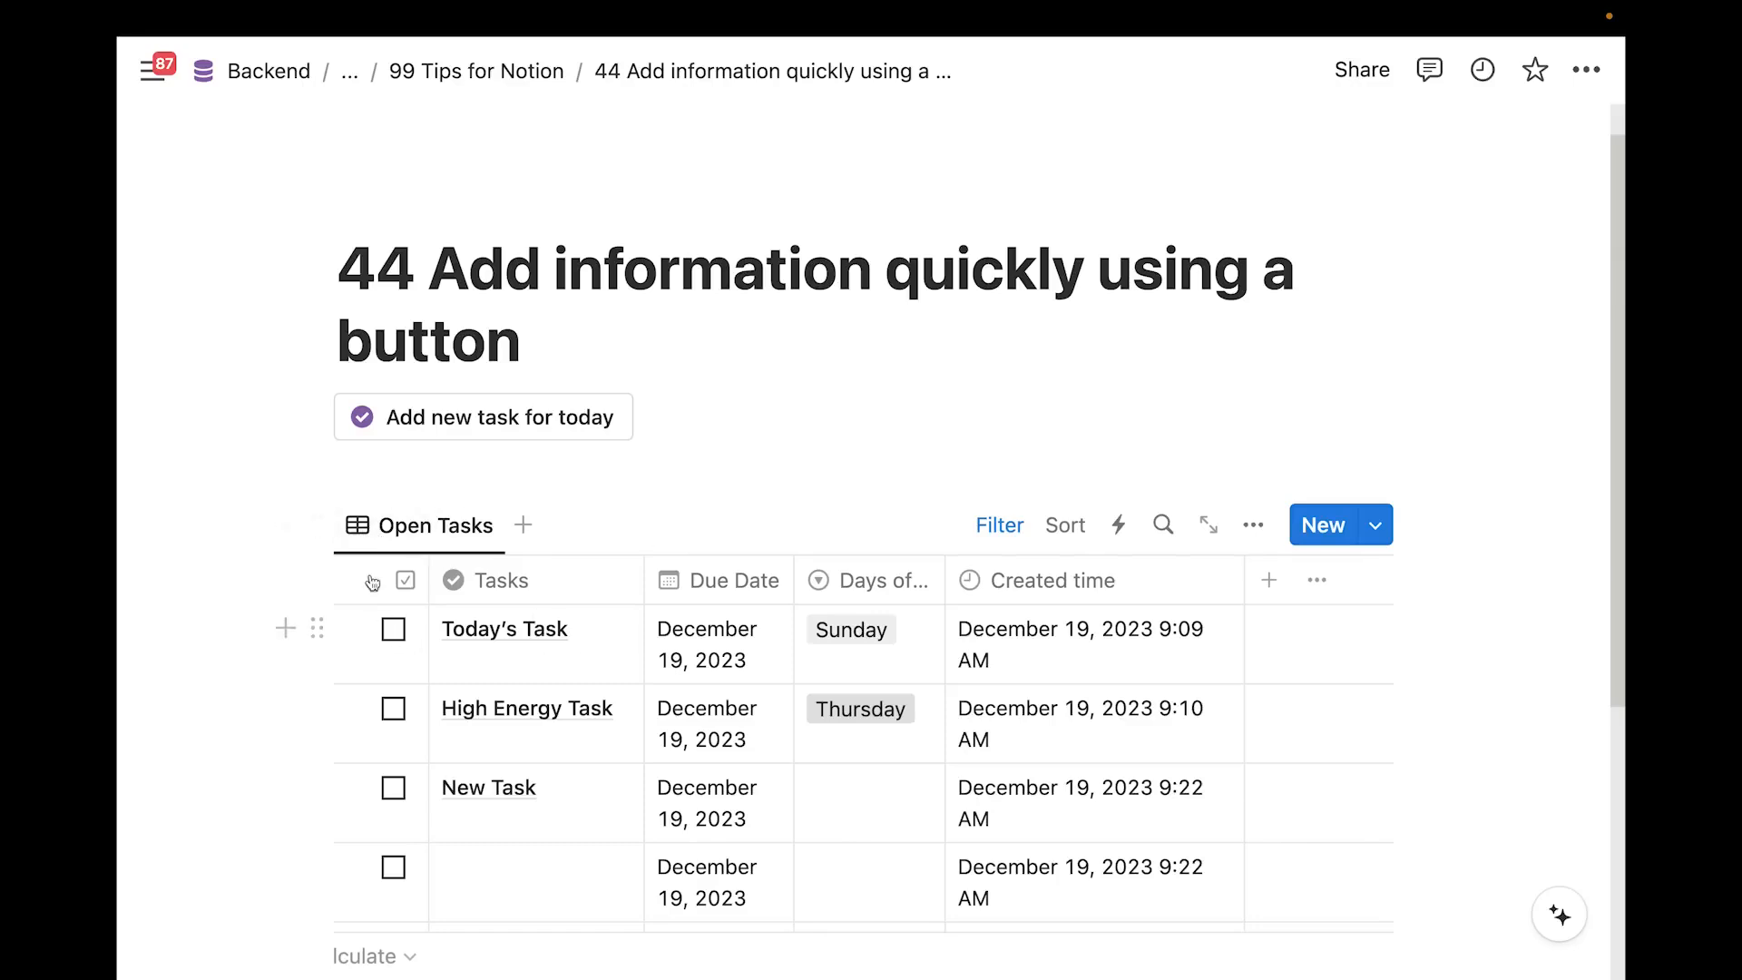
{"action": "left_click", "coordinate": [319, 532]}
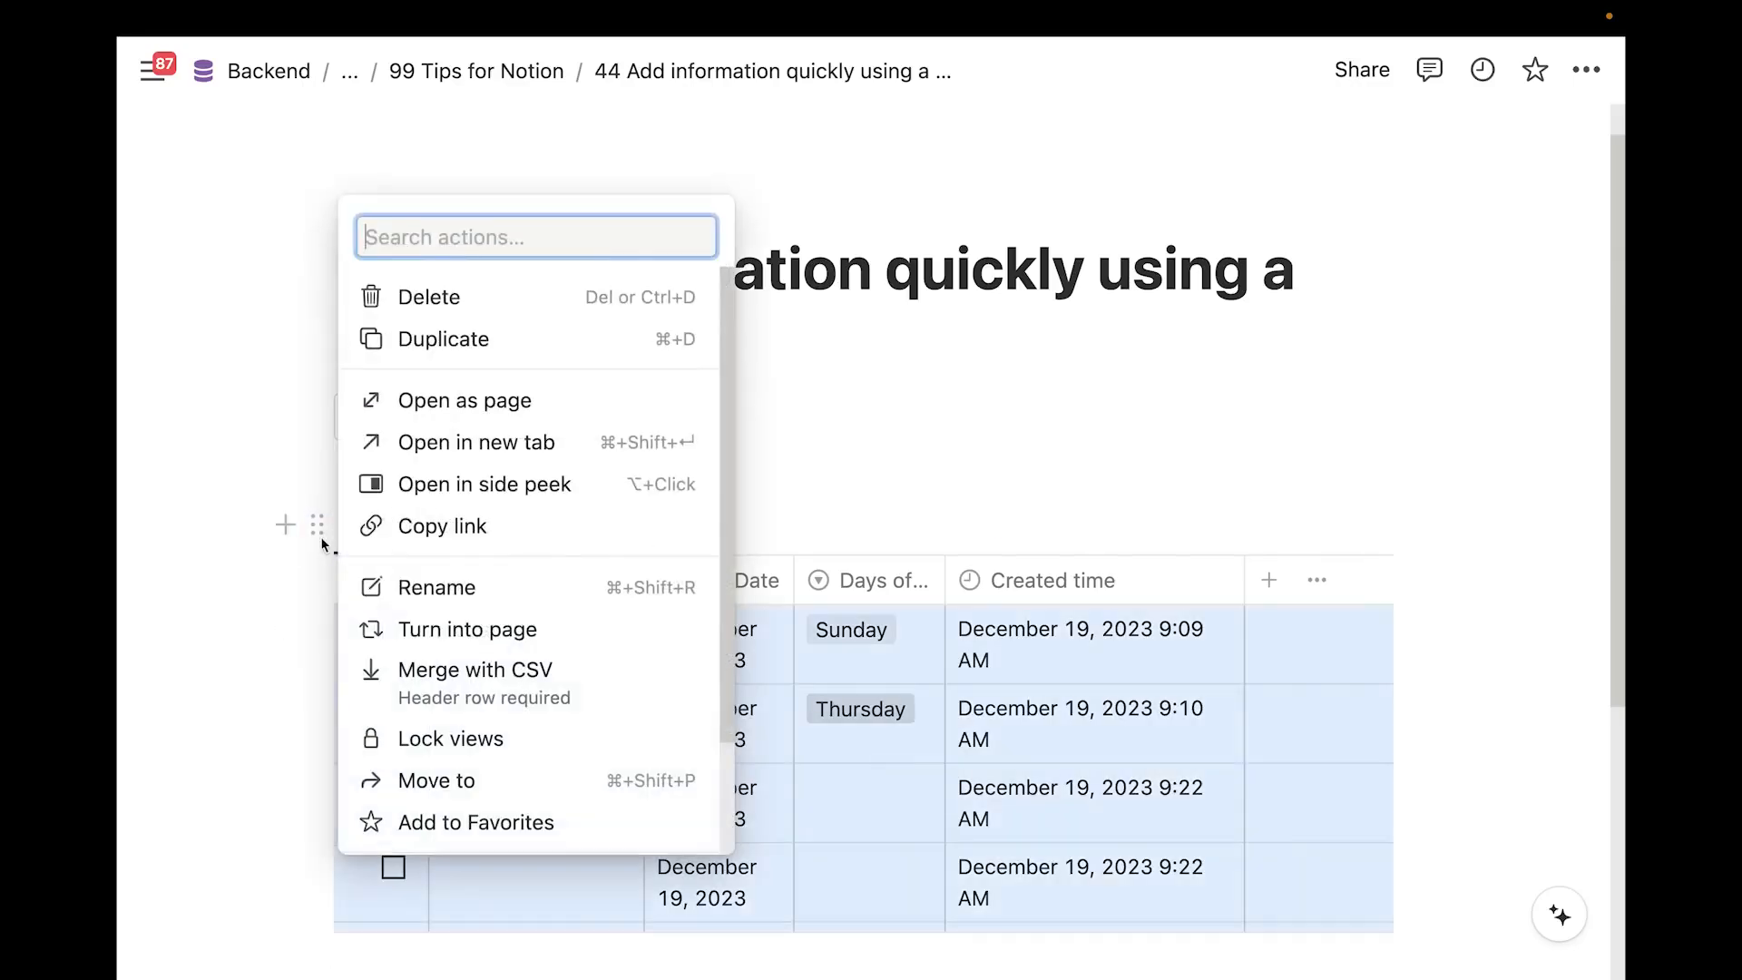
{"action": "left_click", "coordinate": [440, 633]}
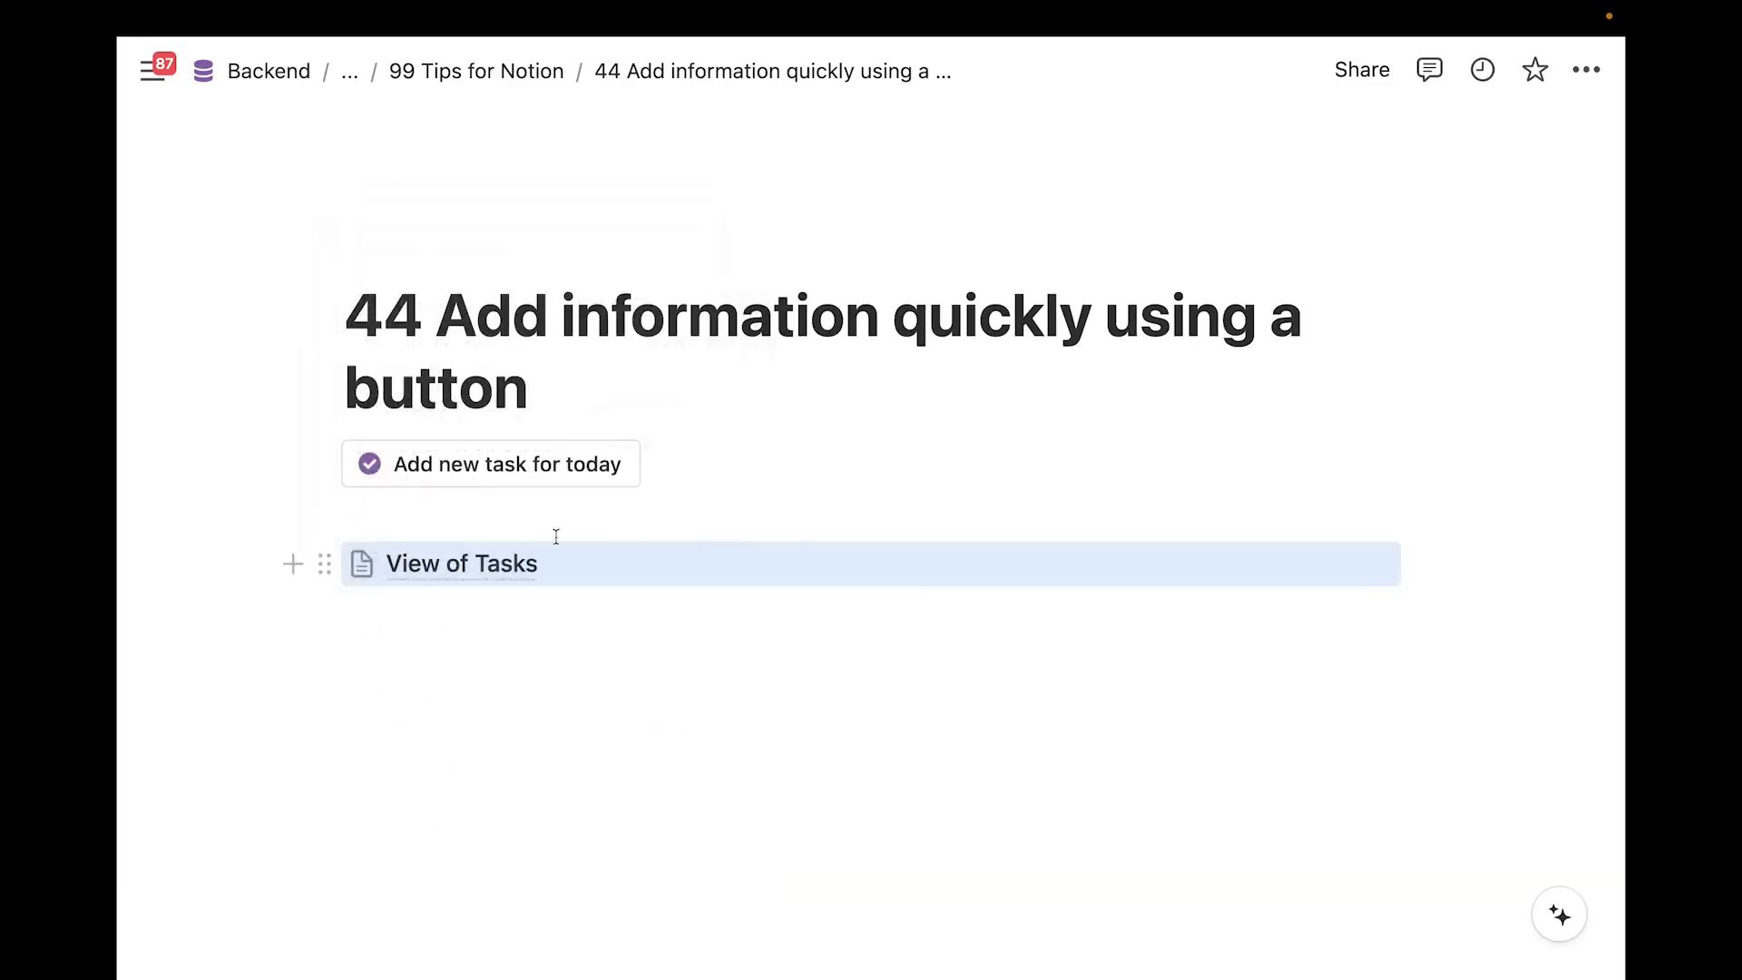
{"action": "left_click", "coordinate": [325, 565]}
{"action": "left_click", "coordinate": [299, 677]}
{"action": "left_click", "coordinate": [466, 669]}
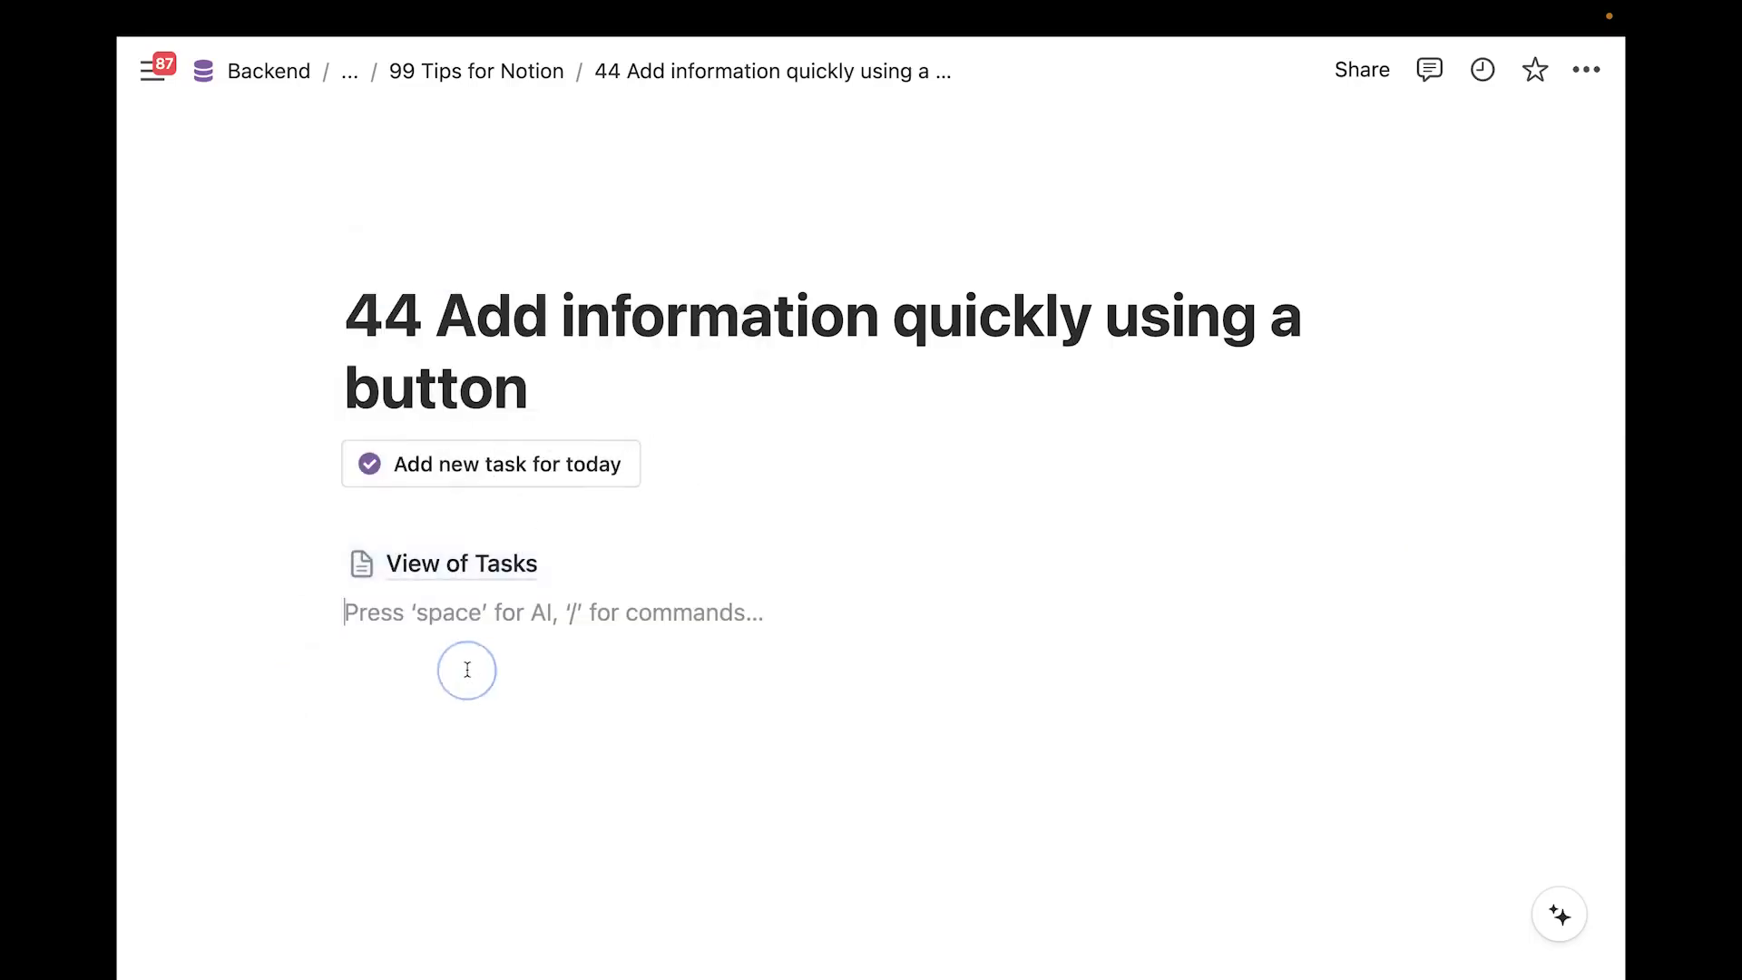
Insert blank lines between the Add new task for today button and the View of Tasks page link
{"action": "left_click", "coordinate": [465, 519]}
{"action": "key", "text": "Return"}
{"action": "key", "text": "Return"}
{"action": "key", "text": "Return"}
{"action": "key", "text": "Return"}
{"action": "key", "text": "Return"}
{"action": "key", "text": "Return"}
{"action": "key", "text": "Return"}
{"action": "key", "text": "Return"}
{"action": "key", "text": "Return"}
{"action": "key", "text": "Return"}
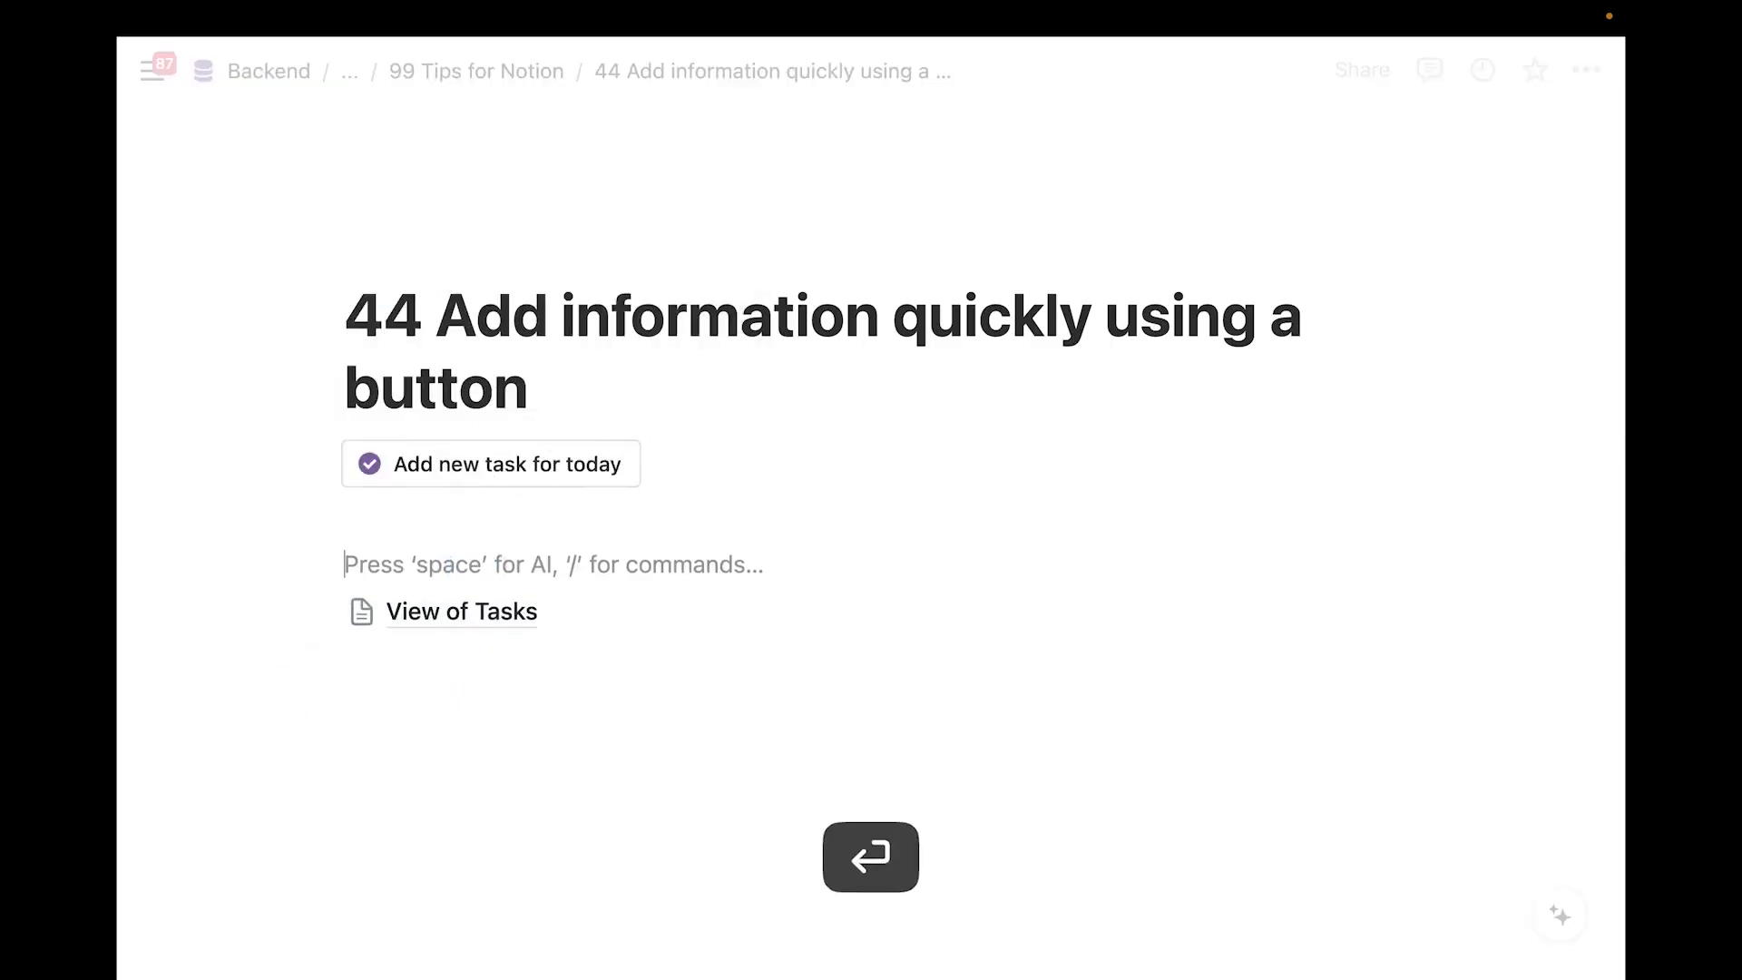
{"action": "scroll", "coordinate": [478, 505], "scroll_direction": "up", "scroll_amount": 2}
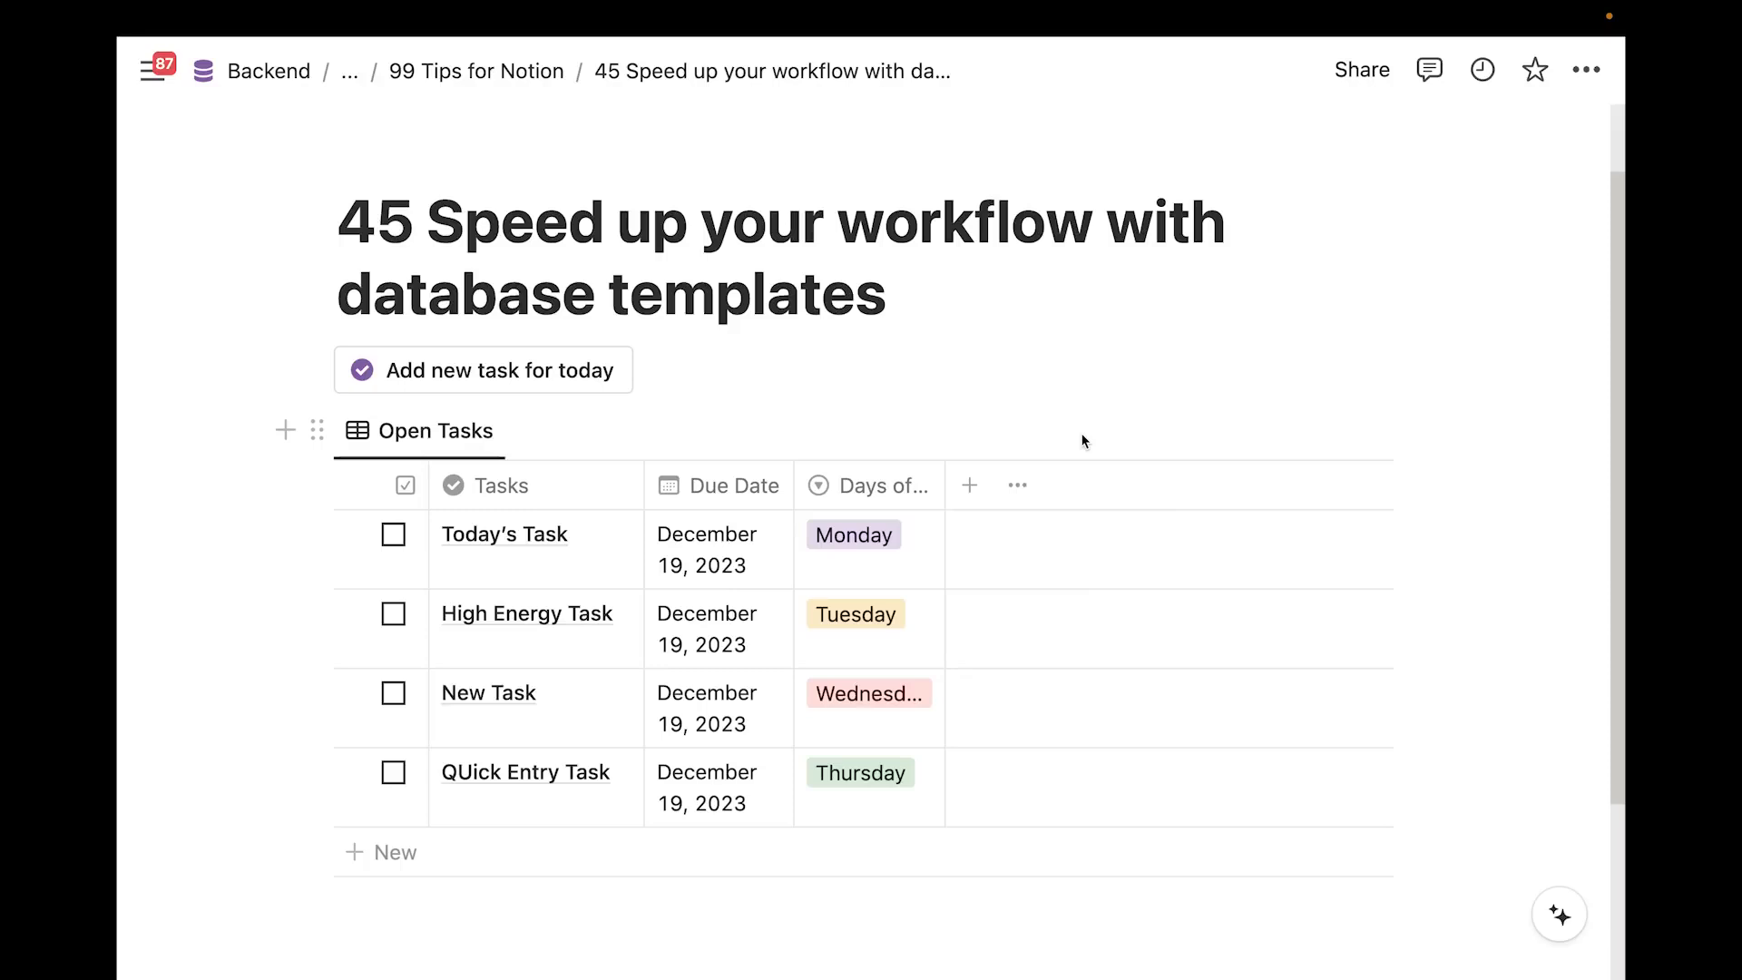
Create a new template for the Tasks database and title it "New Youtube Video"
{"action": "scroll", "coordinate": [1027, 383], "scroll_direction": "down", "scroll_amount": 1}
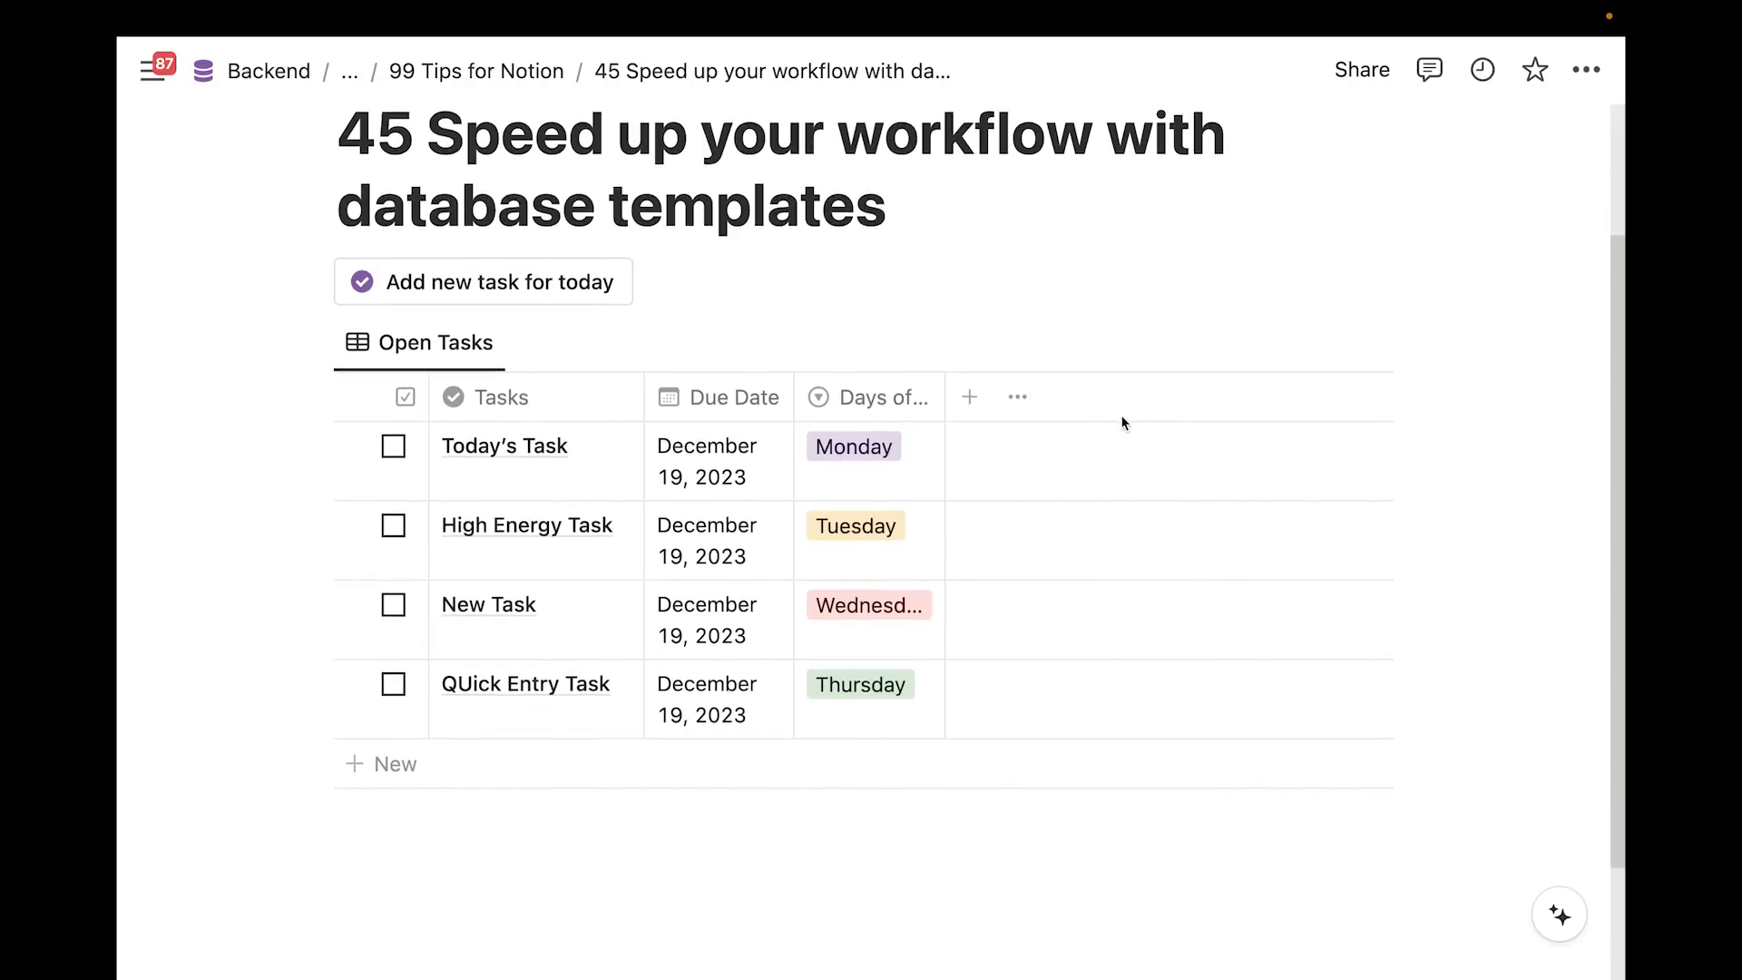
{"action": "scroll", "coordinate": [1122, 413], "scroll_direction": "up", "scroll_amount": 1}
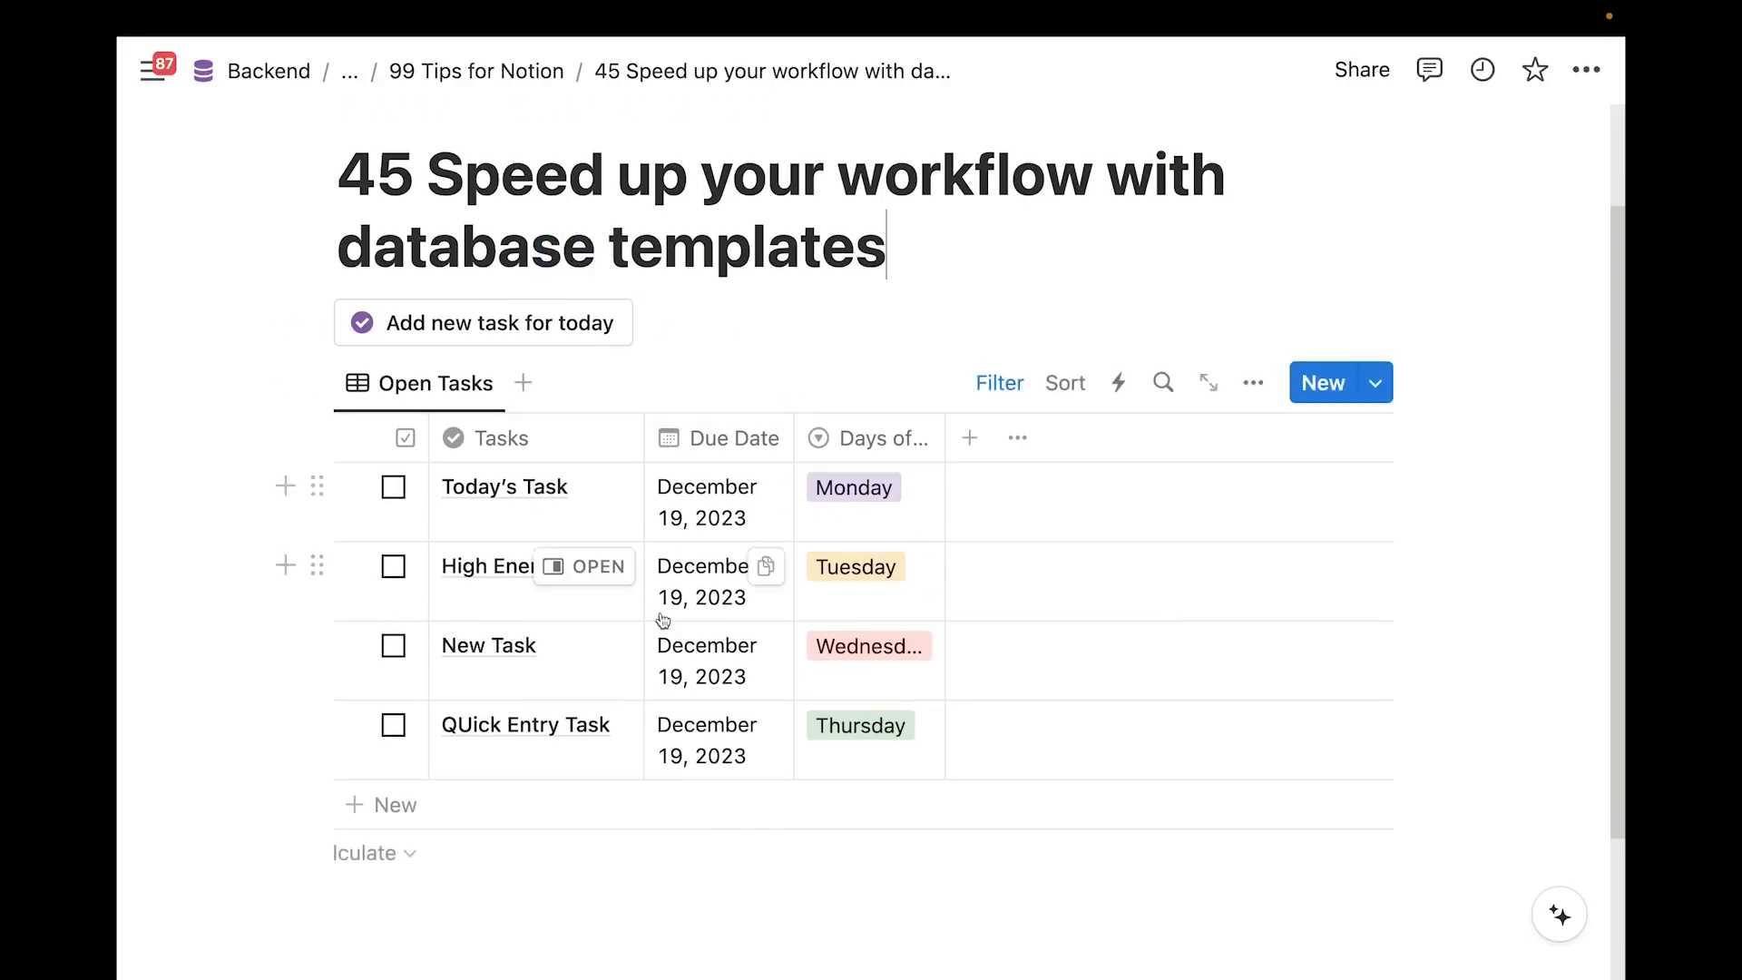
{"action": "left_click", "coordinate": [1376, 383]}
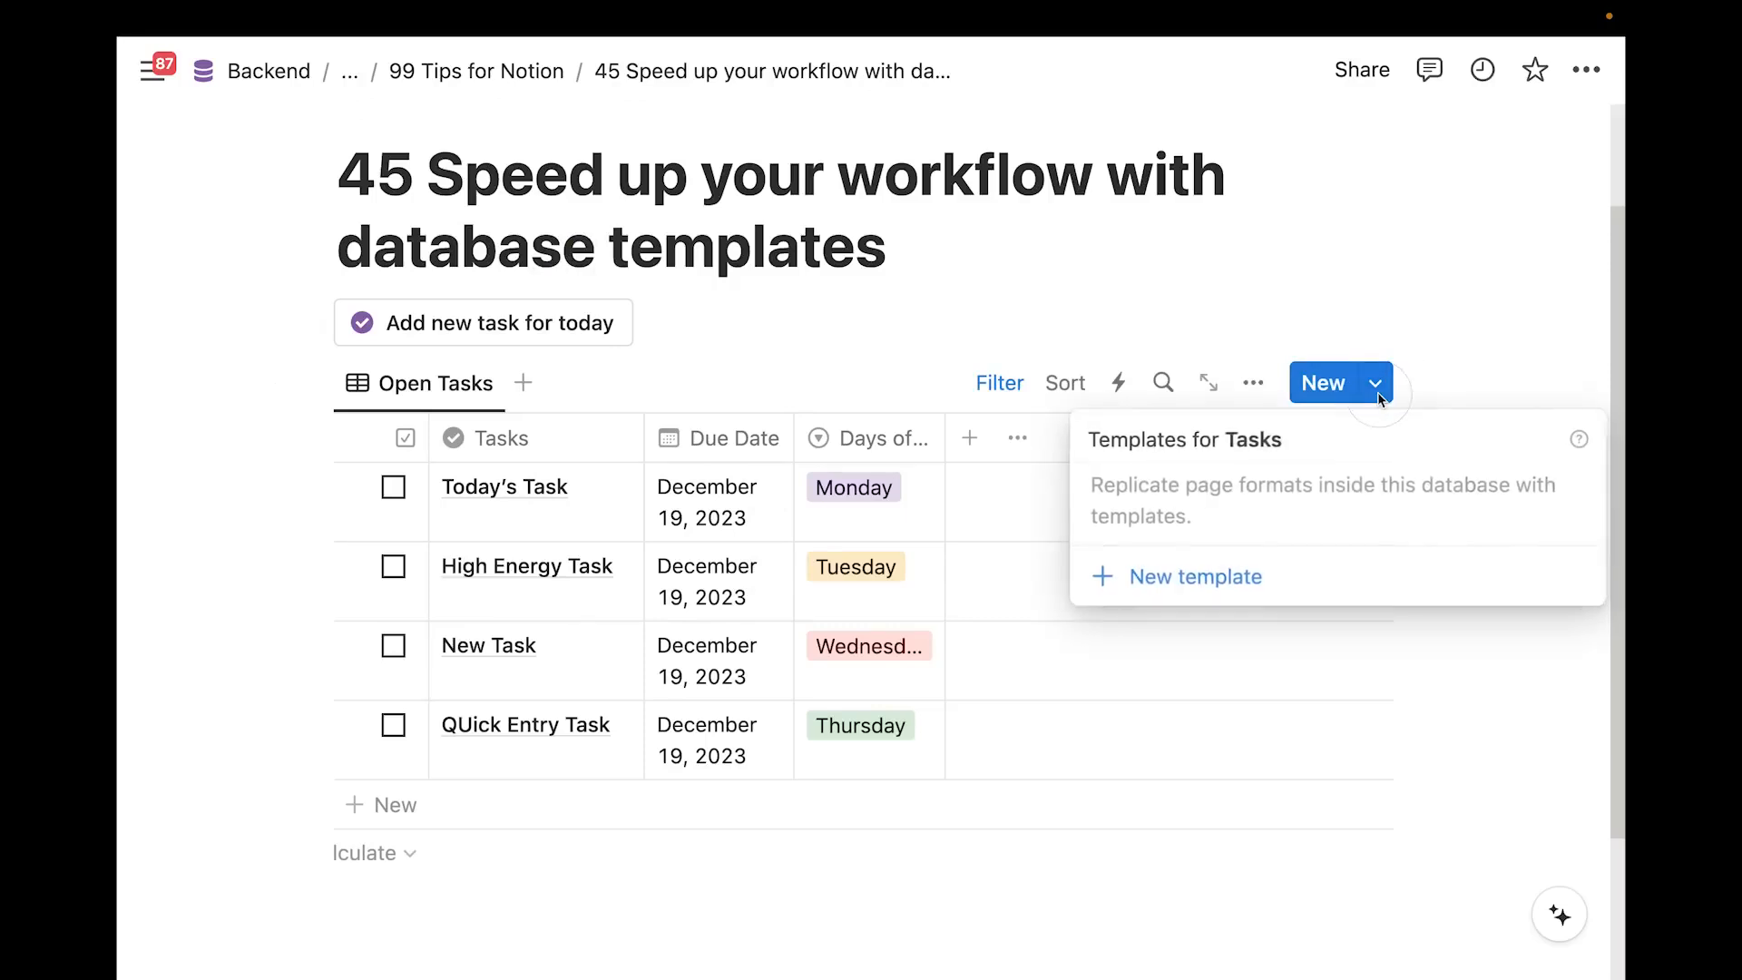
{"action": "left_click", "coordinate": [1253, 582]}
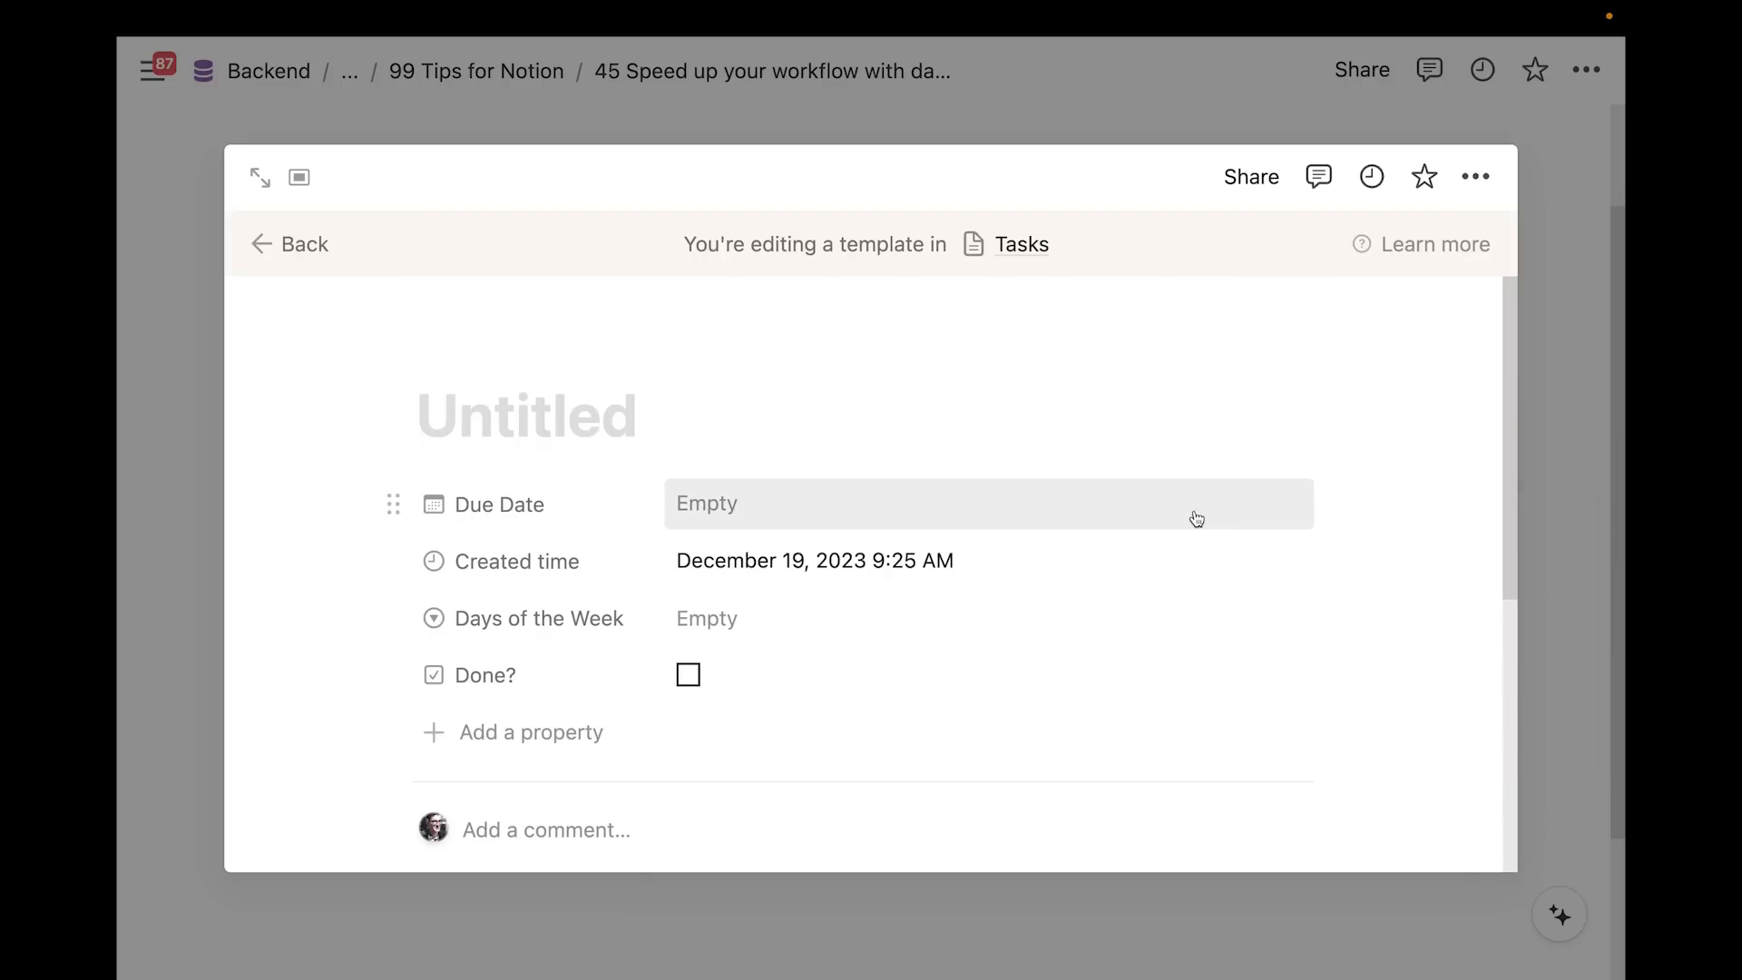
{"action": "type", "text": "New Youtube Video"}
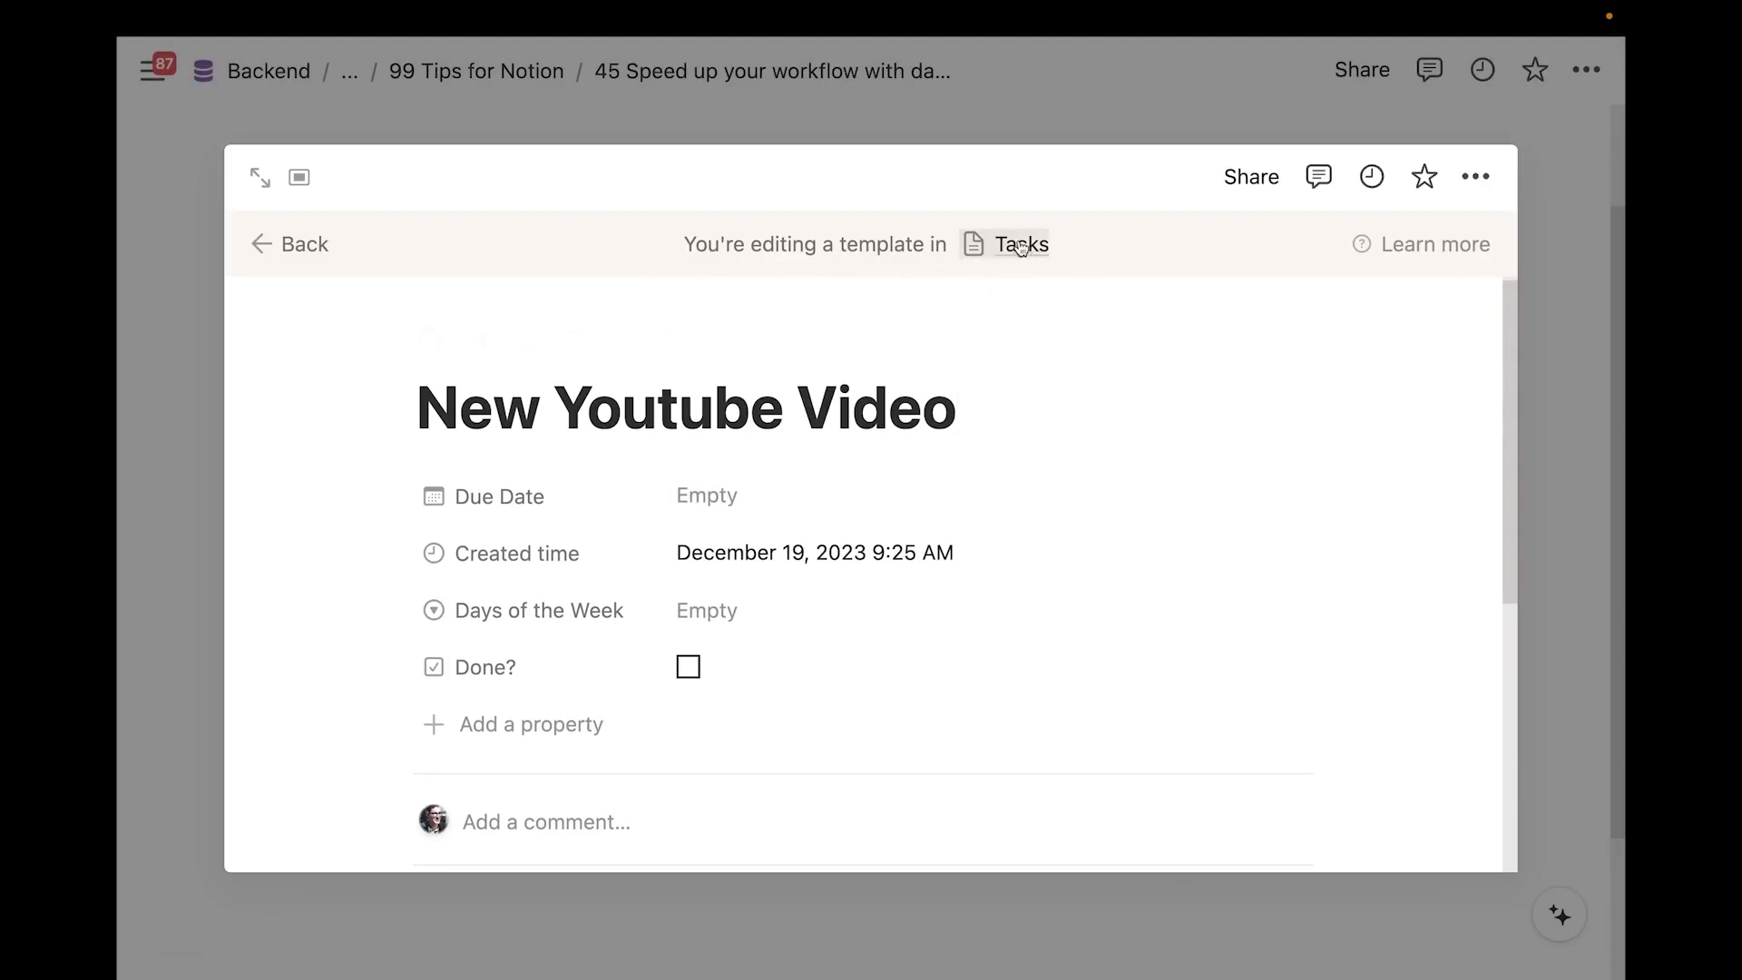
{"action": "scroll", "coordinate": [640, 317], "scroll_direction": "down", "scroll_amount": 2}
{"action": "scroll", "coordinate": [640, 318], "scroll_direction": "up", "scroll_amount": 2}
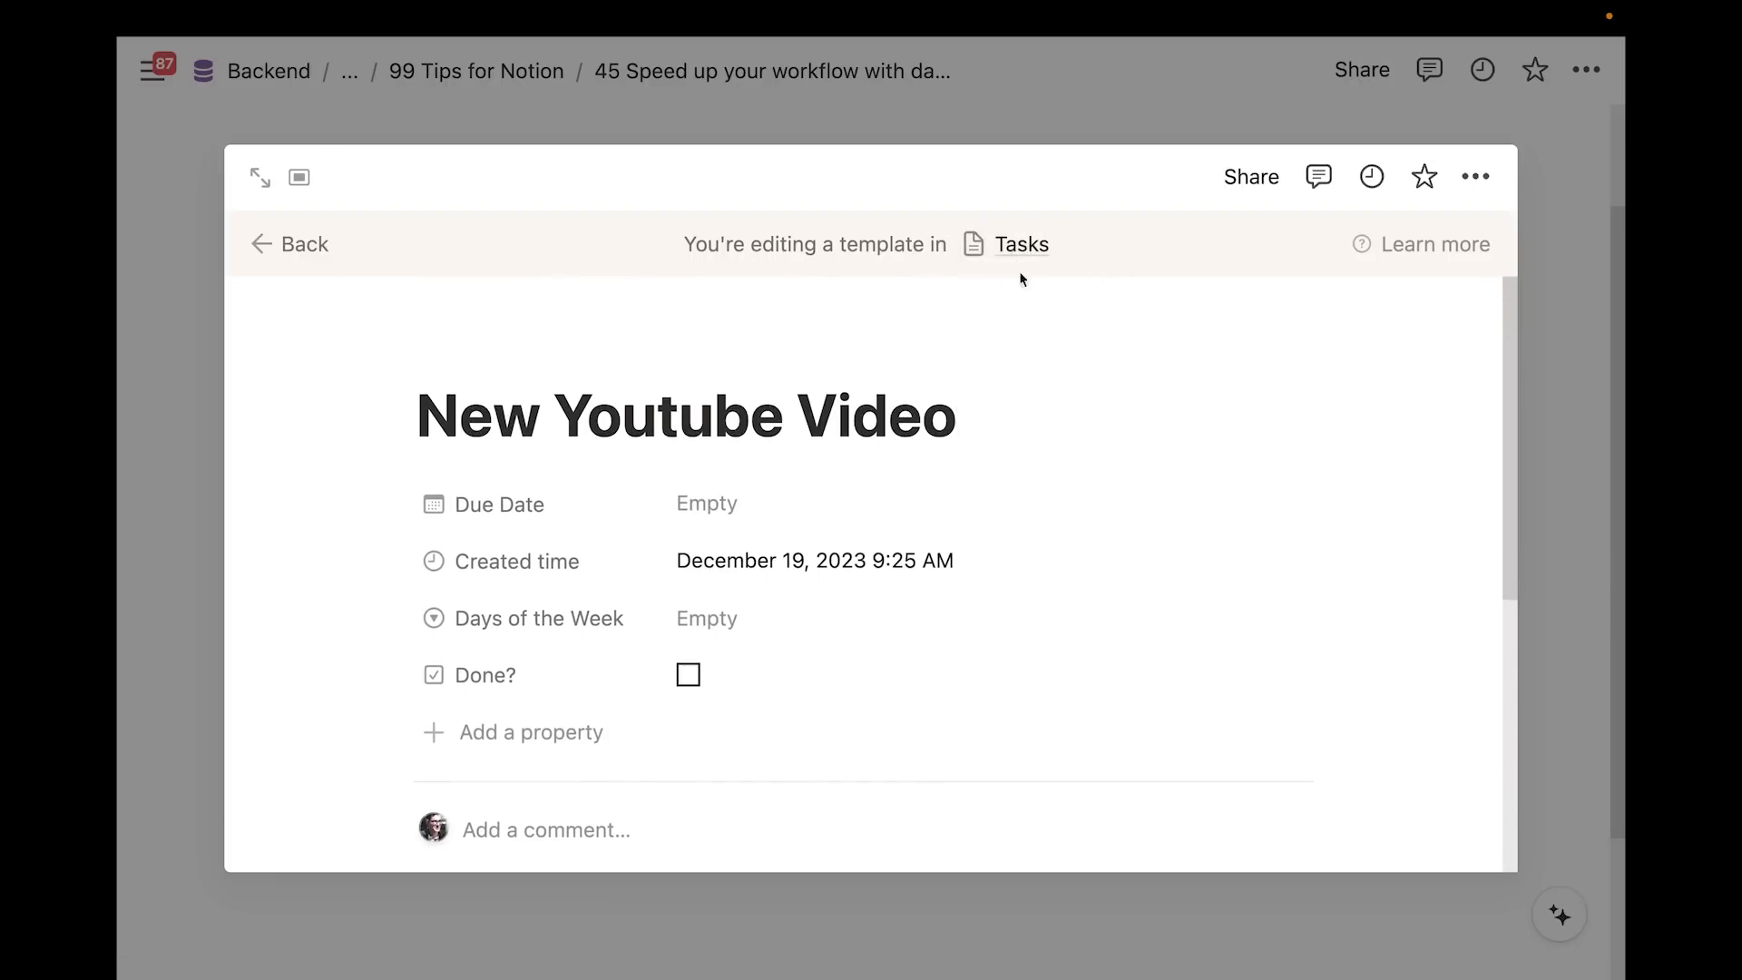
Add an icon to the New Youtube Video template and change it to the purple video camera
{"action": "left_click", "coordinate": [471, 370]}
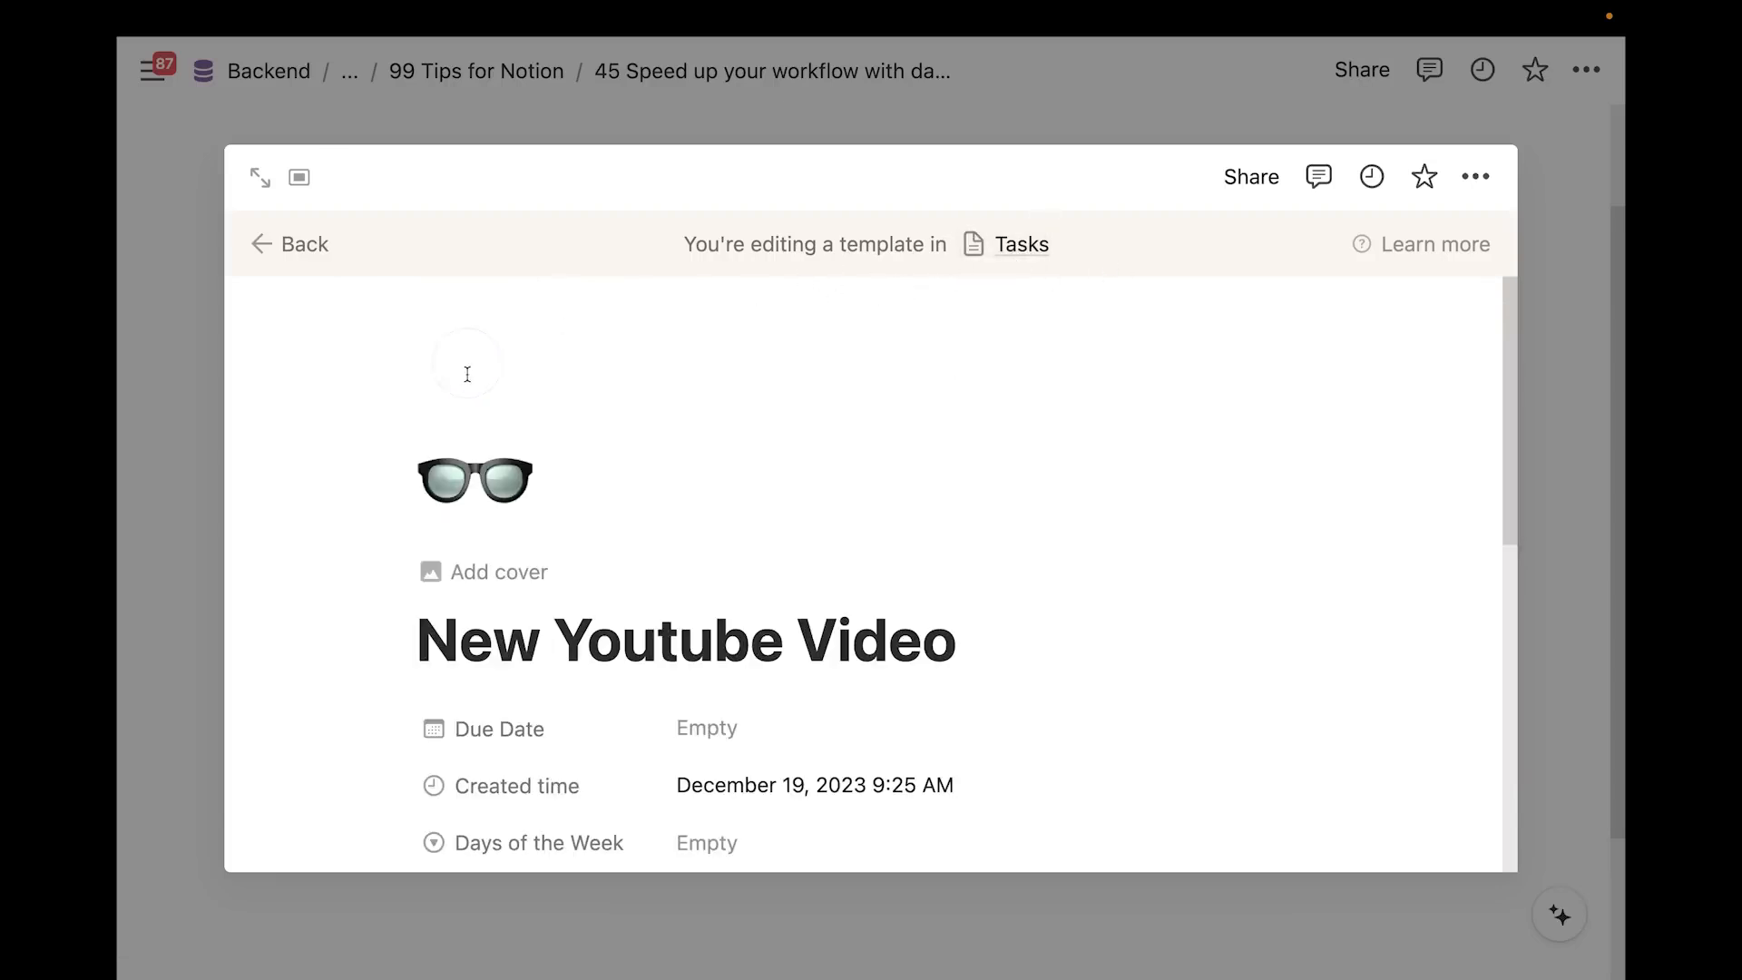
{"action": "left_click", "coordinate": [474, 467]}
{"action": "left_click", "coordinate": [312, 467]}
{"action": "type", "text": "camer"}
{"action": "left_click", "coordinate": [356, 609]}
{"action": "scroll", "coordinate": [644, 499], "scroll_direction": "down", "scroll_amount": 4}
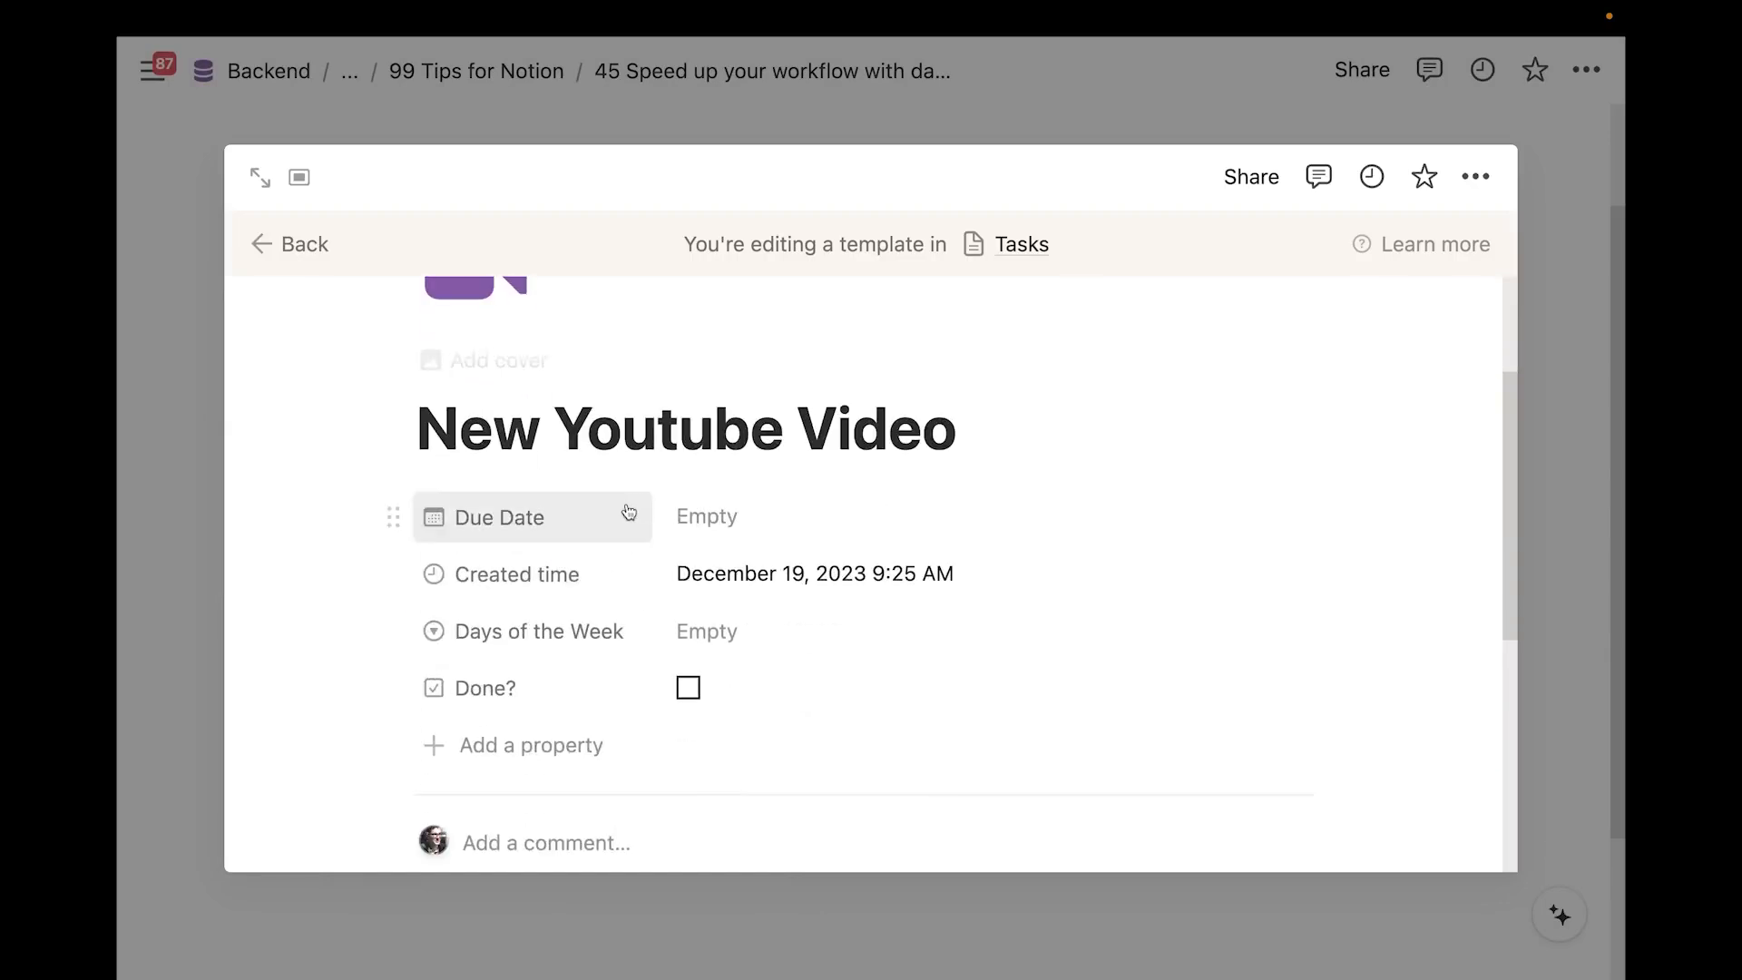
Set the template's Days of the Week property to Wednesday
{"action": "scroll", "coordinate": [617, 635], "scroll_direction": "down", "scroll_amount": 1}
{"action": "left_click", "coordinate": [701, 566]}
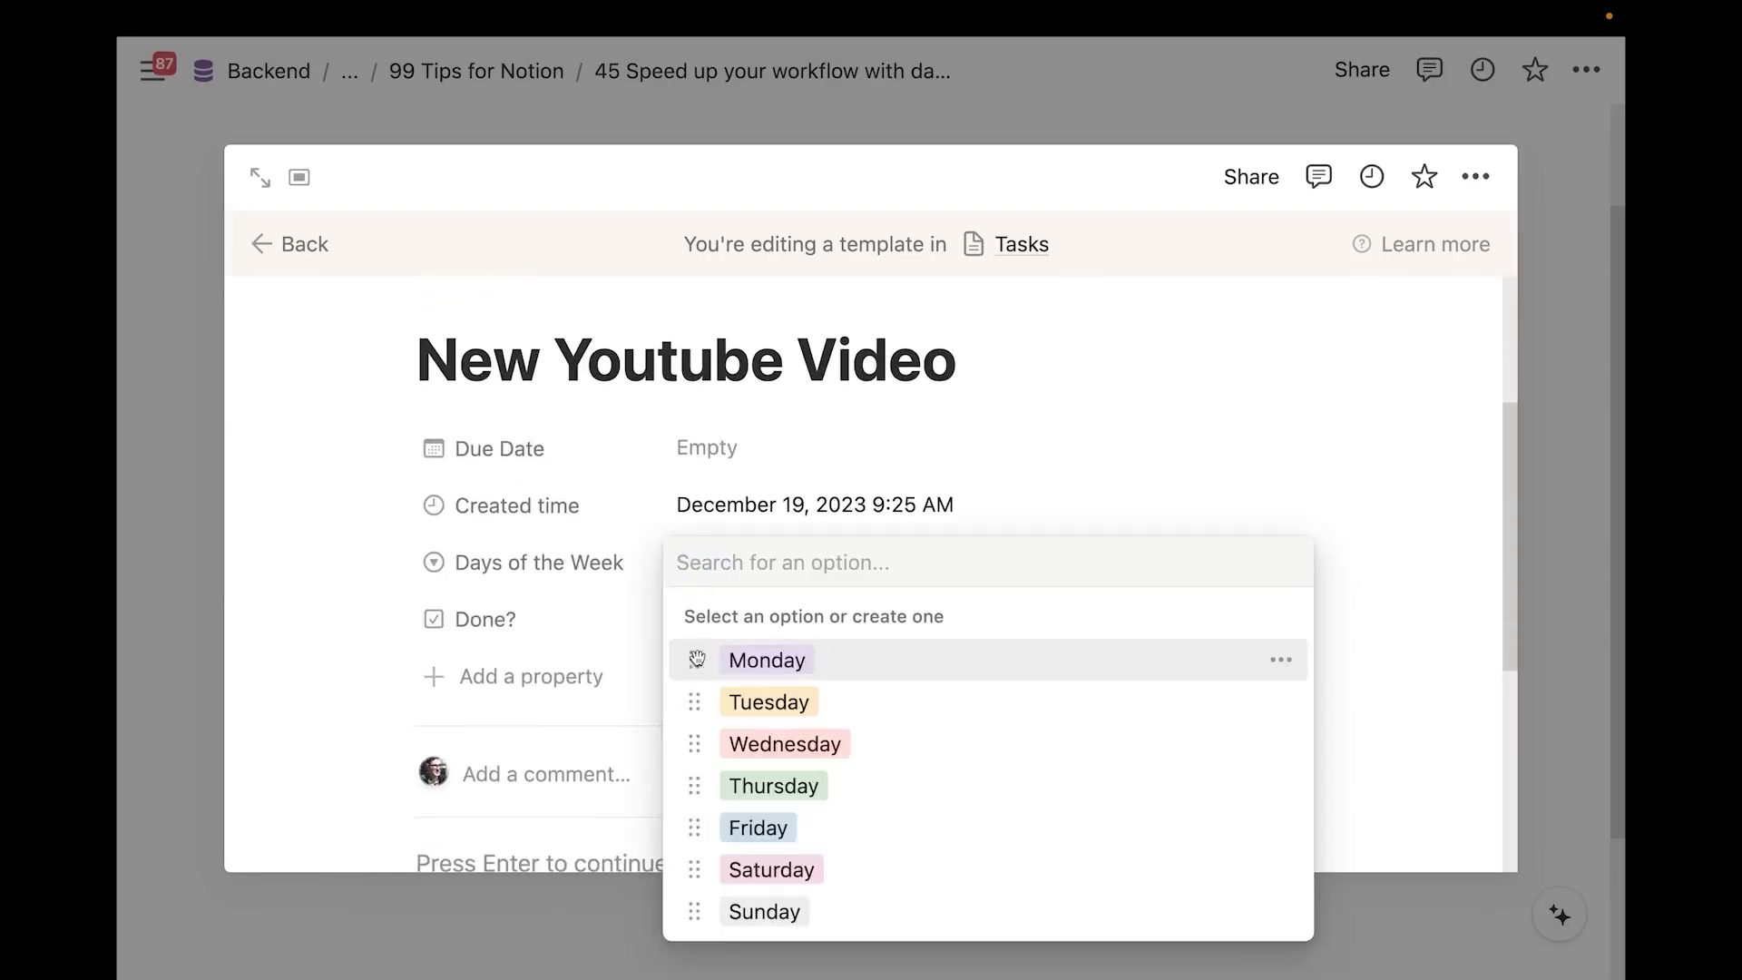
{"action": "left_click", "coordinate": [776, 747]}
{"action": "scroll", "coordinate": [575, 694], "scroll_direction": "down", "scroll_amount": 5}
{"action": "scroll", "coordinate": [627, 606], "scroll_direction": "up", "scroll_amount": 2}
{"action": "scroll", "coordinate": [607, 628], "scroll_direction": "up", "scroll_amount": 2}
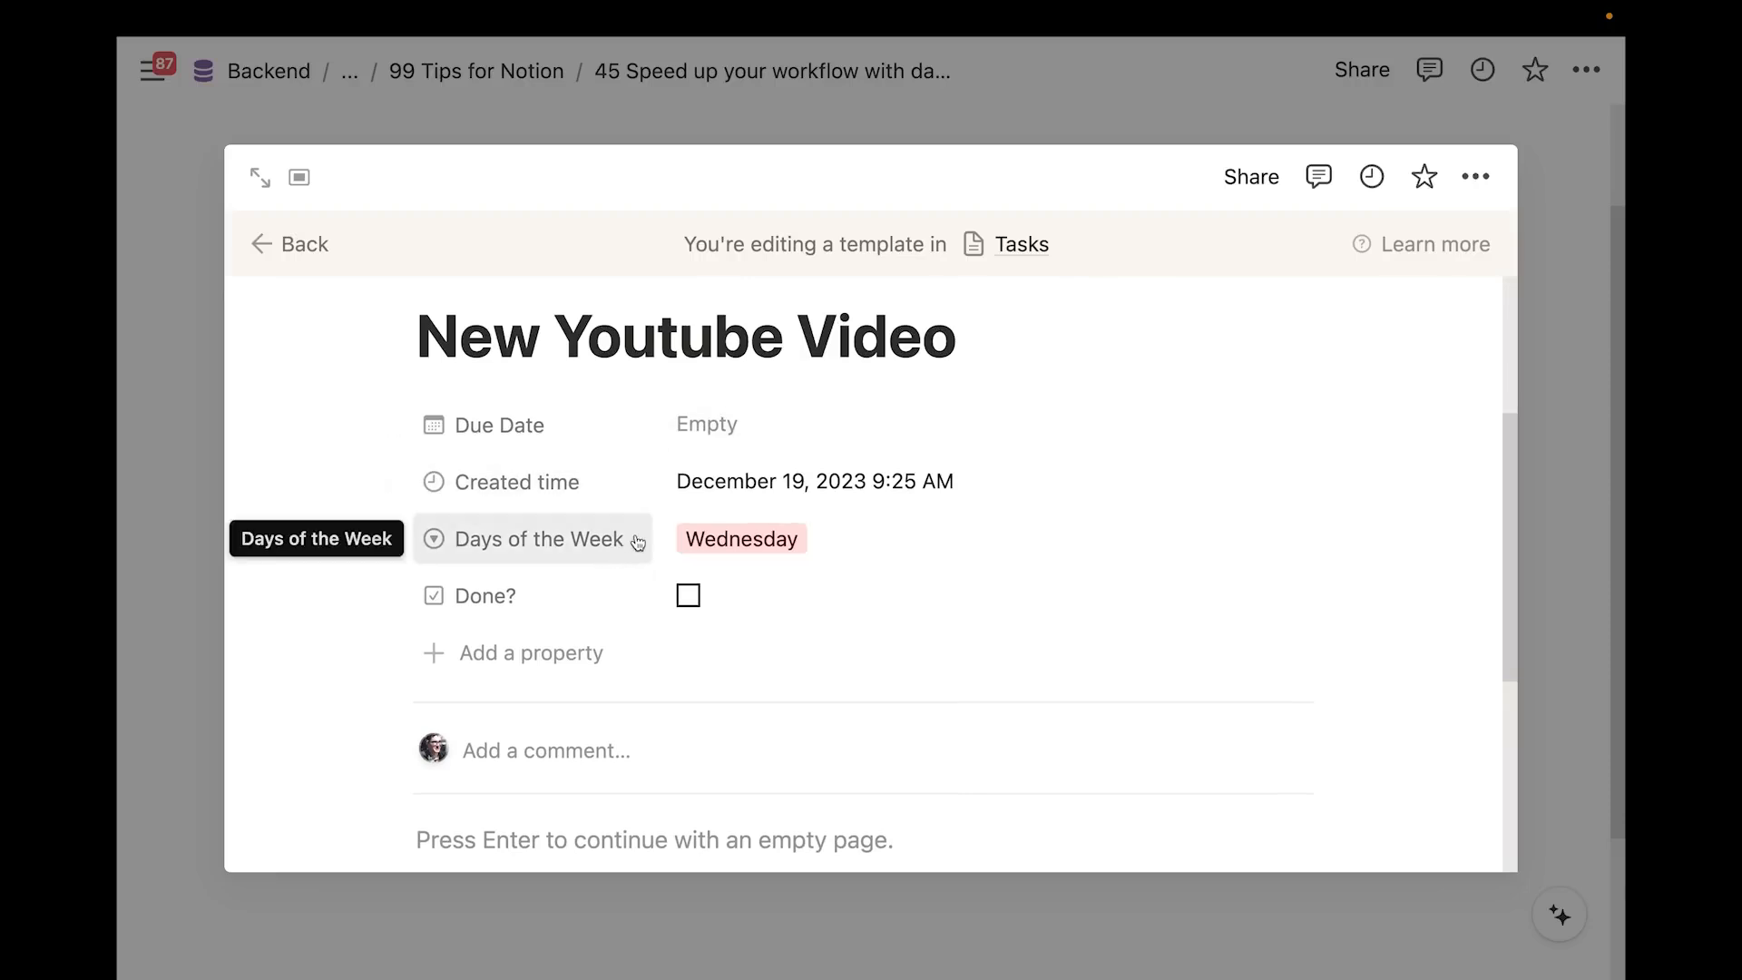
{"action": "scroll", "coordinate": [735, 458], "scroll_direction": "up", "scroll_amount": 2}
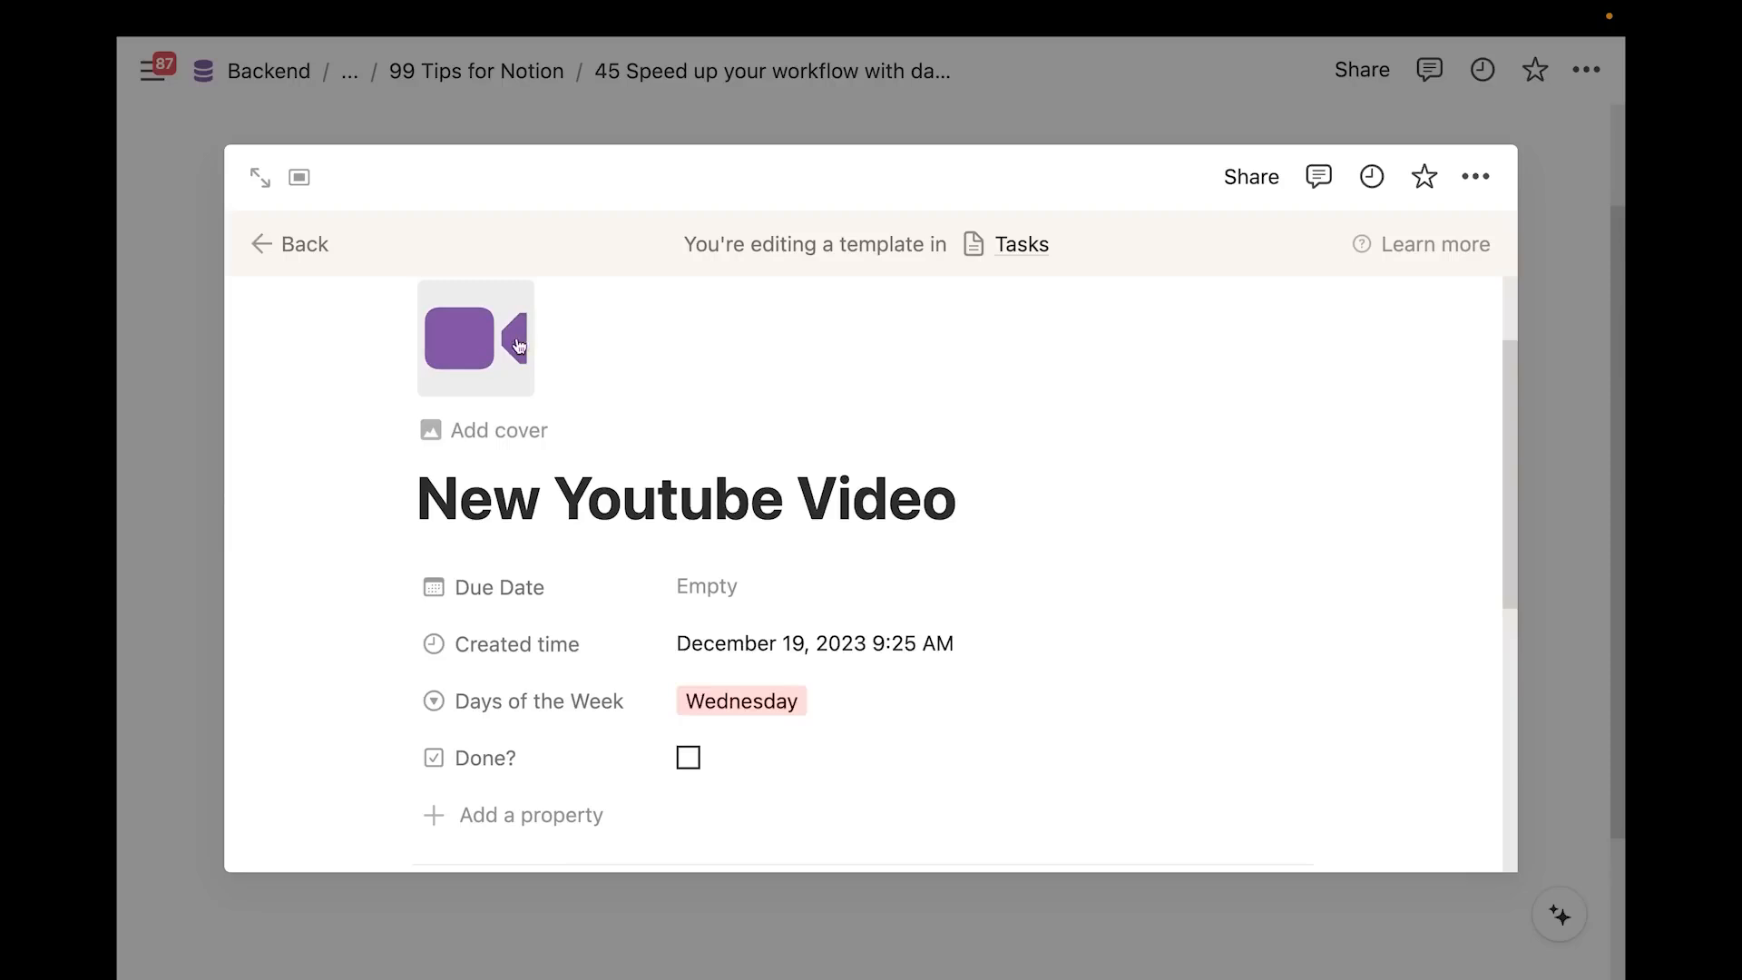
{"action": "scroll", "coordinate": [799, 694], "scroll_direction": "down", "scroll_amount": 1}
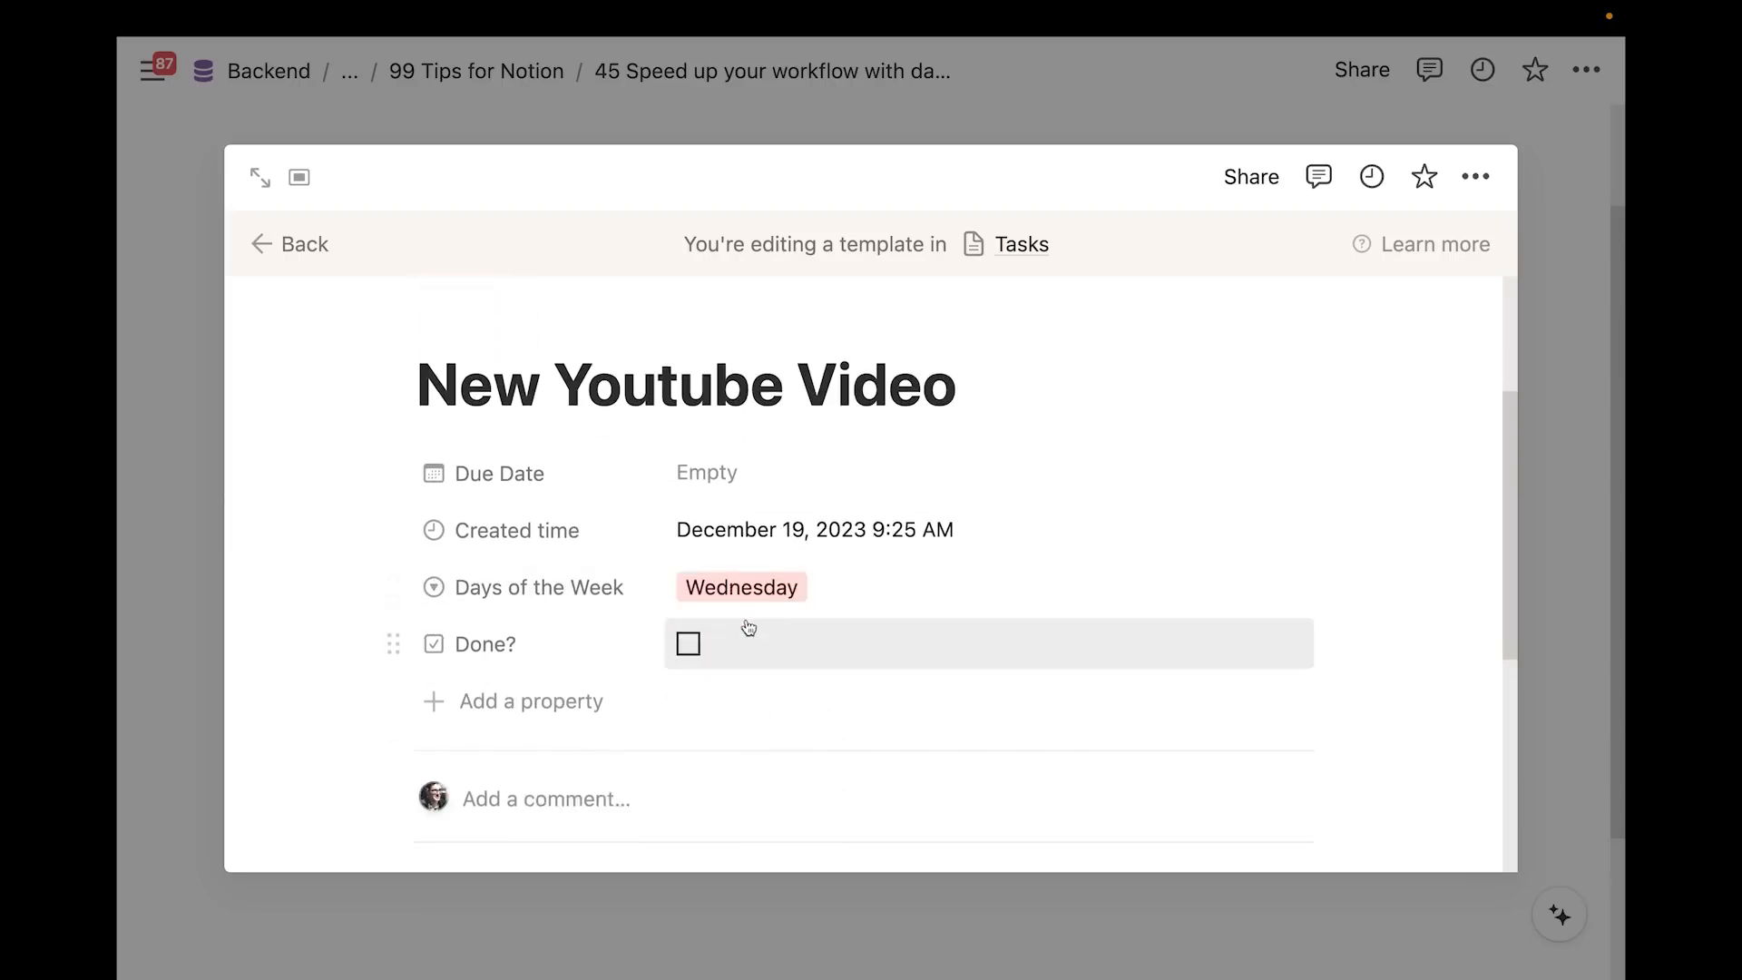
Write the lines "Brainstorm a thumbnail", "Come up with a title" and "Write an intro" in the template's body
{"action": "scroll", "coordinate": [717, 635], "scroll_direction": "down", "scroll_amount": 4}
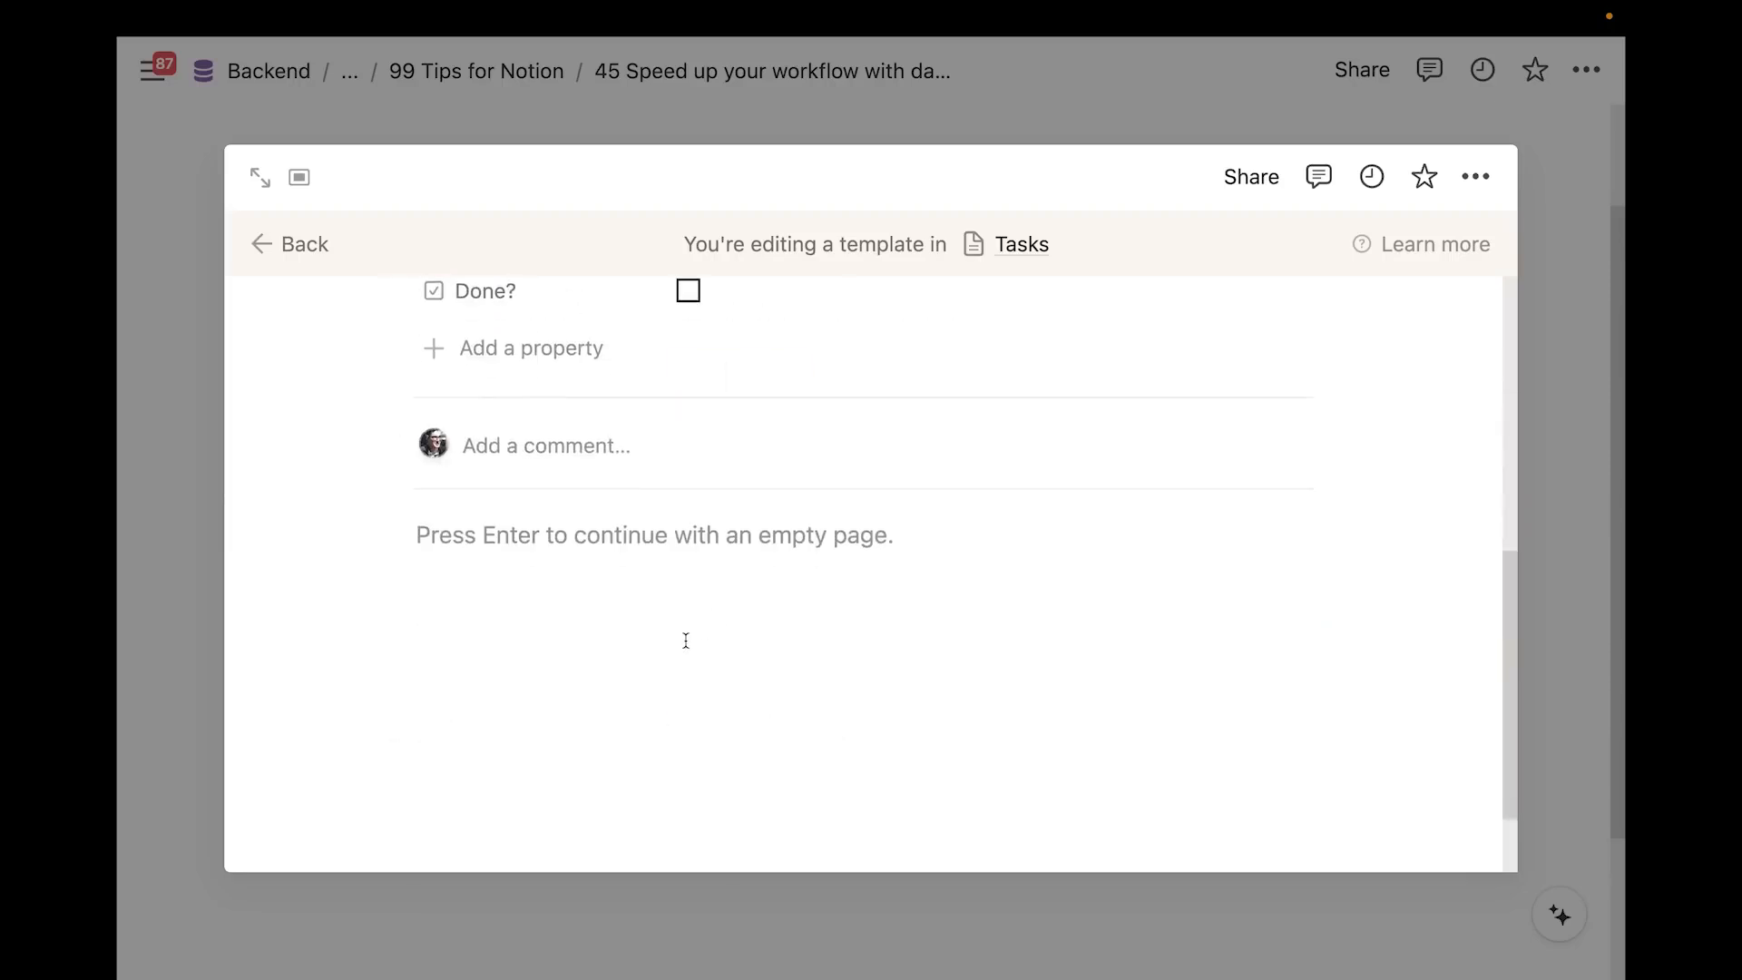
{"action": "left_click", "coordinate": [626, 557]}
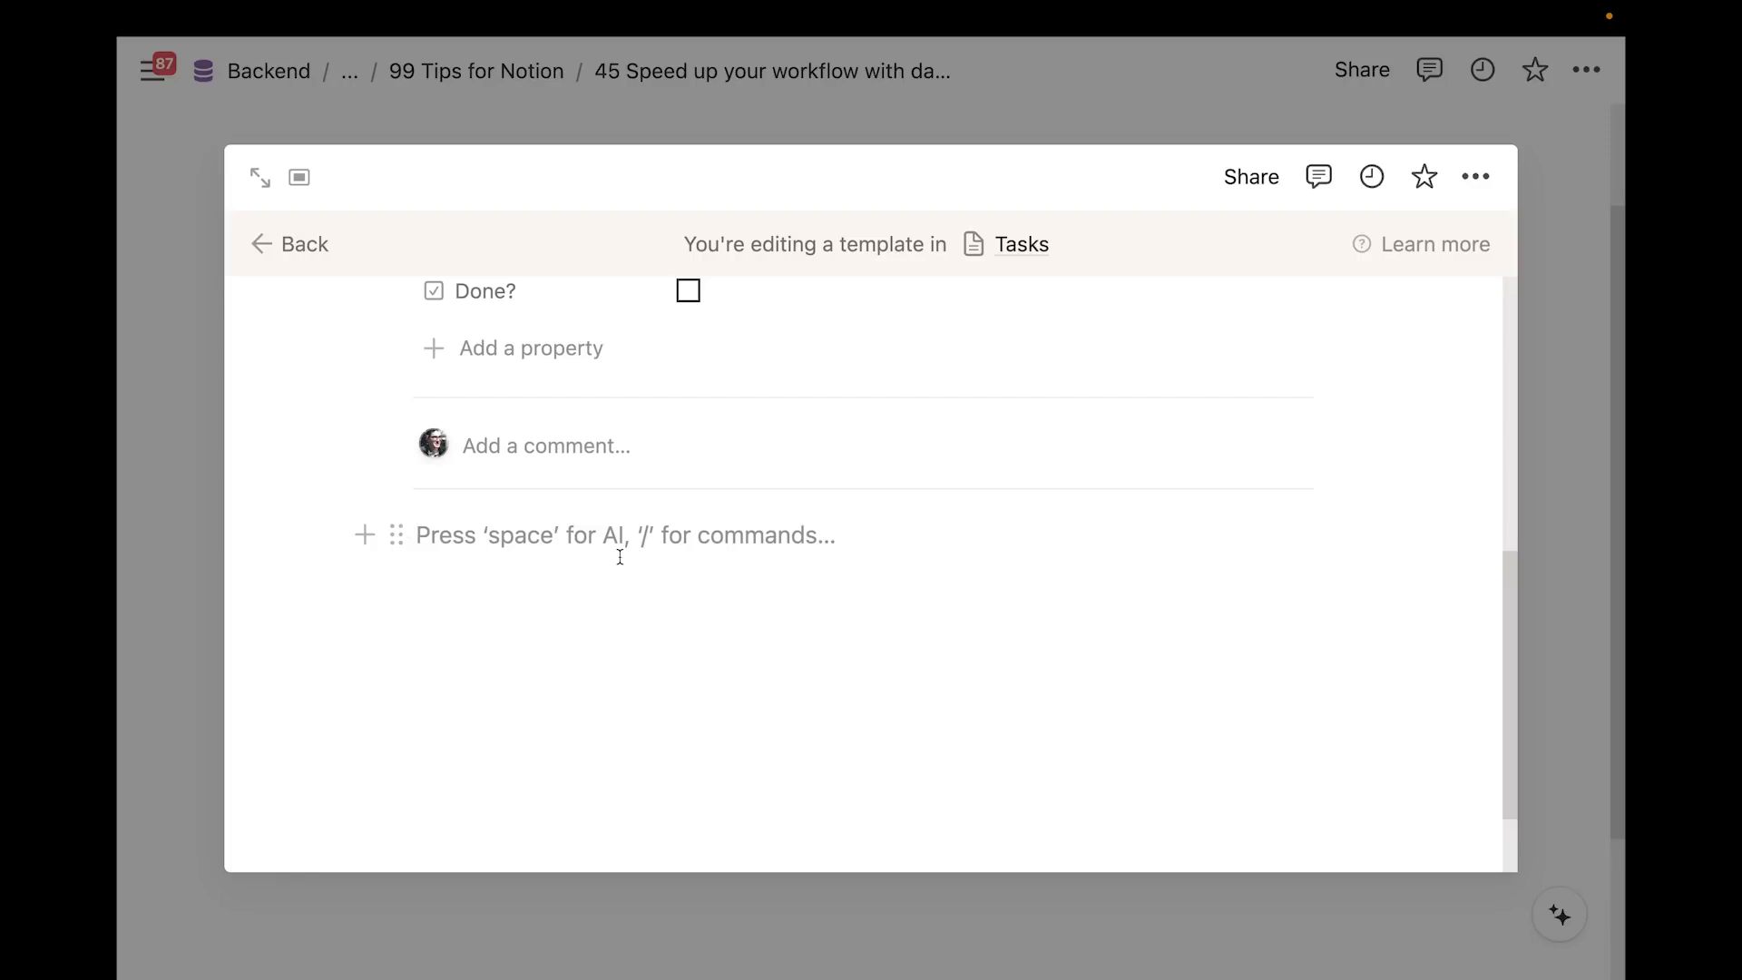
{"action": "type", "text": "Brainstor"}
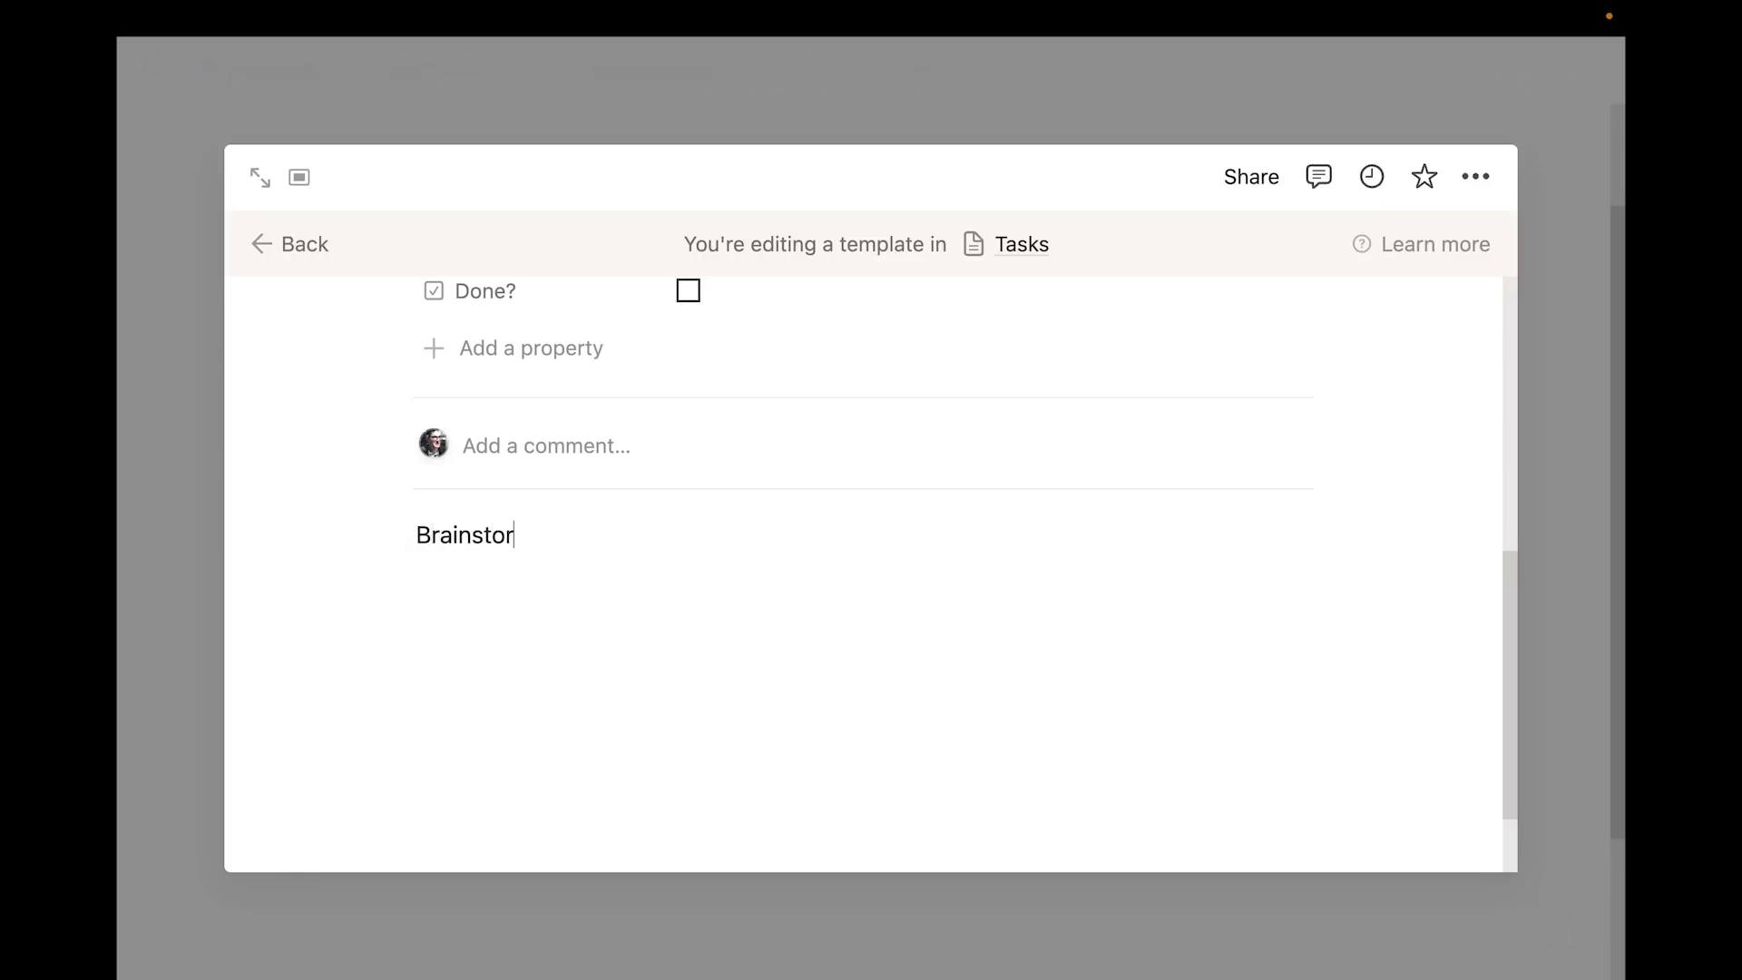
{"action": "type", "text": "m a thumbnail"}
{"action": "key", "text": "Return"}
{"action": "type", "text": "Comeu"}
{"action": "key", "text": "BackSpace"}
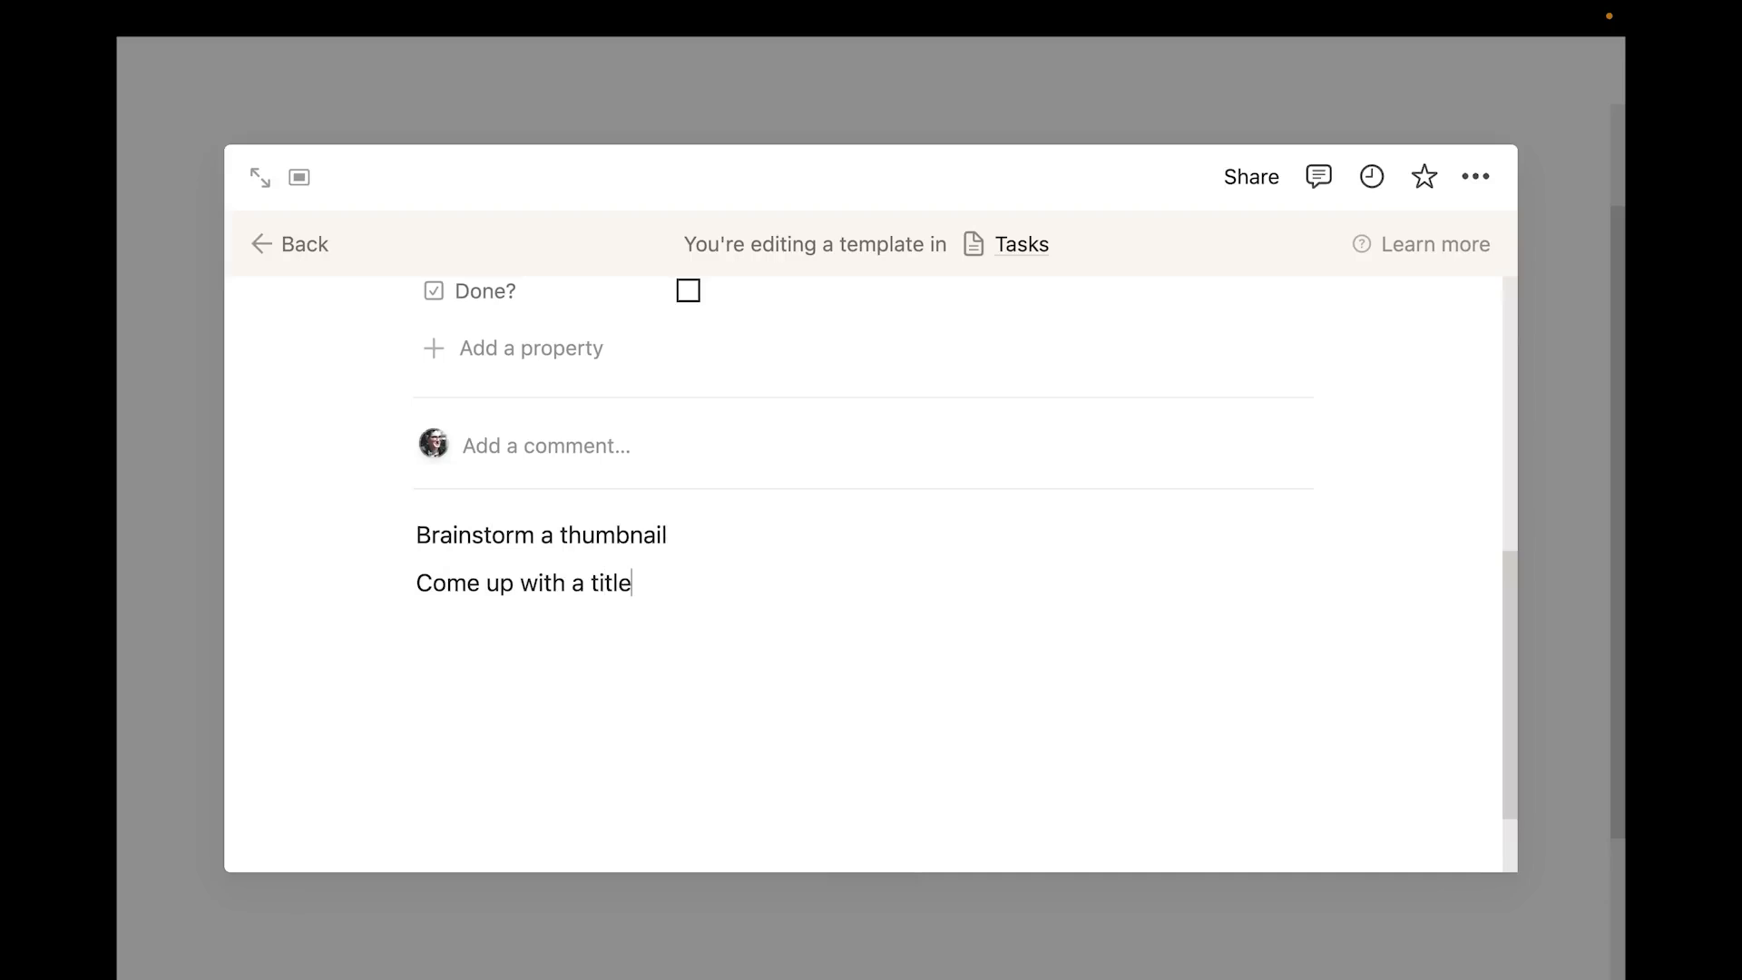
{"action": "key", "text": "Return"}
{"action": "type", "text": "Write an intro"}
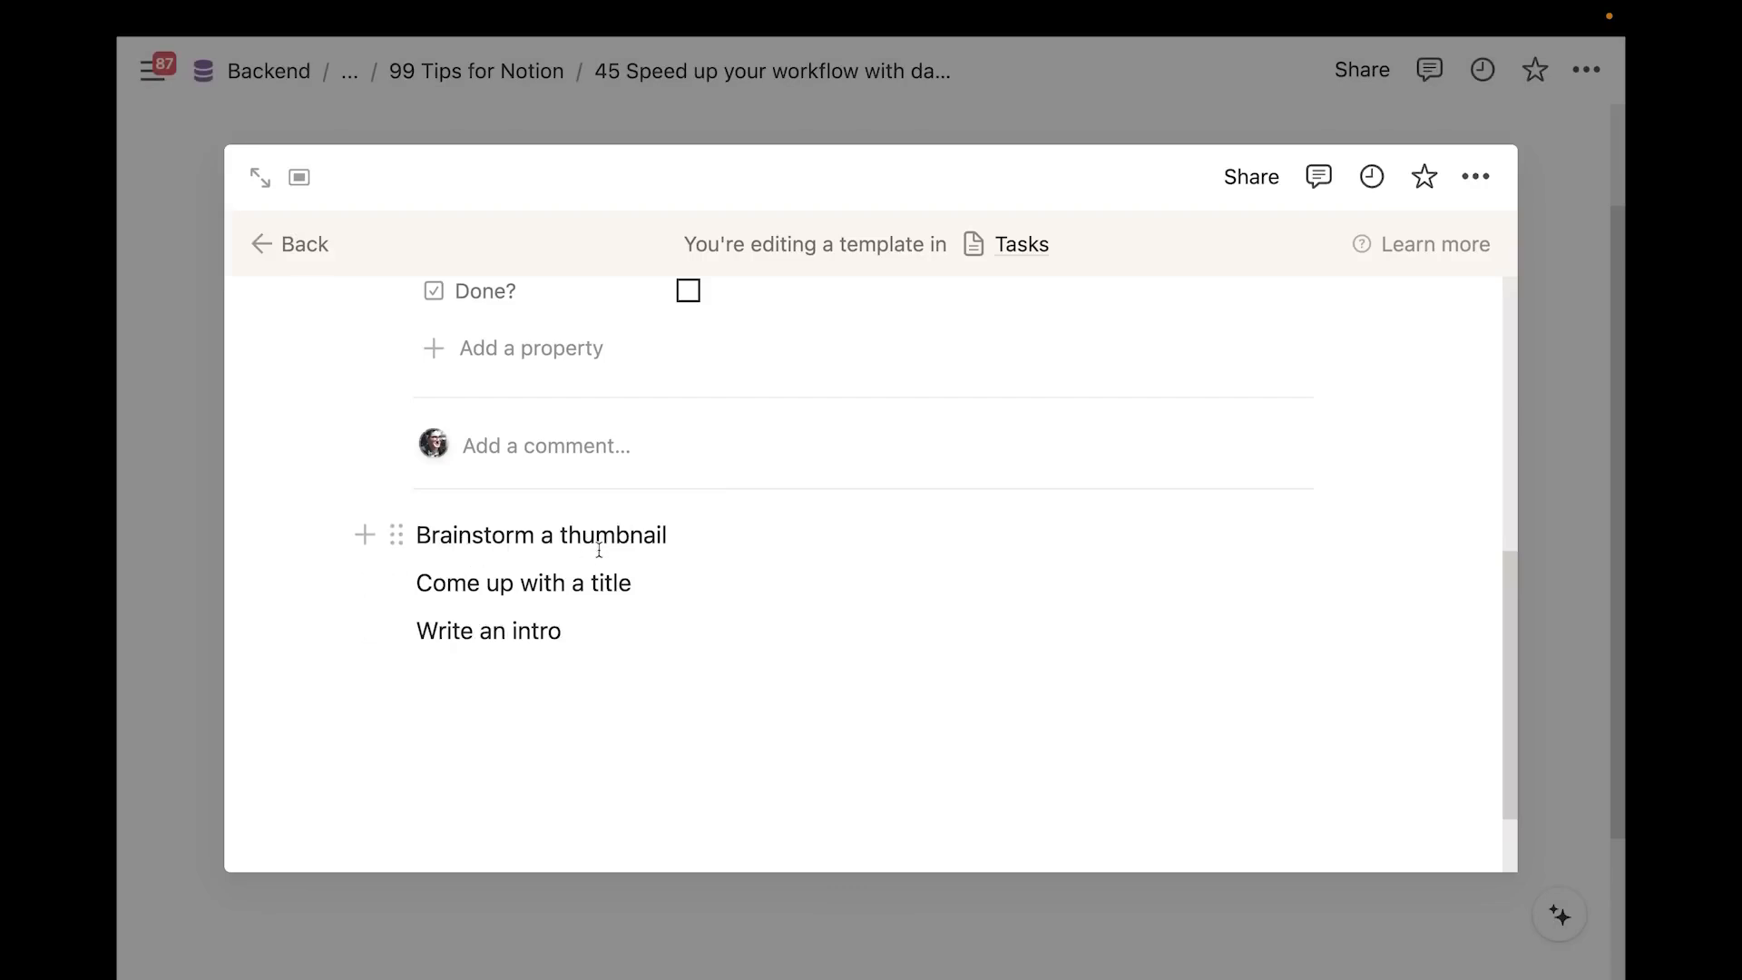
Turn all three lines in the template's body into Heading 1 blocks
{"action": "scroll", "coordinate": [365, 593], "scroll_direction": "down", "scroll_amount": 1}
{"action": "left_click_drag", "start_coordinate": [292, 459], "coordinate": [568, 635]}
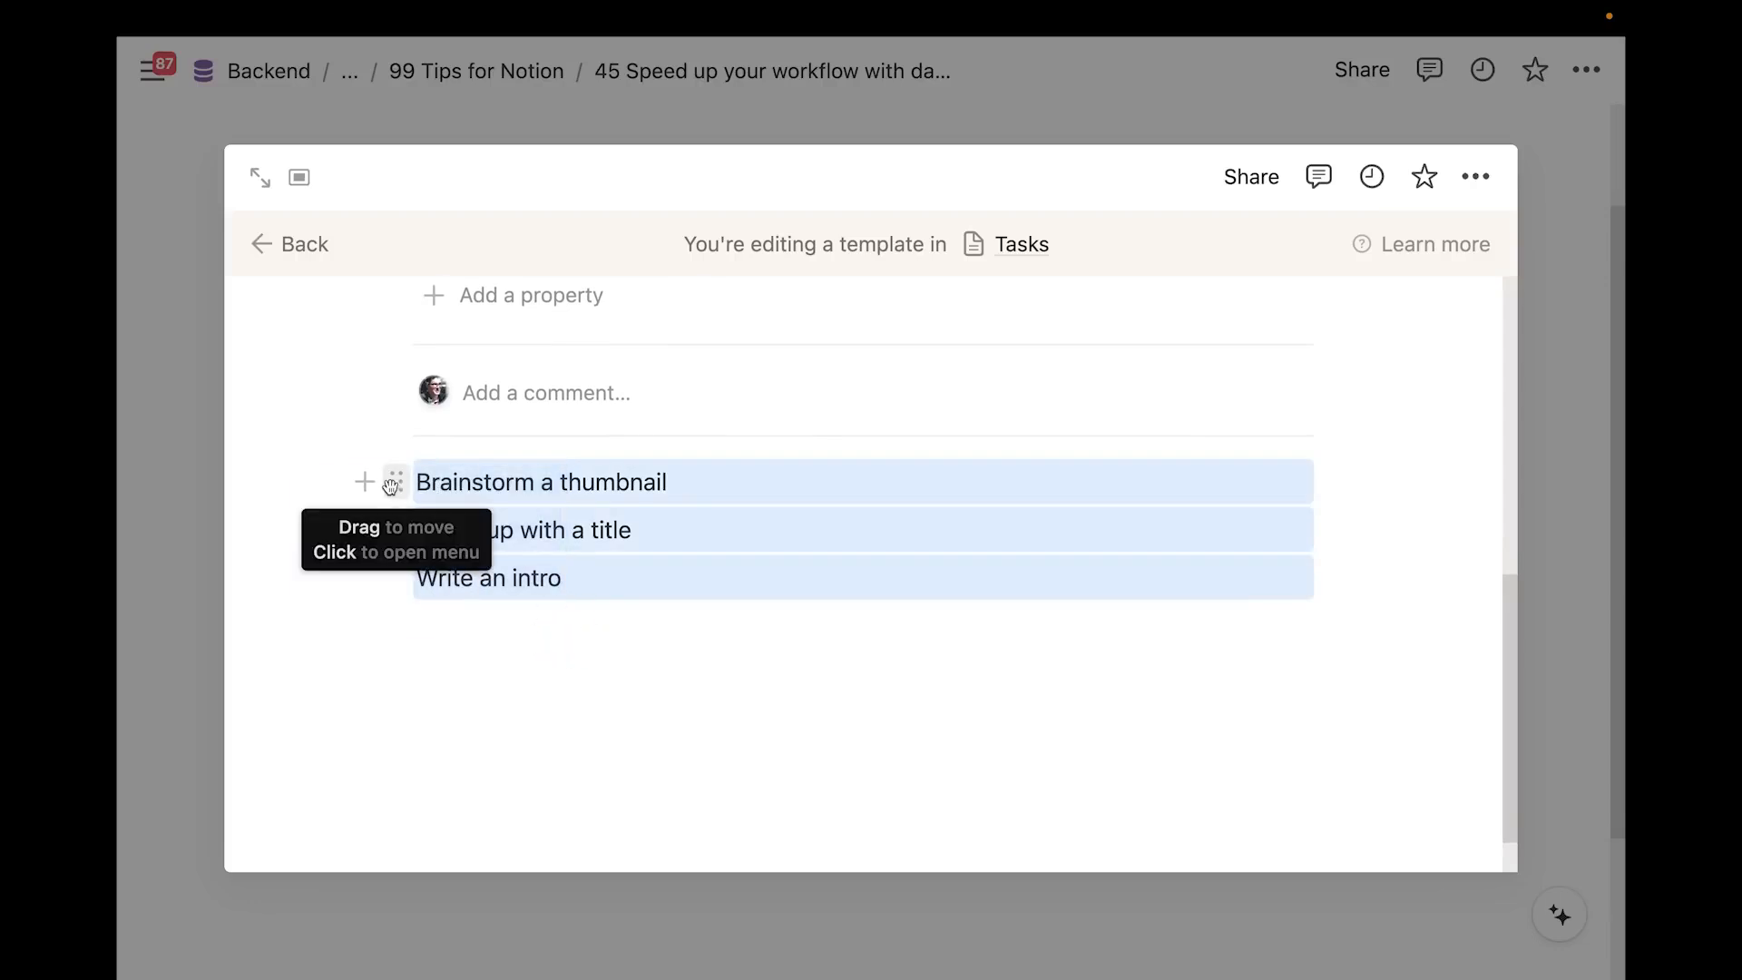
{"action": "left_click", "coordinate": [398, 479]}
{"action": "mouse_move", "coordinate": [562, 429]}
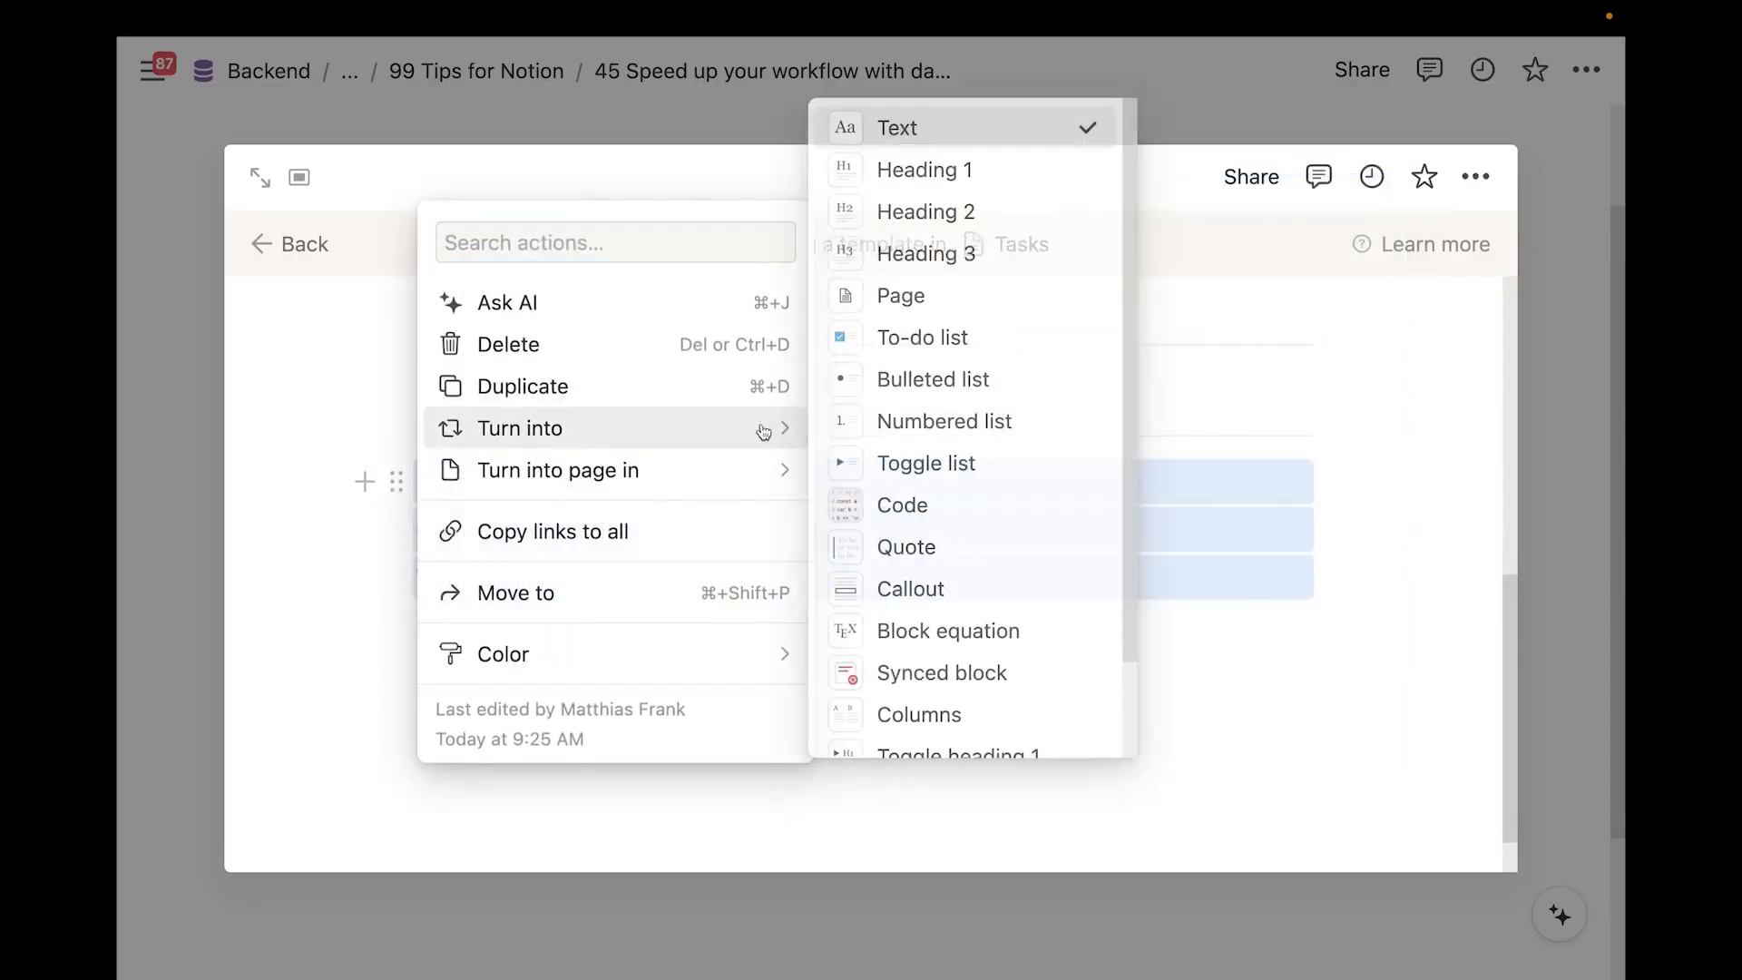
{"action": "left_click", "coordinate": [977, 179]}
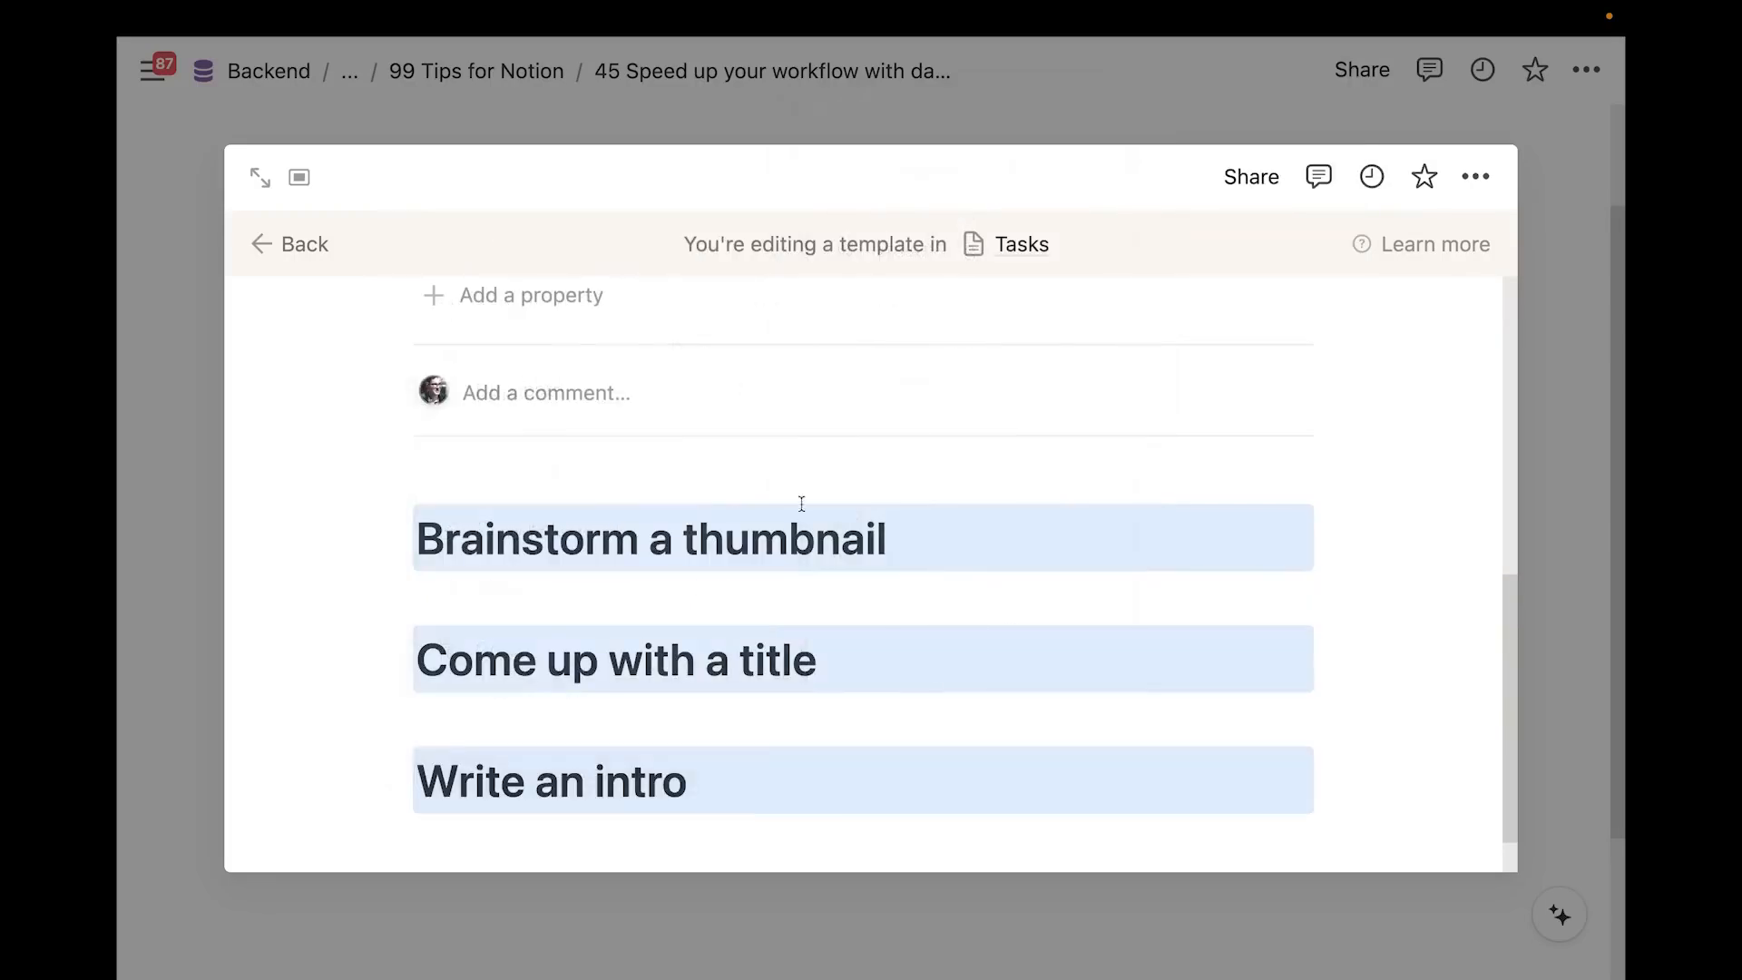
Add the text "Make it pretty and engaging" below the Brainstorm a thumbnail heading
{"action": "left_click", "coordinate": [927, 526]}
{"action": "key", "text": "Return"}
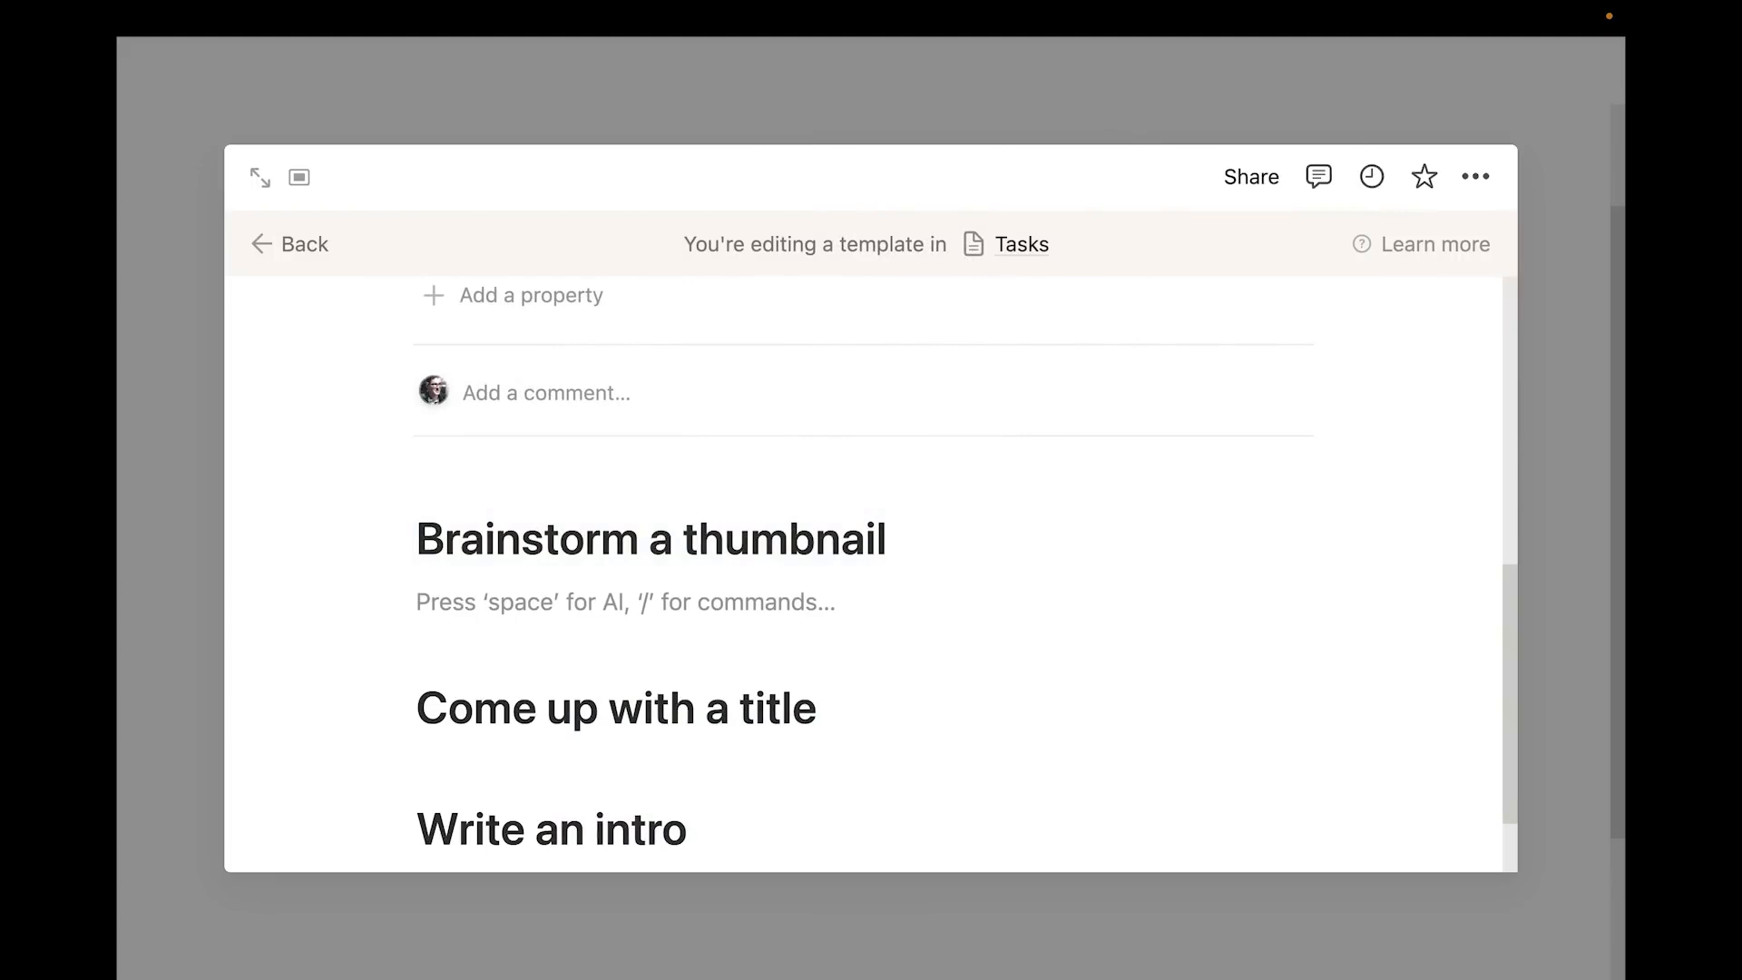
{"action": "type", "text": "Make it pretty and engaging"}
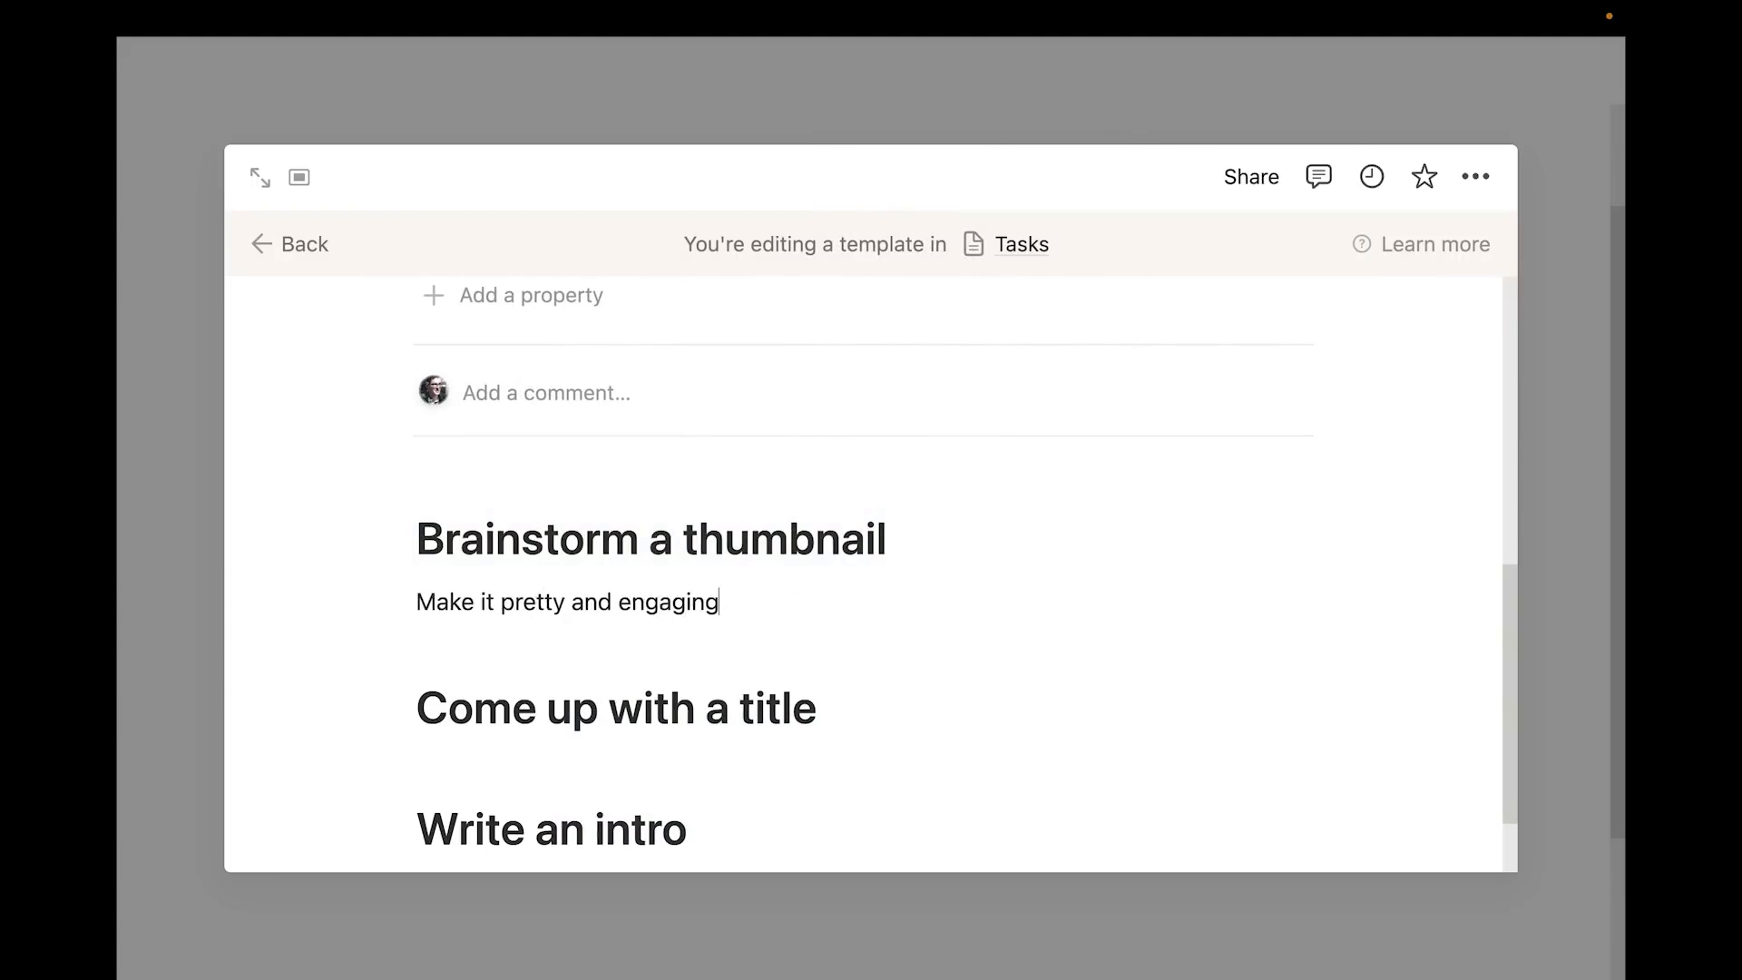
Add a to-do list under Come up with a title with "Less than 60 characters", "make it interesting" and "Include Notion in the title"
{"action": "scroll", "coordinate": [861, 562], "scroll_direction": "down", "scroll_amount": 2}
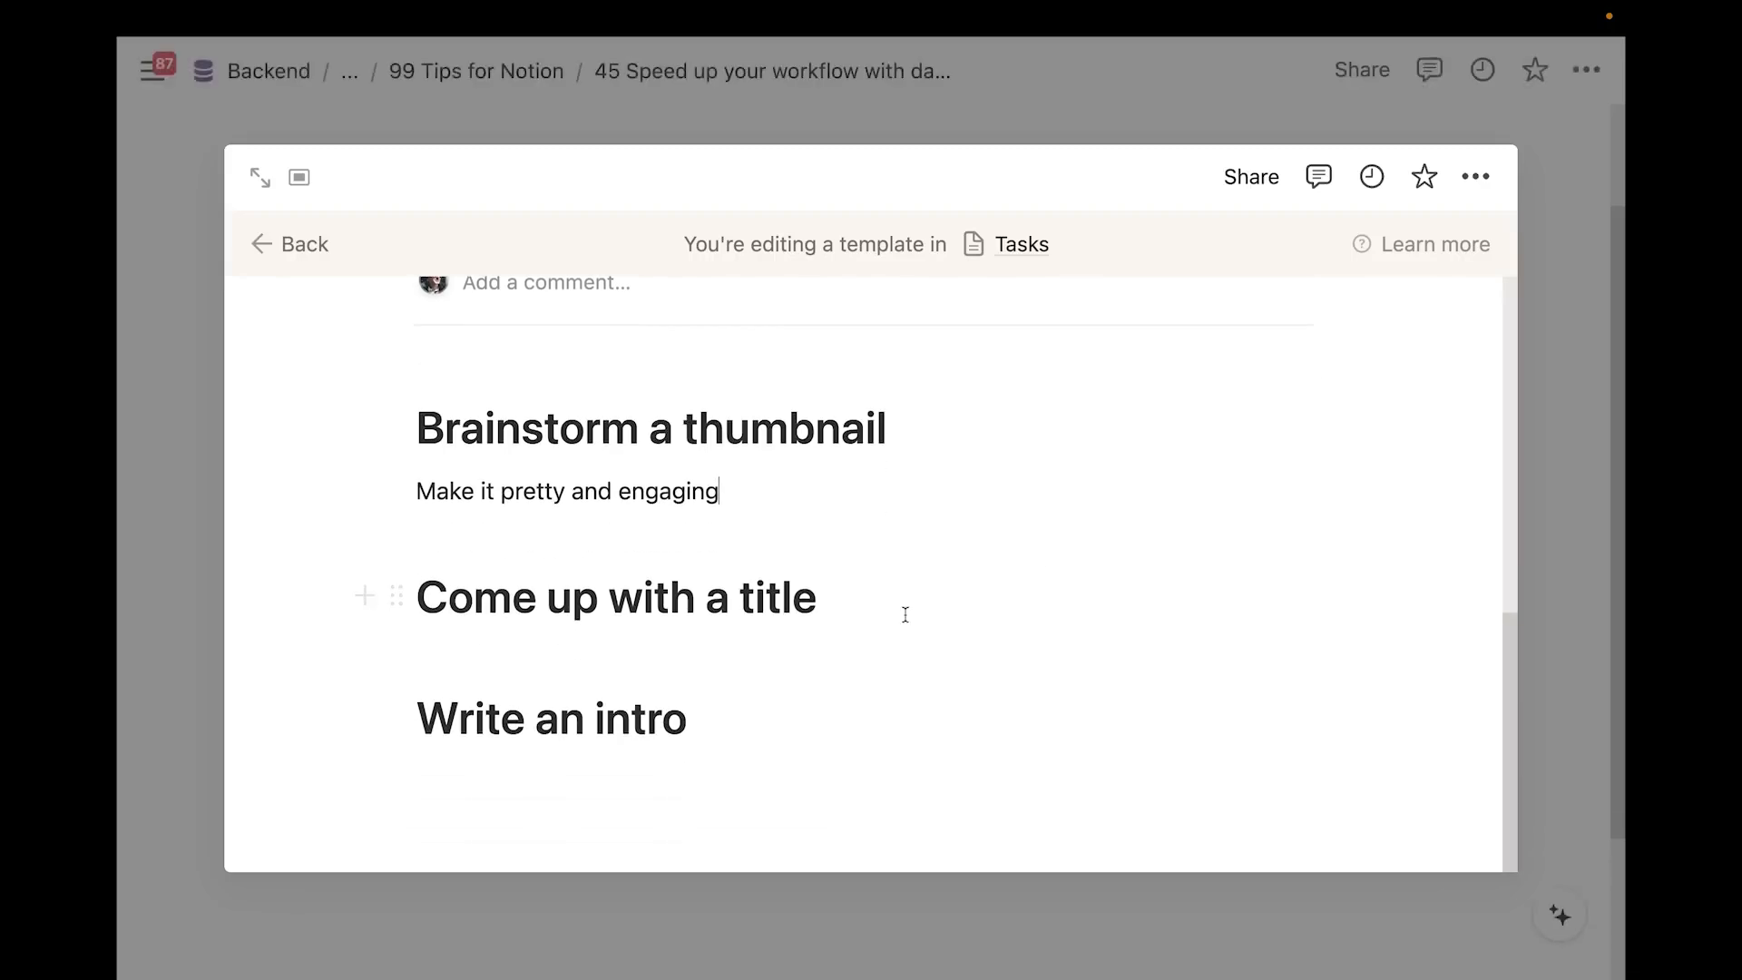
{"action": "key", "text": "Return"}
{"action": "type", "text": "/to"}
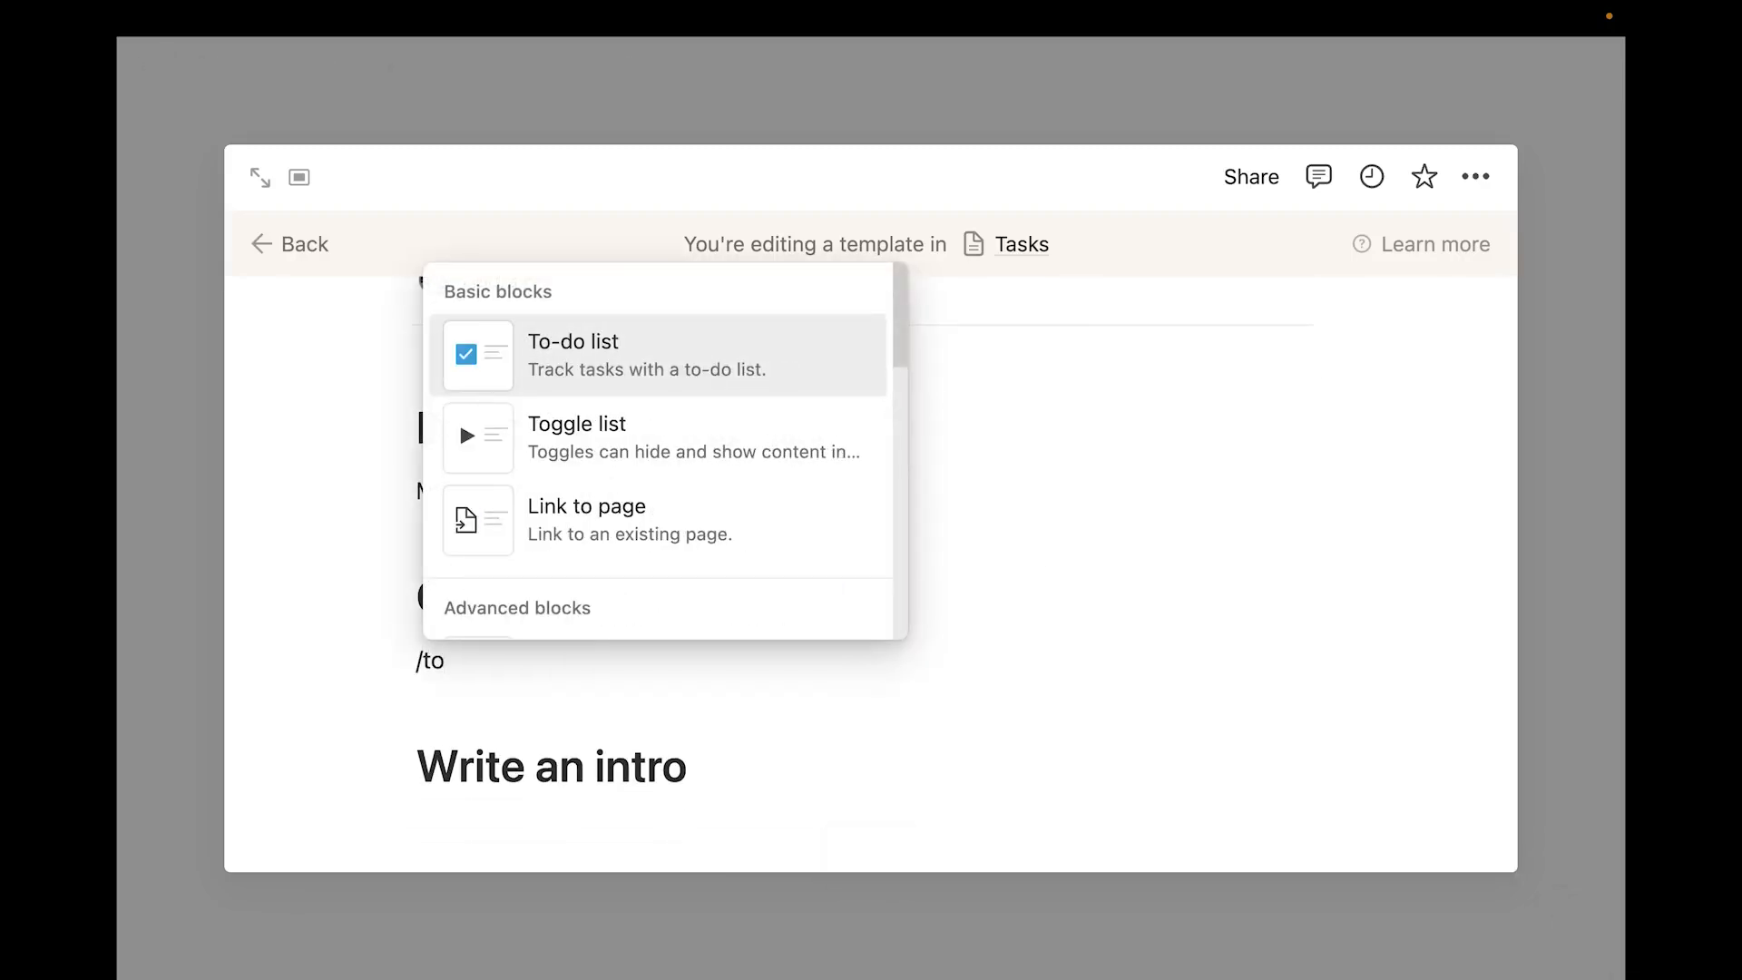
{"action": "key", "text": "Return"}
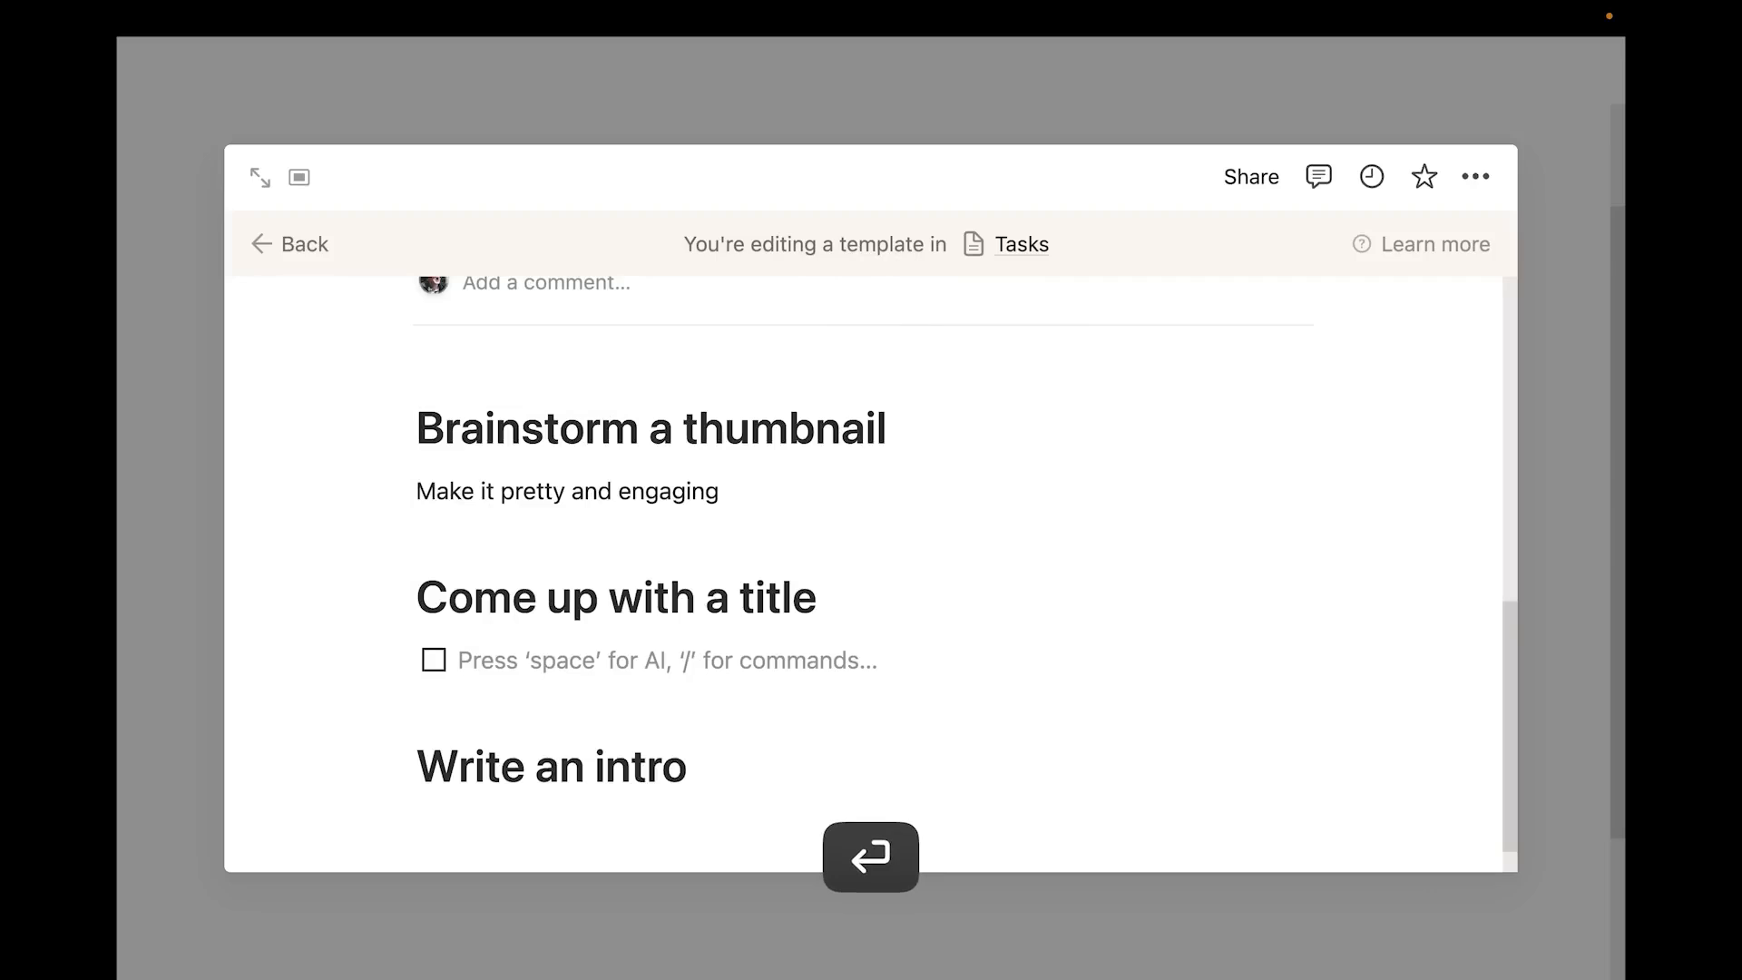
{"action": "type", "text": "Less than 60 charact"}
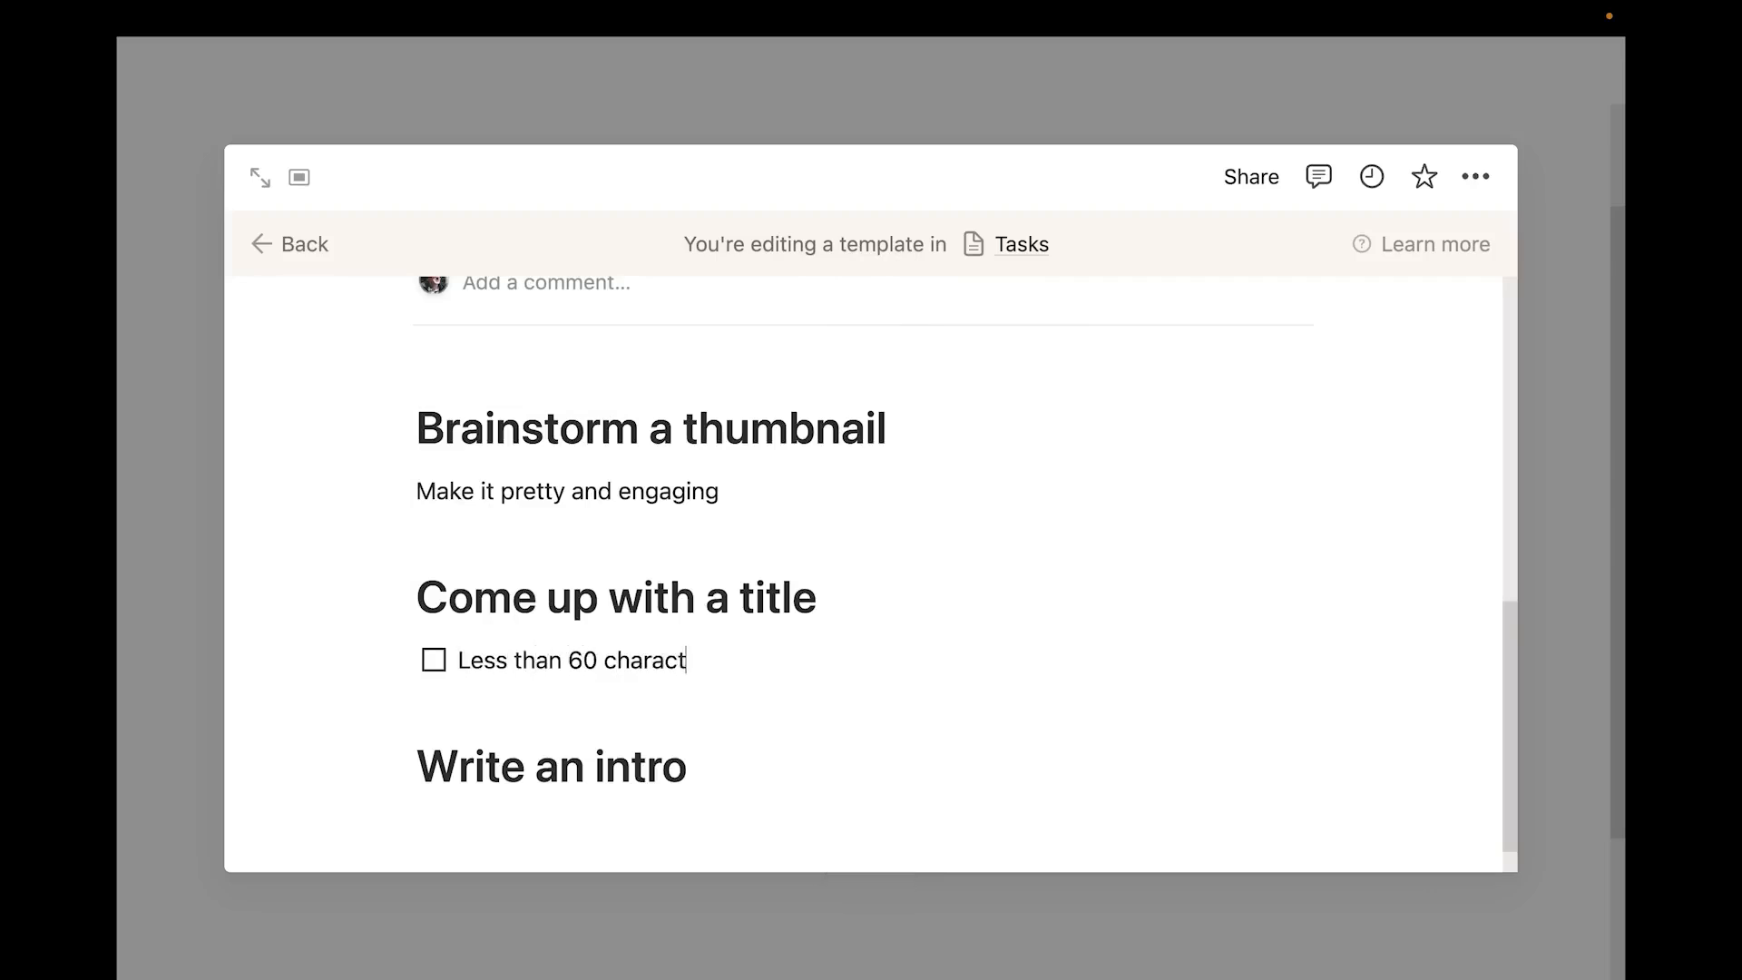
{"action": "type", "text": "ers"}
{"action": "key", "text": "Return"}
{"action": "type", "text": "make it interesting"}
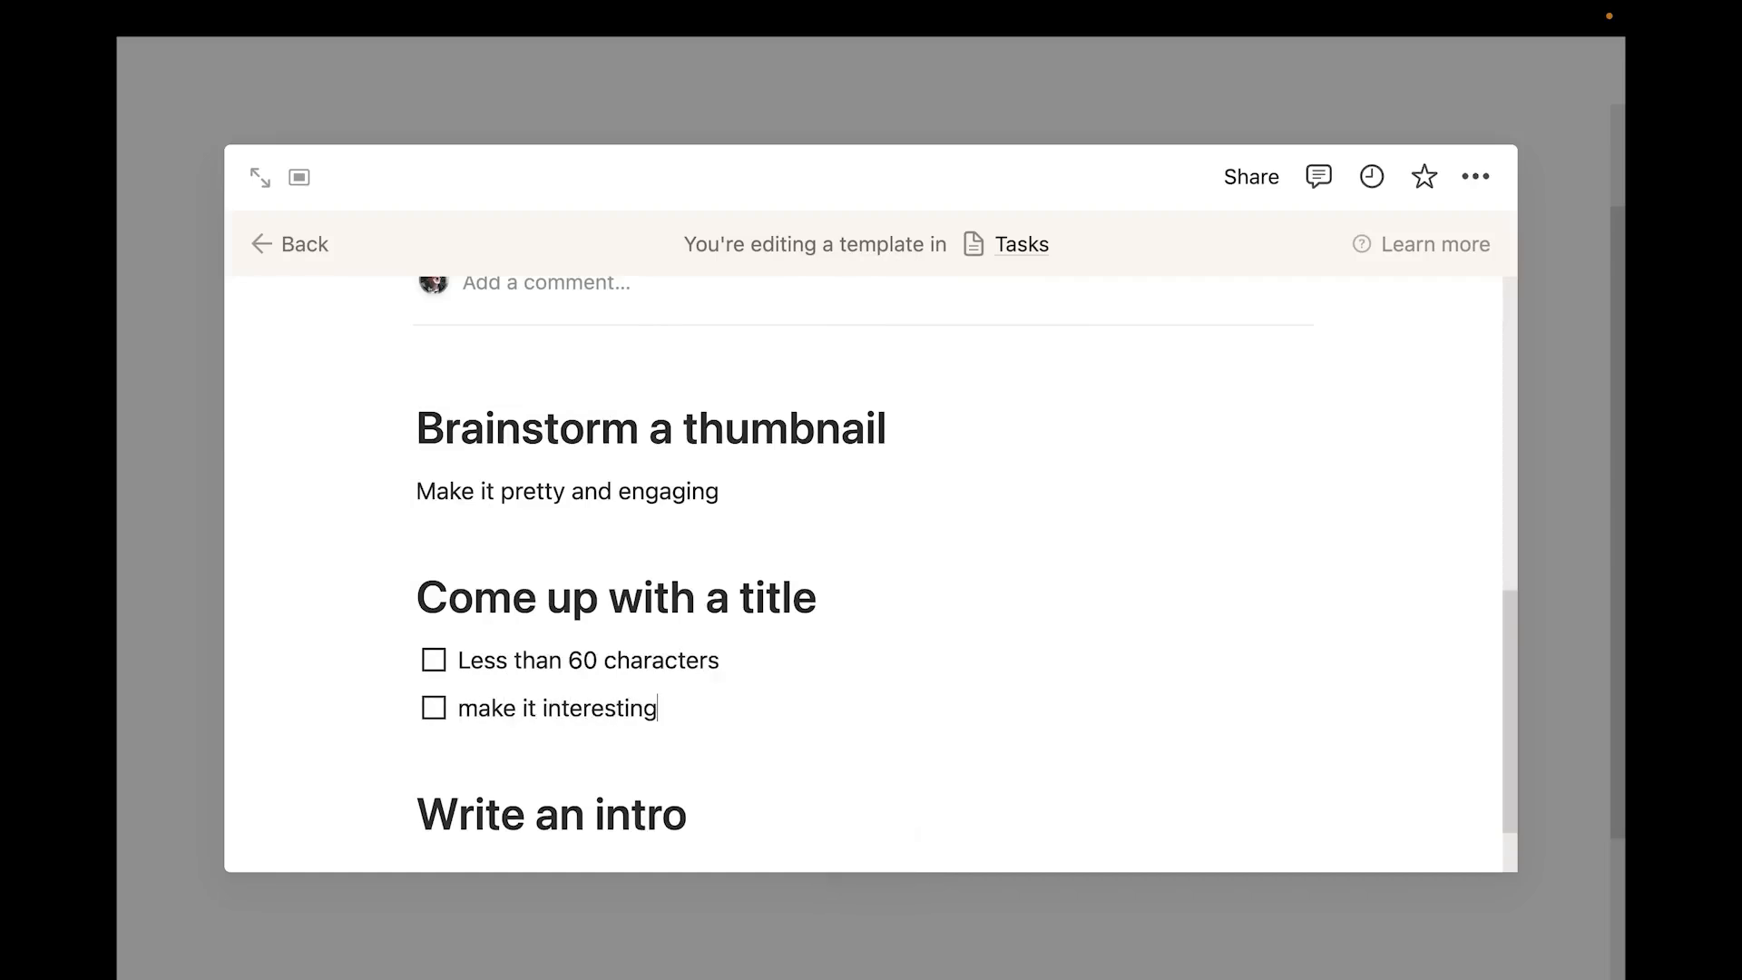
{"action": "key", "text": "Return"}
{"action": "type", "text": "lnclude Notion in the title"}
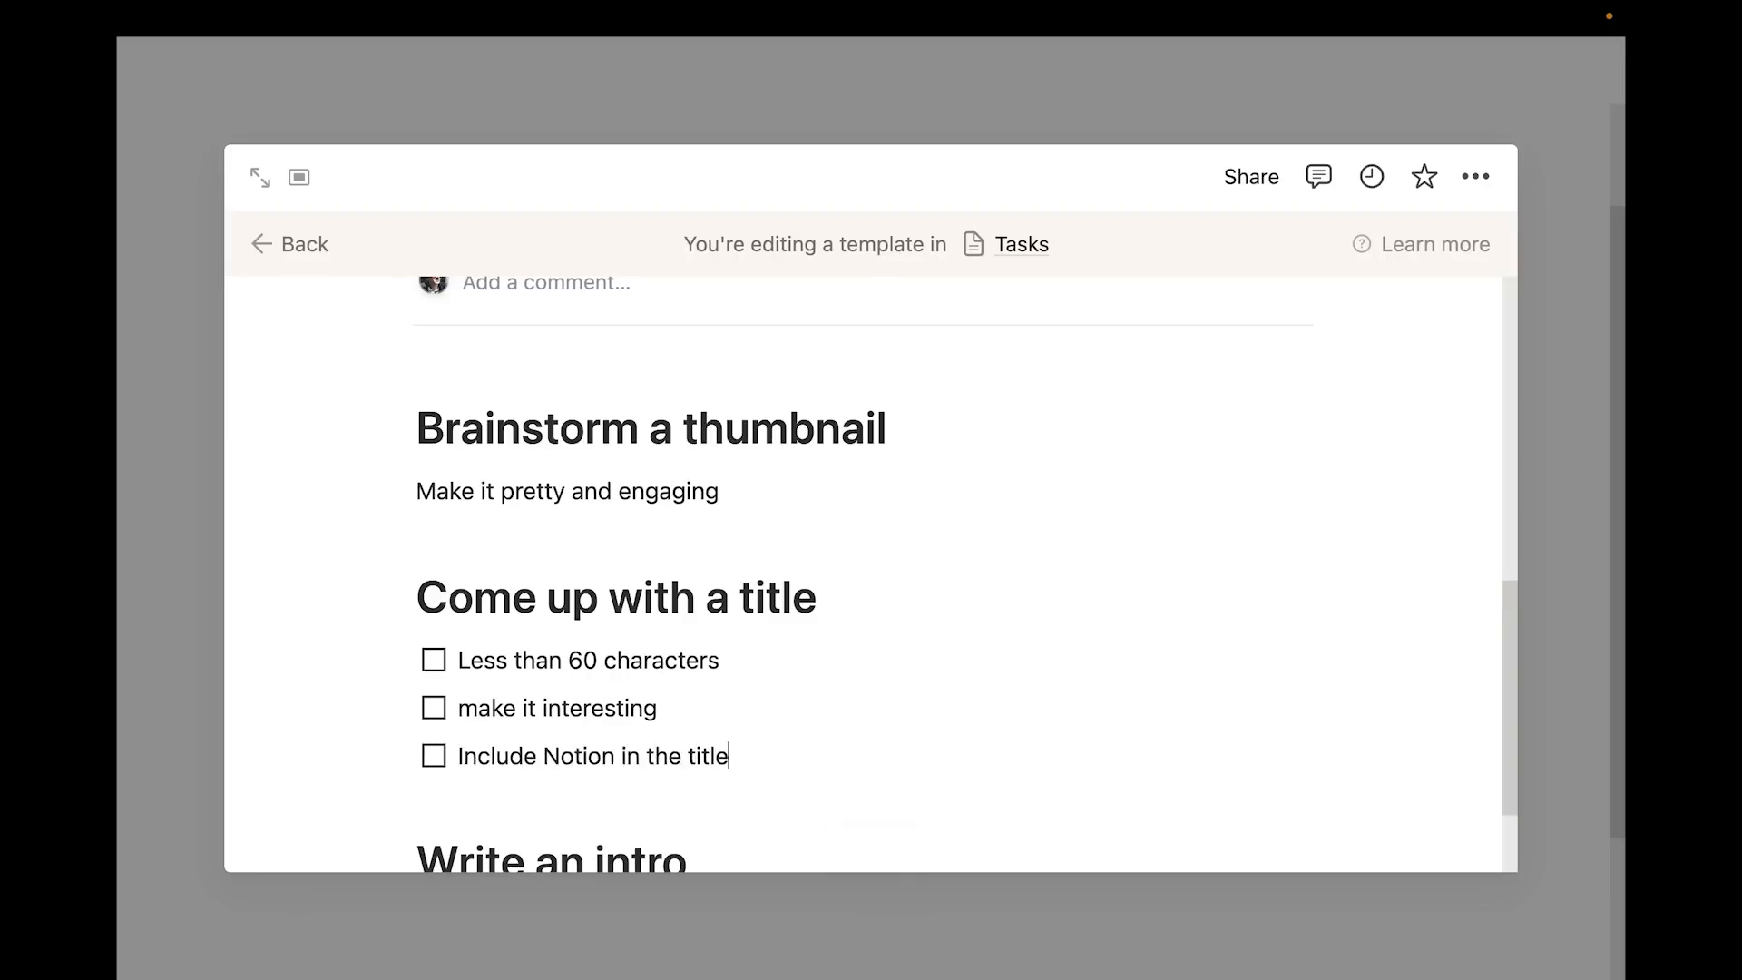
Start an empty line below the Write an intro heading
{"action": "scroll", "coordinate": [855, 583], "scroll_direction": "down", "scroll_amount": 1}
{"action": "scroll", "coordinate": [855, 584], "scroll_direction": "up", "scroll_amount": 2}
{"action": "scroll", "coordinate": [805, 504], "scroll_direction": "down", "scroll_amount": 2}
{"action": "scroll", "coordinate": [804, 505], "scroll_direction": "down", "scroll_amount": 2}
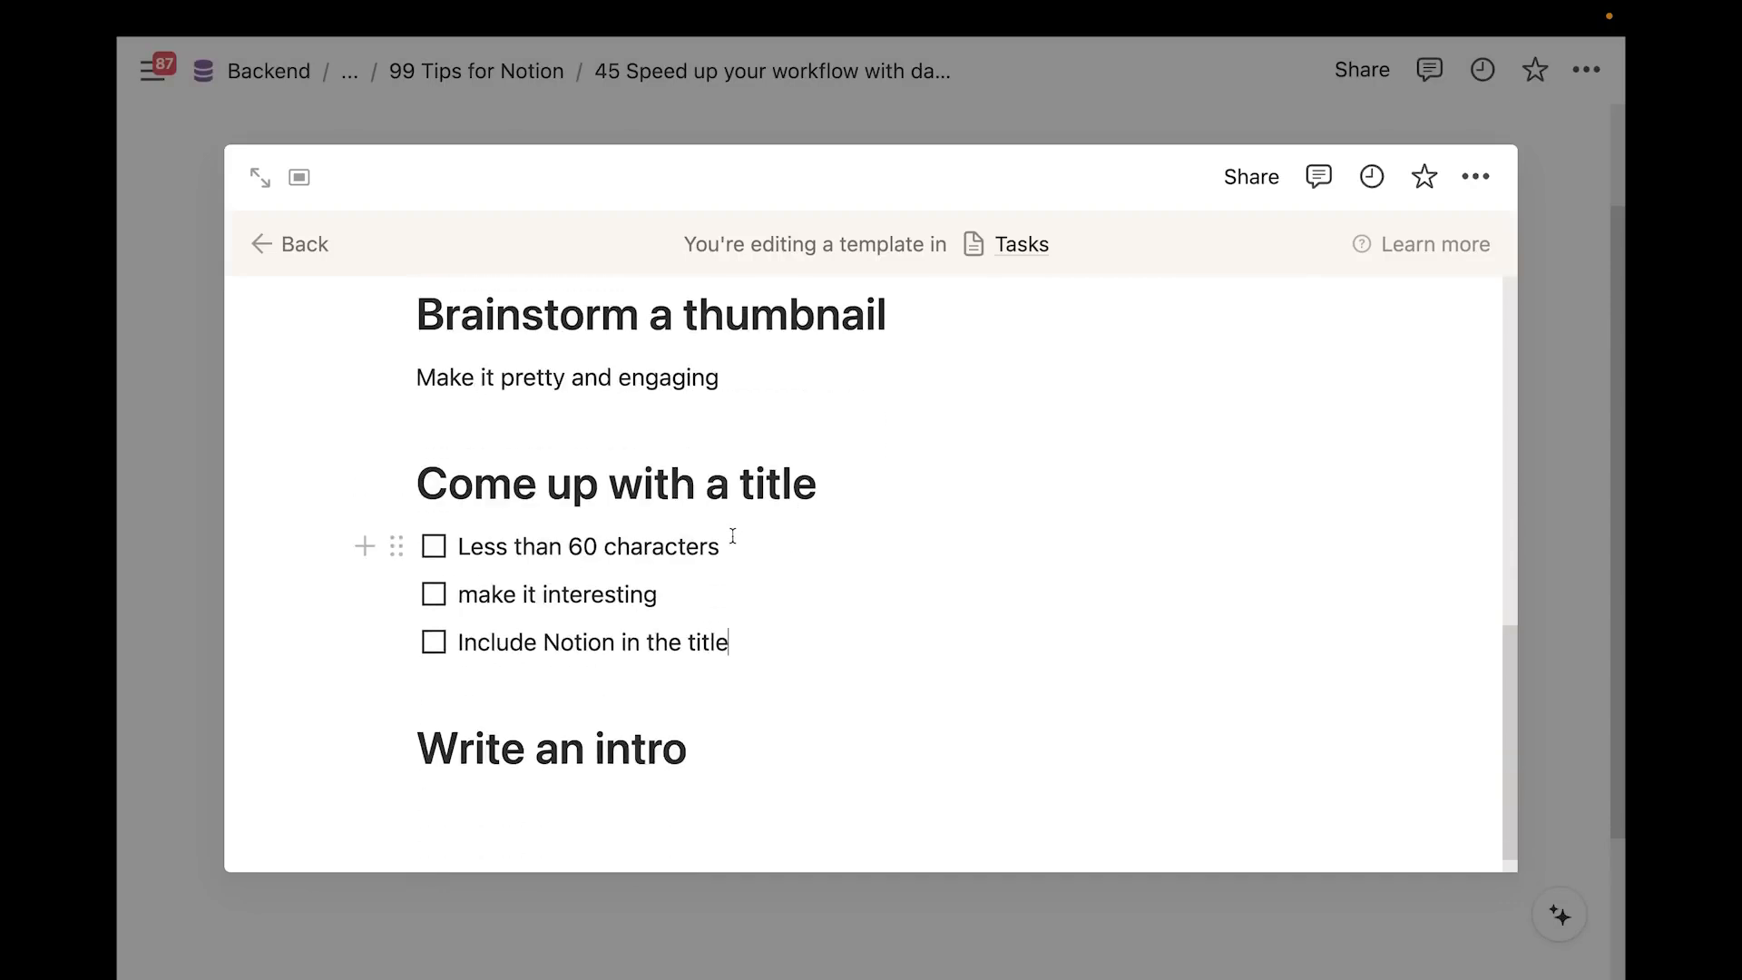
{"action": "scroll", "coordinate": [716, 526], "scroll_direction": "down", "scroll_amount": 1}
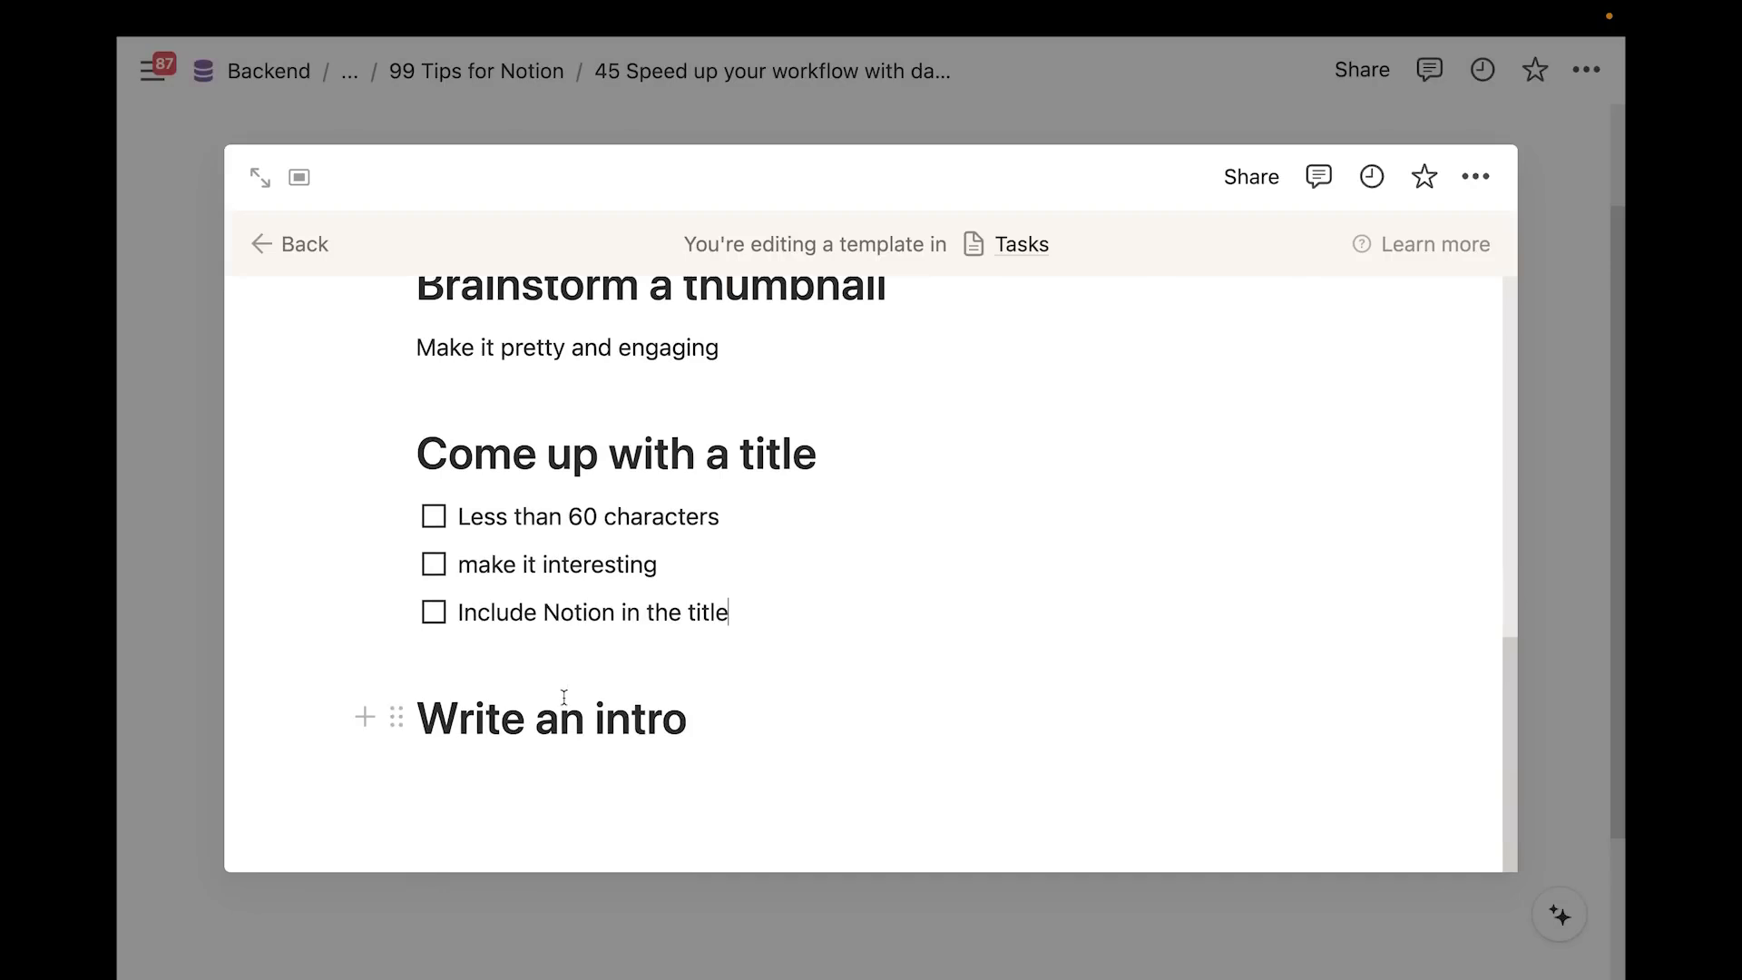
{"action": "left_click", "coordinate": [697, 716]}
{"action": "key", "text": "Return"}
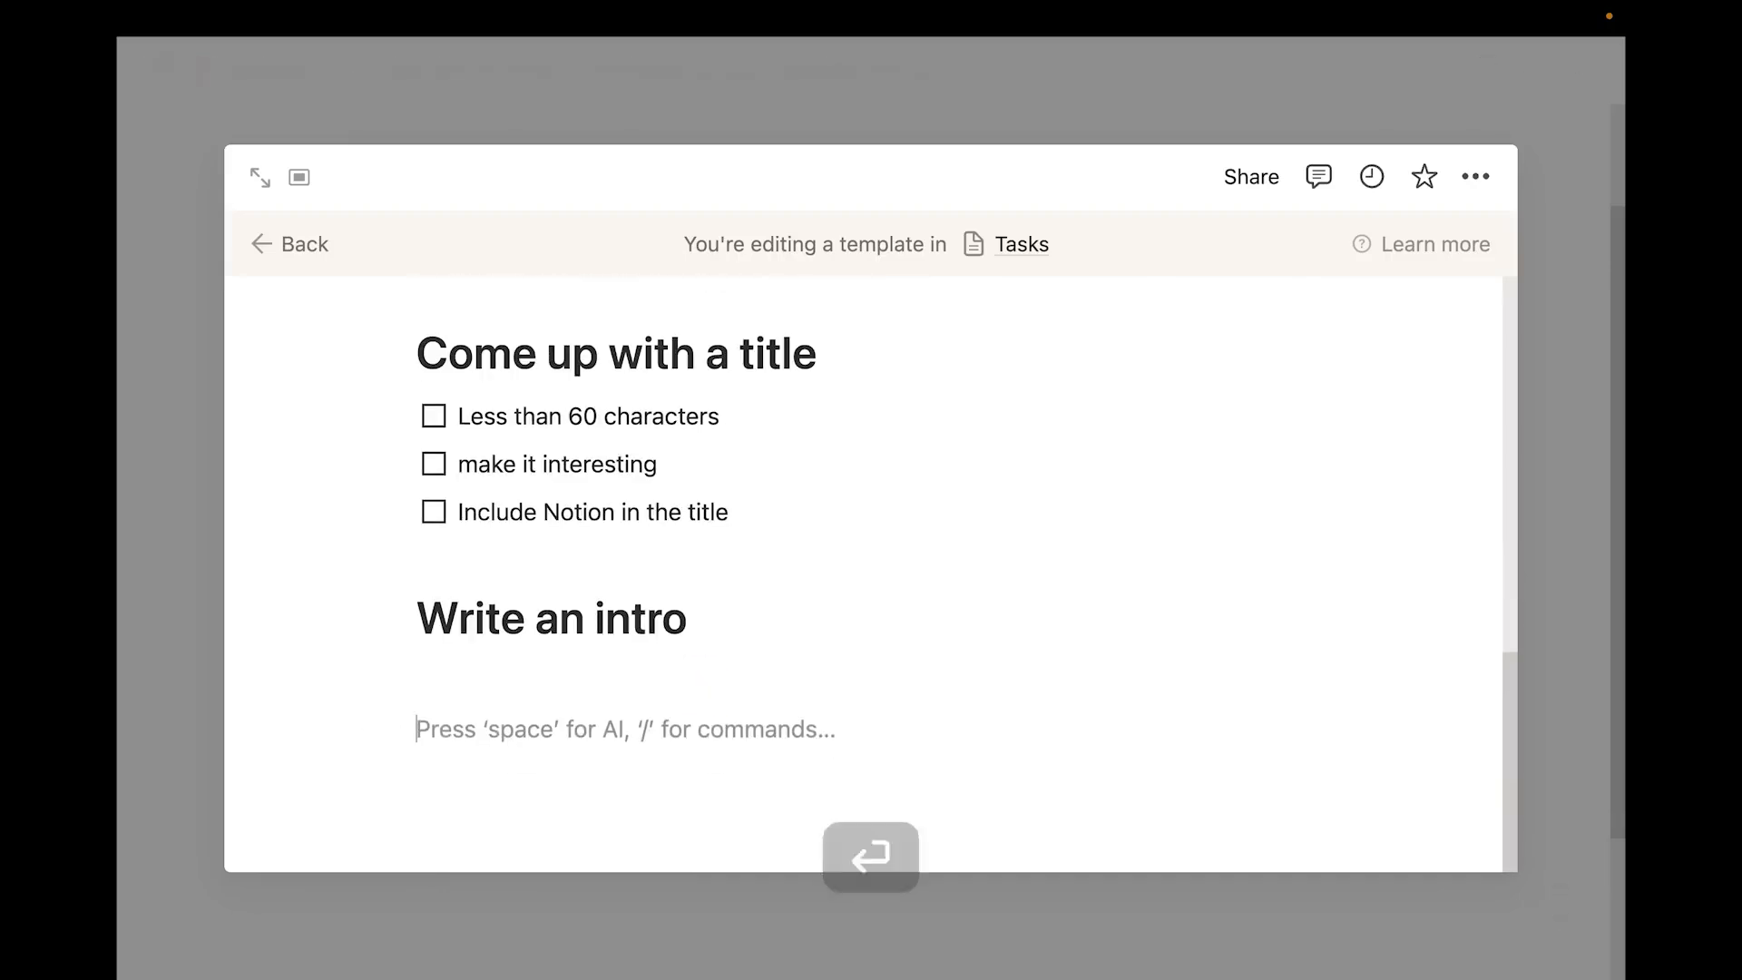
{"action": "key", "text": "super+v"}
{"action": "key", "text": "Escape"}
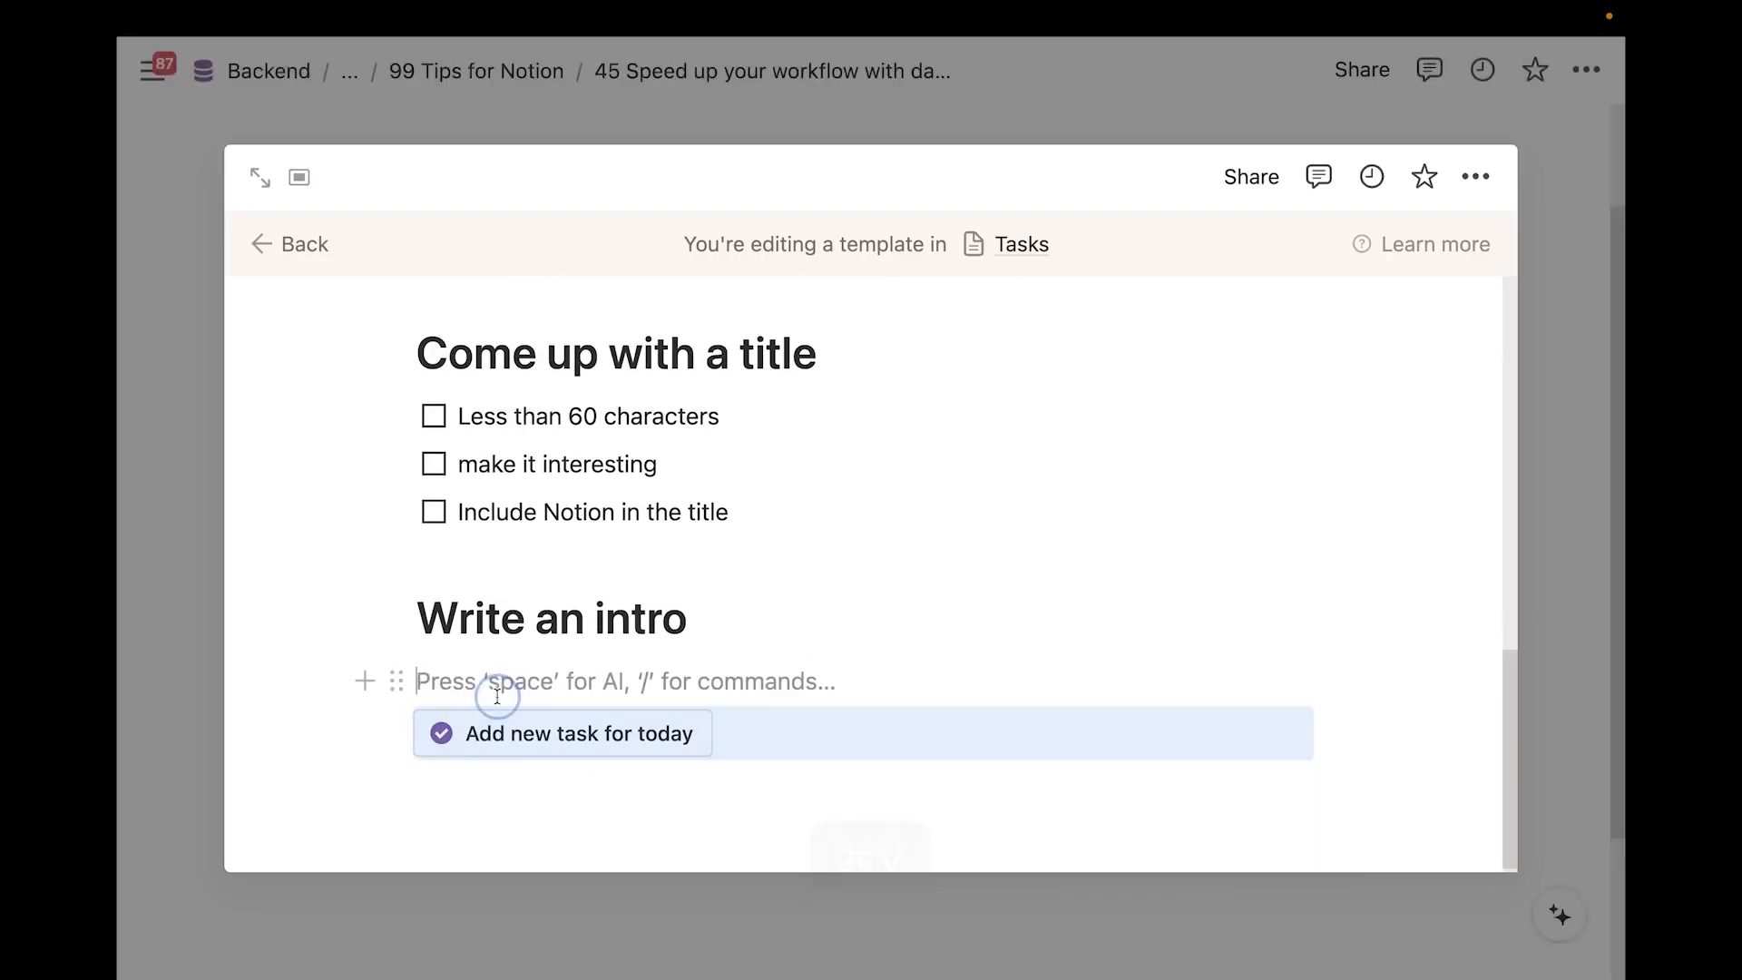
{"action": "left_click", "coordinate": [396, 733]}
{"action": "key", "text": "Delete"}
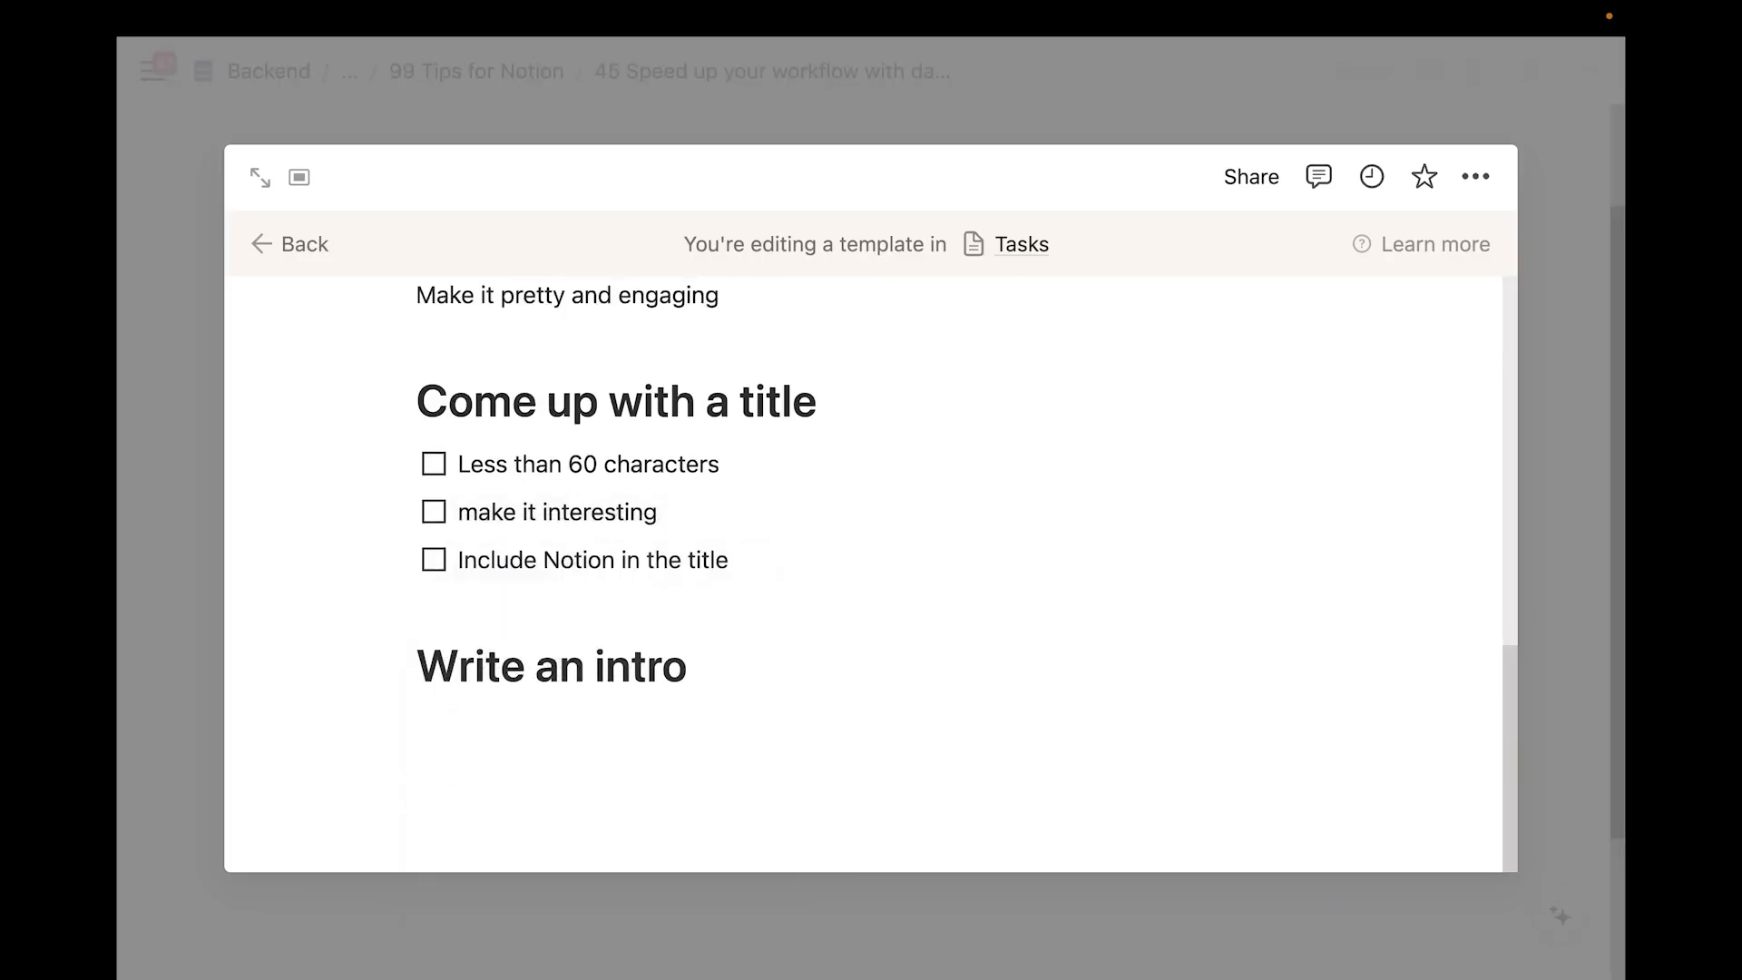
Insert a linked view of the Tasks database below the Write an intro heading, copying its existing Open Tasks view
{"action": "left_click", "coordinate": [519, 802]}
{"action": "key", "text": "Return"}
{"action": "type", "text": "/create"}
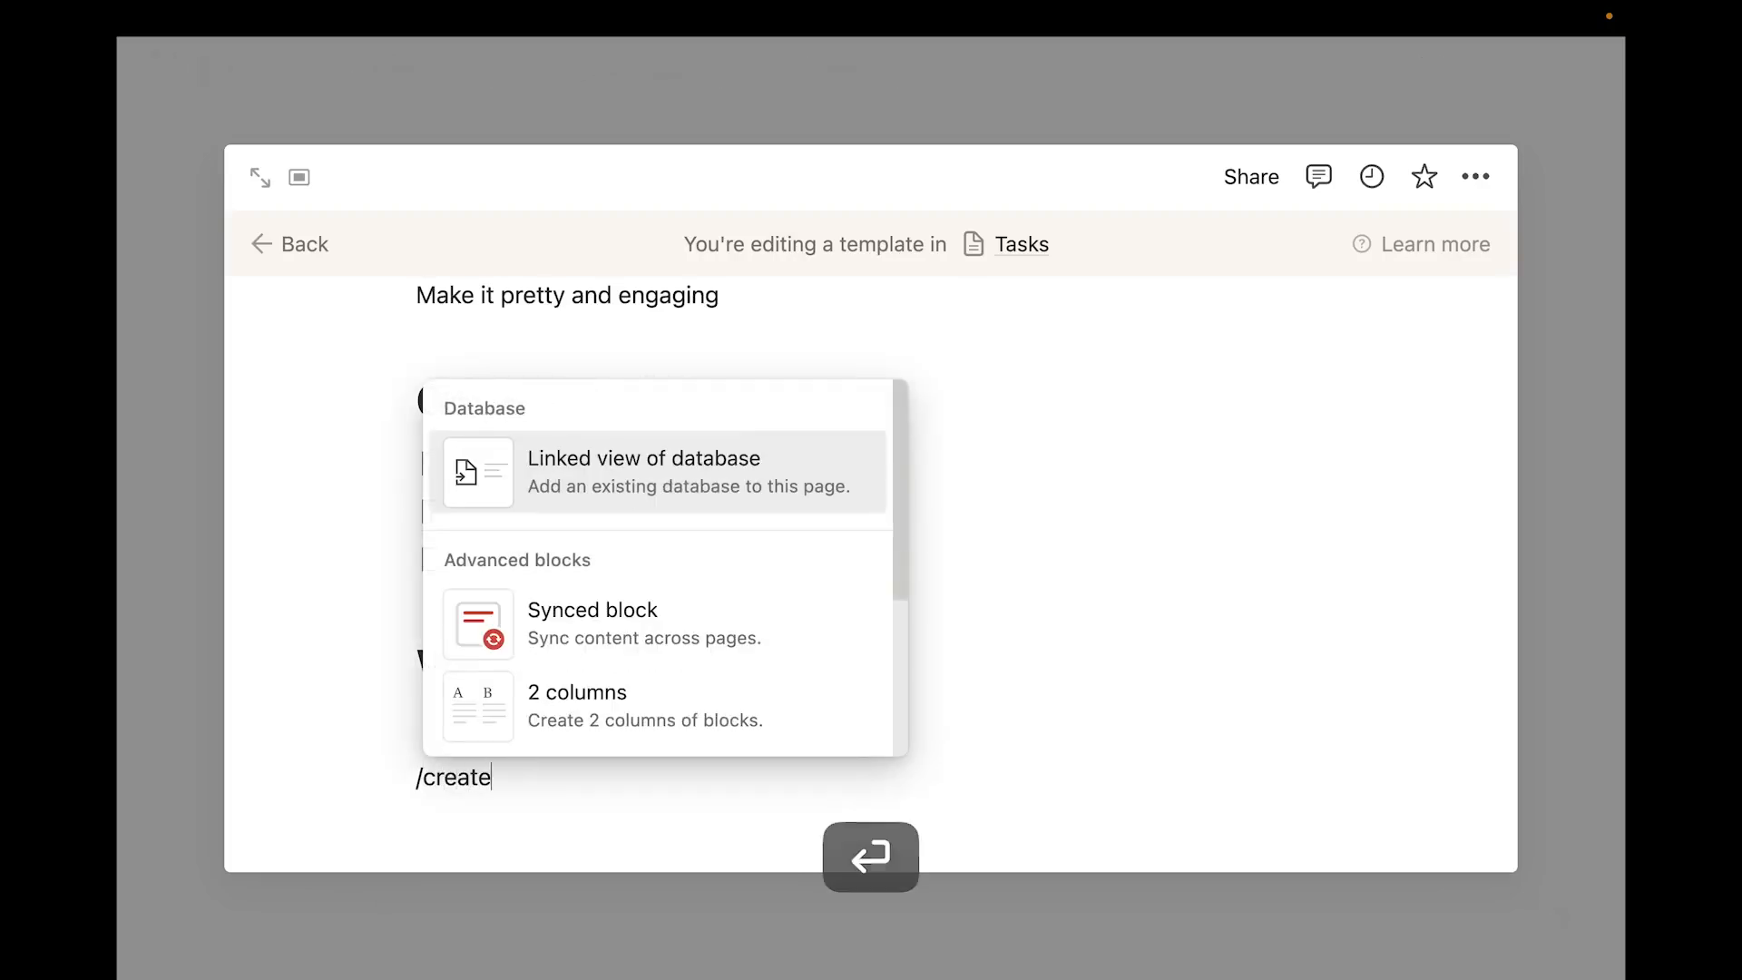
{"action": "key", "text": "Return"}
{"action": "left_click", "coordinate": [1047, 570]}
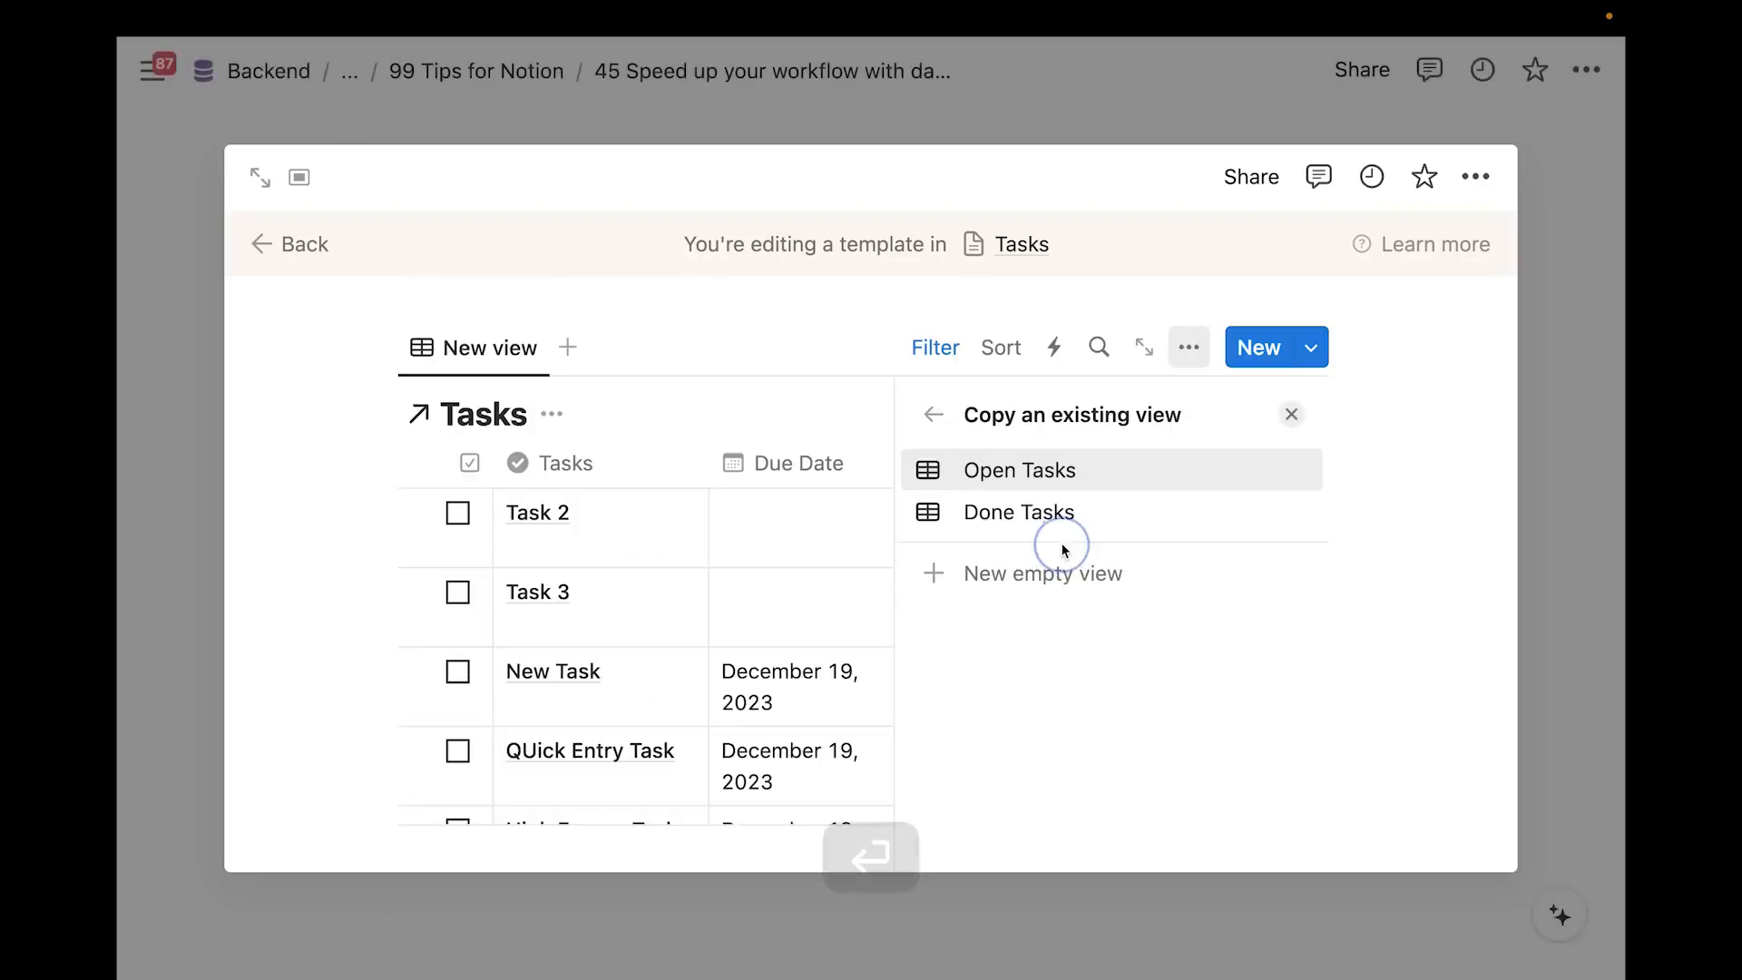
{"action": "left_click", "coordinate": [1020, 474]}
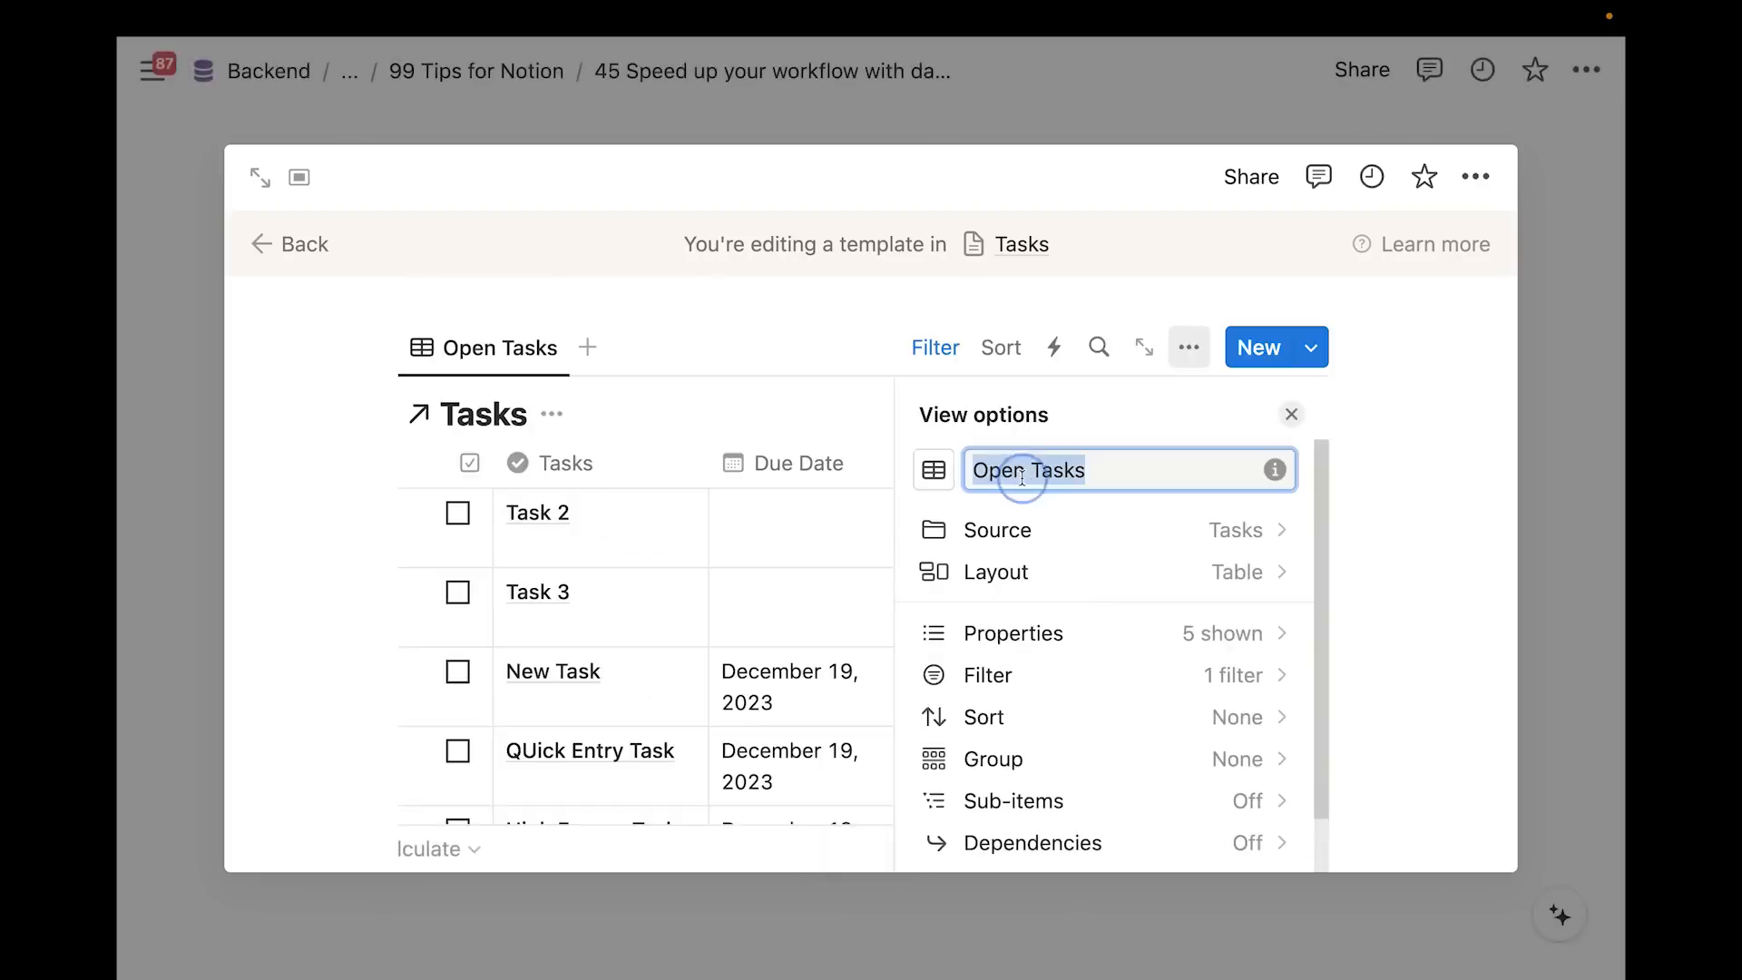
Hide the database title of the linked Tasks view in the template
{"action": "left_click", "coordinate": [553, 414]}
{"action": "left_click", "coordinate": [498, 571]}
{"action": "scroll", "coordinate": [501, 508], "scroll_direction": "up", "scroll_amount": 2}
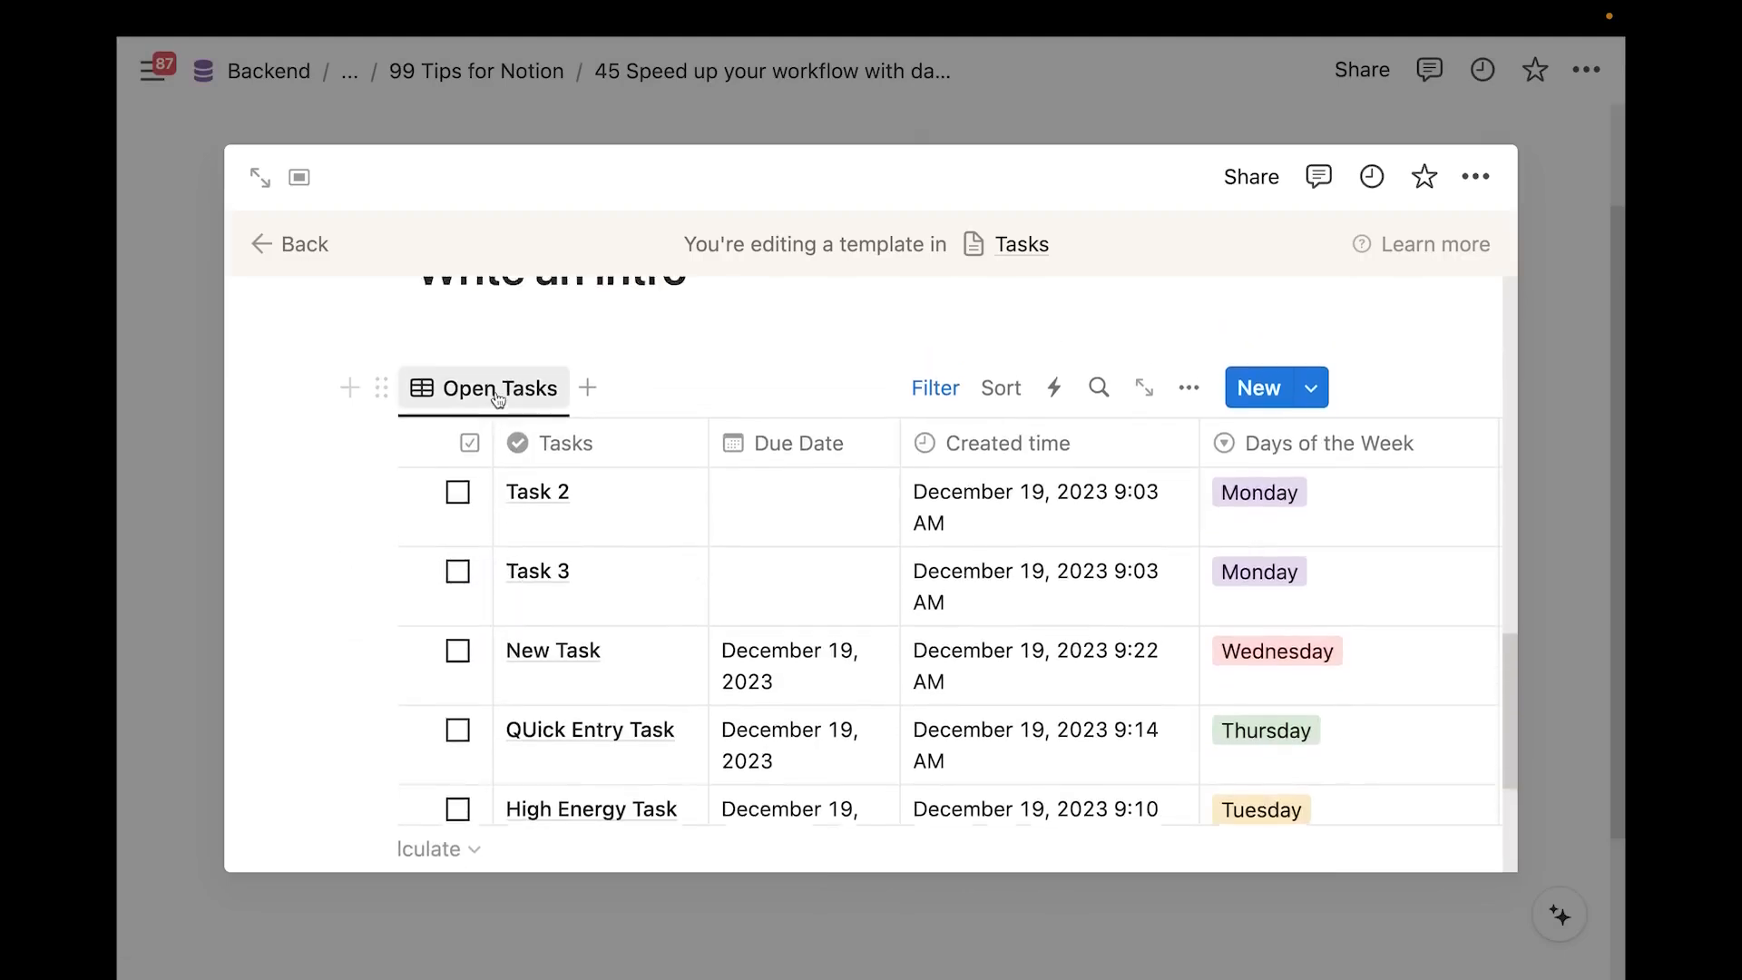
Add a Heading 1 block reading "Next Actions" directly above the linked Open Tasks view
{"action": "left_click", "coordinate": [480, 443]}
{"action": "key", "text": "Return"}
{"action": "type", "text": "/h1"}
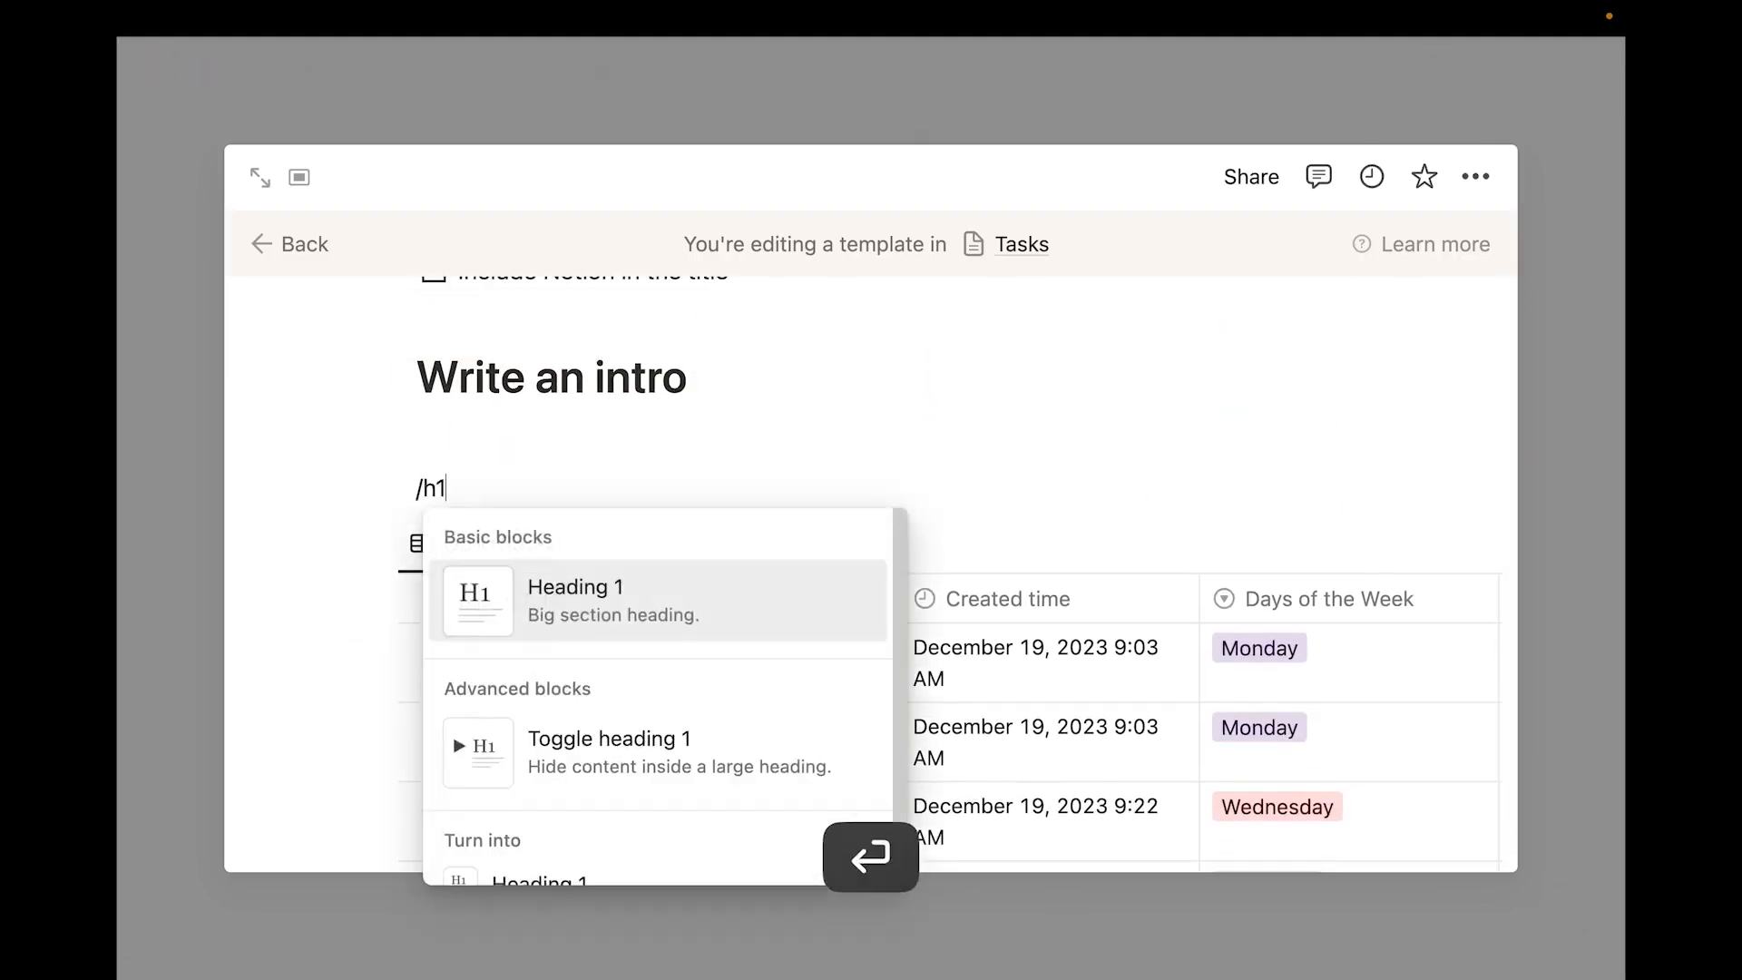
{"action": "key", "text": "Return"}
{"action": "type", "text": "Next A"}
{"action": "type", "text": "ctions"}
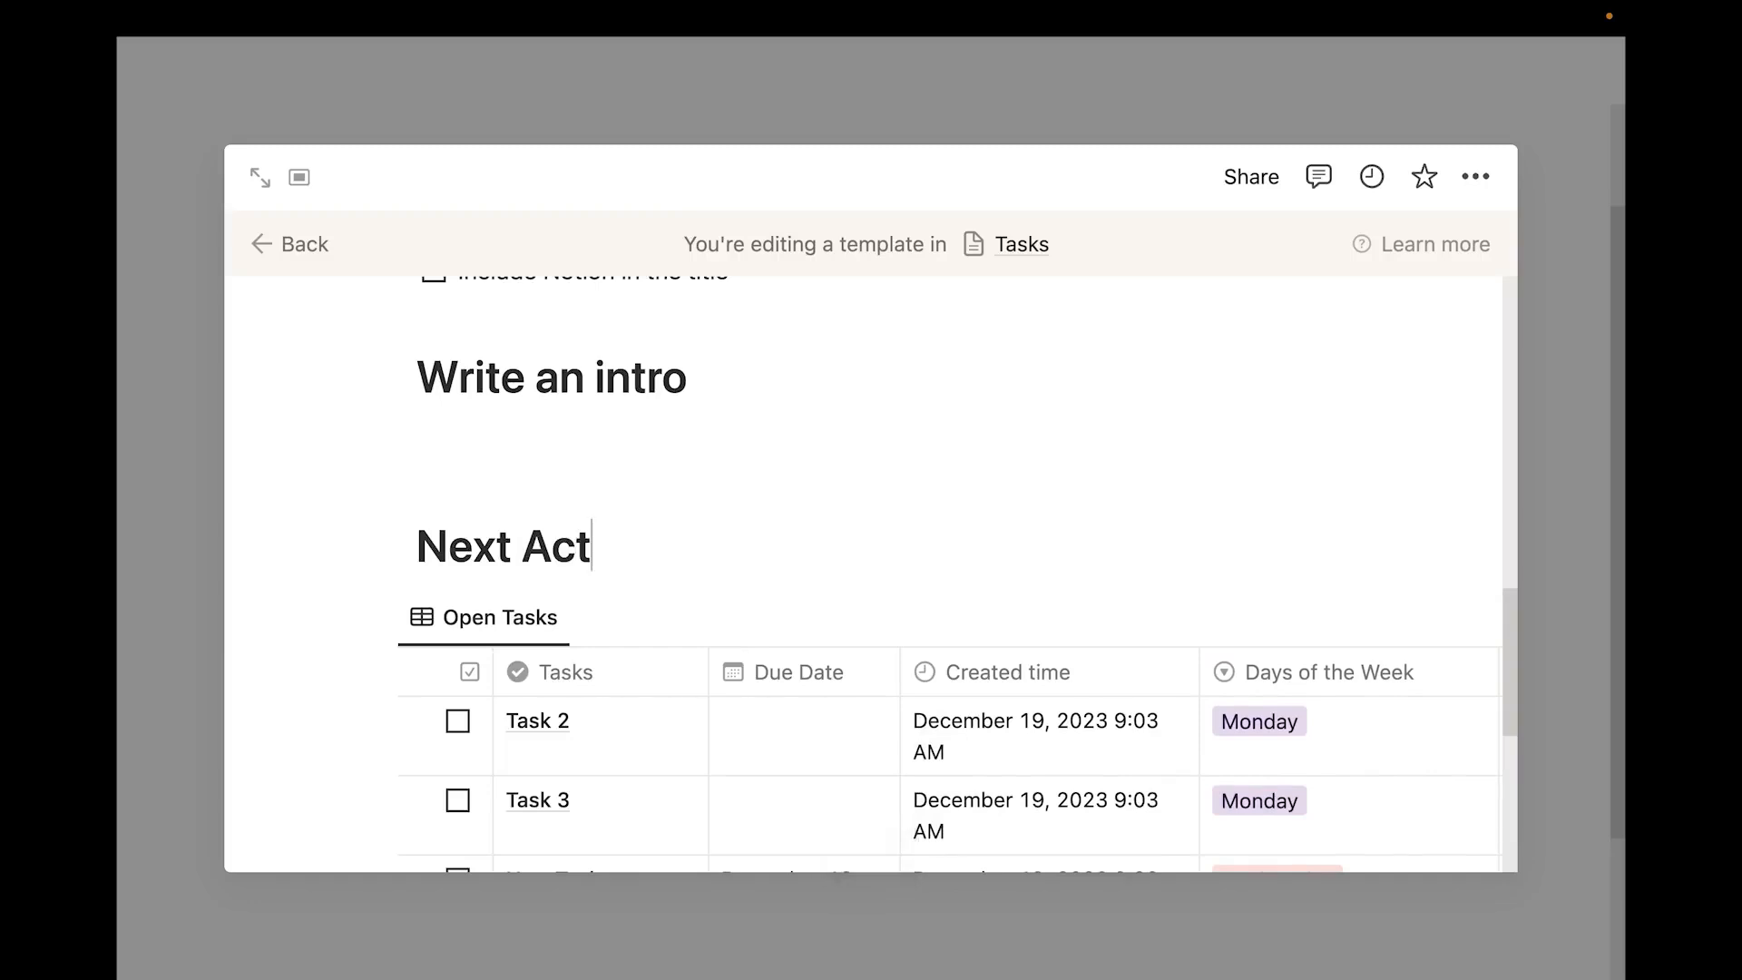
Open the template as a full page and look through its properties, headings, to-do list and linked view
{"action": "left_click", "coordinate": [262, 185]}
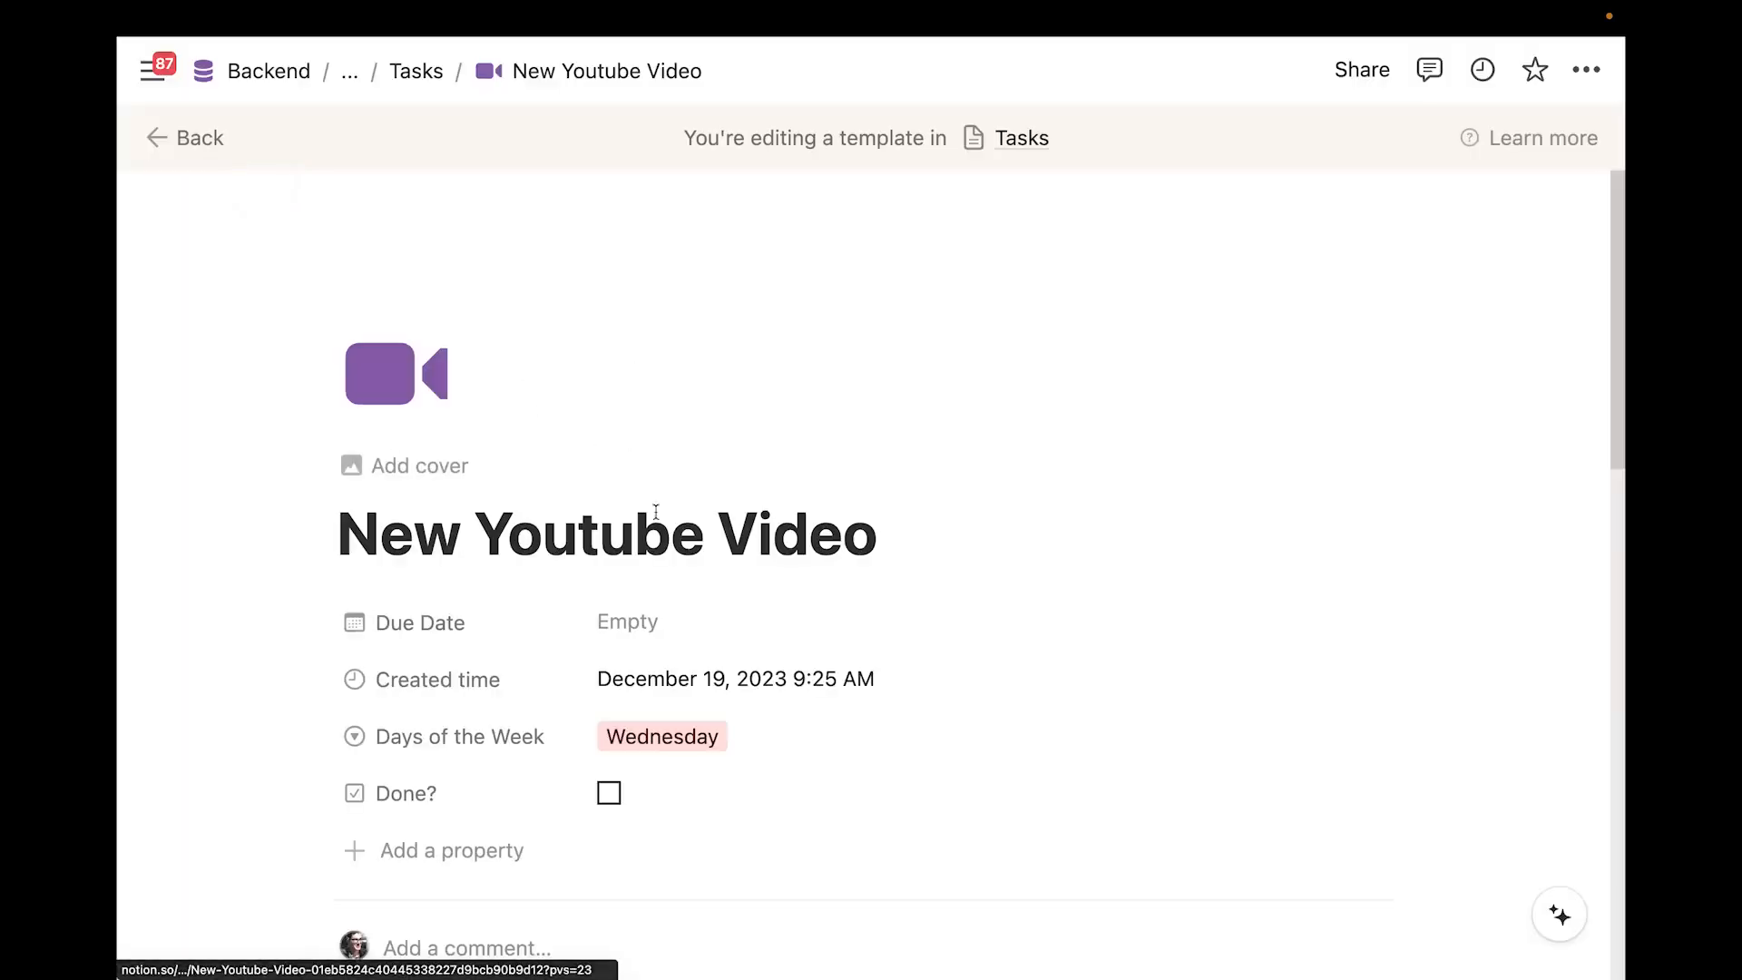
{"action": "scroll", "coordinate": [669, 490], "scroll_direction": "down", "scroll_amount": 3}
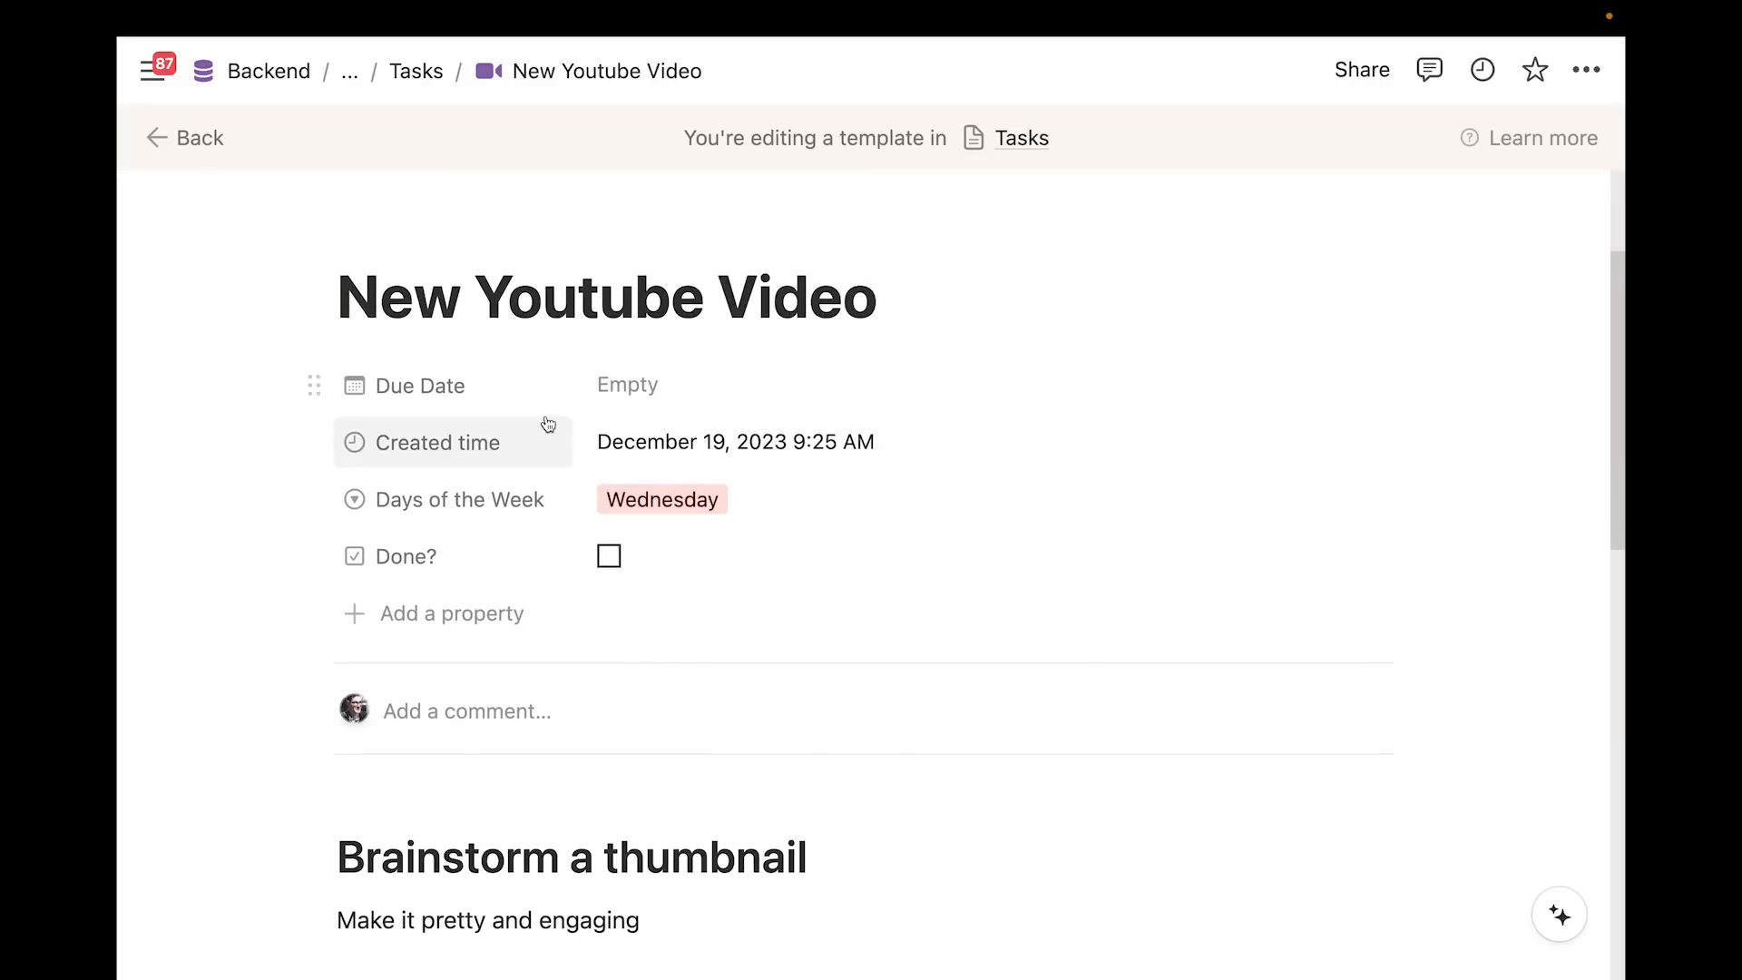
{"action": "scroll", "coordinate": [626, 490], "scroll_direction": "down", "scroll_amount": 5}
{"action": "scroll", "coordinate": [587, 425], "scroll_direction": "down", "scroll_amount": 12}
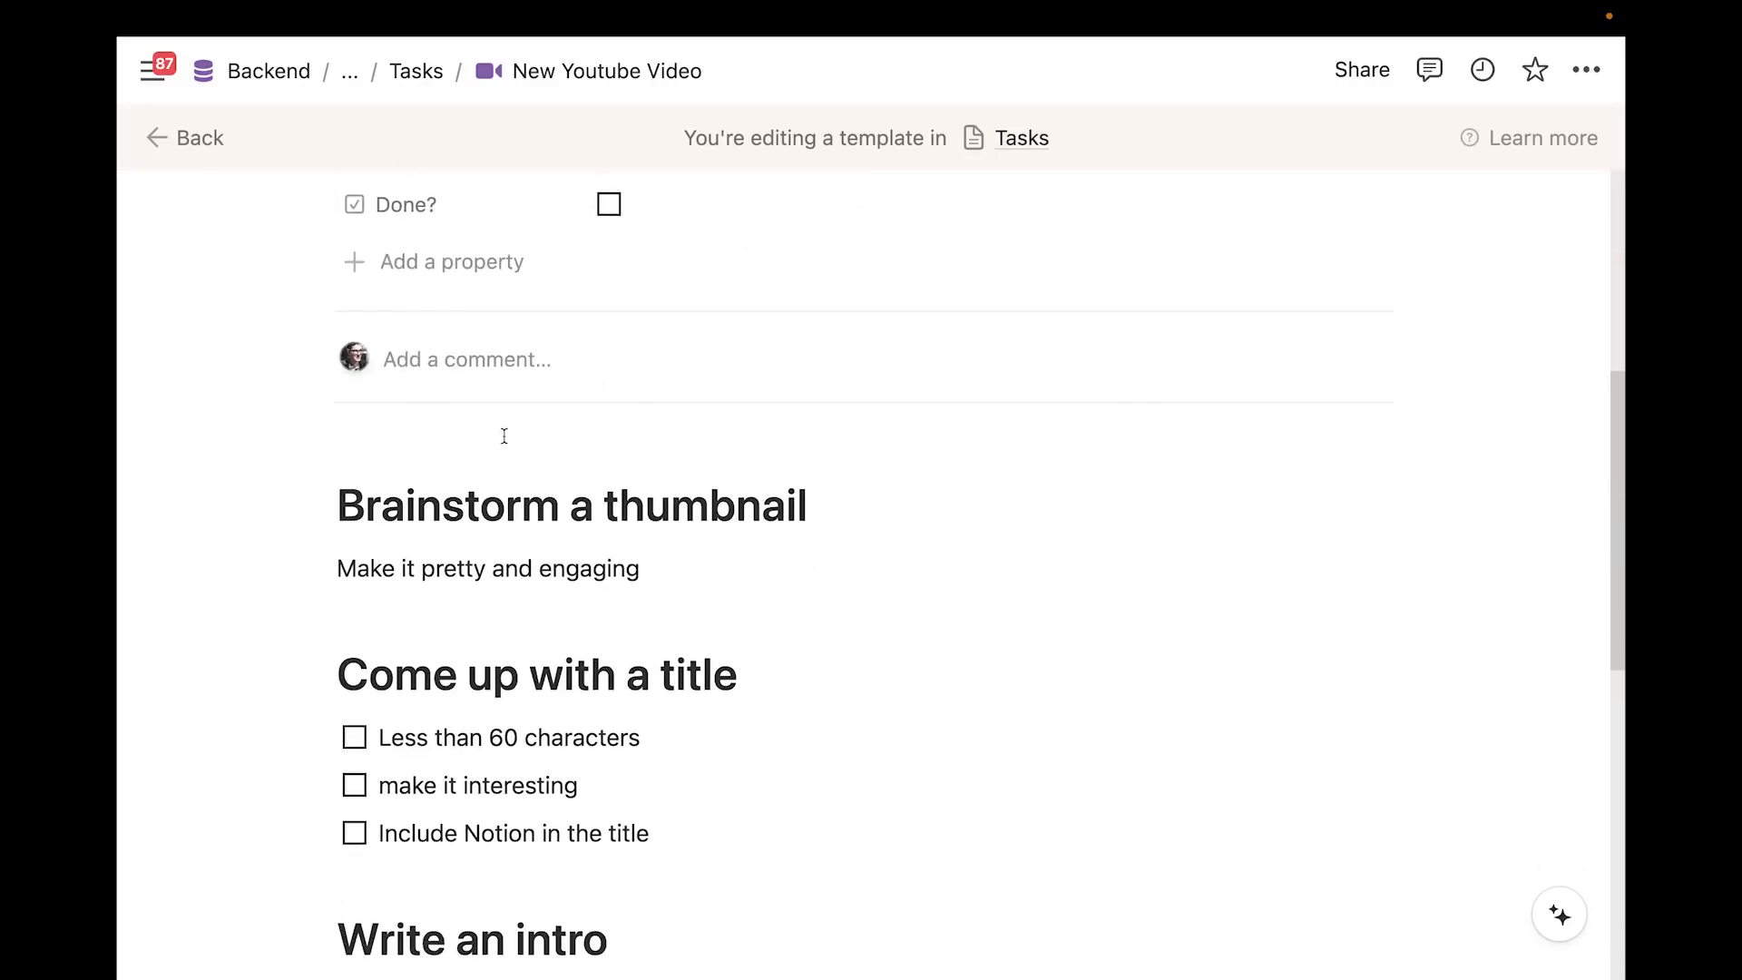
{"action": "scroll", "coordinate": [705, 615], "scroll_direction": "up", "scroll_amount": 7}
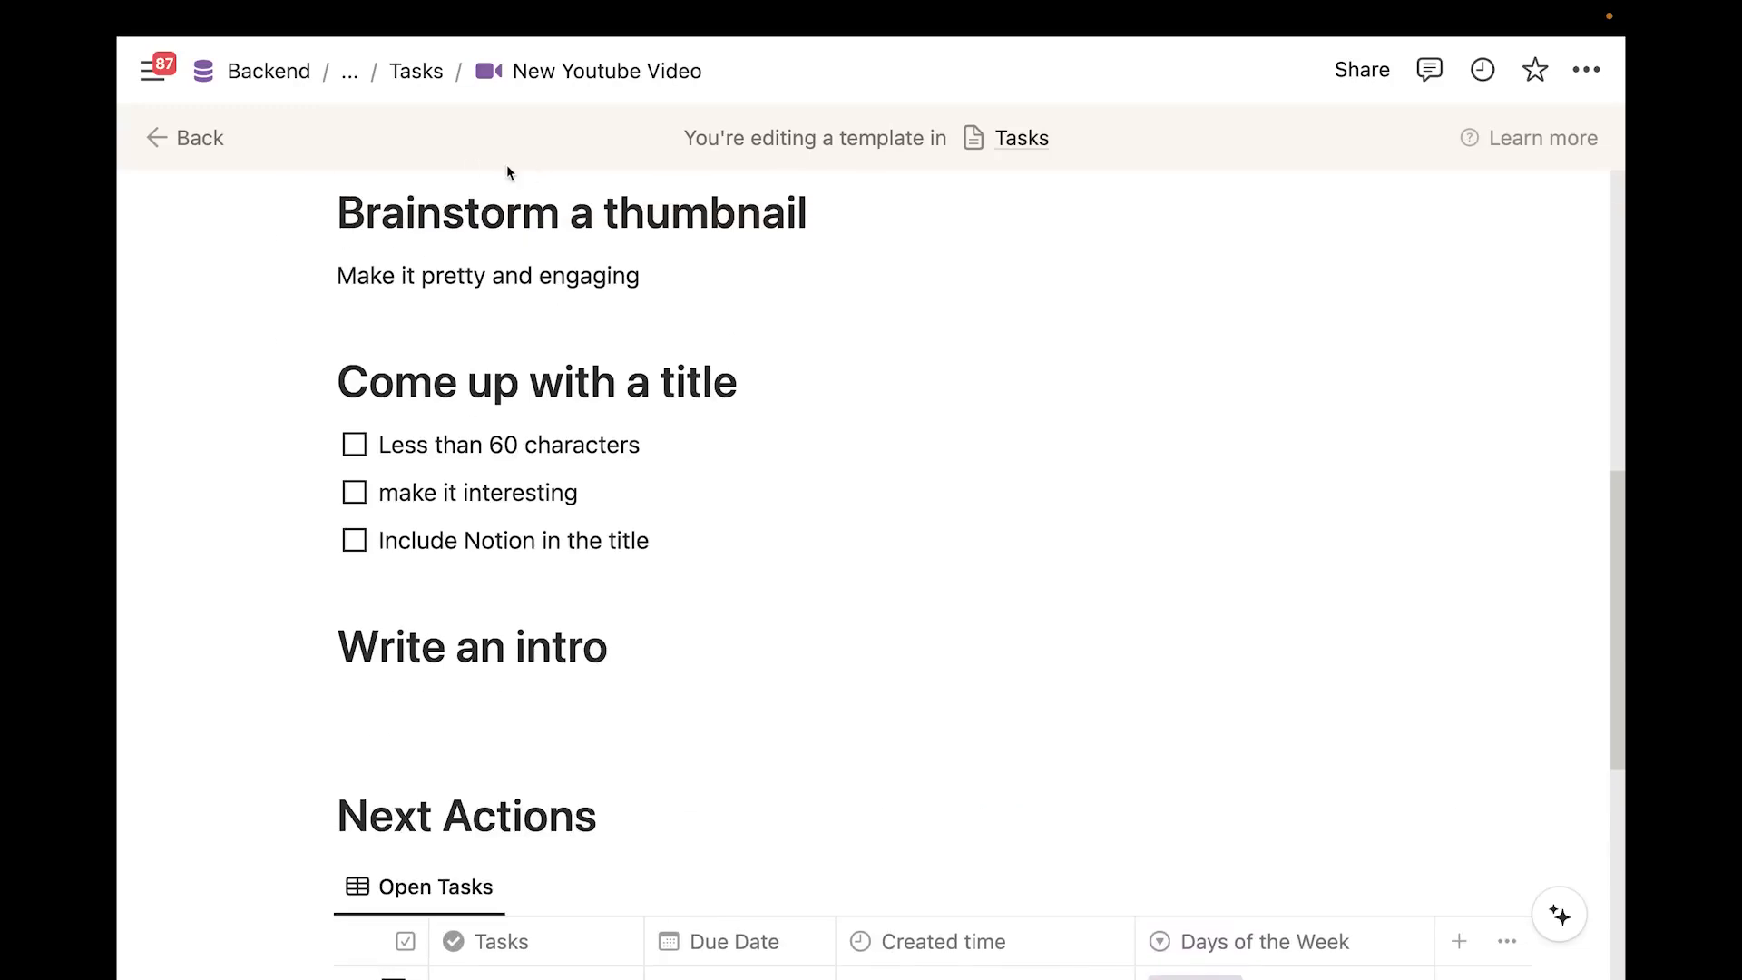
Return to the page "45 Speed up your workflow with database templates" and view the templates available for Tasks
{"action": "key", "text": "super+p"}
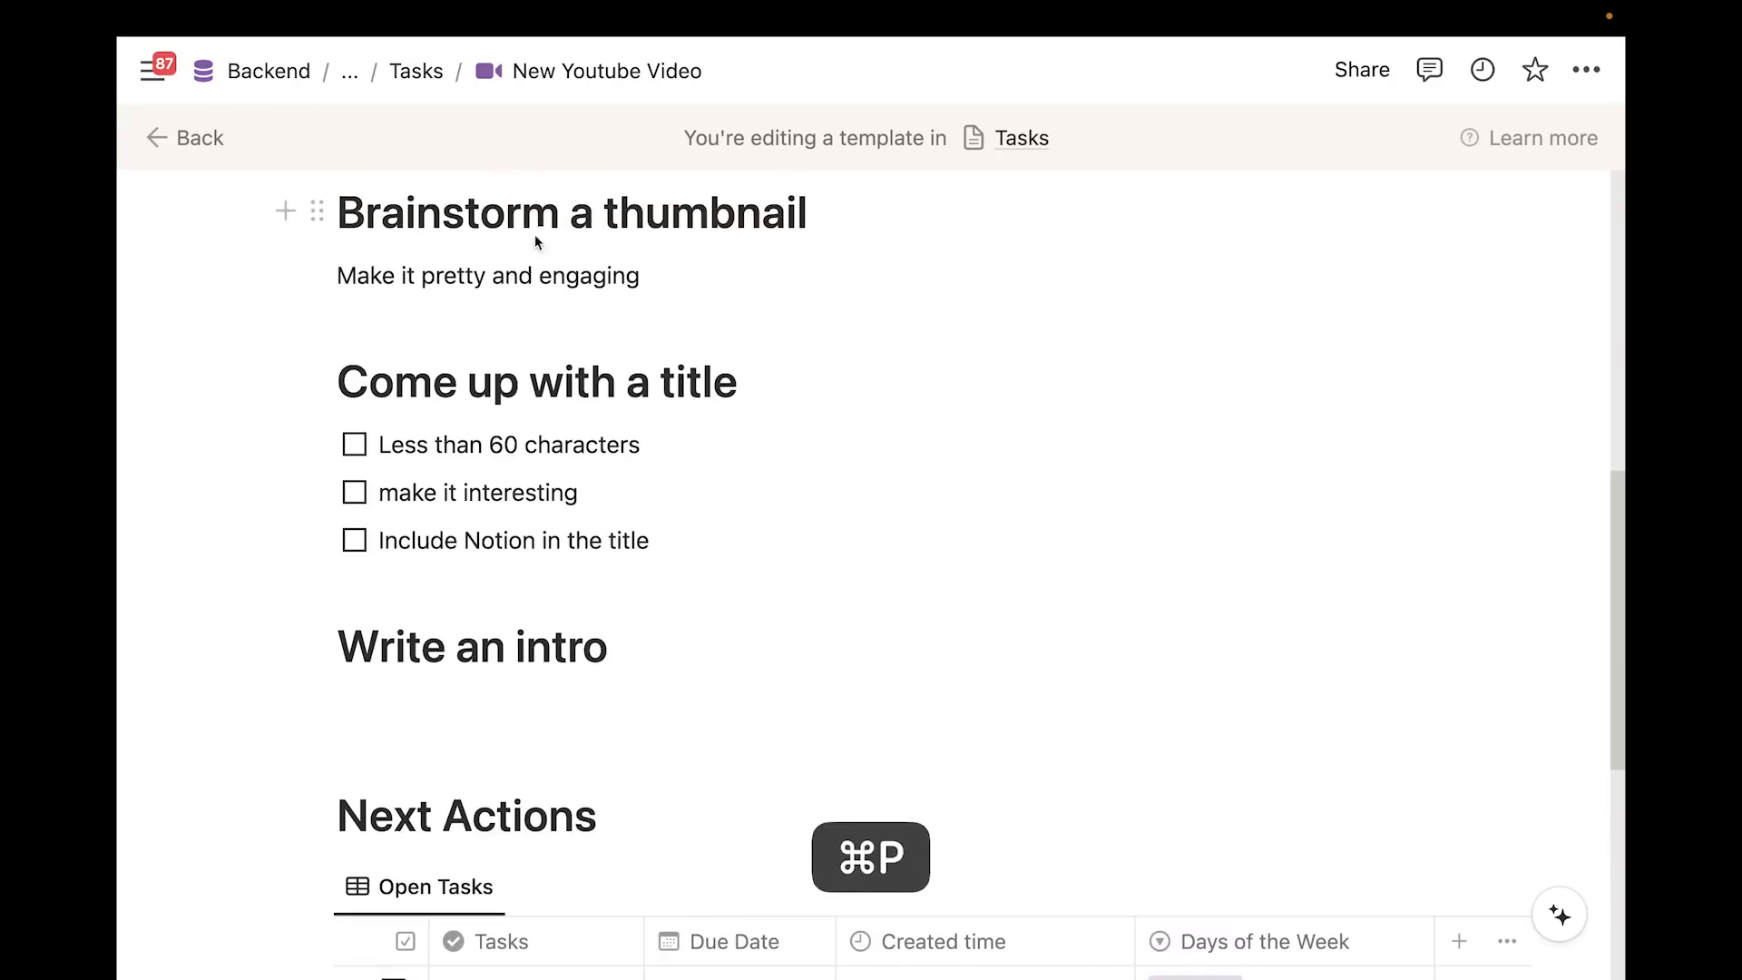
{"action": "left_click", "coordinate": [517, 451]}
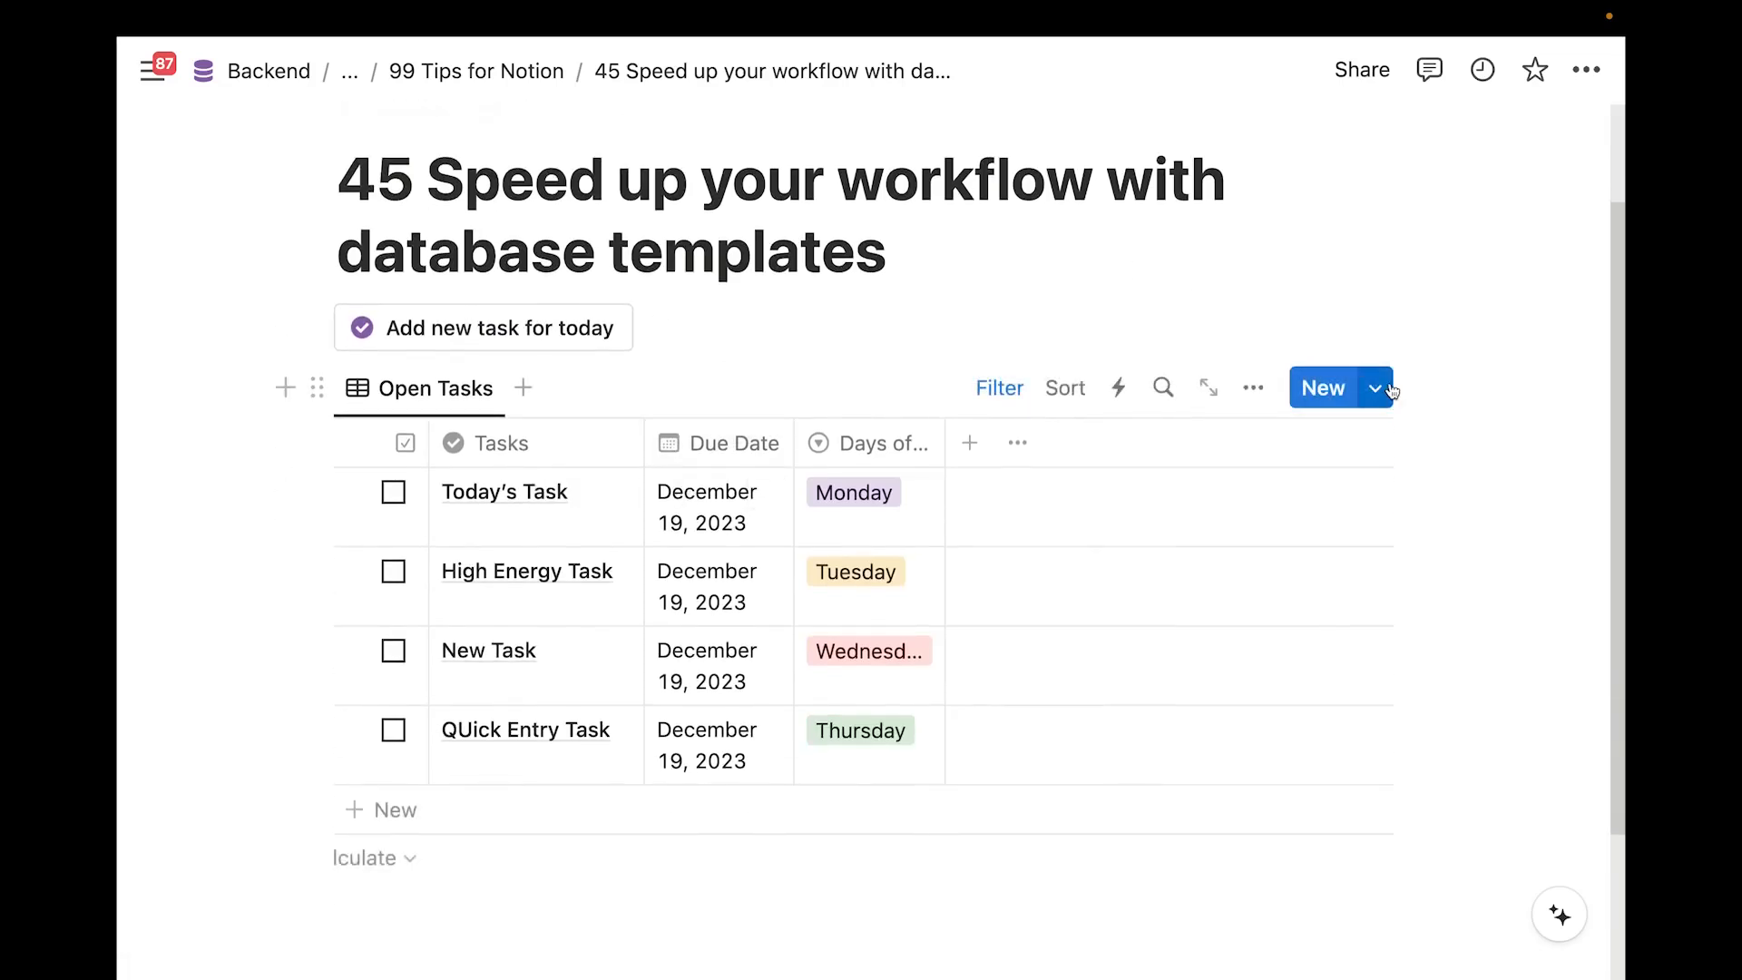
{"action": "left_click", "coordinate": [1377, 388]}
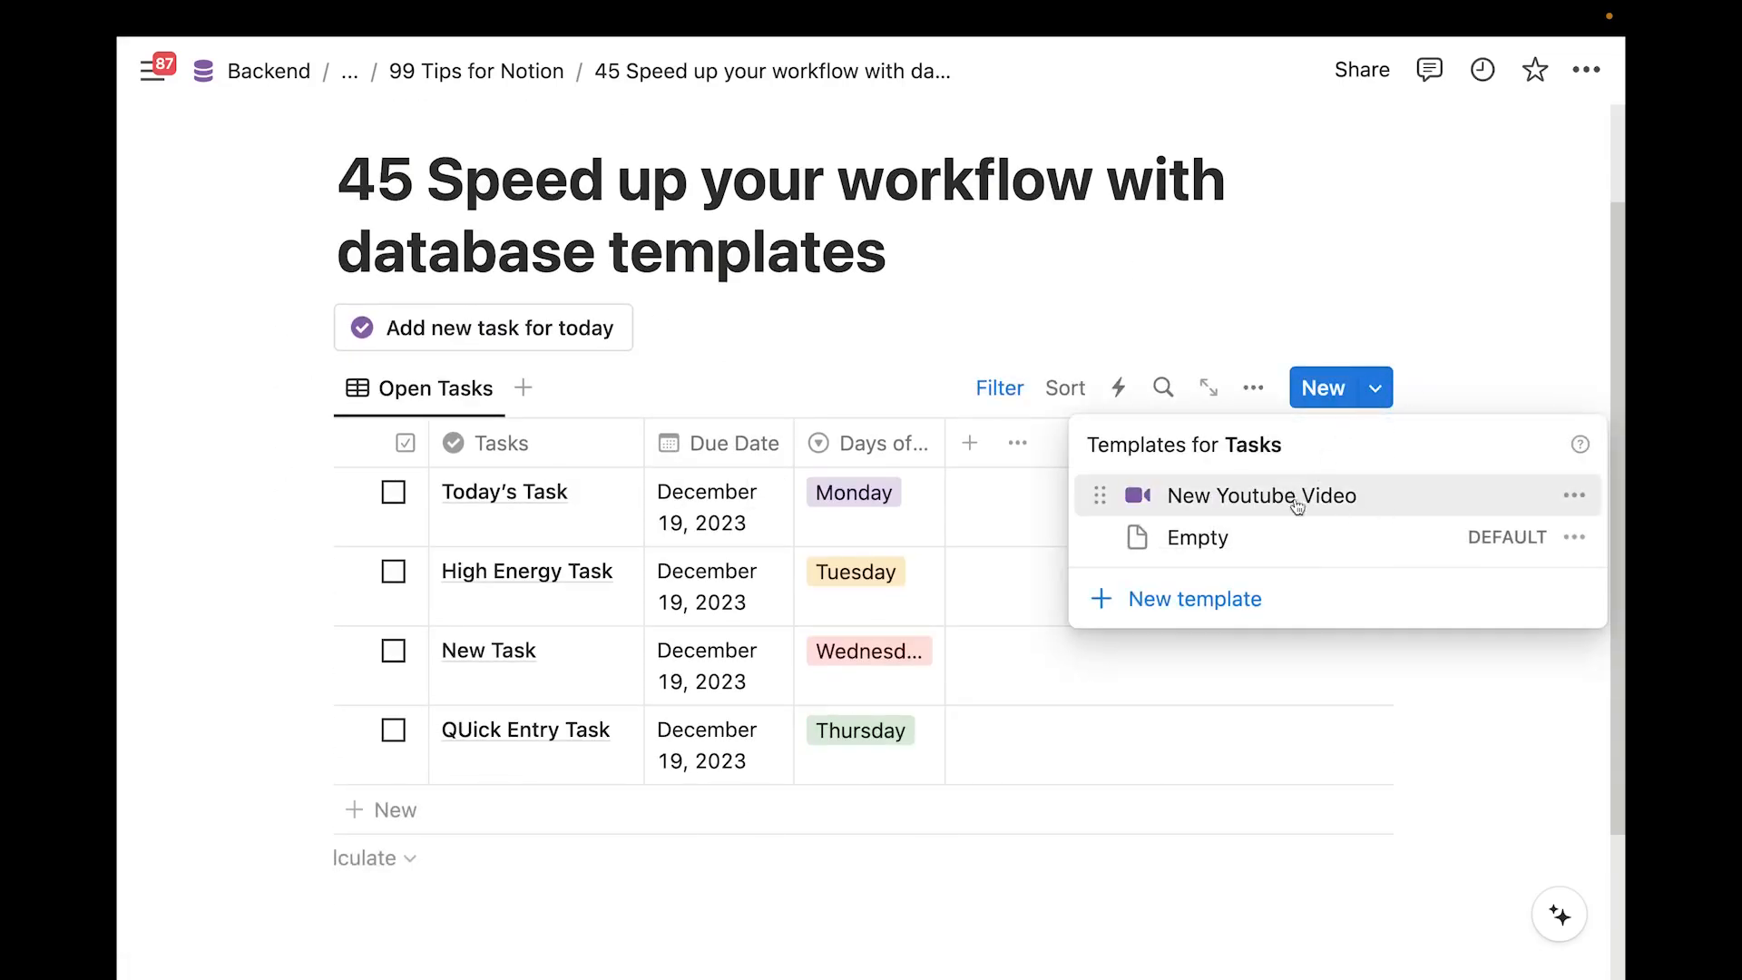
{"action": "left_click", "coordinate": [964, 291]}
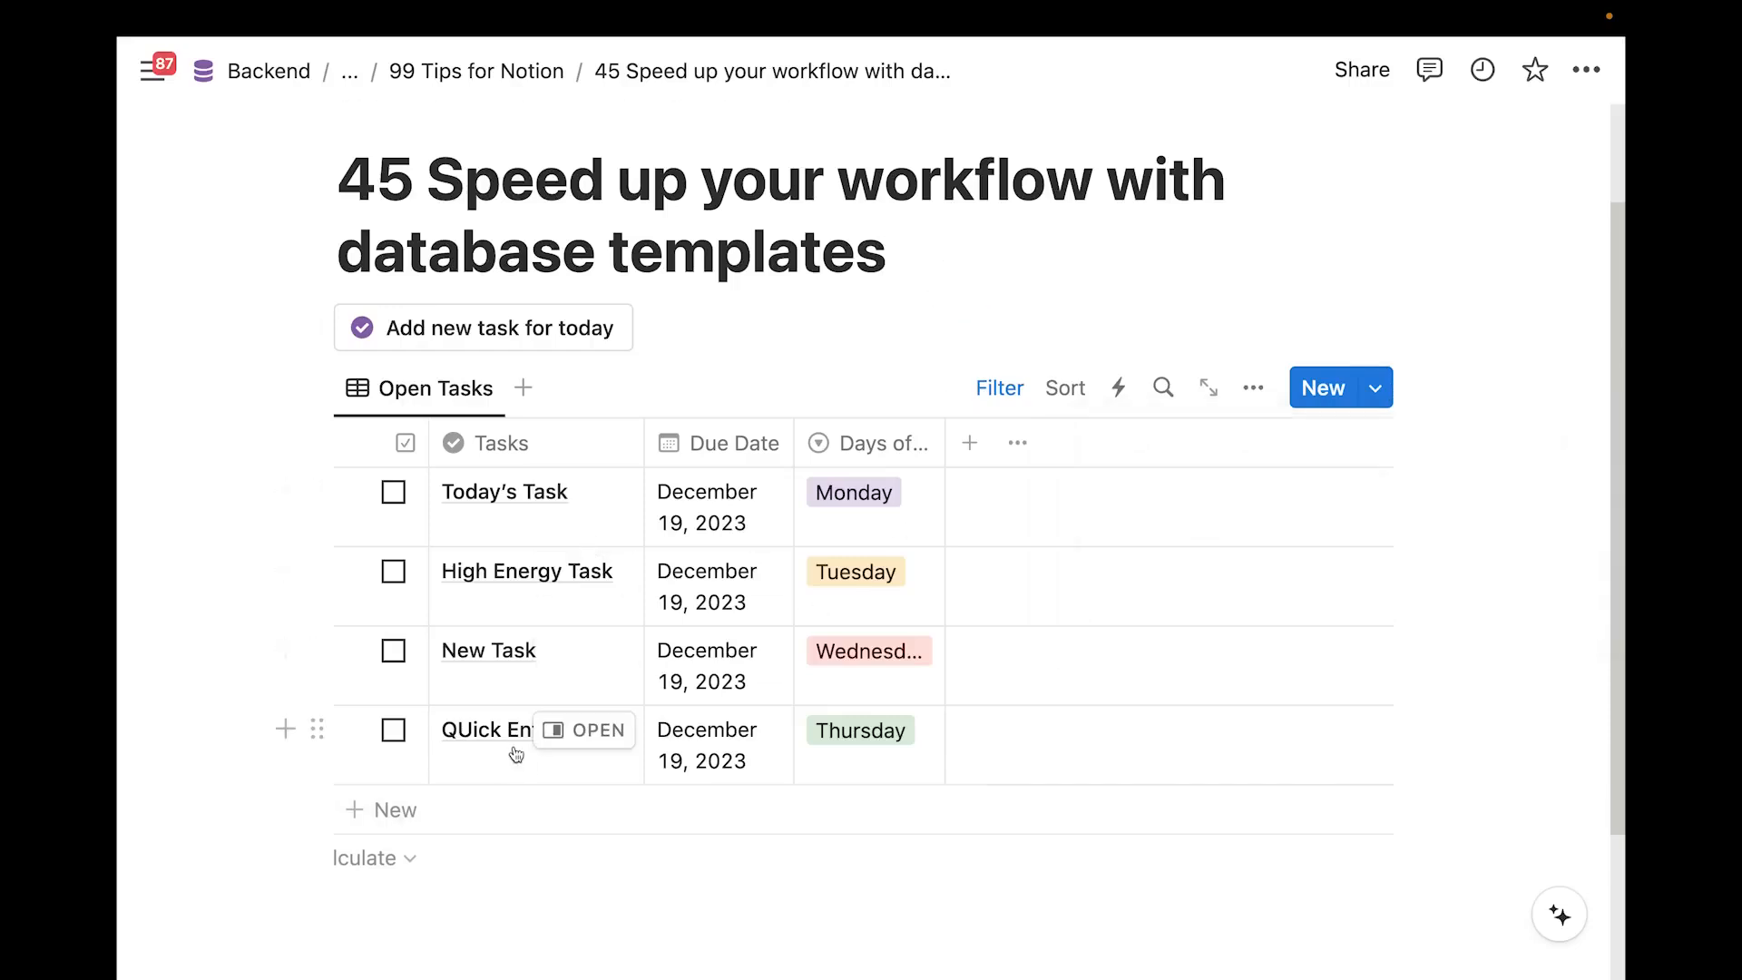
Add a task named "New Task" to the Open Tasks table and apply the New Youtube Video template to it
{"action": "left_click", "coordinate": [466, 803]}
{"action": "type", "text": "New Task"}
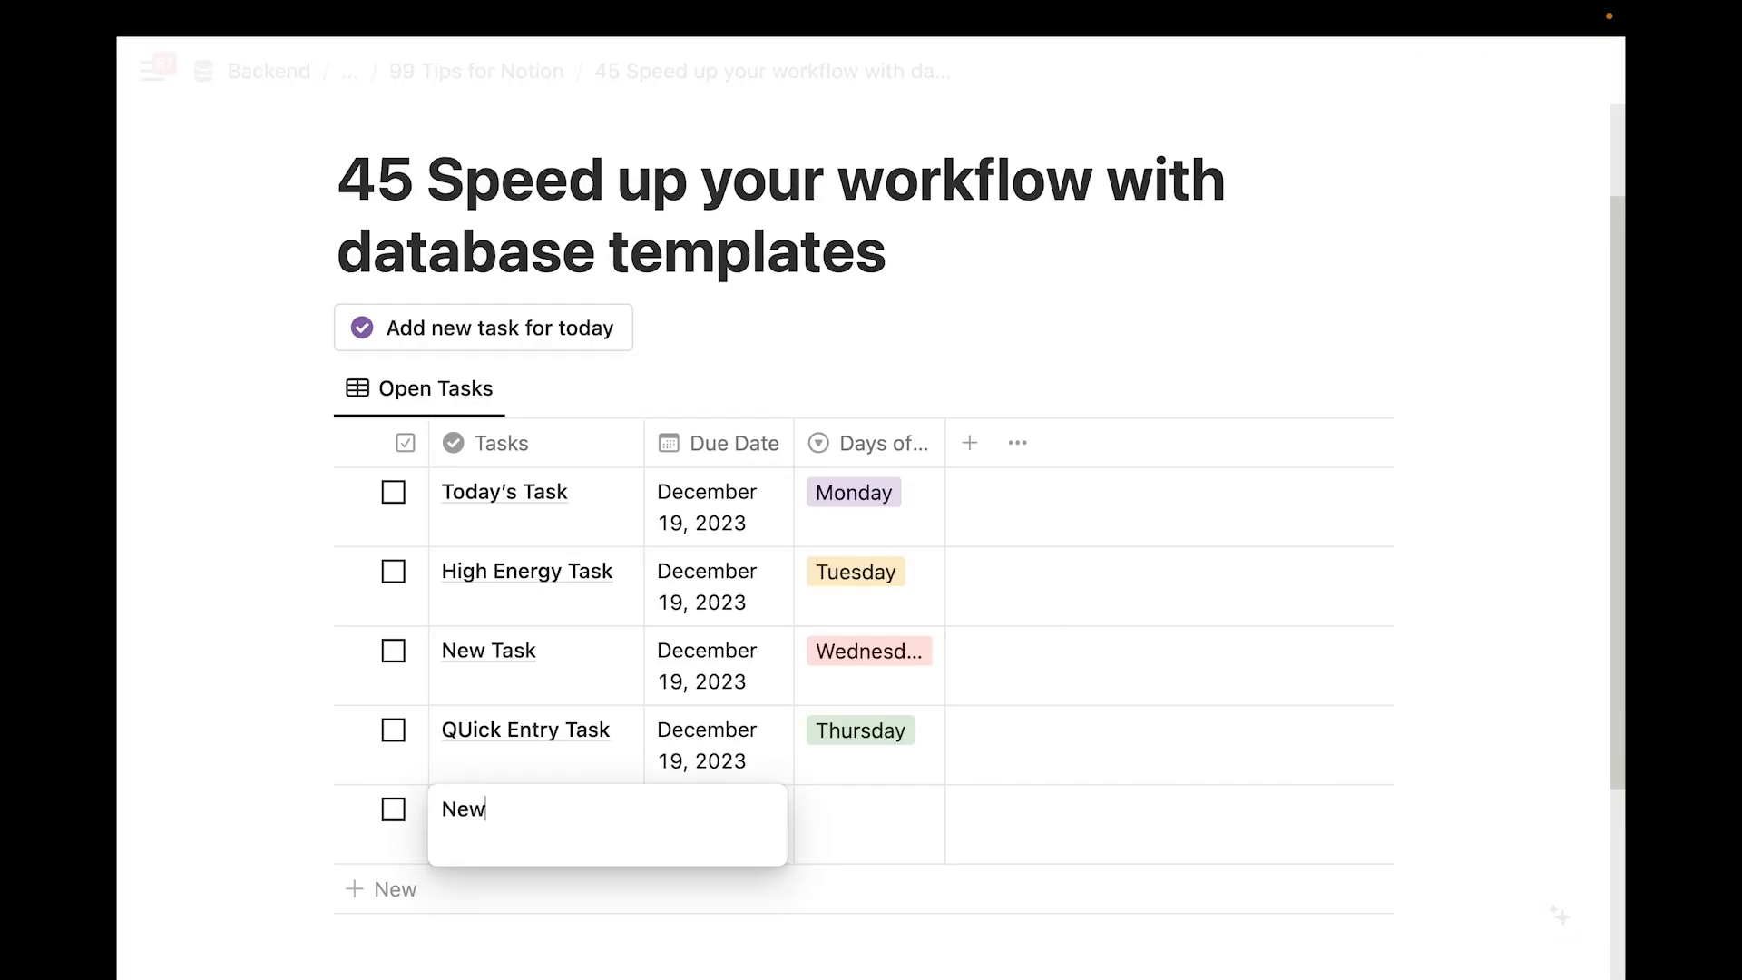
{"action": "key", "text": "Return"}
{"action": "left_click", "coordinate": [583, 808]}
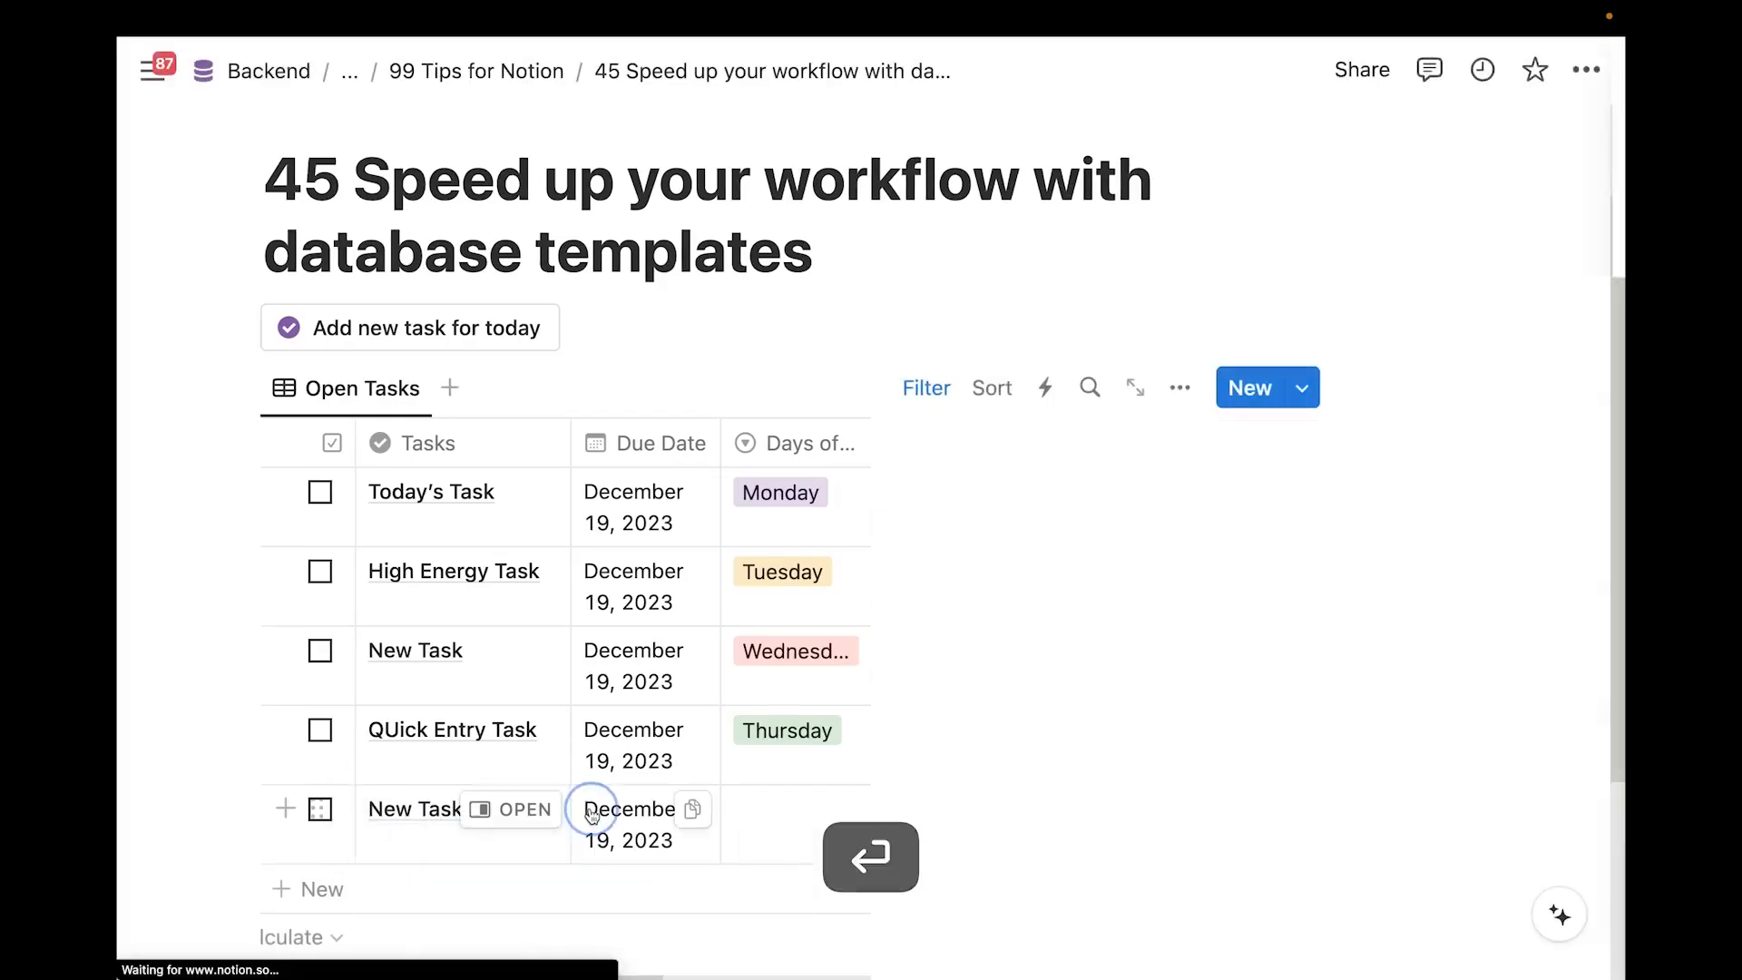
{"action": "scroll", "coordinate": [1179, 717], "scroll_direction": "down", "scroll_amount": 1}
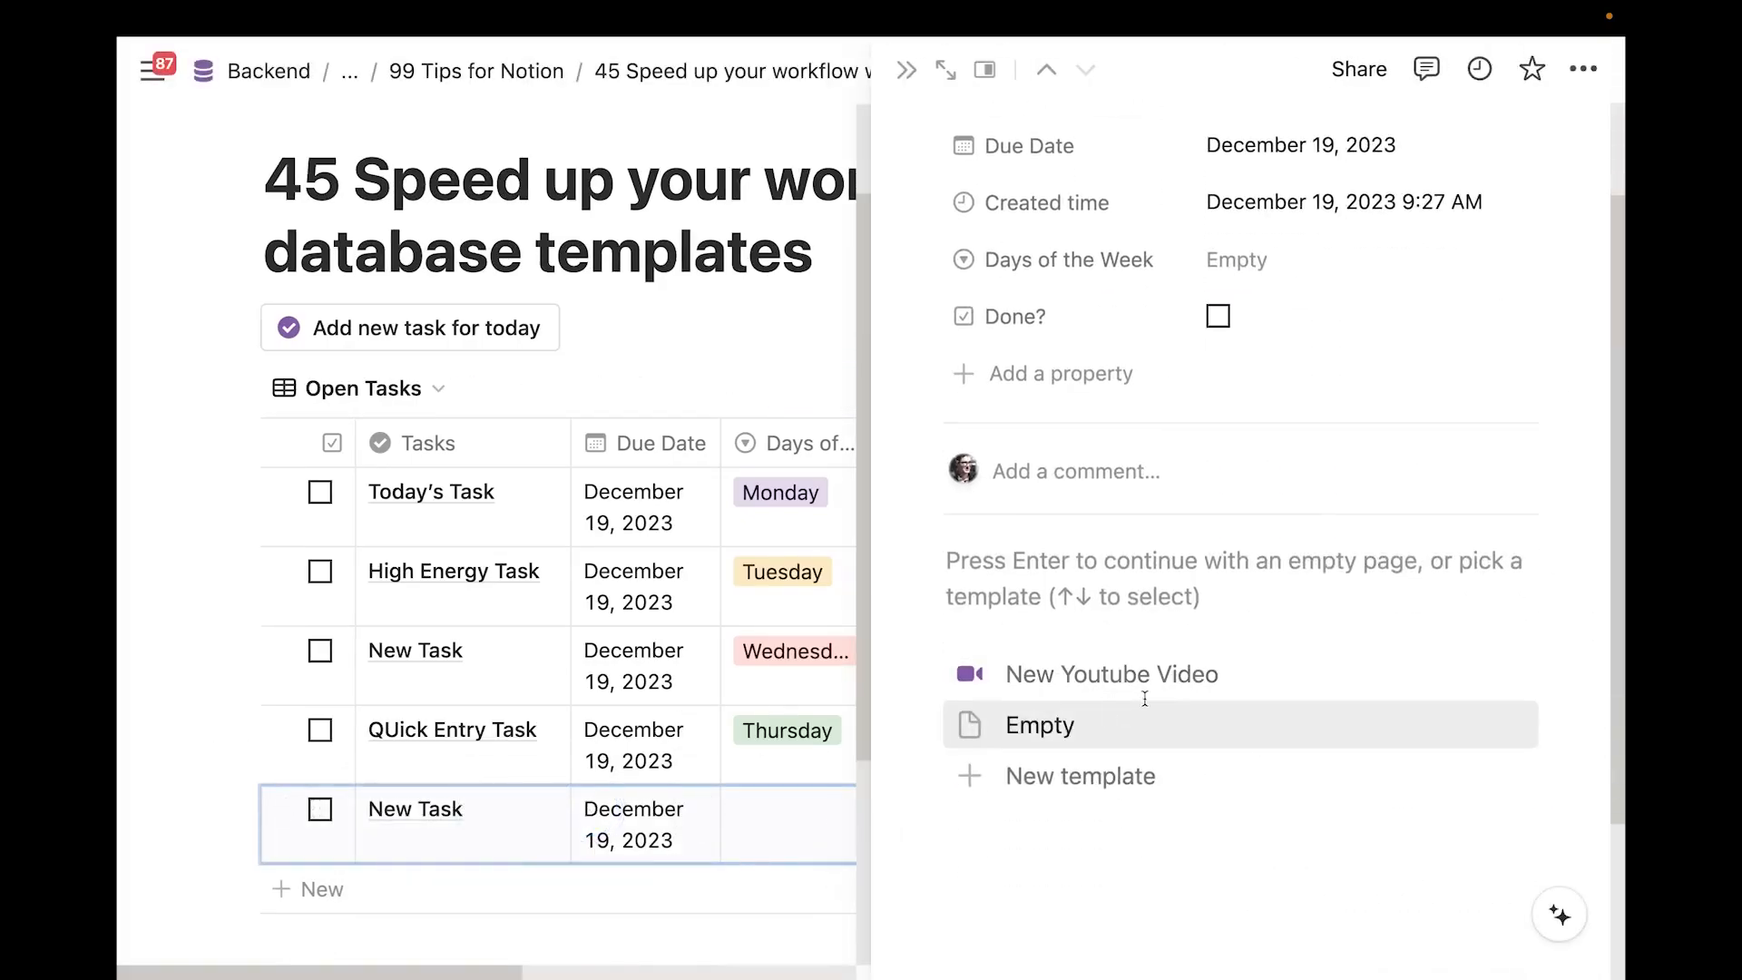
{"action": "left_click", "coordinate": [1129, 675]}
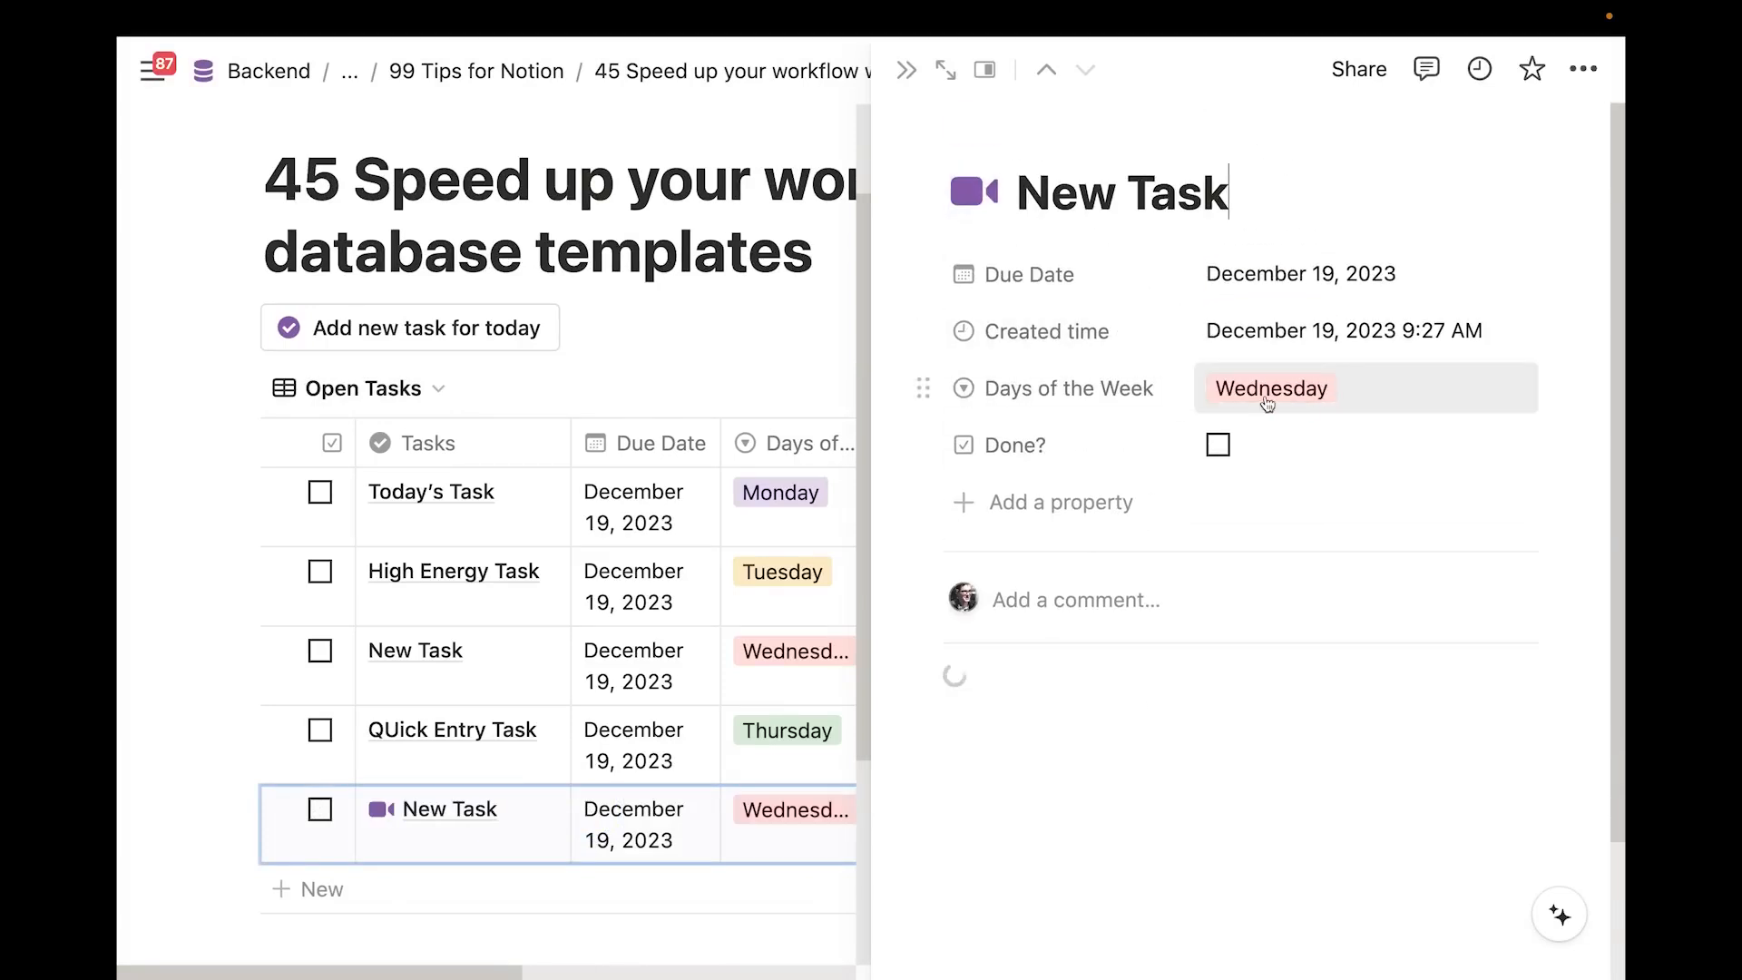
Review the content the template added to the task page, and close the page preview
{"action": "scroll", "coordinate": [1134, 490], "scroll_direction": "down", "scroll_amount": 2}
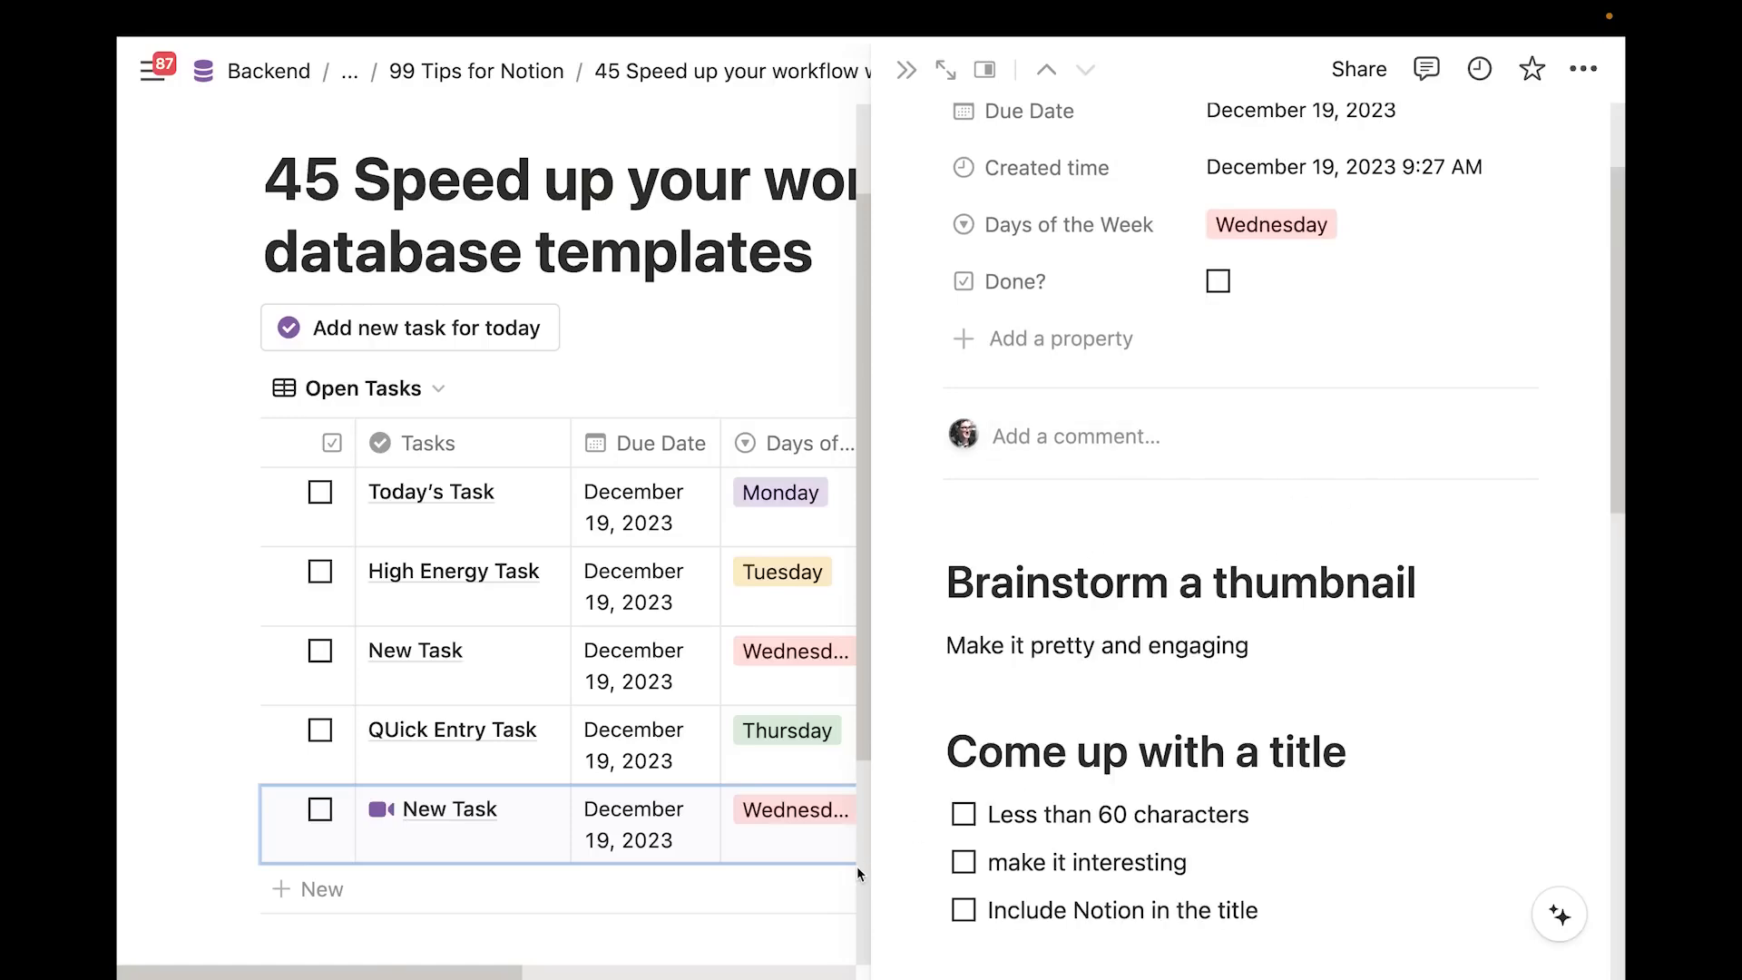
{"action": "scroll", "coordinate": [998, 725], "scroll_direction": "down", "scroll_amount": 3}
{"action": "scroll", "coordinate": [1014, 445], "scroll_direction": "down", "scroll_amount": 1}
{"action": "scroll", "coordinate": [1013, 425], "scroll_direction": "up", "scroll_amount": 2}
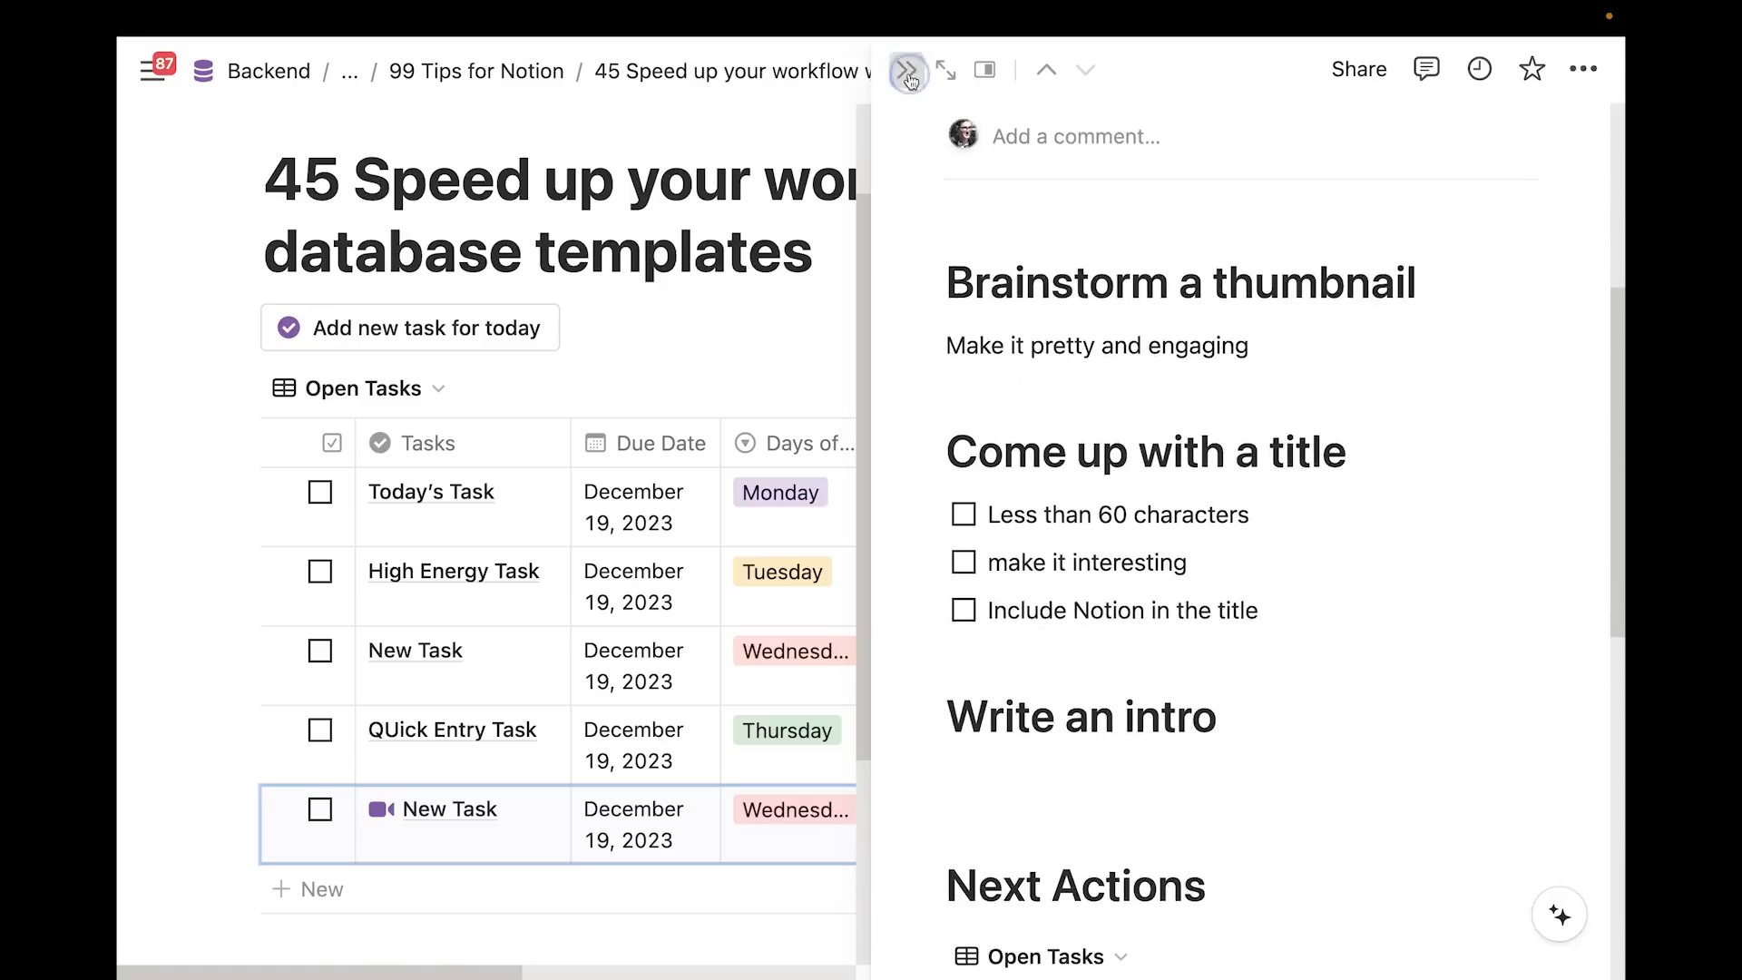
{"action": "left_click", "coordinate": [904, 71]}
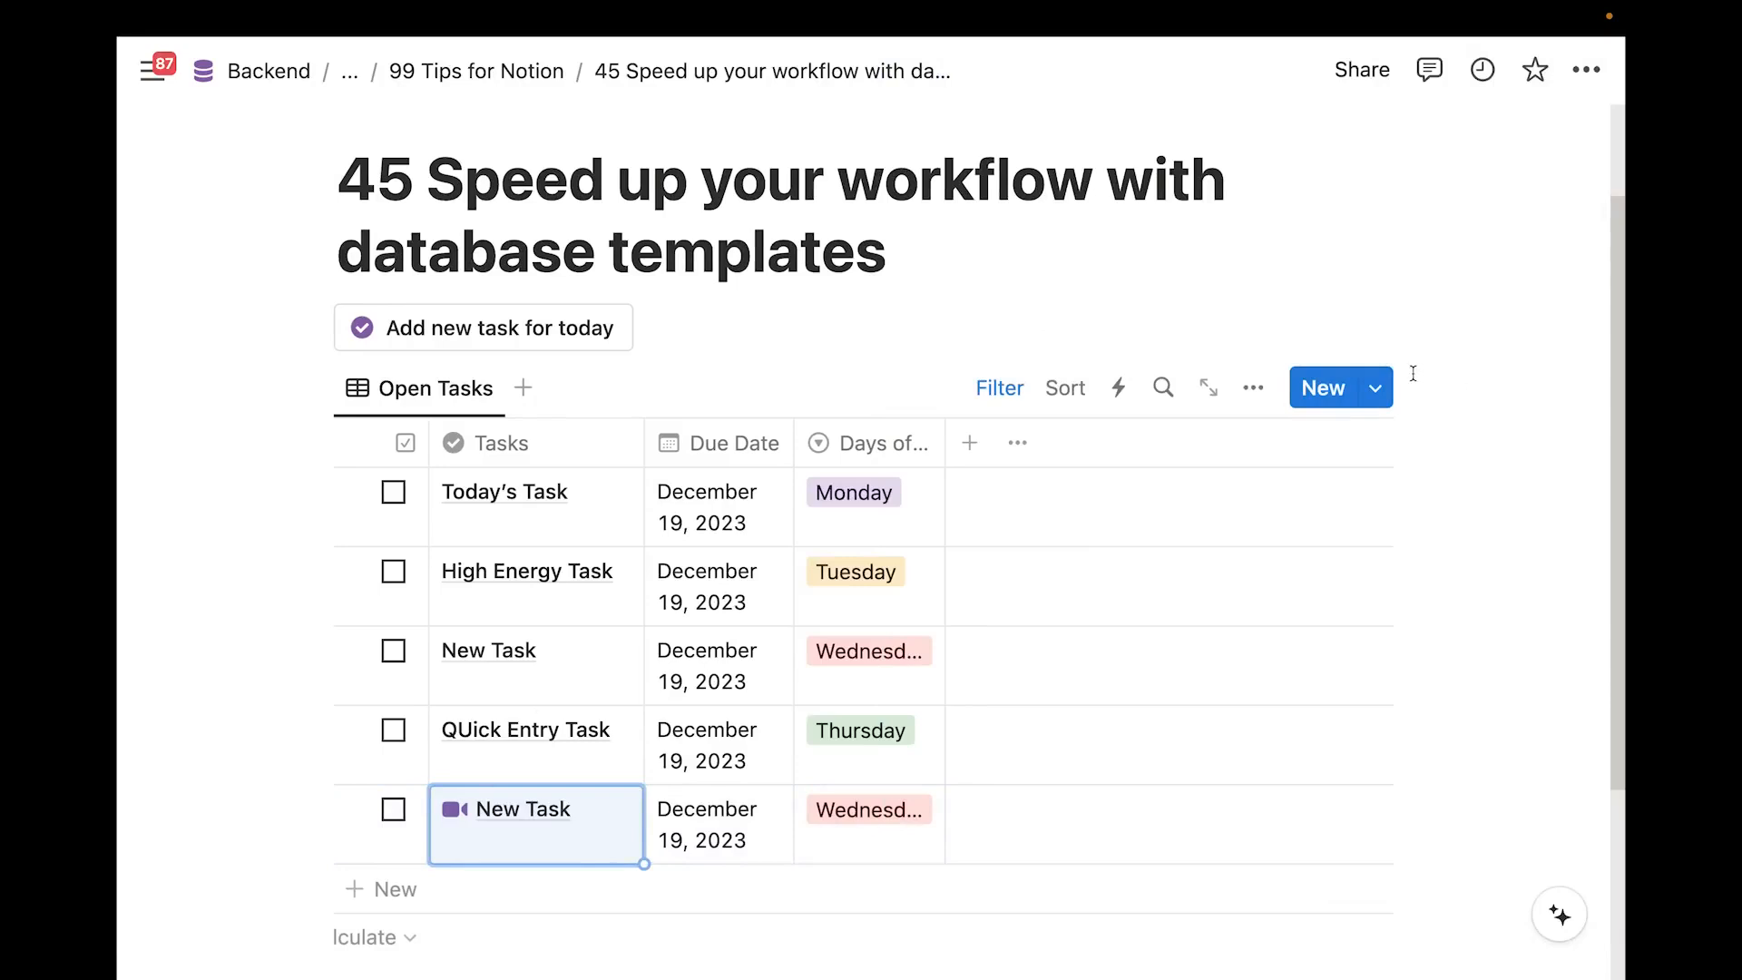
Set the New Youtube Video template as the default for all views in Tasks
{"action": "left_click", "coordinate": [1376, 387]}
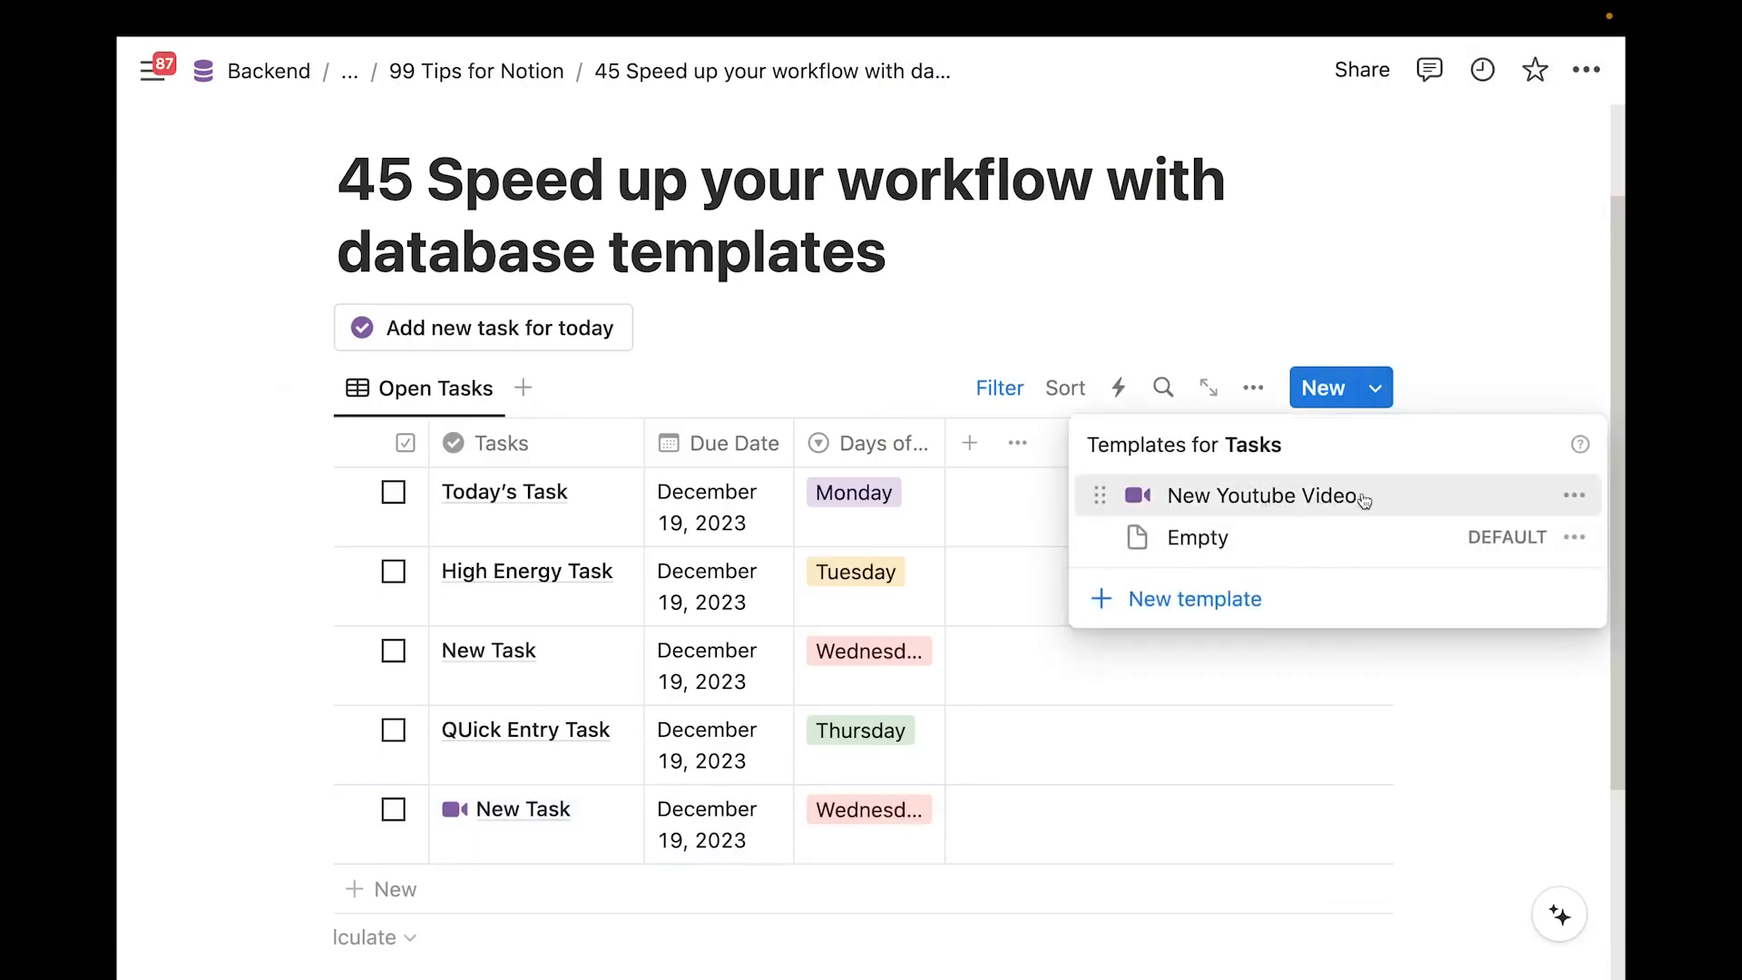
{"action": "left_click", "coordinate": [1572, 497]}
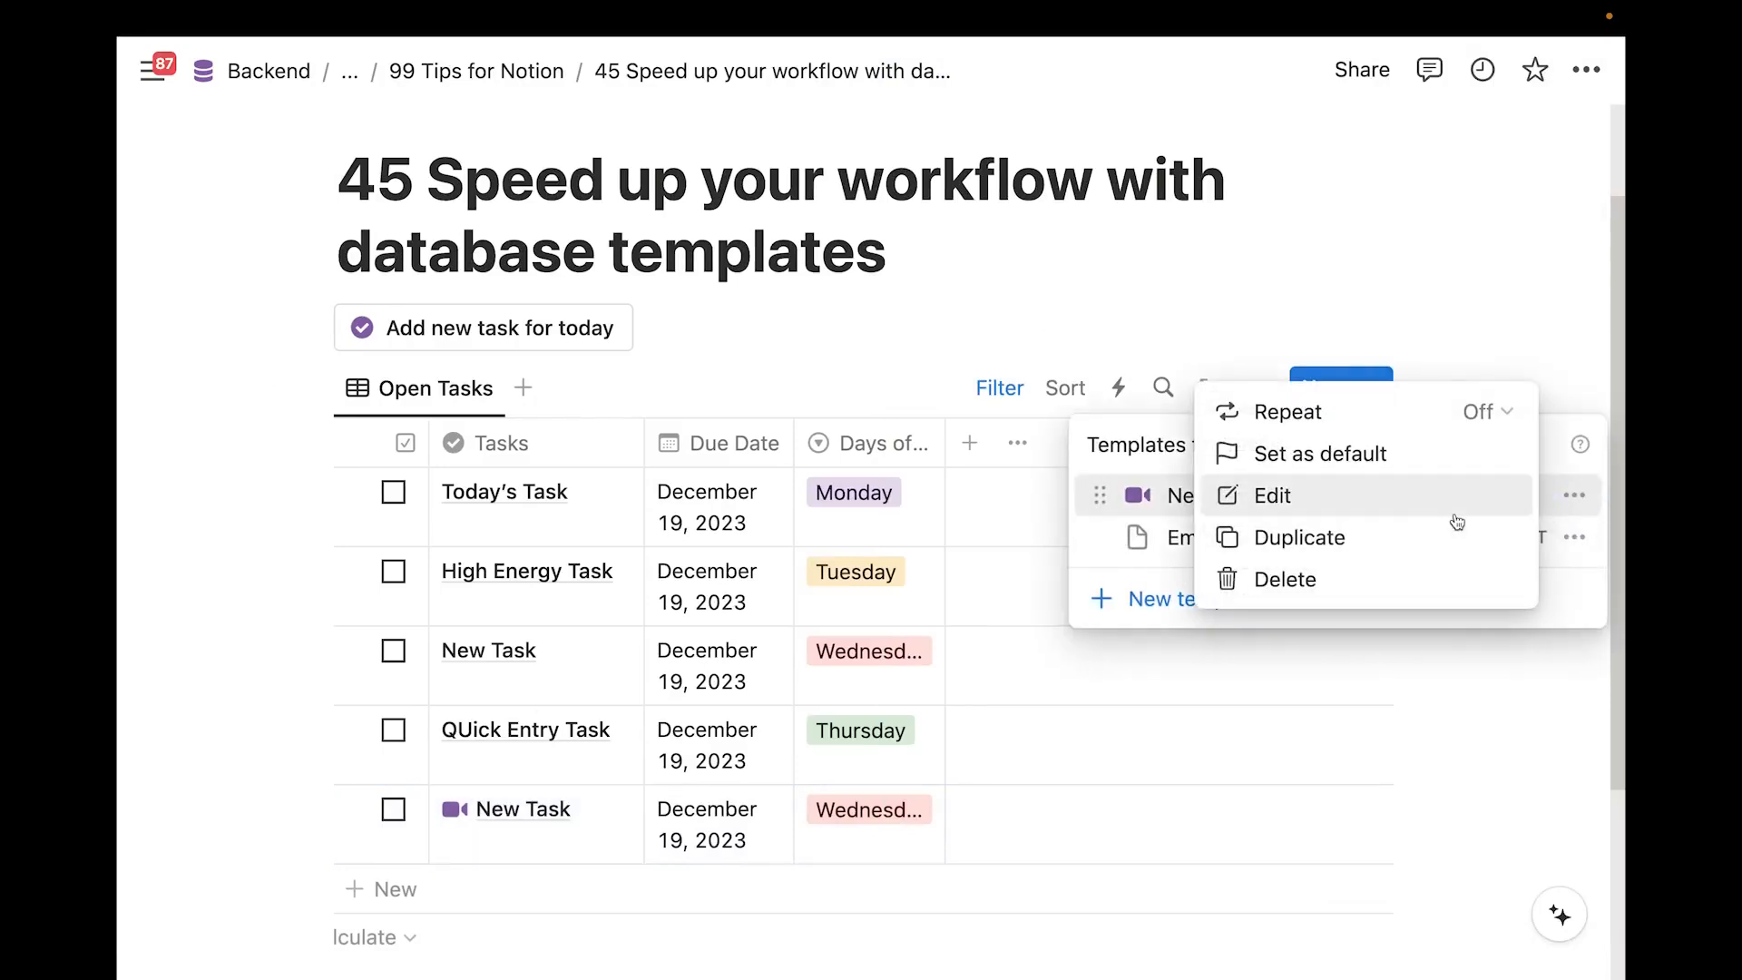
{"action": "left_click", "coordinate": [1380, 454]}
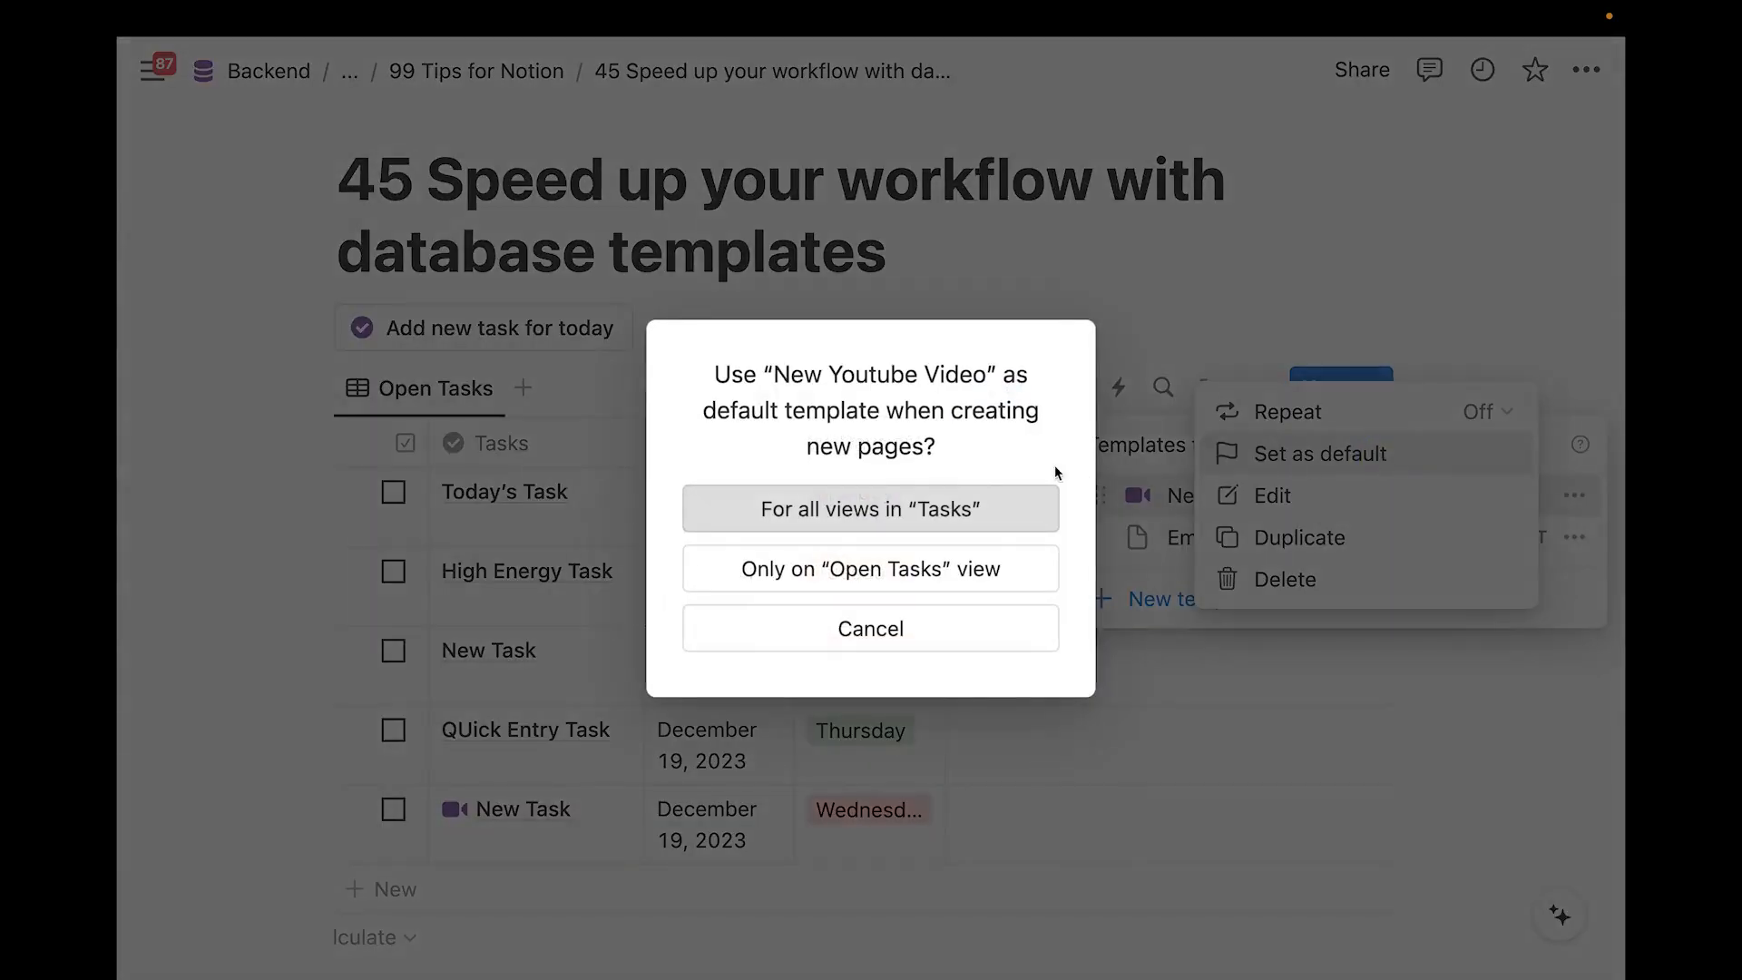
{"action": "left_click", "coordinate": [946, 506]}
{"action": "left_click", "coordinate": [889, 380]}
Add a new row to the Open Tasks table using the default template, keeping its prefilled name
{"action": "scroll", "coordinate": [726, 466], "scroll_direction": "down", "scroll_amount": 2}
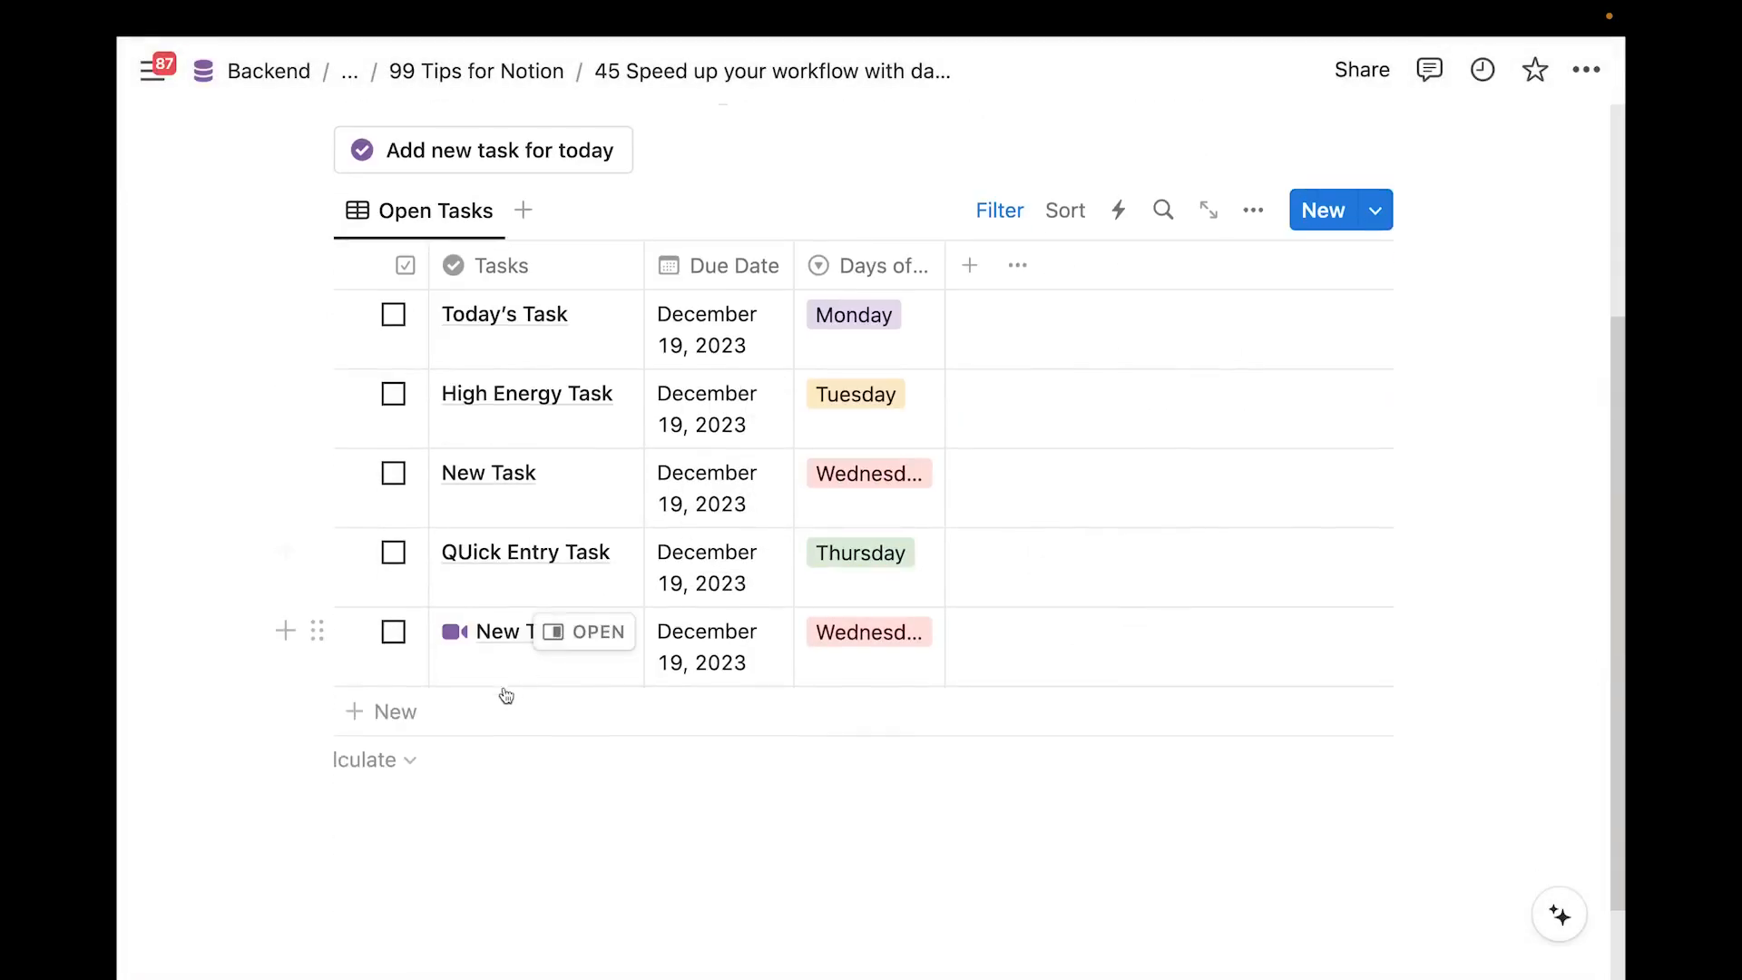
{"action": "left_click", "coordinate": [472, 714]}
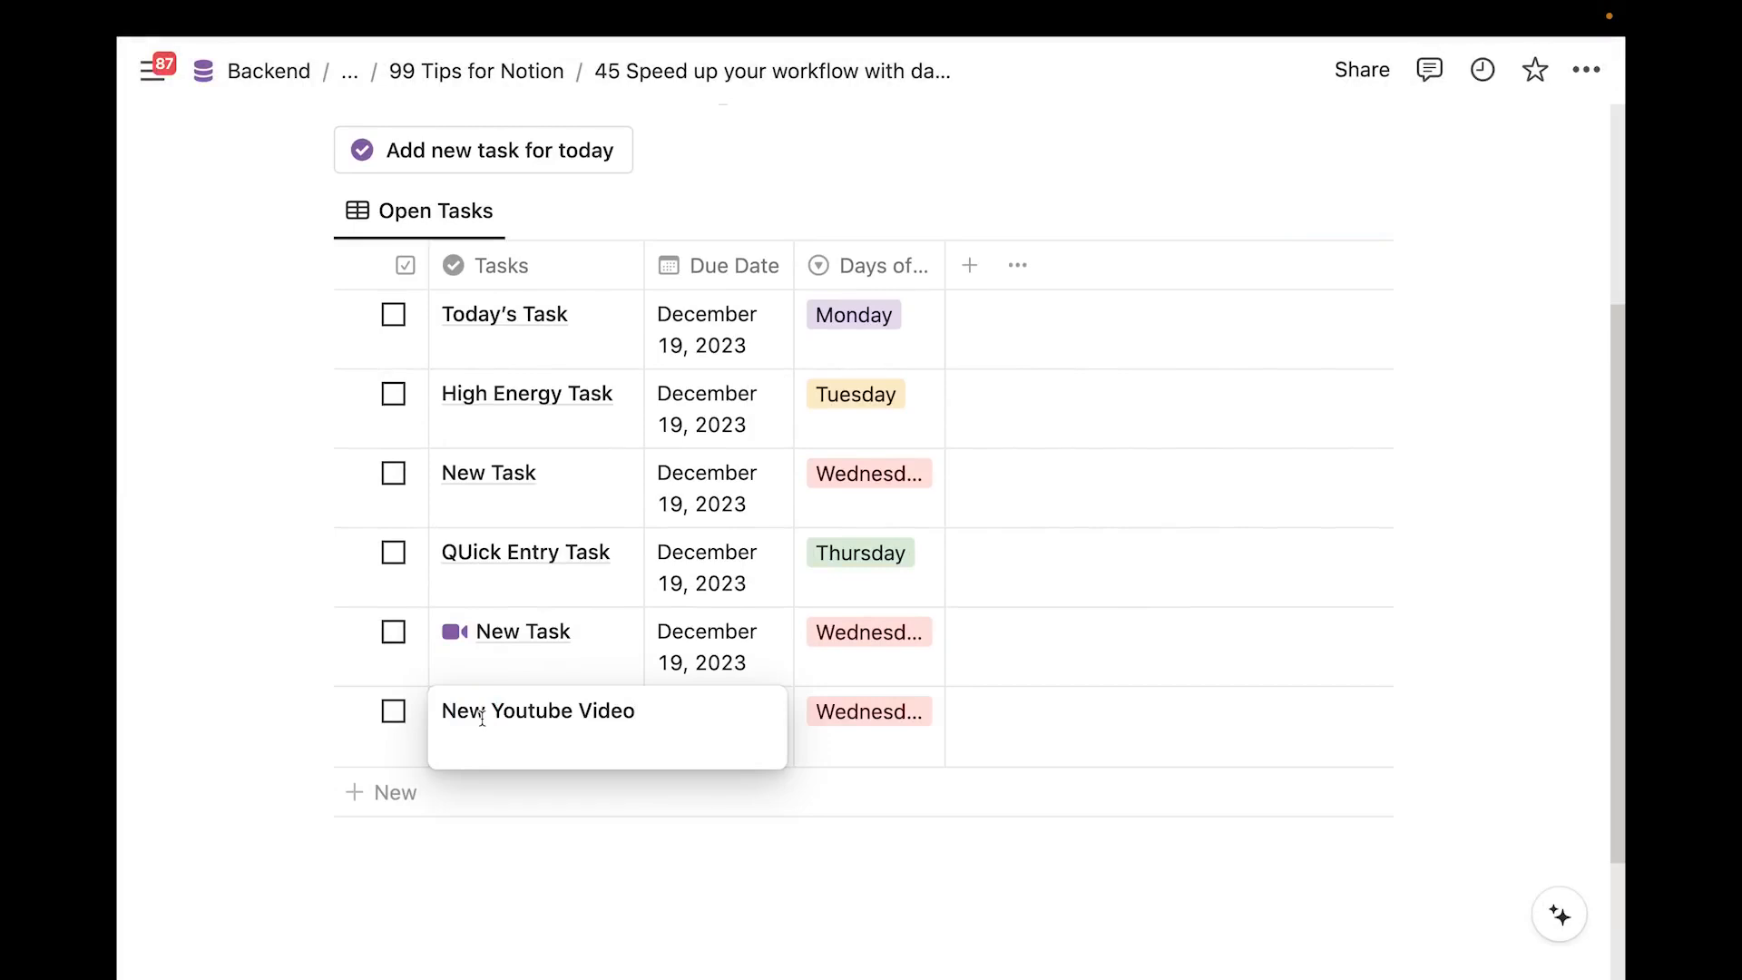
{"action": "left_click", "coordinate": [617, 893]}
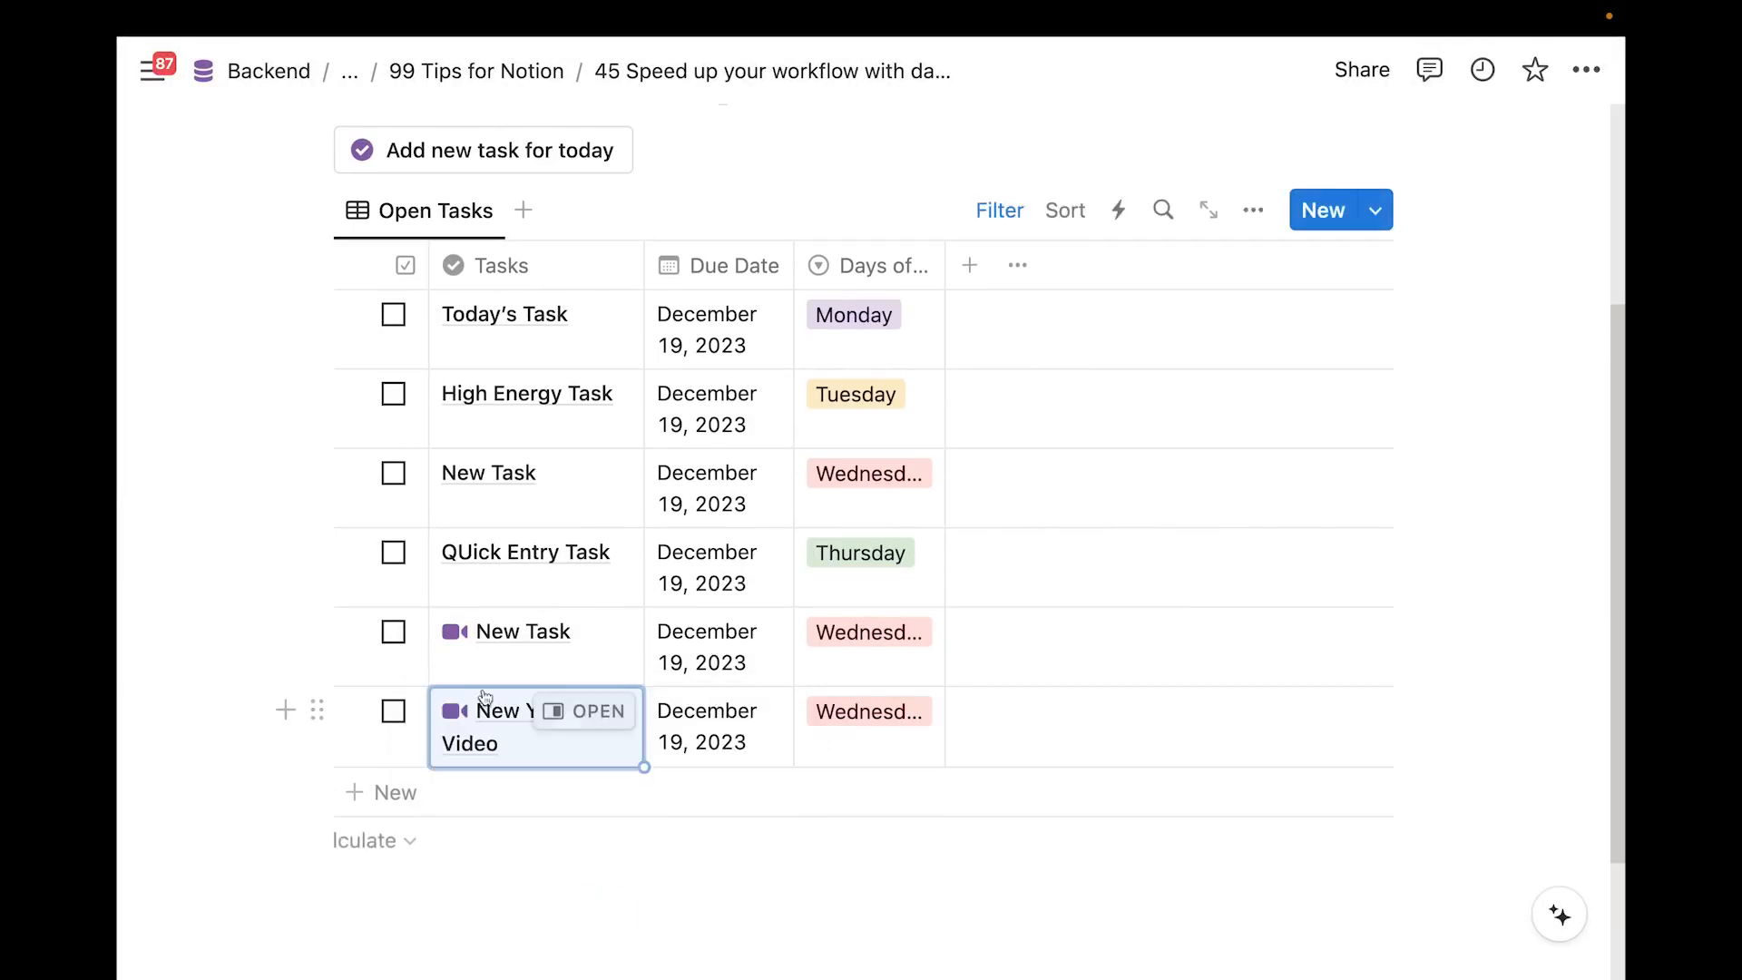
Create another page from the New Youtube Video template through the Tasks template list, and close its preview
{"action": "scroll", "coordinate": [585, 814], "scroll_direction": "up", "scroll_amount": 2}
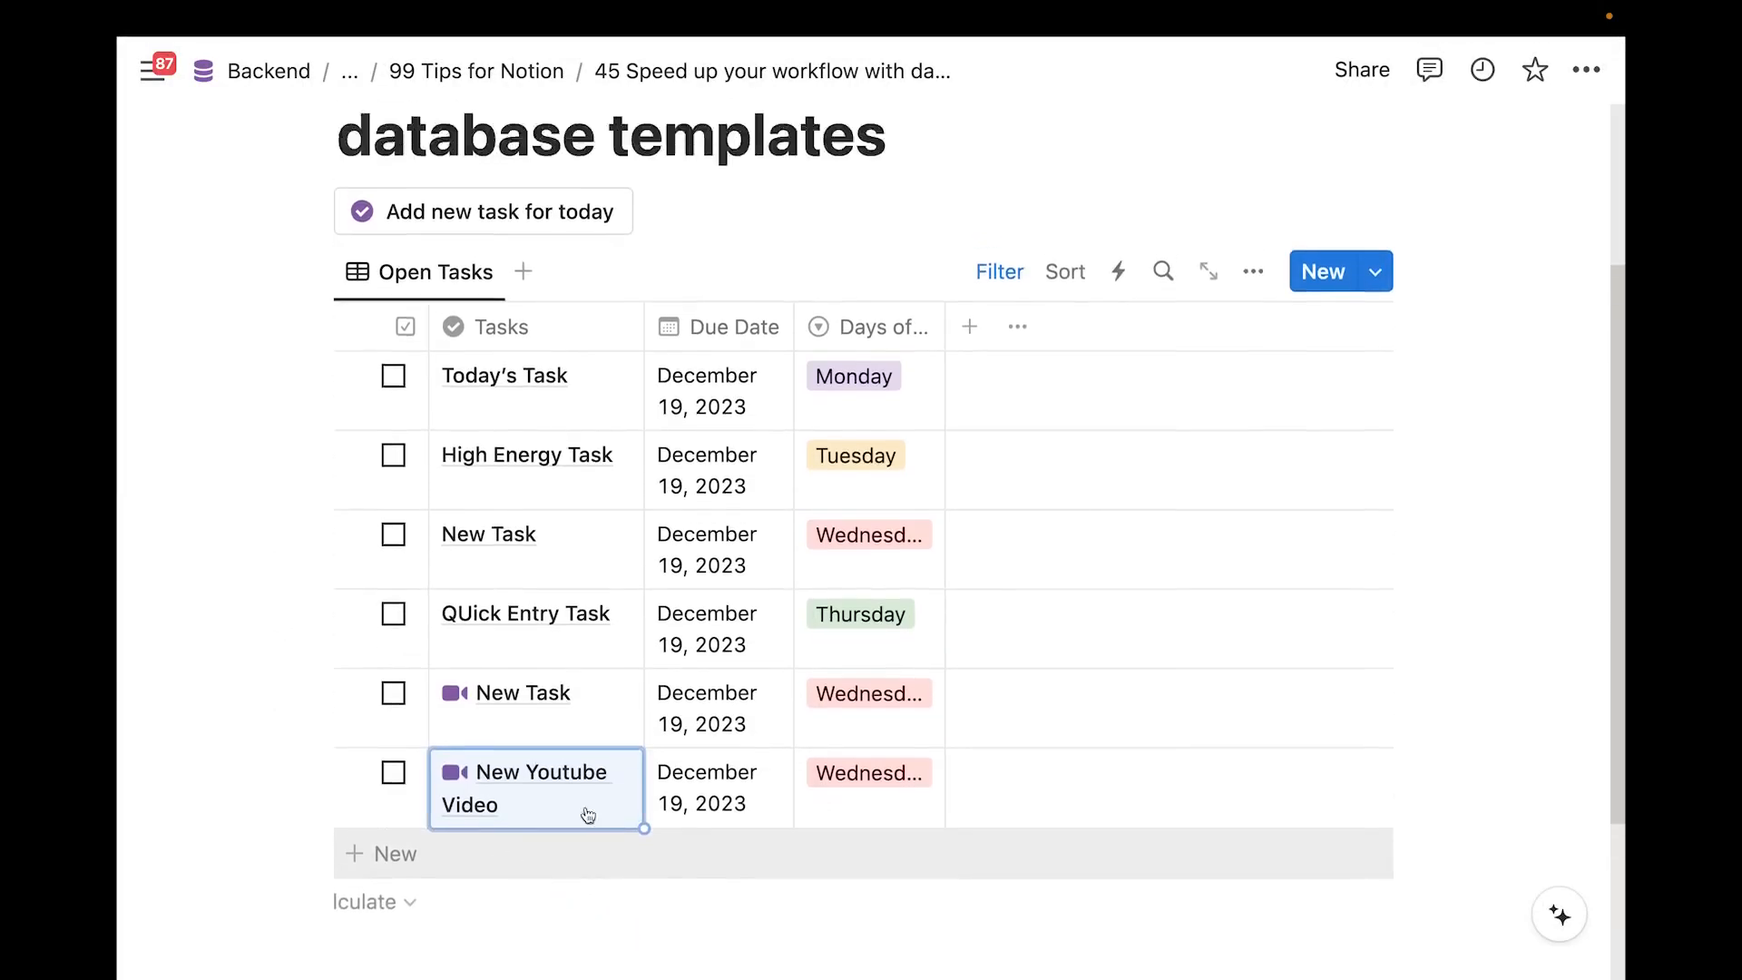
{"action": "scroll", "coordinate": [941, 690], "scroll_direction": "down", "scroll_amount": 2}
{"action": "scroll", "coordinate": [929, 789], "scroll_direction": "up", "scroll_amount": 2}
{"action": "scroll", "coordinate": [943, 782], "scroll_direction": "up", "scroll_amount": 1}
{"action": "scroll", "coordinate": [1014, 735], "scroll_direction": "down", "scroll_amount": 2}
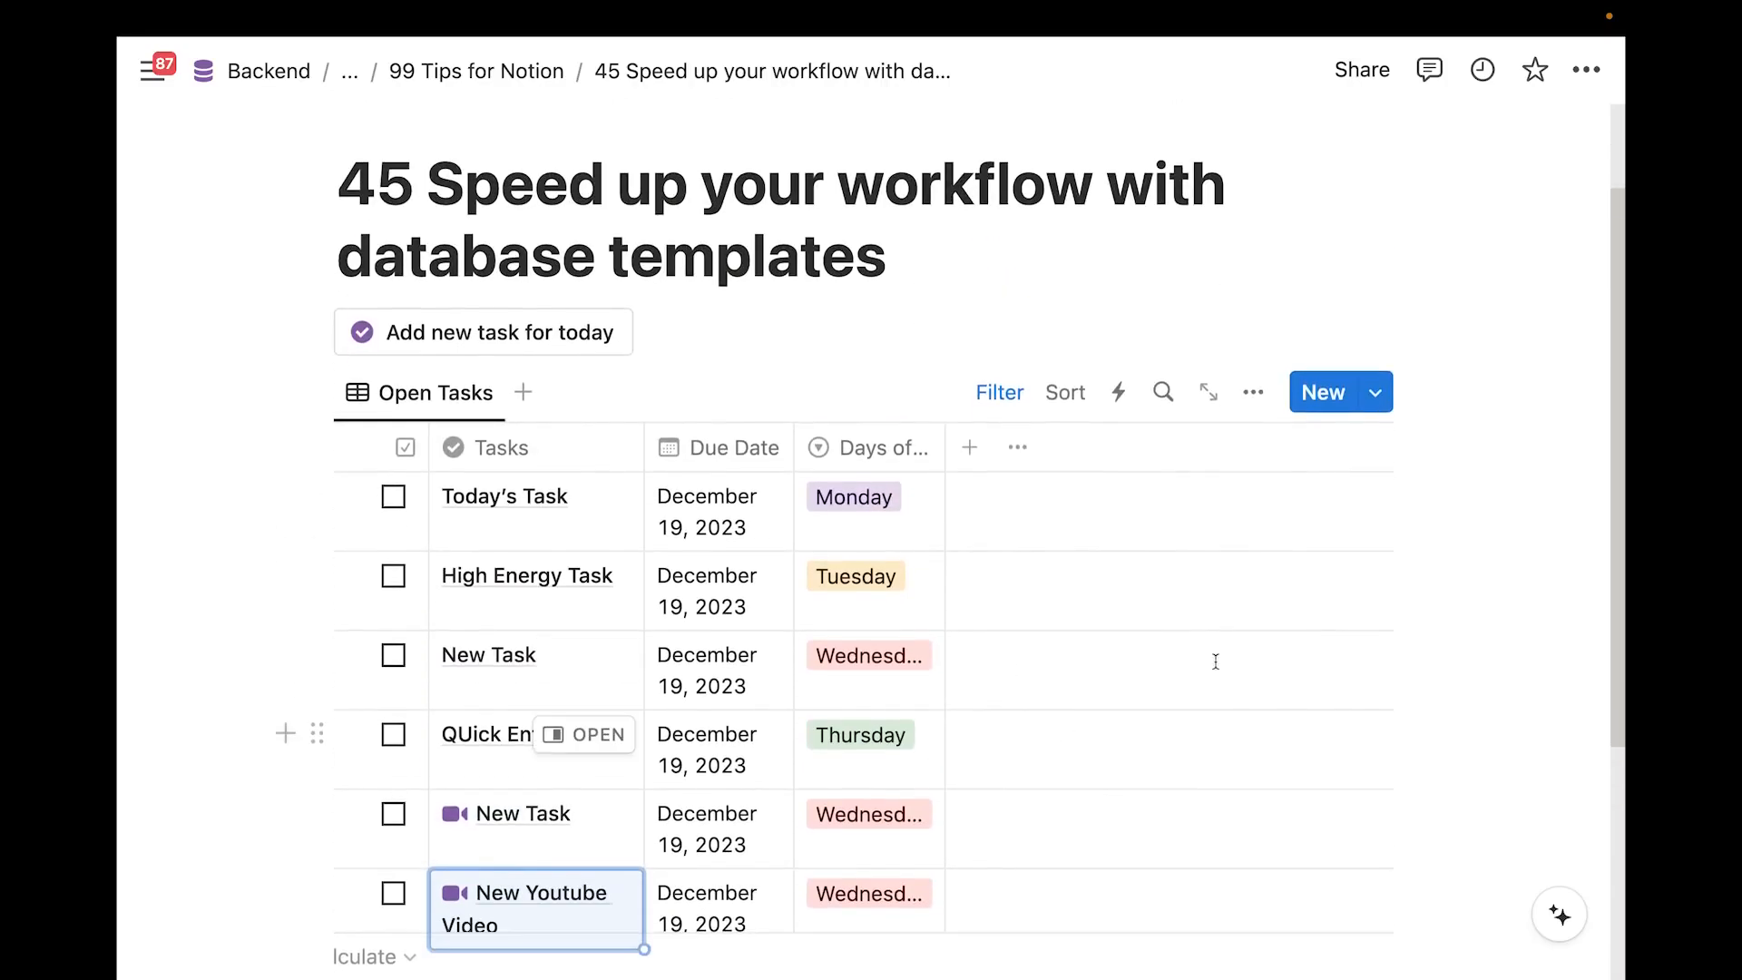
{"action": "left_click", "coordinate": [1376, 392]}
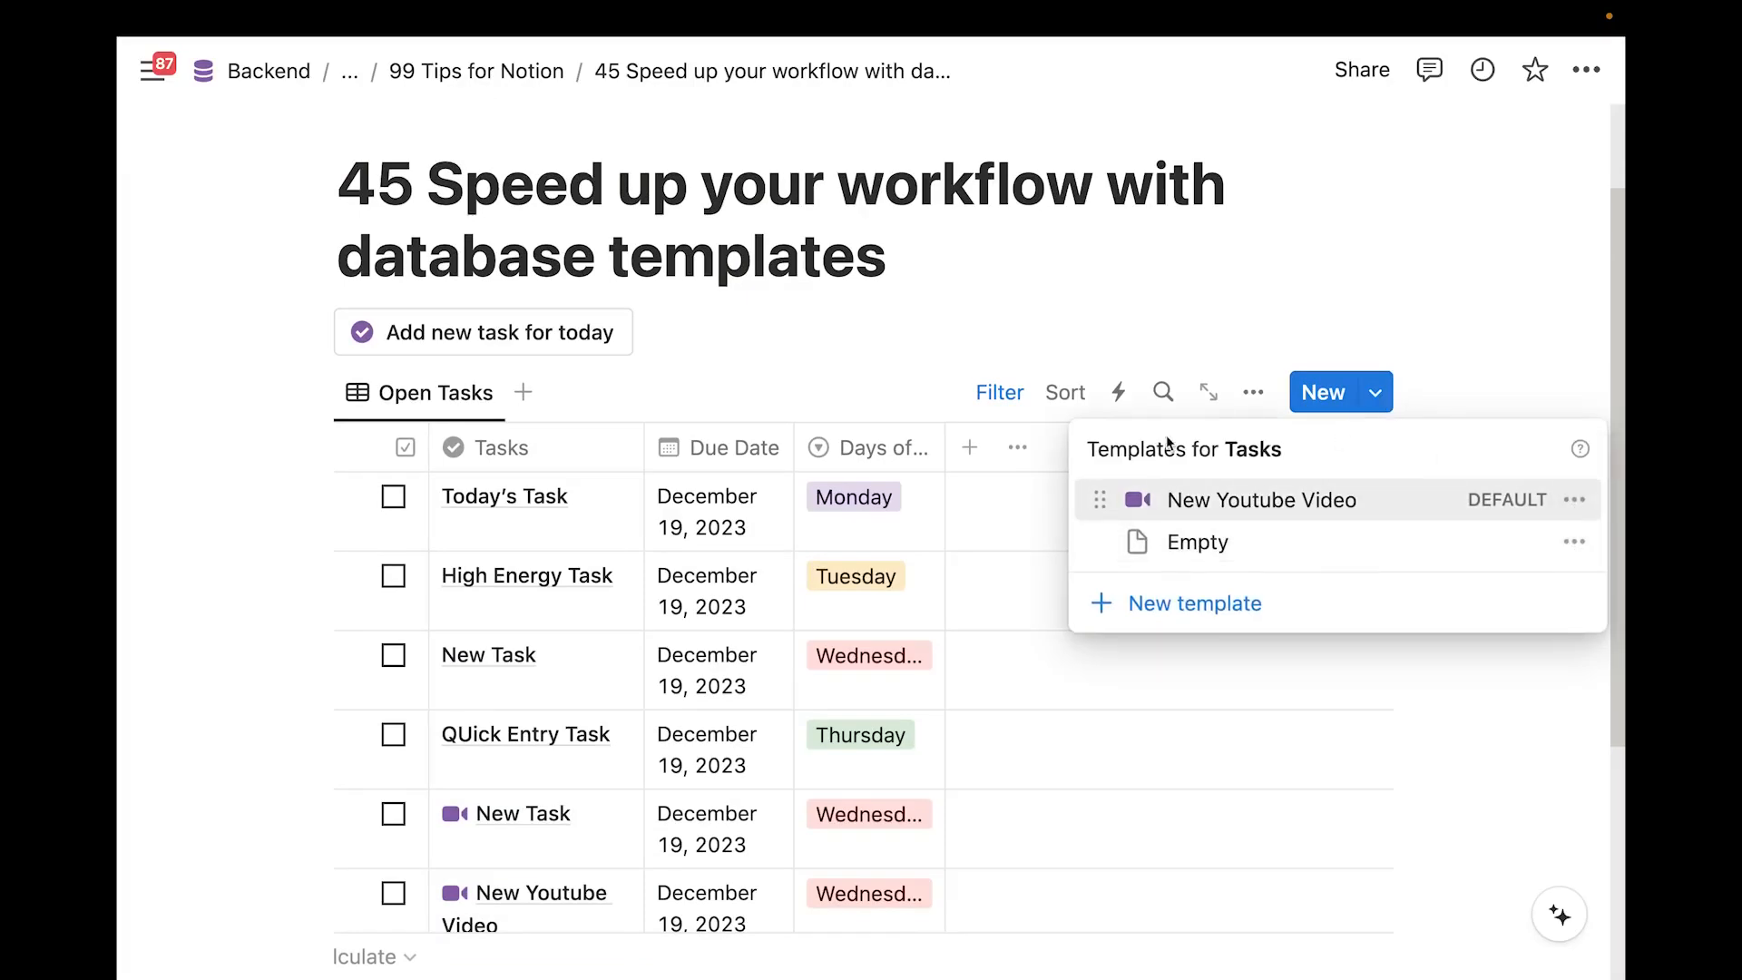
{"action": "left_click", "coordinate": [1229, 500]}
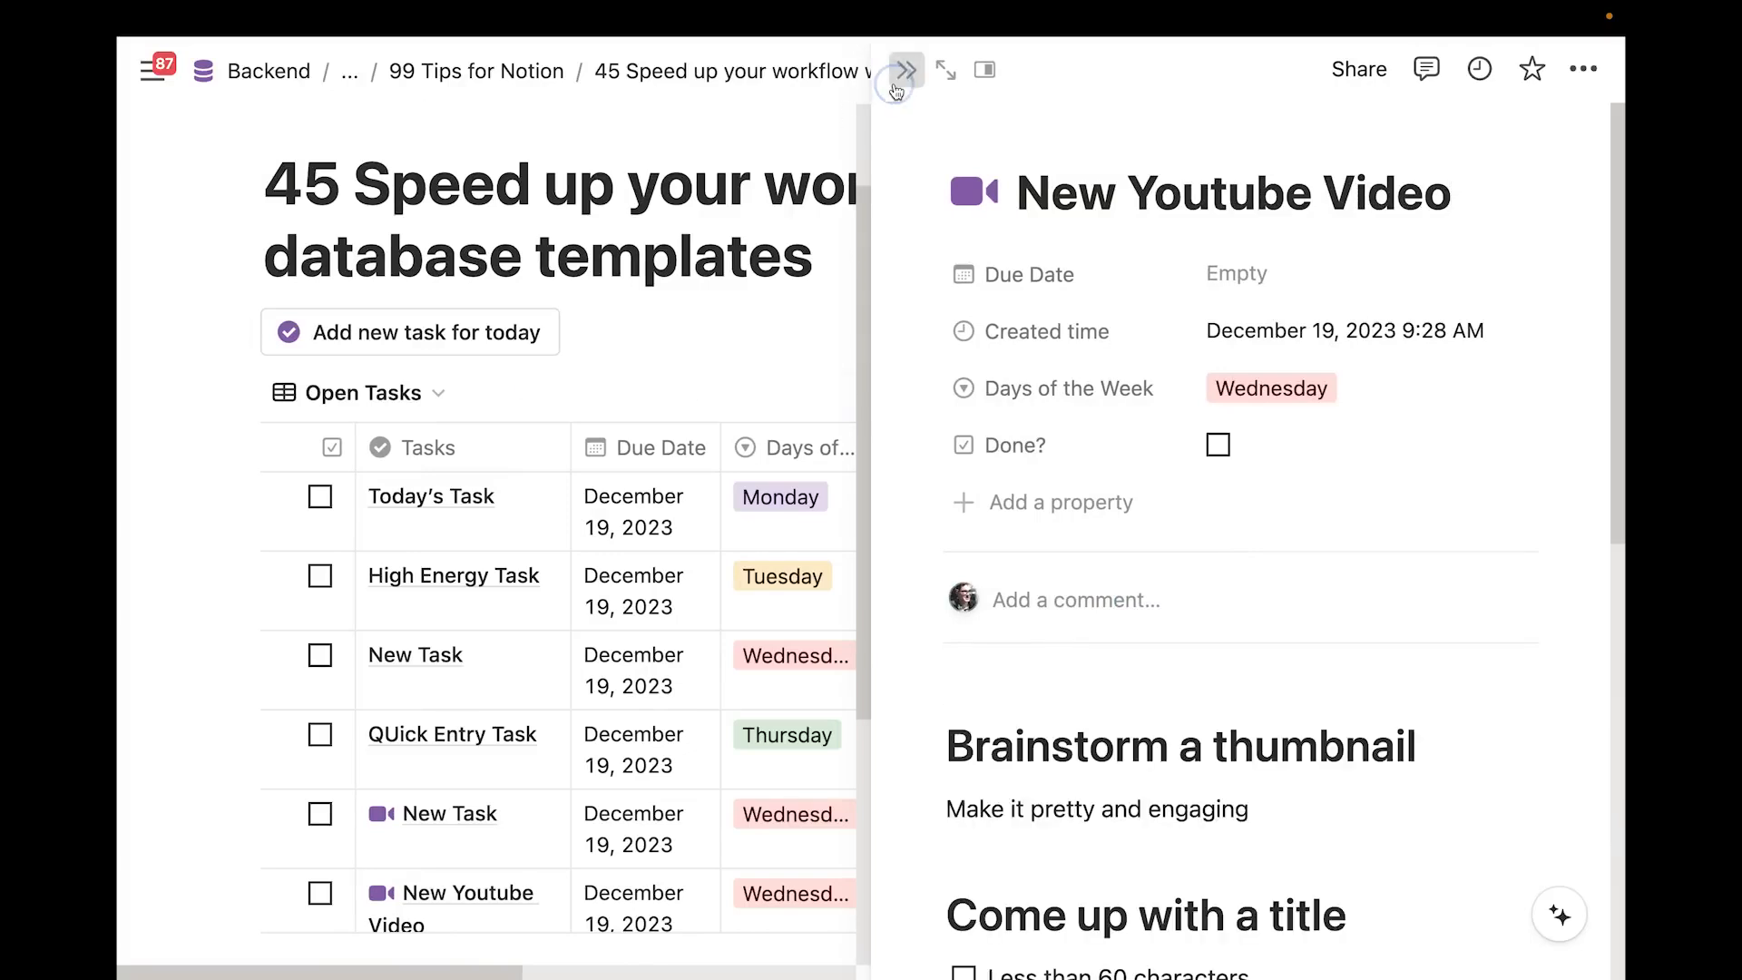
{"action": "left_click", "coordinate": [906, 70]}
Open the options of the New Youtube Video template in the Tasks template list
{"action": "left_click", "coordinate": [1375, 392]}
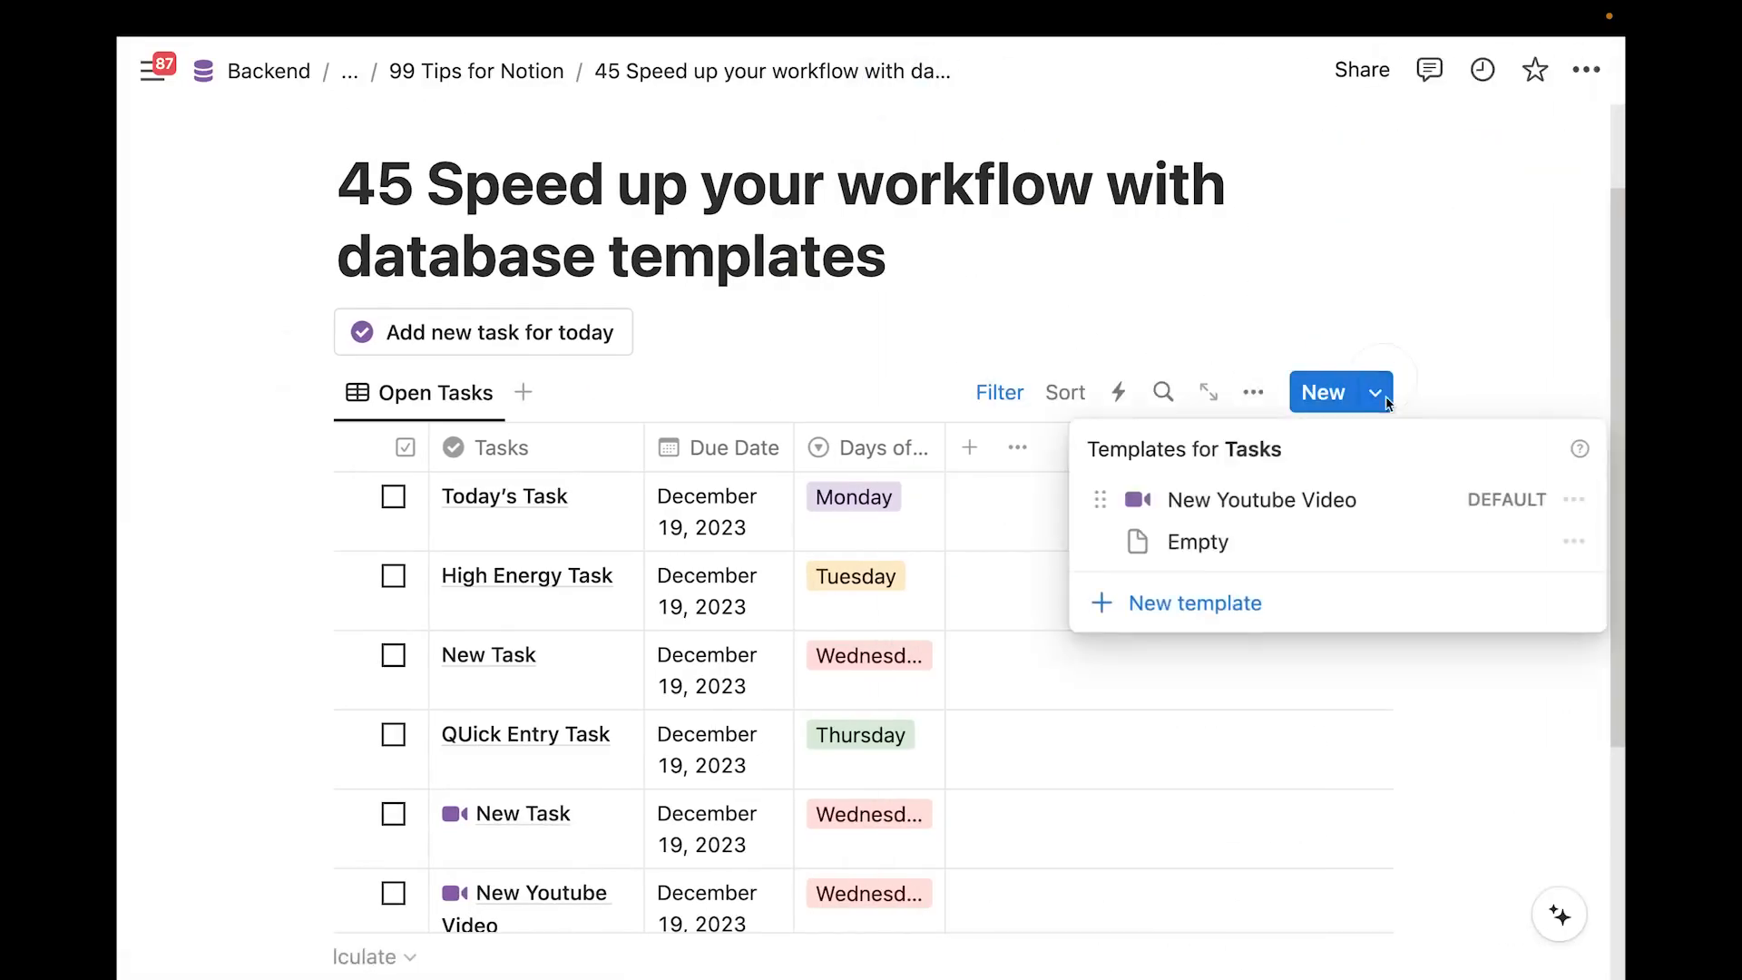
{"action": "left_click", "coordinate": [1574, 500]}
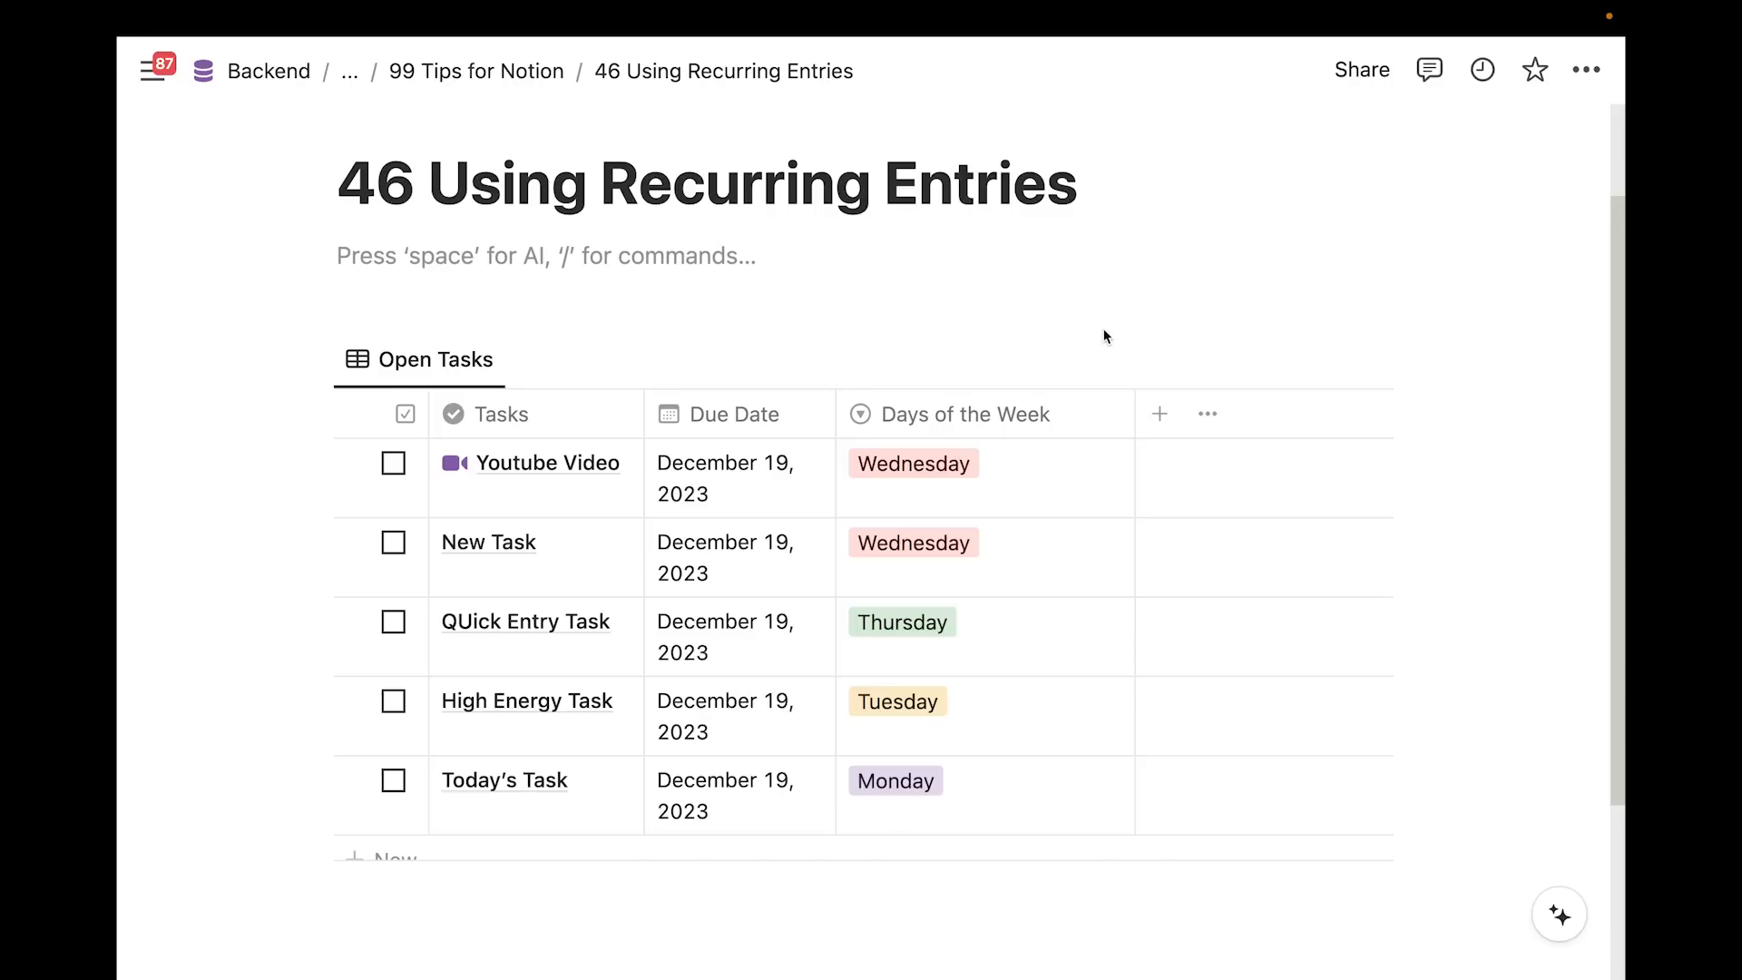
Narrow the Days of the Week column in the Open Tasks table on the 46 Using Recurring Entries page
{"action": "left_click_drag", "start_coordinate": [1137, 412], "coordinate": [1088, 414]}
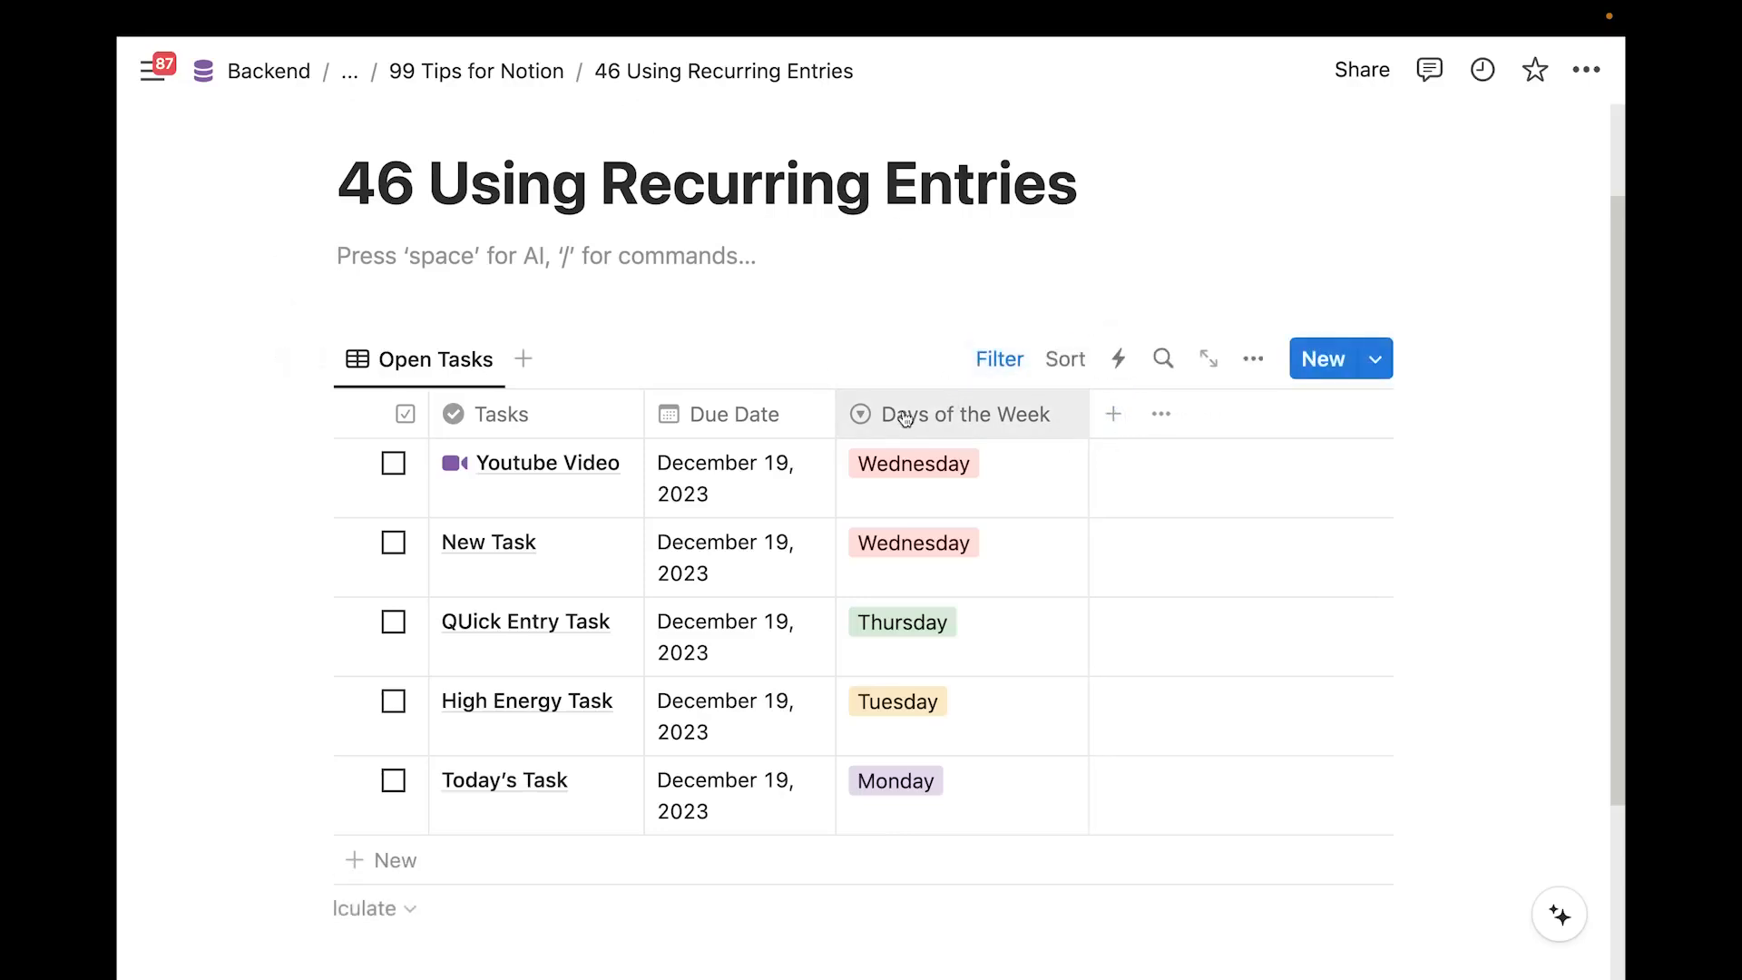
{"action": "scroll", "coordinate": [898, 390], "scroll_direction": "down", "scroll_amount": 1}
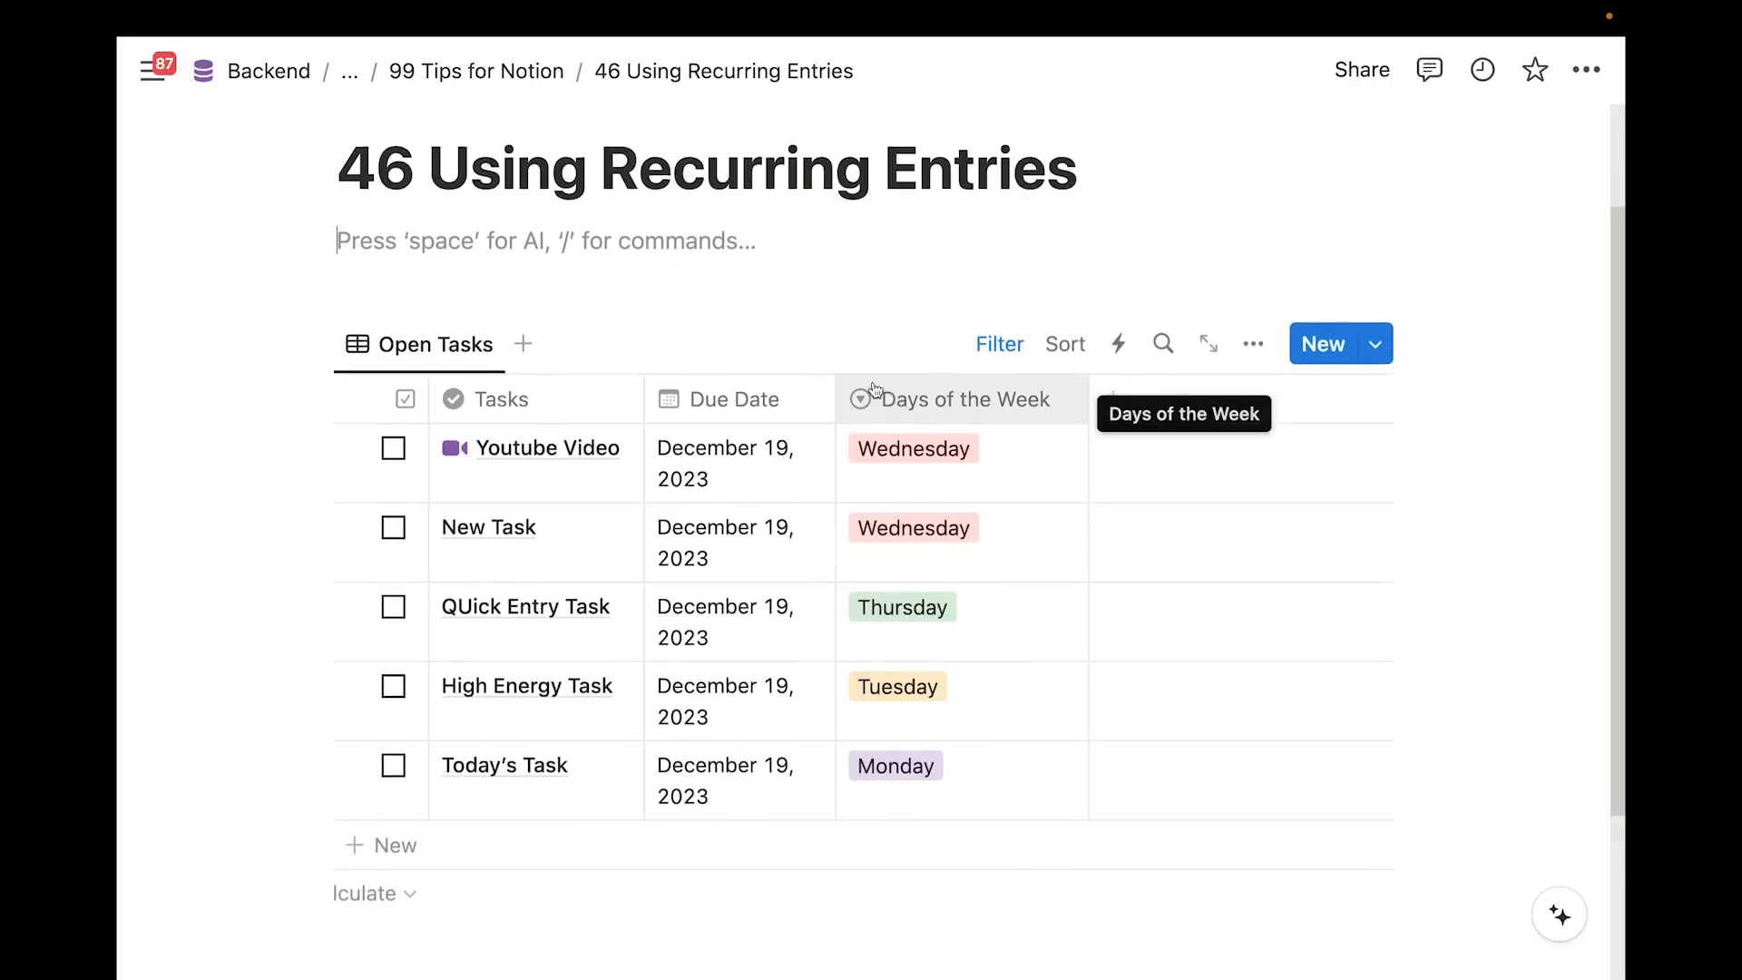
Set the New Youtube Video template in the Tasks template list to repeat every week on Wednesday only
{"action": "left_click", "coordinate": [1376, 342]}
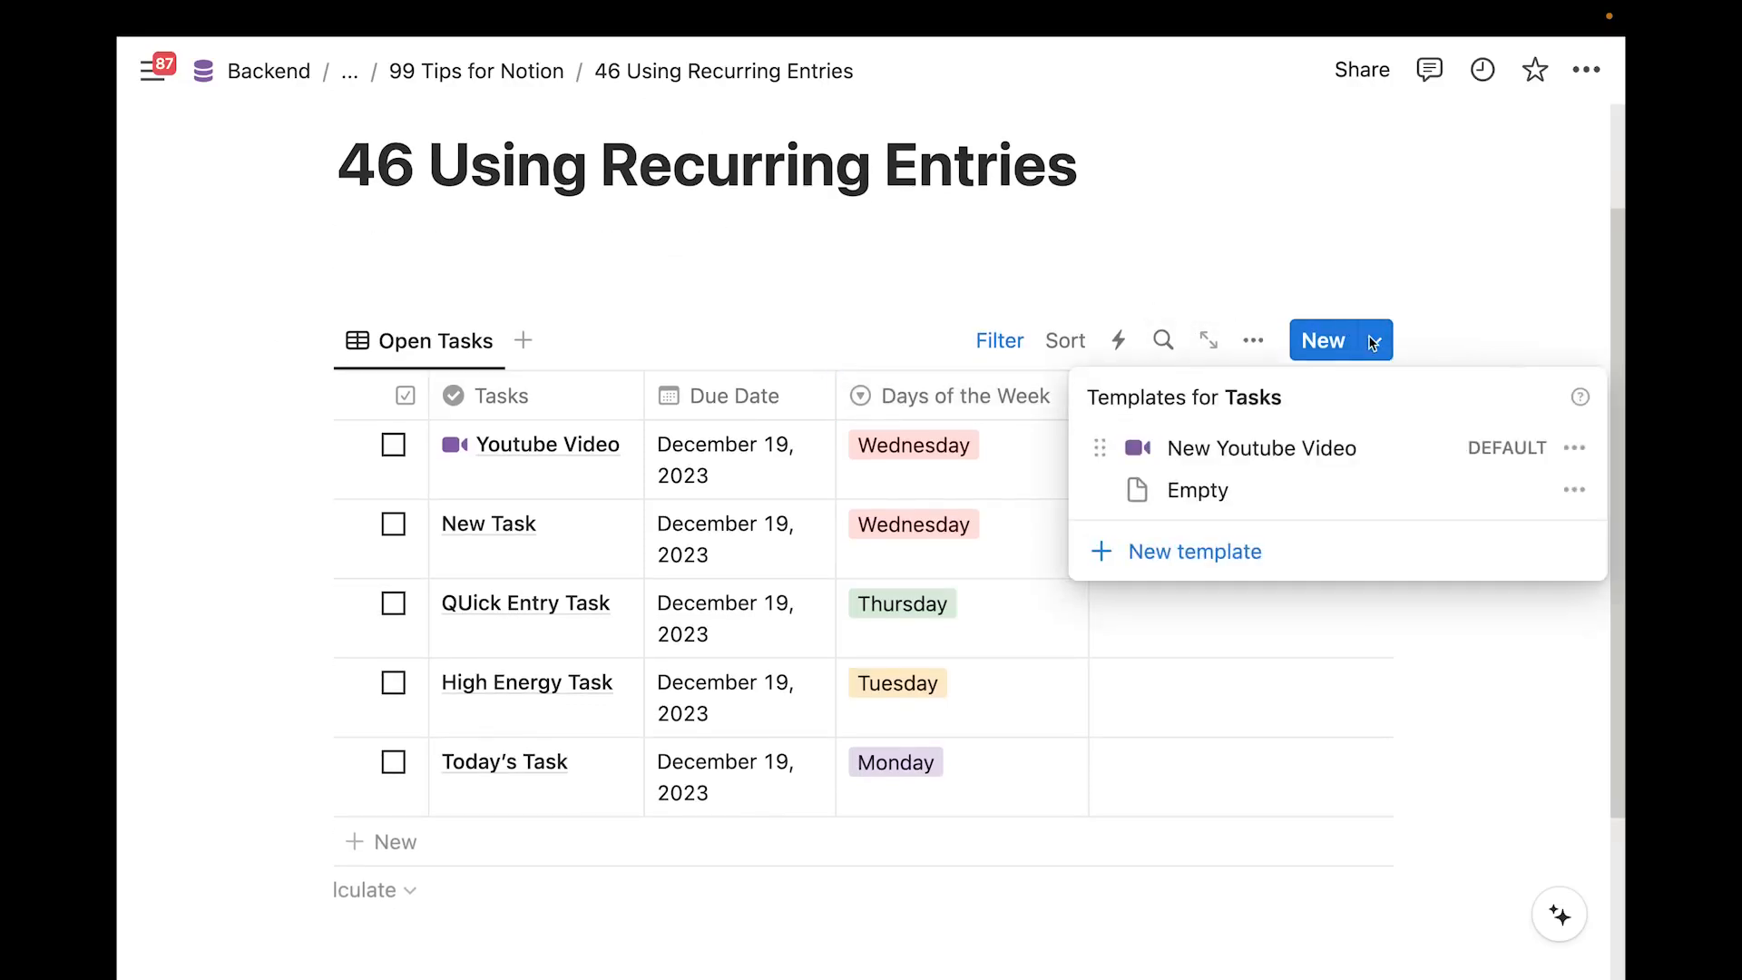
{"action": "left_click", "coordinate": [1575, 453]}
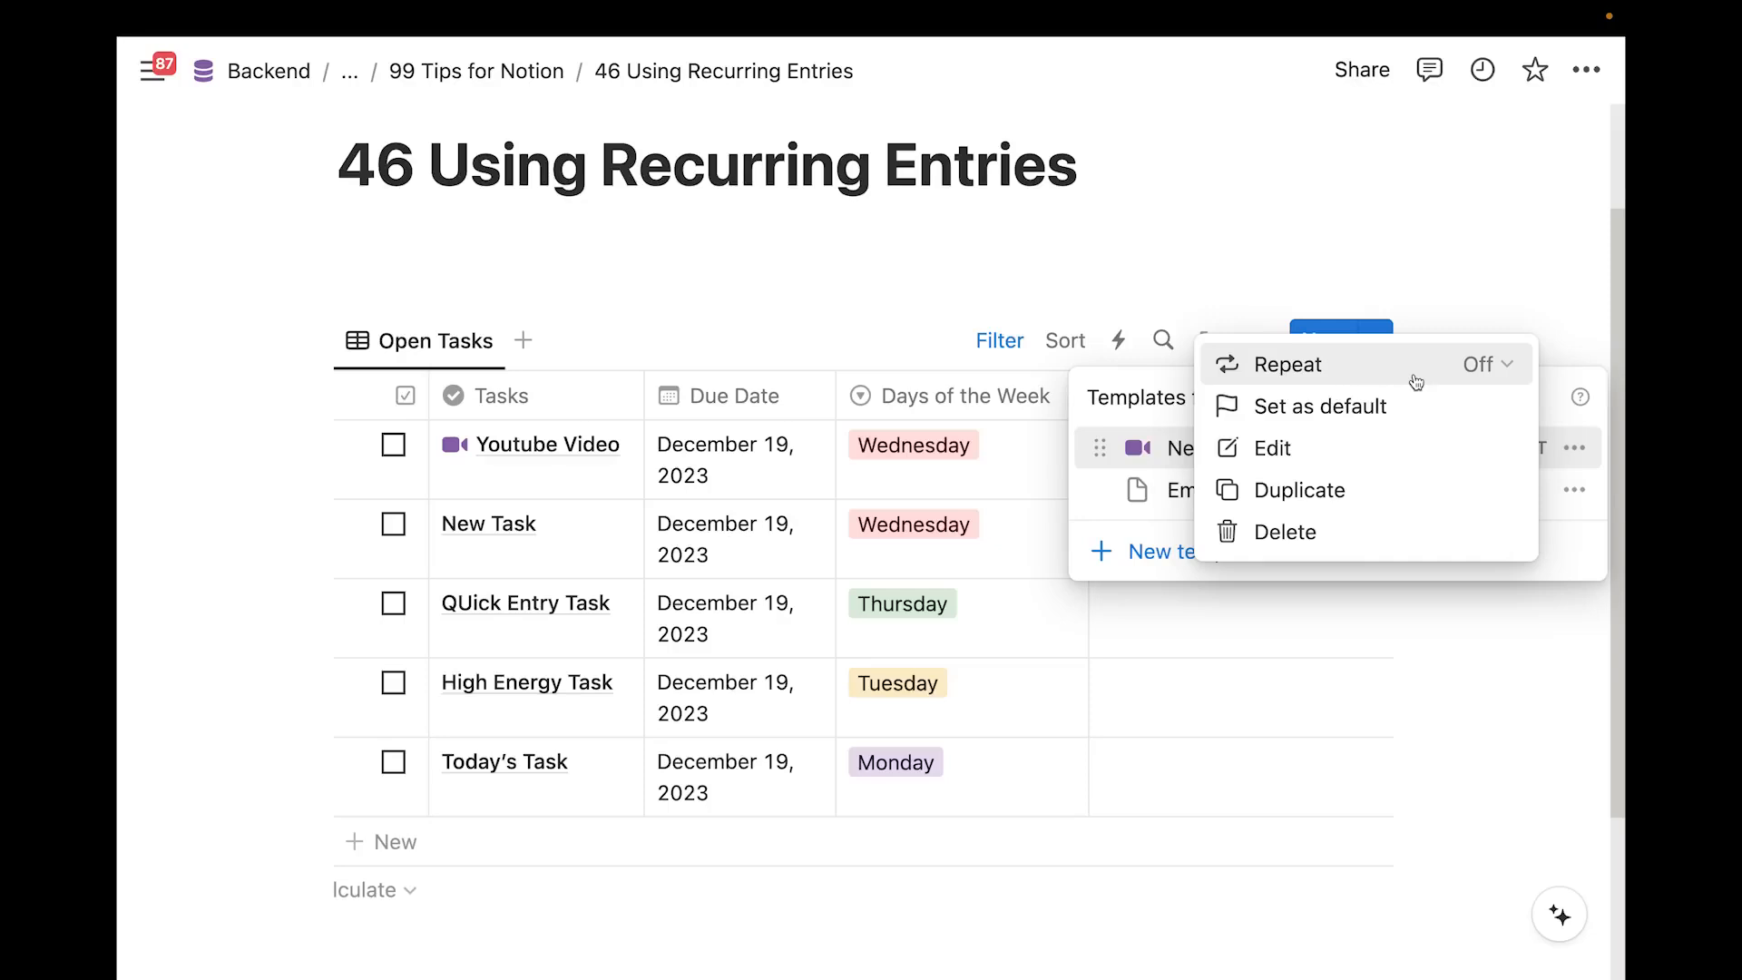
{"action": "left_click", "coordinate": [1205, 453]}
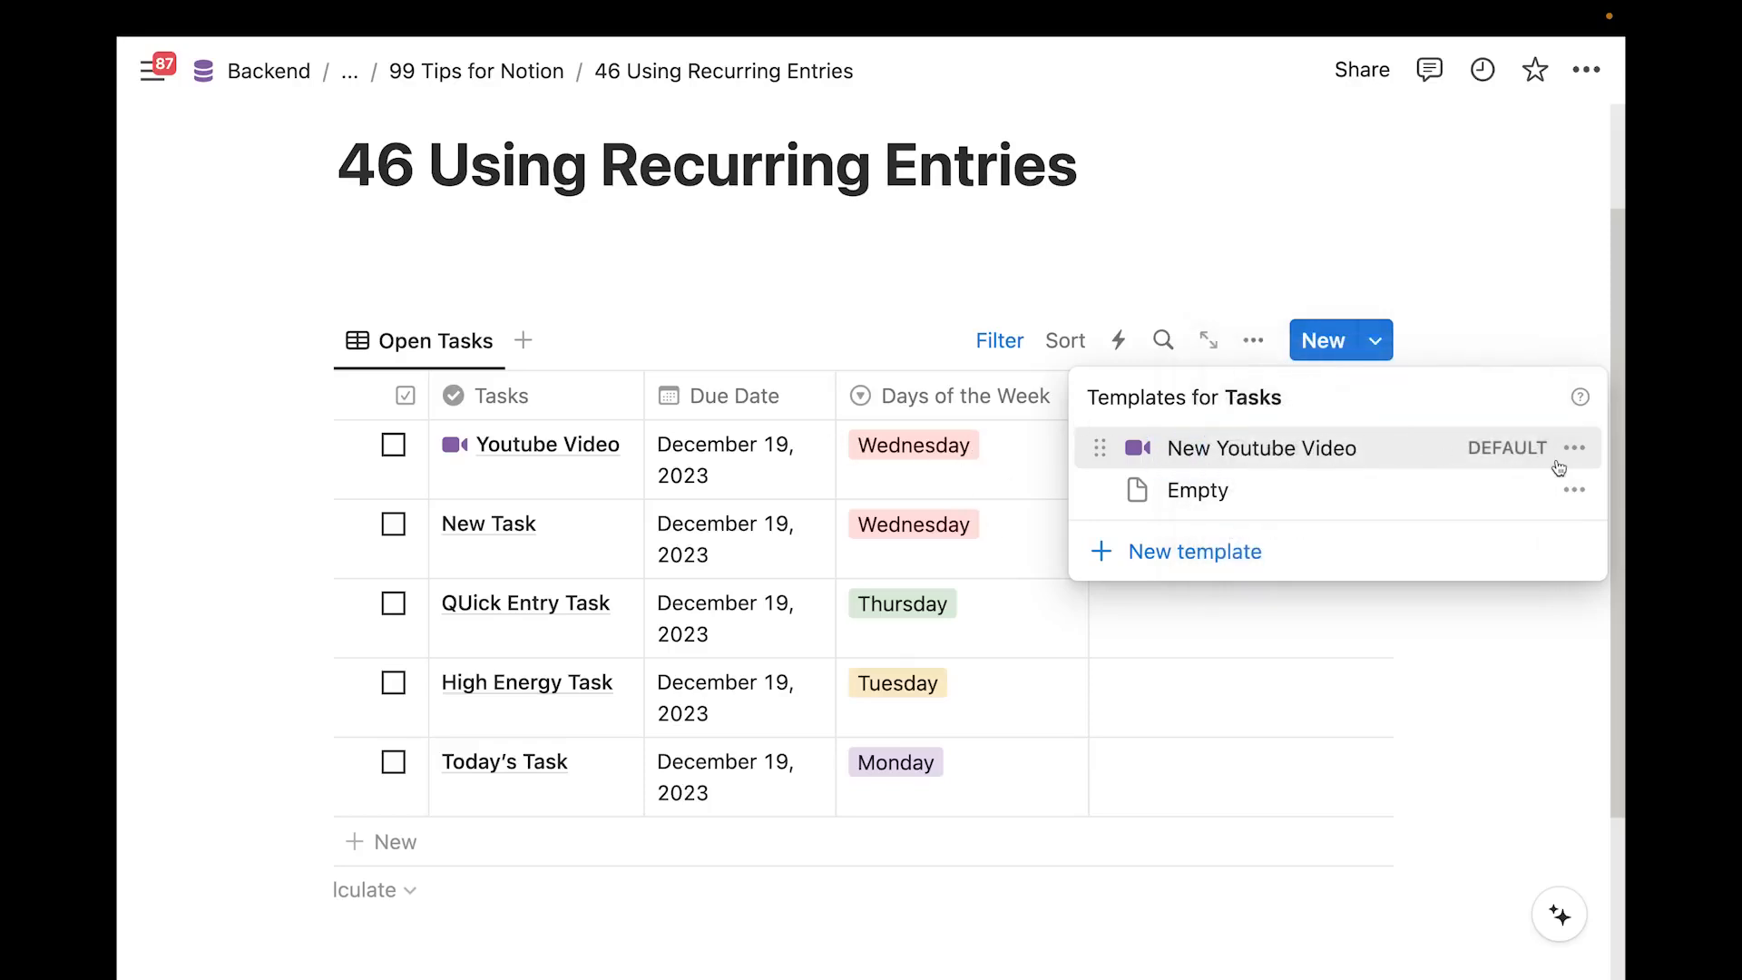
{"action": "left_click", "coordinate": [1574, 447]}
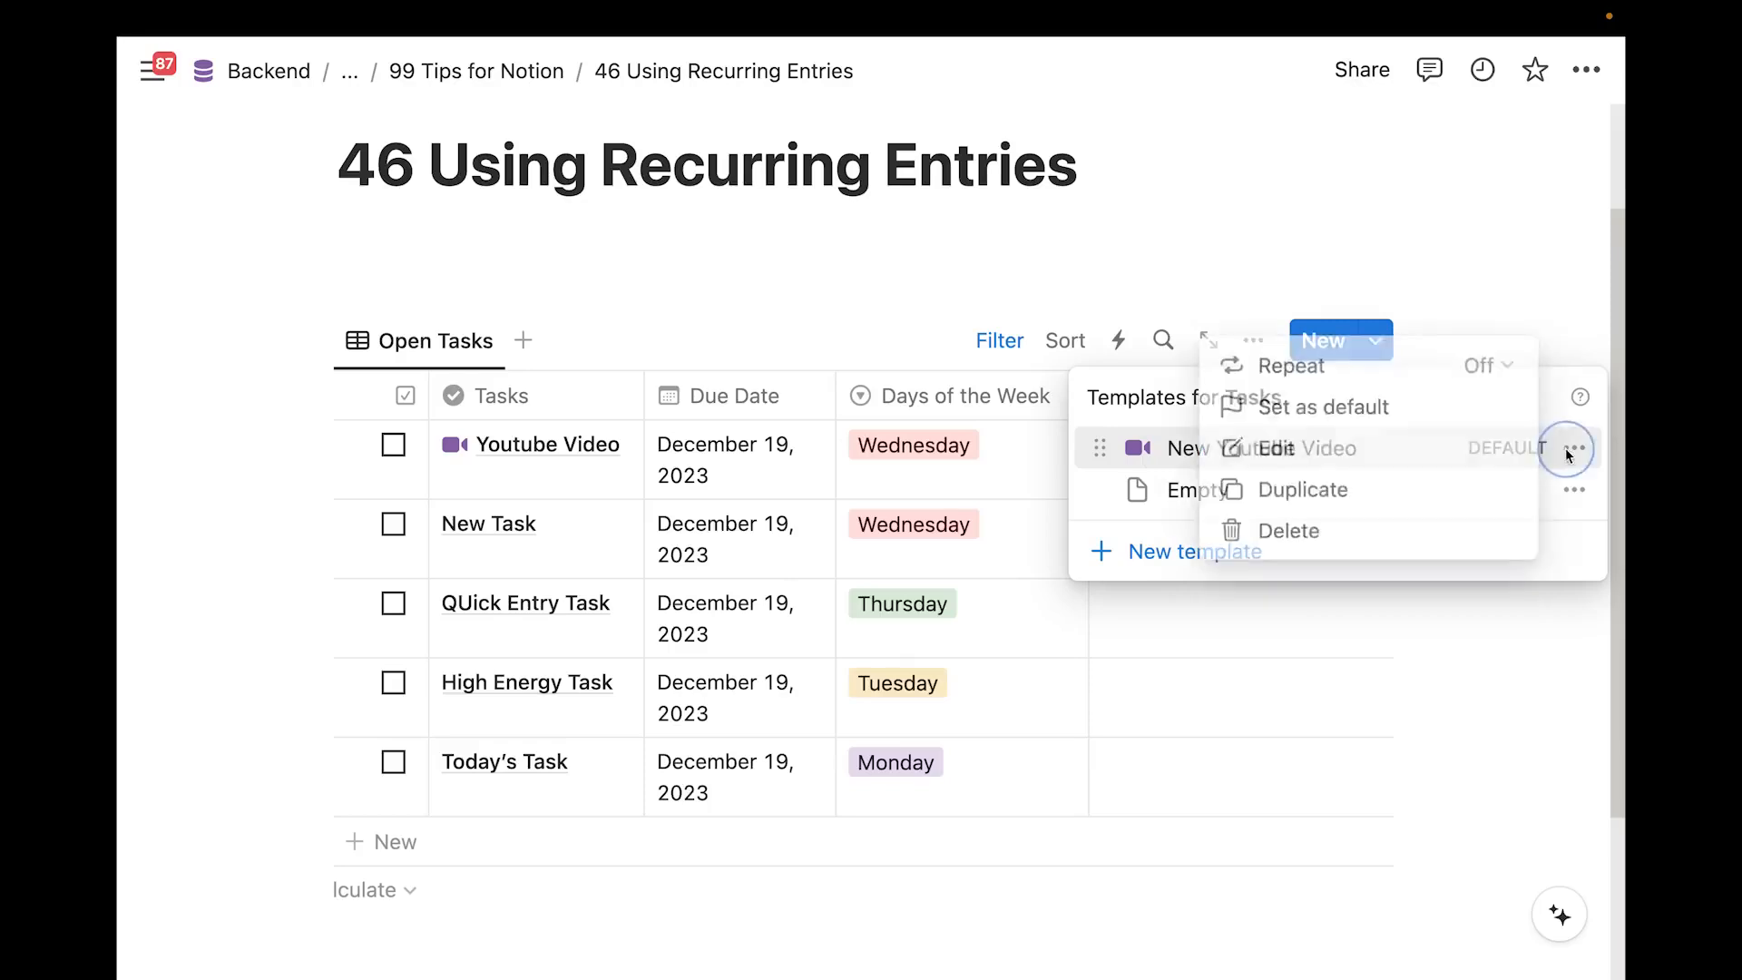
{"action": "left_click", "coordinate": [1349, 374]}
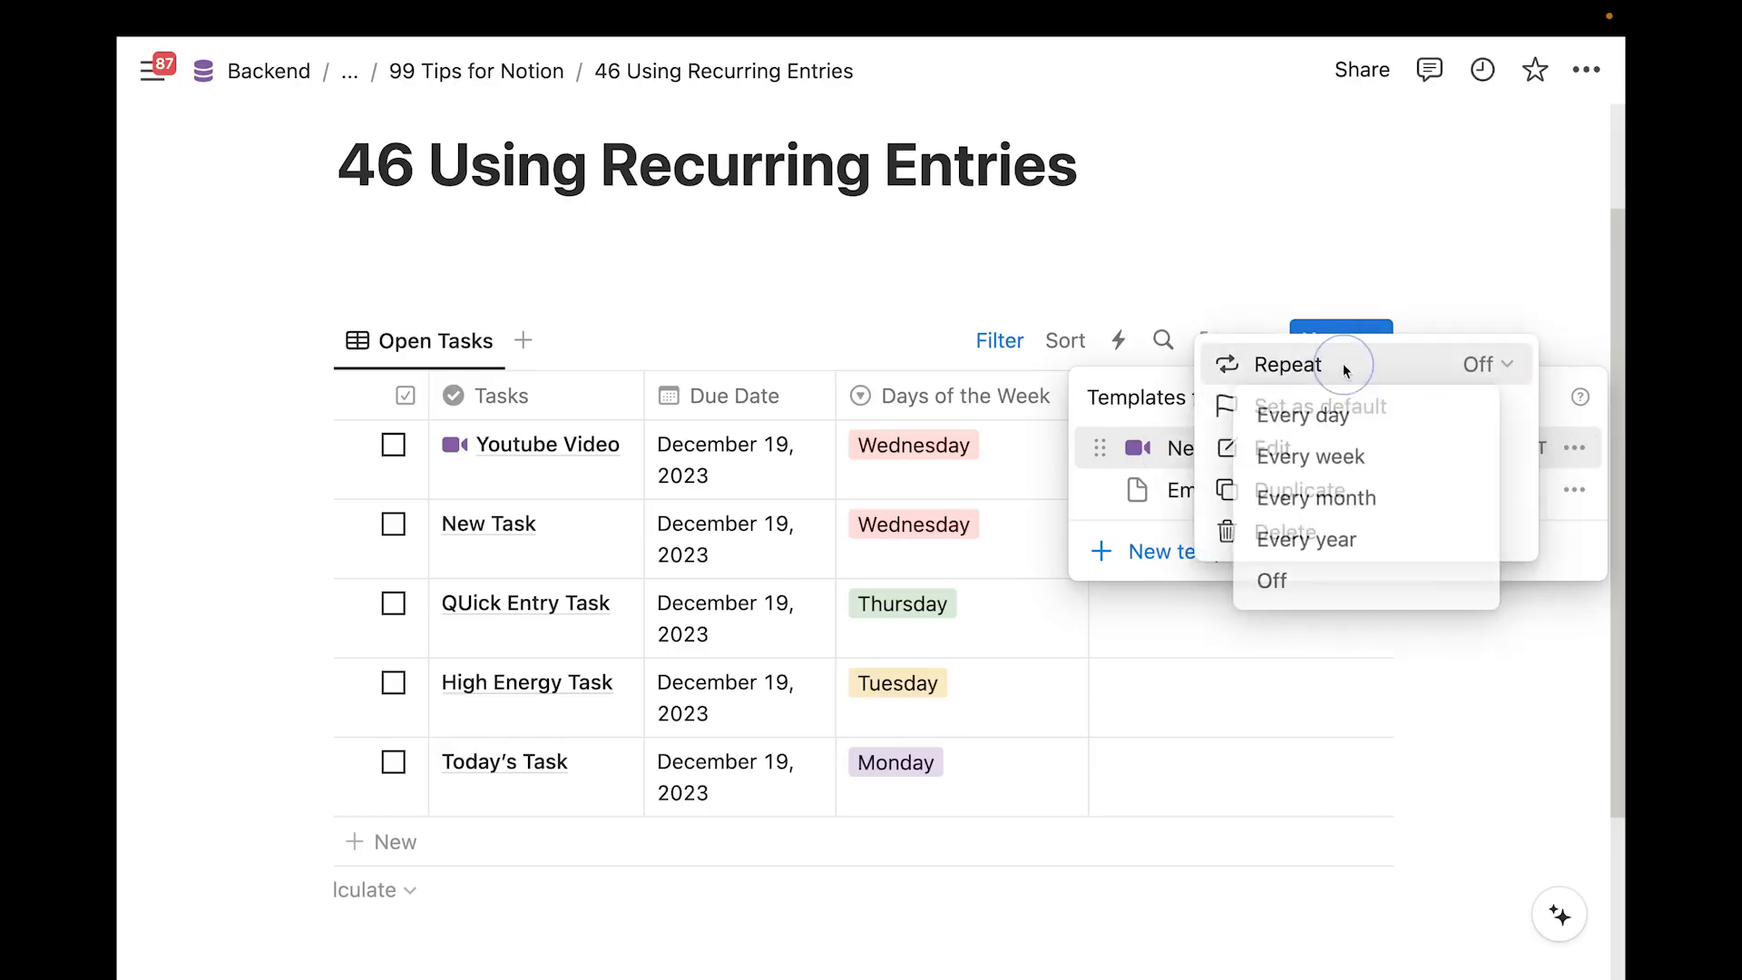
{"action": "left_click", "coordinate": [1378, 472]}
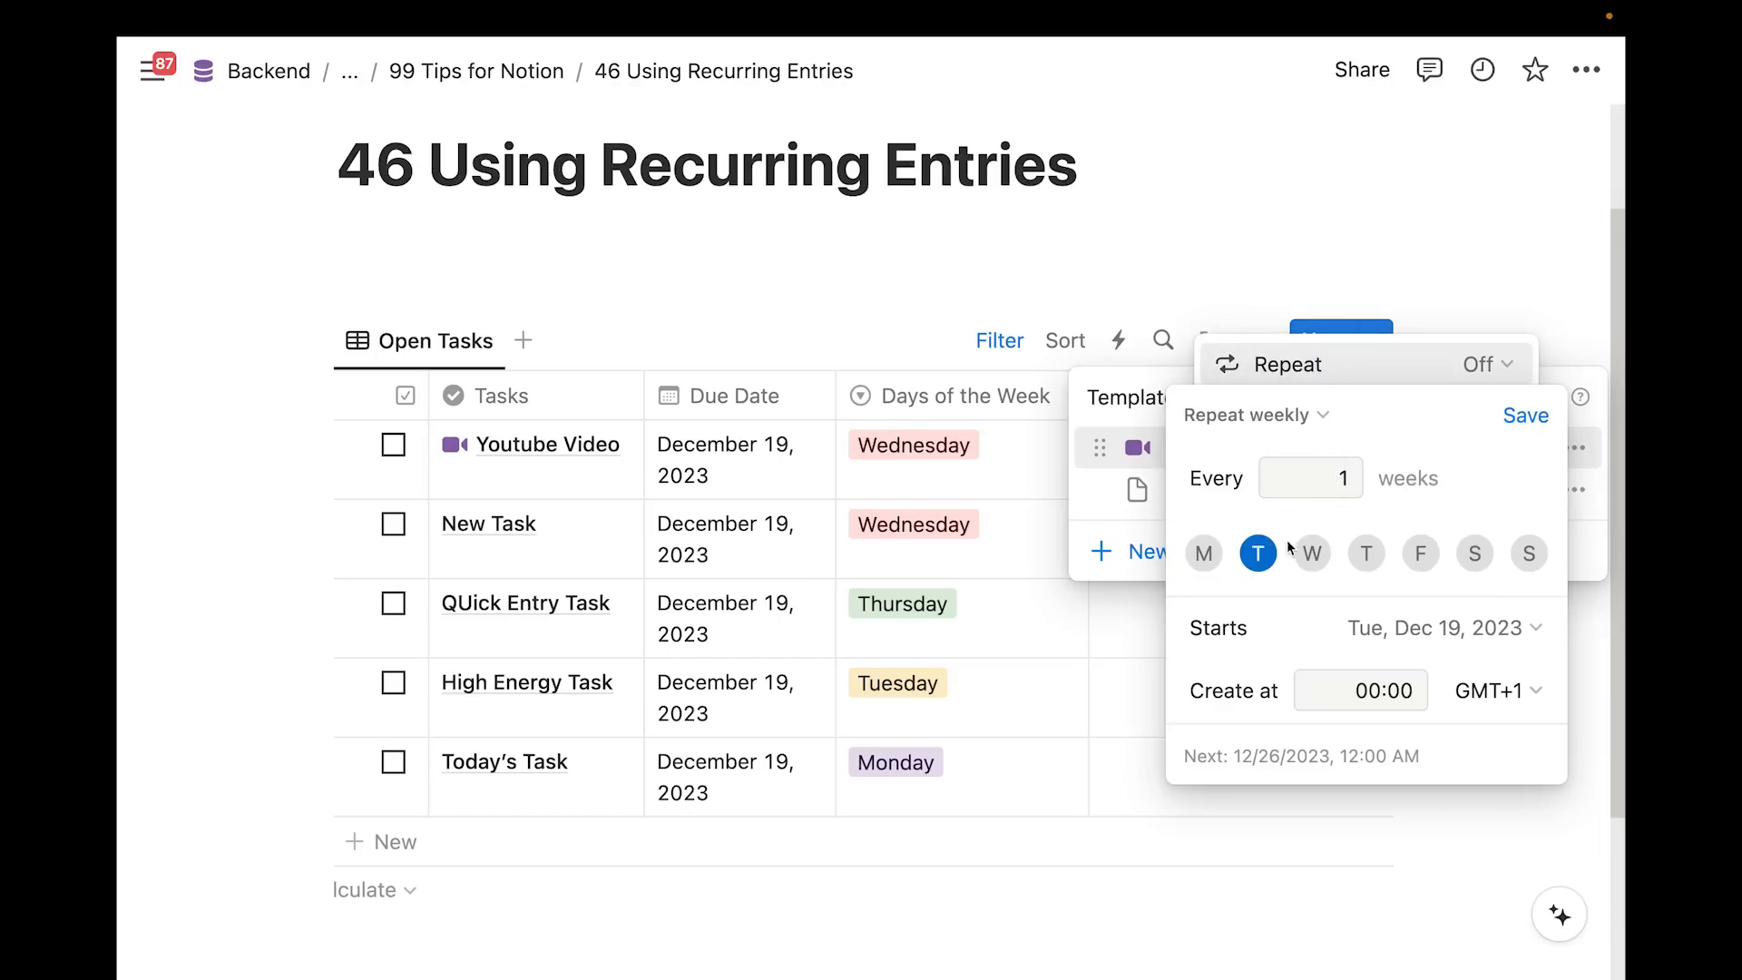
{"action": "left_click", "coordinate": [1312, 555]}
{"action": "left_click", "coordinate": [1270, 556]}
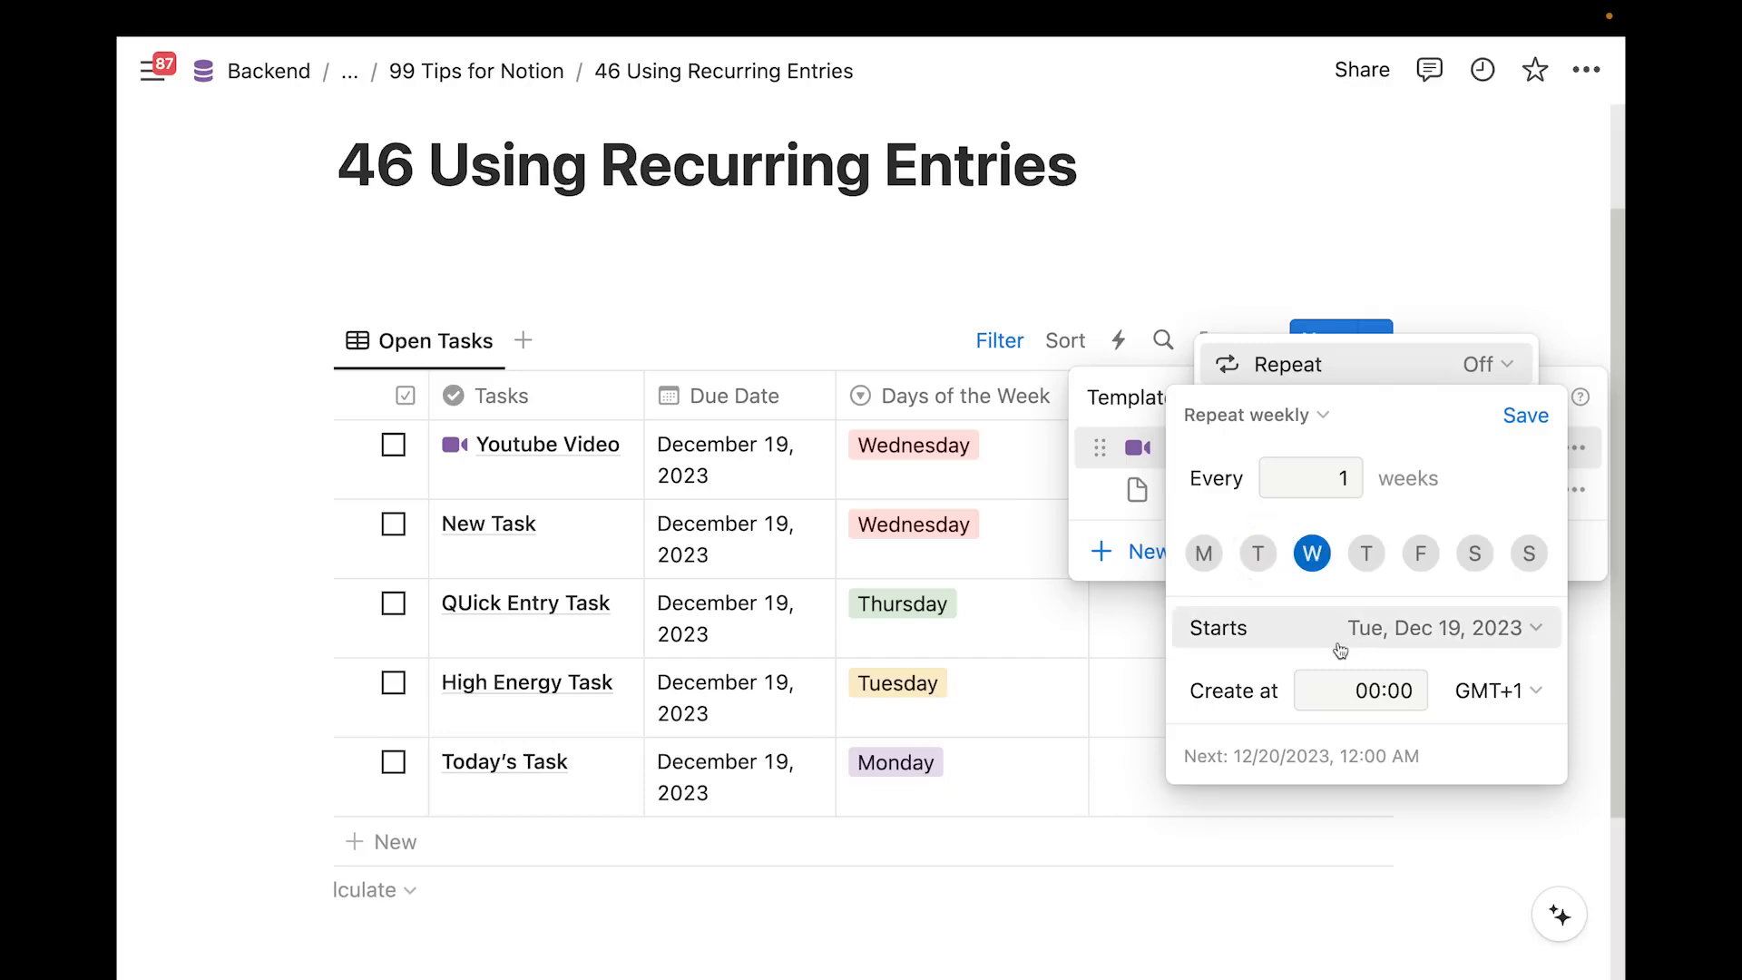
Set the recurrence start date to Wed, Dec 20, 2023, save the weekly repeat, and close the template list
{"action": "left_click", "coordinate": [1411, 633]}
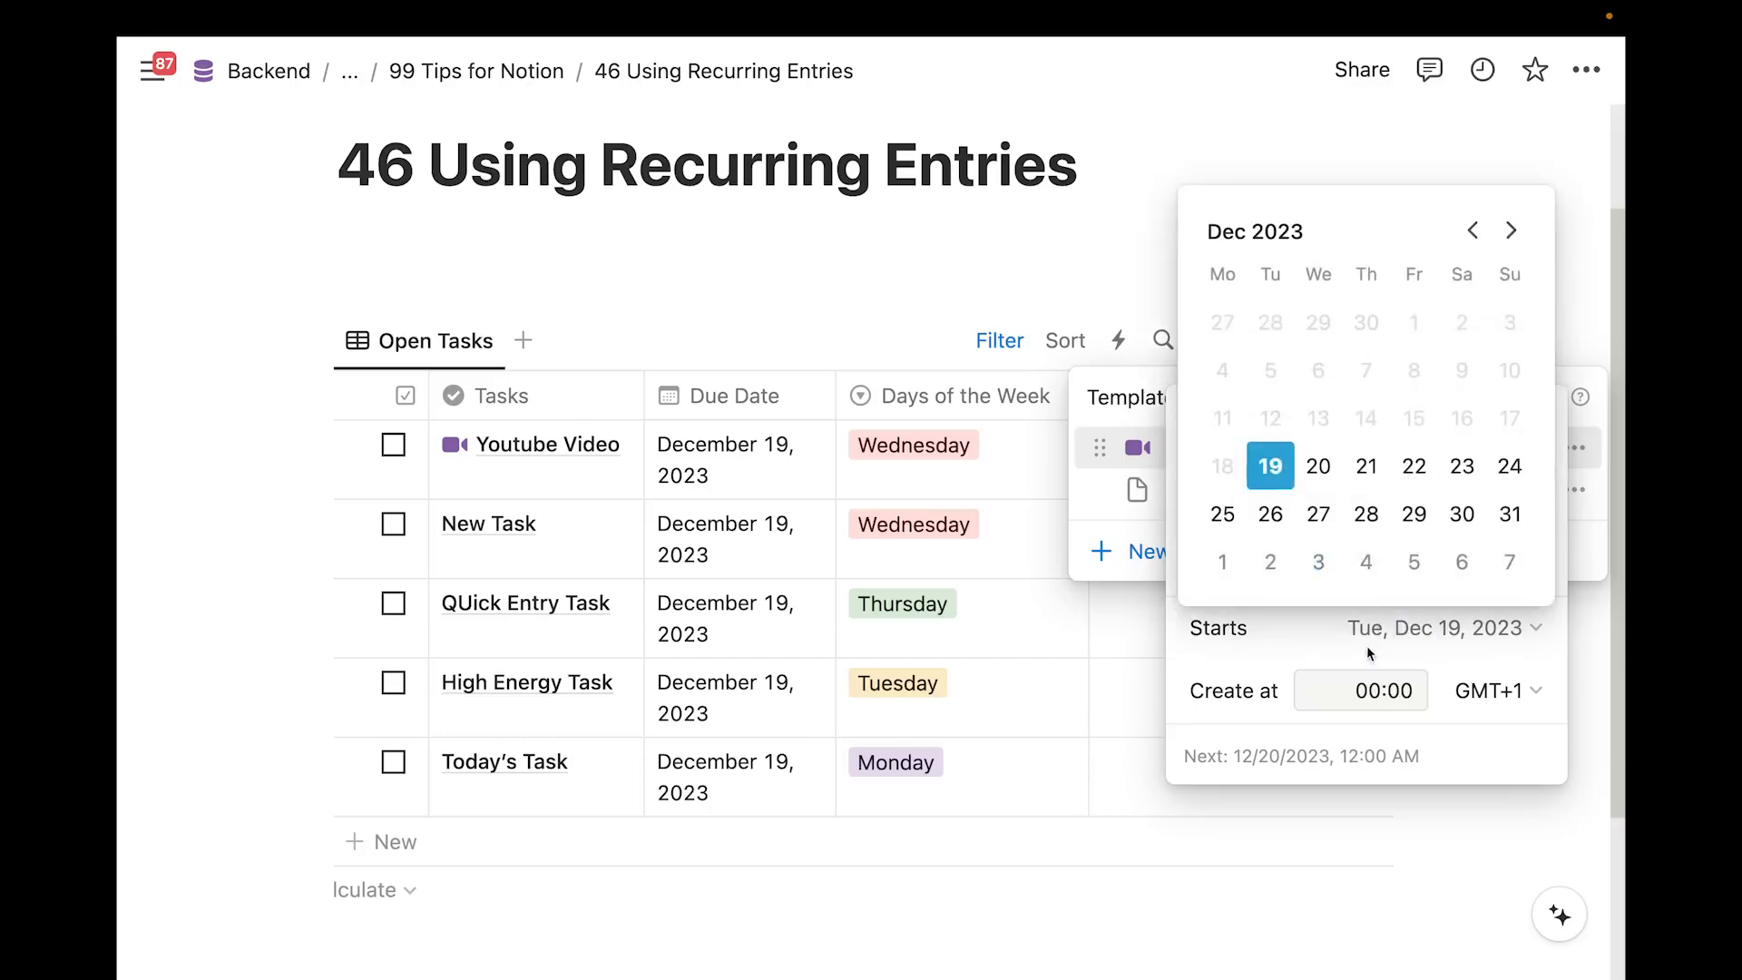
{"action": "left_click", "coordinate": [1312, 474]}
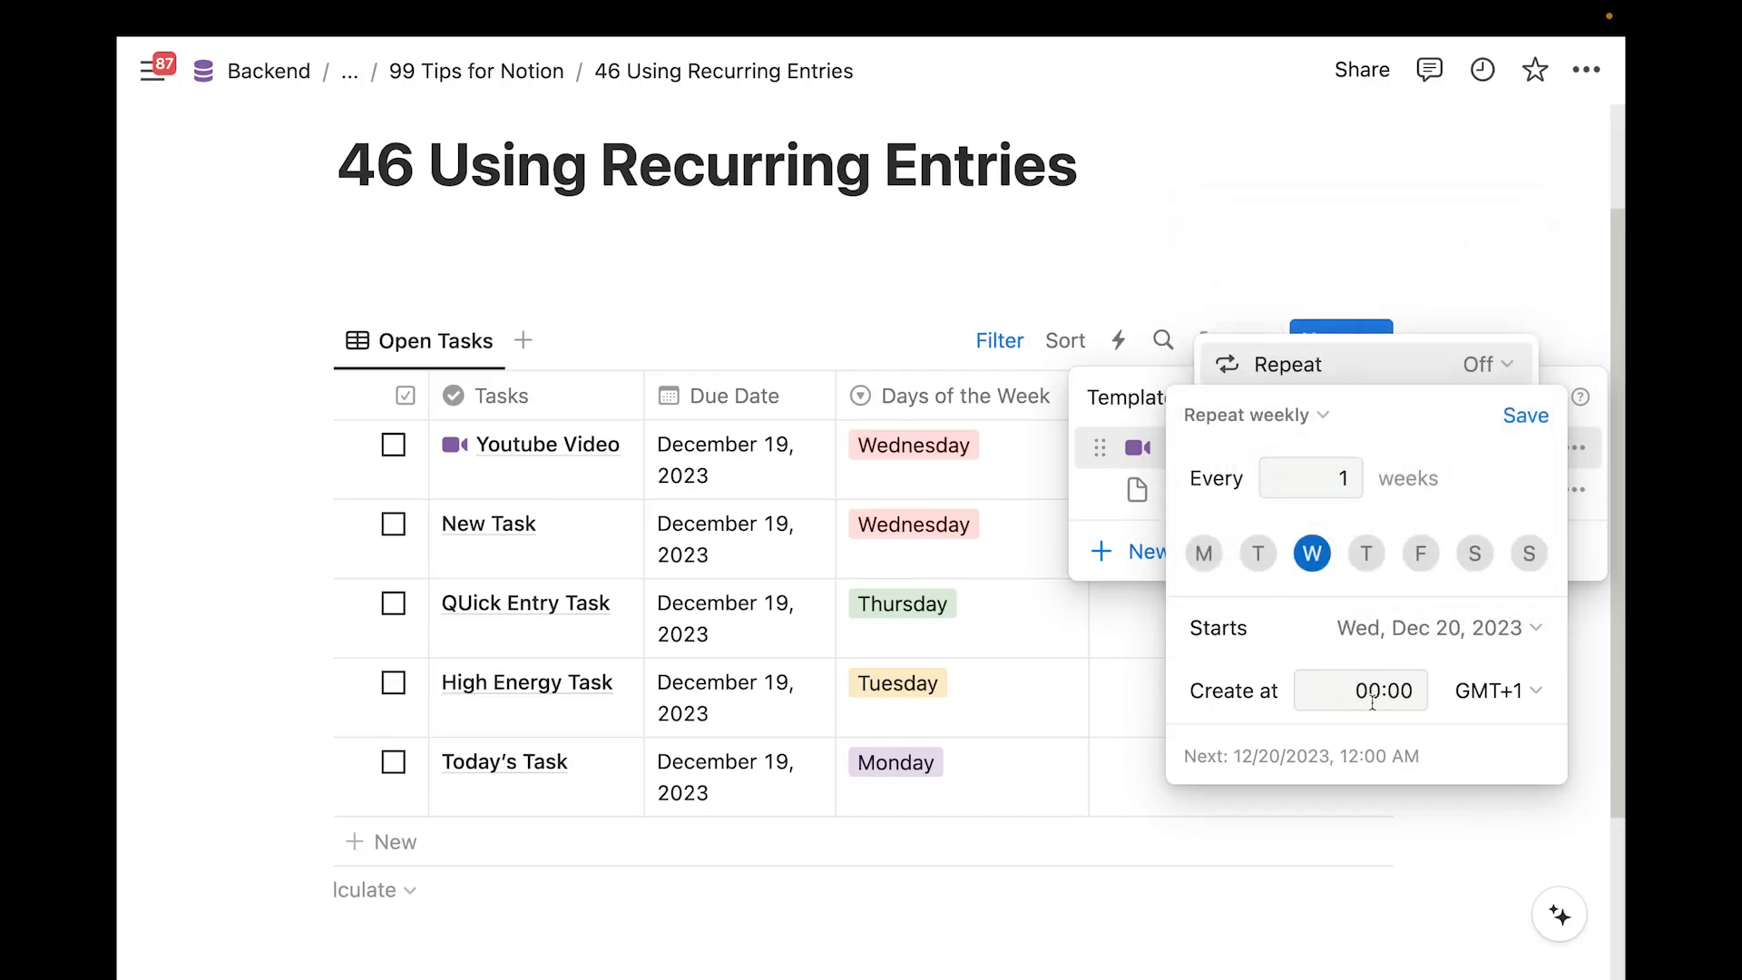
{"action": "left_click", "coordinate": [1524, 417]}
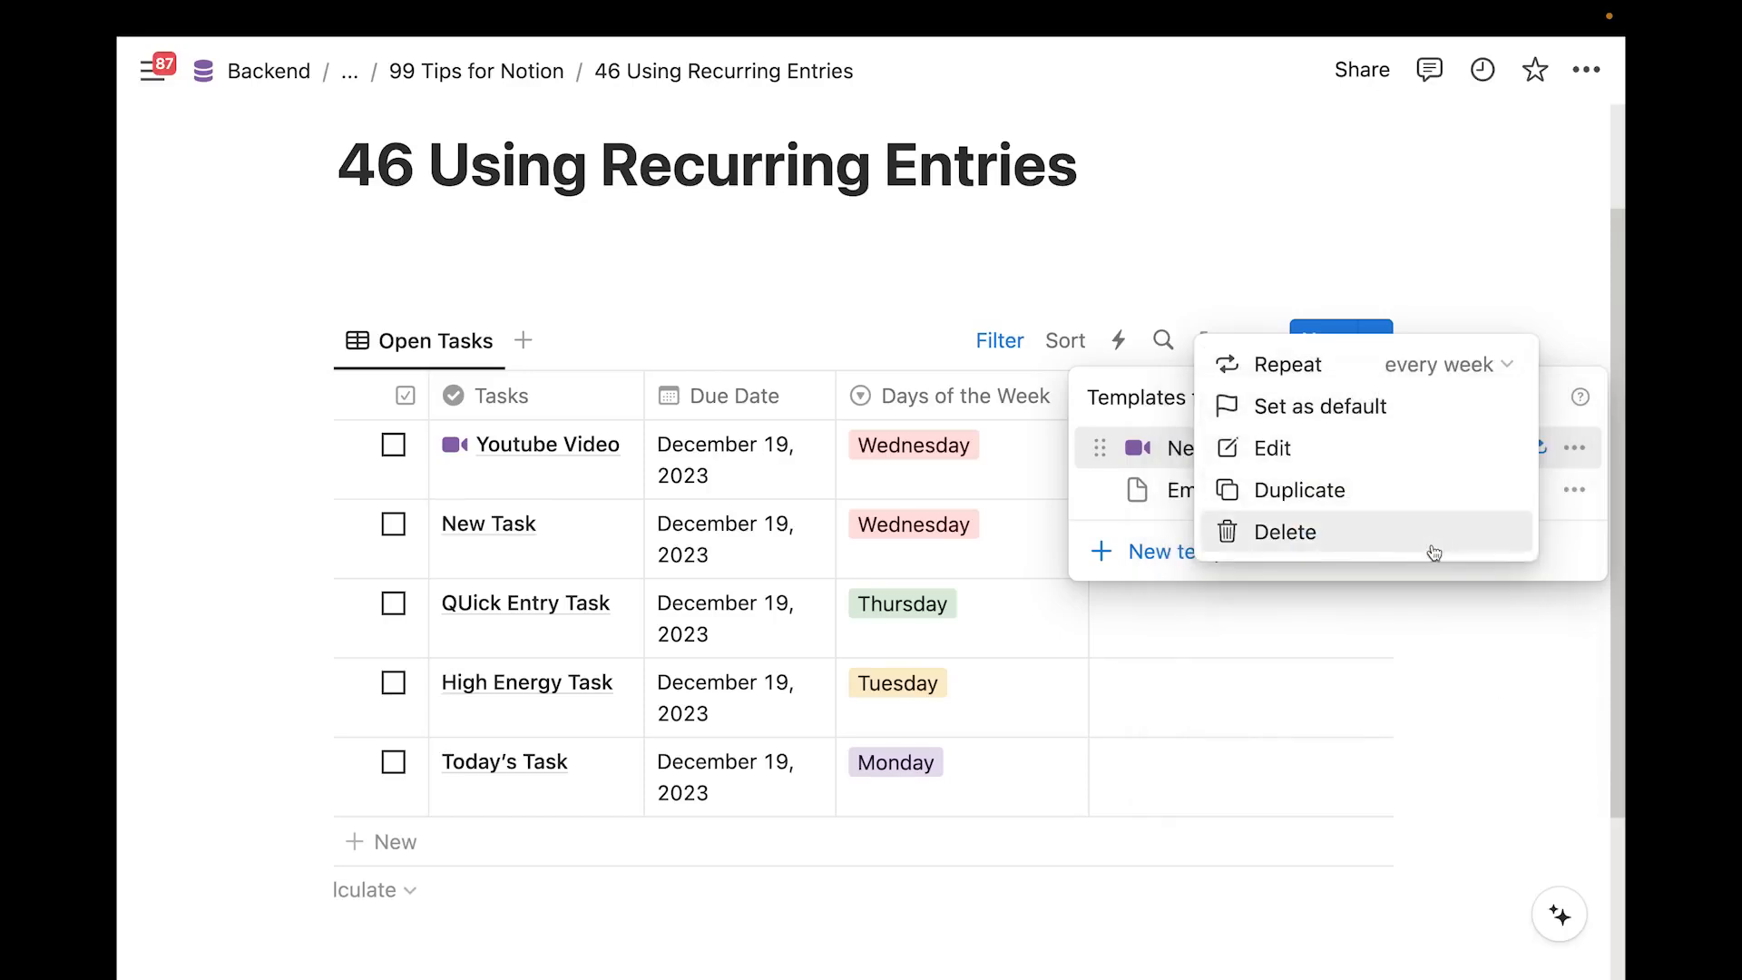
{"action": "left_click", "coordinate": [938, 268]}
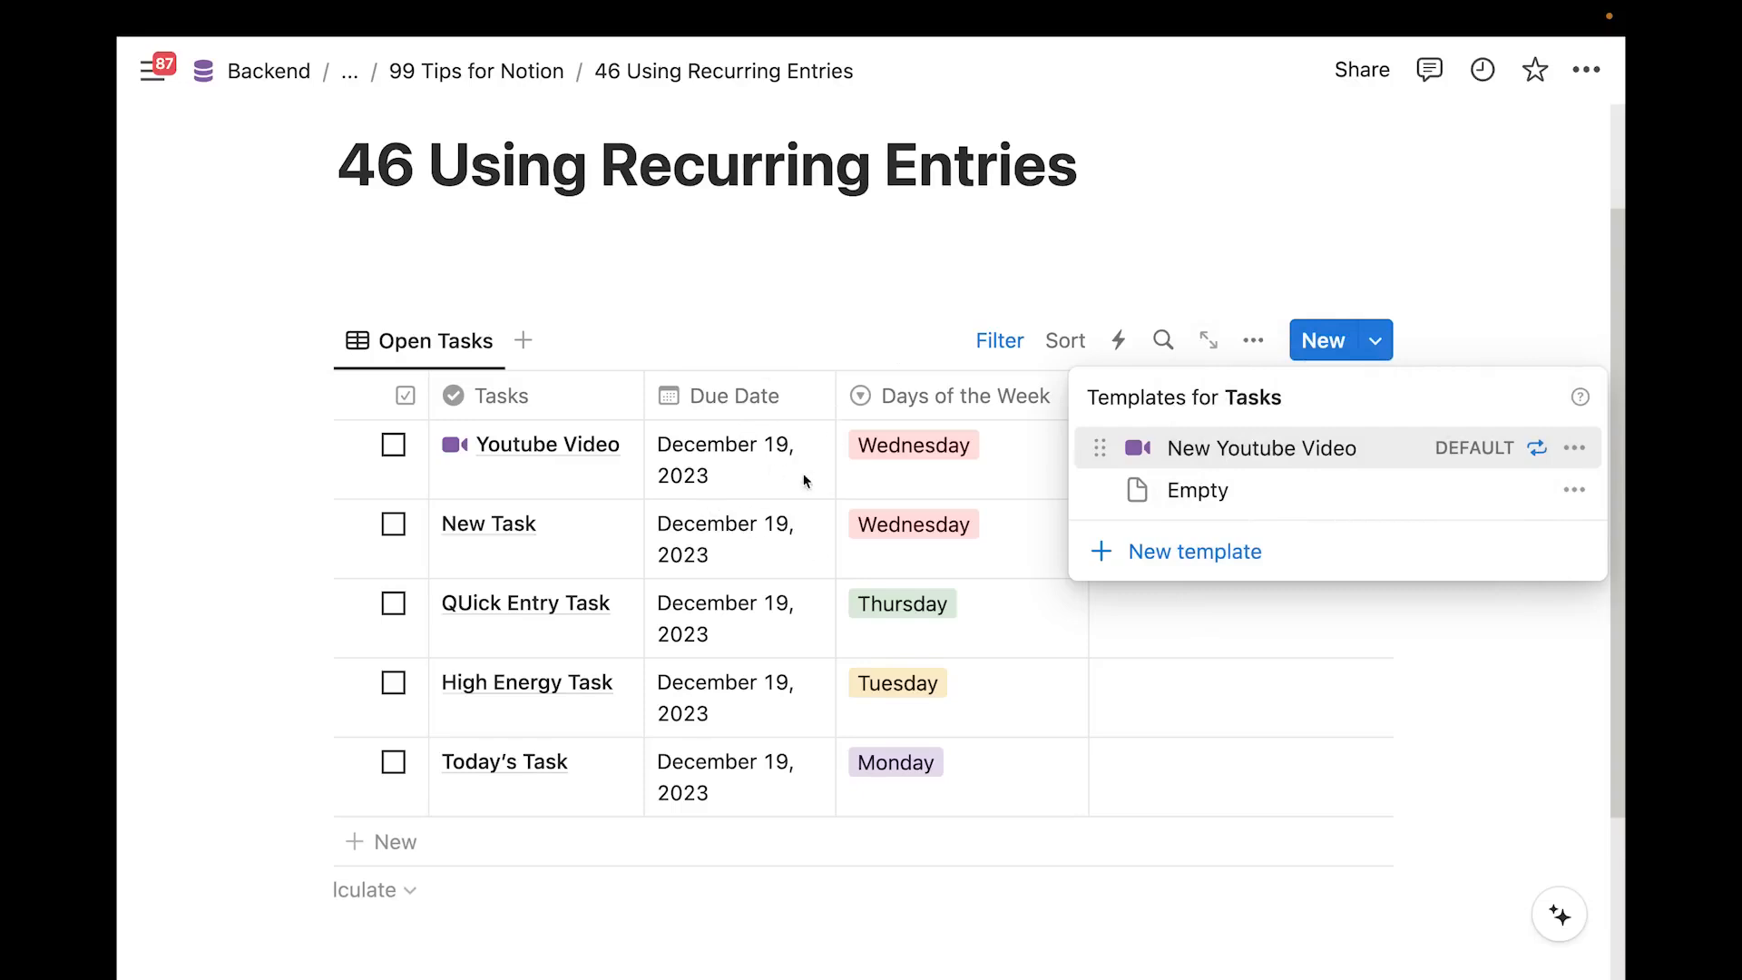
{"action": "left_click", "coordinate": [858, 880]}
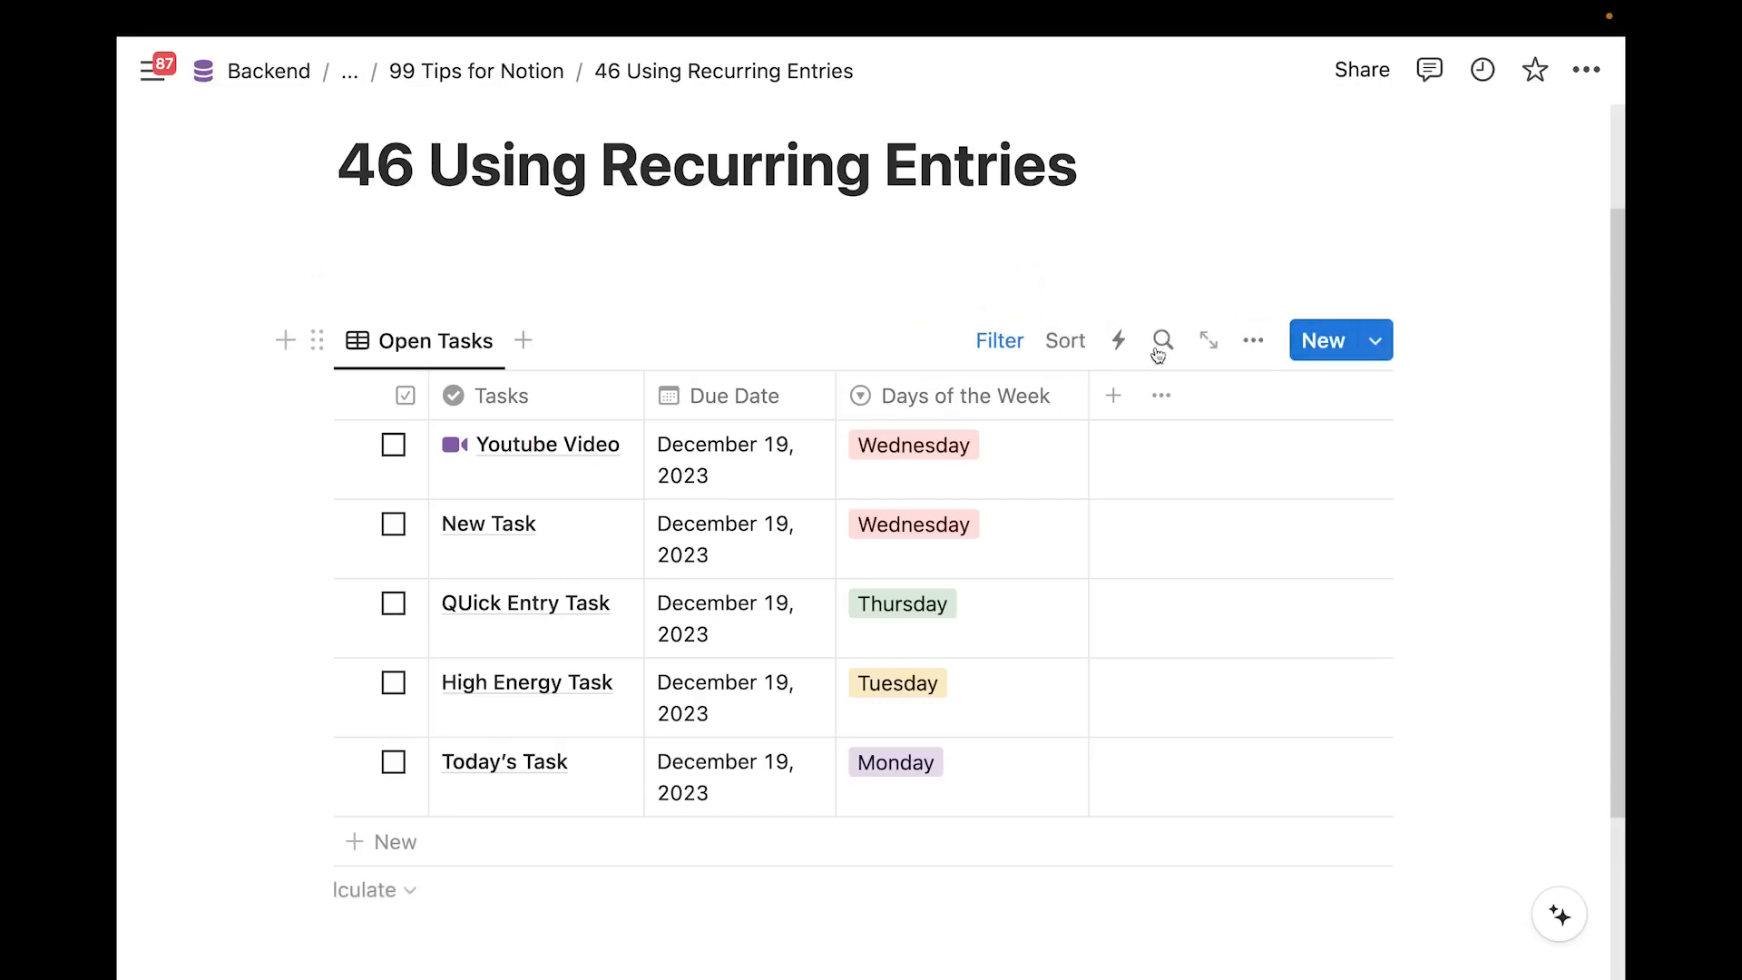
Edit the New Youtube Video template so its Due Date is Today, the date when duplicated, and close the template
{"action": "left_click", "coordinate": [1376, 340]}
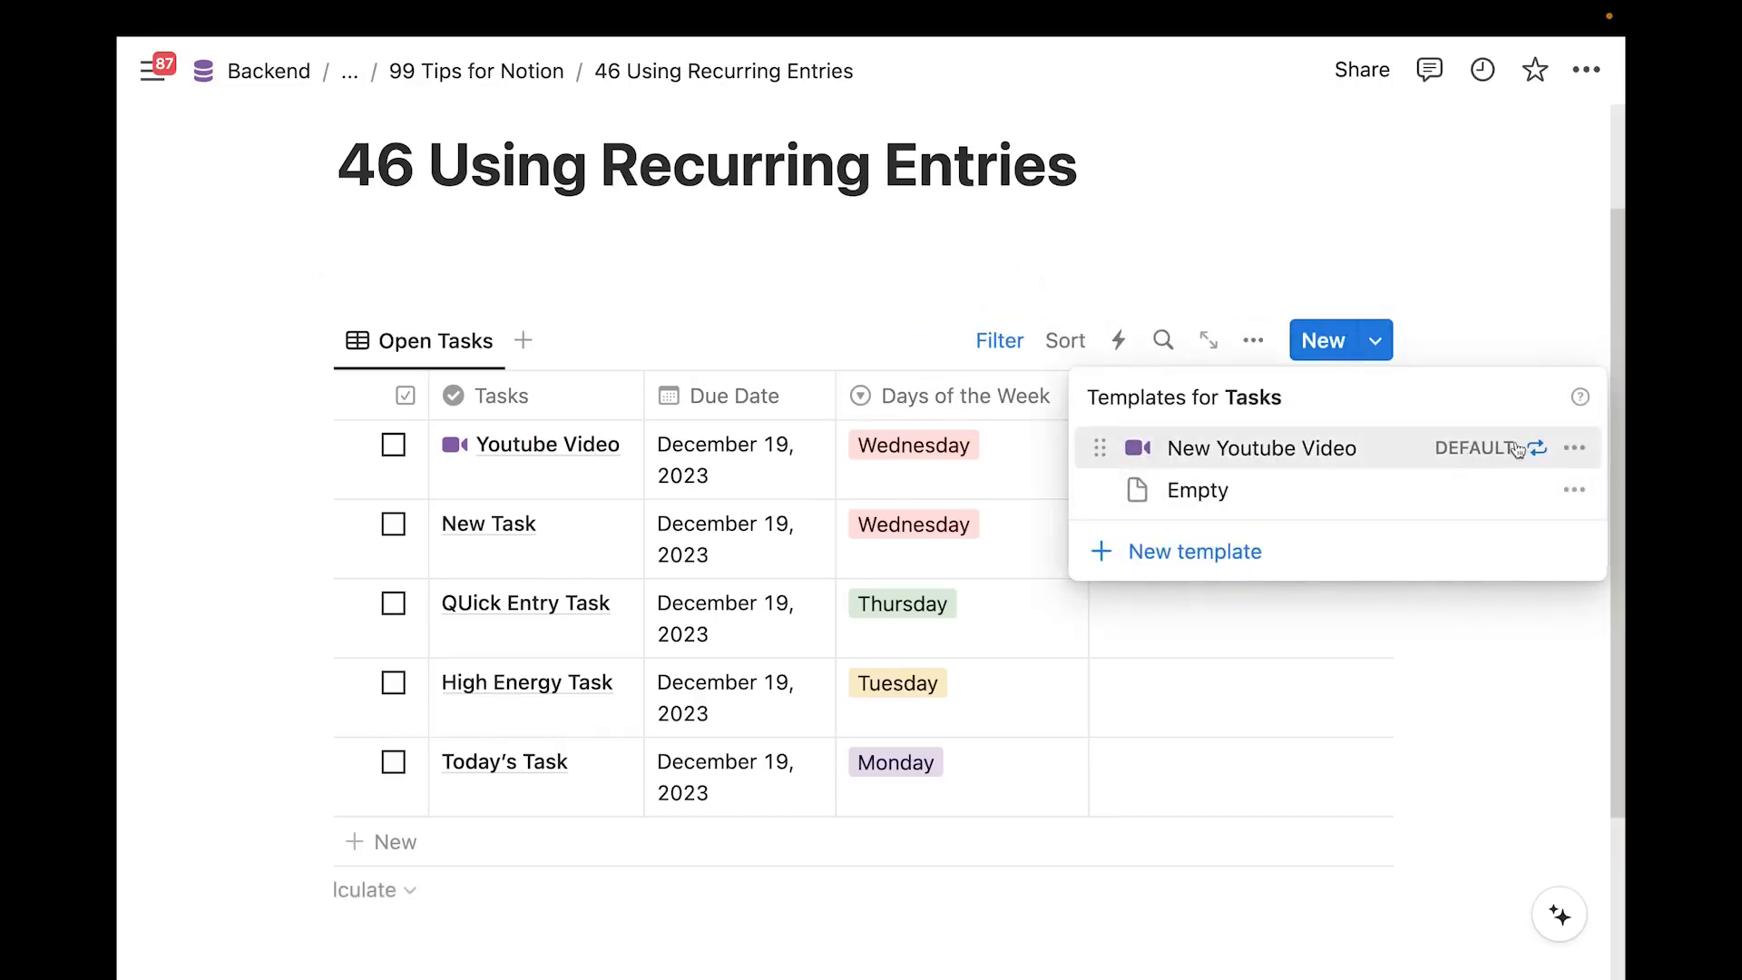
{"action": "left_click", "coordinate": [1575, 447]}
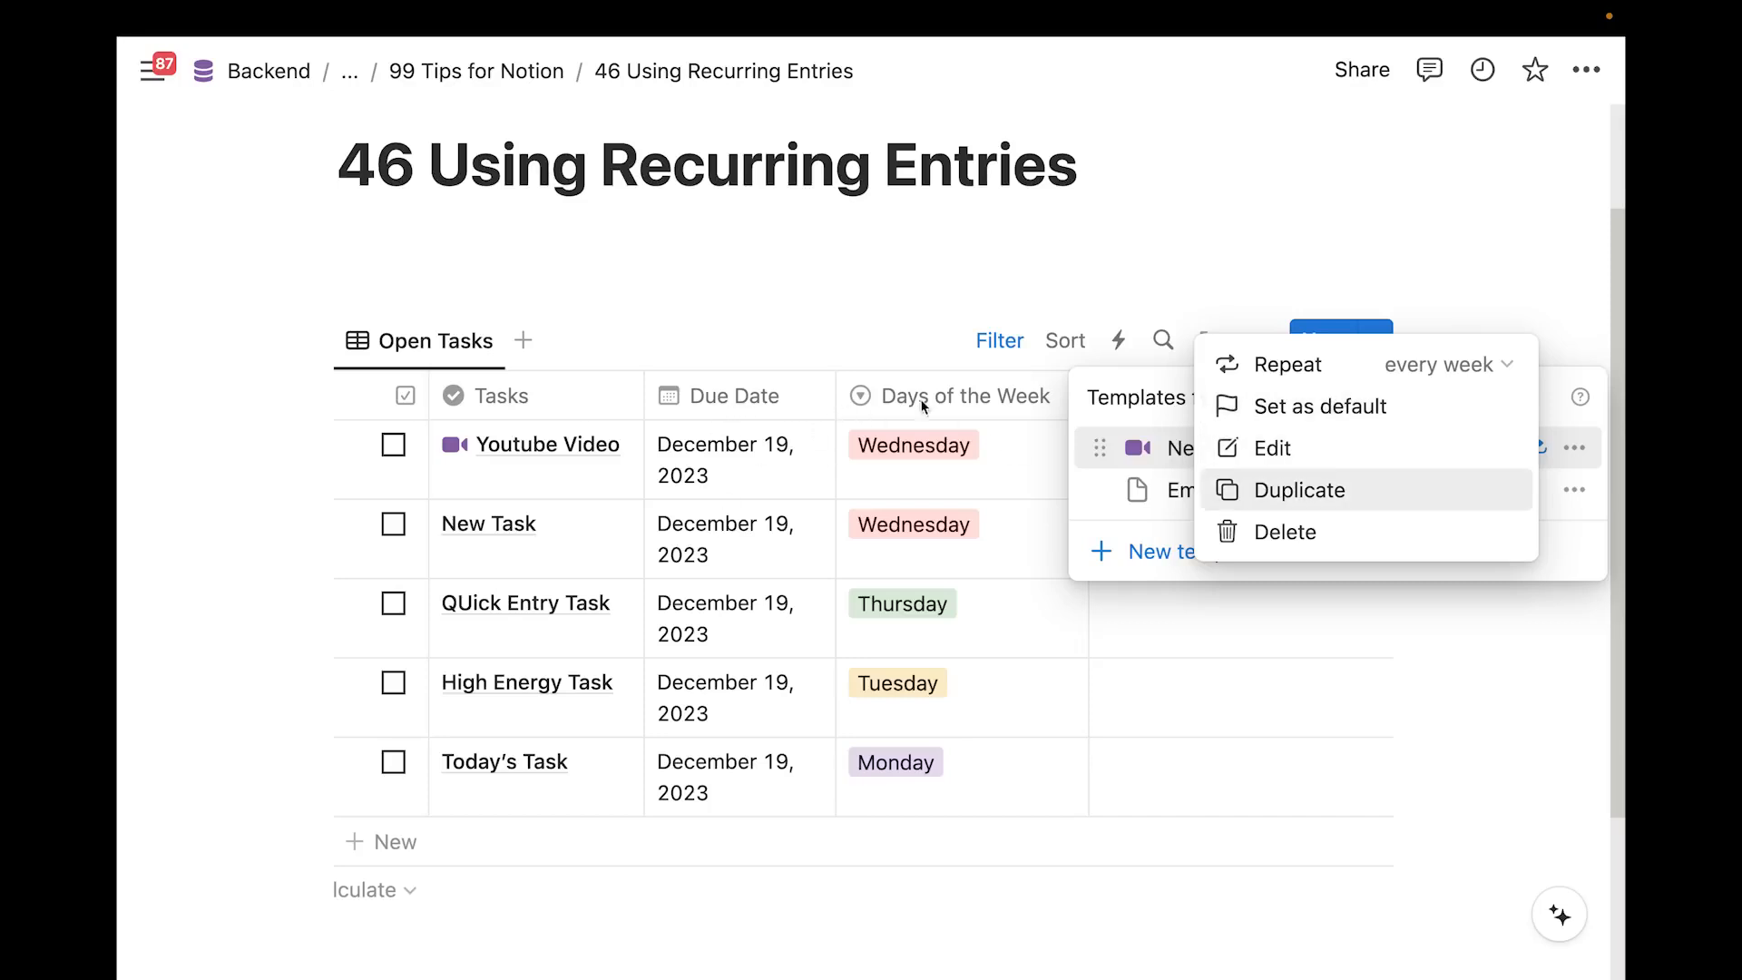
{"action": "left_click", "coordinate": [1325, 464]}
{"action": "scroll", "coordinate": [766, 424], "scroll_direction": "down", "scroll_amount": 3}
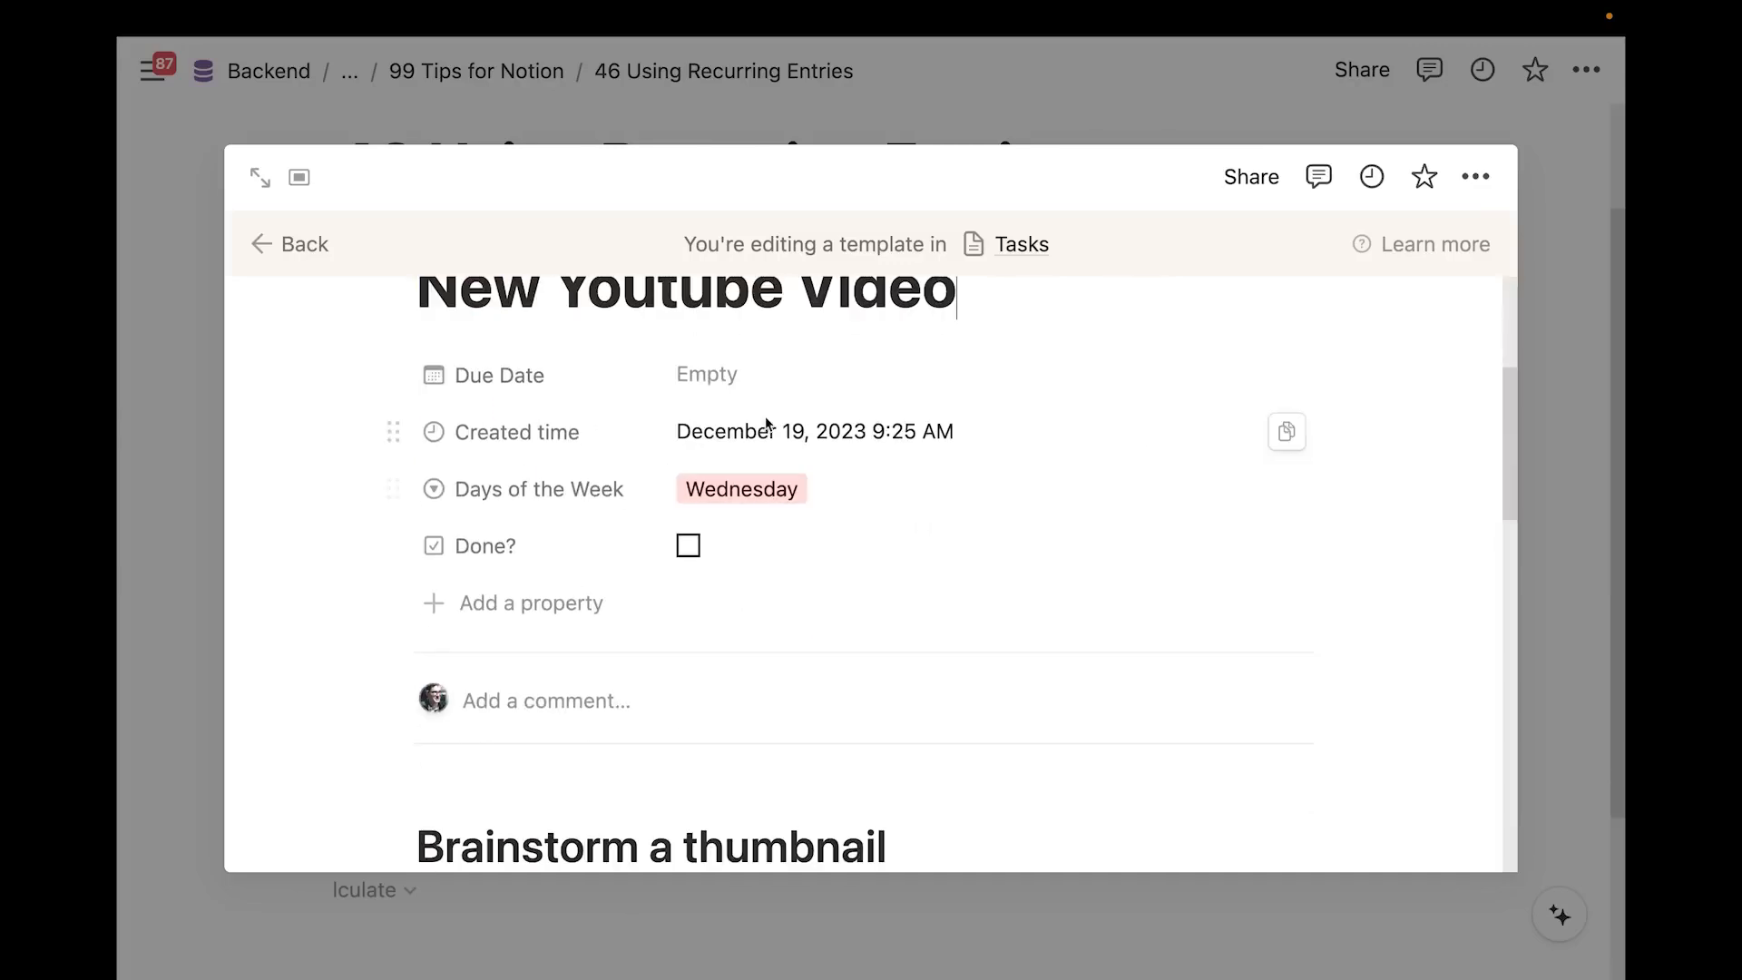
{"action": "scroll", "coordinate": [655, 405], "scroll_direction": "up", "scroll_amount": 2}
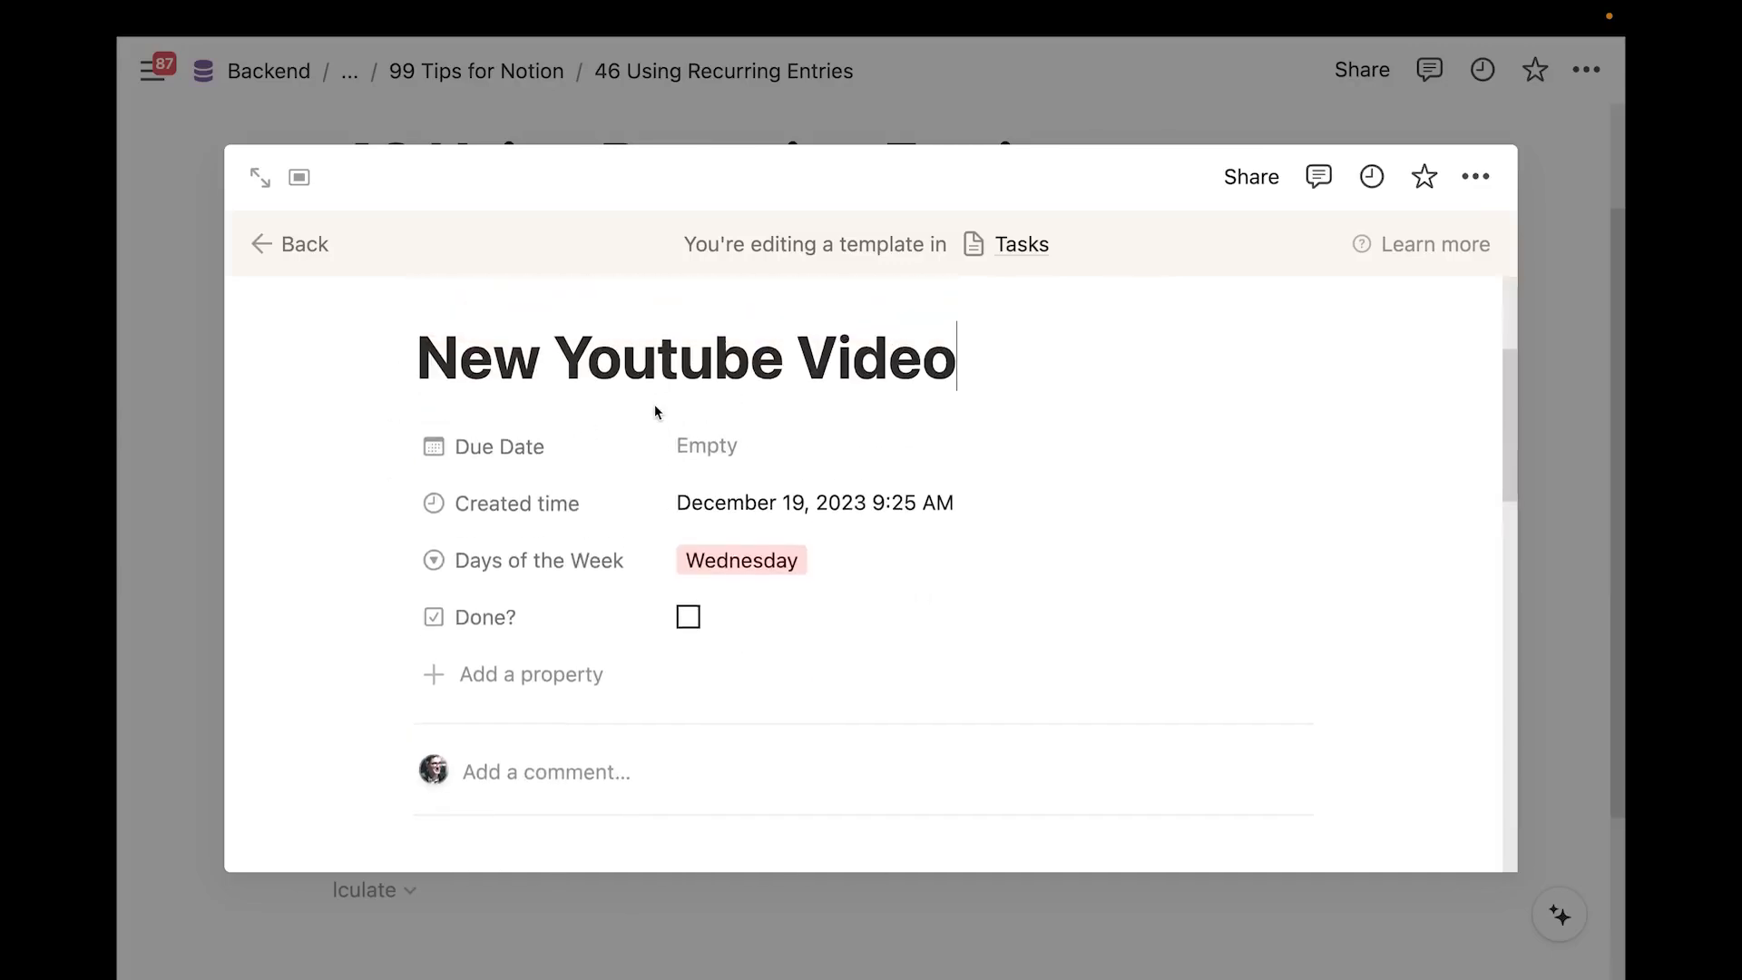
{"action": "left_click", "coordinate": [706, 446]}
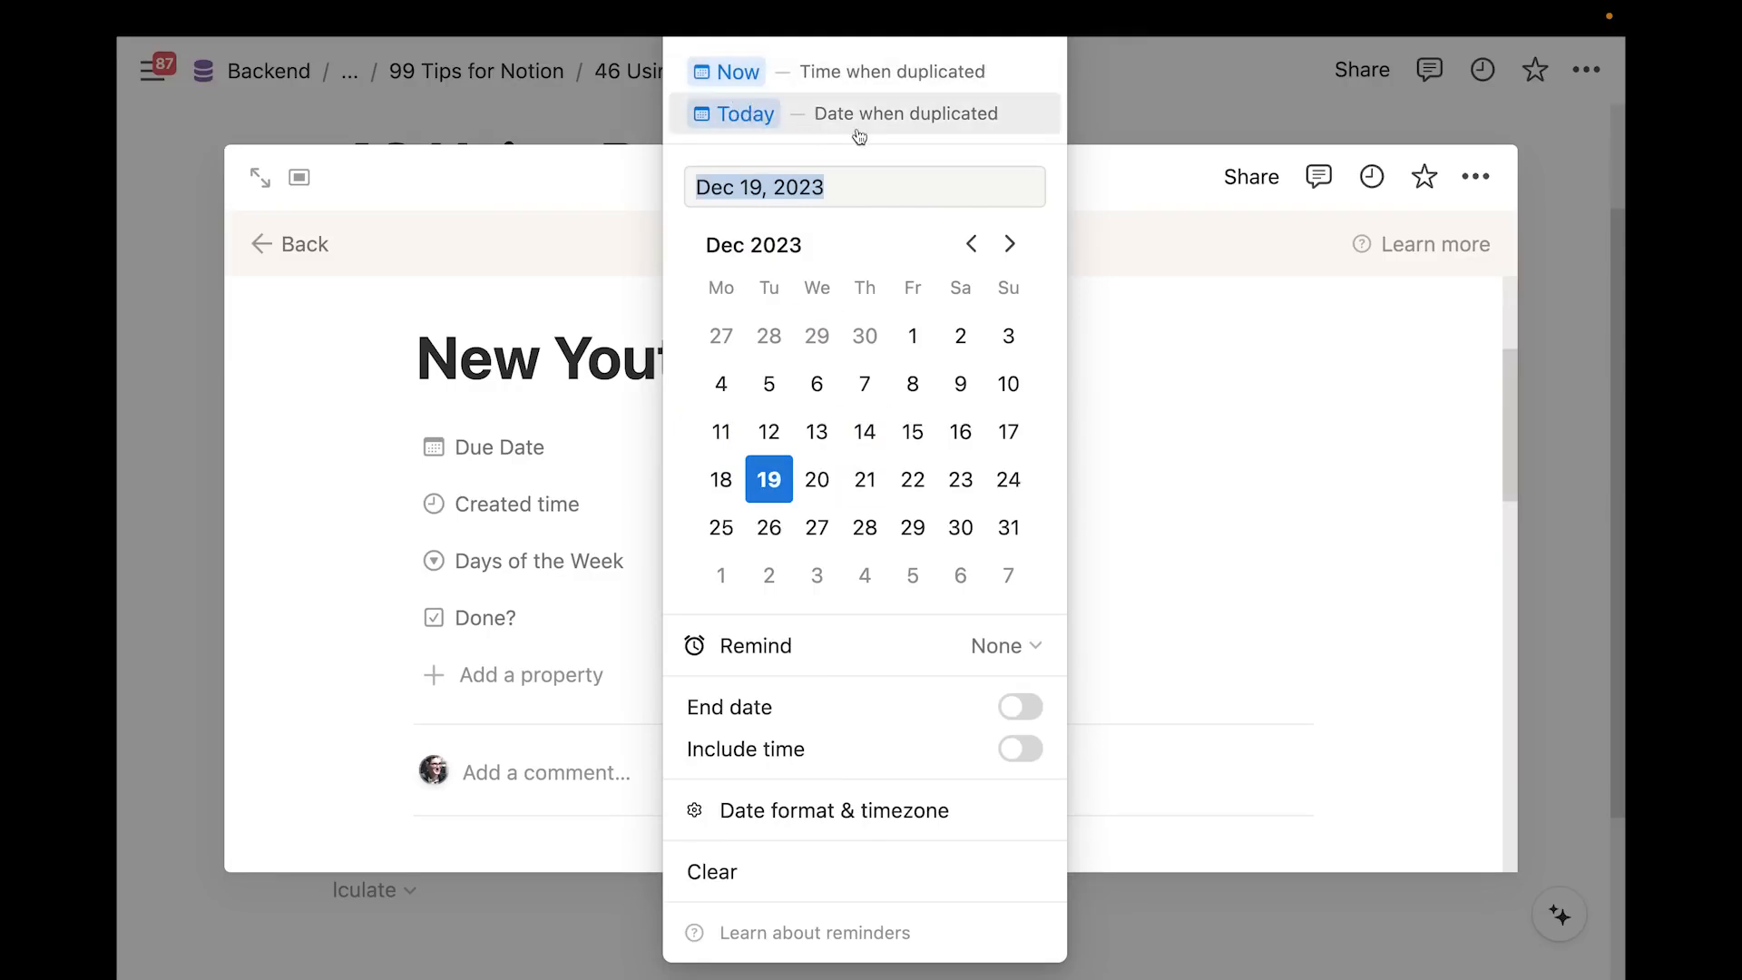
{"action": "left_click", "coordinate": [914, 123]}
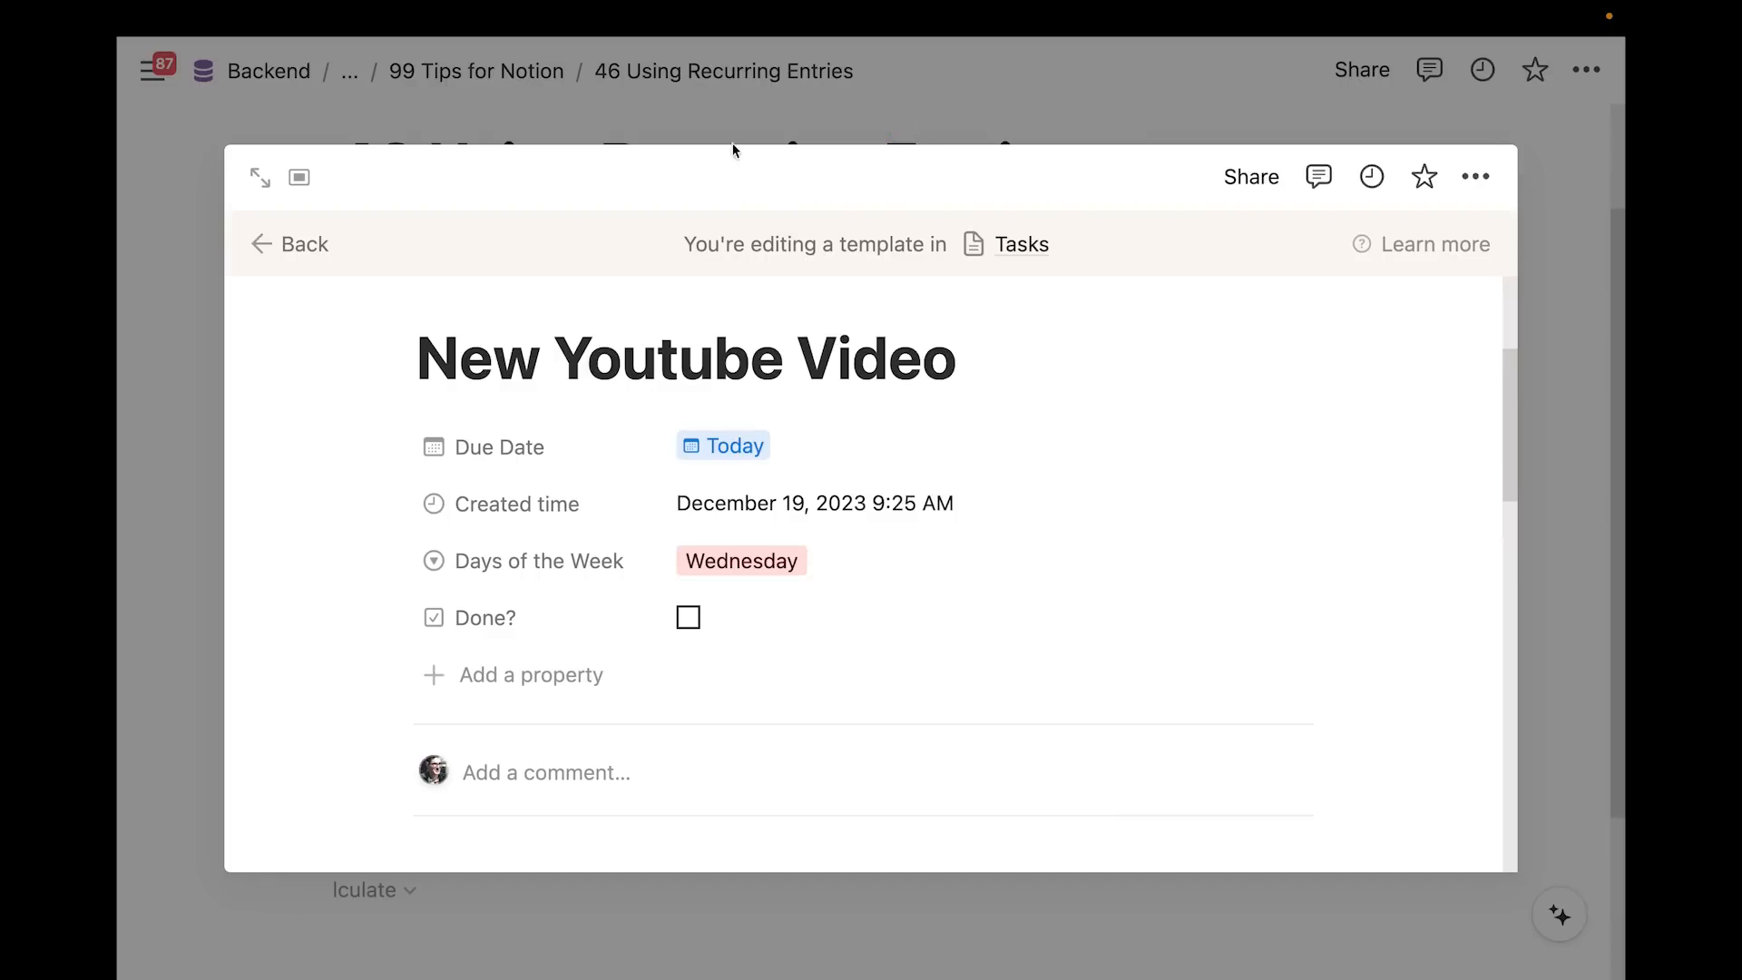
{"action": "left_click", "coordinate": [1235, 118]}
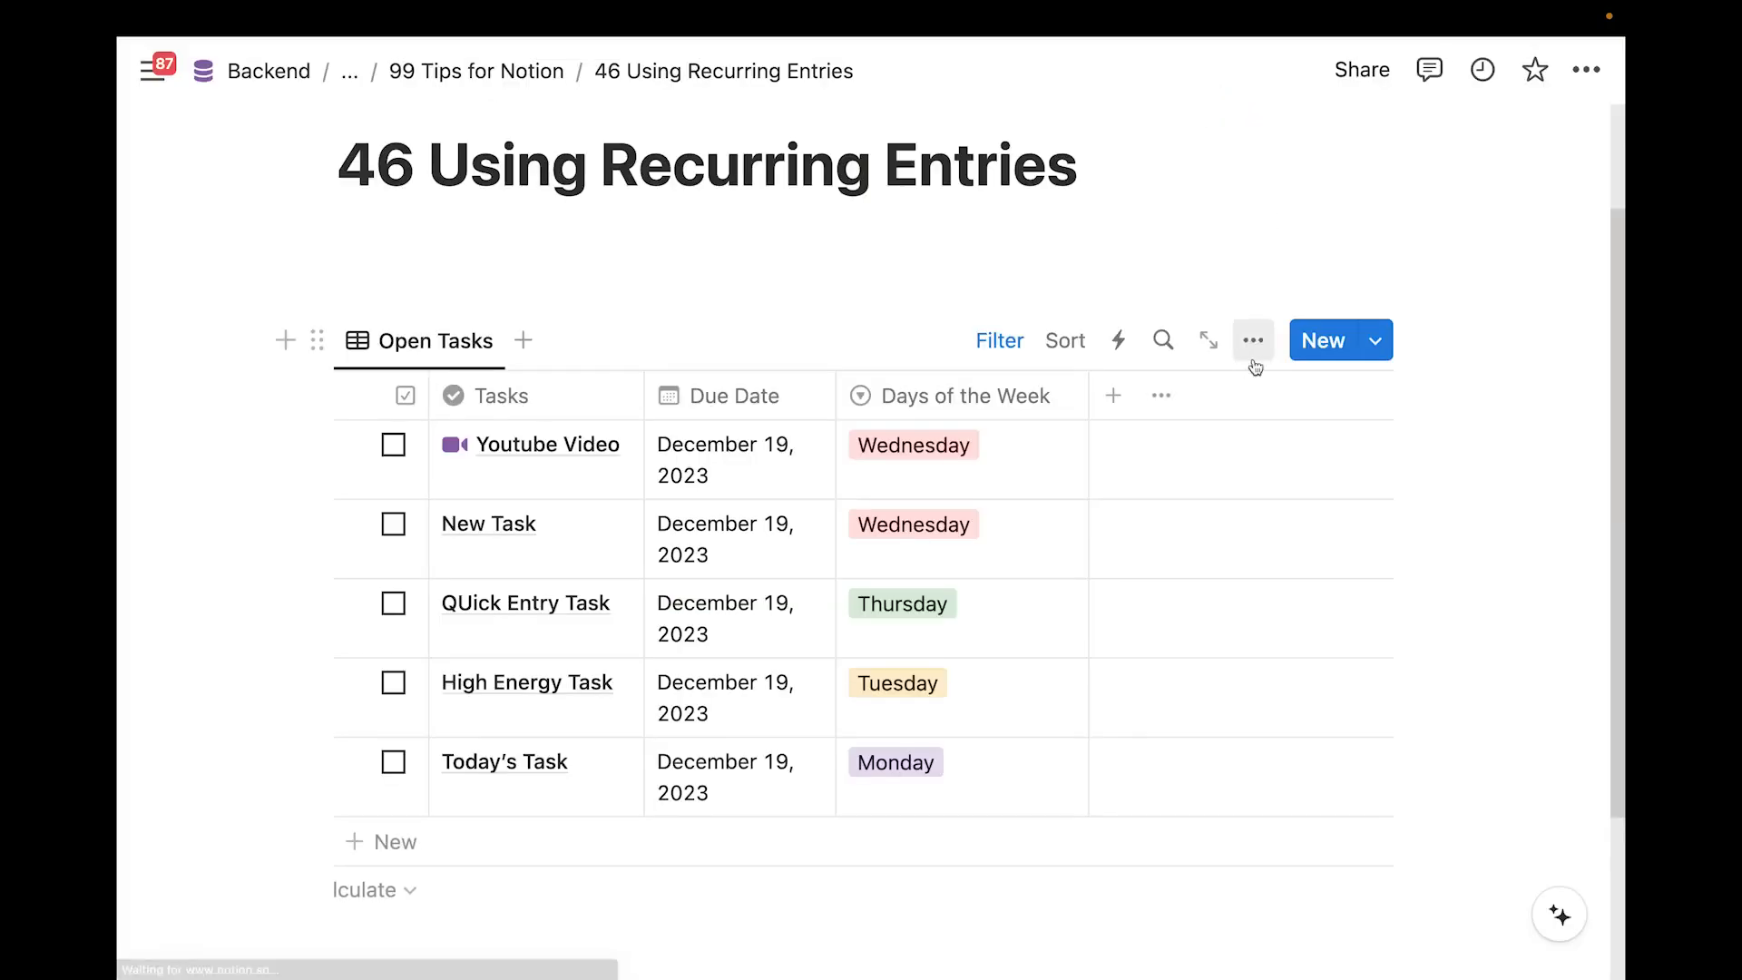
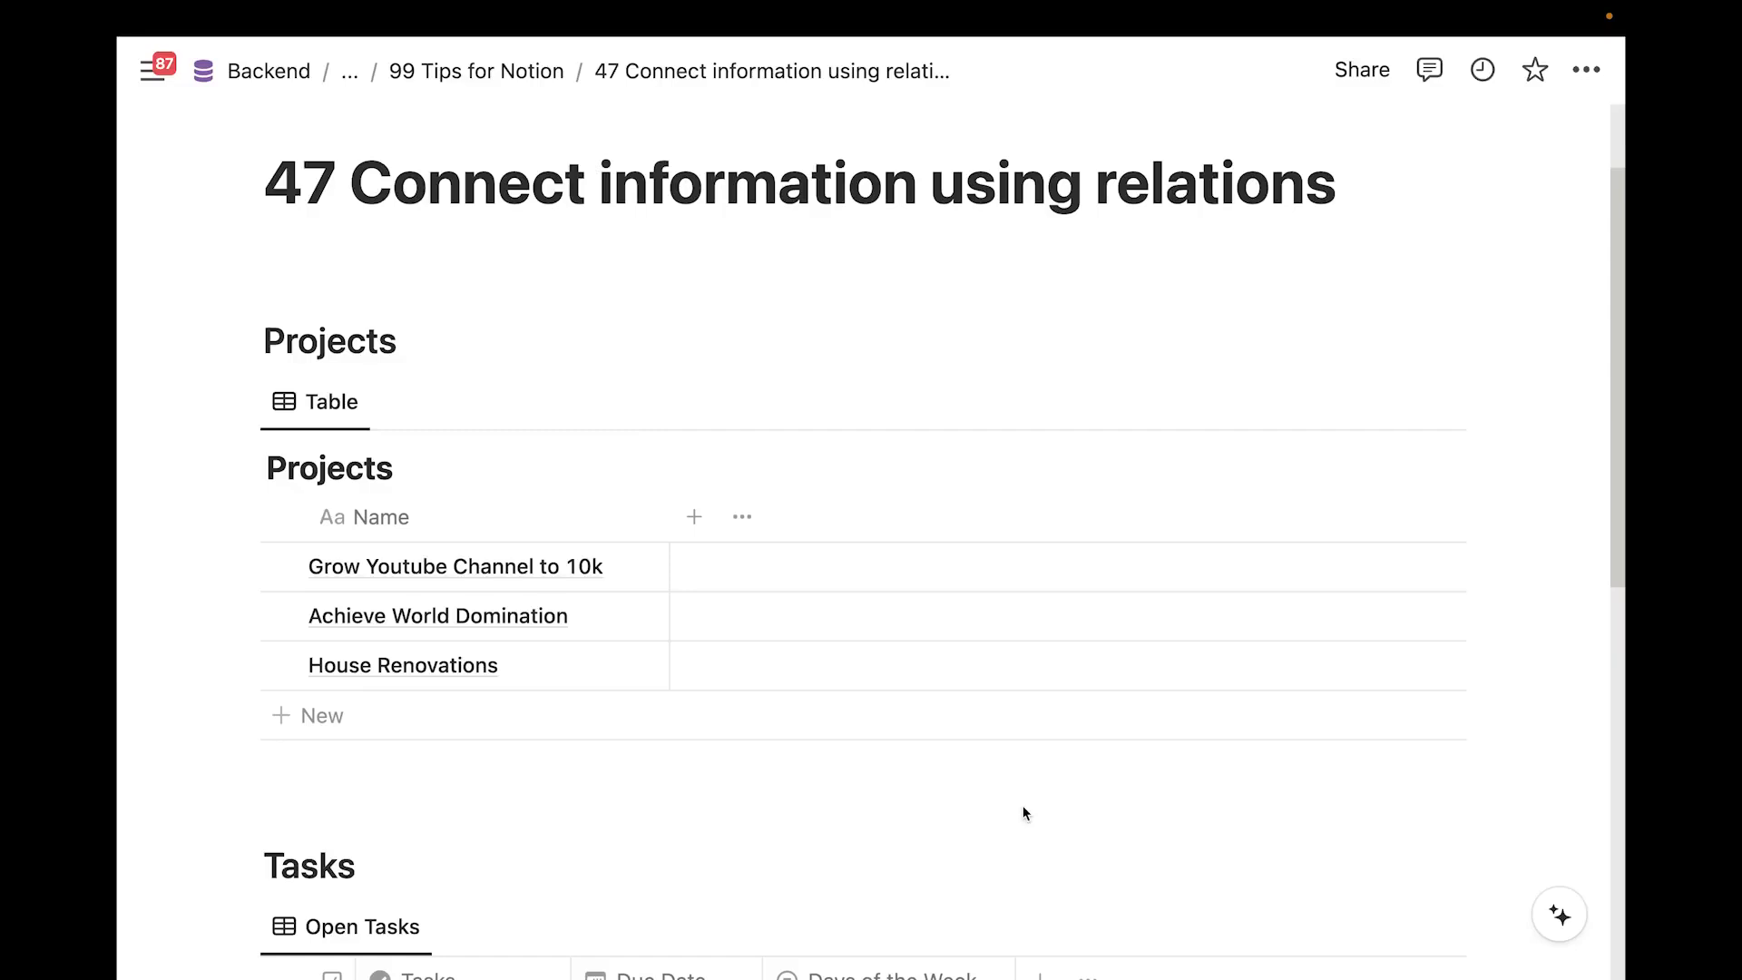
Examine the Projects and Tasks tables on the 47 Connect information using relations page
{"action": "scroll", "coordinate": [1025, 813], "scroll_direction": "down", "scroll_amount": 5}
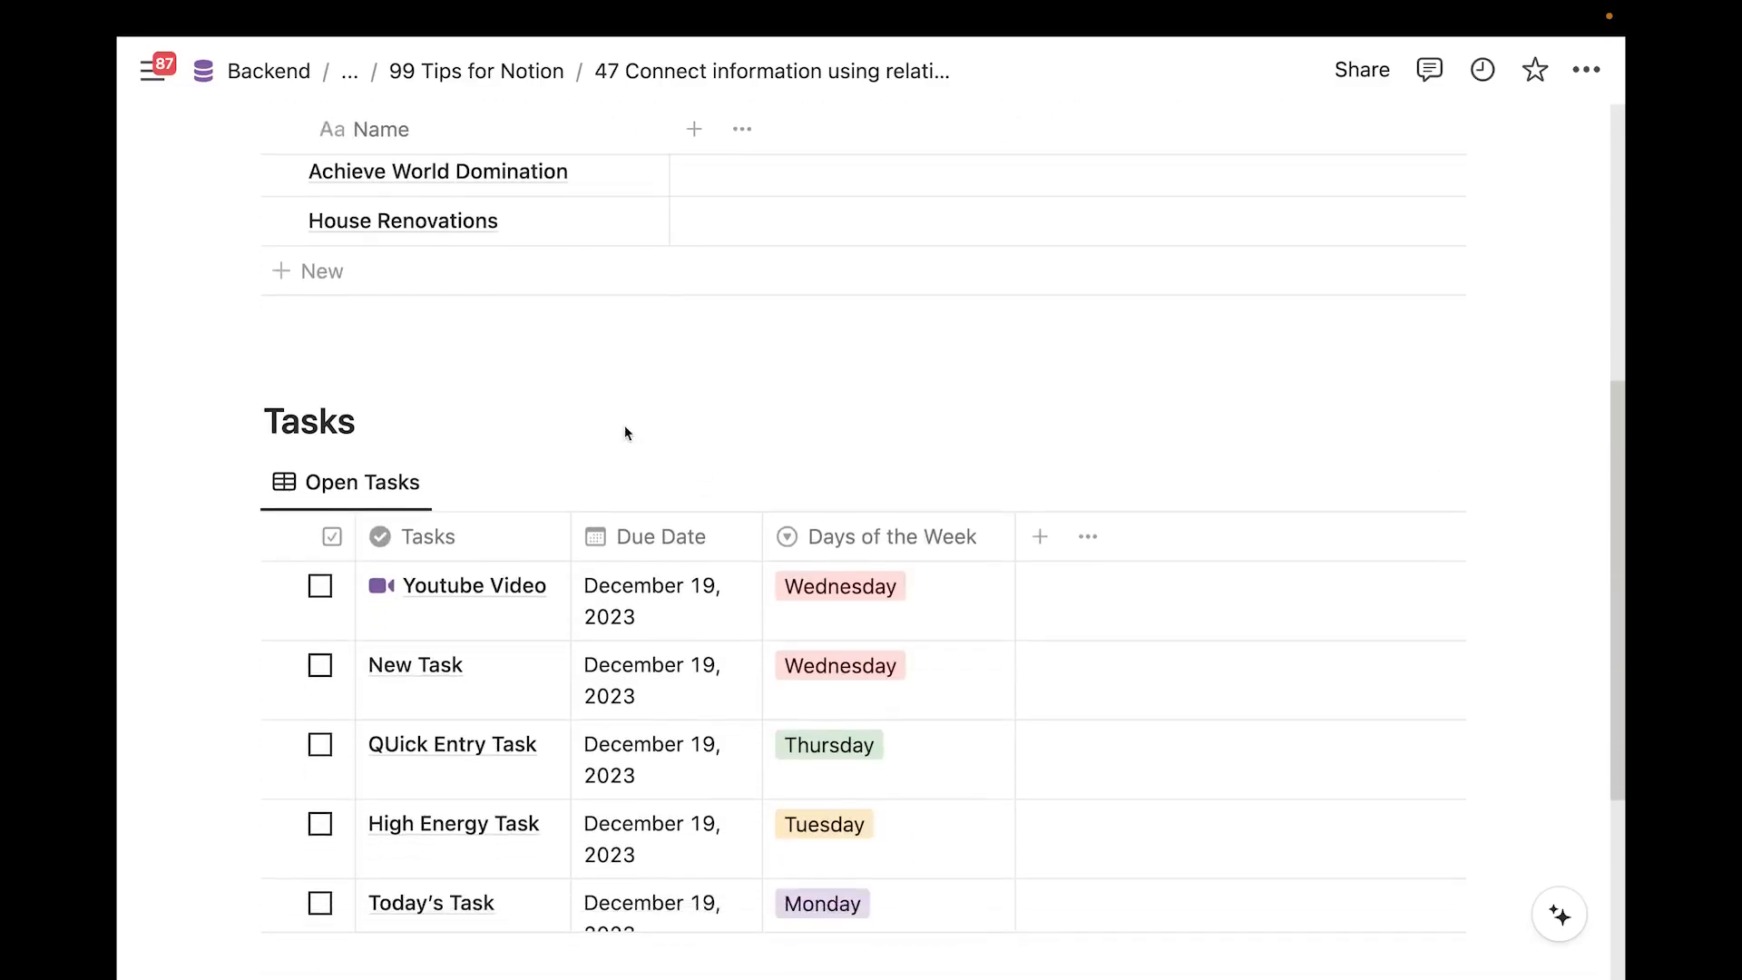
{"action": "scroll", "coordinate": [377, 481], "scroll_direction": "up", "scroll_amount": 3}
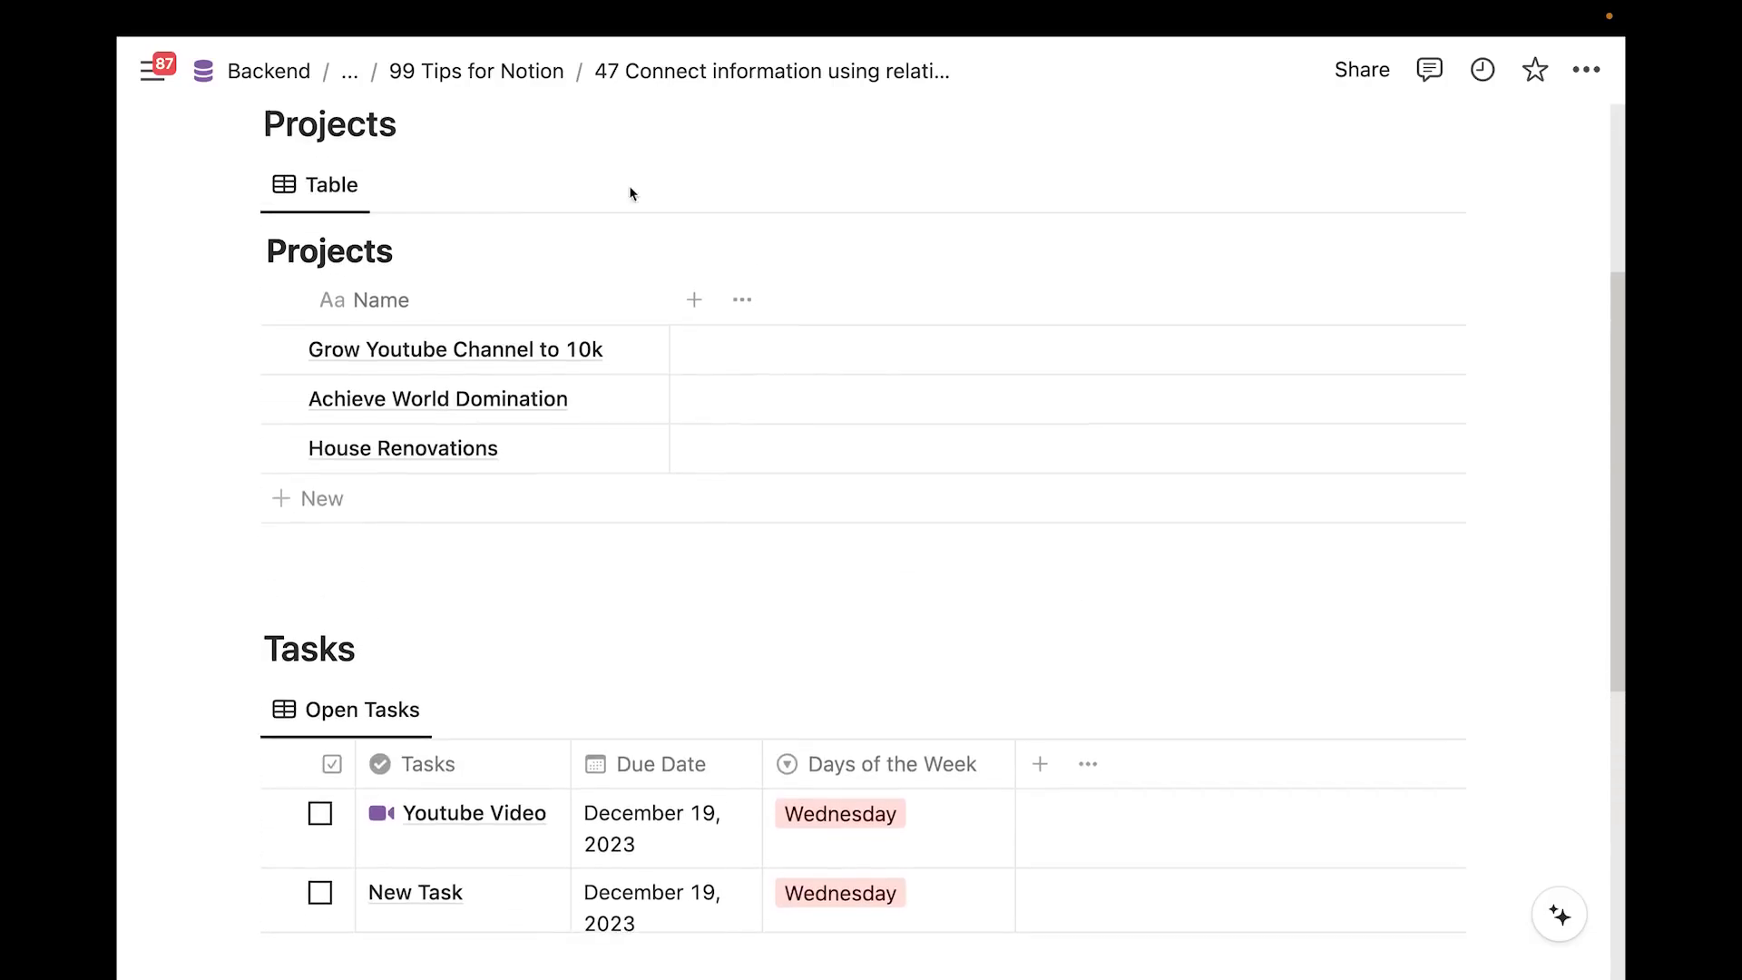
{"action": "scroll", "coordinate": [384, 383], "scroll_direction": "up", "scroll_amount": 1}
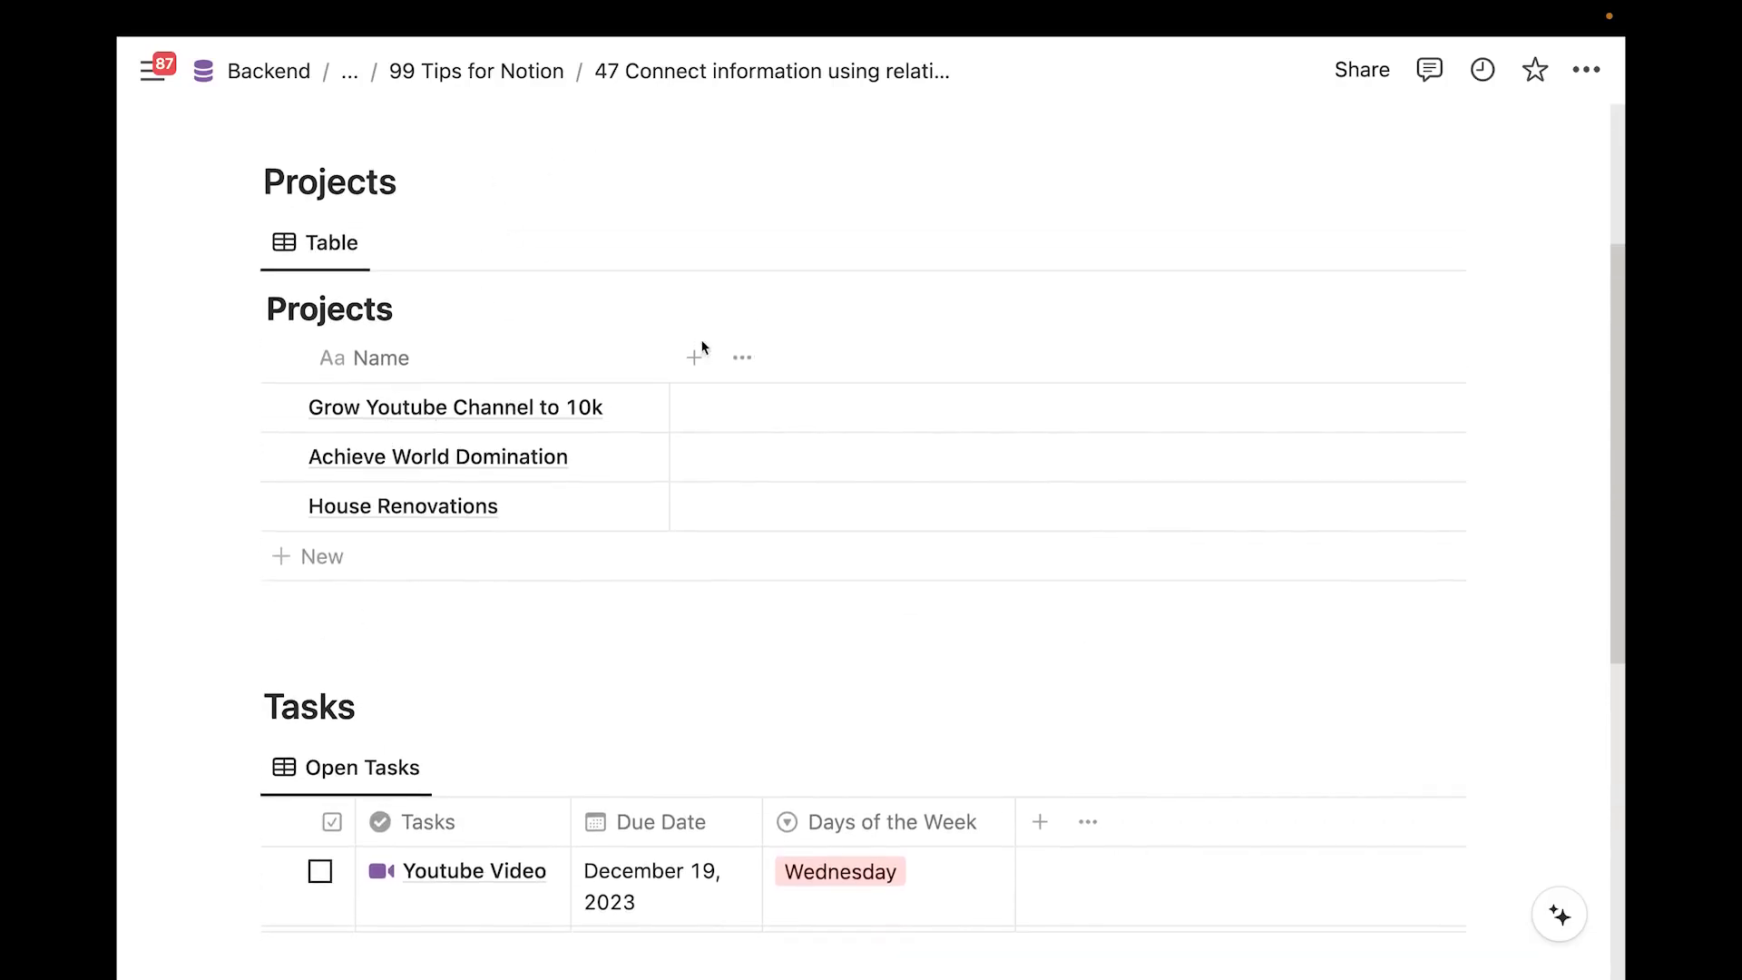
{"action": "scroll", "coordinate": [554, 368], "scroll_direction": "down", "scroll_amount": 1}
{"action": "scroll", "coordinate": [553, 372], "scroll_direction": "down", "scroll_amount": 2}
{"action": "scroll", "coordinate": [478, 299], "scroll_direction": "up", "scroll_amount": 2}
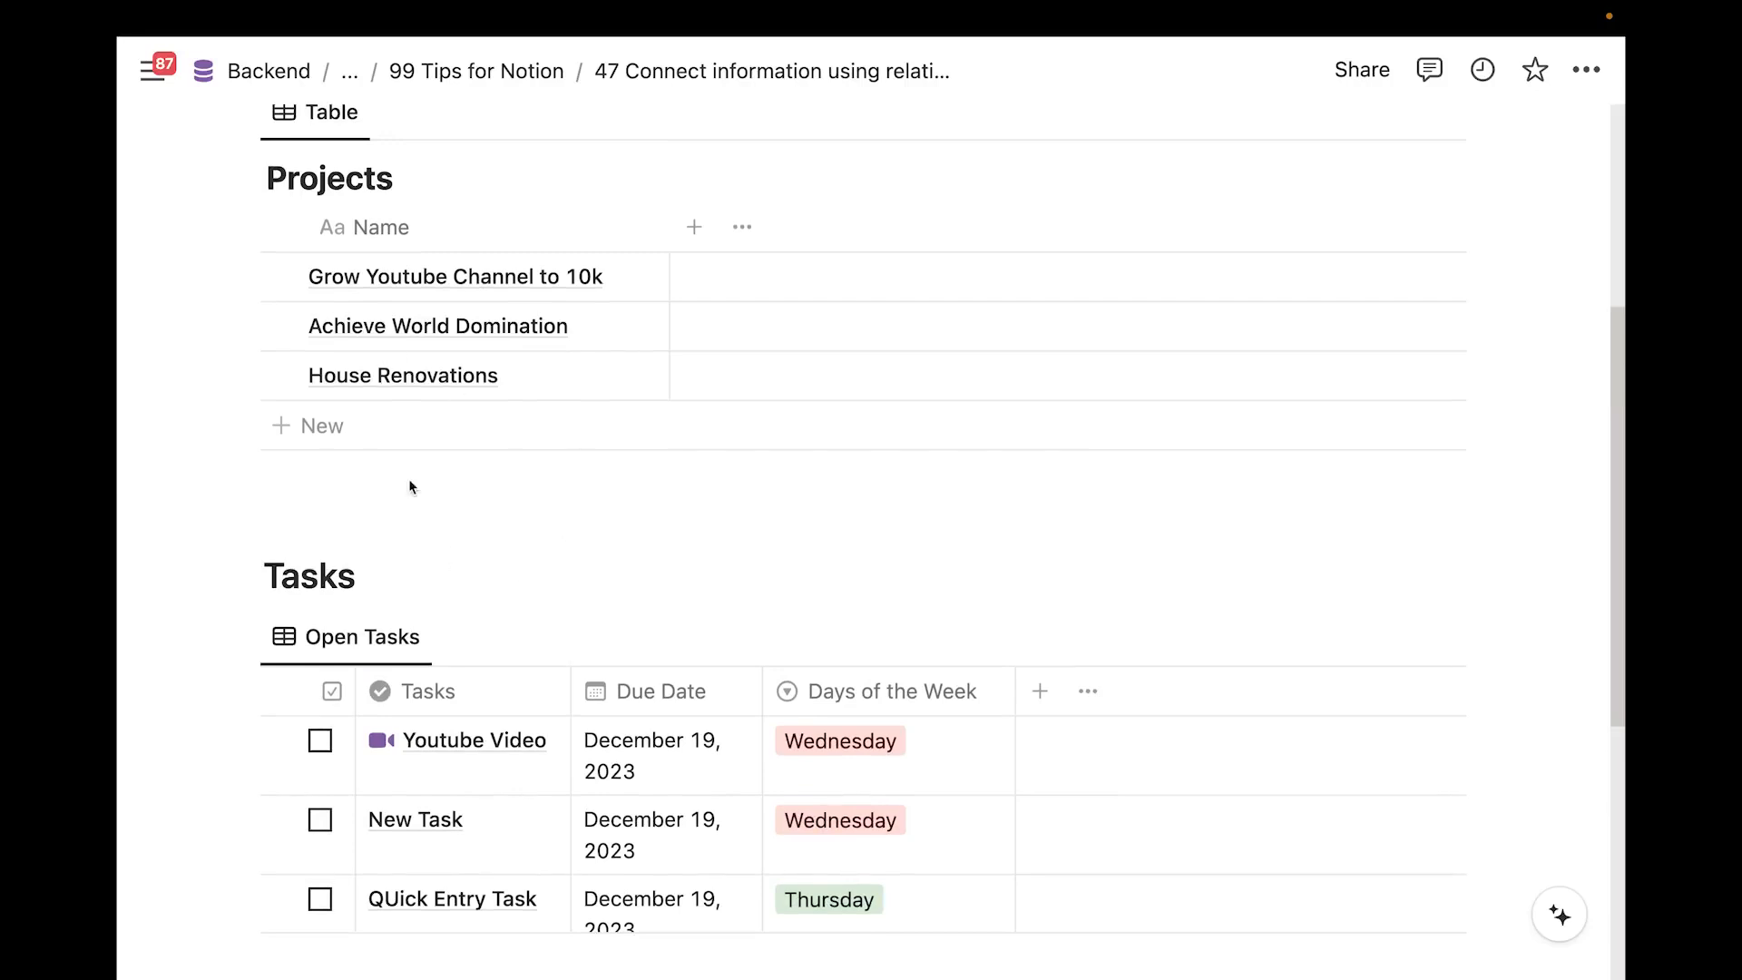
{"action": "scroll", "coordinate": [522, 717], "scroll_direction": "down", "scroll_amount": 1}
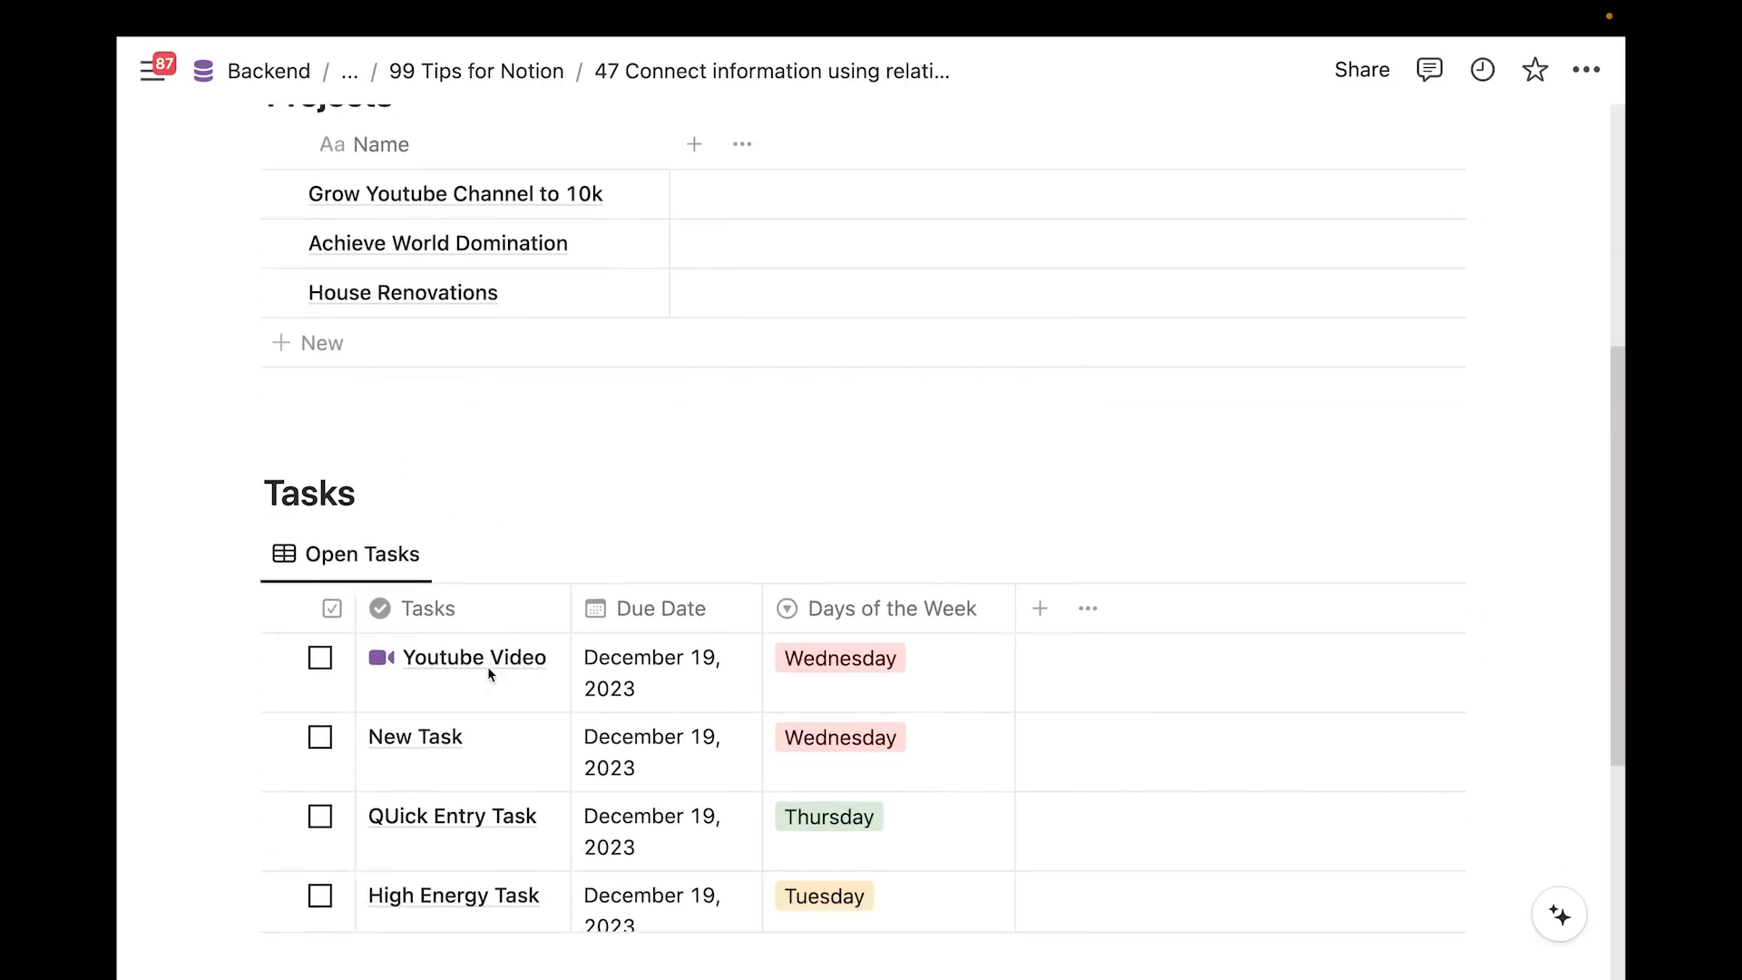
{"action": "scroll", "coordinate": [489, 669], "scroll_direction": "up", "scroll_amount": 2}
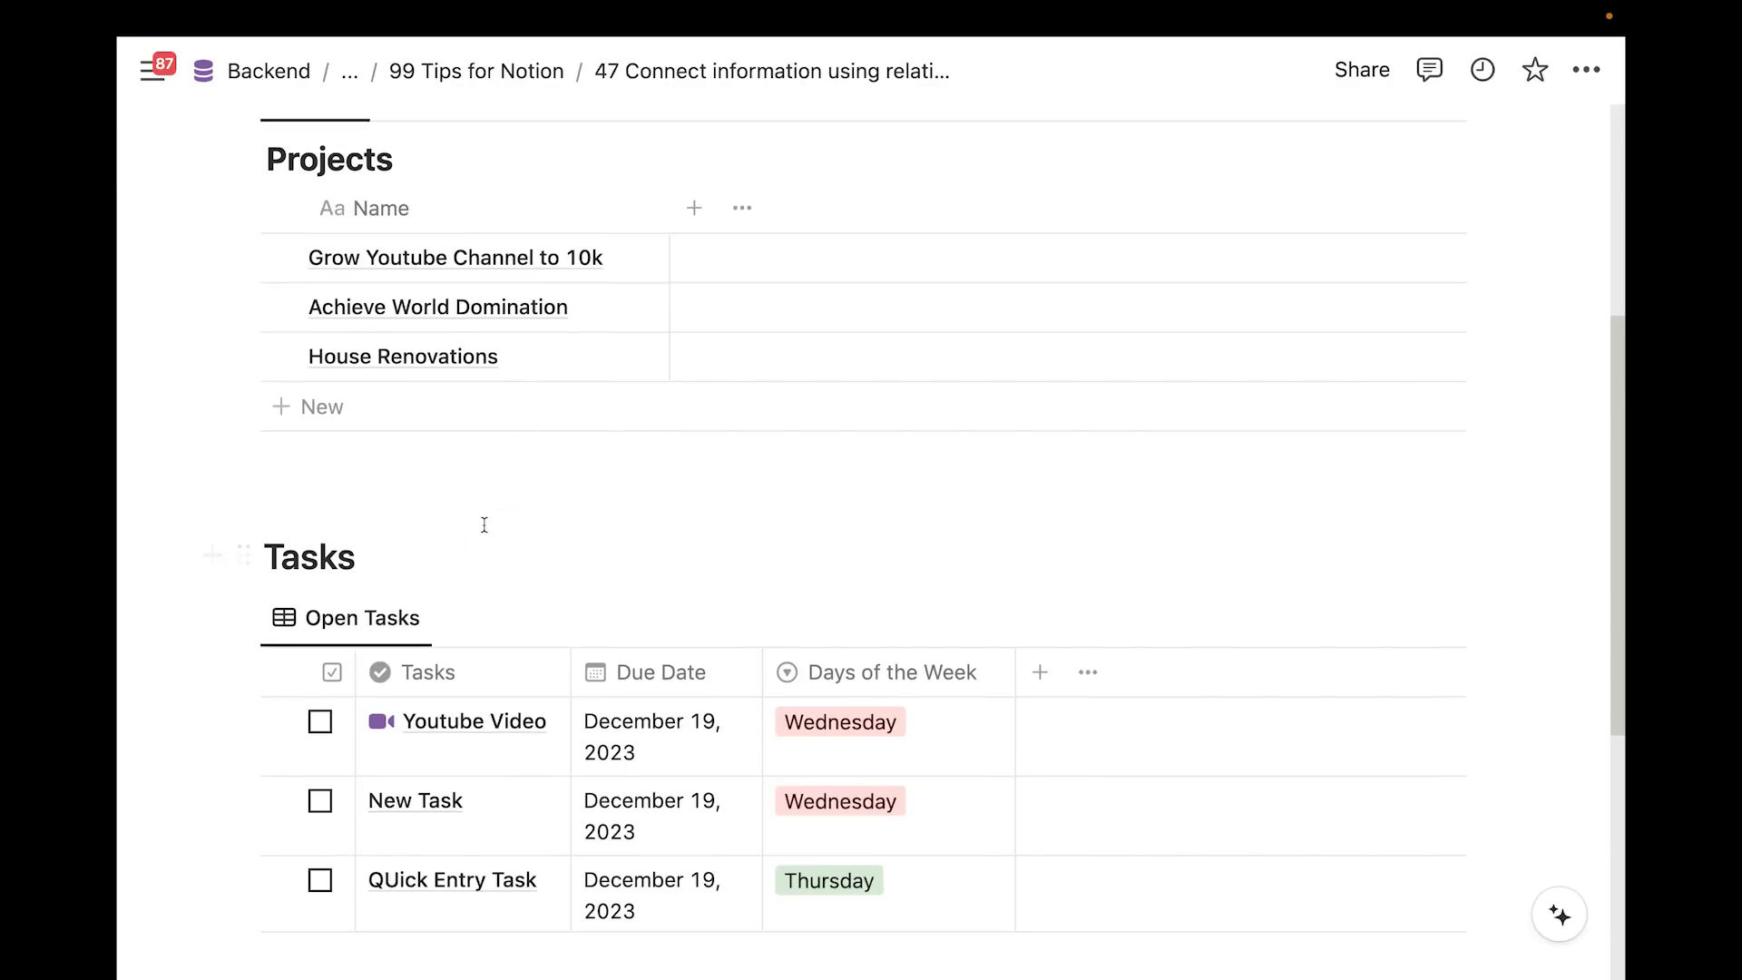
Add a Select property named Projects to the Open Tasks table
{"action": "scroll", "coordinate": [484, 524], "scroll_direction": "down", "scroll_amount": 5}
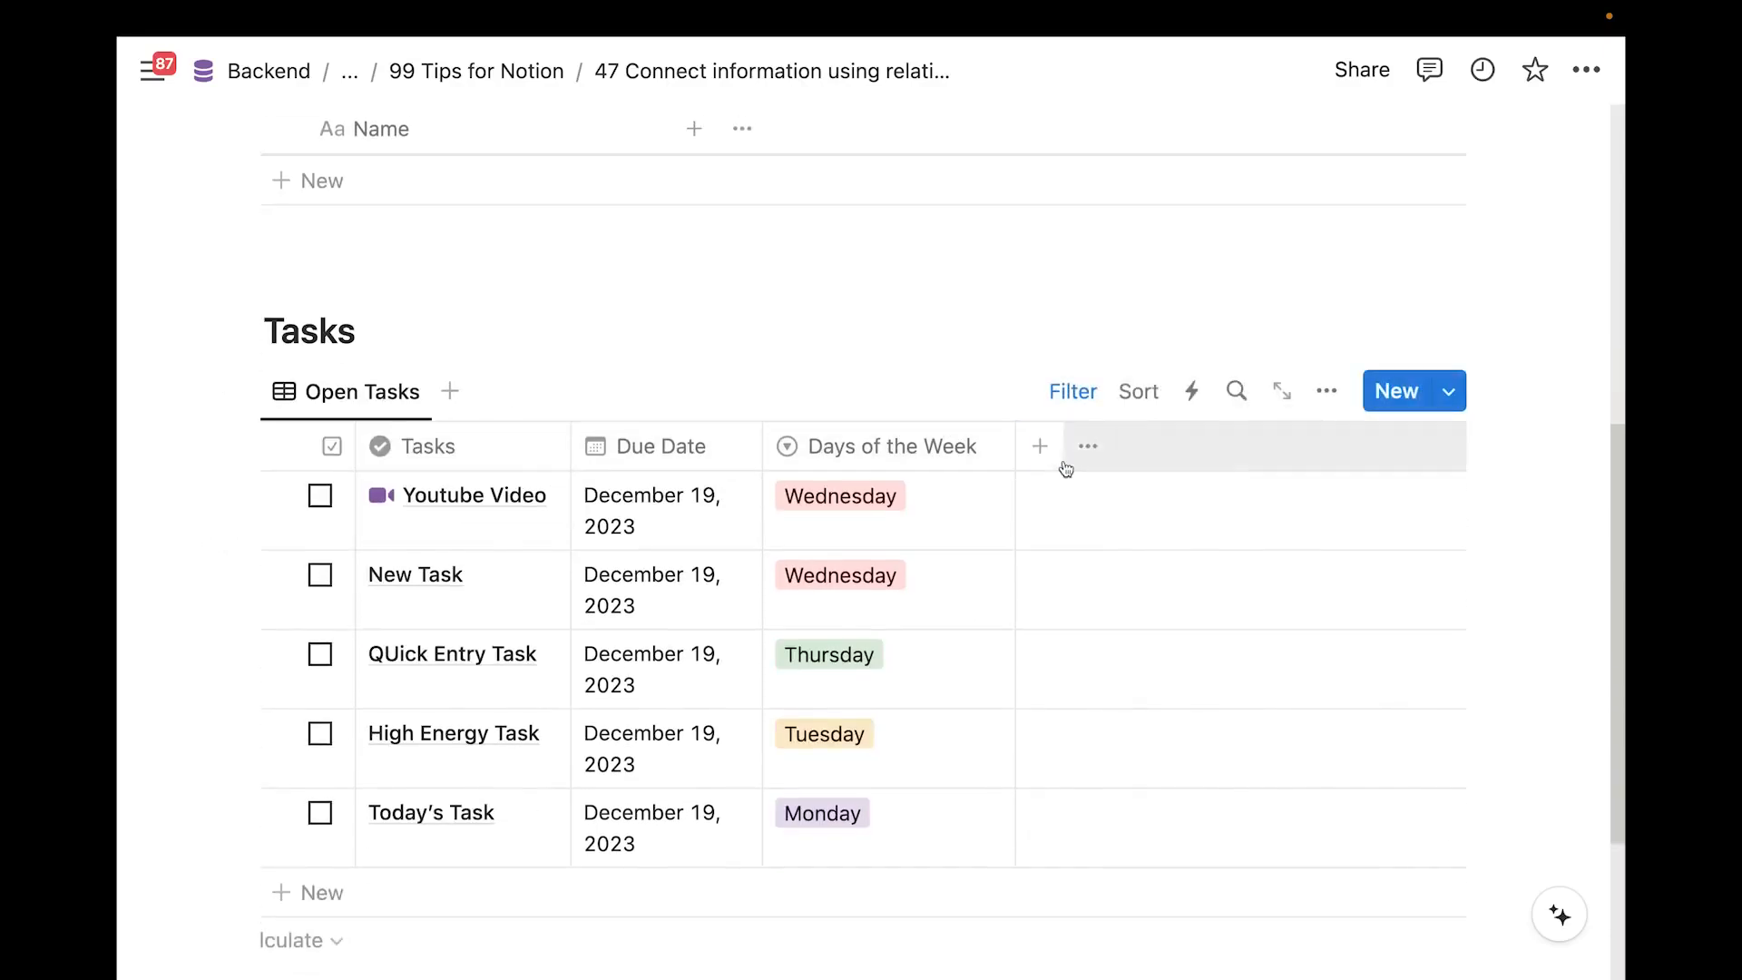
{"action": "left_click", "coordinate": [1041, 446]}
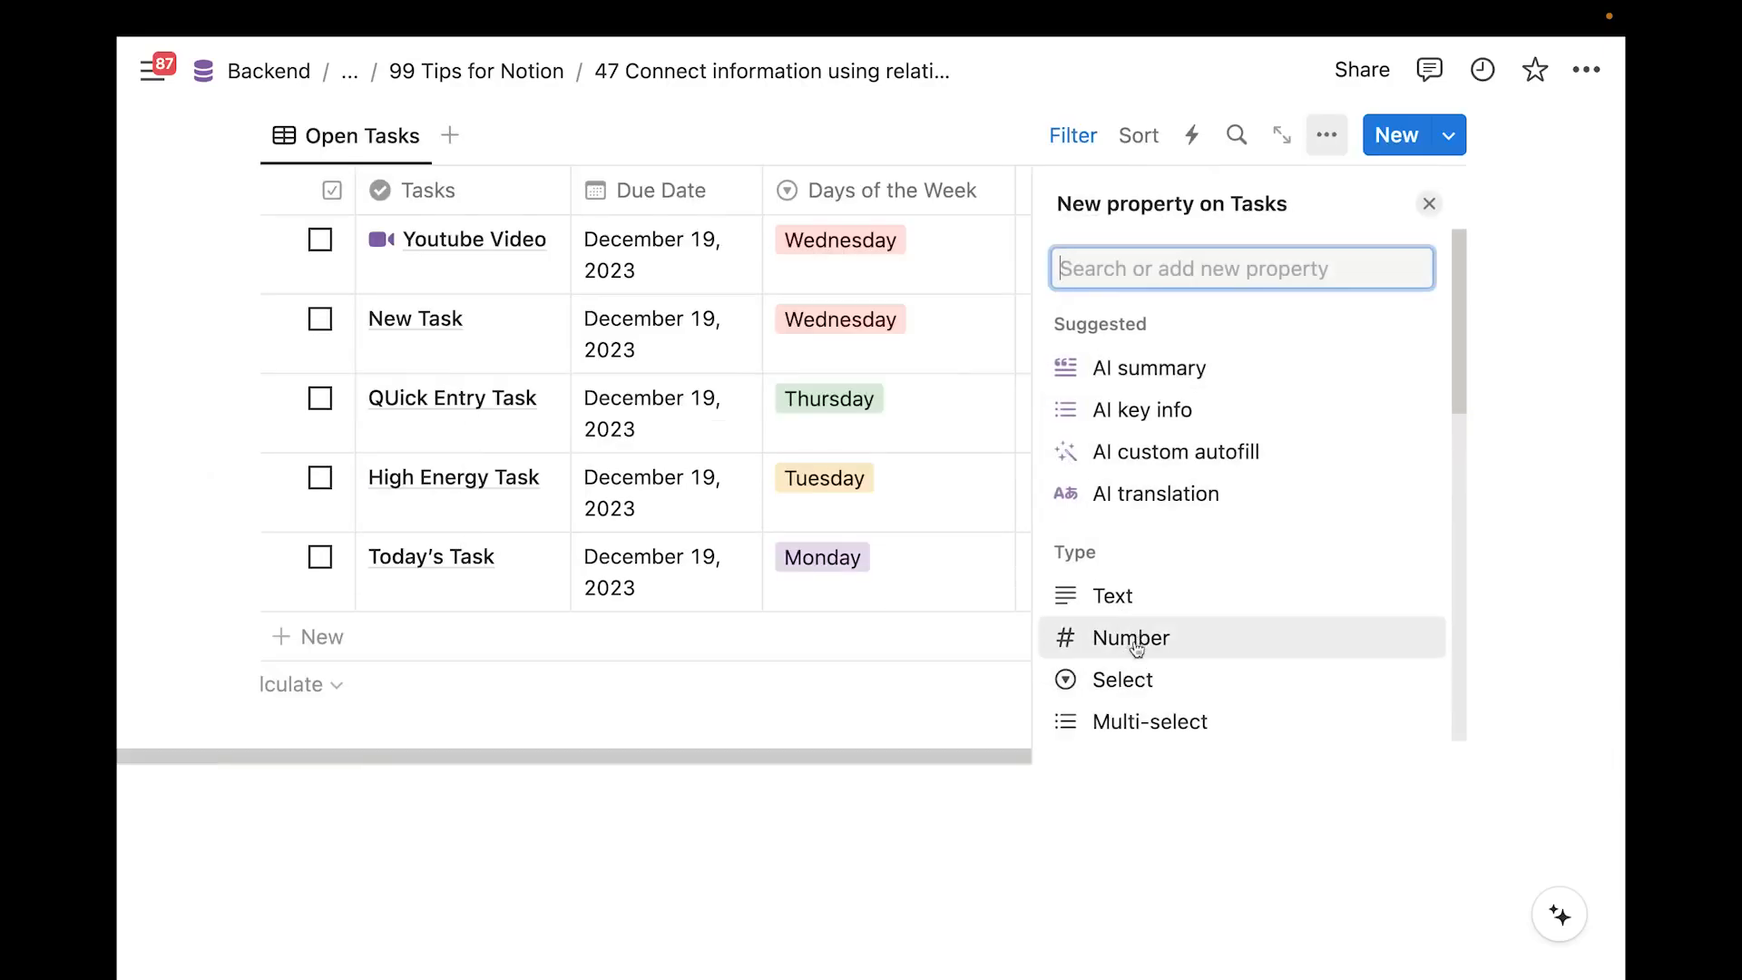
{"action": "left_click", "coordinate": [1123, 681]}
{"action": "type", "text": "Projects"}
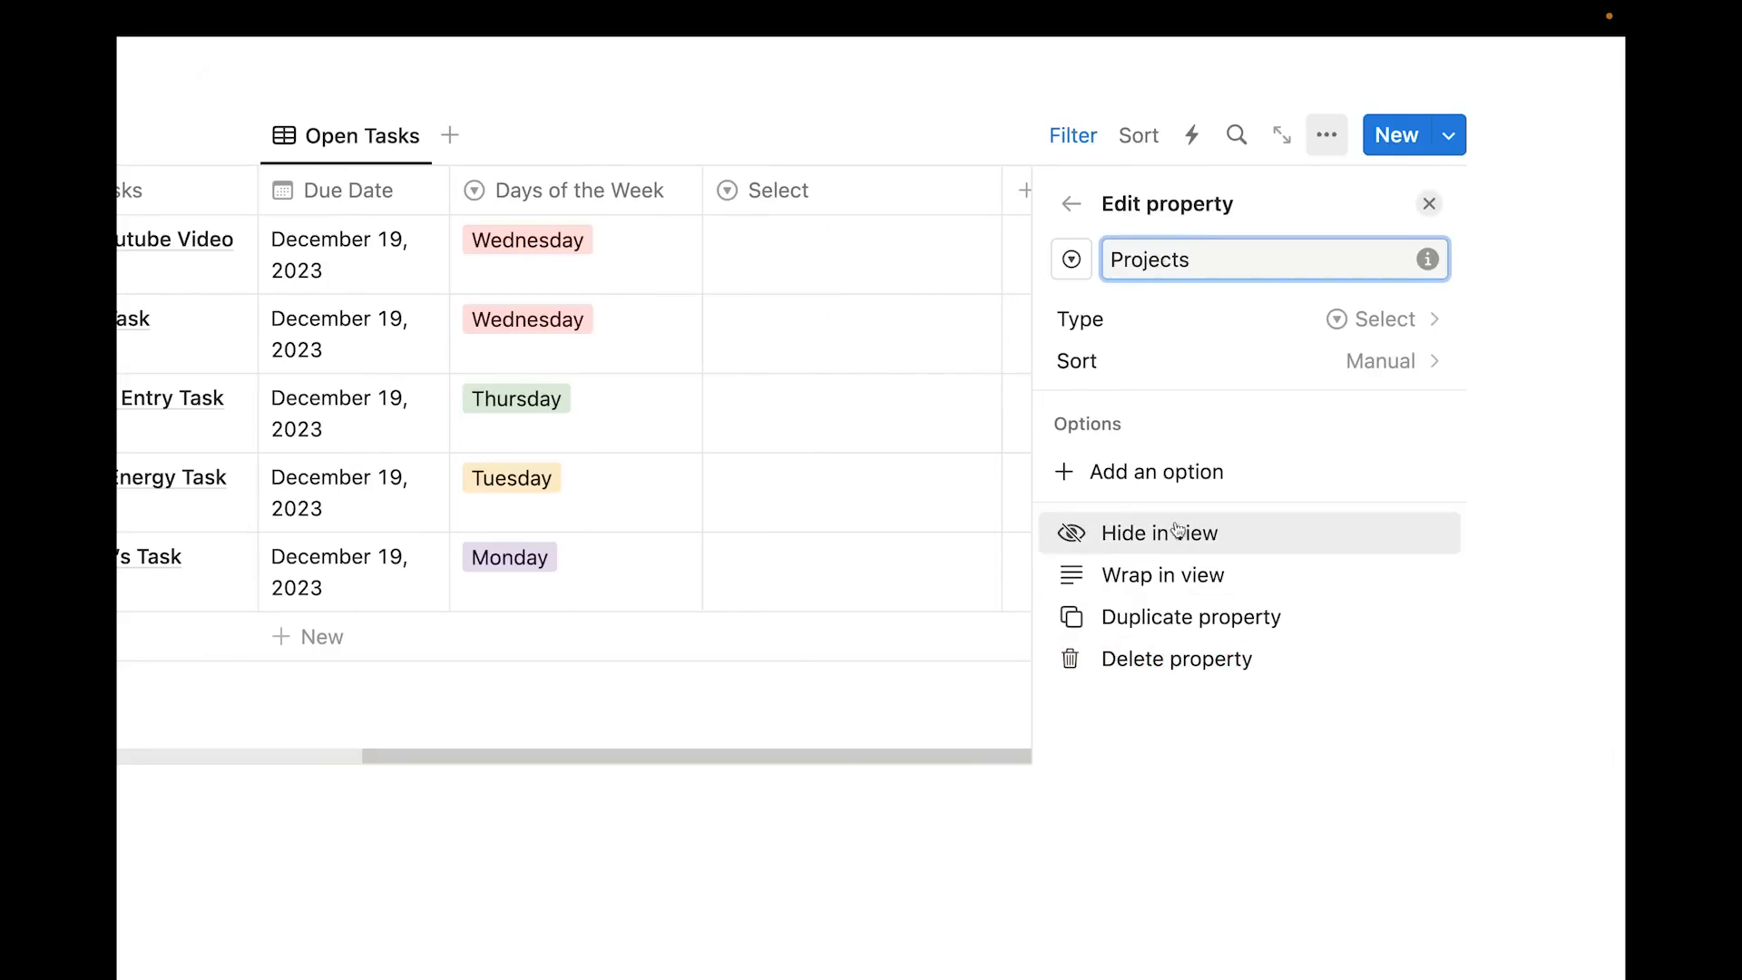
Add the option Youtube Channel to the Projects select property and close the property settings
{"action": "left_click", "coordinate": [1168, 474]}
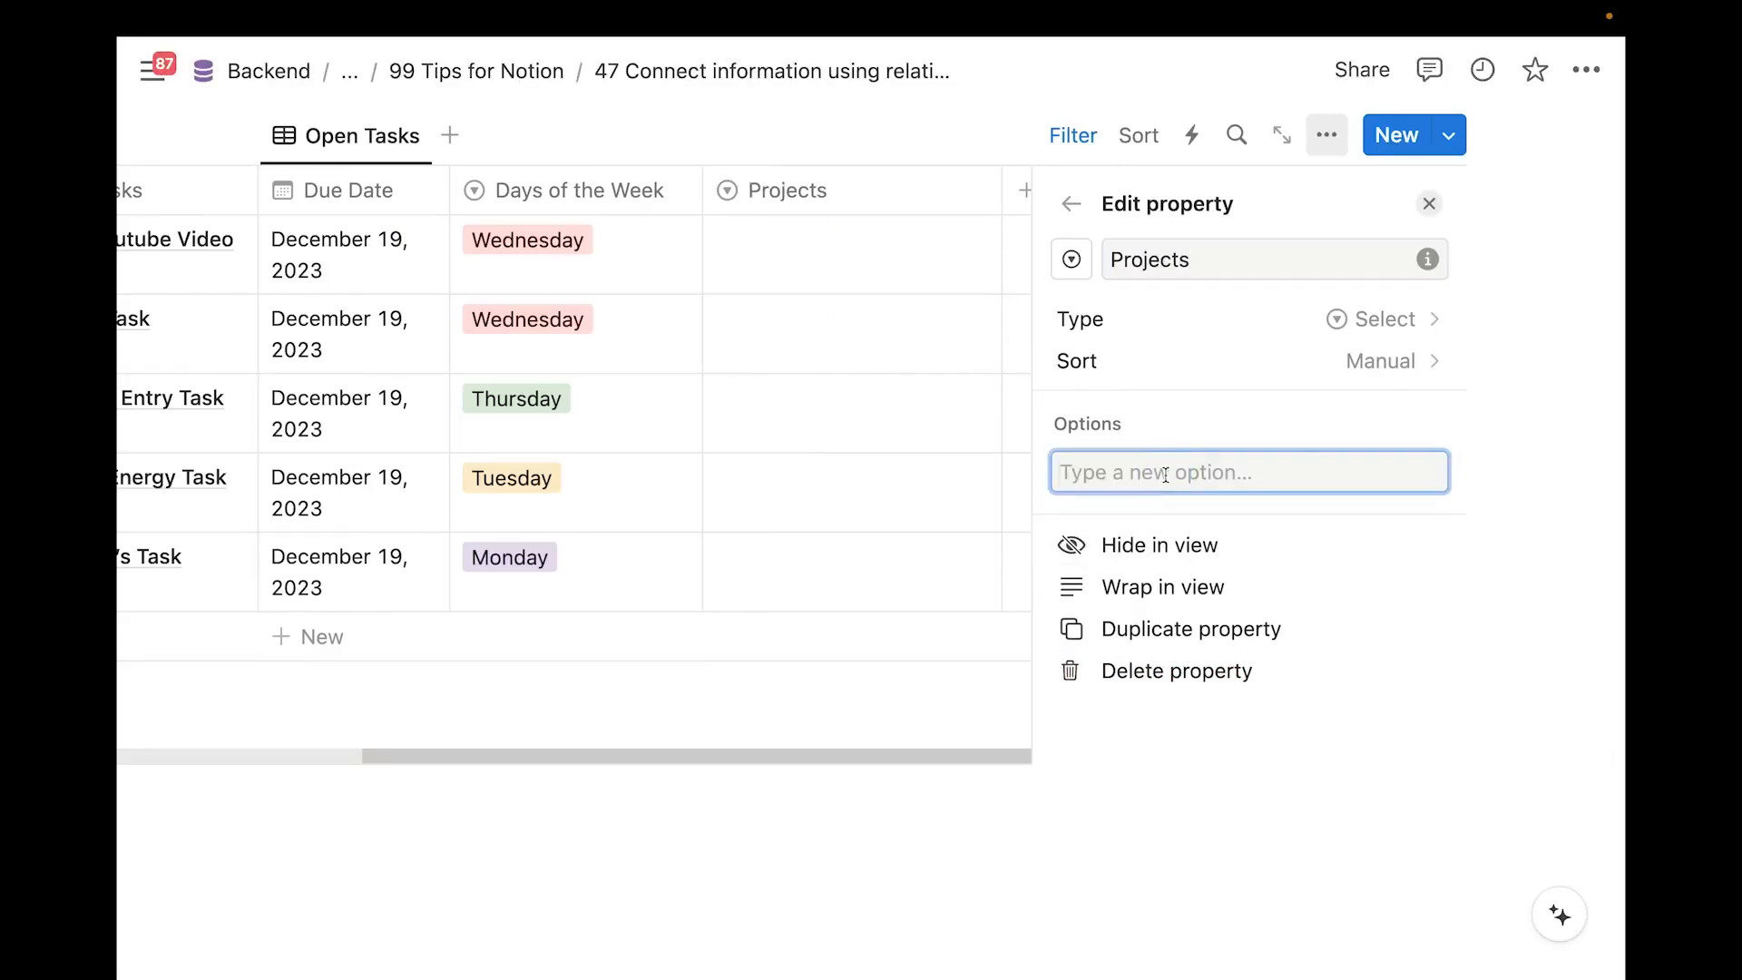
{"action": "type", "text": "Youtube Chan"}
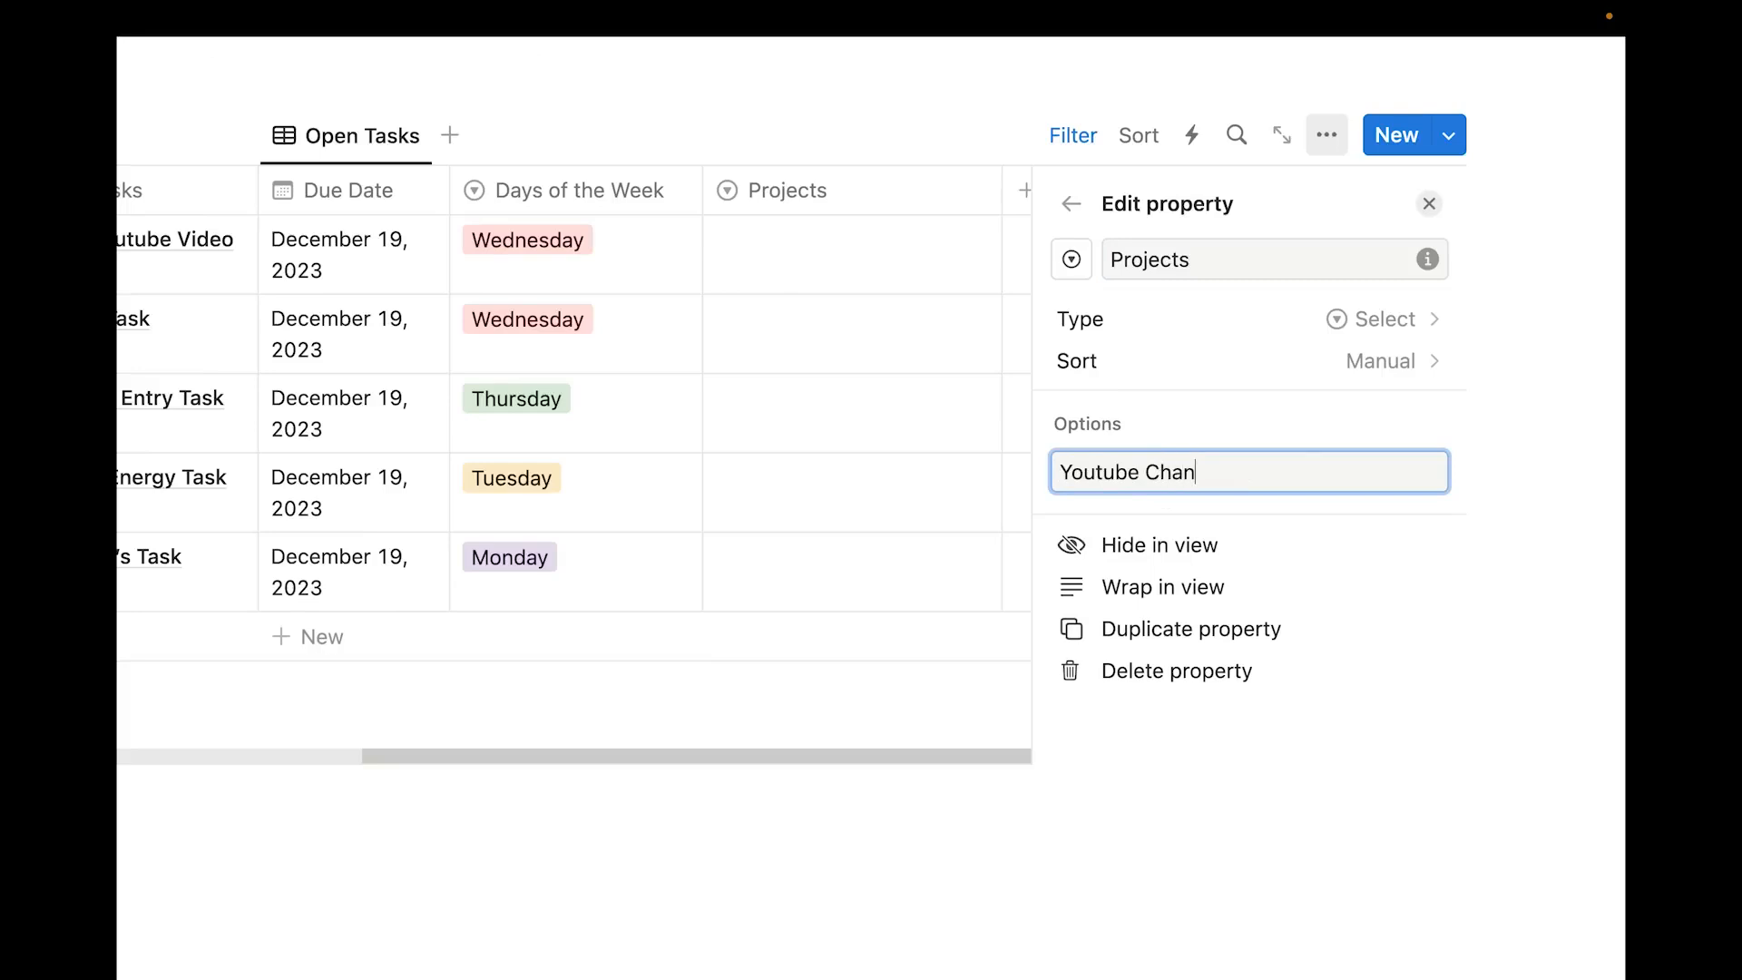
{"action": "type", "text": "nel"}
{"action": "key", "text": "Return"}
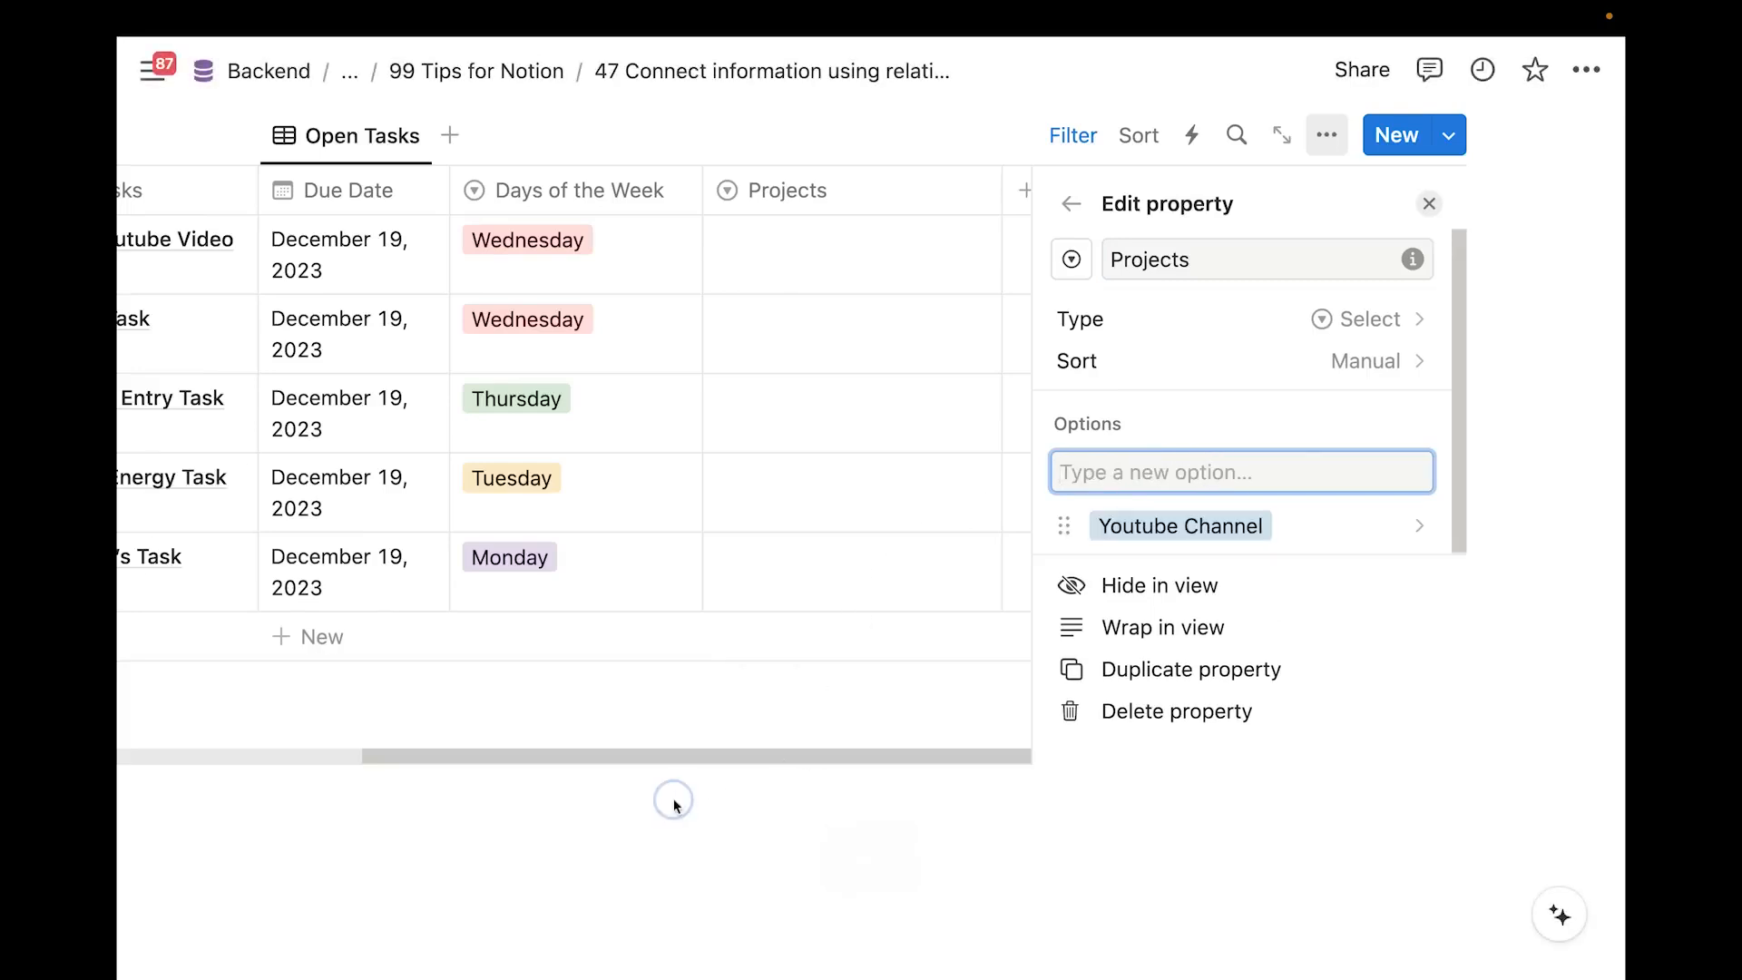
{"action": "left_click", "coordinate": [669, 798]}
Assign the Youtube Channel option to the Youtube Video task and narrow the Projects column
{"action": "left_click", "coordinate": [1057, 354]}
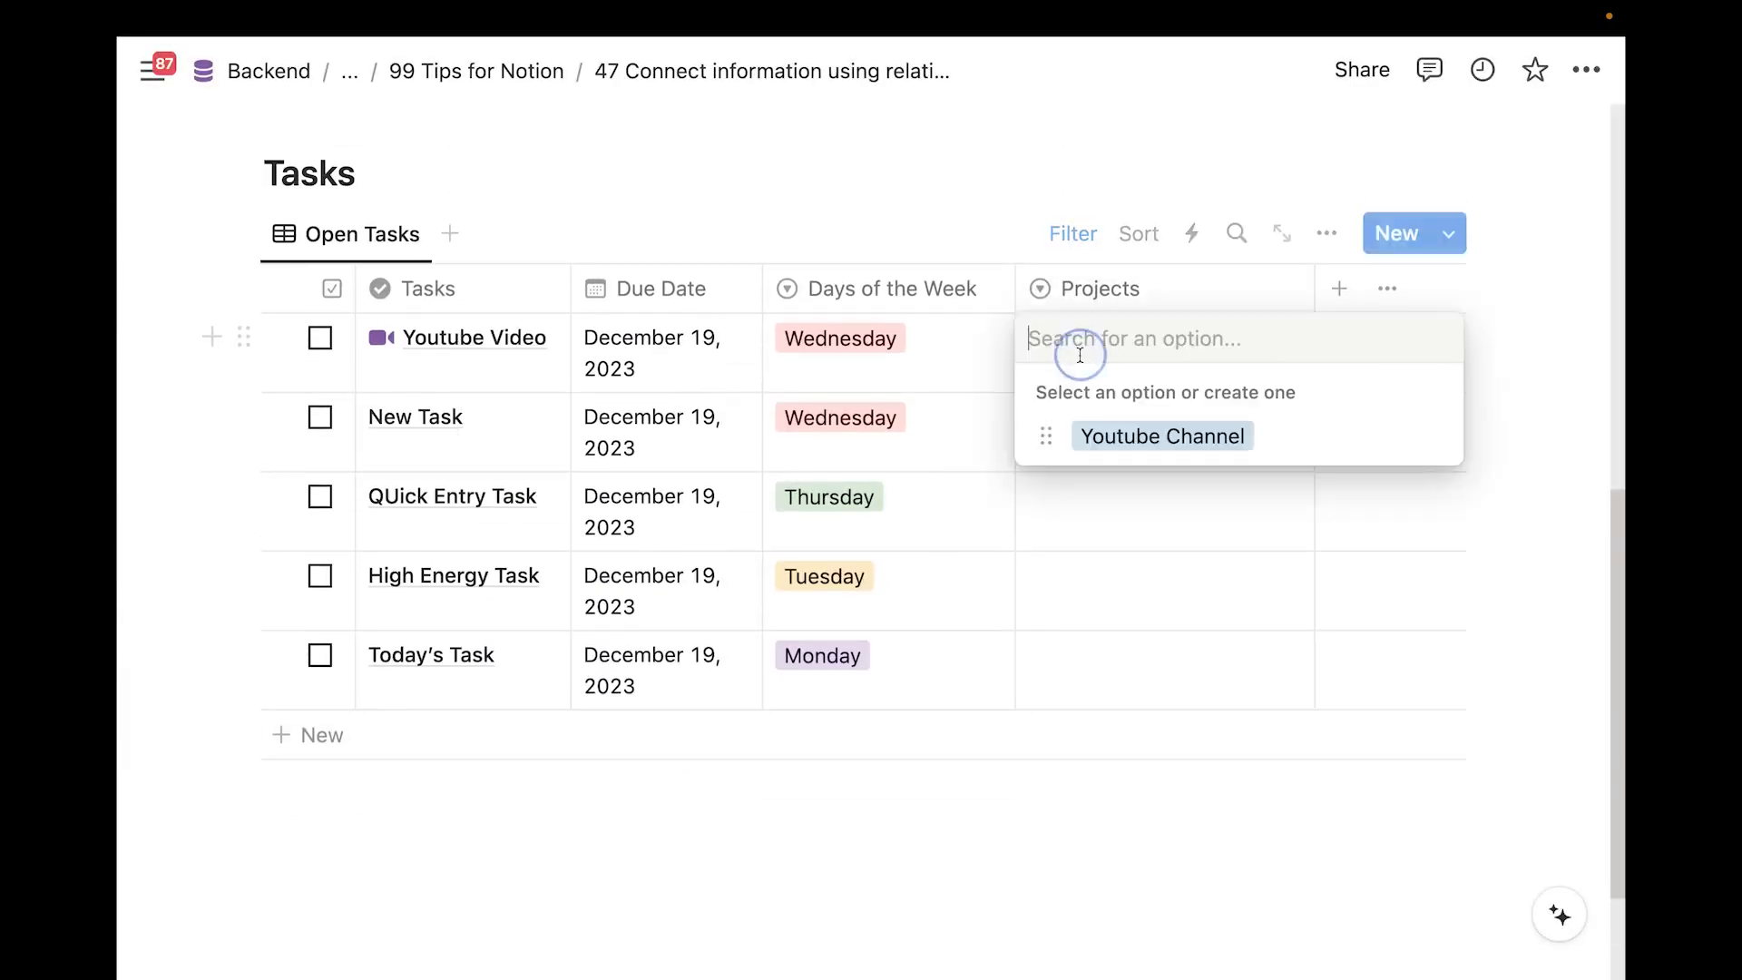
{"action": "left_click", "coordinate": [1104, 432]}
{"action": "left_click", "coordinate": [999, 225]}
{"action": "scroll", "coordinate": [984, 237], "scroll_direction": "up", "scroll_amount": 3}
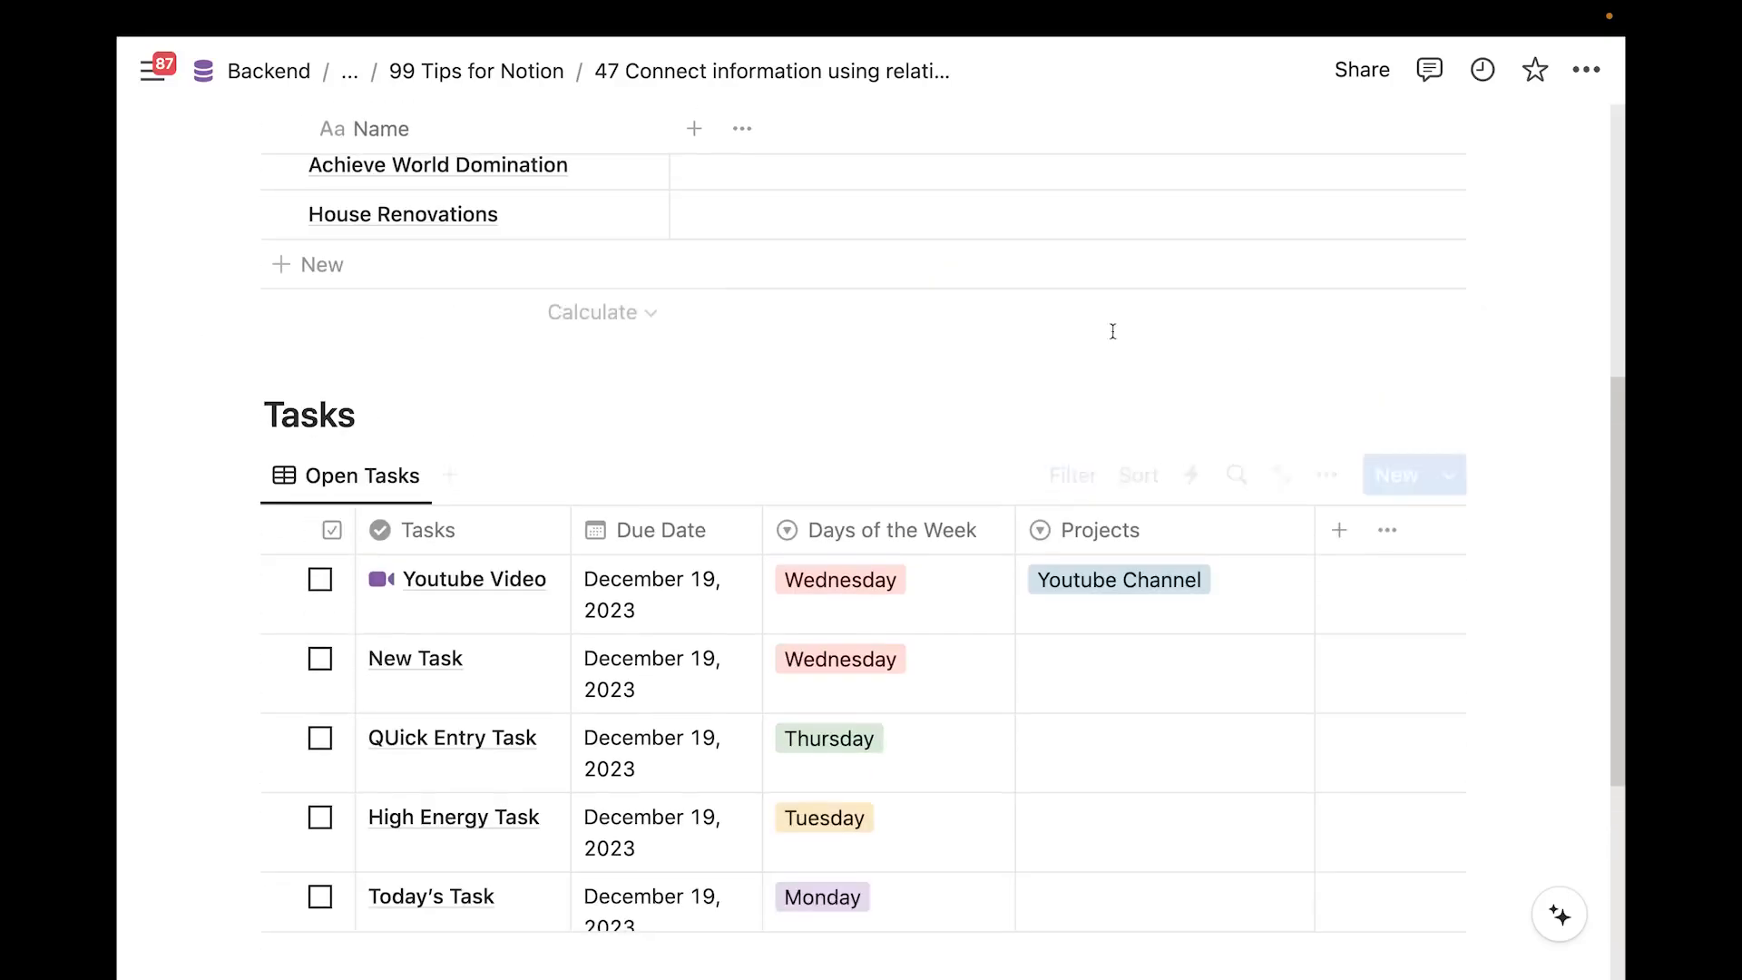
{"action": "left_click_drag", "start_coordinate": [1316, 539], "coordinate": [1266, 535]}
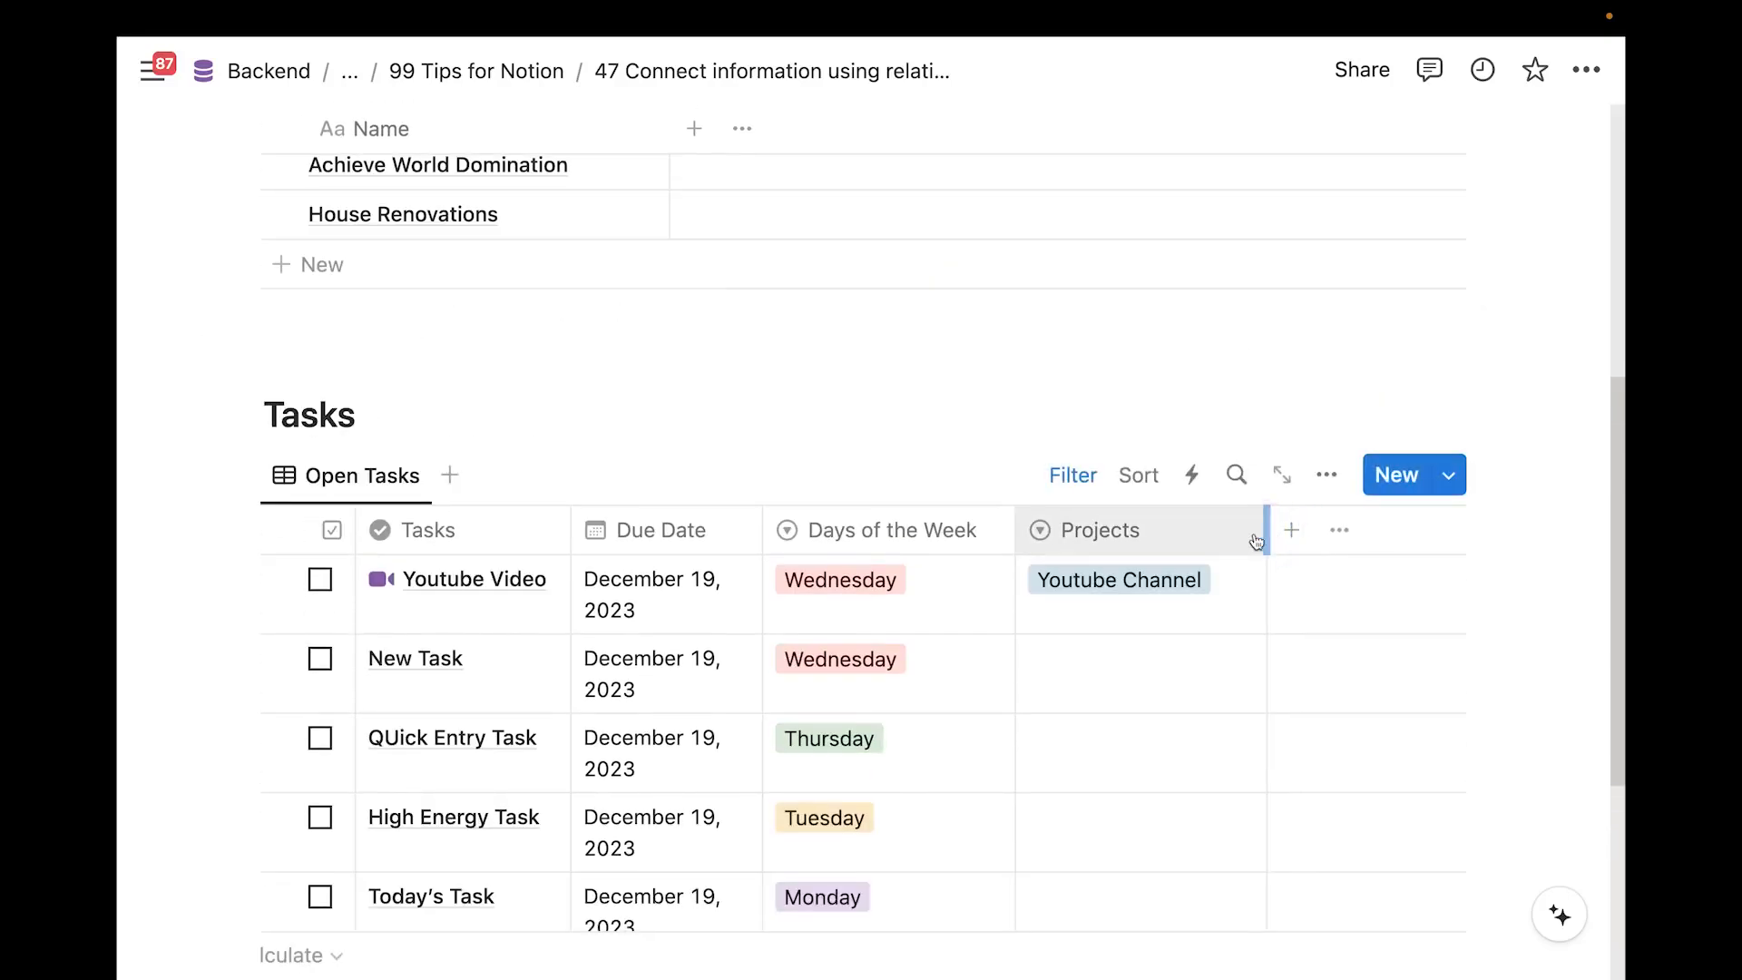
Add a Select property named Priority to the Projects table and close its settings
{"action": "scroll", "coordinate": [1216, 572], "scroll_direction": "up", "scroll_amount": 1}
{"action": "scroll", "coordinate": [1206, 572], "scroll_direction": "down", "scroll_amount": 2}
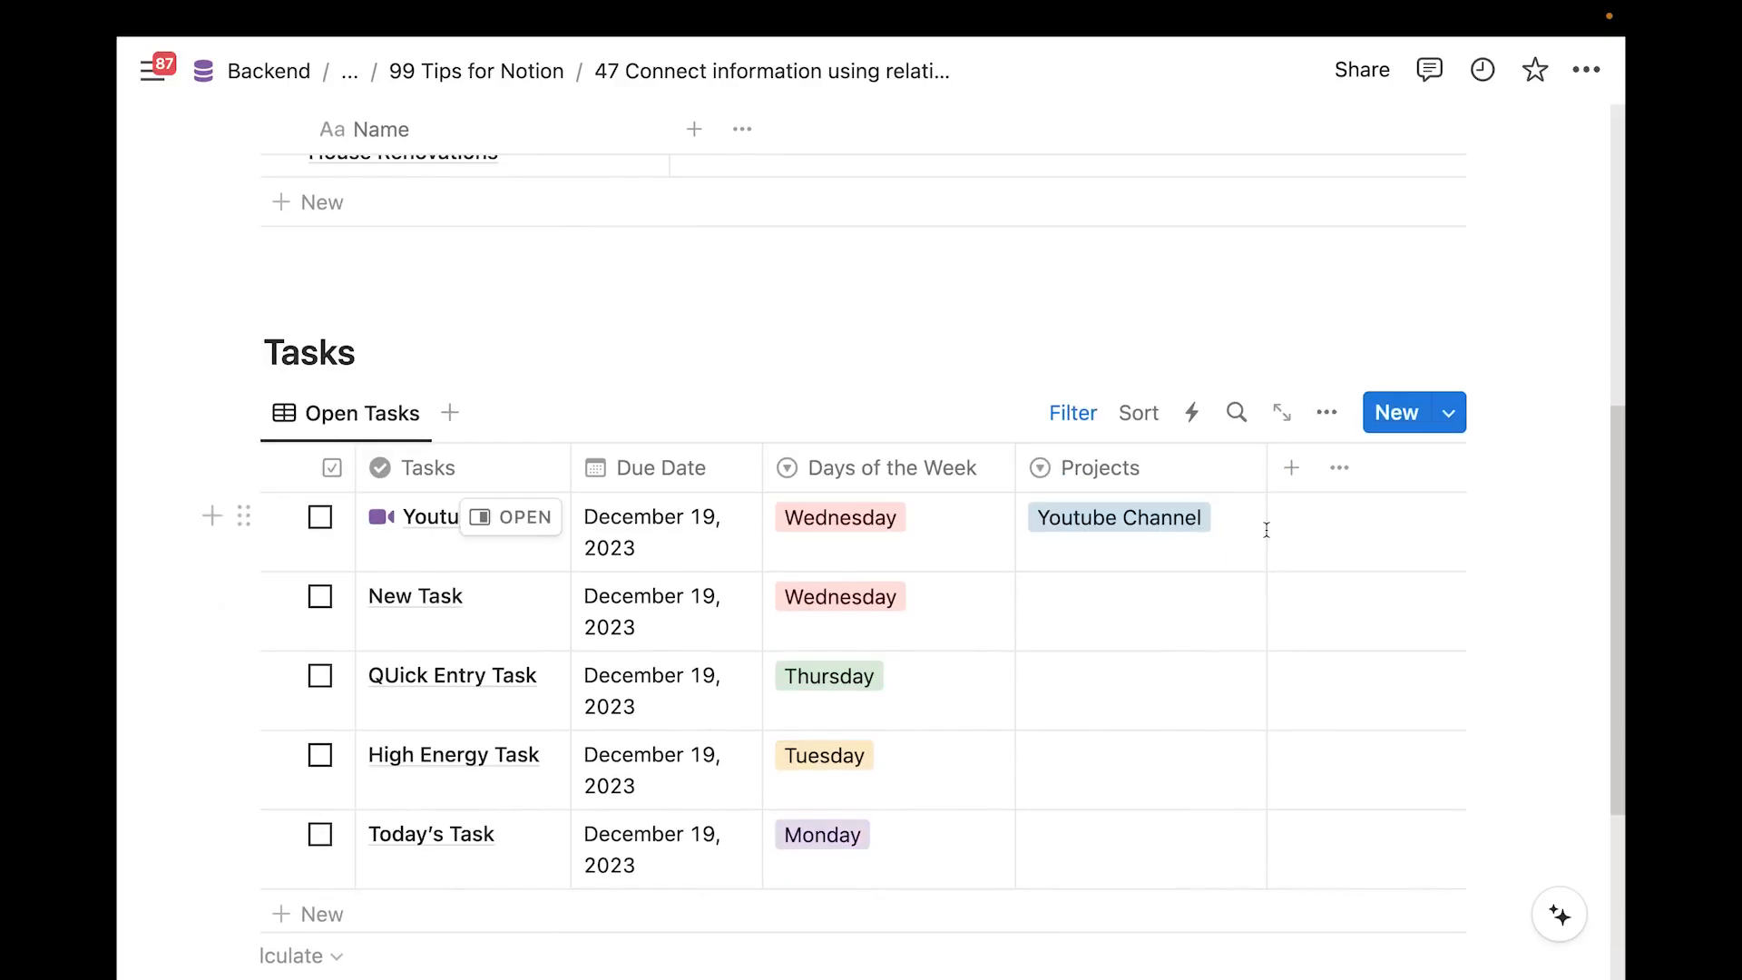
{"action": "scroll", "coordinate": [1207, 524], "scroll_direction": "down", "scroll_amount": 1}
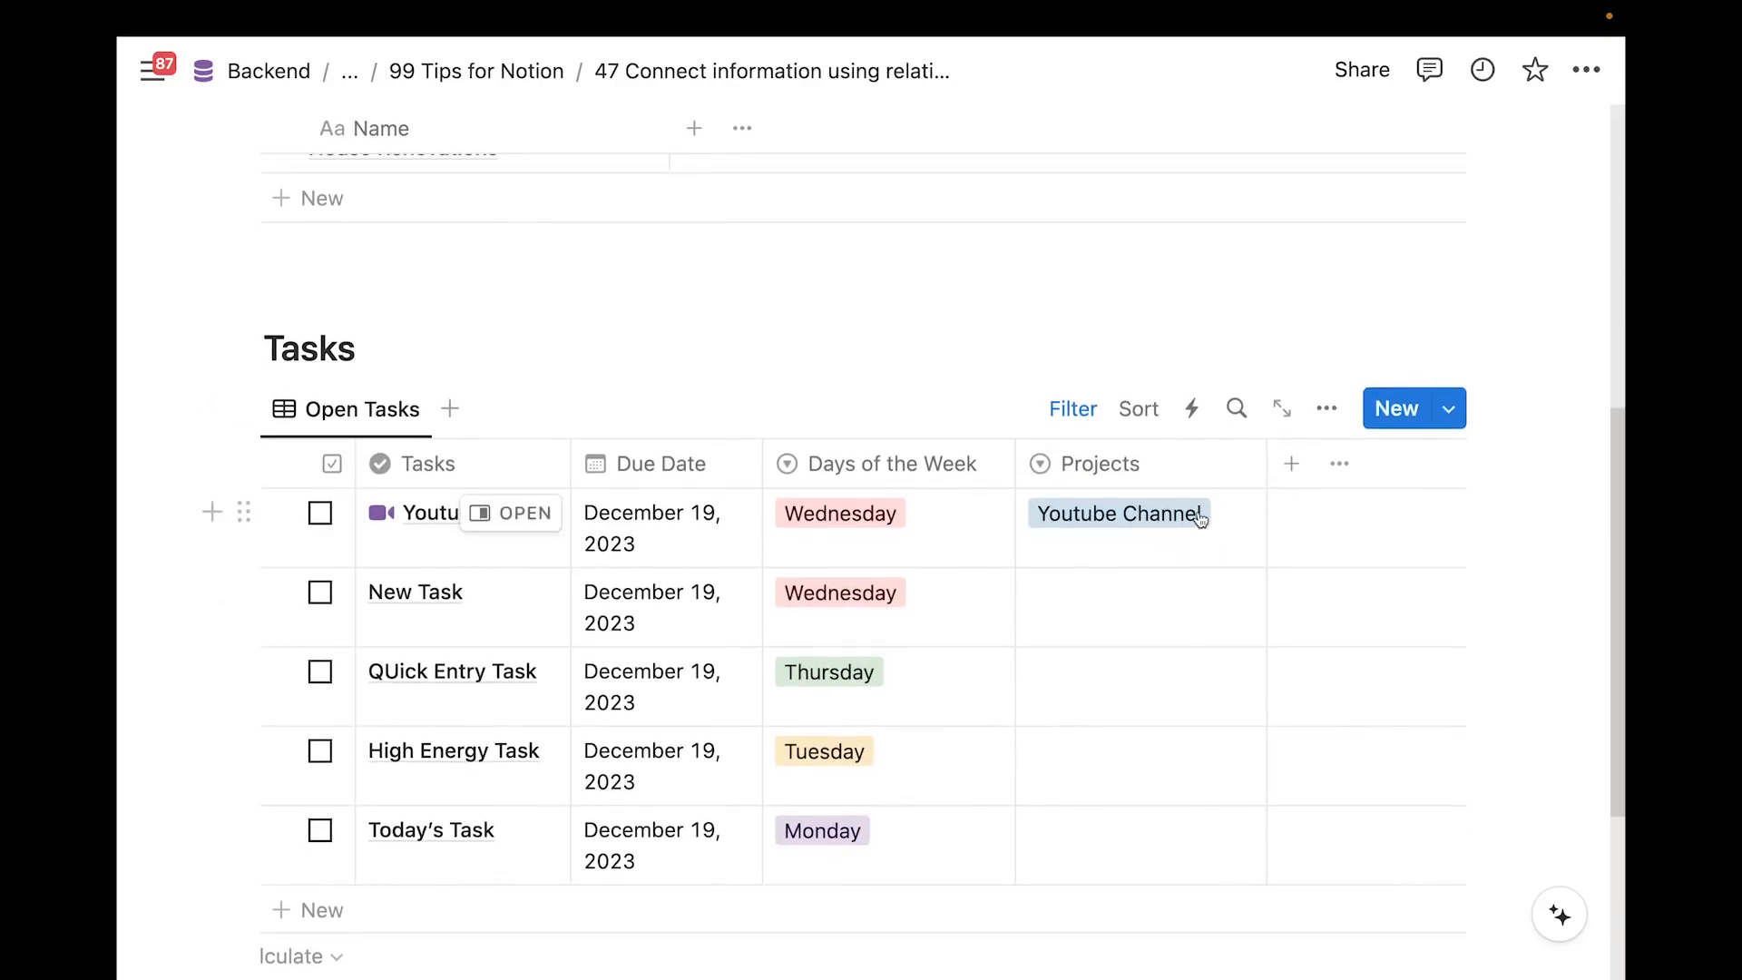
{"action": "scroll", "coordinate": [1167, 551], "scroll_direction": "up", "scroll_amount": 1}
{"action": "scroll", "coordinate": [1147, 575], "scroll_direction": "up", "scroll_amount": 6}
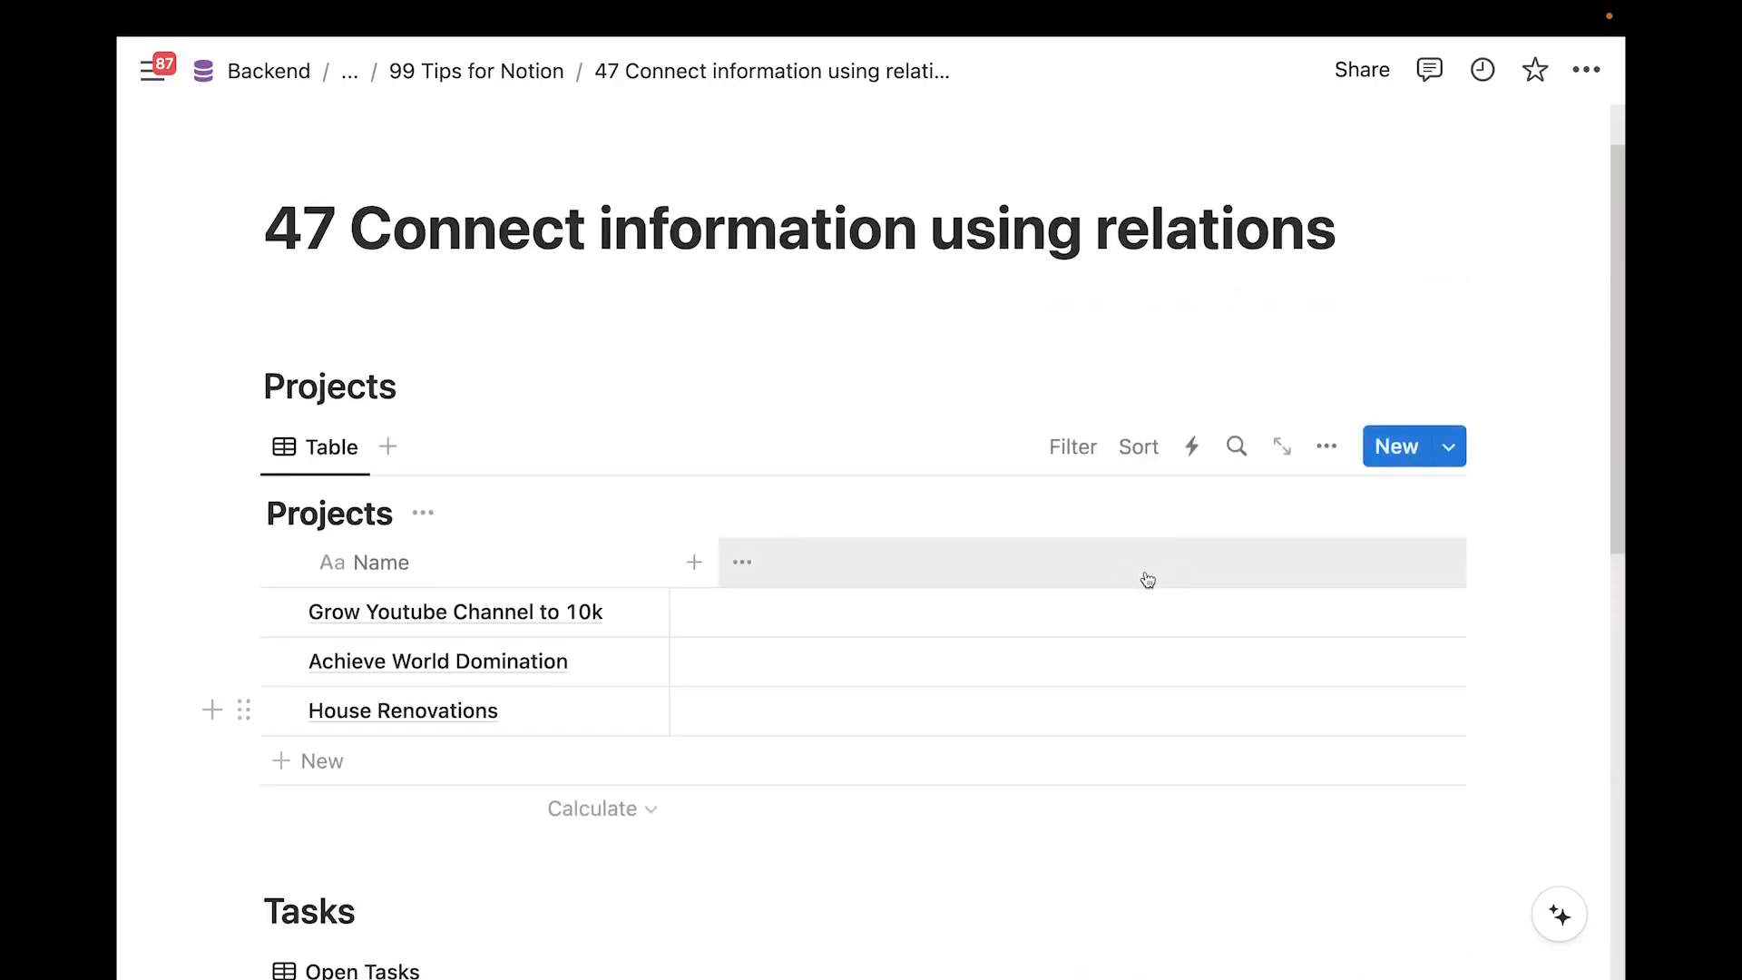
{"action": "scroll", "coordinate": [877, 341], "scroll_direction": "down", "scroll_amount": 2}
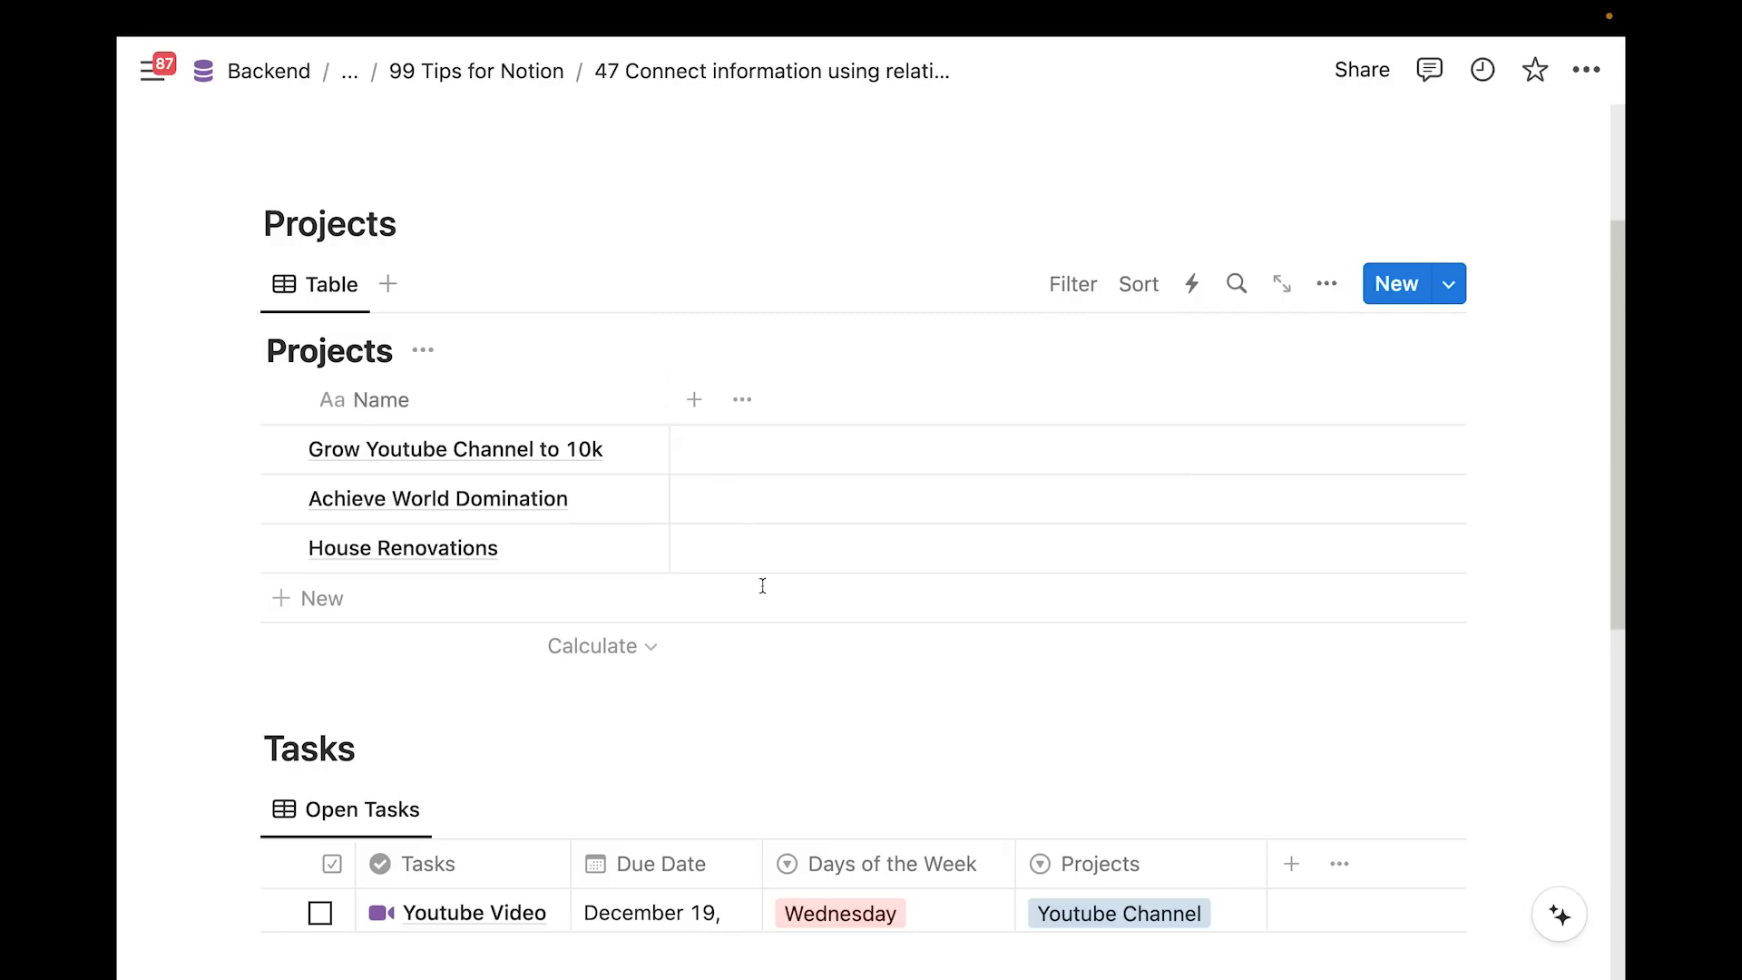
{"action": "scroll", "coordinate": [762, 585], "scroll_direction": "down", "scroll_amount": 1}
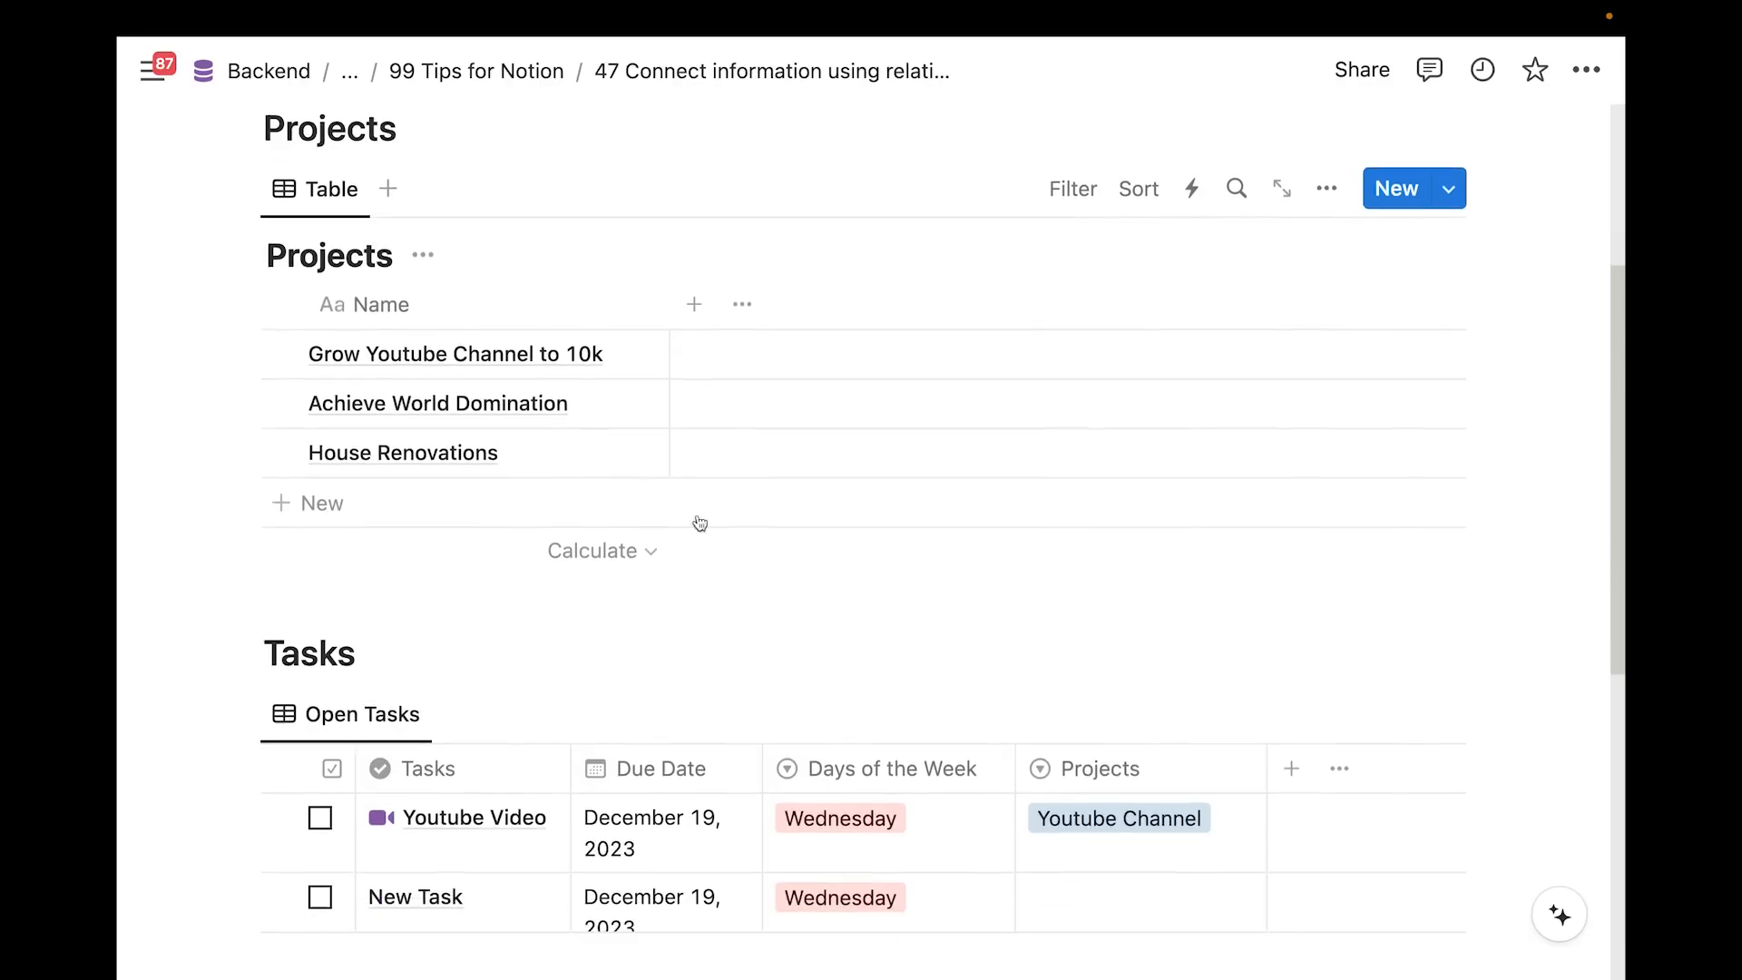
{"action": "left_click", "coordinate": [694, 304]}
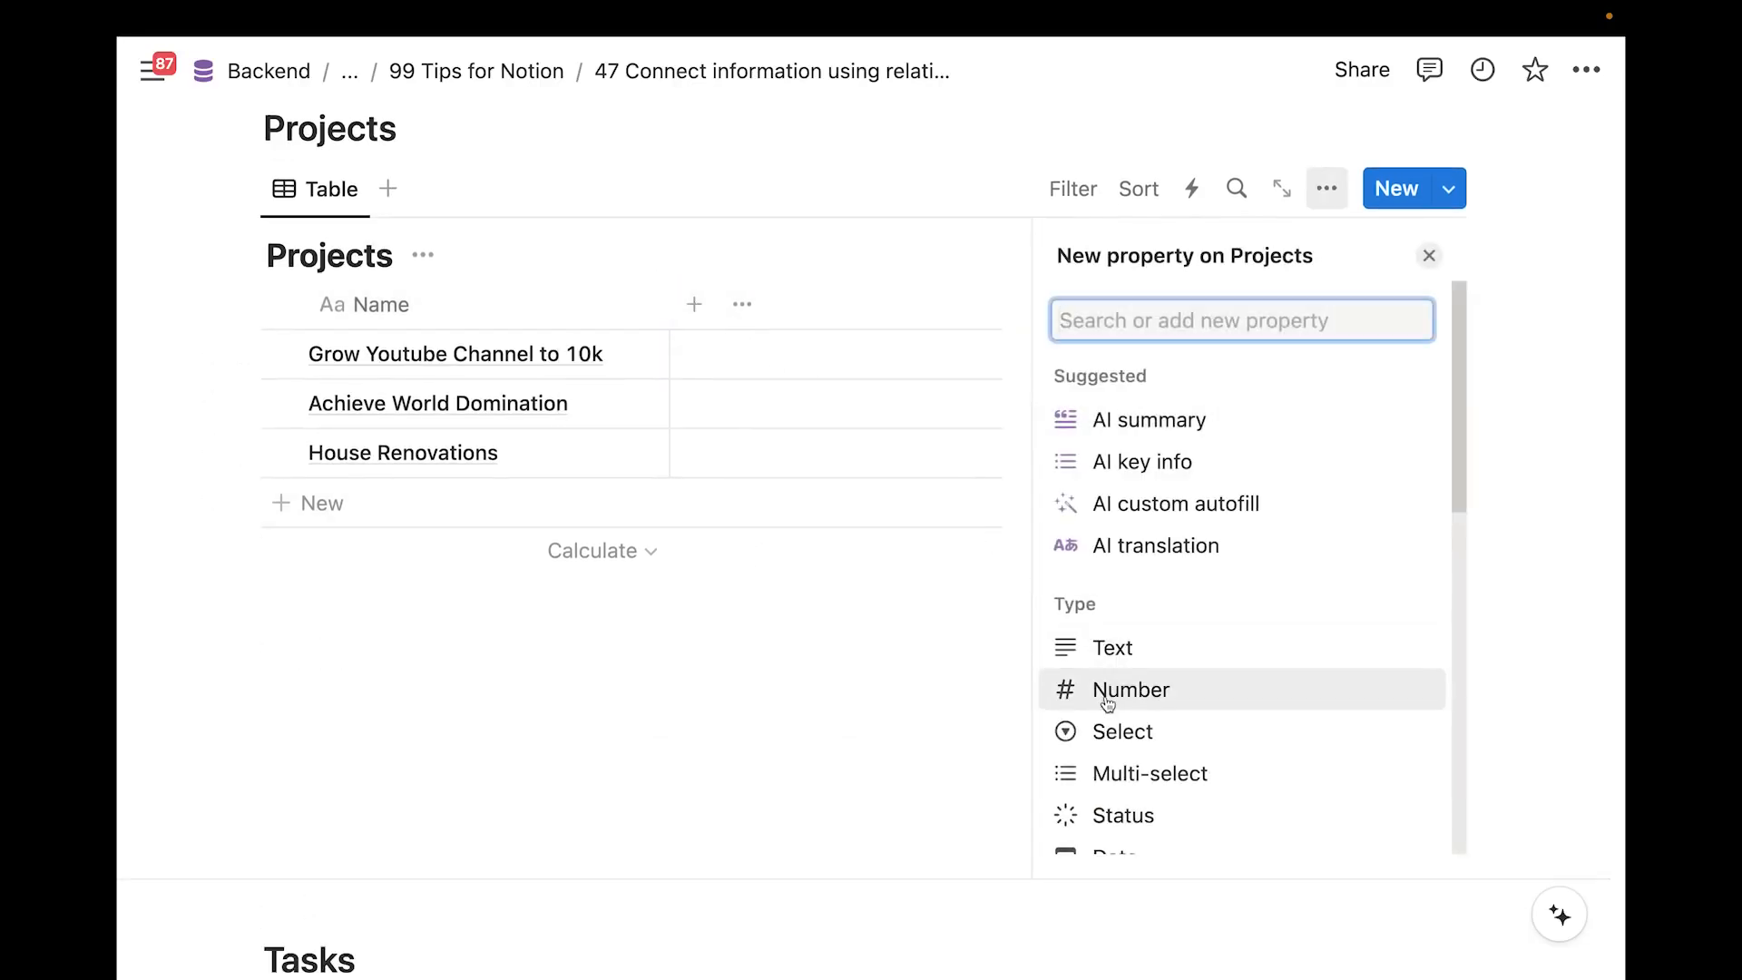
{"action": "left_click", "coordinate": [1108, 728]}
{"action": "type", "text": "Priority"}
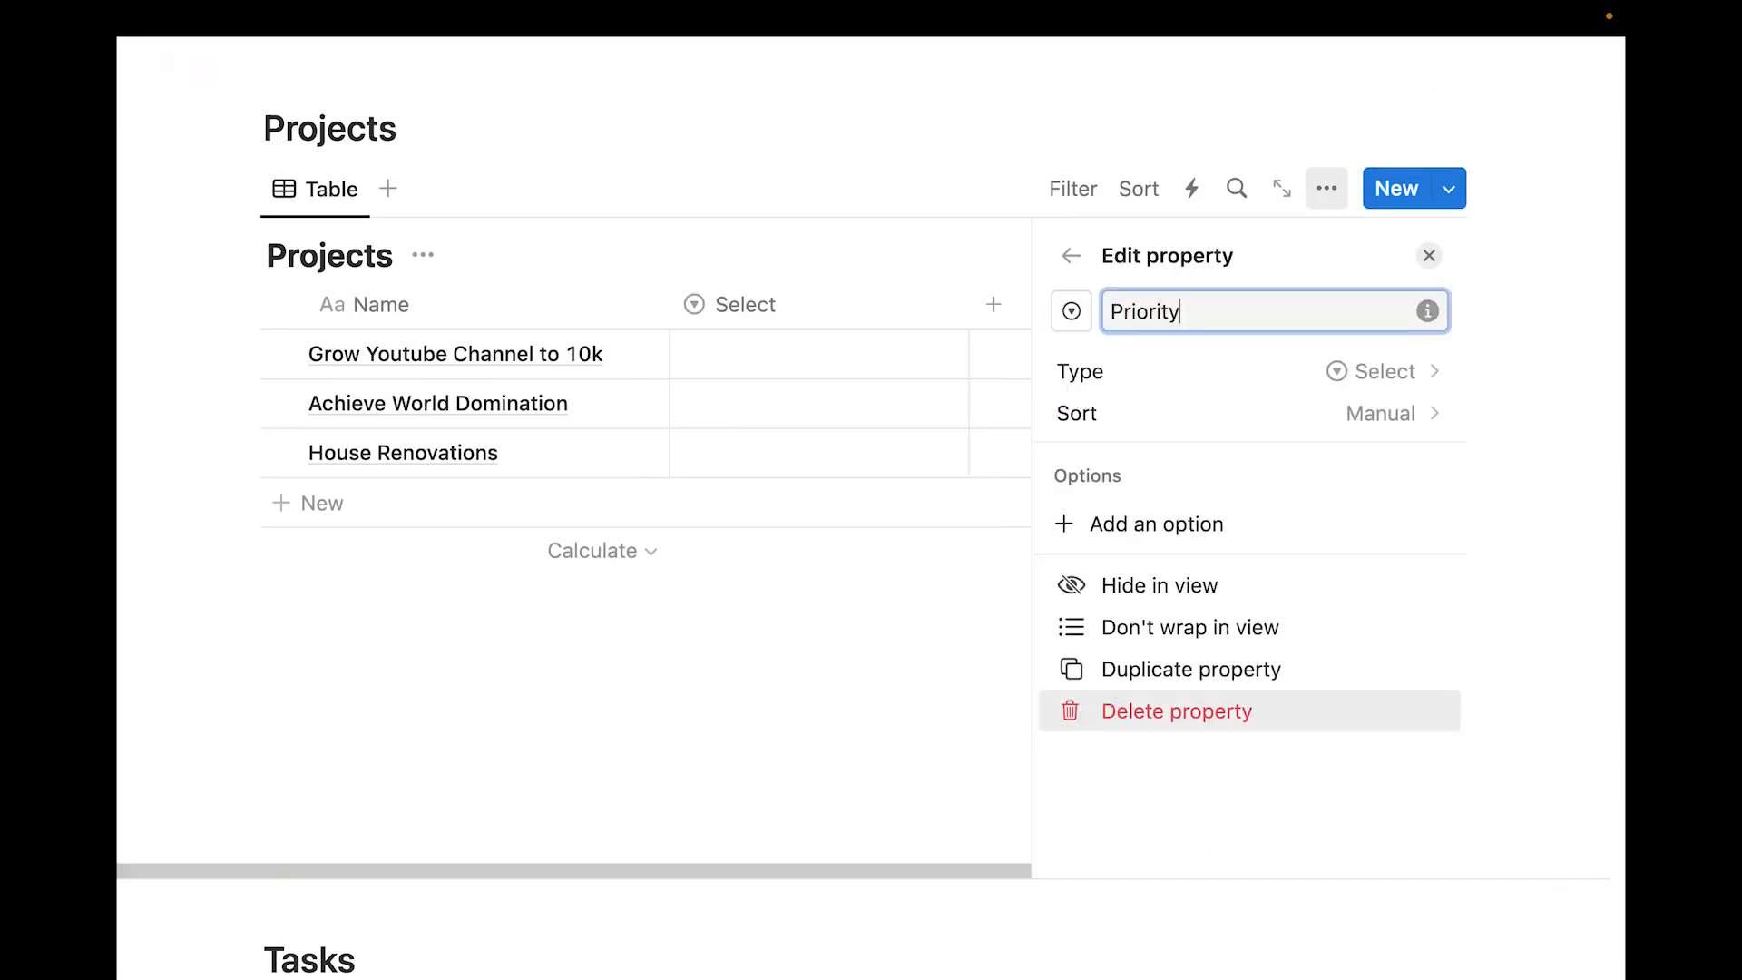
{"action": "key", "text": "Return"}
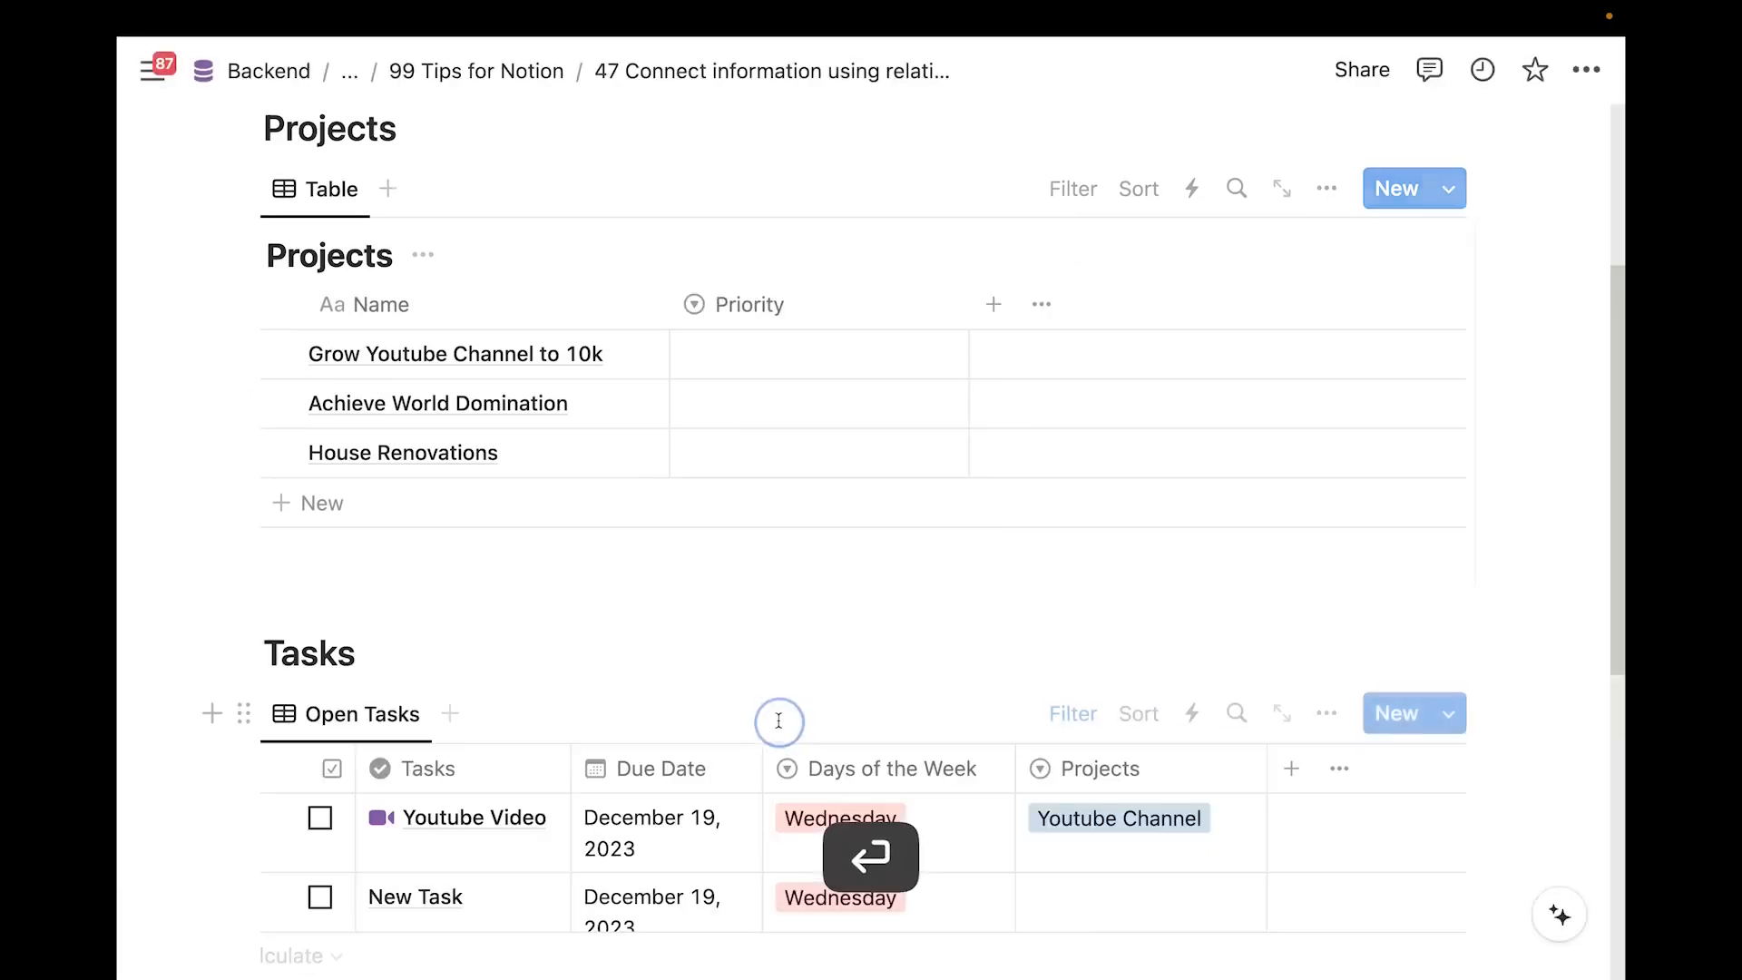
Hide the Projects select property in the Open Tasks view
{"action": "scroll", "coordinate": [823, 407], "scroll_direction": "down", "scroll_amount": 1}
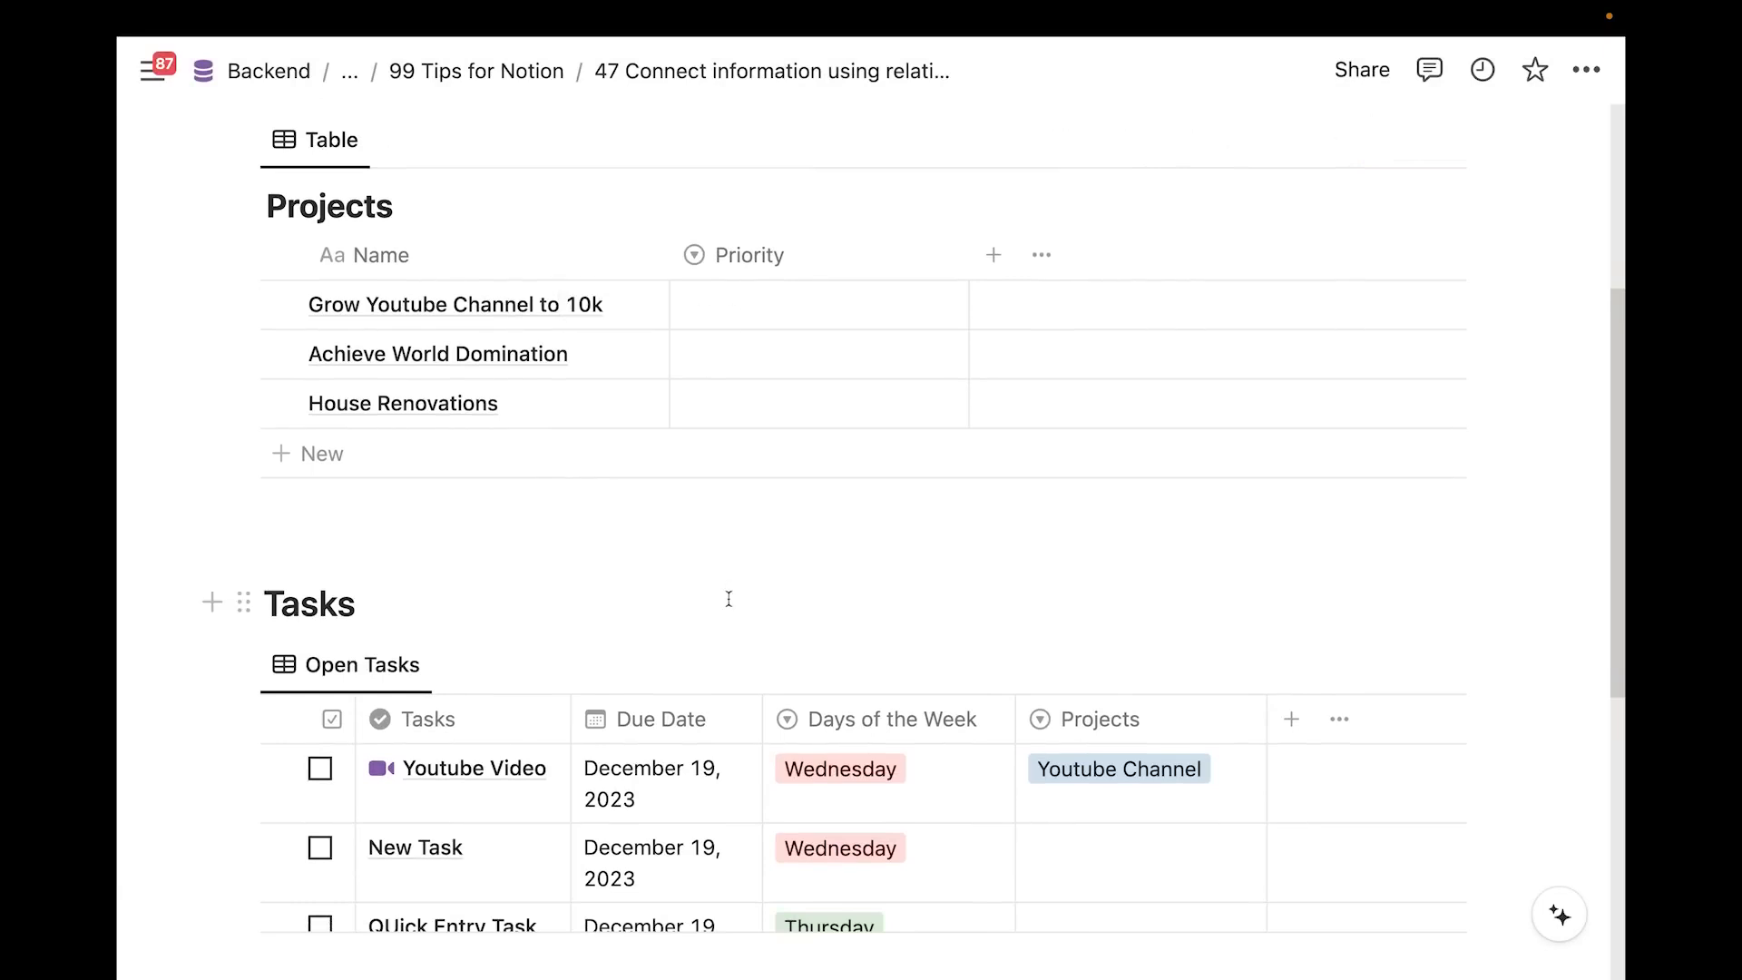
{"action": "scroll", "coordinate": [882, 681], "scroll_direction": "down", "scroll_amount": 2}
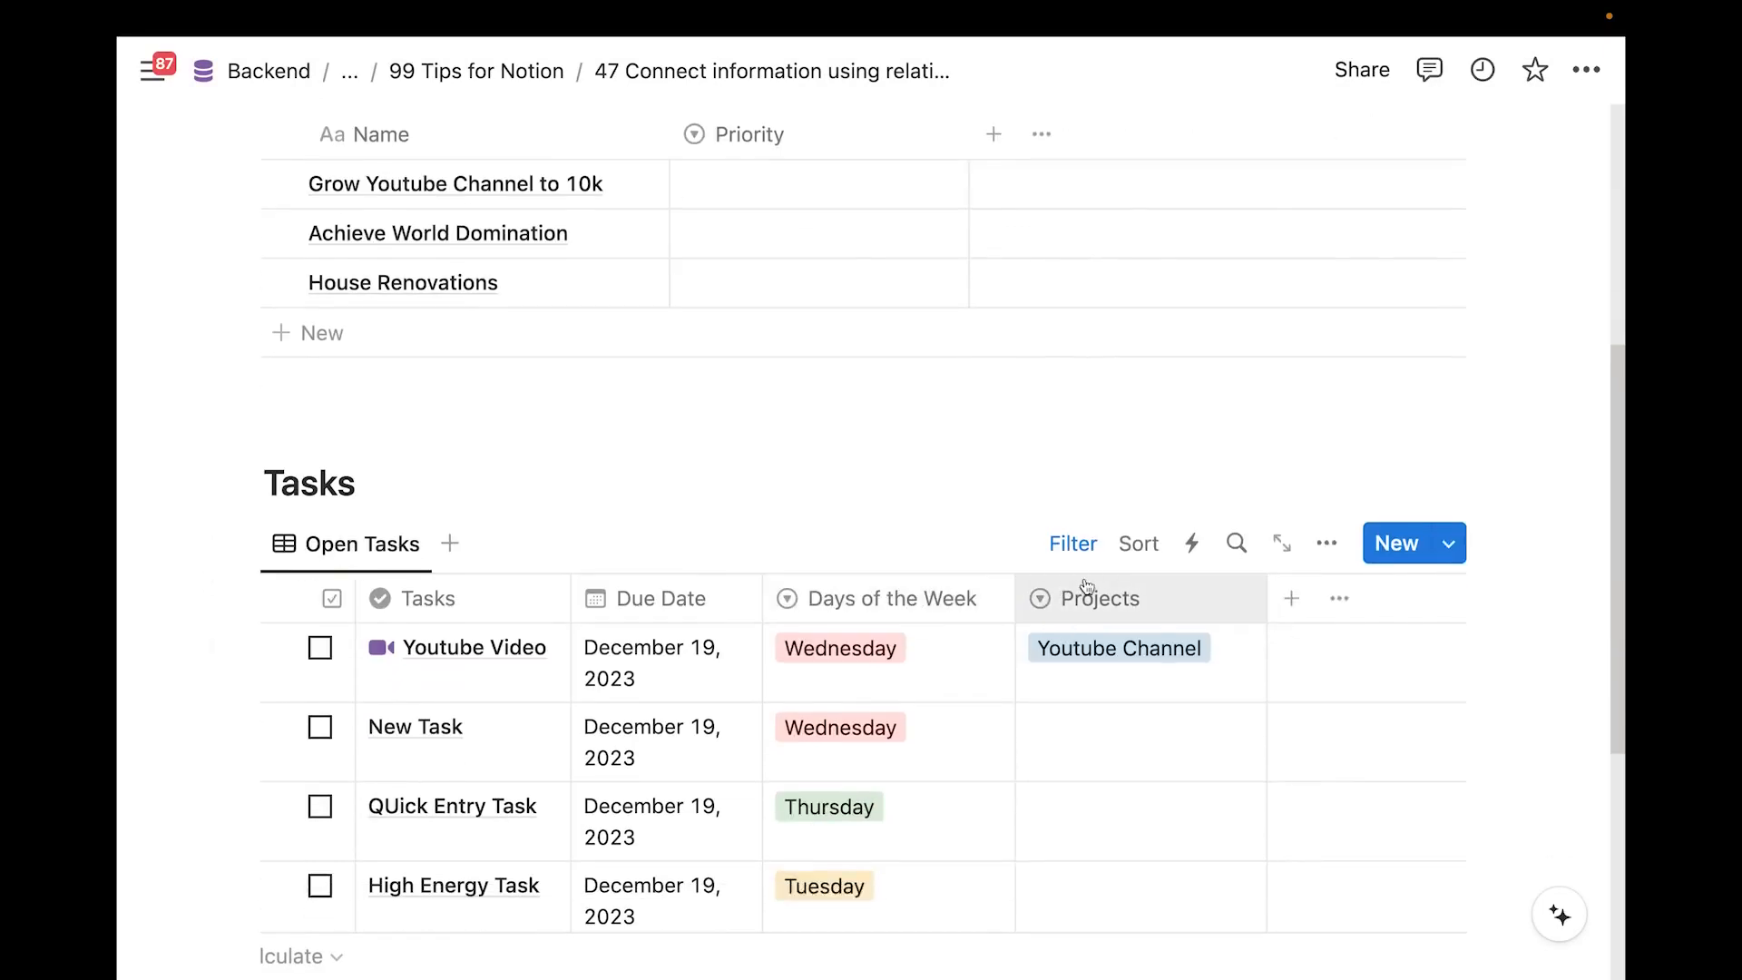
{"action": "left_click", "coordinate": [1180, 601]}
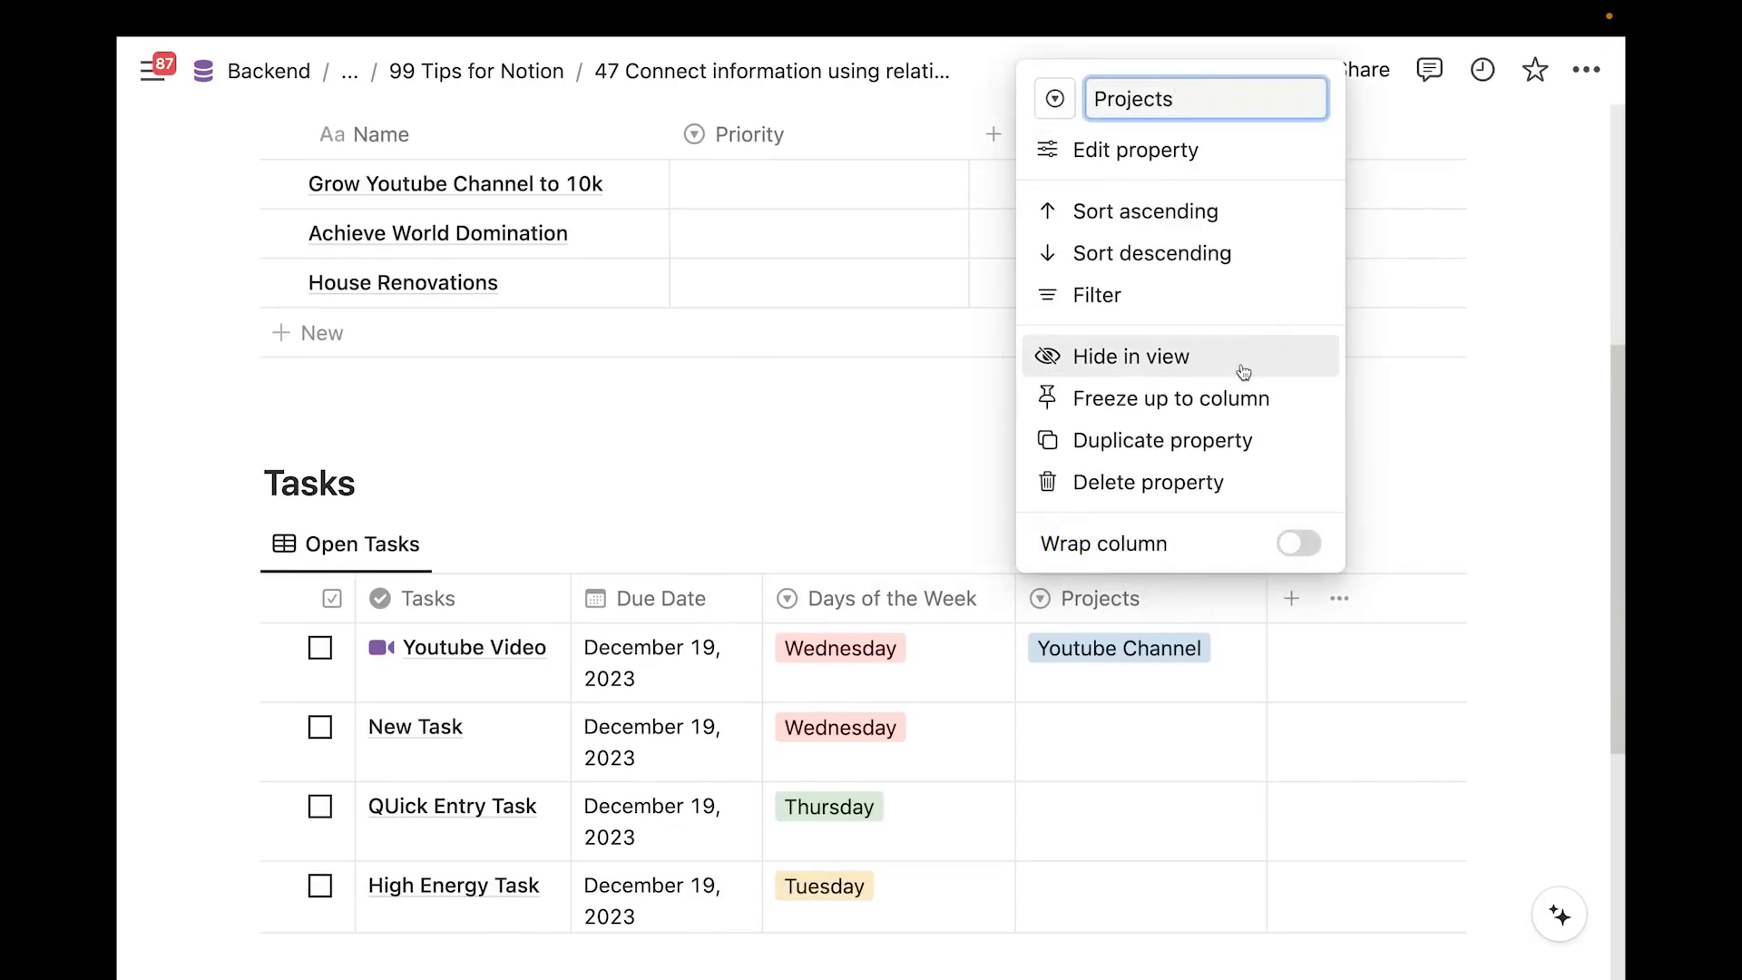
{"action": "left_click", "coordinate": [1194, 362]}
Start a new relation property on the Tasks table, related to the Projects database from page 47
{"action": "scroll", "coordinate": [898, 458], "scroll_direction": "up", "scroll_amount": 3}
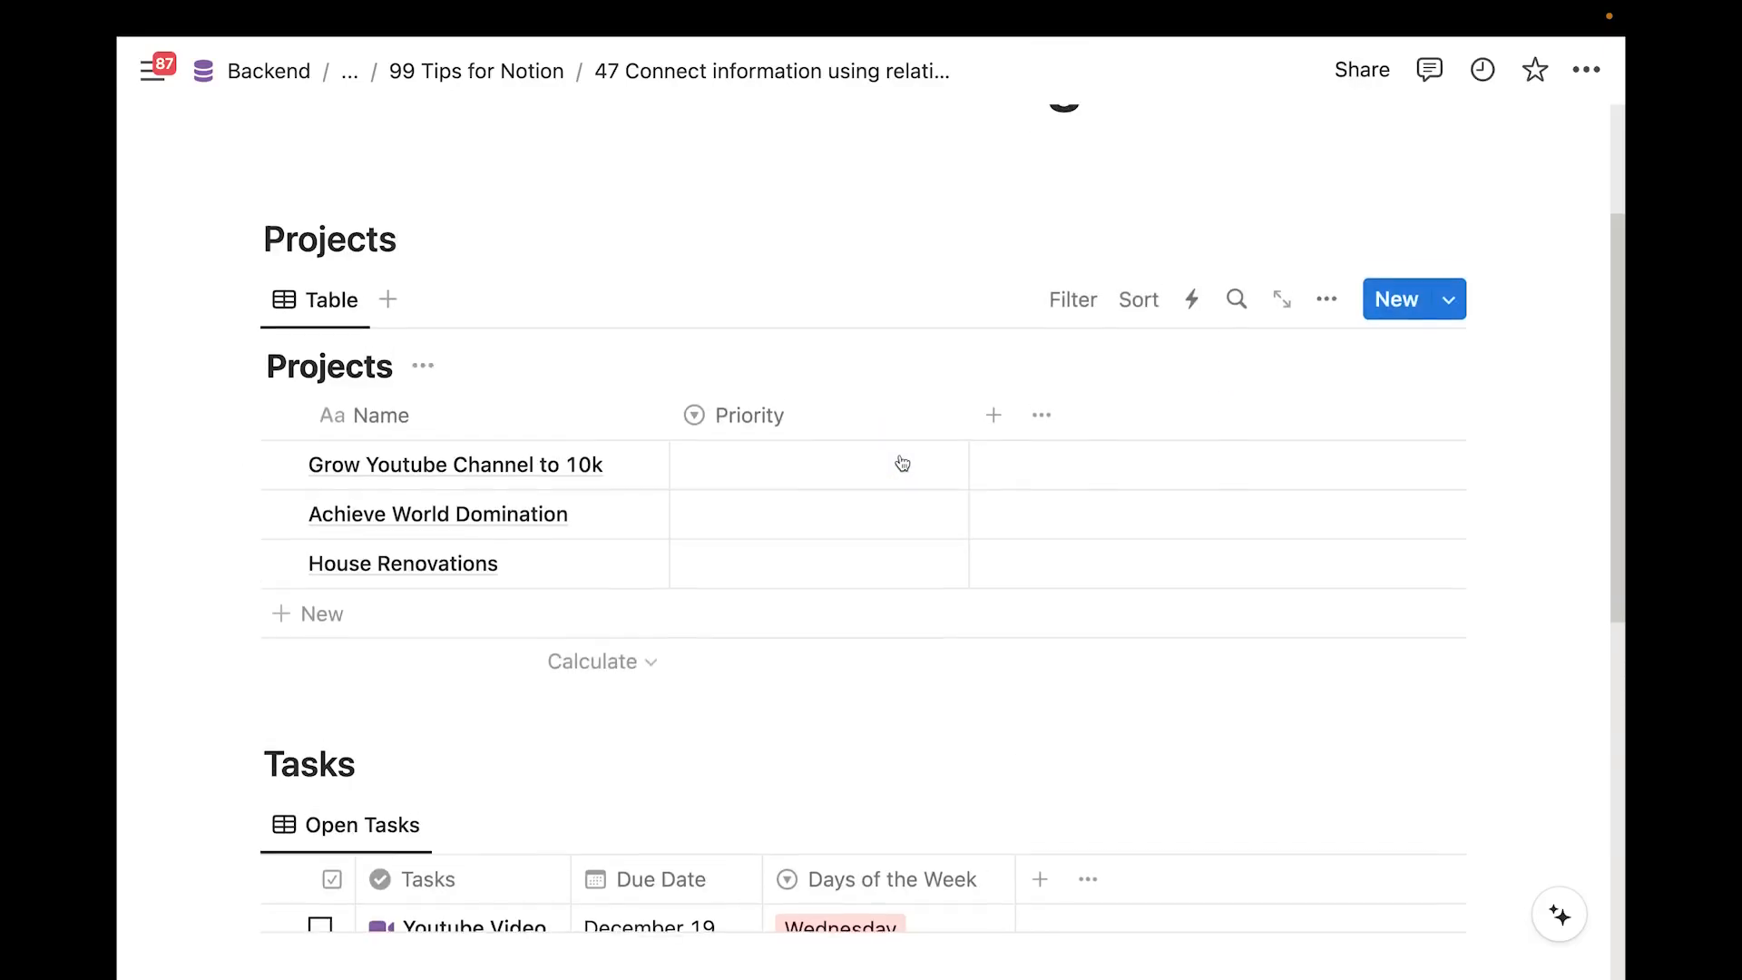
{"action": "scroll", "coordinate": [894, 459], "scroll_direction": "down", "scroll_amount": 1}
{"action": "scroll", "coordinate": [852, 476], "scroll_direction": "down", "scroll_amount": 1}
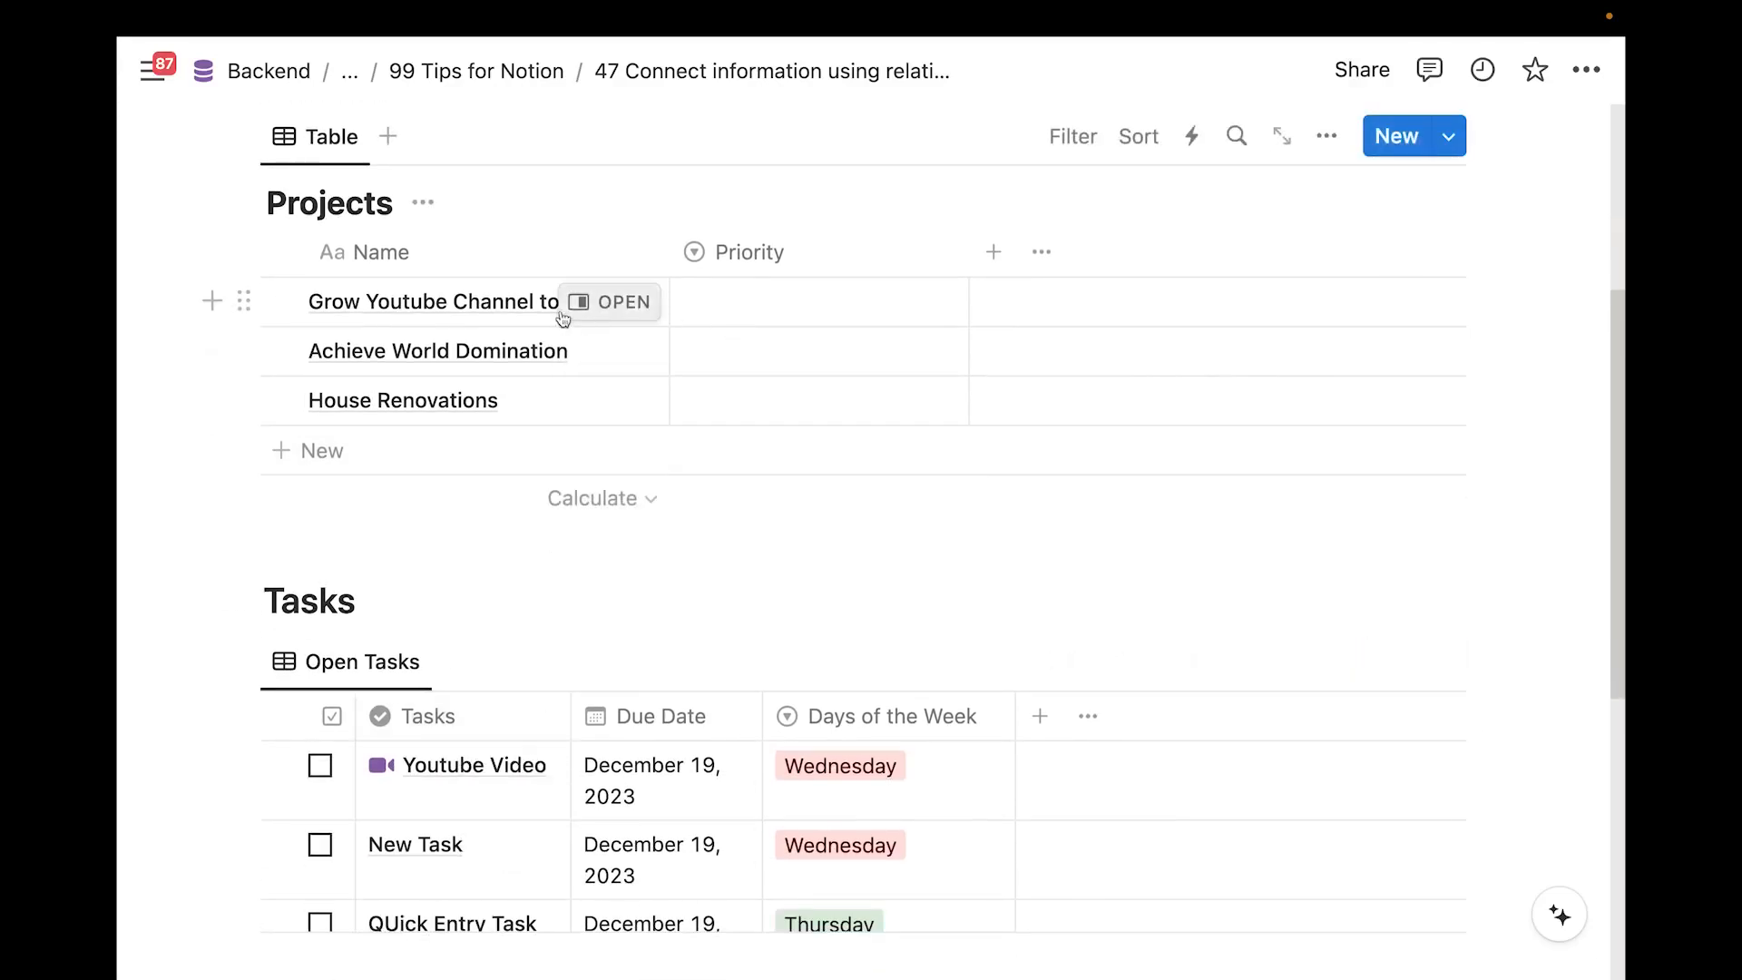
{"action": "scroll", "coordinate": [676, 363], "scroll_direction": "down", "scroll_amount": 1}
{"action": "scroll", "coordinate": [723, 402], "scroll_direction": "up", "scroll_amount": 1}
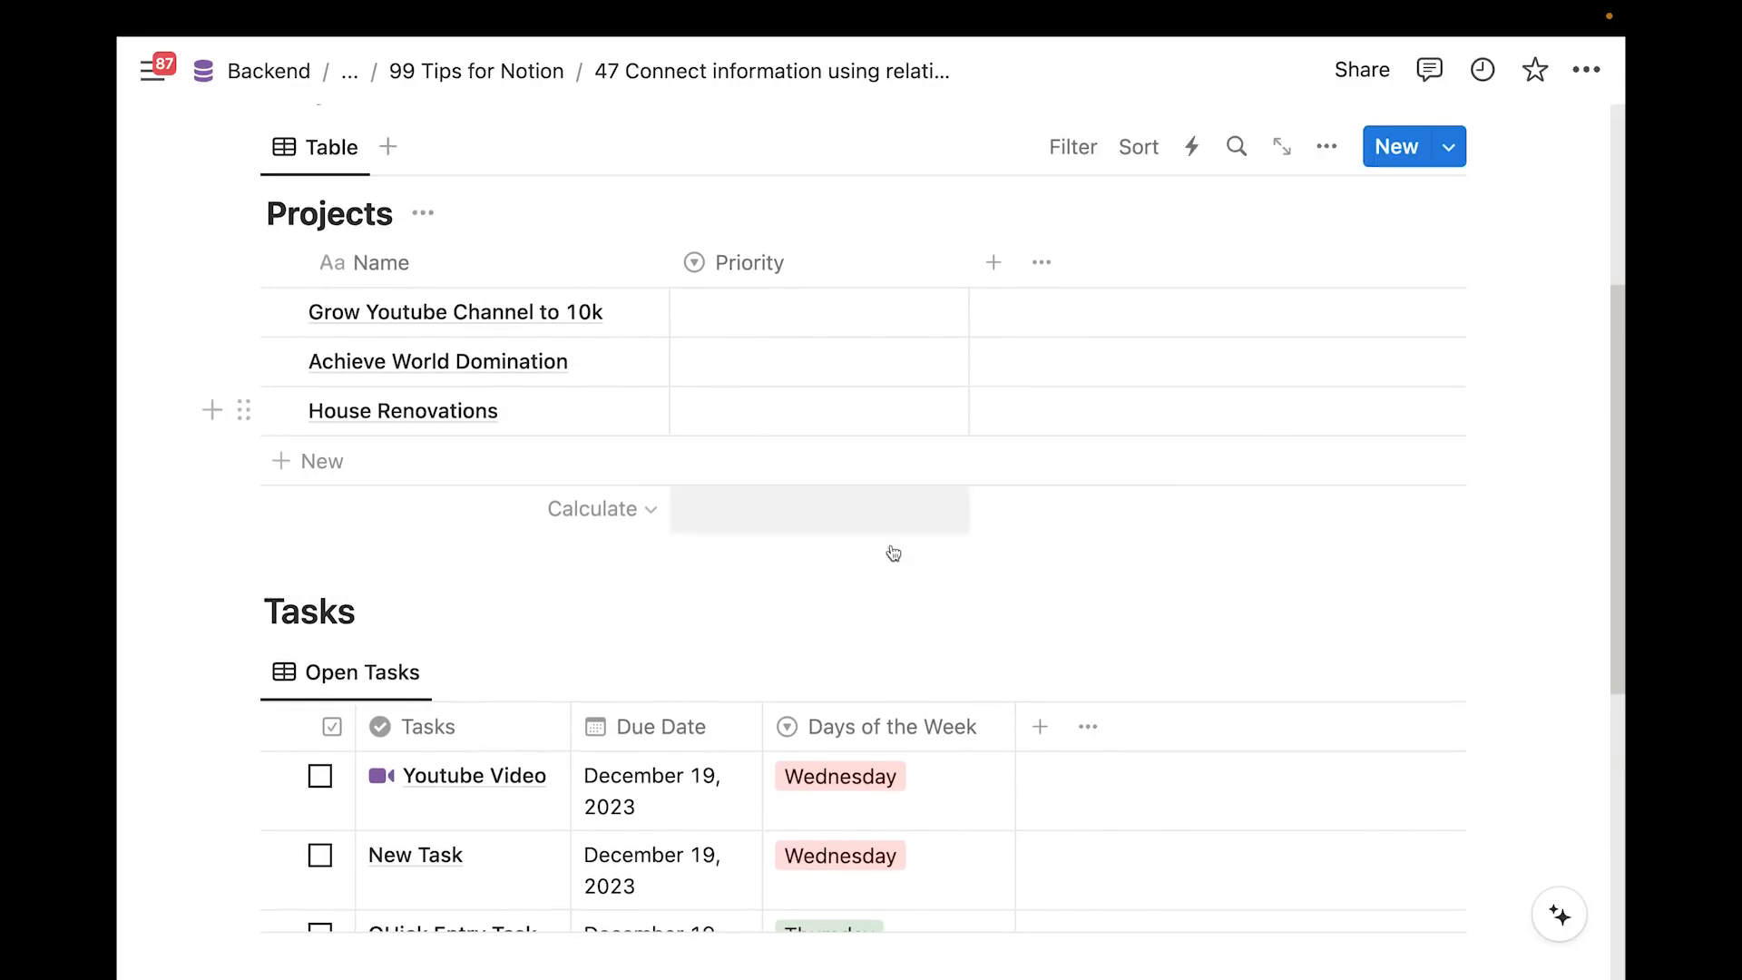
{"action": "scroll", "coordinate": [891, 553], "scroll_direction": "down", "scroll_amount": 1}
{"action": "left_click", "coordinate": [1038, 610]}
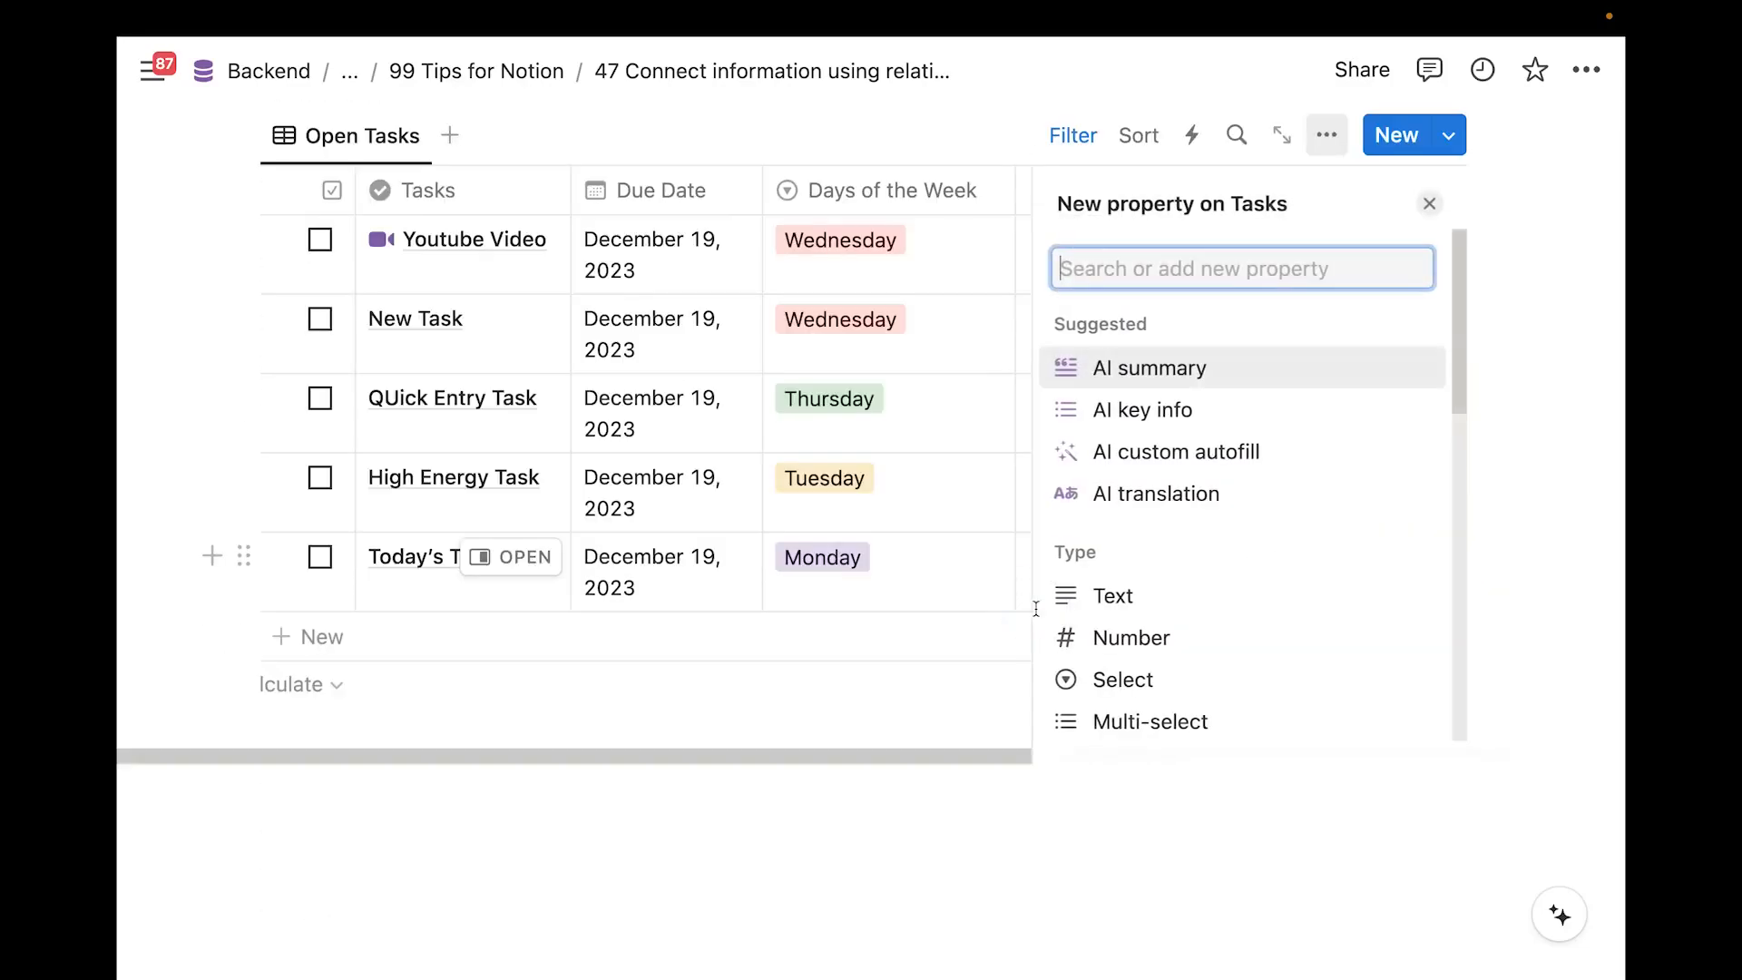
{"action": "type", "text": "rel"}
{"action": "left_click", "coordinate": [1197, 369]}
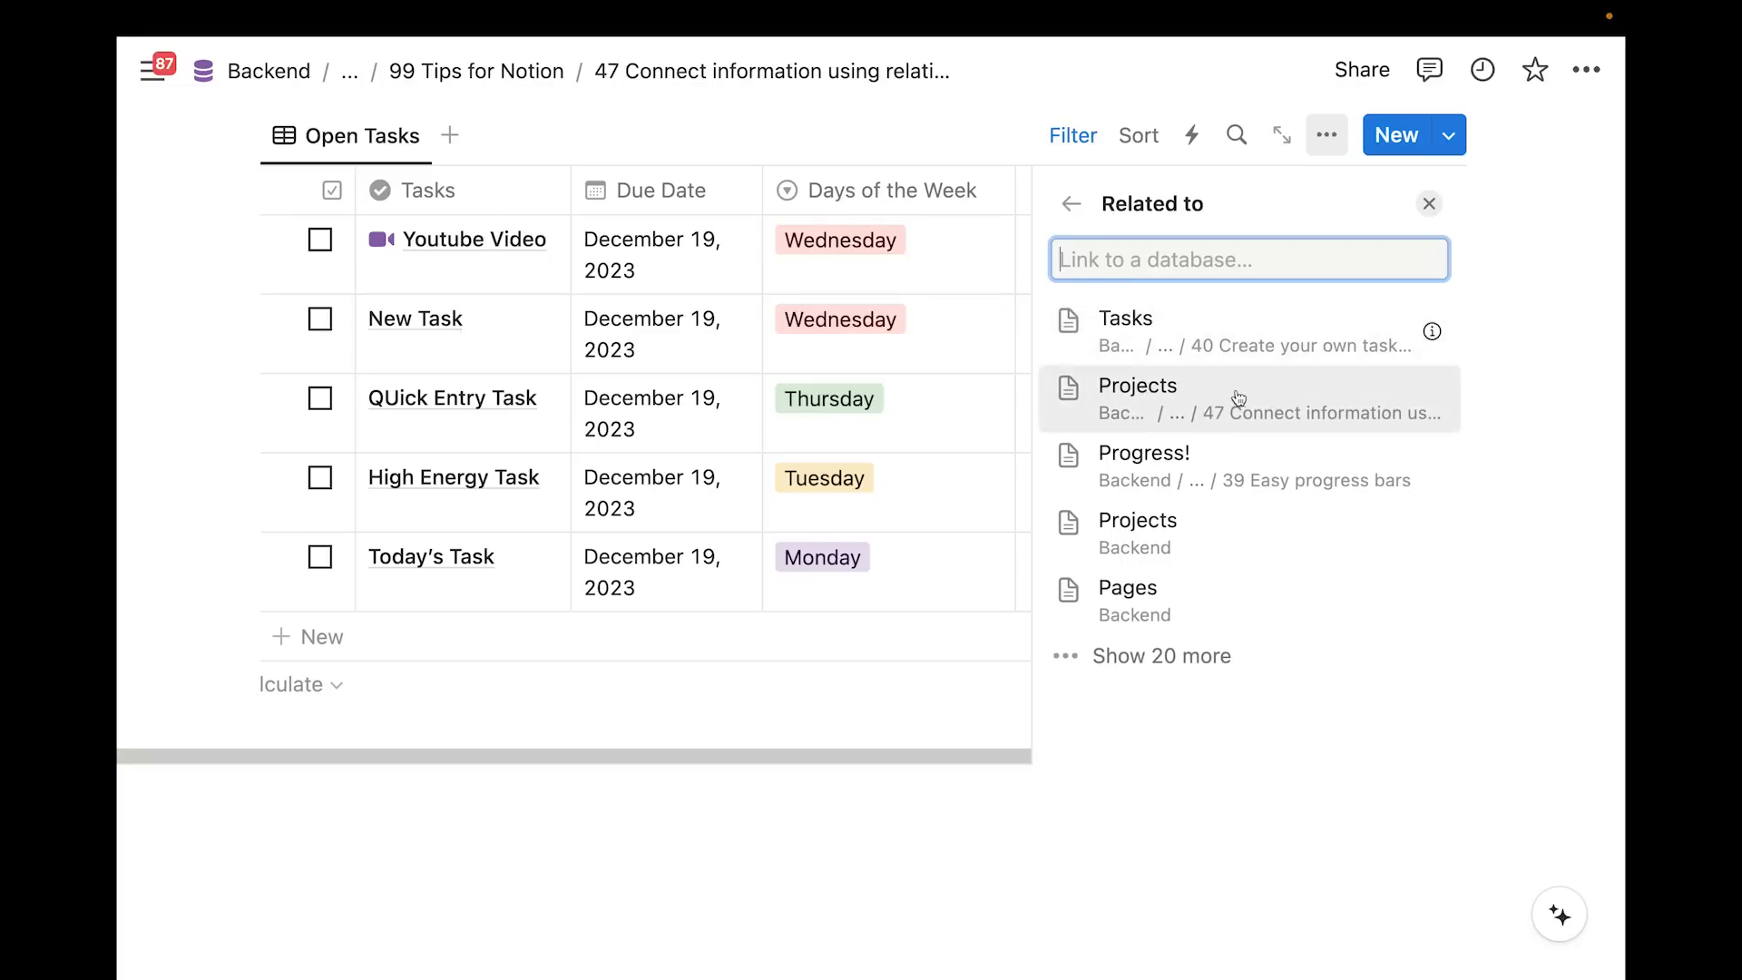
{"action": "left_click", "coordinate": [1209, 396]}
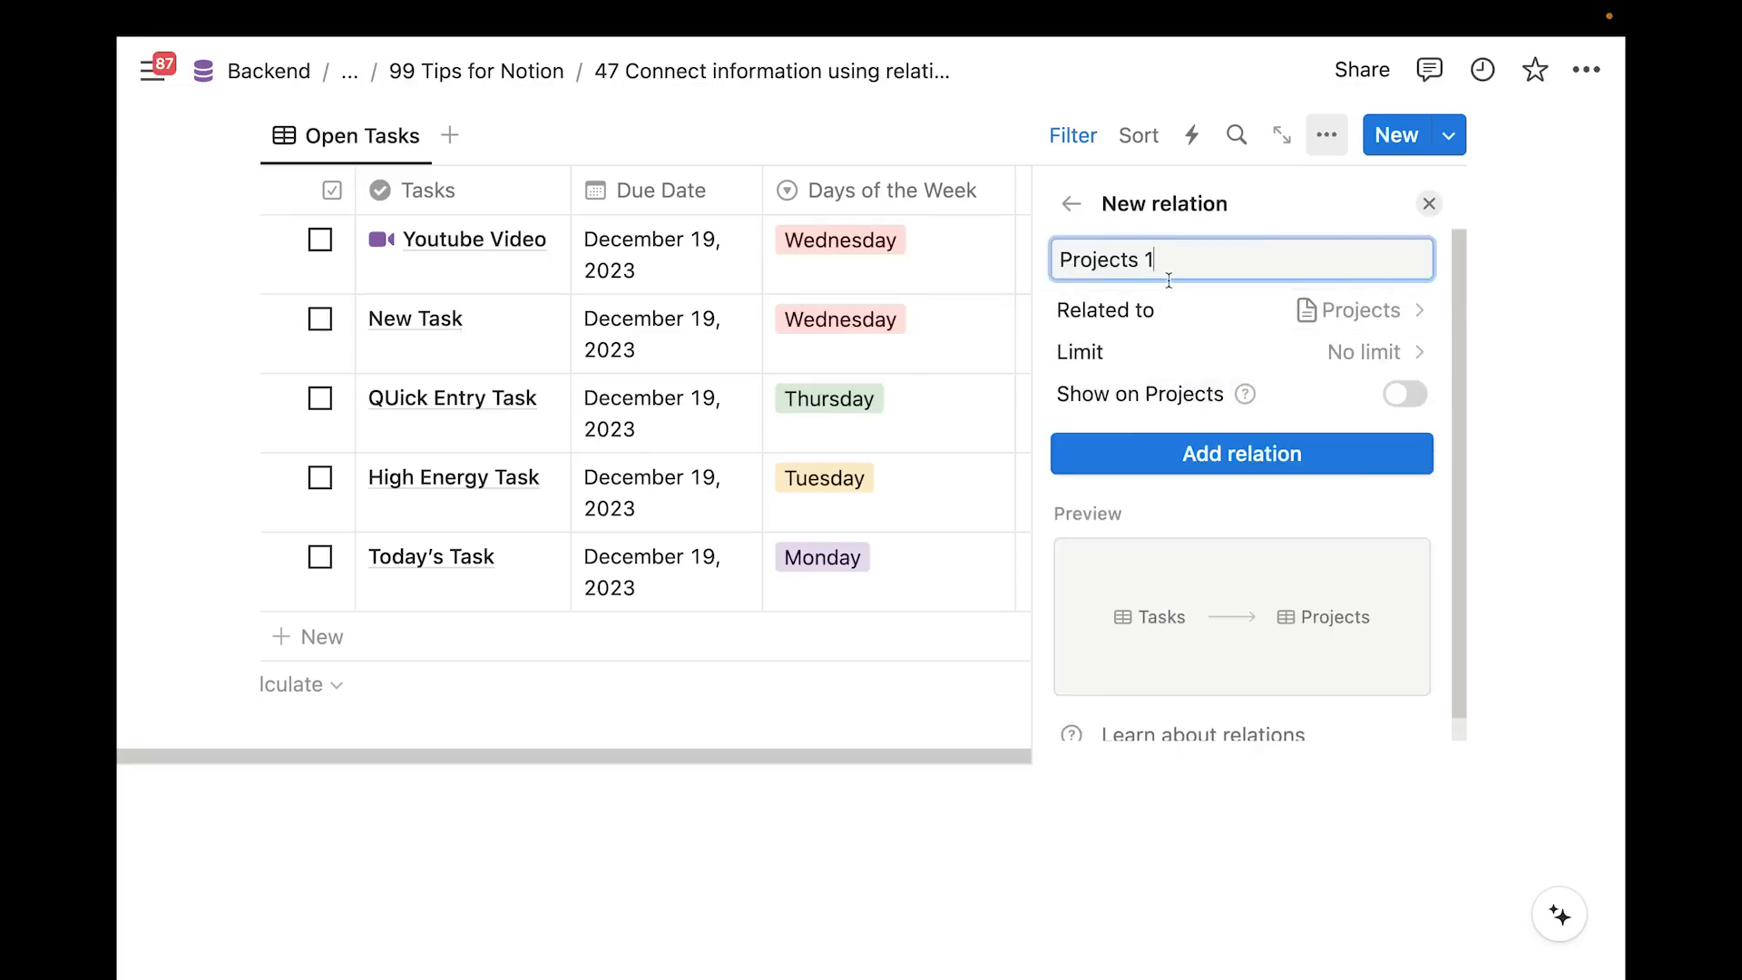
Name the new relation Project and enable showing it on the Projects database
{"action": "key", "text": "BackSpace"}
{"action": "key", "text": "BackSpace"}
{"action": "key", "text": "BackSpace"}
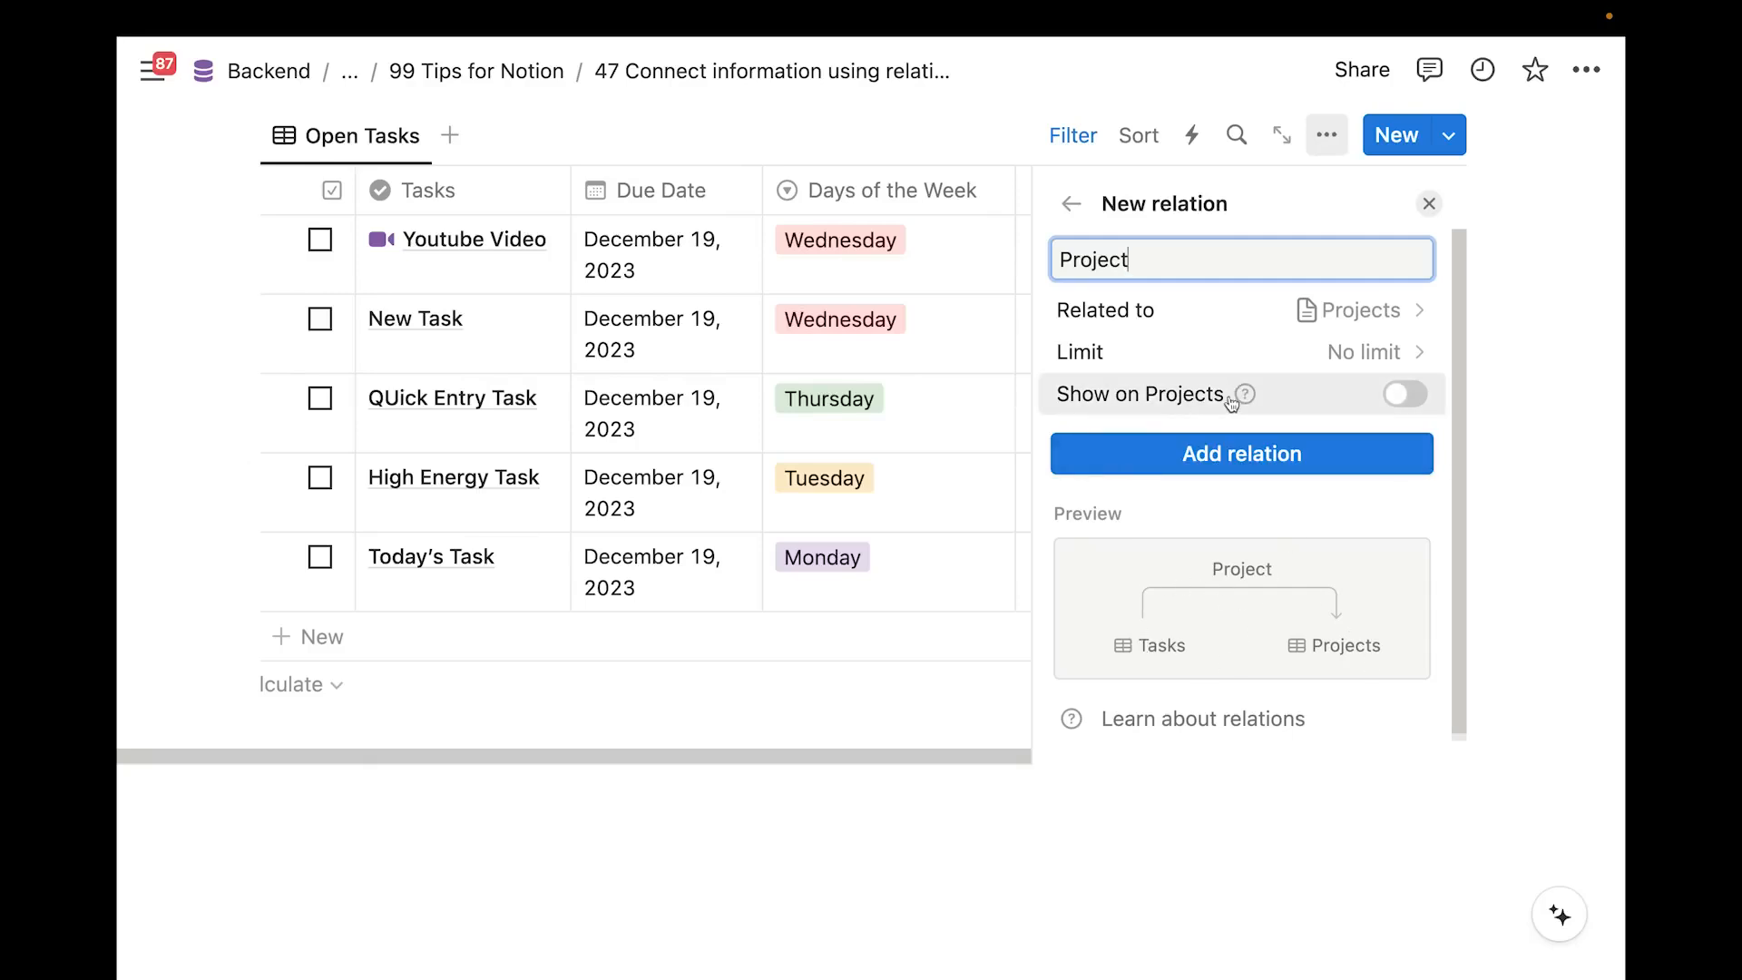
{"action": "left_click", "coordinate": [1409, 405]}
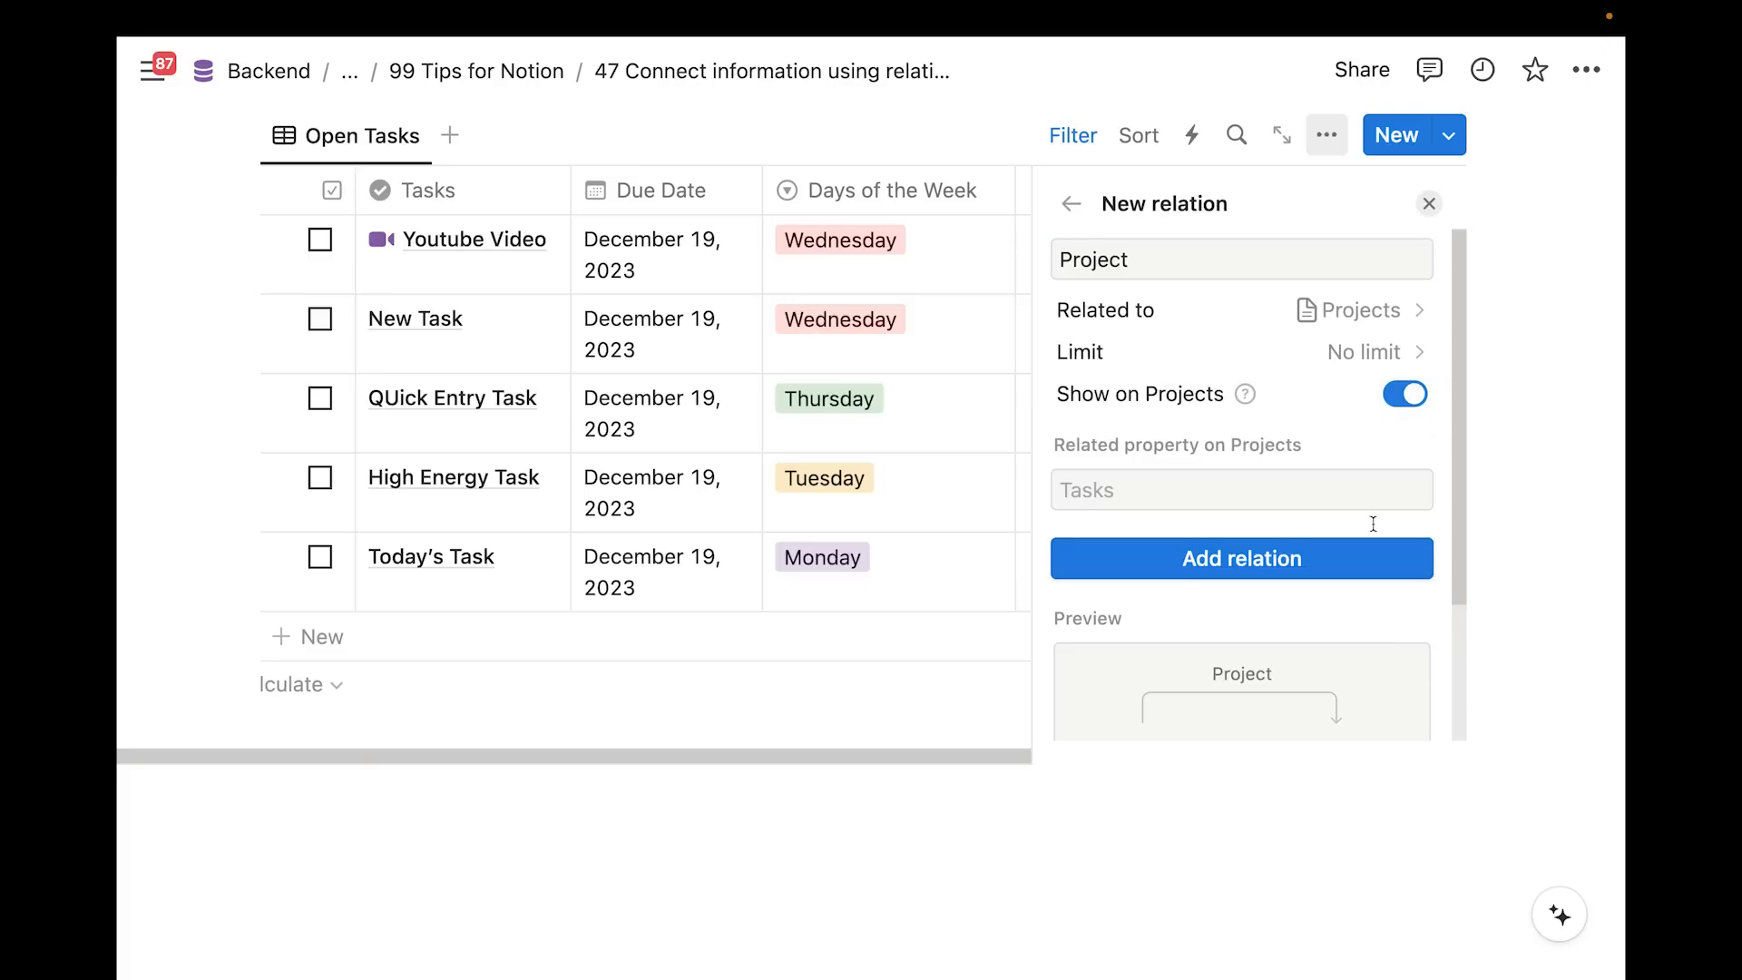
Check the relation's preview and limit options, keep No limit, and add the relation to the Tasks table
{"action": "scroll", "coordinate": [1370, 521], "scroll_direction": "down", "scroll_amount": 2}
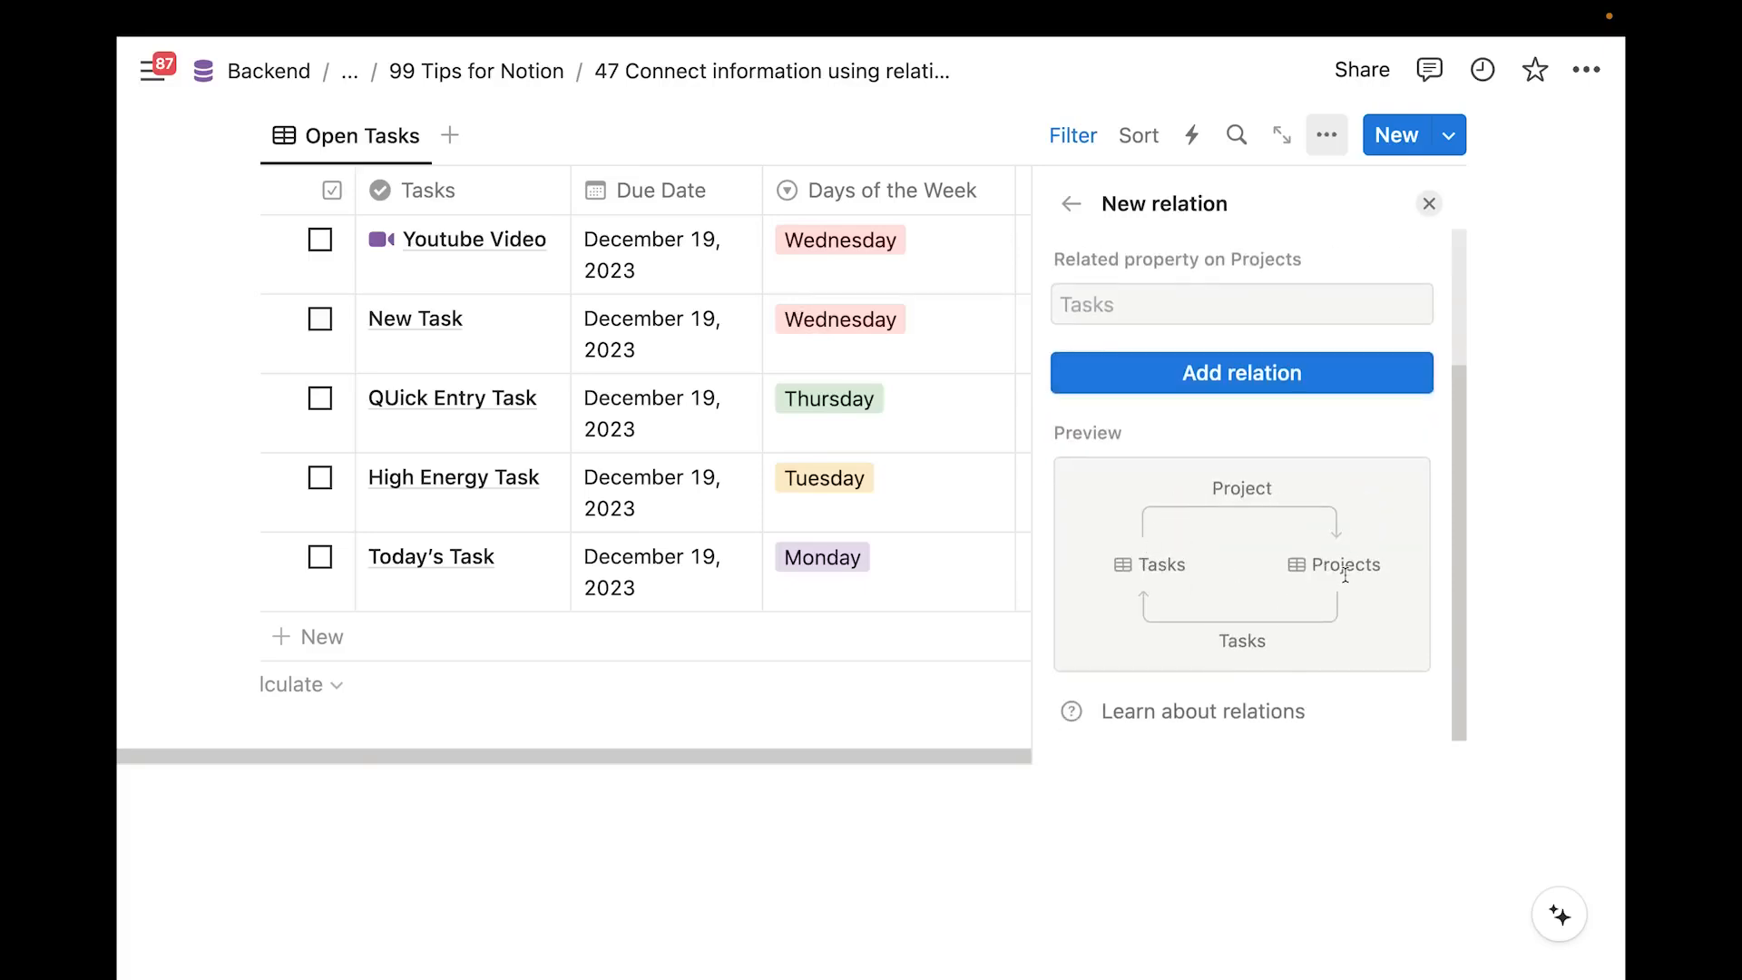
{"action": "scroll", "coordinate": [1158, 597], "scroll_direction": "up", "scroll_amount": 2}
{"action": "left_click", "coordinate": [1125, 487]}
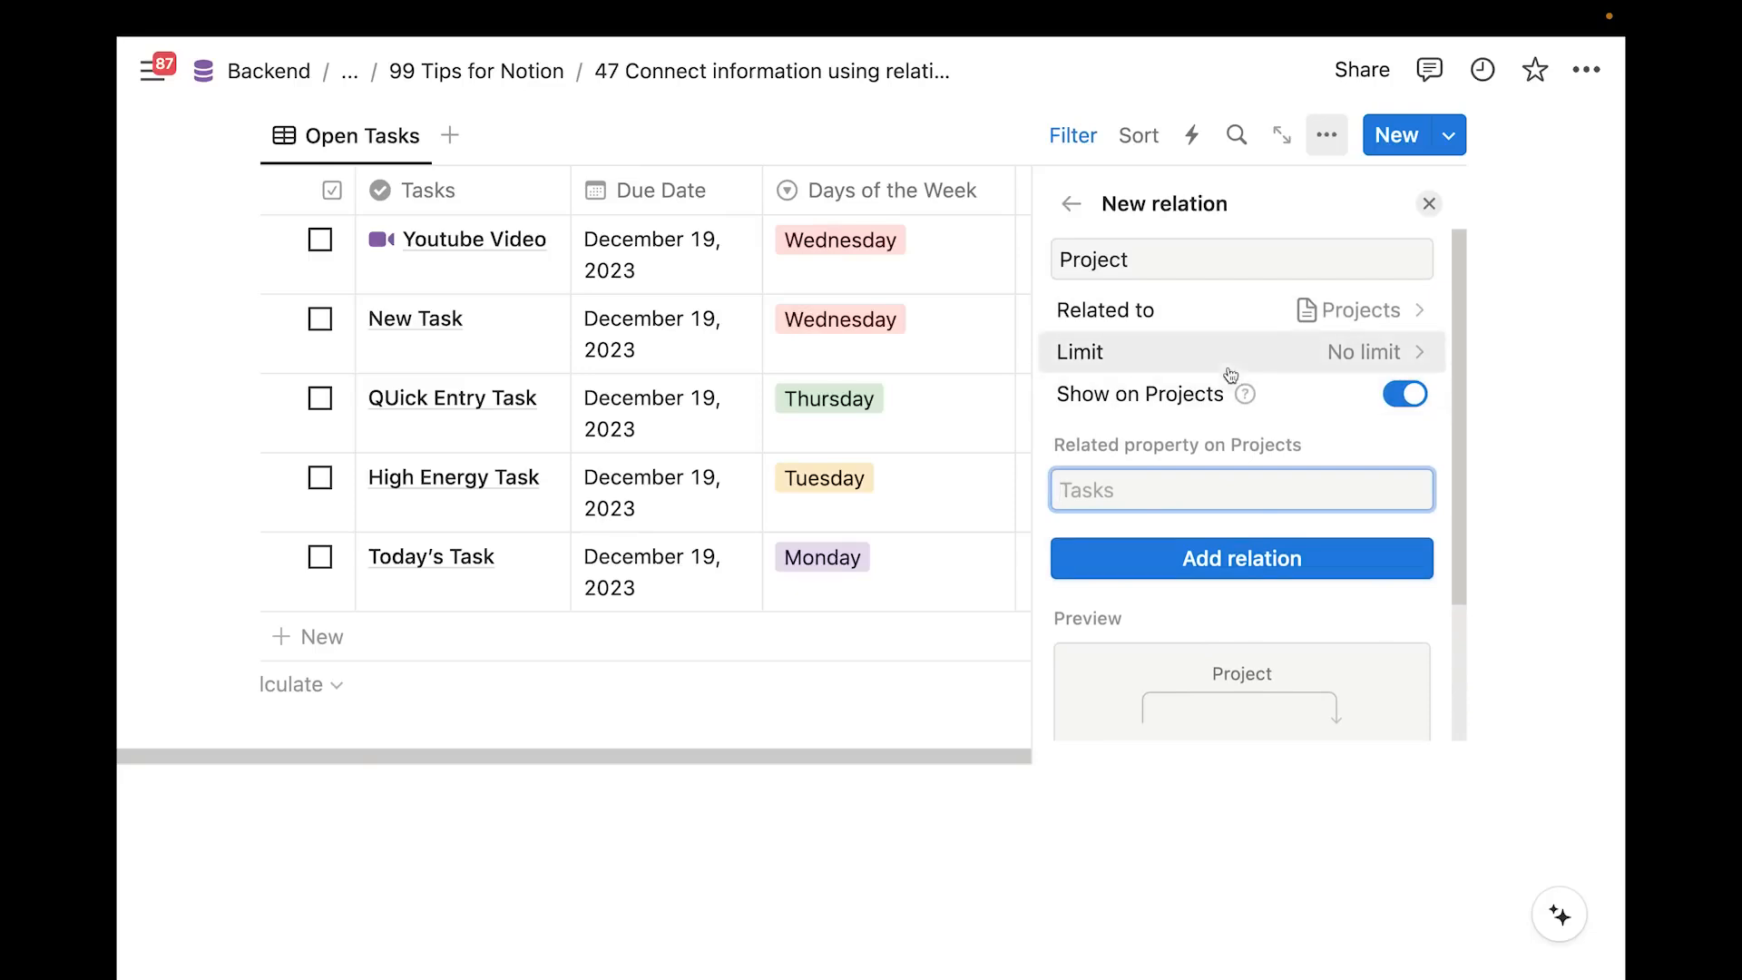
{"action": "left_click", "coordinate": [1400, 362]}
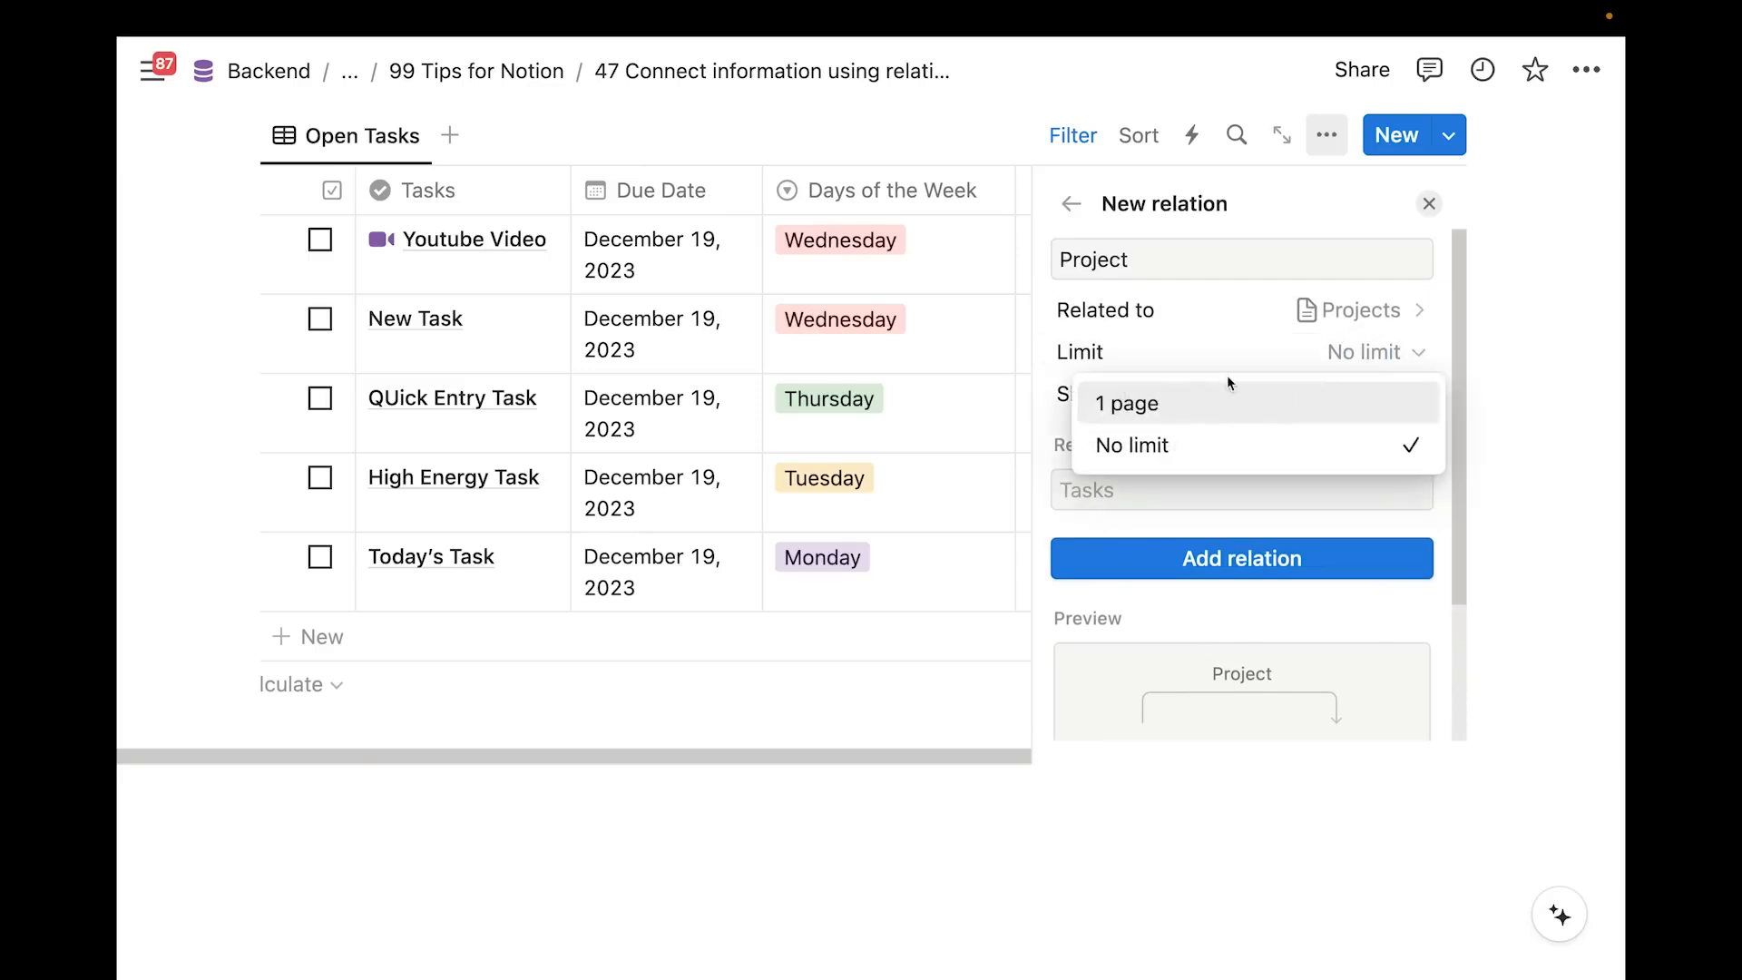
{"action": "left_click", "coordinate": [1201, 348]}
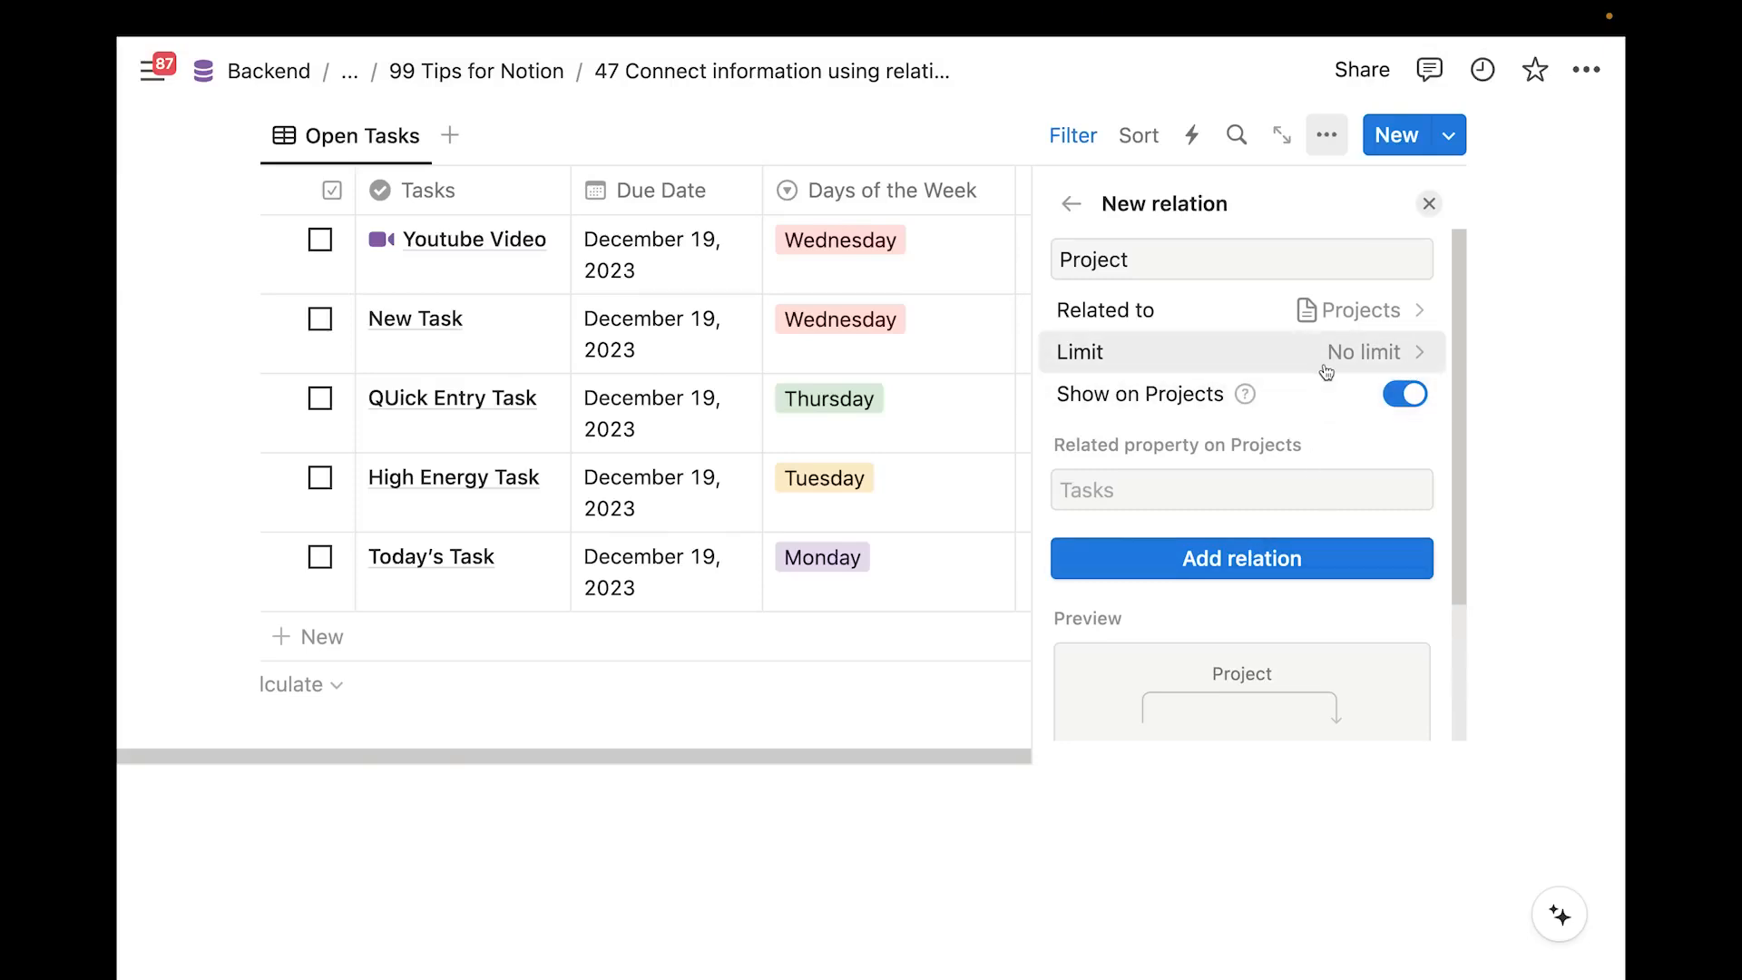
{"action": "left_click", "coordinate": [1239, 567]}
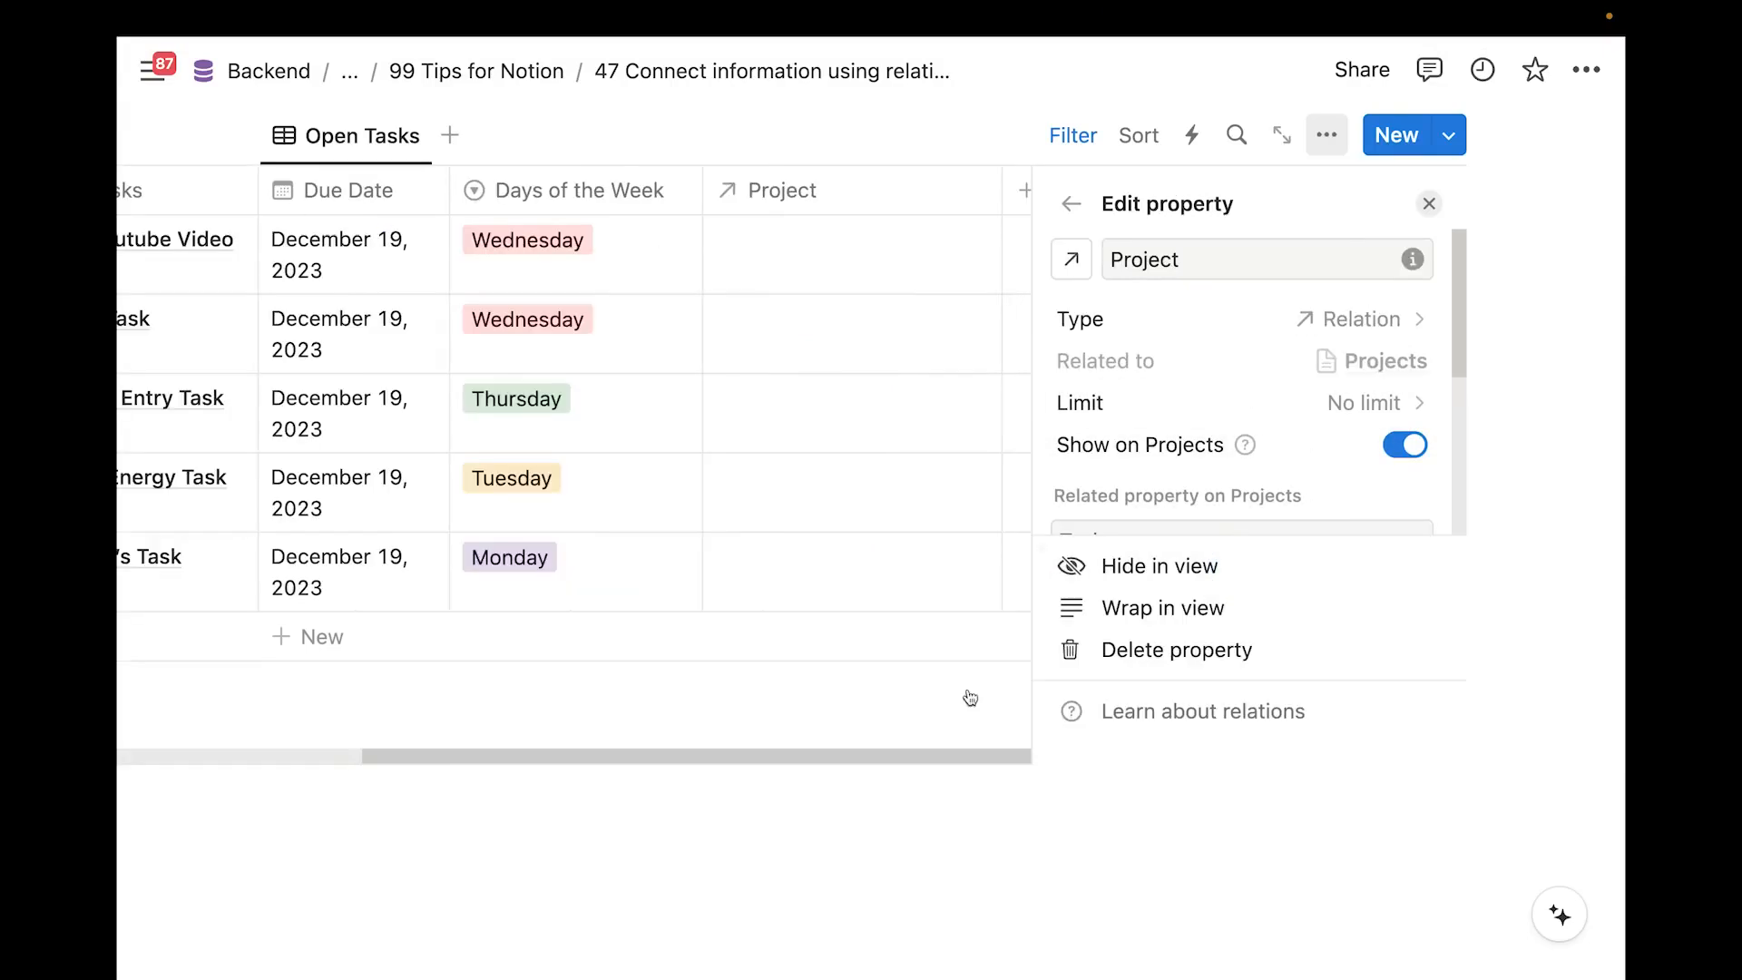
{"action": "left_click", "coordinate": [692, 825]}
Link the Youtube Video task to the Grow Youtube Channel to 10k project through the Project relation
{"action": "scroll", "coordinate": [773, 732], "scroll_direction": "up", "scroll_amount": 3}
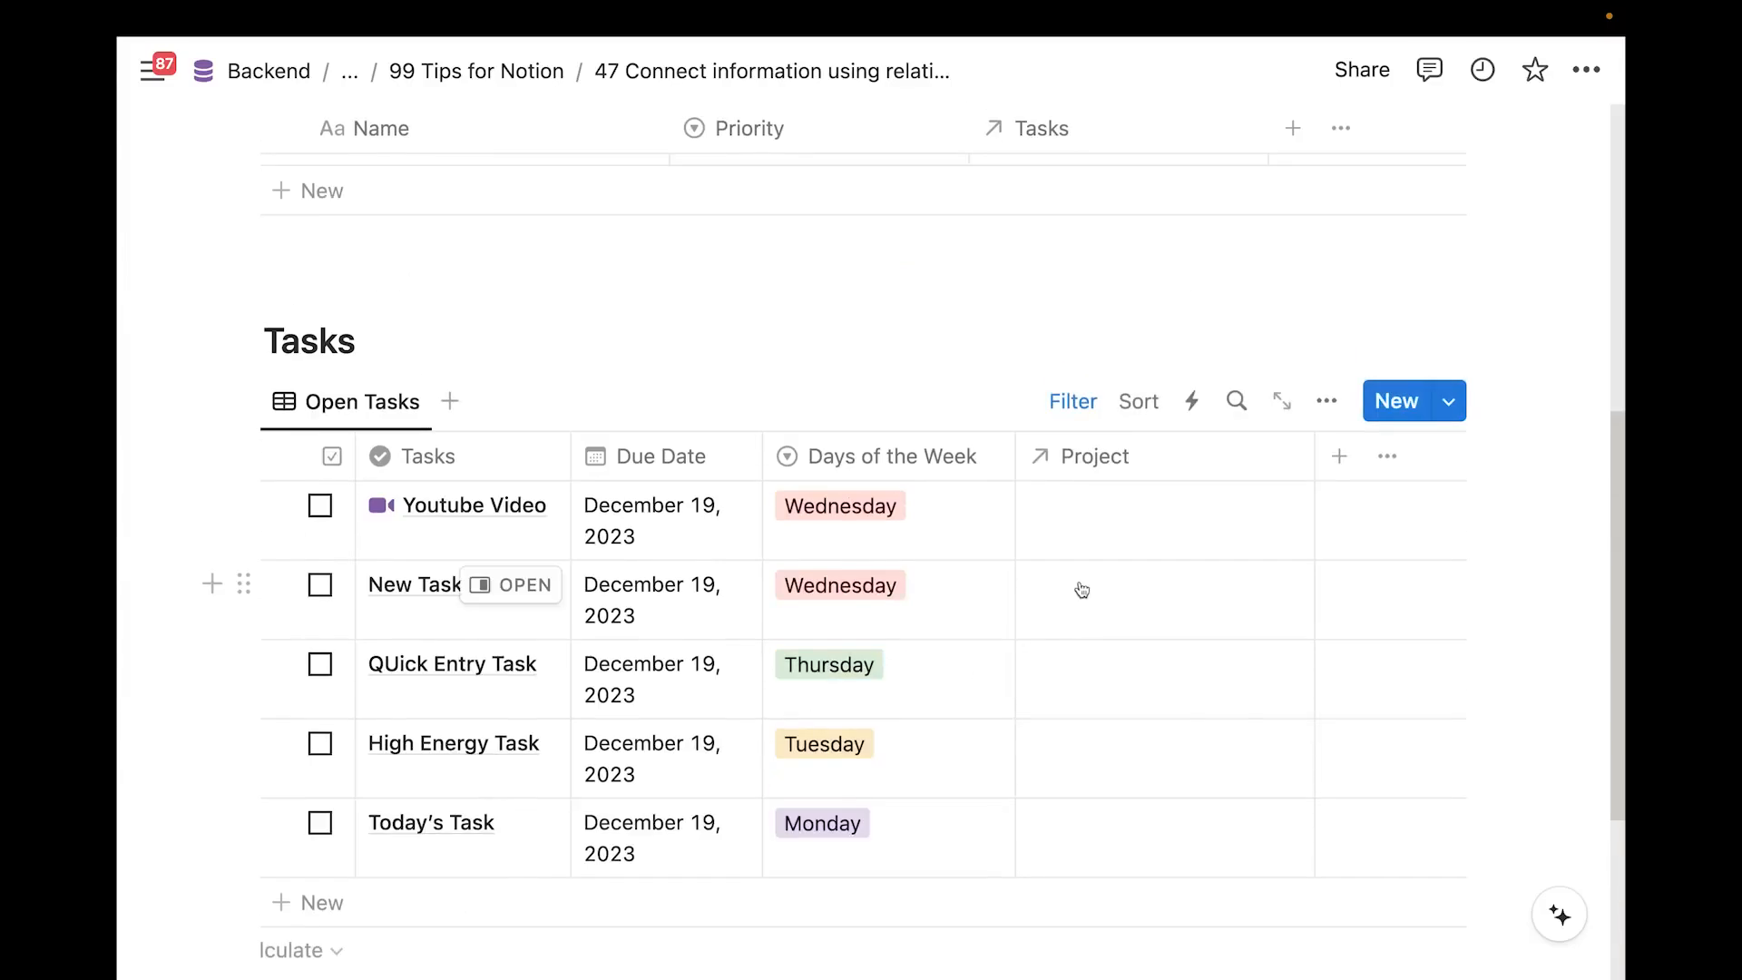
{"action": "scroll", "coordinate": [1080, 580], "scroll_direction": "up", "scroll_amount": 2}
{"action": "scroll", "coordinate": [1079, 576], "scroll_direction": "up", "scroll_amount": 5}
{"action": "scroll", "coordinate": [1092, 517], "scroll_direction": "down", "scroll_amount": 2}
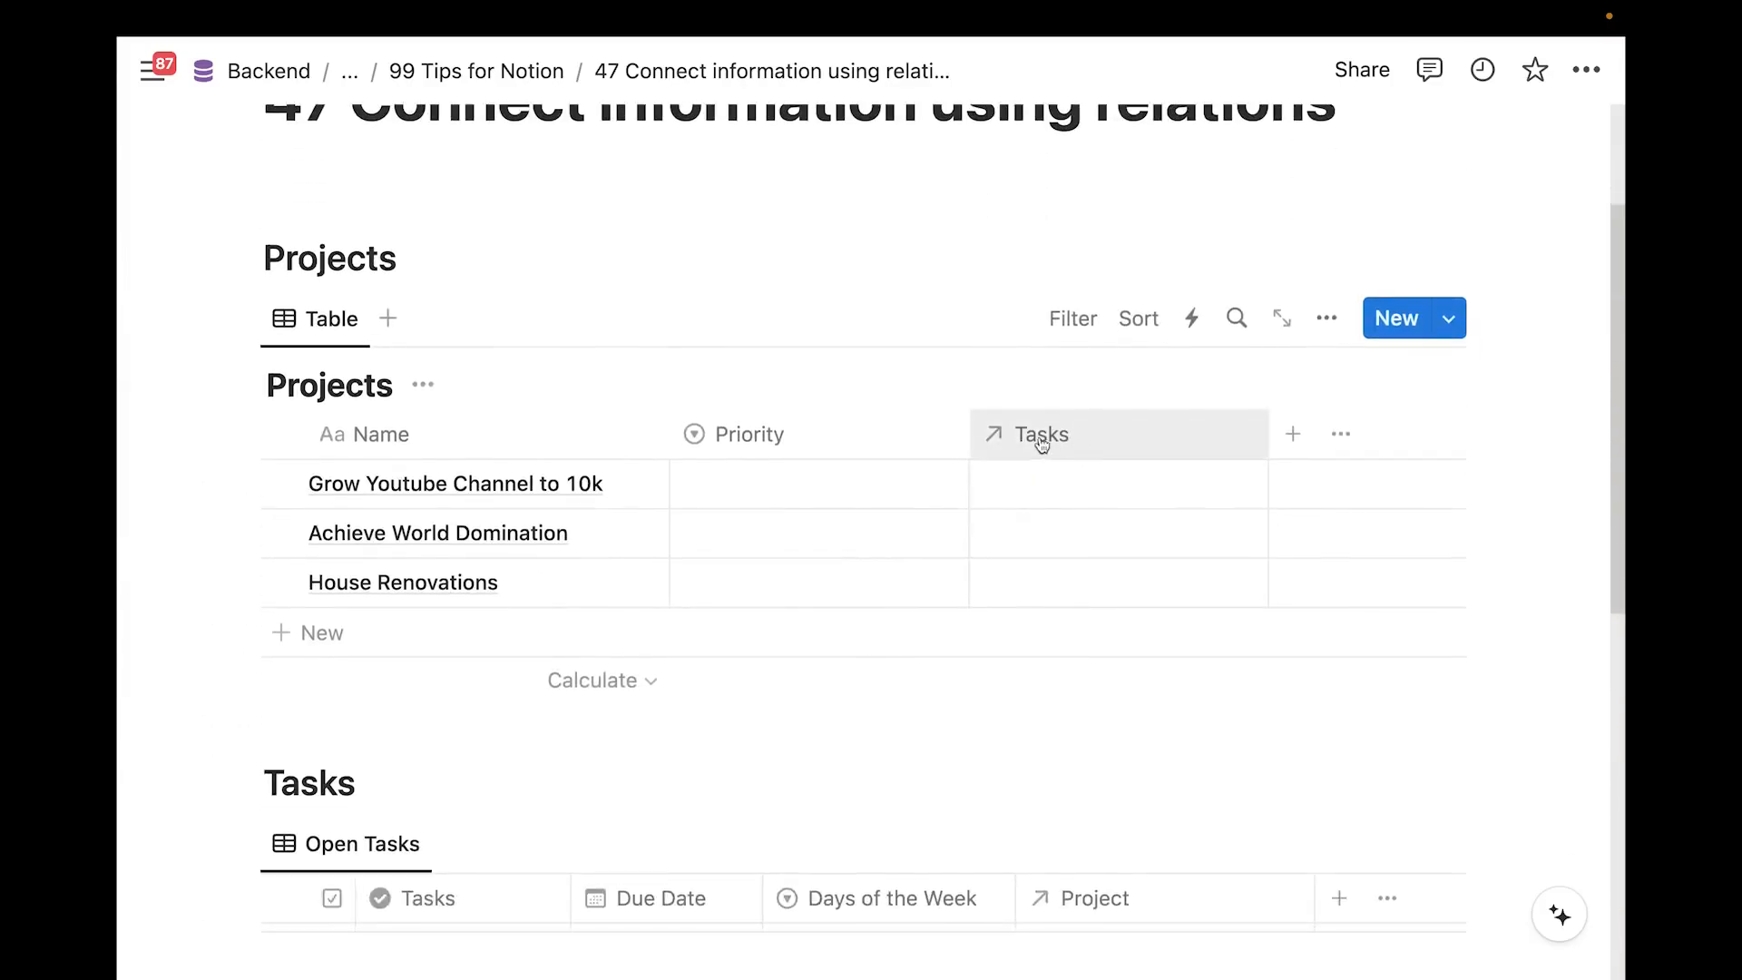
{"action": "scroll", "coordinate": [1041, 444], "scroll_direction": "down", "scroll_amount": 2}
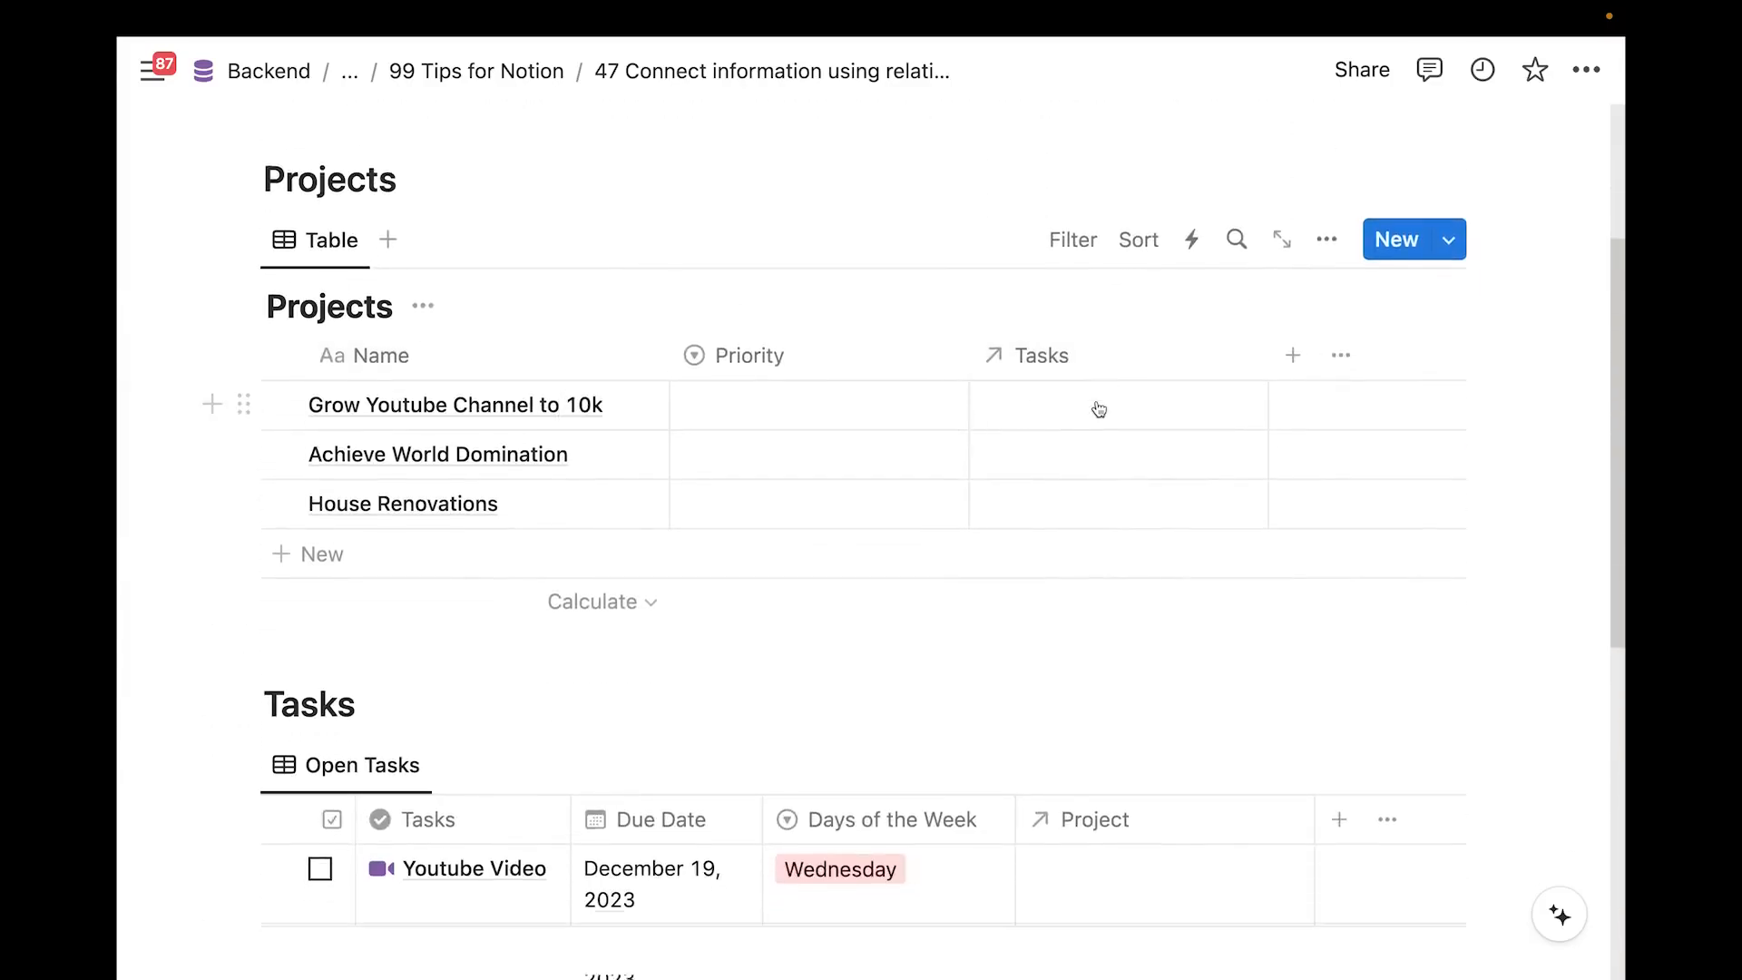
{"action": "scroll", "coordinate": [1085, 541], "scroll_direction": "down", "scroll_amount": 6}
{"action": "scroll", "coordinate": [1088, 544], "scroll_direction": "up", "scroll_amount": 5}
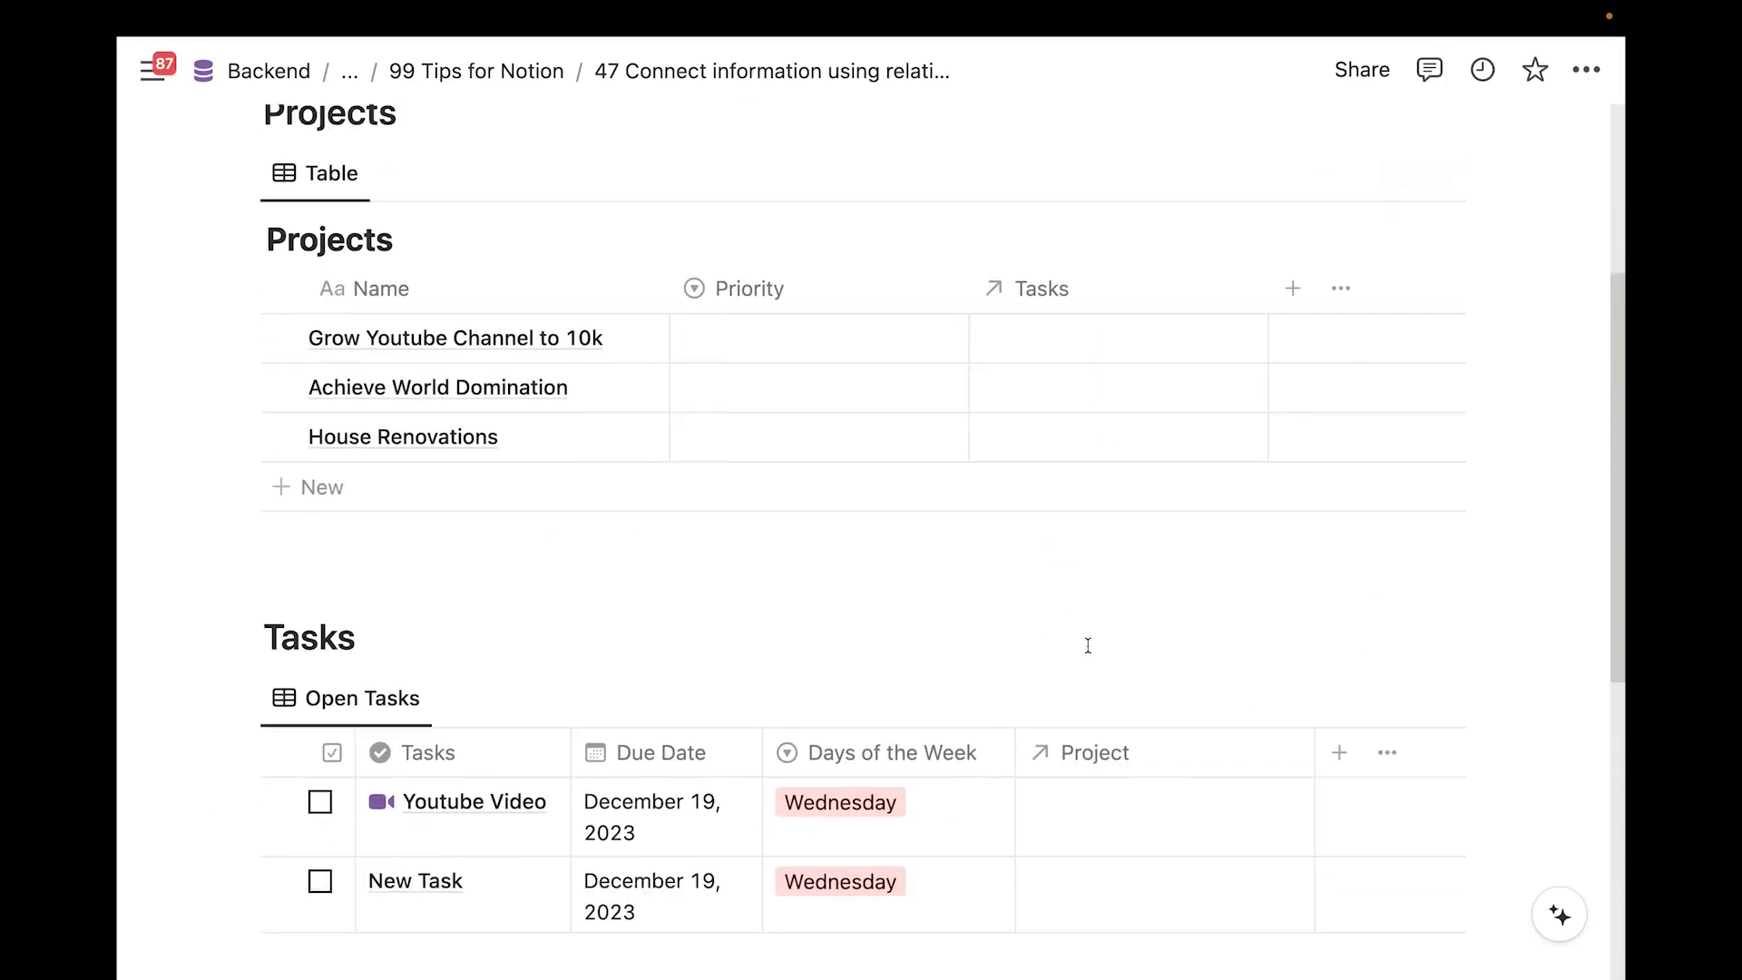
{"action": "left_click", "coordinate": [1083, 808]}
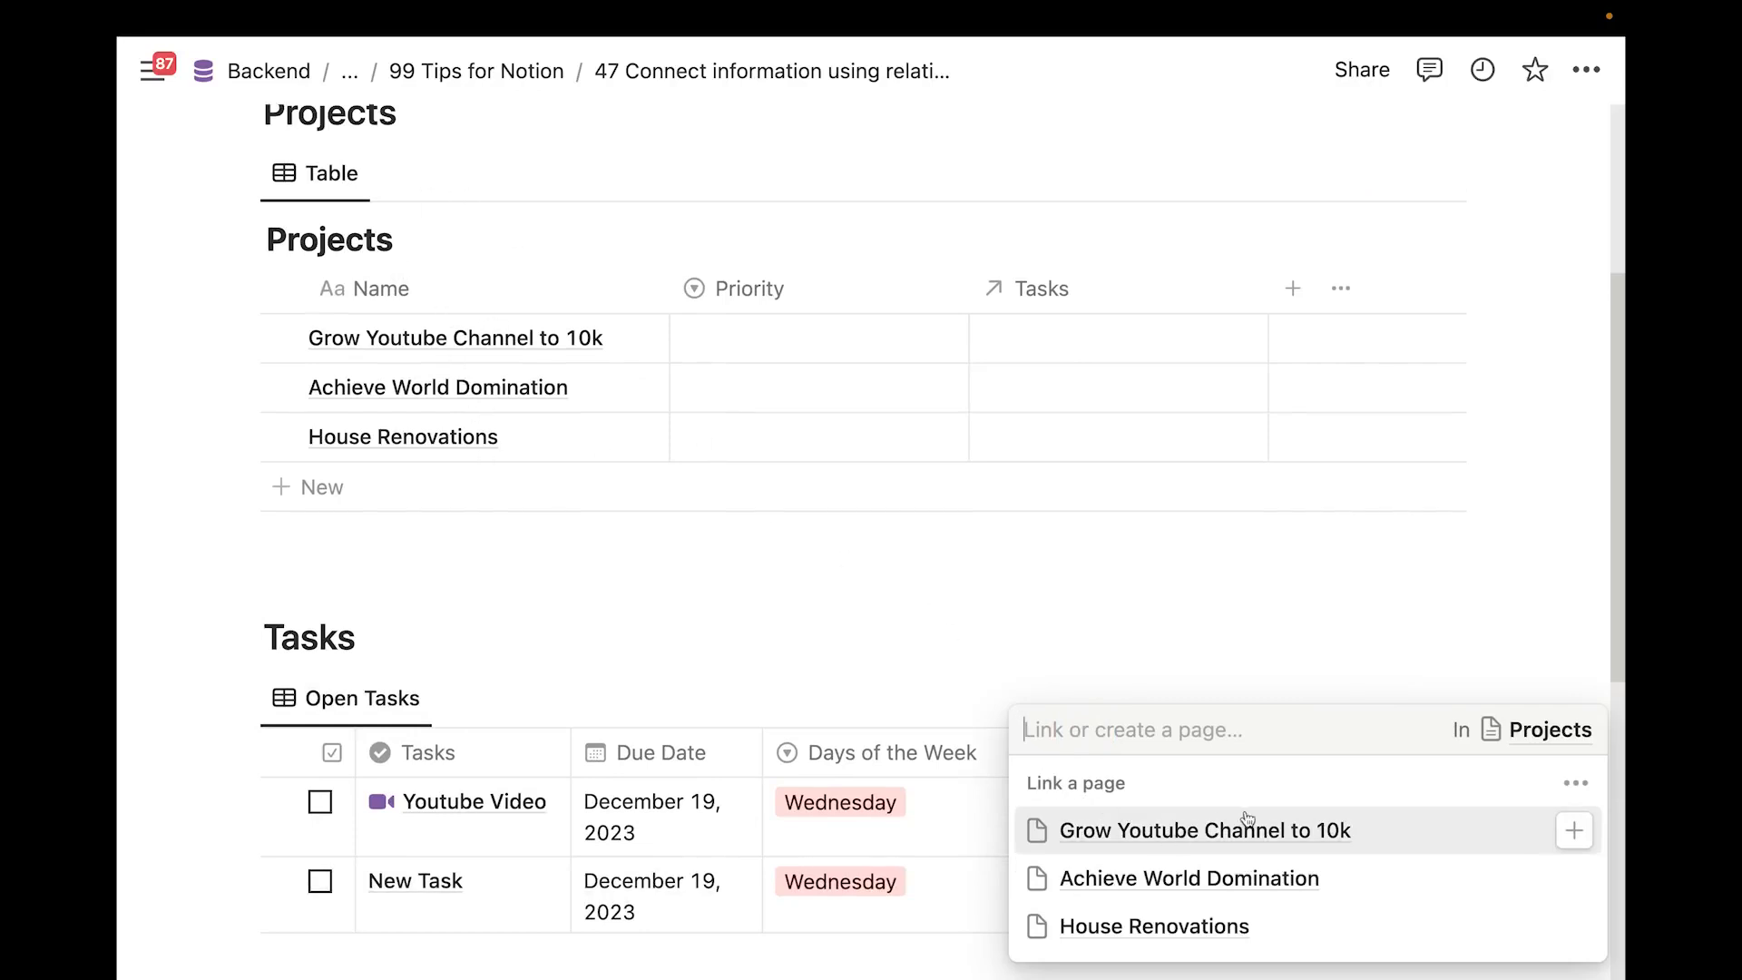
{"action": "left_click", "coordinate": [1574, 830]}
{"action": "key", "text": "Escape"}
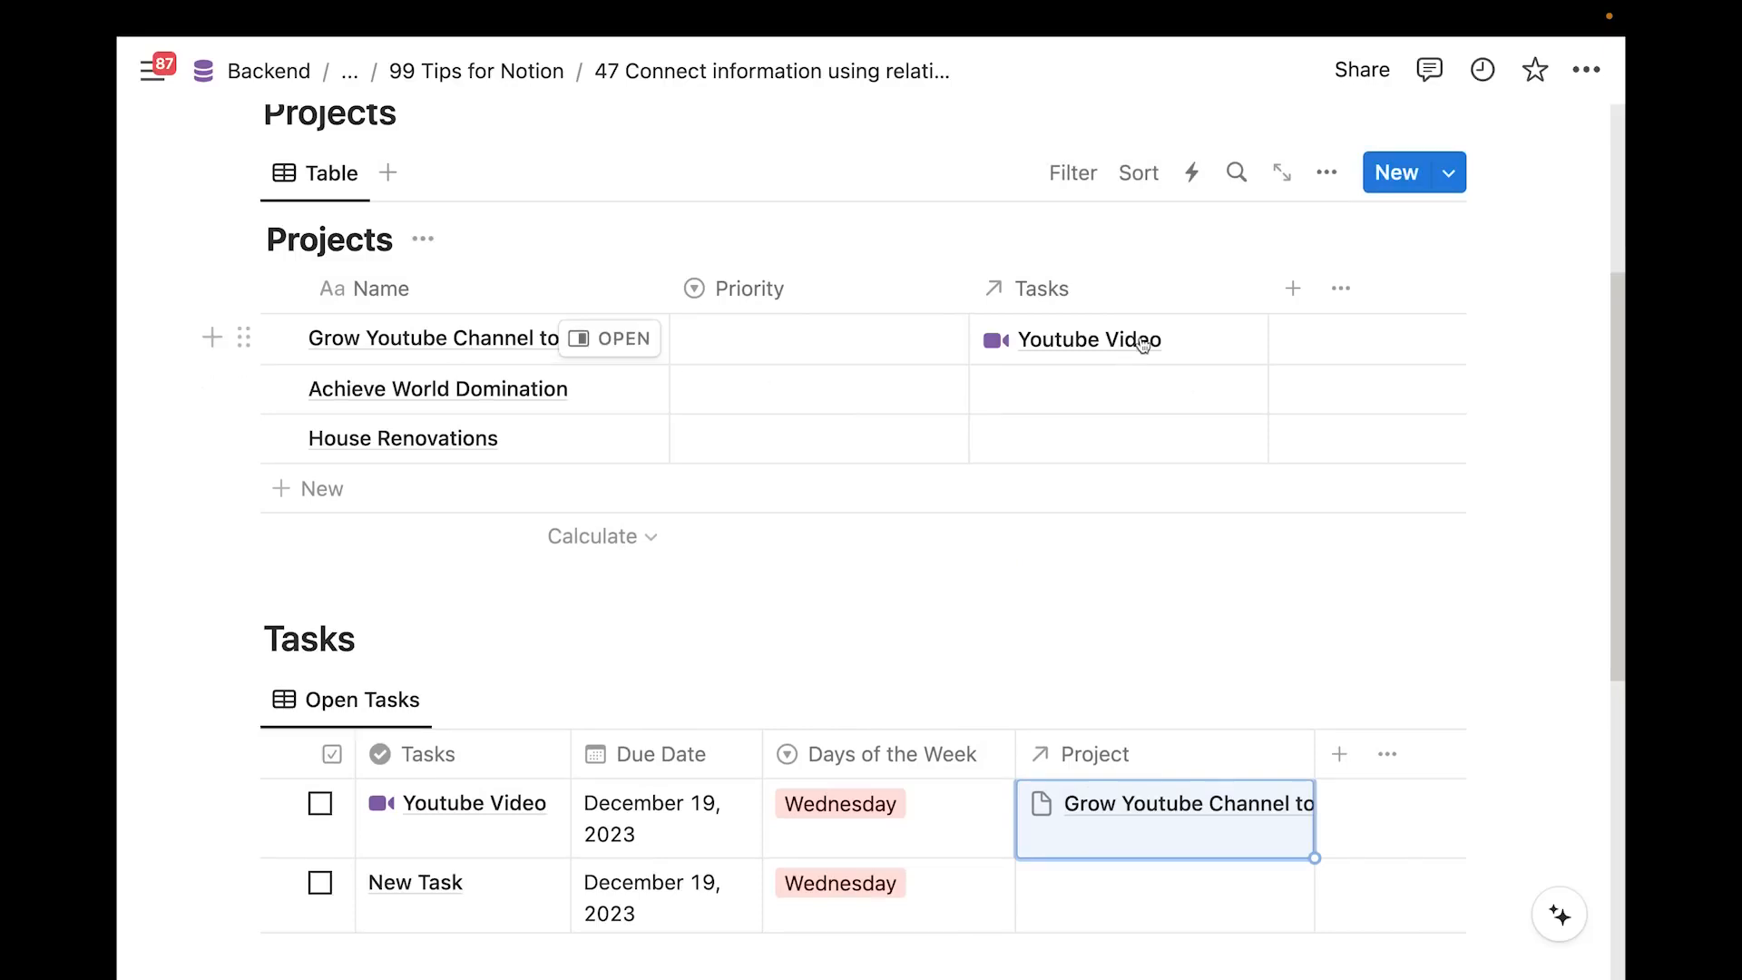
Link QUick Entry Task and New Task to the Achieve World Domination project, and check the Projects table's Tasks column
{"action": "scroll", "coordinate": [751, 782], "scroll_direction": "down", "scroll_amount": 3}
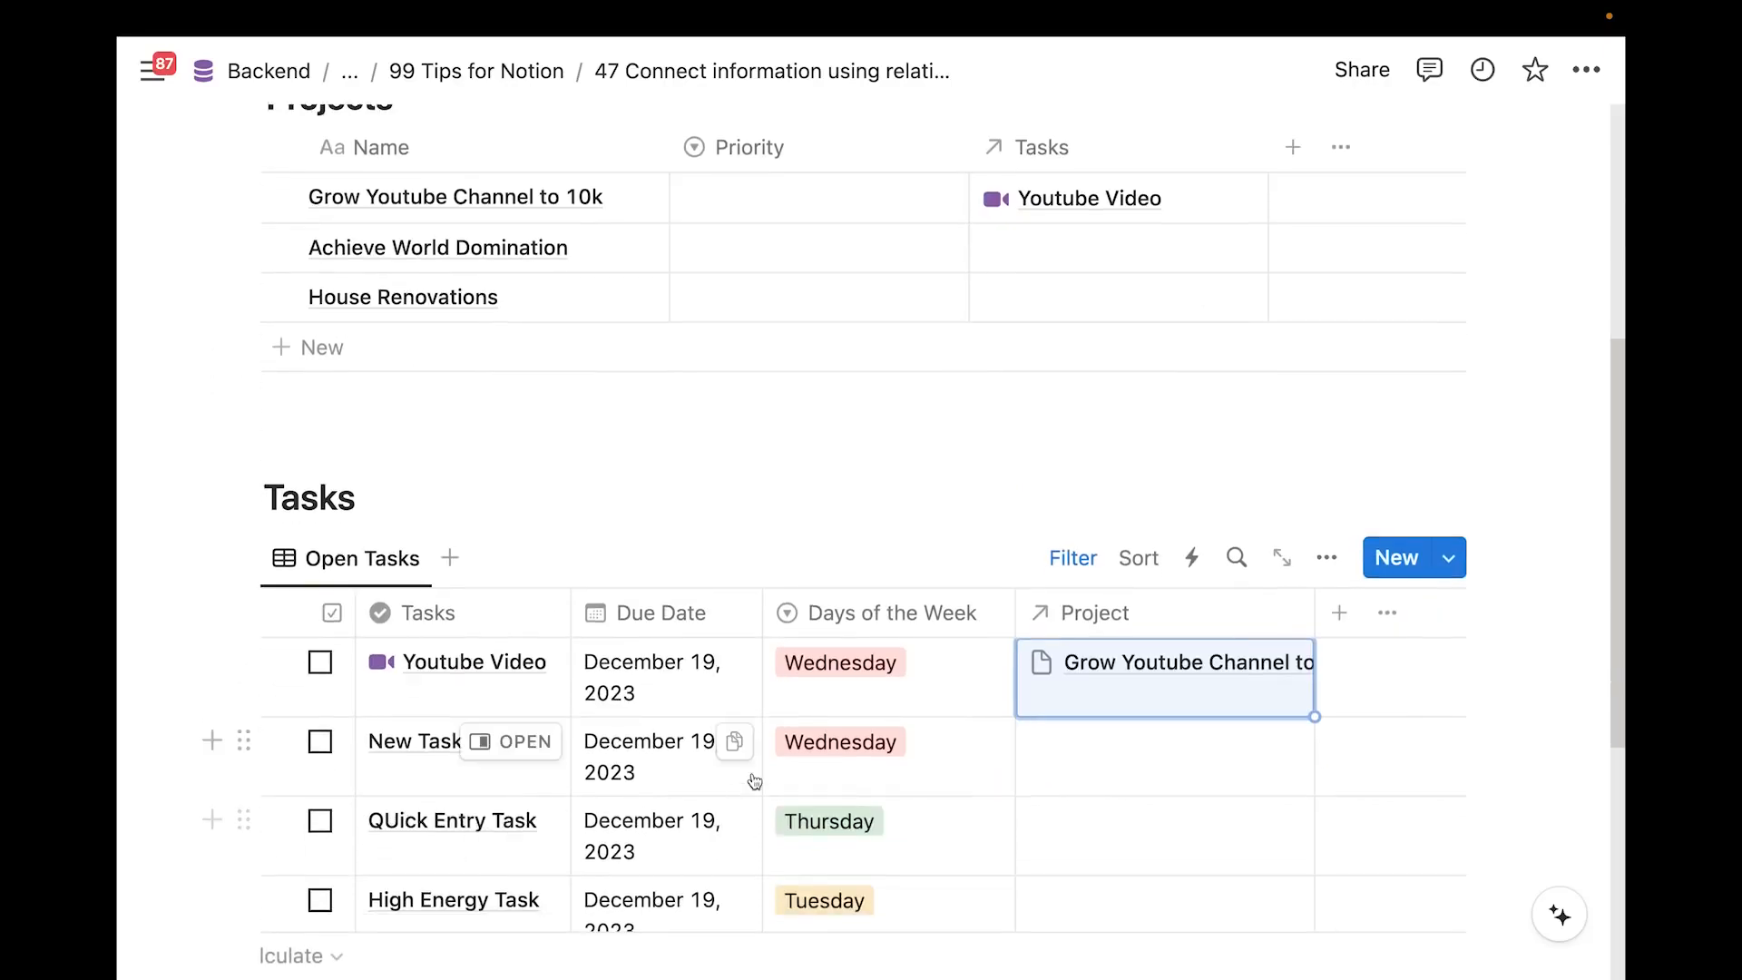
{"action": "left_click", "coordinate": [1074, 689]}
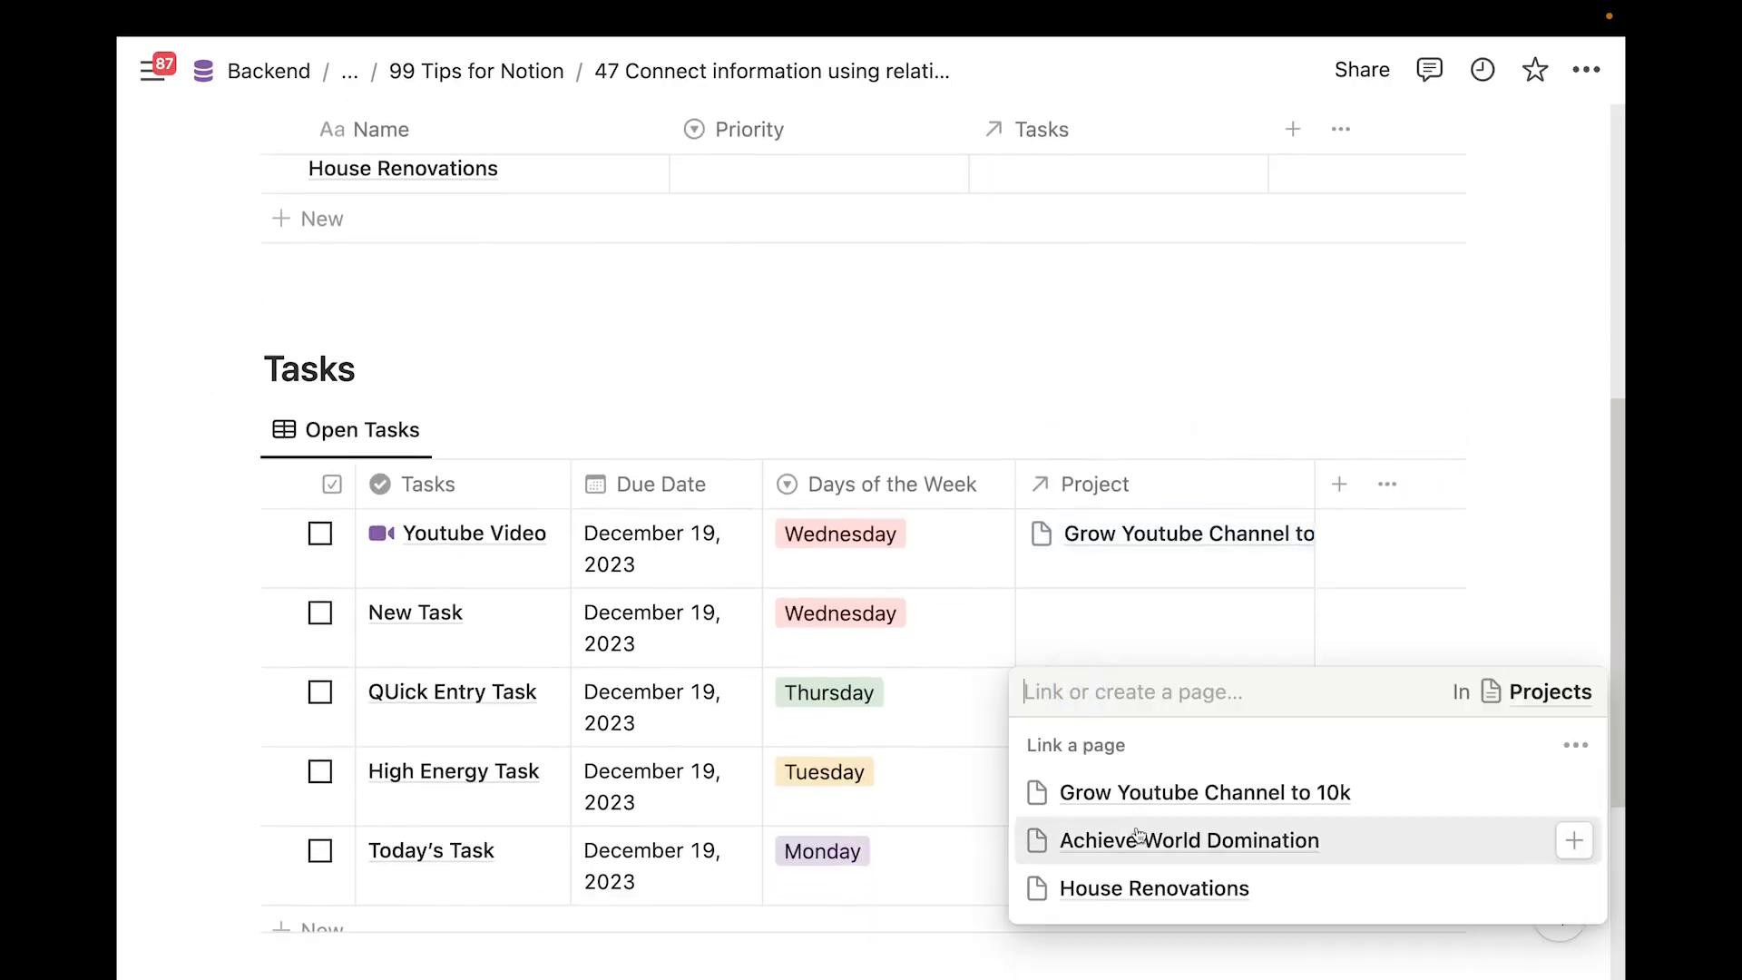
{"action": "left_click", "coordinate": [1116, 840]}
{"action": "key", "text": "Escape"}
{"action": "left_click", "coordinate": [1106, 637]}
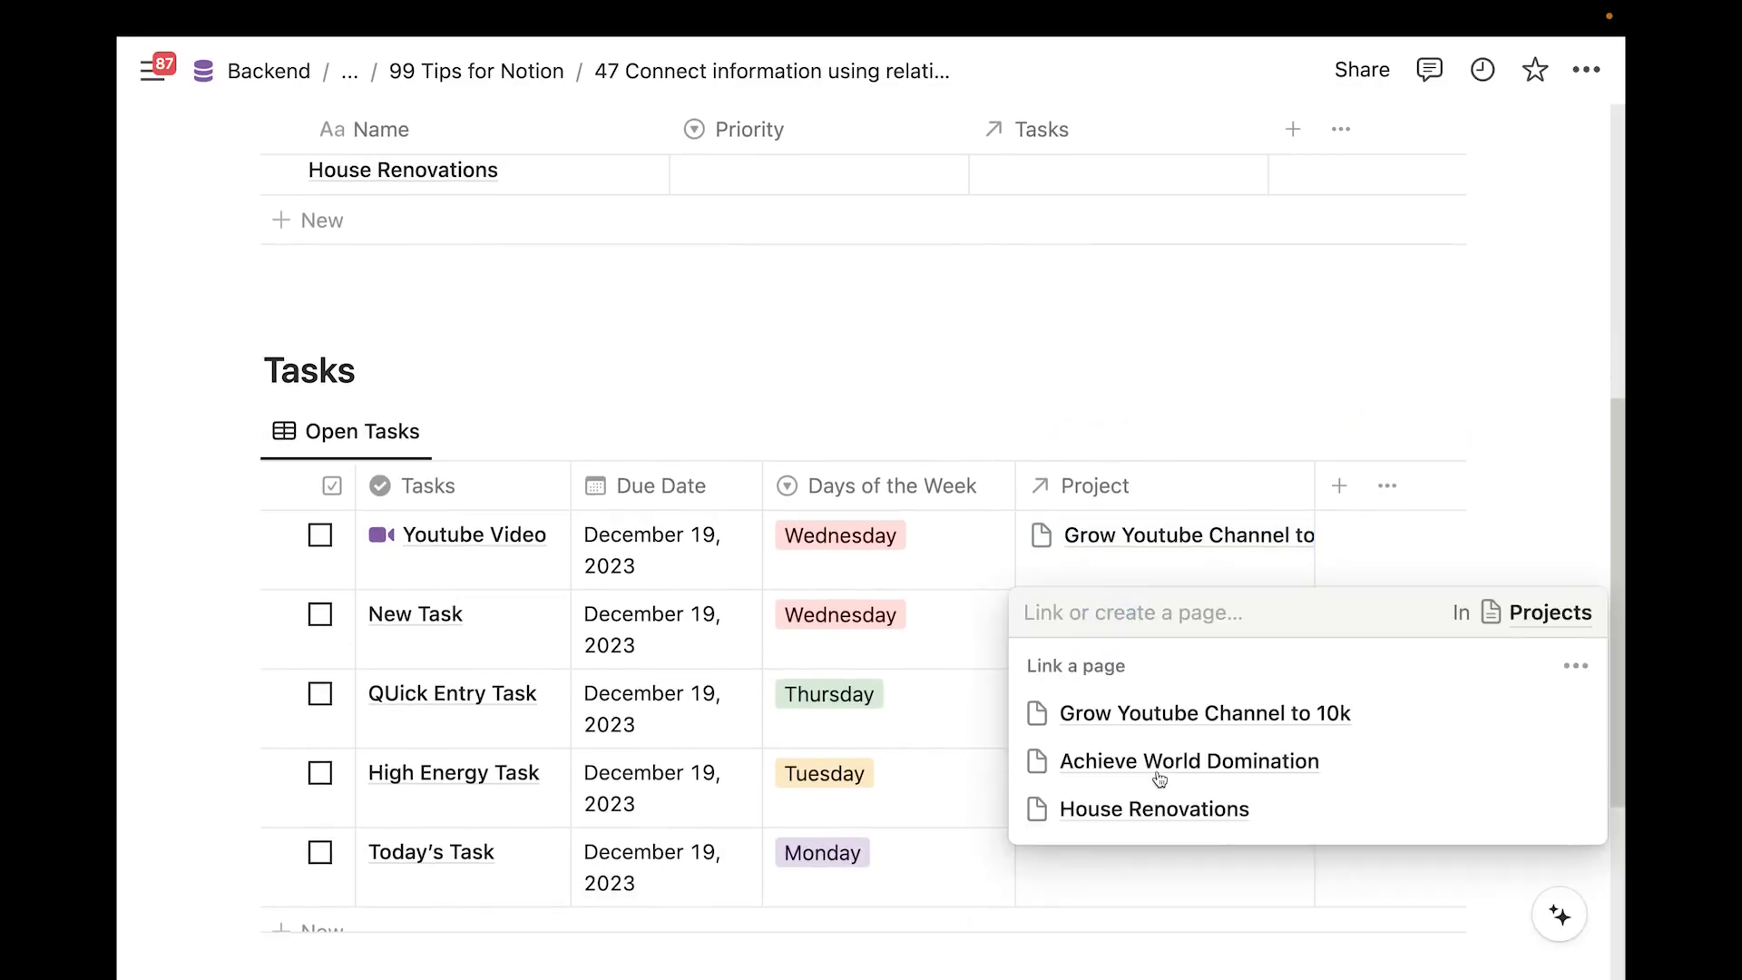
{"action": "left_click", "coordinate": [1160, 762]}
{"action": "key", "text": "Escape"}
{"action": "scroll", "coordinate": [786, 322], "scroll_direction": "up", "scroll_amount": 4}
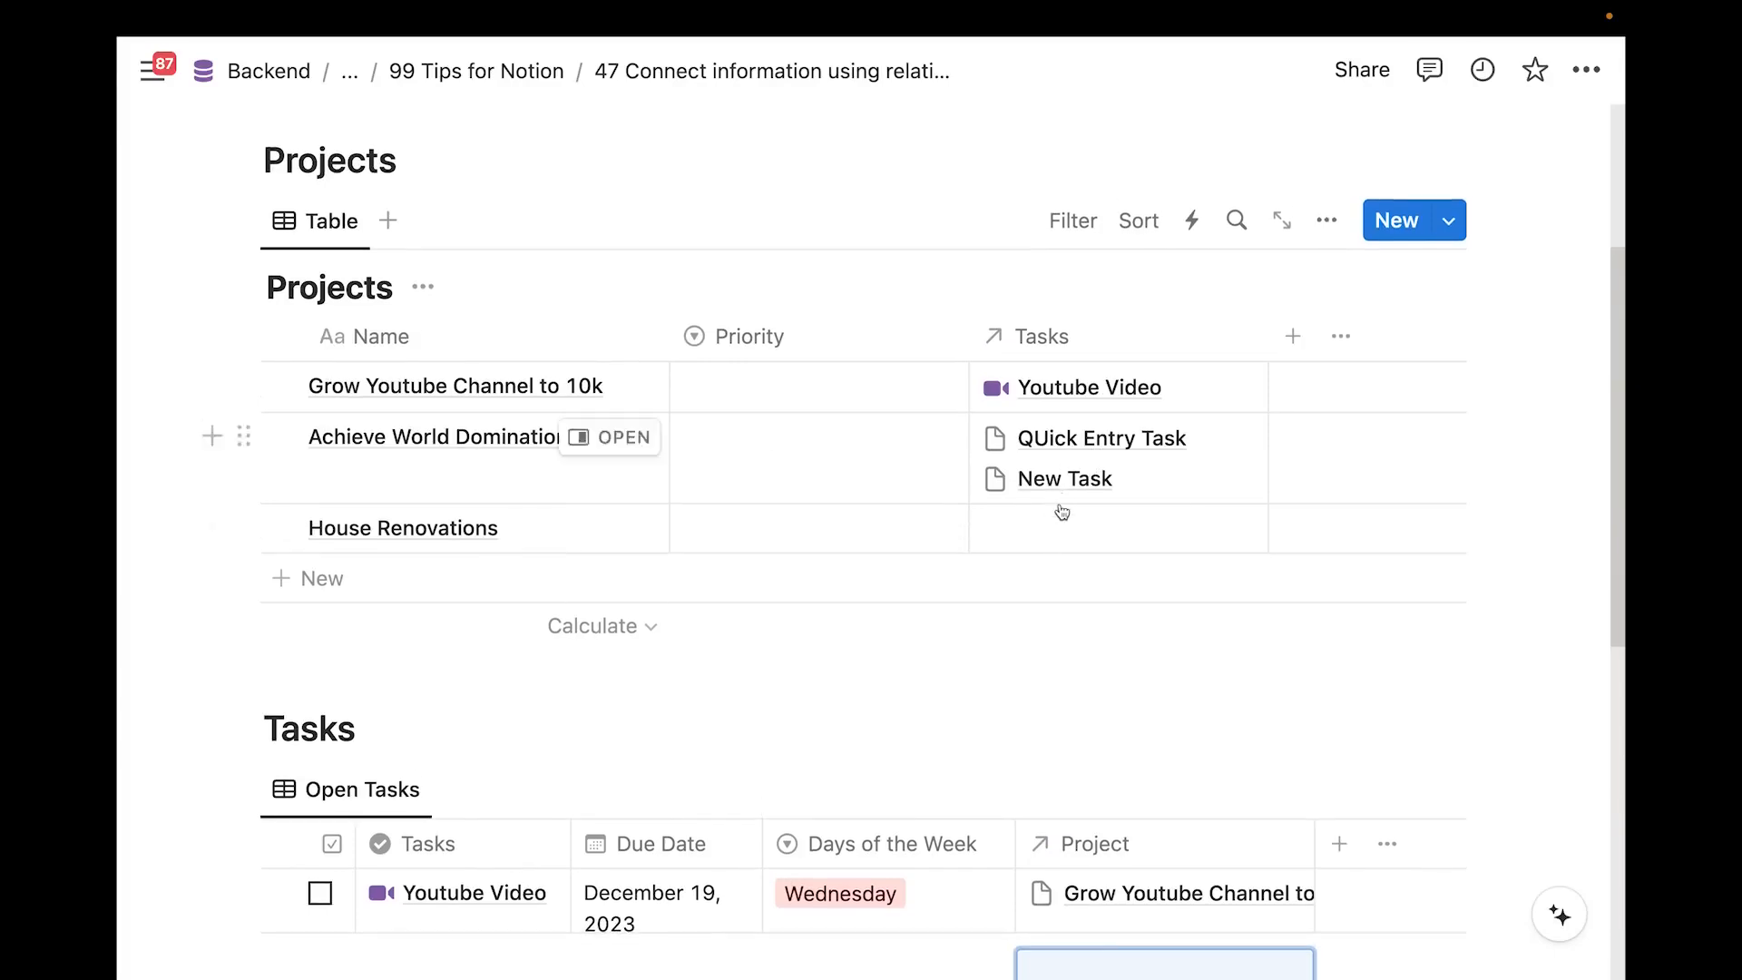
{"action": "scroll", "coordinate": [1026, 537], "scroll_direction": "down", "scroll_amount": 2}
{"action": "scroll", "coordinate": [1021, 525], "scroll_direction": "up", "scroll_amount": 2}
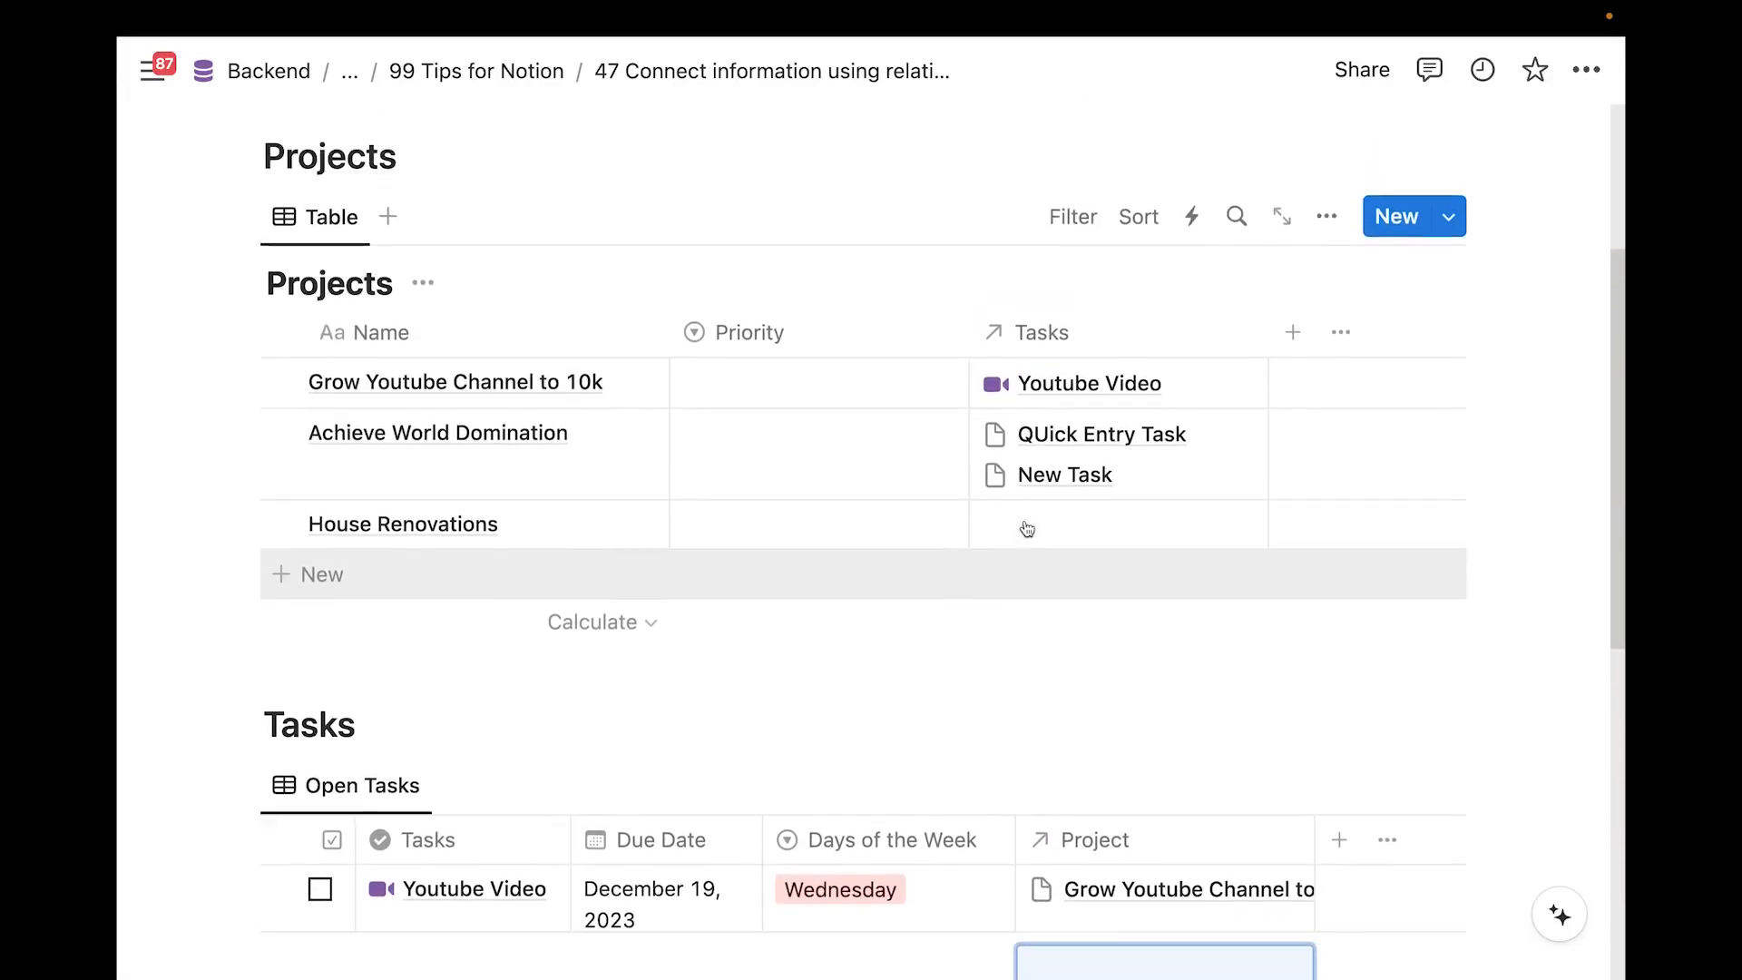
Narrow the Project column in the Tasks table
{"action": "scroll", "coordinate": [1007, 519], "scroll_direction": "down", "scroll_amount": 4}
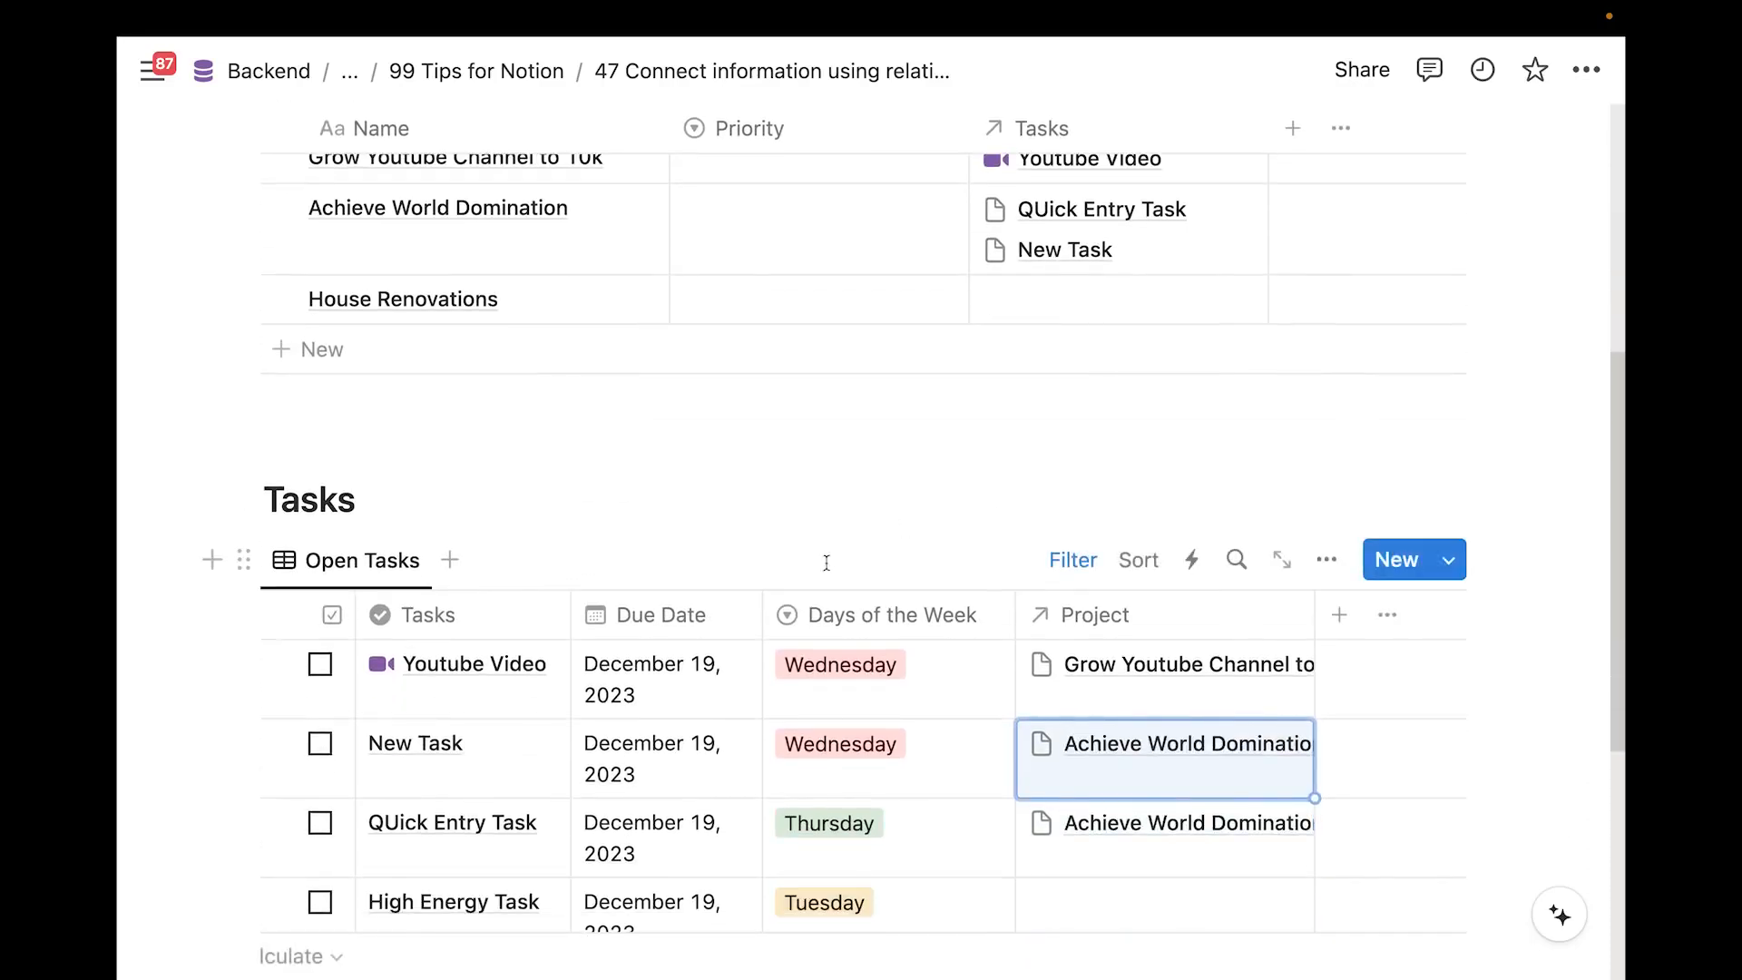
{"action": "scroll", "coordinate": [478, 645], "scroll_direction": "up", "scroll_amount": 2}
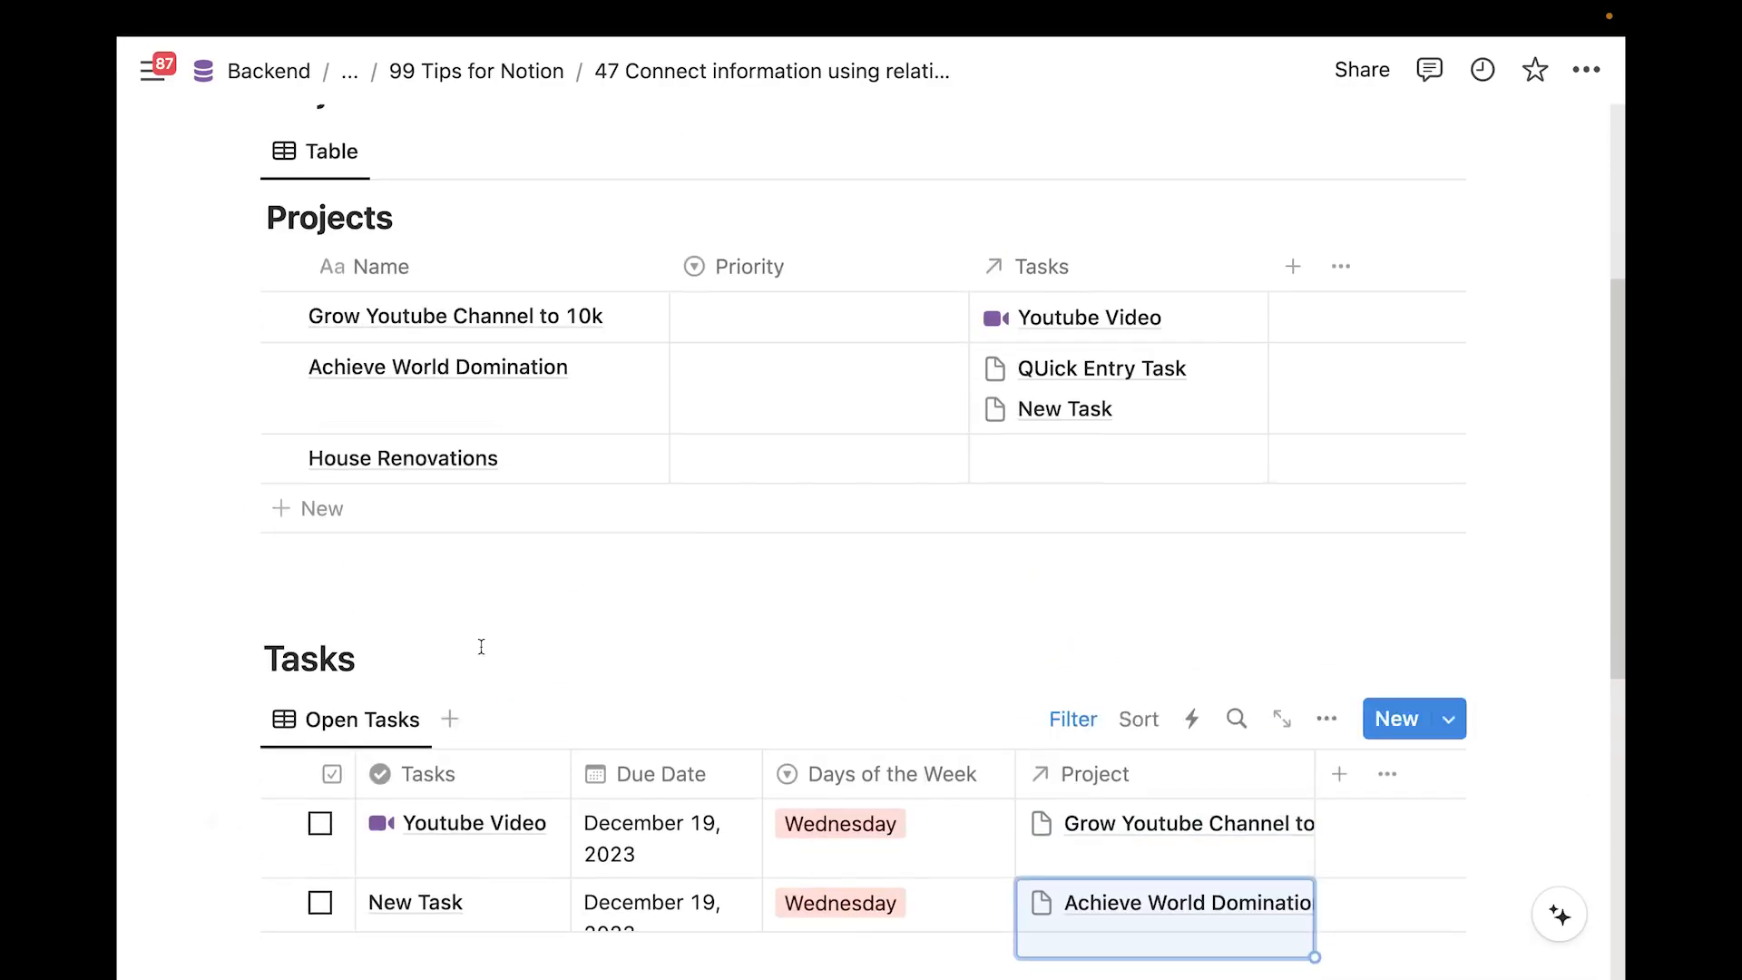
{"action": "scroll", "coordinate": [548, 460], "scroll_direction": "down", "scroll_amount": 4}
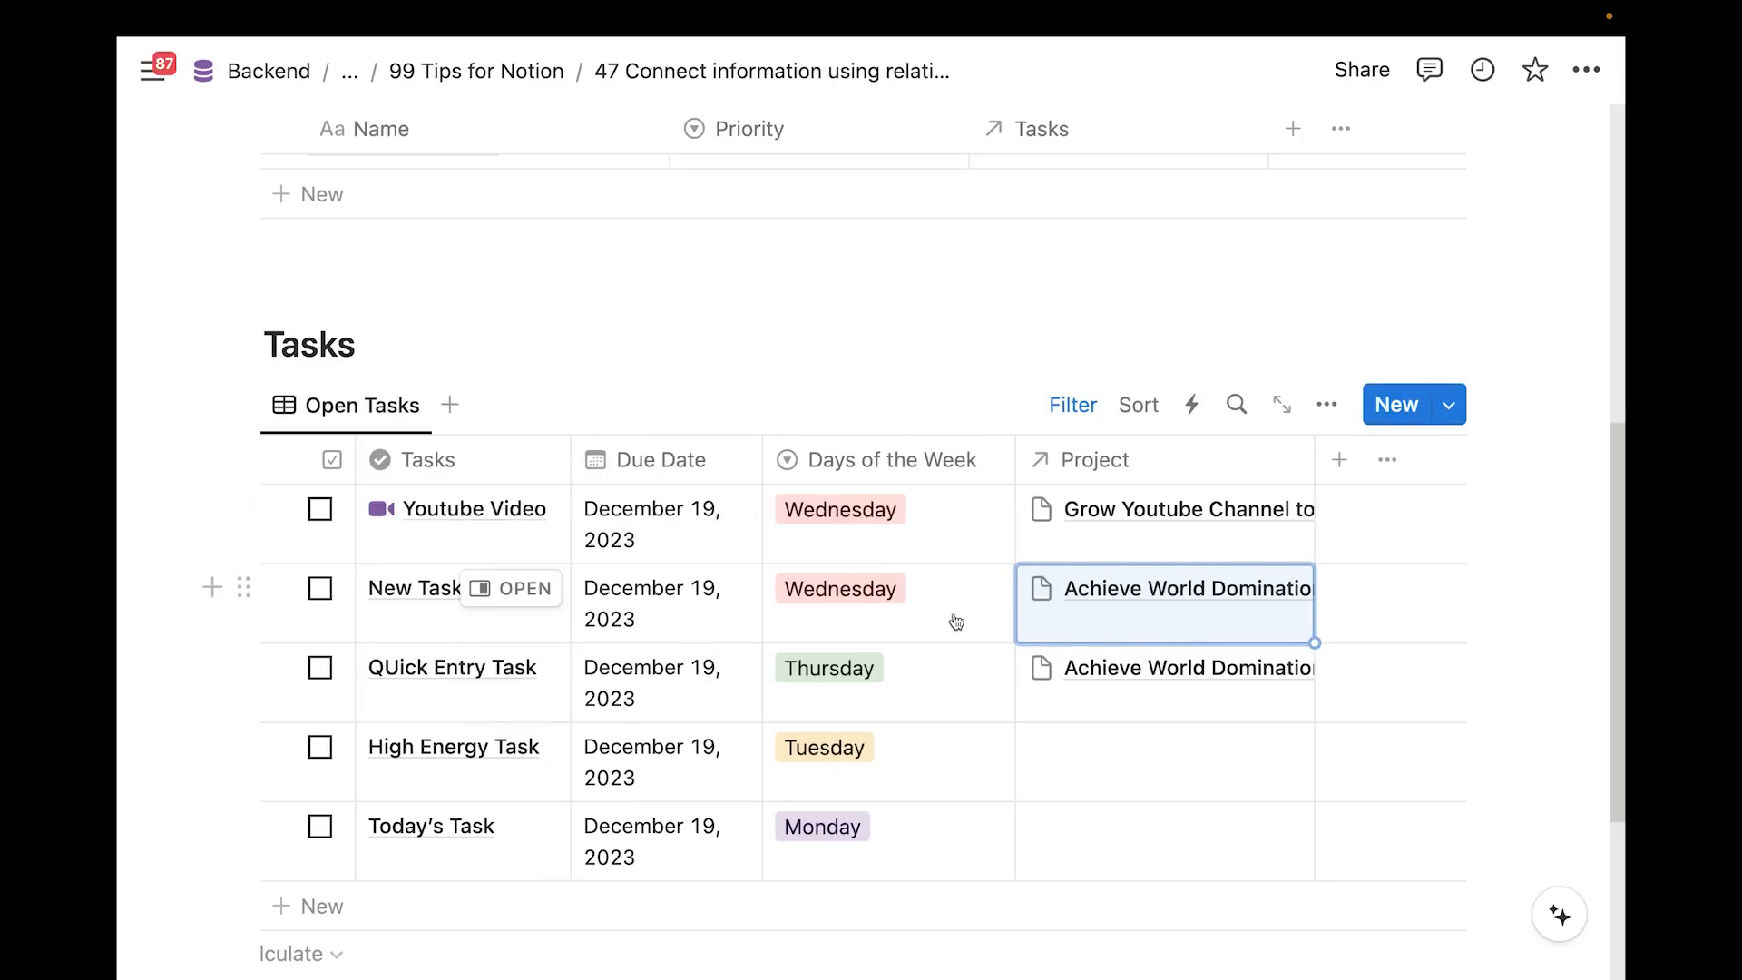
{"action": "scroll", "coordinate": [942, 549], "scroll_direction": "down", "scroll_amount": 3}
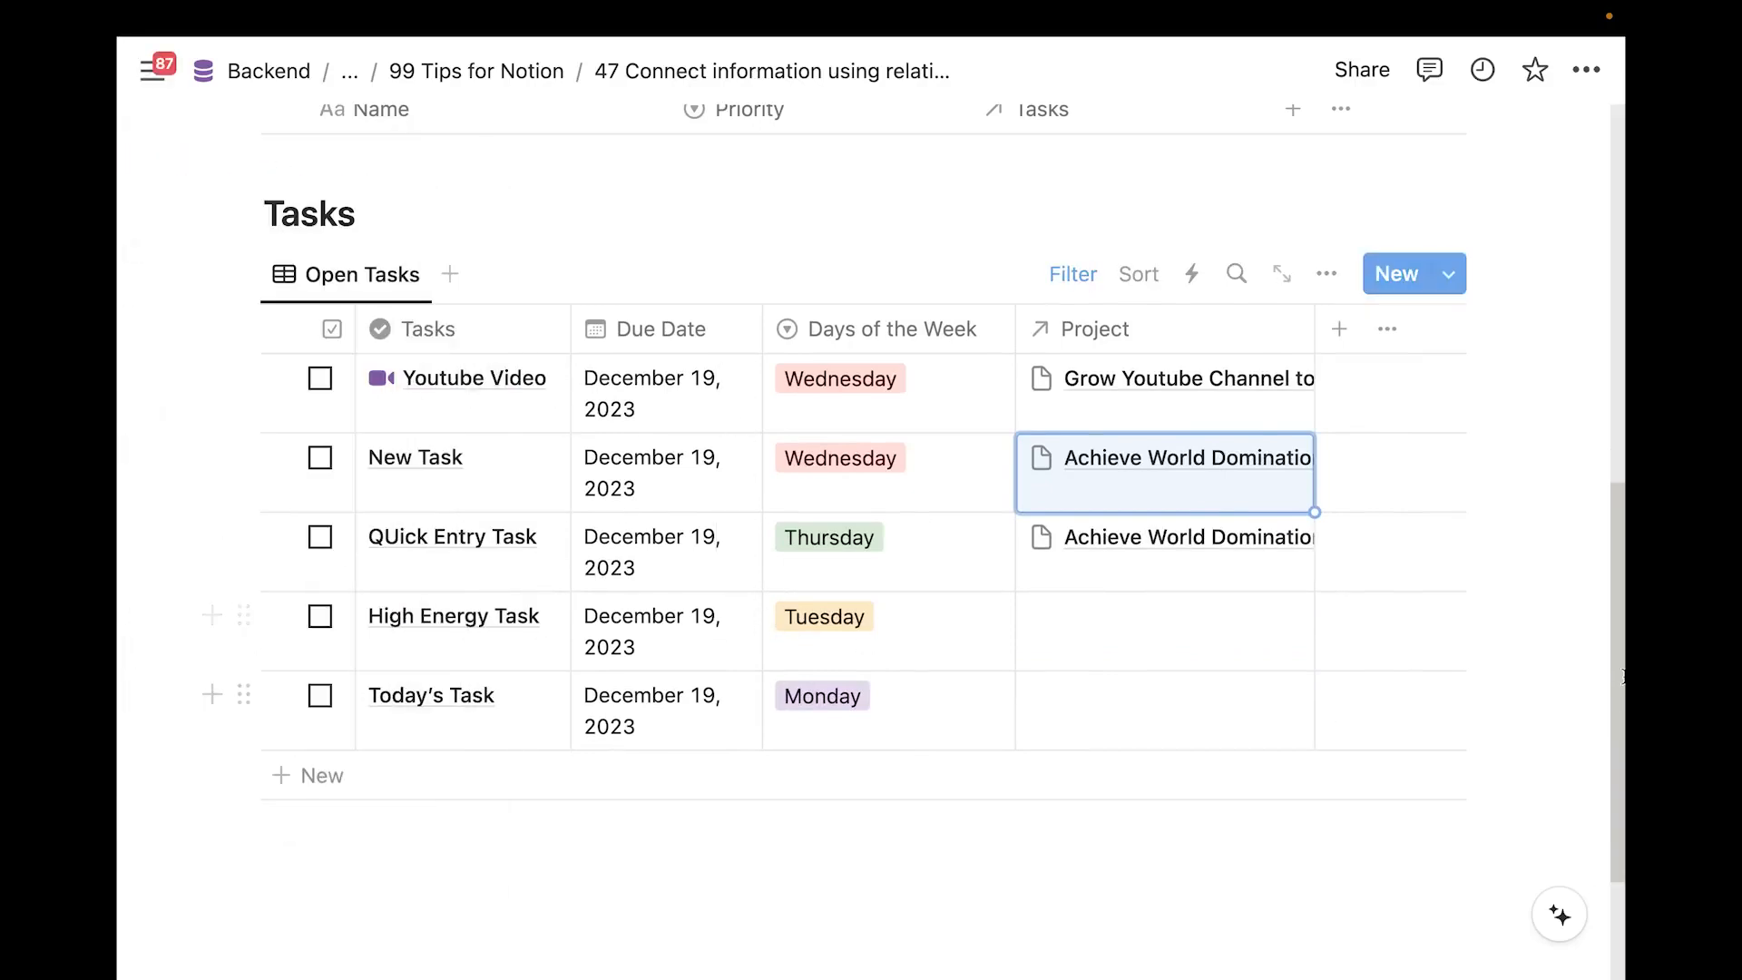
{"action": "left_click_drag", "start_coordinate": [1313, 326], "coordinate": [1150, 338]}
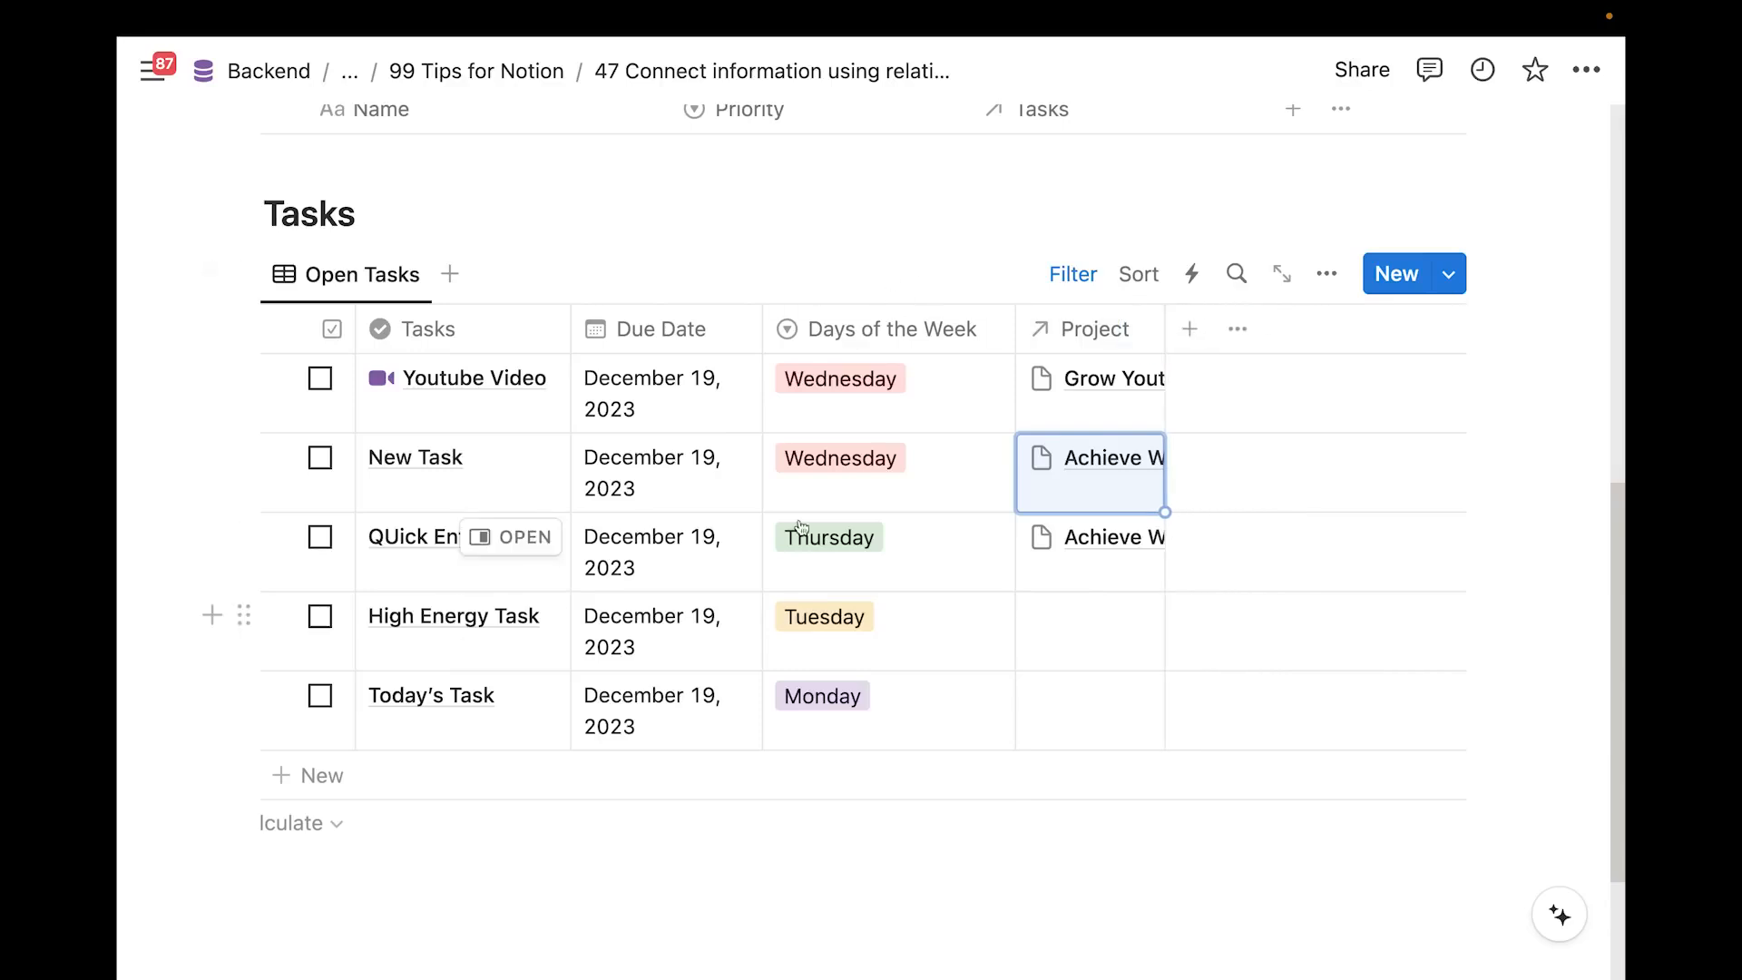
Set up a new relation property on Tasks that relates to the Tasks database itself, with separate directions enabled
{"action": "left_click", "coordinate": [1191, 328]}
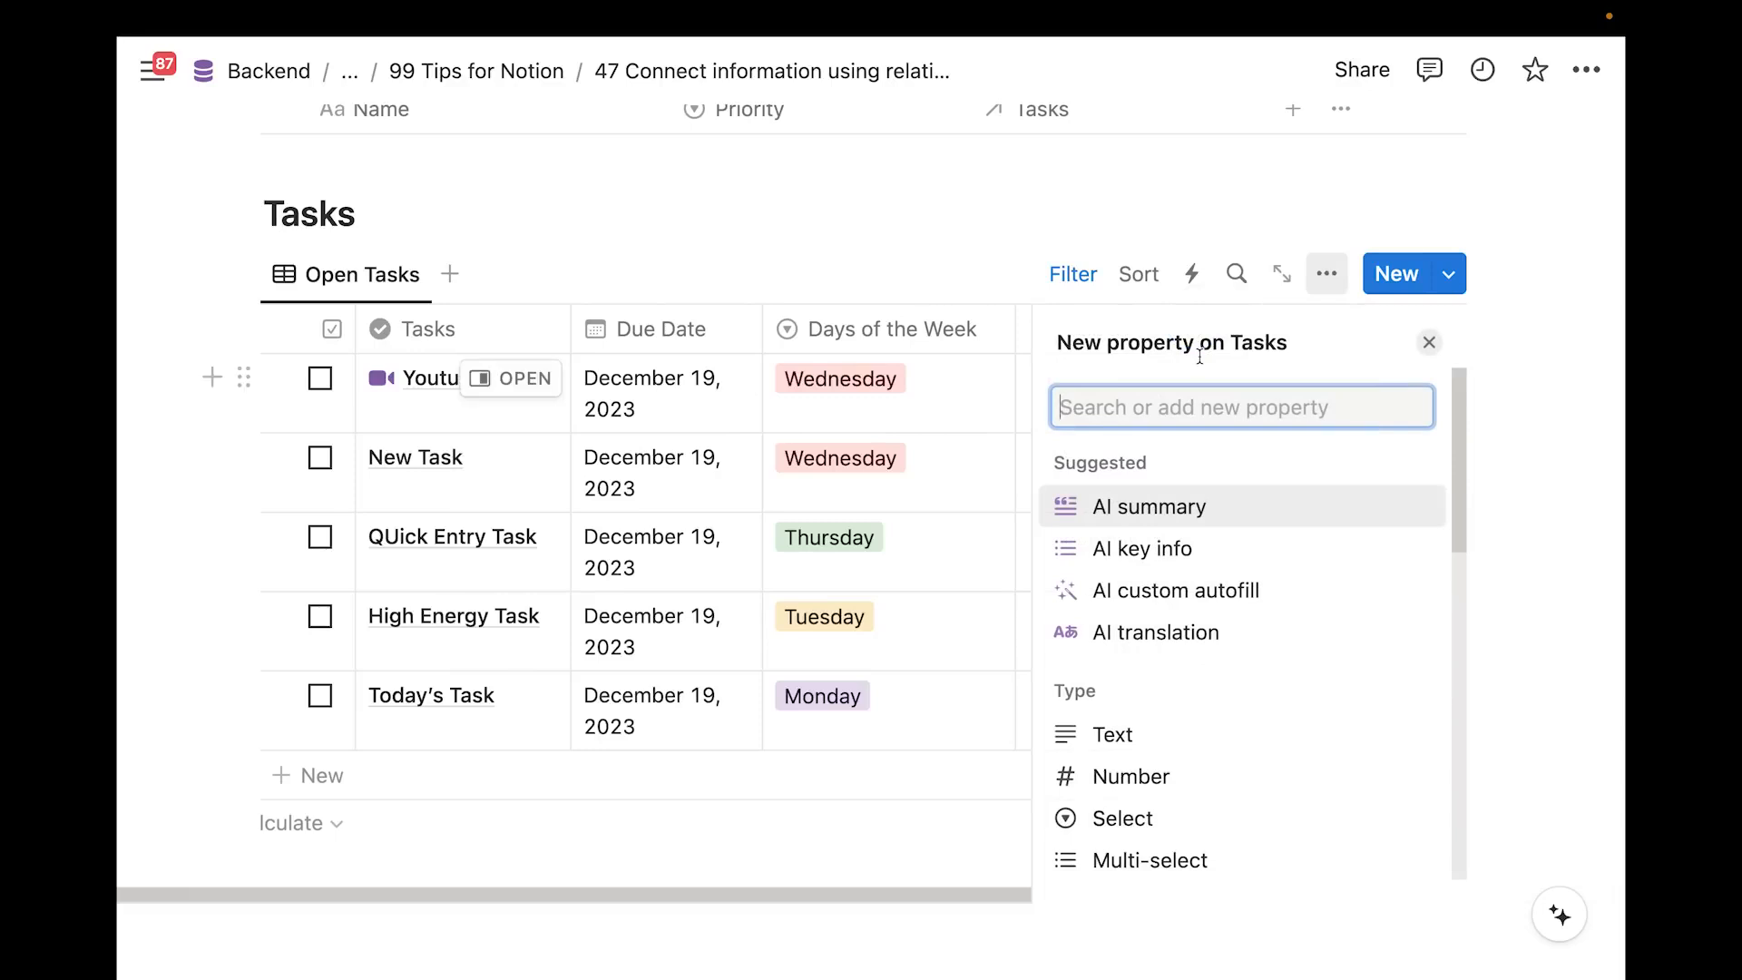
{"action": "type", "text": "rel"}
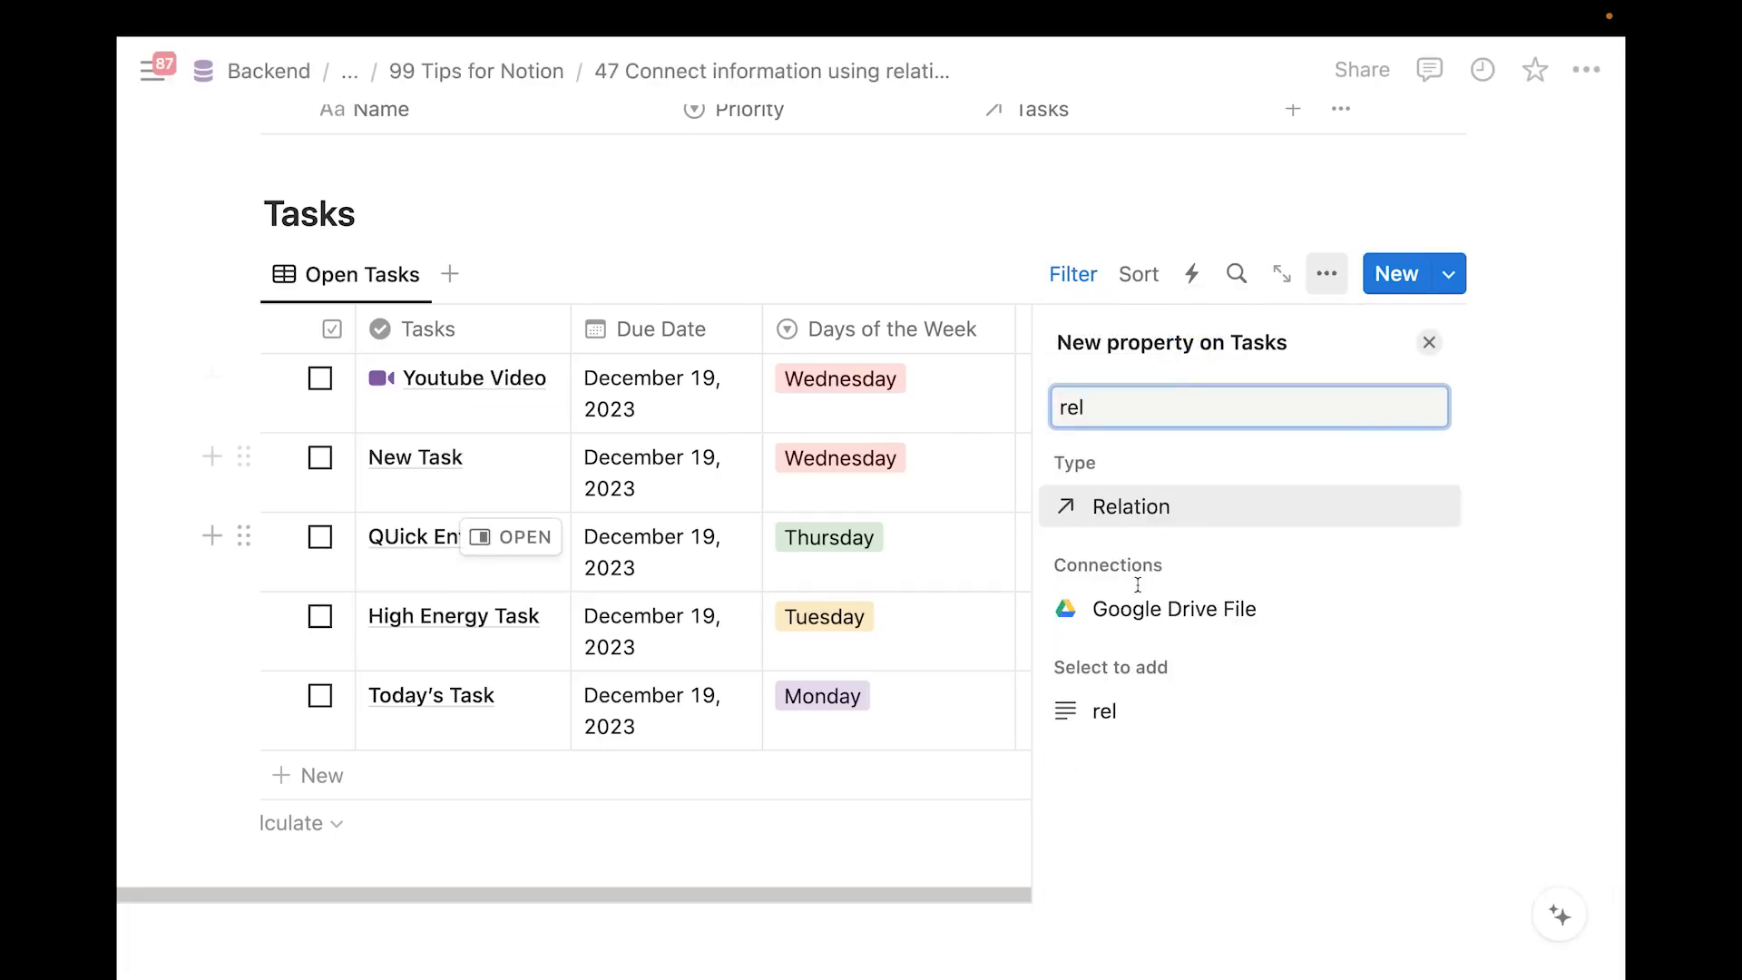
{"action": "left_click", "coordinate": [1164, 505]}
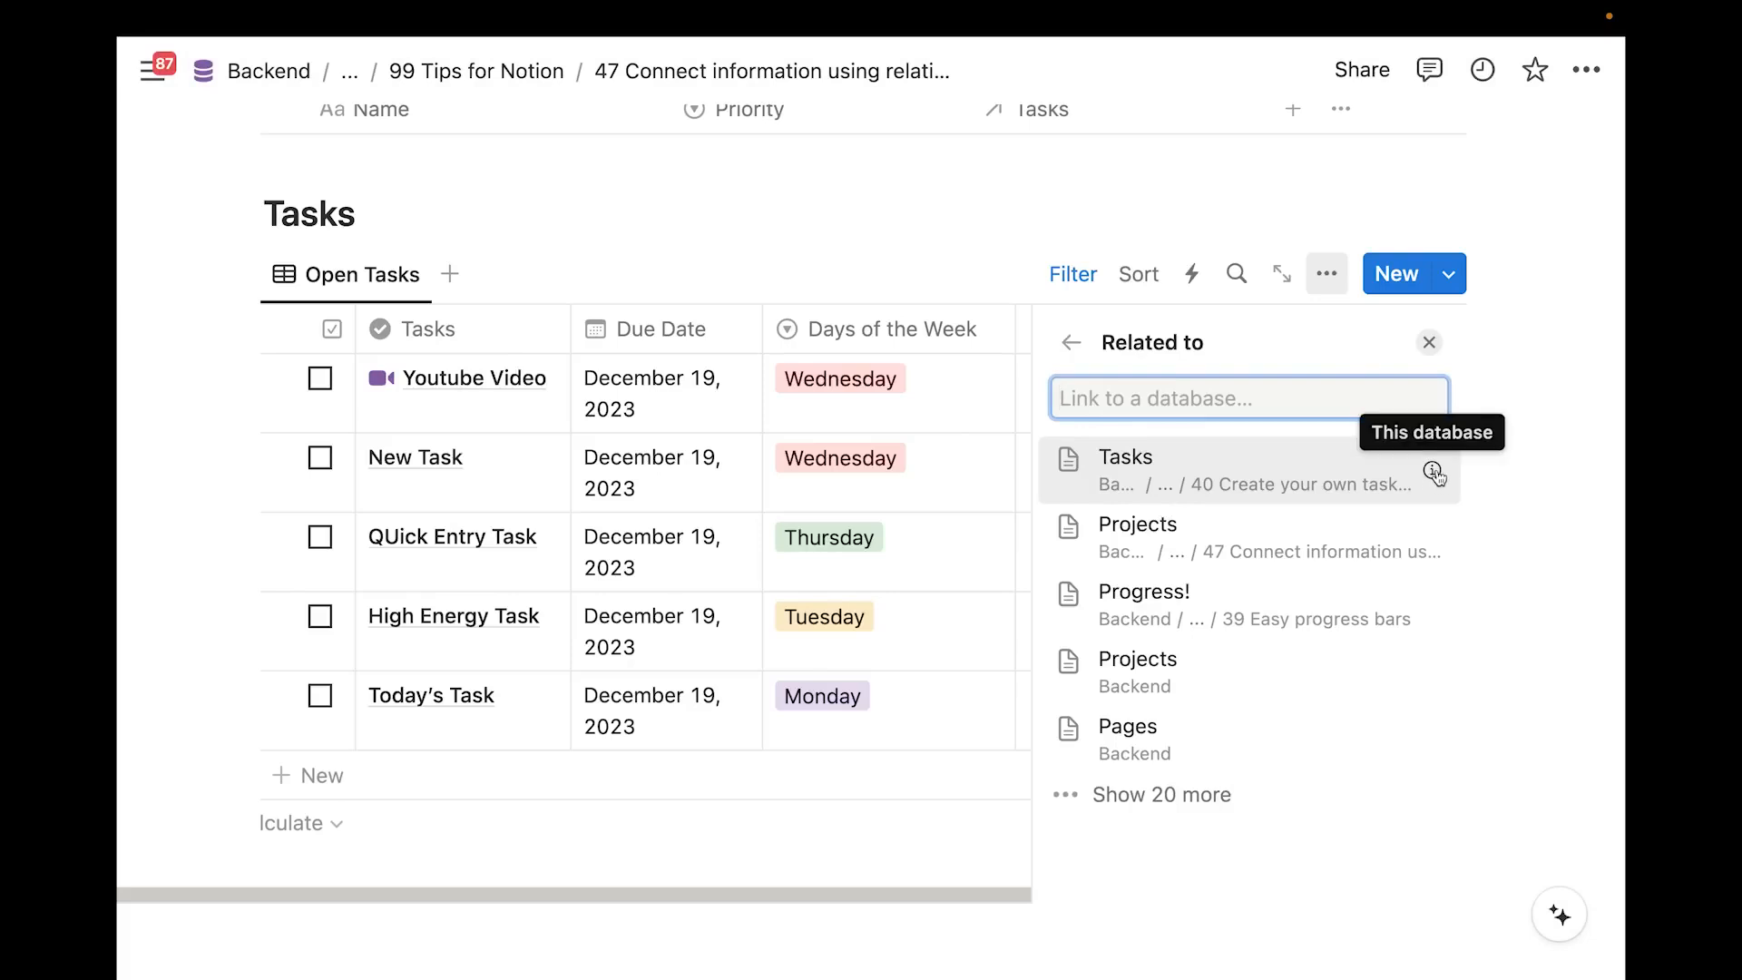
{"action": "left_click", "coordinate": [1290, 476]}
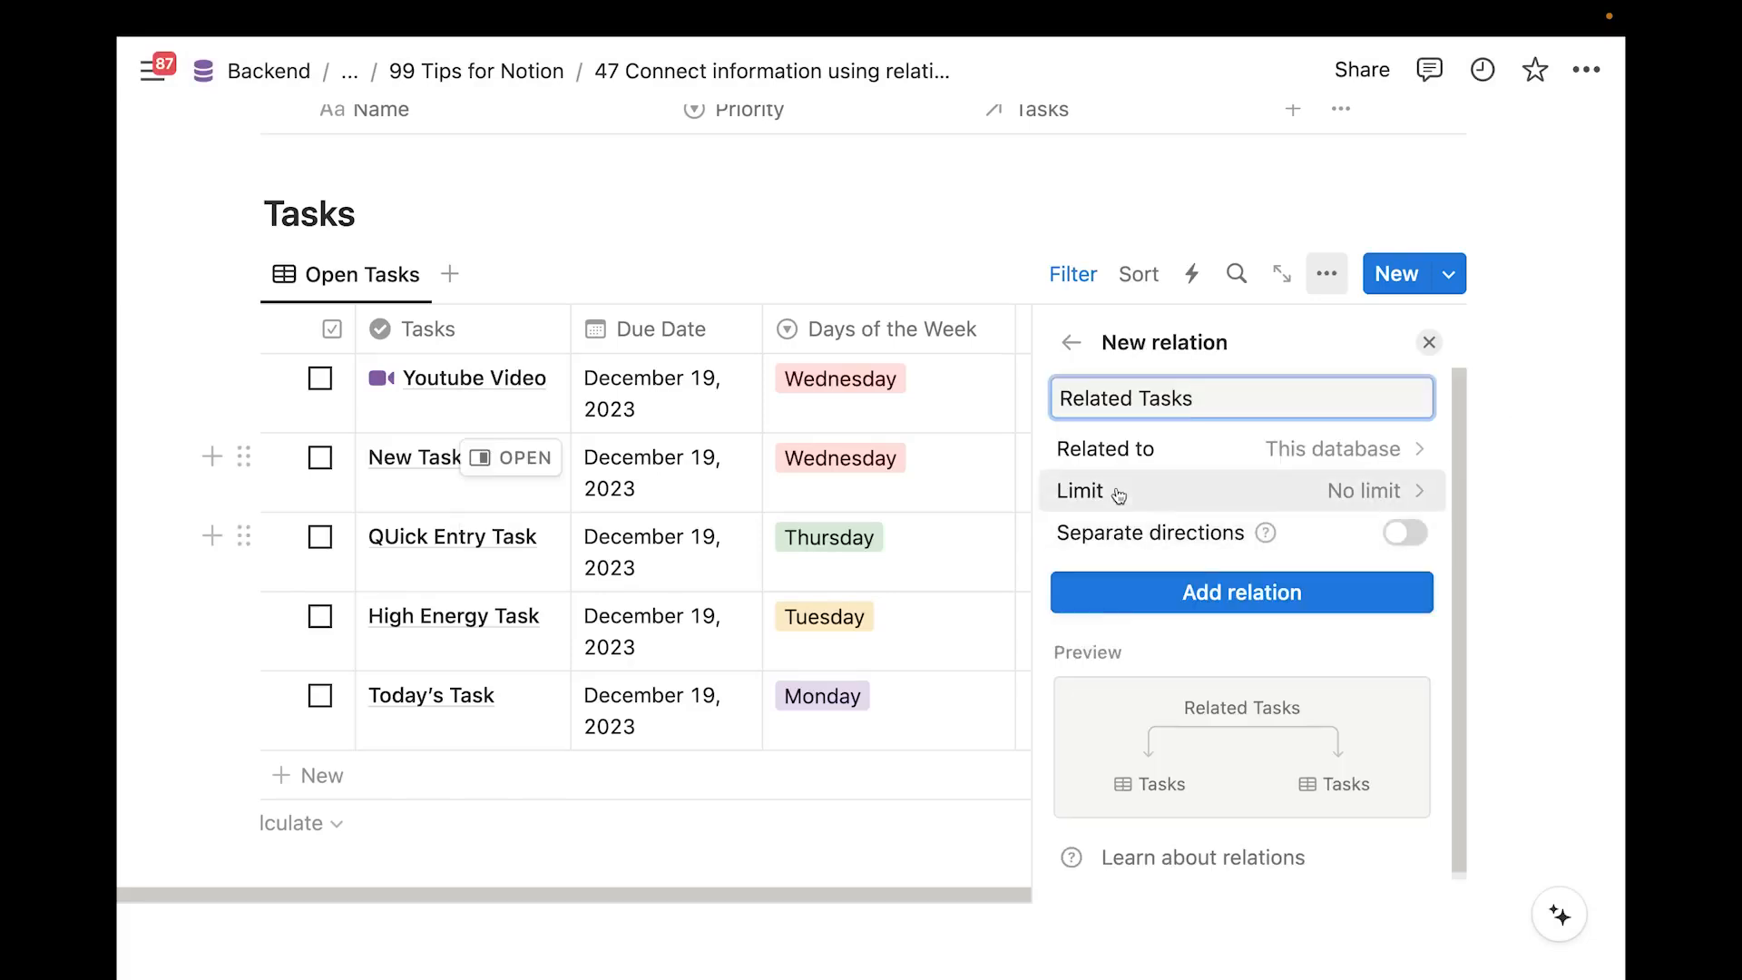
{"action": "left_click", "coordinate": [1395, 534]}
Name the relation Blocking and its related property Blocked by, and add the relation to the Tasks table
{"action": "left_click", "coordinate": [1219, 407]}
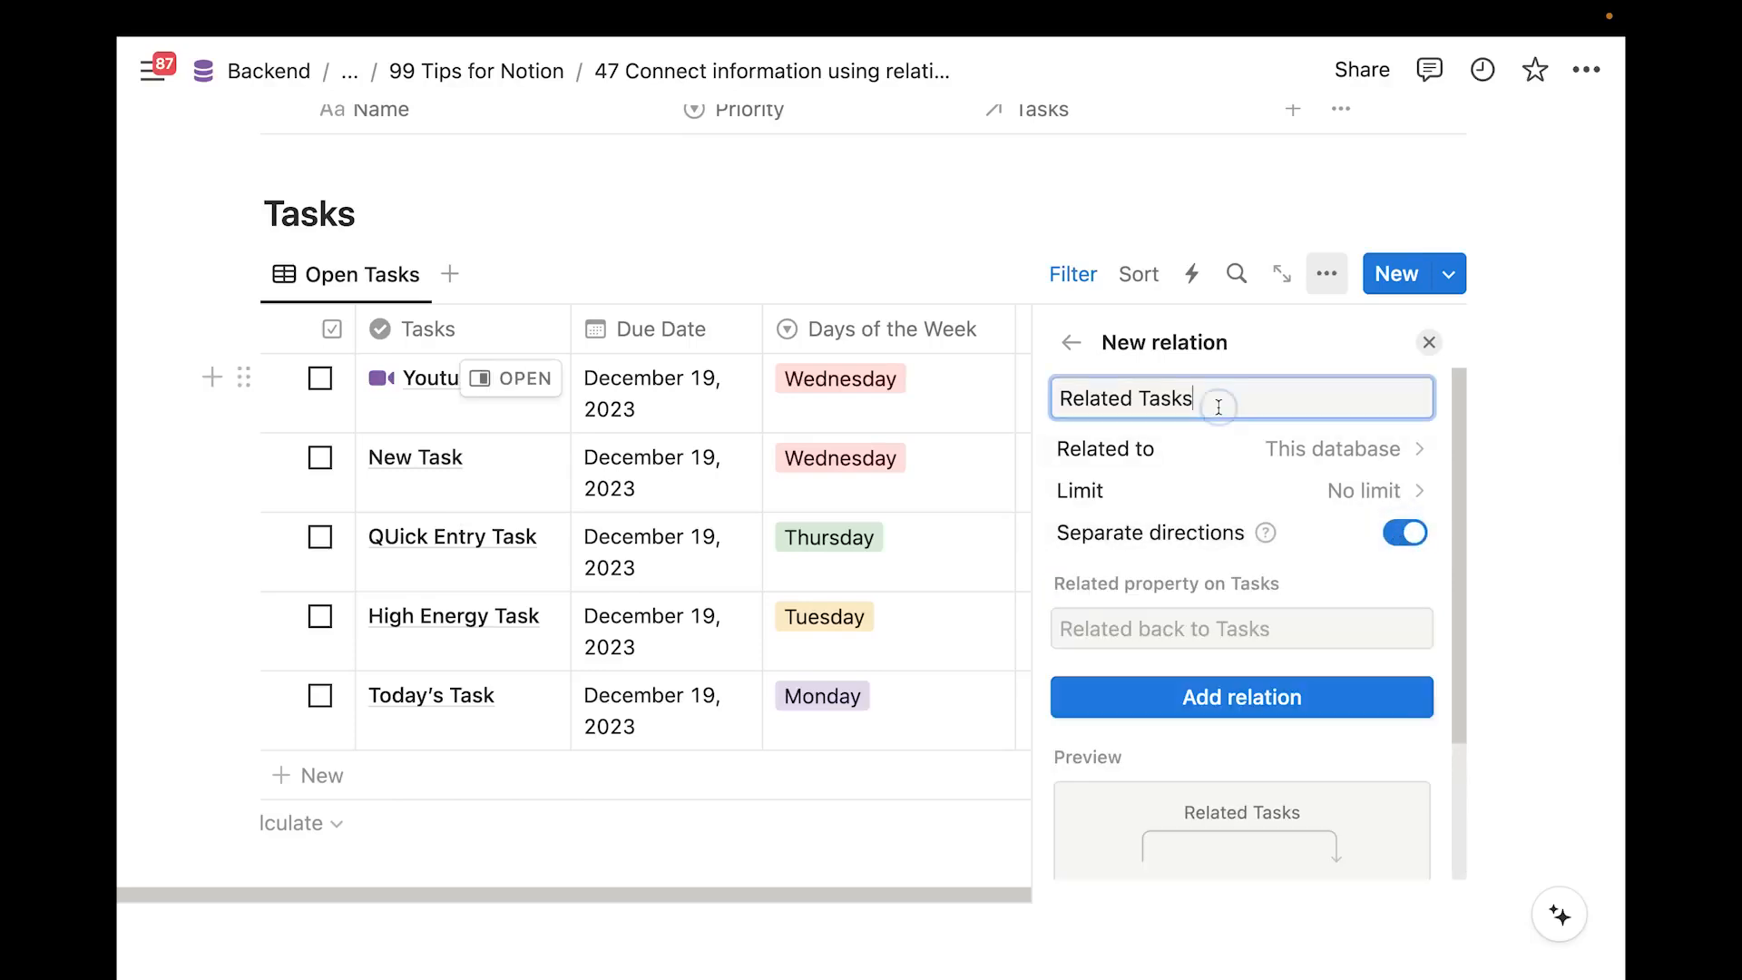
{"action": "key", "text": "super+a"}
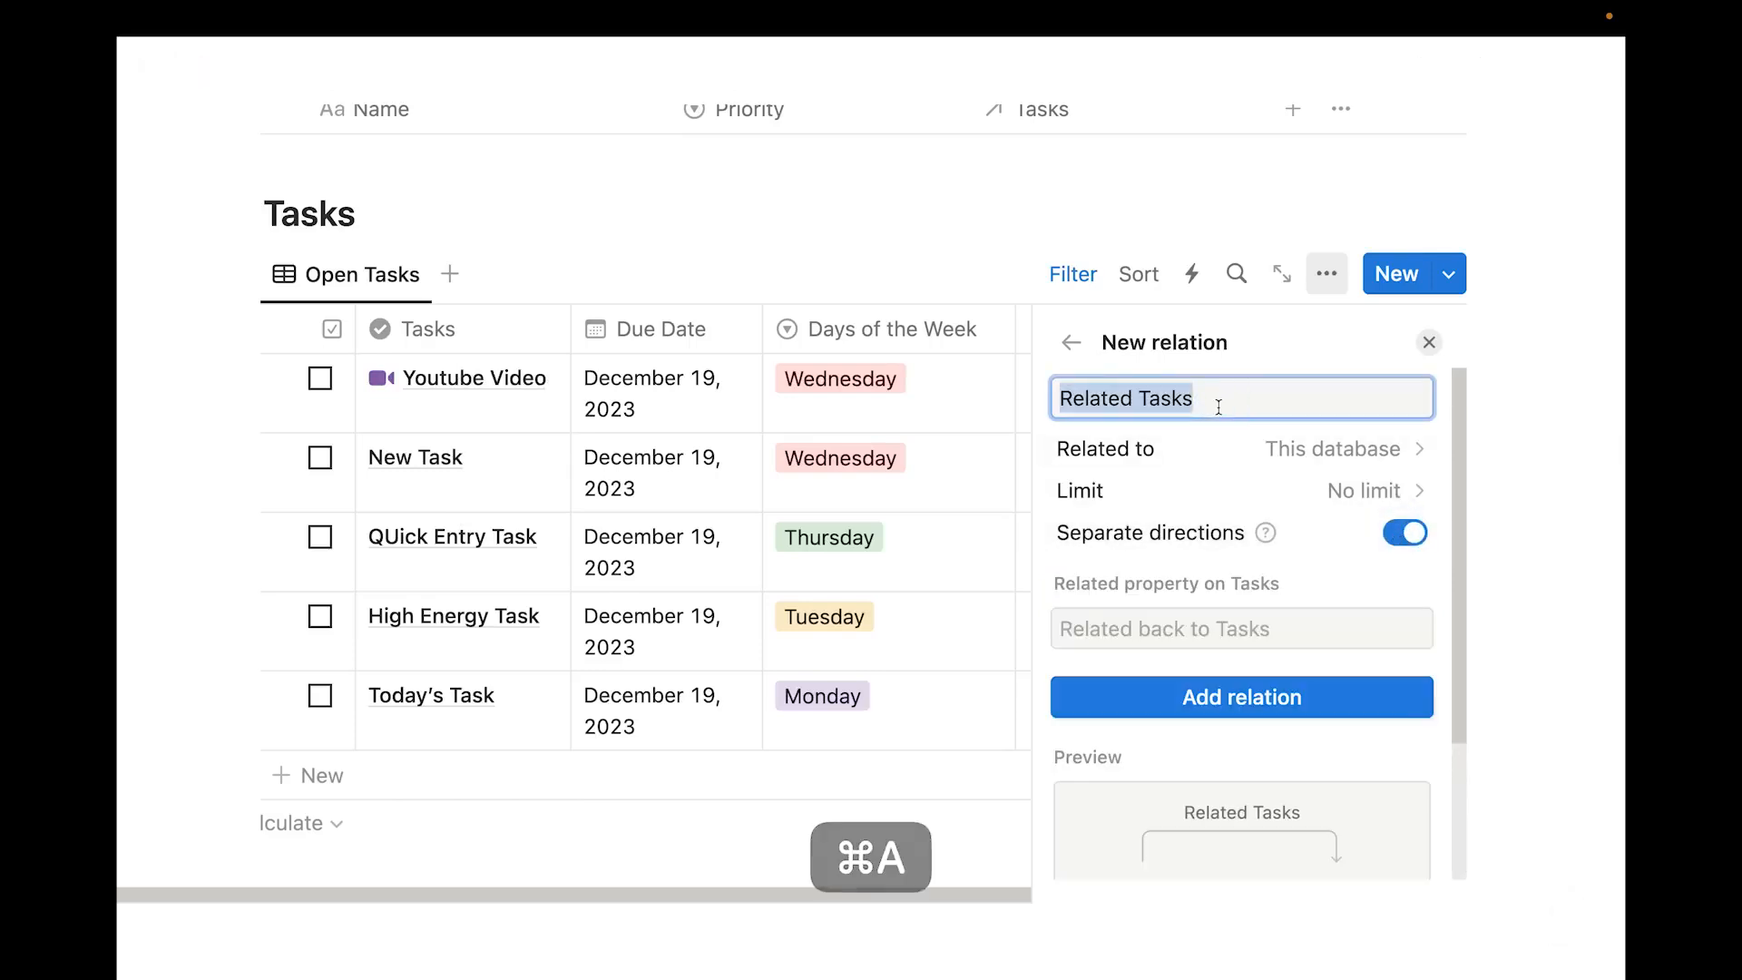
{"action": "type", "text": "BLo"}
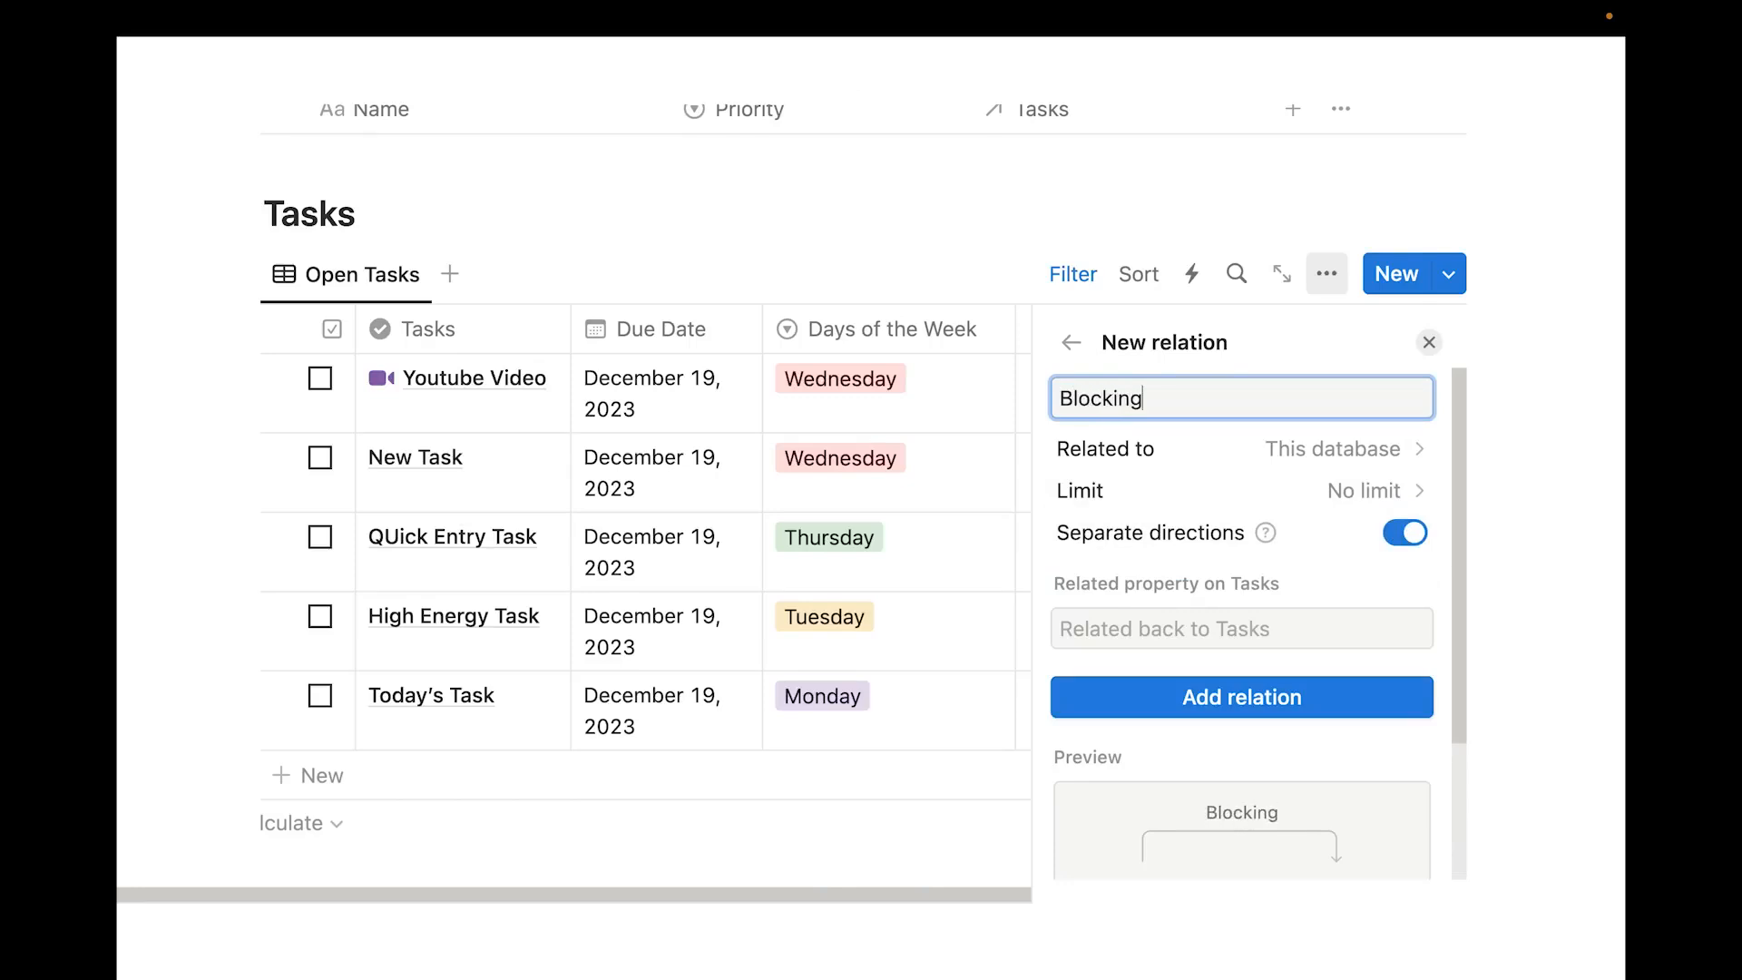
{"action": "type", "text": "Blo"}
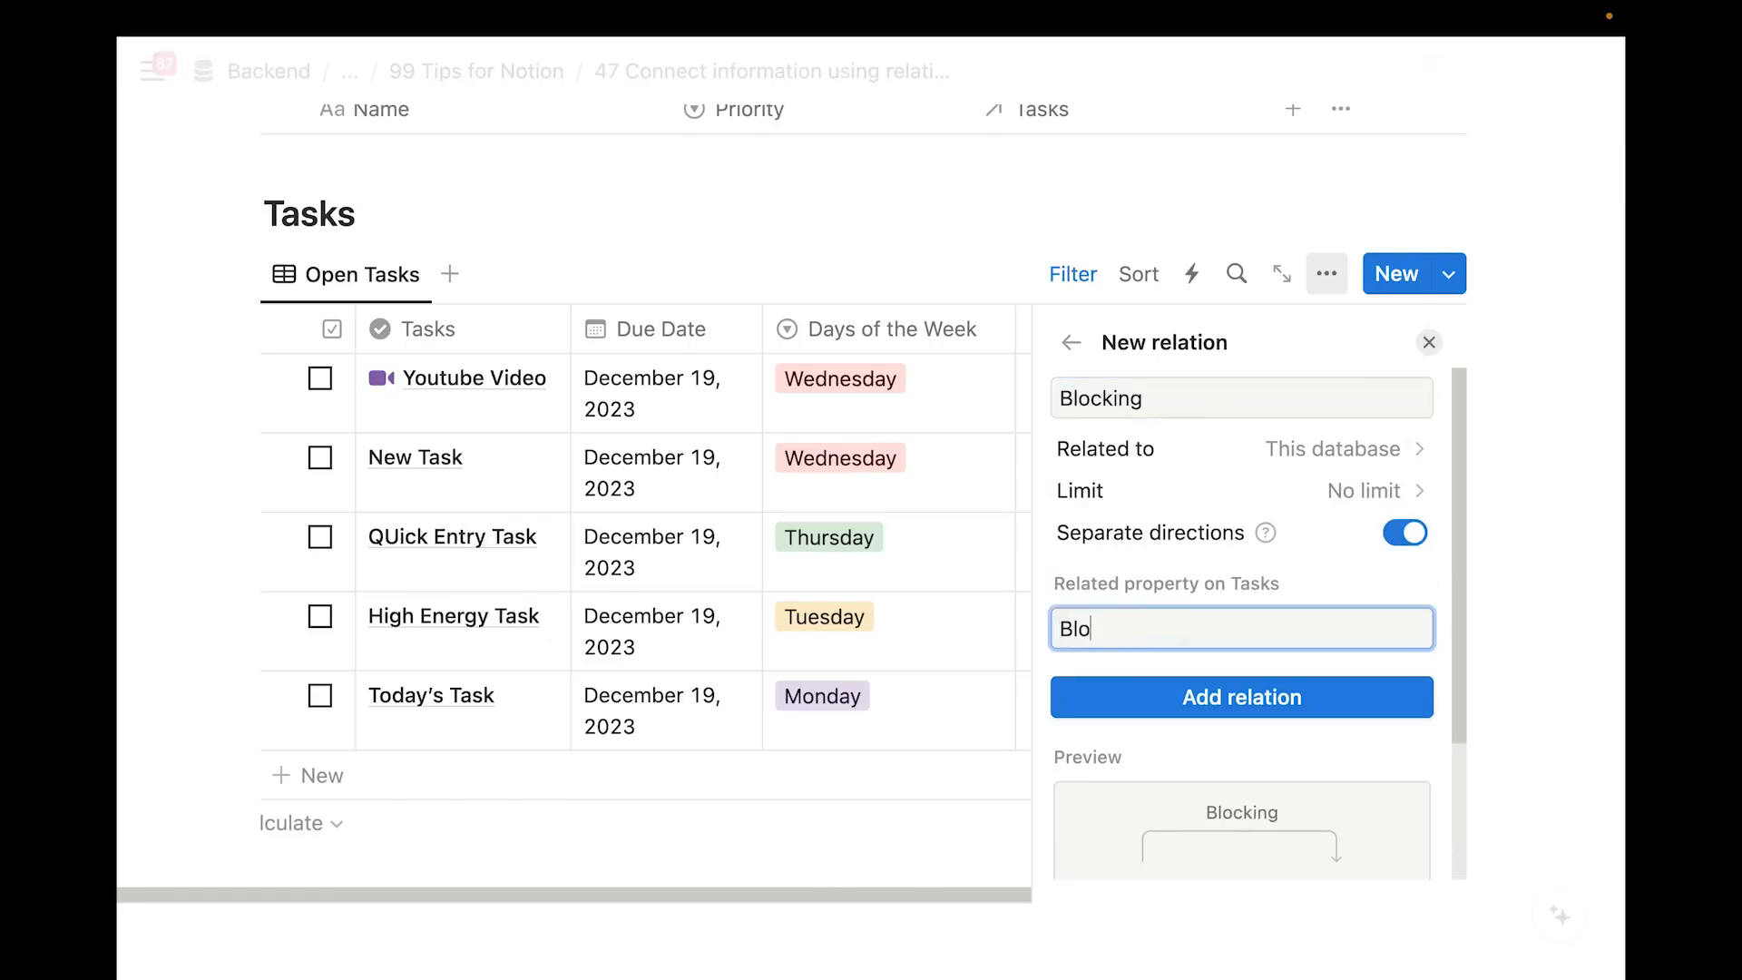
{"action": "type", "text": "cked by"}
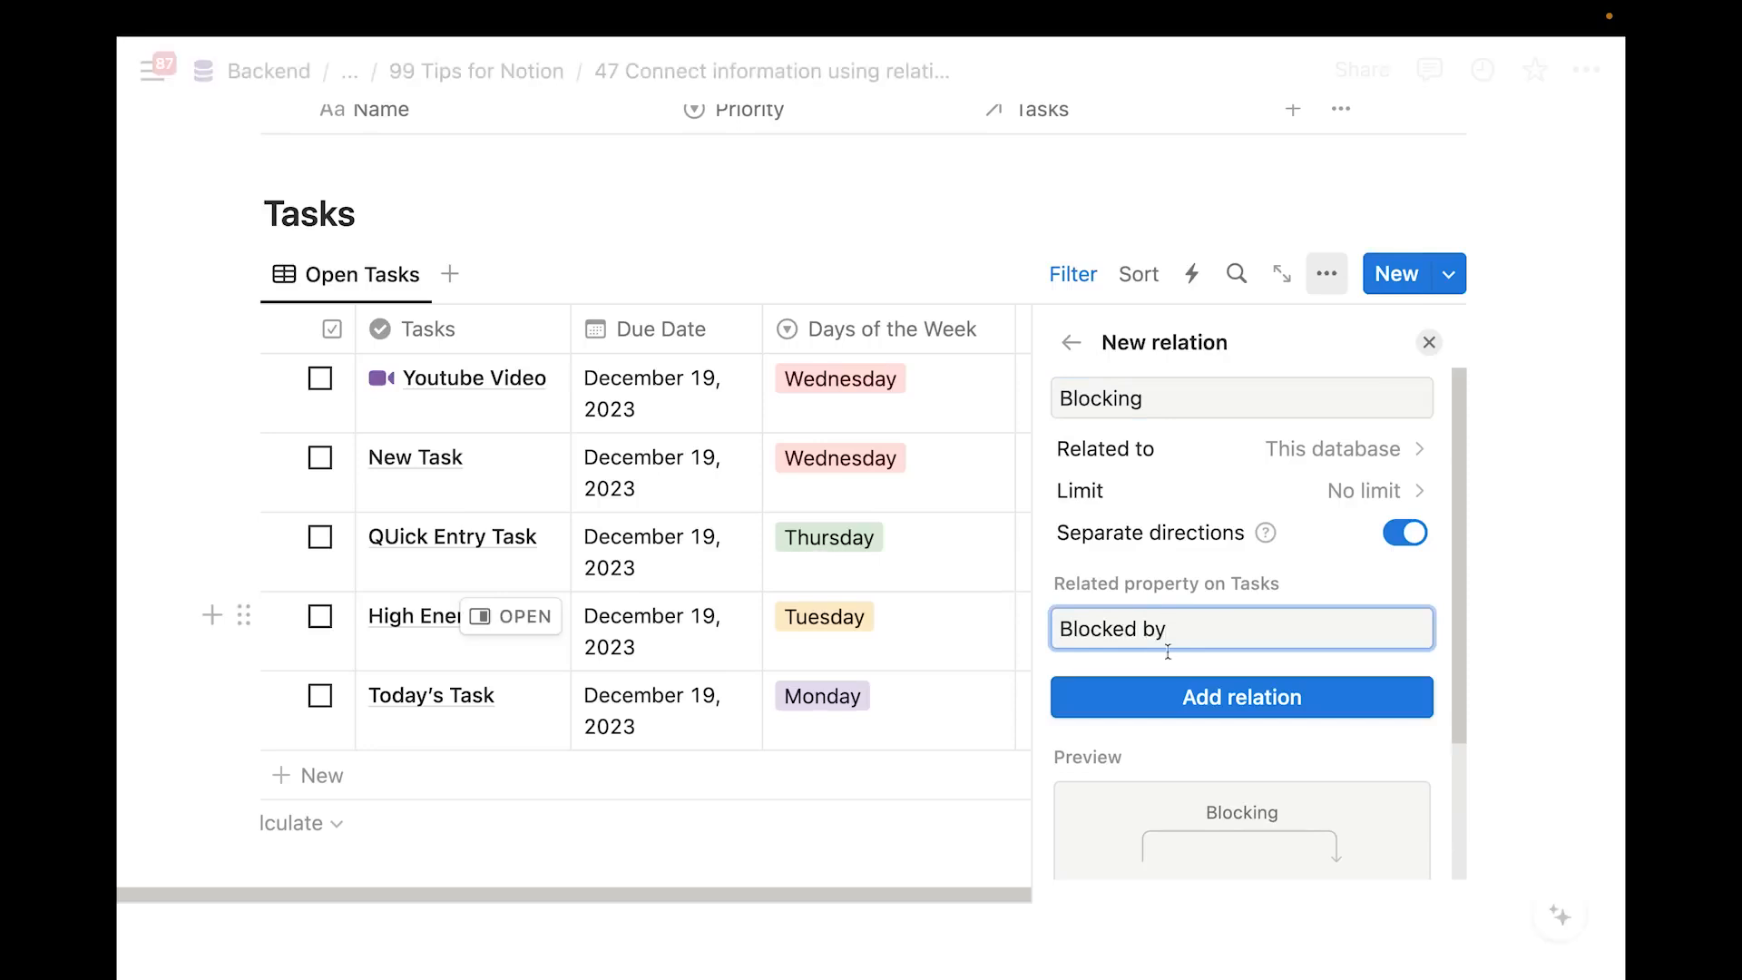
{"action": "left_click", "coordinate": [1177, 697]}
{"action": "double_click", "coordinate": [782, 196]}
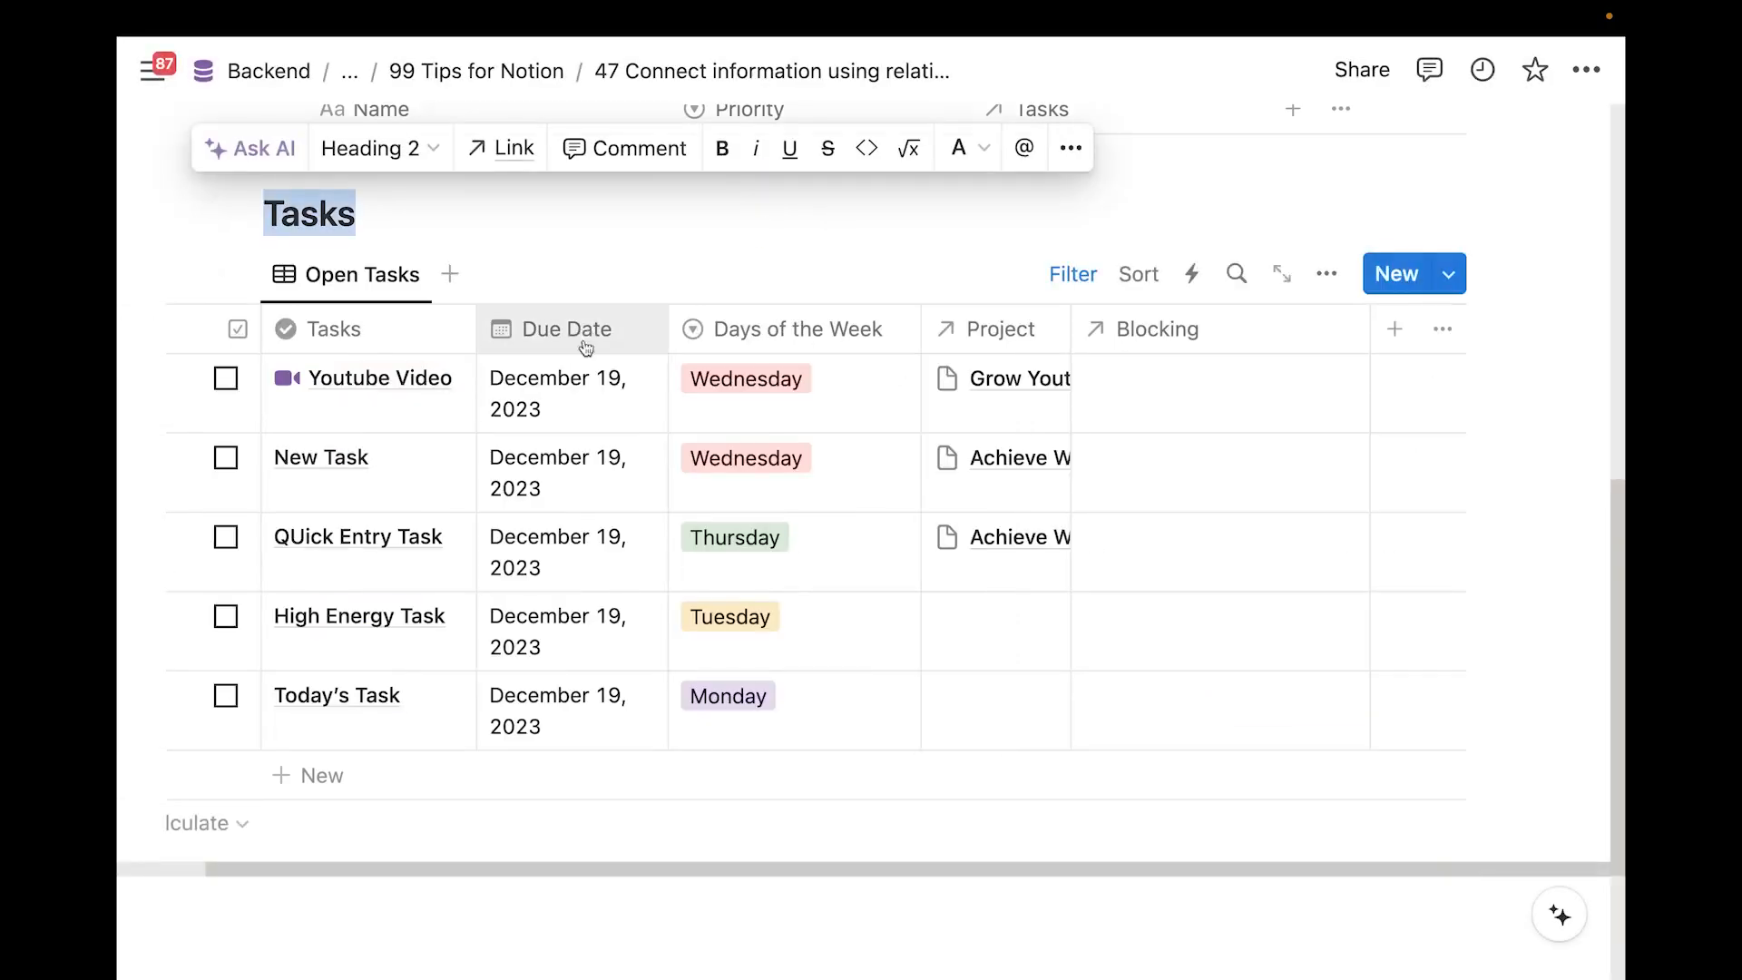
{"action": "left_click", "coordinate": [677, 231]}
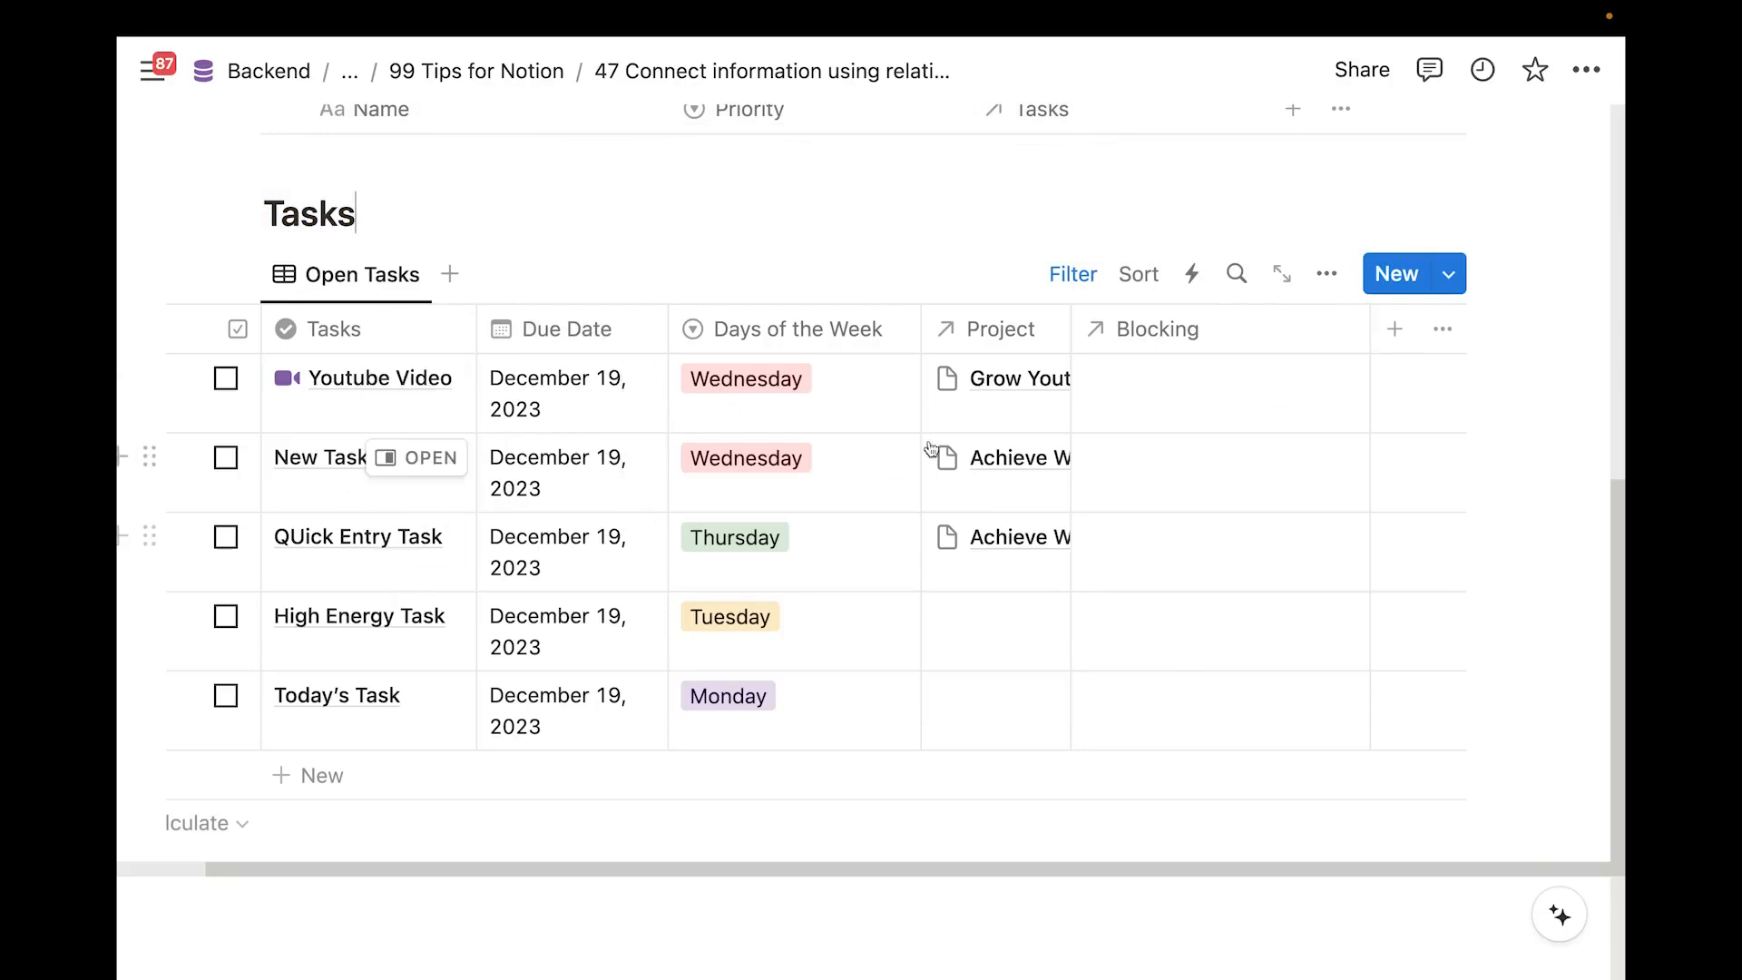
Link High Energy Task to the Youtube Video task through the Blocking relation
{"action": "left_click", "coordinate": [1169, 404]}
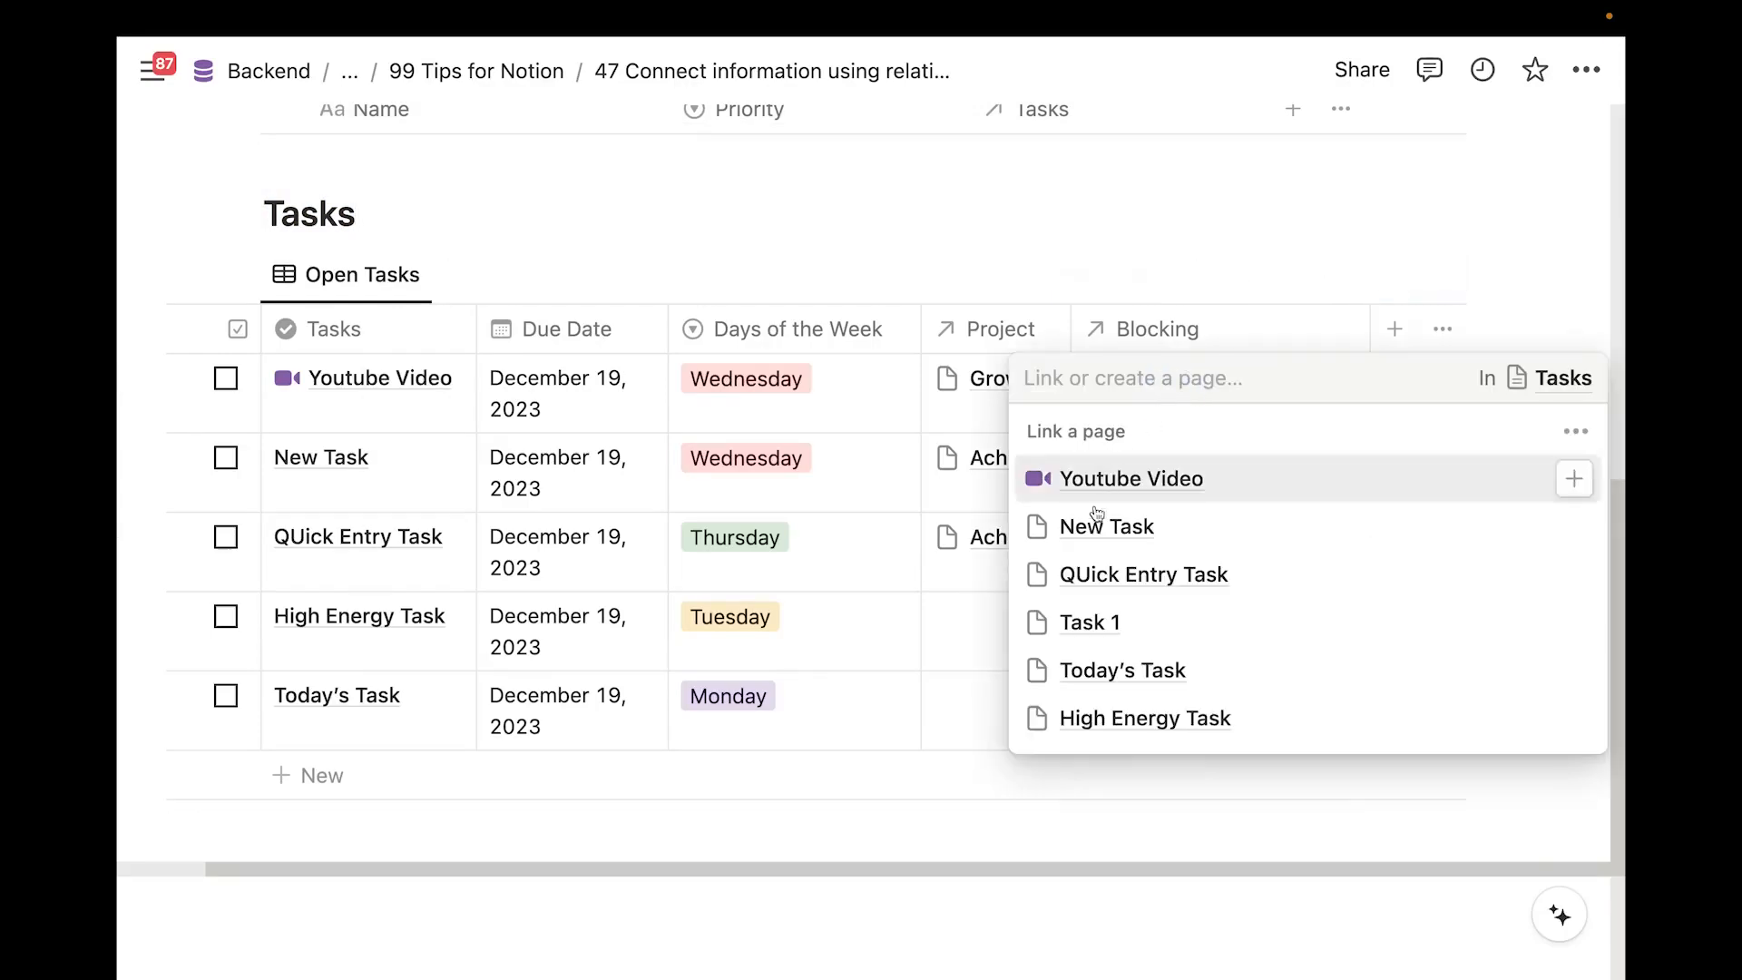
{"action": "left_click", "coordinate": [1123, 714]}
{"action": "left_click", "coordinate": [960, 214]}
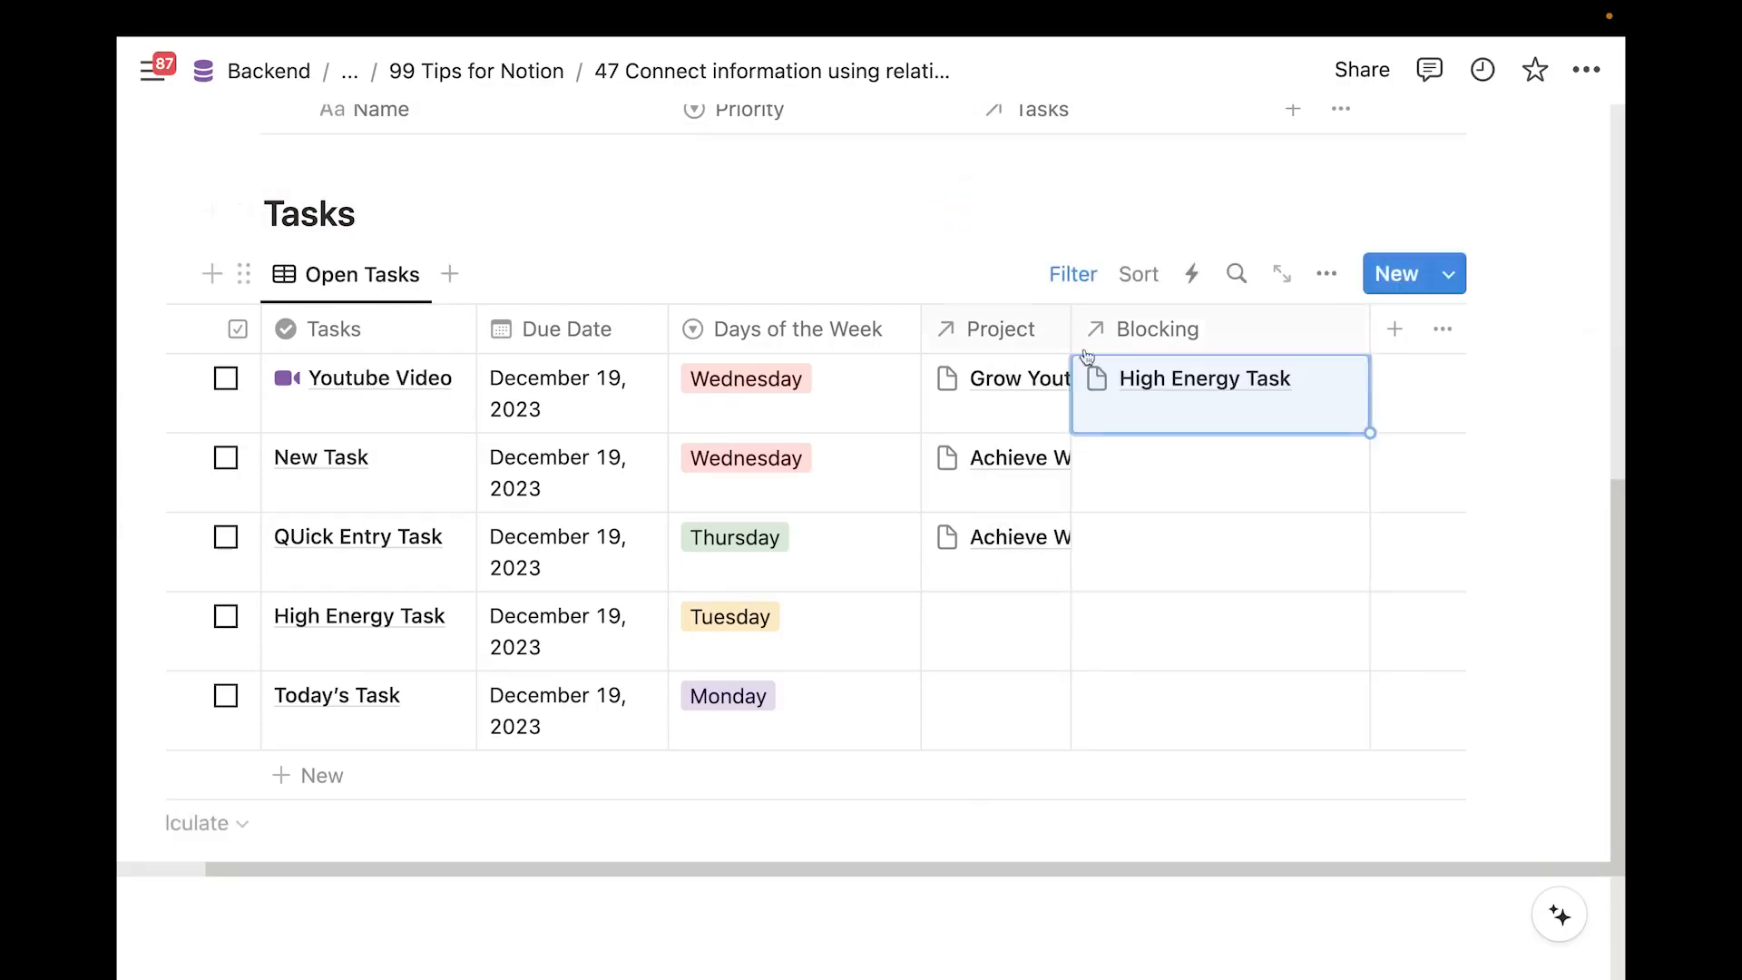
Show the hidden Blocked by property in the Open Tasks view
{"action": "left_click", "coordinate": [1326, 273]}
{"action": "left_click", "coordinate": [1227, 560]}
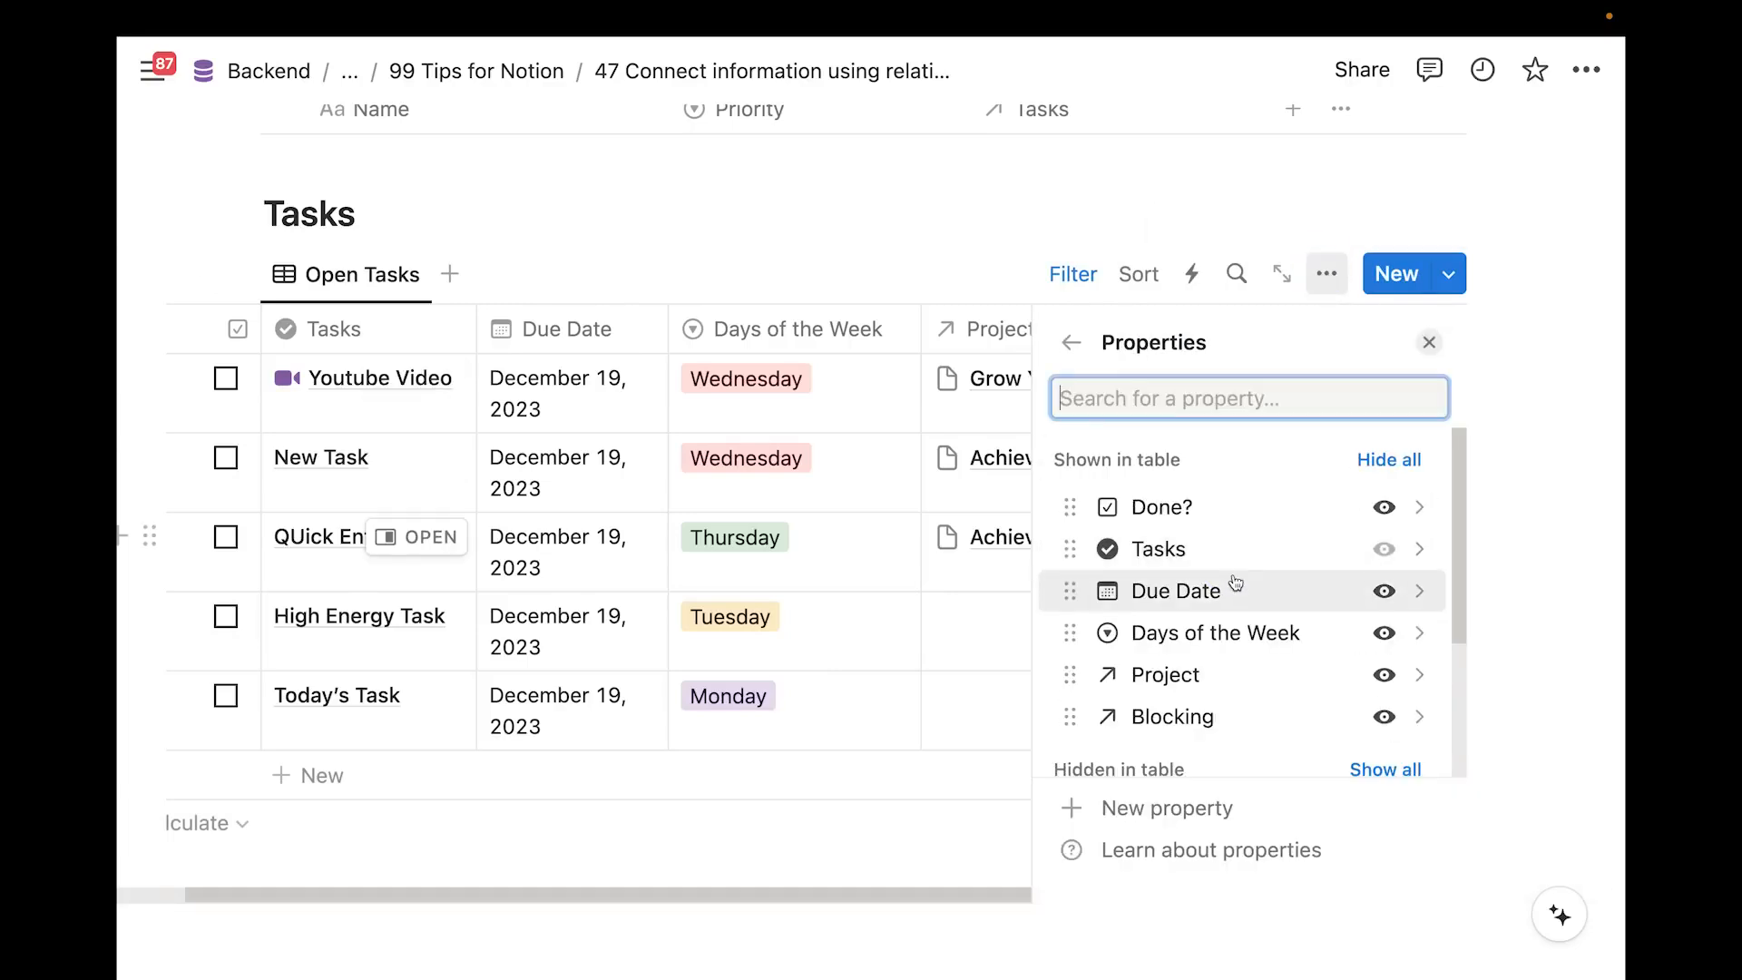
{"action": "scroll", "coordinate": [1251, 581], "scroll_direction": "down", "scroll_amount": 3}
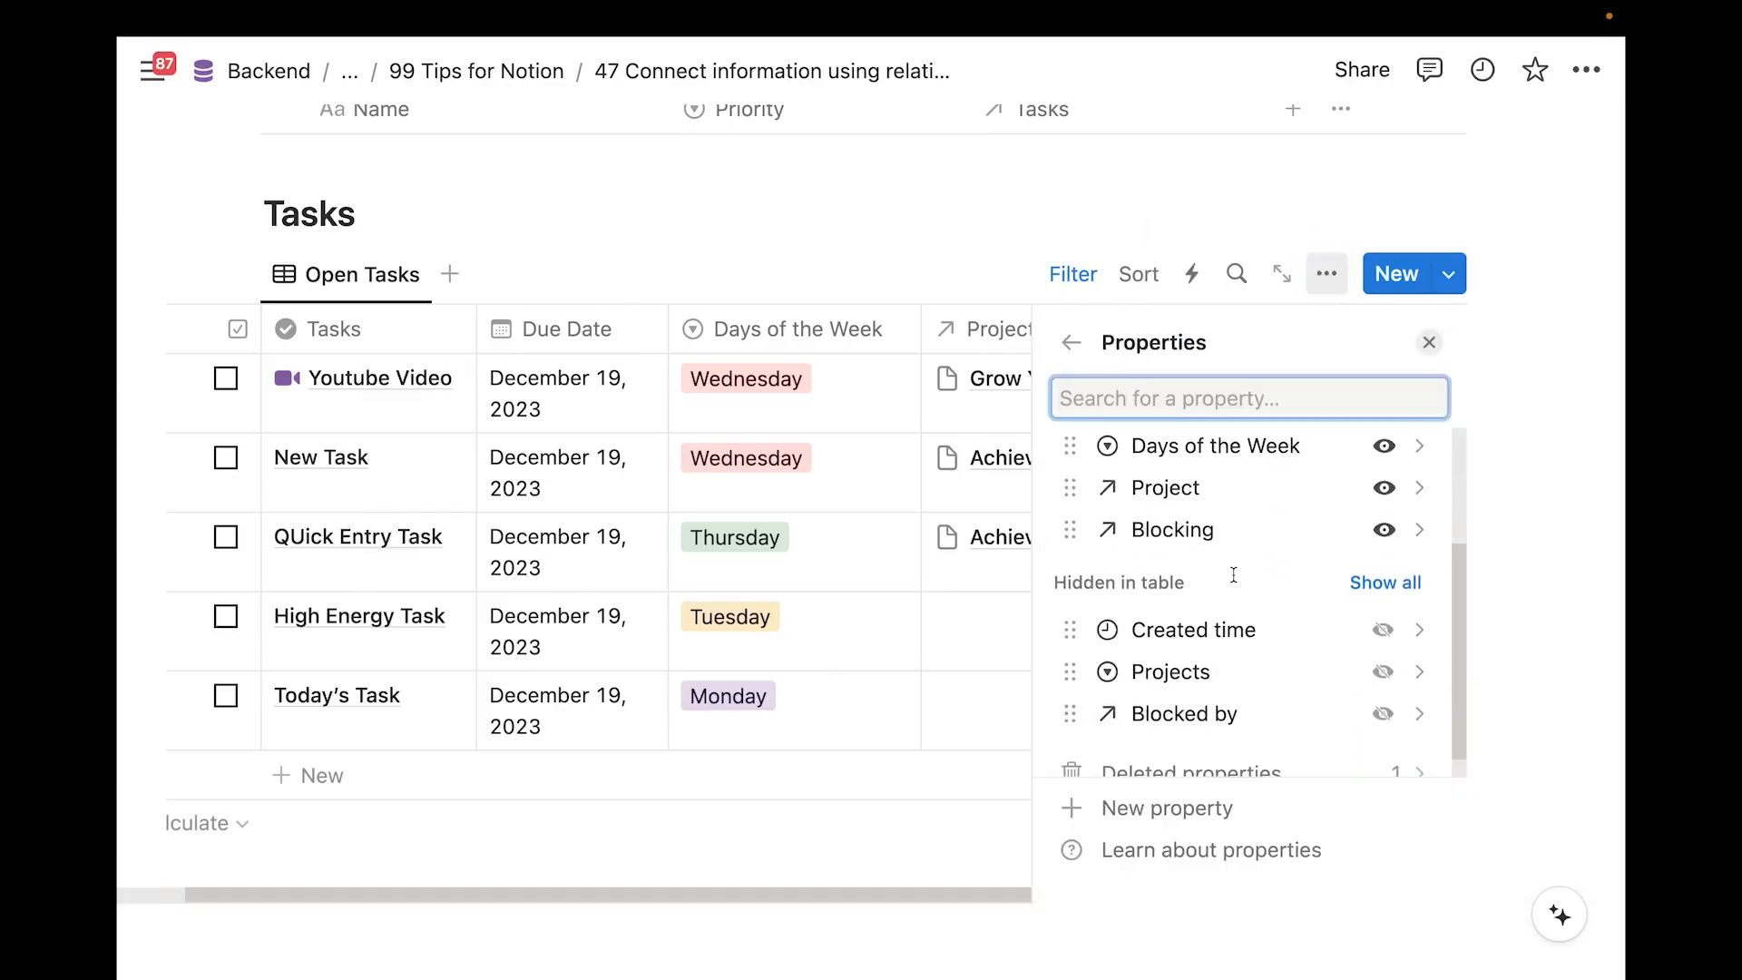
{"action": "left_click", "coordinate": [1384, 699]}
{"action": "left_click", "coordinate": [1030, 245]}
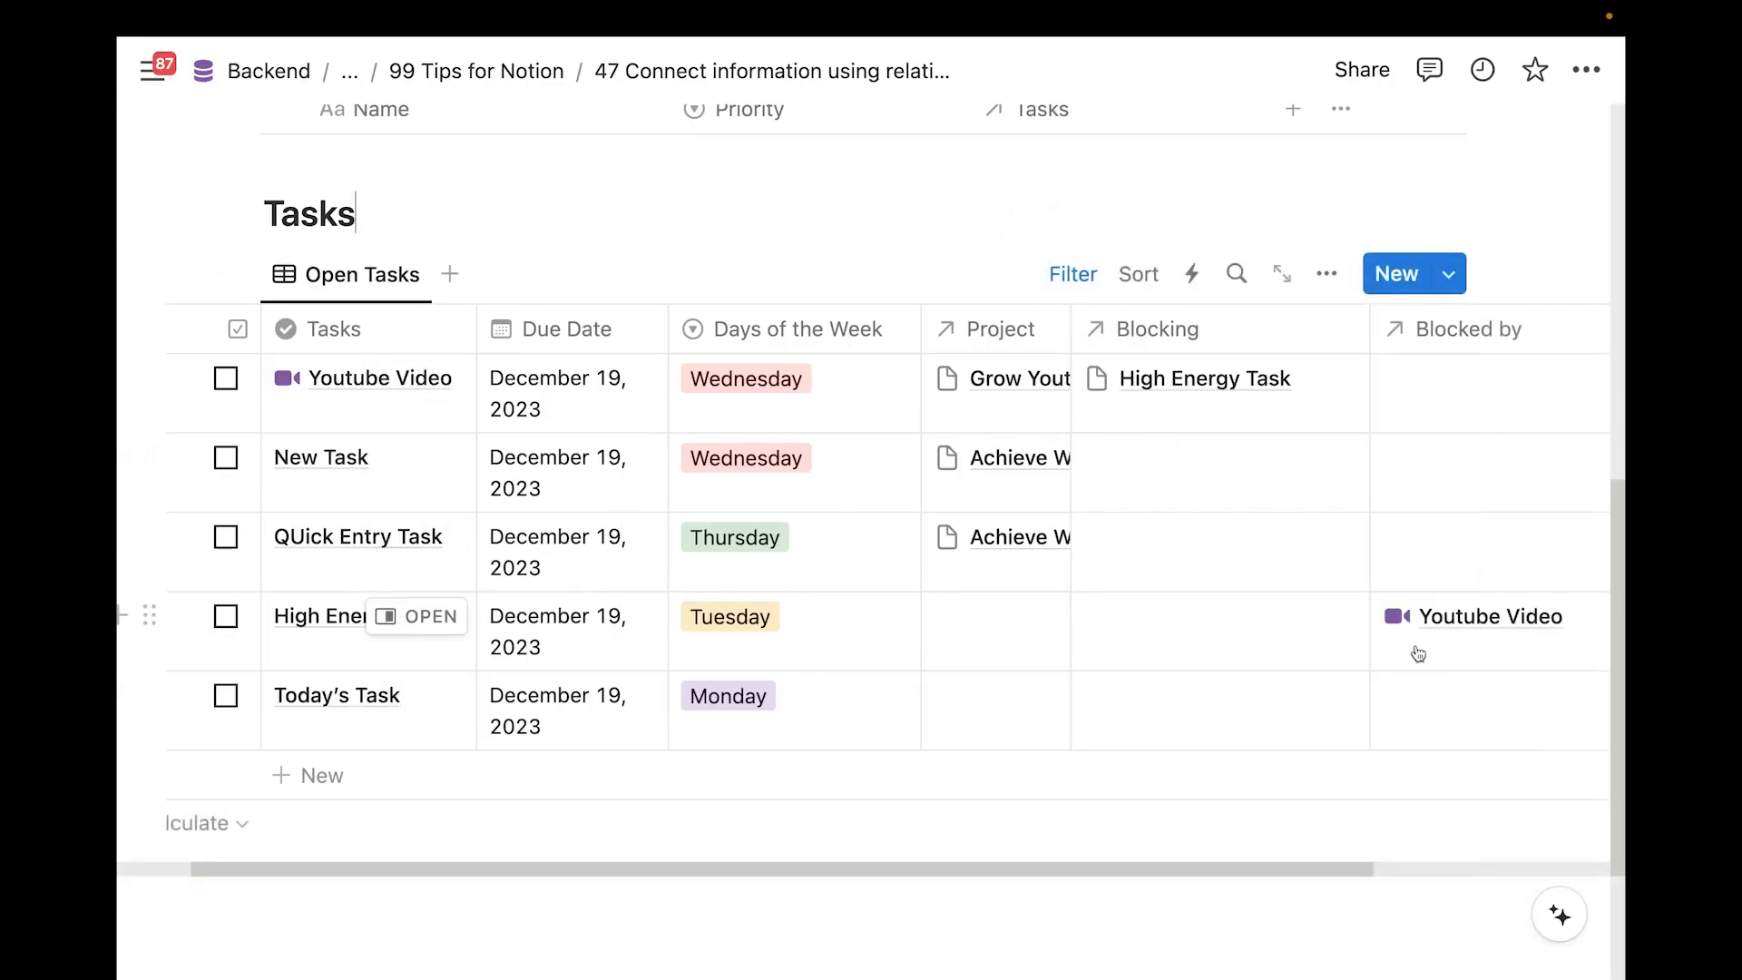
{"action": "scroll", "coordinate": [1352, 472], "scroll_direction": "up", "scroll_amount": 2}
{"action": "scroll", "coordinate": [1343, 464], "scroll_direction": "up", "scroll_amount": 5}
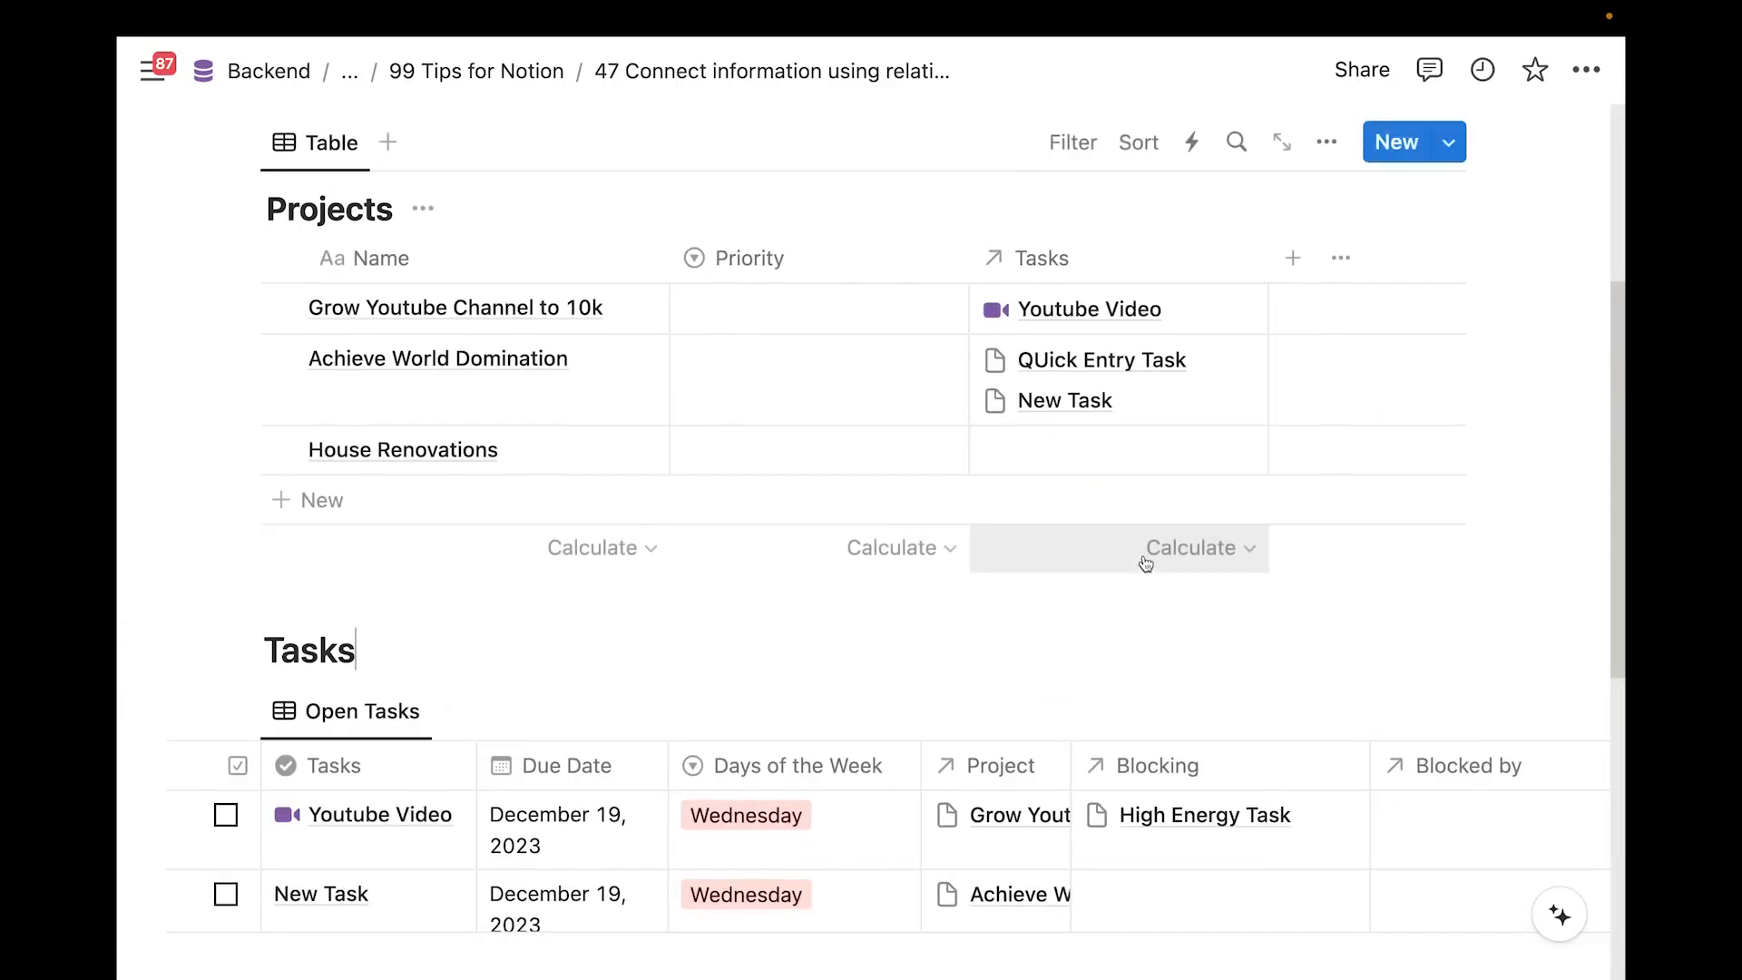
{"action": "scroll", "coordinate": [1147, 563], "scroll_direction": "up", "scroll_amount": 5}
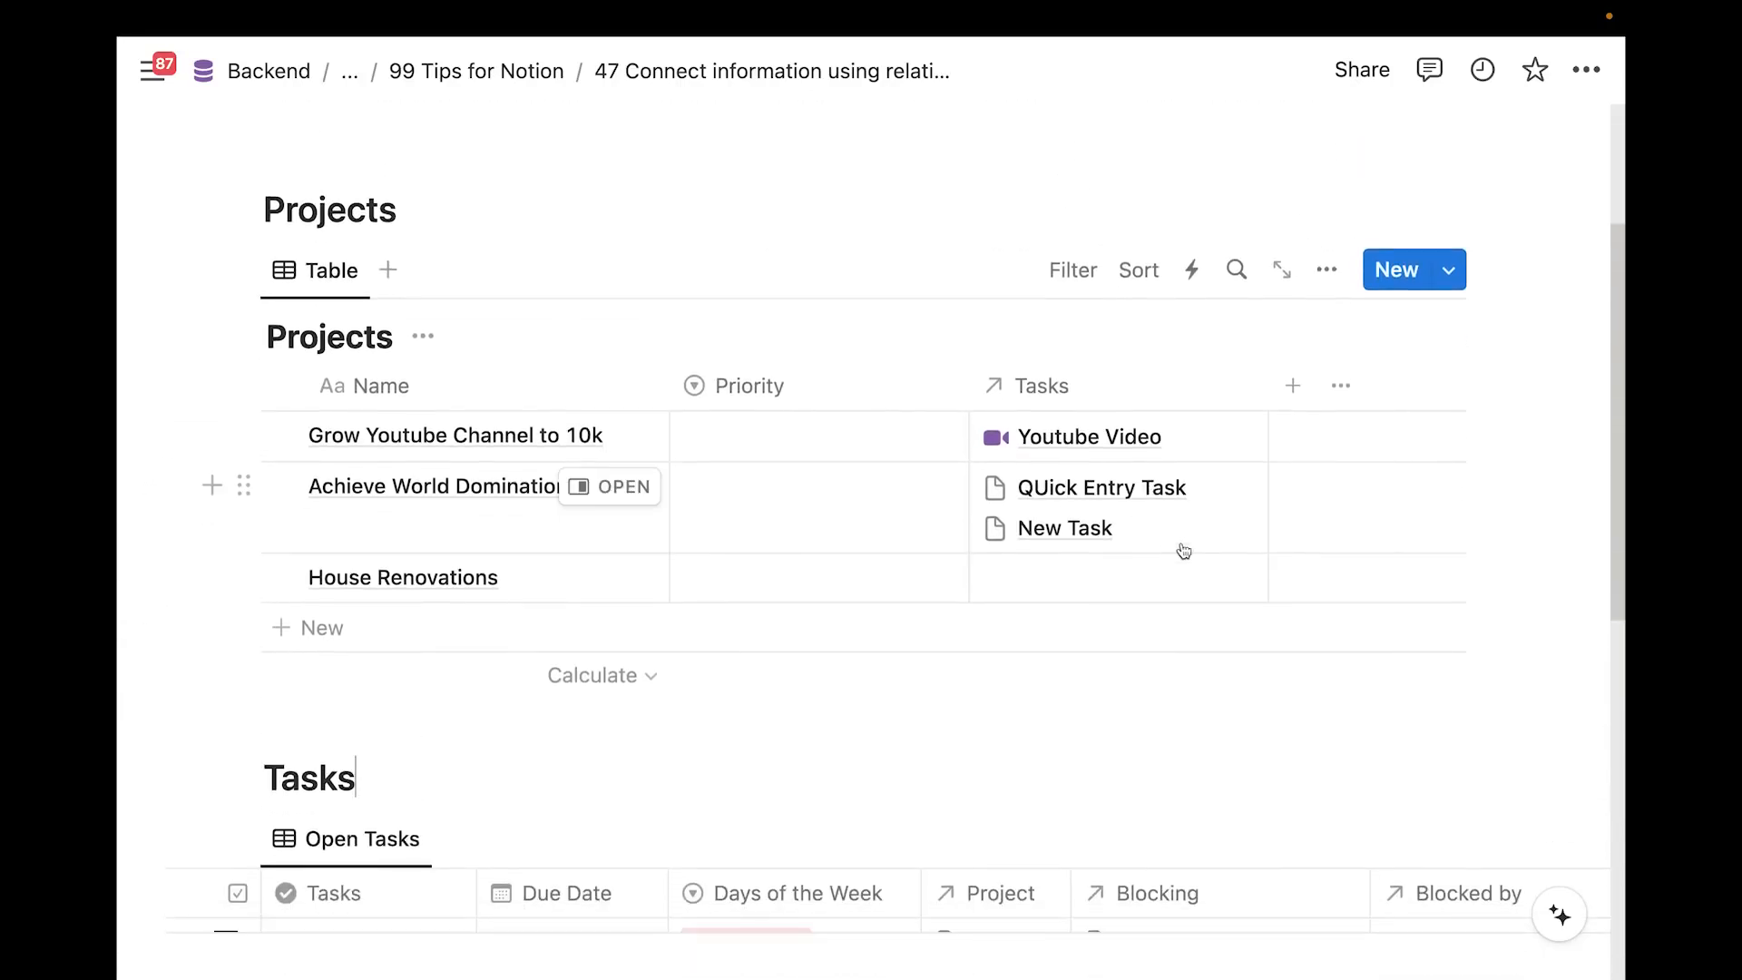
{"action": "scroll", "coordinate": [1182, 560], "scroll_direction": "down", "scroll_amount": 2}
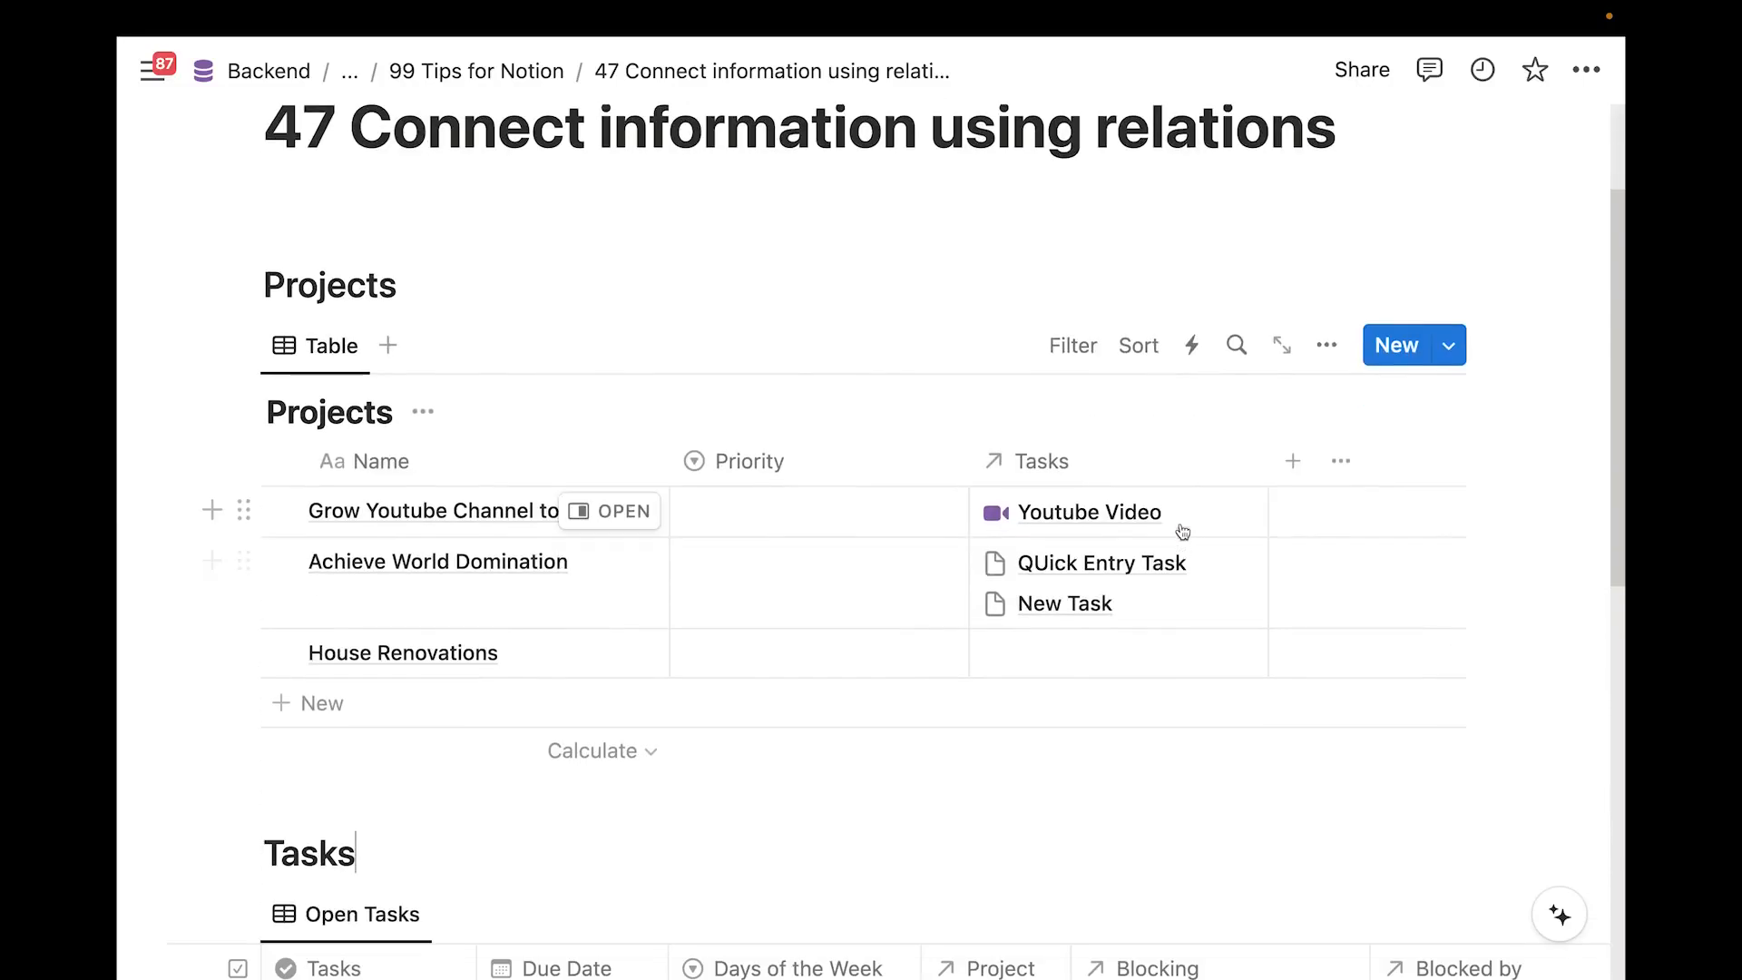
{"action": "scroll", "coordinate": [1152, 585], "scroll_direction": "up", "scroll_amount": 1}
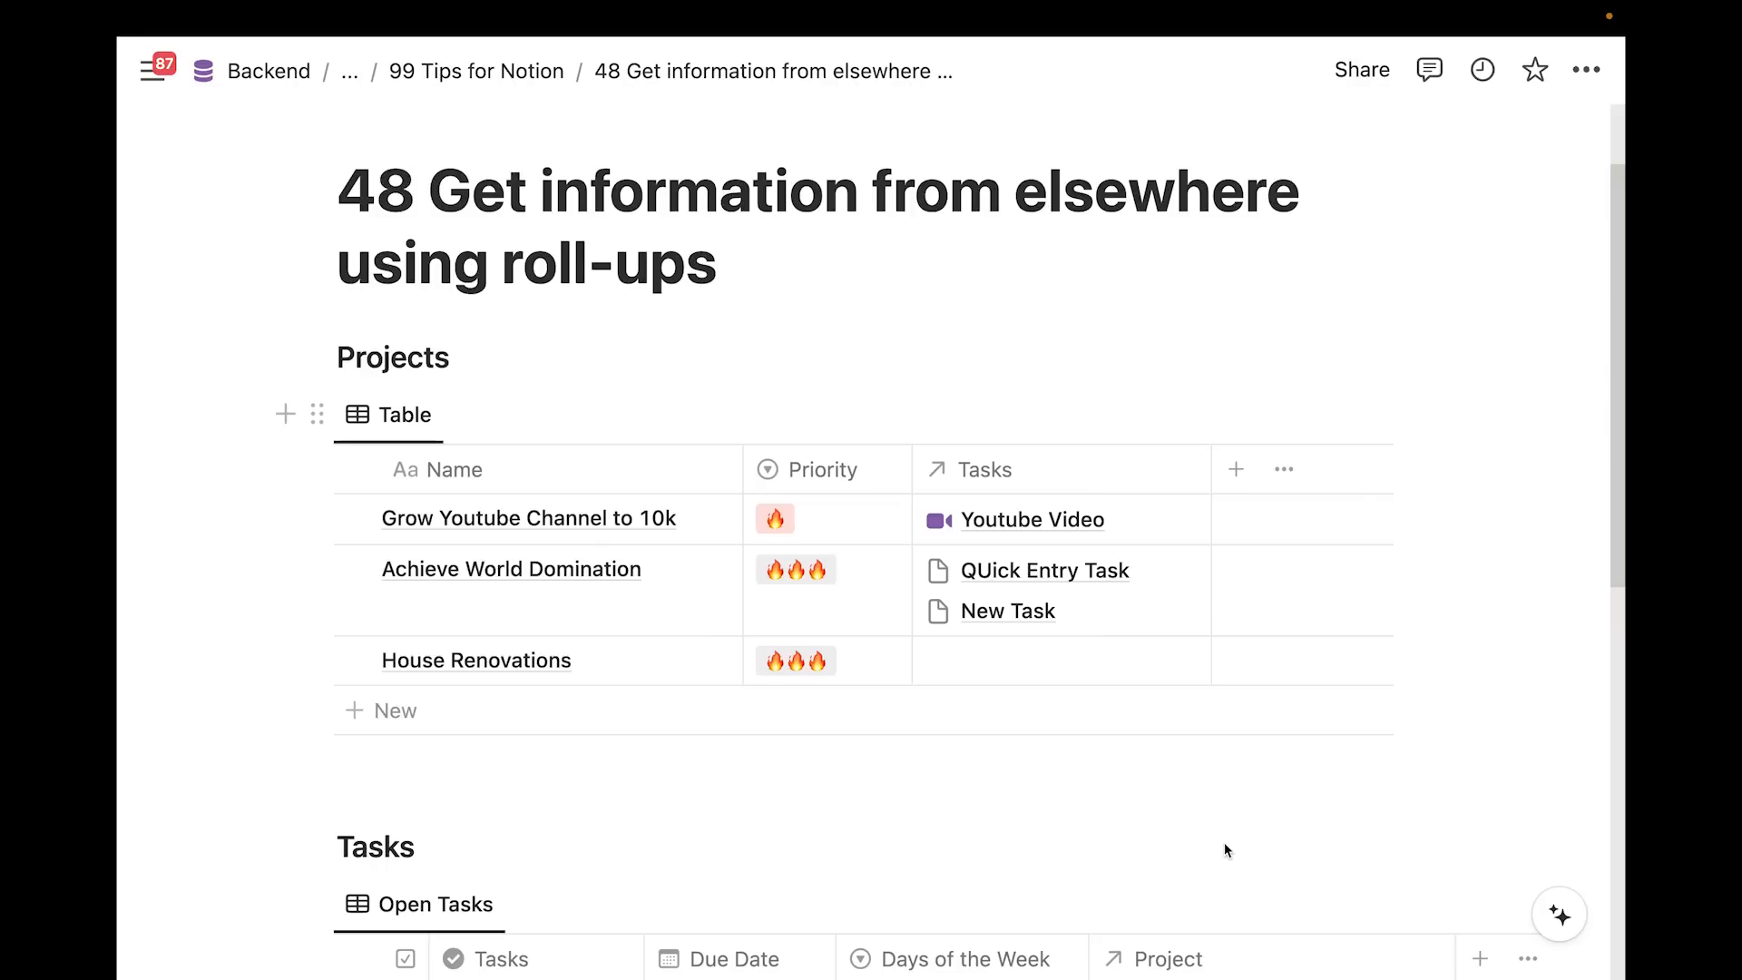
Examine the Projects table's priorities and the Tasks table's Project links on the roll-ups page
{"action": "scroll", "coordinate": [1224, 849], "scroll_direction": "down", "scroll_amount": 3}
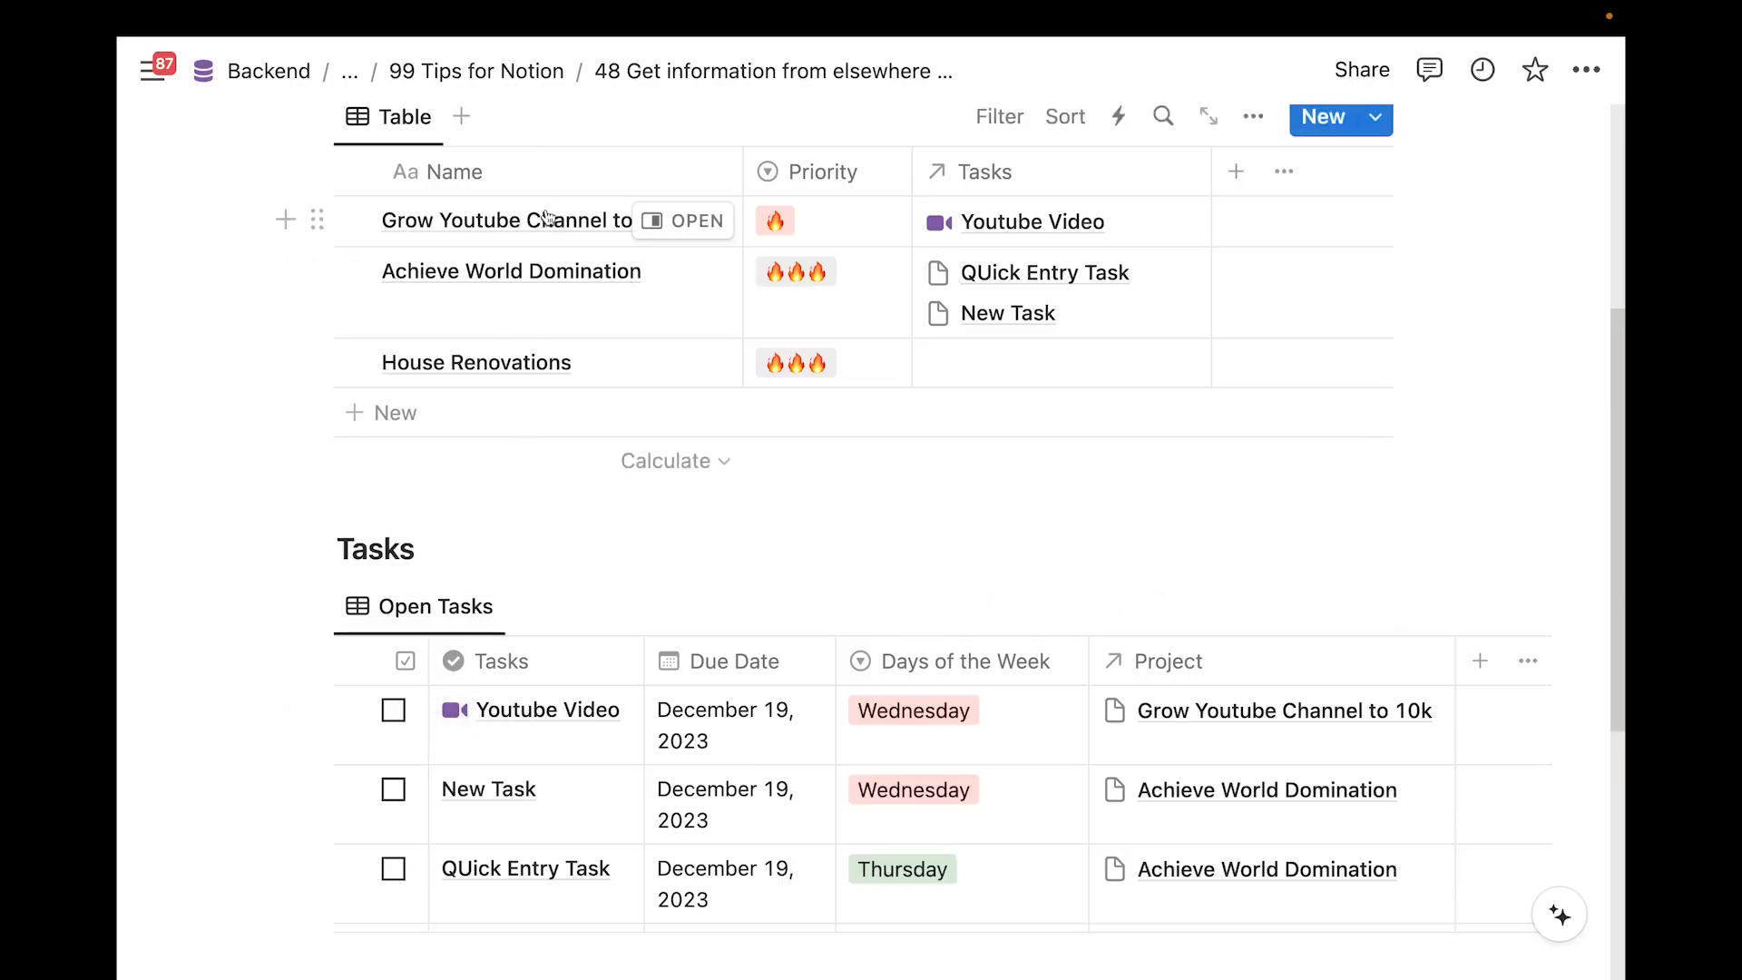
{"action": "scroll", "coordinate": [547, 216], "scroll_direction": "up", "scroll_amount": 4}
{"action": "scroll", "coordinate": [560, 284], "scroll_direction": "down", "scroll_amount": 2}
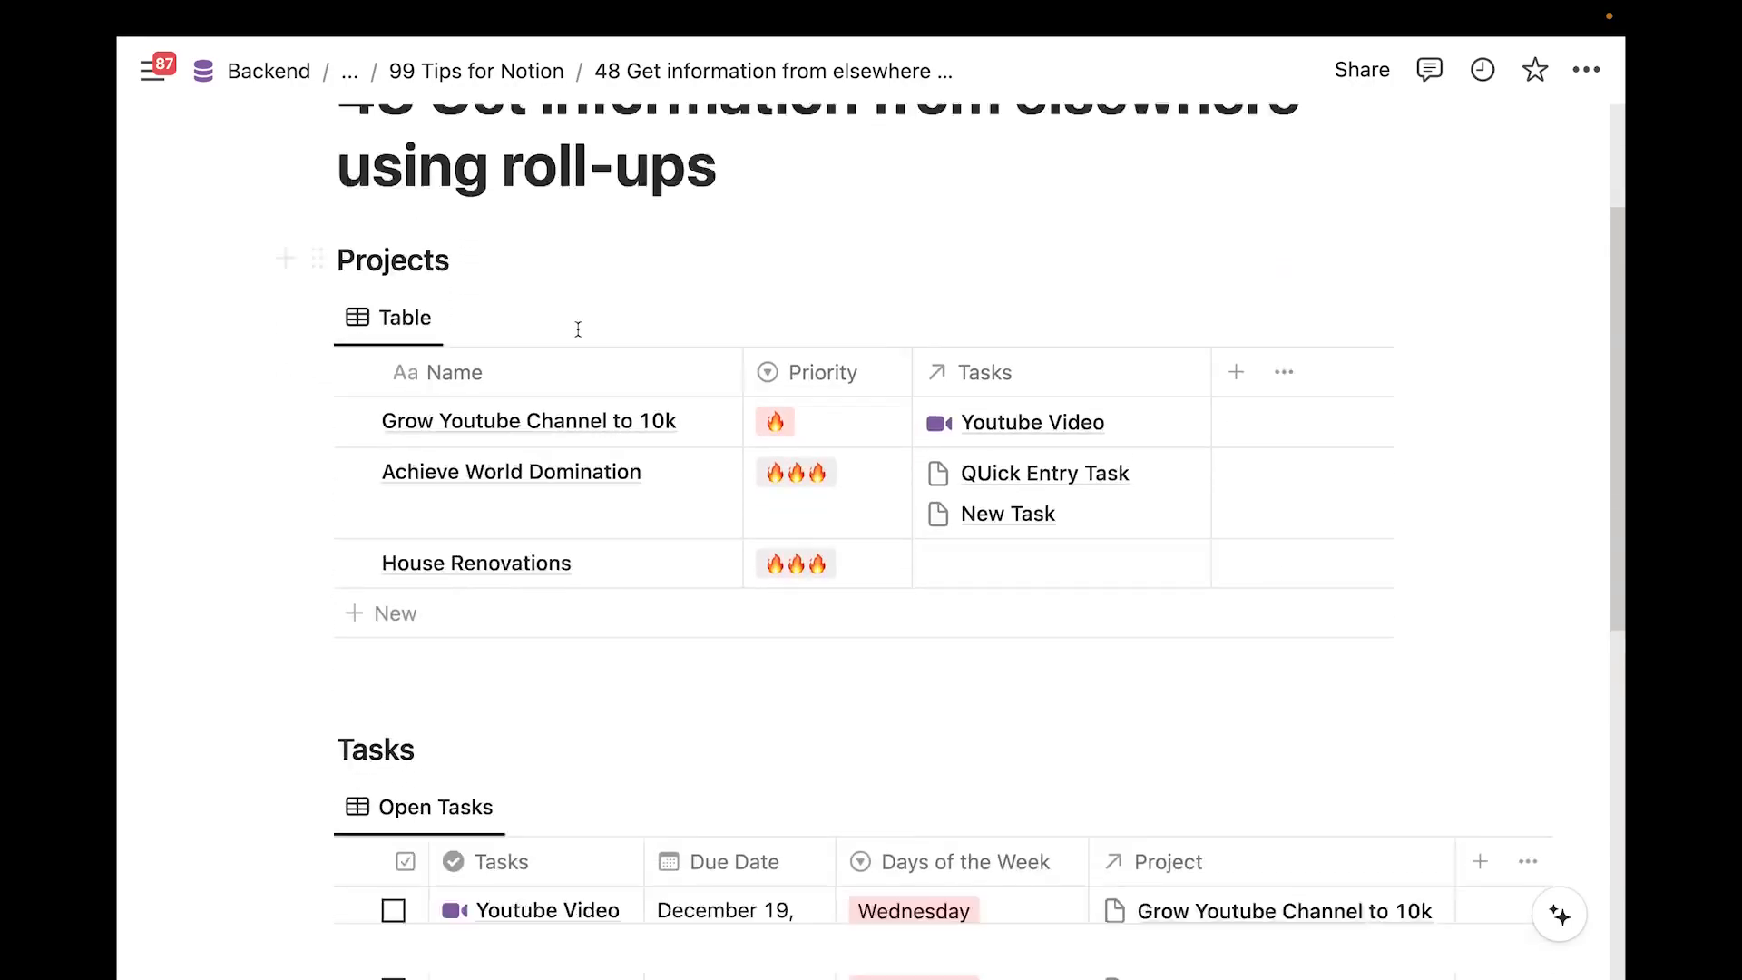
{"action": "scroll", "coordinate": [578, 329], "scroll_direction": "down", "scroll_amount": 3}
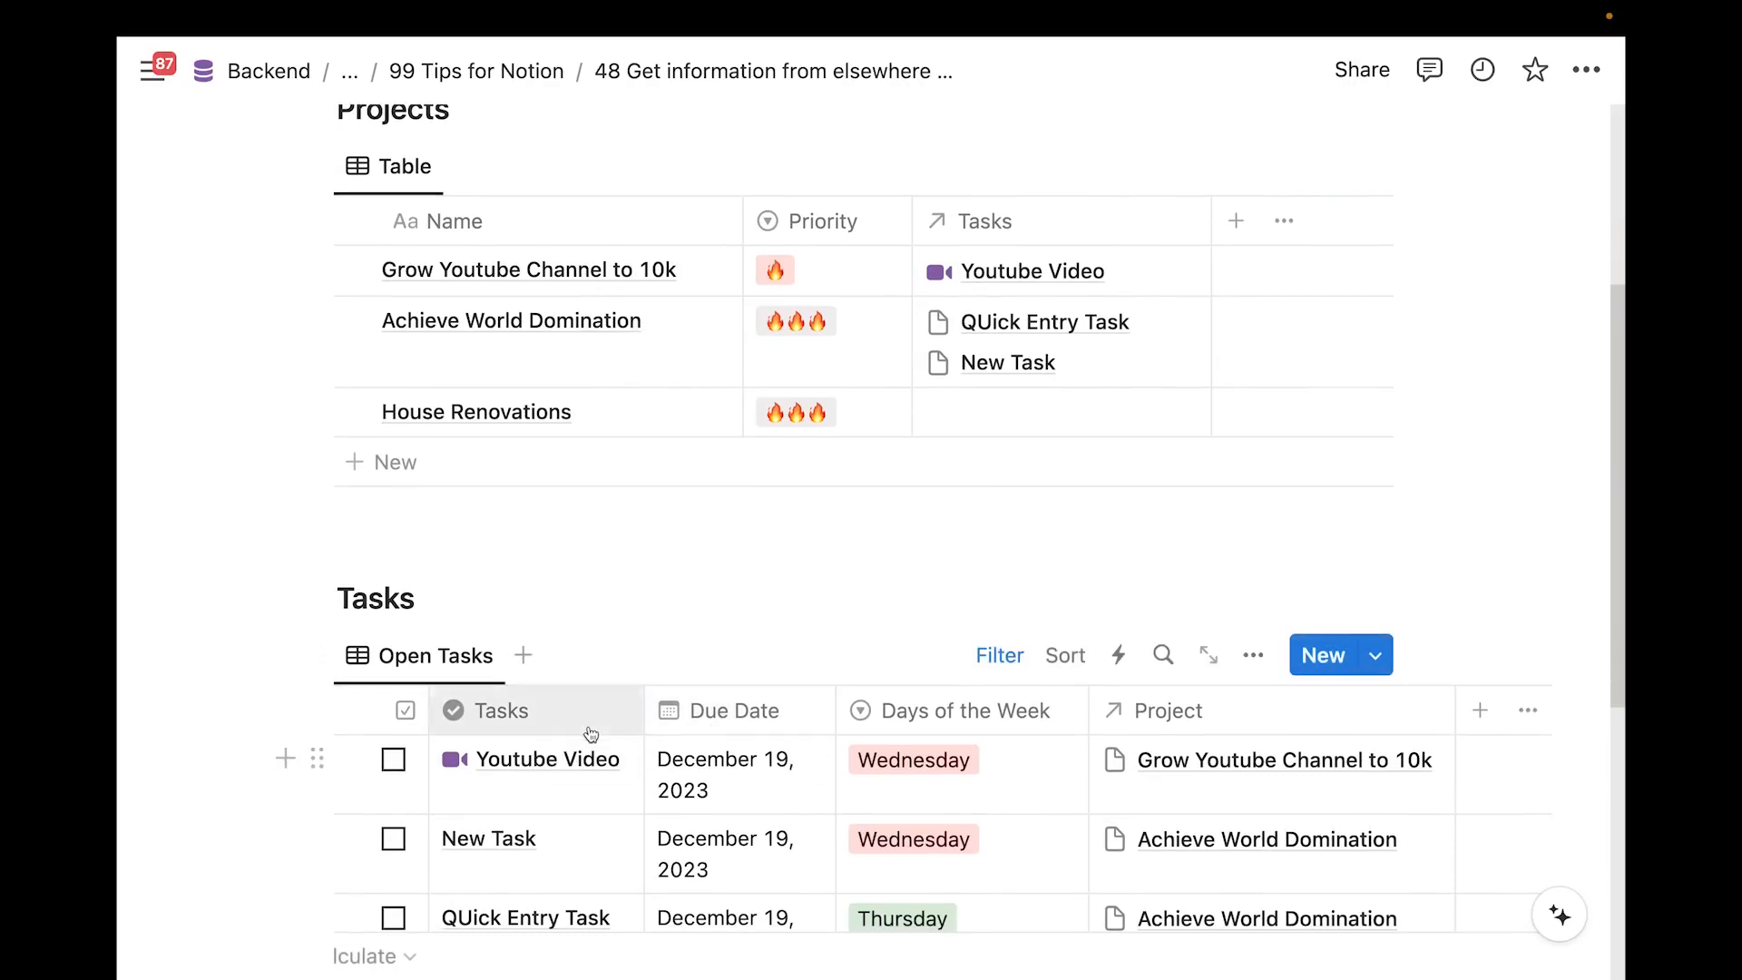
{"action": "scroll", "coordinate": [591, 725], "scroll_direction": "down", "scroll_amount": 2}
{"action": "scroll", "coordinate": [603, 640], "scroll_direction": "down", "scroll_amount": 4}
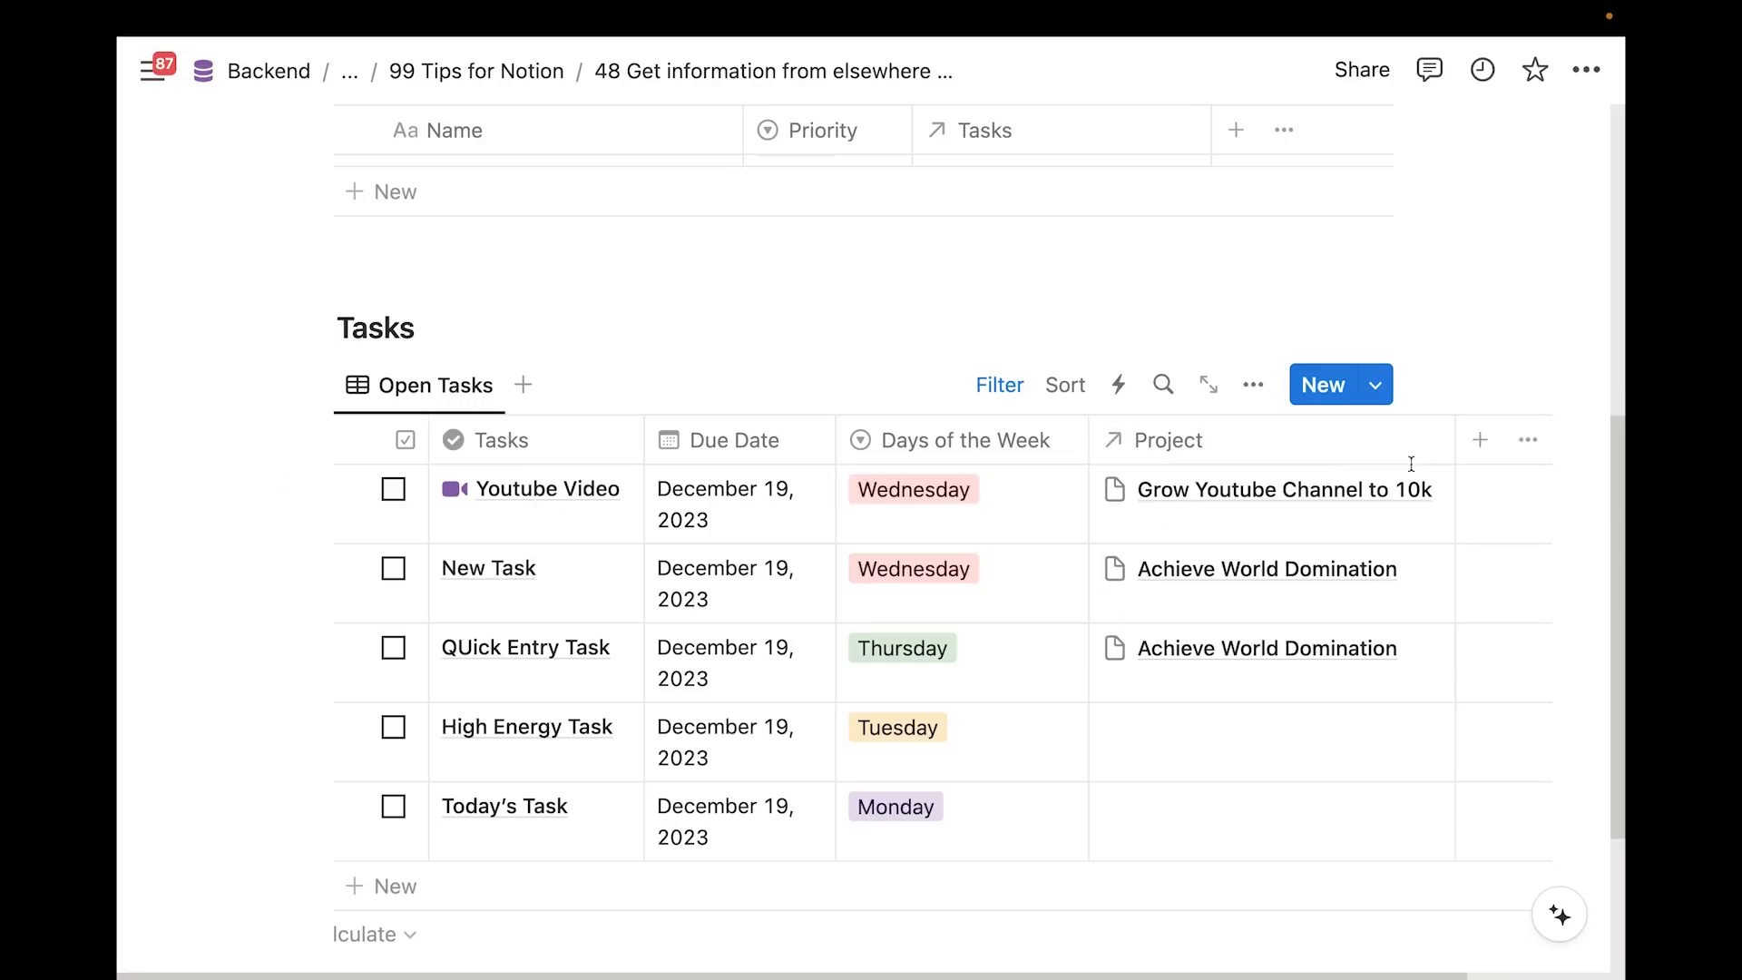
{"action": "scroll", "coordinate": [1294, 626], "scroll_direction": "down", "scroll_amount": 2}
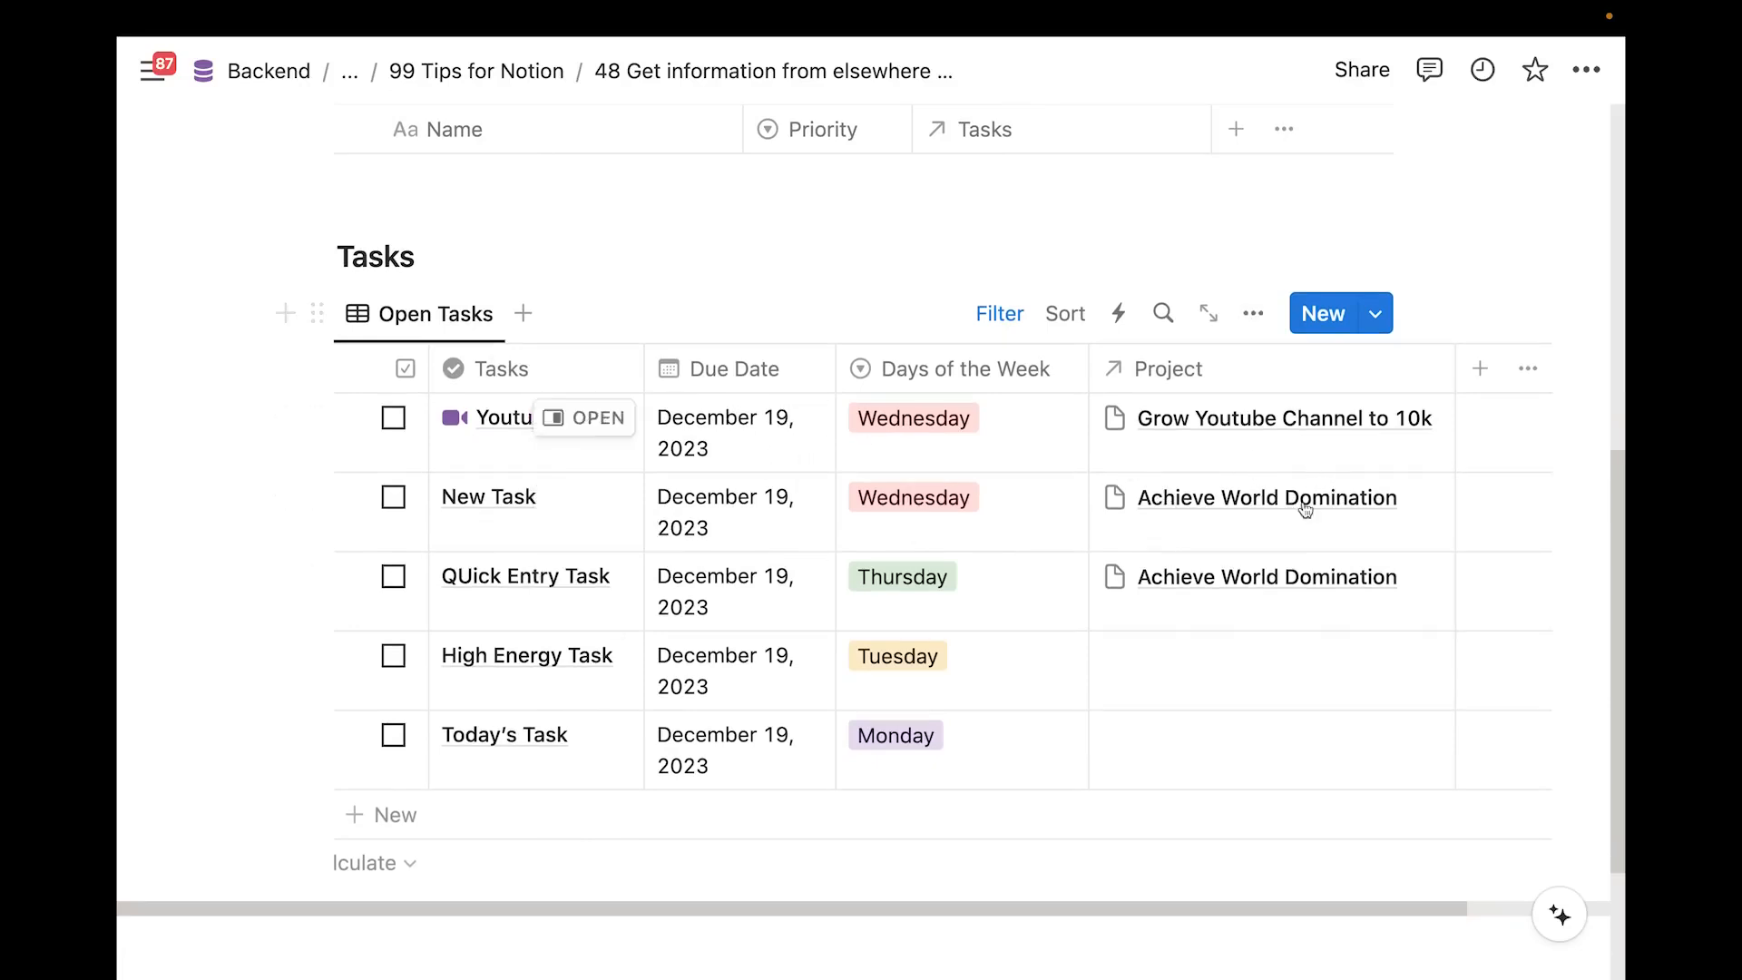
{"action": "scroll", "coordinate": [1204, 479], "scroll_direction": "up", "scroll_amount": 1}
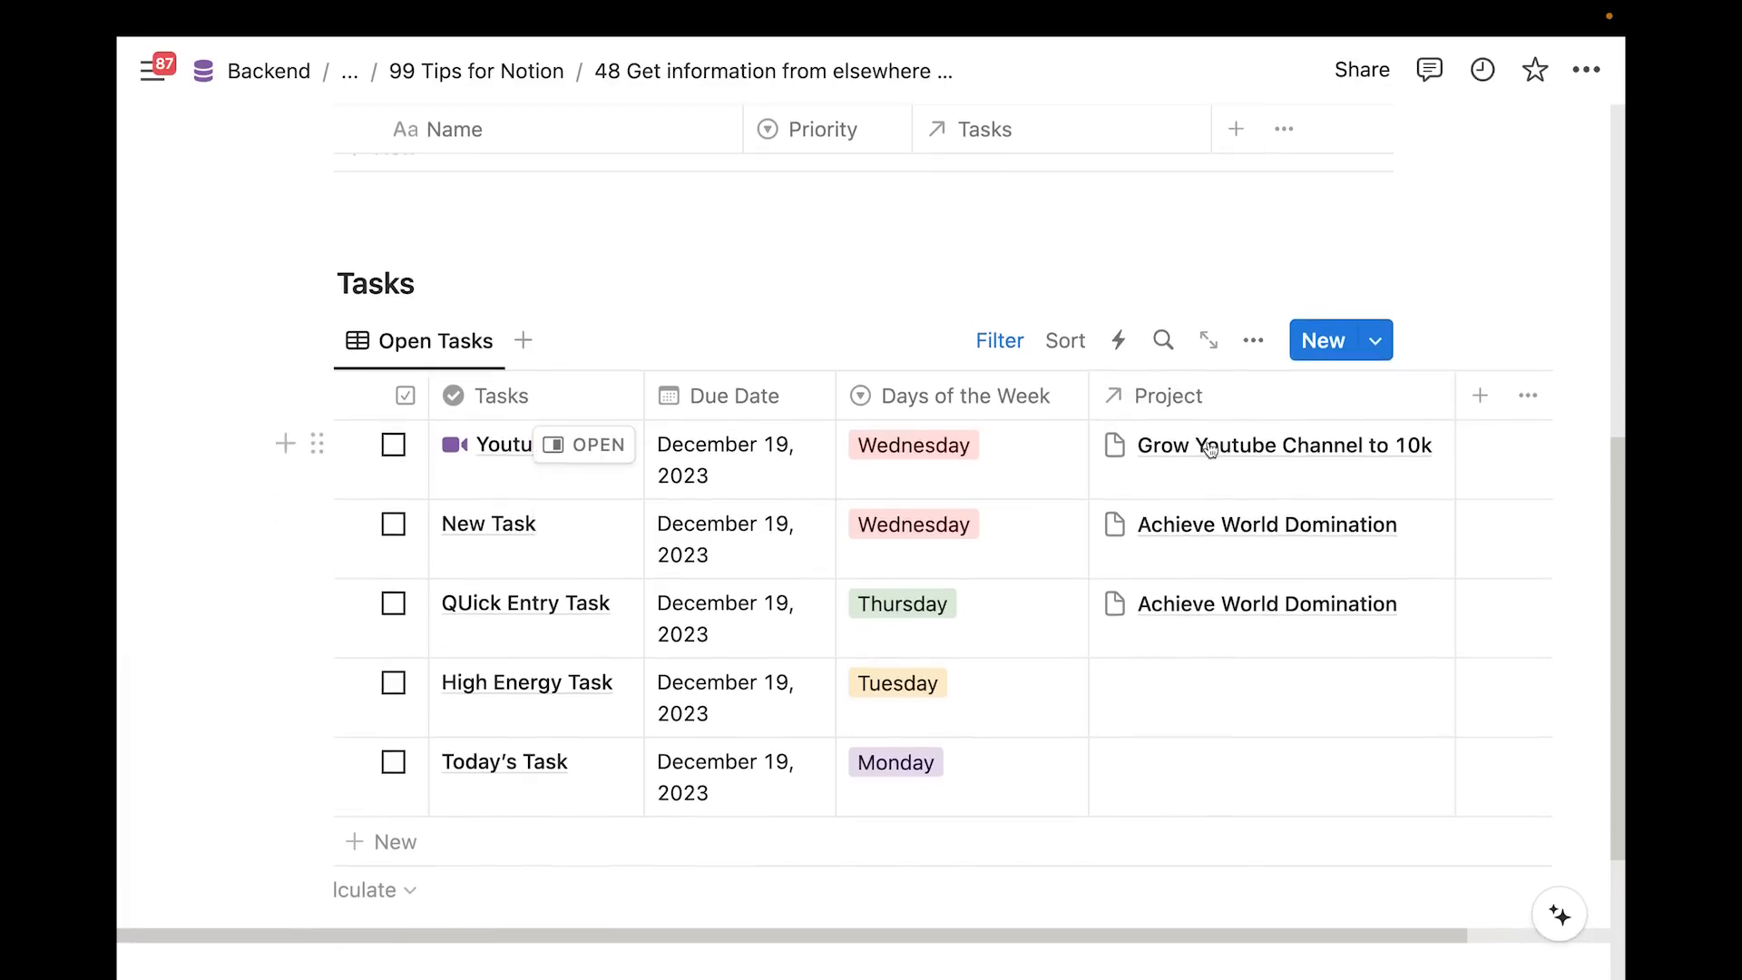
Open the Grow Youtube Channel to 10k project from the Youtube Video task's Project relation, check its Priority, and close it
{"action": "left_click", "coordinate": [1232, 450]}
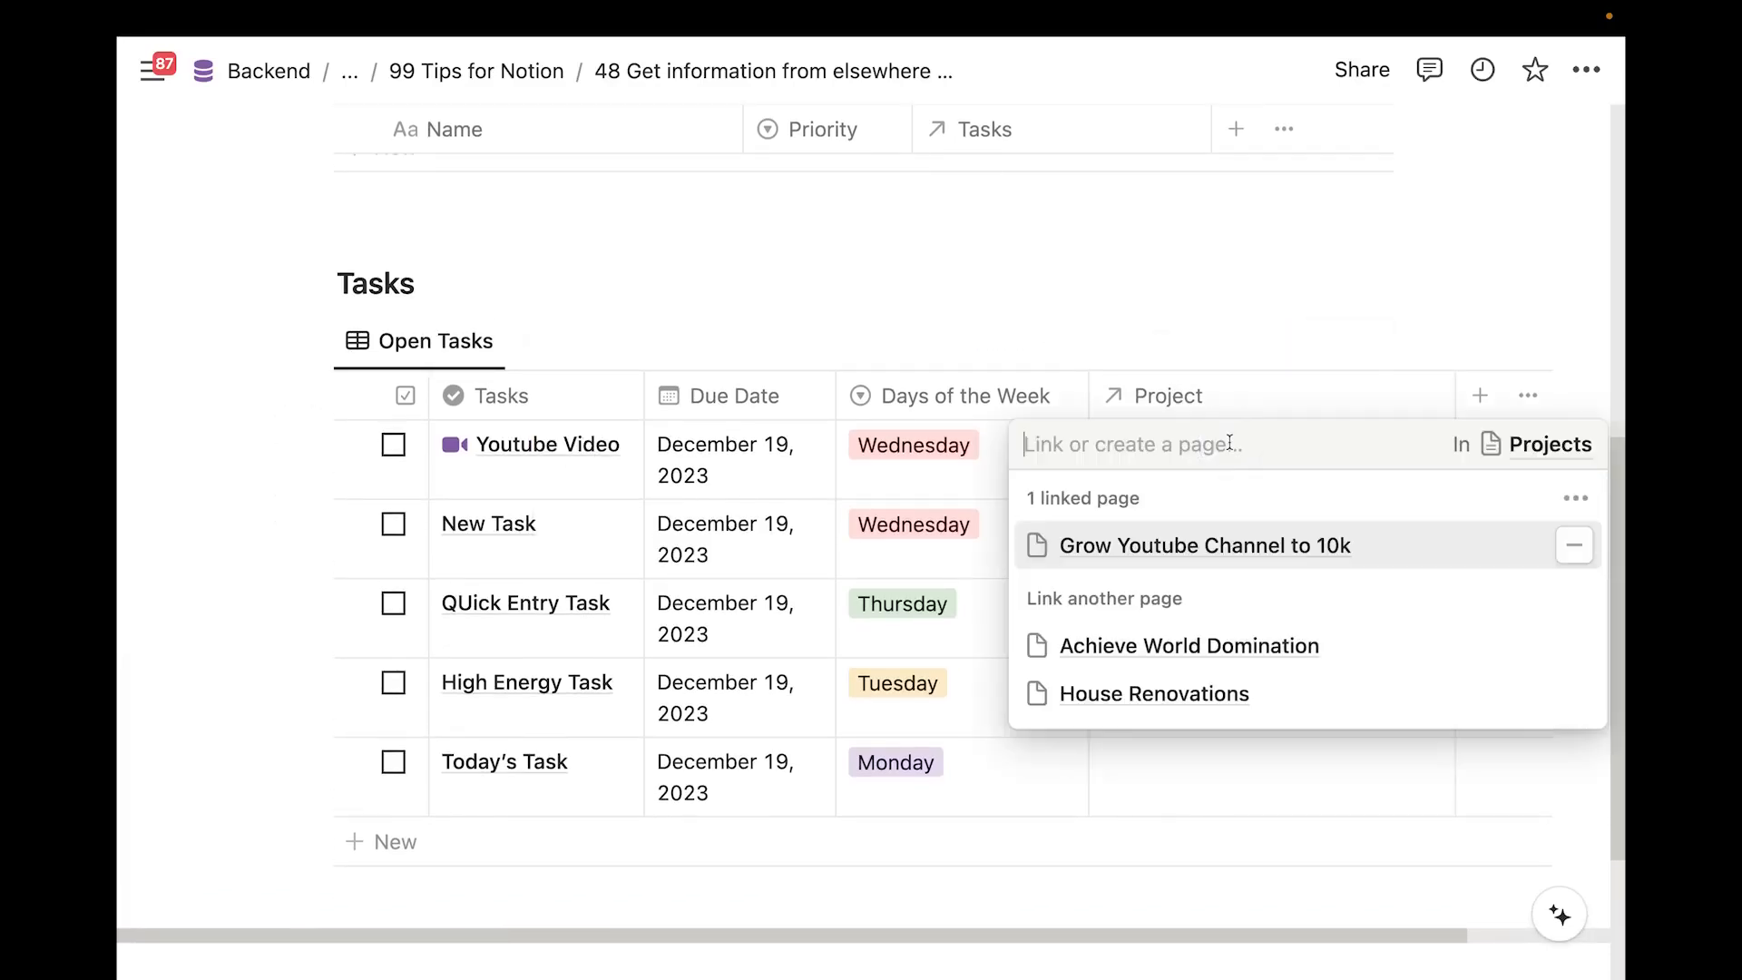
{"action": "left_click", "coordinate": [1178, 548]}
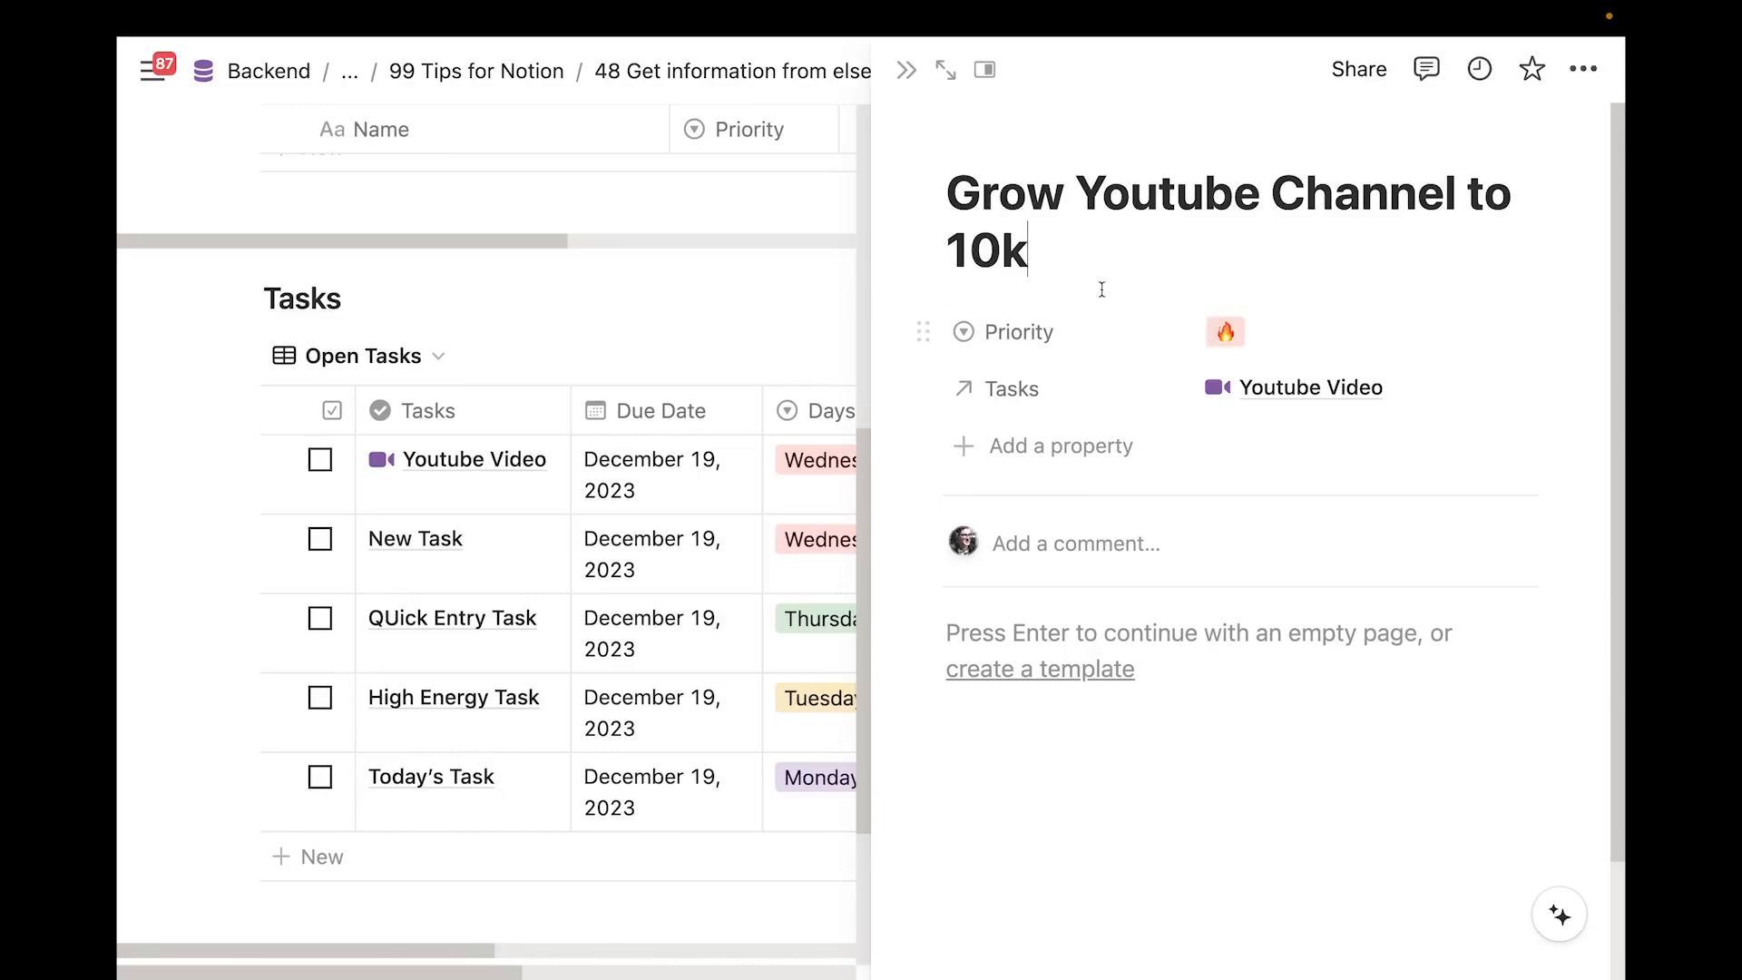
{"action": "left_click", "coordinate": [905, 70]}
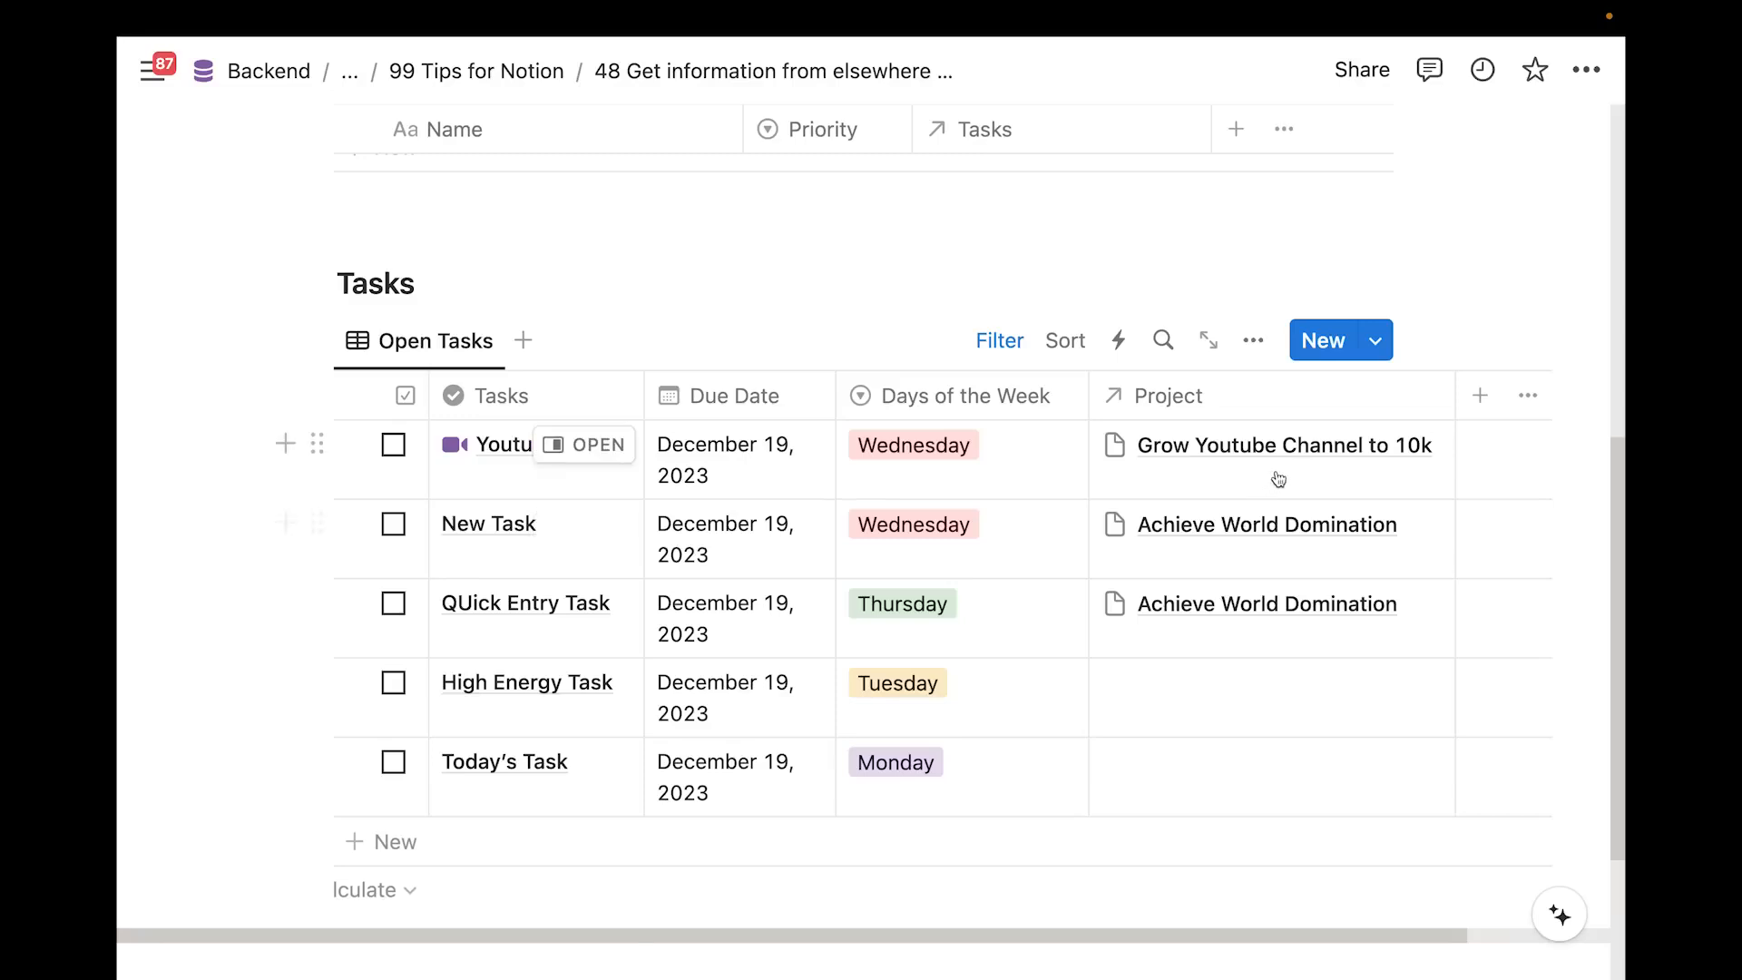
{"action": "scroll", "coordinate": [1377, 414], "scroll_direction": "right", "scroll_amount": 3}
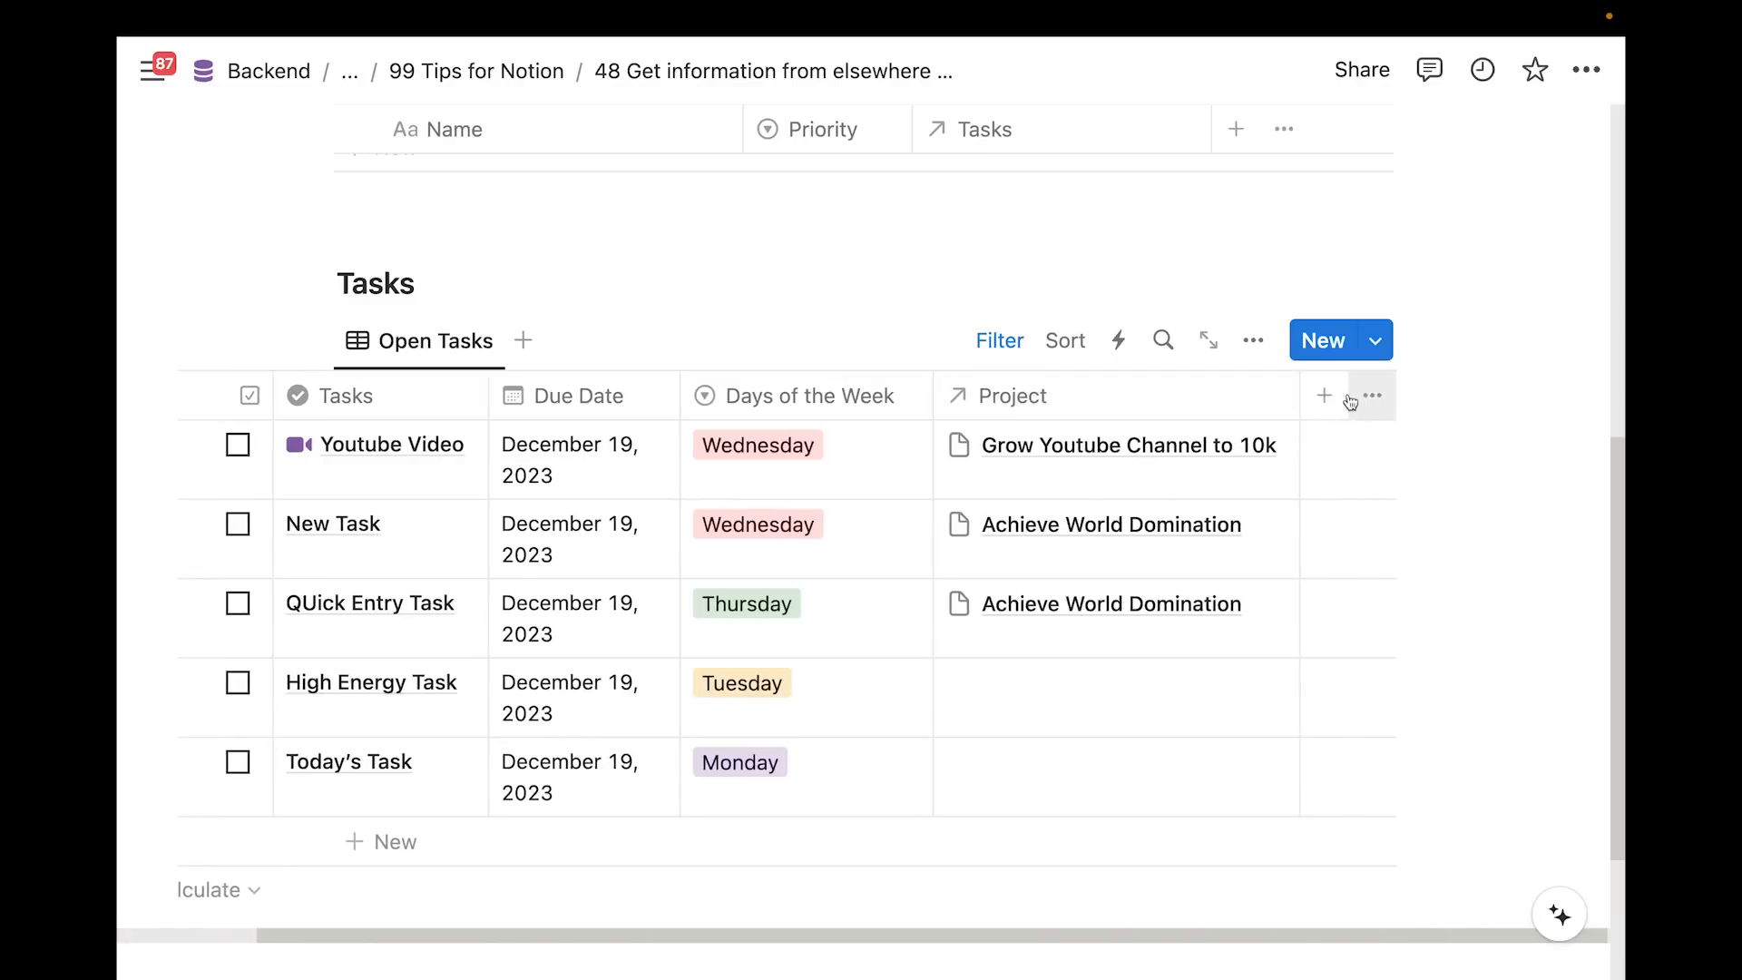
Add a rollup property named Project Priority to the Tasks table, pulling the Priority property through the Project relation
{"action": "left_click", "coordinate": [1315, 415]}
{"action": "type", "text": "roll"}
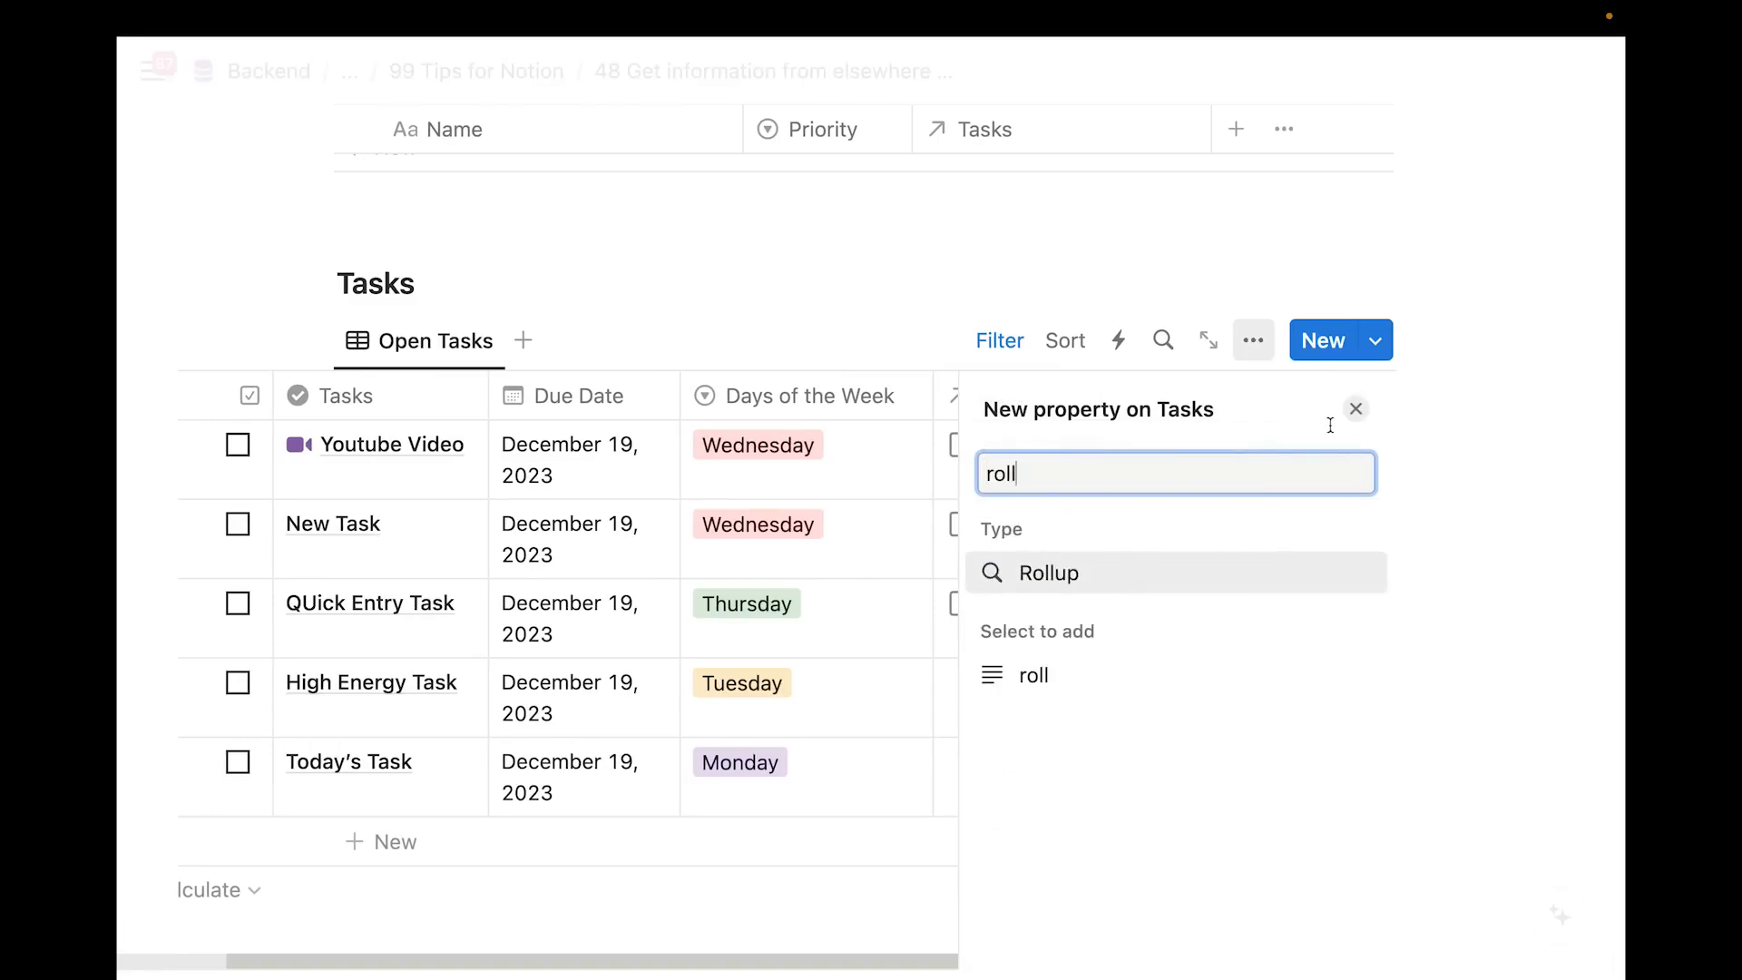
{"action": "left_click", "coordinate": [1221, 585]}
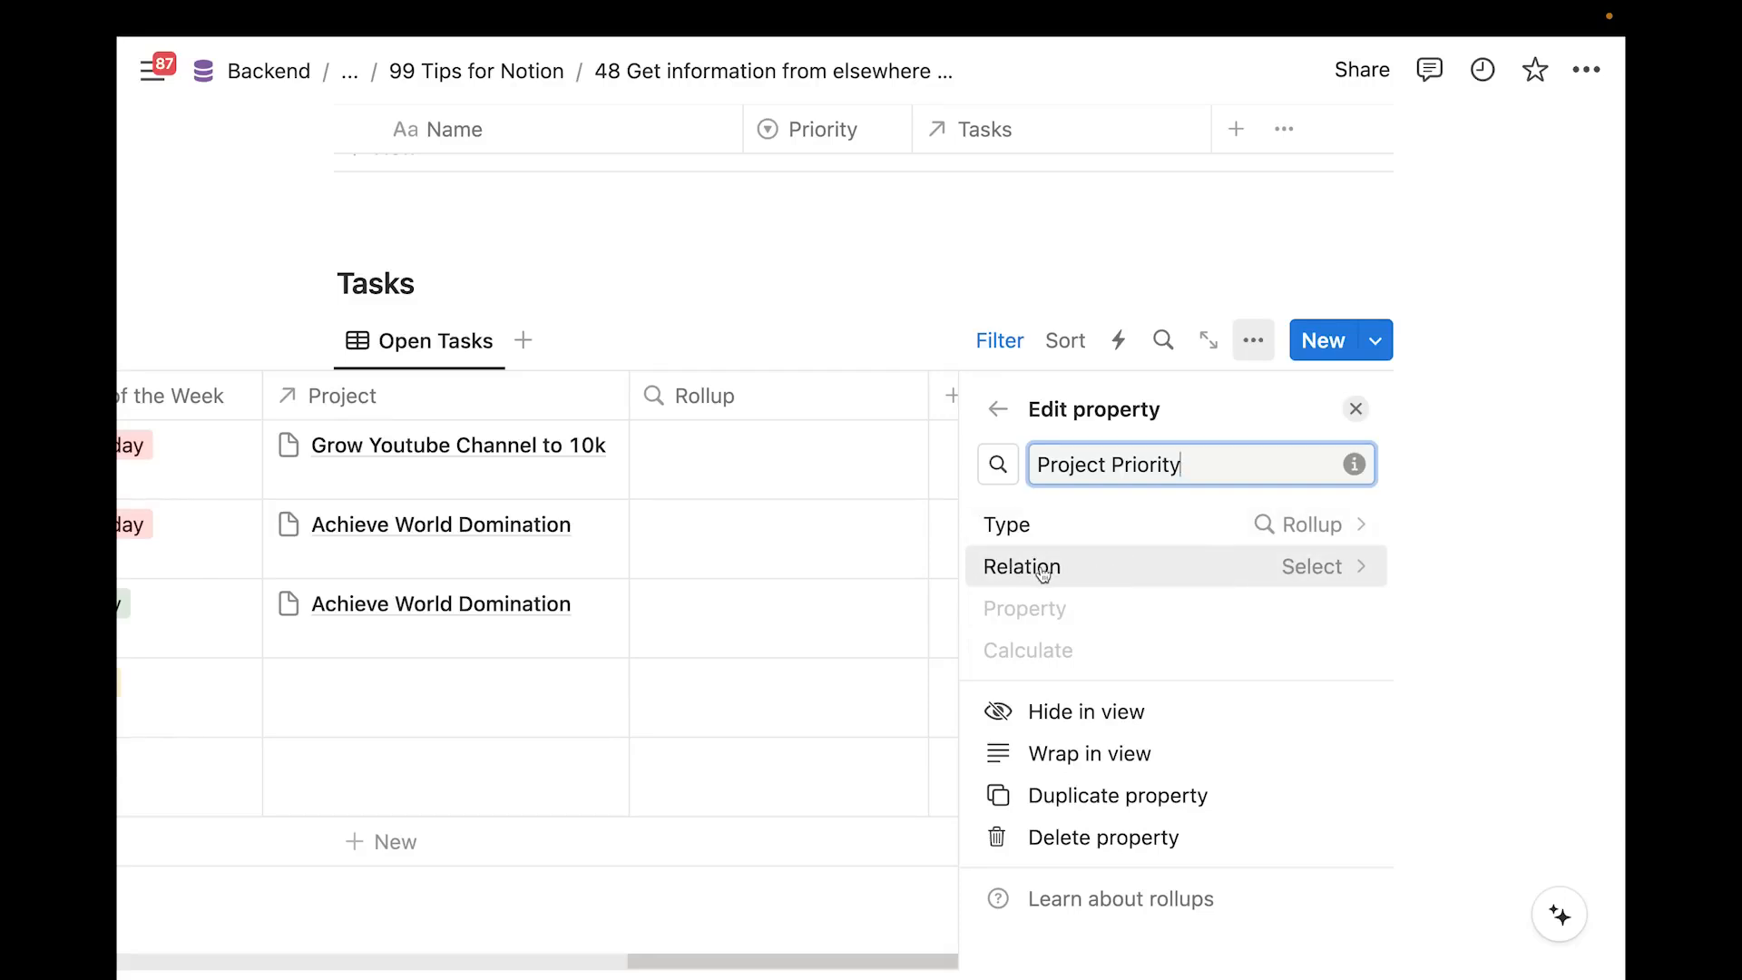
{"action": "left_click", "coordinate": [1249, 570]}
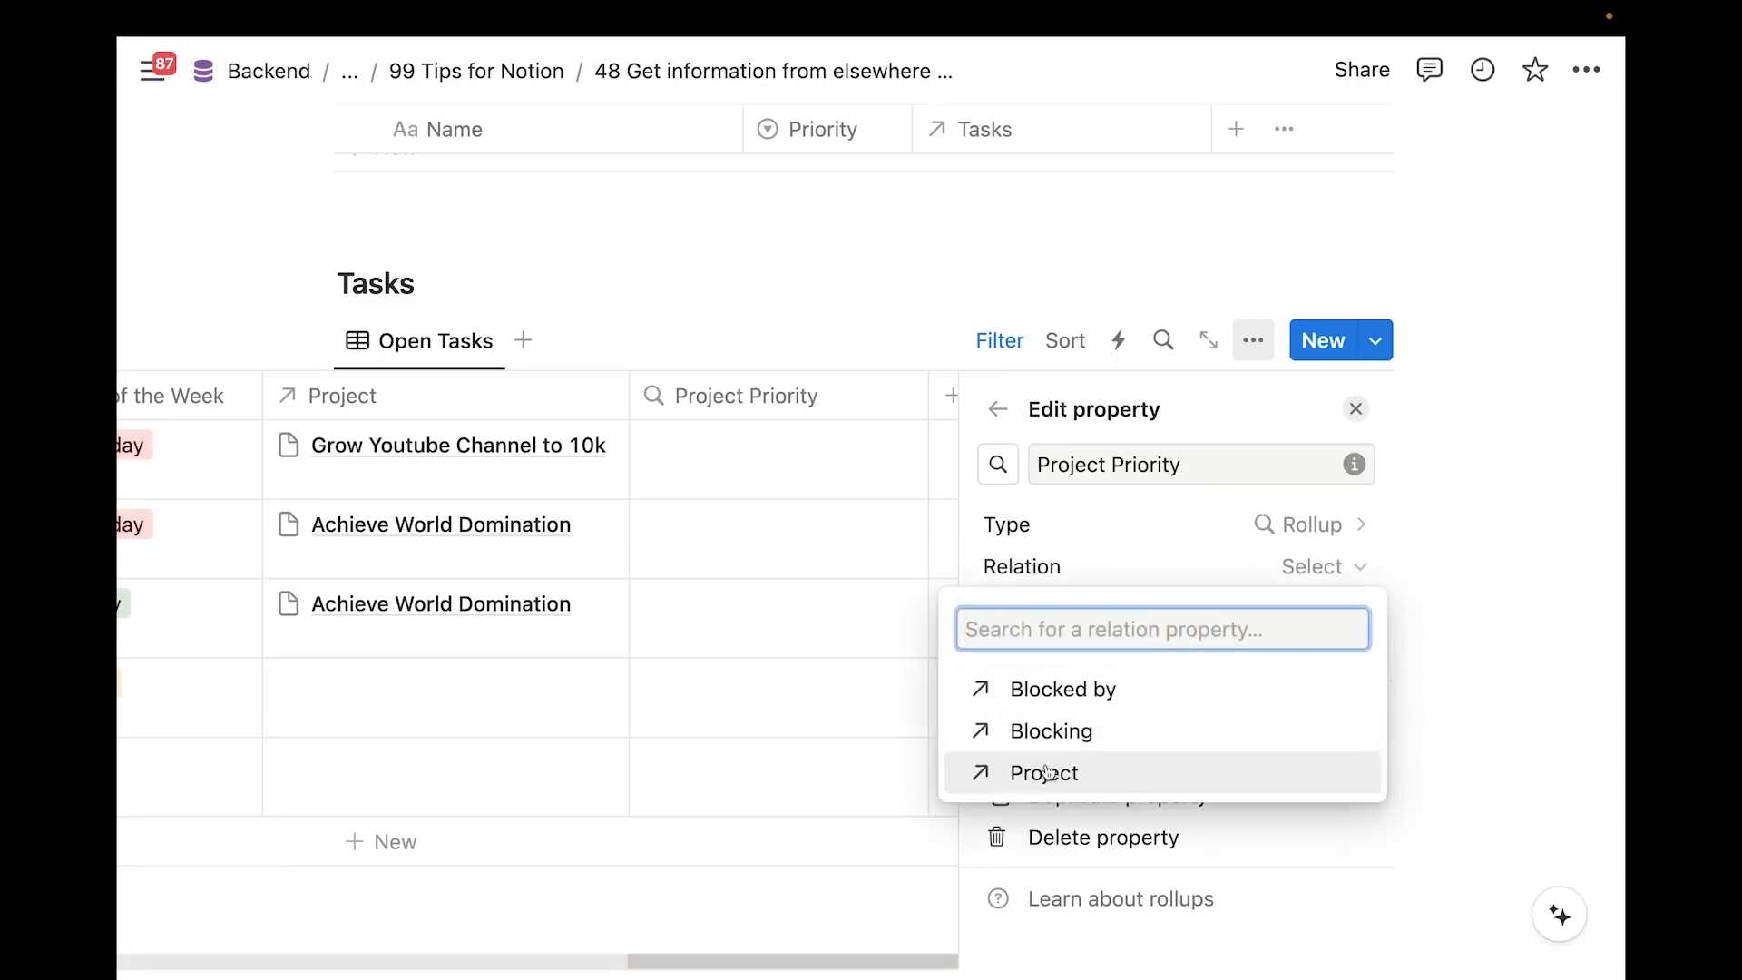
{"action": "left_click", "coordinate": [1076, 783]}
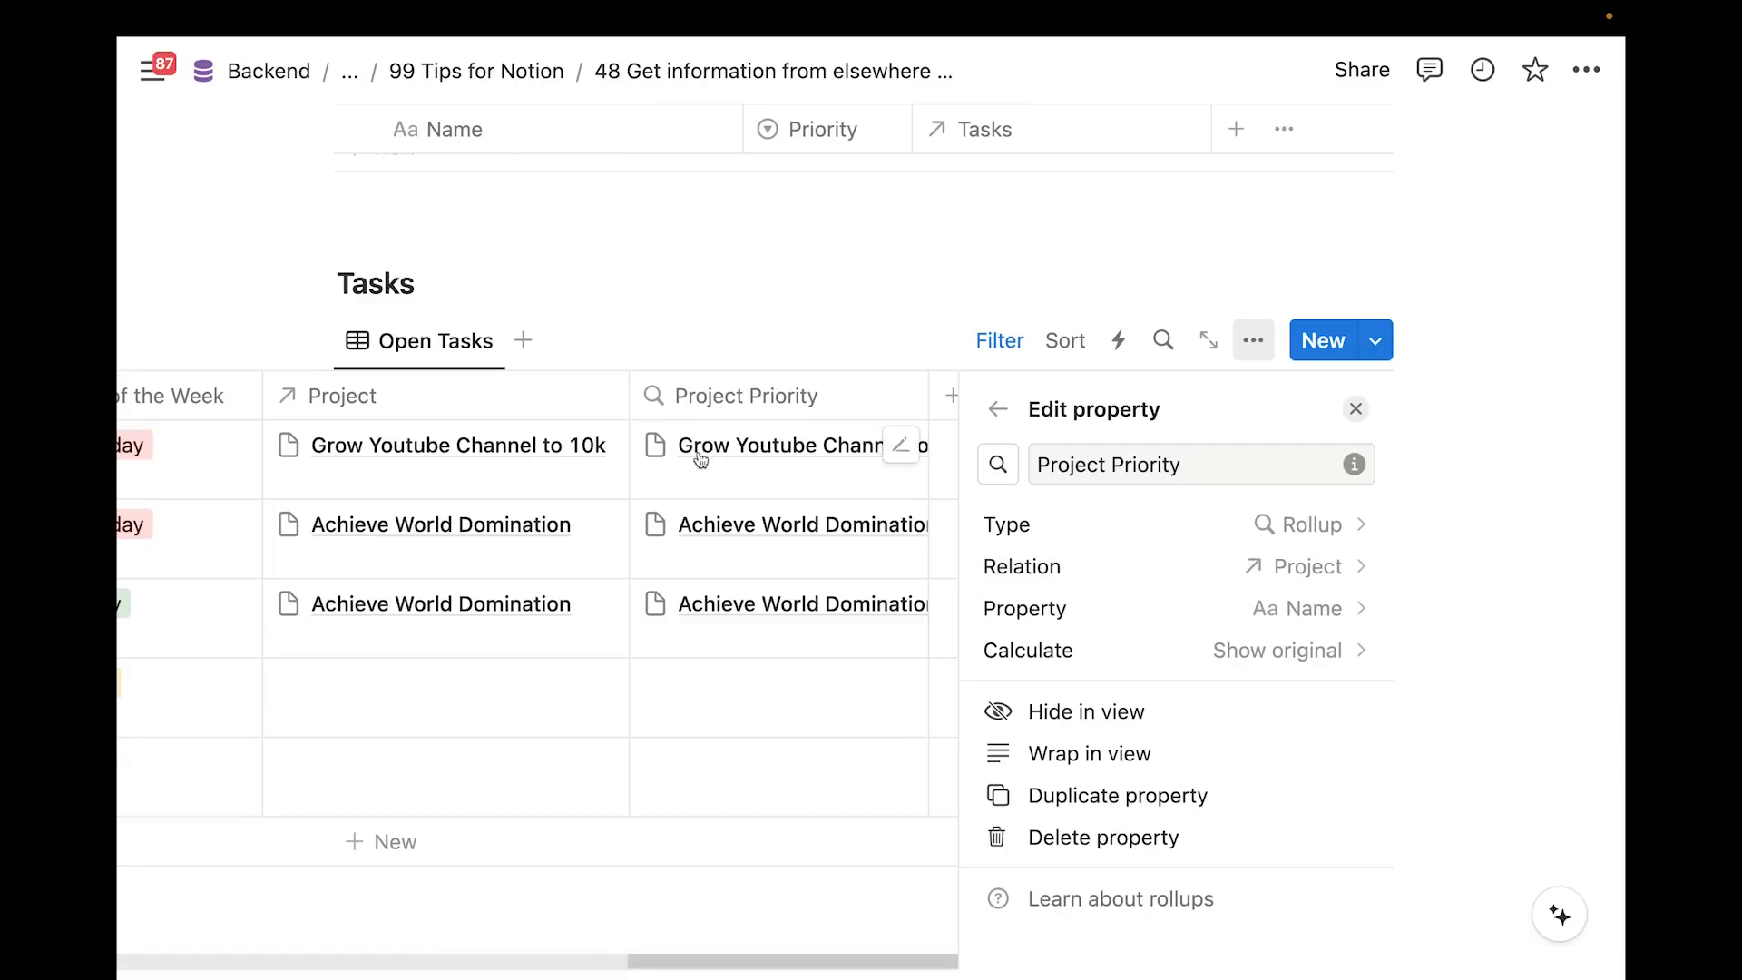
{"action": "left_click", "coordinate": [1210, 624]}
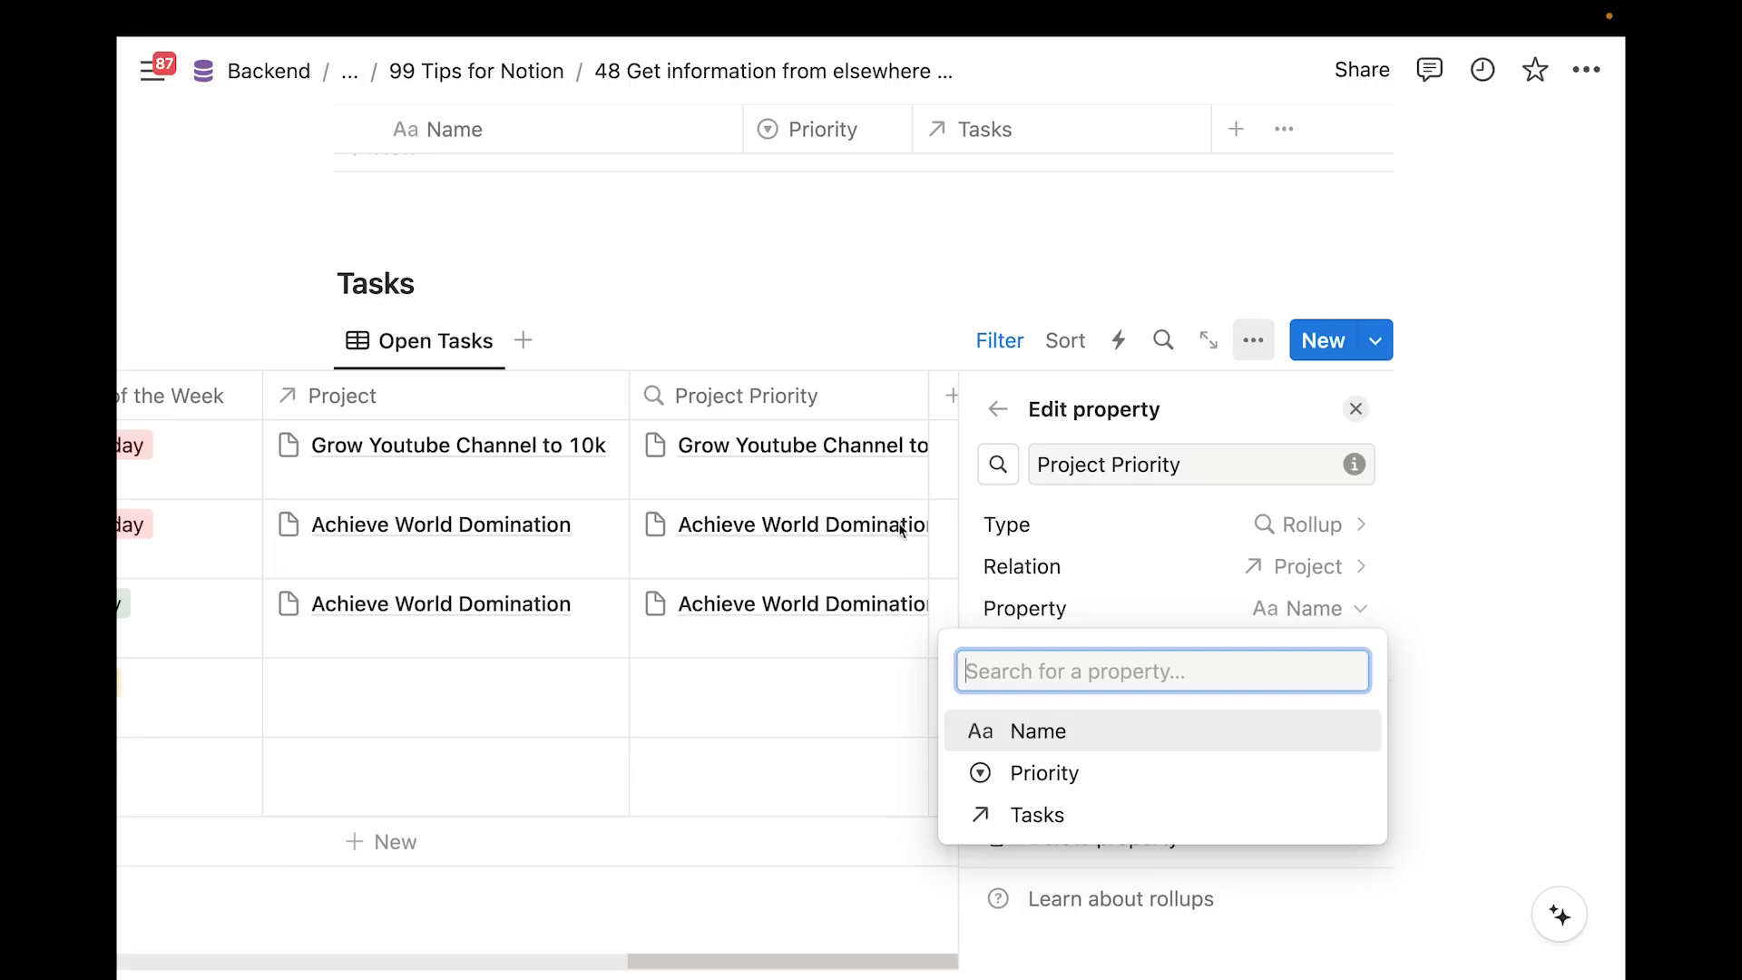
{"action": "left_click", "coordinate": [1092, 782]}
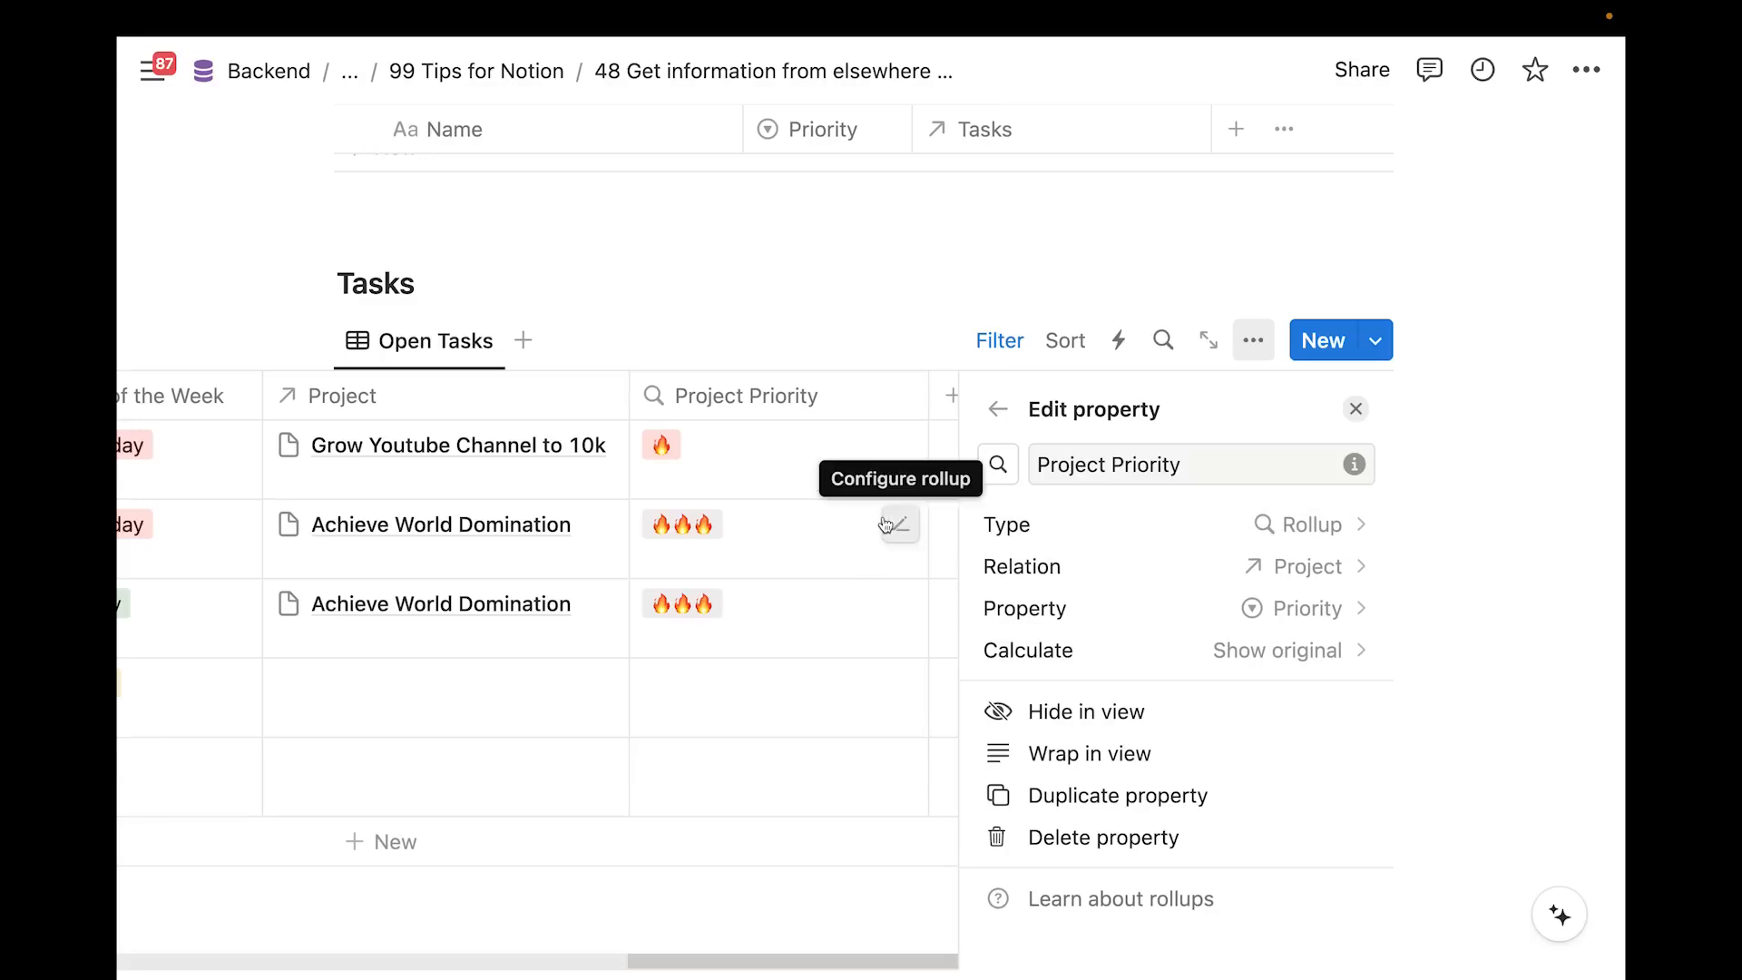
Review the calculation options of the Project Priority rollup, close its settings, and look over the Tasks table
{"action": "left_click", "coordinate": [1240, 652]}
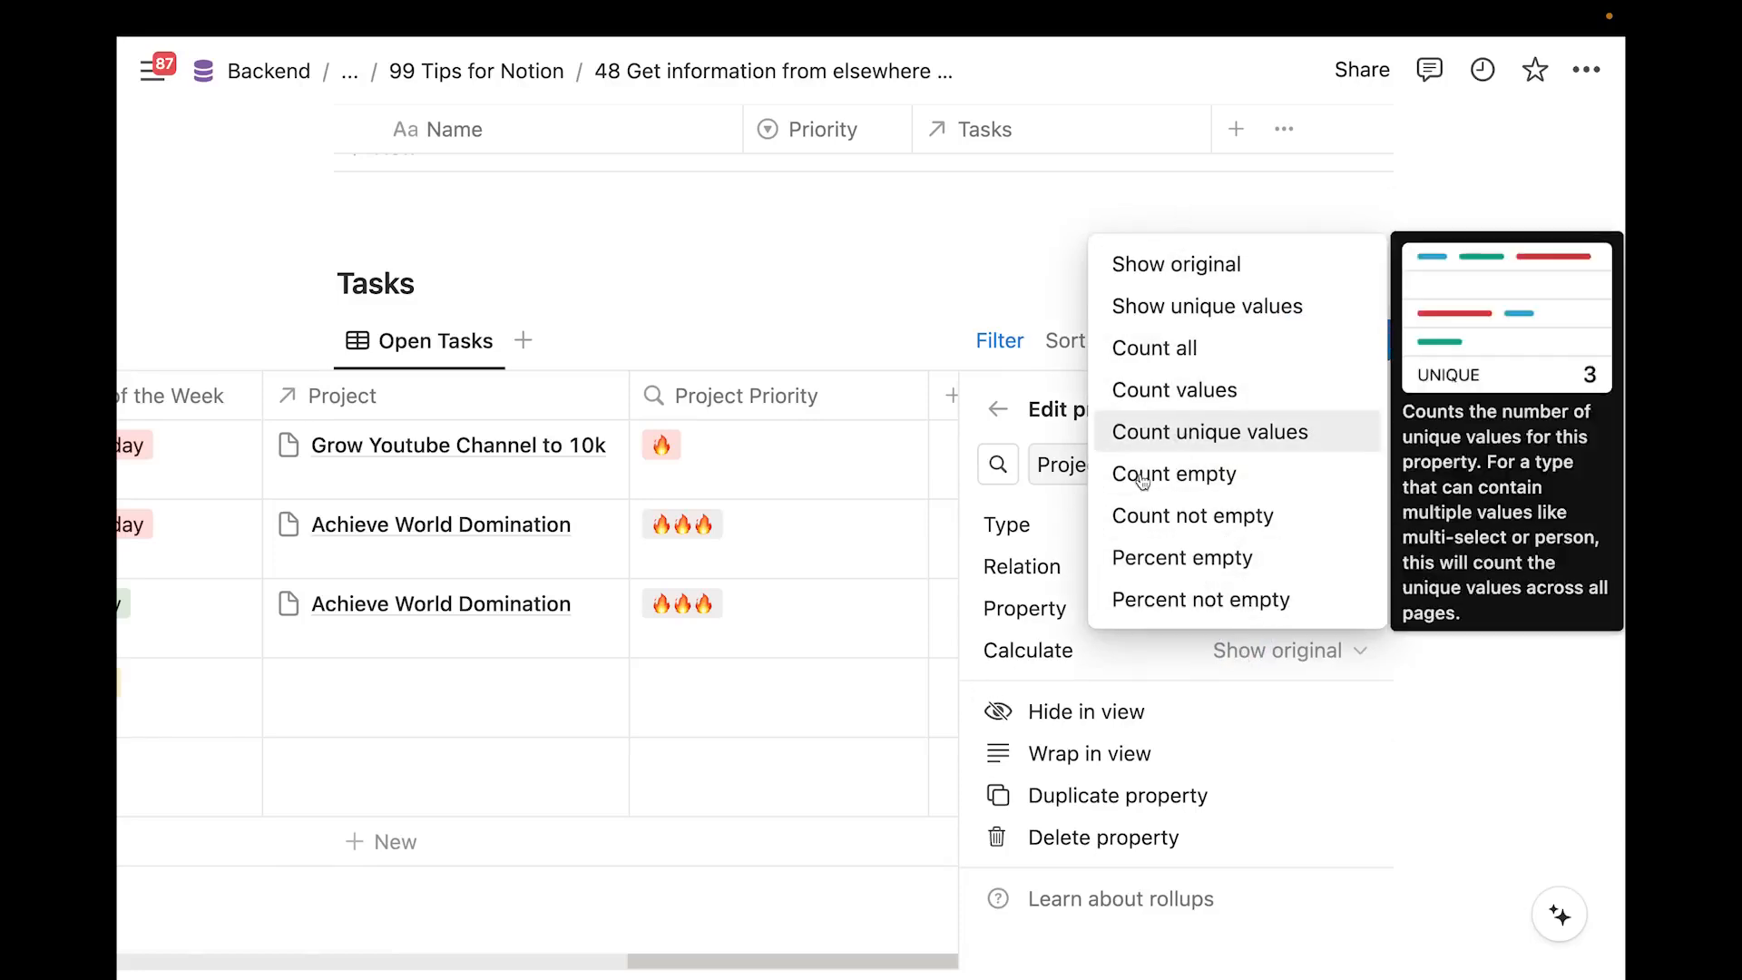
{"action": "left_click", "coordinate": [1015, 592]}
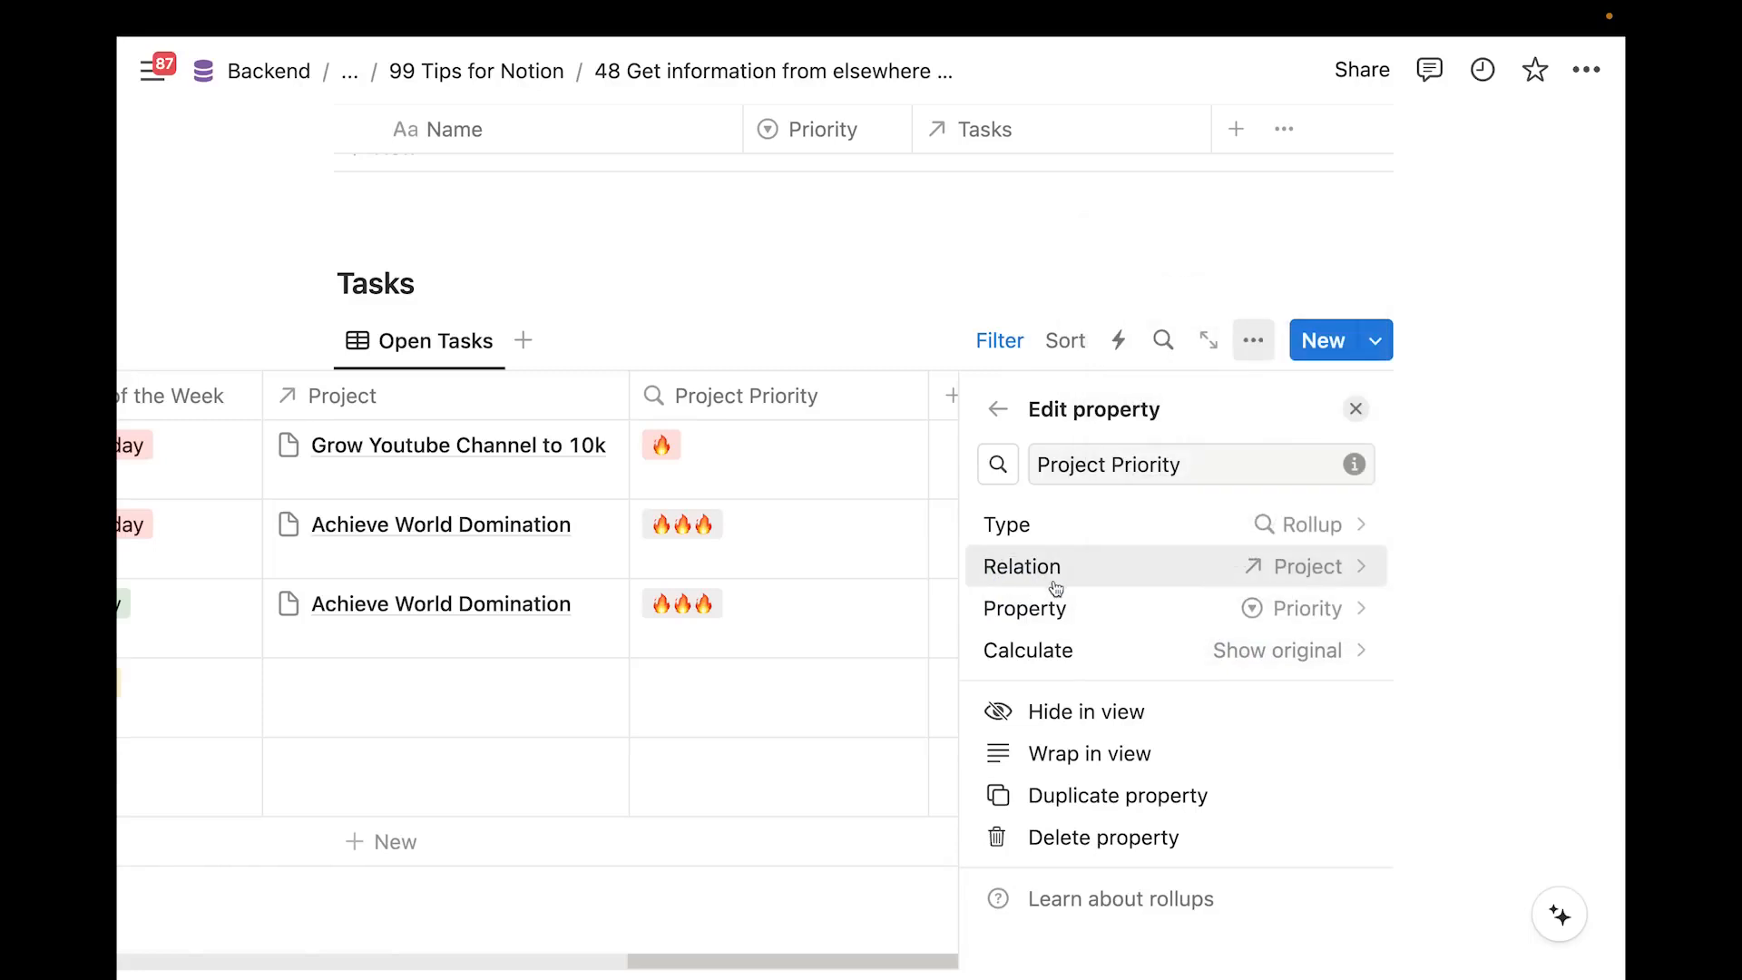
{"action": "left_click", "coordinate": [736, 246]}
{"action": "scroll", "coordinate": [760, 366], "scroll_direction": "down", "scroll_amount": 5}
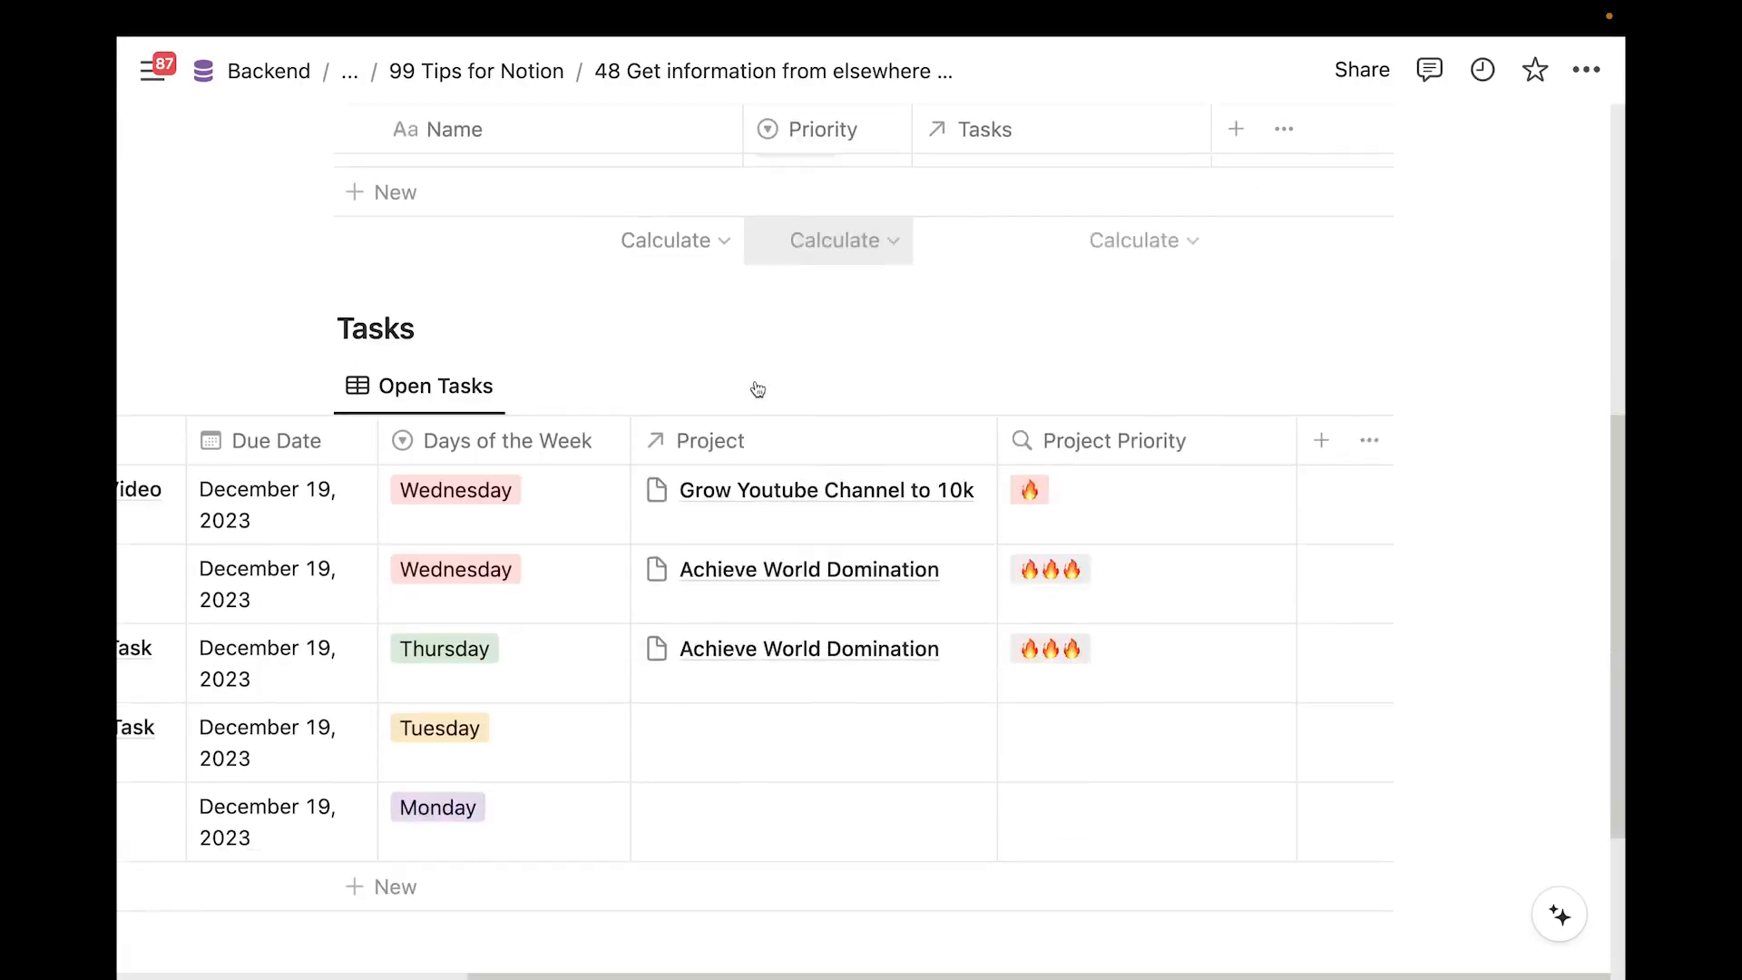
{"action": "scroll", "coordinate": [739, 533], "scroll_direction": "left", "scroll_amount": 5}
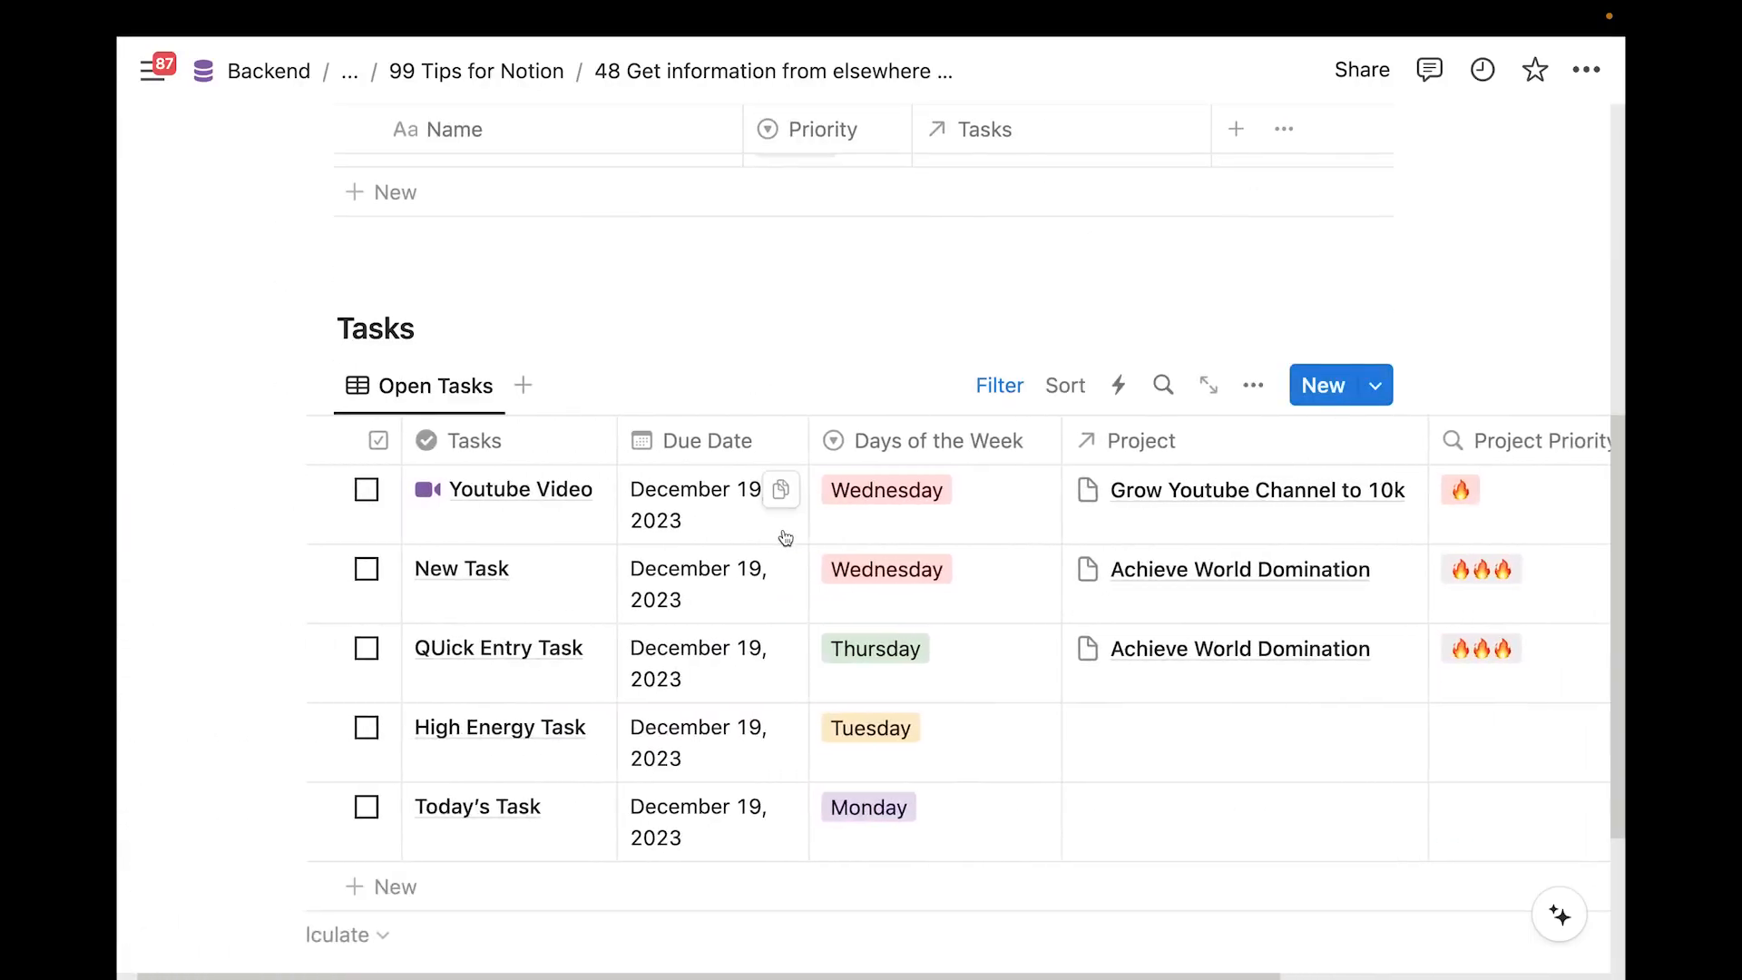
Set the House Renovations project's Priority to 🔥 in the Projects table
{"action": "scroll", "coordinate": [1443, 540], "scroll_direction": "up", "scroll_amount": 5}
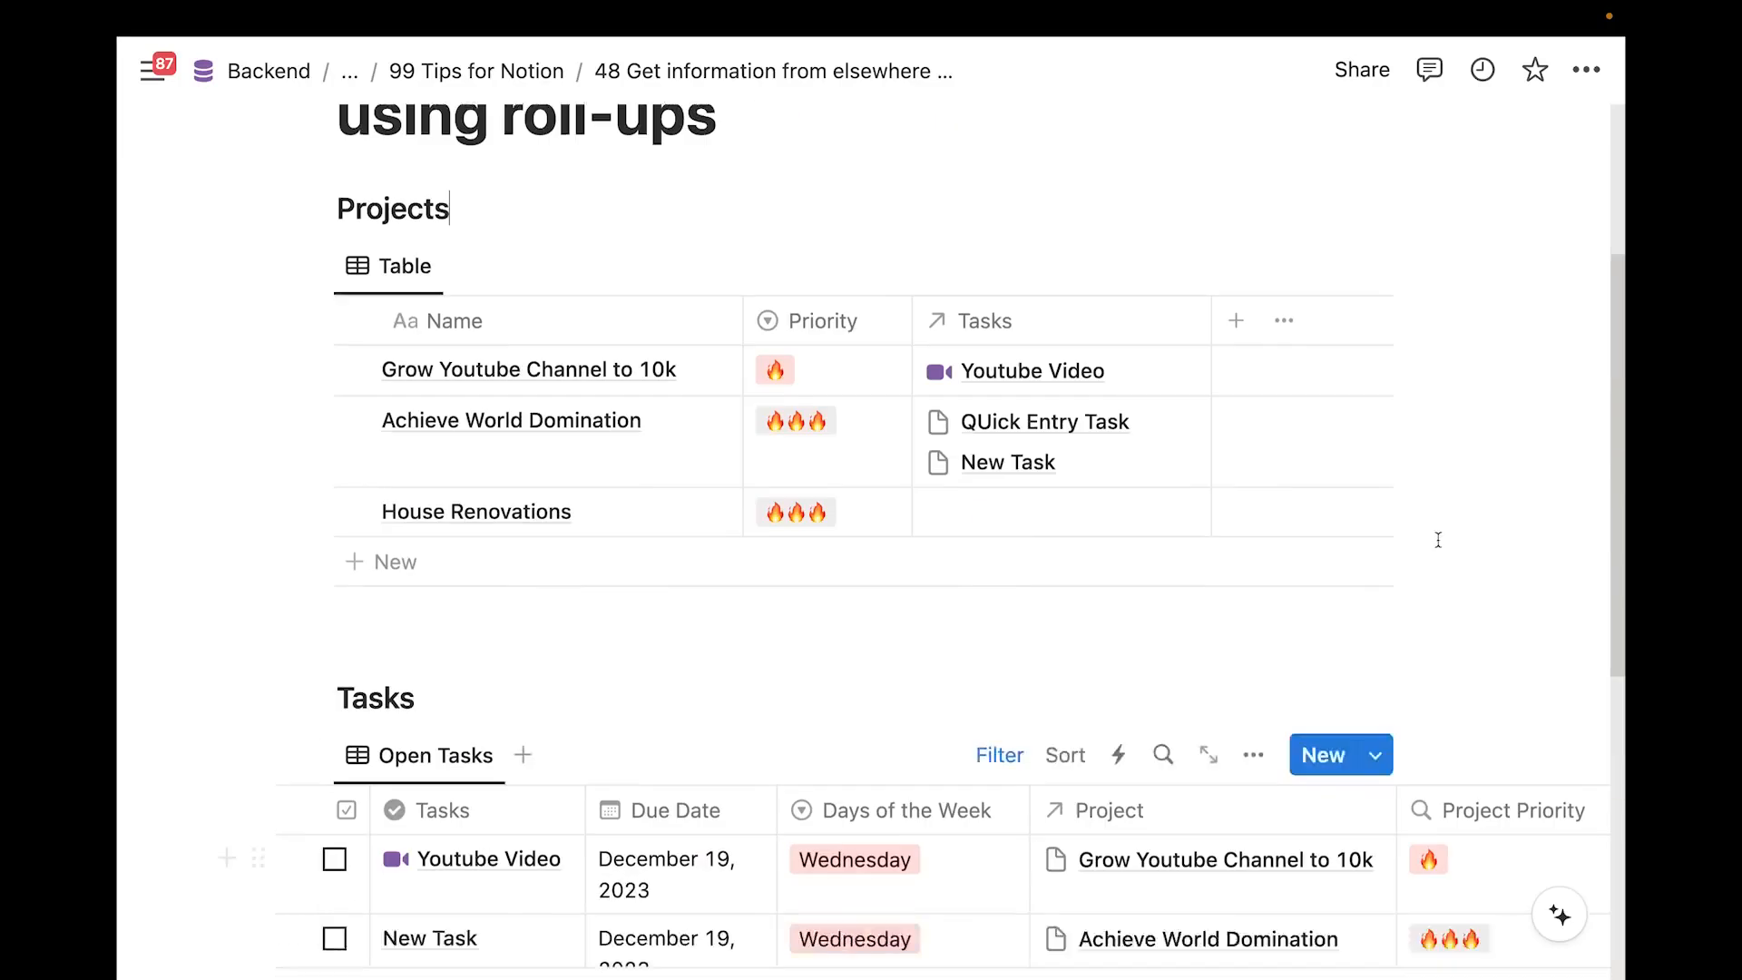
{"action": "scroll", "coordinate": [786, 318], "scroll_direction": "down", "scroll_amount": 1}
{"action": "left_click", "coordinate": [803, 430]}
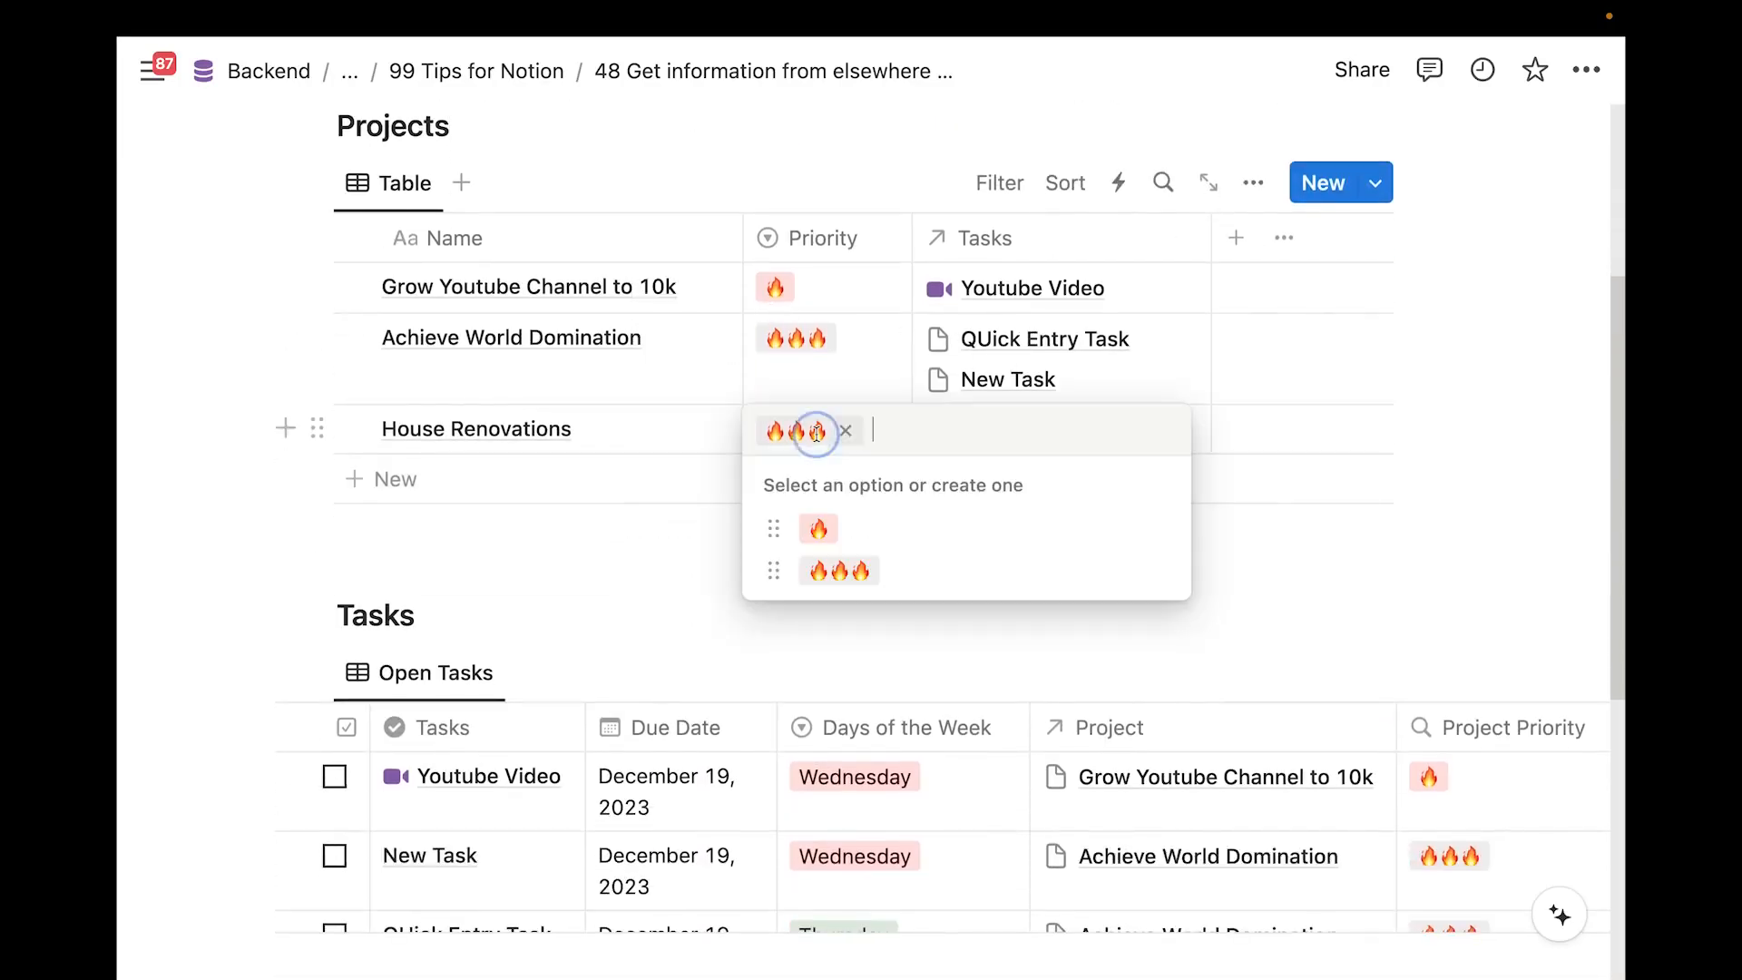
{"action": "left_click", "coordinate": [837, 528]}
{"action": "scroll", "coordinate": [635, 568], "scroll_direction": "up", "scroll_amount": 1}
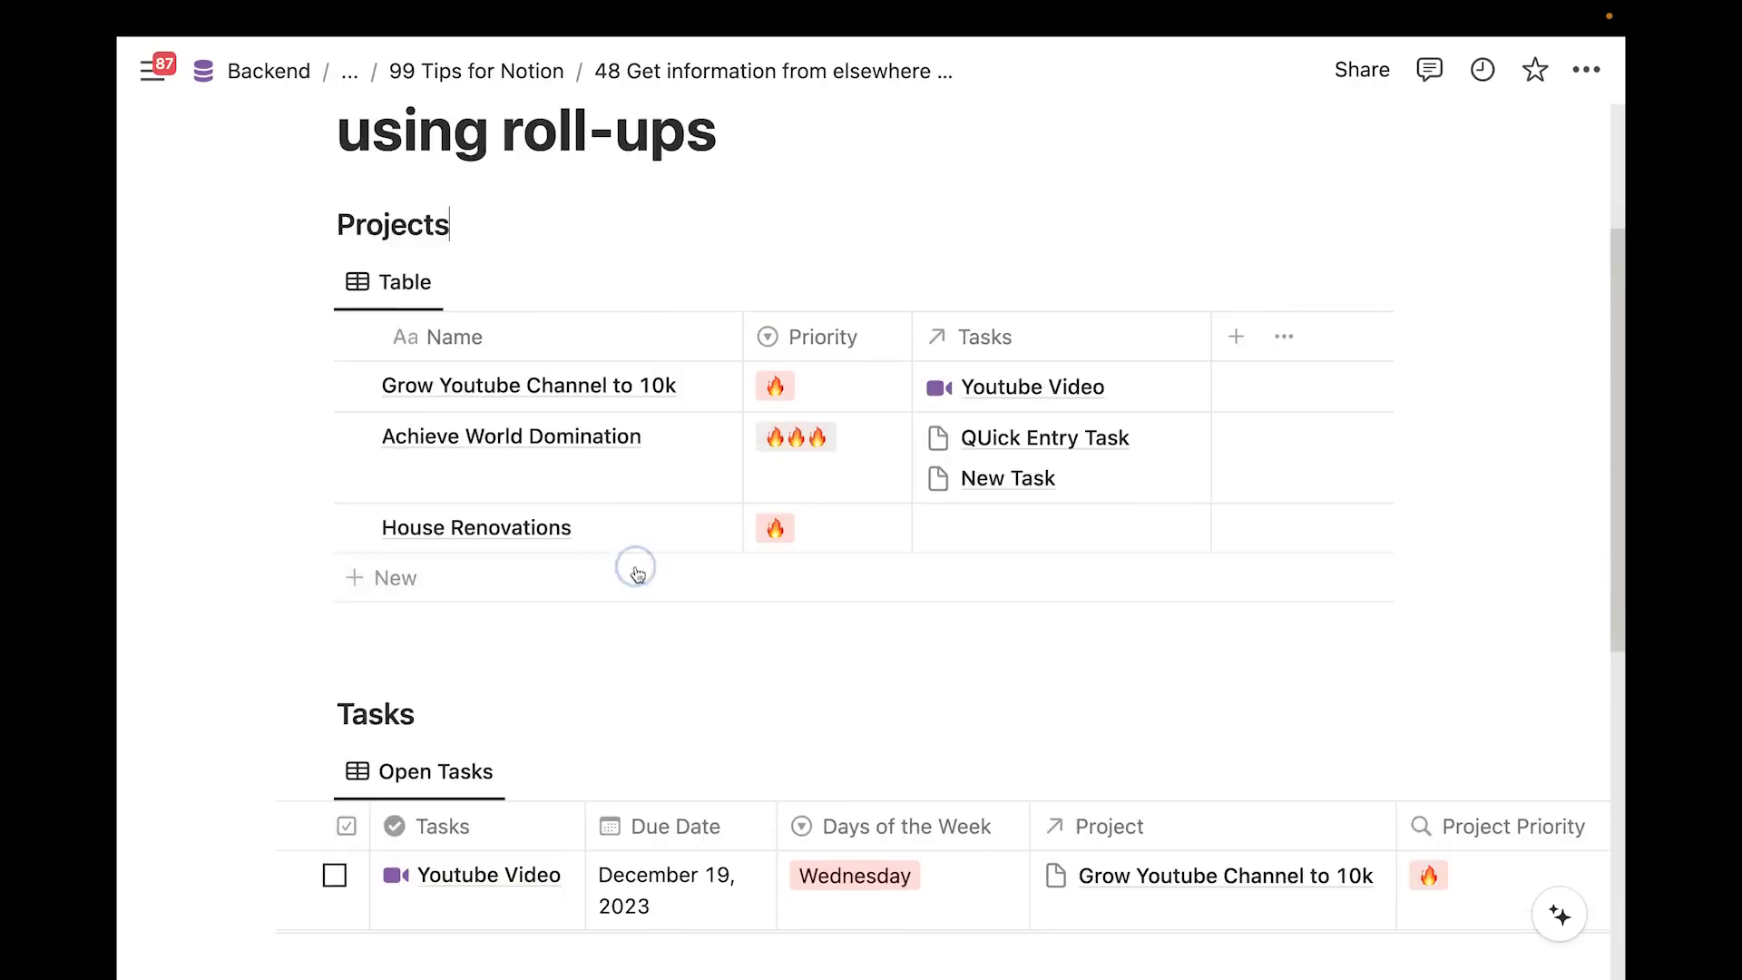
Link High Energy Task to the House Renovations project through its Project relation
{"action": "scroll", "coordinate": [816, 590], "scroll_direction": "down", "scroll_amount": 3}
{"action": "scroll", "coordinate": [1170, 653], "scroll_direction": "down", "scroll_amount": 2}
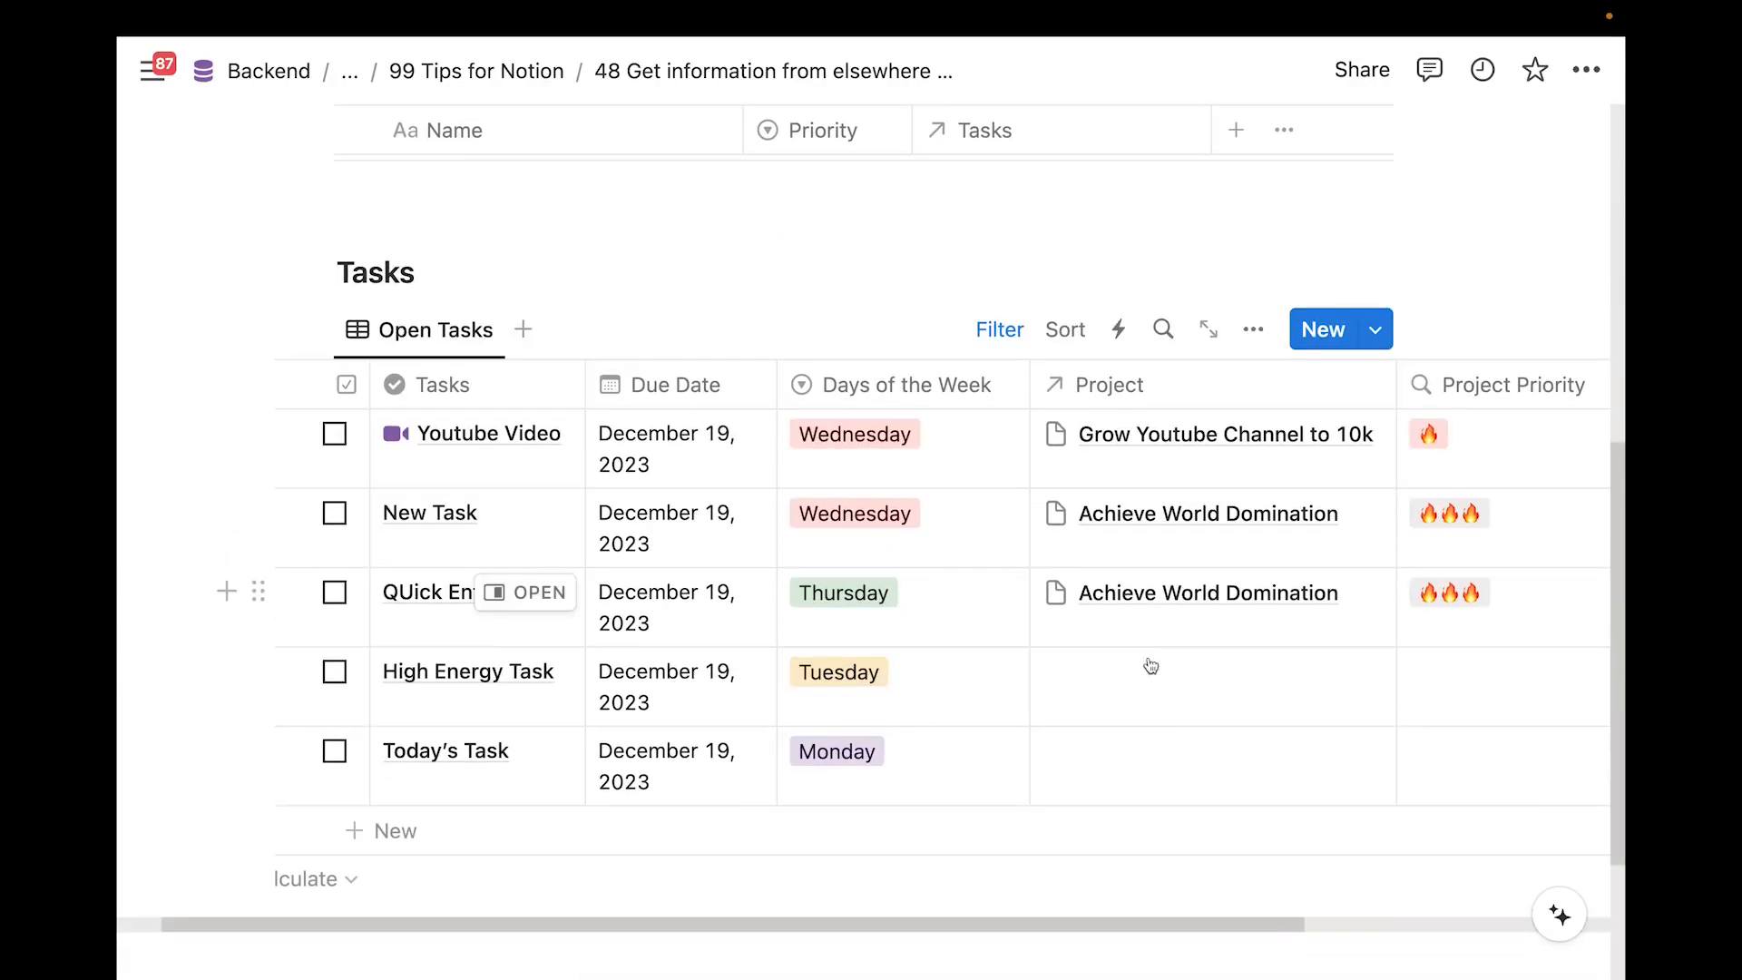
{"action": "left_click", "coordinate": [1193, 697]}
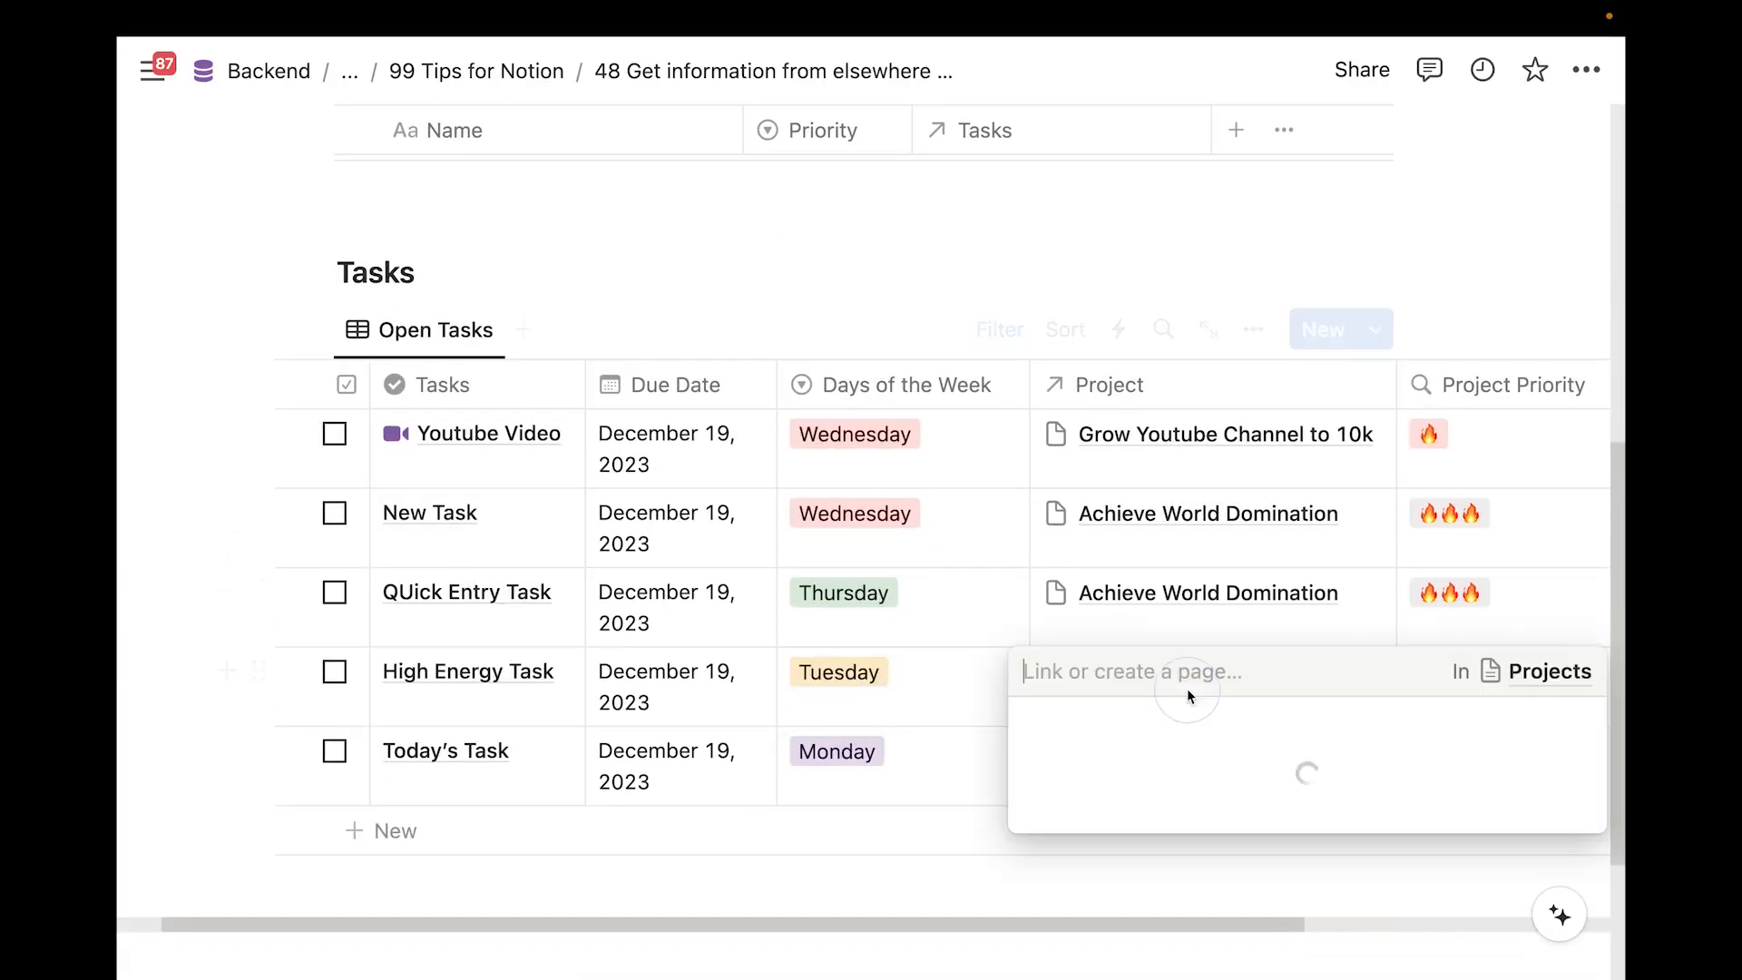
{"action": "left_click", "coordinate": [1564, 867]}
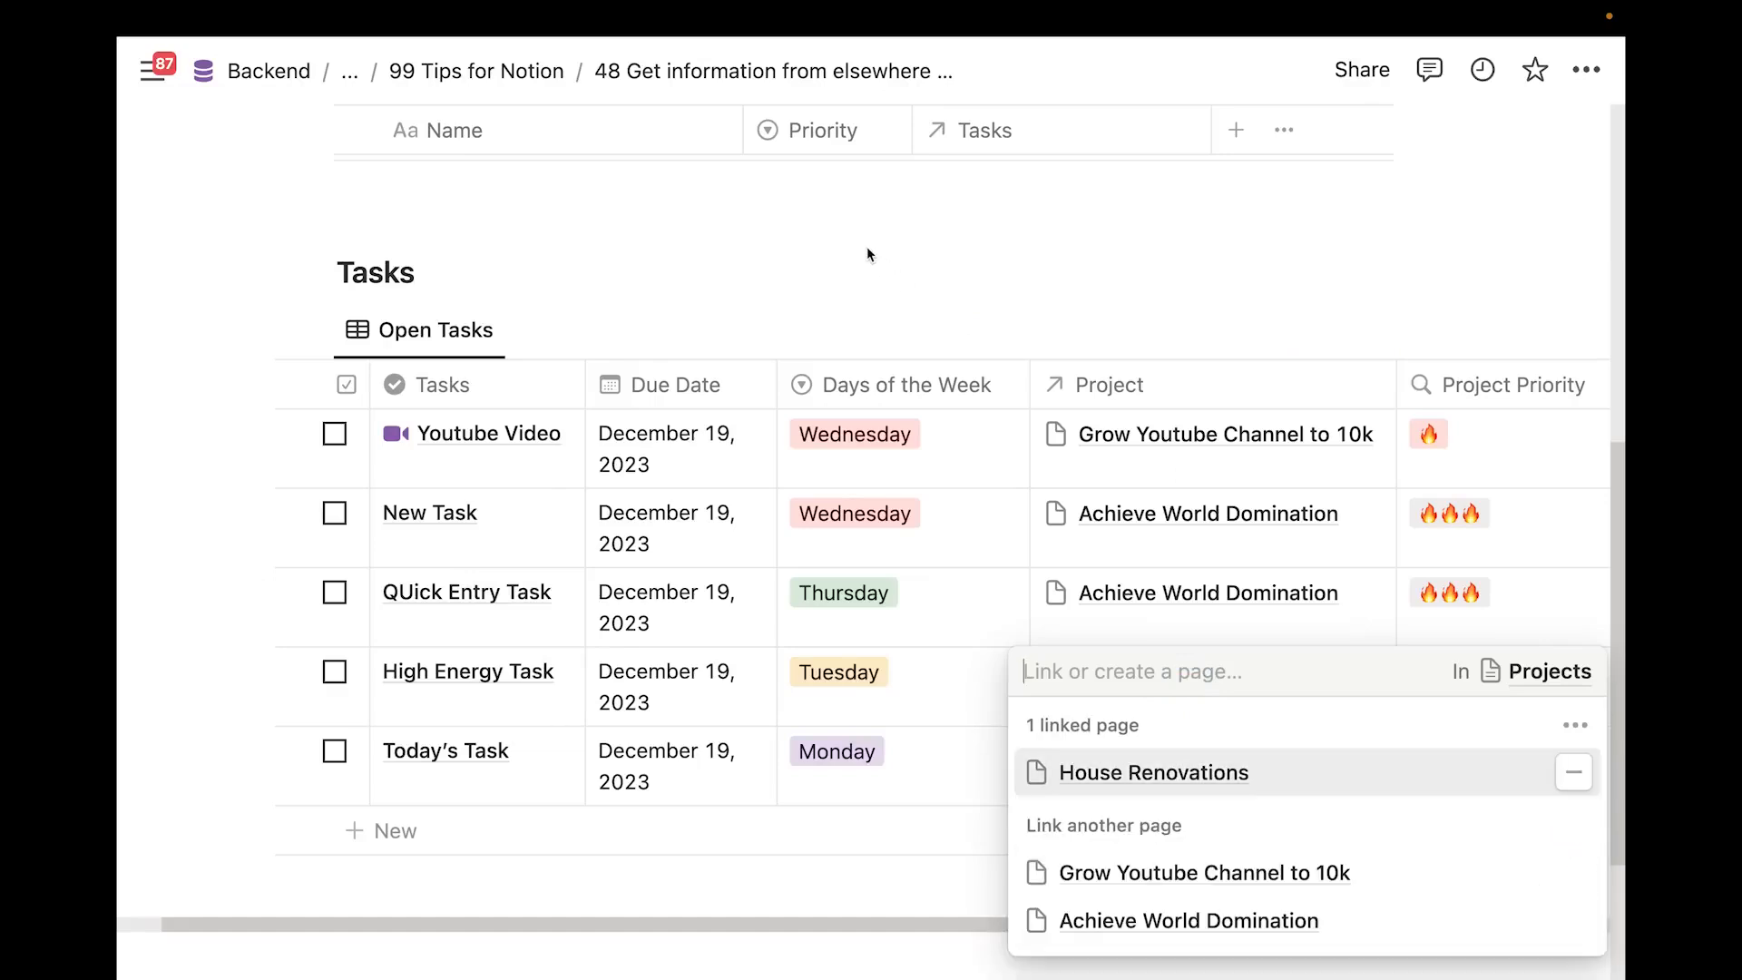
{"action": "key", "text": "Escape"}
Set the House Renovations project's Priority to 🔥🔥🔥 and check the rolled-up priority in the Tasks table
{"action": "scroll", "coordinate": [849, 218], "scroll_direction": "up", "scroll_amount": 2}
{"action": "left_click", "coordinate": [849, 212]}
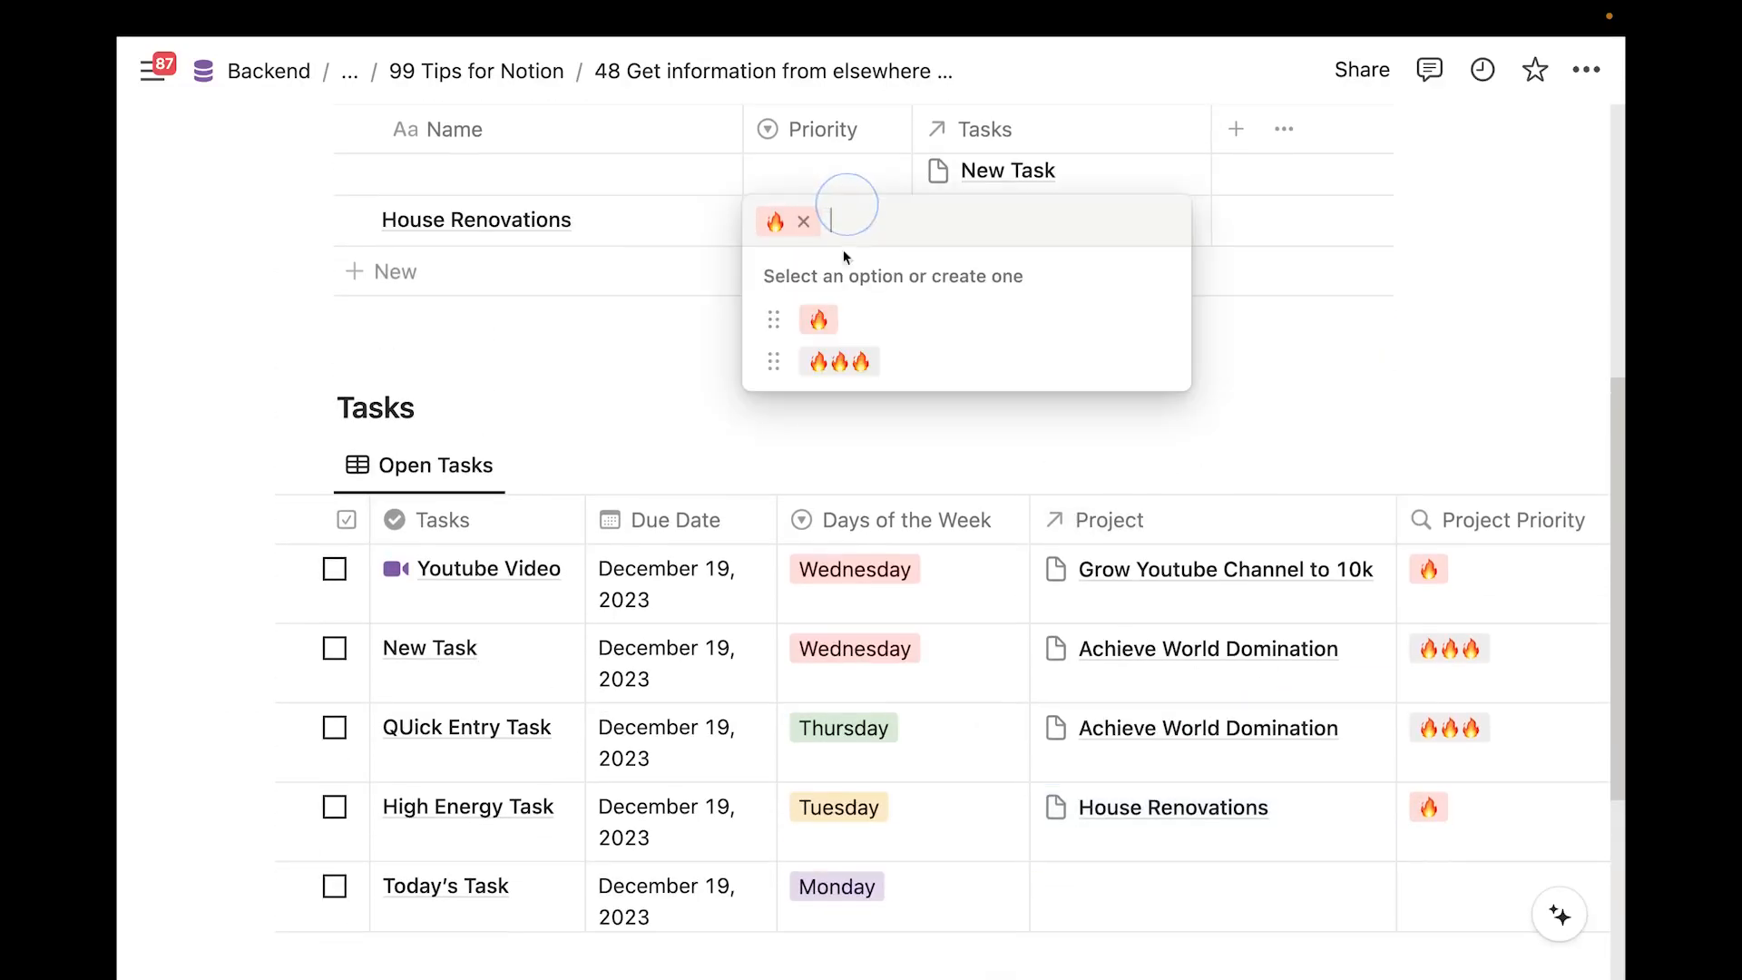
{"action": "left_click", "coordinate": [835, 357]}
{"action": "left_click", "coordinate": [1108, 435]}
{"action": "scroll", "coordinate": [1108, 445], "scroll_direction": "down", "scroll_amount": 1}
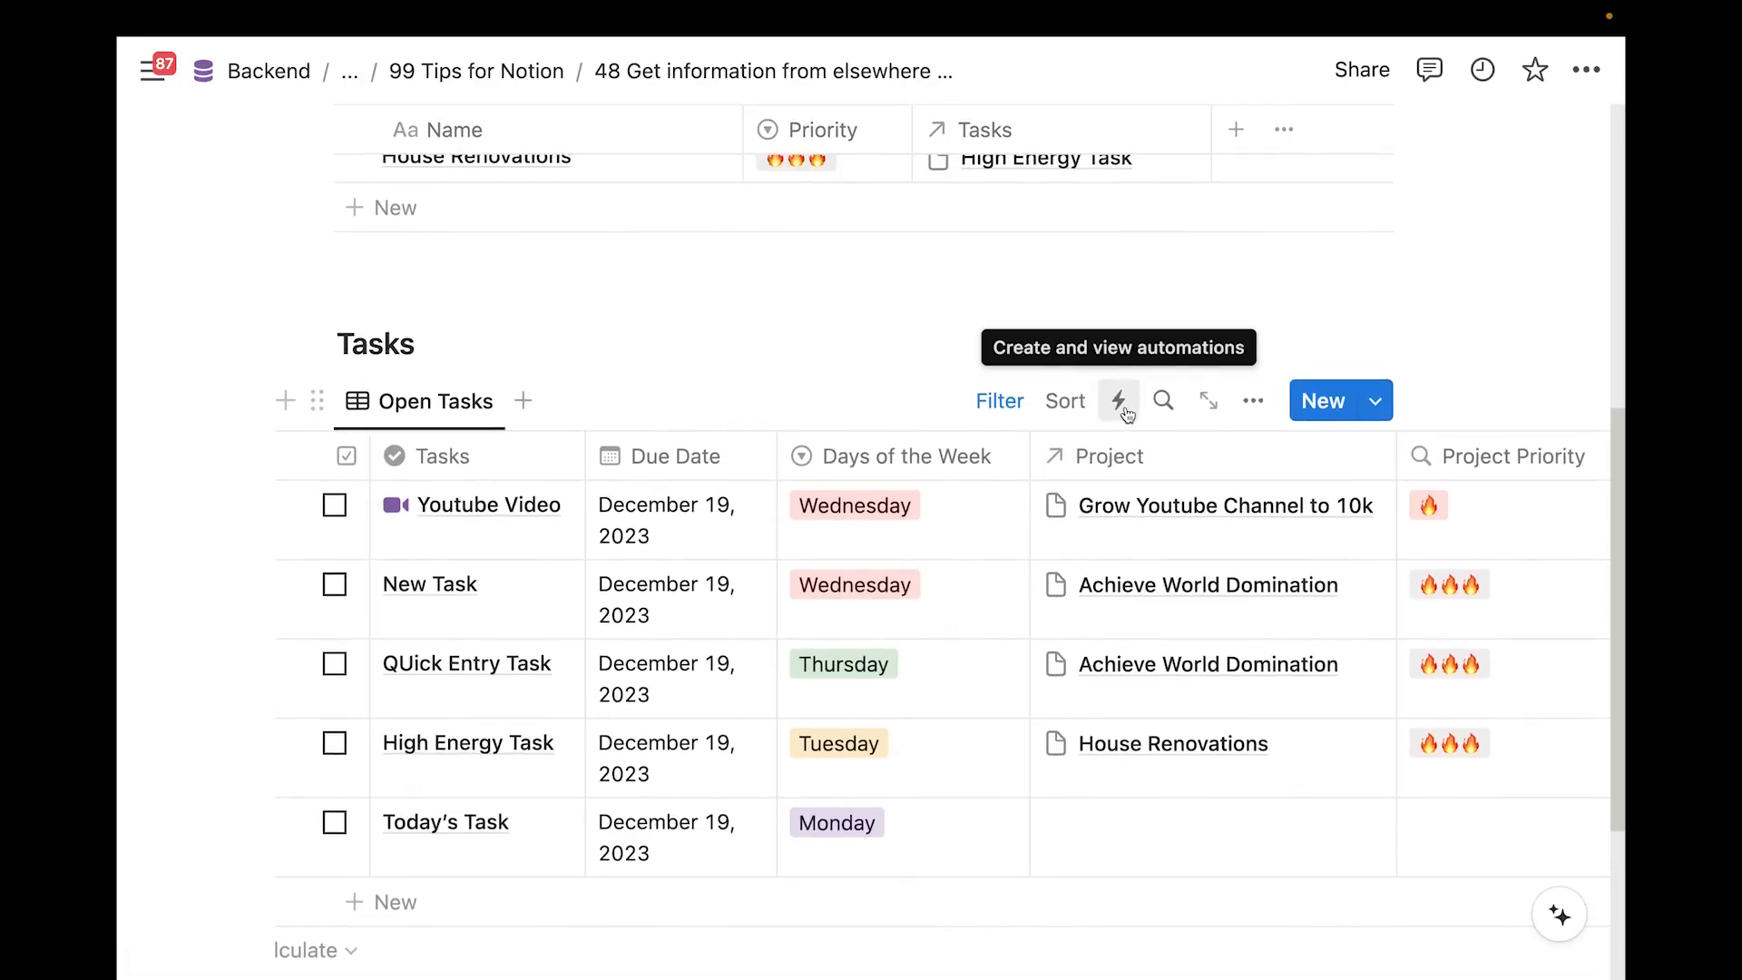
Narrow the Tasks column in the Projects table and add a rollup property named # of Tasks
{"action": "scroll", "coordinate": [1124, 413], "scroll_direction": "up", "scroll_amount": 5}
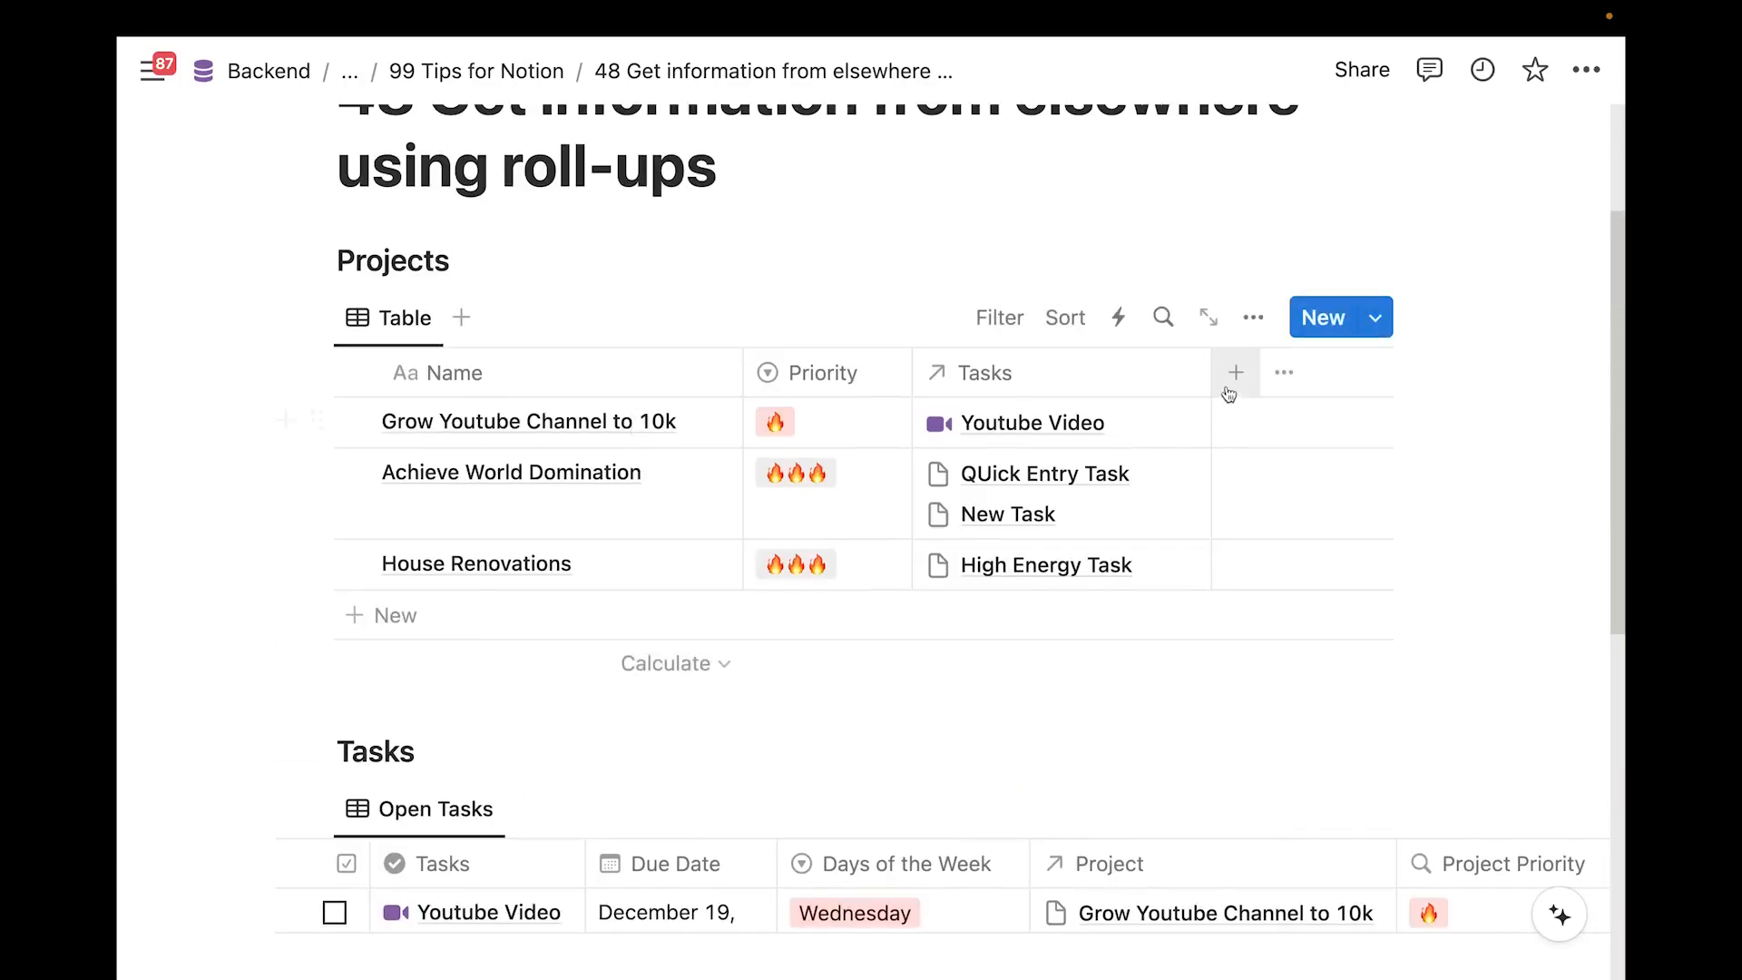
{"action": "left_click_drag", "start_coordinate": [1209, 373], "coordinate": [1173, 371]}
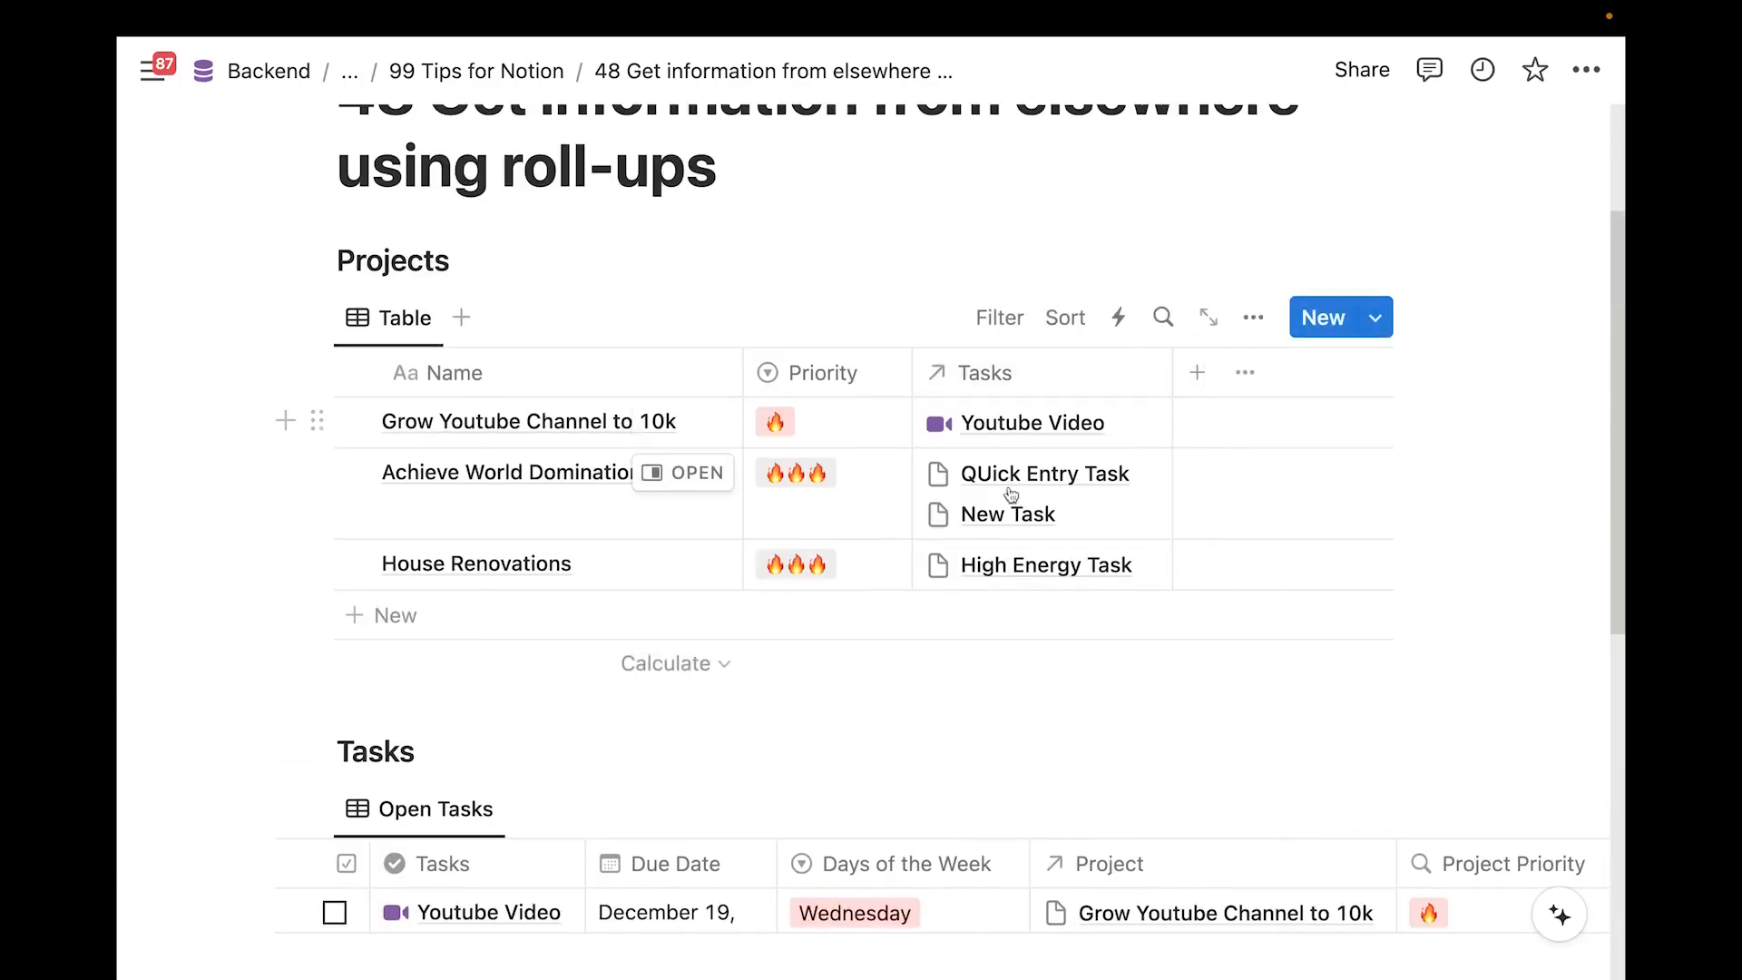
{"action": "left_click", "coordinate": [1186, 372]}
{"action": "type", "text": "rol"}
{"action": "key", "text": "Return"}
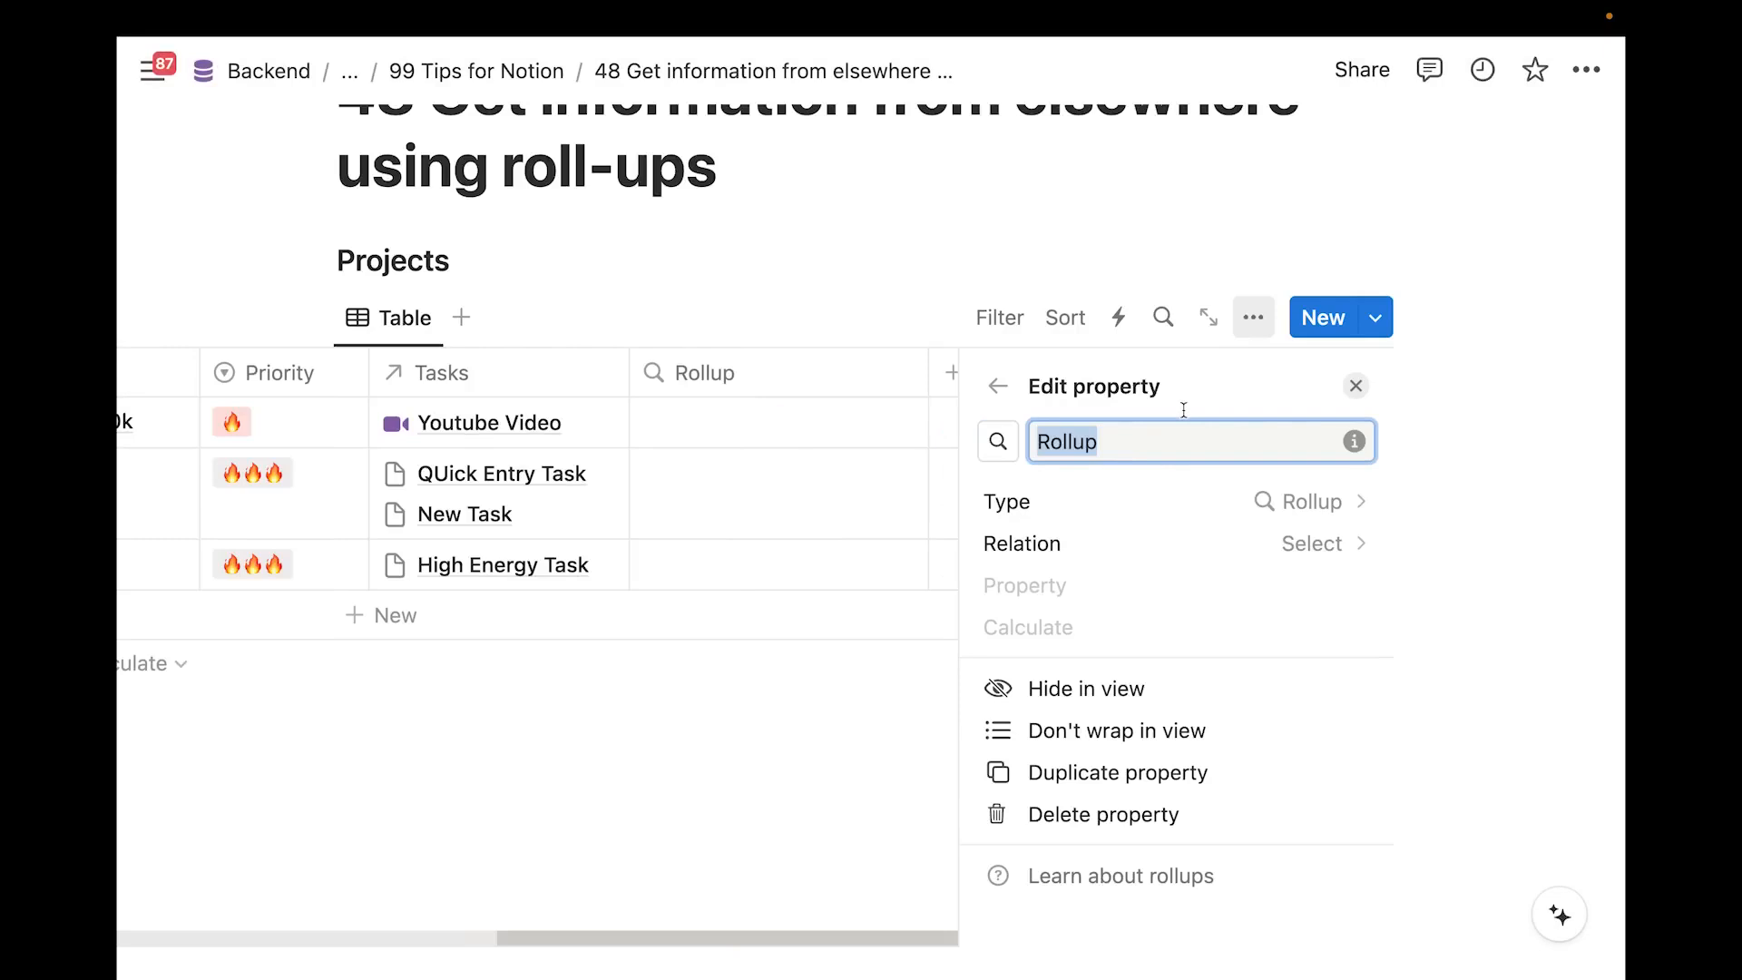
{"action": "type", "text": "# of Tasks"}
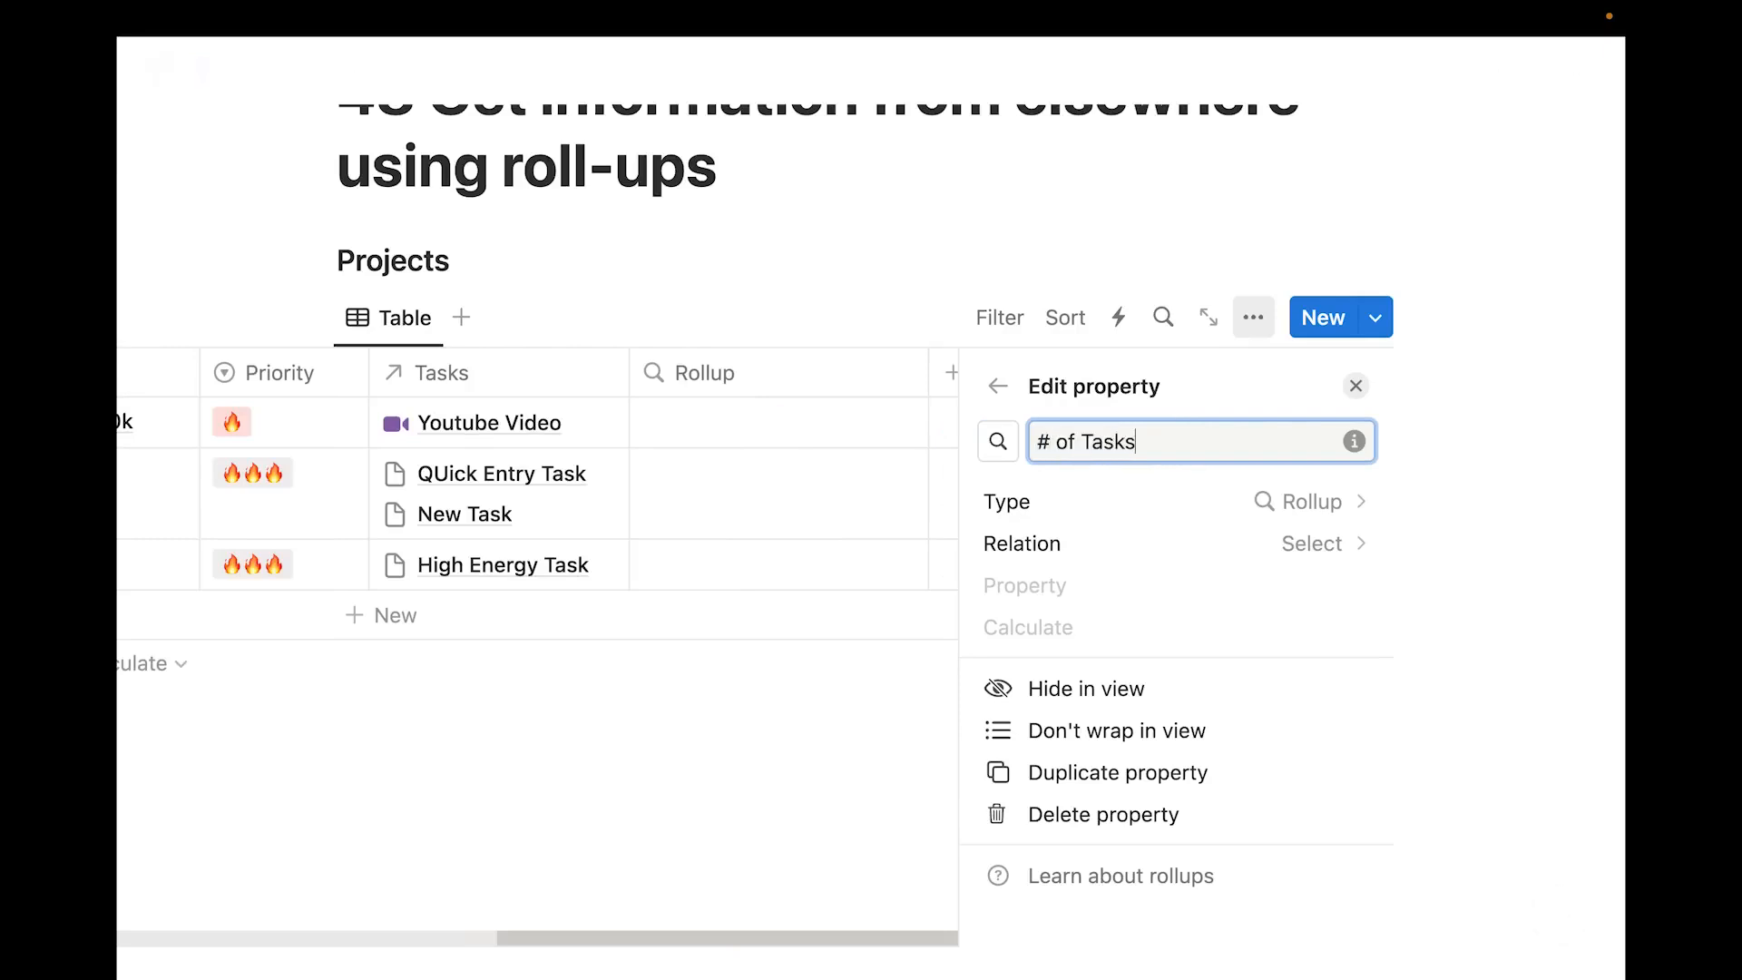
Configure the # of Tasks rollup to use the Tasks relation with the Count all calculation, and close its settings
{"action": "left_click", "coordinate": [1167, 535]}
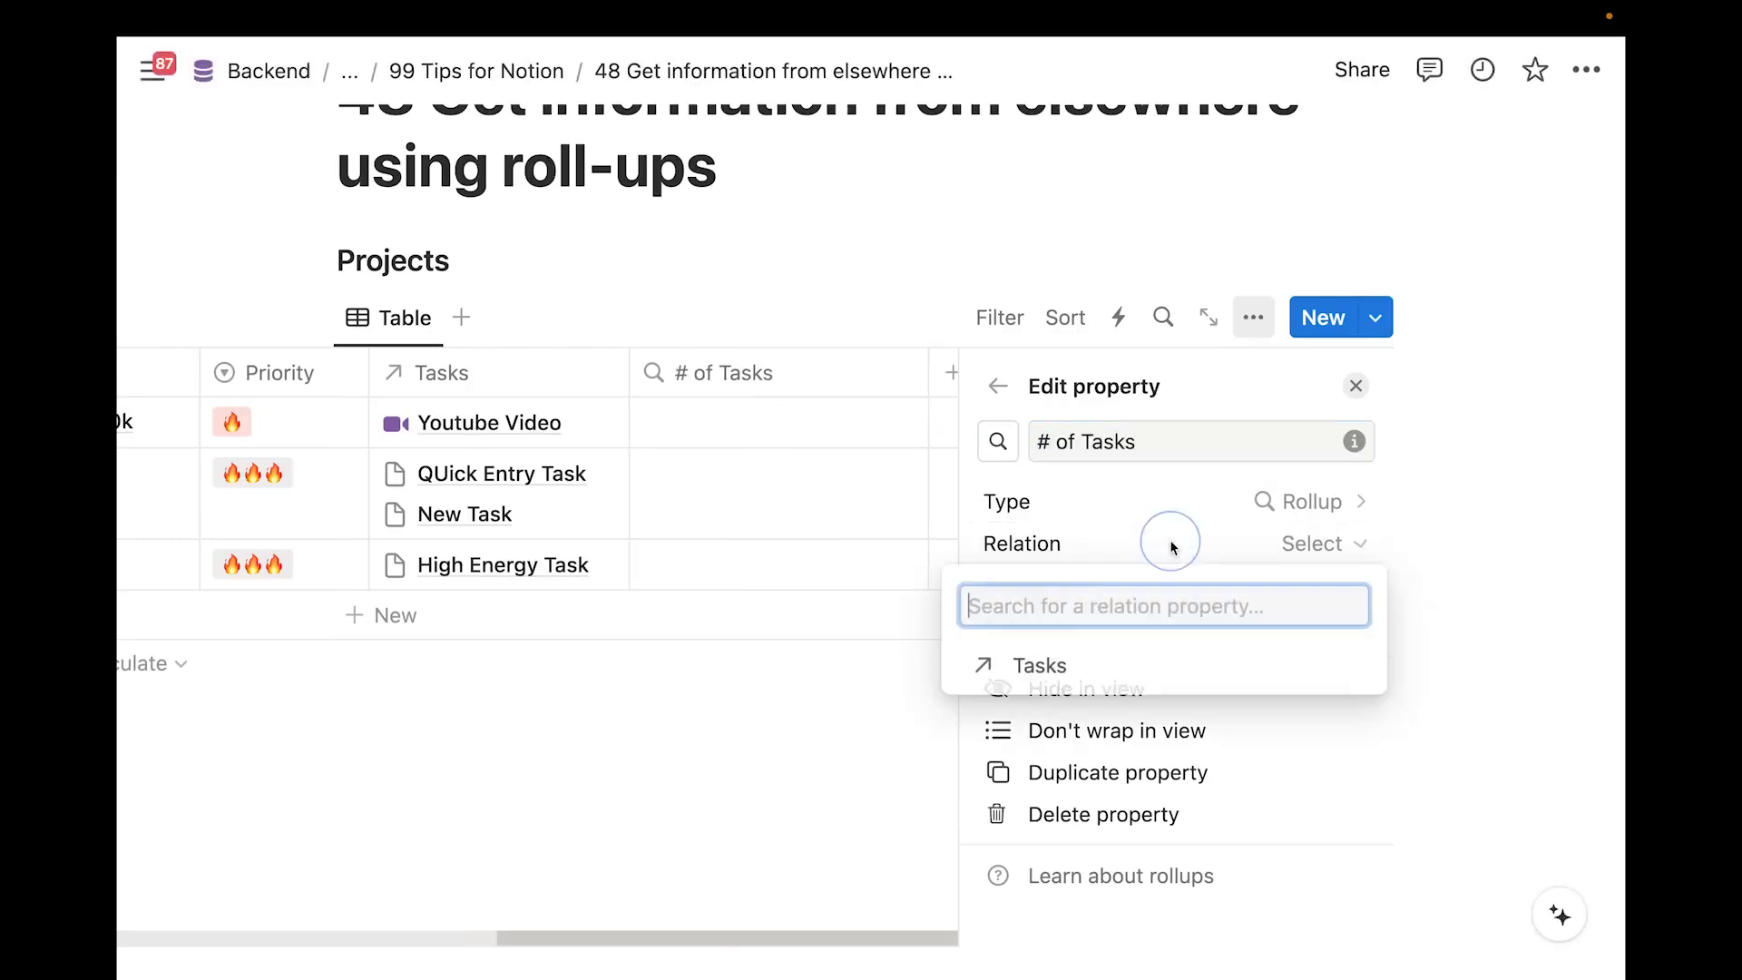
{"action": "left_click", "coordinate": [1101, 672]}
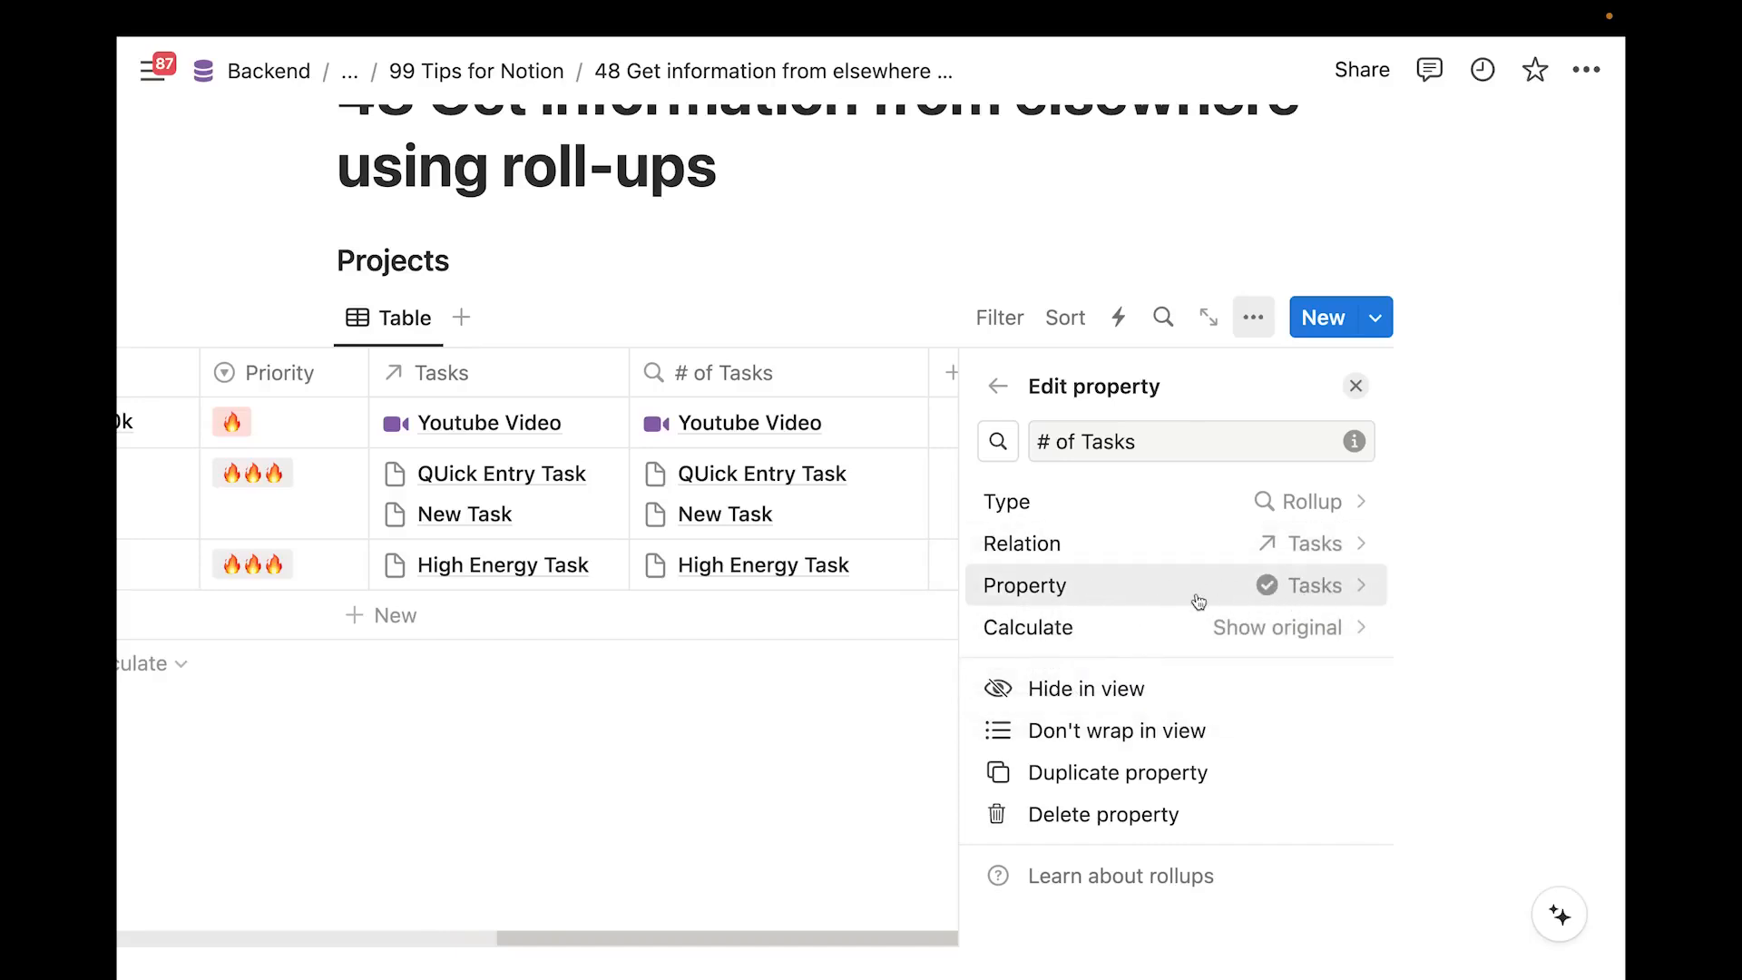
{"action": "left_click", "coordinate": [1159, 645]}
{"action": "left_click", "coordinate": [1180, 324]}
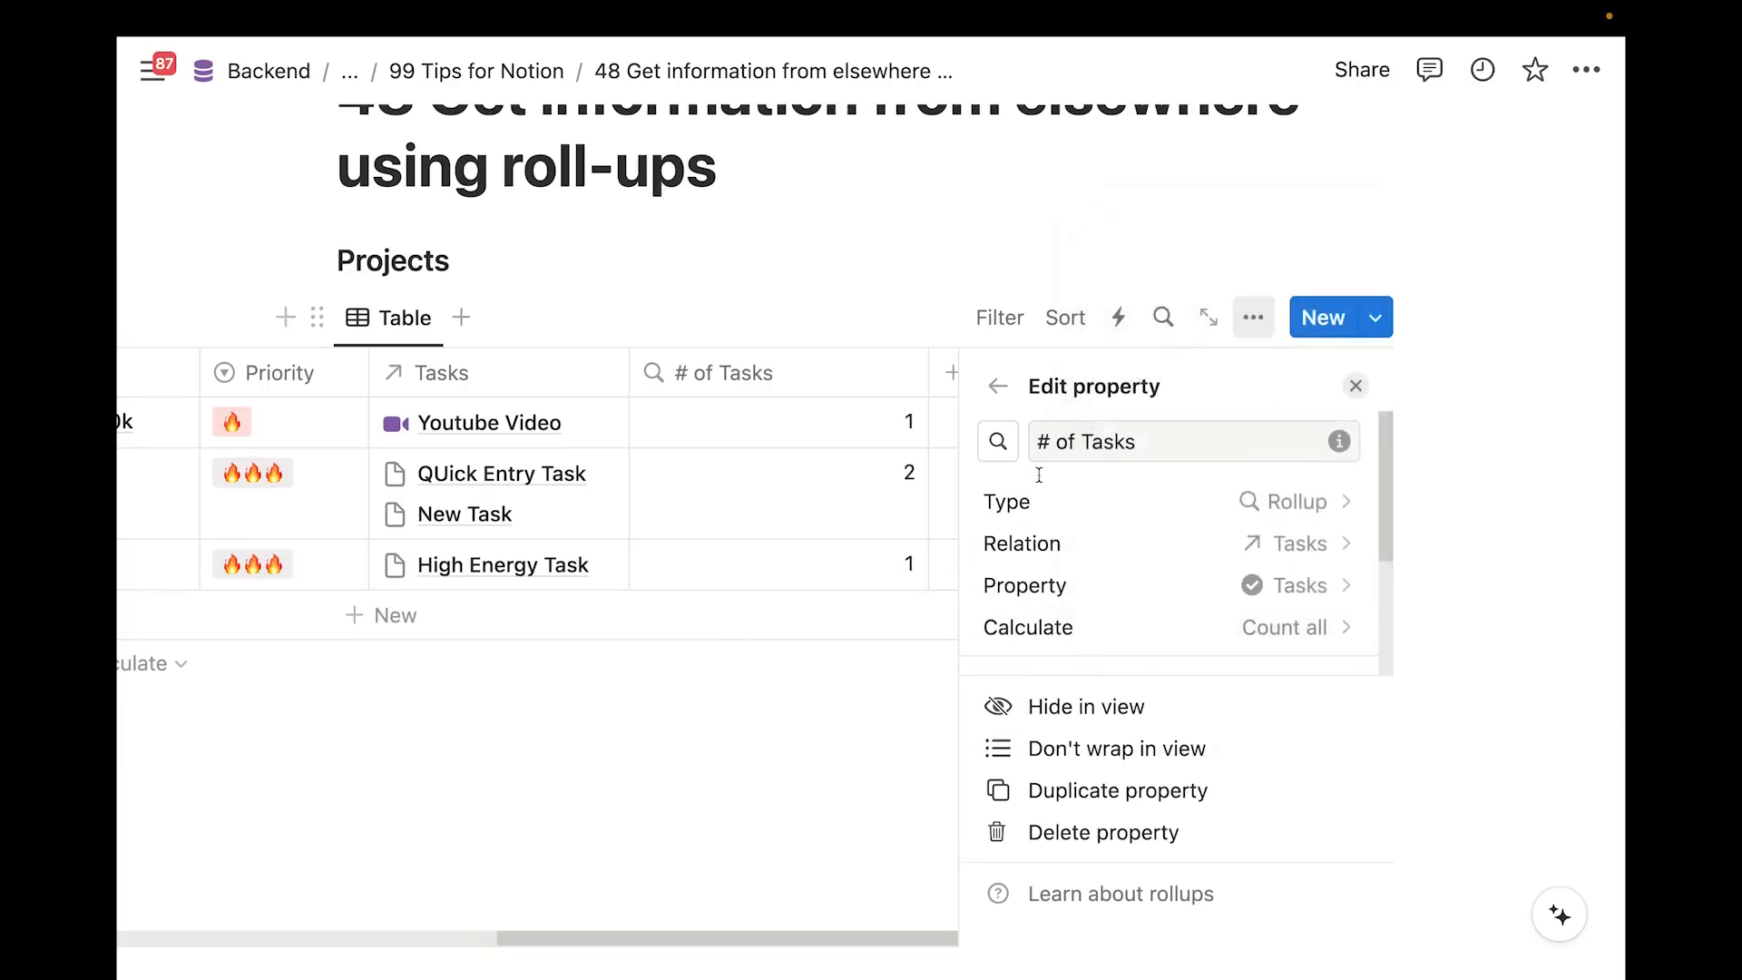
{"action": "left_click", "coordinate": [858, 761]}
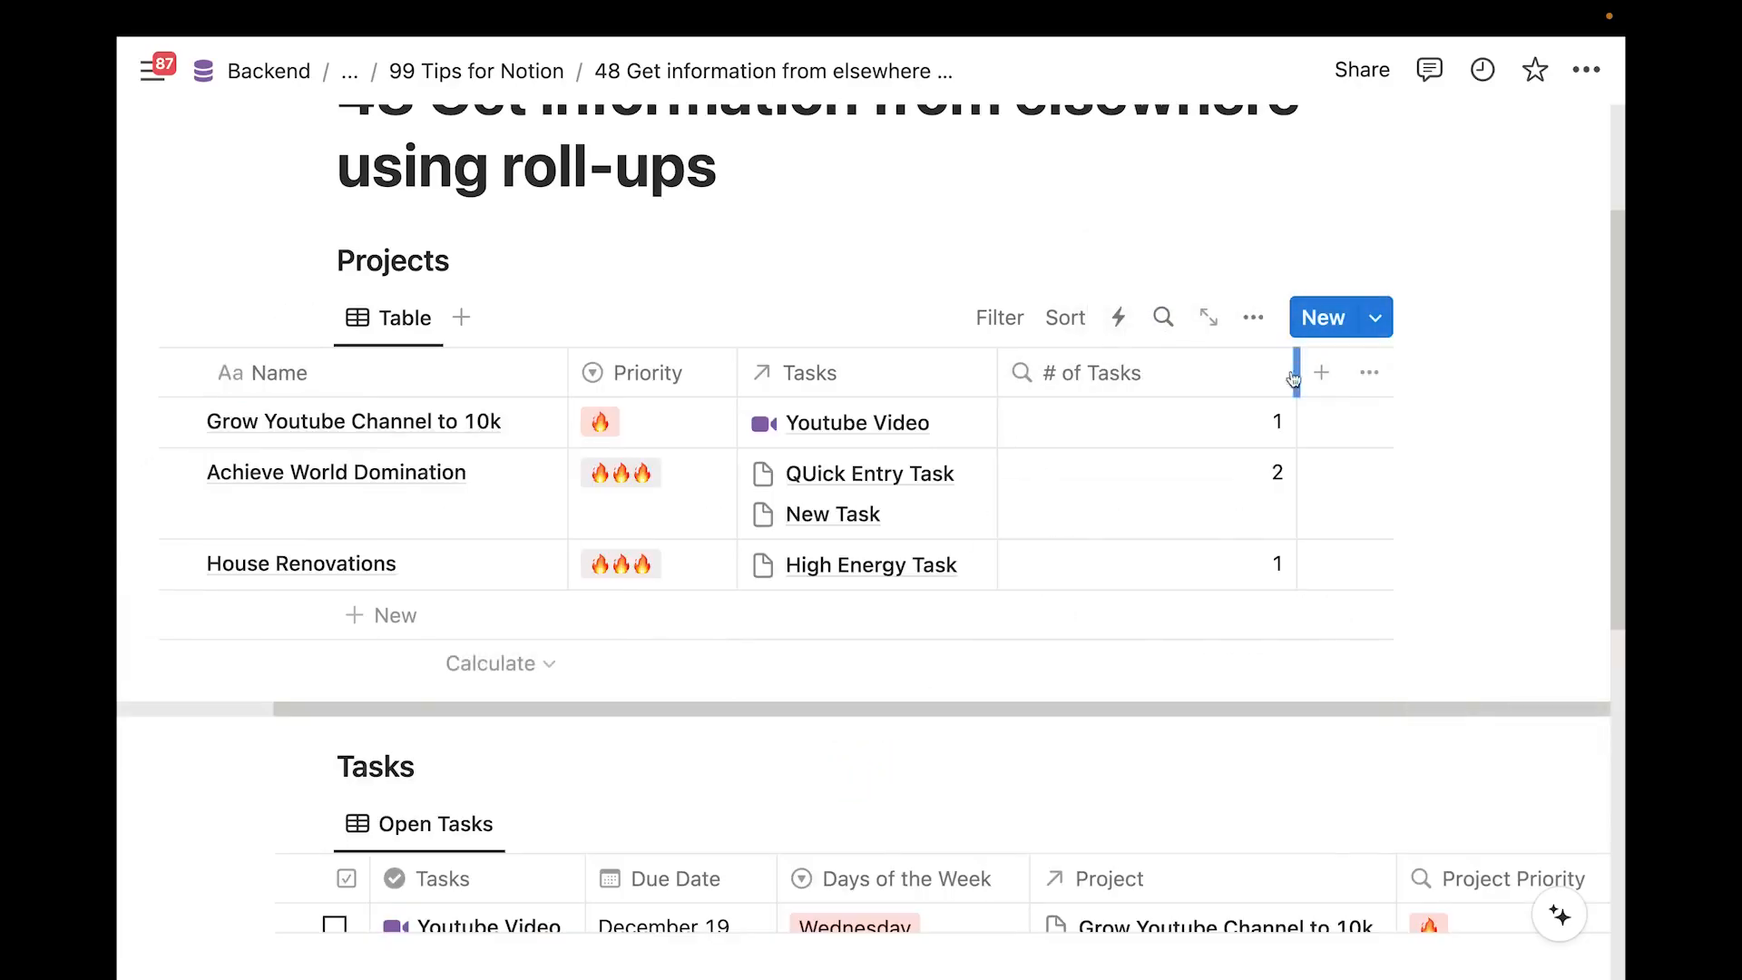
Narrow the # of Tasks column in the Projects table
{"action": "left_click_drag", "start_coordinate": [1295, 377], "coordinate": [1263, 379]}
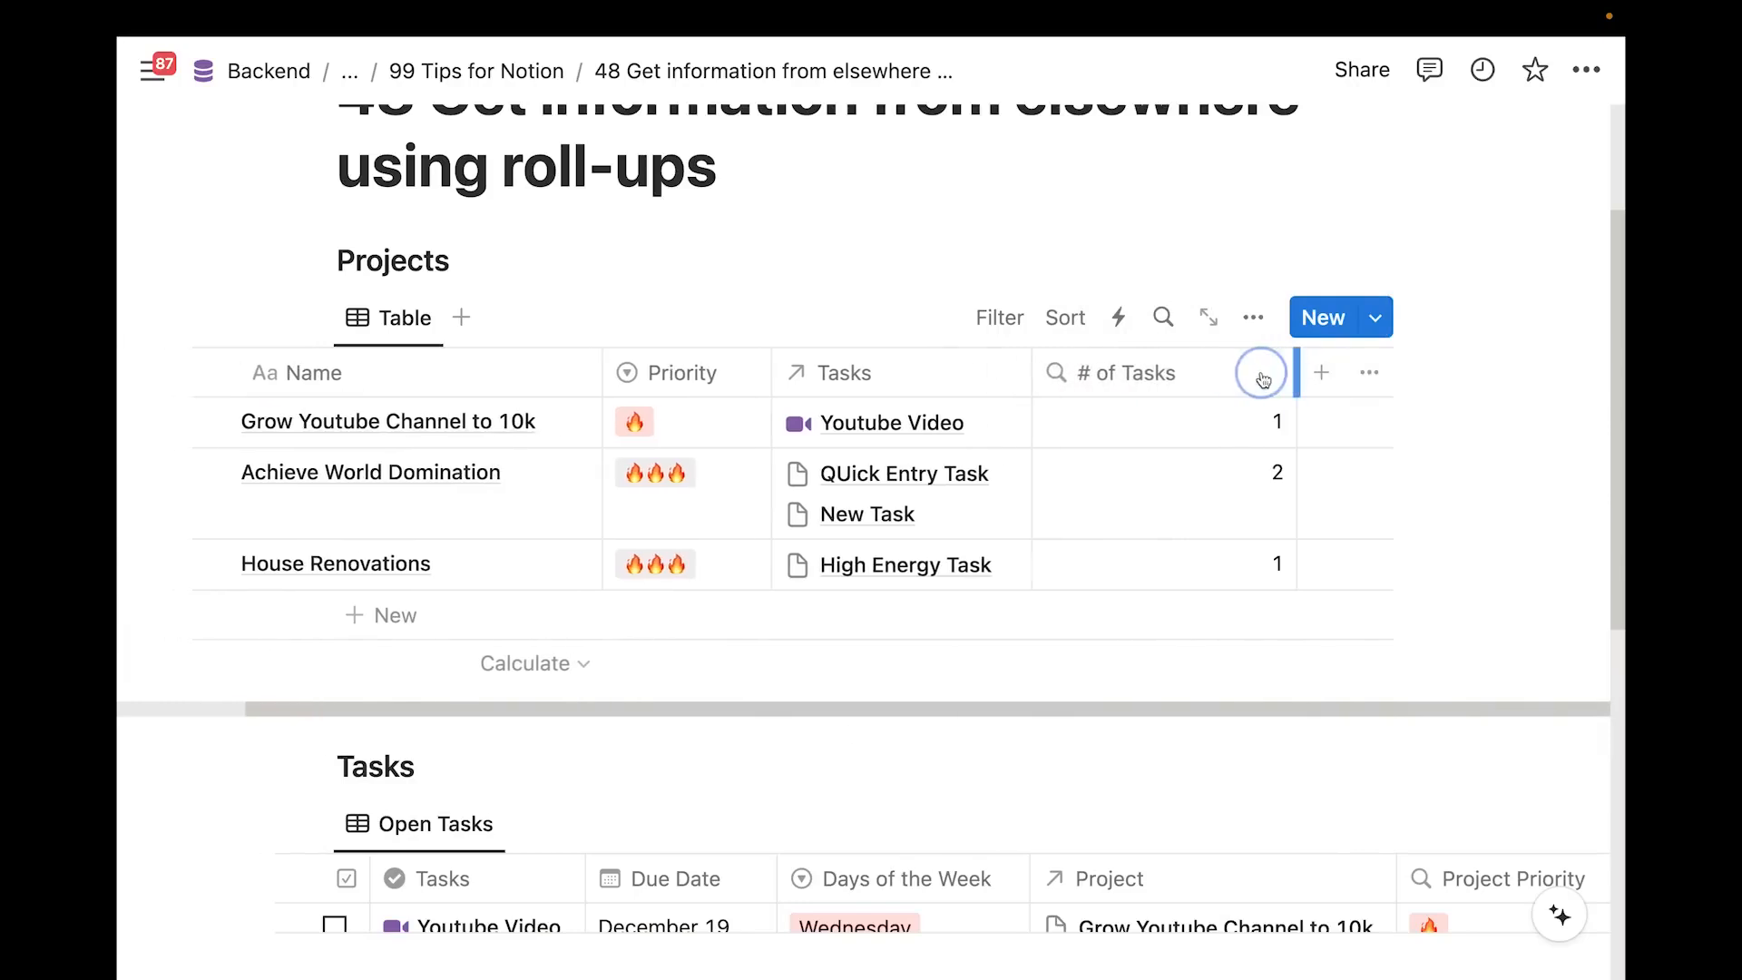
{"action": "scroll", "coordinate": [1016, 562], "scroll_direction": "down", "scroll_amount": 2}
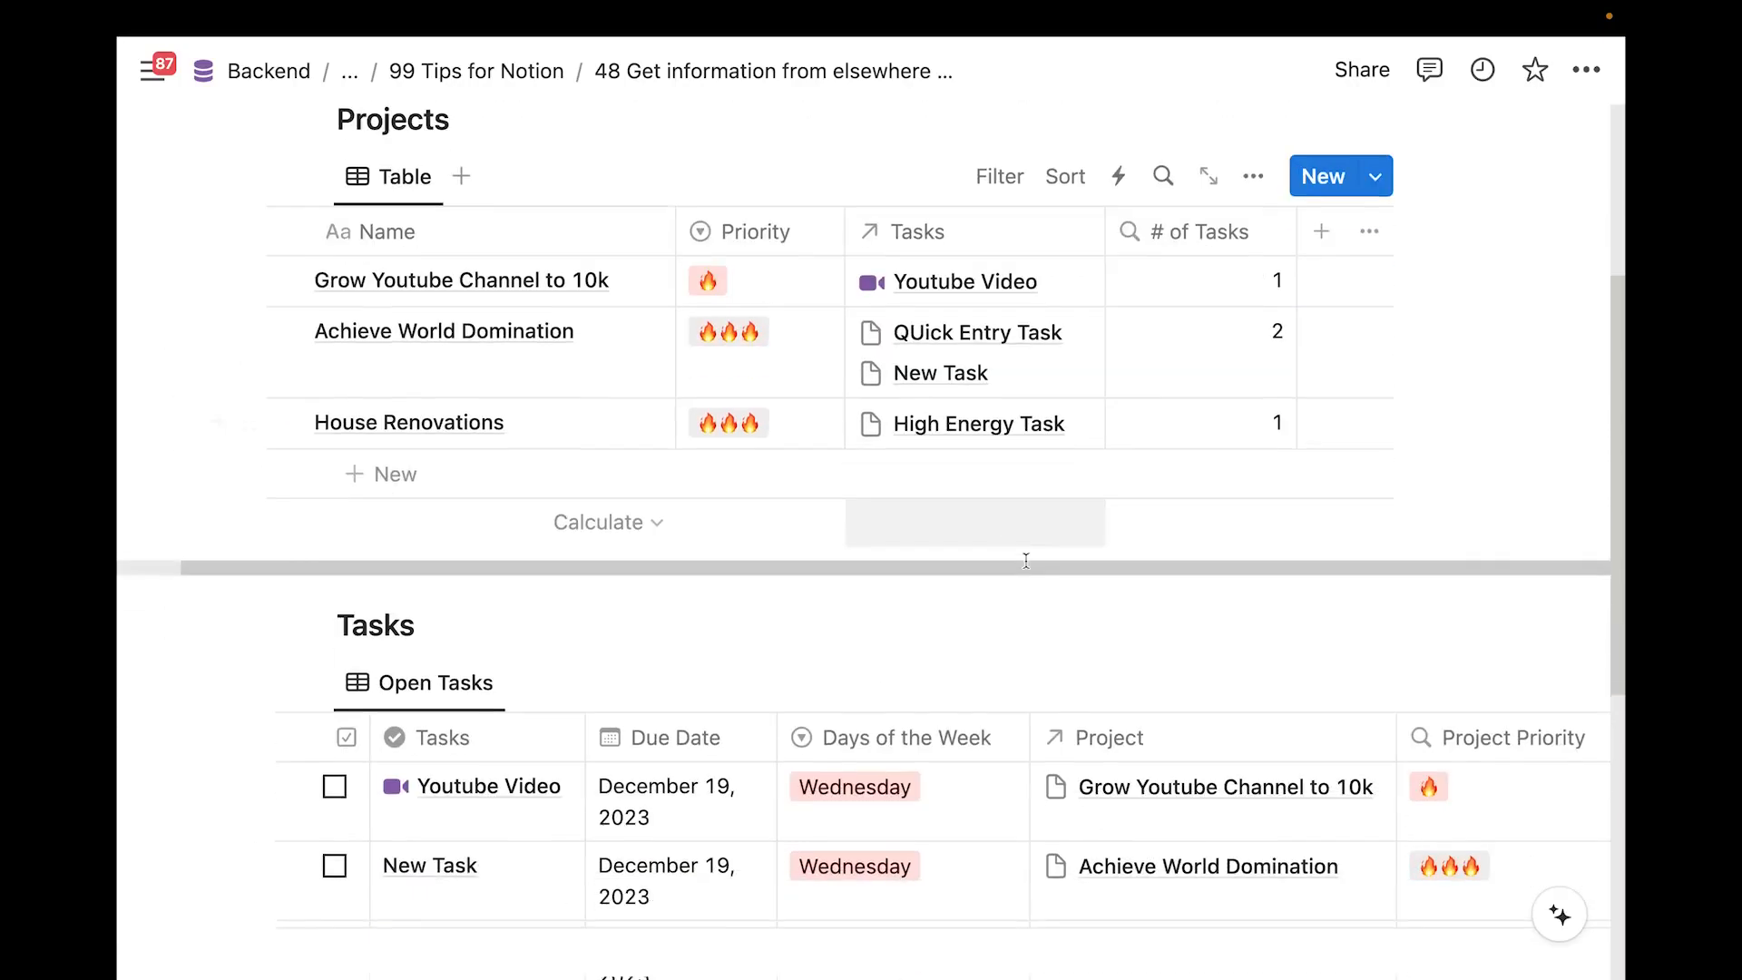
{"action": "scroll", "coordinate": [1220, 449], "scroll_direction": "up", "scroll_amount": 1}
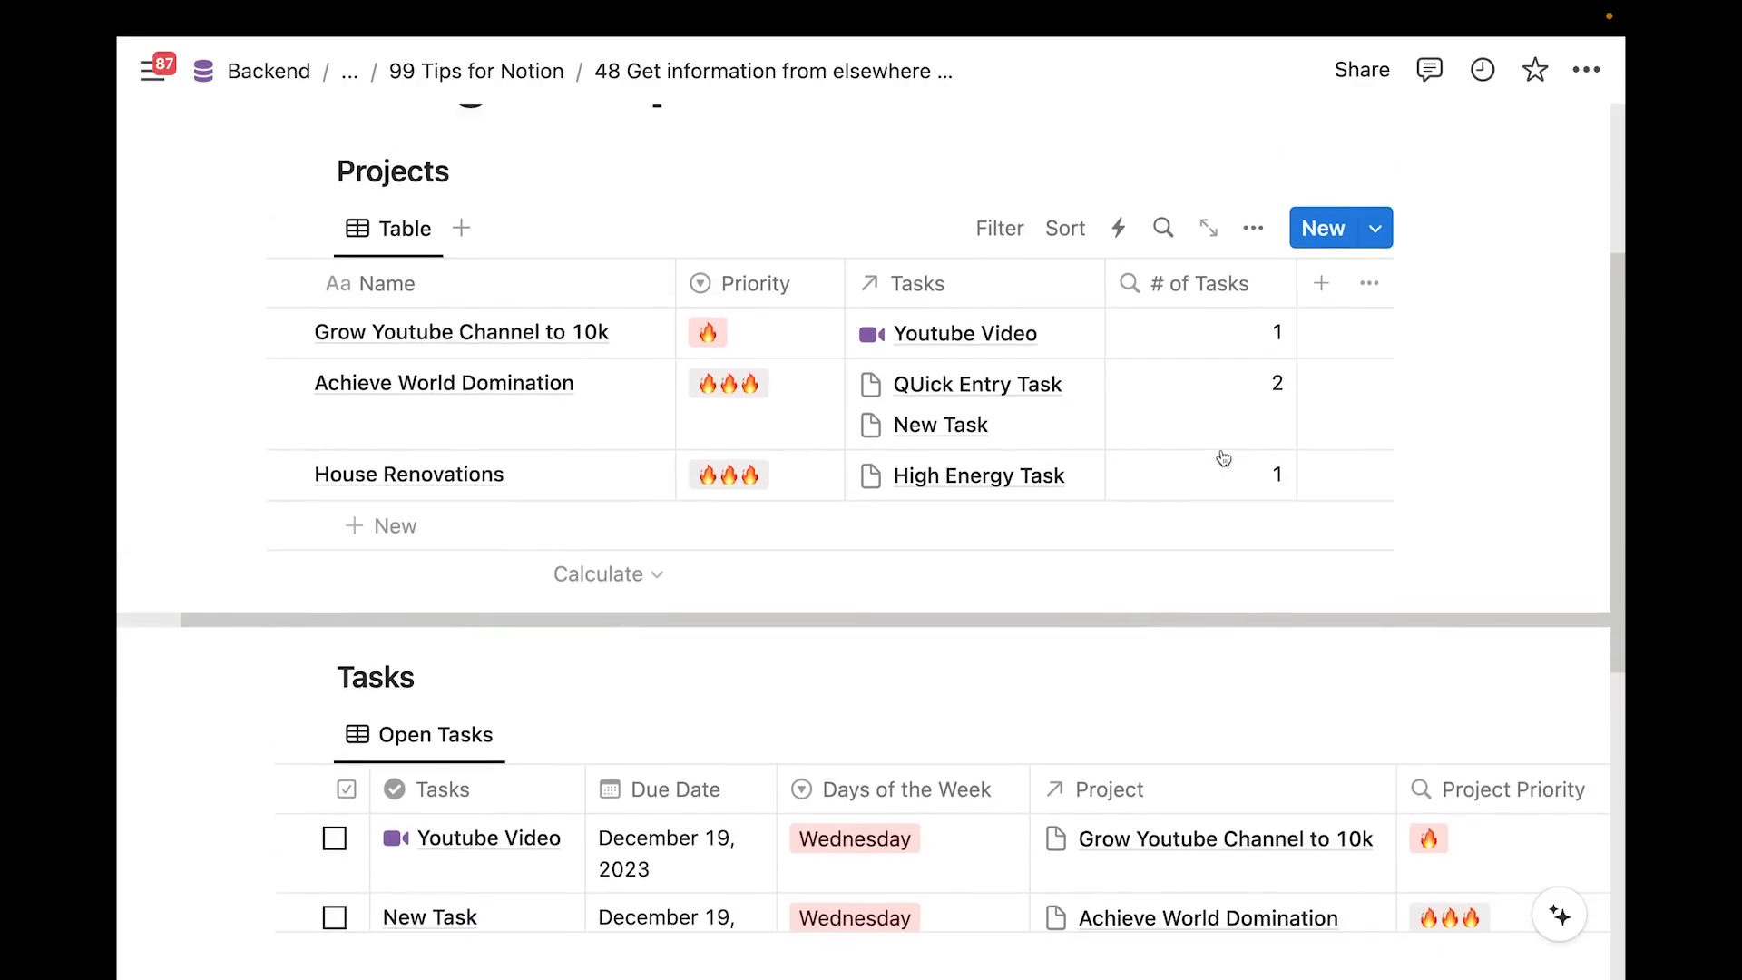
Duplicate the # of Tasks rollup property in the Projects table and rename the copy as Progress
{"action": "left_click", "coordinate": [1206, 283]}
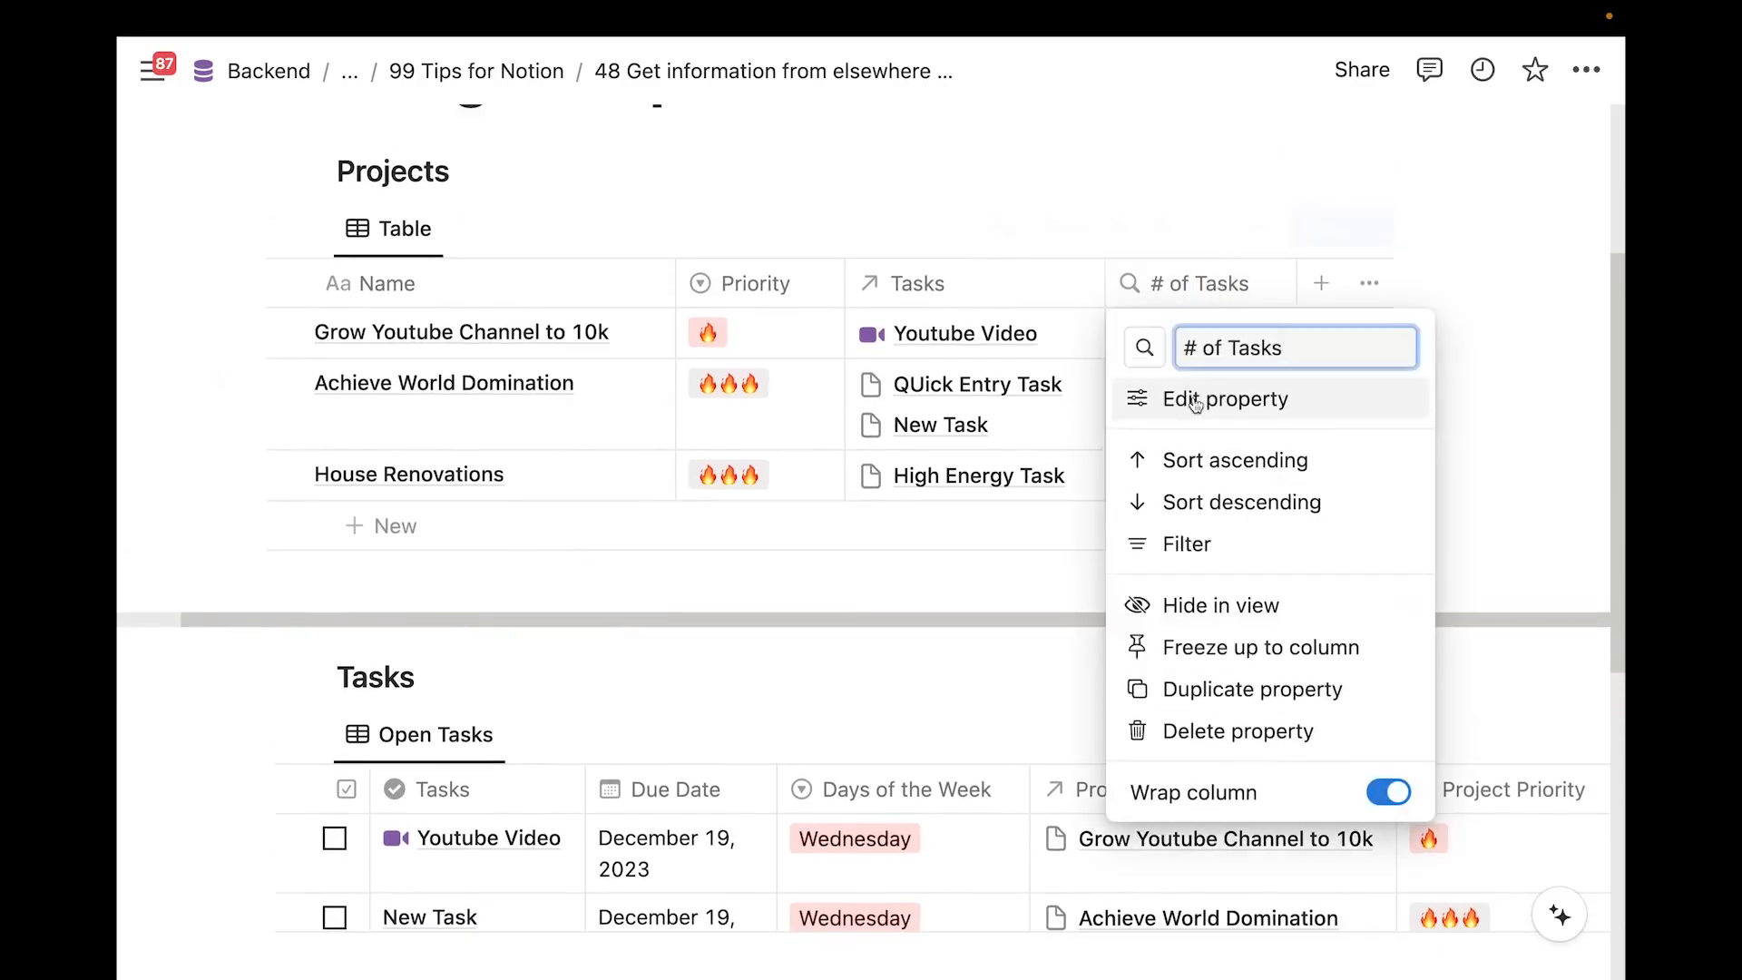
{"action": "left_click", "coordinate": [1227, 691]}
{"action": "left_click", "coordinate": [1390, 315]}
{"action": "left_click", "coordinate": [1395, 283]}
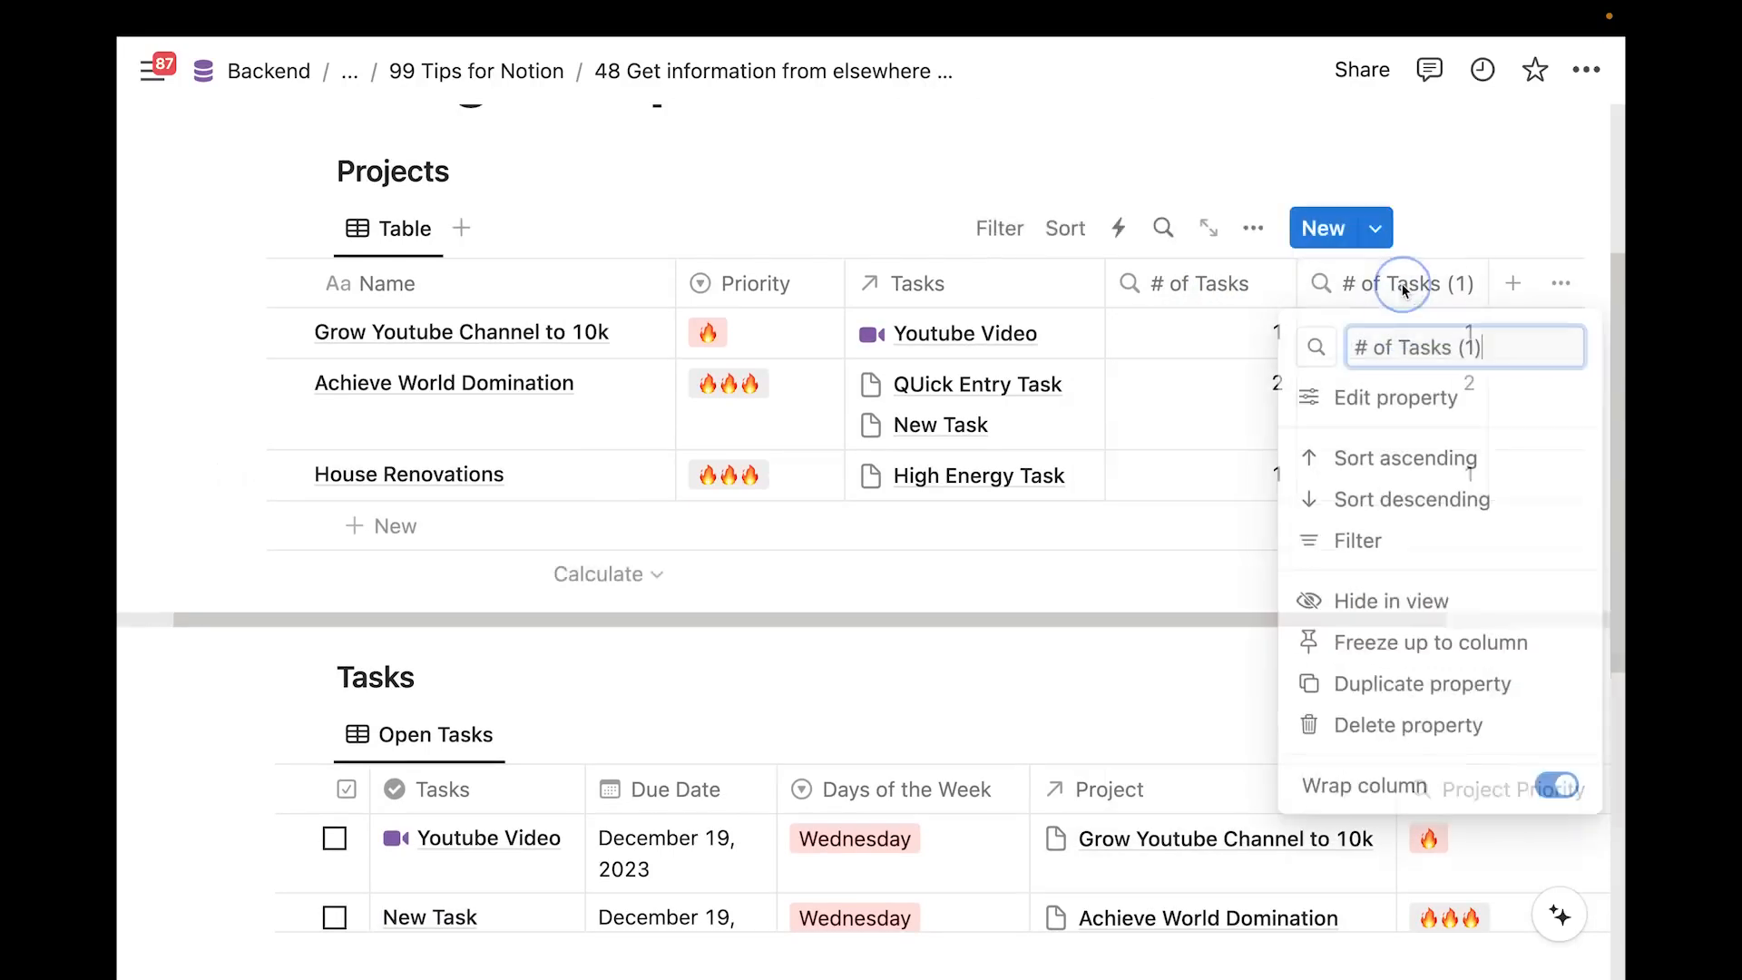
{"action": "key", "text": "super+a"}
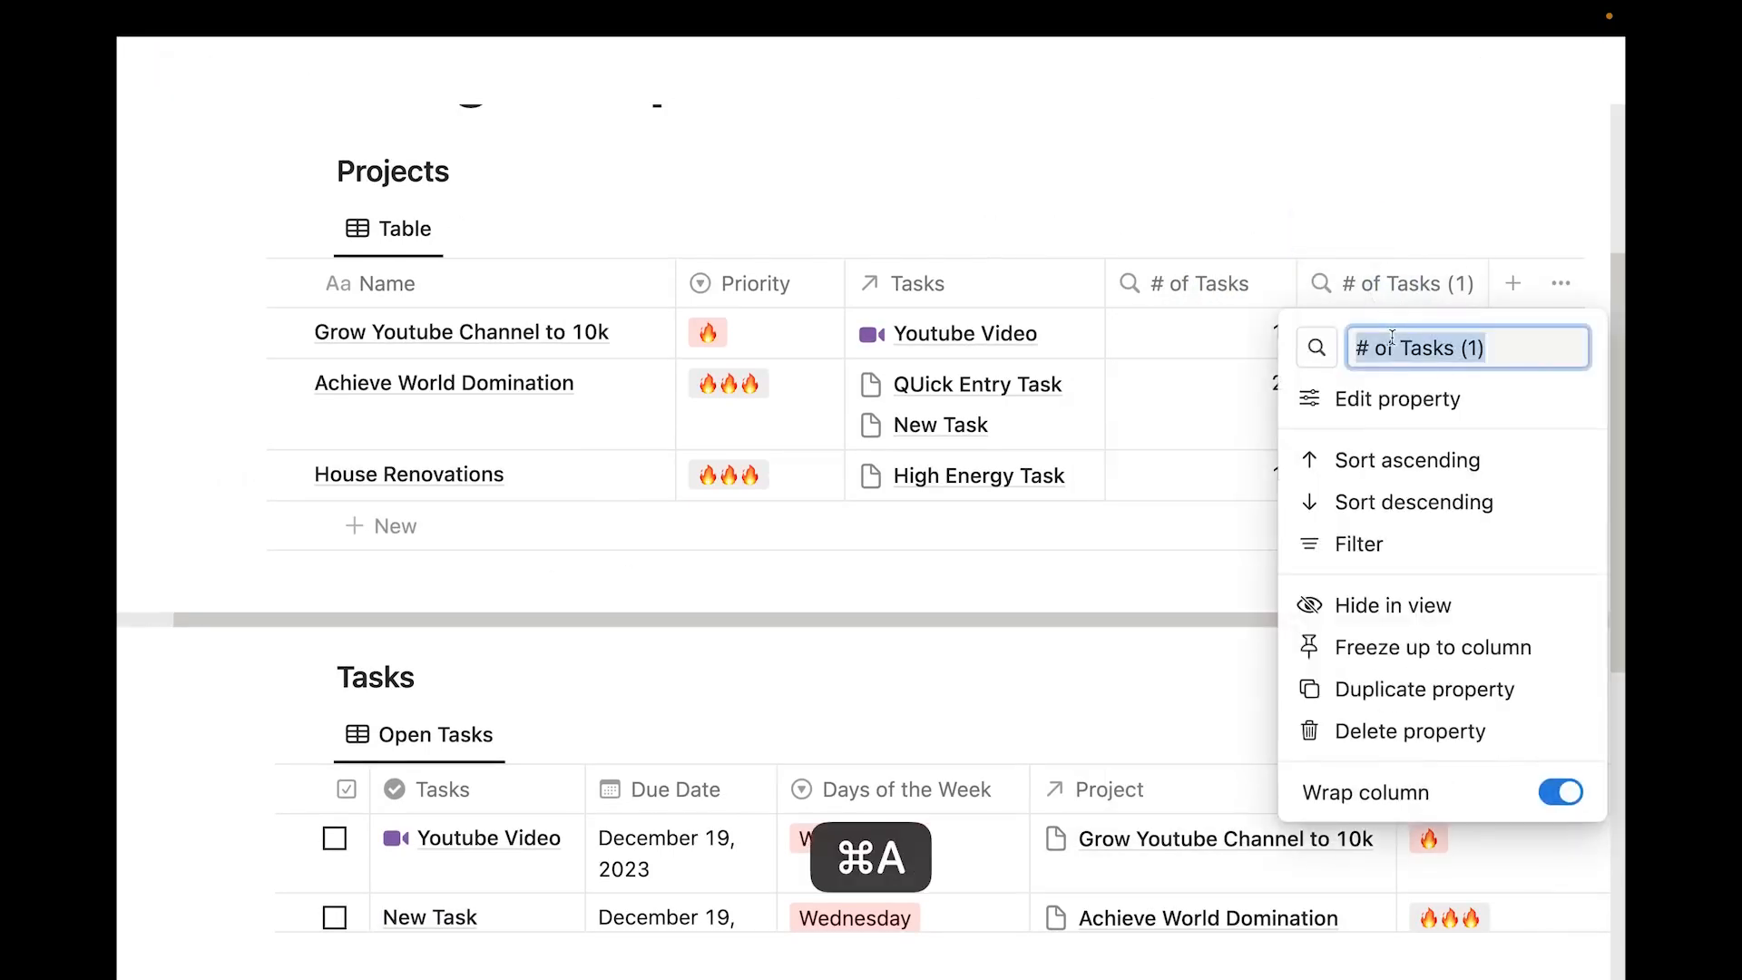
{"action": "type", "text": "Progress"}
{"action": "key", "text": "Return"}
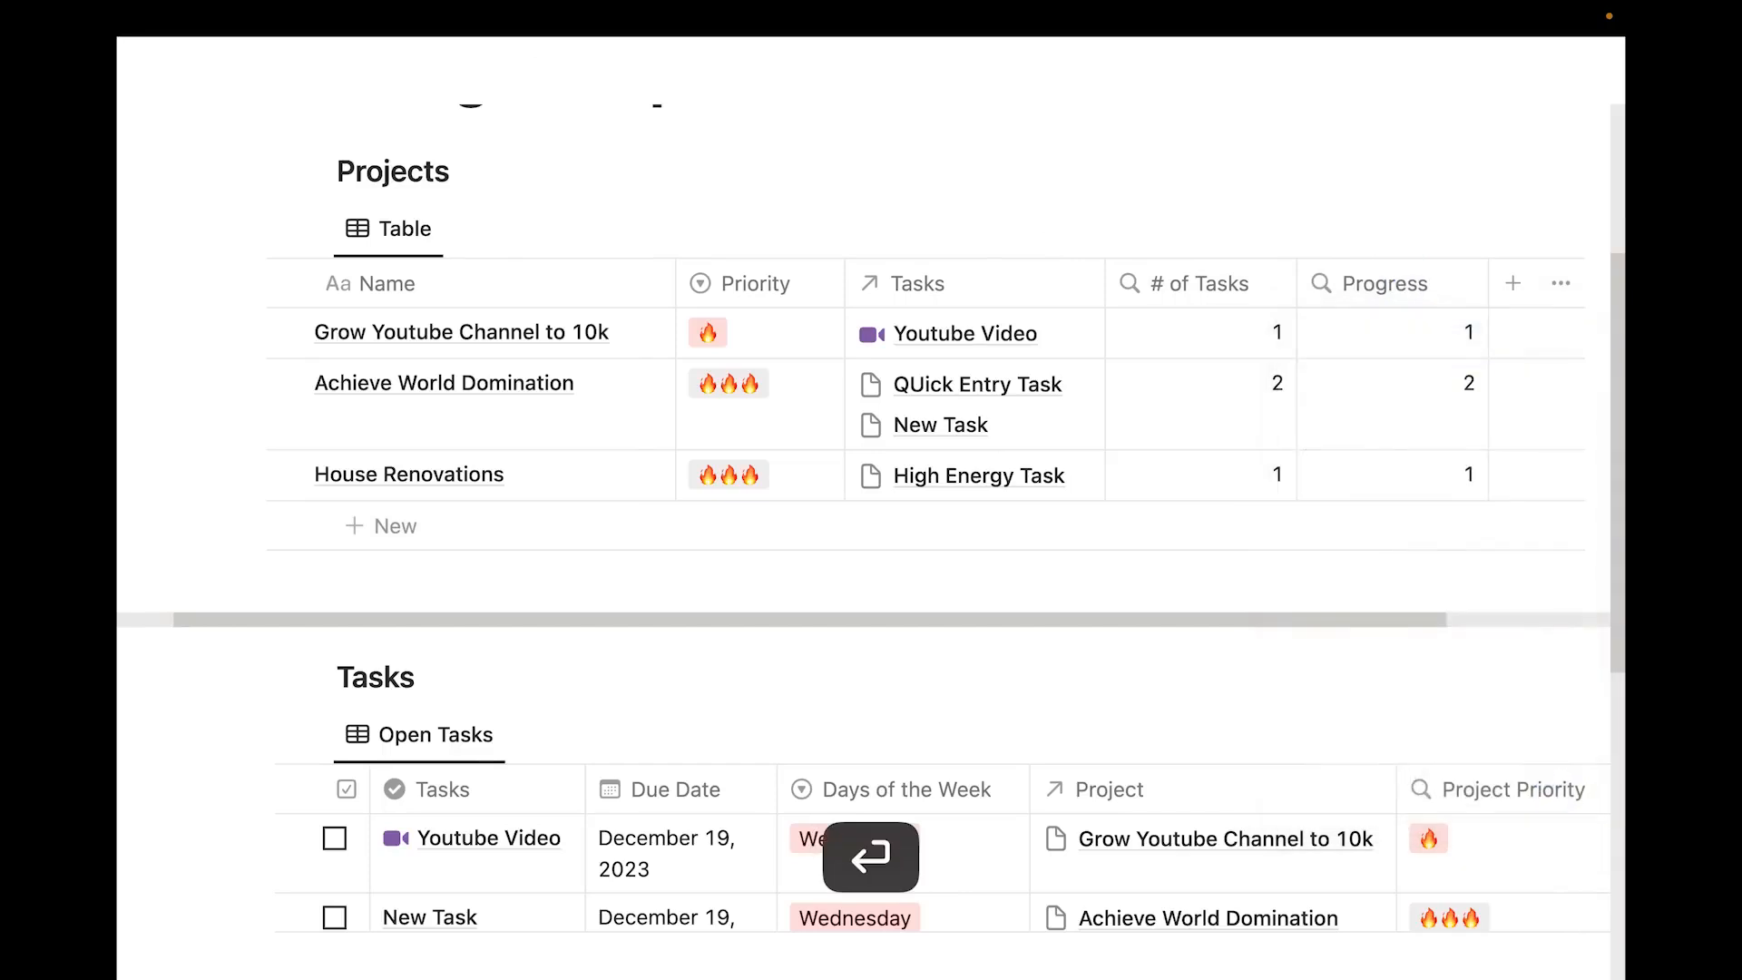
Open the Progress rollup's configuration for the Grow Youtube Channel to 10k project
{"action": "left_click", "coordinate": [1400, 342]}
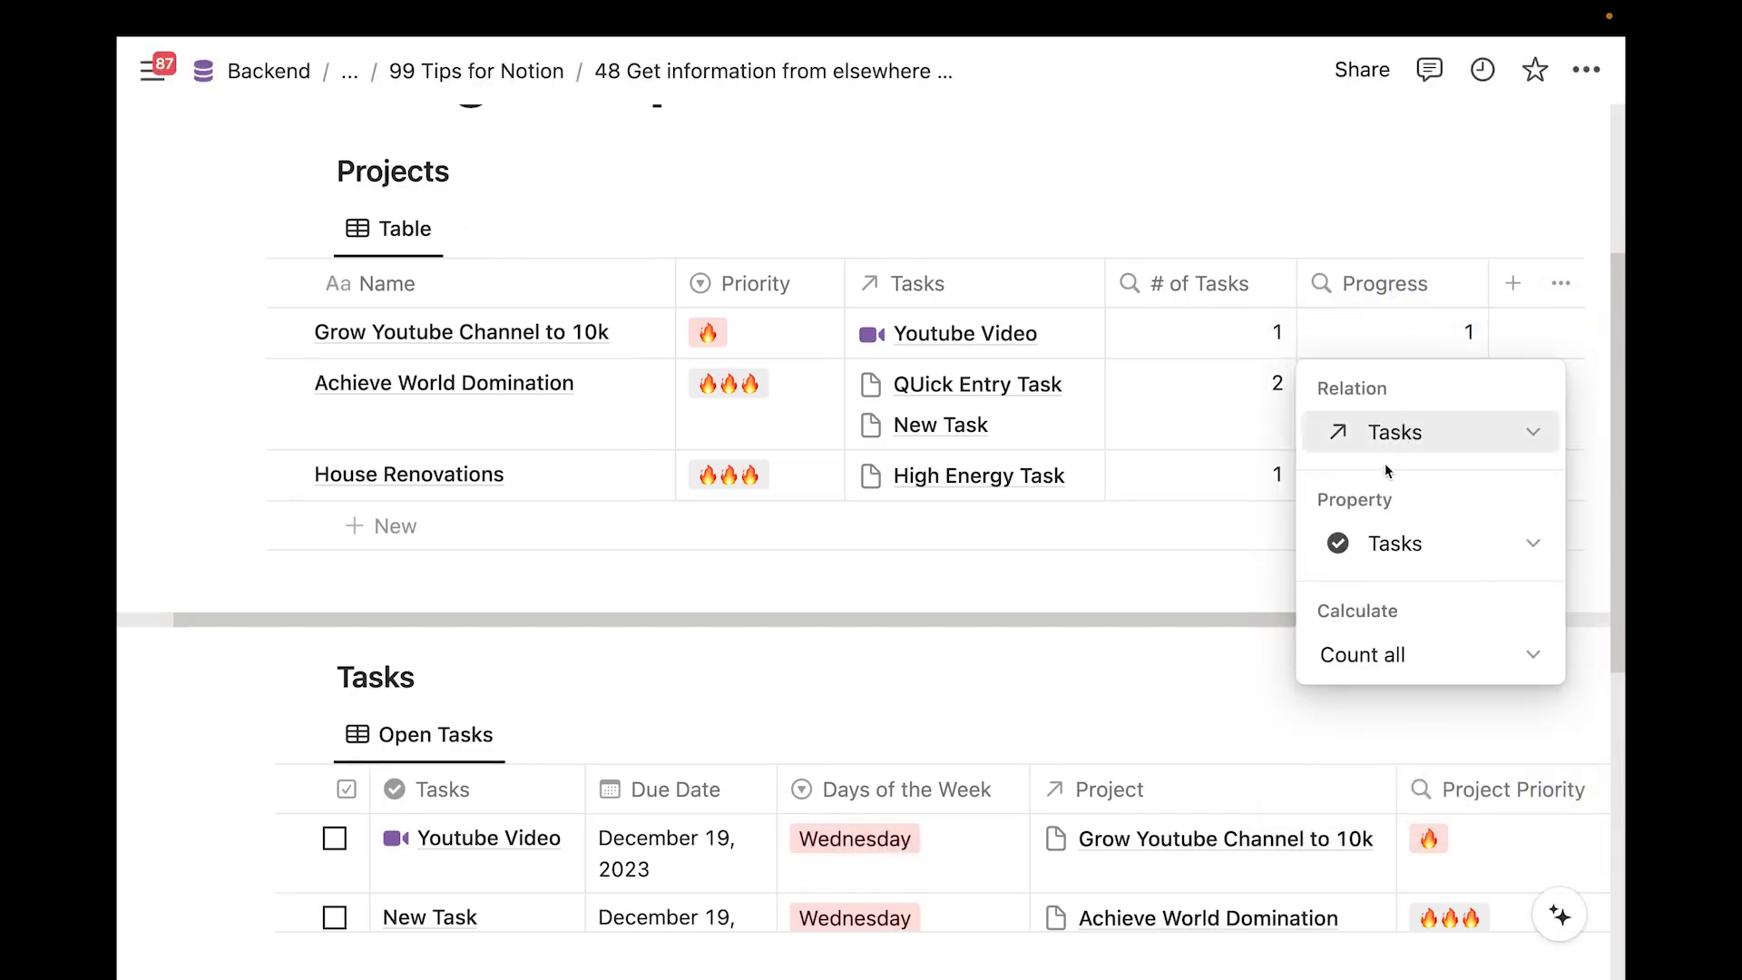
Configure the Progress rollup in the Projects table to use the Done? property and calculate Percent checked
{"action": "left_click", "coordinate": [1391, 542]}
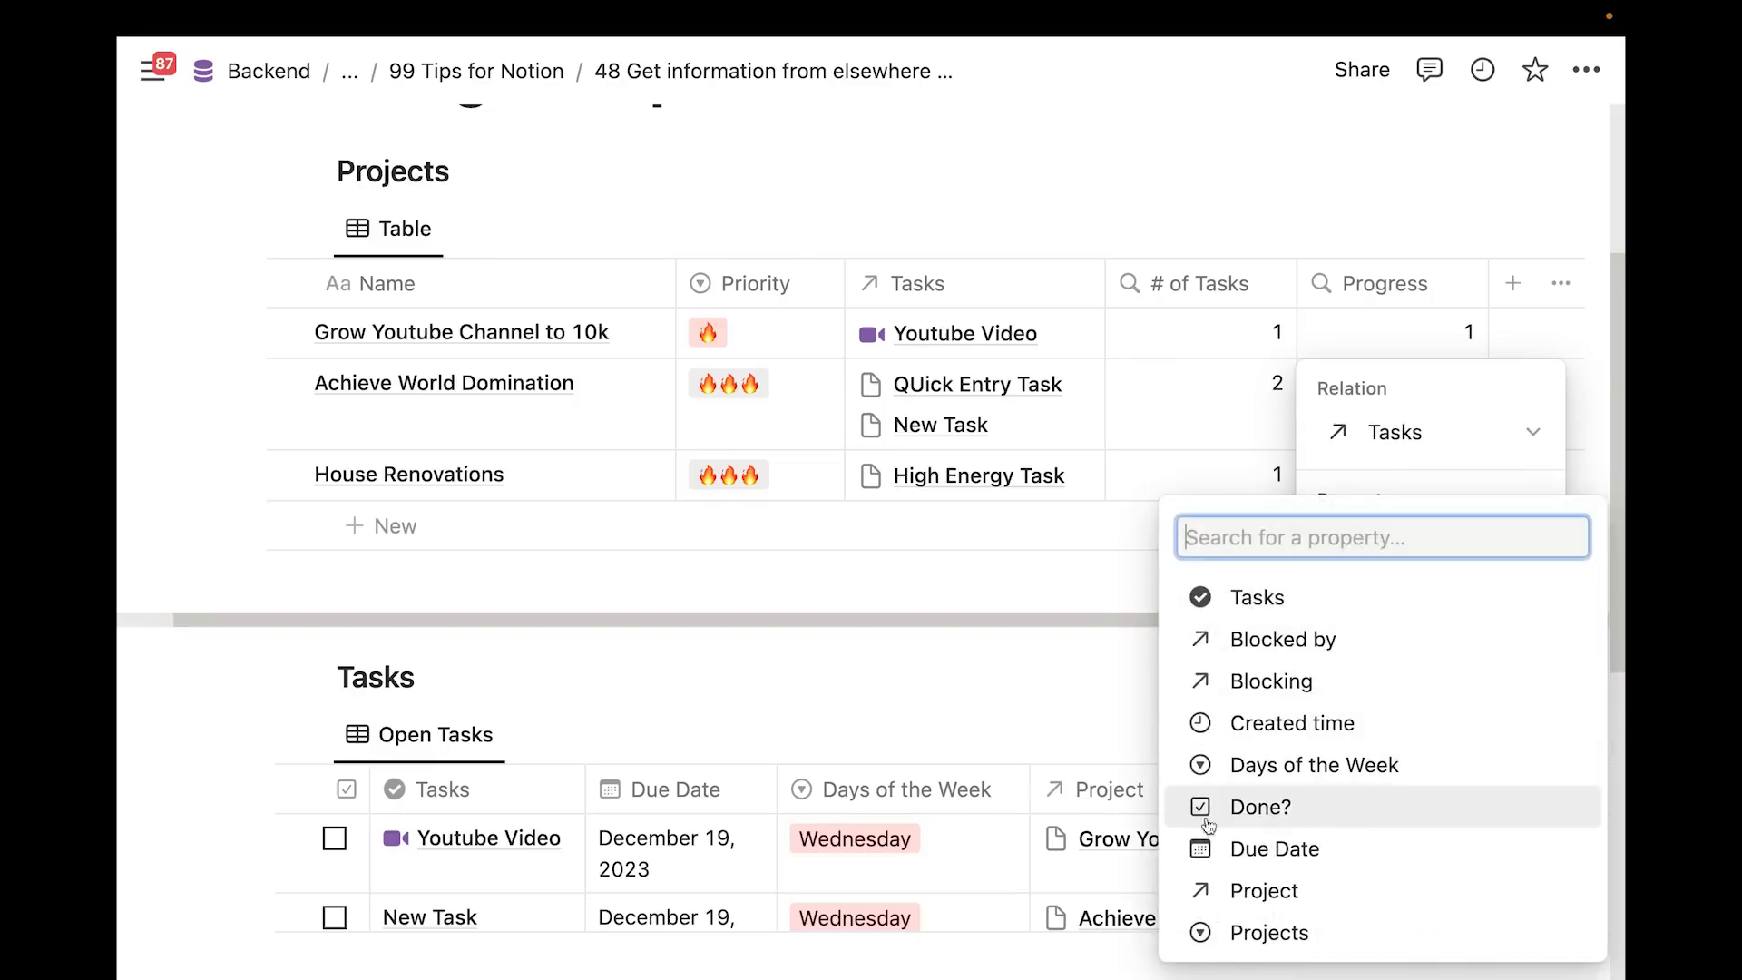
{"action": "left_click", "coordinate": [1261, 810]}
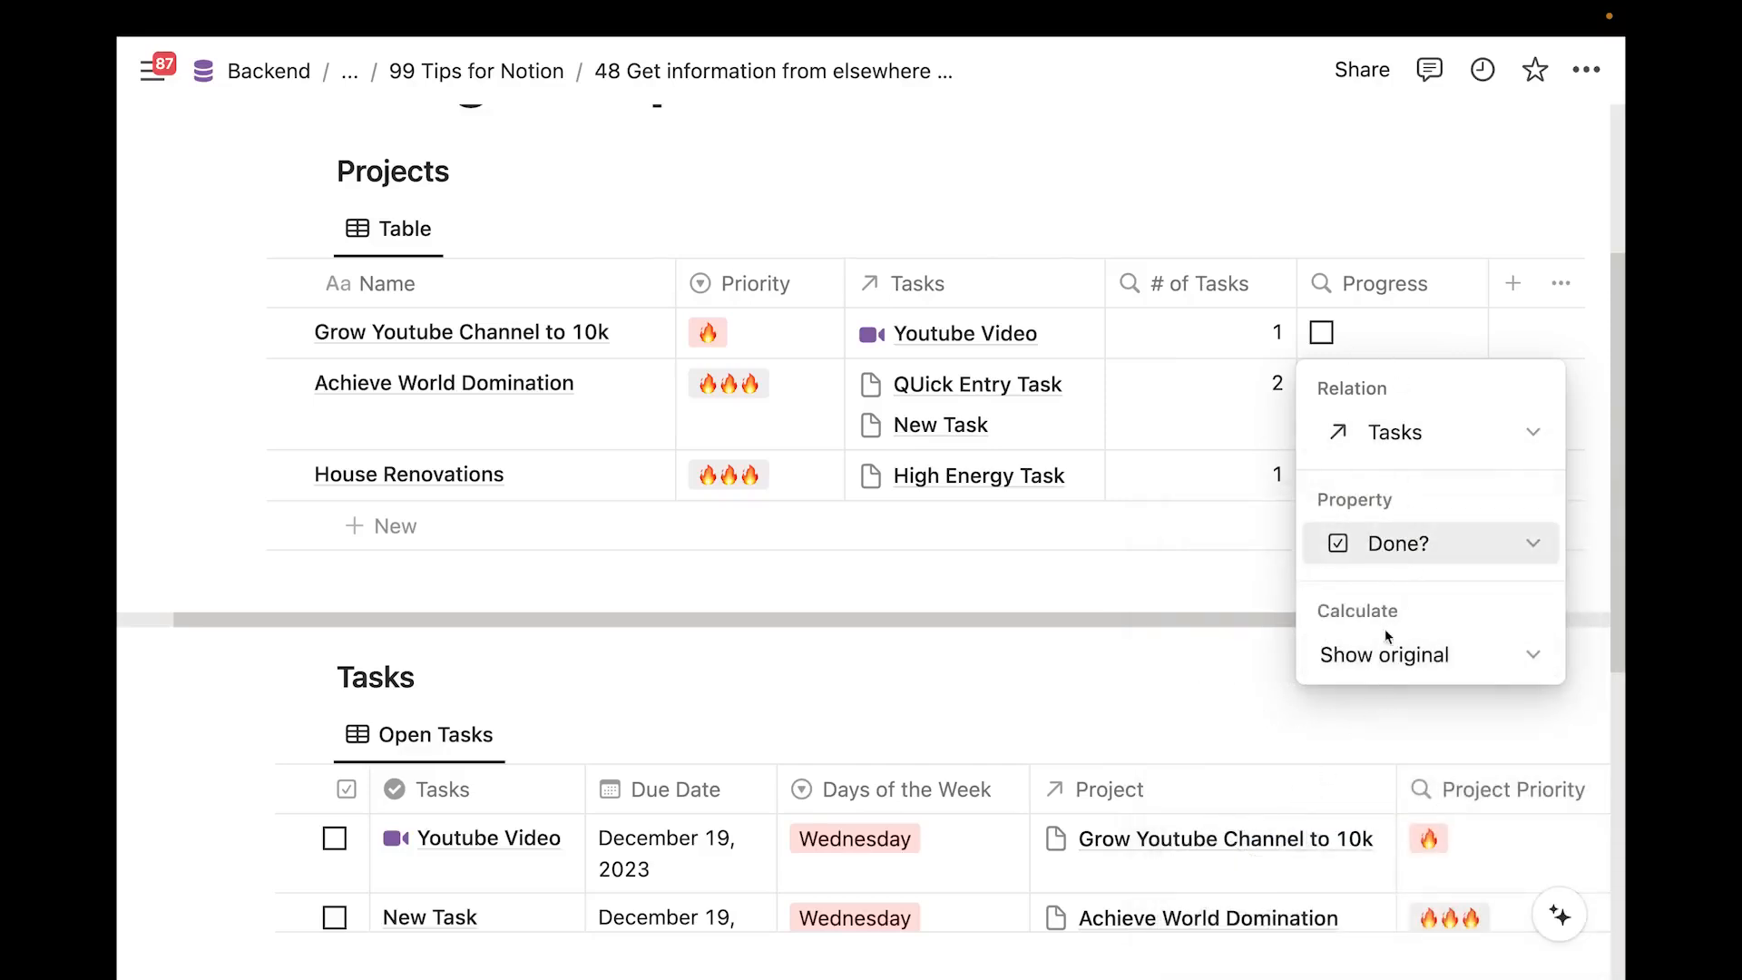
{"action": "left_click", "coordinate": [1374, 661]}
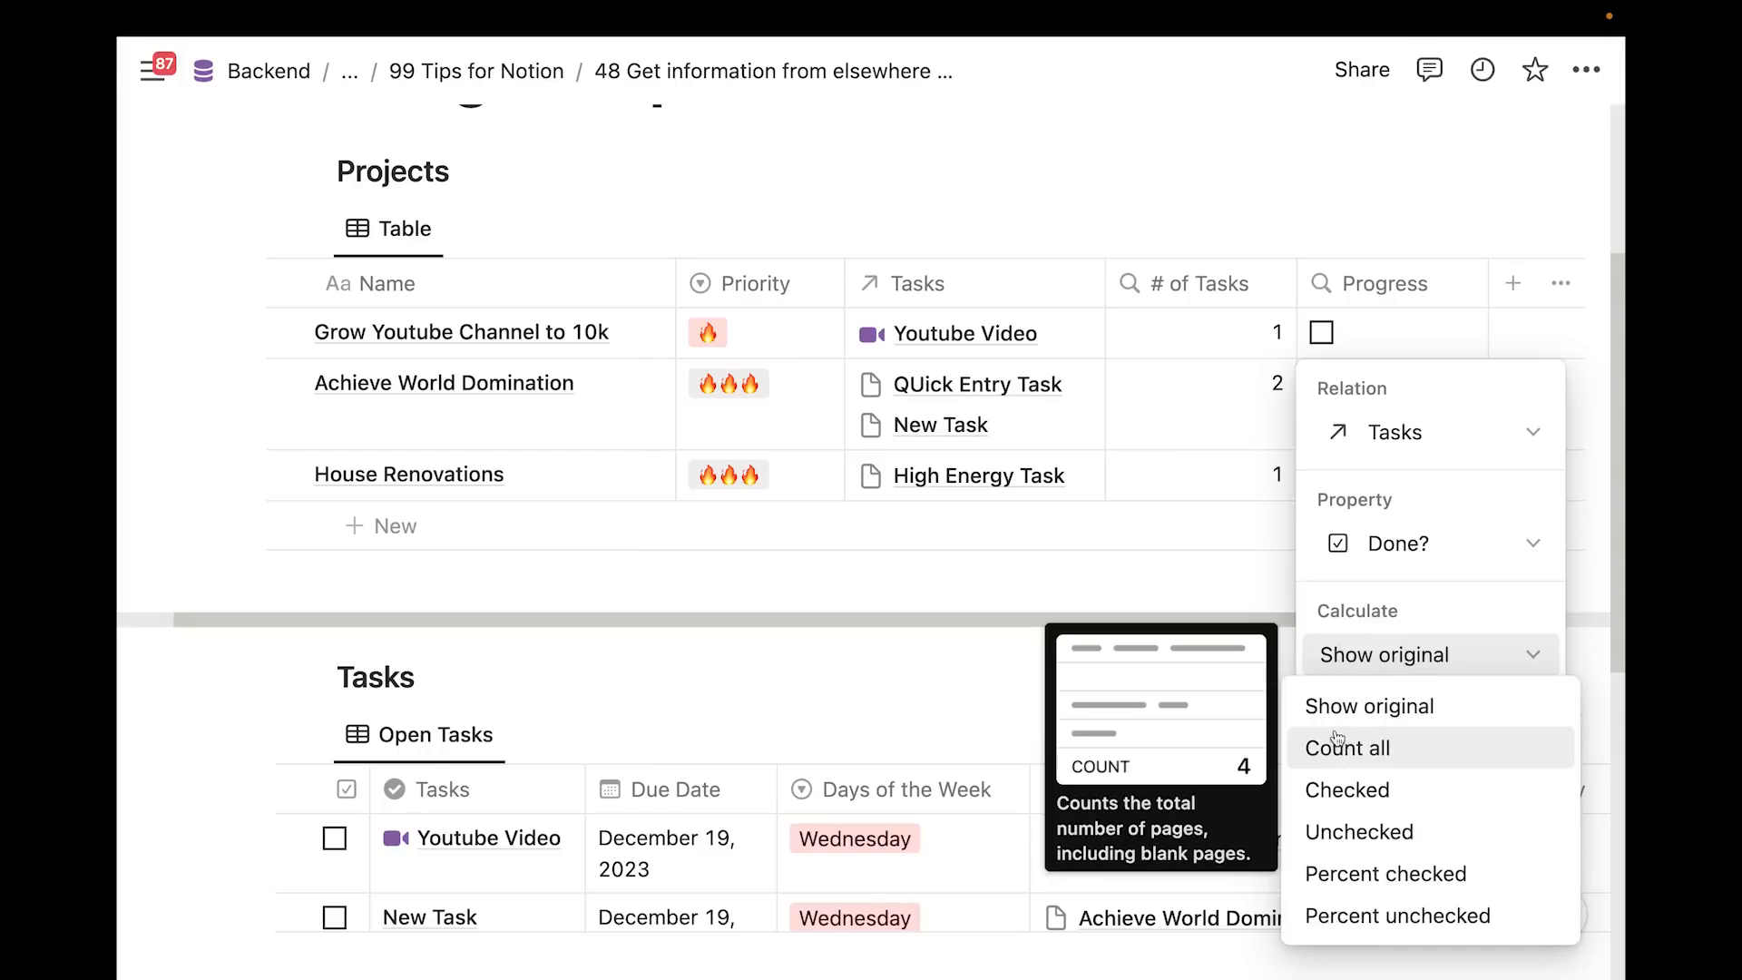
{"action": "left_click", "coordinate": [1391, 872]}
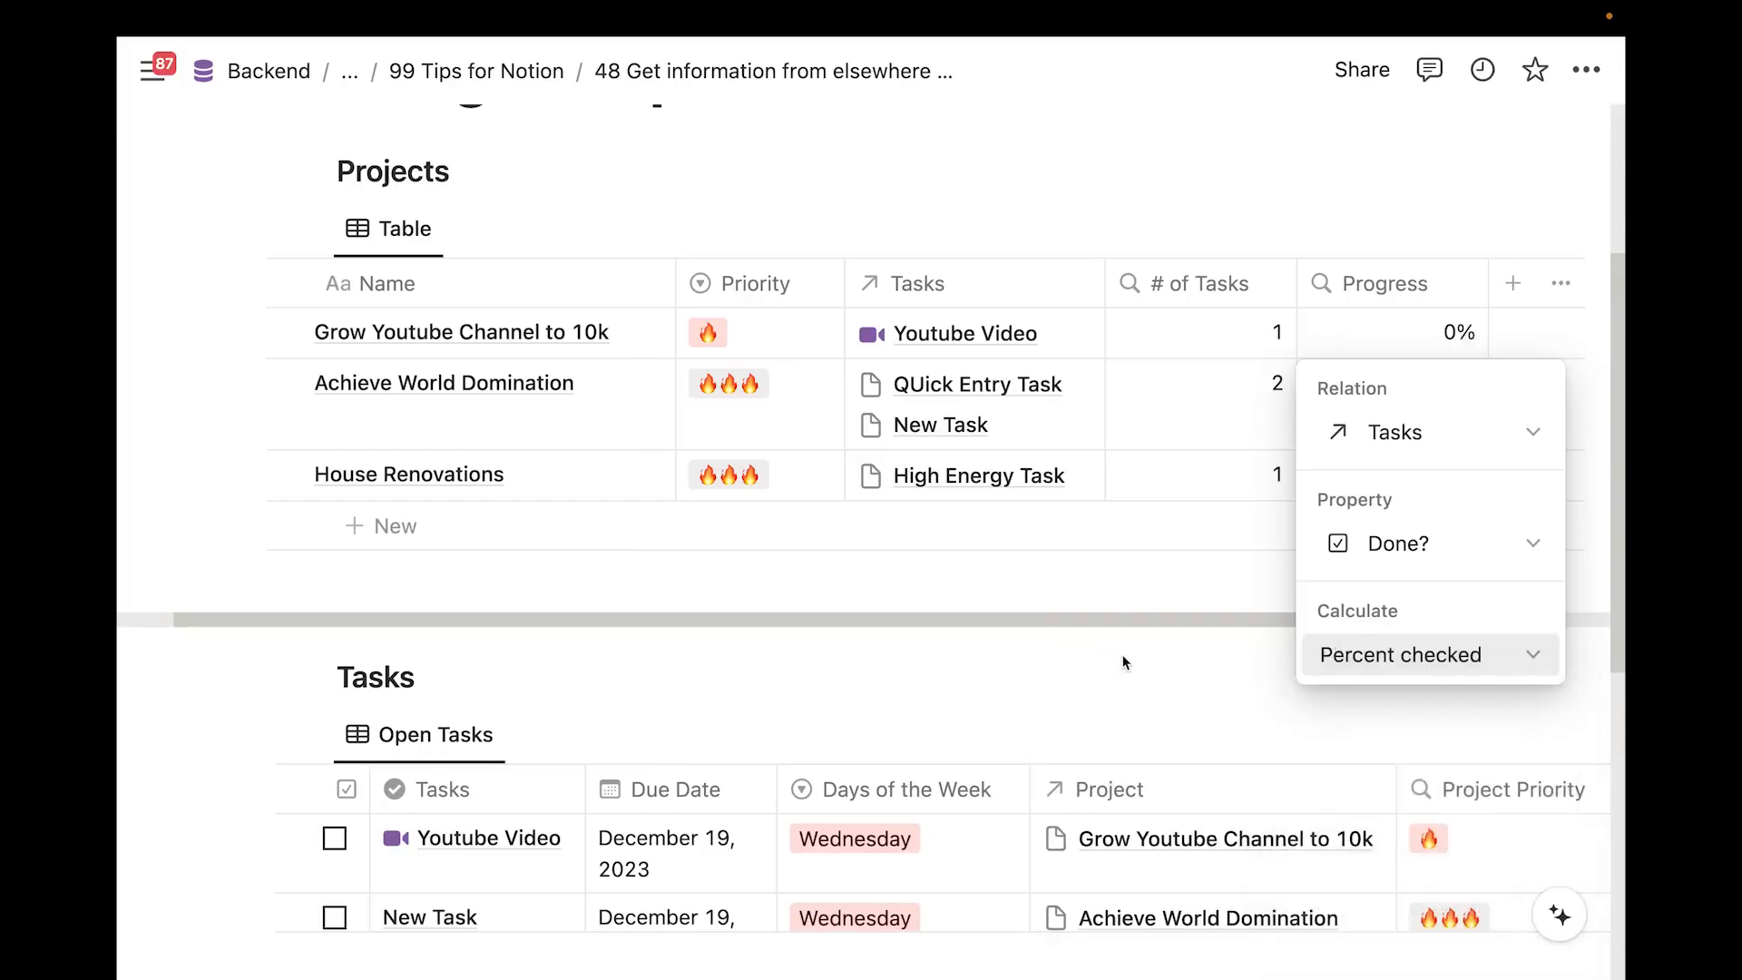
{"action": "key", "text": "Escape"}
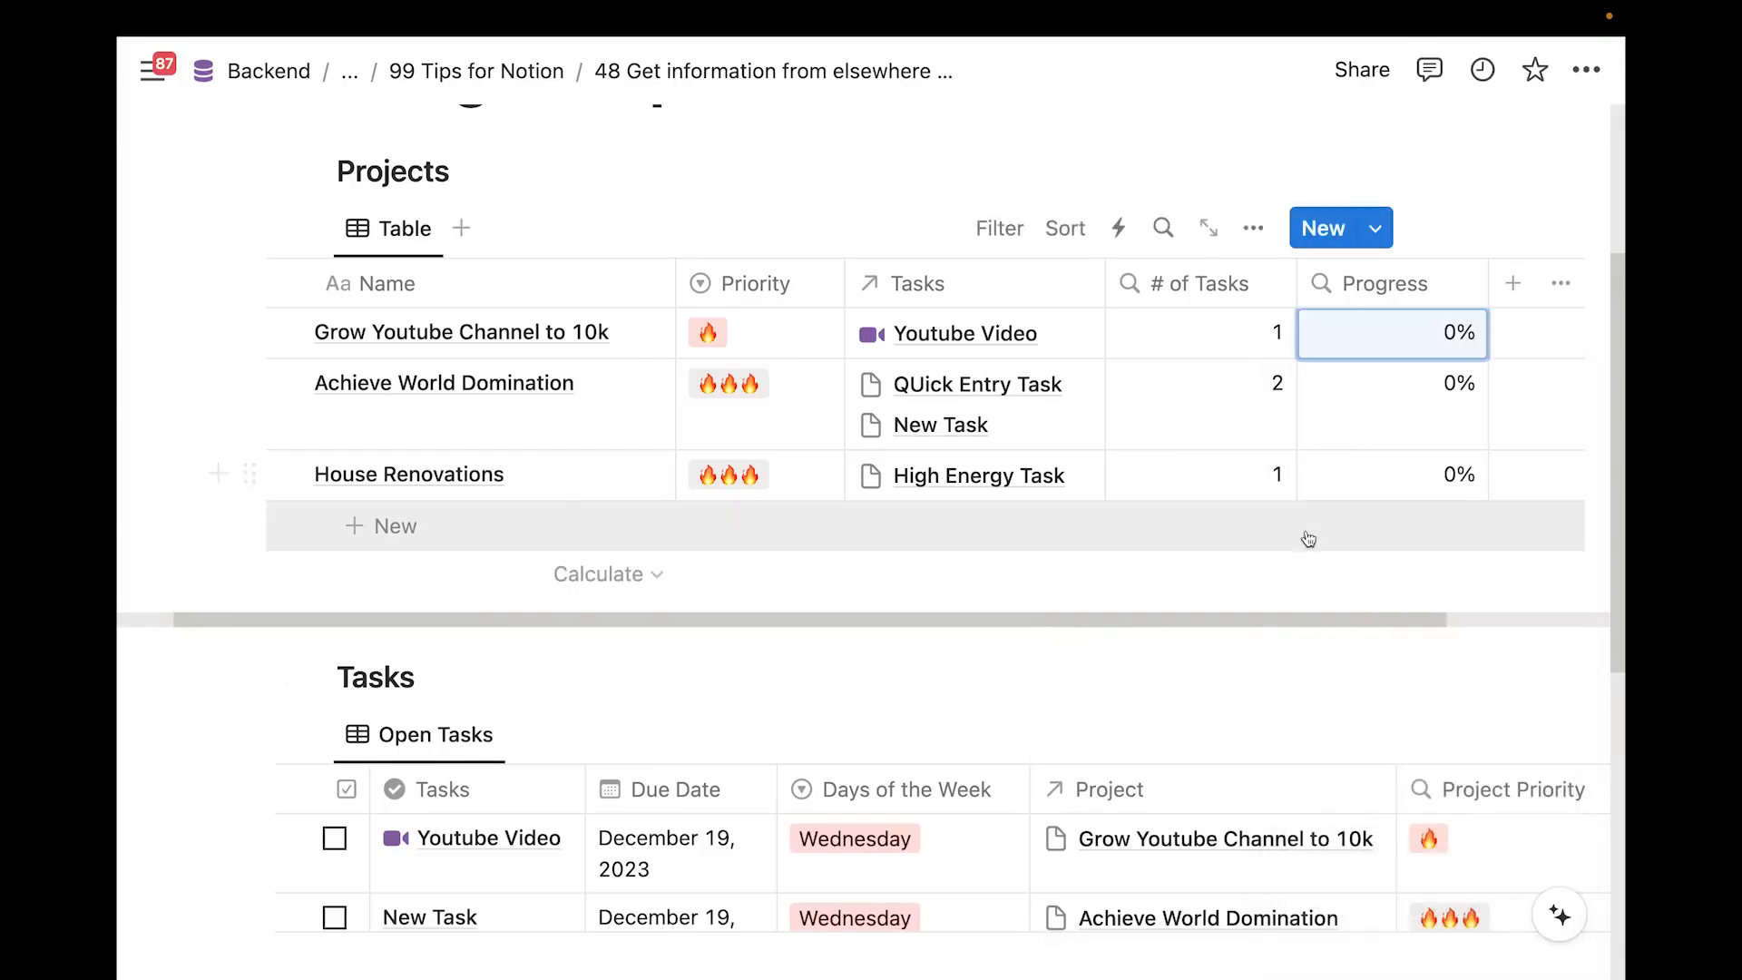
Mark New Task as done in the Tasks table and check the Progress column in Projects
{"action": "scroll", "coordinate": [998, 454], "scroll_direction": "down", "scroll_amount": 5}
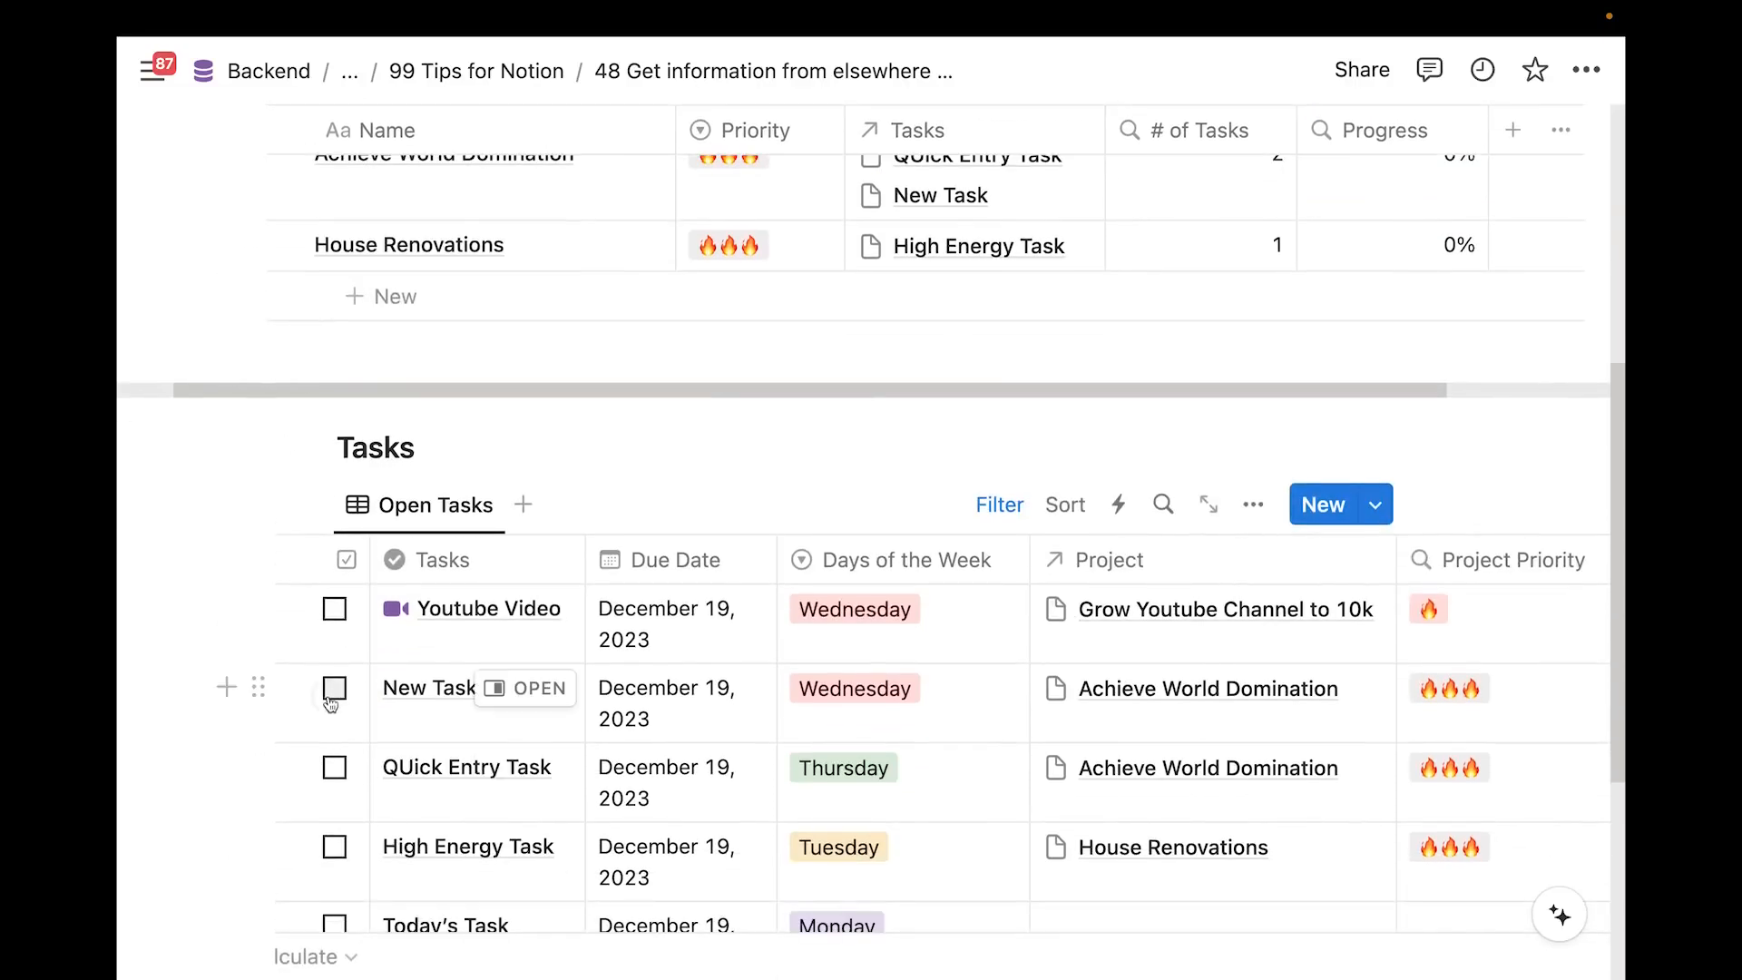
{"action": "left_click", "coordinate": [333, 691]}
{"action": "scroll", "coordinate": [1343, 291], "scroll_direction": "up", "scroll_amount": 2}
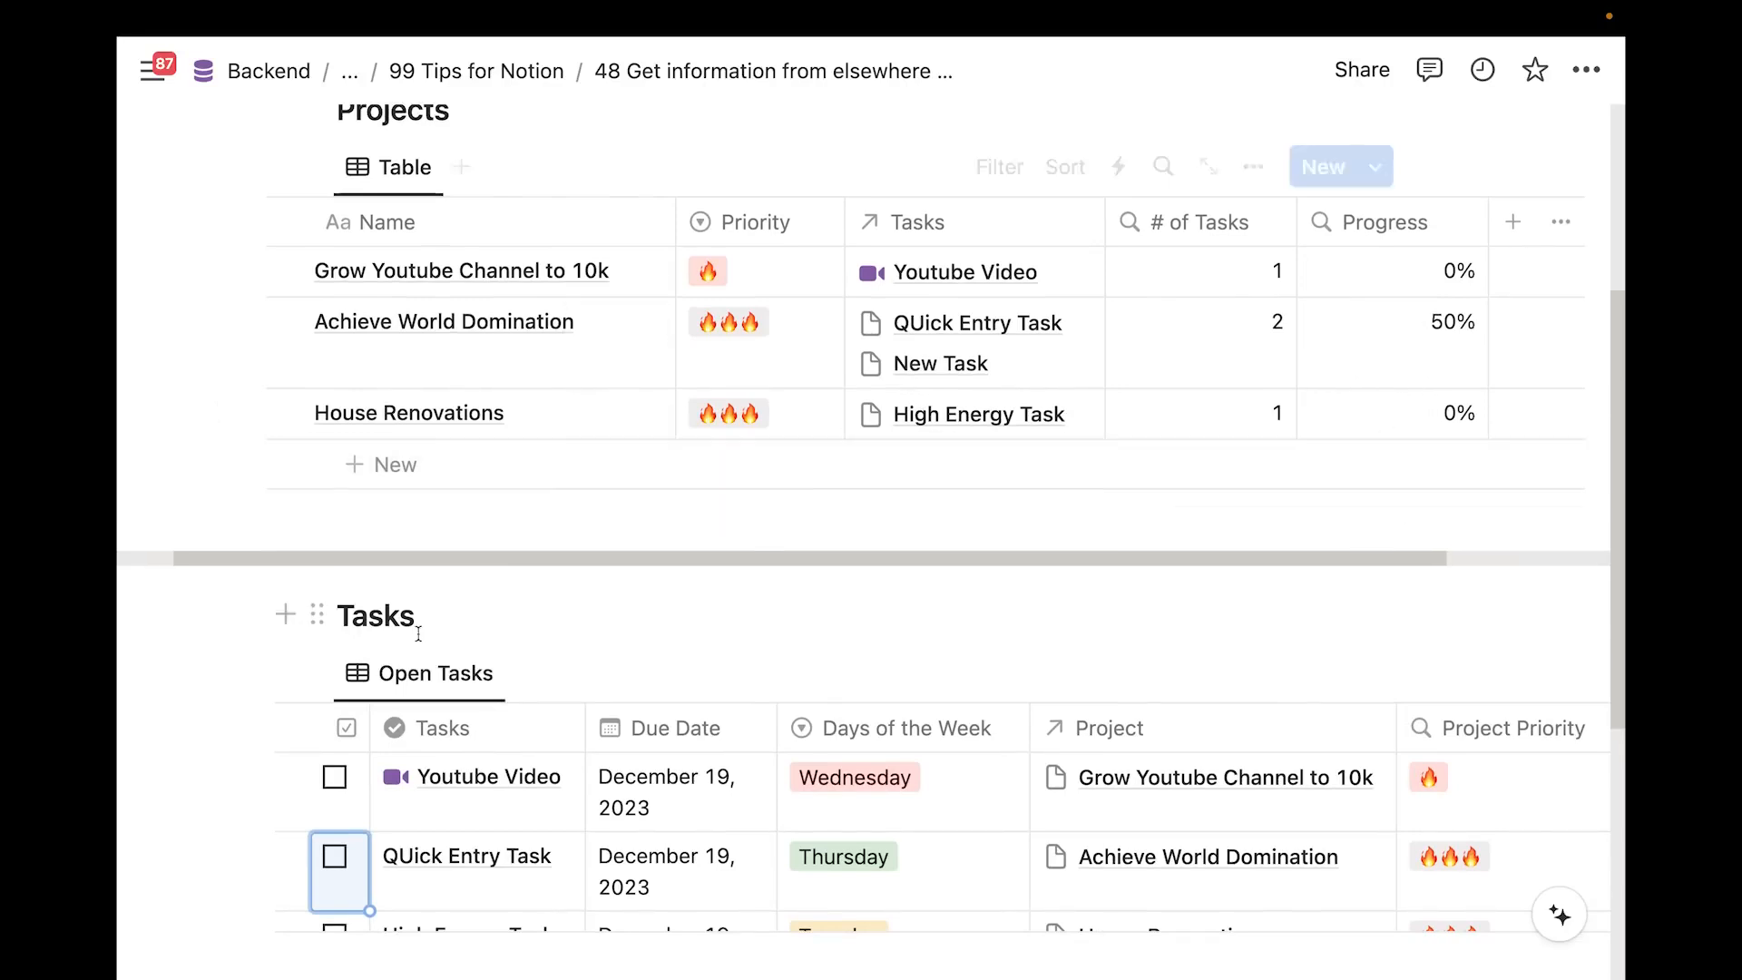
{"action": "scroll", "coordinate": [672, 635], "scroll_direction": "up", "scroll_amount": 1}
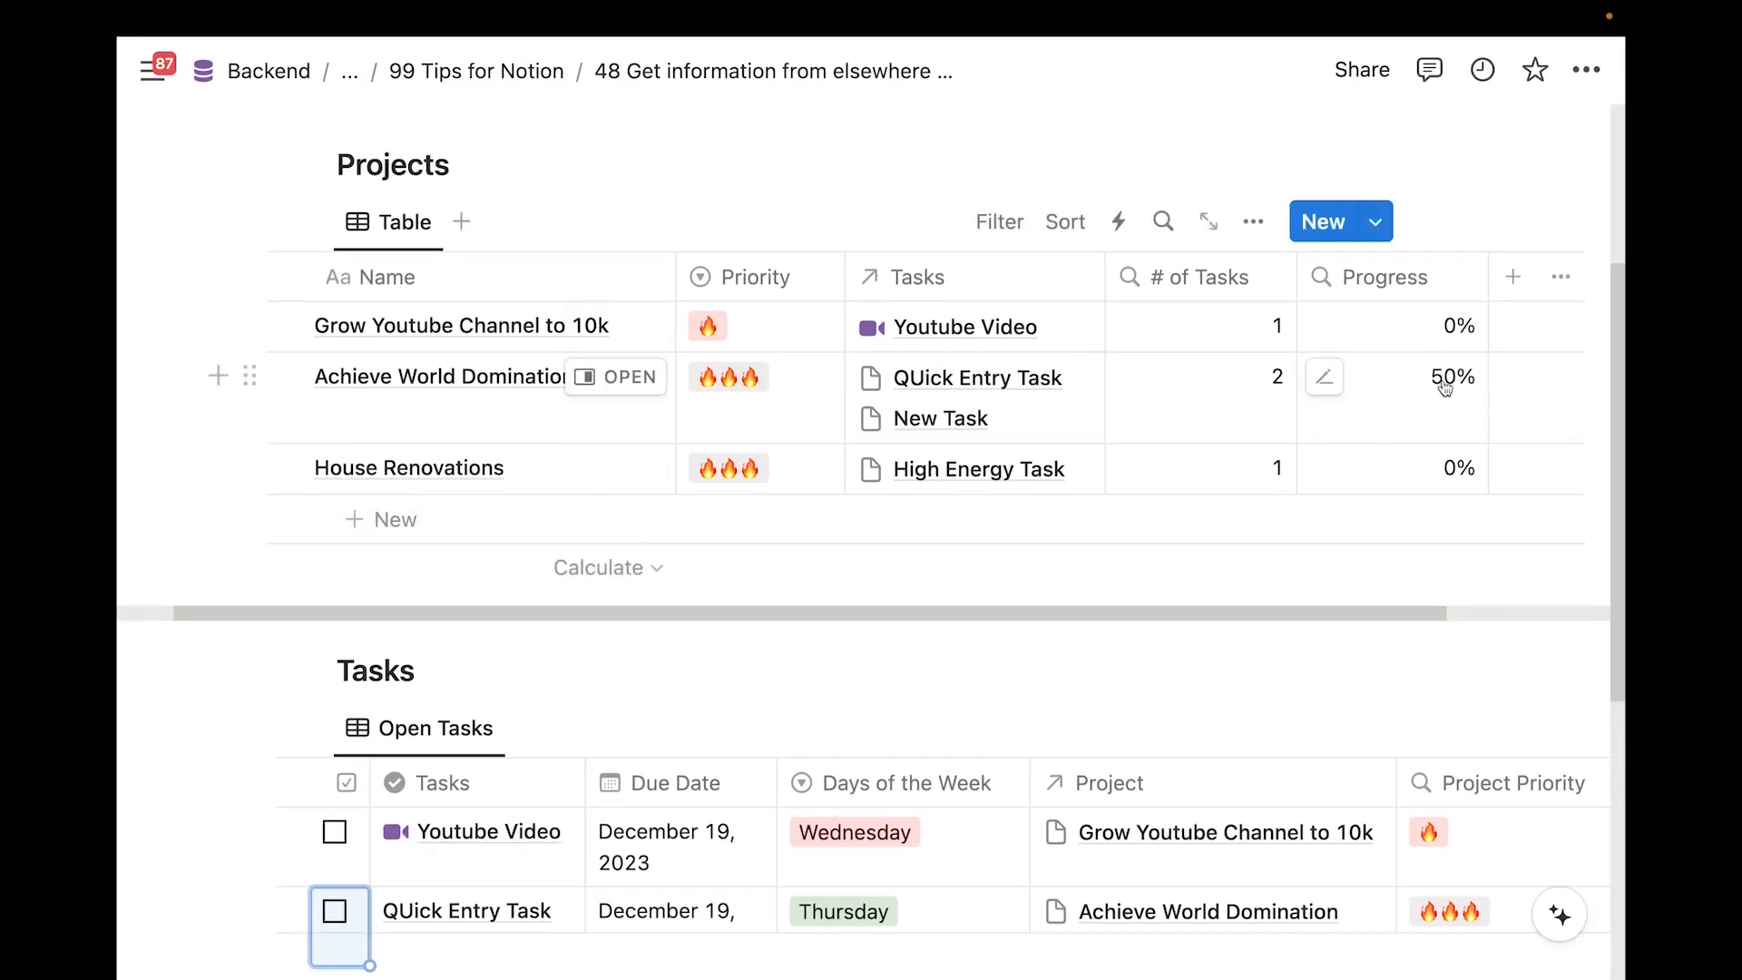
Show the Progress rollup in the Projects table as a bar
{"action": "left_click", "coordinate": [1372, 289]}
{"action": "left_click", "coordinate": [1341, 391]}
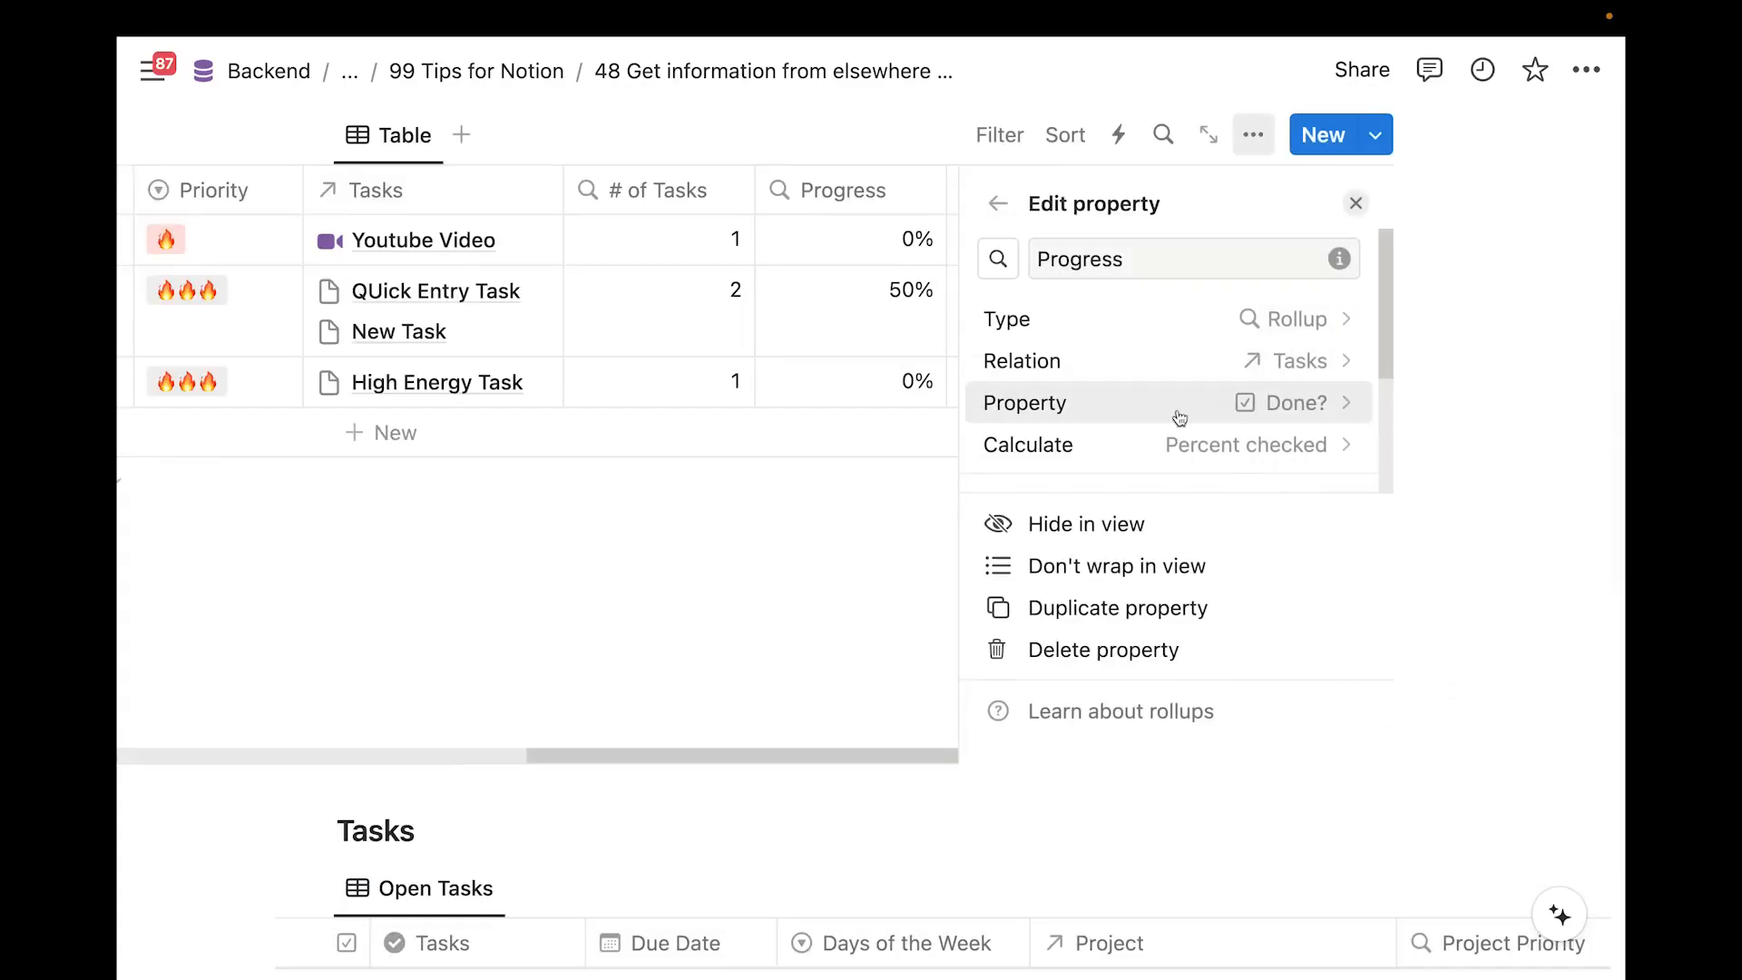
{"action": "scroll", "coordinate": [1125, 467], "scroll_direction": "down", "scroll_amount": 2}
{"action": "scroll", "coordinate": [1125, 466], "scroll_direction": "down", "scroll_amount": 2}
{"action": "left_click", "coordinate": [1127, 393]}
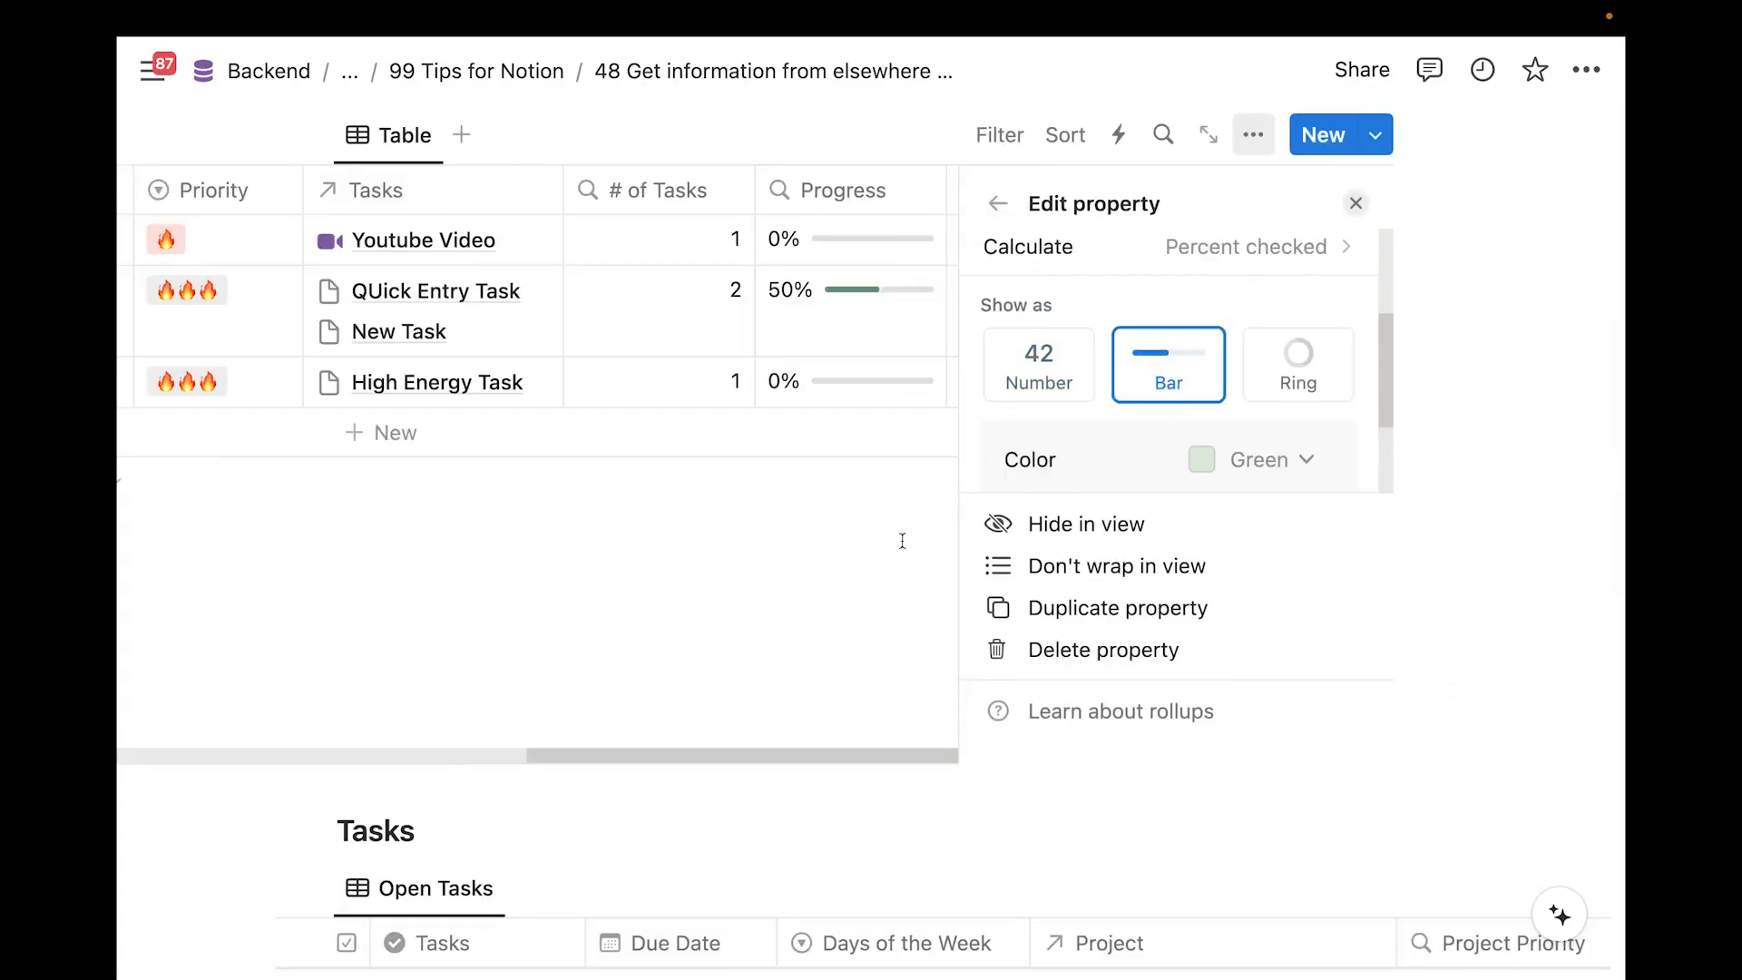
{"action": "left_click", "coordinate": [838, 600]}
{"action": "scroll", "coordinate": [1137, 533], "scroll_direction": "up", "scroll_amount": 2}
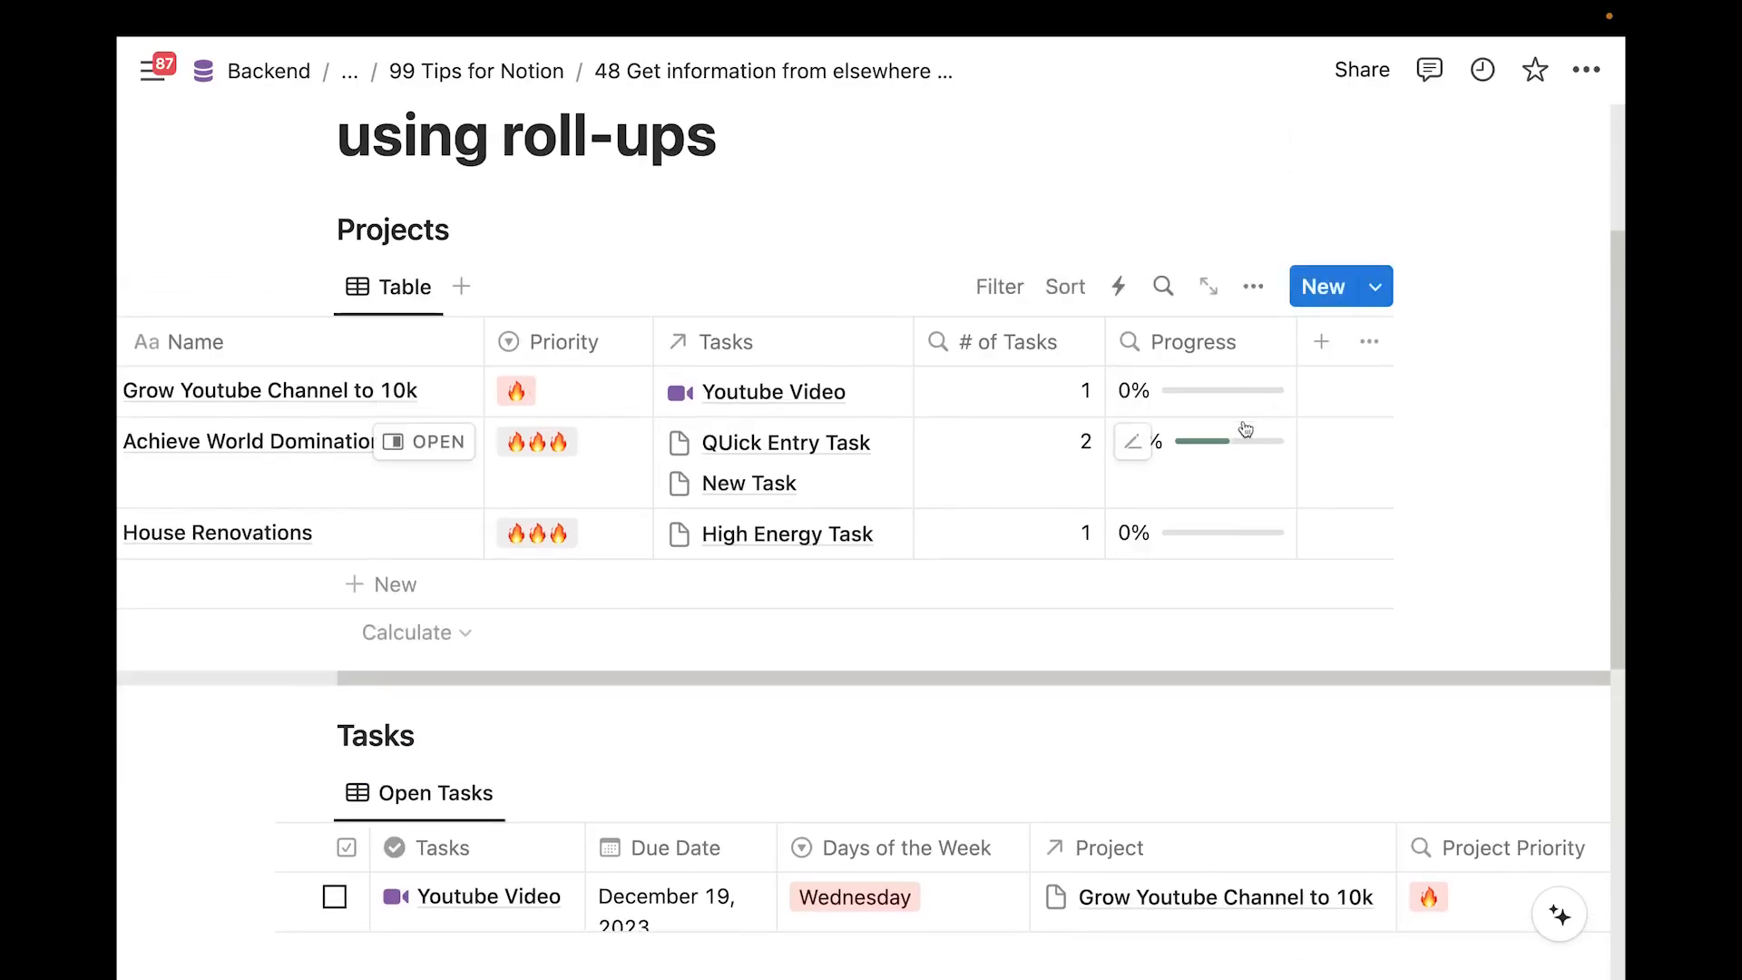
{"action": "scroll", "coordinate": [1174, 486], "scroll_direction": "down", "scroll_amount": 5}
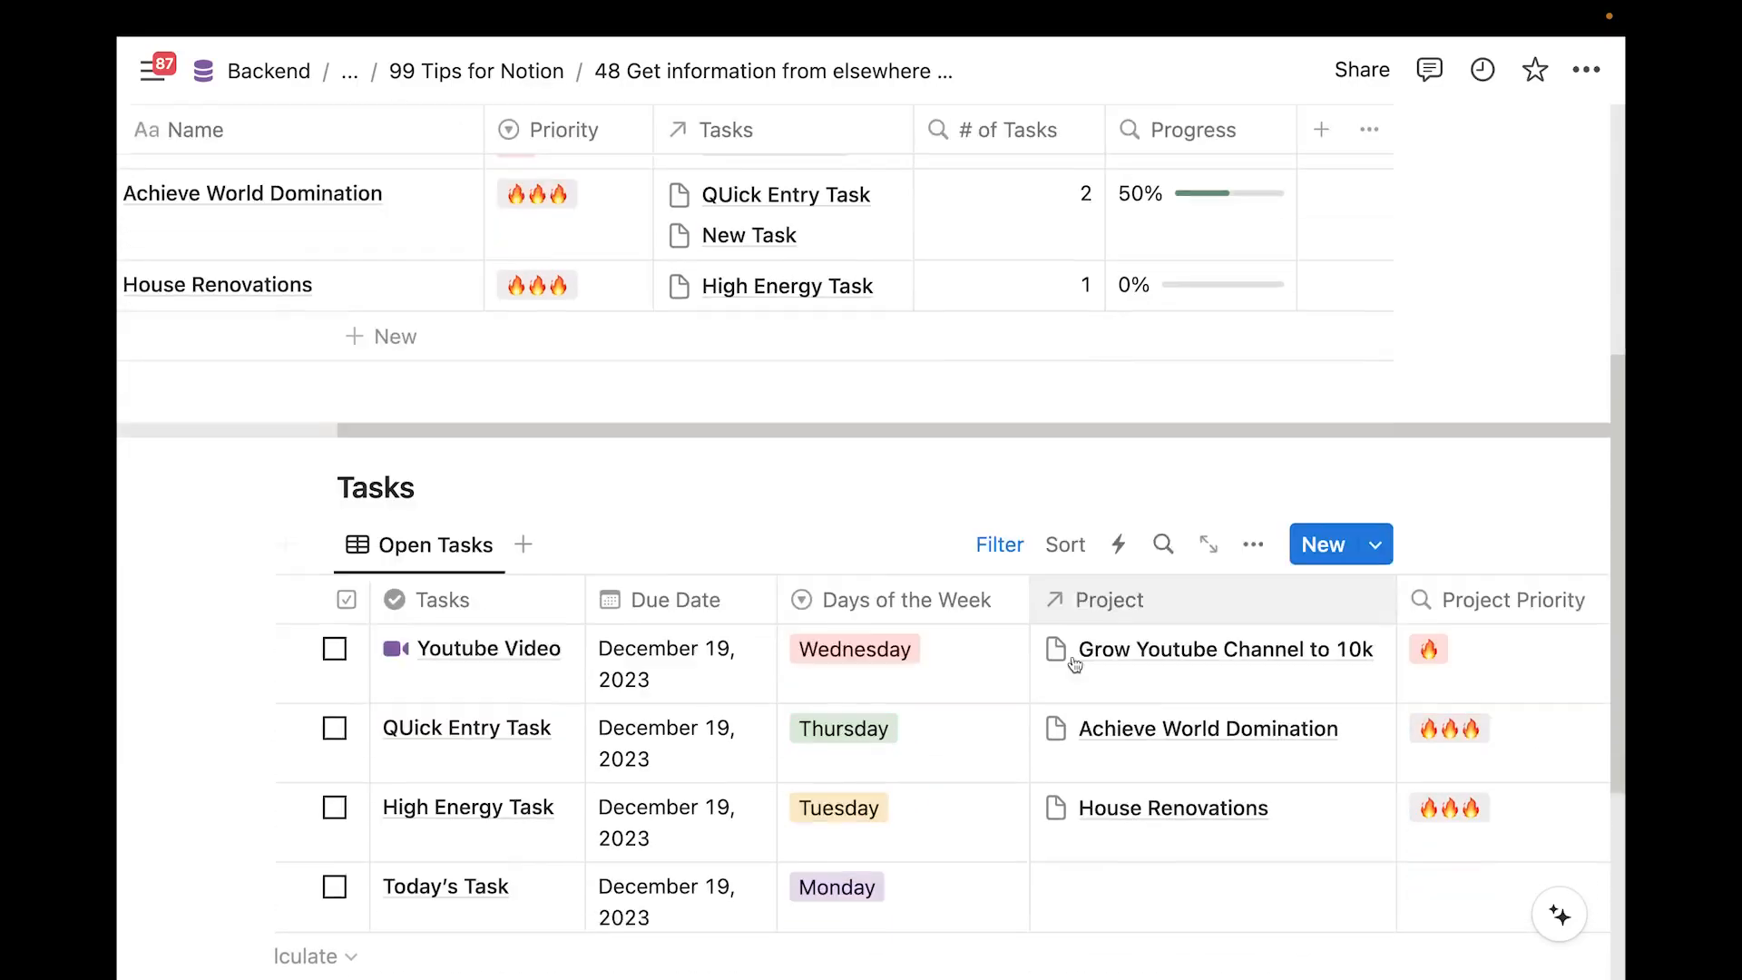
{"action": "scroll", "coordinate": [1054, 661], "scroll_direction": "up", "scroll_amount": 4}
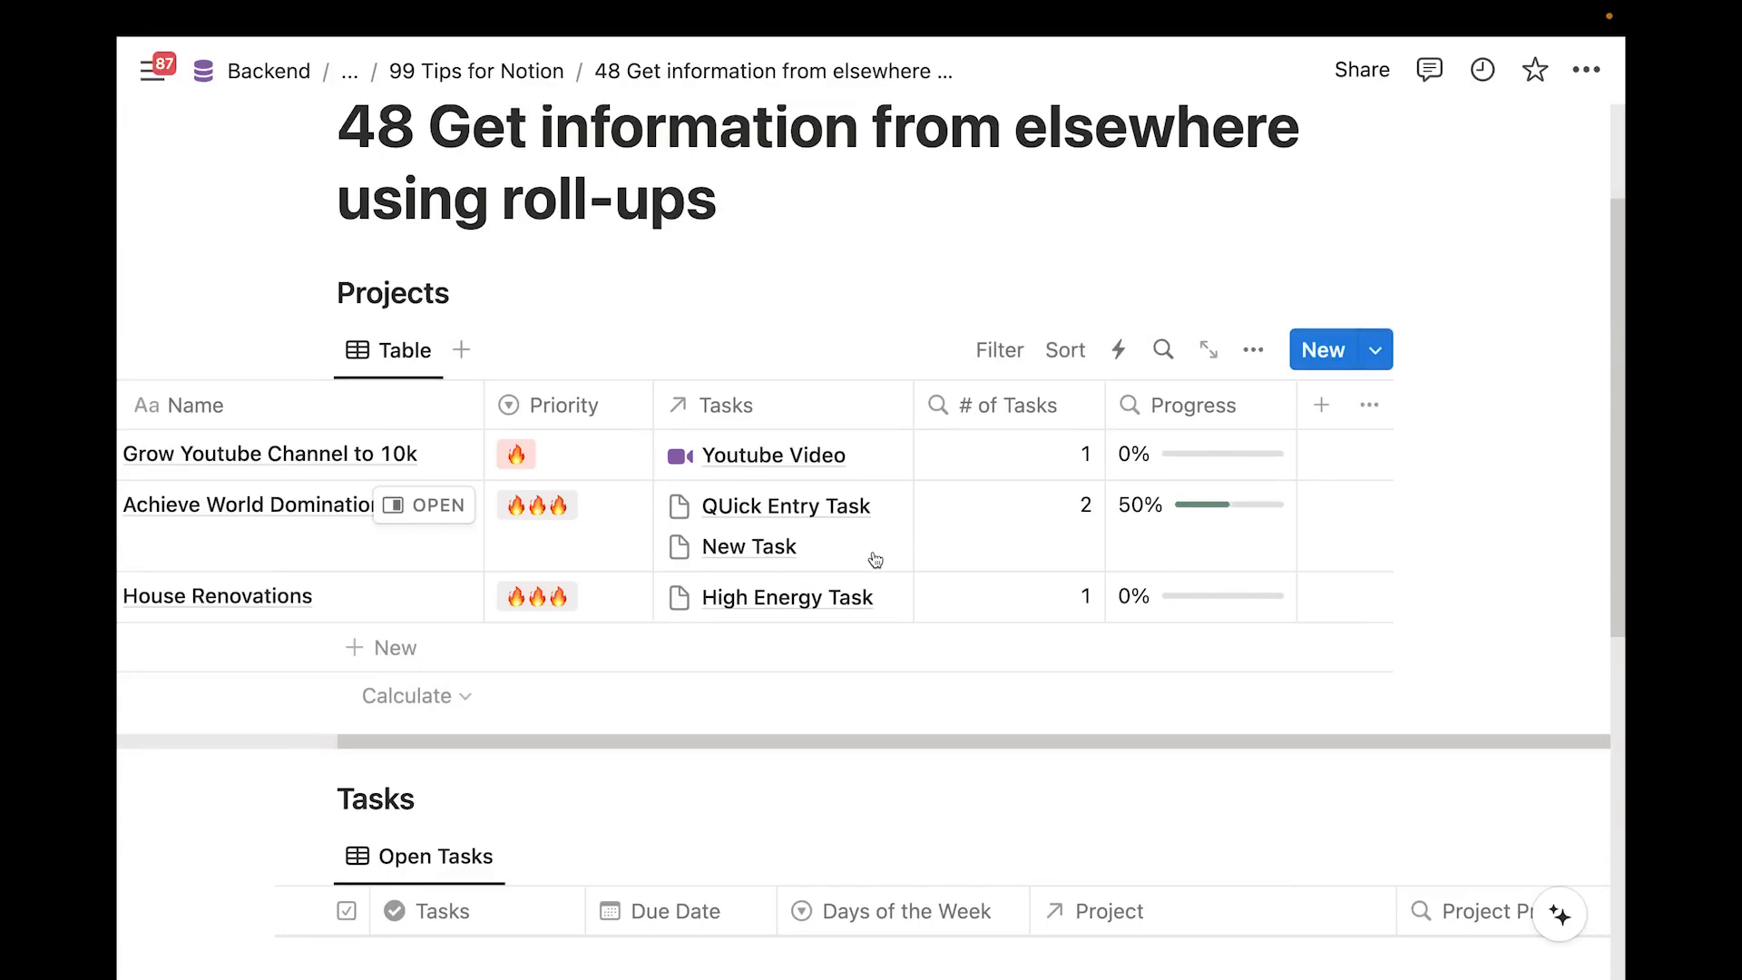
{"action": "scroll", "coordinate": [876, 560], "scroll_direction": "left", "scroll_amount": 3}
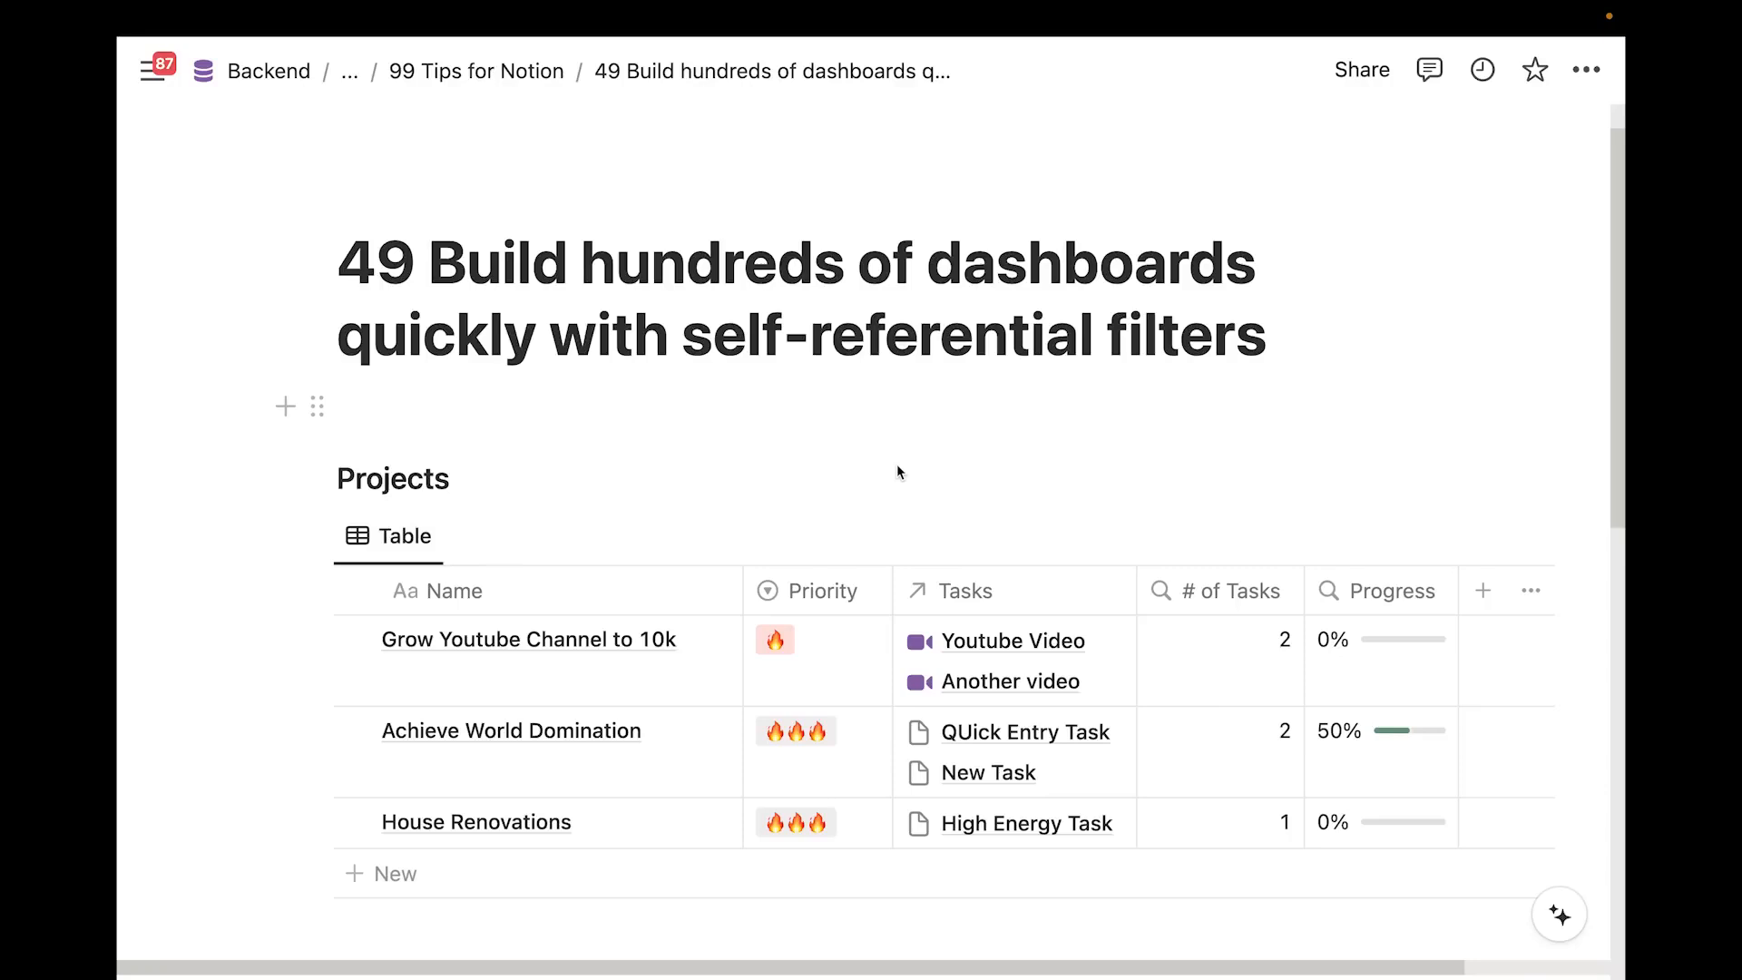
Open the Grow Youtube Channel to 10k project from the Projects table as a full page
{"action": "scroll", "coordinate": [898, 470], "scroll_direction": "down", "scroll_amount": 3}
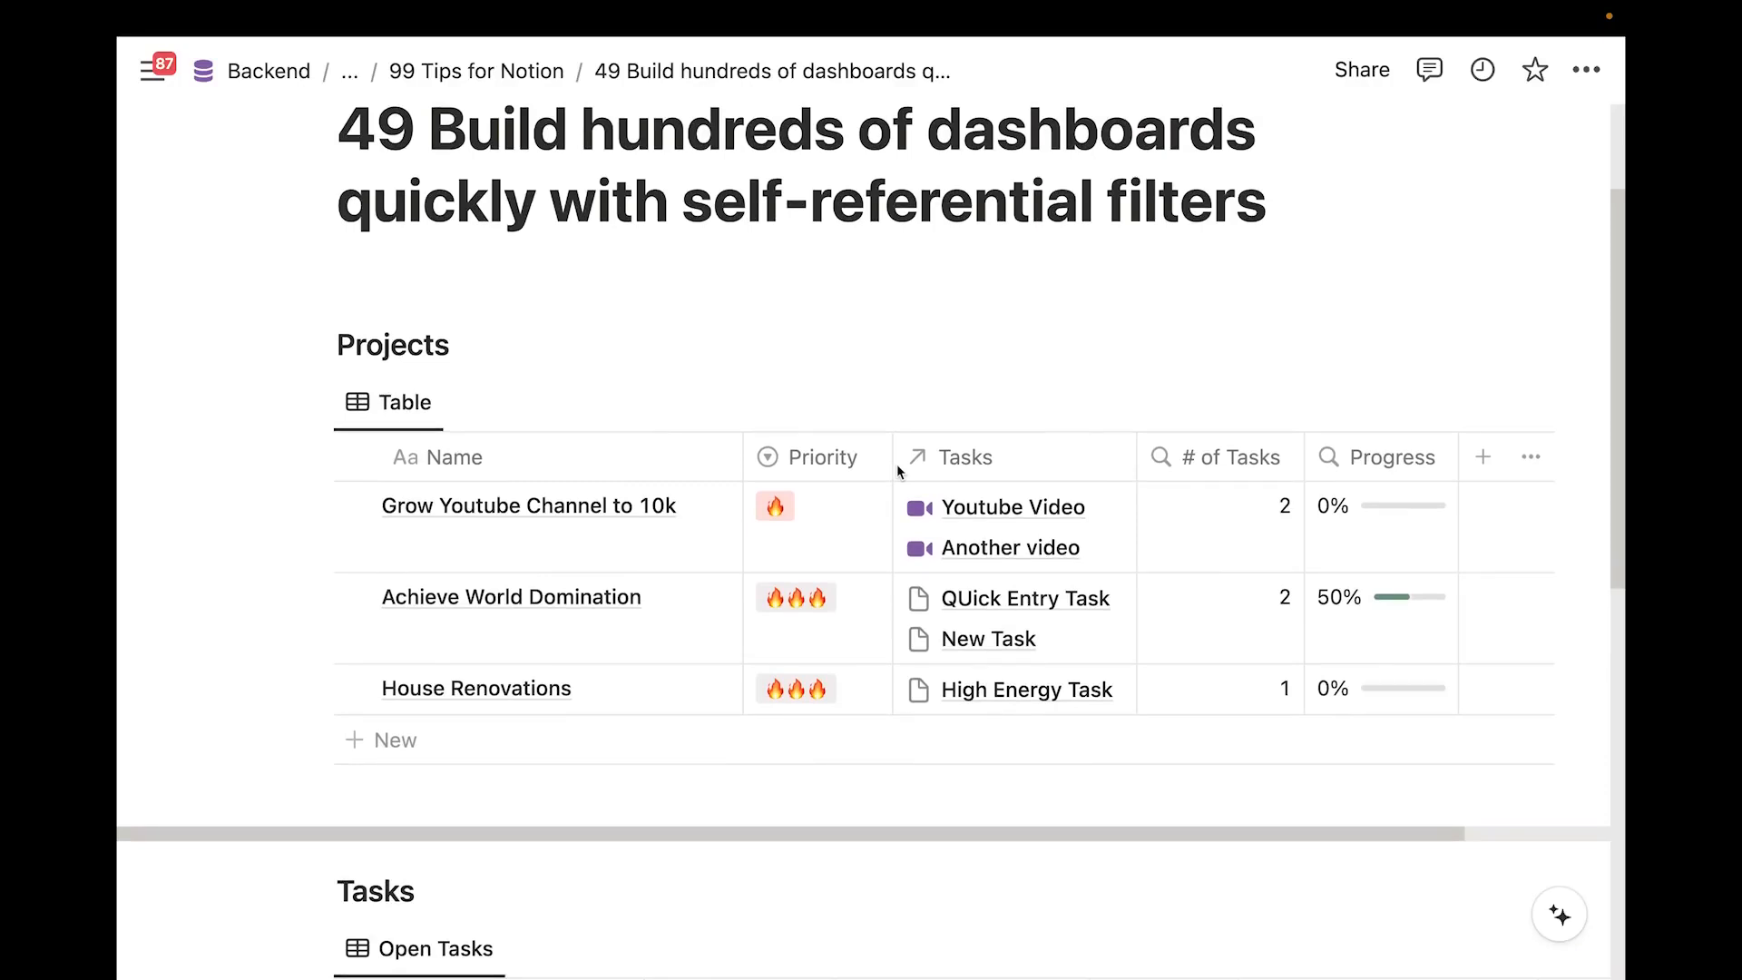
{"action": "scroll", "coordinate": [897, 464], "scroll_direction": "down", "scroll_amount": 2}
{"action": "left_click", "coordinate": [725, 256]}
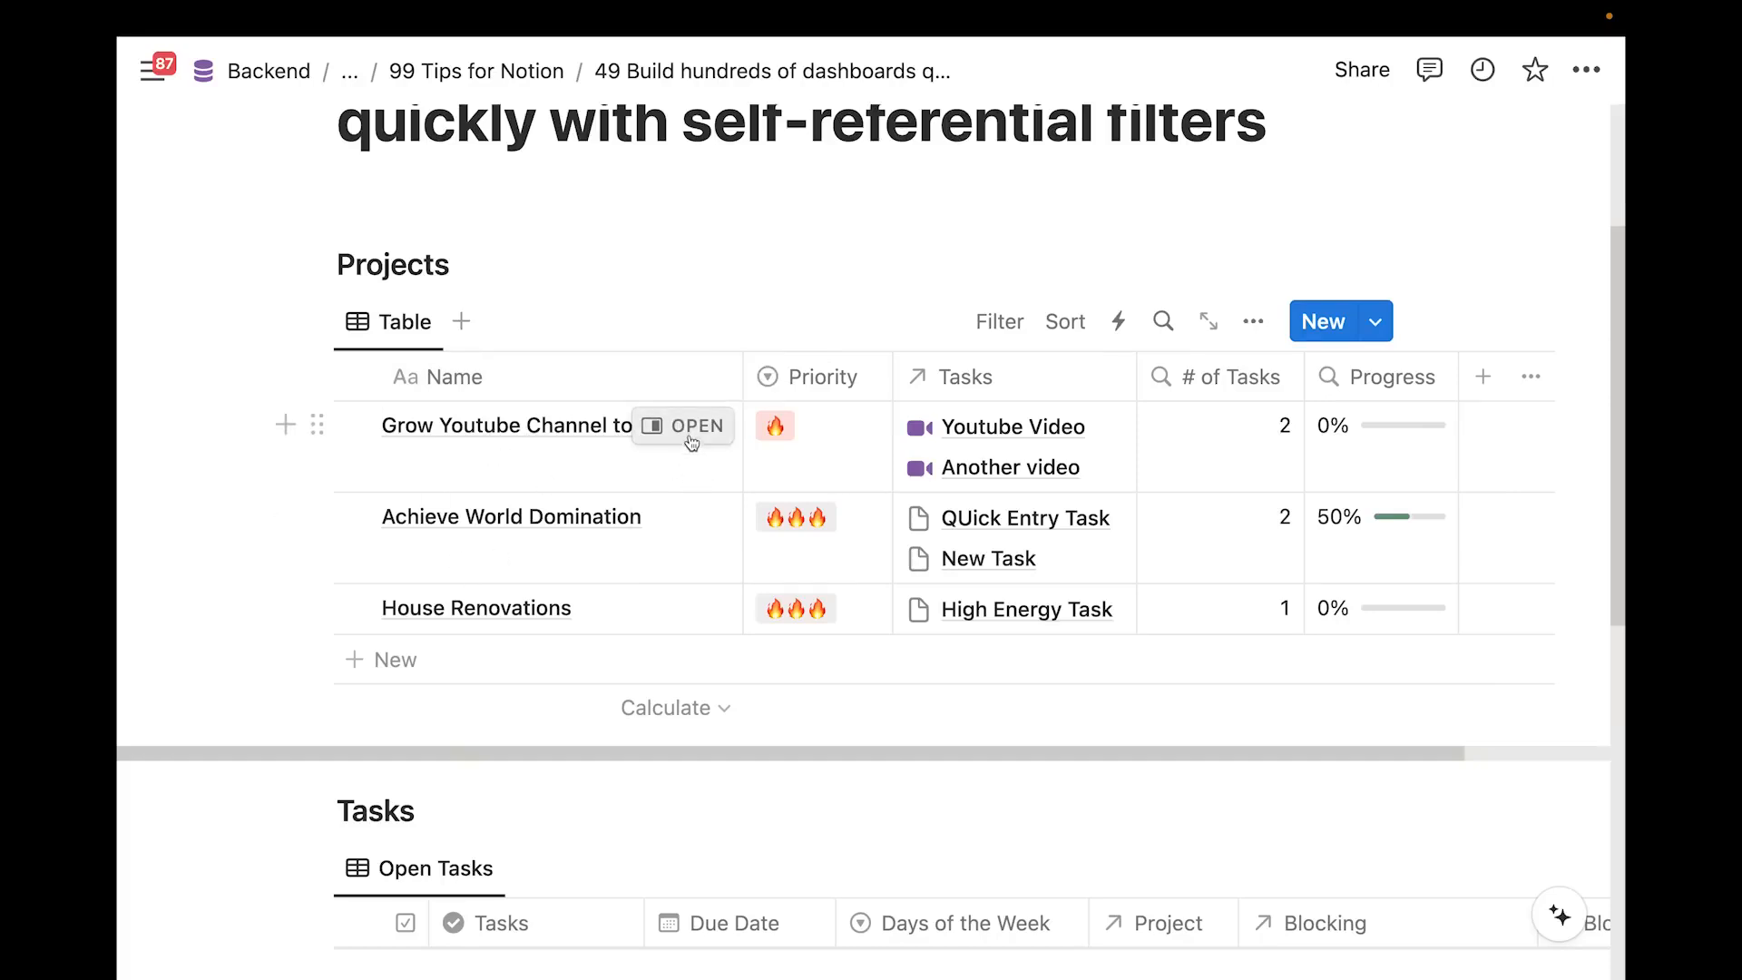
{"action": "left_click", "coordinate": [691, 441]}
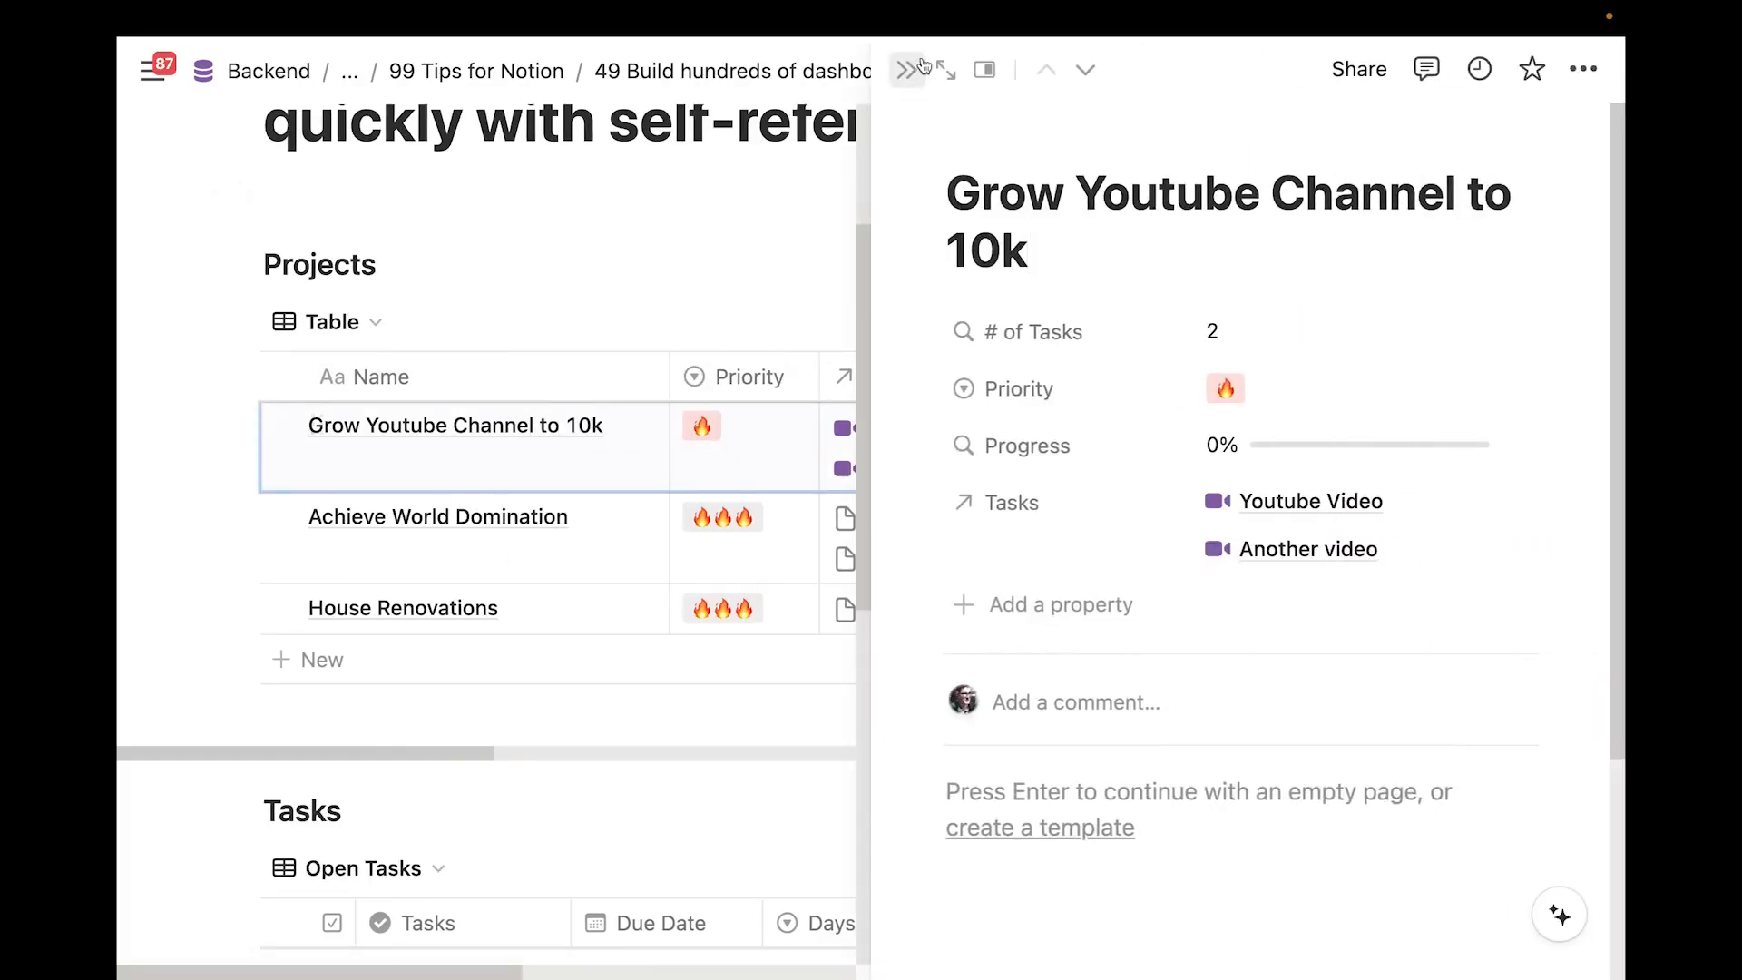
{"action": "left_click", "coordinate": [945, 70]}
Add a Heading 2 reading "Connected Tasks" to the project page's body, below an empty line
{"action": "scroll", "coordinate": [653, 536], "scroll_direction": "down", "scroll_amount": 4}
{"action": "left_click", "coordinate": [602, 595]}
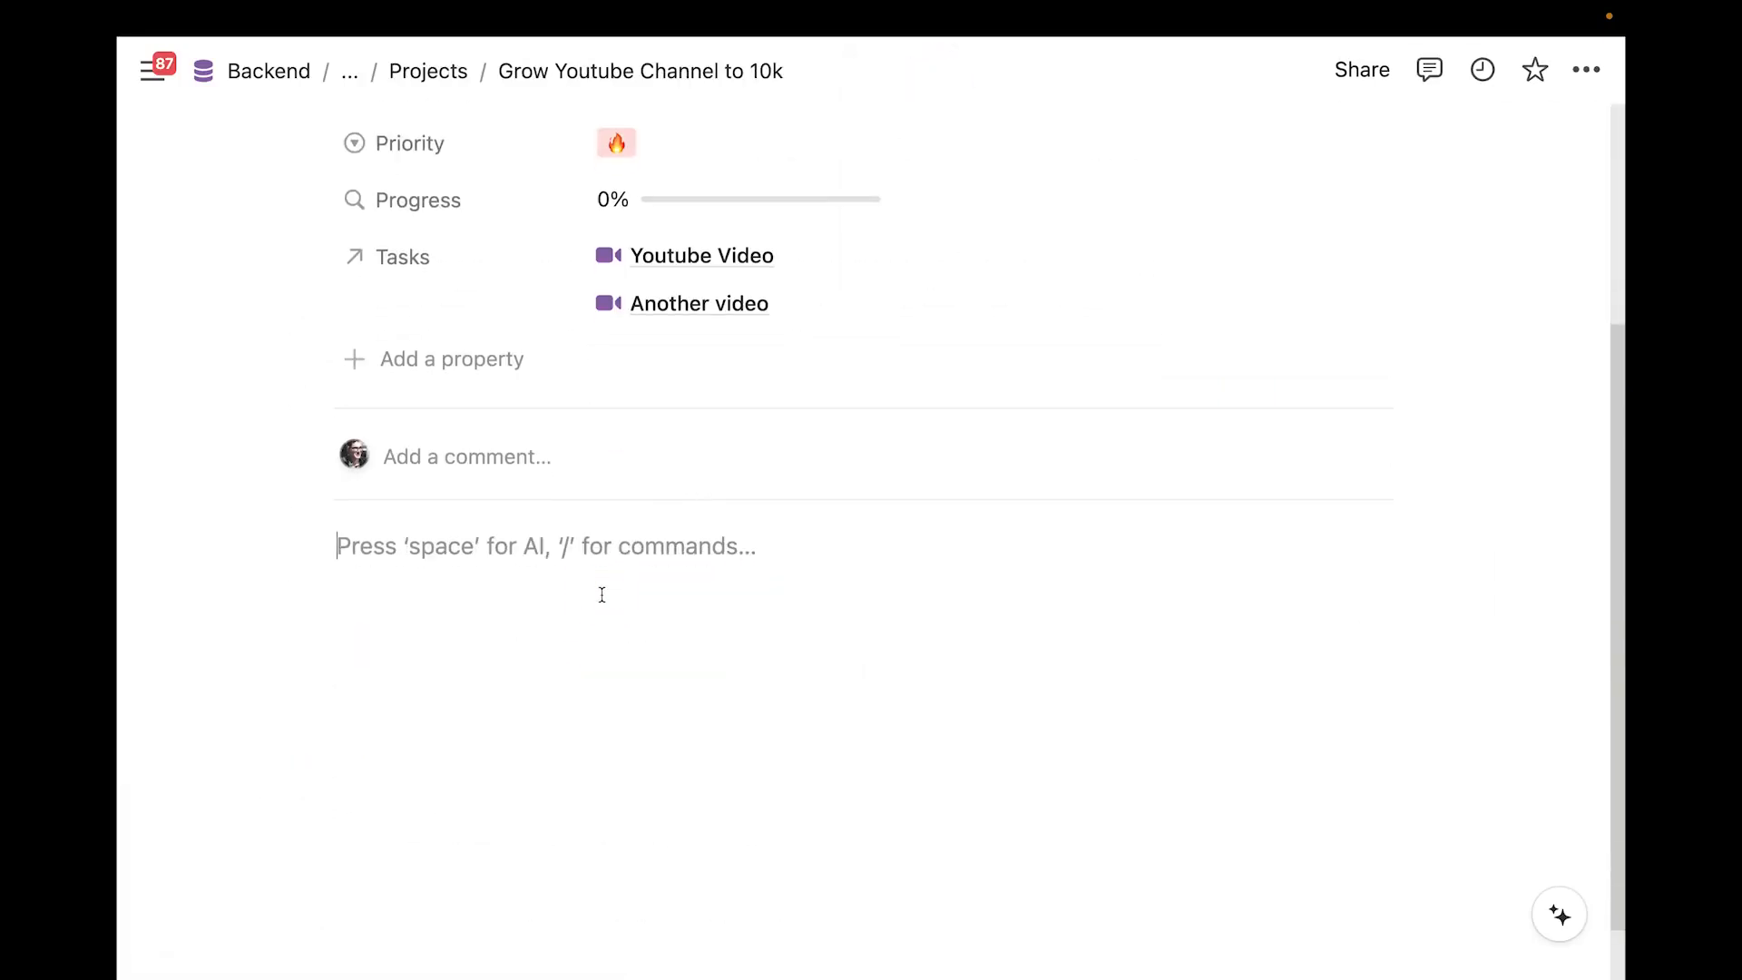
{"action": "key", "text": "Return"}
{"action": "type", "text": "/h2"}
{"action": "key", "text": "Return"}
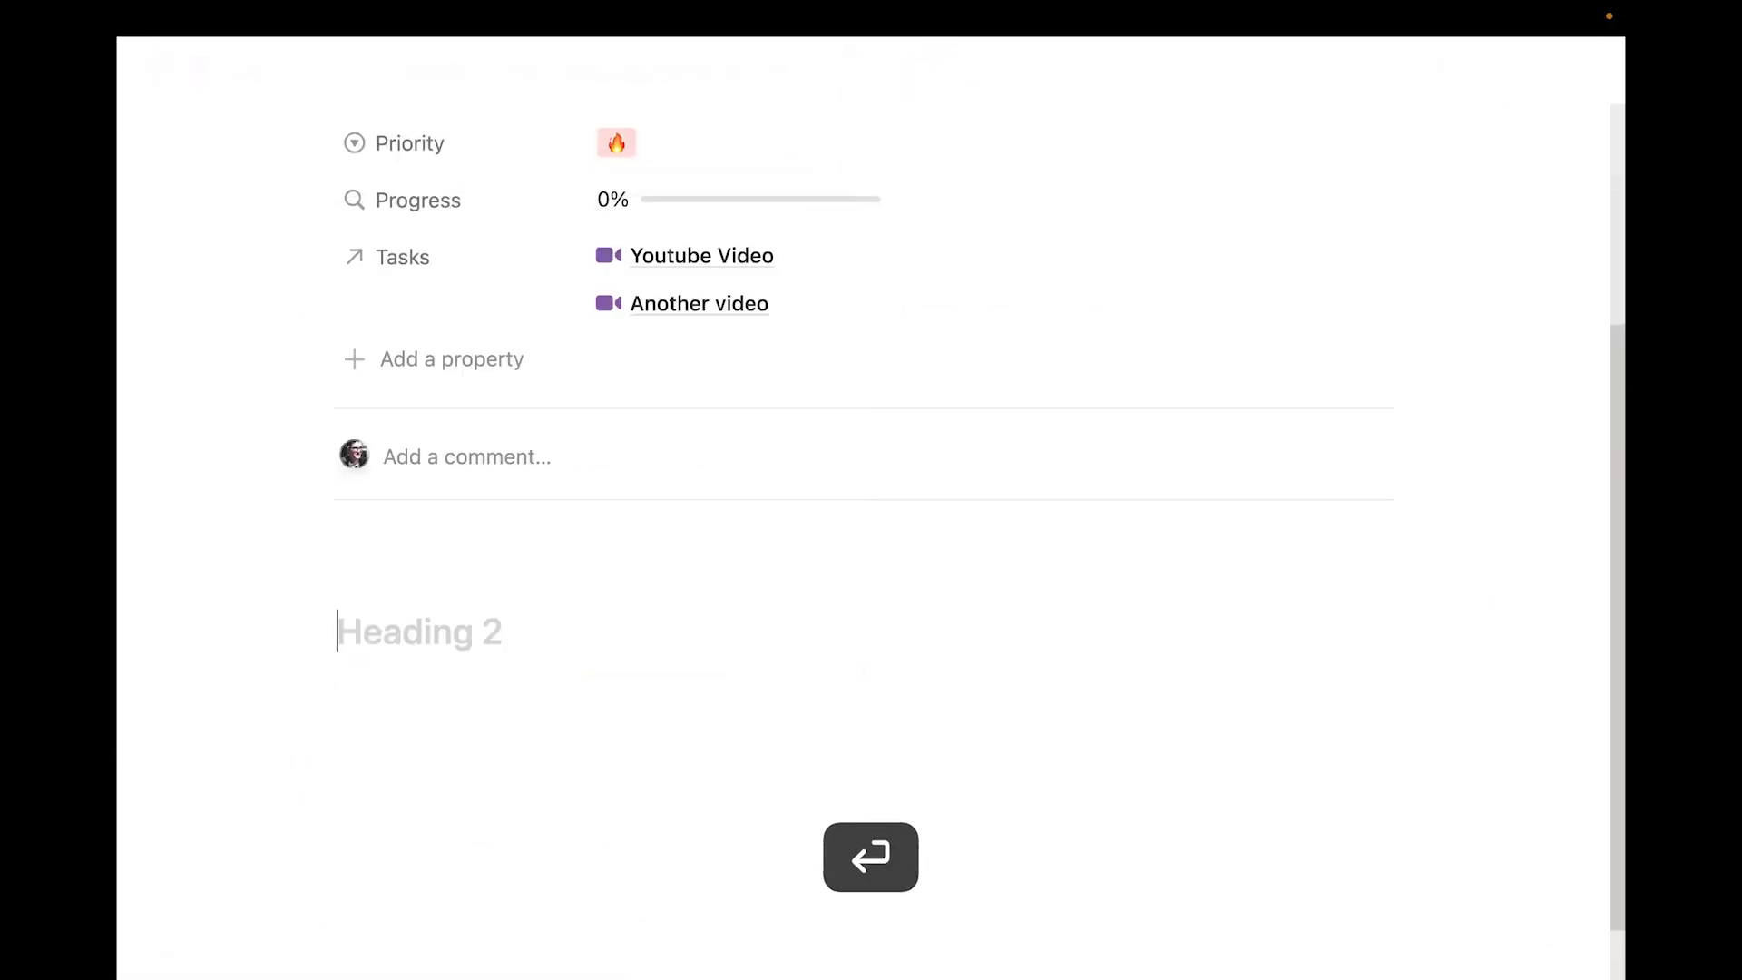
{"action": "type", "text": "Connected Tasks"}
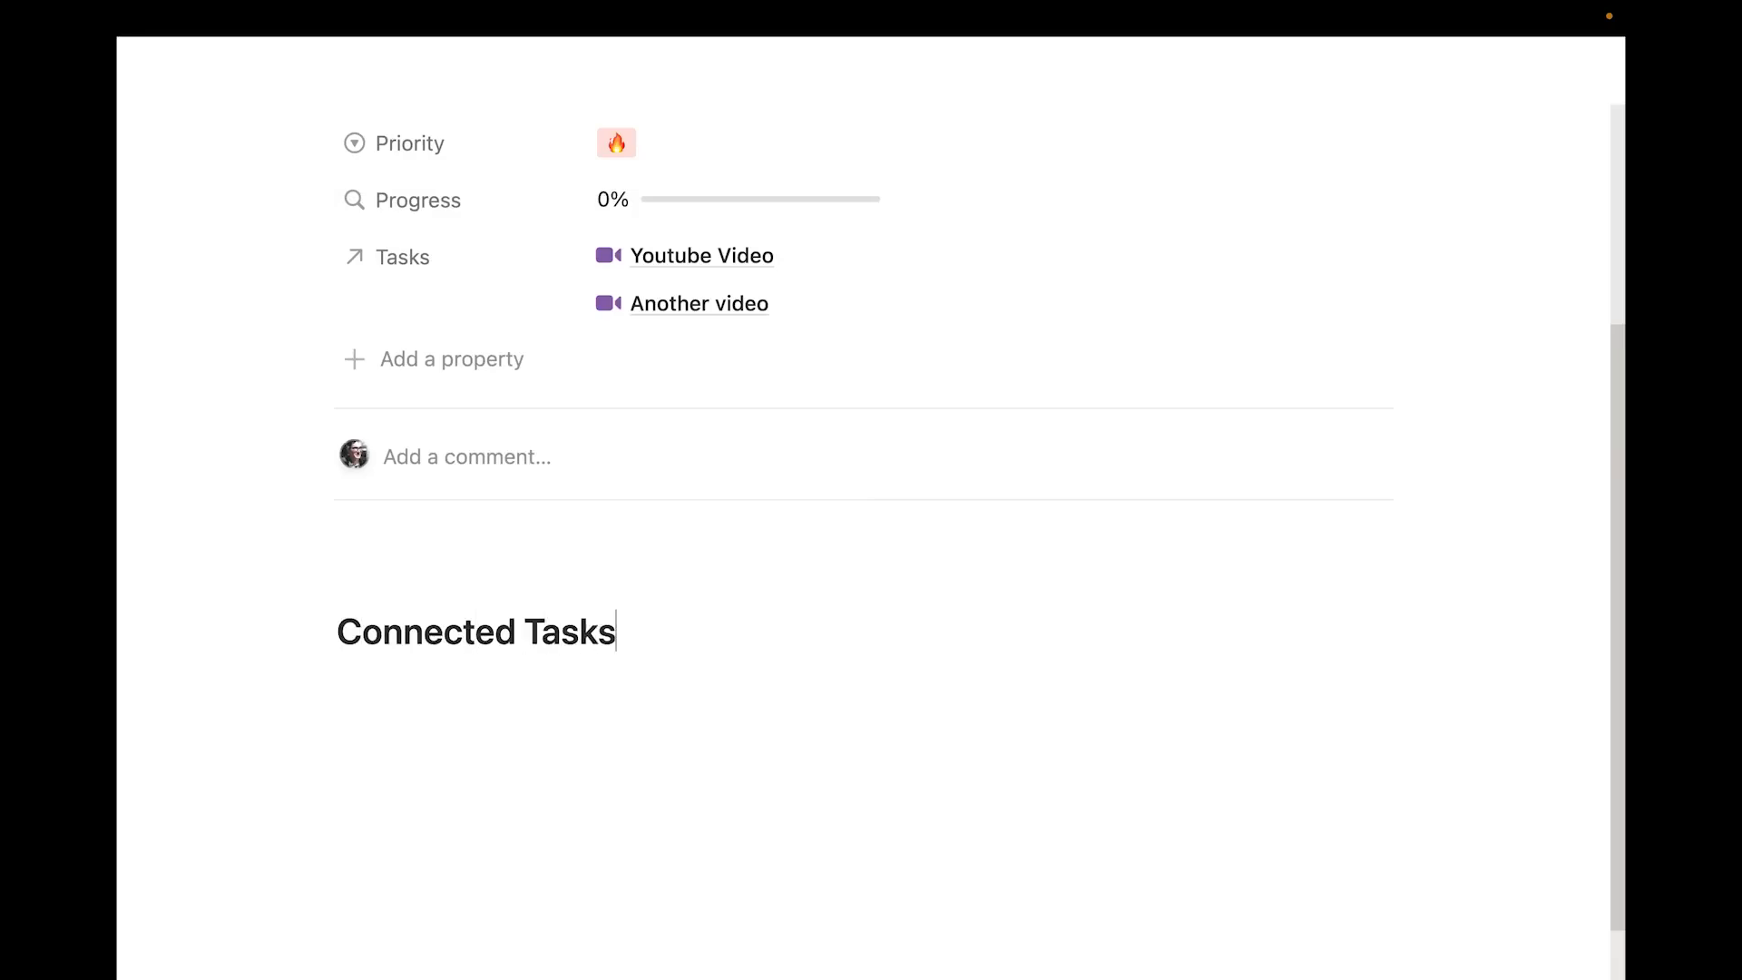
{"action": "key", "text": "Return"}
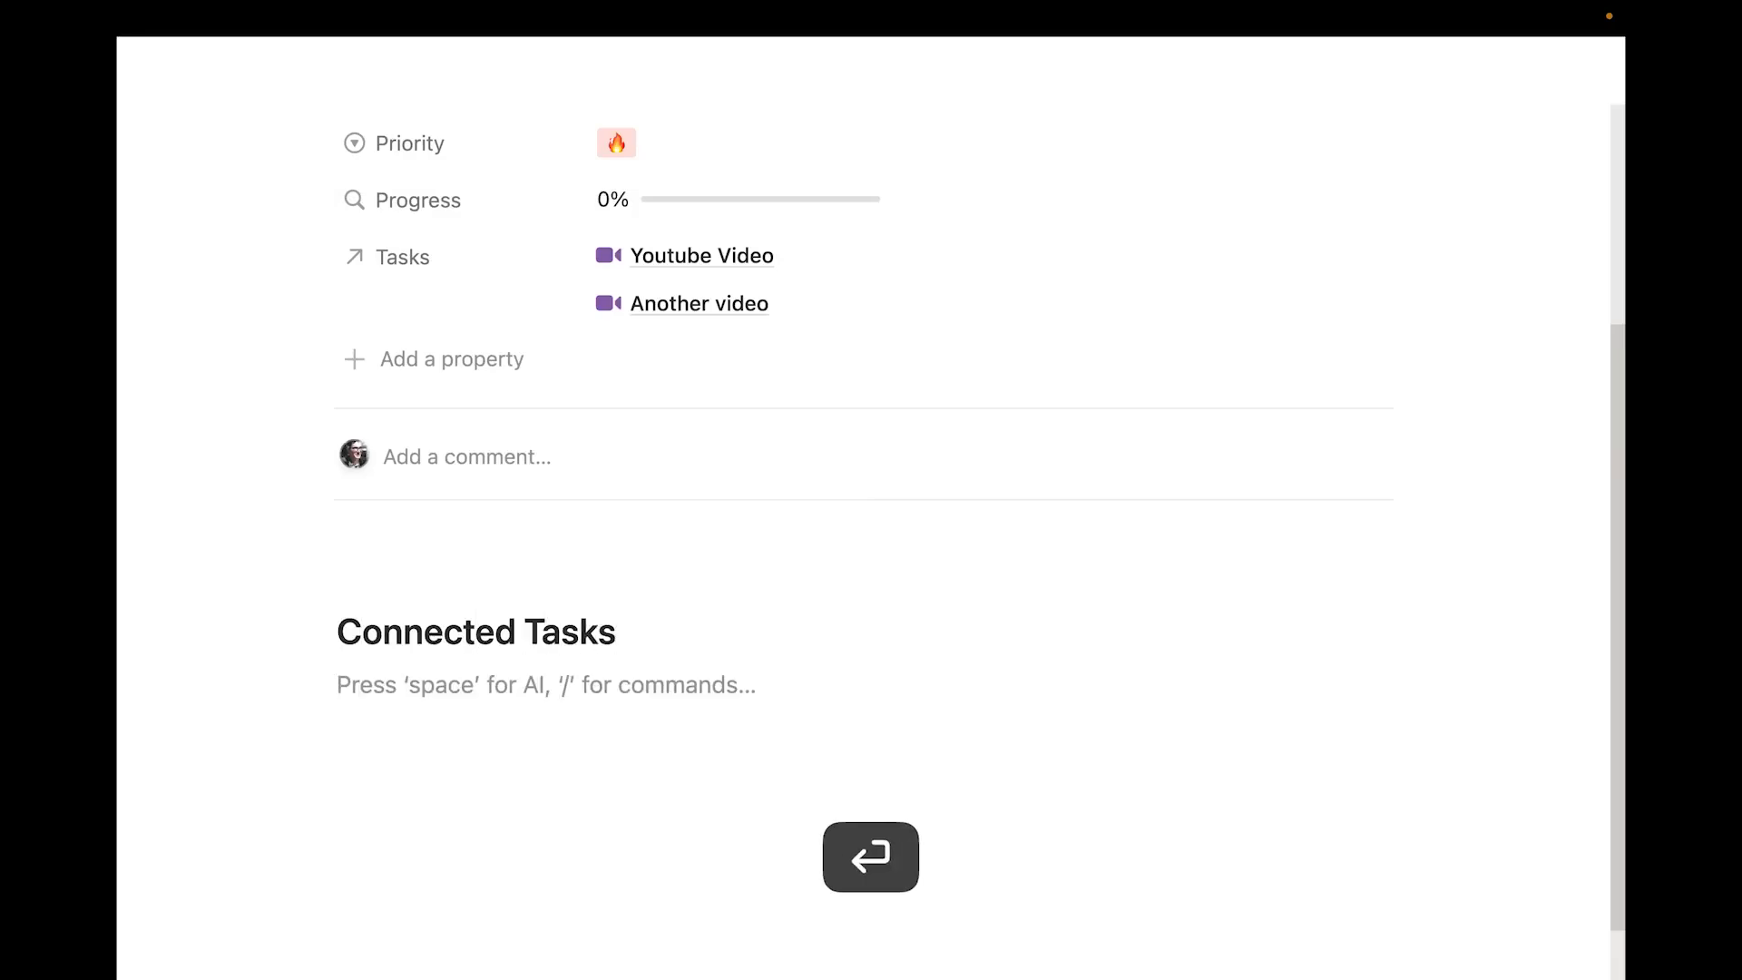
Insert a linked view of the Tasks database under the heading using its Open Tasks view, and hide the database title
{"action": "type", "text": "/create"}
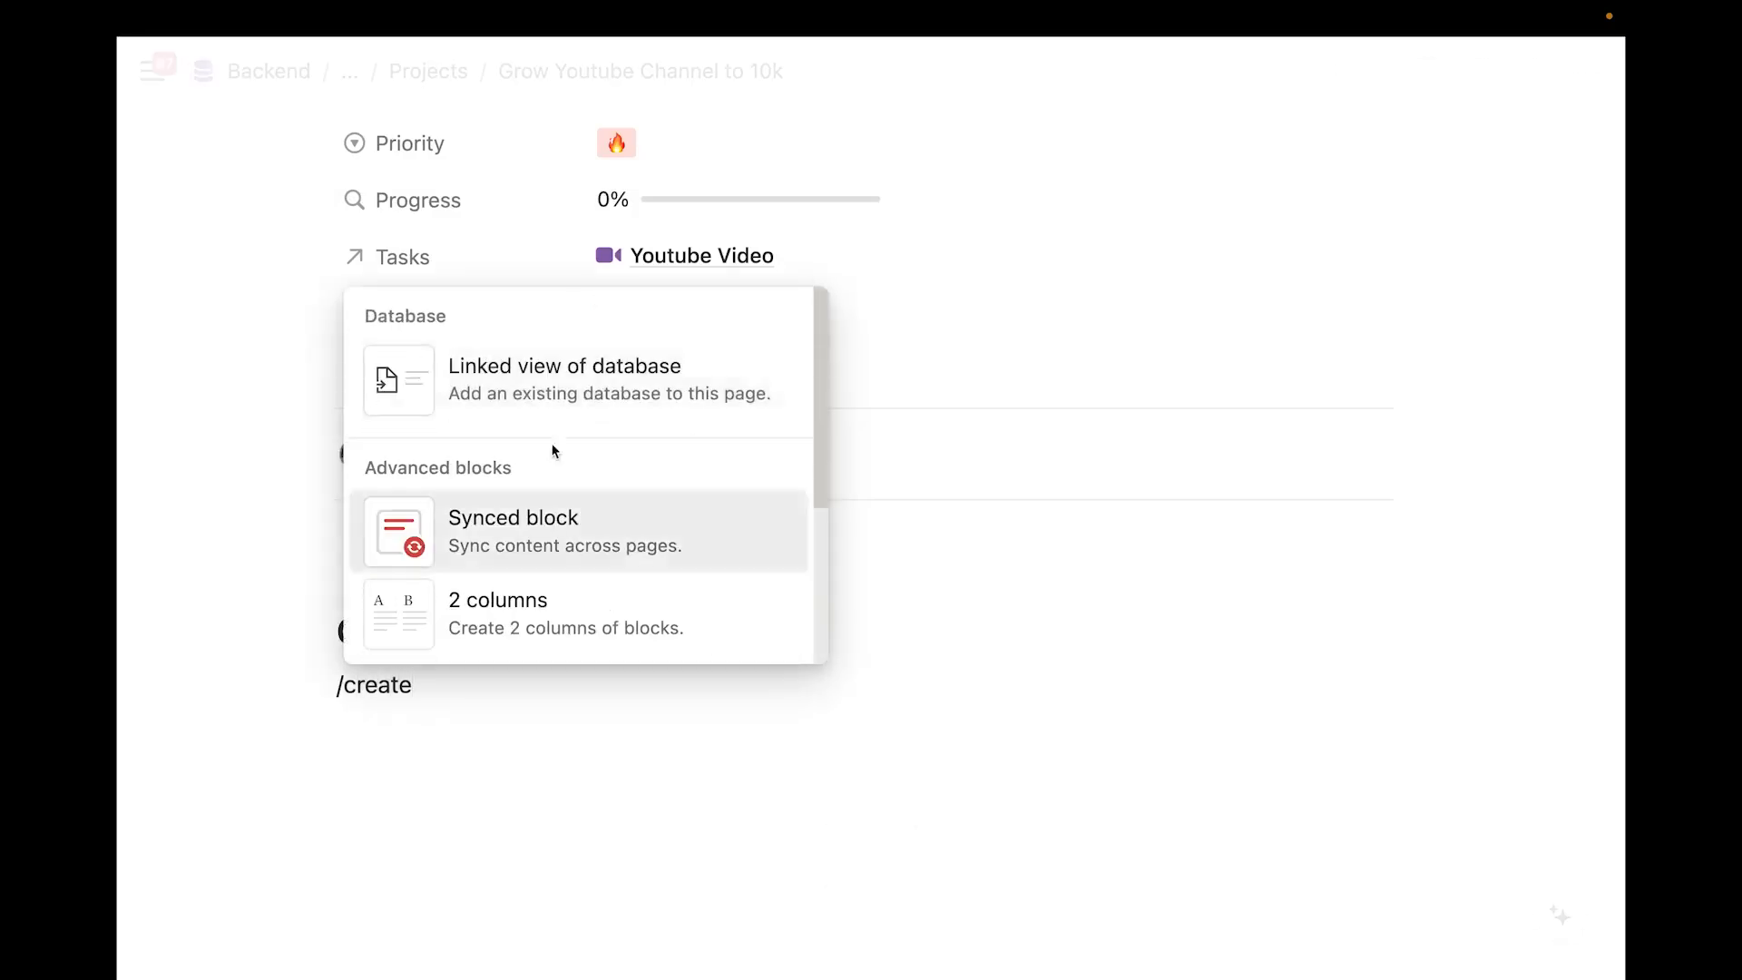
{"action": "left_click", "coordinate": [564, 369]}
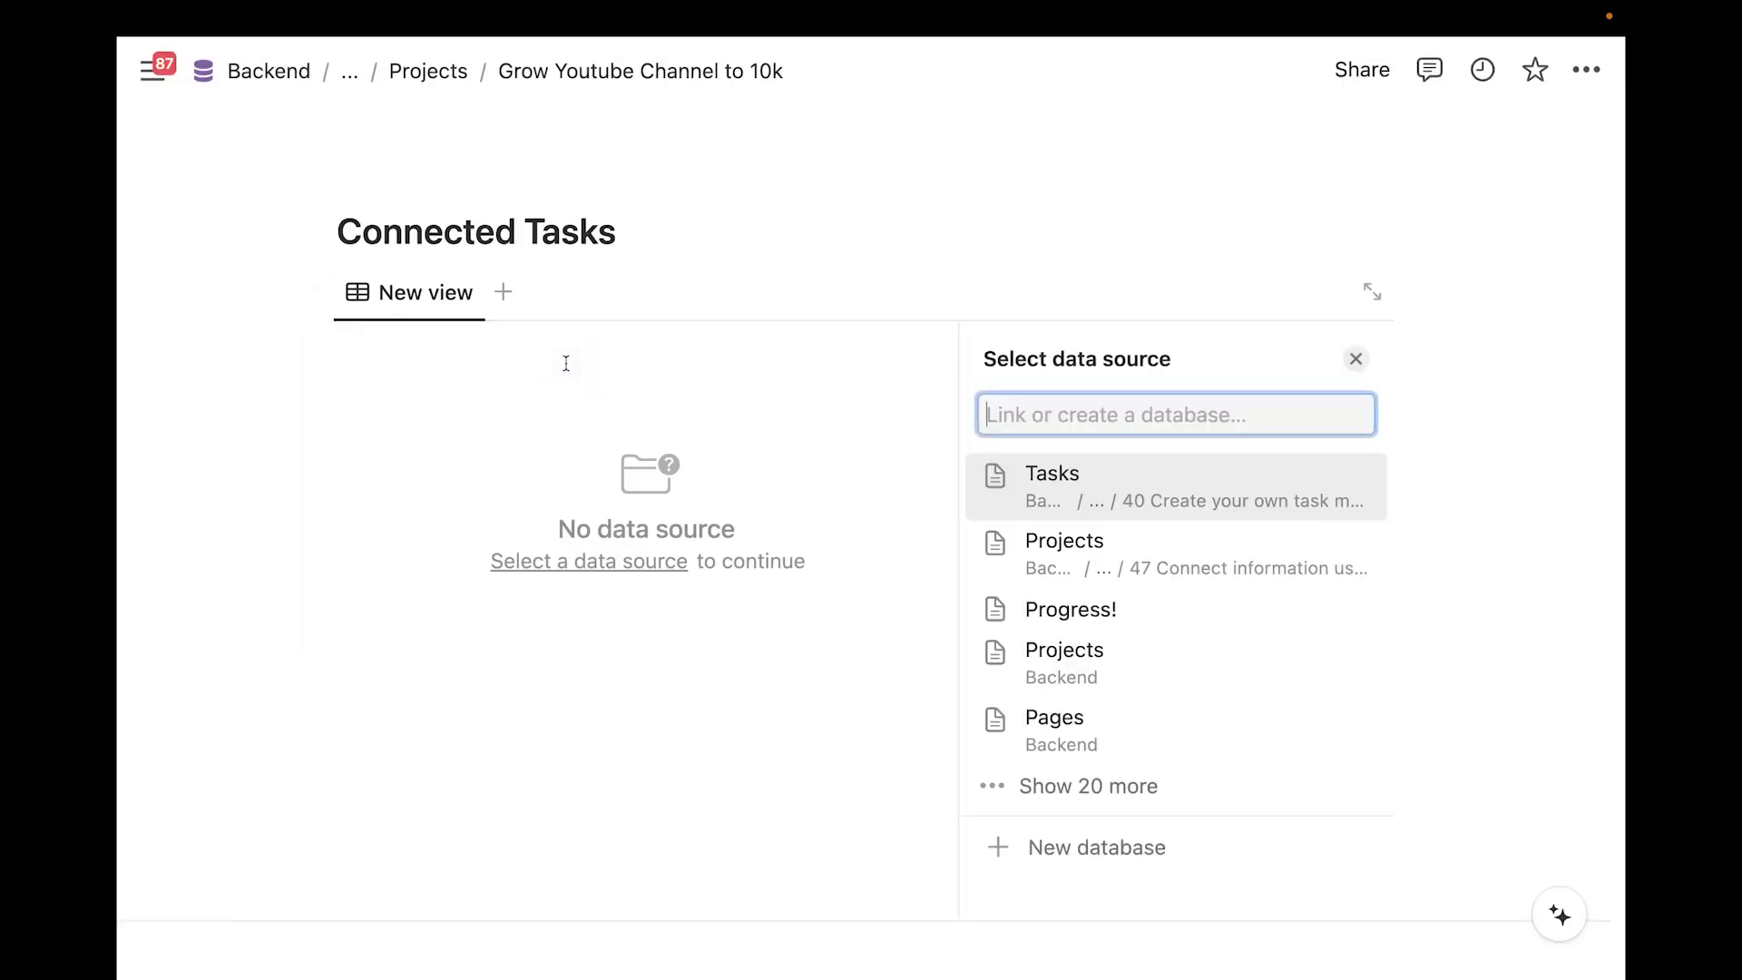
{"action": "left_click", "coordinate": [1217, 494]}
{"action": "left_click", "coordinate": [1049, 429]}
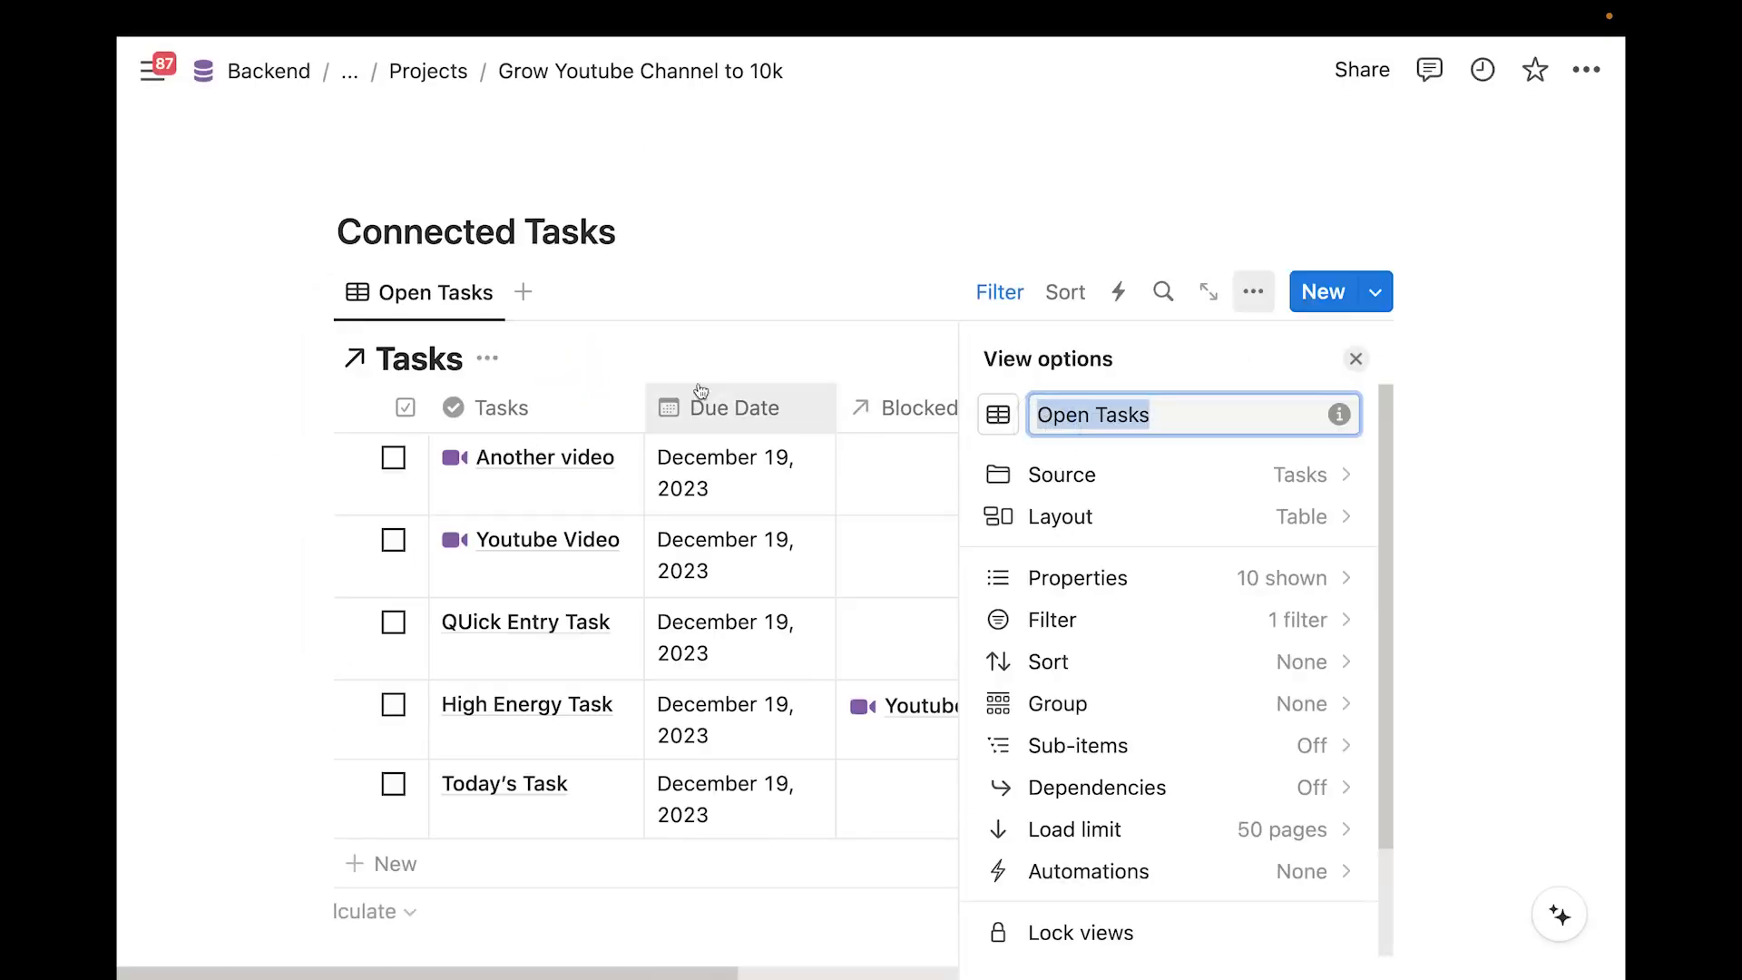
{"action": "left_click", "coordinate": [487, 359]}
{"action": "left_click", "coordinate": [458, 515]}
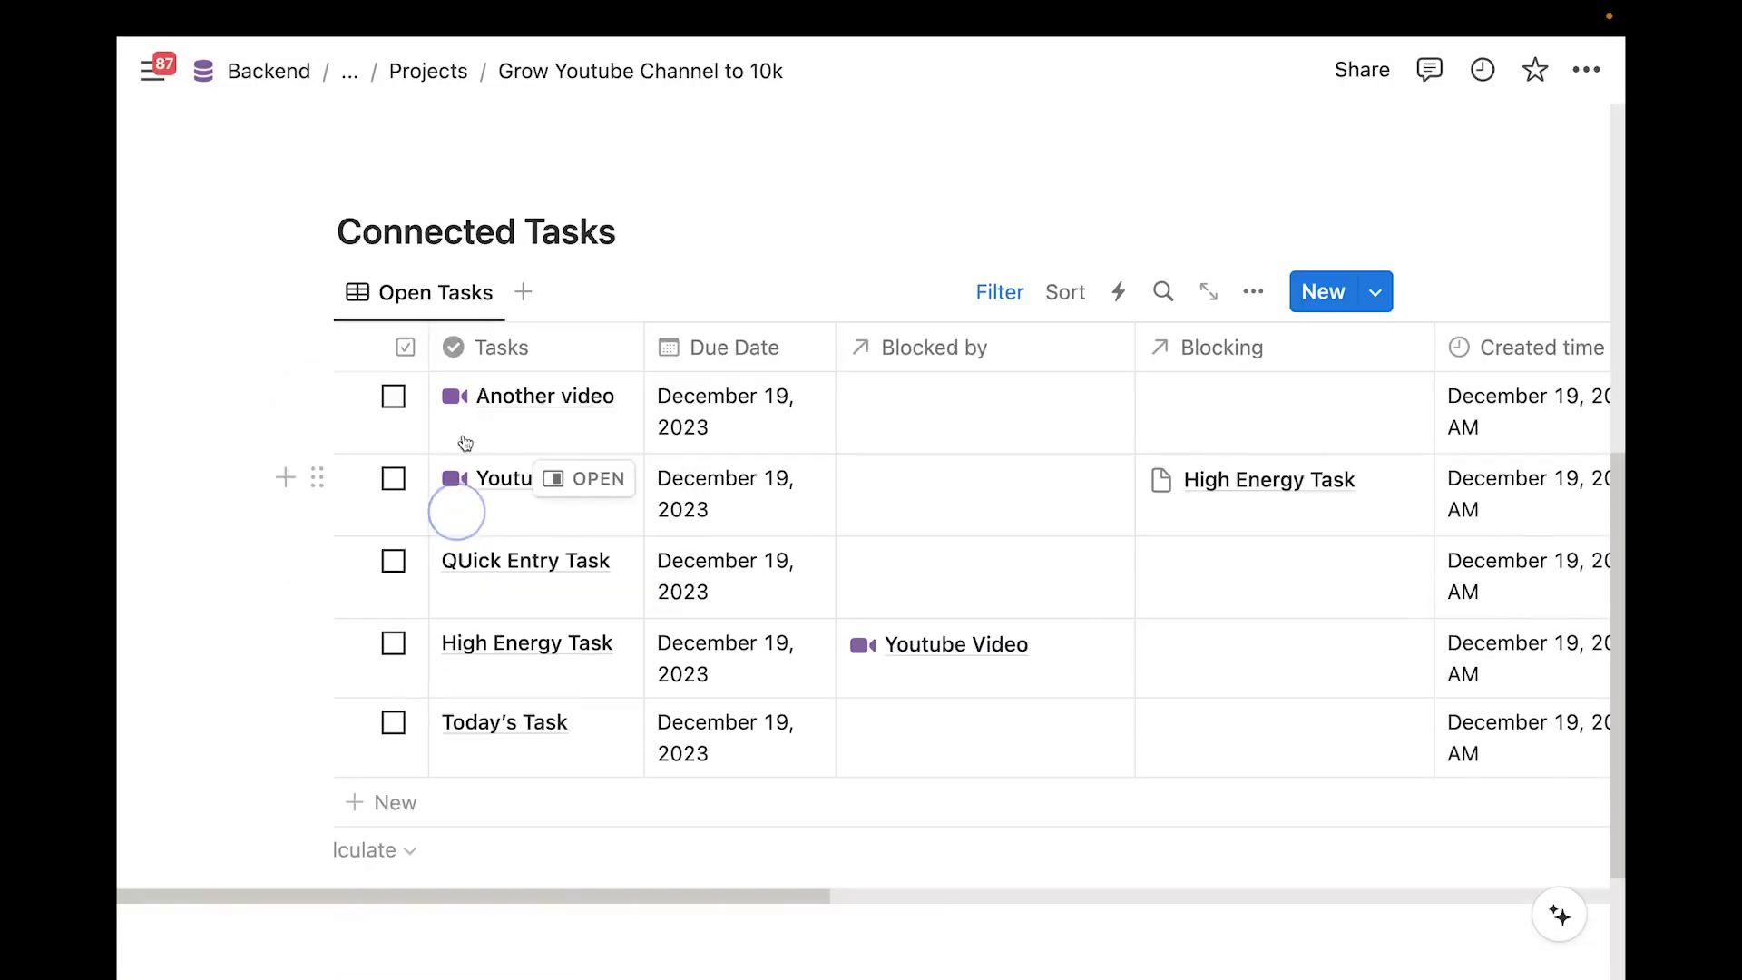
Add a second filter rule to the Open Tasks view so that Project contains Grow Youtube Channel to 10k
{"action": "left_click", "coordinate": [988, 310]}
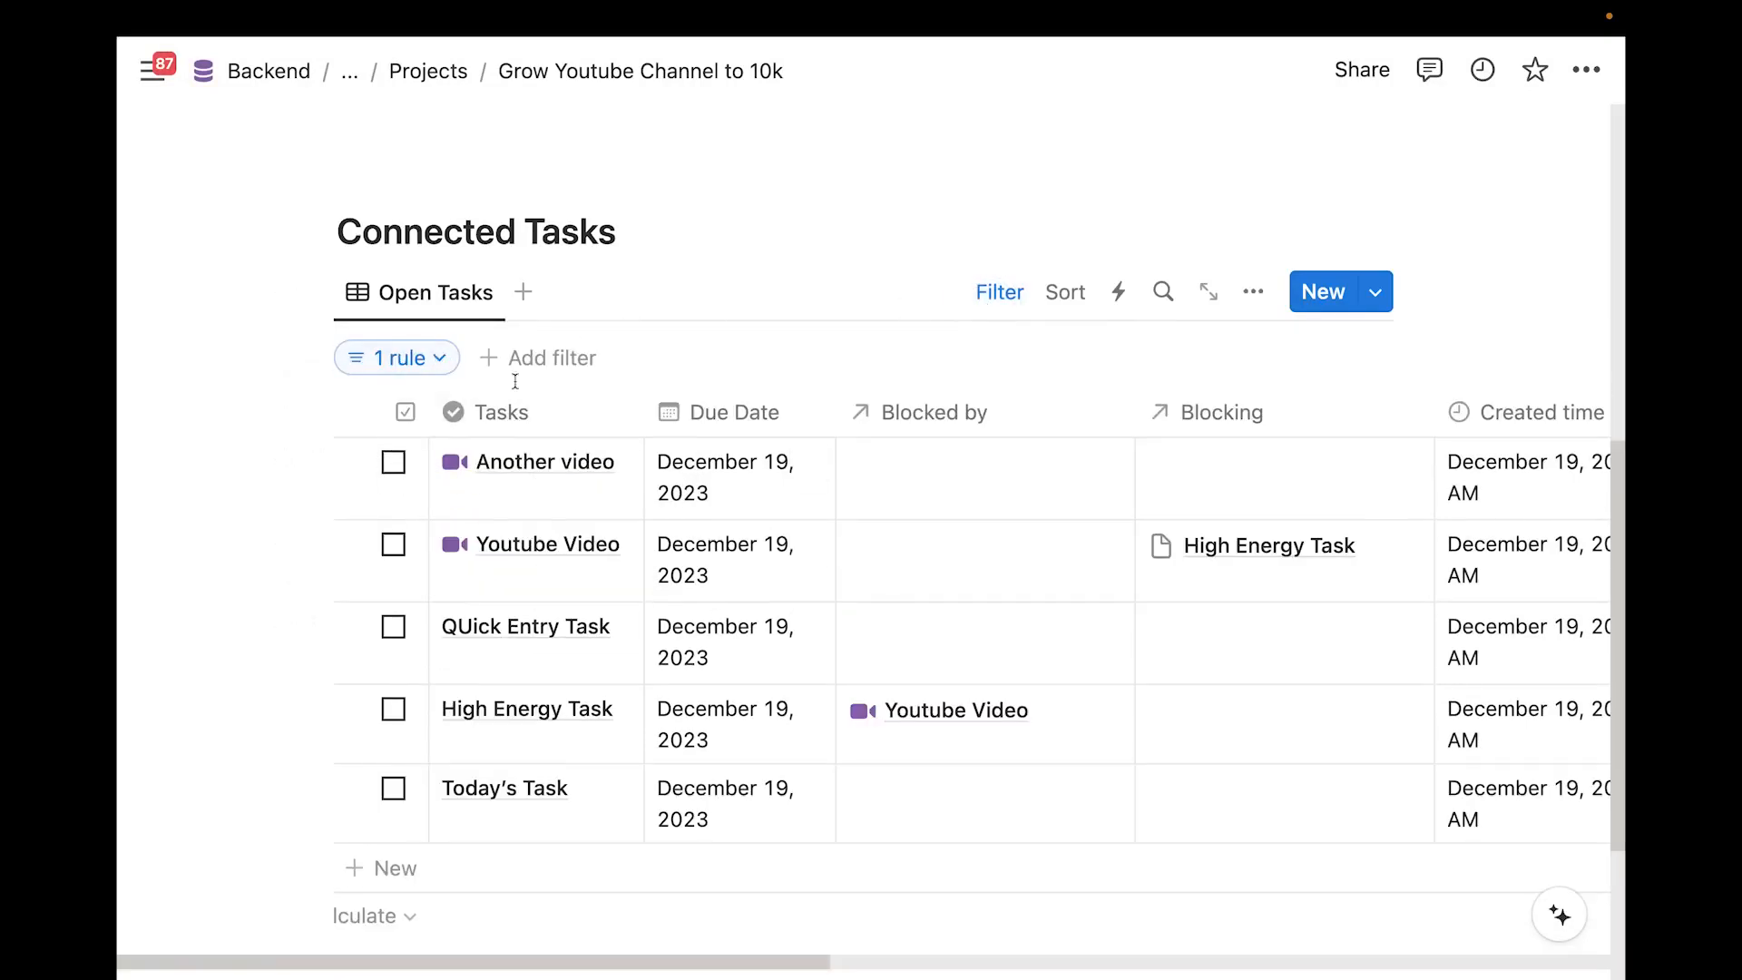
{"action": "left_click", "coordinate": [442, 363]}
{"action": "left_click", "coordinate": [242, 494]}
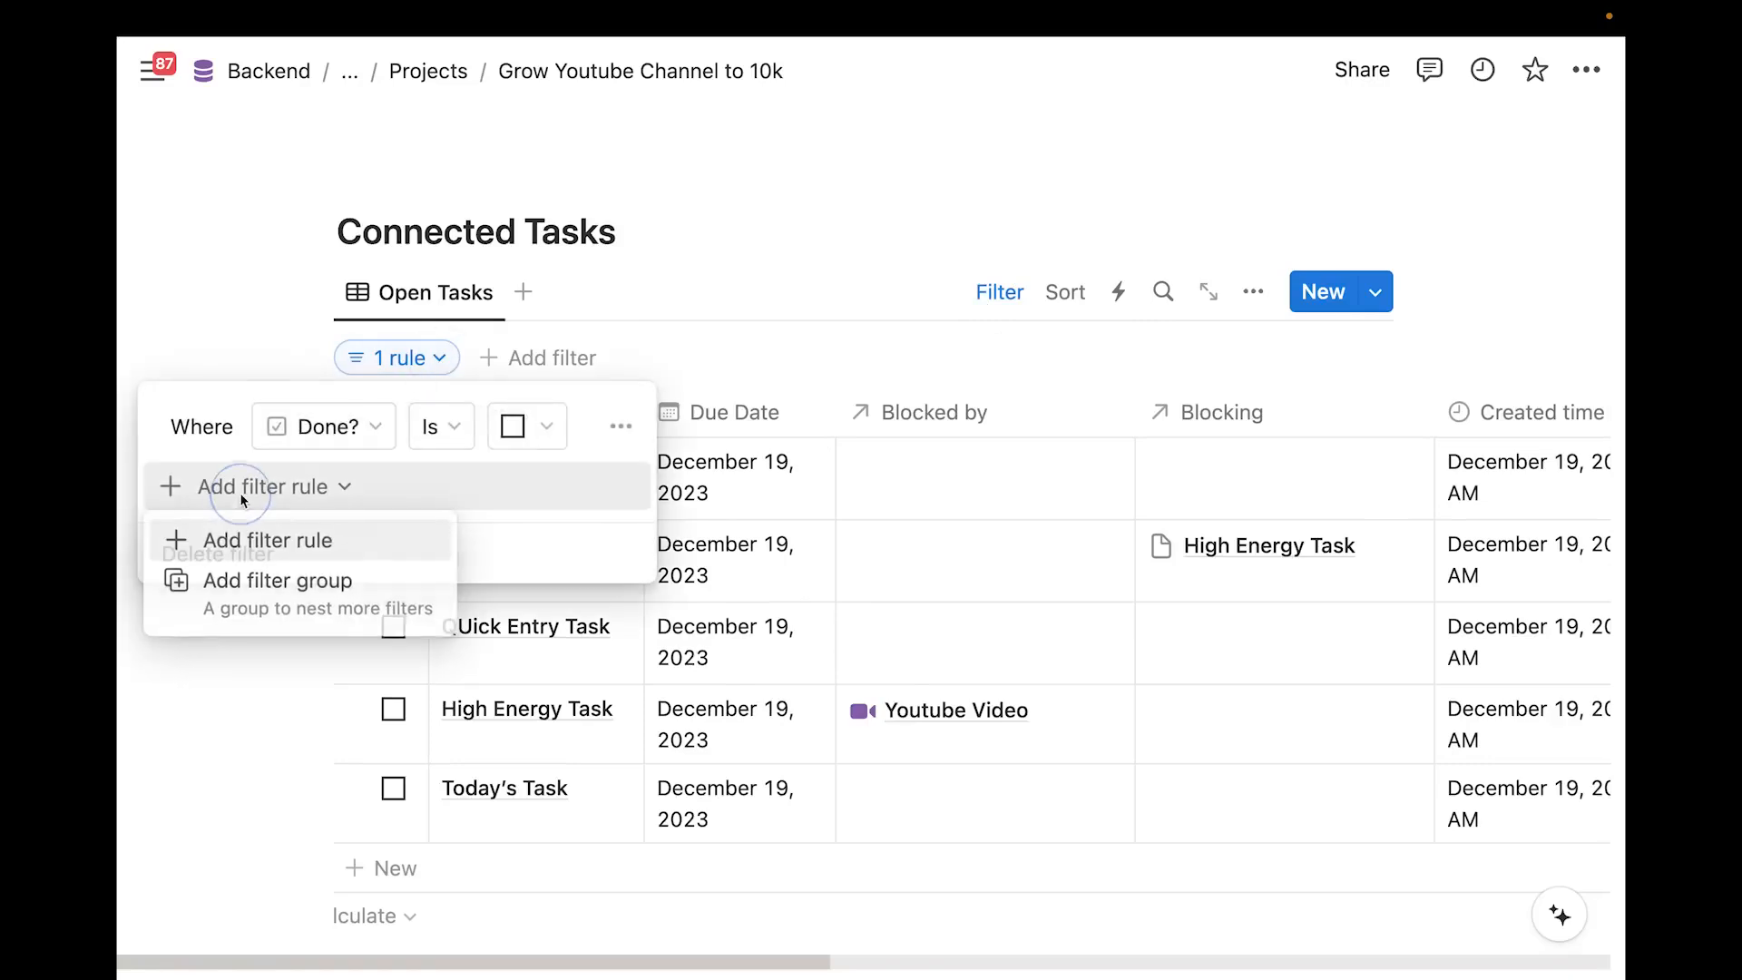
{"action": "left_click", "coordinate": [212, 539]}
{"action": "left_click", "coordinate": [329, 487]}
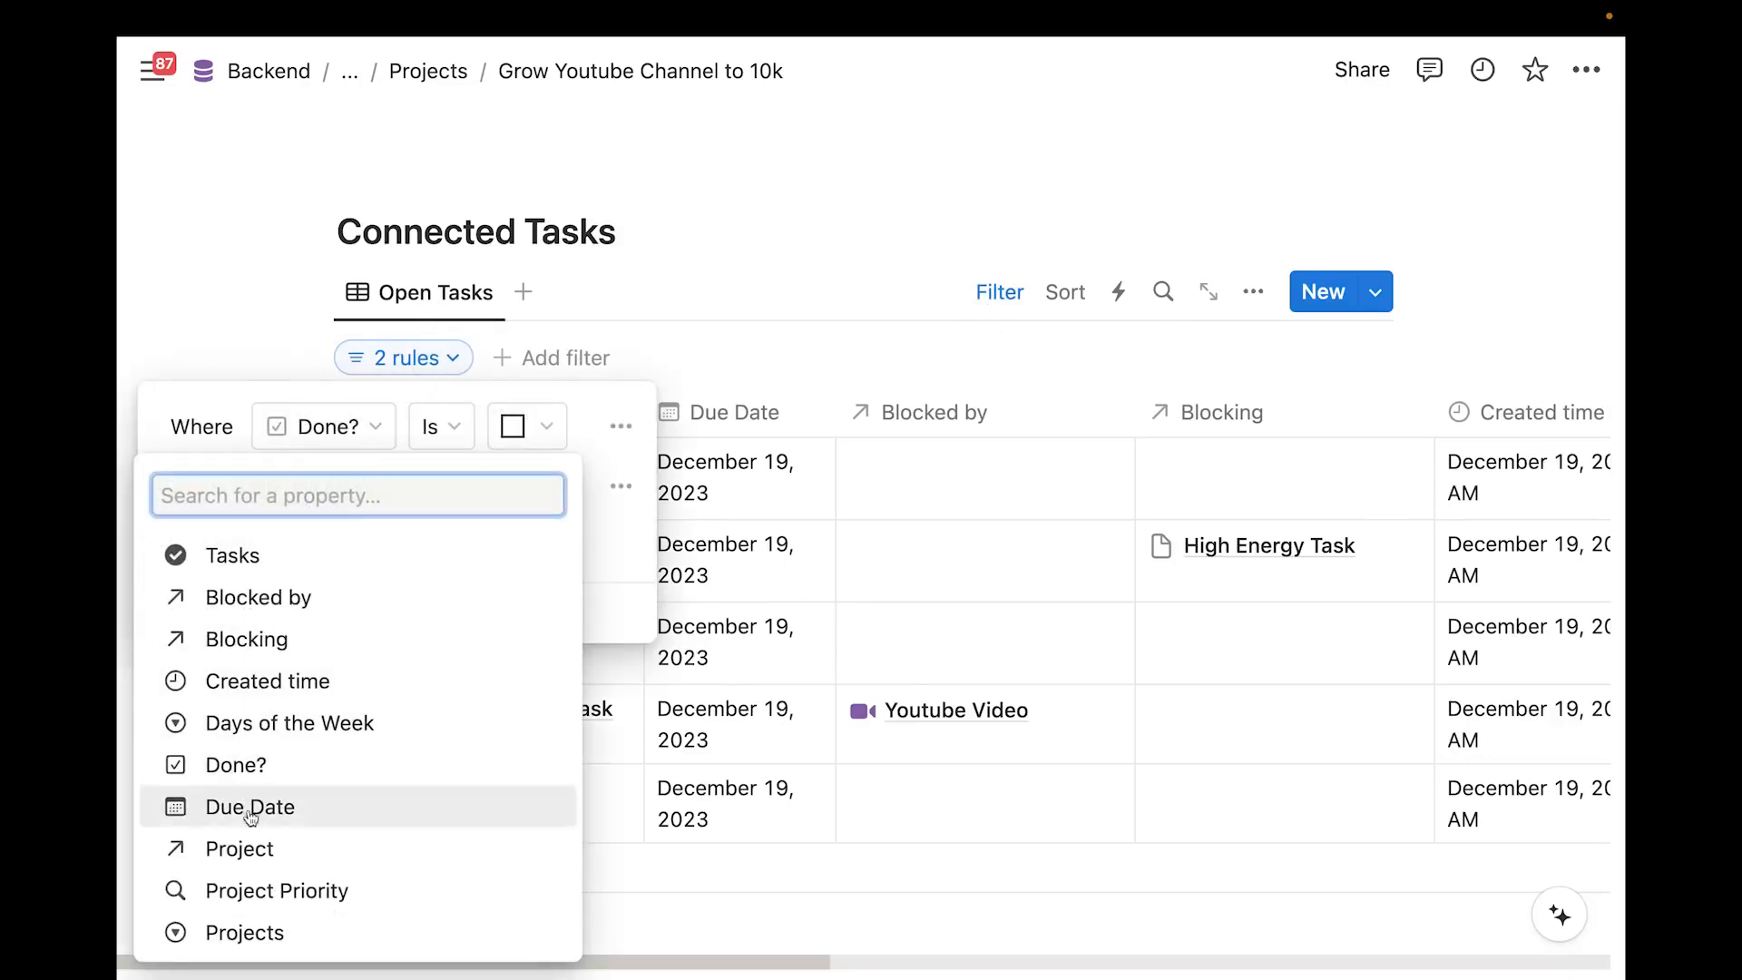
{"action": "left_click", "coordinate": [240, 847]}
{"action": "left_click", "coordinate": [580, 487]}
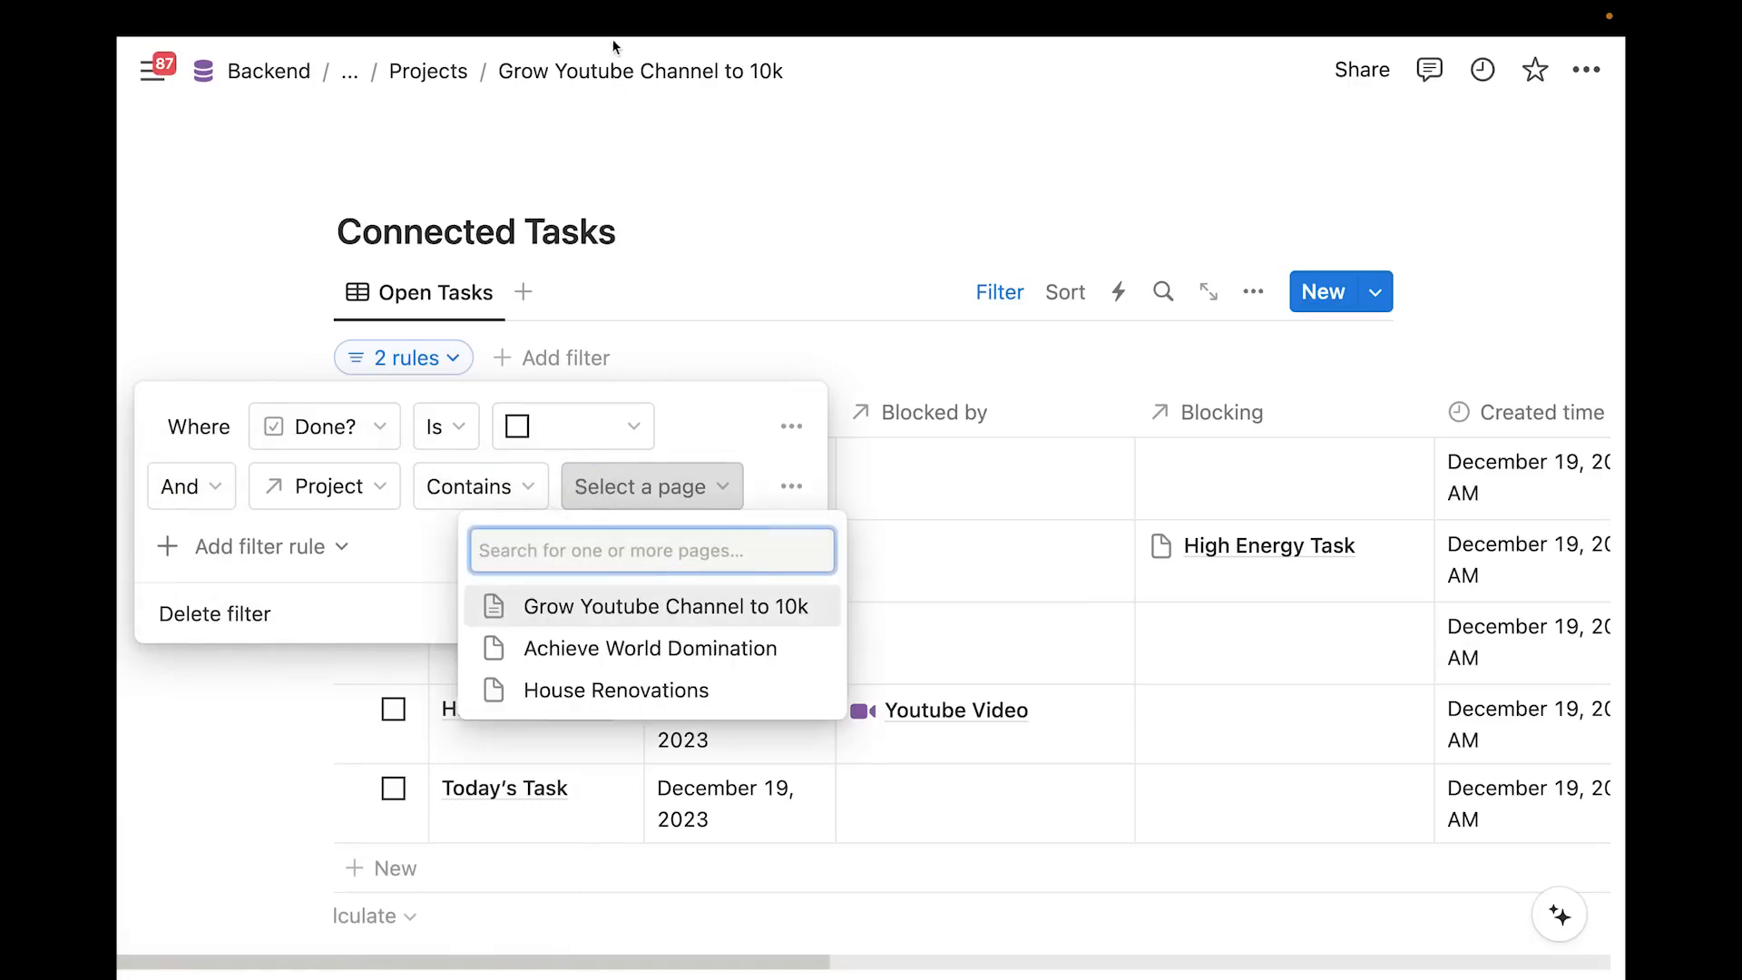
{"action": "left_click", "coordinate": [562, 606]}
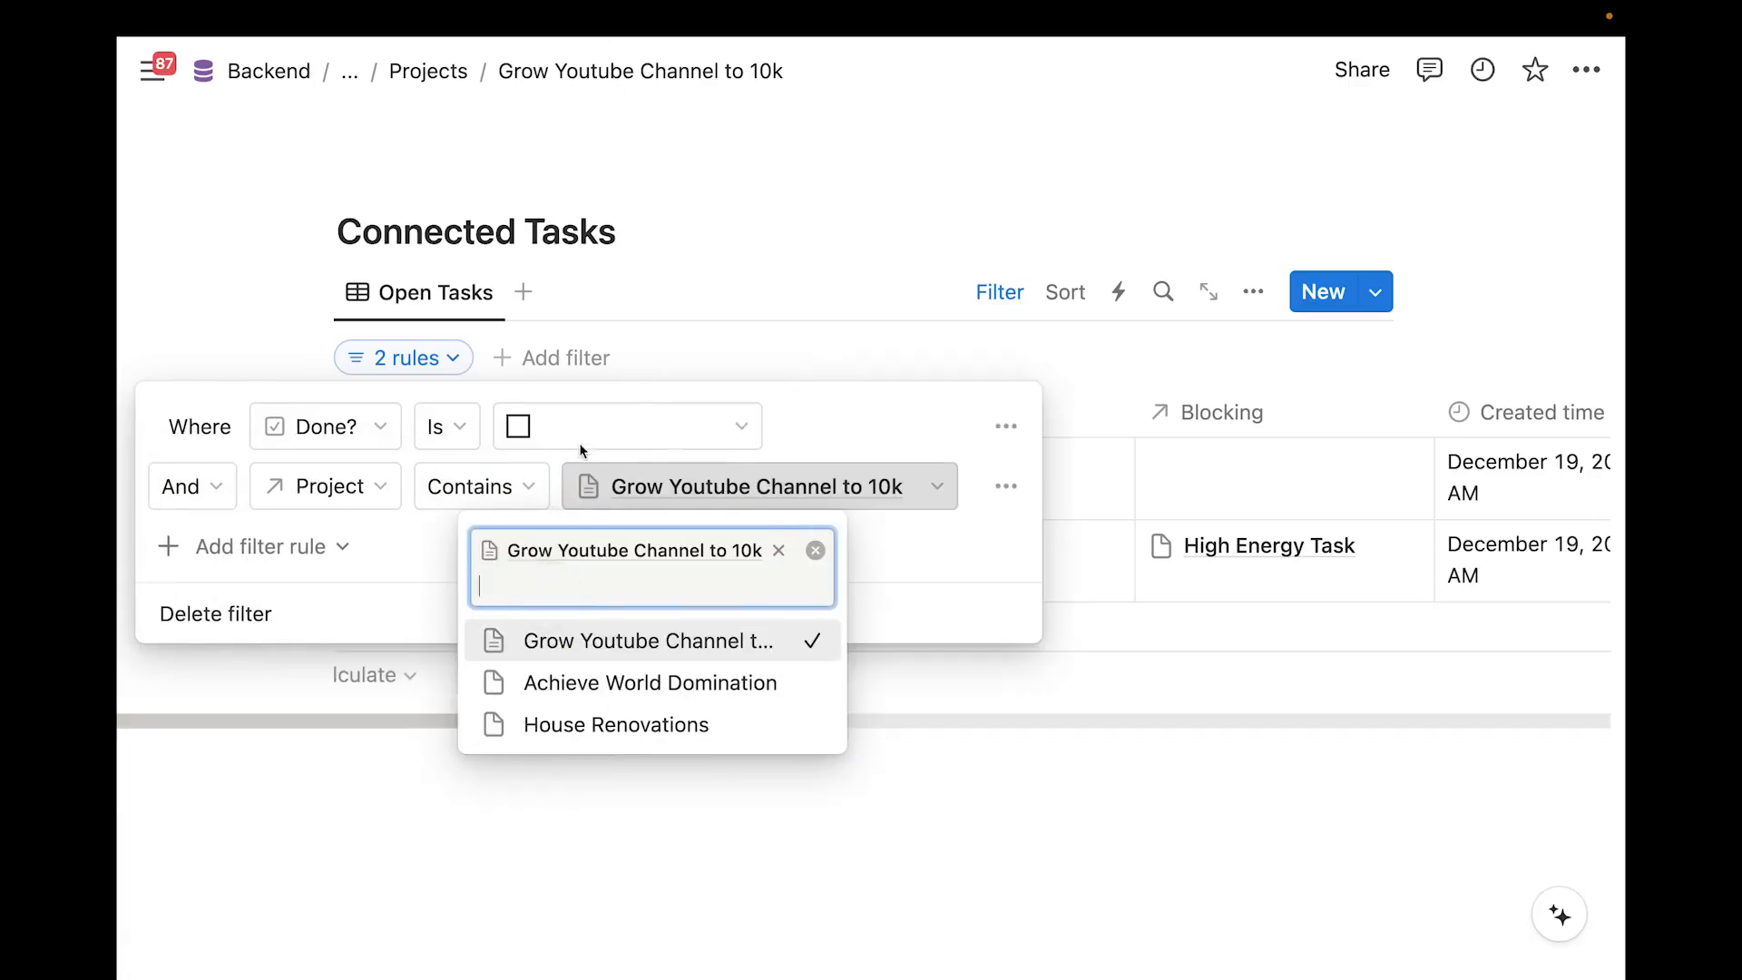
{"action": "left_click", "coordinate": [528, 214]}
{"action": "left_click", "coordinate": [542, 231]}
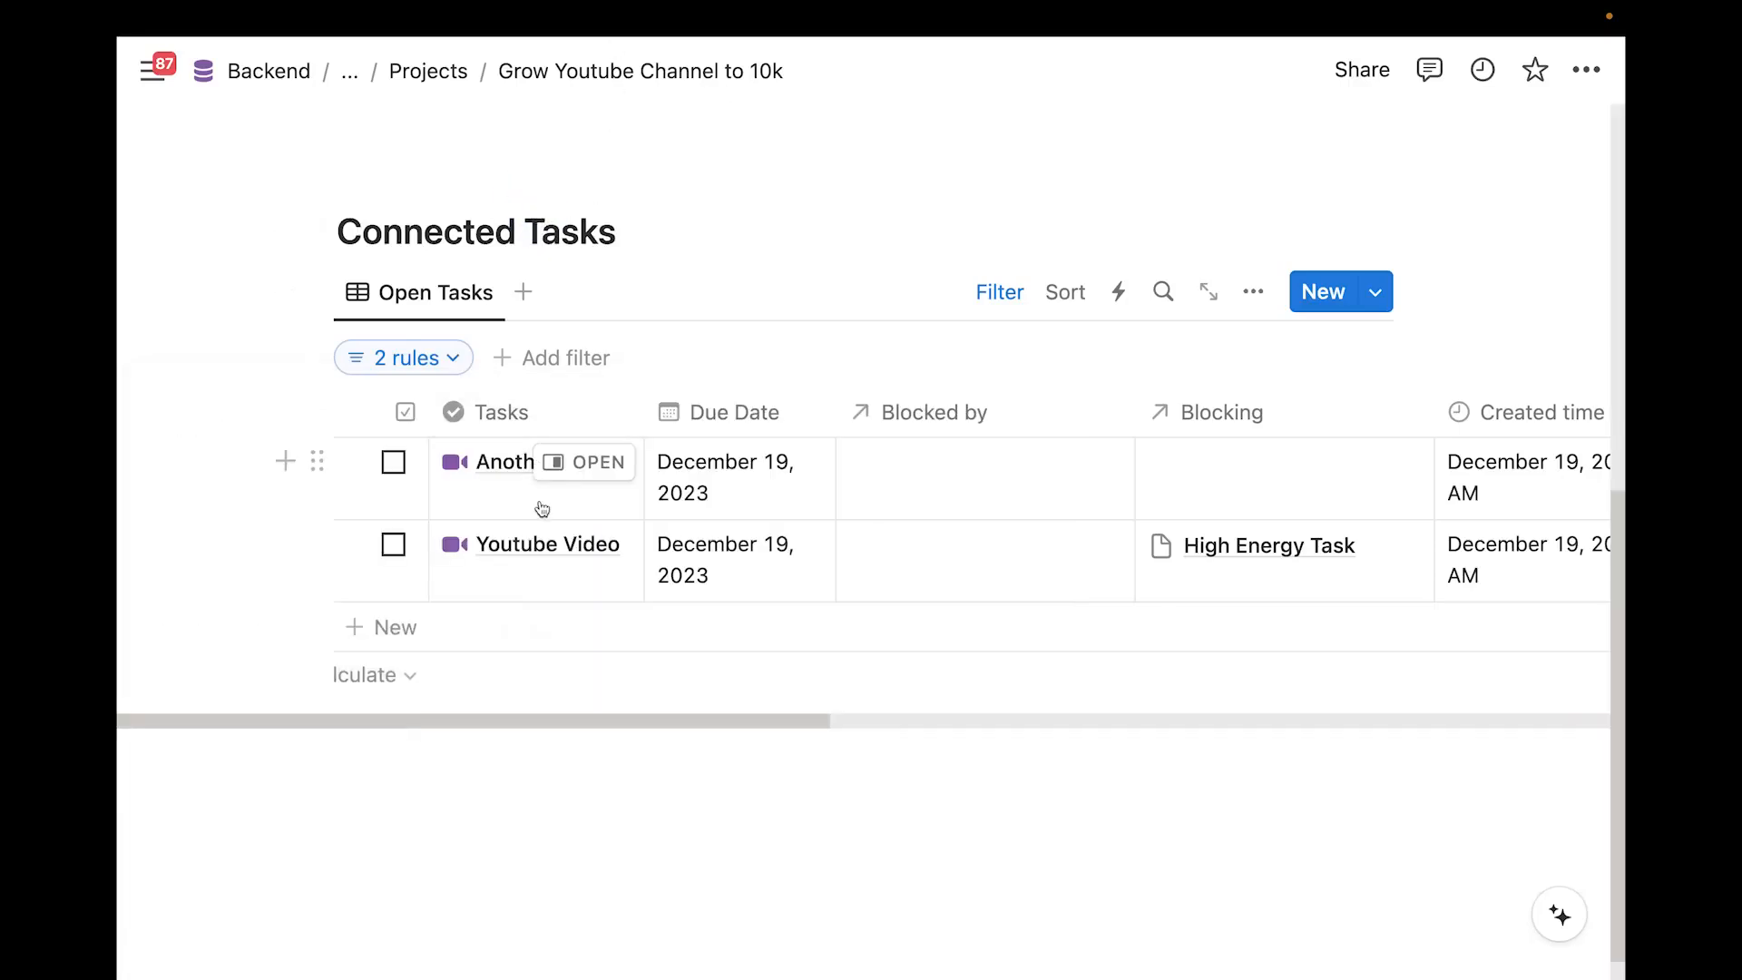
Narrow the Blocked by and Blocking columns in the Connected Tasks table
{"action": "scroll", "coordinate": [541, 508], "scroll_direction": "up", "scroll_amount": 2}
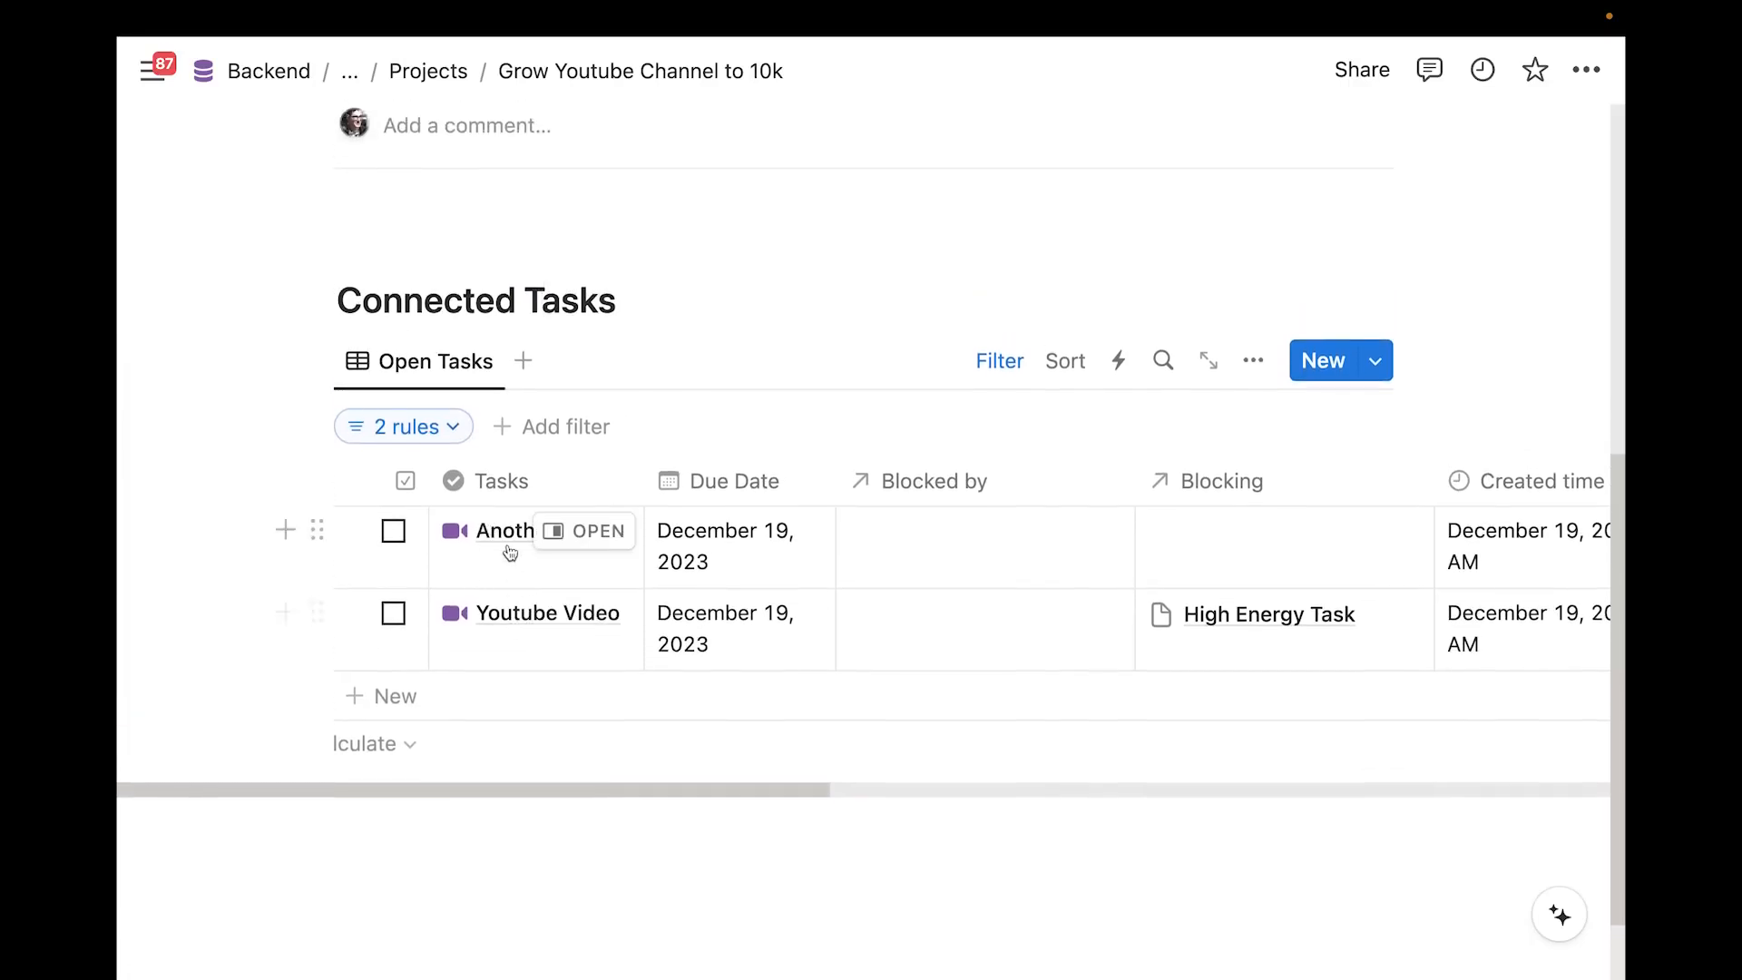
{"action": "scroll", "coordinate": [510, 558], "scroll_direction": "up", "scroll_amount": 3}
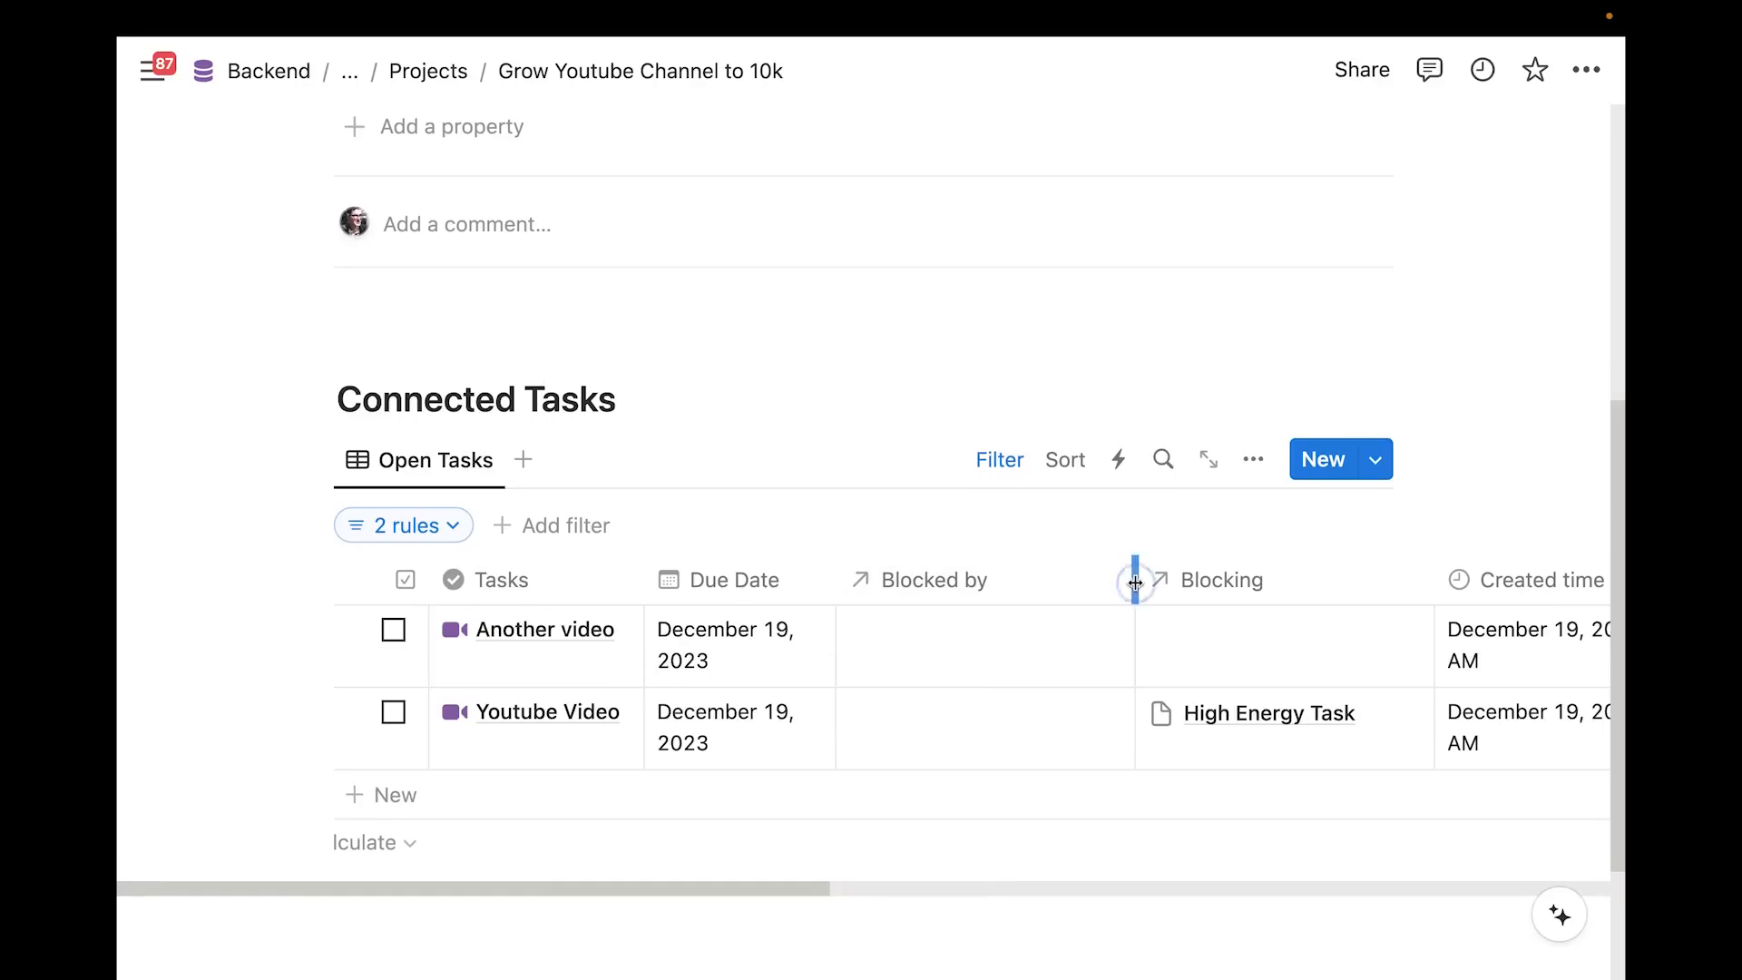
{"action": "left_click_drag", "start_coordinate": [1135, 585], "coordinate": [1031, 585]}
{"action": "left_click_drag", "start_coordinate": [1327, 585], "coordinate": [1280, 585]}
Go back to the page "49 Build hundreds of dashboards quickly with self-referential filters" and bring its Projects table into view
{"action": "scroll", "coordinate": [998, 548], "scroll_direction": "up", "scroll_amount": 5}
{"action": "scroll", "coordinate": [624, 239], "scroll_direction": "up", "scroll_amount": 3}
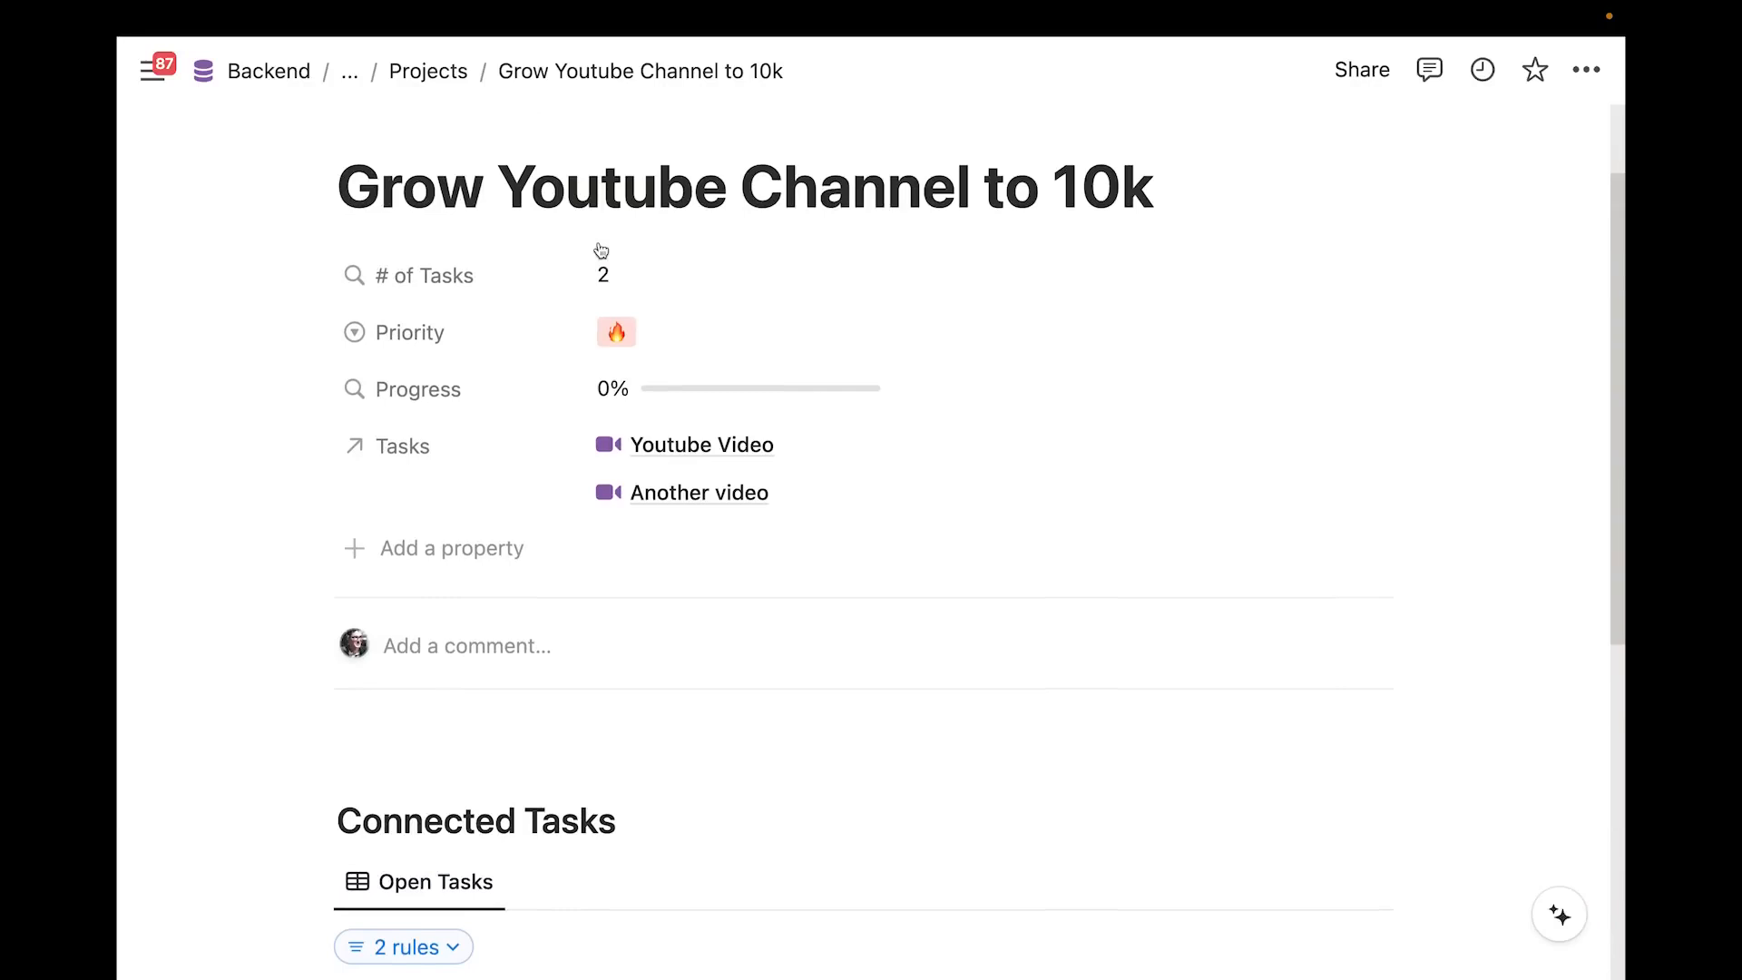
{"action": "key", "text": "super+p"}
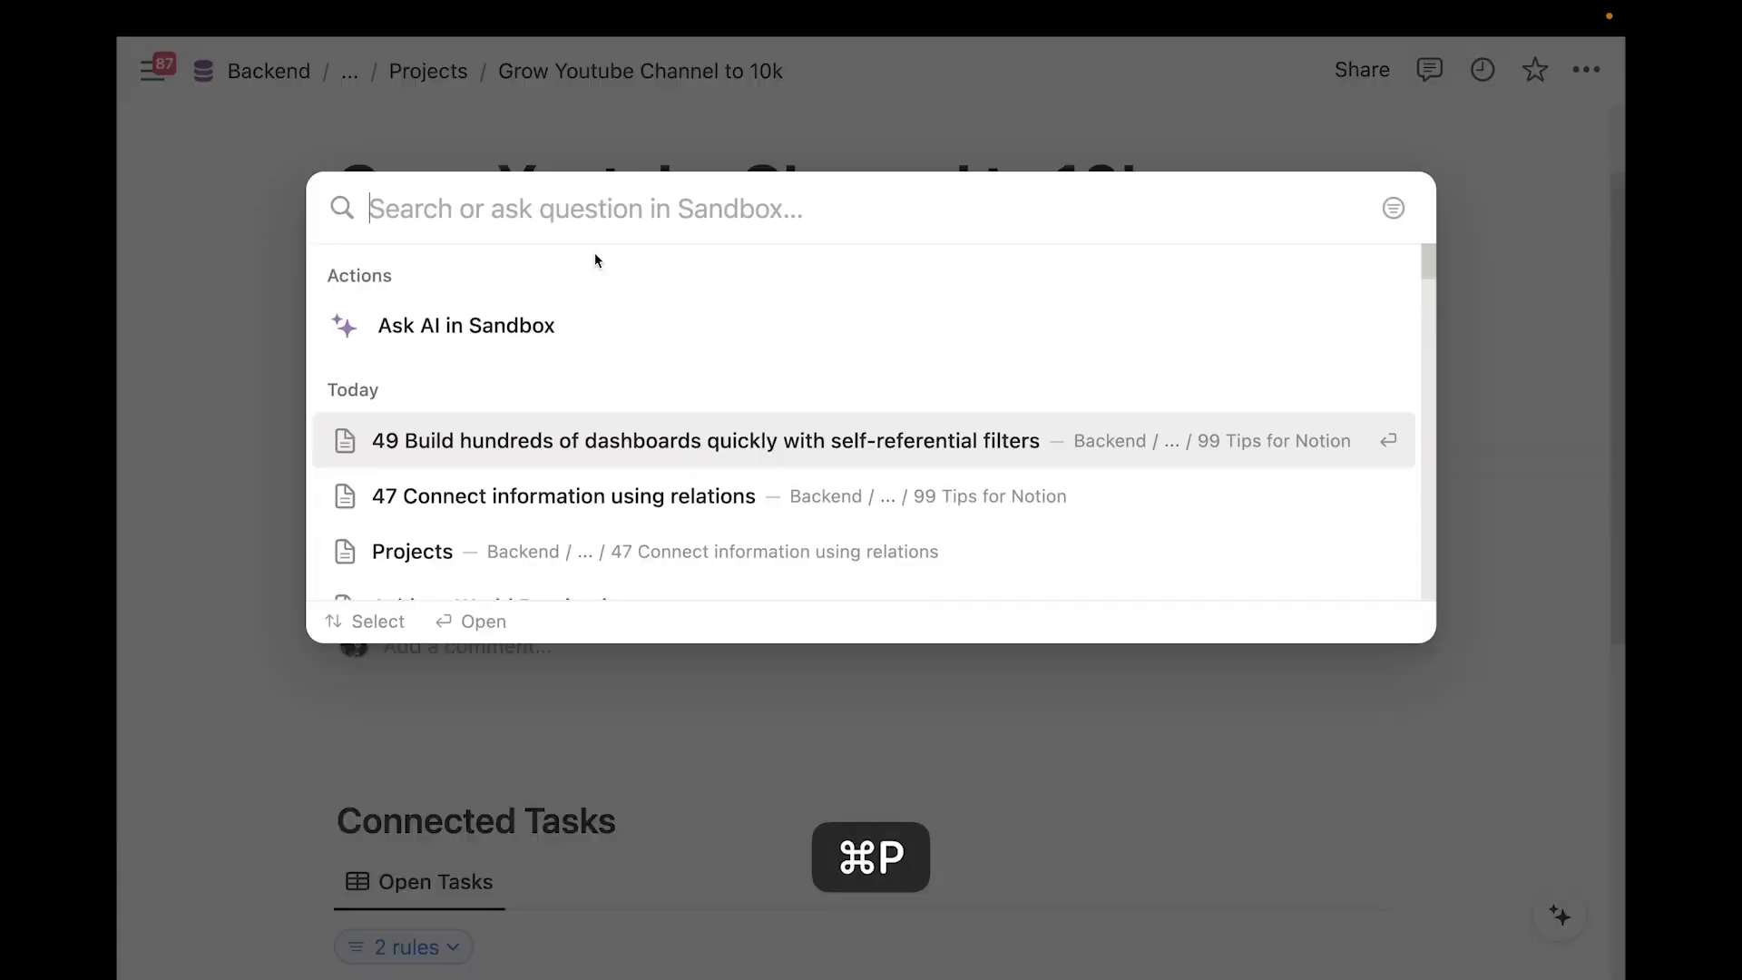
{"action": "left_click", "coordinate": [545, 438]}
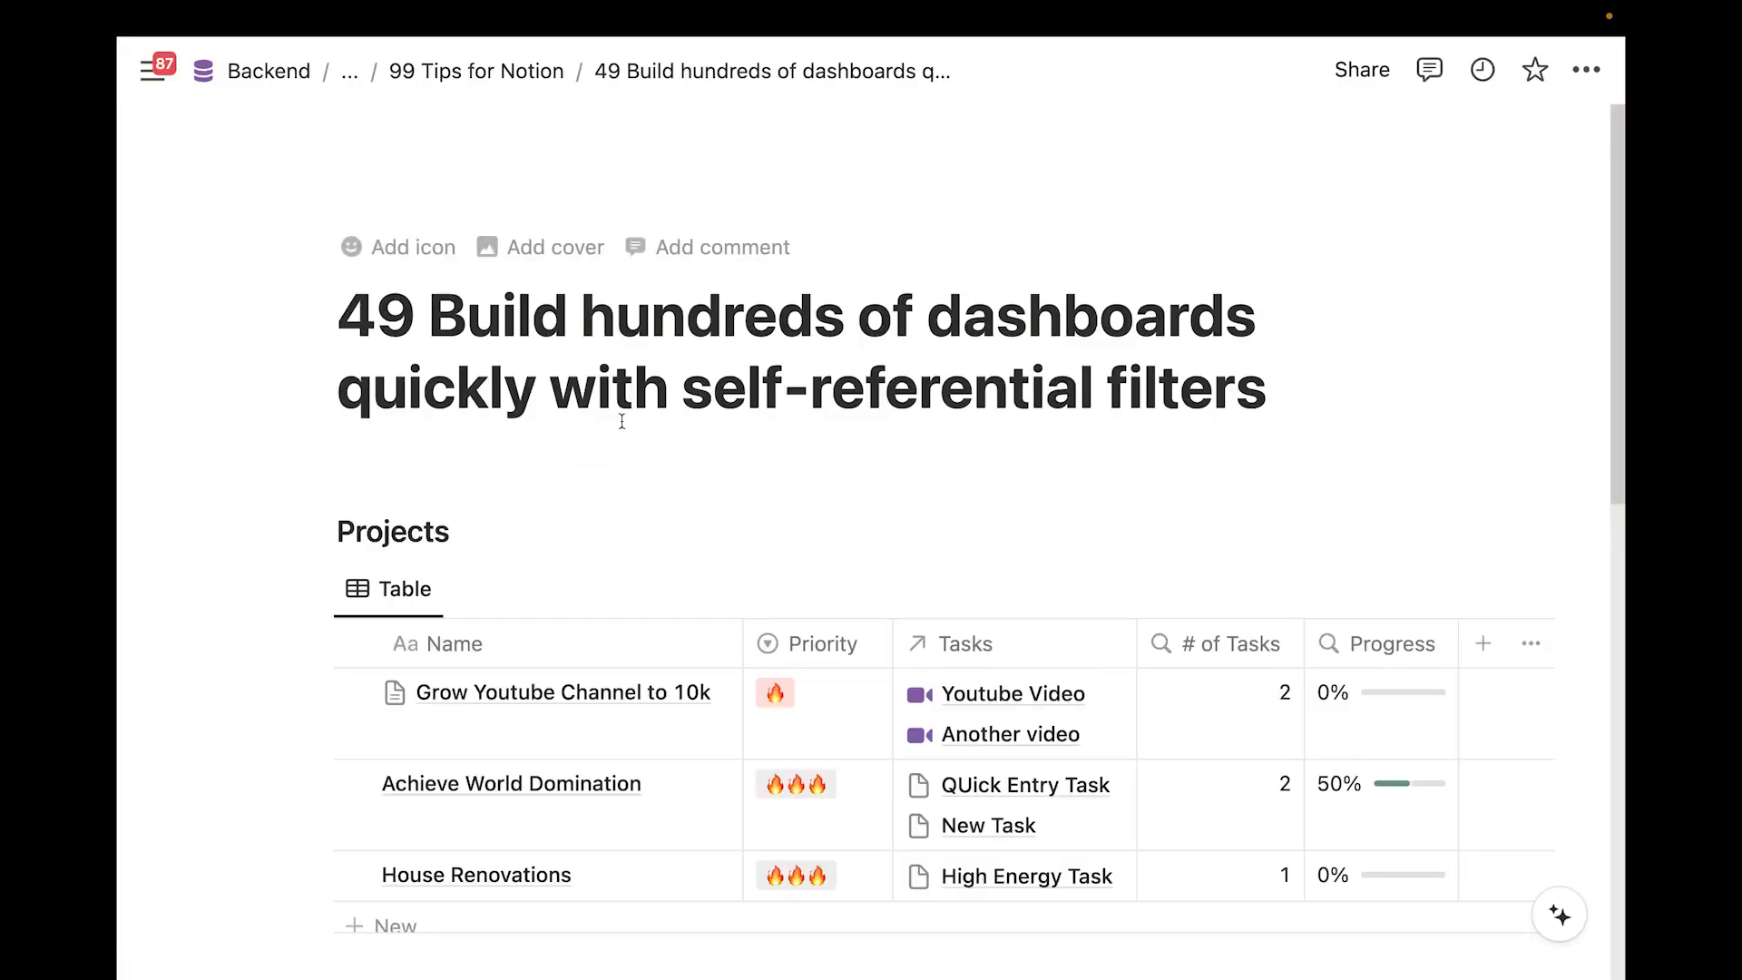
{"action": "scroll", "coordinate": [581, 426], "scroll_direction": "down", "scroll_amount": 3}
{"action": "scroll", "coordinate": [640, 418], "scroll_direction": "up", "scroll_amount": 2}
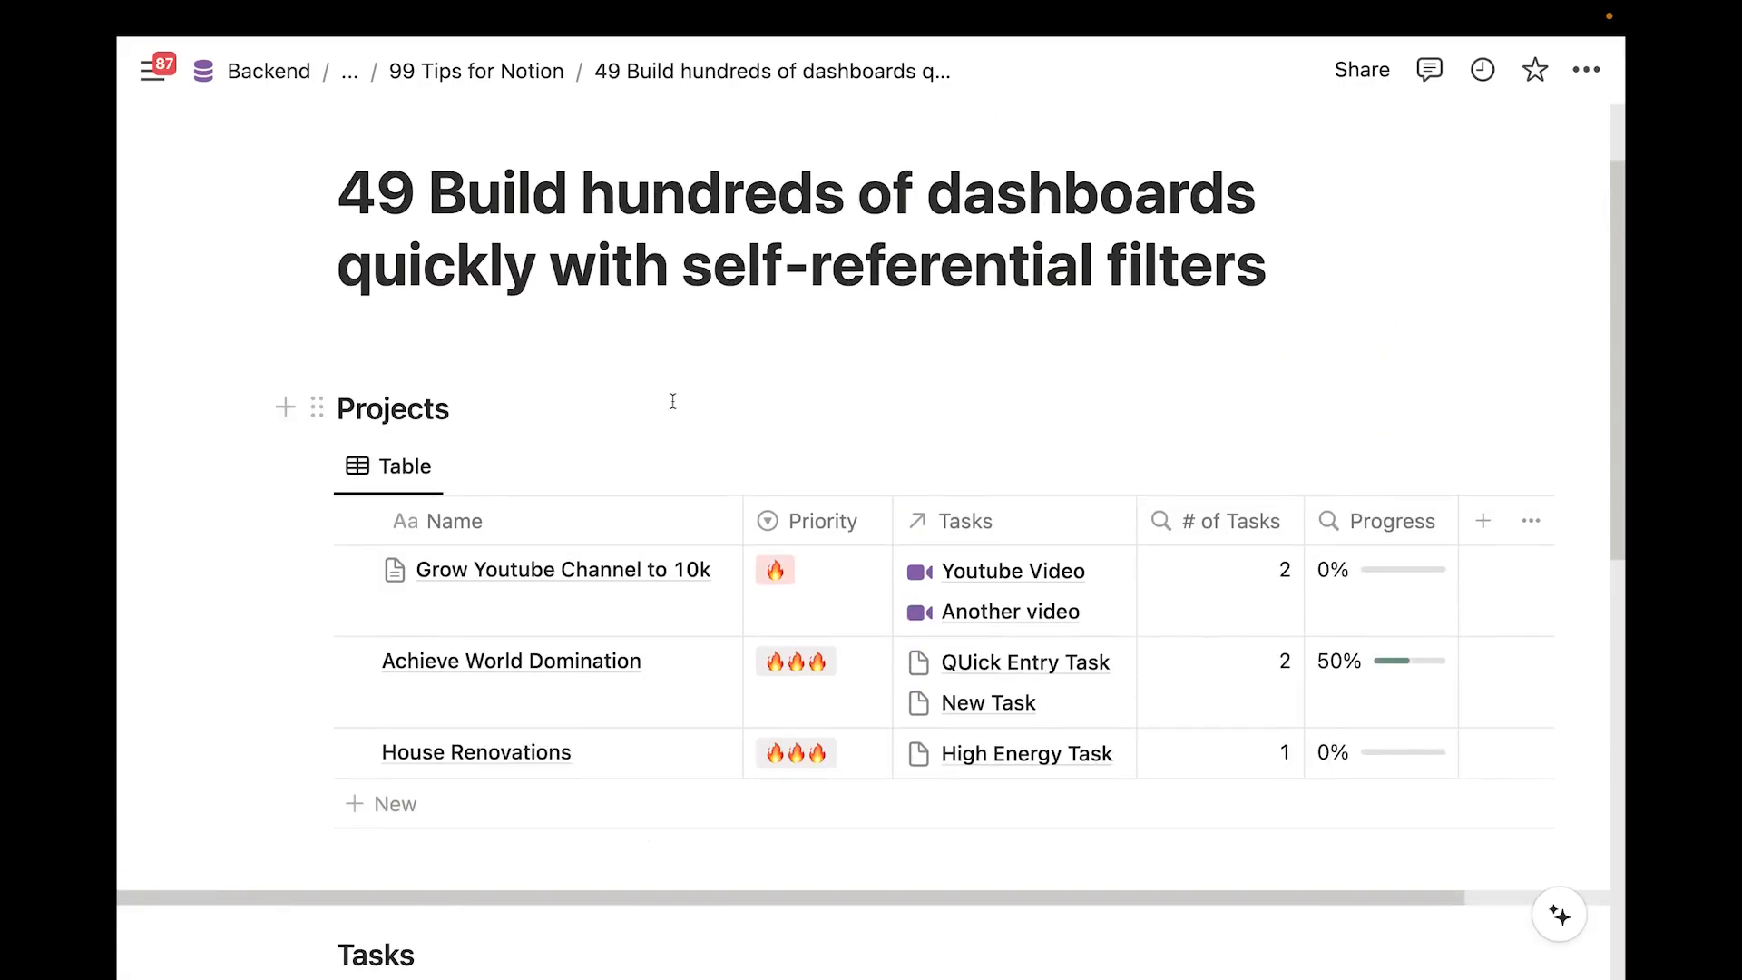
Create a new template in the Projects database, title it "New Project", and open it as a full page
{"action": "scroll", "coordinate": [672, 401], "scroll_direction": "down", "scroll_amount": 1}
{"action": "left_click", "coordinate": [1377, 445]}
{"action": "left_click", "coordinate": [1188, 639]}
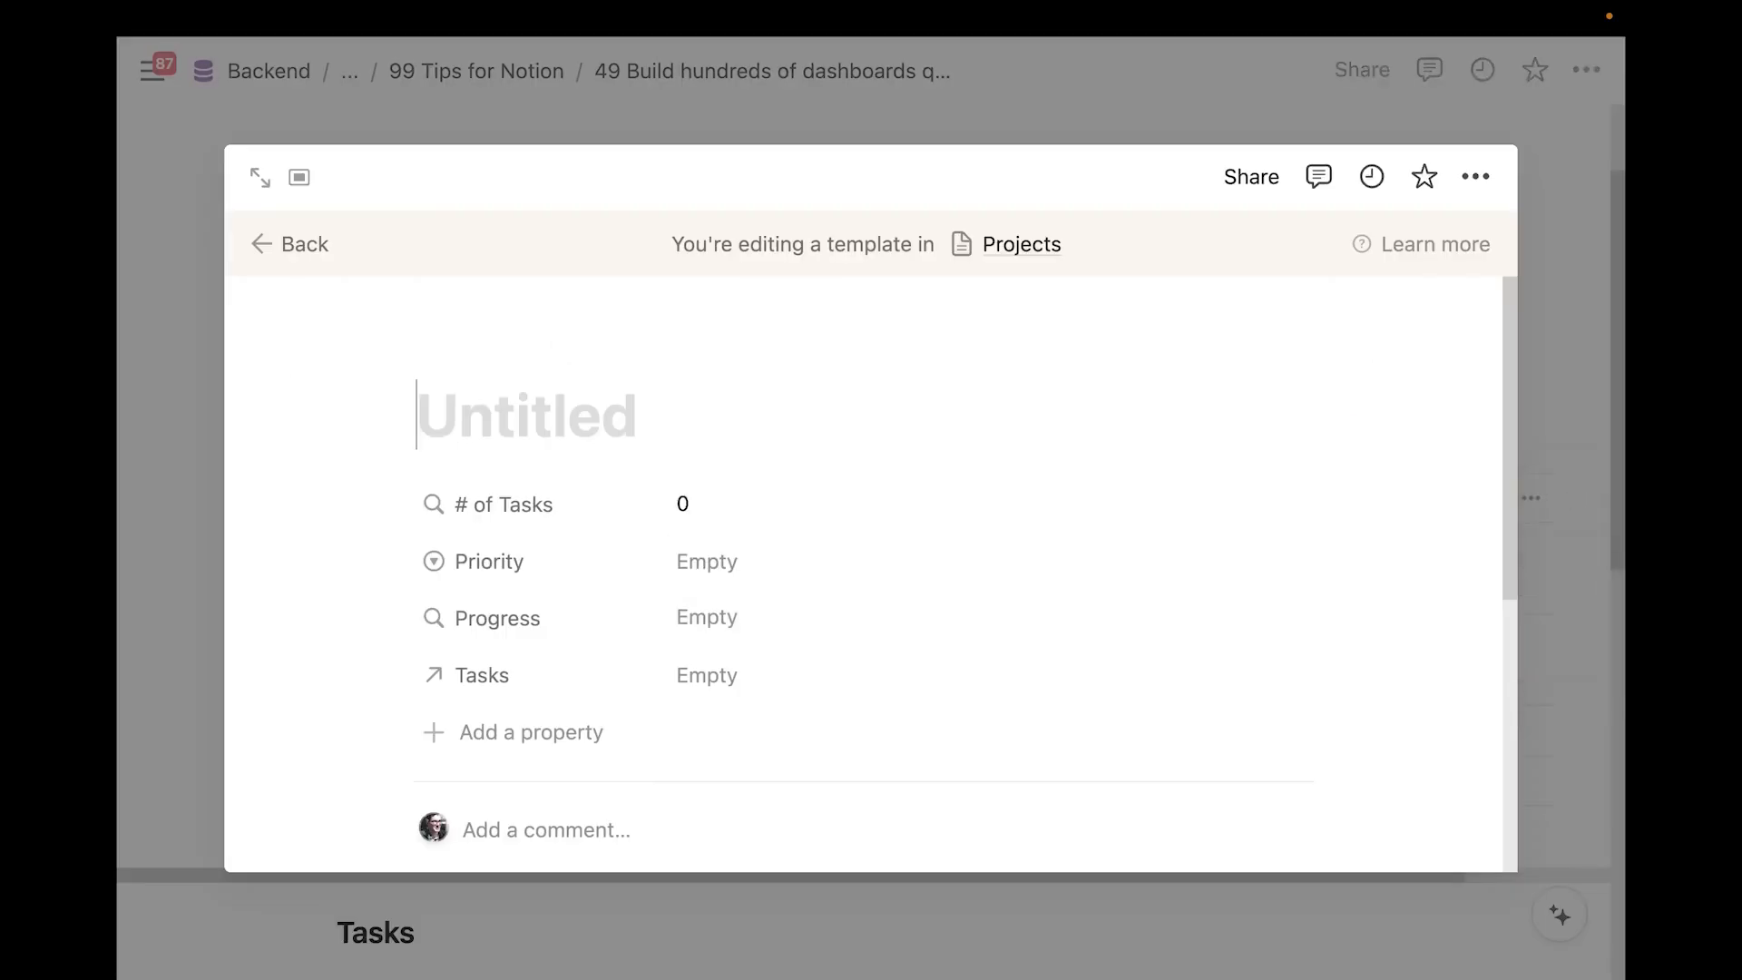
{"action": "type", "text": "New Project"}
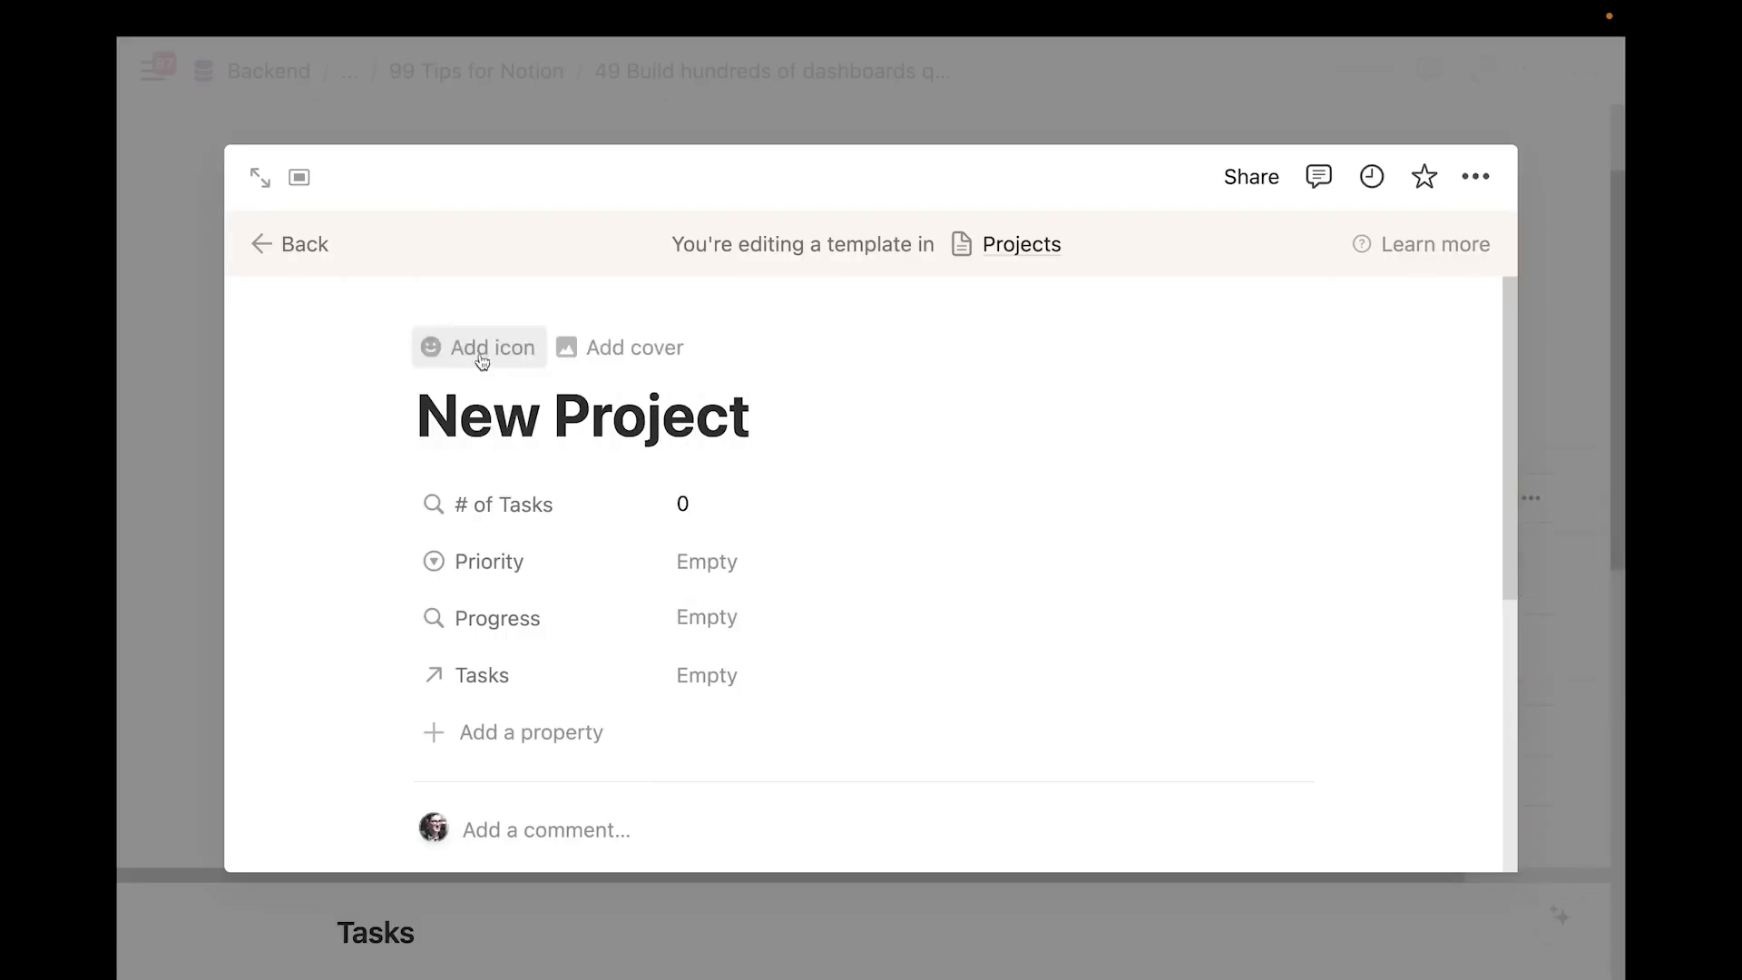
{"action": "left_click", "coordinate": [260, 177]}
Add a Heading 2 reading "Connected Tasks" to the New Project template's body, below an empty line
{"action": "scroll", "coordinate": [522, 454], "scroll_direction": "down", "scroll_amount": 2}
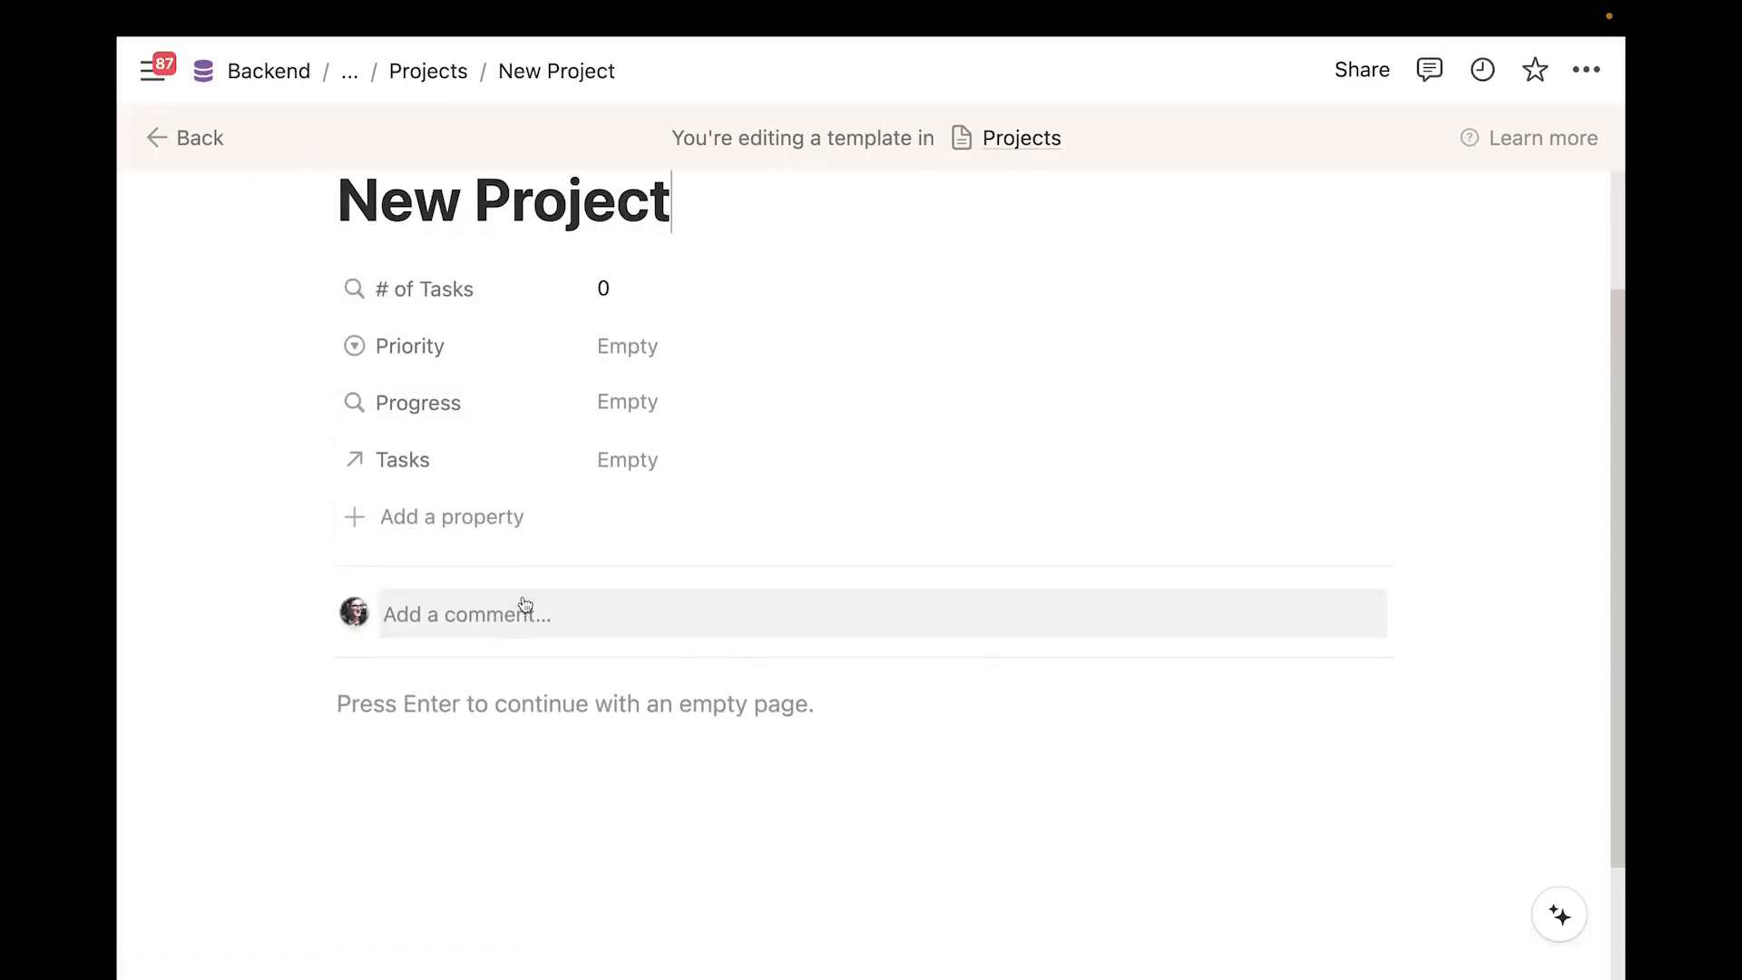
{"action": "left_click", "coordinate": [490, 686]}
{"action": "key", "text": "Return"}
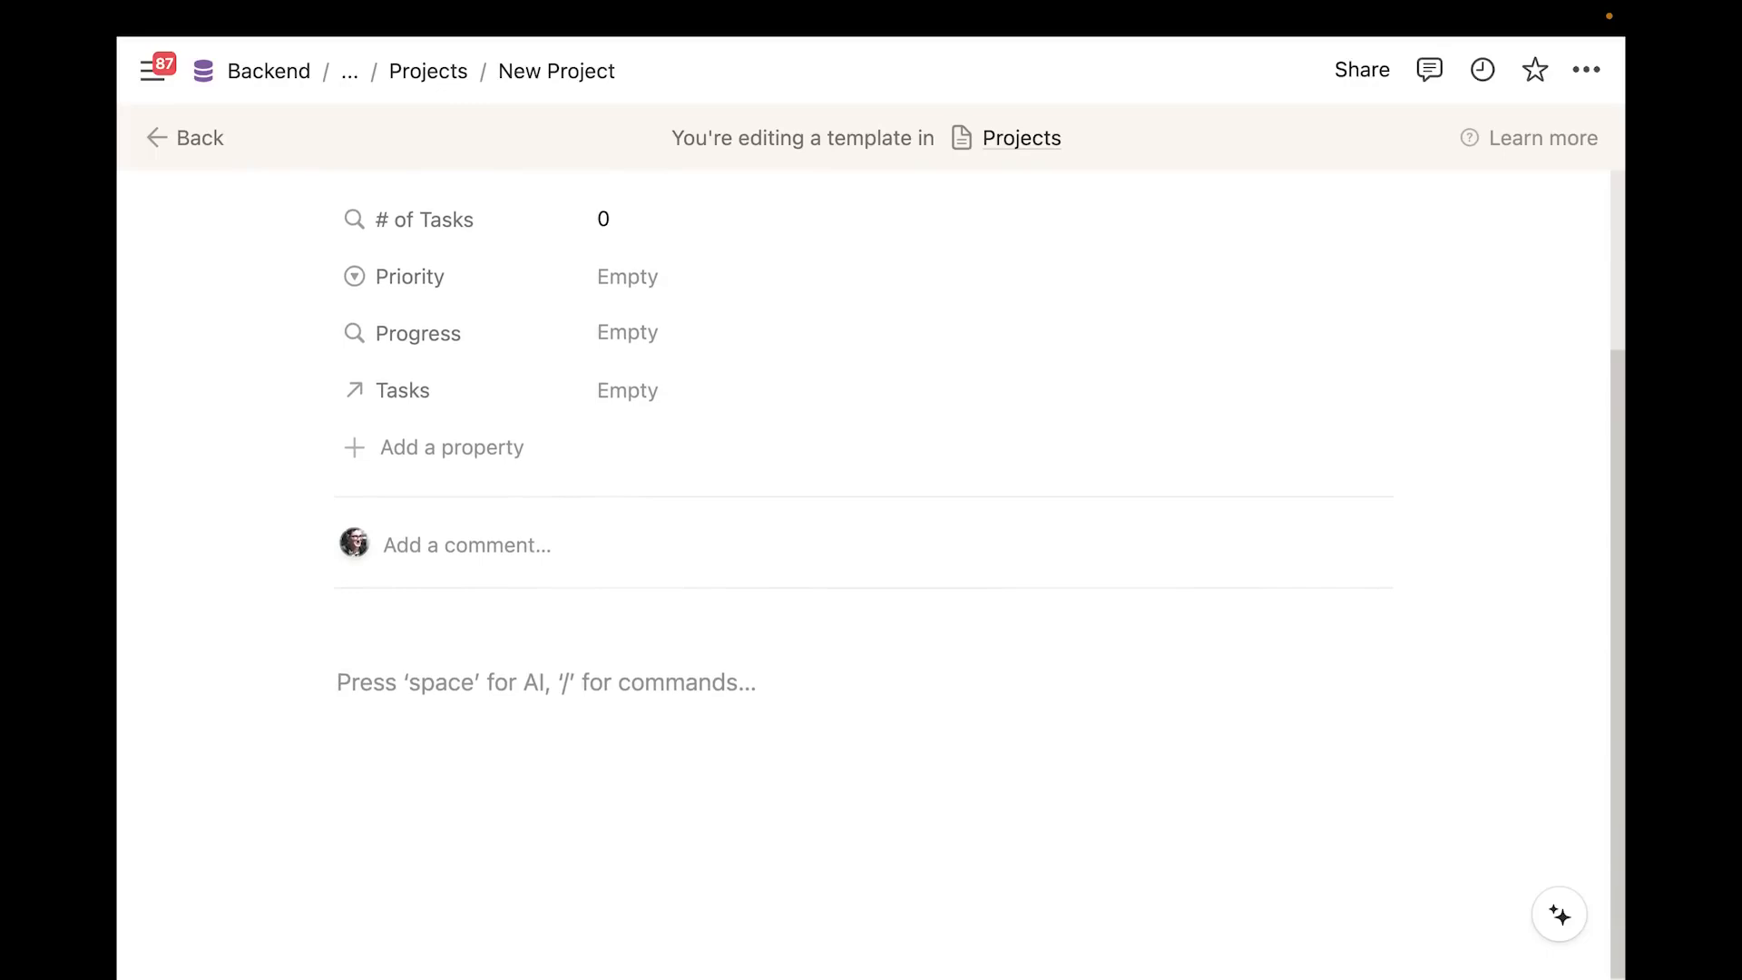
{"action": "type", "text": "/h2"}
{"action": "key", "text": "Return"}
{"action": "type", "text": "Connected Task"}
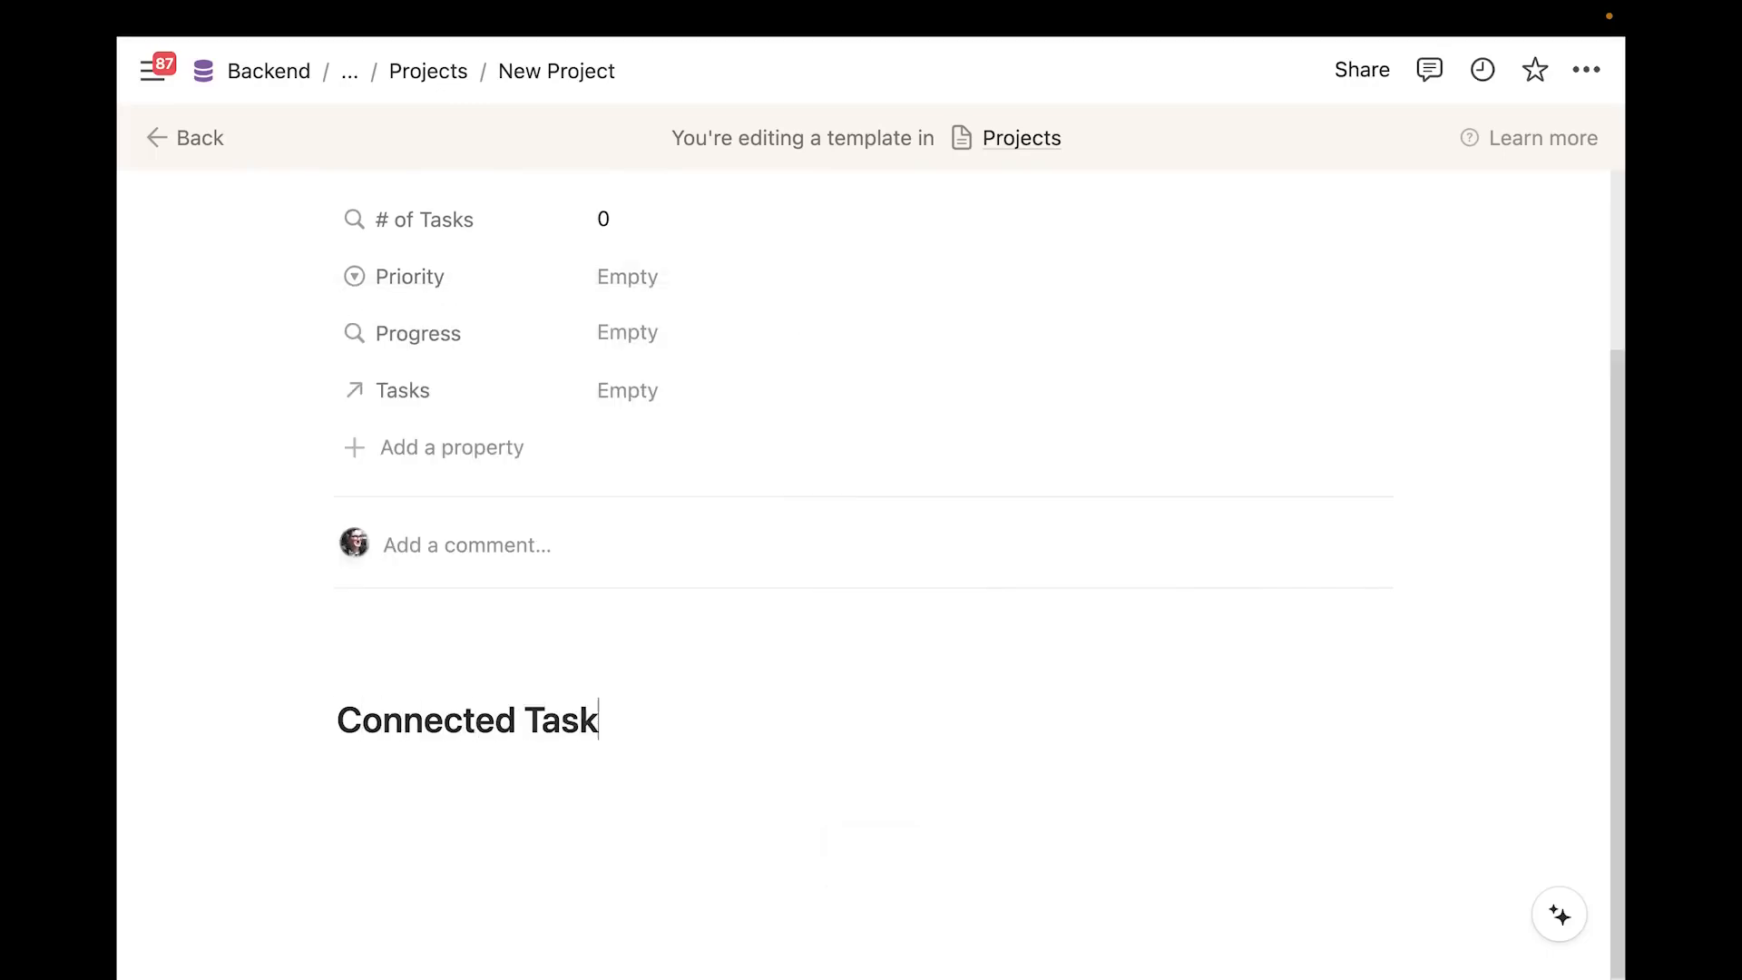
{"action": "type", "text": "s"}
Insert a linked view of the Tasks database under the template's heading using its Open Tasks view, and hide the database title
{"action": "key", "text": "Return"}
{"action": "type", "text": "/create"}
{"action": "key", "text": "Return"}
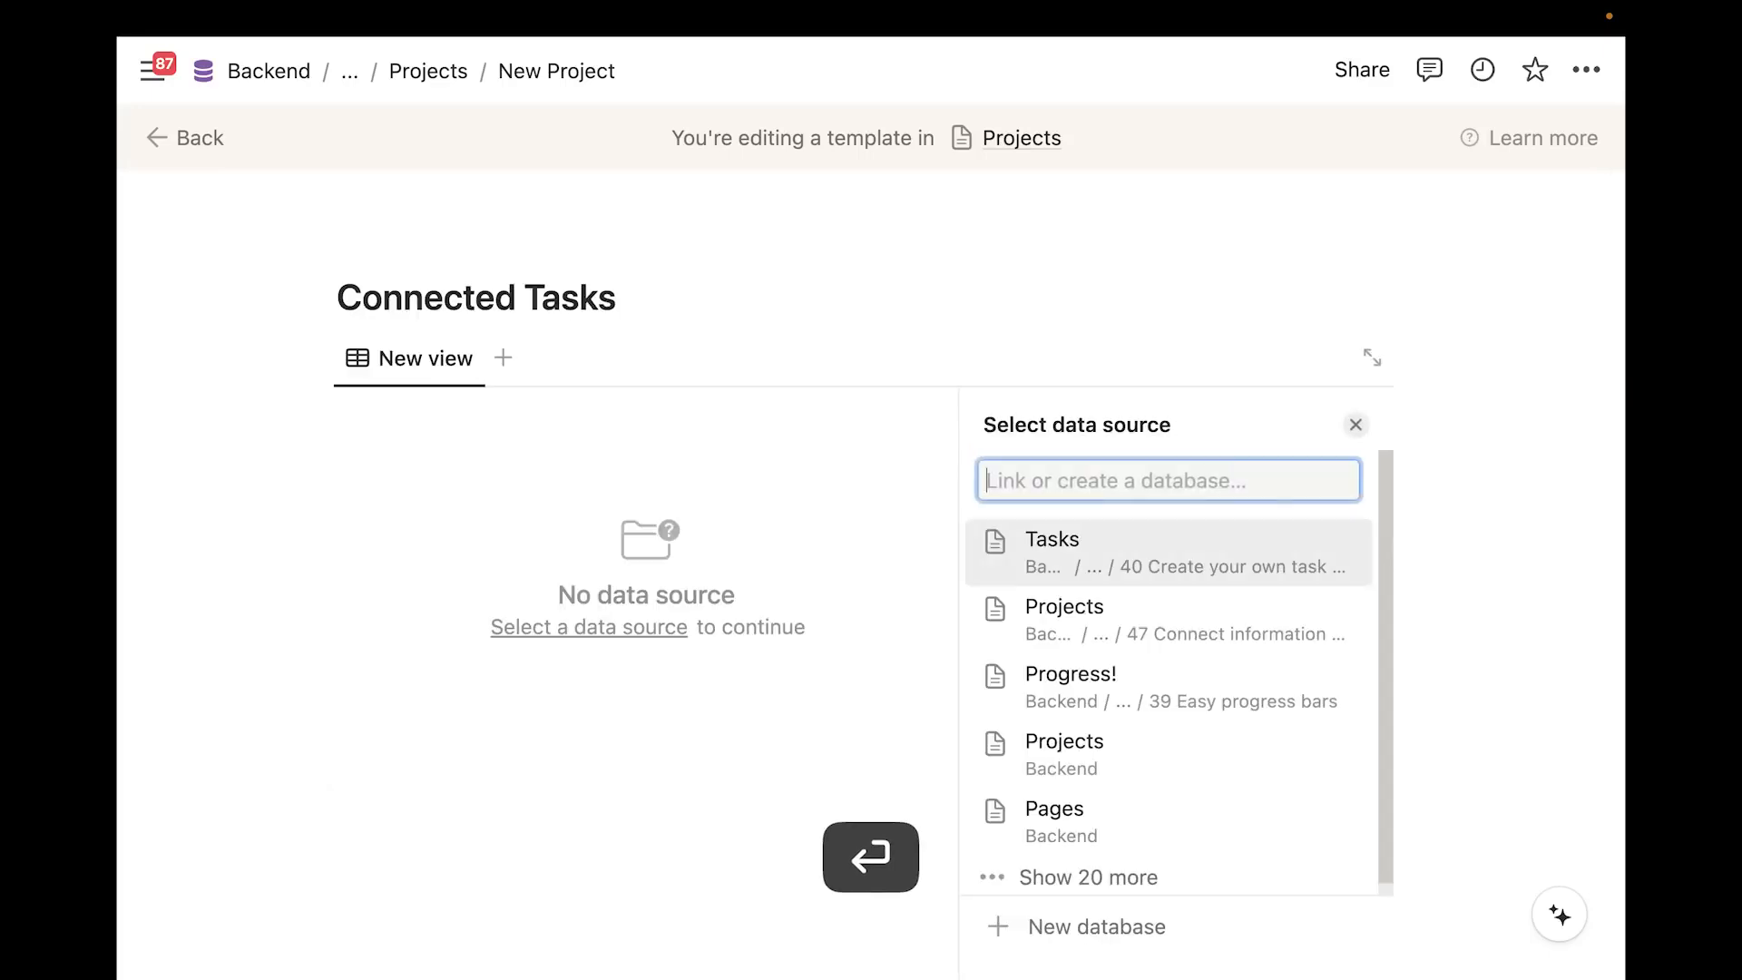
{"action": "left_click", "coordinate": [1125, 544]}
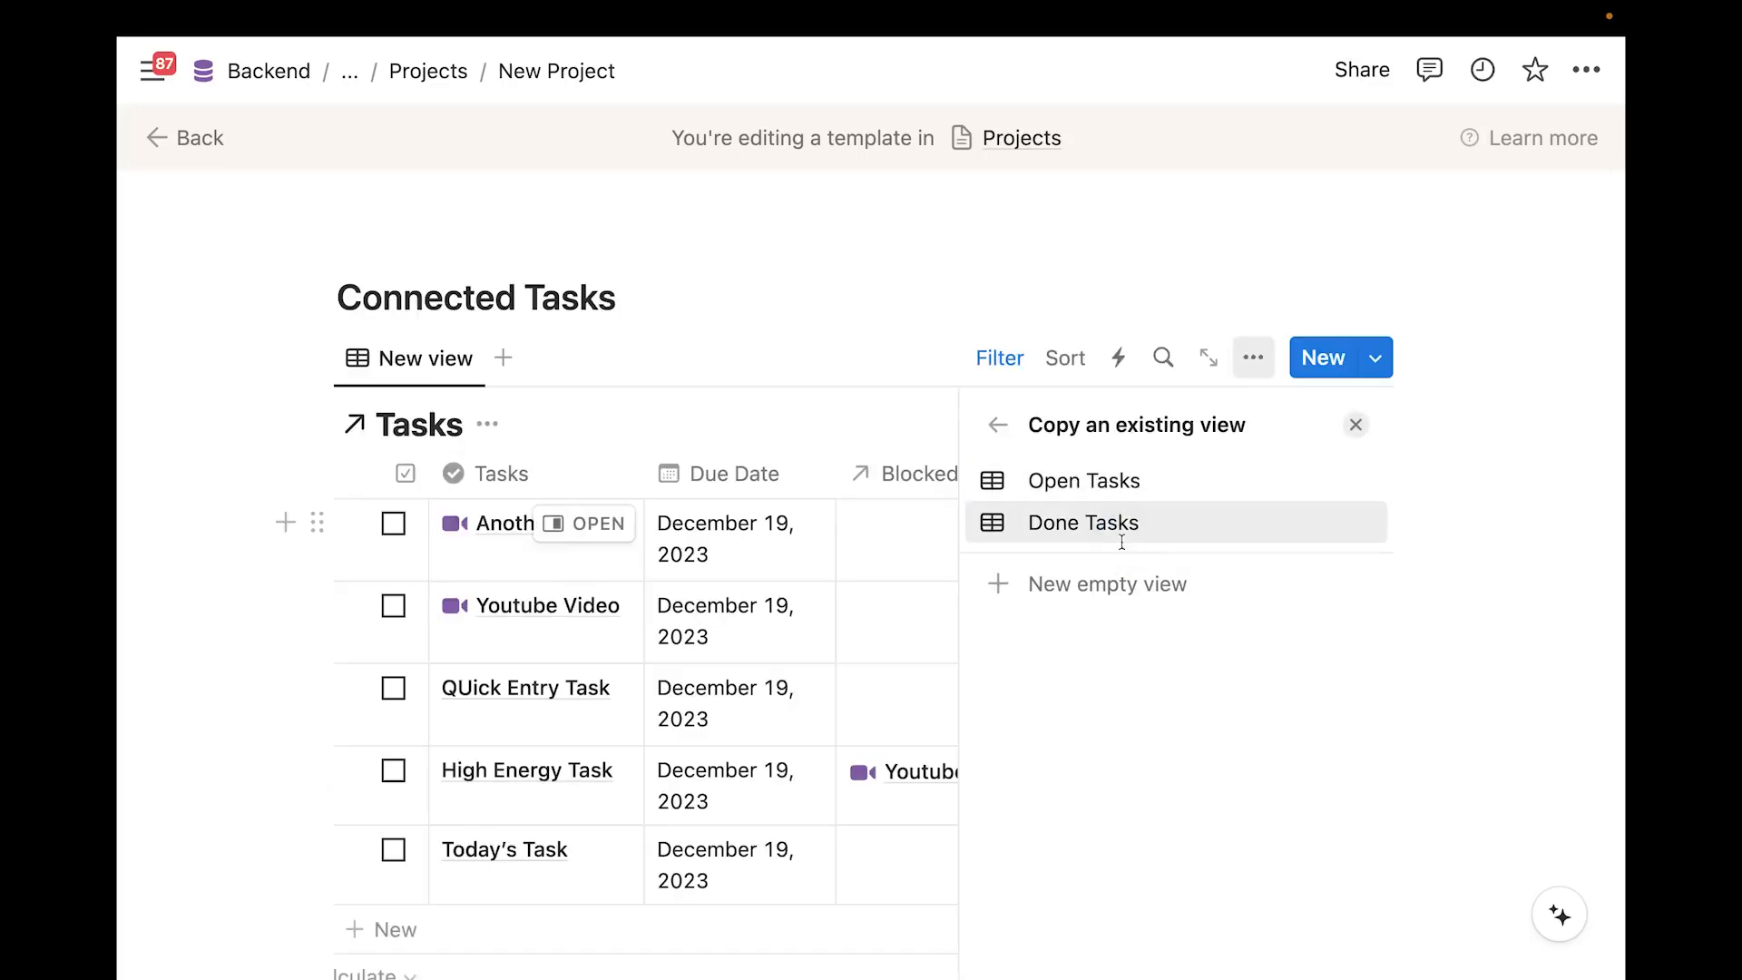
{"action": "left_click", "coordinate": [1115, 478]}
{"action": "left_click", "coordinate": [487, 423]}
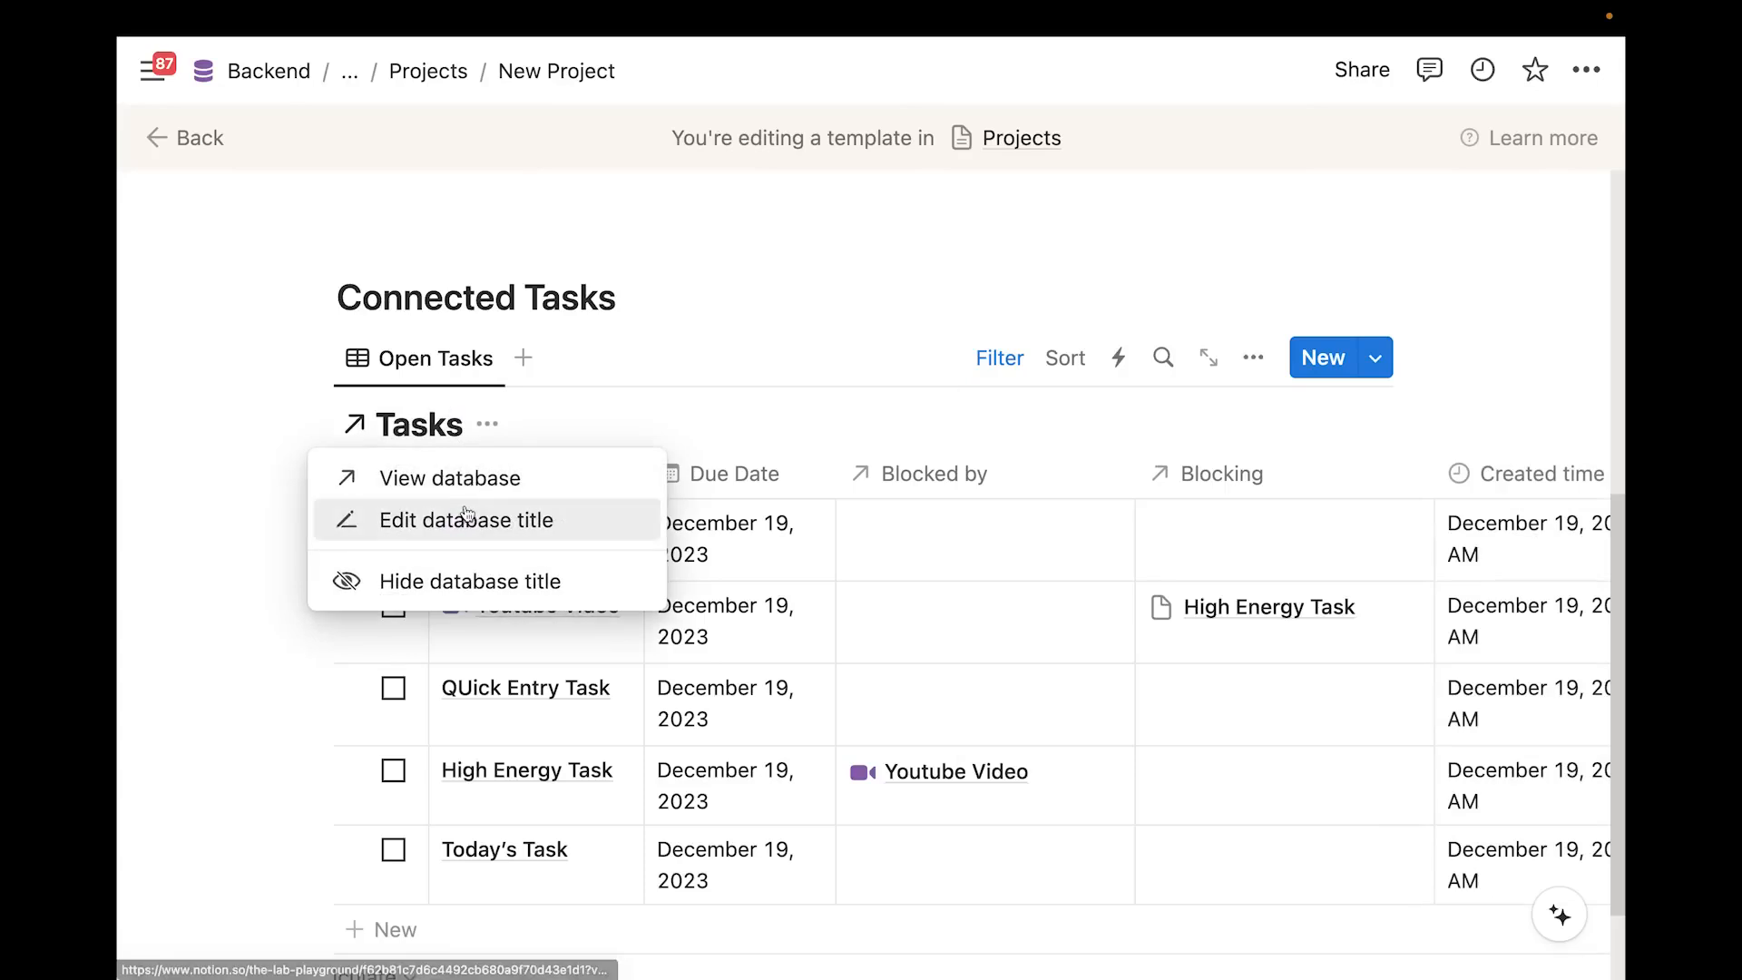
{"action": "left_click", "coordinate": [451, 582]}
Add a second filter rule to the template's Open Tasks view so that Project contains New Project
{"action": "left_click", "coordinate": [999, 357]}
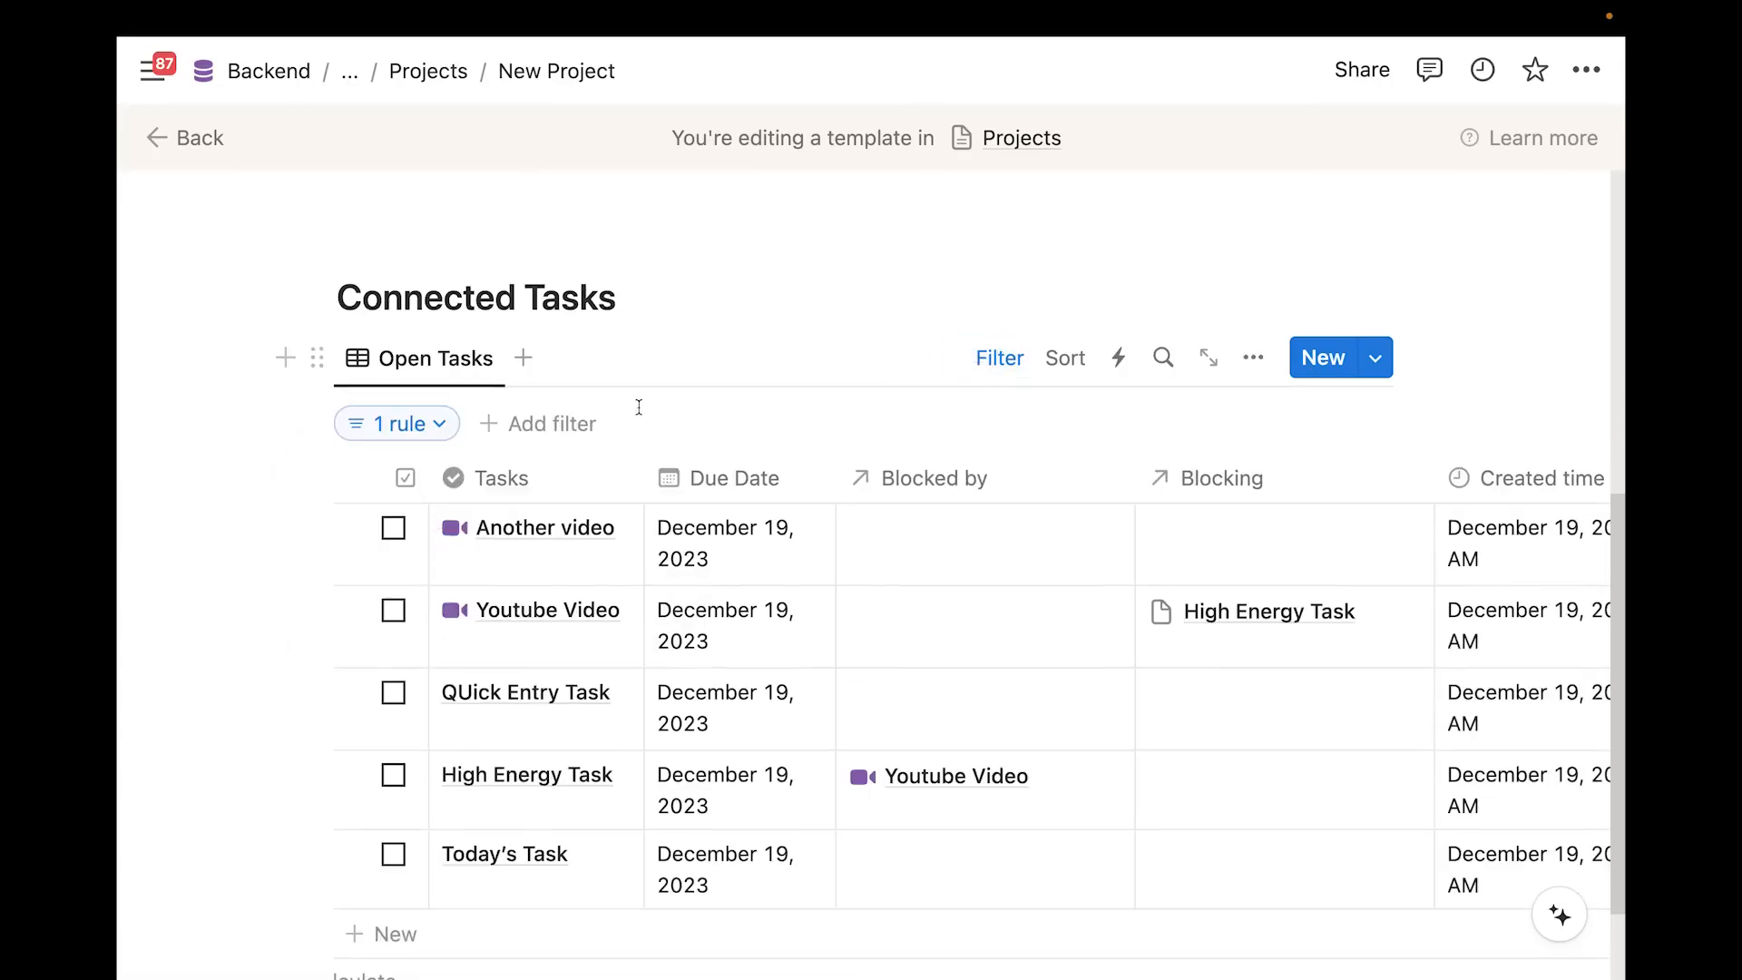
{"action": "left_click", "coordinate": [449, 422]}
{"action": "left_click", "coordinate": [309, 559]}
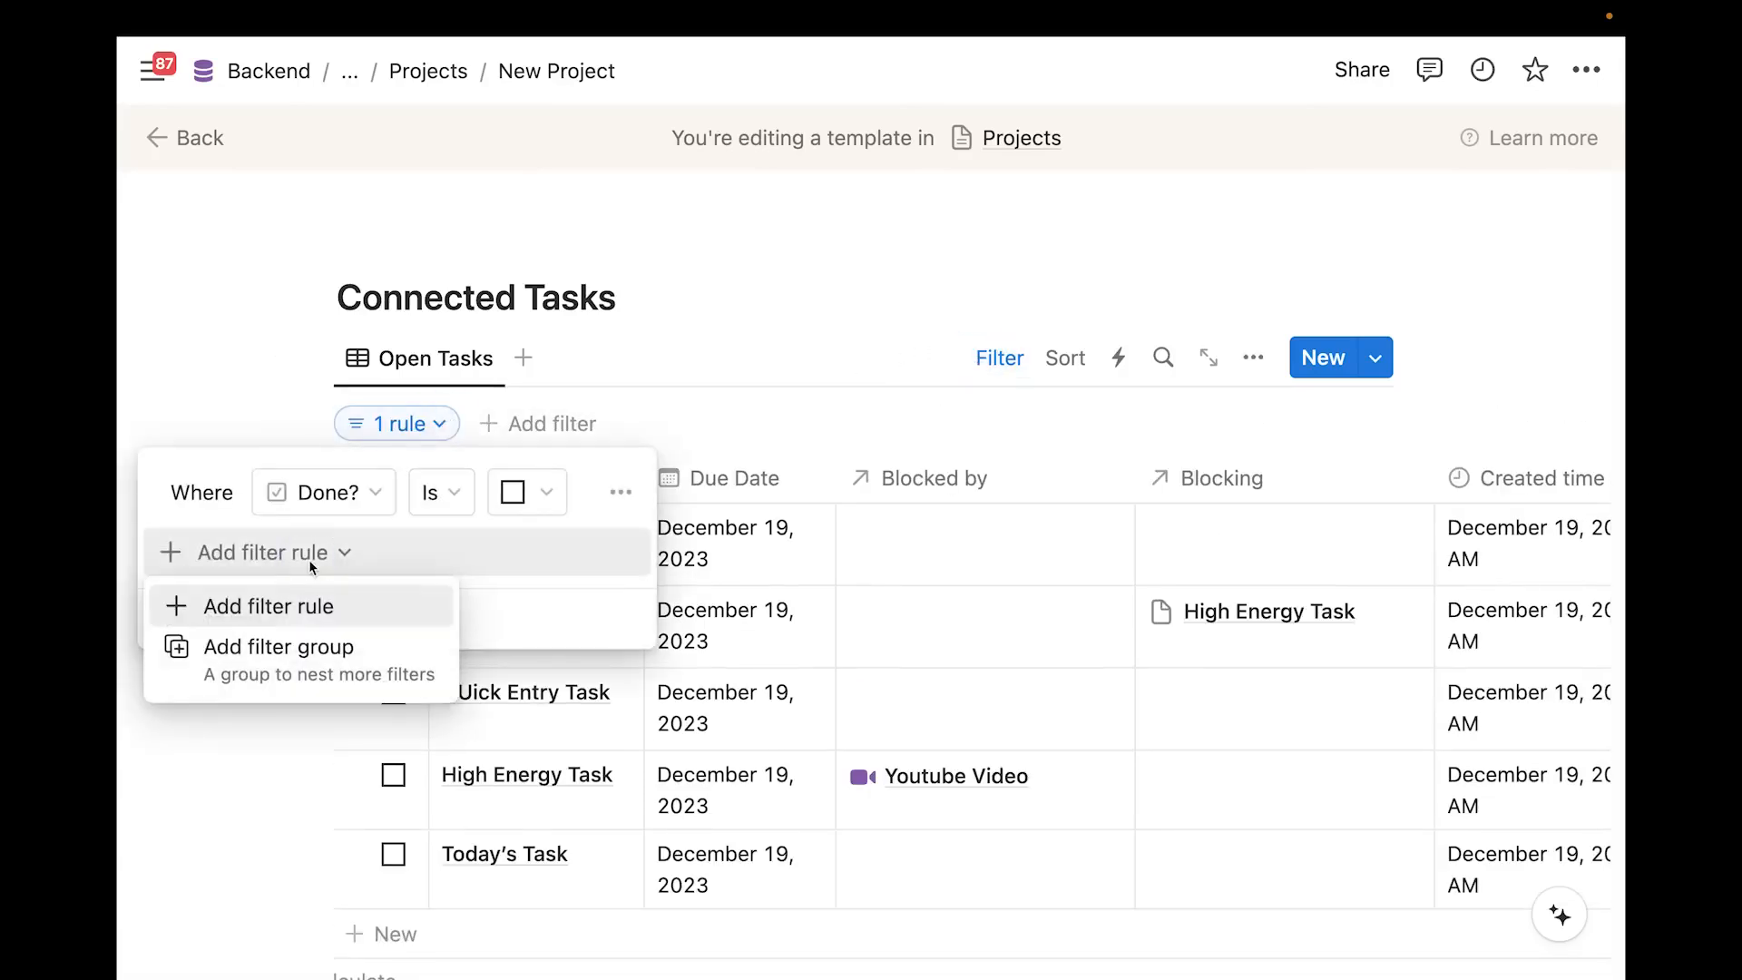
{"action": "left_click", "coordinate": [265, 606]}
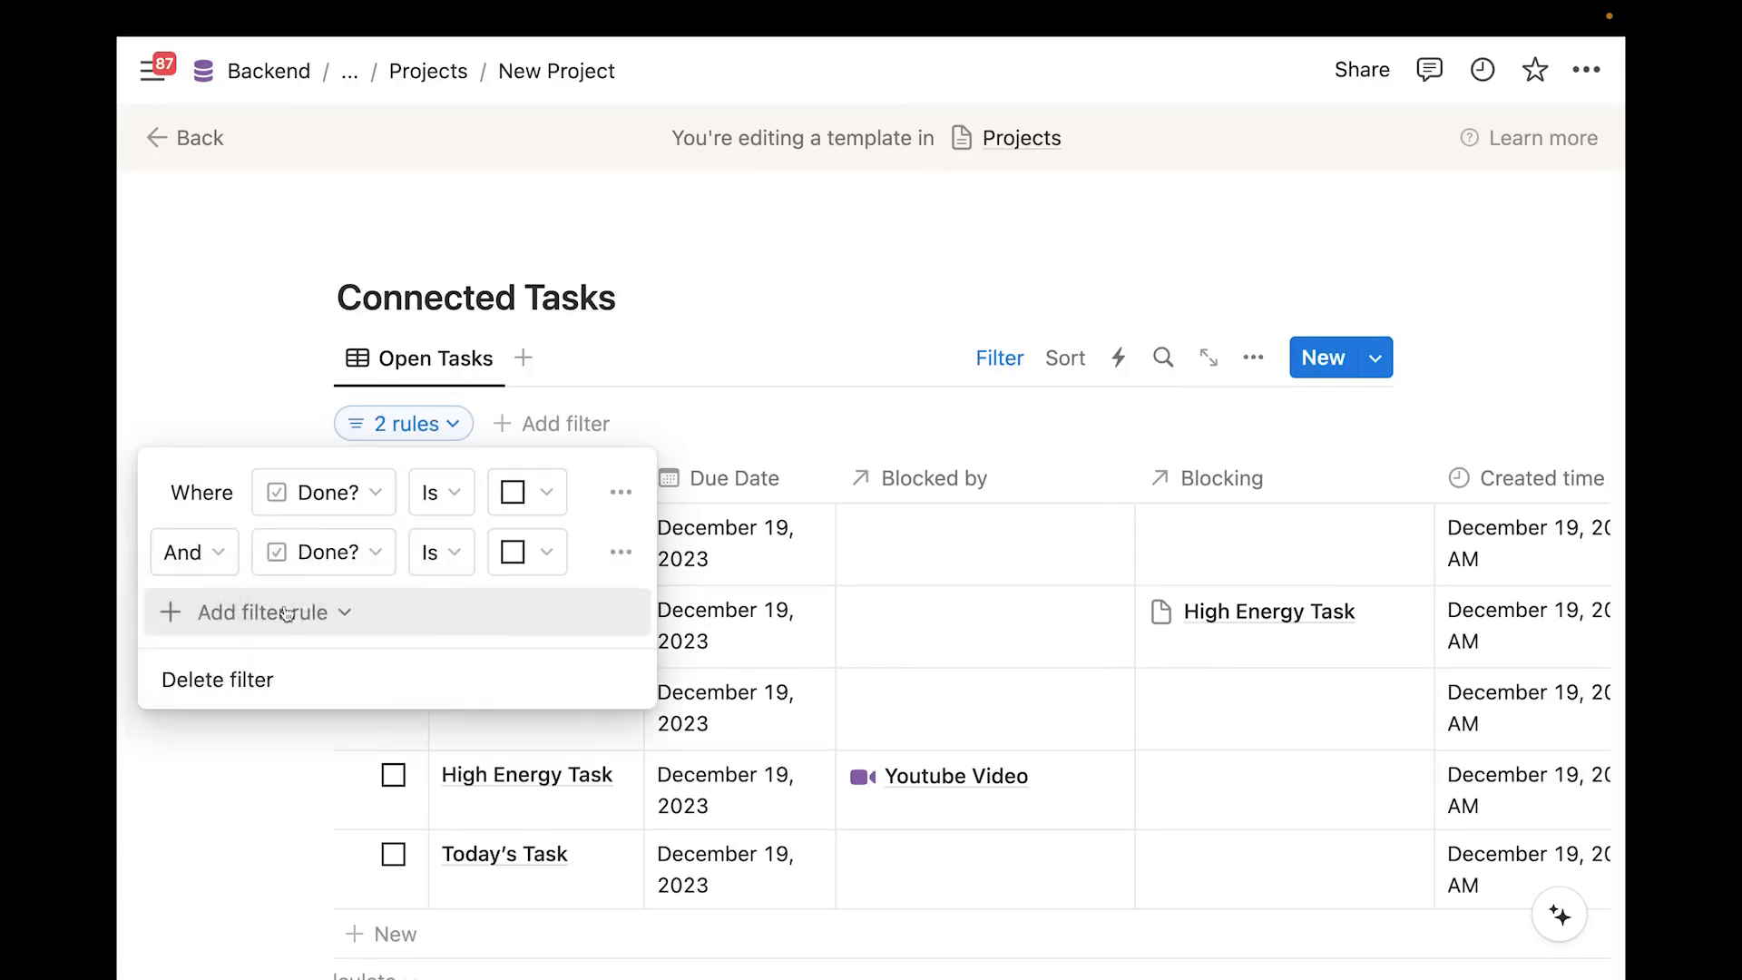
{"action": "left_click", "coordinate": [318, 561]}
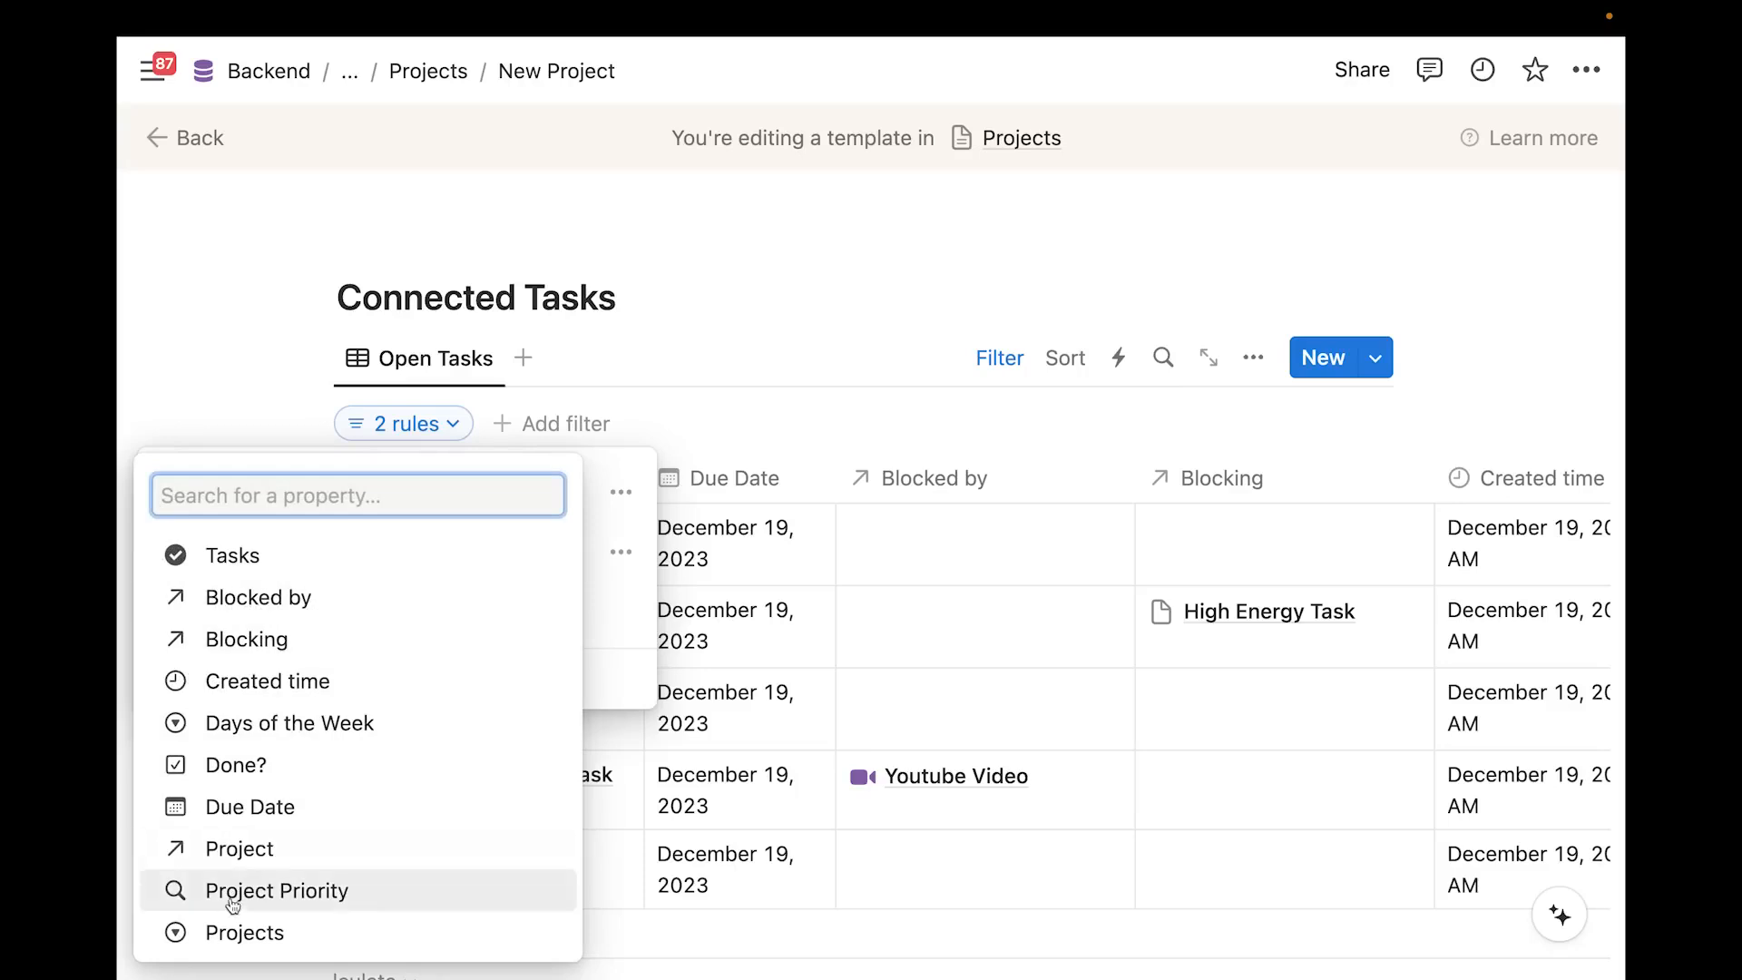
{"action": "left_click", "coordinate": [241, 849]}
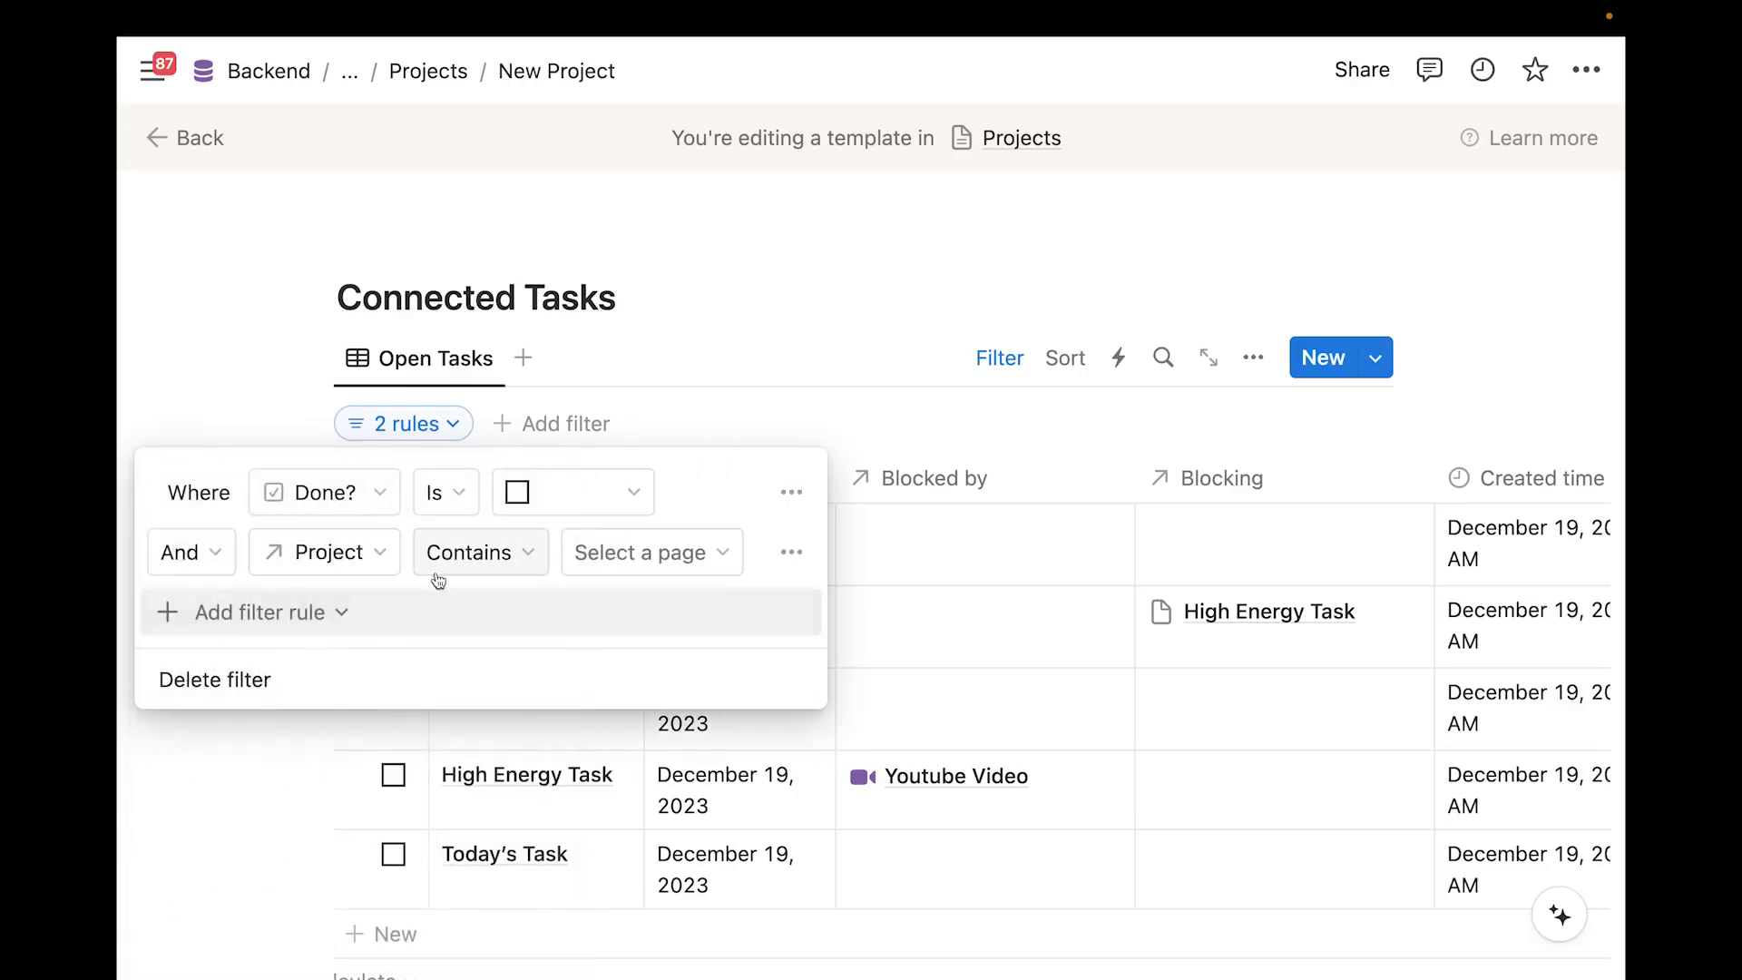
{"action": "left_click", "coordinate": [604, 555]}
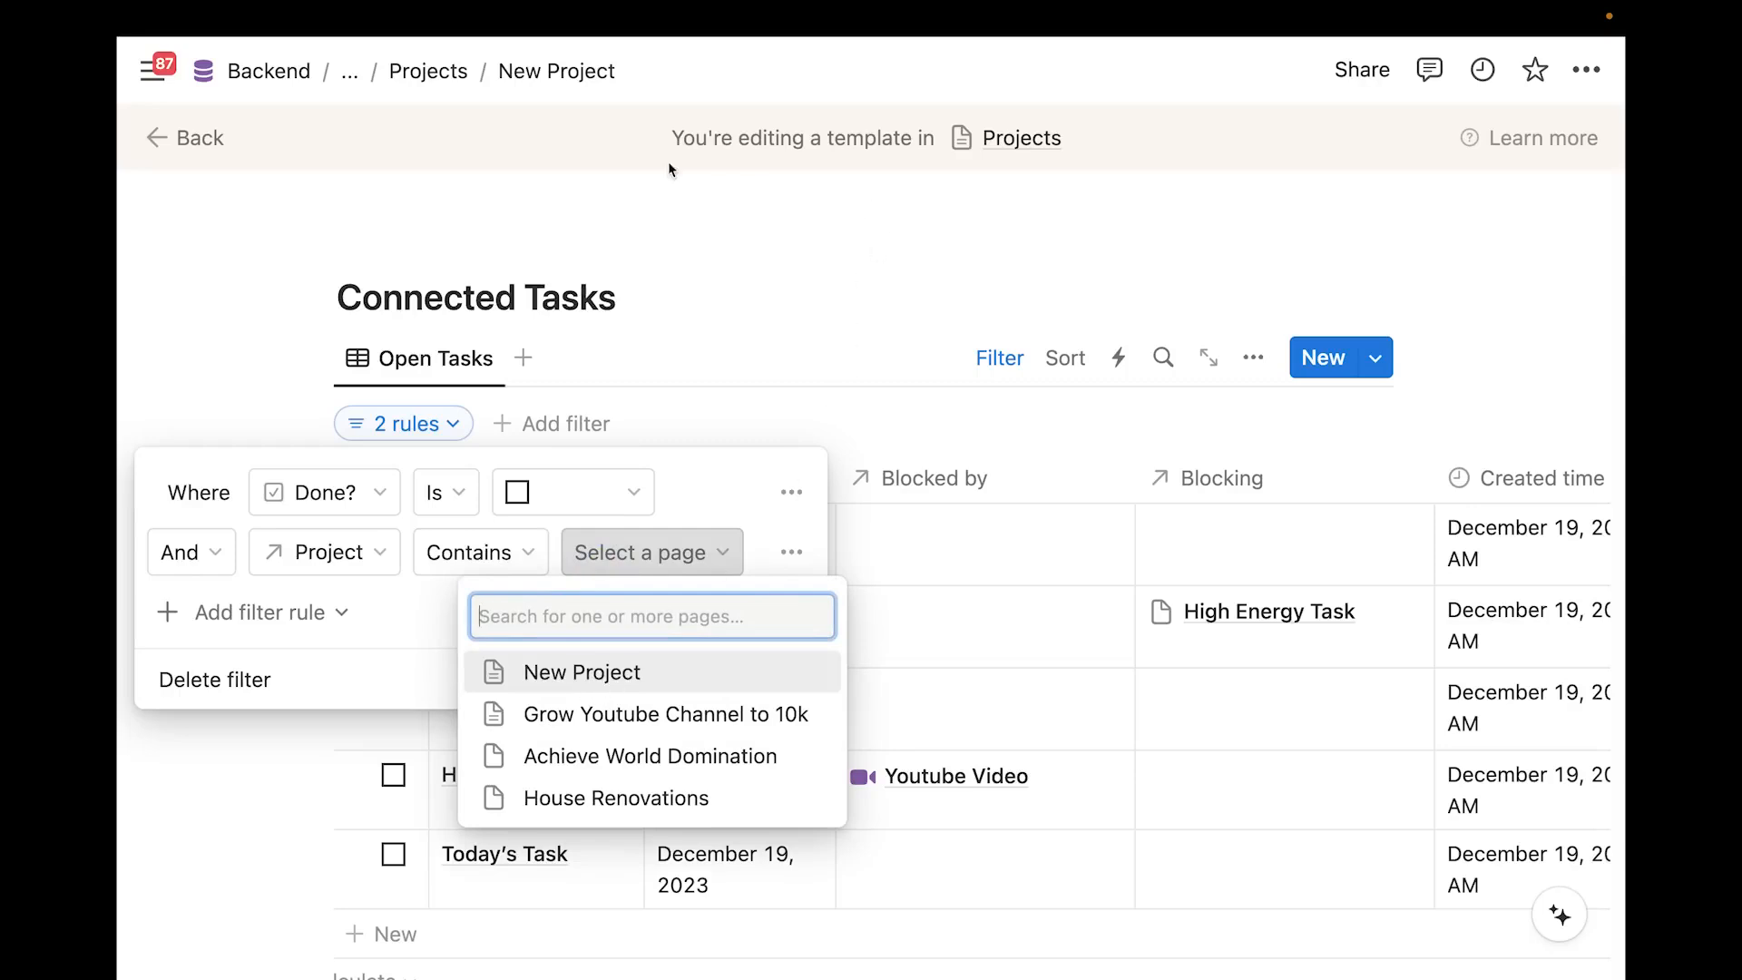
{"action": "left_click", "coordinate": [588, 670]}
{"action": "key", "text": "Escape"}
{"action": "key", "text": "Escape"}
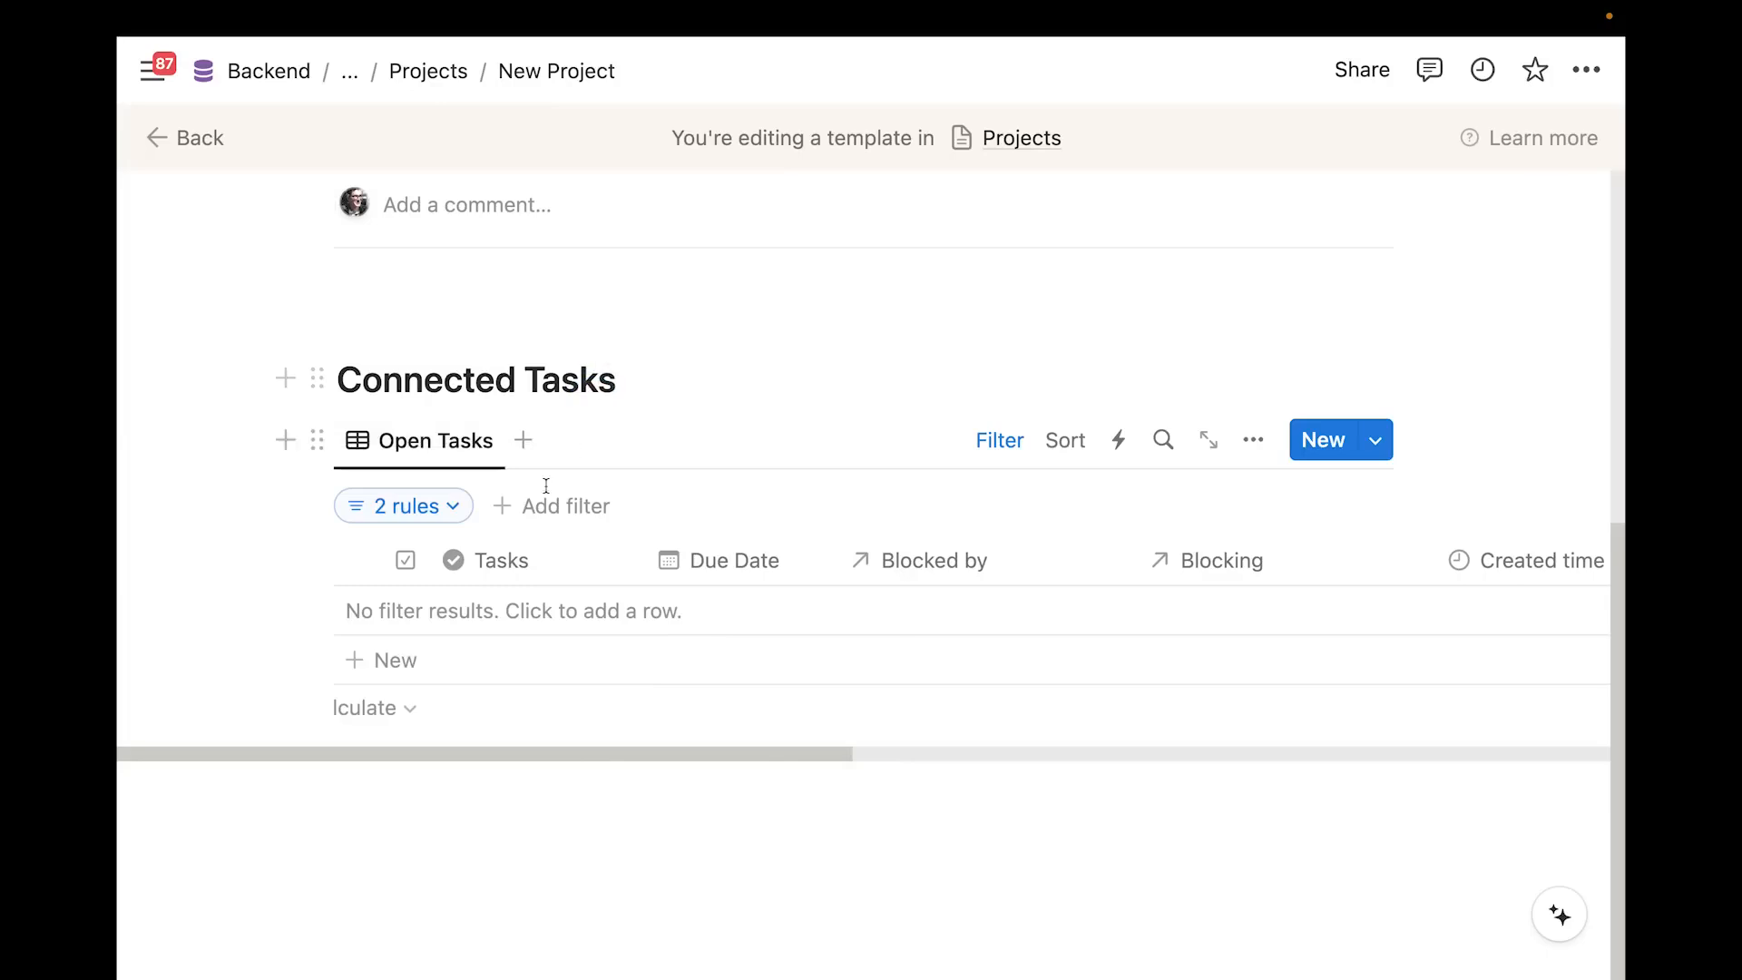
Look over the finished template, then return to page 49 with the Projects table
{"action": "scroll", "coordinate": [692, 365], "scroll_direction": "up", "scroll_amount": 3}
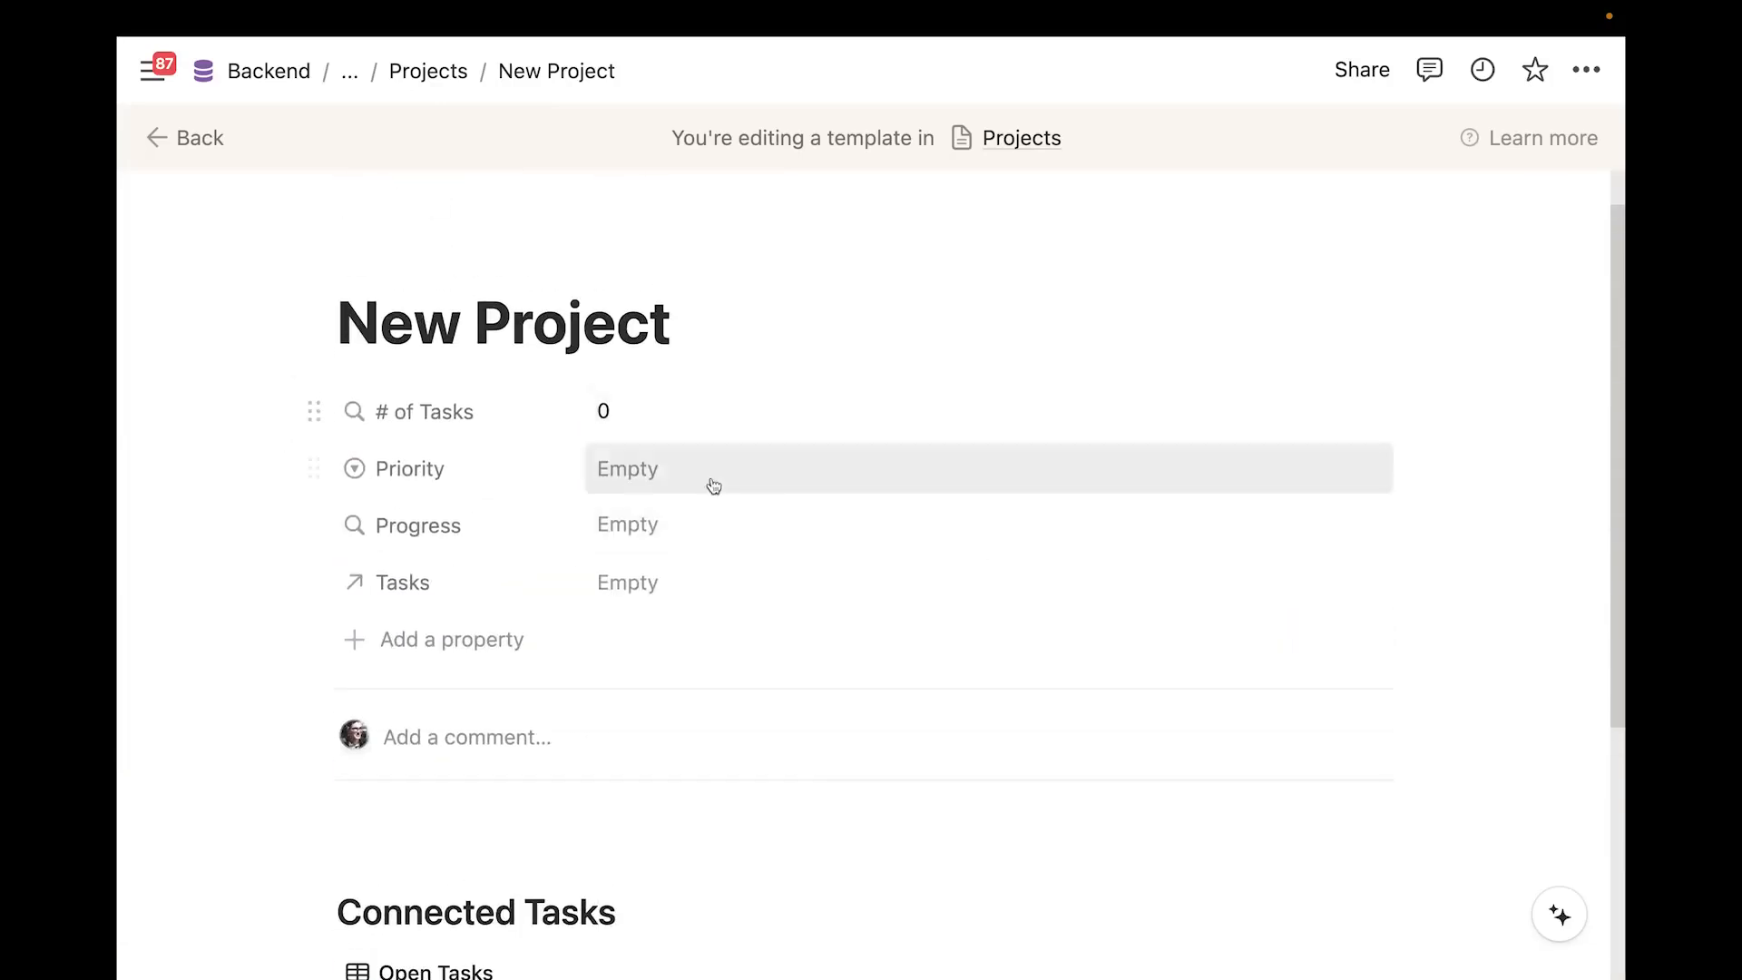
{"action": "scroll", "coordinate": [711, 486], "scroll_direction": "down", "scroll_amount": 3}
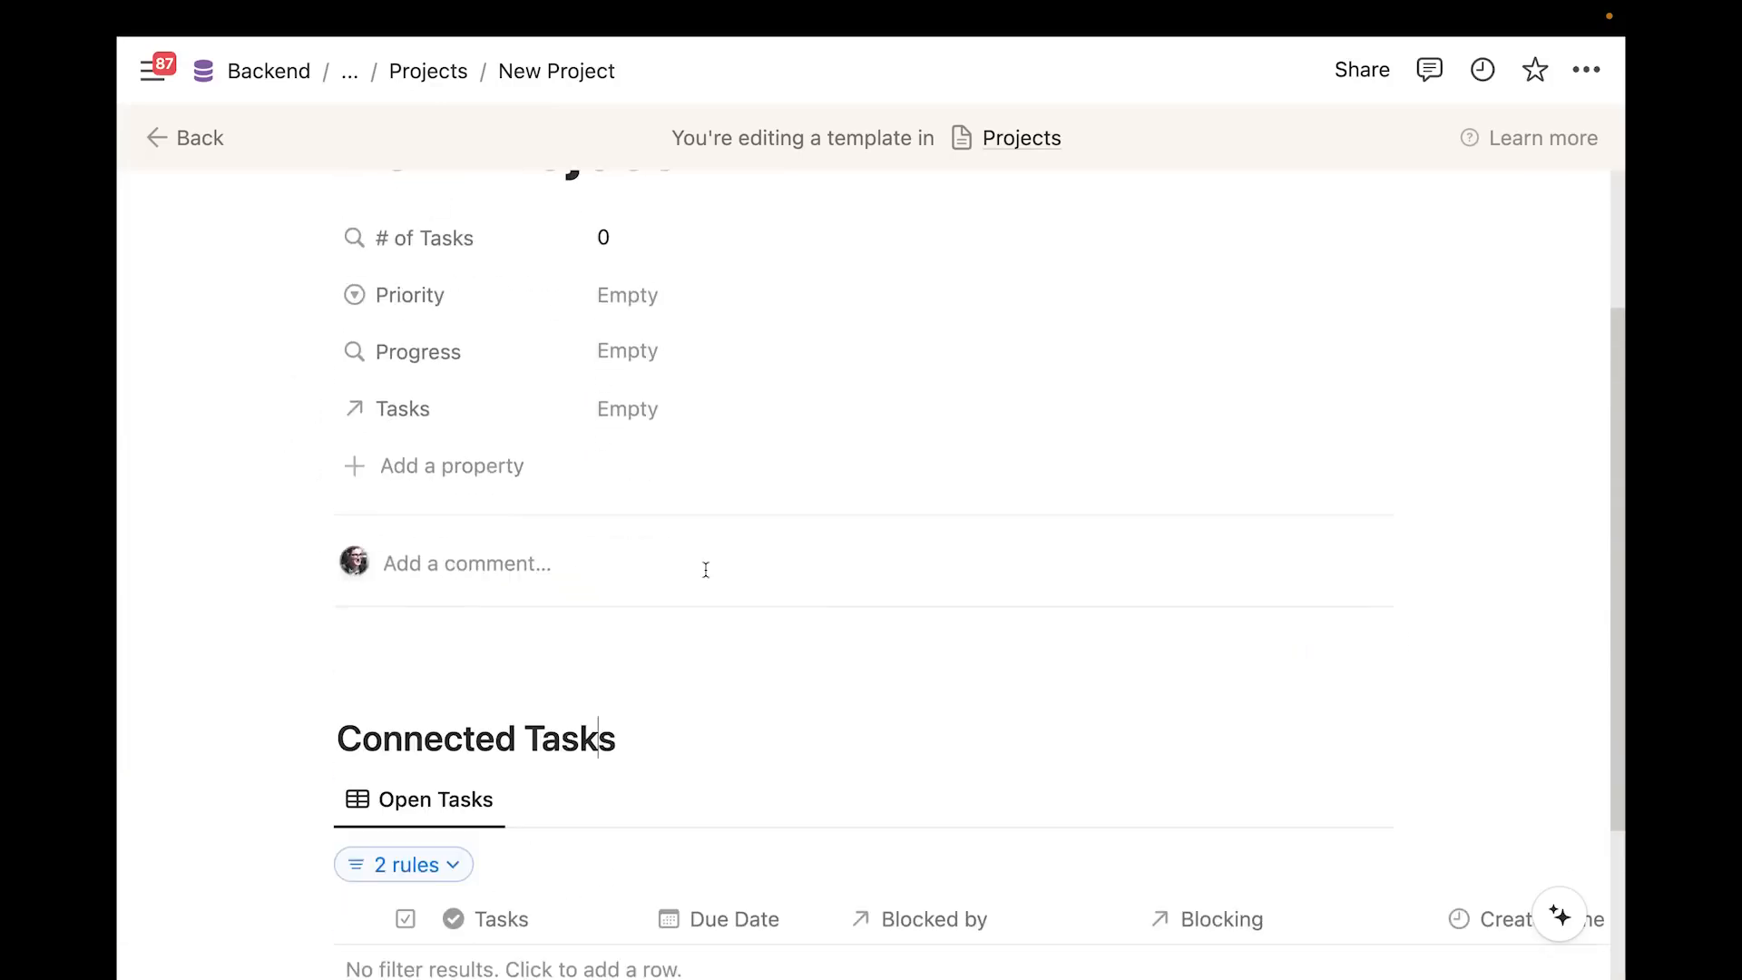
{"action": "key", "text": "super+p"}
{"action": "left_click", "coordinate": [680, 464]}
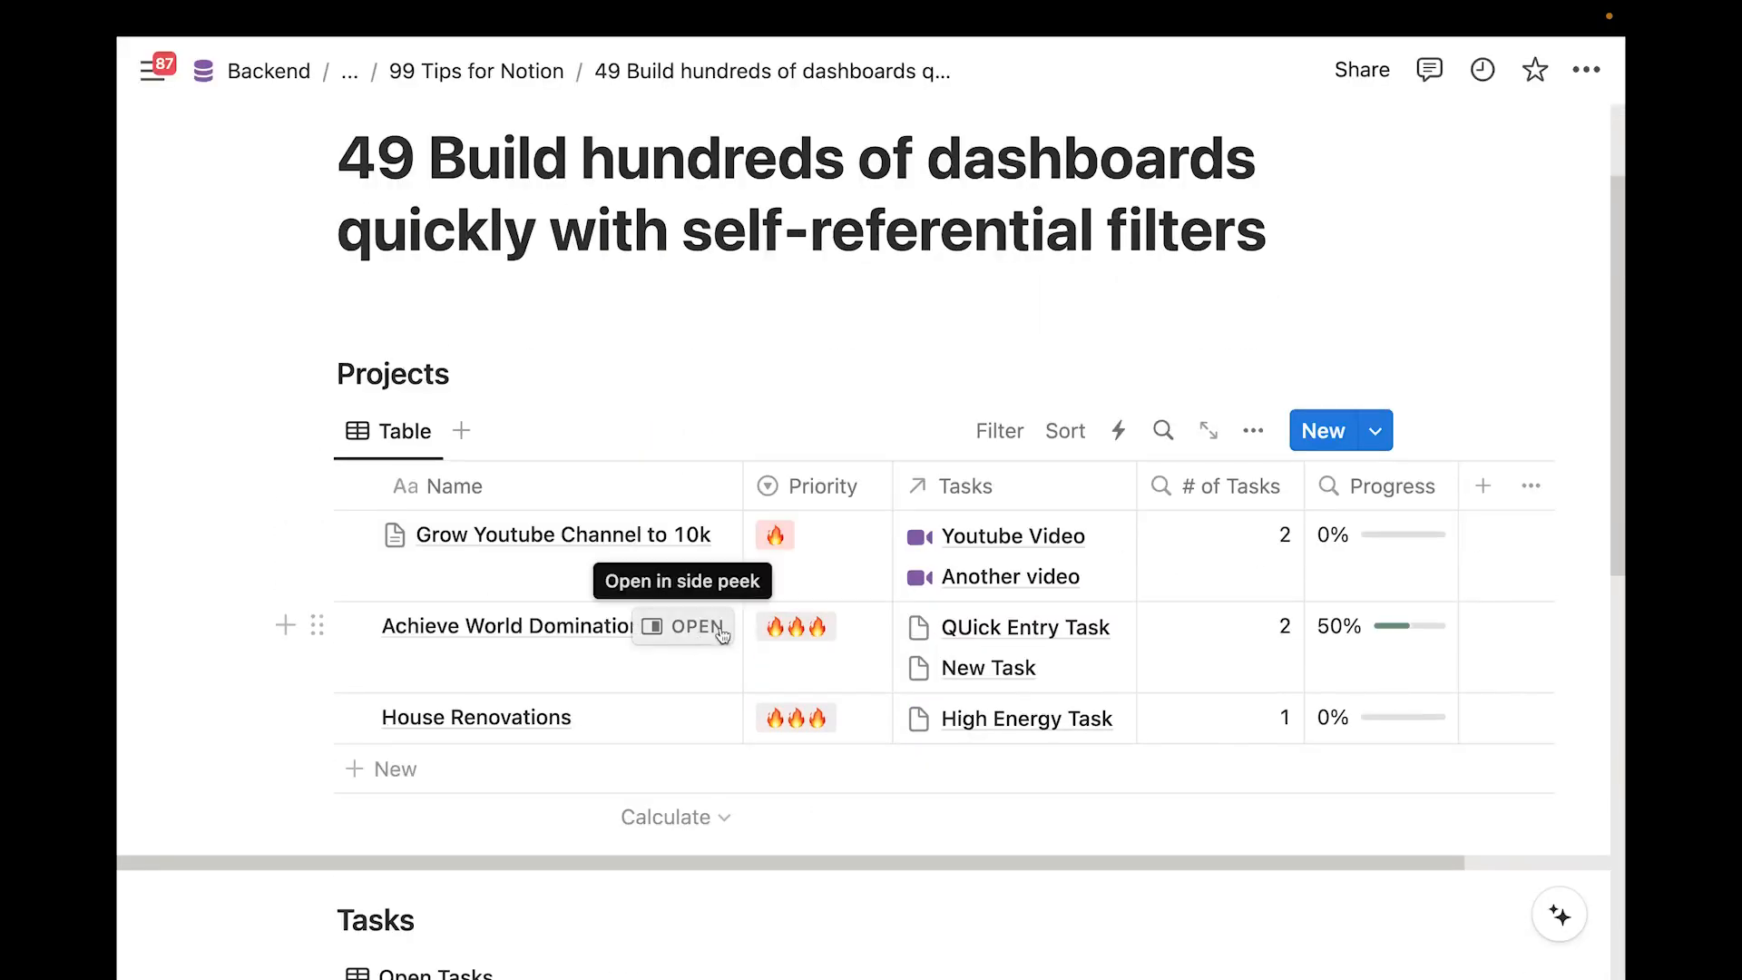
Open the Achieve World Domination project as a full page and apply the New Project template to it
{"action": "left_click", "coordinate": [695, 627]}
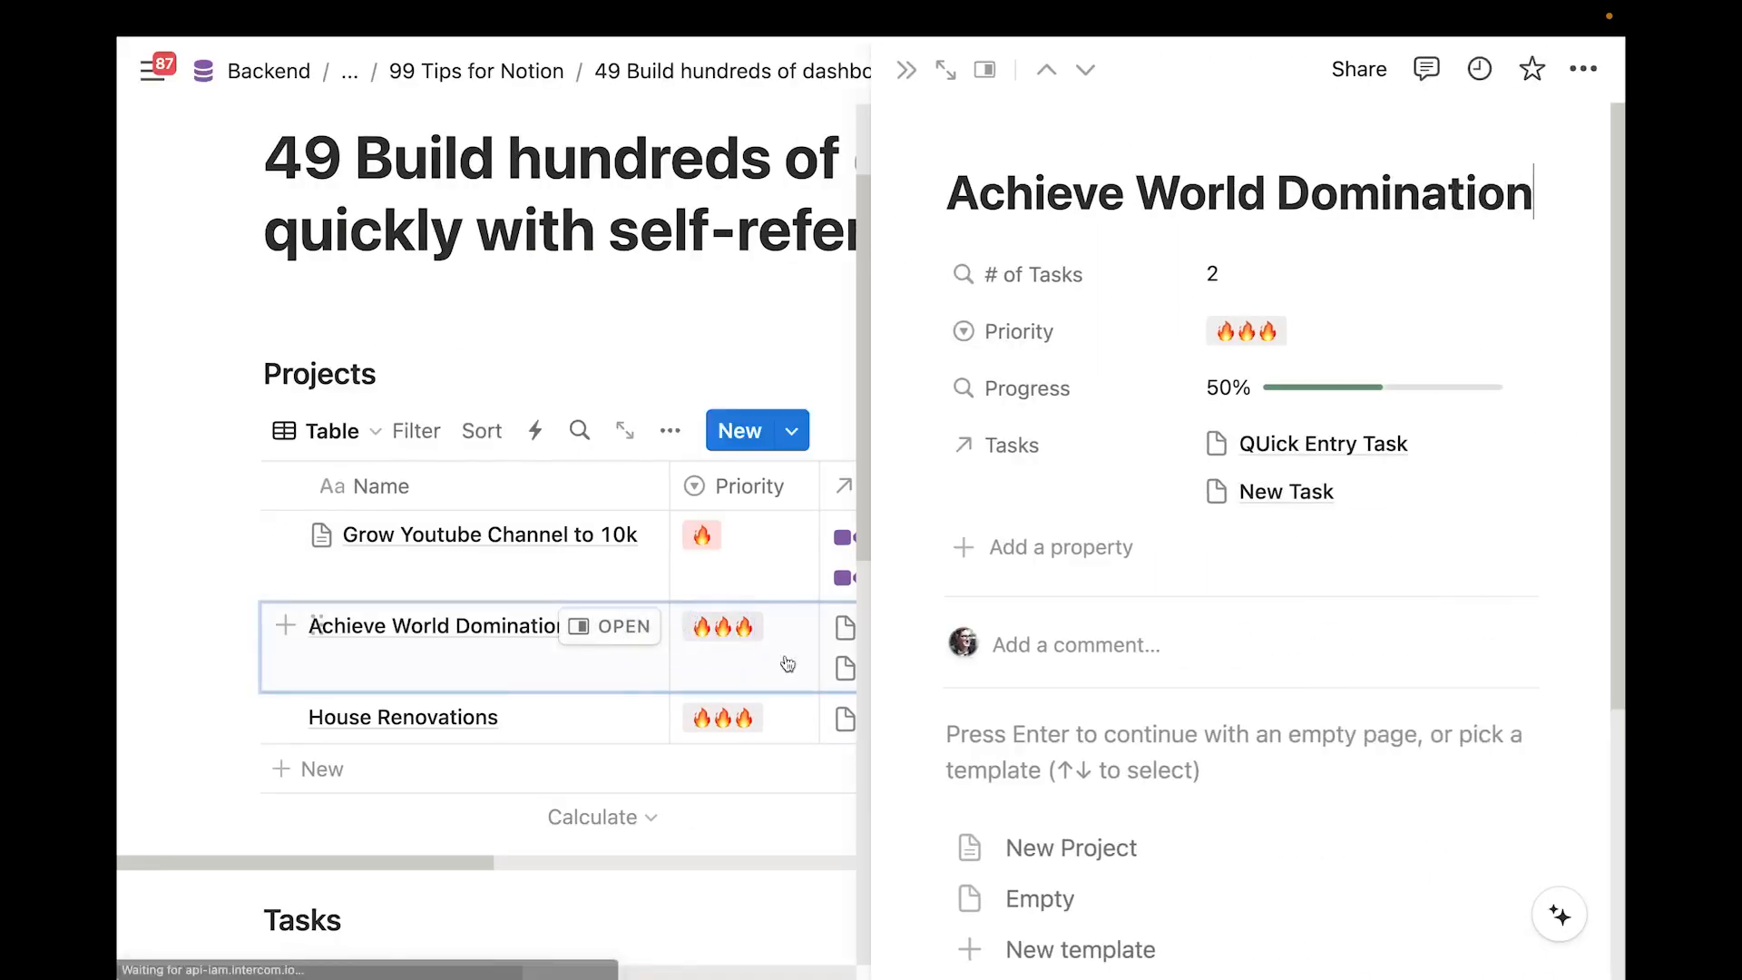
{"action": "left_click", "coordinate": [946, 70]}
{"action": "scroll", "coordinate": [711, 482], "scroll_direction": "down", "scroll_amount": 5}
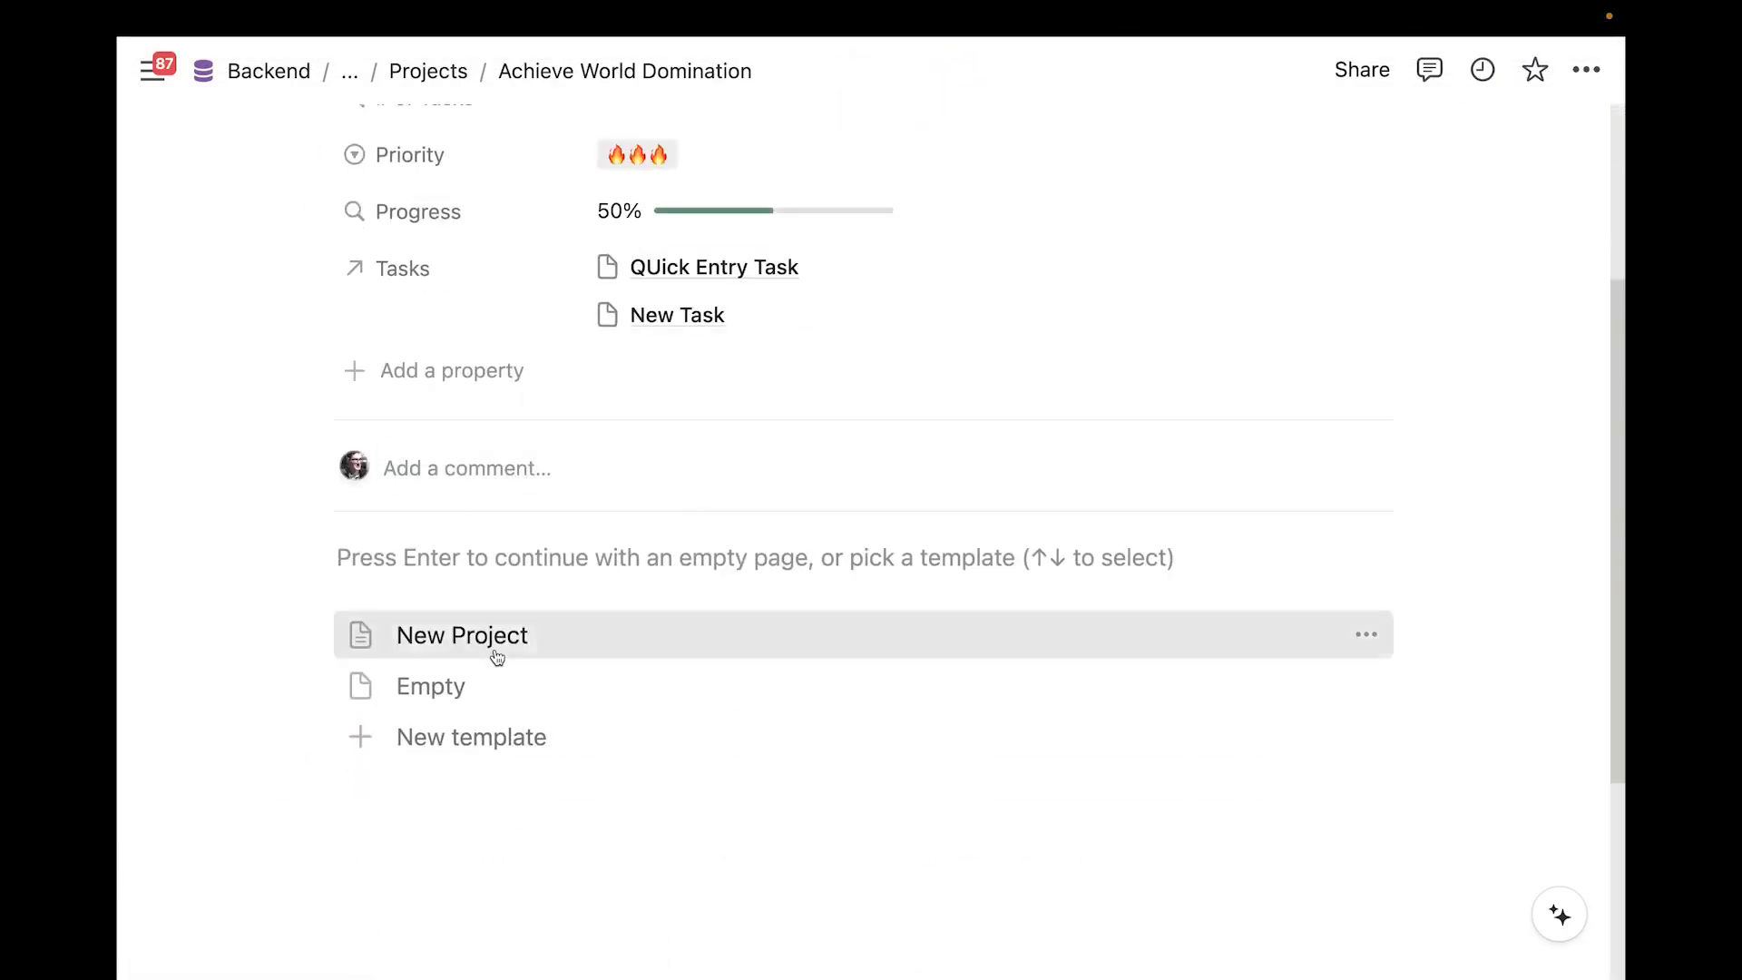
{"action": "left_click", "coordinate": [497, 655]}
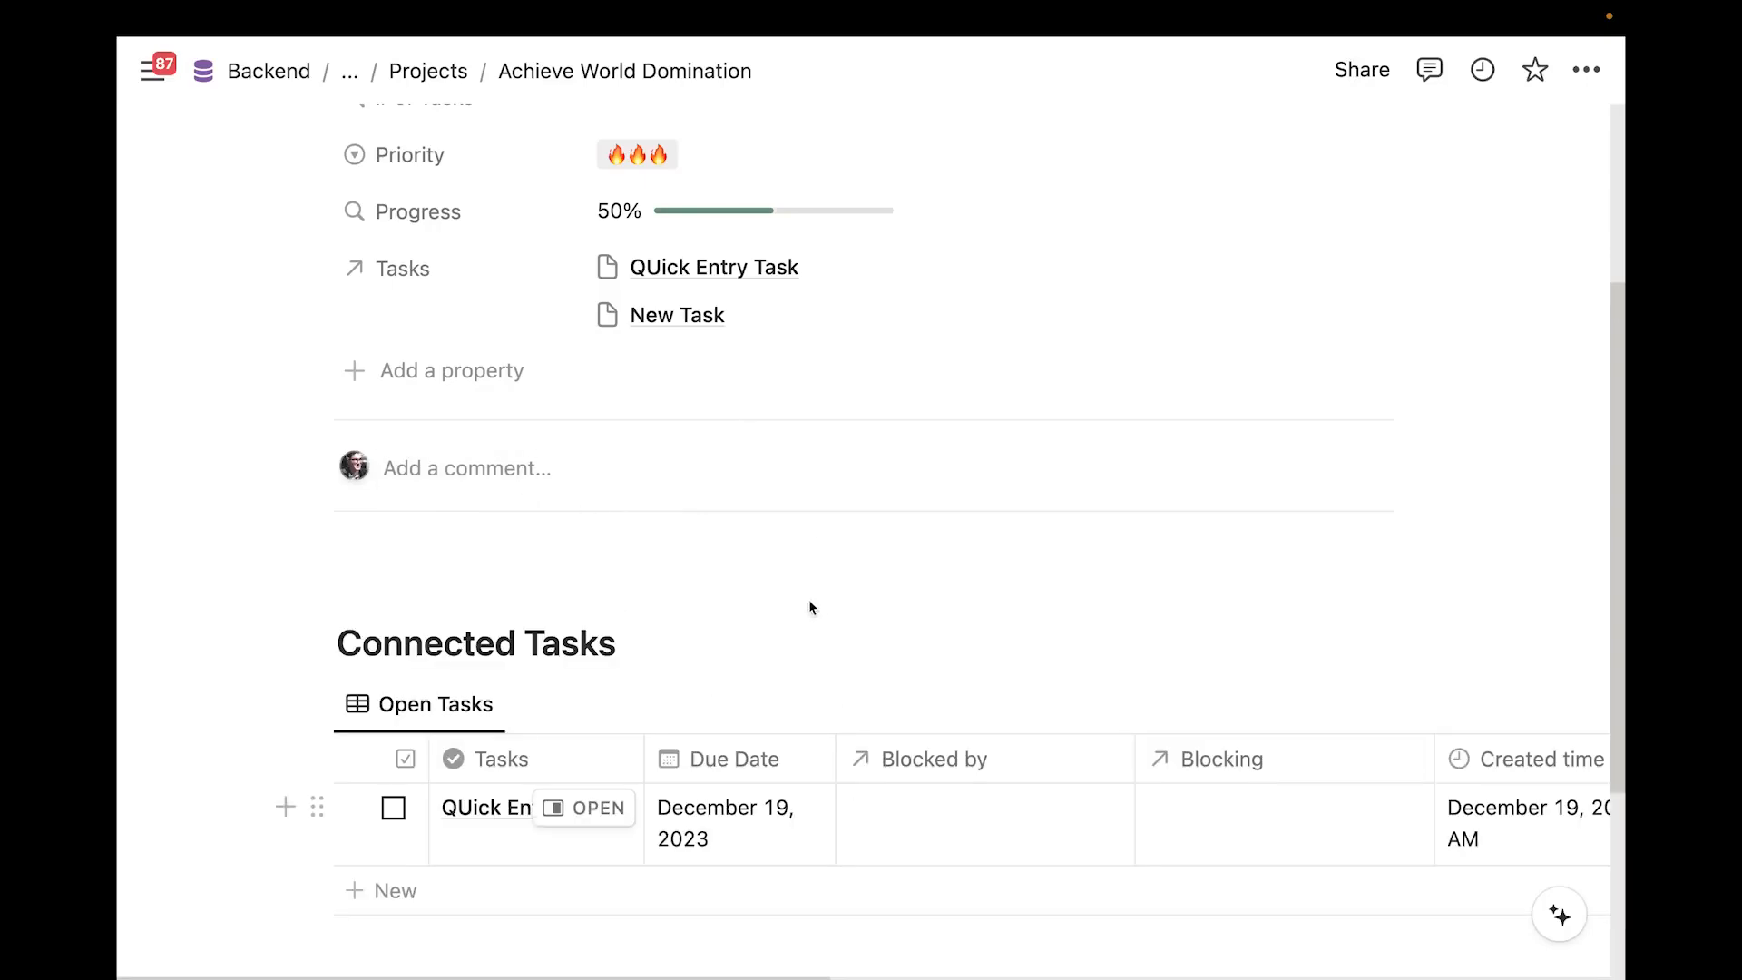
Examine the filter rules of the Connected Tasks view on the Achieve World Domination page to see which project they reference
{"action": "scroll", "coordinate": [810, 606], "scroll_direction": "down", "scroll_amount": 4}
{"action": "scroll", "coordinate": [544, 540], "scroll_direction": "up", "scroll_amount": 4}
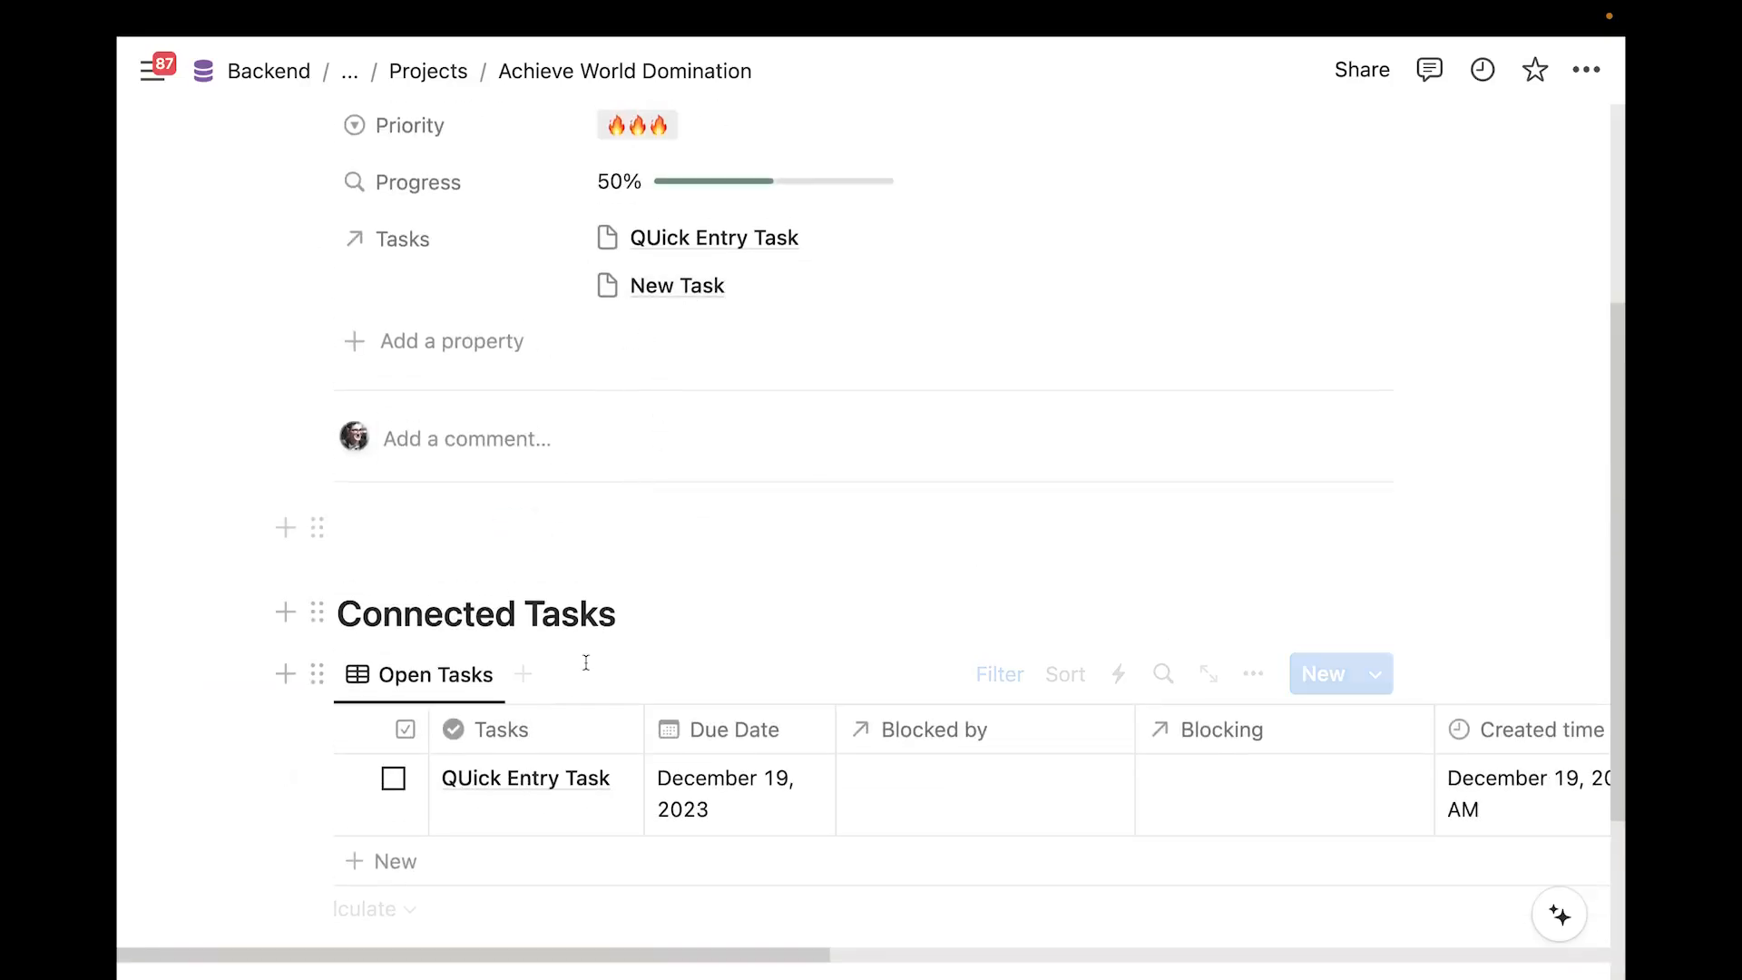
{"action": "scroll", "coordinate": [583, 661], "scroll_direction": "down", "scroll_amount": 3}
{"action": "left_click", "coordinate": [999, 450]}
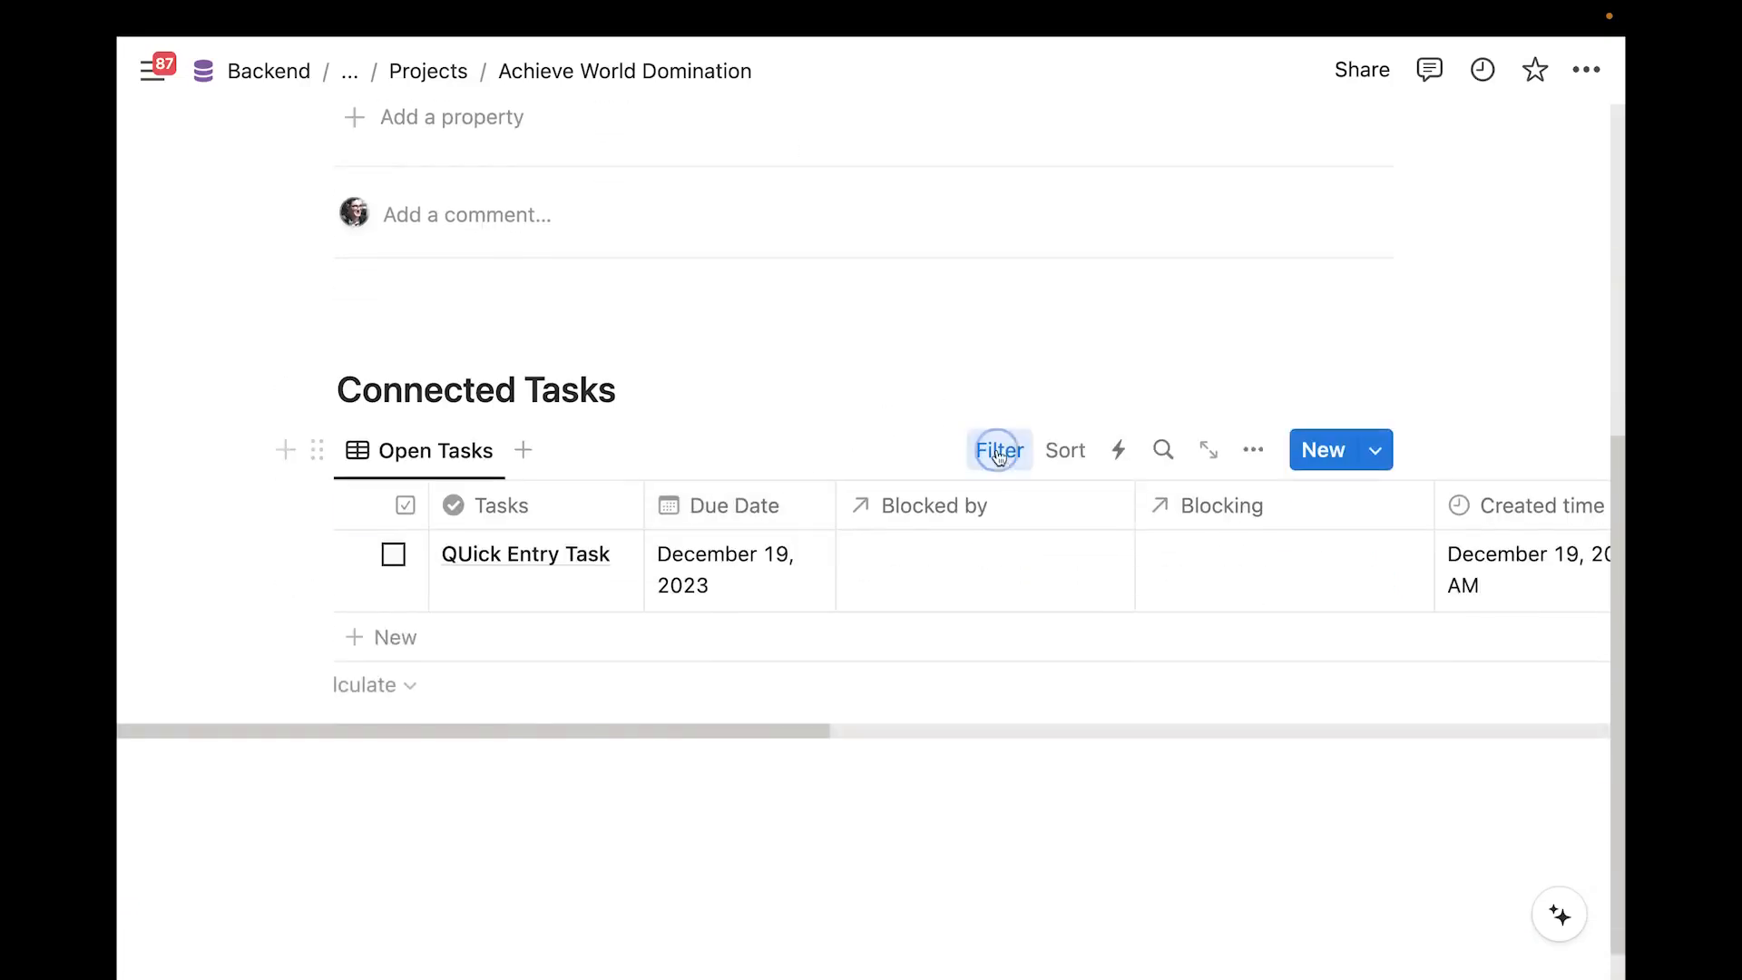
{"action": "left_click", "coordinate": [430, 519]}
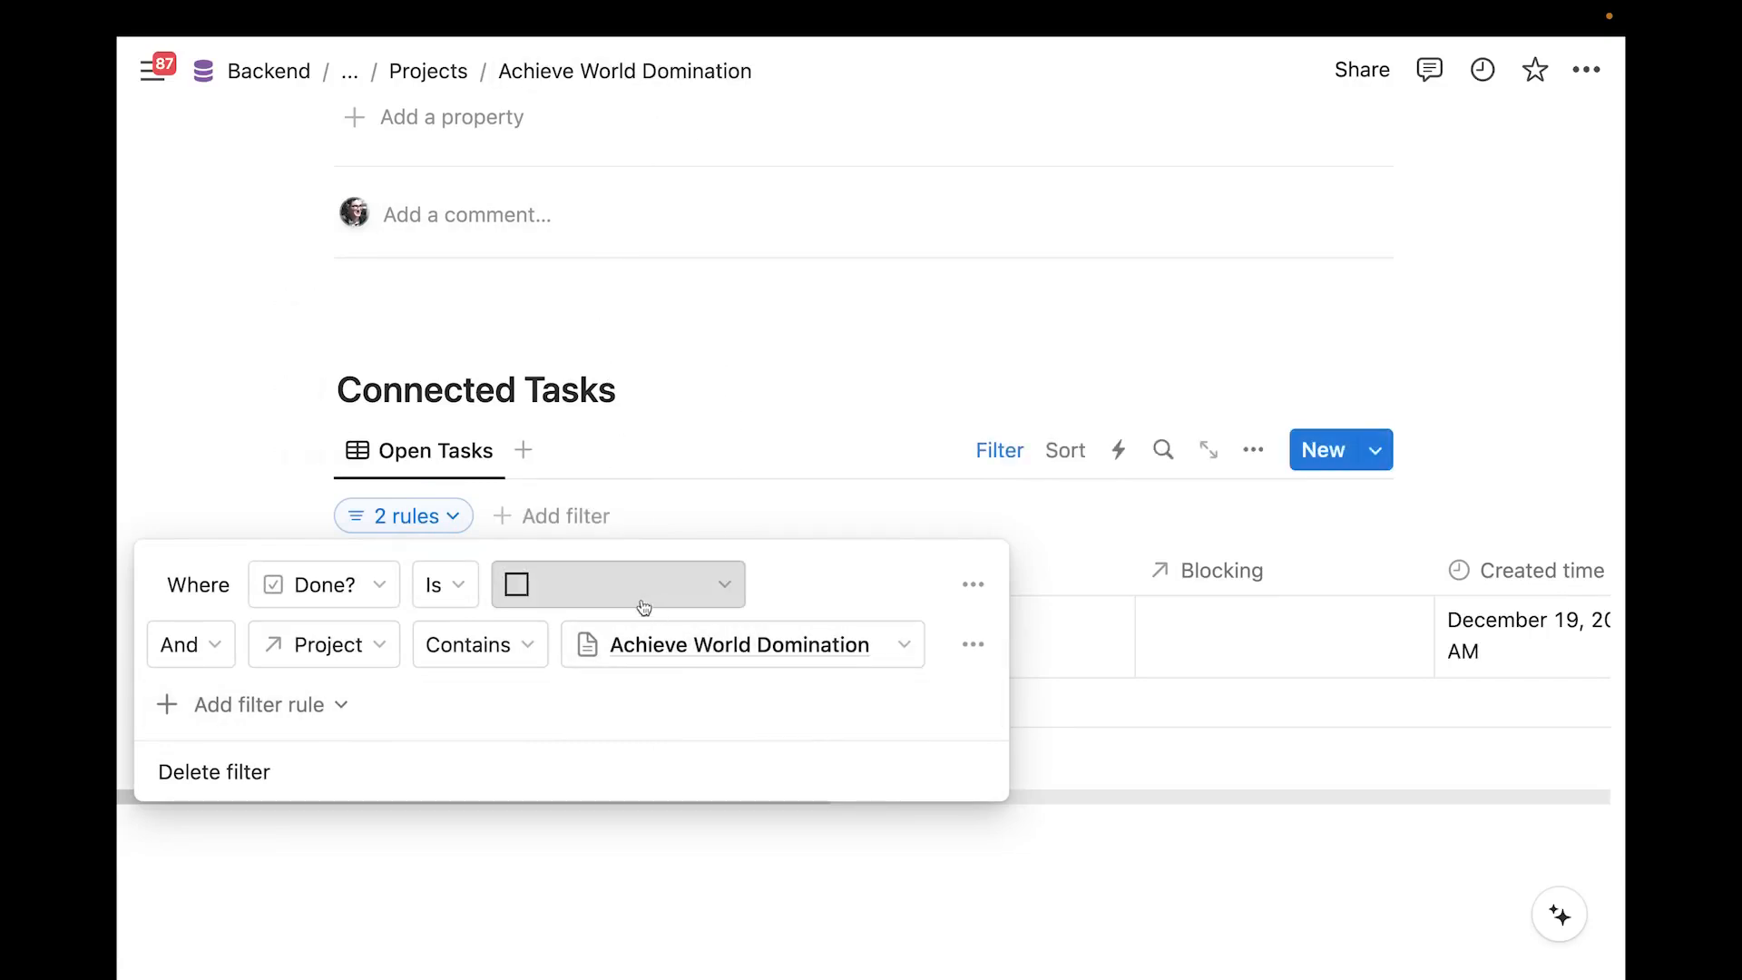
{"action": "left_click", "coordinate": [602, 368]}
Rename the project page to "Achieve World Domination (Try Nr. 2)"
{"action": "scroll", "coordinate": [612, 354], "scroll_direction": "up", "scroll_amount": 5}
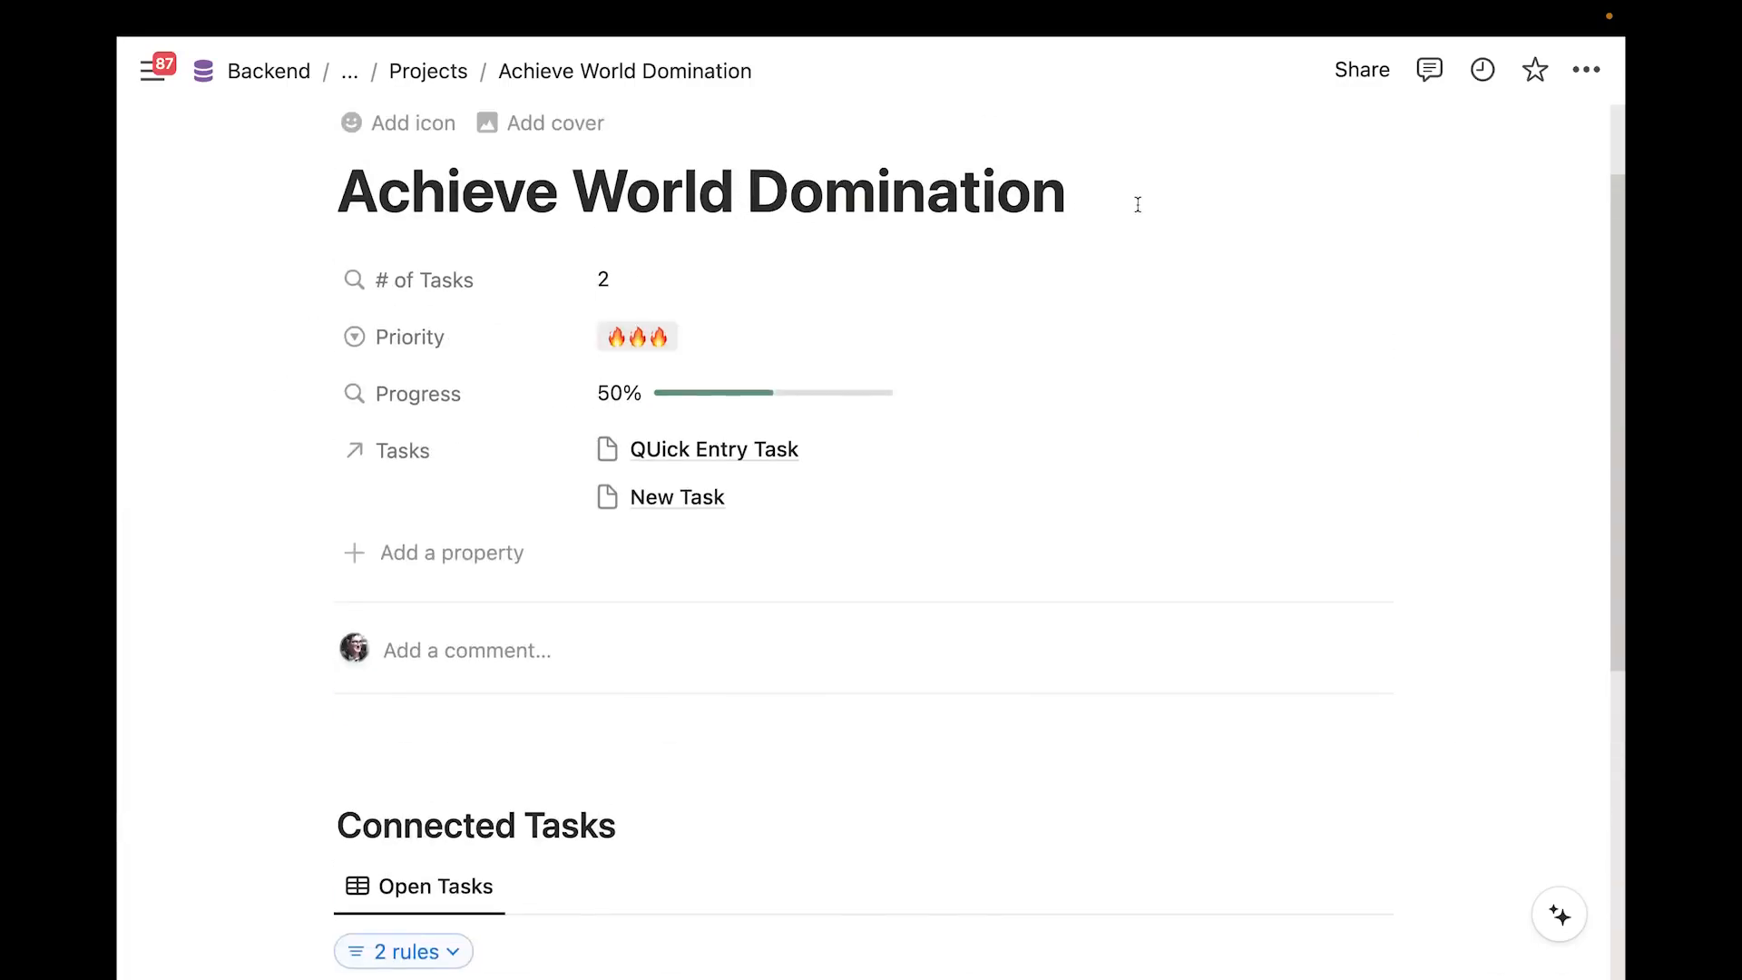
{"action": "type", "text": "("}
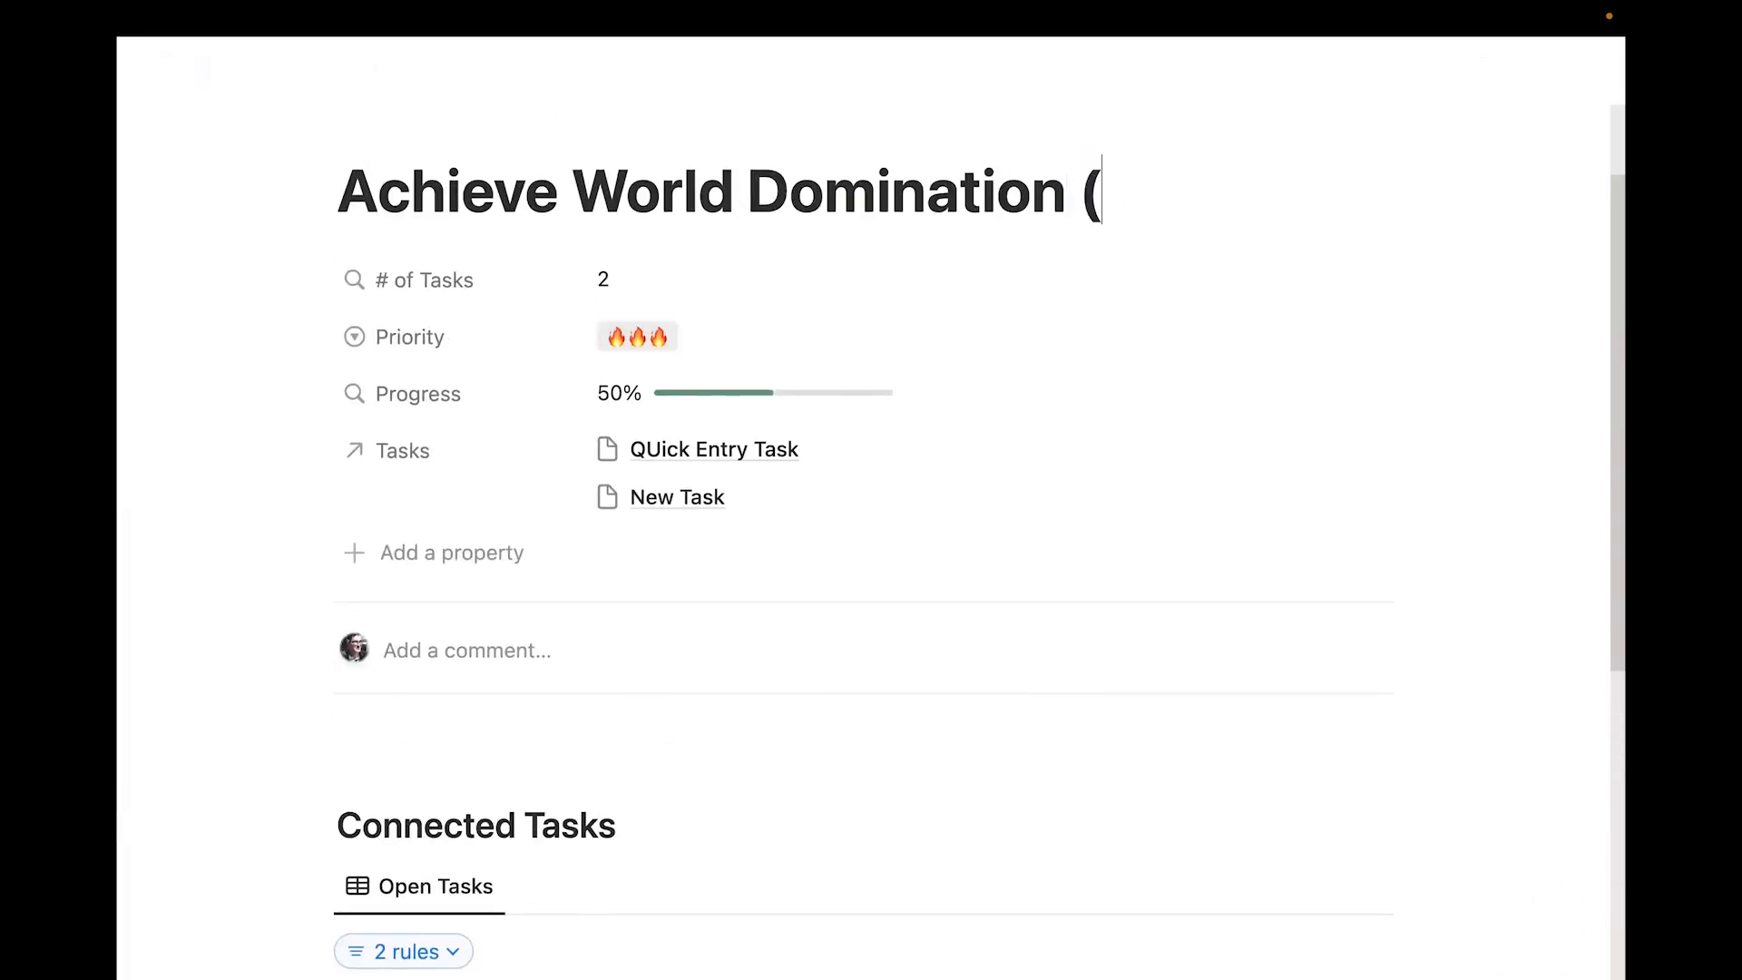
{"action": "type", "text": "Try Nr. 2)"}
Check which project name the Connected Tasks filter references after the rename, and review the page's properties and linked tasks
{"action": "scroll", "coordinate": [1050, 474], "scroll_direction": "down", "scroll_amount": 5}
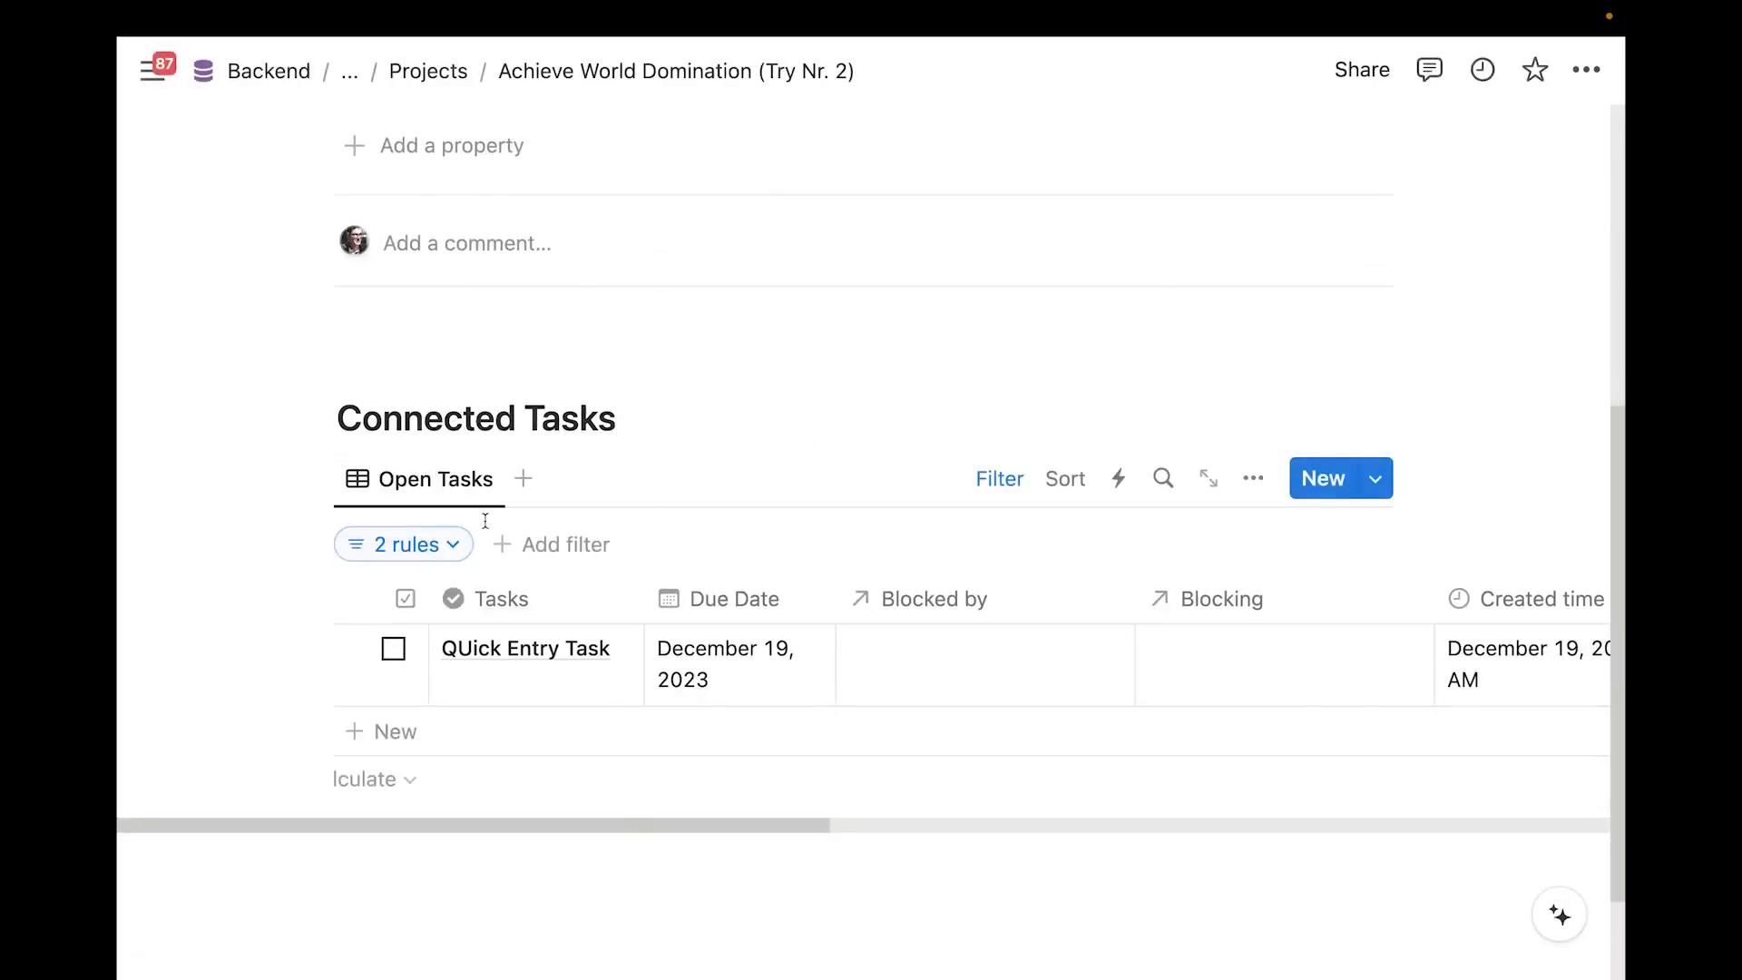
{"action": "left_click", "coordinate": [454, 544]}
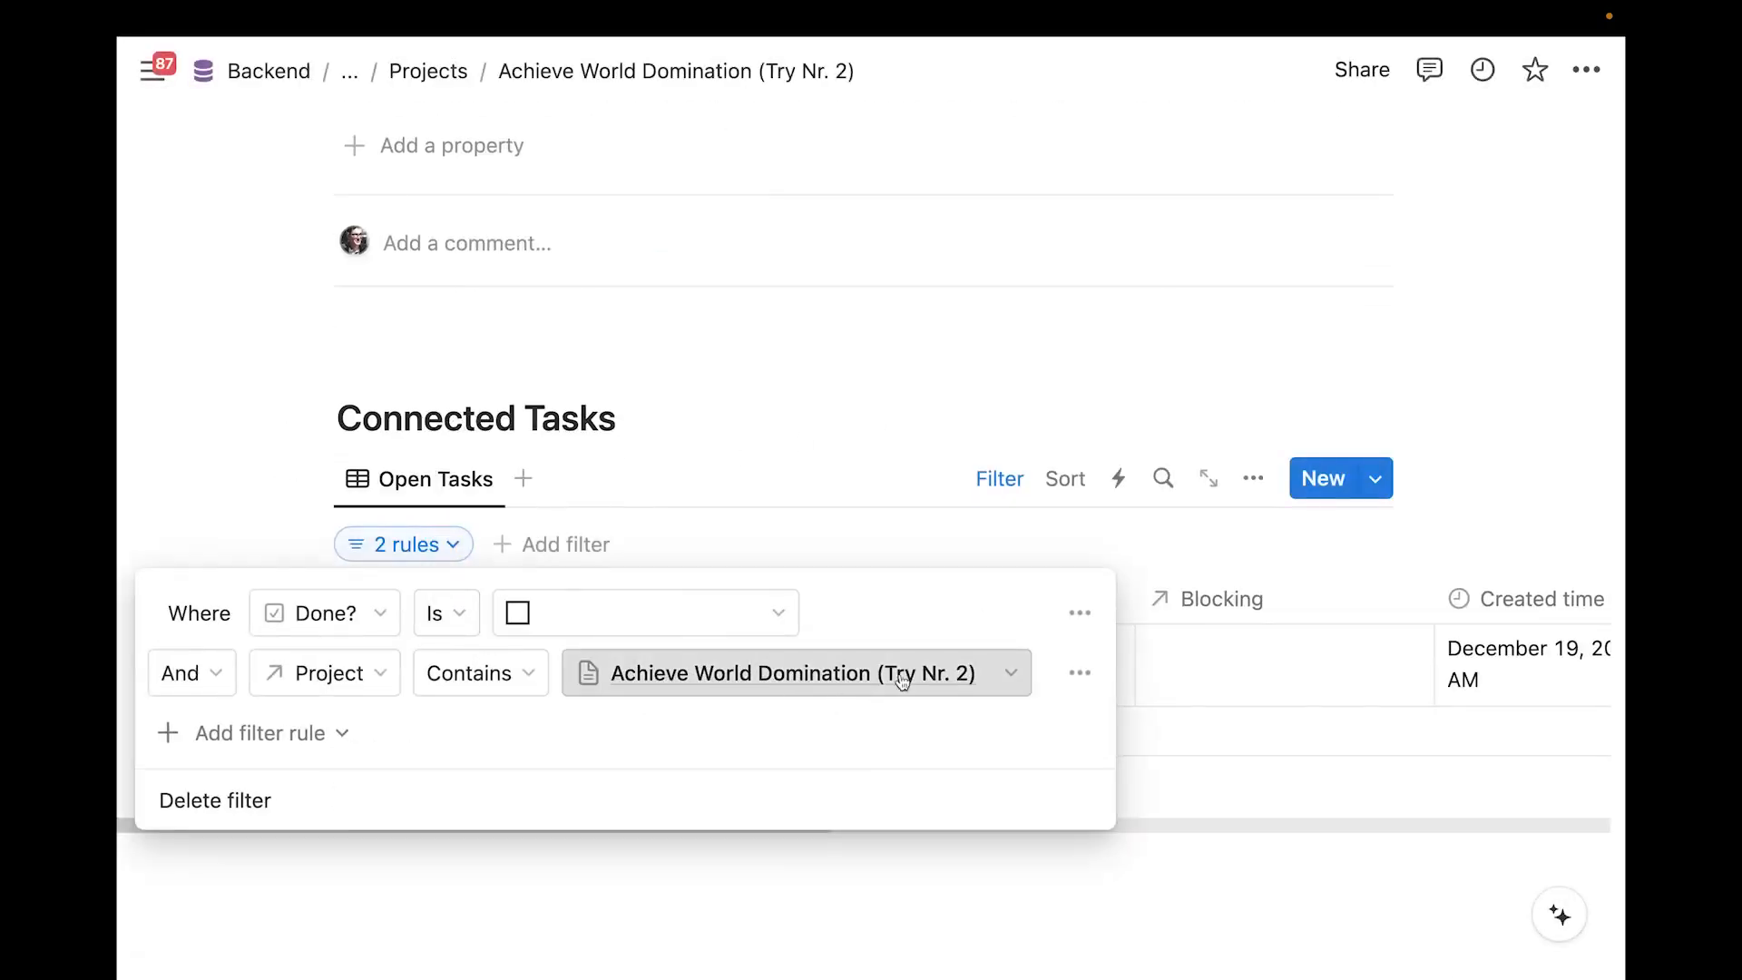
{"action": "left_click", "coordinate": [606, 566]}
{"action": "scroll", "coordinate": [564, 427], "scroll_direction": "up", "scroll_amount": 6}
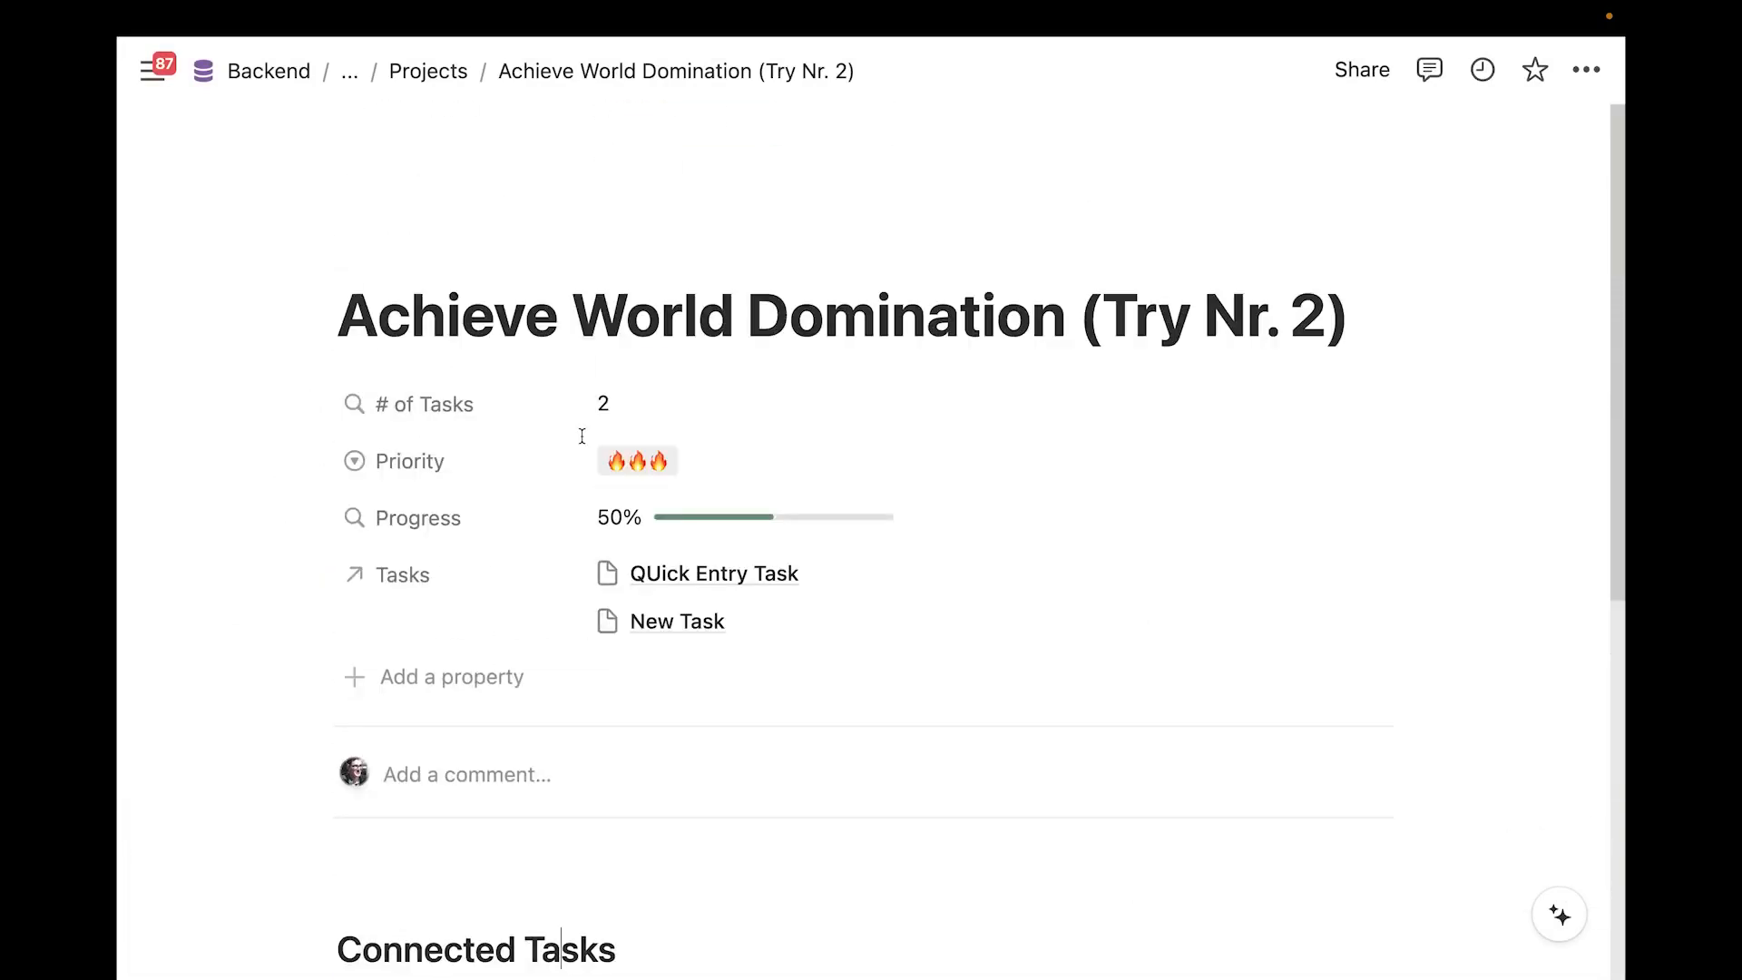
{"action": "scroll", "coordinate": [617, 382], "scroll_direction": "down", "scroll_amount": 3}
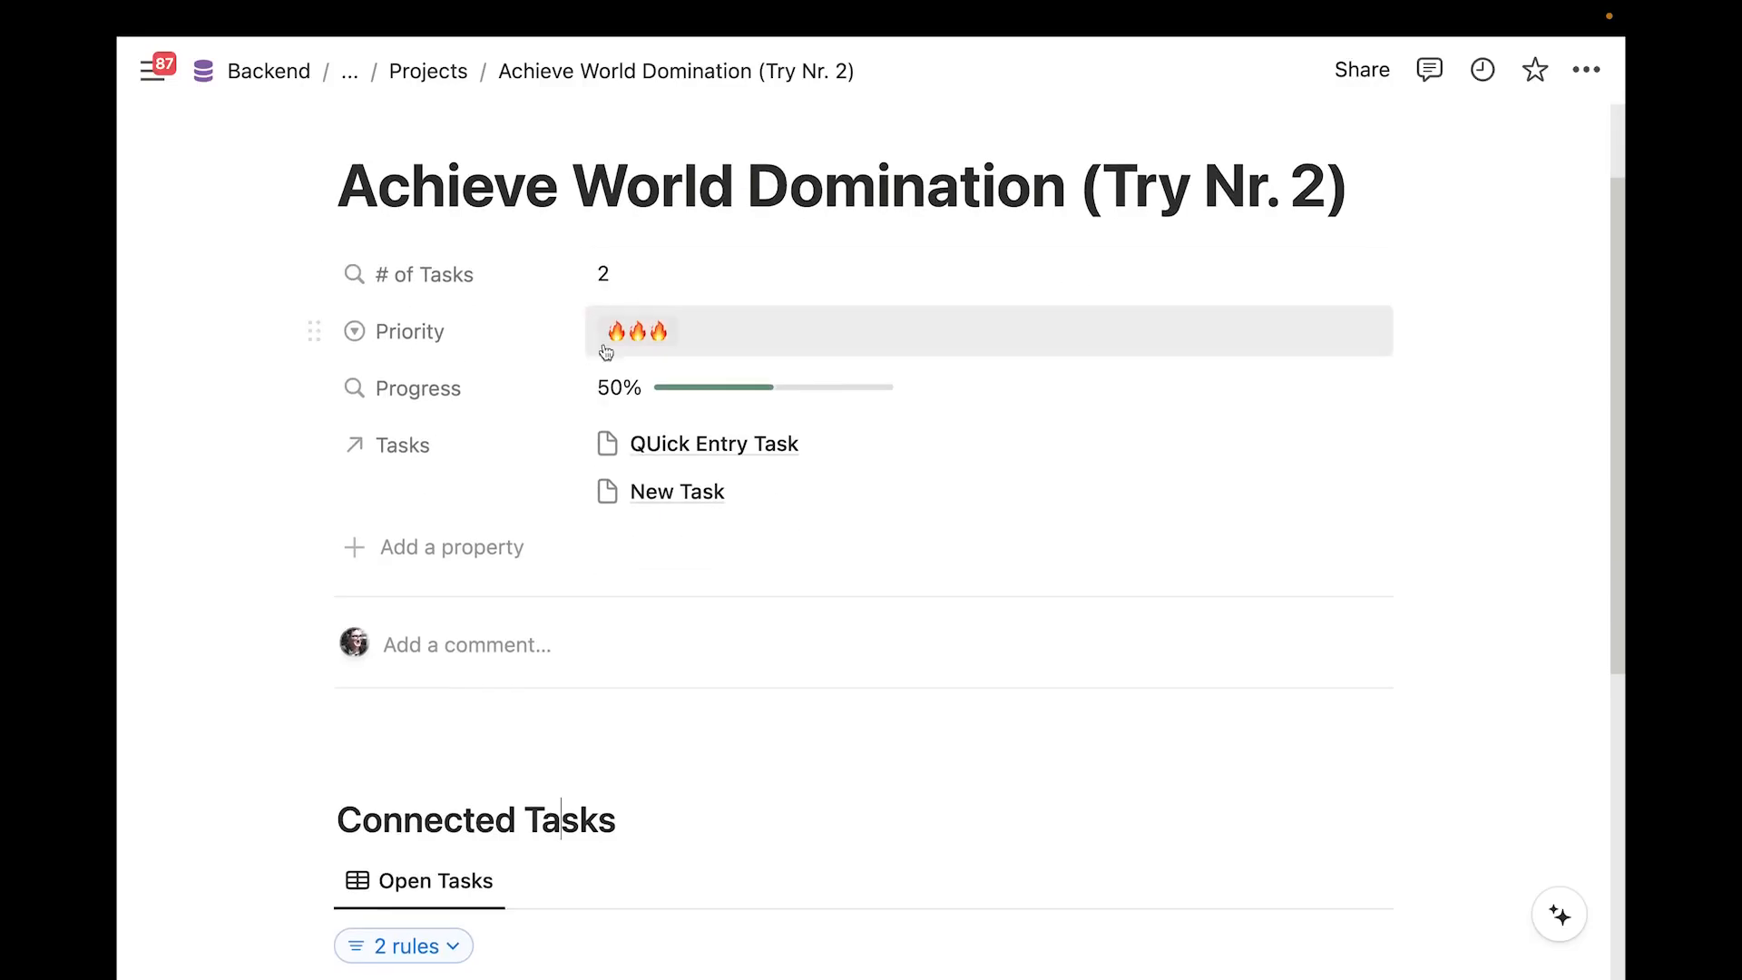
{"action": "scroll", "coordinate": [654, 590], "scroll_direction": "down", "scroll_amount": 7}
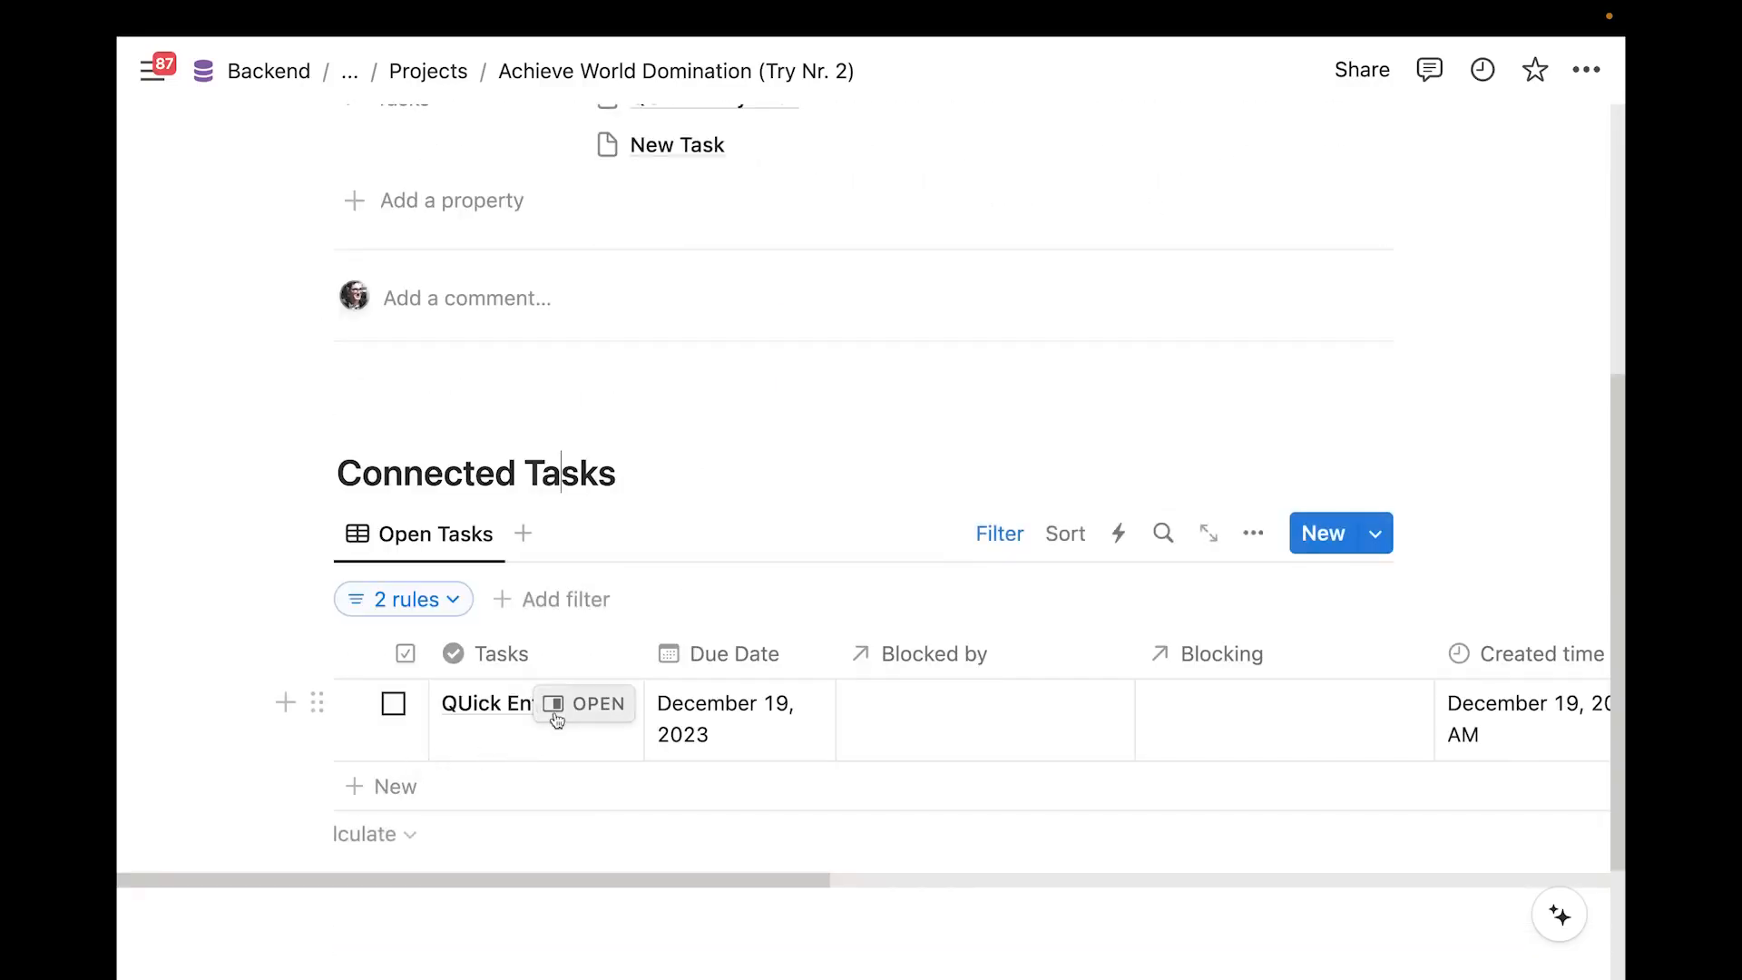
Compare the project page's properties and related tasks with the tasks listed in the Connected Tasks view
{"action": "scroll", "coordinate": [584, 640], "scroll_direction": "up", "scroll_amount": 1}
{"action": "scroll", "coordinate": [589, 644], "scroll_direction": "up", "scroll_amount": 4}
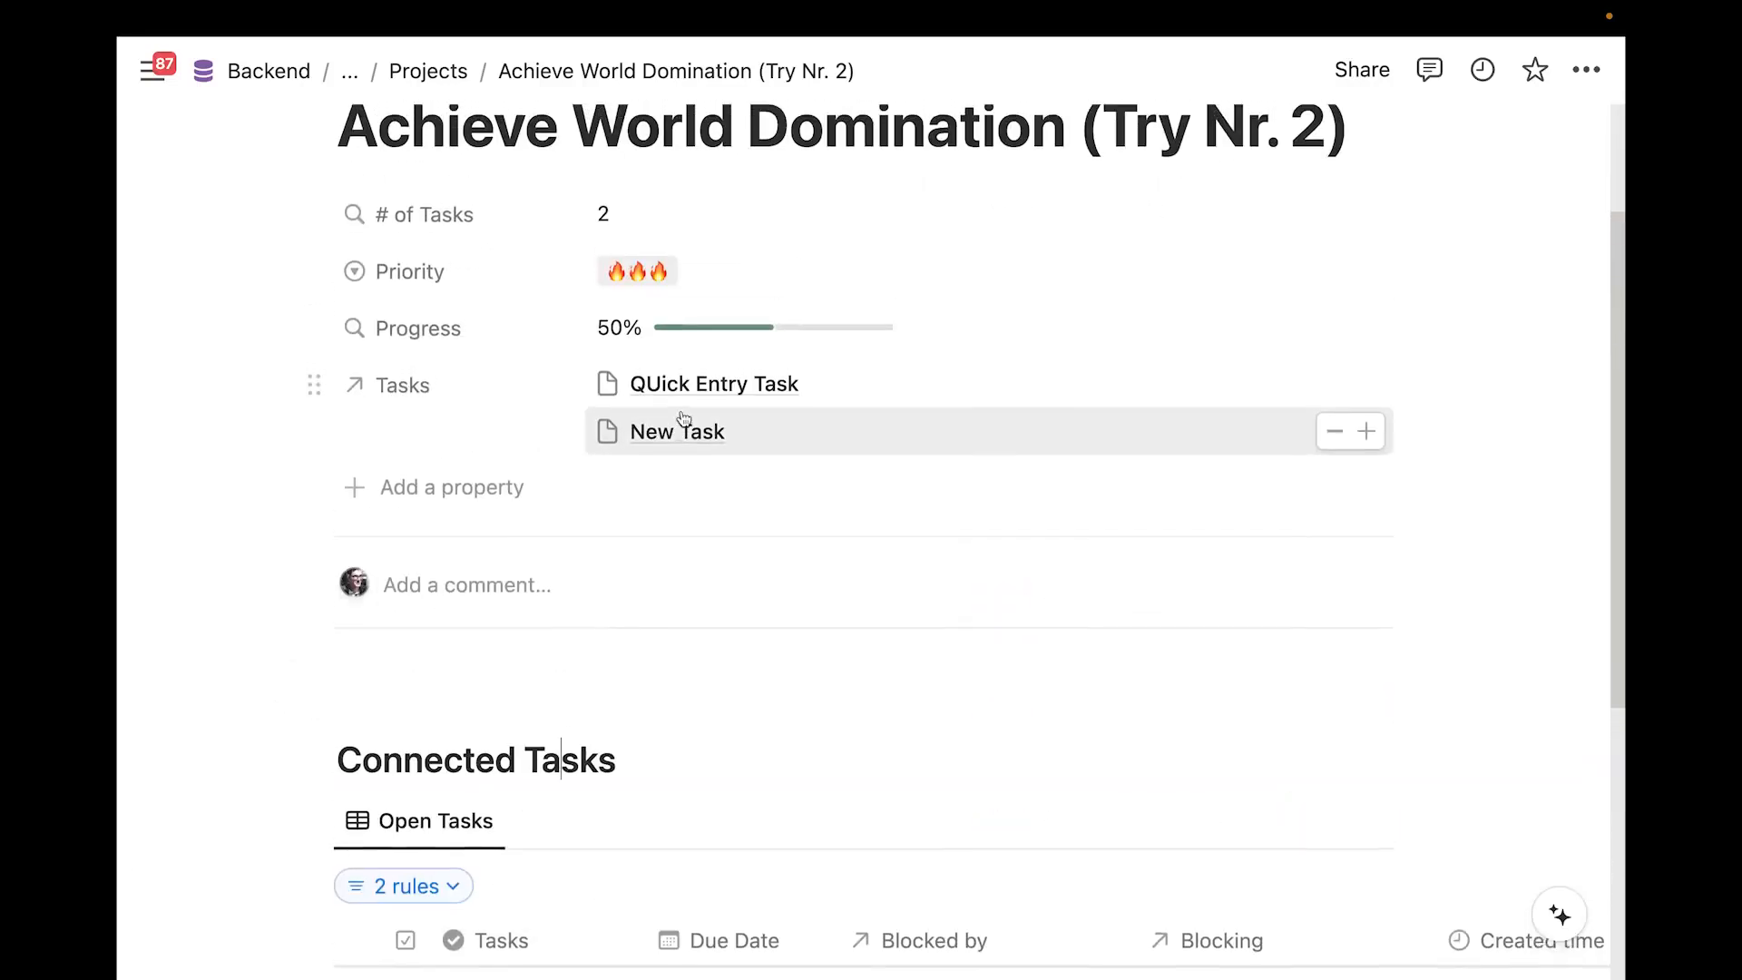
{"action": "scroll", "coordinate": [672, 572], "scroll_direction": "down", "scroll_amount": 3}
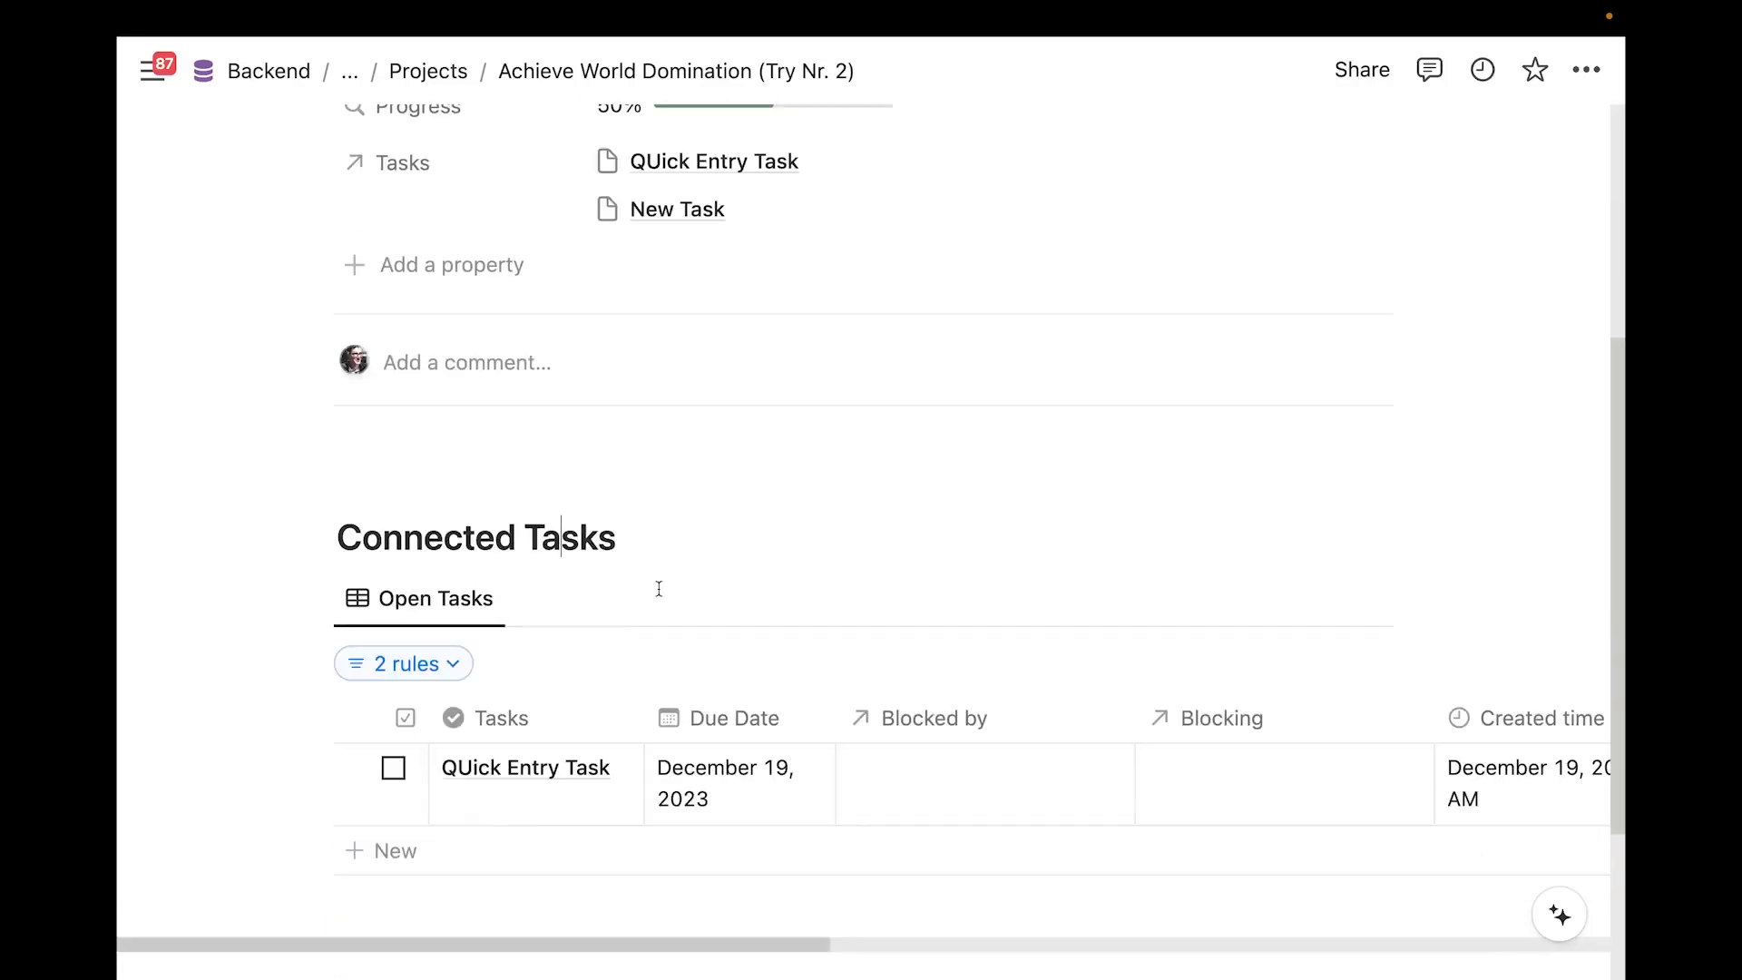
{"action": "scroll", "coordinate": [785, 205], "scroll_direction": "up", "scroll_amount": 4}
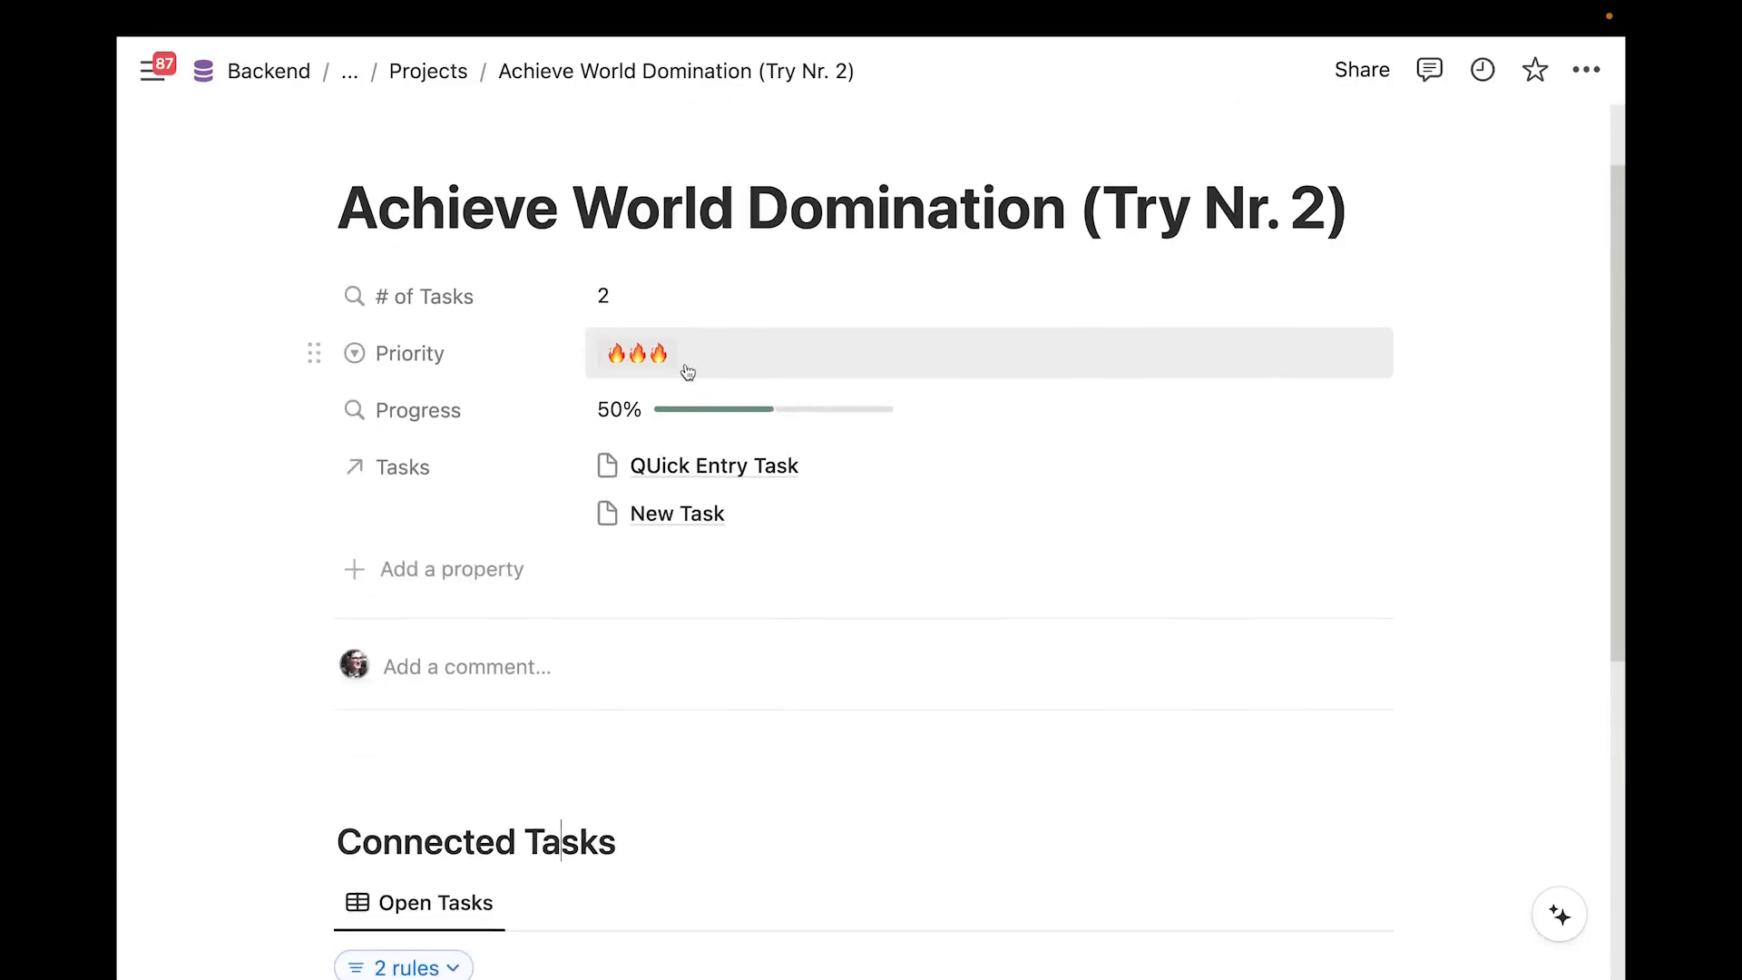
{"action": "scroll", "coordinate": [678, 382], "scroll_direction": "down", "scroll_amount": 3}
{"action": "scroll", "coordinate": [668, 392], "scroll_direction": "down", "scroll_amount": 3}
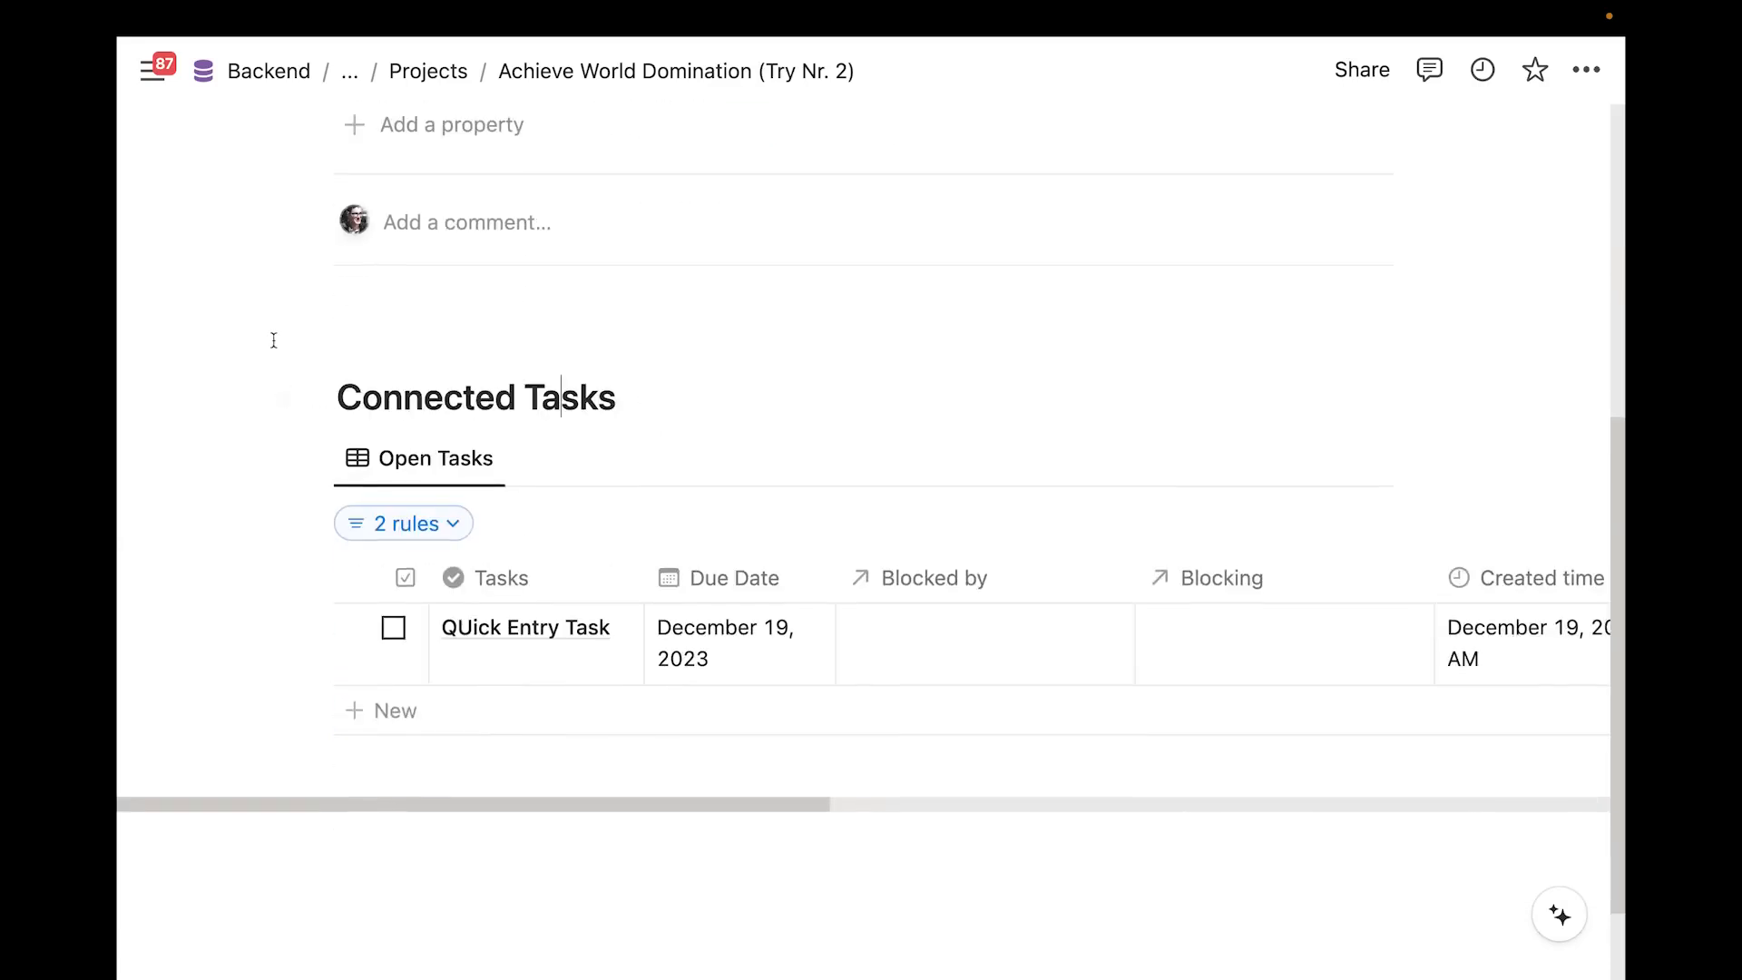
{"action": "scroll", "coordinate": [273, 340], "scroll_direction": "up", "scroll_amount": 4}
{"action": "scroll", "coordinate": [431, 584], "scroll_direction": "down", "scroll_amount": 2}
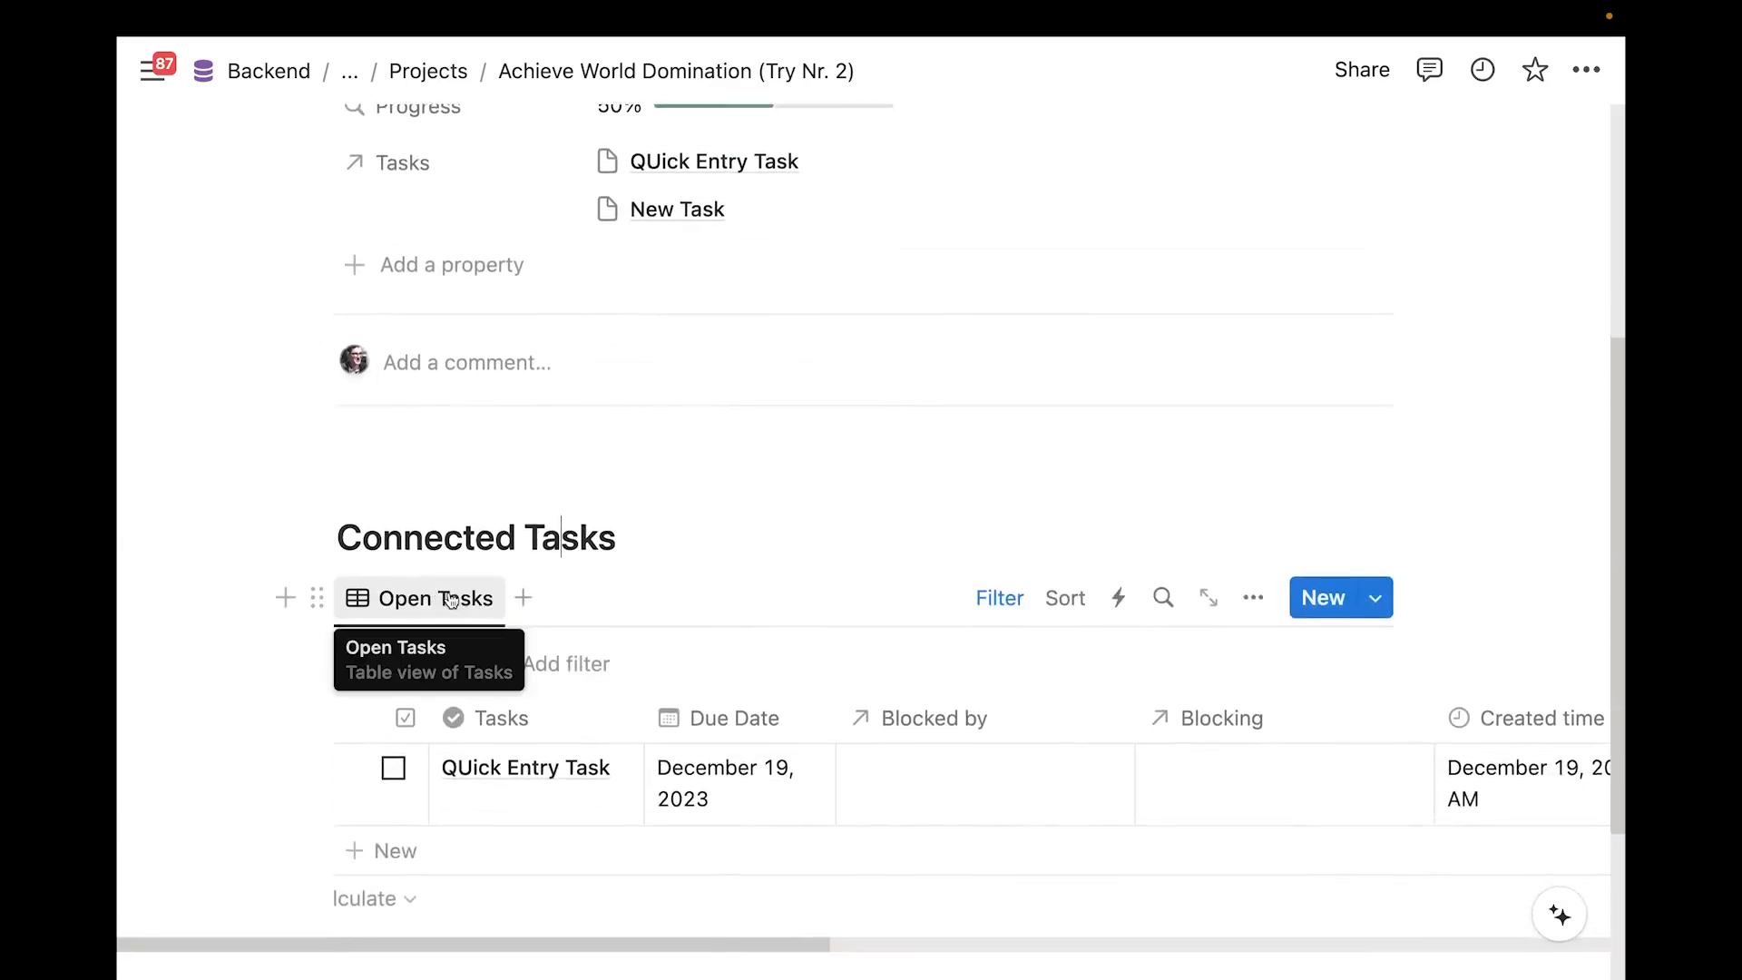
Add a Heading 2 reading "Connected Docs" below the Connected Tasks table, followed by an empty line
{"action": "scroll", "coordinate": [451, 599], "scroll_direction": "down", "scroll_amount": 3}
{"action": "left_click", "coordinate": [428, 829]}
{"action": "key", "text": "Return"}
{"action": "type", "text": "/h"}
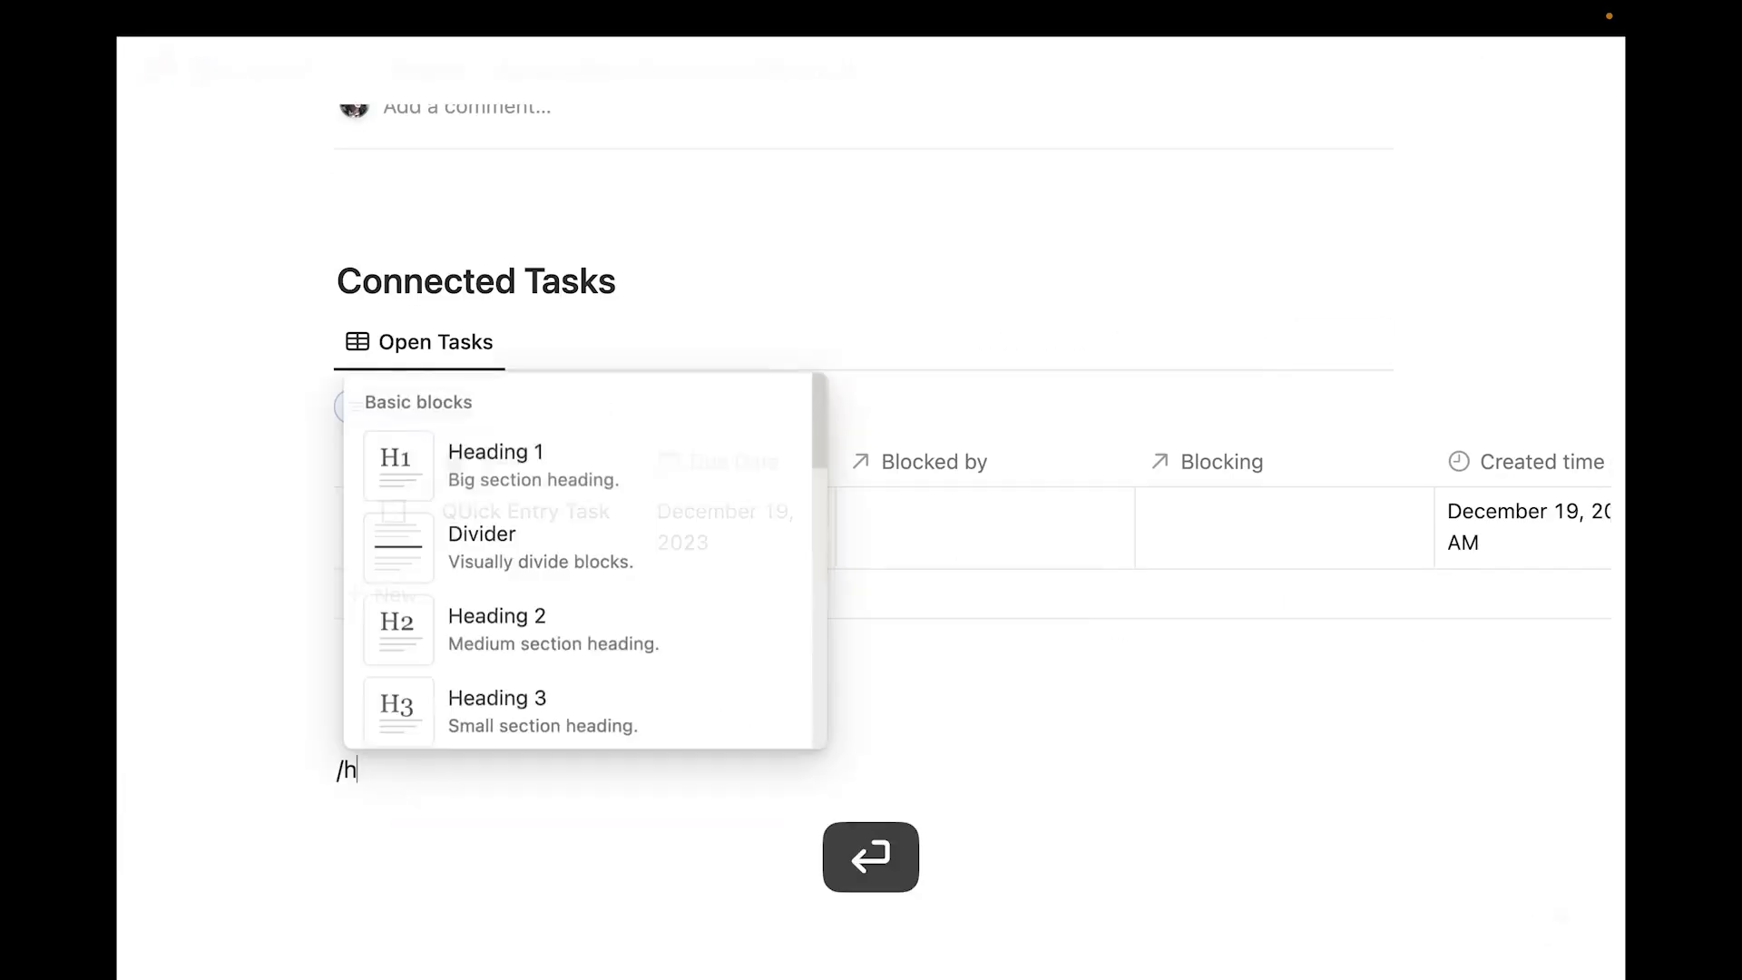
{"action": "key", "text": "Down"}
{"action": "key", "text": "Down"}
{"action": "key", "text": "Return"}
{"action": "type", "text": "Con"}
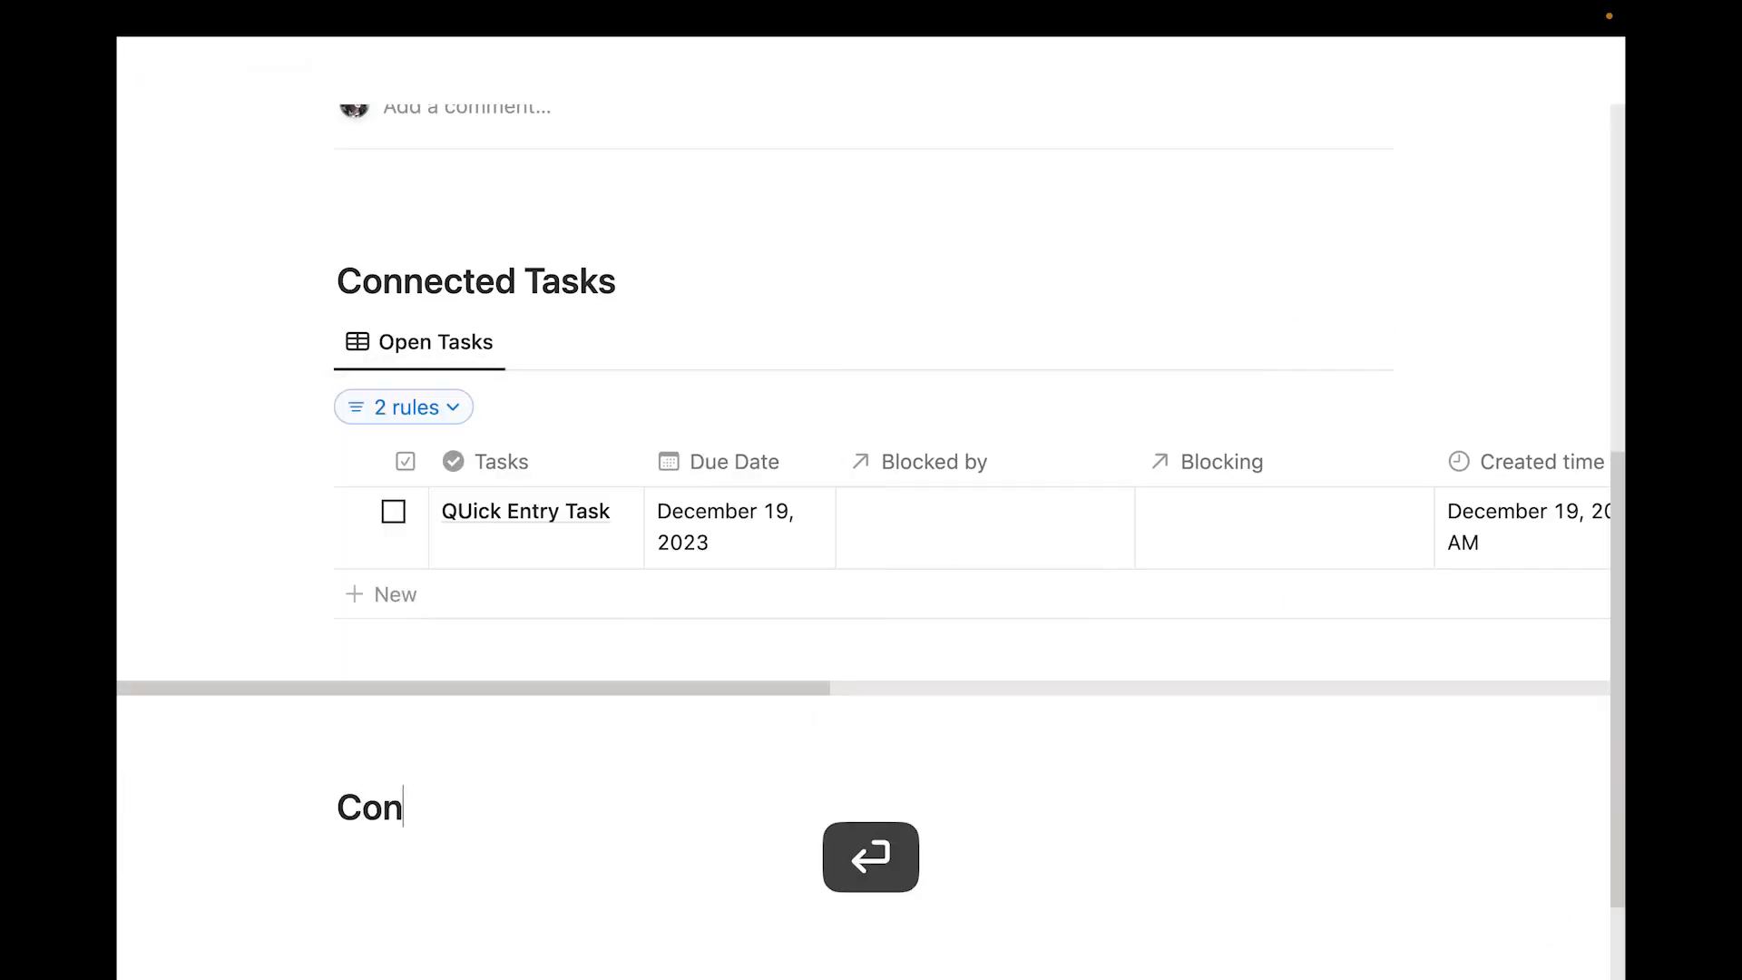
{"action": "type", "text": "nected Docs"}
{"action": "key", "text": "Return"}
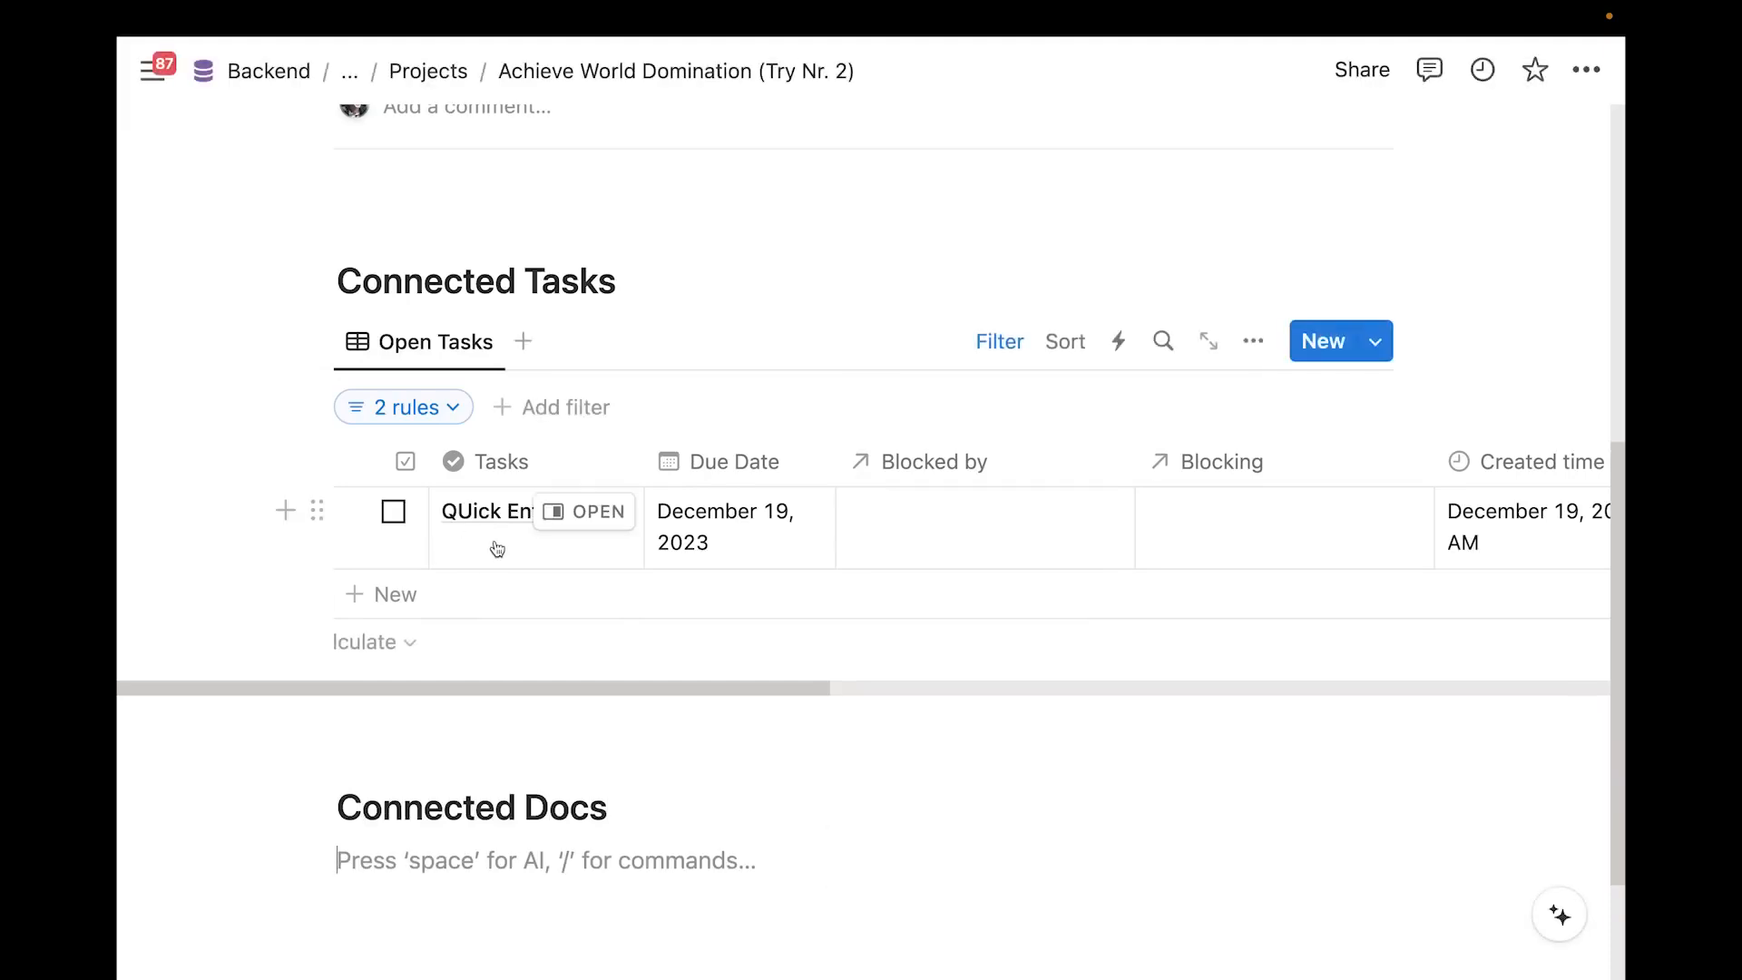
{"action": "scroll", "coordinate": [498, 549], "scroll_direction": "up", "scroll_amount": 2}
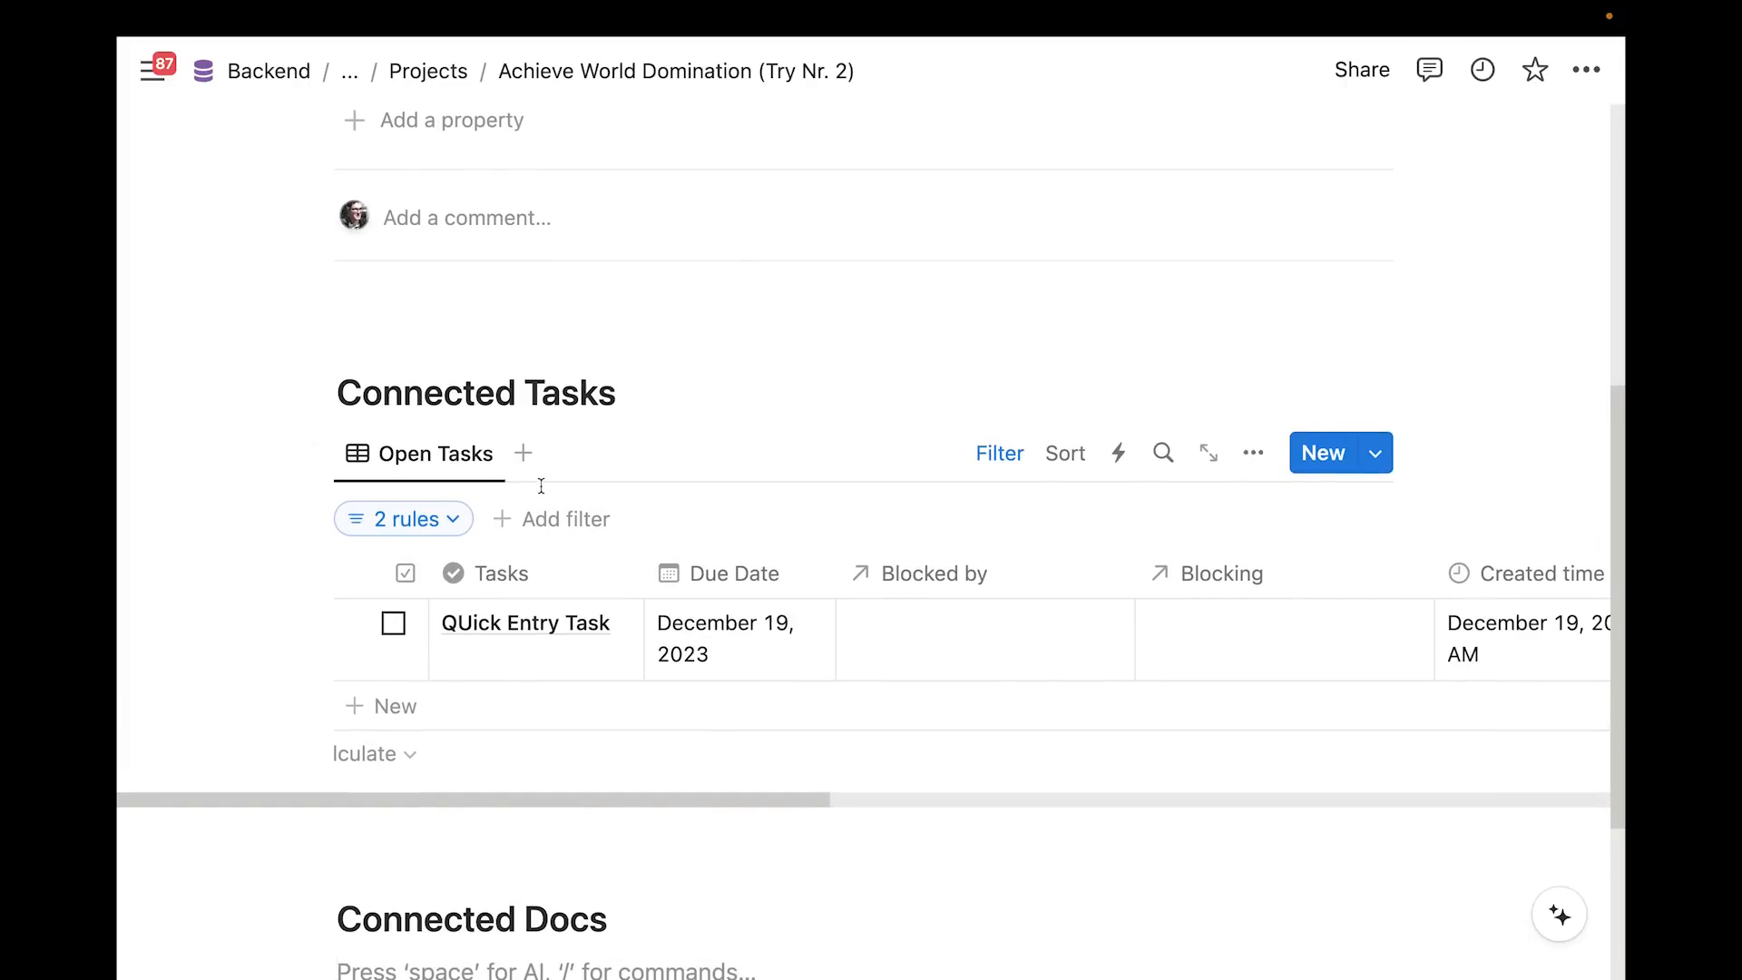
{"action": "scroll", "coordinate": [594, 622], "scroll_direction": "down", "scroll_amount": 5}
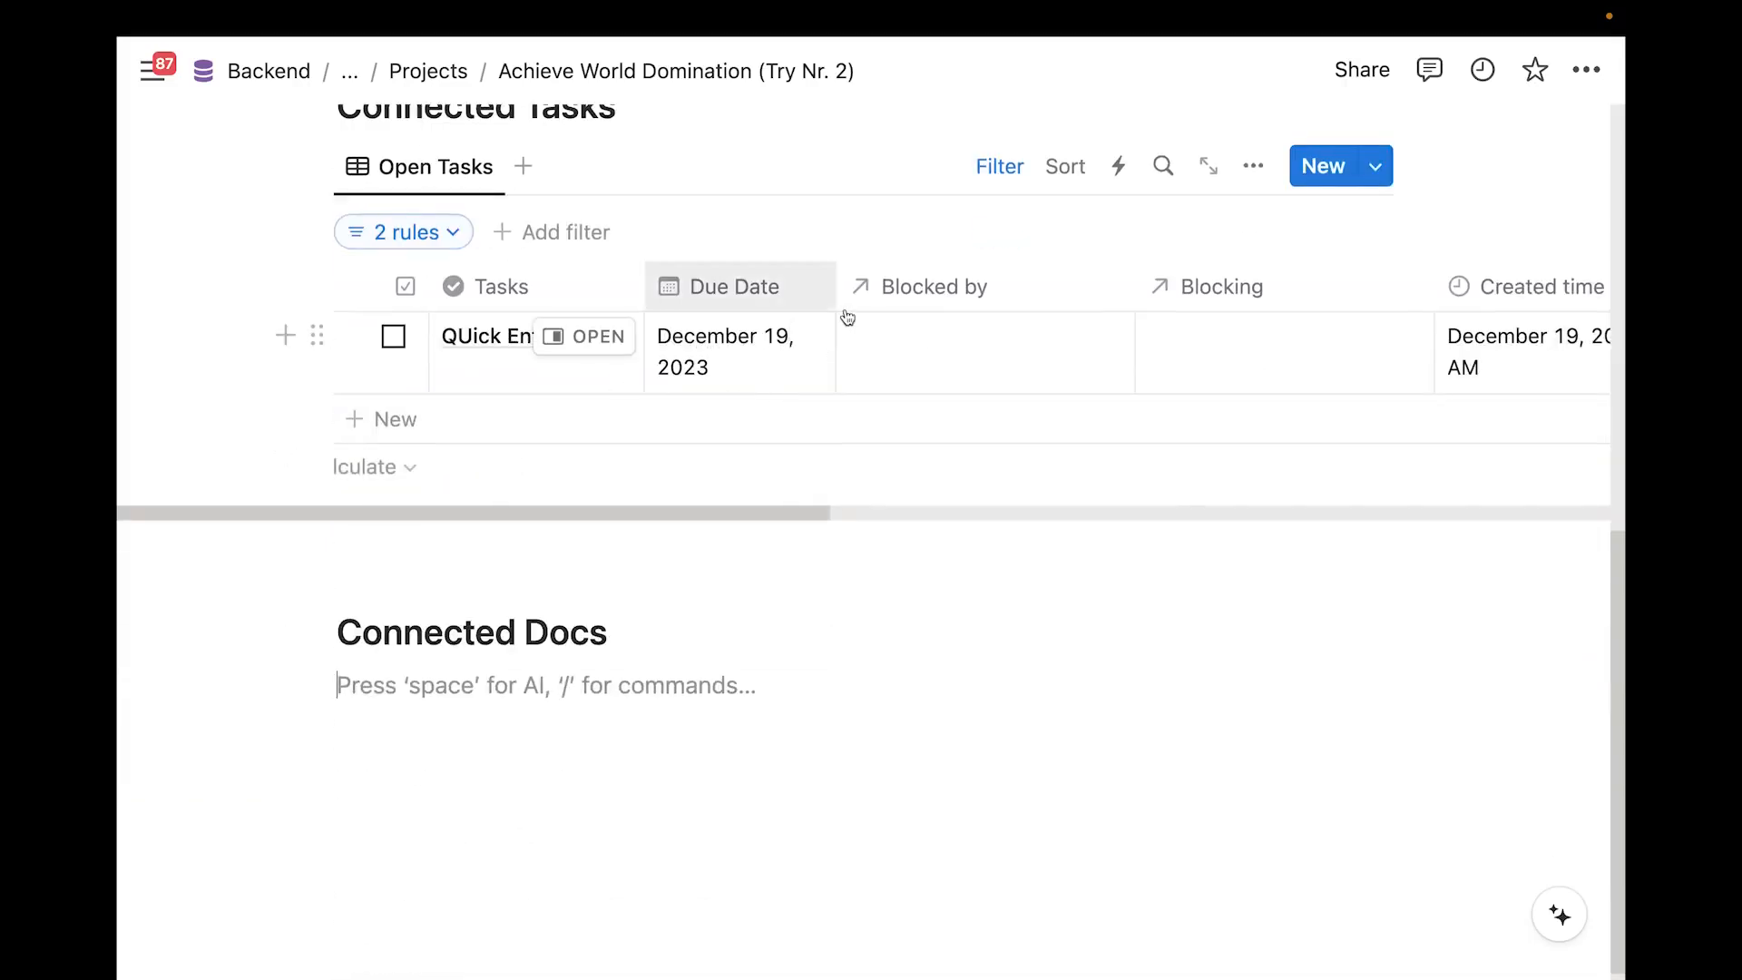
{"action": "scroll", "coordinate": [678, 363], "scroll_direction": "up", "scroll_amount": 3}
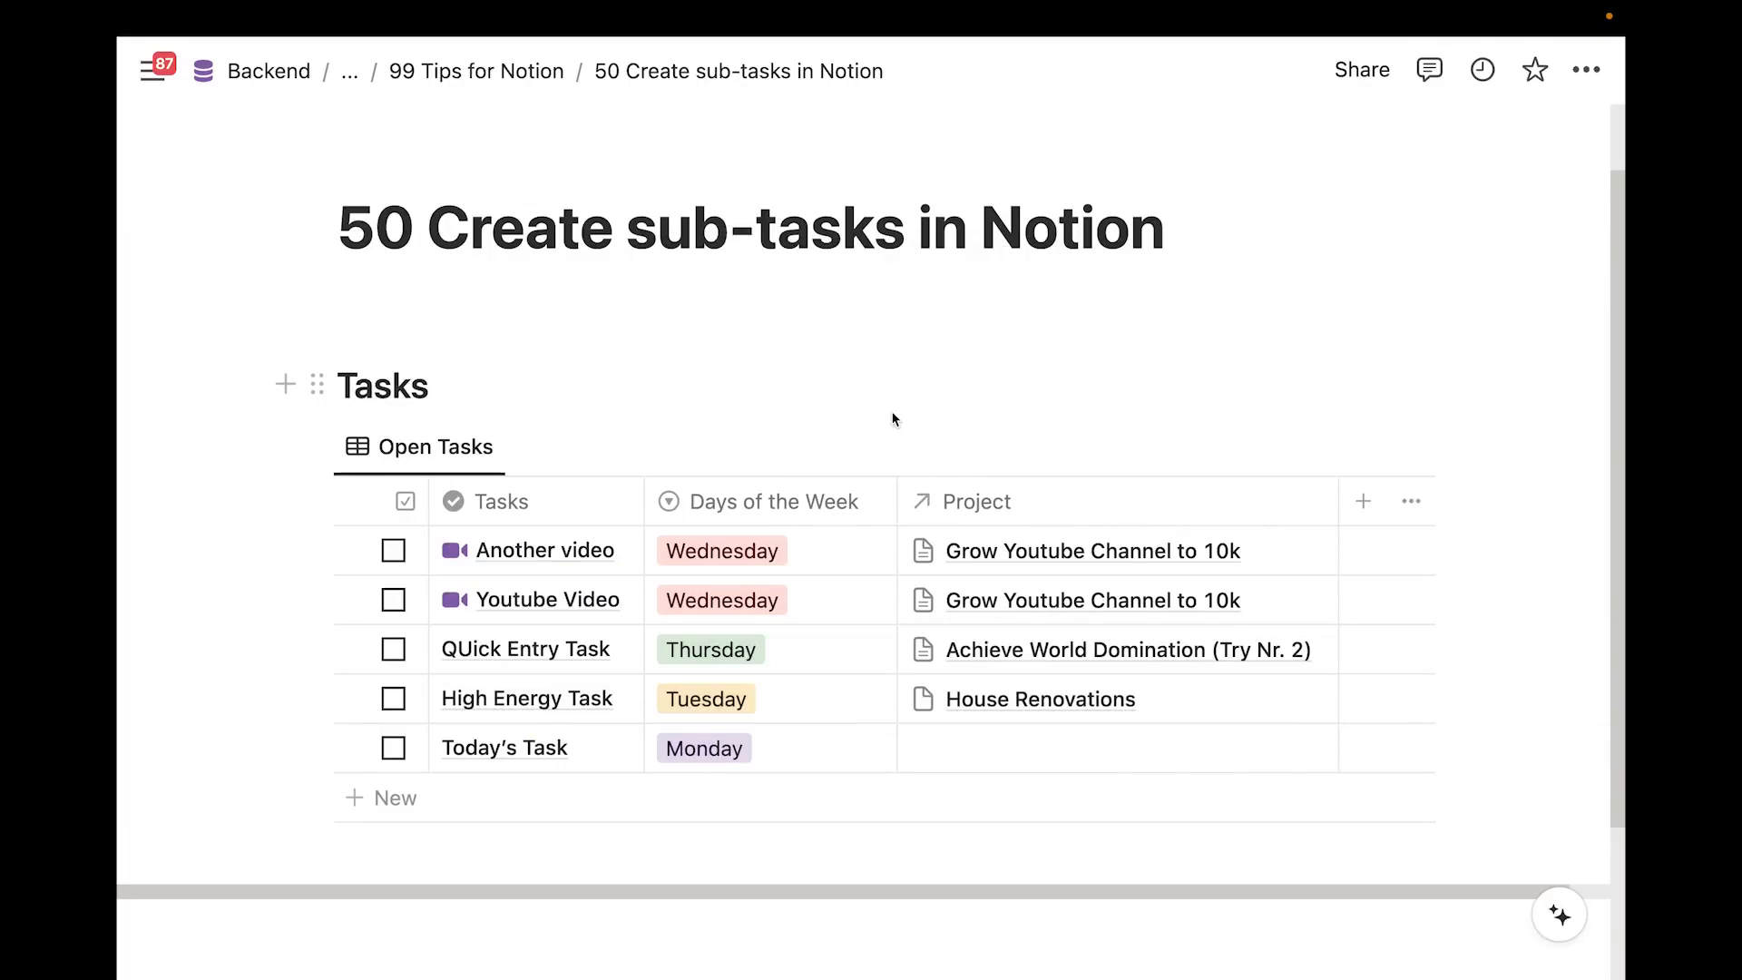
Turn on sub-items for the Open Tasks view on the sub-tasks page and widen its Done? checkbox column
{"action": "scroll", "coordinate": [889, 416], "scroll_direction": "down", "scroll_amount": 3}
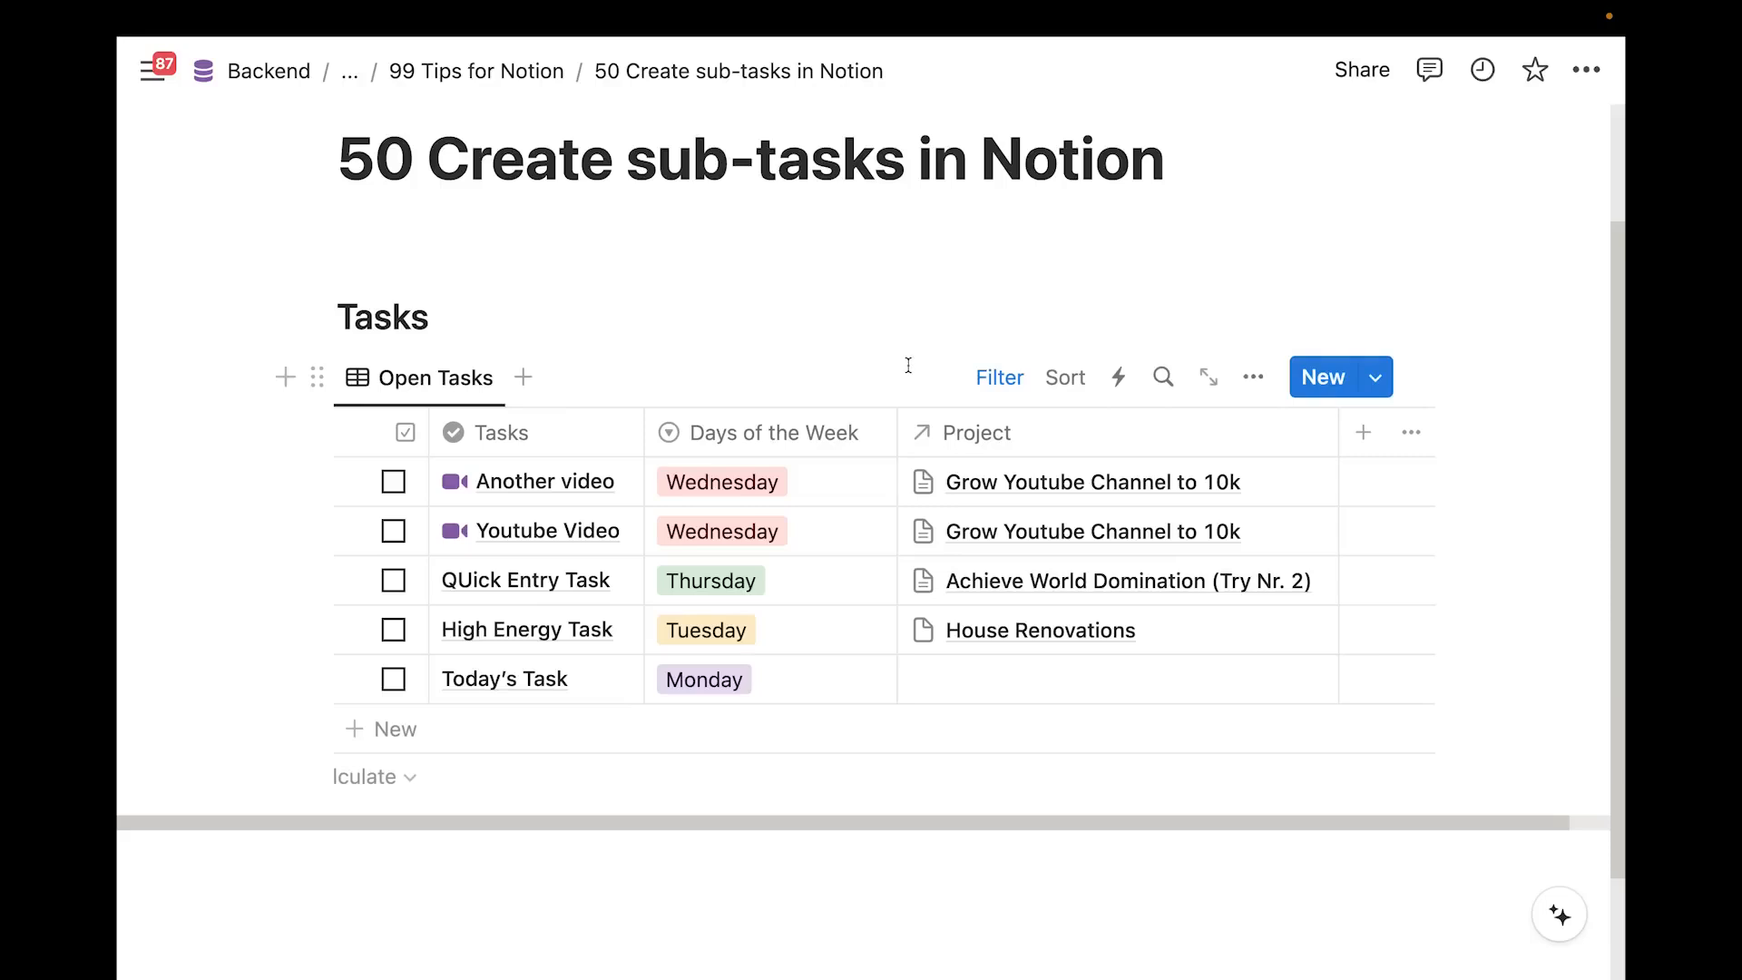
{"action": "left_click", "coordinate": [1252, 379]}
{"action": "scroll", "coordinate": [1180, 508], "scroll_direction": "down", "scroll_amount": 1}
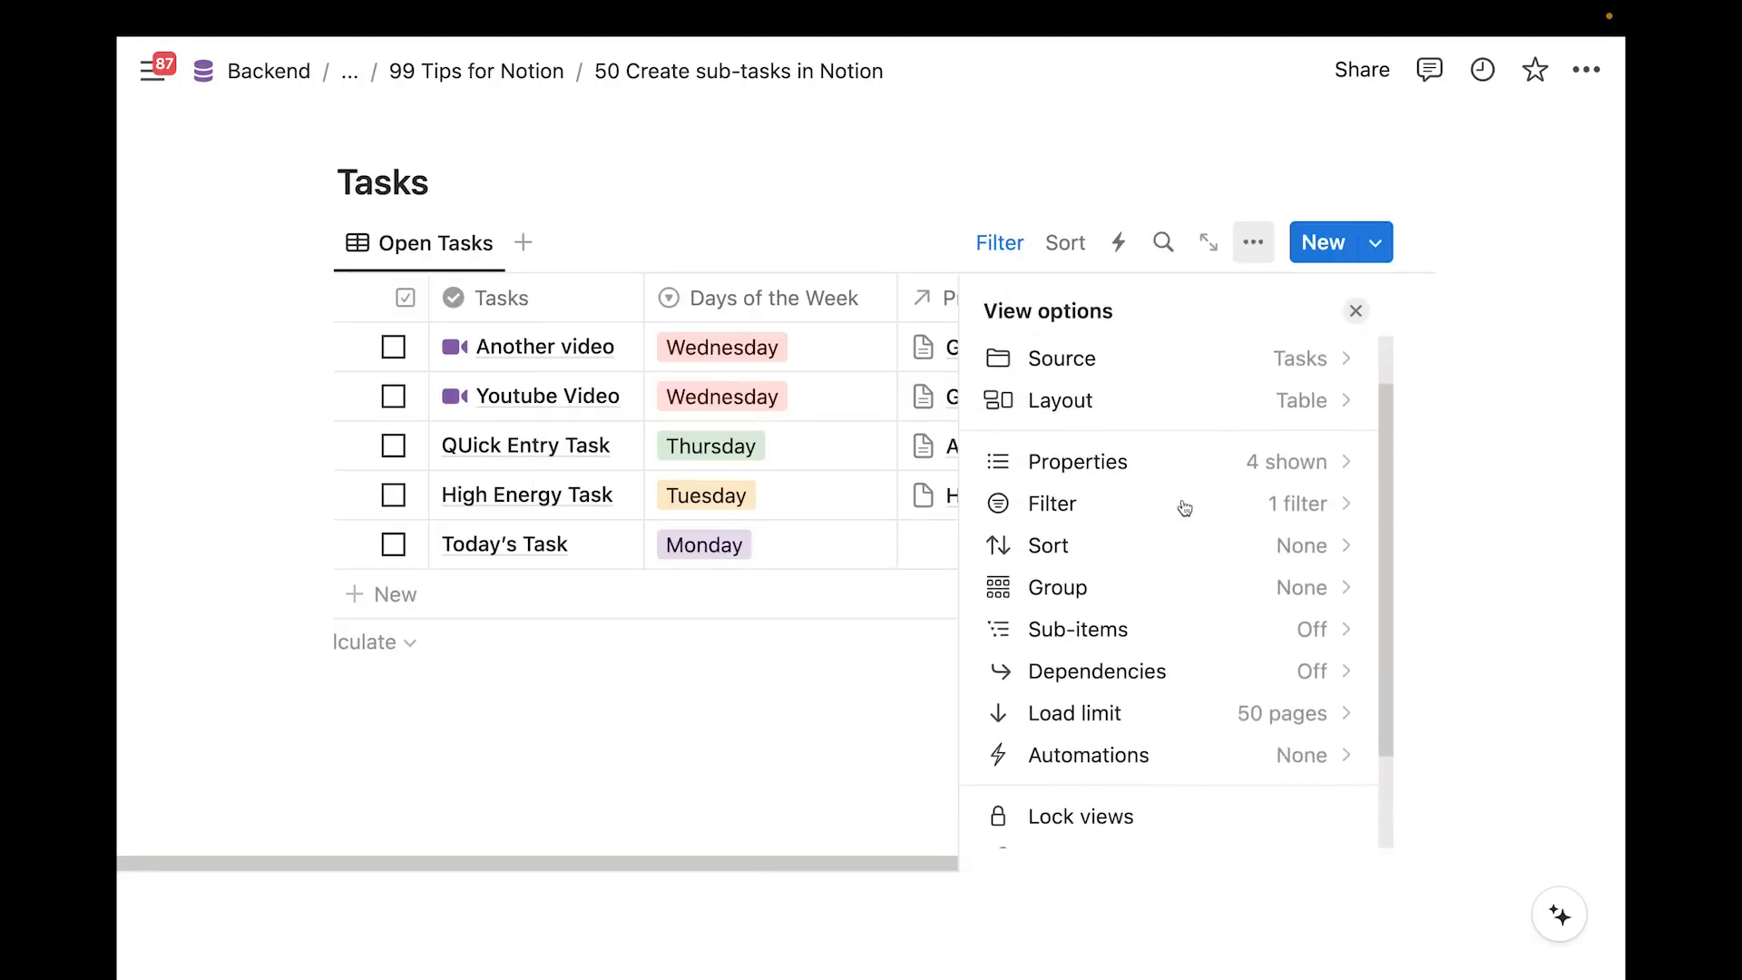
{"action": "left_click", "coordinate": [1307, 620]}
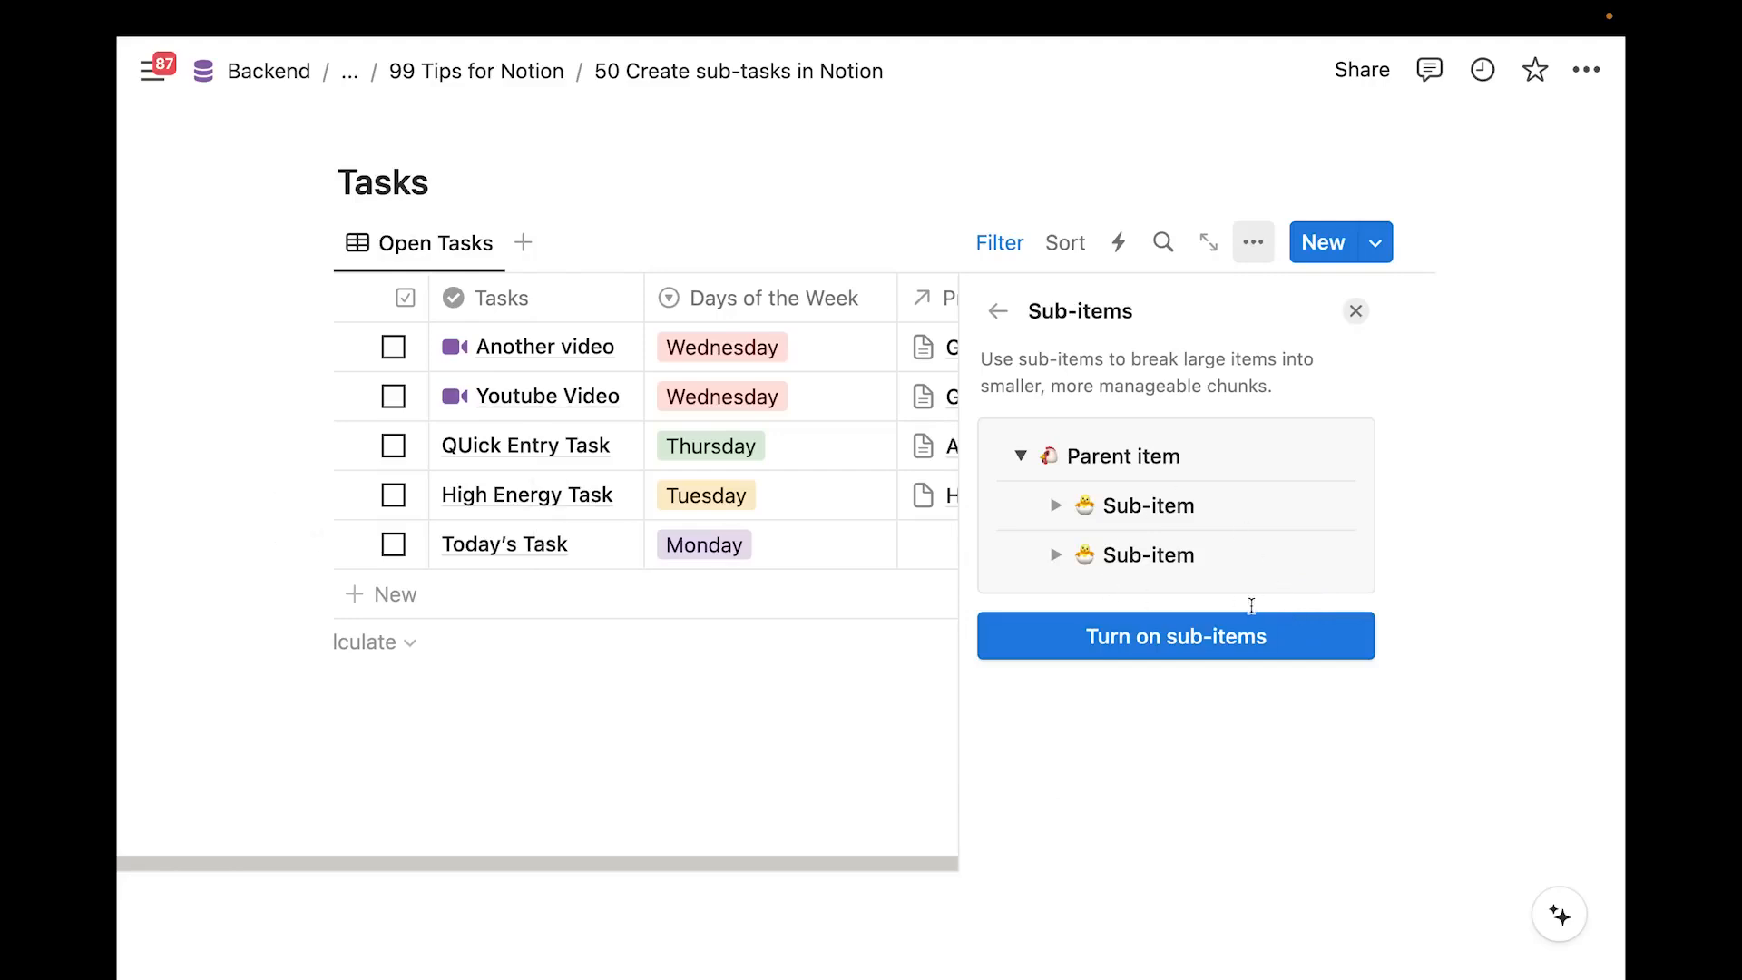
{"action": "left_click", "coordinate": [1229, 646]}
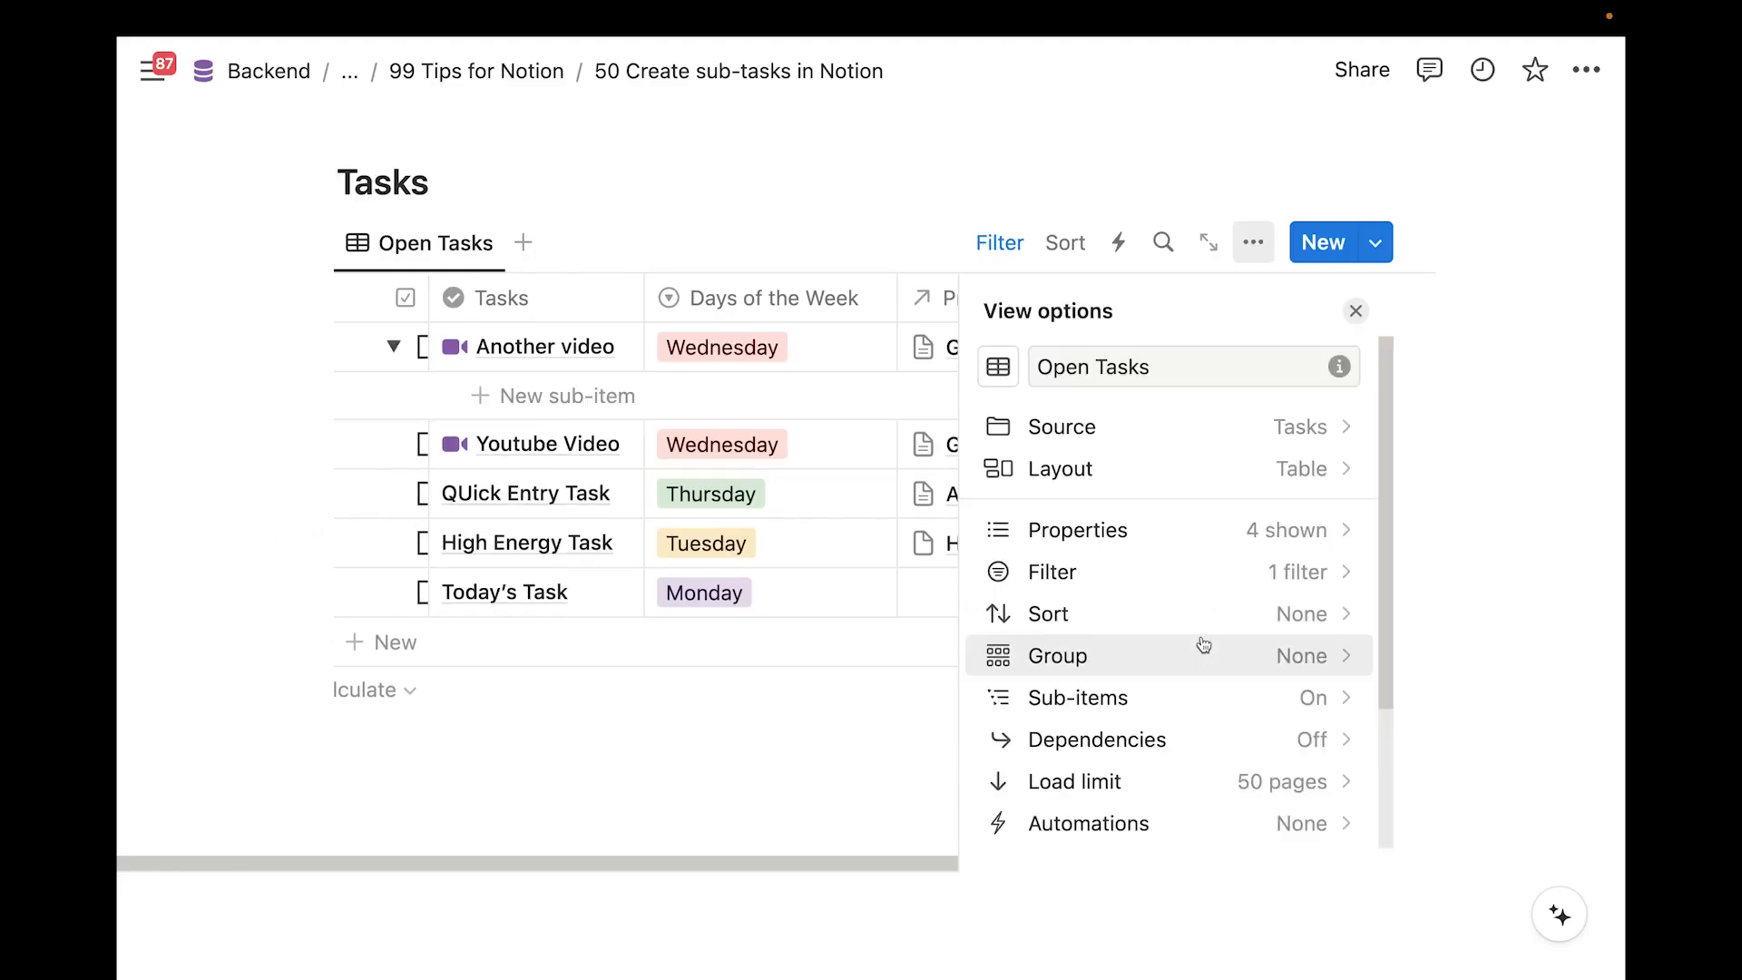
{"action": "left_click", "coordinate": [836, 720]}
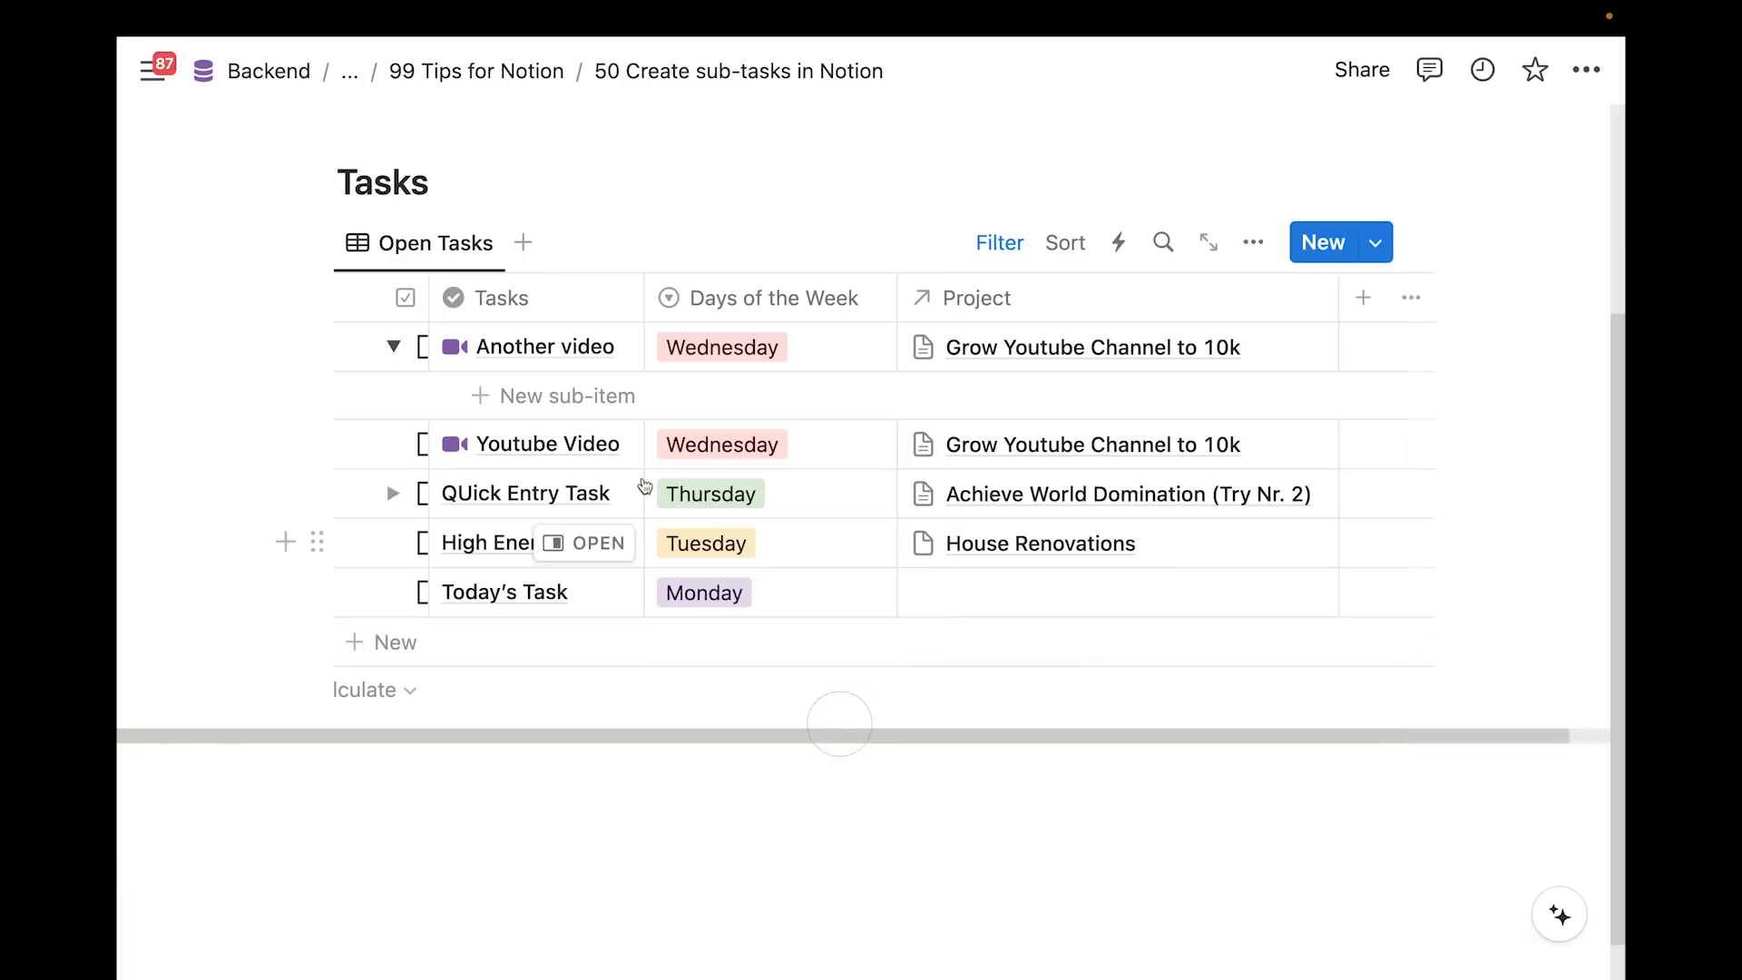
{"action": "left_click_drag", "start_coordinate": [432, 293], "coordinate": [478, 295]}
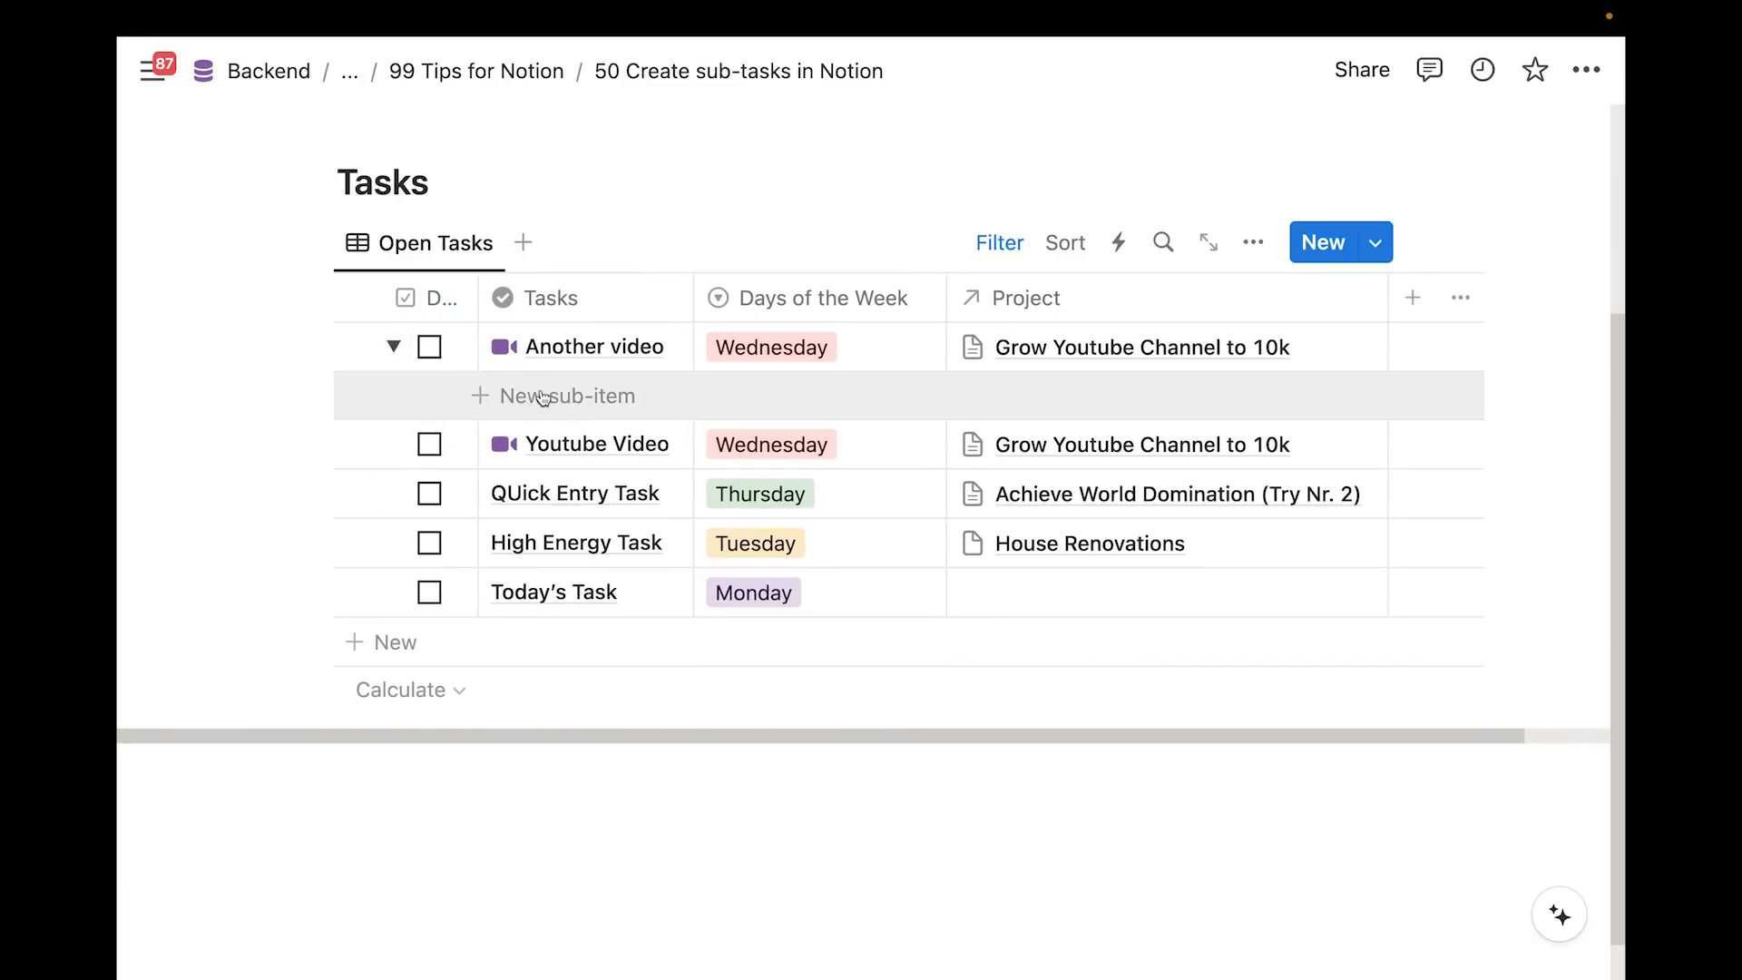
Add two sub-items, "Come up with Thumbnail" and "Create title", under the Another video task
{"action": "left_click", "coordinate": [572, 397]}
{"action": "key", "text": "super+a"}
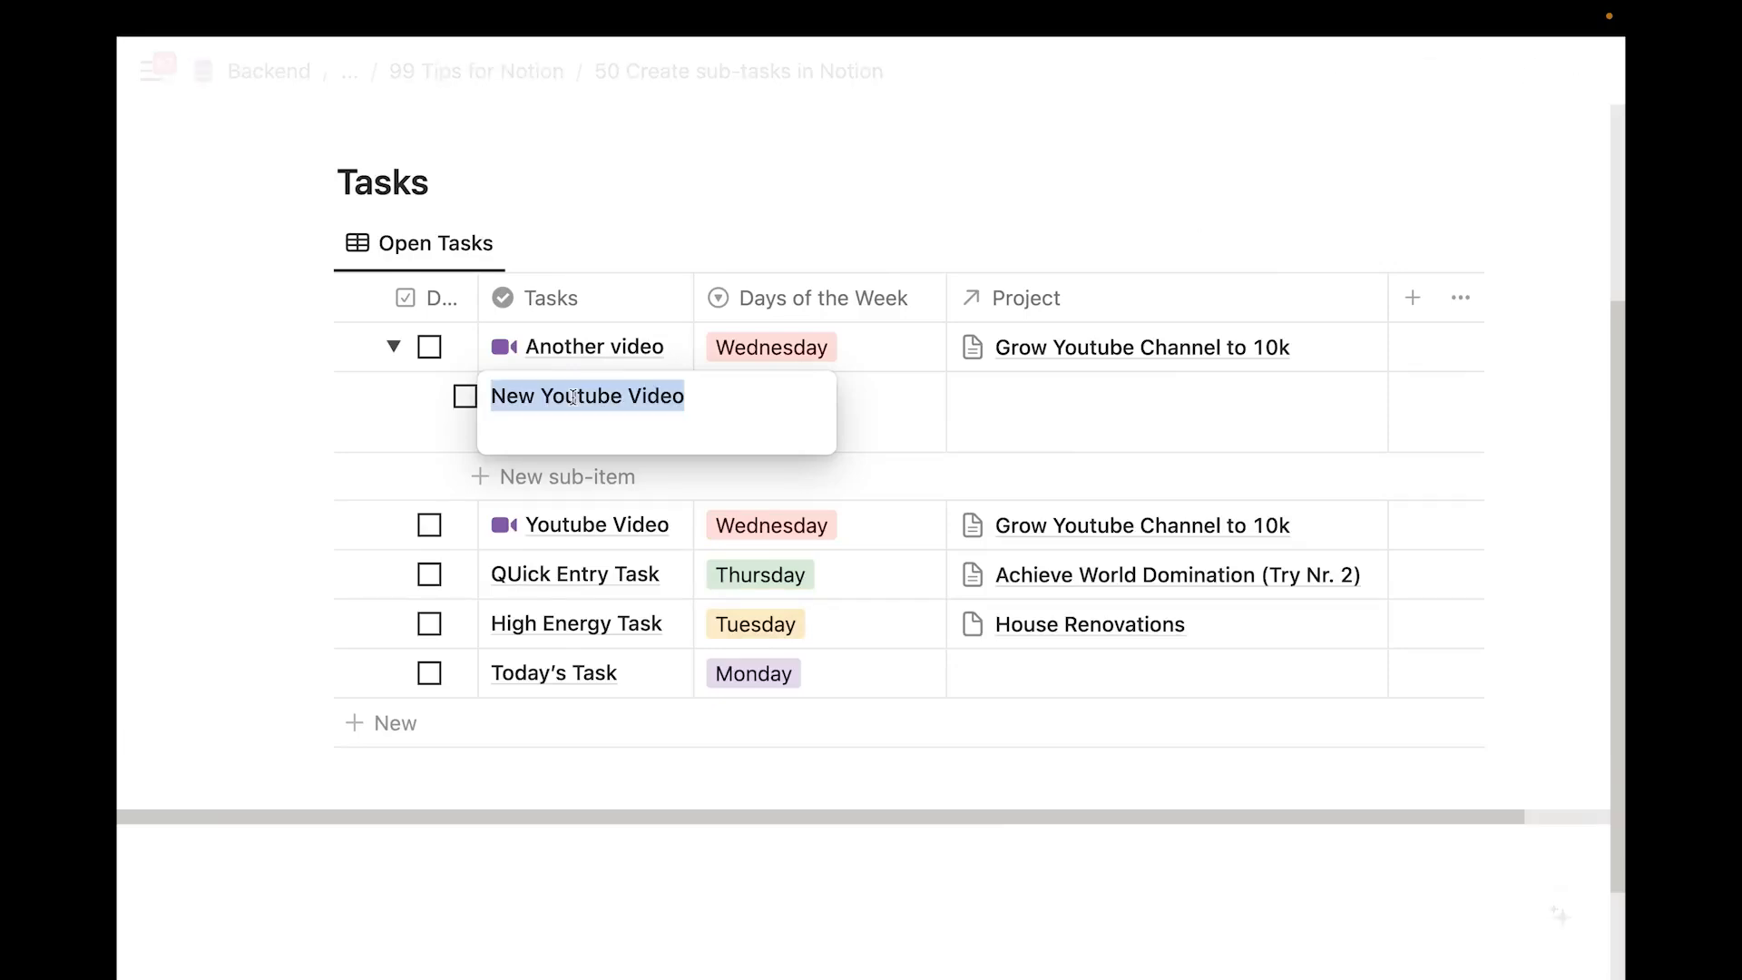
{"action": "type", "text": "Come up with Thumbnail"}
{"action": "key", "text": "Return"}
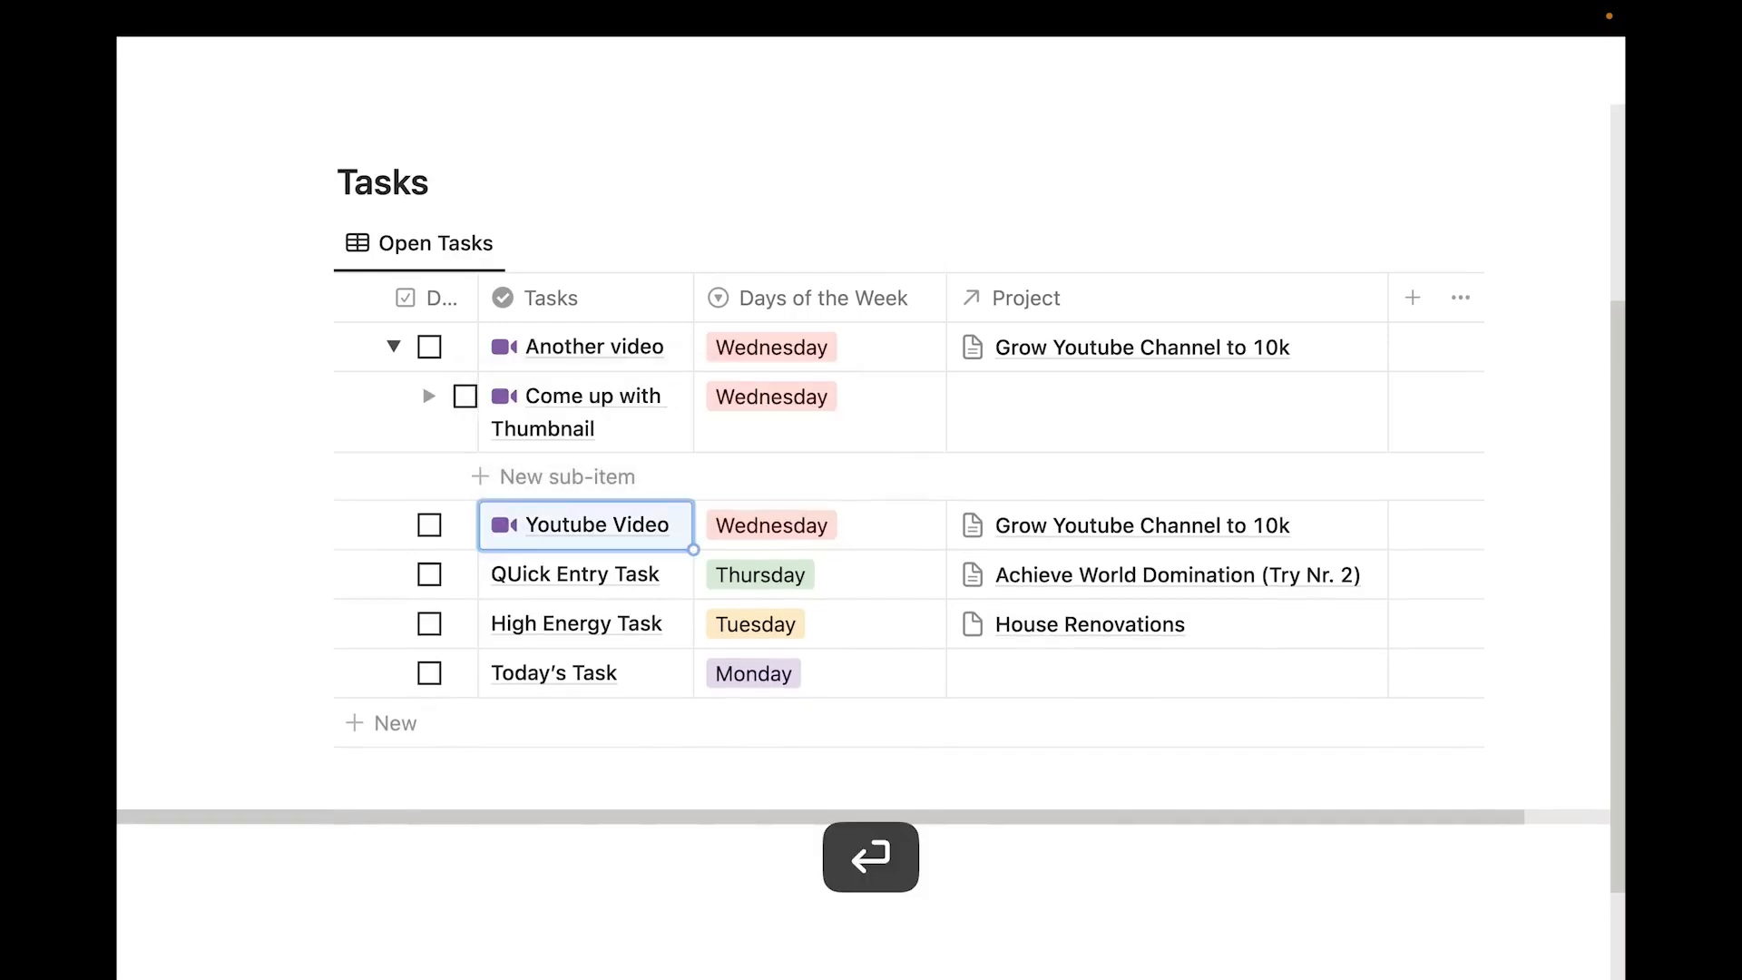
{"action": "left_click", "coordinate": [536, 476]}
{"action": "key", "text": "super+a"}
{"action": "type", "text": "Create title"}
{"action": "key", "text": "Return"}
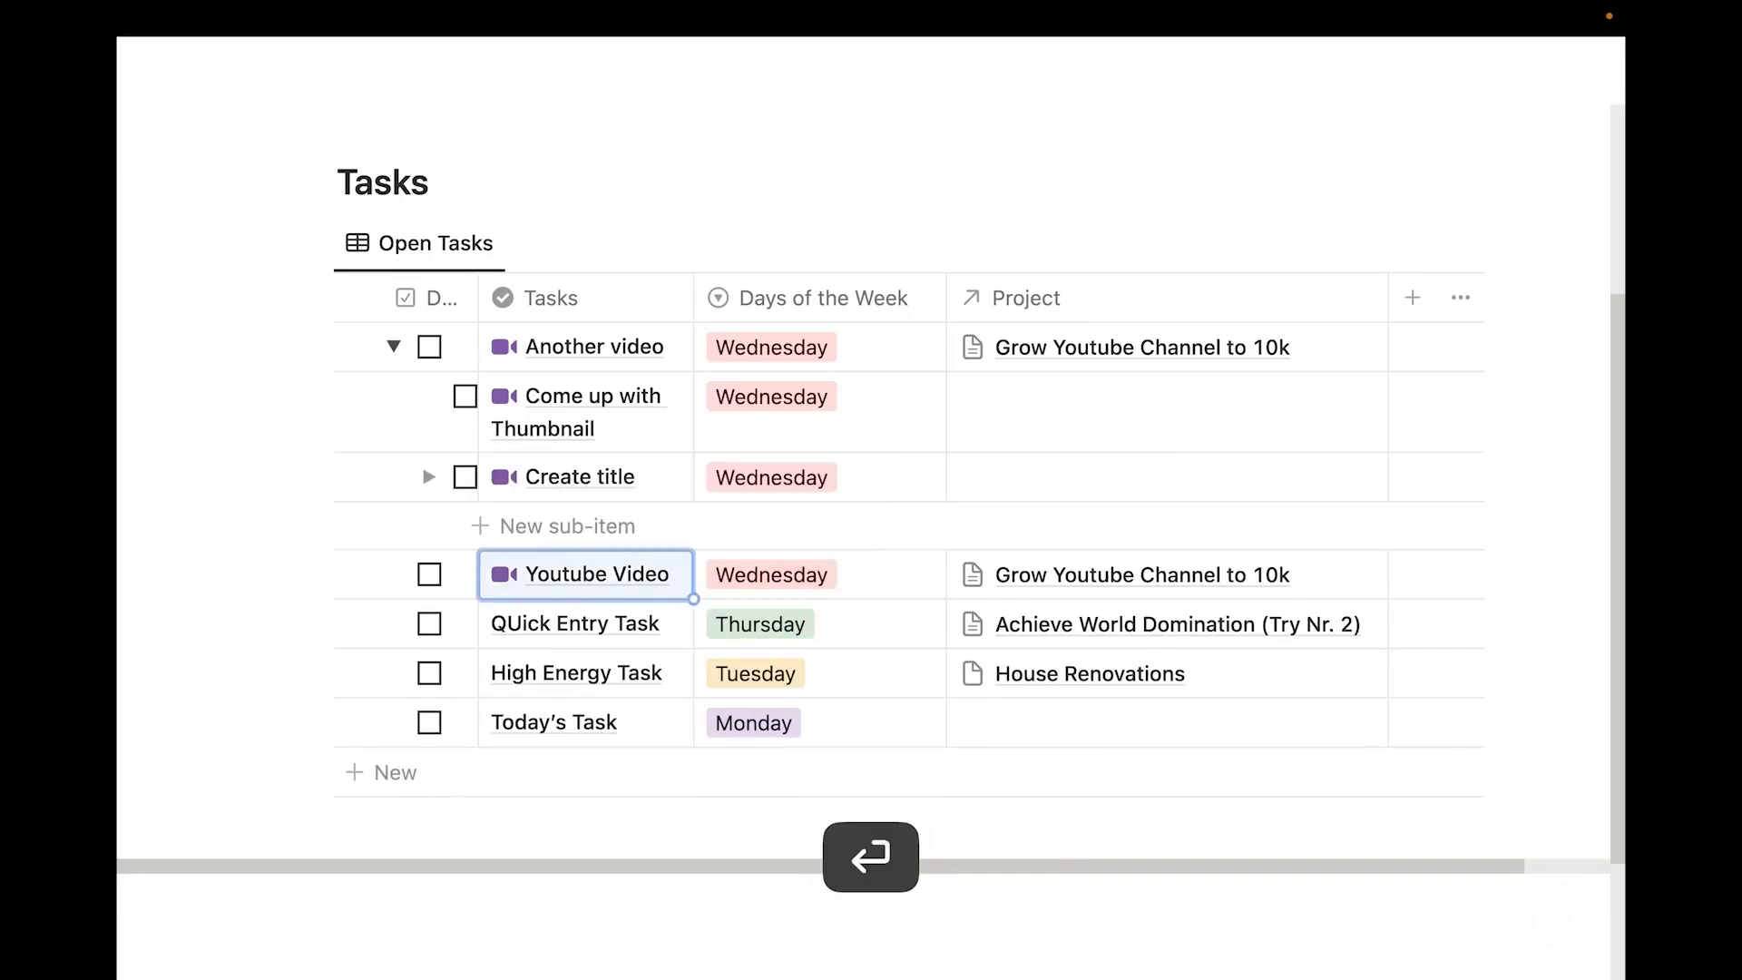
Add a third sub-item named "Write the Intro" under the Another video task
{"action": "left_click", "coordinate": [534, 523]}
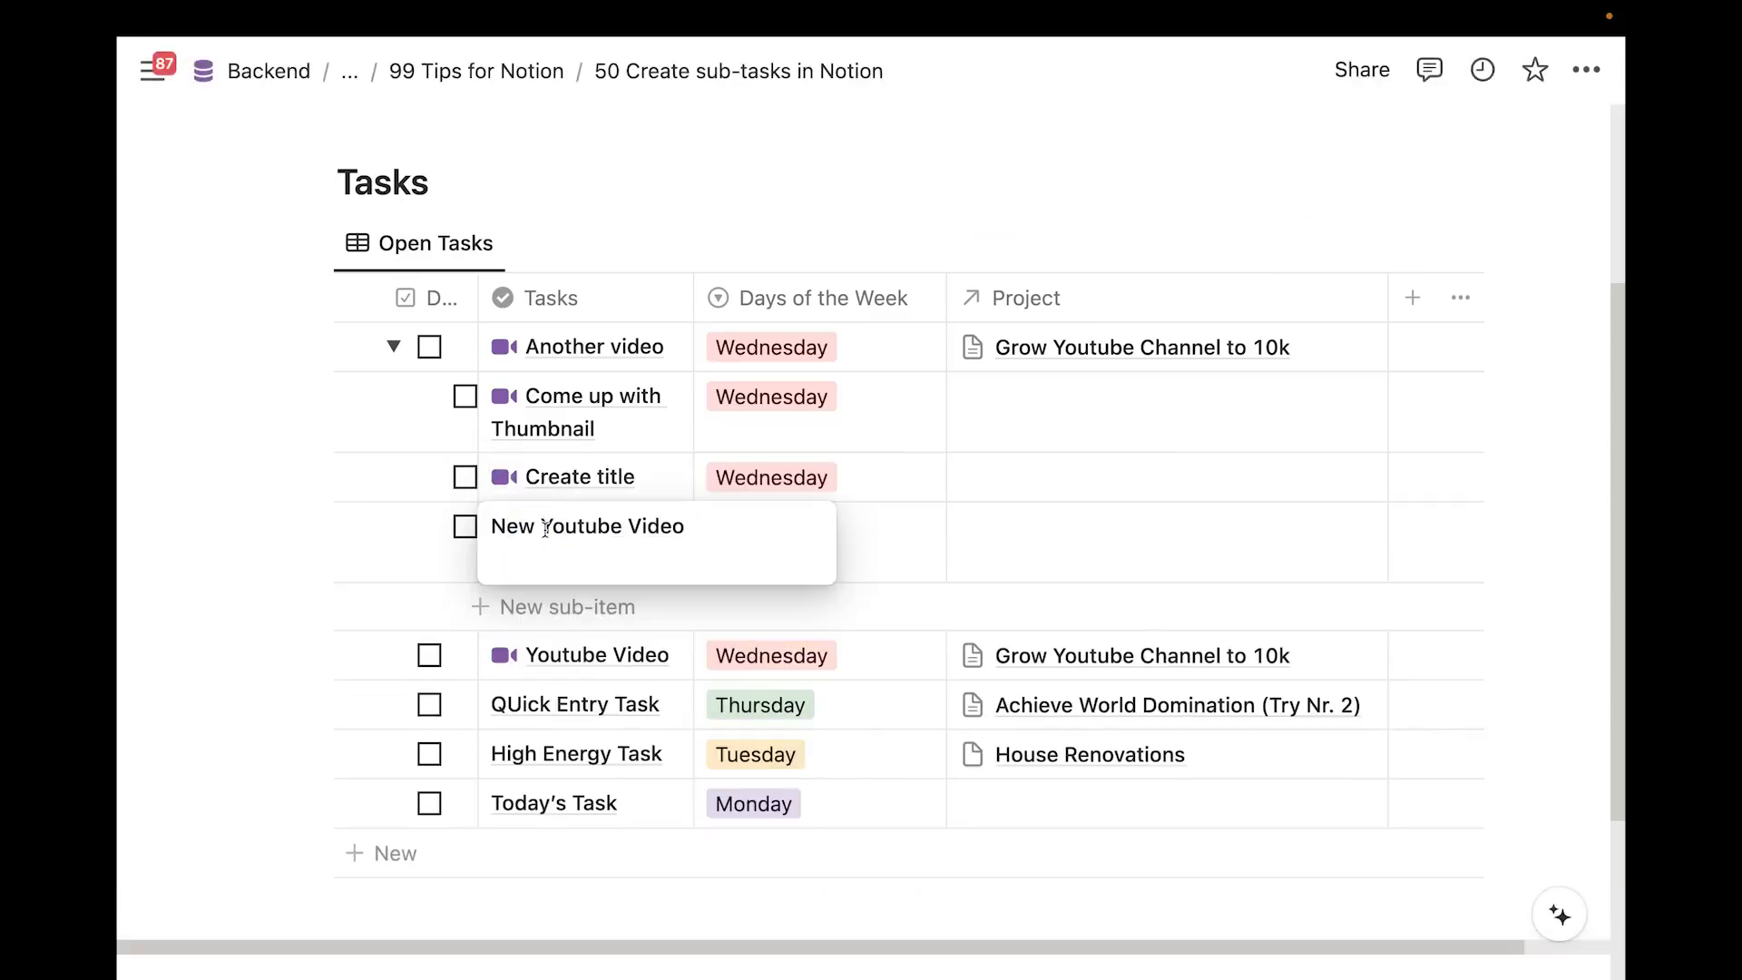
{"action": "key", "text": "super+a"}
{"action": "type", "text": "Write "}
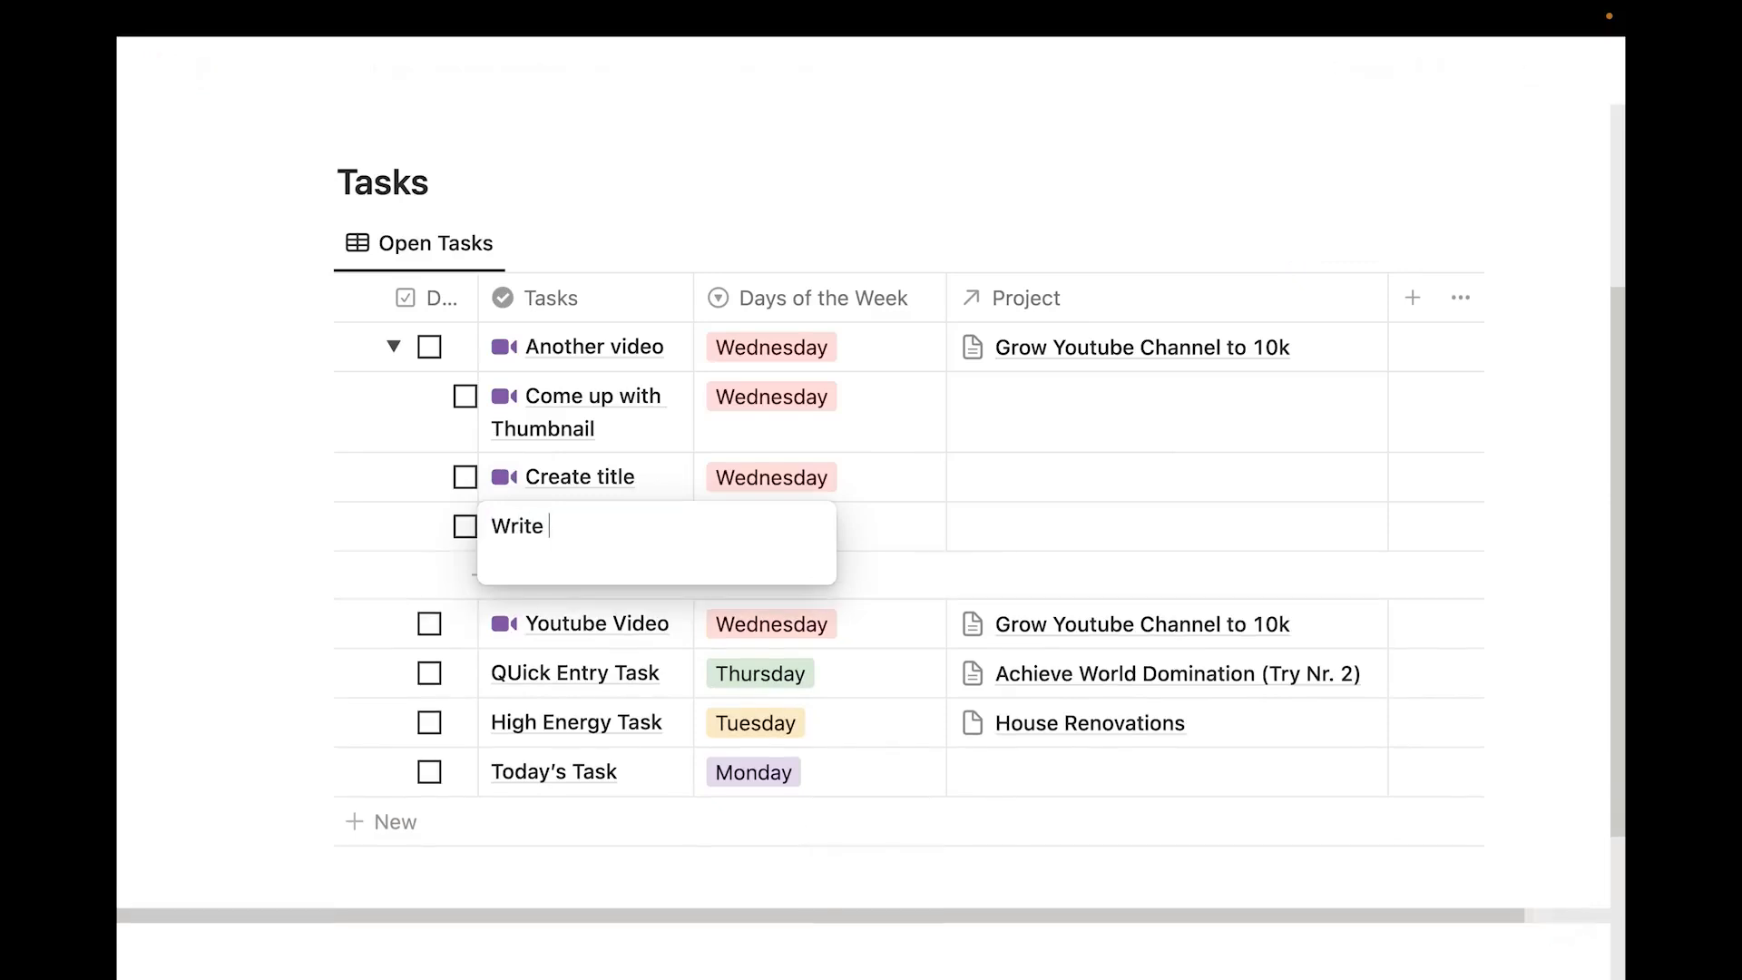
{"action": "type", "text": "the Intro"}
{"action": "key", "text": "Return"}
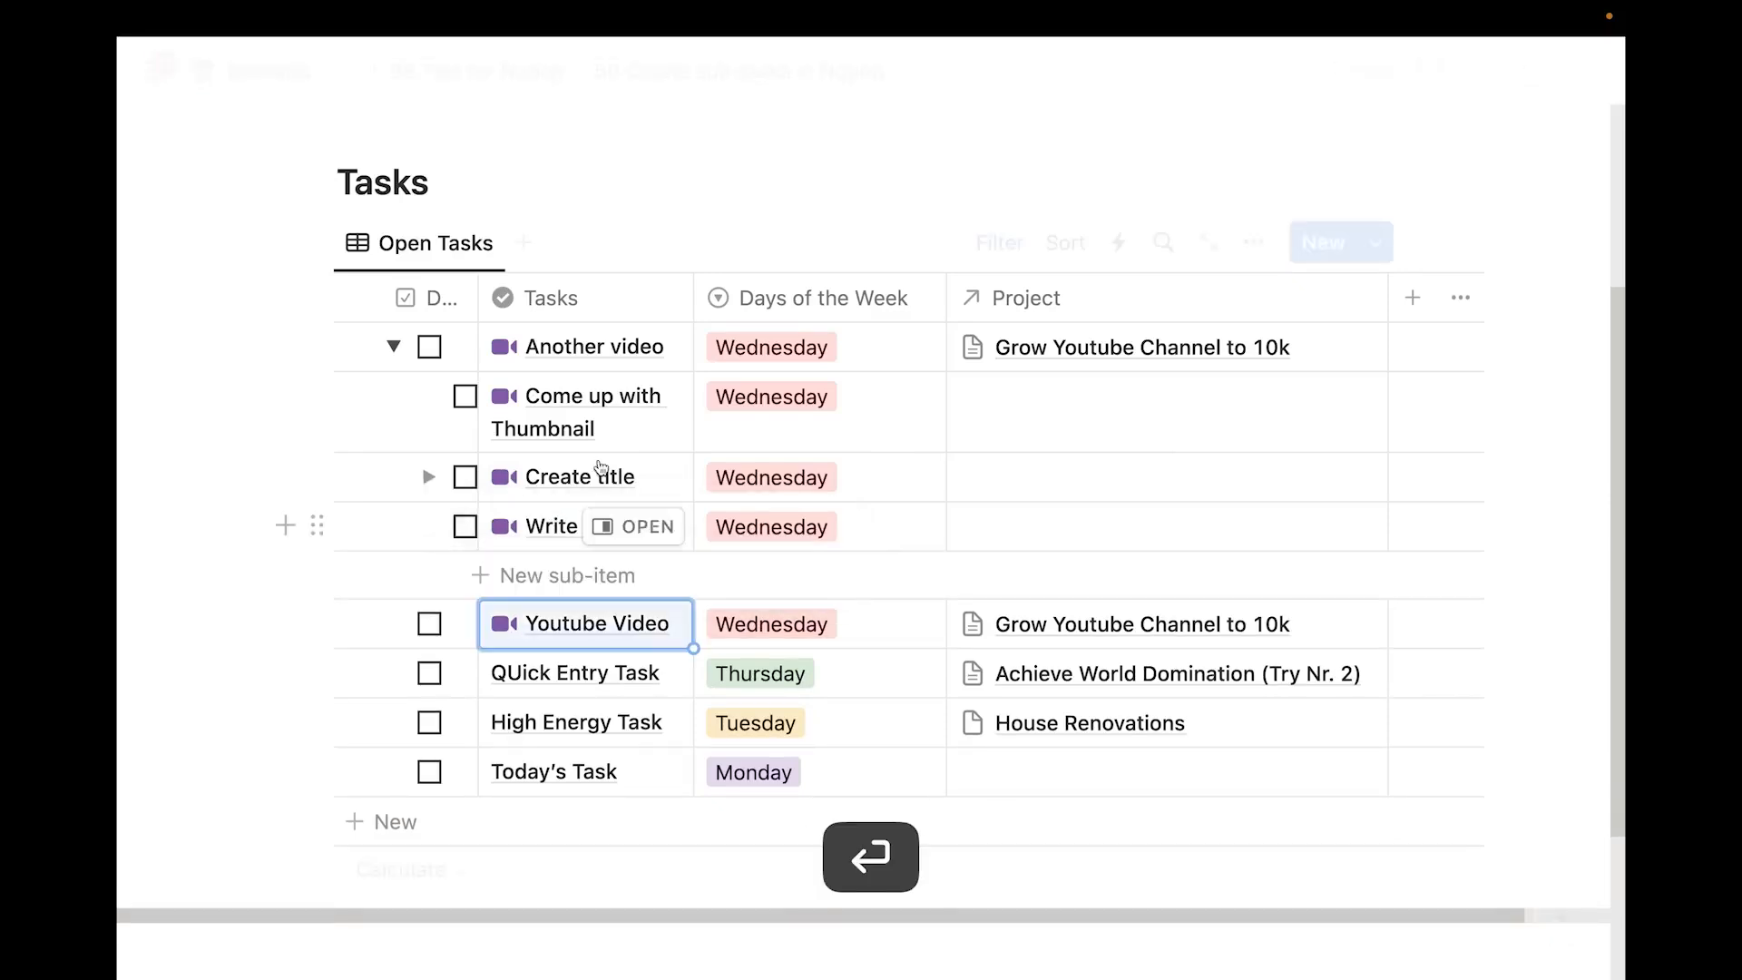
Make the Empty template the default for the Tasks database in place of New Youtube Video
{"action": "left_click", "coordinate": [1375, 242]}
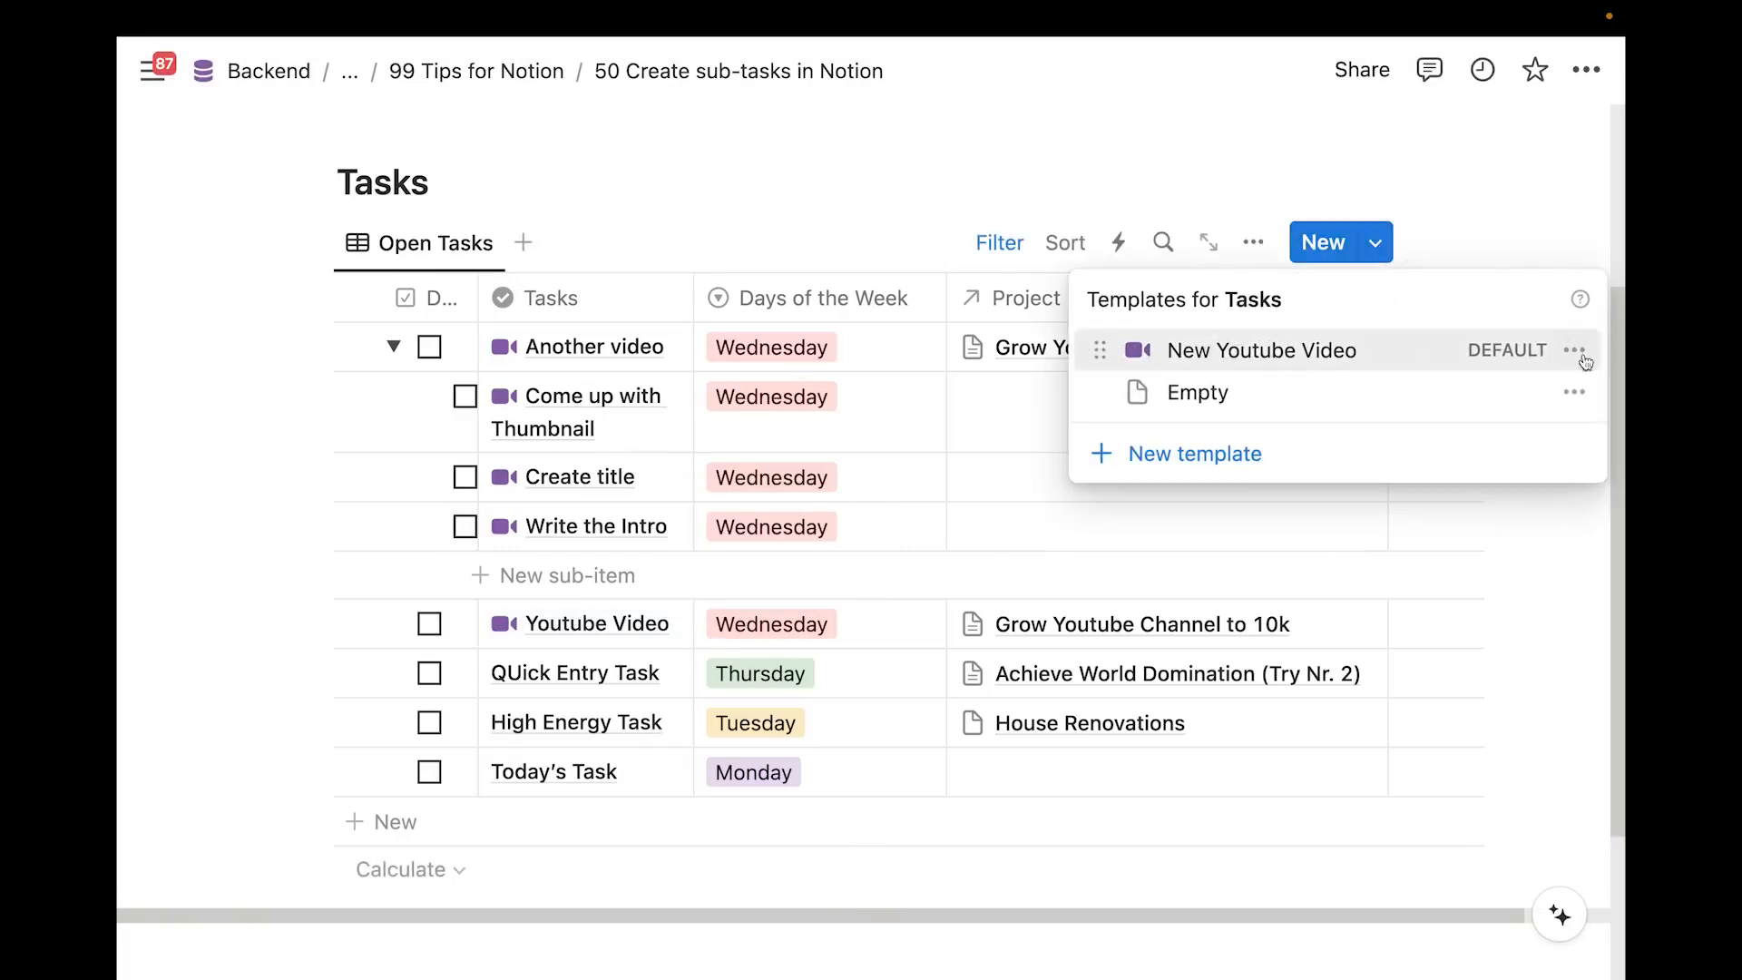
{"action": "left_click", "coordinate": [590, 218]}
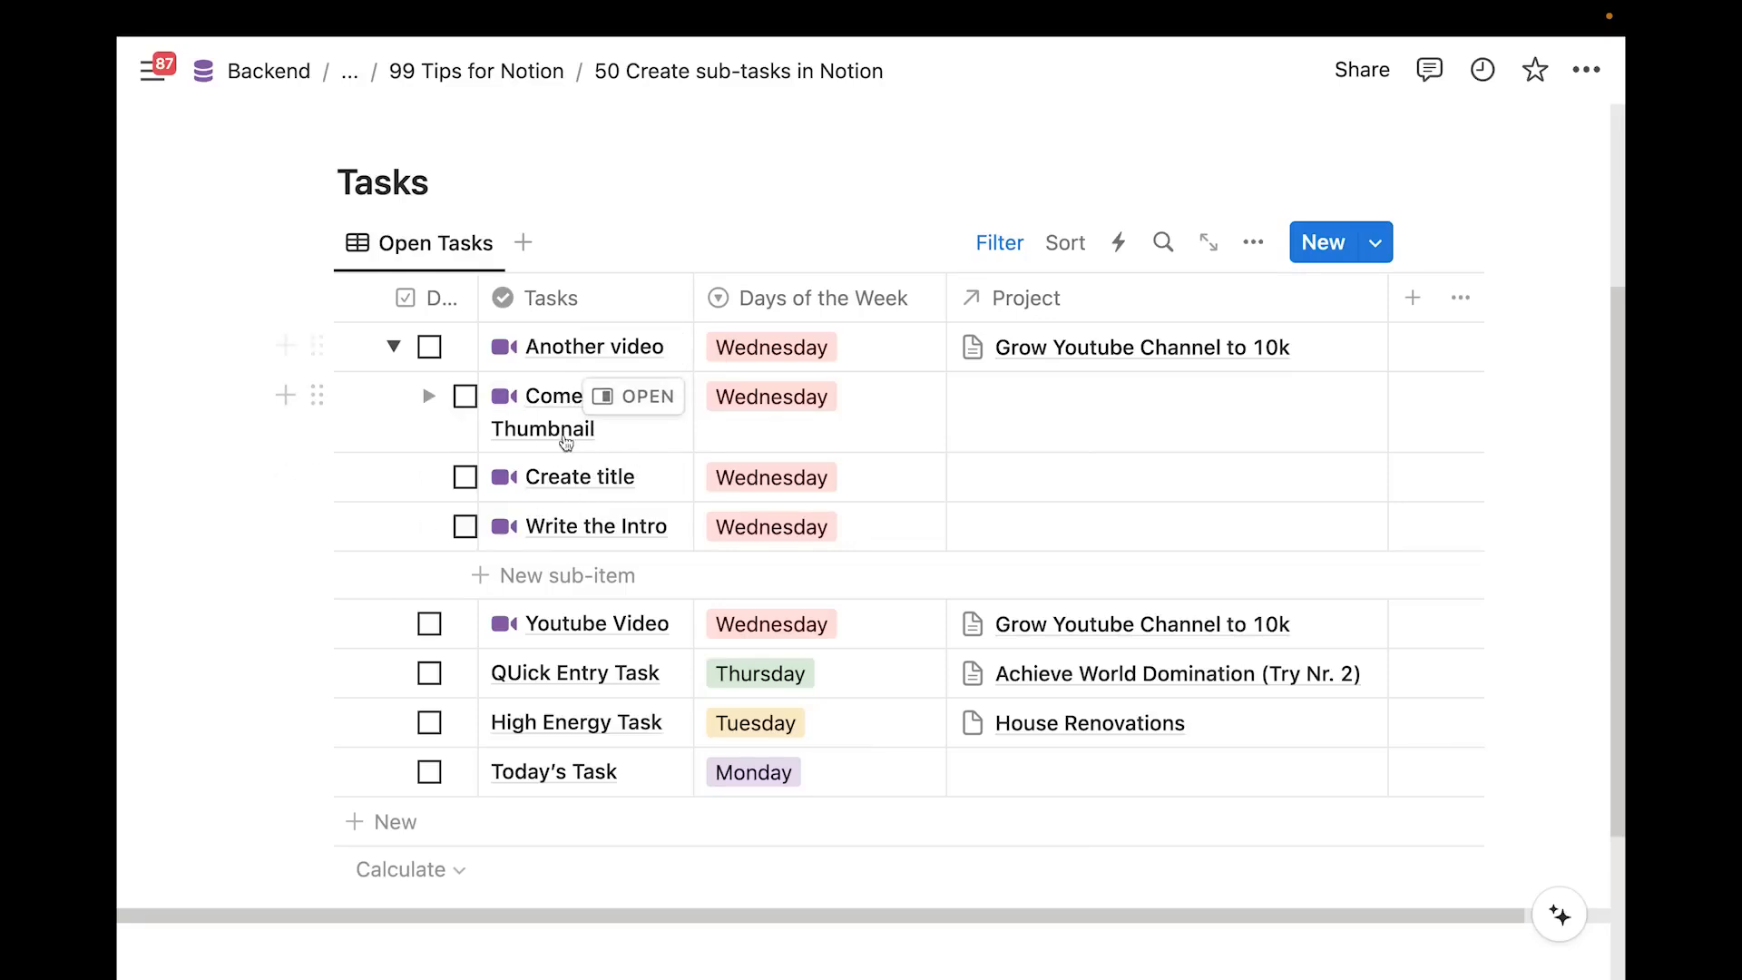
{"action": "left_click", "coordinate": [1386, 241]}
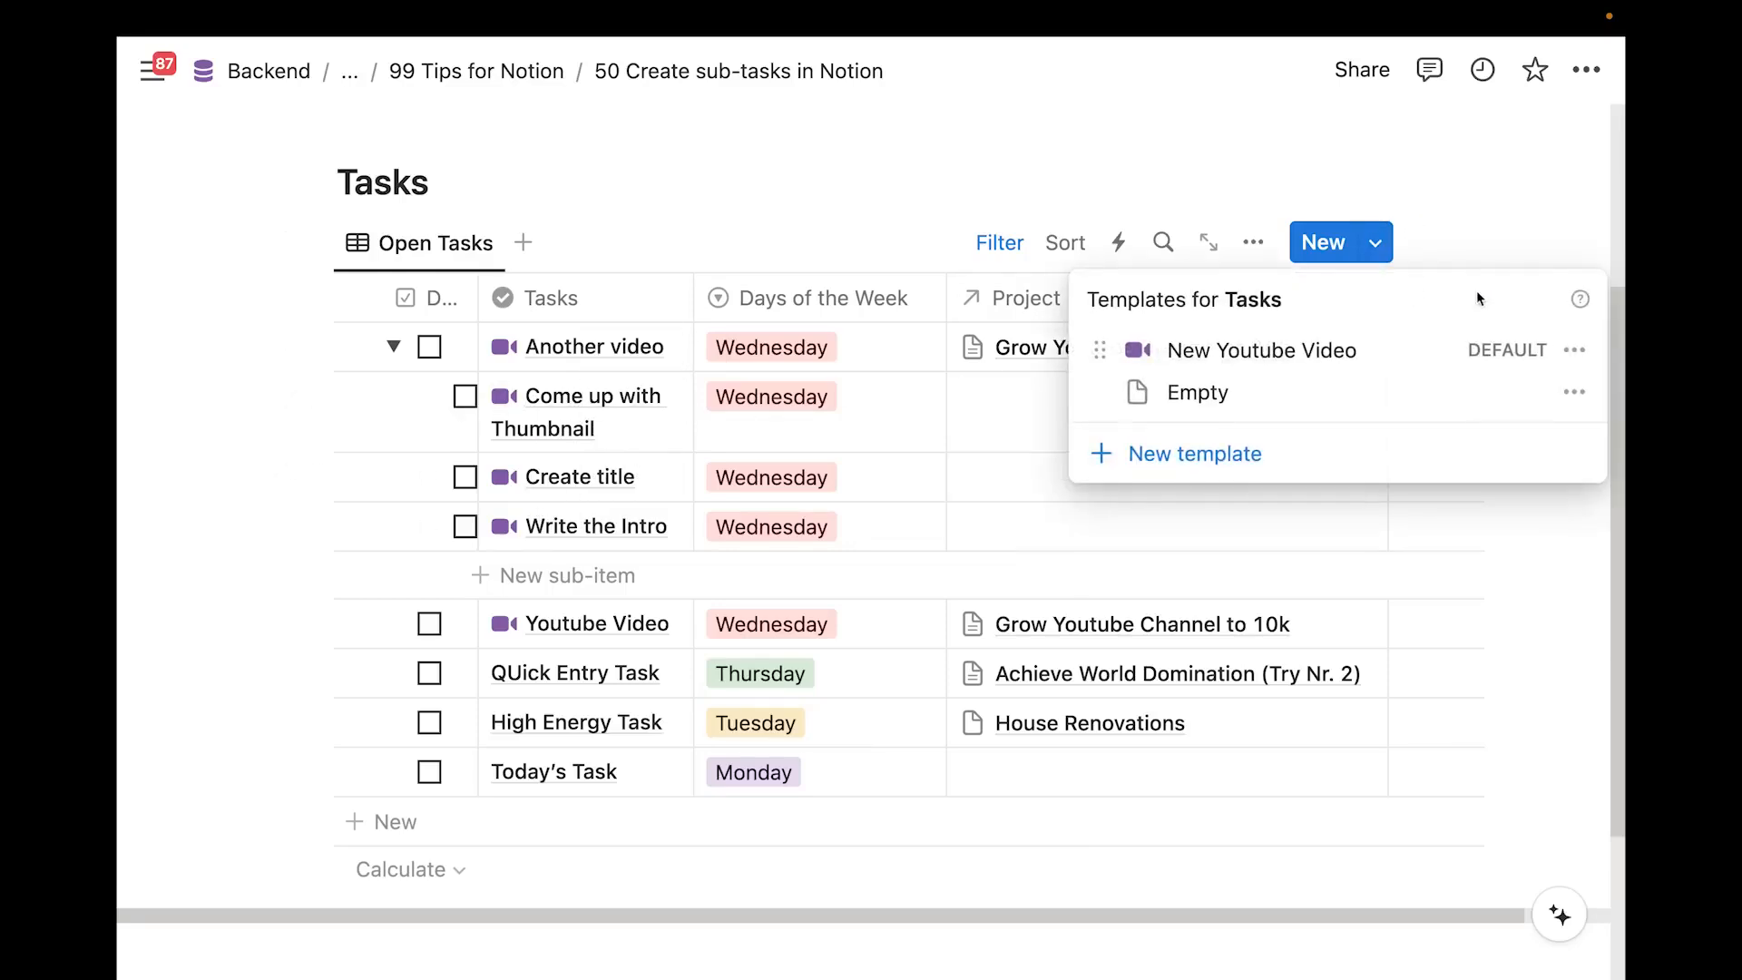
{"action": "left_click", "coordinate": [1574, 350]}
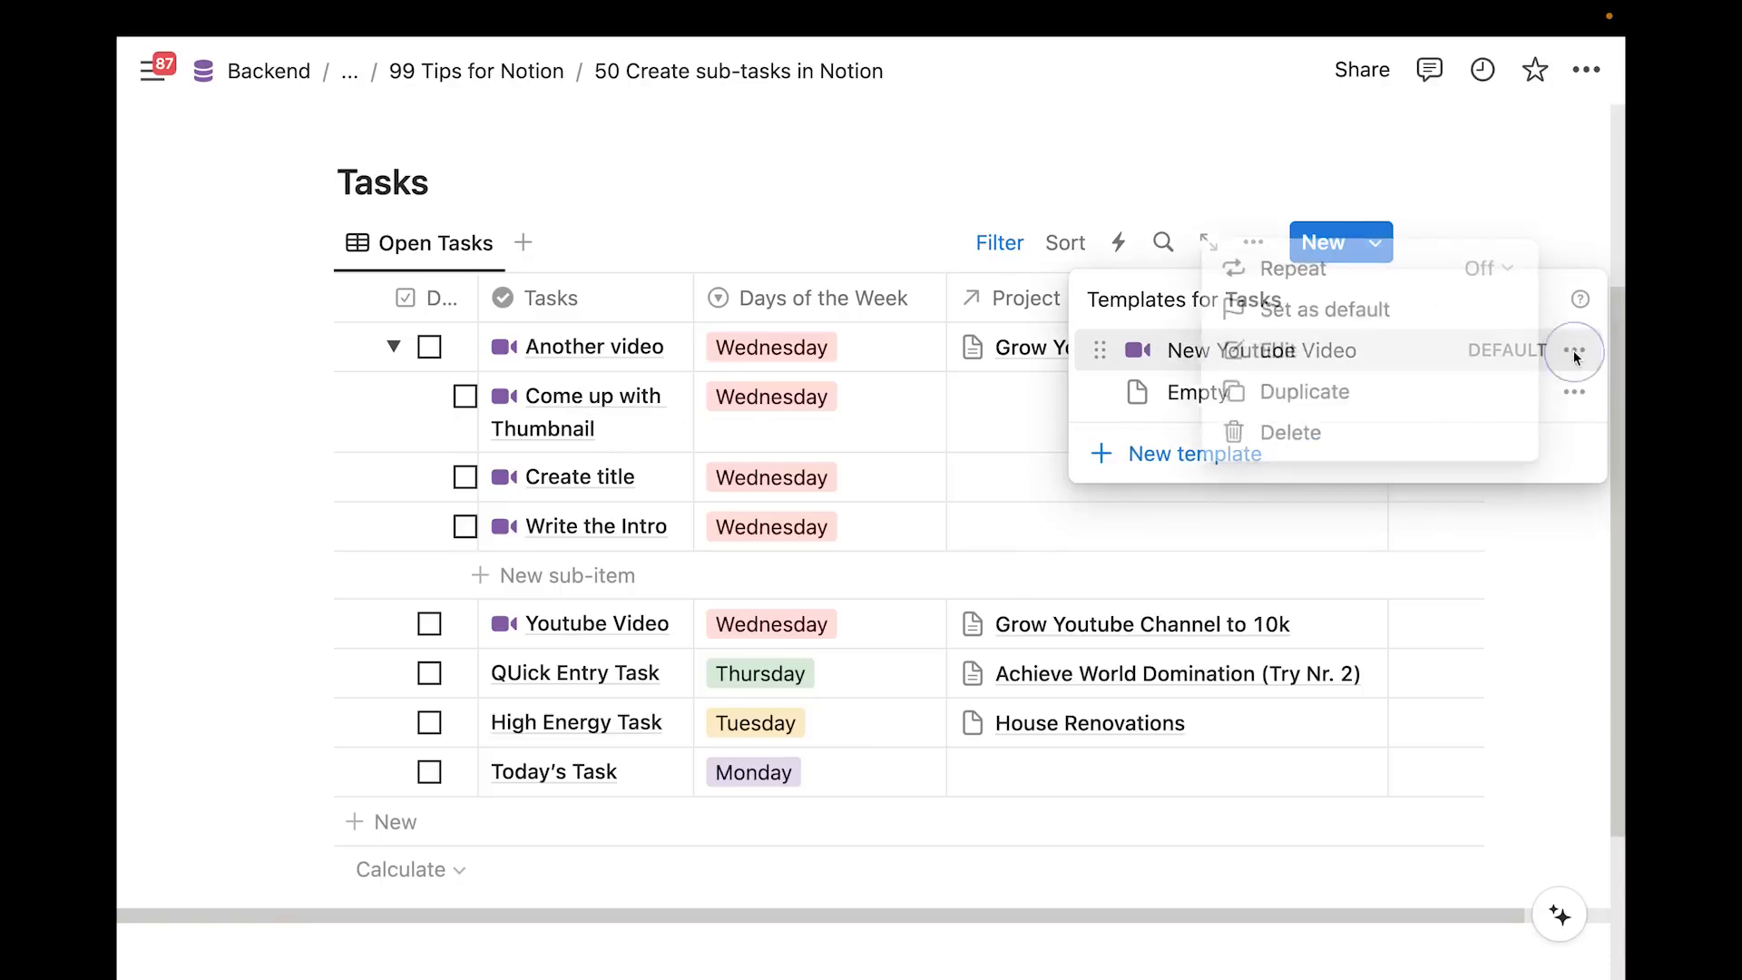
{"action": "left_click", "coordinate": [1572, 391]}
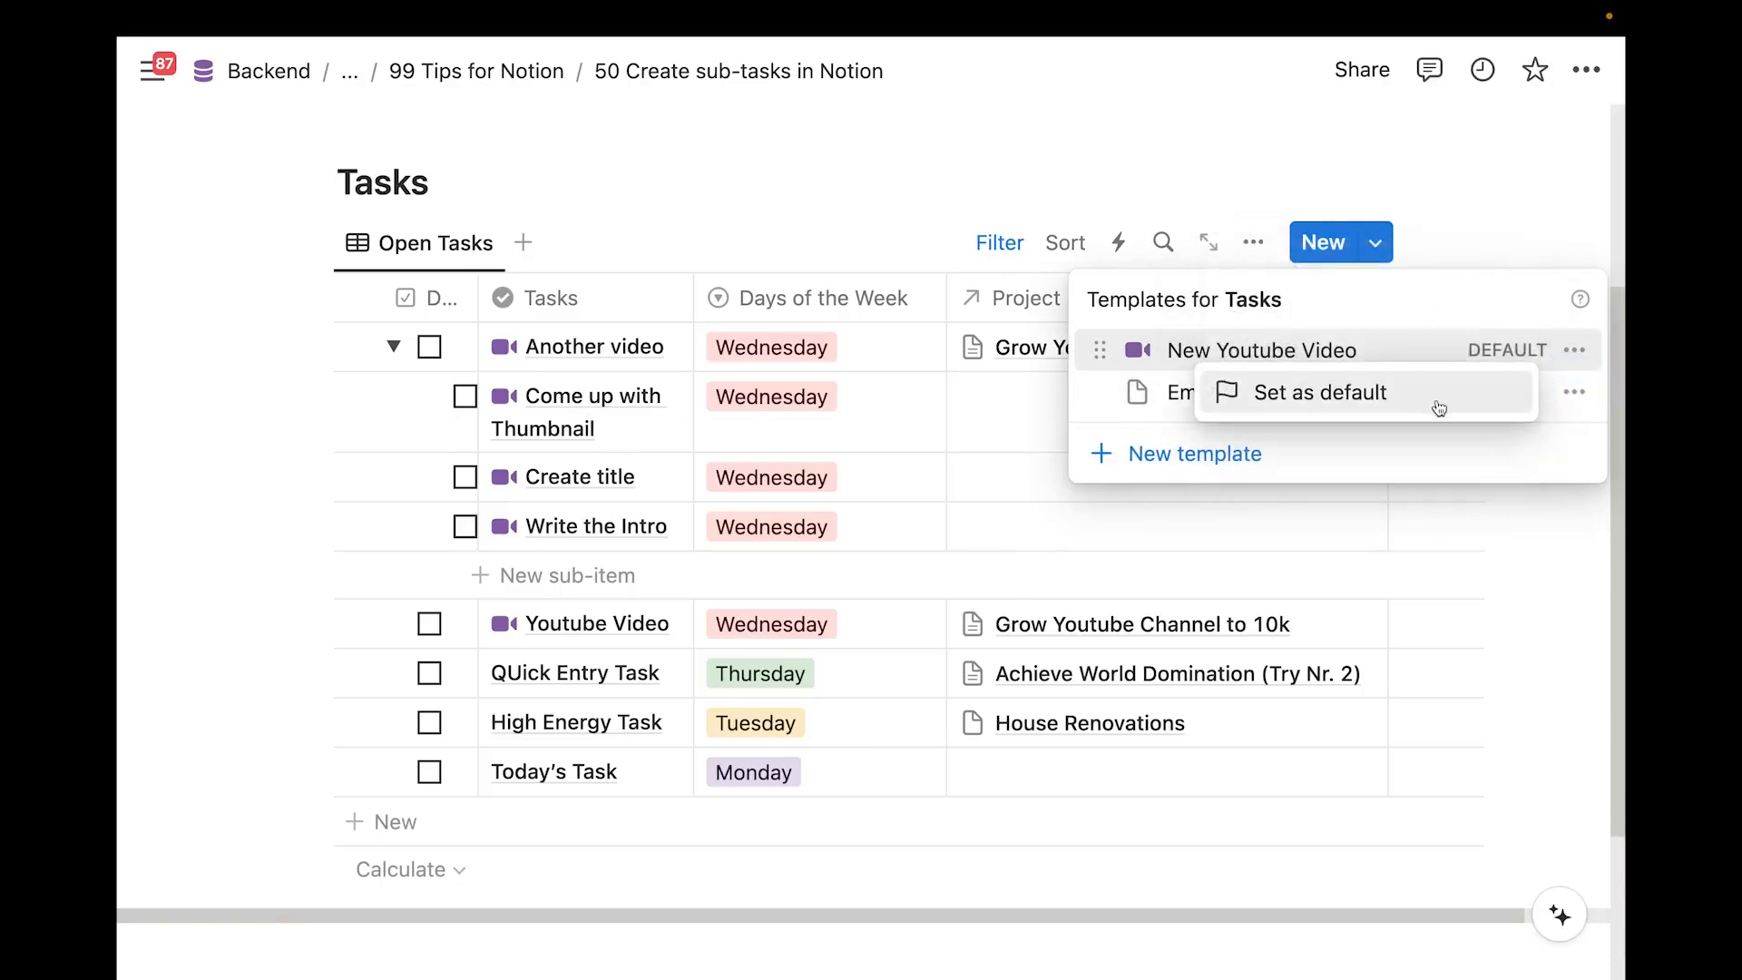
{"action": "left_click", "coordinate": [1384, 397]}
{"action": "left_click", "coordinate": [970, 496]}
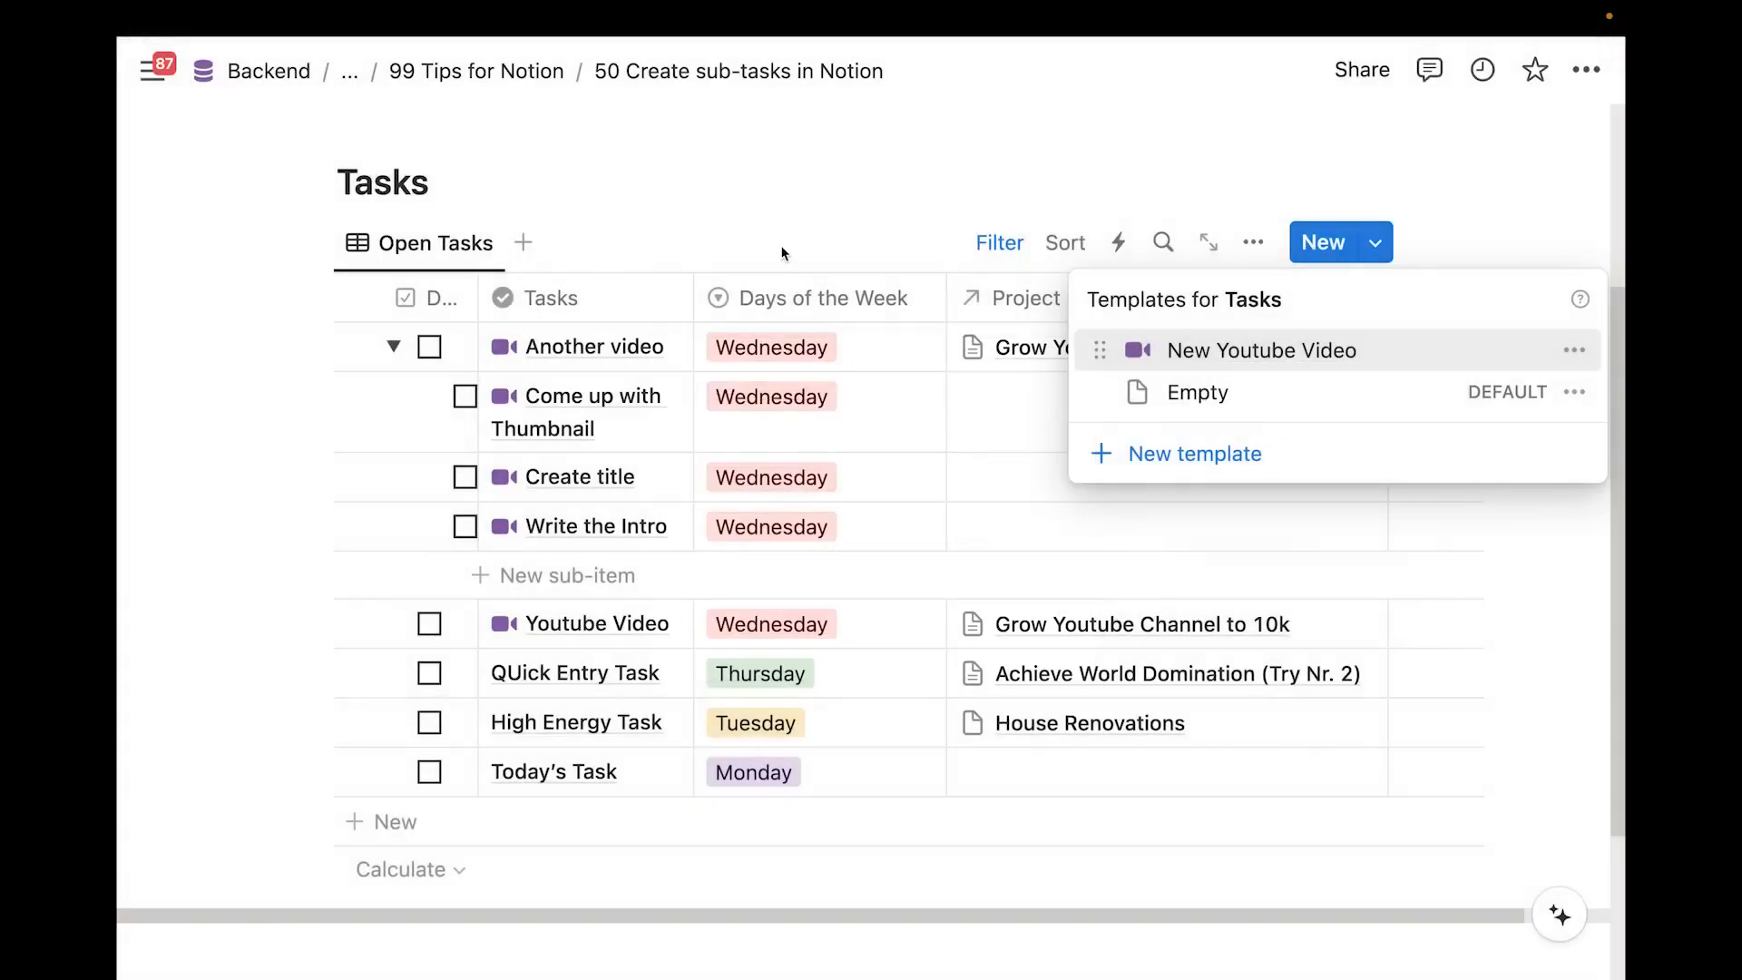
{"action": "left_click", "coordinate": [778, 253]}
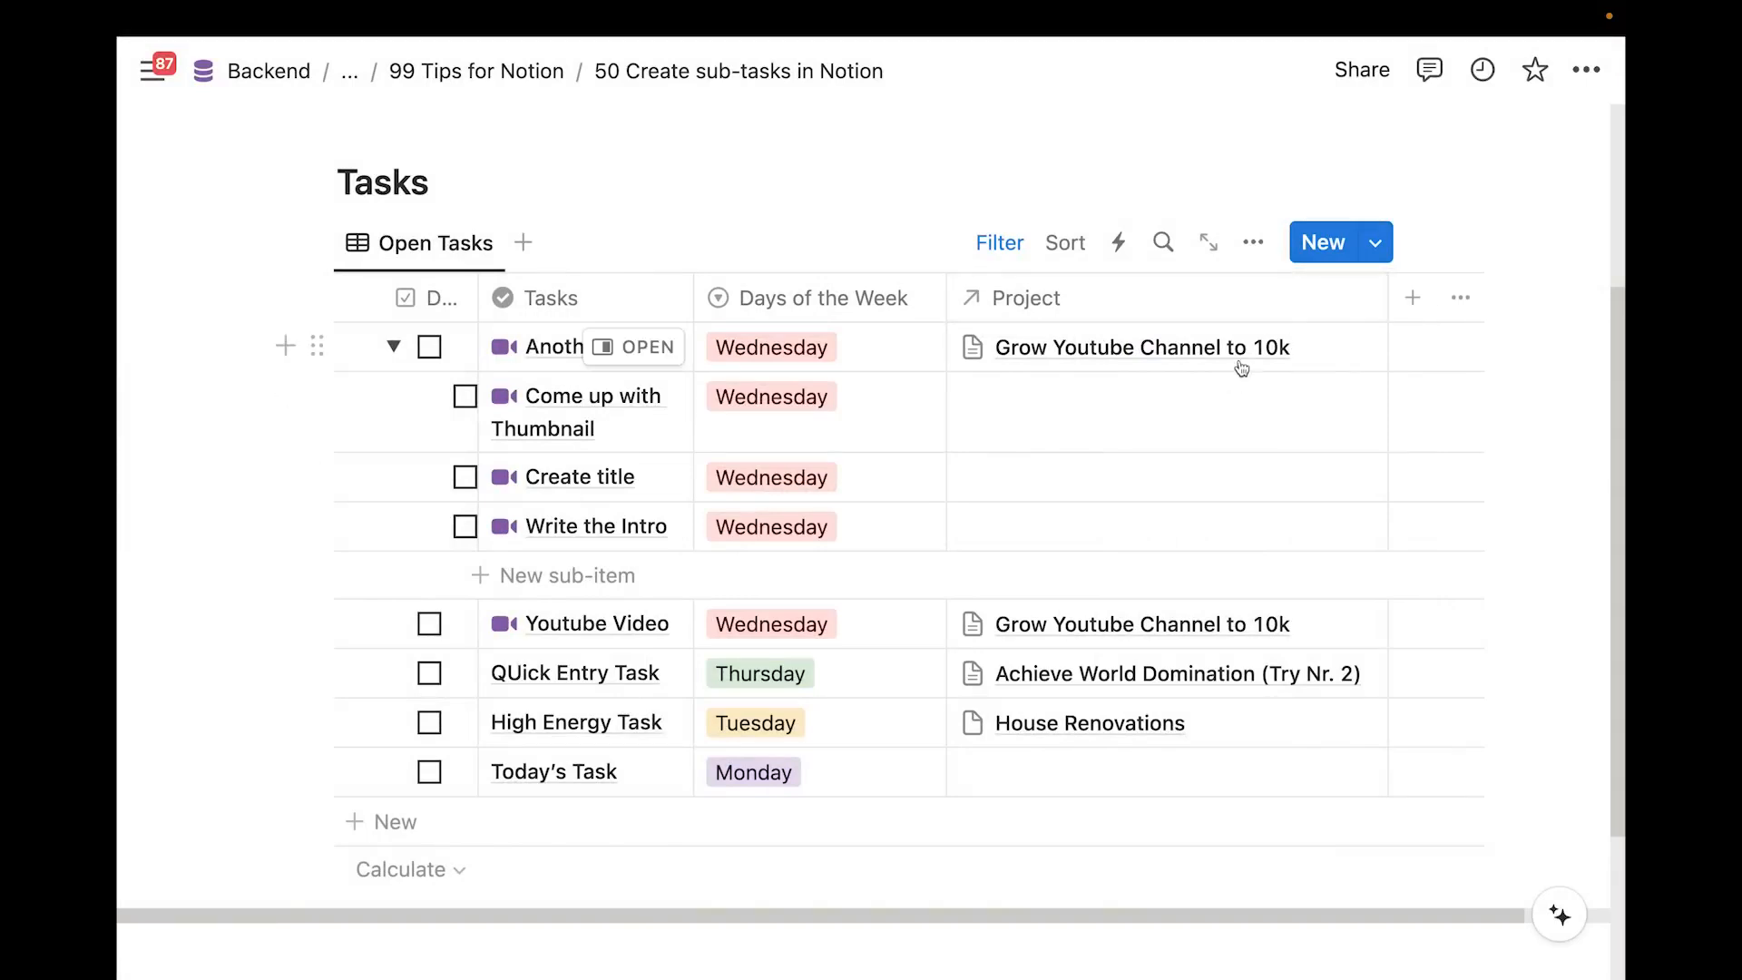
Show the Parent item and Sub-item properties as columns in the Open Tasks table
{"action": "left_click", "coordinate": [1254, 243]}
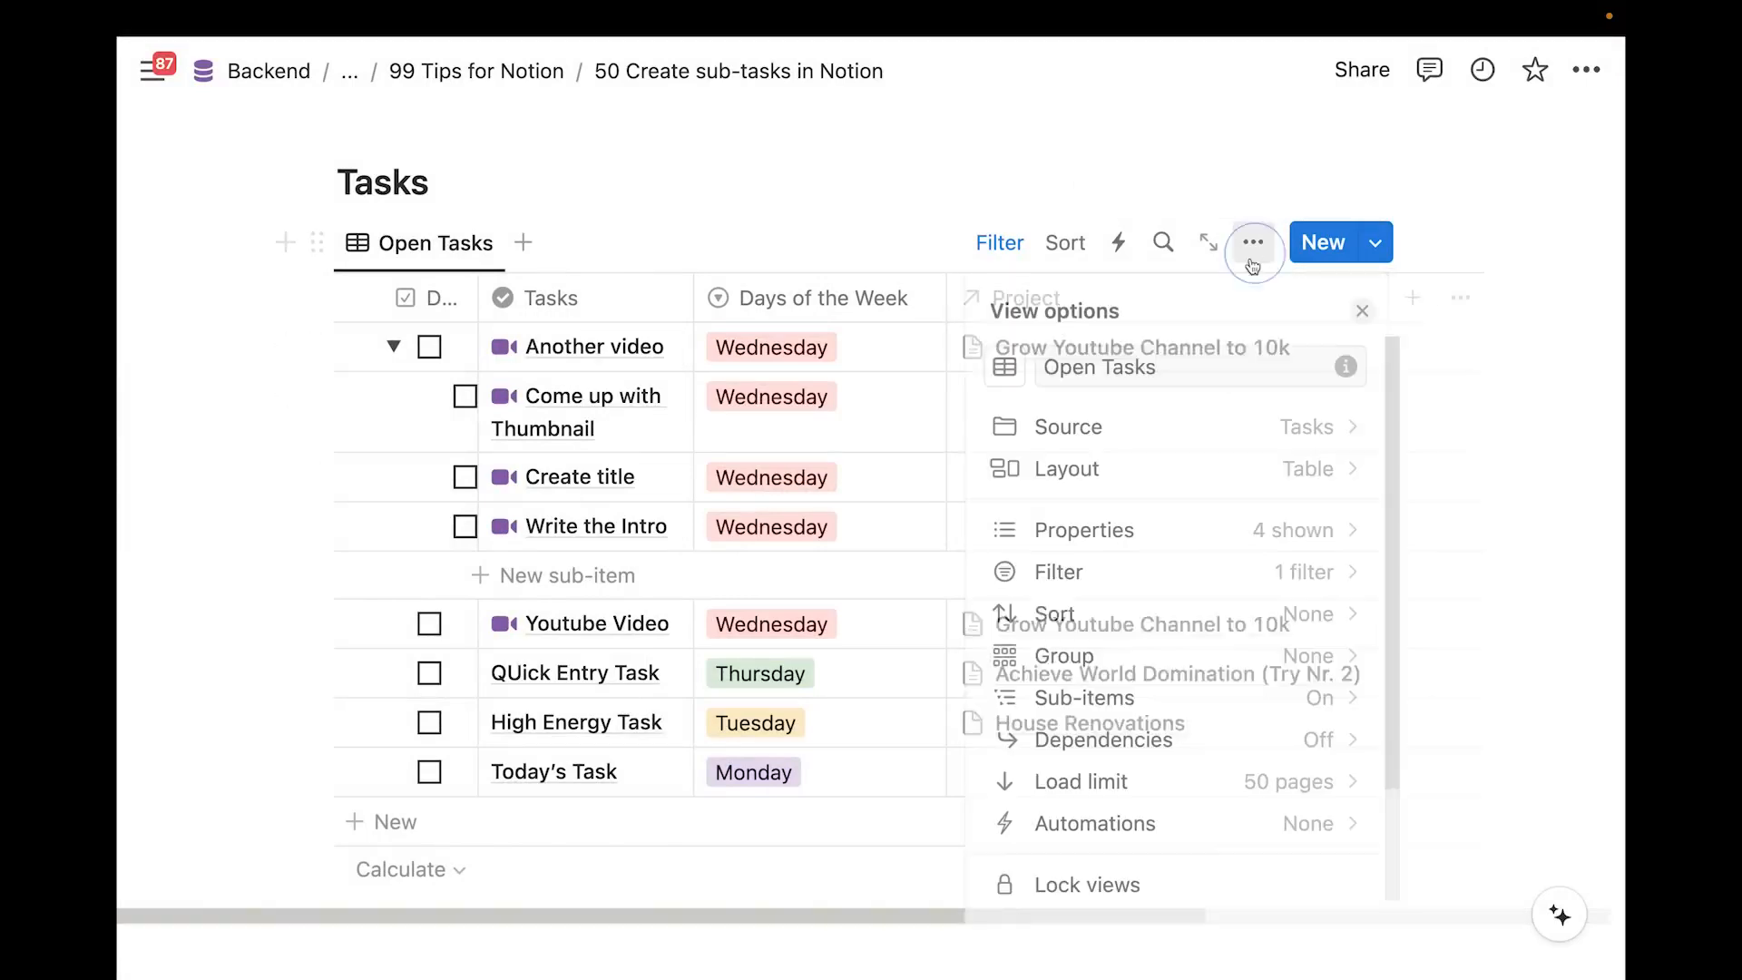
{"action": "left_click", "coordinate": [1143, 525]}
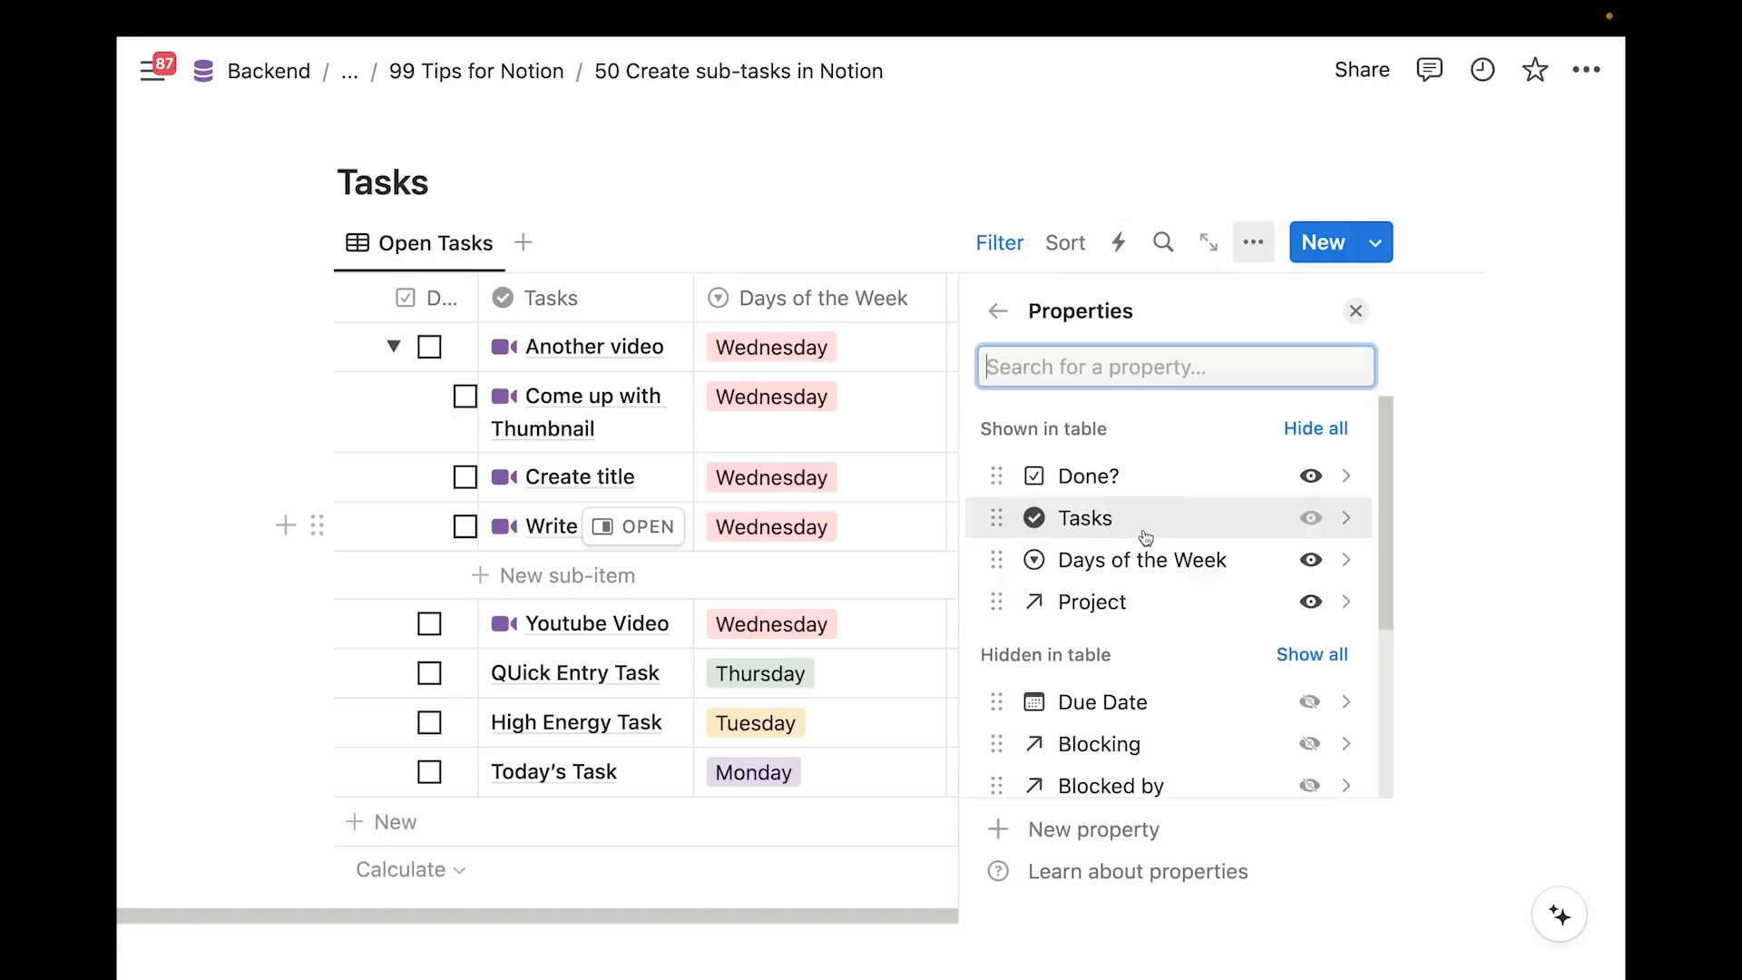
{"action": "scroll", "coordinate": [1143, 536], "scroll_direction": "down", "scroll_amount": 3}
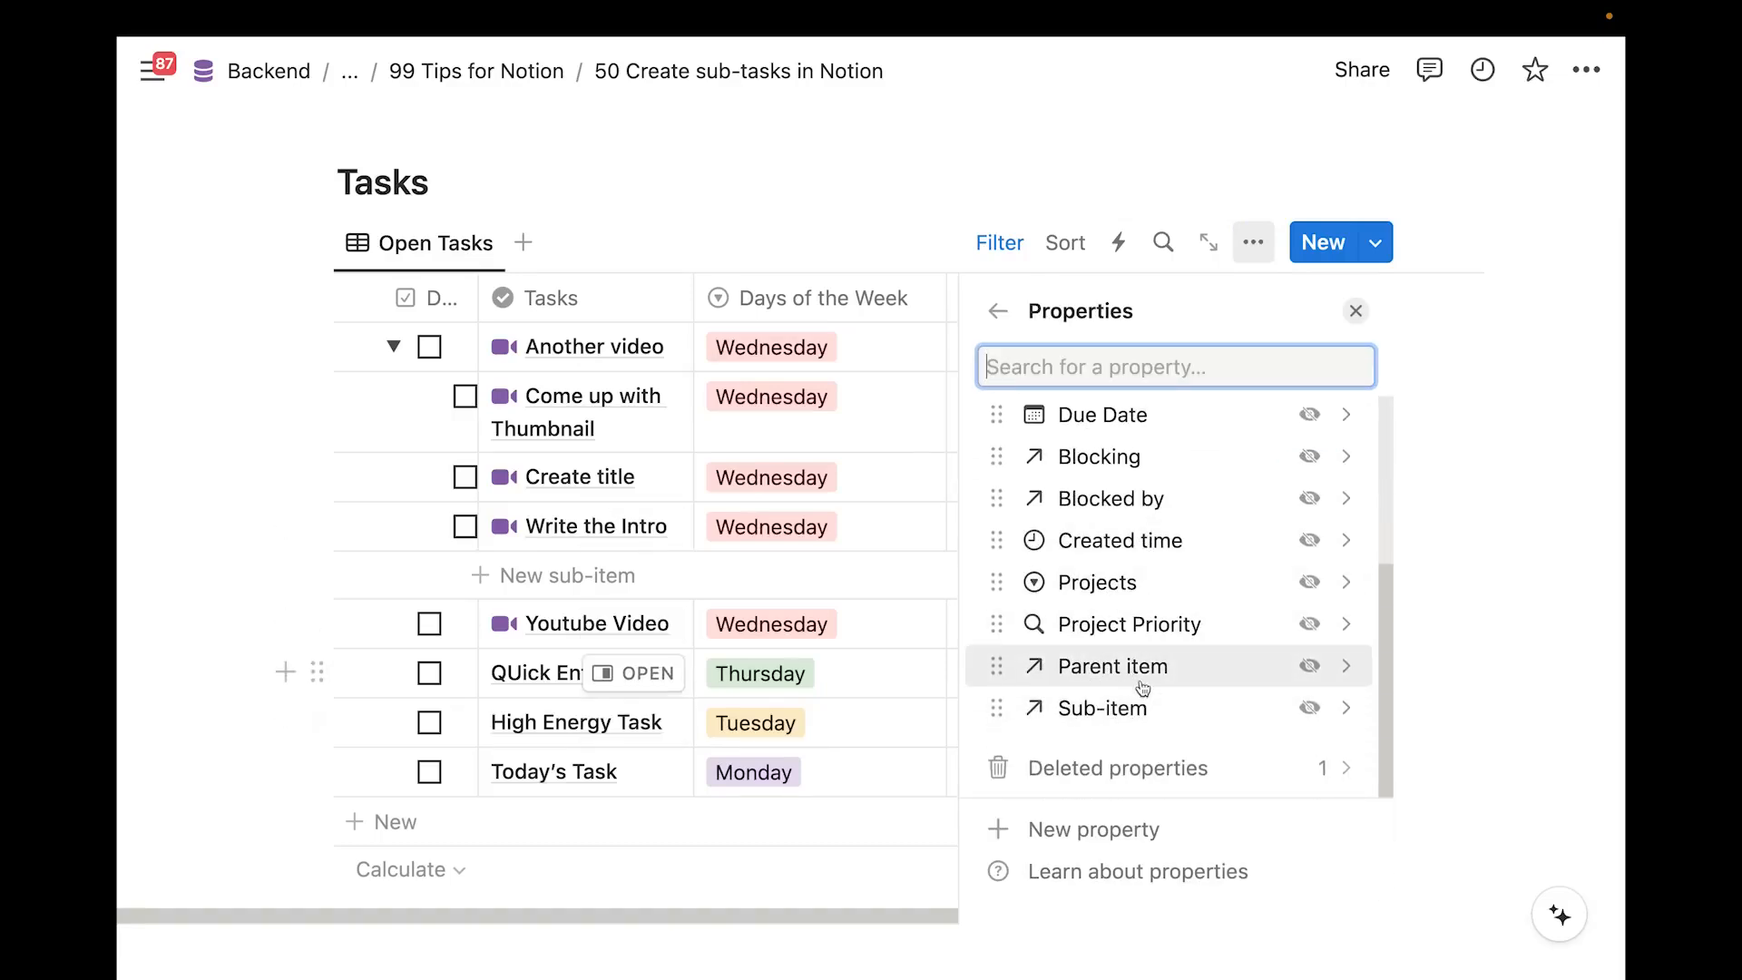
{"action": "left_click", "coordinate": [1308, 670]}
{"action": "scroll", "coordinate": [1297, 726], "scroll_direction": "down", "scroll_amount": 3}
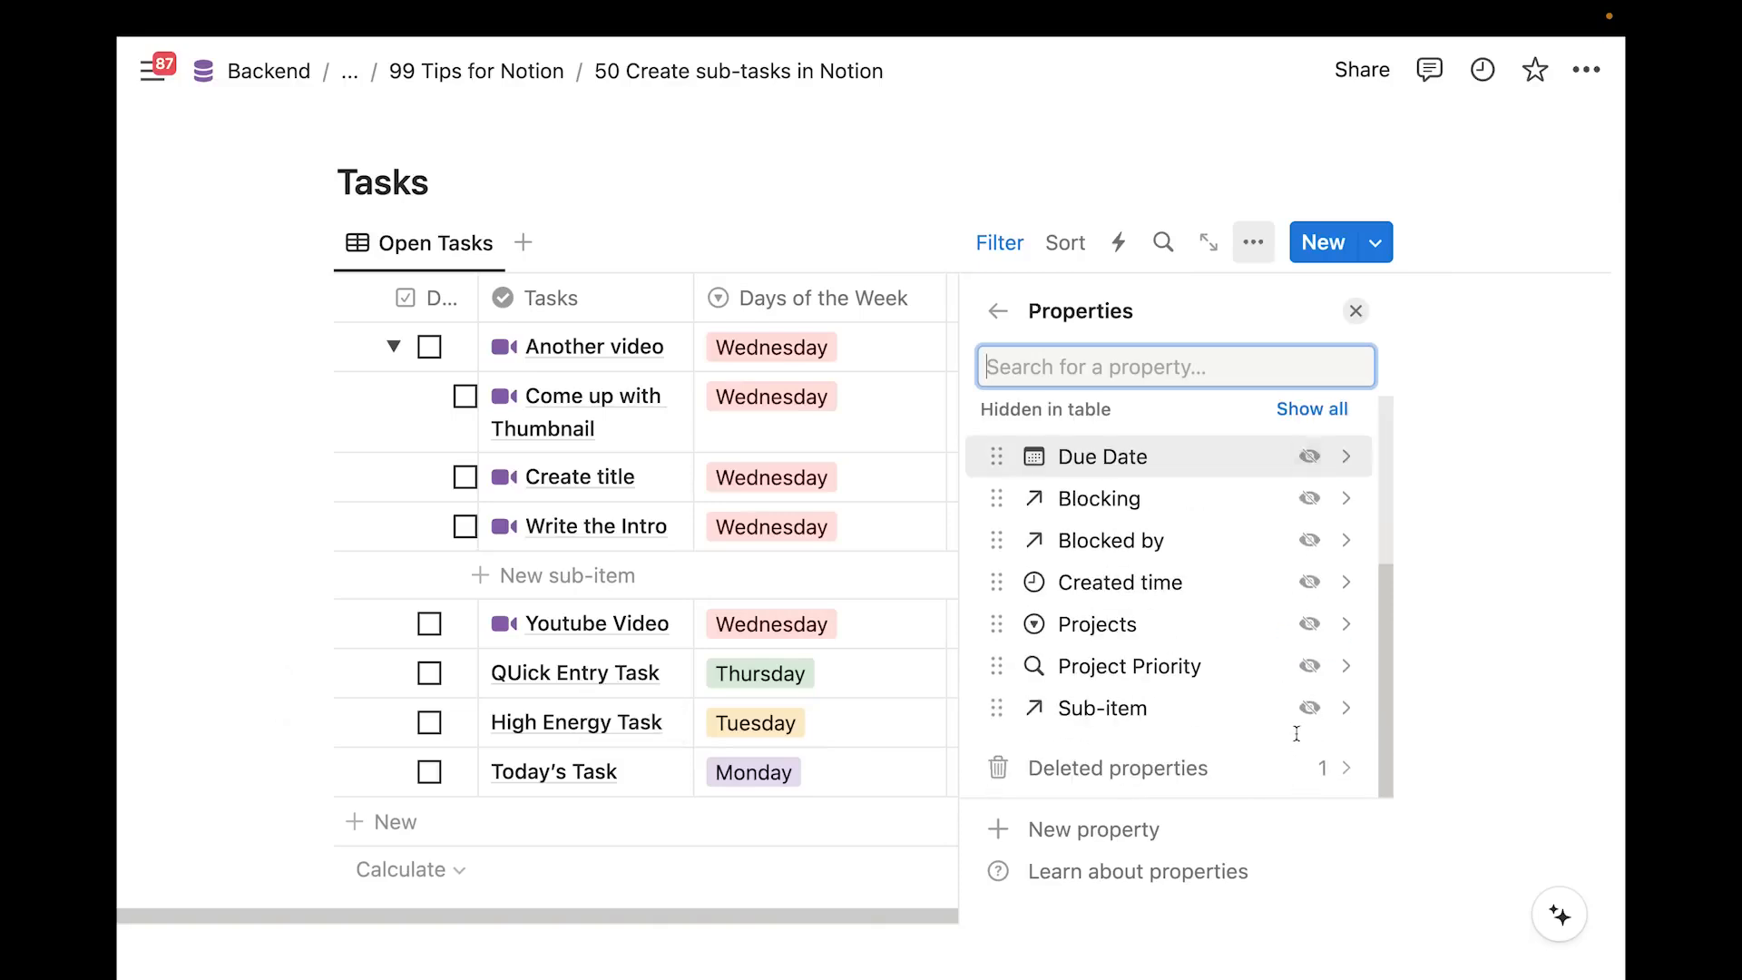
{"action": "left_click", "coordinate": [1310, 709]}
{"action": "left_click", "coordinate": [714, 183]}
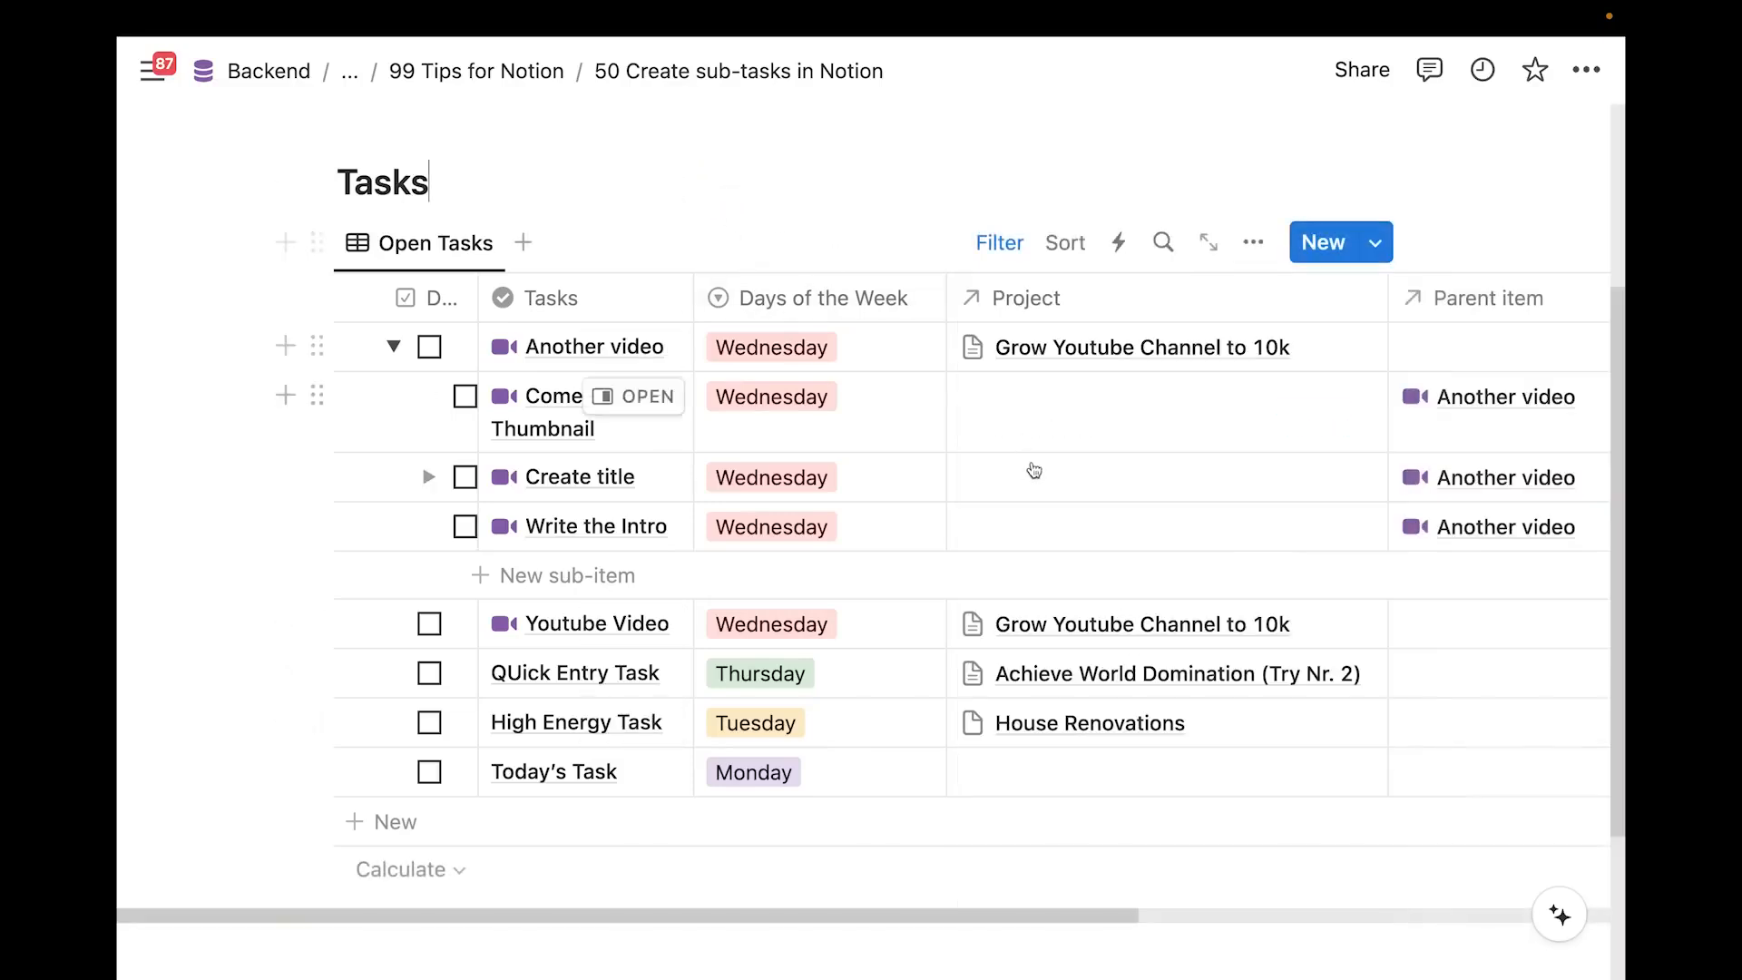
Examine the Parent item and Sub-item relations for the Another video task and its sub-items in the Open Tasks table
{"action": "scroll", "coordinate": [1041, 474], "scroll_direction": "right", "scroll_amount": 10}
{"action": "scroll", "coordinate": [1046, 474], "scroll_direction": "right", "scroll_amount": 2}
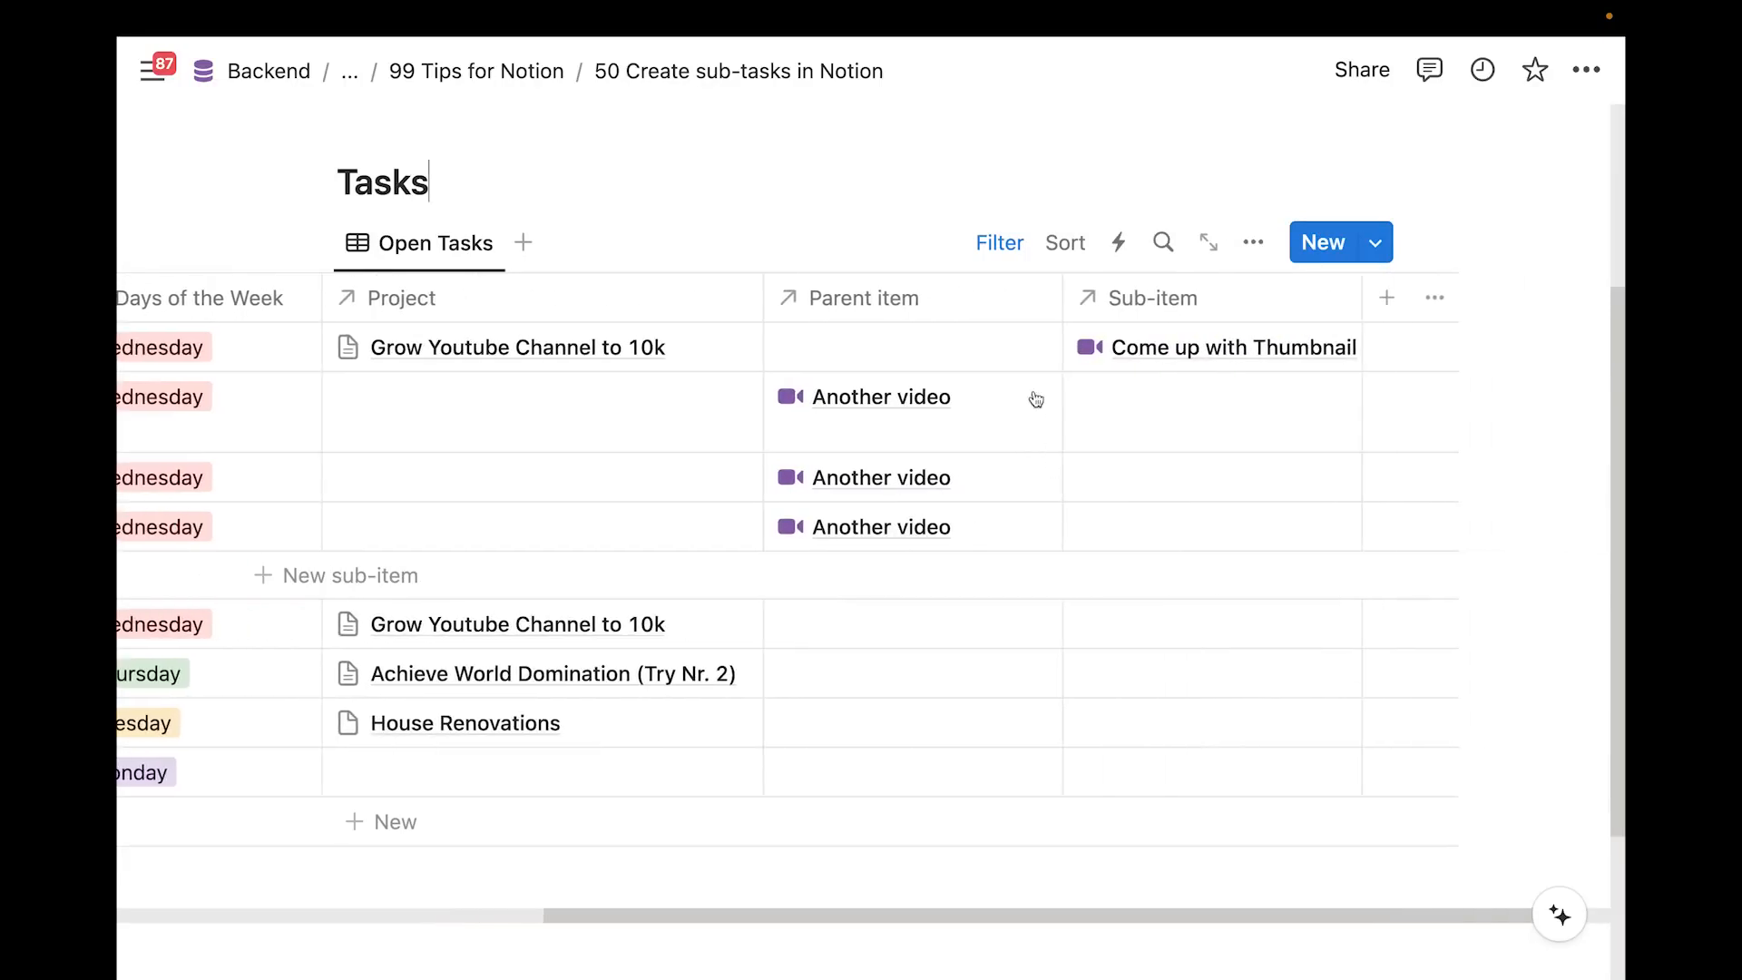
{"action": "scroll", "coordinate": [1130, 386], "scroll_direction": "left", "scroll_amount": 5}
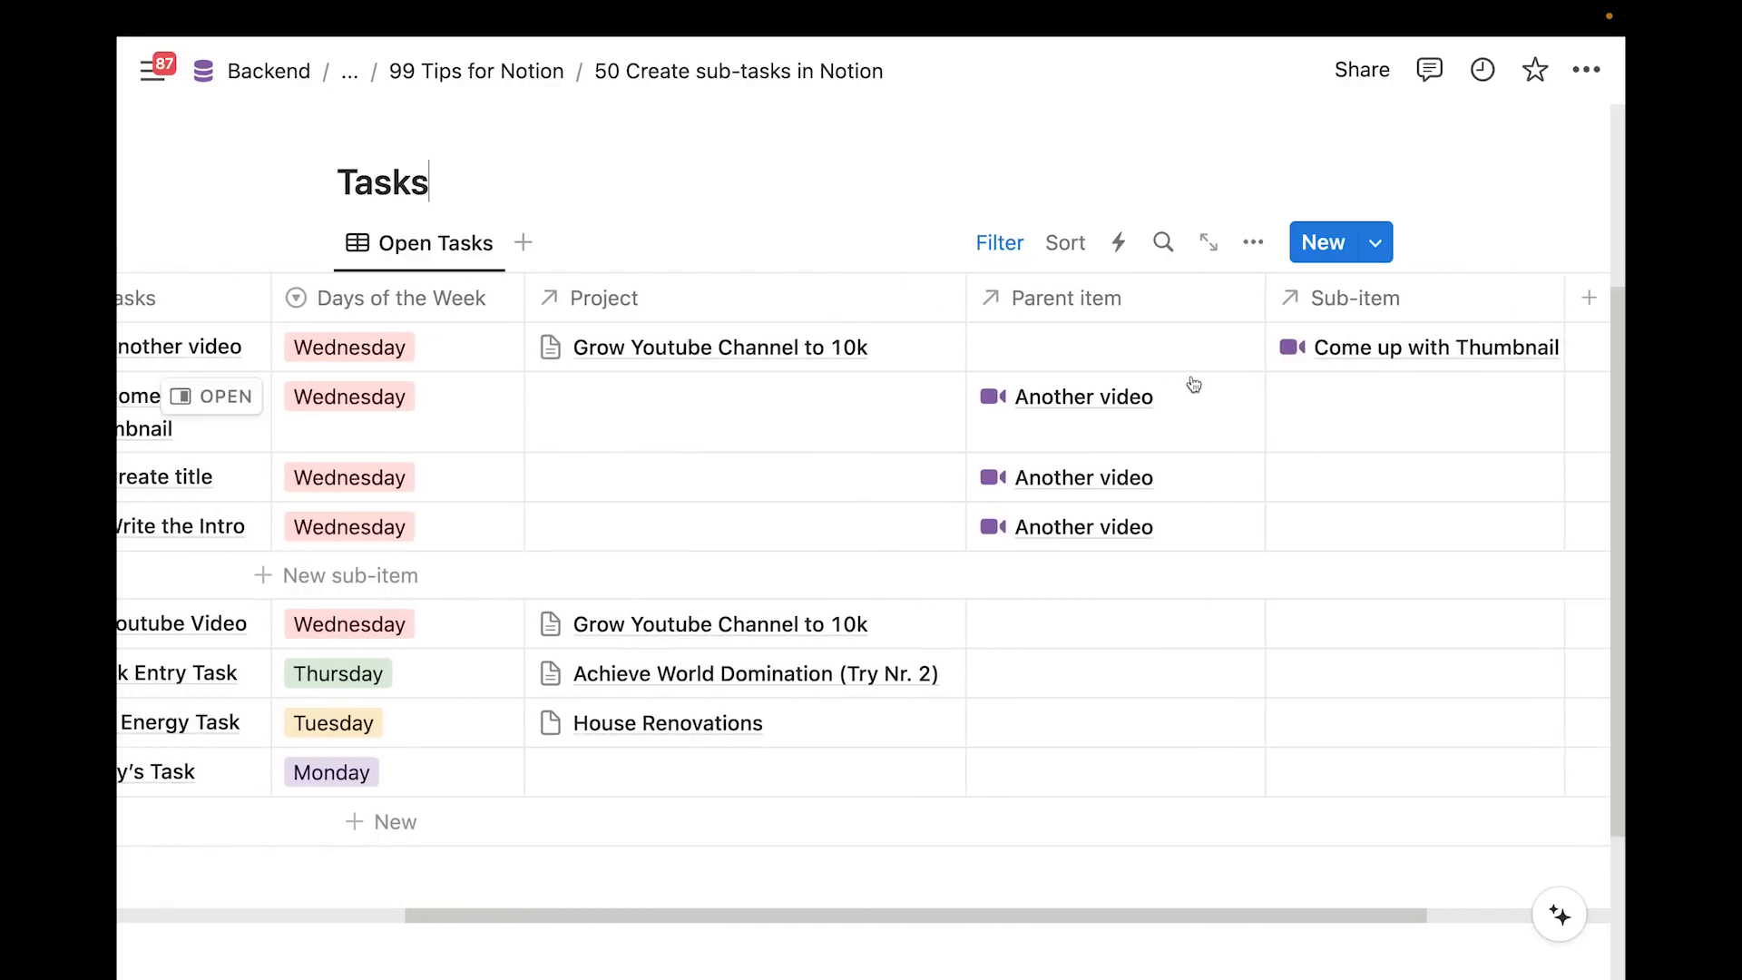
{"action": "scroll", "coordinate": [1373, 357], "scroll_direction": "left", "scroll_amount": 2}
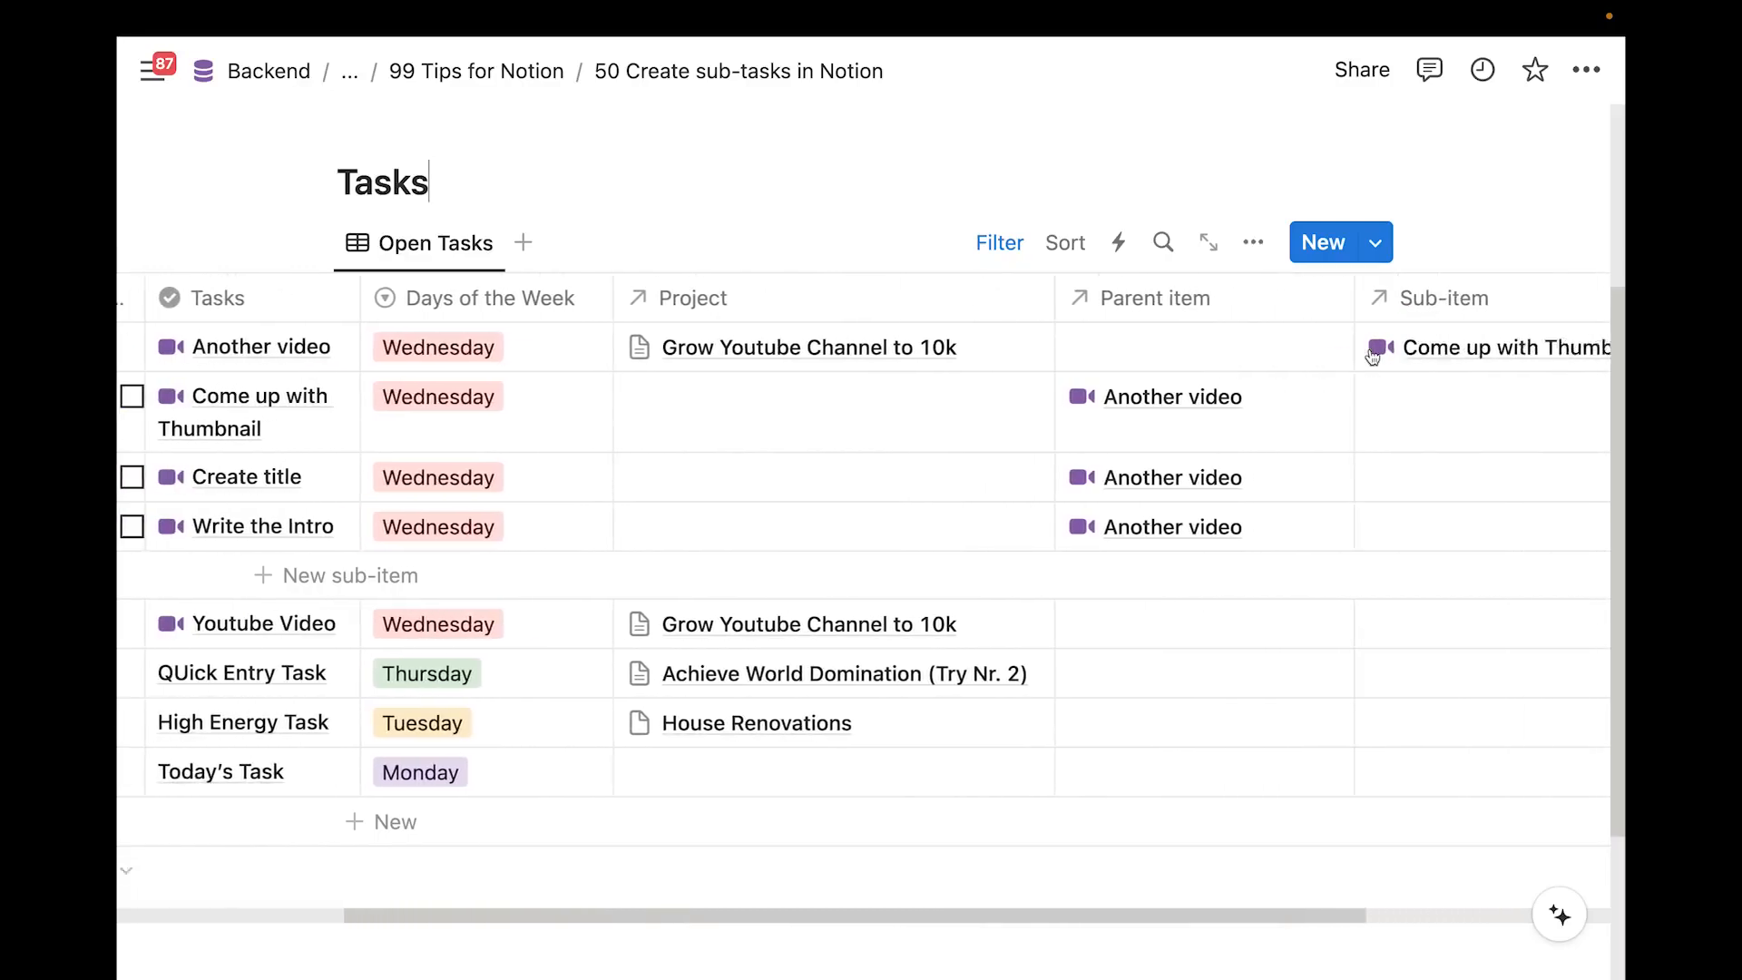
{"action": "scroll", "coordinate": [1373, 356], "scroll_direction": "right", "scroll_amount": 8}
{"action": "scroll", "coordinate": [908, 407], "scroll_direction": "left", "scroll_amount": 9}
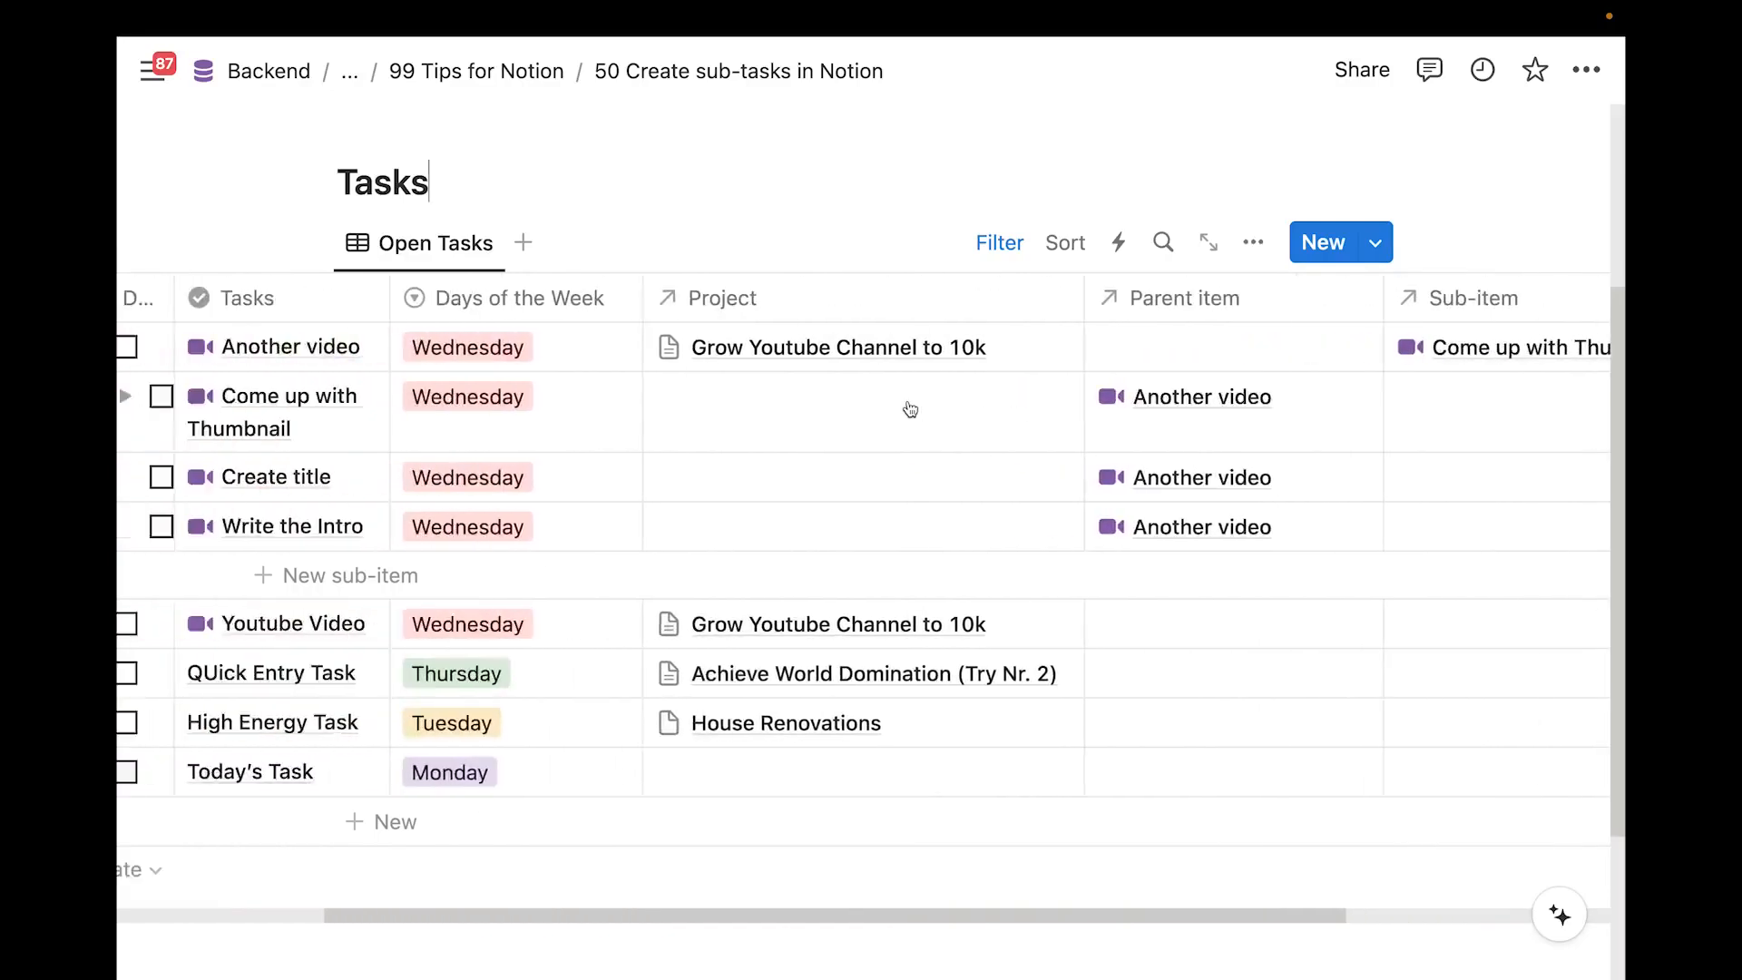
{"action": "scroll", "coordinate": [909, 408], "scroll_direction": "left", "scroll_amount": 2}
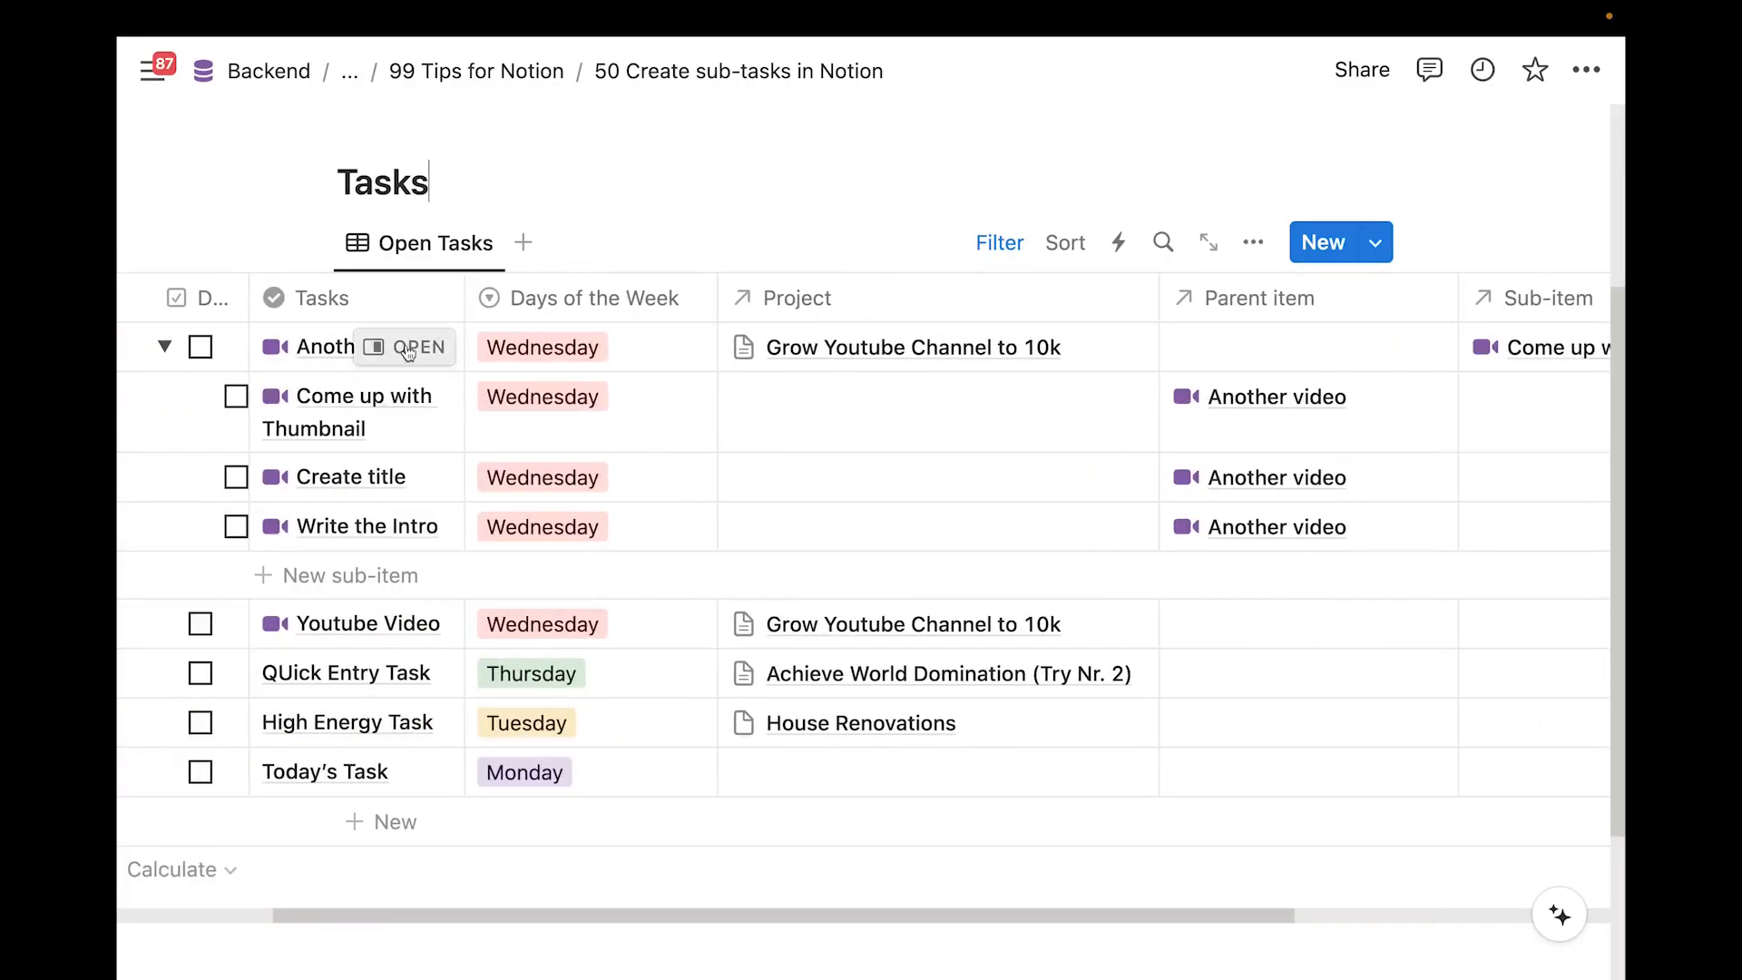
Hide the Parent item and Sub-item columns from the Open Tasks table
{"action": "left_click", "coordinate": [1336, 289]}
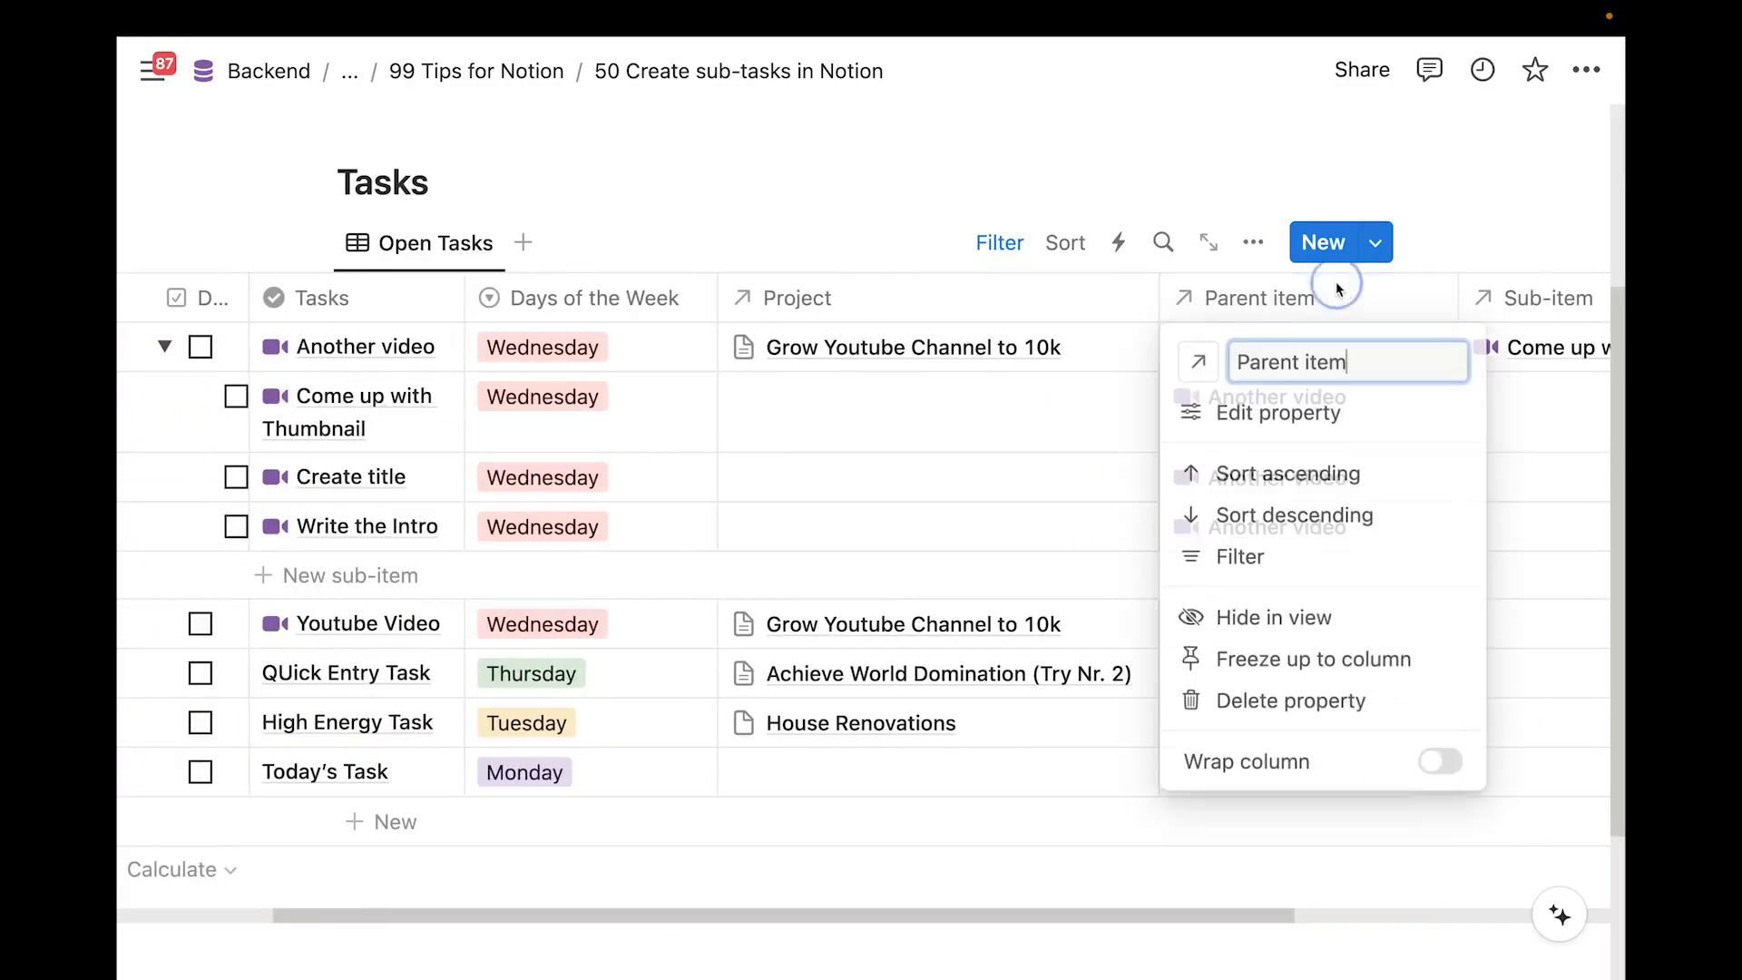
{"action": "left_click", "coordinate": [1261, 630]}
{"action": "left_click", "coordinate": [1223, 298]}
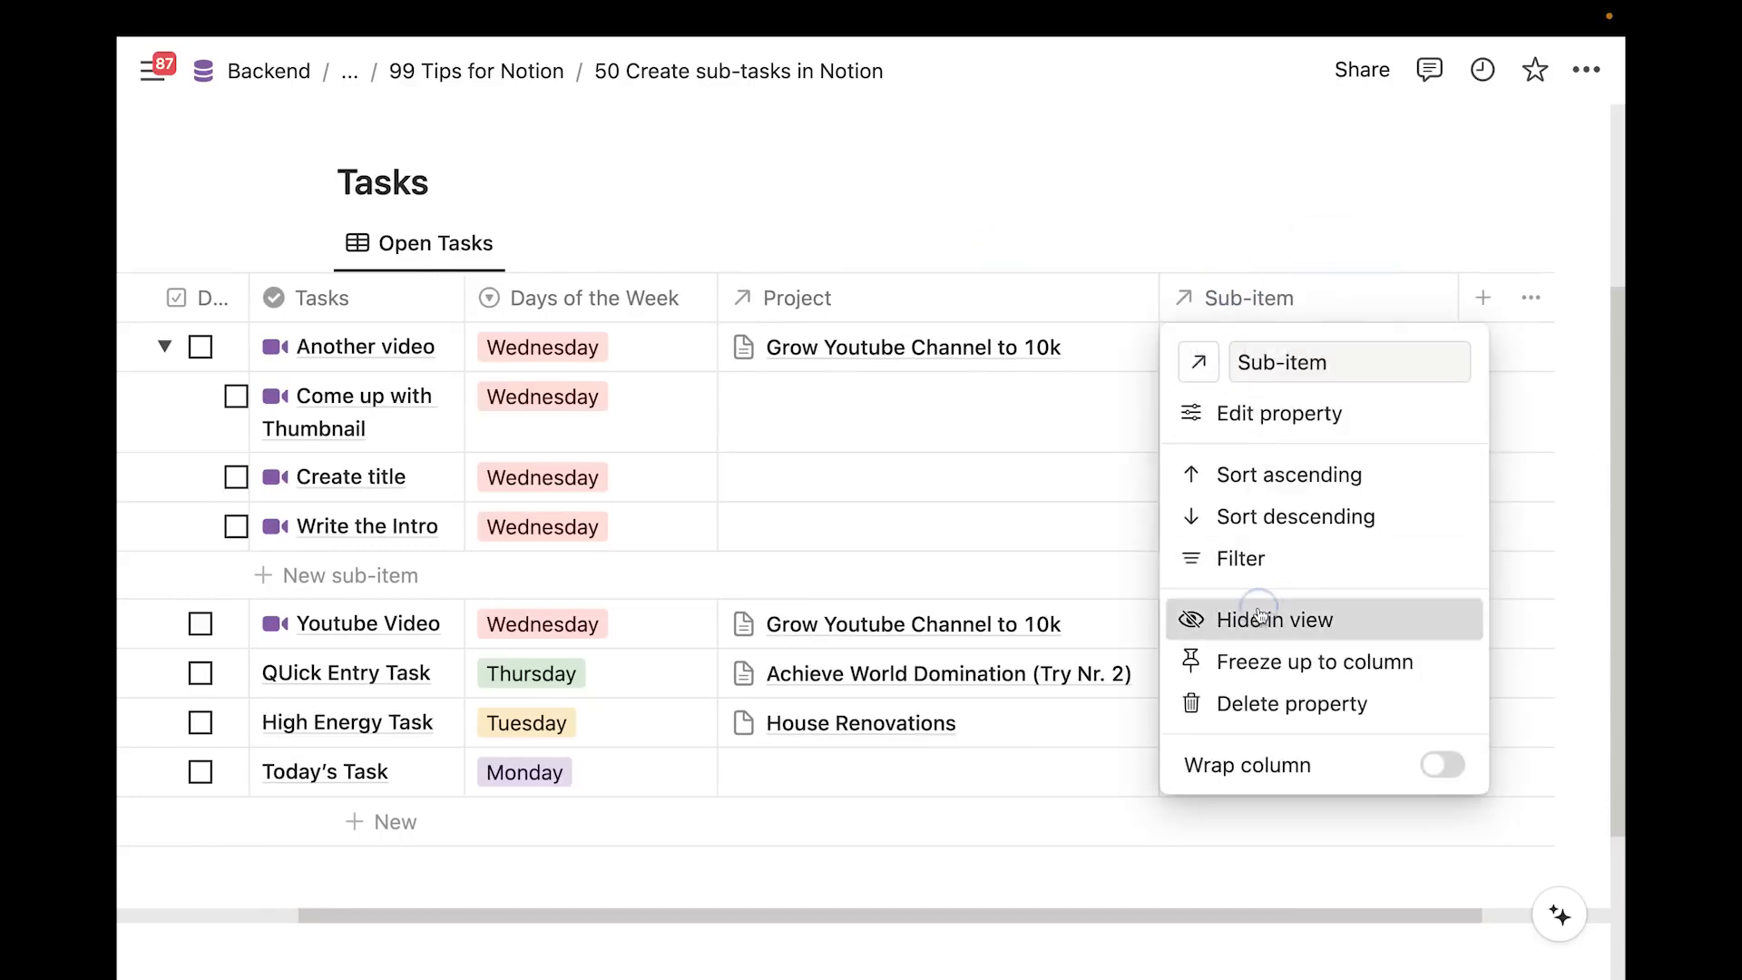
{"action": "left_click", "coordinate": [1261, 617]}
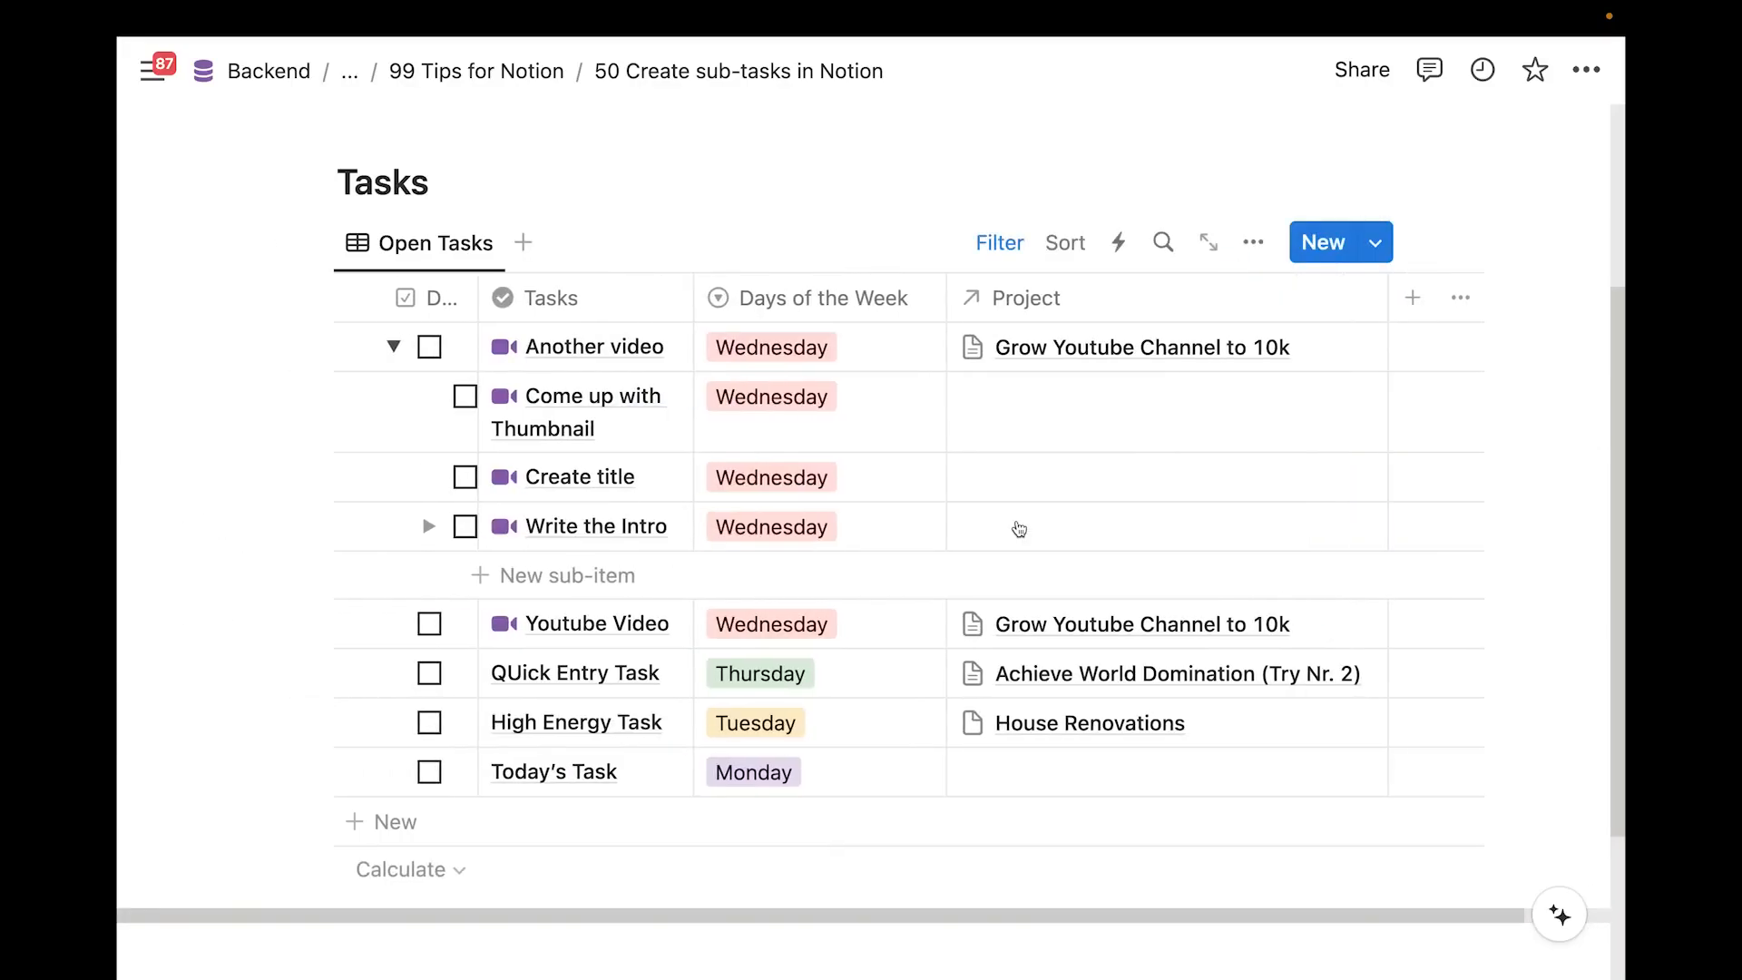
{"action": "scroll", "coordinate": [1019, 529], "scroll_direction": "up", "scroll_amount": 2}
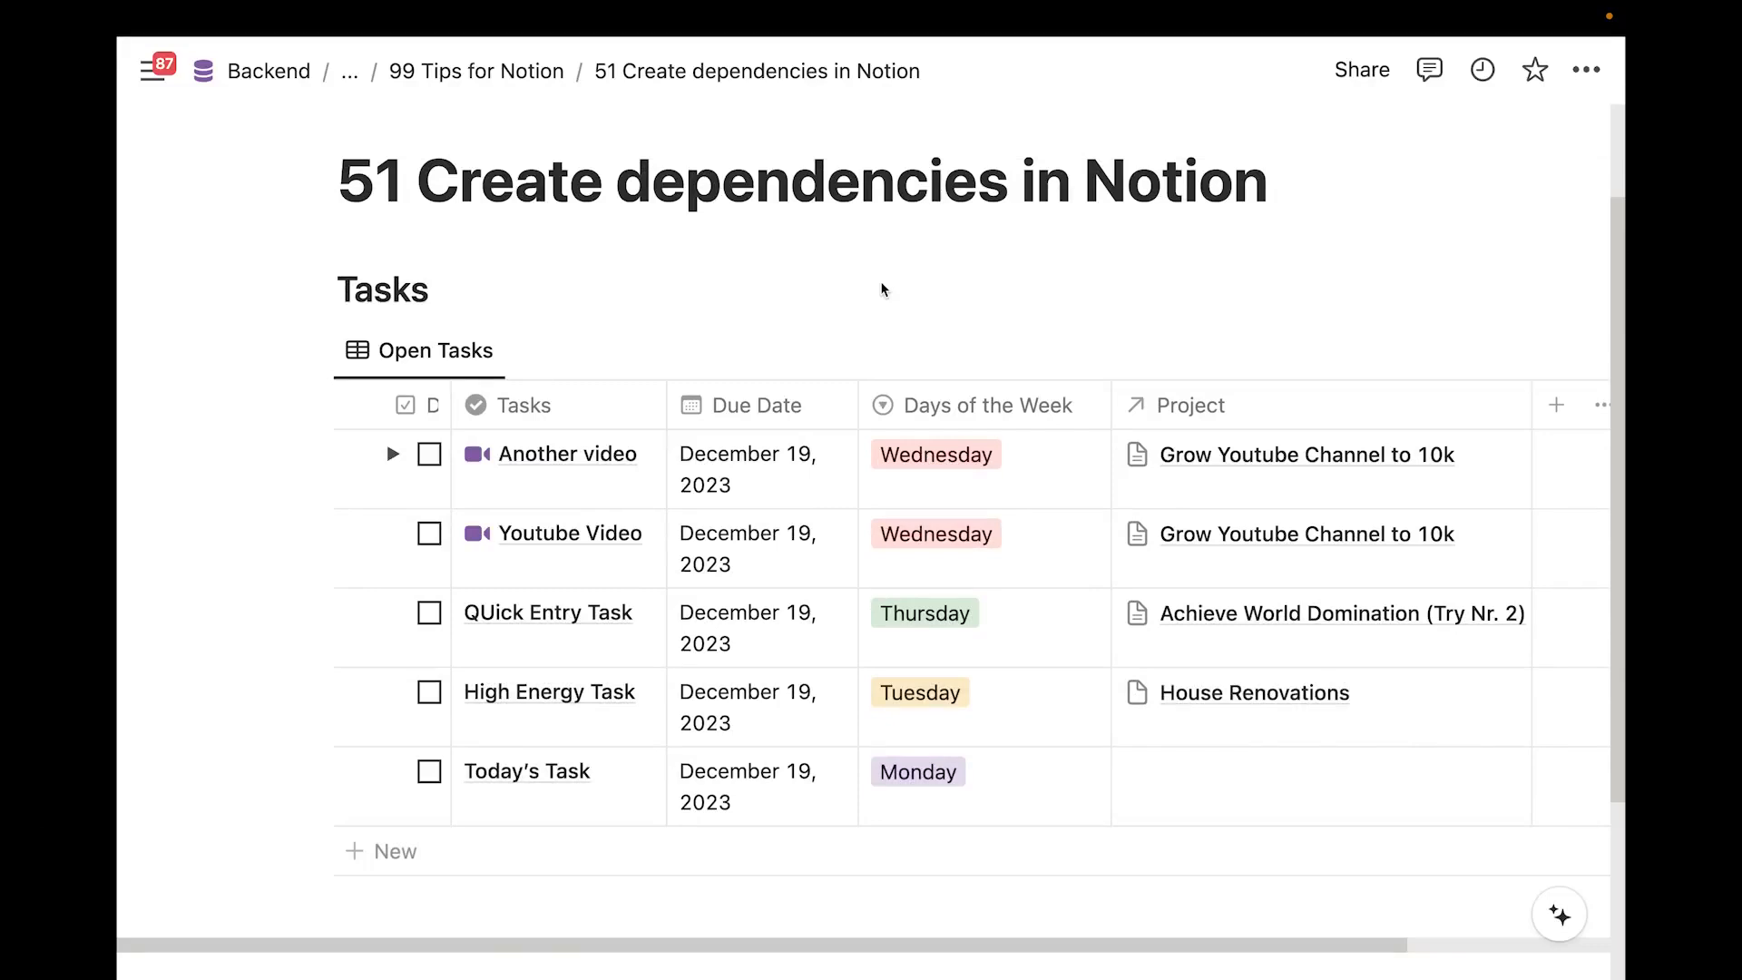
Turn on dependencies for the Tasks database, with Shift only when dates overlap, Avoid weekends enabled and shifting based on Due Date
{"action": "scroll", "coordinate": [881, 288], "scroll_direction": "down", "scroll_amount": 1}
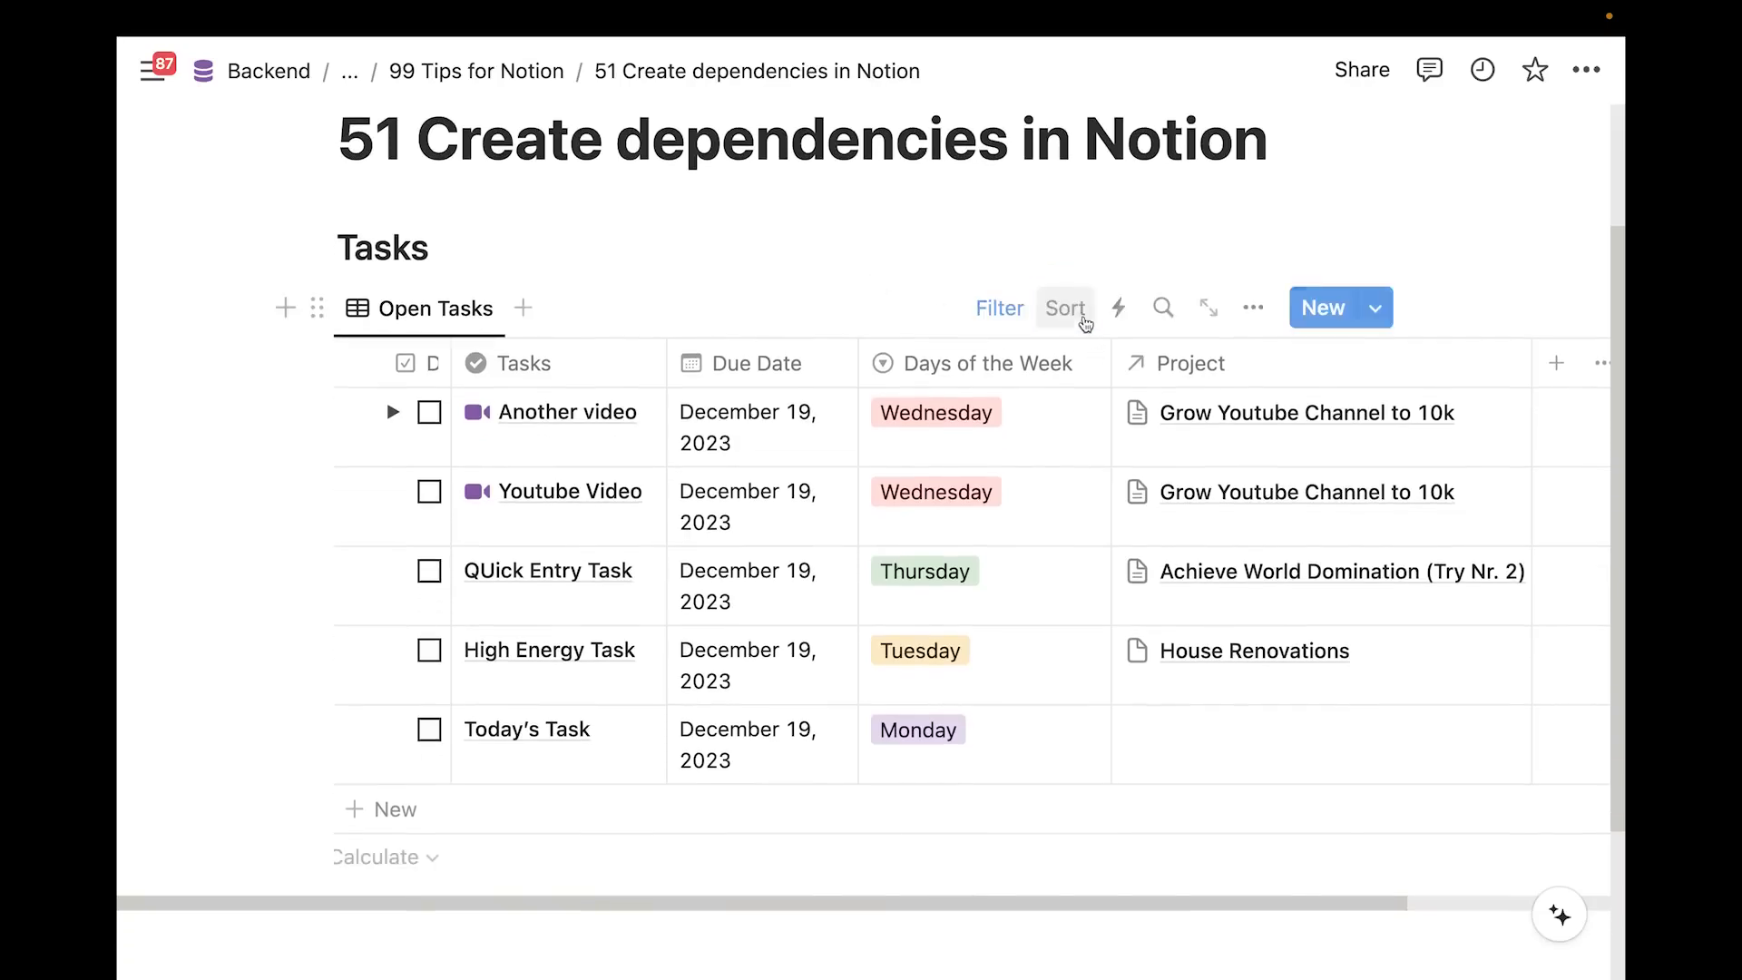
{"action": "left_click", "coordinate": [1253, 308]}
{"action": "scroll", "coordinate": [1216, 494], "scroll_direction": "down", "scroll_amount": 3}
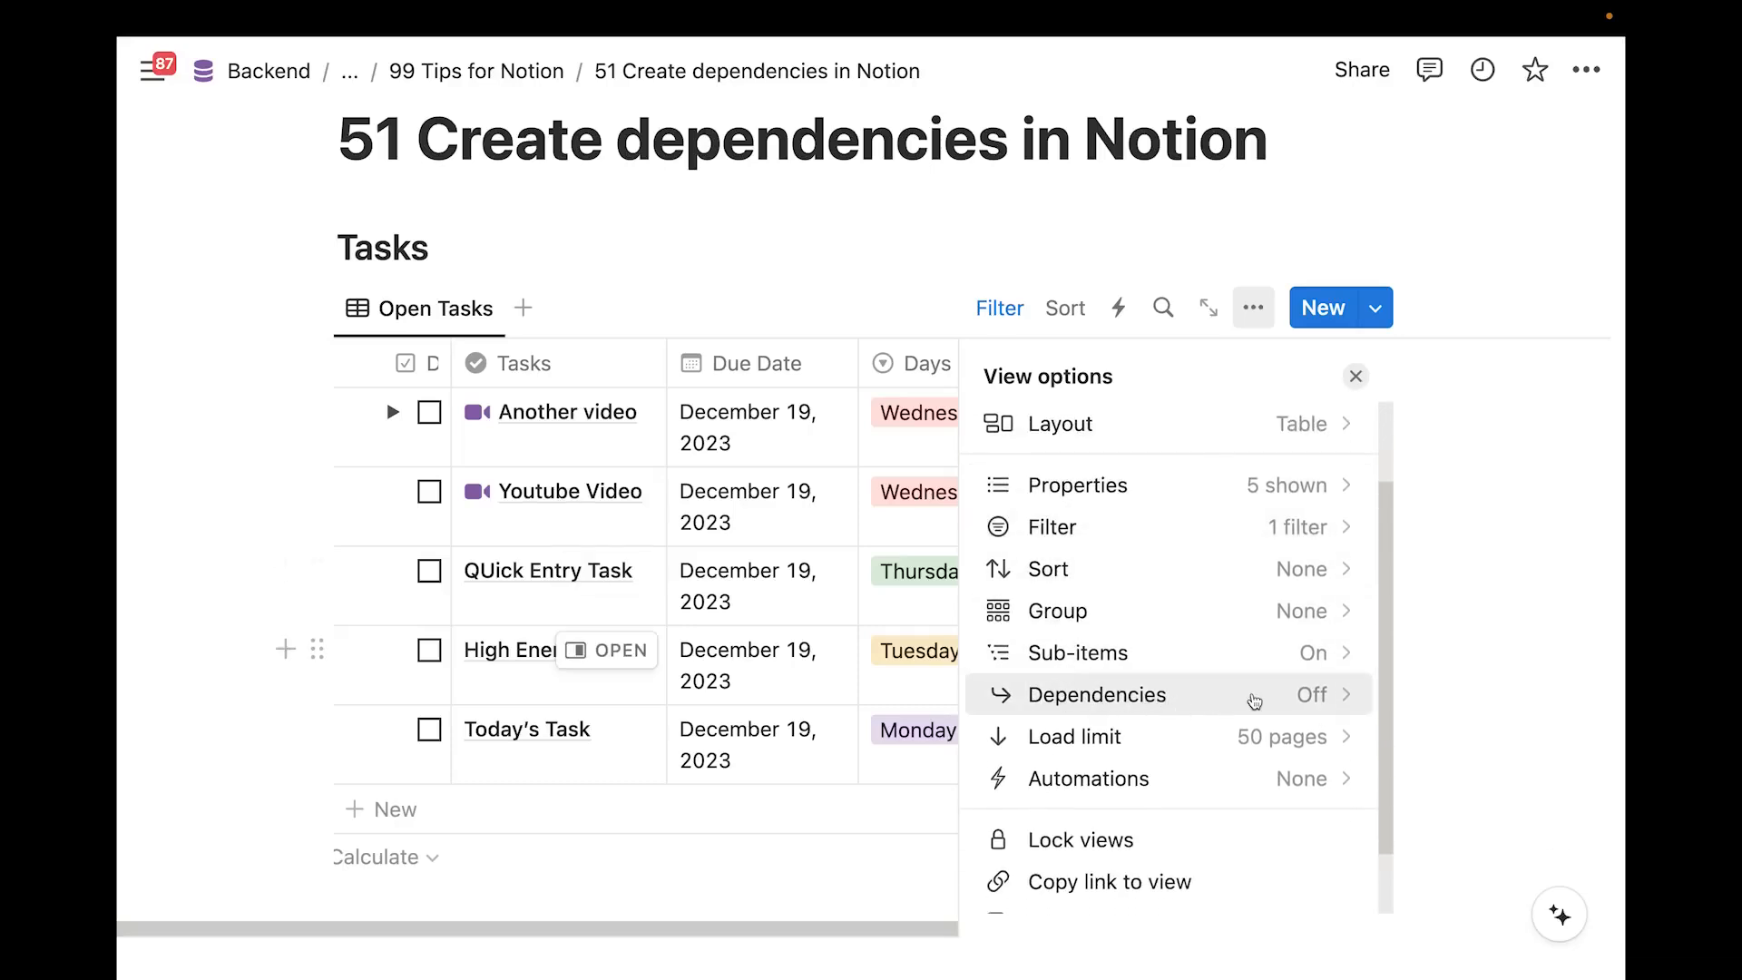
{"action": "left_click", "coordinate": [1254, 701]}
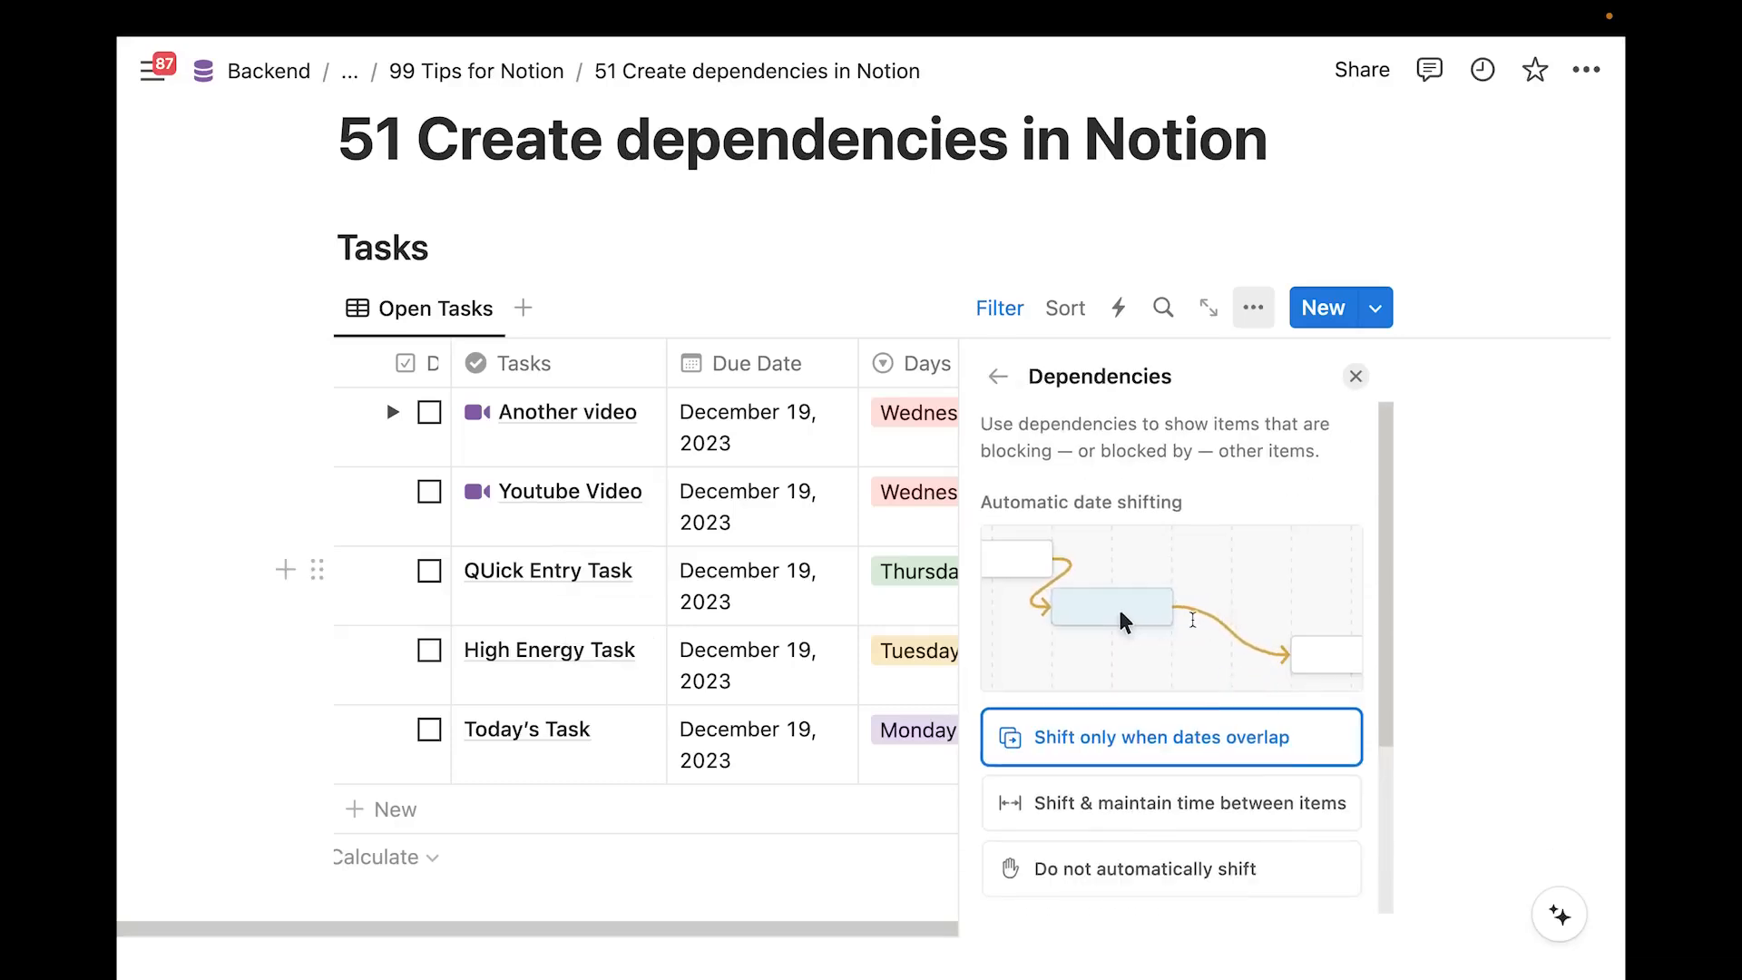
{"action": "scroll", "coordinate": [1125, 589], "scroll_direction": "down", "scroll_amount": 2}
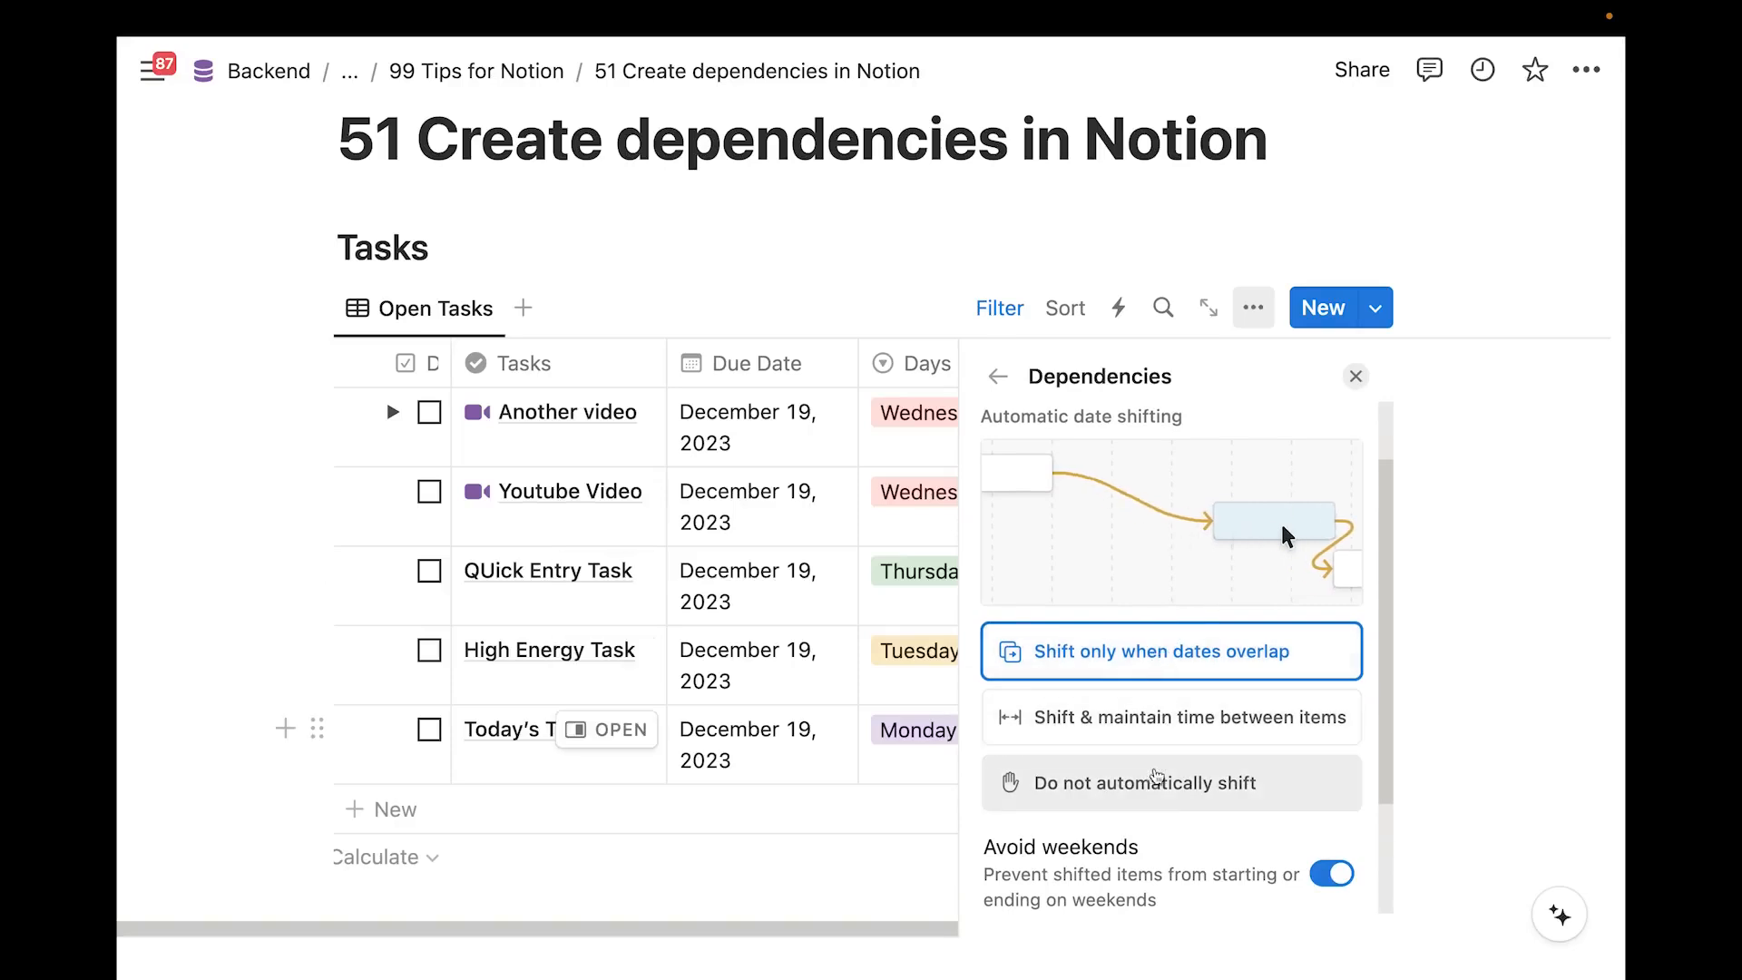
{"action": "scroll", "coordinate": [1298, 517], "scroll_direction": "down", "scroll_amount": 1}
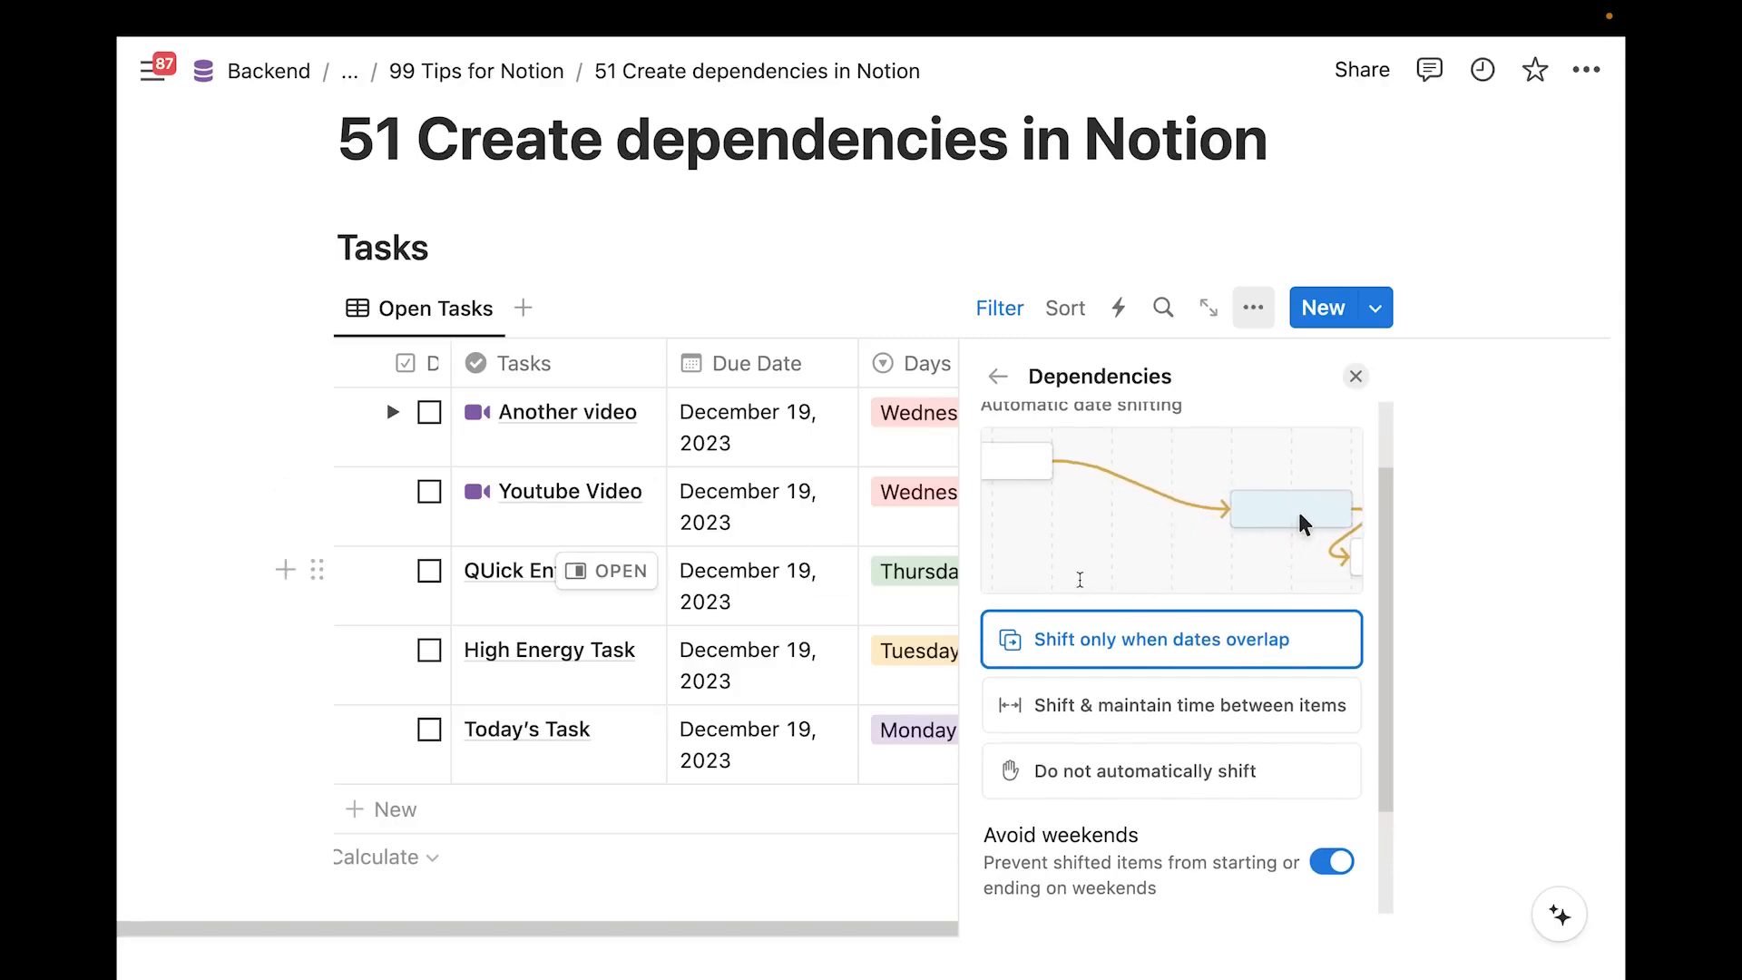
{"action": "scroll", "coordinate": [1080, 583], "scroll_direction": "down", "scroll_amount": 1}
{"action": "scroll", "coordinate": [1079, 582], "scroll_direction": "down", "scroll_amount": 2}
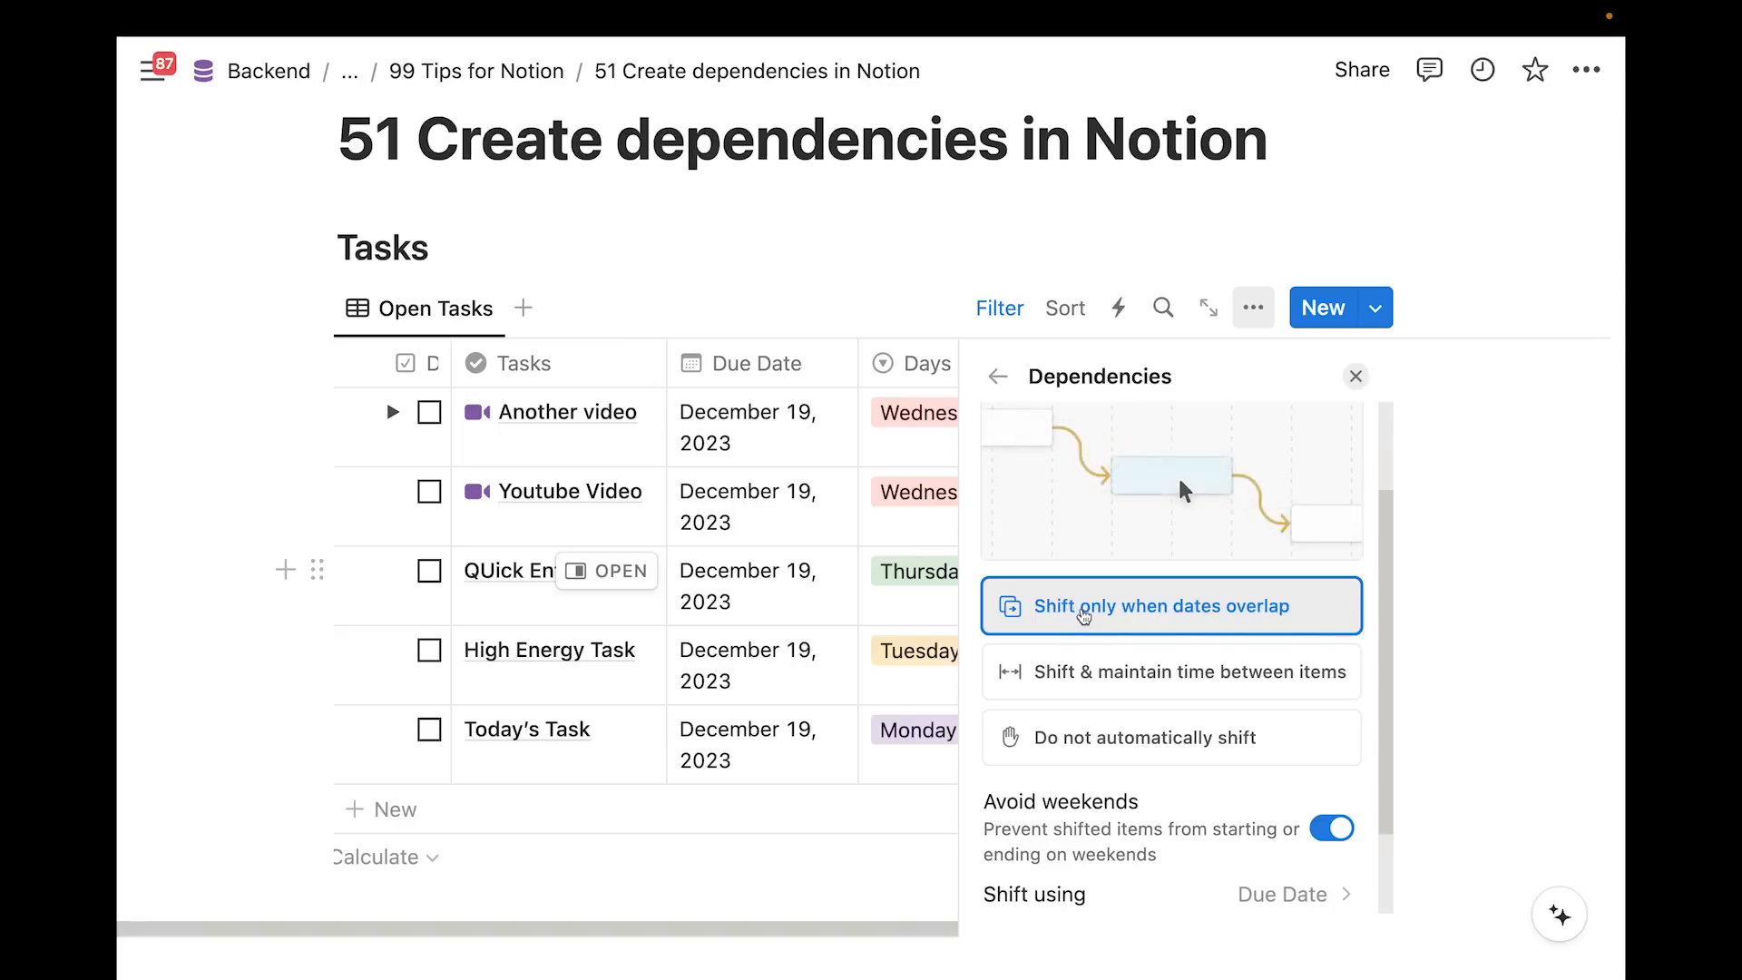
{"action": "scroll", "coordinate": [1080, 608], "scroll_direction": "down", "scroll_amount": 1}
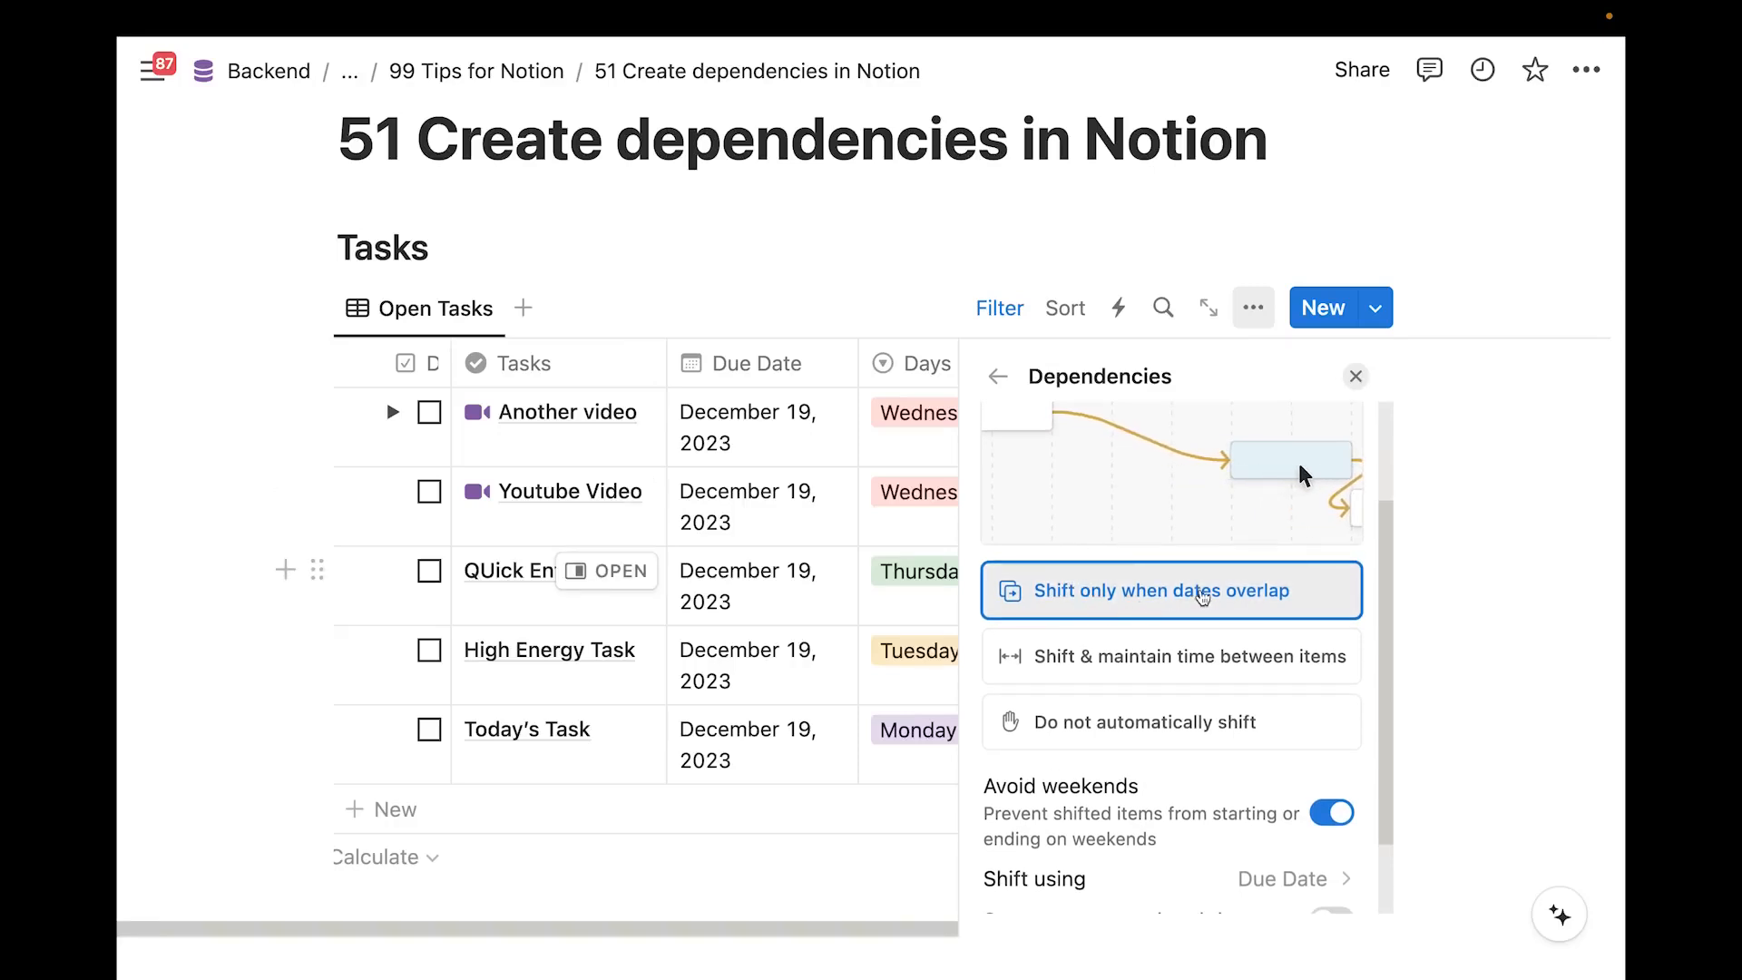
{"action": "scroll", "coordinate": [1271, 590], "scroll_direction": "down", "scroll_amount": 1}
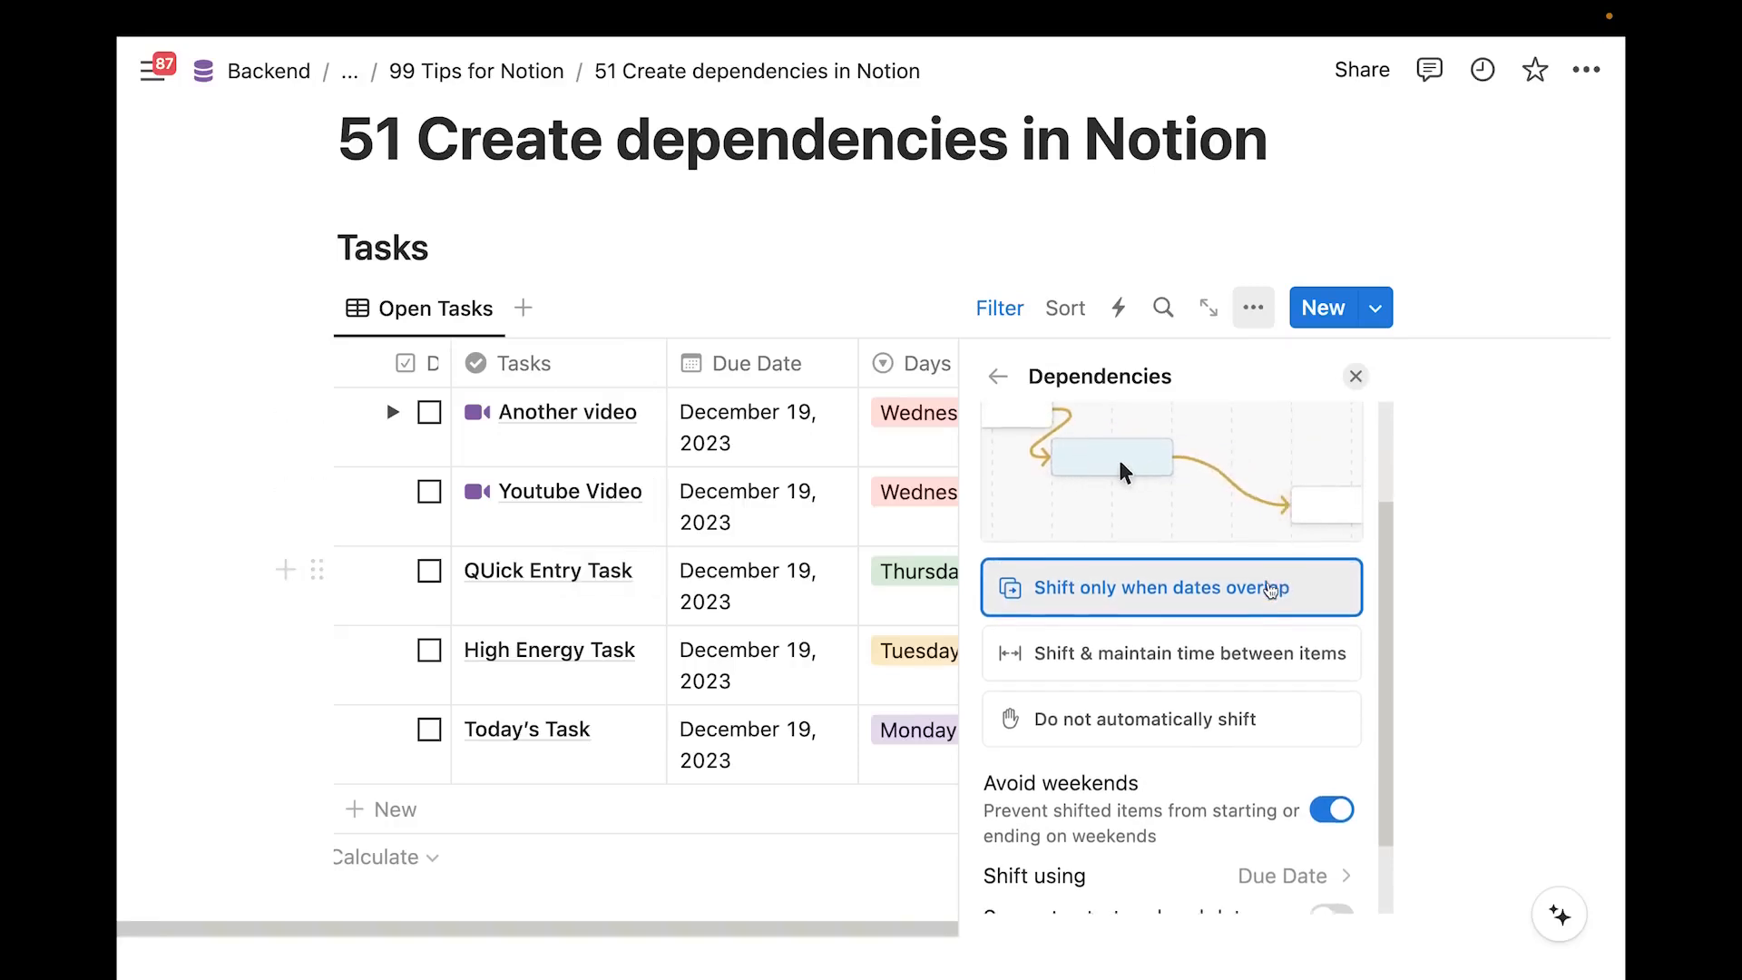
{"action": "scroll", "coordinate": [1270, 590], "scroll_direction": "down", "scroll_amount": 1}
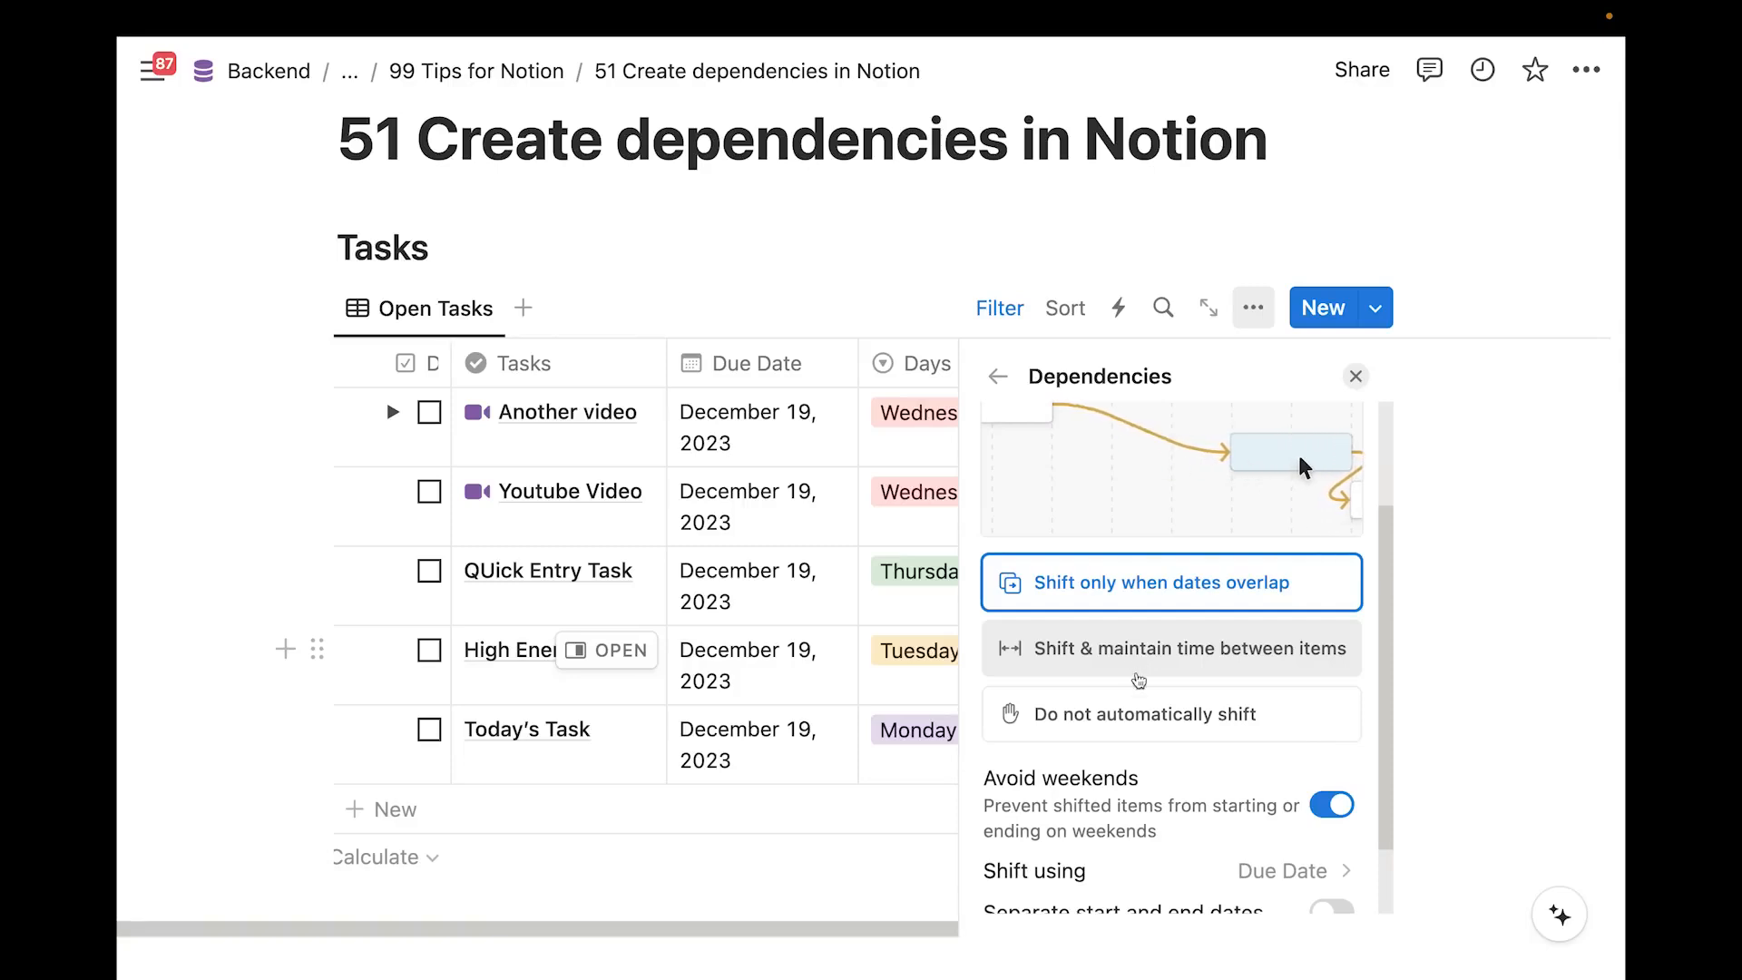
{"action": "scroll", "coordinate": [1141, 679], "scroll_direction": "down", "scroll_amount": 1}
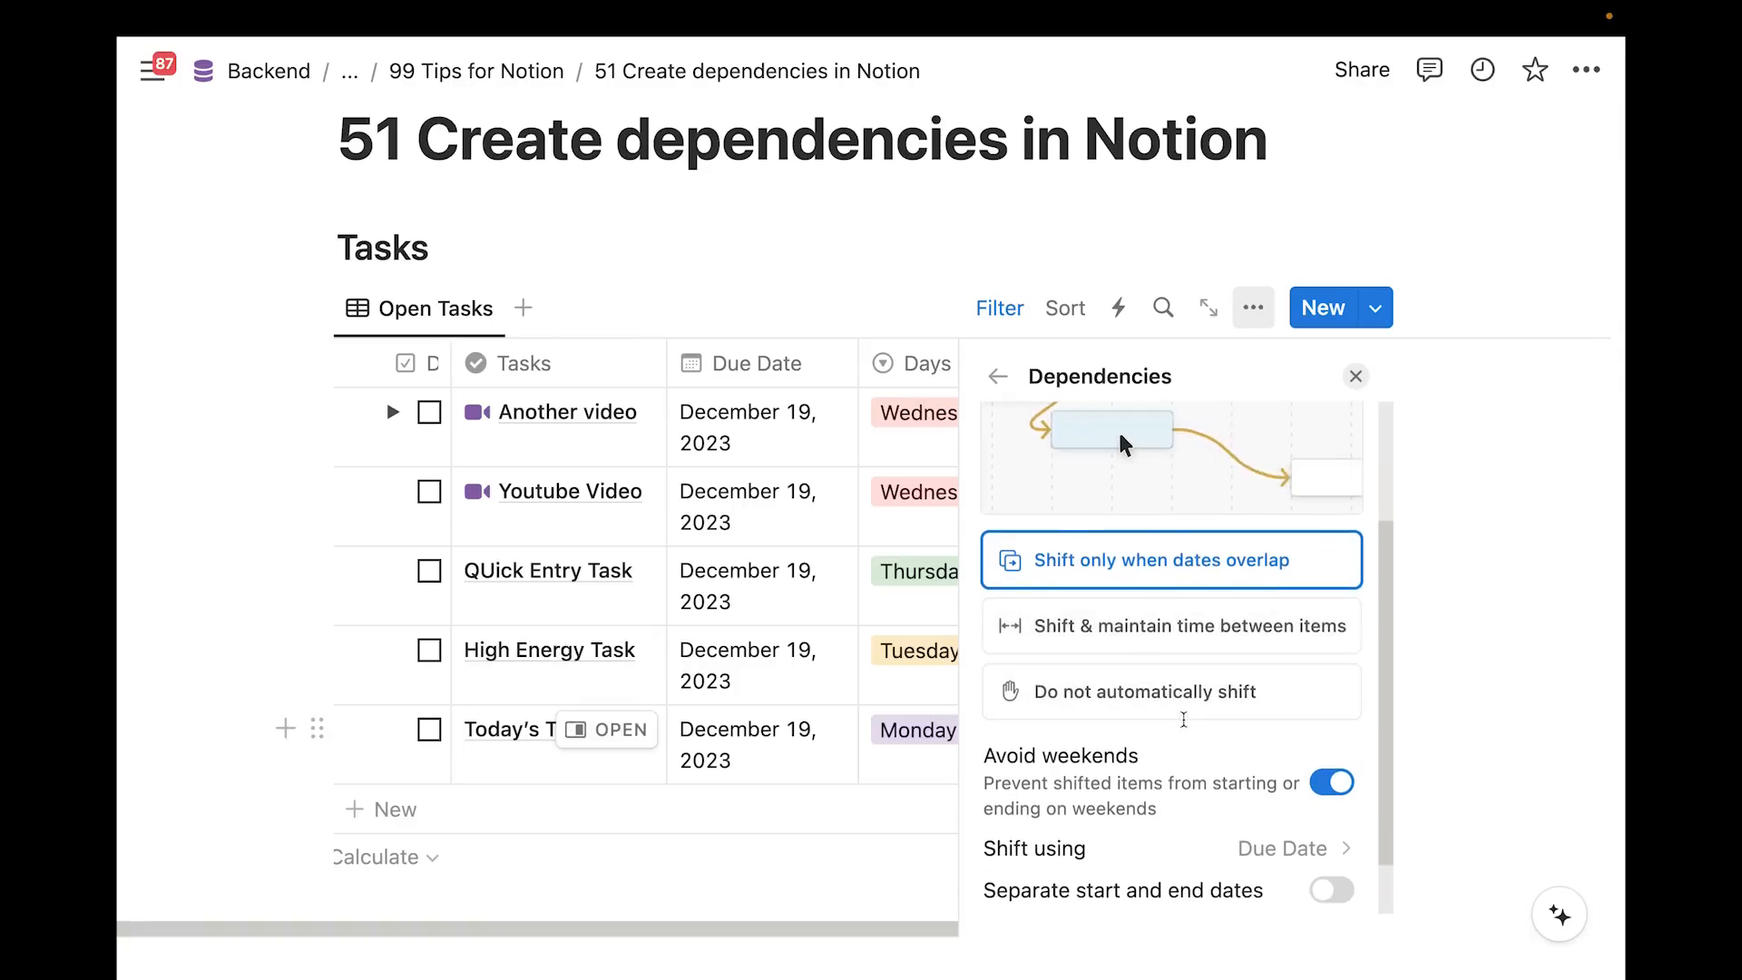
{"action": "scroll", "coordinate": [1183, 719], "scroll_direction": "down", "scroll_amount": 2}
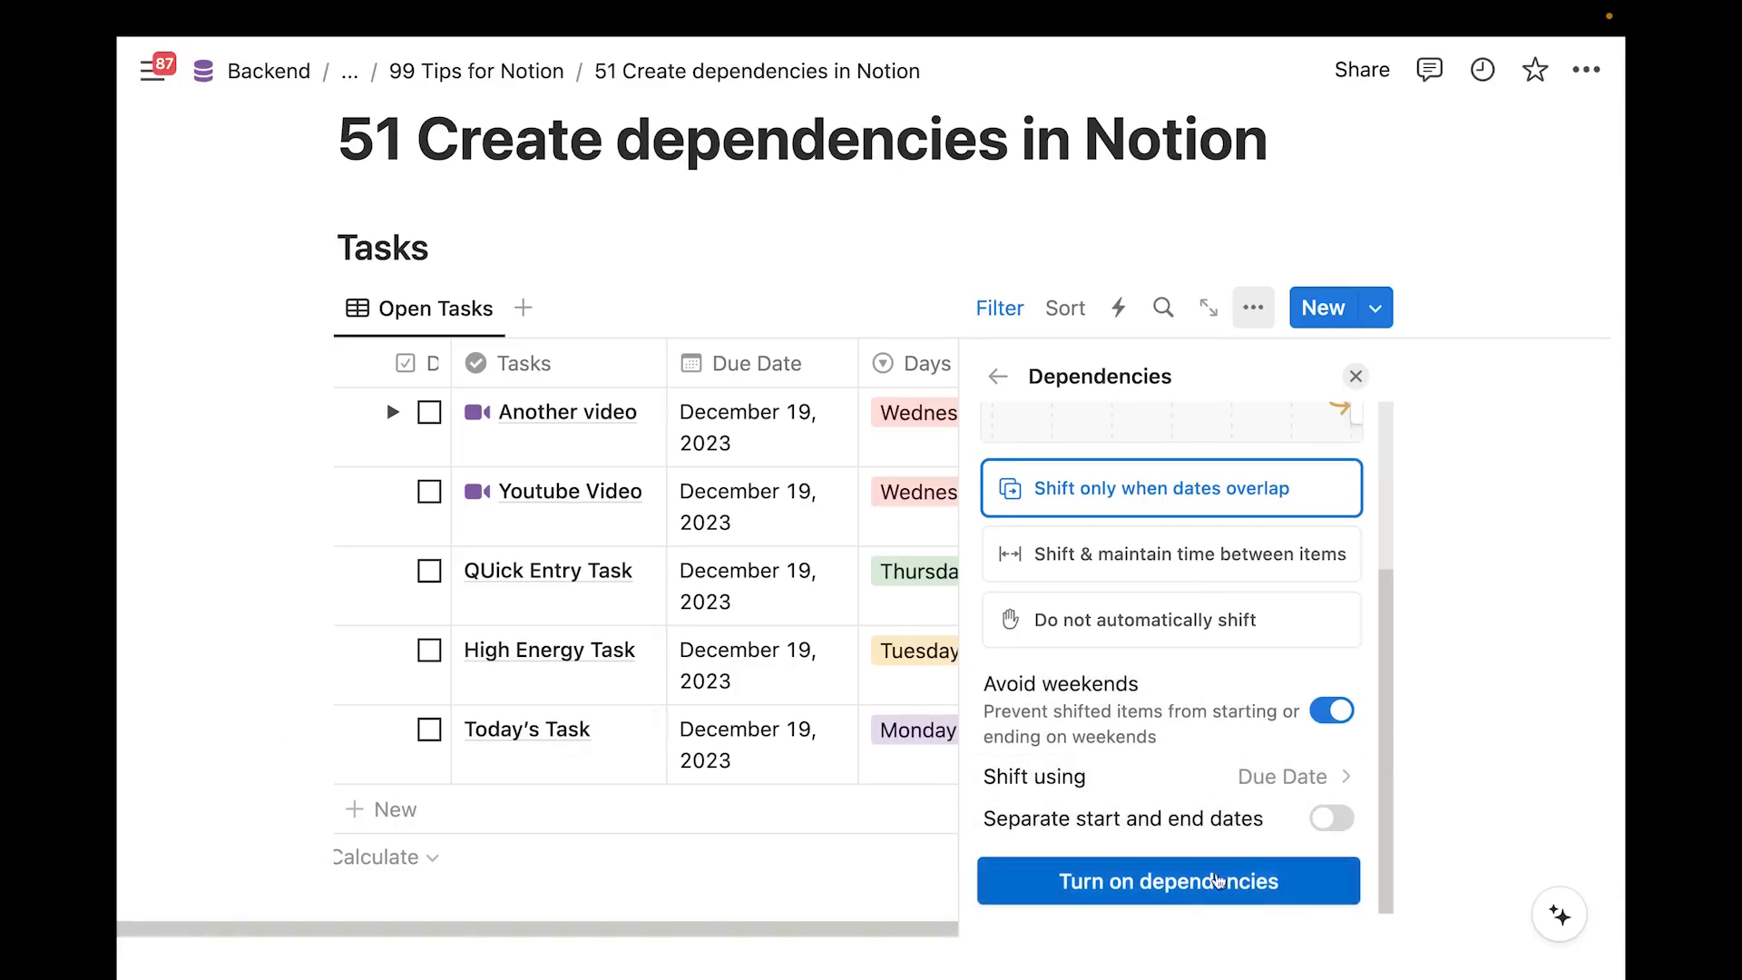
{"action": "left_click", "coordinate": [1198, 896]}
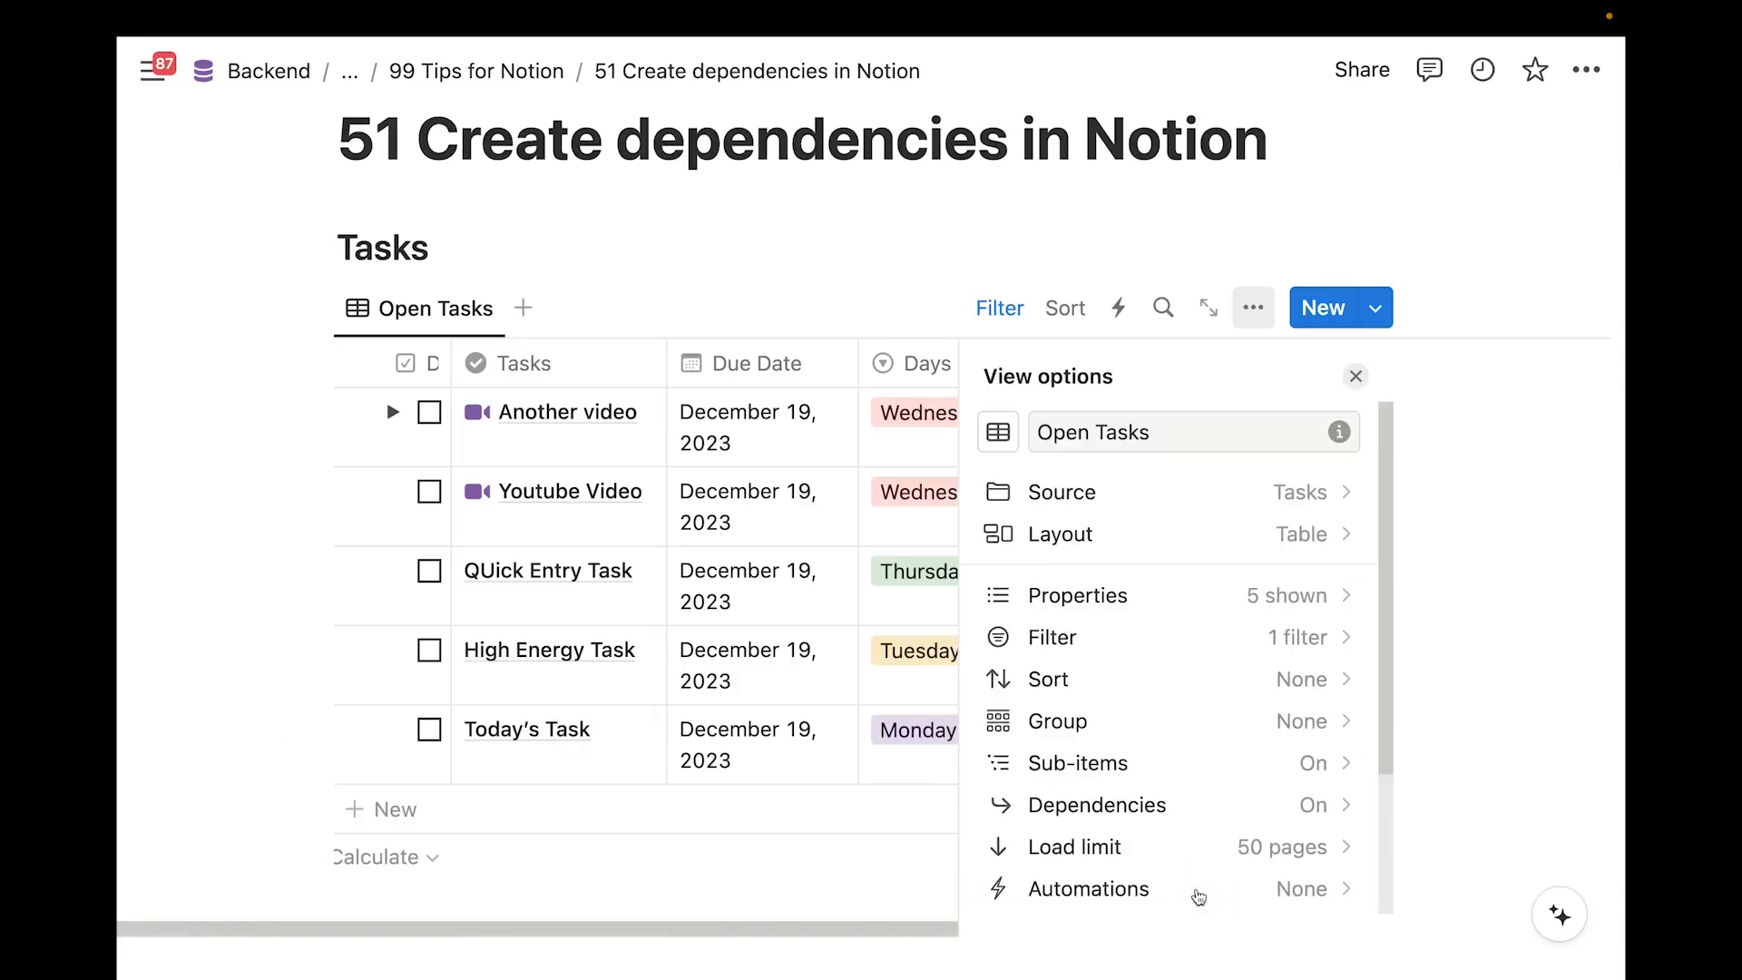
Look through the hidden properties of the Open Tasks view for the Blocking and Blocked by relations
{"action": "left_click", "coordinate": [1157, 617]}
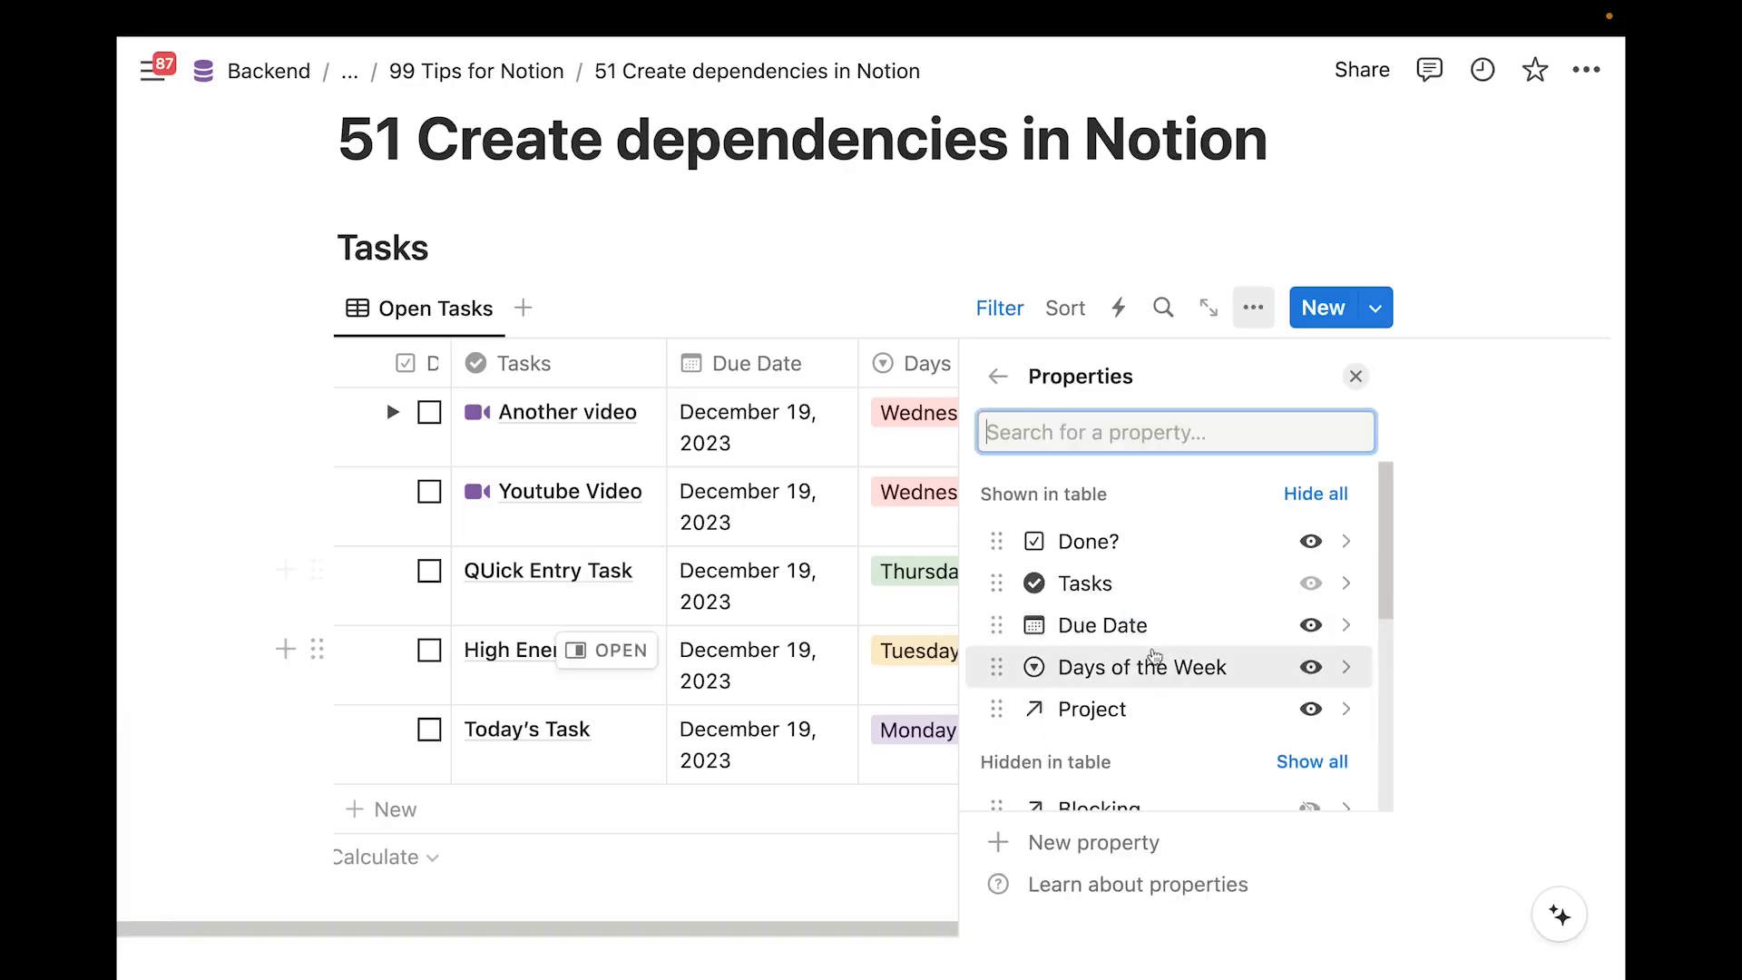
{"action": "scroll", "coordinate": [1154, 667], "scroll_direction": "down", "scroll_amount": 8}
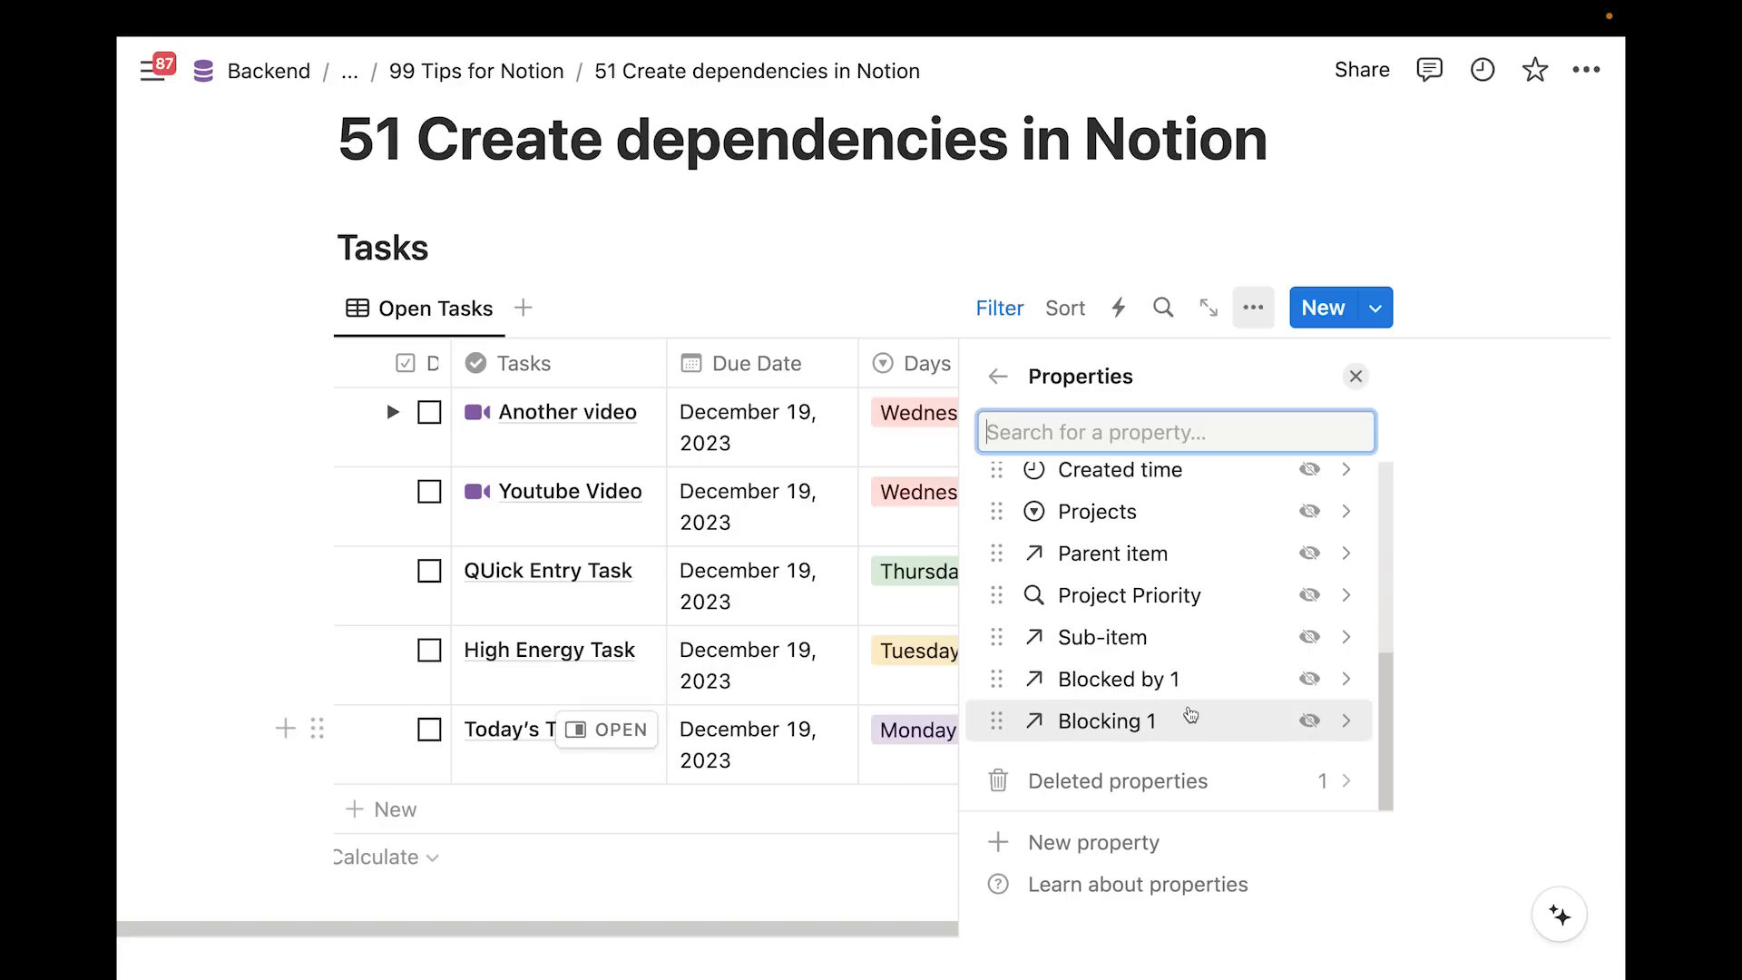
{"action": "scroll", "coordinate": [1188, 720], "scroll_direction": "up", "scroll_amount": 3}
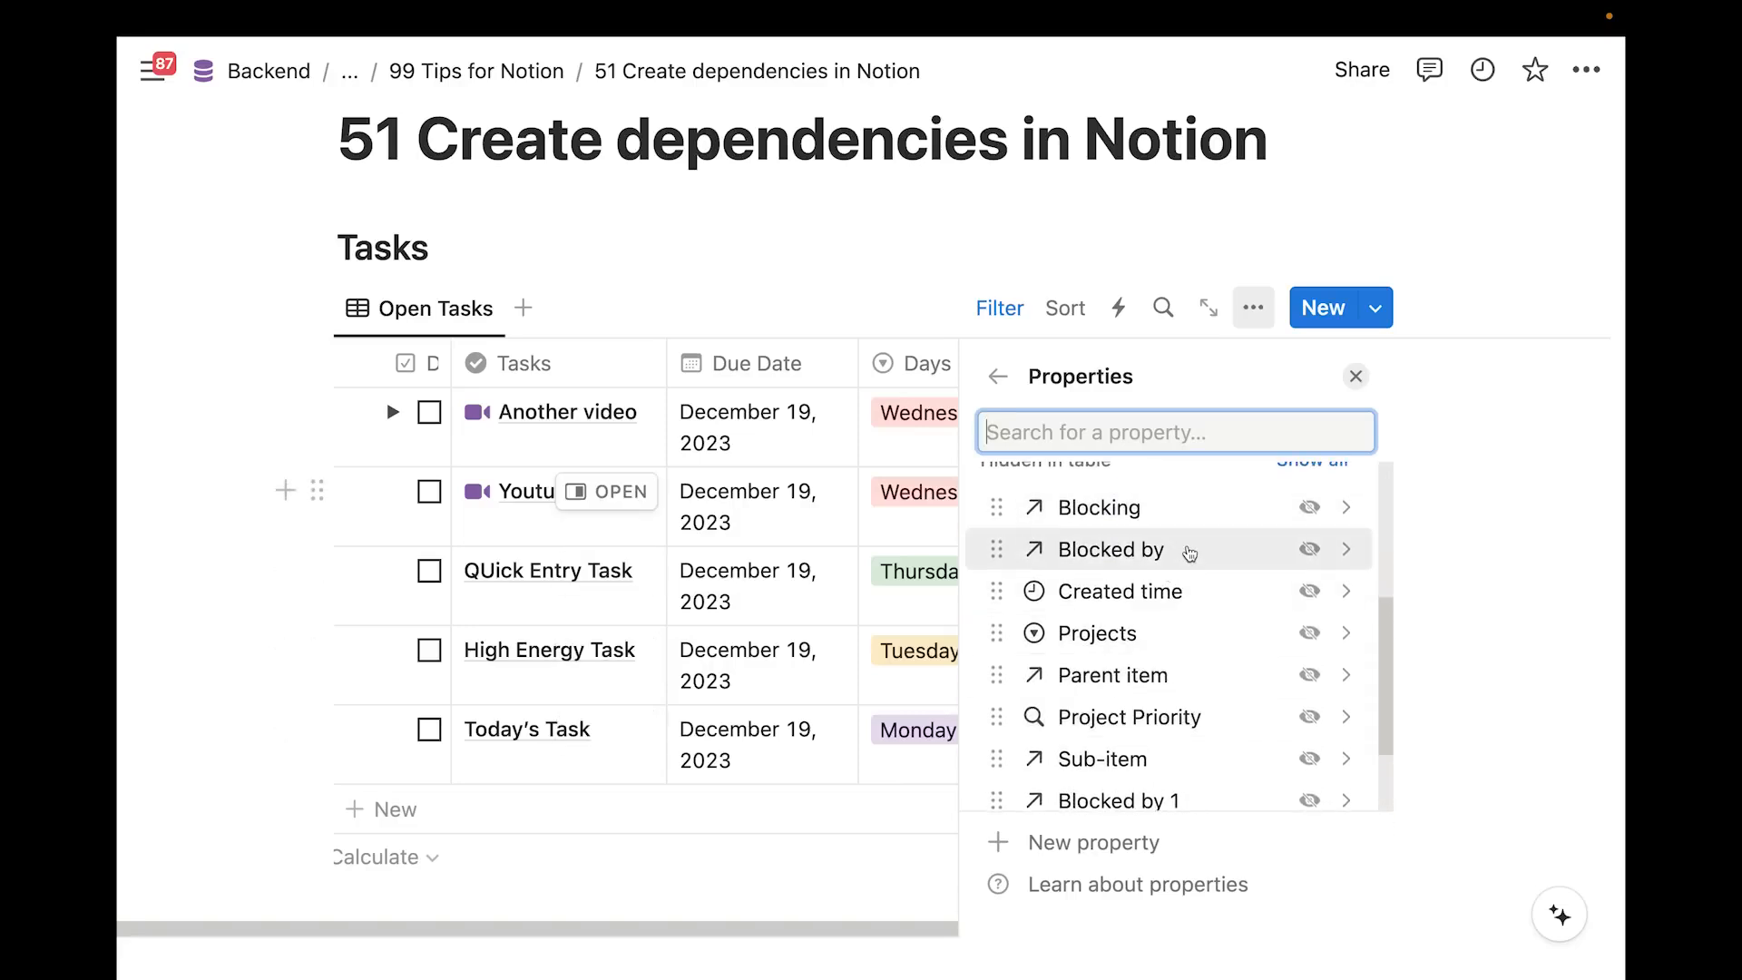
{"action": "scroll", "coordinate": [1179, 545], "scroll_direction": "down", "scroll_amount": 3}
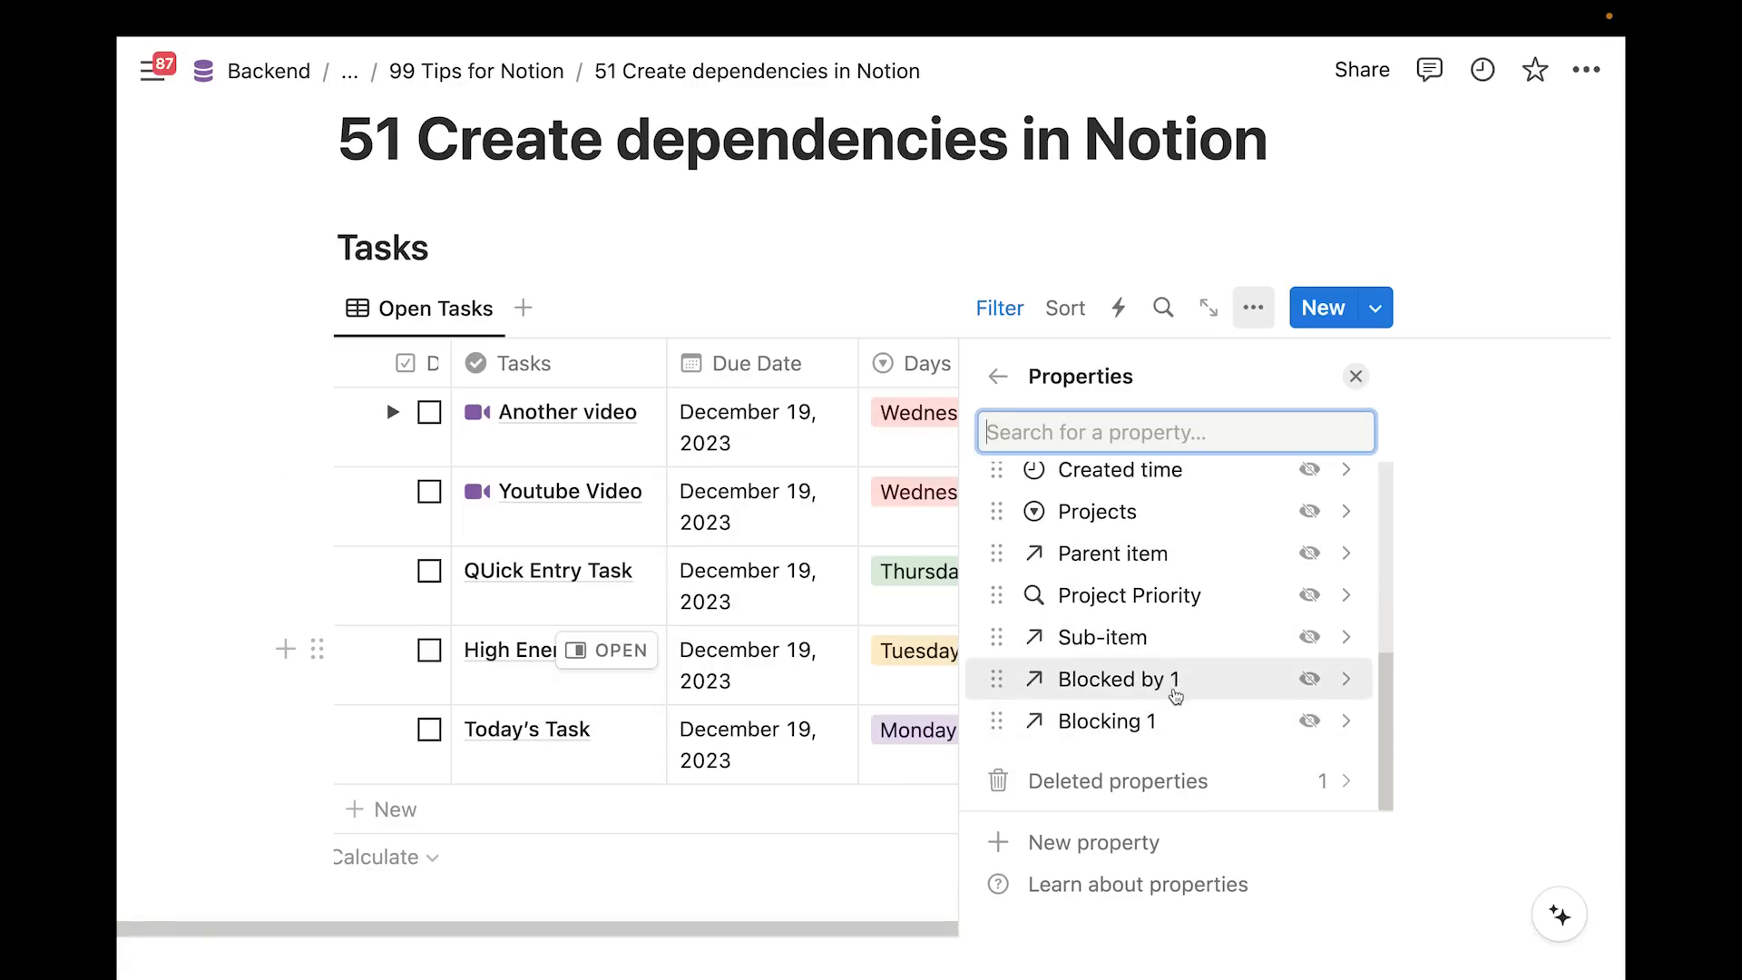
{"action": "scroll", "coordinate": [1183, 700], "scroll_direction": "up", "scroll_amount": 1}
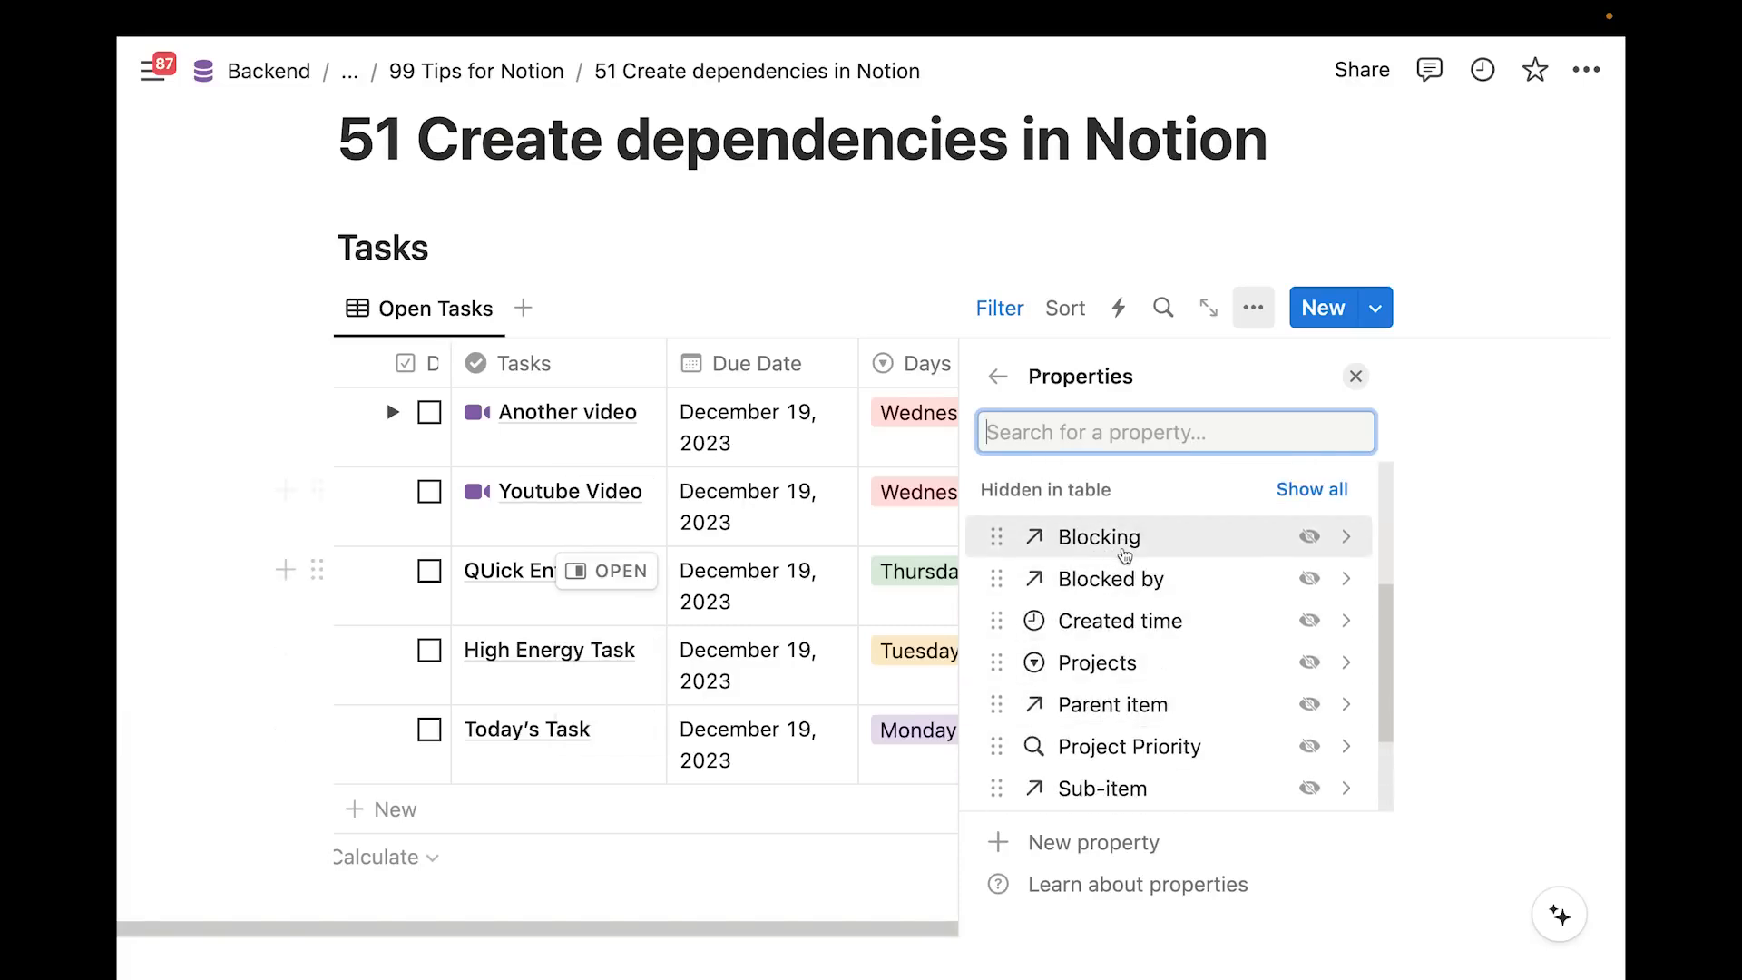
{"action": "scroll", "coordinate": [1134, 653], "scroll_direction": "down", "scroll_amount": 3}
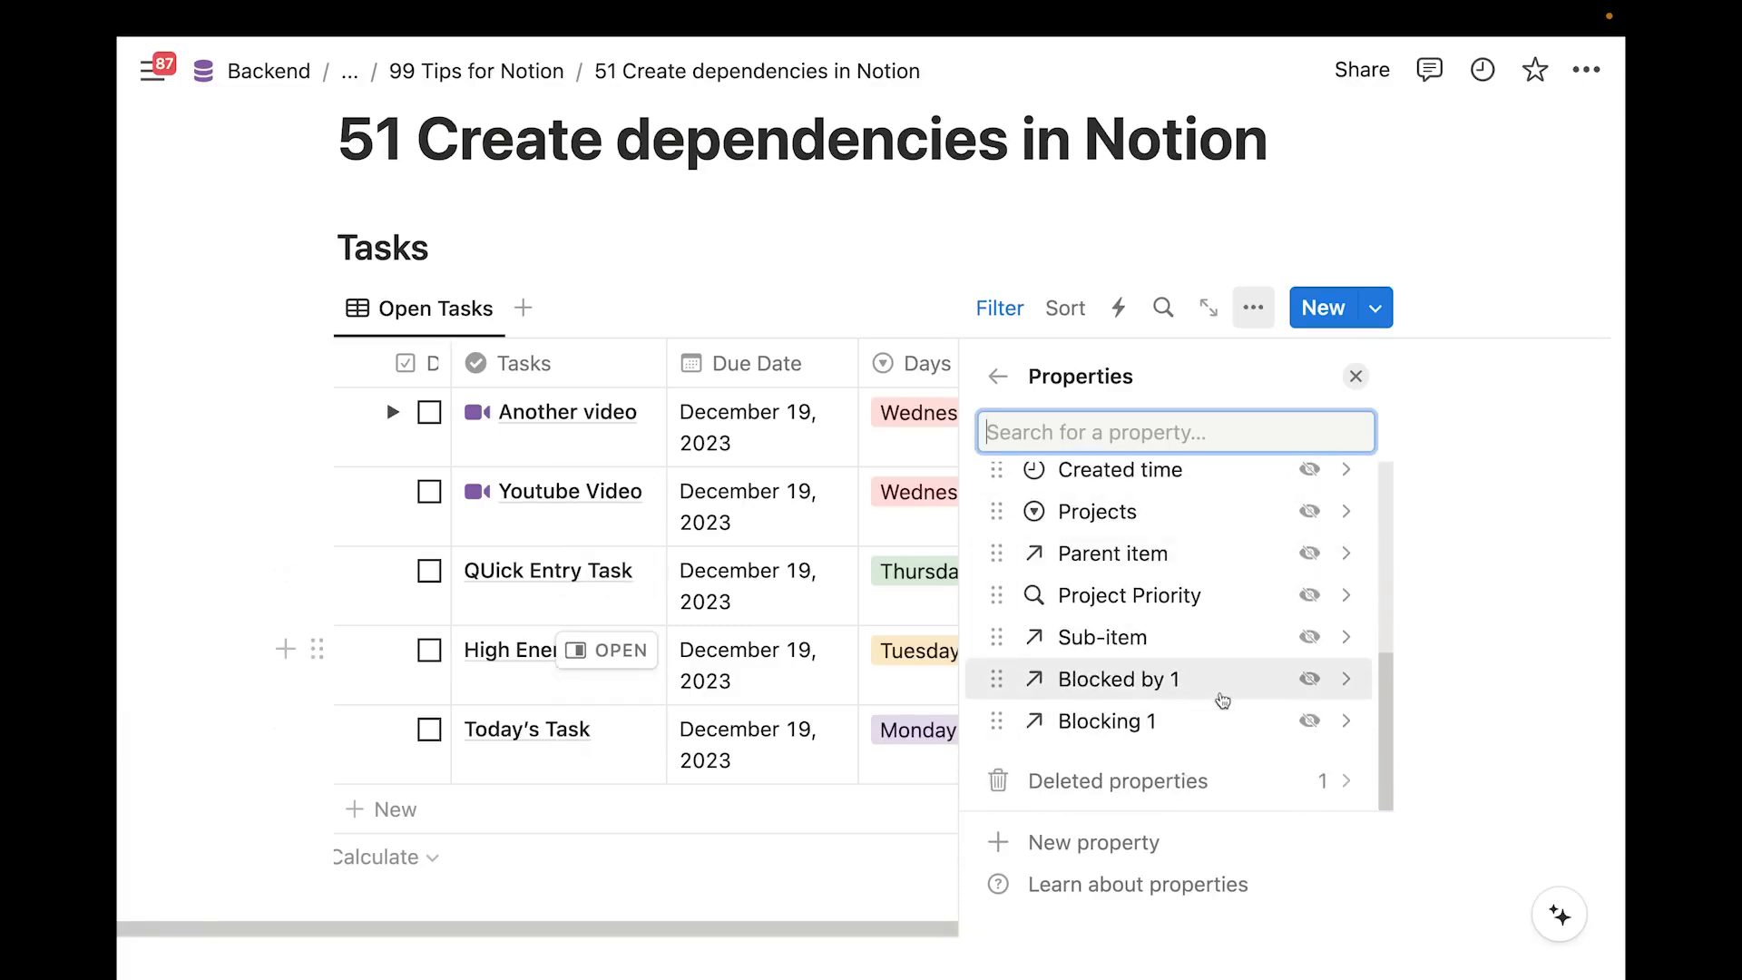
{"action": "scroll", "coordinate": [1193, 685], "scroll_direction": "up", "scroll_amount": 5}
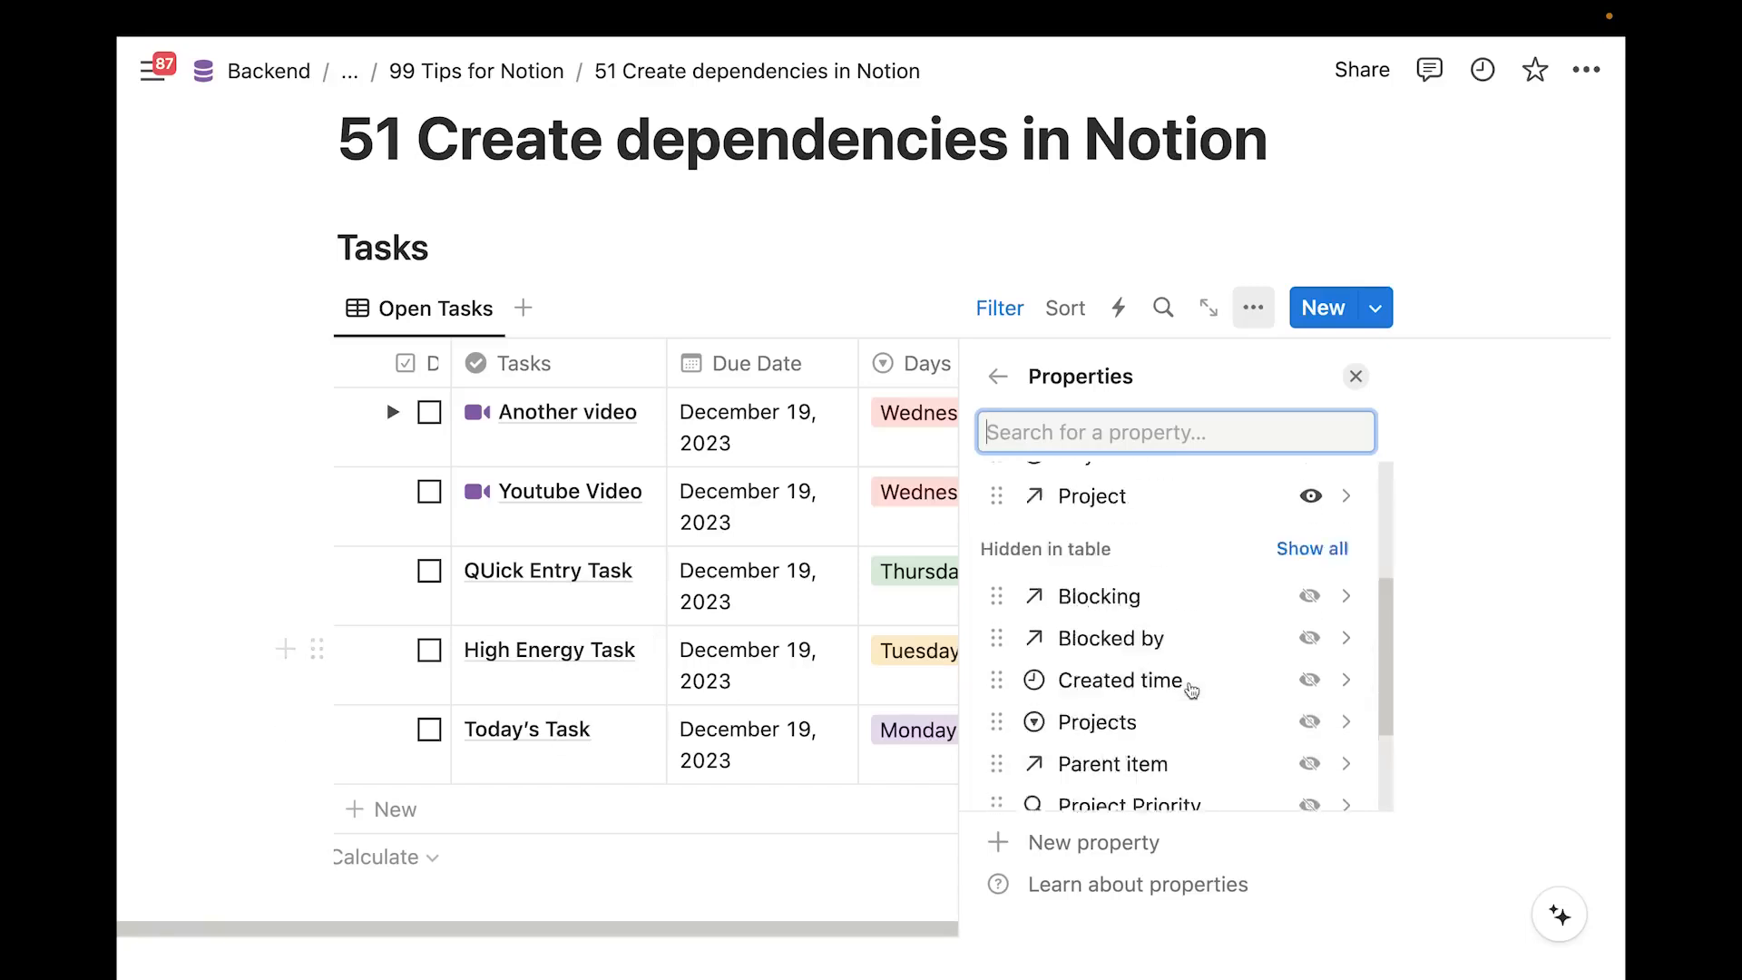
{"action": "scroll", "coordinate": [1224, 735], "scroll_direction": "down", "scroll_amount": 5}
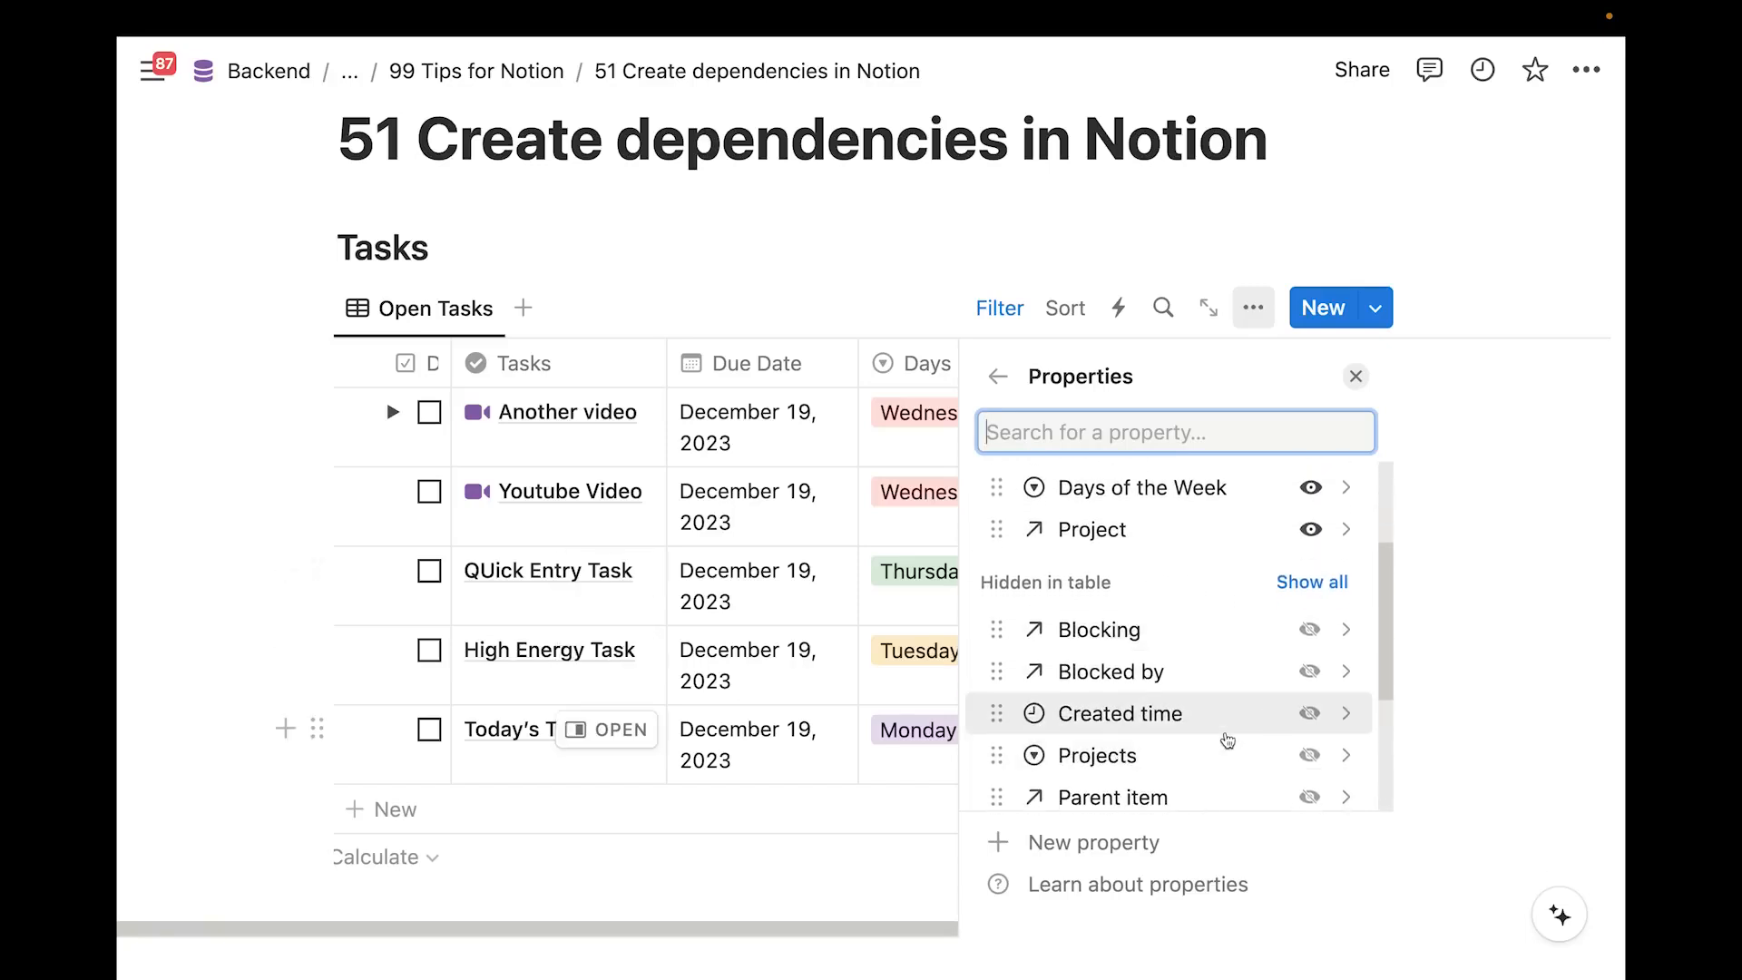
{"action": "left_click", "coordinate": [716, 280]}
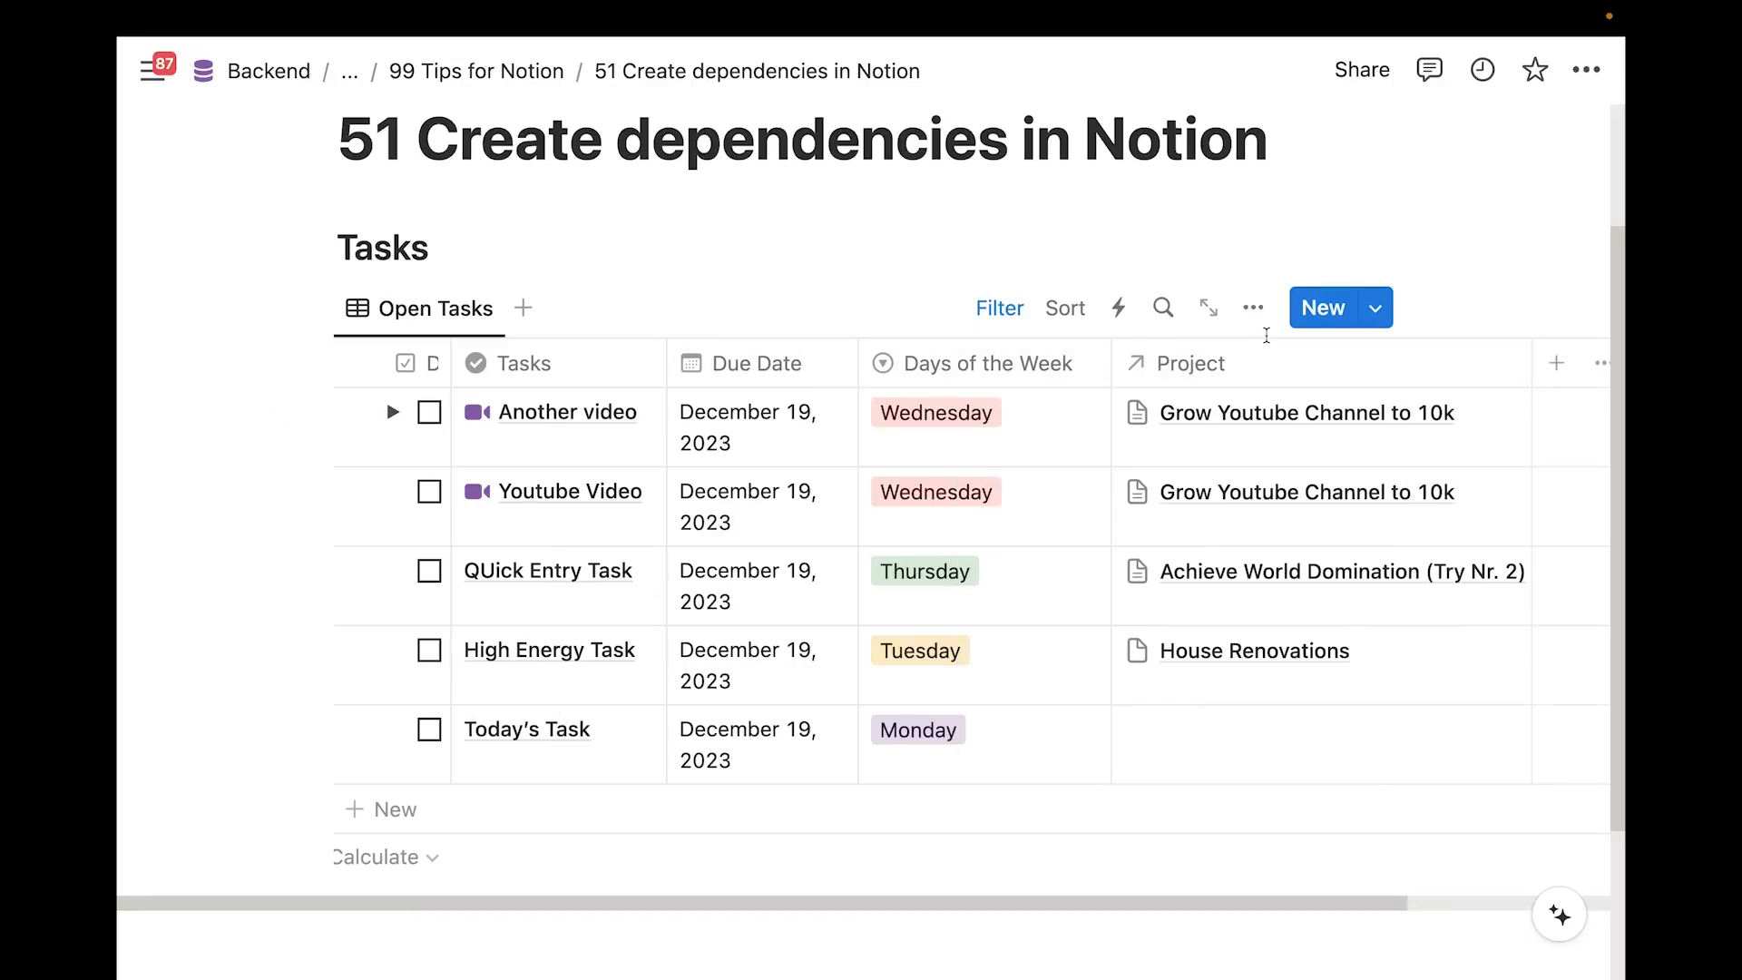
Change the layout of the Open Tasks view to Timeline
{"action": "left_click", "coordinate": [1253, 307]}
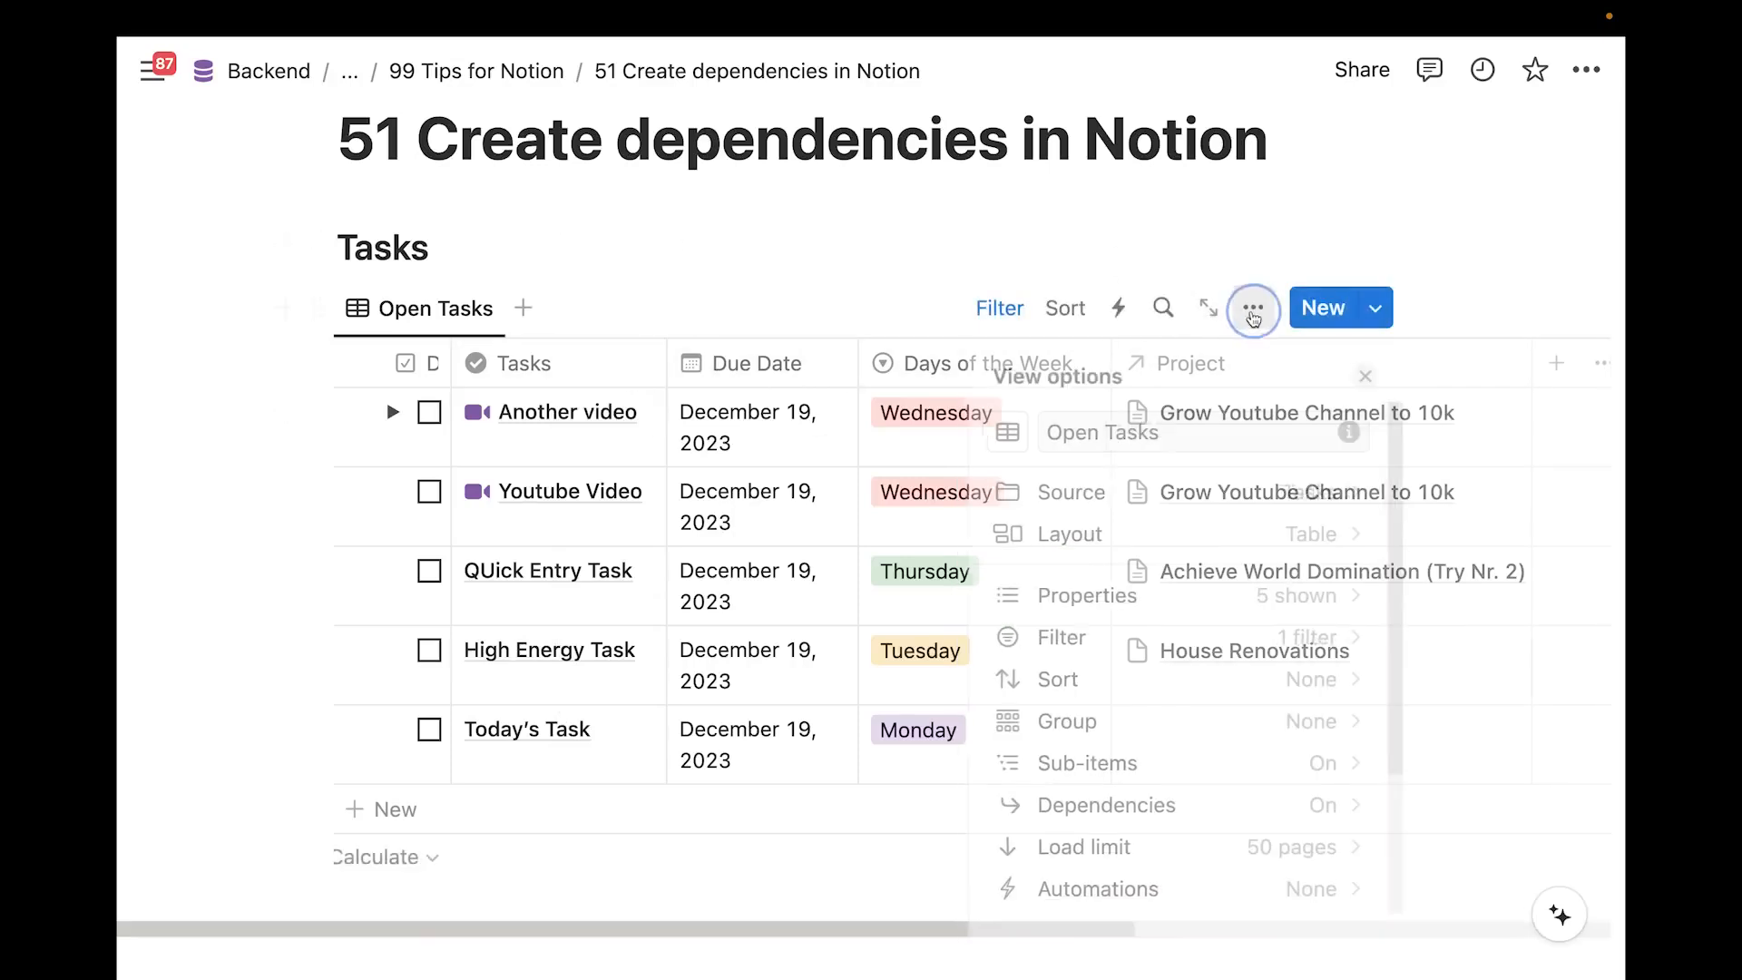
{"action": "left_click", "coordinate": [1162, 529]}
{"action": "left_click", "coordinate": [1279, 458]}
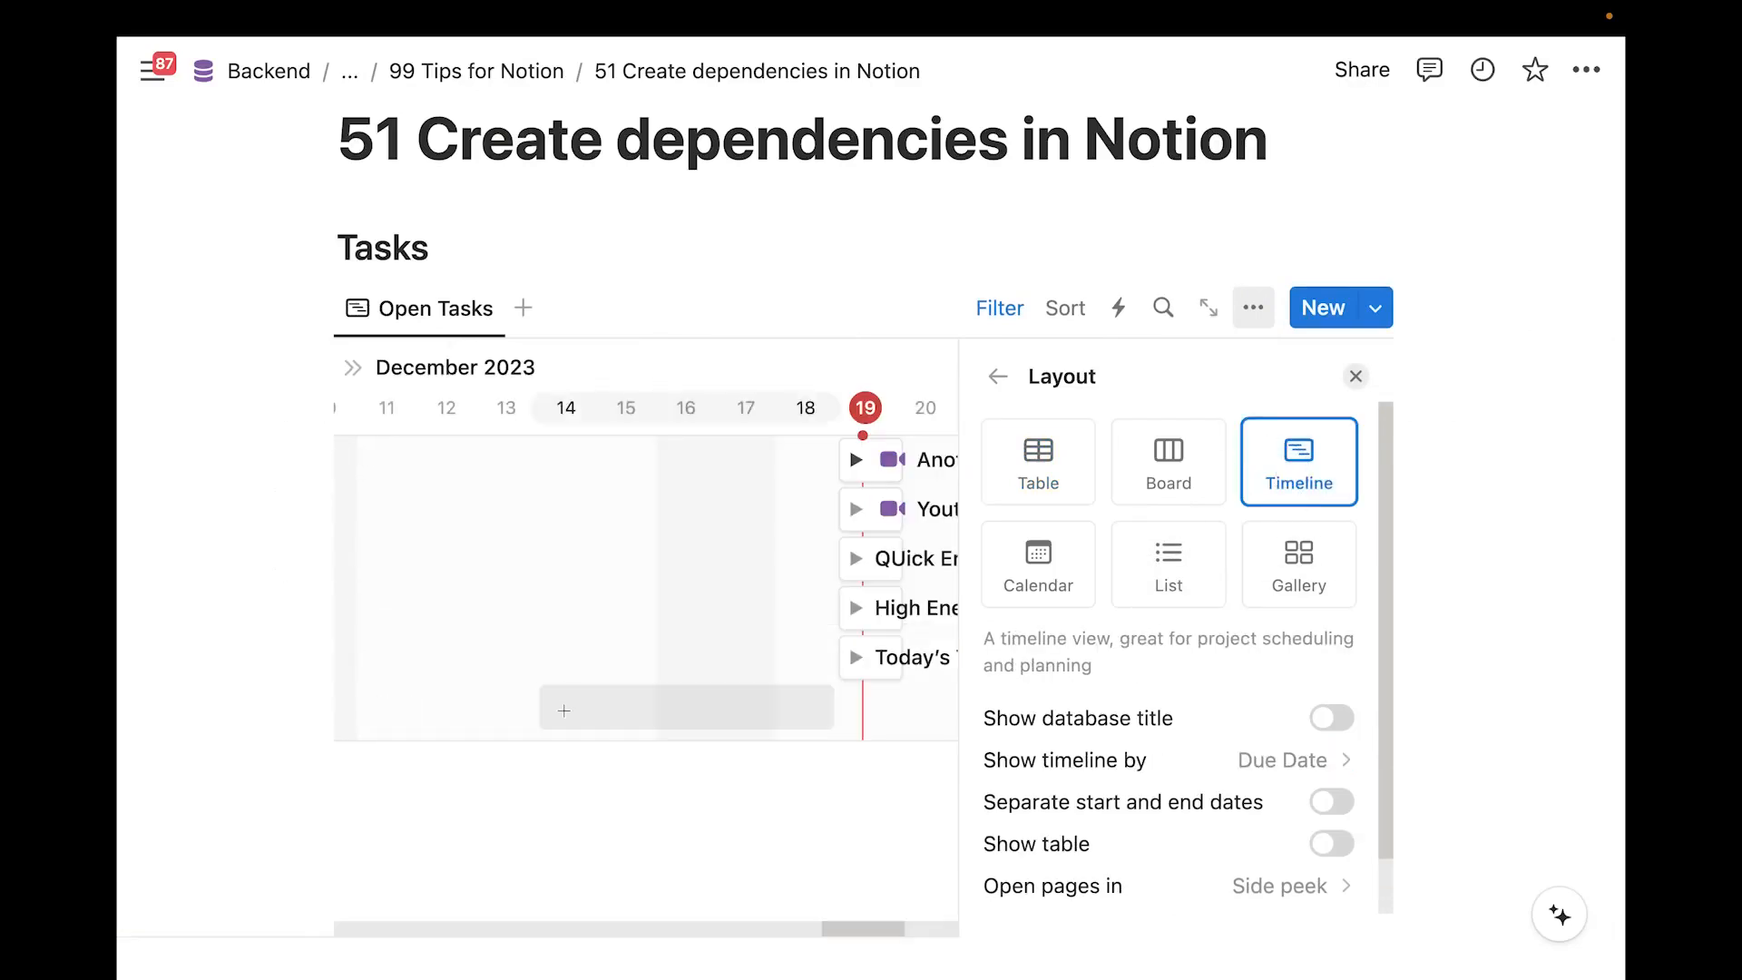
{"action": "left_click", "coordinate": [530, 857]}
Reschedule the timeline bars: Another video to December 19–21, Youtube Video to December 22–24, and QUick Entry Task to December 24–January 1
{"action": "mouse_move", "coordinate": [902, 510]}
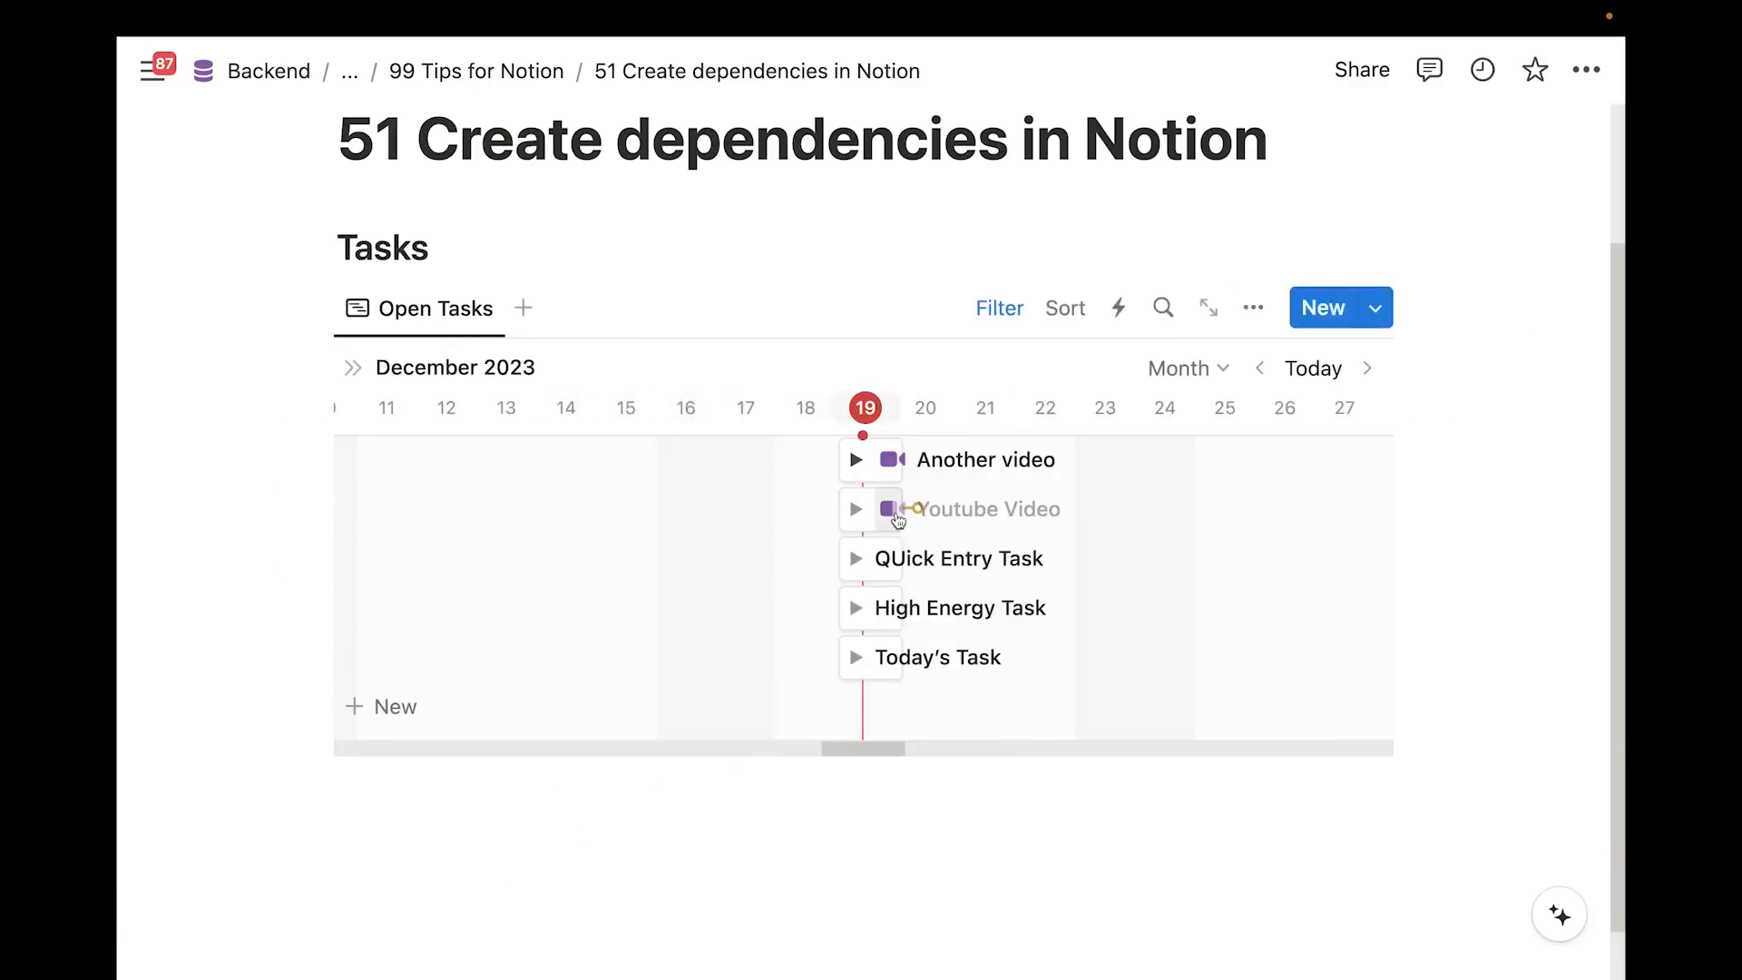
{"action": "left_click_drag", "start_coordinate": [900, 461], "coordinate": [1011, 460]}
{"action": "left_click_drag", "start_coordinate": [886, 506], "coordinate": [1196, 510]}
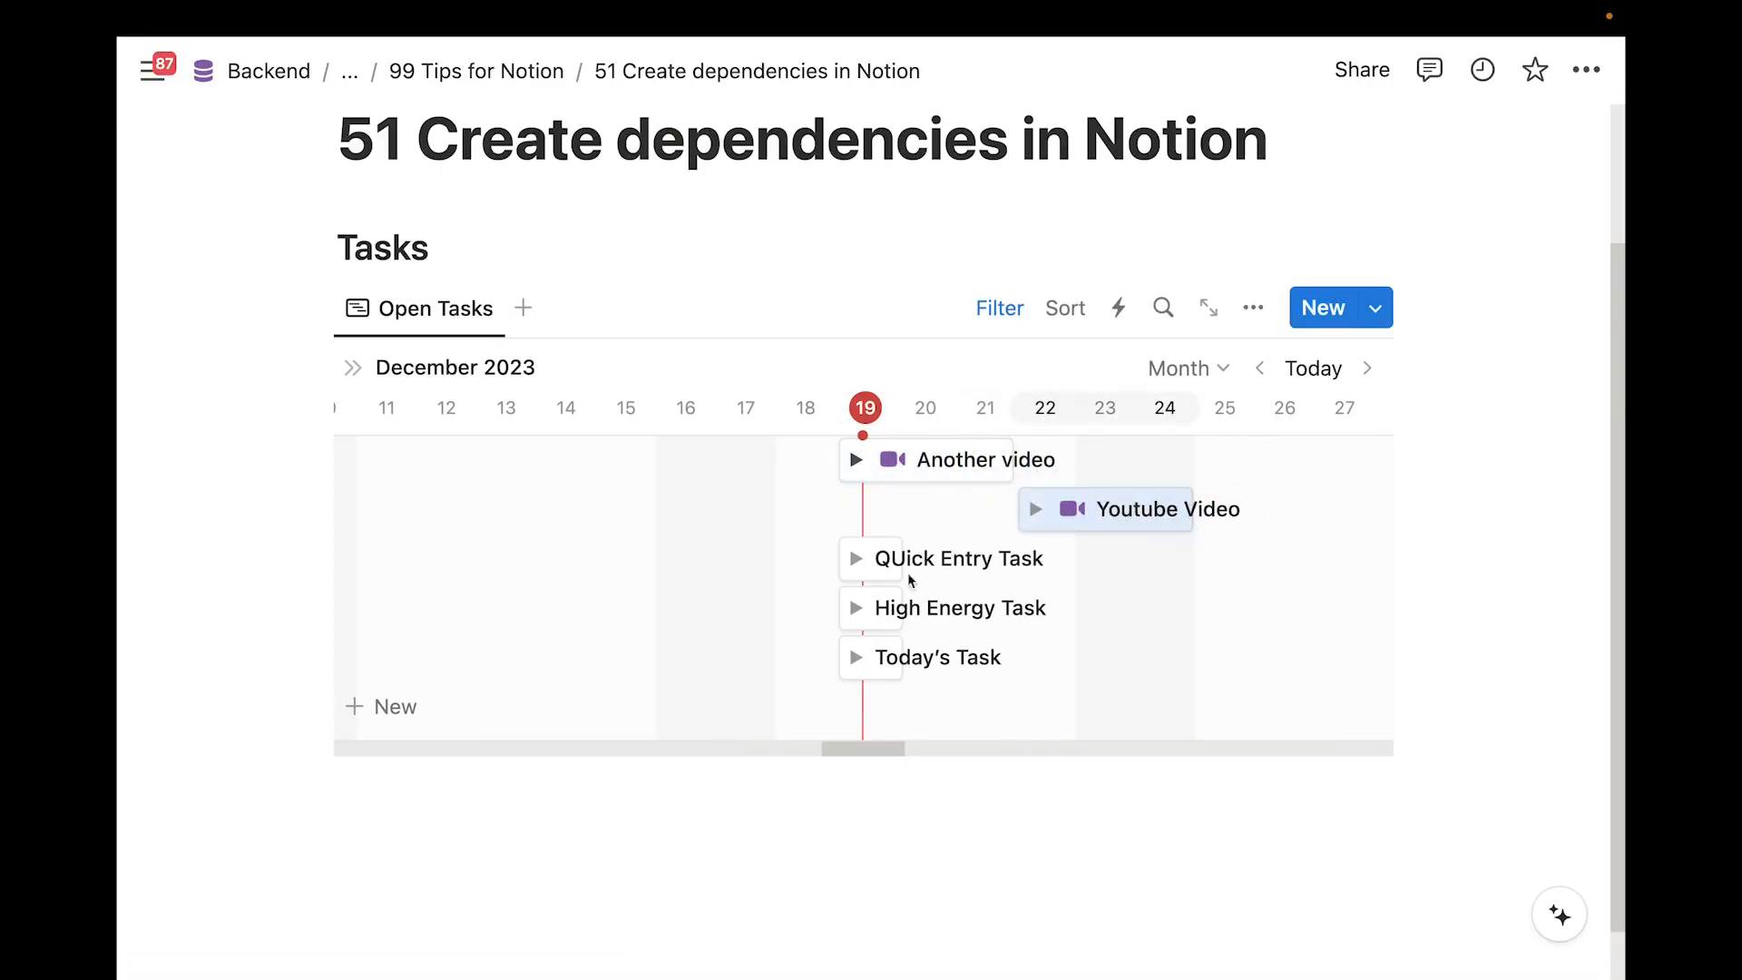
{"action": "left_click_drag", "start_coordinate": [879, 558], "coordinate": [921, 570]}
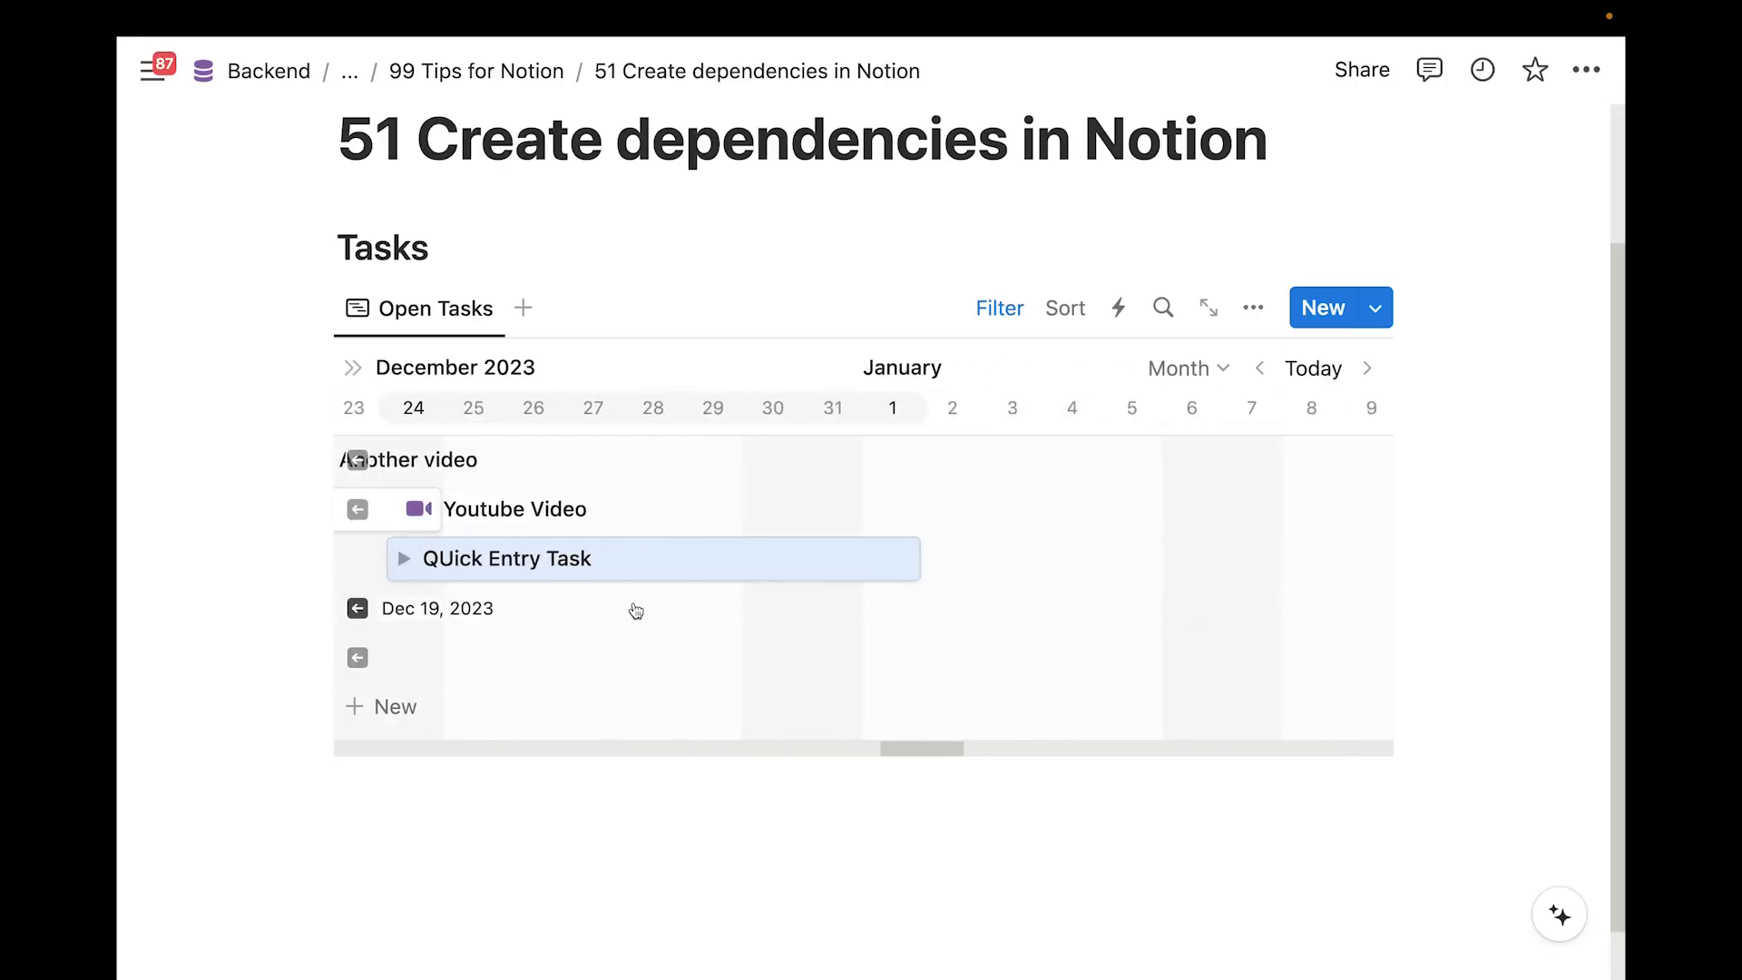
Link Youtube Video to QUick Entry Task as a dependency, and reschedule Youtube Video to December 26–30 on the timeline
{"action": "scroll", "coordinate": [643, 604], "scroll_direction": "left", "scroll_amount": 5}
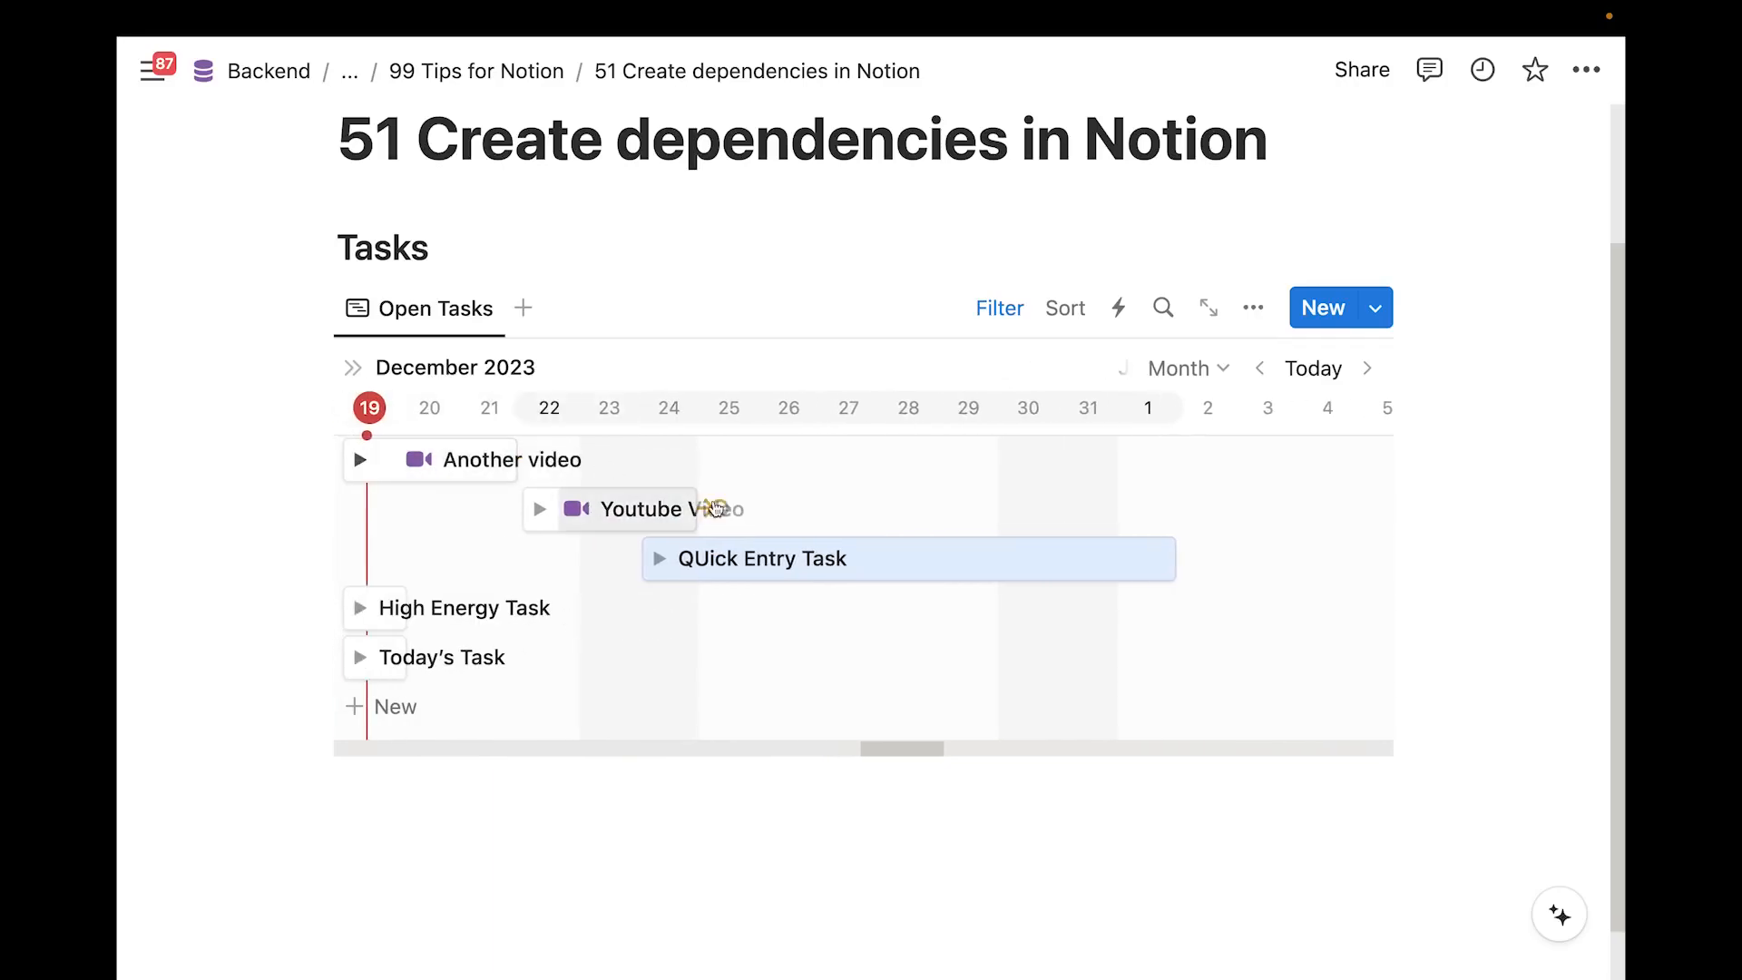
{"action": "left_click_drag", "start_coordinate": [682, 520], "coordinate": [649, 572]}
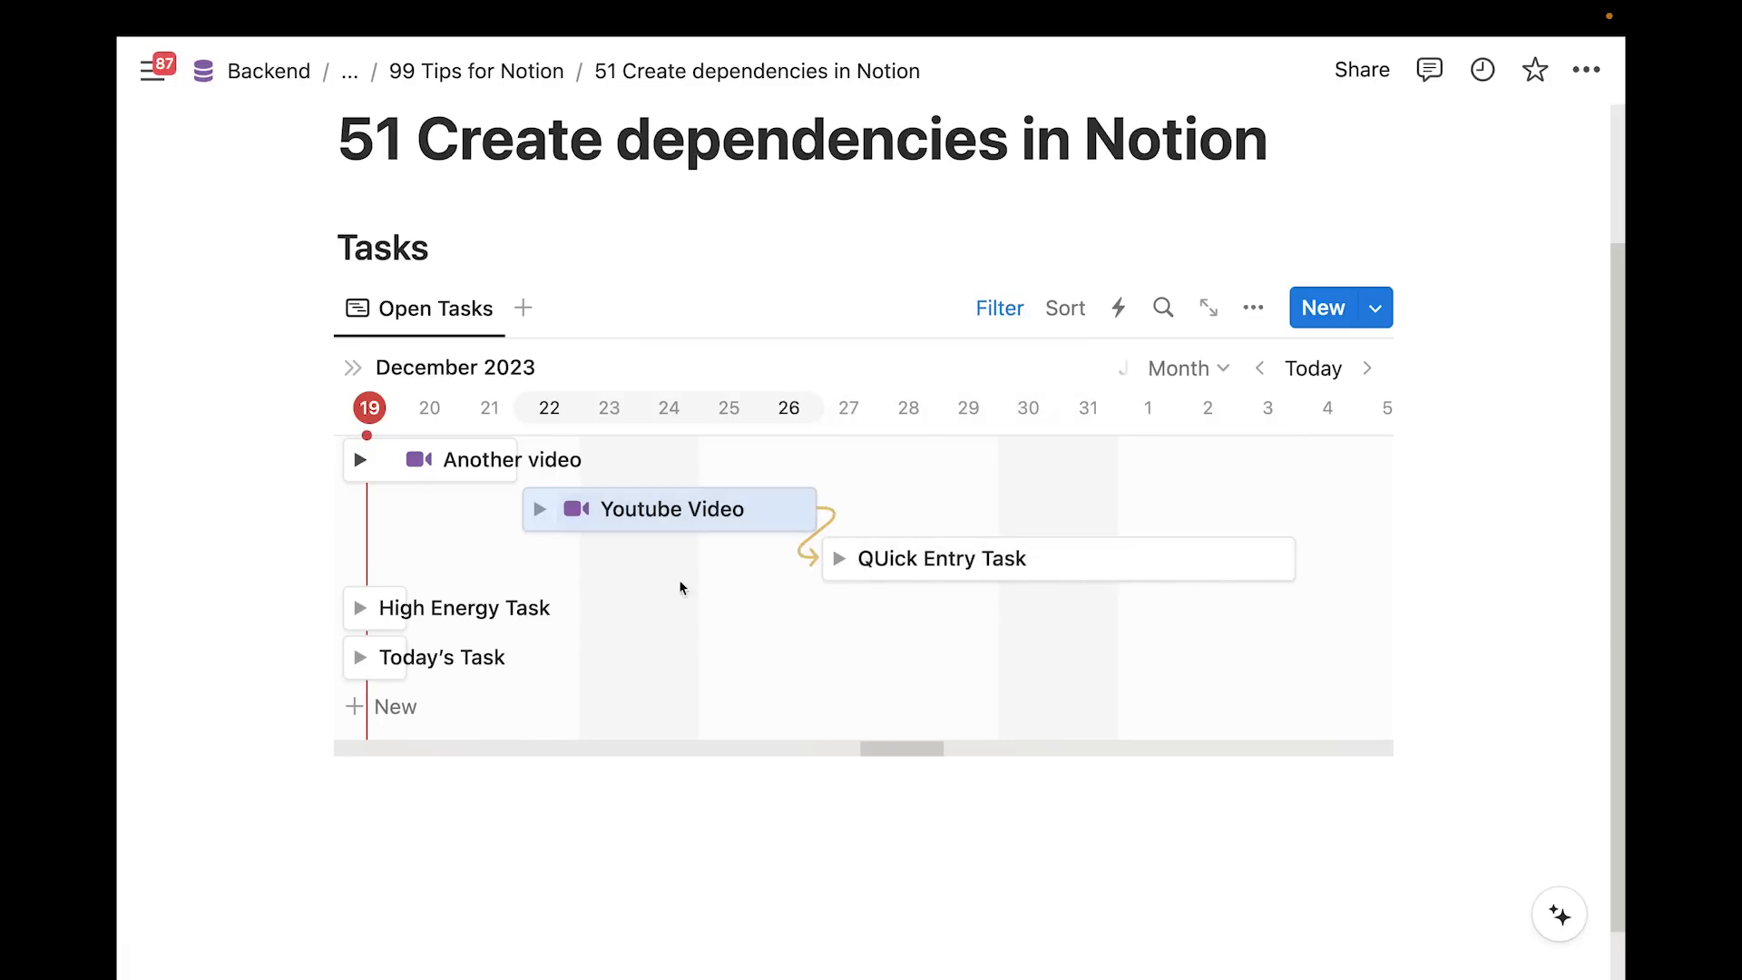
{"action": "left_click_drag", "start_coordinate": [717, 513], "coordinate": [858, 506]}
{"action": "left_click_drag", "start_coordinate": [706, 509], "coordinate": [828, 509]}
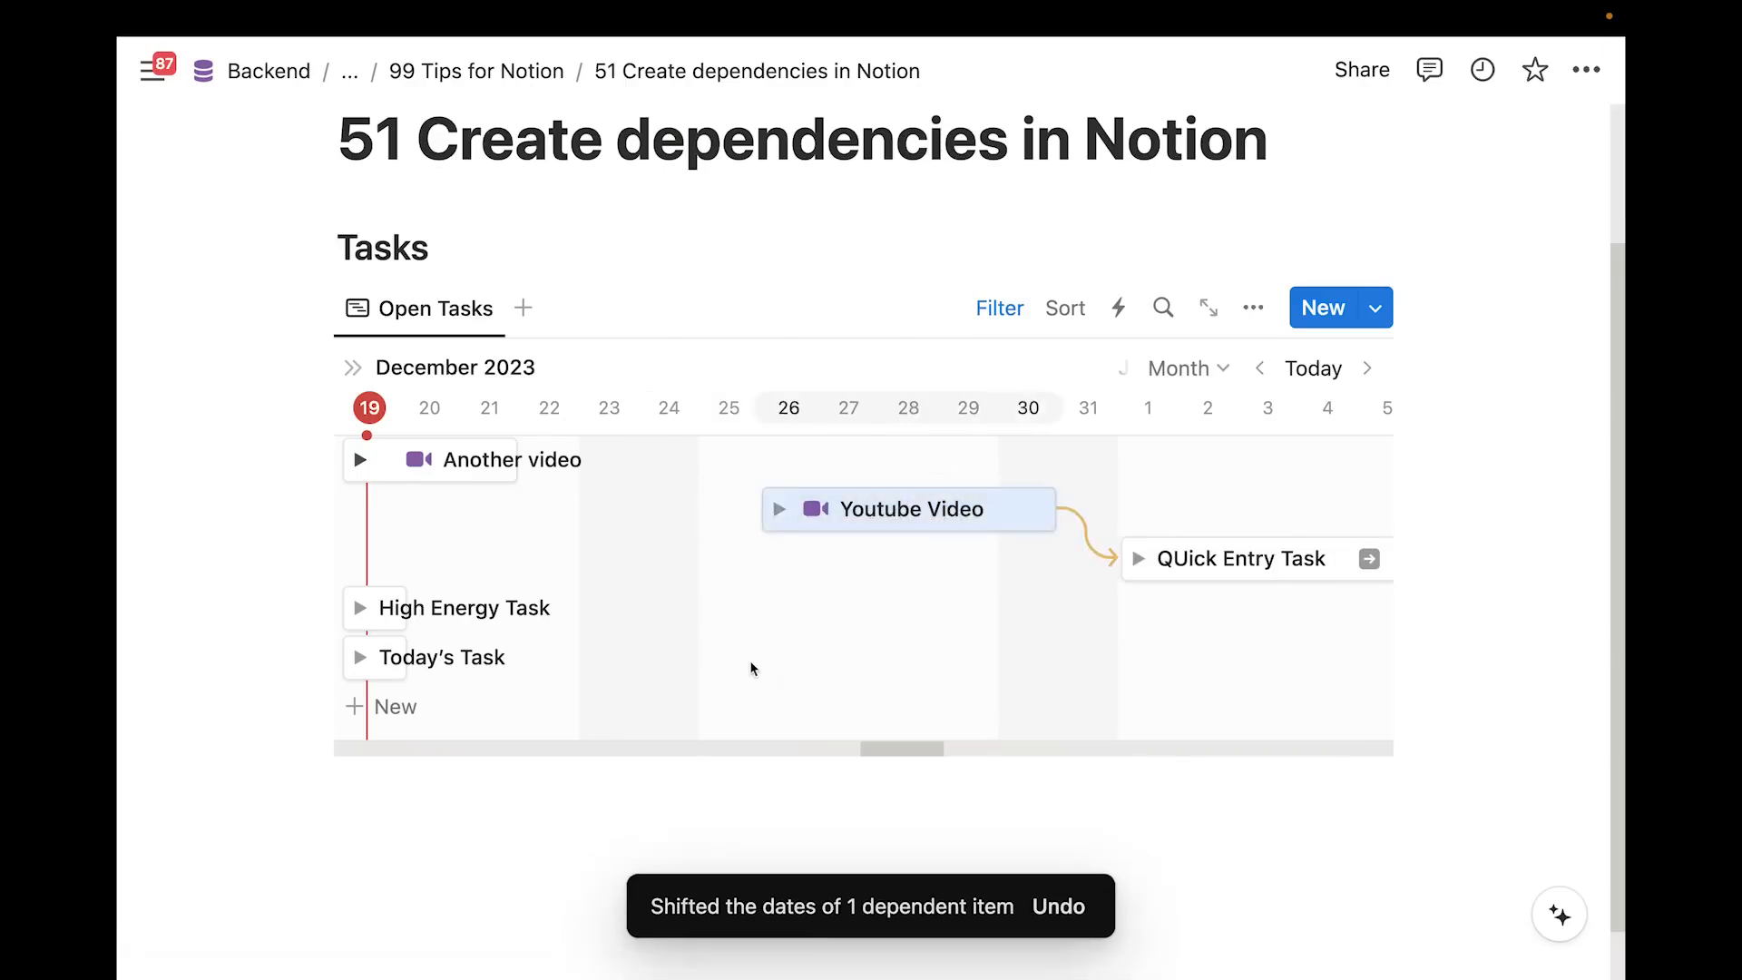
Link QUick Entry Task to High Energy Task as a dependency, and move Youtube Video to December 30–January 3
{"action": "scroll", "coordinate": [913, 655], "scroll_direction": "right", "scroll_amount": 5}
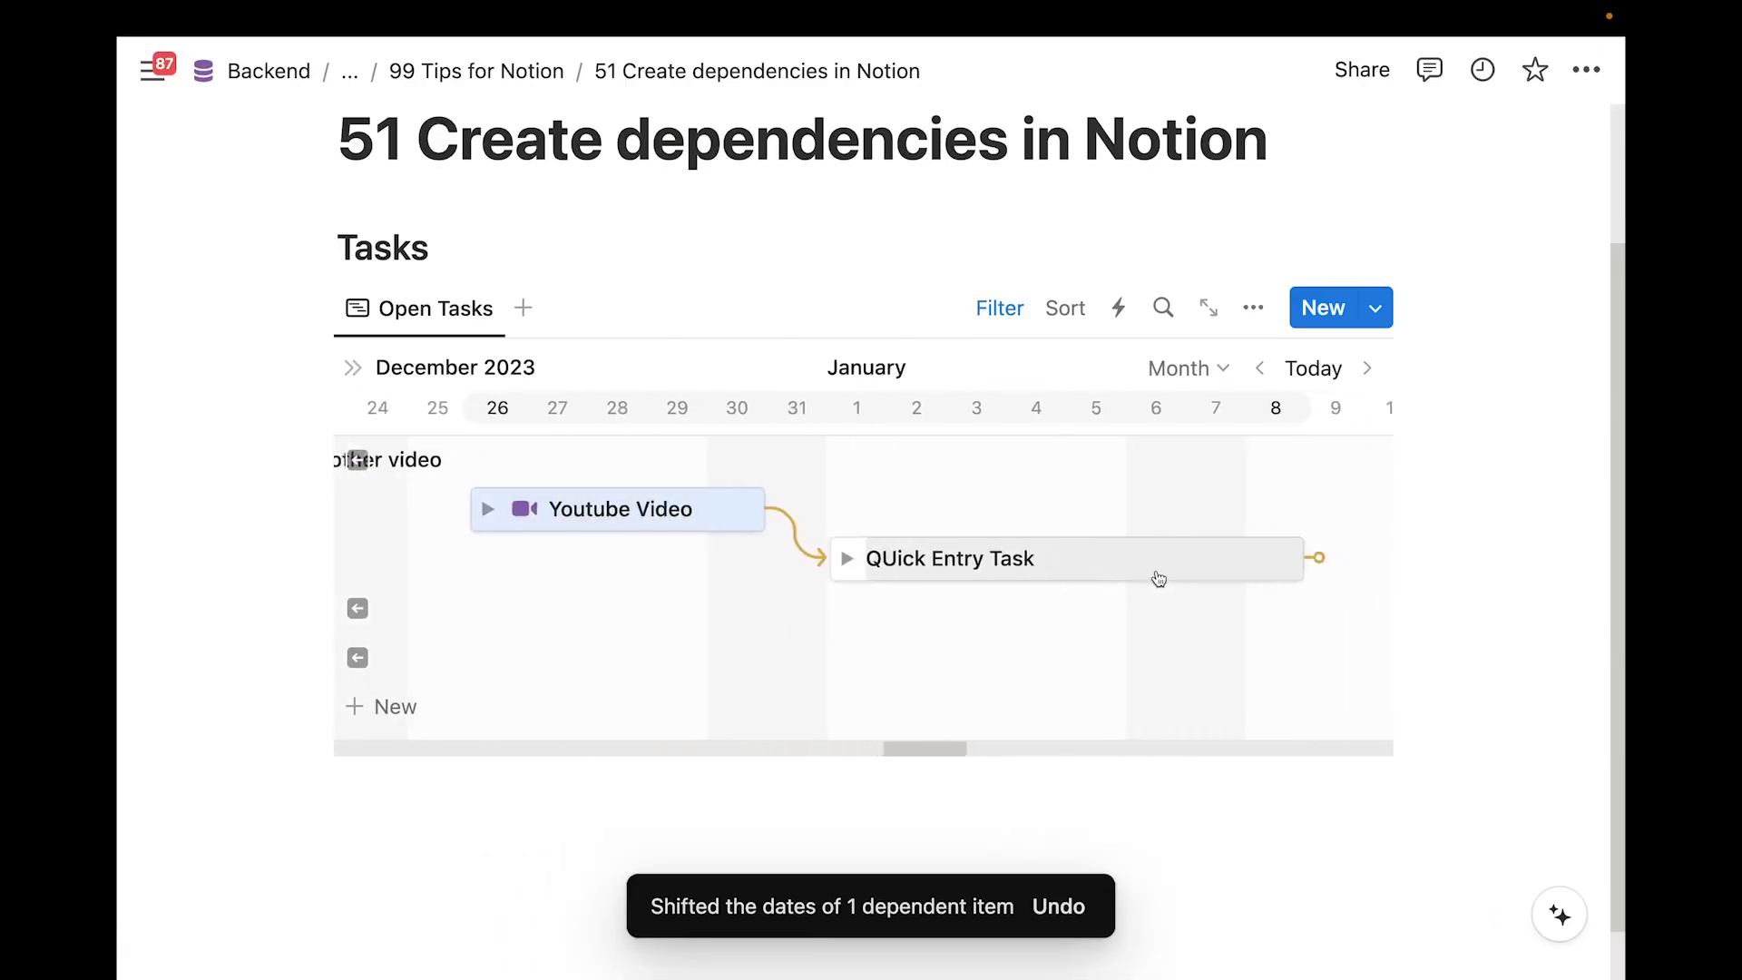
{"action": "left_click_drag", "start_coordinate": [1263, 559], "coordinate": [615, 604]}
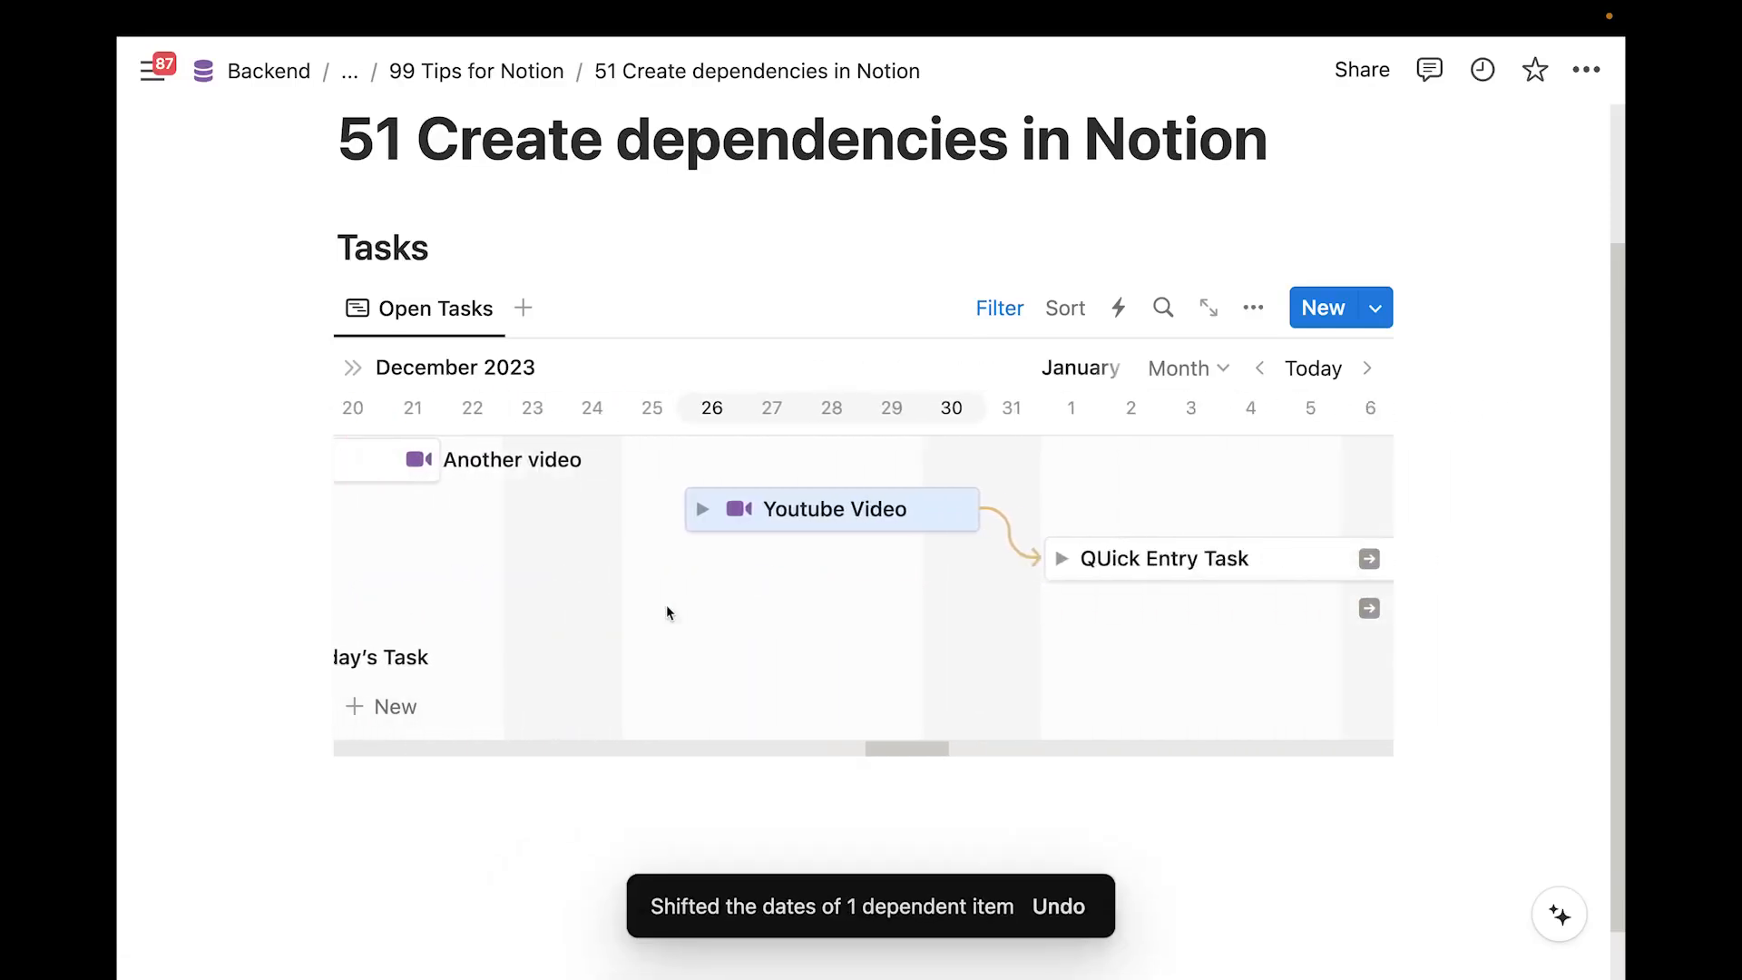
{"action": "scroll", "coordinate": [772, 645], "scroll_direction": "left", "scroll_amount": 5}
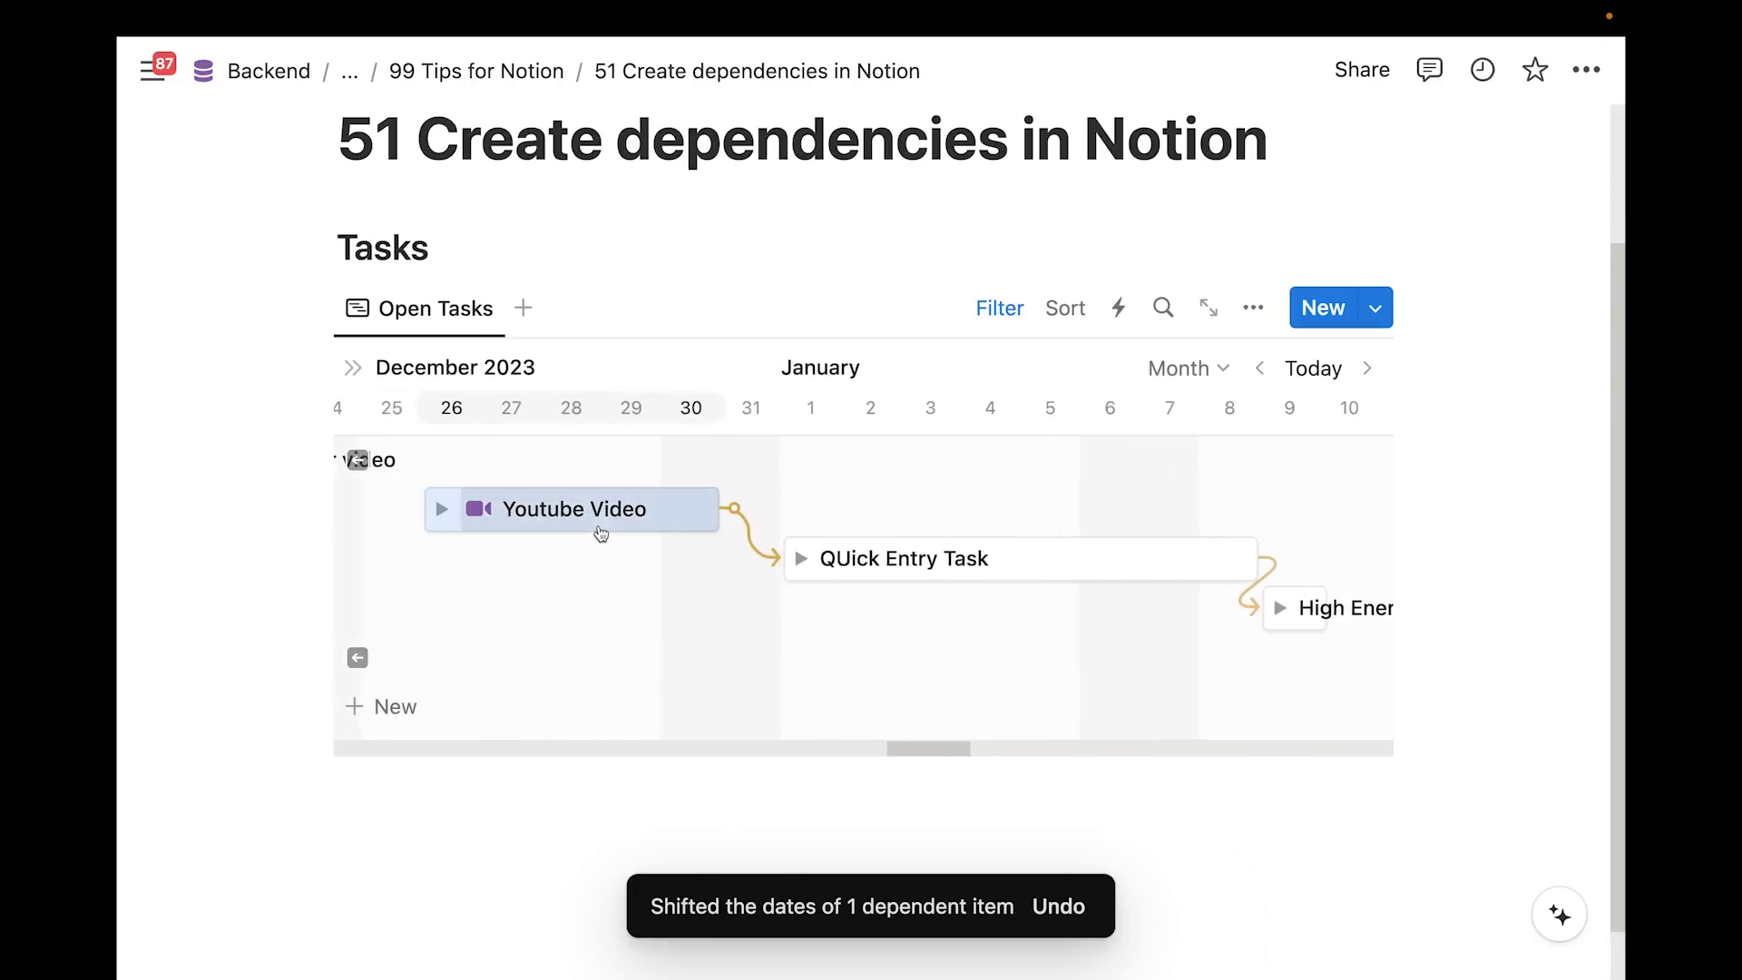
{"action": "left_click_drag", "start_coordinate": [610, 526], "coordinate": [853, 514]}
{"action": "scroll", "coordinate": [971, 644], "scroll_direction": "right", "scroll_amount": 5}
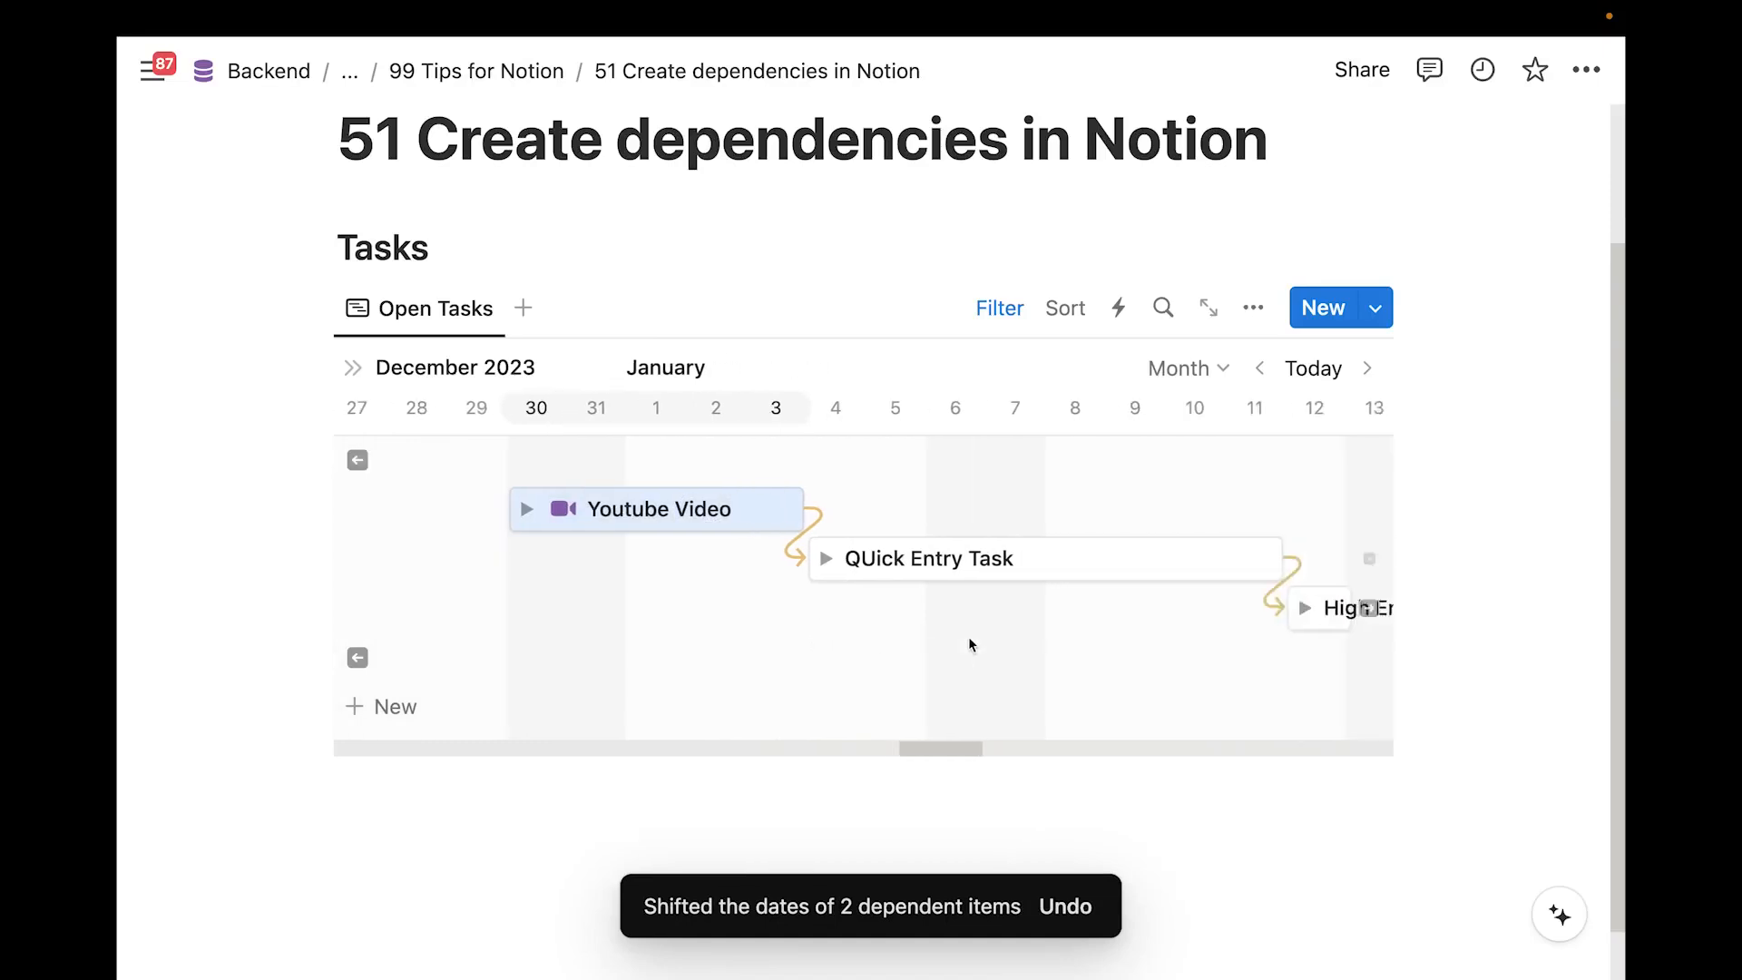
{"action": "scroll", "coordinate": [969, 644], "scroll_direction": "left", "scroll_amount": 2}
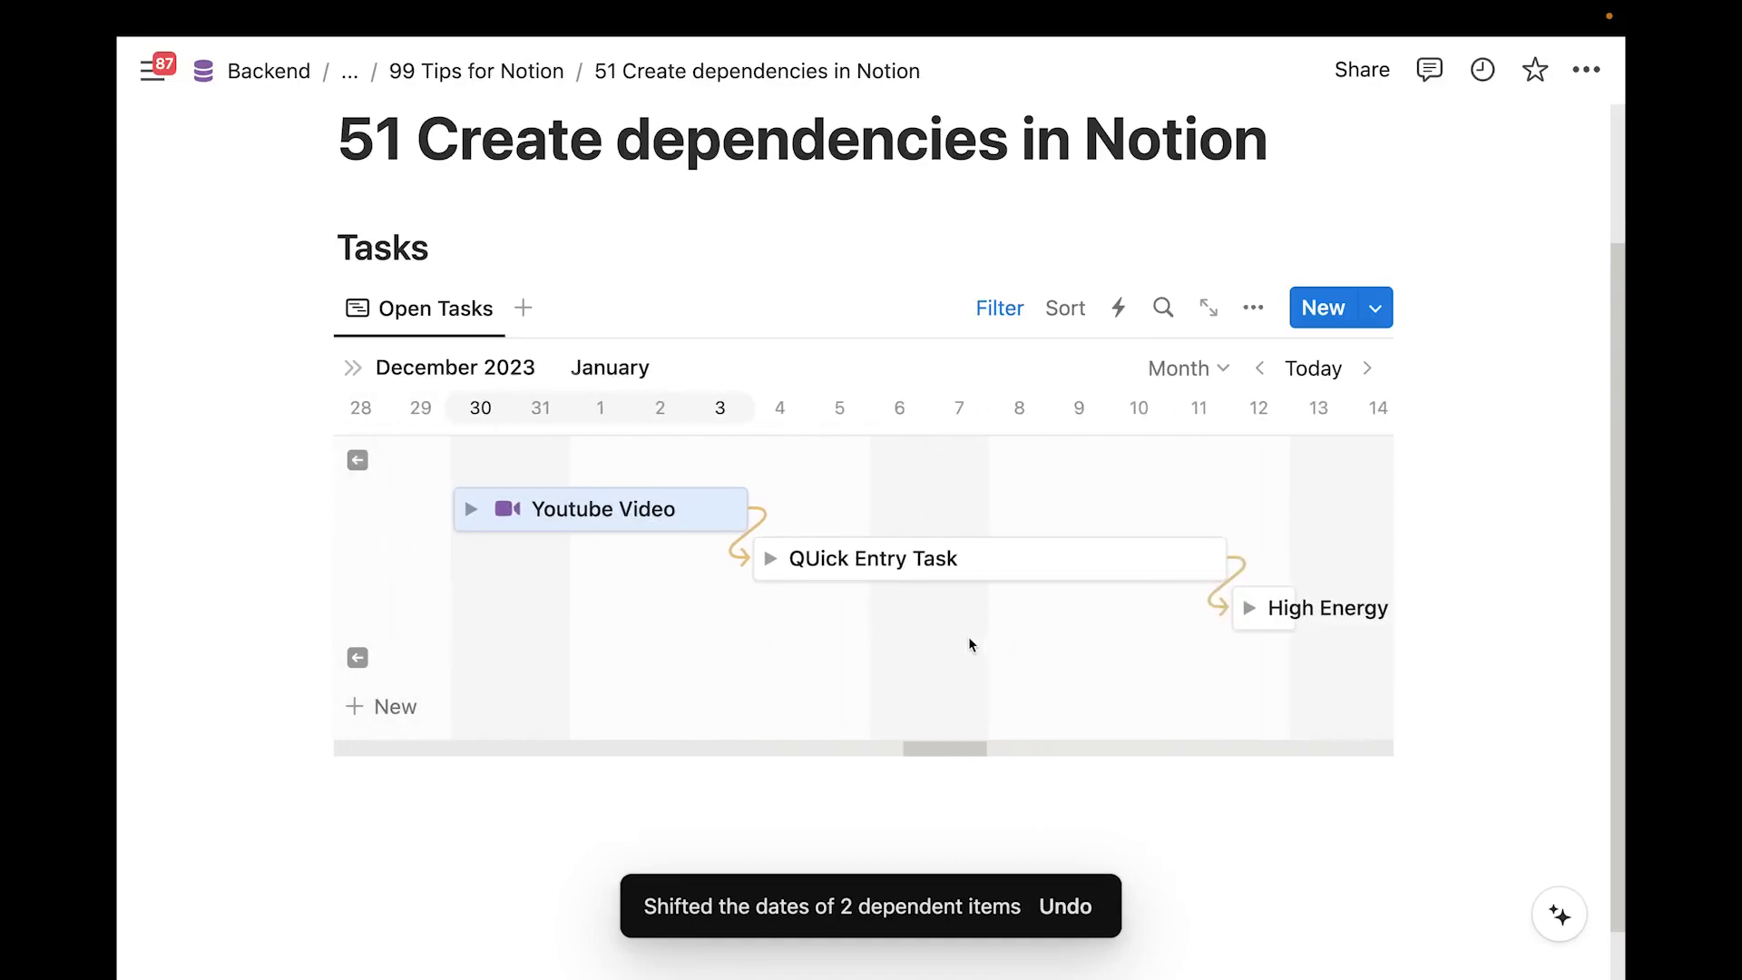
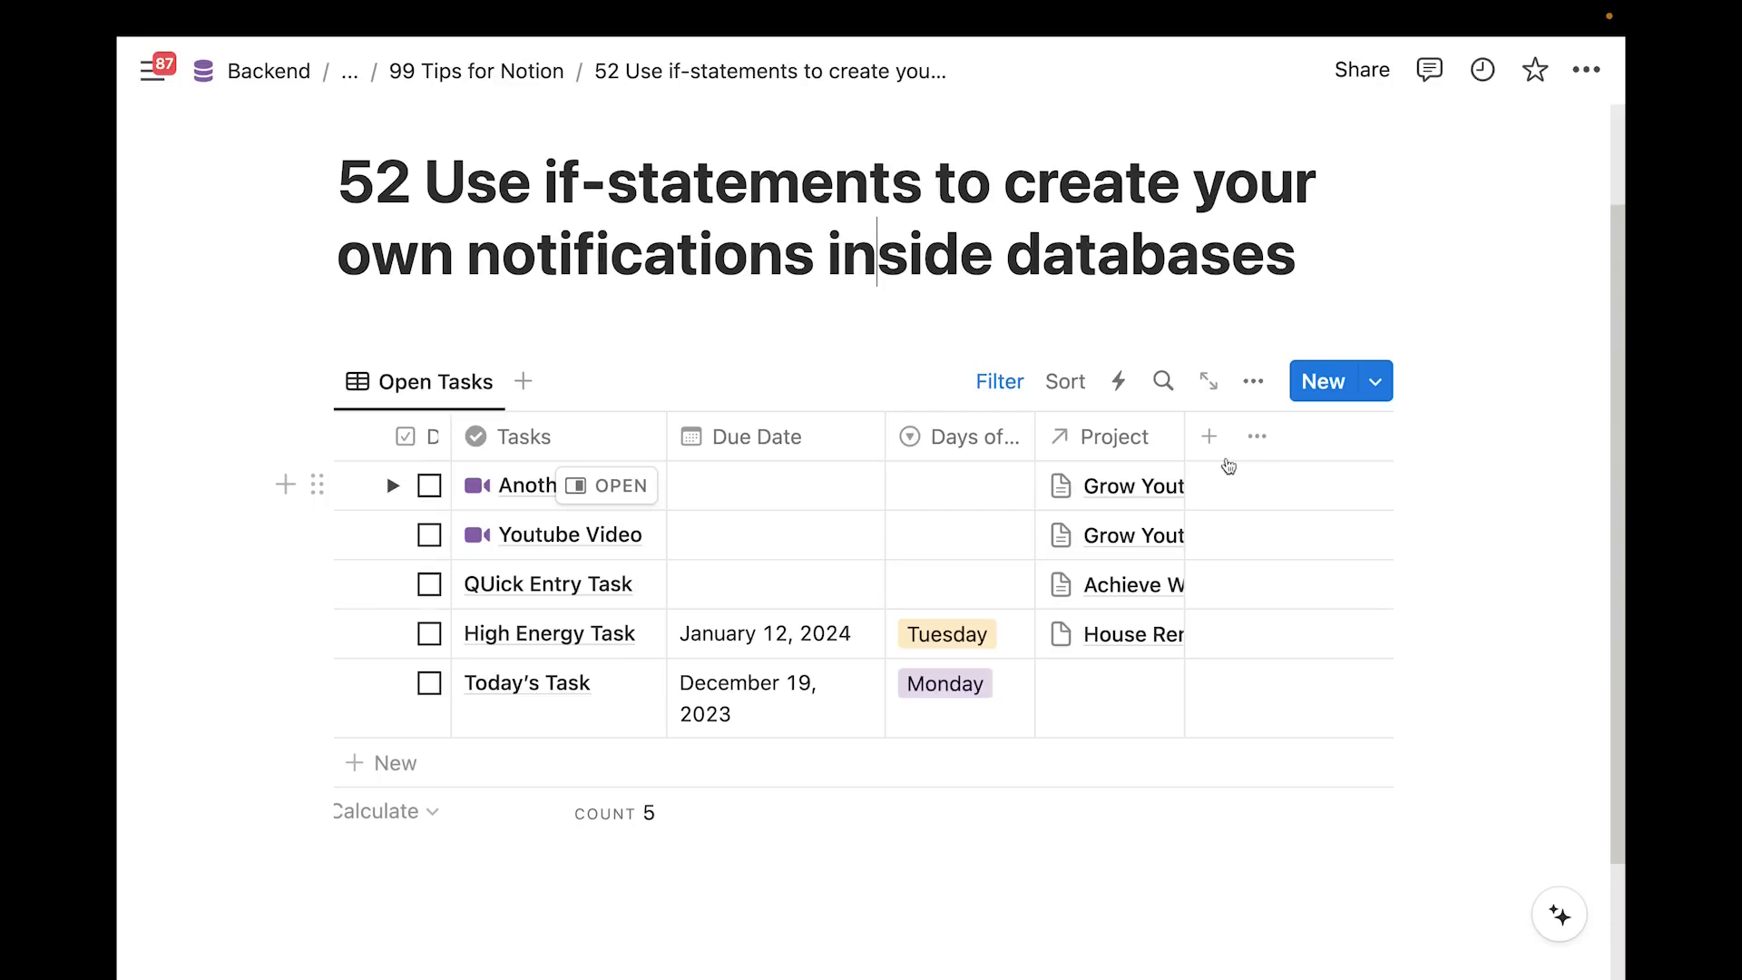
Add a formula property named Notification to the Open Tasks table on the tip 52 page
{"action": "scroll", "coordinate": [1266, 448], "scroll_direction": "down", "scroll_amount": 1}
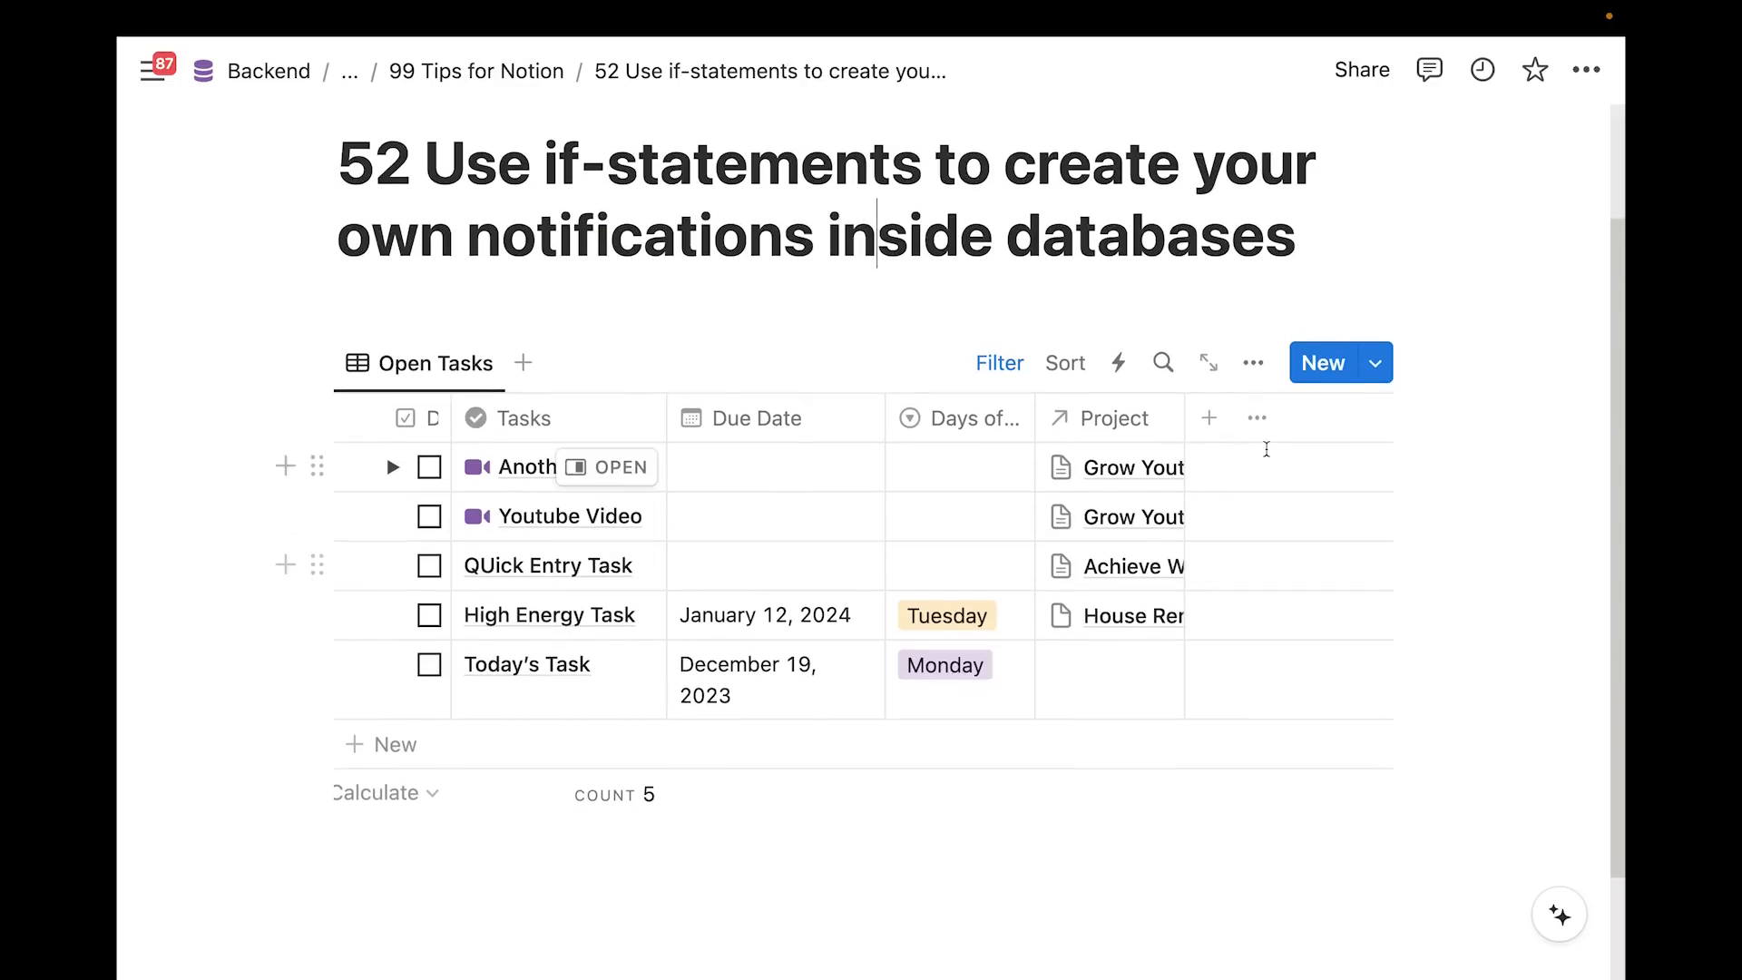
{"action": "left_click", "coordinate": [1214, 435]}
{"action": "type", "text": "form"}
{"action": "key", "text": "Return"}
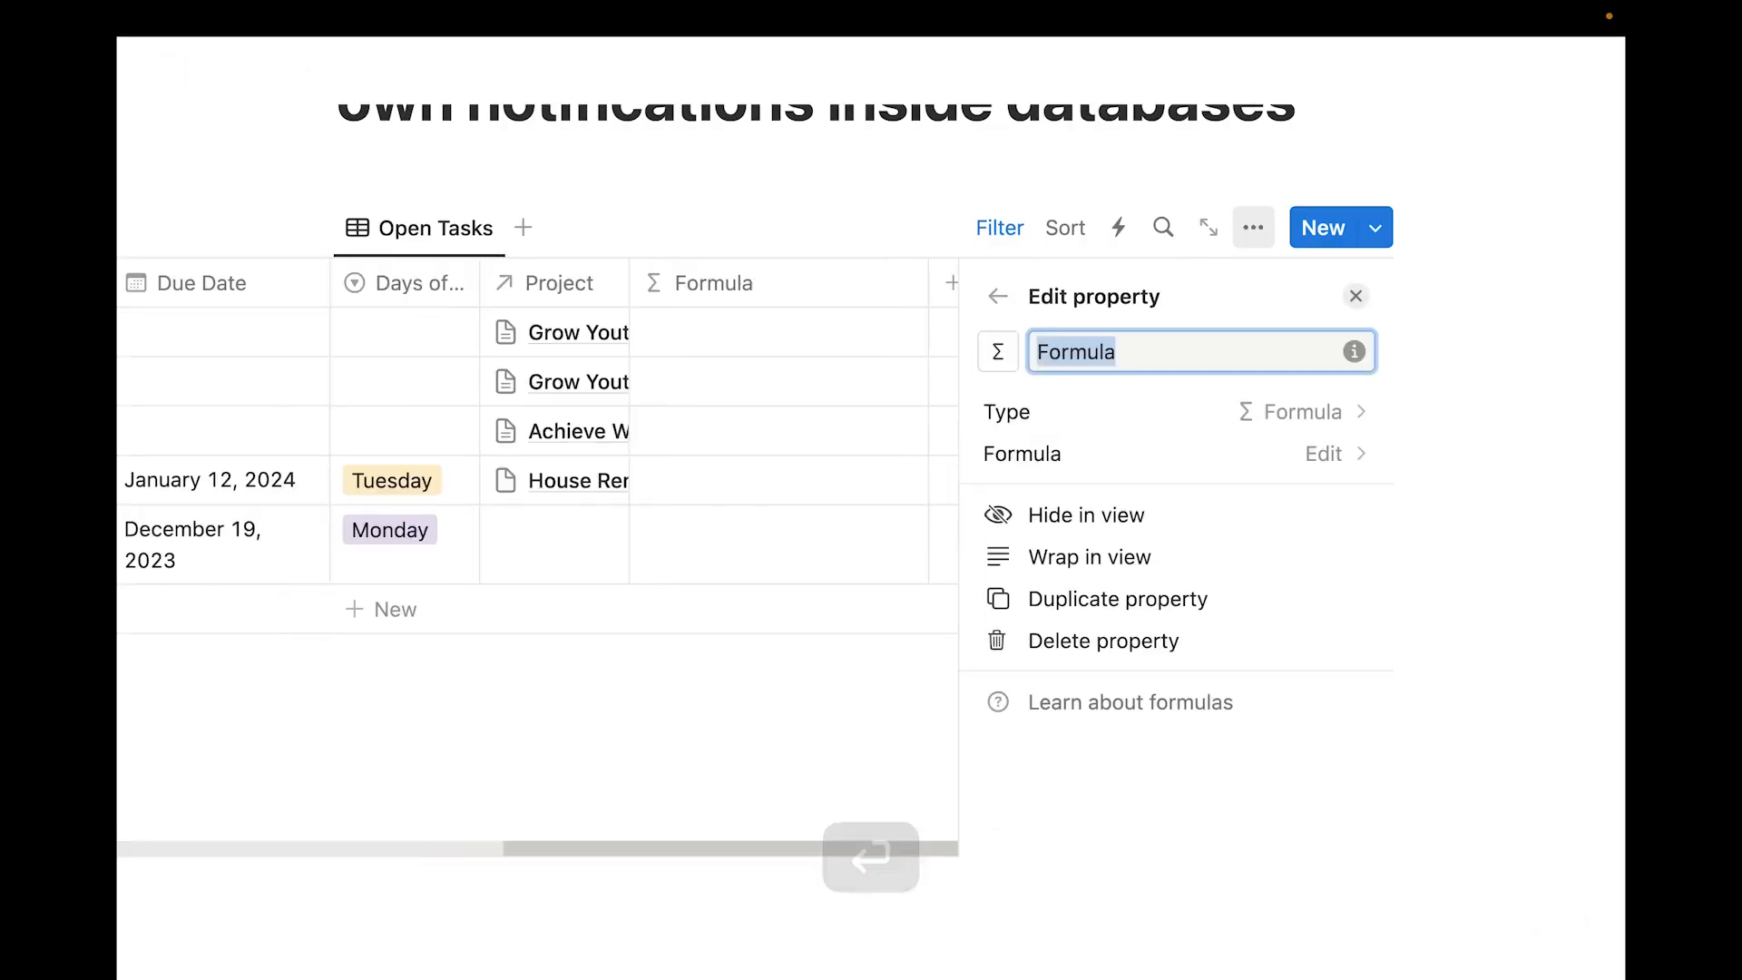
{"action": "type", "text": "Notification"}
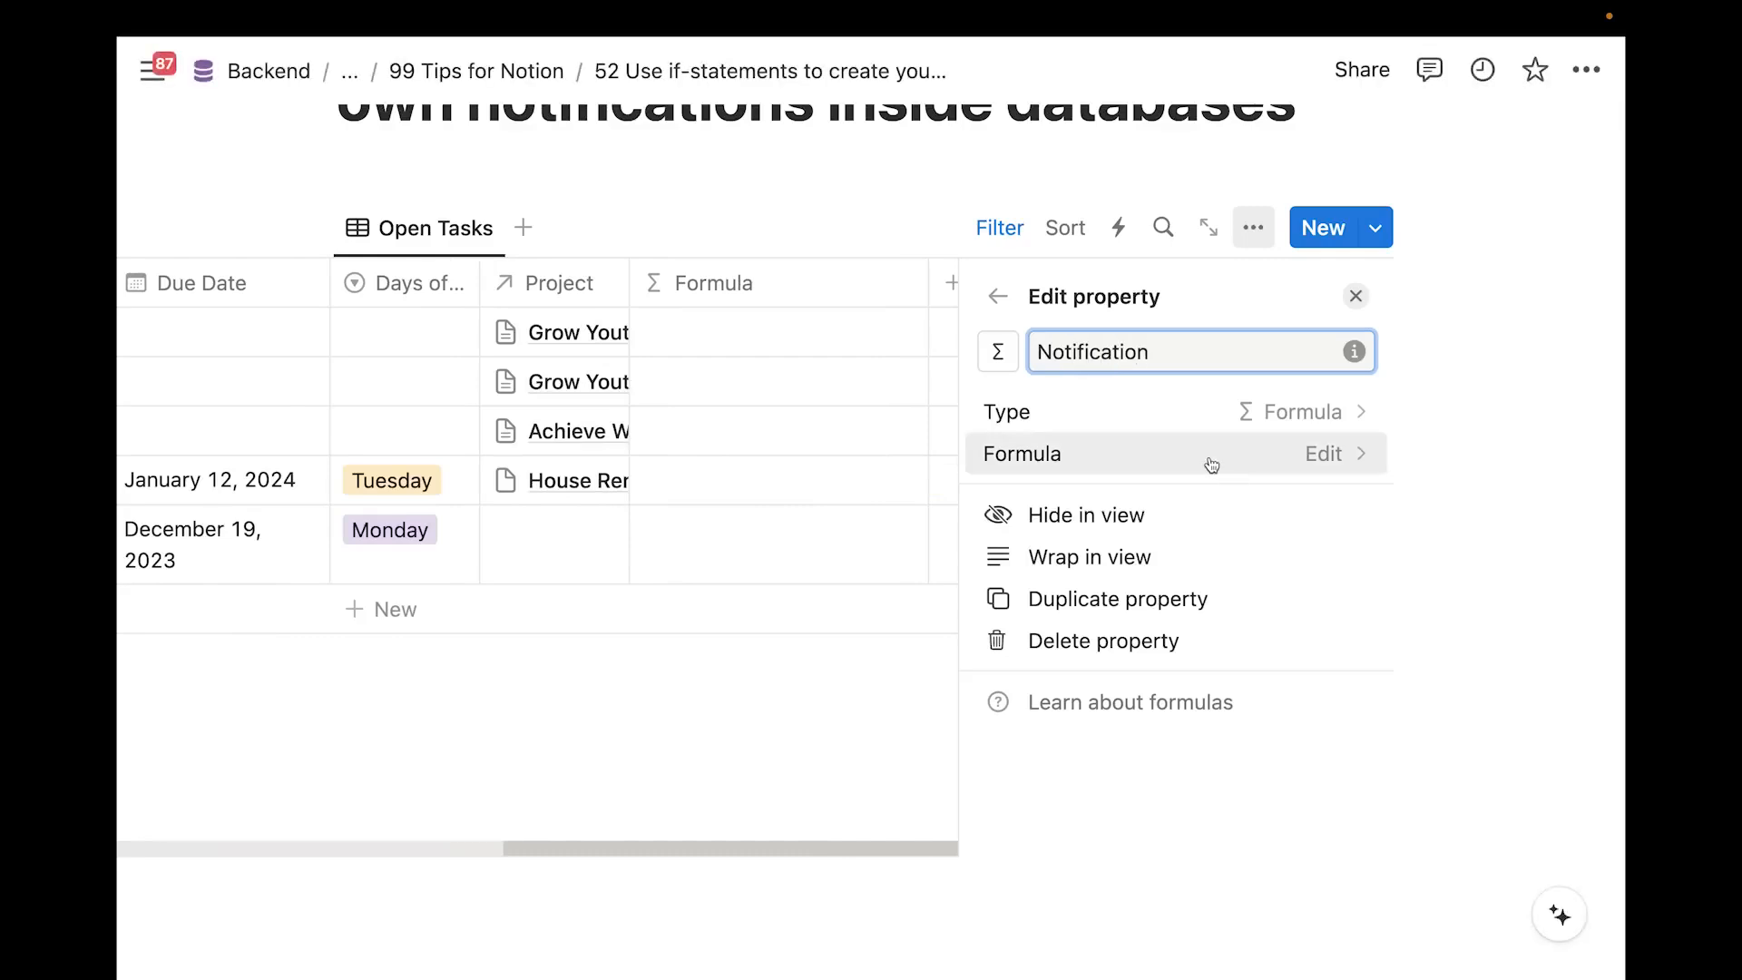
Start the Notification formula as an ifs statement whose first condition is empty(Project)
{"action": "left_click", "coordinate": [1211, 463]}
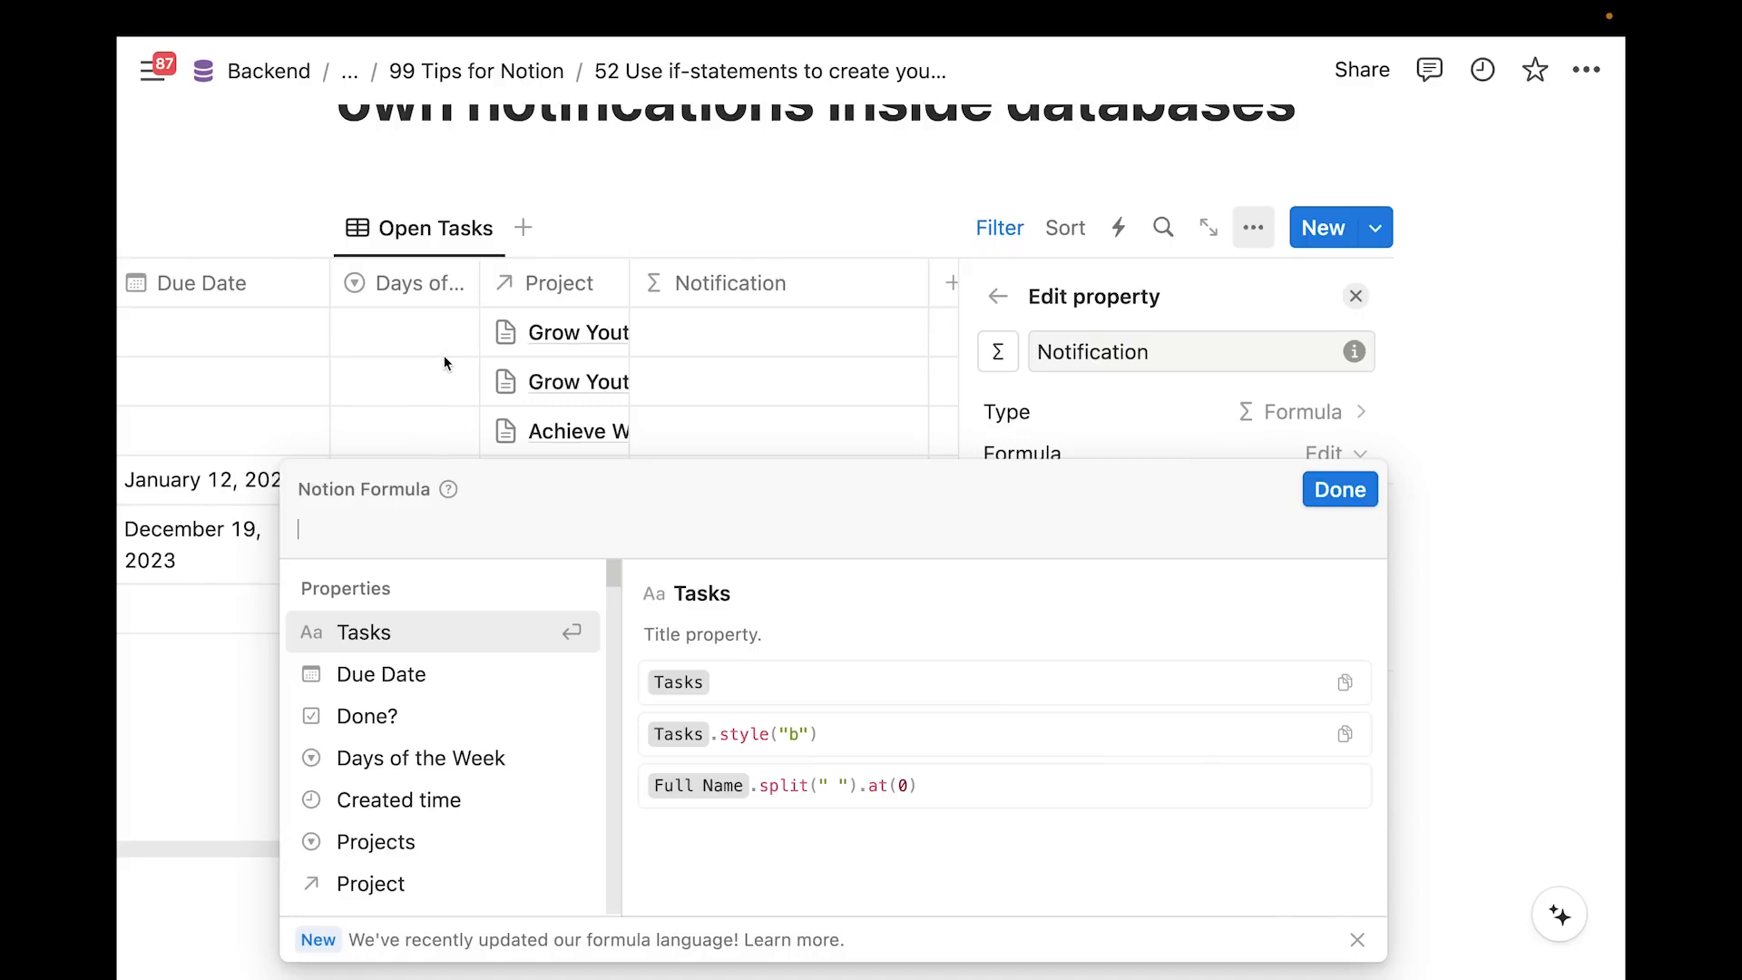
{"action": "type", "text": "if"}
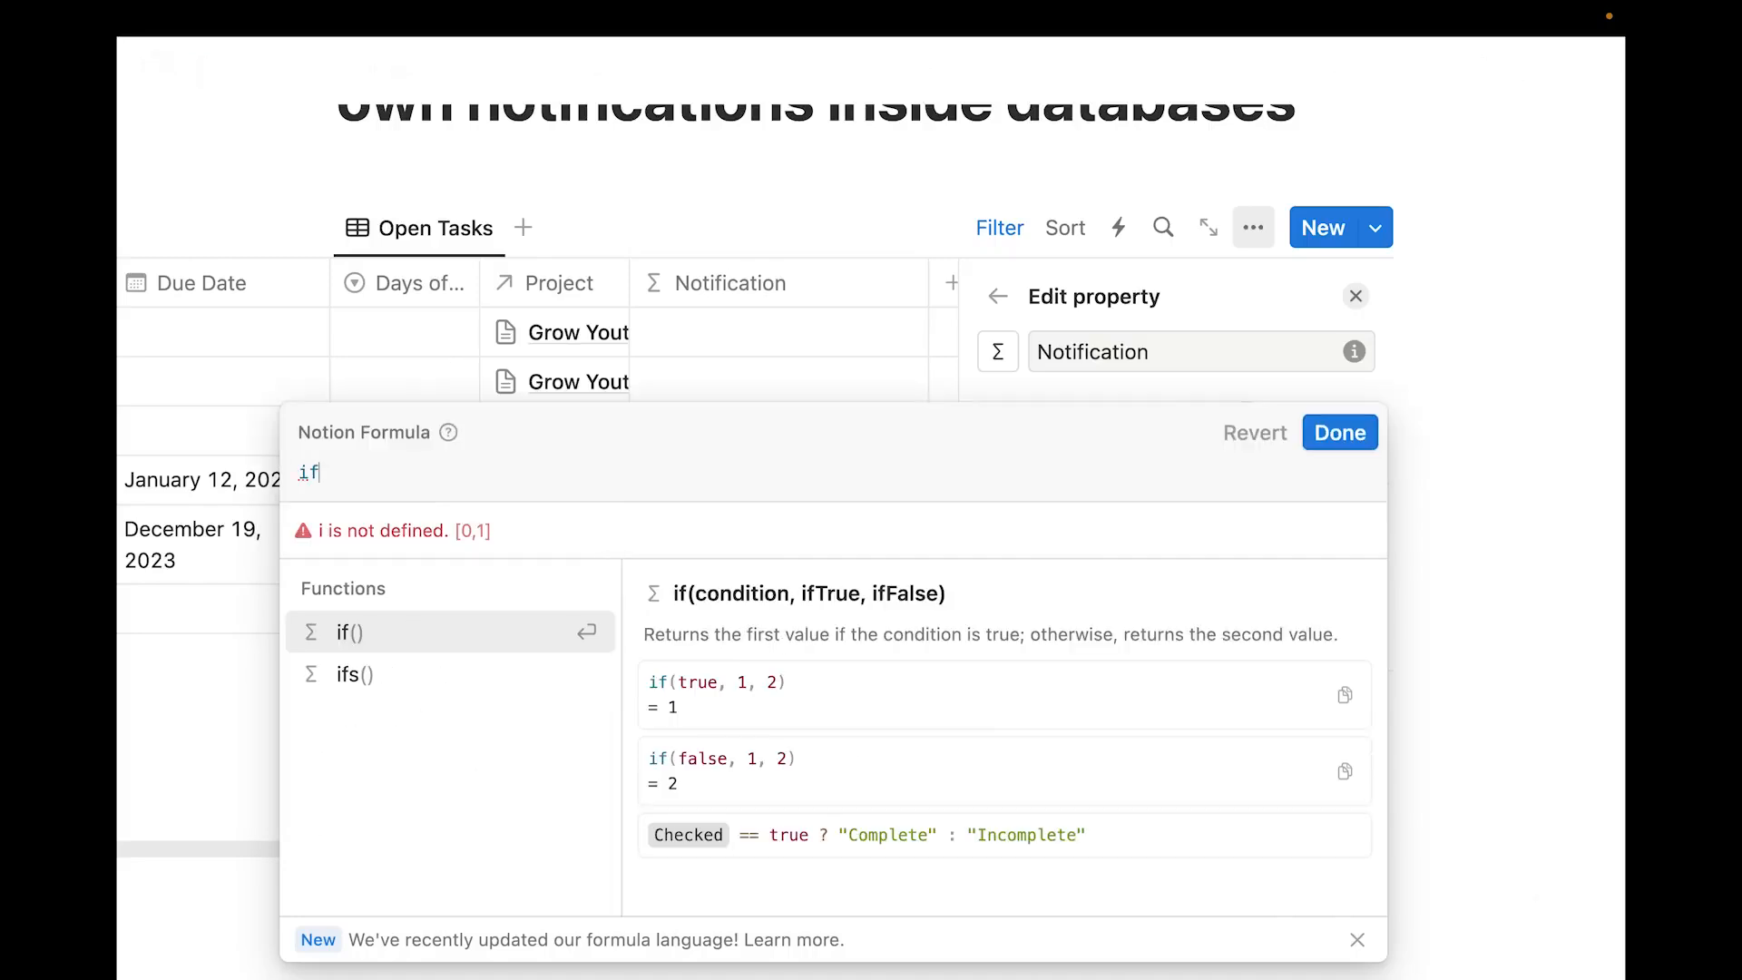
{"action": "type", "text": "s"}
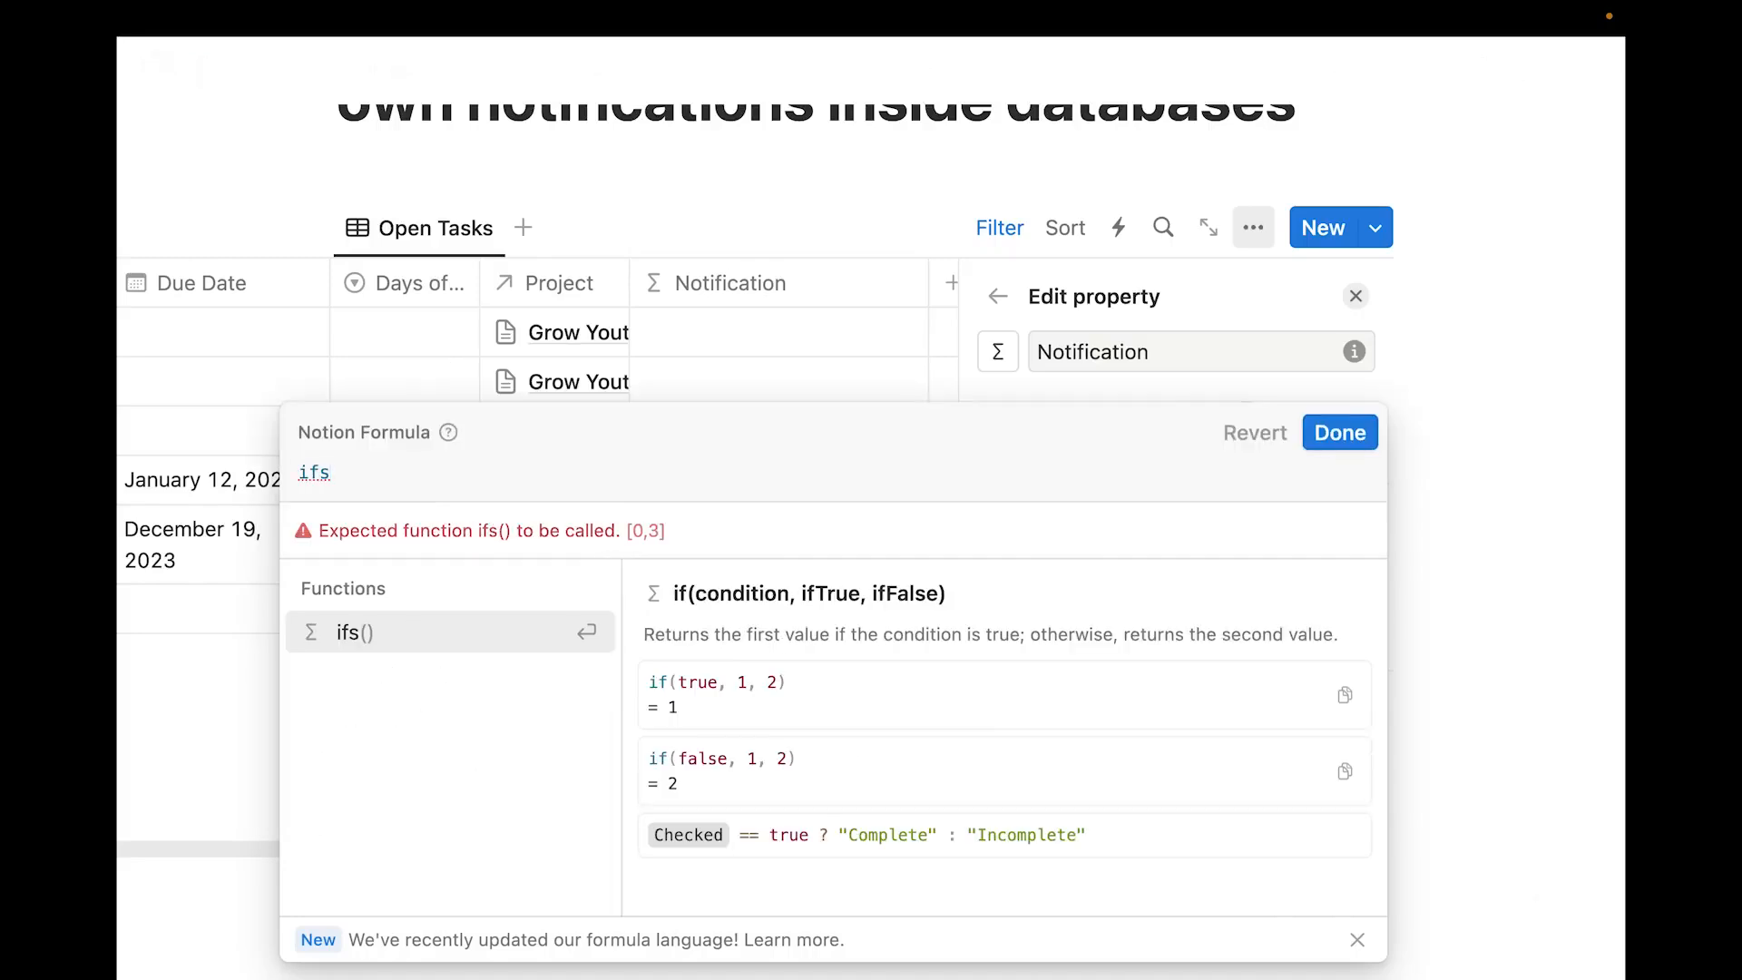
{"action": "key", "text": "BackSpace"}
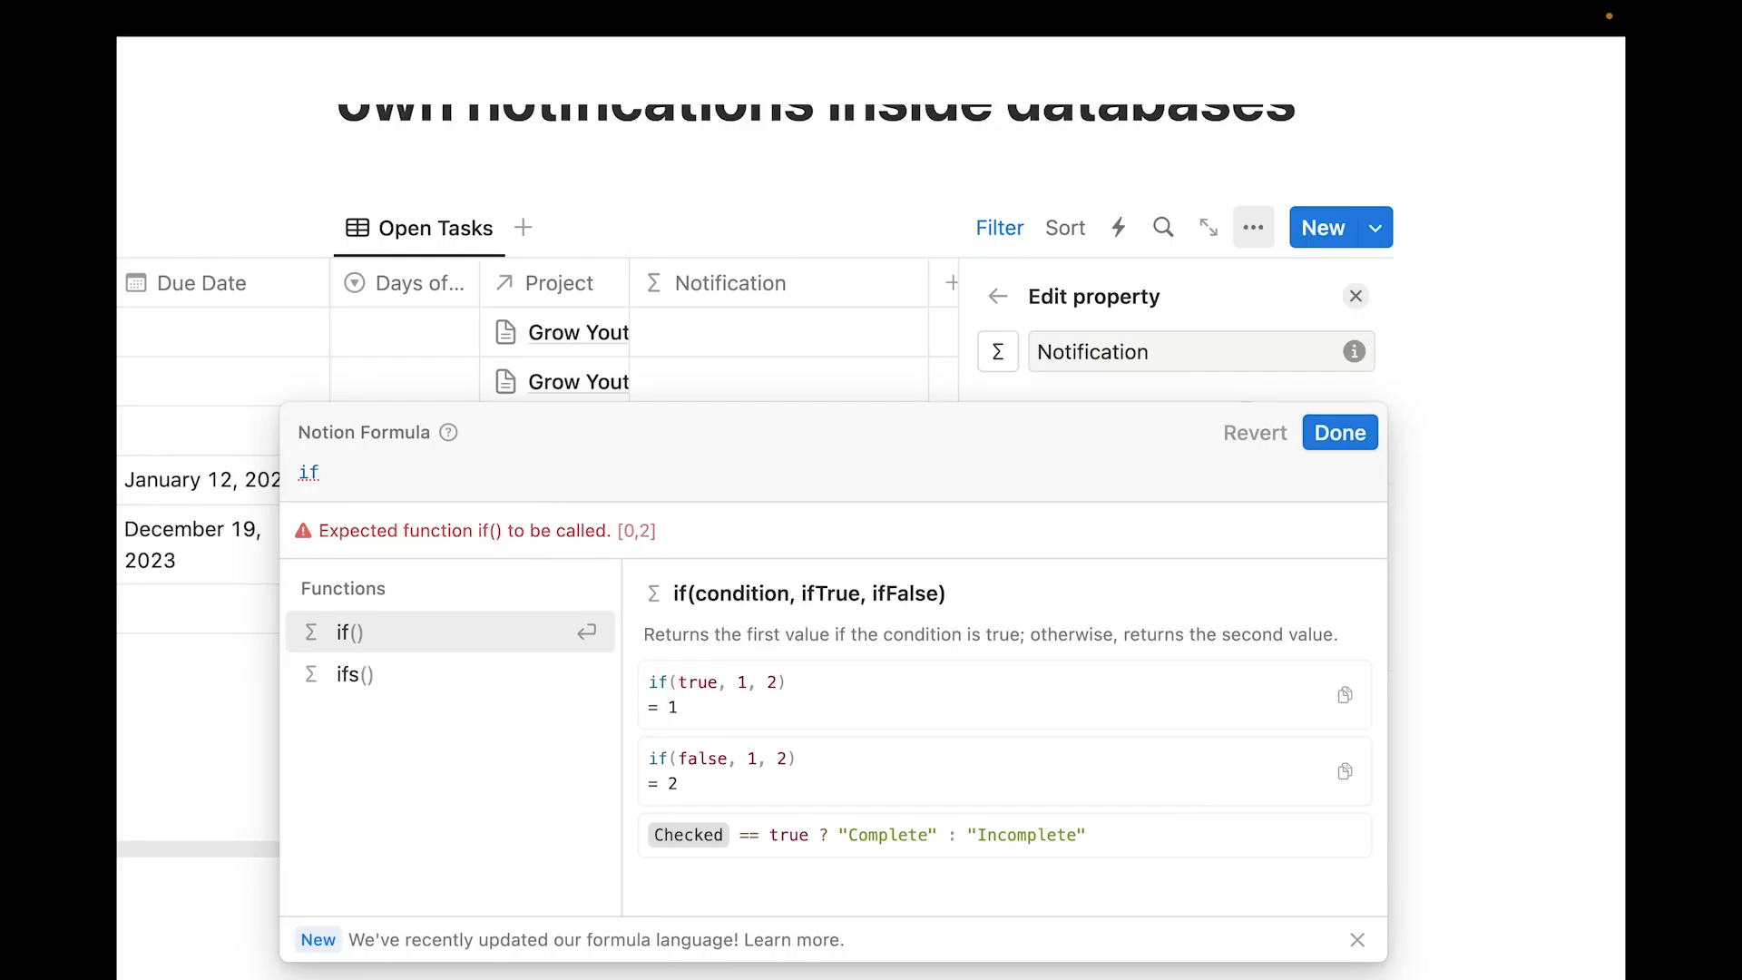
{"action": "type", "text": "s("}
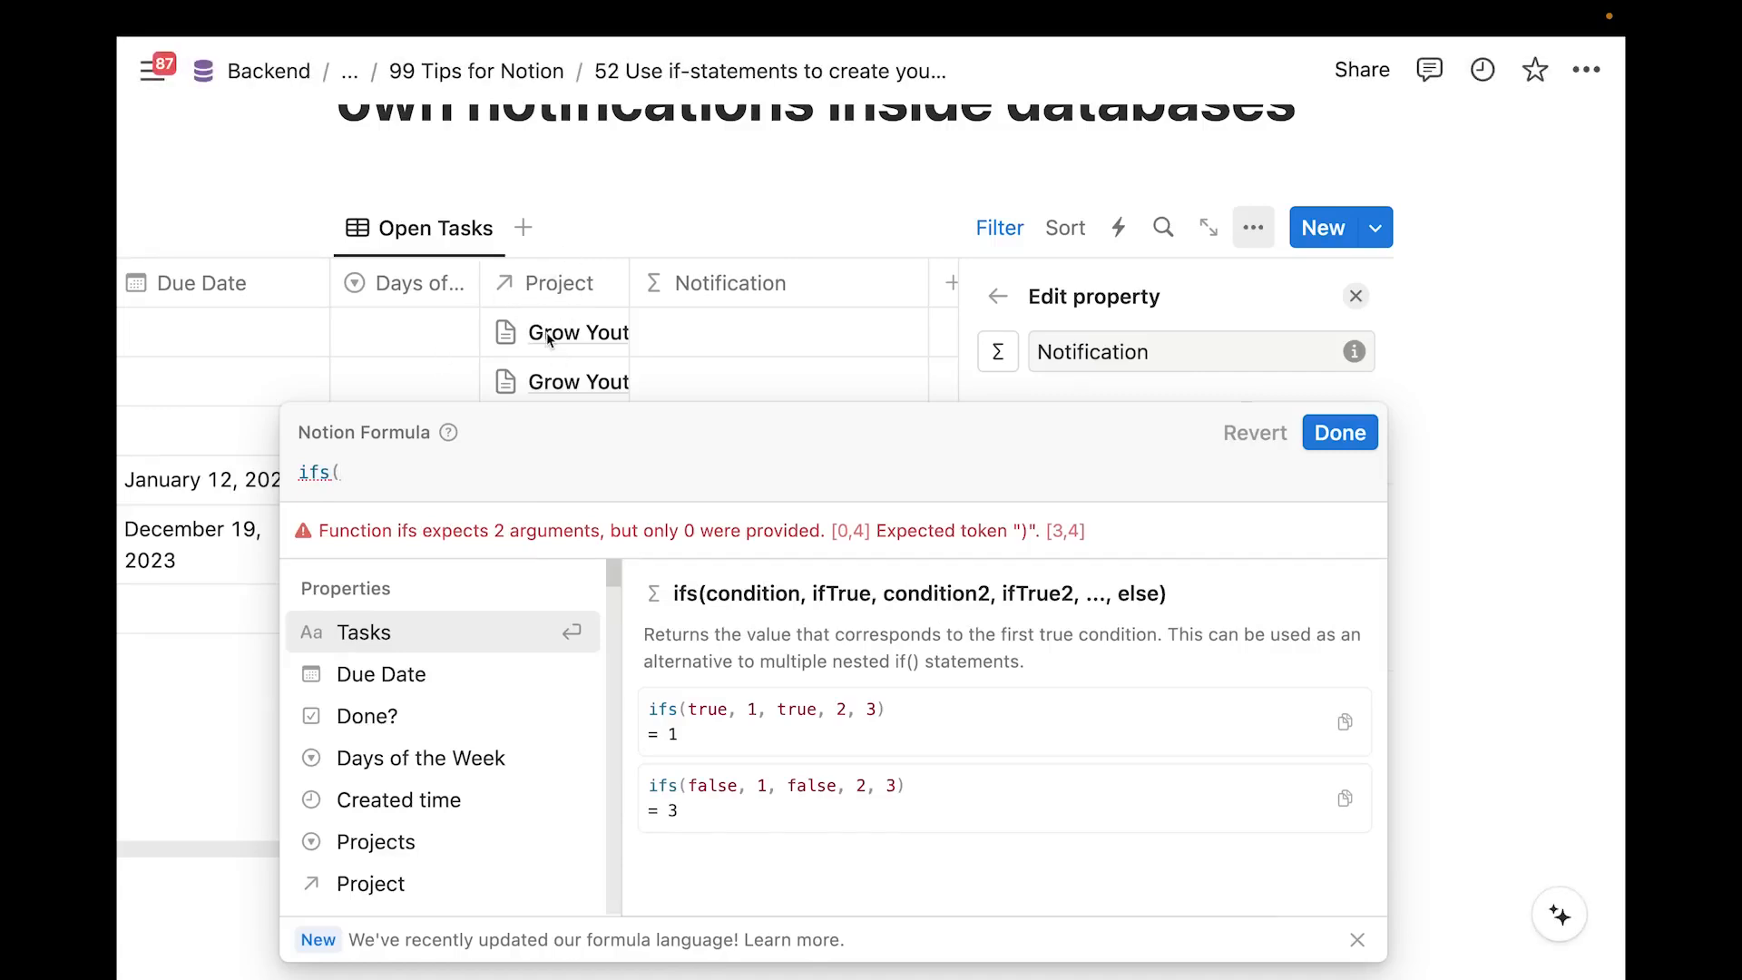
{"action": "type", "text": "empty("}
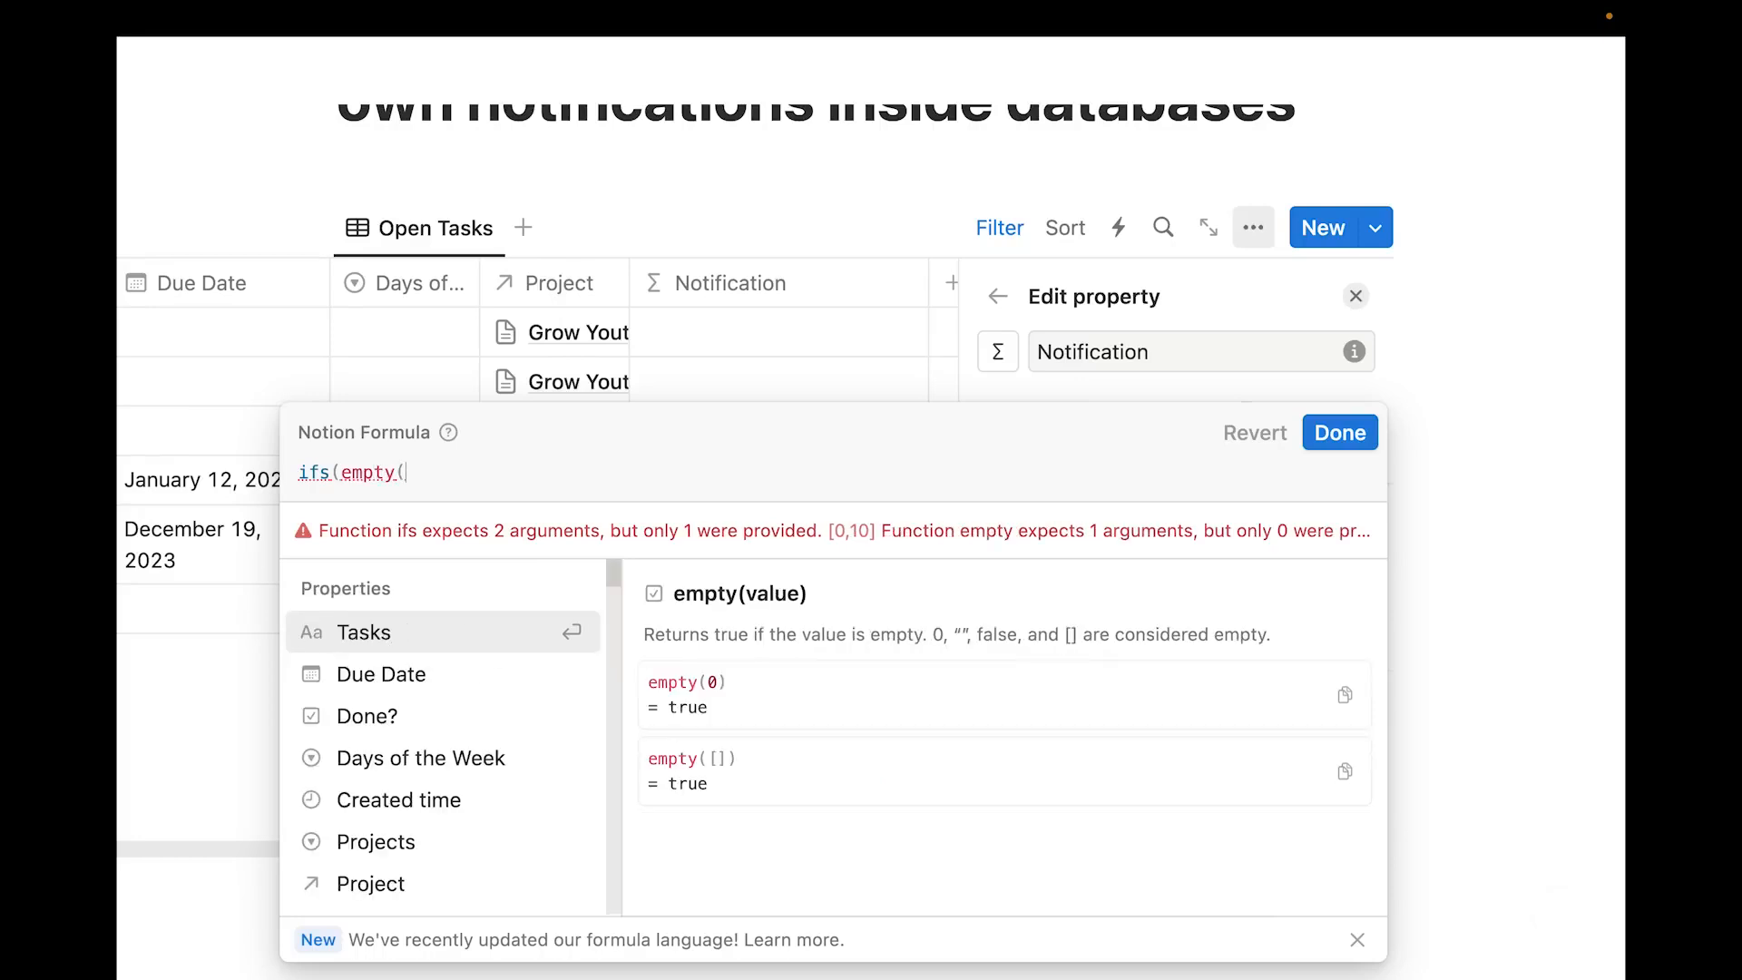
{"action": "left_click", "coordinate": [388, 883]}
{"action": "type", "text": "),"}
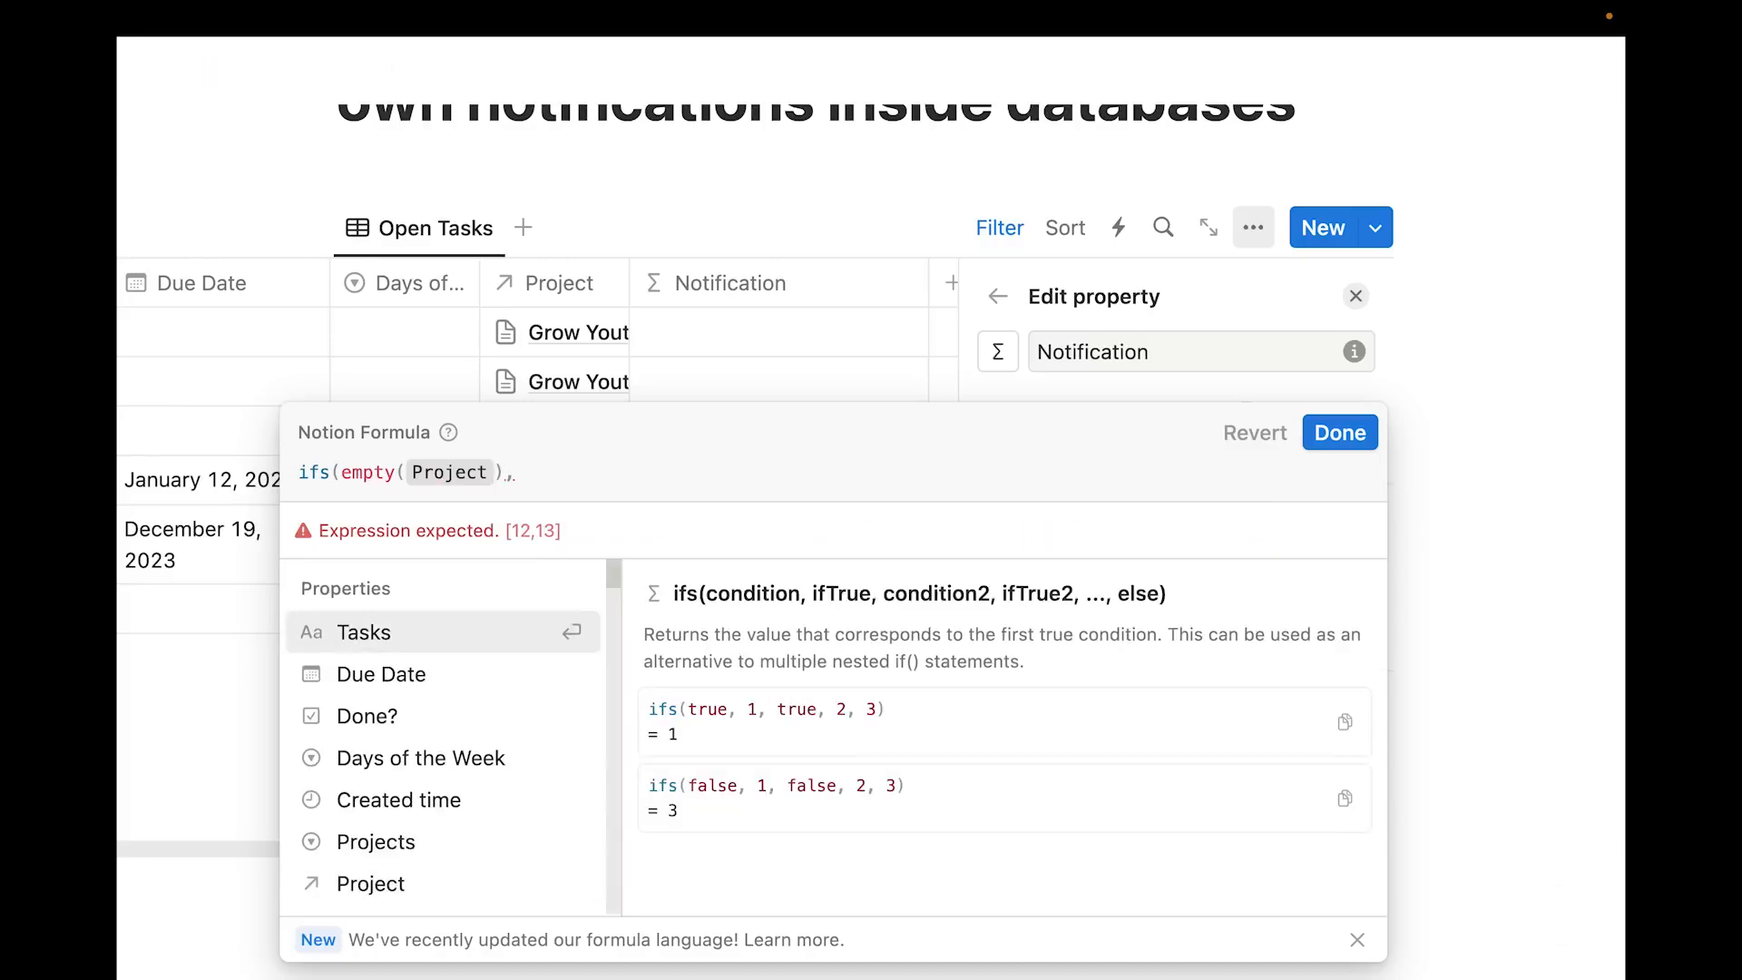
Check the ifs syntax reference and make the formula return "Assign Project" when Project is empty
{"action": "left_click", "coordinate": [311, 472]}
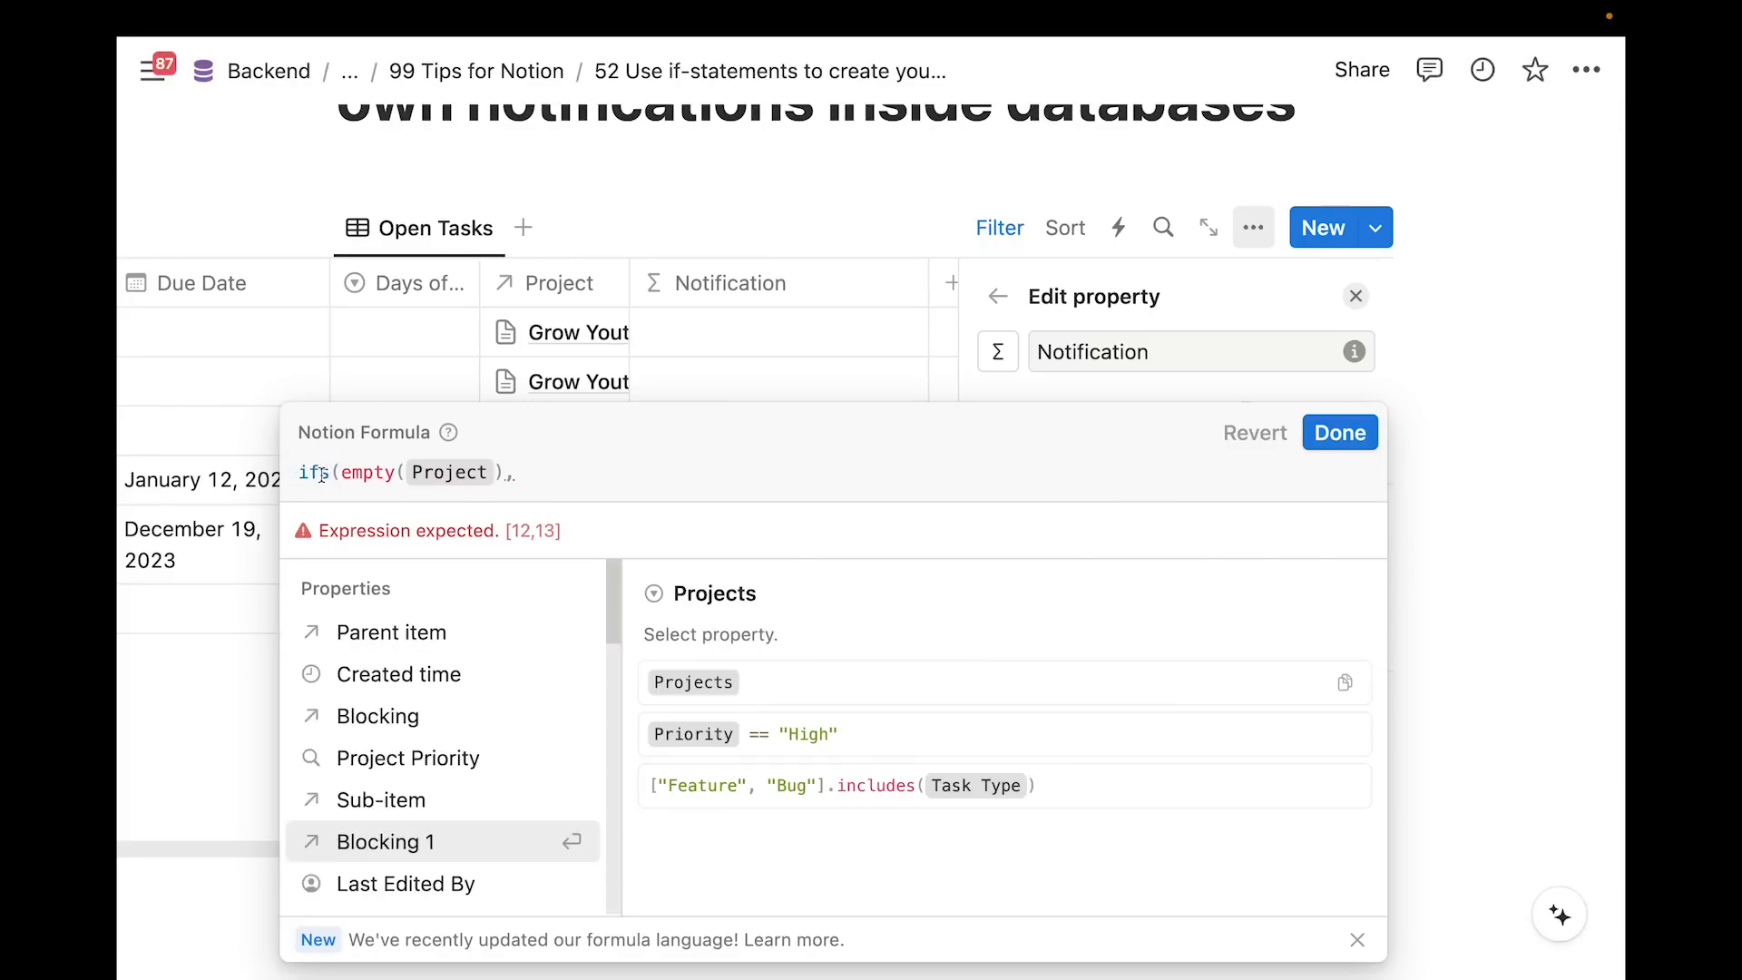
{"action": "left_click", "coordinate": [313, 472]}
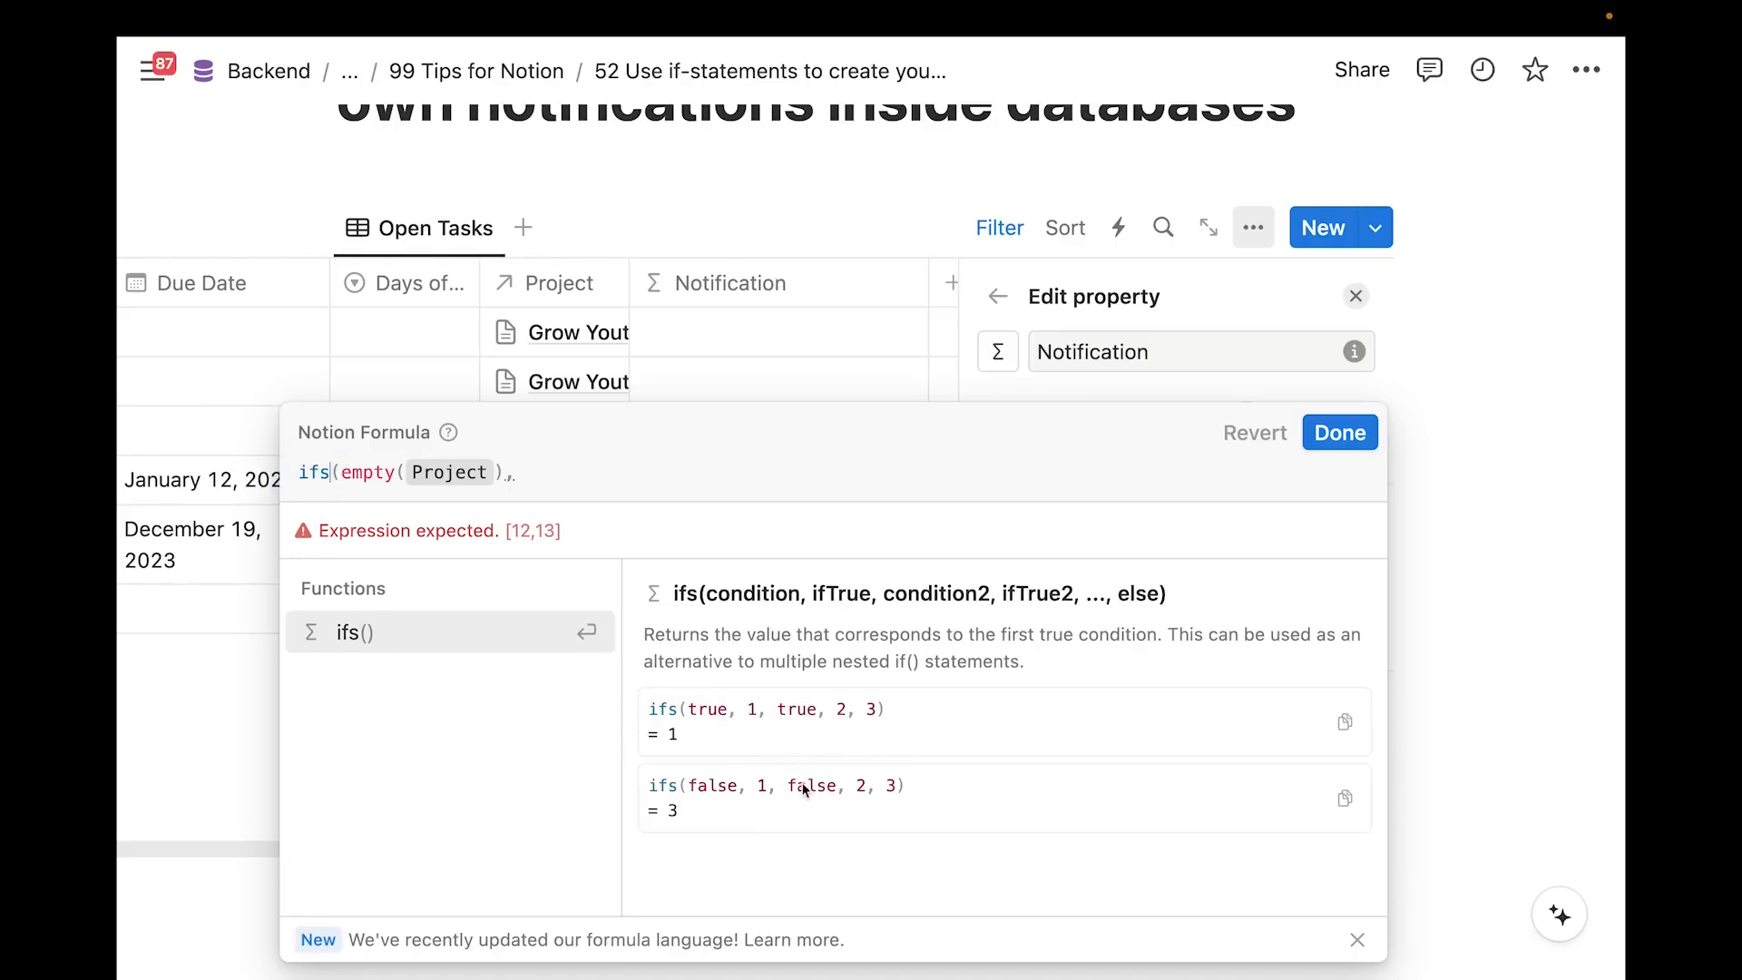
{"action": "left_click", "coordinate": [529, 470]}
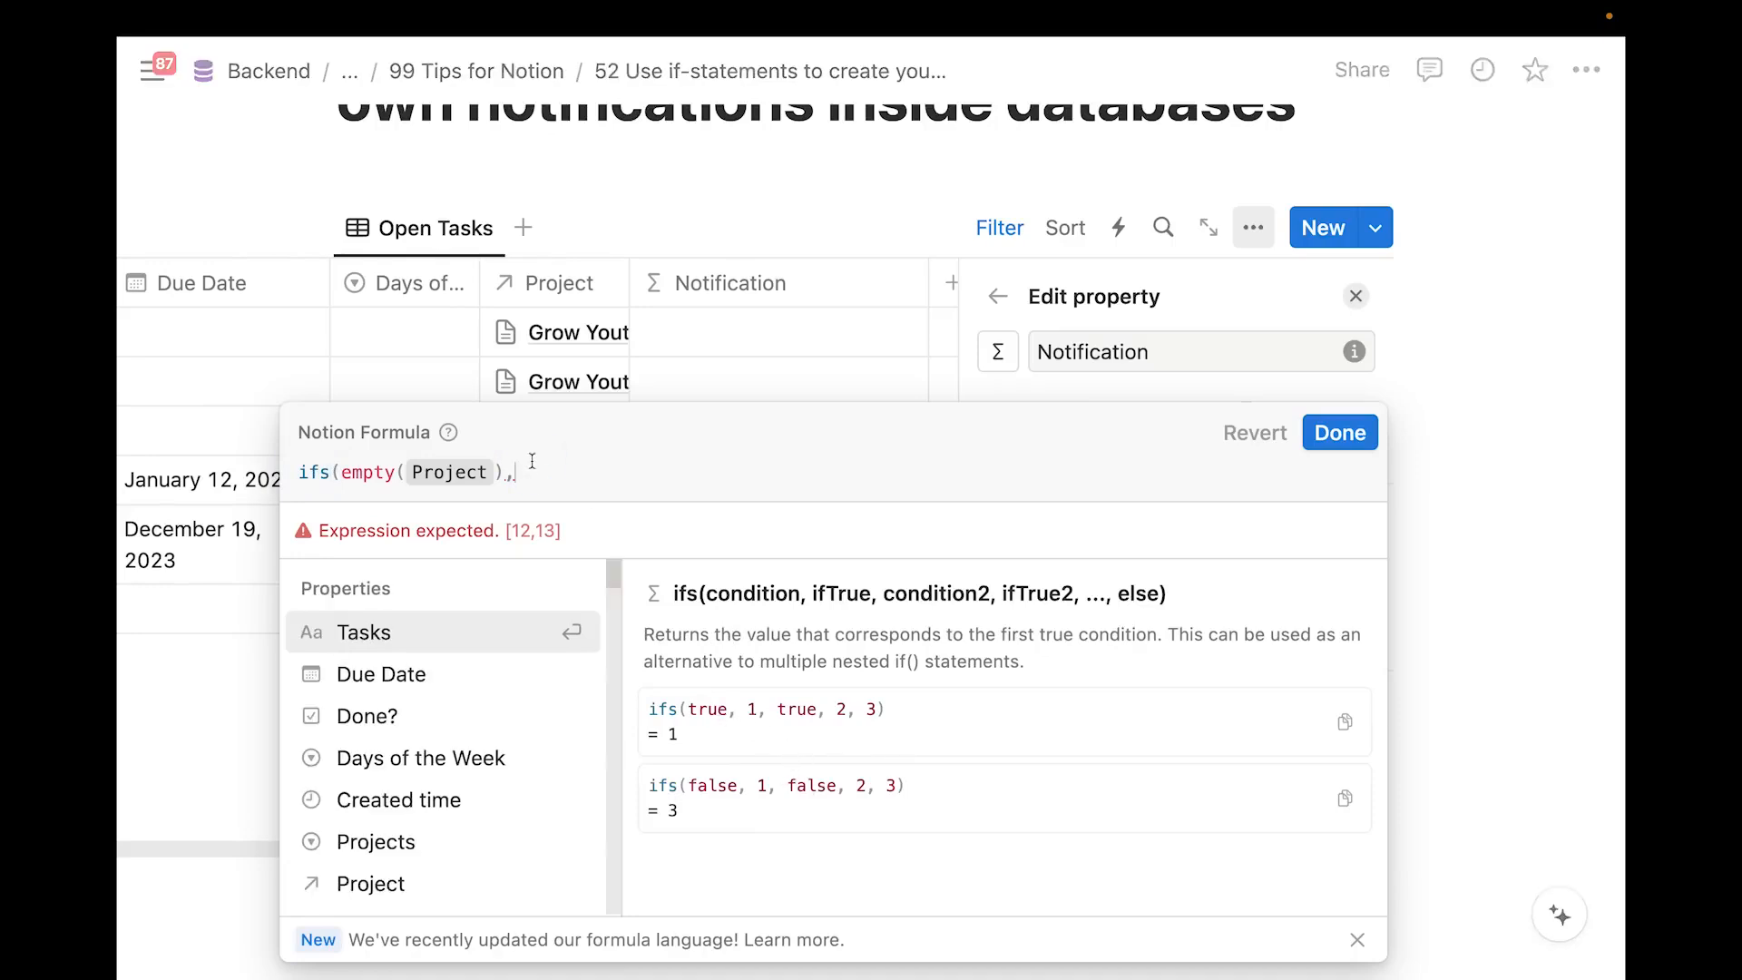
{"action": "type", "text": "\"Fill"}
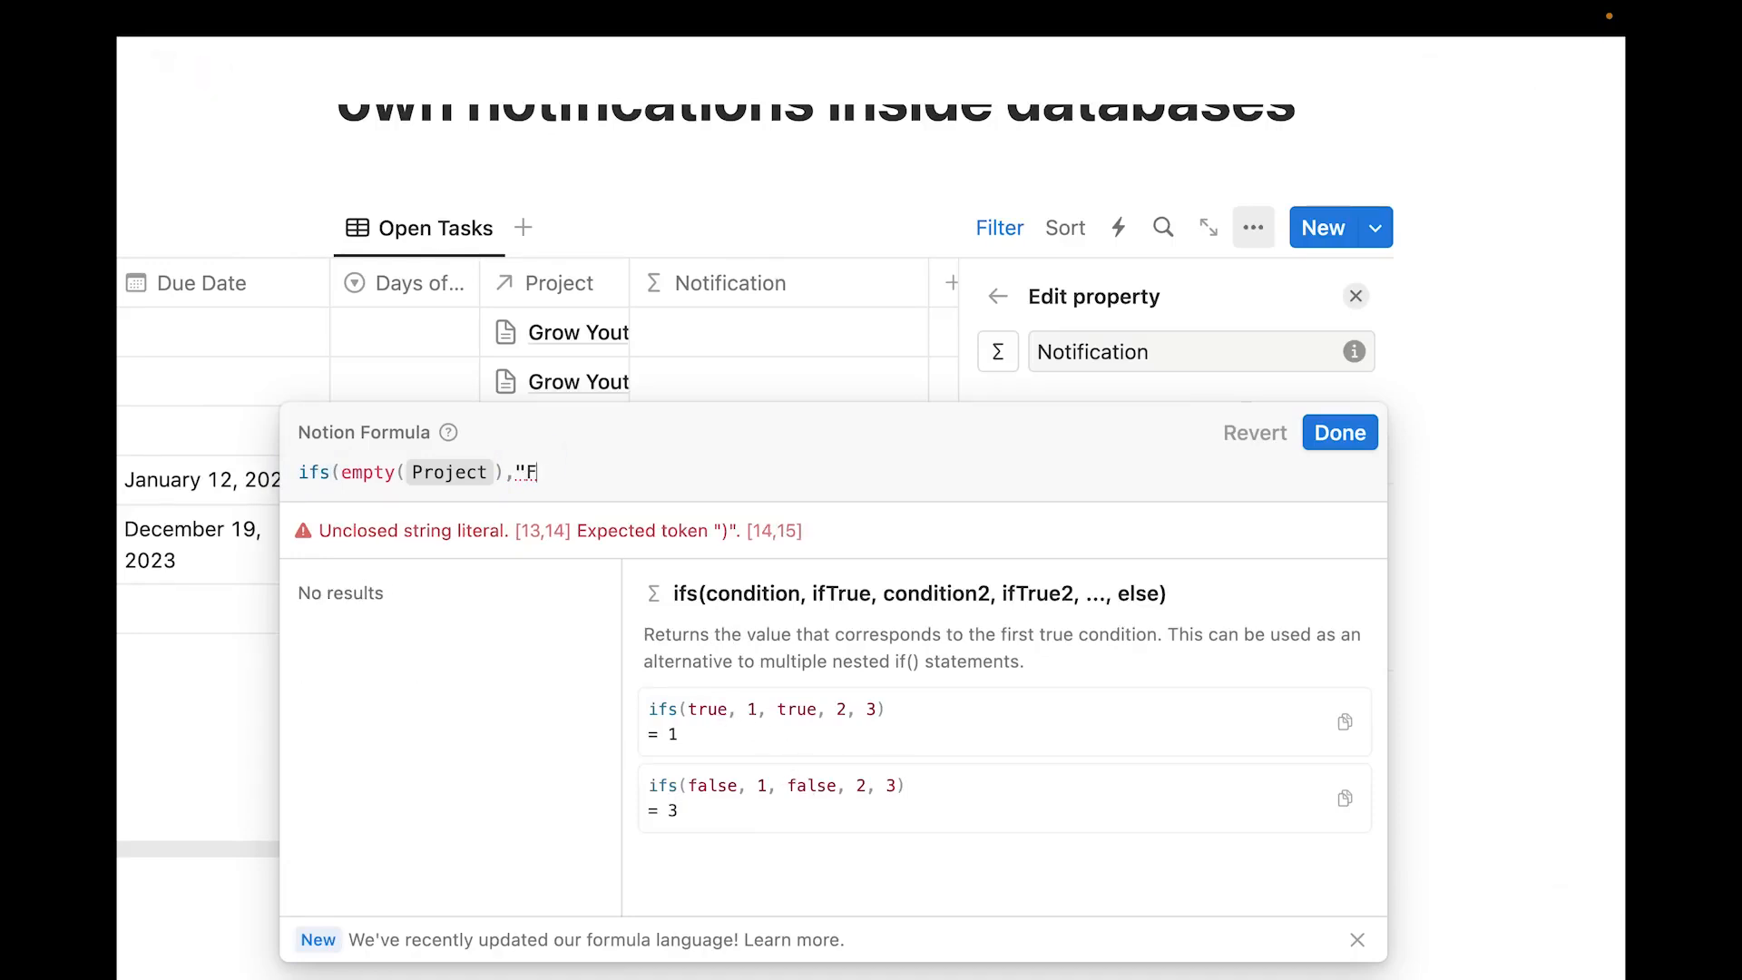
{"action": "key", "text": "BackSpace"}
{"action": "key", "text": "BackSpace"}
{"action": "key", "text": "BackSpace"}
{"action": "key", "text": "BackSpace"}
{"action": "type", "text": "Assign Project\""}
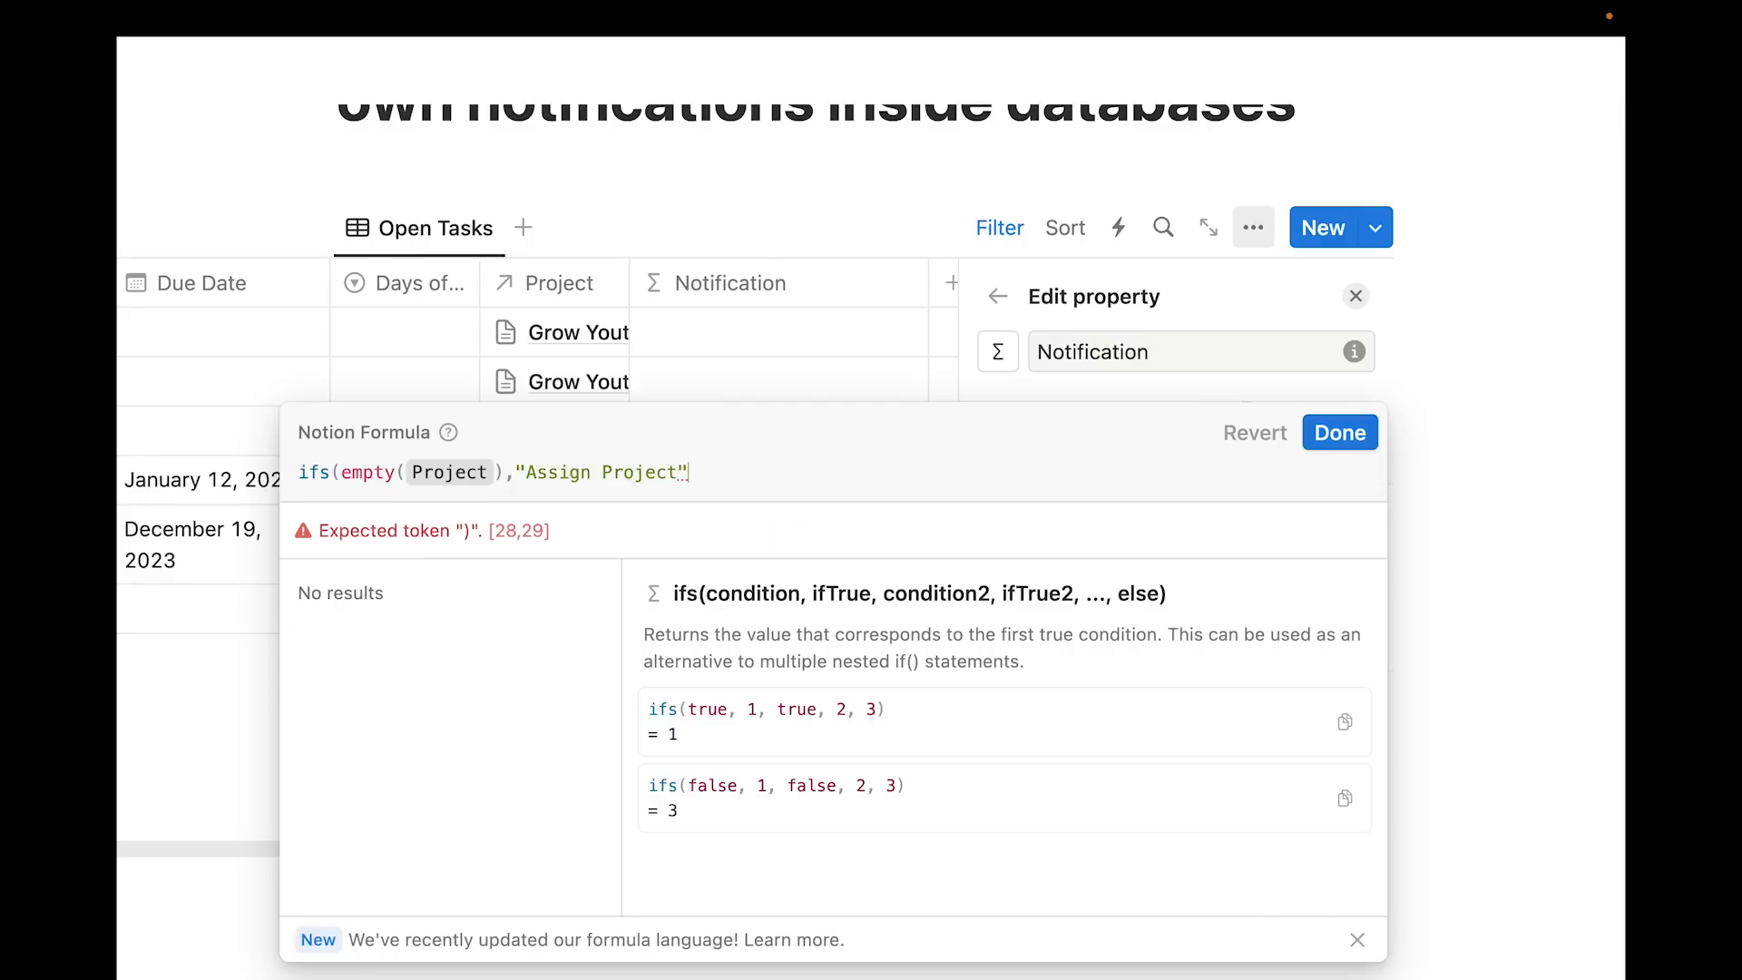
{"action": "type", "text": ","}
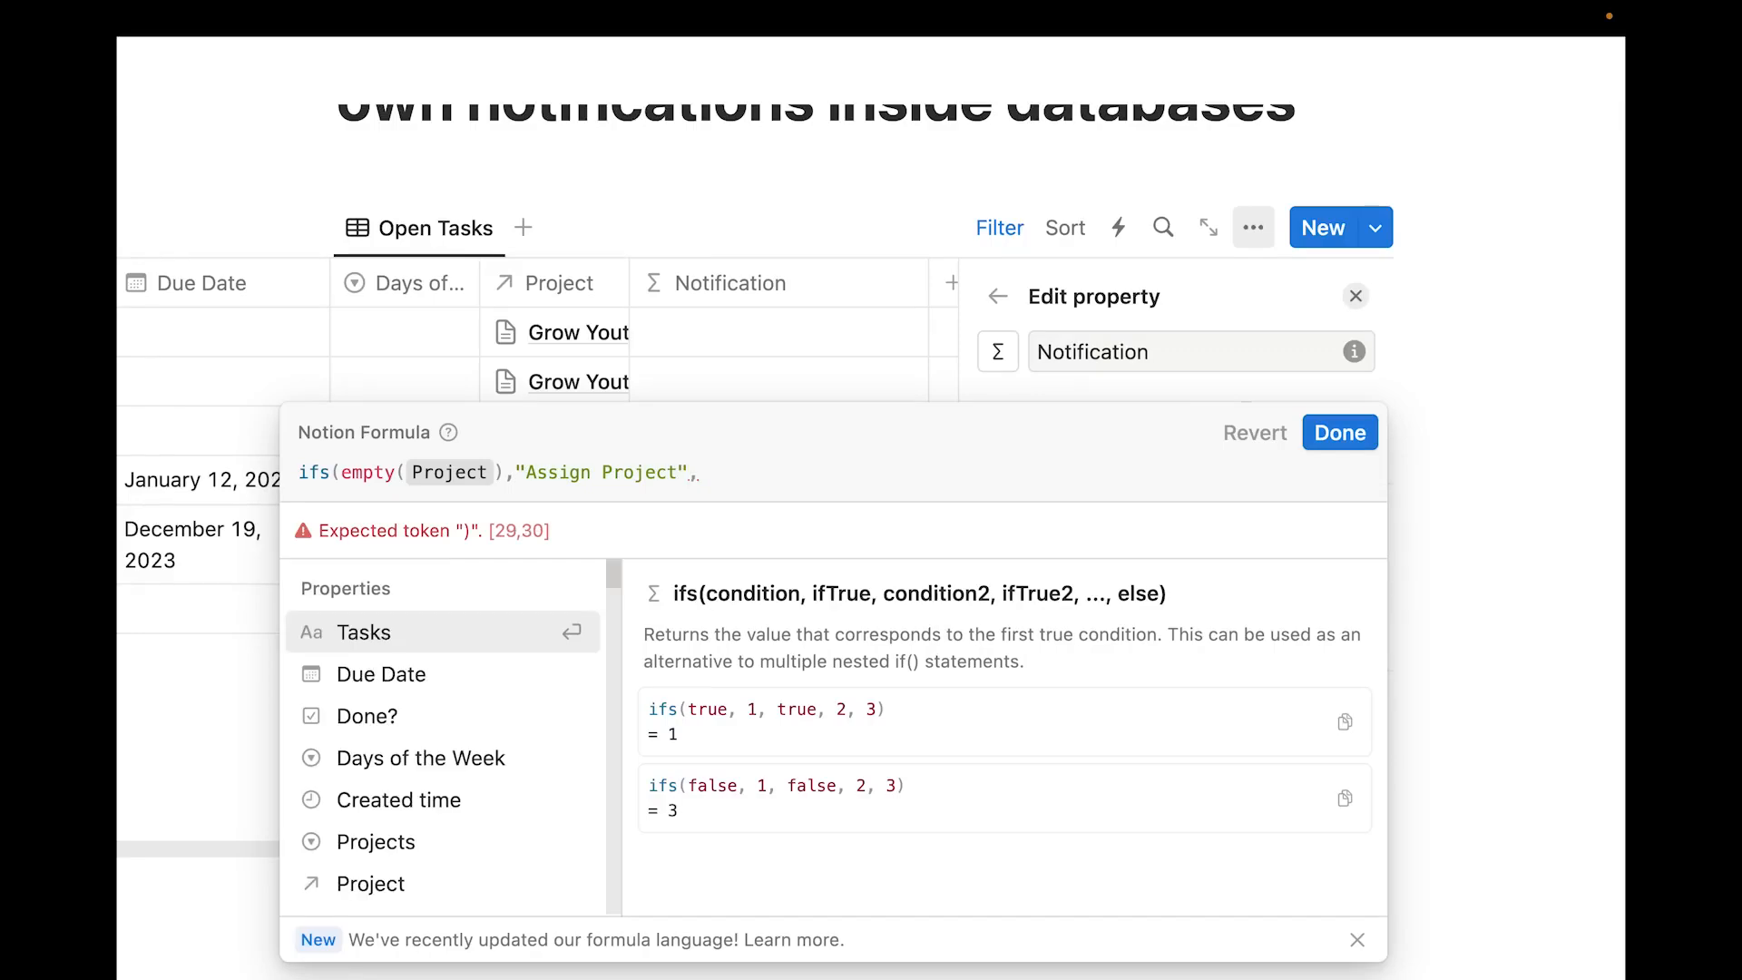
Add a second condition, empty(Due Date), that returns "Set Due Date"
{"action": "type", "text": "emp"}
{"action": "key", "text": "Return"}
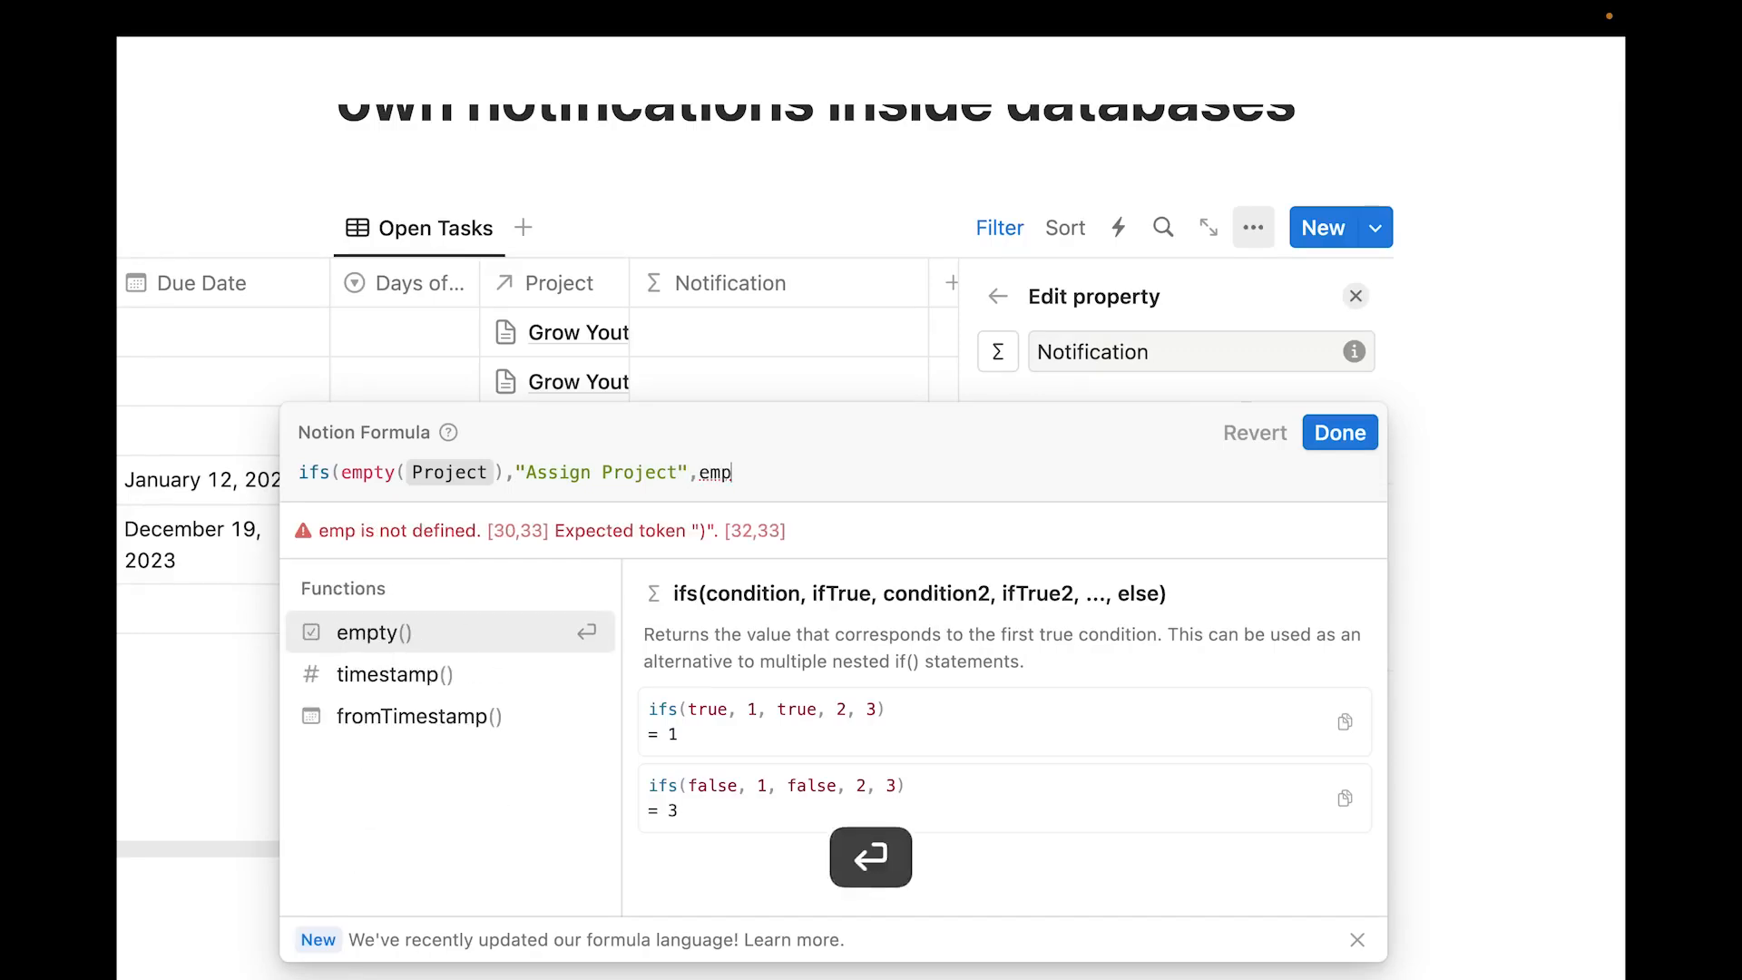
{"action": "type", "text": "due"}
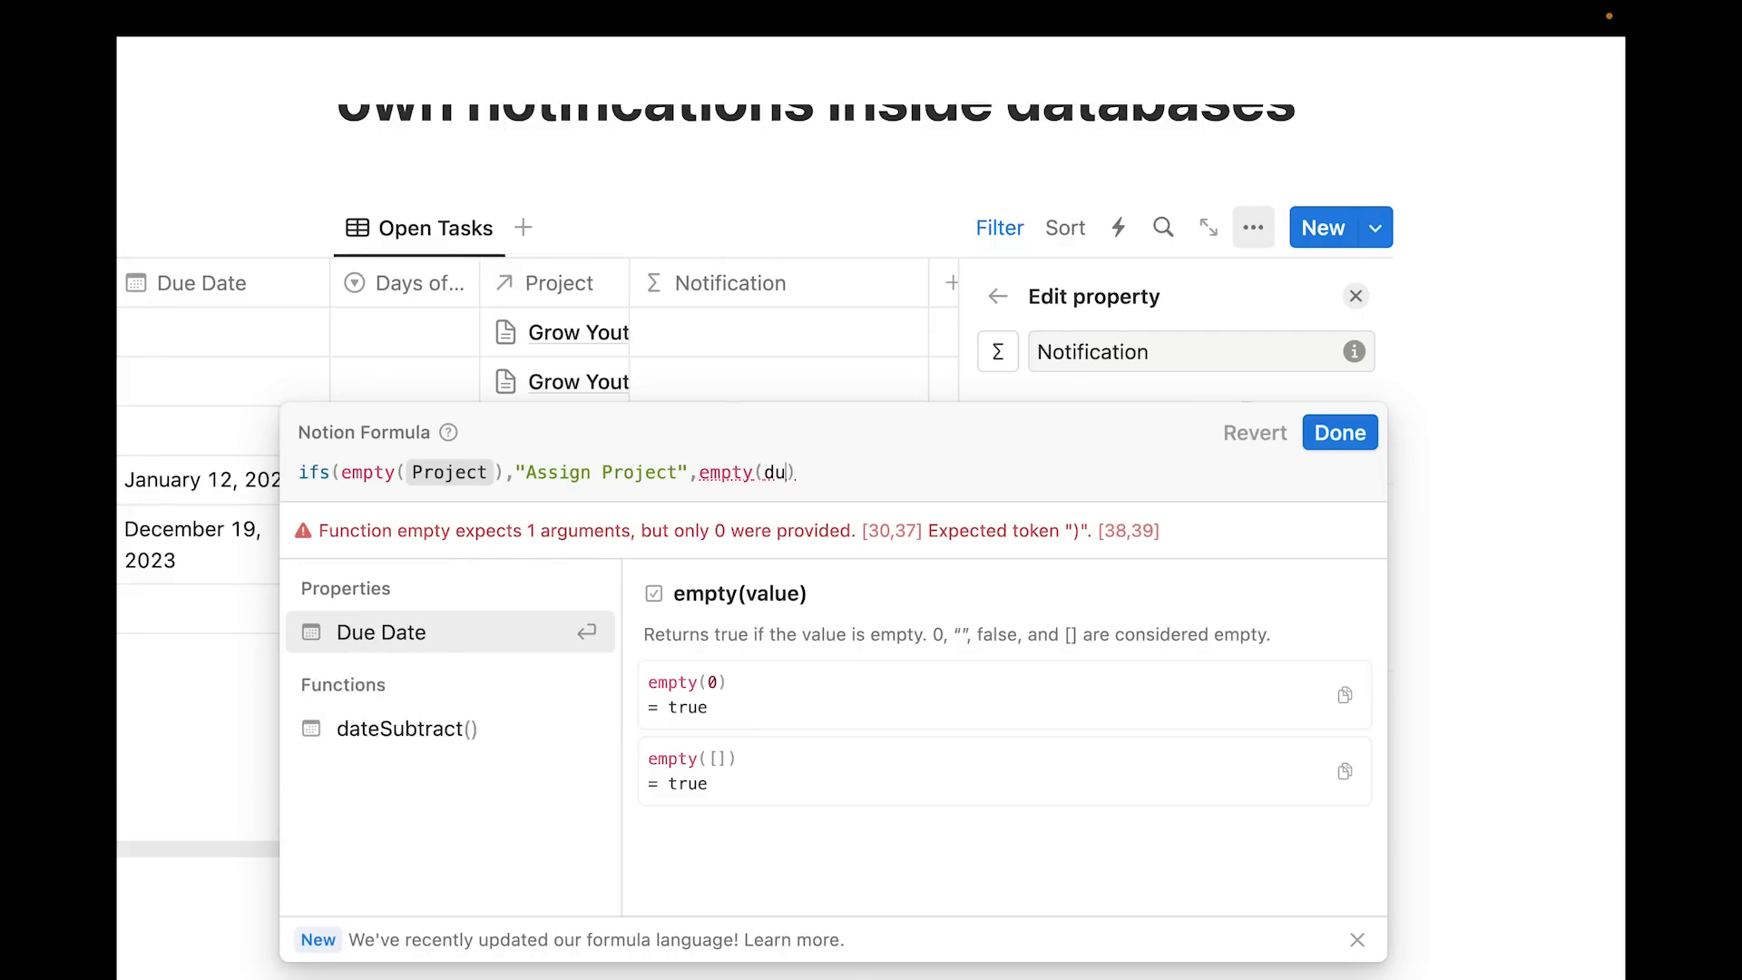
{"action": "key", "text": "Return"}
{"action": "key", "text": "Right"}
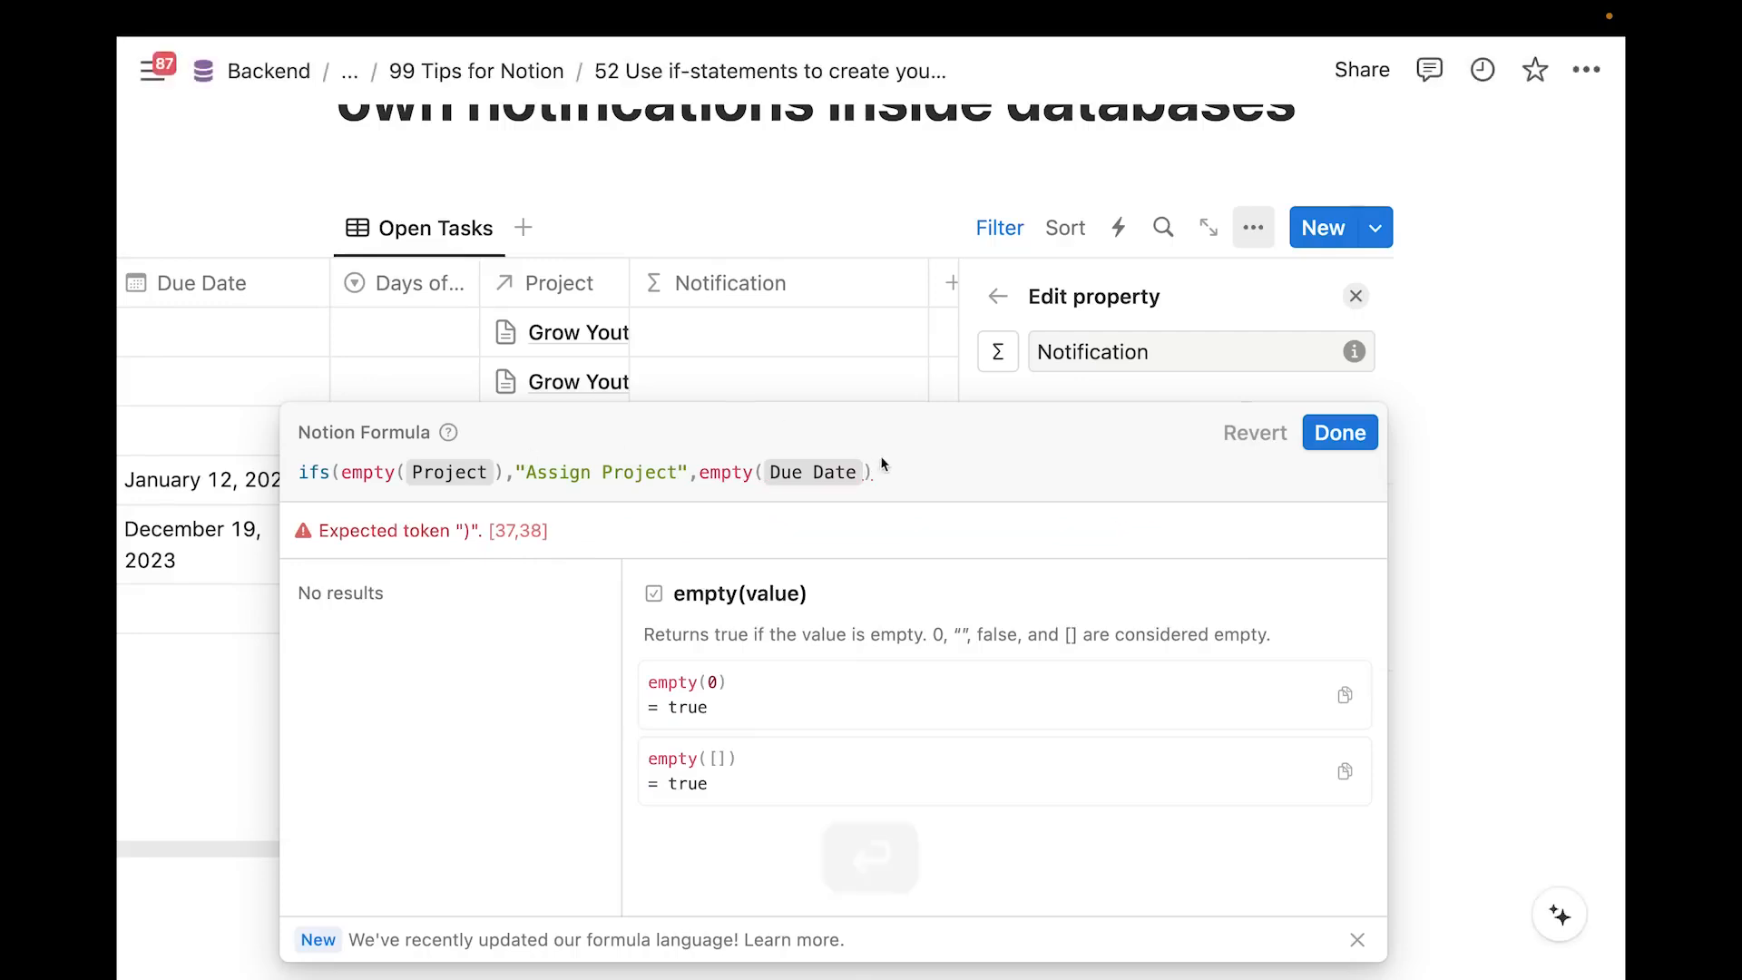
{"action": "type", "text": ",\""}
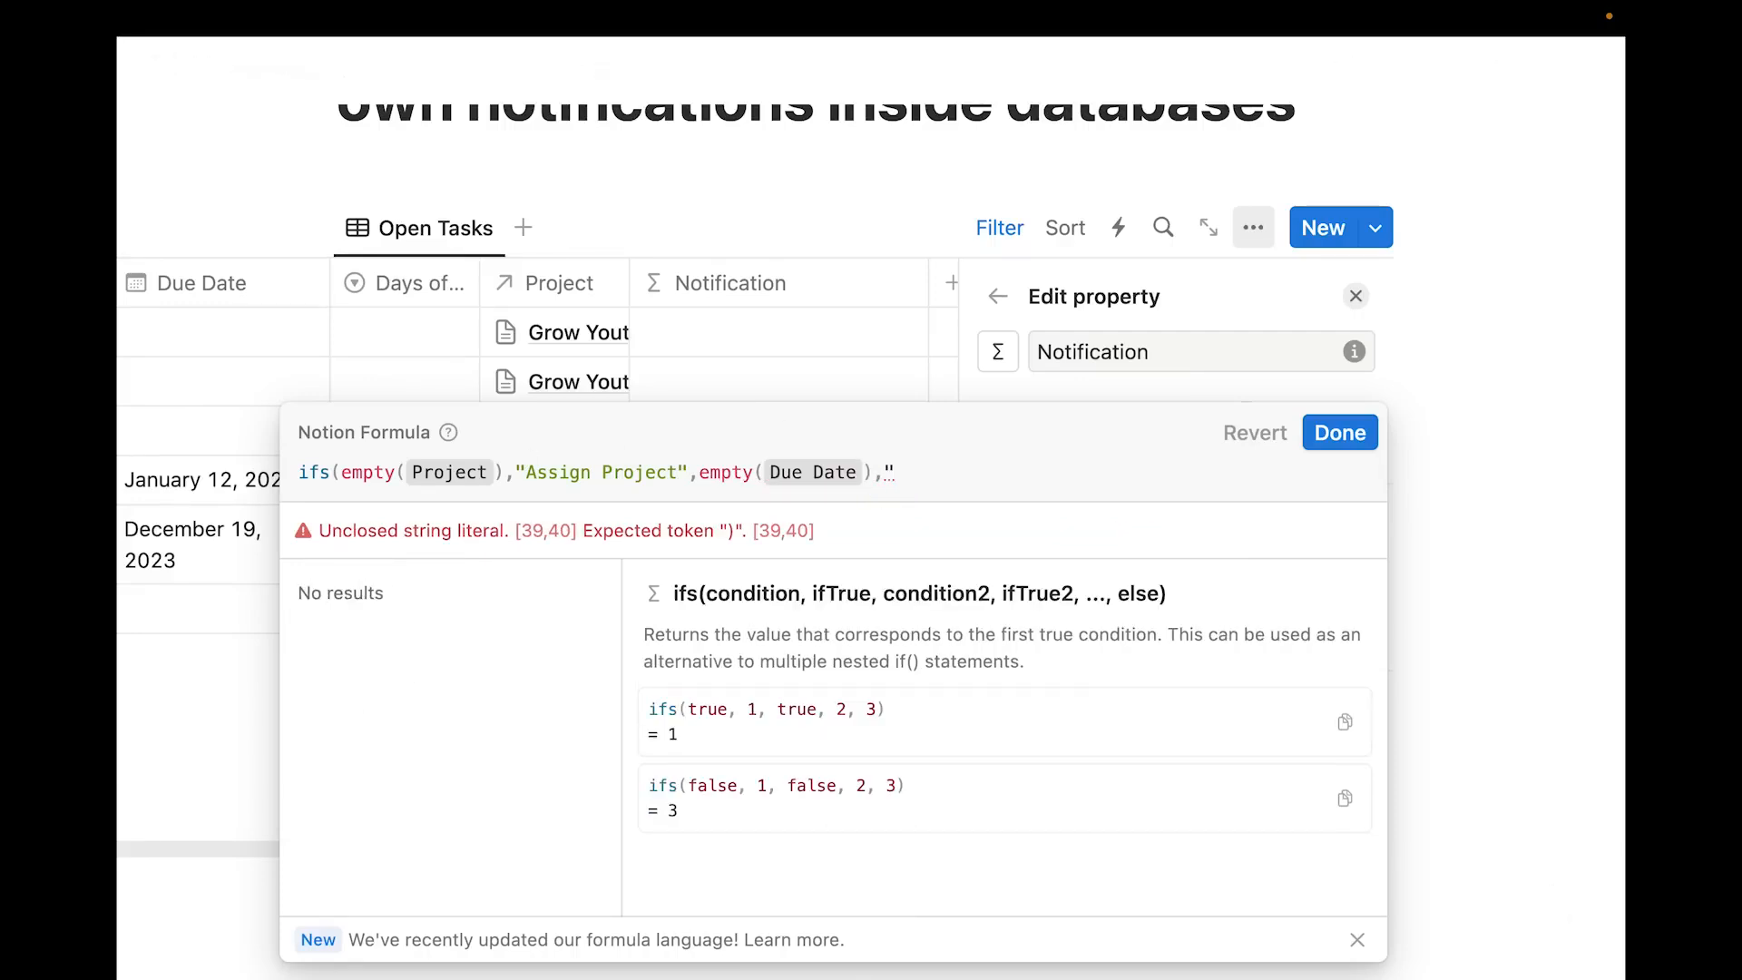
{"action": "type", "text": "Set Due Date\",emp"}
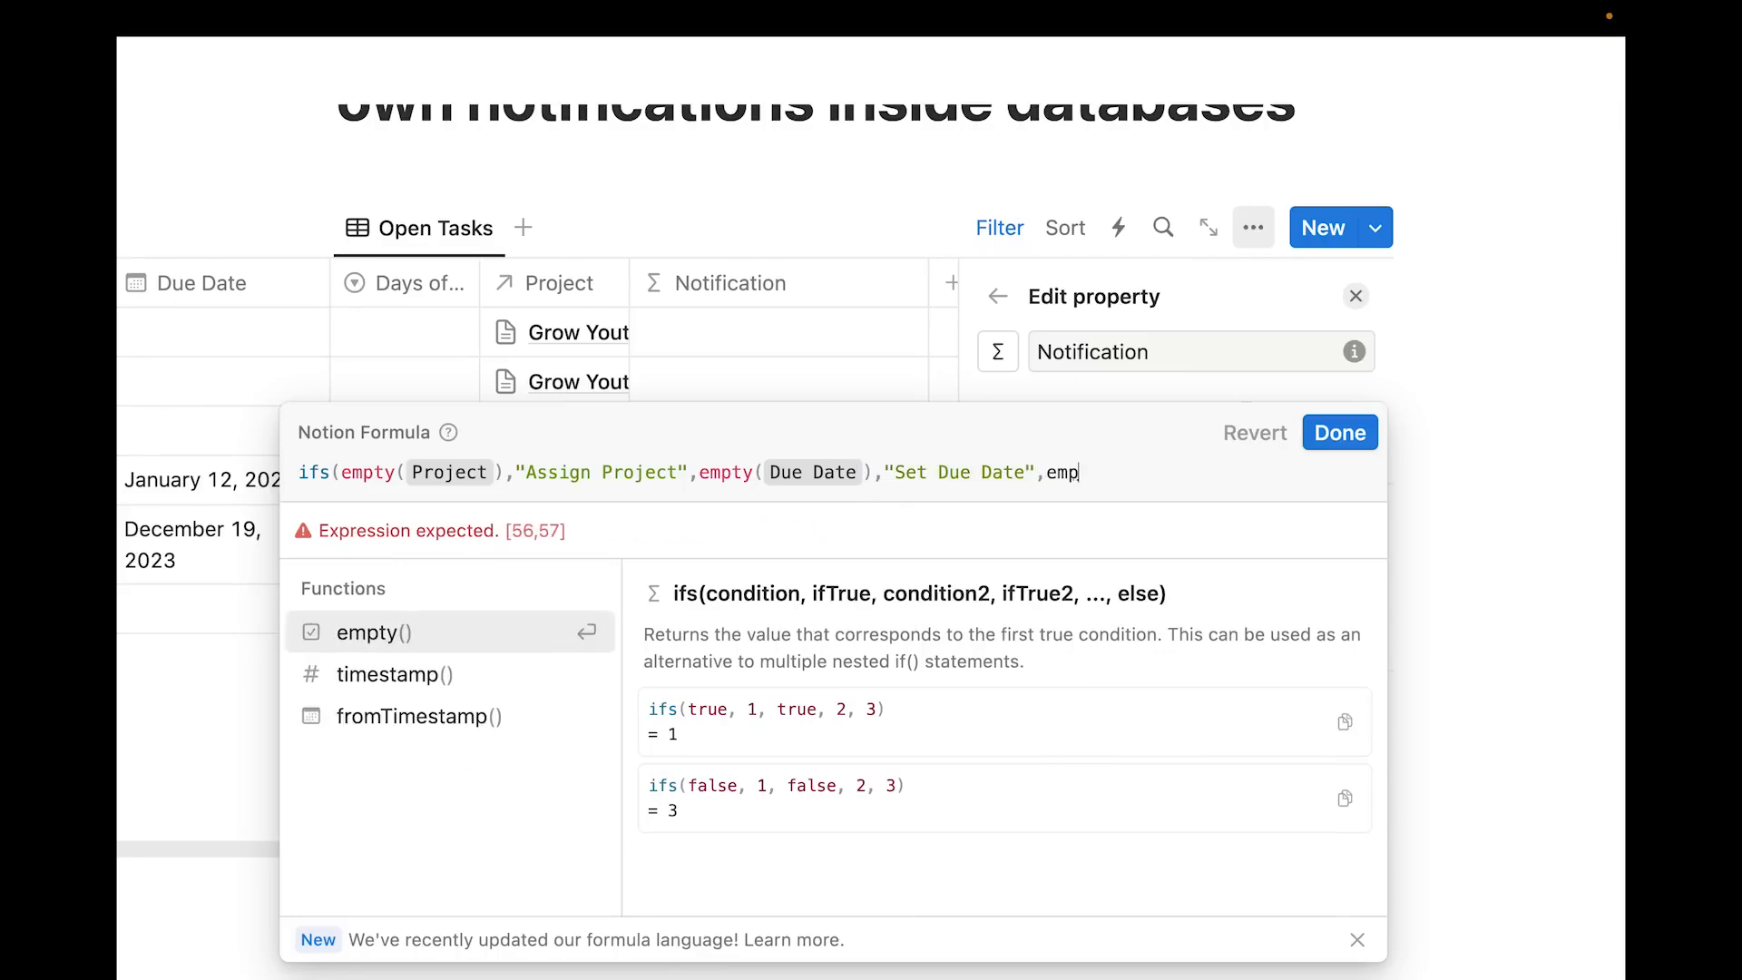
Add a third condition, empty(Days of the Week), that returns "Set Day of Week", and close the ifs statement
{"action": "key", "text": "Return"}
{"action": "type", "text": "Da"}
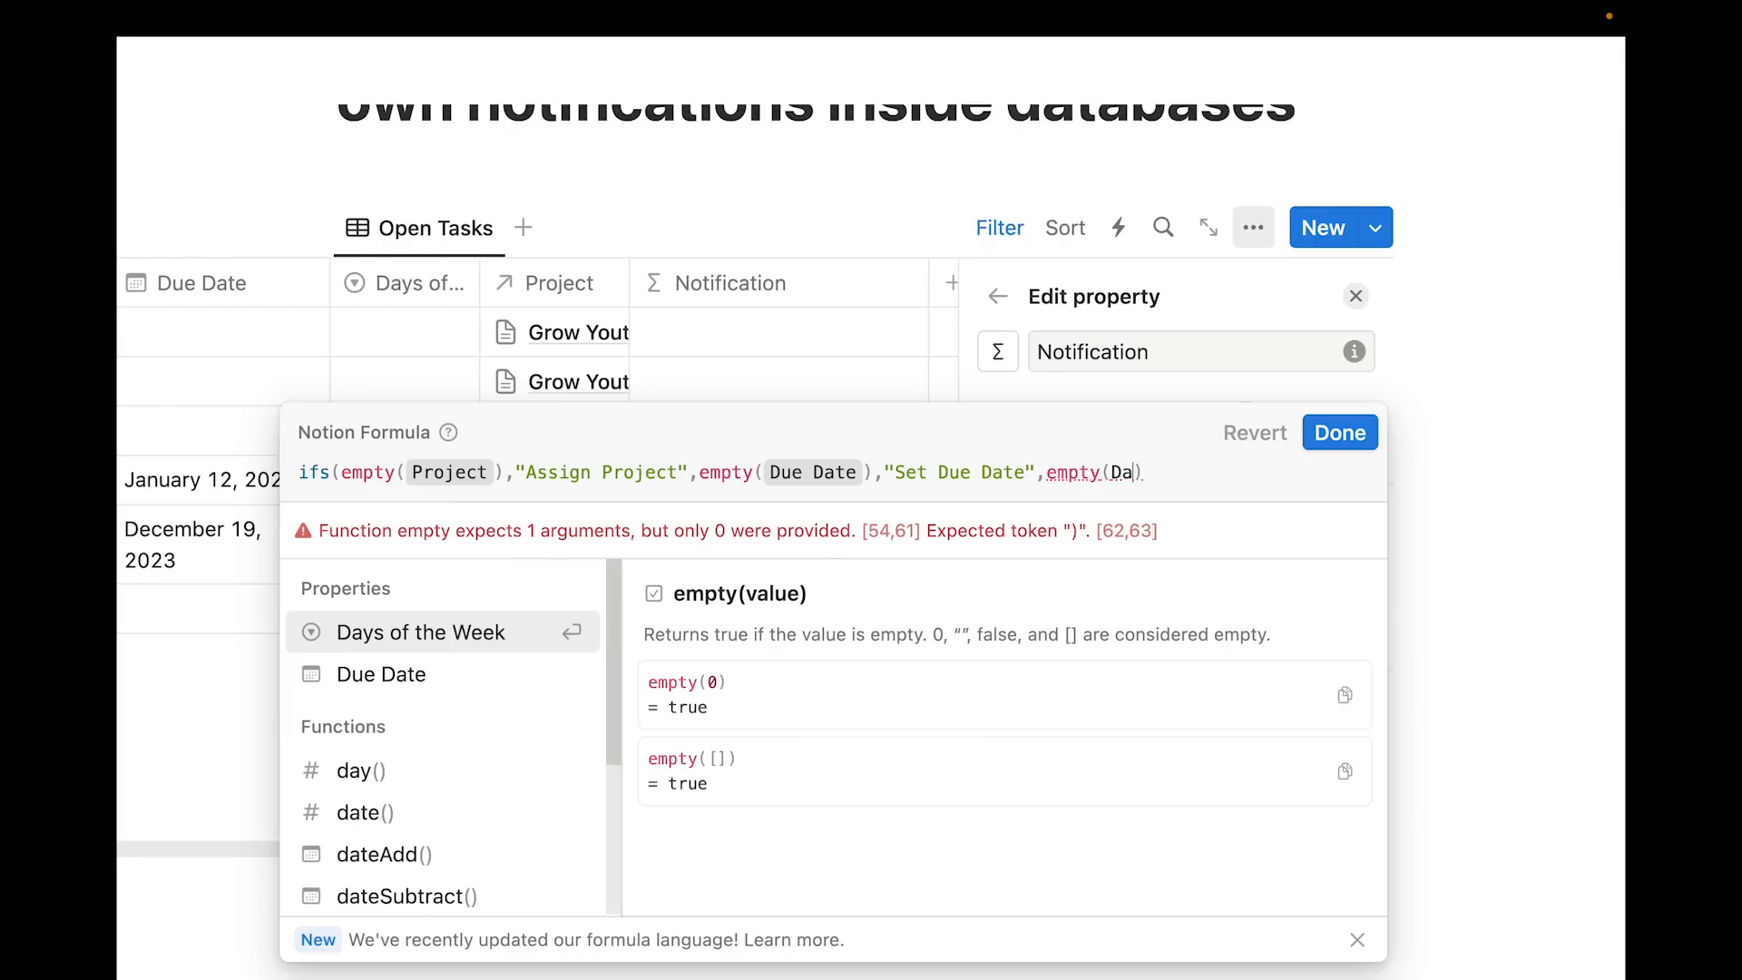
{"action": "left_click", "coordinate": [529, 637]}
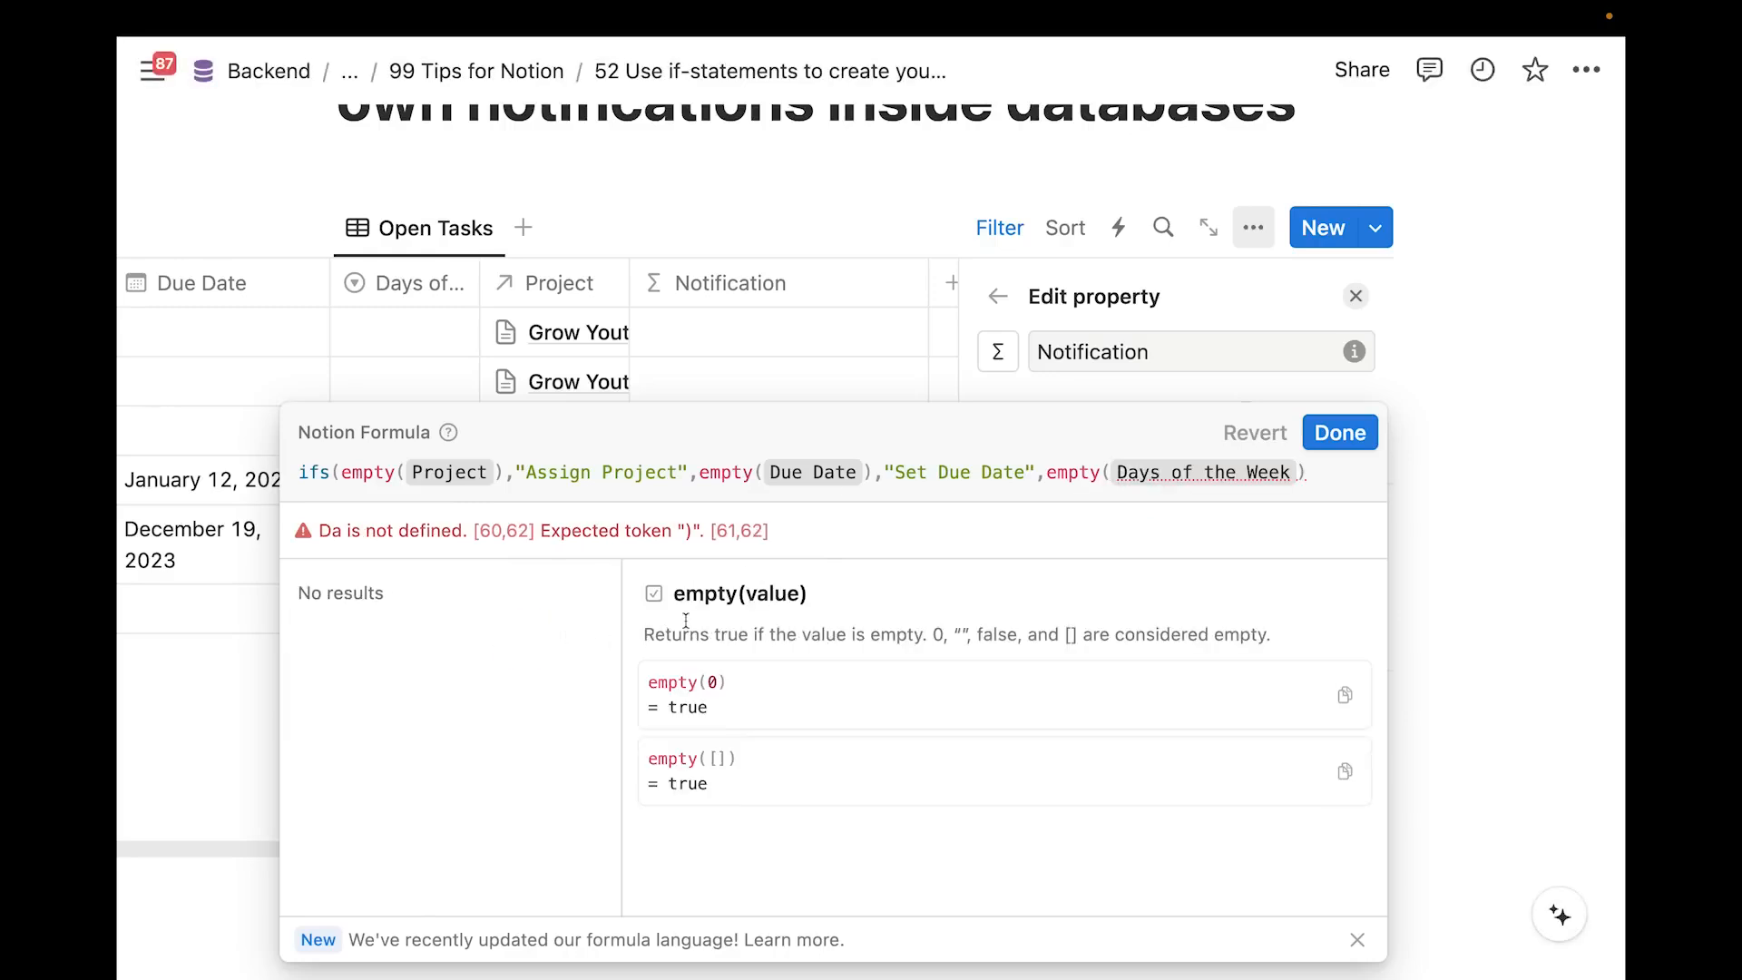
{"action": "type", "text": ","}
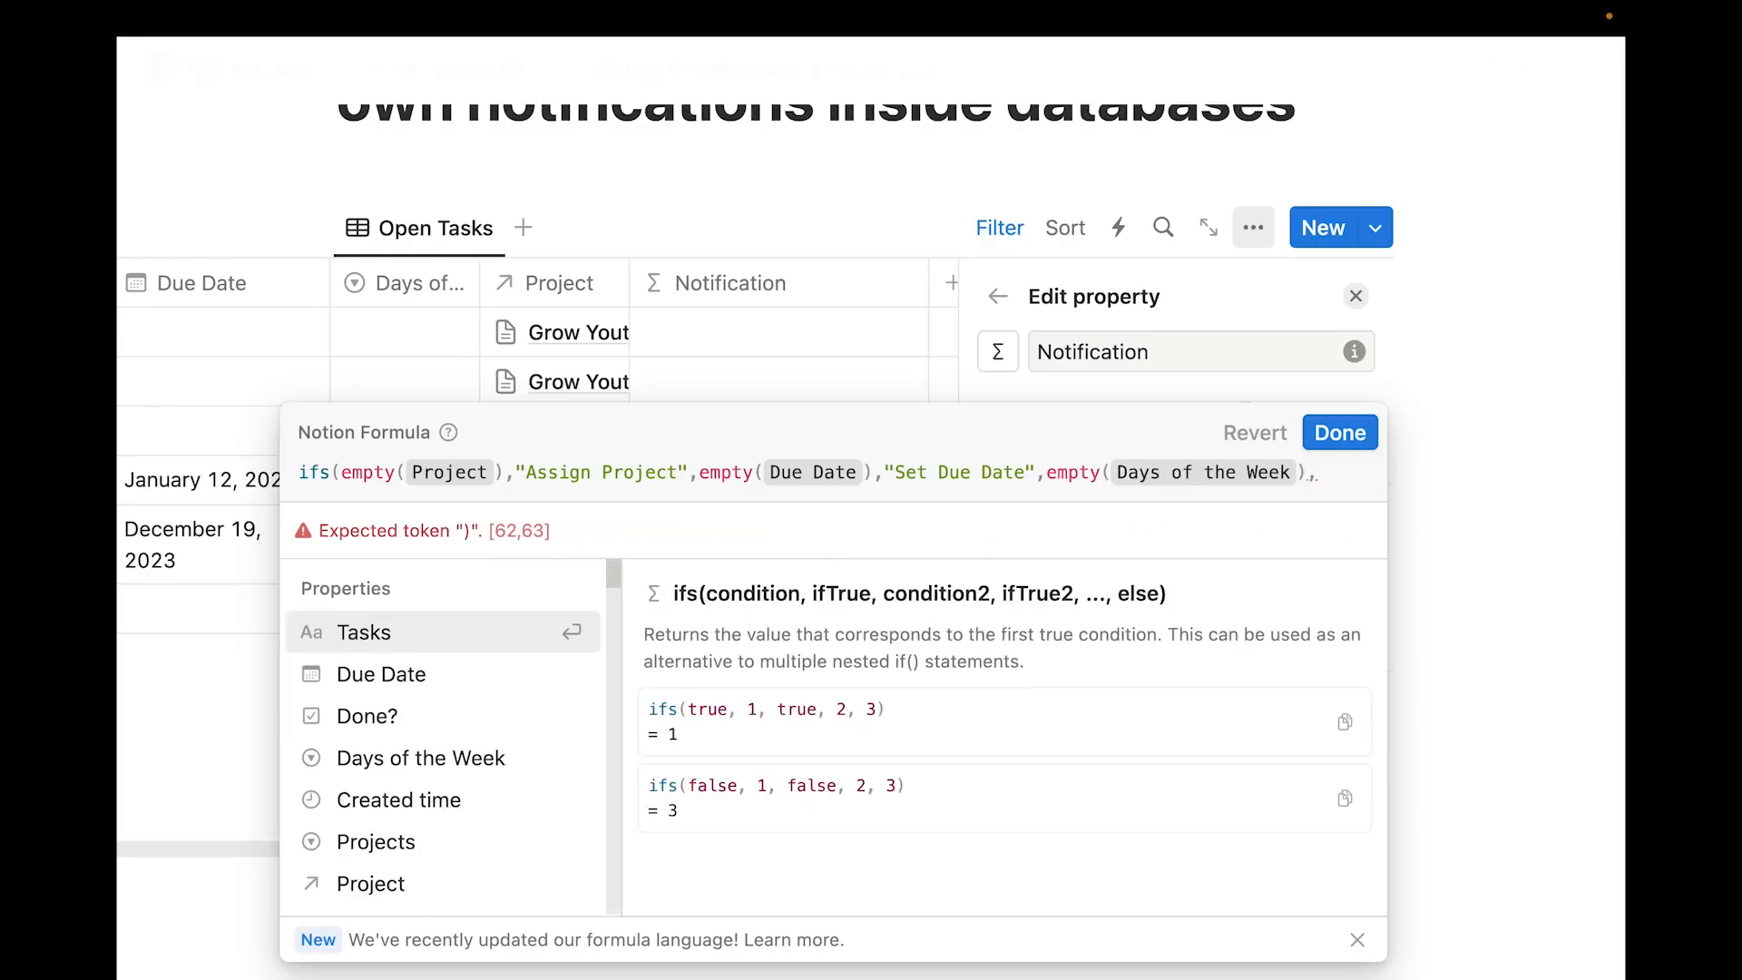
{"action": "type", "text": "\"Set "}
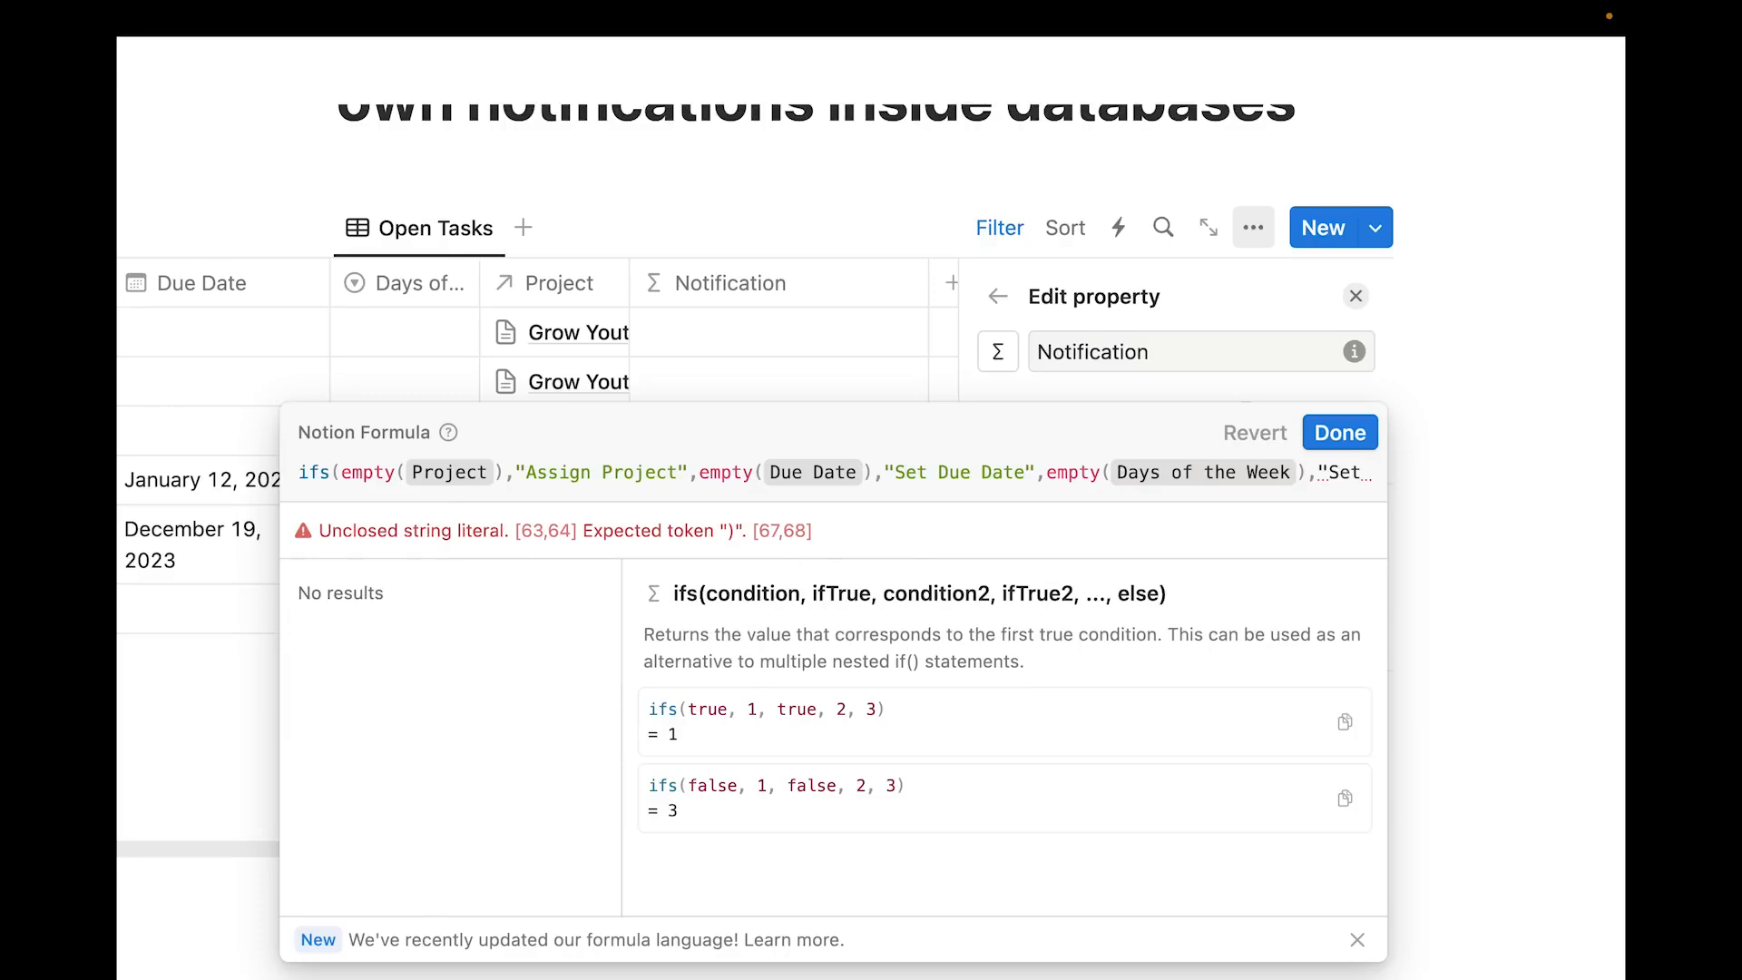
{"action": "type", "text": "Day of Week\")"}
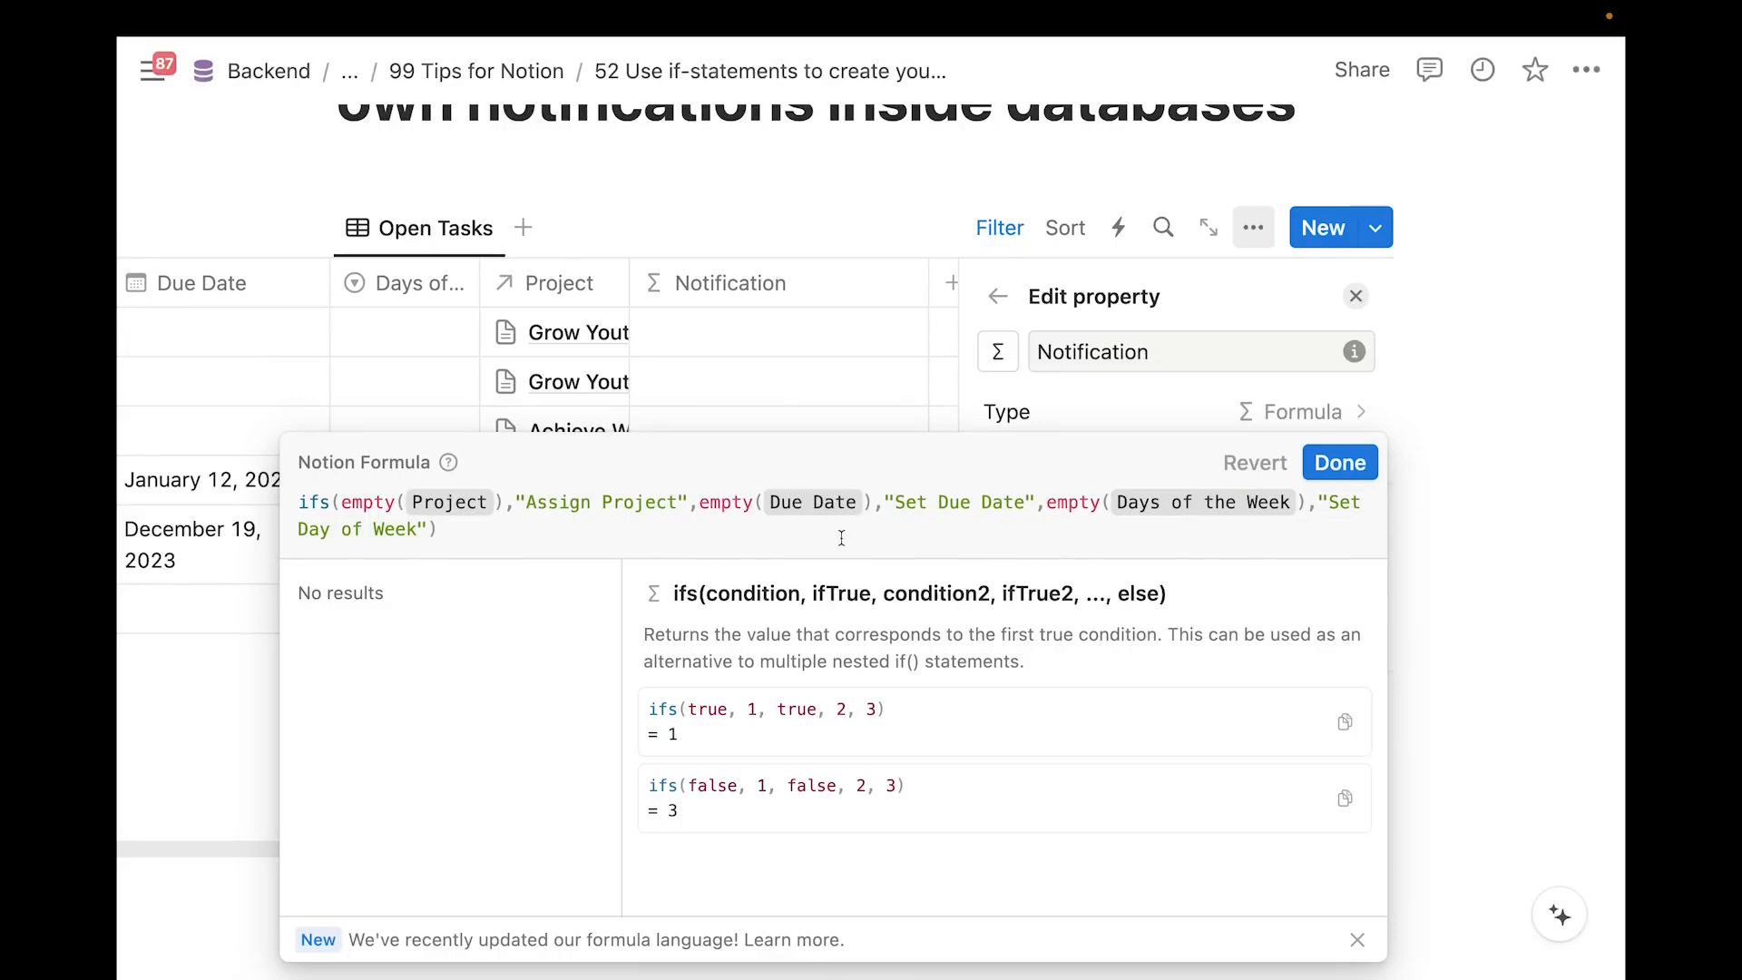
Add a target emoji before "Assign Project" and a calendar emoji before "Set Due Date" in the Notification formula
{"action": "left_click", "coordinate": [526, 491]}
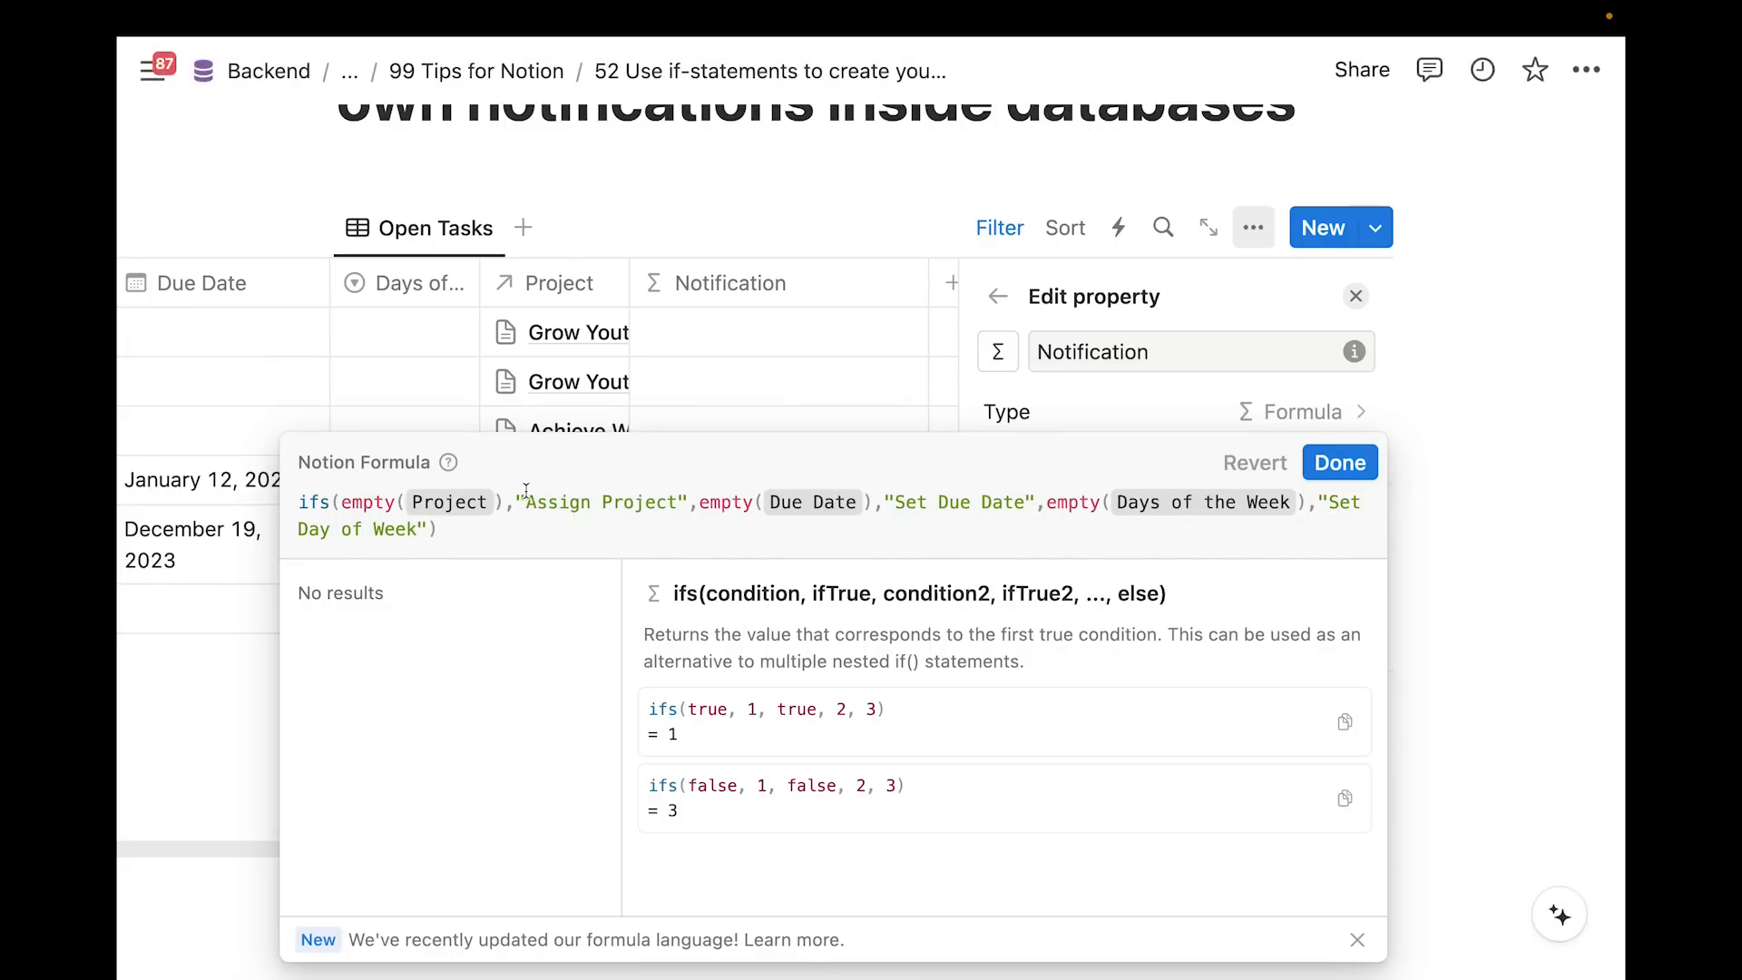
{"action": "key", "text": "ctrl+super+space"}
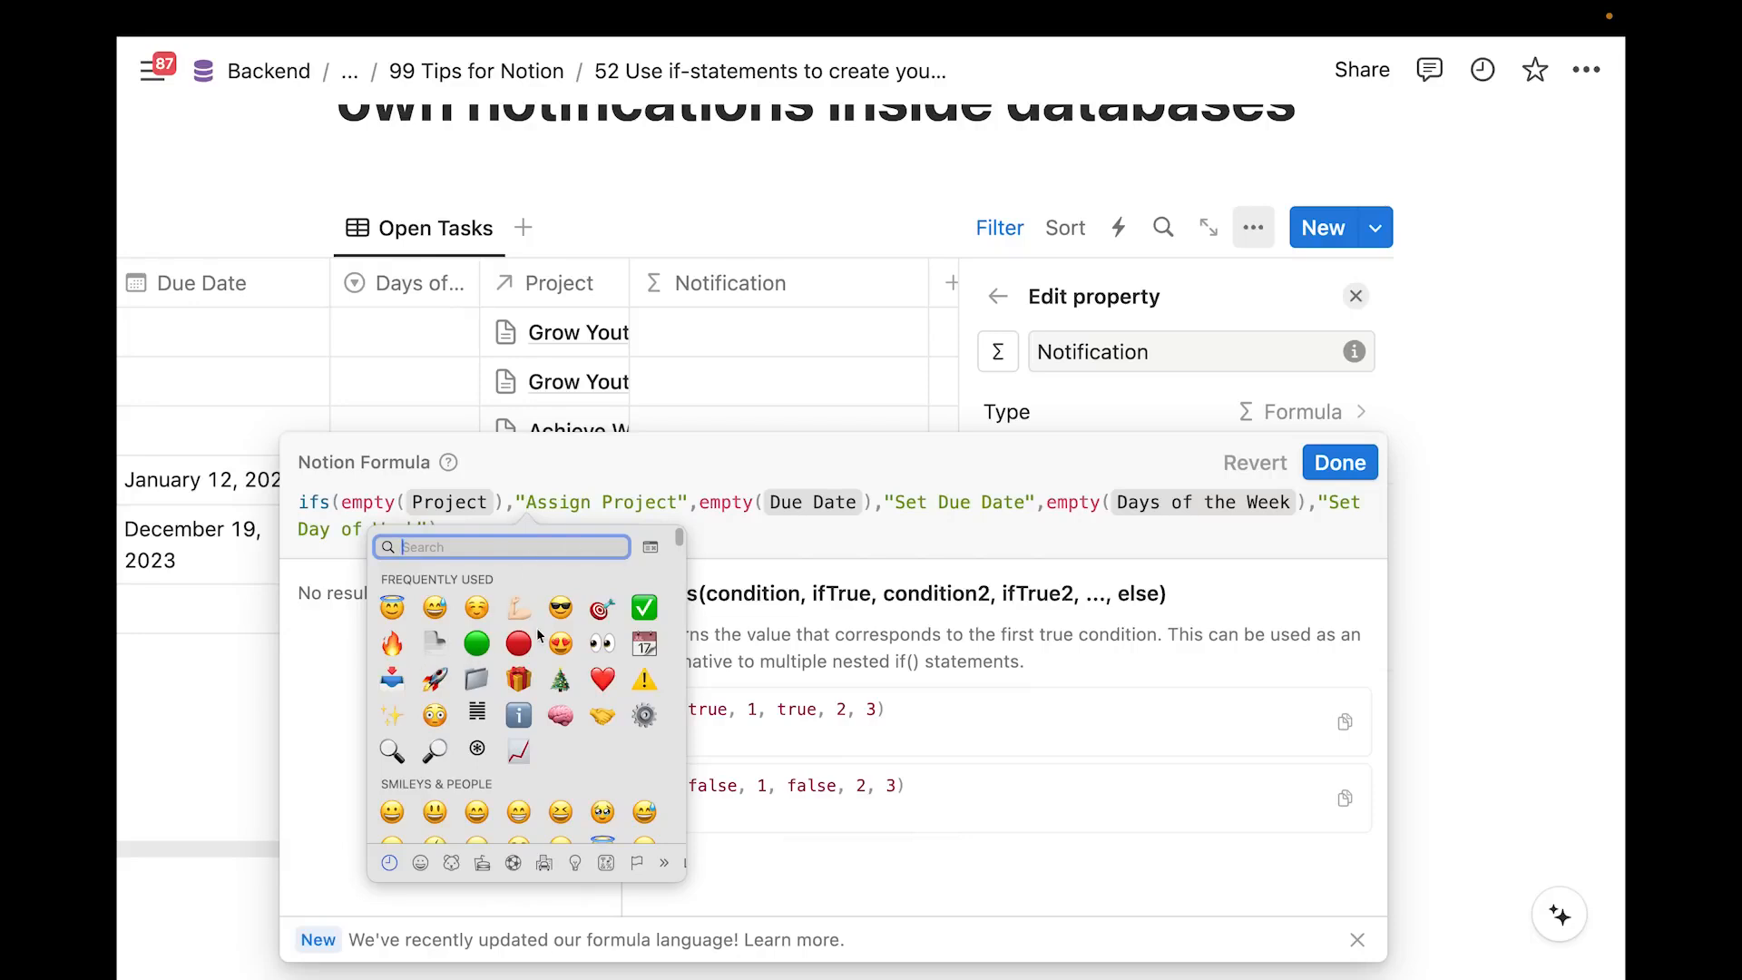
{"action": "left_click", "coordinate": [599, 609]}
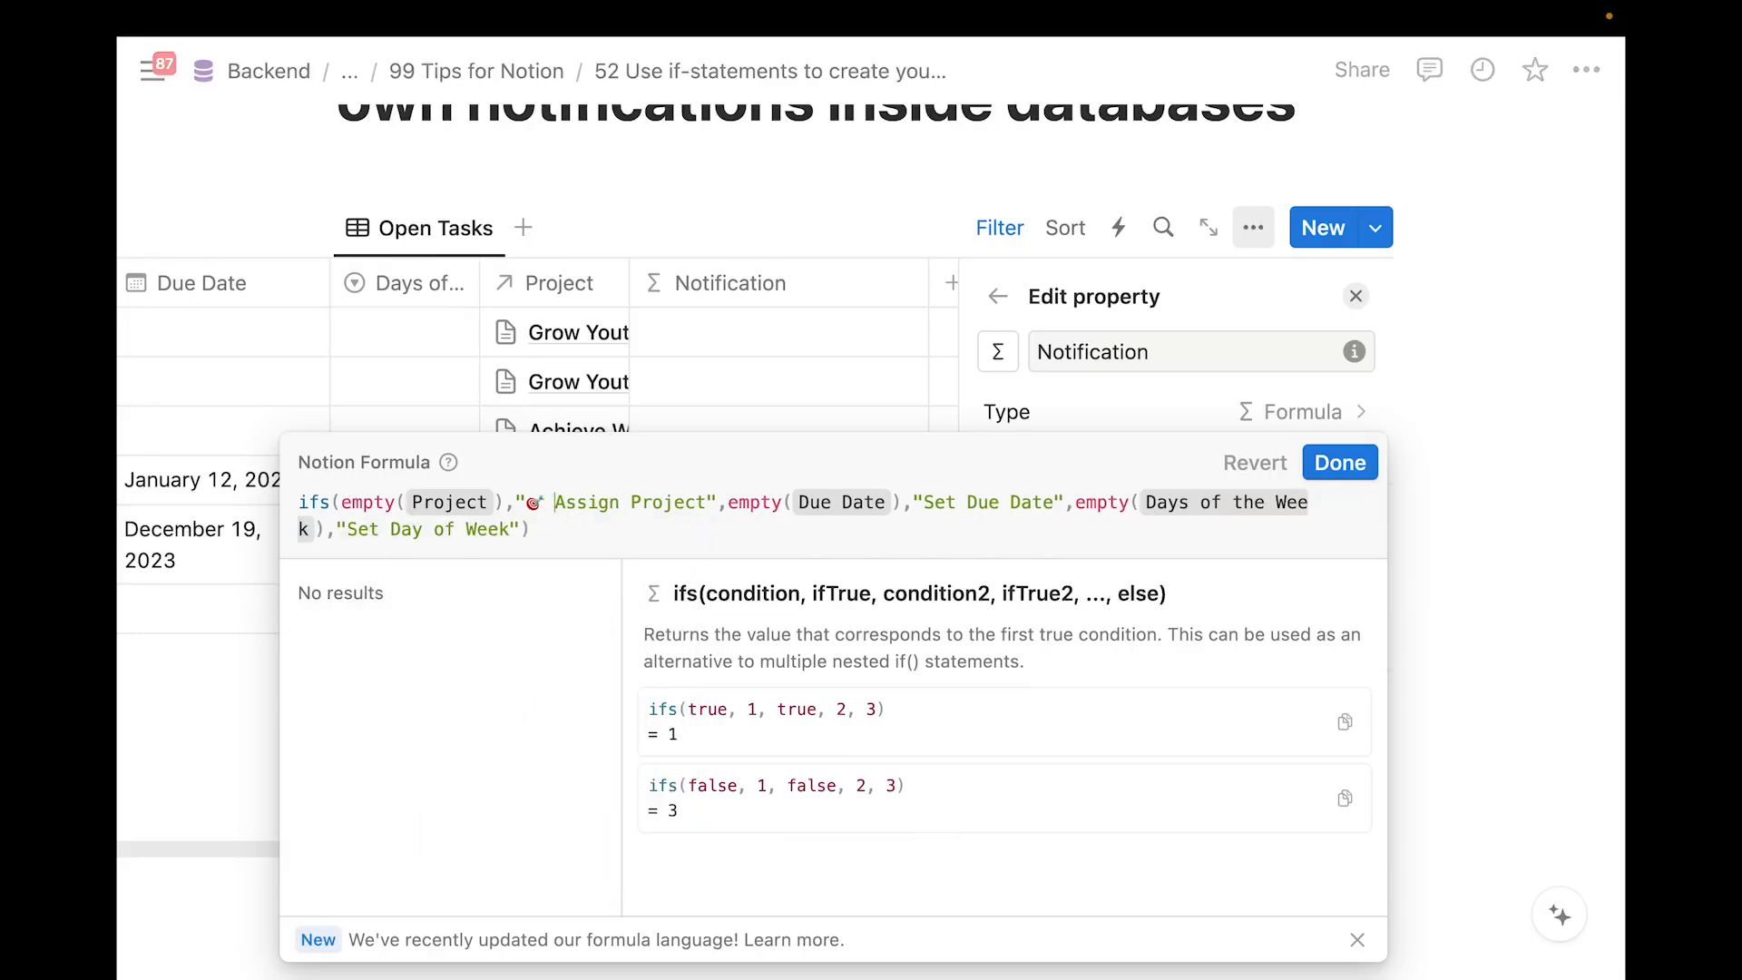
{"action": "left_click", "coordinate": [921, 502]}
{"action": "key", "text": "ctrl+super+space"}
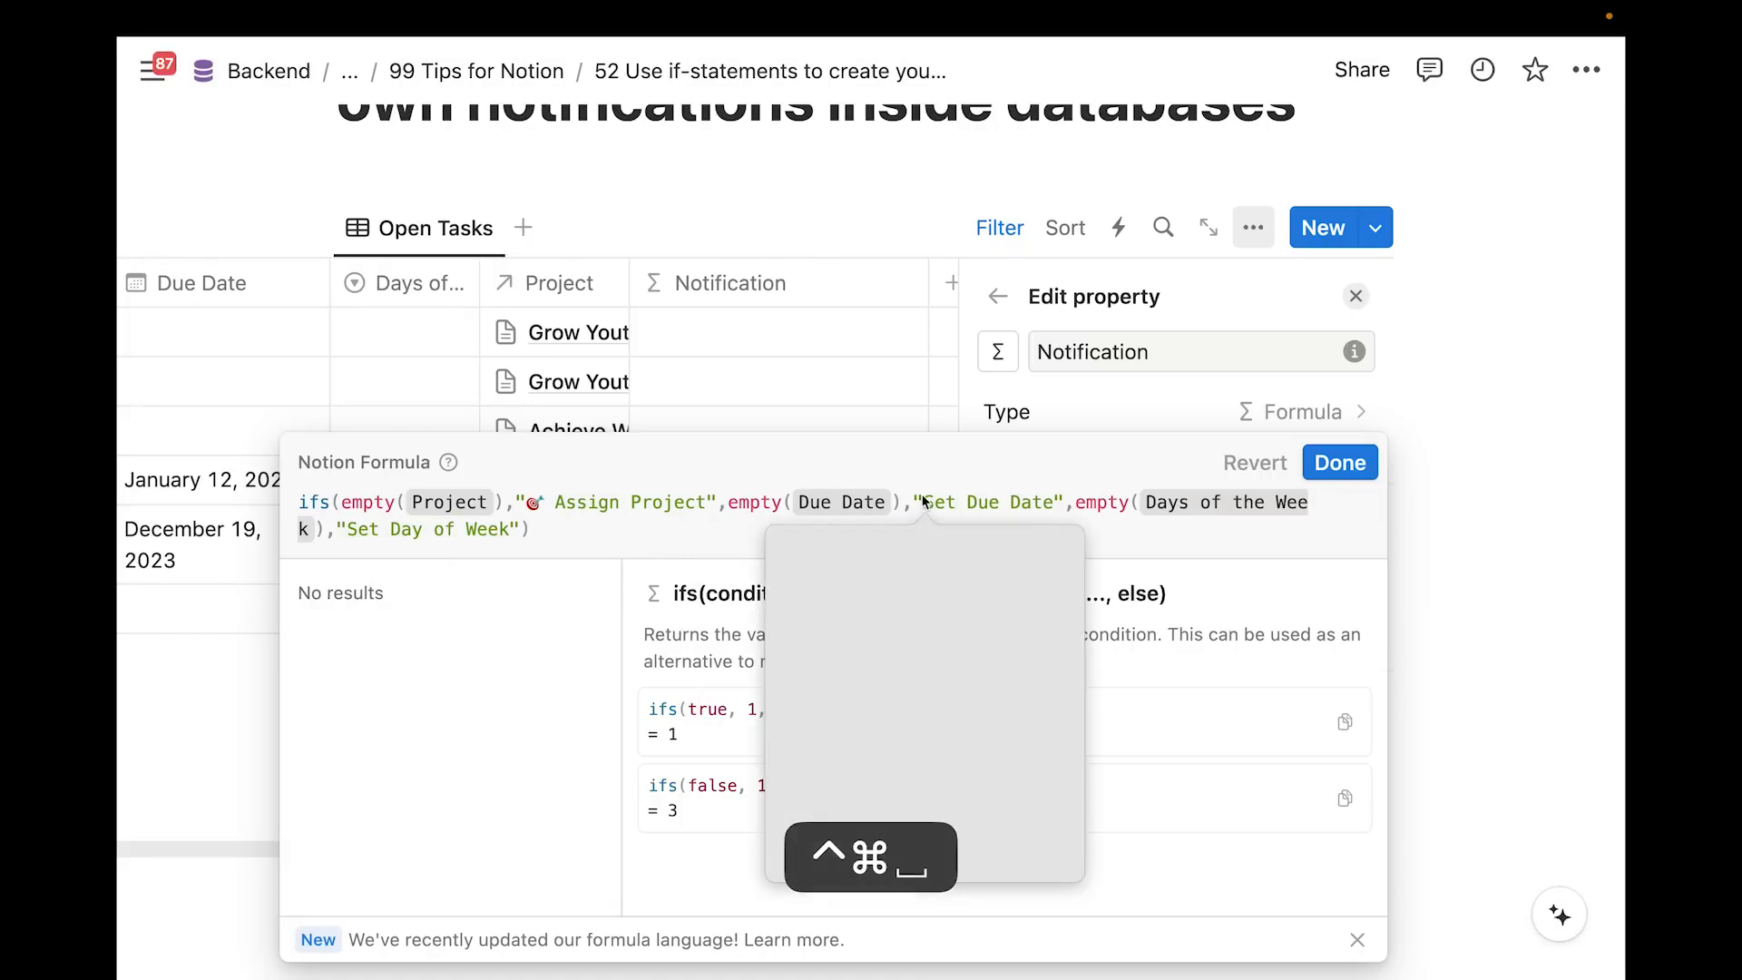
{"action": "left_click", "coordinate": [1040, 641]}
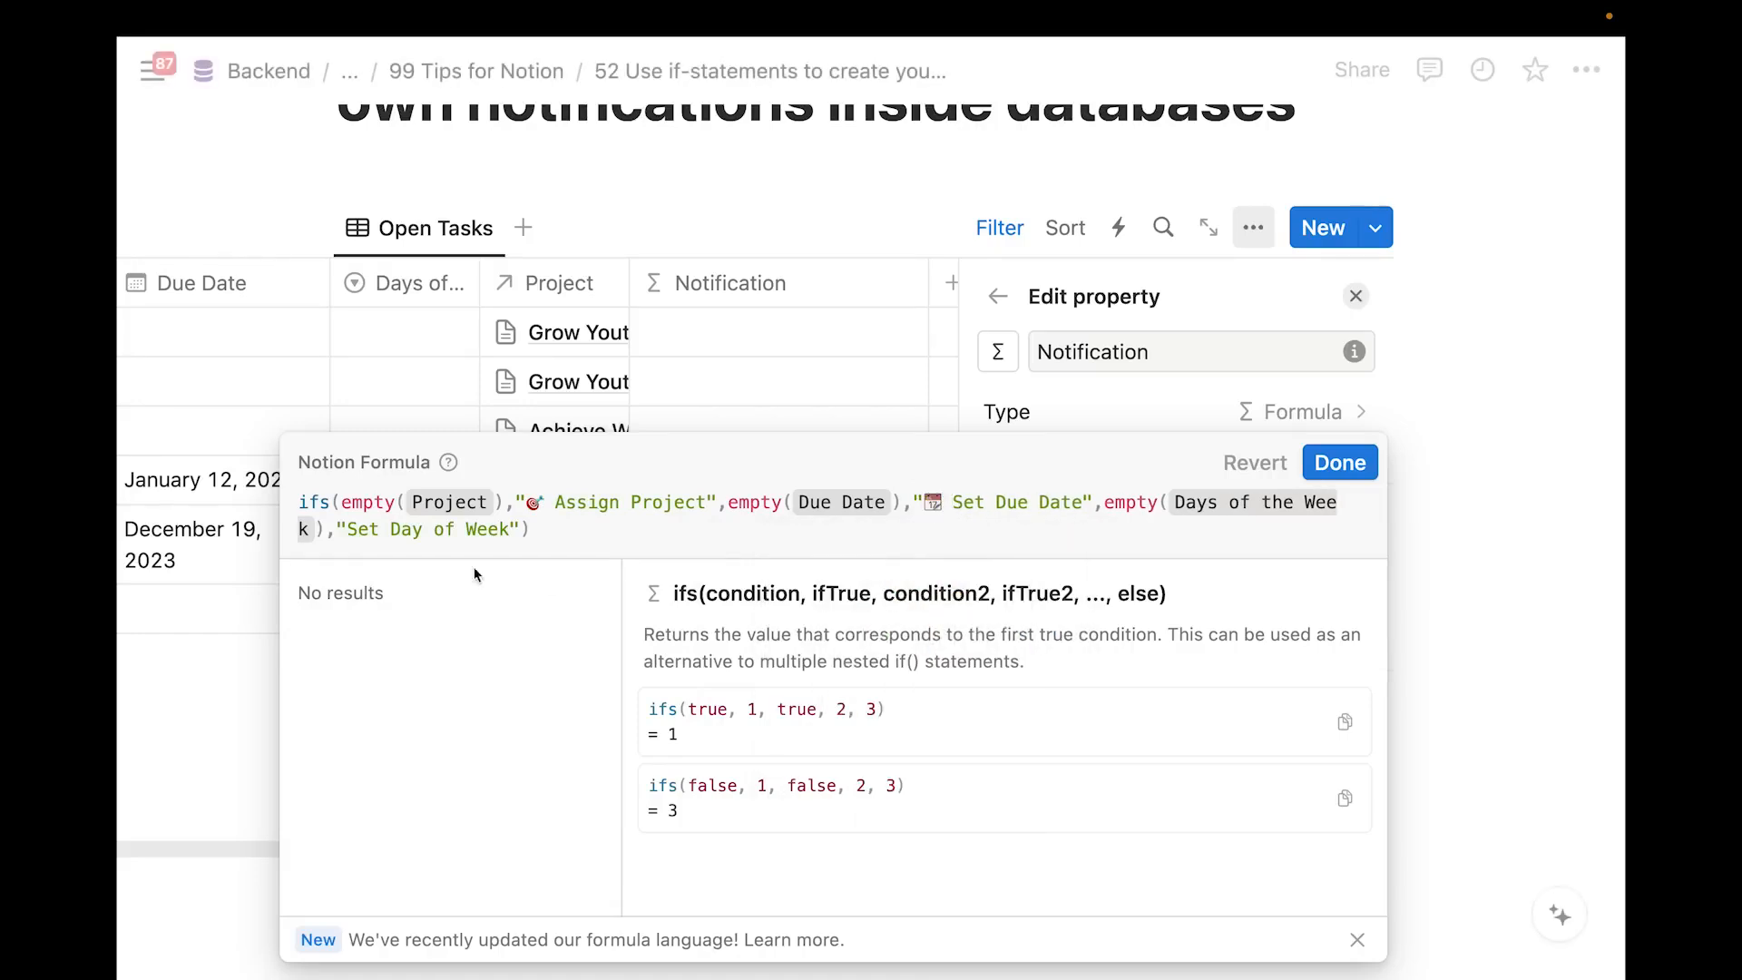
Add an eyes emoji before "Set Day of Week" in the Notification formula and save the formula
{"action": "left_click", "coordinate": [350, 528]}
{"action": "key", "text": "ctrl+super+space"}
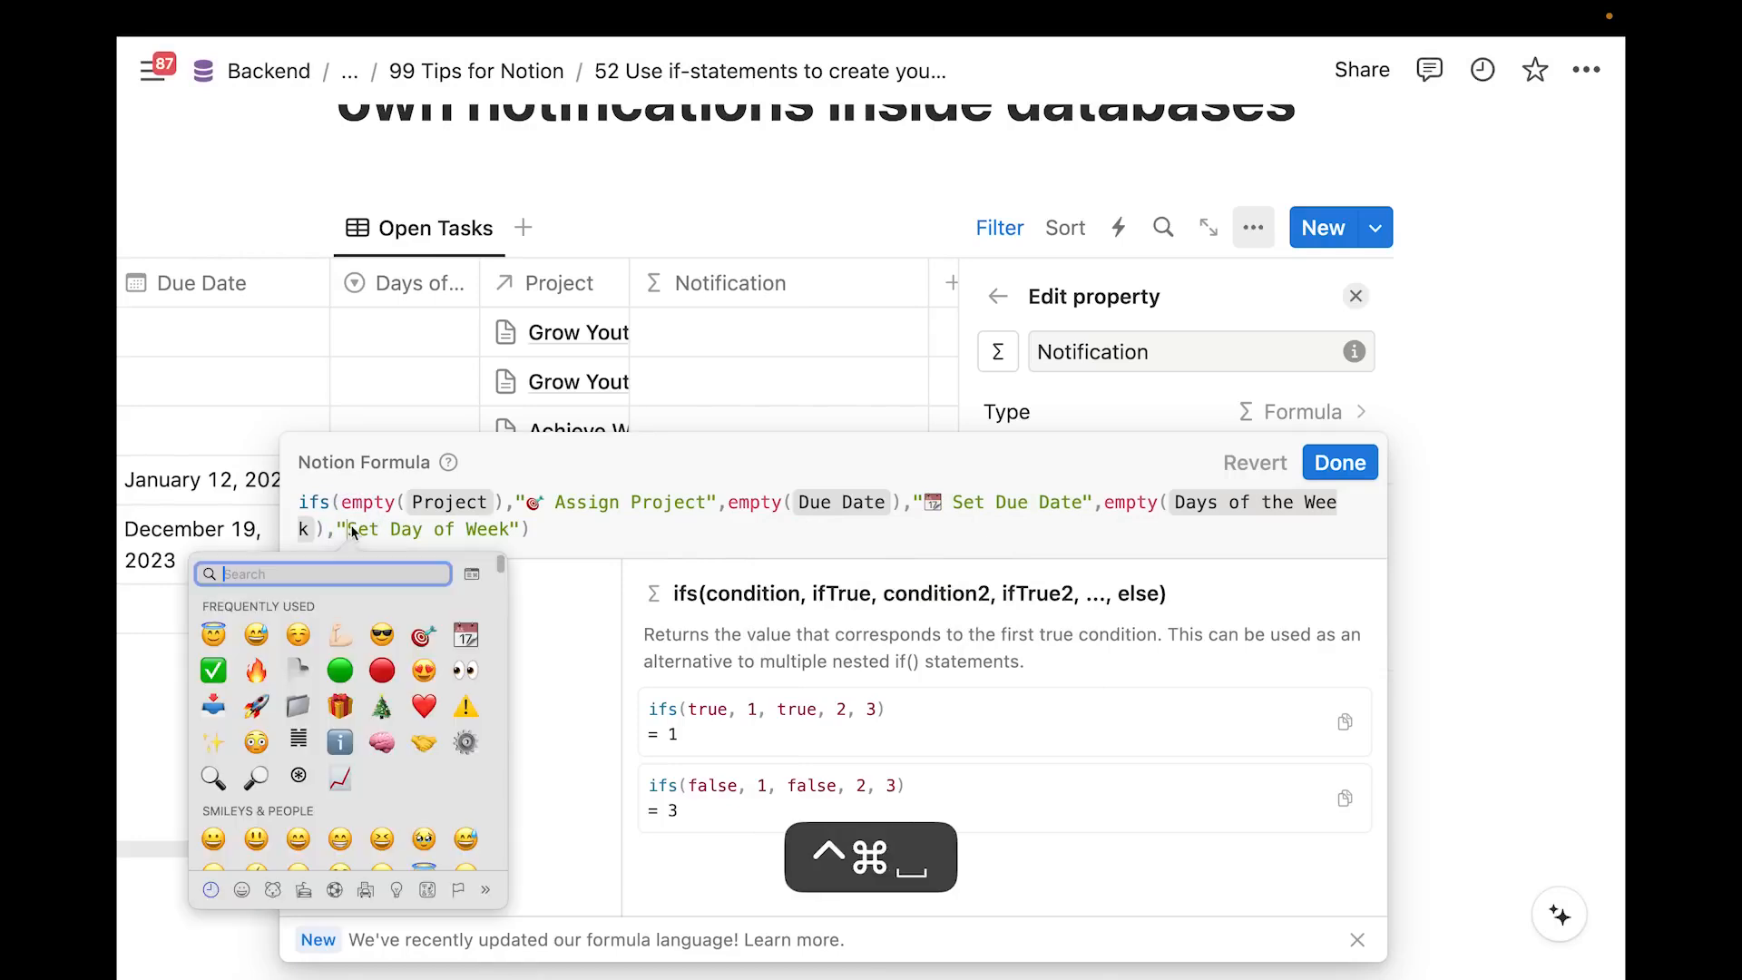
{"action": "left_click", "coordinate": [465, 669]}
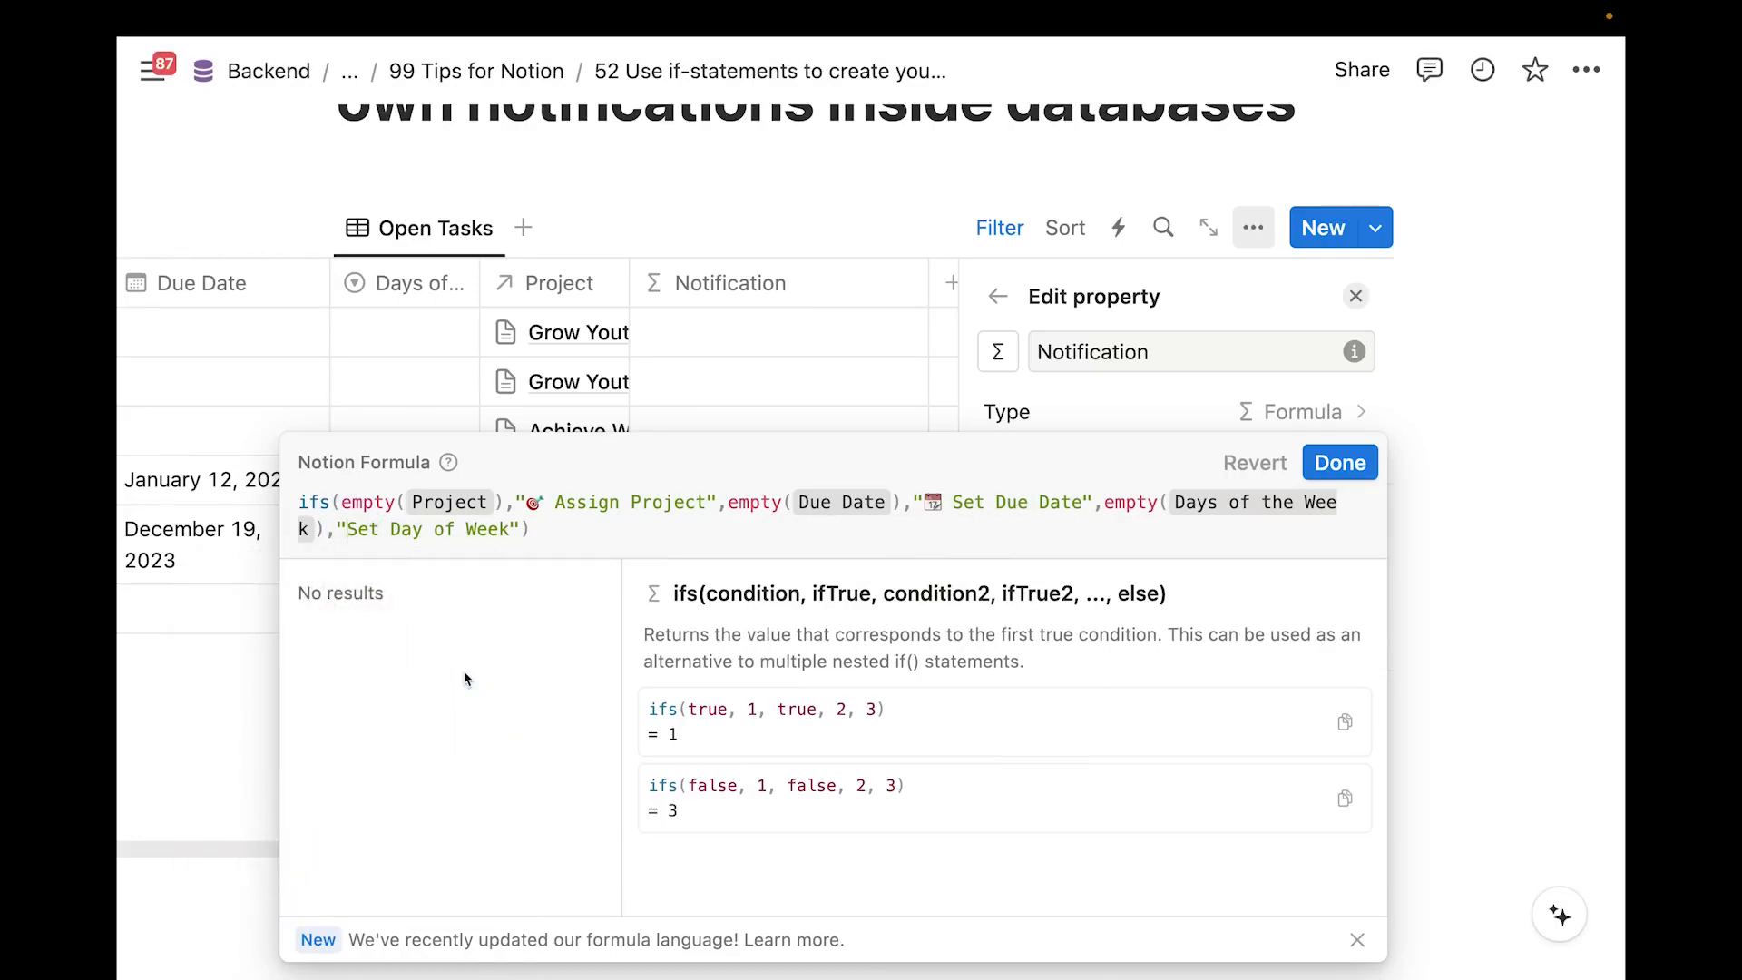
{"action": "left_click", "coordinate": [1337, 465]}
{"action": "left_click", "coordinate": [667, 779]}
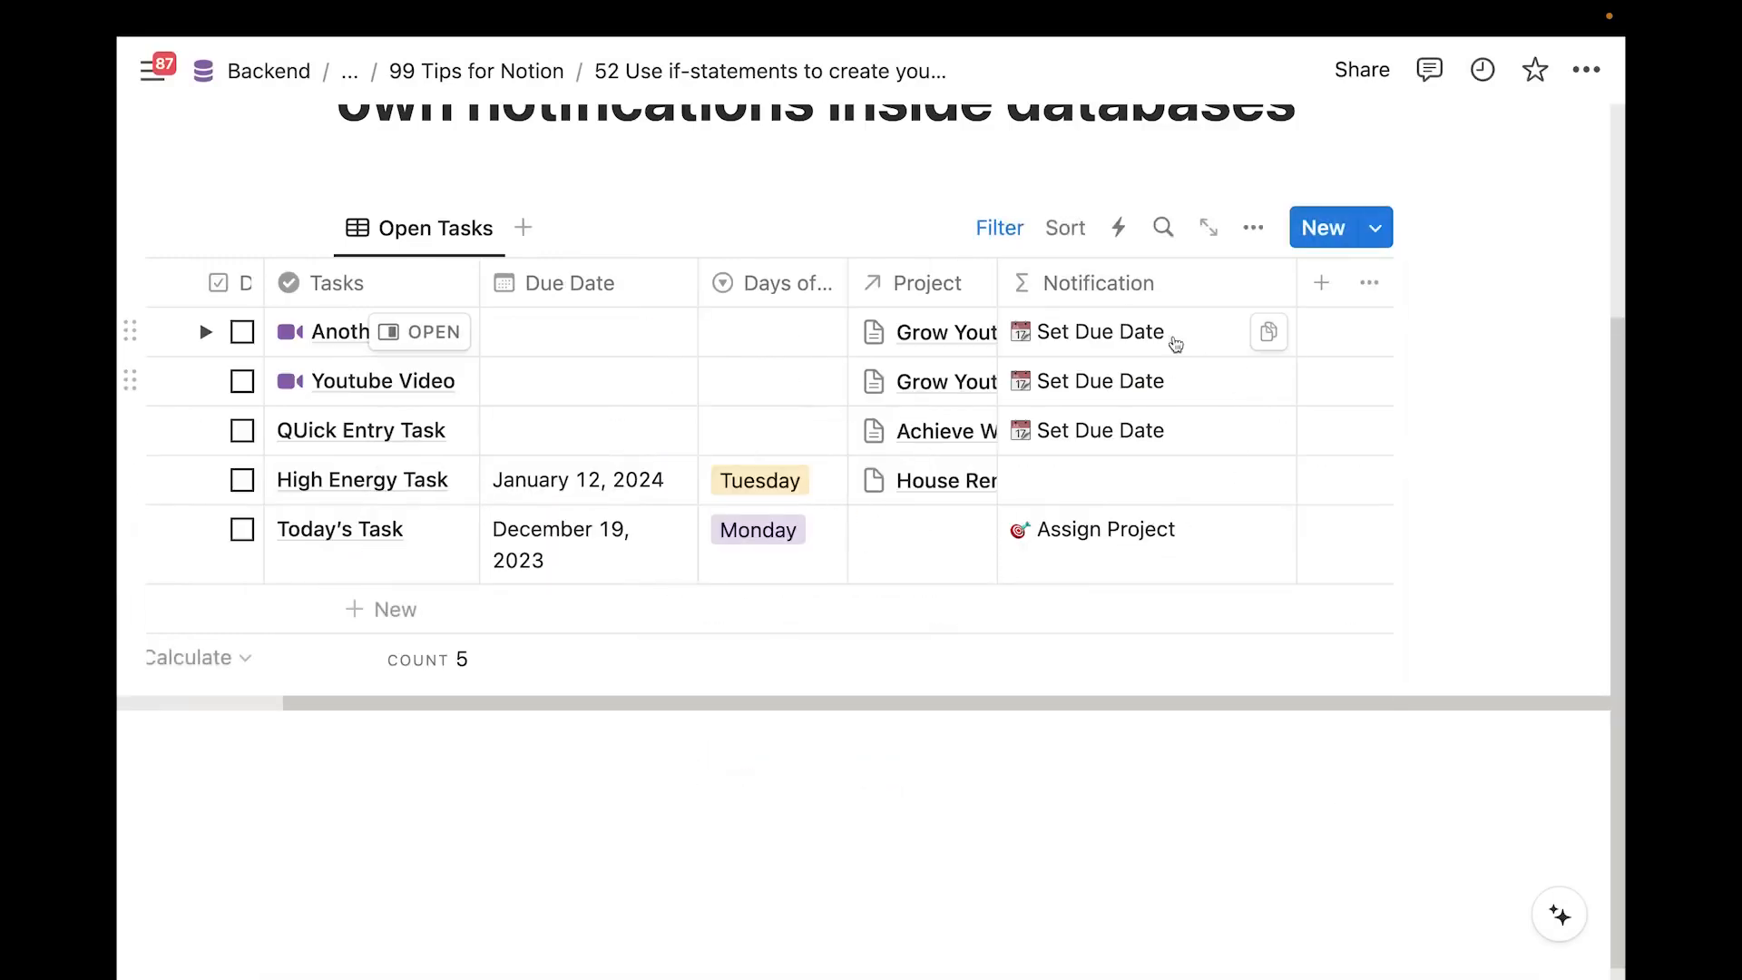
Set the due date of the task "Another video" to December 20, 2023 and its day of the week to Tuesday
{"action": "left_click", "coordinate": [544, 343]}
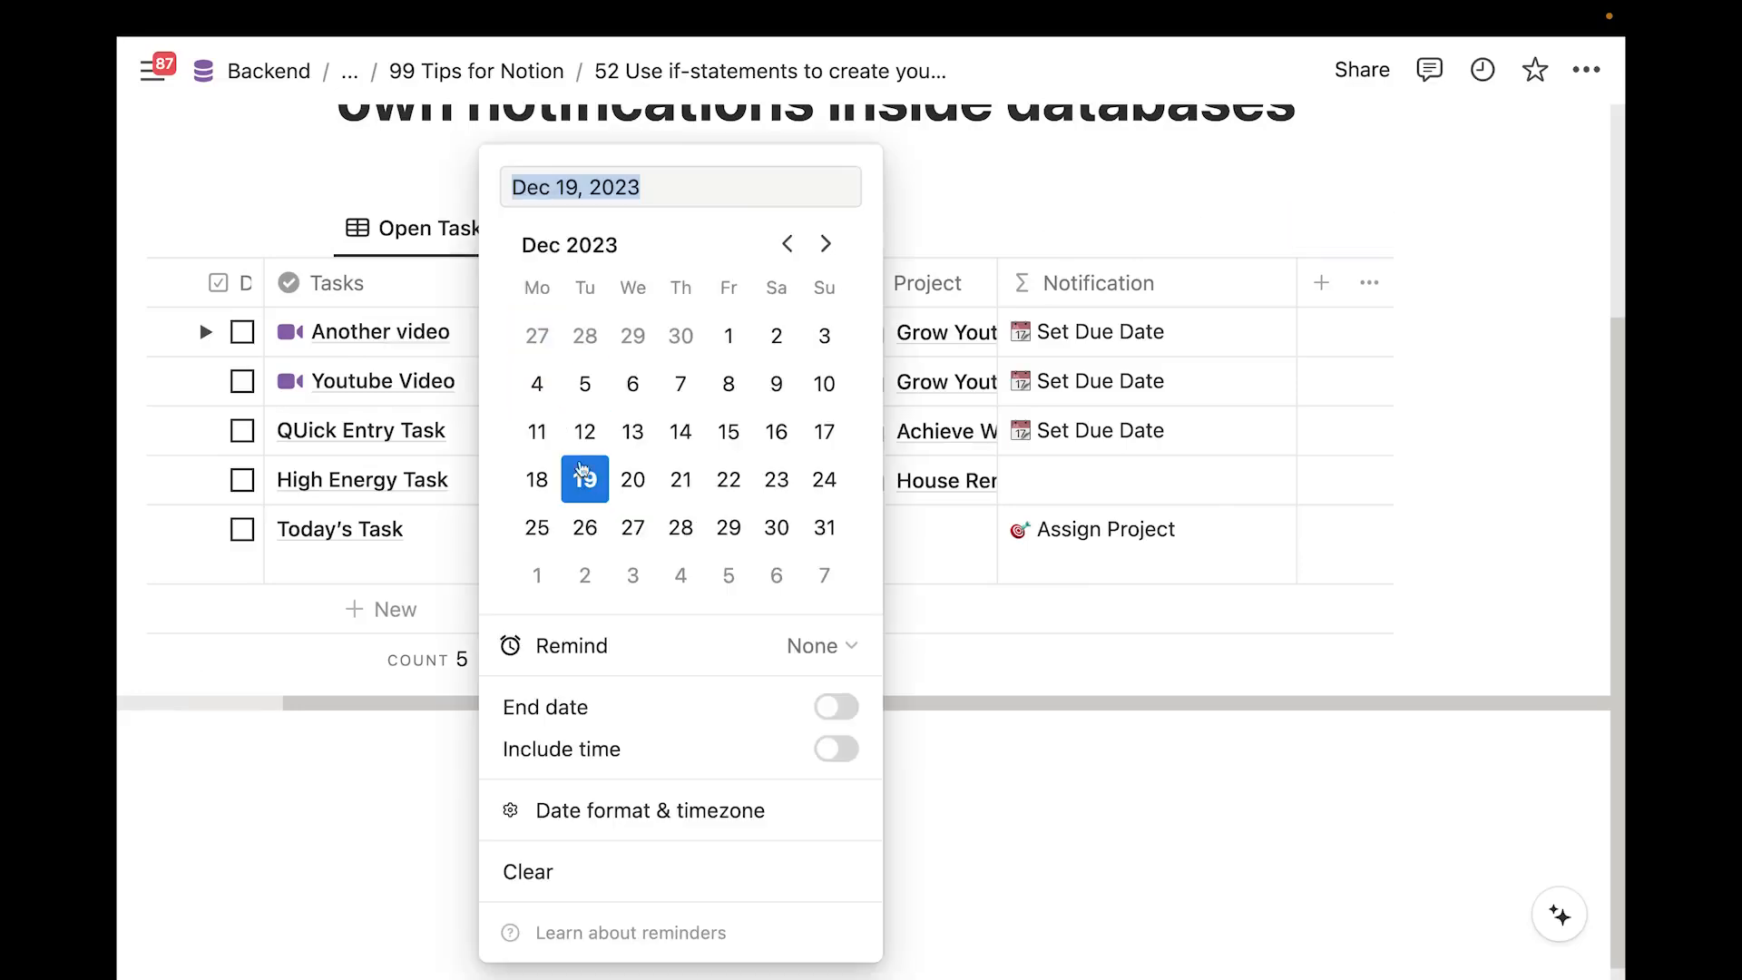
{"action": "left_click", "coordinate": [622, 493]}
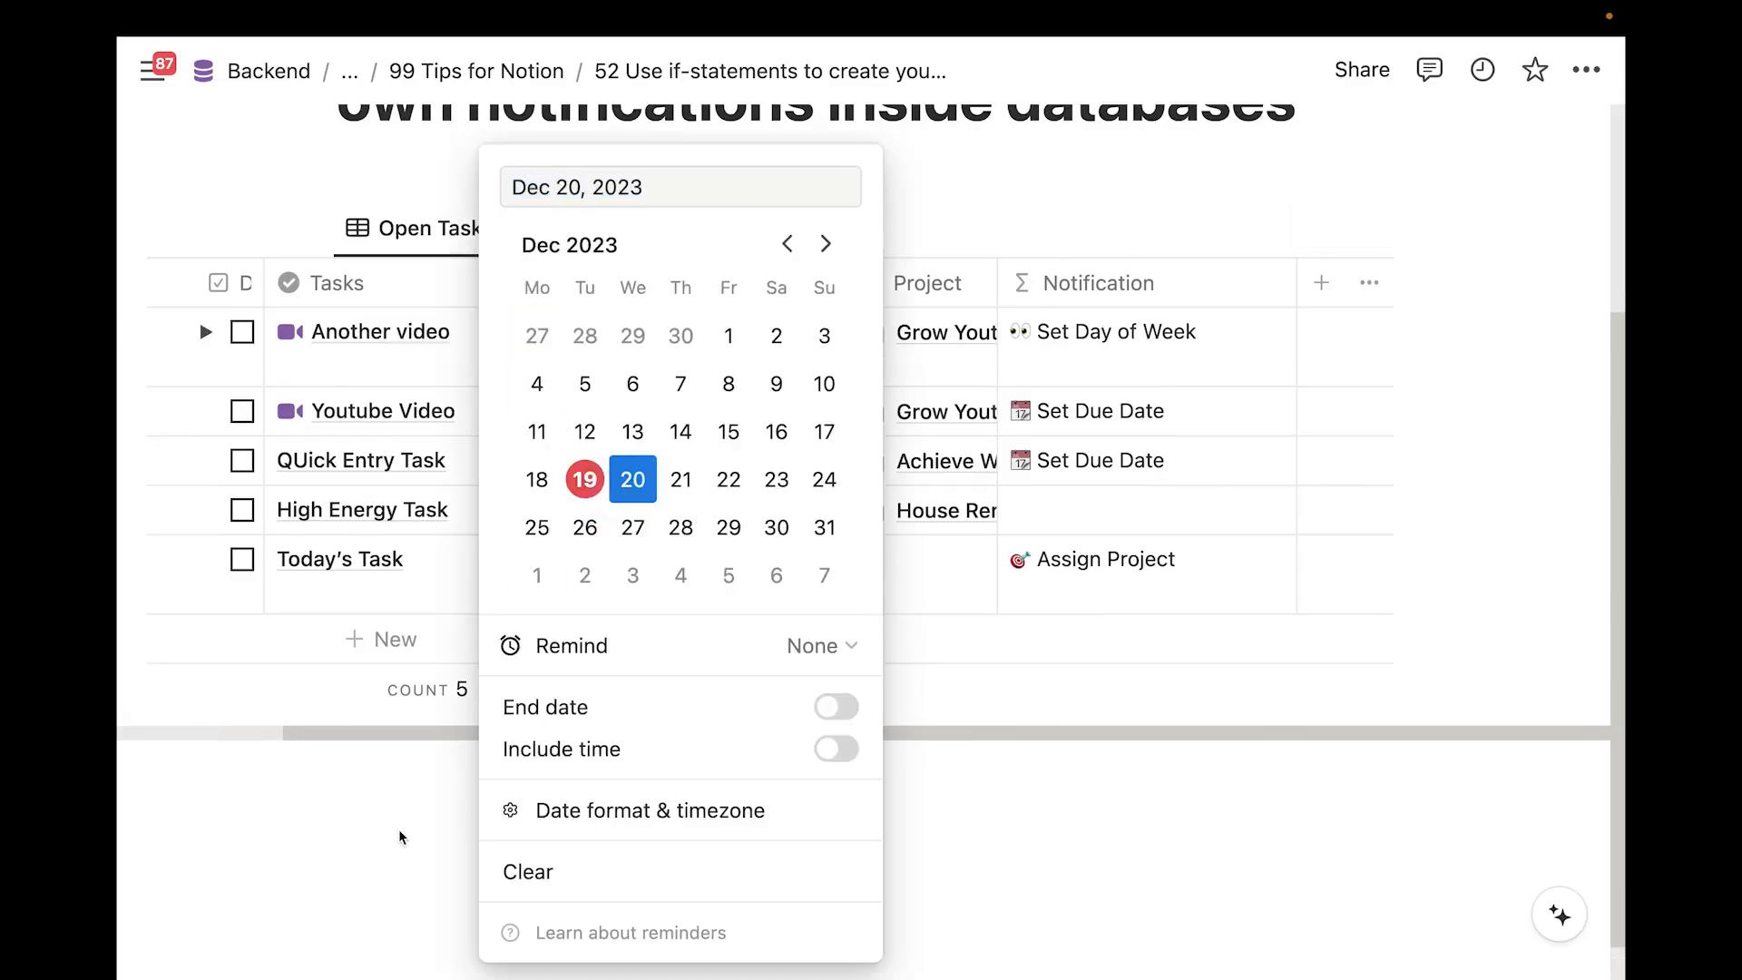
{"action": "key", "text": "Escape"}
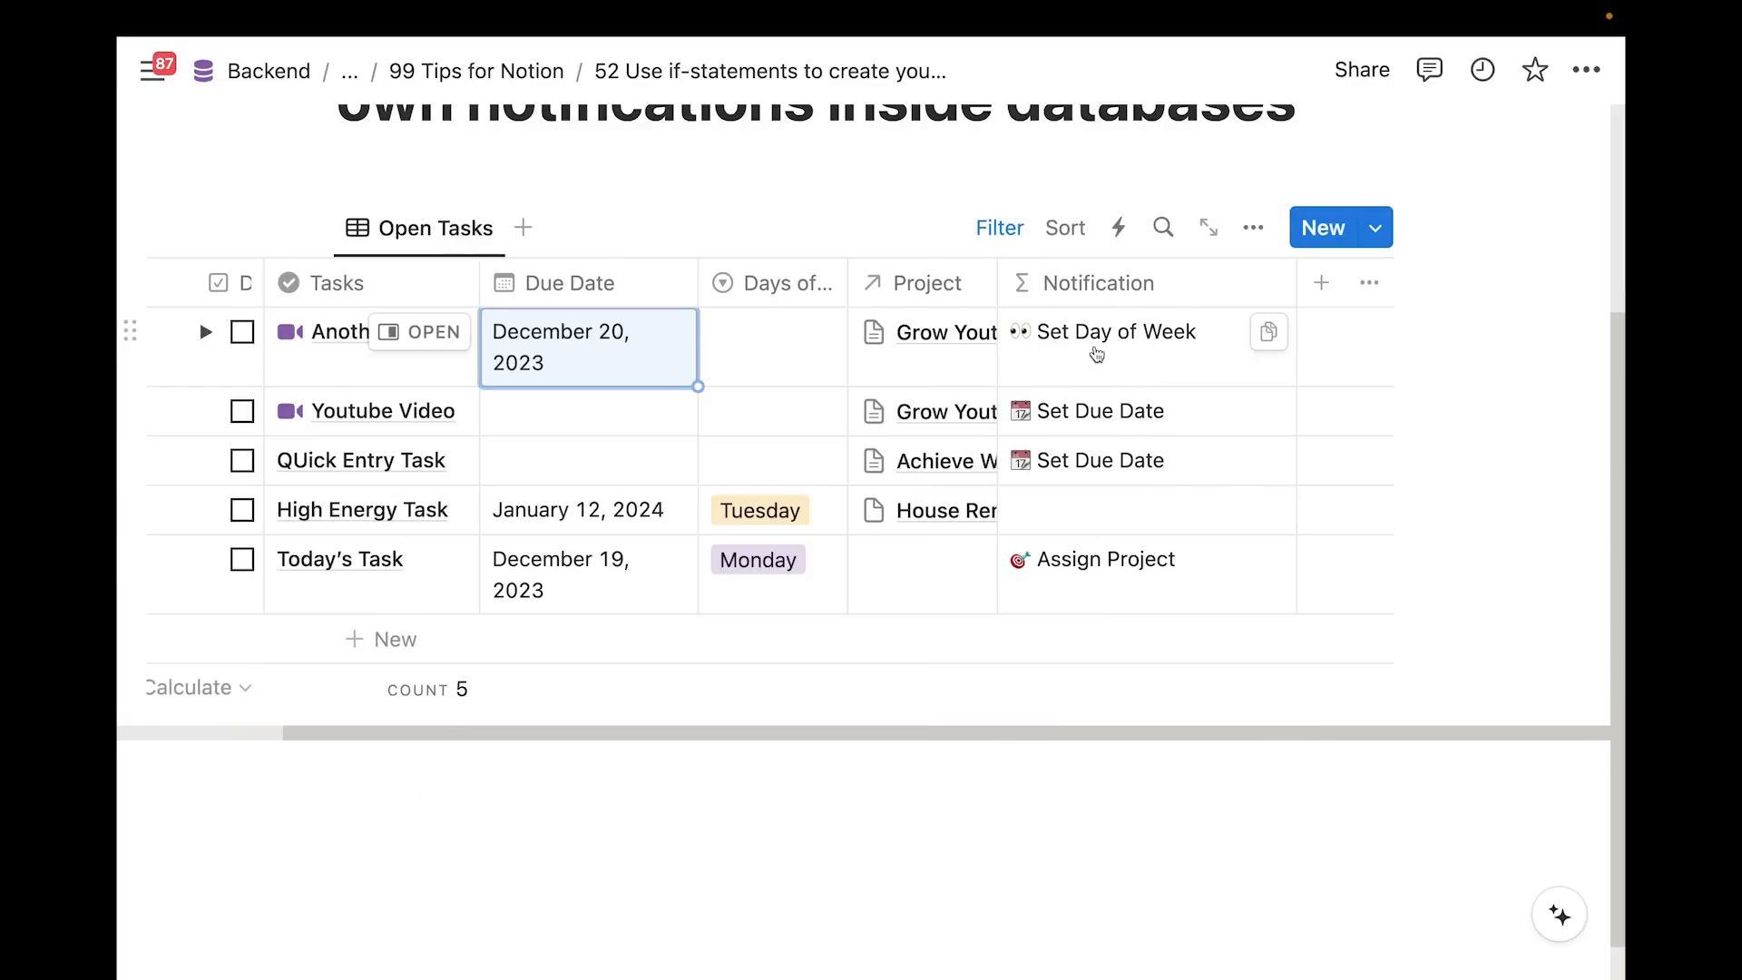
{"action": "left_click", "coordinate": [798, 333]}
{"action": "left_click", "coordinate": [857, 474]}
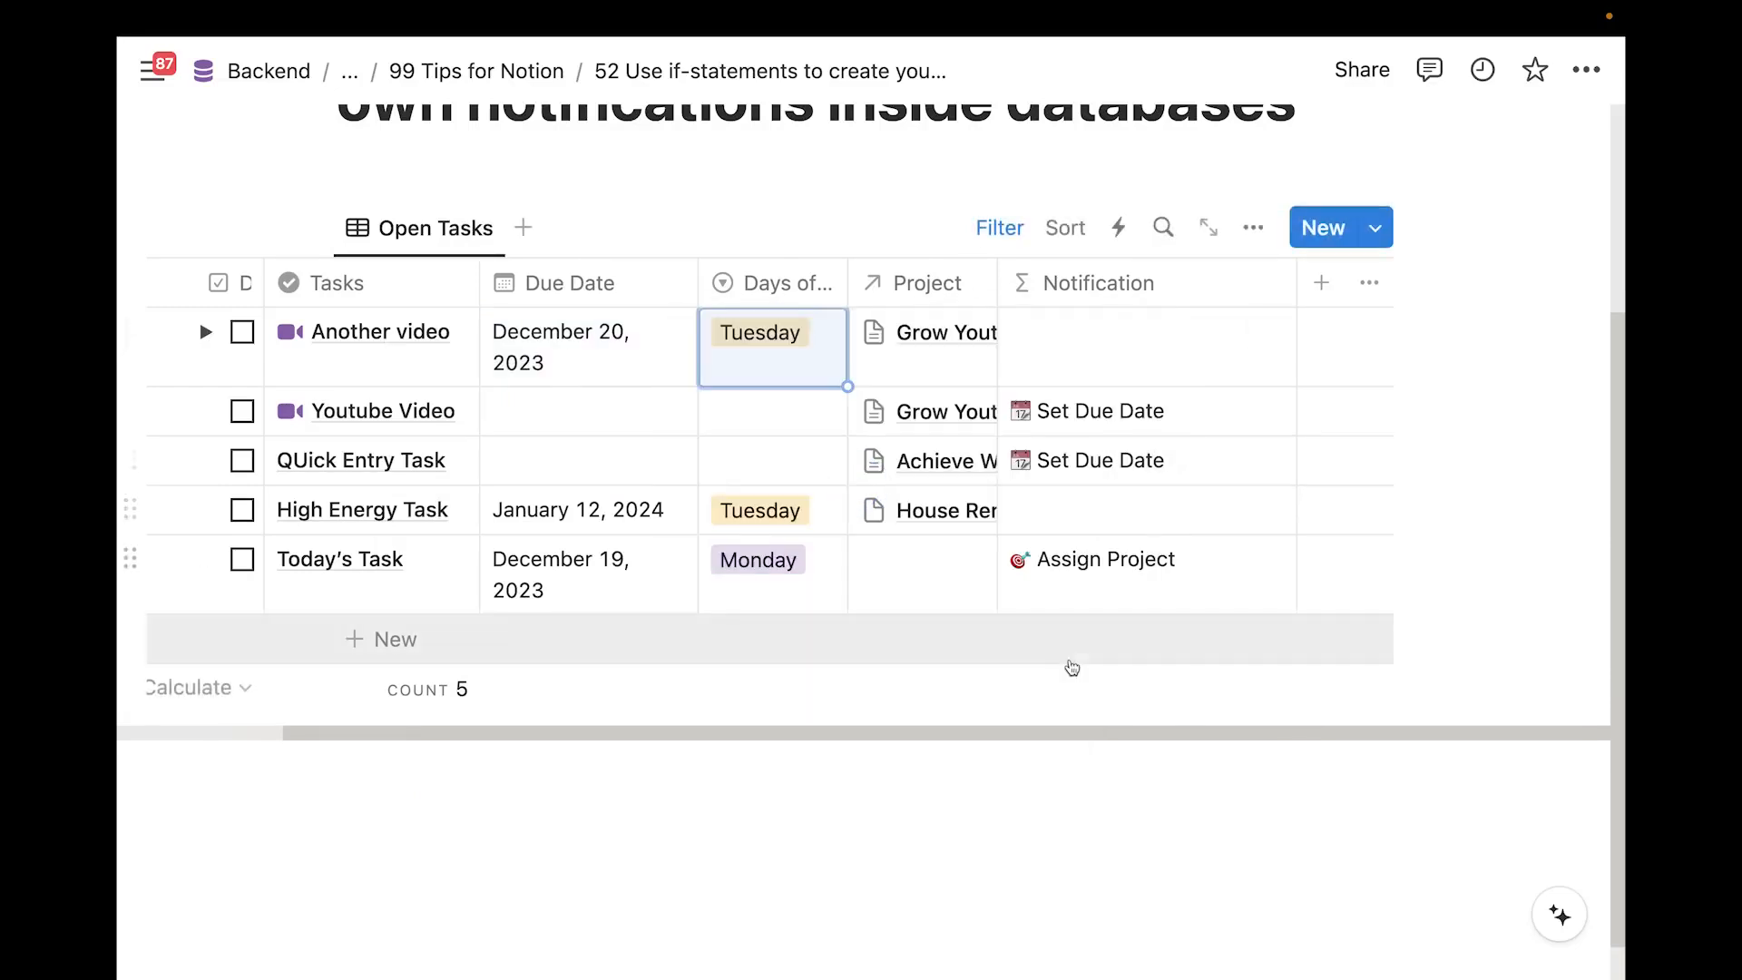
Add a final else value of "🟢 All Good" to the Notification ifs formula and save it
{"action": "left_click", "coordinate": [1116, 367]}
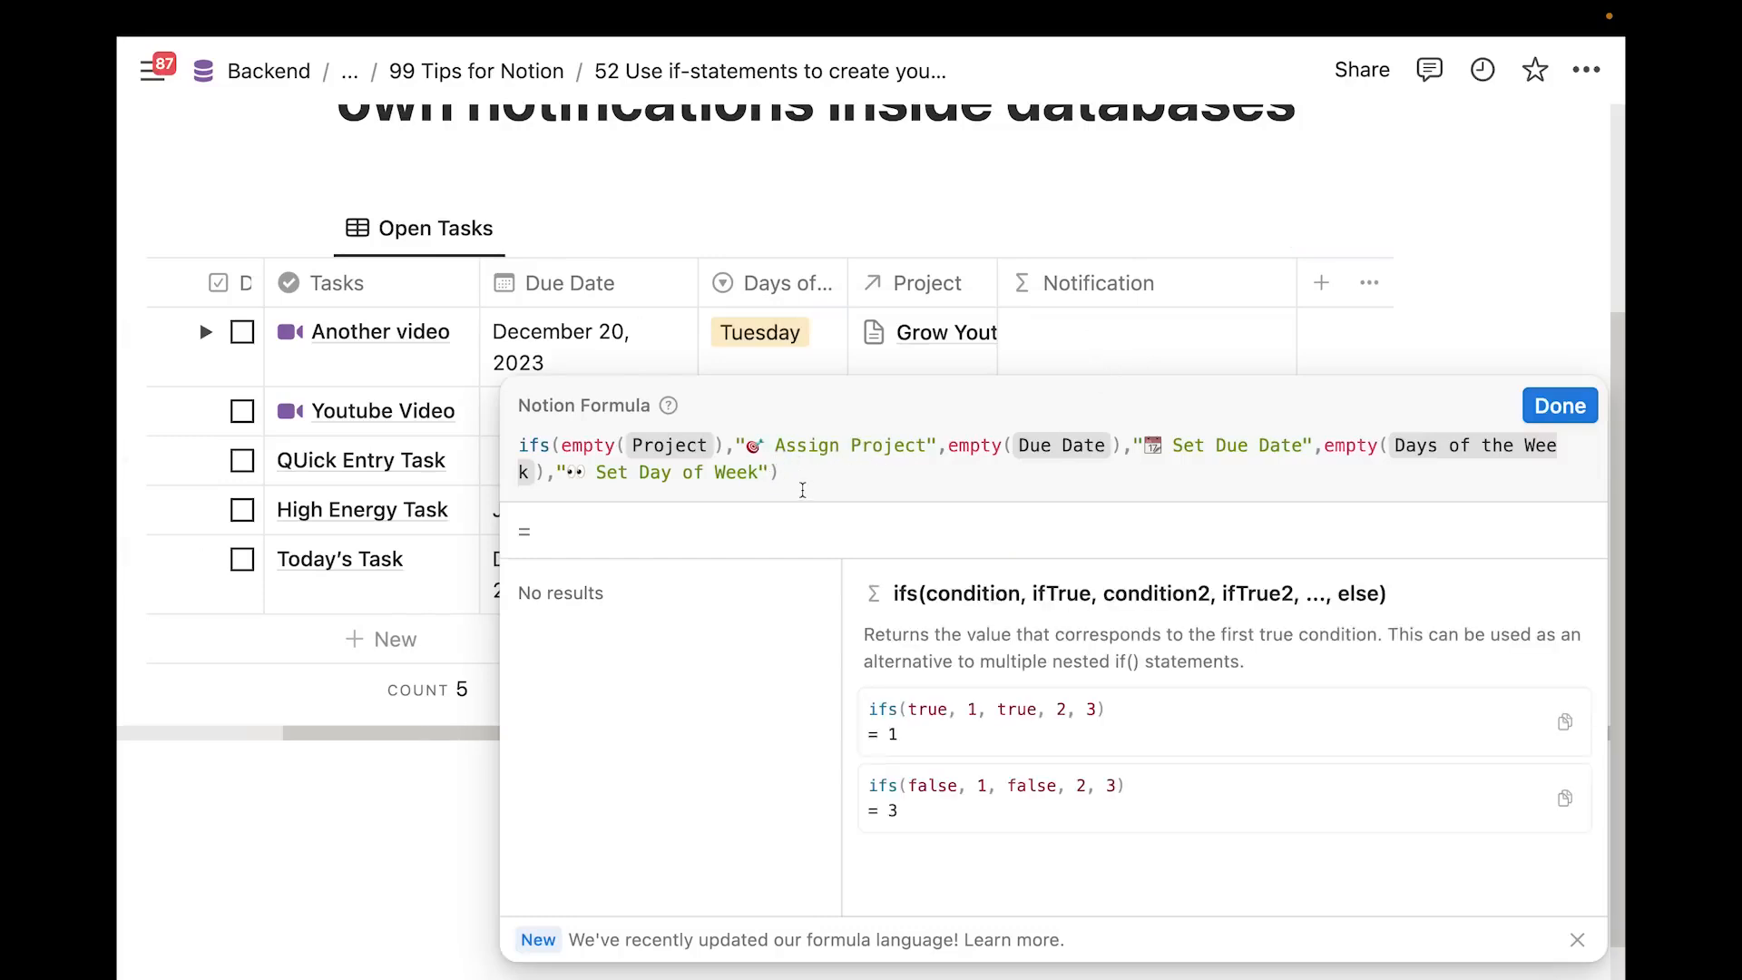
{"action": "type", "text": ",\""}
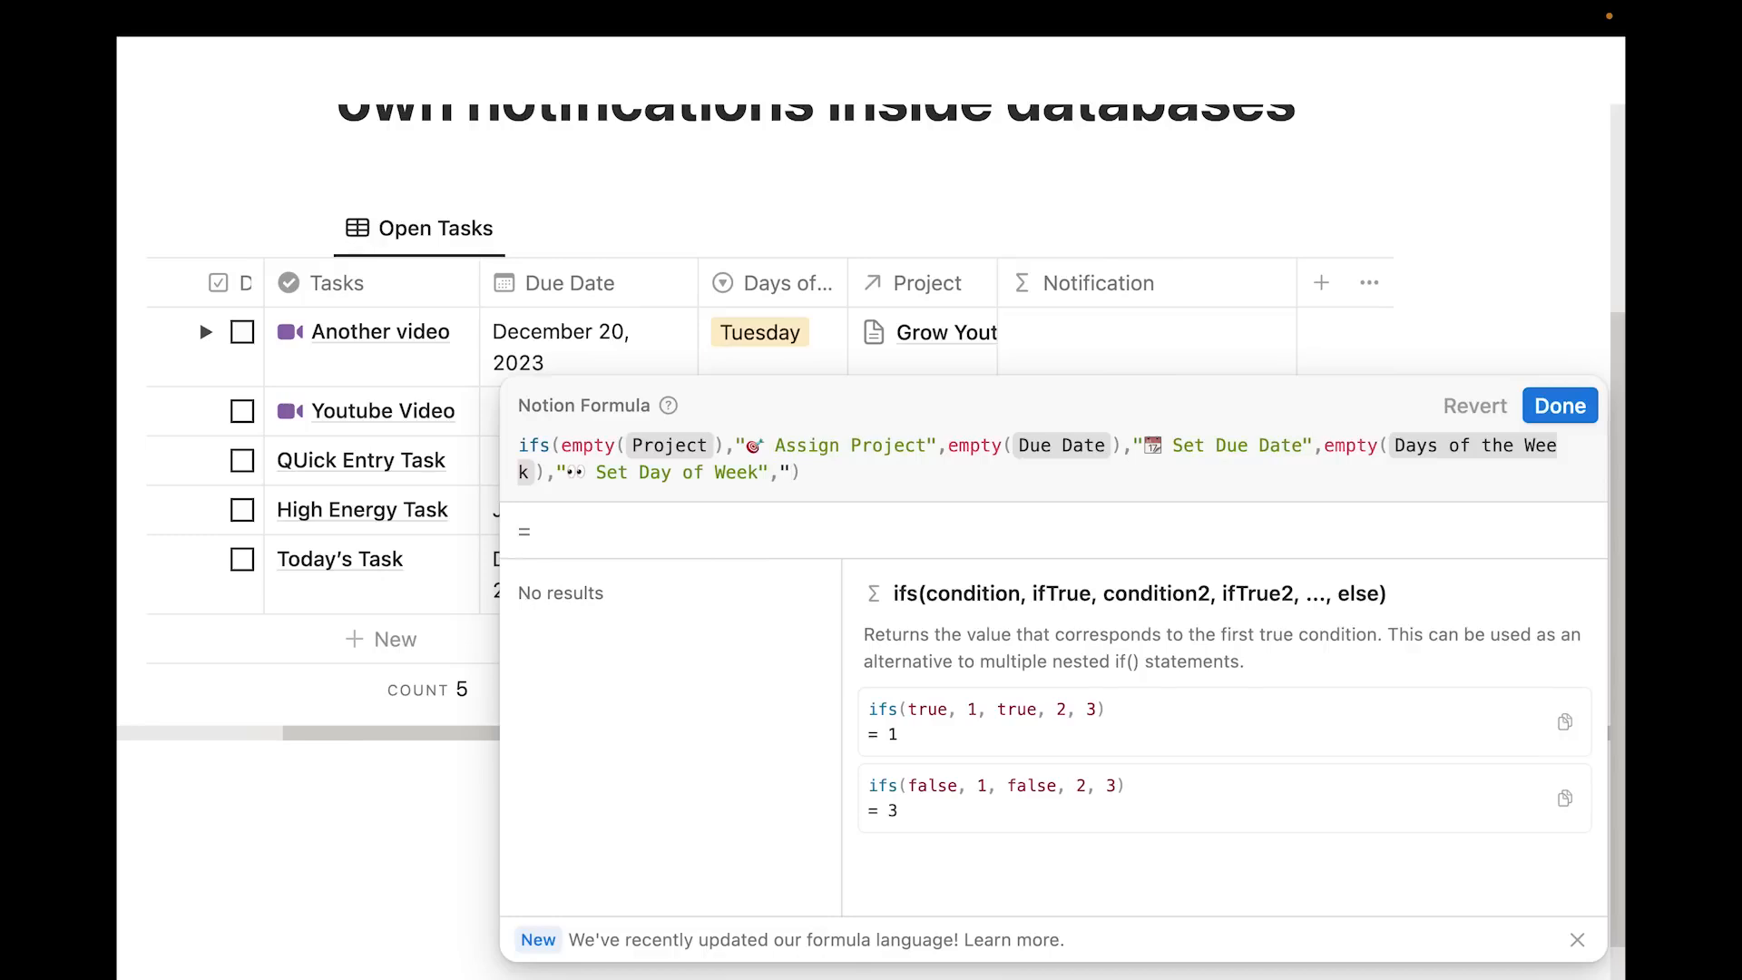
{"action": "key", "text": "ctrl+super+space"}
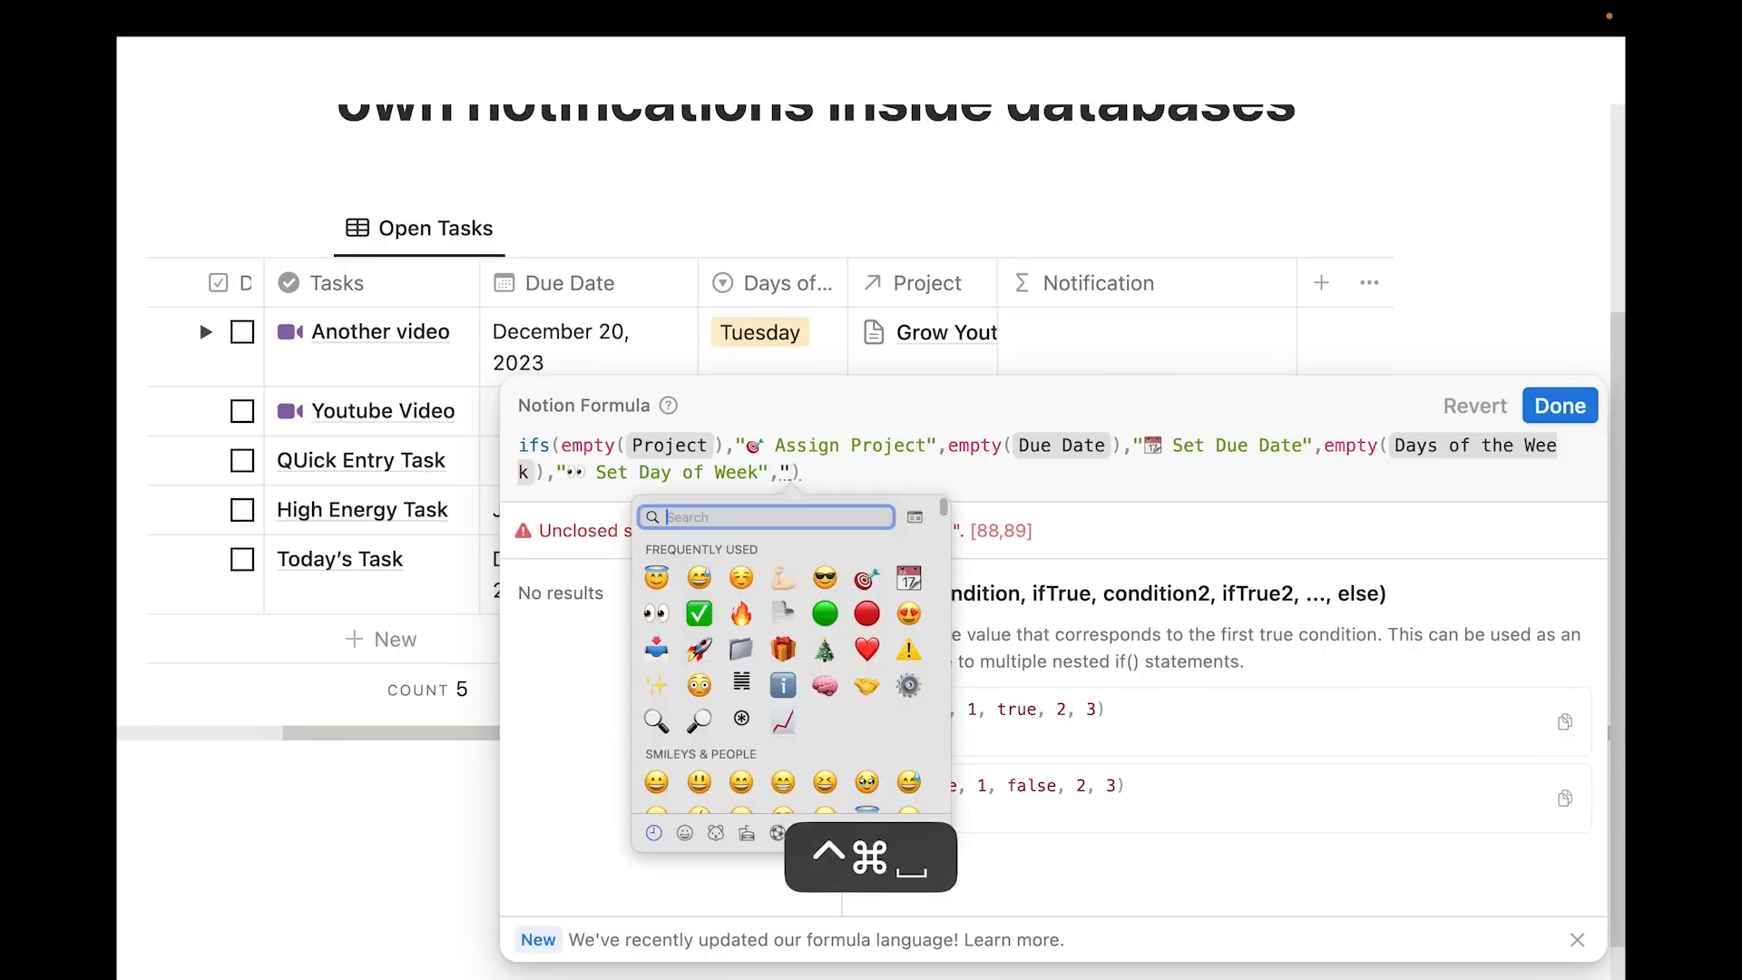
{"action": "left_click", "coordinate": [825, 613]}
{"action": "type", "text": "All Good\""}
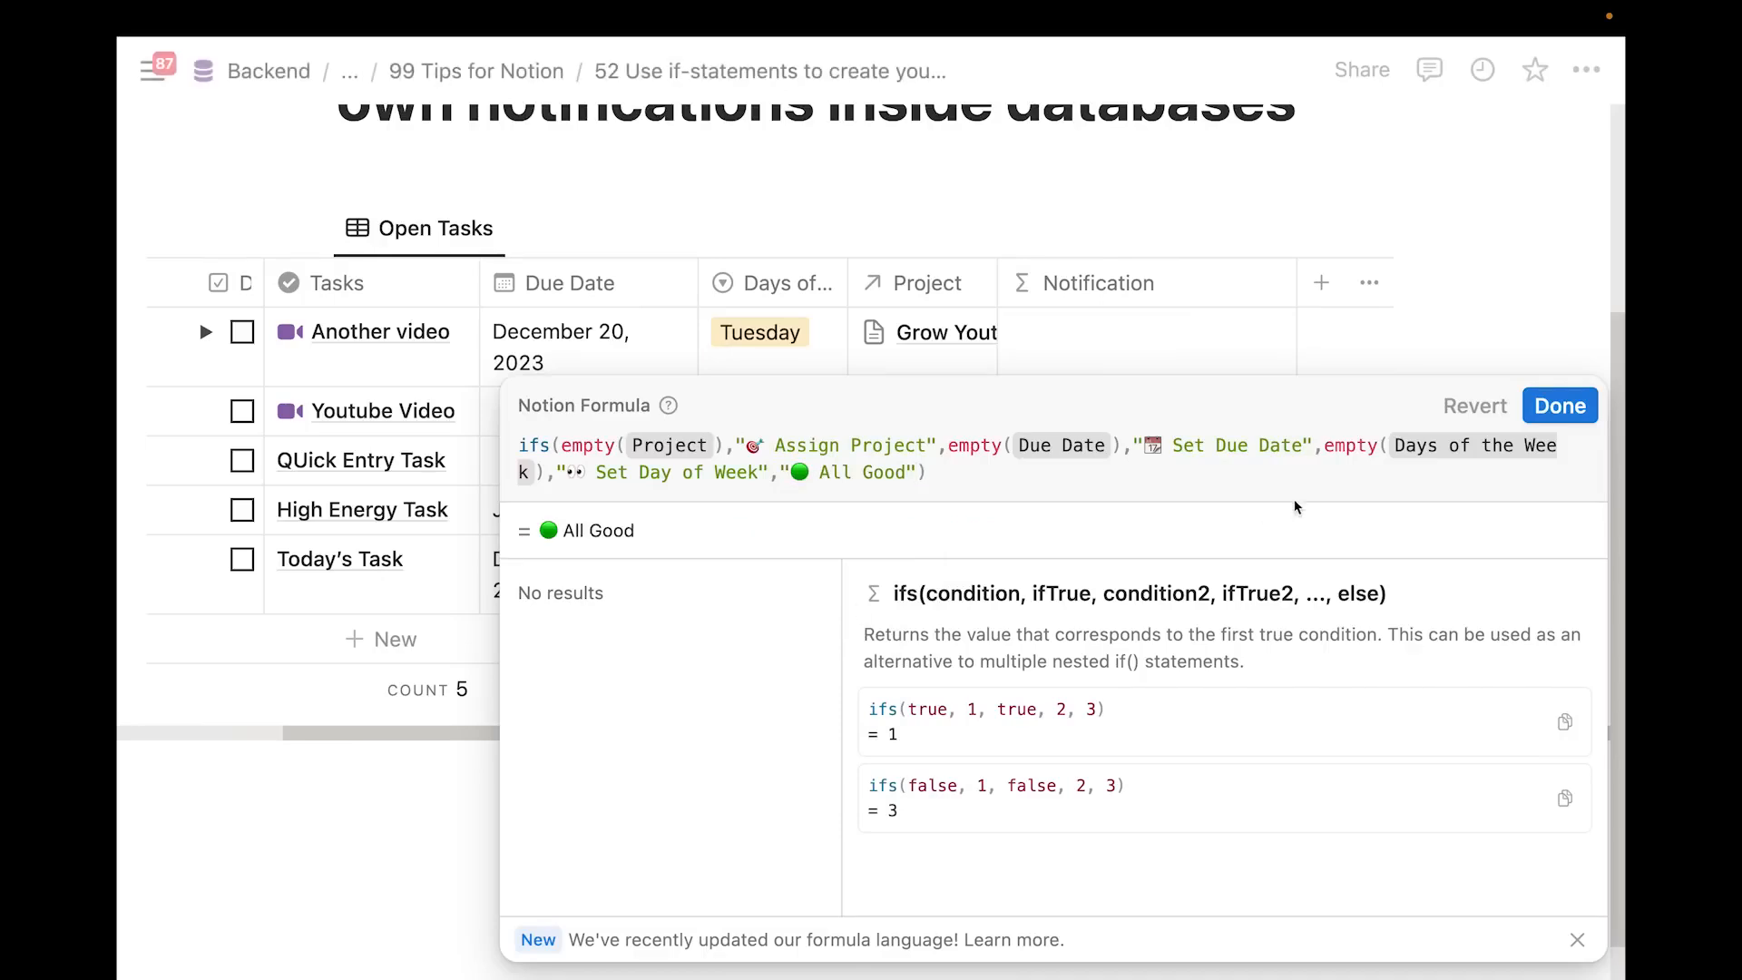
{"action": "left_click", "coordinate": [1561, 406]}
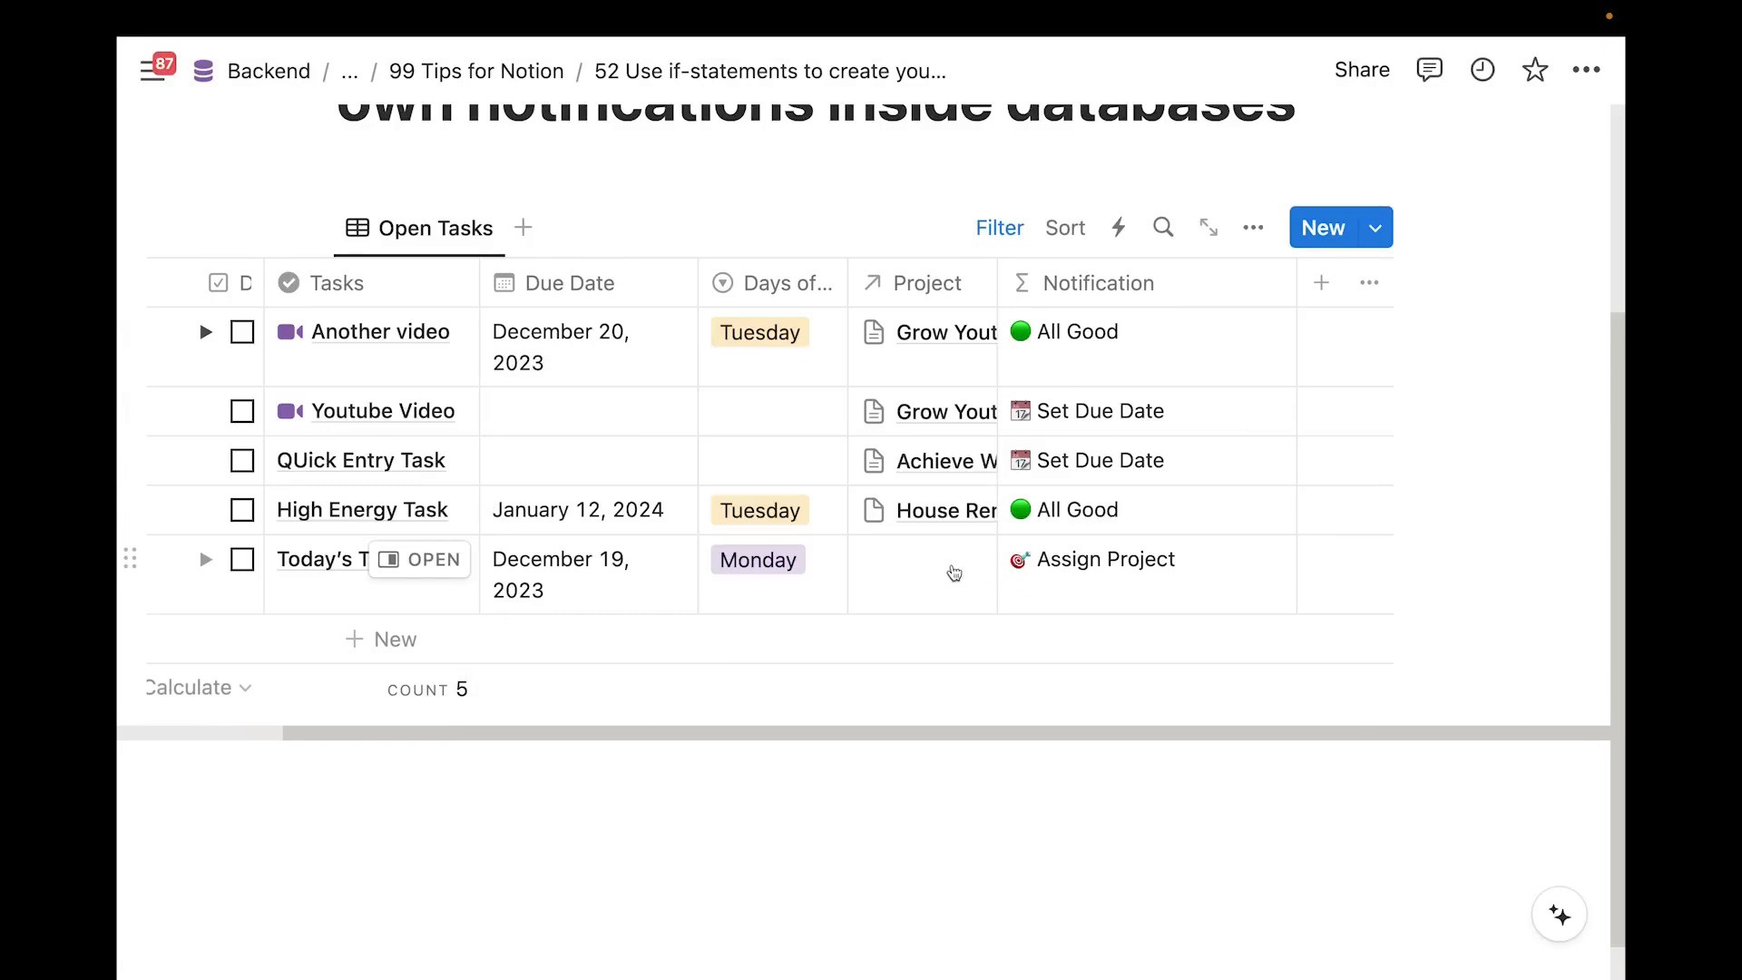
Assign "Today's Task" to the same project as "High Energy Task"
{"action": "left_click", "coordinate": [900, 583]}
{"action": "left_click", "coordinate": [1134, 754]}
{"action": "left_click", "coordinate": [526, 858]}
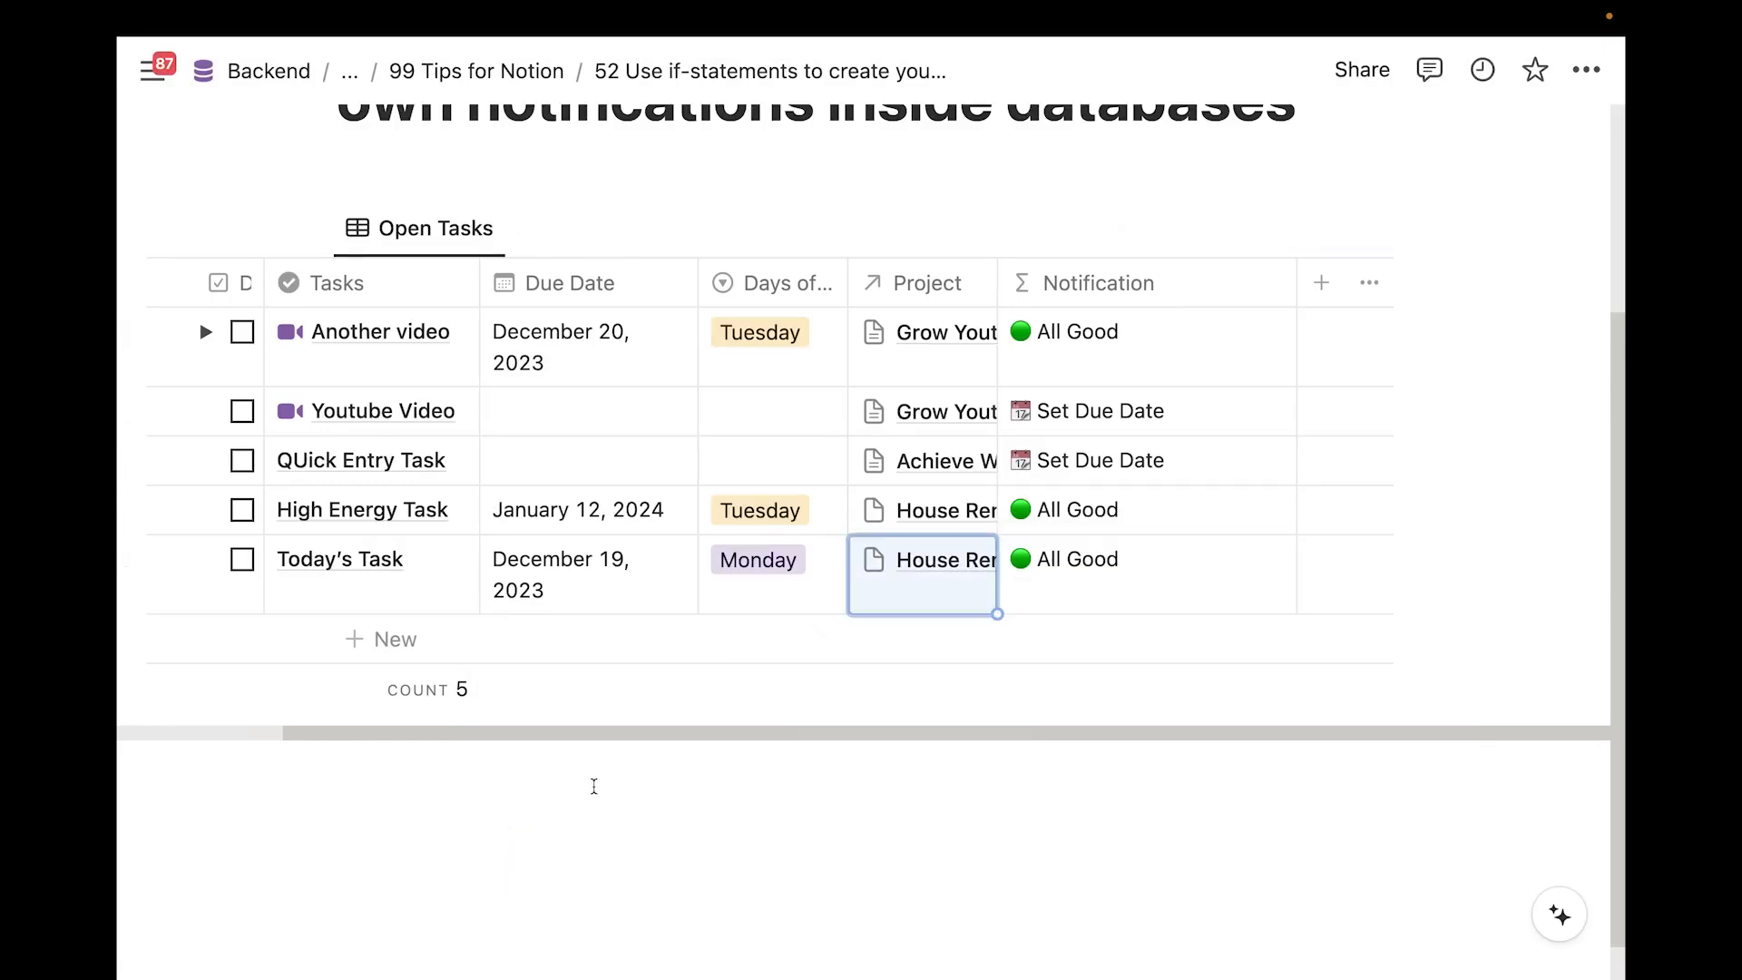
{"action": "scroll", "coordinate": [629, 557], "scroll_direction": "left", "scroll_amount": 3}
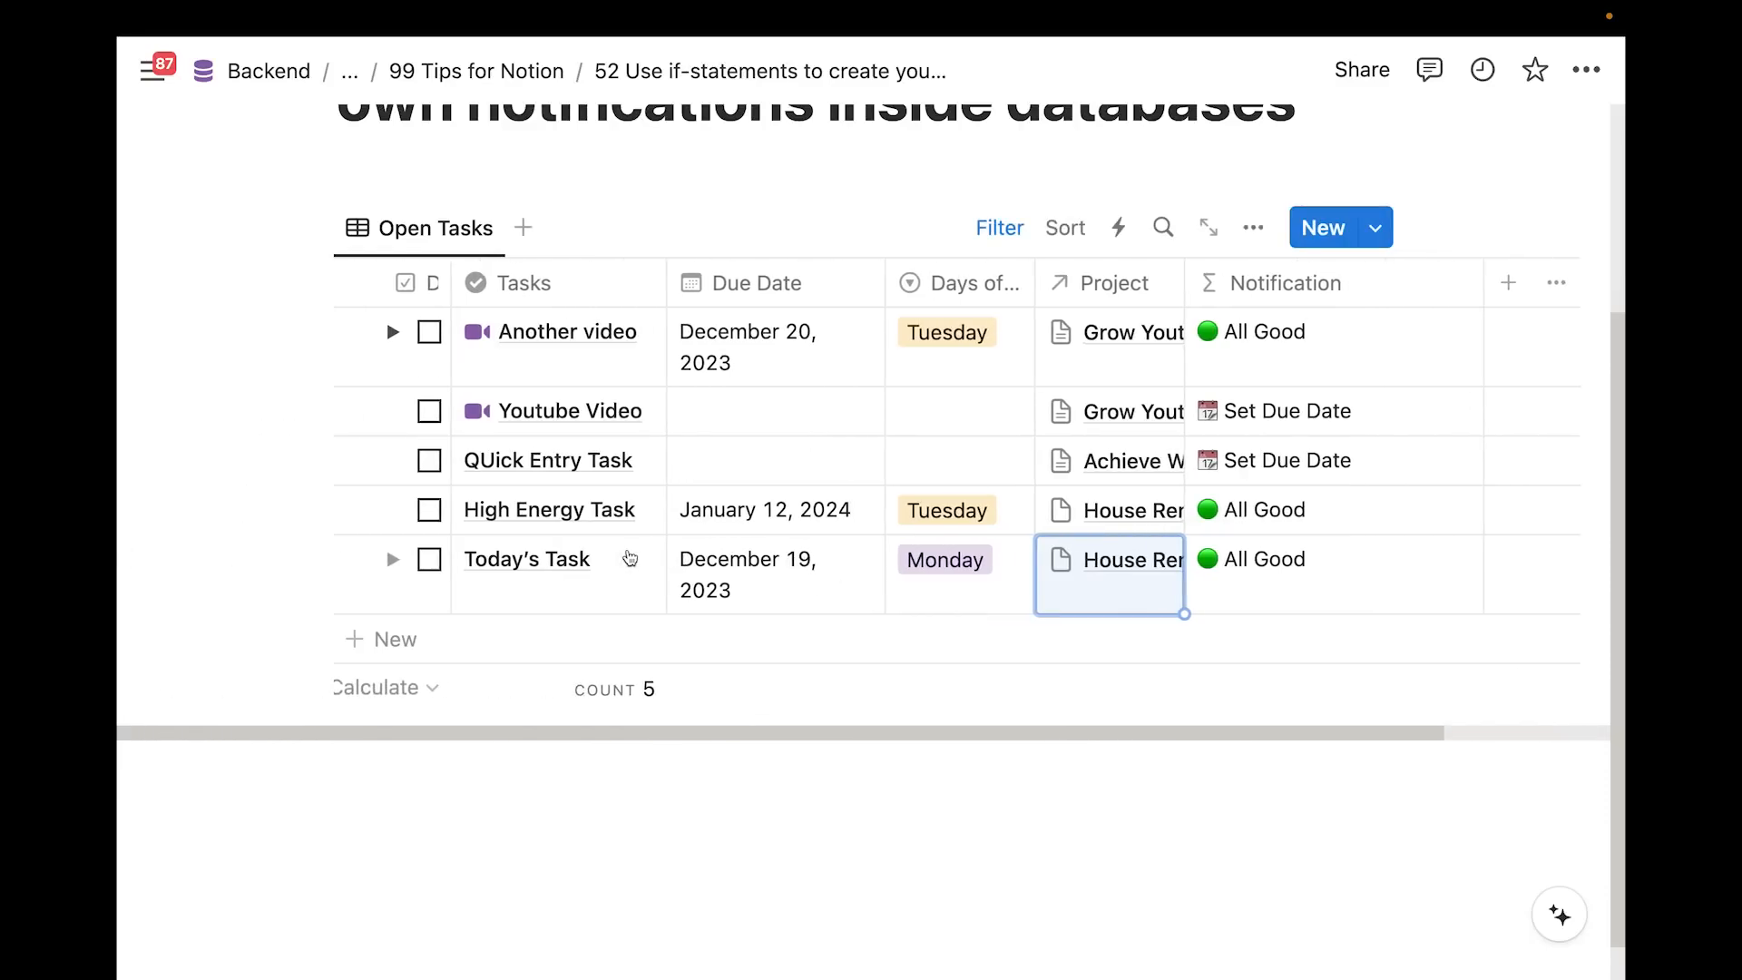
{"action": "scroll", "coordinate": [630, 557], "scroll_direction": "up", "scroll_amount": 2}
{"action": "scroll", "coordinate": [630, 545], "scroll_direction": "up", "scroll_amount": 1}
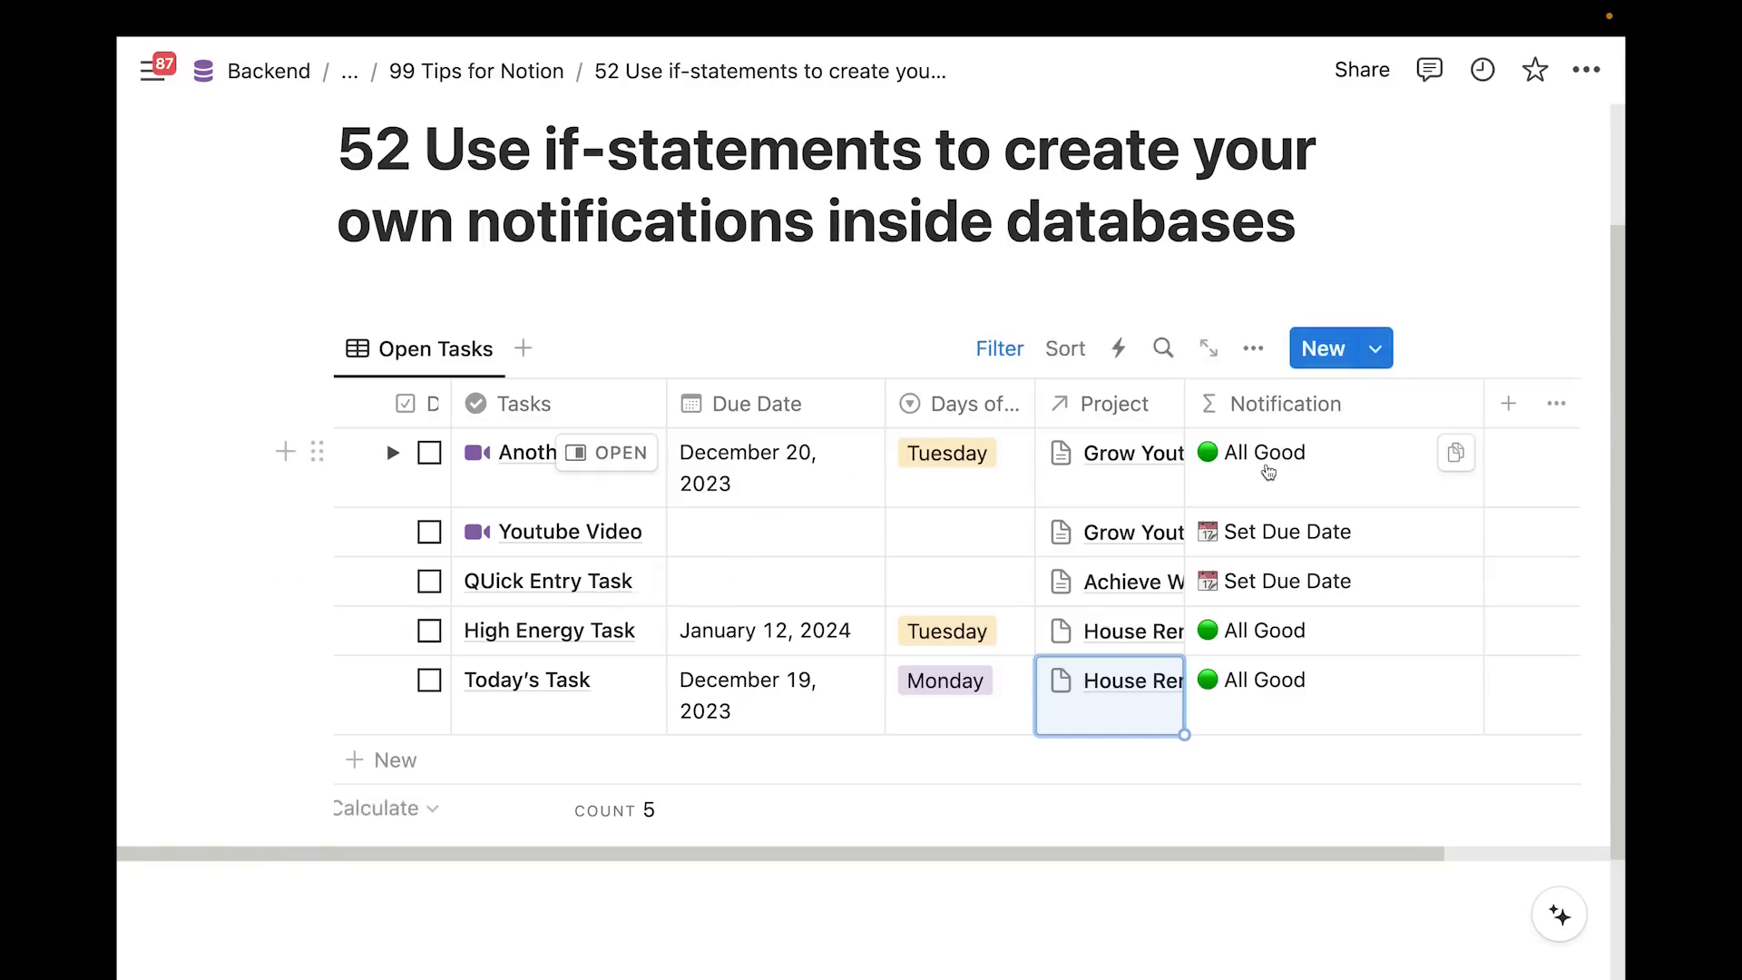
{"action": "scroll", "coordinate": [1243, 467], "scroll_direction": "up", "scroll_amount": 2}
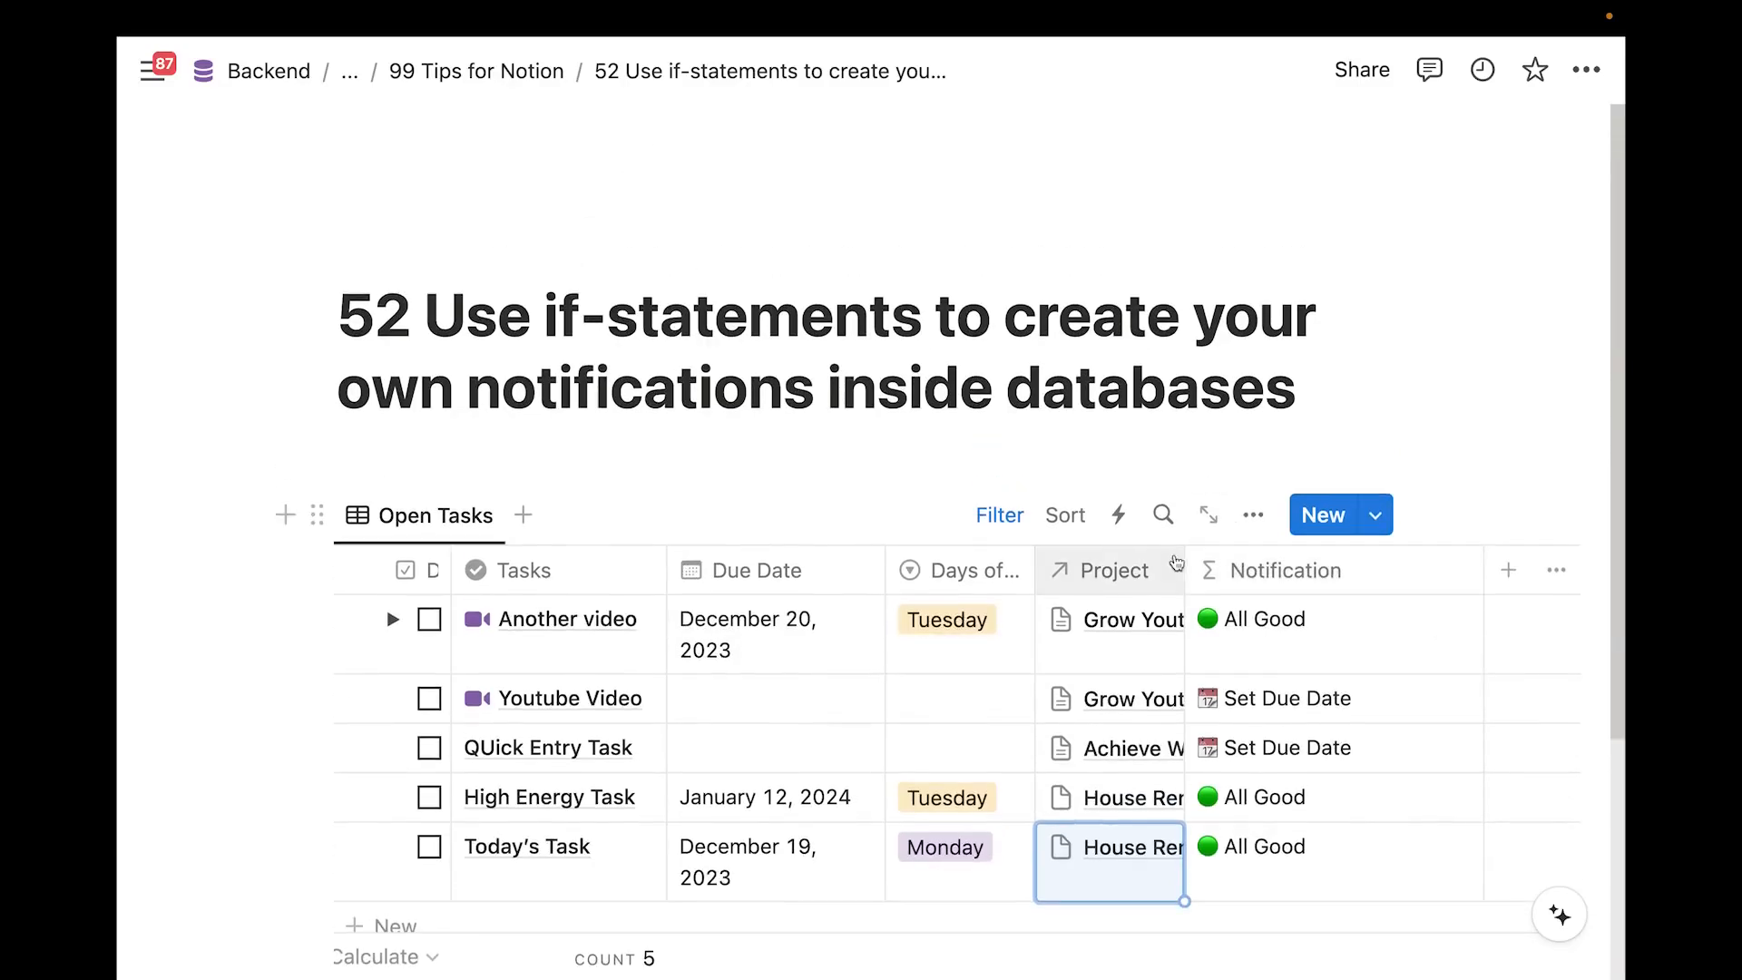
{"action": "scroll", "coordinate": [1157, 563], "scroll_direction": "down", "scroll_amount": 2}
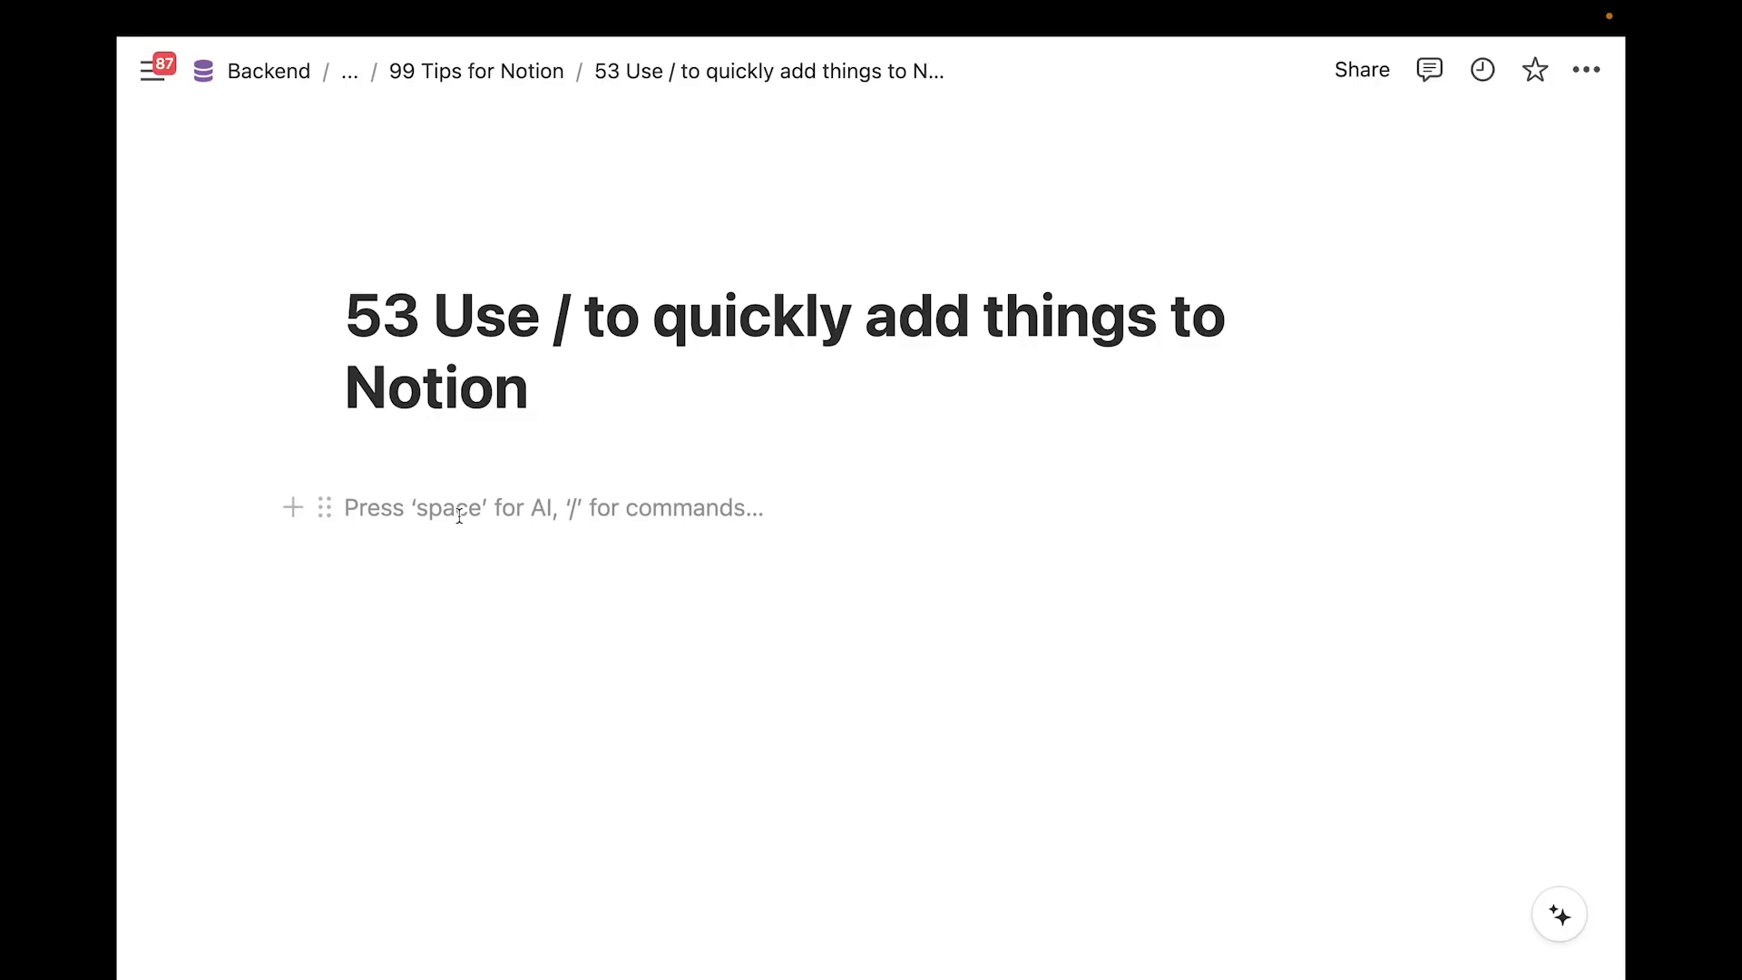
Look through the block types on the tip 53 page by filtering the slash commands for "chec", "data" and "head"
{"action": "type", "text": "/"}
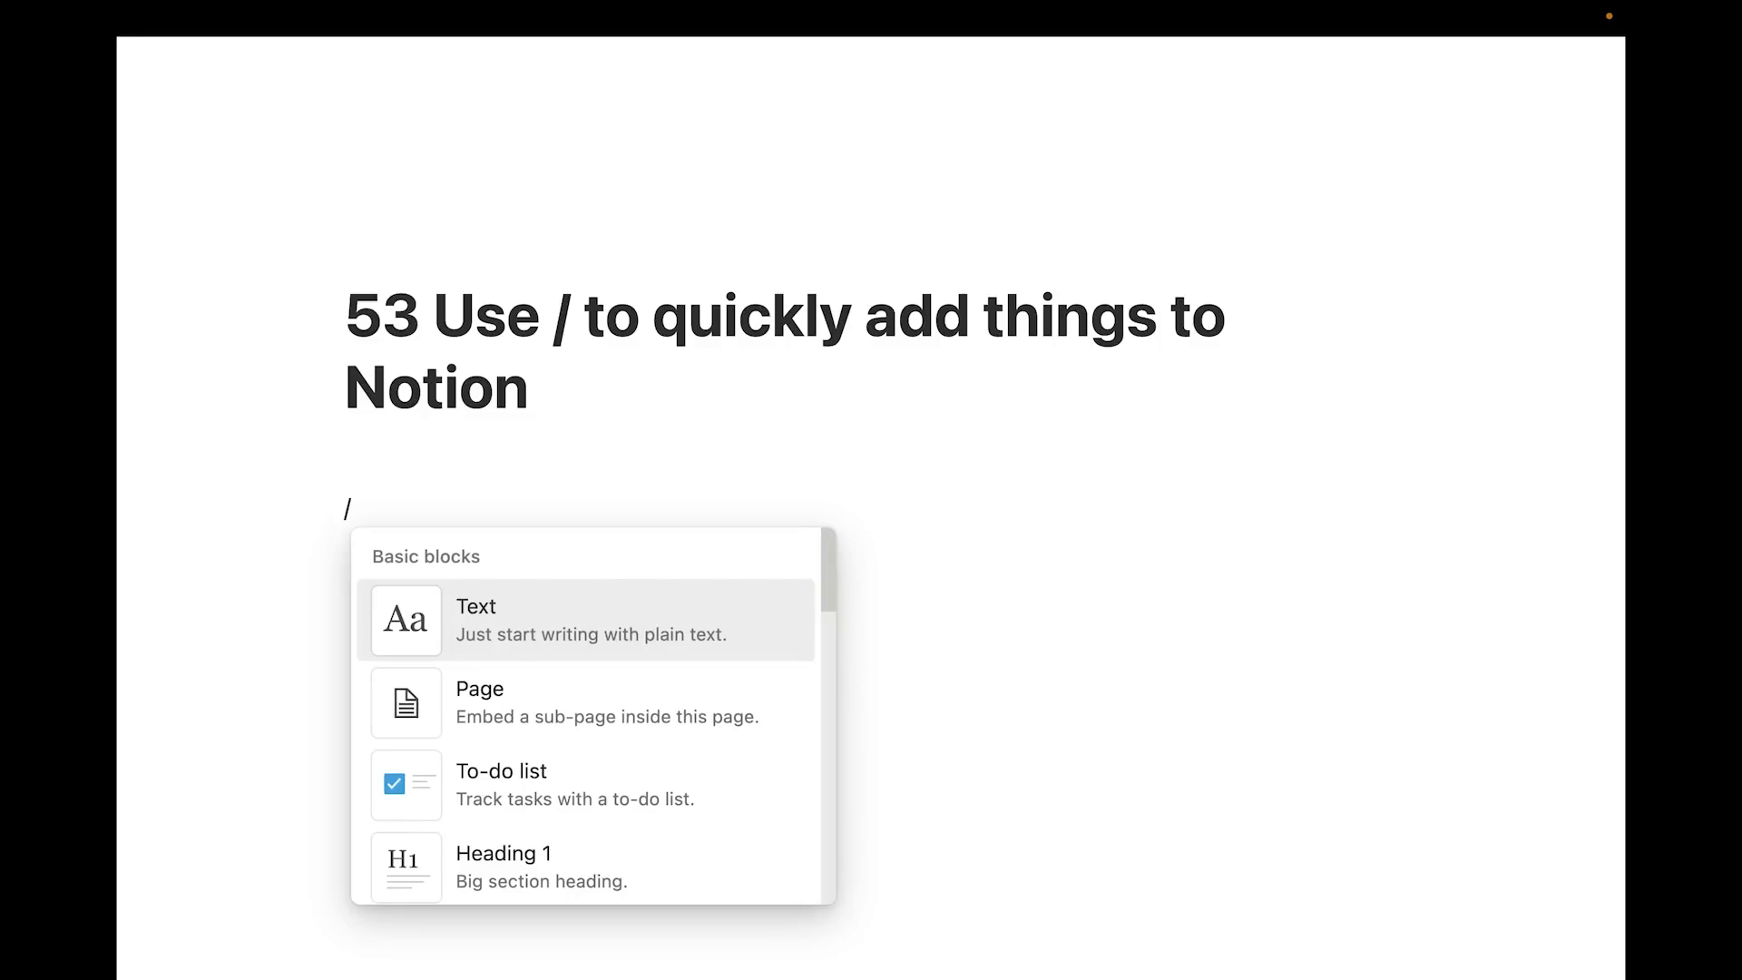
{"action": "type", "text": "che"}
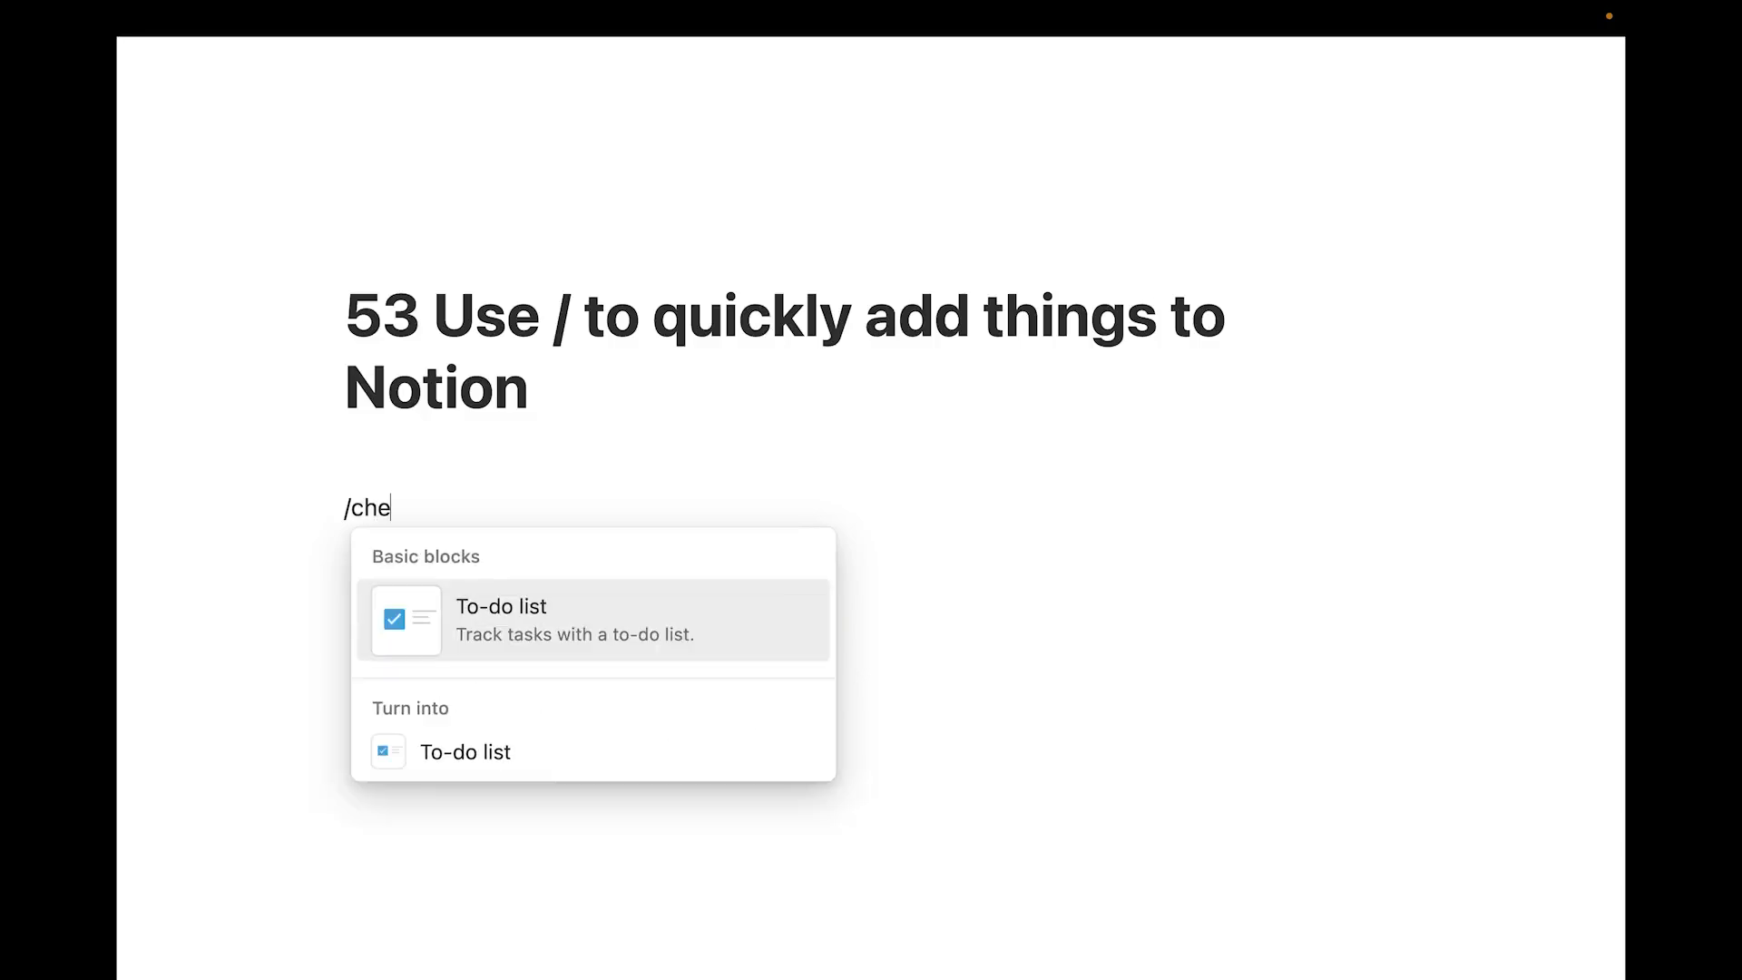
{"action": "type", "text": "c"}
{"action": "key", "text": "BackSpace"}
{"action": "key", "text": "BackSpace"}
{"action": "key", "text": "BackSpace"}
{"action": "key", "text": "BackSpace"}
{"action": "type", "text": "data"}
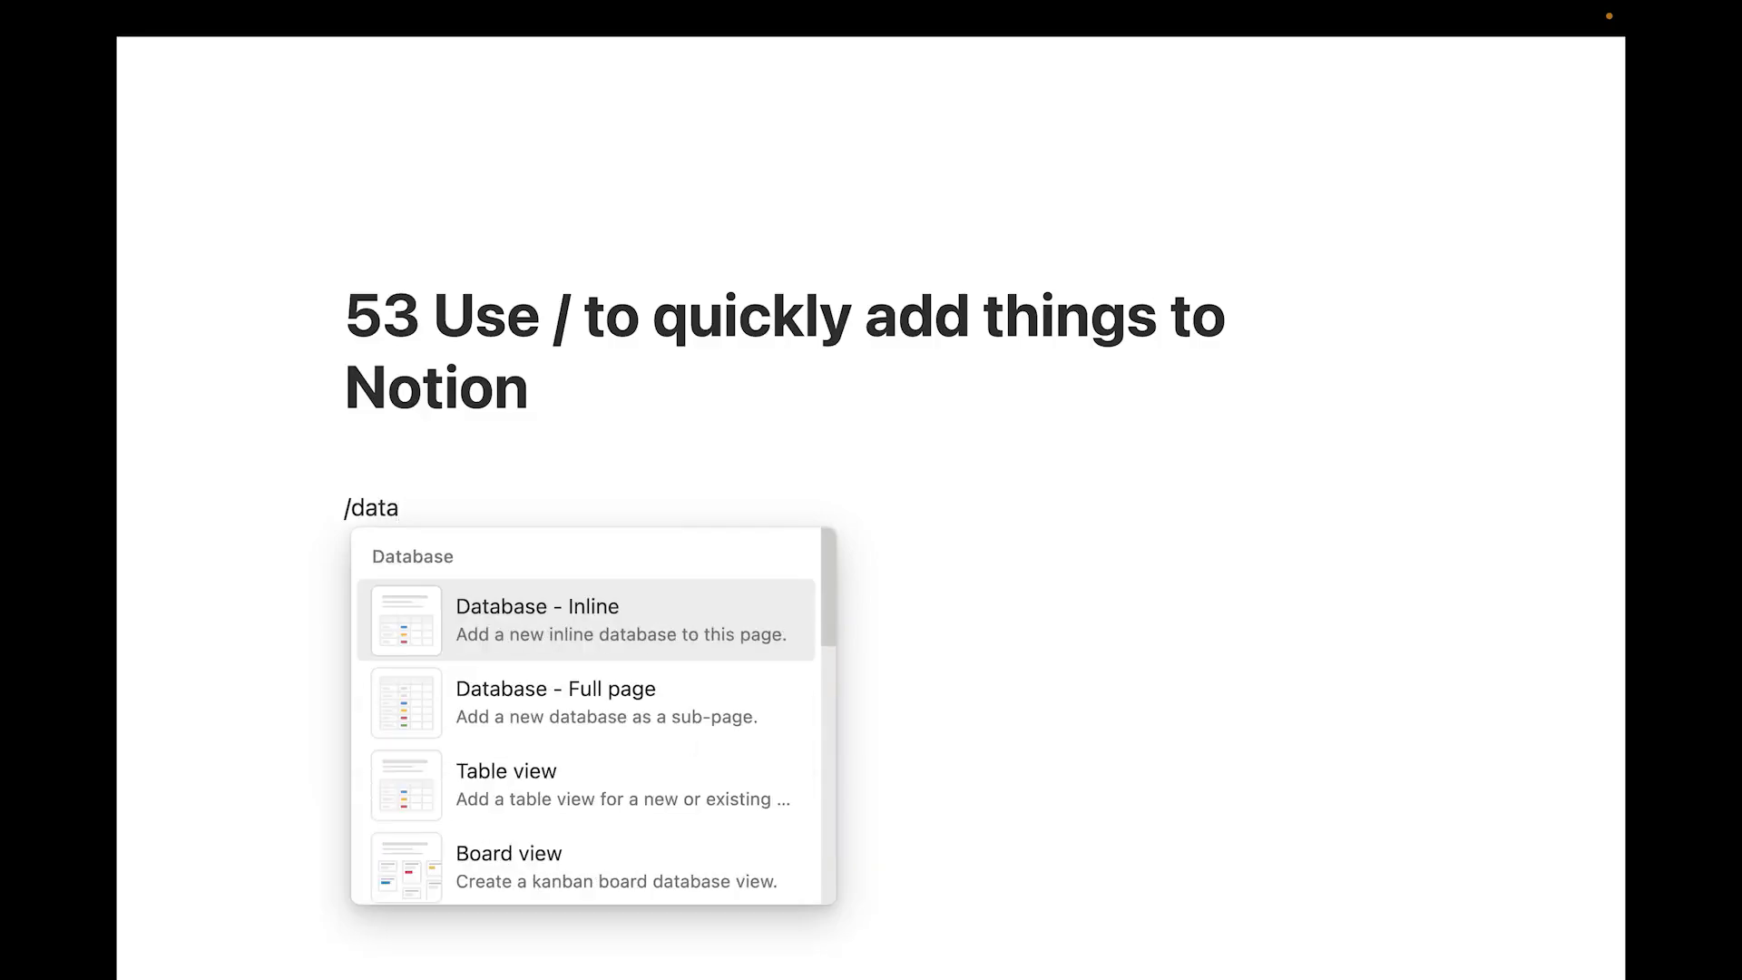
{"action": "key", "text": "BackSpace"}
{"action": "key", "text": "BackSpace"}
{"action": "type", "text": "head"}
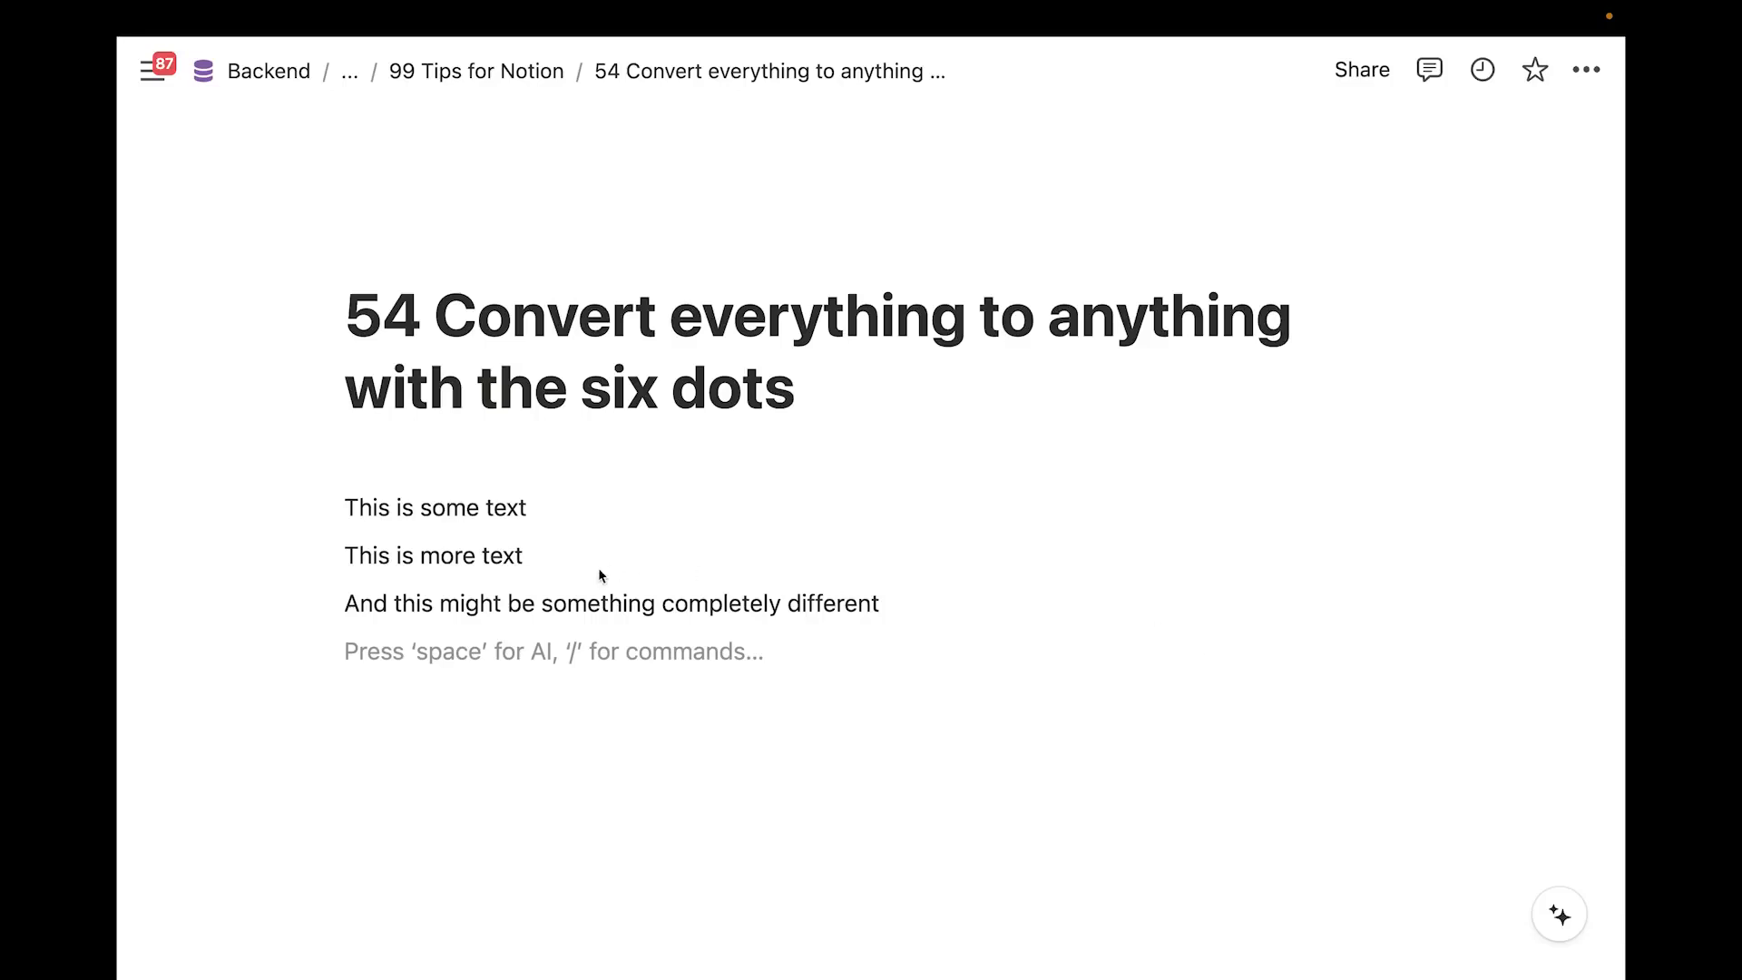
On the tip 54 page, turn the block "This is some text" into a Heading 1 and "This is more text" into a page
{"action": "left_click", "coordinate": [333, 508]}
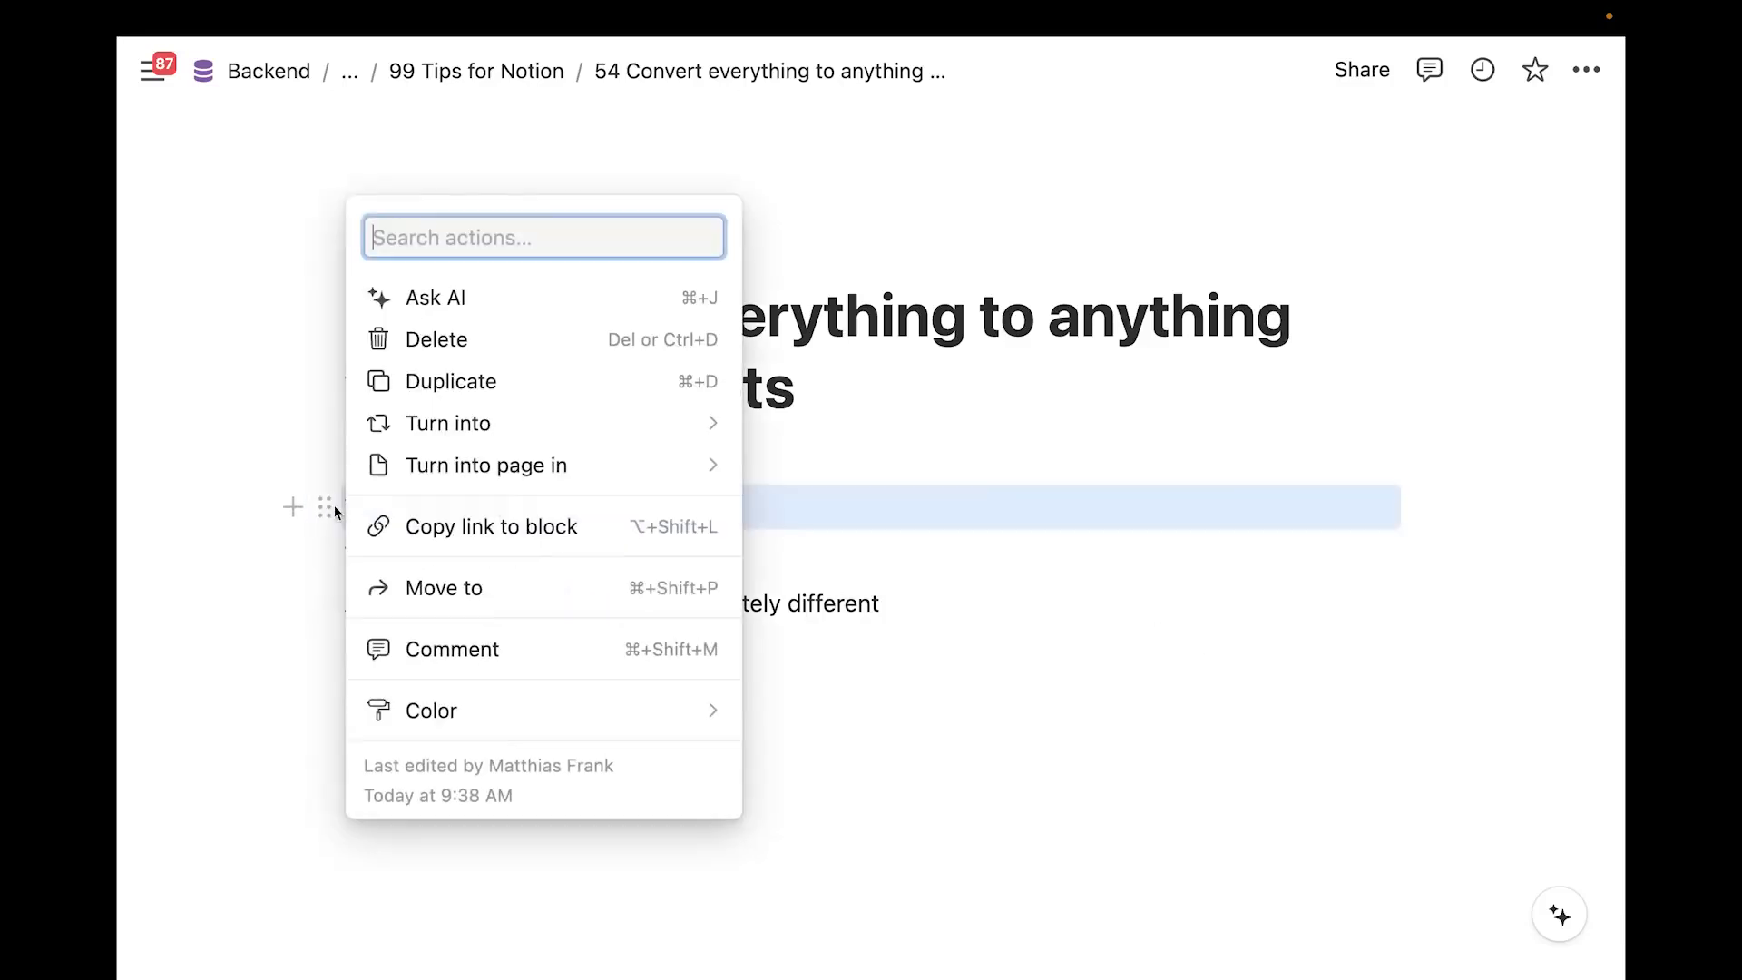
{"action": "mouse_move", "coordinate": [472, 422]}
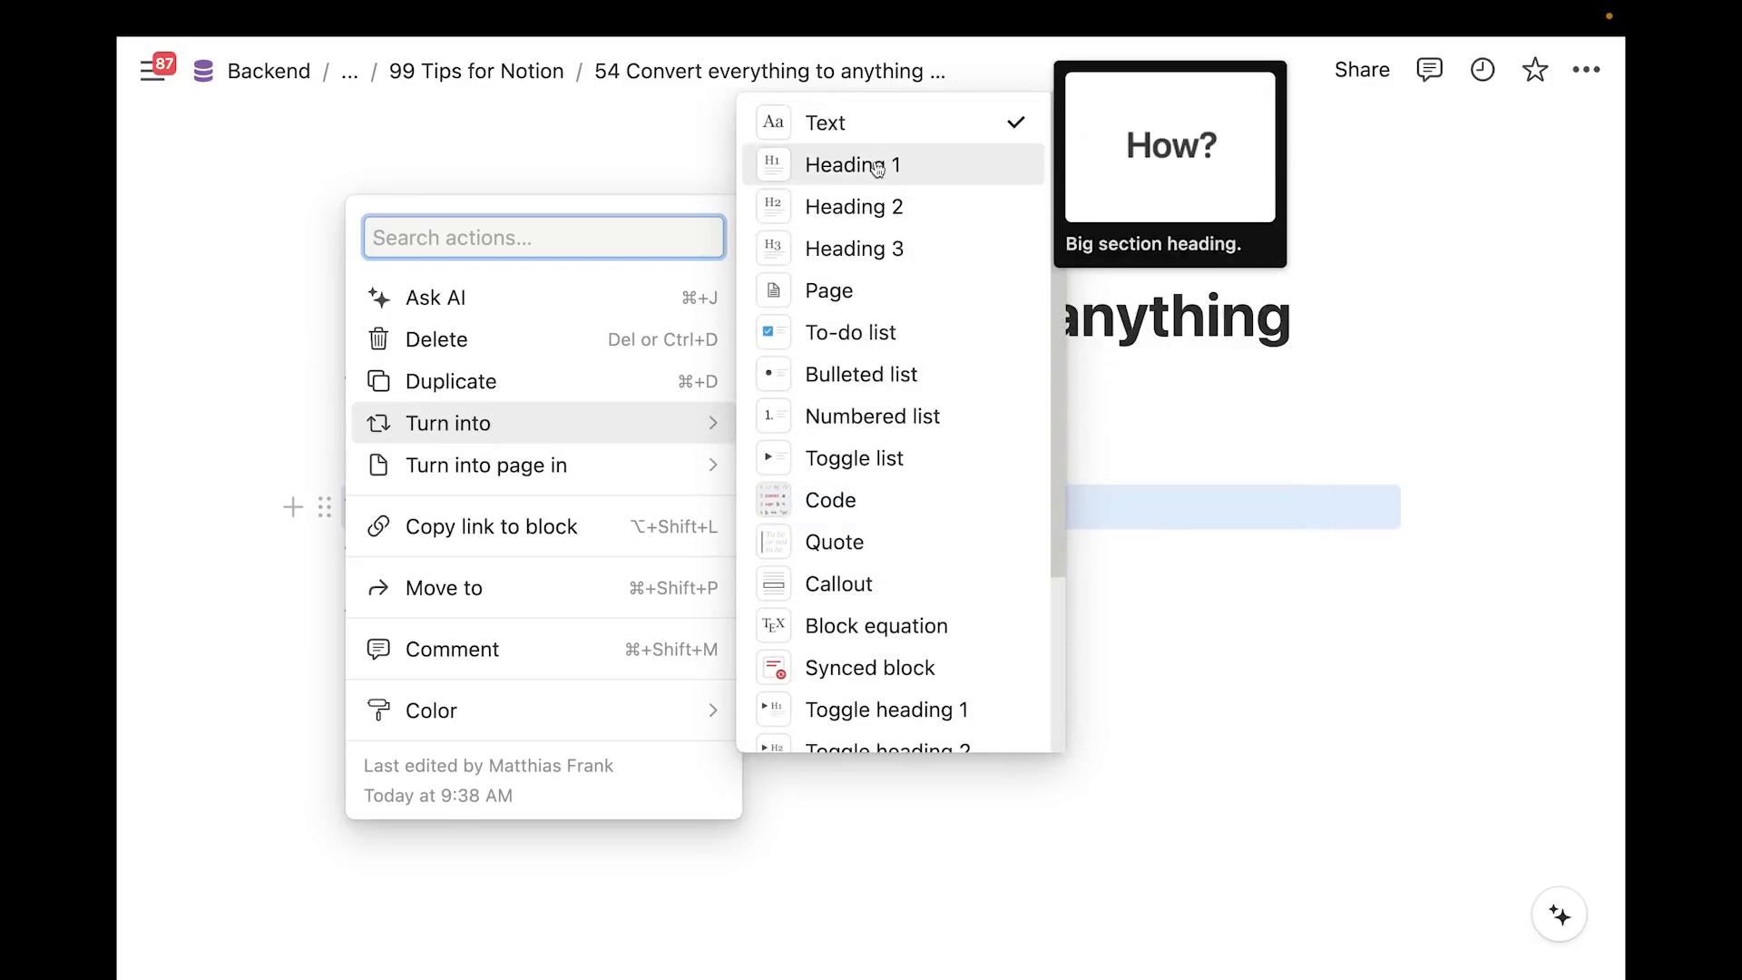
{"action": "left_click", "coordinate": [877, 169]}
{"action": "left_click", "coordinate": [317, 633]}
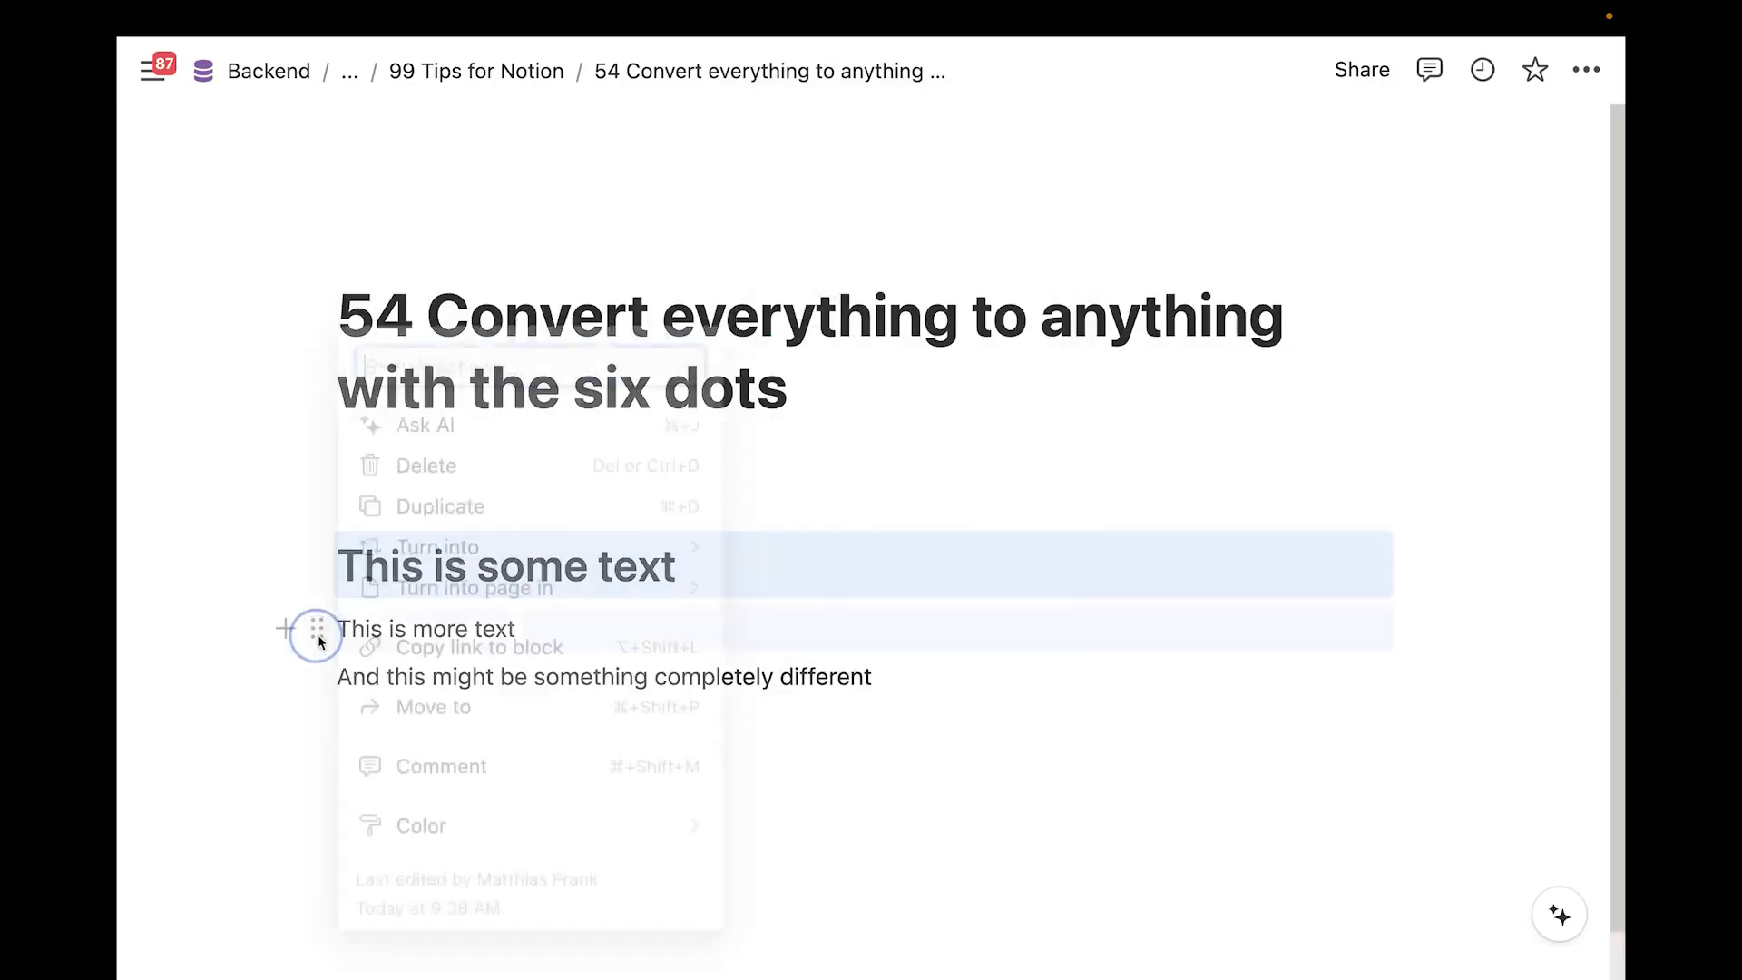
{"action": "mouse_move", "coordinate": [548, 549]}
{"action": "left_click", "coordinate": [891, 408]}
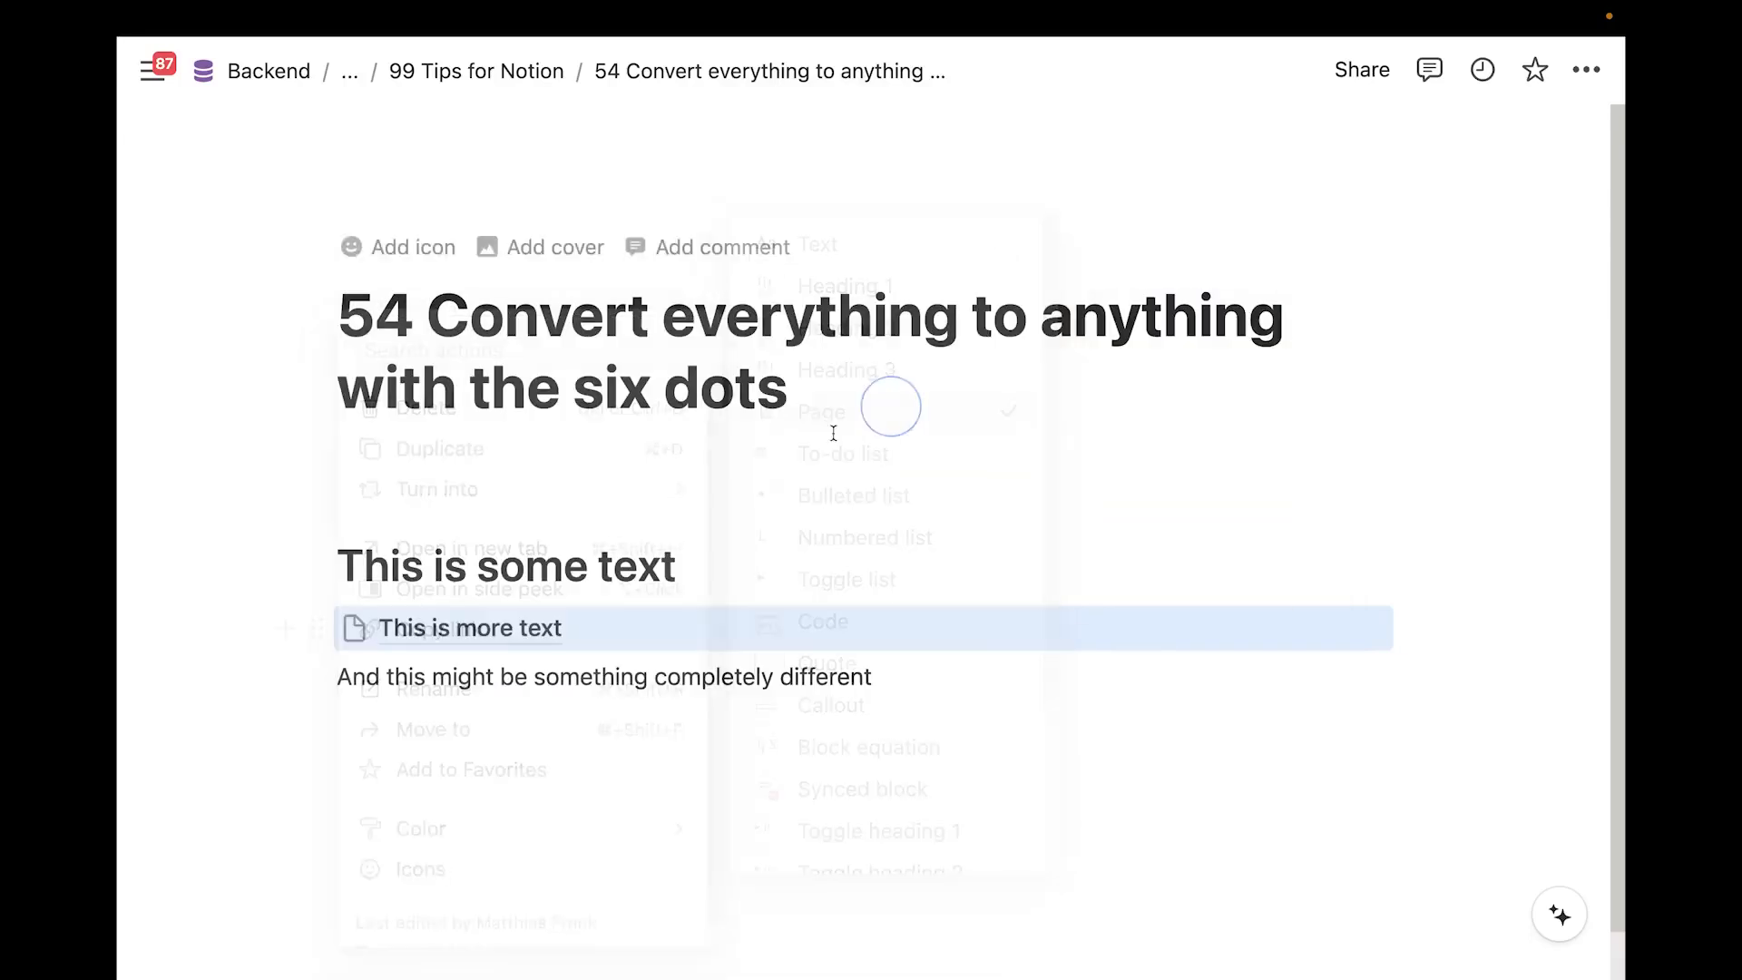
Turn the block "And this might be something completely different" into a callout and add an empty line below it
{"action": "scroll", "coordinate": [531, 585], "scroll_direction": "down", "scroll_amount": 1}
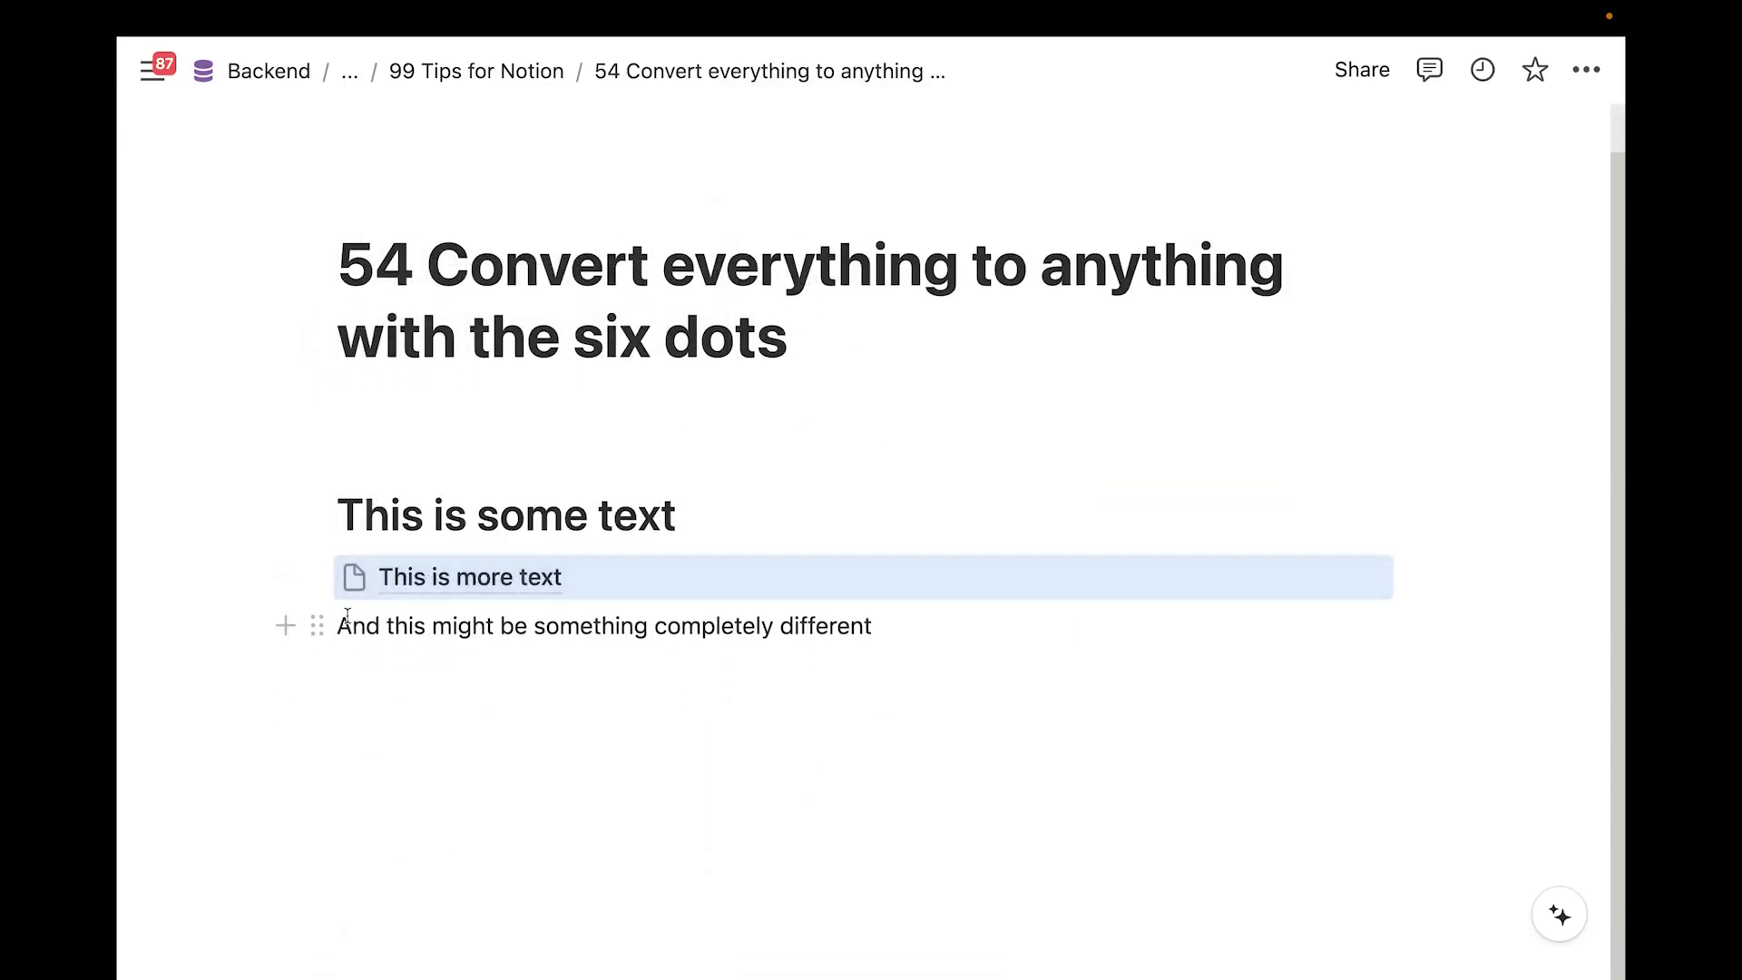
{"action": "left_click", "coordinate": [317, 625]}
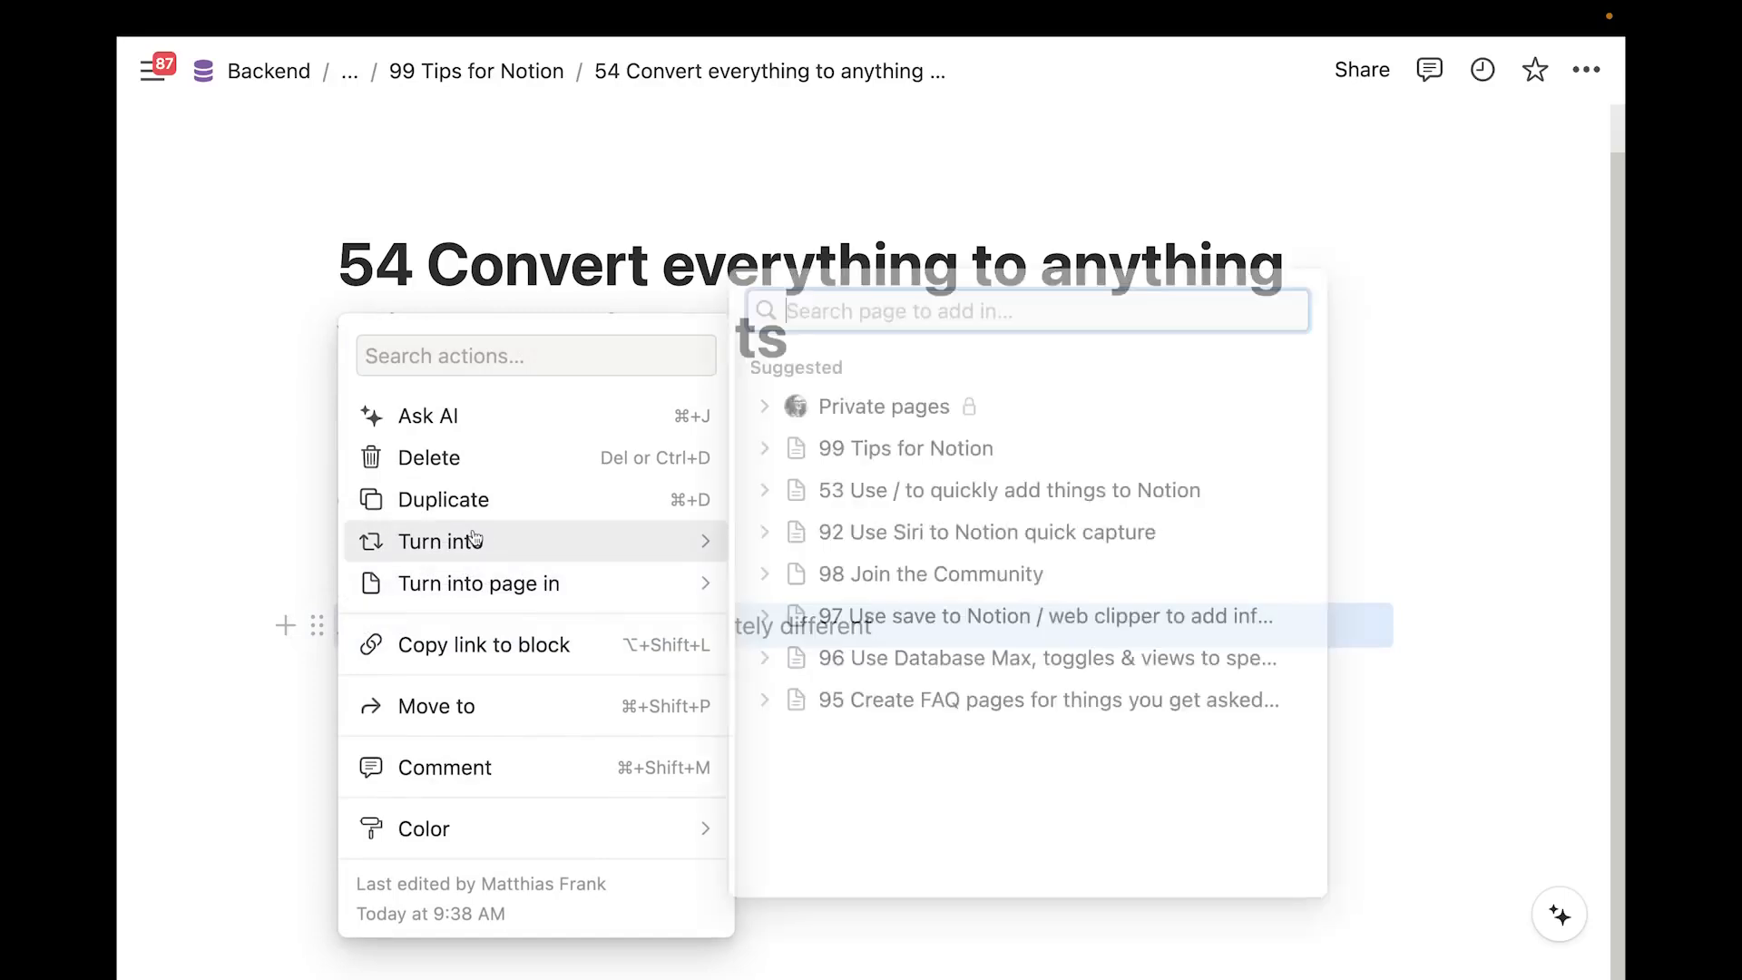
{"action": "mouse_move", "coordinate": [573, 547]}
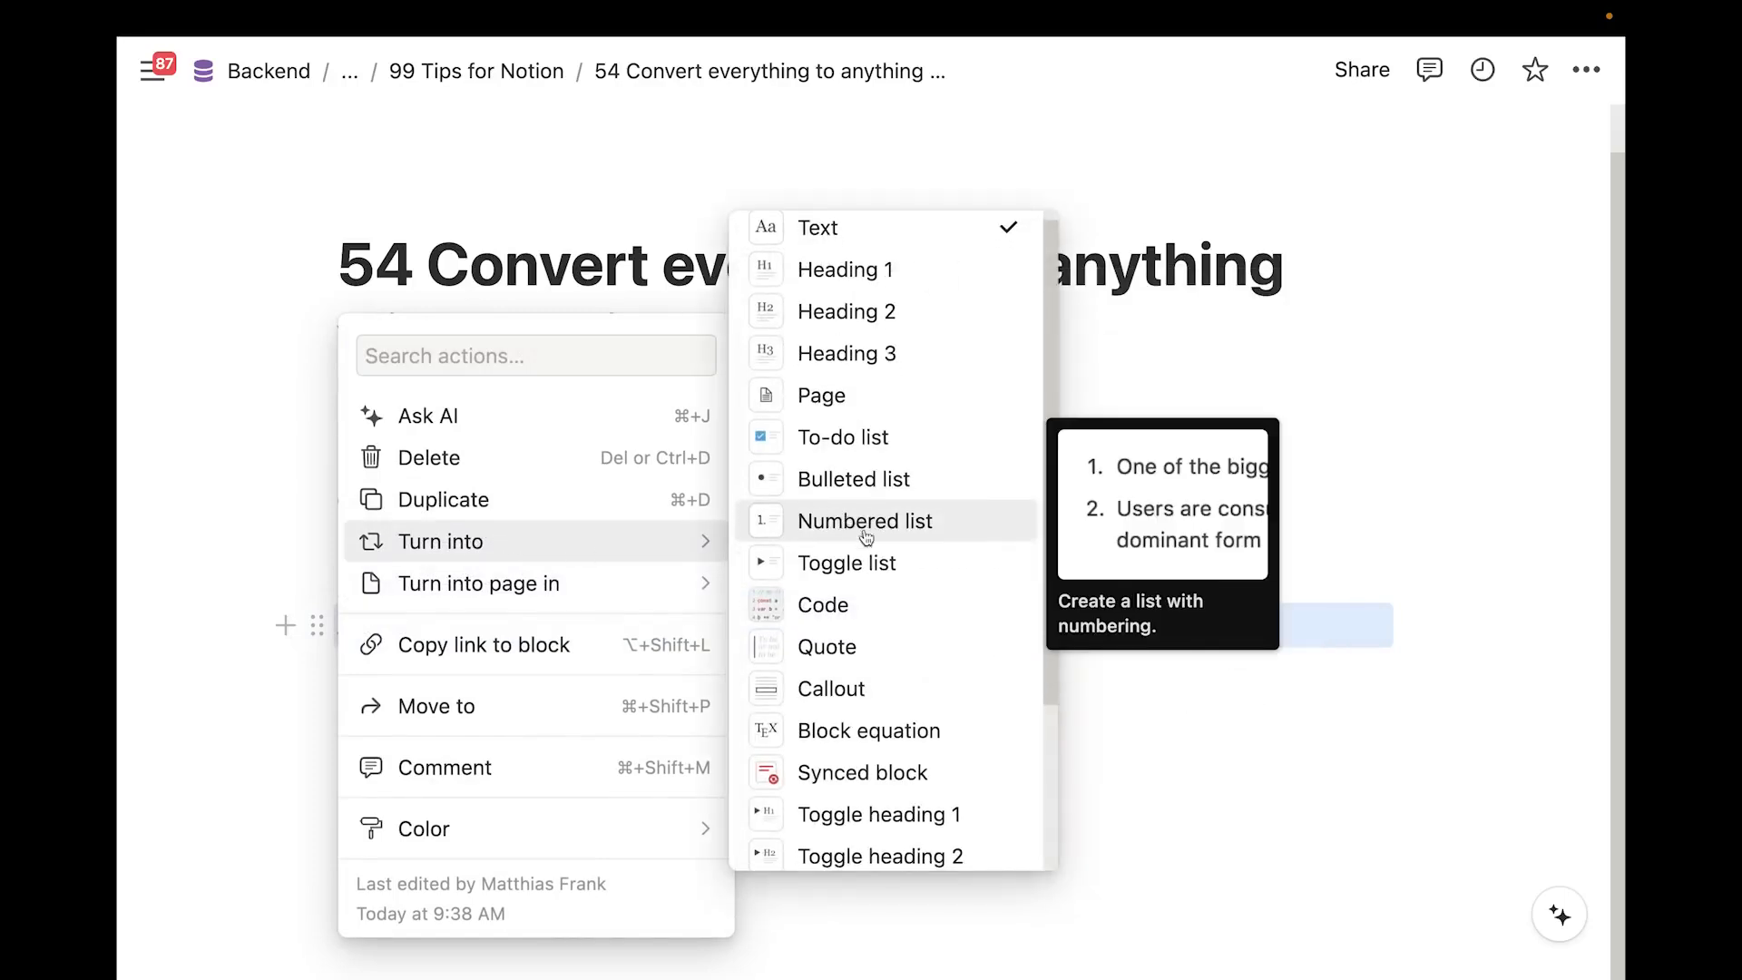
{"action": "left_click", "coordinate": [833, 687]}
{"action": "left_click", "coordinate": [730, 736]}
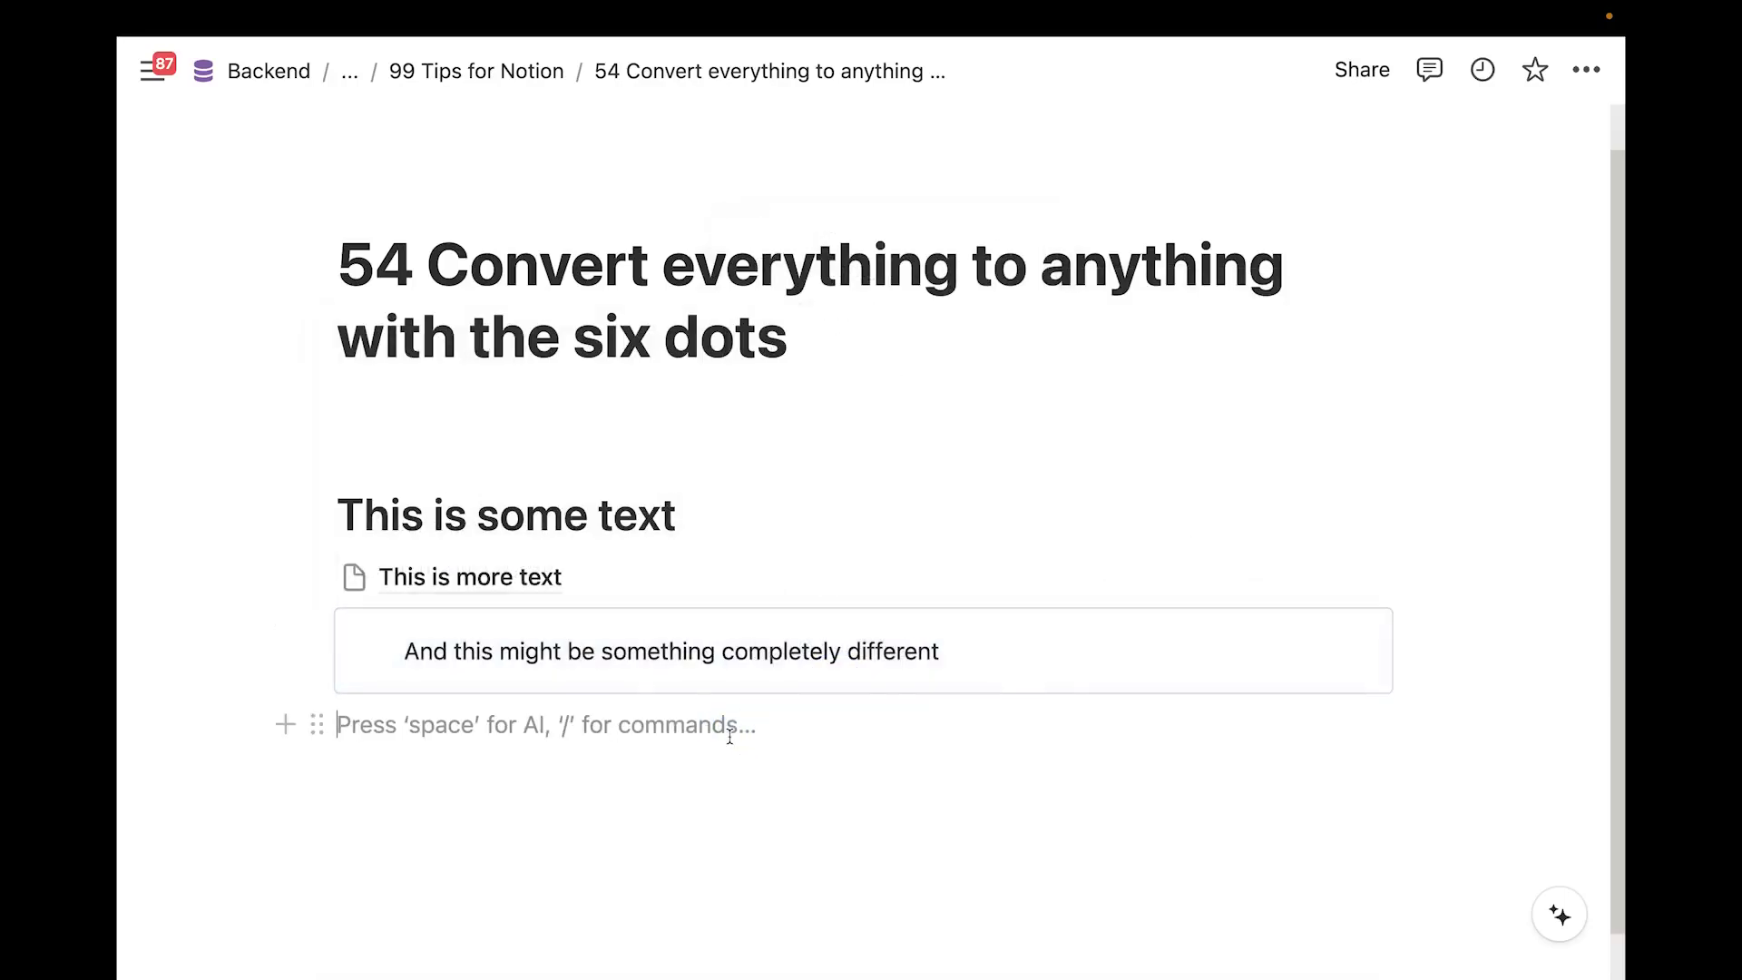
{"action": "key", "text": "Return"}
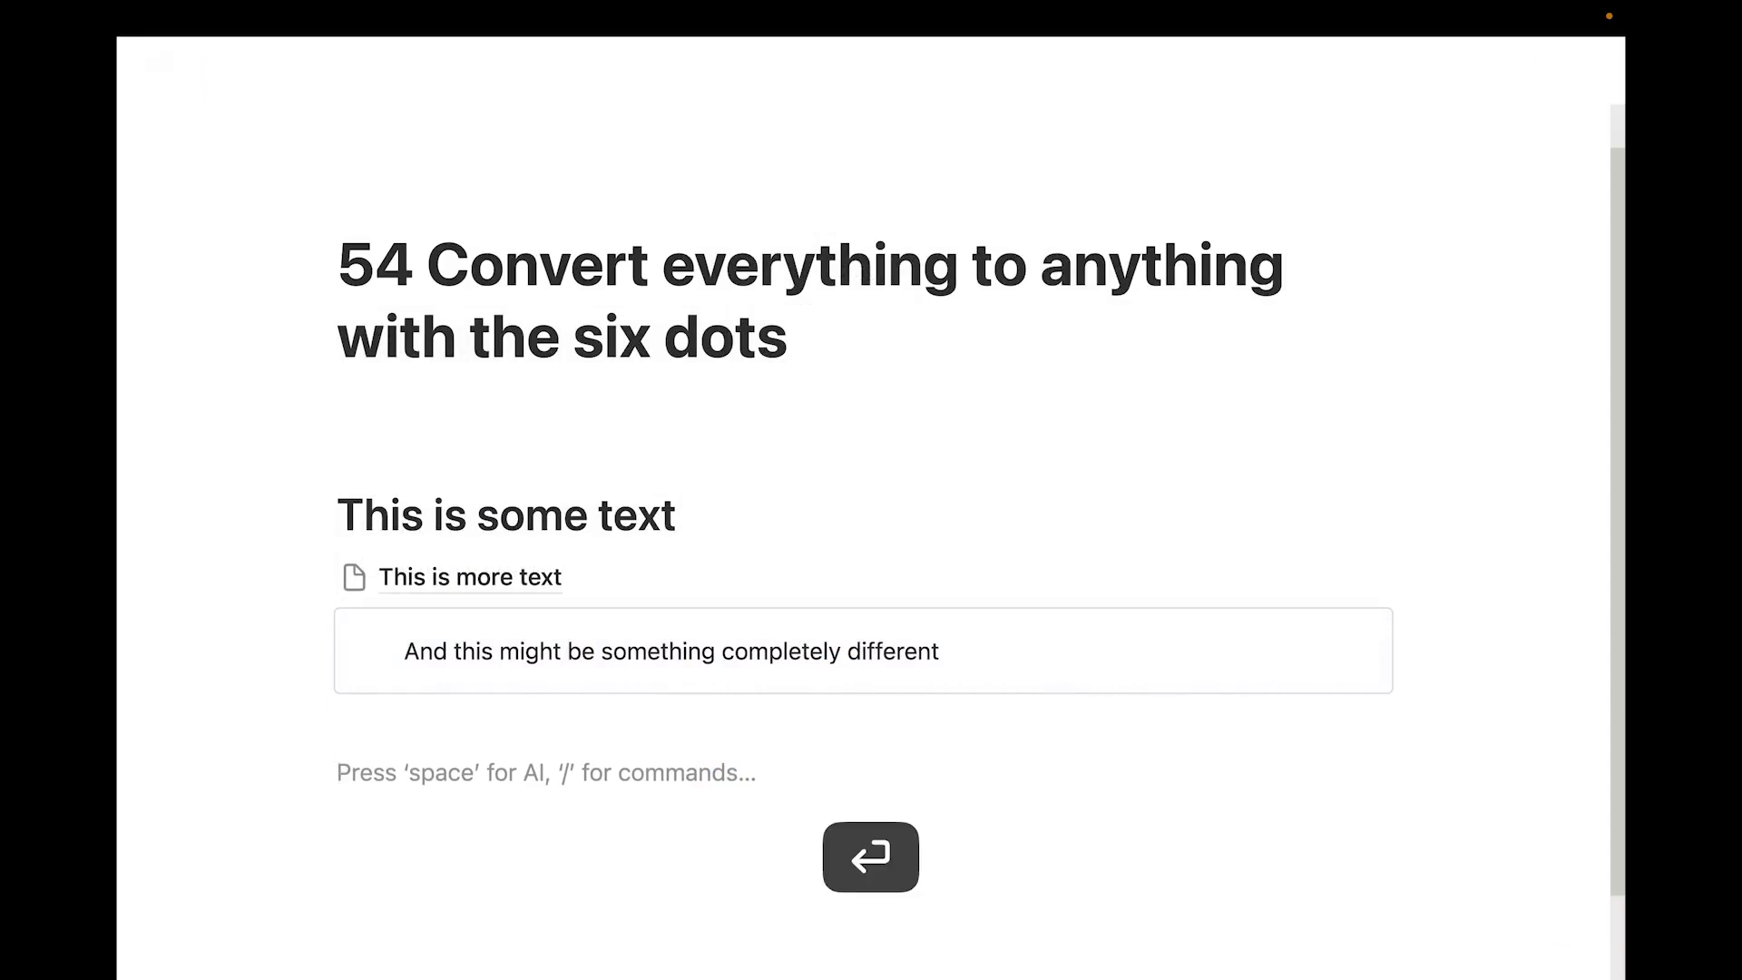
Add the line "Some text" below the callout with the indented line "indet" nested under it
{"action": "type", "text": "Some text"}
{"action": "key", "text": "Return"}
{"action": "key", "text": "Tab"}
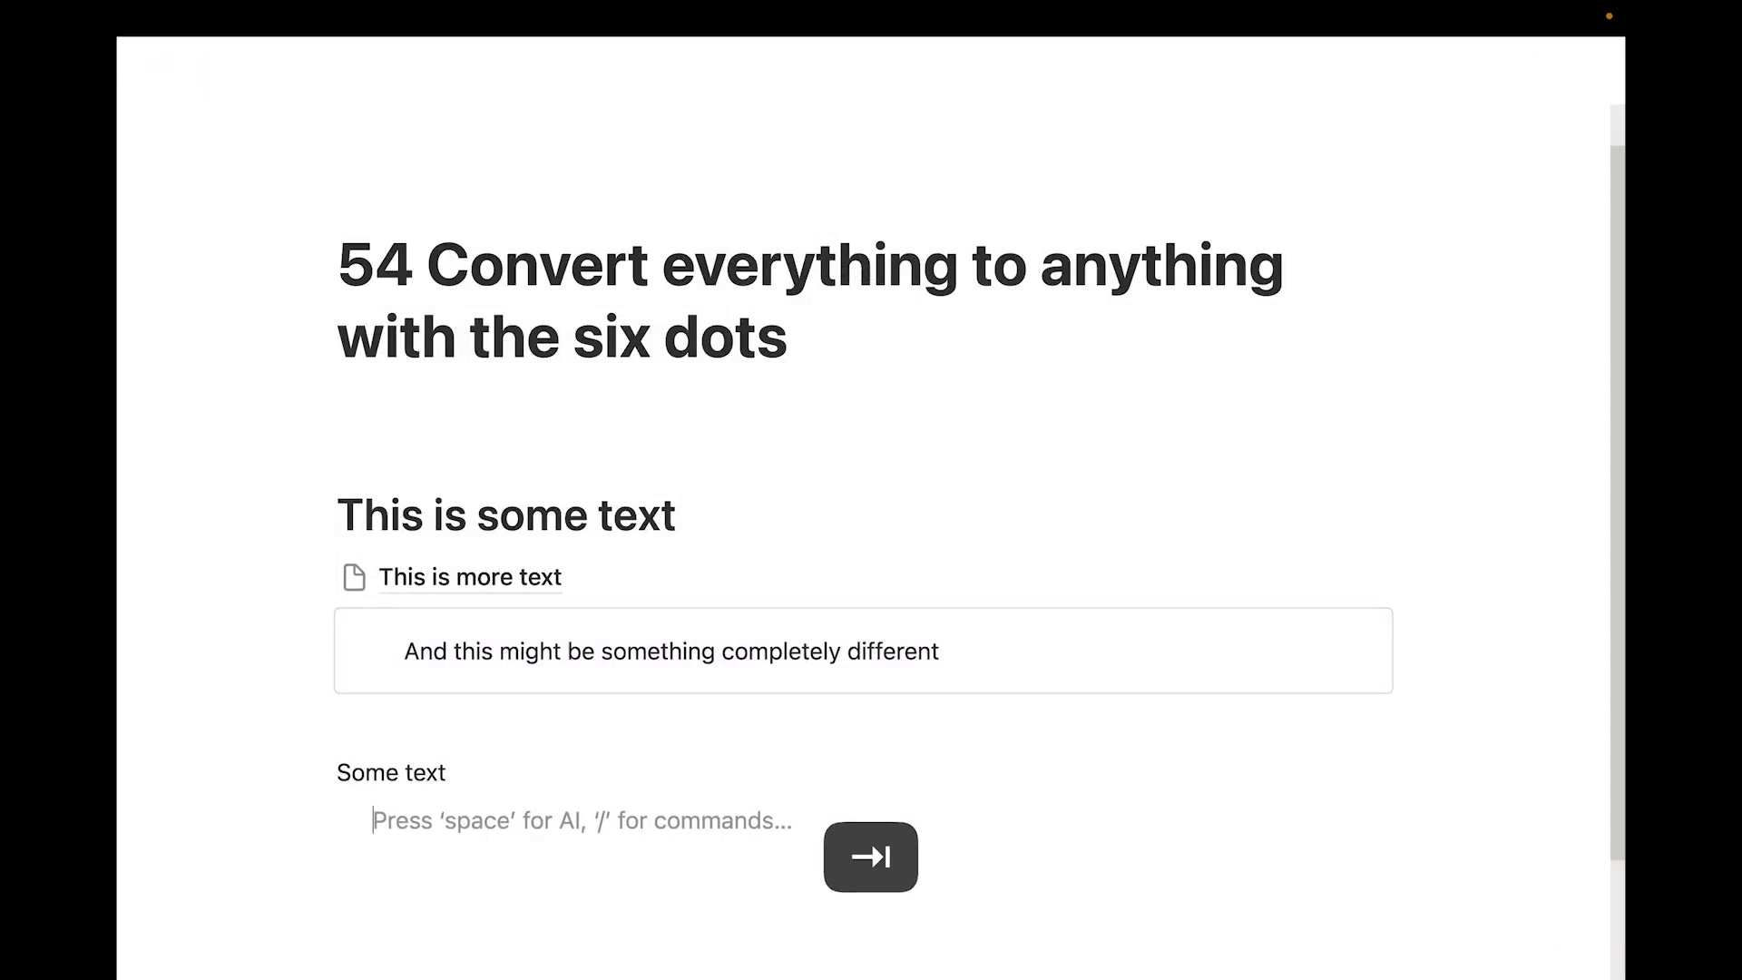
{"action": "scroll", "coordinate": [862, 545], "scroll_direction": "down", "scroll_amount": 2}
{"action": "type", "text": "indetn"}
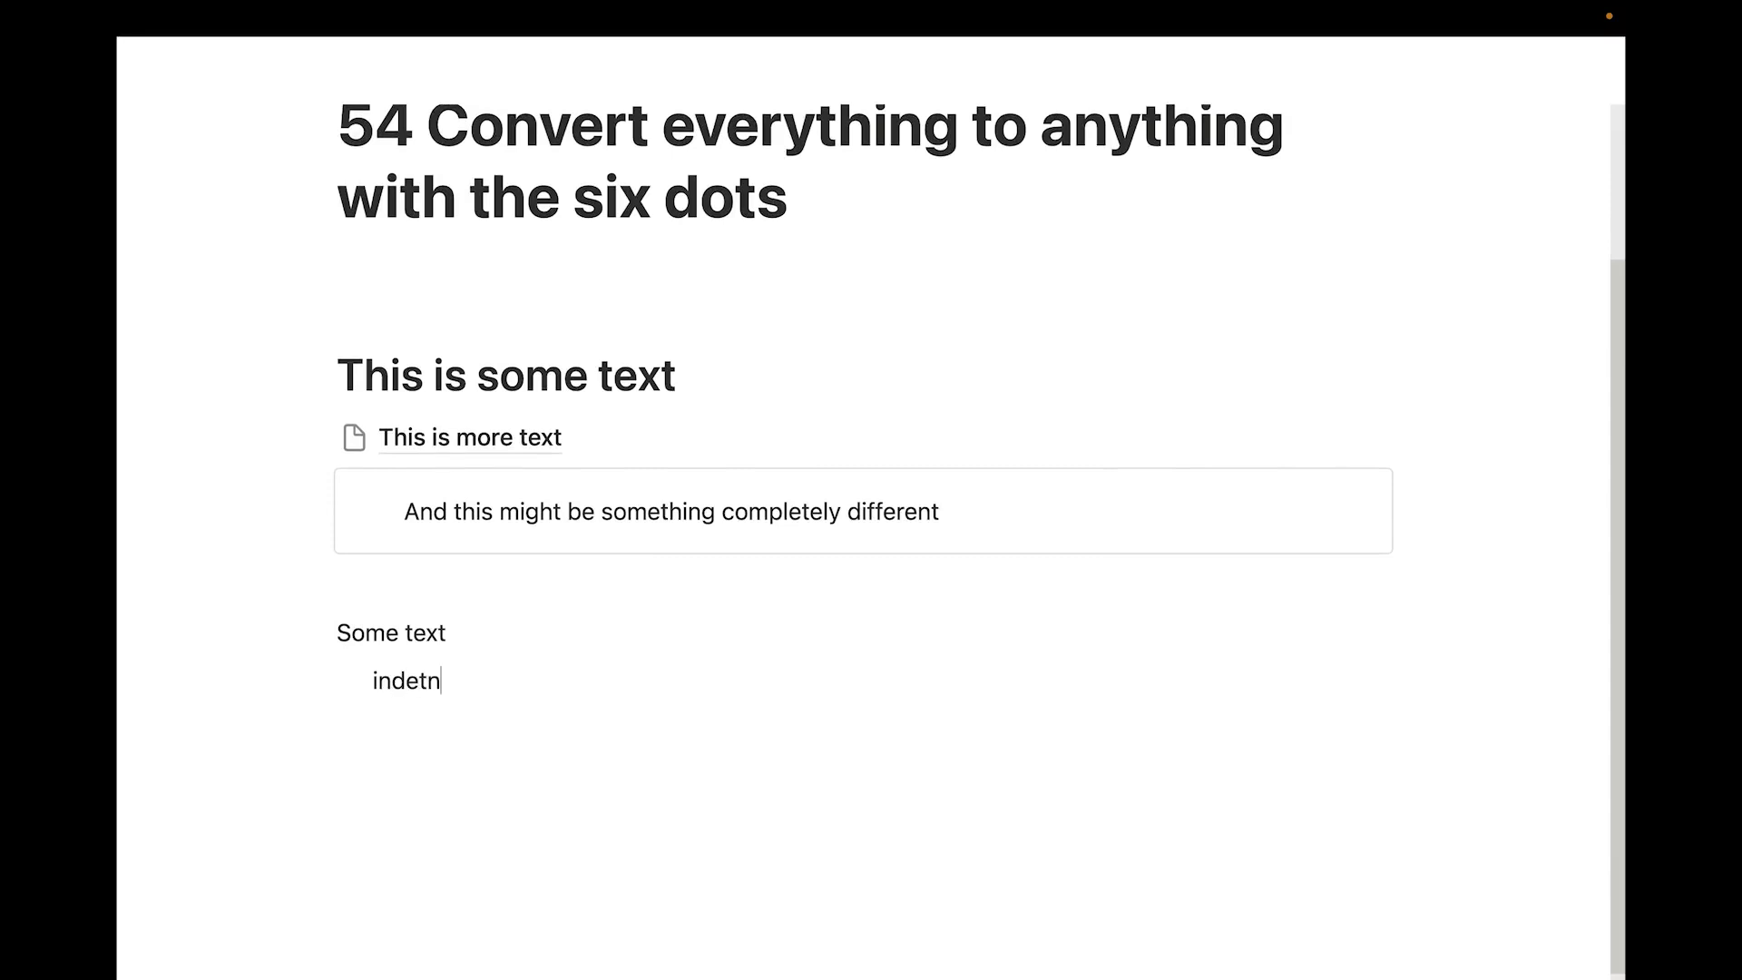
{"action": "key", "text": "BackSpace"}
Turn the "Some text" block into a page, open it to check its nested content, and return to the tip 54 page
{"action": "left_click", "coordinate": [439, 624]}
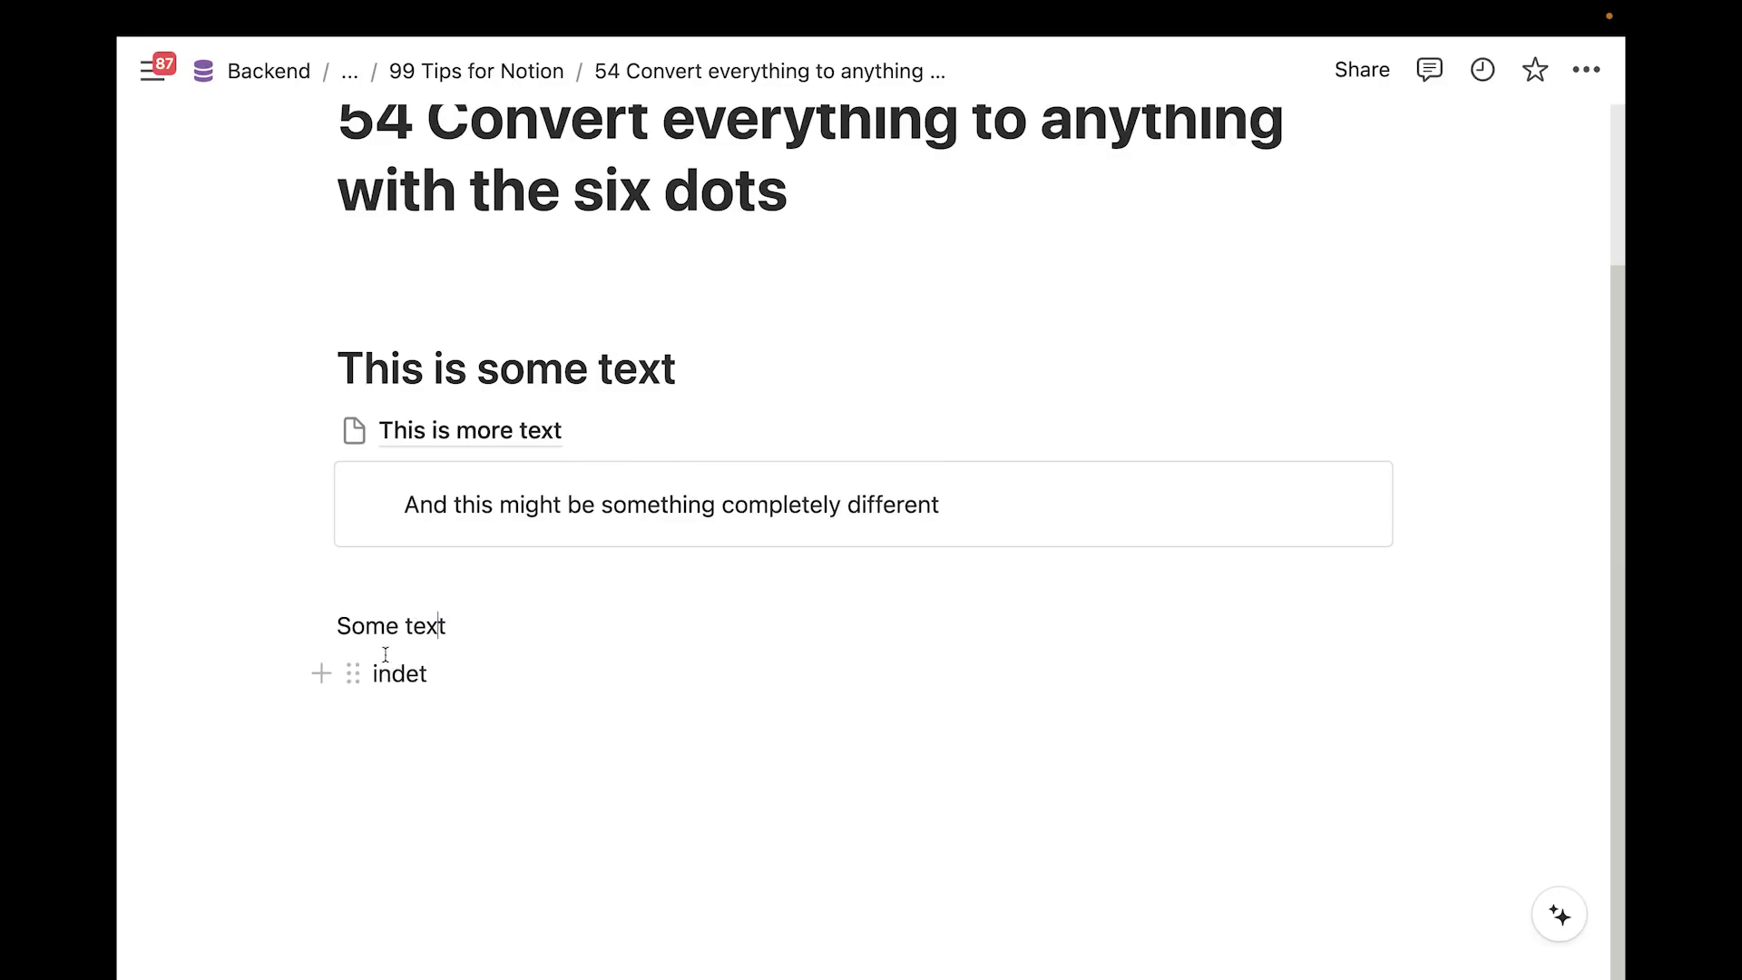
{"action": "left_click", "coordinate": [424, 624]}
{"action": "left_click", "coordinate": [317, 625]}
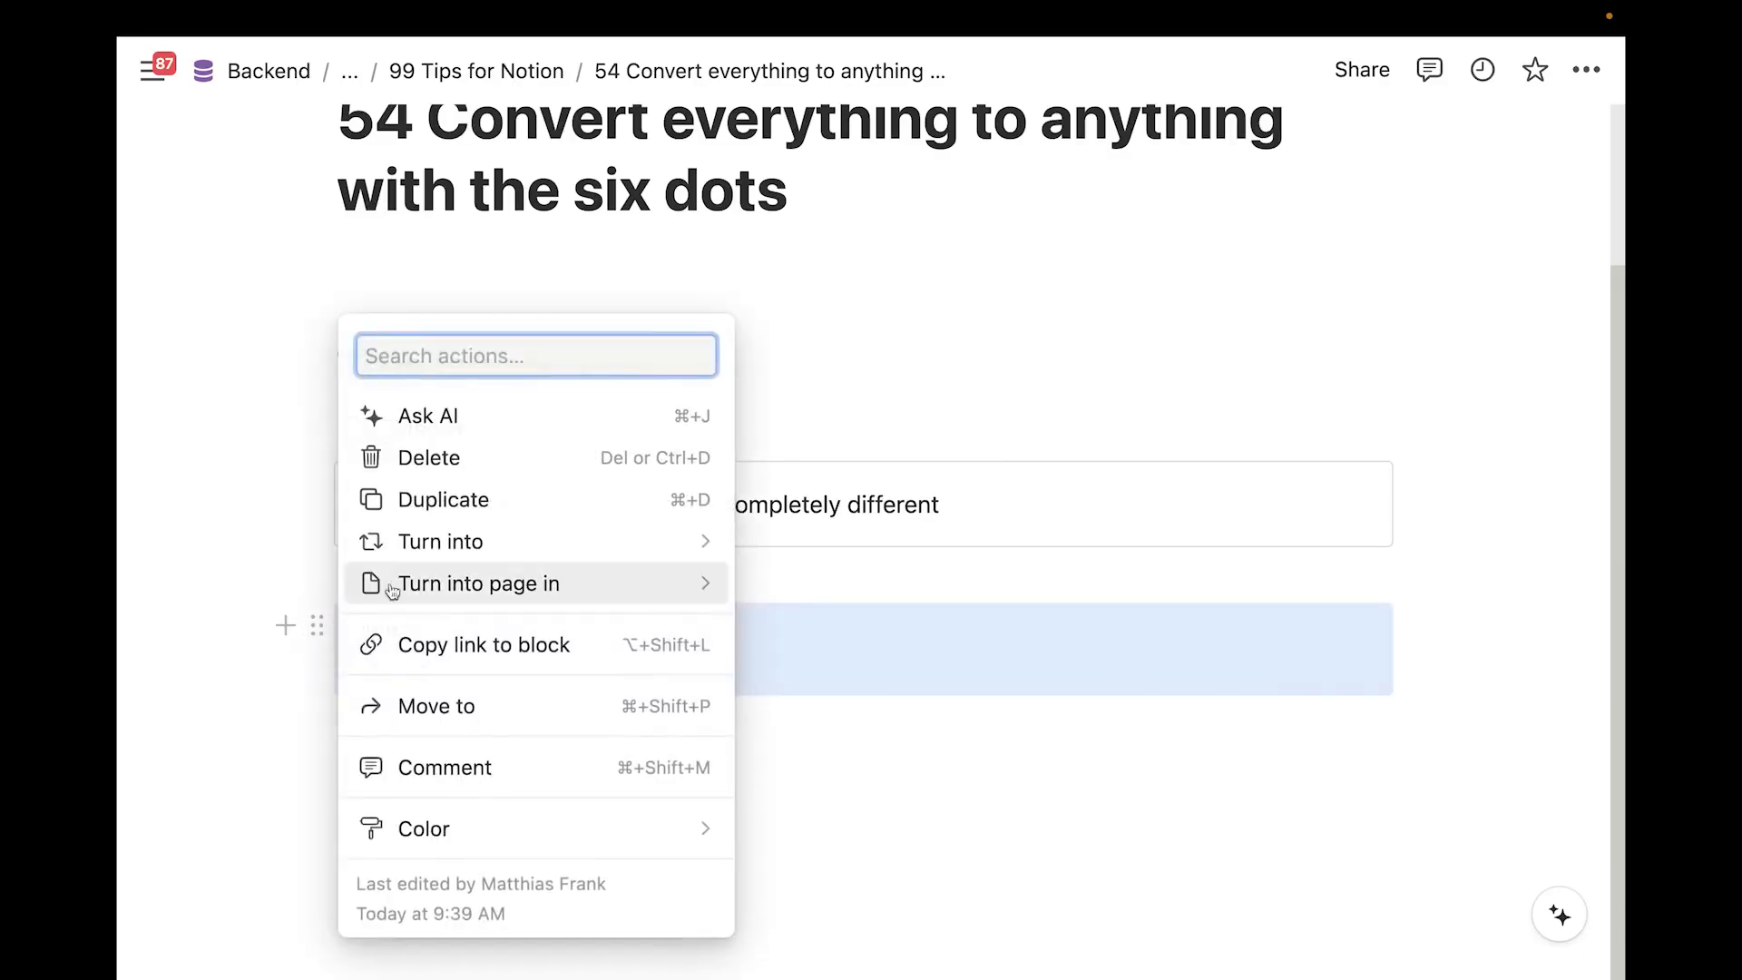
{"action": "mouse_move", "coordinate": [482, 549]}
{"action": "left_click", "coordinate": [816, 406]}
{"action": "key", "text": "Escape"}
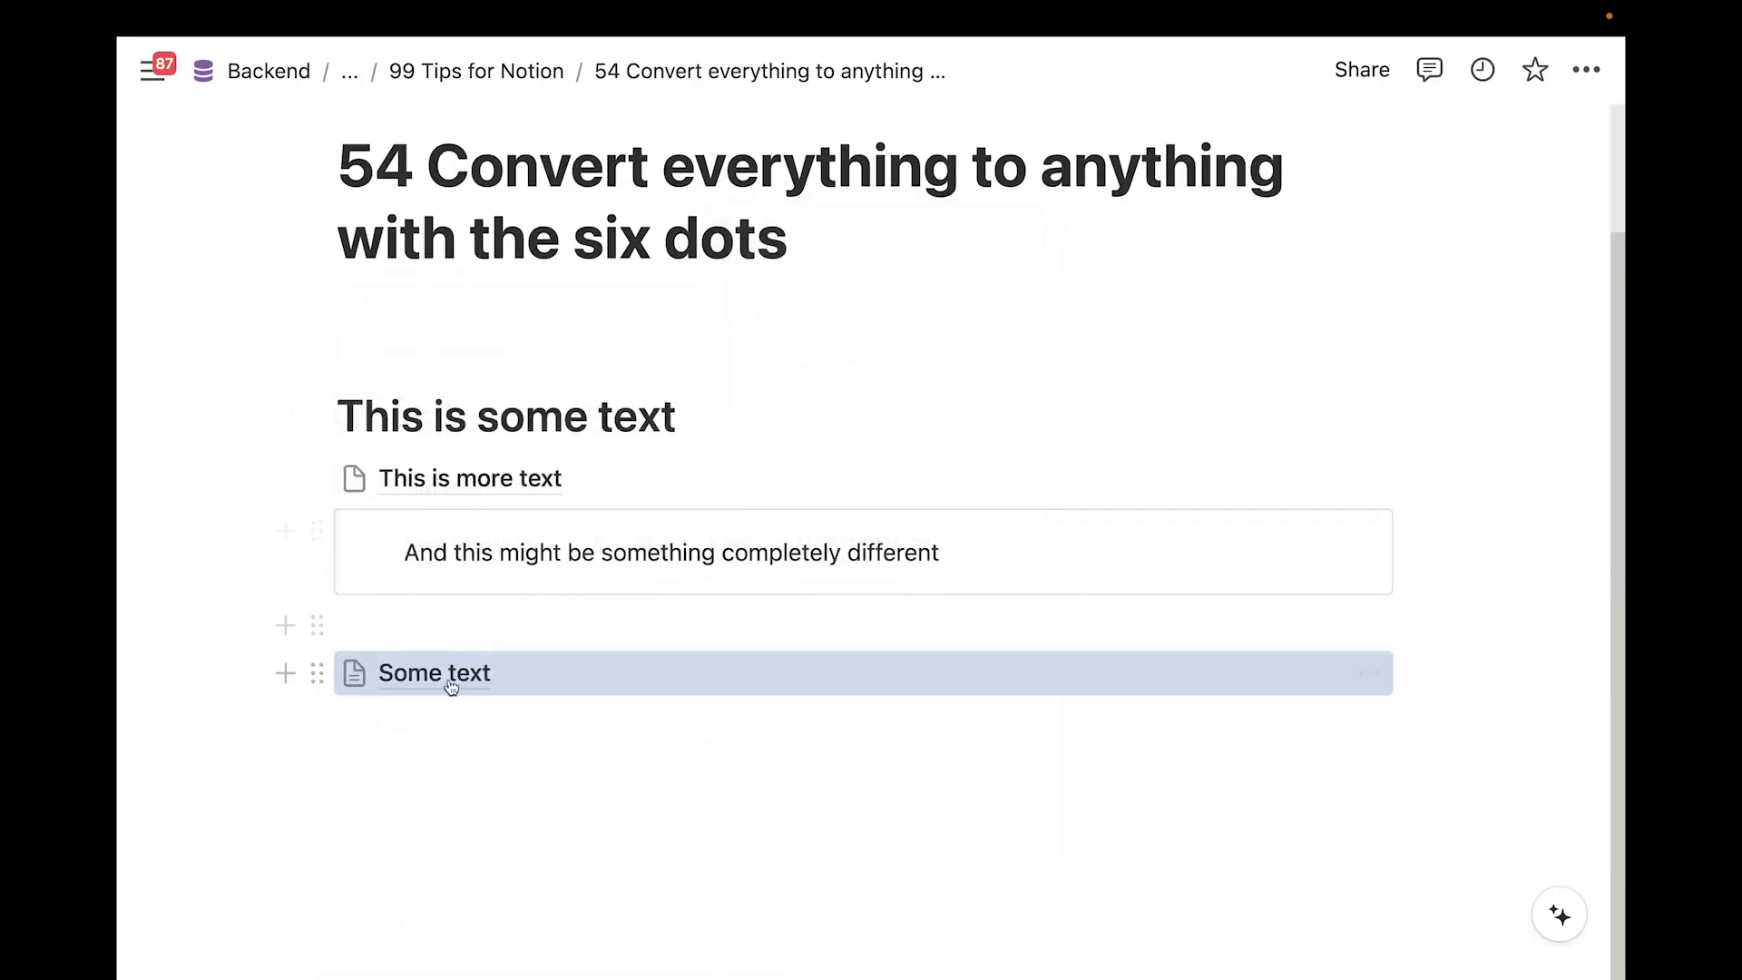
{"action": "left_click", "coordinate": [446, 724]}
{"action": "left_click", "coordinate": [445, 622]}
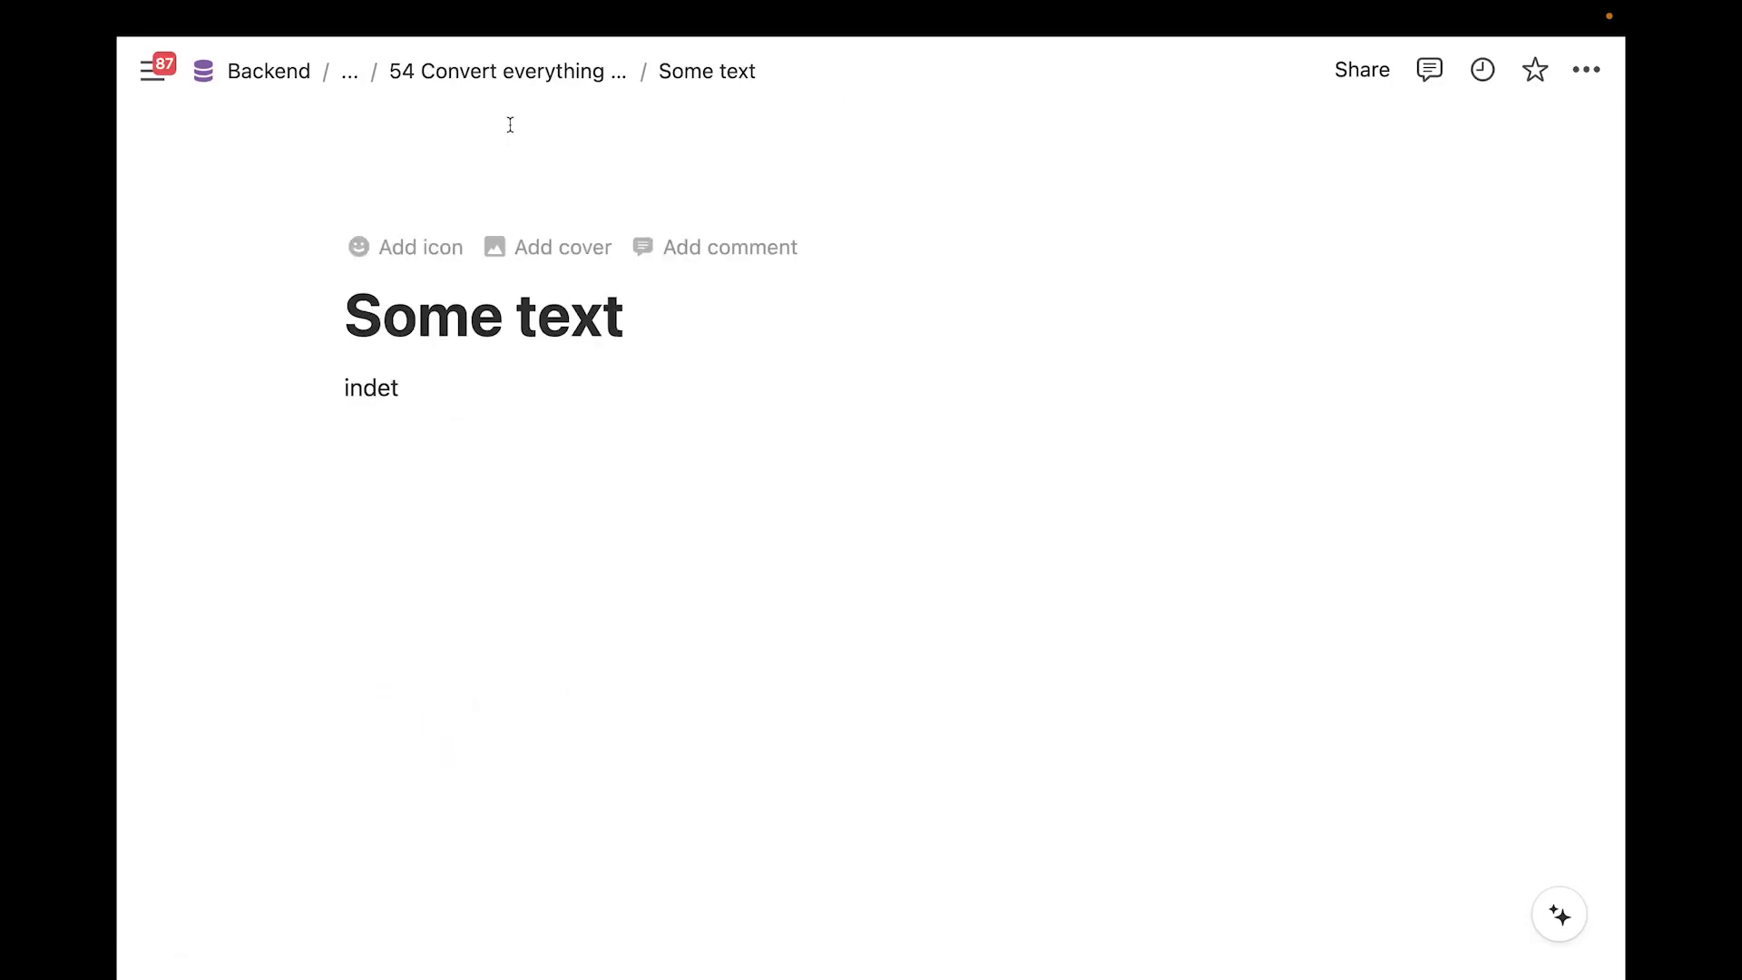
{"action": "left_click", "coordinate": [521, 91]}
{"action": "scroll", "coordinate": [378, 688], "scroll_direction": "down", "scroll_amount": 3}
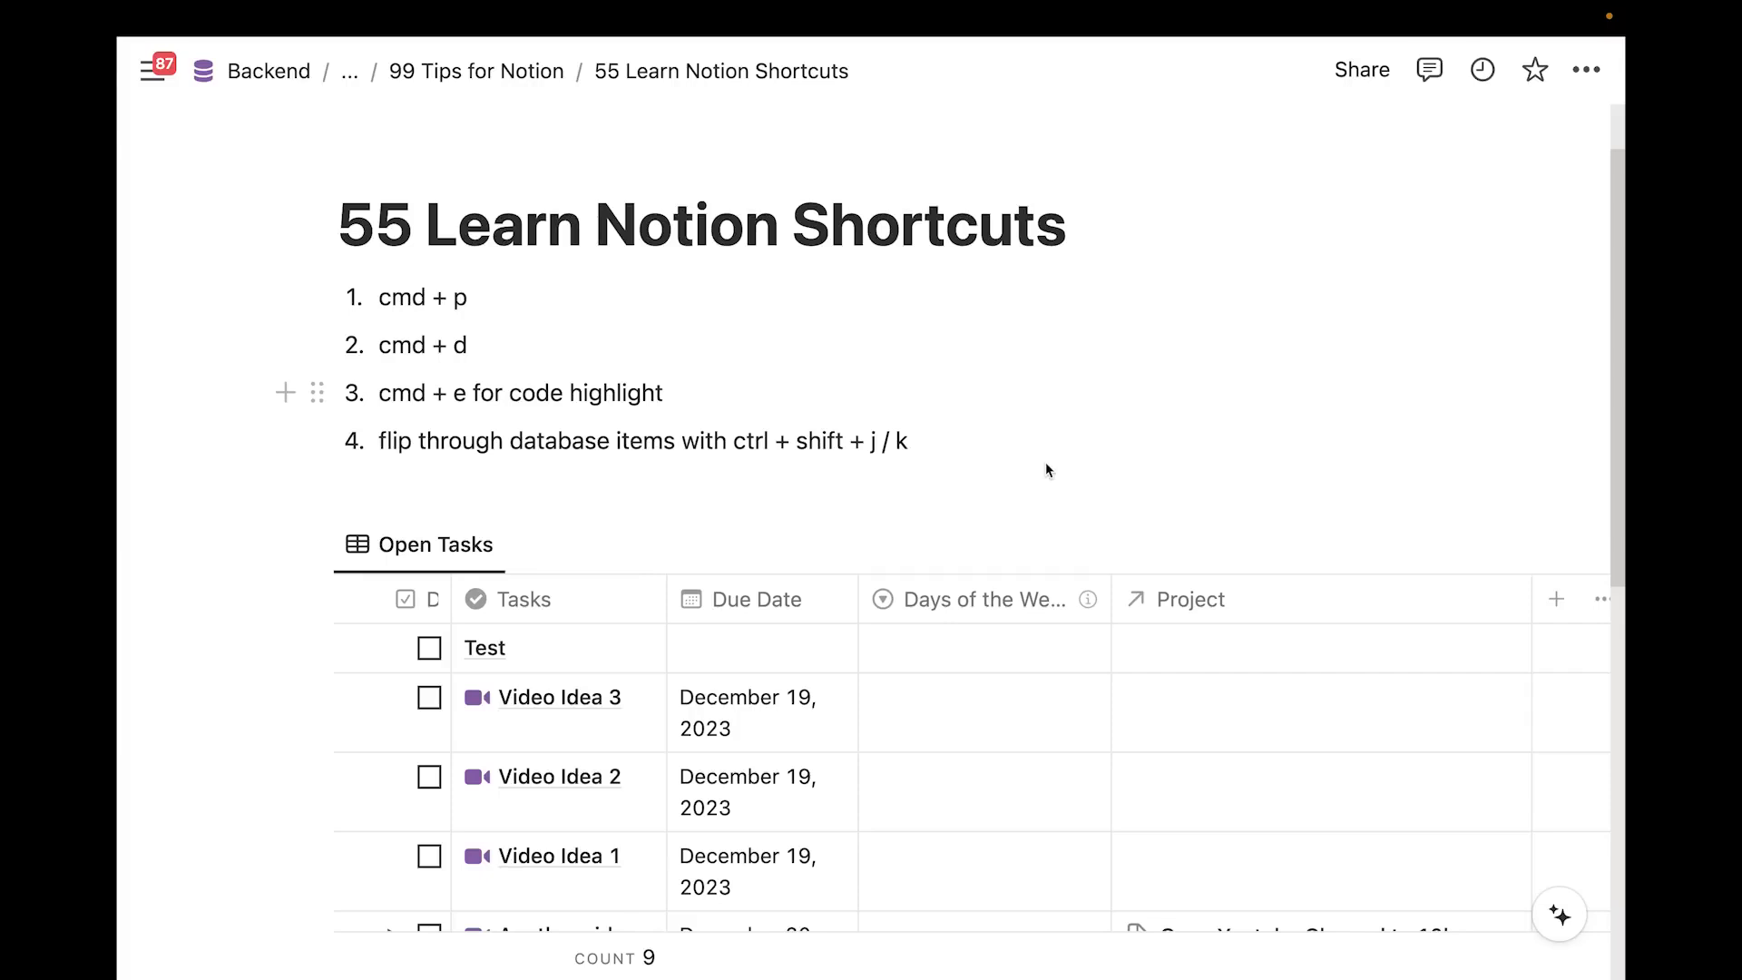
Look through the recent pages in the workspace search from the tip 55 page and close the search
{"action": "left_click", "coordinate": [914, 472]}
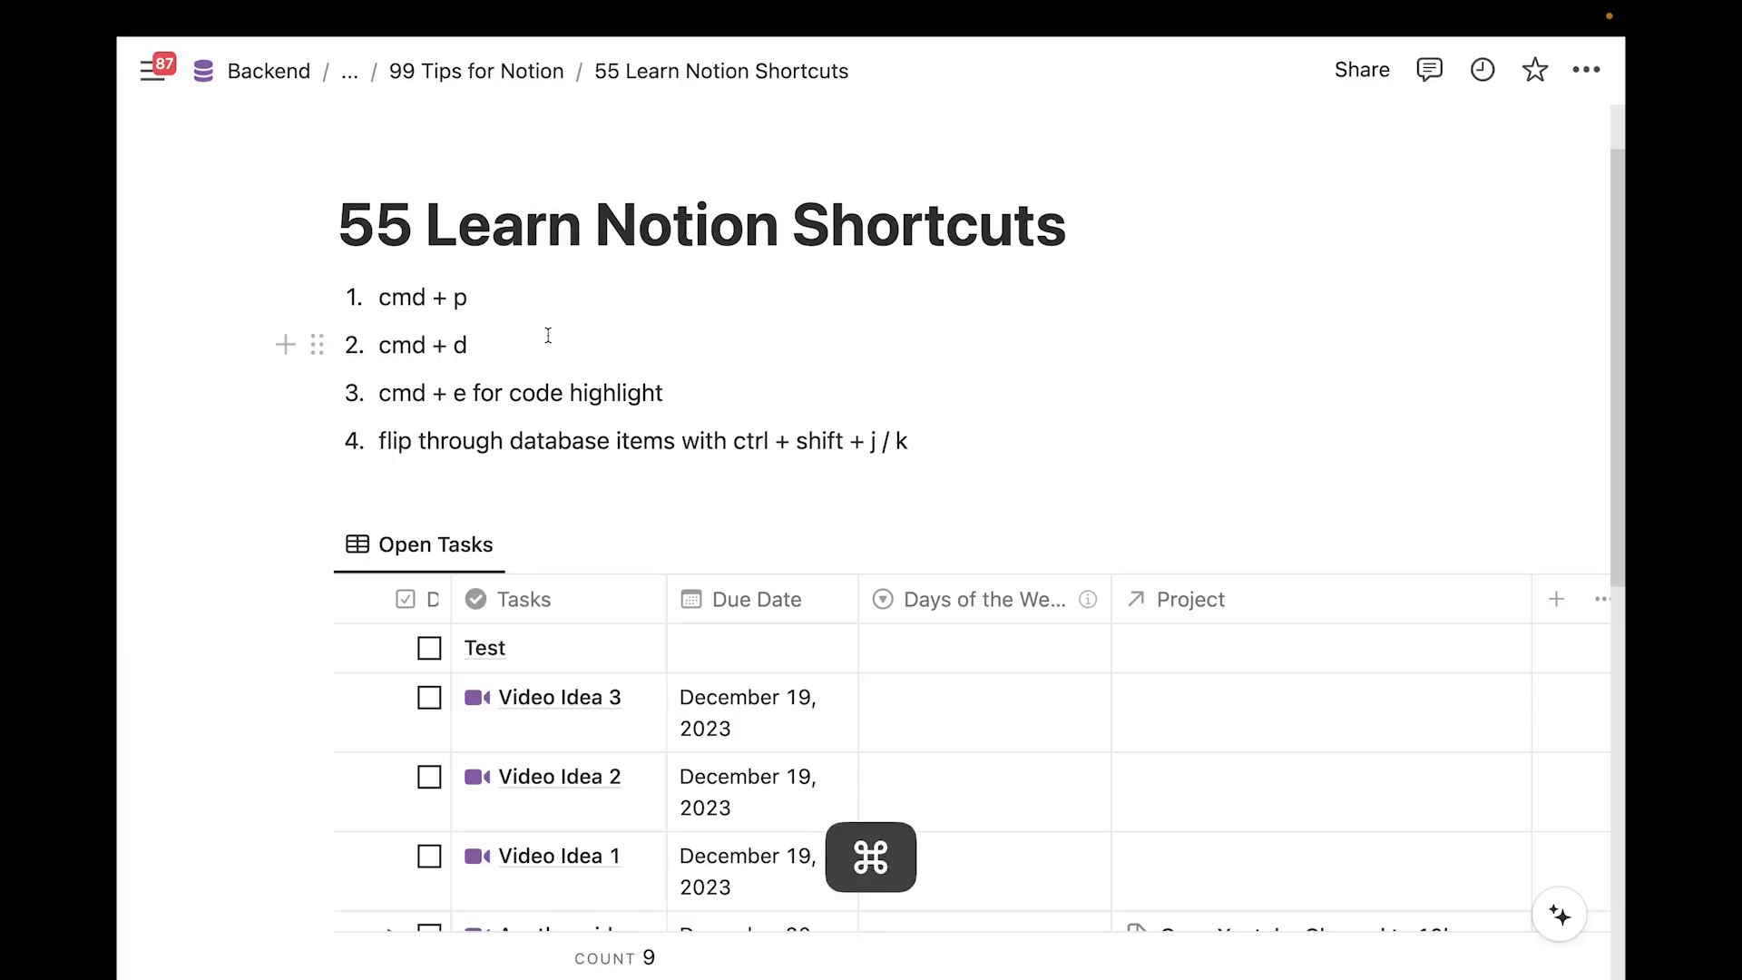
{"action": "key", "text": "super+p"}
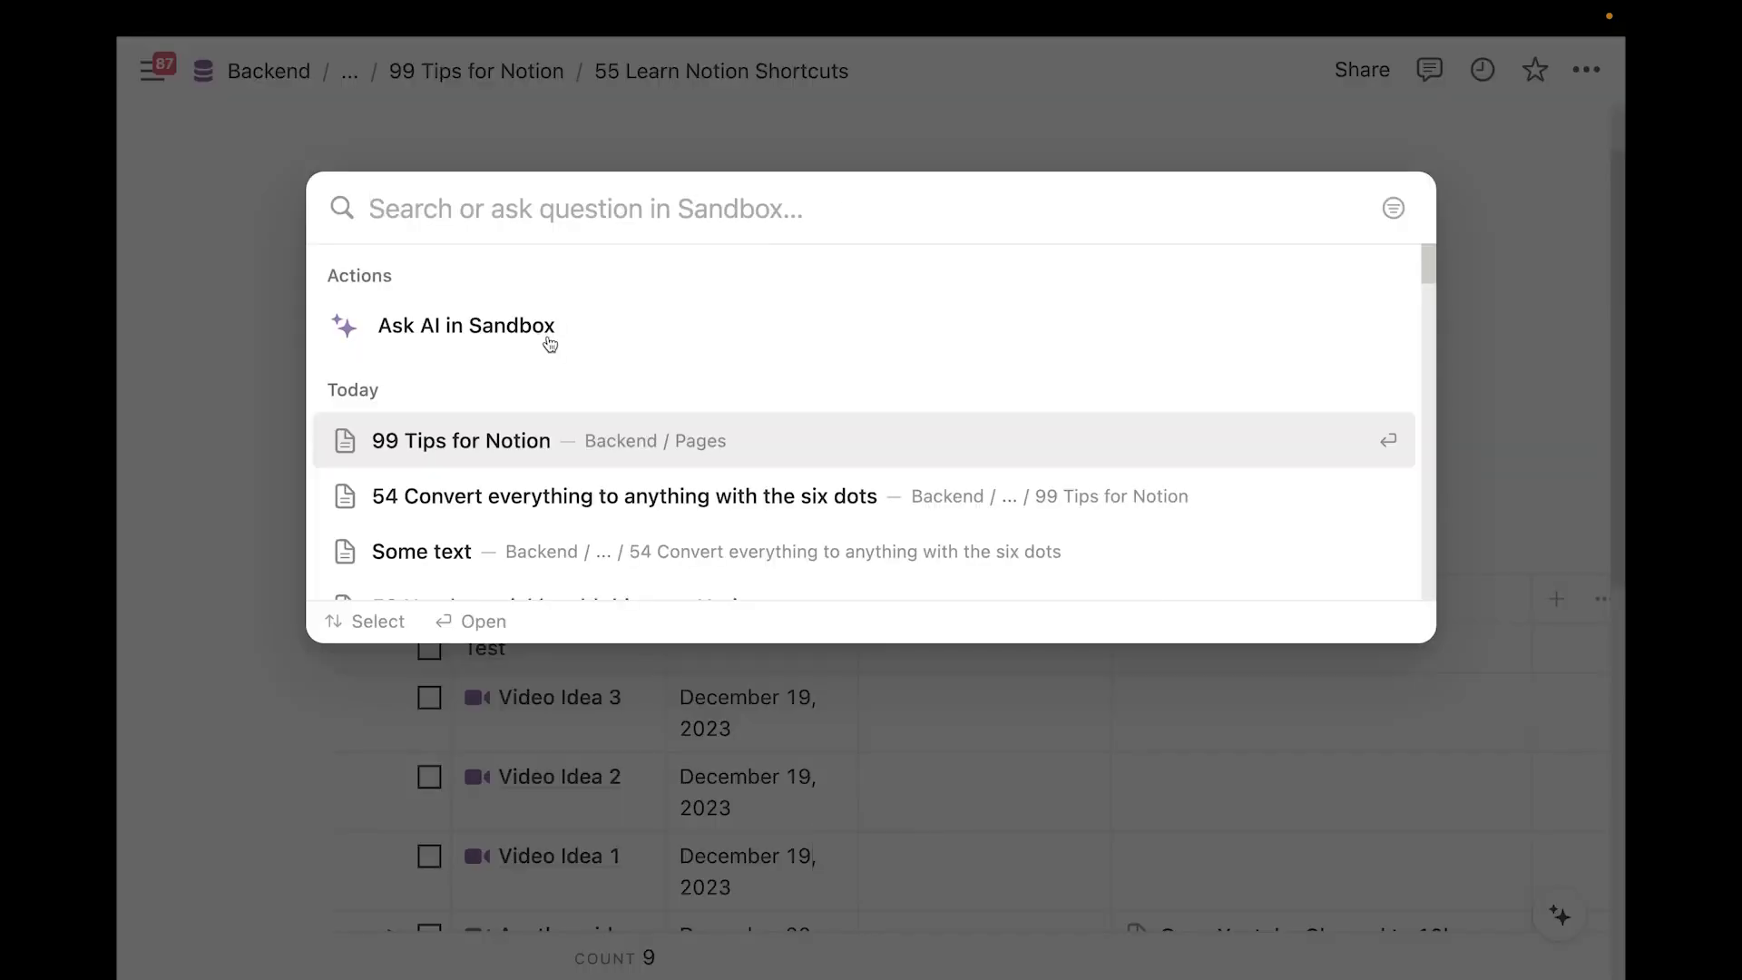
{"action": "scroll", "coordinate": [537, 381], "scroll_direction": "down", "scroll_amount": 3}
{"action": "scroll", "coordinate": [571, 417], "scroll_direction": "up", "scroll_amount": 3}
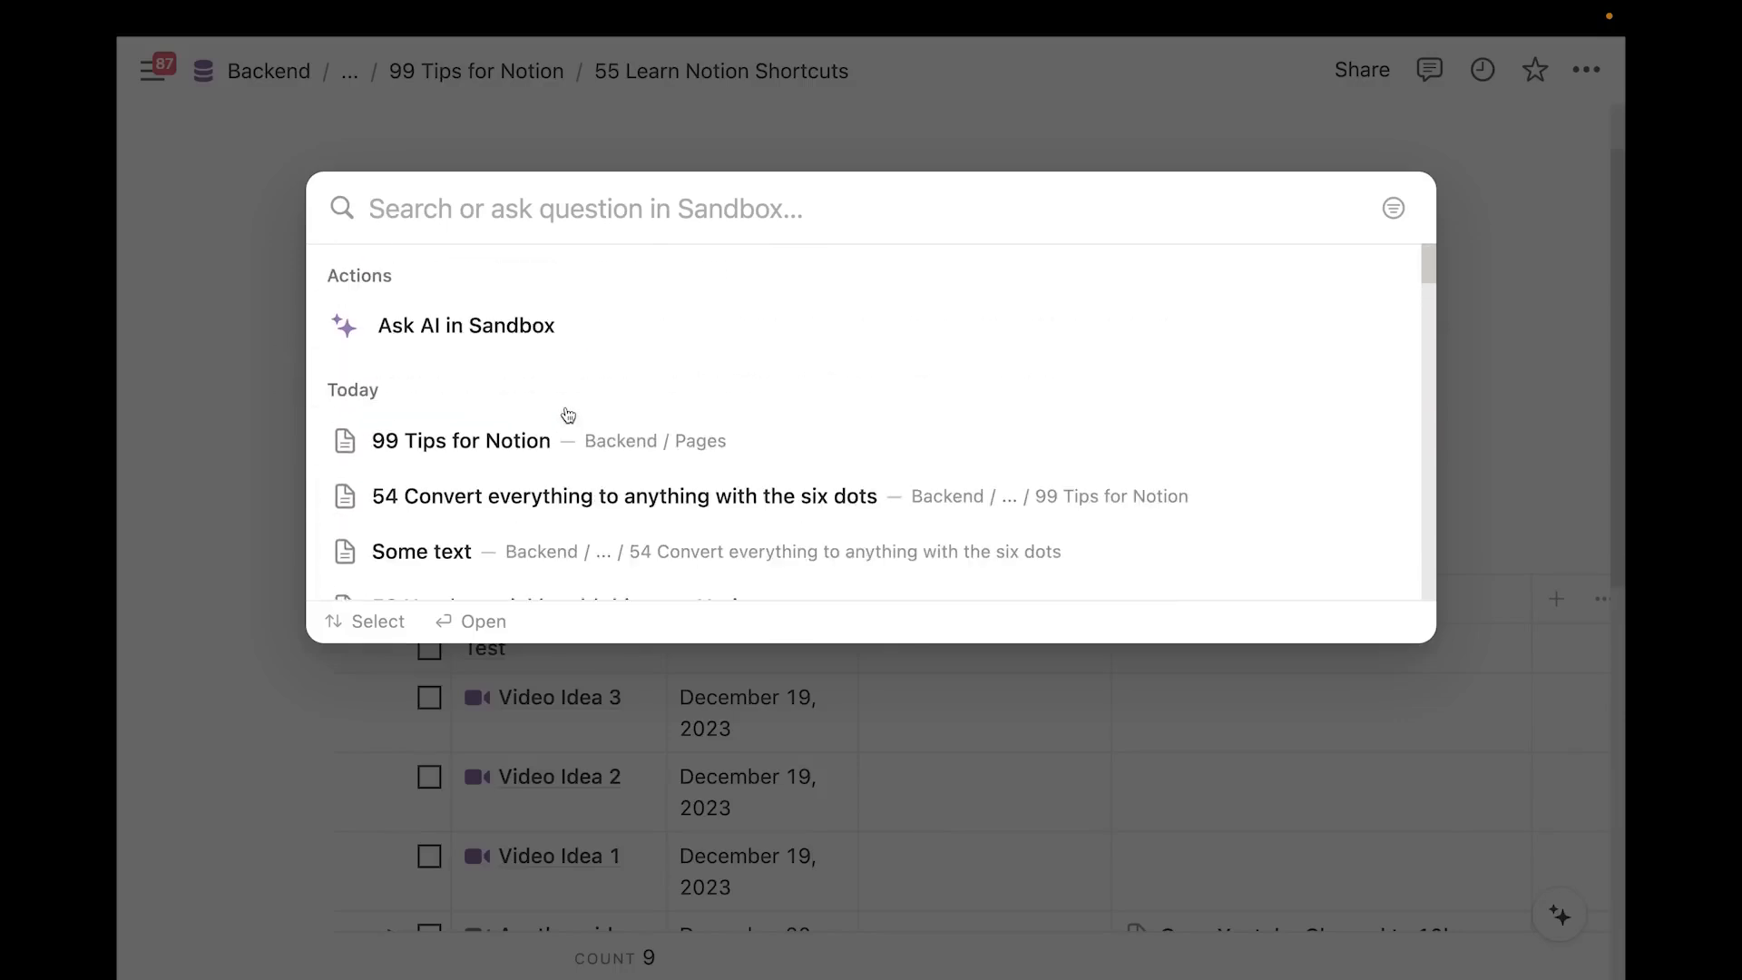
{"action": "left_click", "coordinate": [256, 451]}
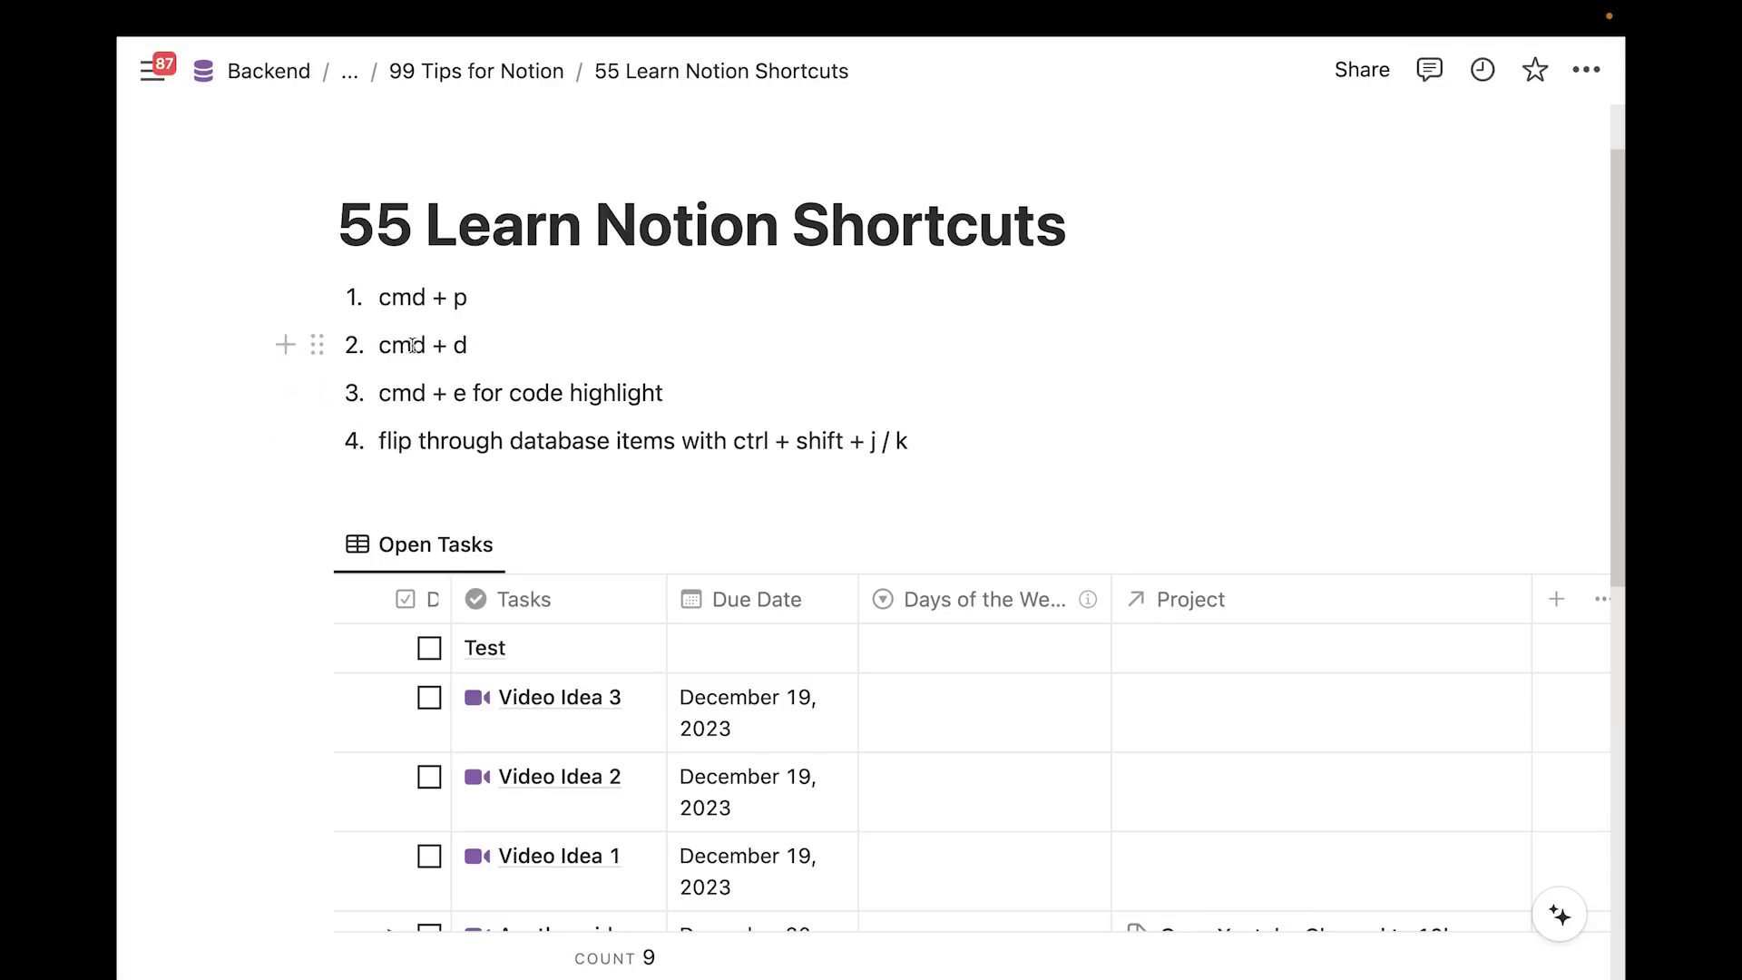
Duplicate the four numbered list items on the tip 55 page and delete the copies
{"action": "left_click_drag", "start_coordinate": [242, 288], "coordinate": [439, 445]}
{"action": "key", "text": "super+d"}
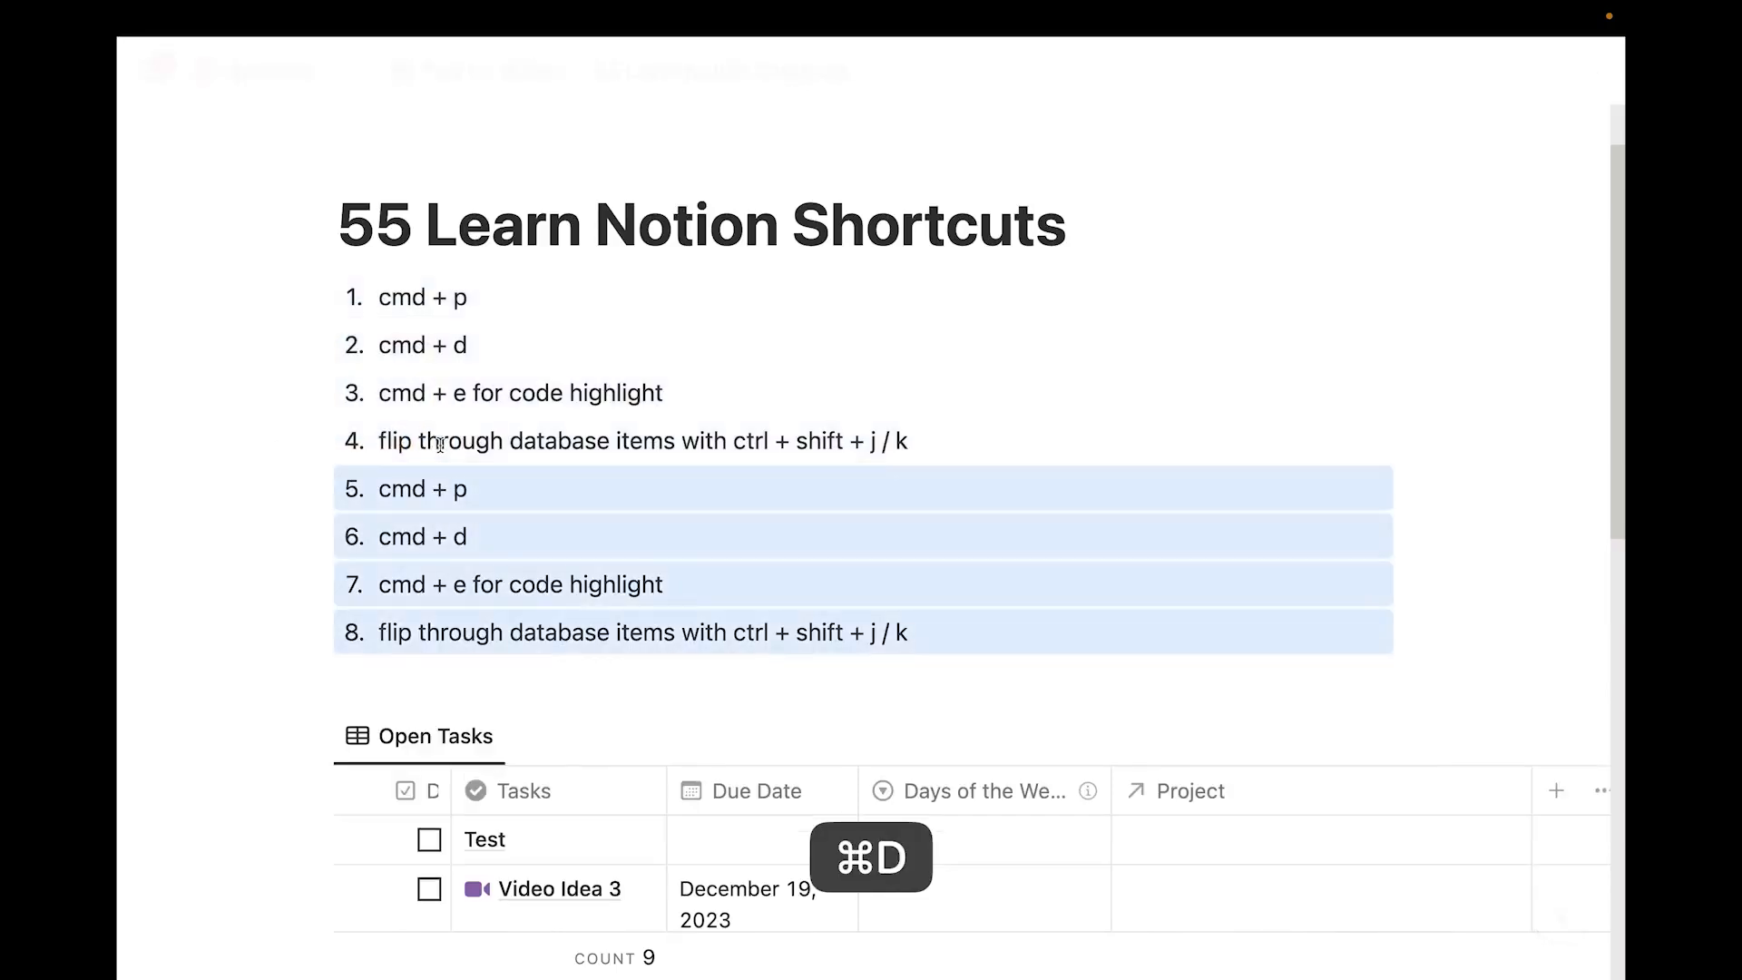
{"action": "key", "text": "BackSpace"}
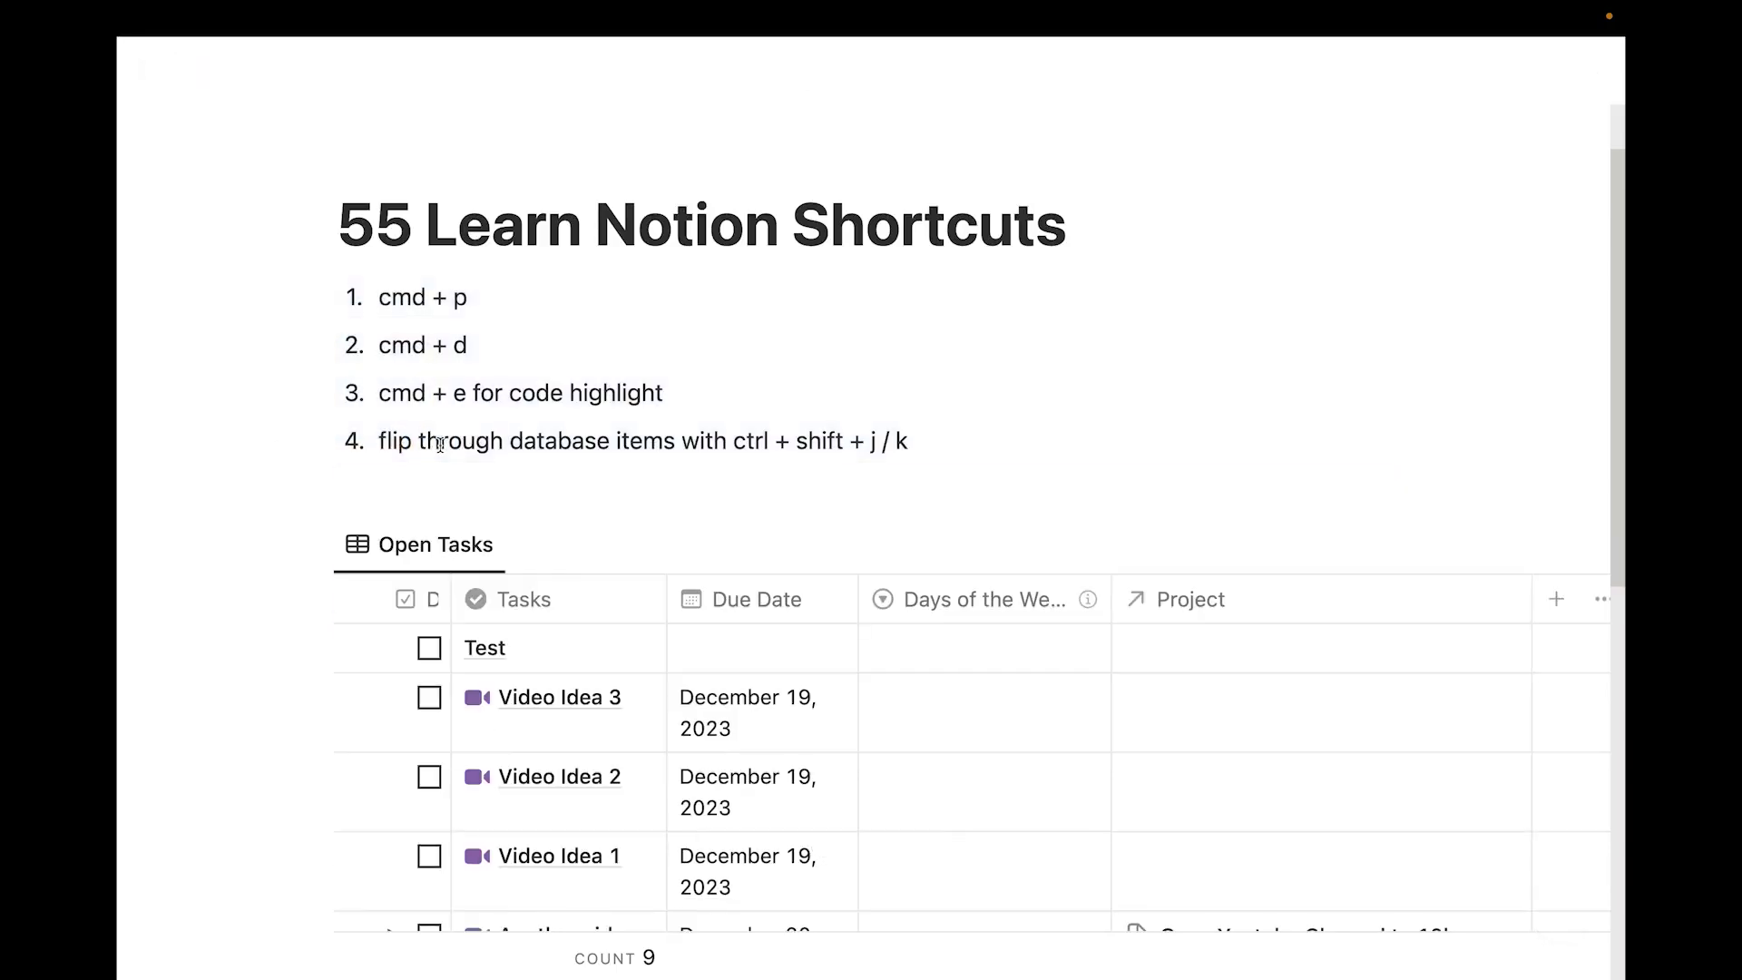
Format the words "code highlight" in the third list item as inline code
{"action": "left_click_drag", "start_coordinate": [509, 392], "coordinate": [670, 392]}
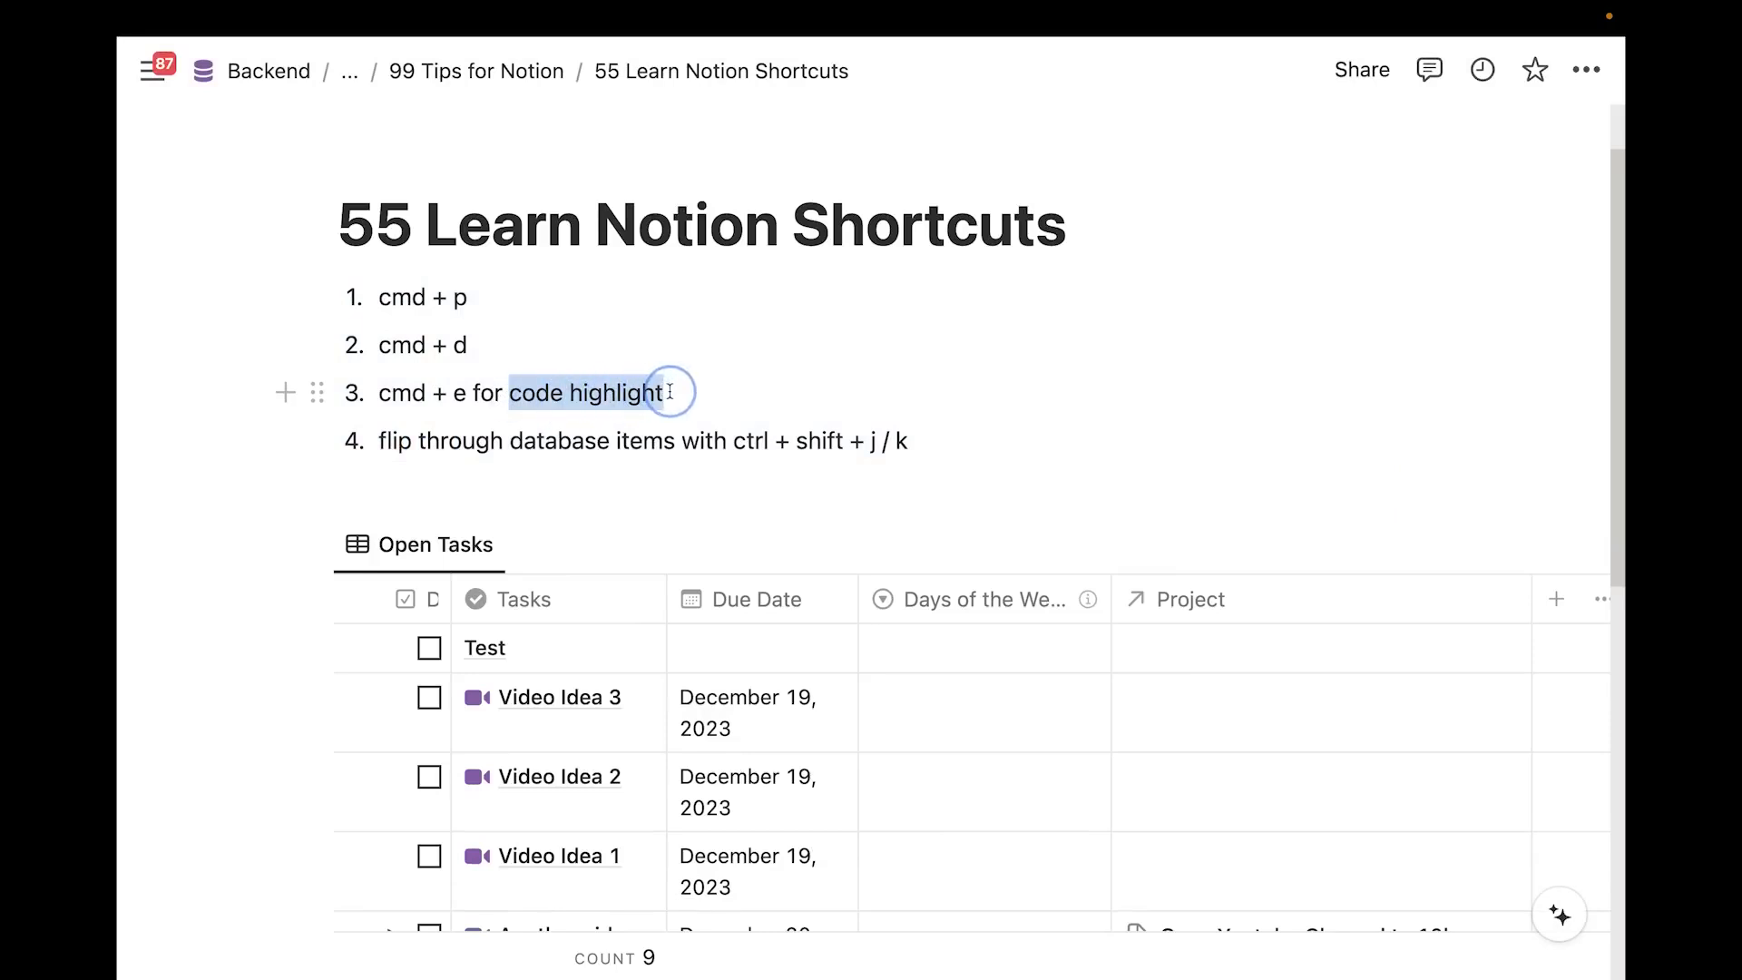
{"action": "key", "text": "super+e"}
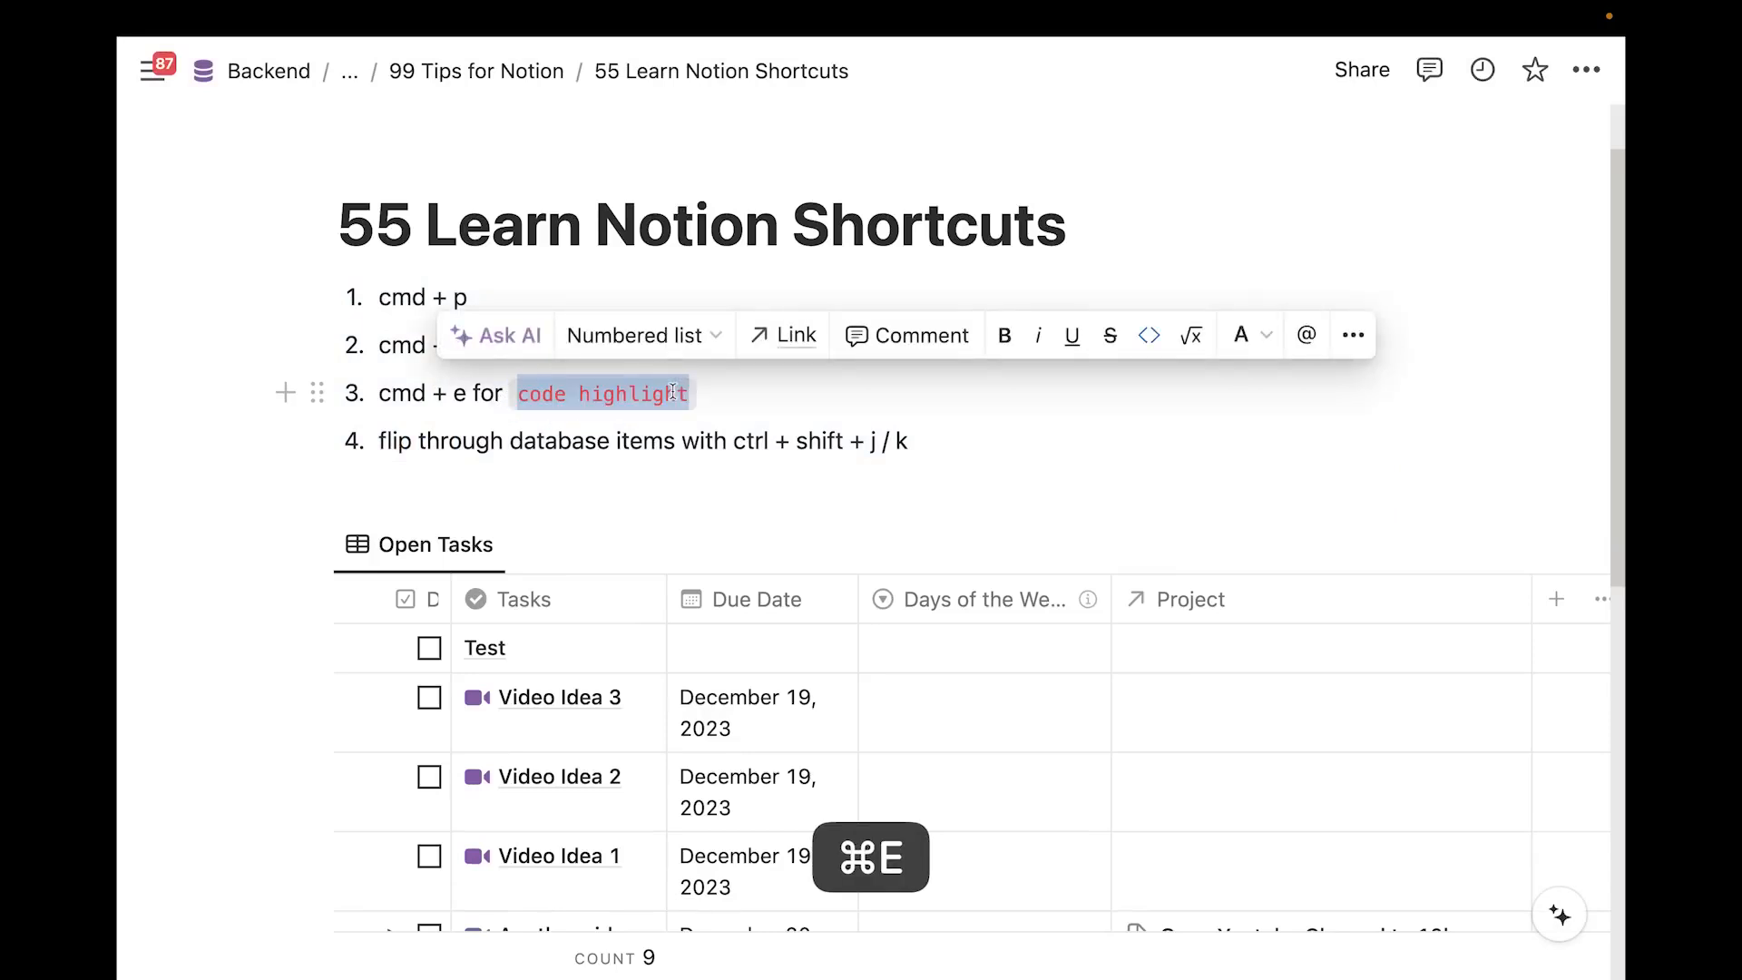
{"action": "left_click", "coordinate": [603, 435]}
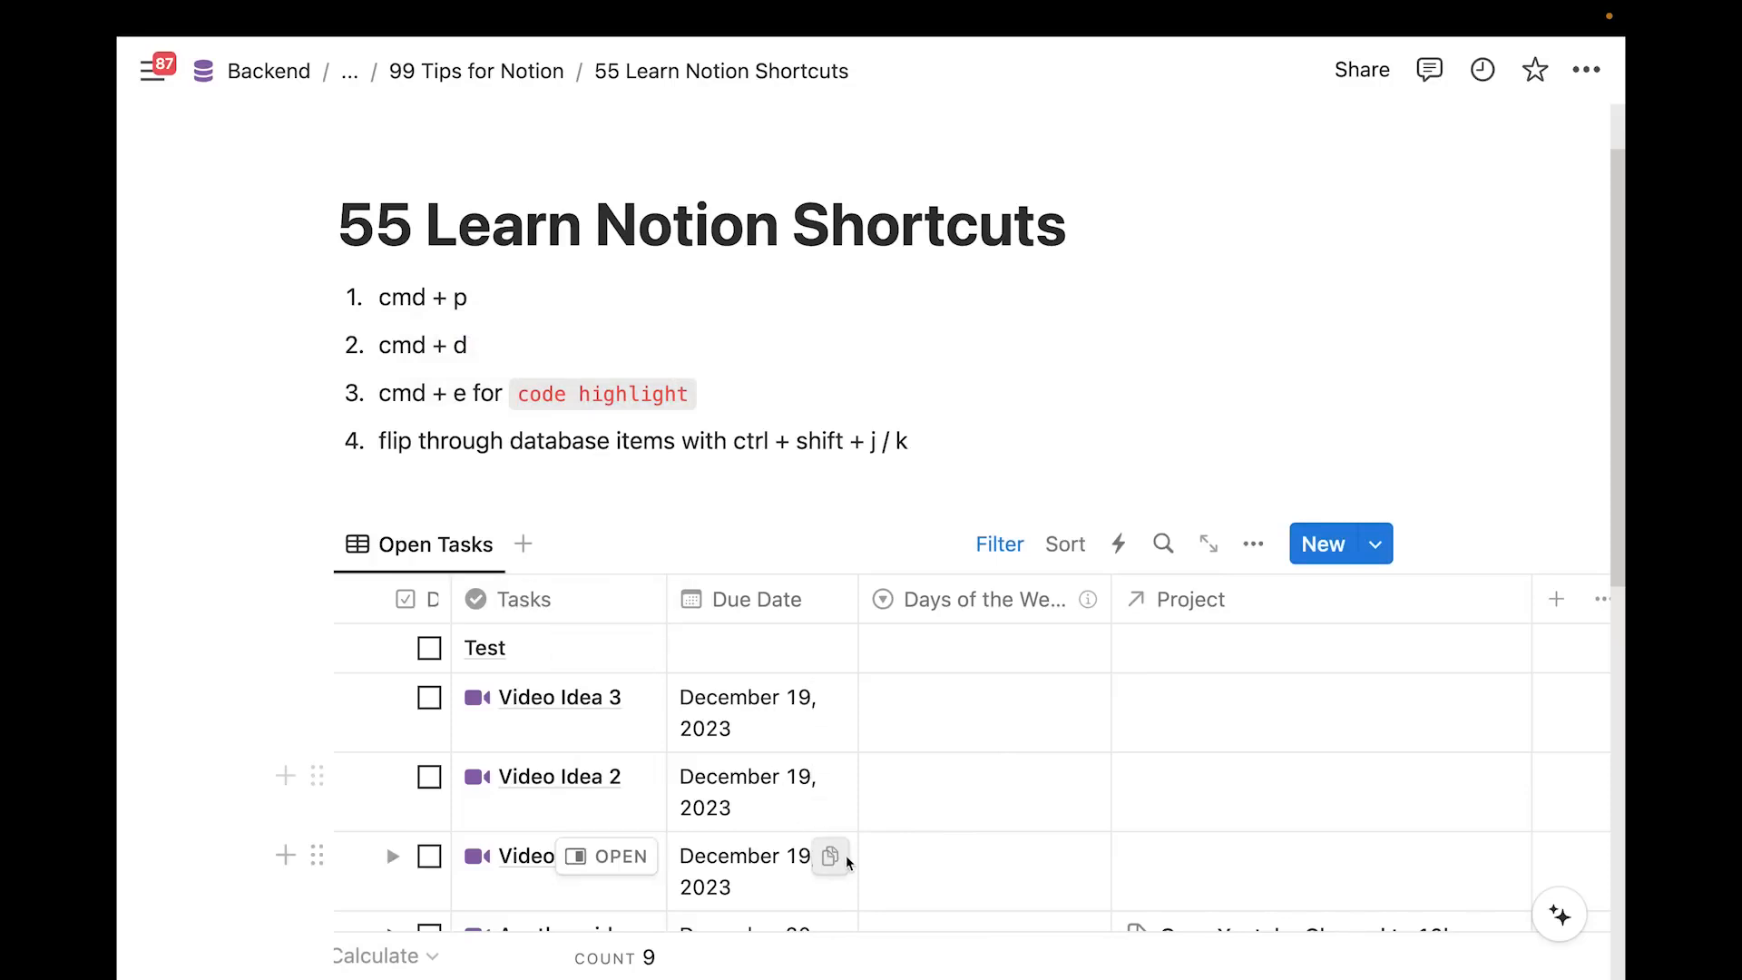
Preview the task "Video Idea 3" from the Open Tasks table and flip back and forth through the neighbouring tasks
{"action": "scroll", "coordinate": [782, 829], "scroll_direction": "down", "scroll_amount": 3}
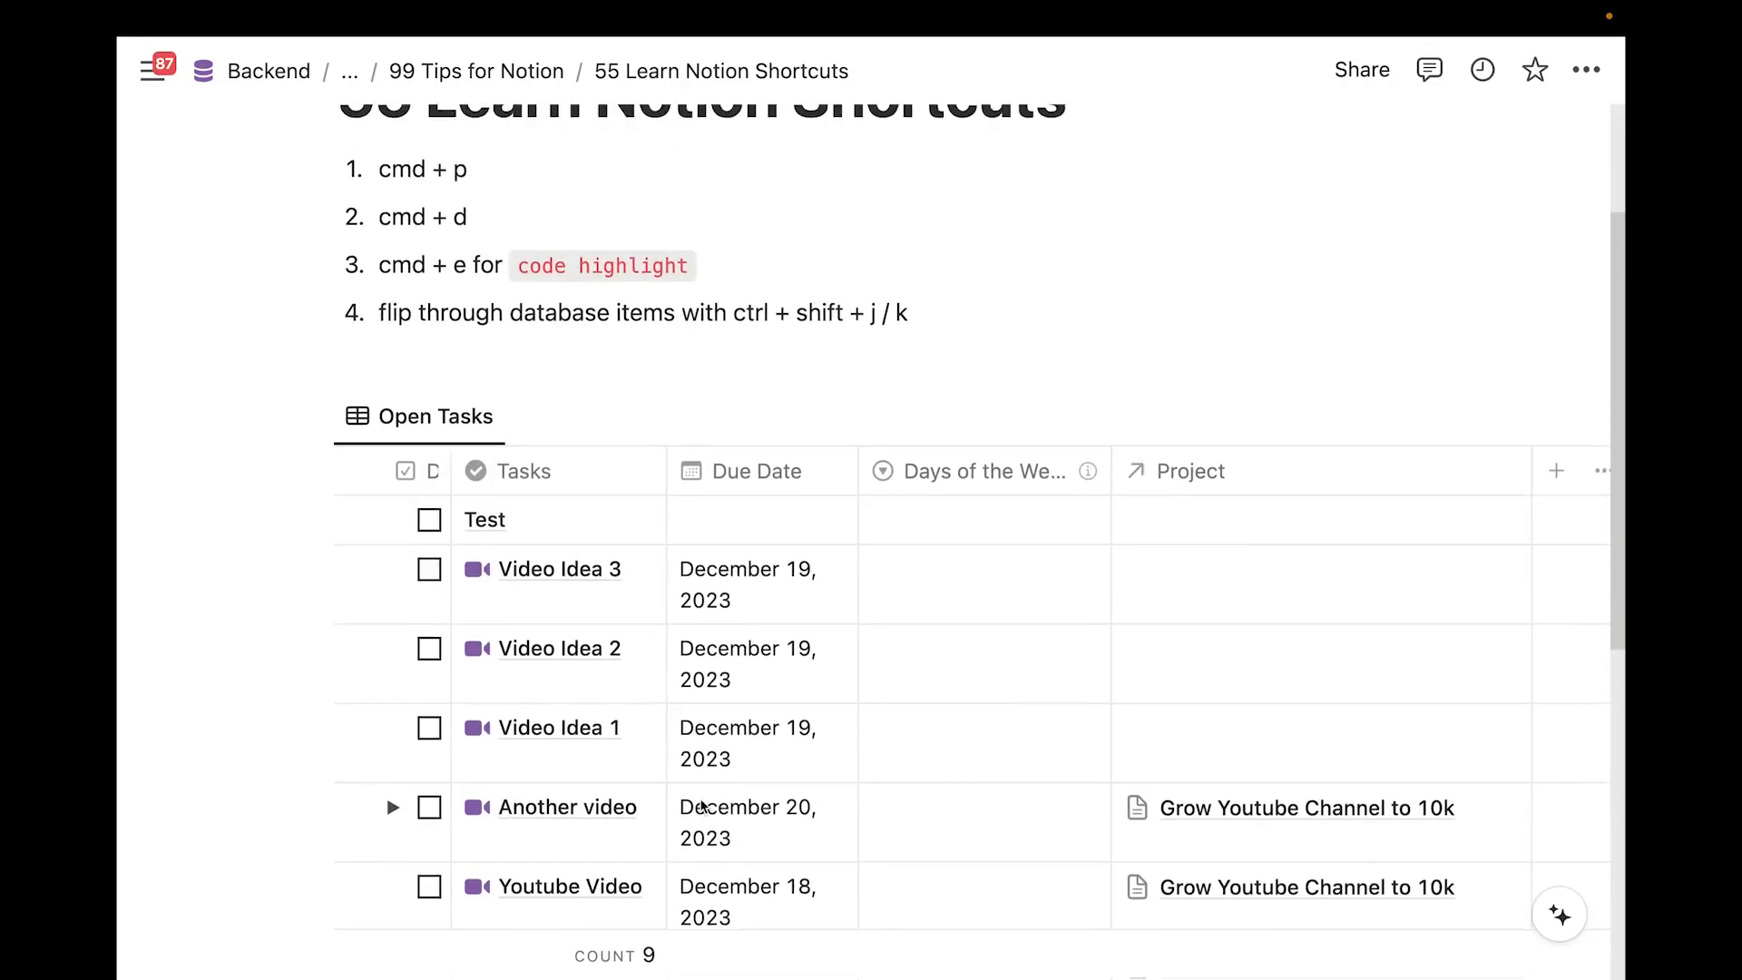
{"action": "left_click", "coordinate": [630, 569]}
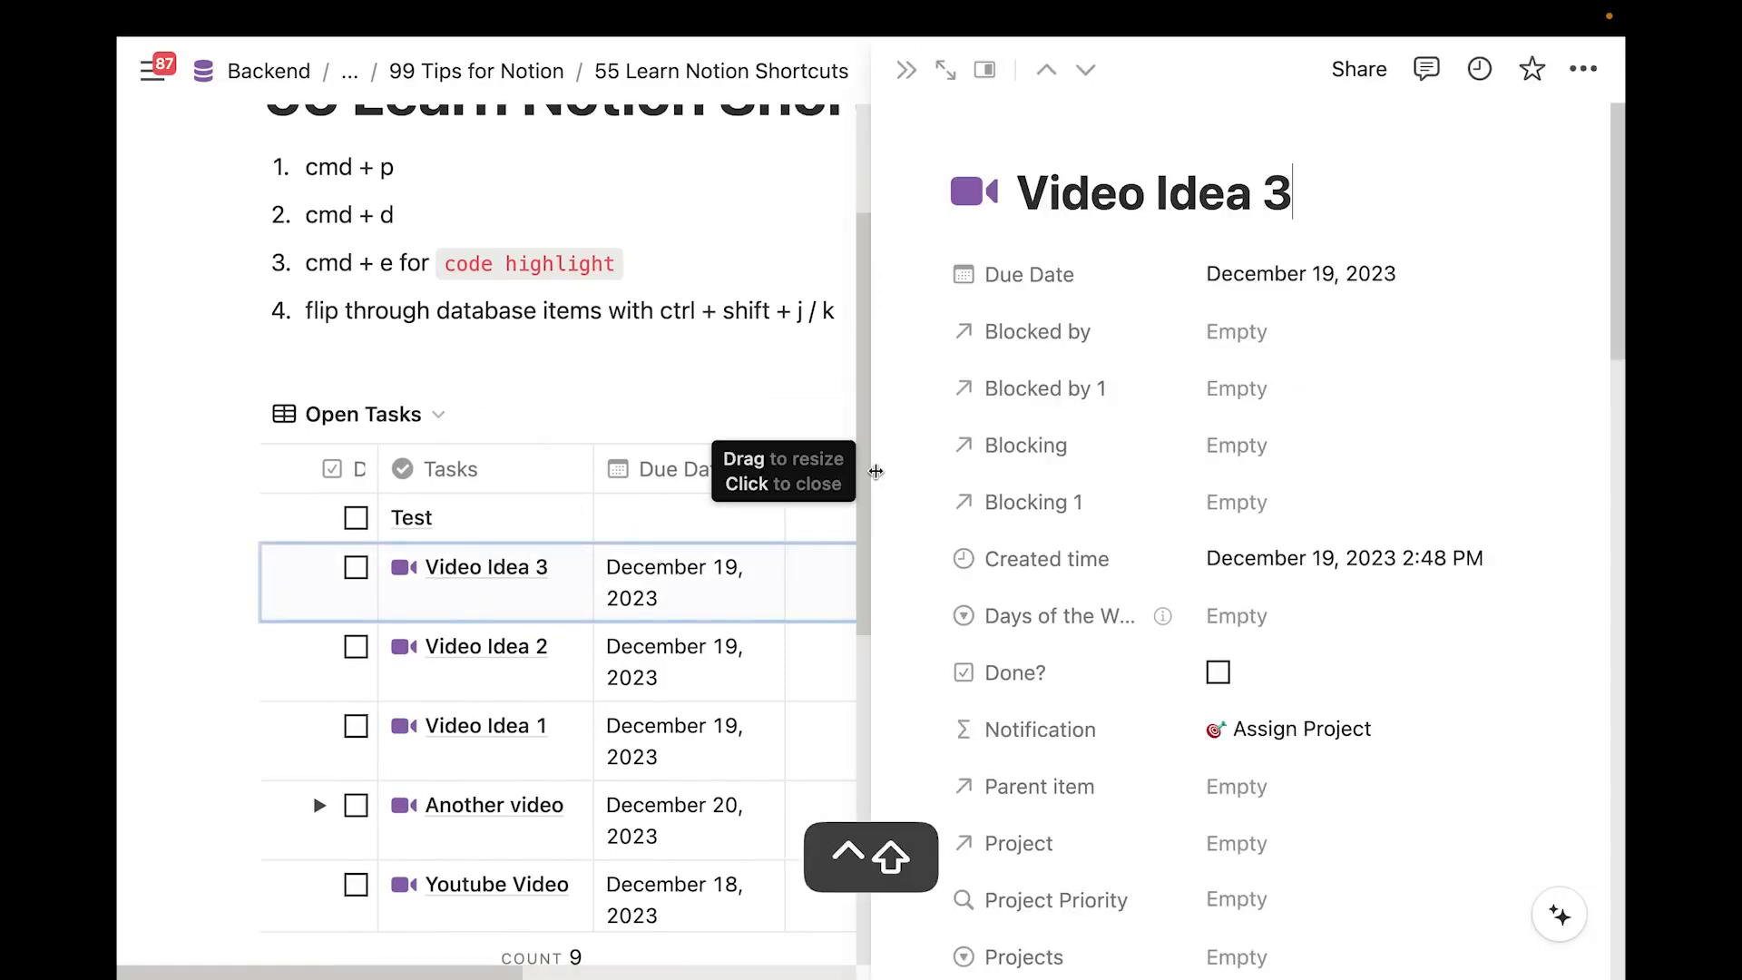
{"action": "key", "text": "ctrl+shift+k"}
{"action": "key", "text": "ctrl+shift+j"}
{"action": "key", "text": "ctrl+shift+j"}
{"action": "key", "text": "ctrl+shift+j"}
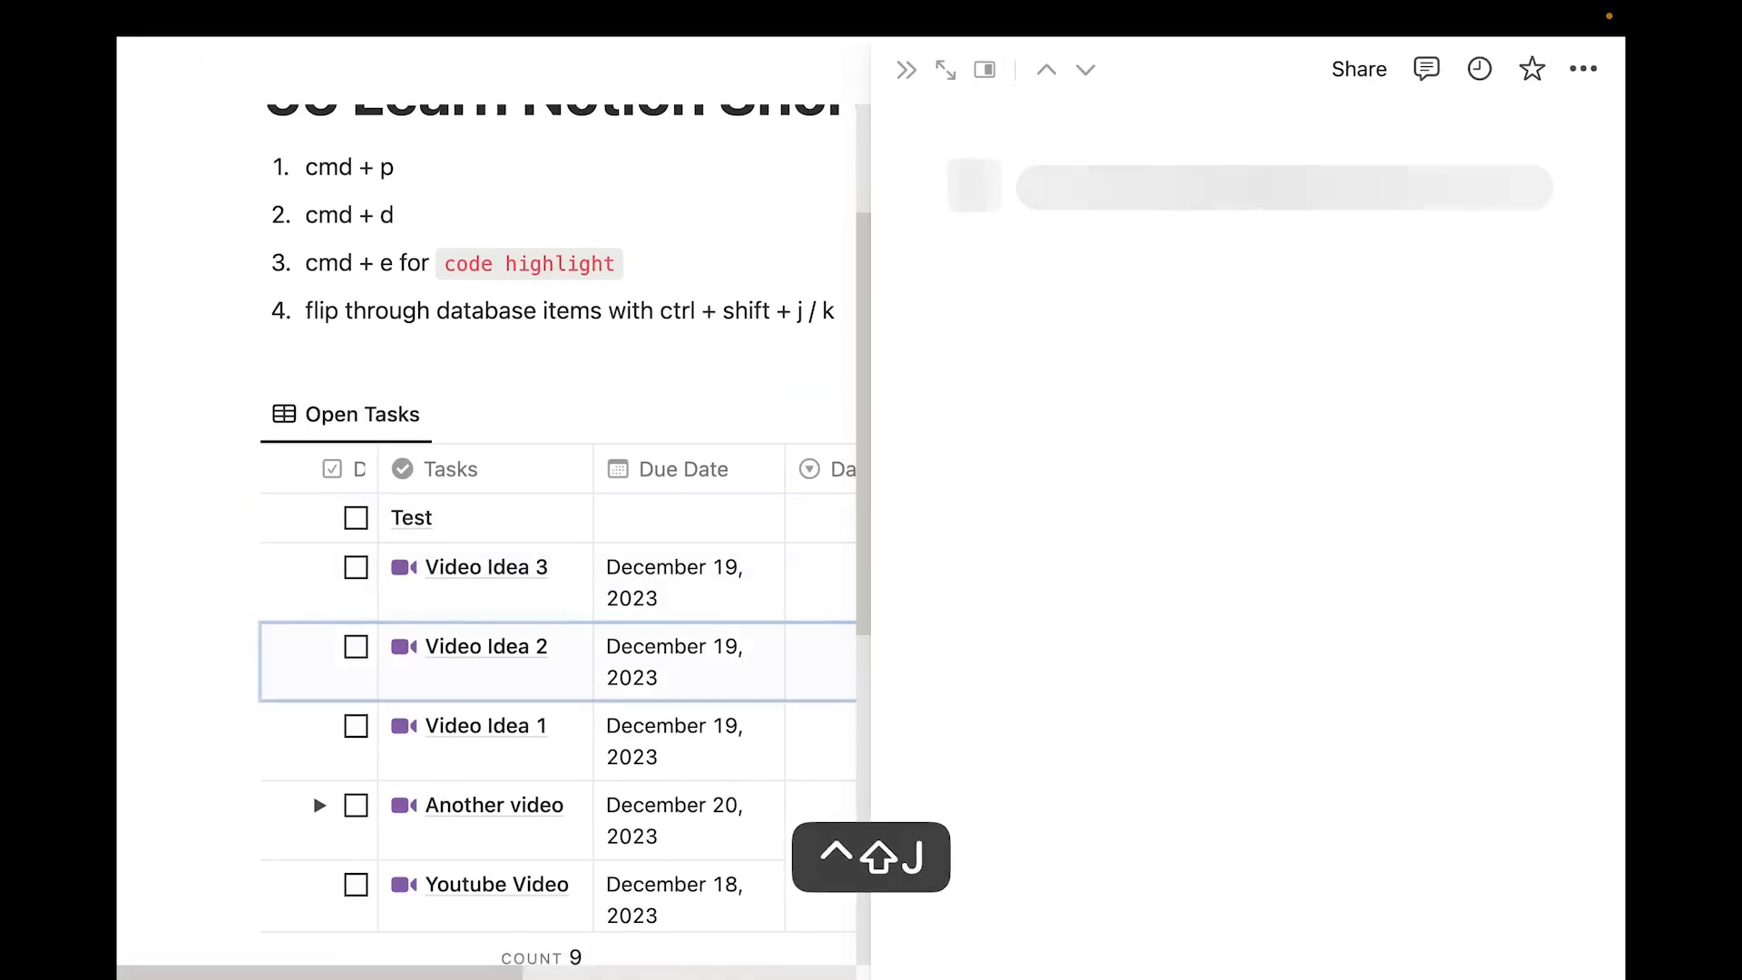
{"action": "key", "text": "ctrl+shift+k"}
{"action": "key", "text": "ctrl+shift+k"}
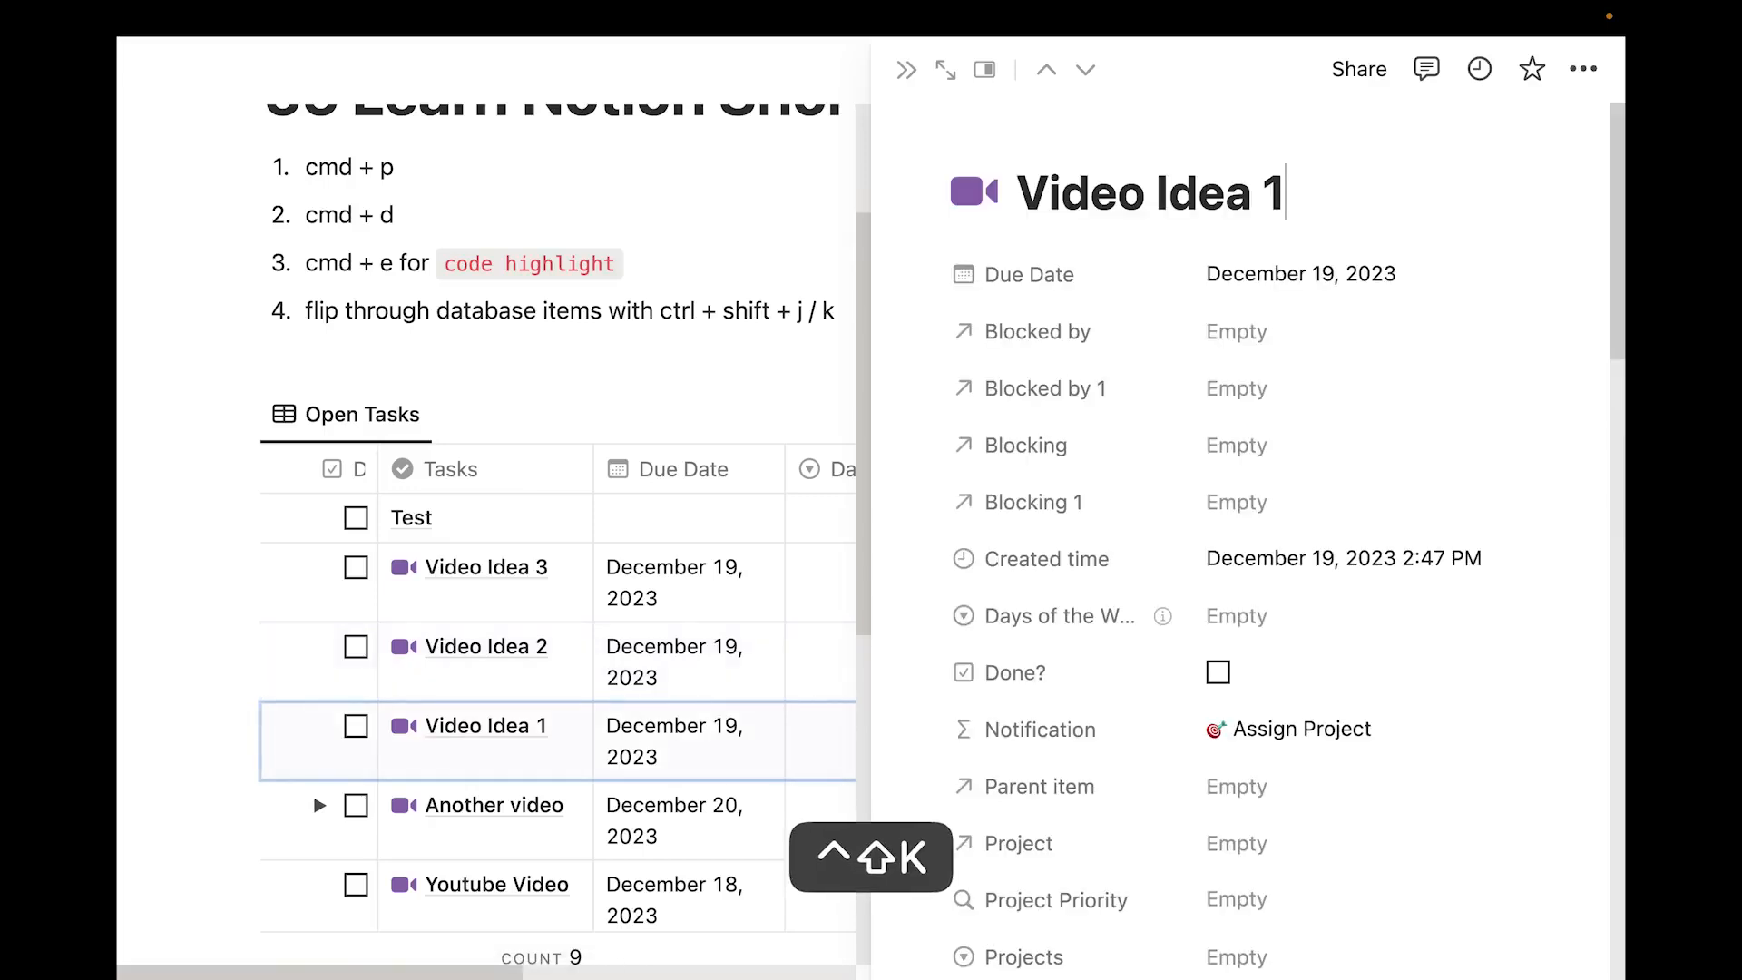
{"action": "key", "text": "ctrl+shift+j"}
{"action": "key", "text": "ctrl+shift+j"}
{"action": "key", "text": "ctrl+shift+j"}
{"action": "key", "text": "ctrl+shift+j"}
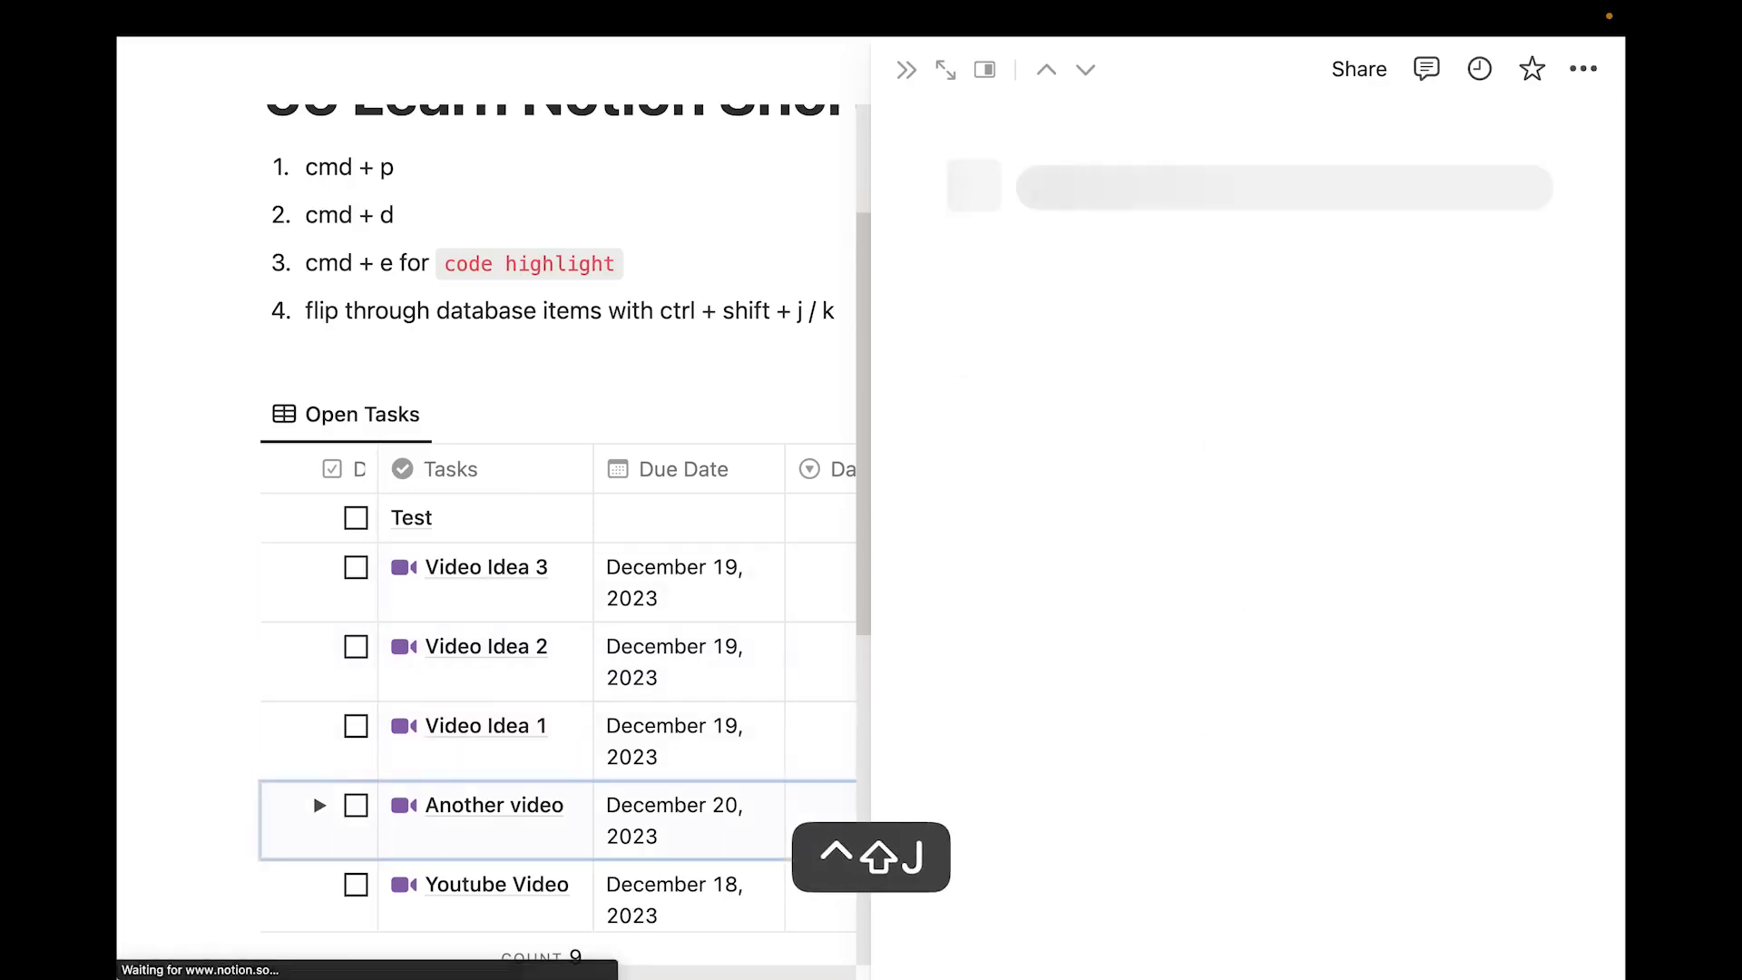
{"action": "key", "text": "ctrl+shift+k"}
{"action": "key", "text": "ctrl+shift+k"}
{"action": "key", "text": "ctrl+shift+k"}
{"action": "key", "text": "ctrl+shift+k"}
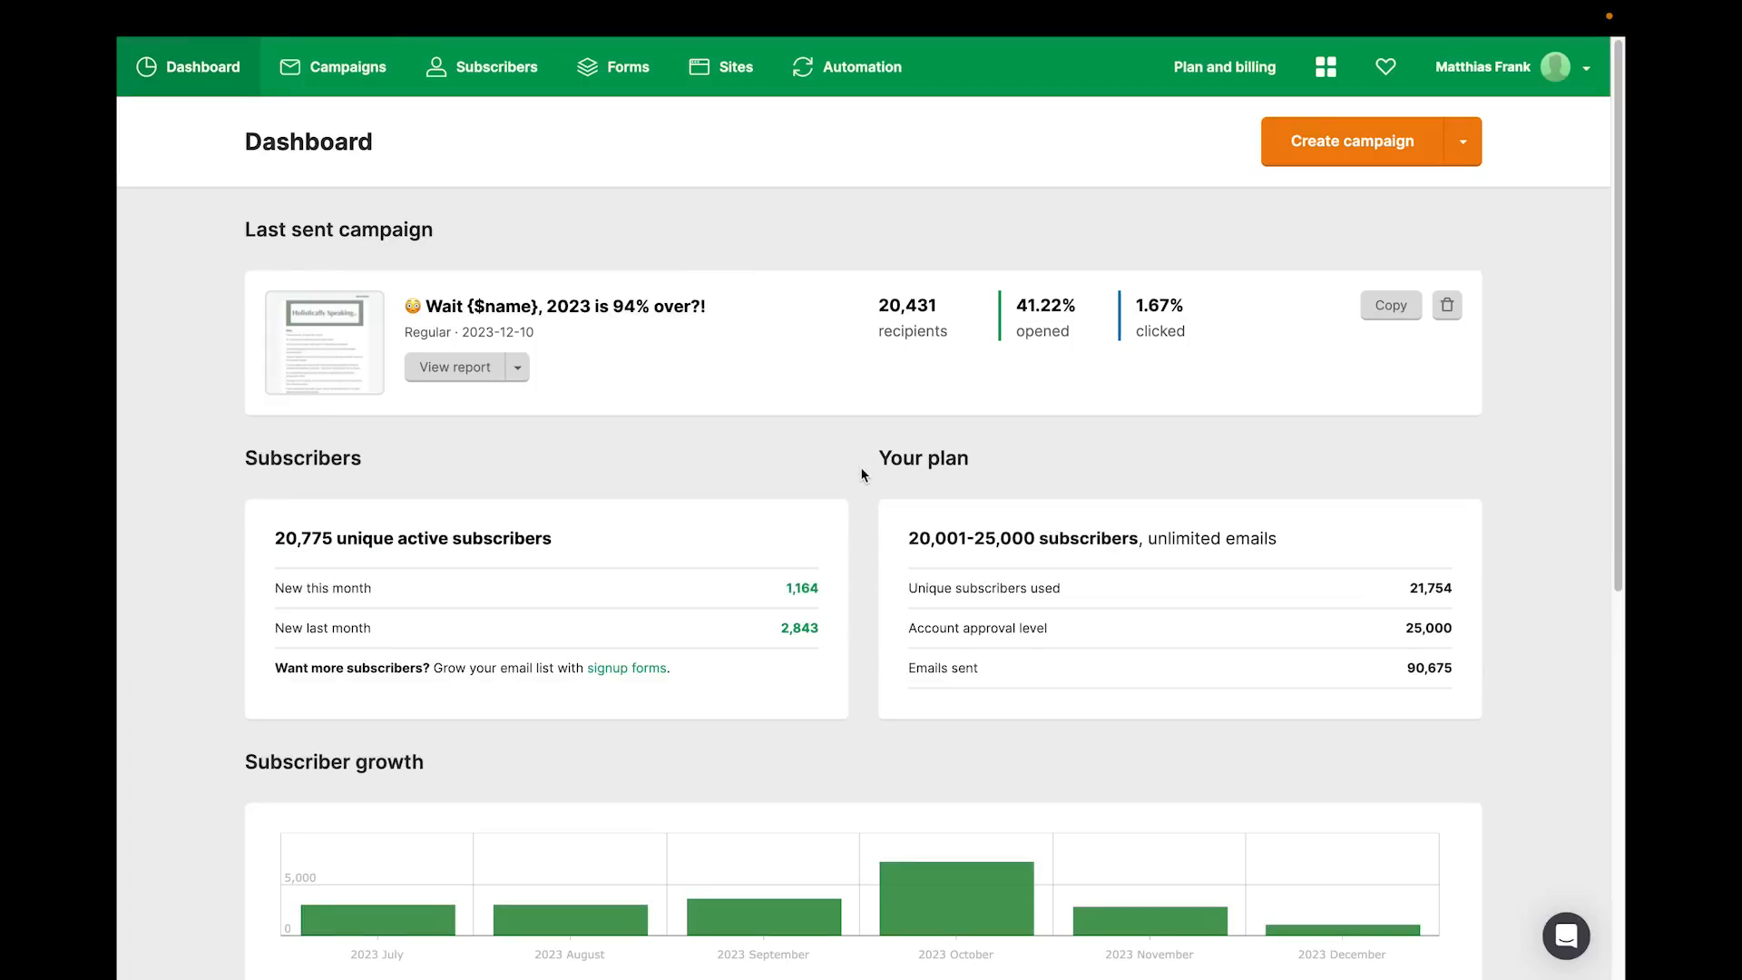
Find and open "Start here - Personal Annual Review 2022" with Notion's command search over the mailing dashboard, and view the workspace settings
{"action": "key", "text": "super+shift+k"}
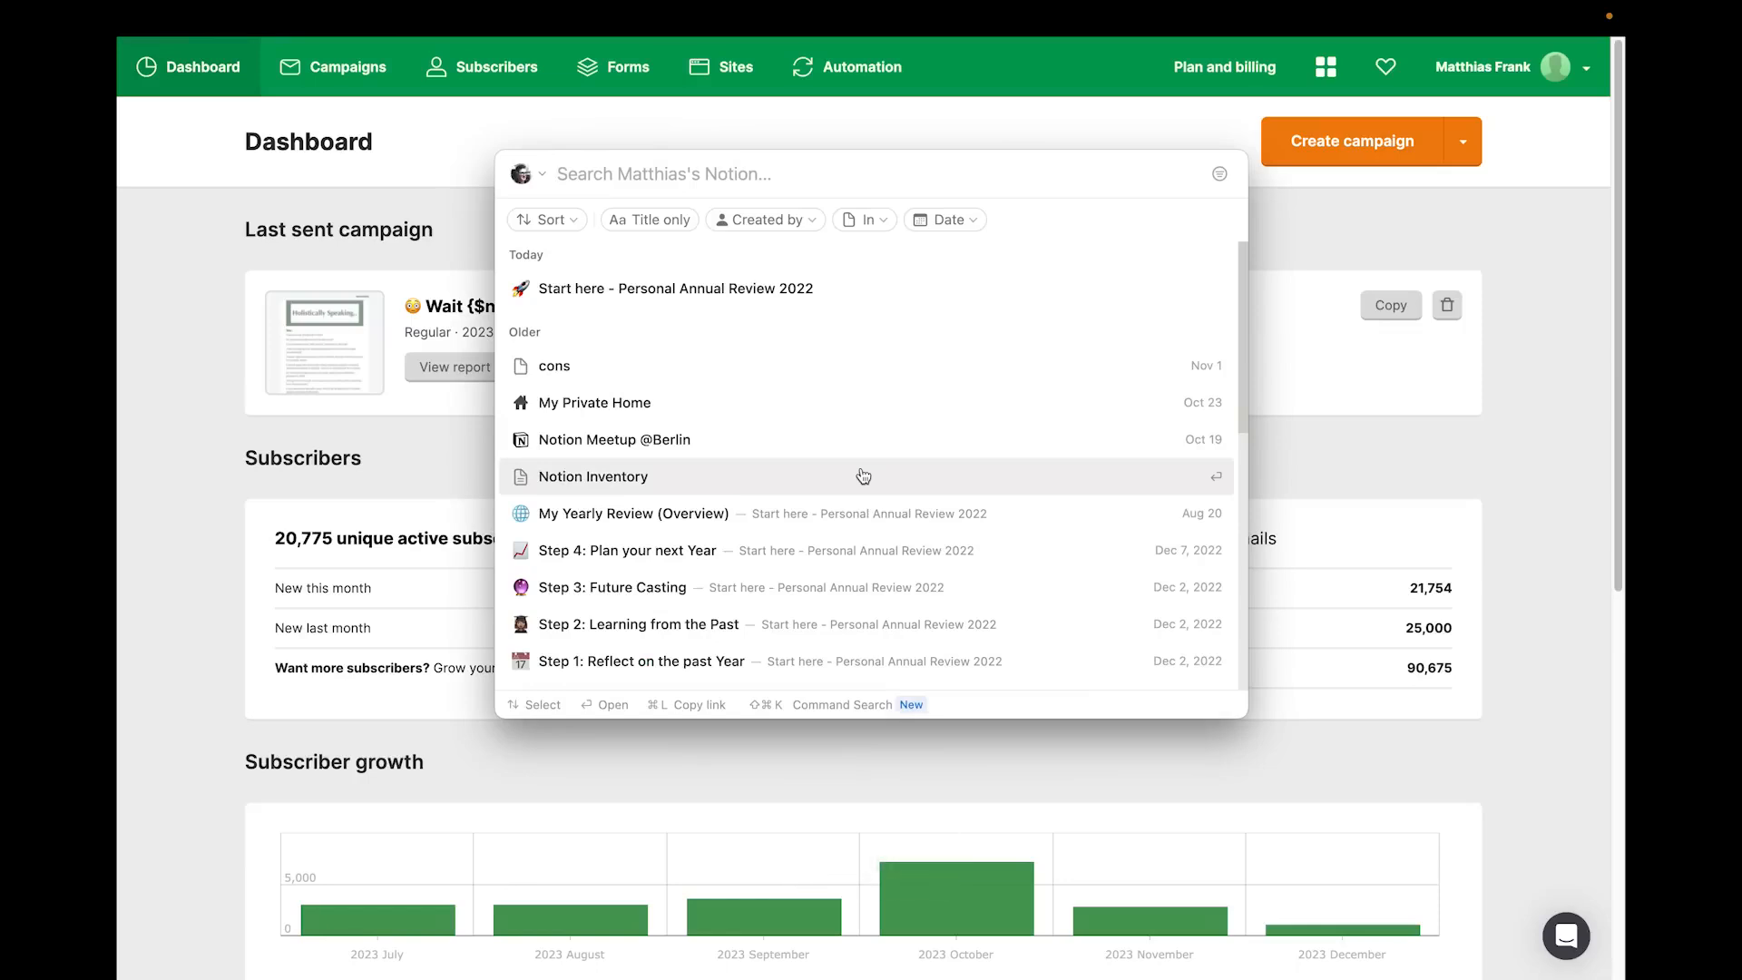
{"action": "left_click", "coordinate": [863, 287]}
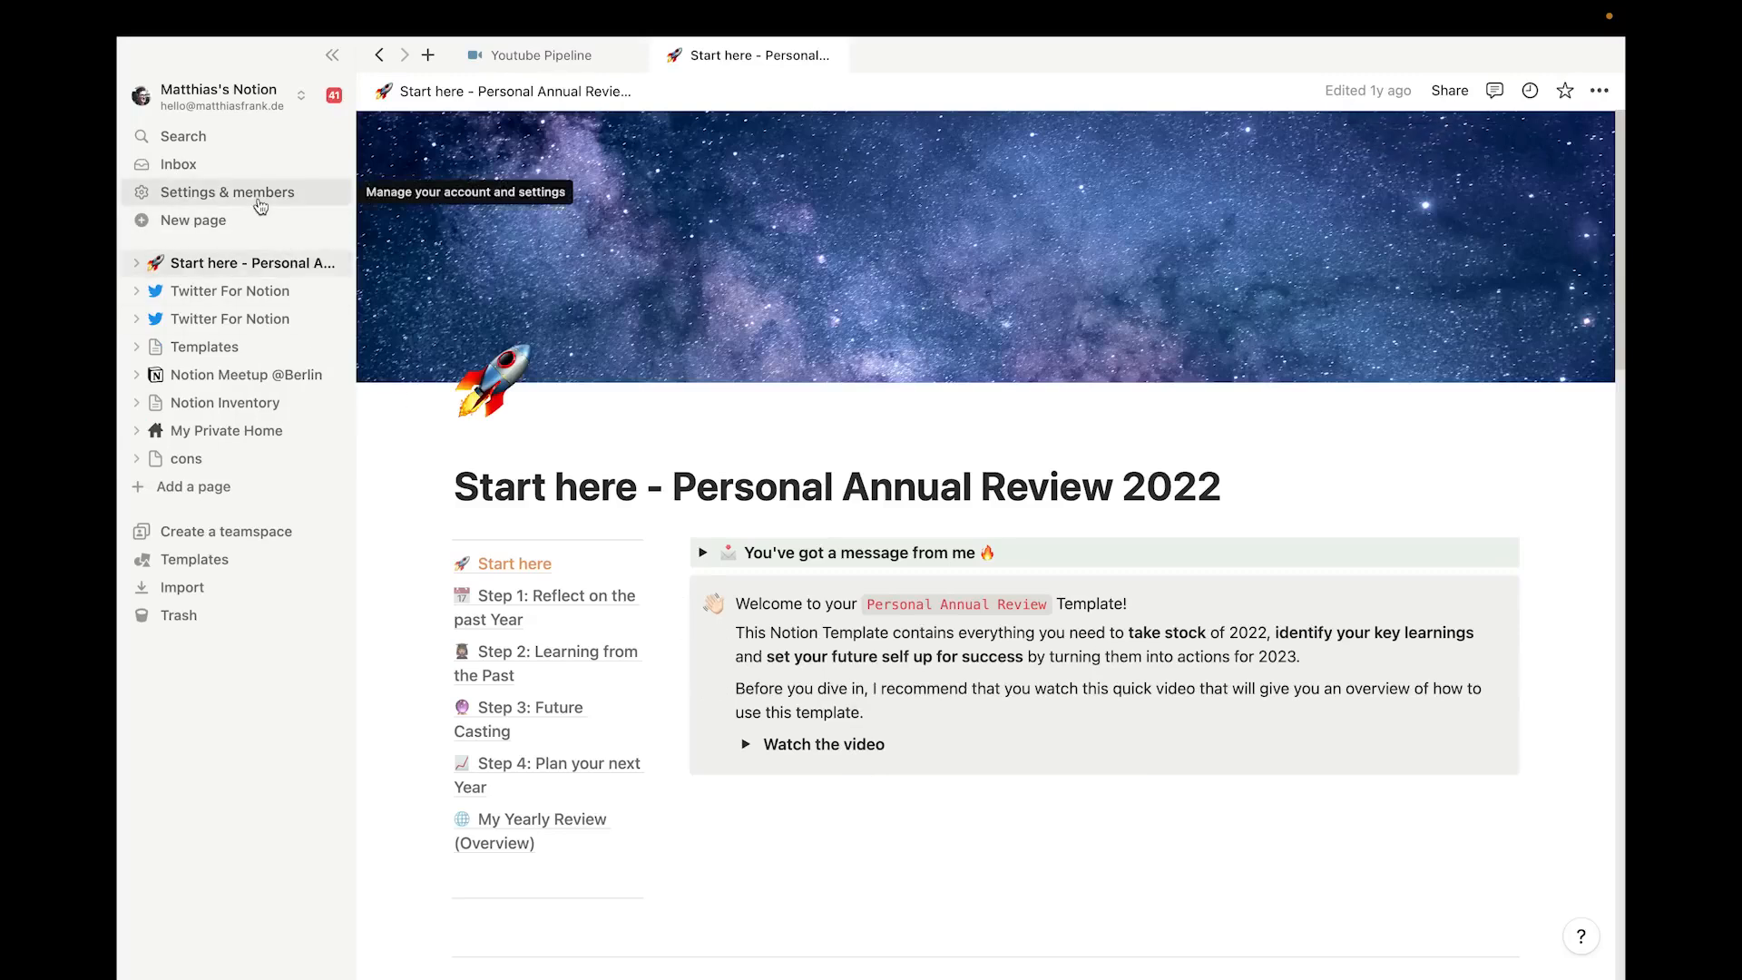
{"action": "left_click", "coordinate": [260, 193]}
{"action": "left_click", "coordinate": [427, 290]}
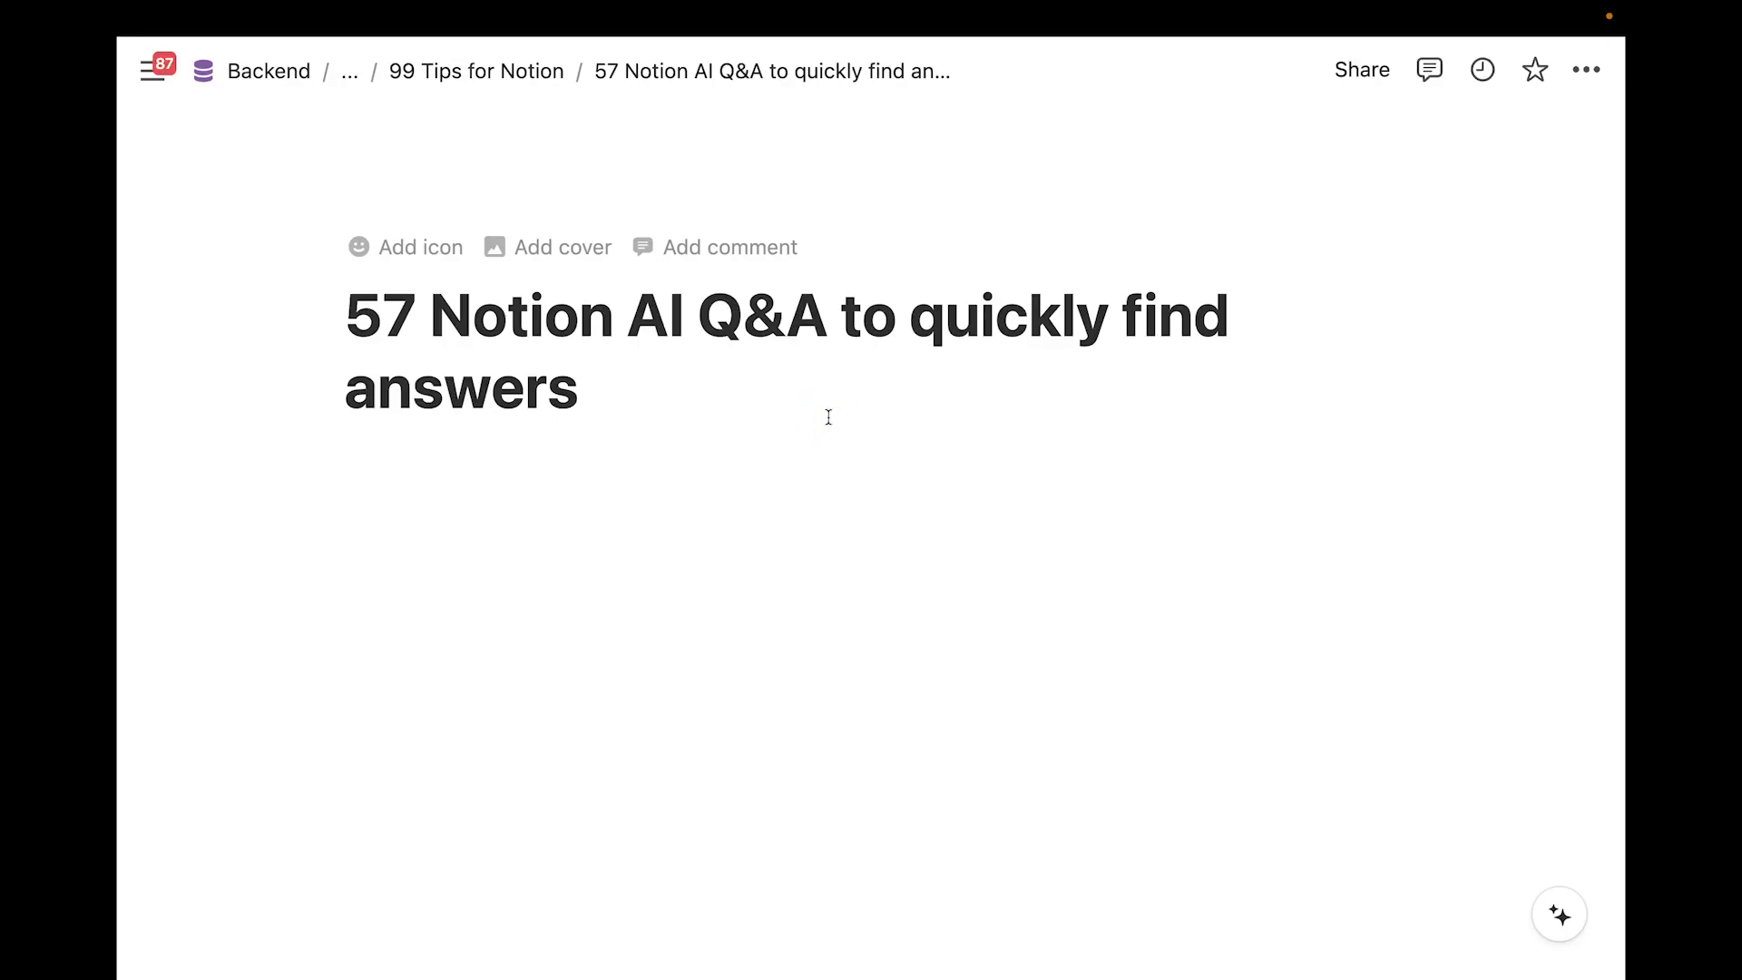
Ask the workspace AI Q&A "What are the steps to learning Notion?" and read through its answer
{"action": "key", "text": "super+p"}
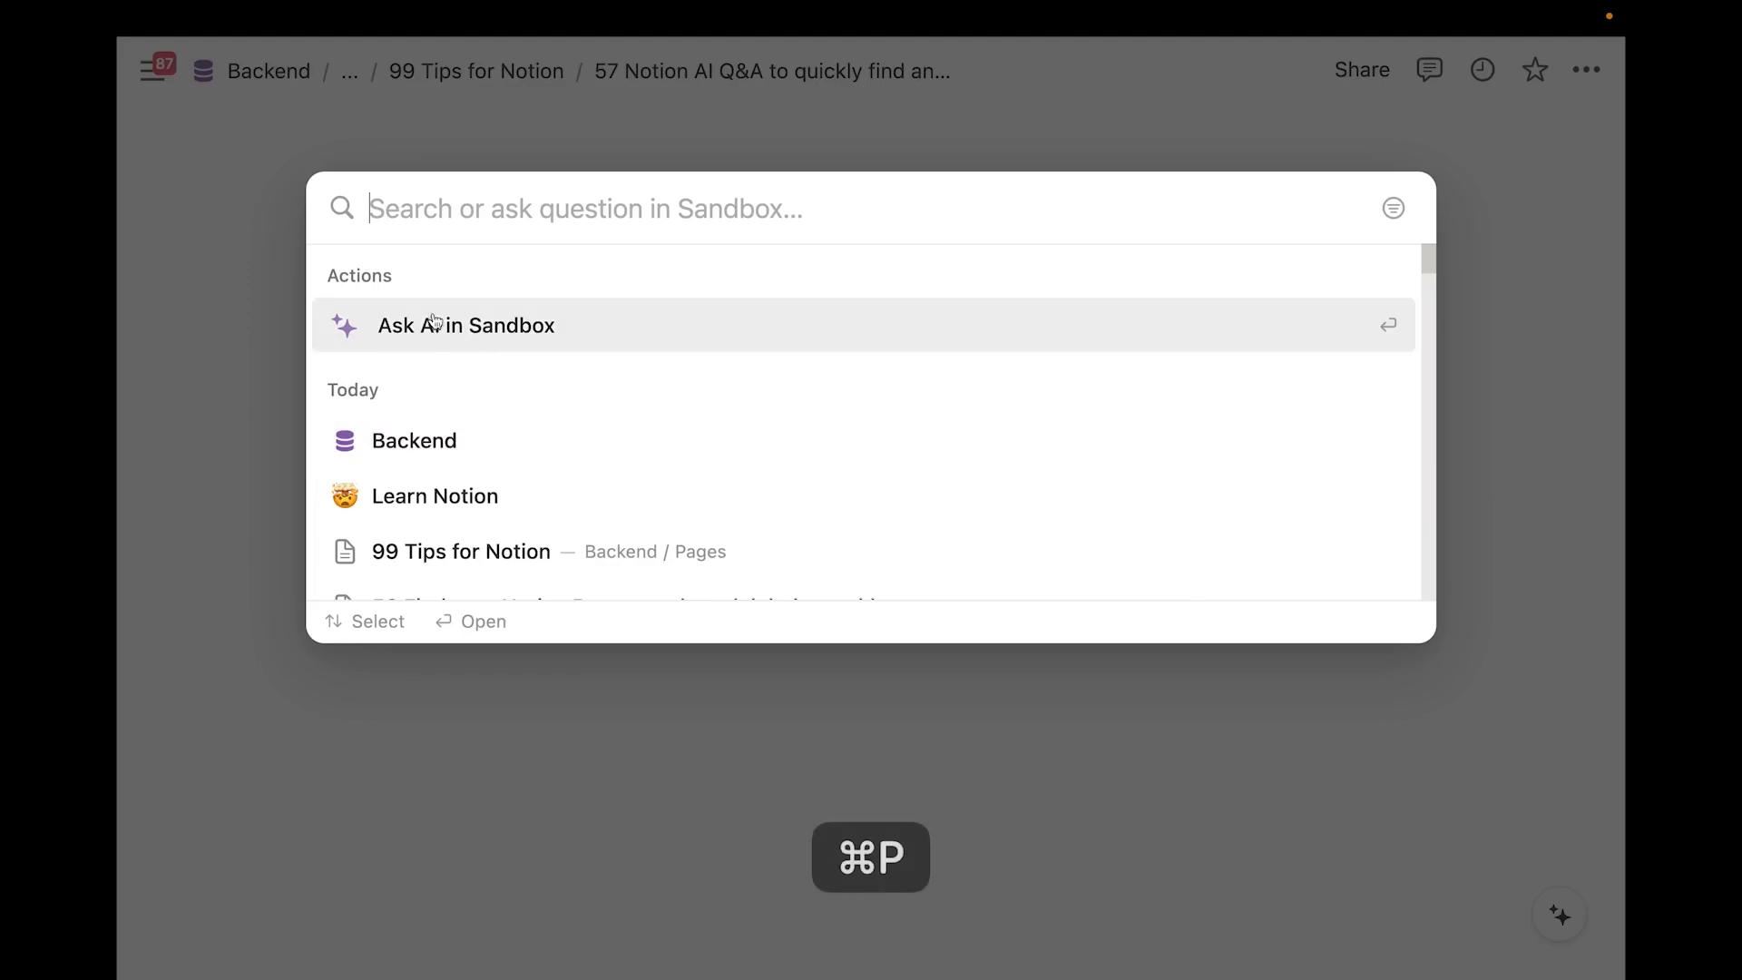
{"action": "left_click", "coordinate": [480, 335]}
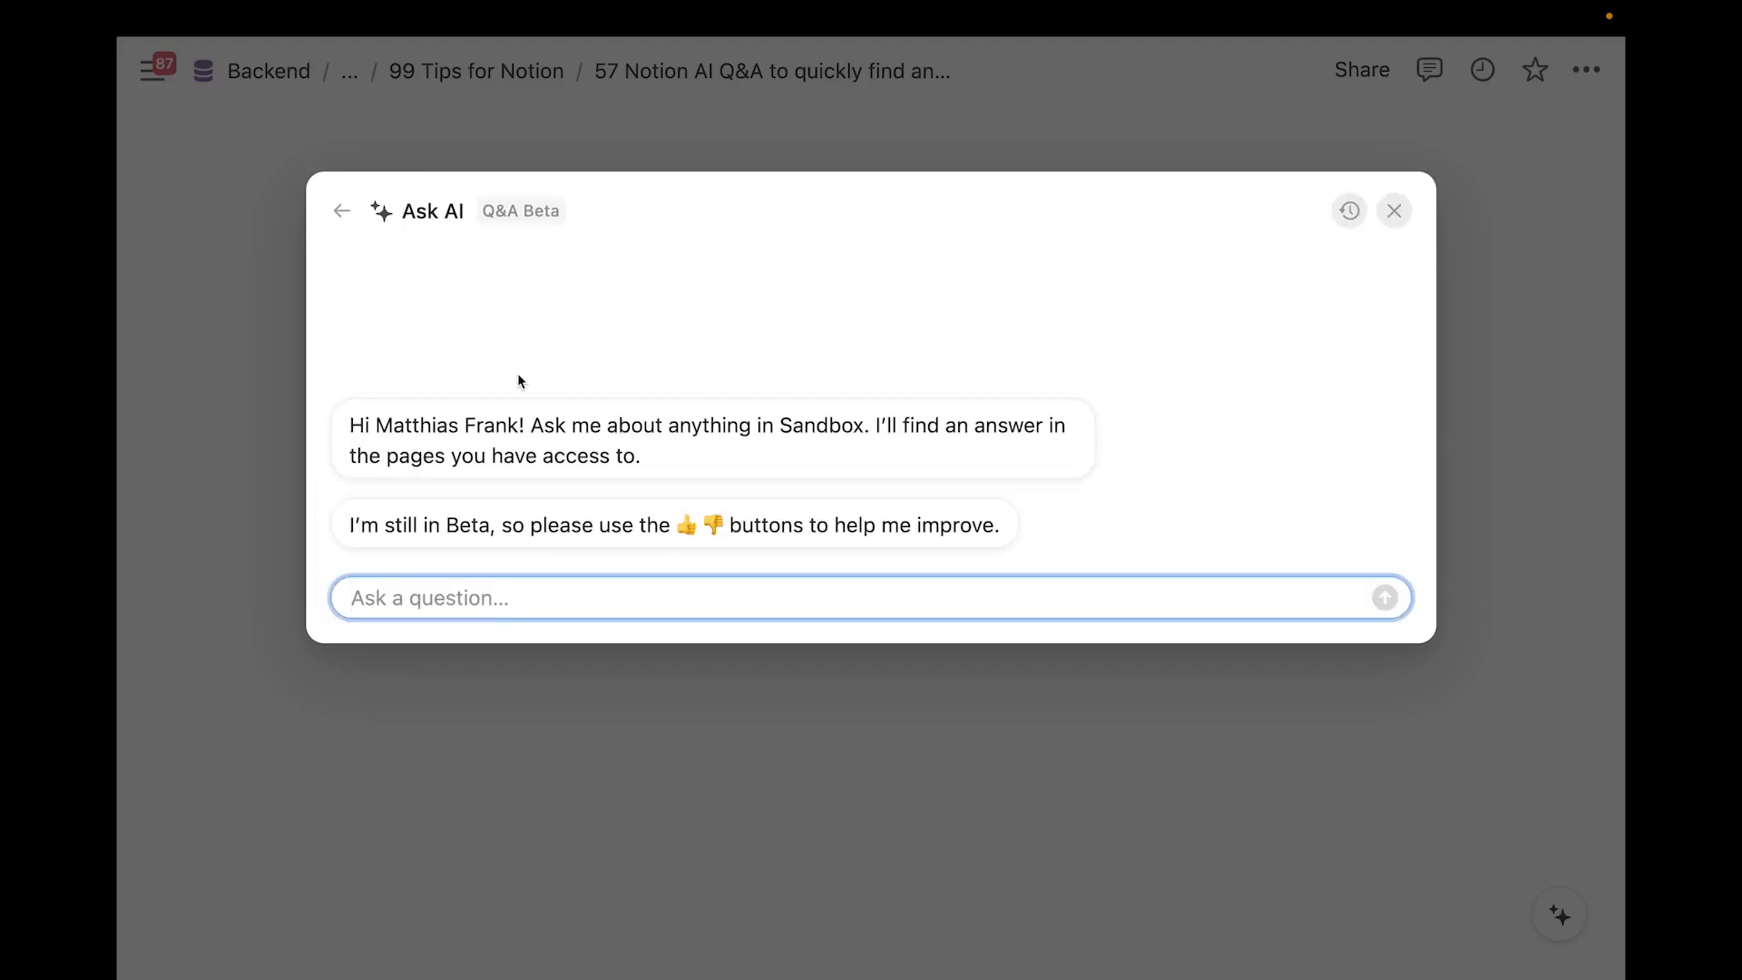
{"action": "type", "text": "What "}
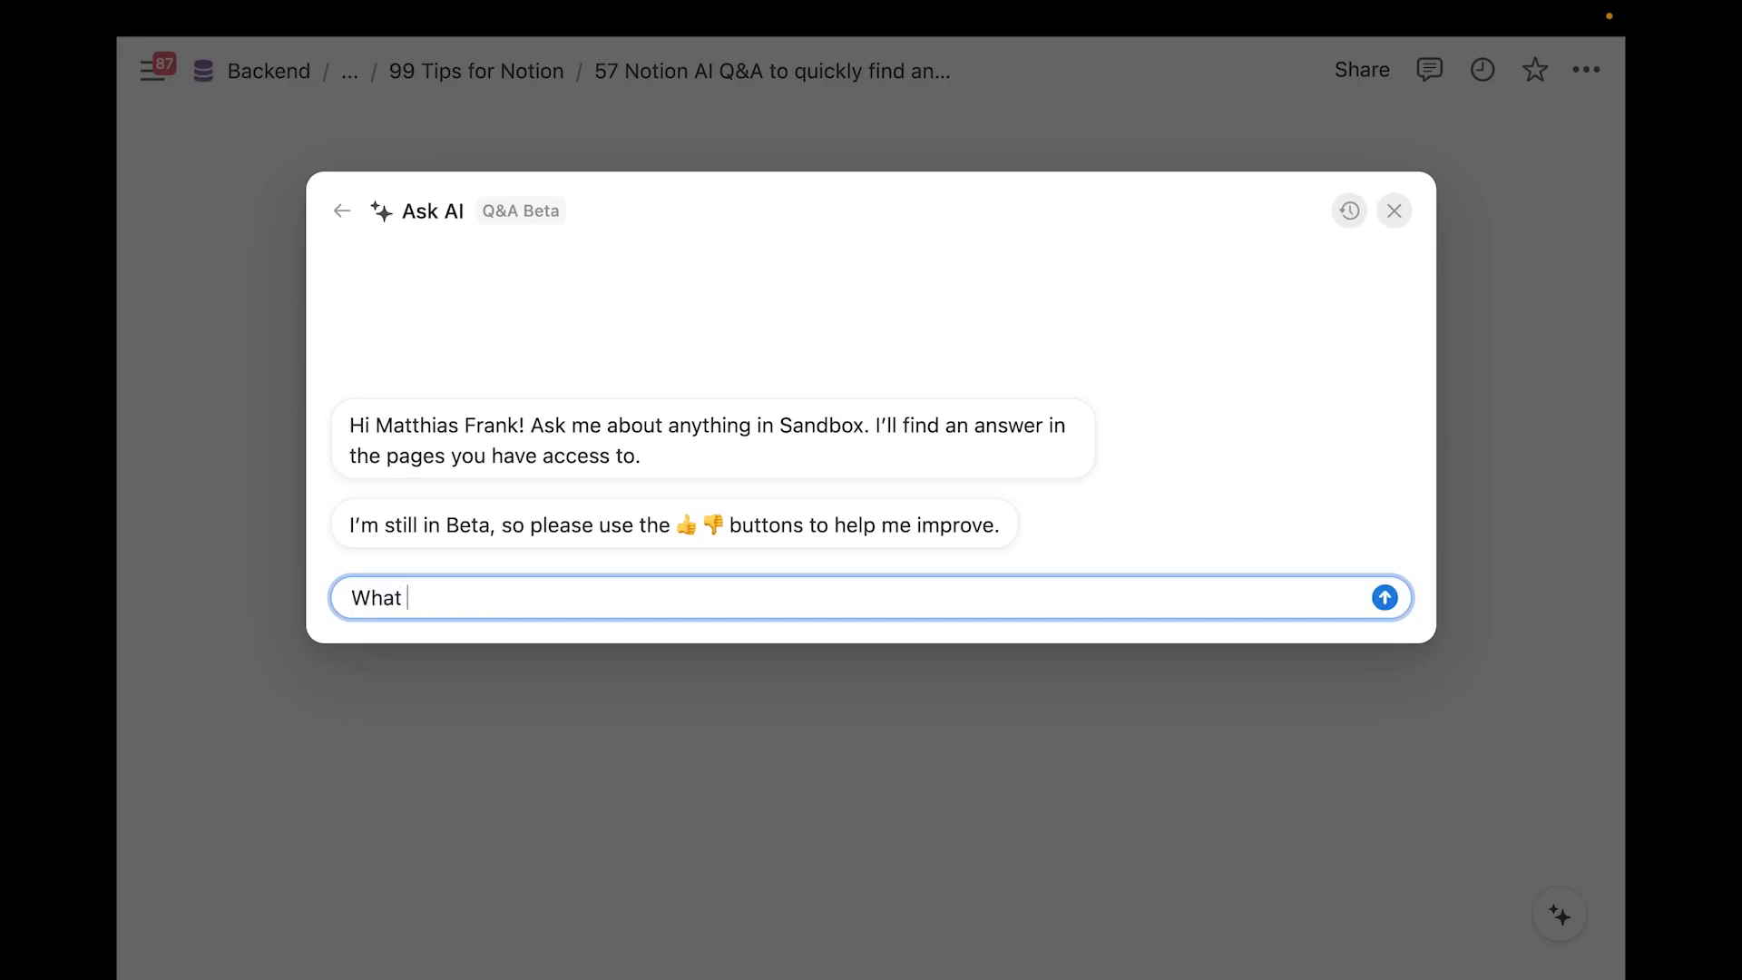
{"action": "type", "text": "are the steps to leran"}
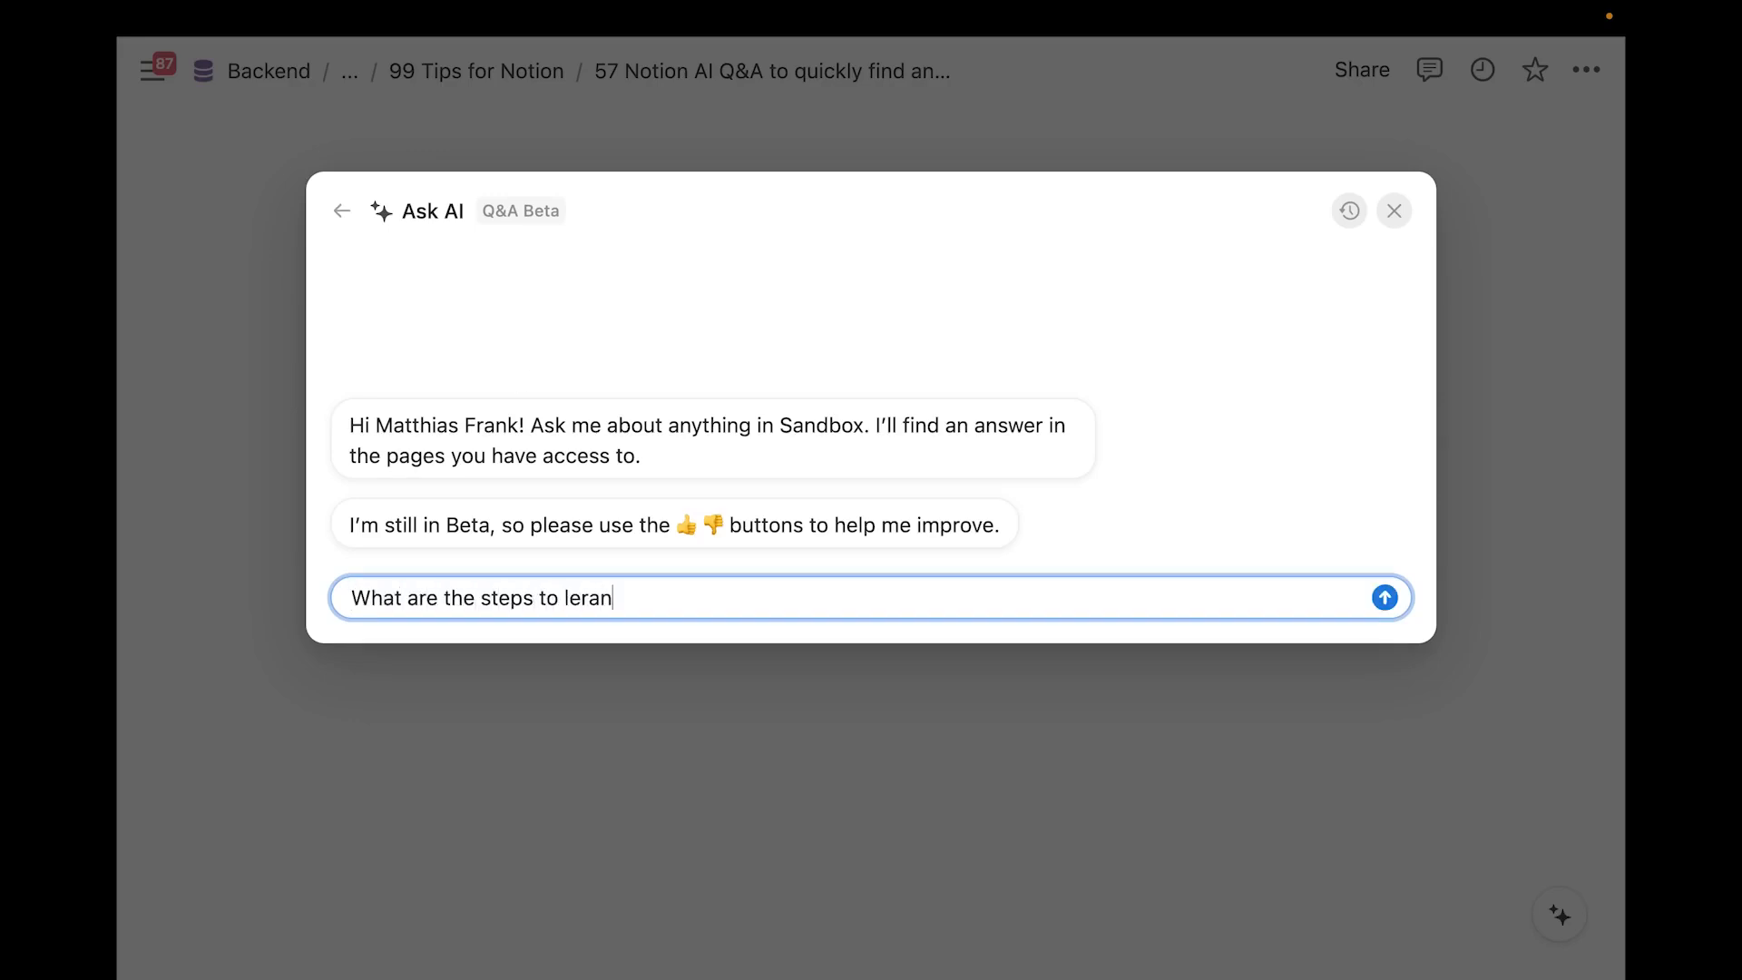
{"action": "key", "text": "BackSpace"}
{"action": "key", "text": "BackSpace"}
{"action": "key", "text": "BackSpace"}
{"action": "type", "text": "arning Notion?"}
{"action": "key", "text": "Return"}
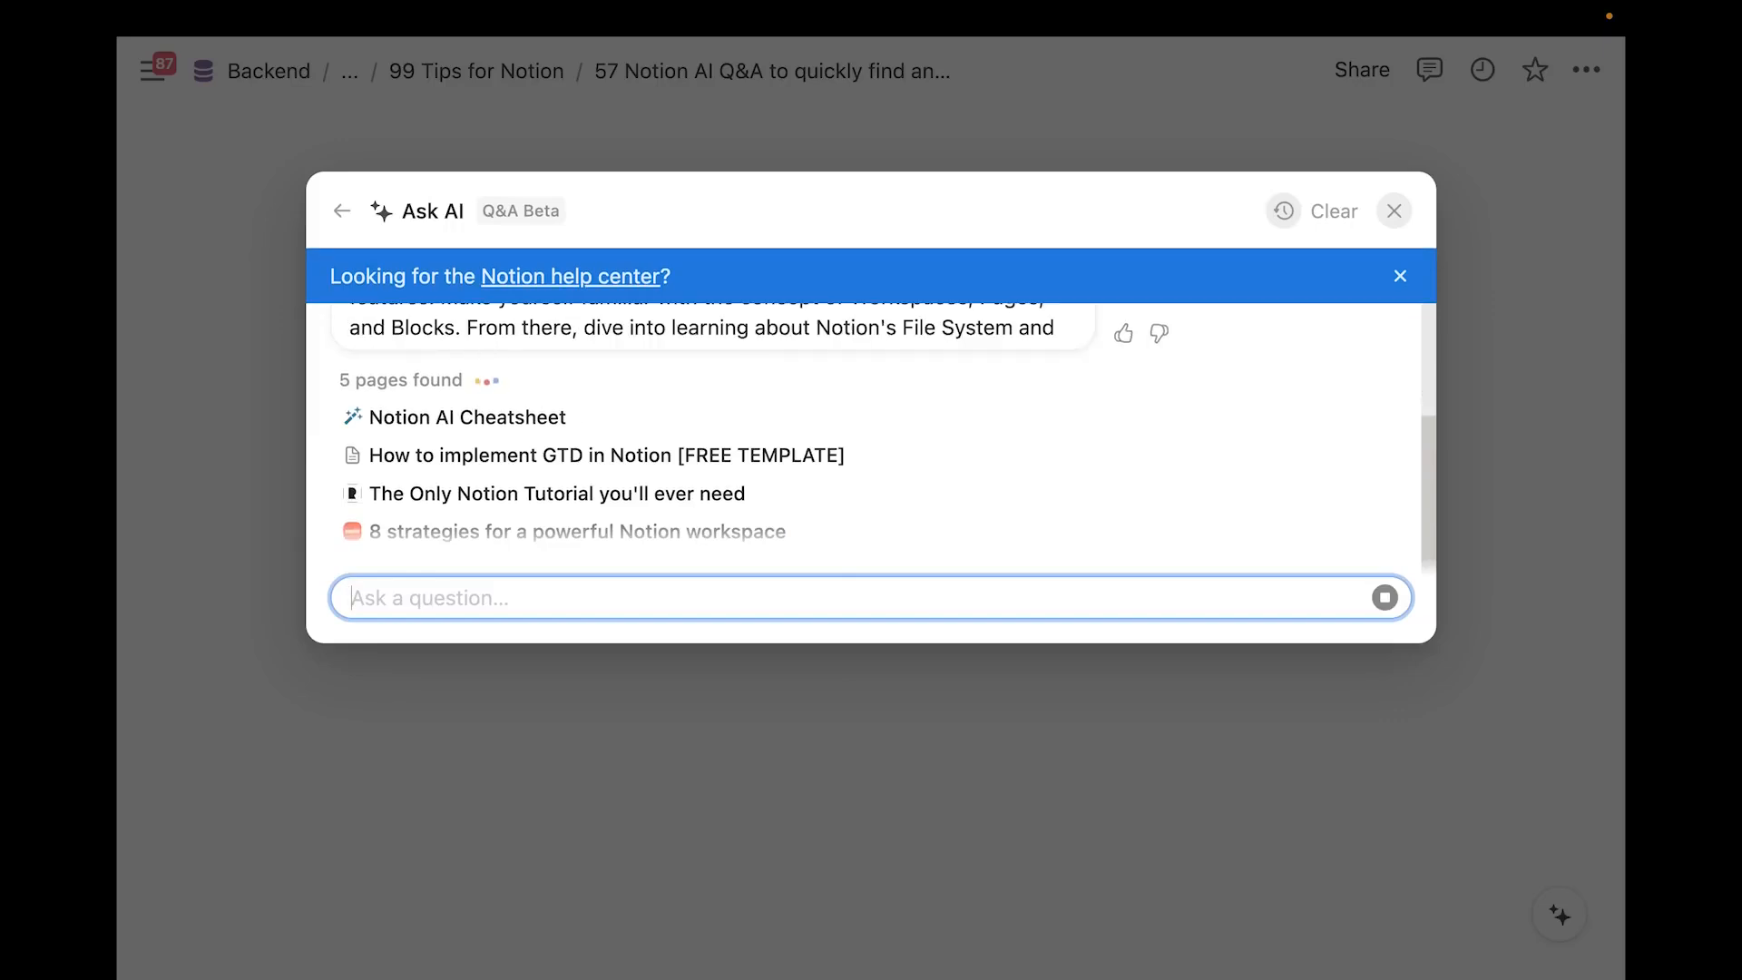
{"action": "scroll", "coordinate": [743, 434], "scroll_direction": "up", "scroll_amount": 3}
{"action": "scroll", "coordinate": [744, 434], "scroll_direction": "up", "scroll_amount": 1}
{"action": "scroll", "coordinate": [744, 434], "scroll_direction": "down", "scroll_amount": 1}
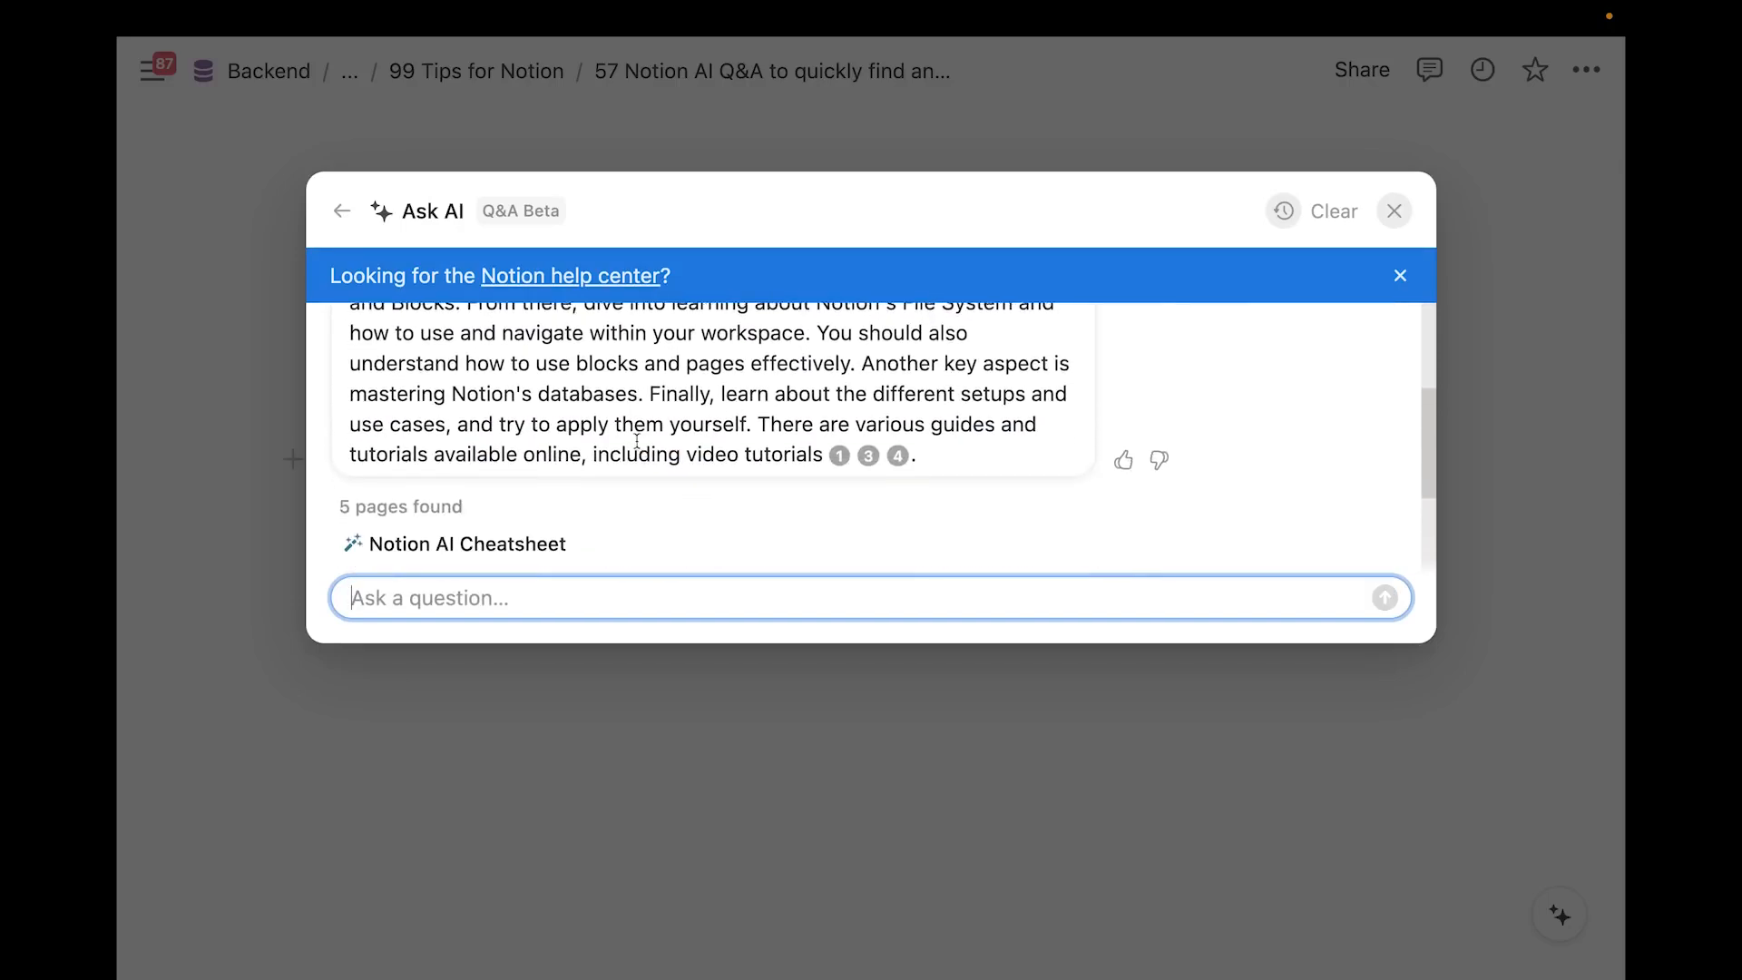
{"action": "scroll", "coordinate": [559, 509], "scroll_direction": "up", "scroll_amount": 3}
{"action": "scroll", "coordinate": [581, 499], "scroll_direction": "up", "scroll_amount": 1}
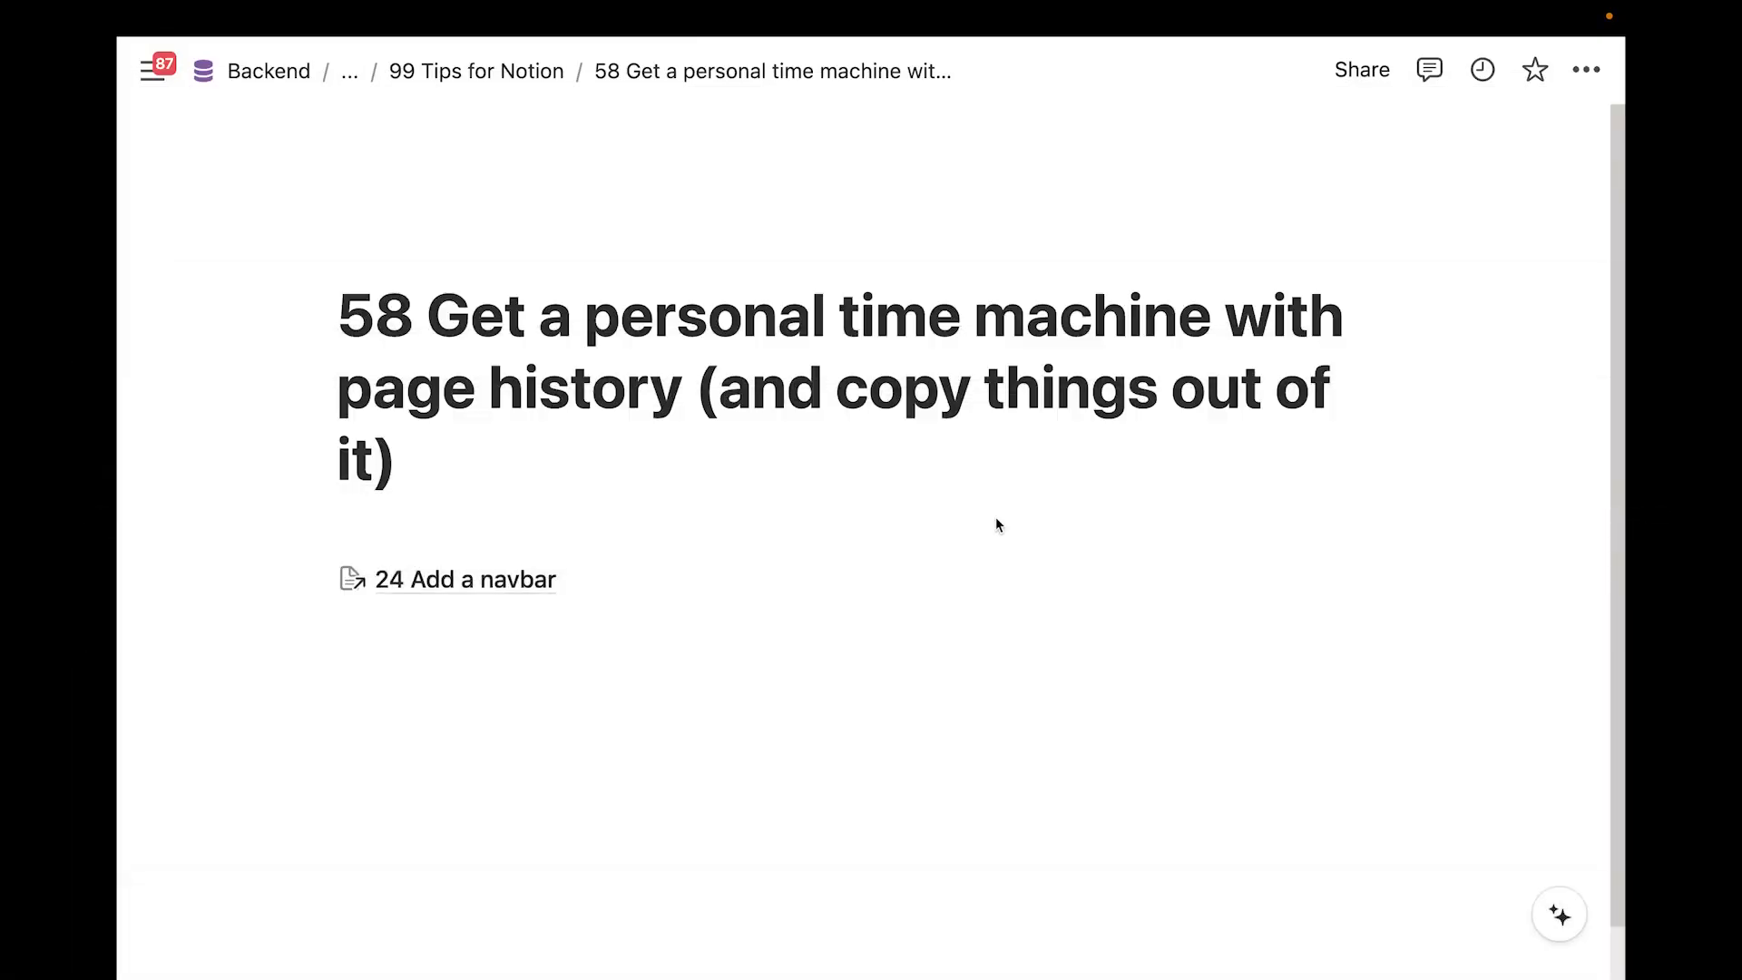
Open the linked page "24 Add a navbar" from the tip 58 page
{"action": "left_click", "coordinate": [466, 580]}
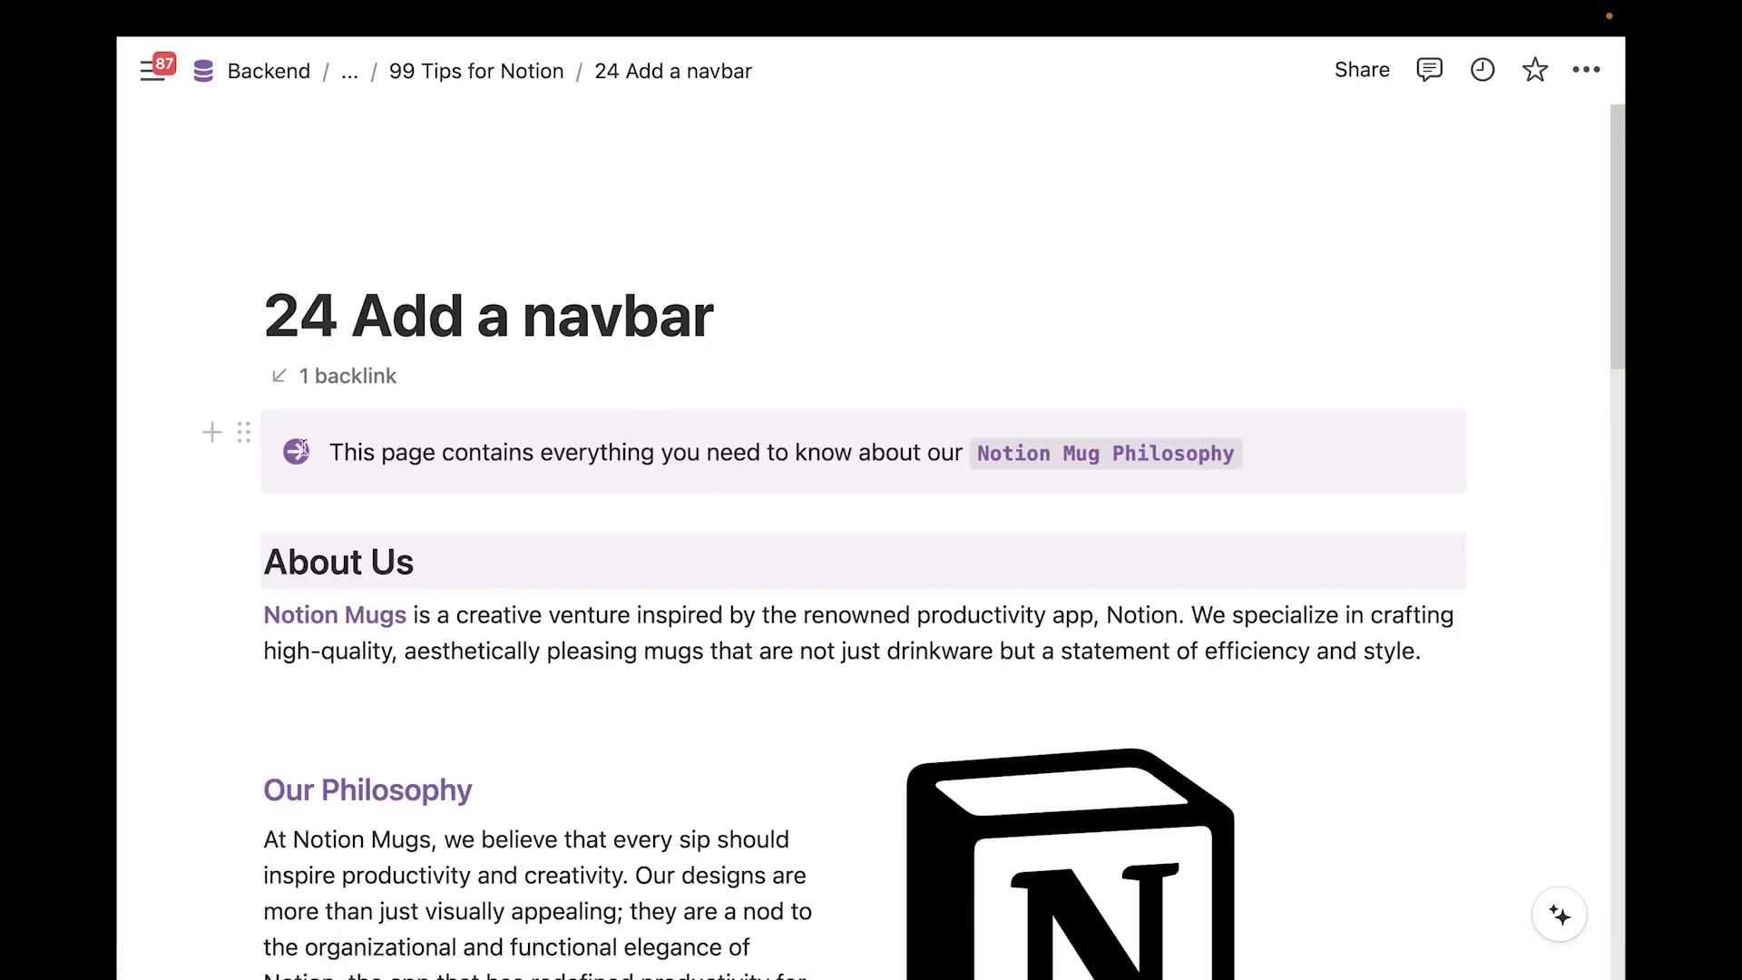
Delete all the content blocks of the "24 Add a navbar" page and undo the deletion
{"action": "left_click_drag", "start_coordinate": [217, 455], "coordinate": [1246, 842]}
{"action": "key", "text": "BackSpace"}
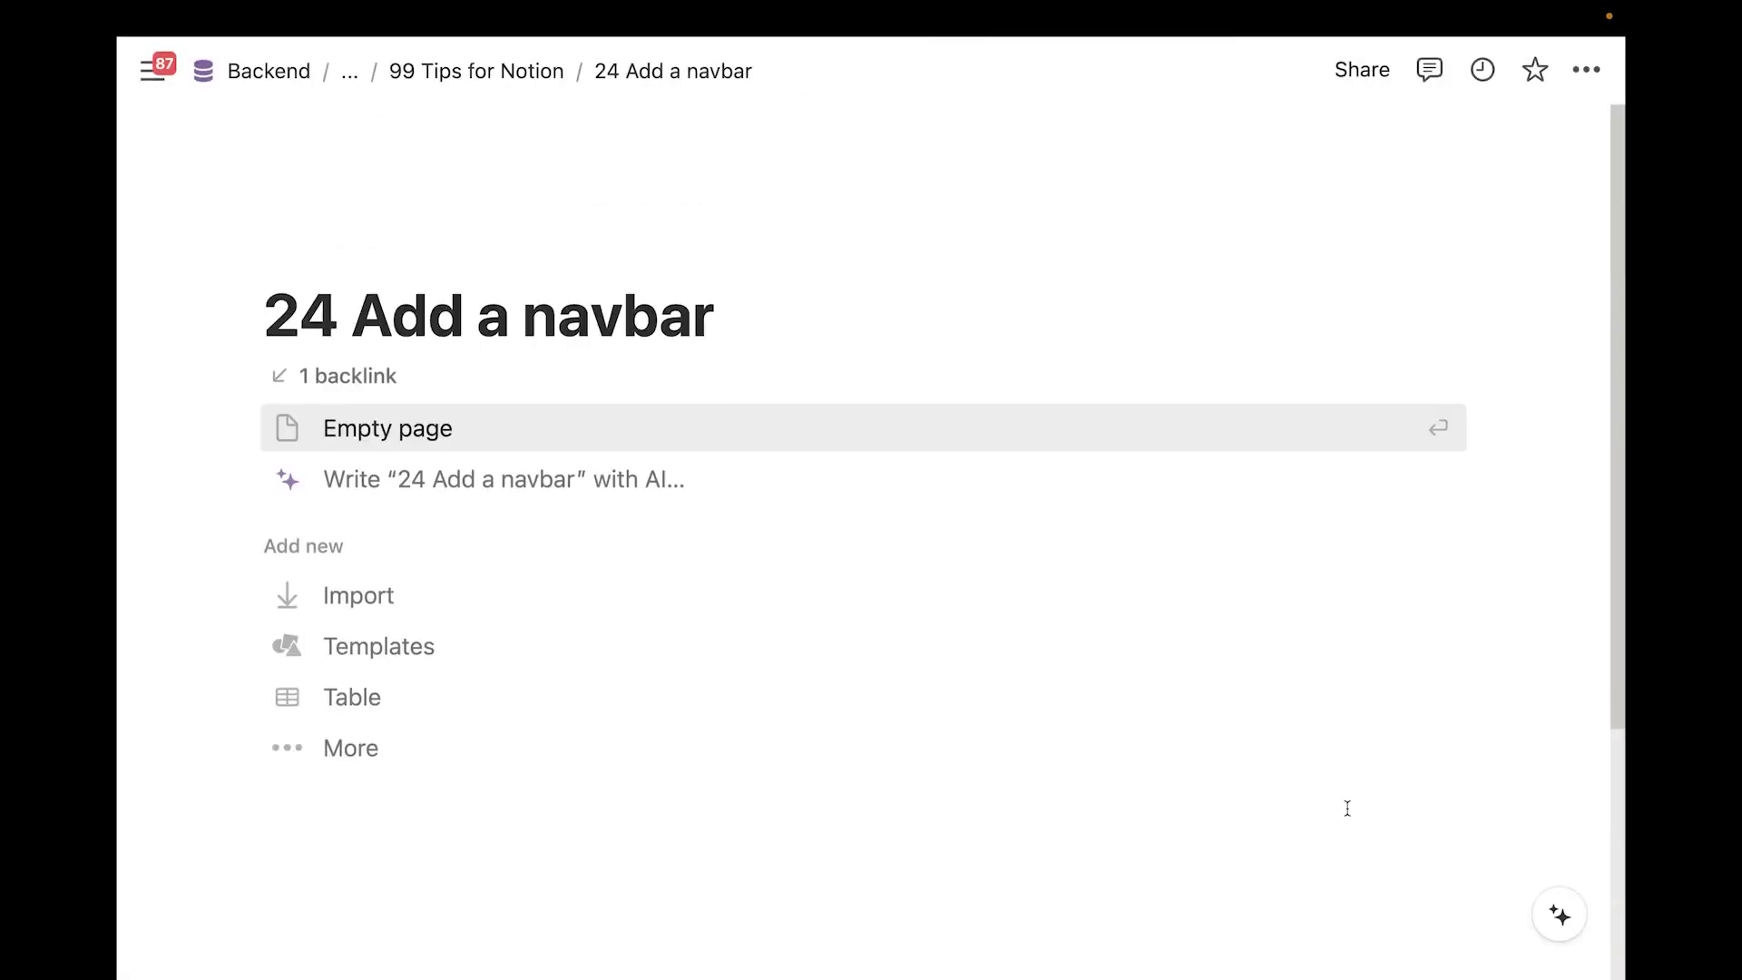
{"action": "key", "text": "super+z"}
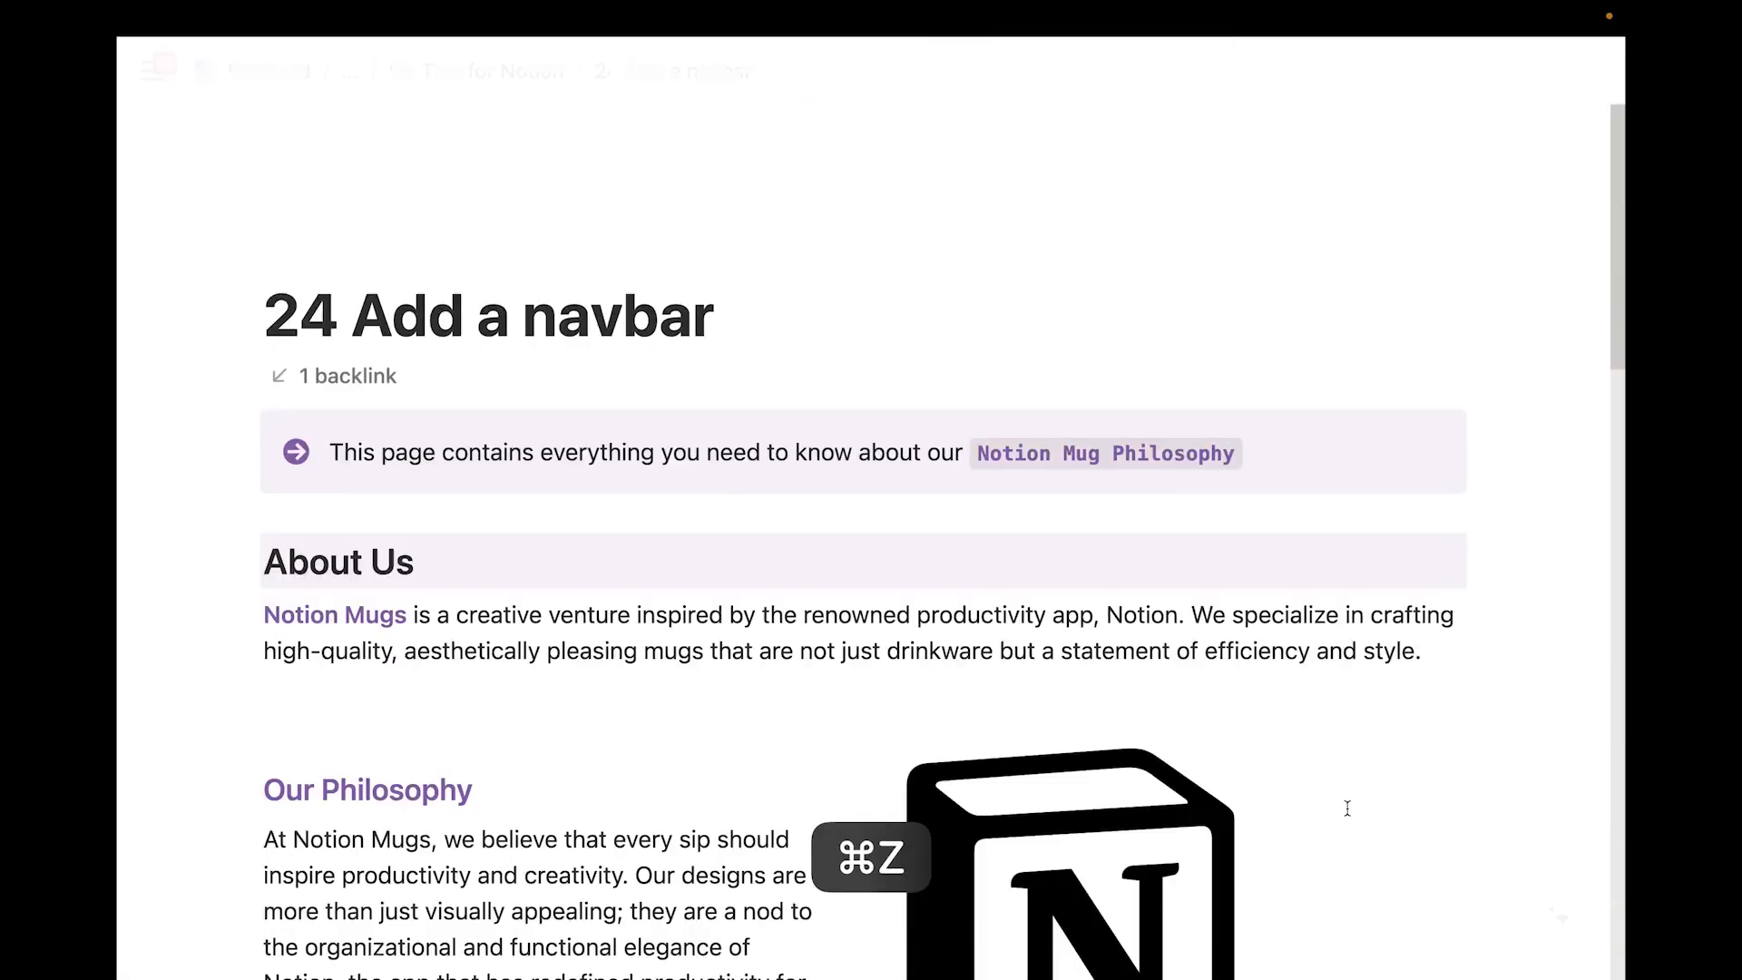
Delete all the content blocks of the "24 Add a navbar" page again
{"action": "left_click_drag", "start_coordinate": [204, 470], "coordinate": [1278, 852]}
{"action": "key", "text": "BackSpace"}
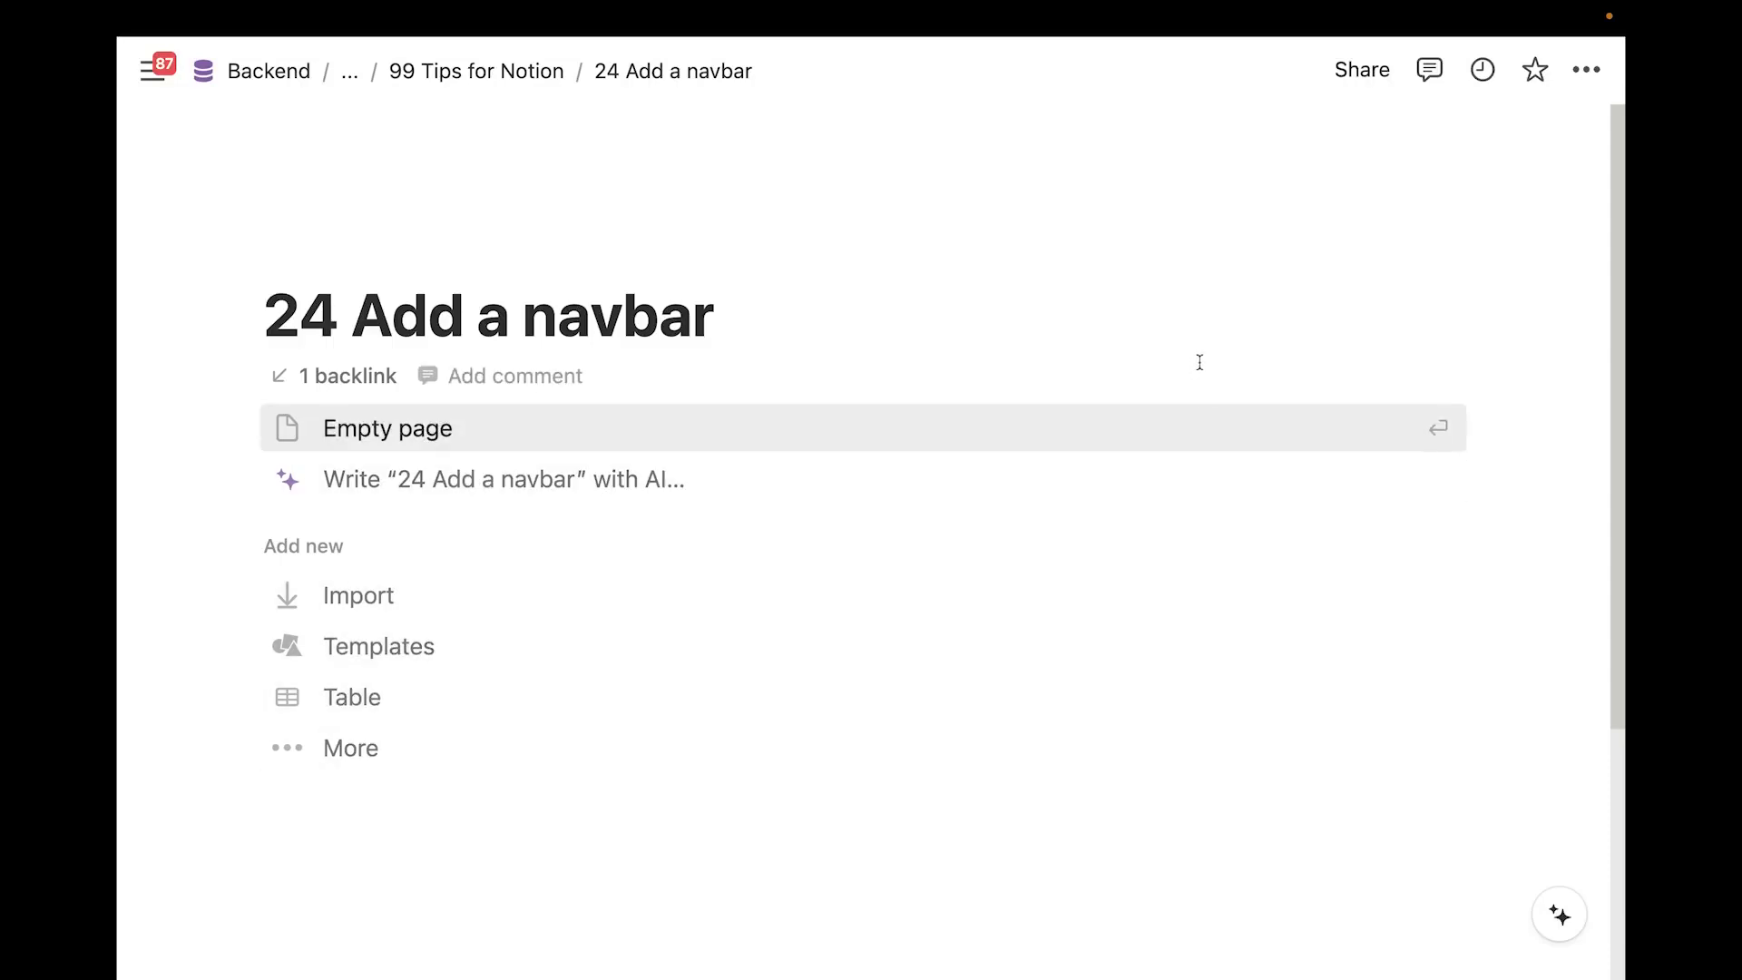
Review the page's recorded edits and view analytics, down to the edit that added the callout and philosophy text
{"action": "left_click", "coordinate": [1483, 73]}
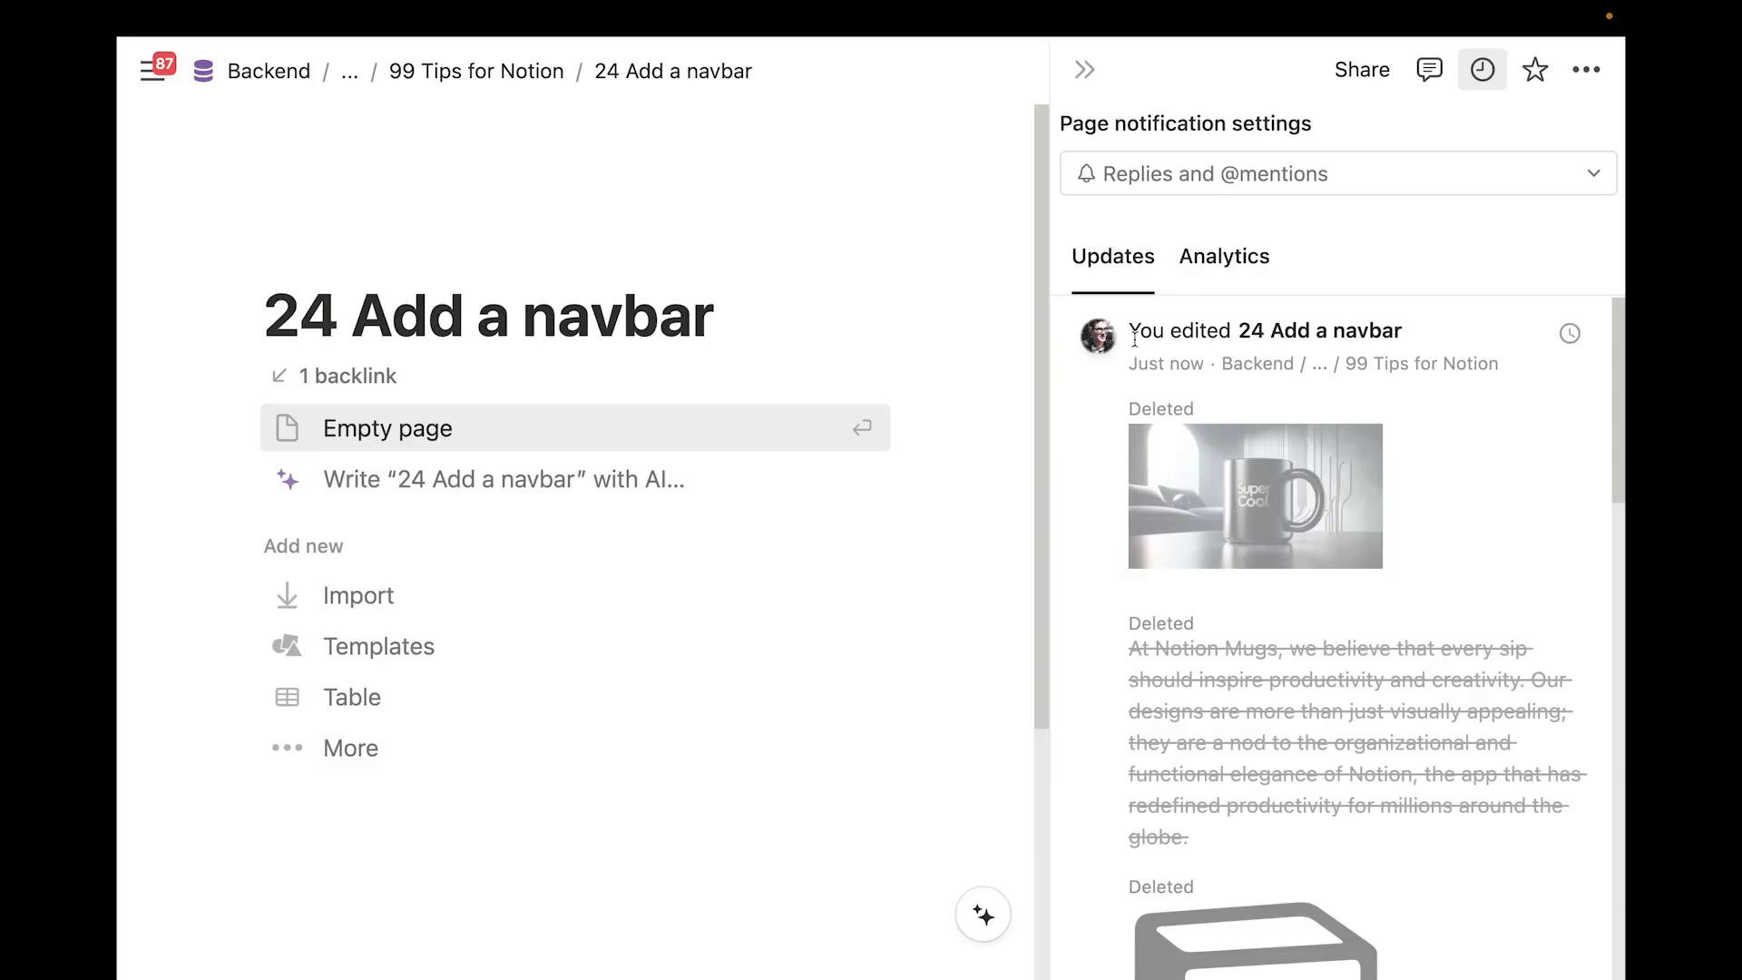
{"action": "scroll", "coordinate": [1301, 563], "scroll_direction": "down", "scroll_amount": 3}
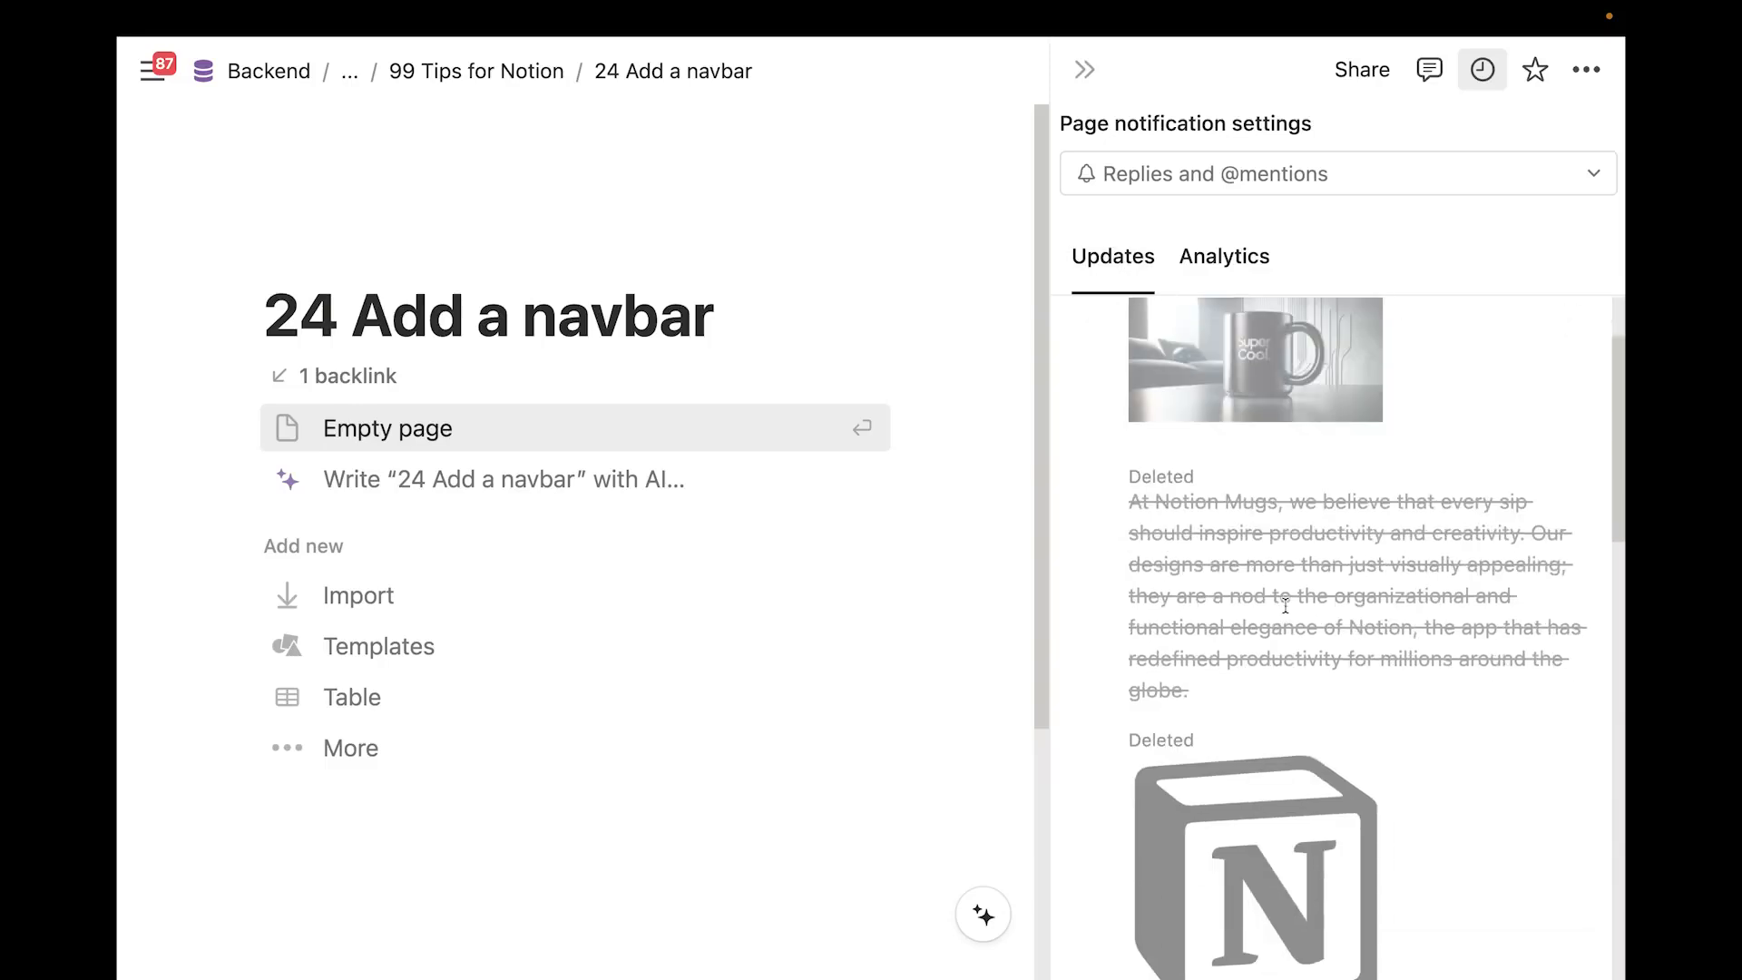
{"action": "scroll", "coordinate": [1301, 562], "scroll_direction": "up", "scroll_amount": 3}
{"action": "left_click", "coordinate": [1225, 254]}
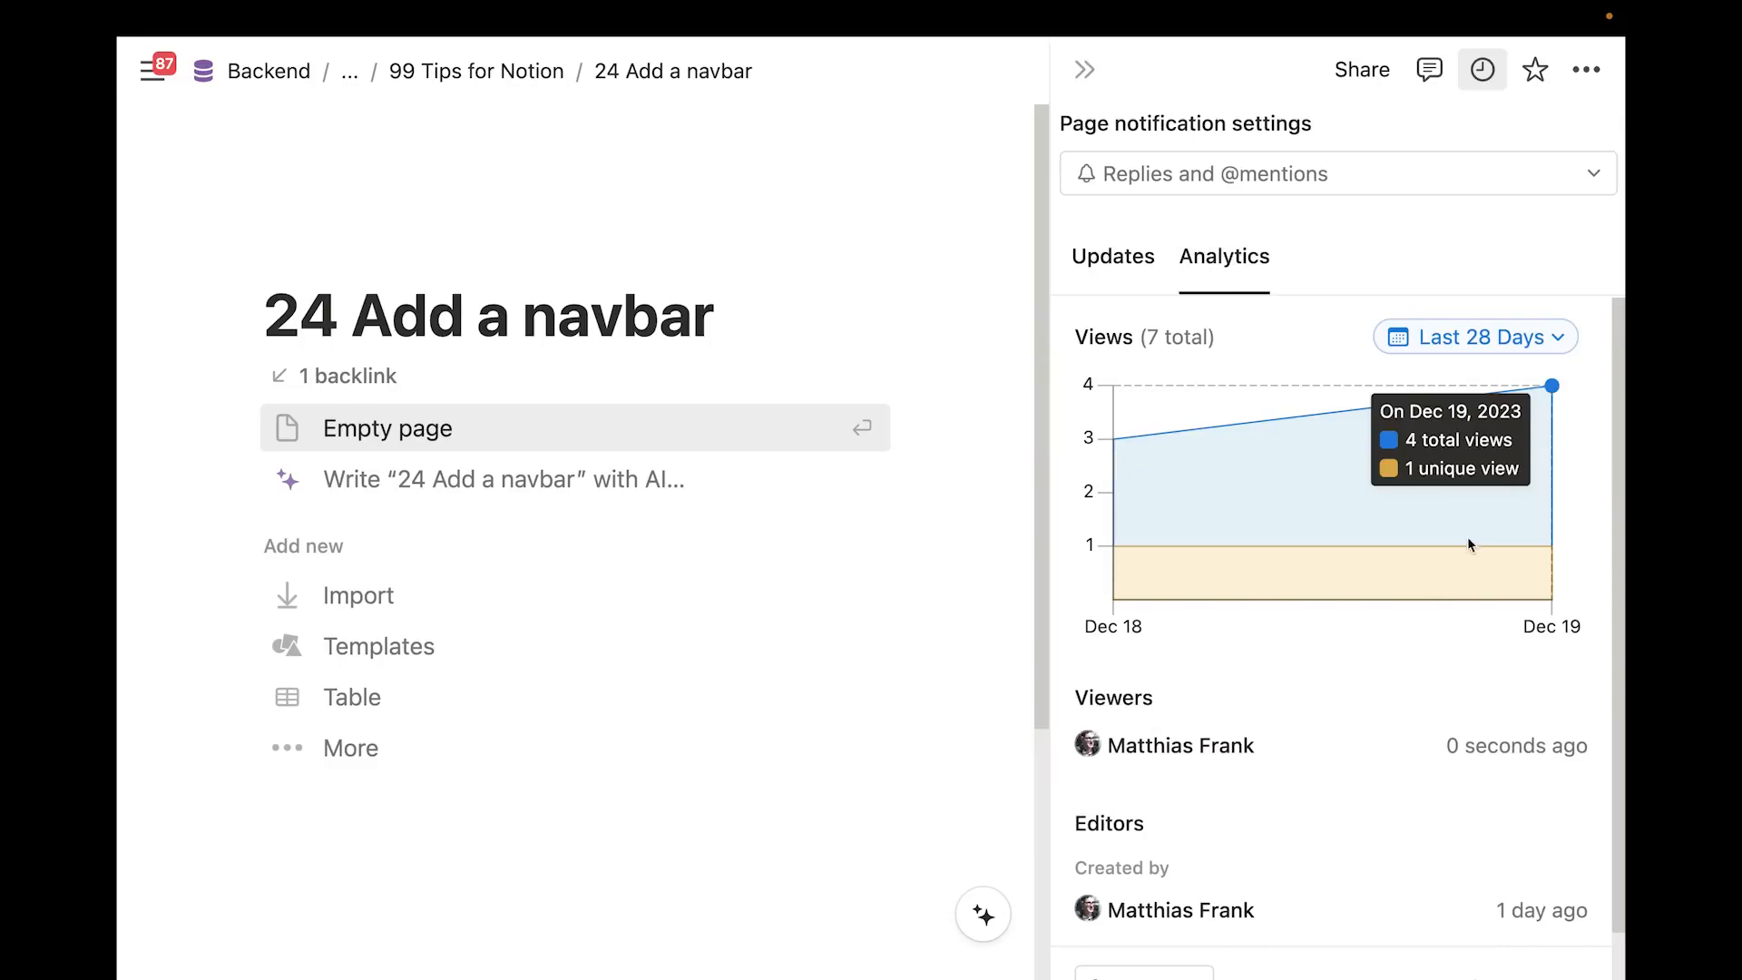
{"action": "left_click", "coordinate": [1098, 265]}
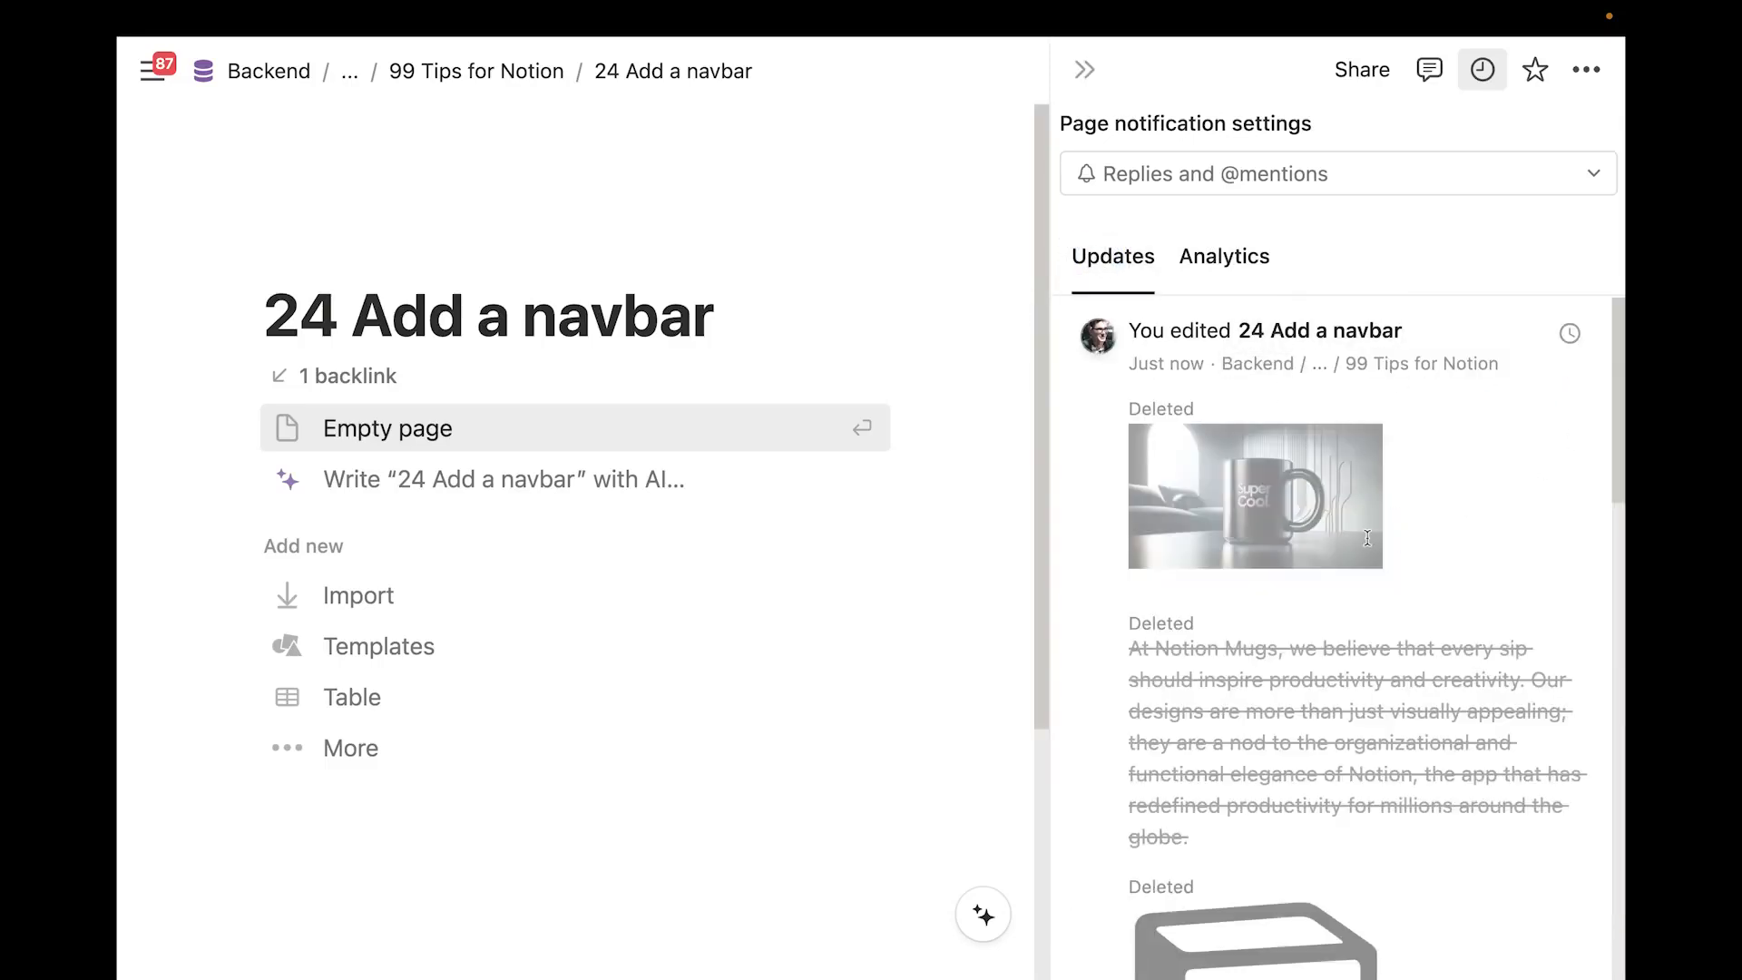
{"action": "scroll", "coordinate": [1215, 632], "scroll_direction": "down", "scroll_amount": 5}
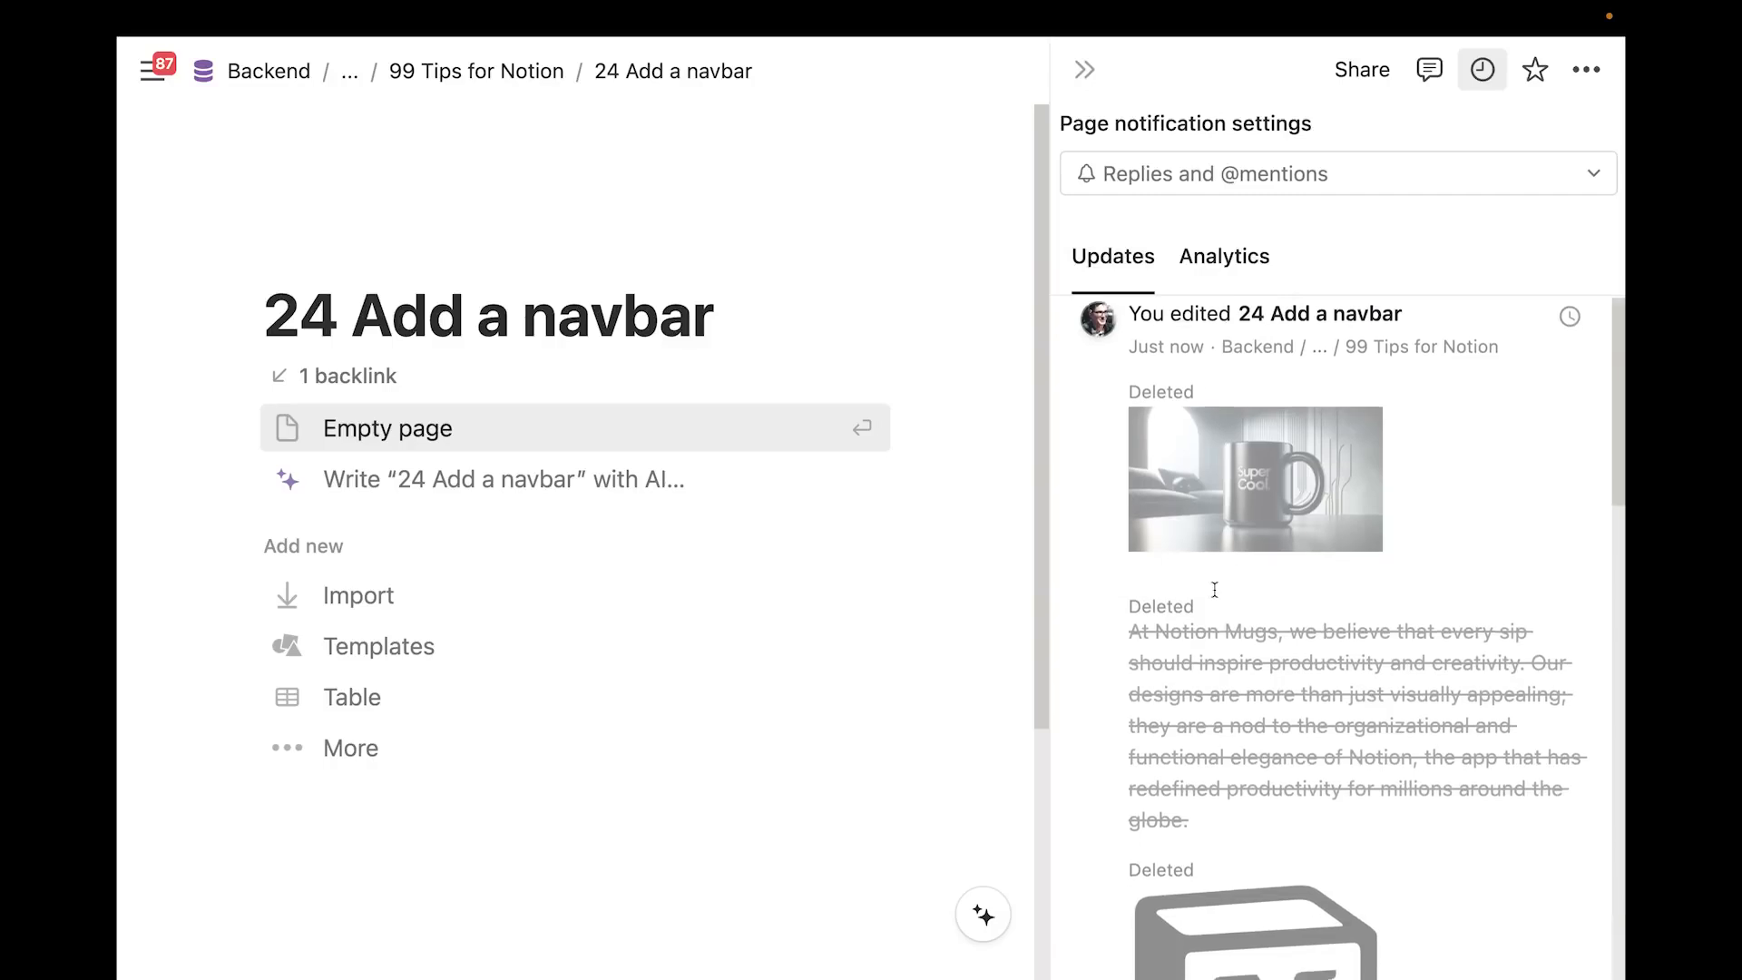
{"action": "scroll", "coordinate": [1215, 632], "scroll_direction": "up", "scroll_amount": 5}
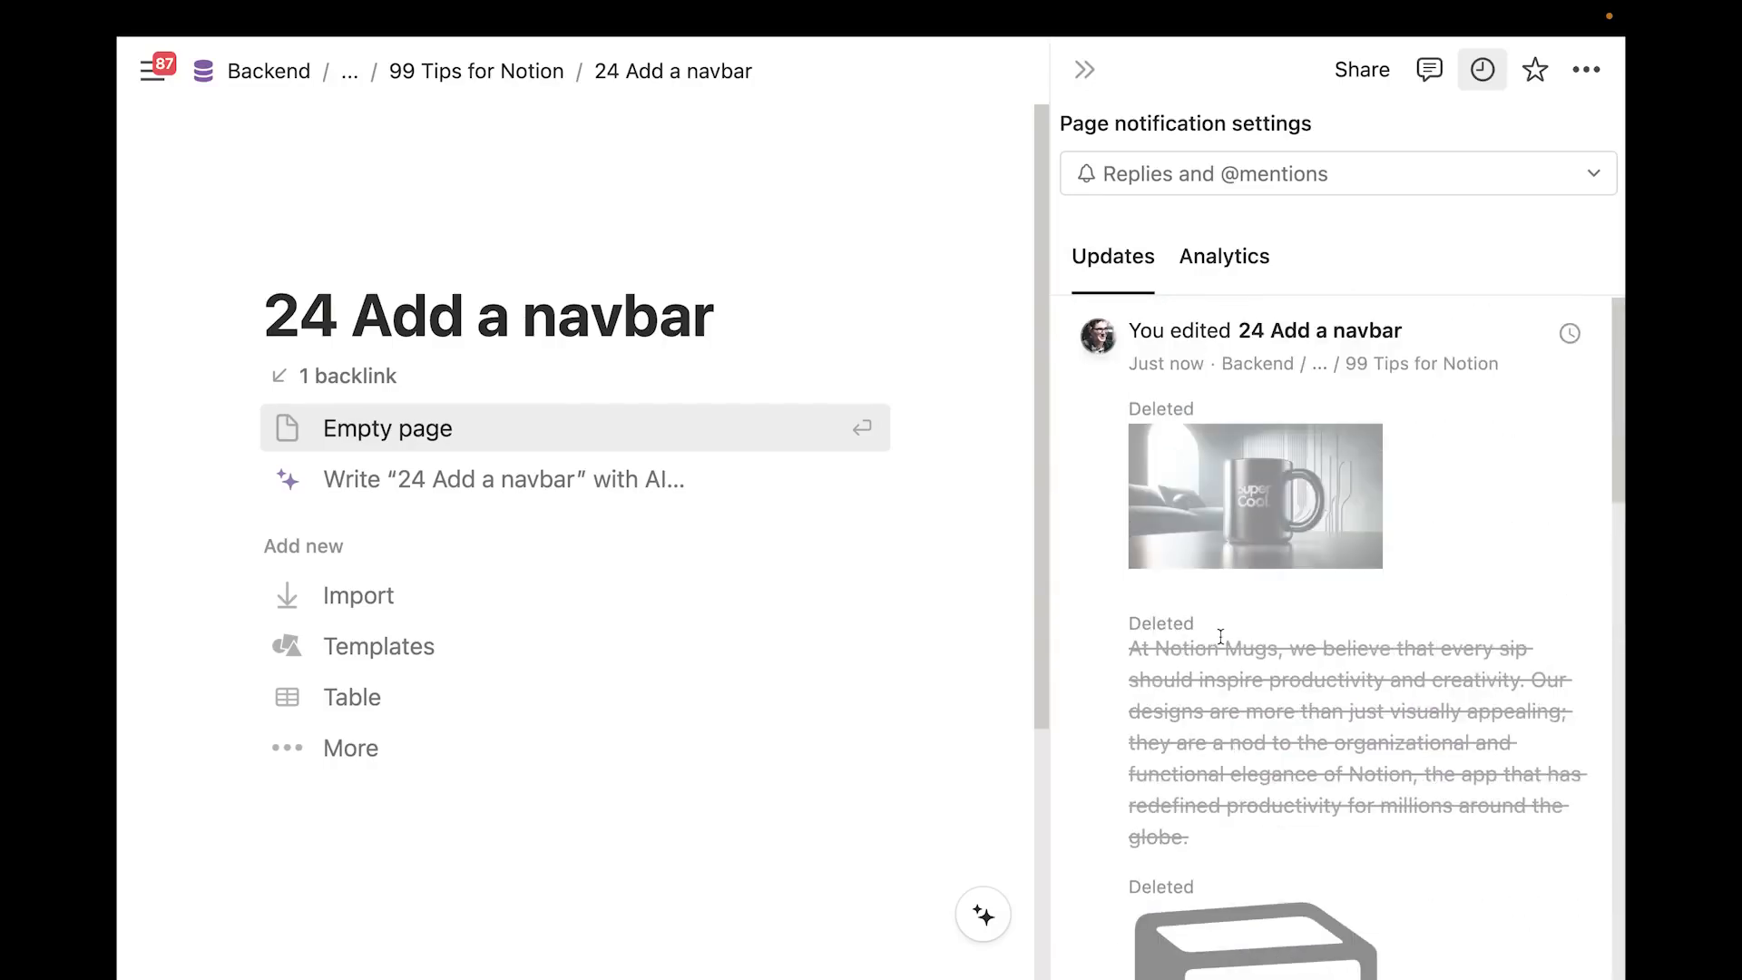
{"action": "scroll", "coordinate": [1471, 533], "scroll_direction": "down", "scroll_amount": 10}
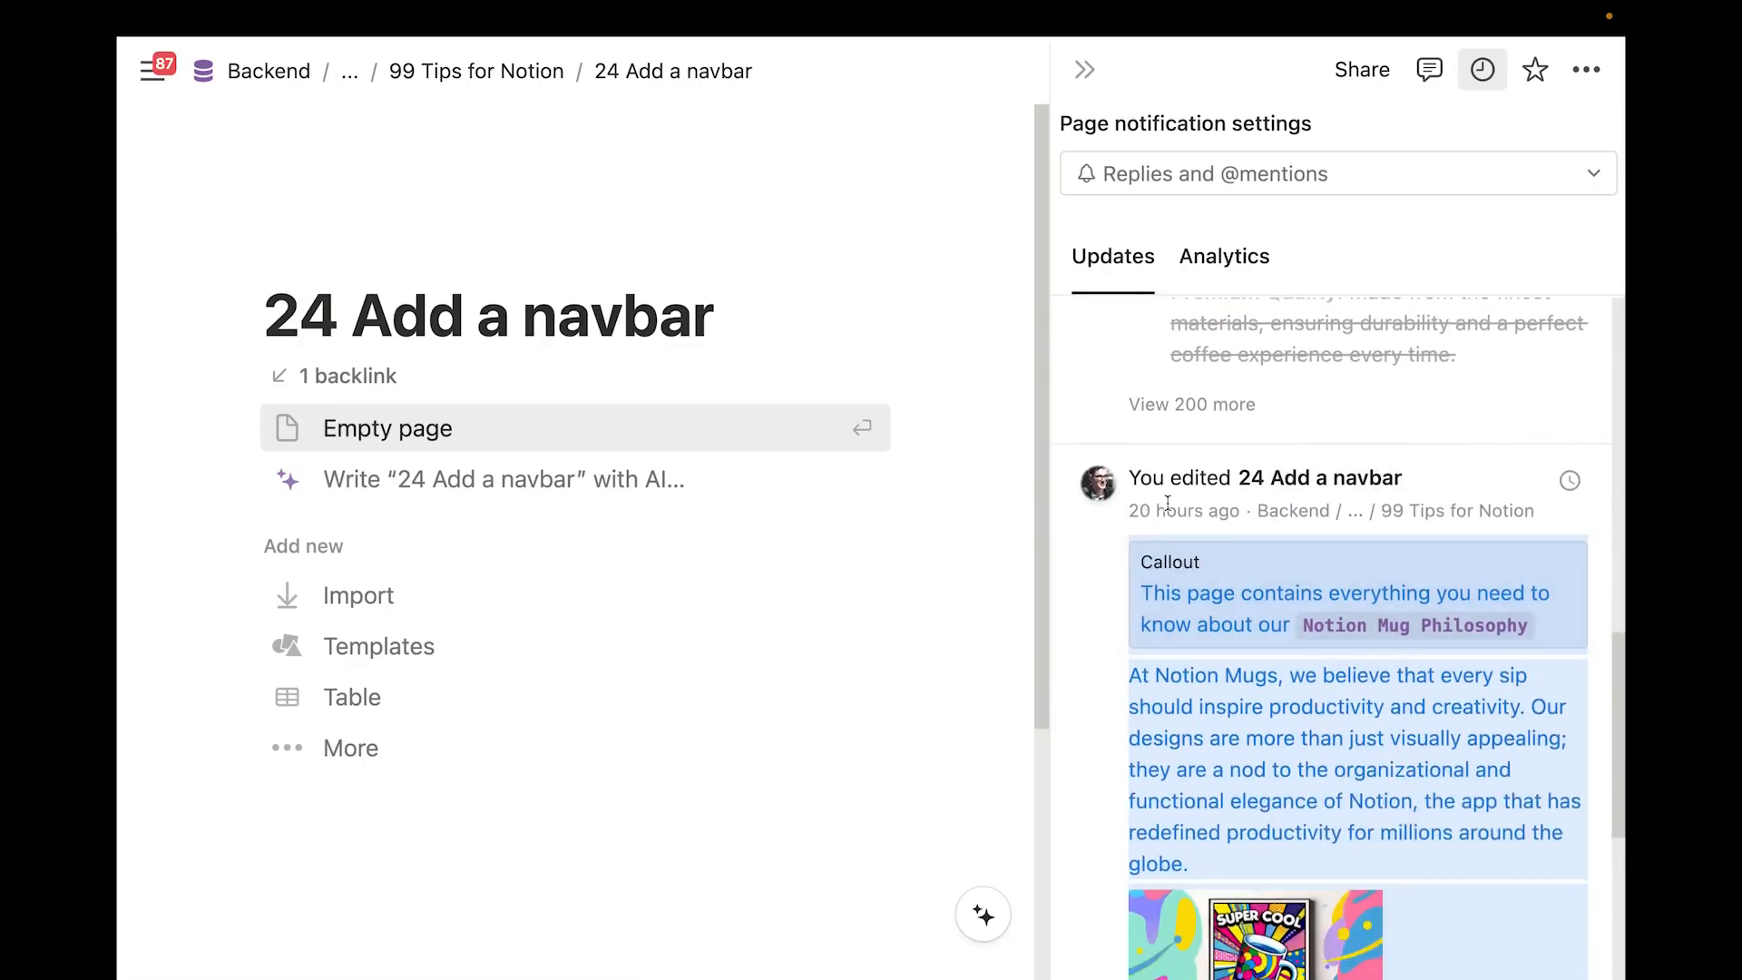
Restore the "24 Add a navbar" page to the version from yesterday at 3:56 PM
{"action": "left_click", "coordinate": [1567, 488]}
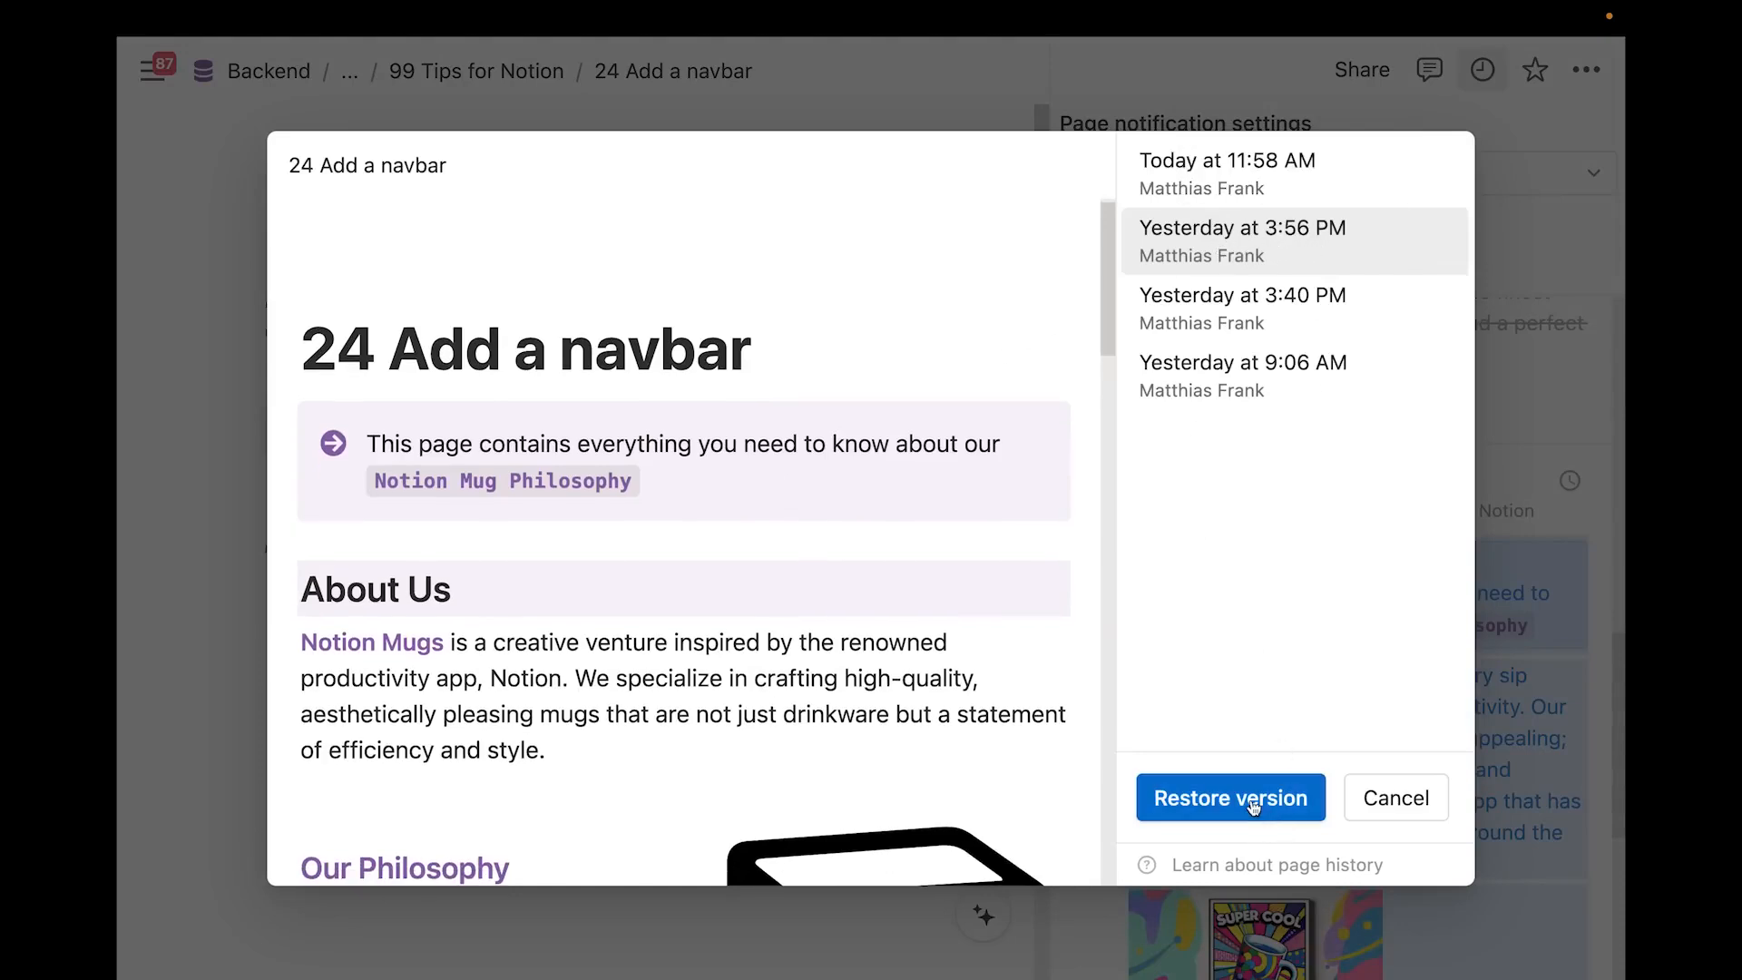
{"action": "left_click", "coordinate": [1253, 808]}
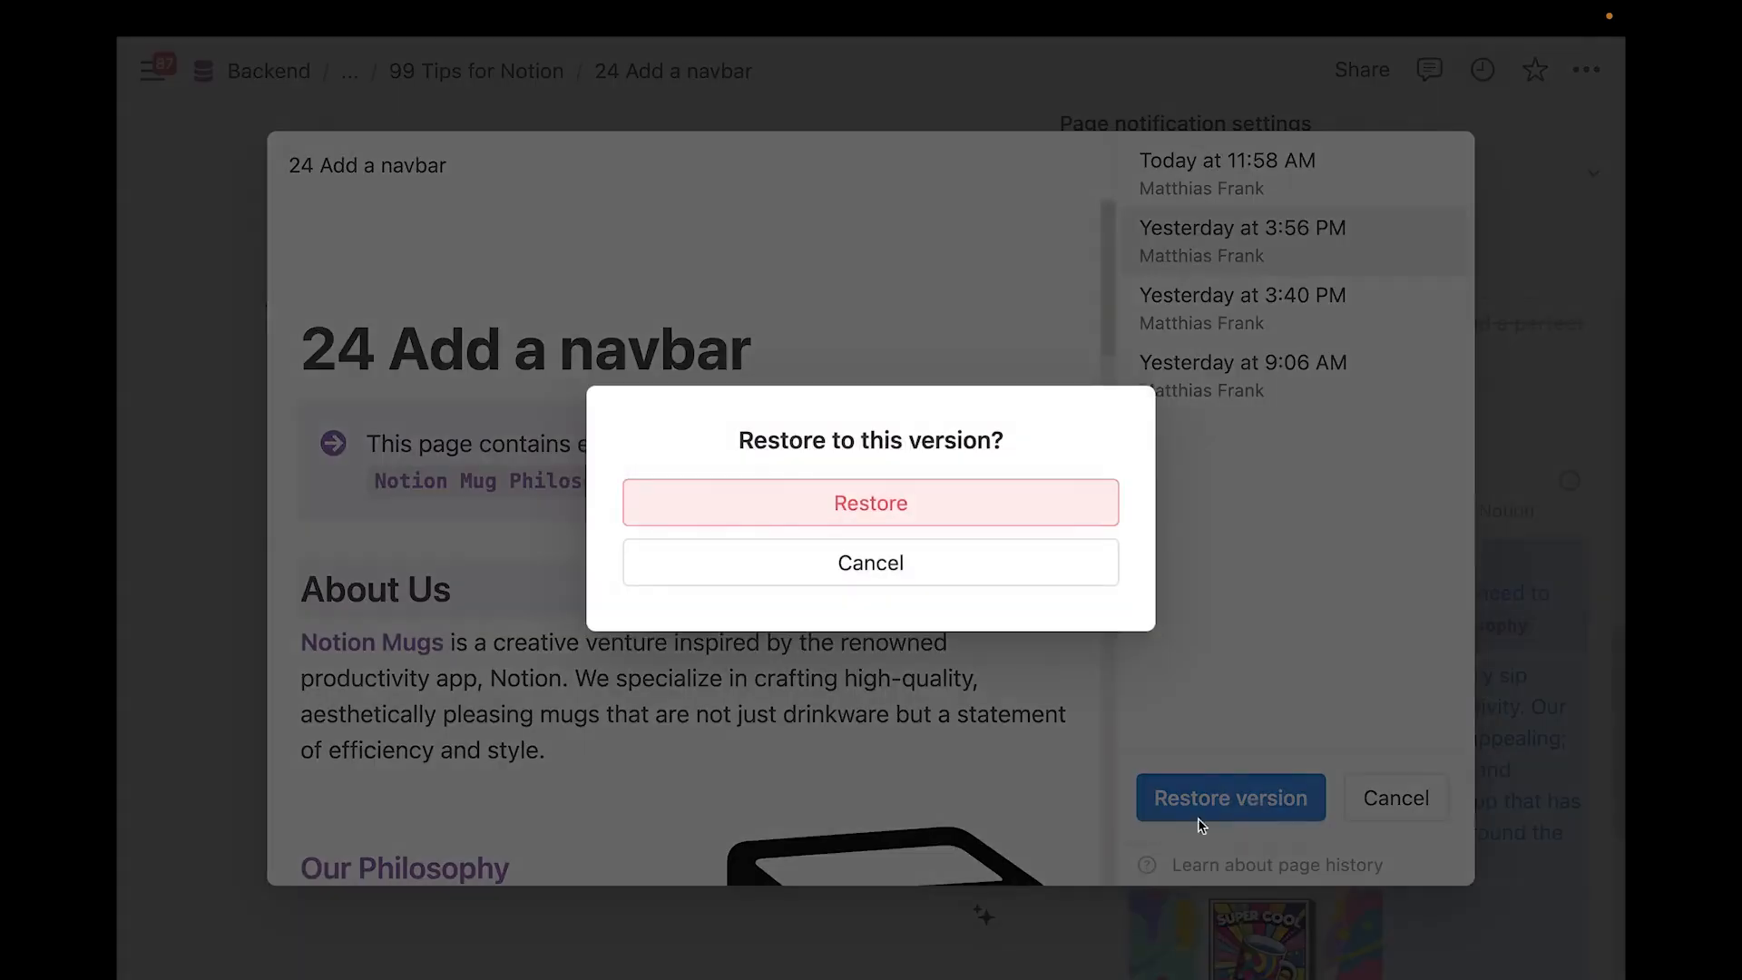
{"action": "left_click", "coordinate": [845, 513]}
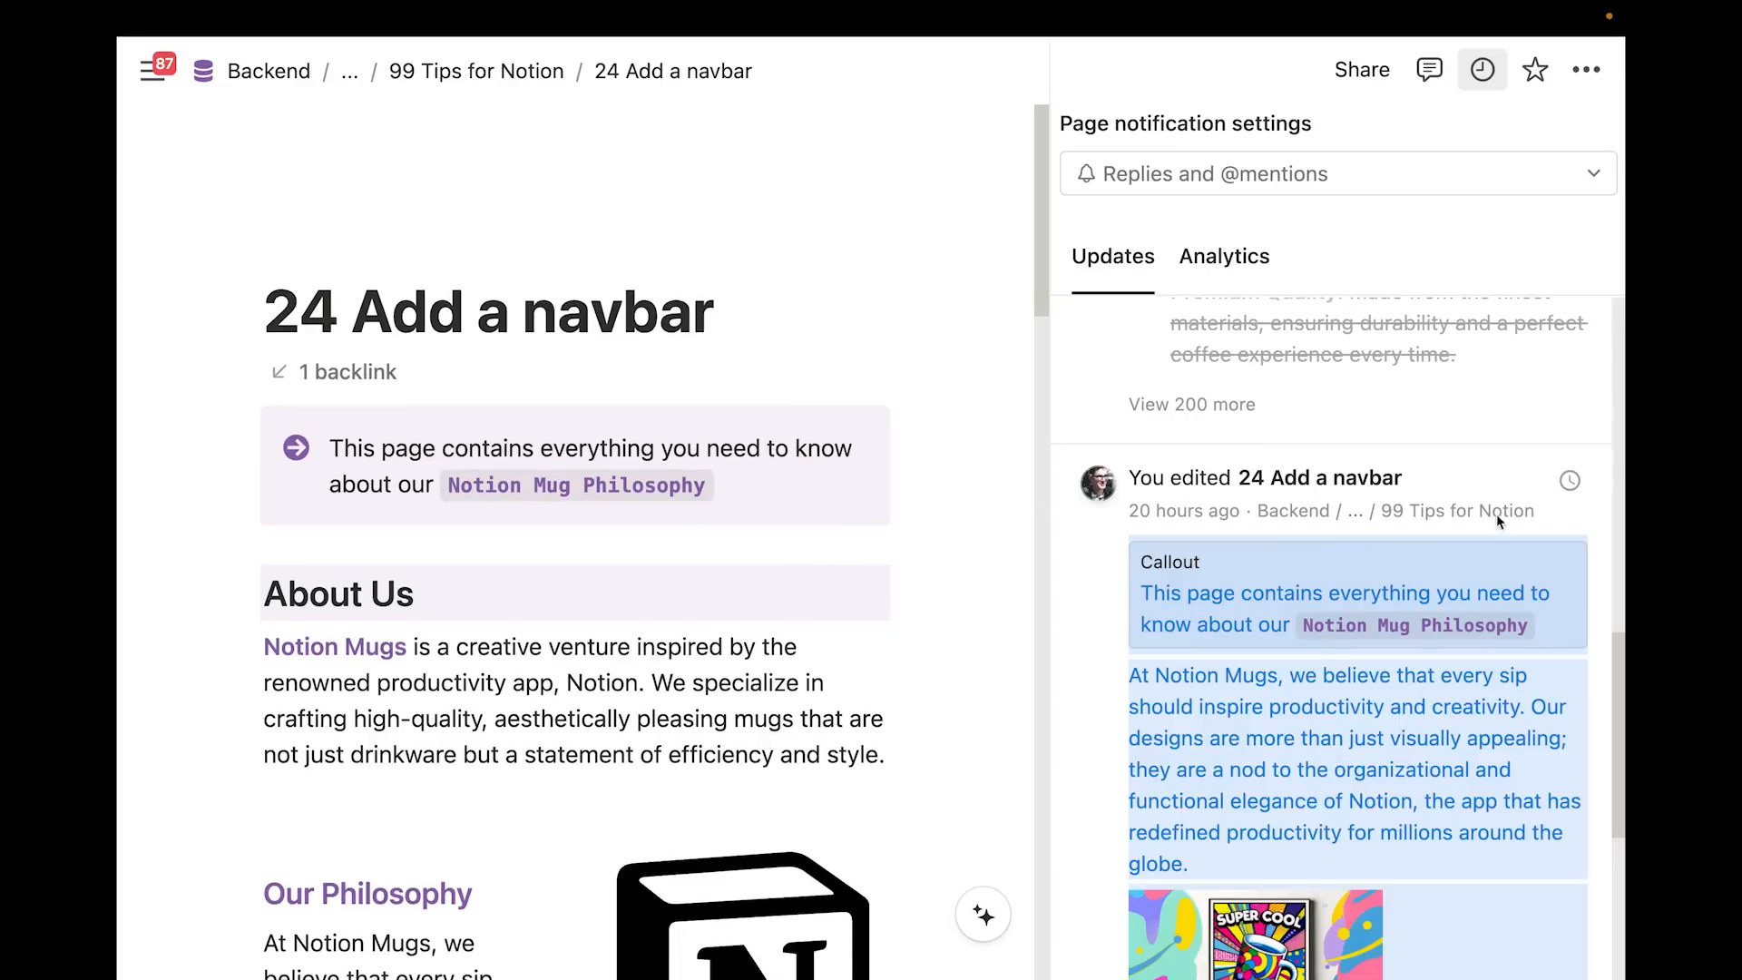
Preview the page version from yesterday at 3:56 PM and browse its blocks without restoring it, then close the page updates
{"action": "left_click", "coordinate": [1570, 488]}
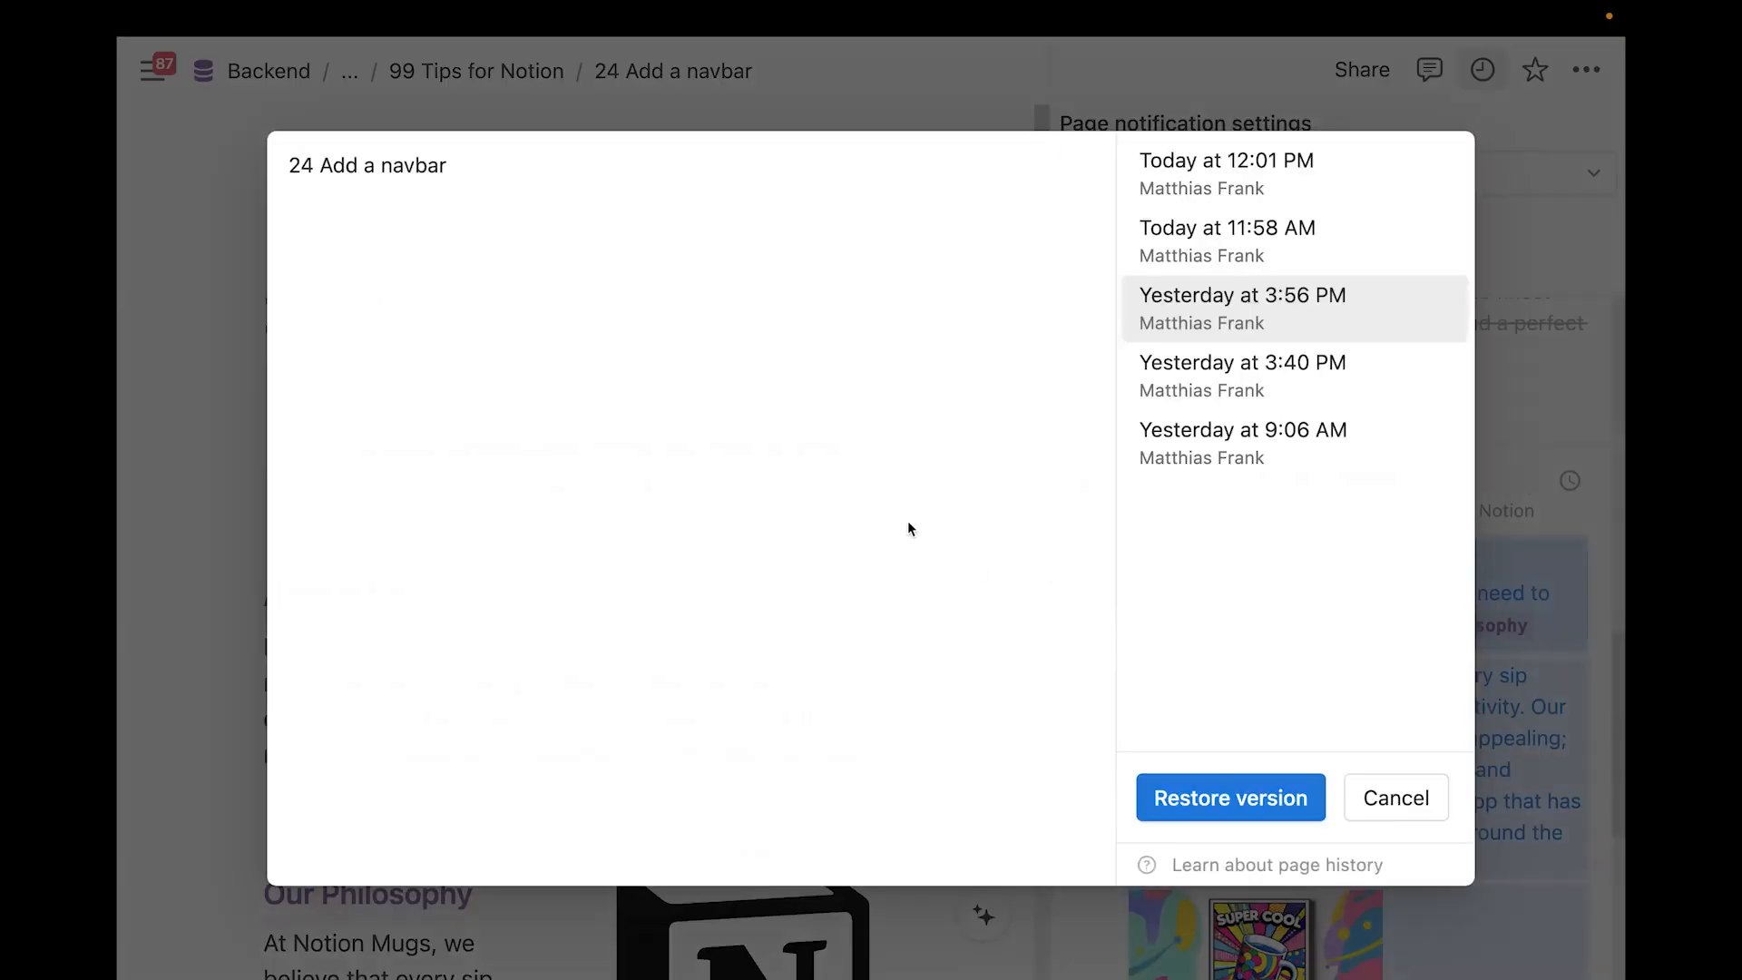
{"action": "scroll", "coordinate": [695, 487], "scroll_direction": "down", "scroll_amount": 1}
{"action": "left_click_drag", "start_coordinate": [311, 315], "coordinate": [814, 521]}
{"action": "left_click", "coordinate": [790, 472]}
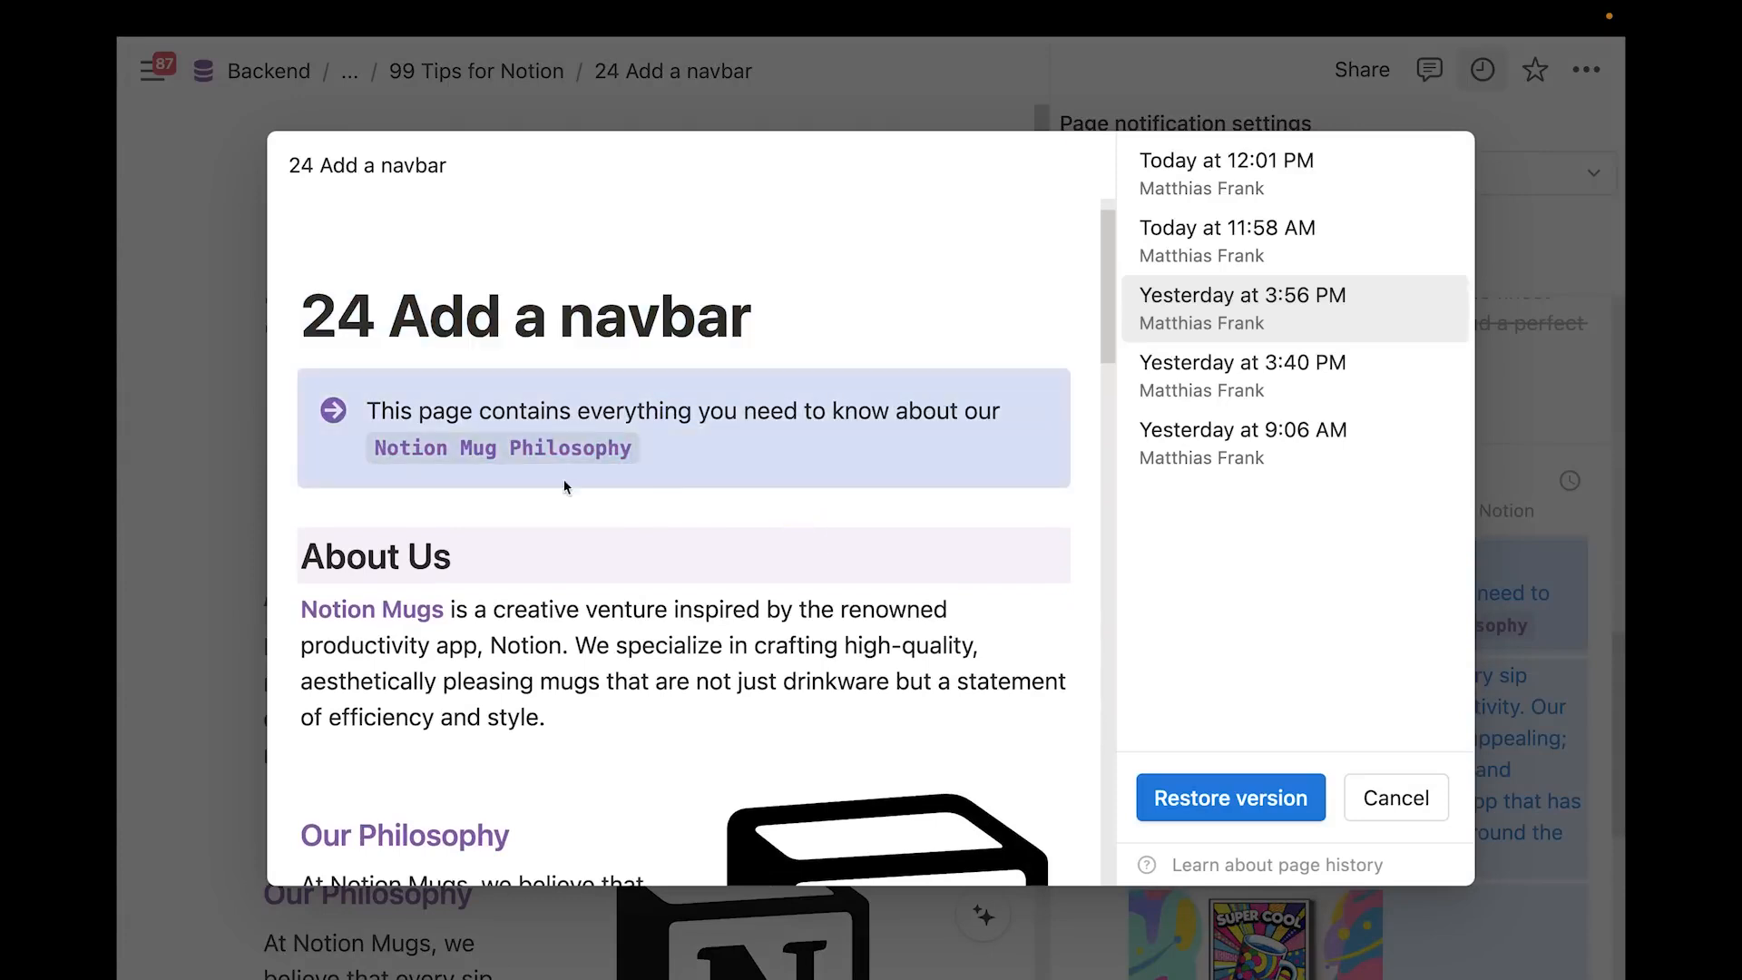
{"action": "scroll", "coordinate": [563, 487], "scroll_direction": "down", "scroll_amount": 2}
{"action": "left_click", "coordinate": [338, 388]}
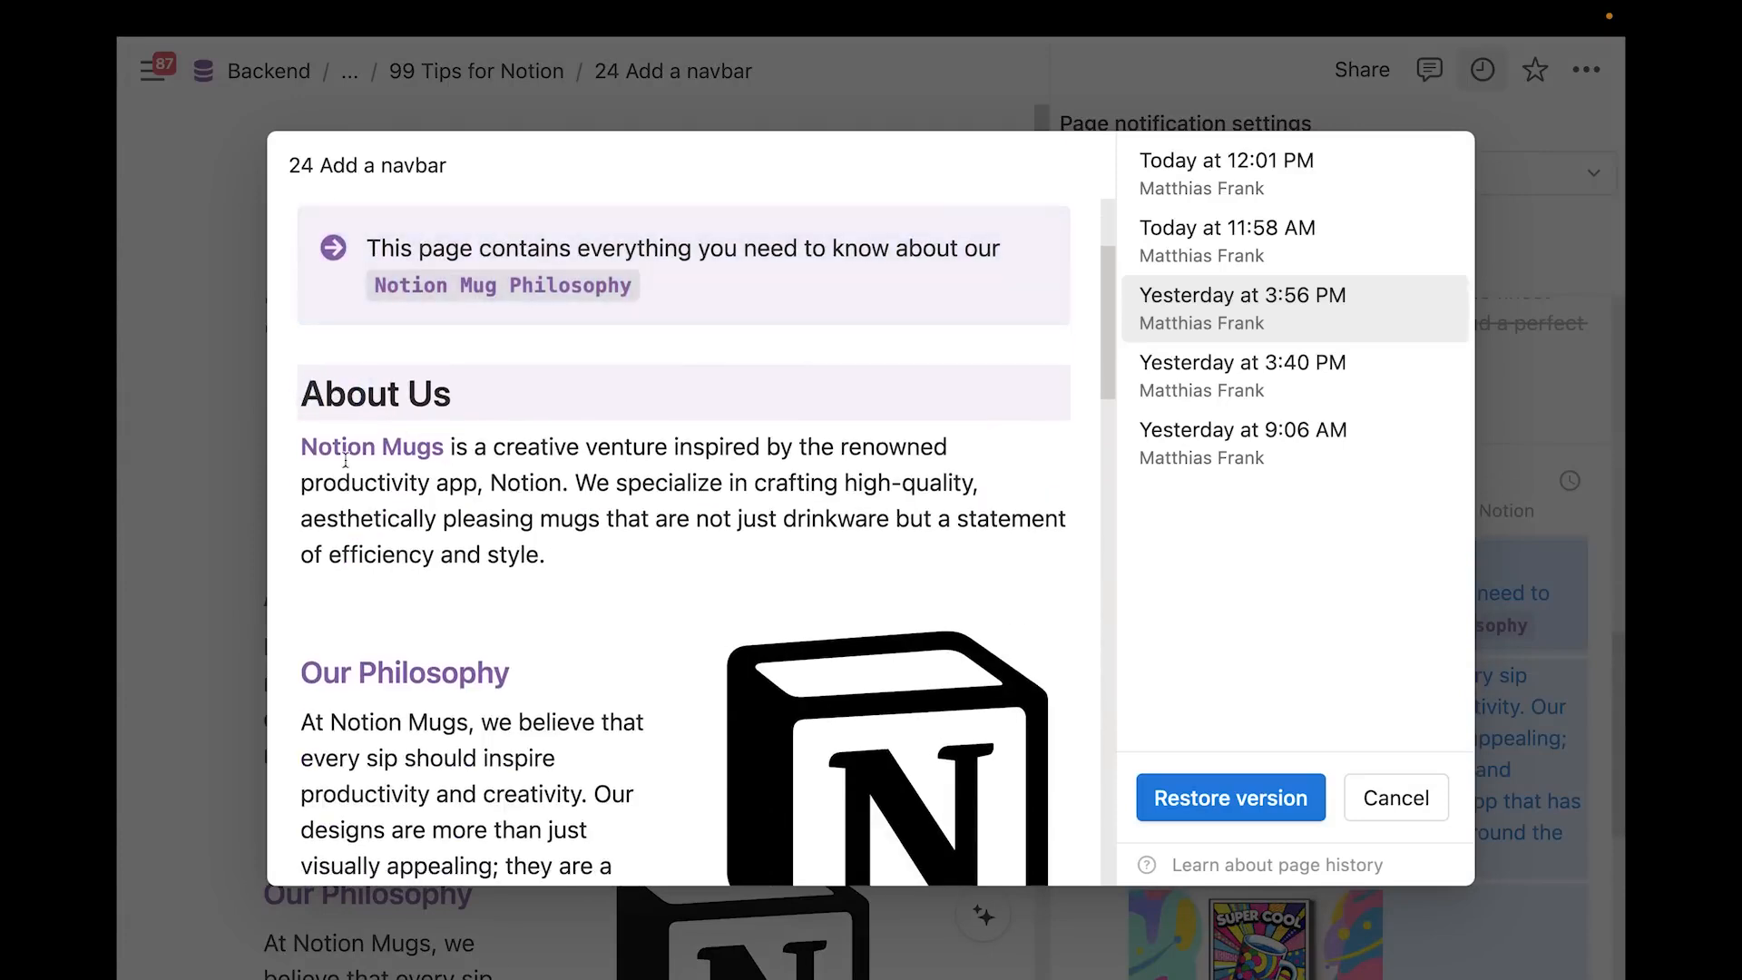
{"action": "scroll", "coordinate": [308, 399], "scroll_direction": "down", "scroll_amount": 4}
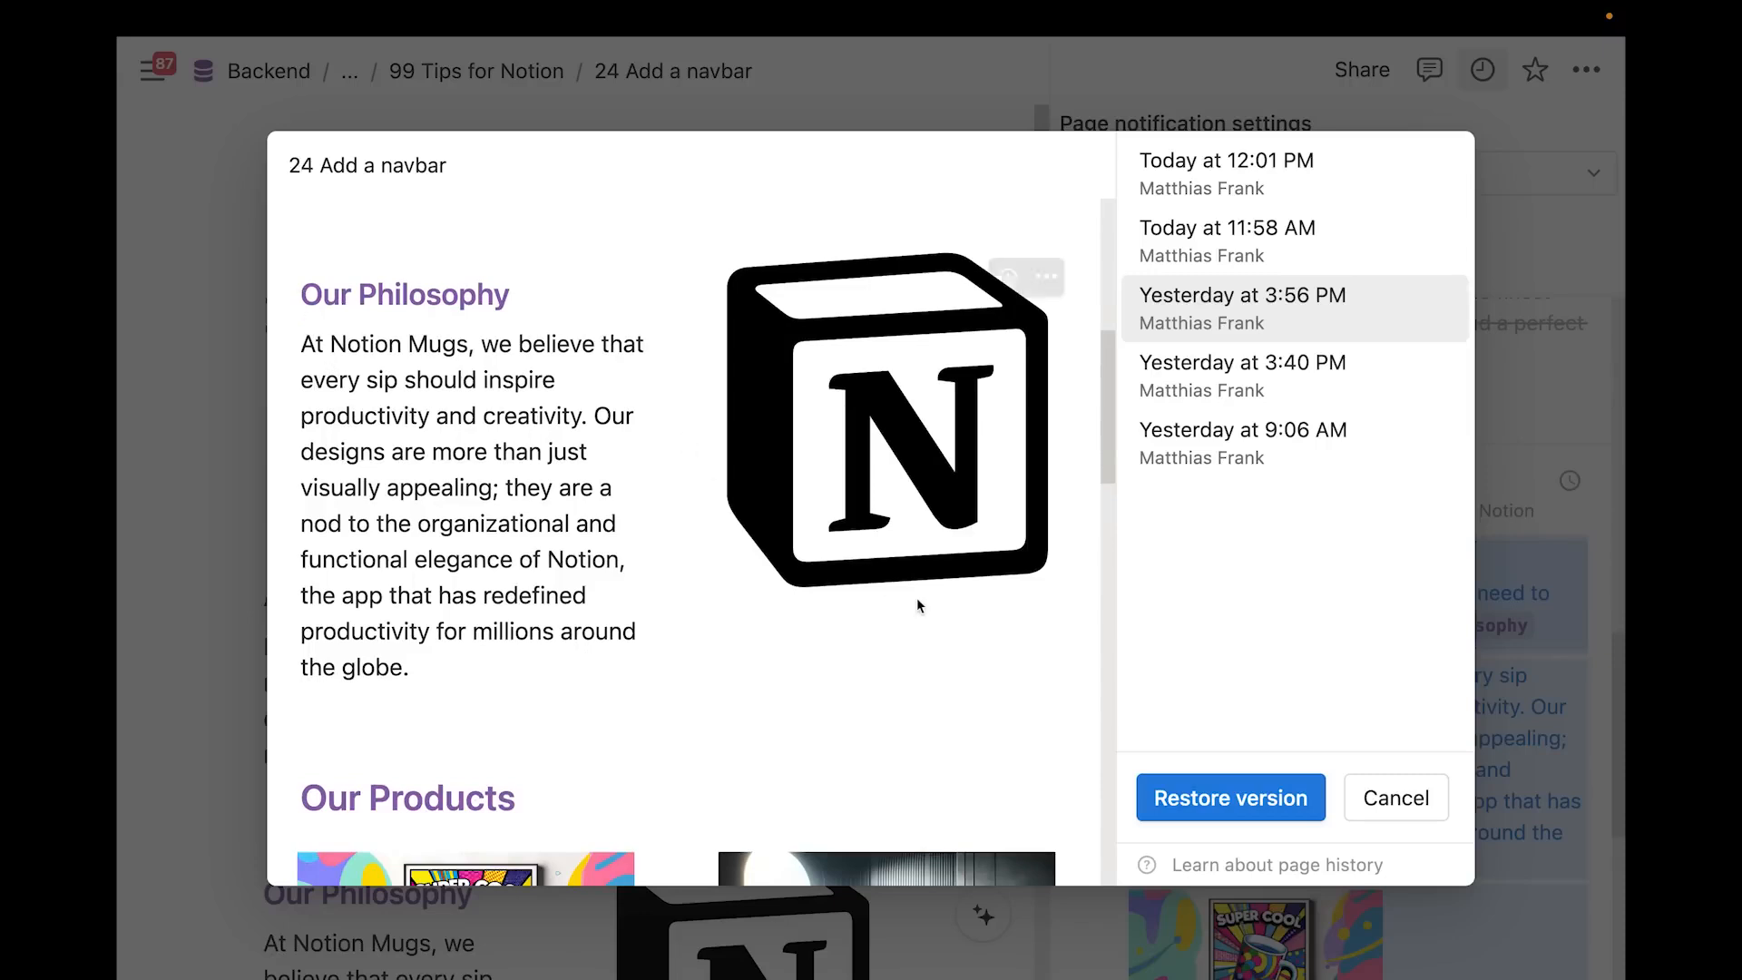
{"action": "scroll", "coordinate": [581, 390], "scroll_direction": "up", "scroll_amount": 1}
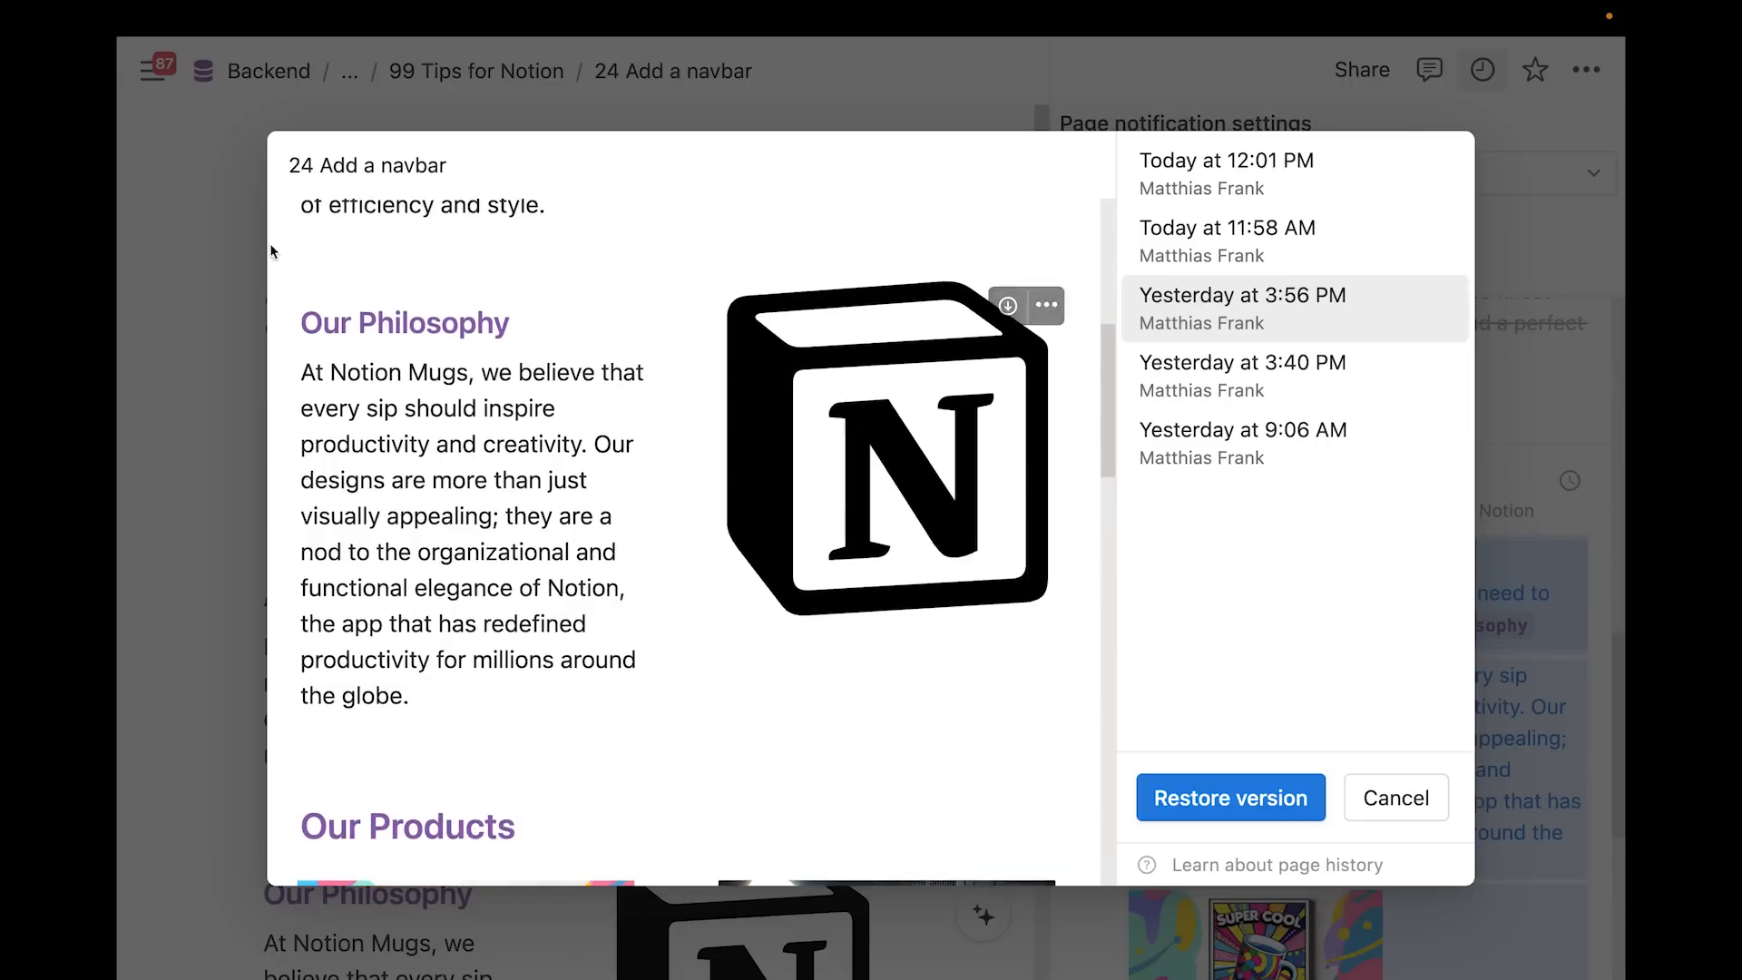
{"action": "left_click", "coordinate": [238, 264]}
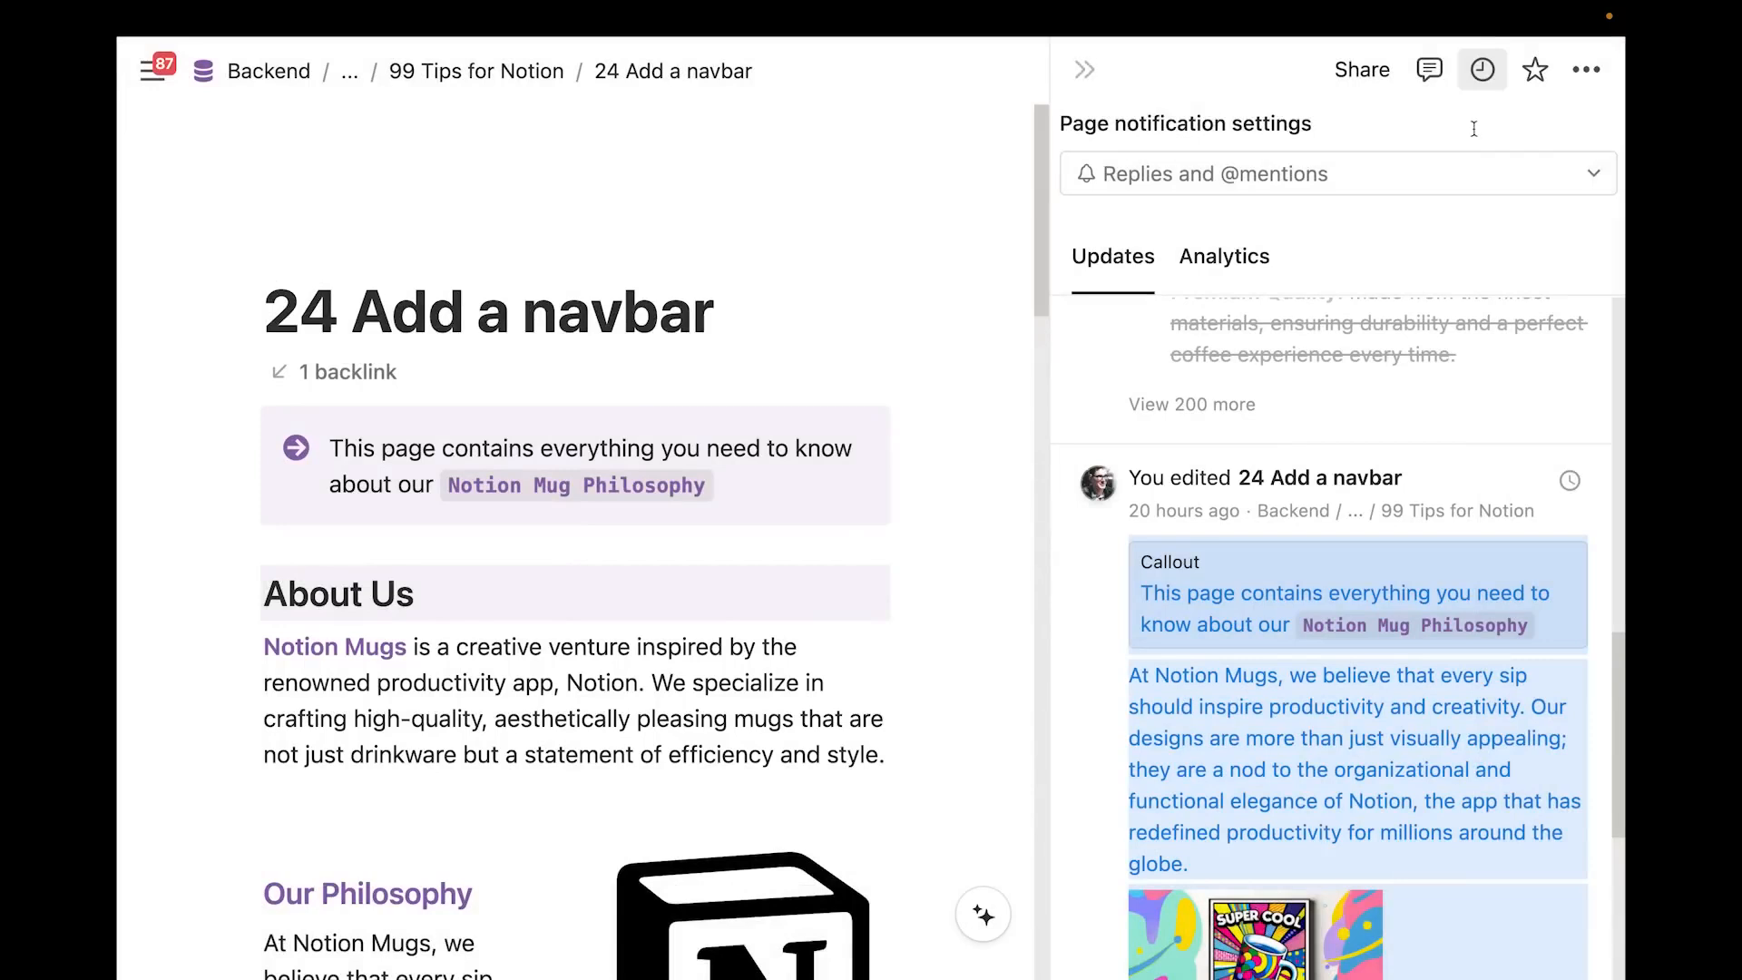
{"action": "left_click", "coordinate": [1480, 70]}
{"action": "scroll", "coordinate": [839, 372], "scroll_direction": "down", "scroll_amount": 2}
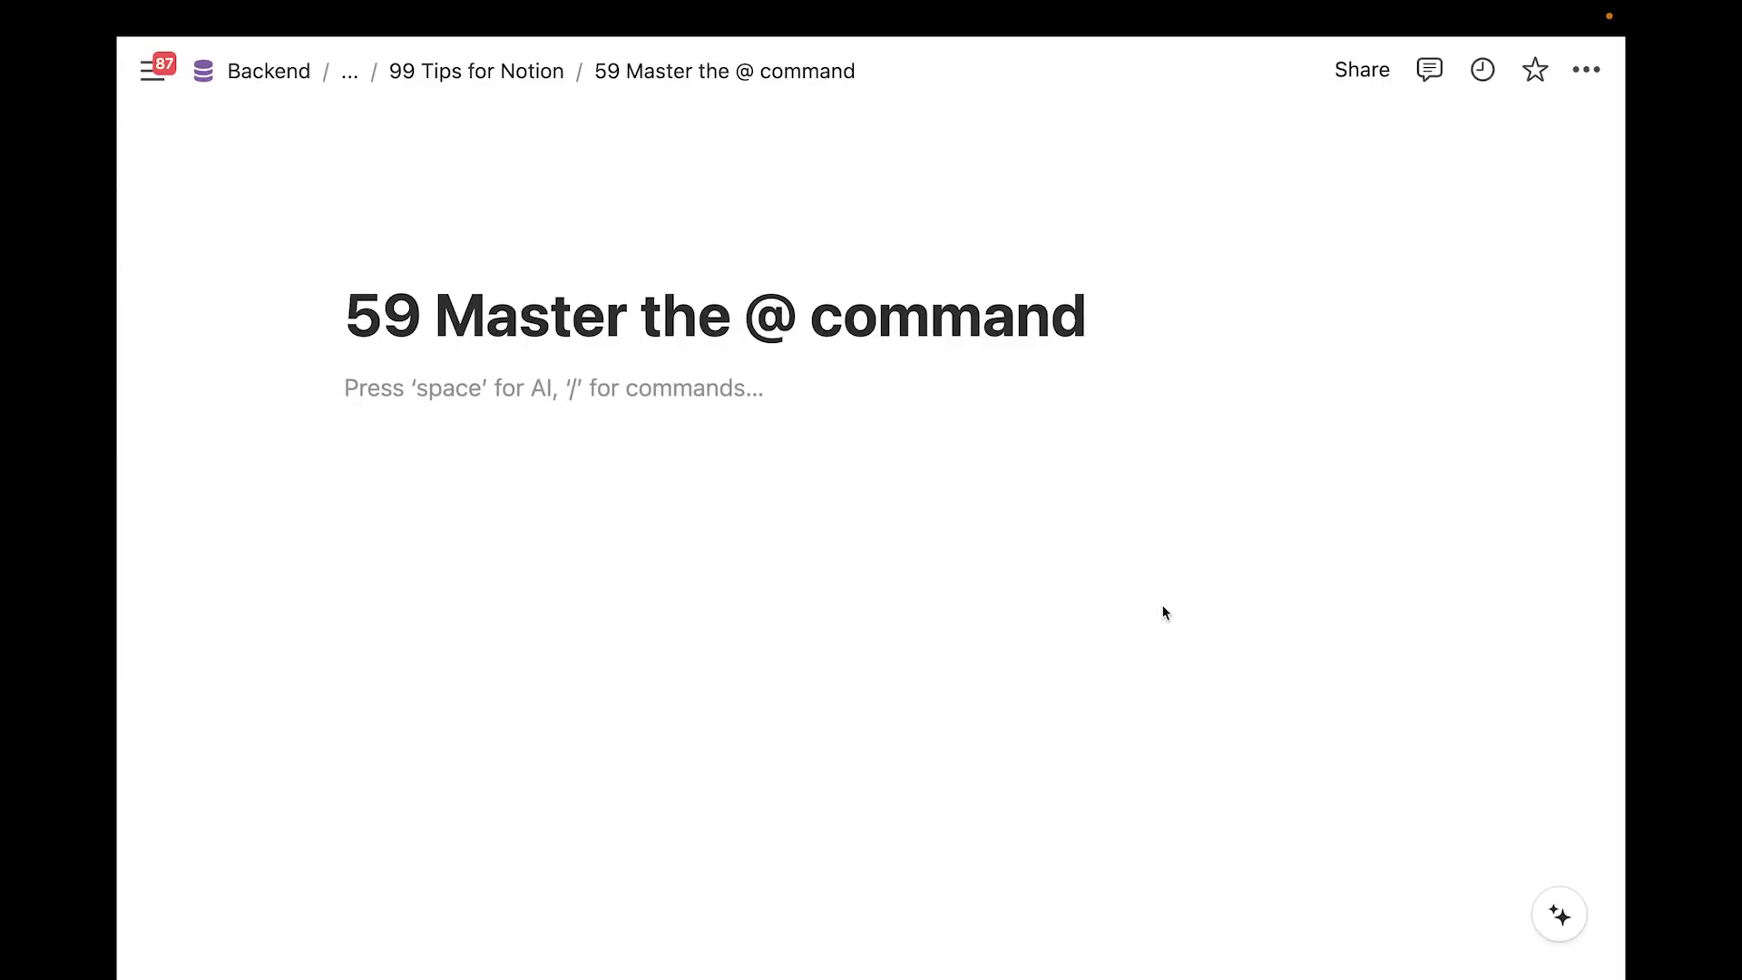
Insert a Today date mention on a new line of the "59 Master the @ command" page and delete it
{"action": "left_click", "coordinate": [801, 513]}
{"action": "key", "text": "Return"}
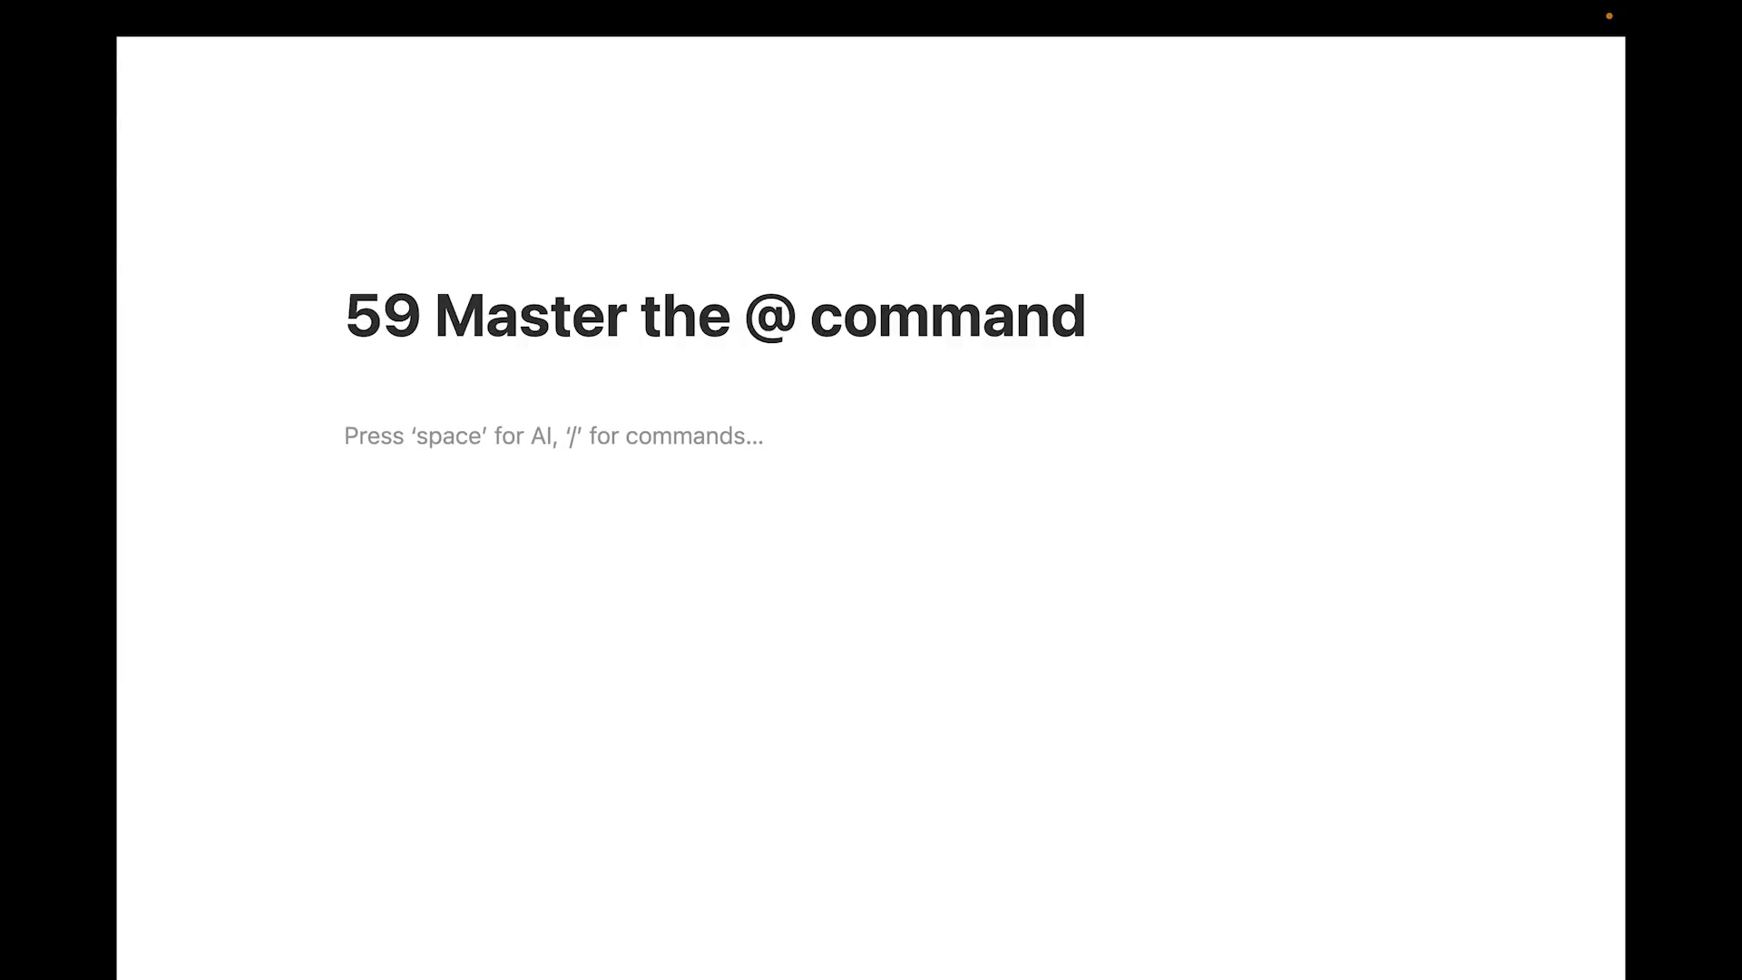
{"action": "key", "text": "alt+q"}
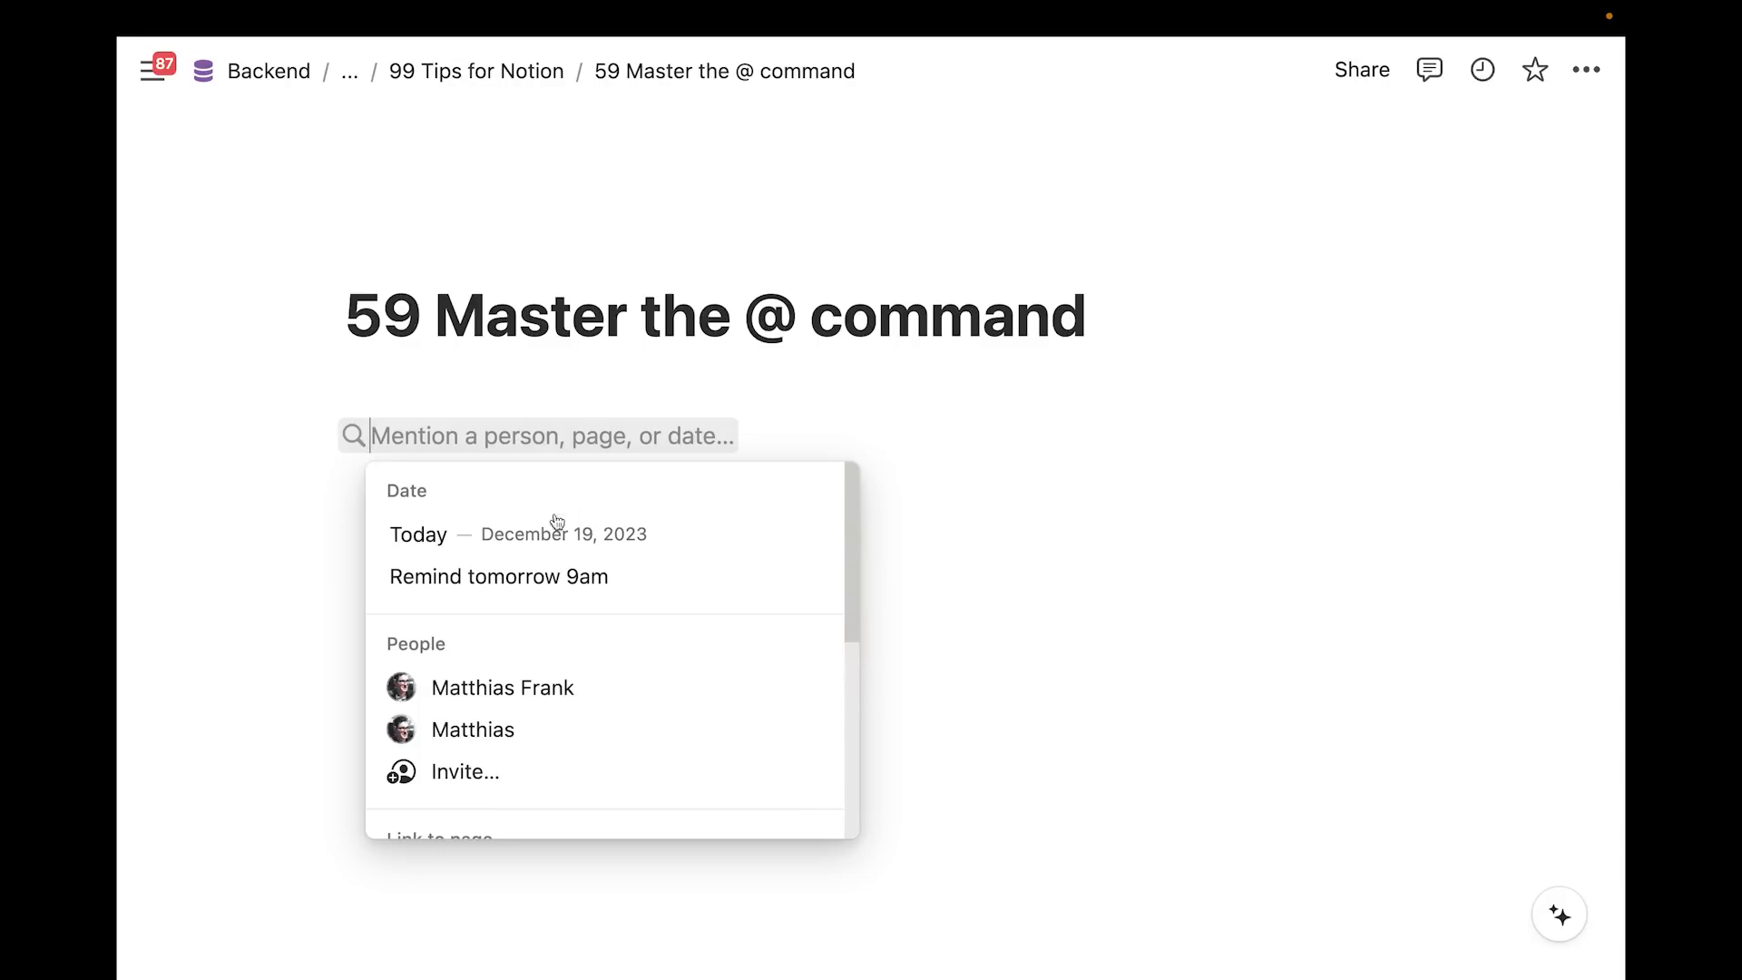
{"action": "left_click", "coordinate": [535, 535]}
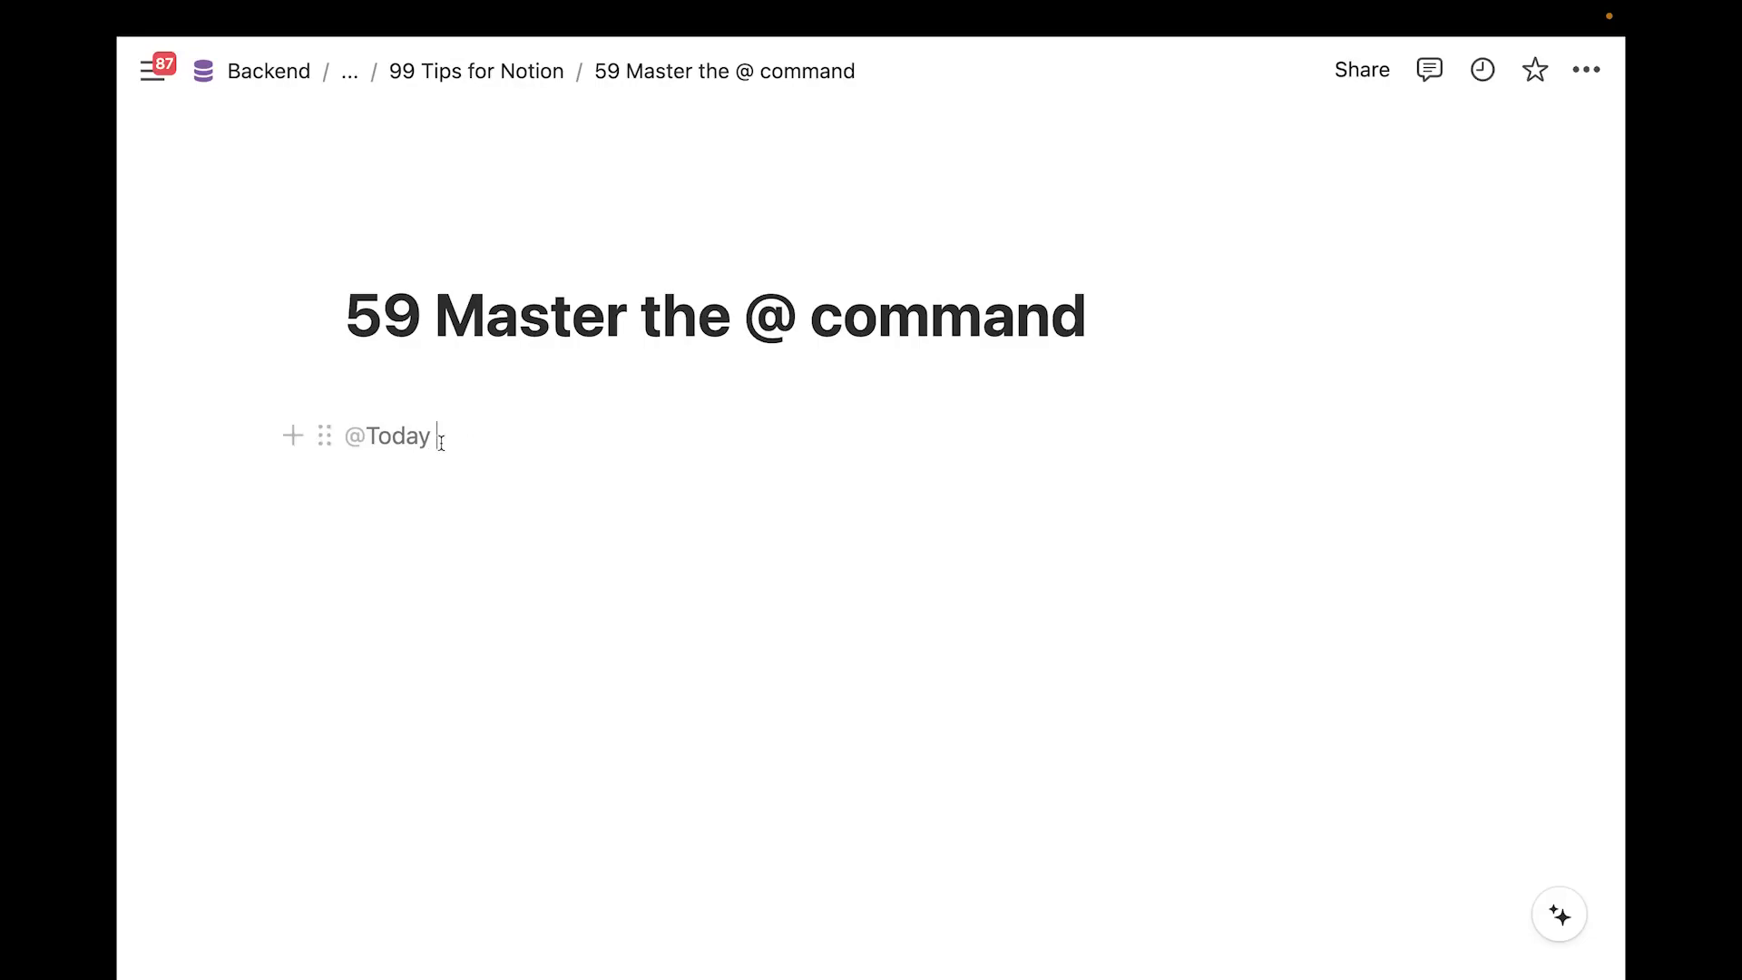
{"action": "mouse_move", "coordinate": [397, 443]}
{"action": "key", "text": "BackSpace"}
{"action": "key", "text": "BackSpace"}
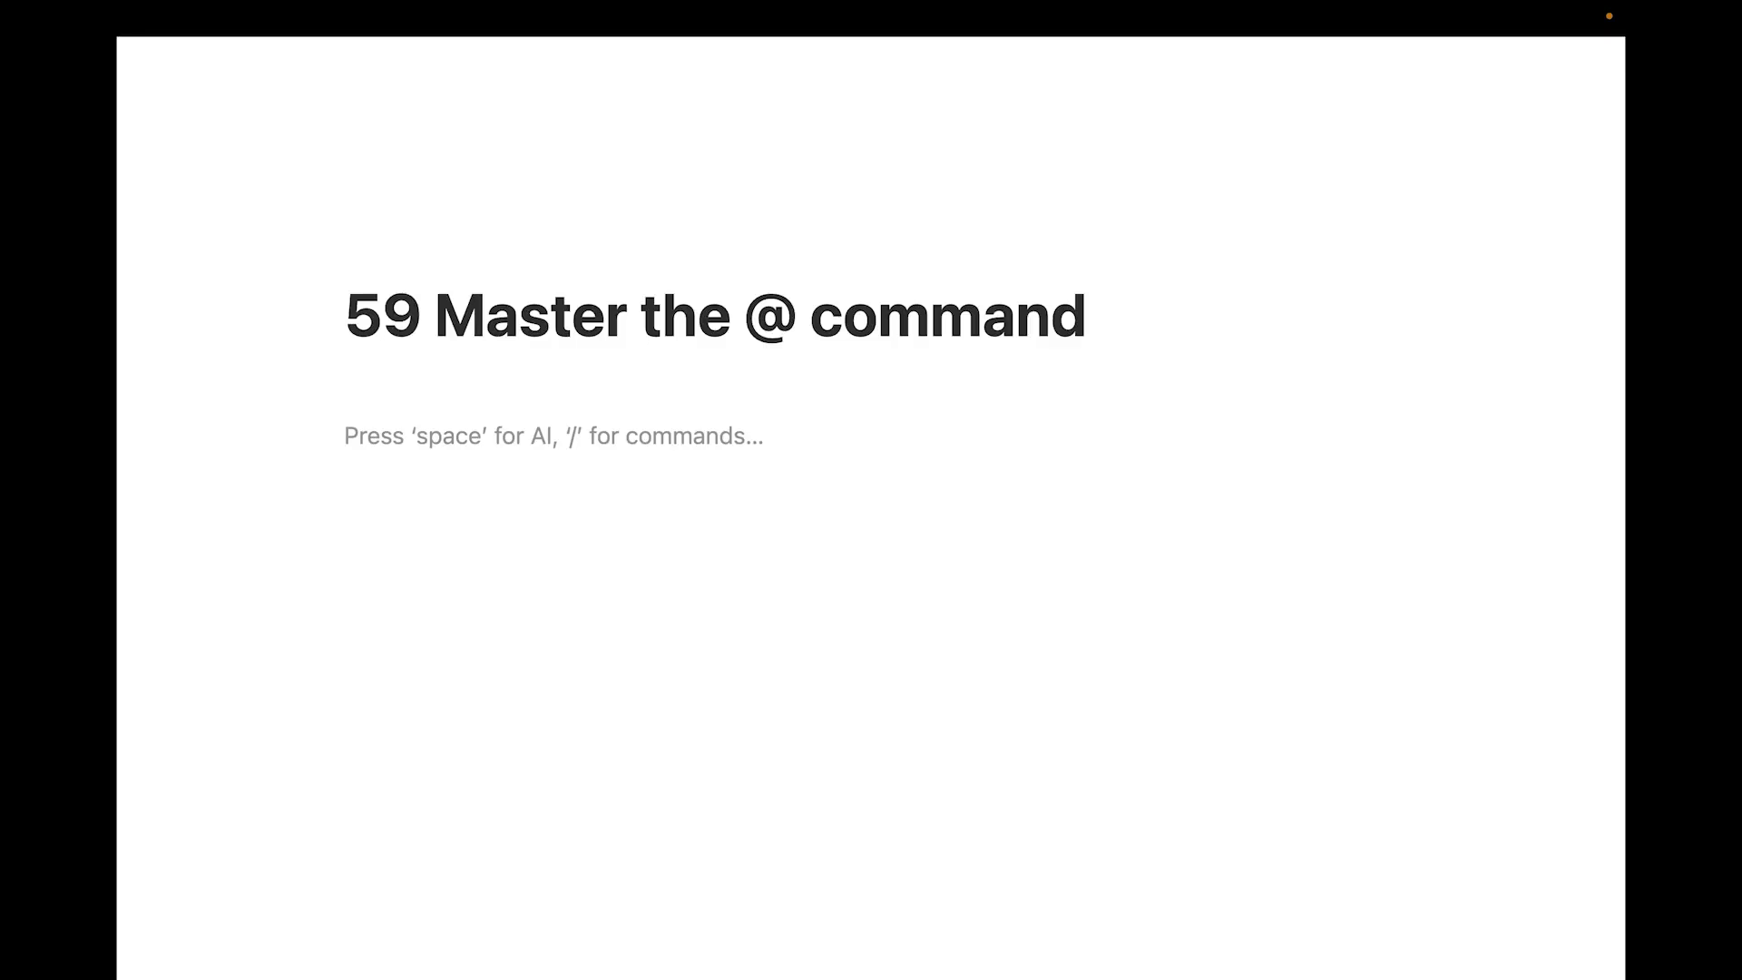
Add a toggle heading 2 reading "My thoughts" with a Today date mention, expand it to check its contents and collapse it
{"action": "type", "text": "/h2"}
{"action": "left_click", "coordinate": [575, 696]}
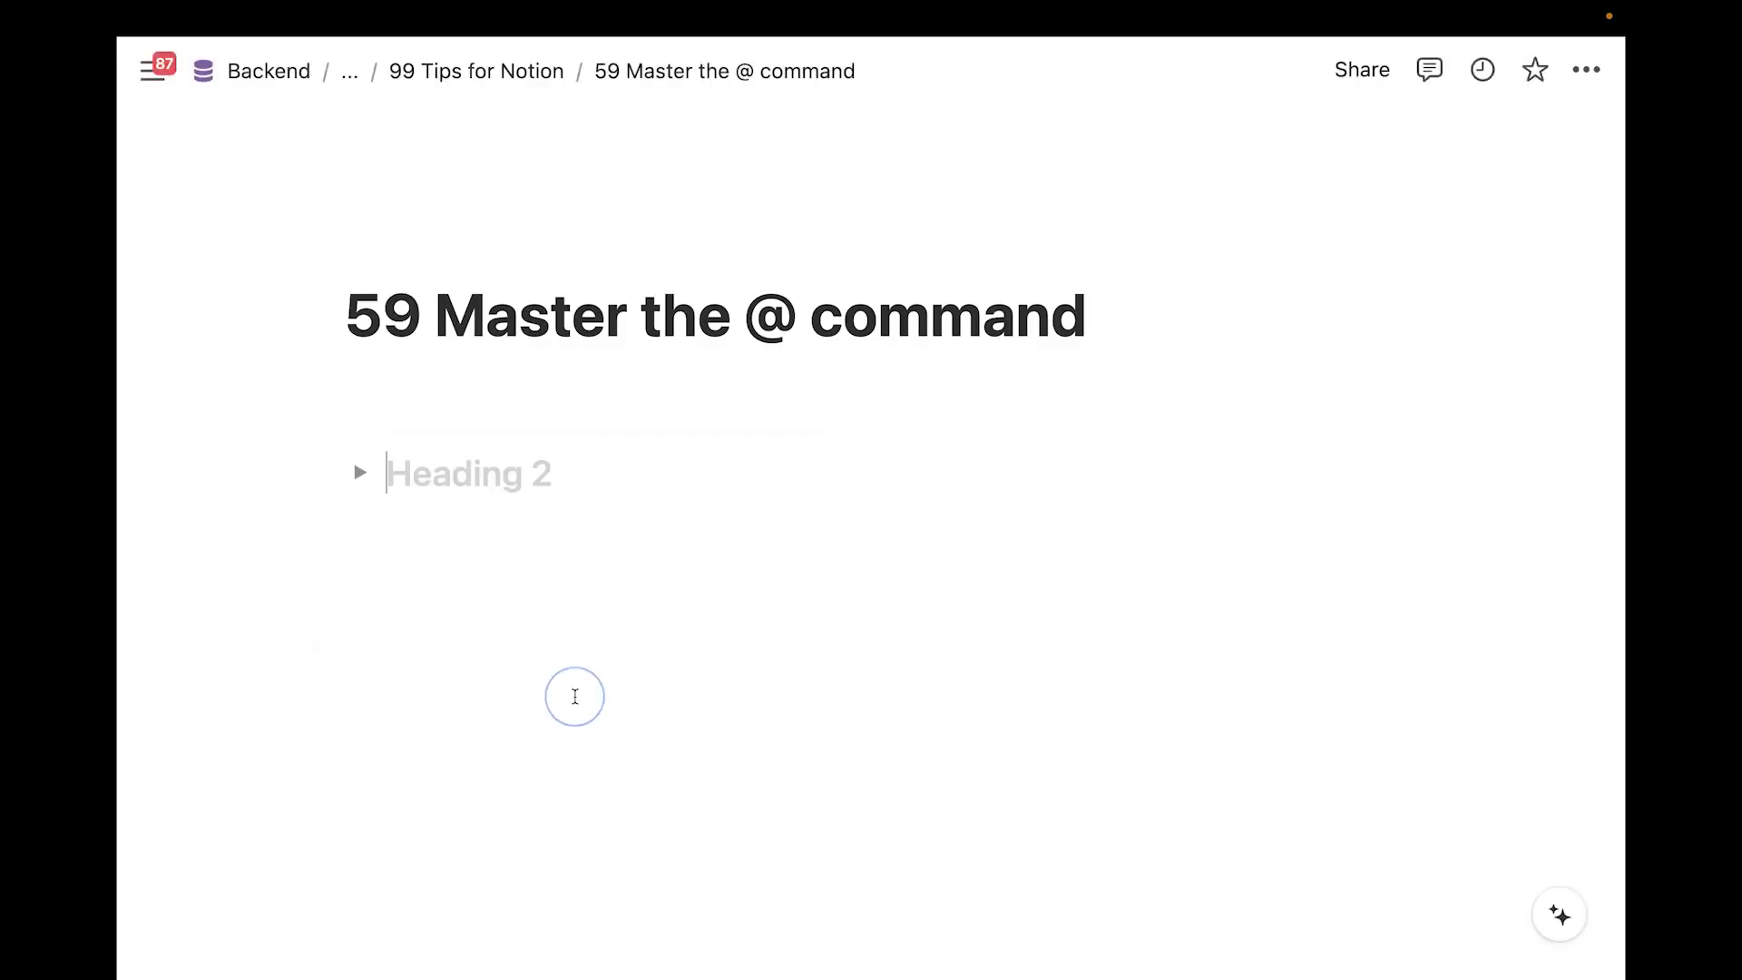
{"action": "type", "text": "My thoughts"}
{"action": "key", "text": "alt+q"}
{"action": "type", "text": "today"}
{"action": "key", "text": "Return"}
{"action": "left_click", "coordinate": [360, 472]}
{"action": "left_click", "coordinate": [449, 537]}
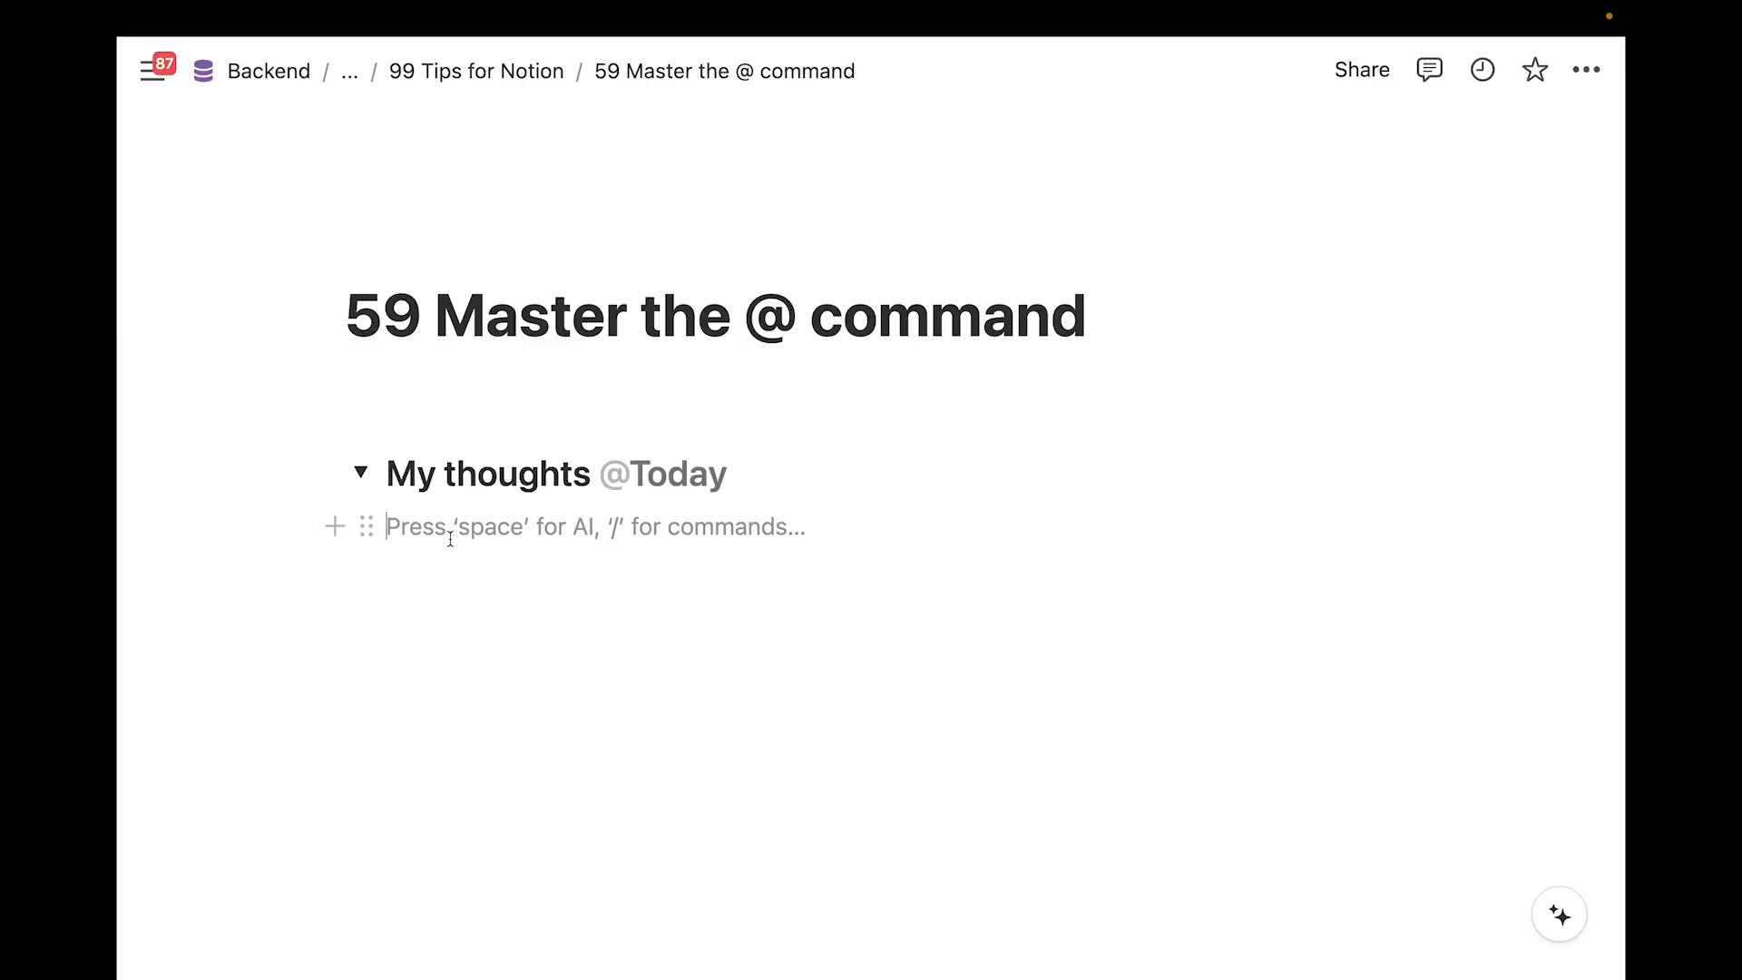
{"action": "left_click", "coordinate": [360, 471]}
Insert a "Remind tomorrow 9am" mention below the toggle heading and remove it
{"action": "left_click", "coordinate": [358, 521]}
{"action": "type", "text": "@"}
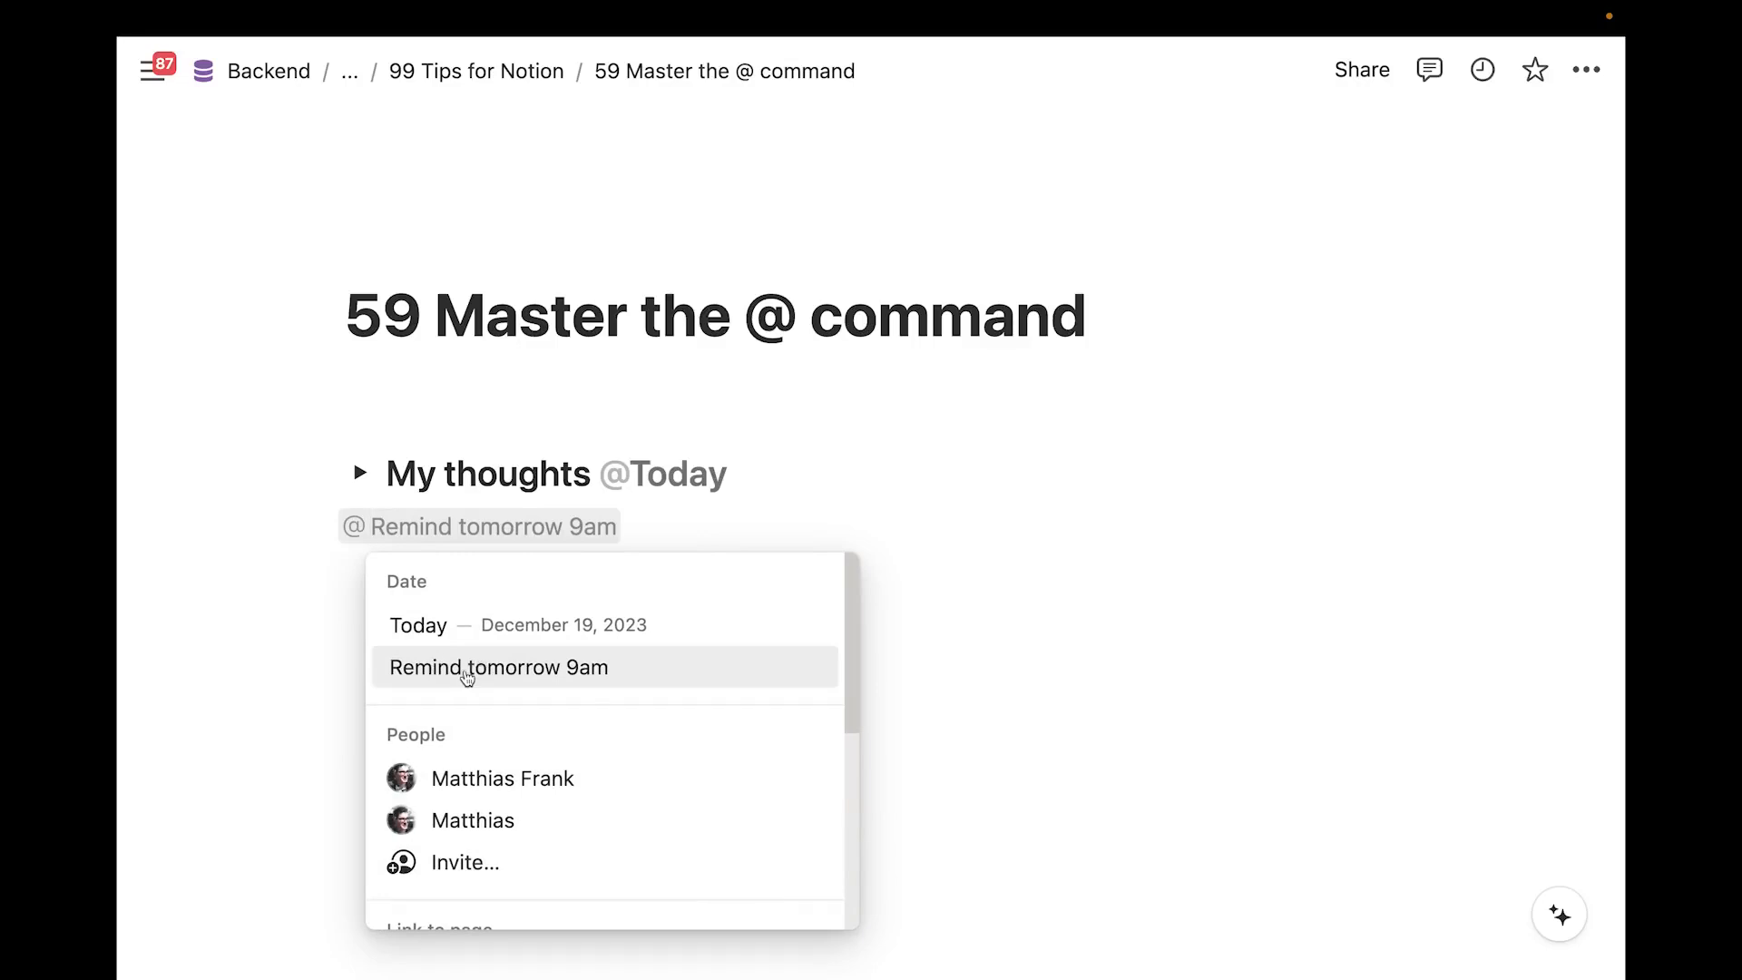
{"action": "left_click", "coordinate": [518, 668]}
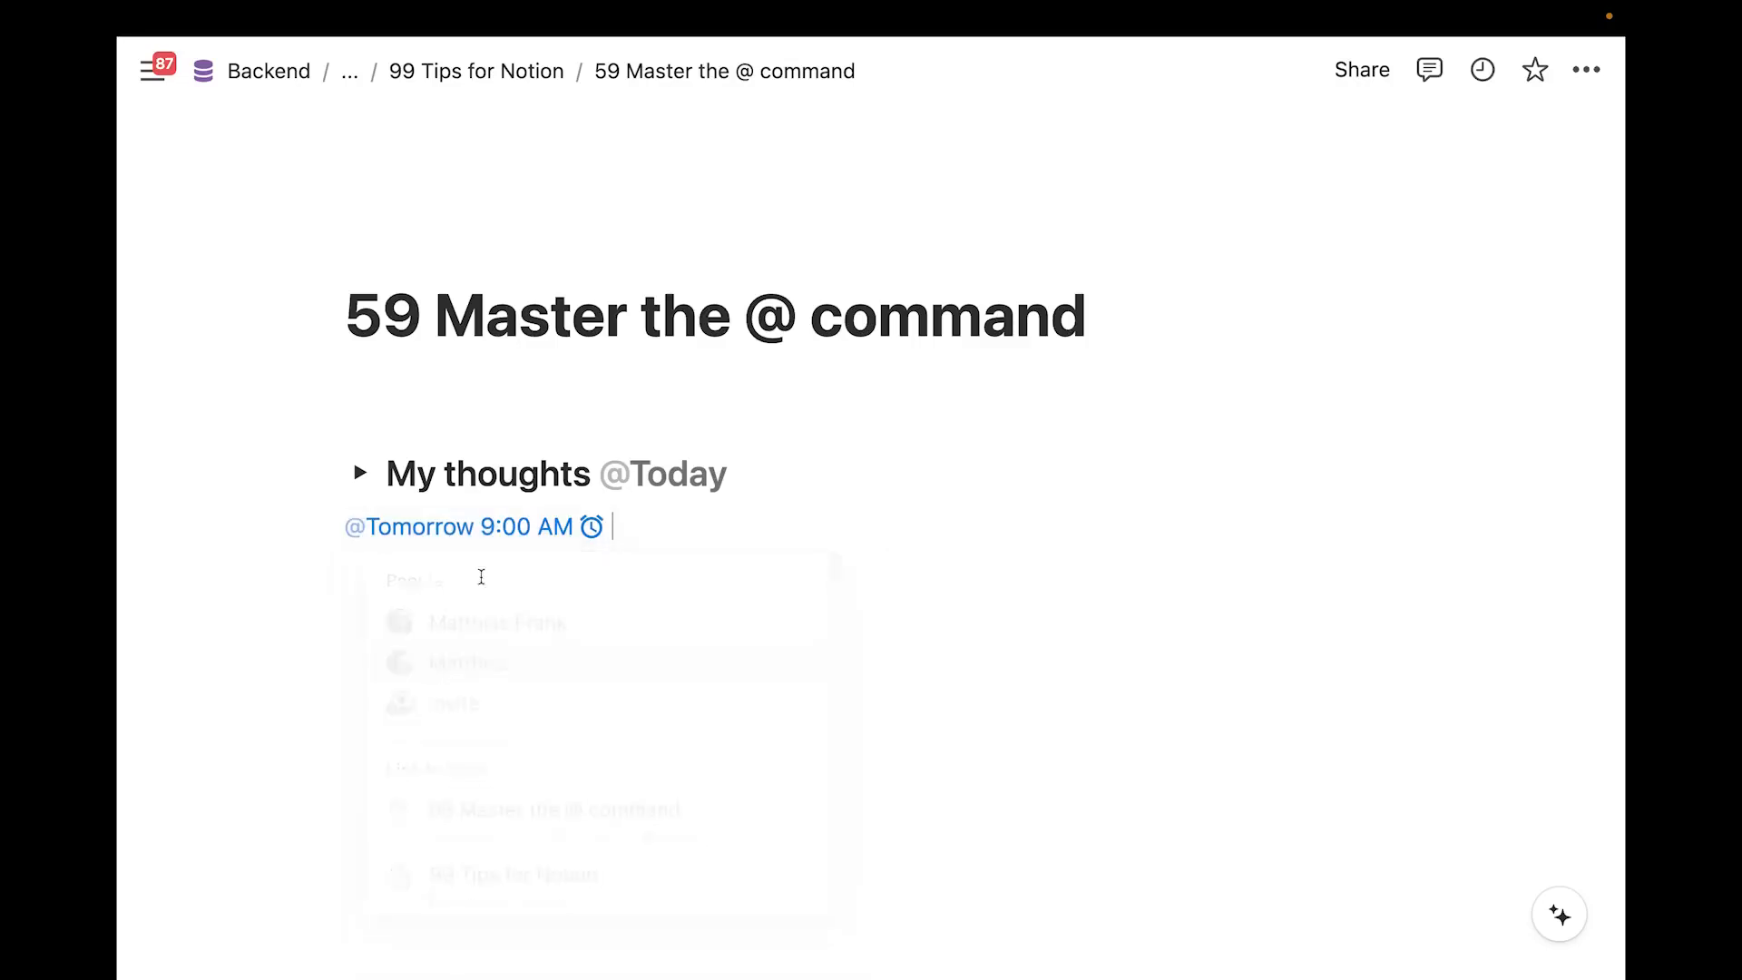
{"action": "mouse_move", "coordinate": [152, 71]}
{"action": "left_click", "coordinate": [322, 524]}
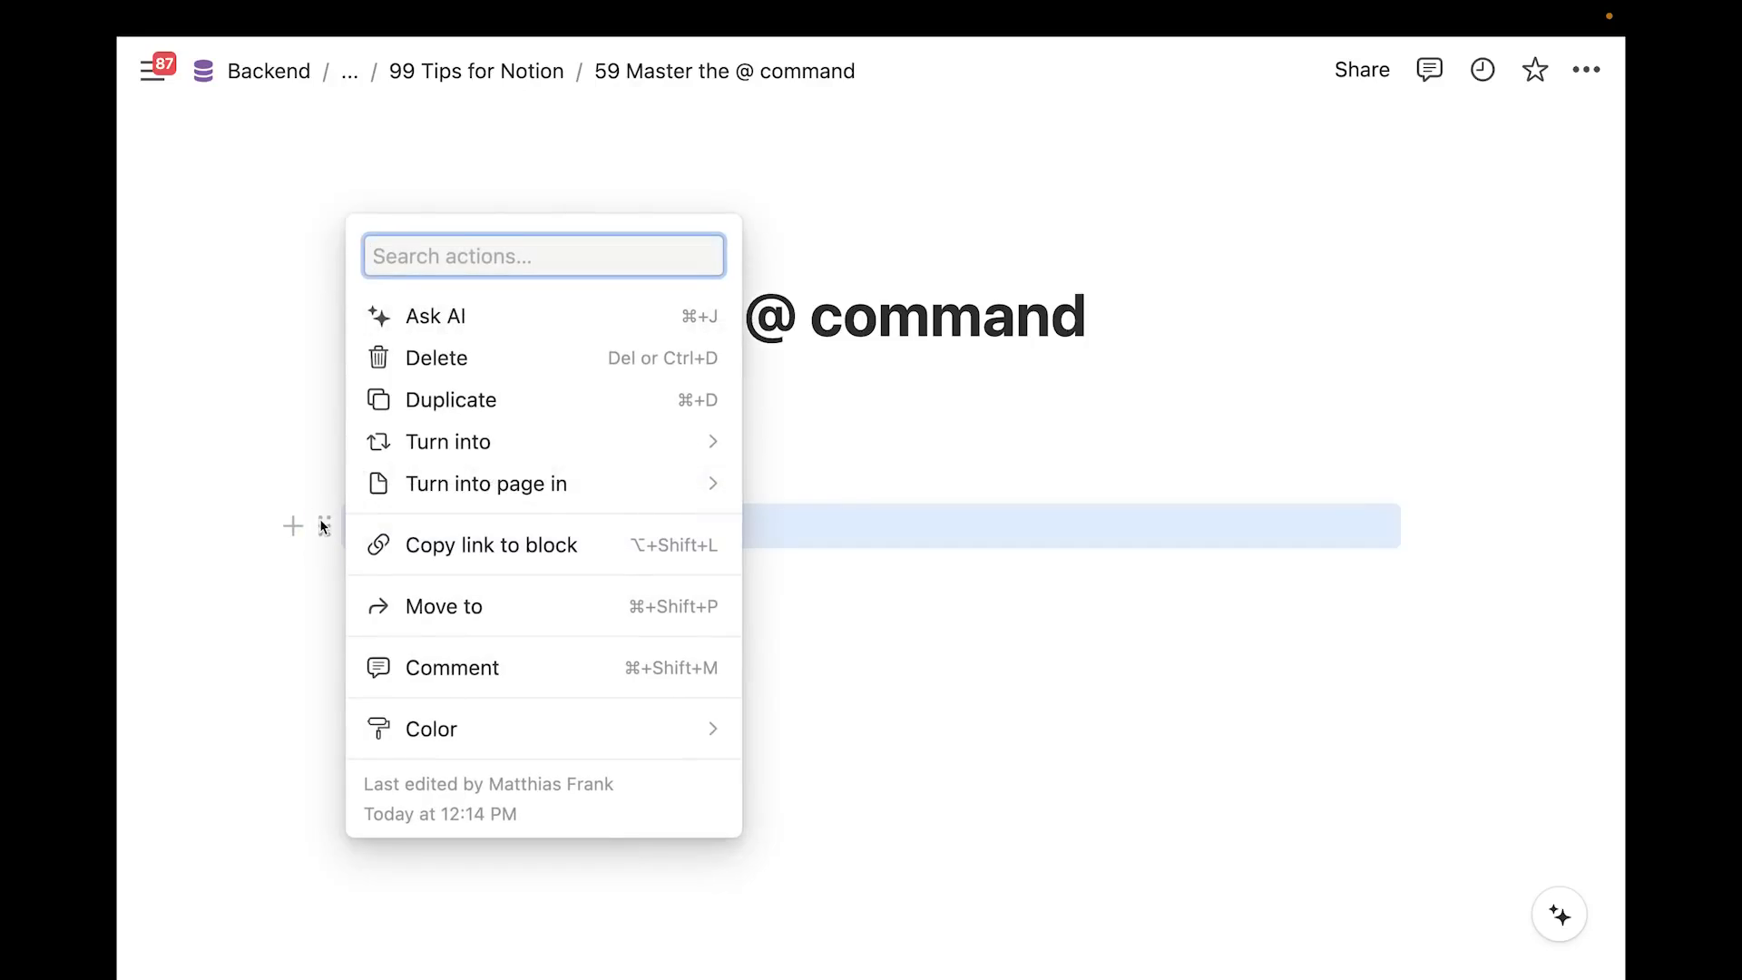
{"action": "key", "text": "Escape"}
Insert a page mention linking to "99 Tips for Notion" on a new line below the toggle heading
{"action": "left_click", "coordinate": [396, 619]}
{"action": "key", "text": "Return"}
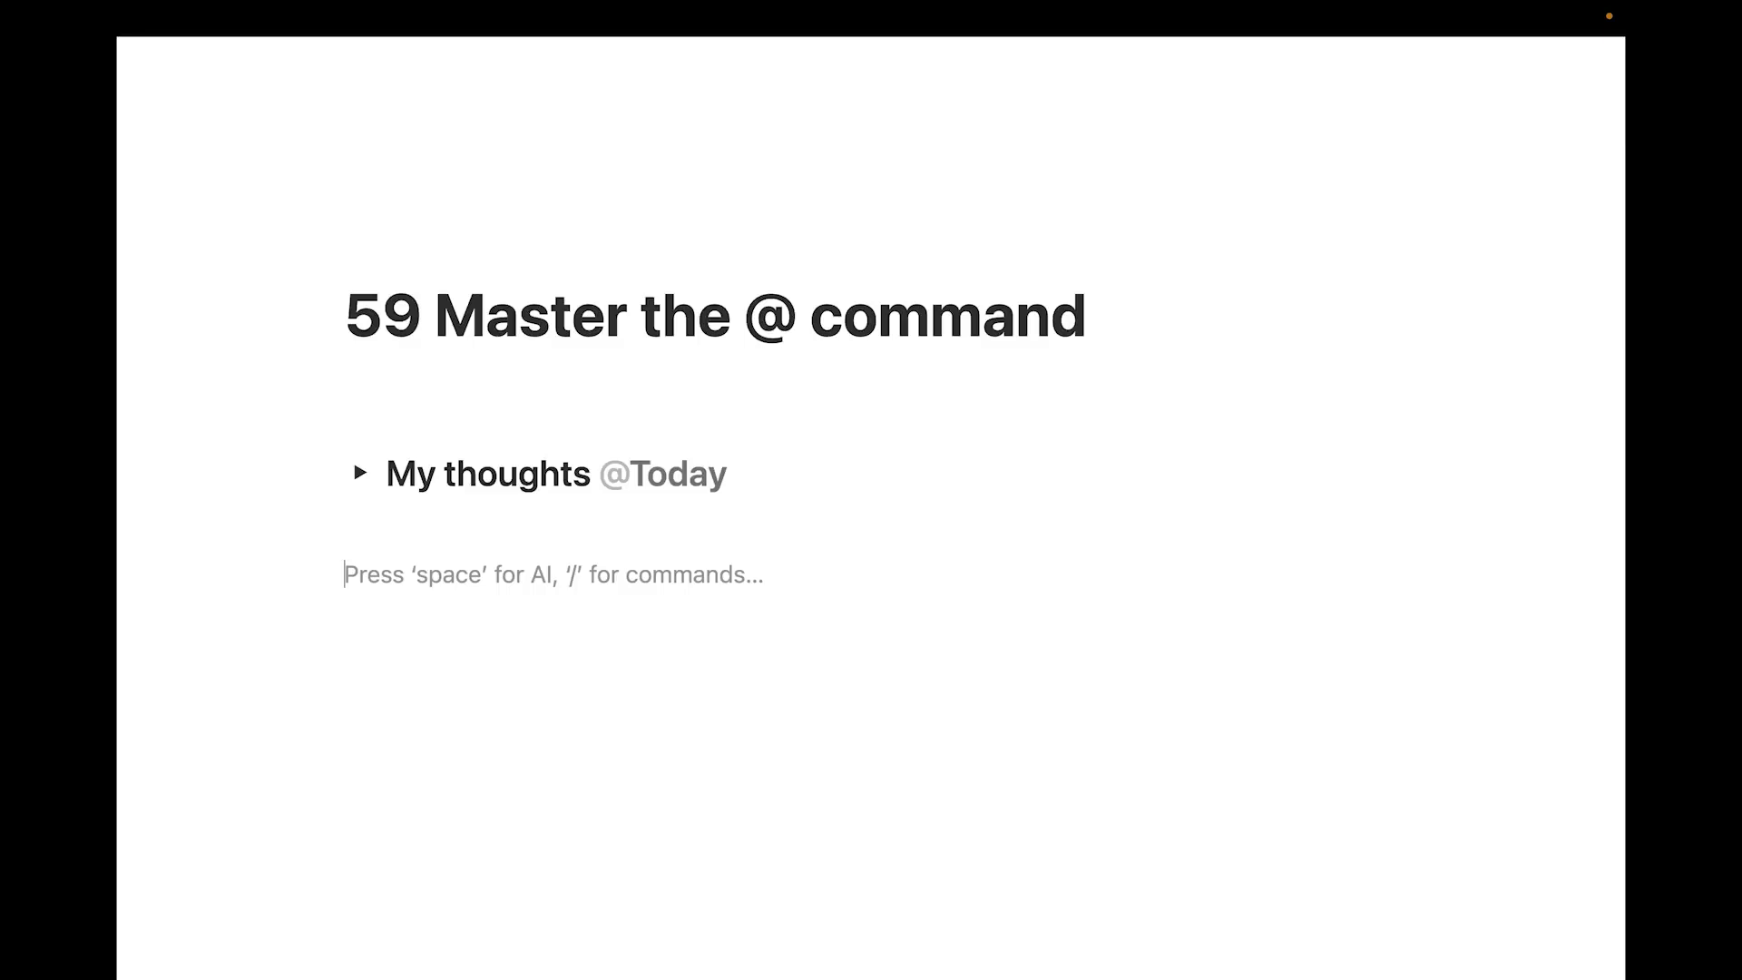
{"action": "key", "text": "alt+q"}
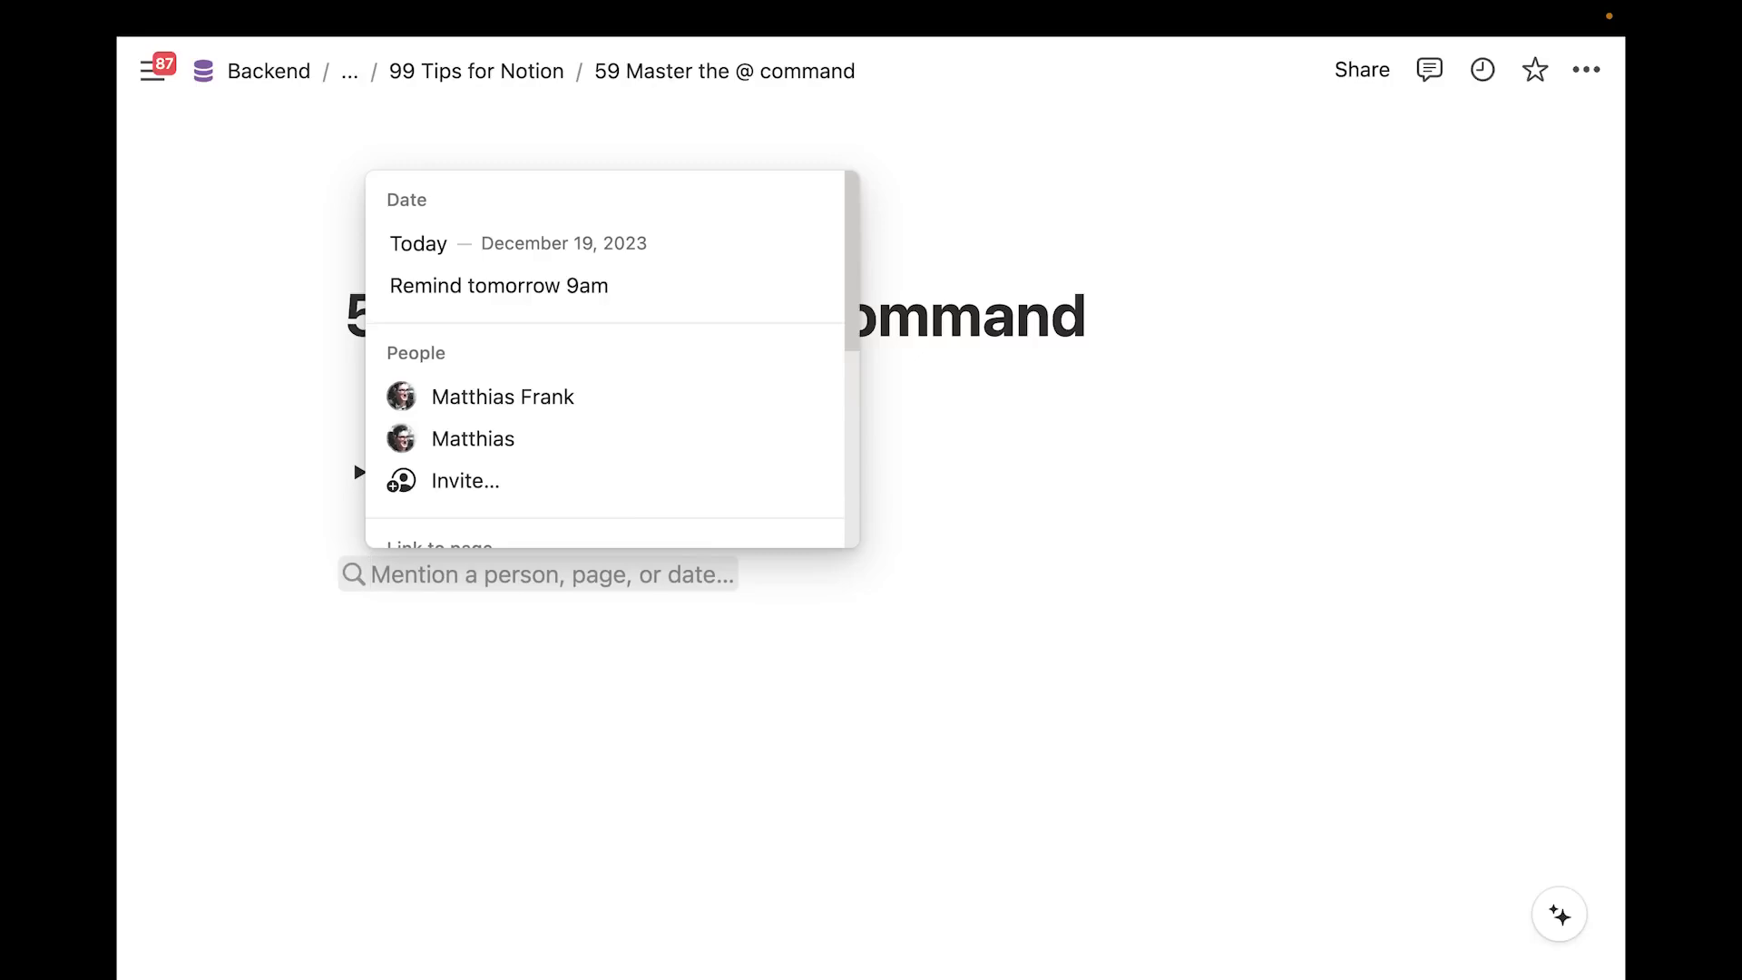
{"action": "type", "text": "99 tips for"}
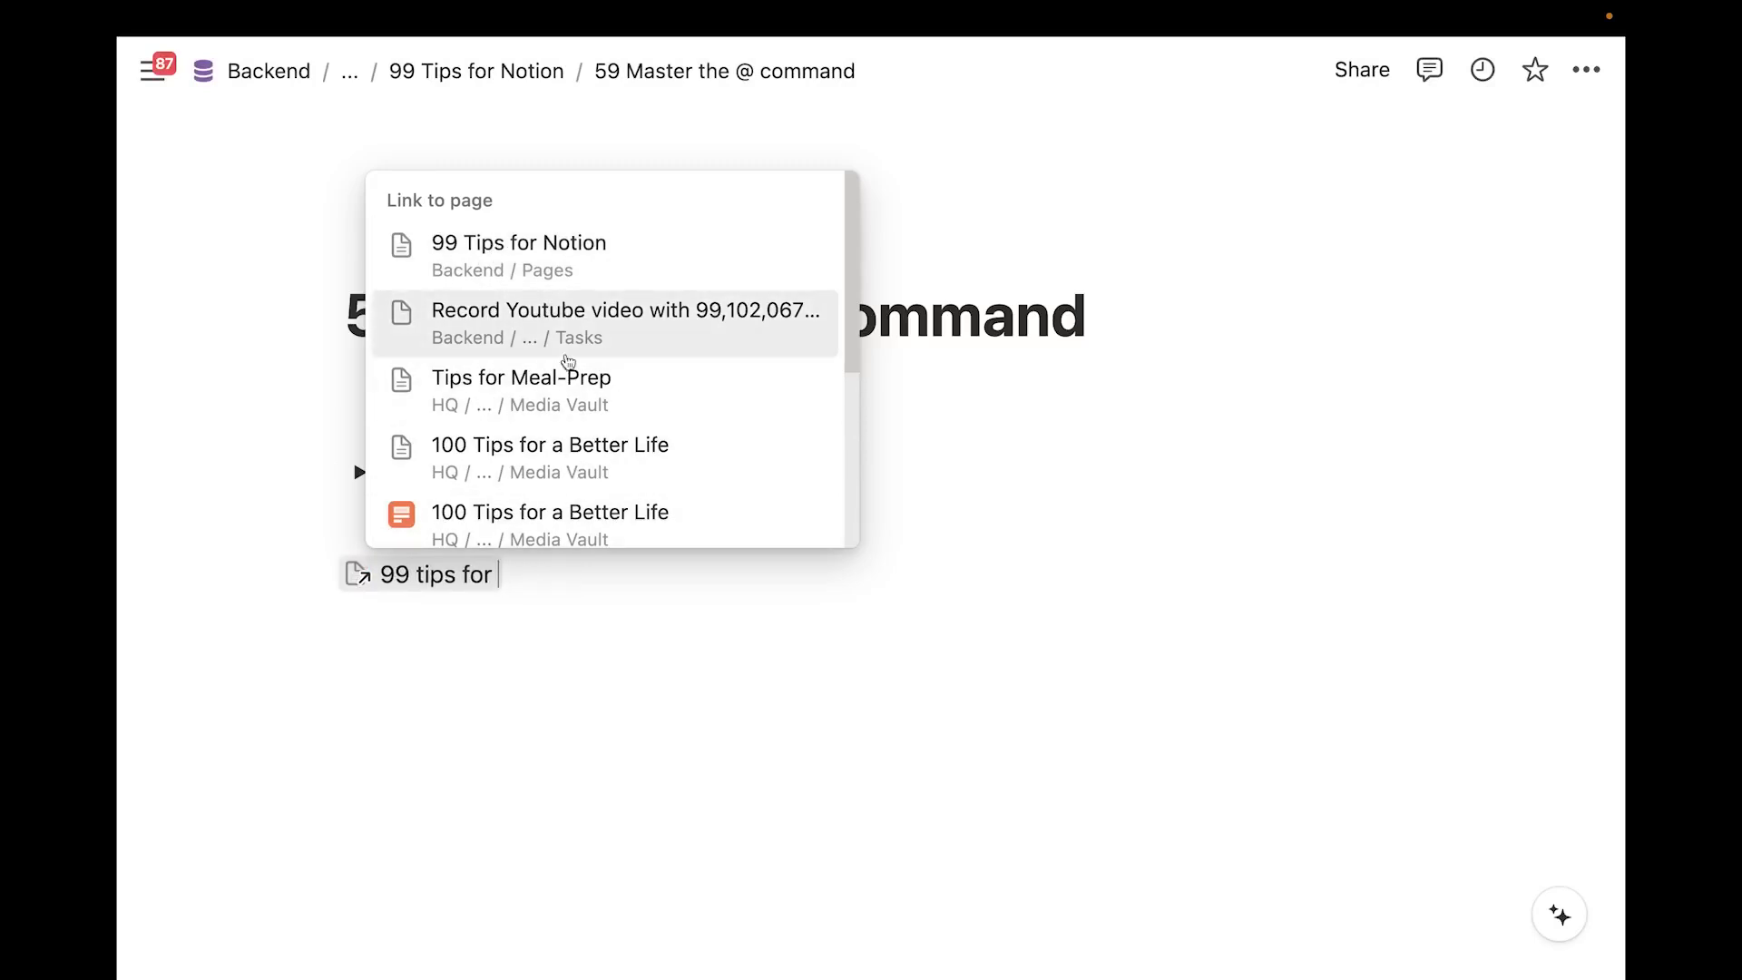
{"action": "left_click", "coordinate": [499, 248]}
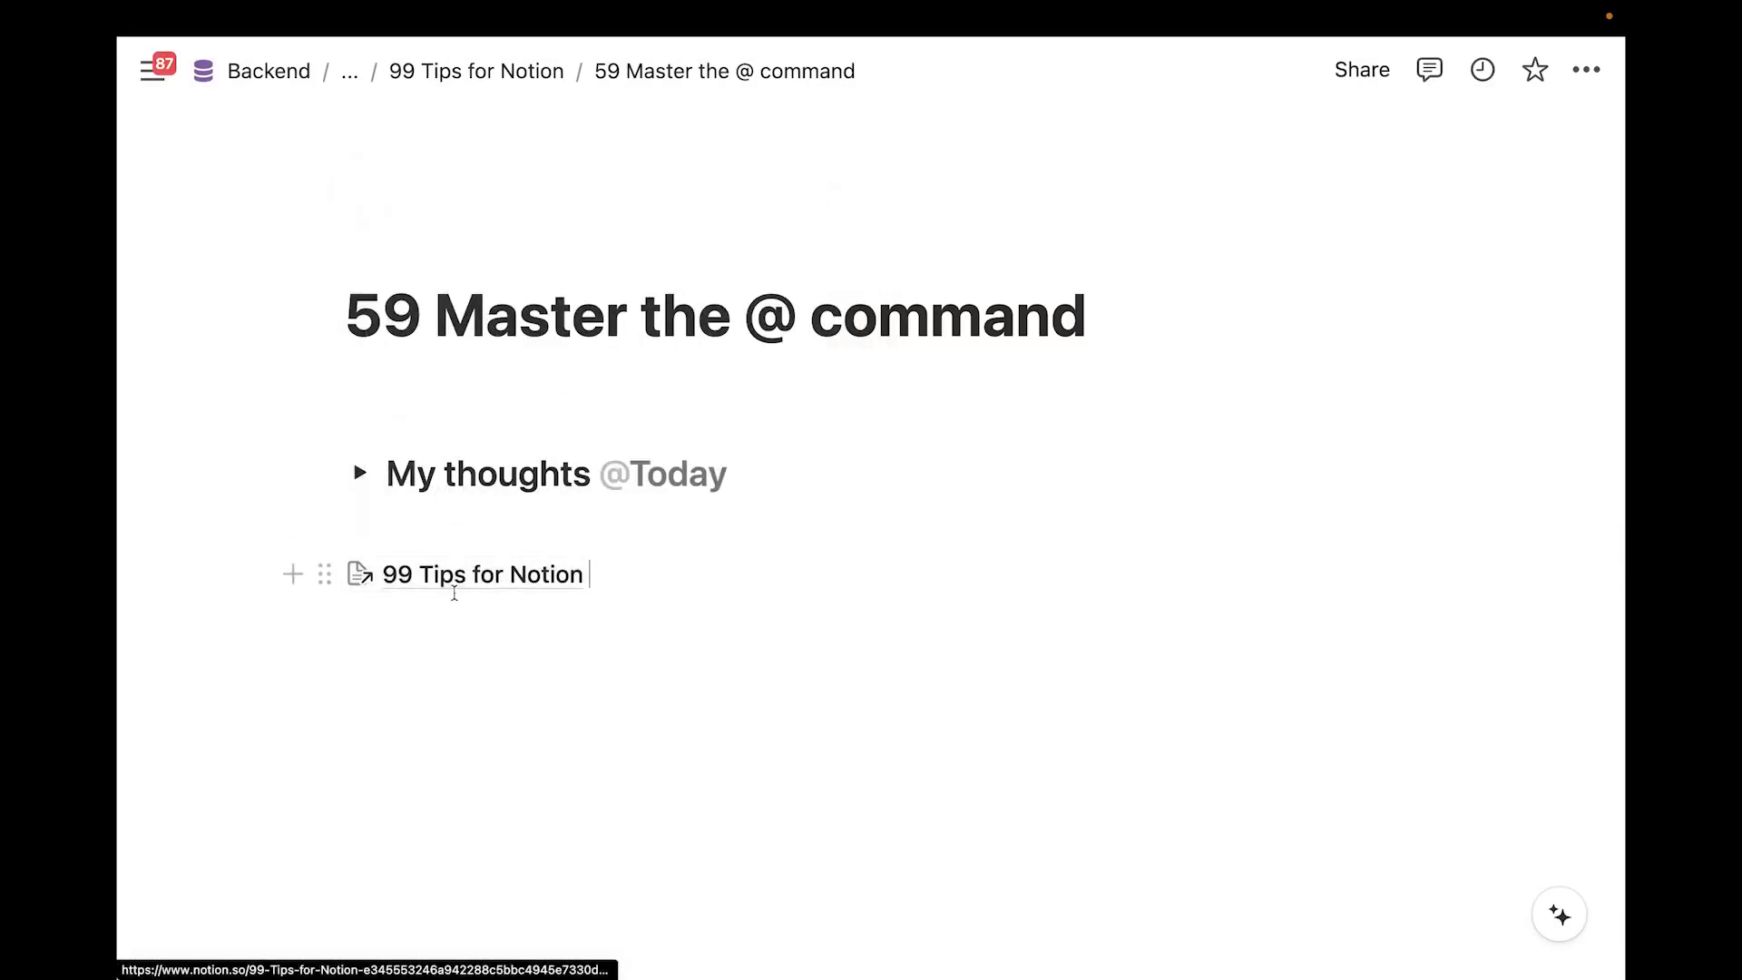
Insert a page mention linking to "HQ" below the "99 Tips for Notion" link, leaving an empty line between them
{"action": "key", "text": "Return"}
{"action": "key", "text": "Return"}
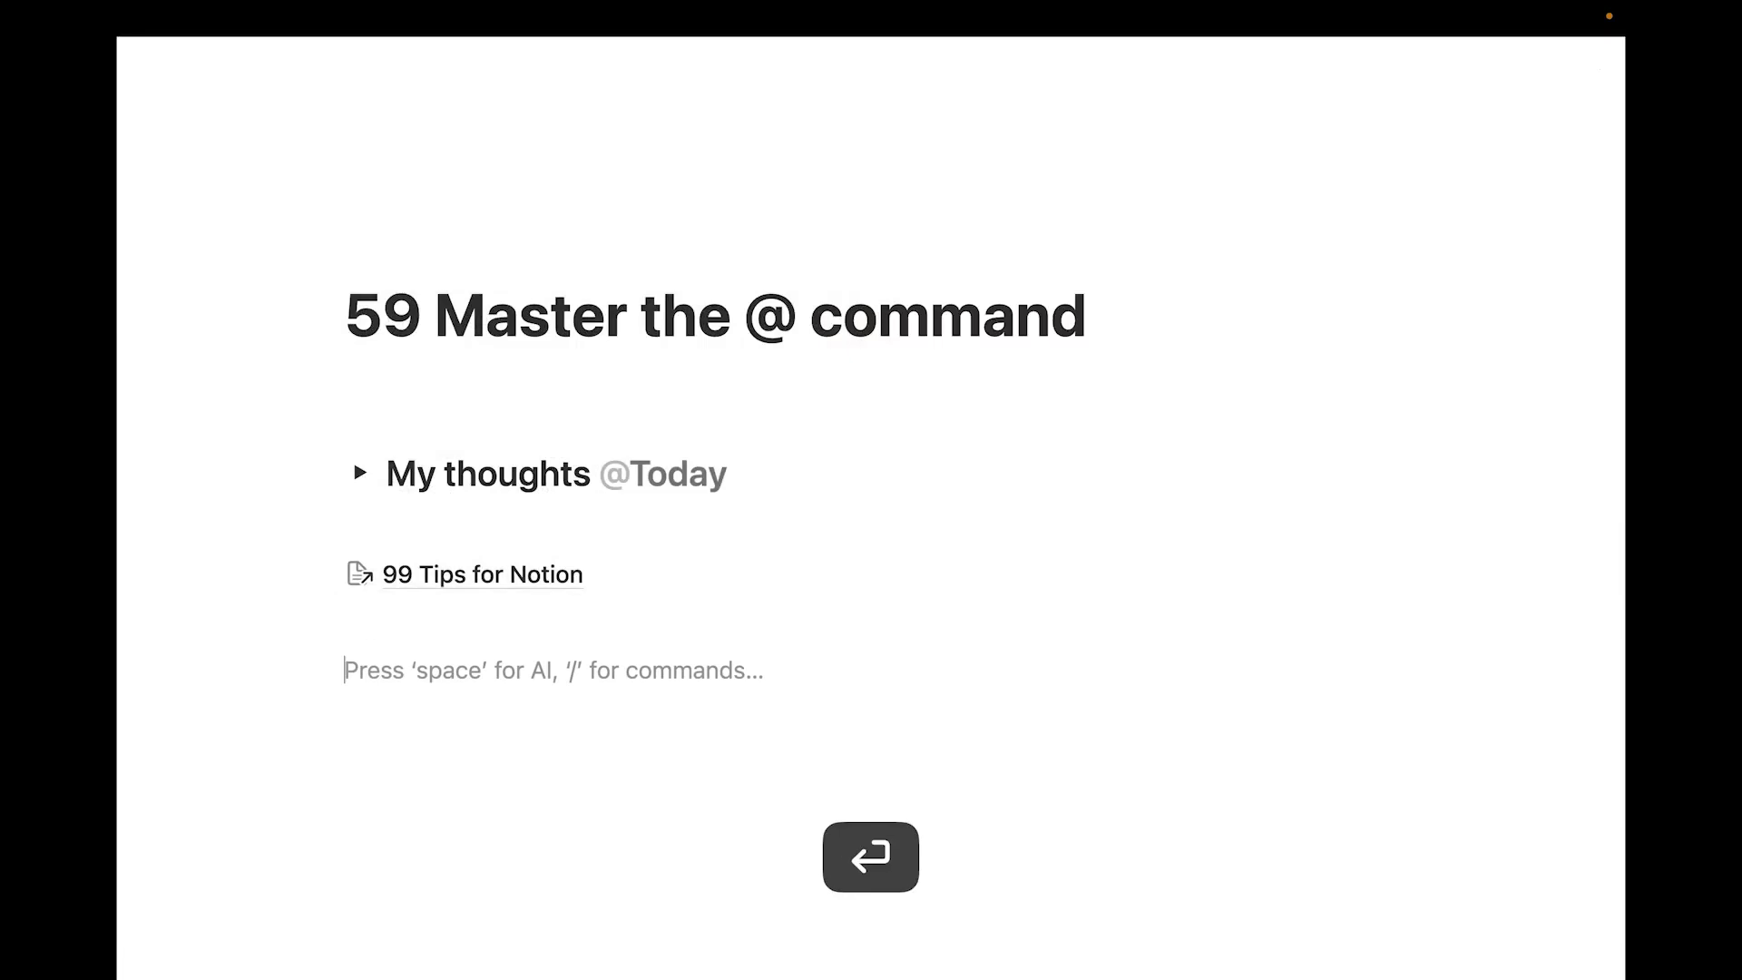
{"action": "type", "text": "@hq"}
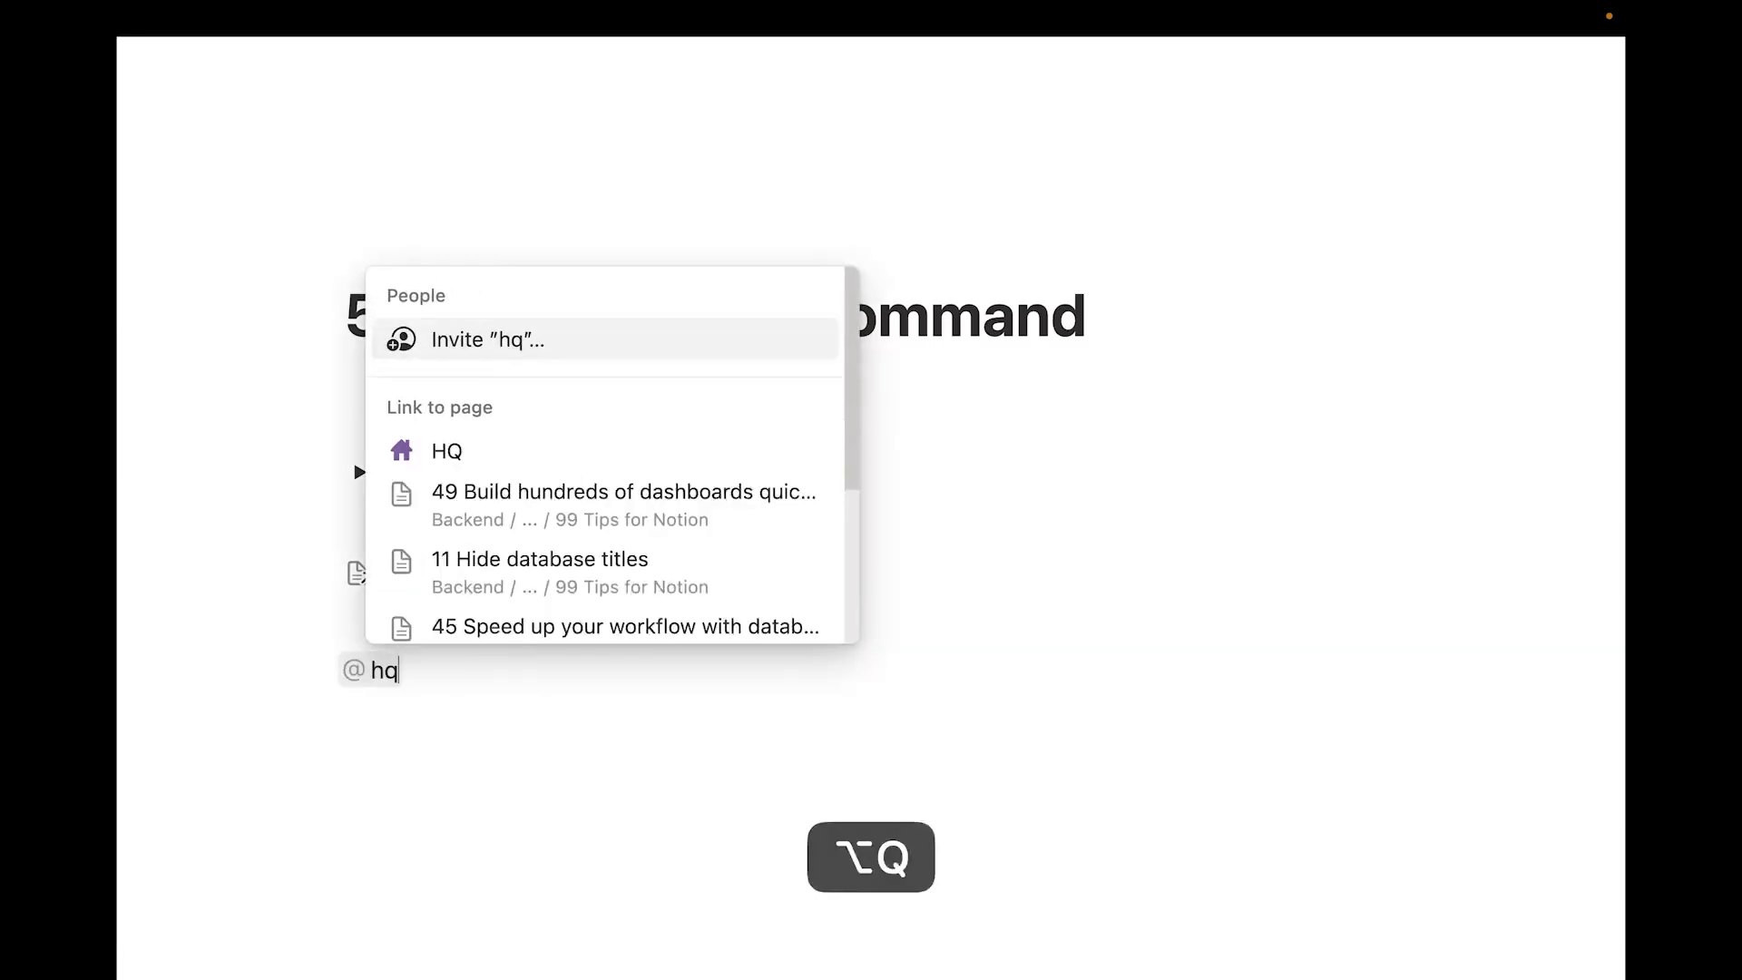
{"action": "left_click", "coordinate": [532, 448]}
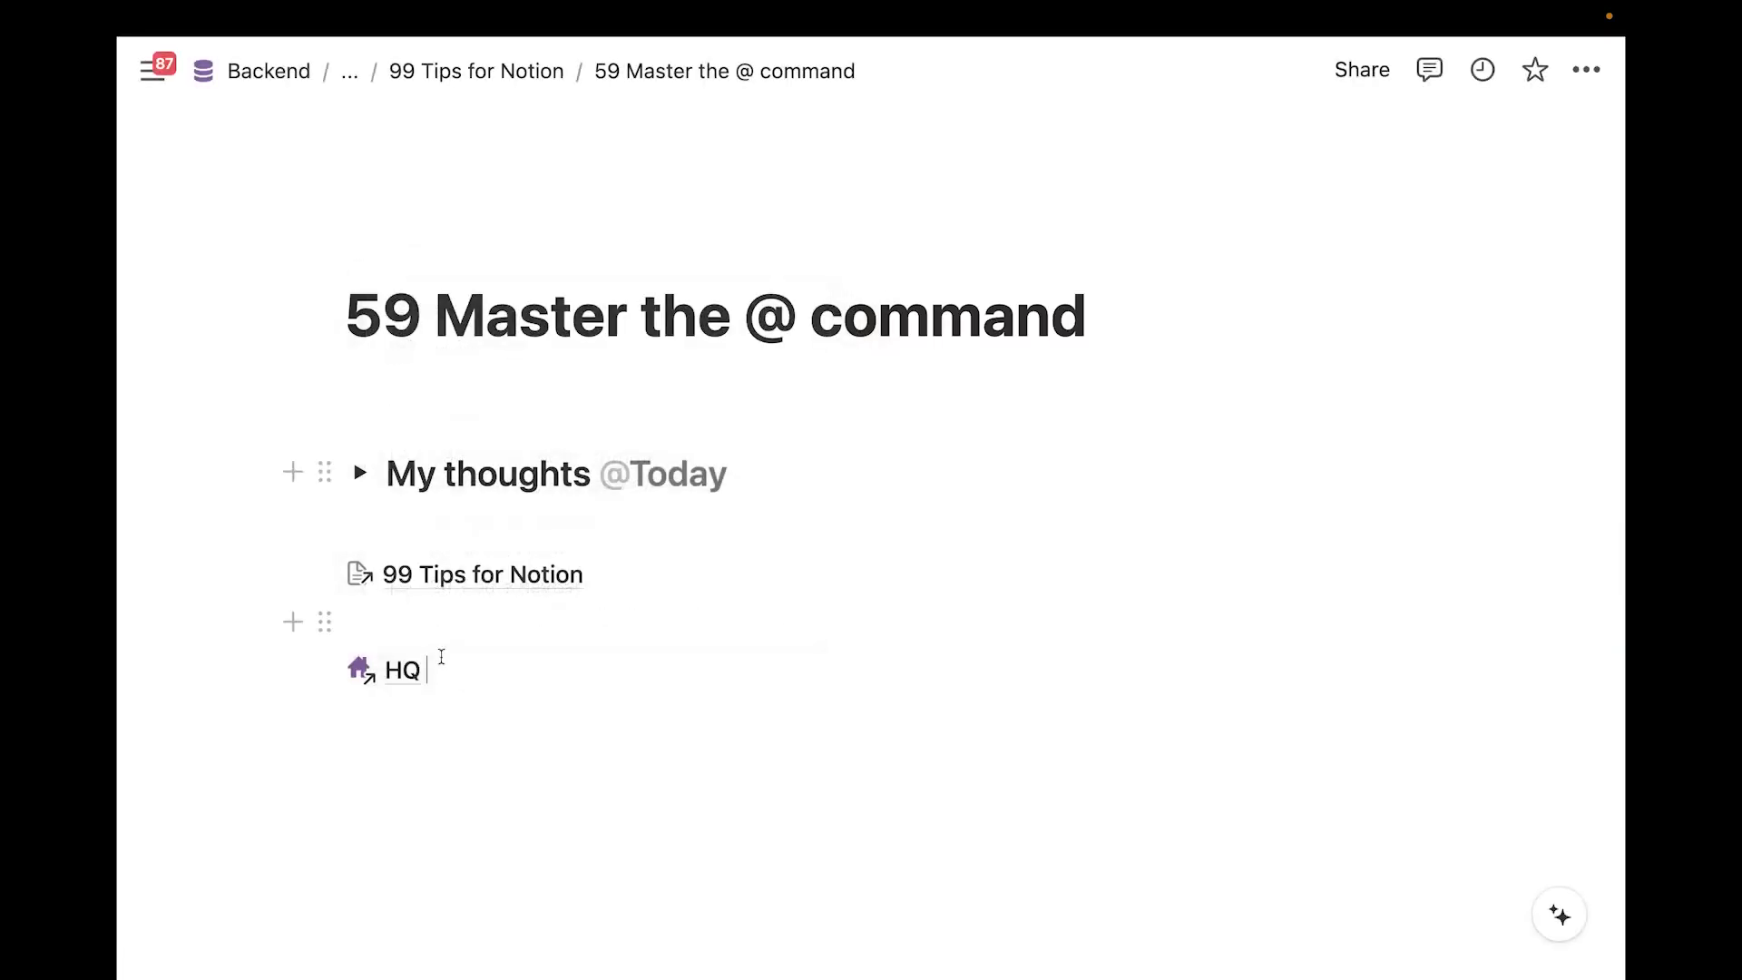
{"action": "left_click", "coordinate": [444, 784]}
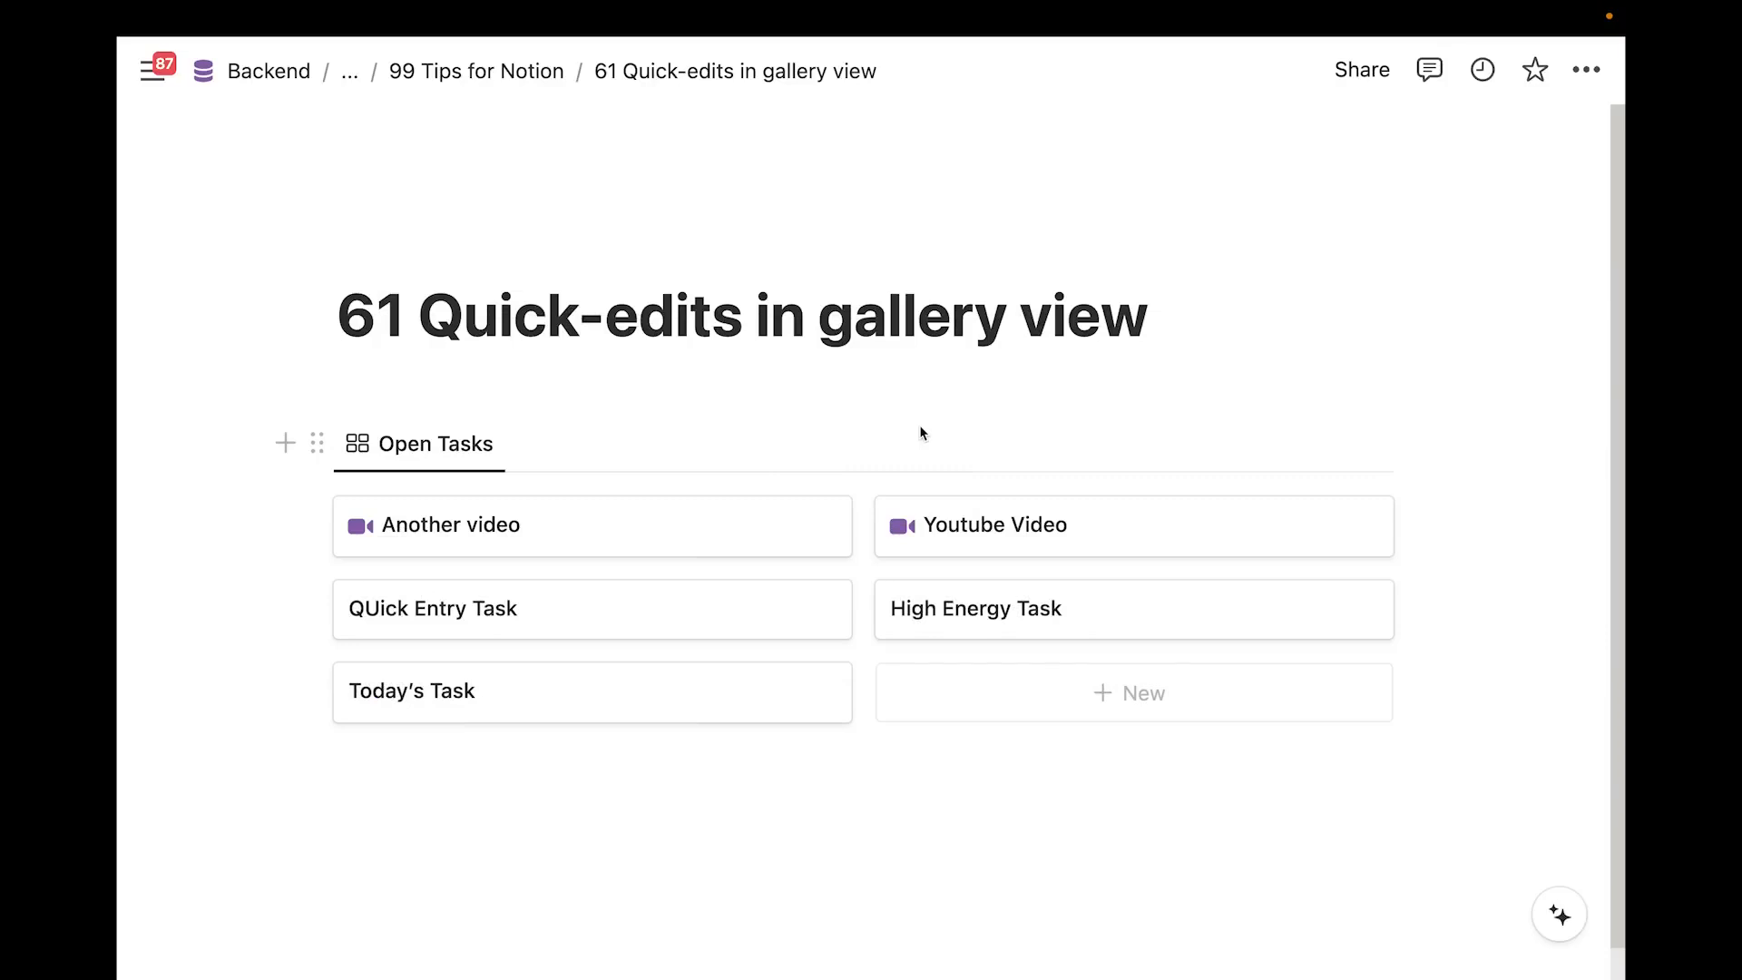
Show the Due Date and Projects properties on the cards of the Open Tasks gallery
{"action": "scroll", "coordinate": [900, 454], "scroll_direction": "down", "scroll_amount": 1}
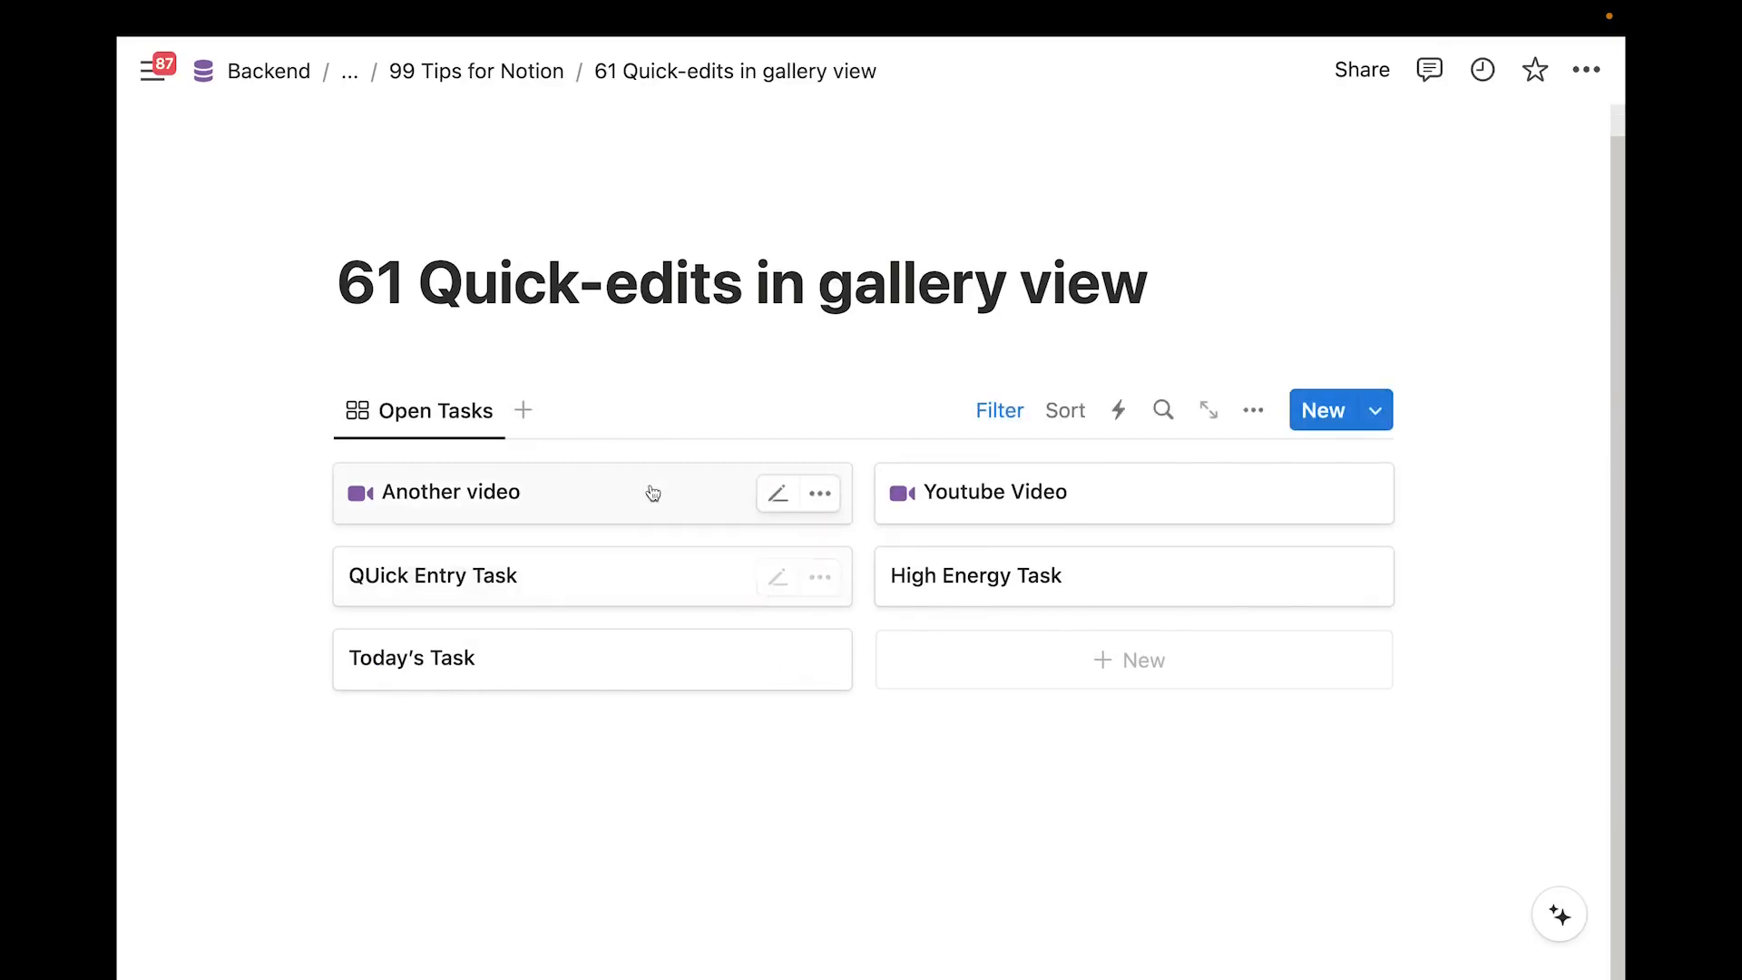
{"action": "left_click", "coordinate": [1253, 418]}
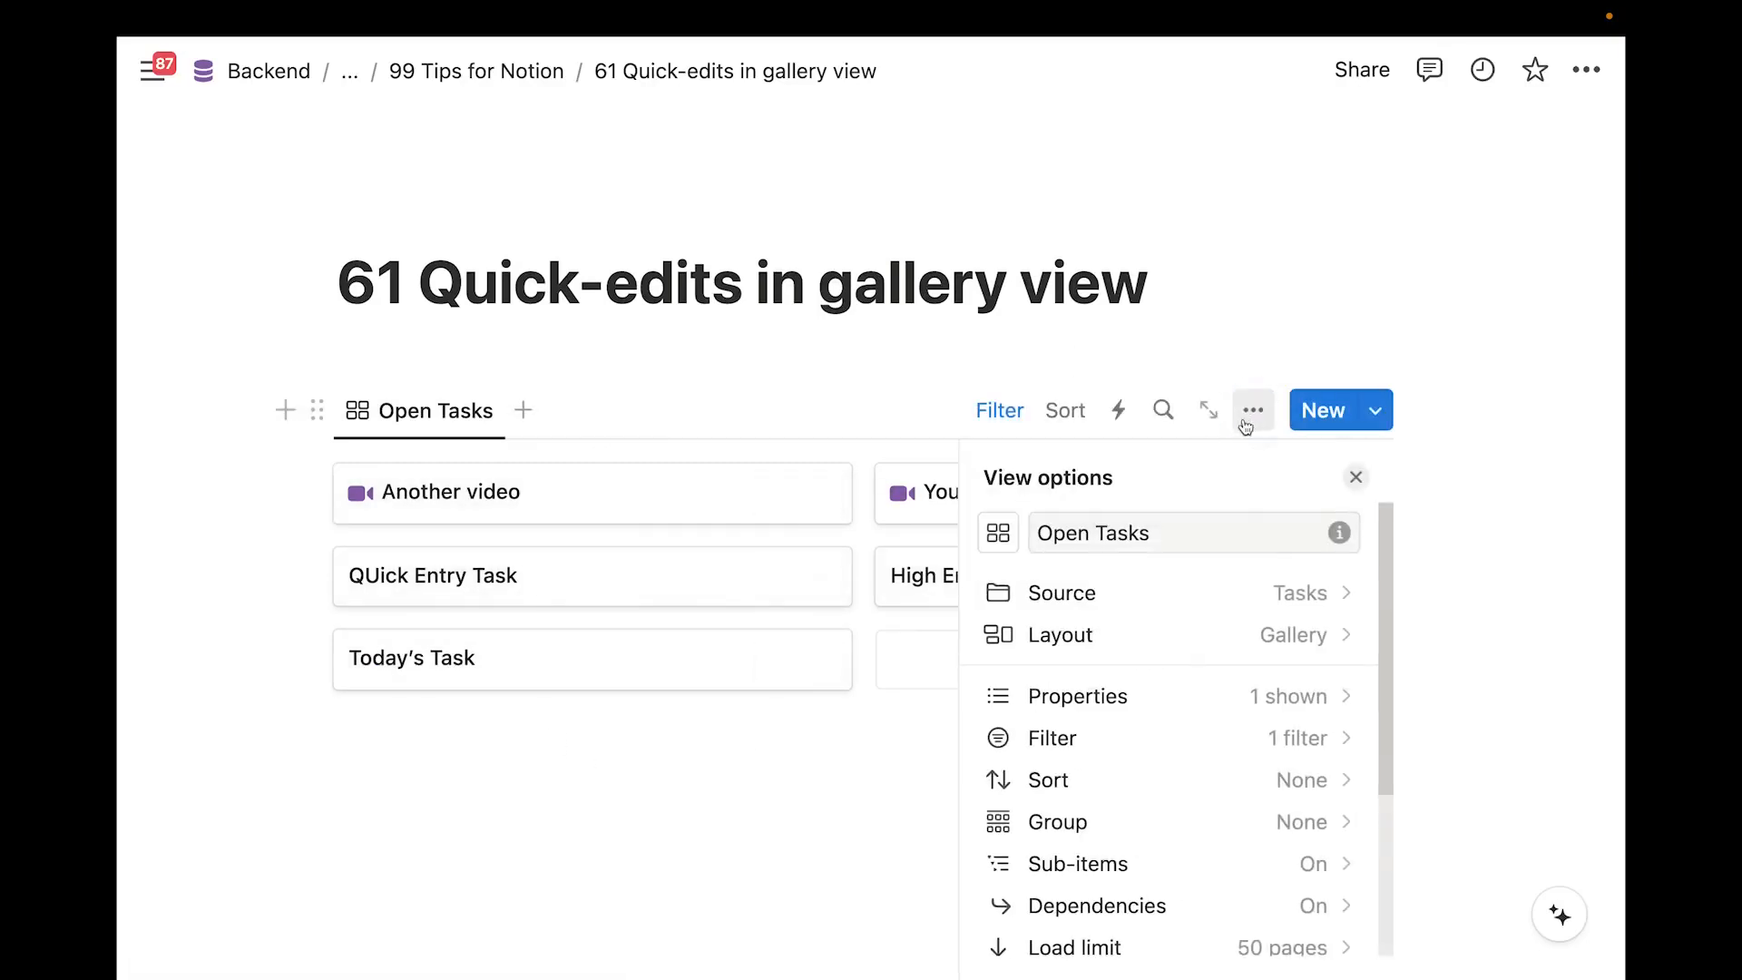
{"action": "left_click", "coordinate": [1186, 694]}
{"action": "scroll", "coordinate": [1180, 662], "scroll_direction": "down", "scroll_amount": 5}
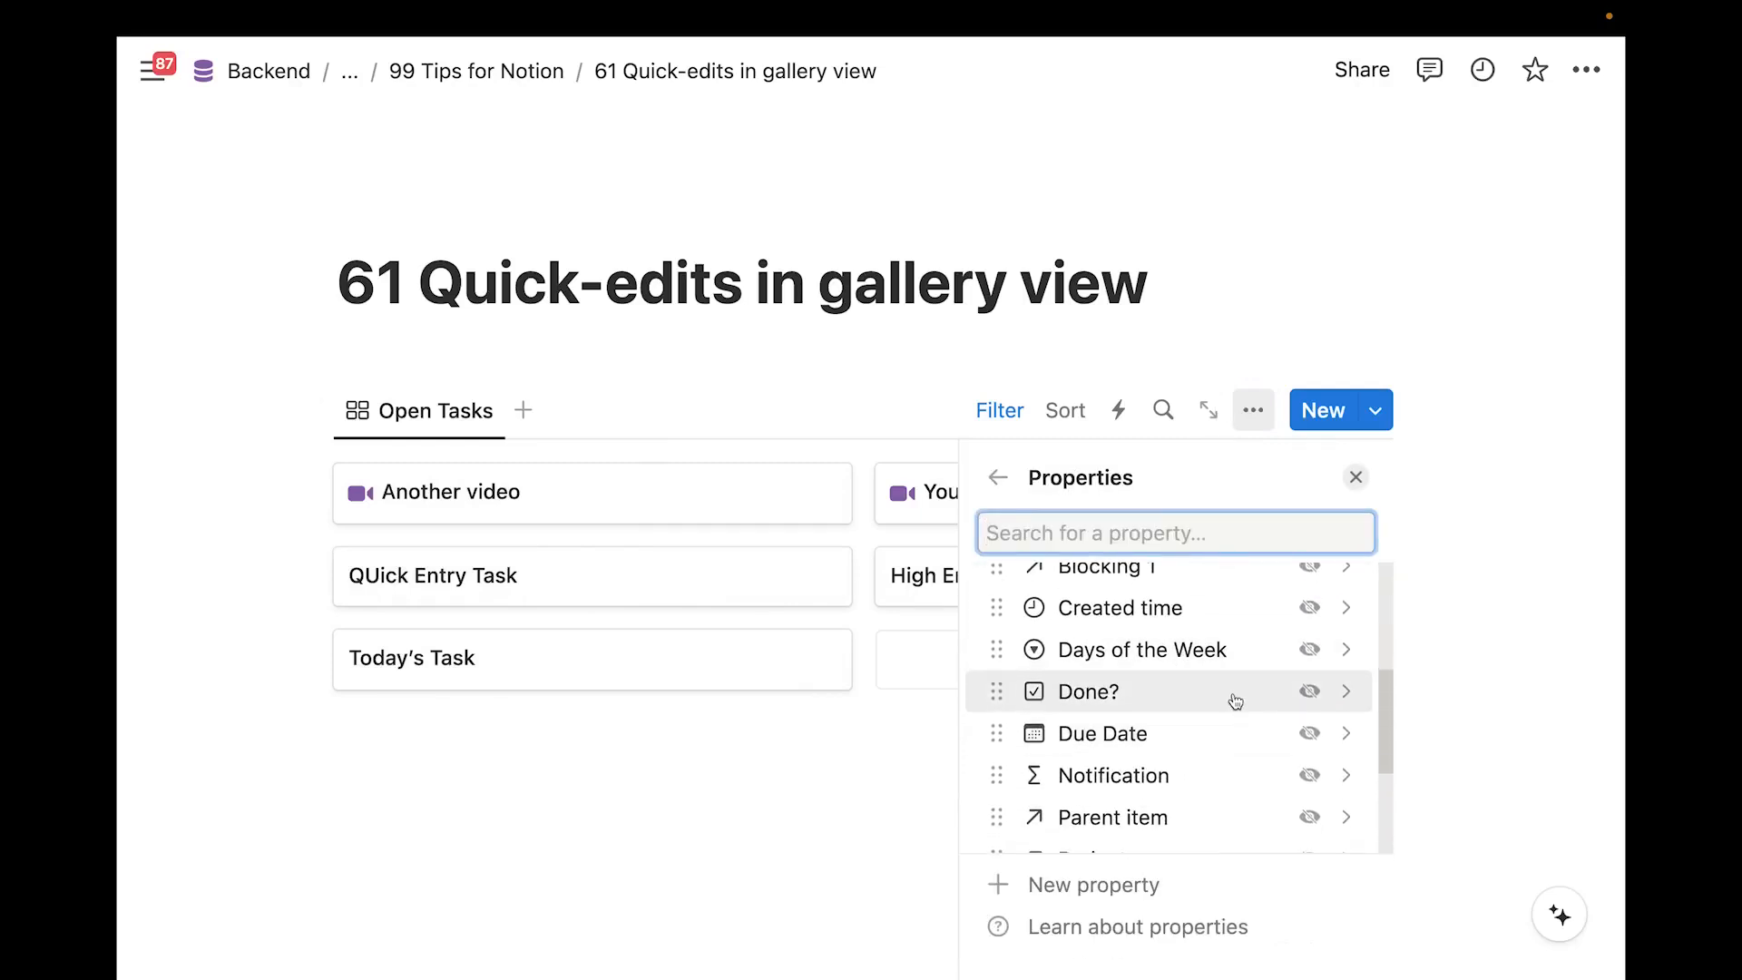
{"action": "left_click", "coordinate": [1310, 733]}
{"action": "scroll", "coordinate": [1306, 730], "scroll_direction": "down", "scroll_amount": 3}
{"action": "scroll", "coordinate": [1300, 739], "scroll_direction": "down", "scroll_amount": 6}
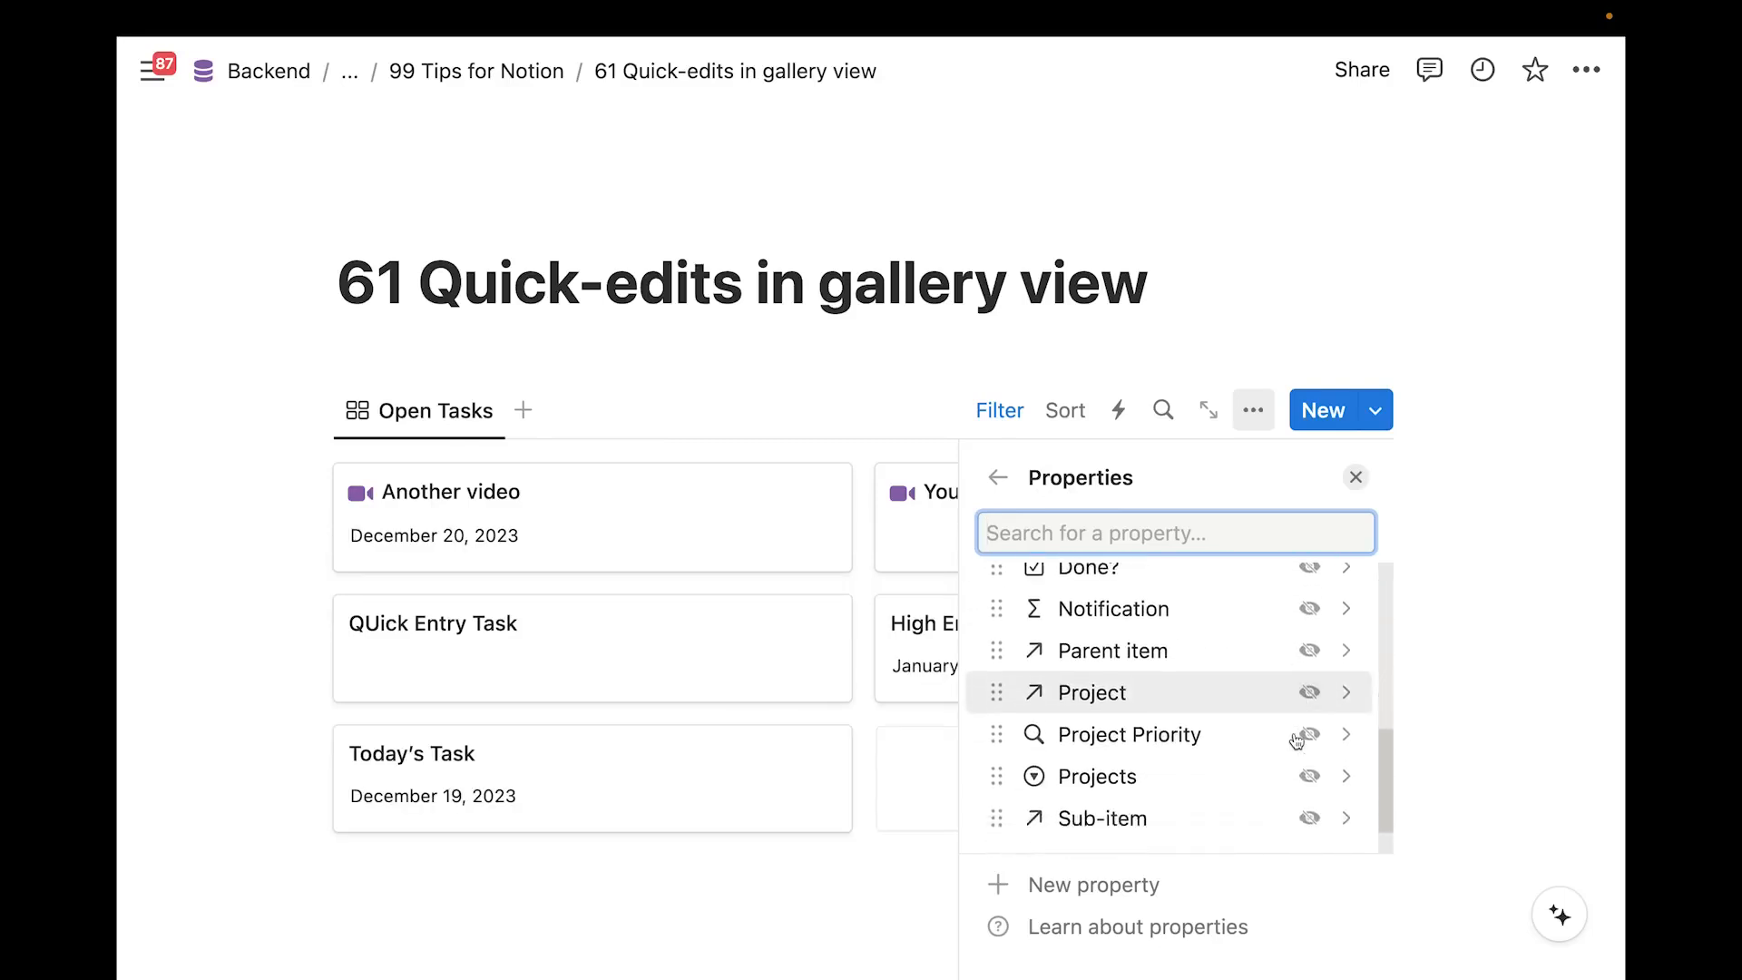
{"action": "scroll", "coordinate": [1231, 703], "scroll_direction": "up", "scroll_amount": 2}
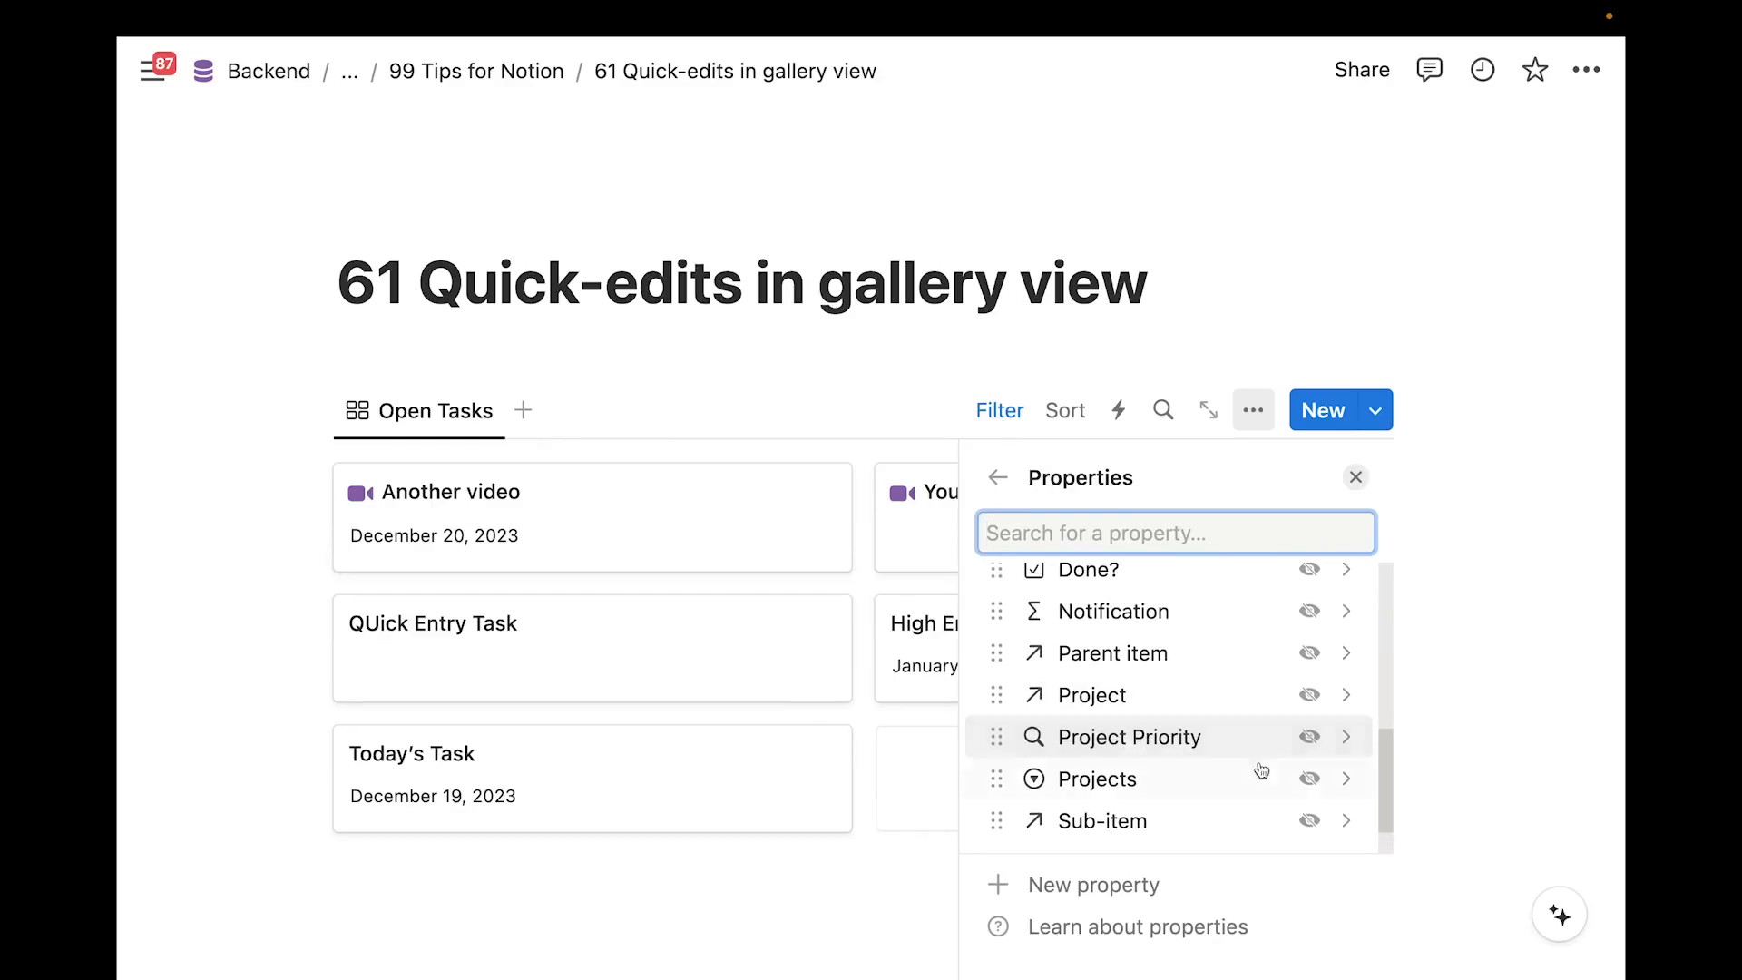
{"action": "left_click", "coordinate": [1311, 780]}
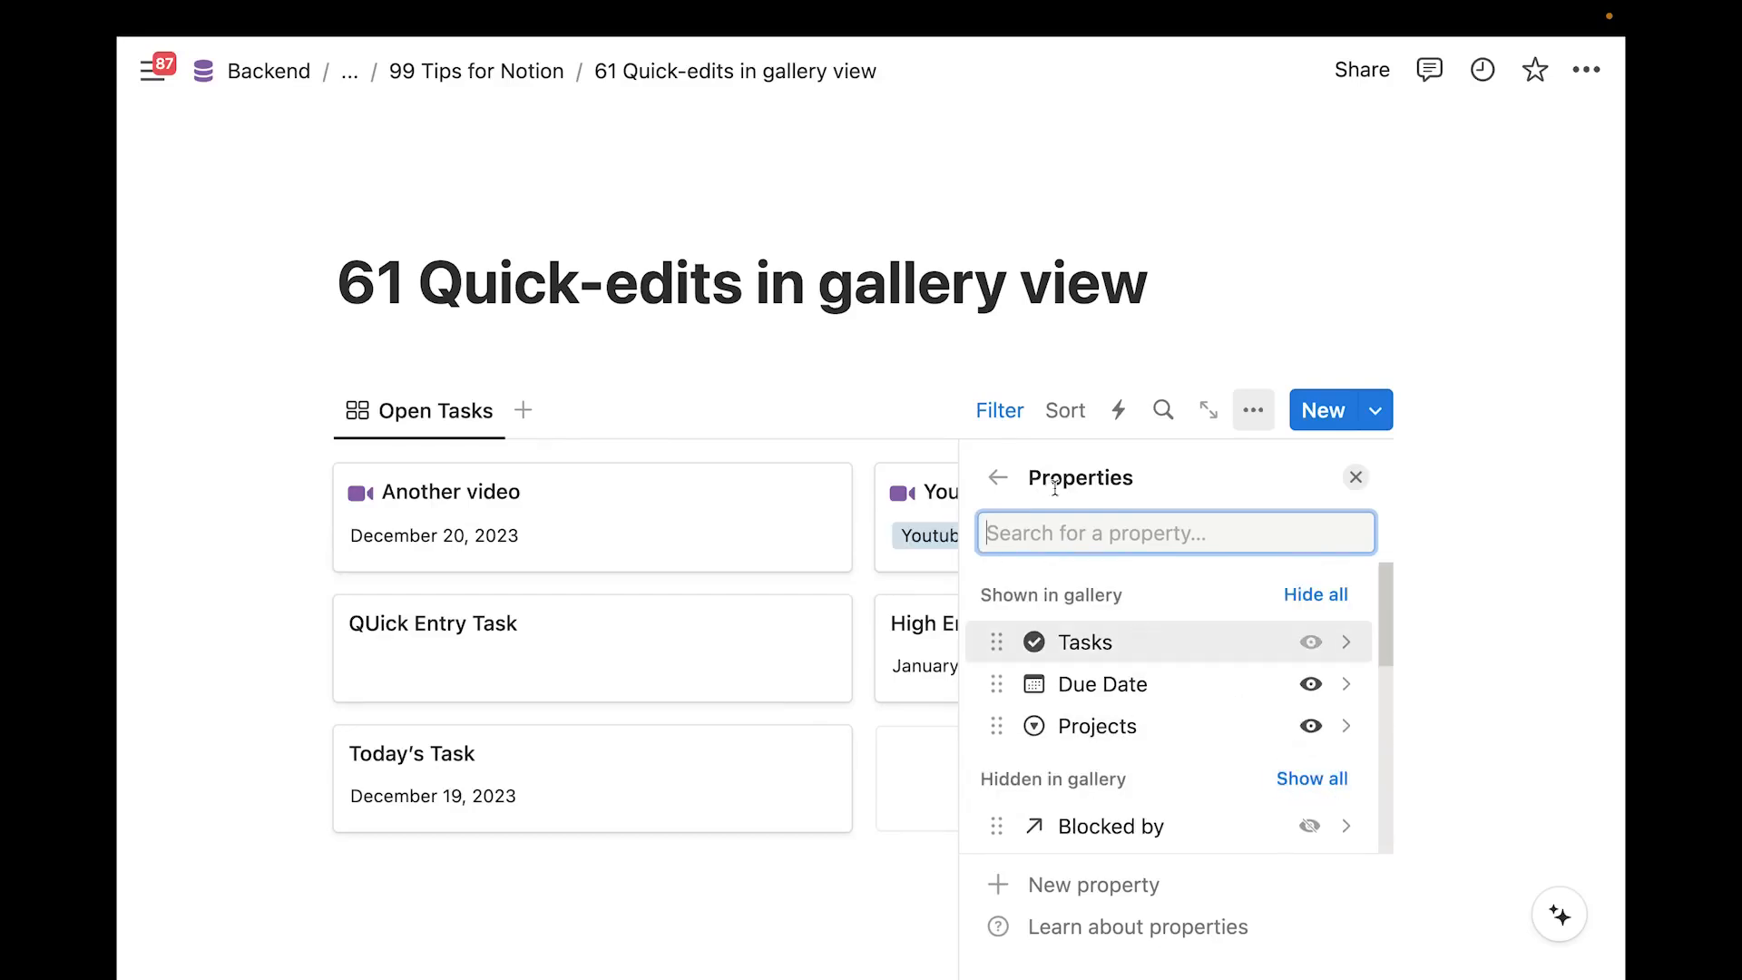
{"action": "left_click", "coordinate": [889, 320]}
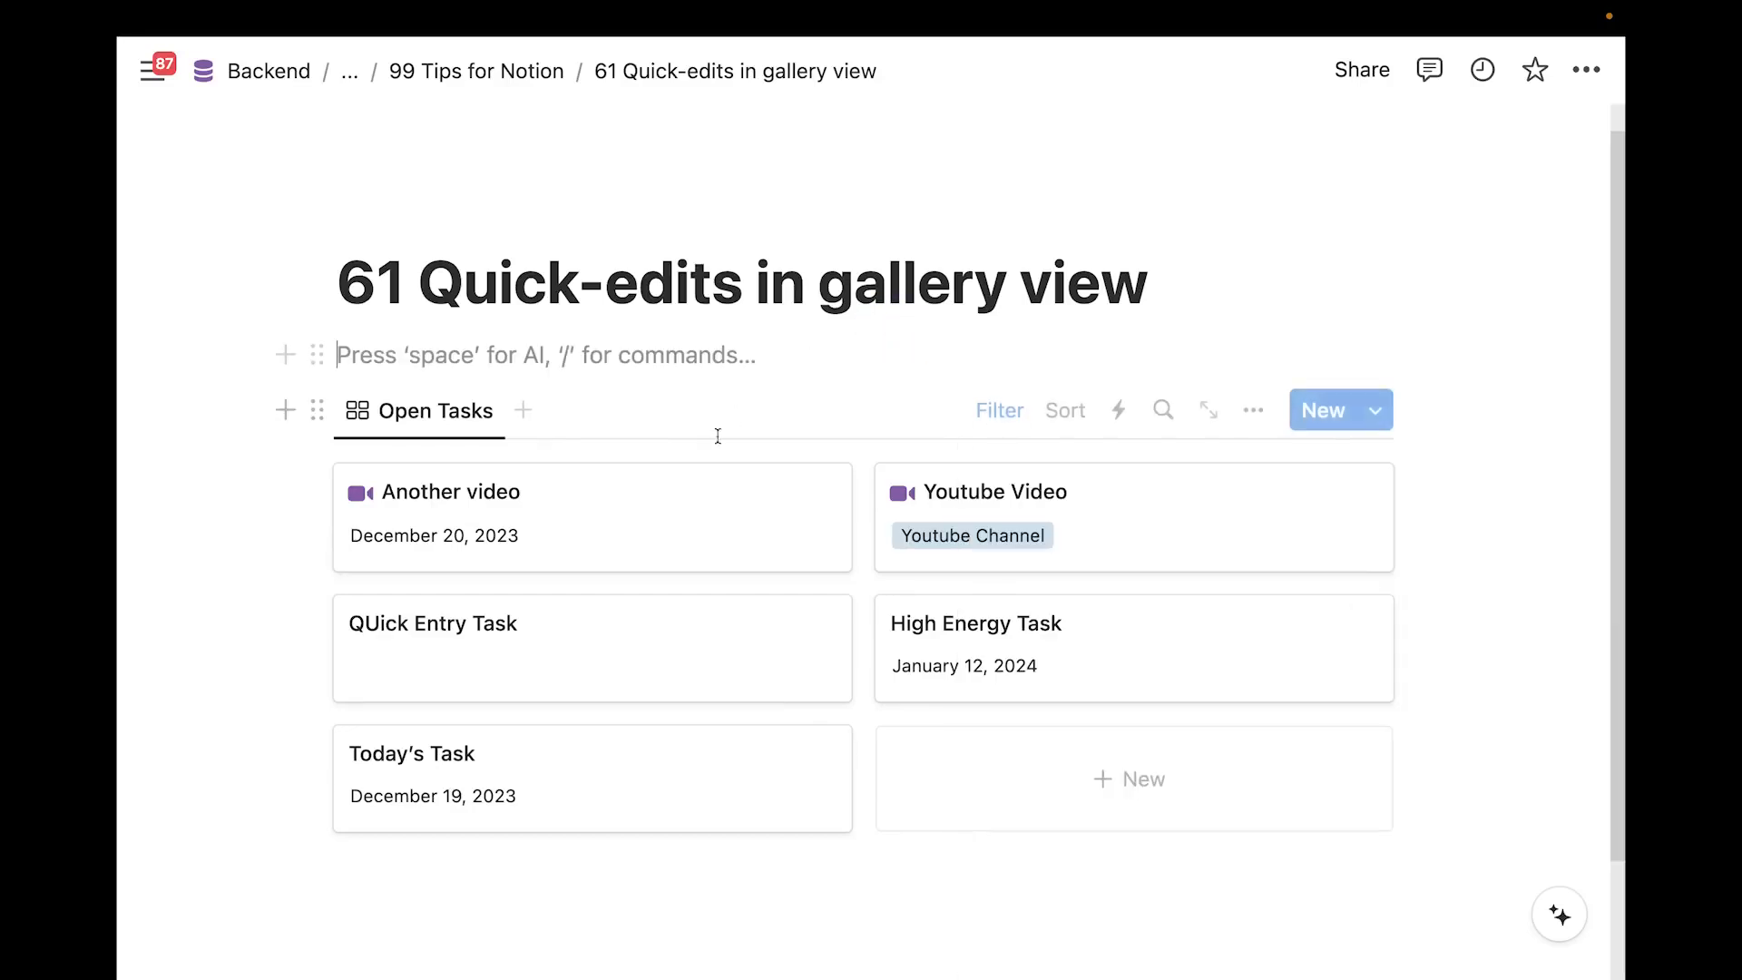
{"action": "left_click", "coordinate": [485, 541]}
{"action": "key", "text": "Escape"}
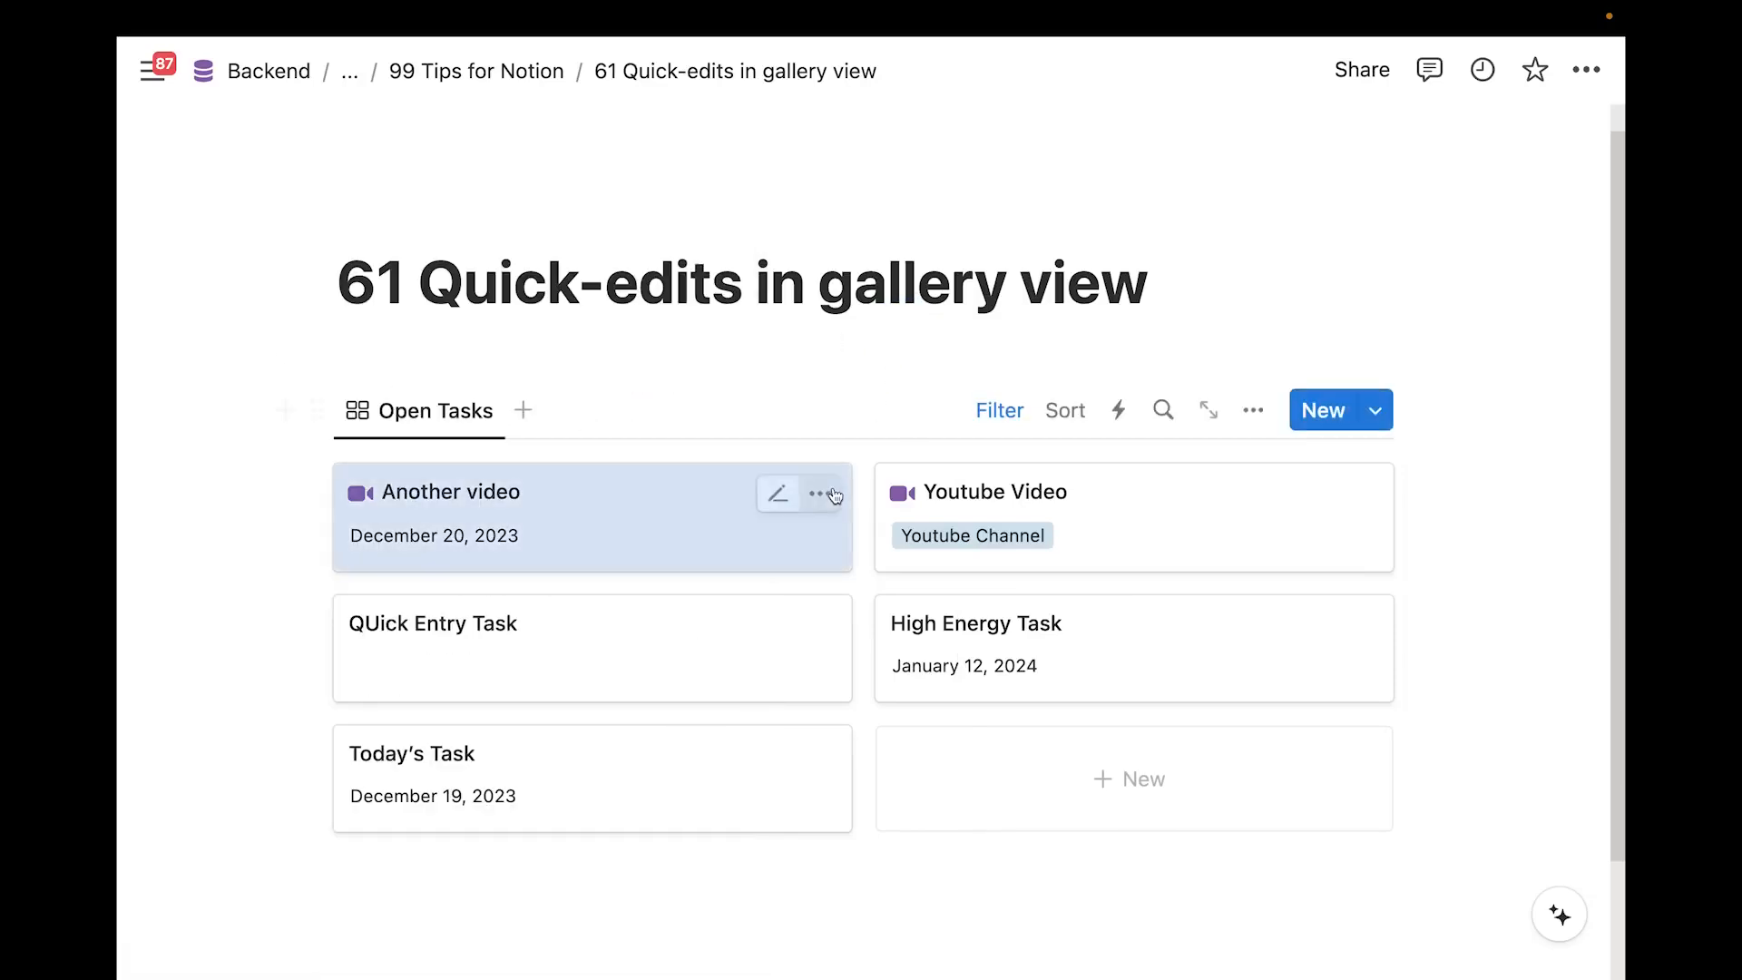
{"action": "scroll", "coordinate": [835, 494], "scroll_direction": "down", "scroll_amount": 3}
{"action": "left_click", "coordinate": [646, 739]}
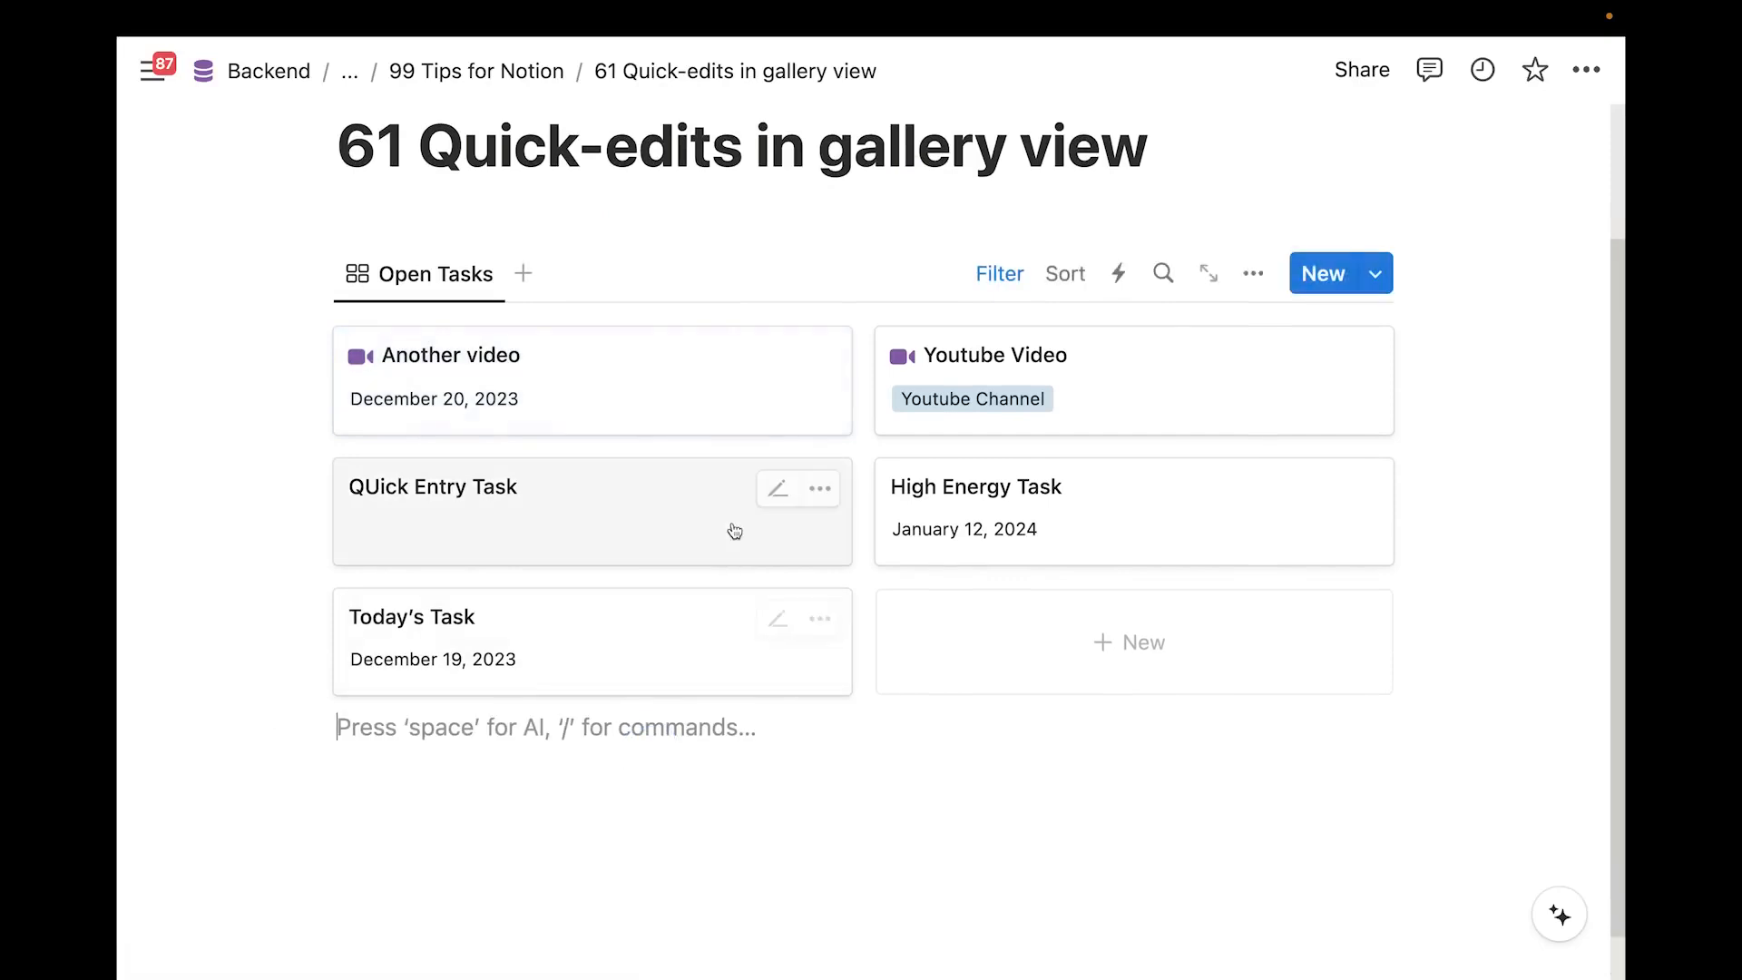
Quick-edit the "QUick Entry Task" card in the gallery, setting Projects to Youtube Channel and Due Date to December 21, 2023
{"action": "left_click", "coordinate": [774, 492]}
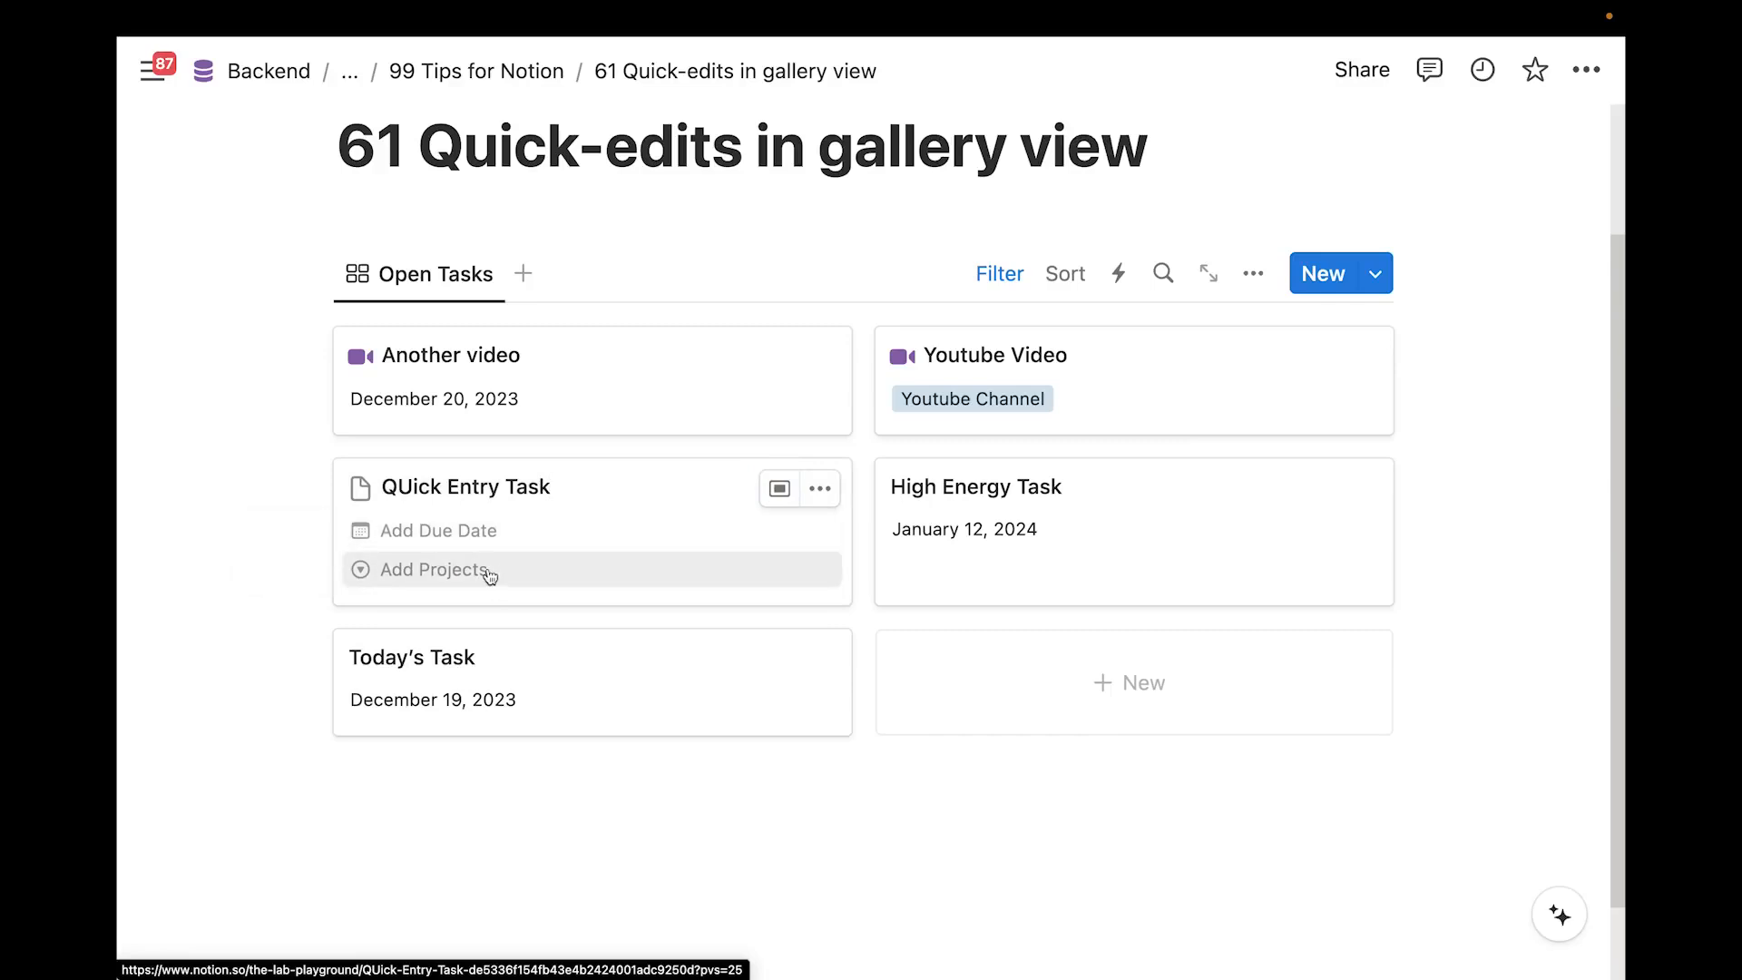
{"action": "left_click", "coordinate": [456, 566]}
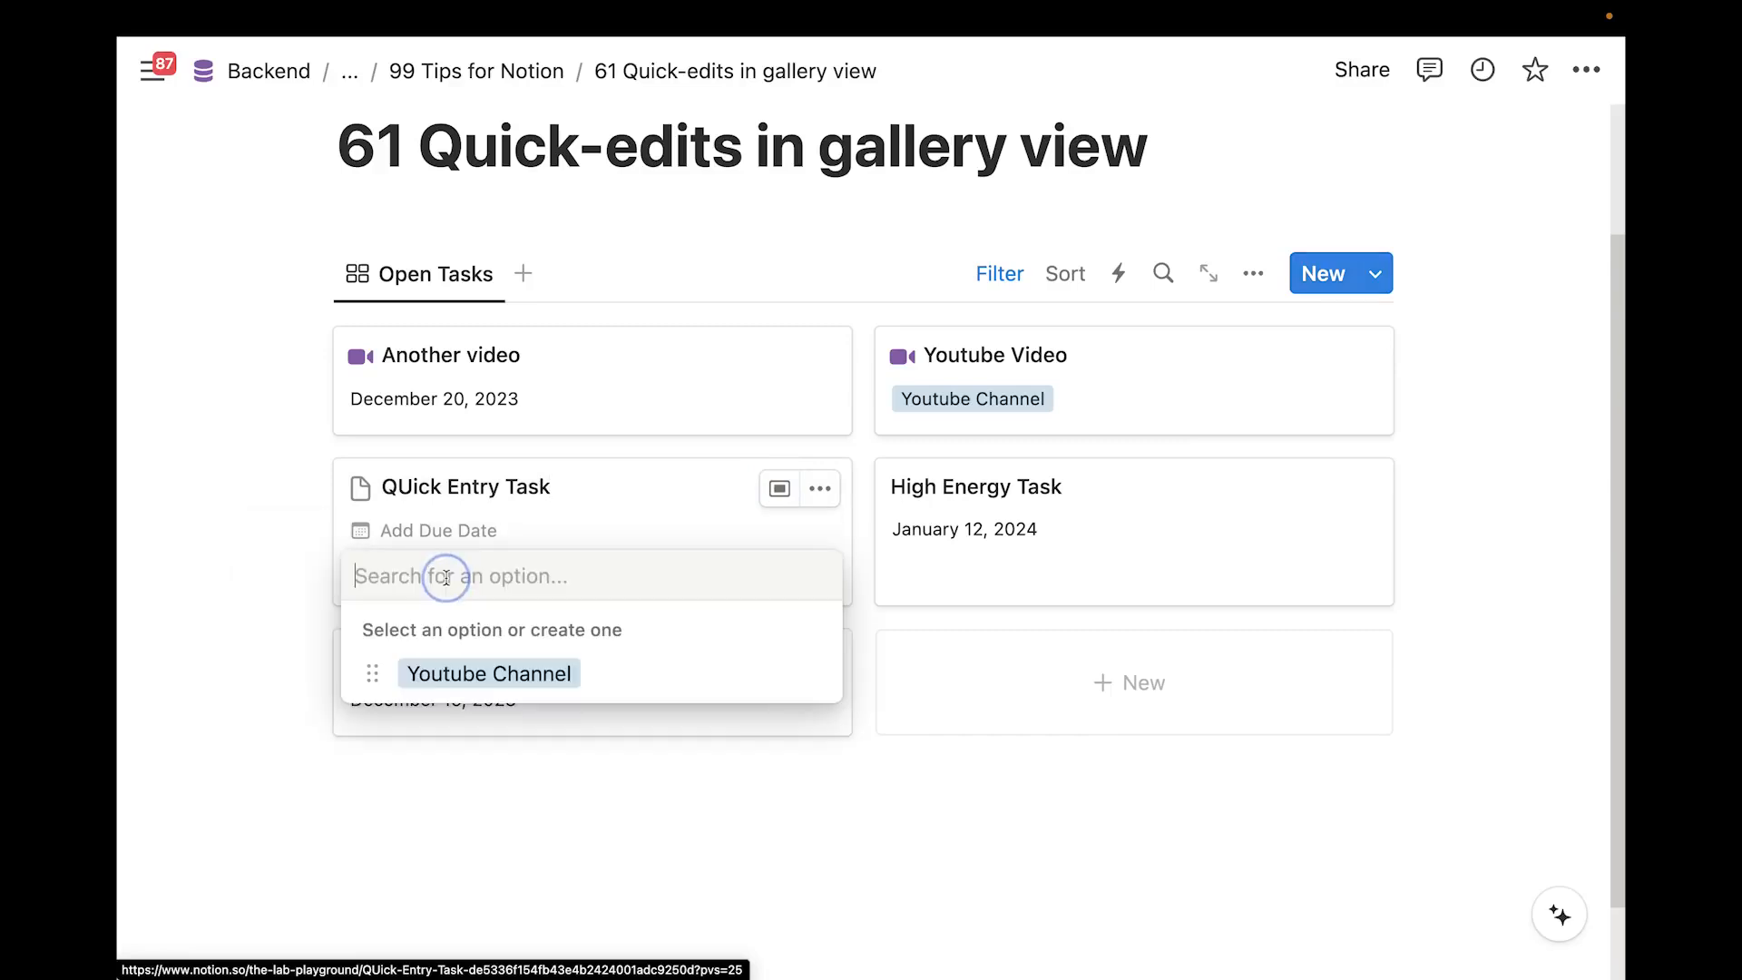
{"action": "left_click", "coordinate": [486, 670]}
{"action": "left_click", "coordinate": [472, 529]}
{"action": "left_click", "coordinate": [544, 481]}
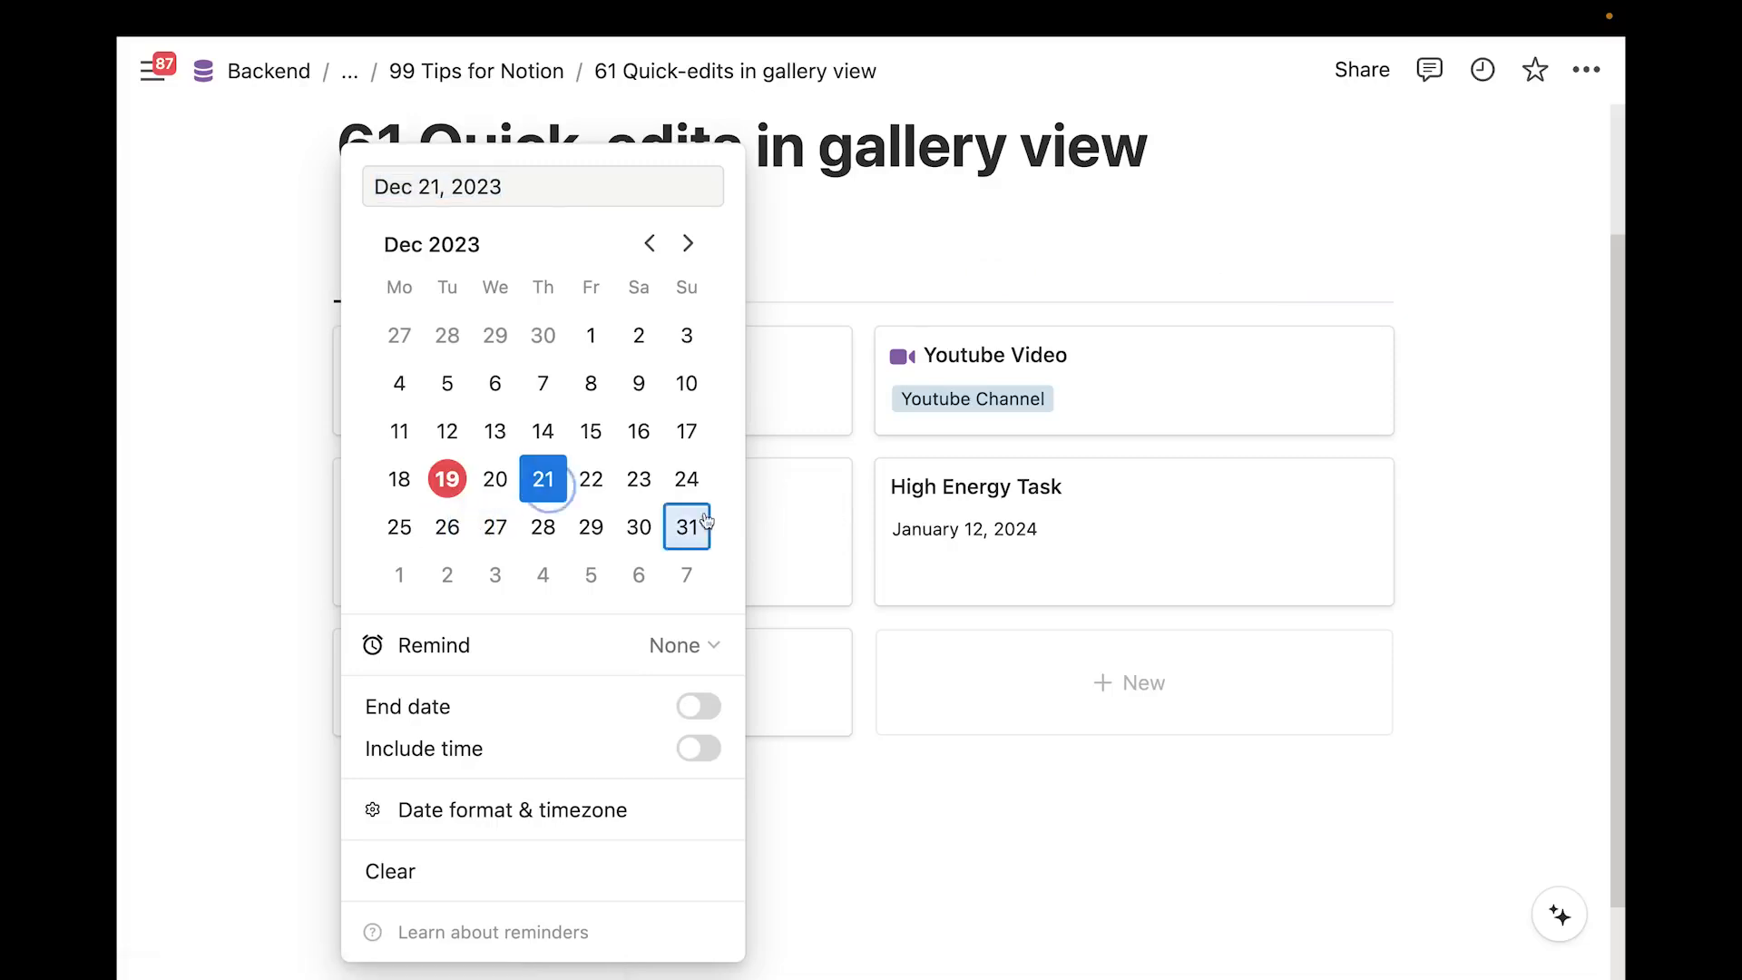
{"action": "left_click", "coordinate": [792, 562]}
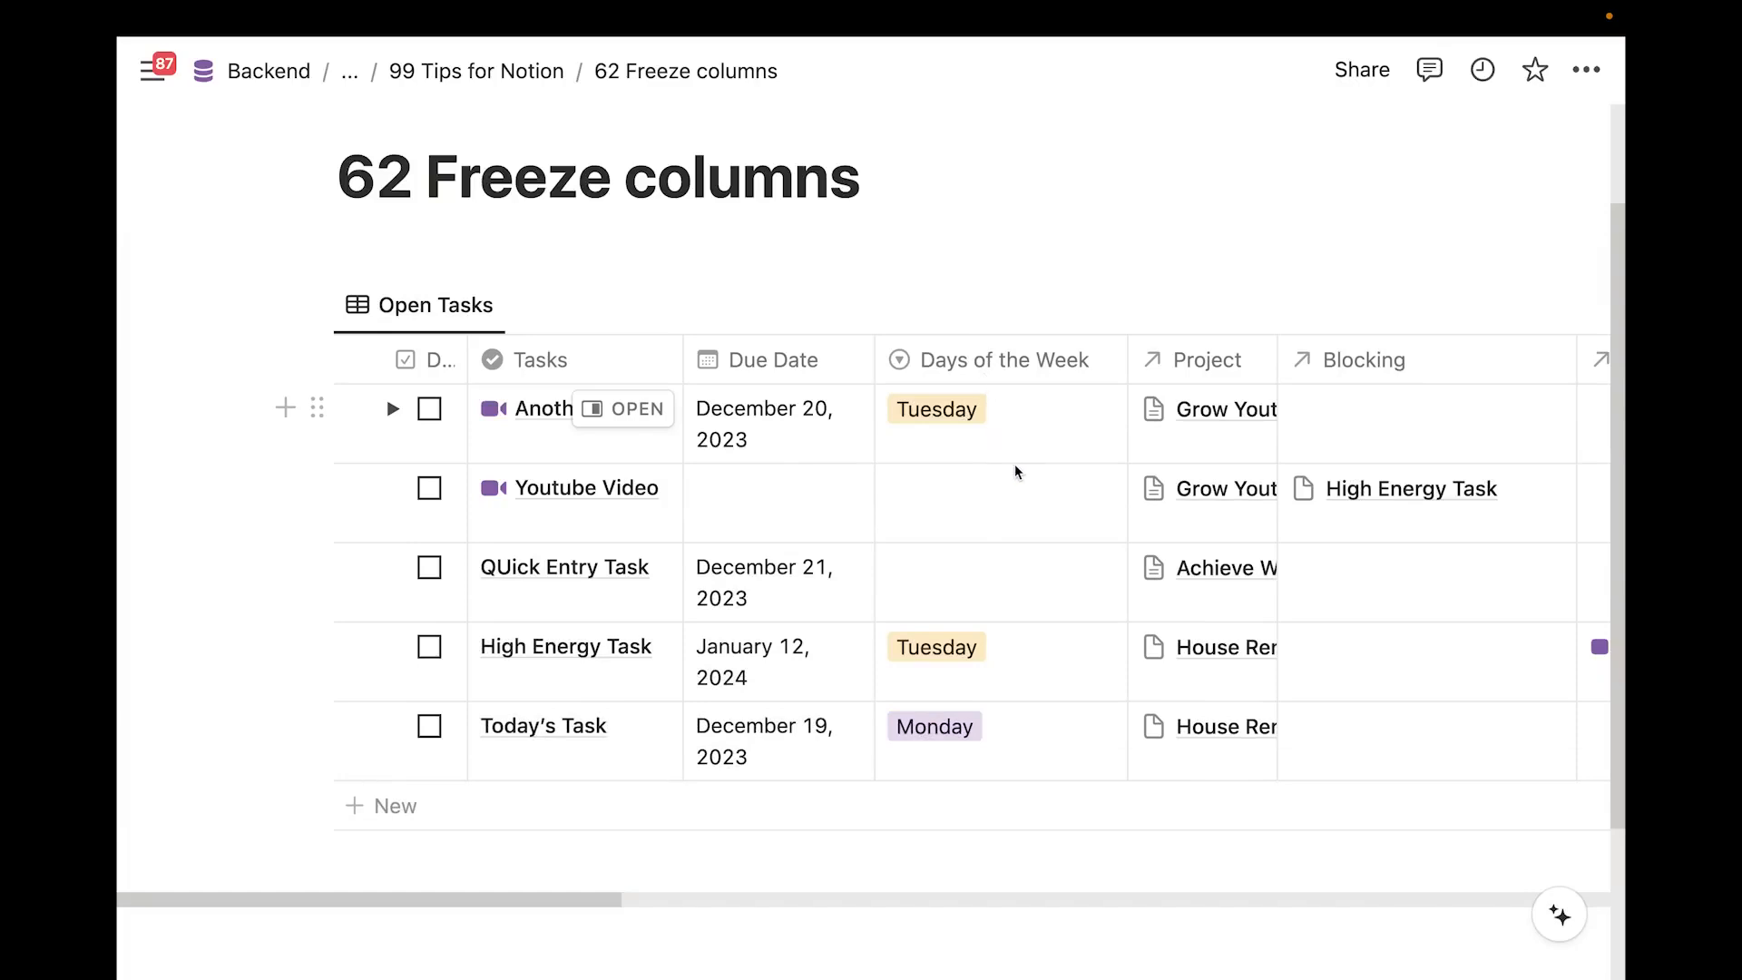
Freeze the Open Tasks table up to the Tasks column and look through the remaining columns to check it
{"action": "scroll", "coordinate": [1016, 470], "scroll_direction": "right", "scroll_amount": 10}
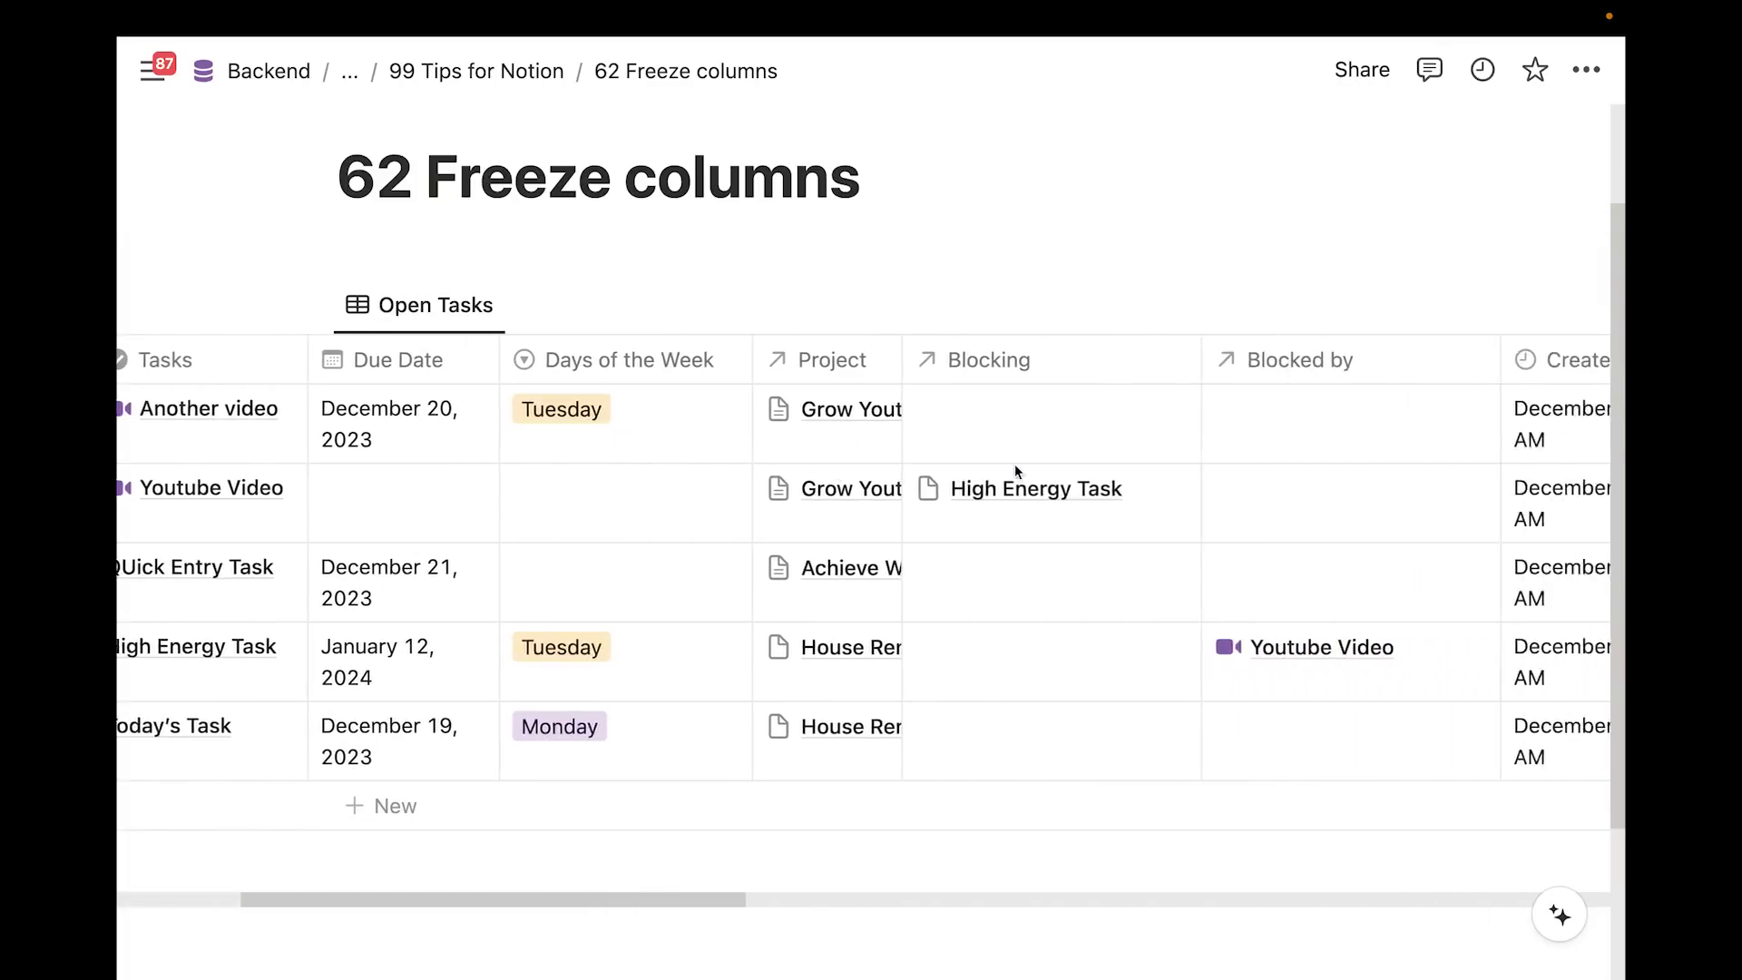
{"action": "scroll", "coordinate": [1016, 470], "scroll_direction": "right", "scroll_amount": 10}
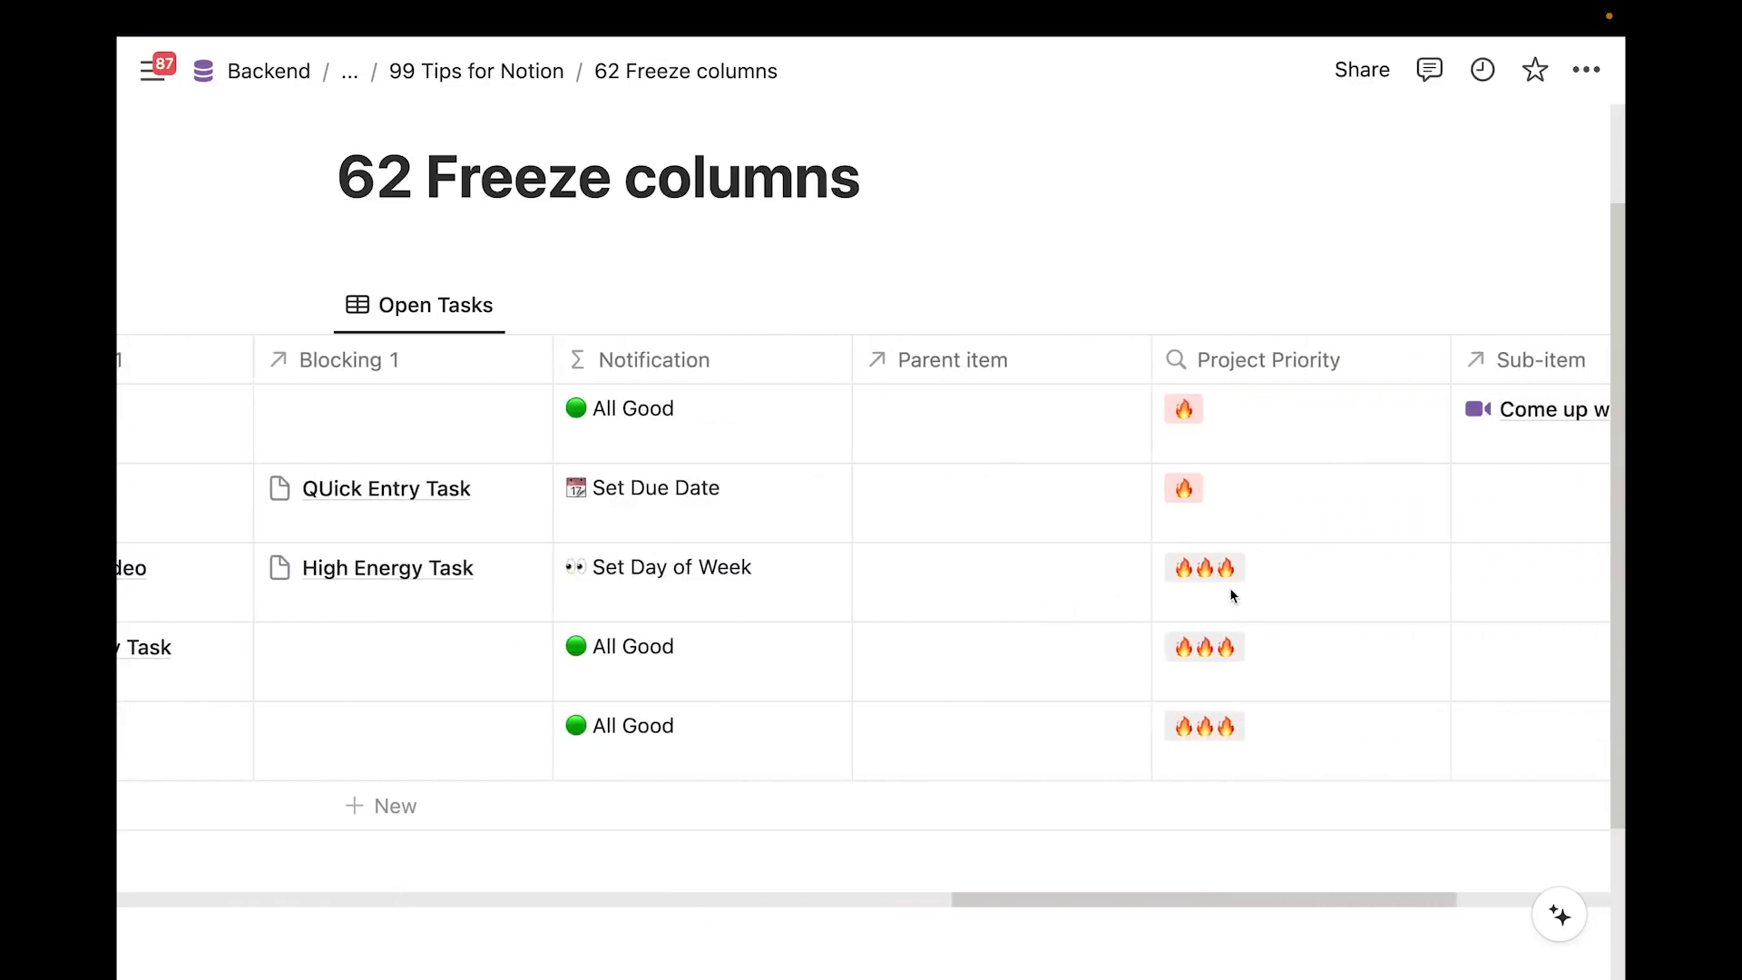
{"action": "scroll", "coordinate": [1230, 595], "scroll_direction": "left", "scroll_amount": 15}
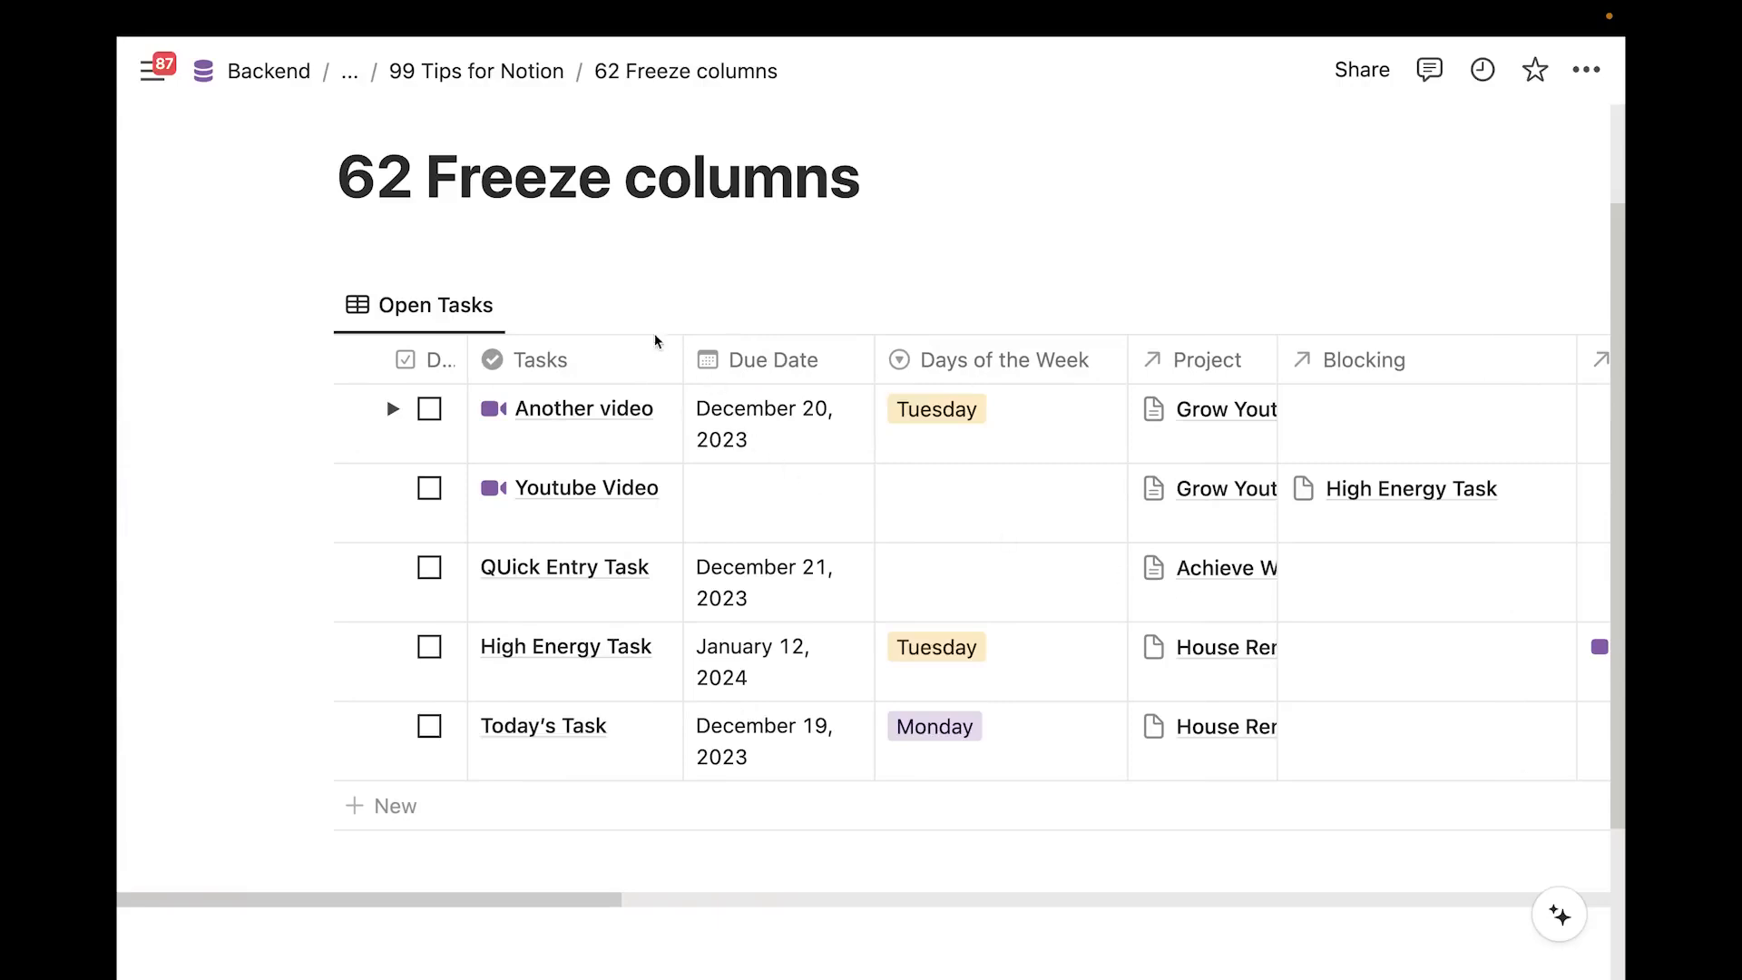
{"action": "left_click", "coordinate": [586, 356]}
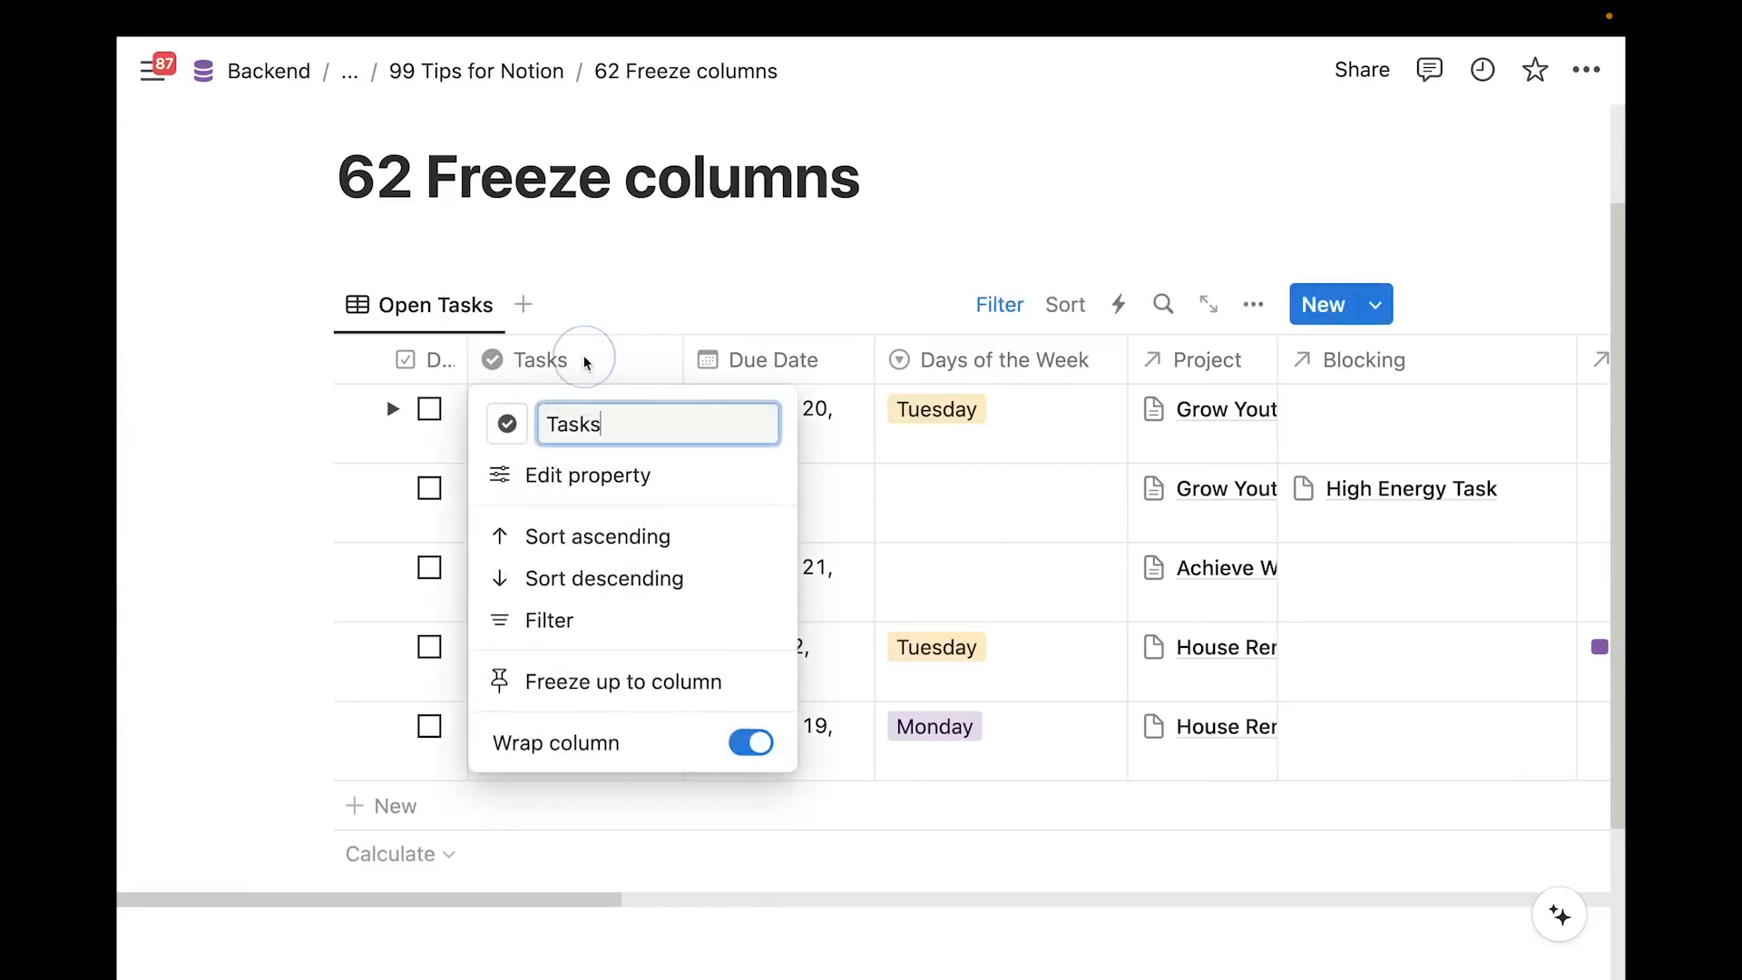
{"action": "left_click", "coordinate": [590, 682]}
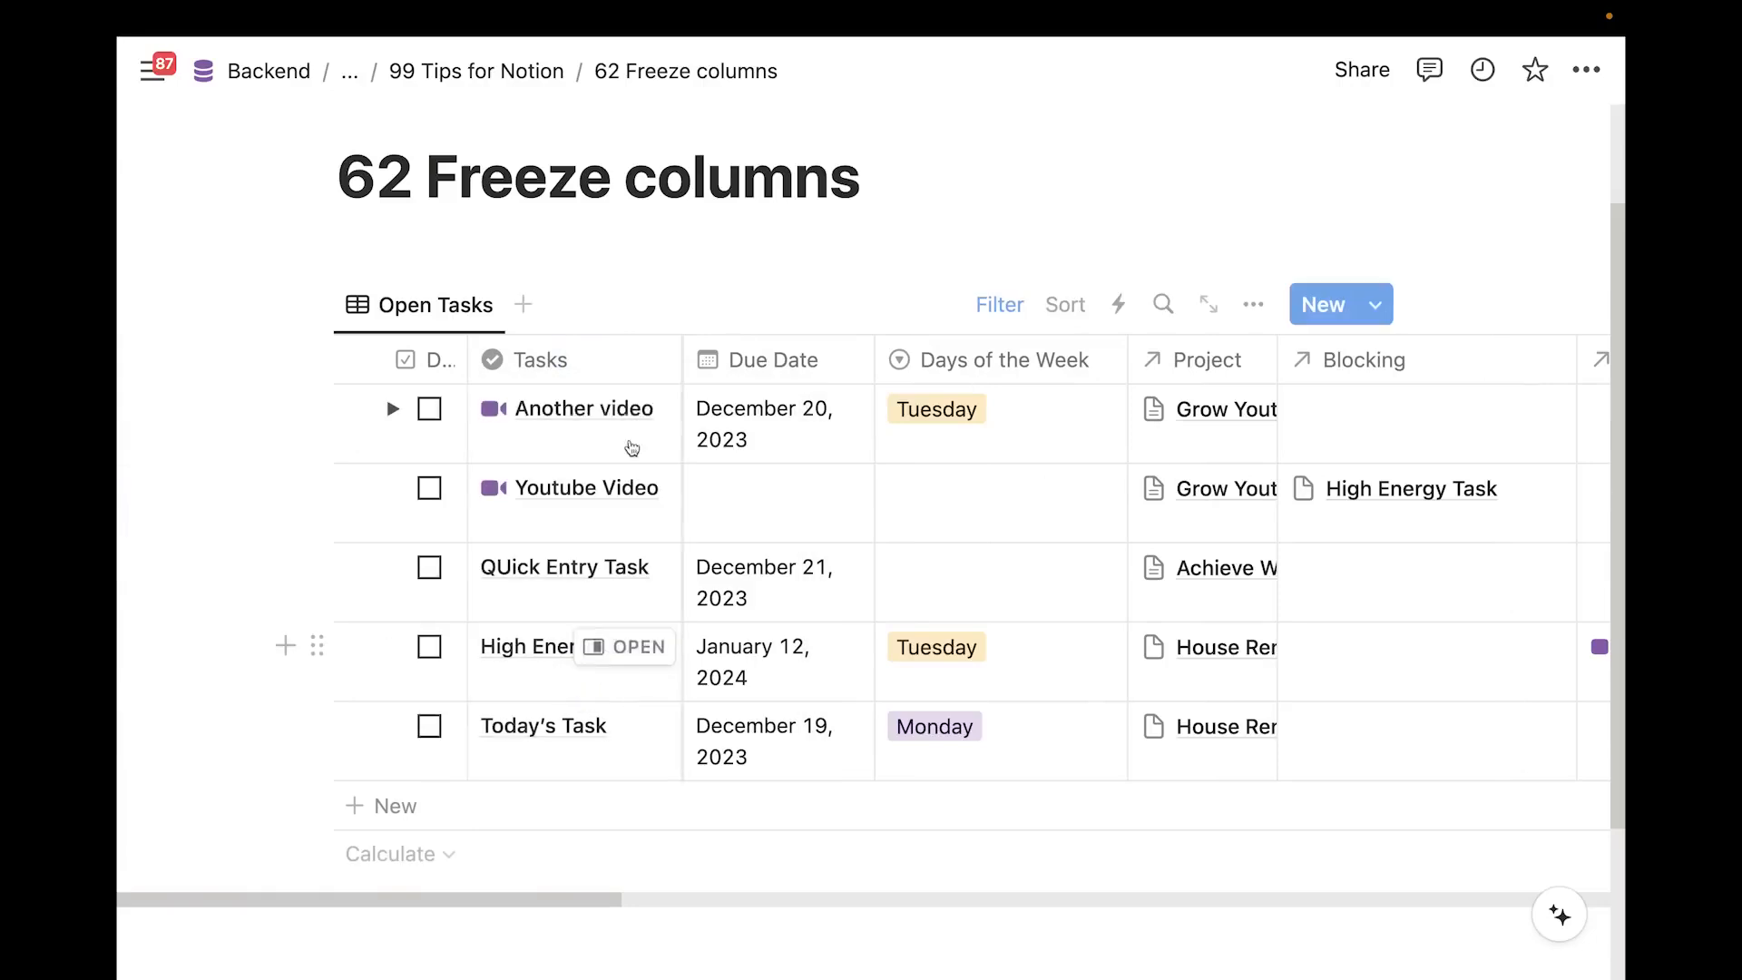
{"action": "scroll", "coordinate": [840, 640], "scroll_direction": "right", "scroll_amount": 5}
{"action": "scroll", "coordinate": [842, 637], "scroll_direction": "right", "scroll_amount": 5}
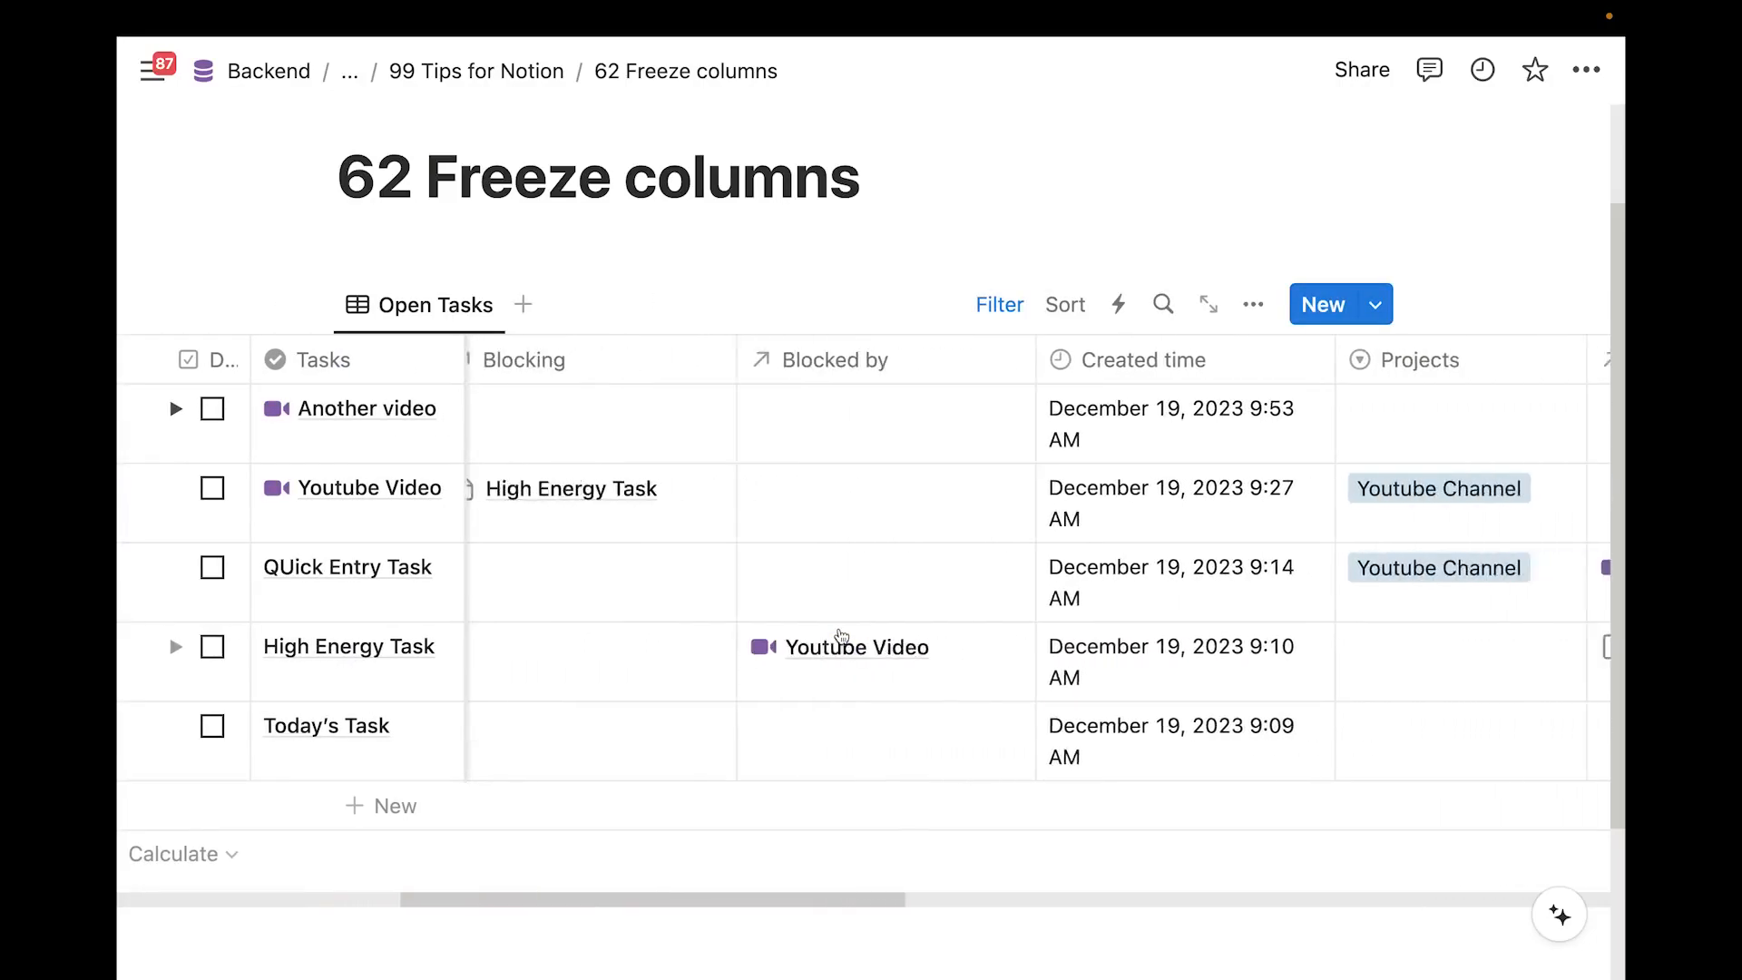
{"action": "scroll", "coordinate": [943, 568], "scroll_direction": "right", "scroll_amount": 5}
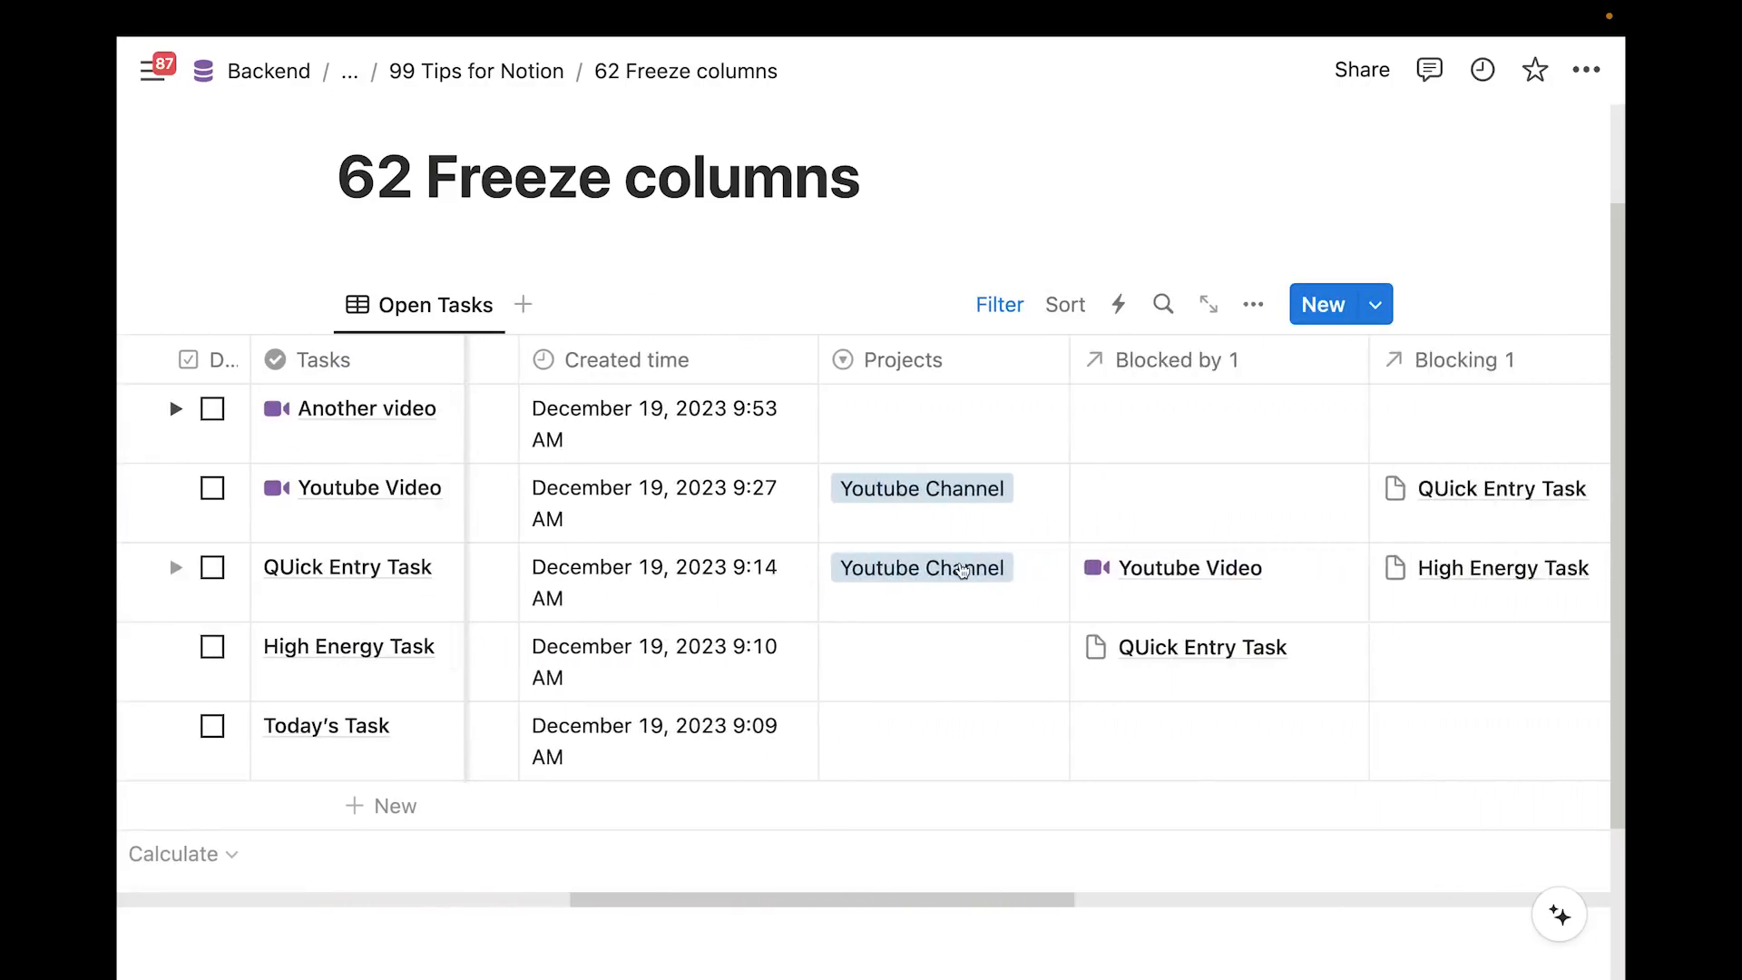
Freeze the Open Tasks table up to the Days of the Week column and check it against the last columns
{"action": "scroll", "coordinate": [962, 569], "scroll_direction": "left", "scroll_amount": 15}
{"action": "left_click", "coordinate": [961, 359]}
{"action": "left_click", "coordinate": [987, 723]}
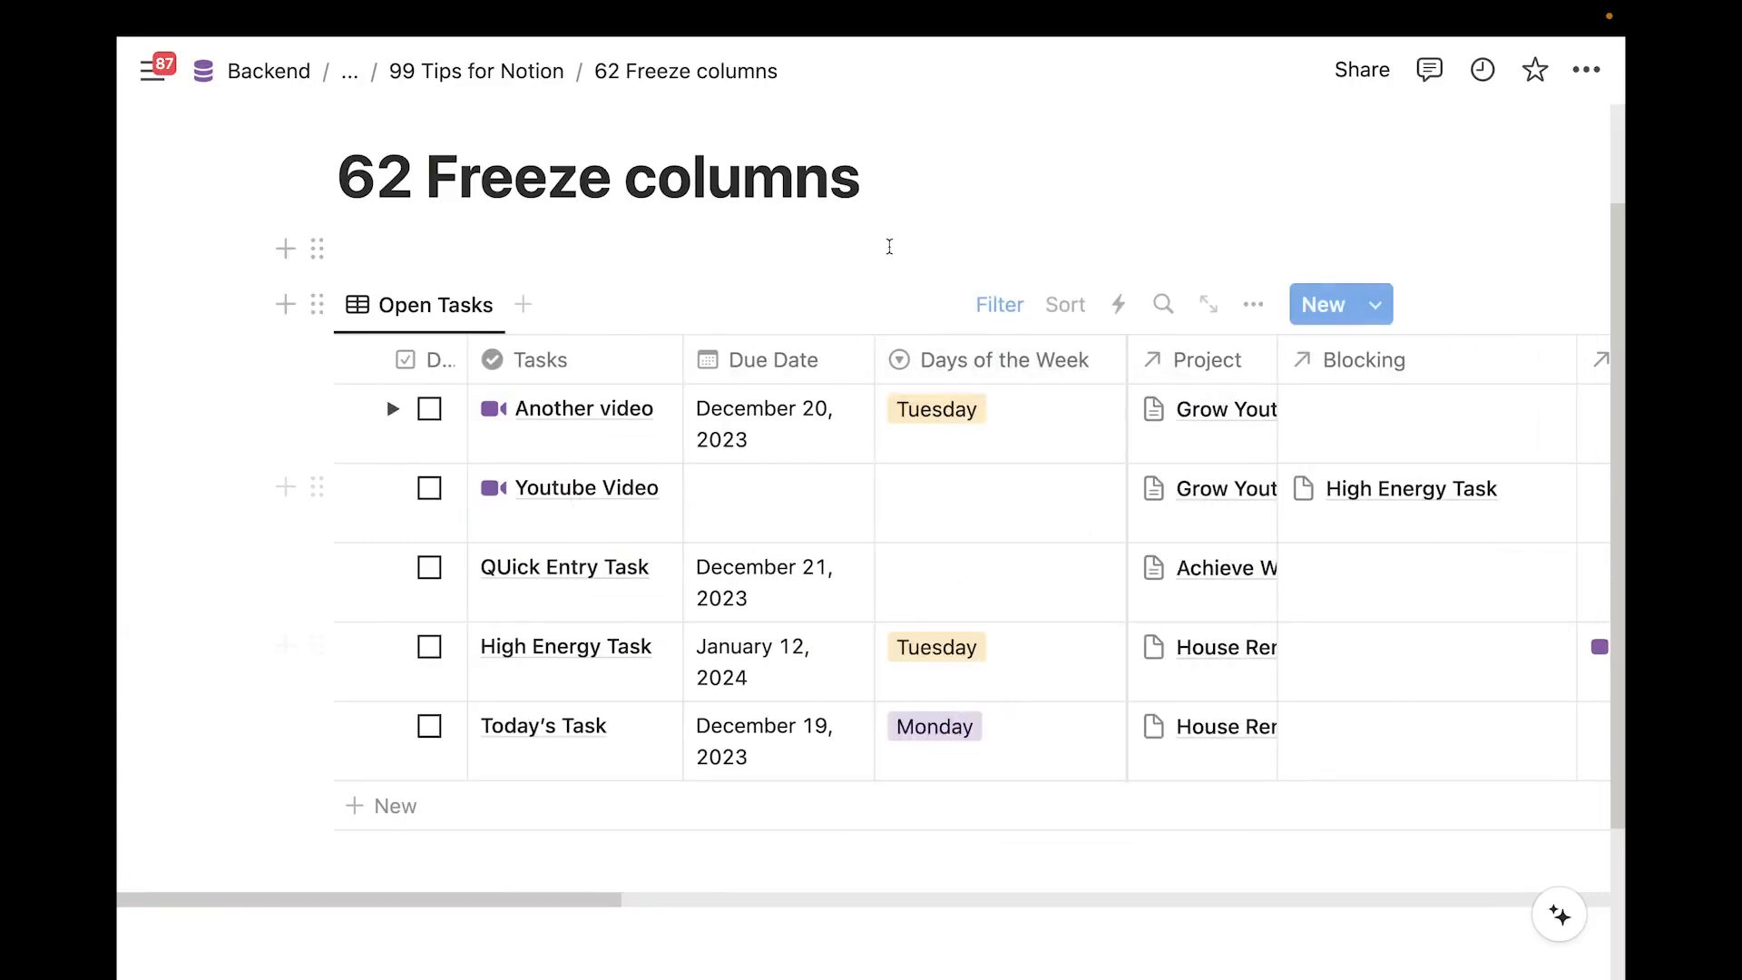
{"action": "scroll", "coordinate": [996, 430], "scroll_direction": "right", "scroll_amount": 5}
{"action": "scroll", "coordinate": [996, 430], "scroll_direction": "right", "scroll_amount": 10}
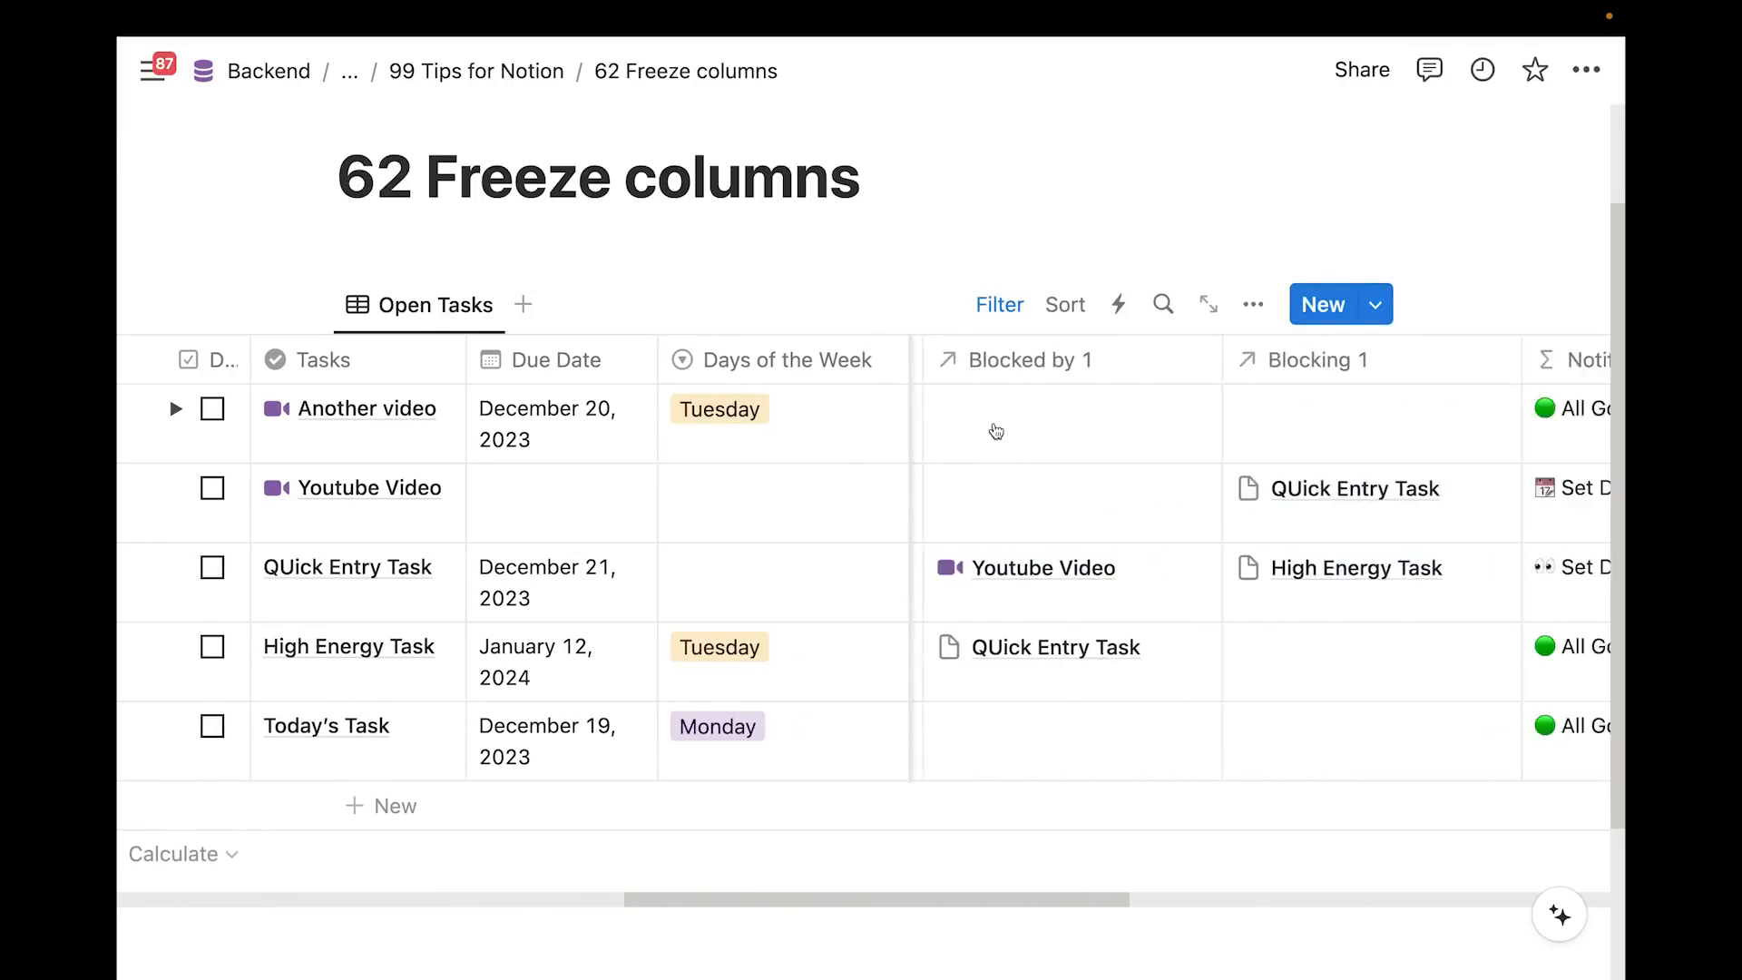
{"action": "scroll", "coordinate": [996, 430], "scroll_direction": "right", "scroll_amount": 2}
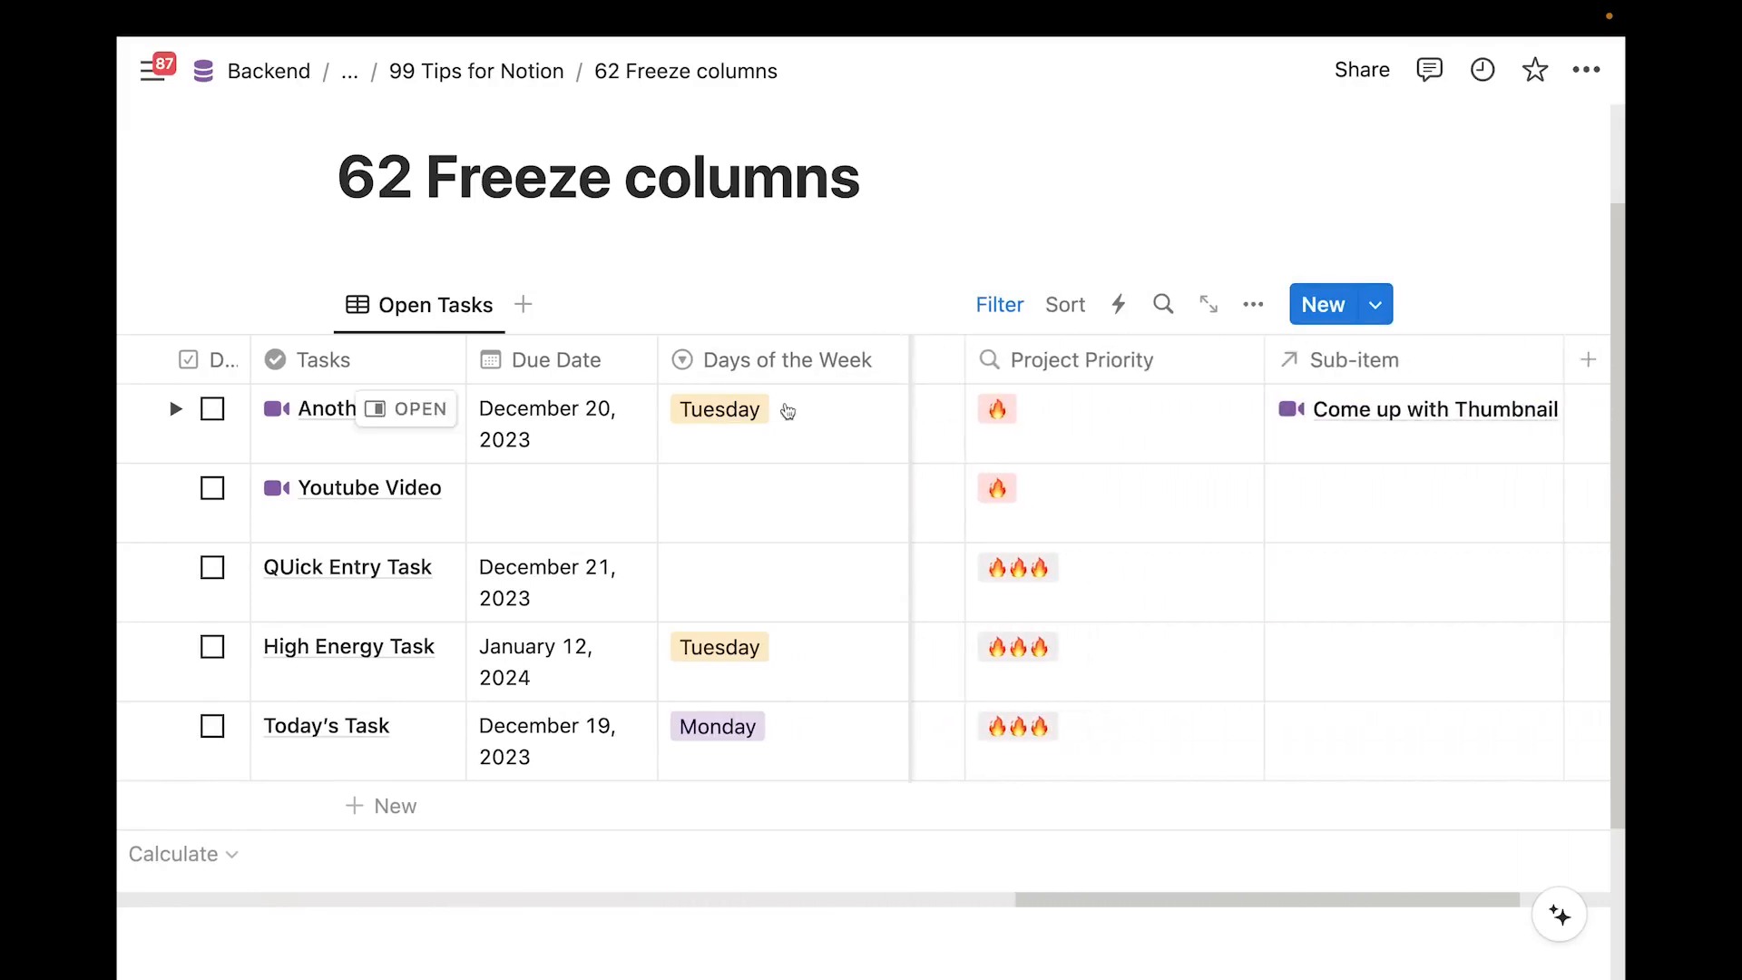
{"action": "scroll", "coordinate": [987, 448], "scroll_direction": "right", "scroll_amount": 2}
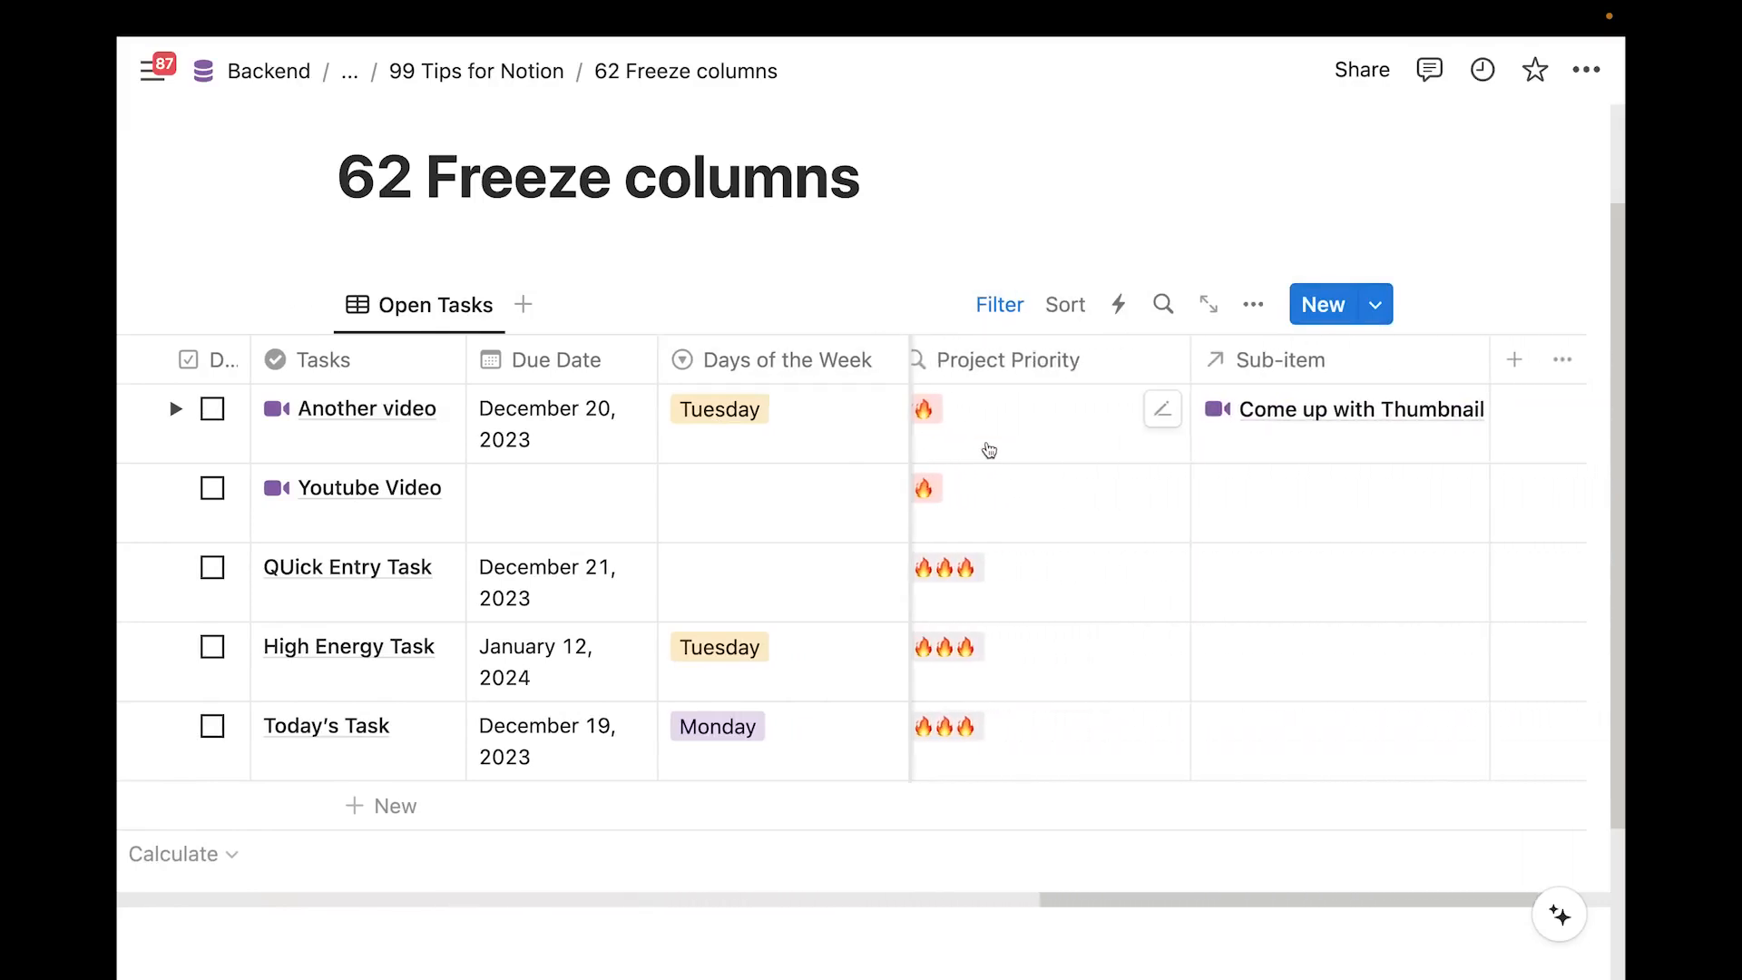
{"action": "scroll", "coordinate": [983, 448], "scroll_direction": "left", "scroll_amount": 5}
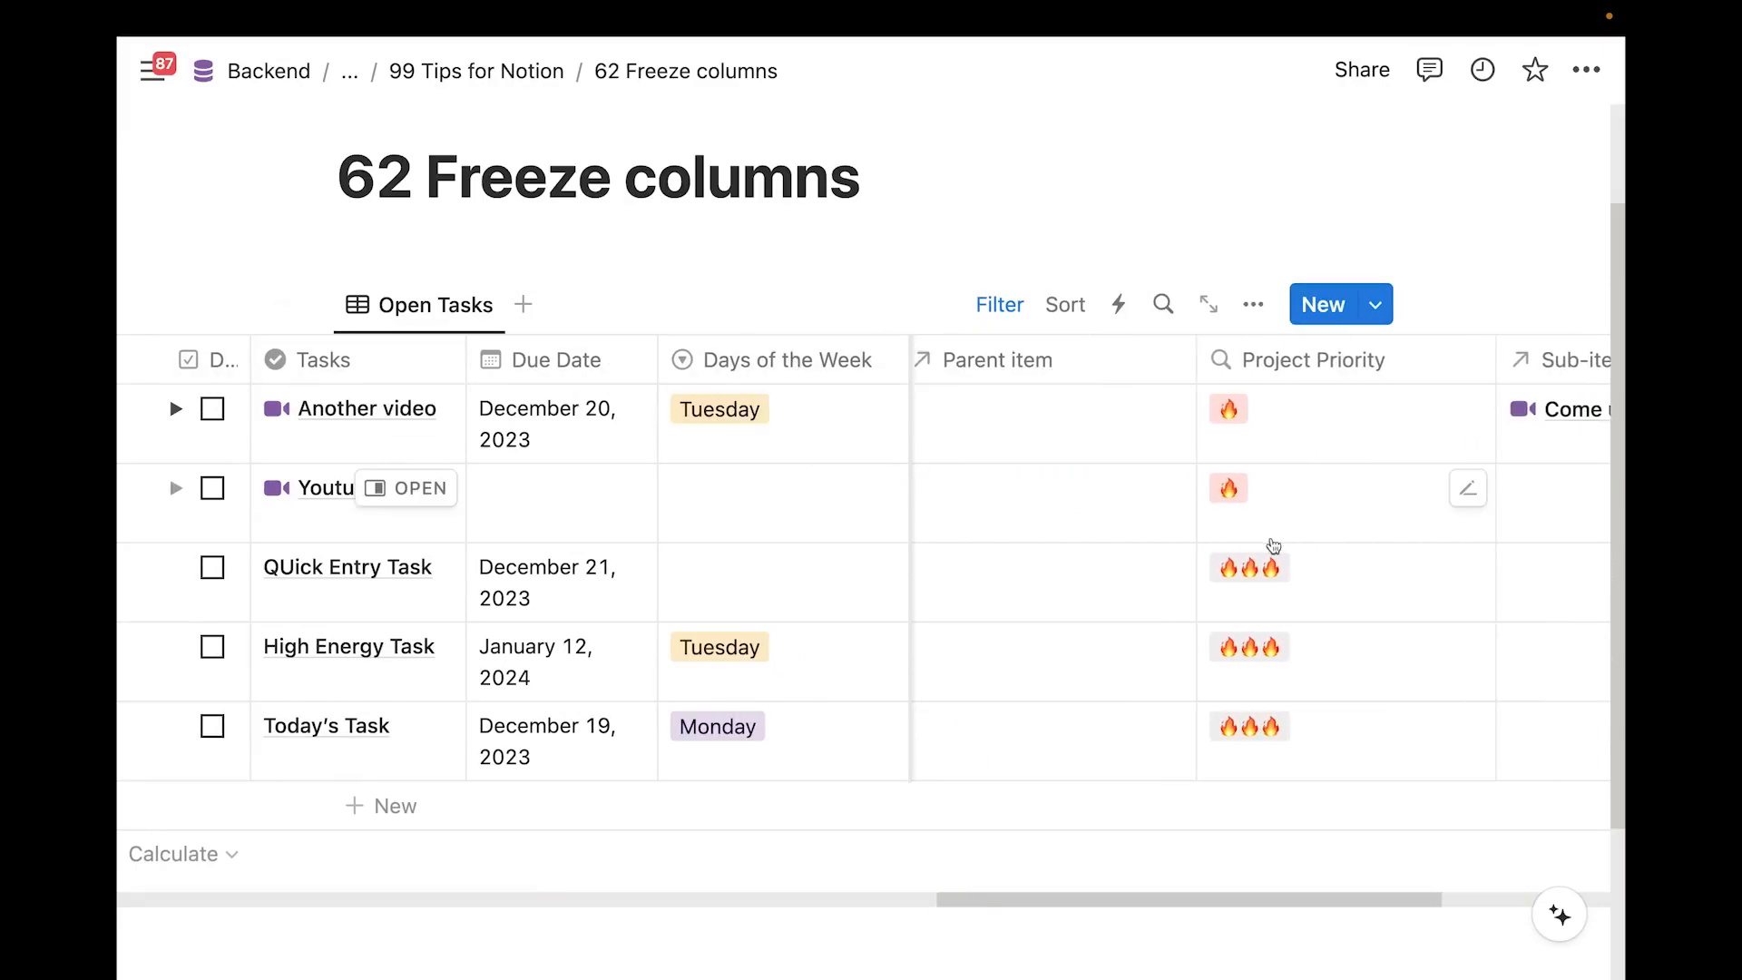
{"action": "scroll", "coordinate": [1274, 545], "scroll_direction": "right", "scroll_amount": 3}
{"action": "scroll", "coordinate": [1279, 544], "scroll_direction": "left", "scroll_amount": 10}
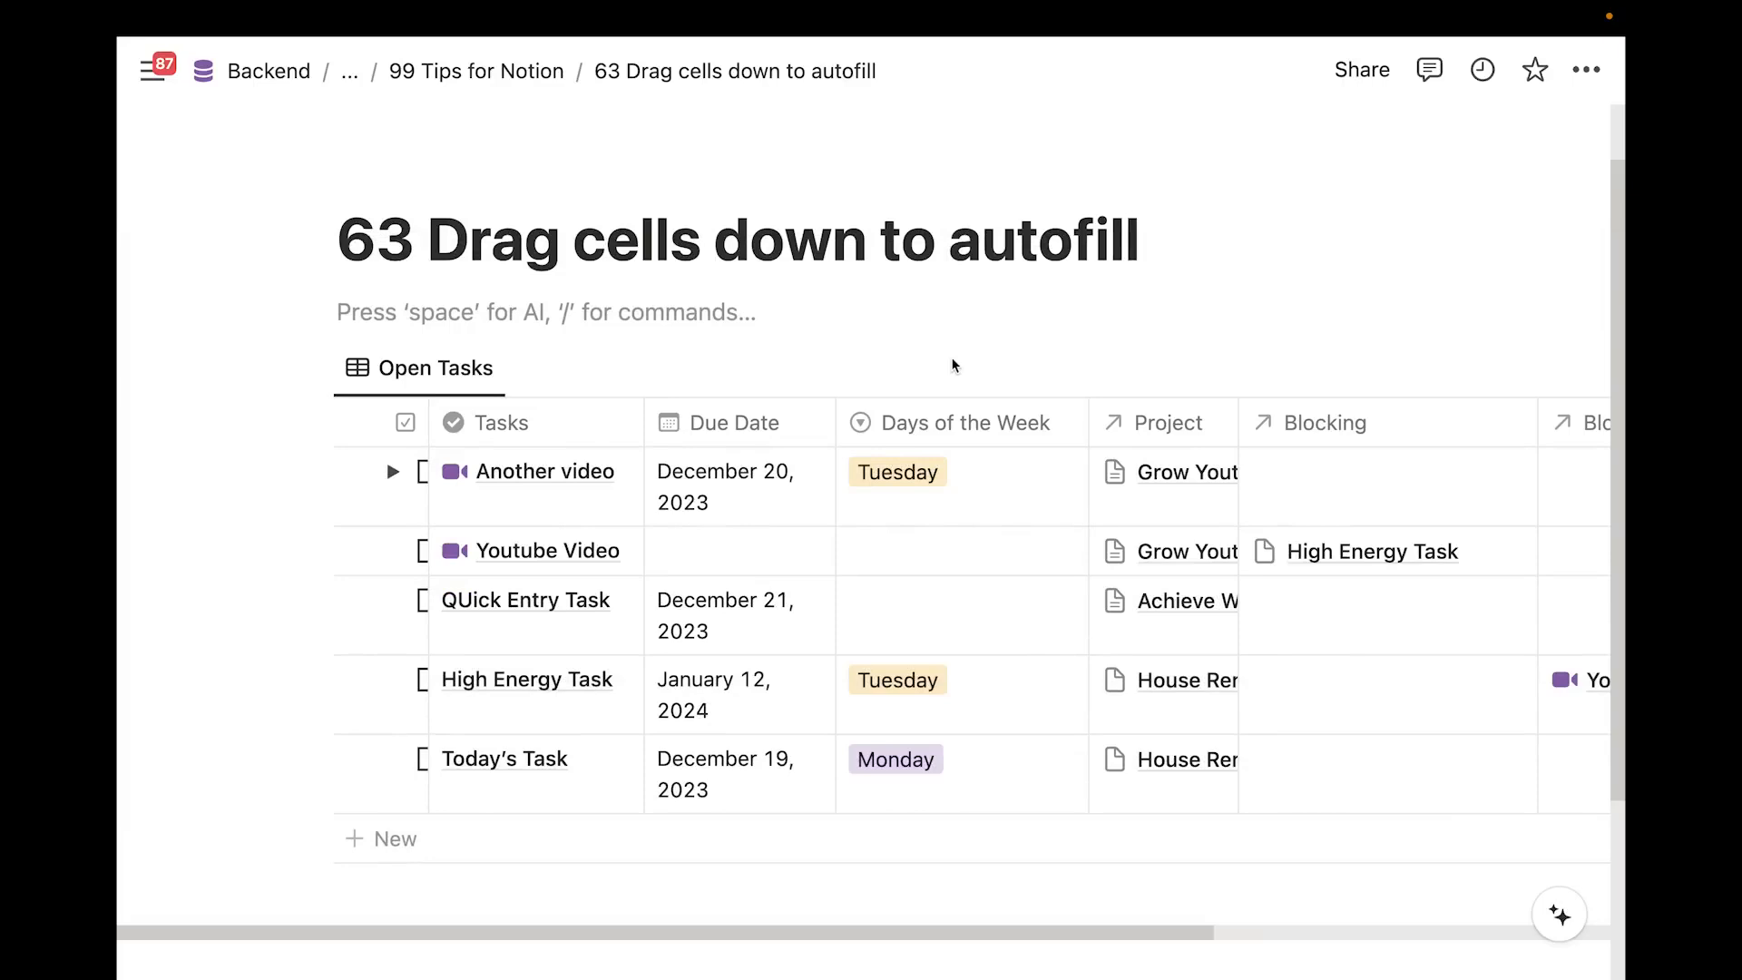
Autofill the Tuesday value in Days of the Week from "Another video" down to "Today's Task"
{"action": "scroll", "coordinate": [903, 406], "scroll_direction": "down", "scroll_amount": 1}
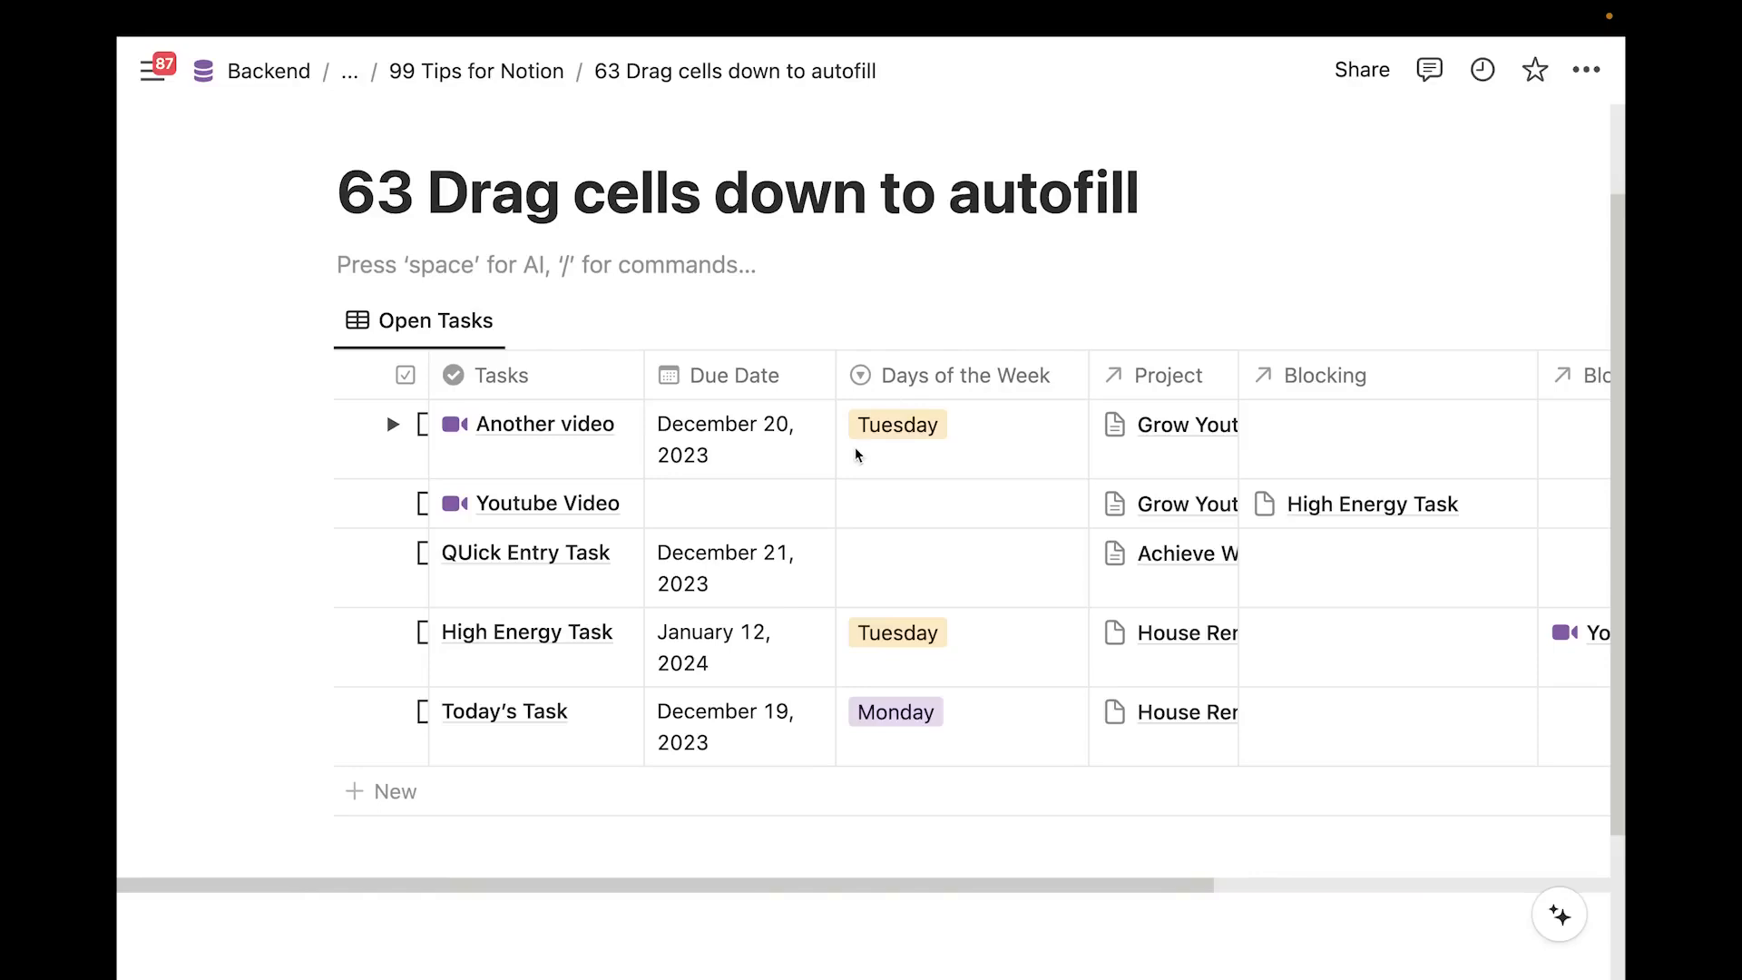
{"action": "left_click", "coordinate": [989, 447]}
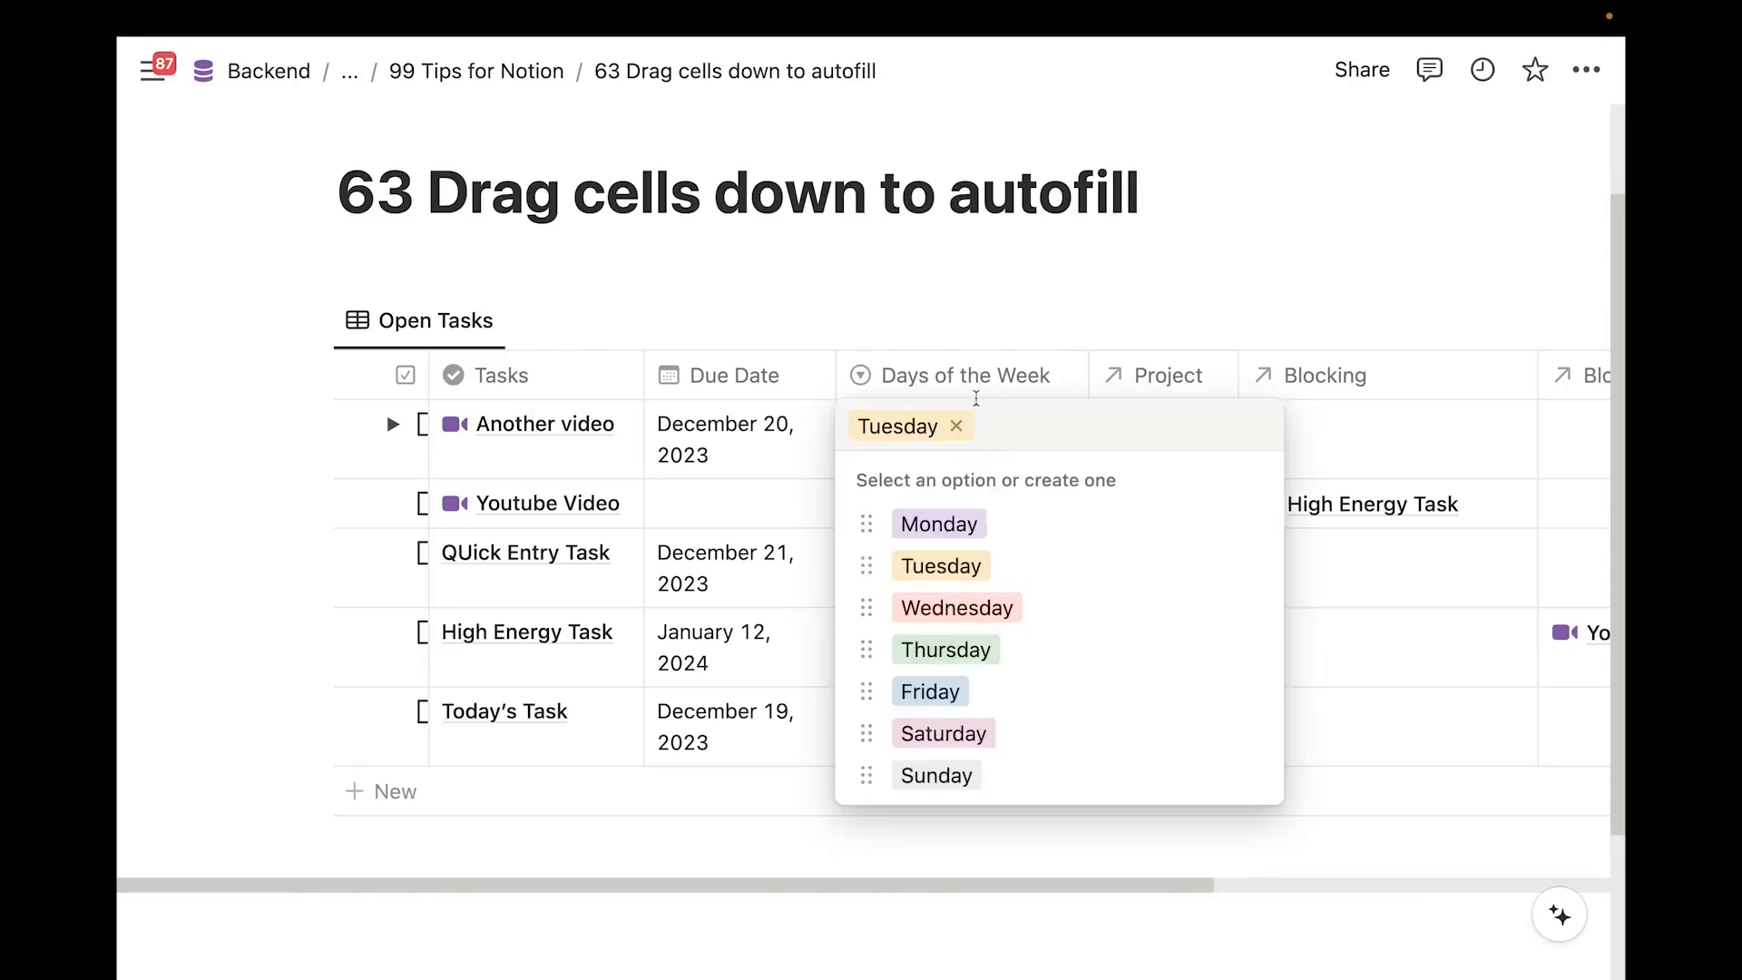
{"action": "left_click", "coordinate": [985, 314]}
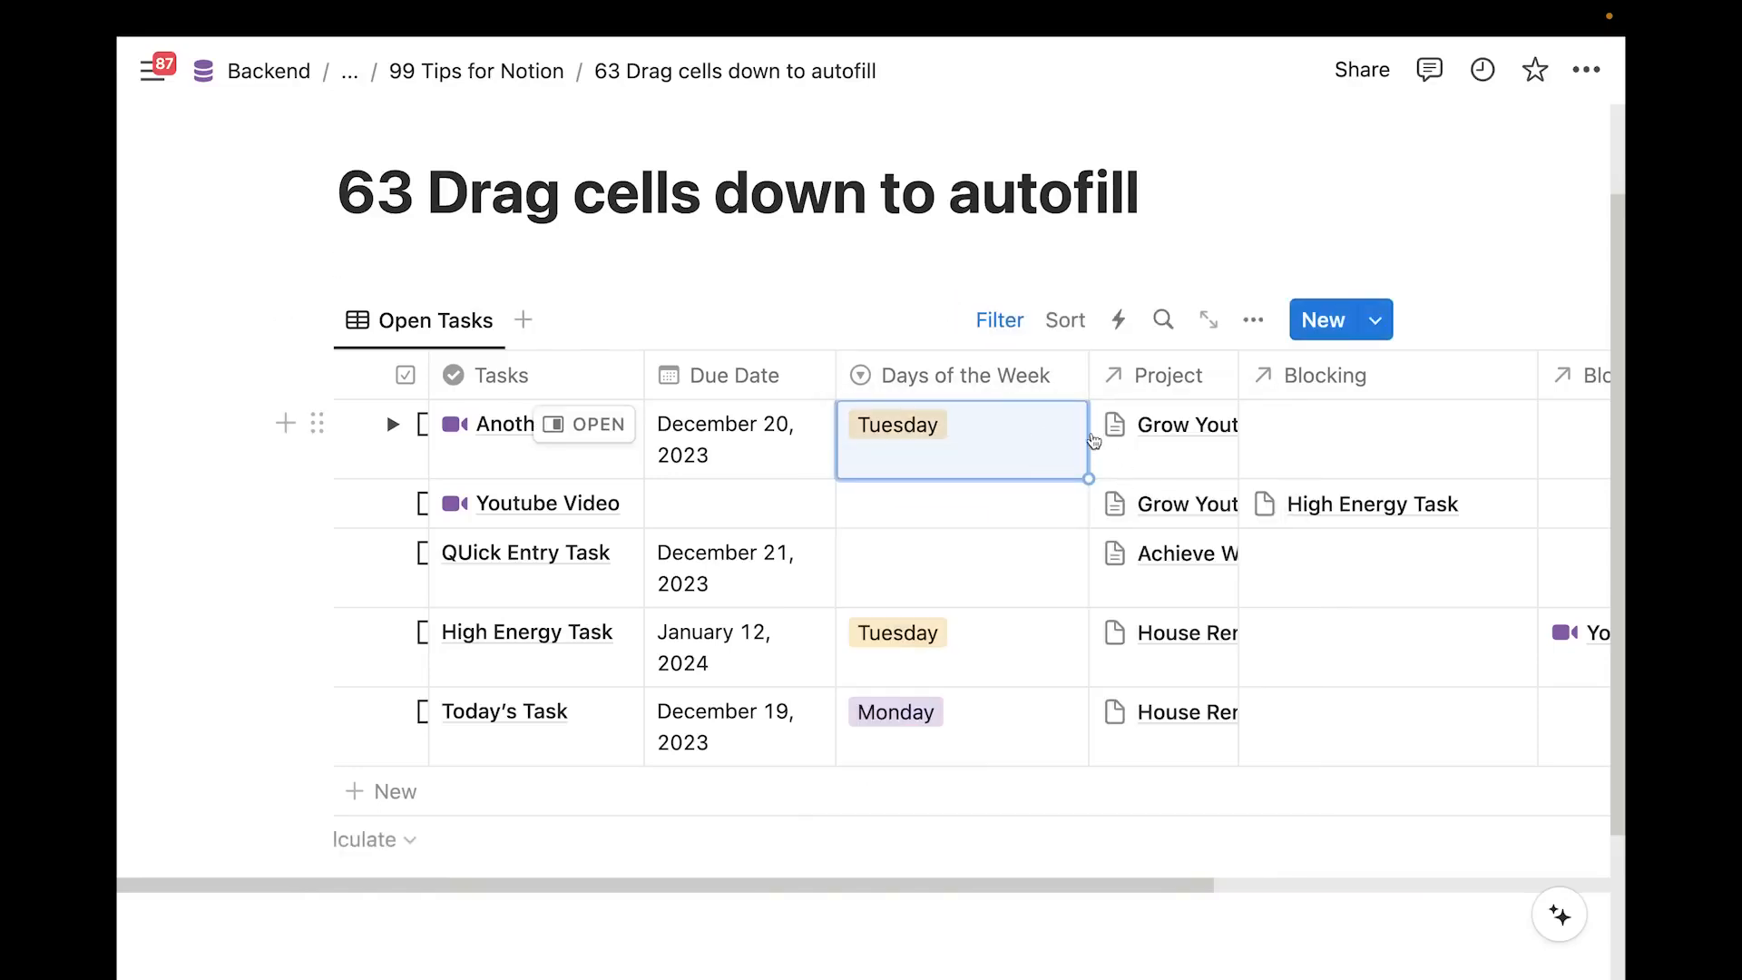
{"action": "left_click_drag", "start_coordinate": [1092, 482], "coordinate": [1088, 748]}
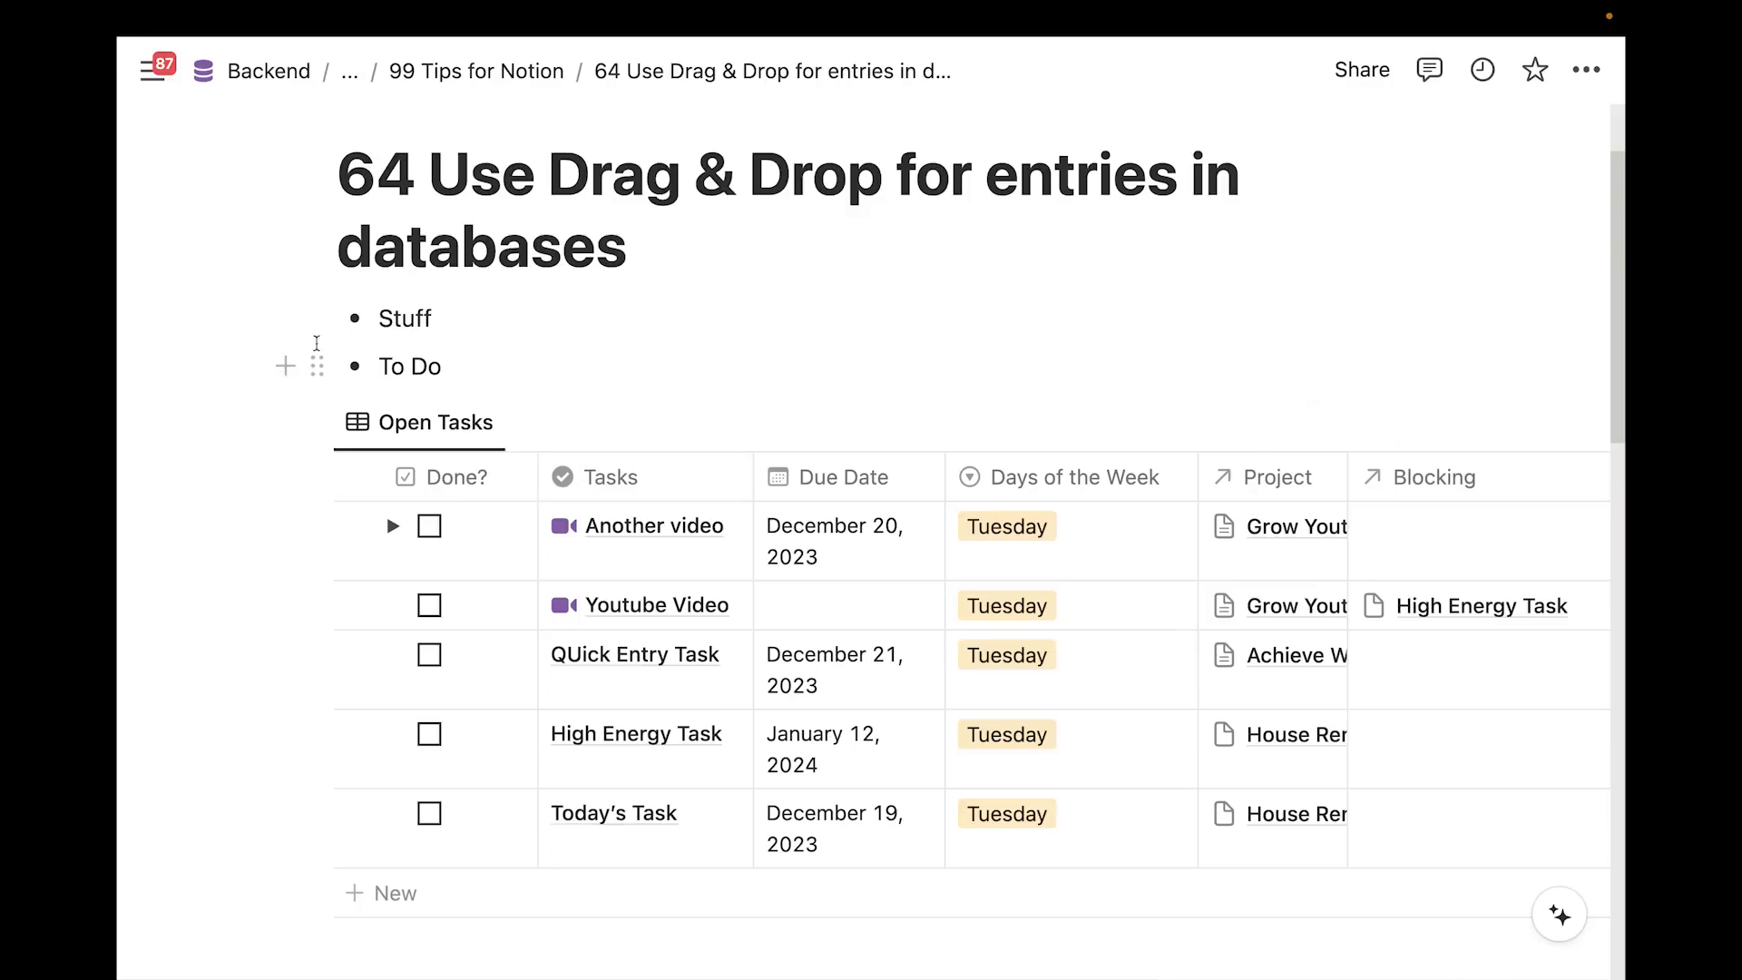
Move the "Stuff" and "To Do" bullets into the "QUick Entry Task" entry and open its page to check the content
{"action": "left_click_drag", "start_coordinate": [349, 363], "coordinate": [373, 372]}
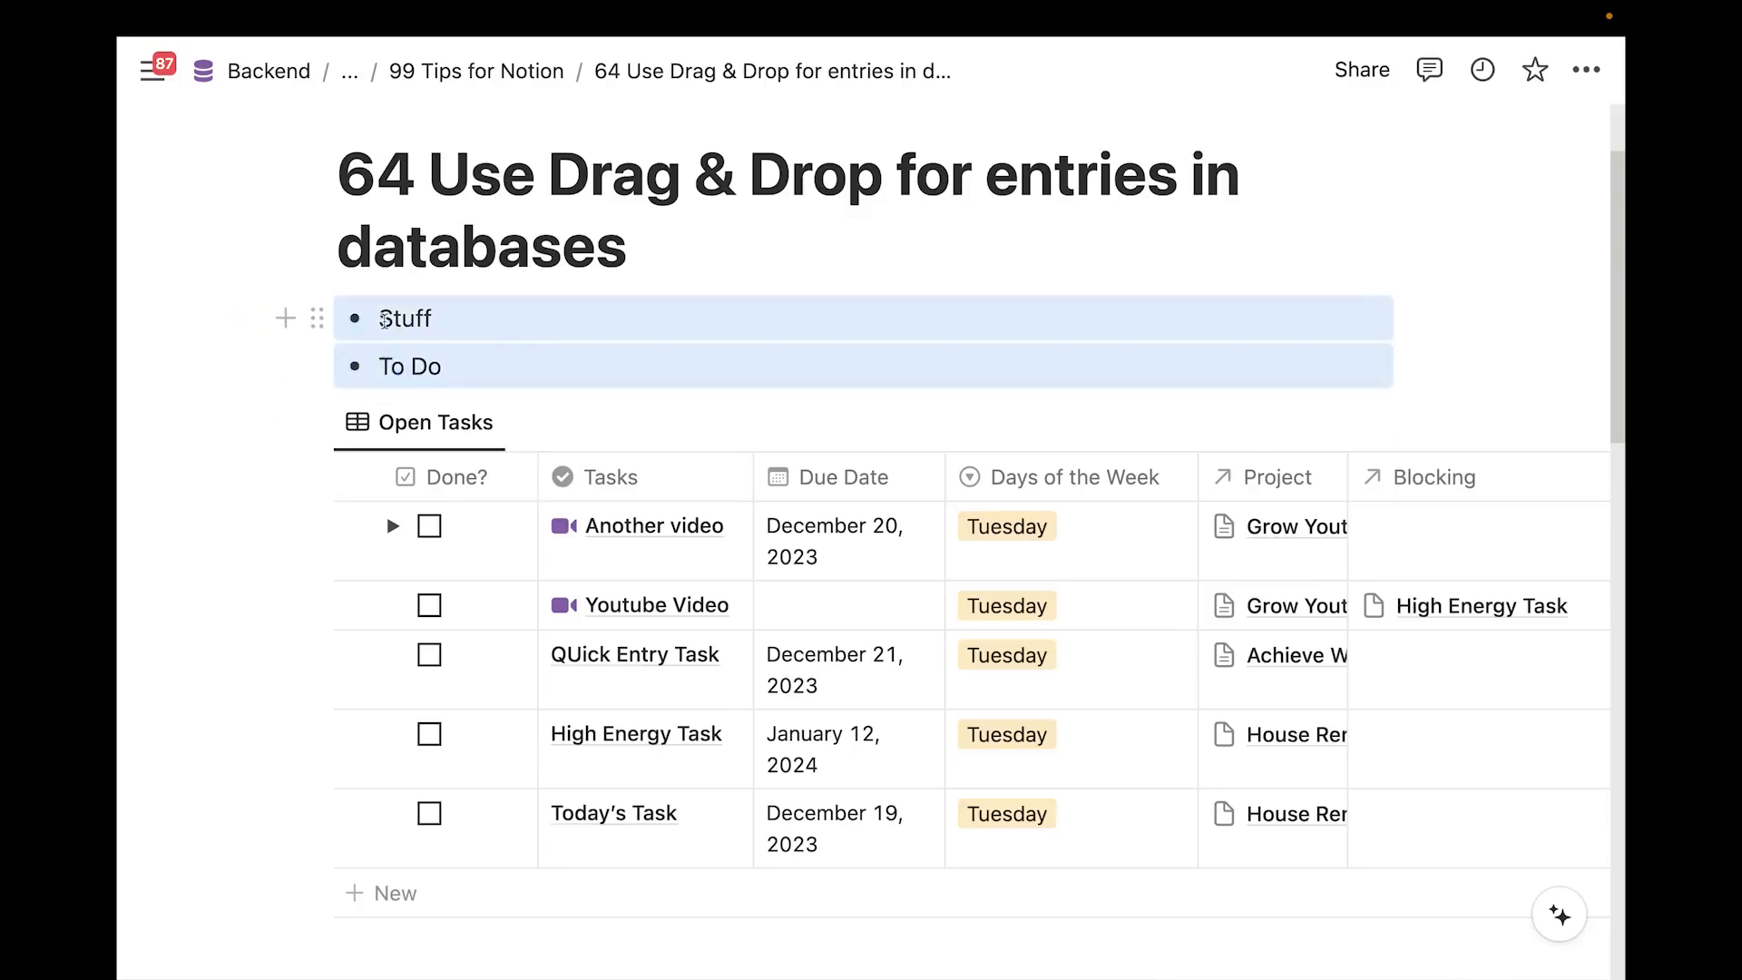
{"action": "left_click_drag", "start_coordinate": [313, 322], "coordinate": [568, 538]}
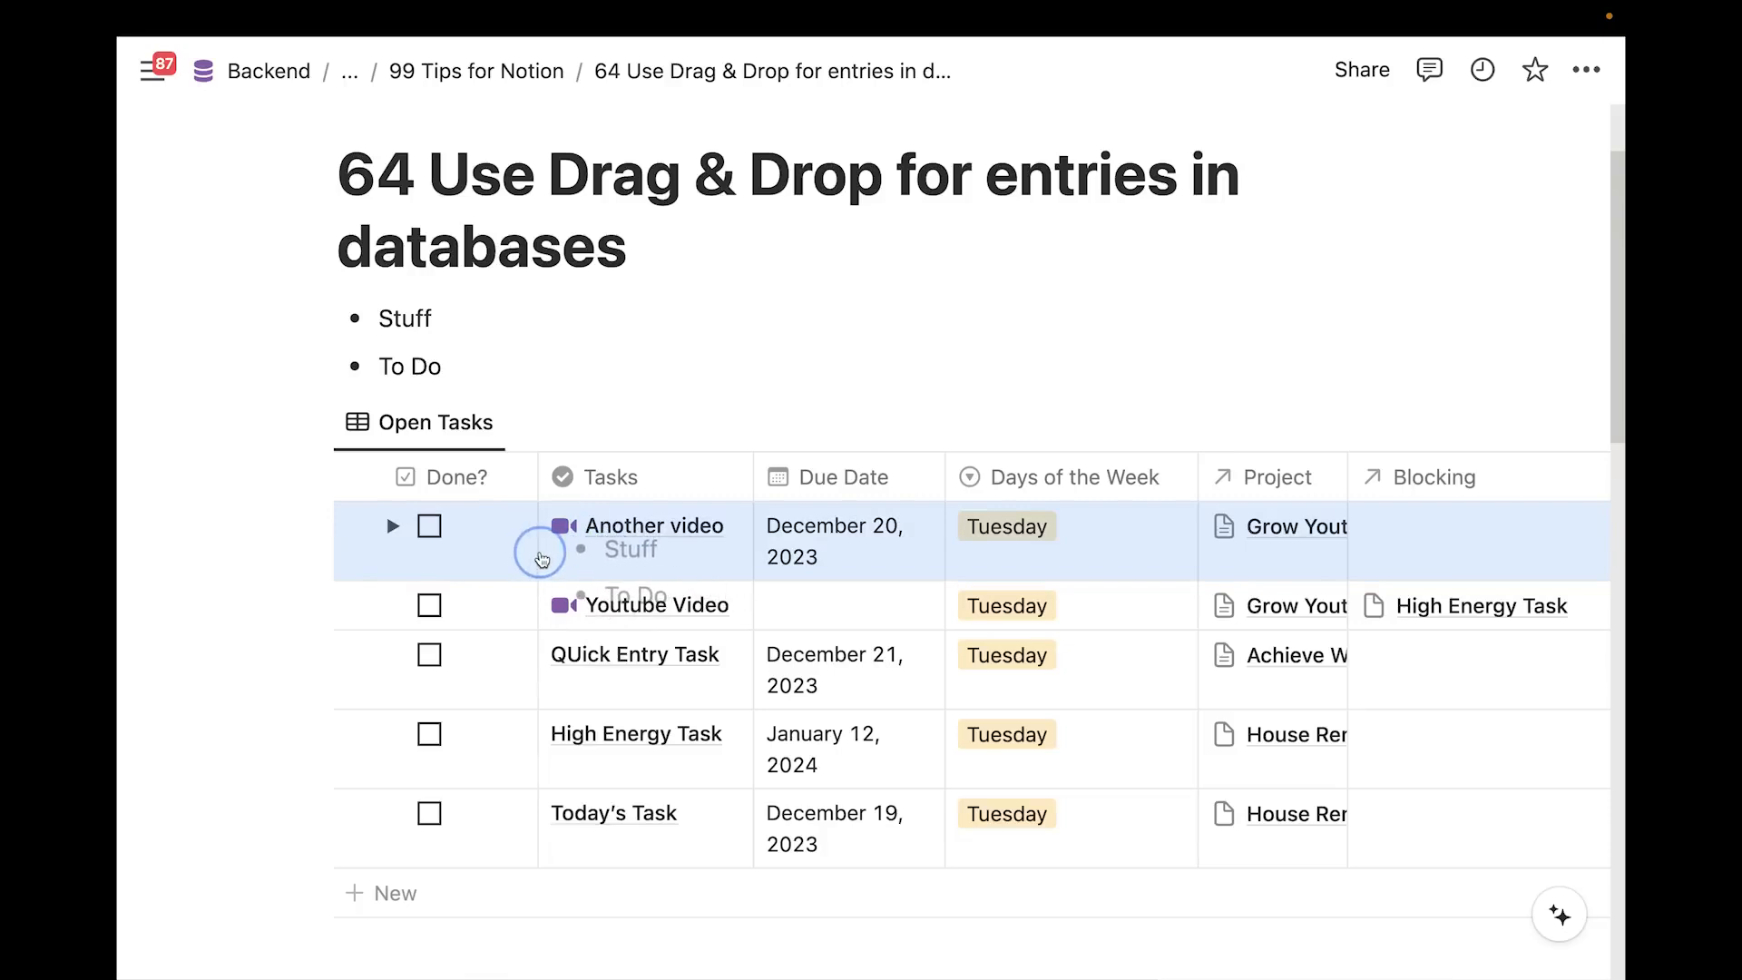
{"action": "left_click_drag", "start_coordinate": [535, 567], "coordinate": [633, 668]}
{"action": "left_click", "coordinate": [706, 560]}
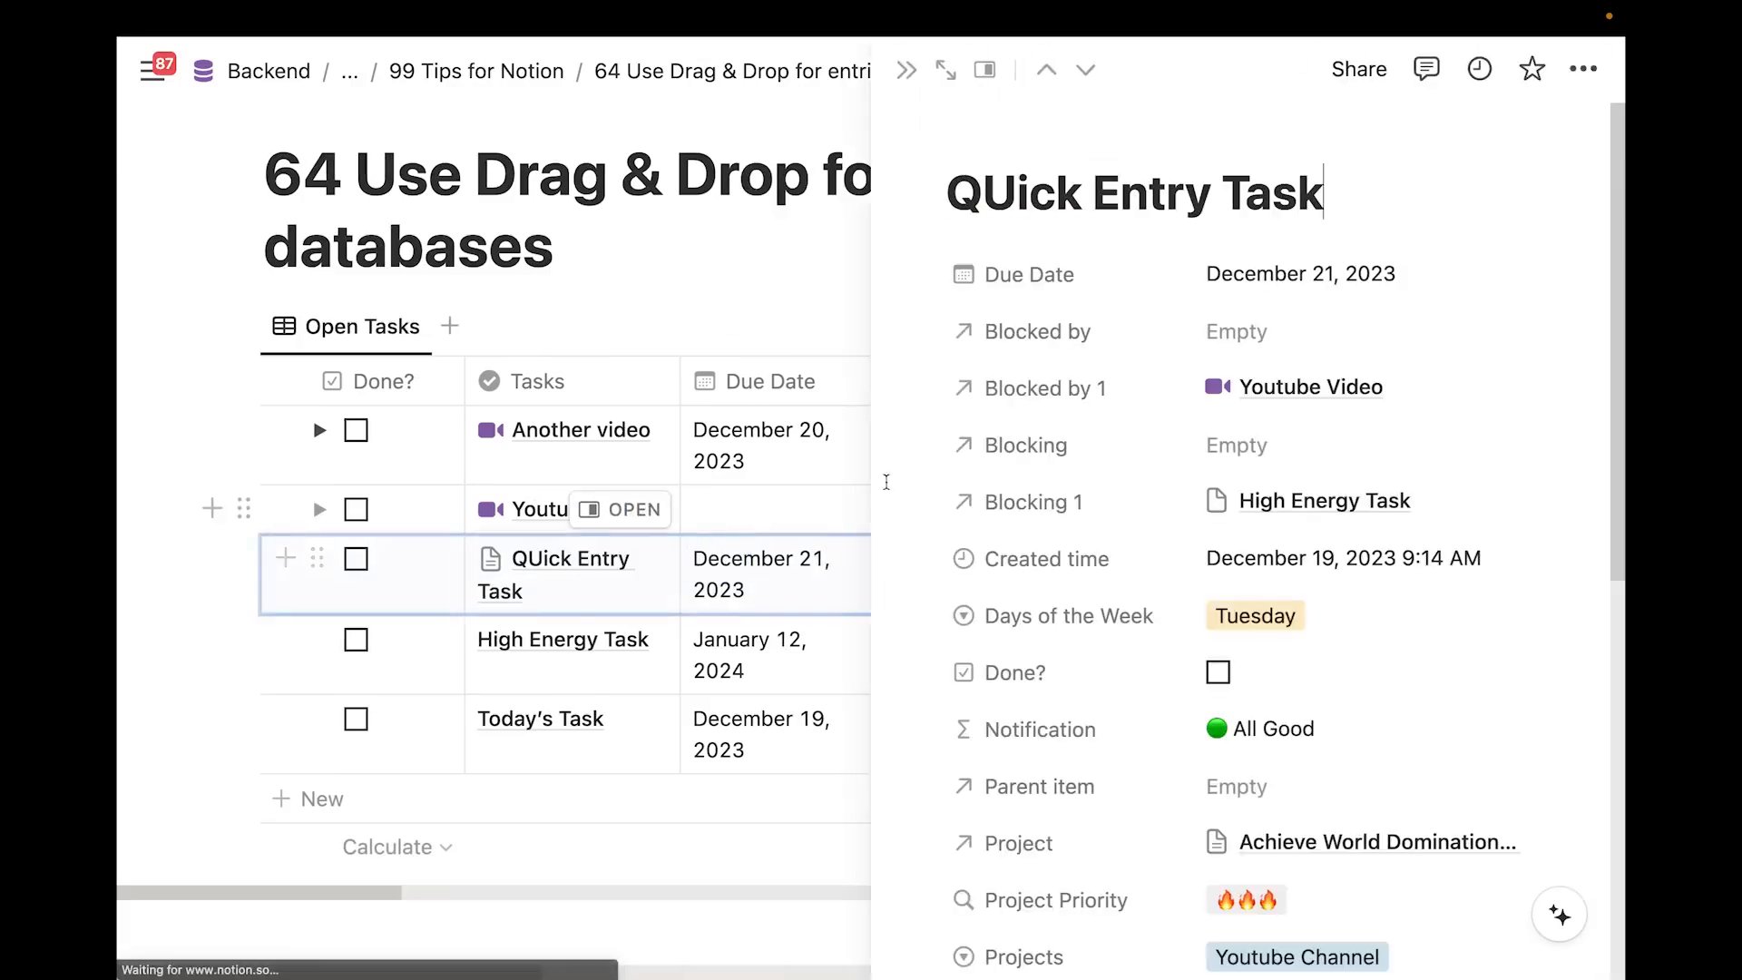
{"action": "scroll", "coordinate": [1063, 561], "scroll_direction": "down", "scroll_amount": 8}
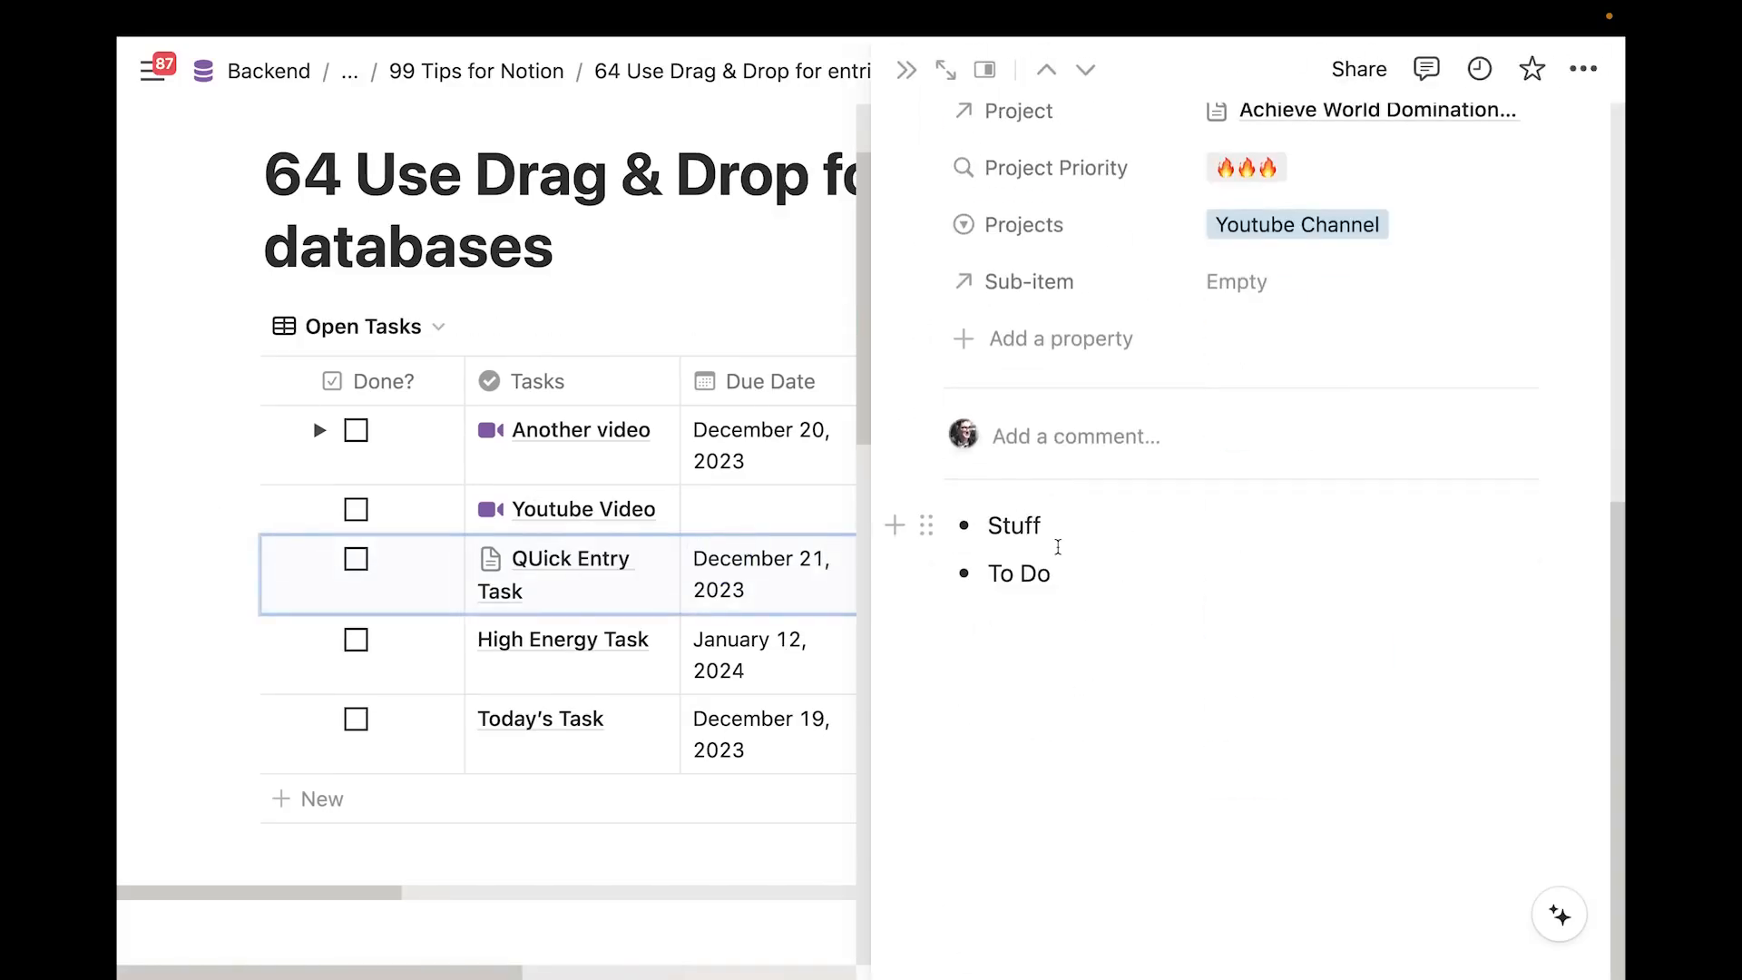
Move the "Stuff" and "To Do" bullets out of the "QUick Entry Task" page to above the Open Tasks table and close the page
{"action": "key", "text": "super+z"}
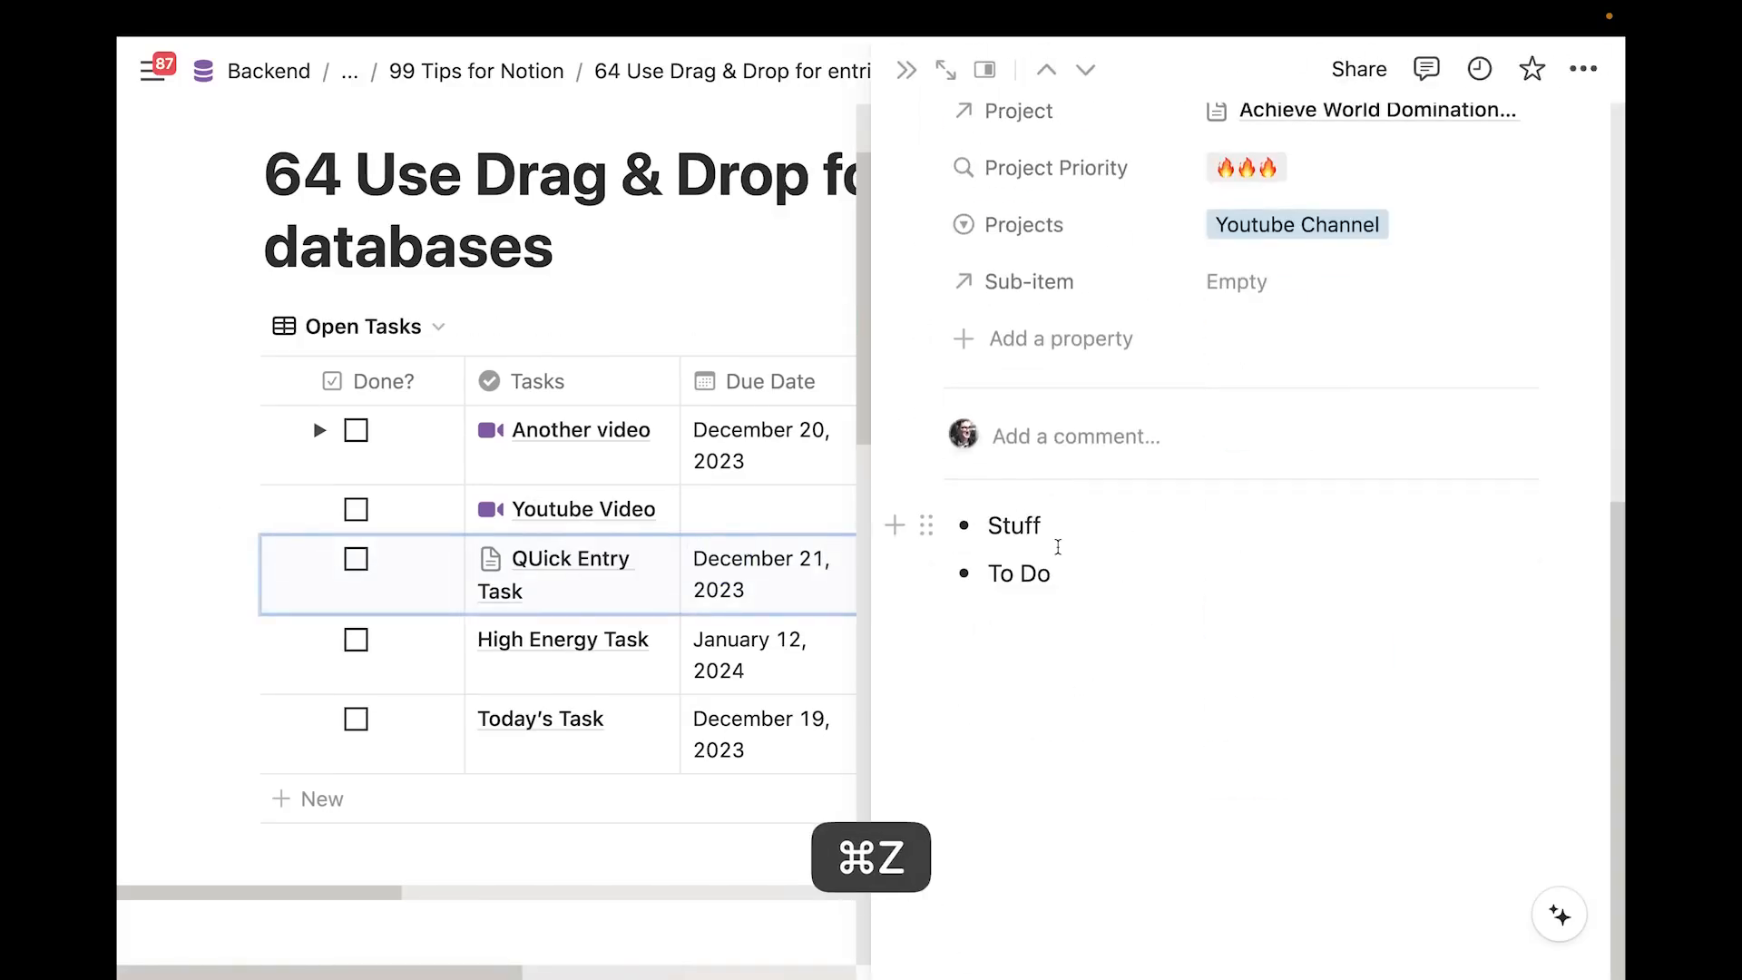
{"action": "left_click_drag", "start_coordinate": [1134, 698], "coordinate": [958, 535]}
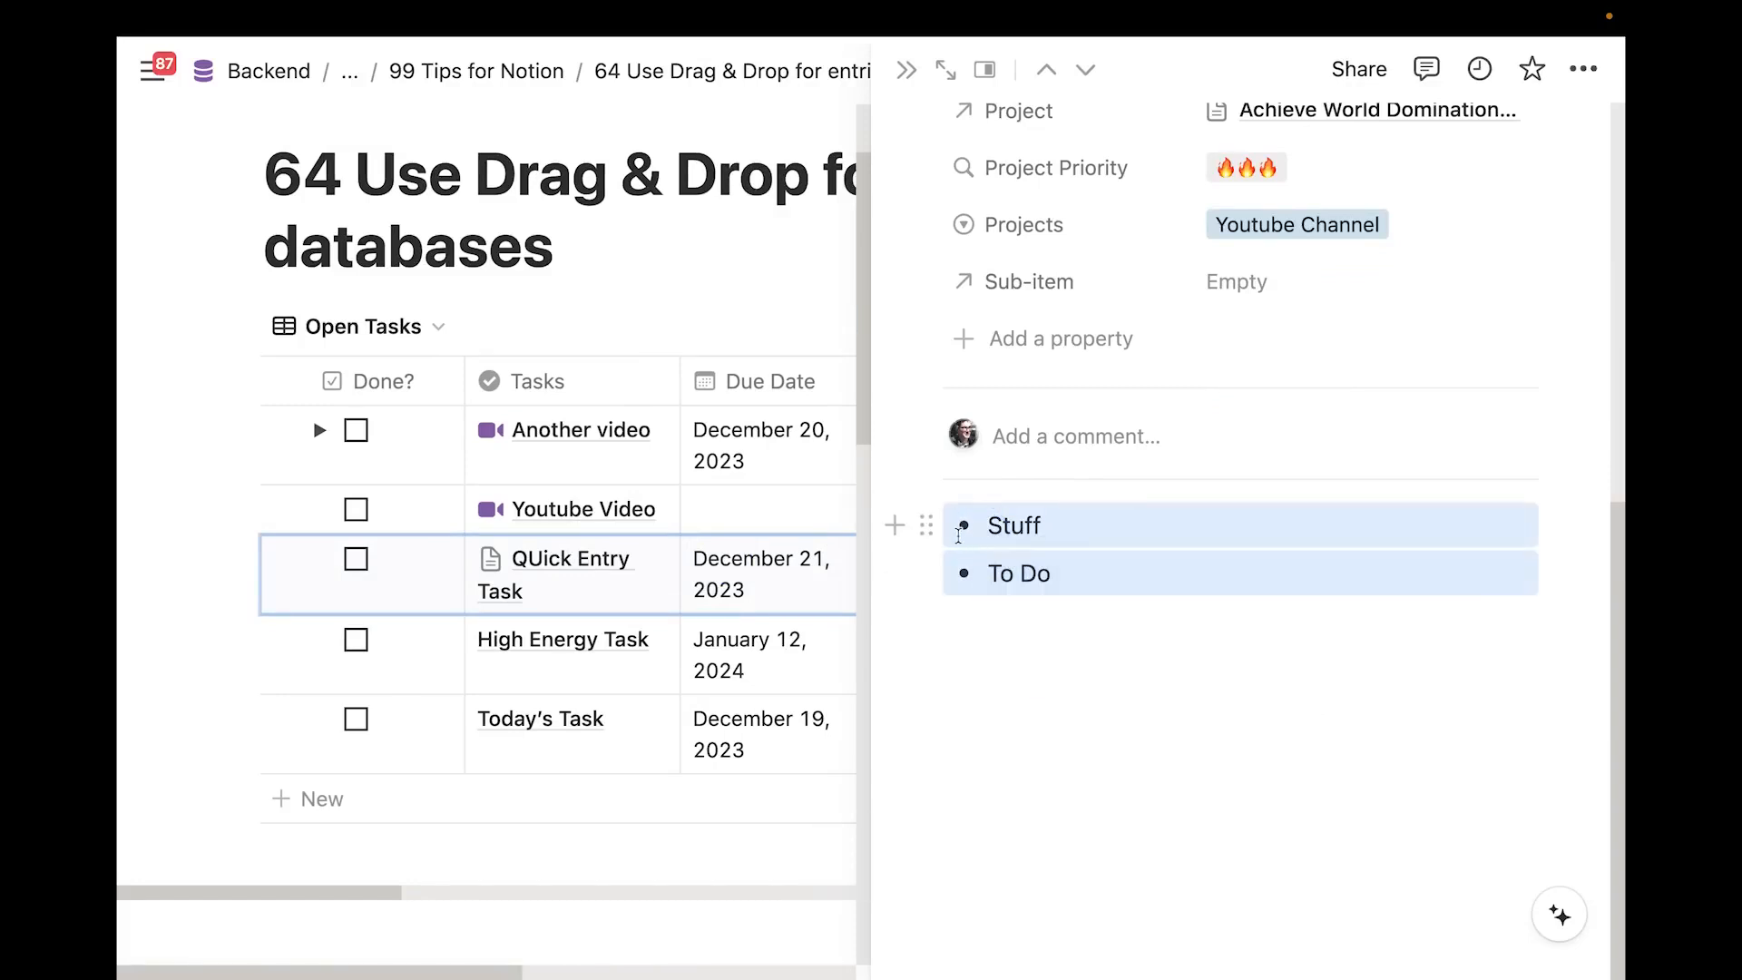
{"action": "left_click_drag", "start_coordinate": [712, 394], "coordinate": [428, 304]}
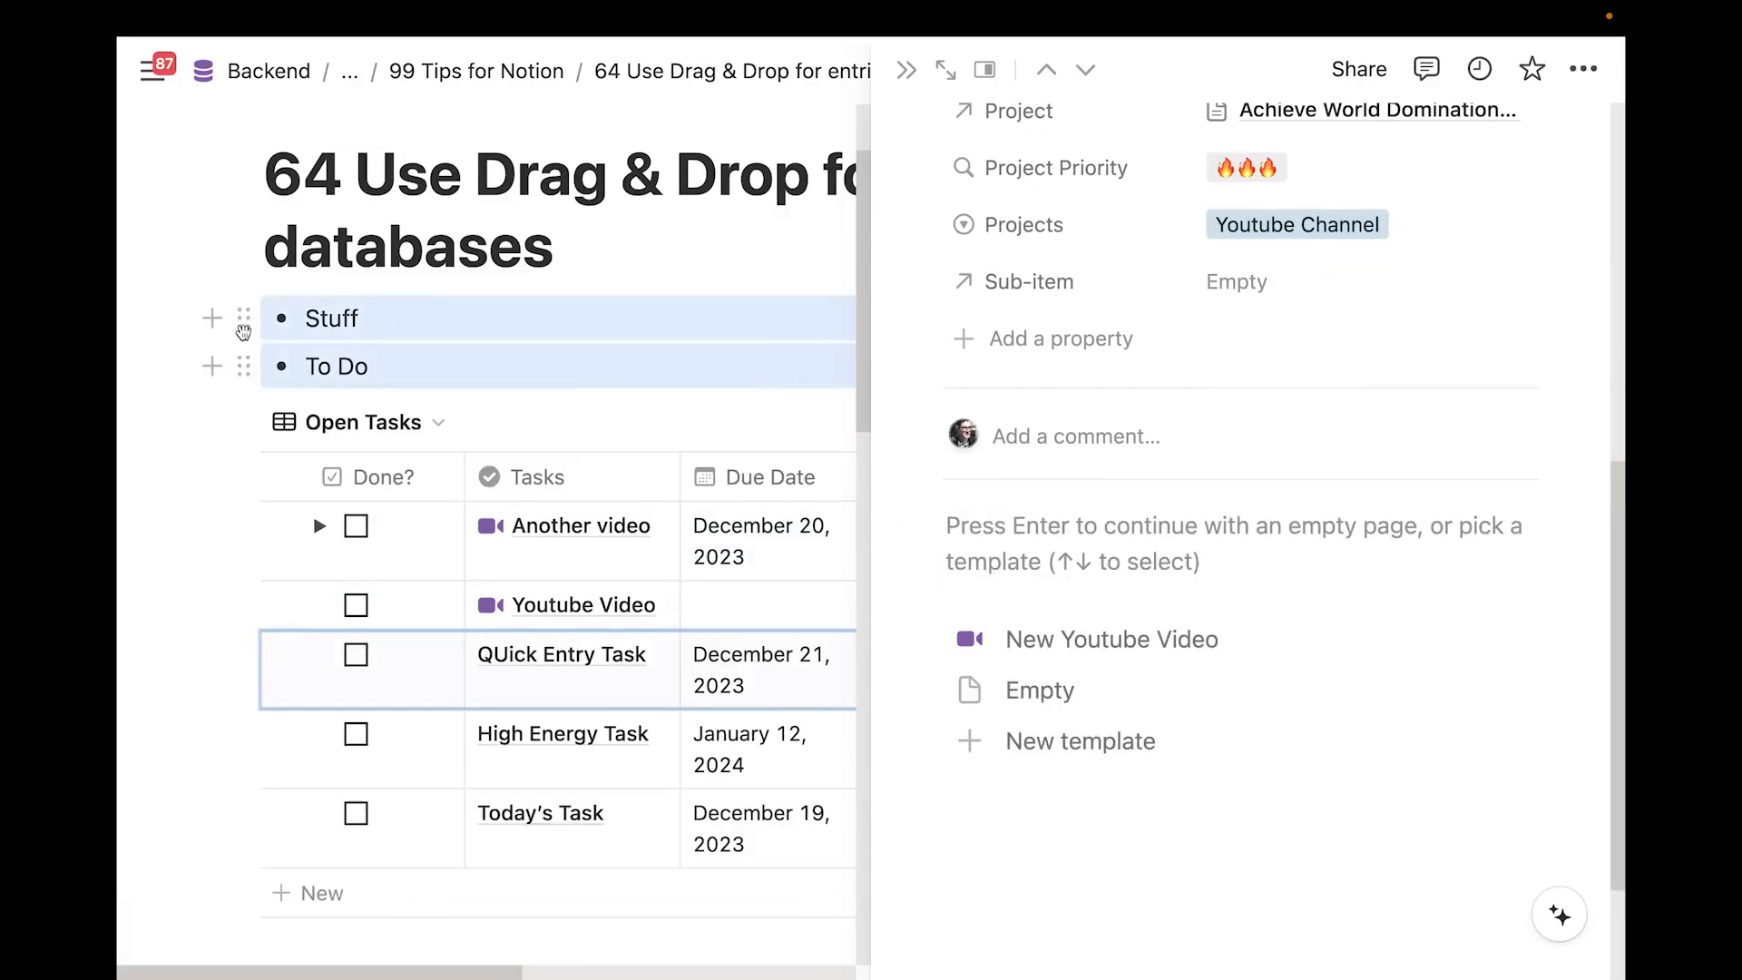
{"action": "left_click", "coordinate": [906, 69]}
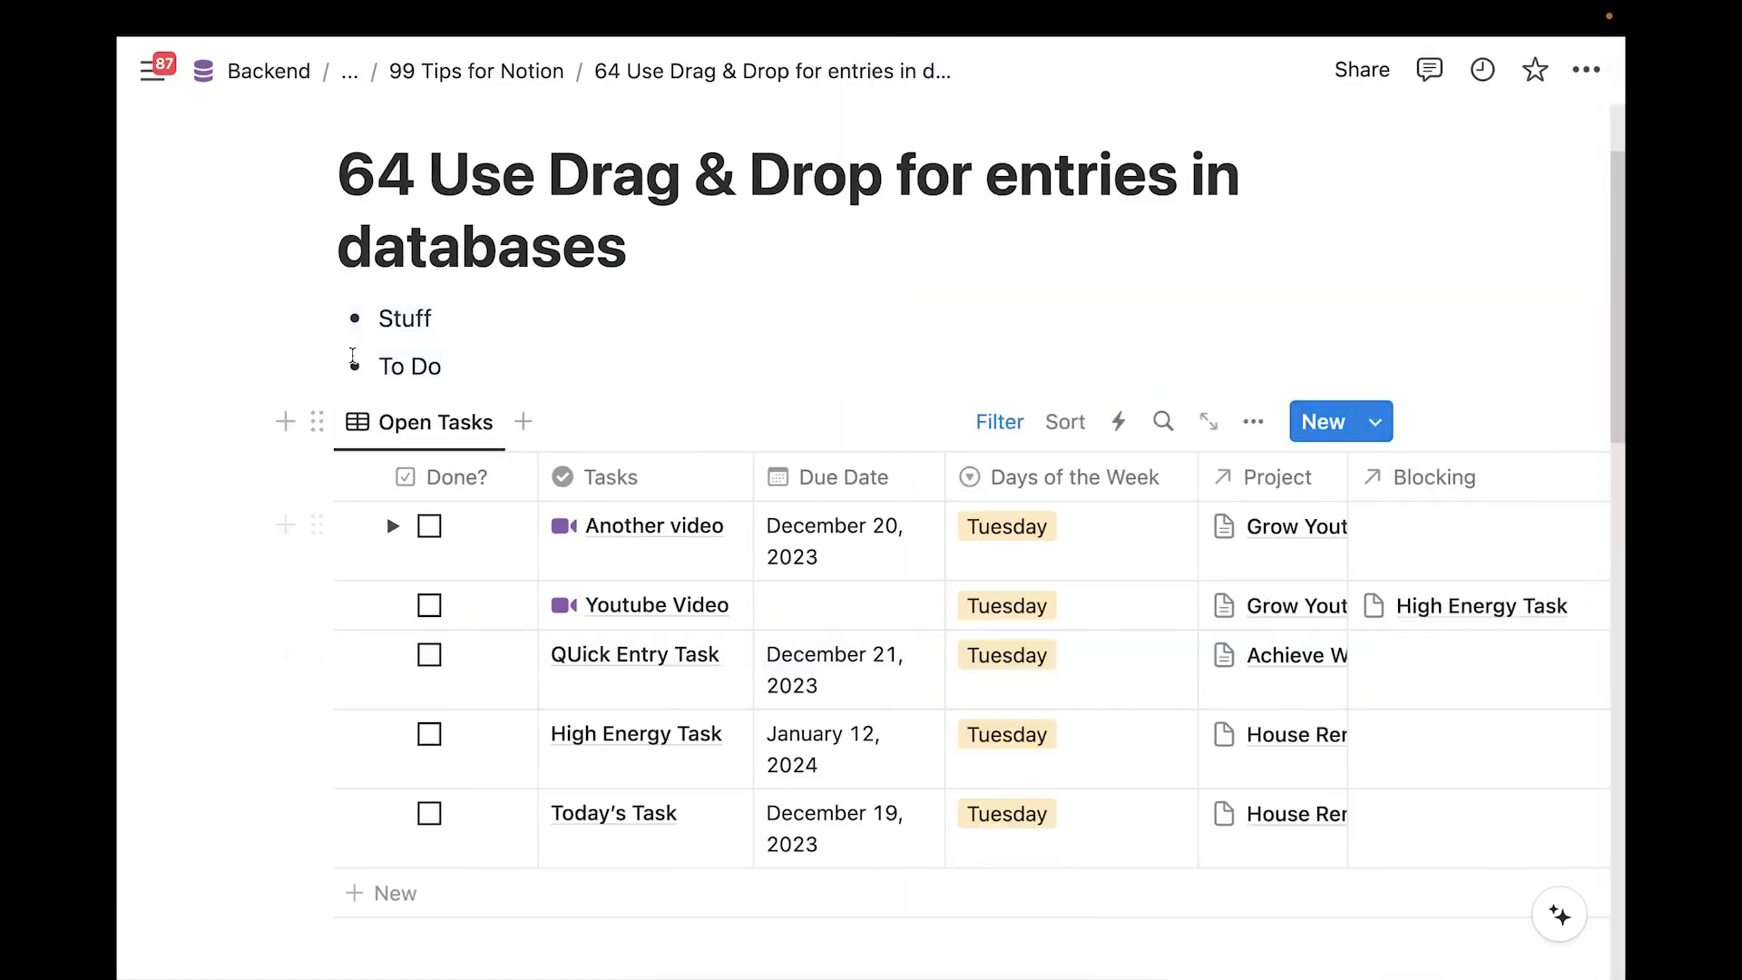
Turn the "Stuff" and "To Do" bullets into Open Tasks entries between "Another video" and "Youtube Video"
{"action": "left_click_drag", "start_coordinate": [281, 311], "coordinate": [377, 381]}
{"action": "left_click_drag", "start_coordinate": [317, 318], "coordinate": [435, 585]}
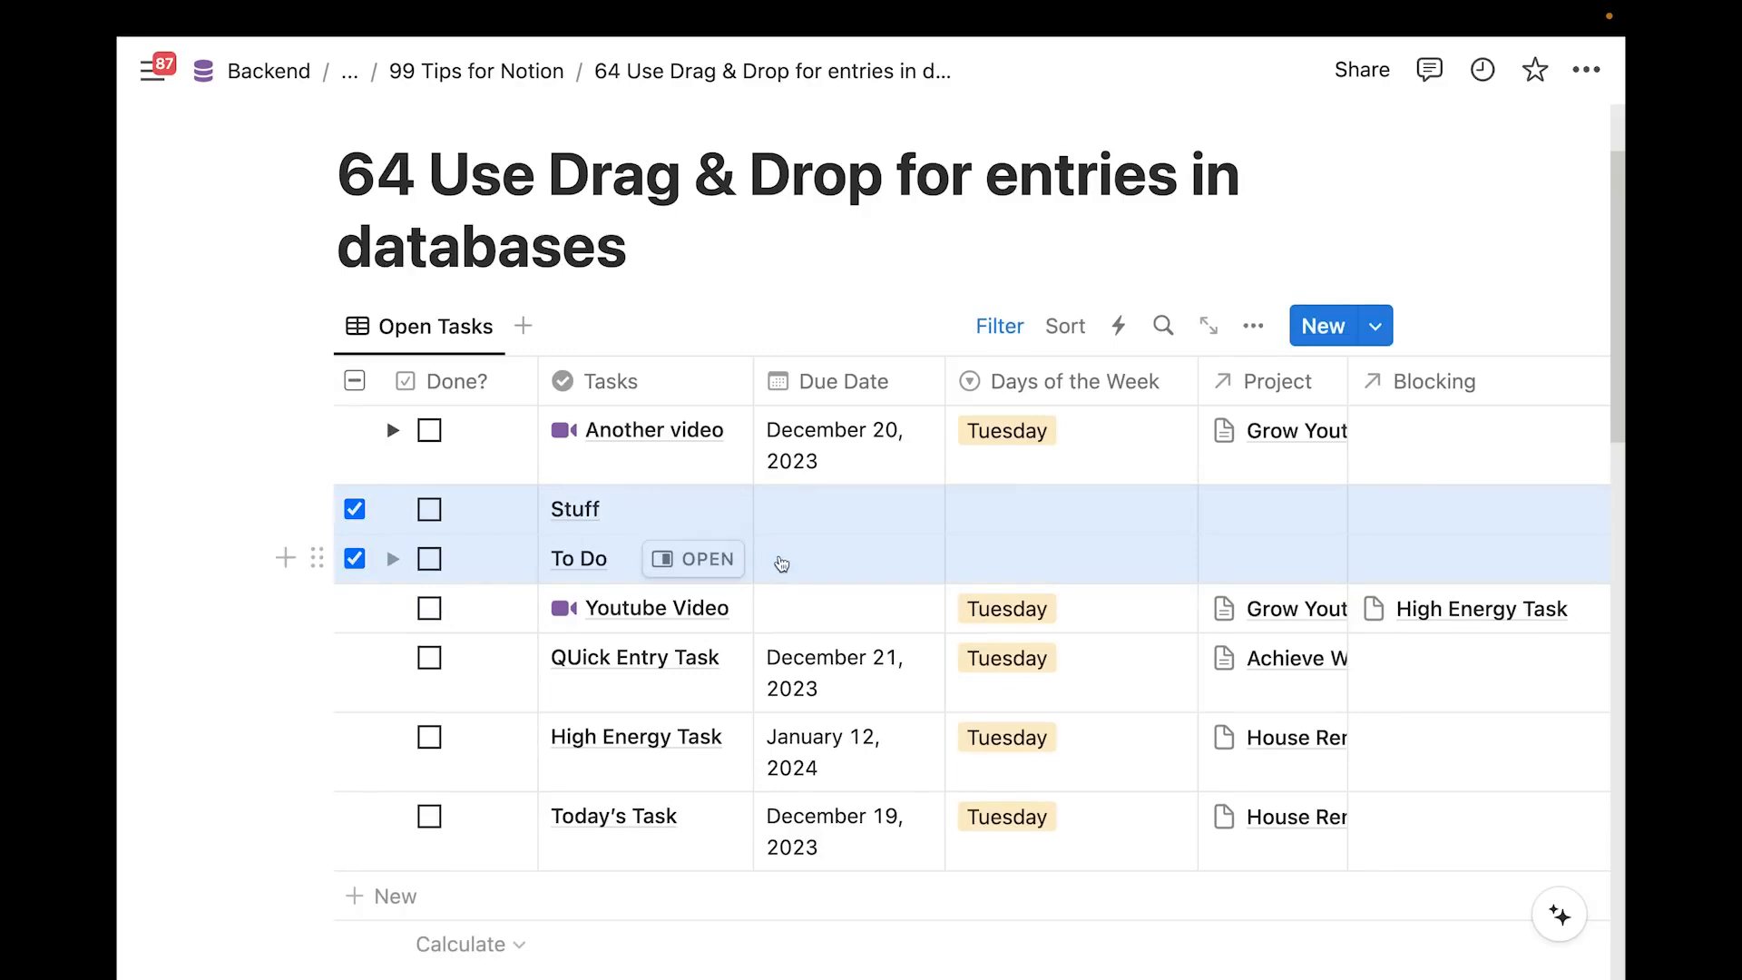
{"action": "left_click", "coordinate": [937, 336]}
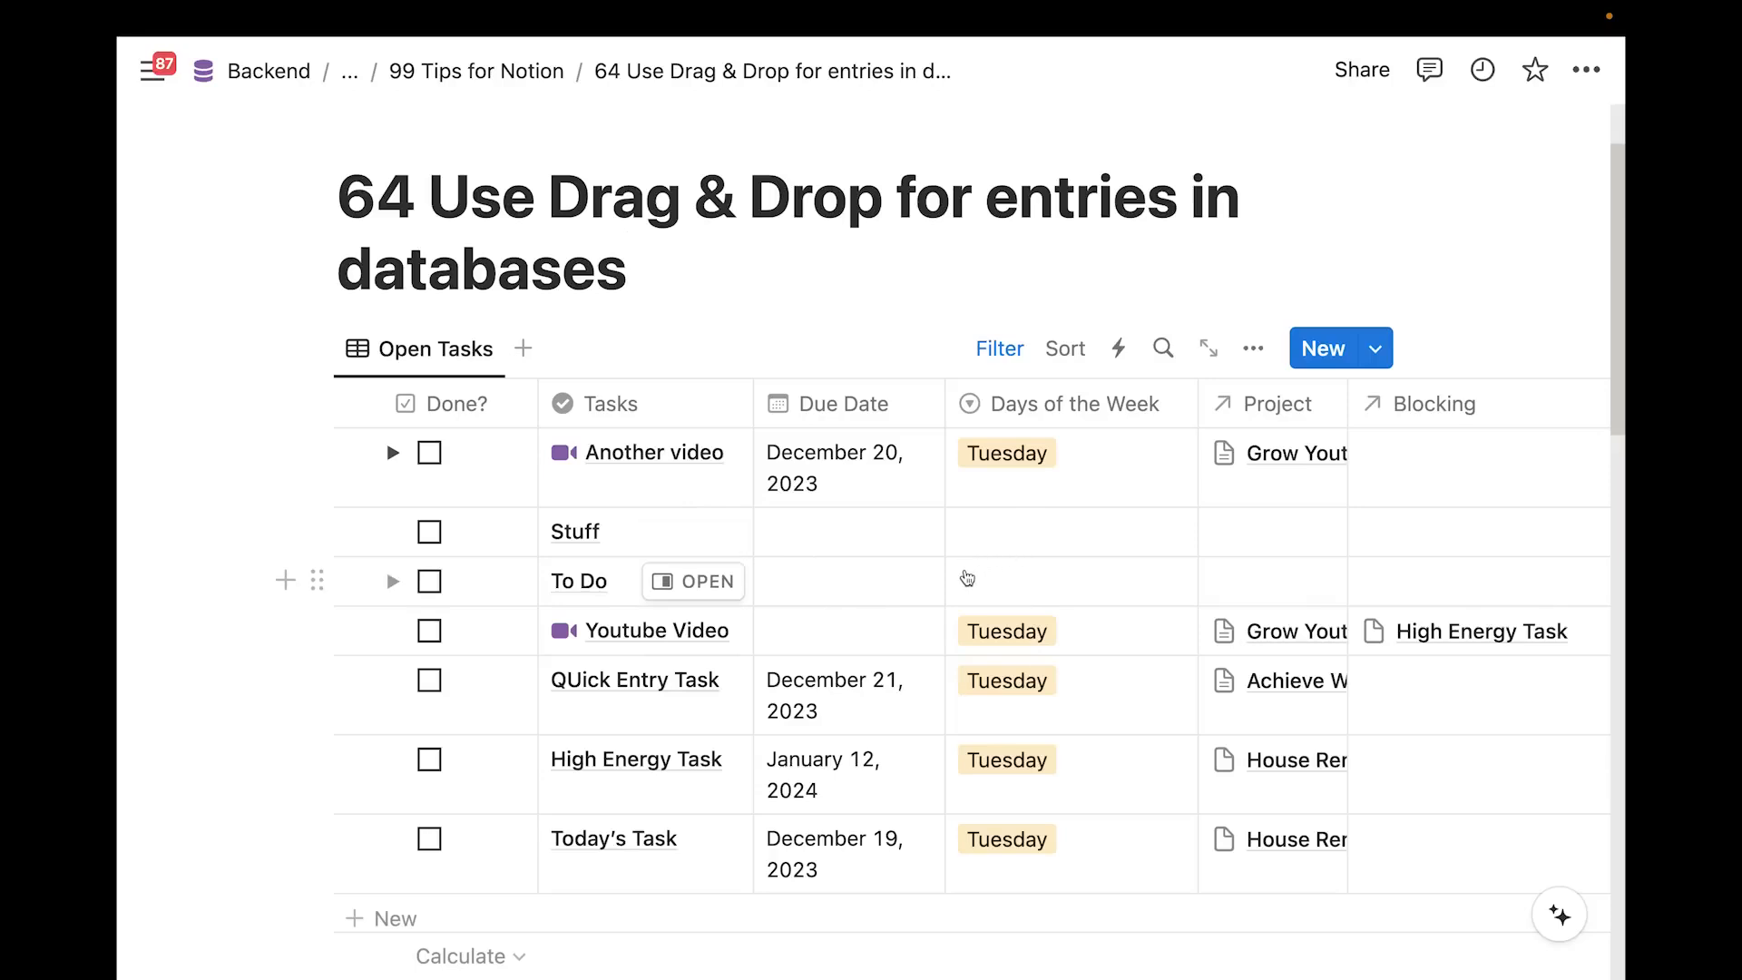
Schedule "To Do" on December 7 and "Stuff" on December 15 by moving them from the No Date list into the calendar
{"action": "scroll", "coordinate": [967, 578], "scroll_direction": "down", "scroll_amount": 10}
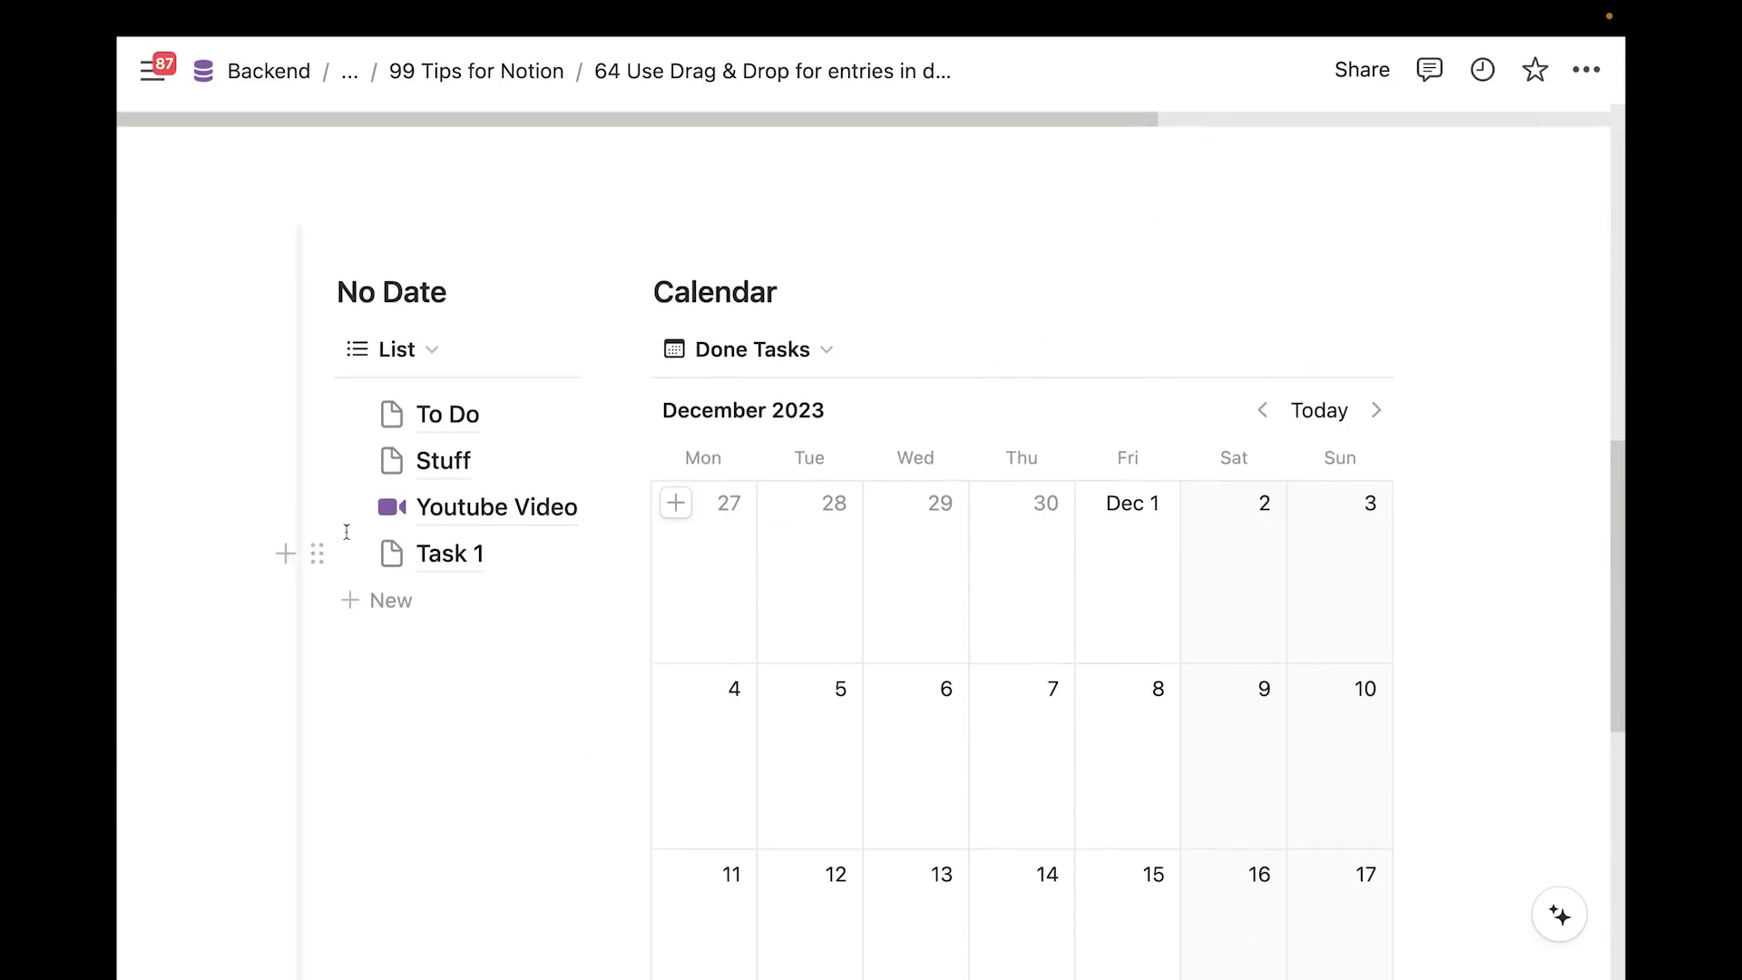
{"action": "scroll", "coordinate": [535, 518], "scroll_direction": "down", "scroll_amount": 2}
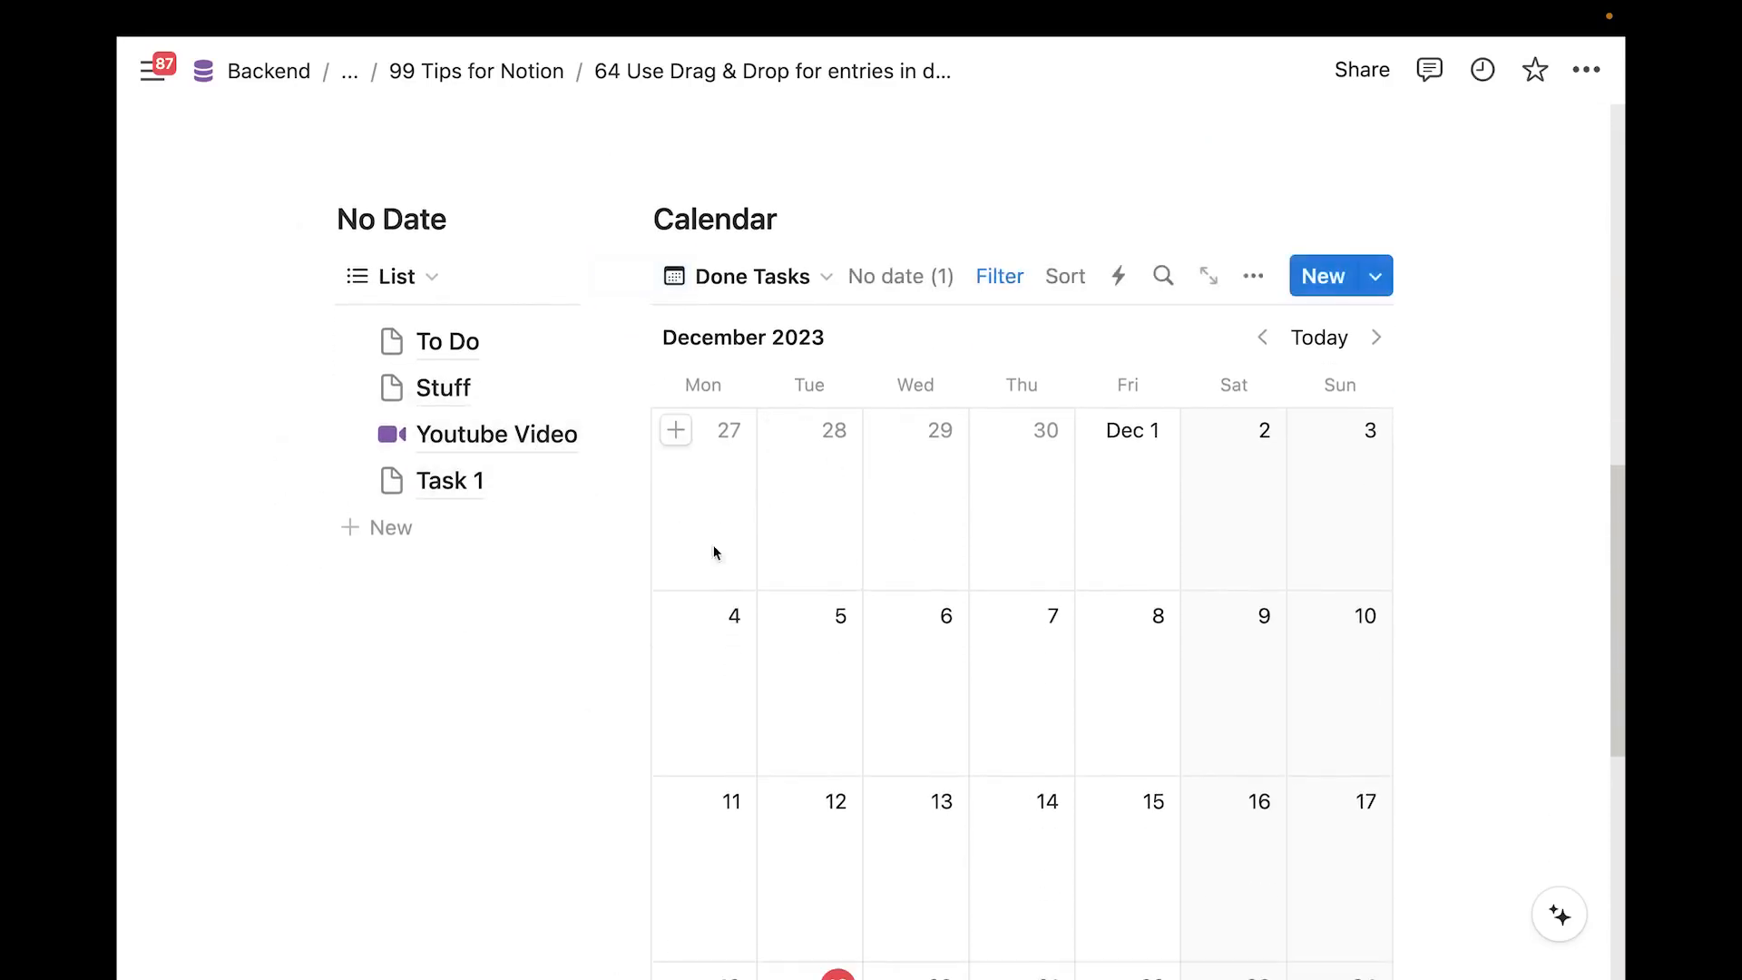
{"action": "scroll", "coordinate": [688, 614], "scroll_direction": "down", "scroll_amount": 1}
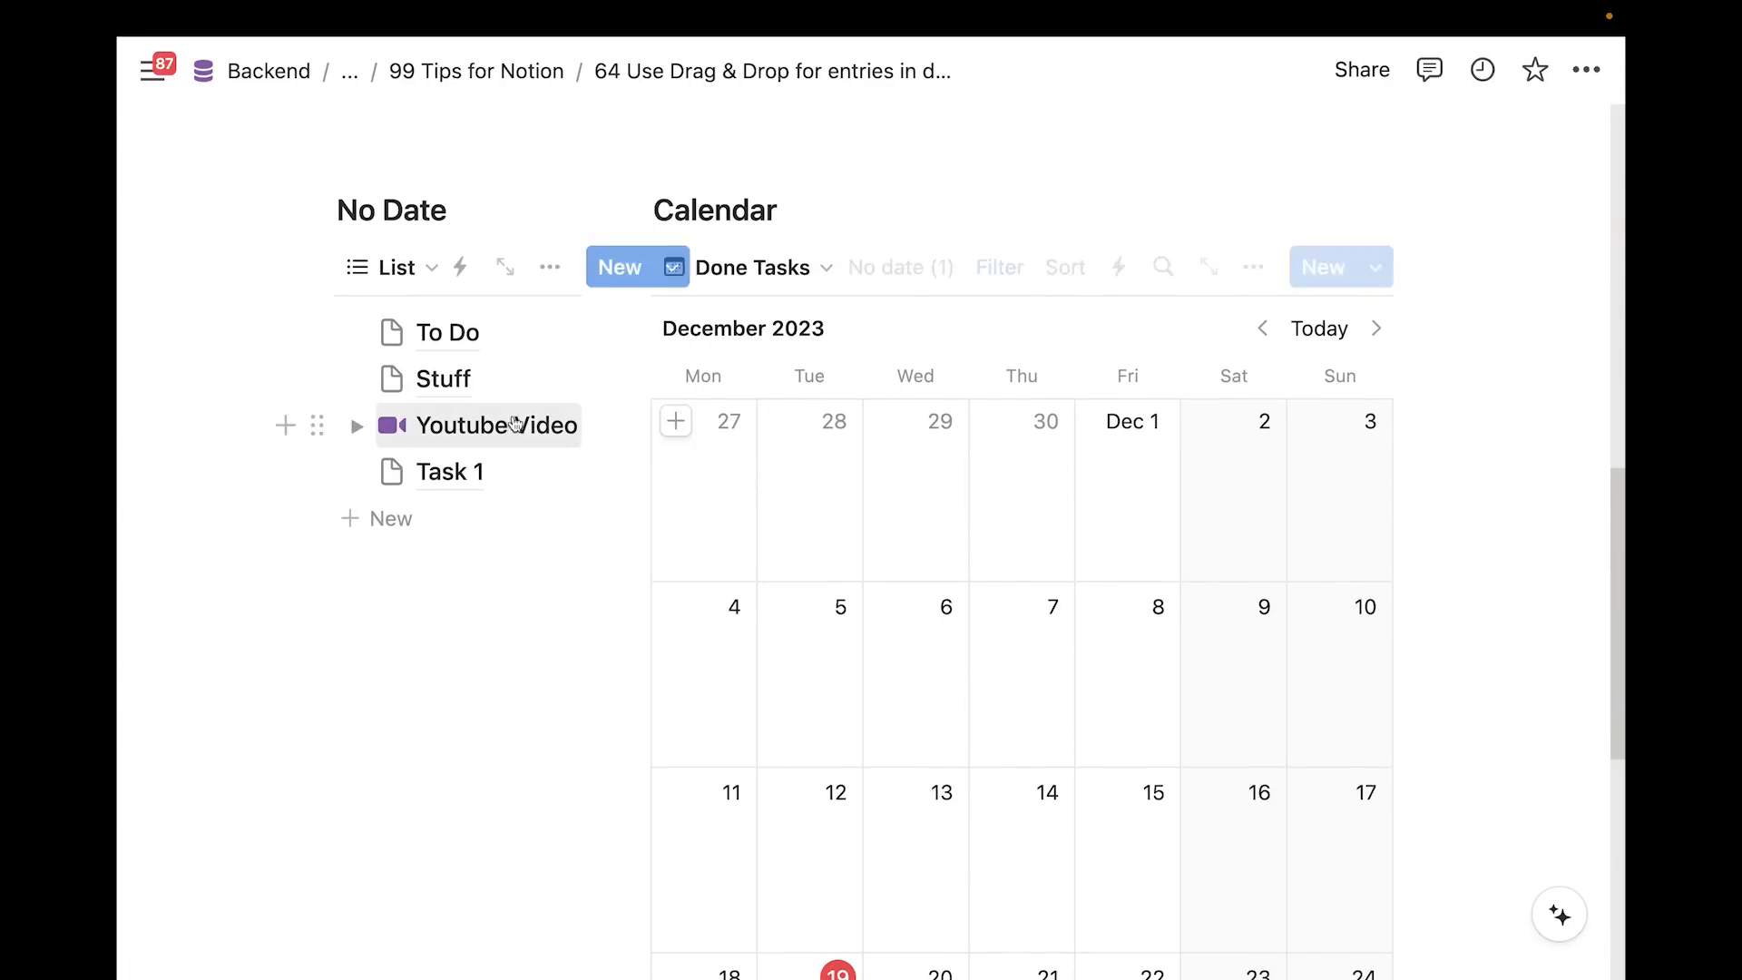
{"action": "scroll", "coordinate": [618, 425], "scroll_direction": "up", "scroll_amount": 6}
{"action": "scroll", "coordinate": [777, 411], "scroll_direction": "down", "scroll_amount": 3}
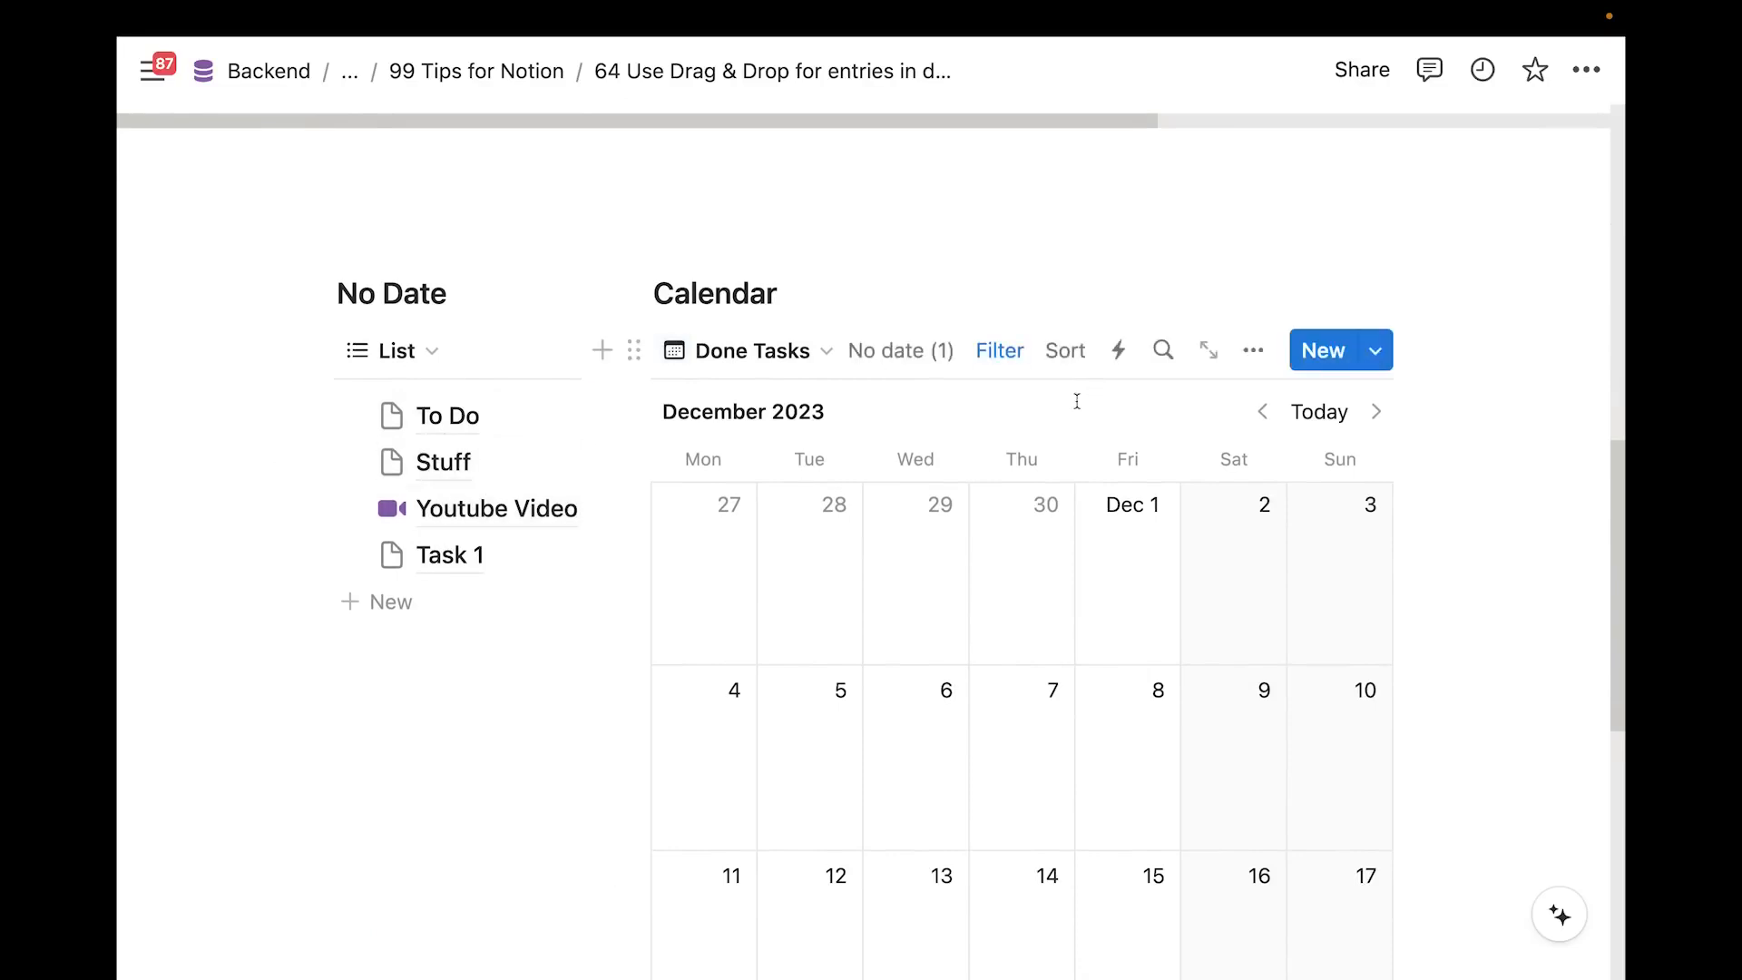
{"action": "scroll", "coordinate": [1053, 421], "scroll_direction": "down", "scroll_amount": 3}
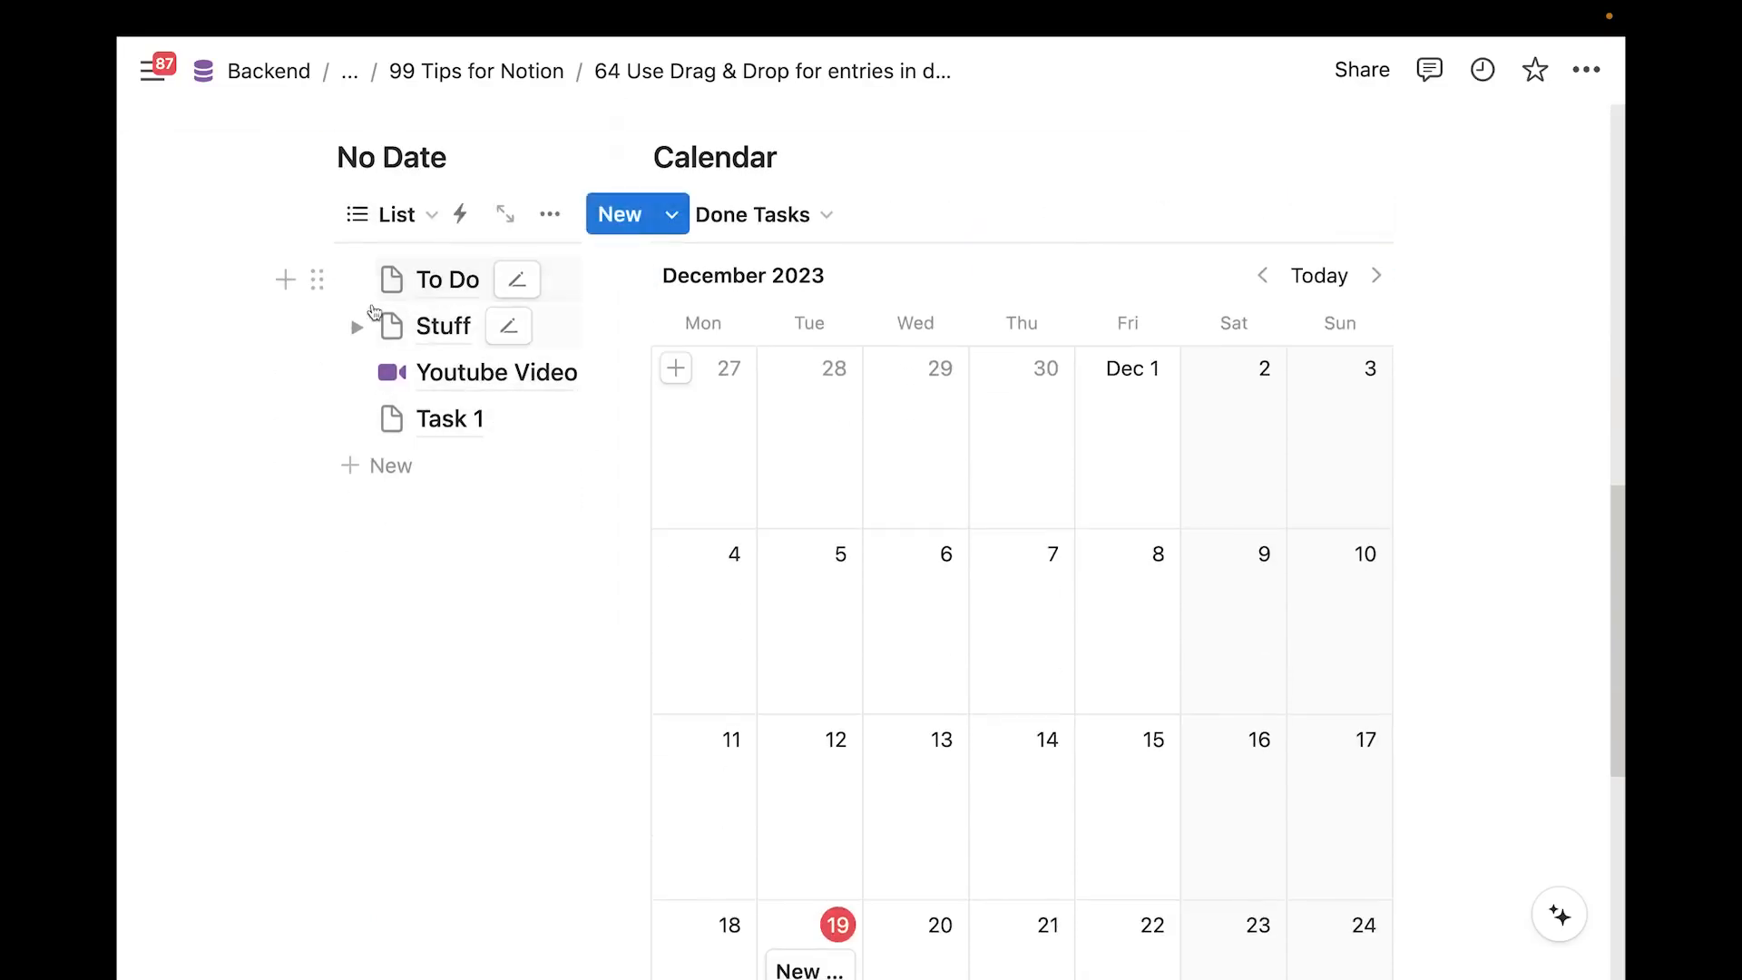
{"action": "left_click_drag", "start_coordinate": [317, 280], "coordinate": [1032, 606]}
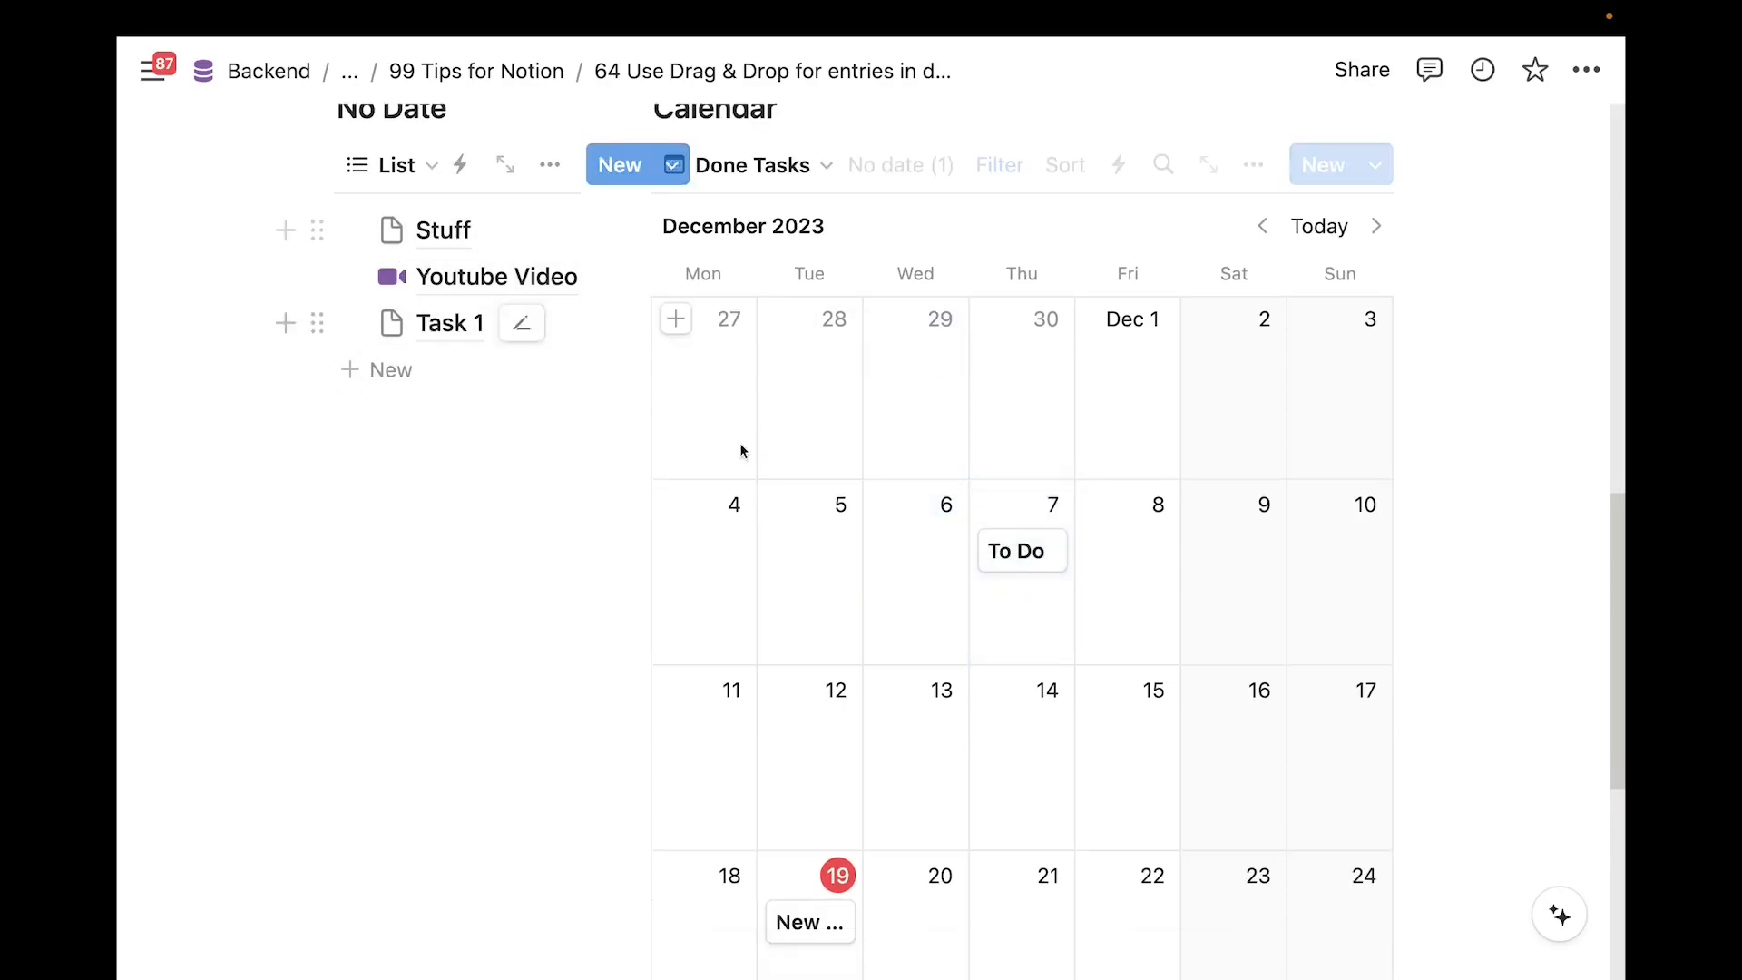
{"action": "left_click_drag", "start_coordinate": [317, 230], "coordinate": [1144, 780]}
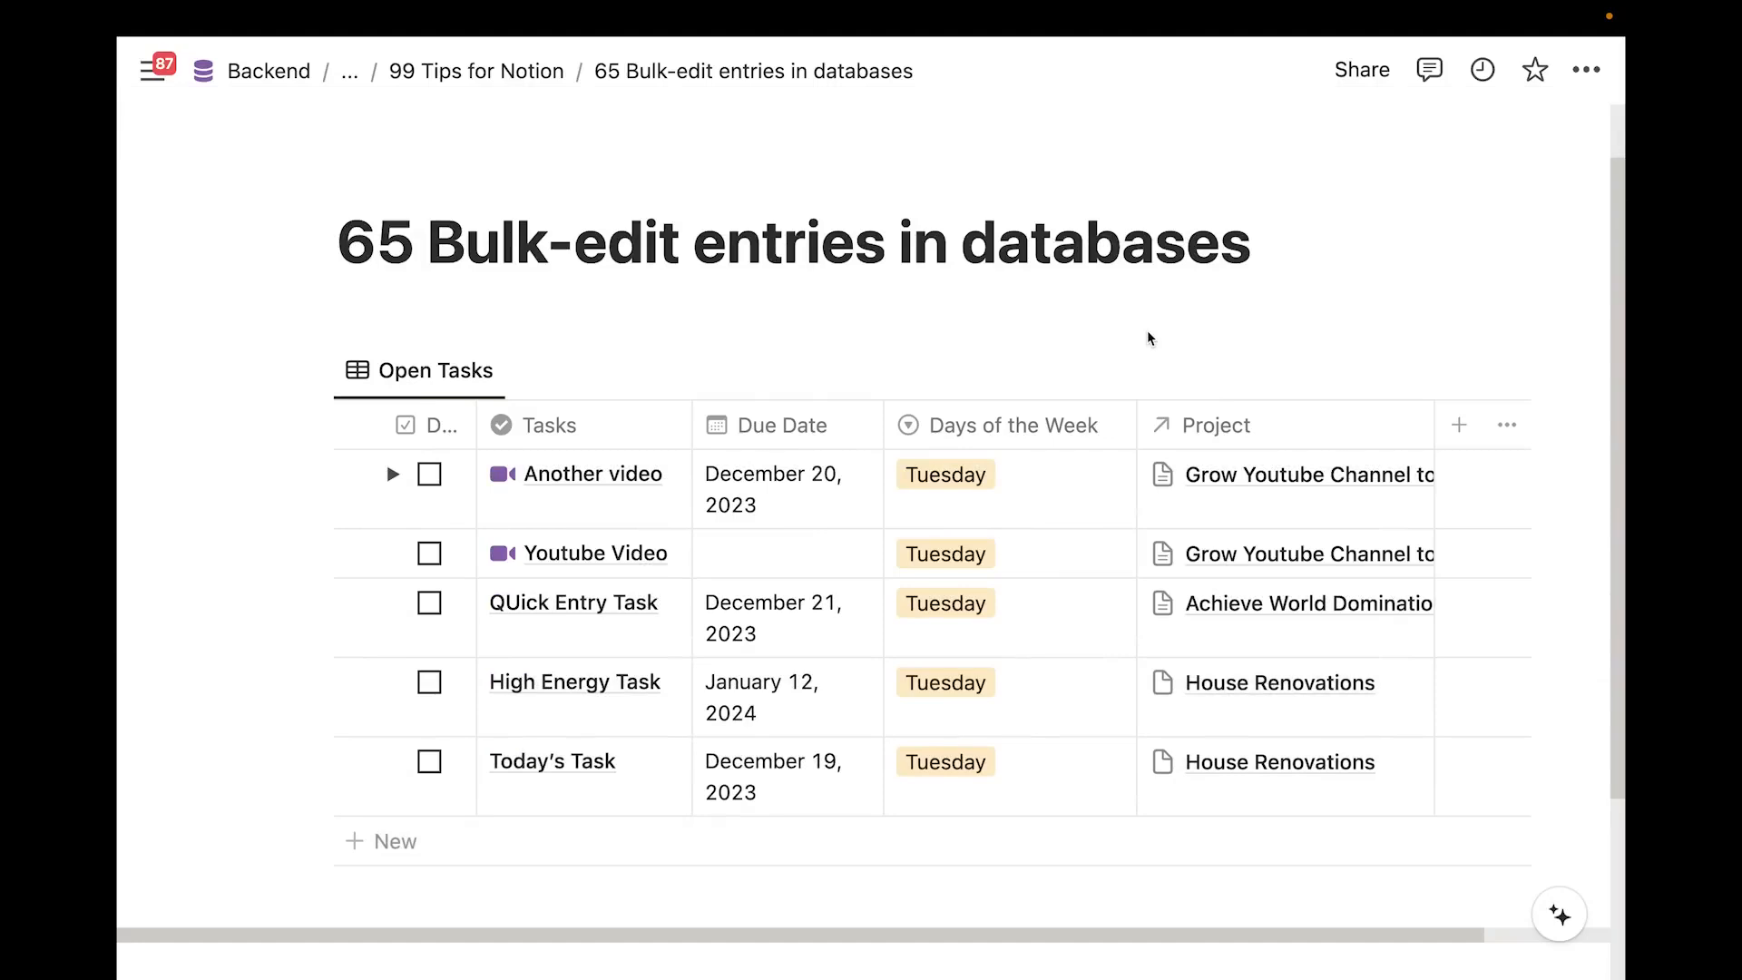
Select all entries in the Open Tasks table and bulk-set their Due Date to December 20, 2023
{"action": "scroll", "coordinate": [1098, 327], "scroll_direction": "down", "scroll_amount": 2}
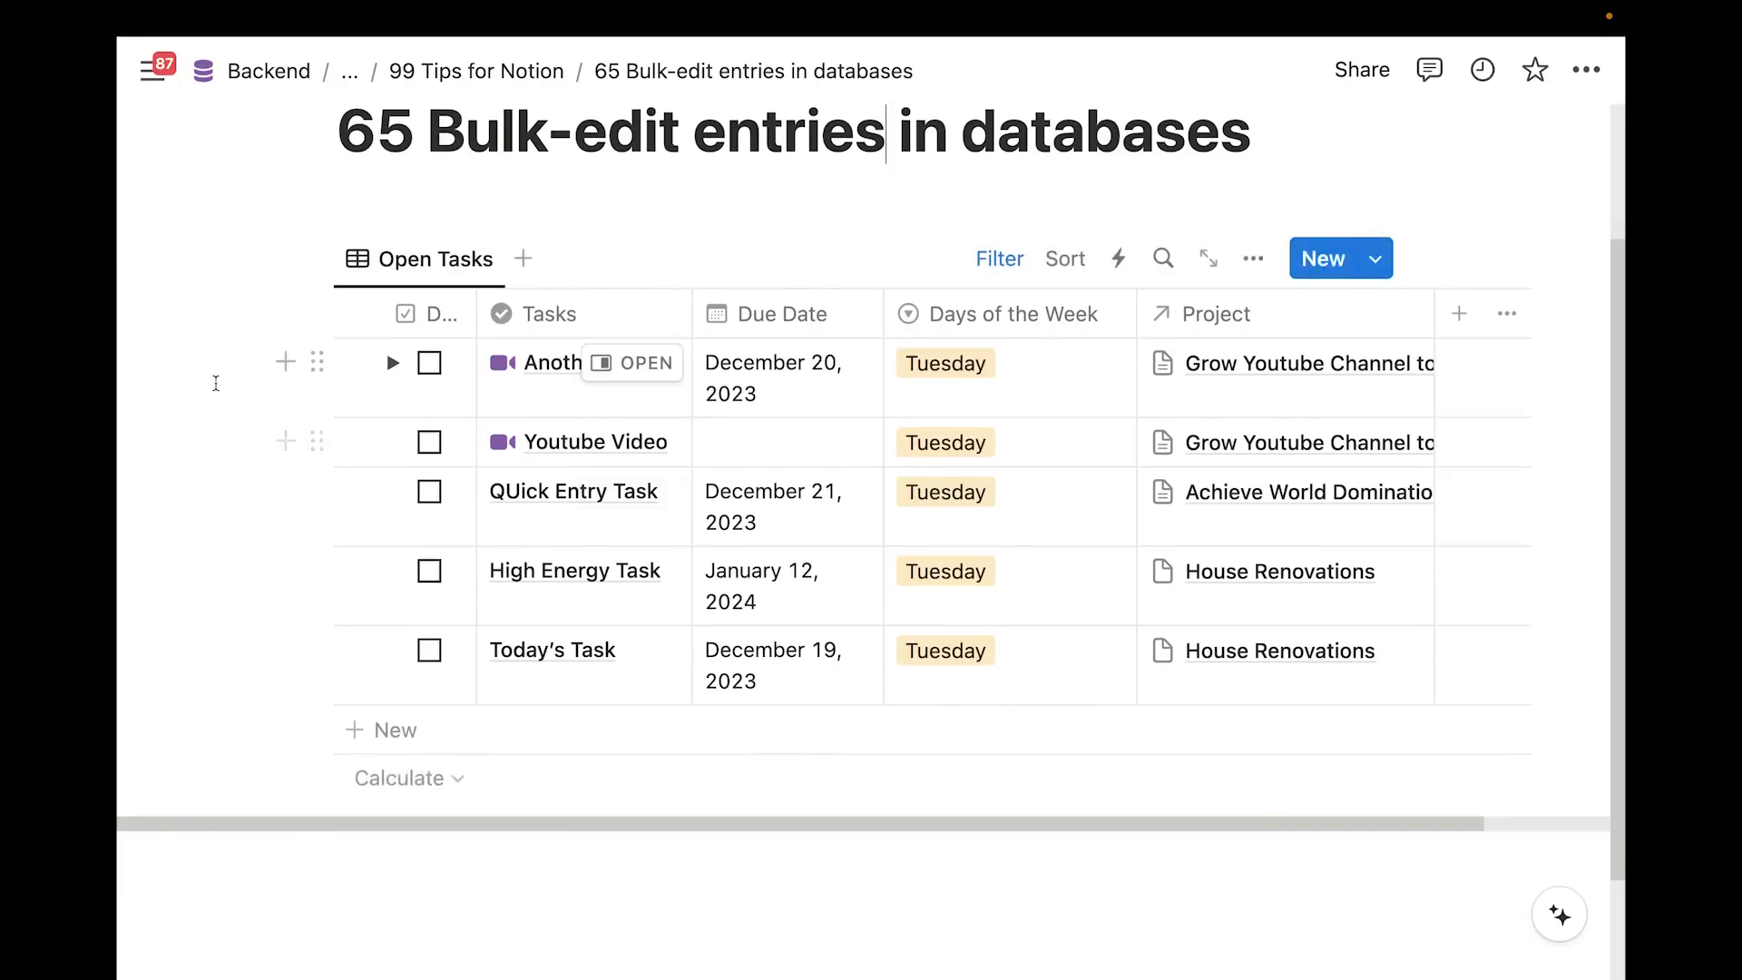
{"action": "left_click_drag", "start_coordinate": [201, 362], "coordinate": [460, 654]}
{"action": "left_click", "coordinate": [221, 347]}
{"action": "left_click", "coordinate": [354, 491]}
{"action": "left_click", "coordinate": [355, 442]}
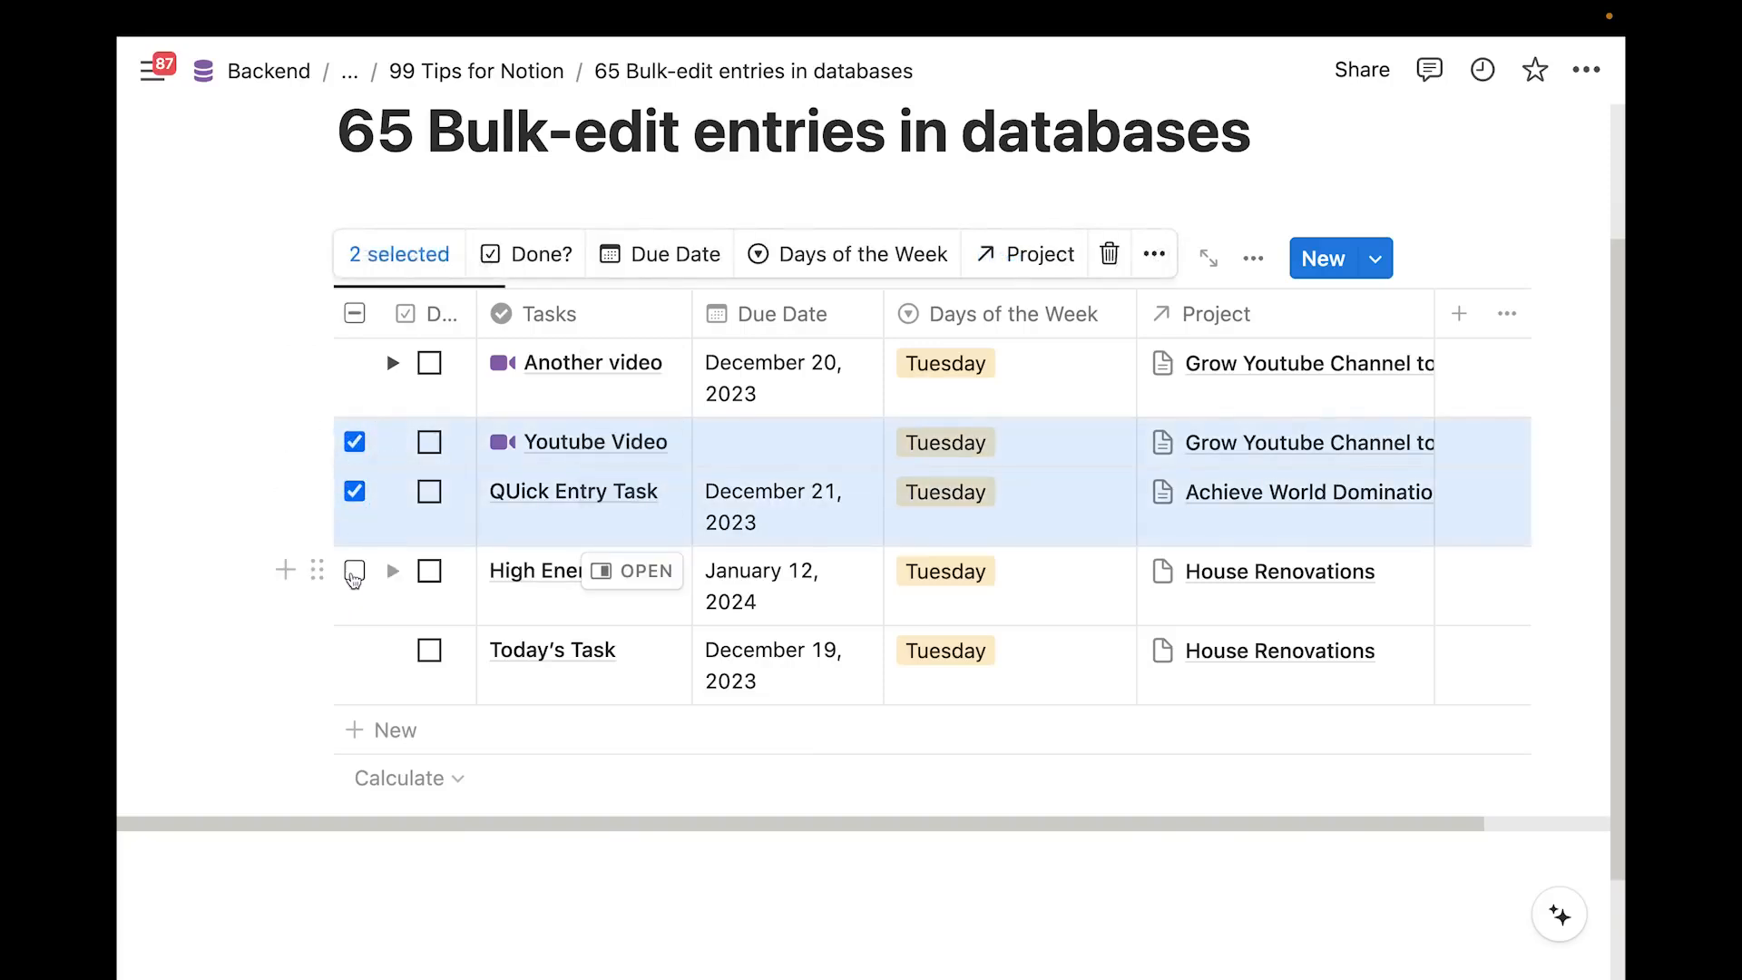
{"action": "left_click", "coordinate": [354, 569]}
{"action": "left_click", "coordinate": [355, 314]}
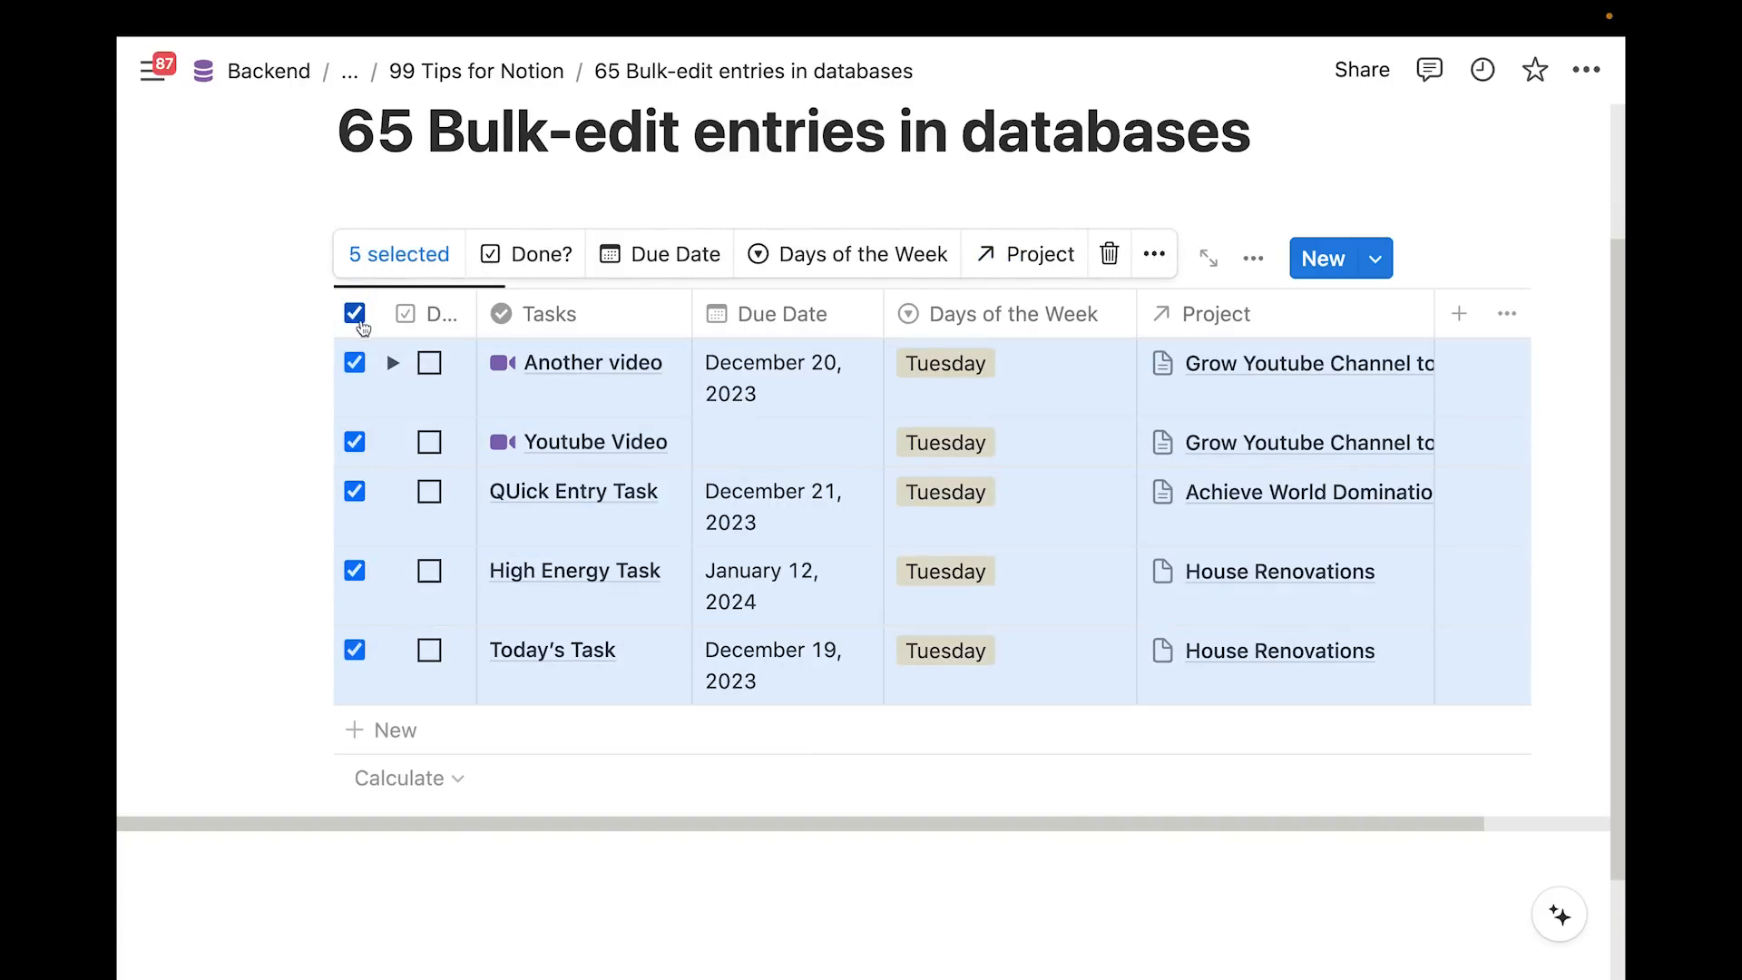
{"action": "left_click", "coordinate": [654, 271]}
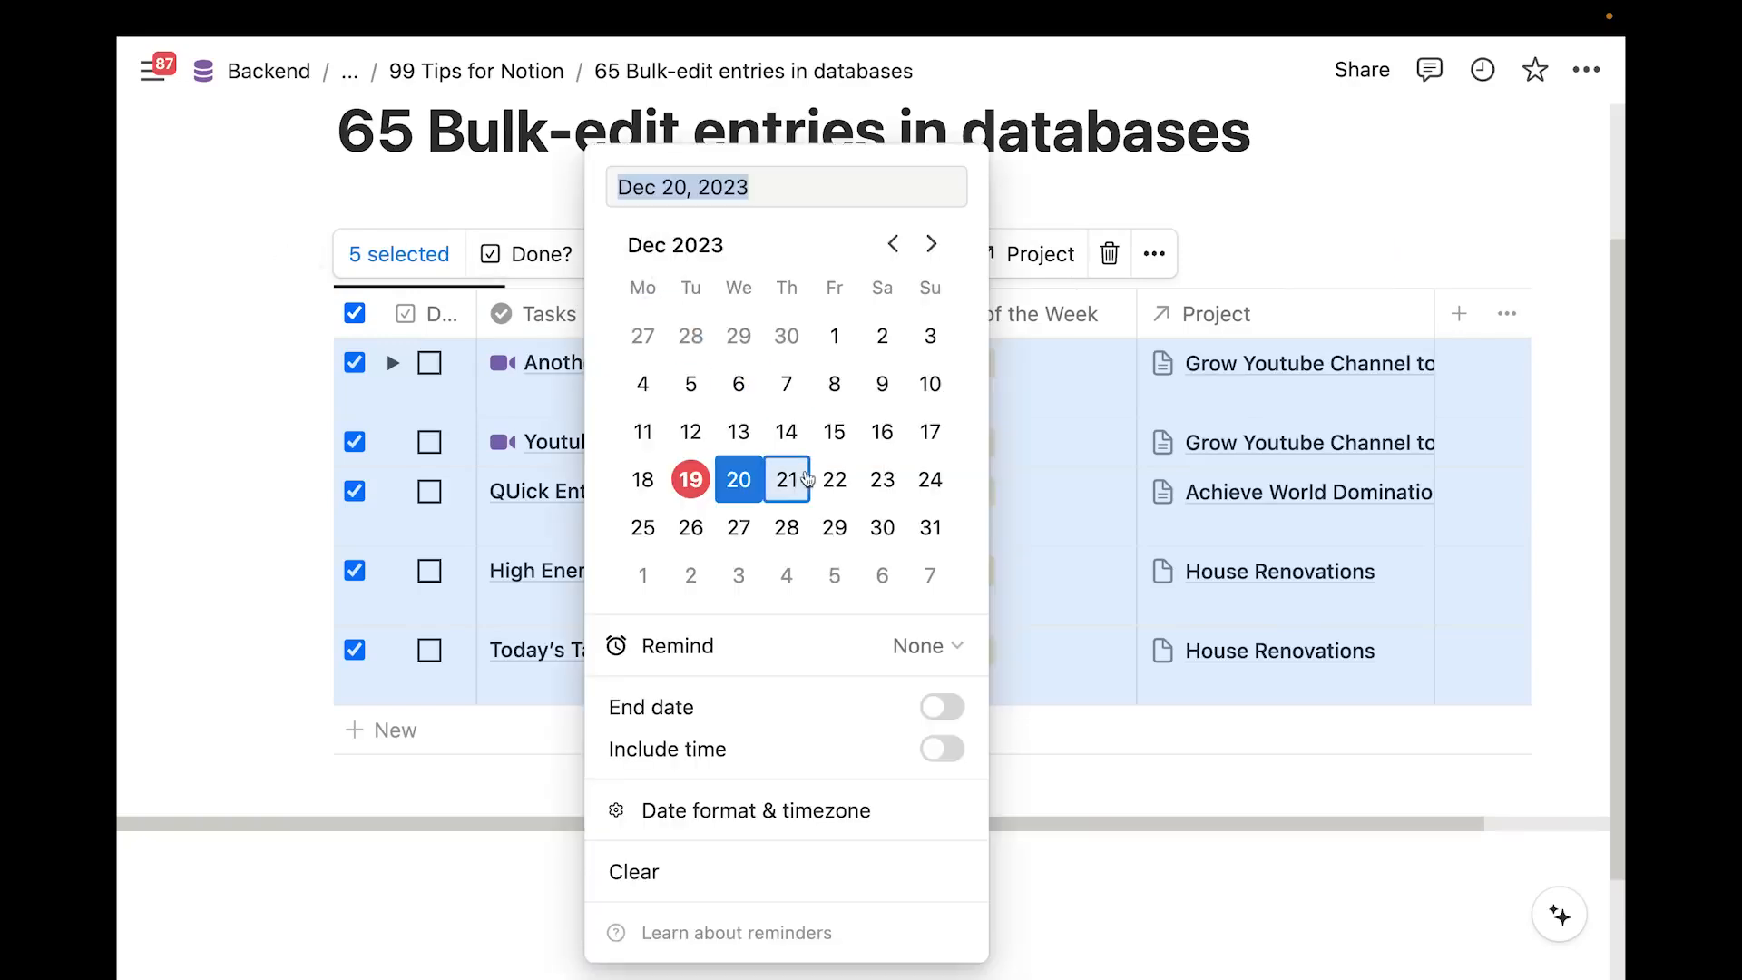
{"action": "left_click", "coordinate": [738, 479]}
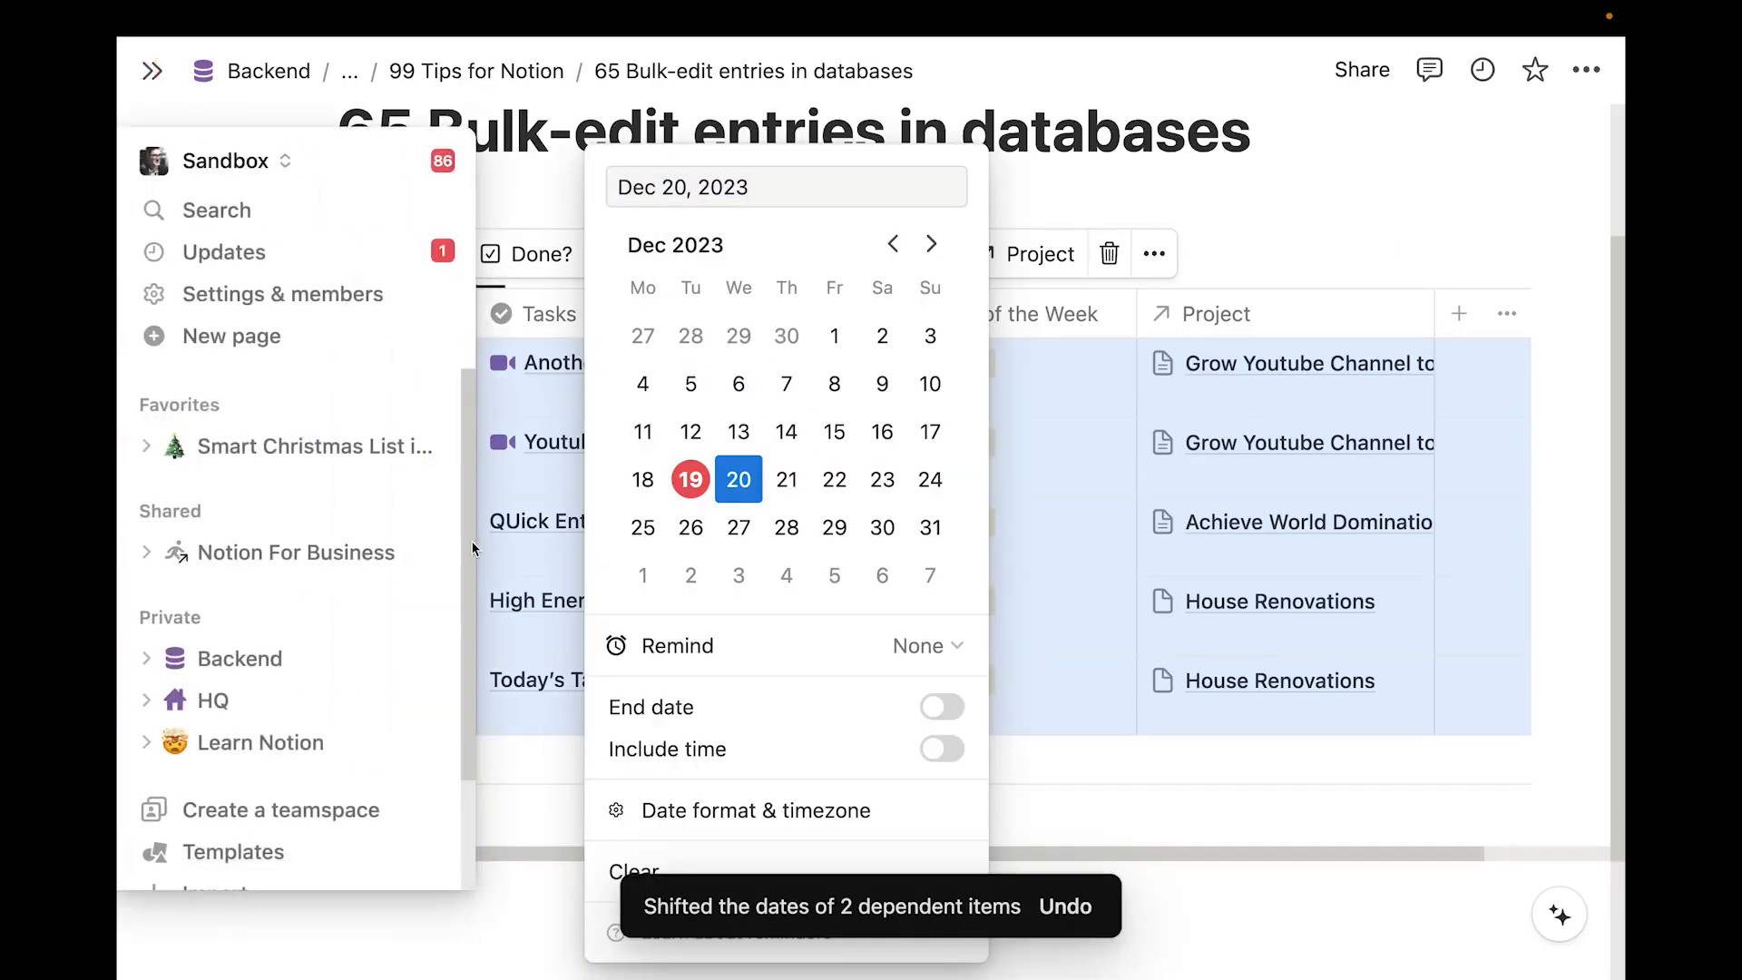
{"action": "left_click", "coordinate": [1093, 798]}
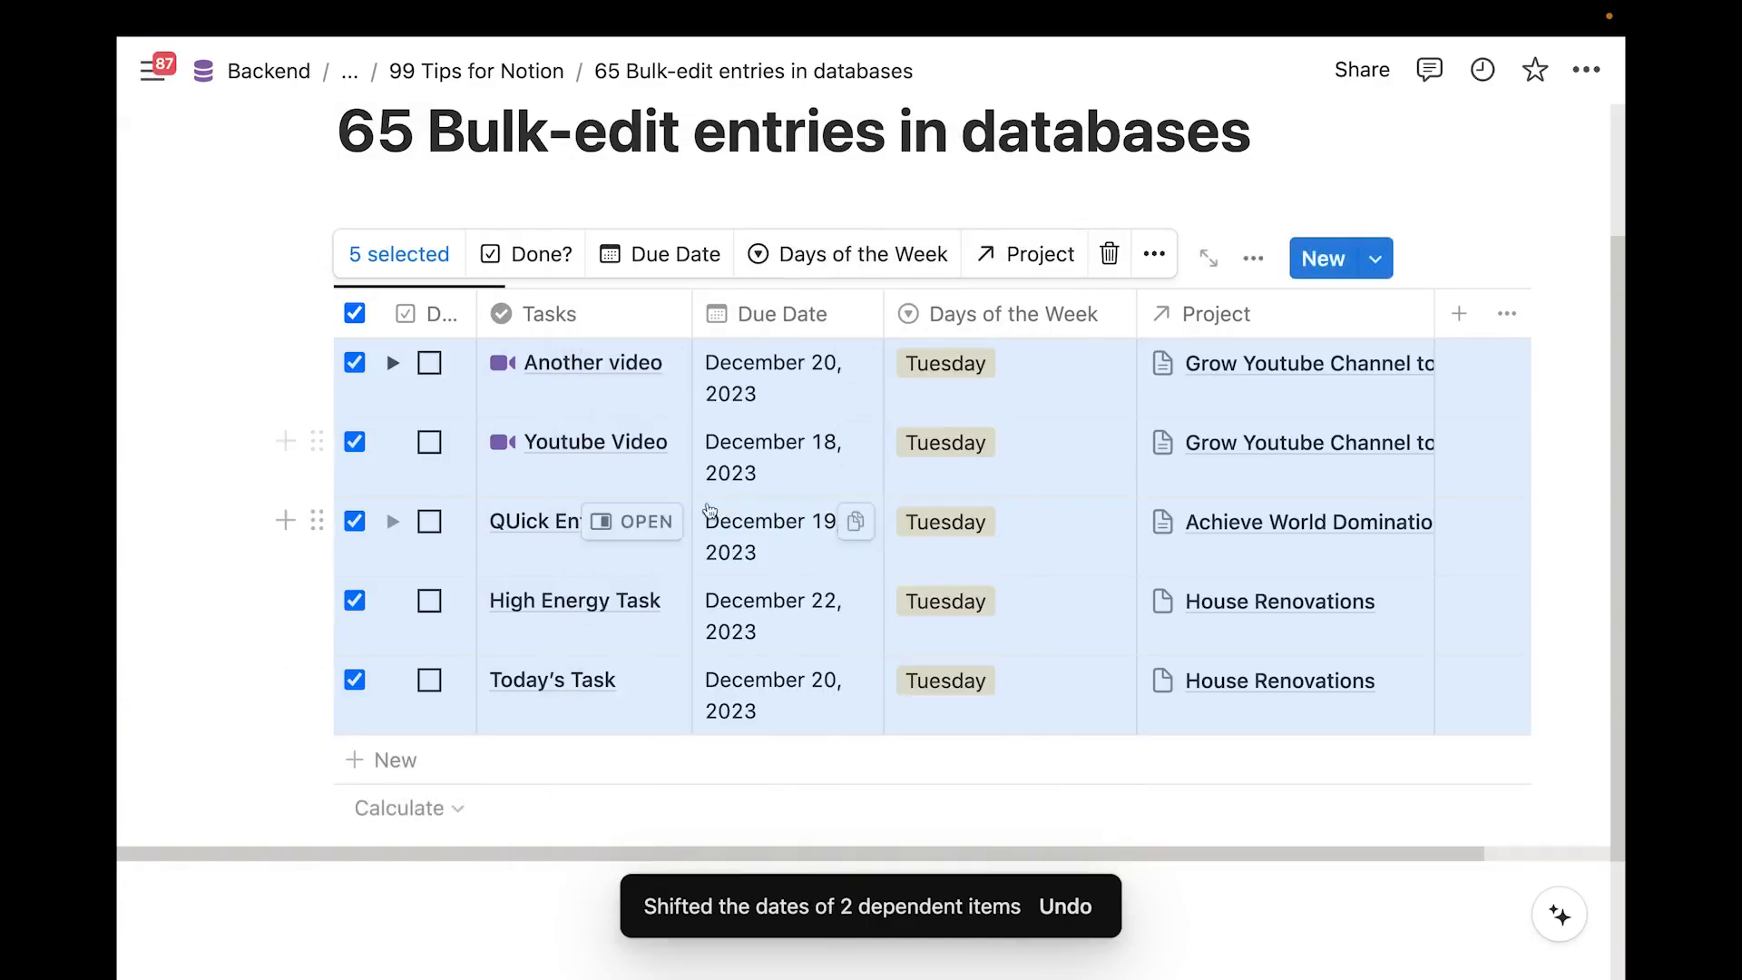
Bulk-edit the Days of the Week property of all selected entries to Friday
{"action": "right_click", "coordinate": [732, 436]}
{"action": "mouse_move", "coordinate": [857, 716]}
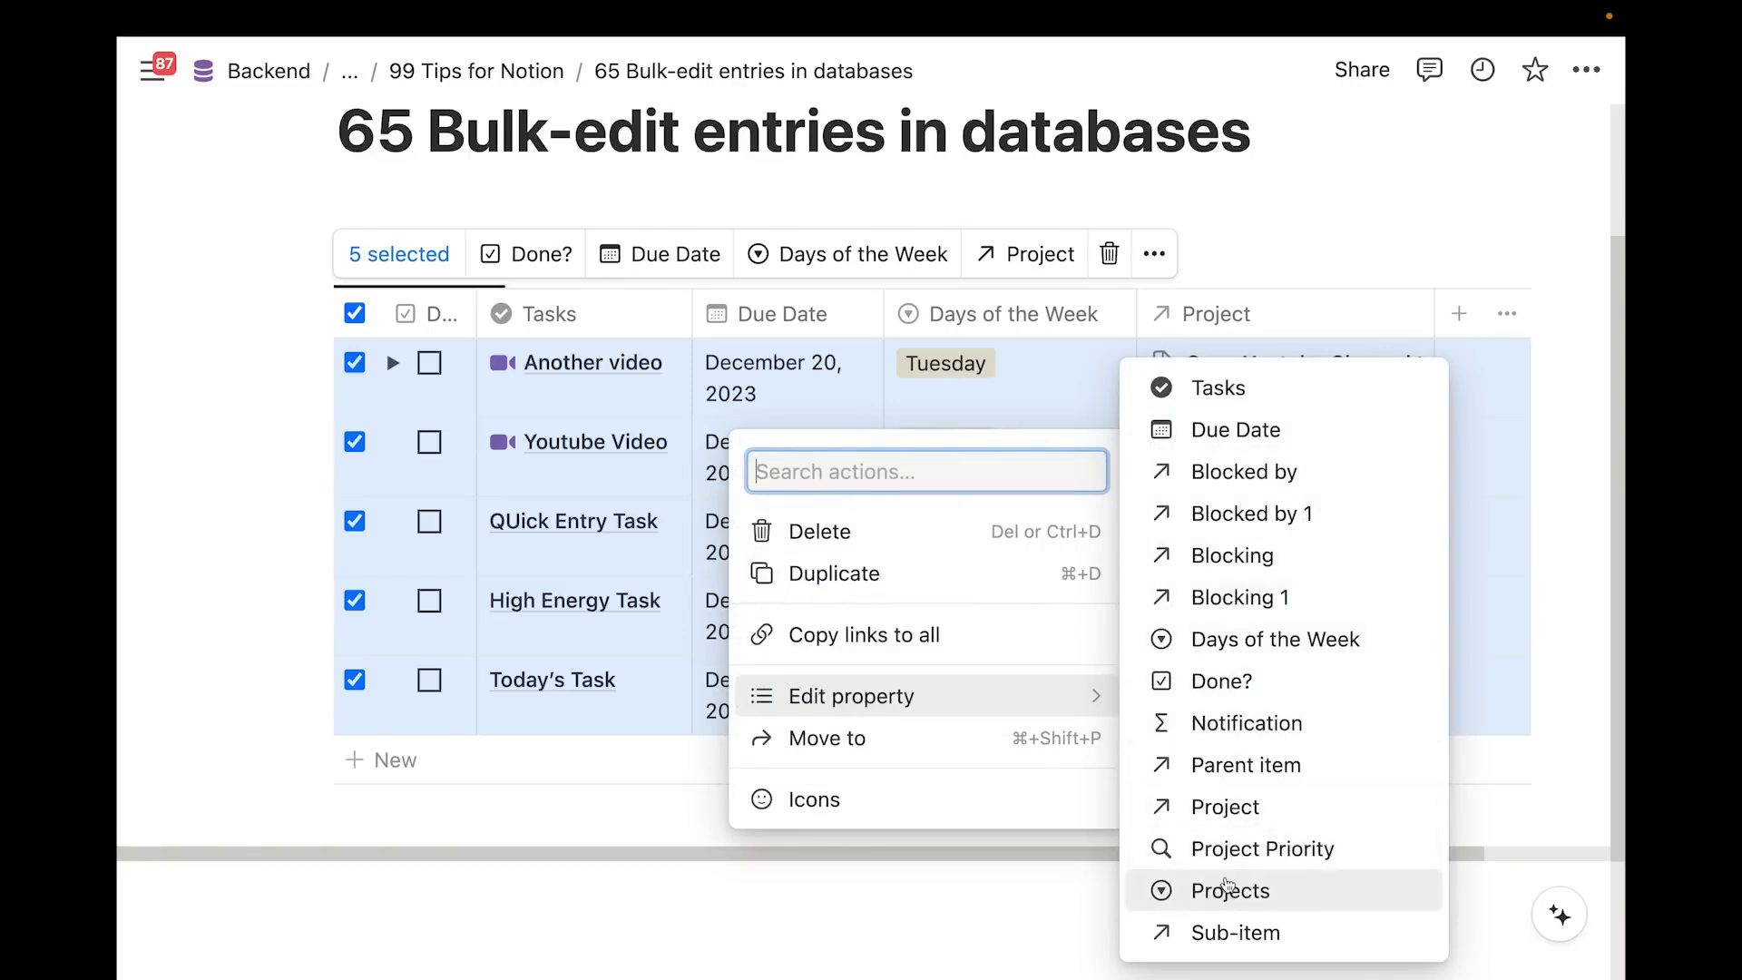
{"action": "left_click", "coordinate": [1224, 641]}
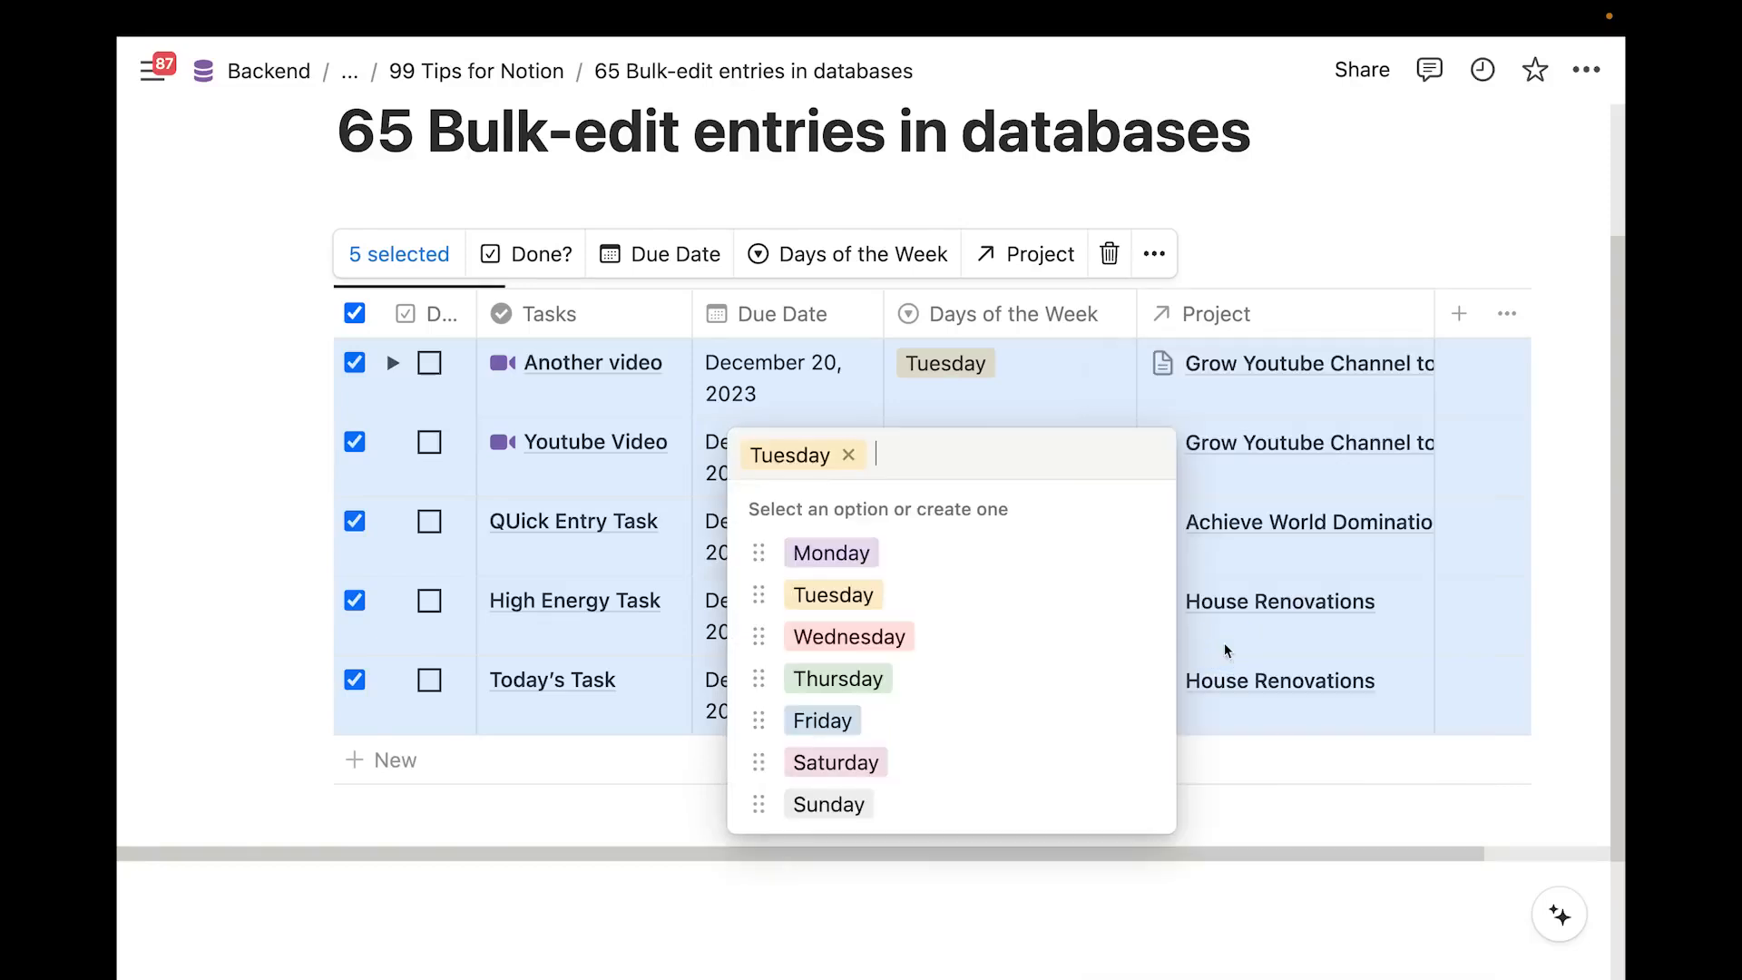
{"action": "left_click", "coordinate": [922, 733]}
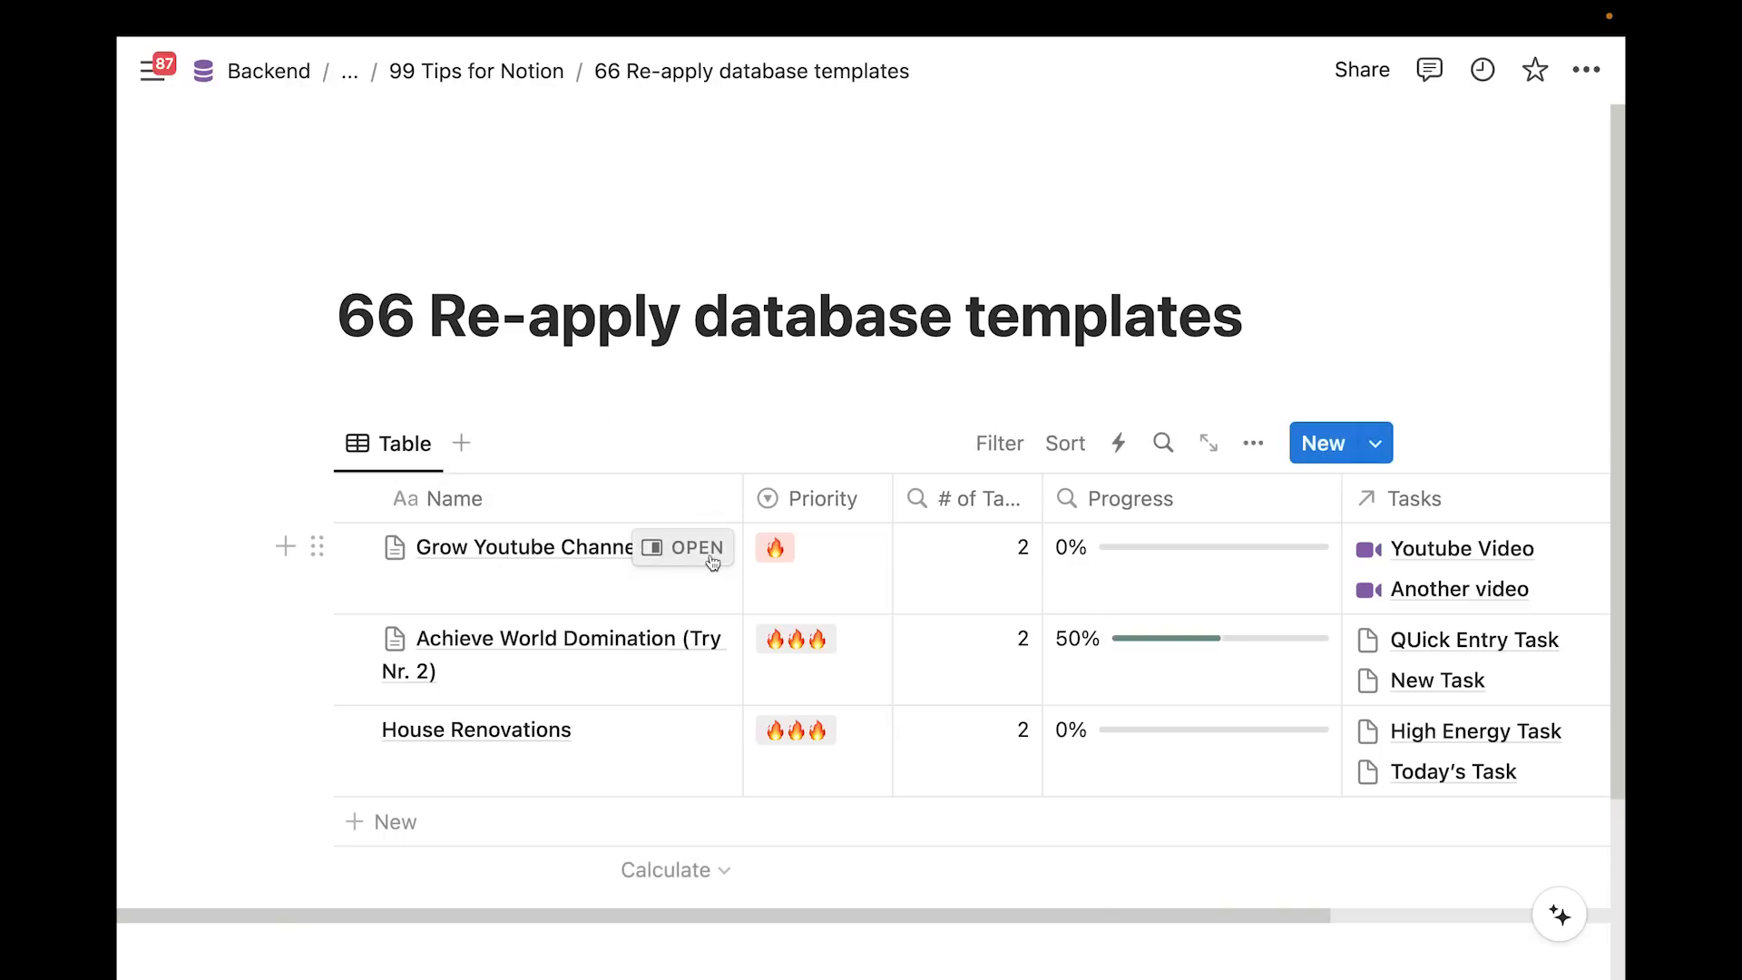
Open the "Grow Youtube Channel to 10k" project to check its page content, and close it again
{"action": "left_click", "coordinate": [682, 547]}
{"action": "scroll", "coordinate": [1143, 732], "scroll_direction": "down", "scroll_amount": 4}
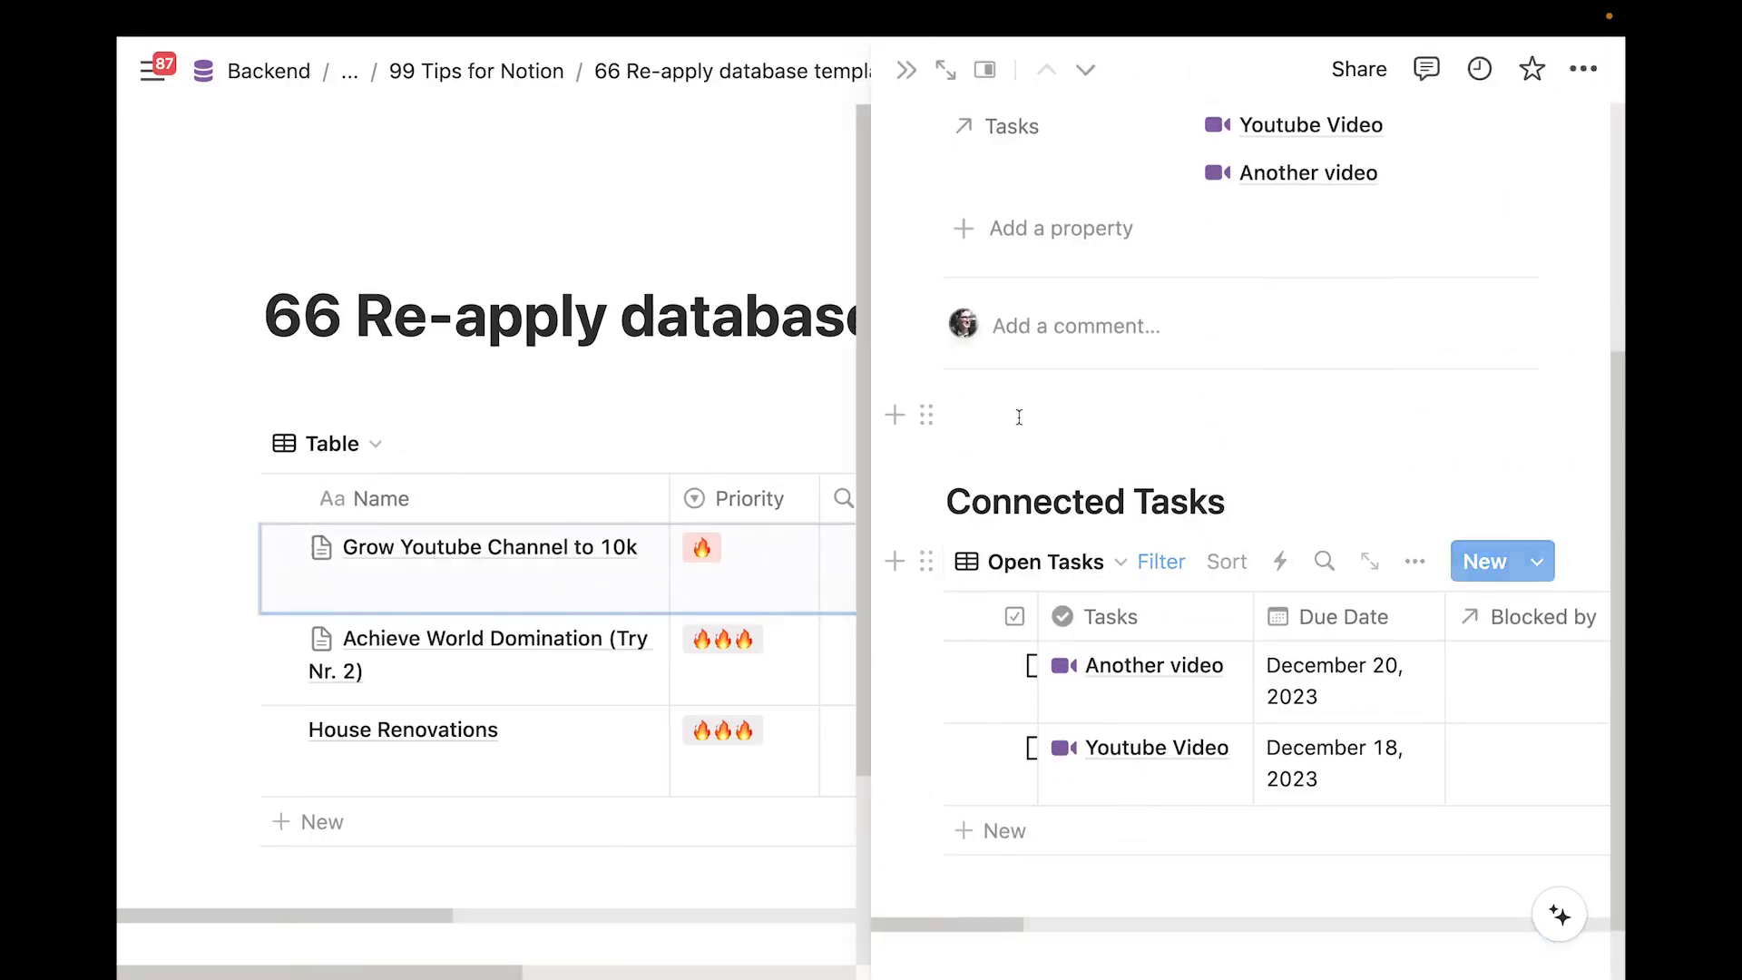
{"action": "left_click", "coordinate": [907, 70]}
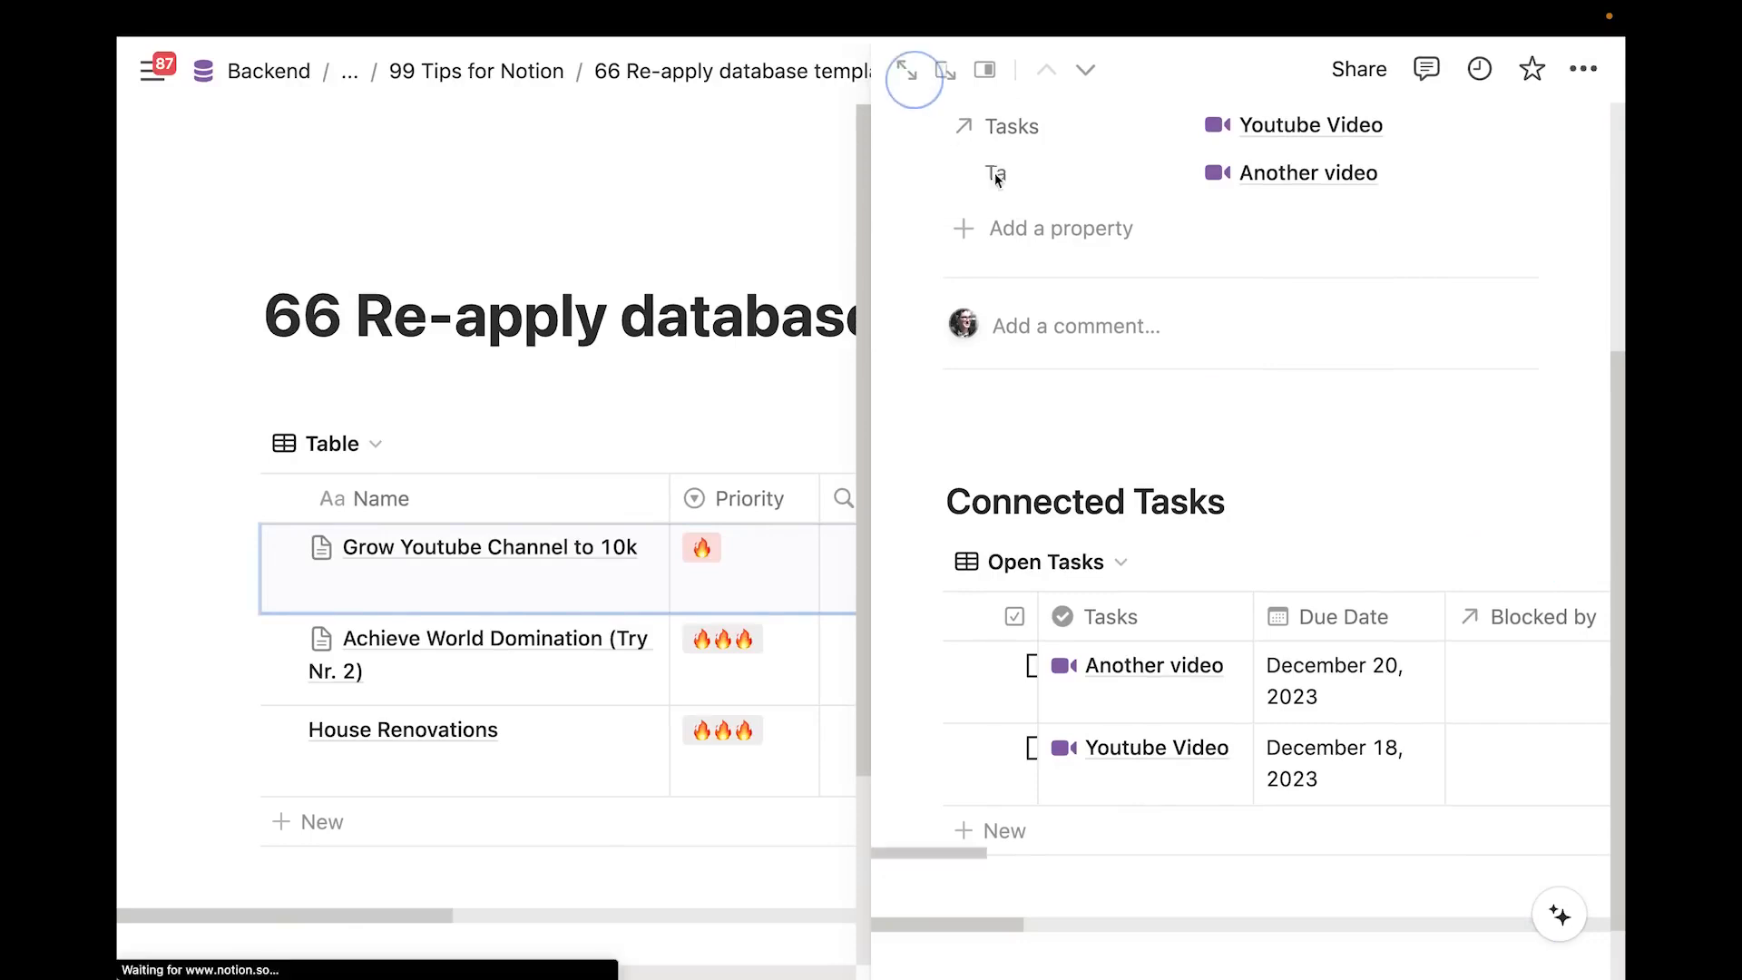
Open the "New Project" template of the Projects database for editing, examine its page sections and close it
{"action": "left_click", "coordinate": [1381, 443]}
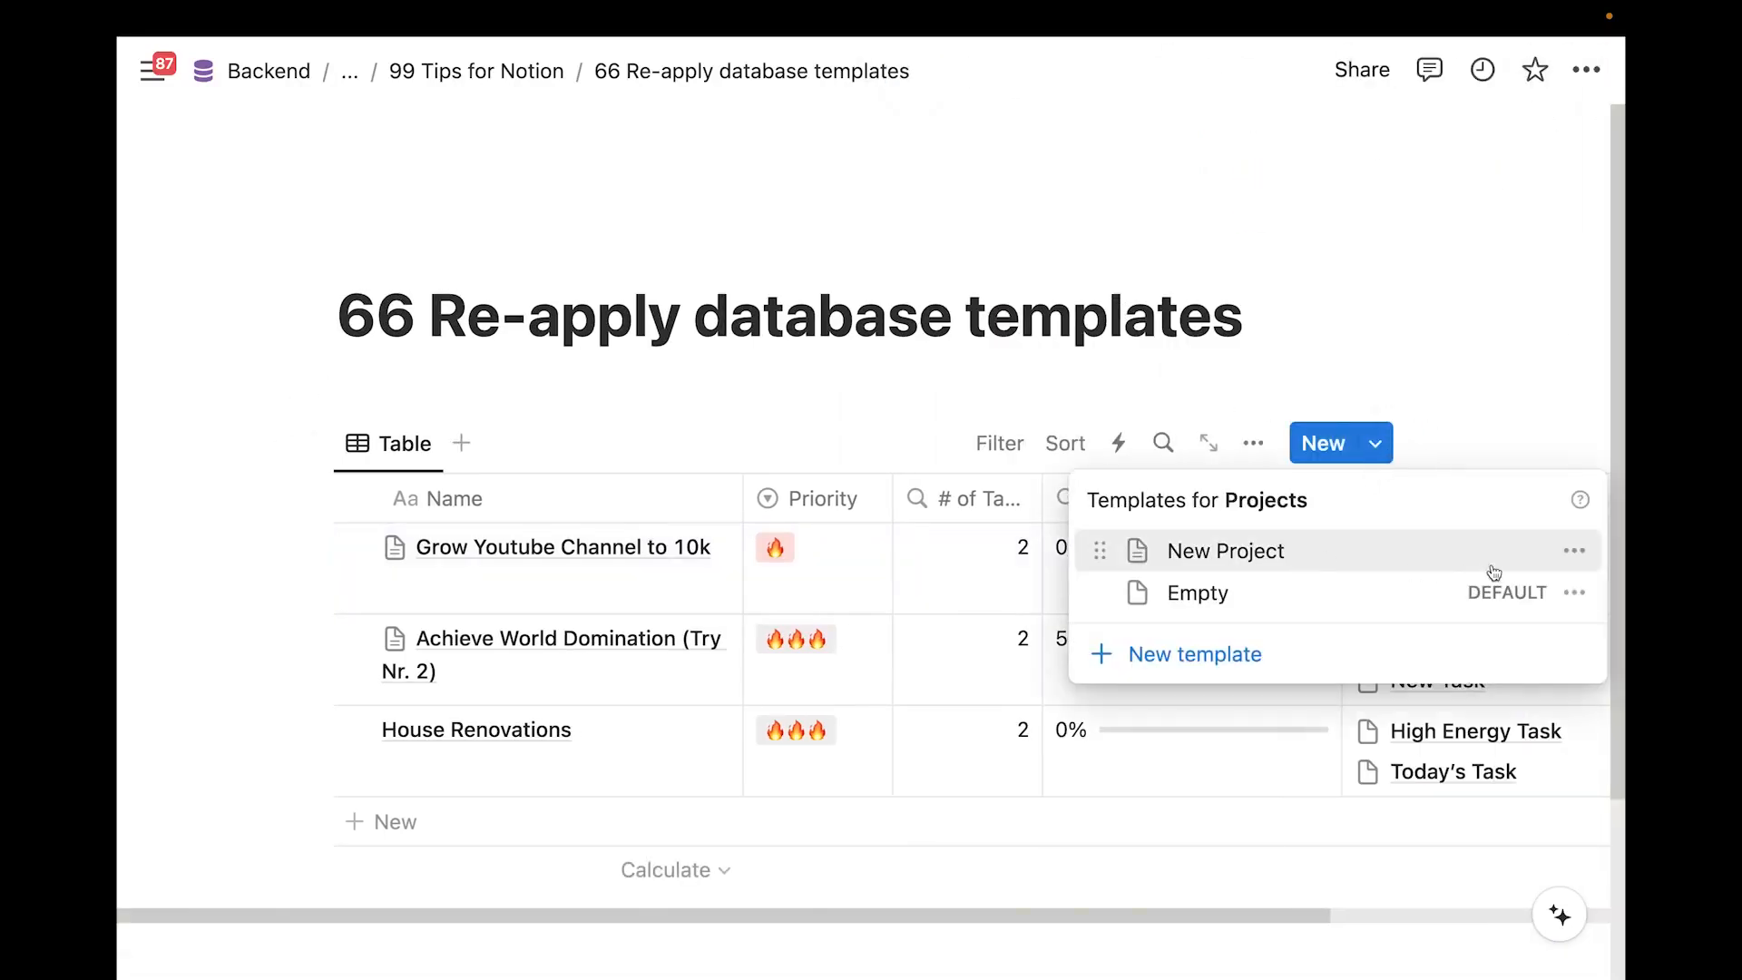
{"action": "left_click", "coordinate": [1575, 550]}
{"action": "left_click", "coordinate": [1430, 563]}
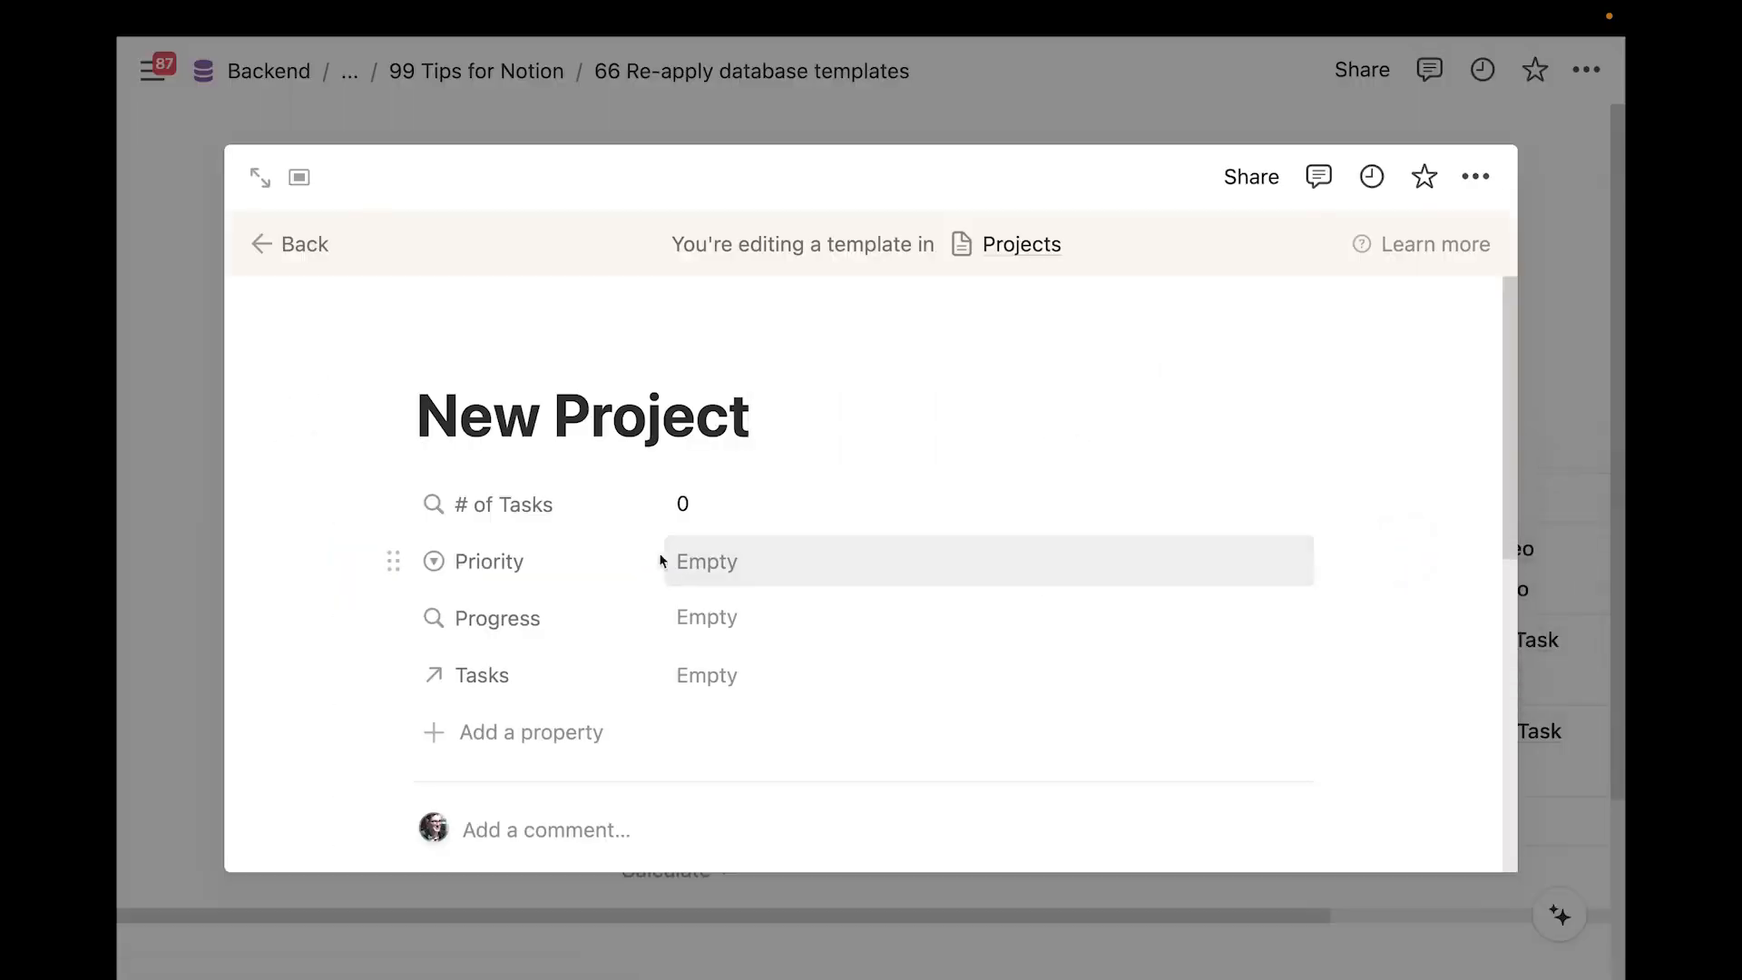
{"action": "scroll", "coordinate": [635, 553], "scroll_direction": "down", "scroll_amount": 5}
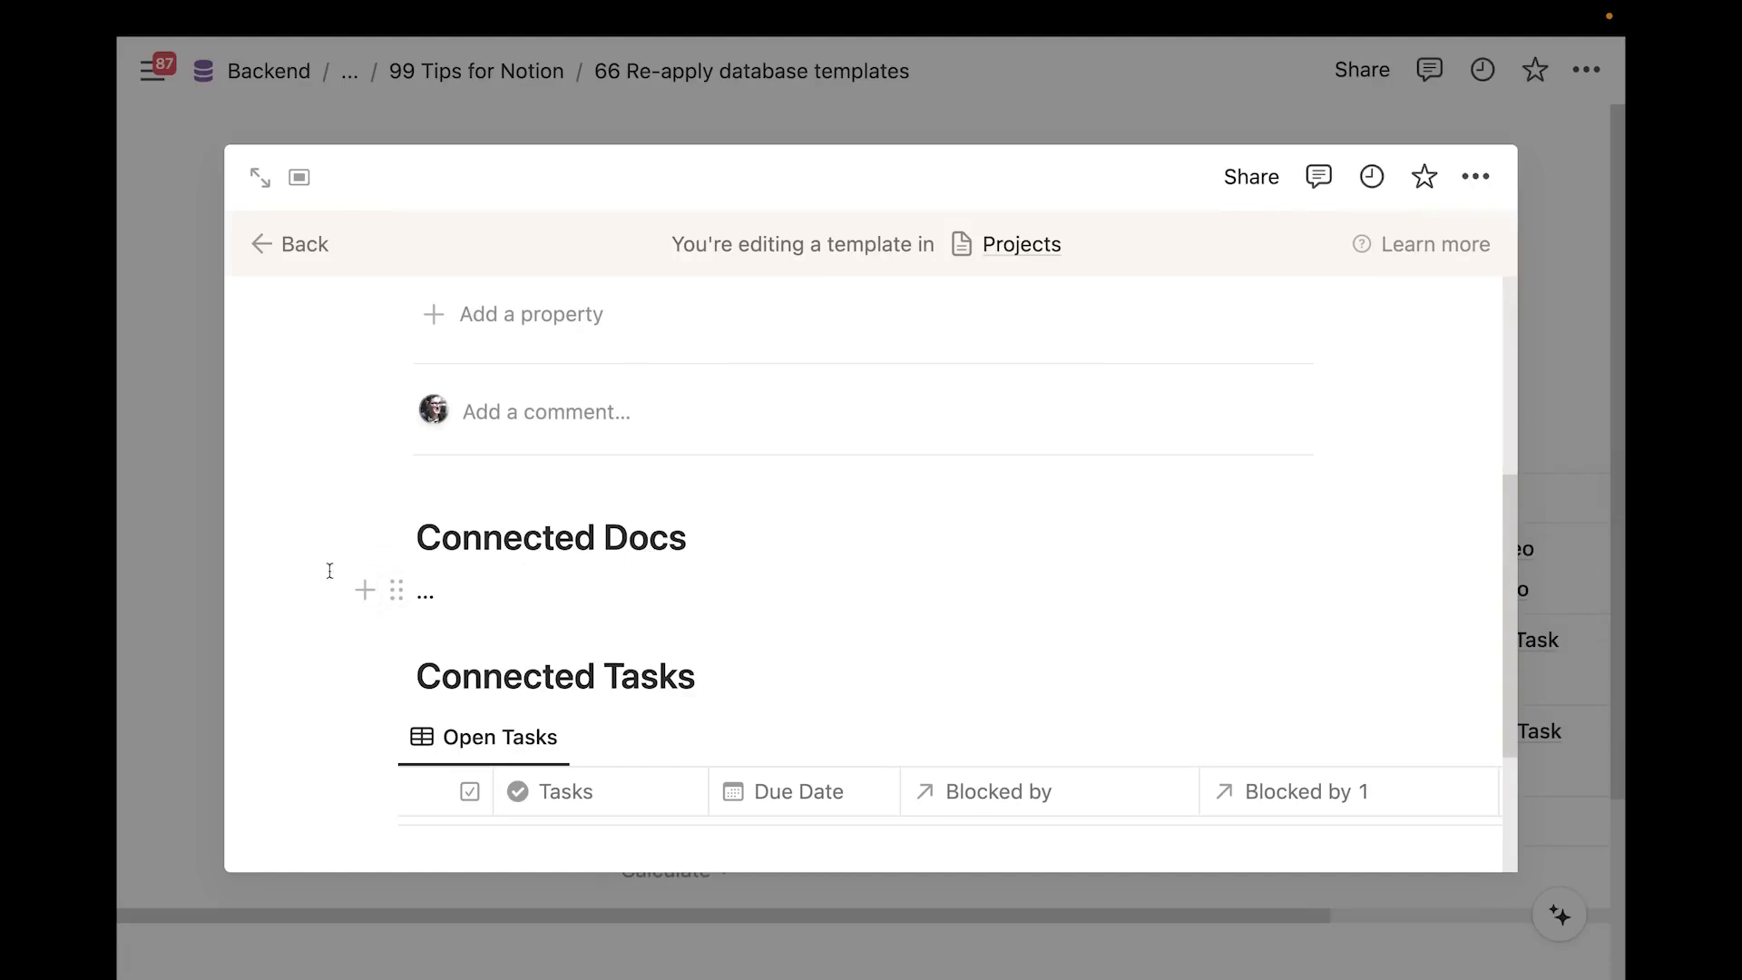
{"action": "left_click", "coordinate": [193, 551]}
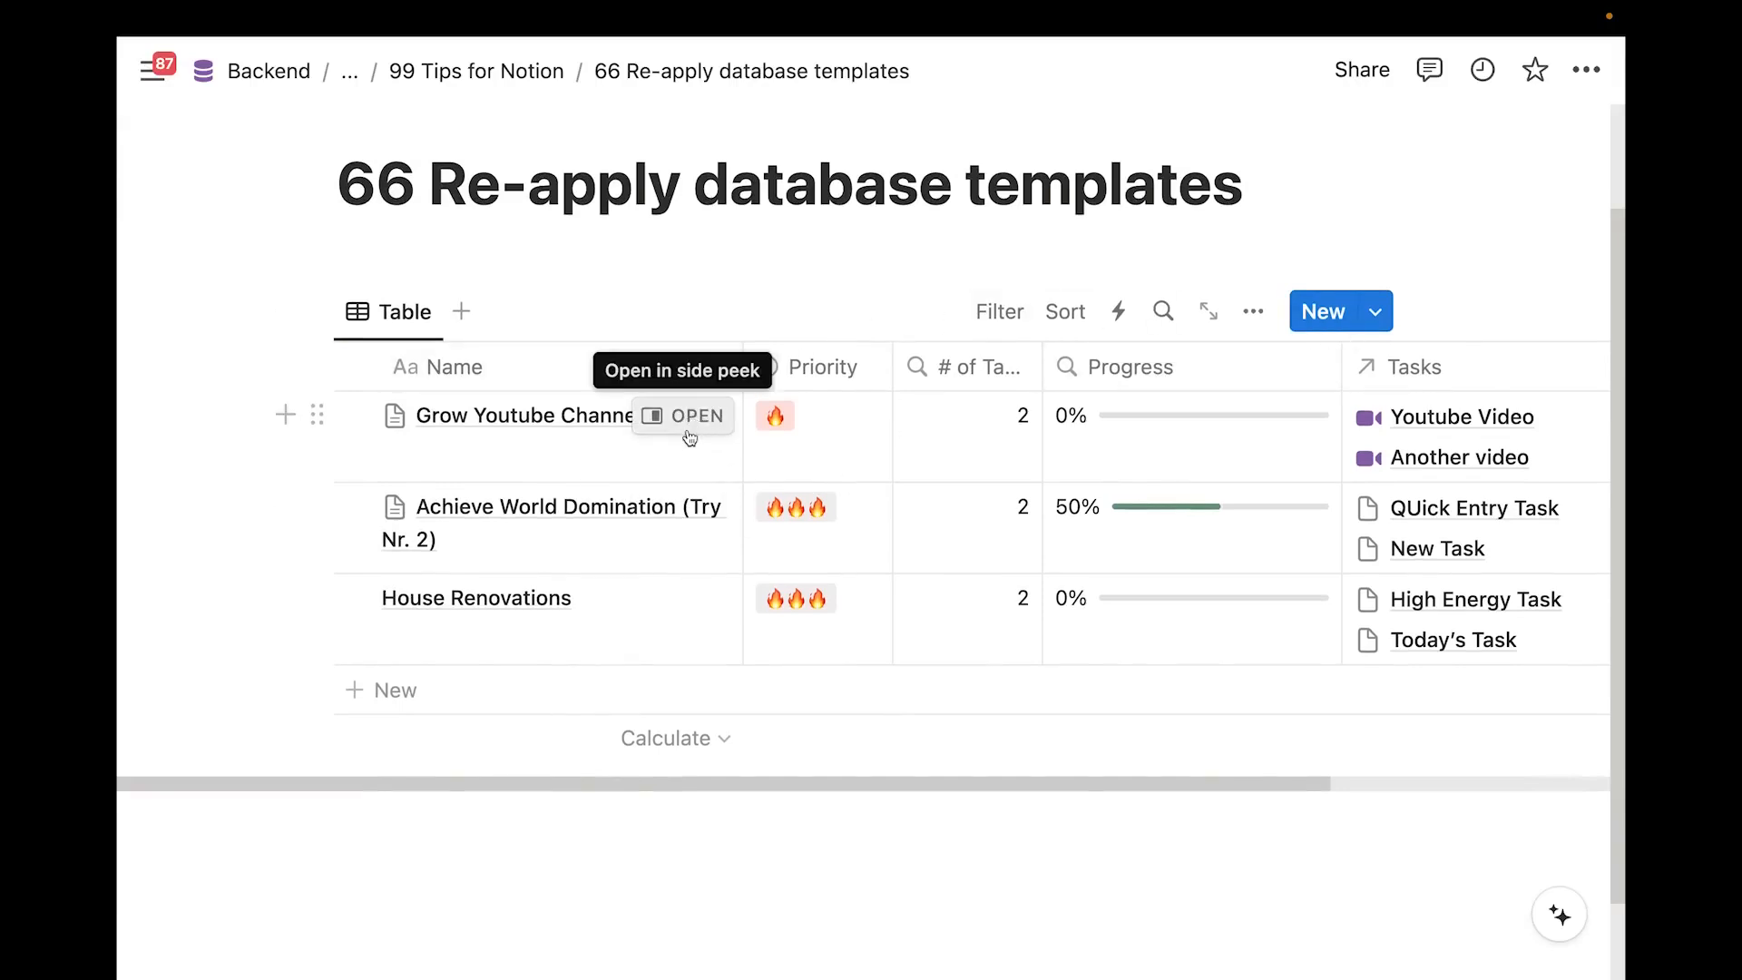
Open "Grow Youtube Channel to 10k" as a full page, delete all its body content and apply the "New Project" template
{"action": "left_click", "coordinate": [689, 438]}
{"action": "left_click", "coordinate": [946, 71]}
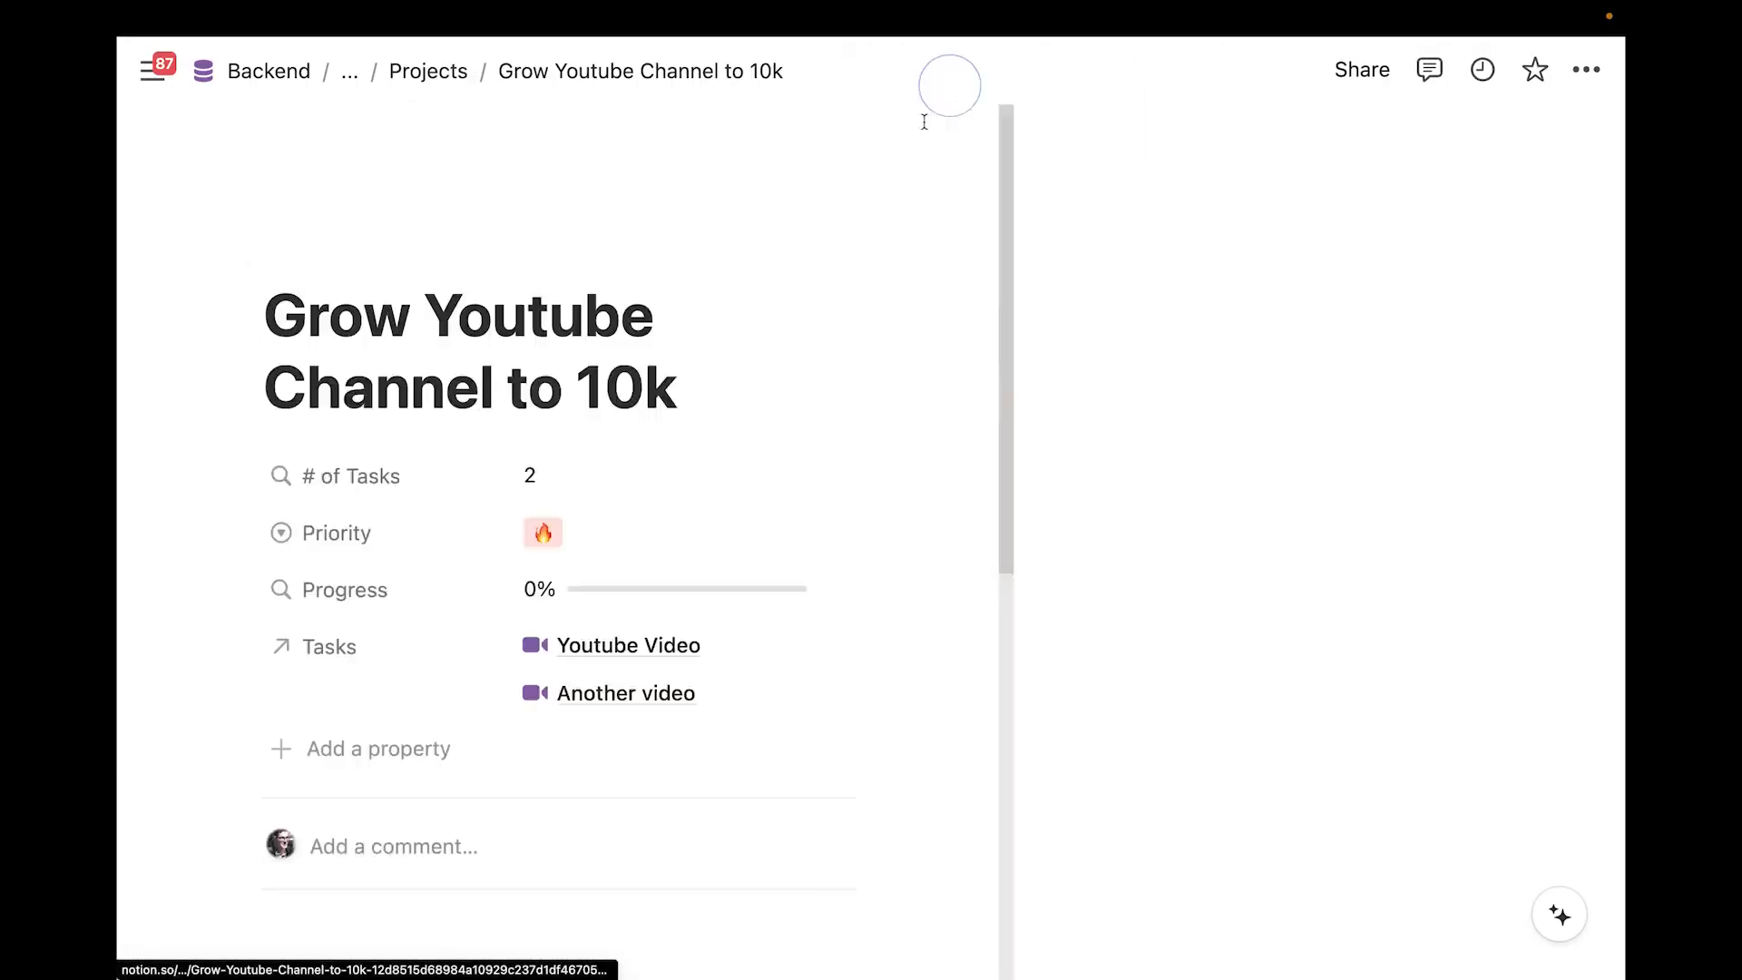
{"action": "scroll", "coordinate": [766, 692], "scroll_direction": "down", "scroll_amount": 6}
{"action": "left_click", "coordinate": [372, 902]}
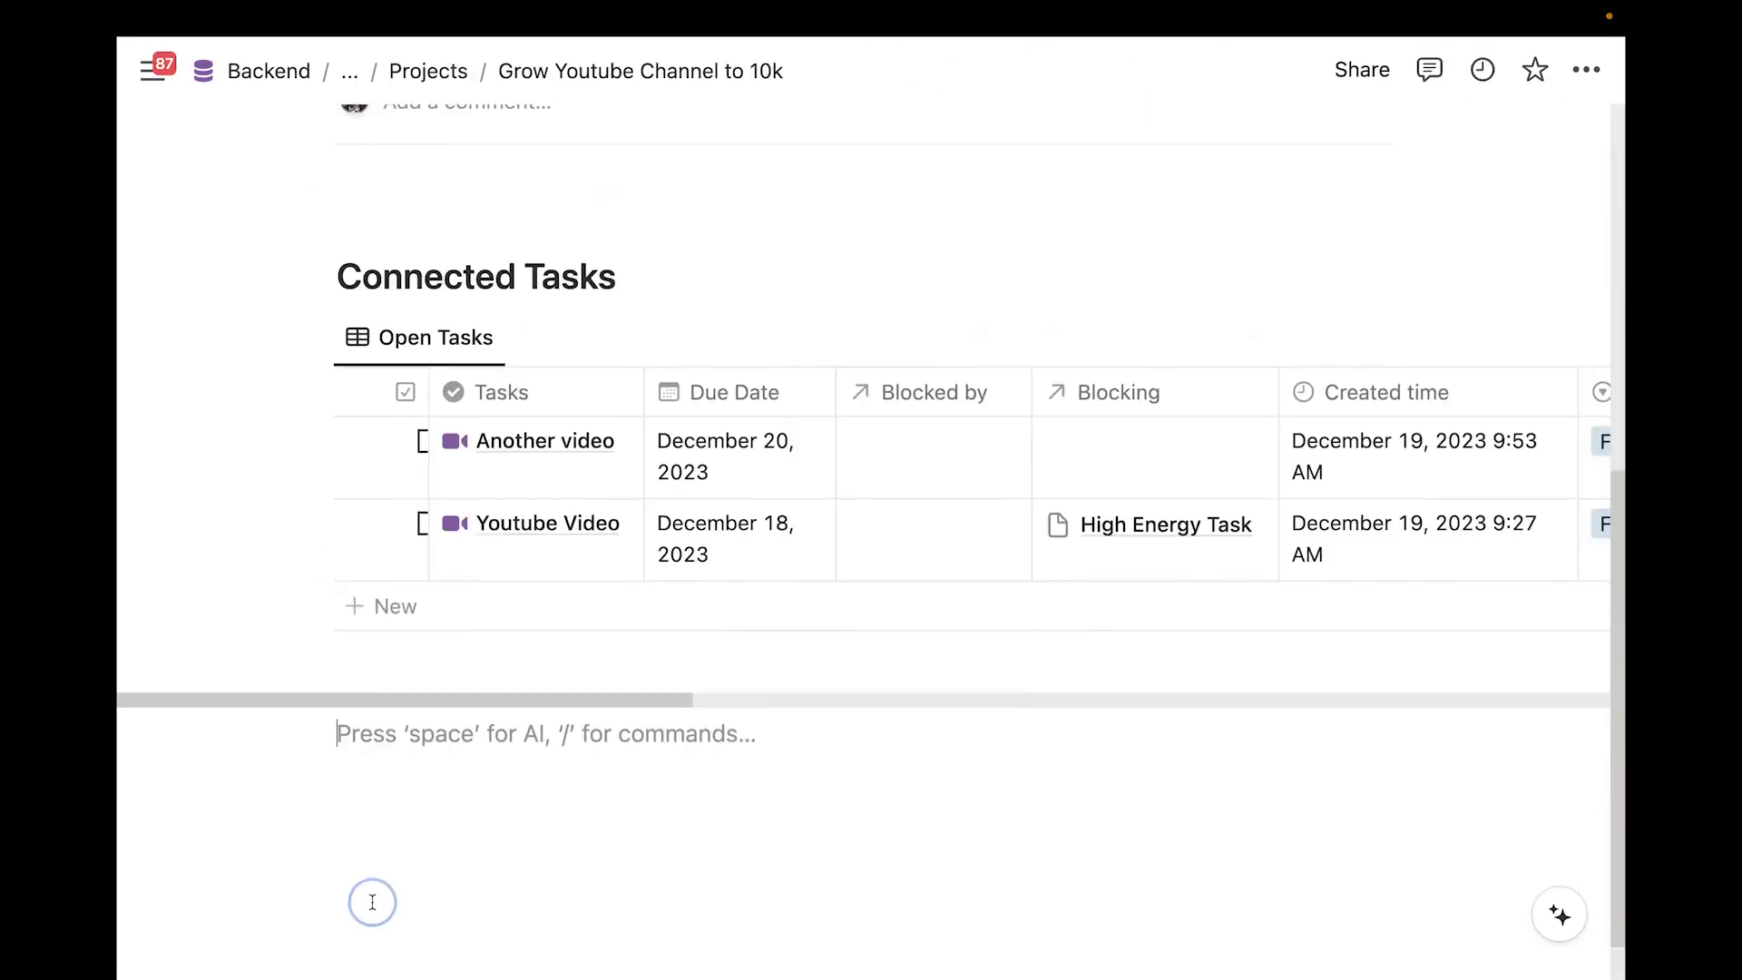
{"action": "left_click_drag", "start_coordinate": [297, 896], "coordinate": [701, 393]}
{"action": "key", "text": "BackSpace"}
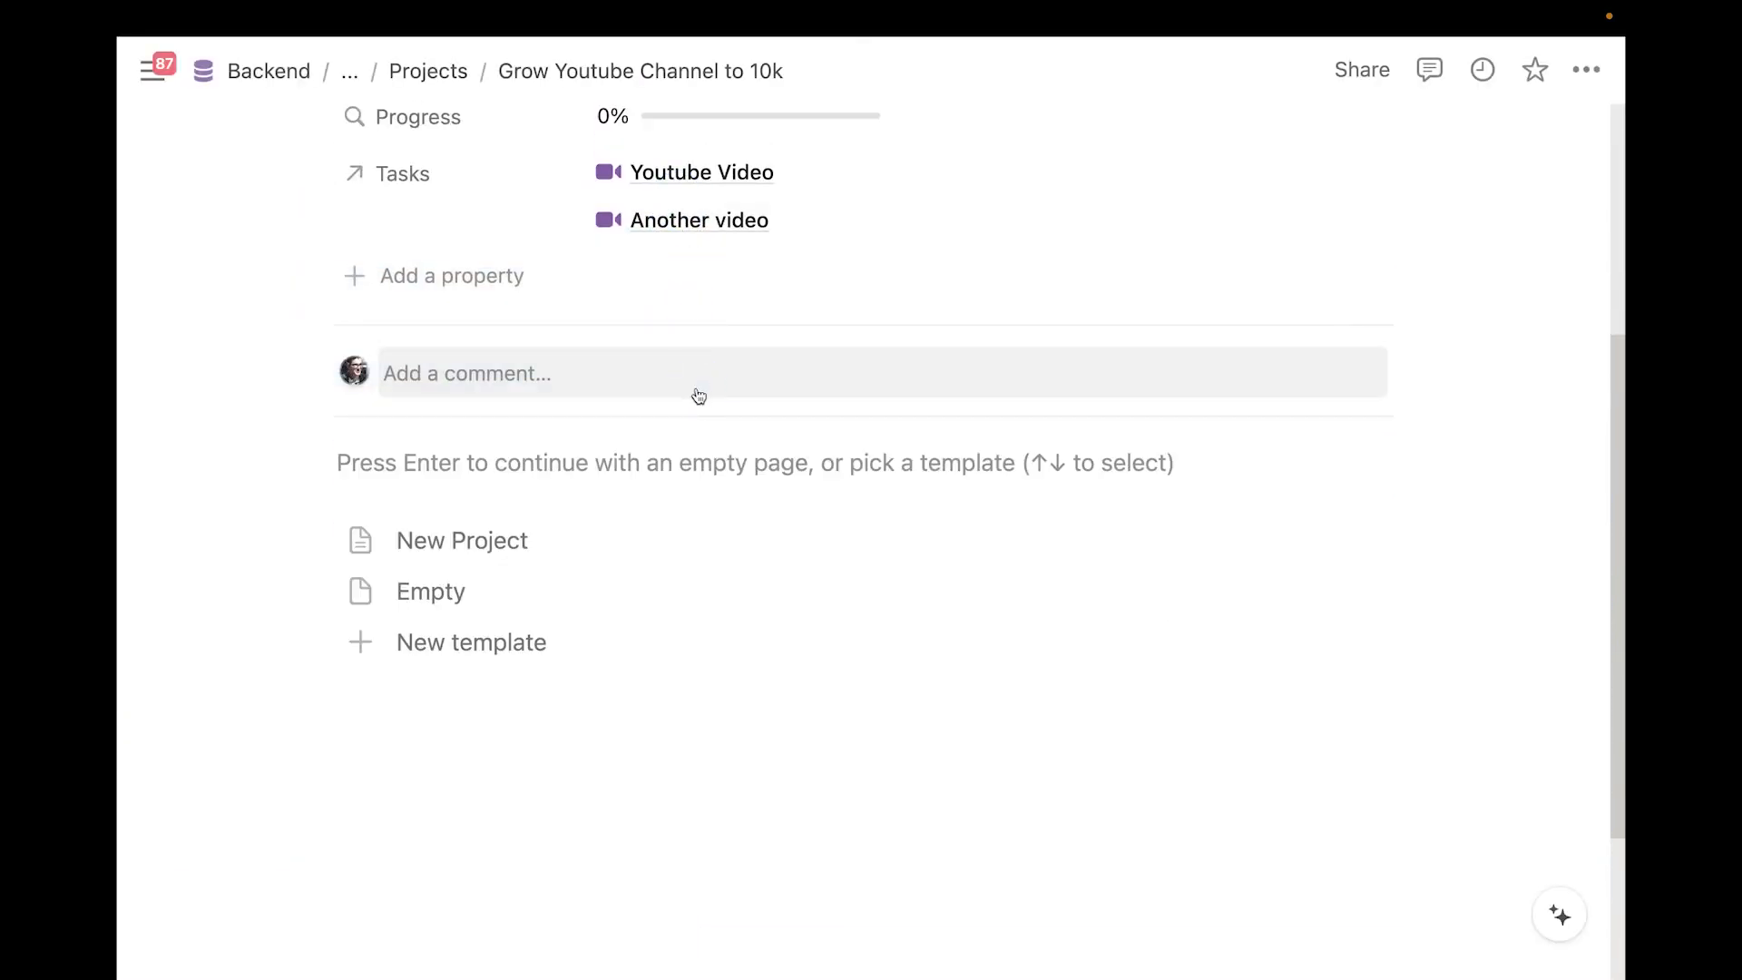
{"action": "left_click", "coordinate": [481, 539]}
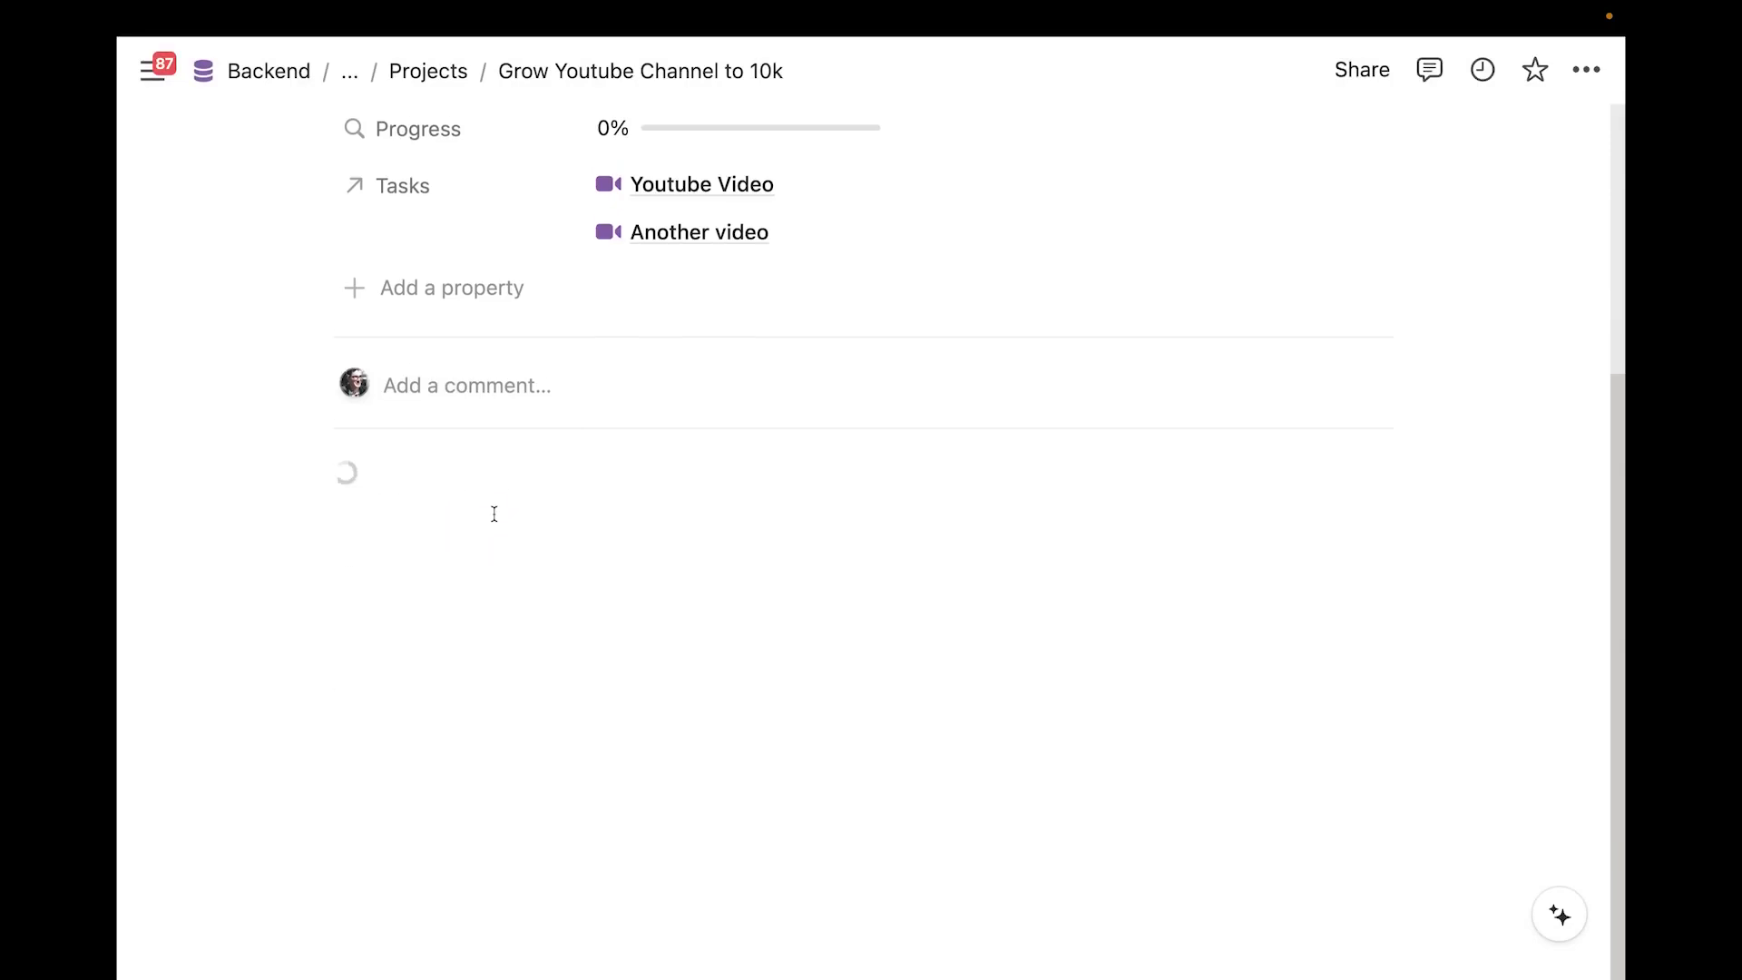
Replace the placeholder under Connected Docs with the bullet "This is an important thought" and widen the checkbox column of the Connected Tasks table
{"action": "scroll", "coordinate": [440, 519], "scroll_direction": "down", "scroll_amount": 2}
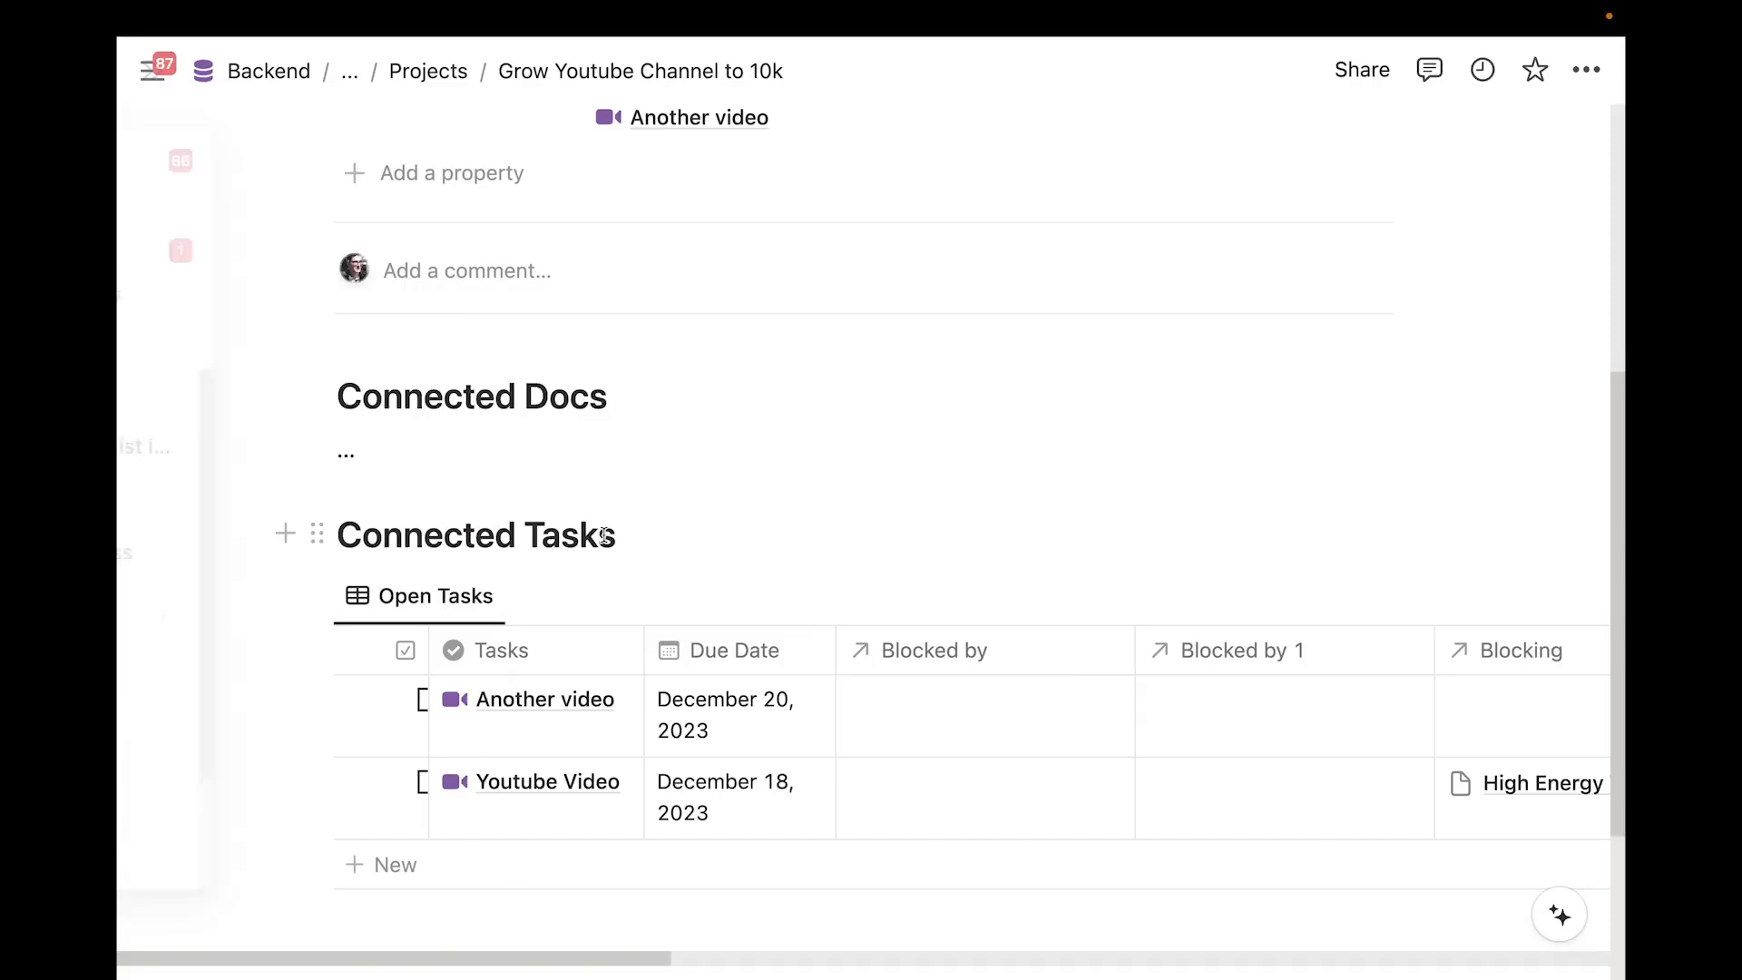
{"action": "left_click", "coordinate": [599, 456]}
{"action": "key", "text": "super+a"}
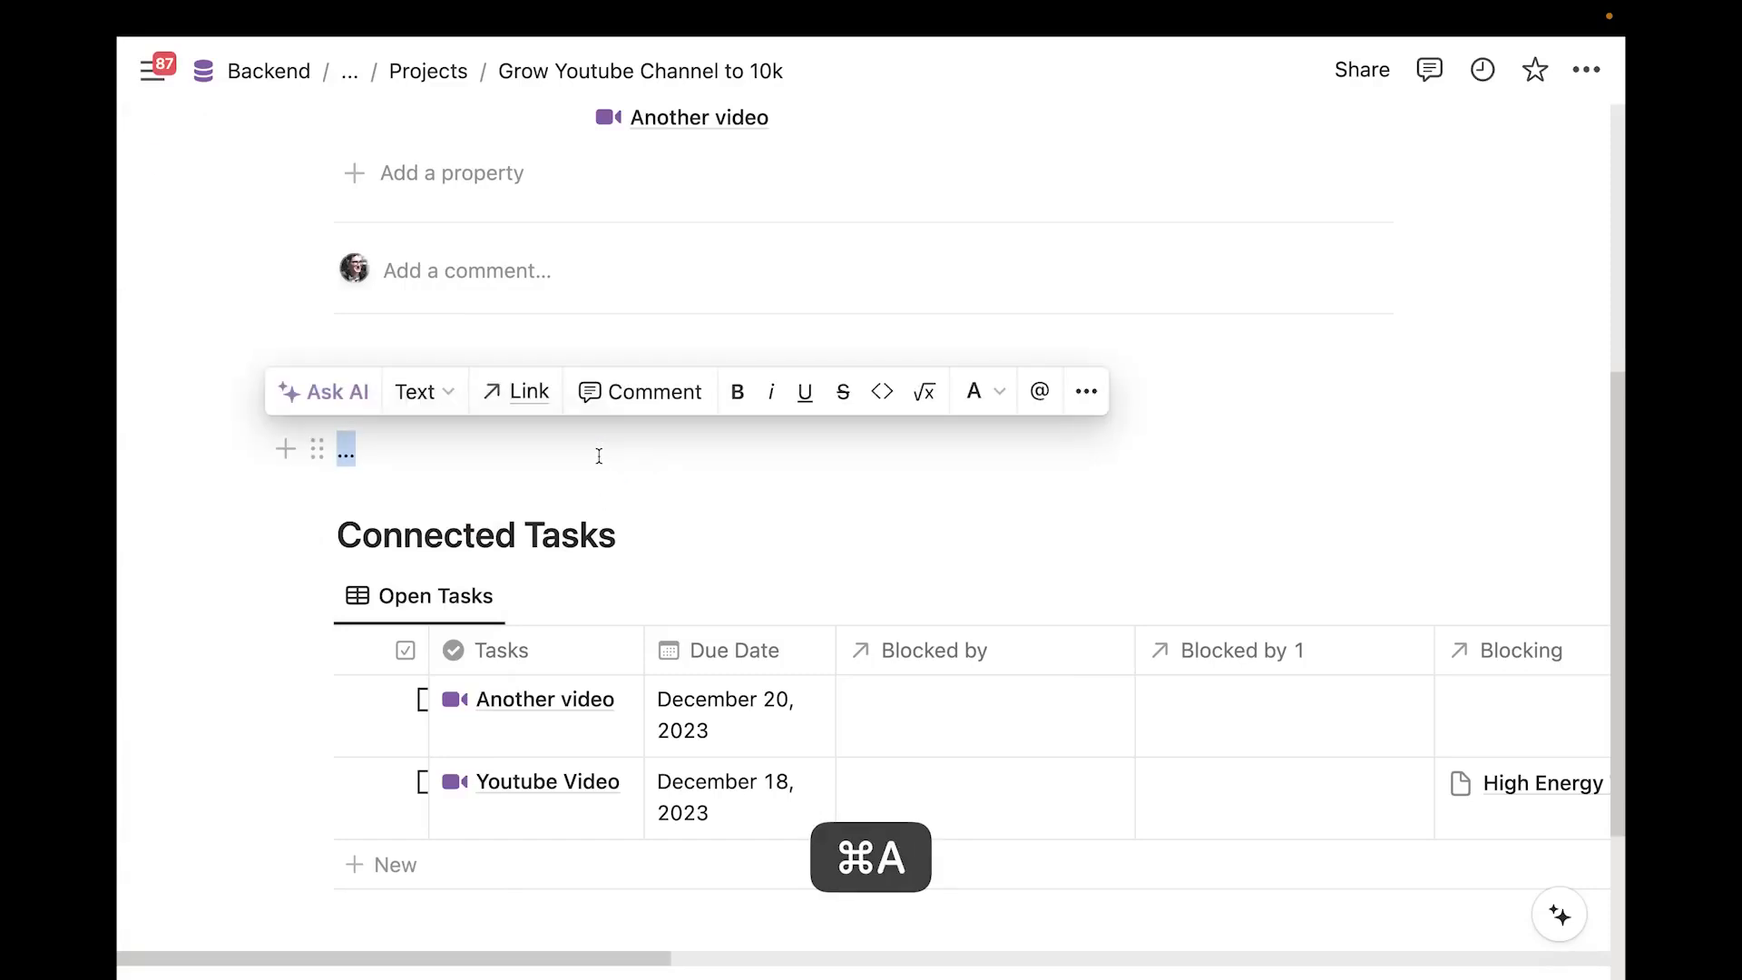
{"action": "type", "text": "- This is"}
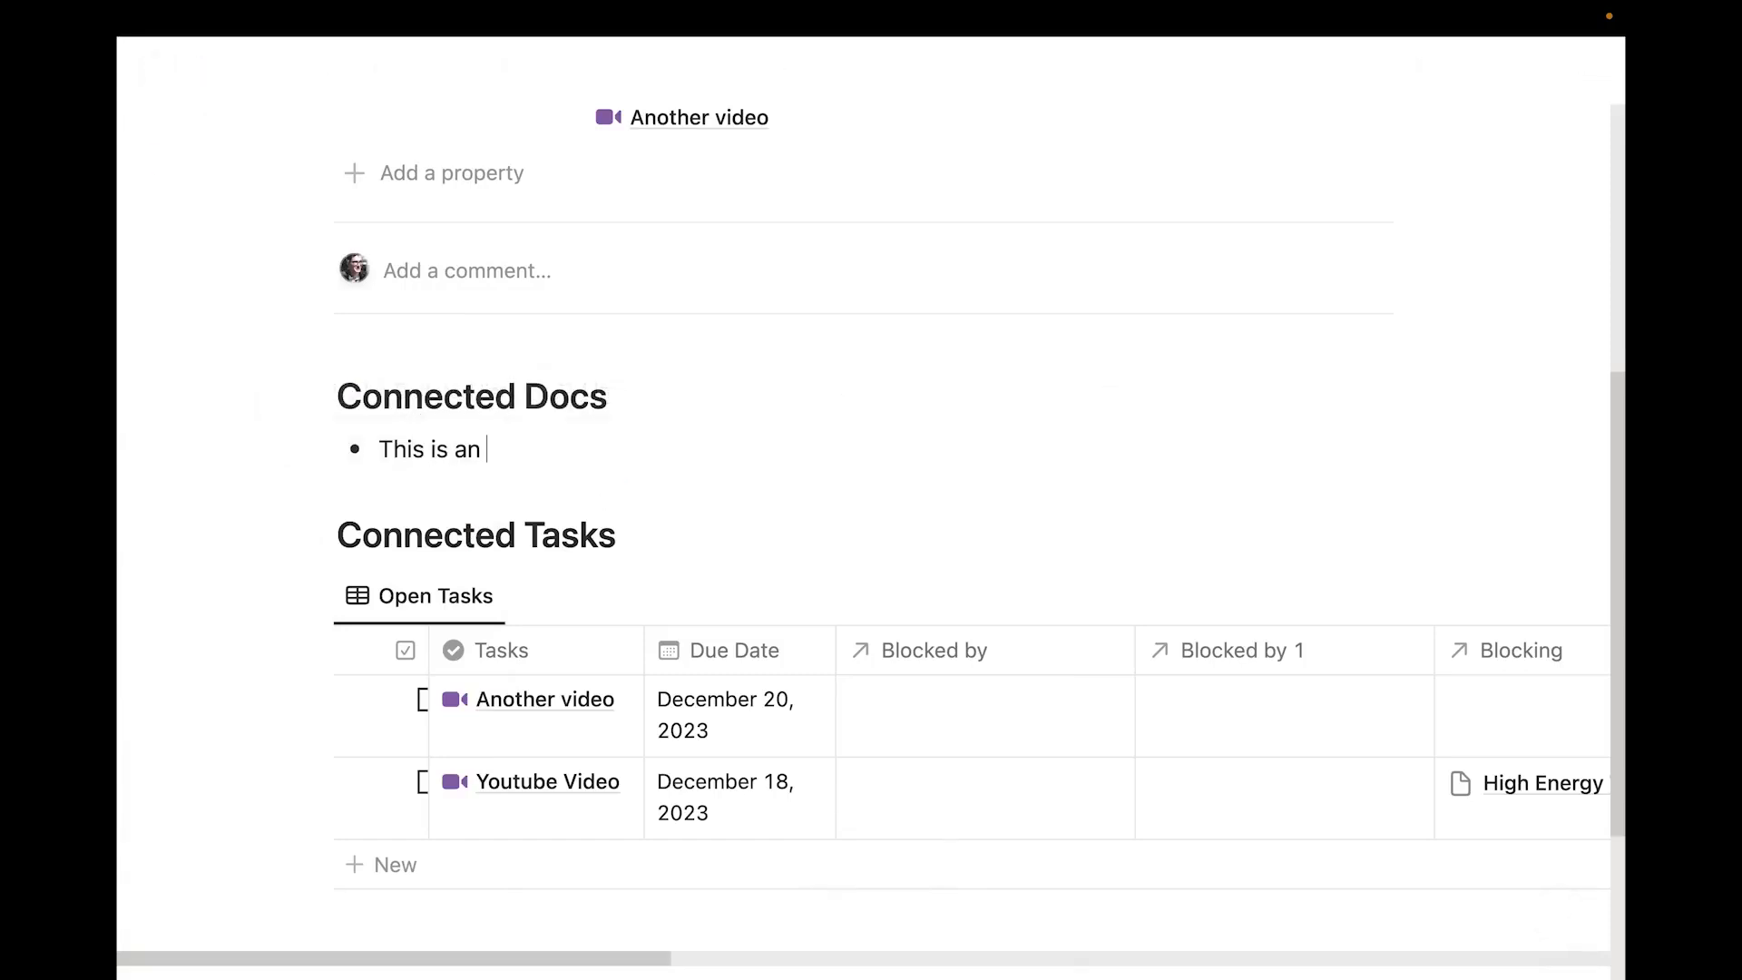
{"action": "type", "text": " an important thought"}
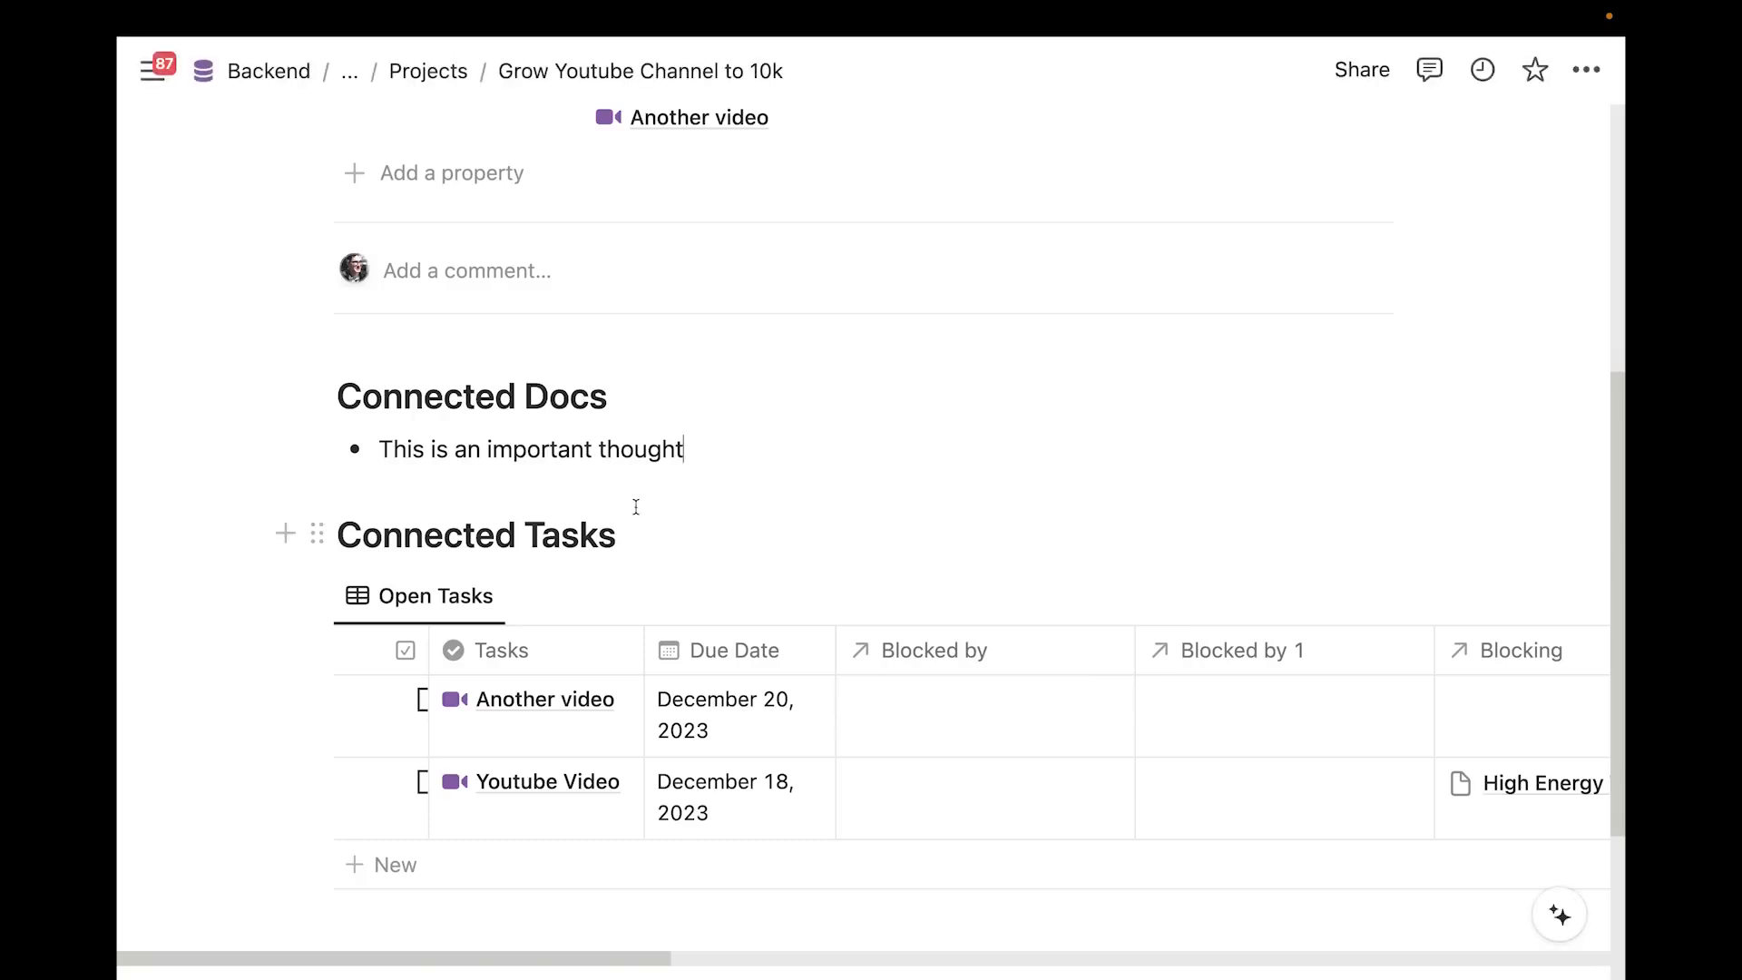
{"action": "scroll", "coordinate": [636, 506], "scroll_direction": "down", "scroll_amount": 3}
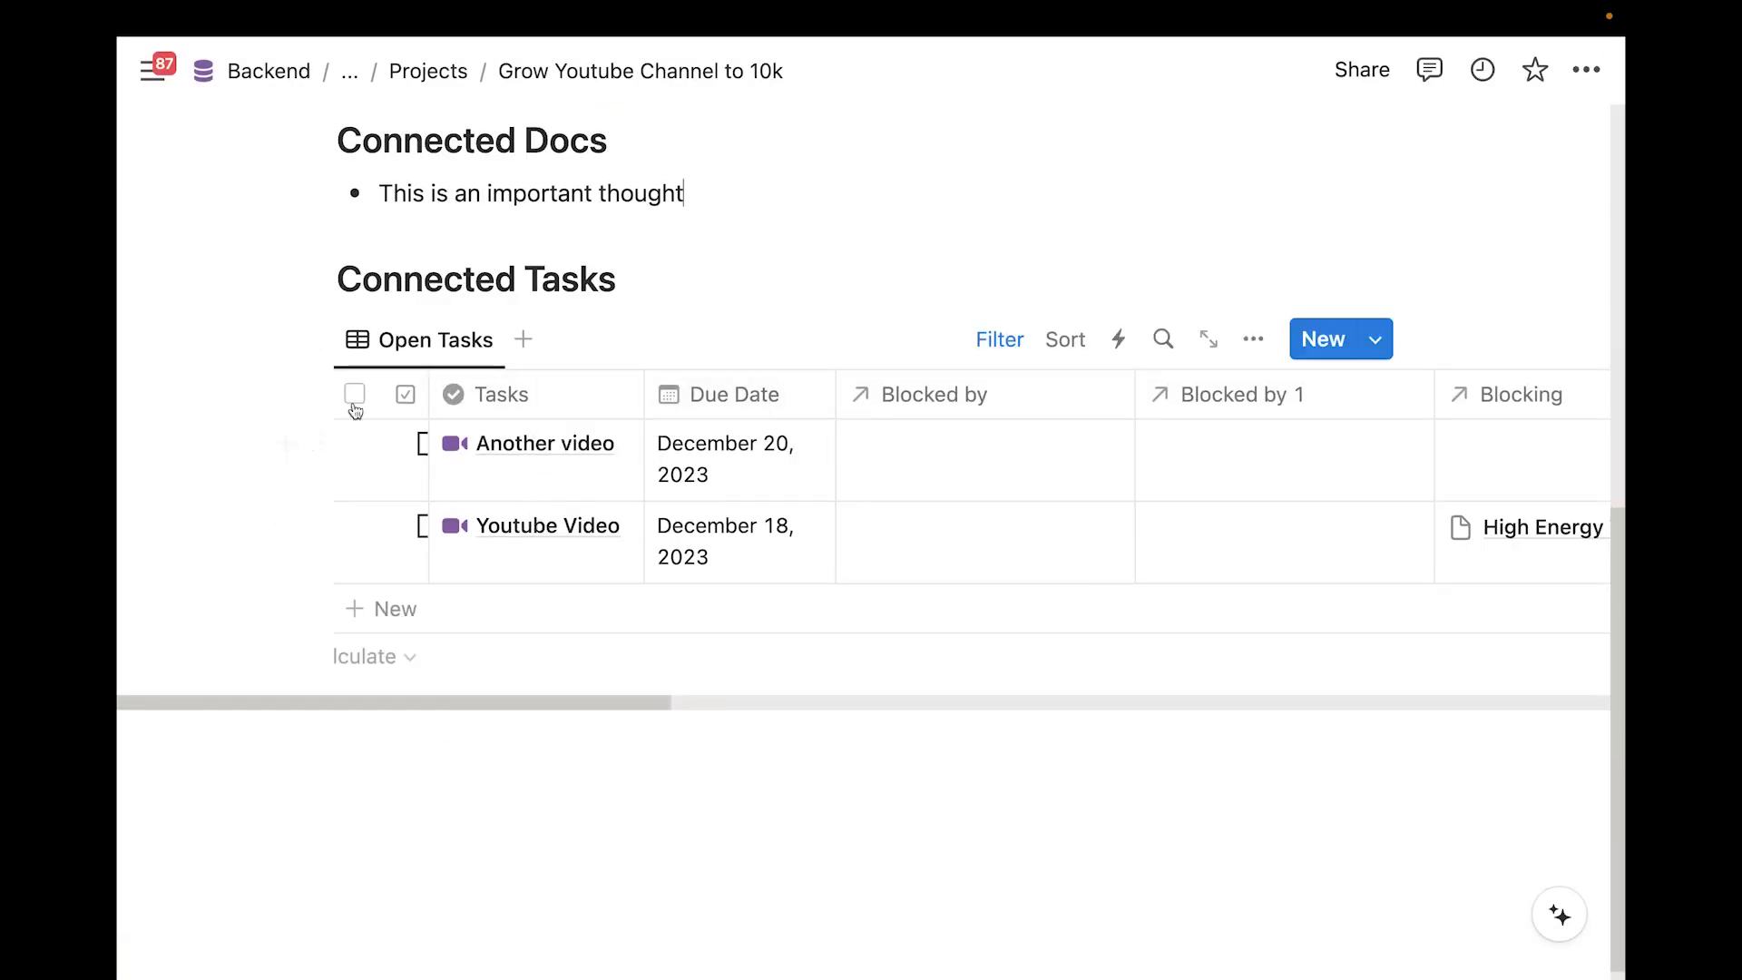
{"action": "left_click_drag", "start_coordinate": [428, 393], "coordinate": [477, 394]}
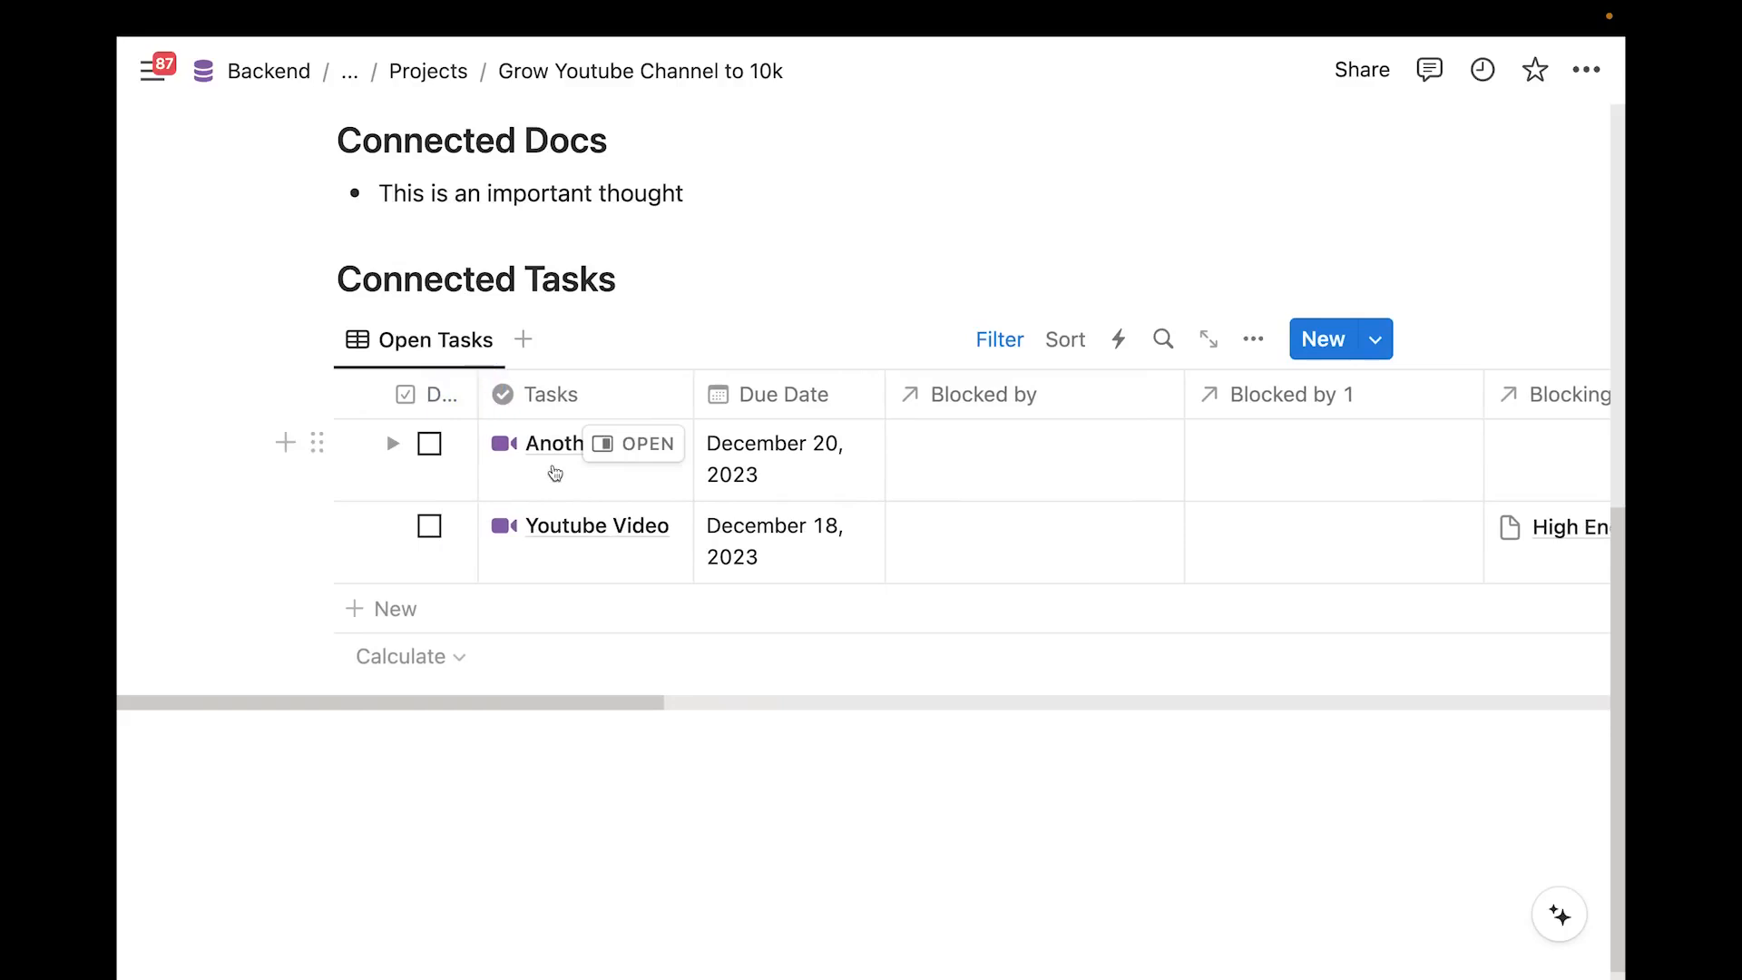
Delete all body content of the "Grow Youtube Channel to 10k" page and re-apply the "New Project" template
{"action": "scroll", "coordinate": [594, 451], "scroll_direction": "up", "scroll_amount": 10}
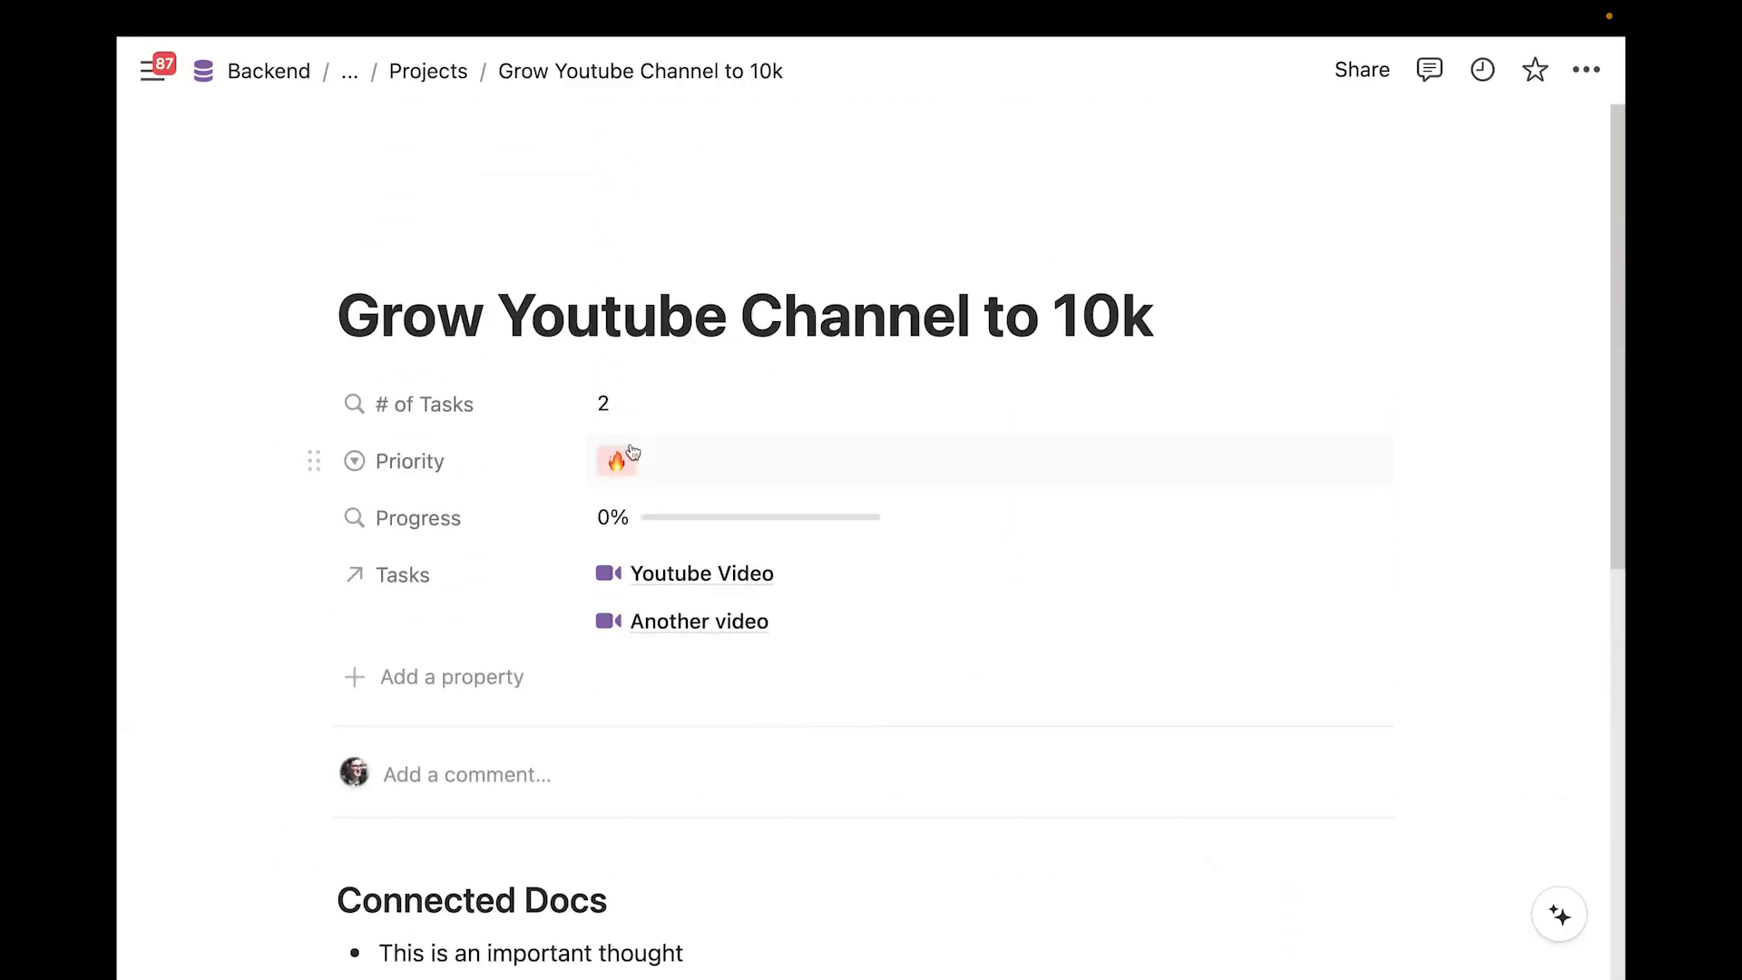
{"action": "scroll", "coordinate": [669, 568], "scroll_direction": "down", "scroll_amount": 8}
{"action": "left_click_drag", "start_coordinate": [369, 910], "coordinate": [602, 233]}
{"action": "key", "text": "BackSpace"}
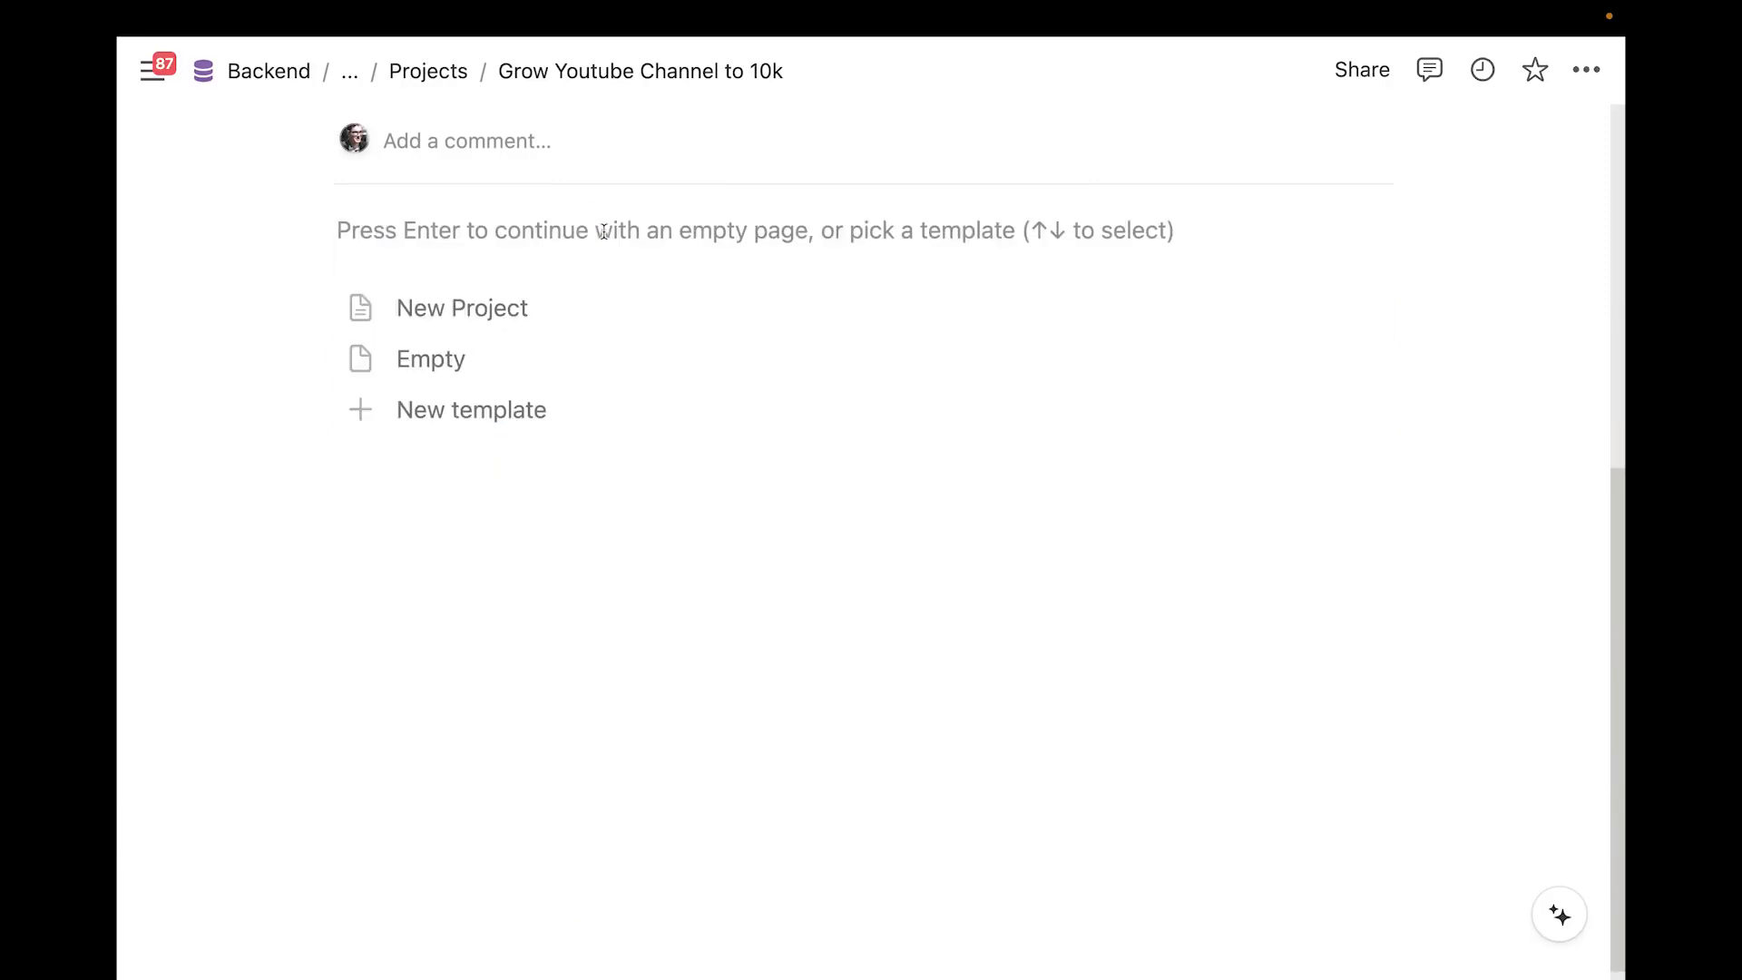
{"action": "scroll", "coordinate": [717, 263], "scroll_direction": "up", "scroll_amount": 6}
{"action": "scroll", "coordinate": [686, 519], "scroll_direction": "down", "scroll_amount": 4}
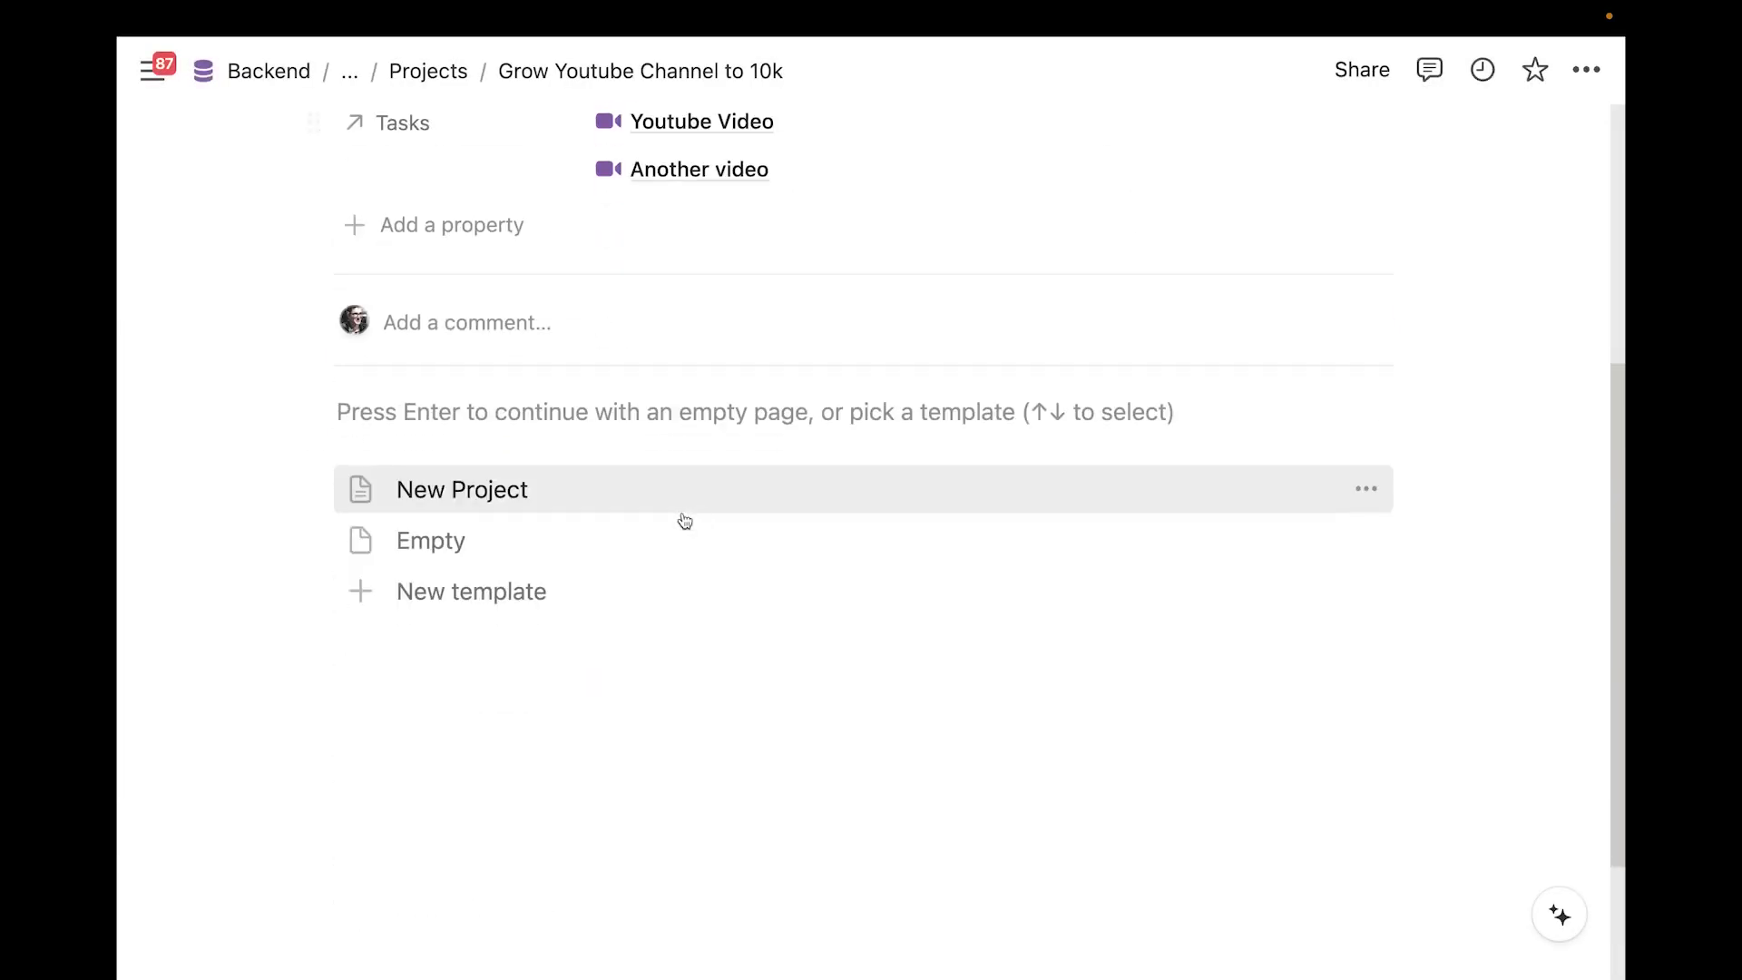
{"action": "left_click", "coordinate": [447, 487]}
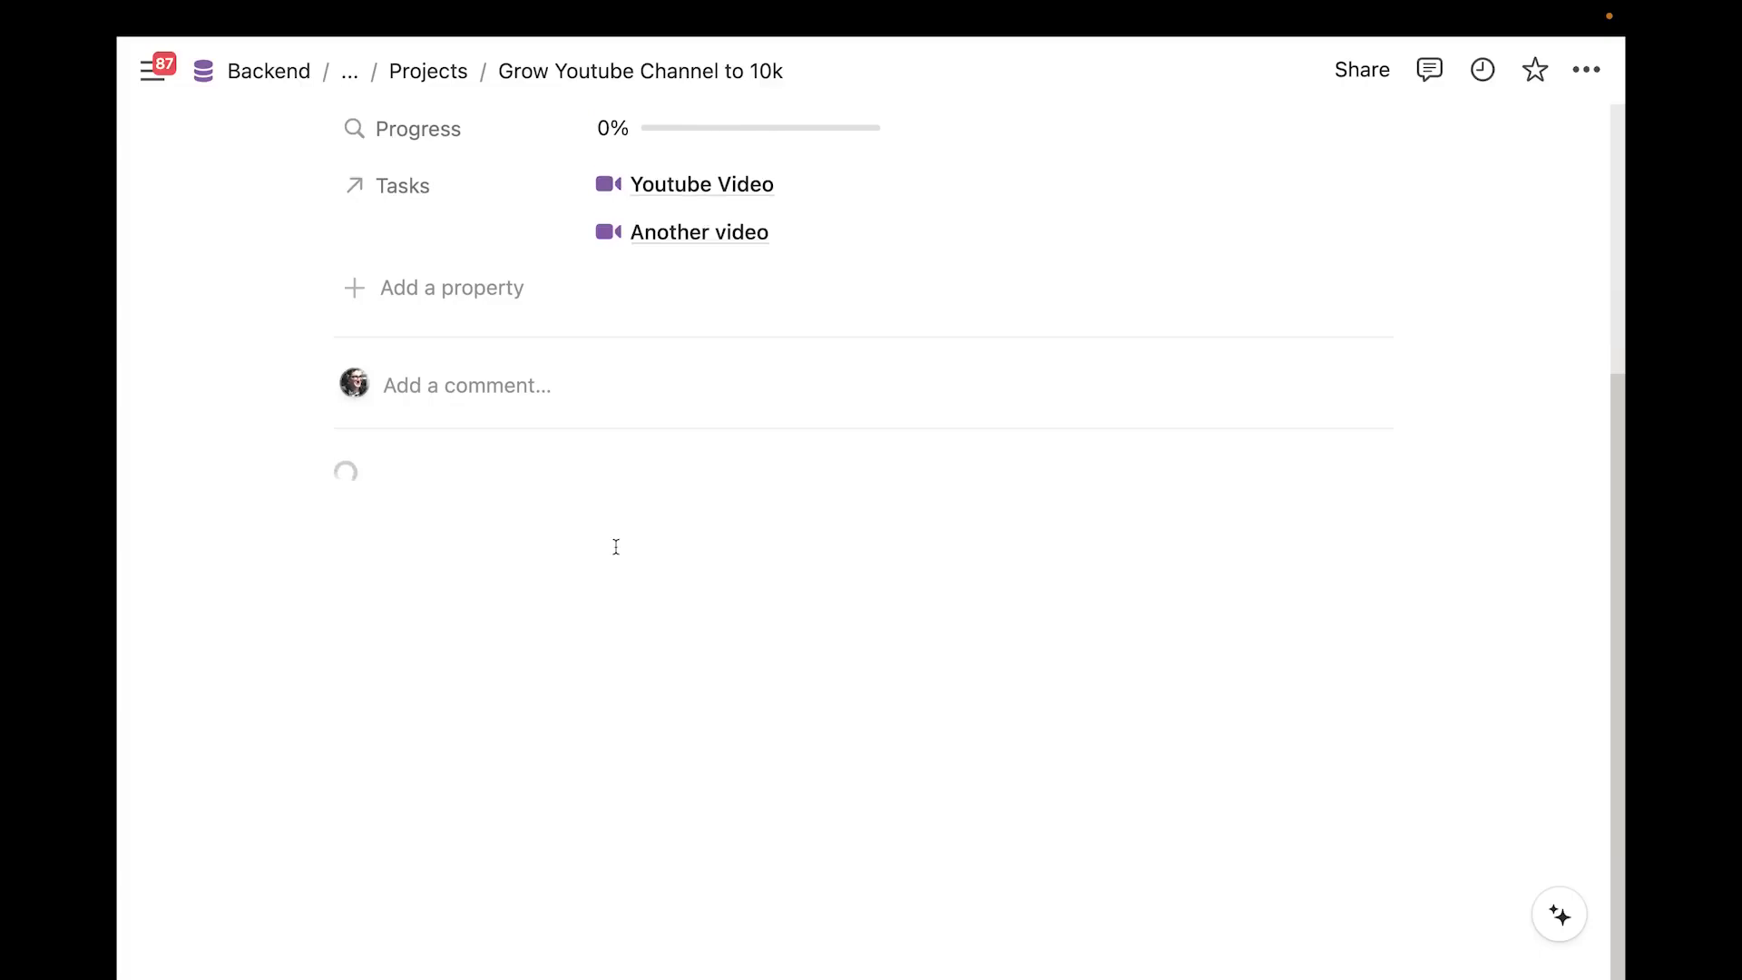
Widen the checkbox column of the Connected Tasks table so its checkboxes fit fully
{"action": "scroll", "coordinate": [615, 546], "scroll_direction": "down", "scroll_amount": 4}
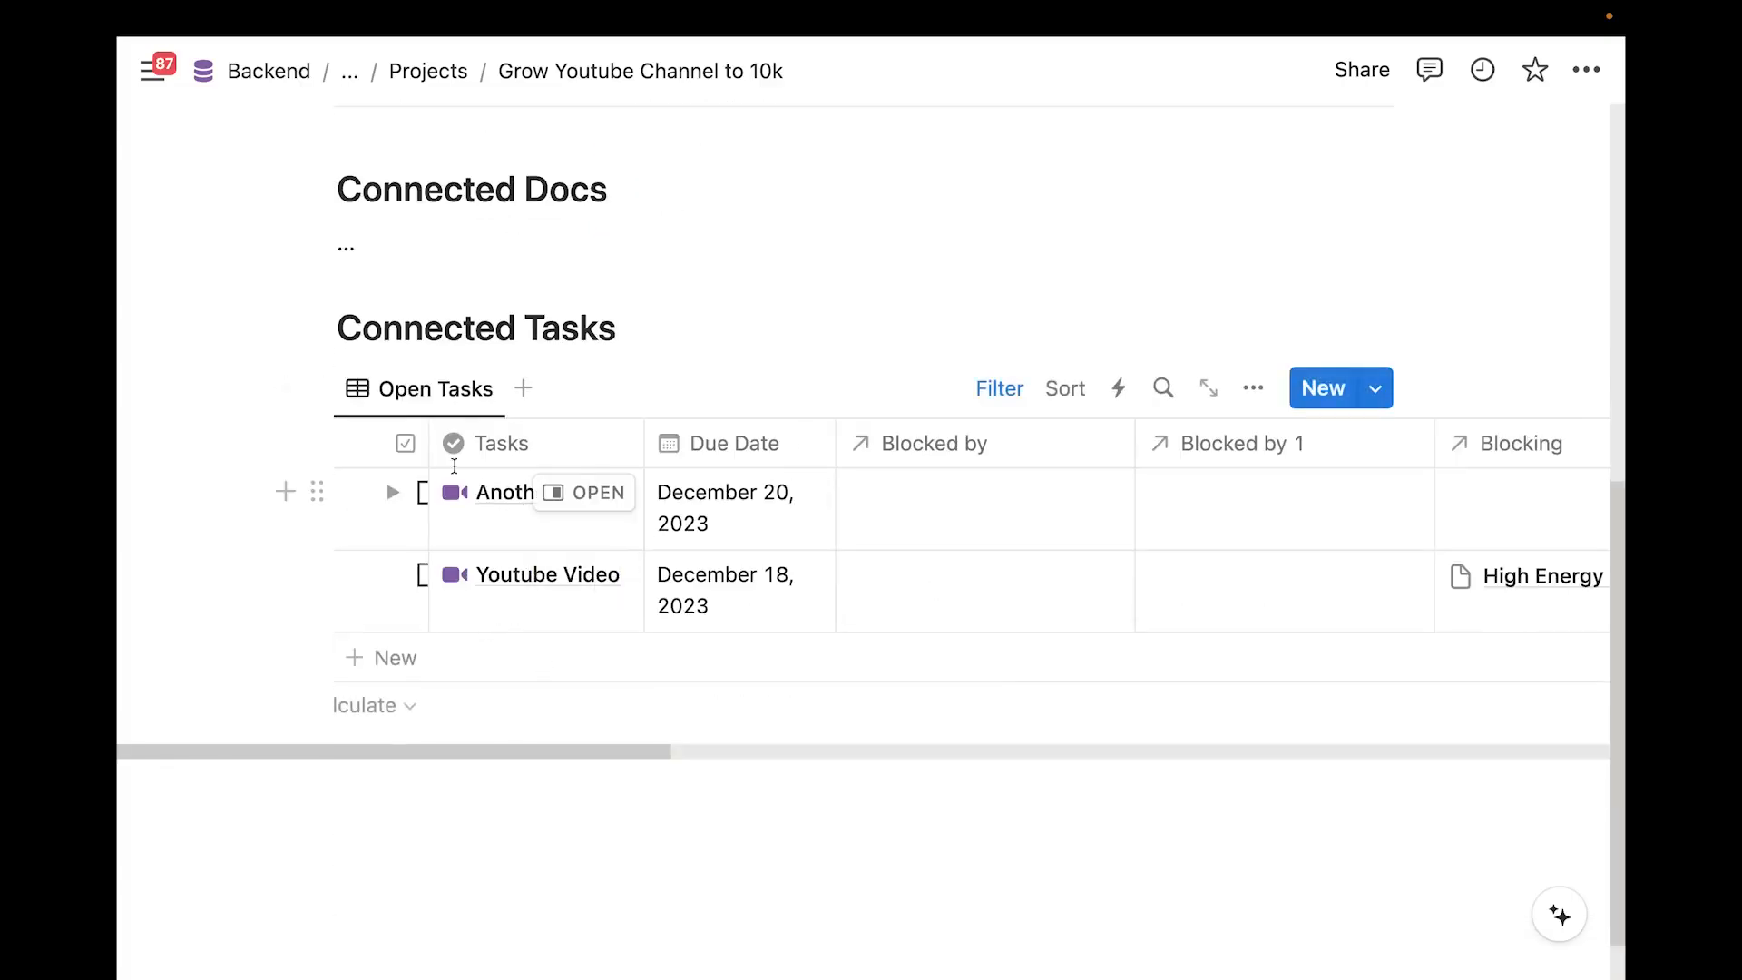
{"action": "left_click_drag", "start_coordinate": [428, 459], "coordinate": [489, 440]}
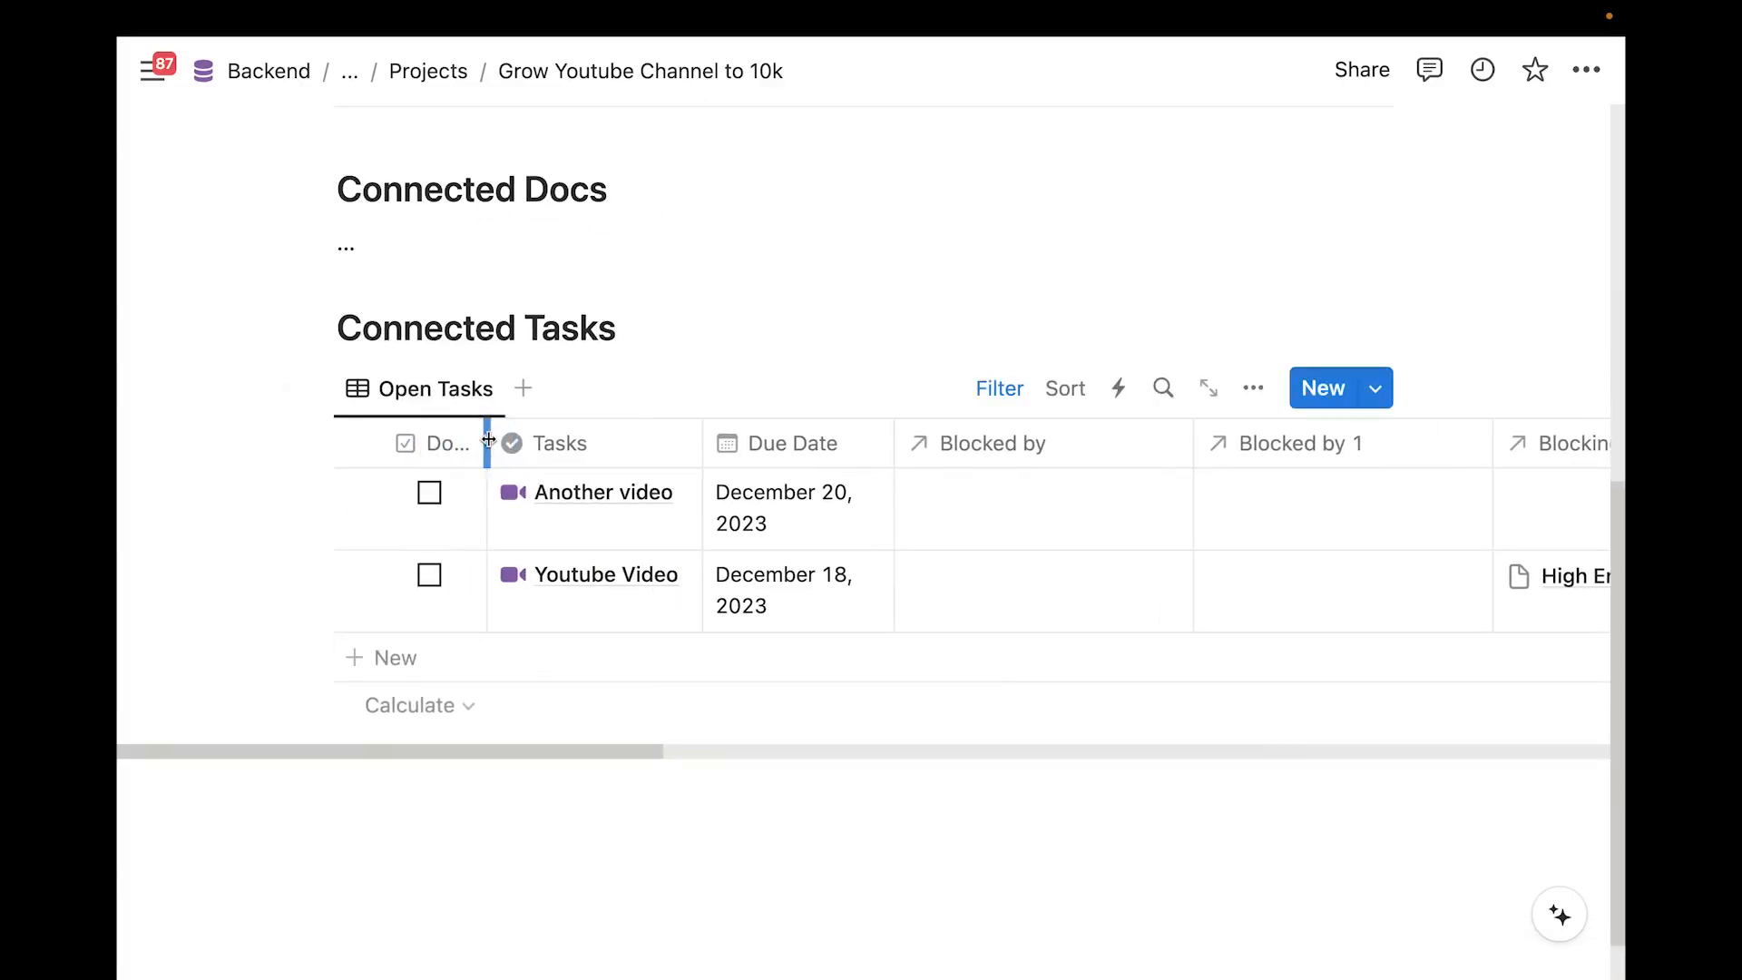
{"action": "scroll", "coordinate": [607, 465], "scroll_direction": "up", "scroll_amount": 2}
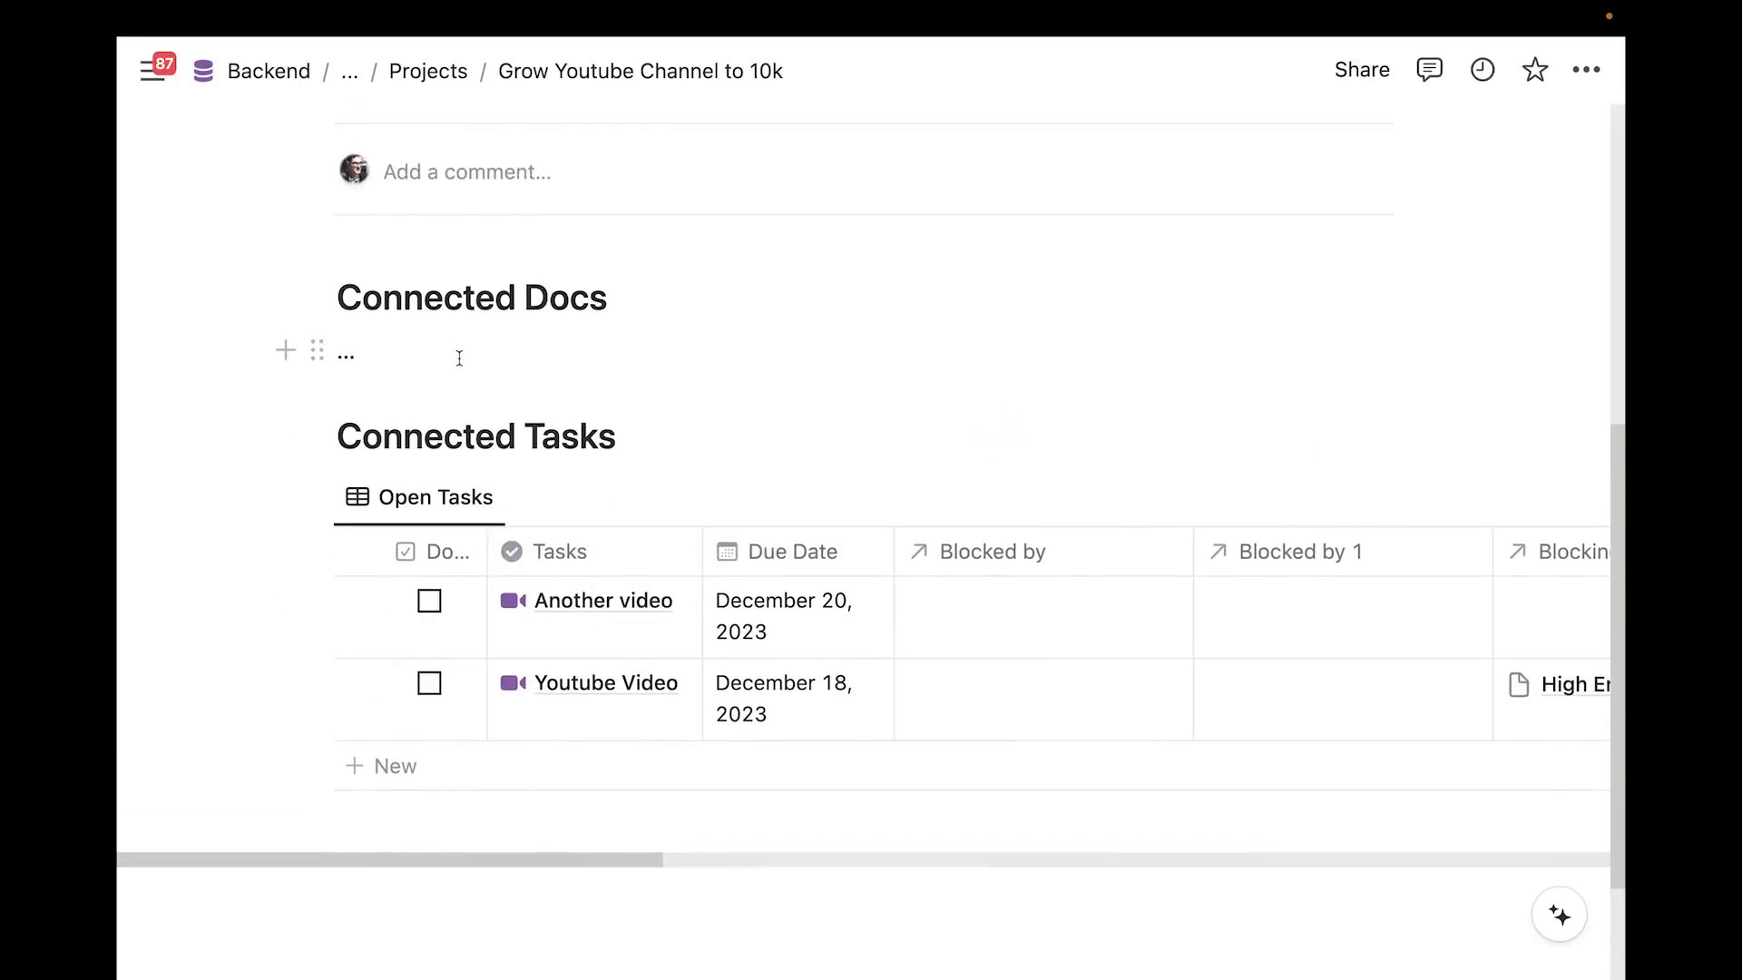
{"action": "scroll", "coordinate": [459, 362], "scroll_direction": "up", "scroll_amount": 5}
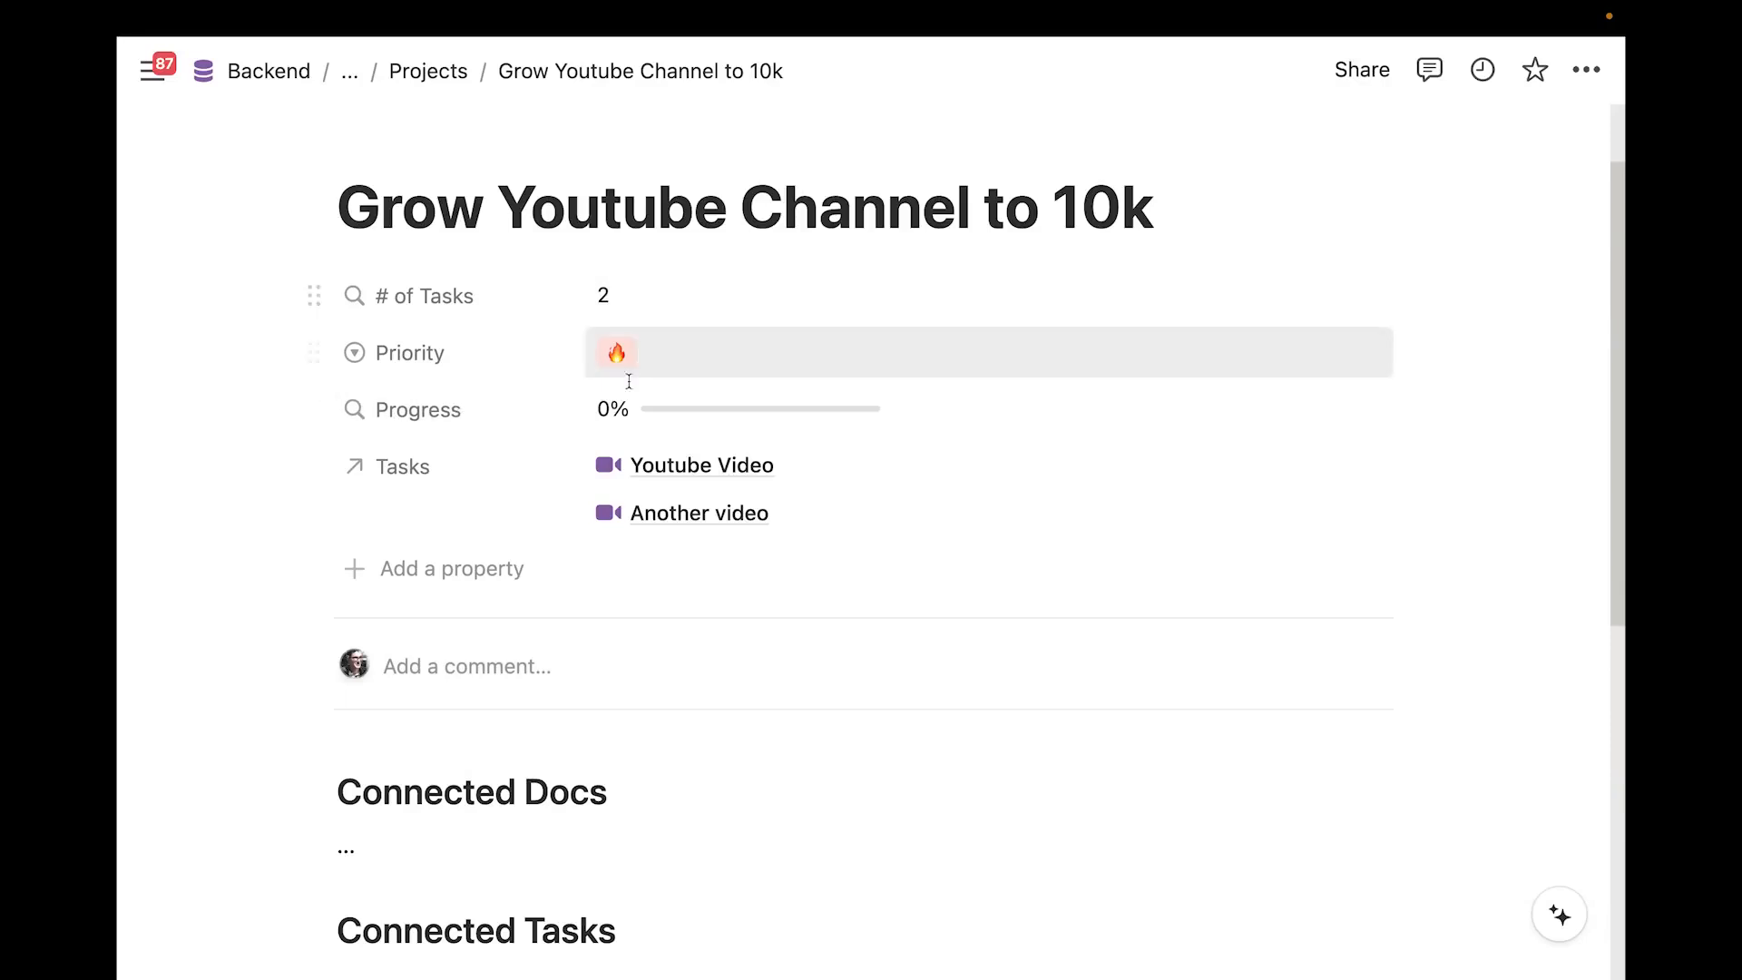
{"action": "scroll", "coordinate": [629, 381], "scroll_direction": "up", "scroll_amount": 2}
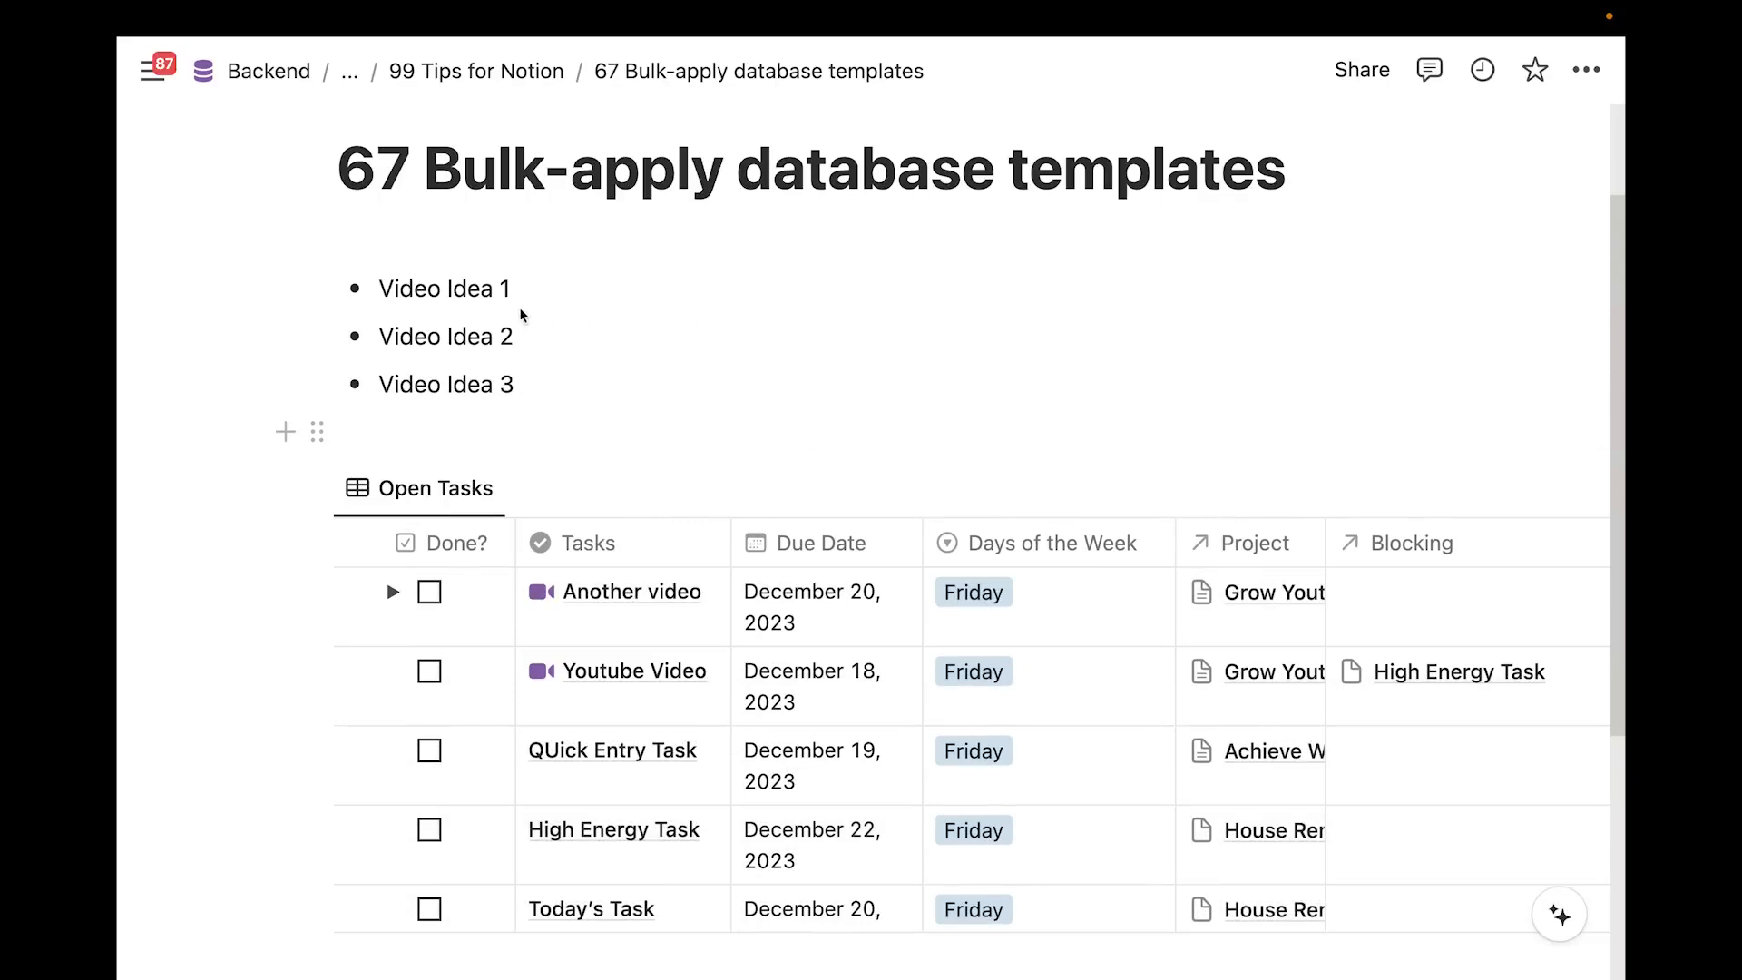
Check which templates the .Tasks database offers on the "67 Bulk-apply database templates" page, and close the list
{"action": "scroll", "coordinate": [521, 313], "scroll_direction": "down", "scroll_amount": 2}
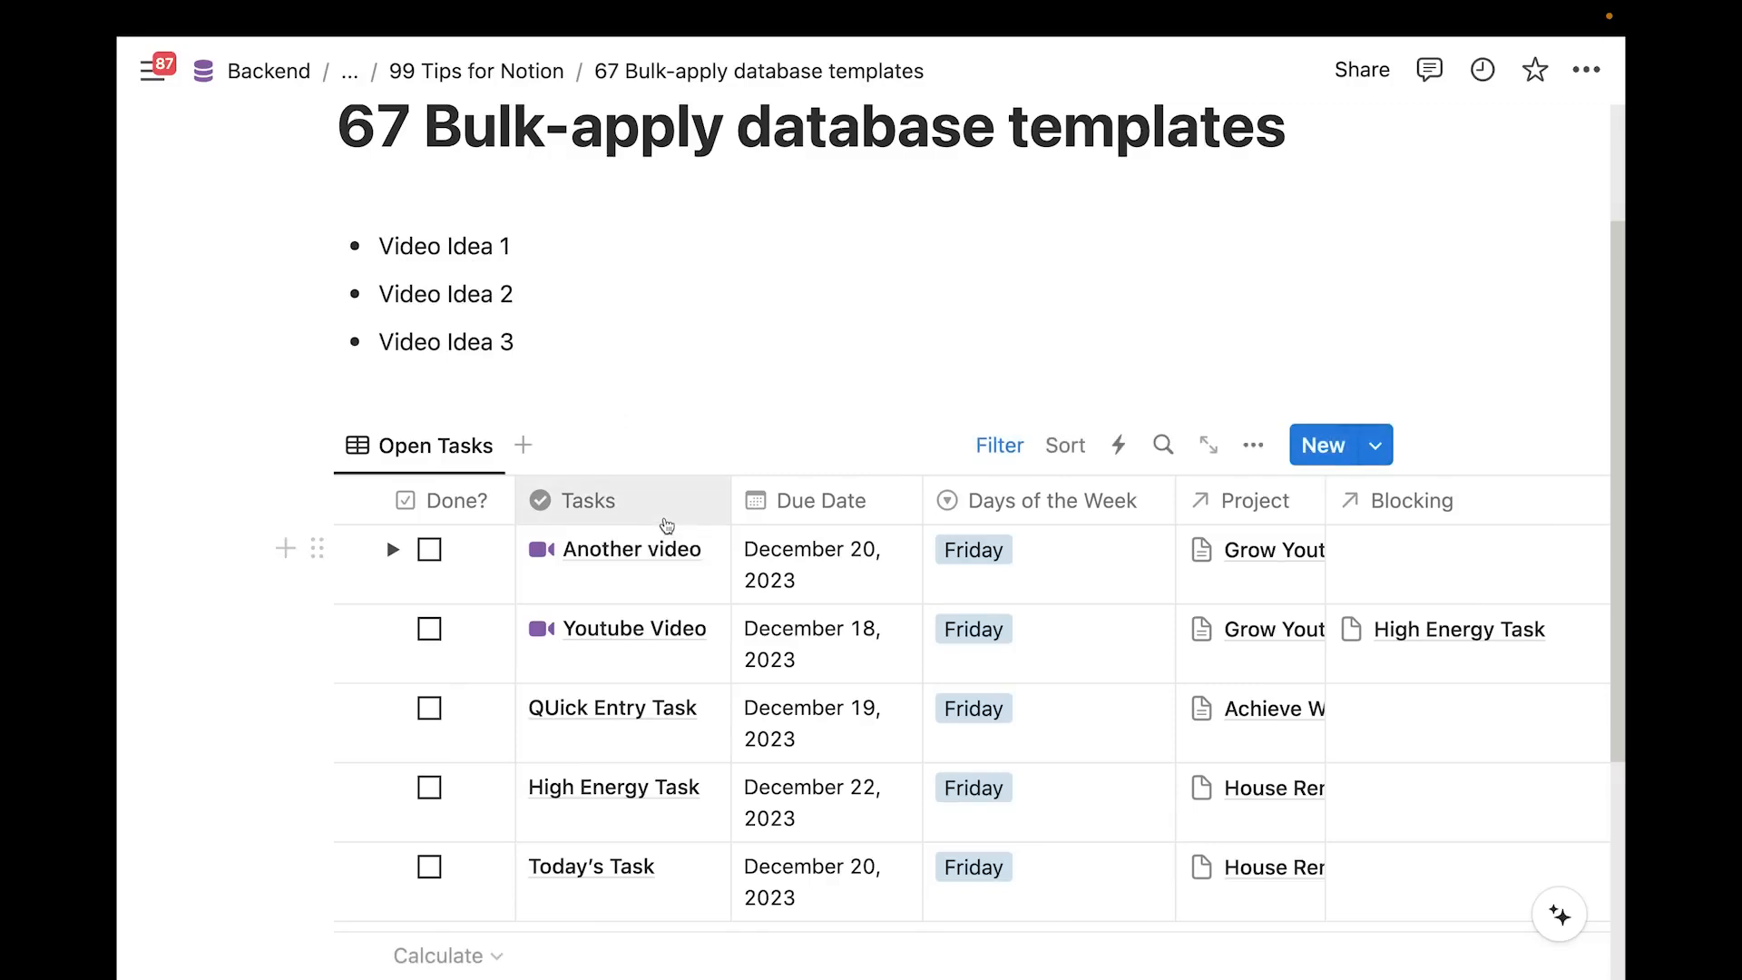
{"action": "left_click", "coordinate": [1372, 446]}
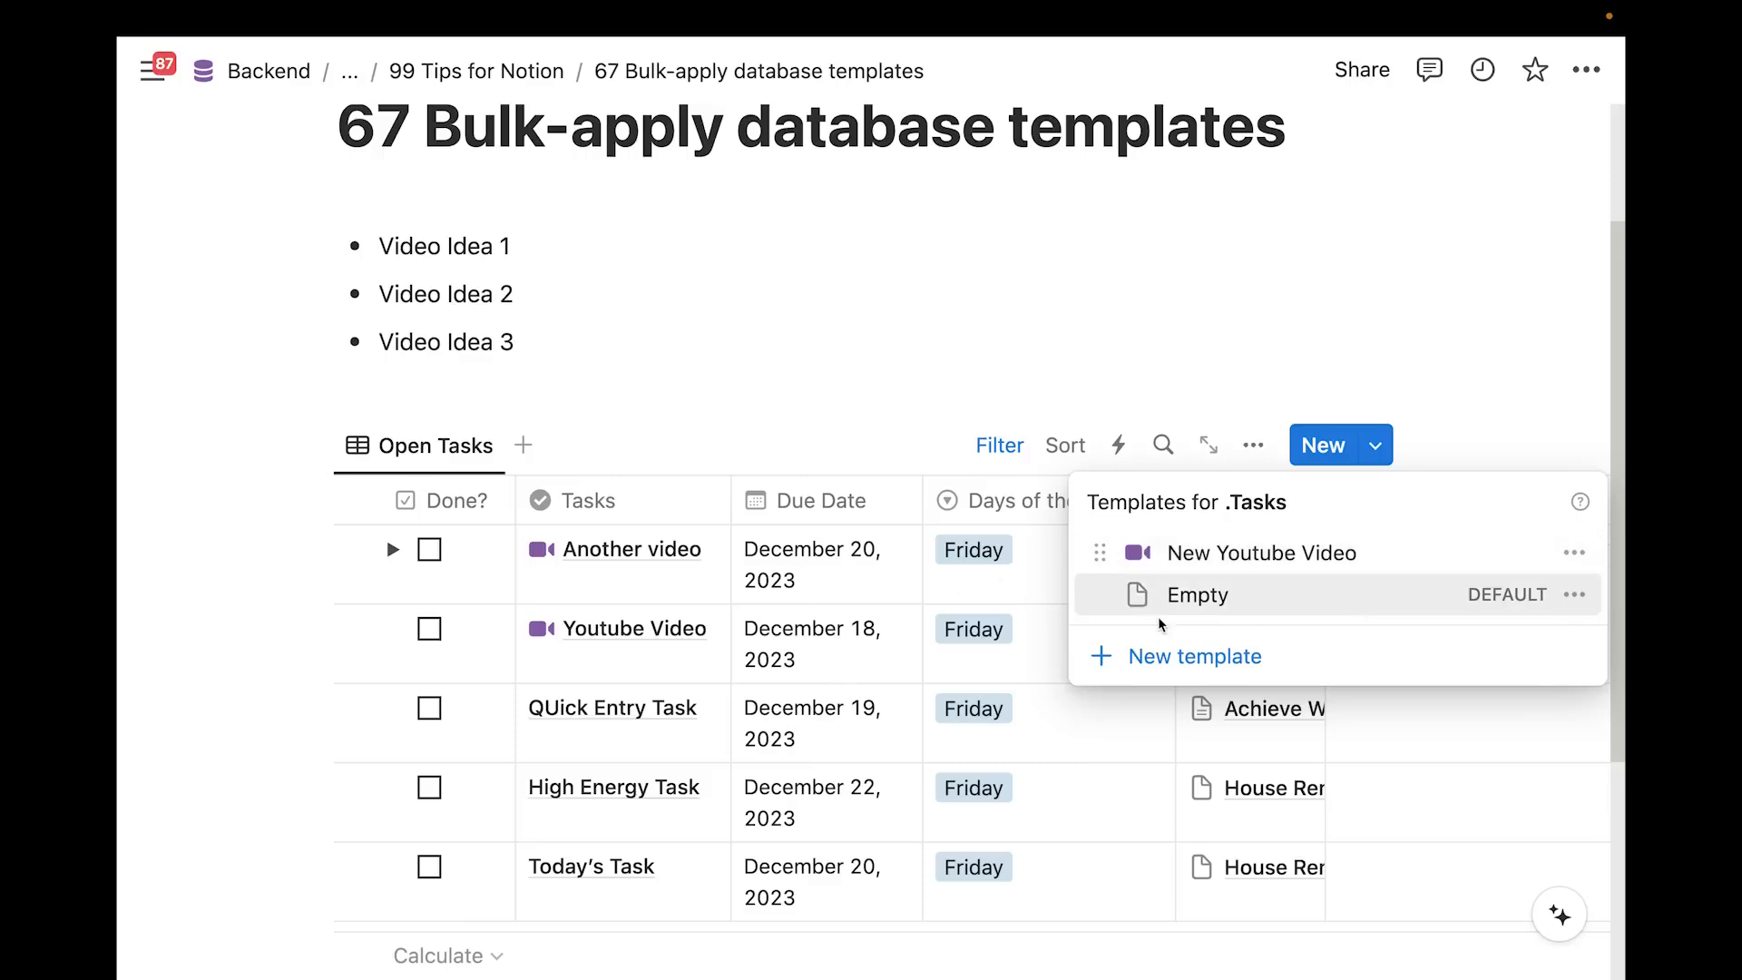
{"action": "left_click", "coordinate": [835, 286]}
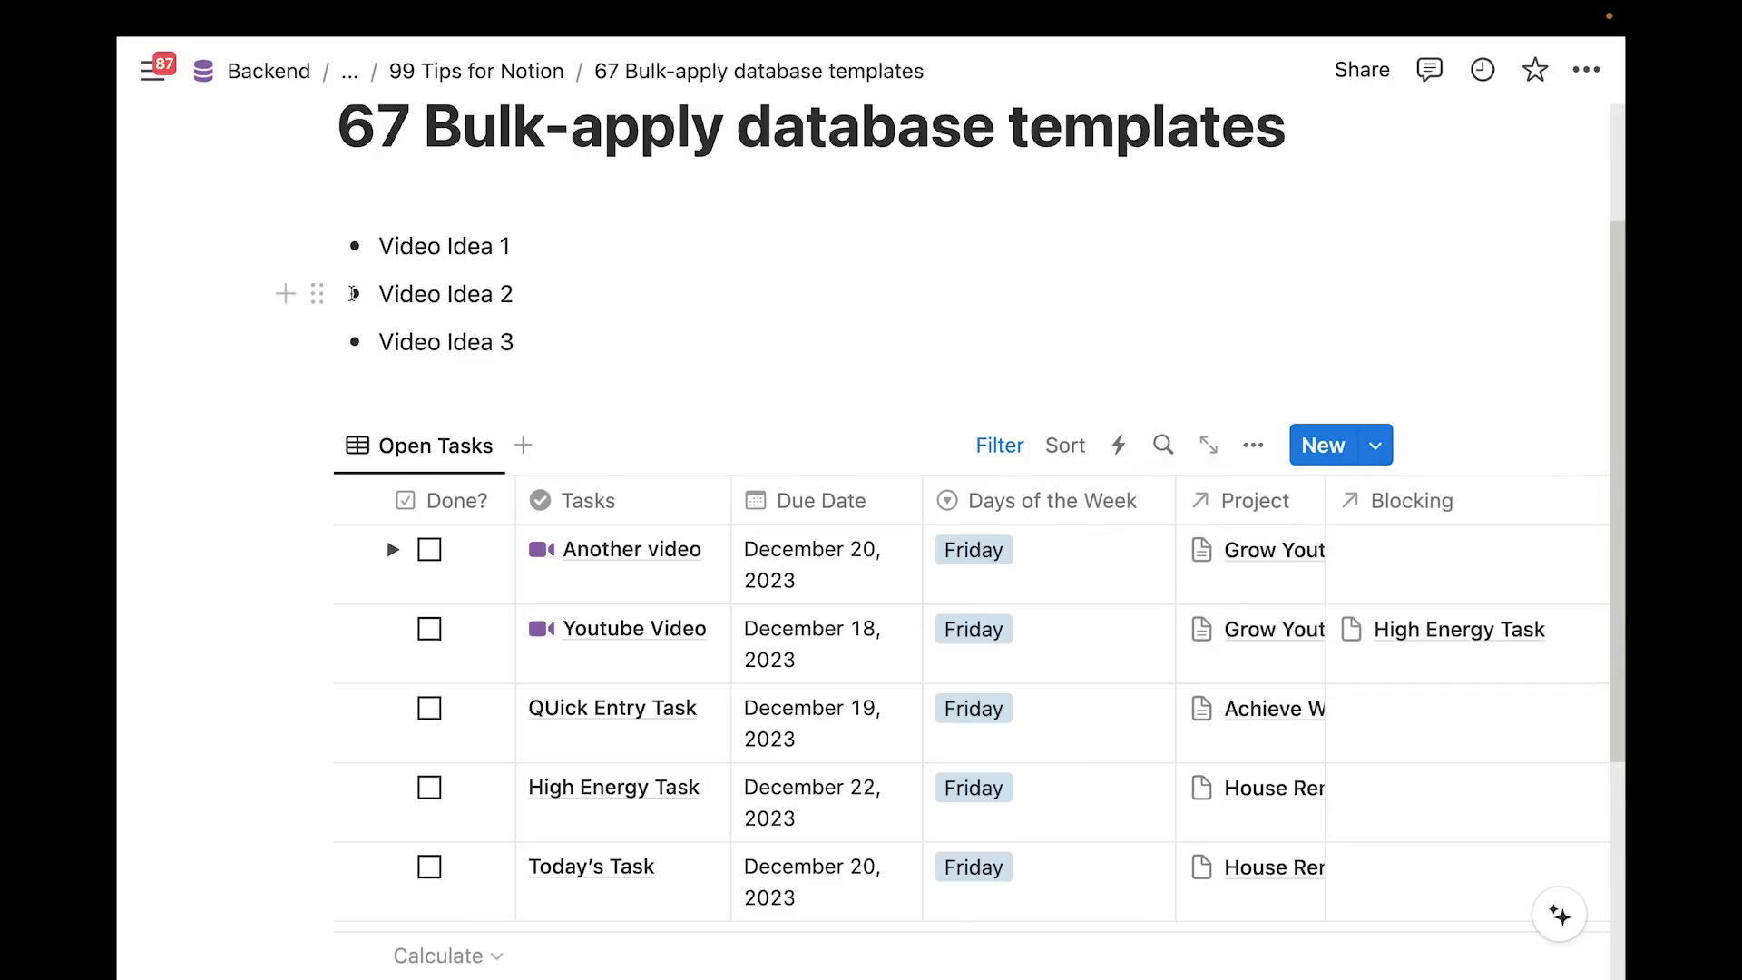
Turn the bullets Video Idea 1, 2 and 3 together into .Tasks pages using the "New Youtube Video" template
{"action": "left_click_drag", "start_coordinate": [233, 238], "coordinate": [422, 345]}
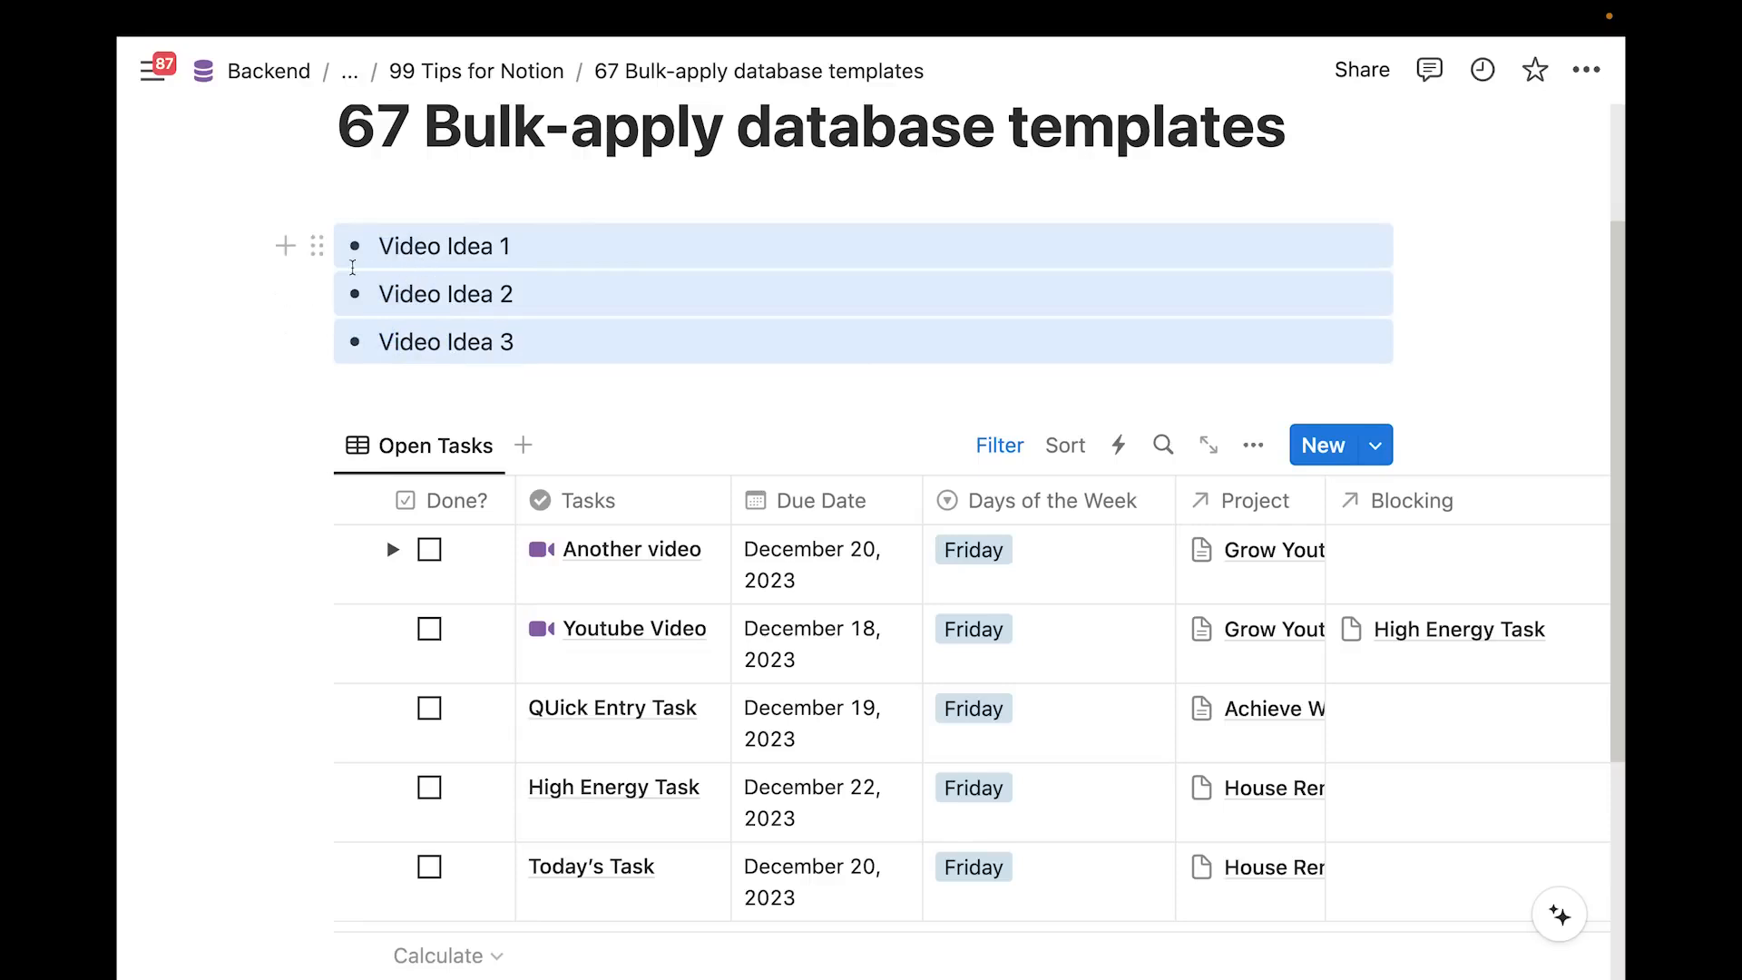
{"action": "left_click", "coordinate": [314, 255]}
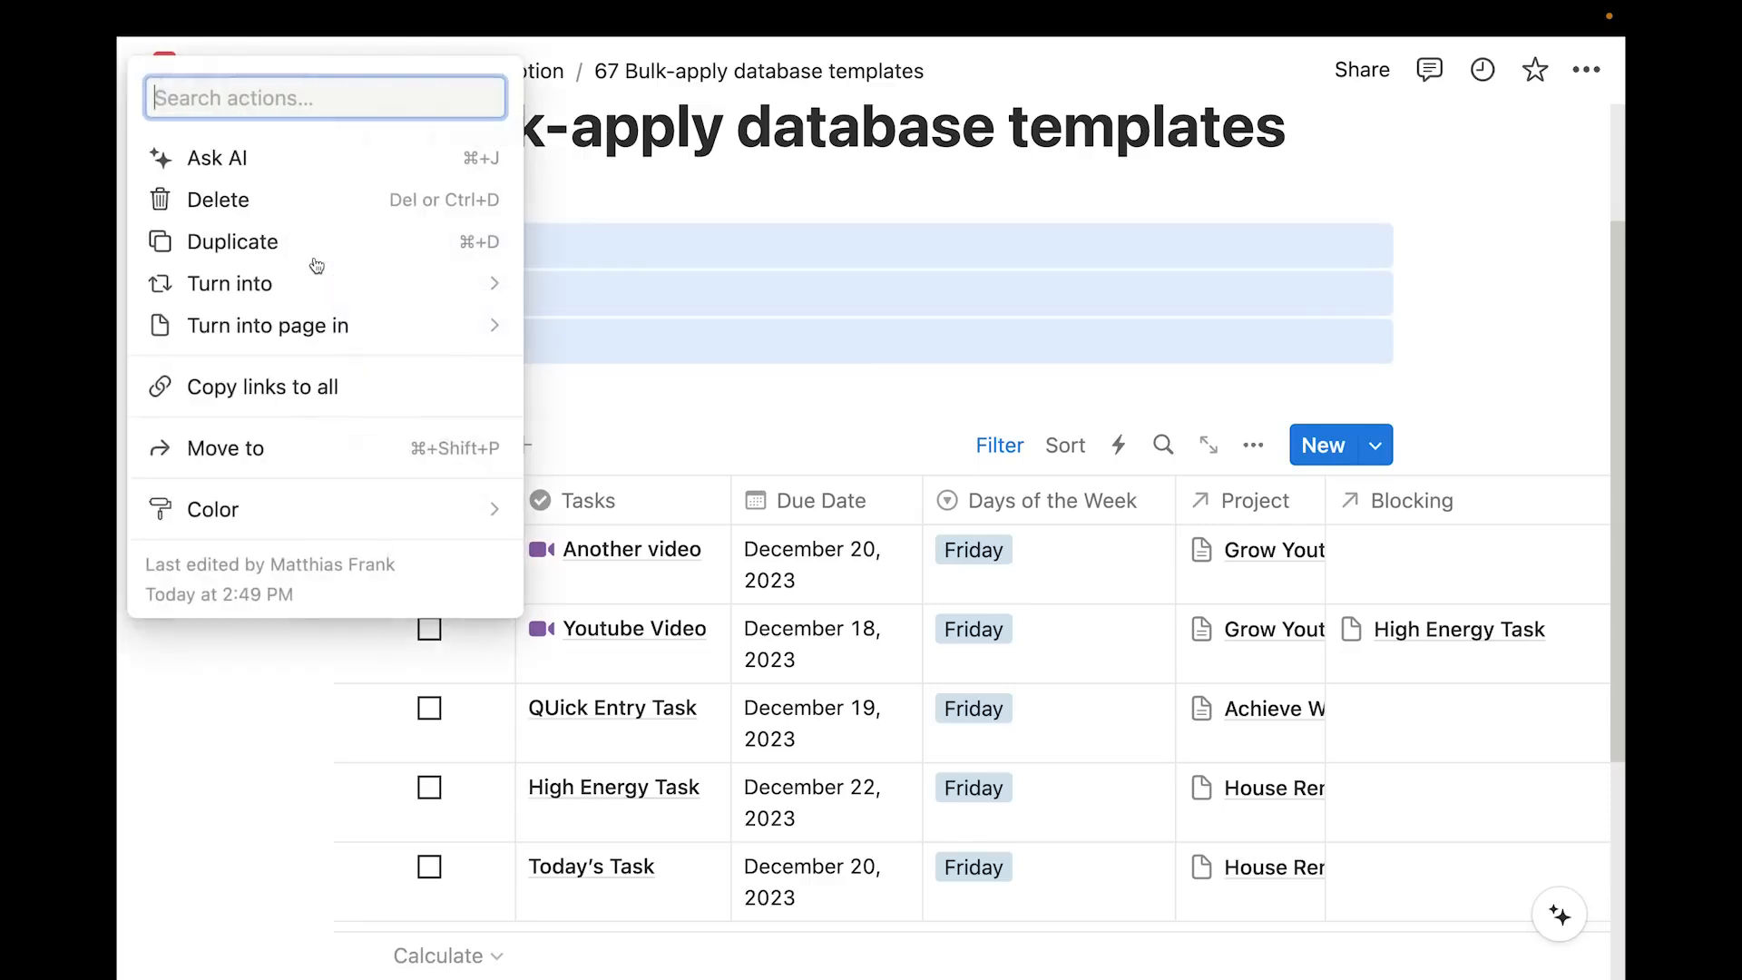
{"action": "mouse_move", "coordinate": [293, 327]}
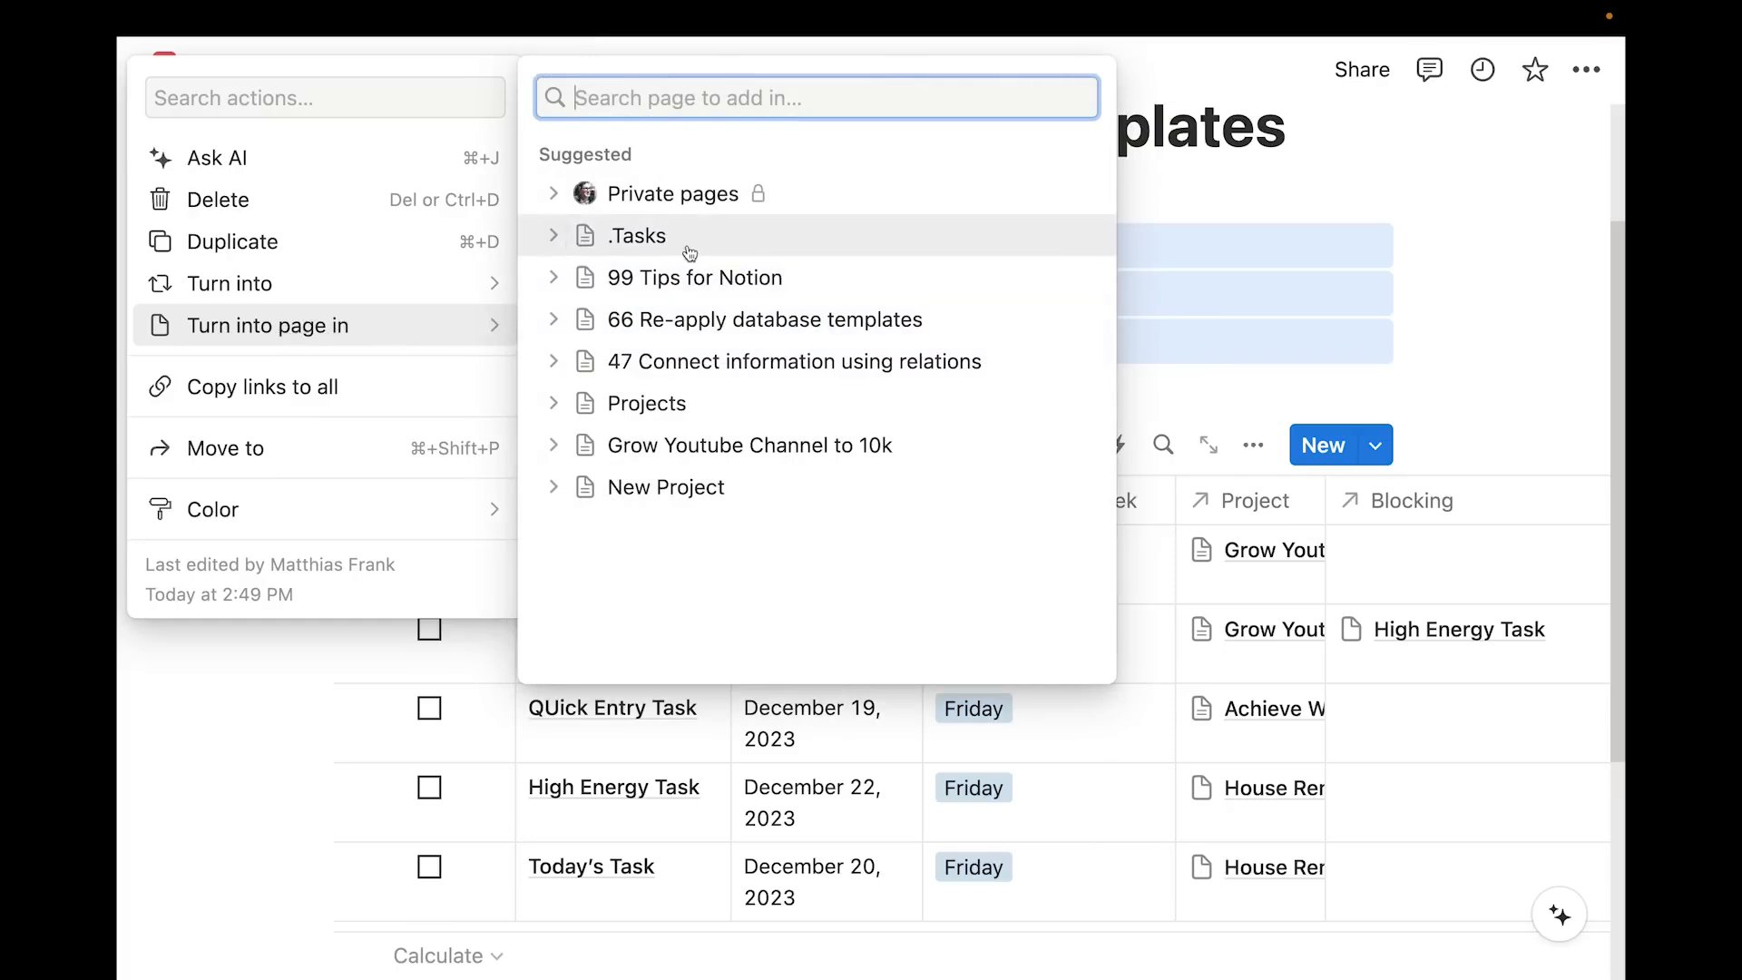
{"action": "type", "text": "youtube"}
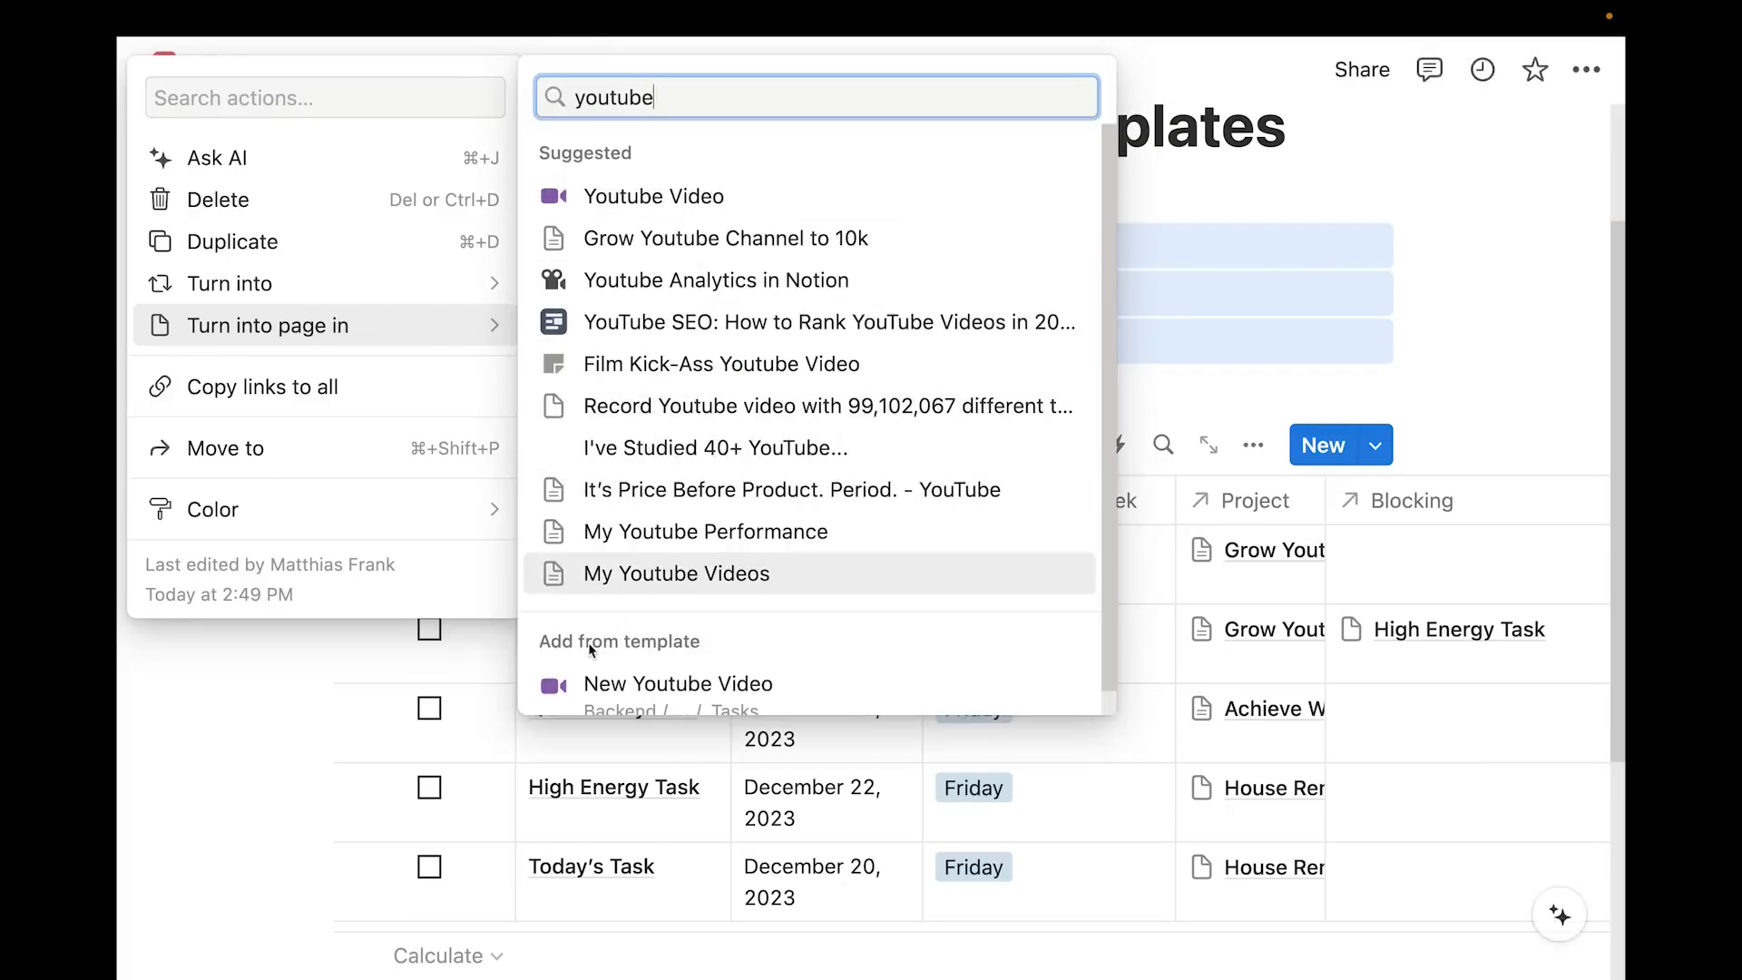
{"action": "scroll", "coordinate": [608, 658], "scroll_direction": "down", "scroll_amount": 1}
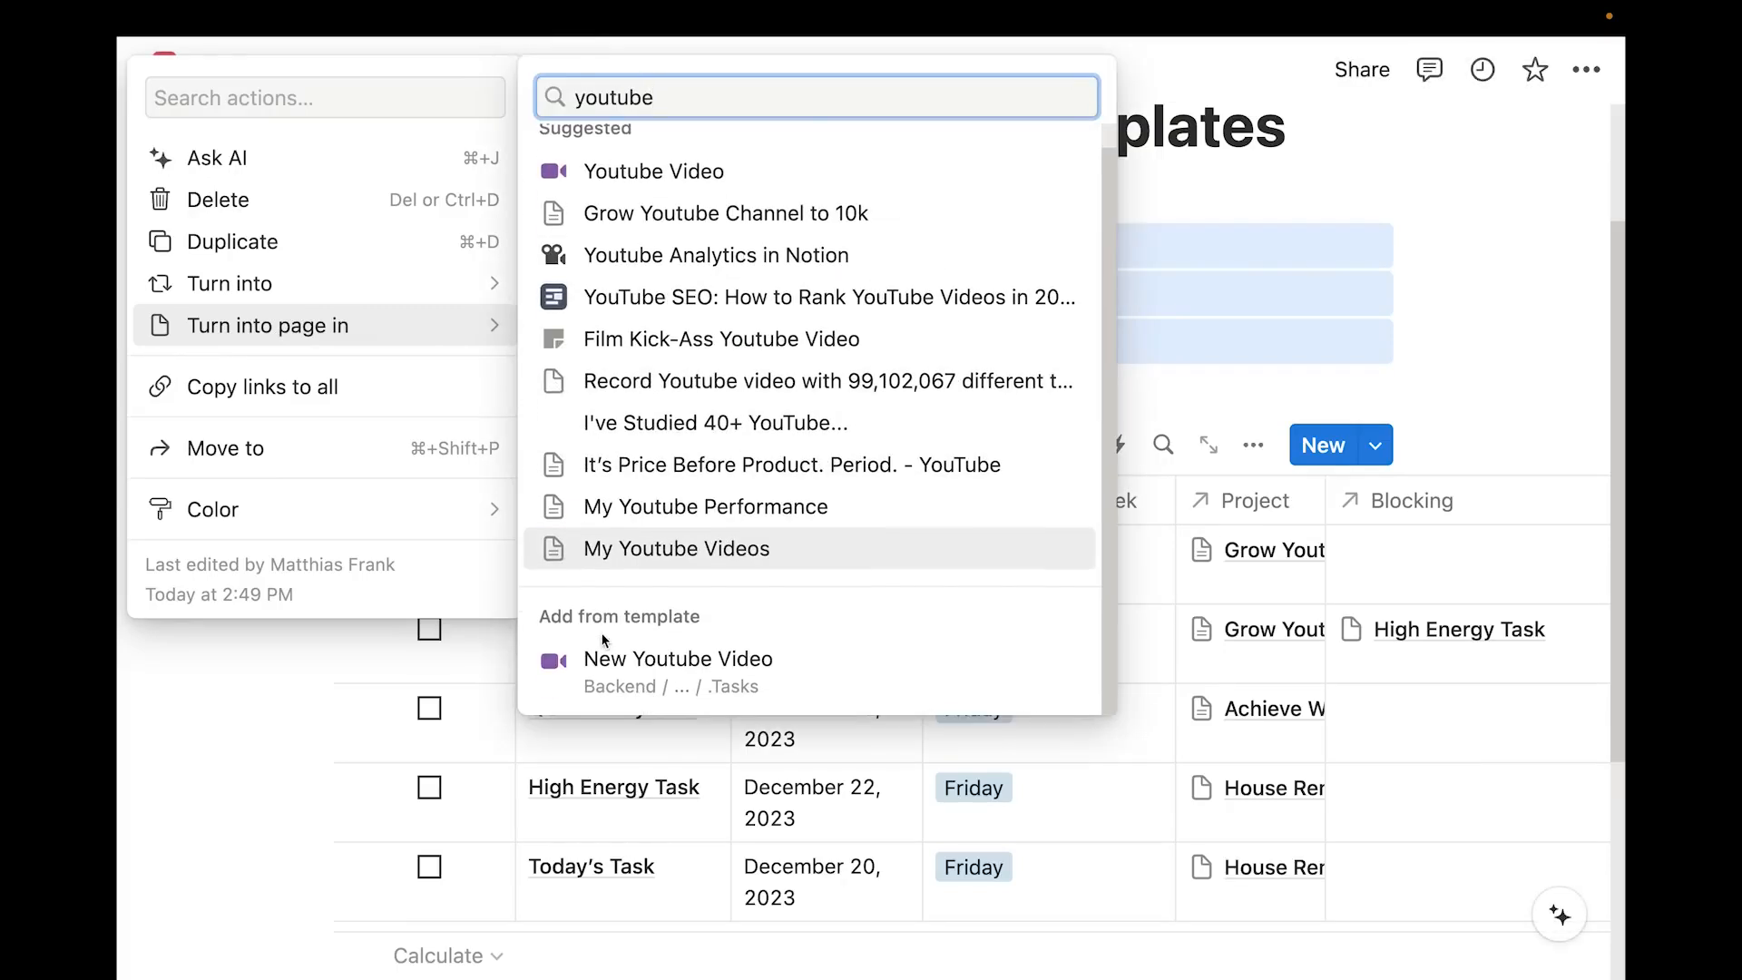
{"action": "left_click", "coordinate": [709, 678]}
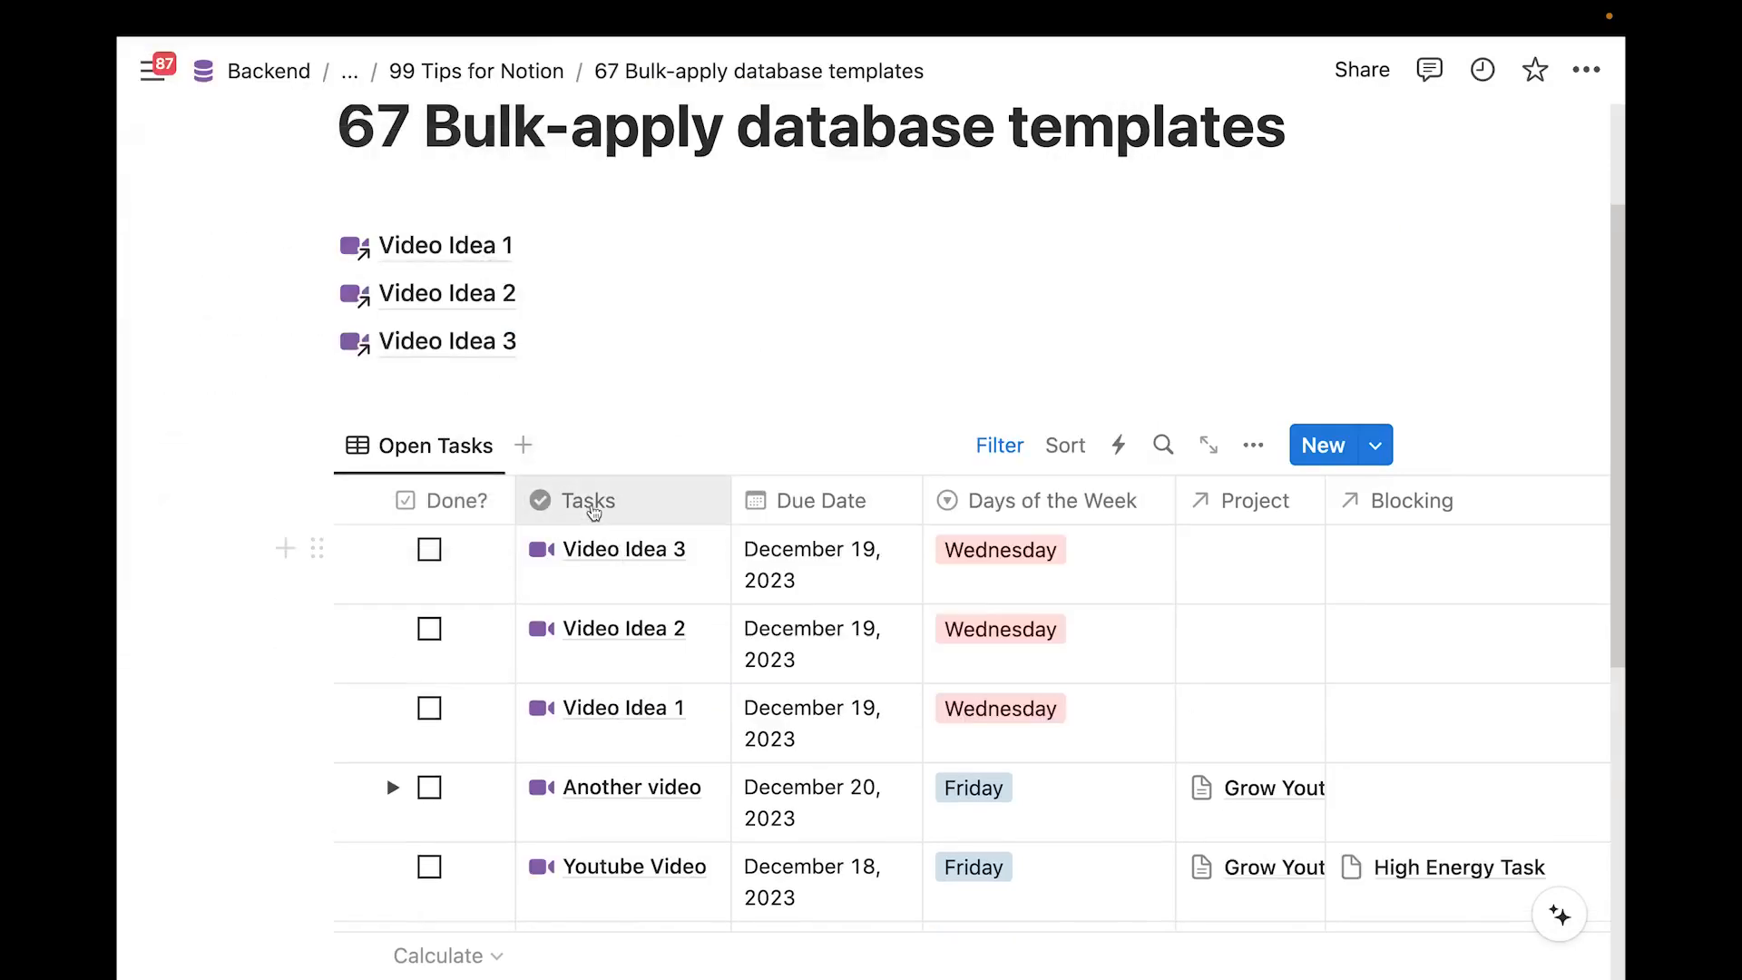
{"action": "scroll", "coordinate": [639, 544], "scroll_direction": "down", "scroll_amount": 2}
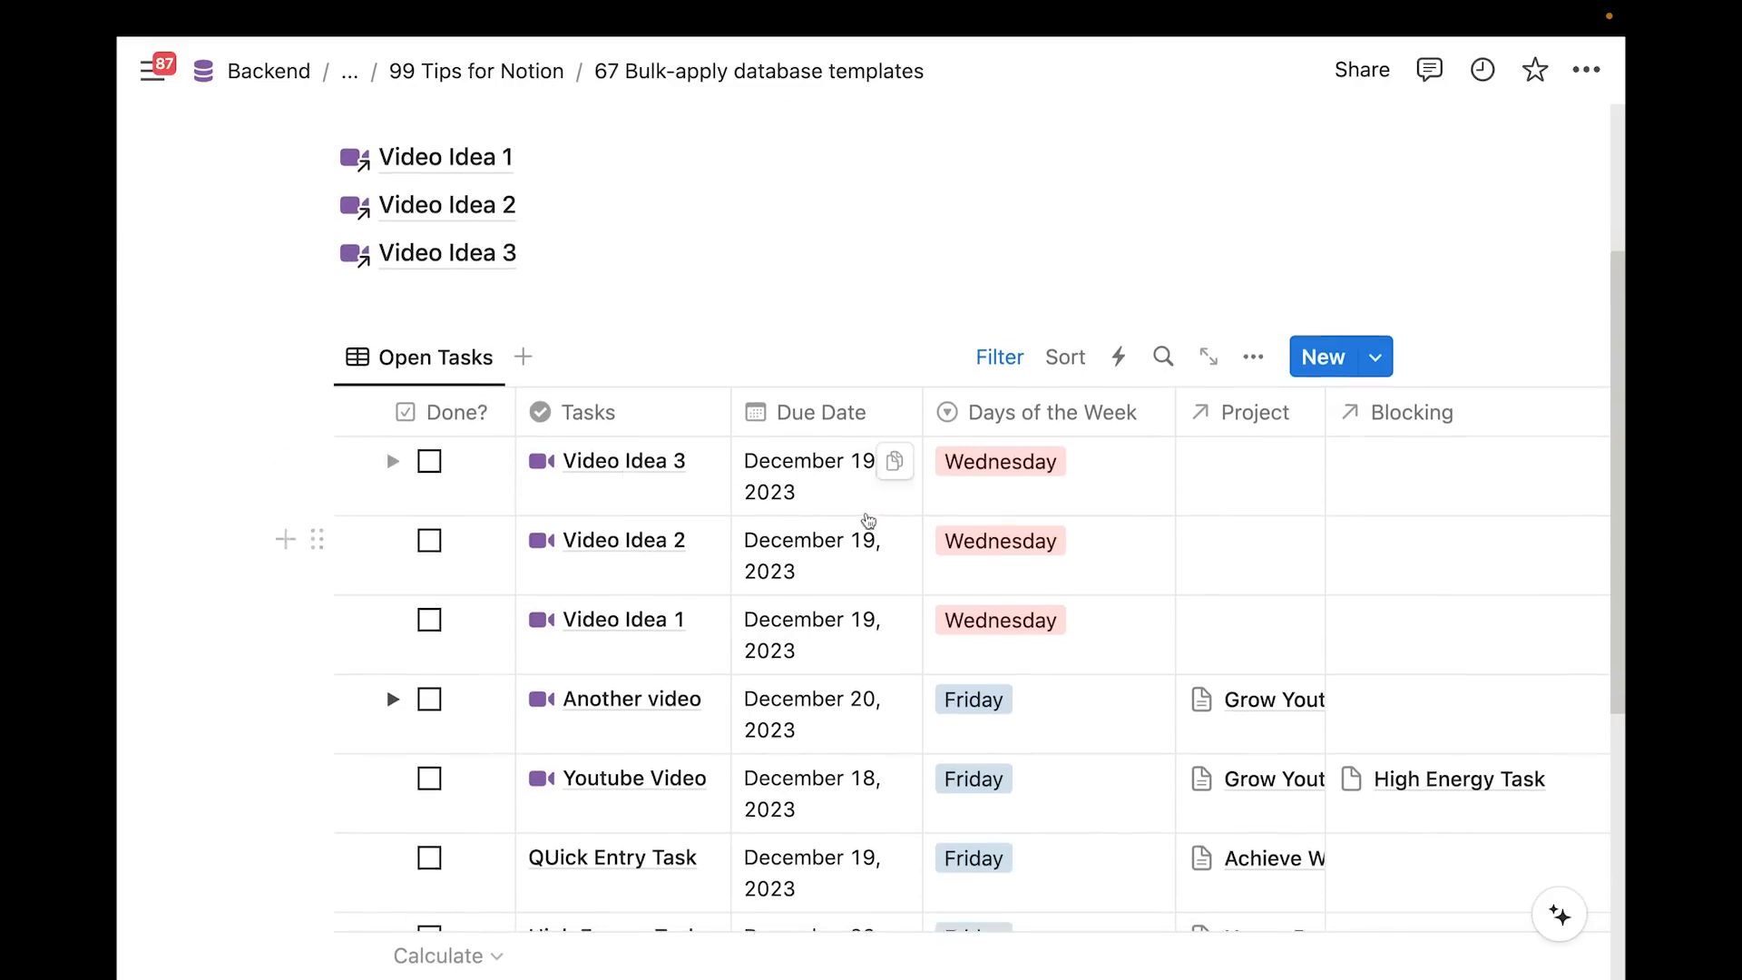
Delete the three Video Idea page links above the Open Tasks table
{"action": "scroll", "coordinate": [811, 459], "scroll_direction": "up", "scroll_amount": 2}
{"action": "left_click_drag", "start_coordinate": [259, 231], "coordinate": [435, 350]}
{"action": "key", "text": "BackSpace"}
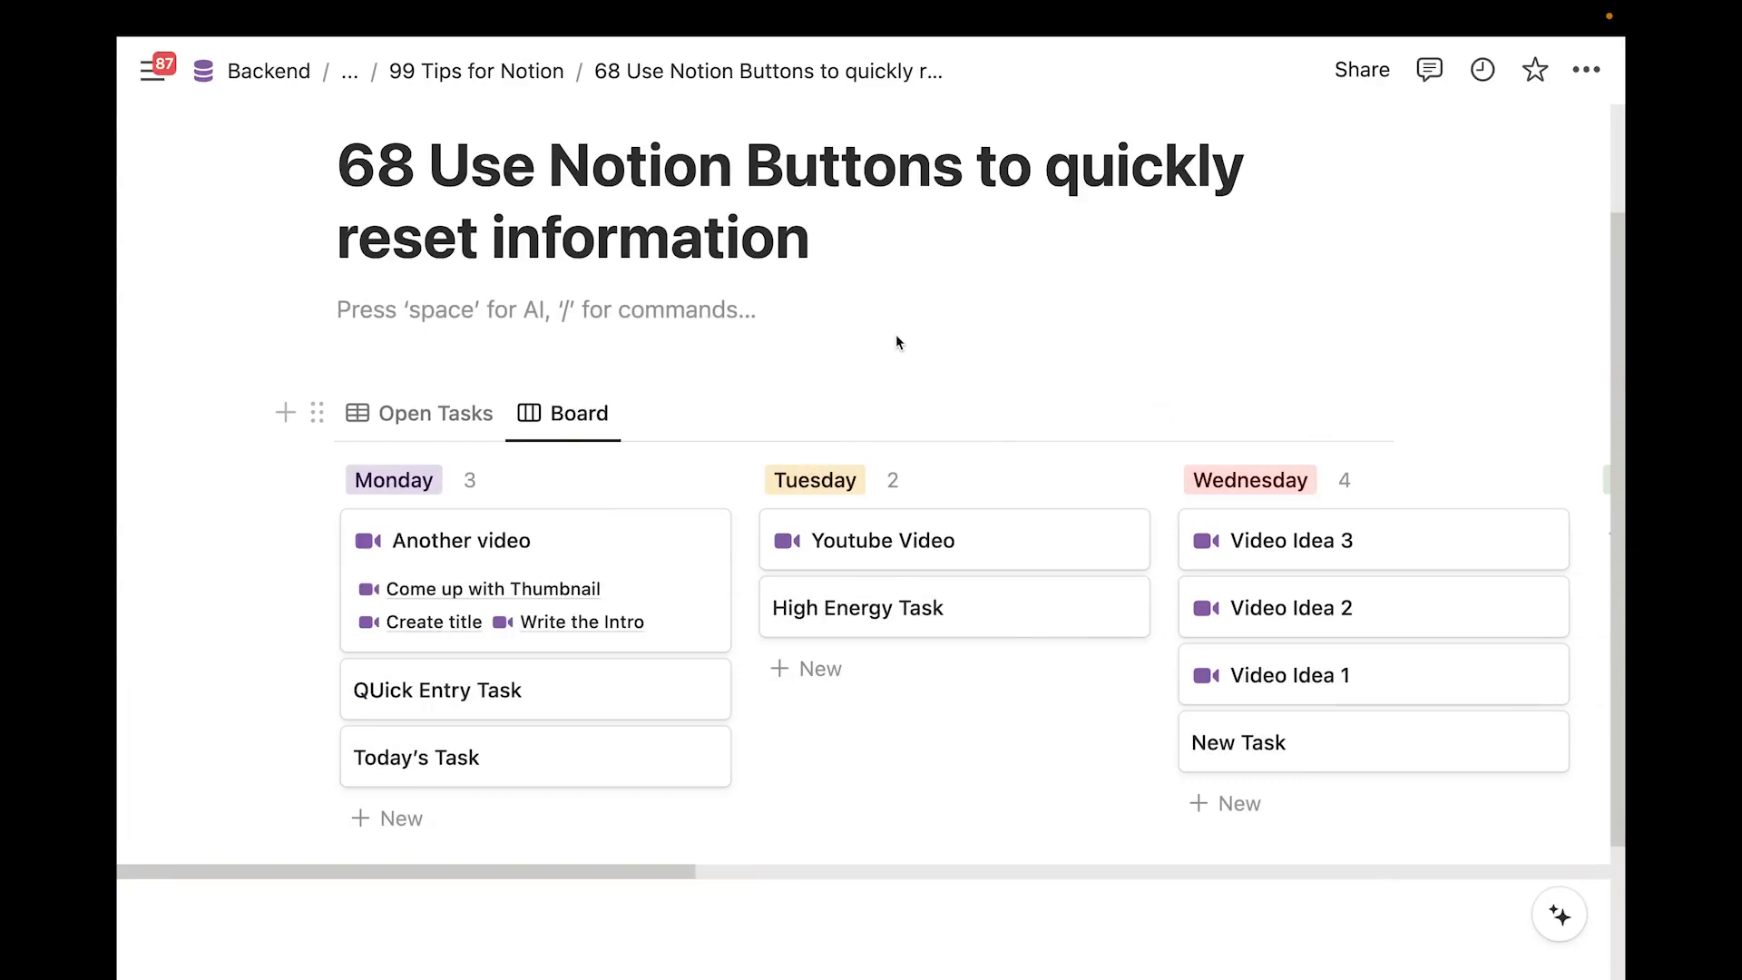
Insert a button block in the empty line under the "68 Use Notion Buttons to quickly reset information" title
{"action": "left_click", "coordinate": [780, 329]}
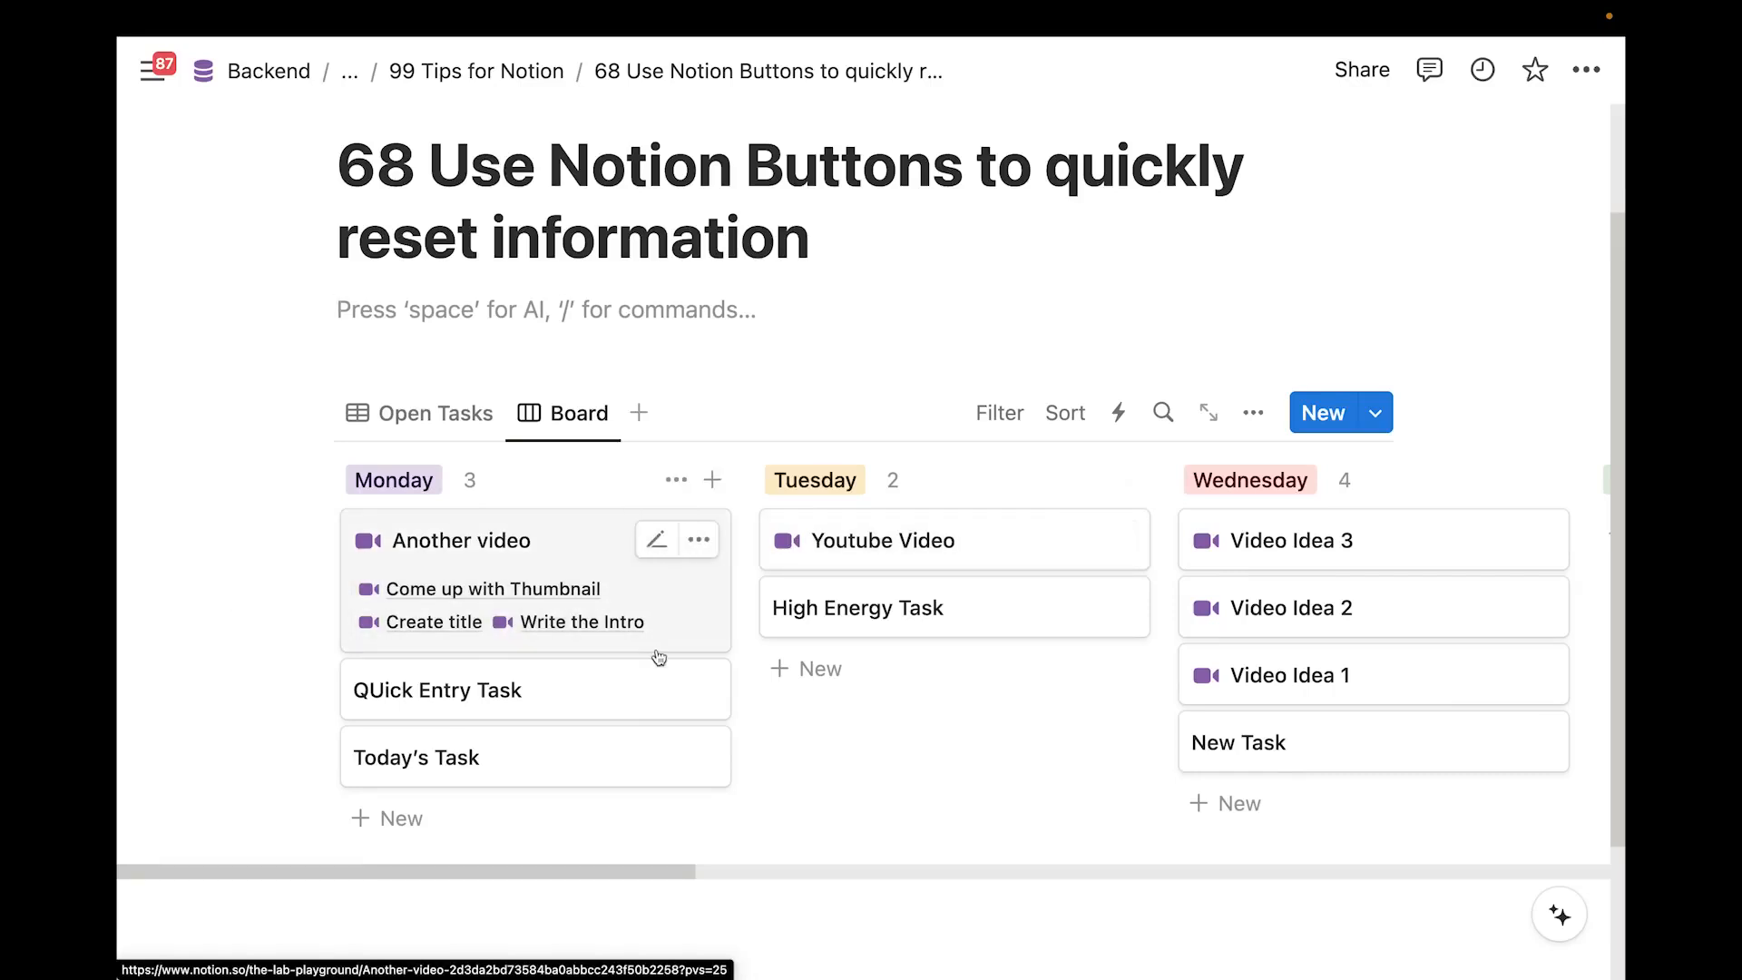
{"action": "left_click", "coordinate": [657, 689]}
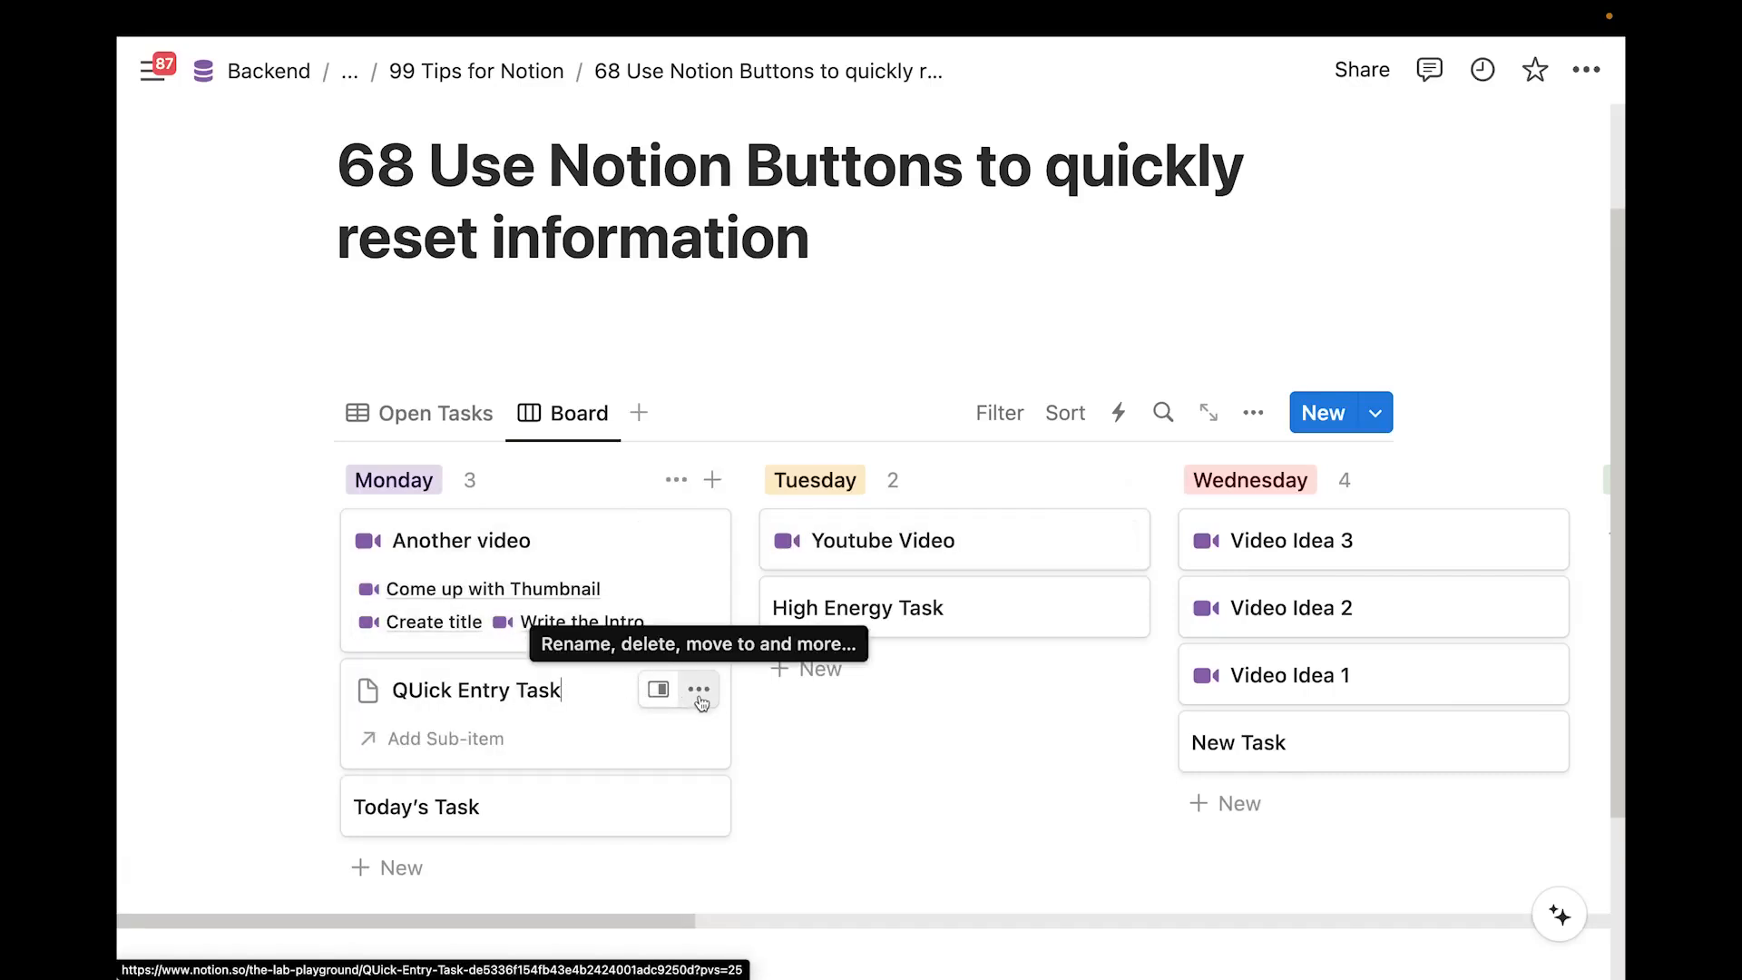
{"action": "left_click", "coordinate": [578, 309]}
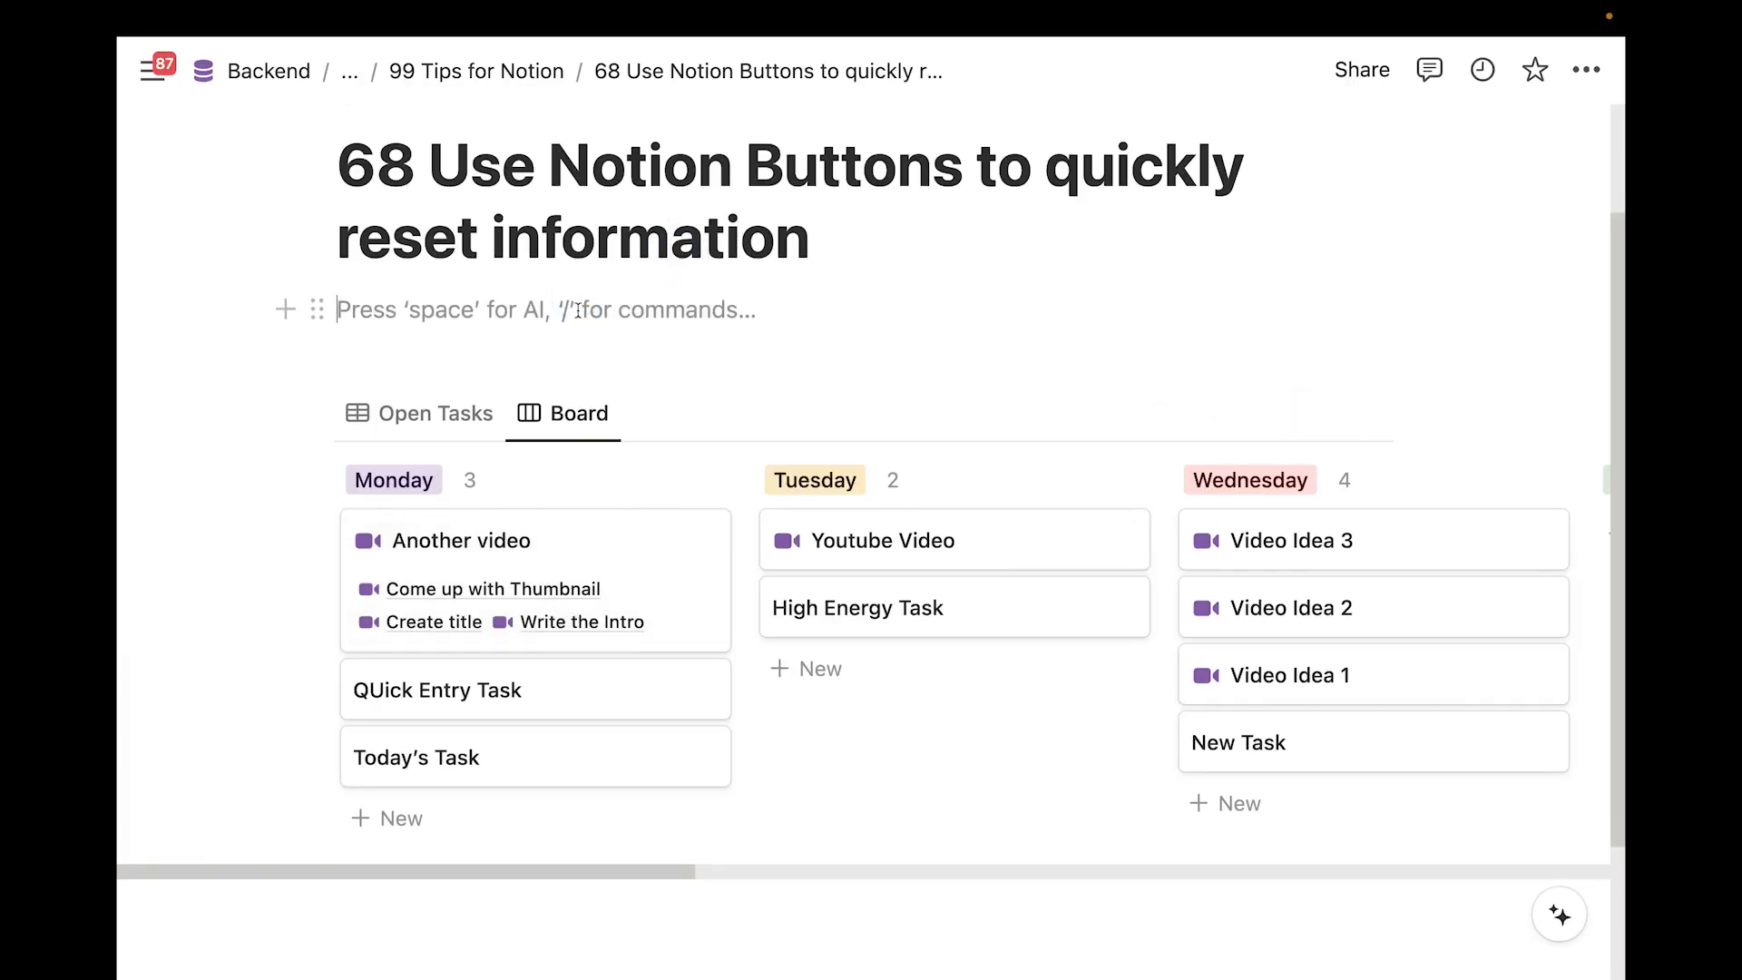
{"action": "type", "text": "/button"}
{"action": "key", "text": "Return"}
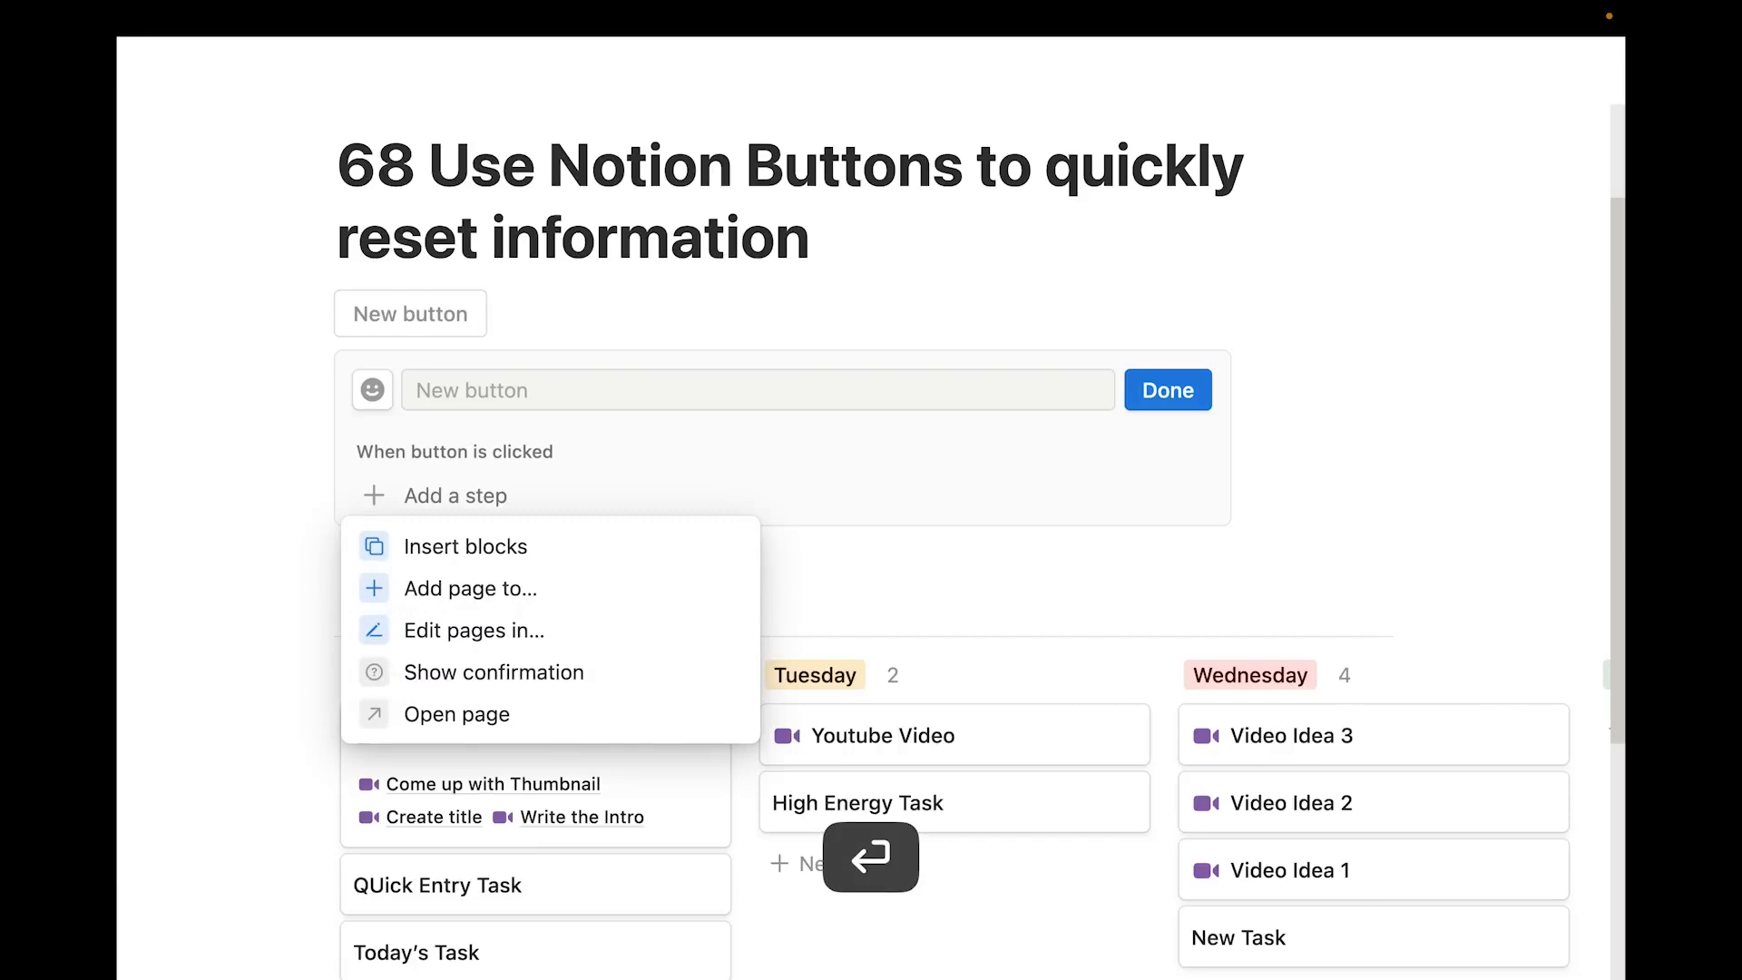
Give the new button an "Edit pages in" action that targets the .Tasks database
{"action": "left_click", "coordinate": [473, 631]}
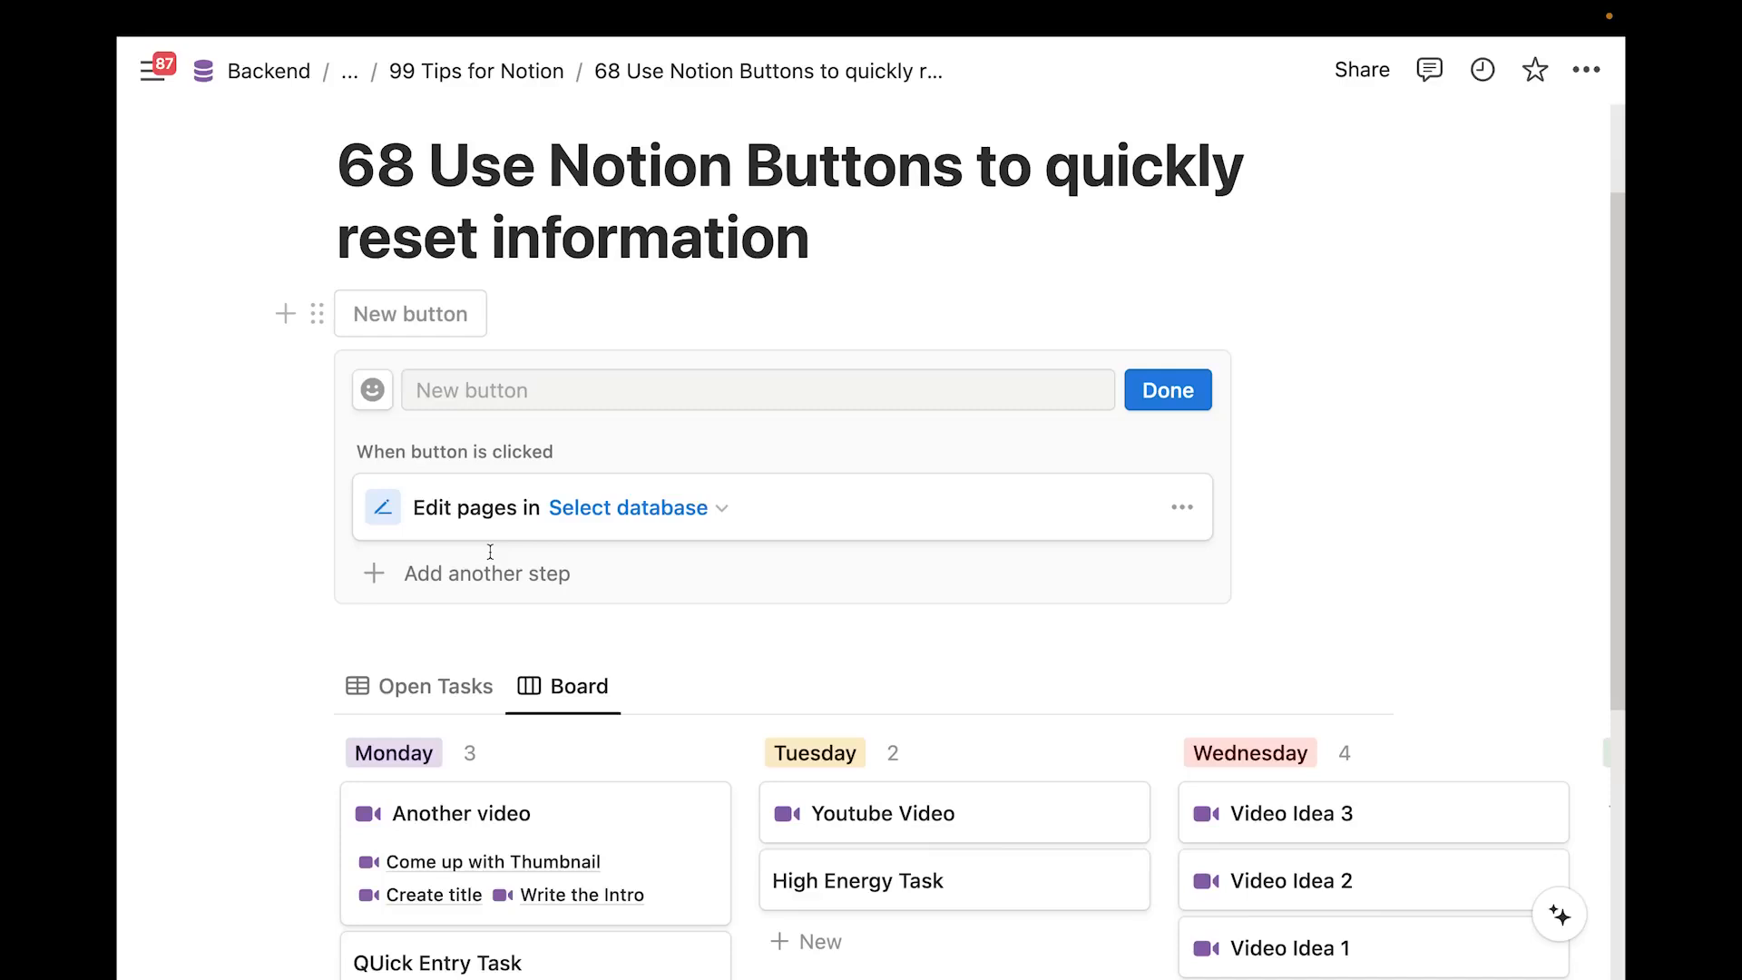
{"action": "left_click", "coordinate": [576, 526]}
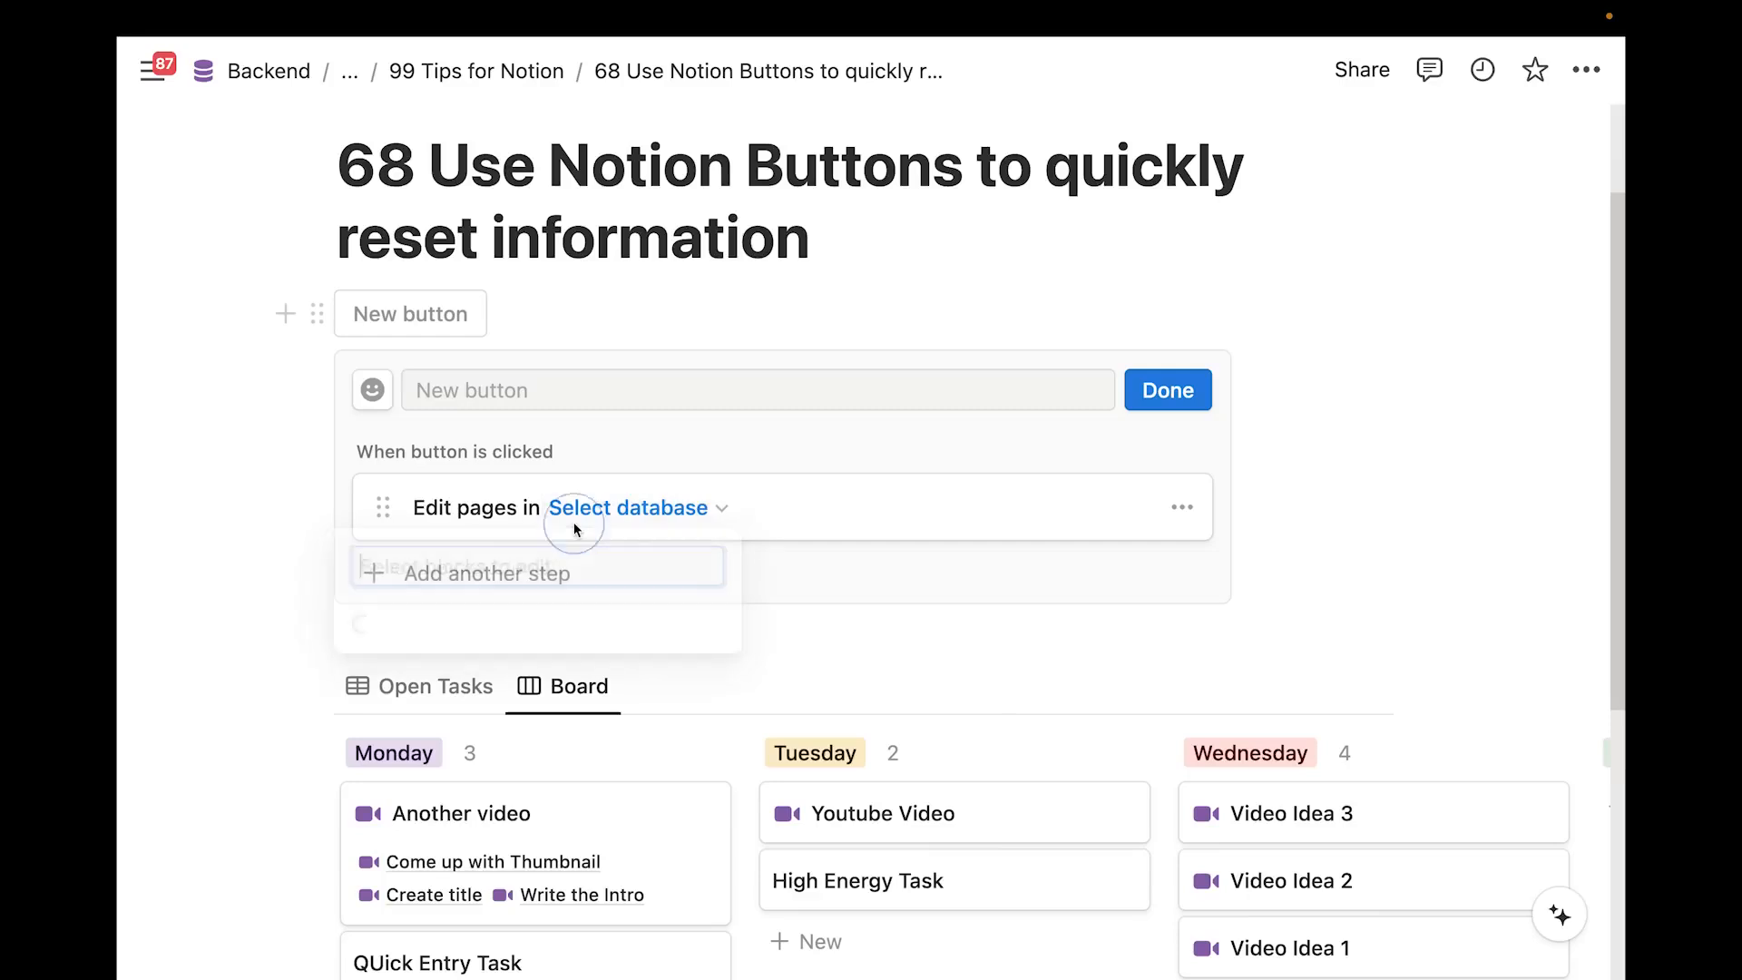
{"action": "left_click", "coordinate": [481, 605]}
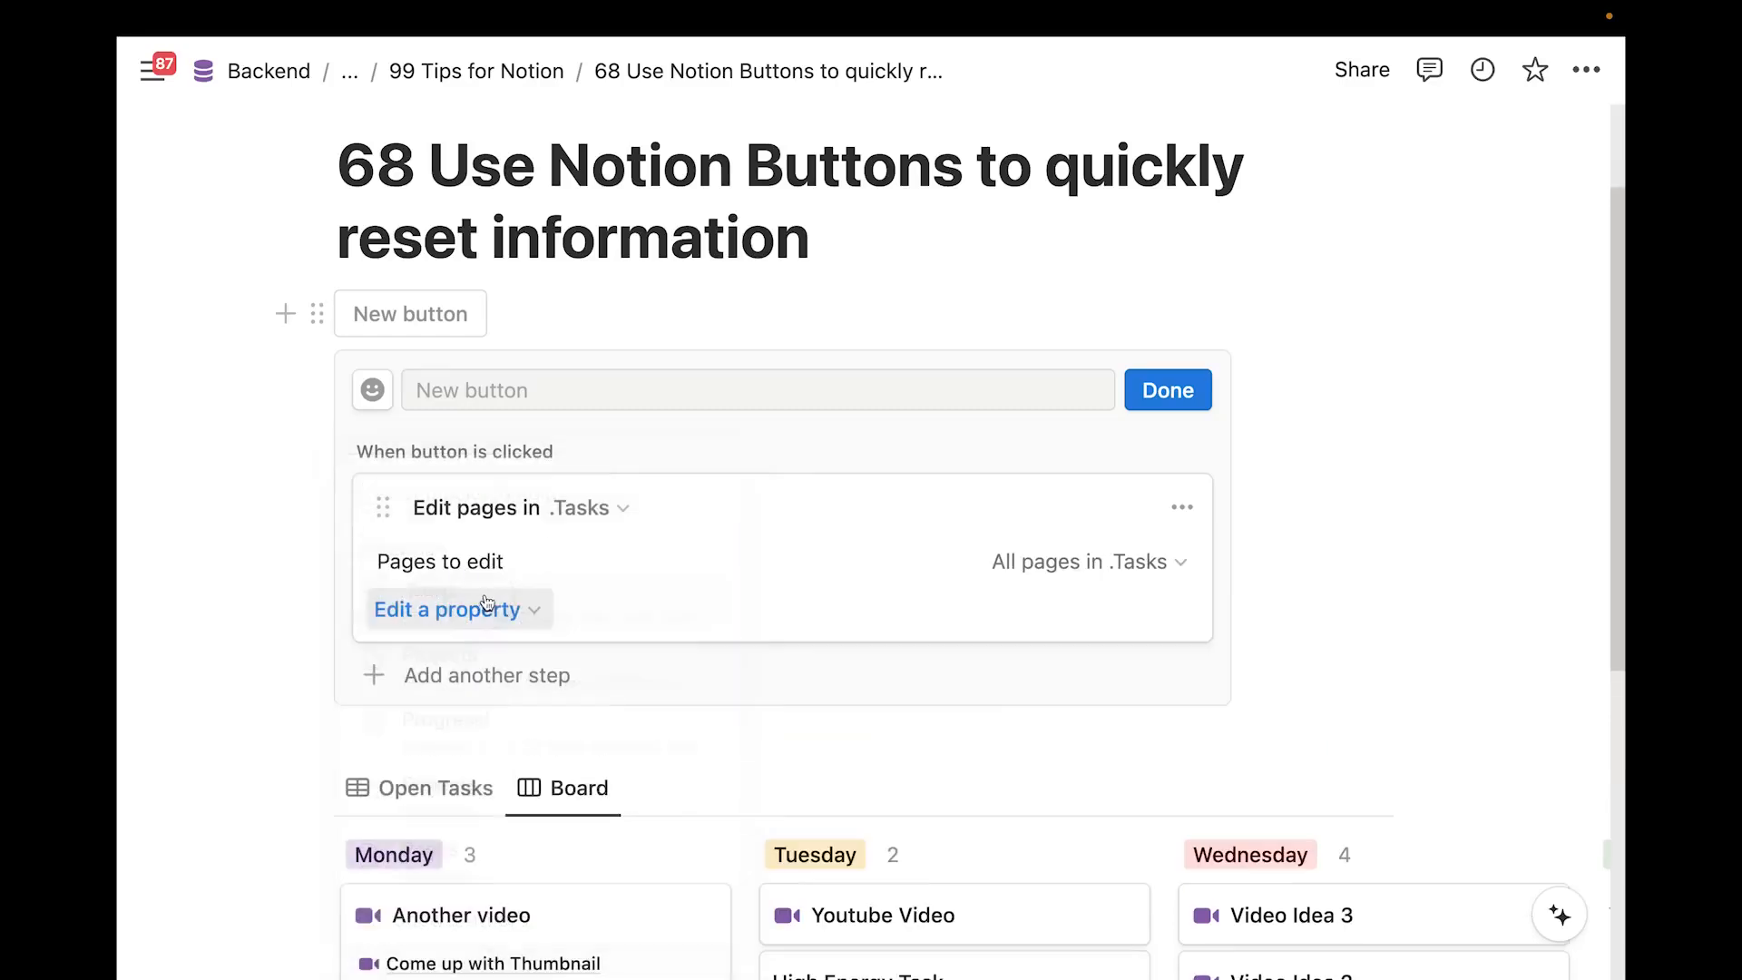
{"action": "scroll", "coordinate": [509, 508], "scroll_direction": "down", "scroll_amount": 1}
{"action": "scroll", "coordinate": [509, 484], "scroll_direction": "down", "scroll_amount": 1}
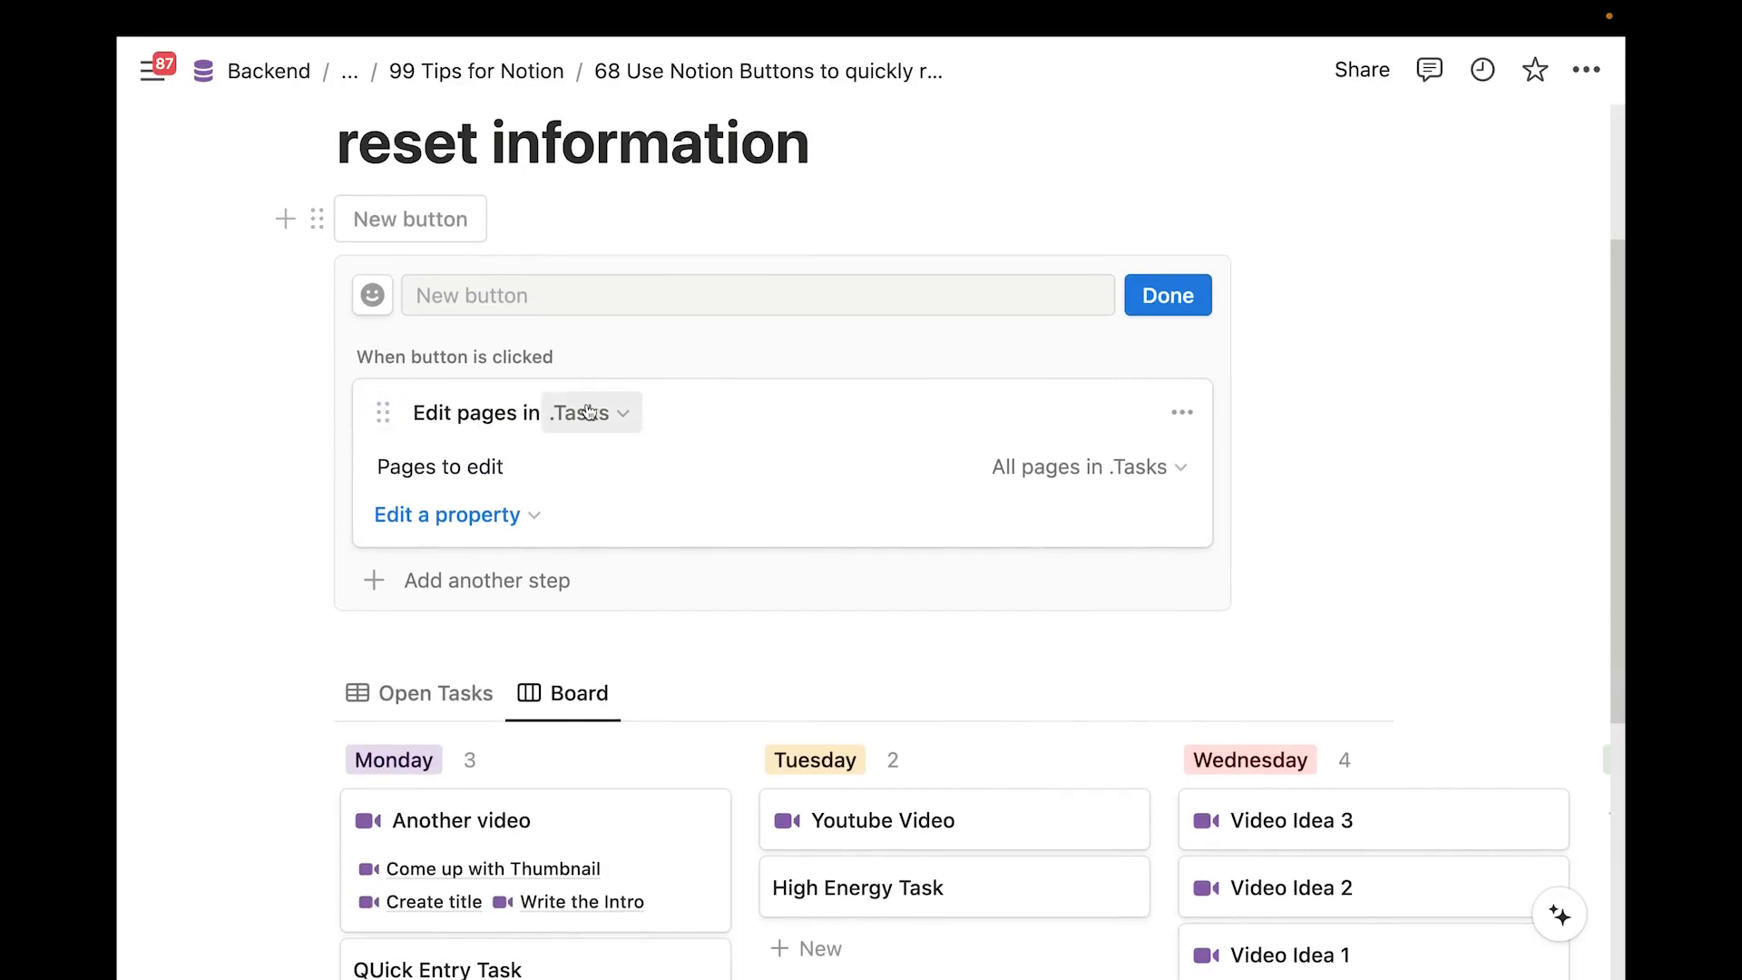
{"action": "scroll", "coordinate": [530, 425], "scroll_direction": "down", "scroll_amount": 1}
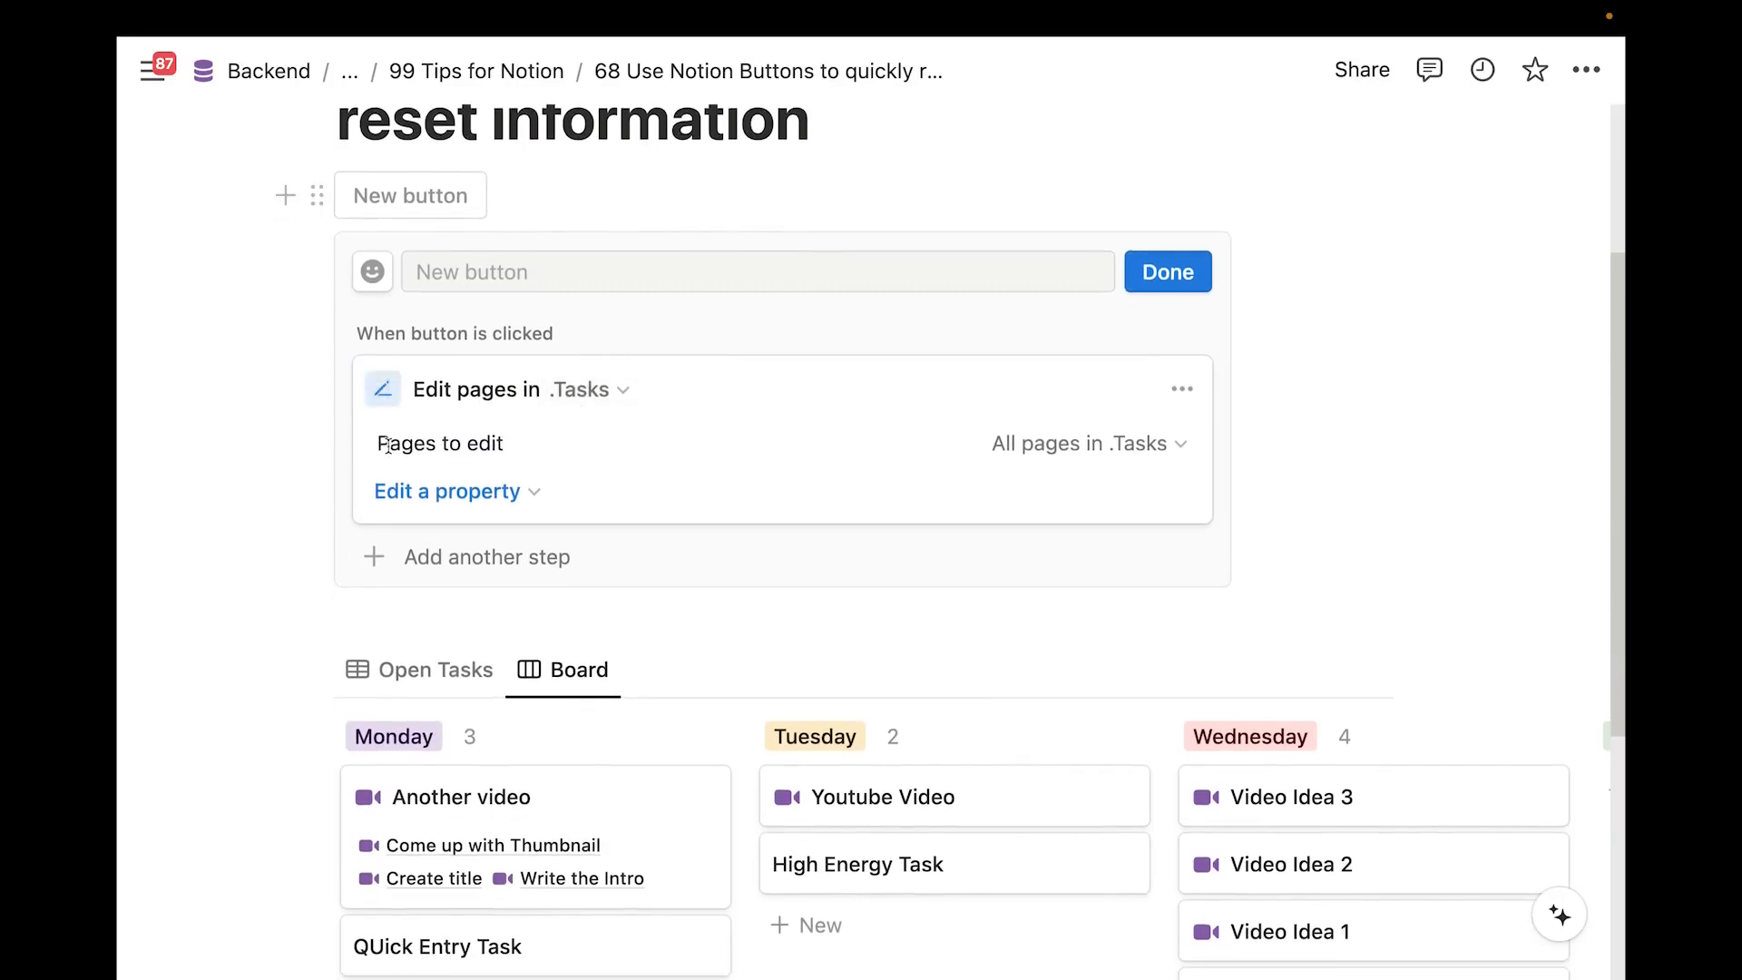
{"action": "scroll", "coordinate": [589, 445], "scroll_direction": "down", "scroll_amount": 1}
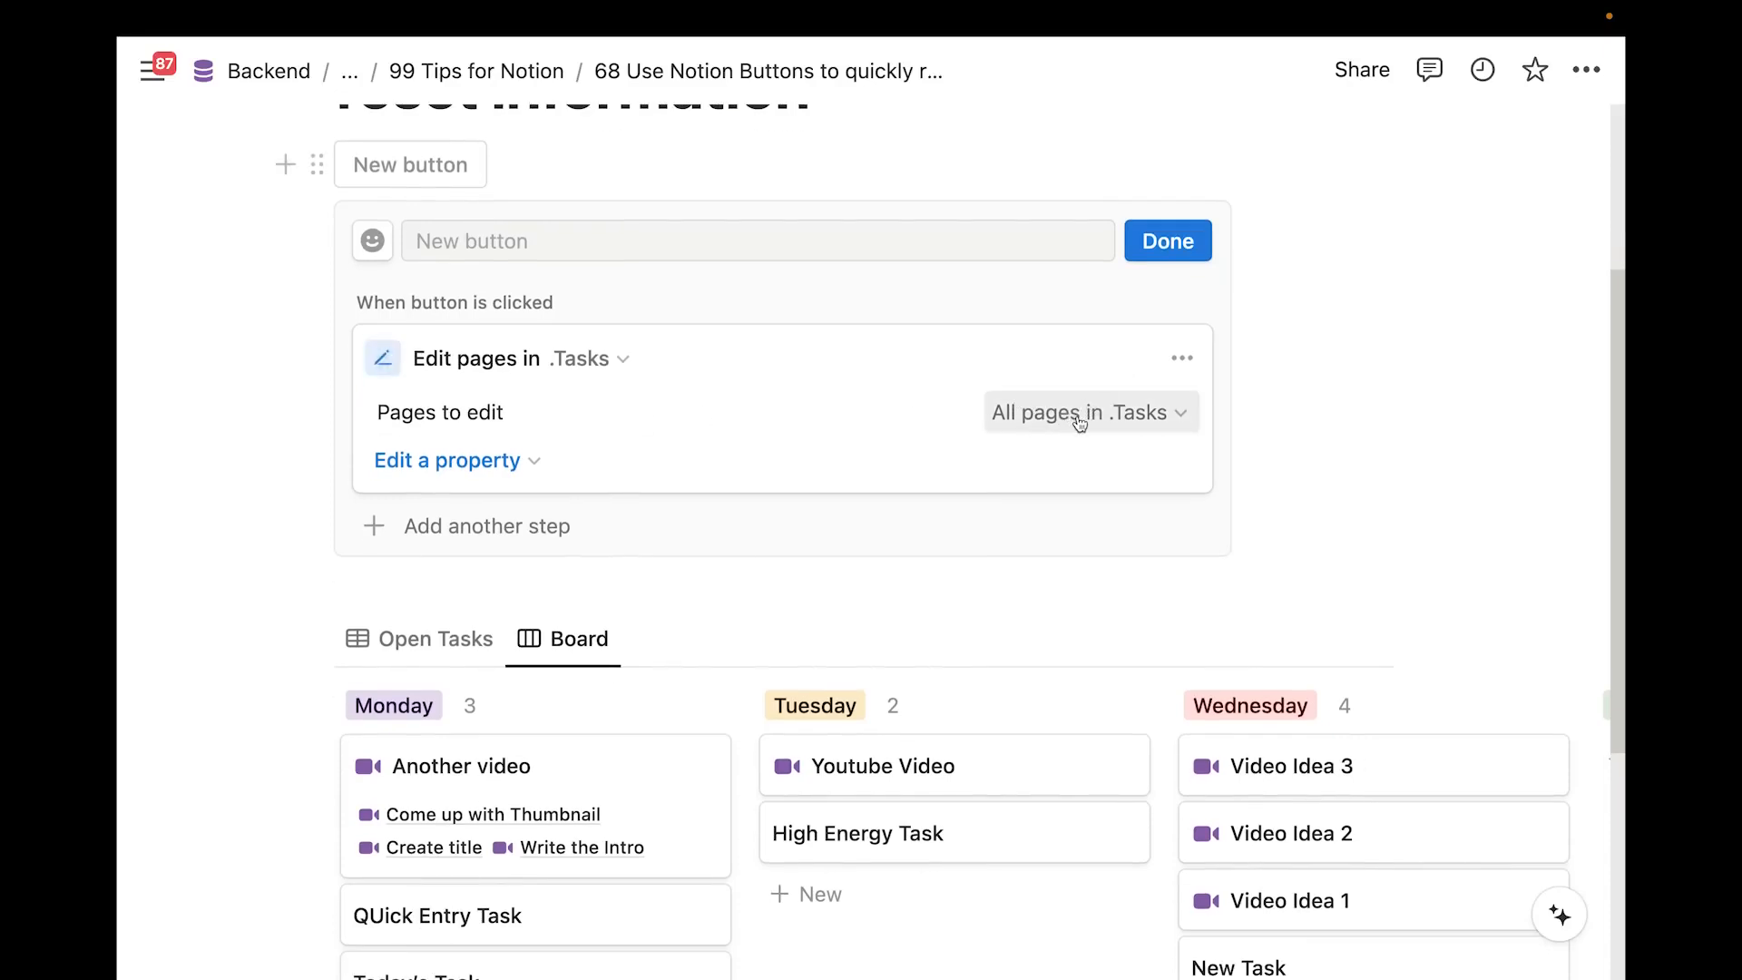
Add the Tasks title as a property to edit in the new button's .Tasks edit action
{"action": "scroll", "coordinate": [1079, 424], "scroll_direction": "down", "scroll_amount": 3}
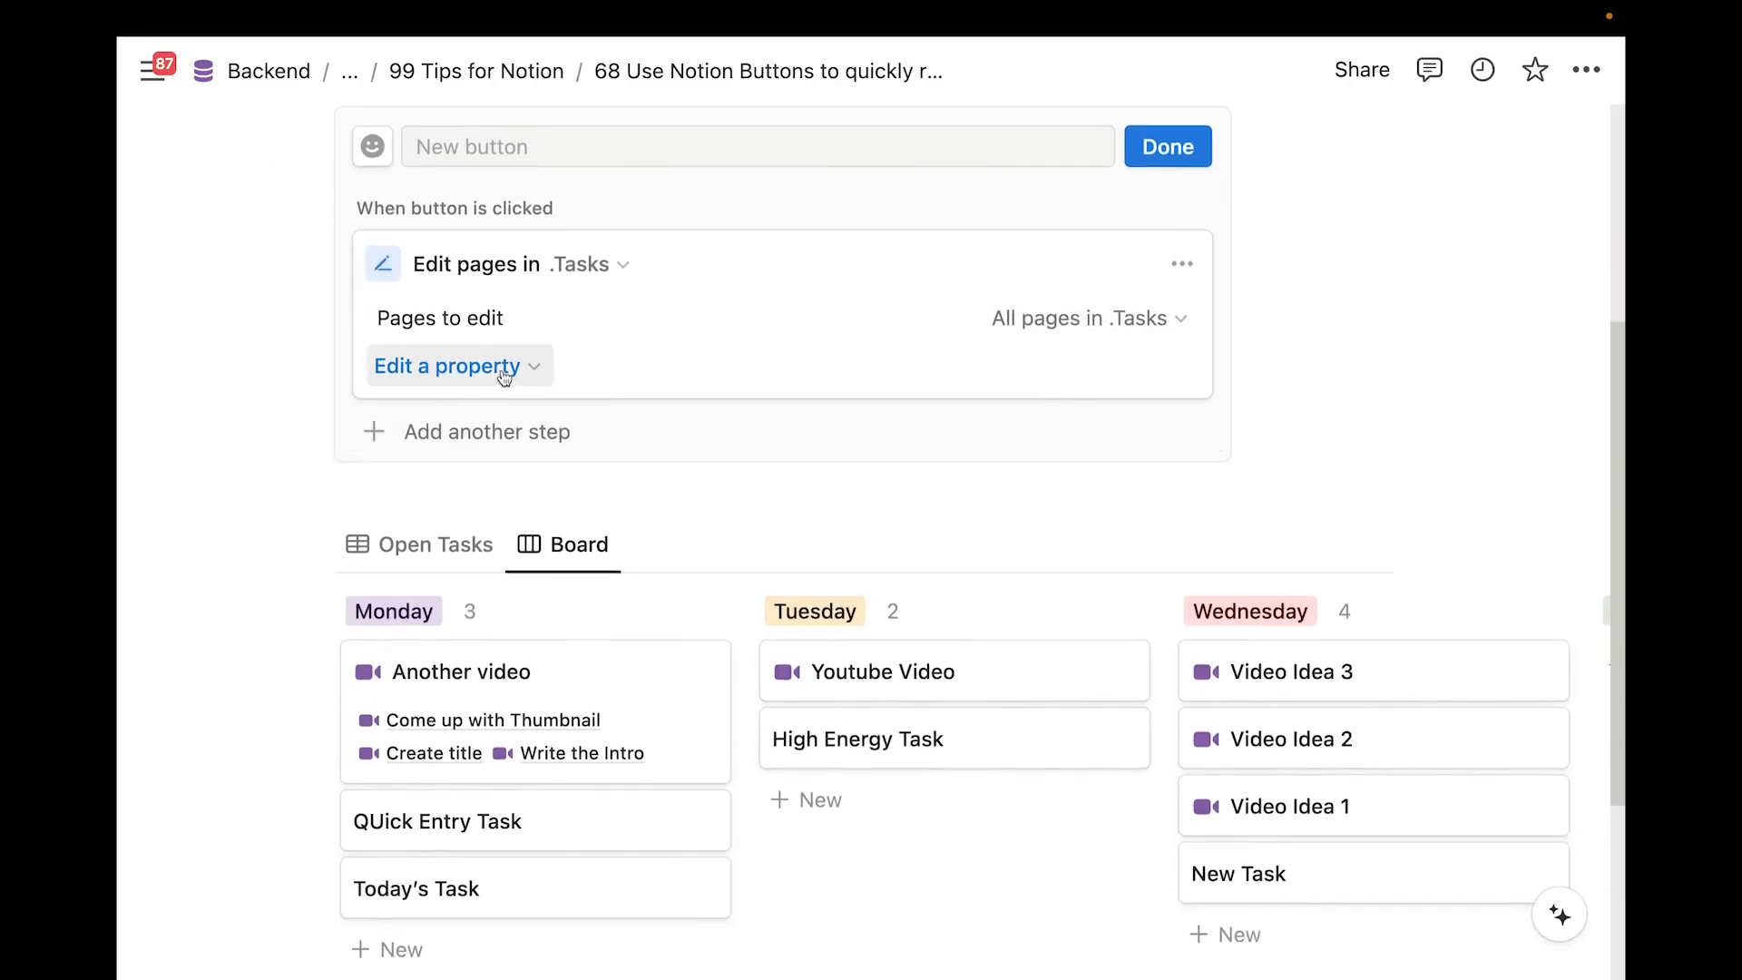
{"action": "left_click", "coordinate": [488, 380]}
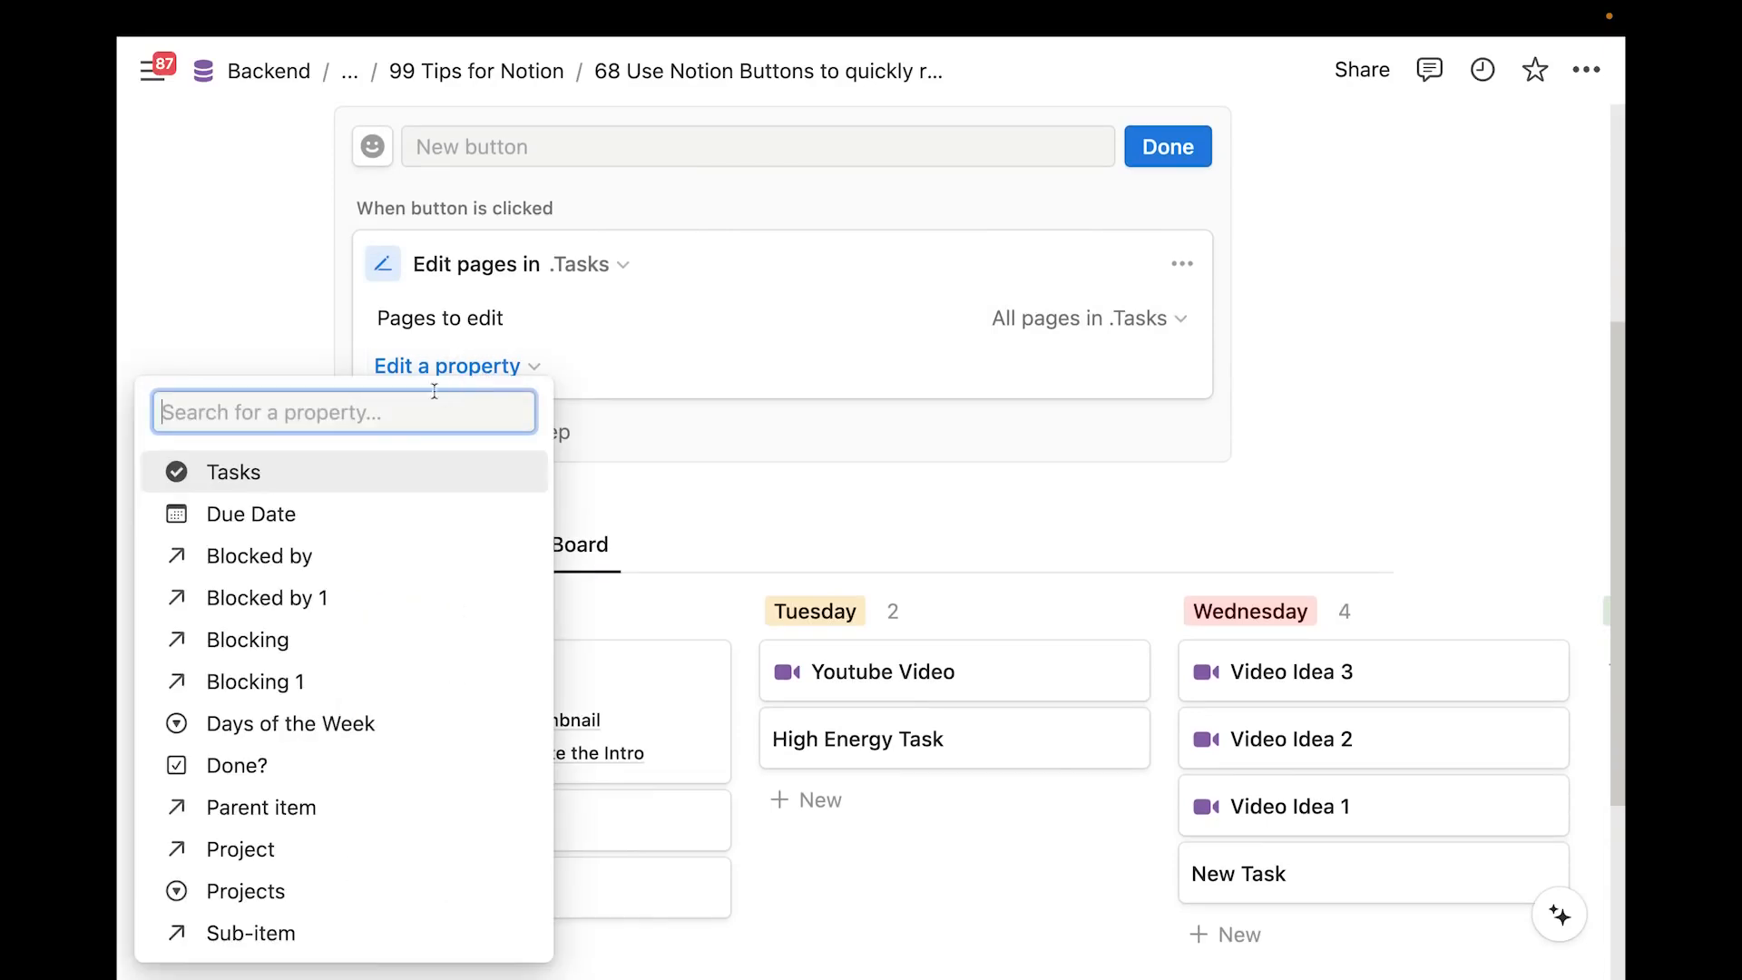
{"action": "left_click", "coordinate": [354, 474]}
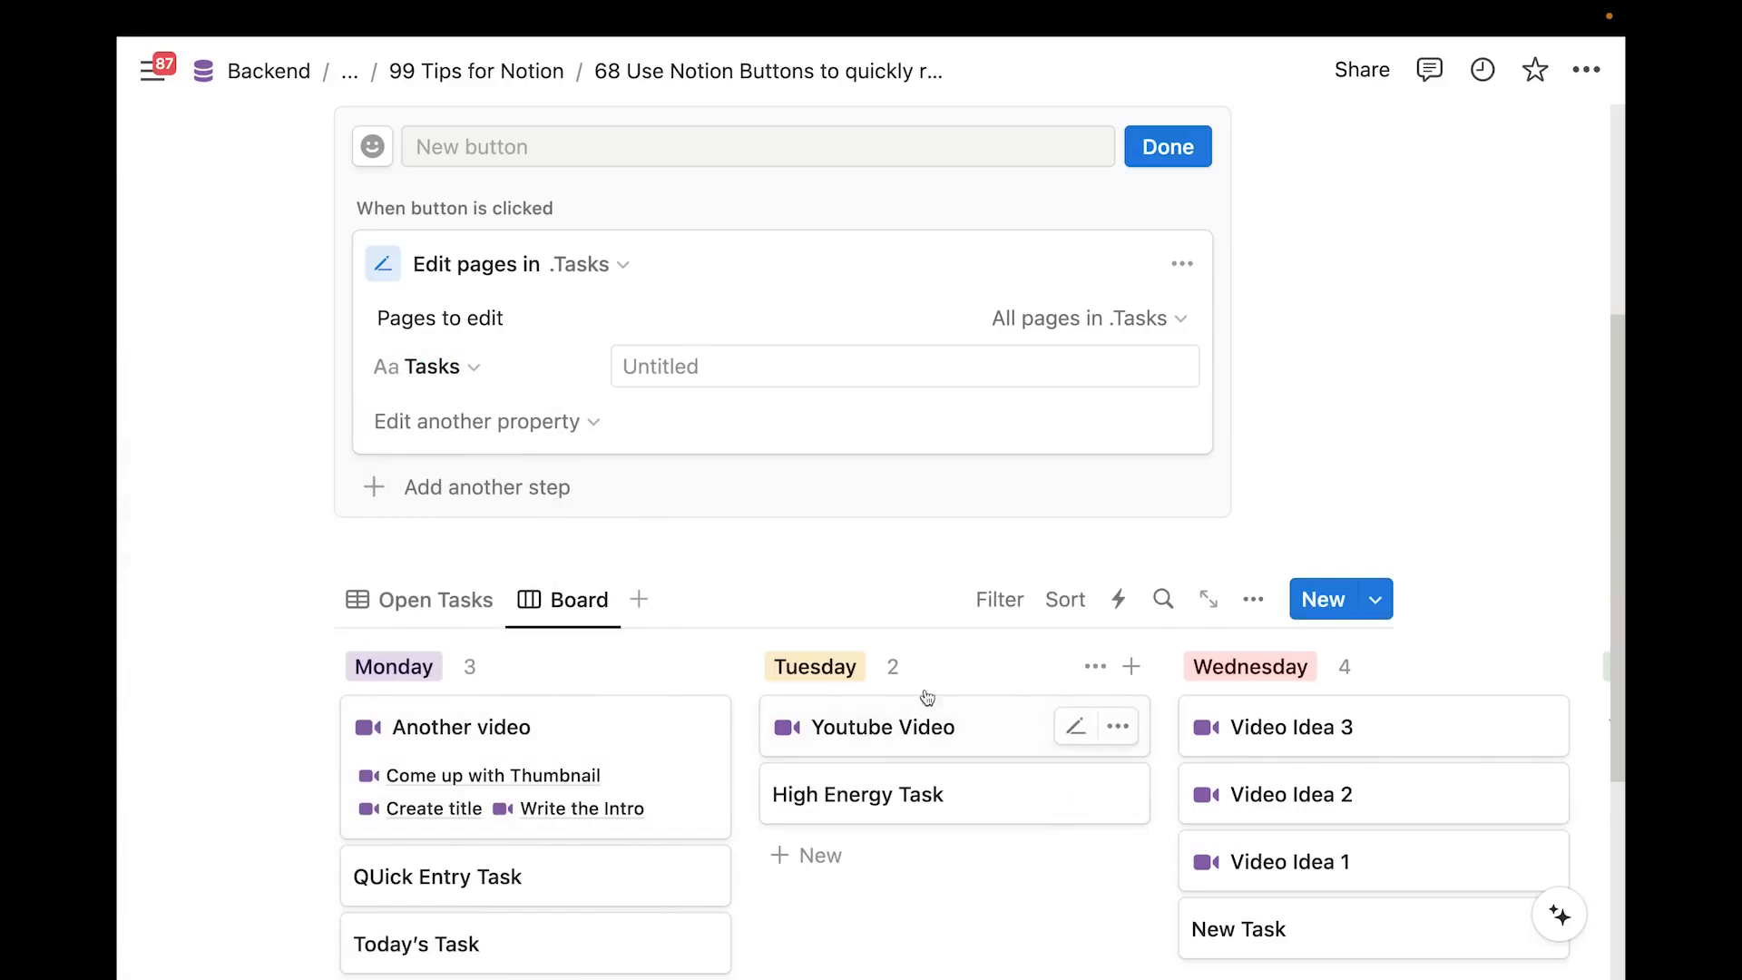
Filter the button's pages to edit to those where Done? is unchecked
{"action": "scroll", "coordinate": [923, 689], "scroll_direction": "up", "scroll_amount": 2}
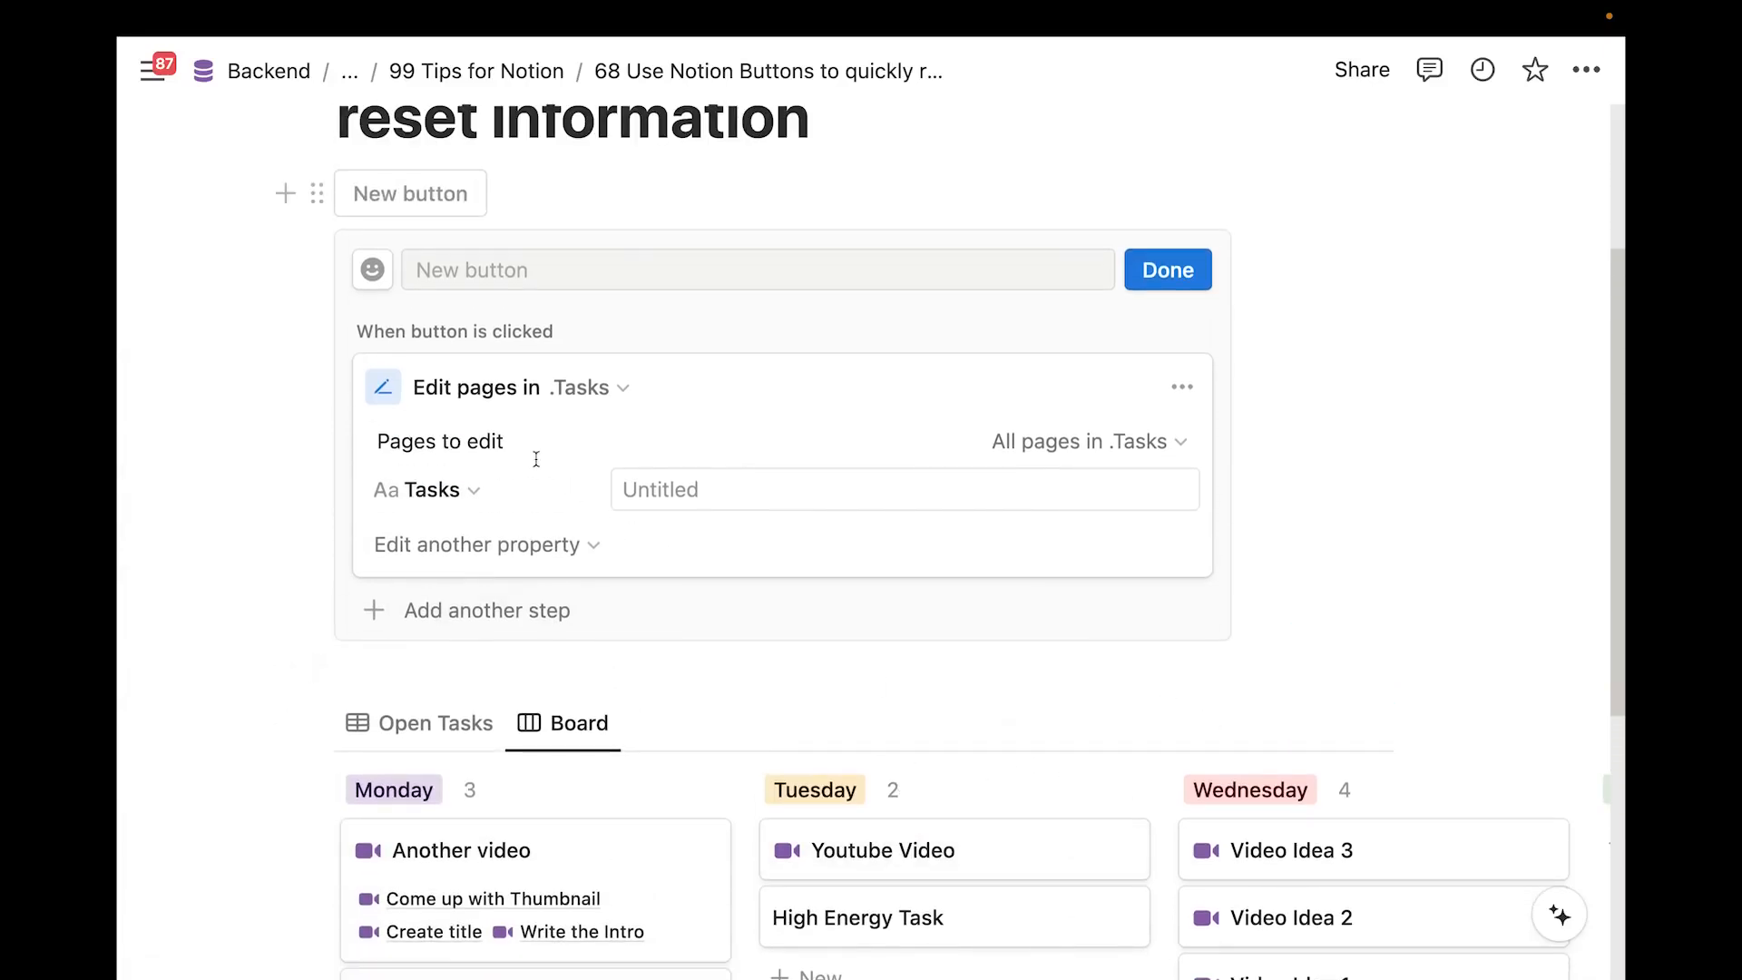
{"action": "left_click", "coordinate": [1085, 443]}
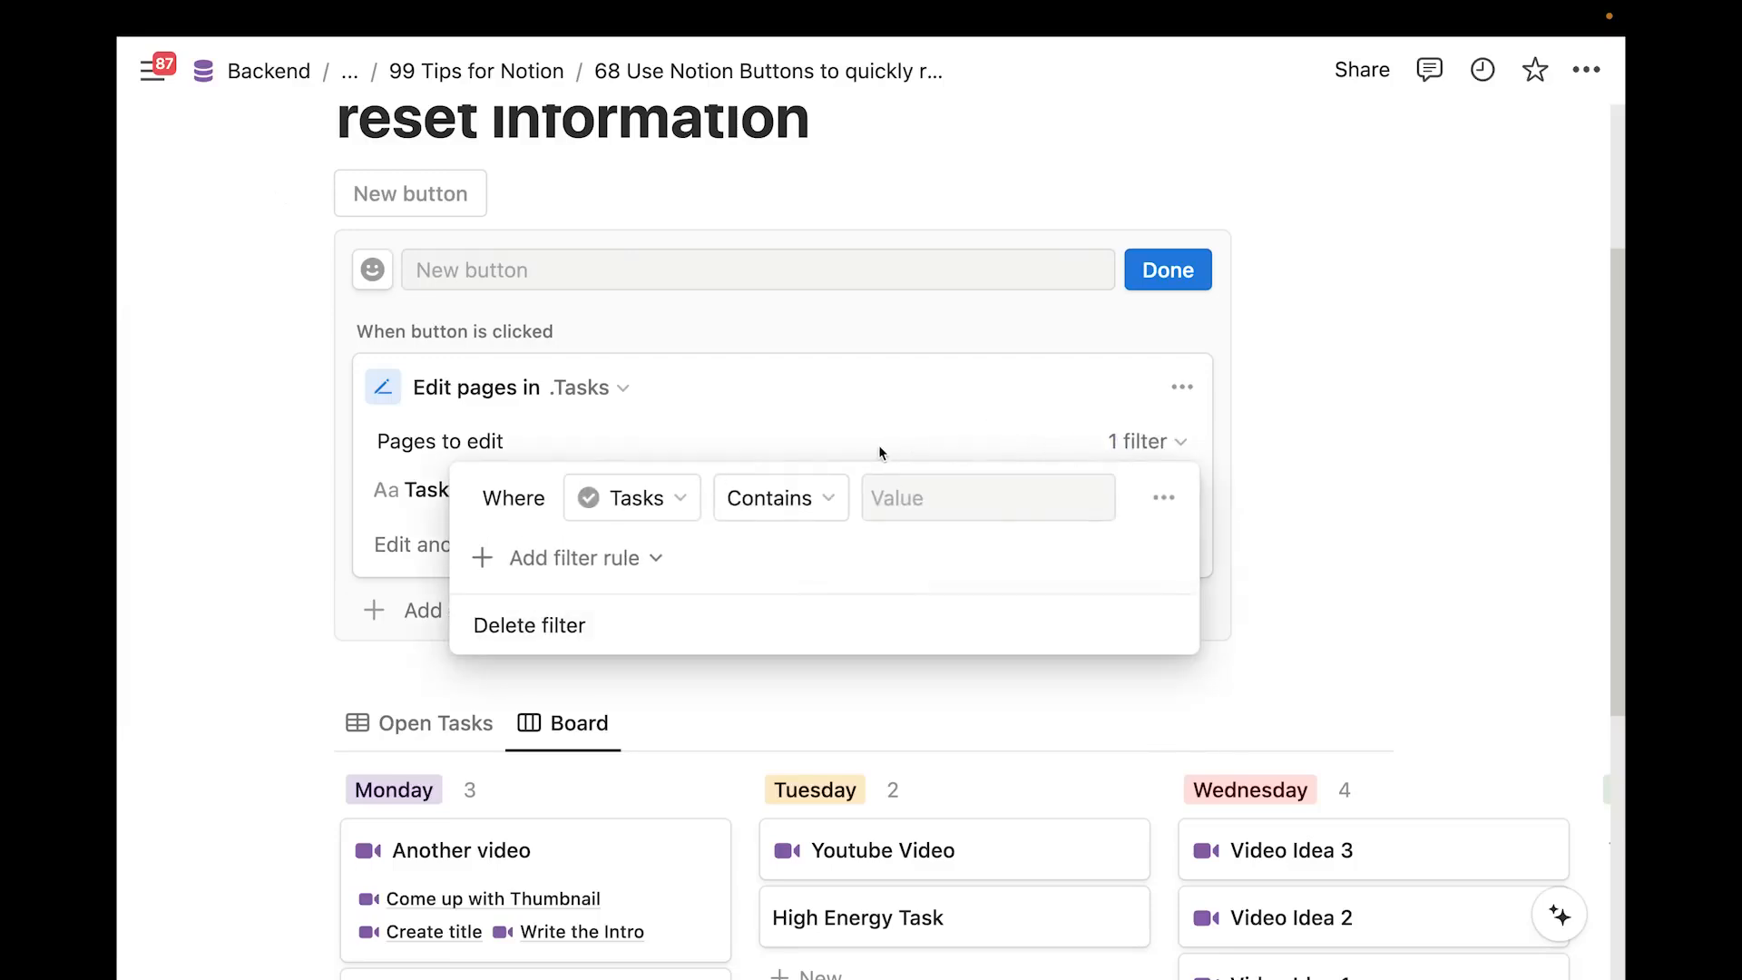
{"action": "left_click", "coordinate": [640, 498]}
{"action": "left_click", "coordinate": [894, 536]}
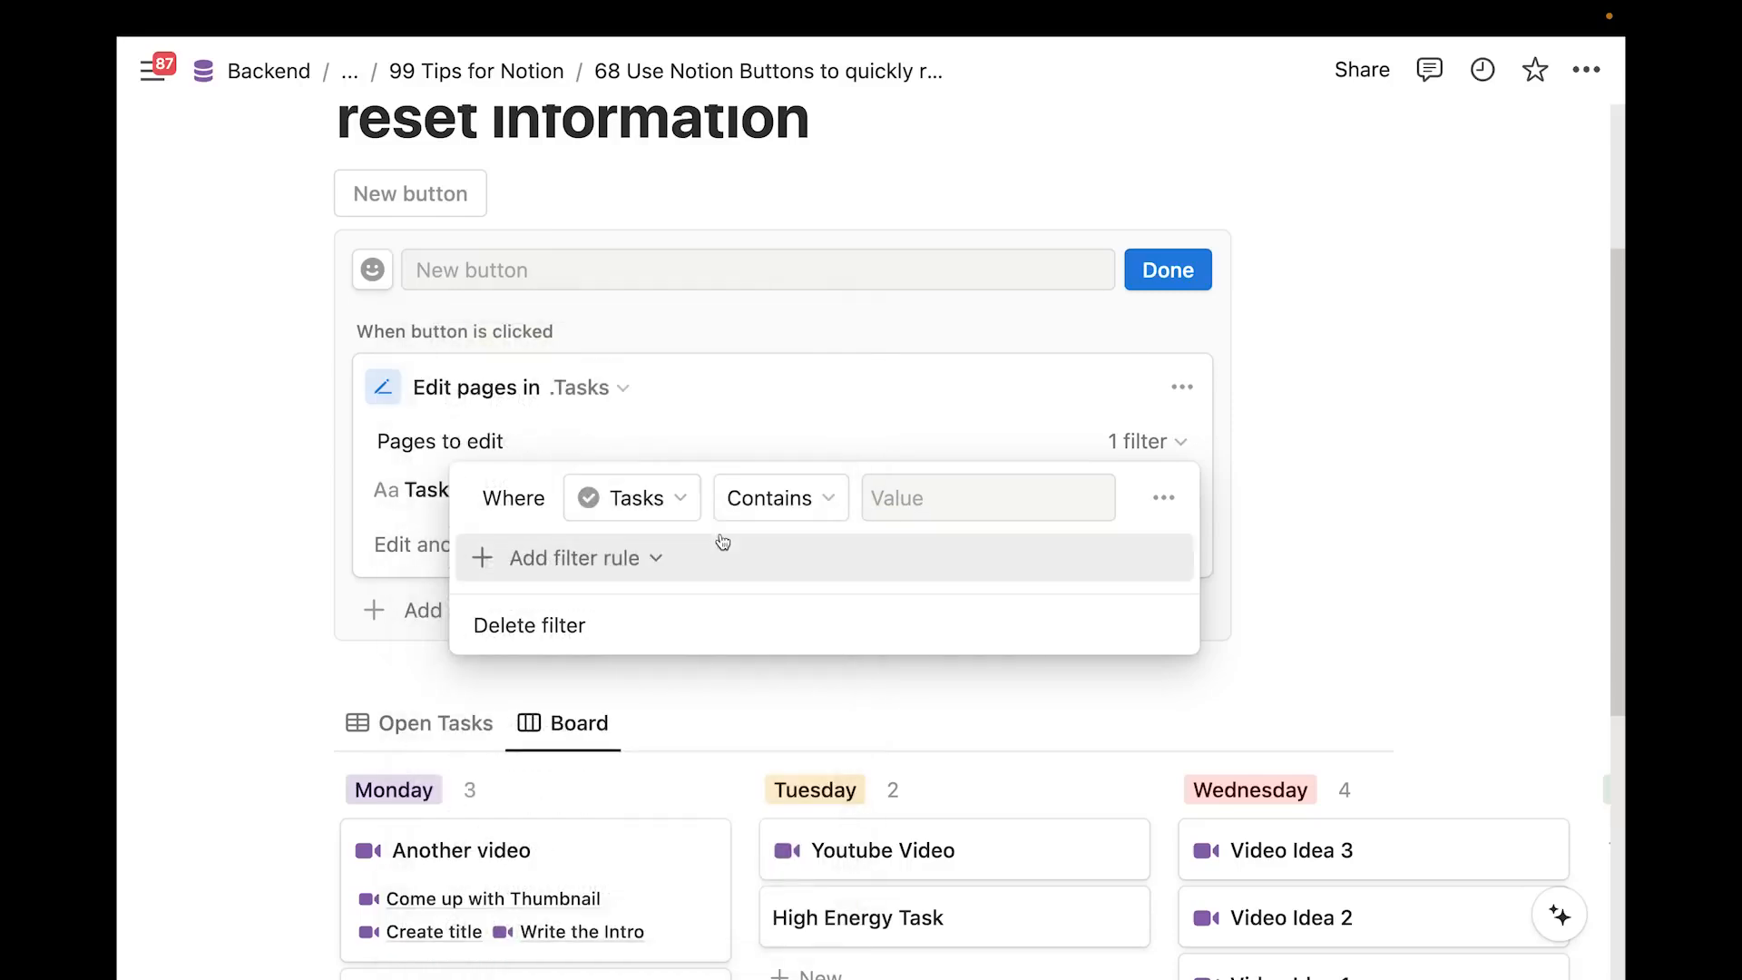
{"action": "left_click", "coordinate": [662, 501]}
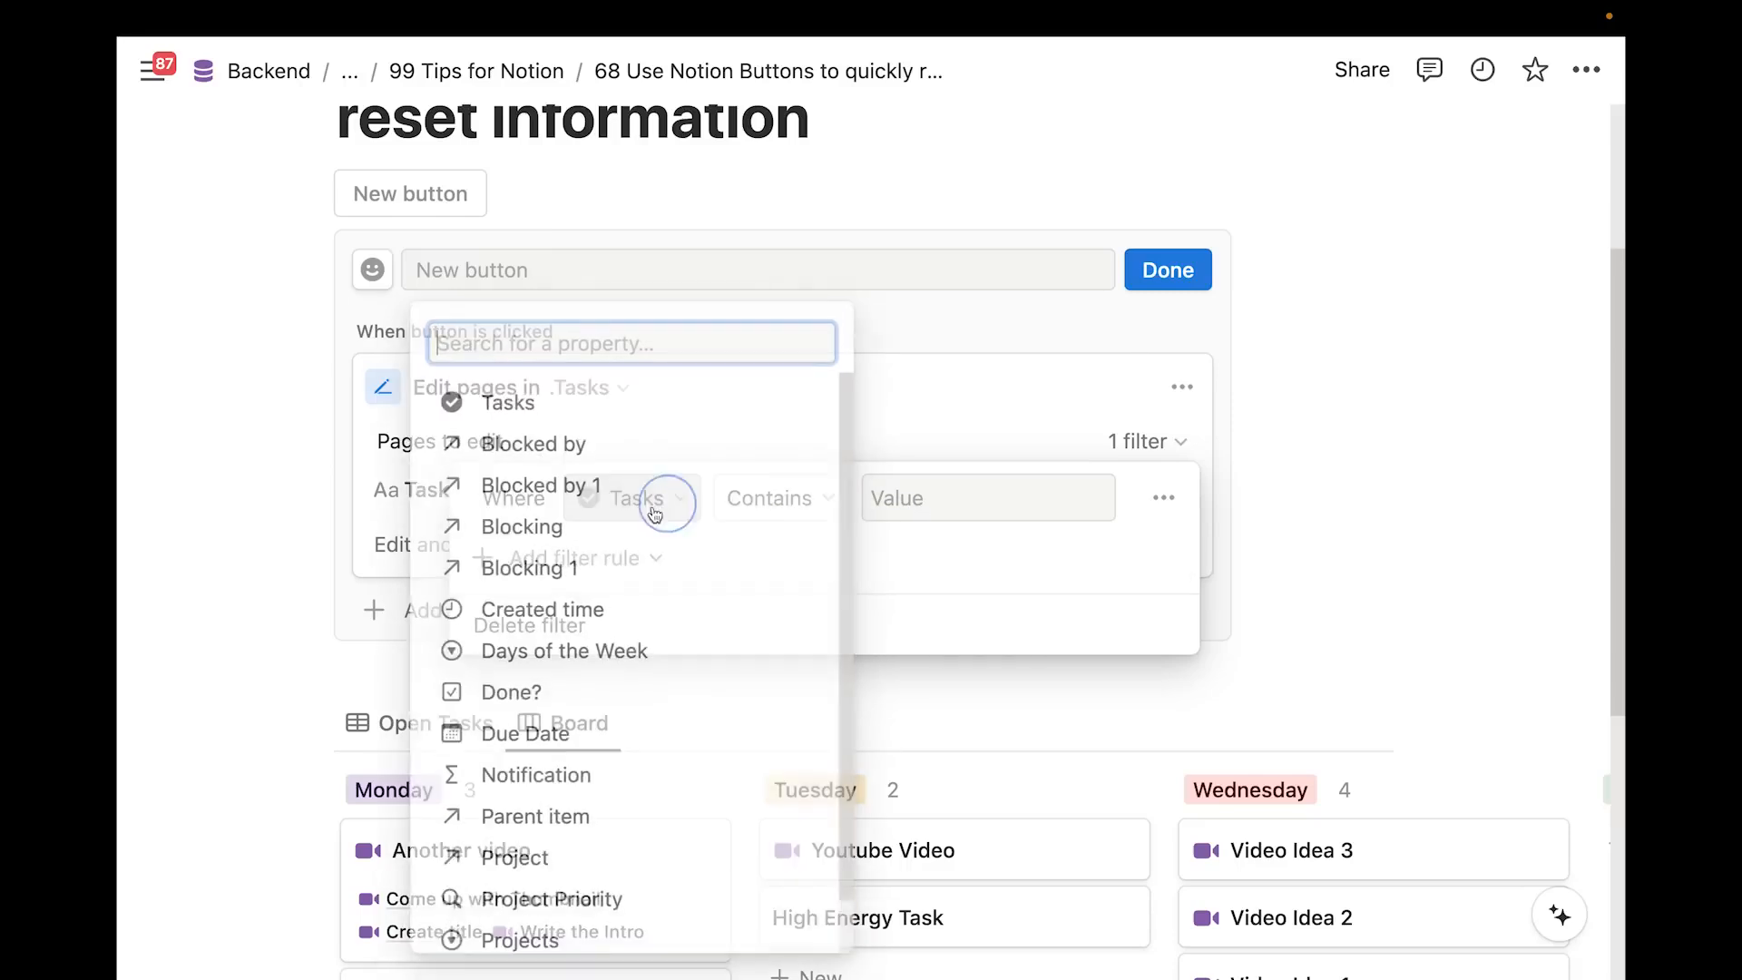
{"action": "left_click", "coordinate": [547, 708]}
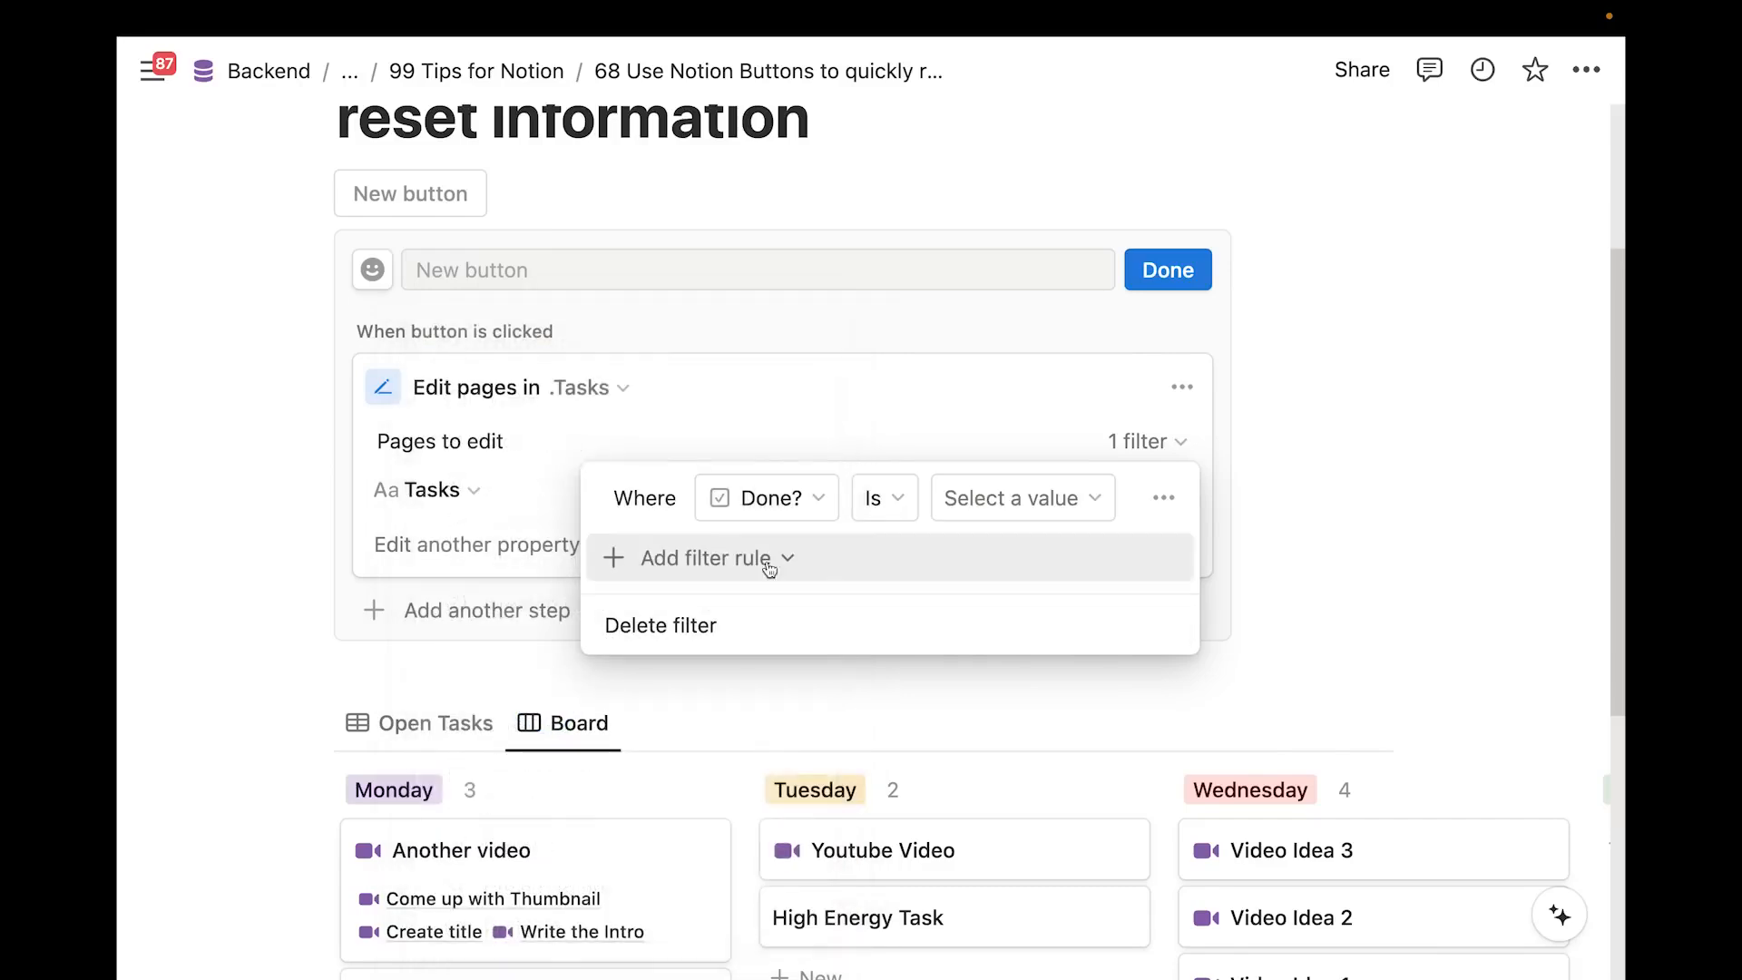
{"action": "left_click", "coordinate": [959, 501]}
{"action": "left_click", "coordinate": [969, 556]}
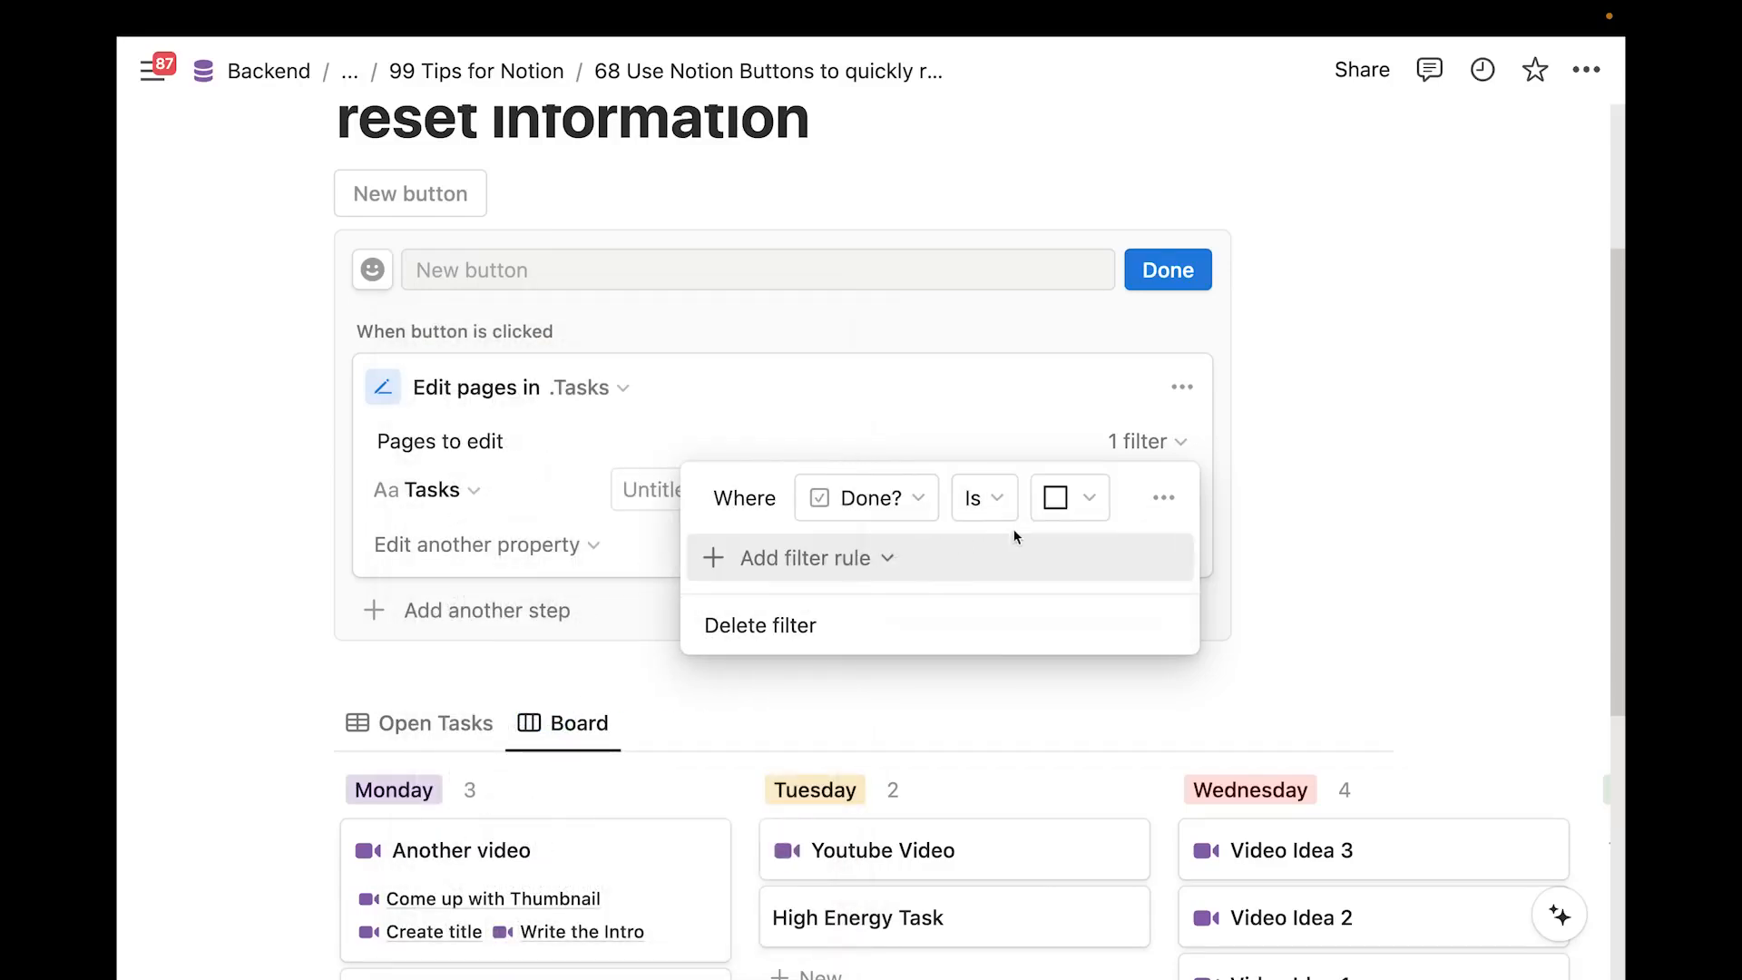
Add a second filter rule to the pages to edit requiring that Days of the Week is not empty
{"action": "left_click", "coordinate": [876, 557]}
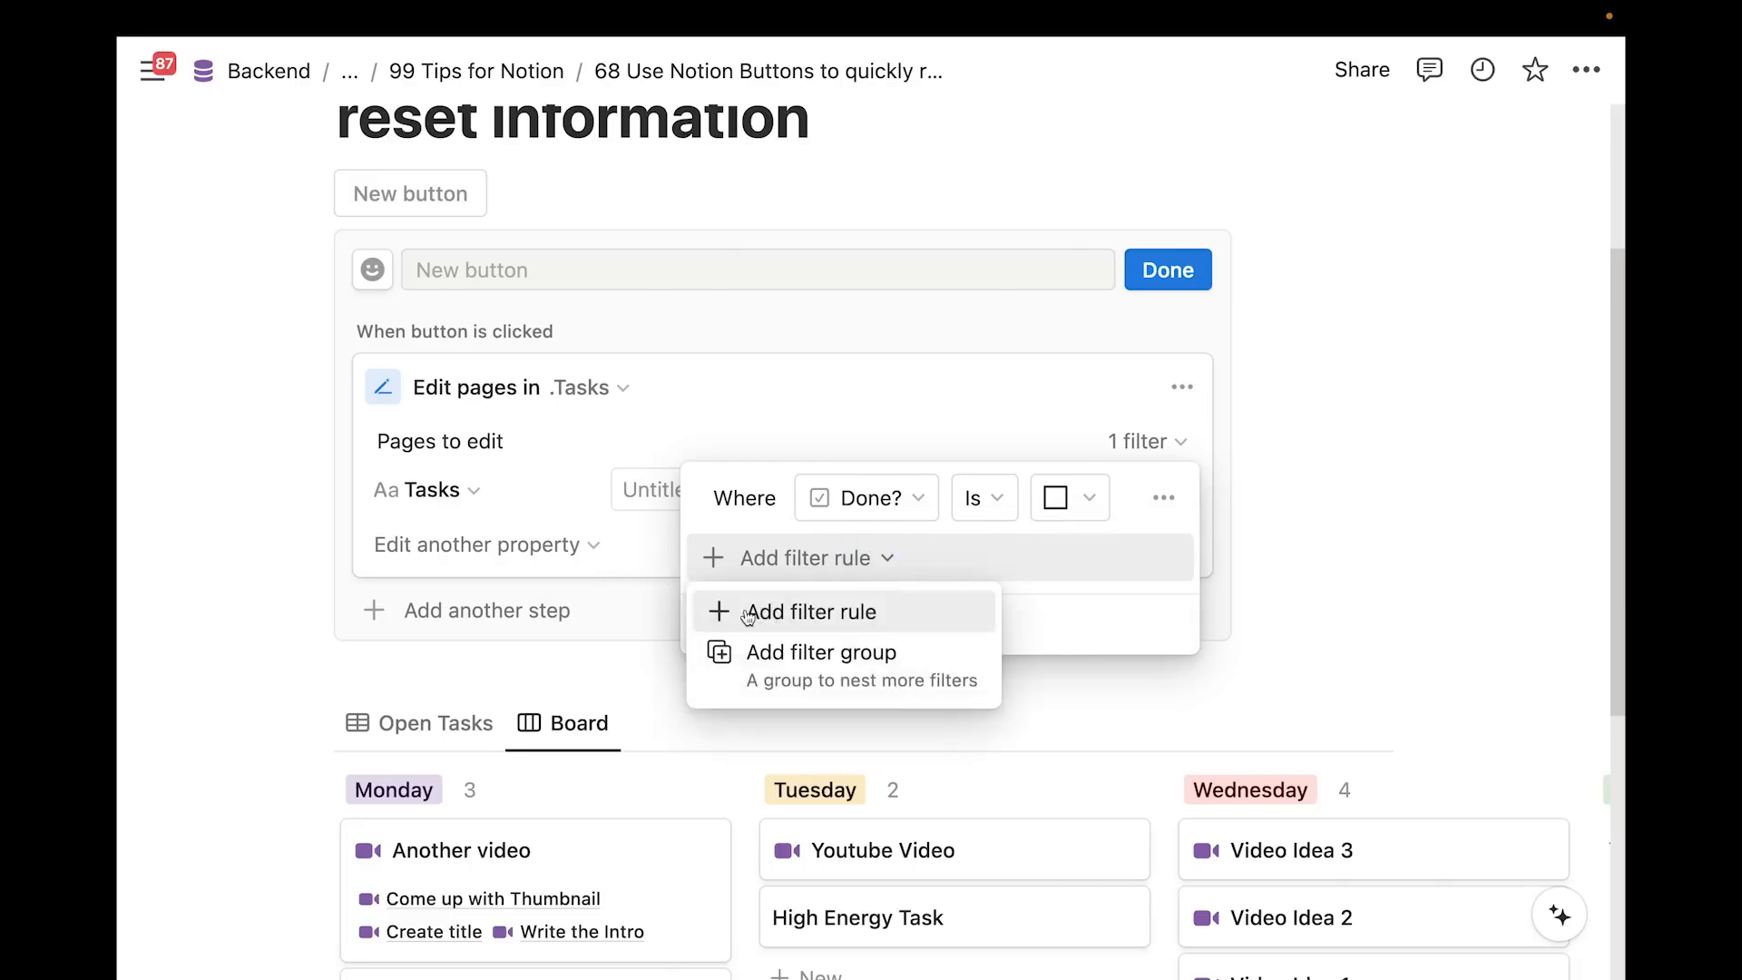
{"action": "left_click", "coordinate": [746, 614]}
{"action": "left_click", "coordinate": [836, 572]}
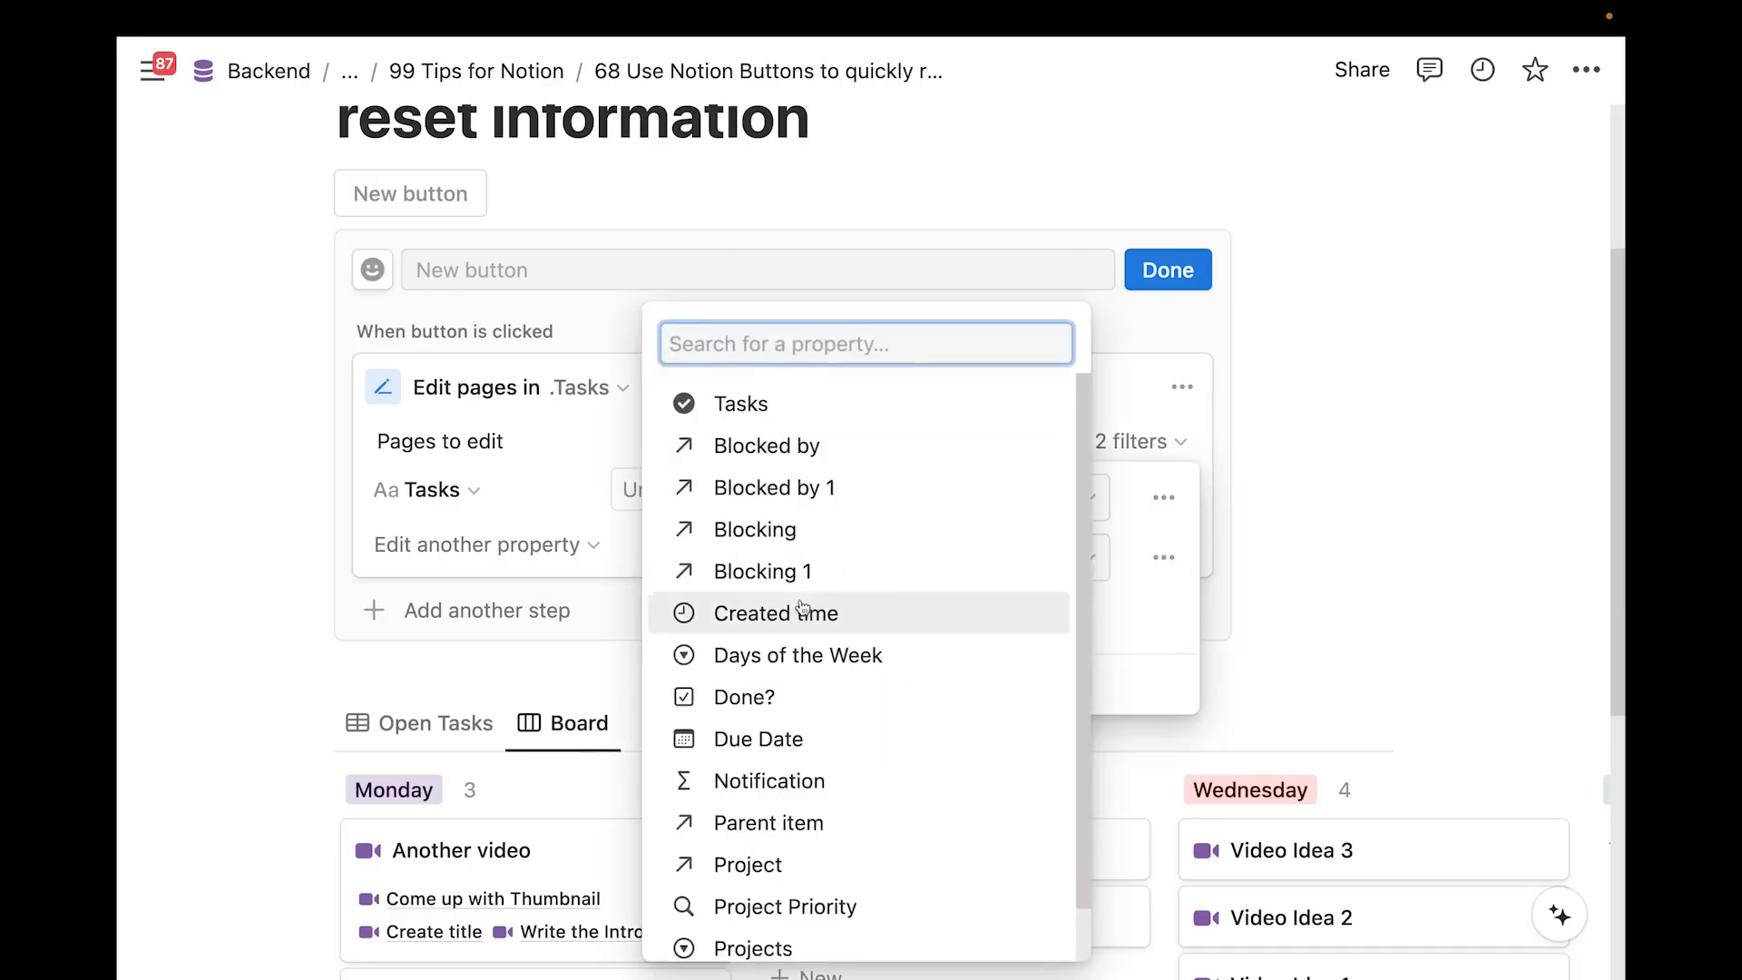
{"action": "scroll", "coordinate": [802, 594], "scroll_direction": "down", "scroll_amount": 1}
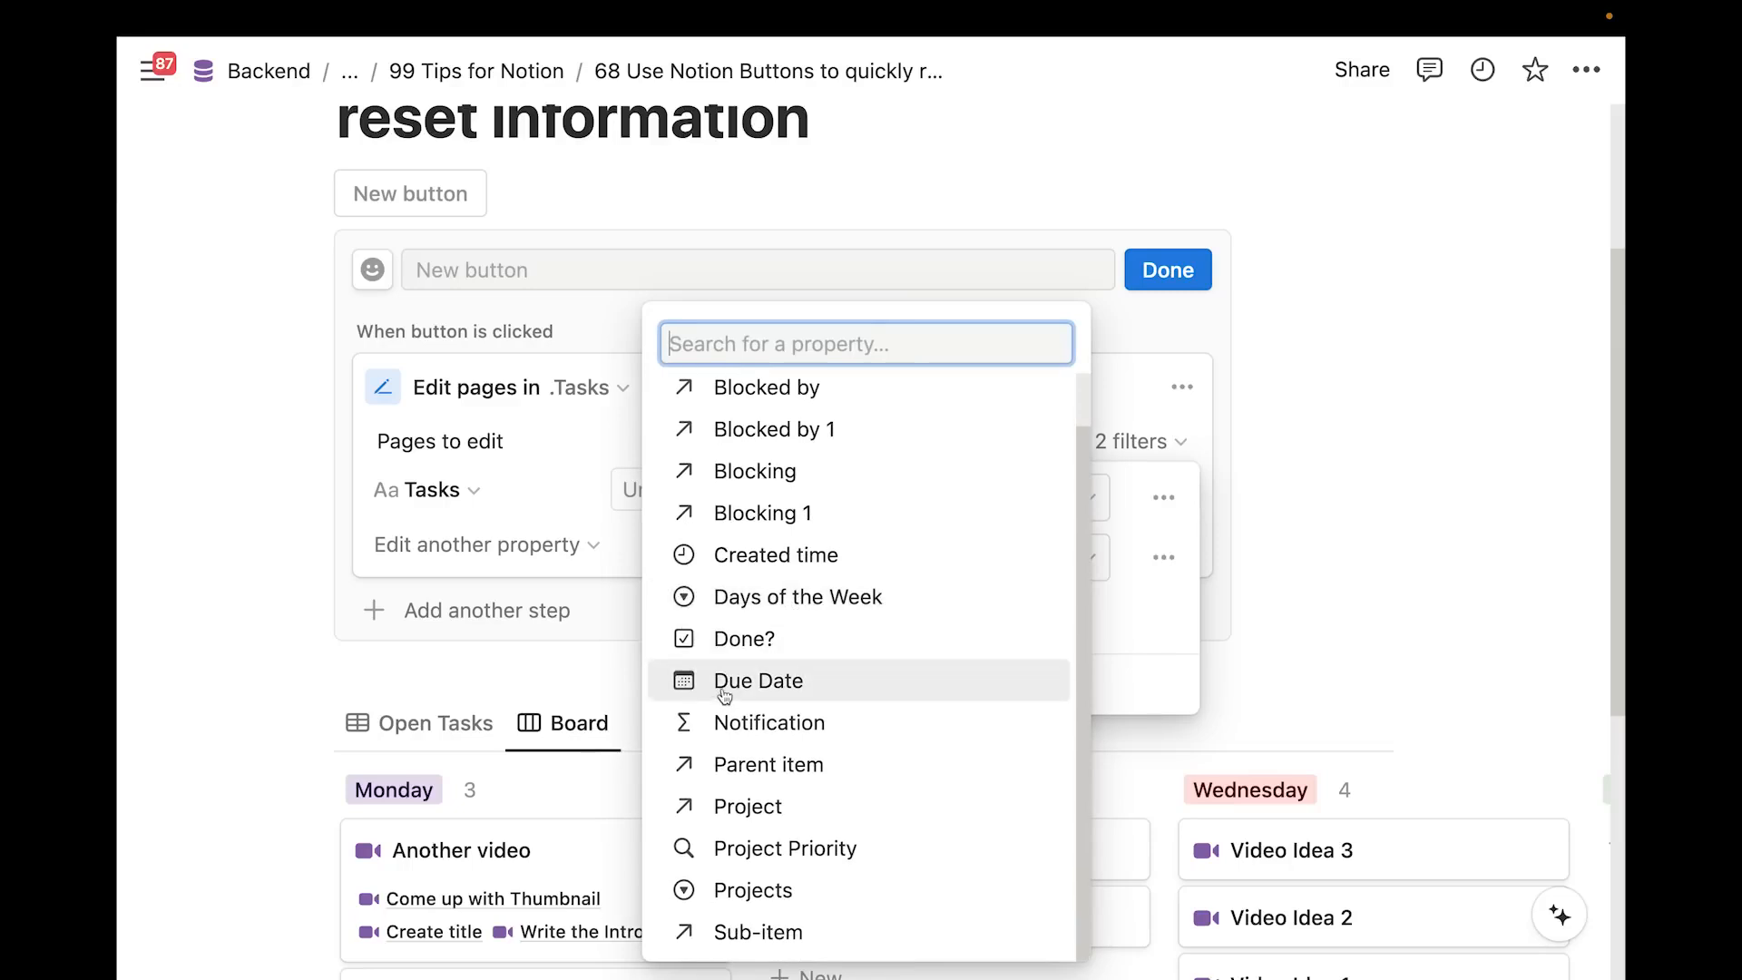
{"action": "left_click", "coordinate": [791, 597]}
{"action": "left_click", "coordinate": [864, 557]}
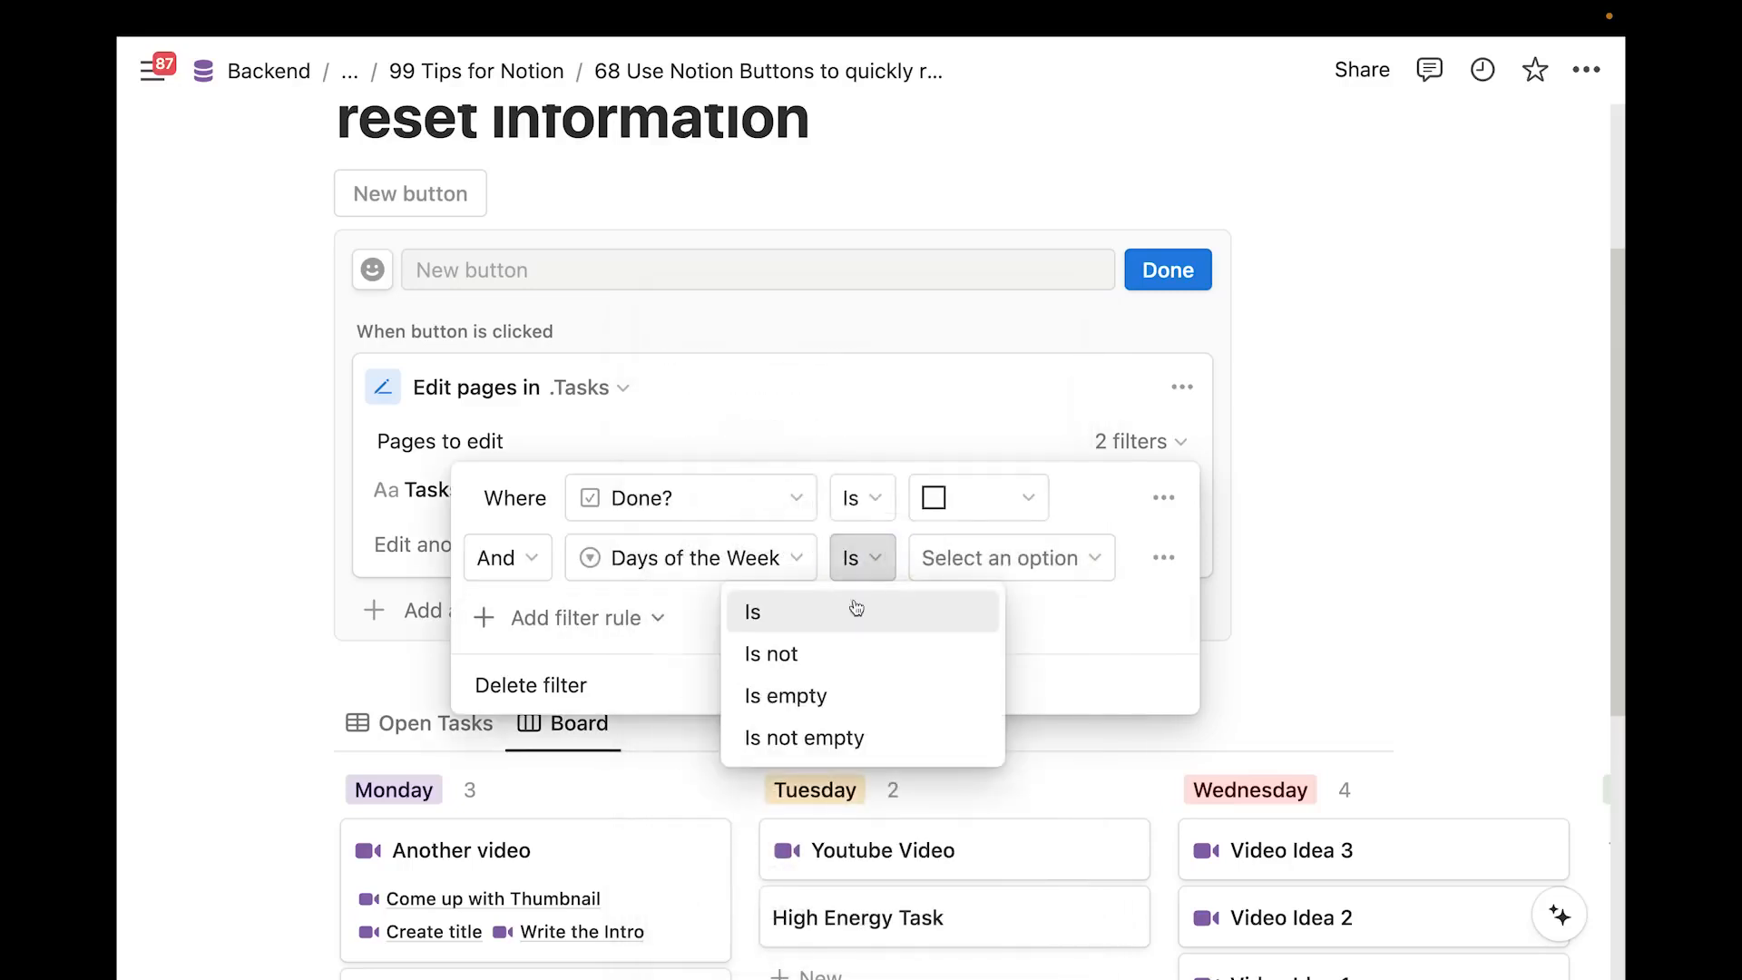
{"action": "left_click", "coordinate": [816, 735]}
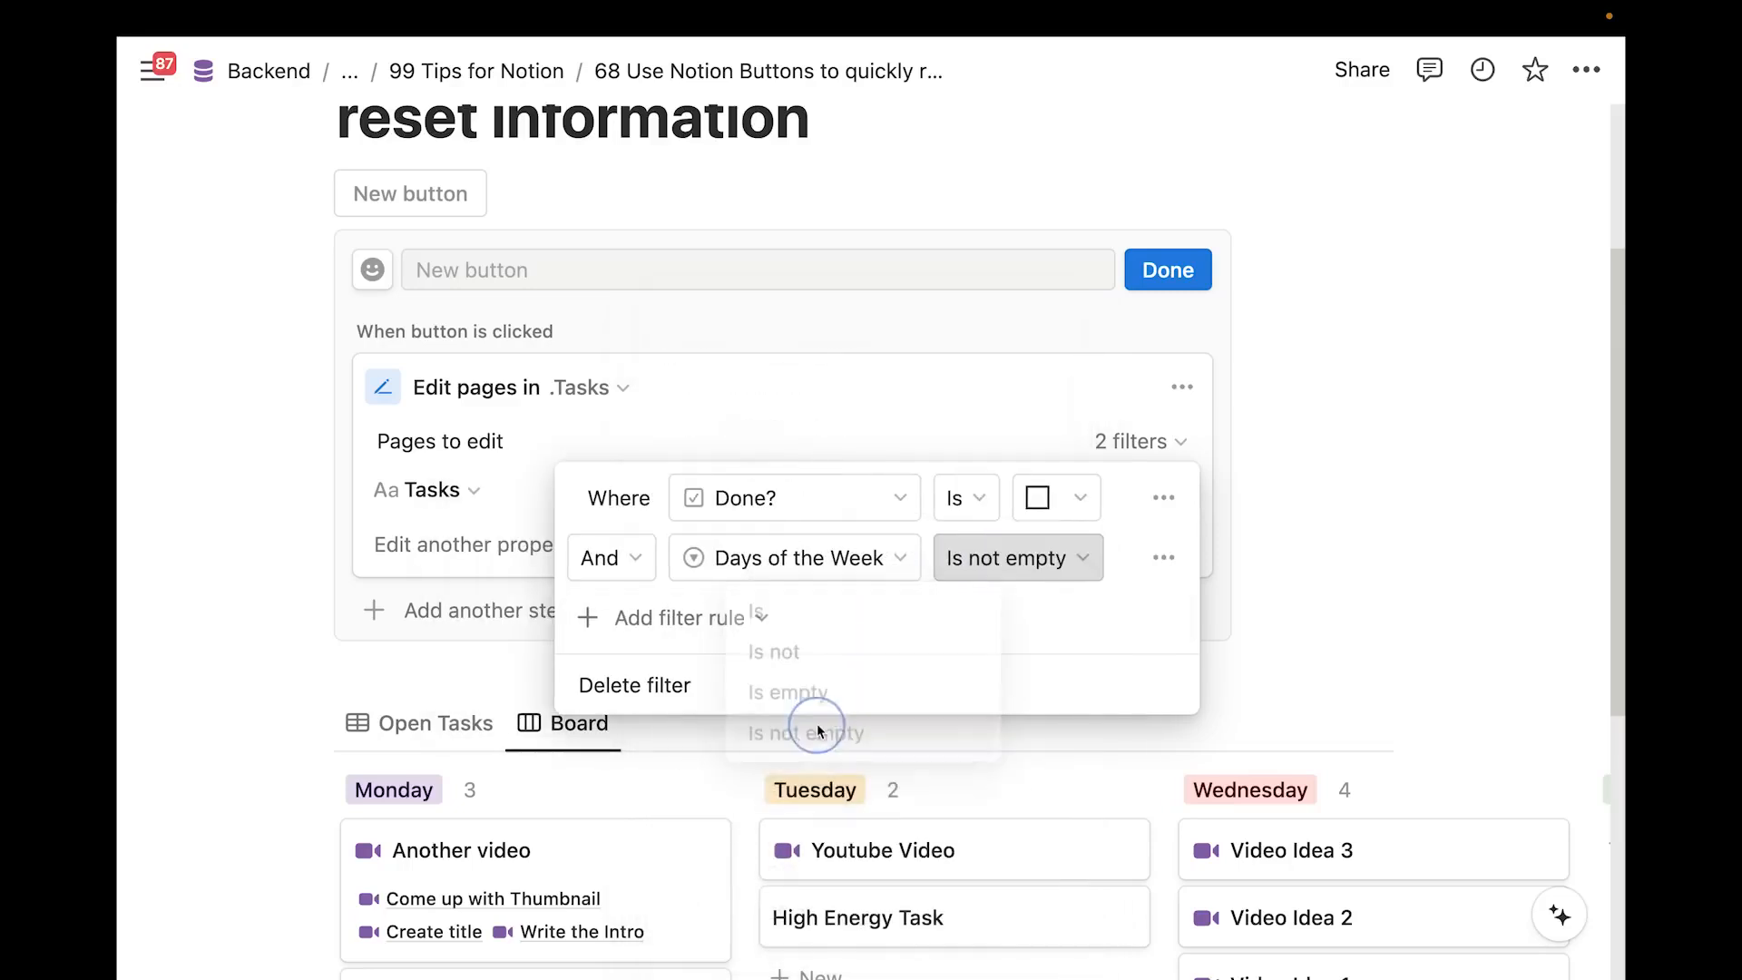
{"action": "left_click", "coordinate": [709, 392]}
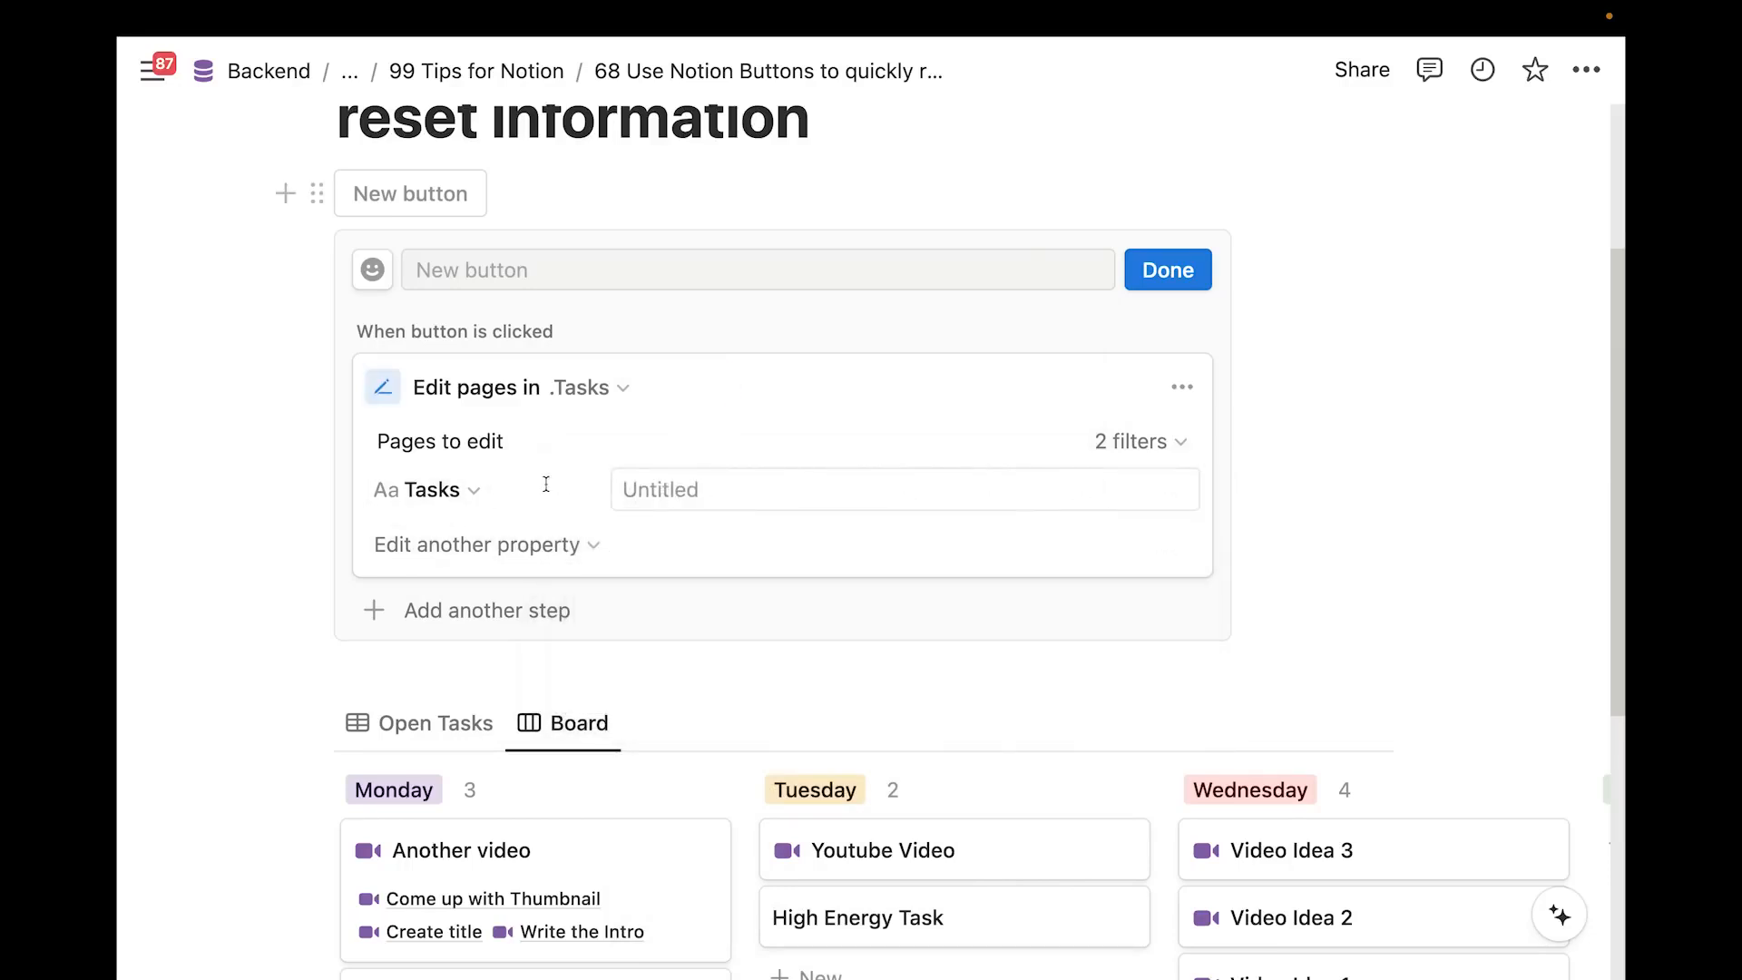
Switch the property being edited by the button to Days of the Week, leaving its value blank
{"action": "left_click", "coordinate": [423, 491]}
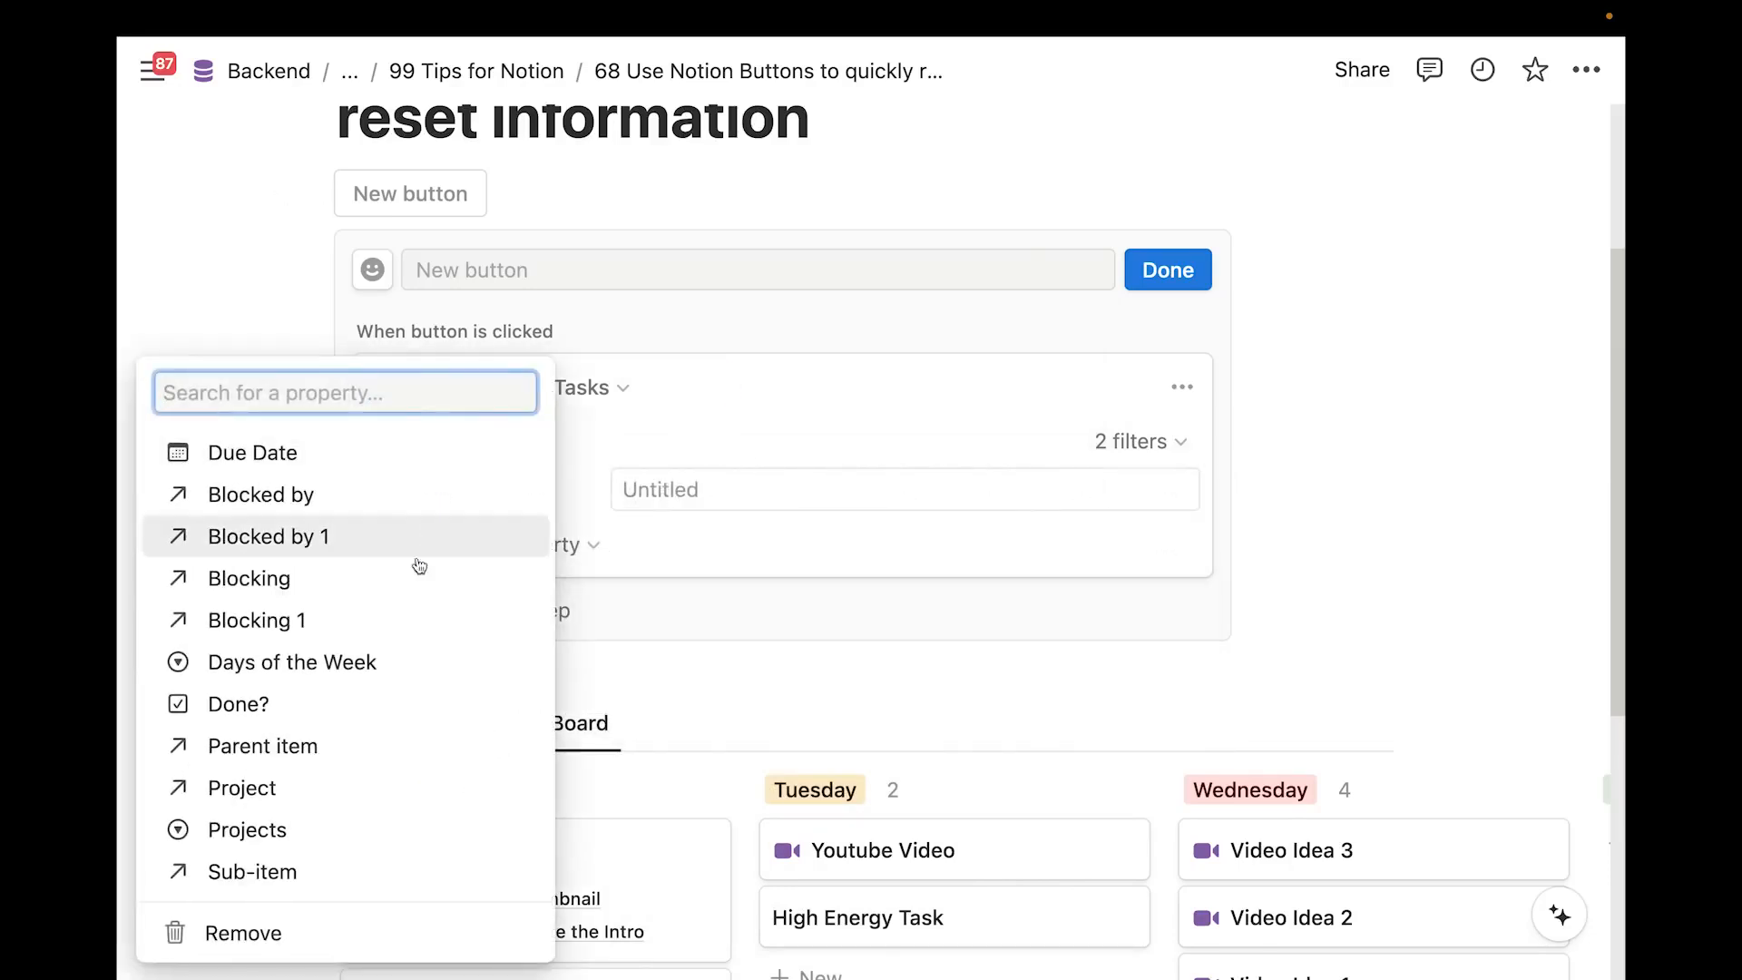
{"action": "left_click", "coordinate": [300, 665]}
{"action": "left_click", "coordinate": [637, 489]}
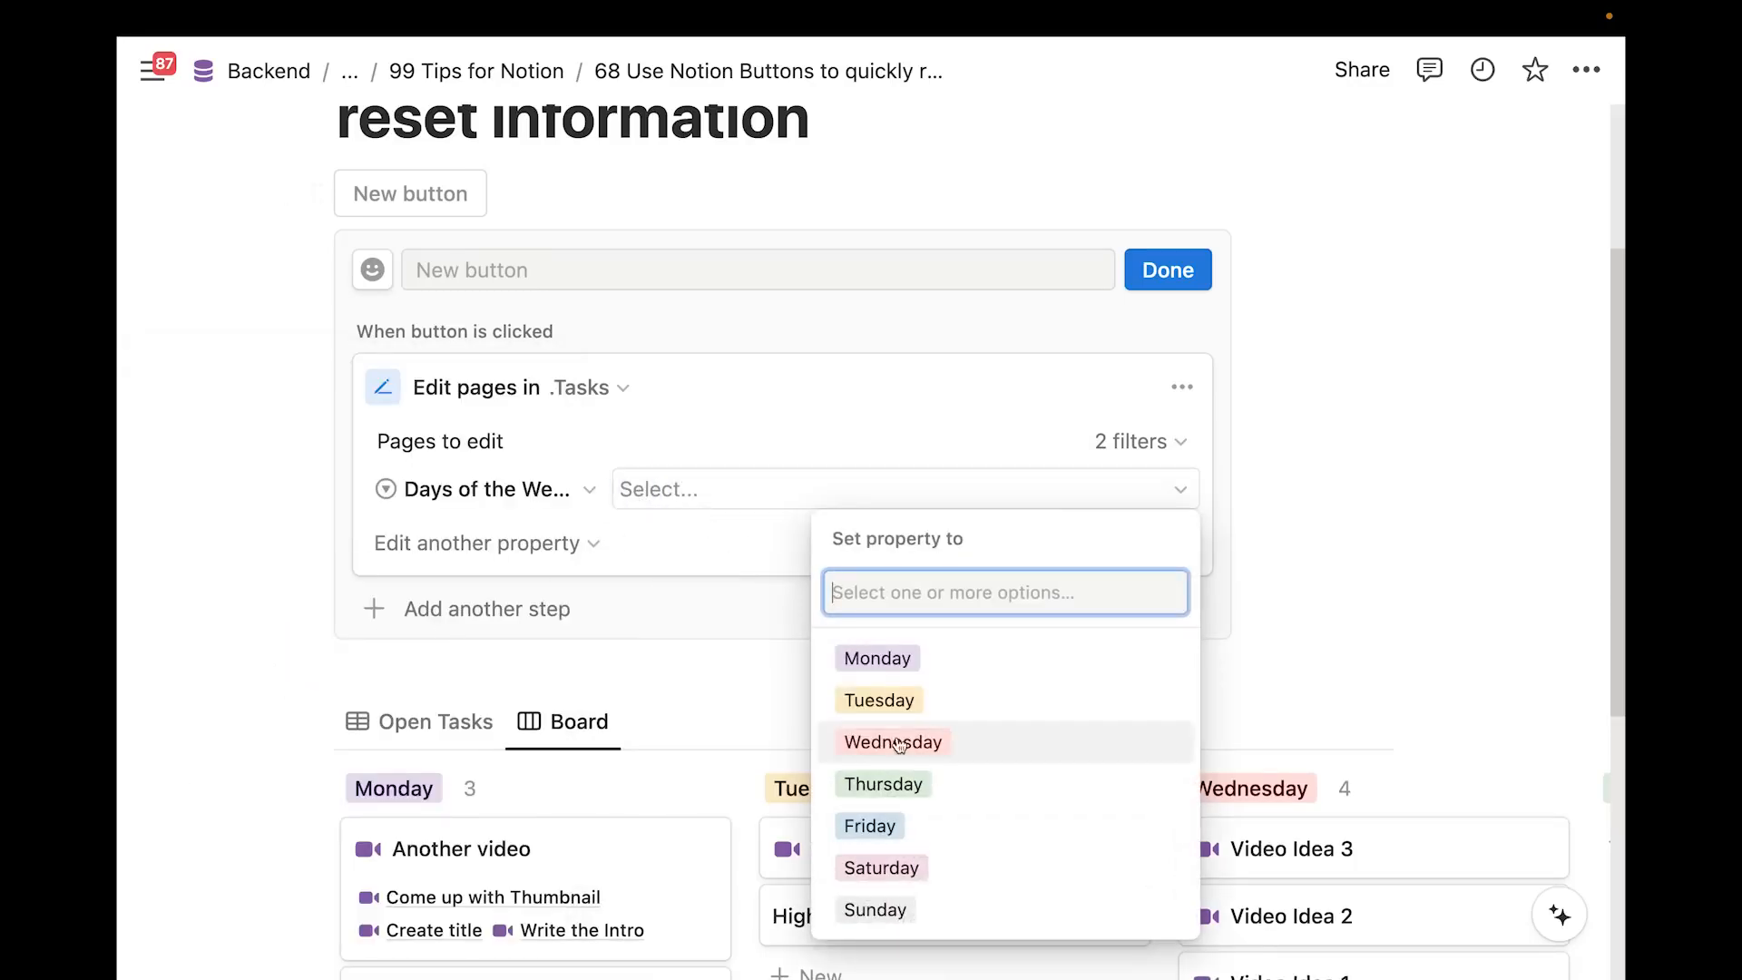
{"action": "left_click", "coordinate": [813, 481]}
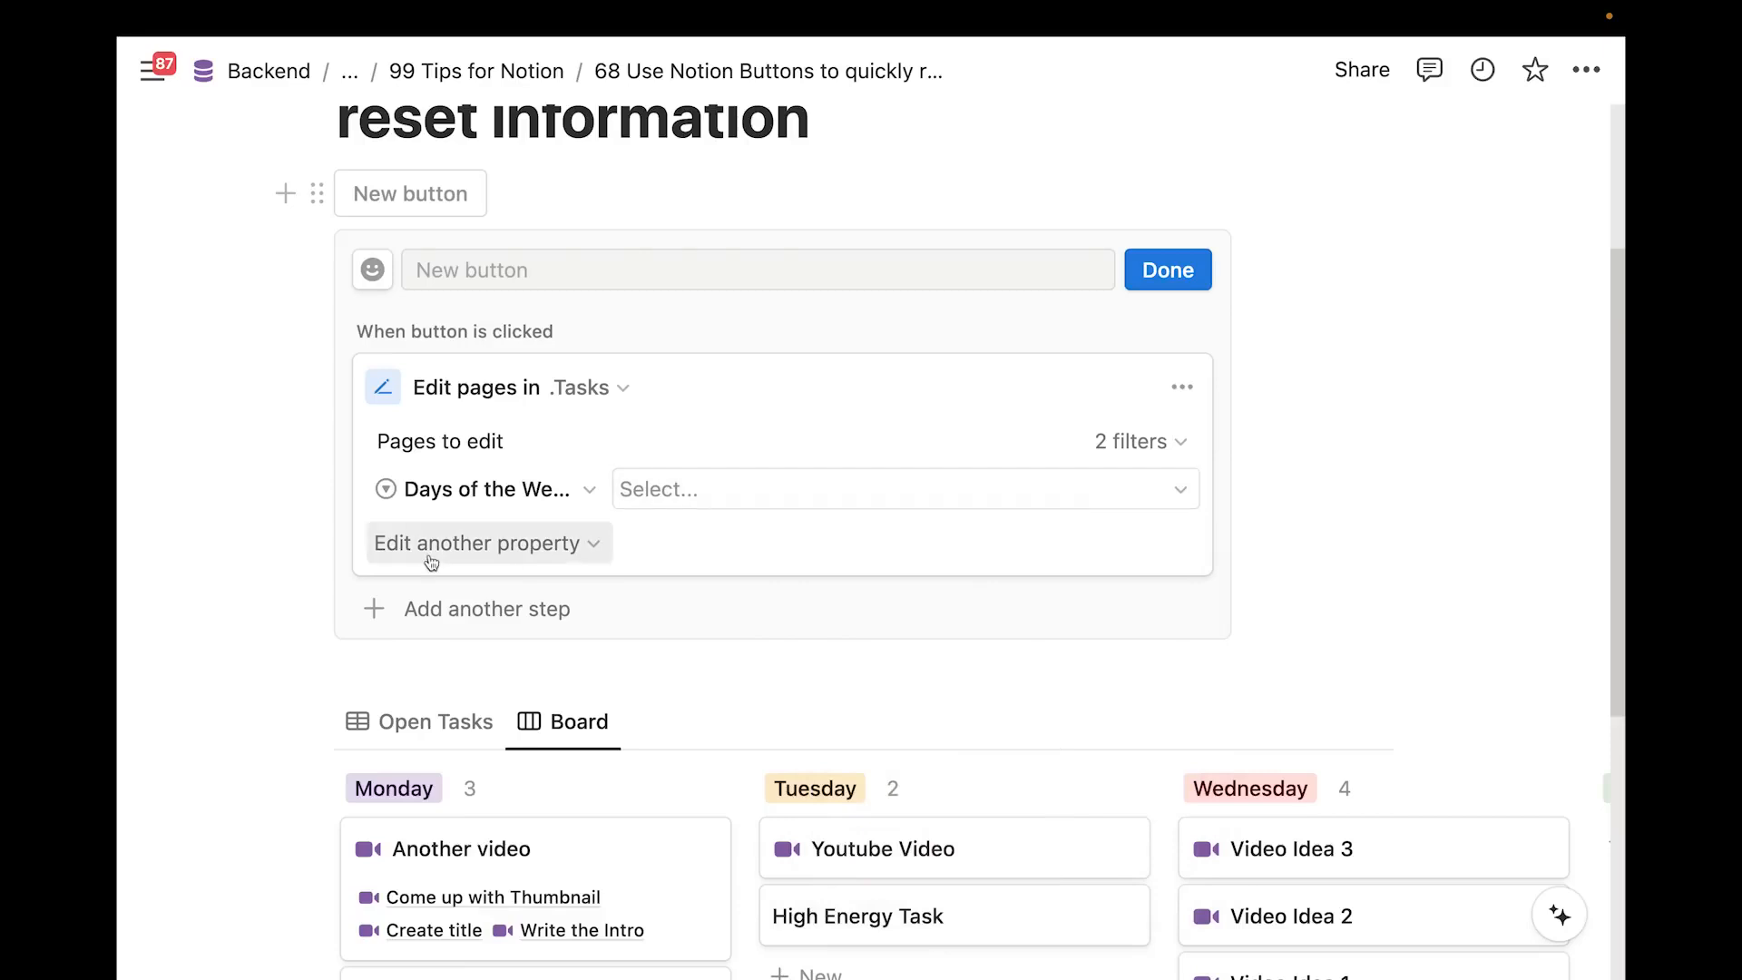
Give the button the circled right-arrow icon, name it "Reset Week Days" and finish its setup
{"action": "left_click", "coordinate": [372, 270]}
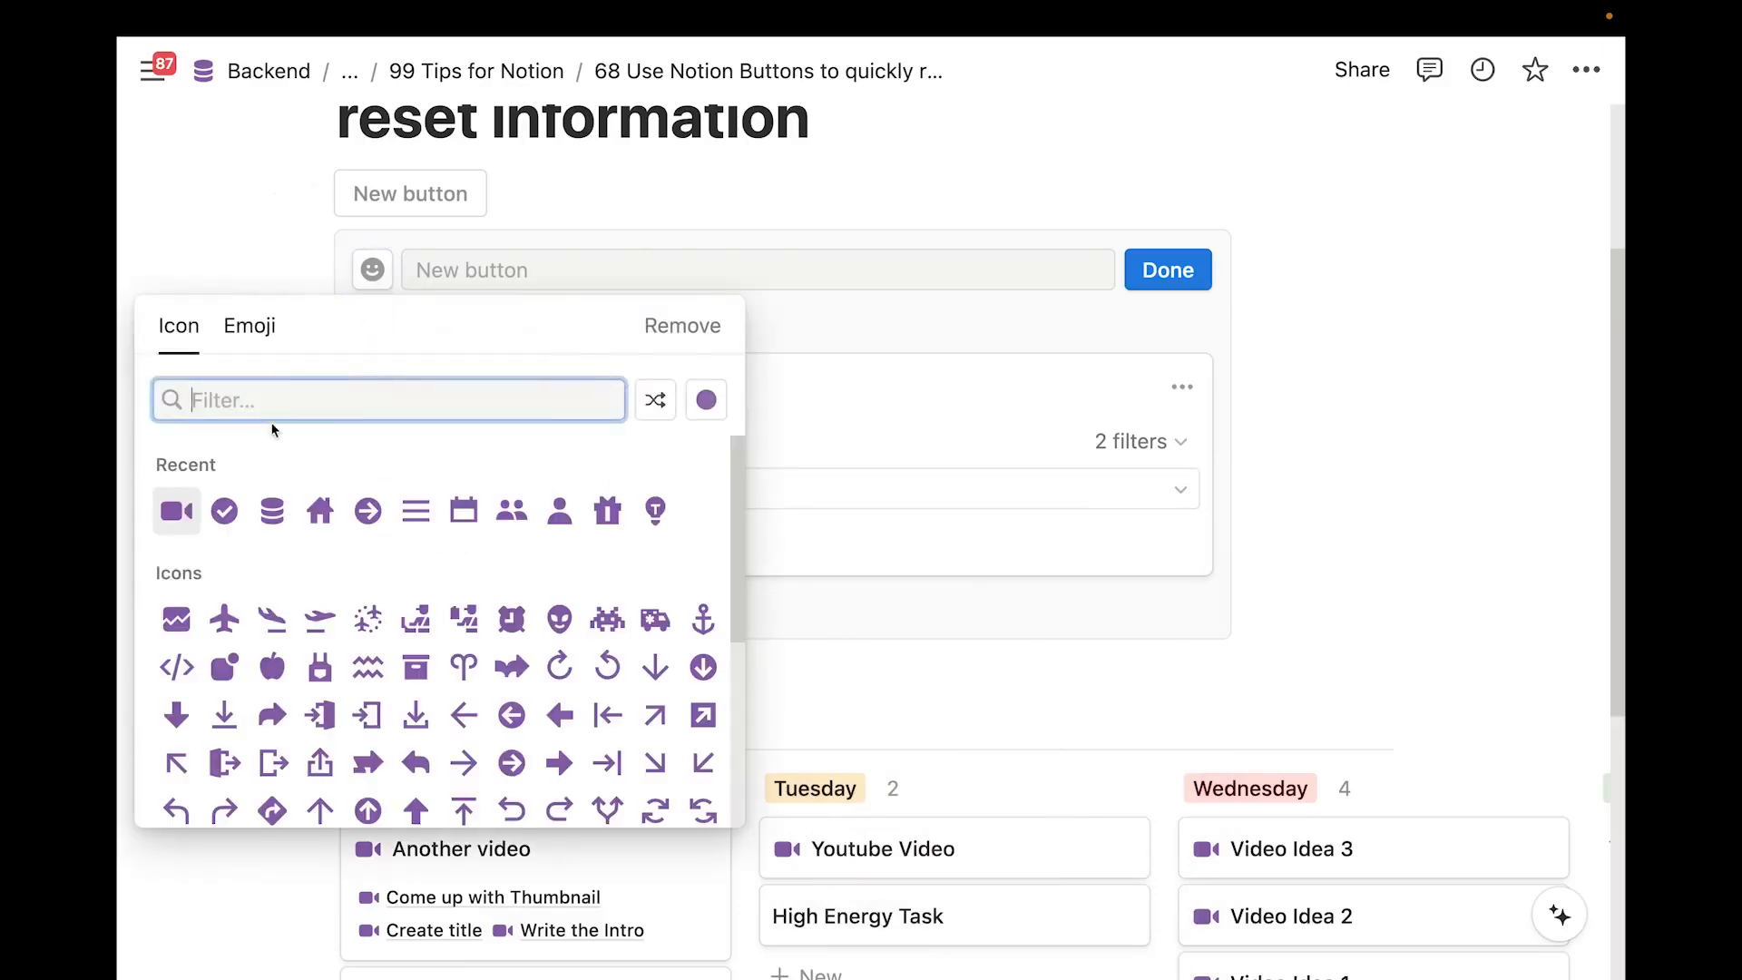
{"action": "left_click", "coordinate": [368, 510]}
{"action": "left_click", "coordinate": [495, 263]}
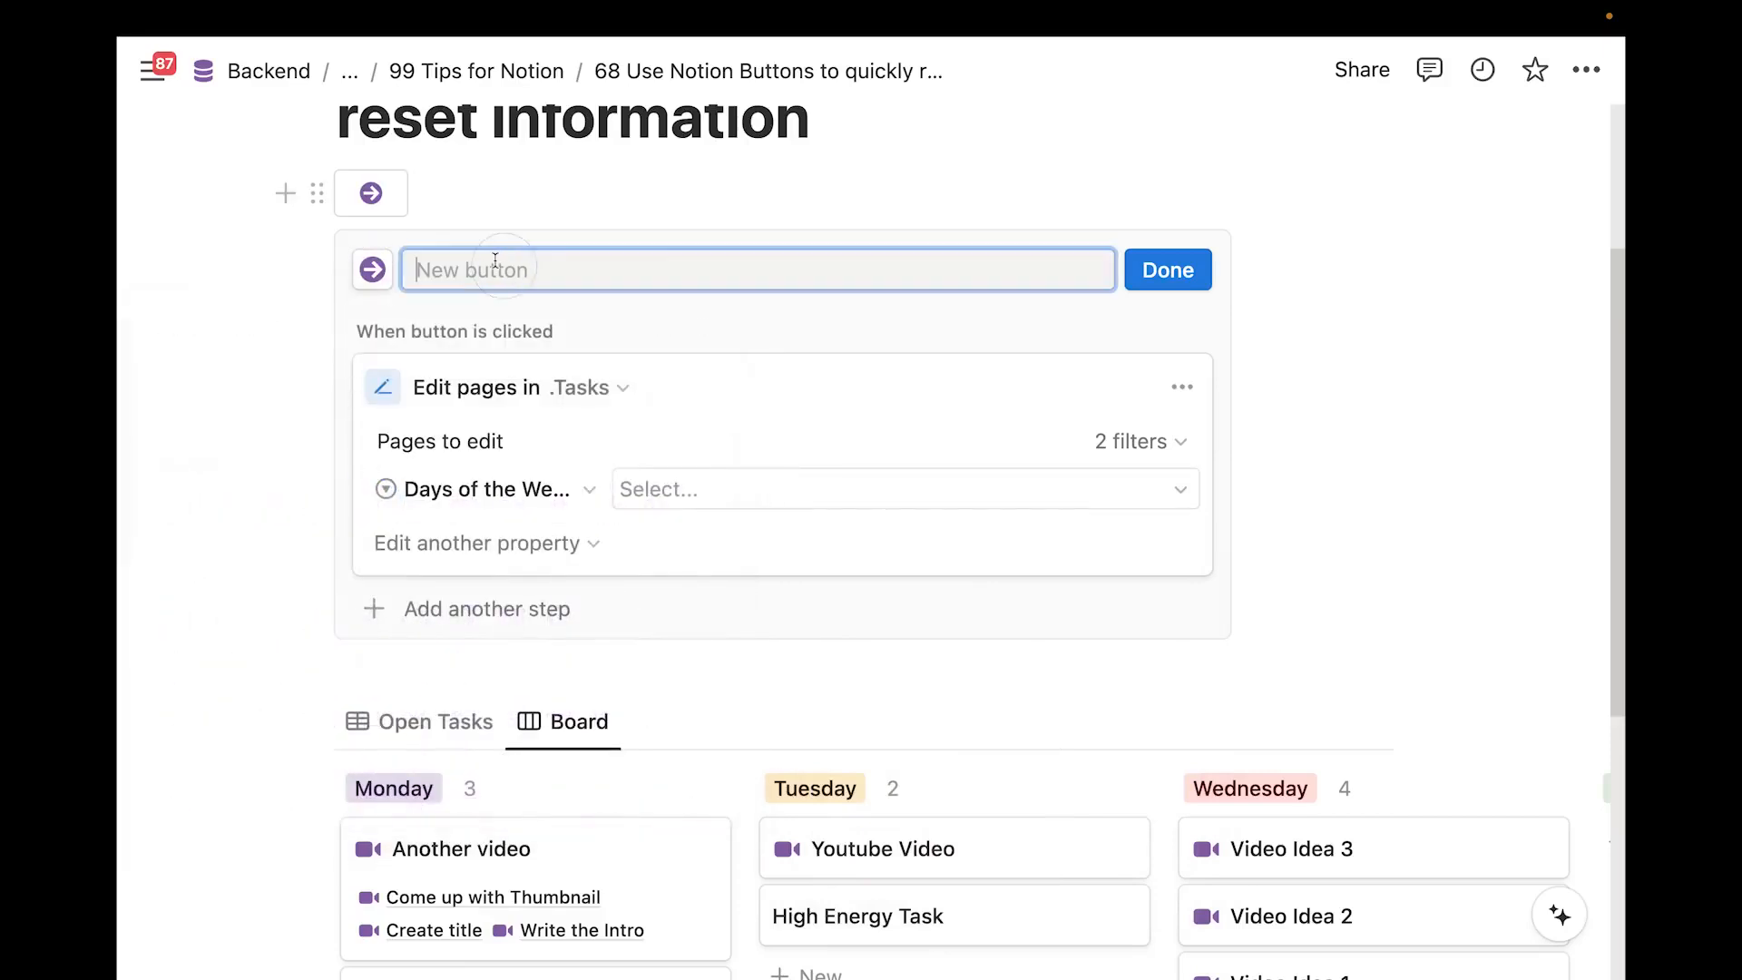
{"action": "type", "text": "Reset Week Days"}
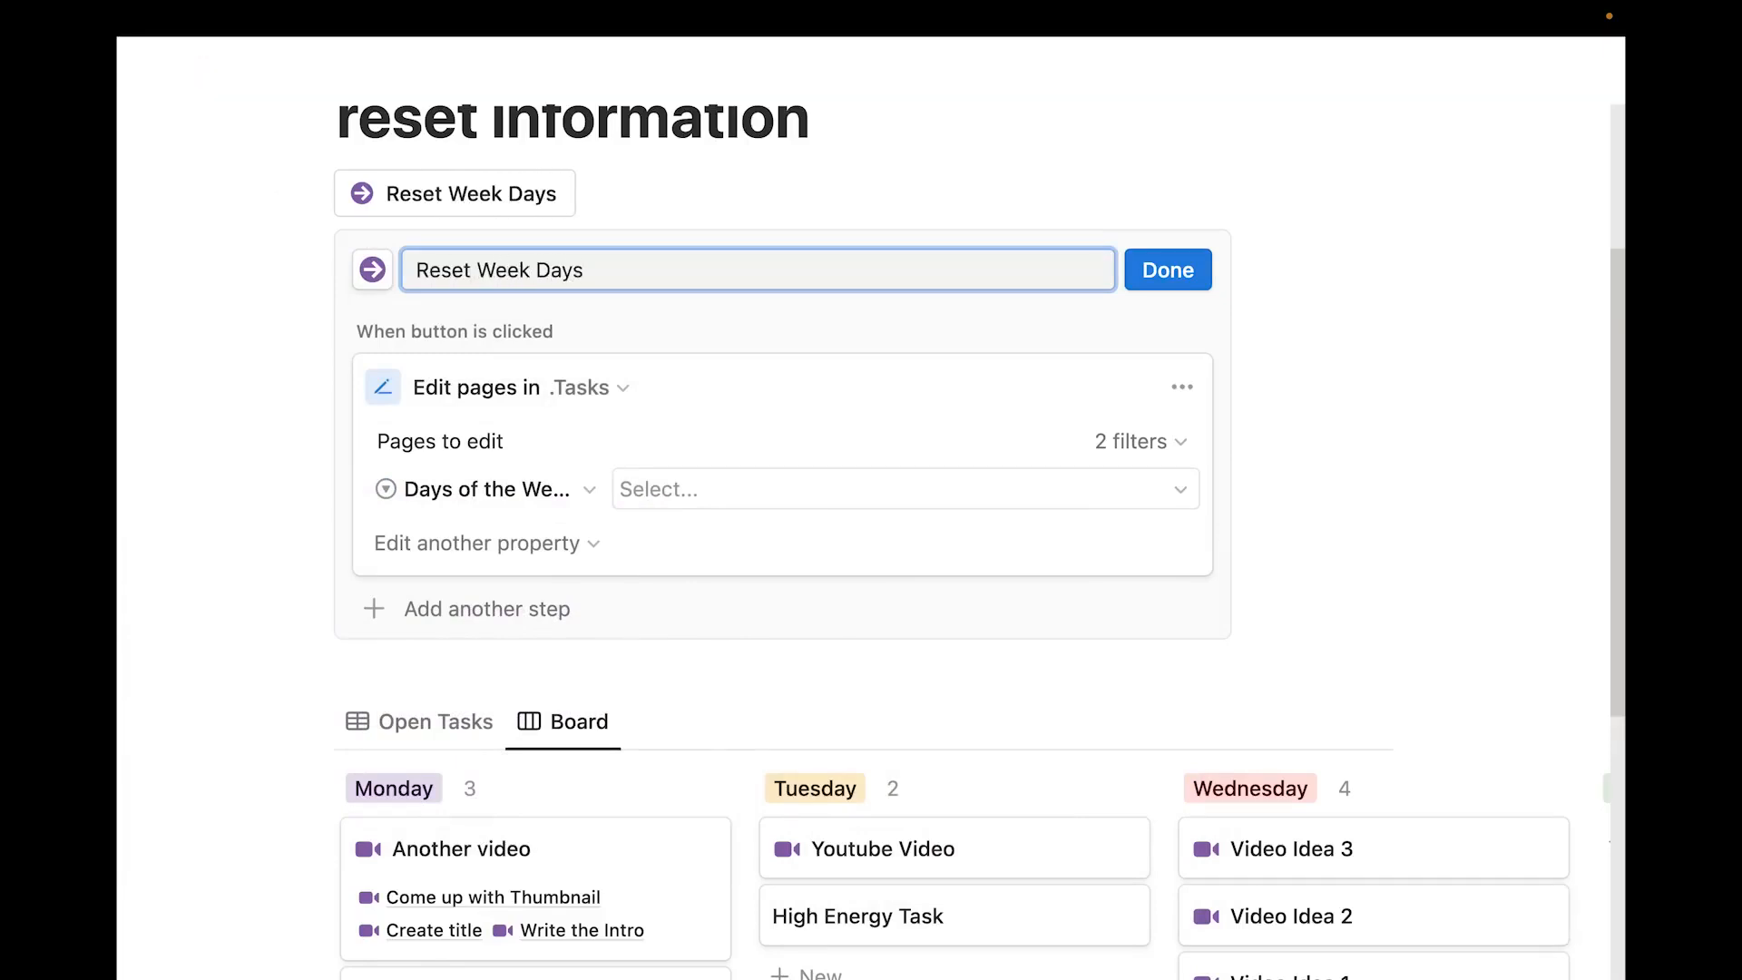
{"action": "left_click", "coordinate": [1170, 276]}
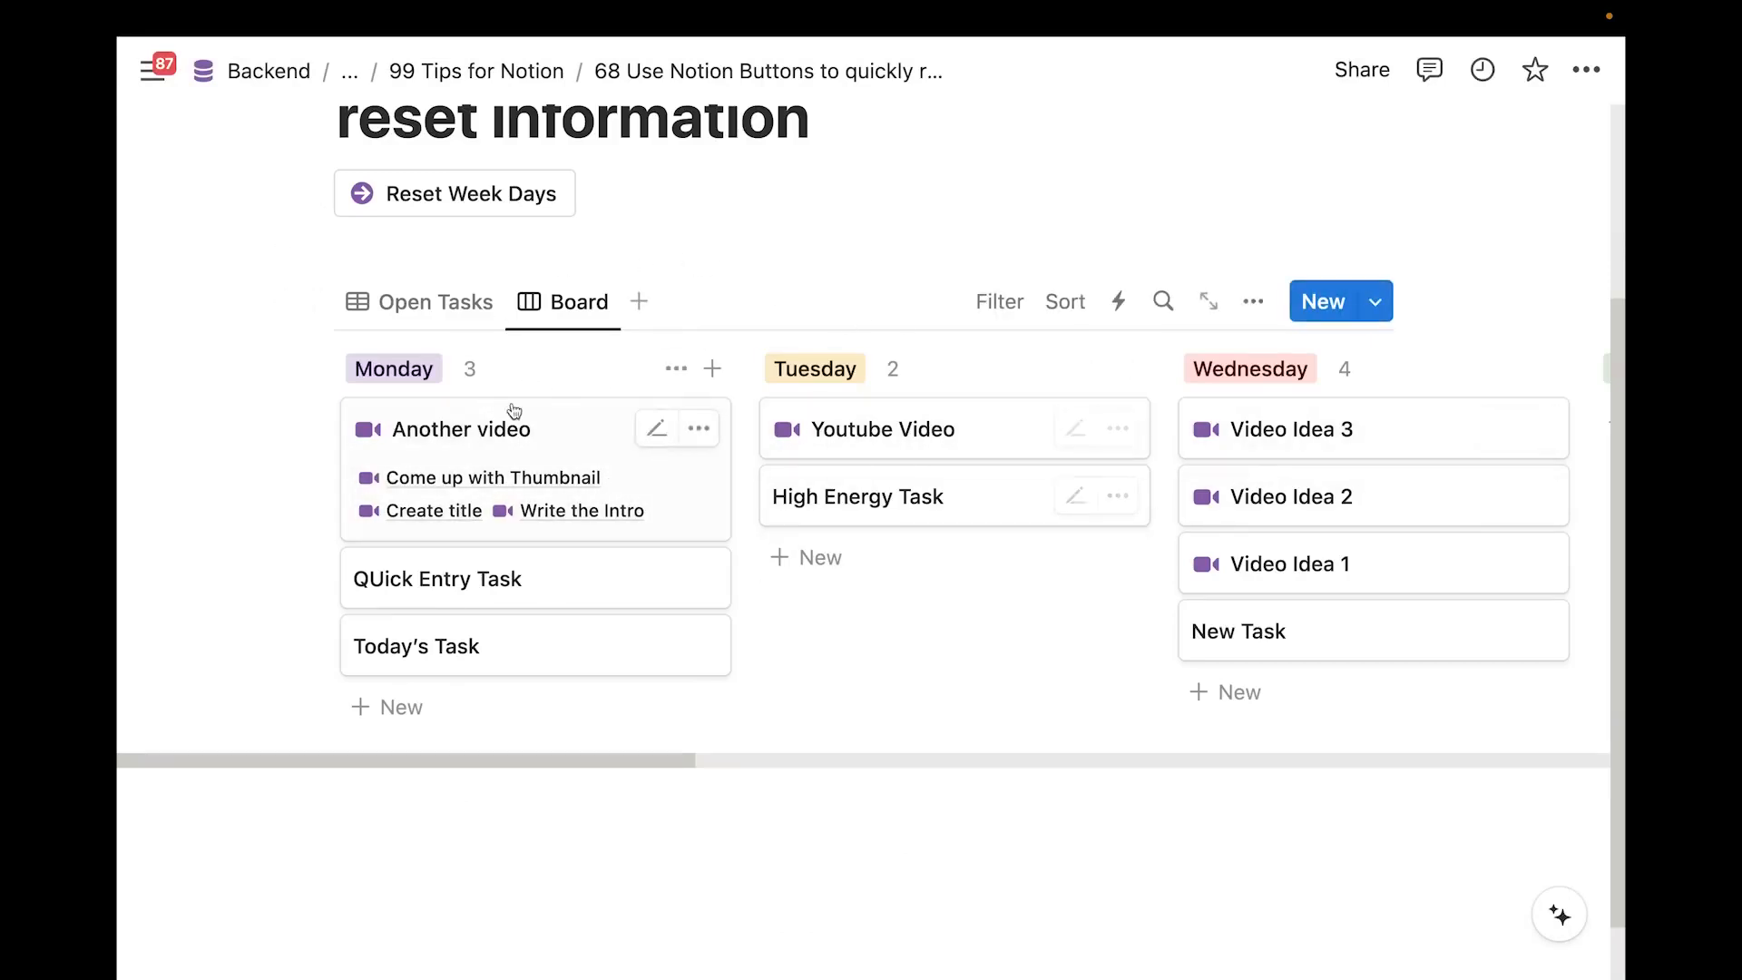
Run the Reset Week Days button with the tasks shown in the Board view
{"action": "left_click", "coordinate": [459, 302]}
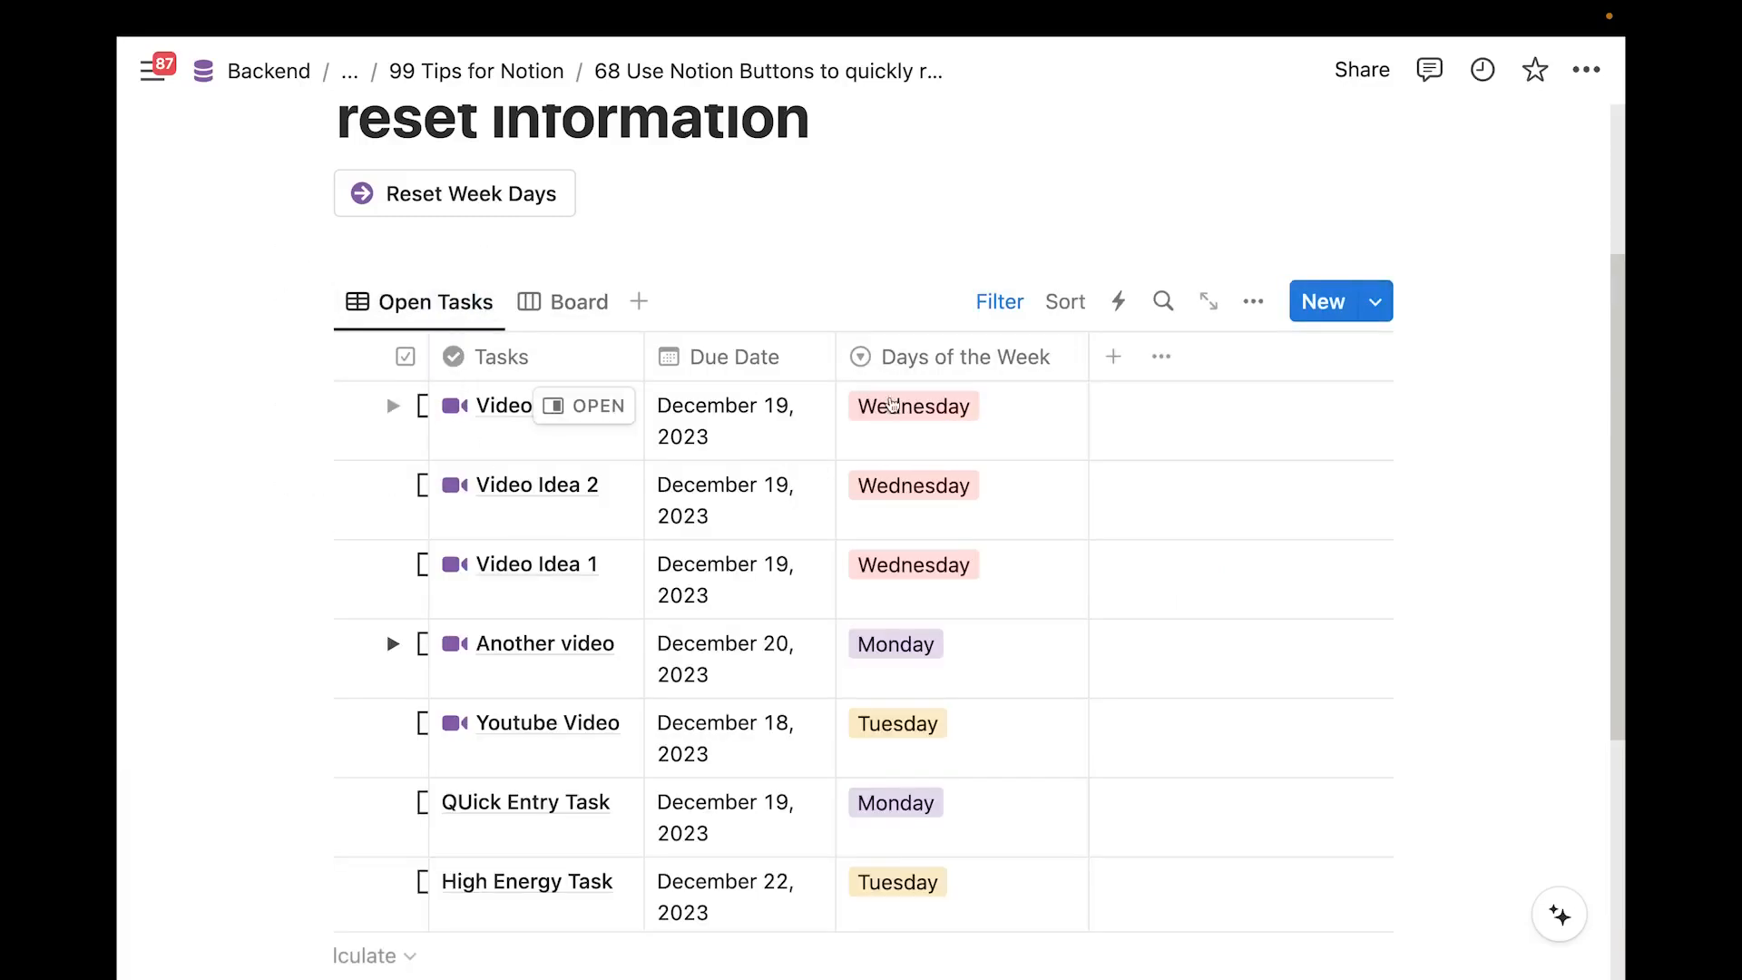
{"action": "scroll", "coordinate": [889, 495], "scroll_direction": "down", "scroll_amount": 2}
{"action": "scroll", "coordinate": [923, 459], "scroll_direction": "up", "scroll_amount": 2}
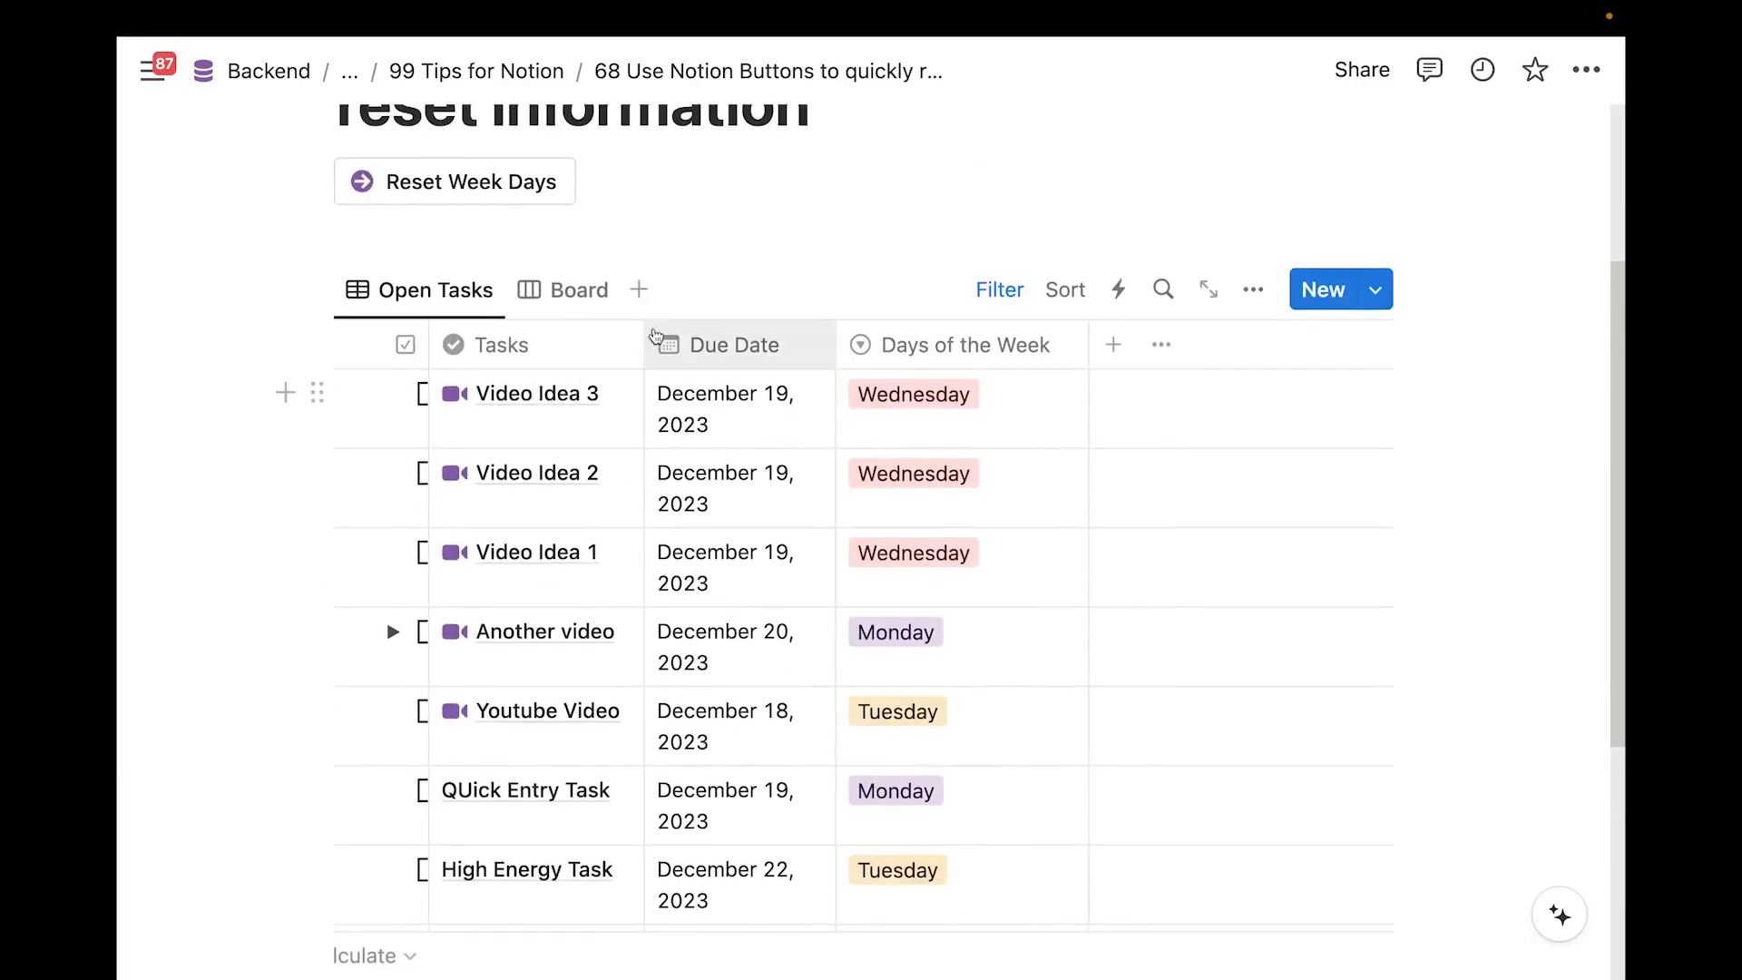
{"action": "left_click", "coordinate": [587, 300]}
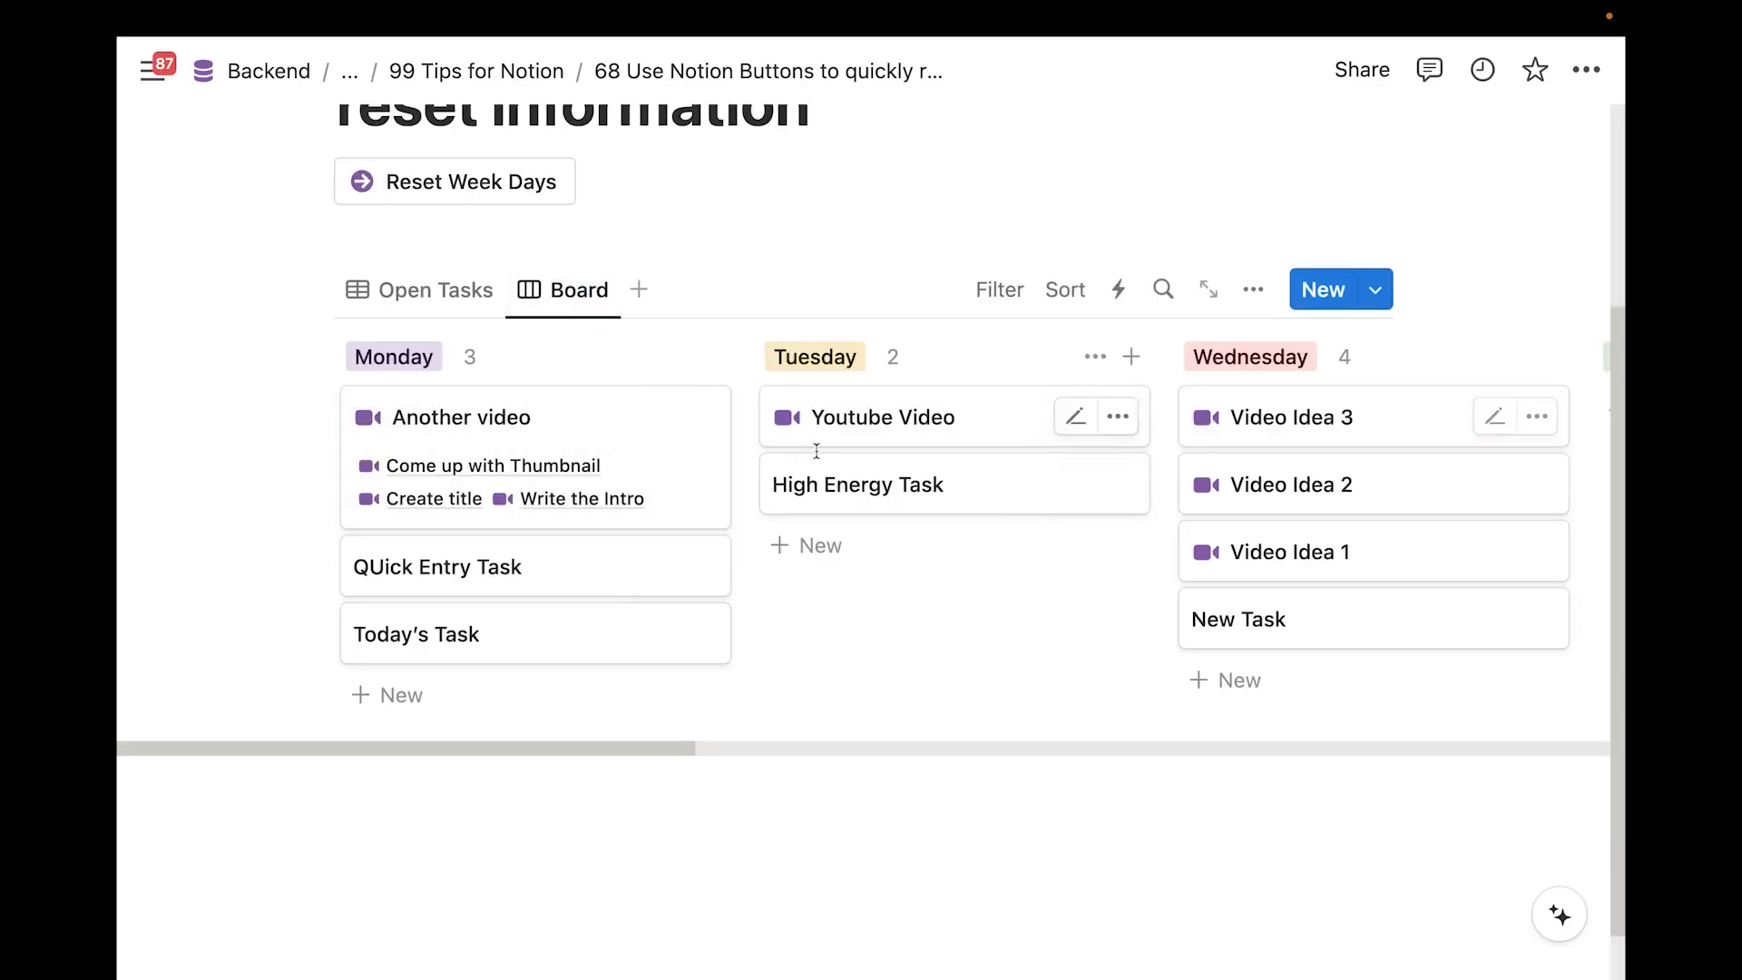
{"action": "scroll", "coordinate": [816, 450], "scroll_direction": "up", "scroll_amount": 3}
{"action": "left_click", "coordinate": [513, 307]}
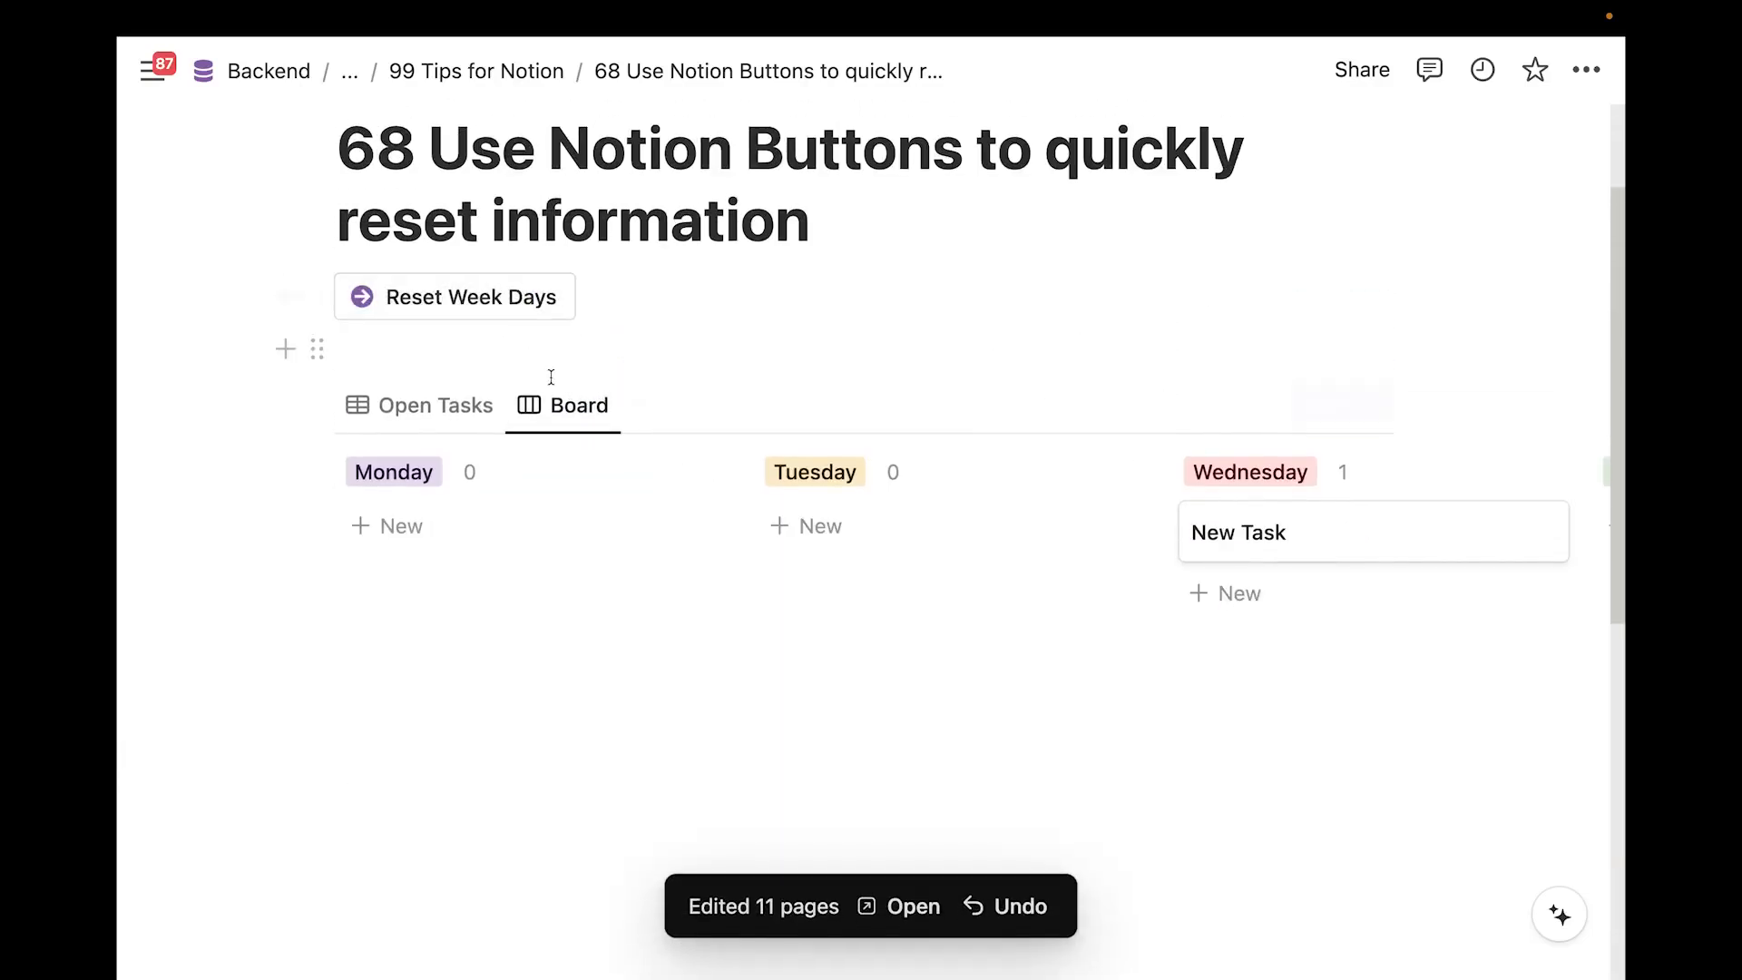
Examine the Days of the Week values of the tasks in the Open Tasks table and the Board view
{"action": "left_click", "coordinate": [427, 404]}
{"action": "scroll", "coordinate": [628, 478], "scroll_direction": "down", "scroll_amount": 3}
{"action": "scroll", "coordinate": [627, 479], "scroll_direction": "down", "scroll_amount": 5}
{"action": "scroll", "coordinate": [798, 447], "scroll_direction": "up", "scroll_amount": 10}
{"action": "left_click", "coordinate": [544, 548]}
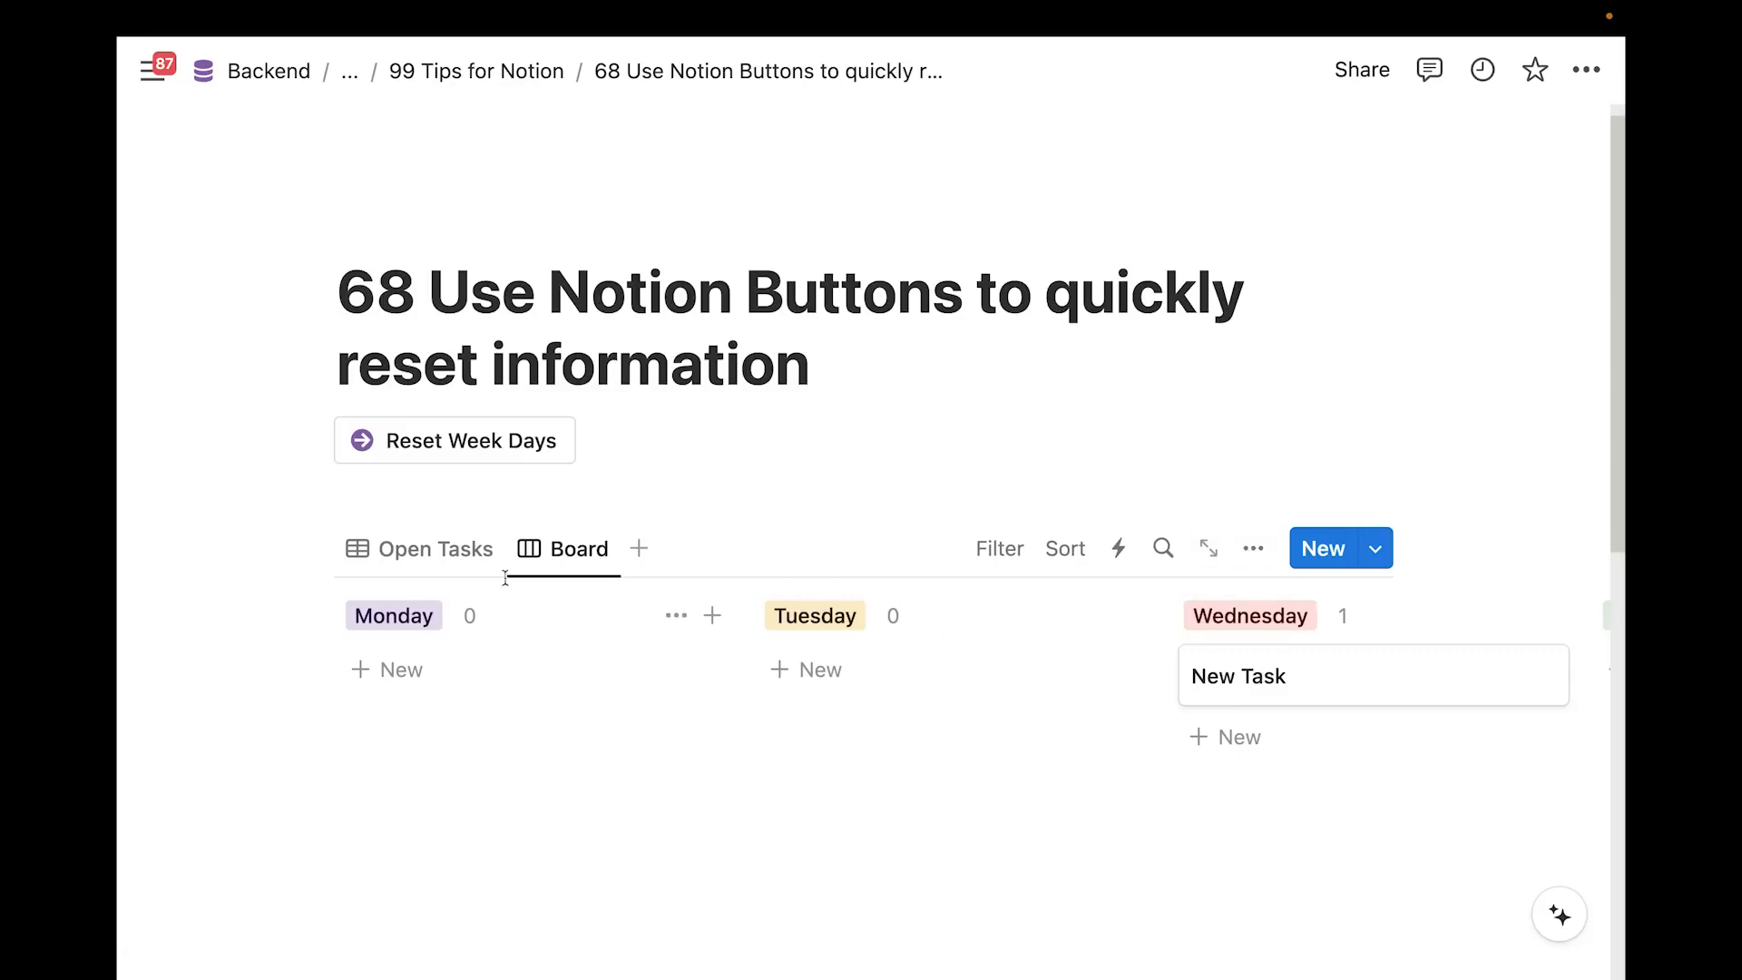
{"action": "left_click", "coordinate": [456, 549]}
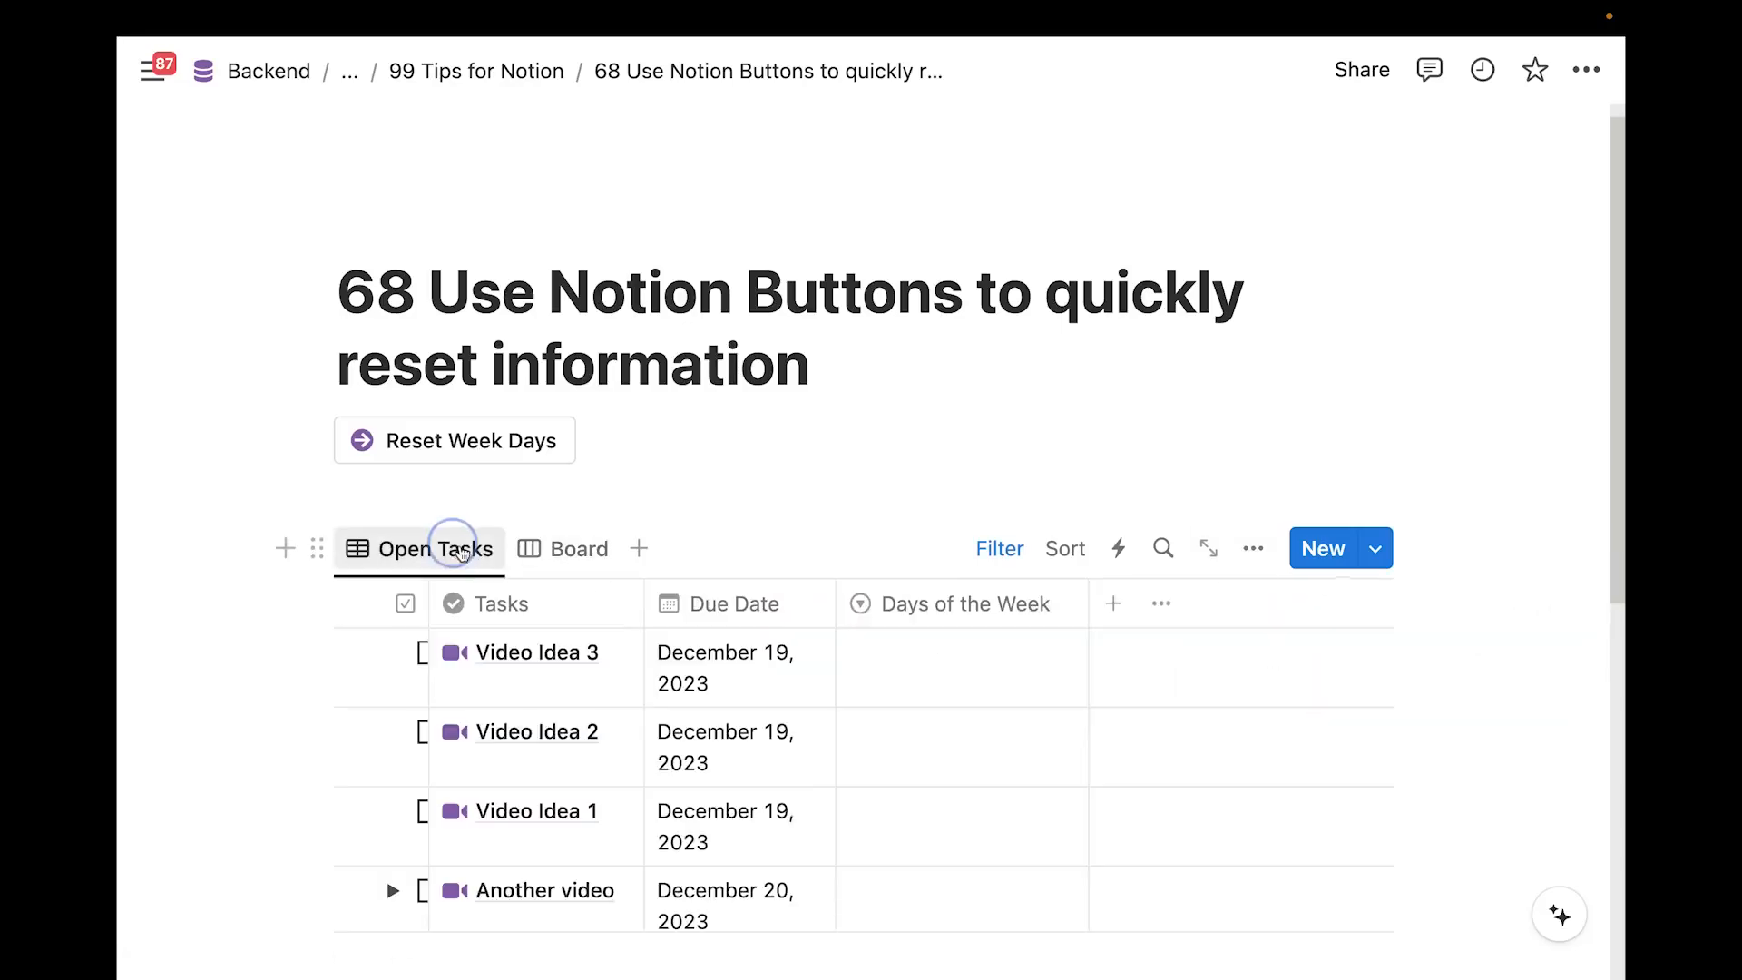
{"action": "scroll", "coordinate": [532, 544], "scroll_direction": "down", "scroll_amount": 4}
{"action": "scroll", "coordinate": [933, 345], "scroll_direction": "down", "scroll_amount": 3}
{"action": "scroll", "coordinate": [949, 542], "scroll_direction": "up", "scroll_amount": 4}
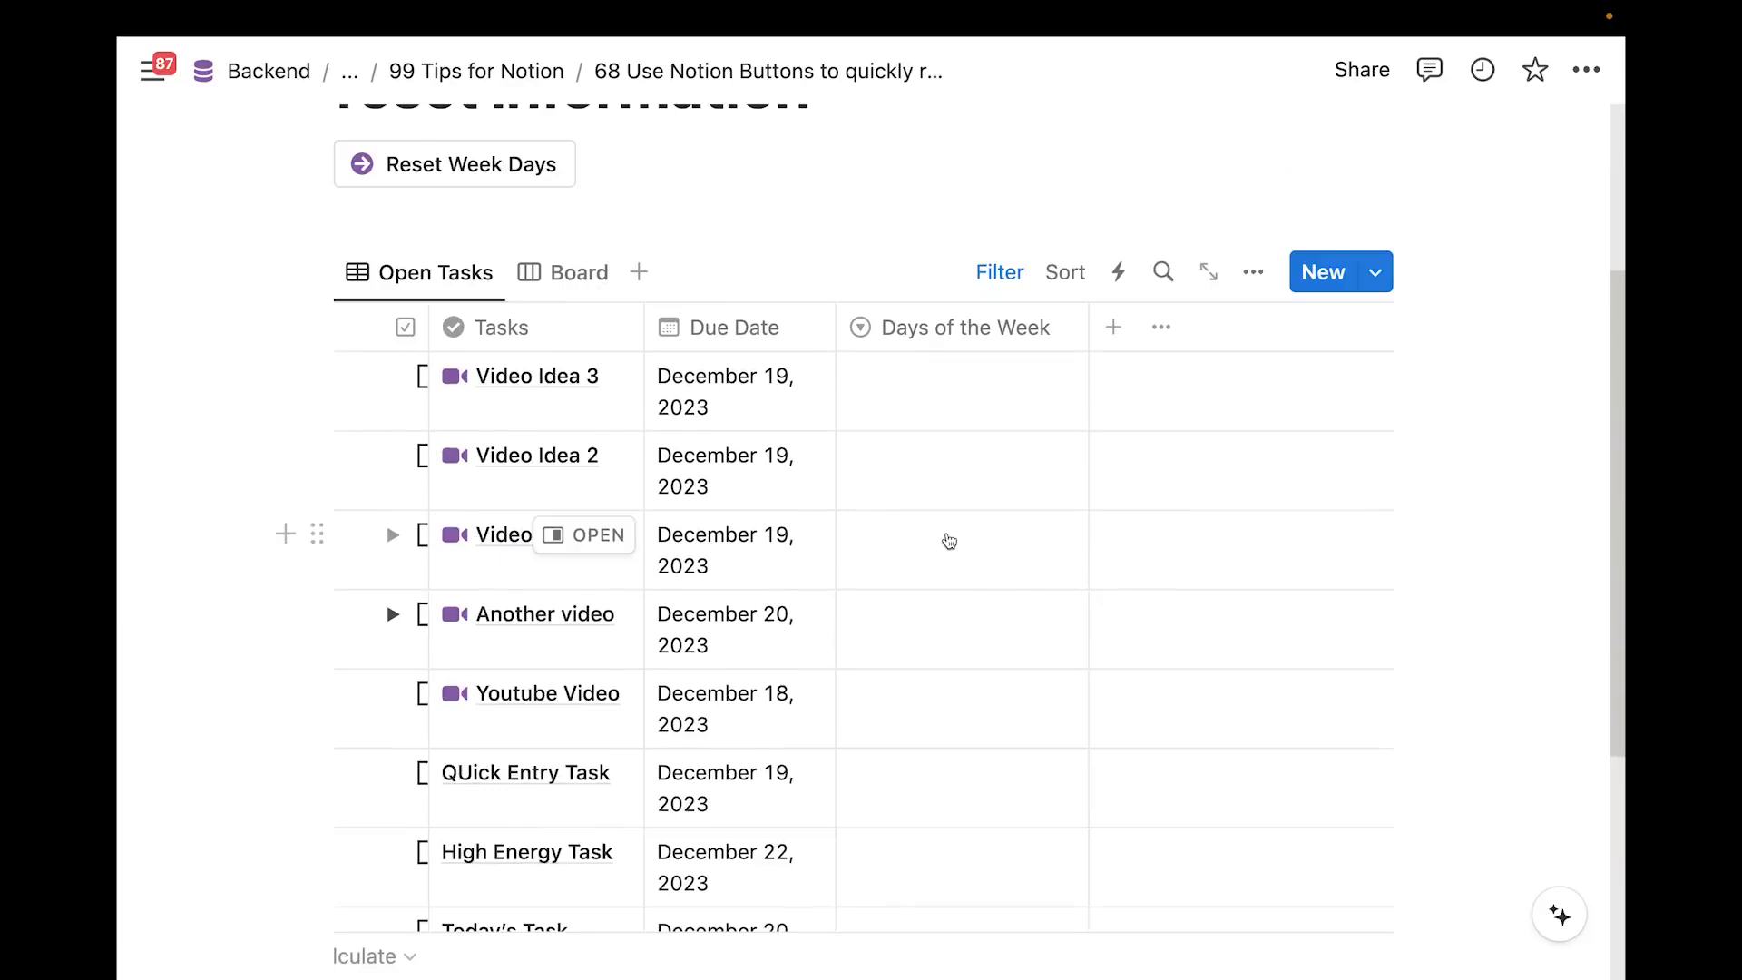
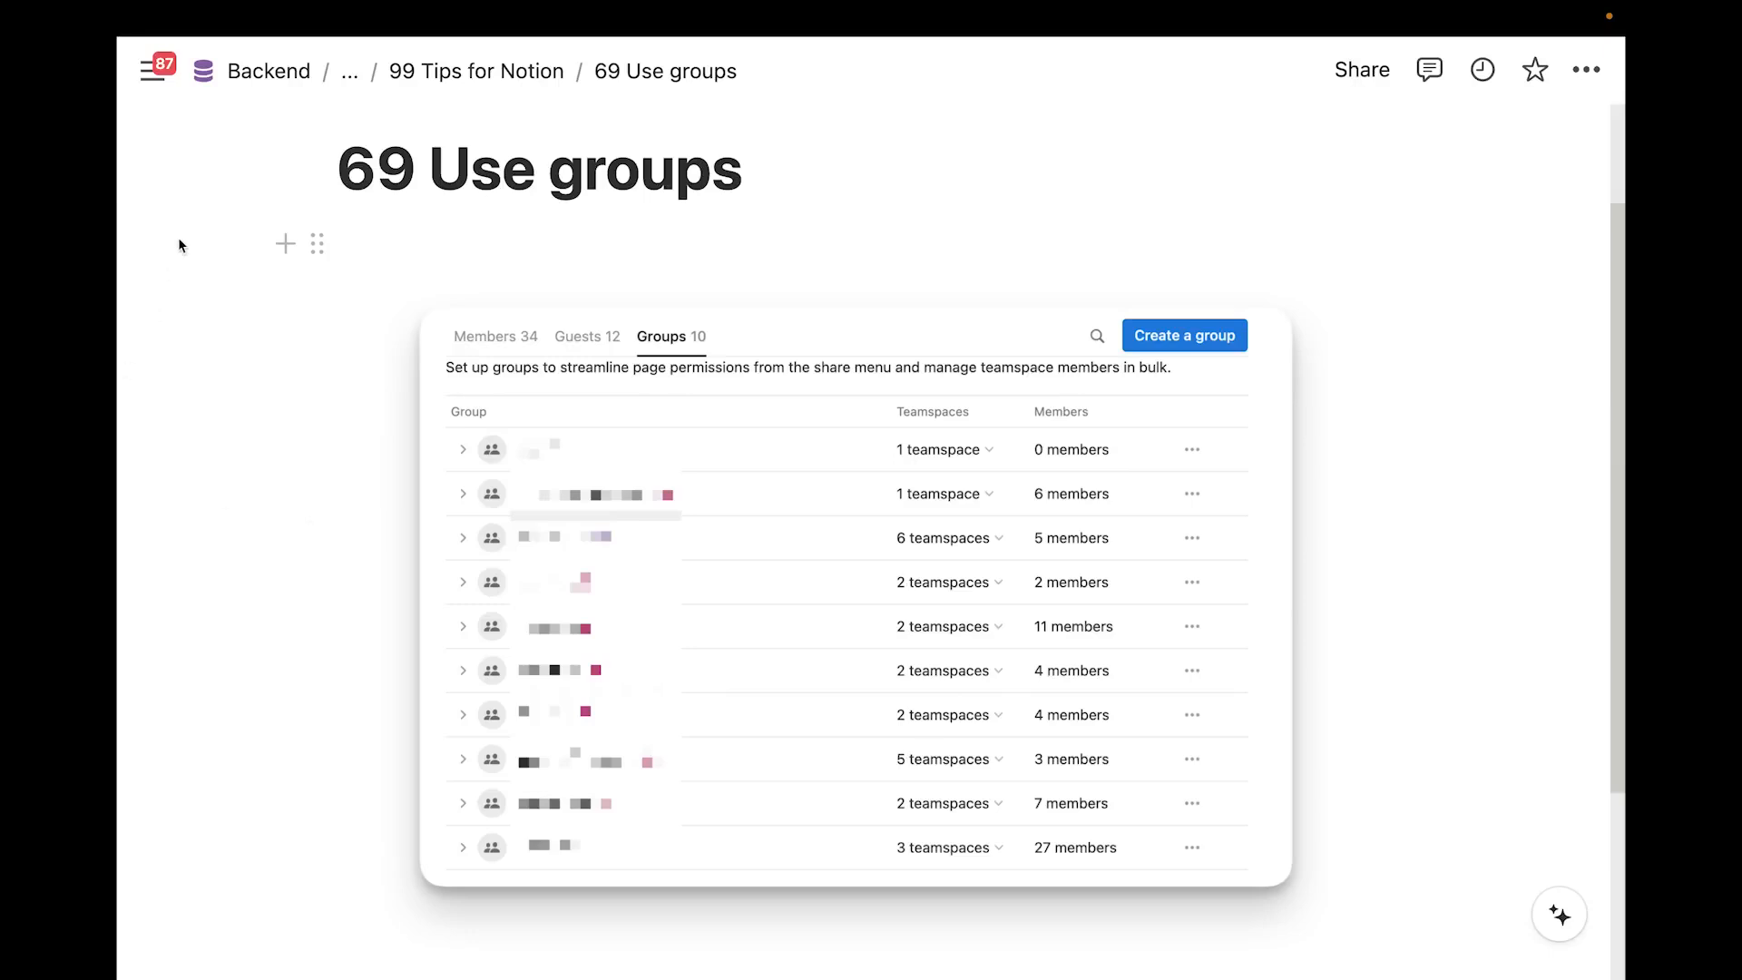
View the Groups list in the workspace's People settings, and return to the page with the sidebar collapsed
{"action": "left_click", "coordinate": [154, 71]}
{"action": "left_click", "coordinate": [231, 207]}
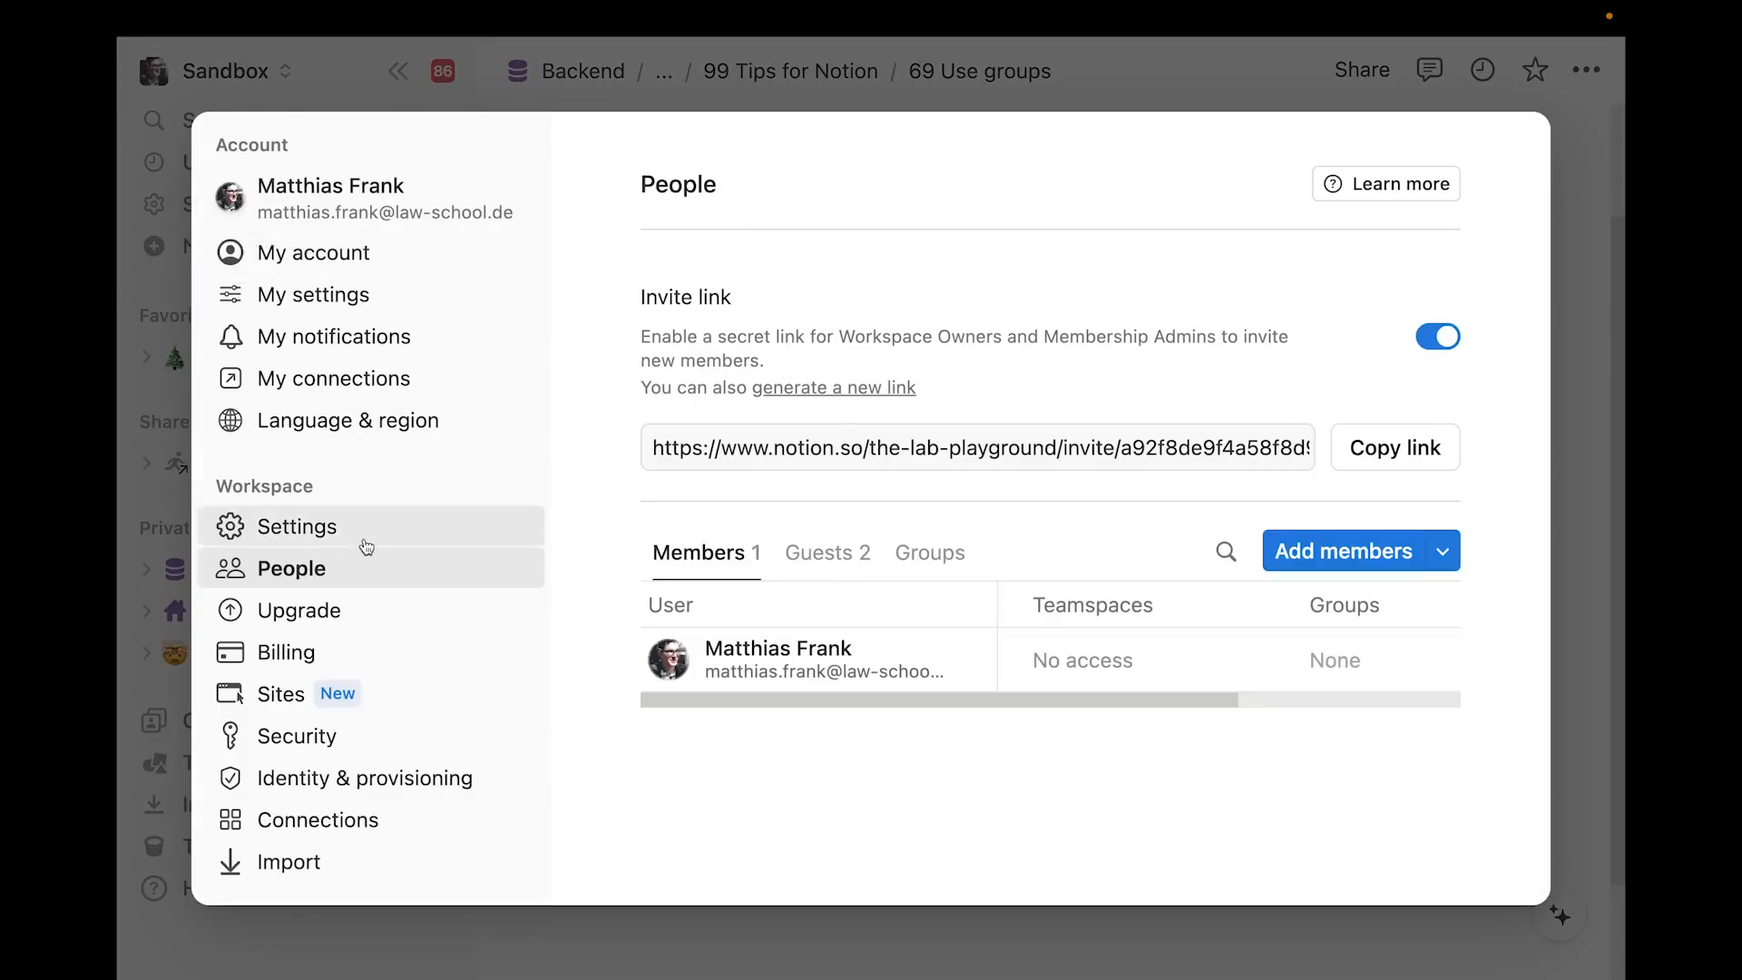
{"action": "left_click", "coordinate": [931, 554]}
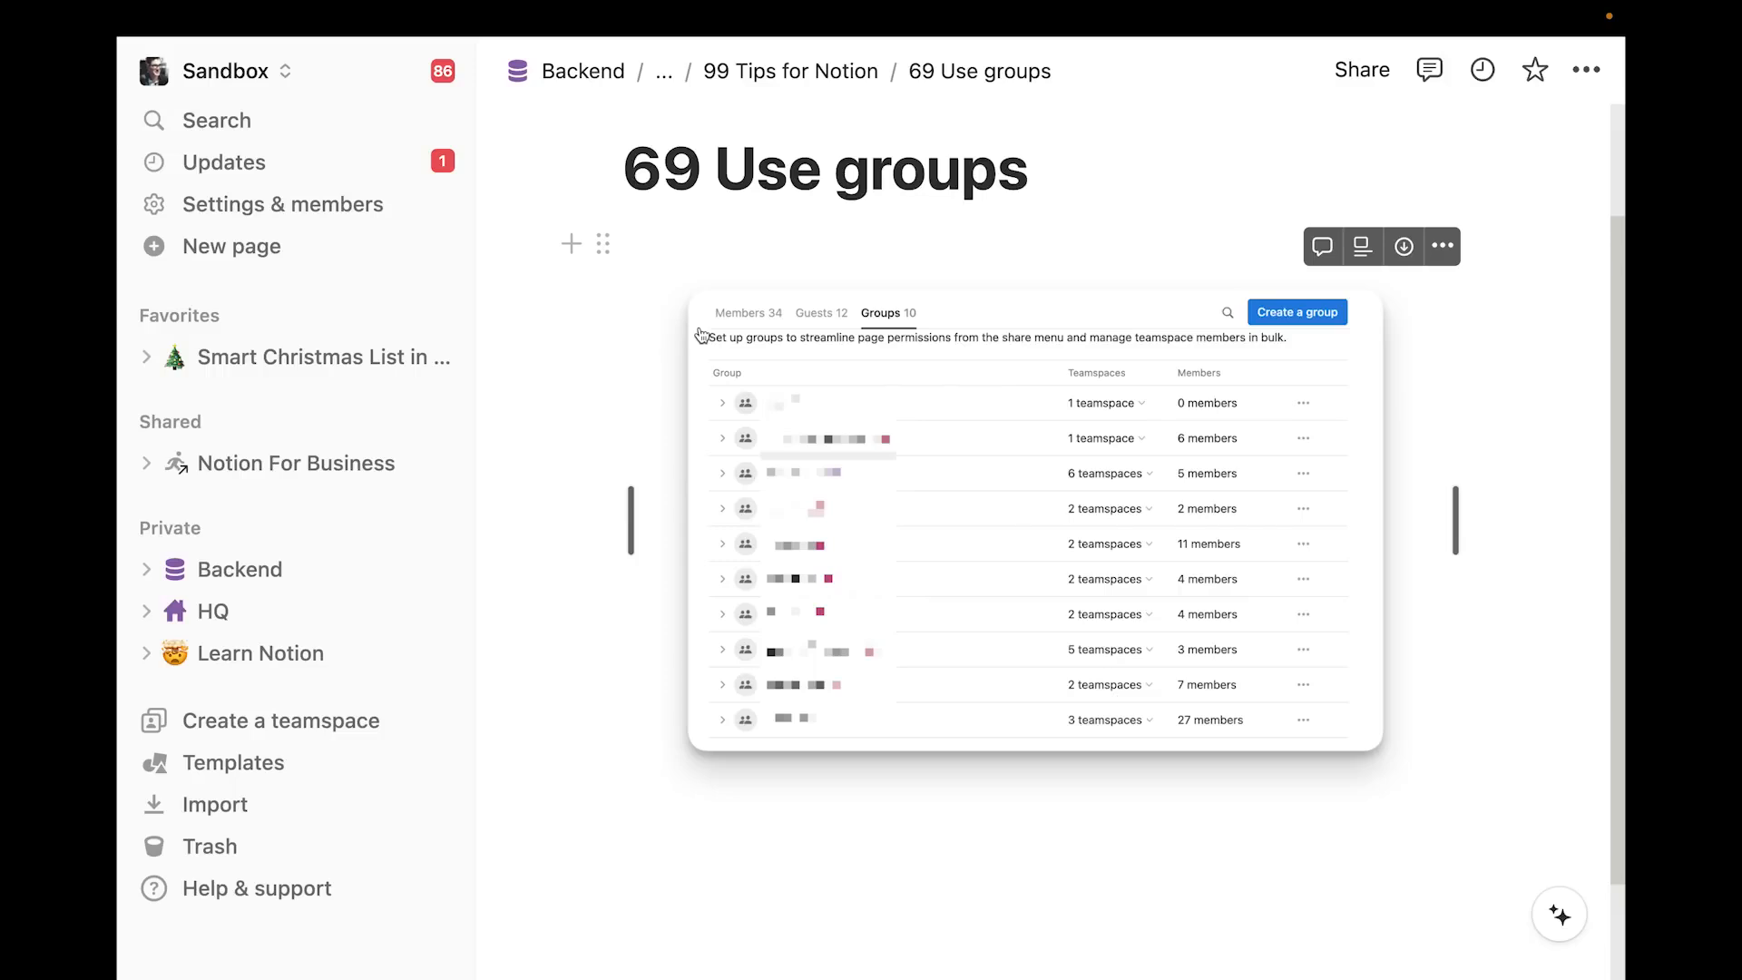
{"action": "left_click", "coordinate": [398, 71]}
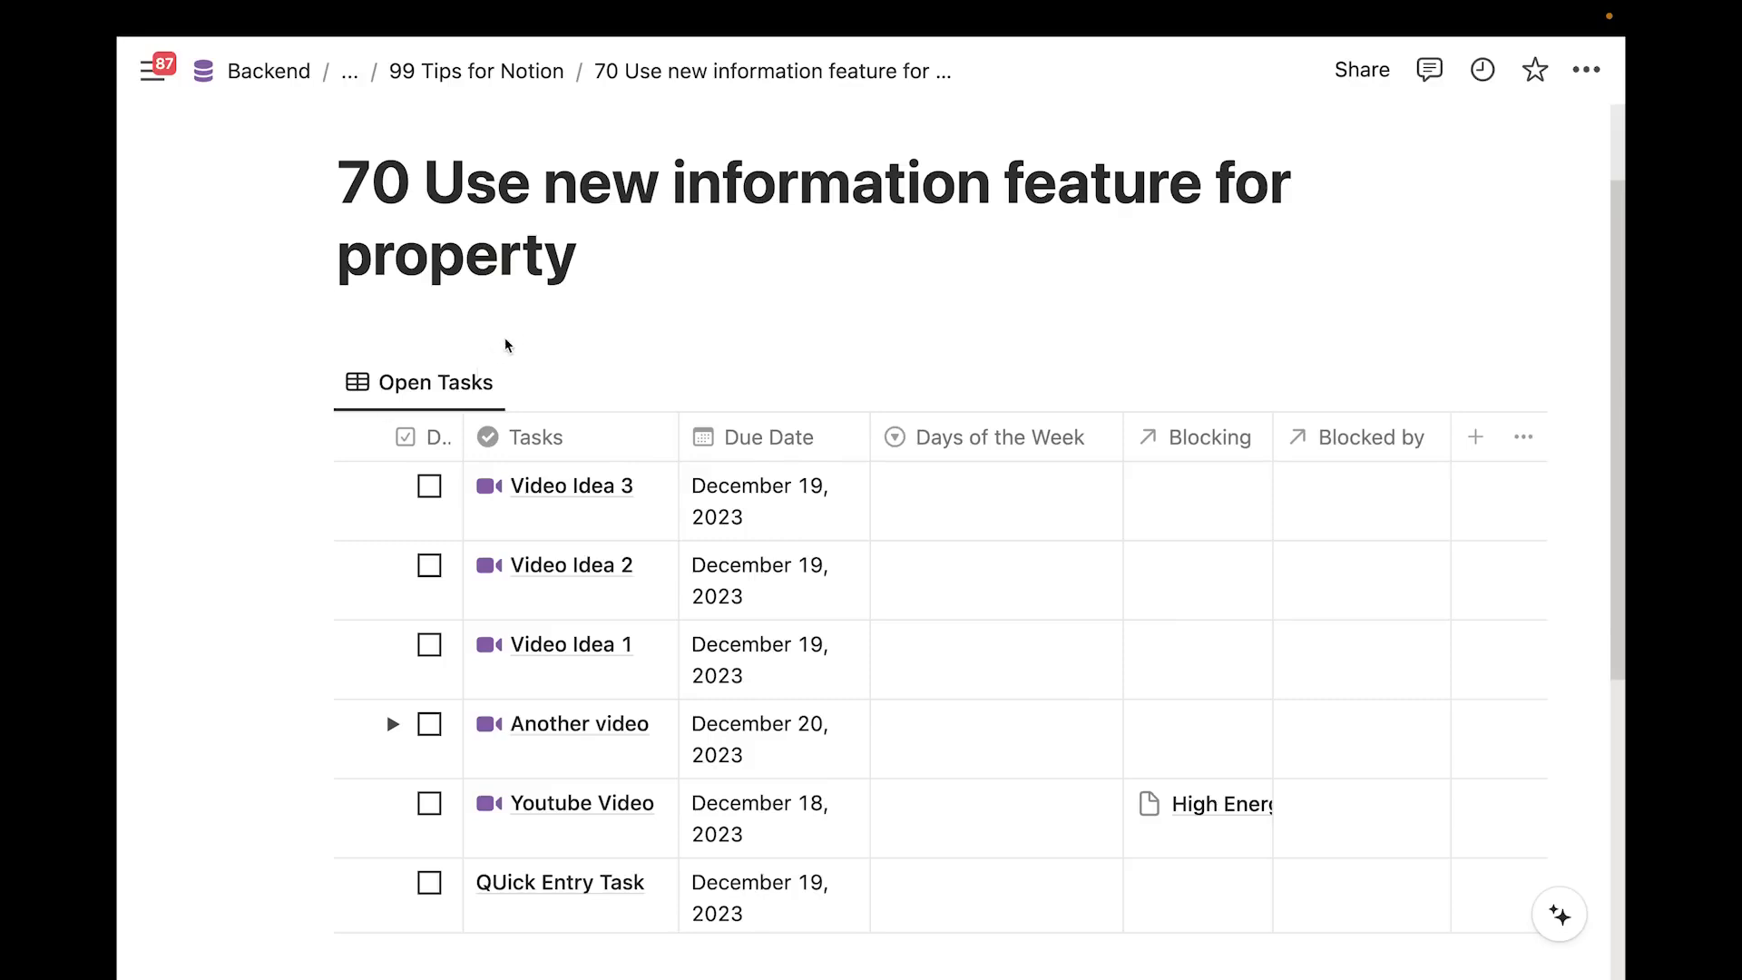
Give the Days of the Week property the description "Set the day of the week where you would like to complete this task"
{"action": "left_click", "coordinate": [1253, 381]}
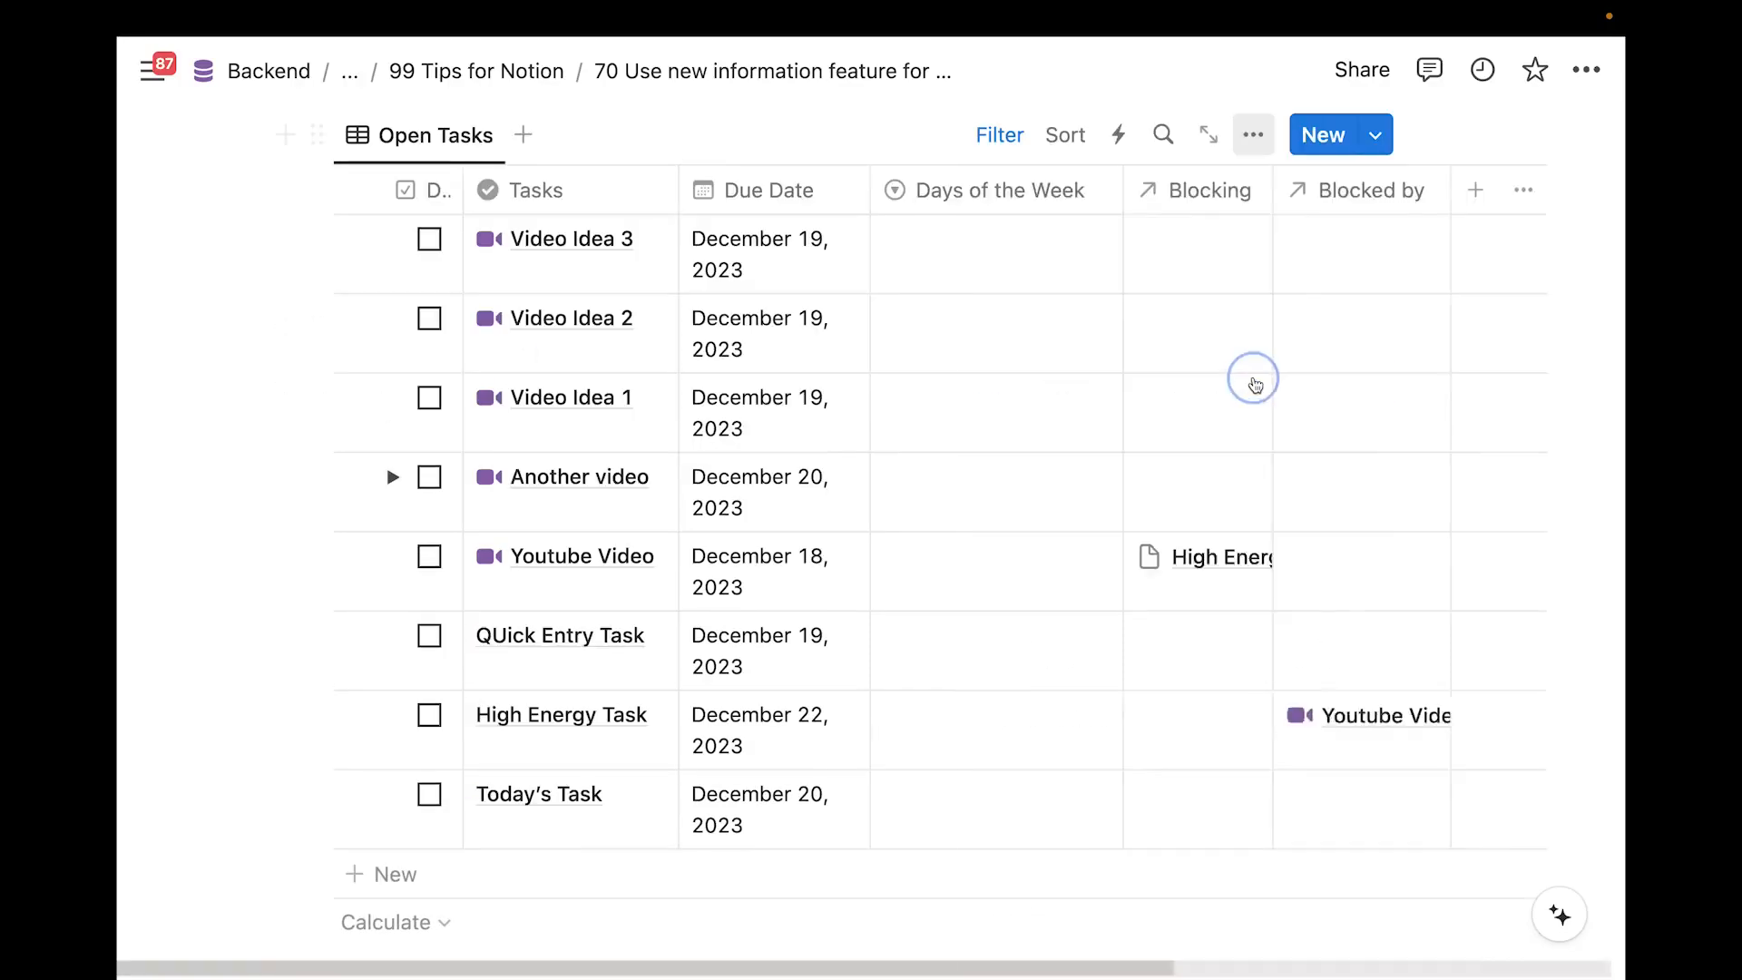
{"action": "left_click", "coordinate": [1146, 412]}
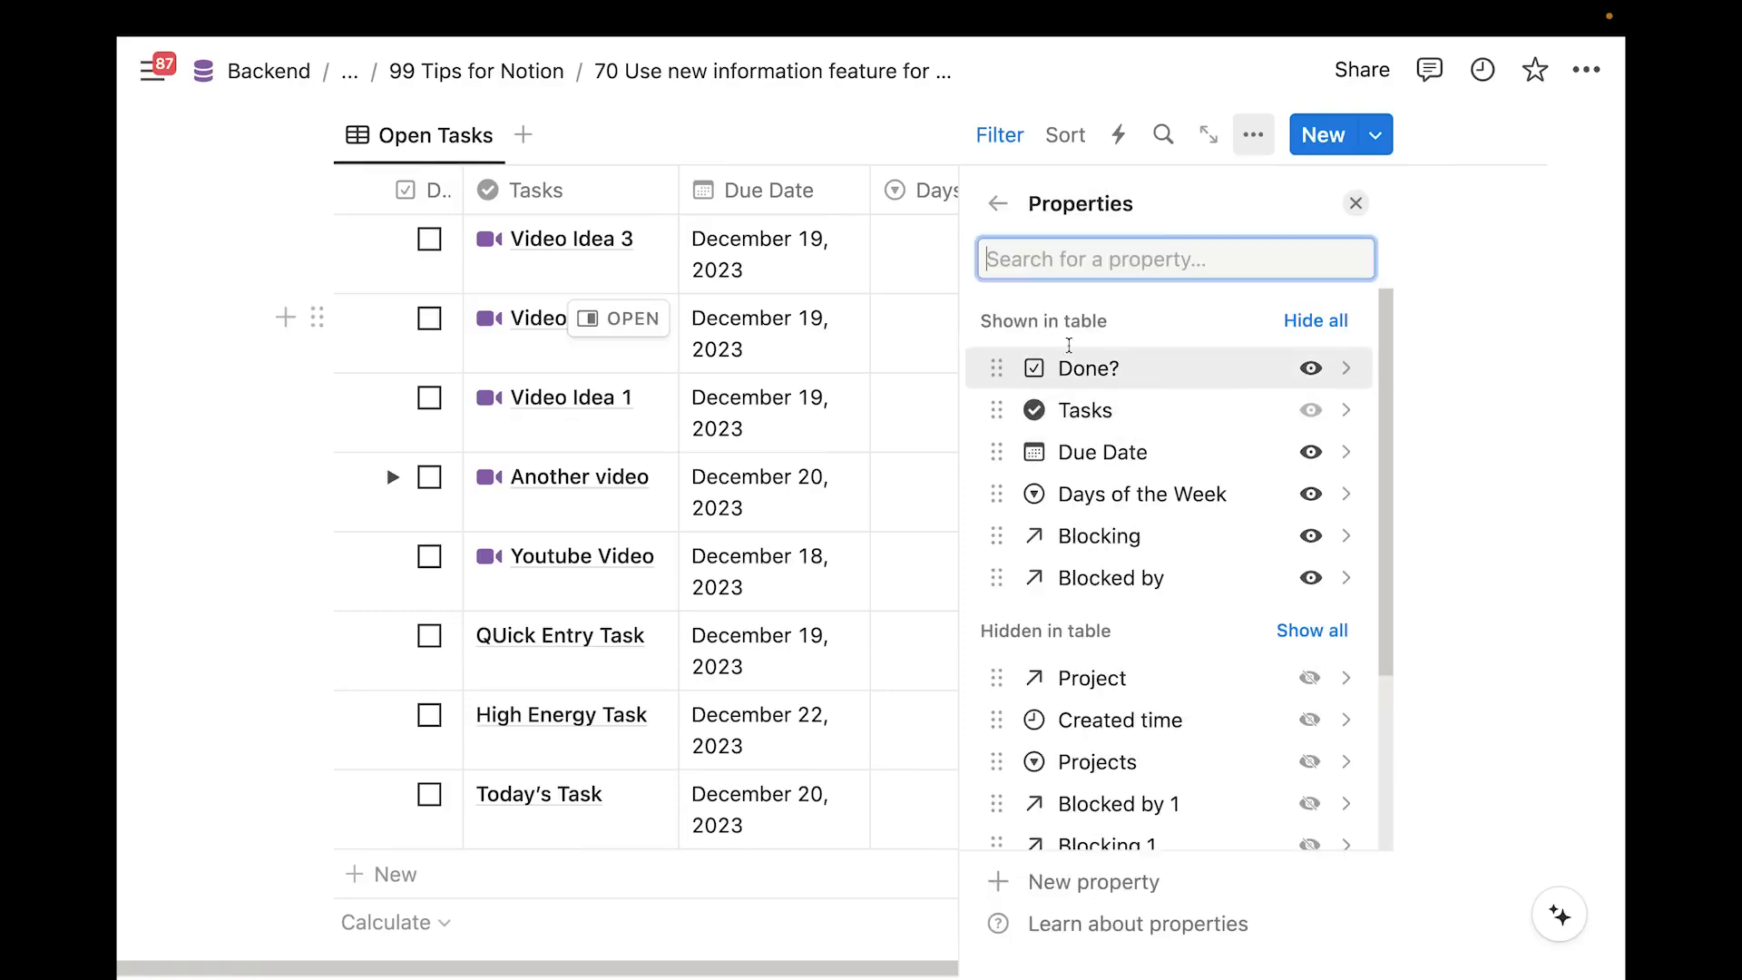
{"action": "left_click", "coordinate": [1157, 491]}
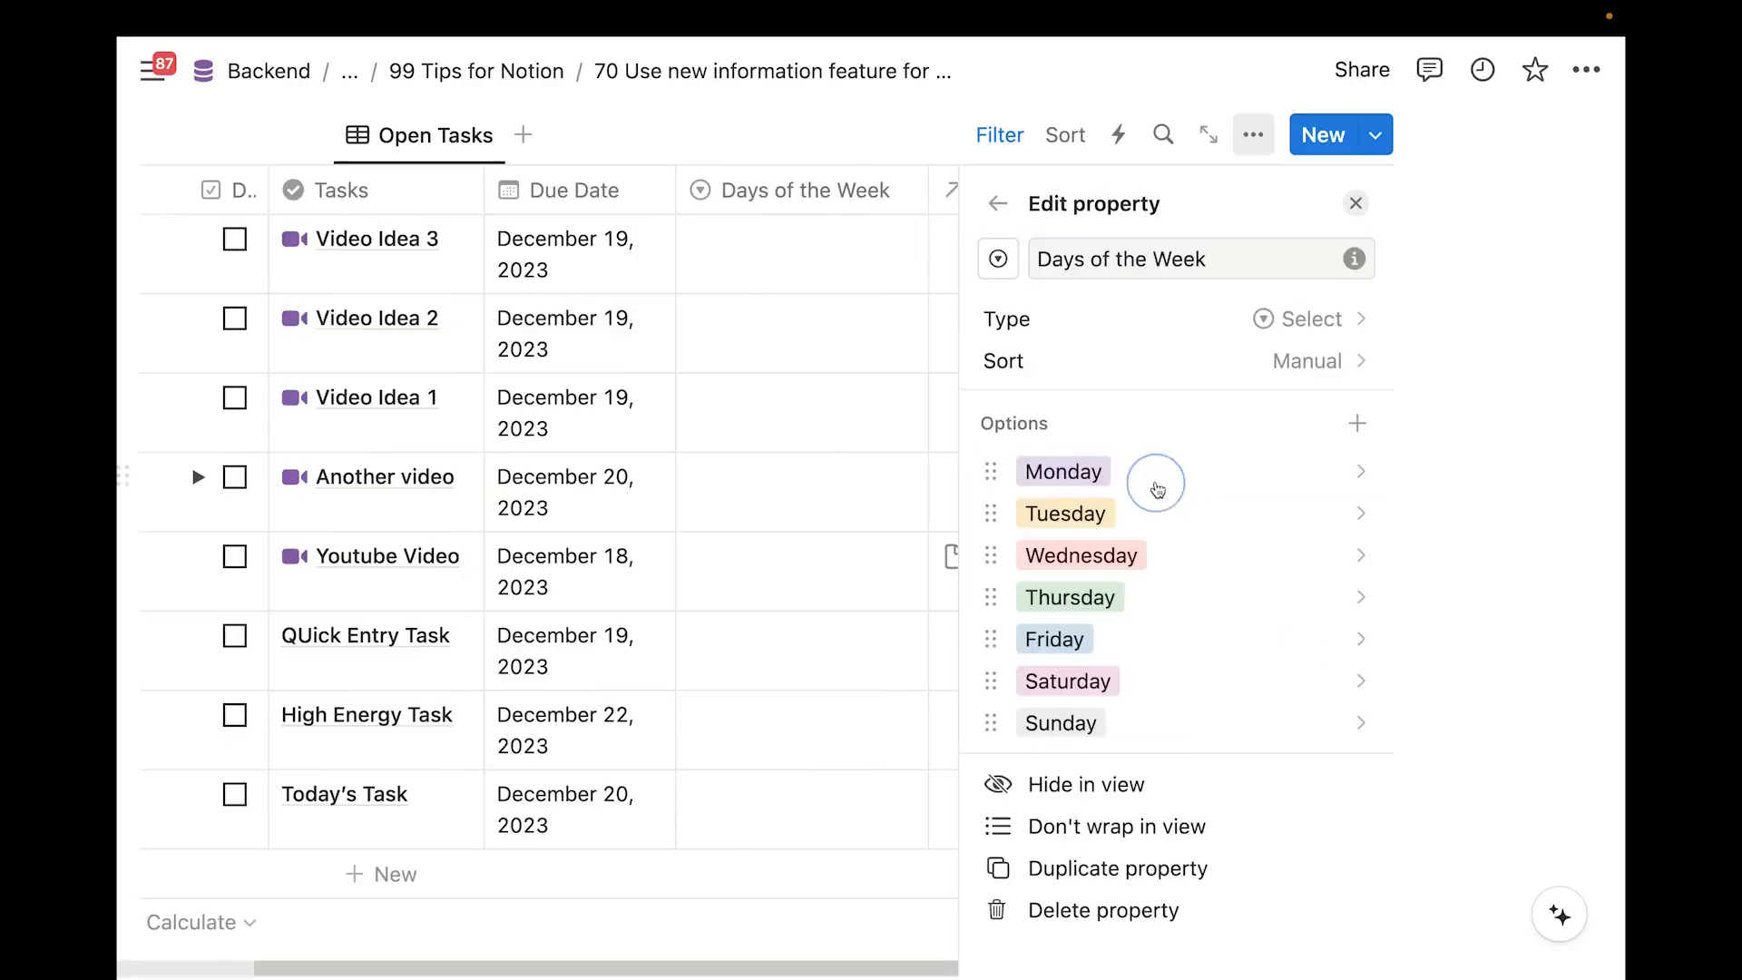
{"action": "left_click", "coordinate": [1353, 260]}
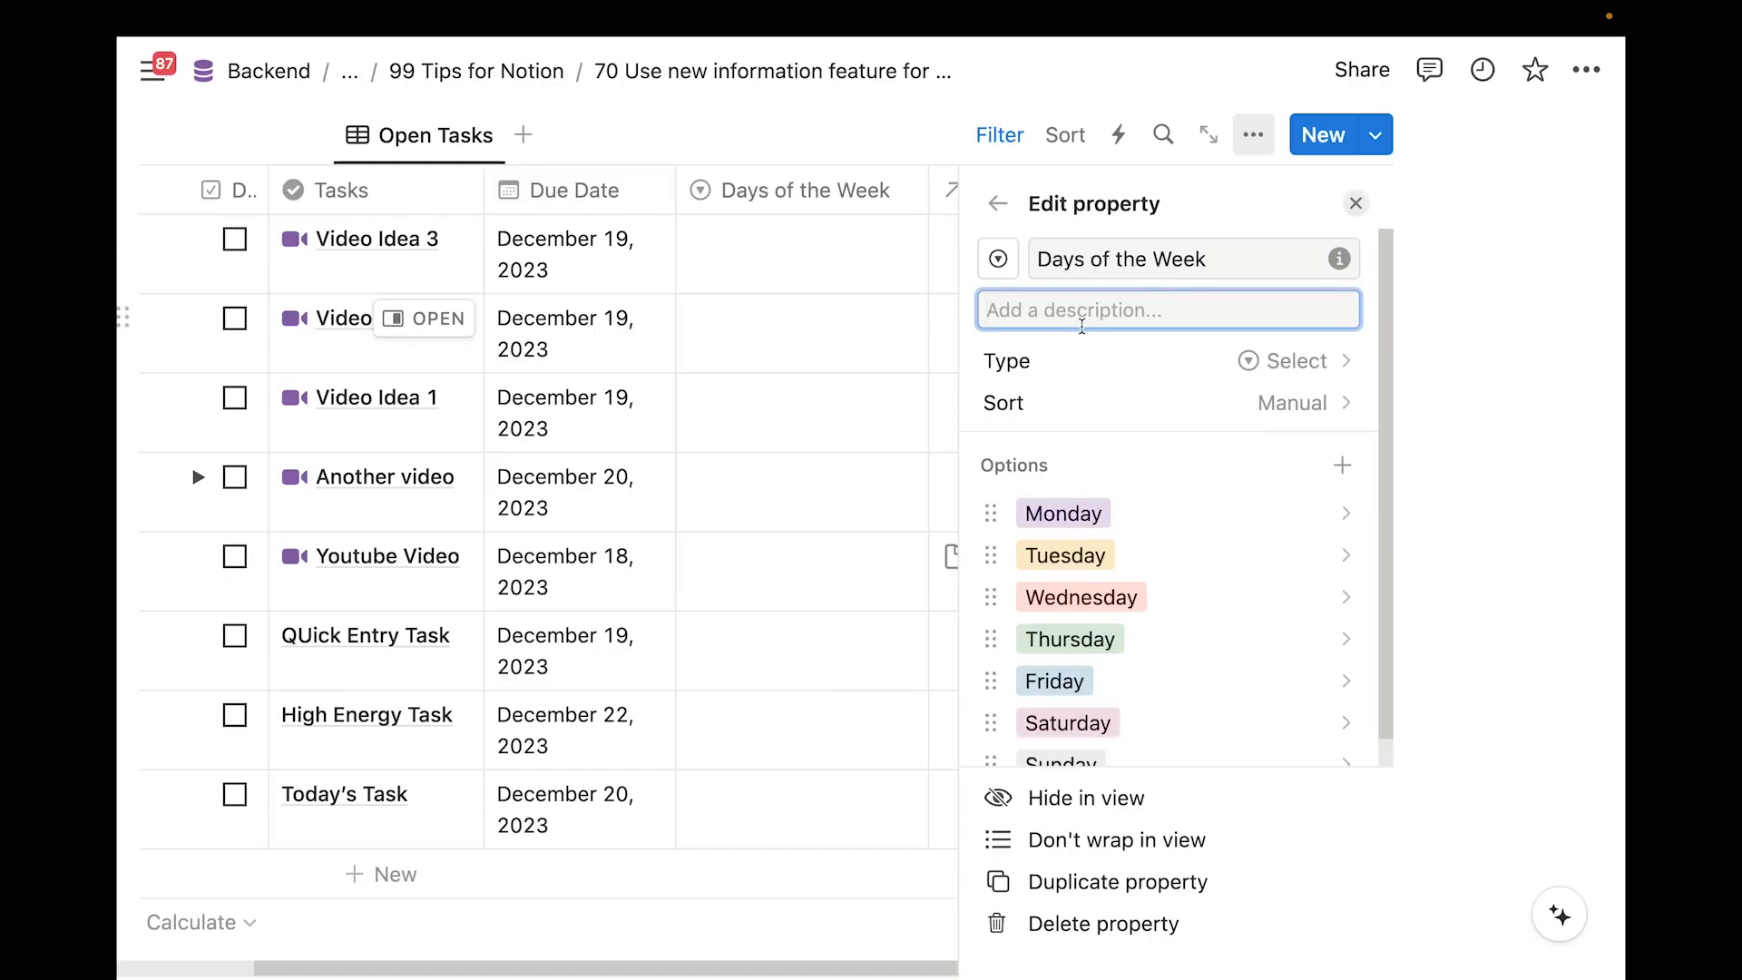
{"action": "type", "text": "Set the day of the week where you would like to complete this task"}
{"action": "key", "text": "Return"}
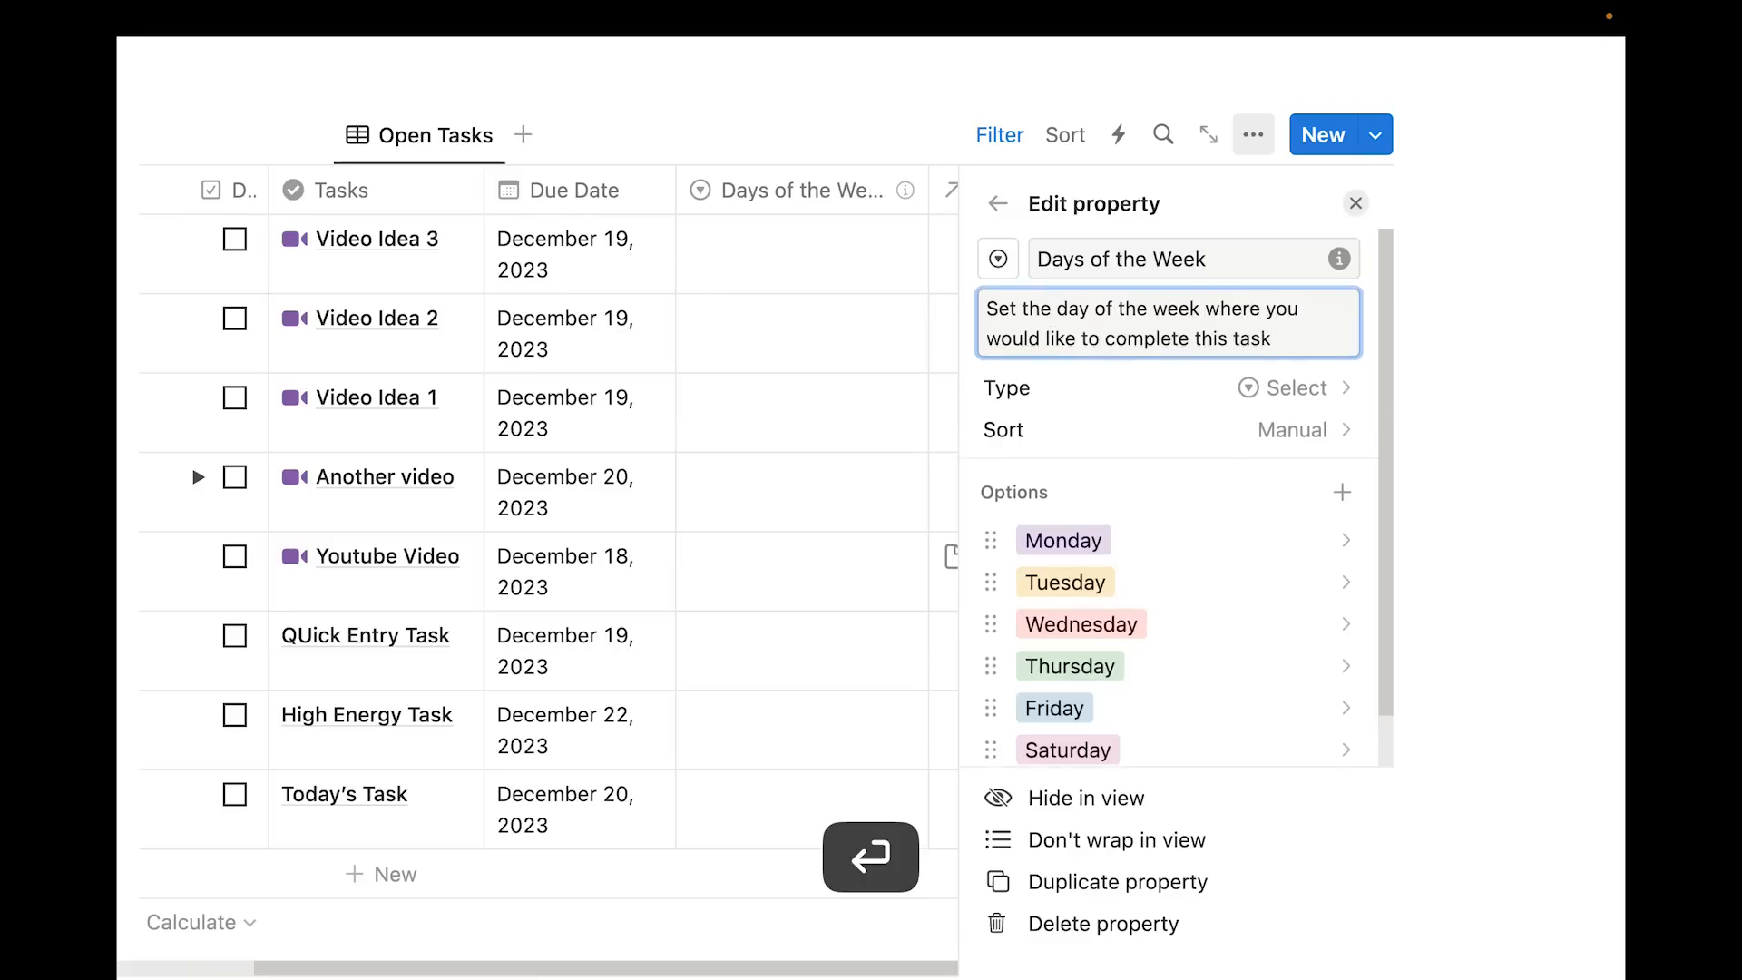
{"action": "left_click", "coordinate": [998, 203]}
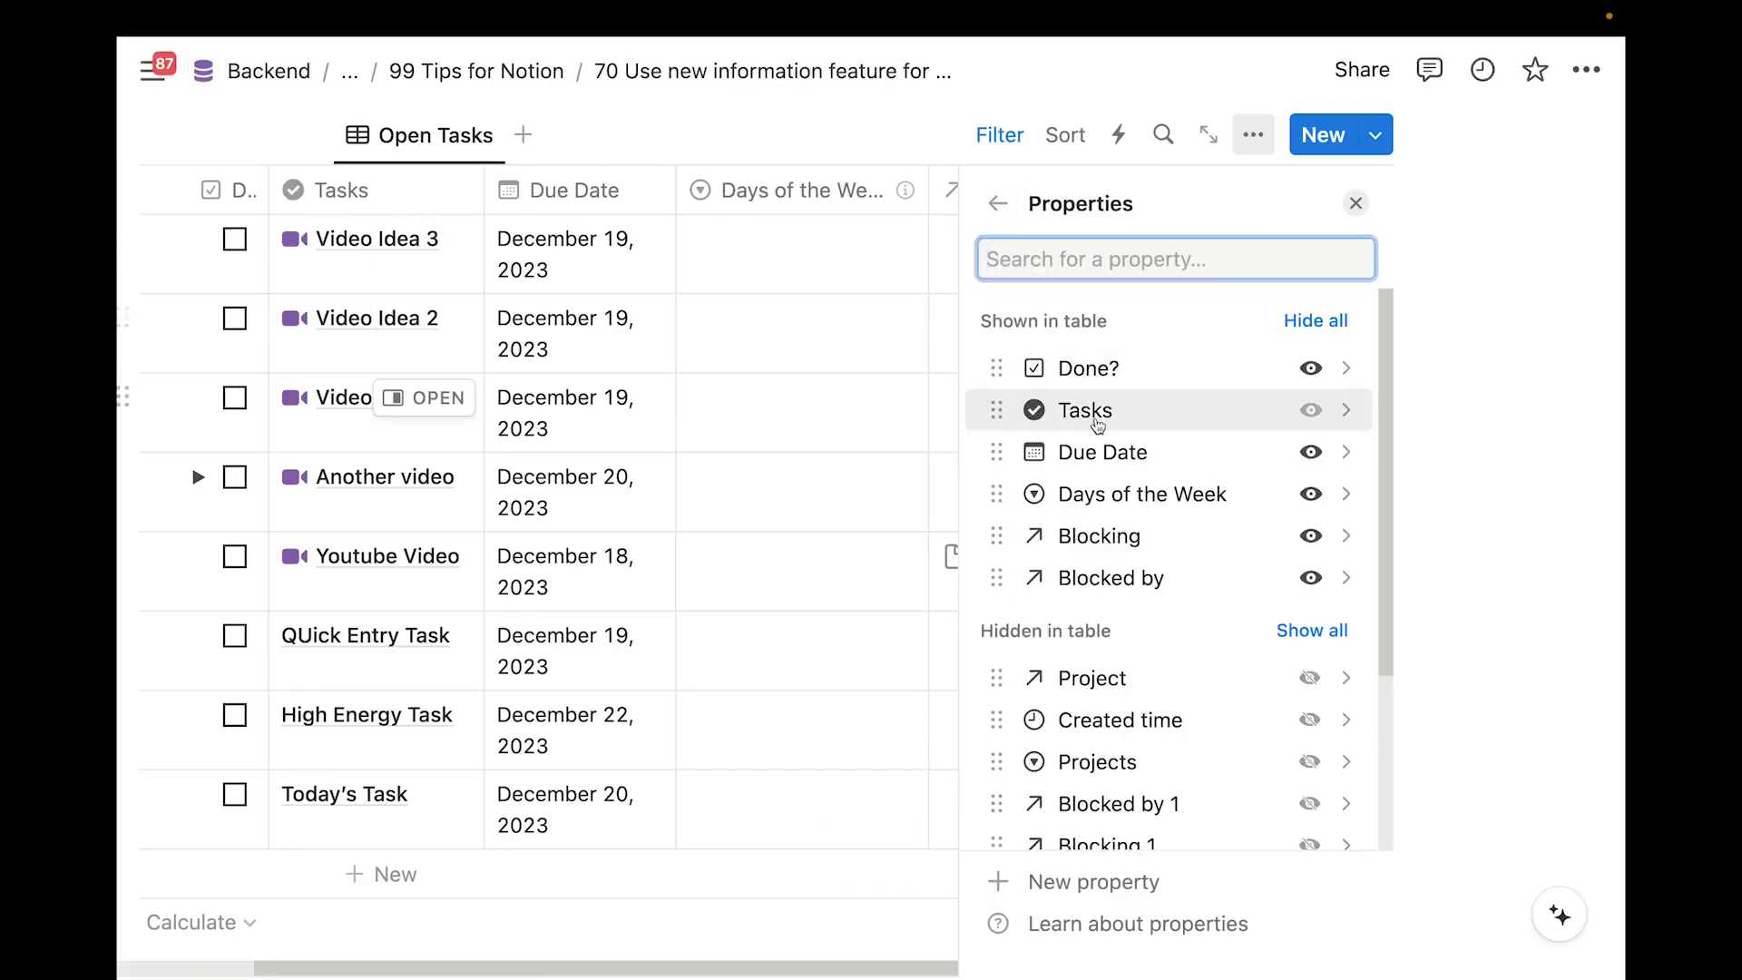
{"action": "left_click", "coordinate": [802, 135]}
View the Days of the Week description from the Open Tasks table header and inside the Video Idea 3 page
{"action": "scroll", "coordinate": [810, 361], "scroll_direction": "up", "scroll_amount": 2}
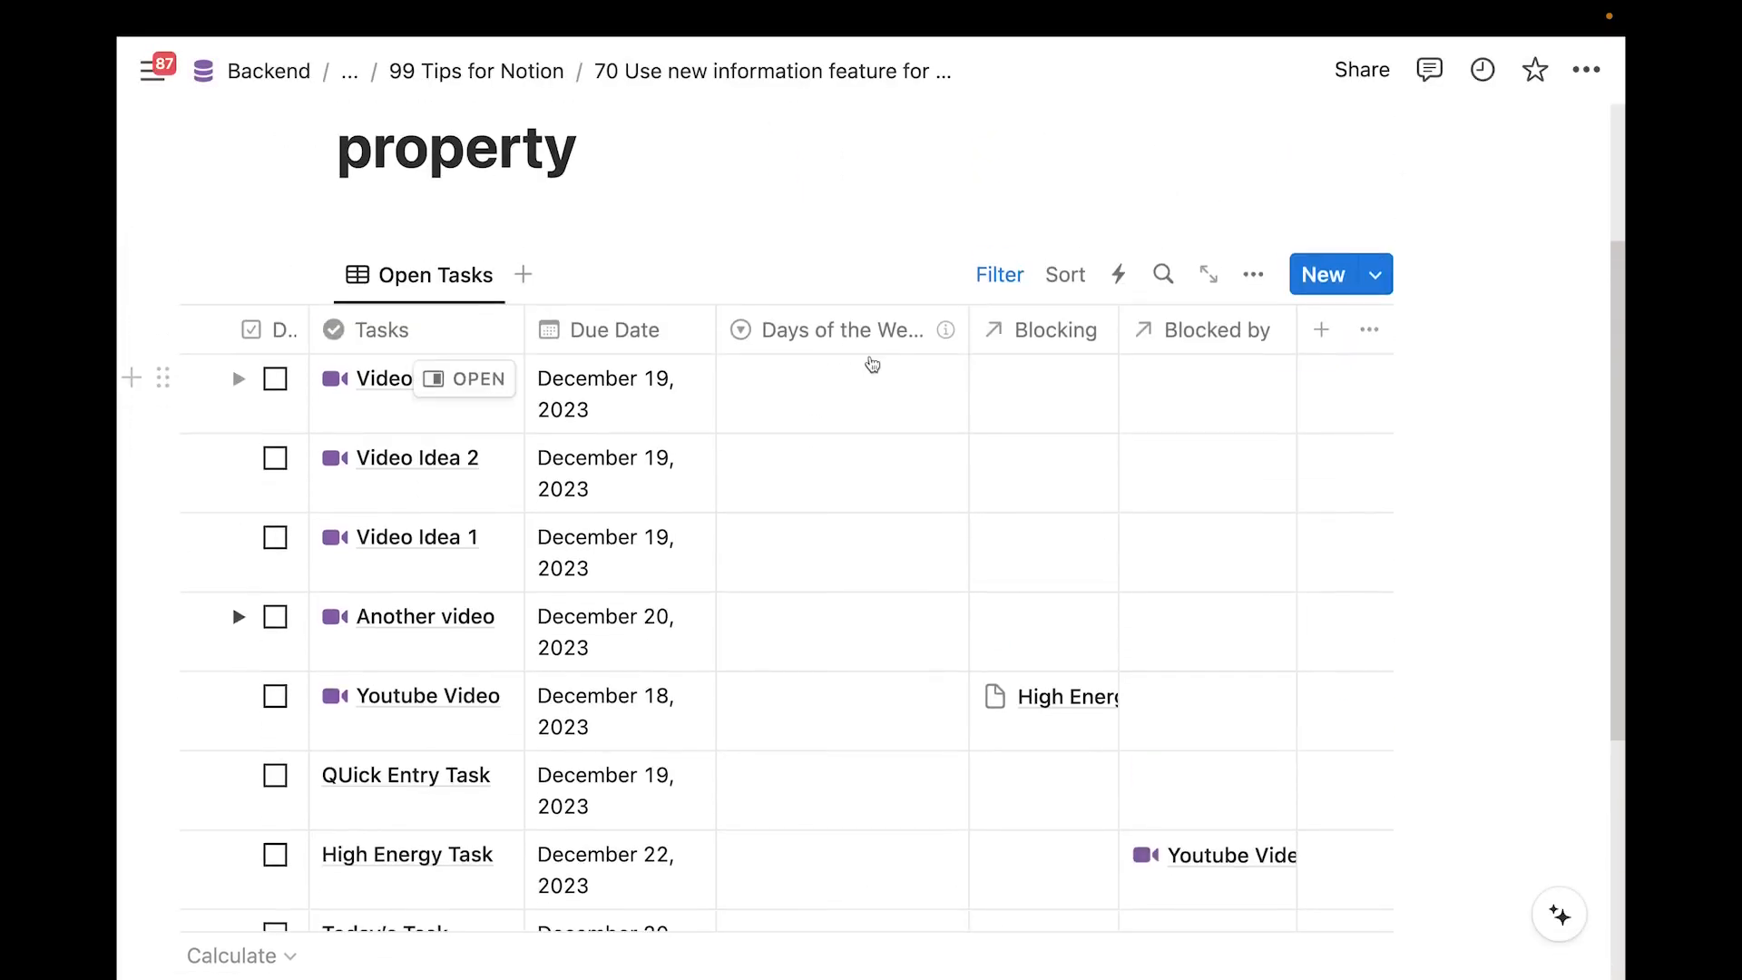
{"action": "mouse_move", "coordinate": [948, 338]}
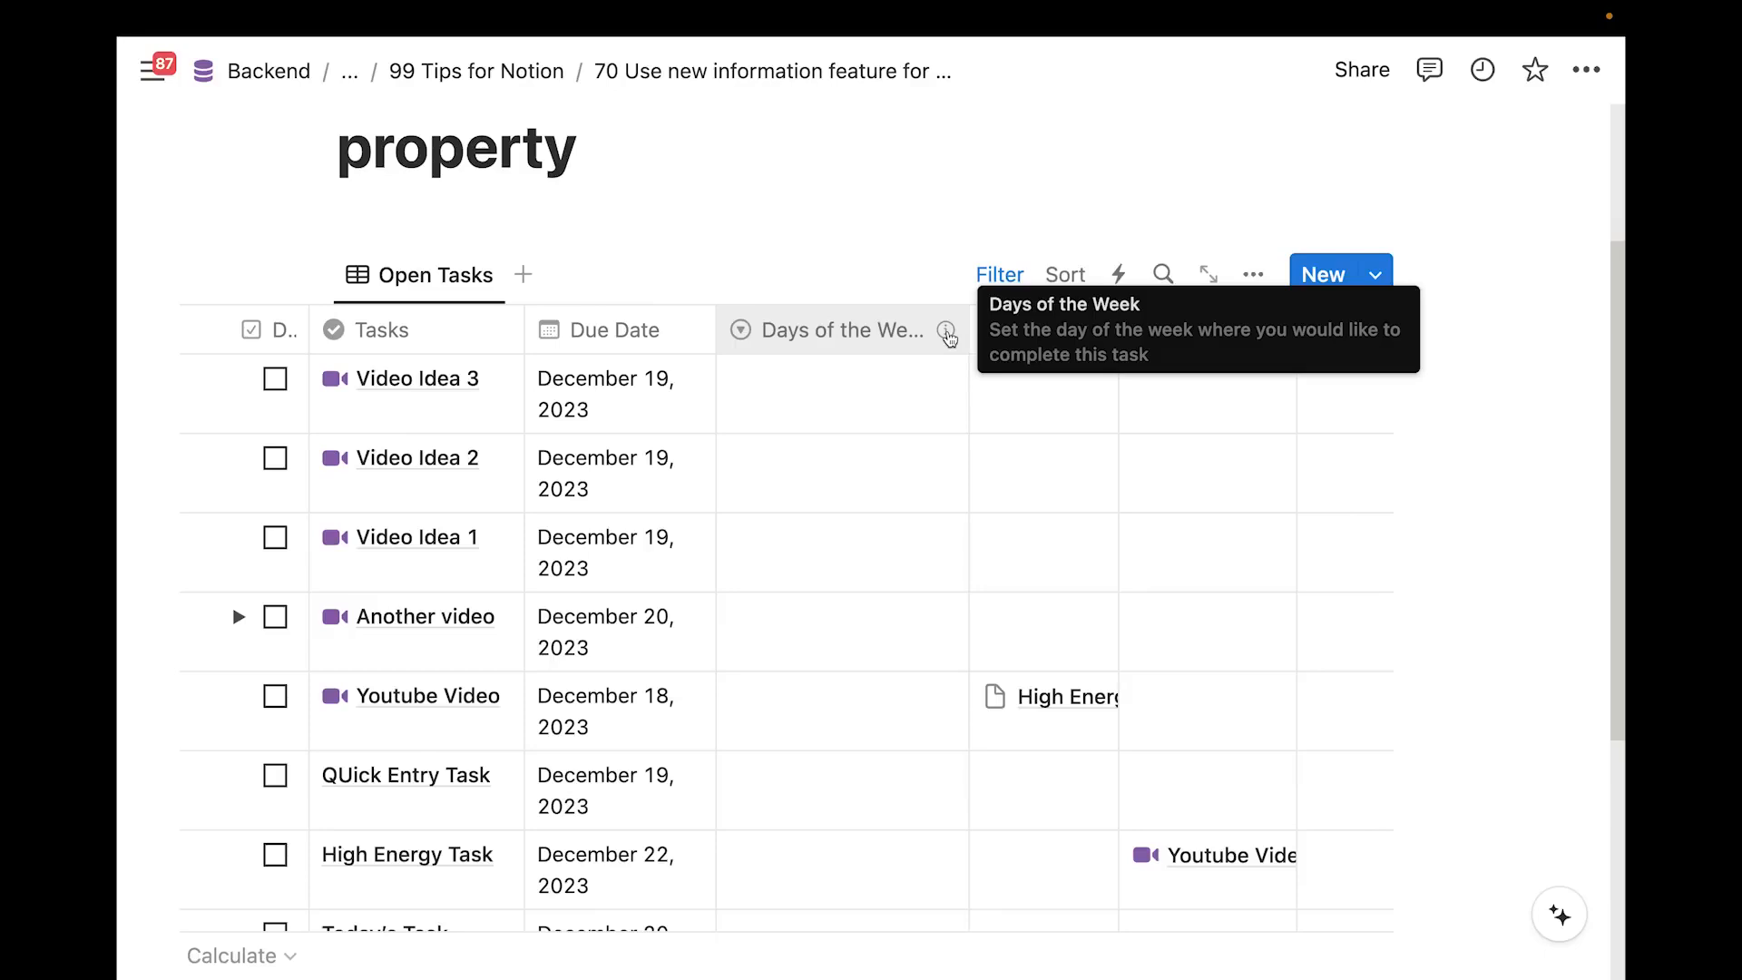
{"action": "scroll", "coordinate": [914, 377], "scroll_direction": "left", "scroll_amount": 3}
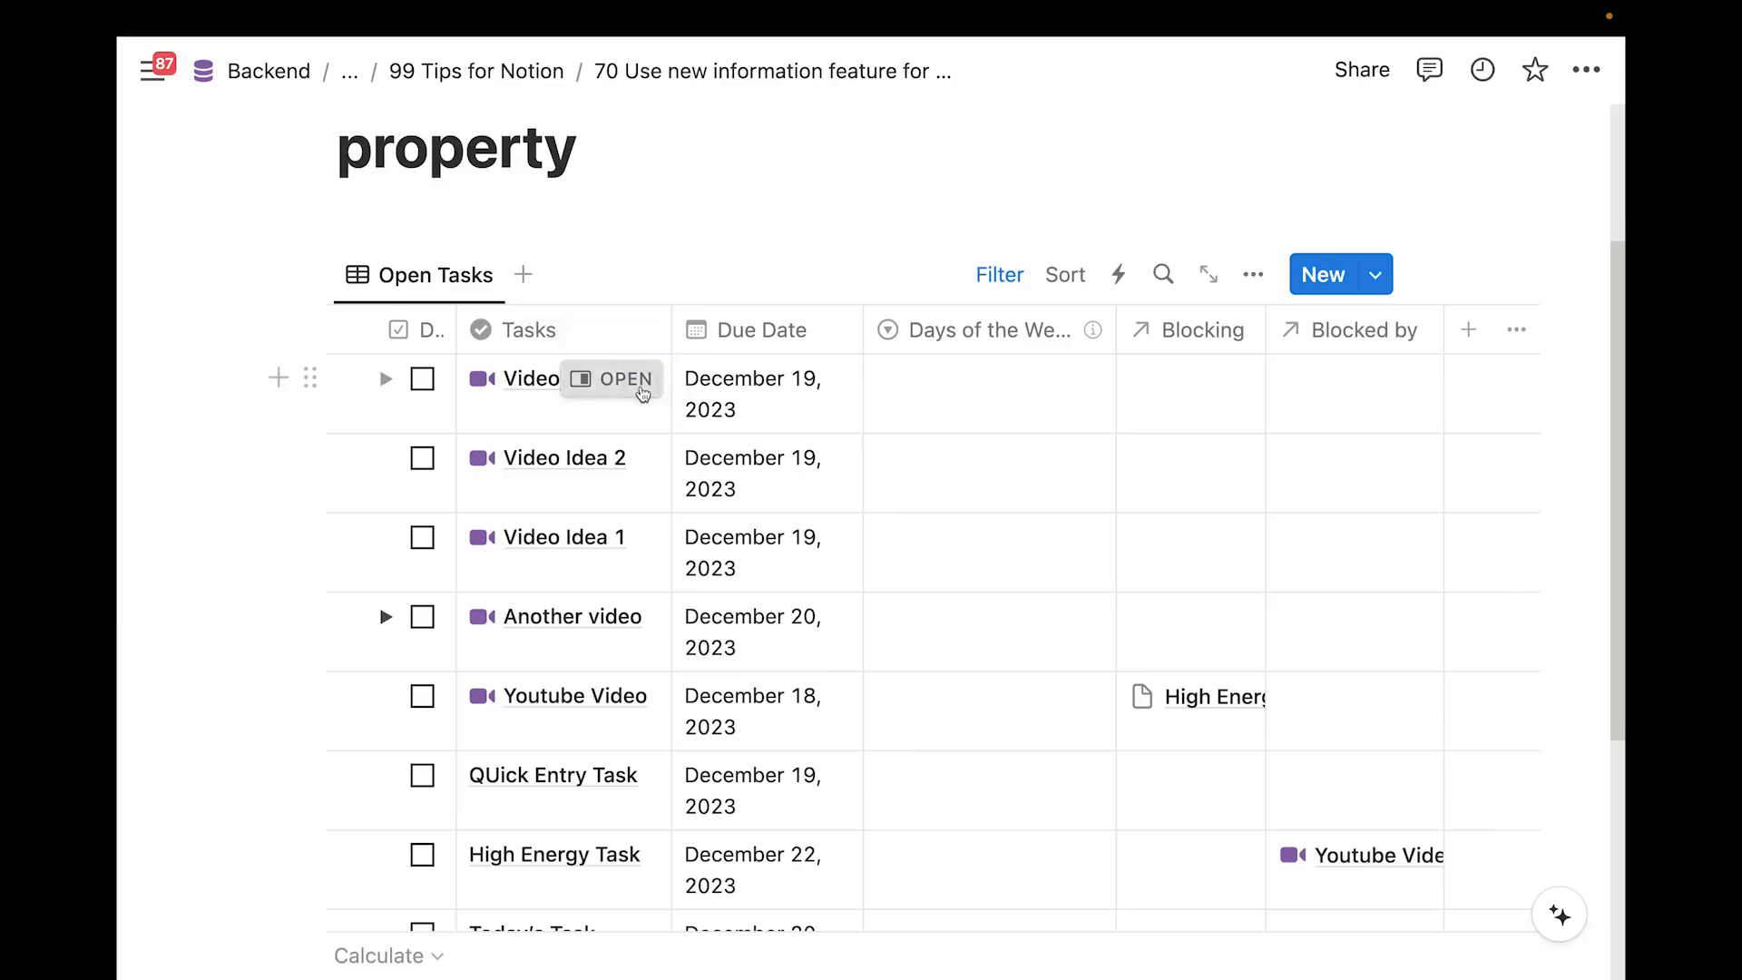
{"action": "left_click", "coordinate": [589, 380]}
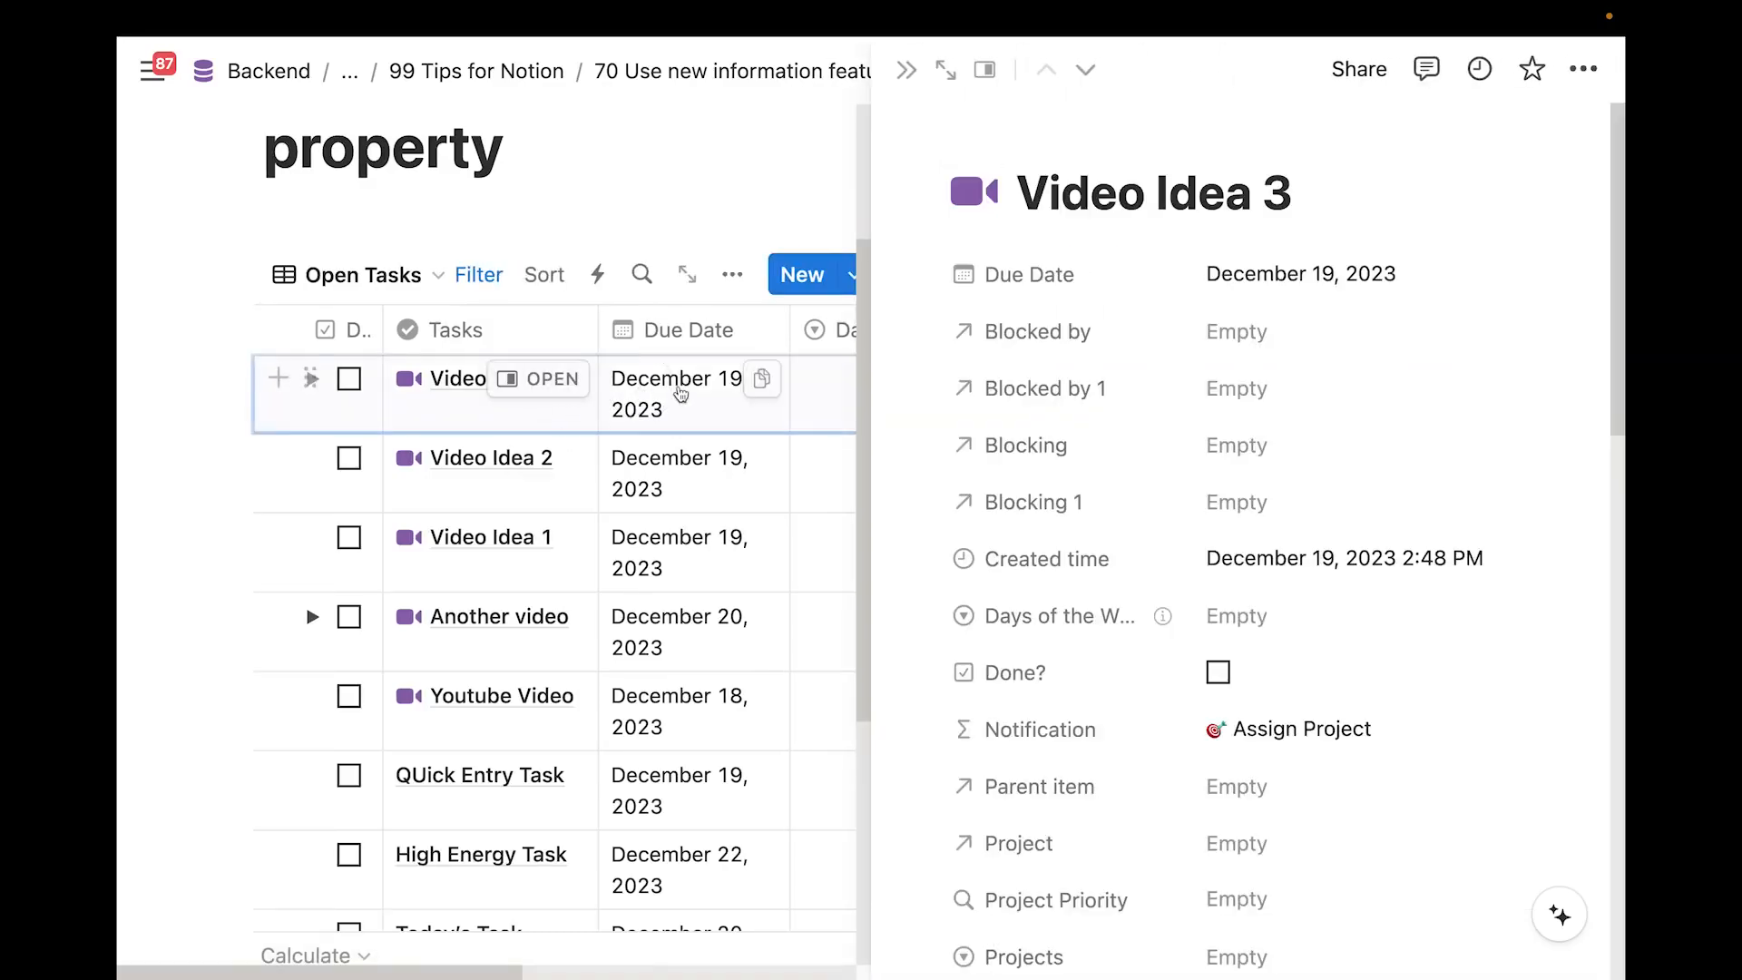
{"action": "scroll", "coordinate": [1005, 470], "scroll_direction": "down", "scroll_amount": 2}
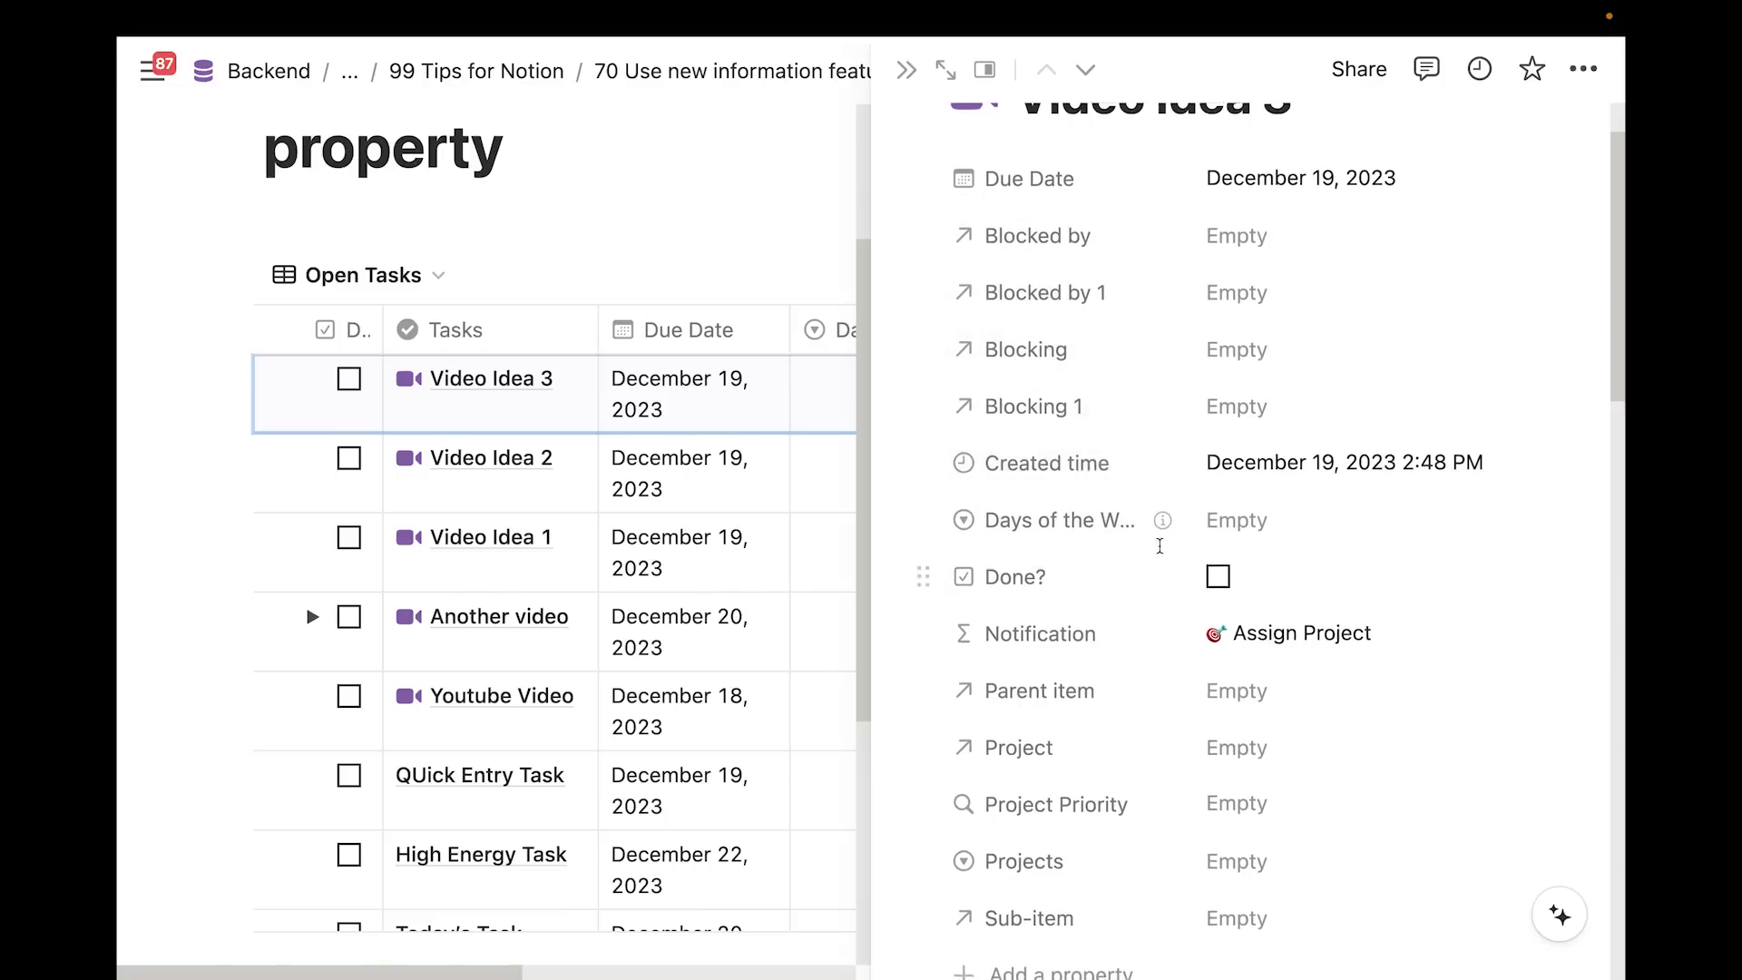
{"action": "mouse_move", "coordinate": [1165, 529]}
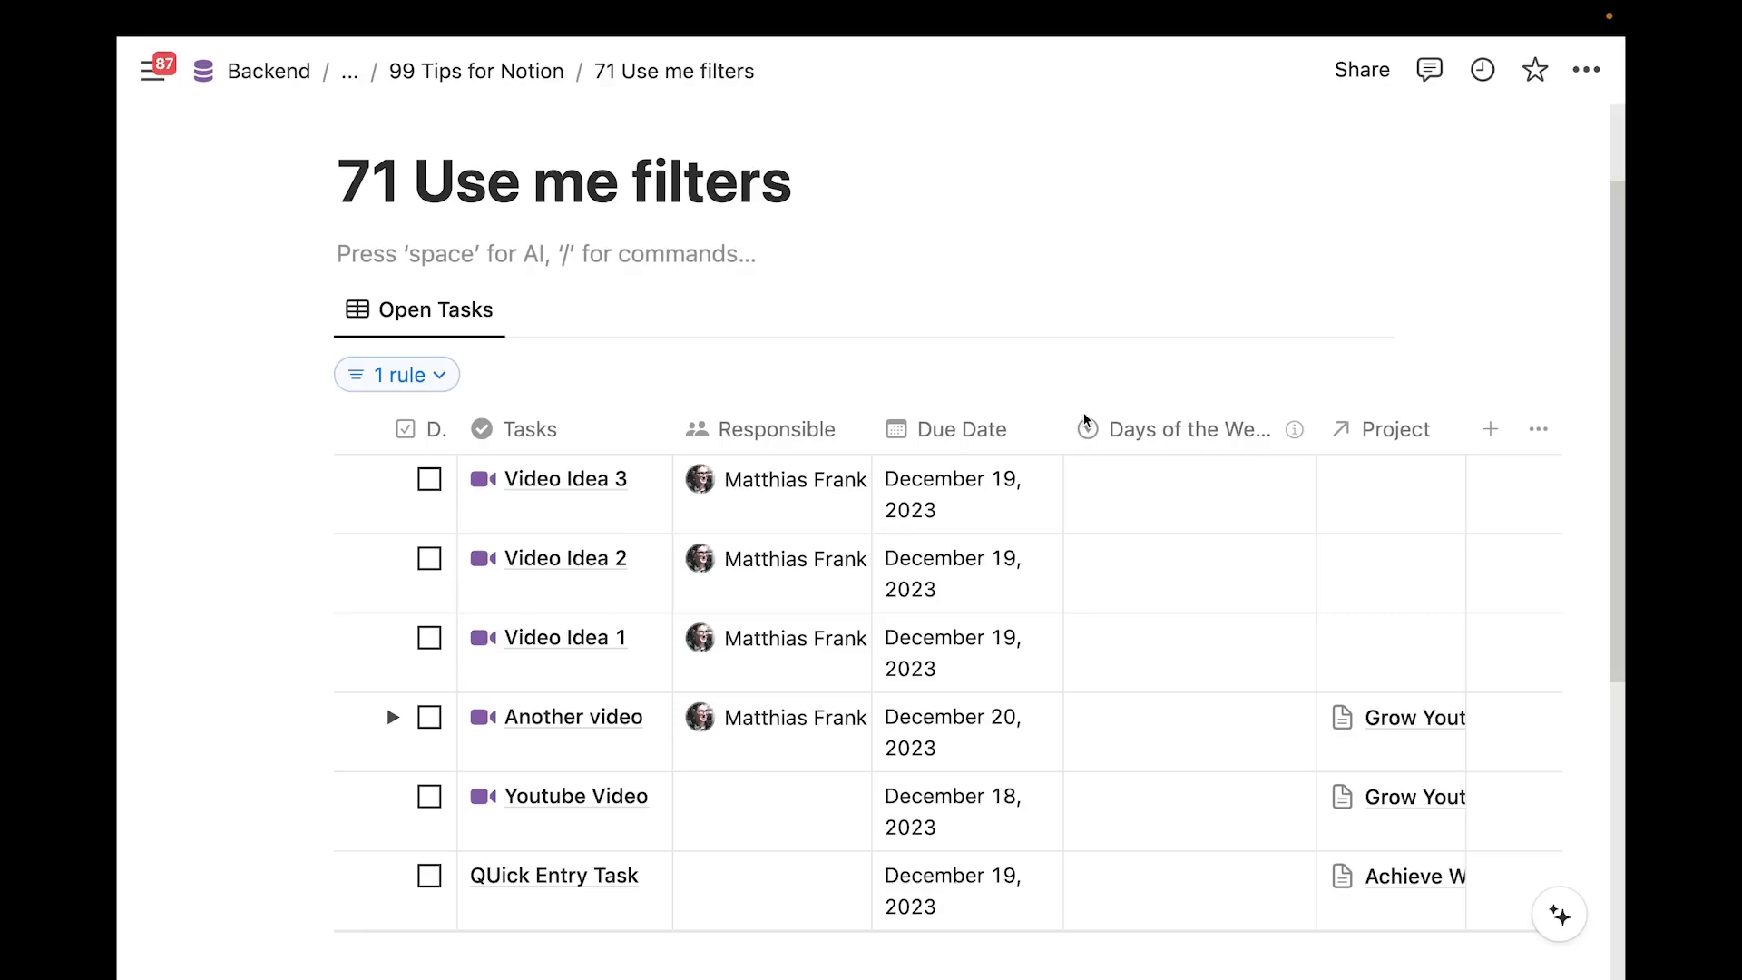
Add a second filter rule to the Open Tasks table that uses the Responsible property
{"action": "scroll", "coordinate": [1179, 476], "scroll_direction": "down", "scroll_amount": 2}
{"action": "scroll", "coordinate": [893, 435], "scroll_direction": "down", "scroll_amount": 2}
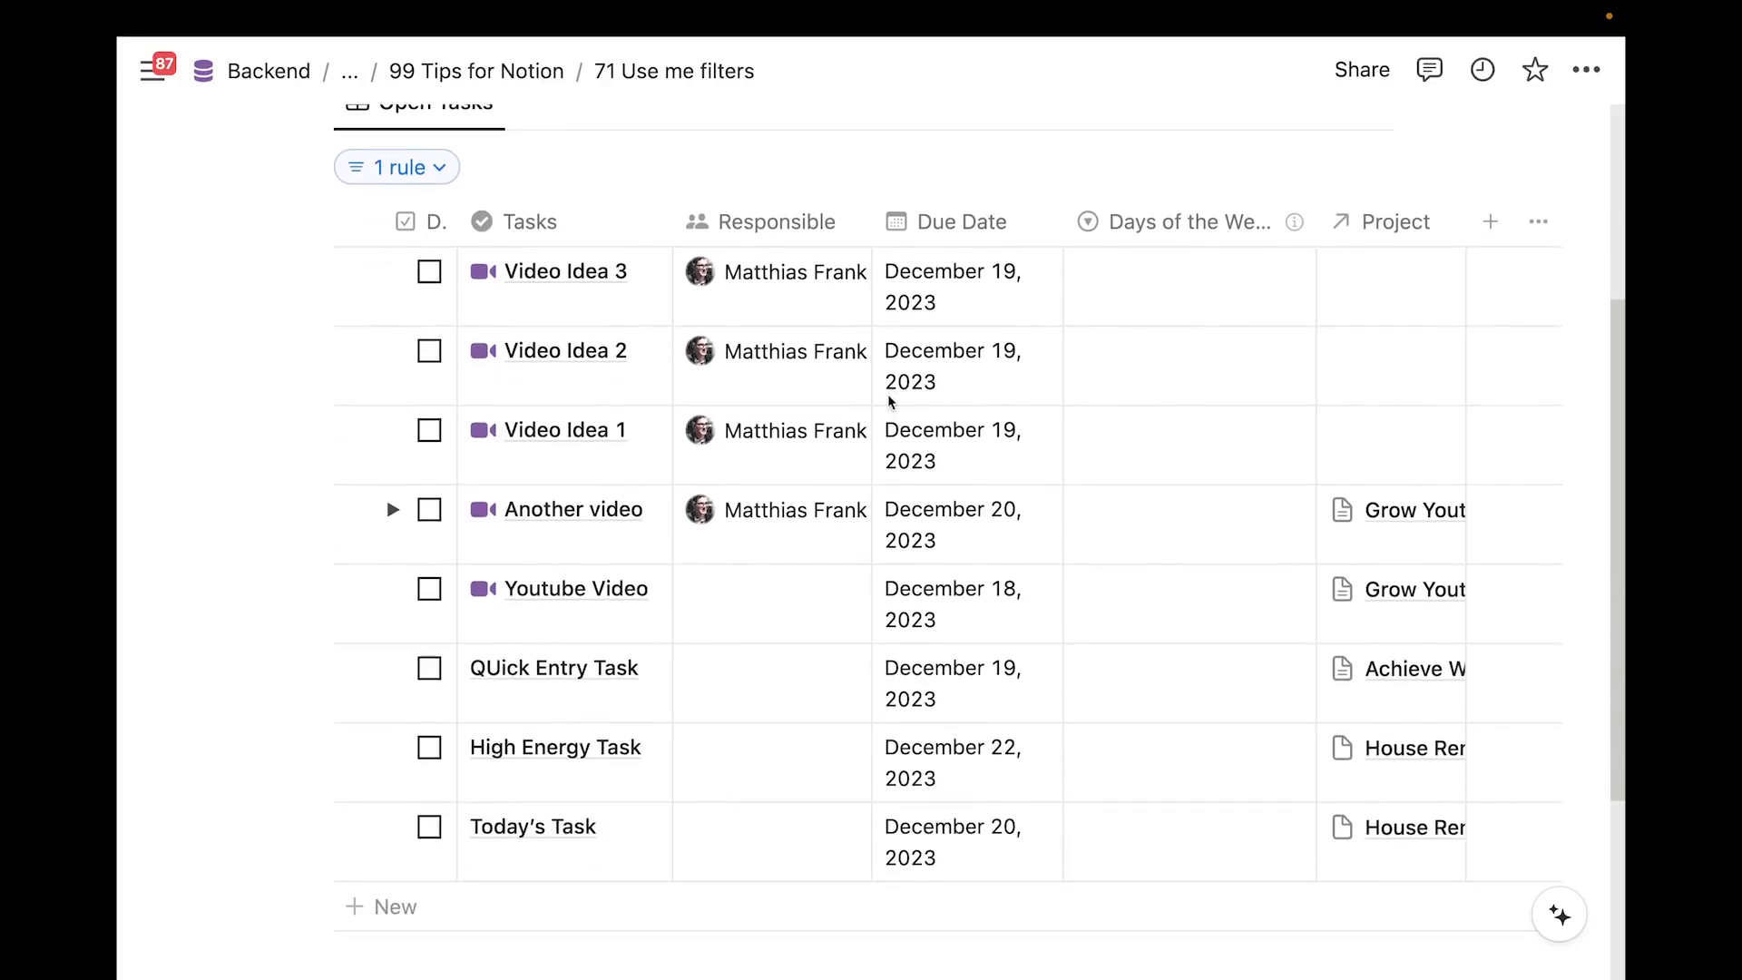
{"action": "scroll", "coordinate": [890, 417], "scroll_direction": "up", "scroll_amount": 3}
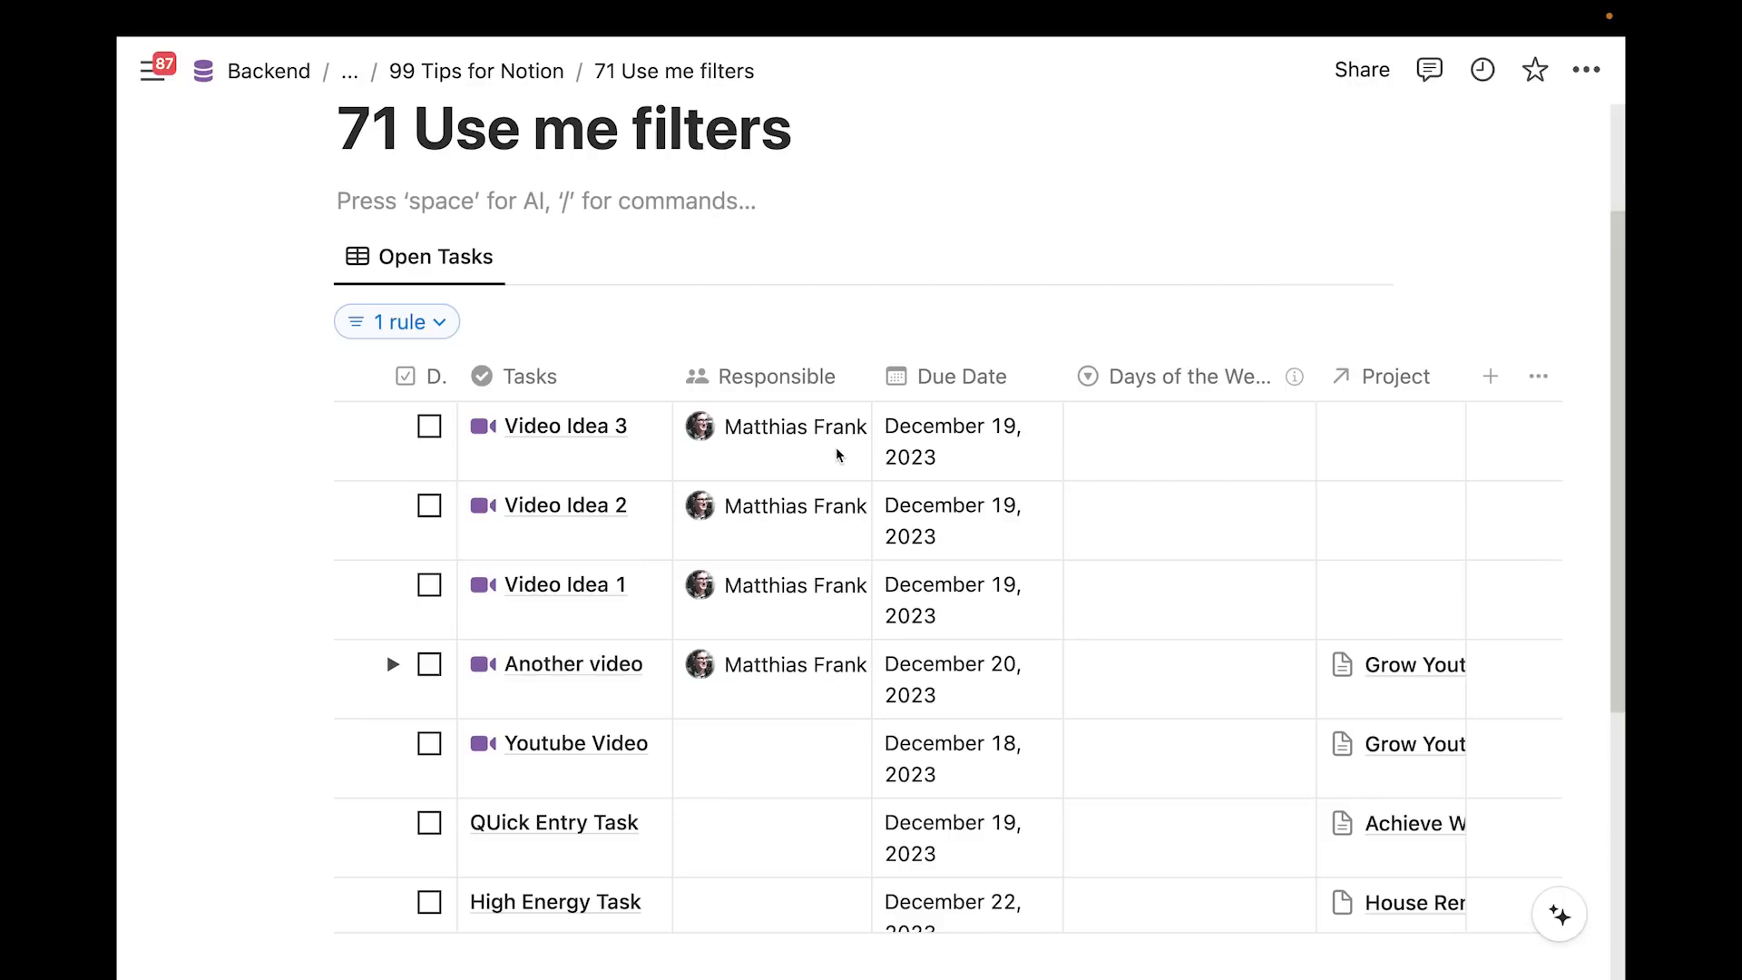
{"action": "left_click", "coordinate": [449, 350]}
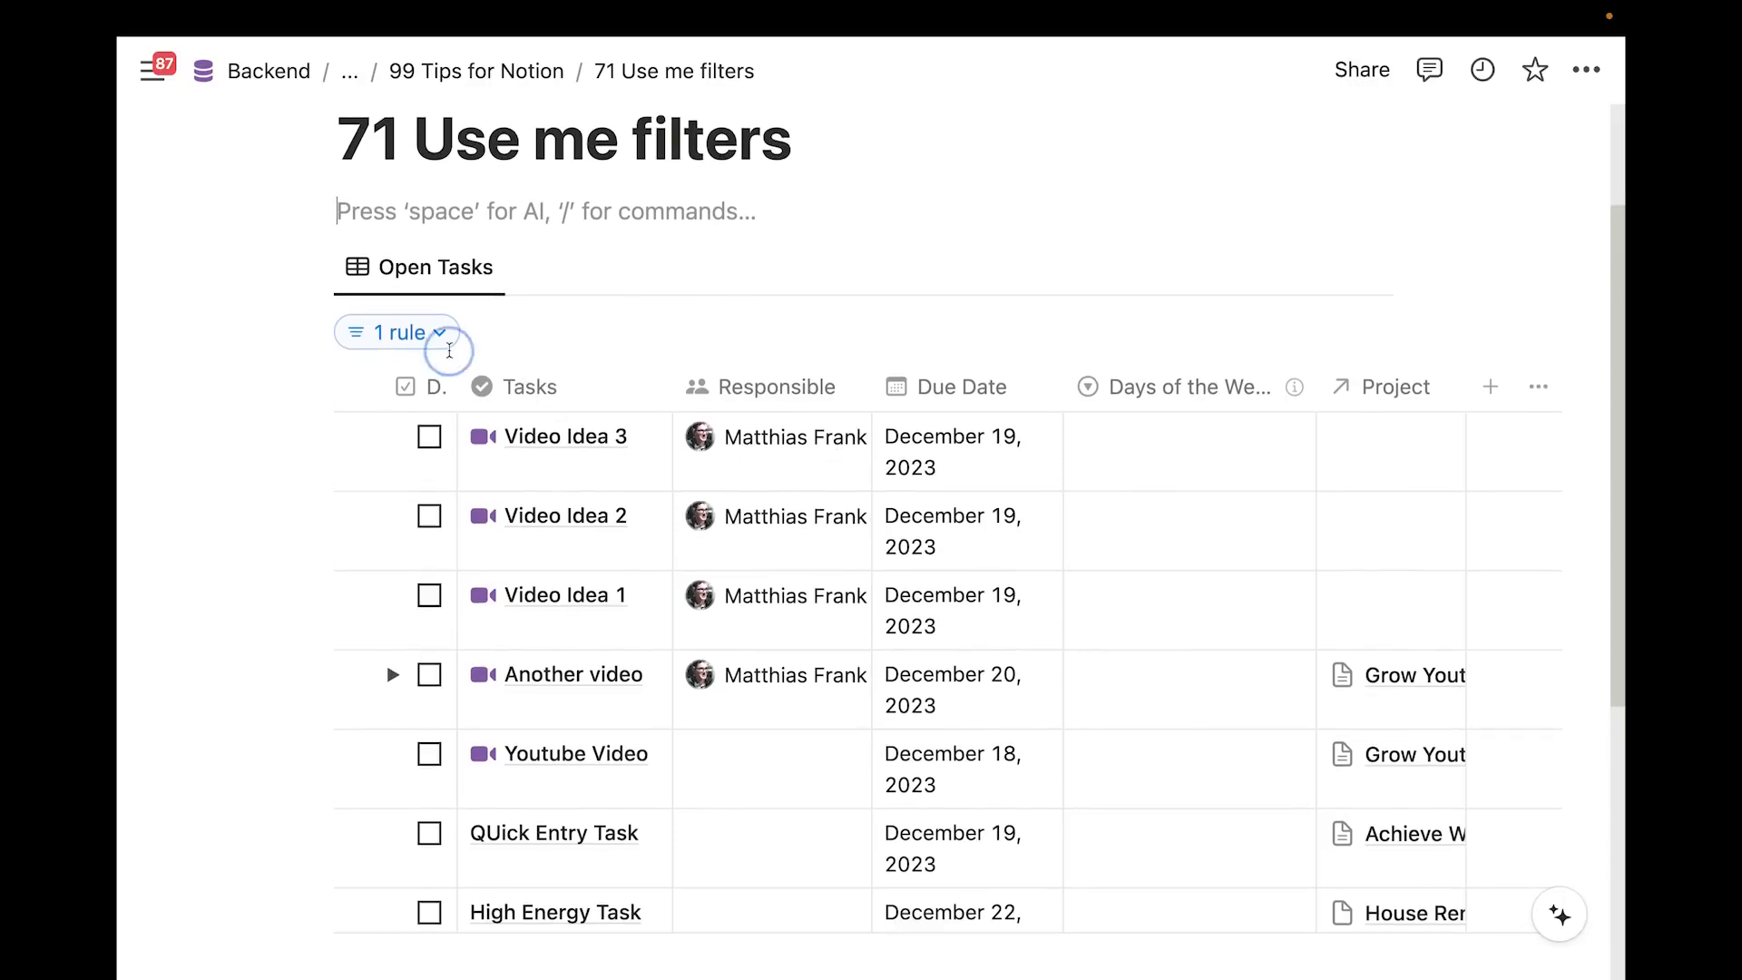
{"action": "left_click", "coordinate": [303, 472]}
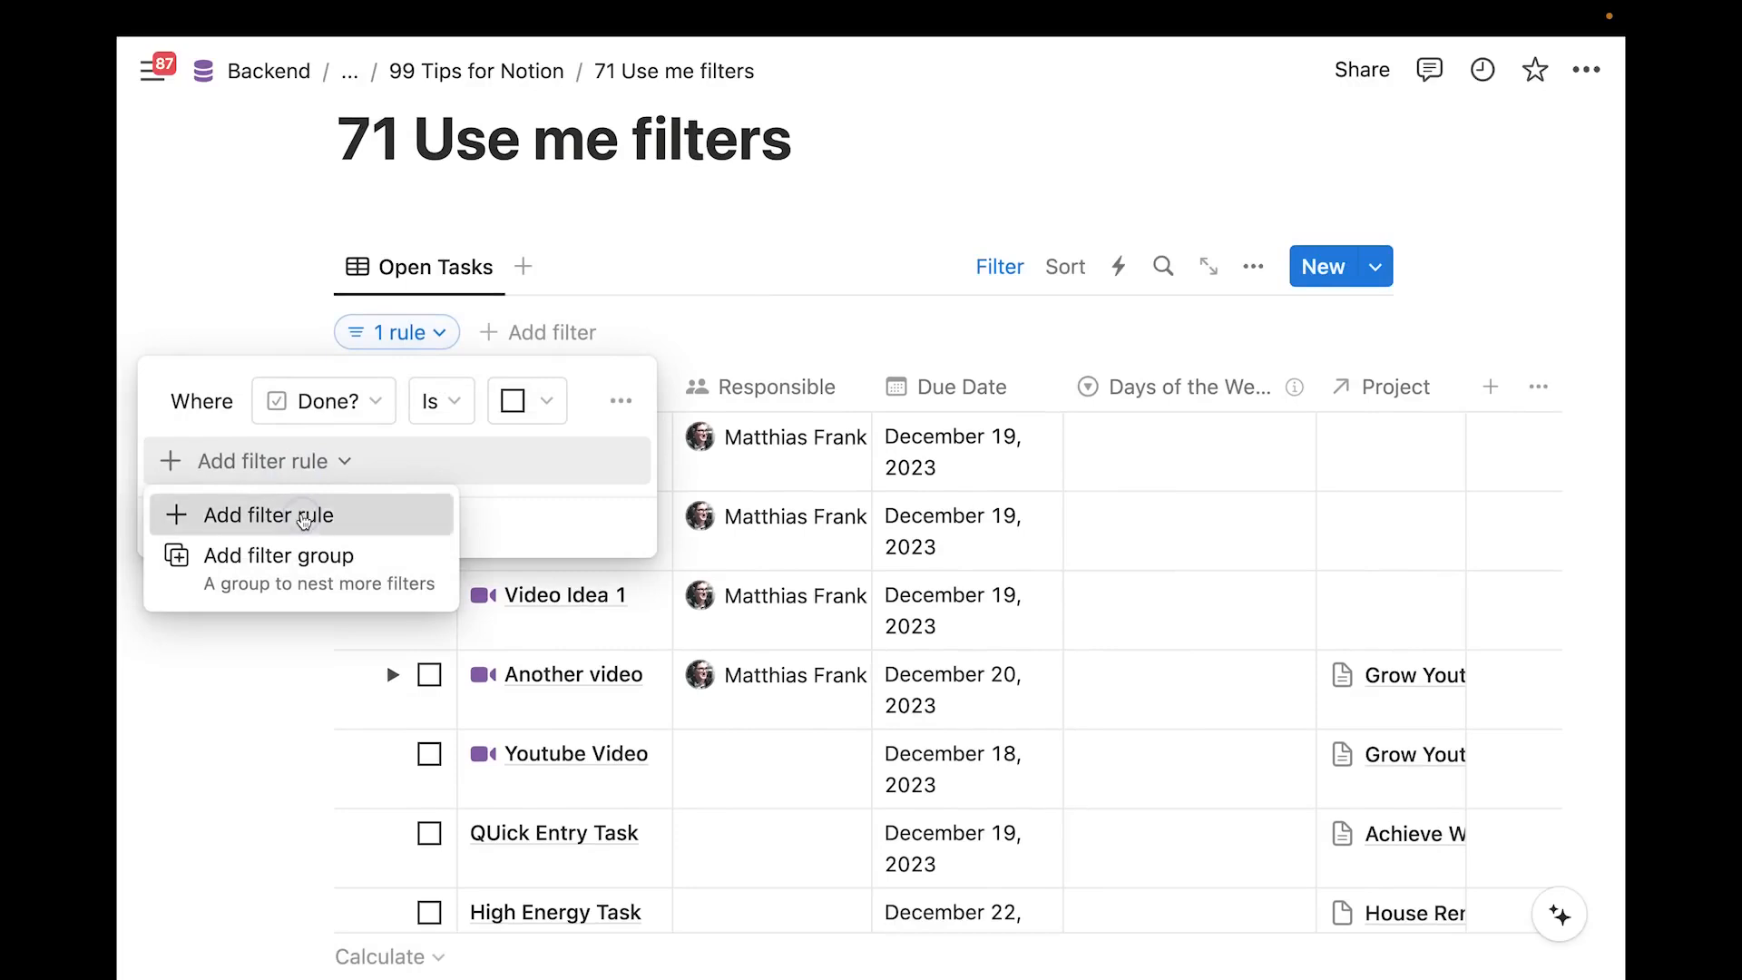
{"action": "left_click", "coordinate": [303, 519]}
{"action": "left_click", "coordinate": [335, 461]}
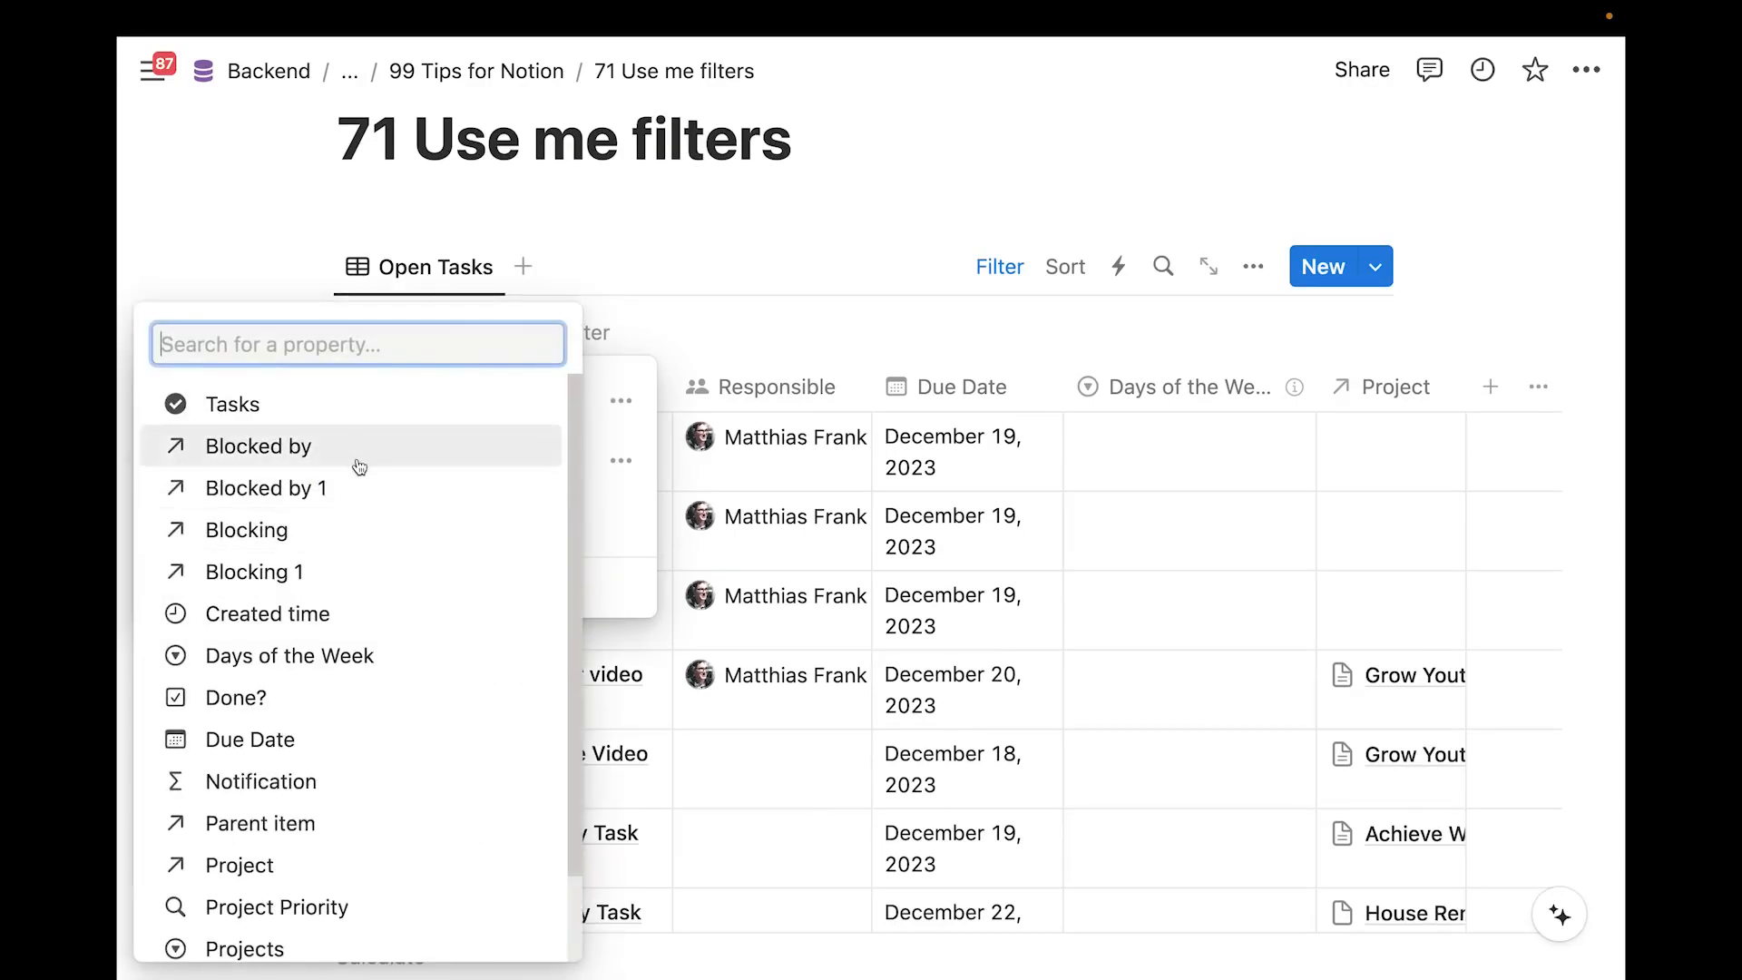
{"action": "type", "text": "res"}
{"action": "left_click", "coordinate": [349, 628]}
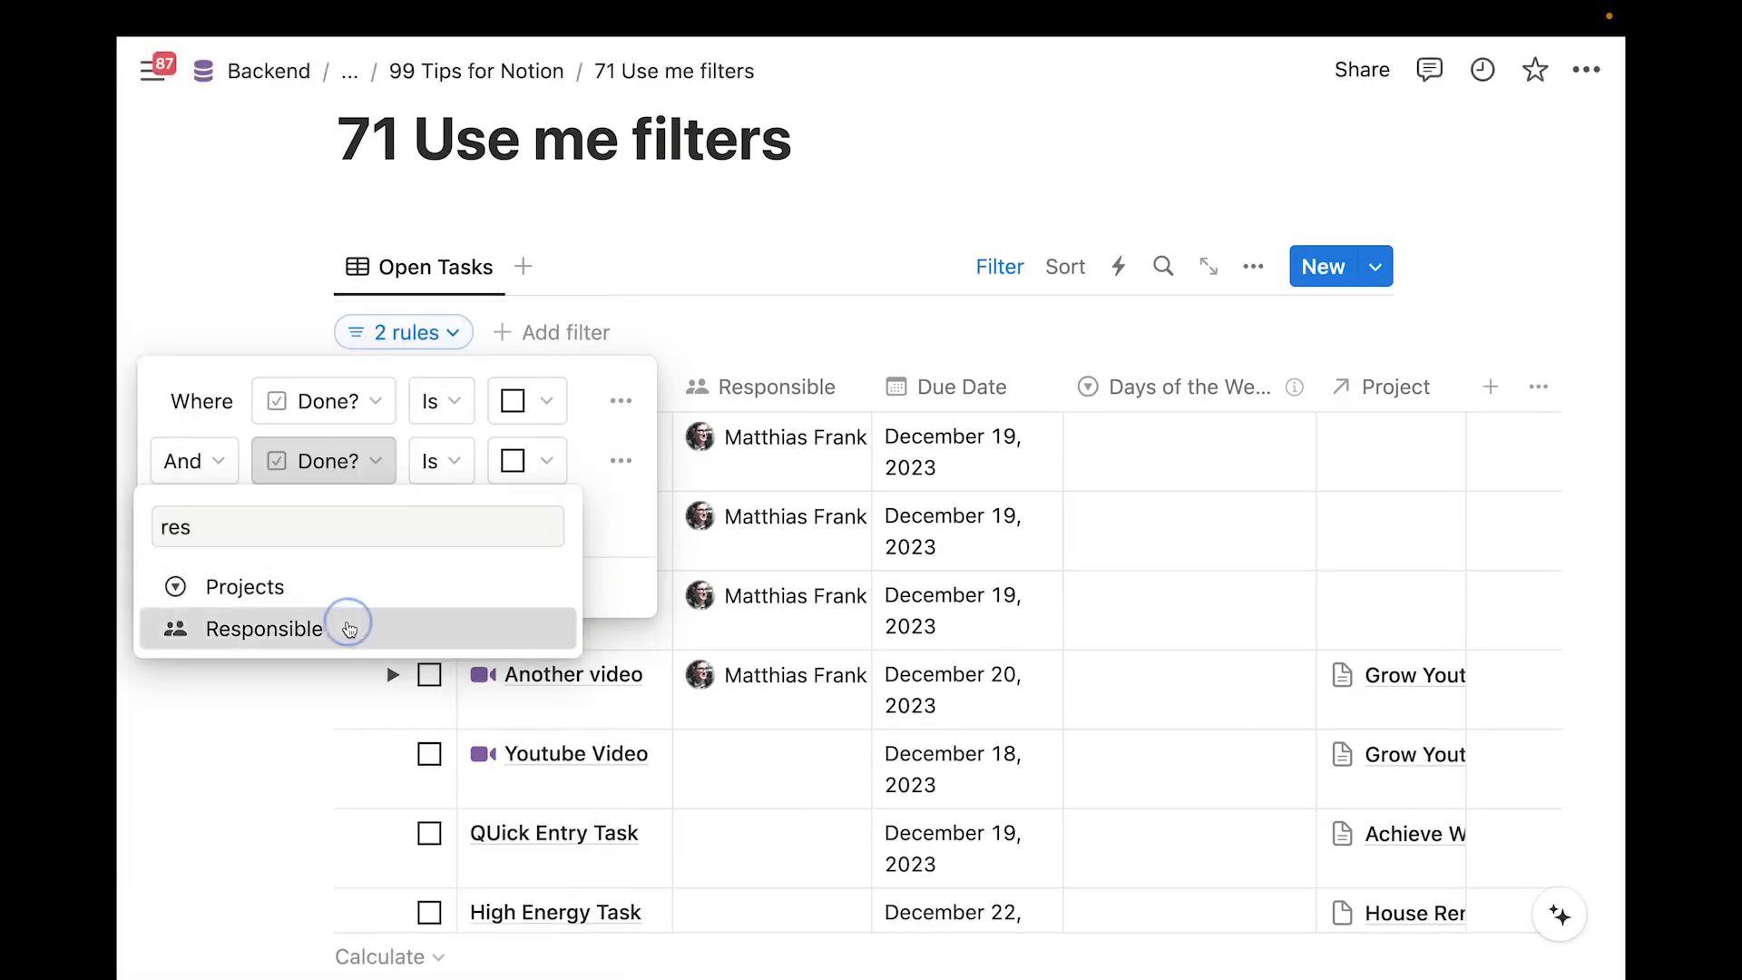
Set the Responsible filter to contain the named workspace member who is assigned to the video tasks
{"action": "left_click", "coordinate": [663, 460]}
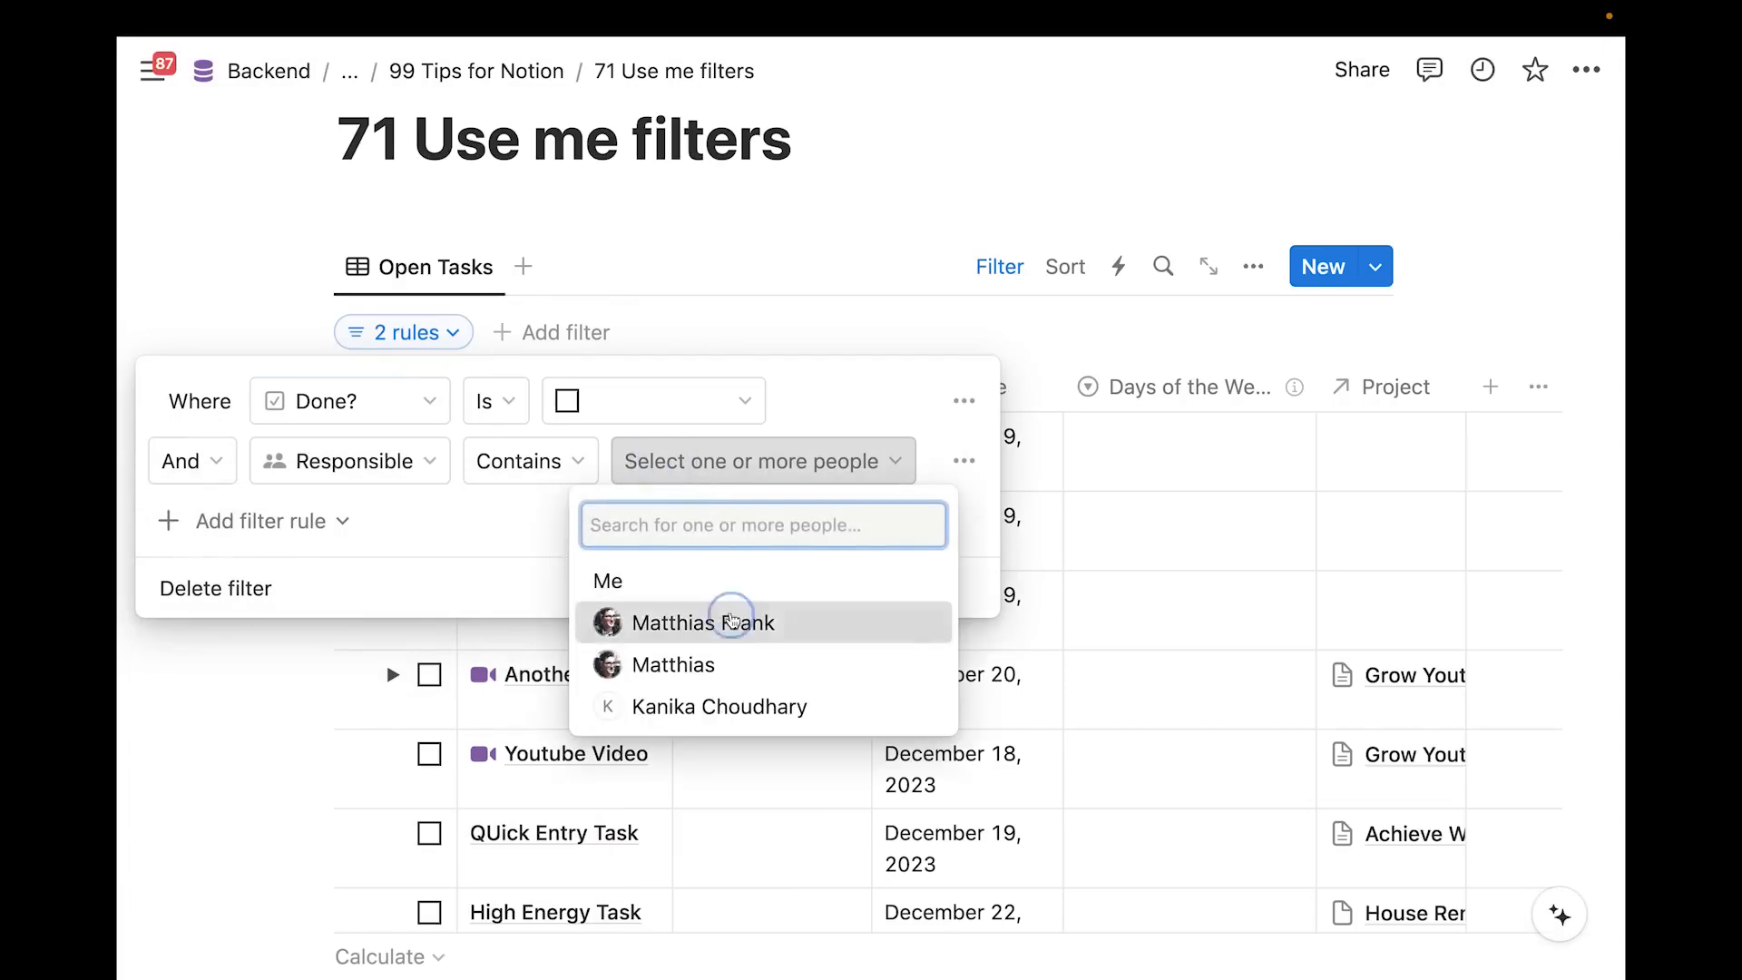
{"action": "left_click", "coordinate": [731, 621]}
{"action": "left_click", "coordinate": [772, 247]}
{"action": "left_click", "coordinate": [770, 243]}
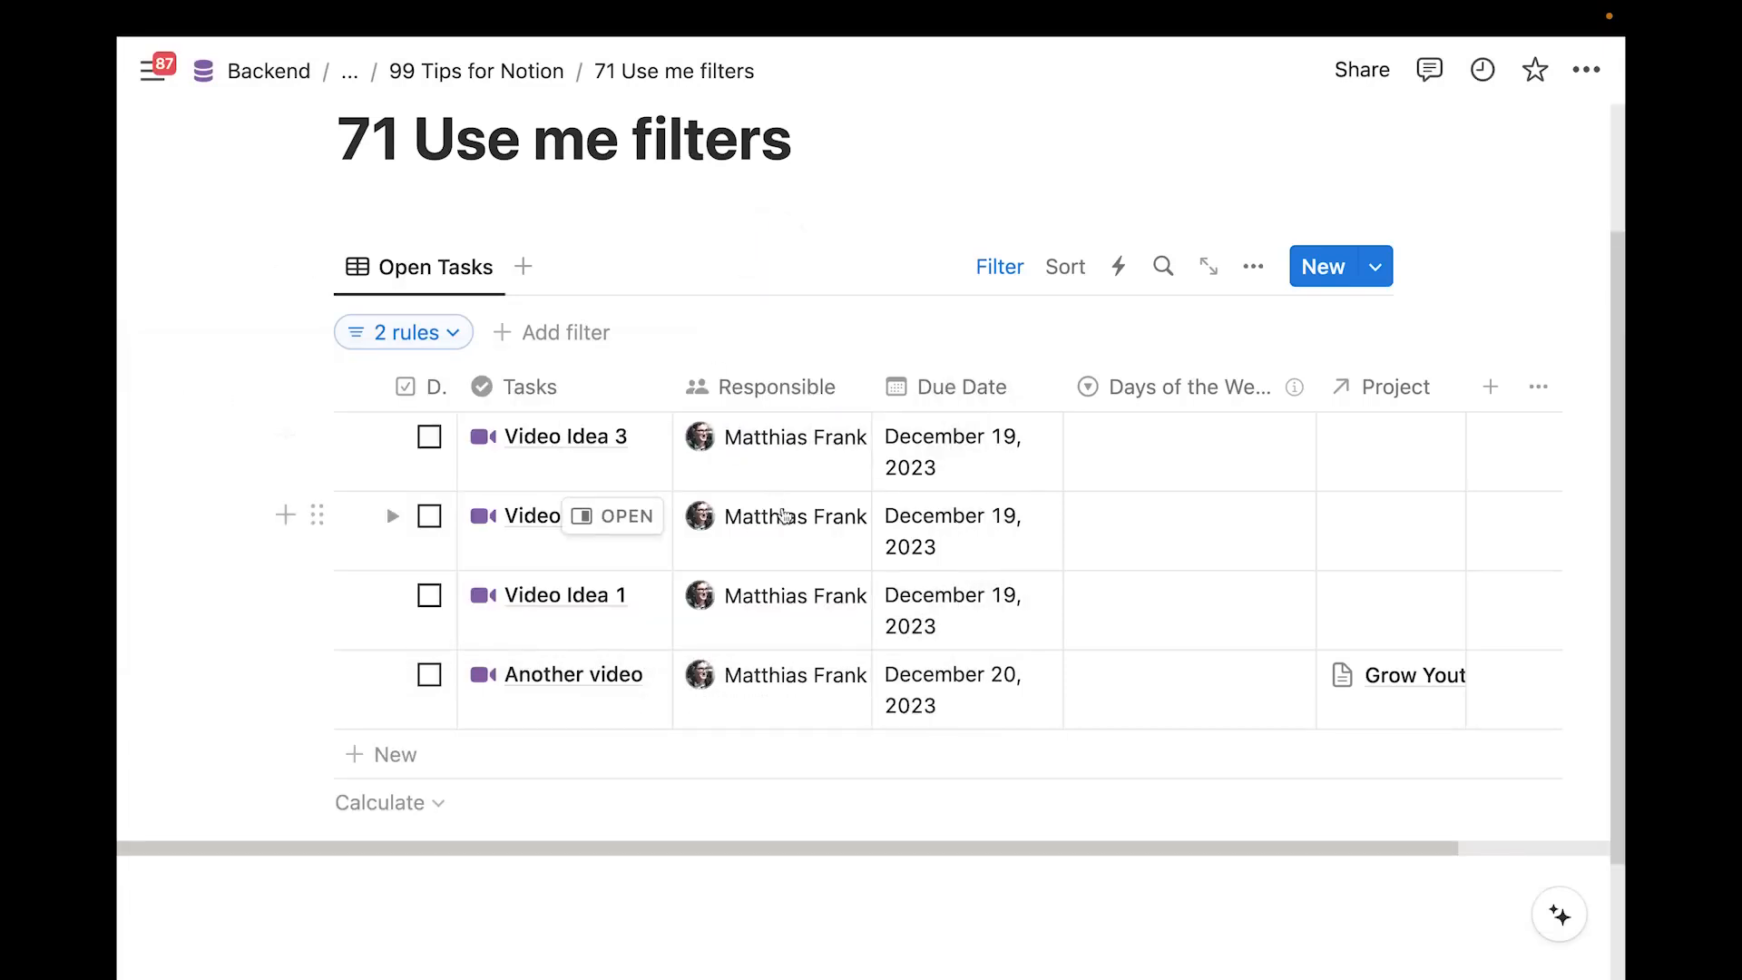
Replace the named person in the Responsible filter with the dynamic value Me
{"action": "scroll", "coordinate": [786, 515], "scroll_direction": "up", "scroll_amount": 2}
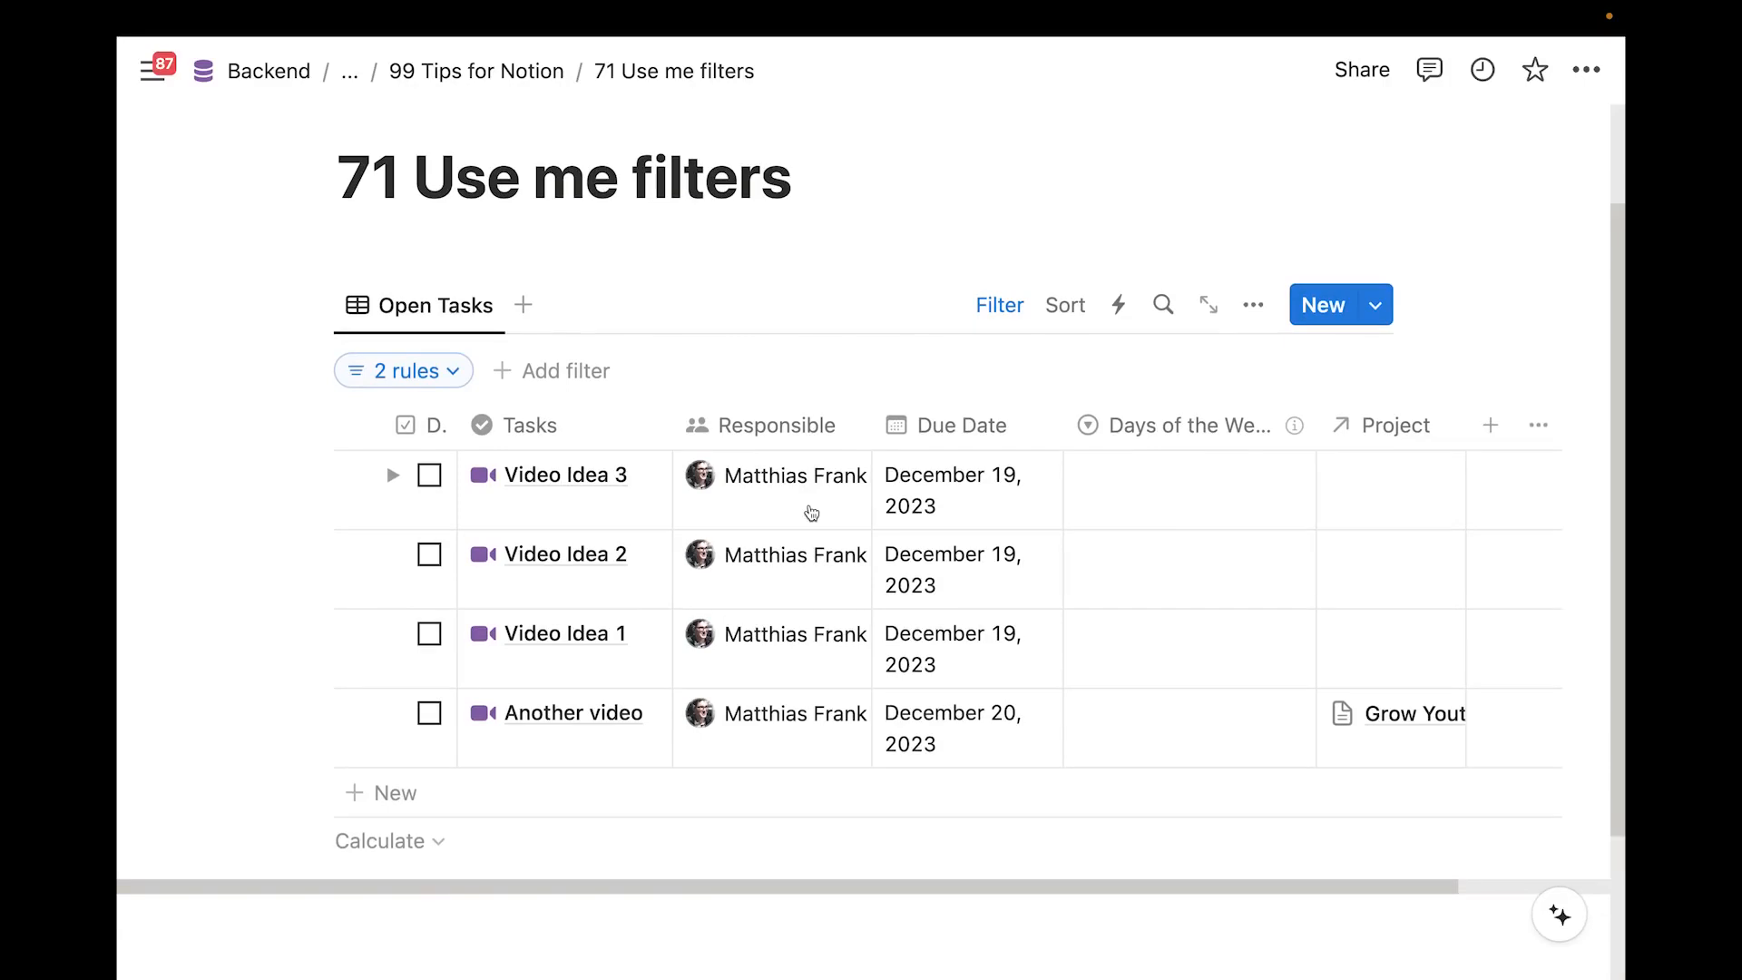
{"action": "left_click", "coordinate": [430, 372]}
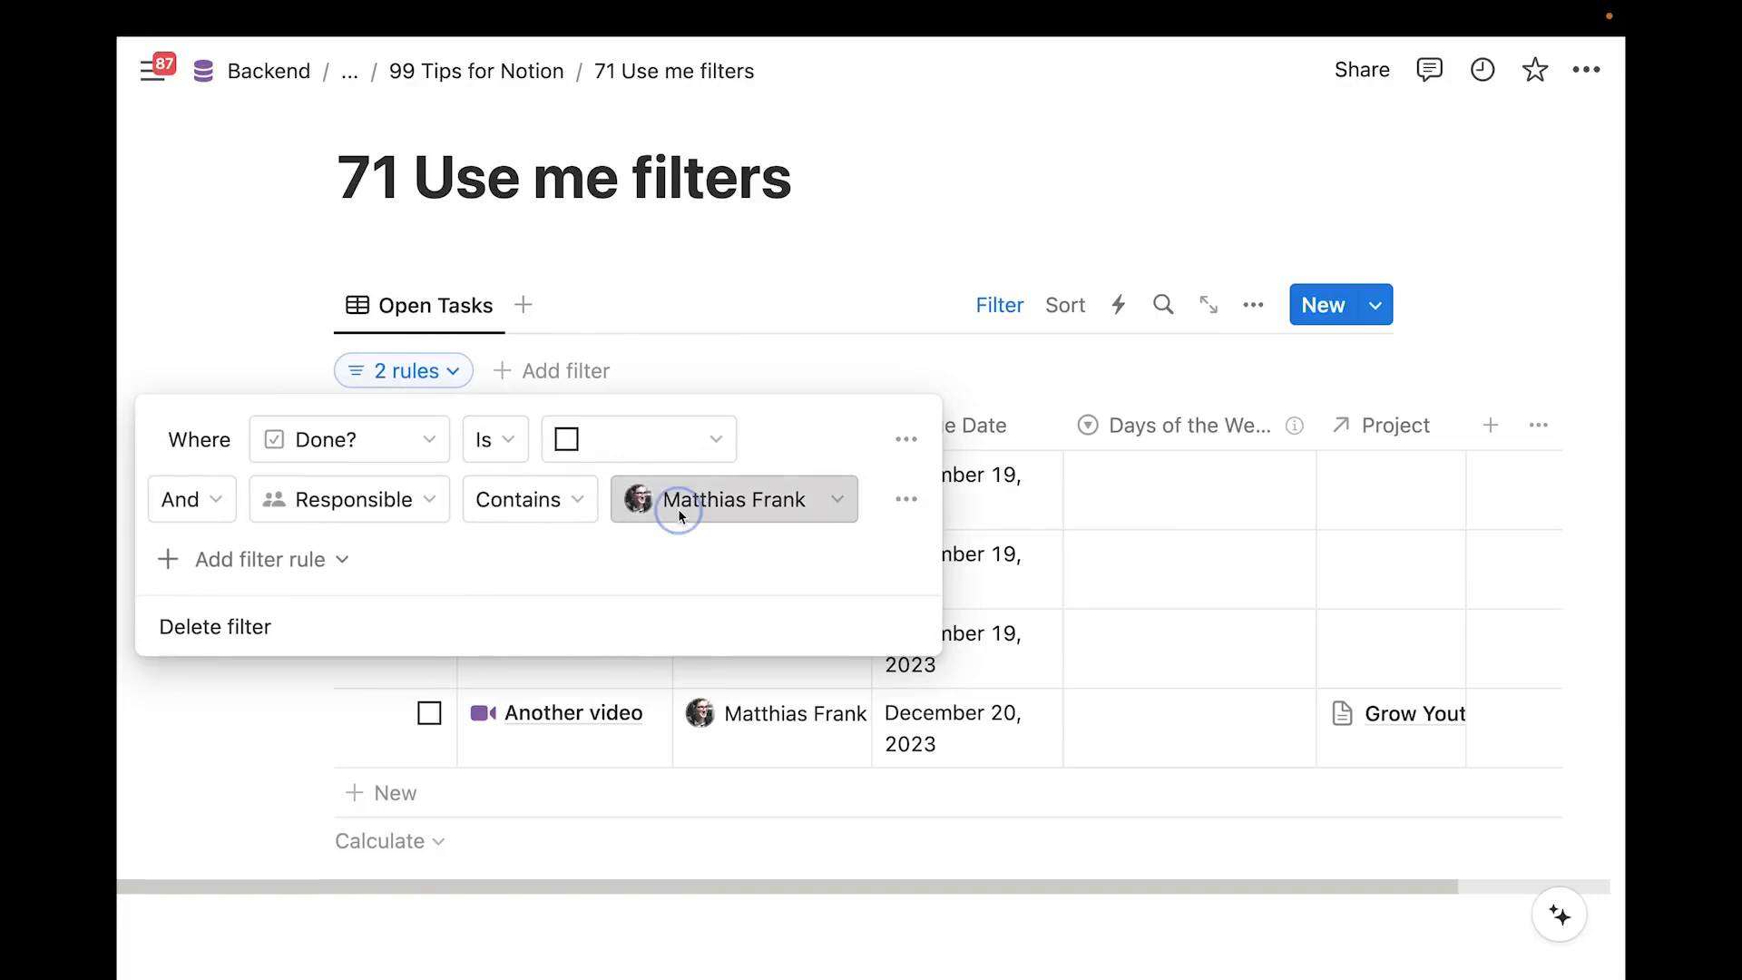
{"action": "left_click", "coordinate": [680, 509]}
{"action": "left_click", "coordinate": [735, 563]}
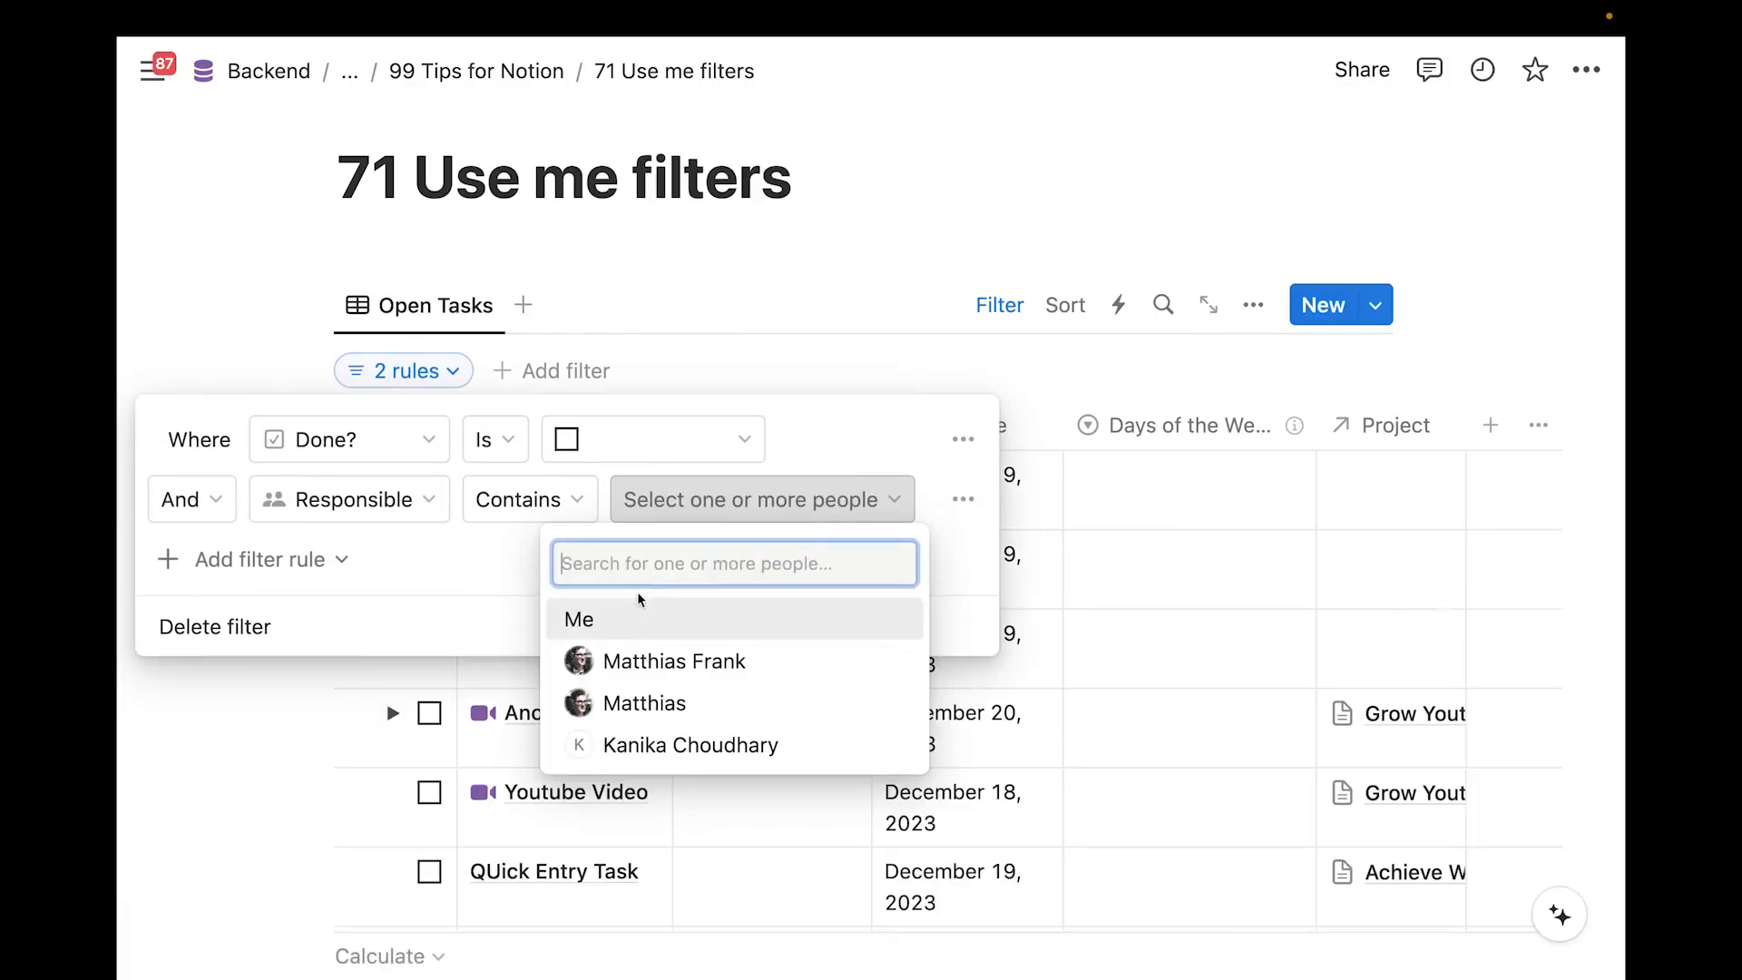
{"action": "left_click", "coordinate": [623, 617]}
{"action": "left_click", "coordinate": [657, 291]}
{"action": "left_click", "coordinate": [657, 291]}
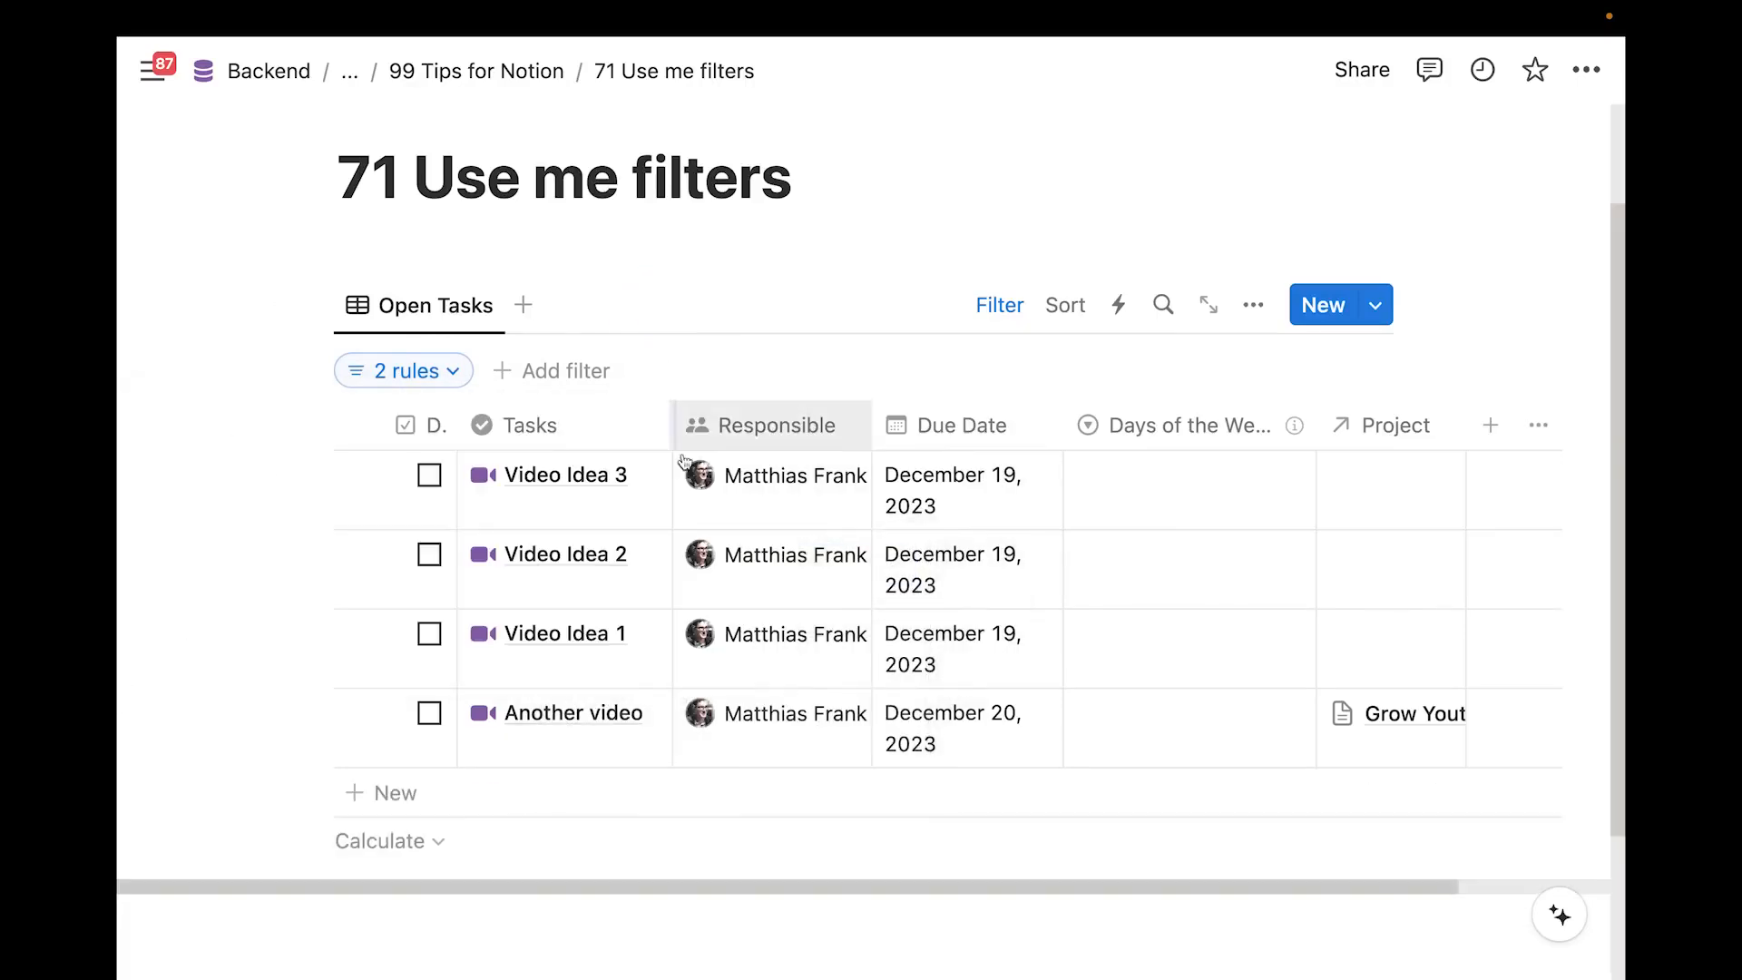
{"action": "scroll", "coordinate": [726, 492], "scroll_direction": "down", "scroll_amount": 1}
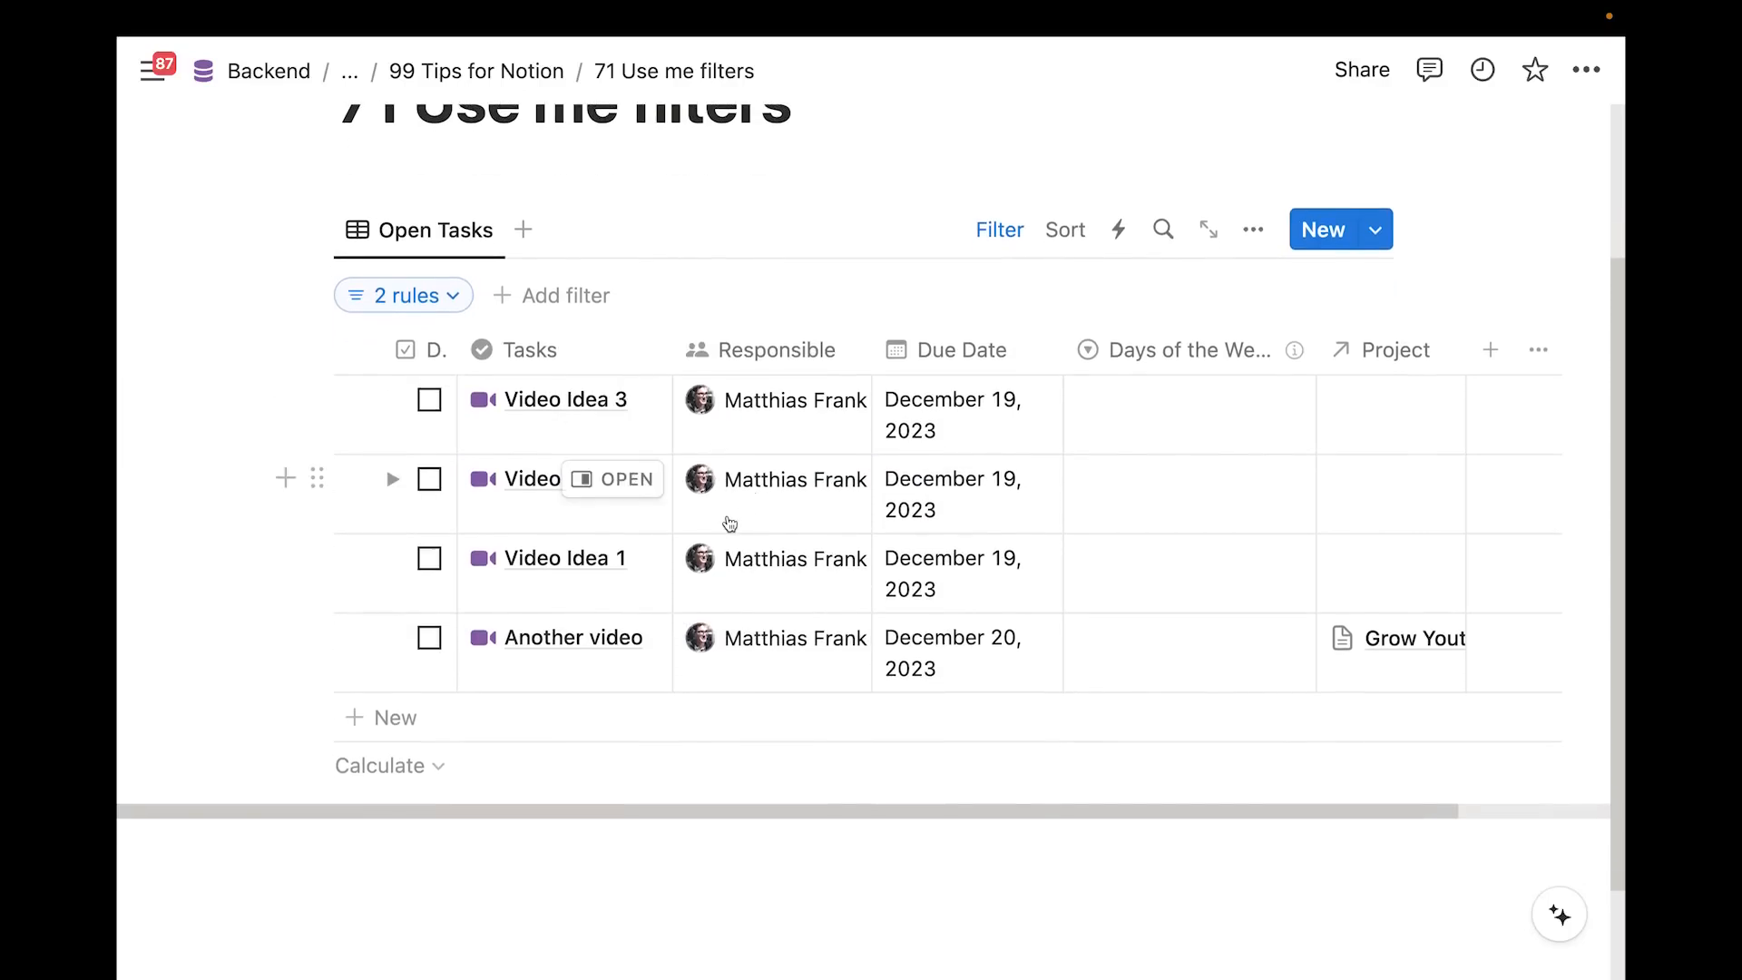
{"action": "scroll", "coordinate": [732, 536], "scroll_direction": "up", "scroll_amount": 1}
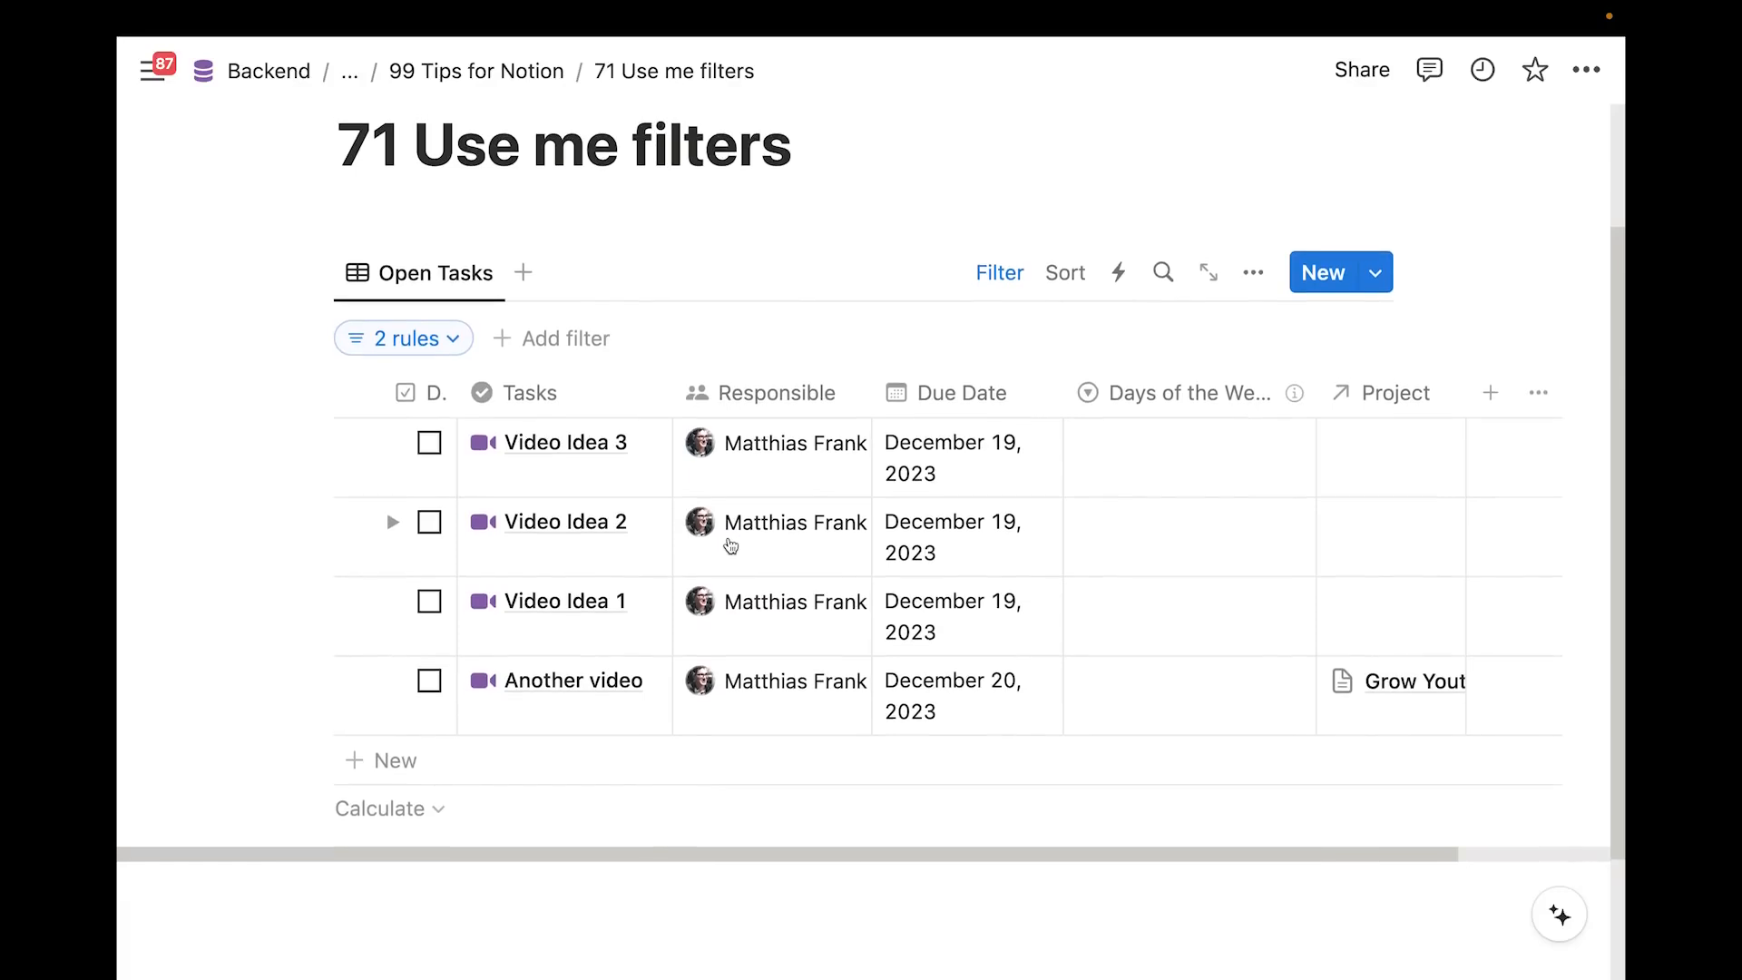
{"action": "scroll", "coordinate": [744, 540], "scroll_direction": "up", "scroll_amount": 1}
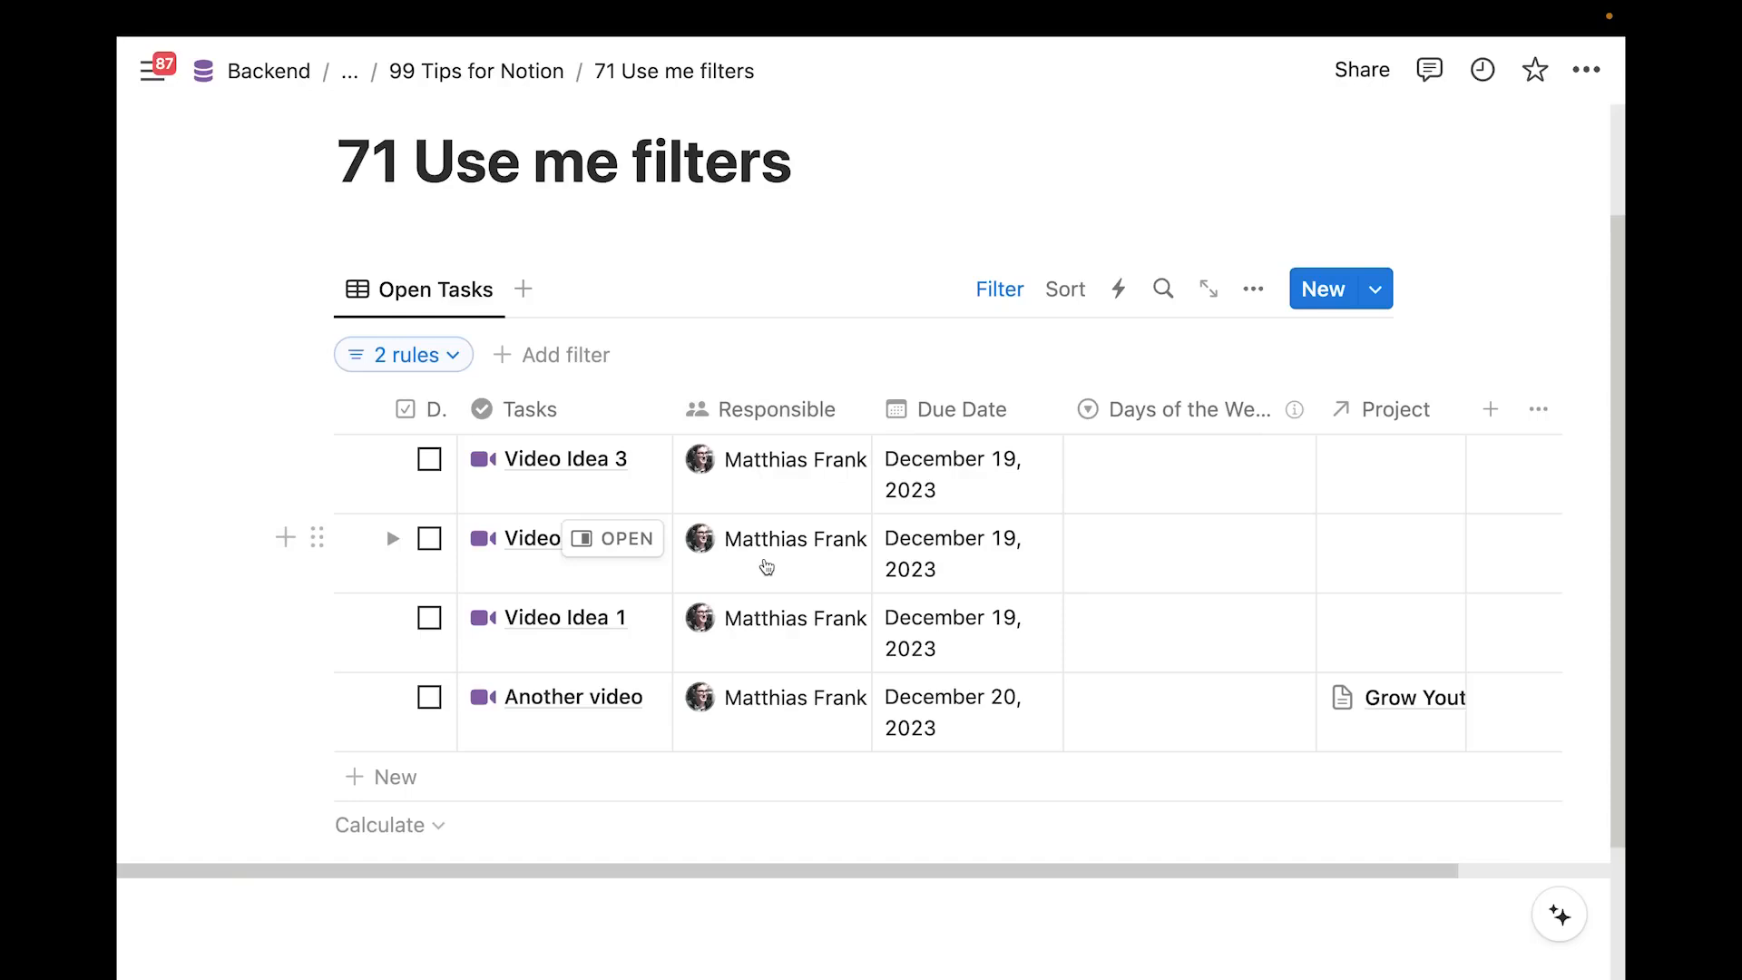
{"action": "scroll", "coordinate": [767, 567], "scroll_direction": "up", "scroll_amount": 1}
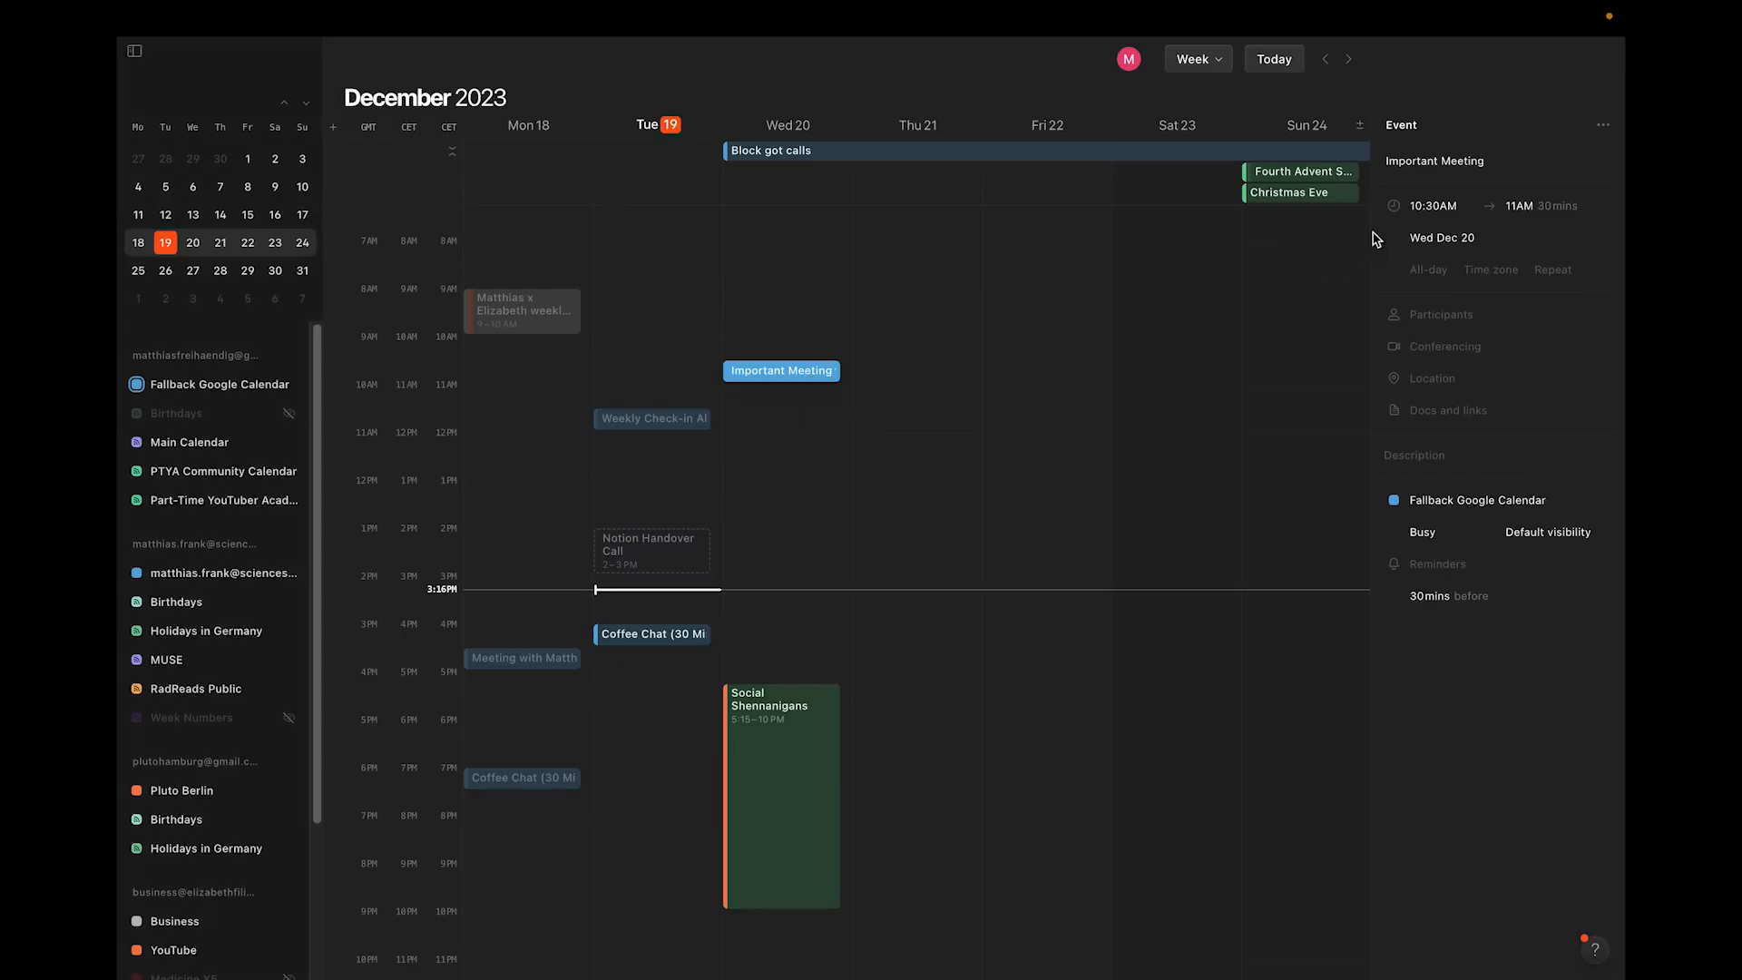
Open the Docs and links field of the Important Meeting event in Notion Calendar
{"action": "left_click", "coordinate": [1452, 412]}
{"action": "left_click", "coordinate": [1246, 413]}
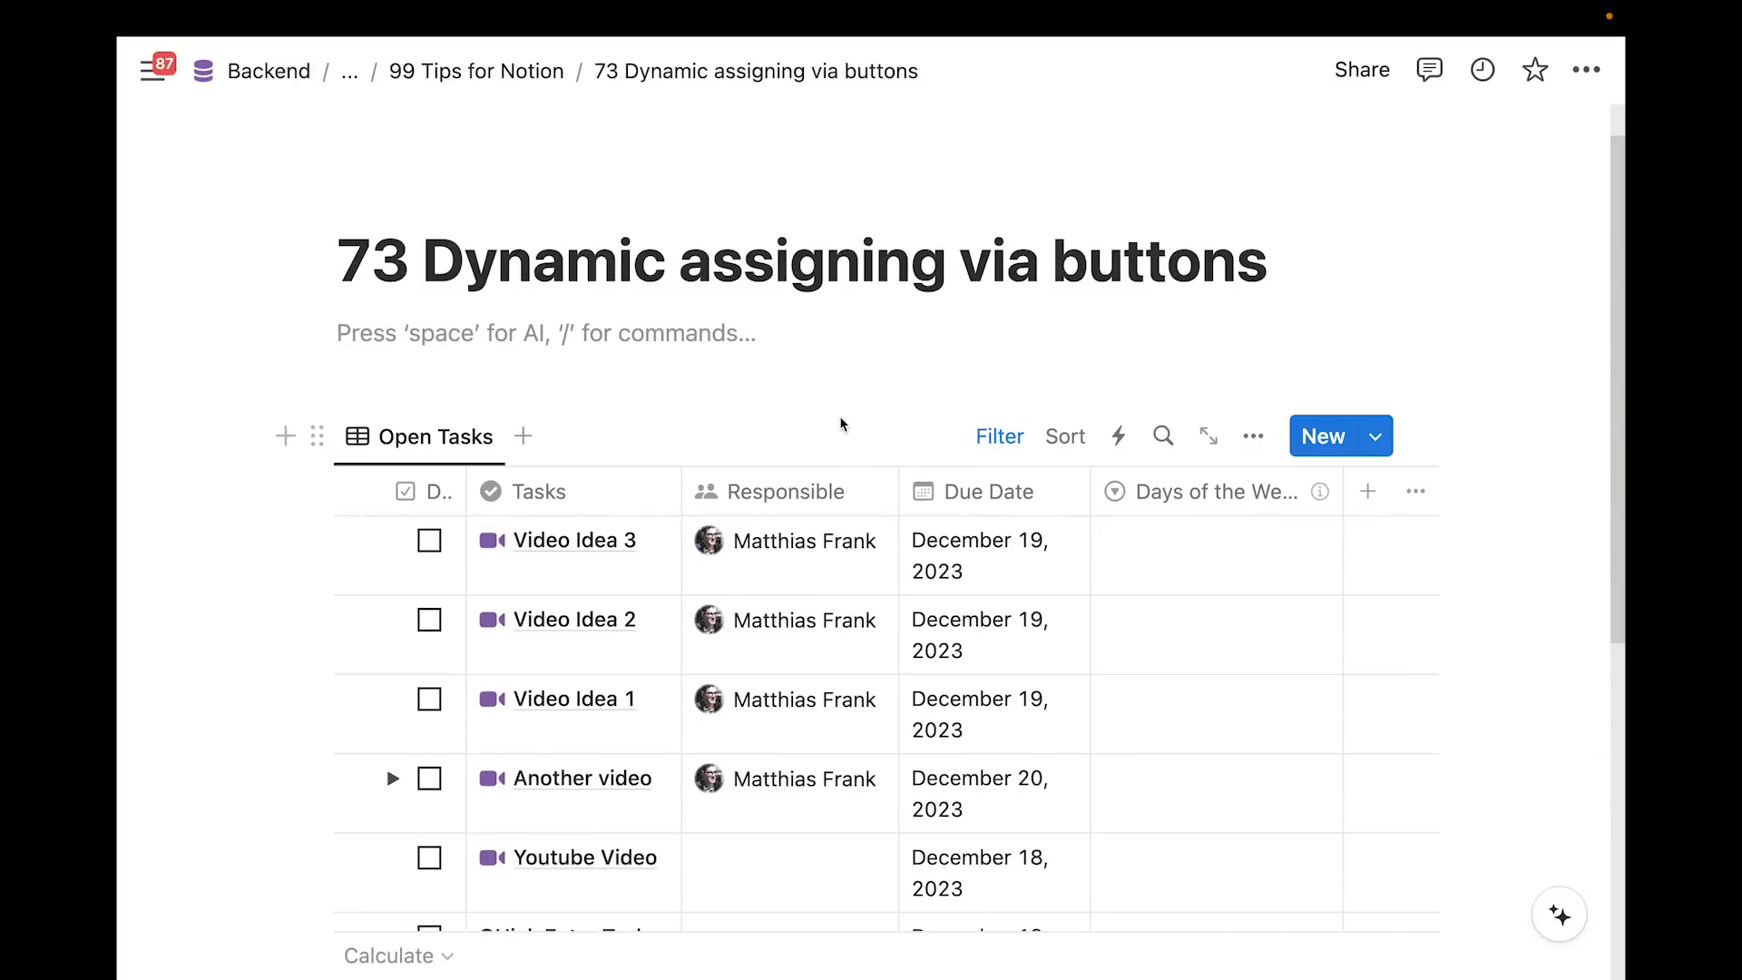
Insert a button above the Open Tasks table with the purple checkmark icon and the name "Add new task"
{"action": "scroll", "coordinate": [840, 420], "scroll_direction": "down", "scroll_amount": 2}
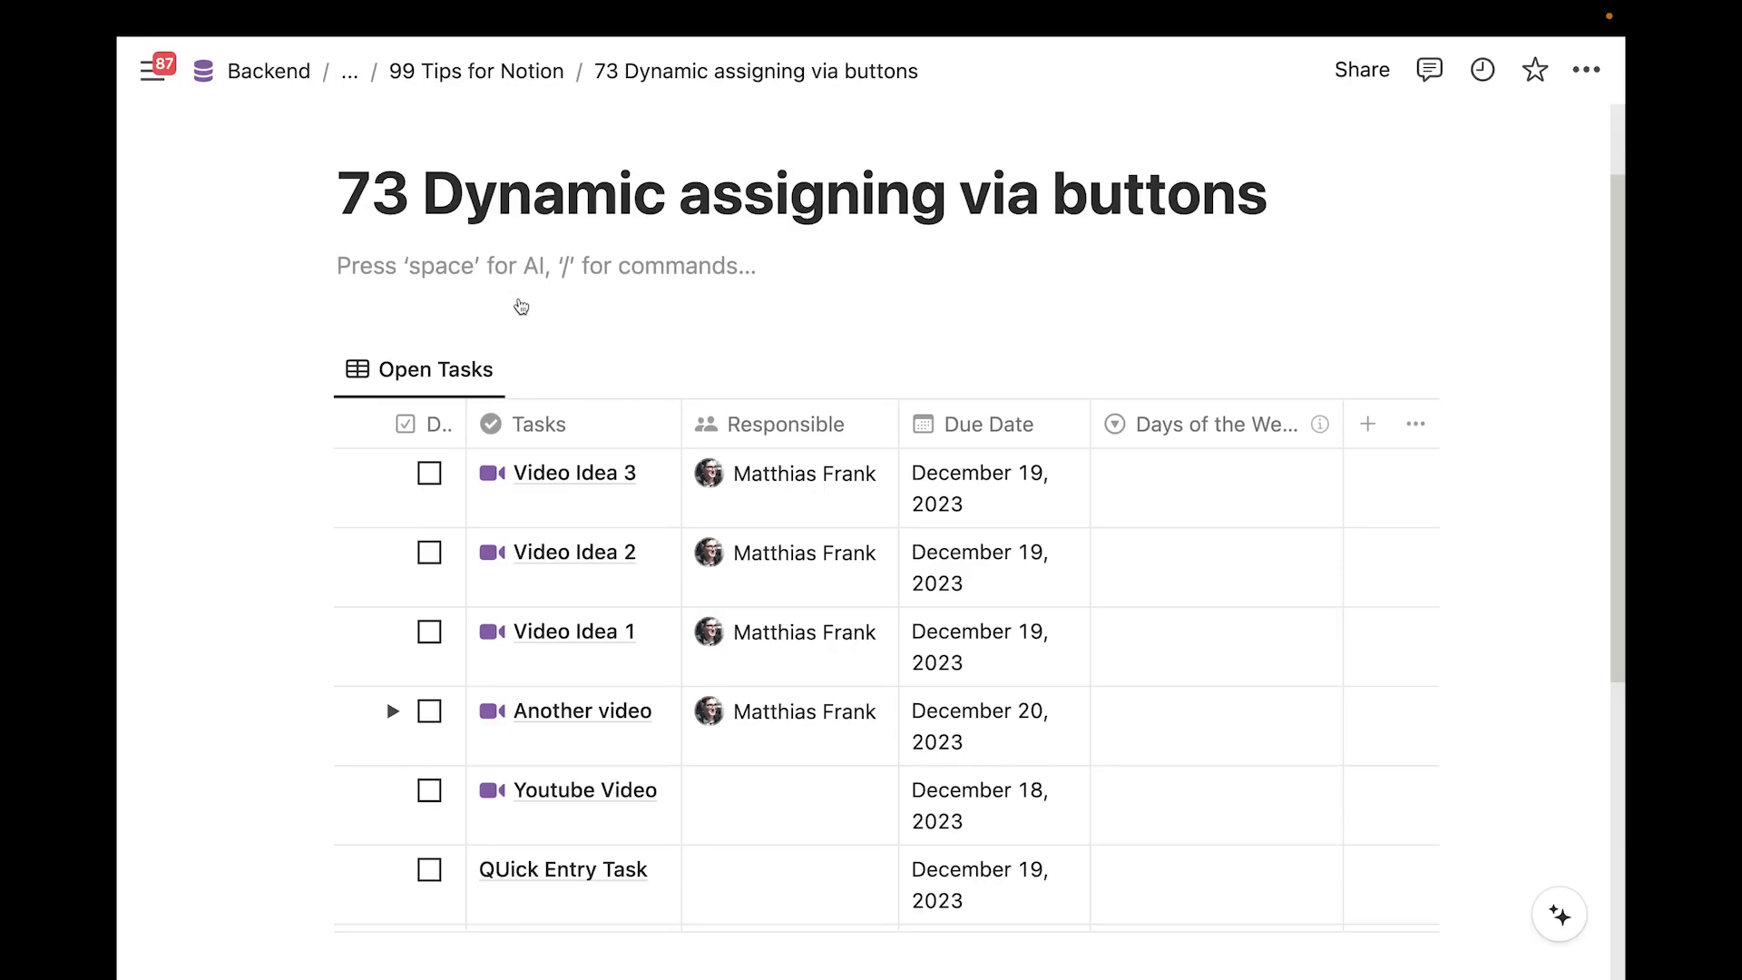
{"action": "type", "text": "/but"}
{"action": "key", "text": "Return"}
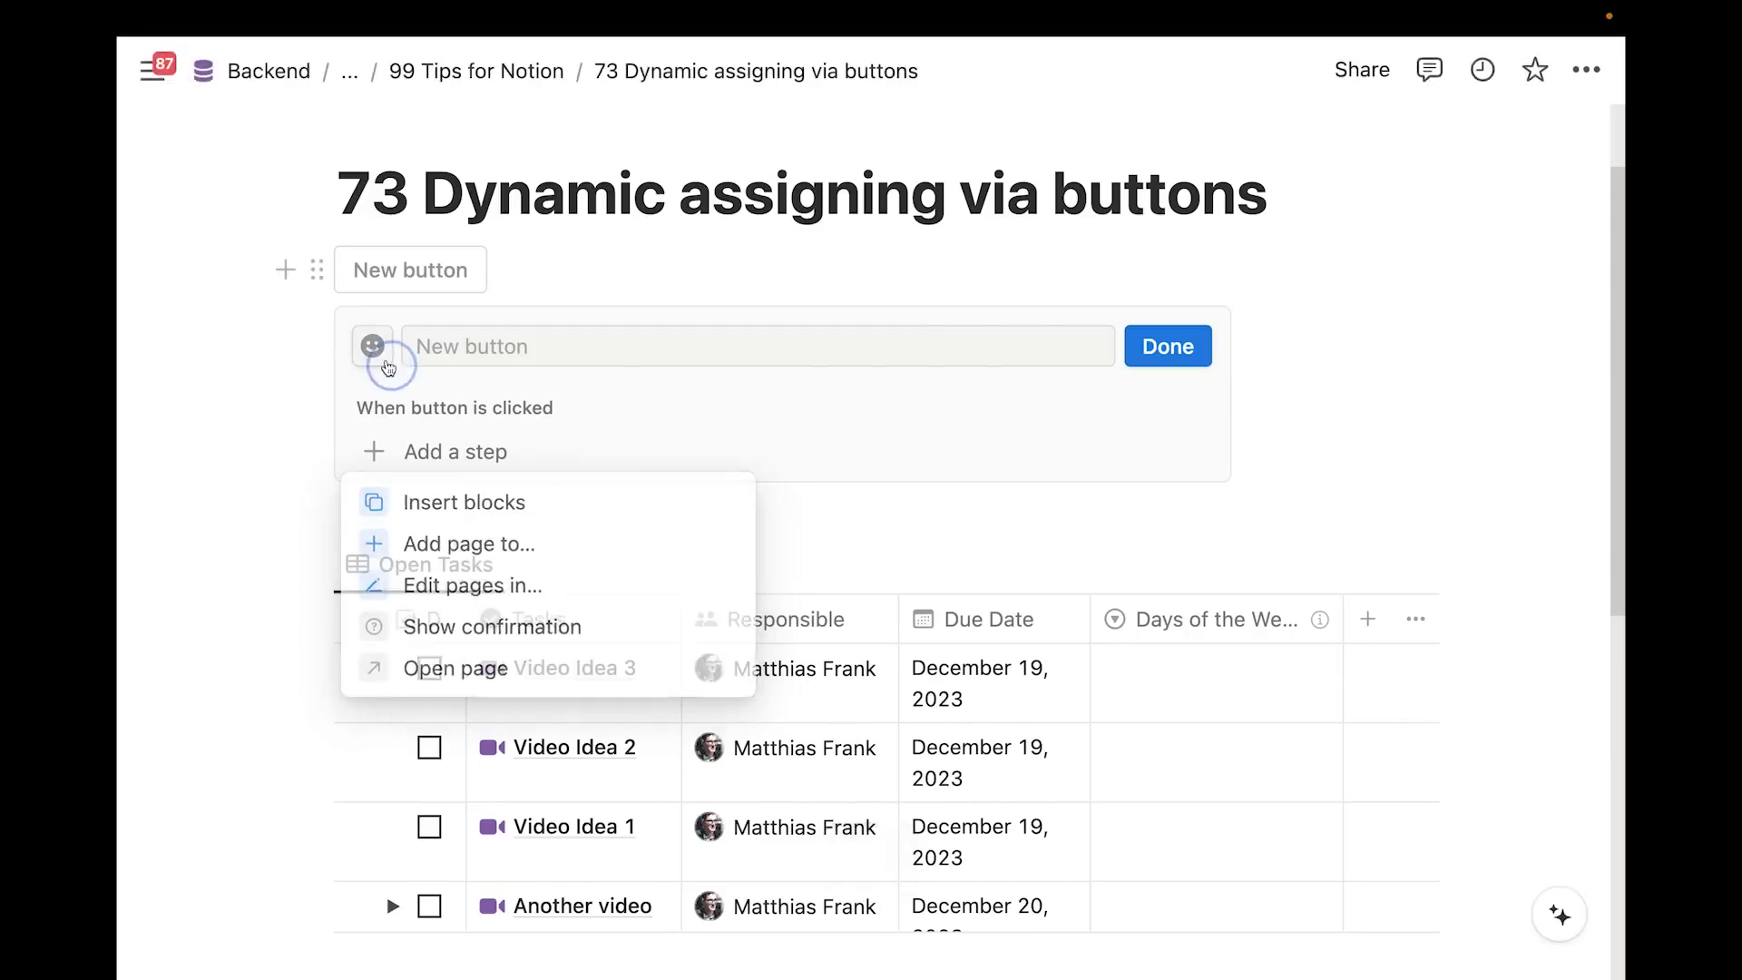
{"action": "left_click", "coordinate": [388, 367]}
{"action": "left_click", "coordinate": [272, 588]}
{"action": "left_click", "coordinate": [453, 329]}
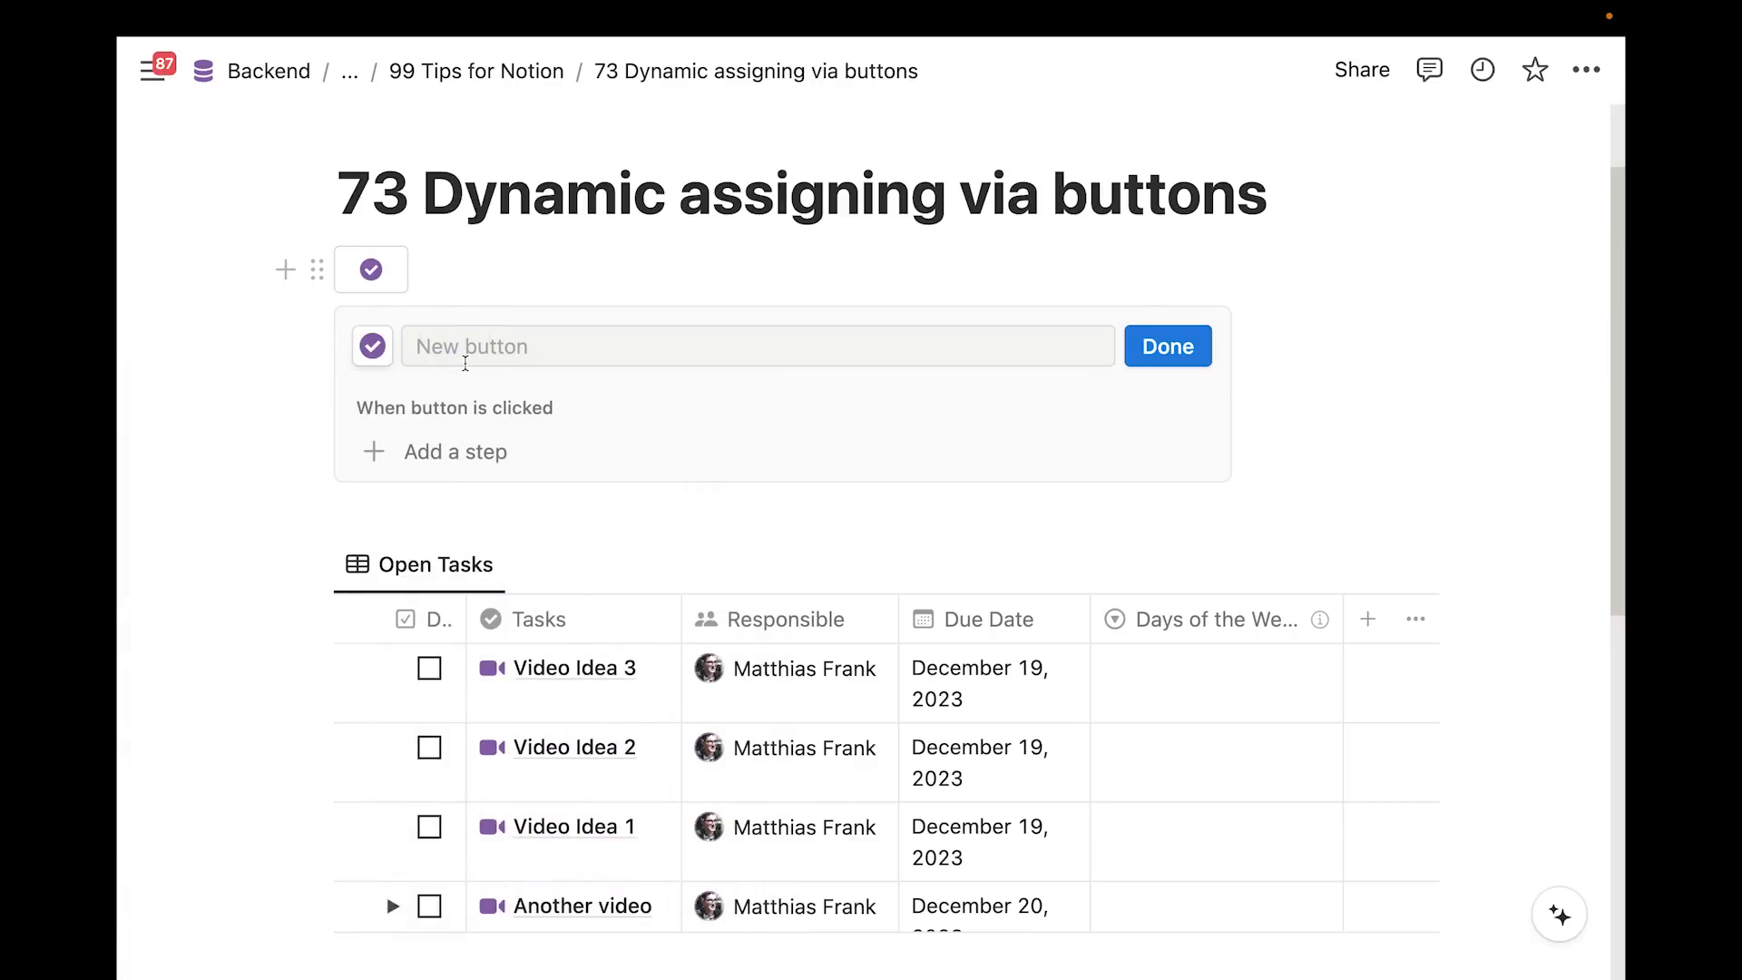
{"action": "left_click", "coordinate": [466, 358]}
{"action": "type", "text": "Add new task"}
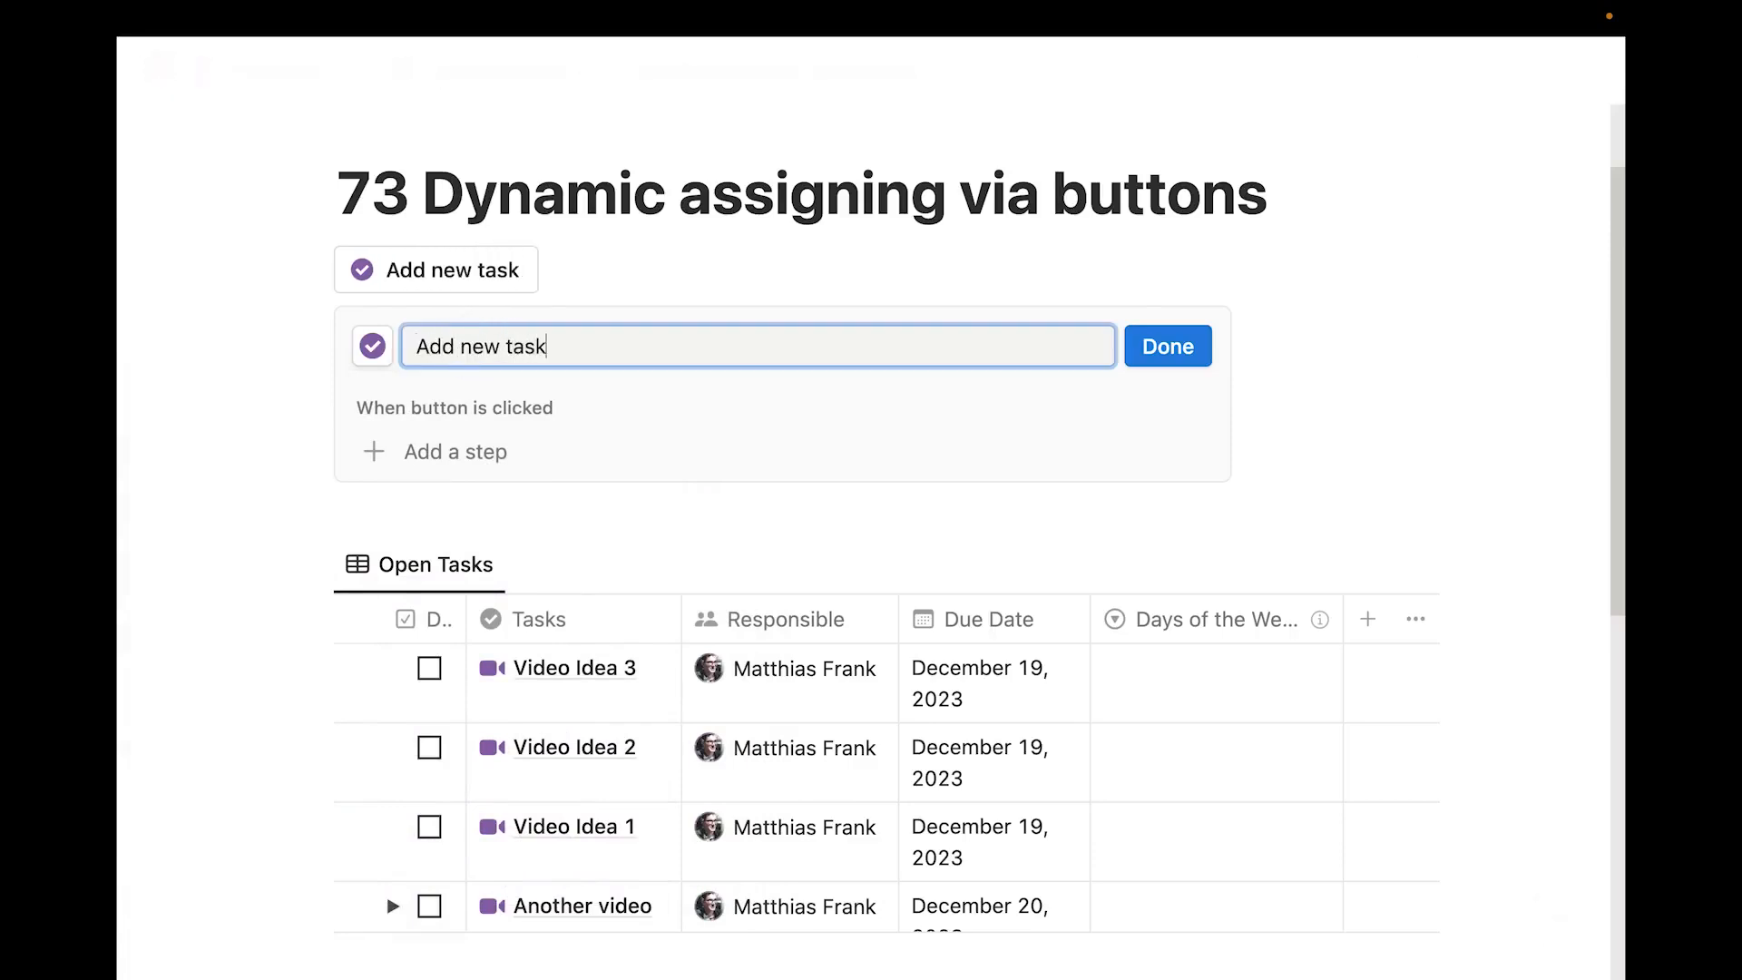
Add a button action that adds a new page to the .Tasks database
{"action": "left_click", "coordinate": [452, 451]}
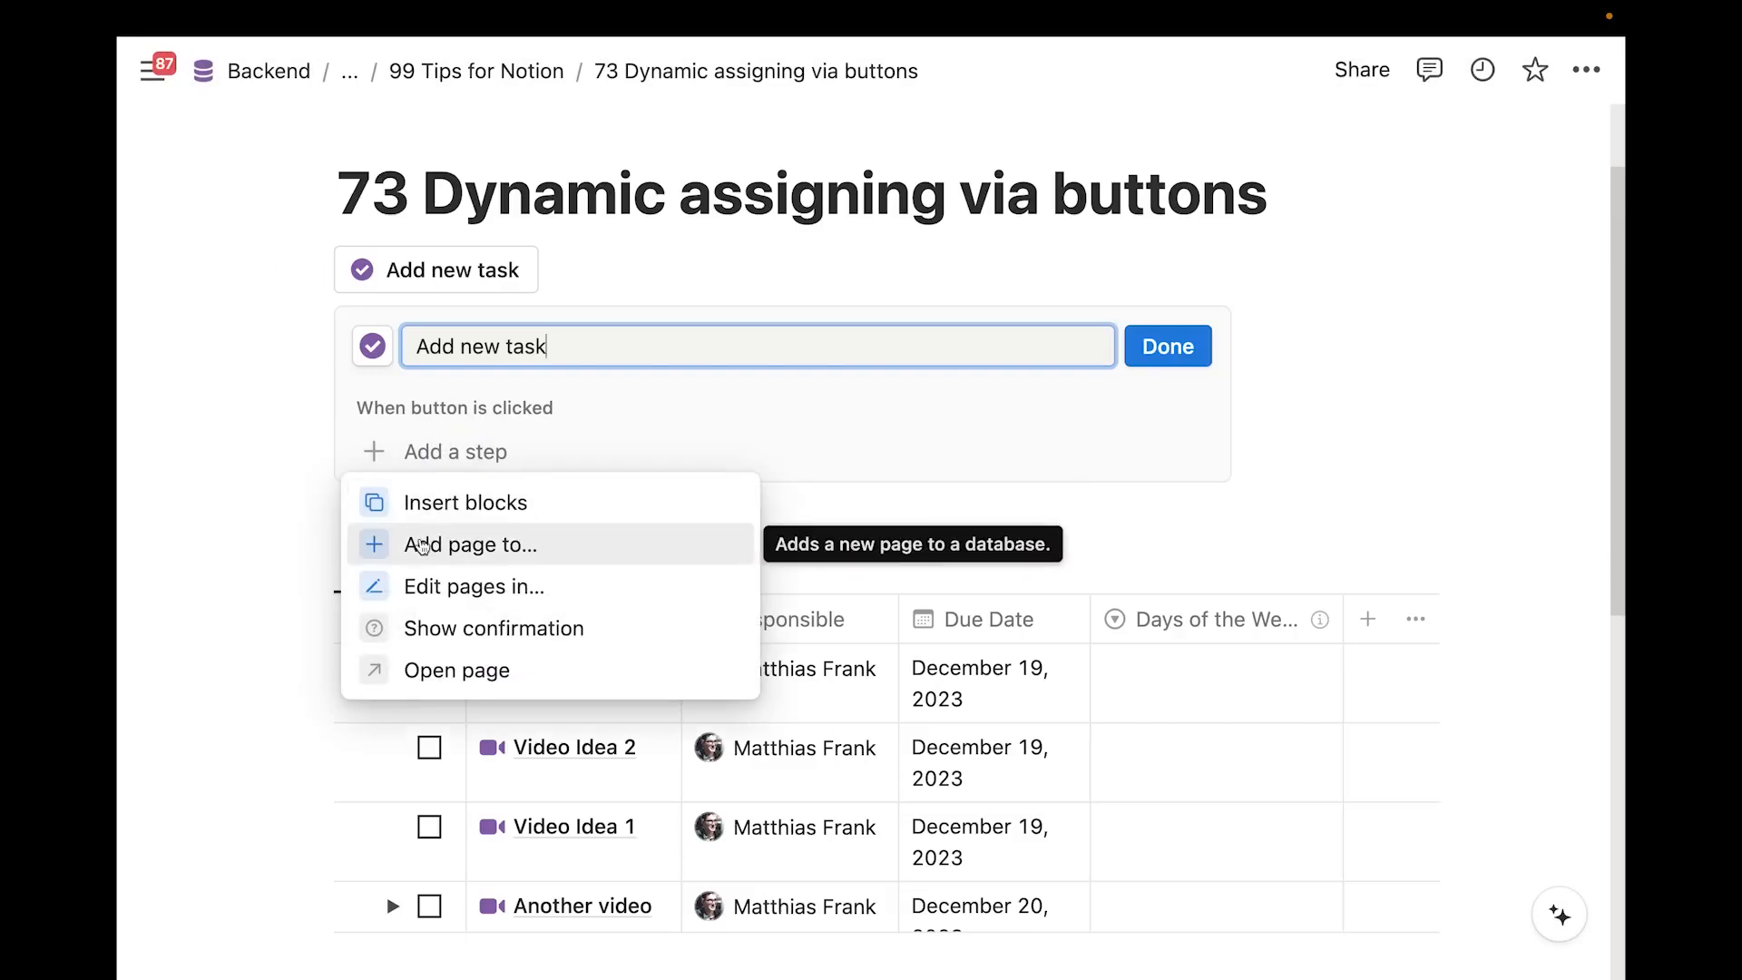
{"action": "left_click", "coordinate": [420, 542]}
{"action": "left_click", "coordinate": [538, 467]}
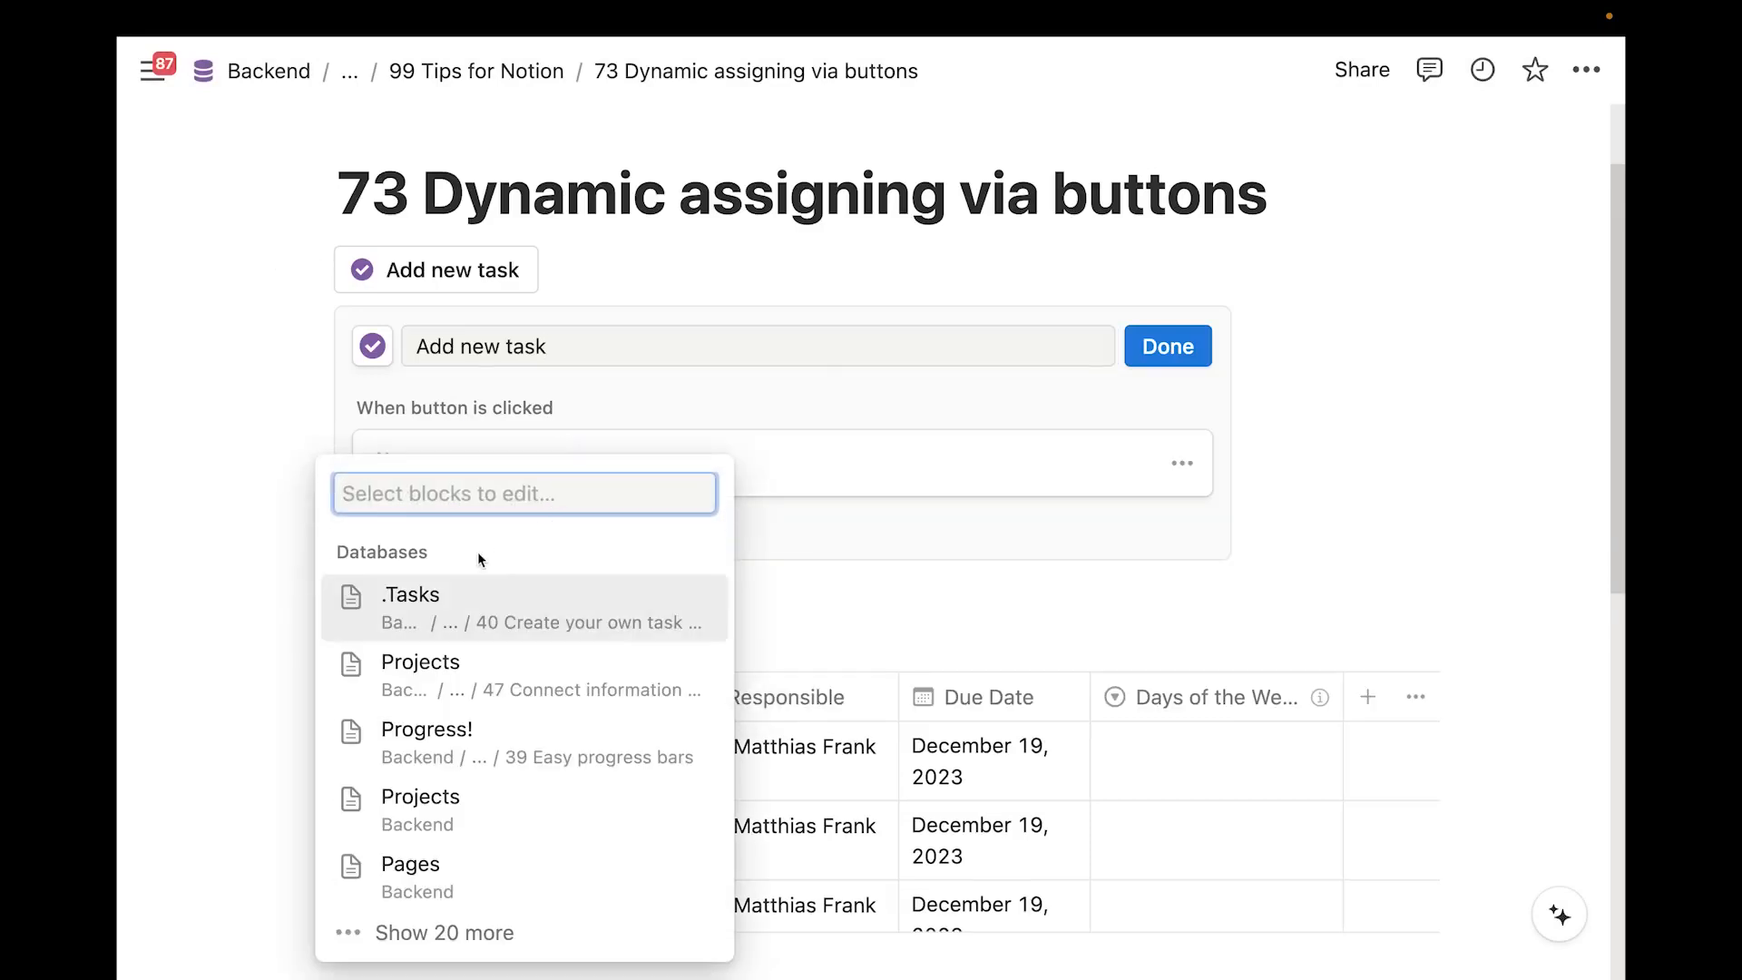
{"action": "left_click", "coordinate": [454, 594]}
{"action": "scroll", "coordinate": [599, 418], "scroll_direction": "down", "scroll_amount": 2}
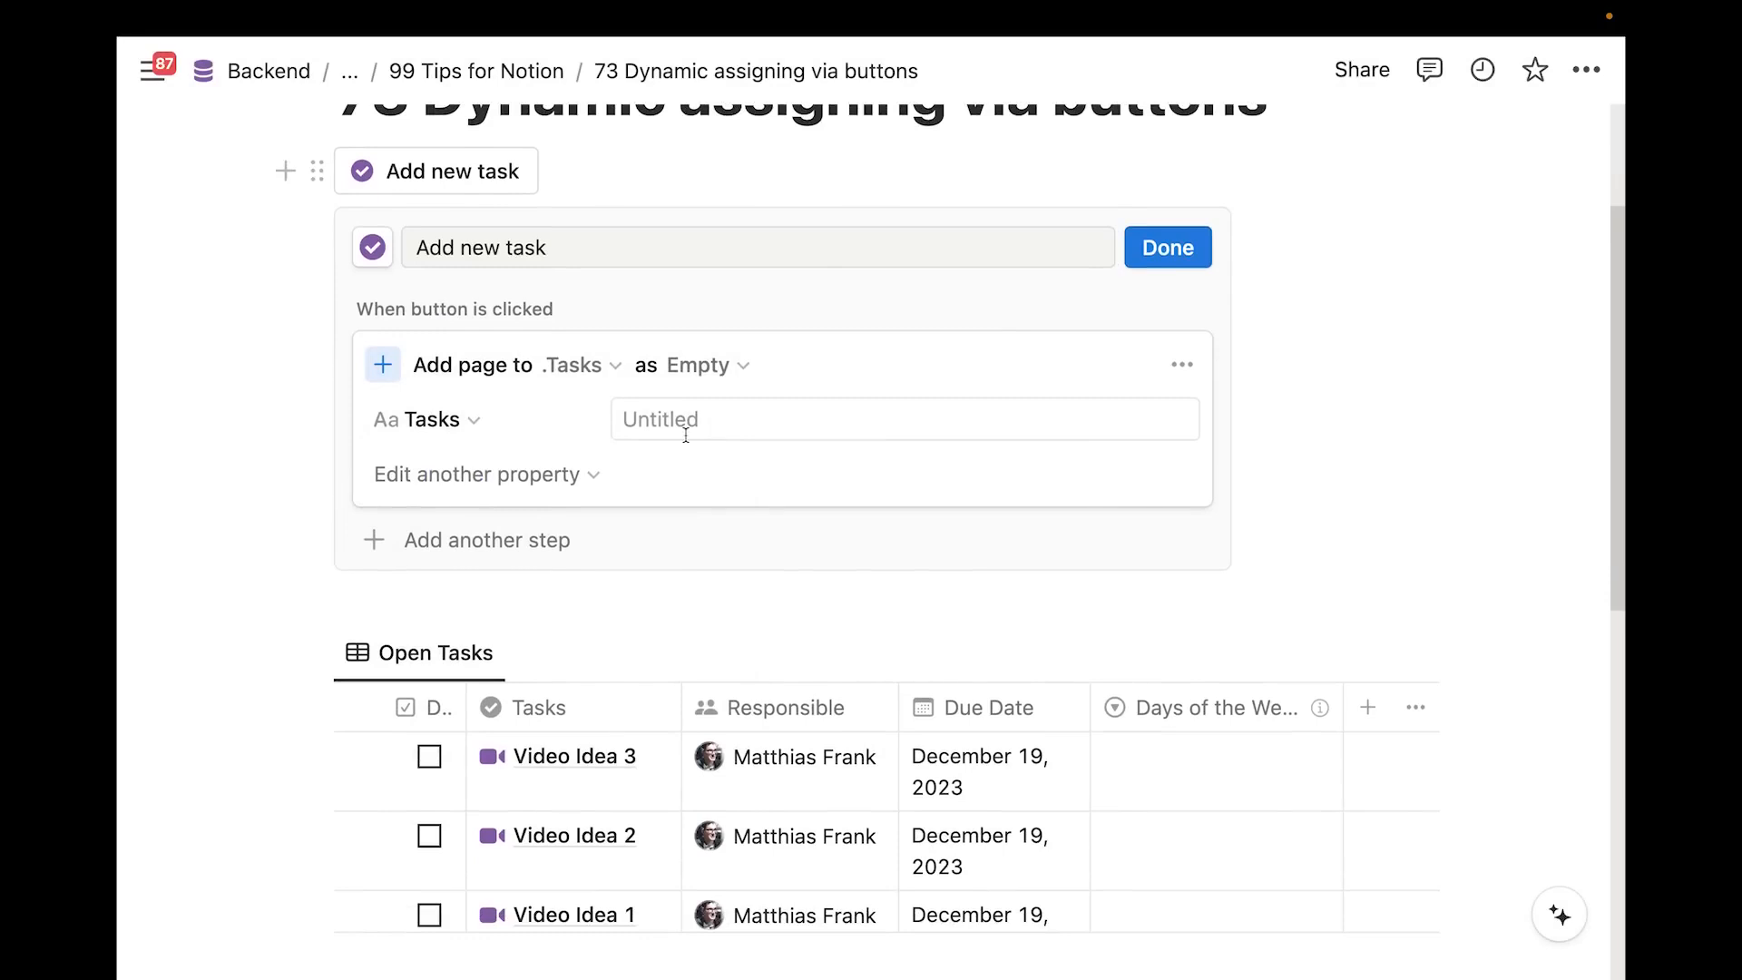
Add the Responsible property to the button's new page and set it to "Person who clicked button"
{"action": "scroll", "coordinate": [656, 414], "scroll_direction": "down", "scroll_amount": 3}
{"action": "left_click", "coordinate": [505, 327]}
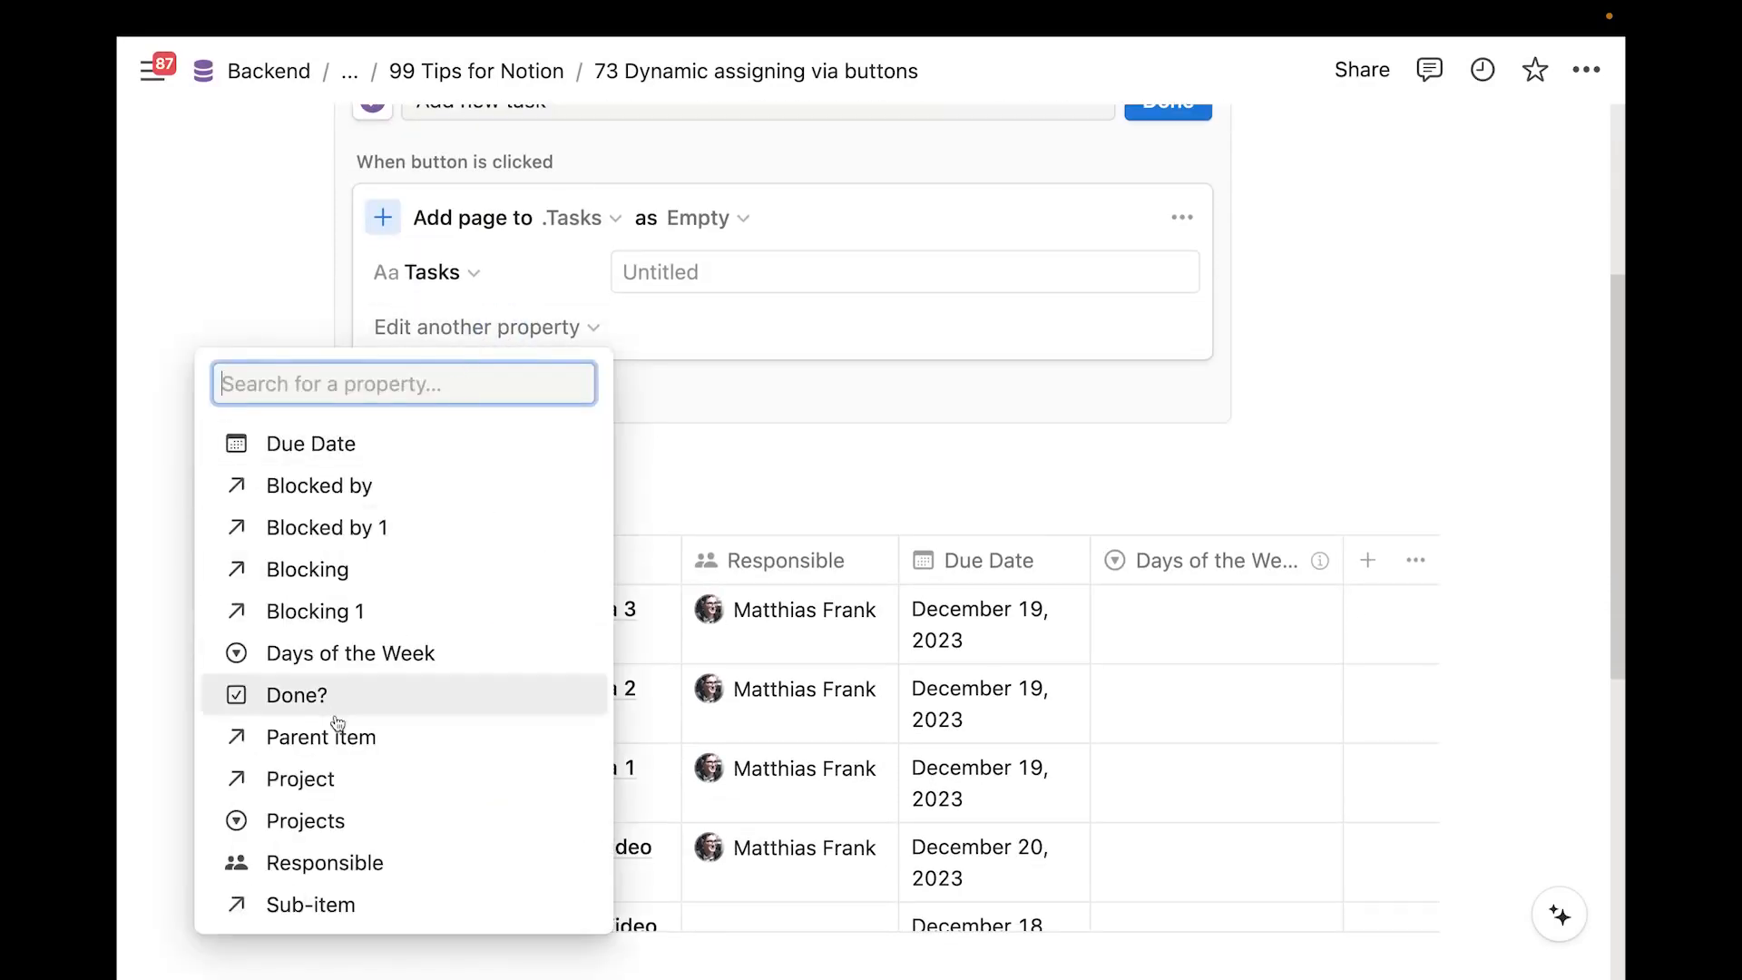
{"action": "left_click", "coordinate": [364, 851]}
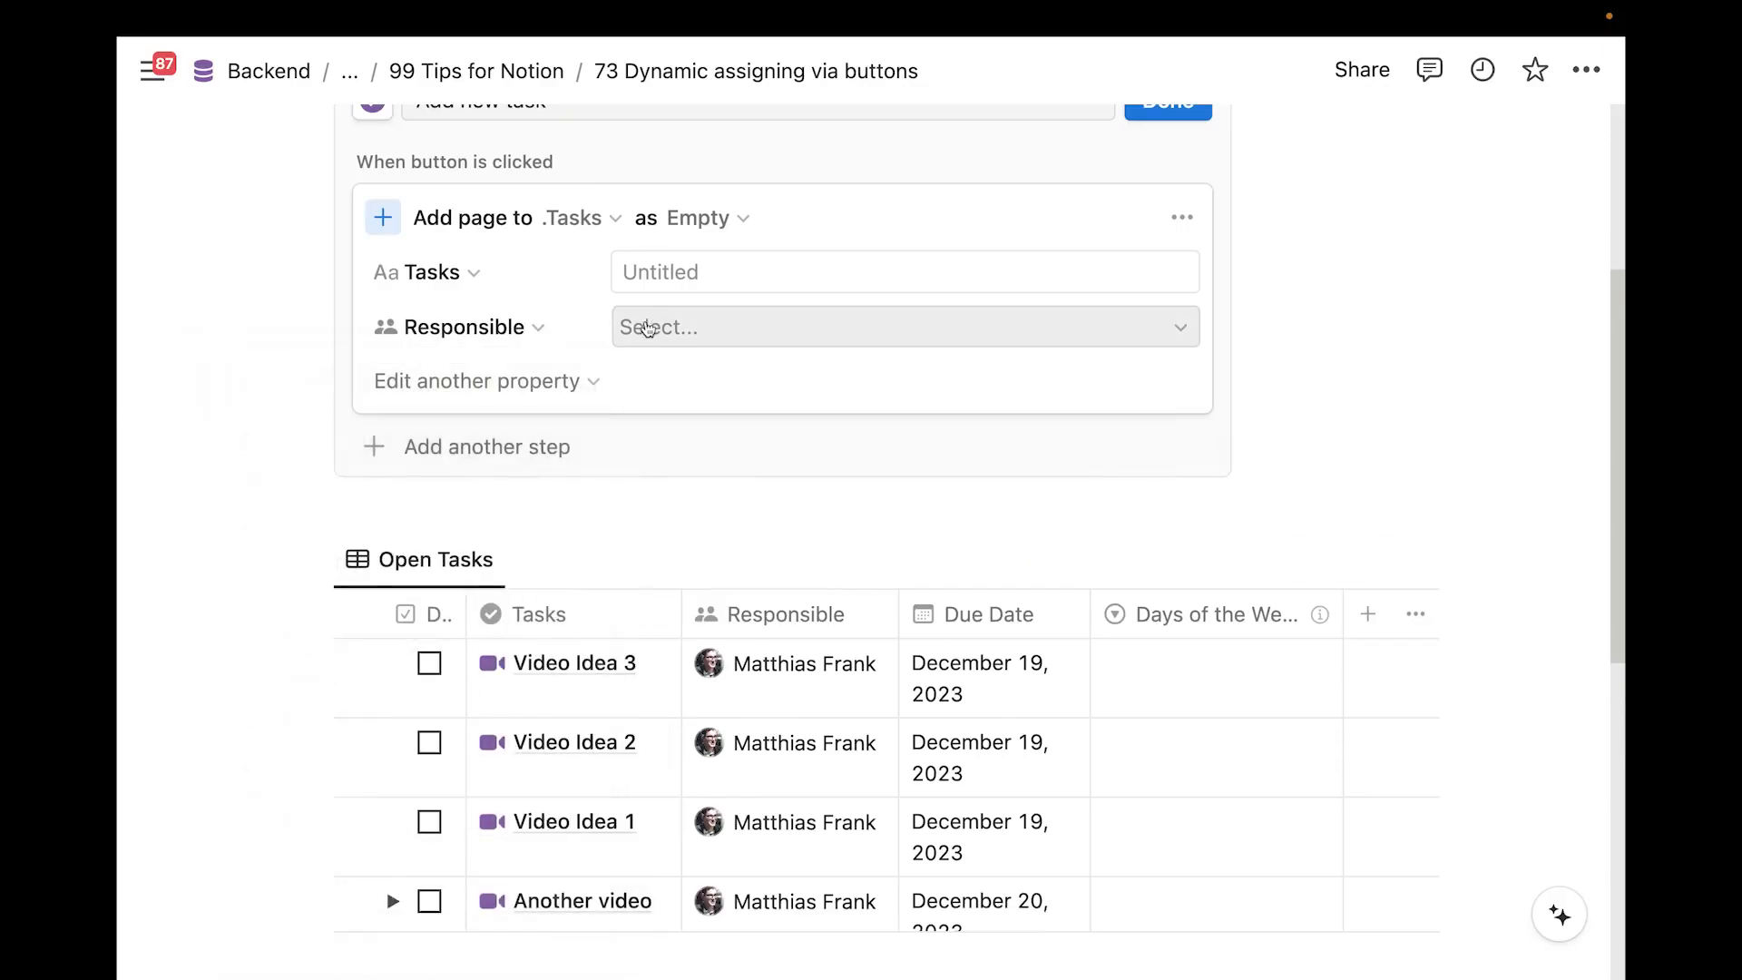
{"action": "scroll", "coordinate": [651, 334], "scroll_direction": "up", "scroll_amount": 1}
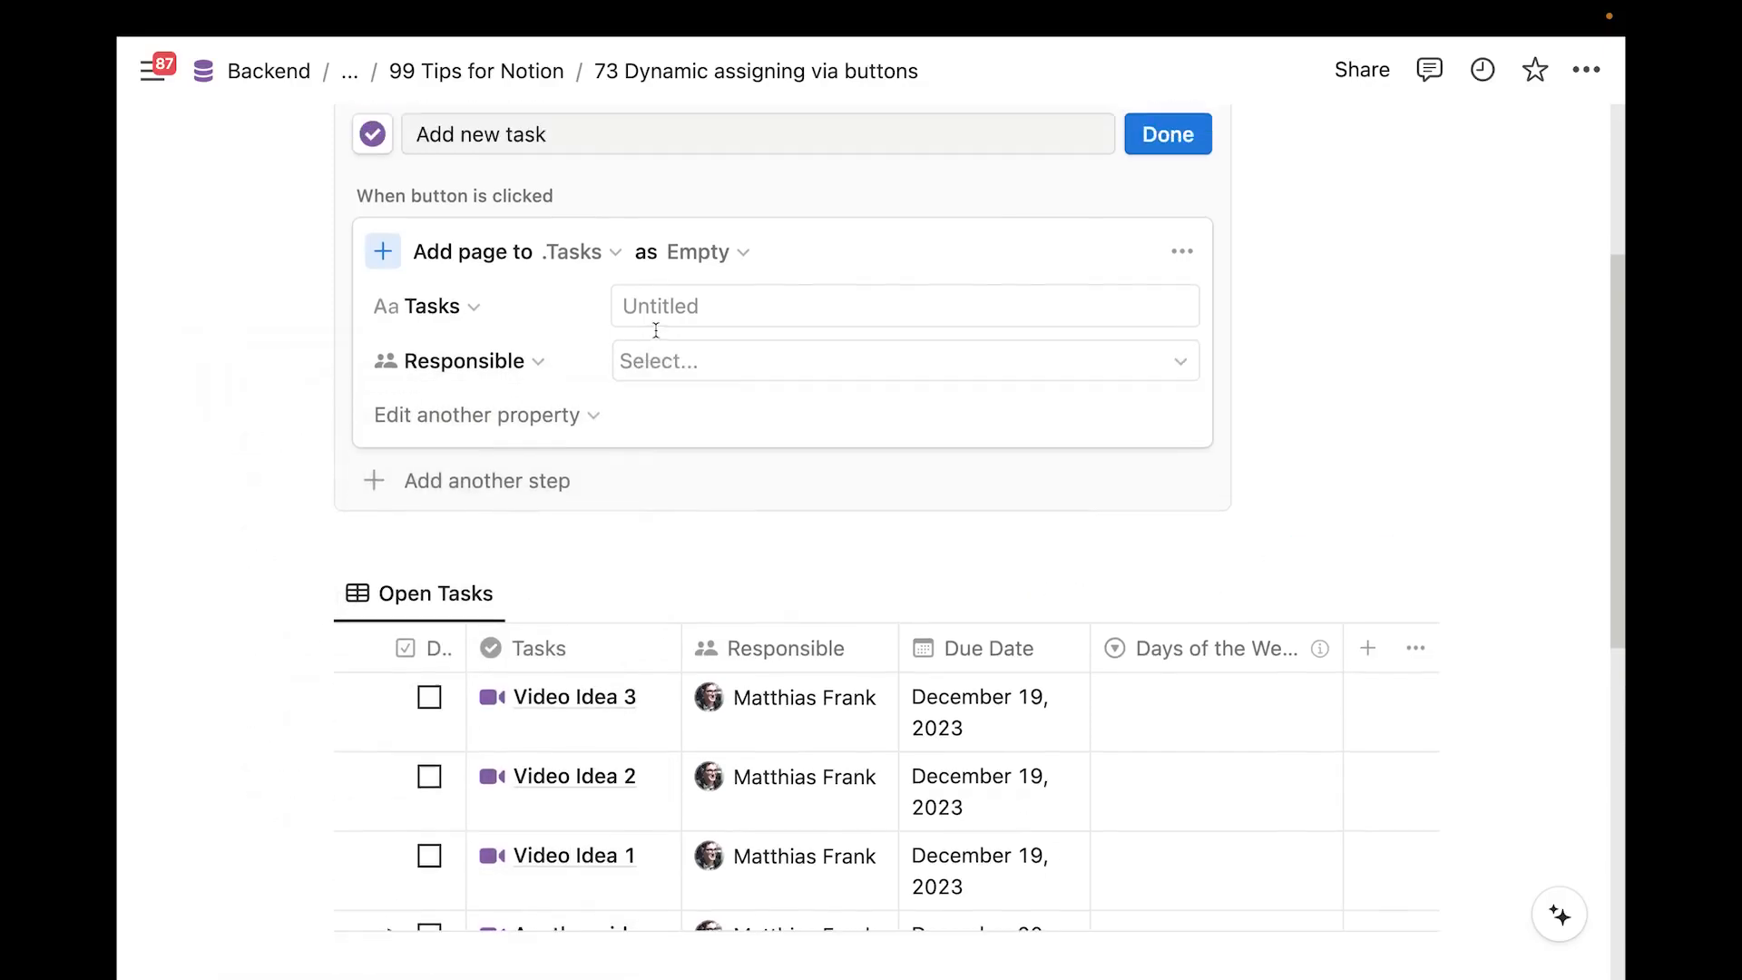
{"action": "left_click", "coordinate": [689, 363]}
{"action": "left_click", "coordinate": [861, 543]}
{"action": "left_click", "coordinate": [712, 427]}
Add a second button action that opens the newly added page in side peek
{"action": "scroll", "coordinate": [717, 428], "scroll_direction": "up", "scroll_amount": 3}
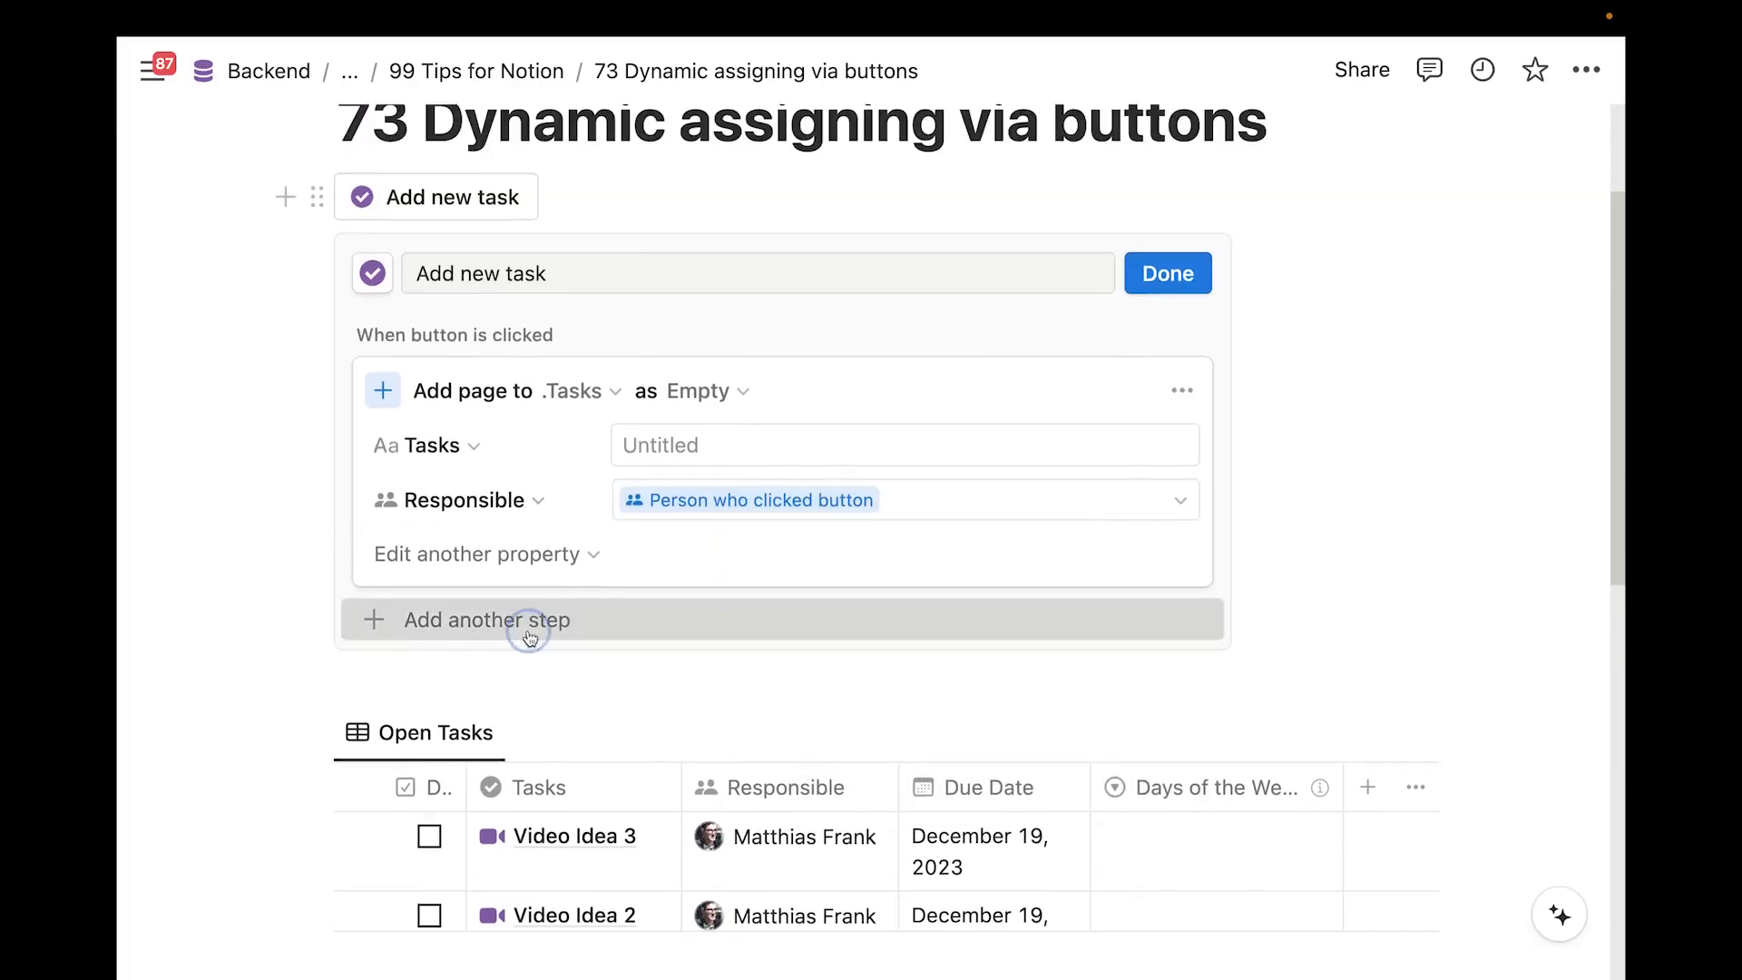
{"action": "left_click", "coordinate": [525, 620]}
{"action": "left_click", "coordinate": [489, 839]}
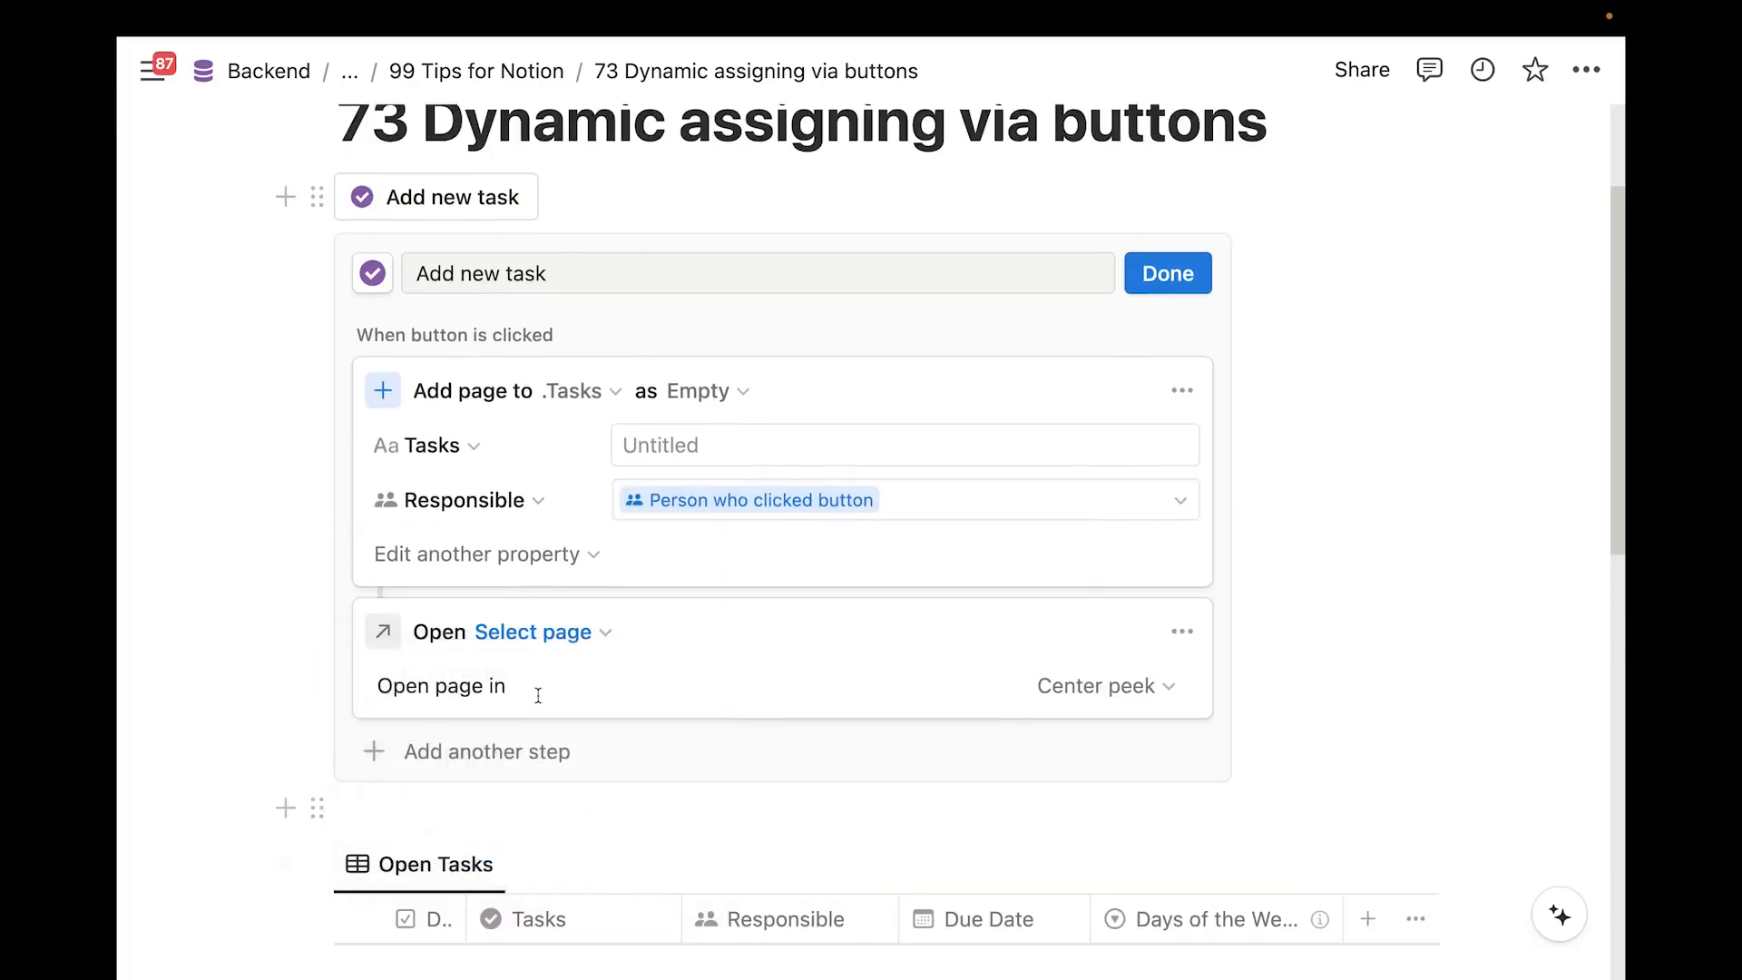
{"action": "left_click", "coordinate": [568, 630]}
{"action": "left_click", "coordinate": [417, 499]}
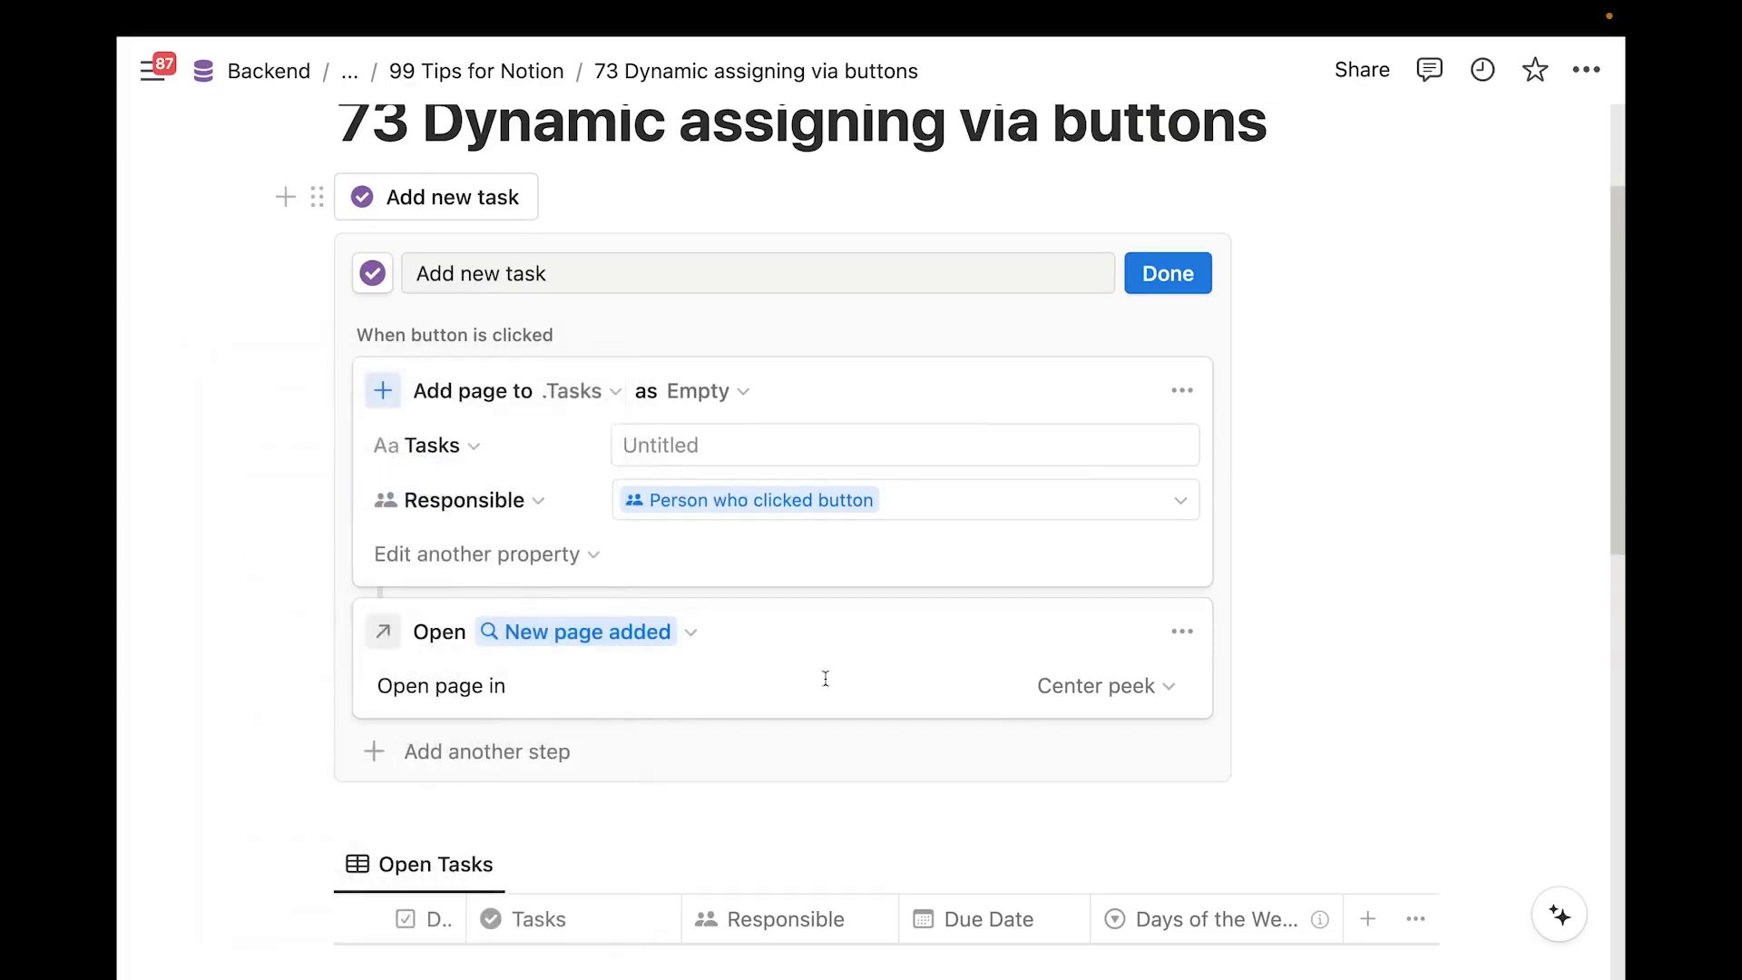
{"action": "left_click", "coordinate": [1065, 693]}
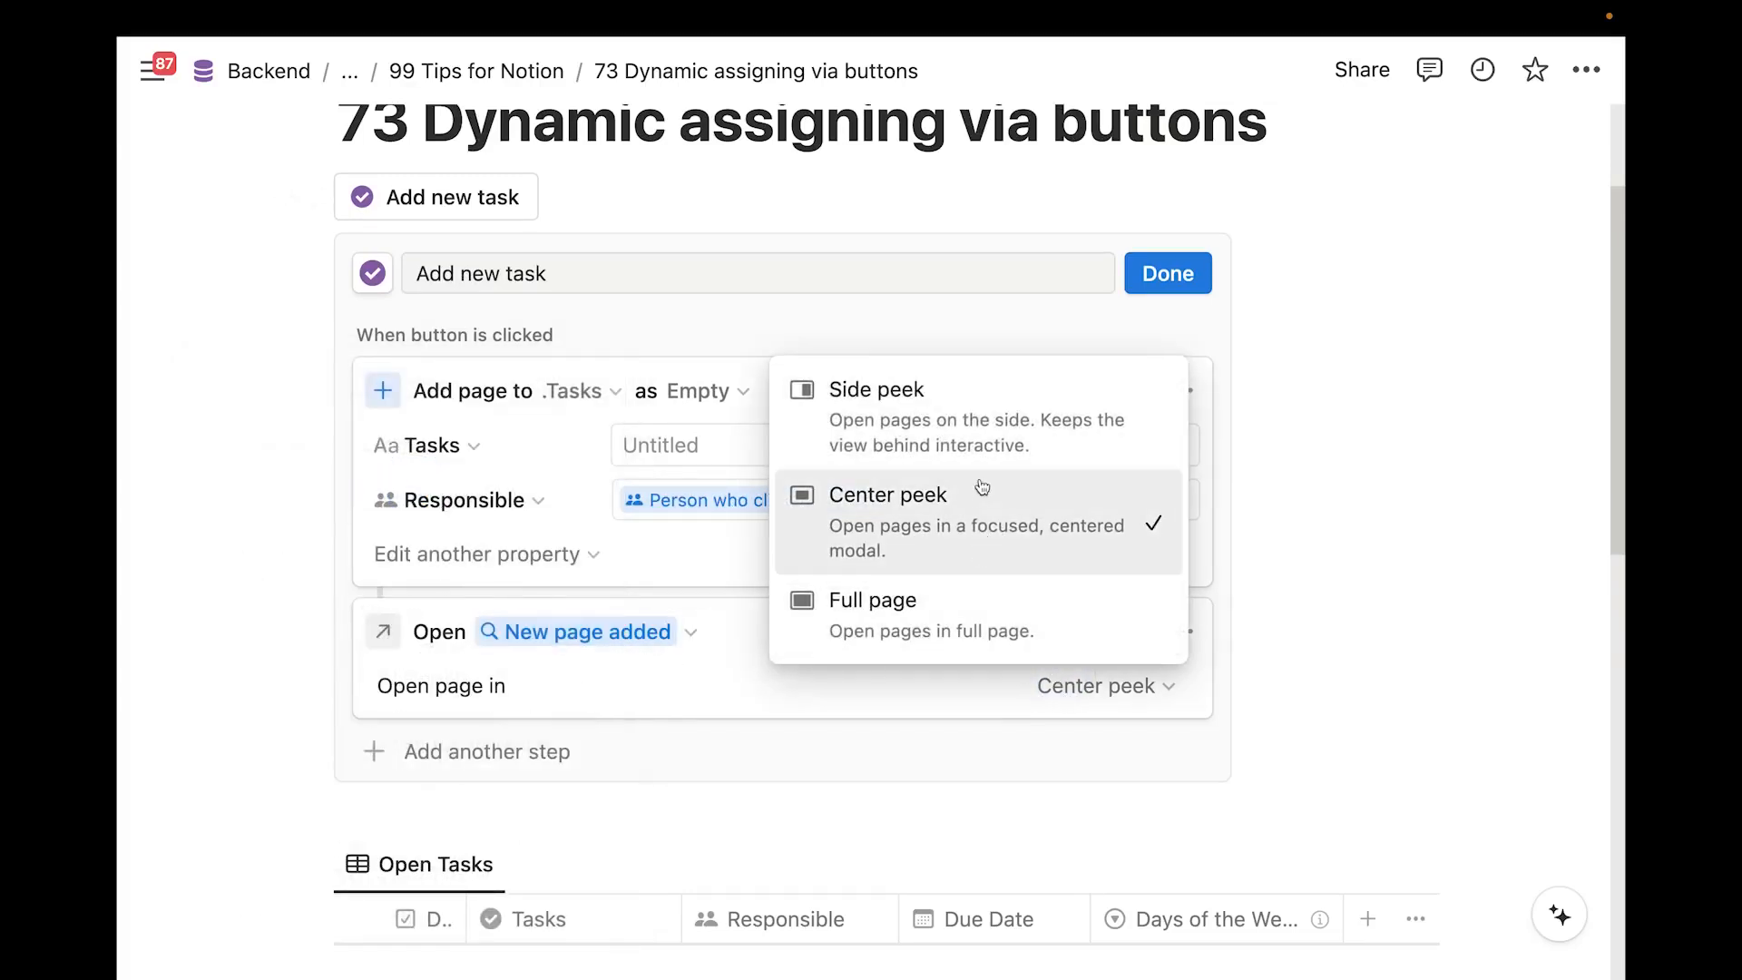
{"action": "left_click", "coordinate": [971, 410]}
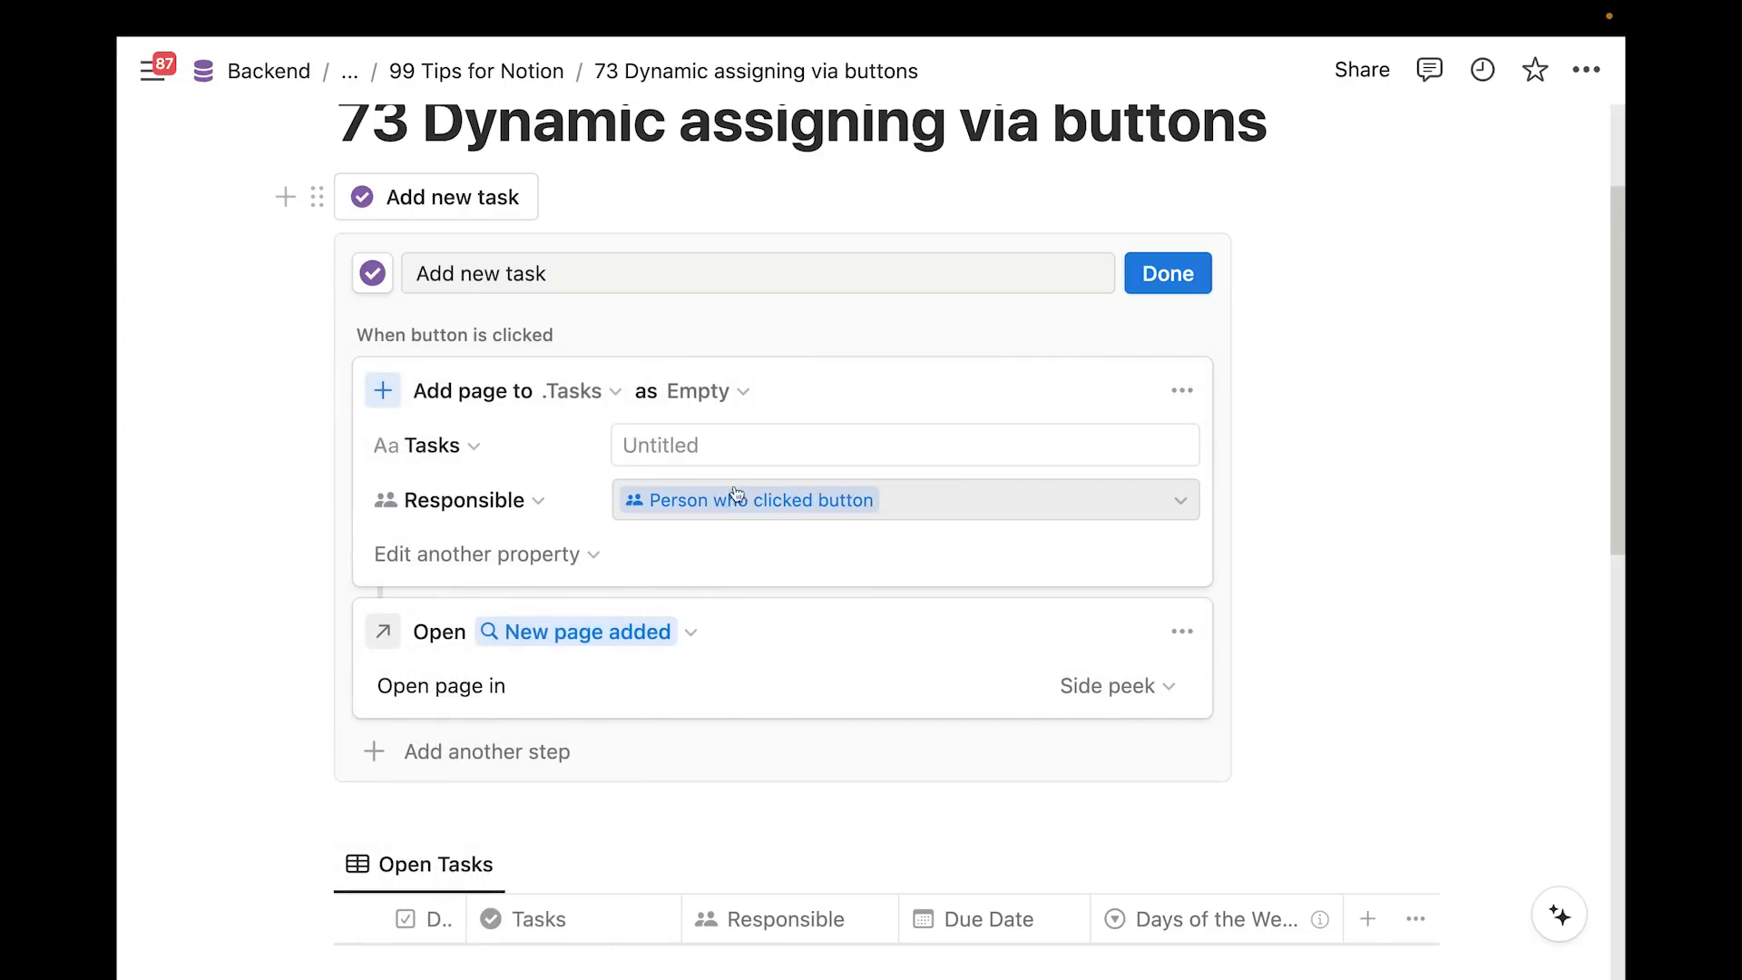
Finish configuring the "Add new task" button and close its editor
{"action": "scroll", "coordinate": [821, 591], "scroll_direction": "down", "scroll_amount": 4}
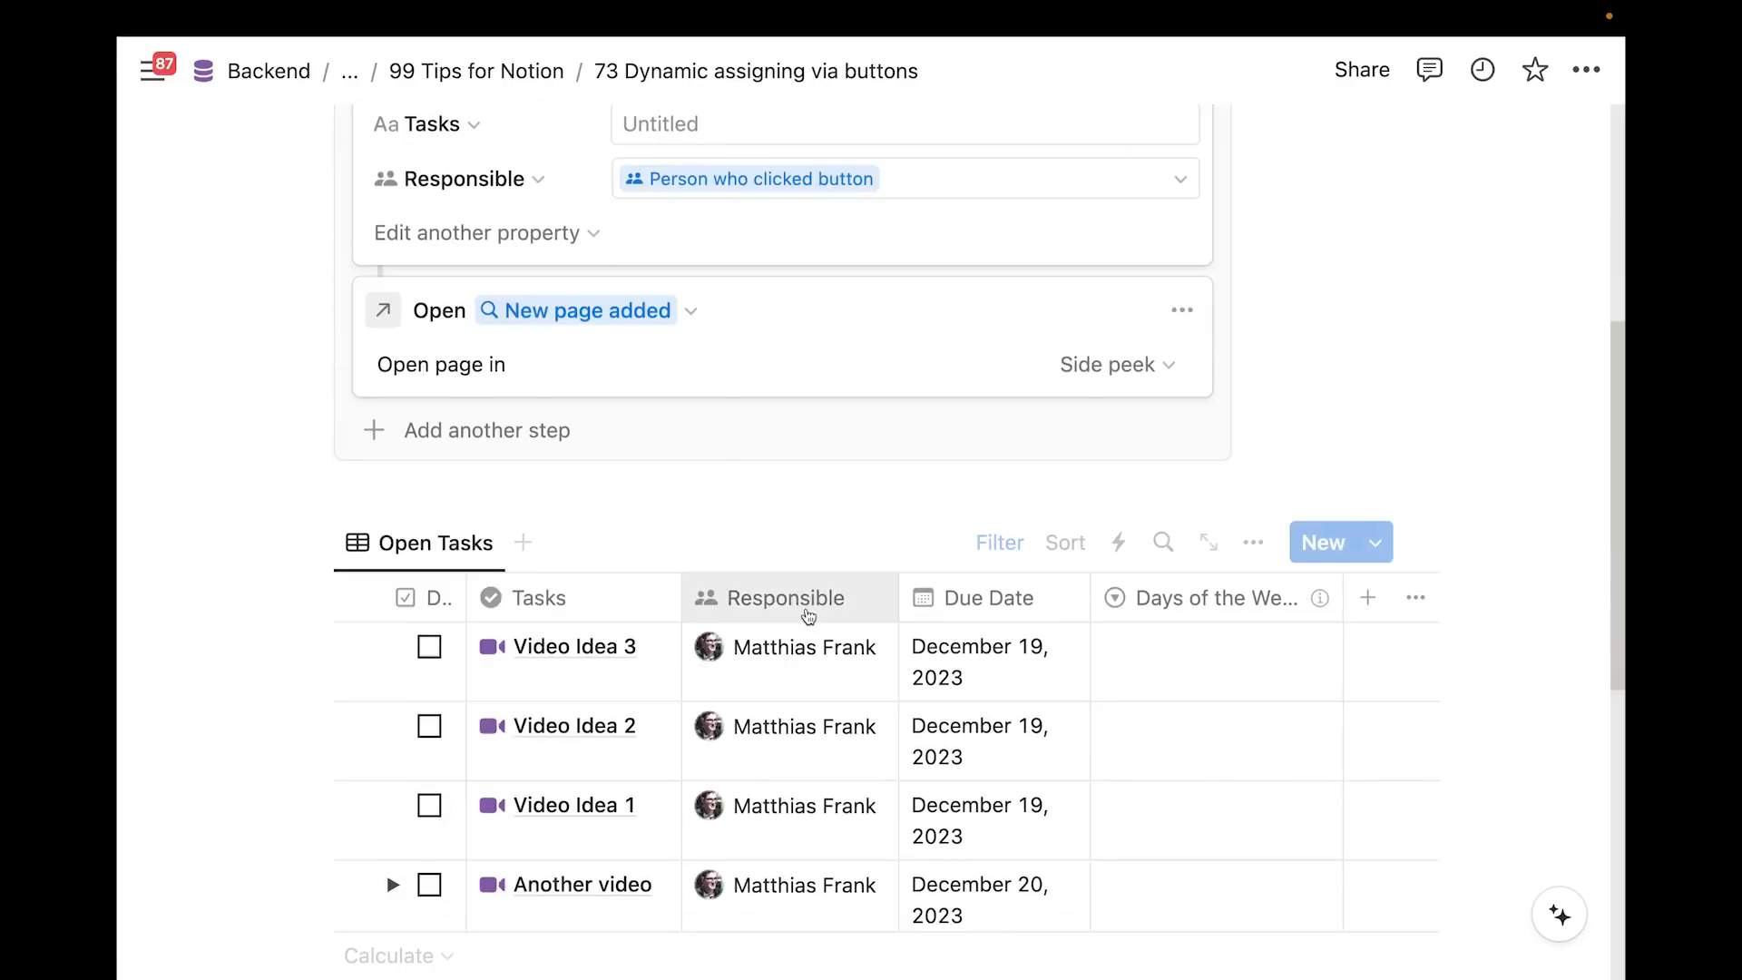
{"action": "scroll", "coordinate": [778, 595], "scroll_direction": "up", "scroll_amount": 2}
{"action": "scroll", "coordinate": [797, 596], "scroll_direction": "up", "scroll_amount": 2}
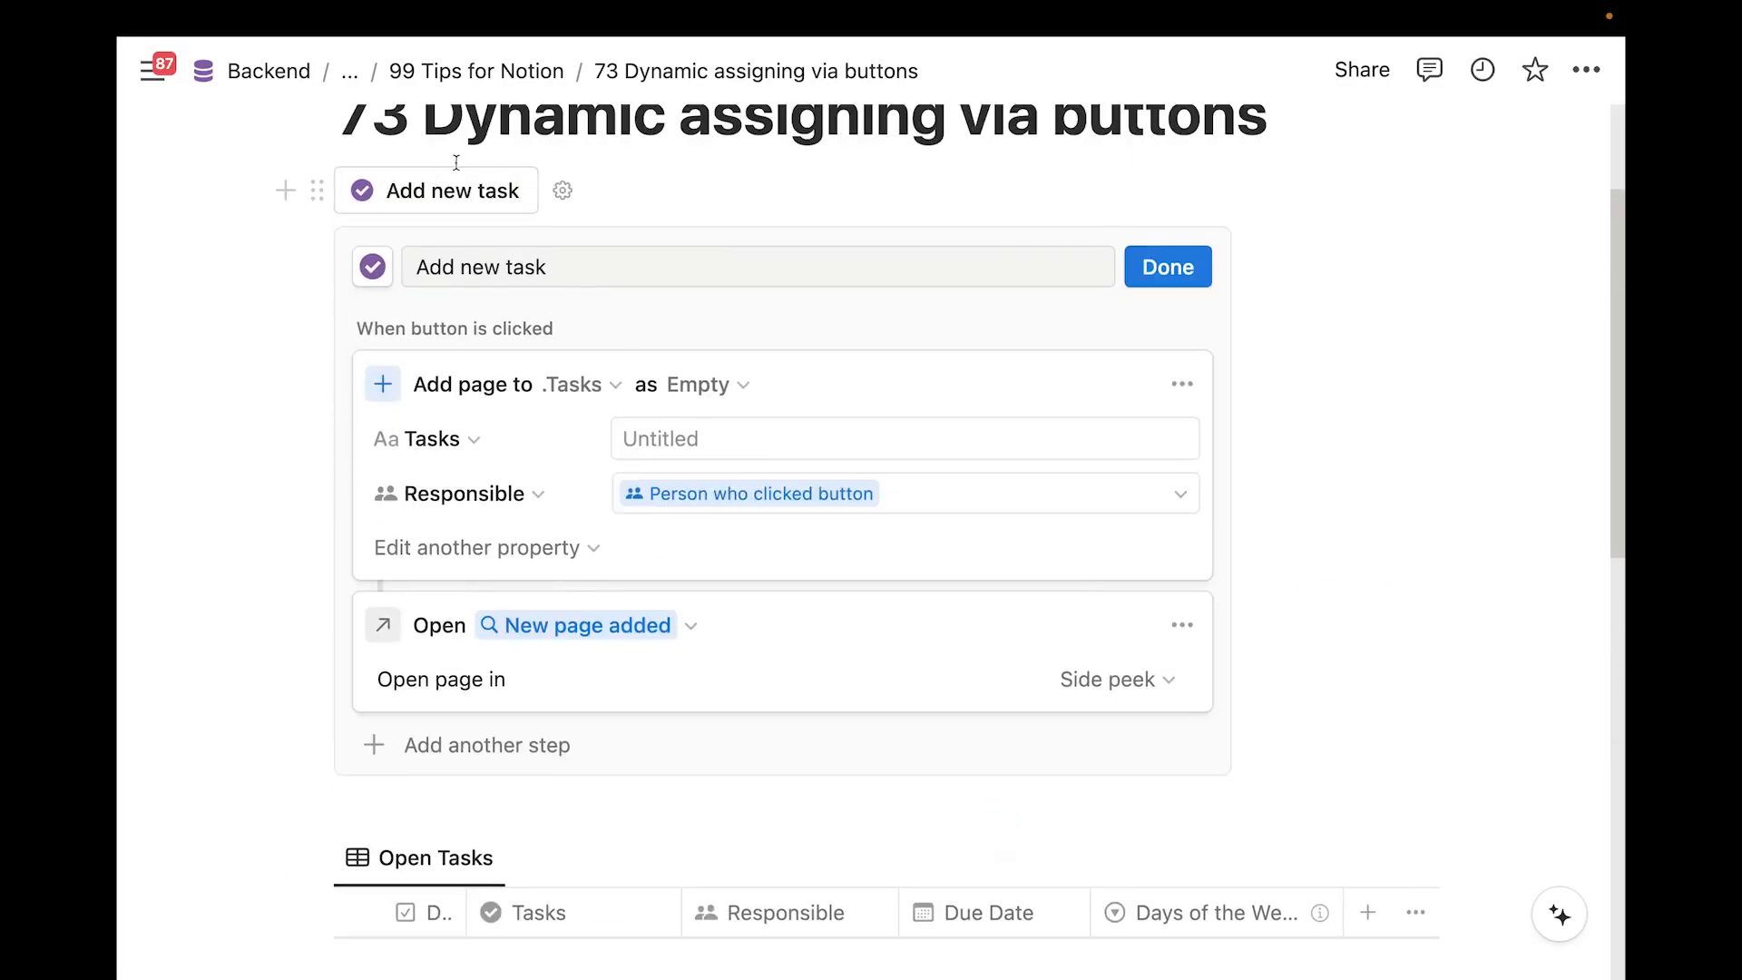
{"action": "left_click", "coordinate": [1195, 285]}
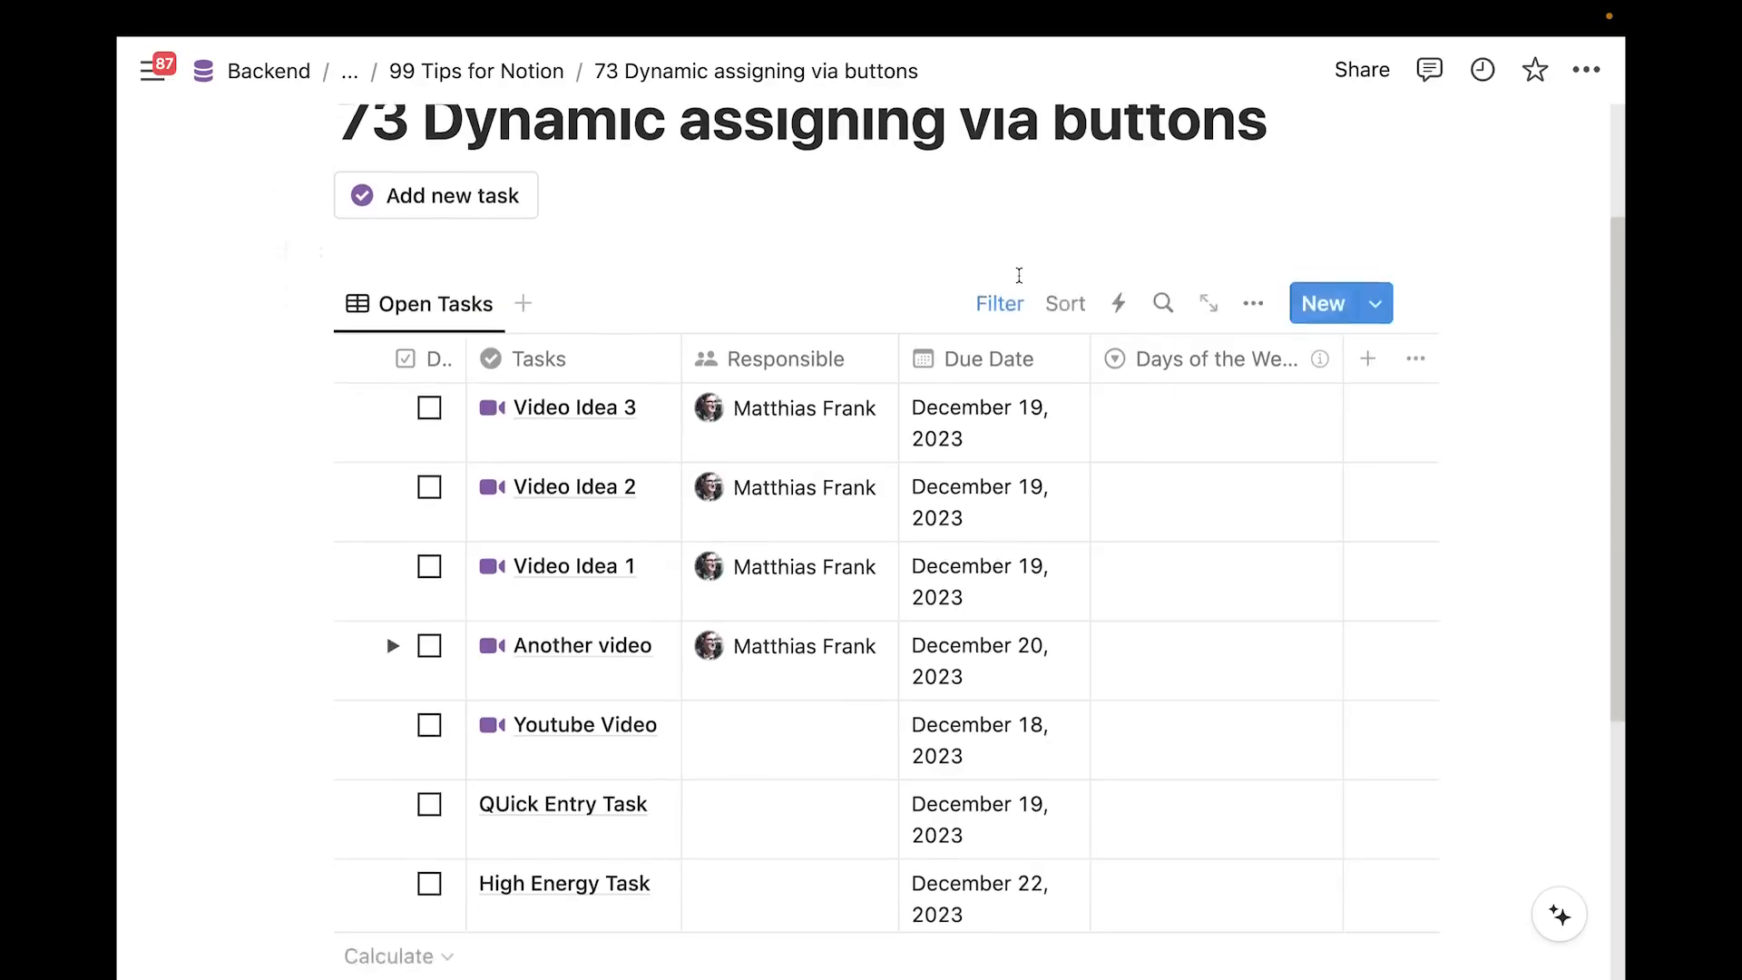
{"action": "scroll", "coordinate": [1019, 272], "scroll_direction": "up", "scroll_amount": 1}
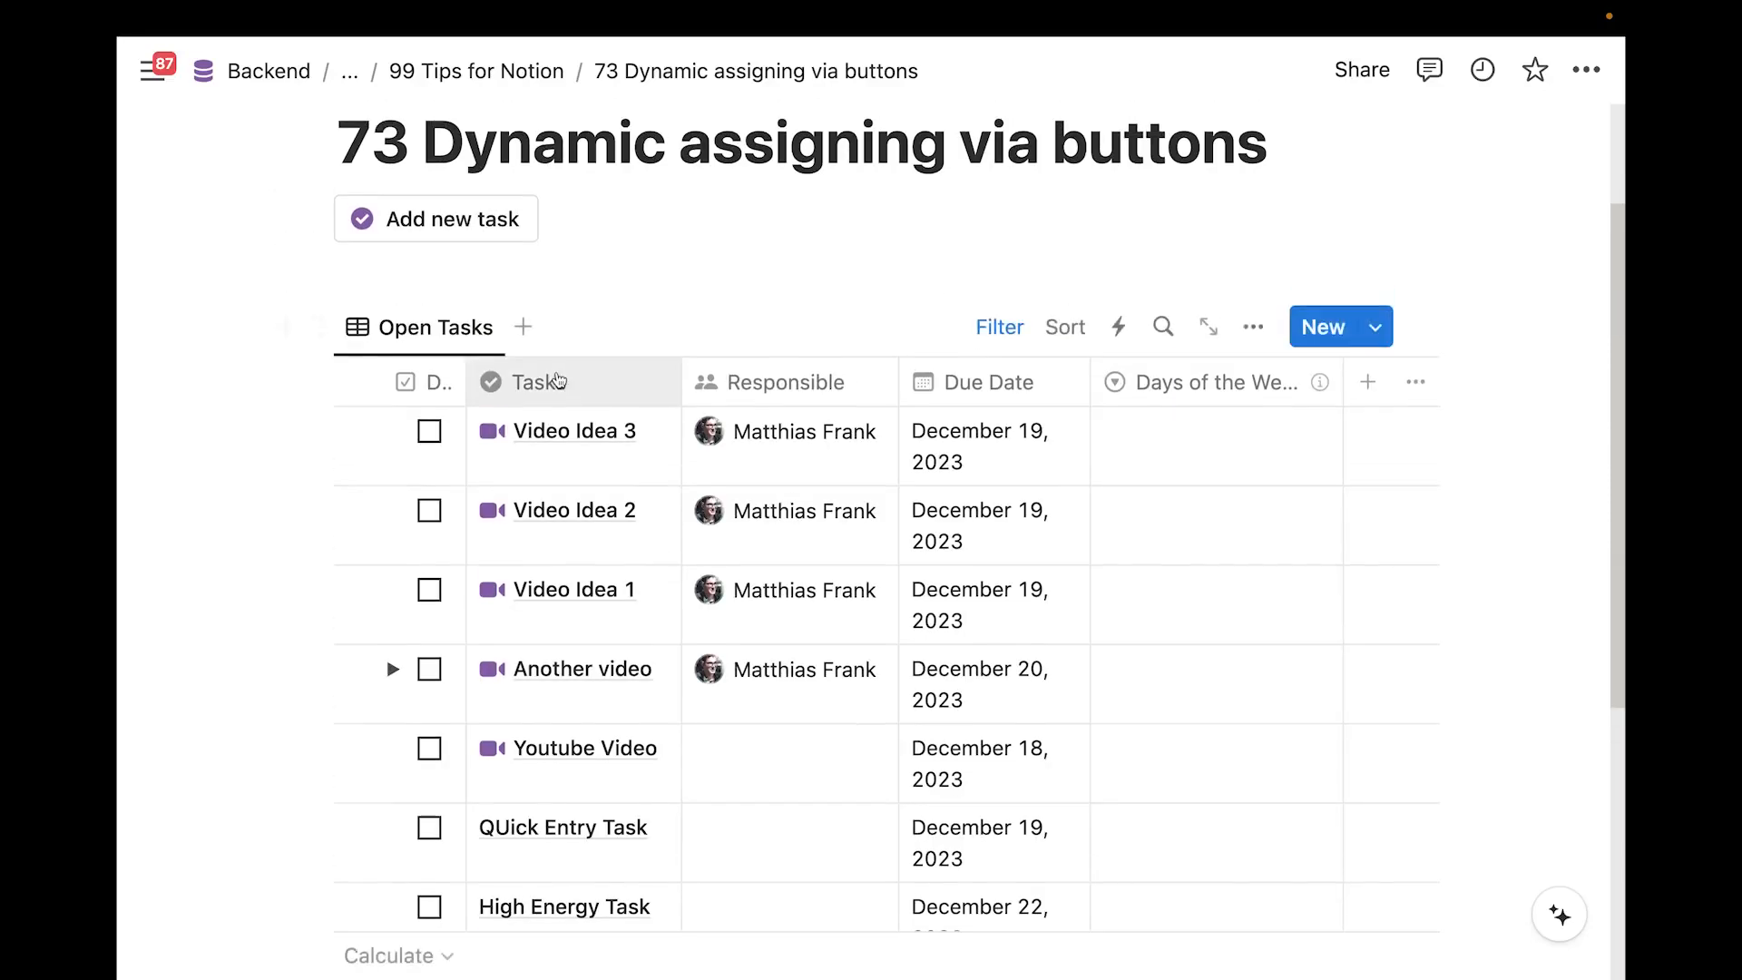
Create a task with the "Add new task" button, name it "Test", and close its side peek
{"action": "left_click", "coordinate": [433, 227]}
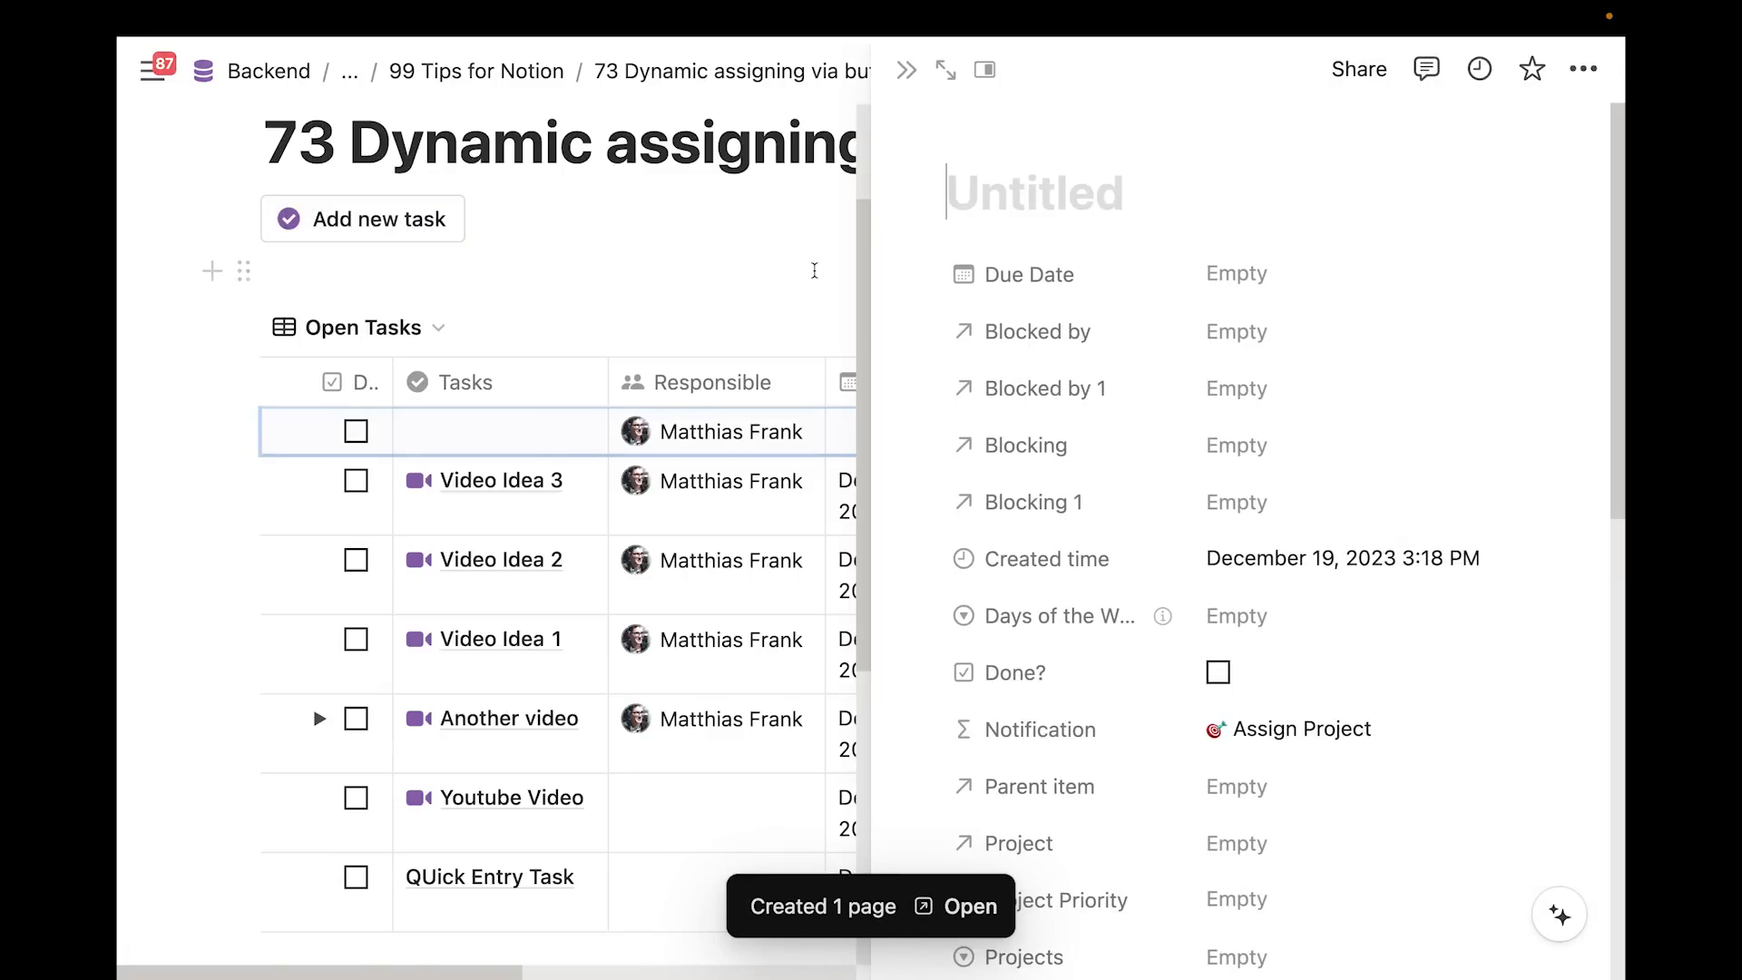
{"action": "type", "text": "Test"}
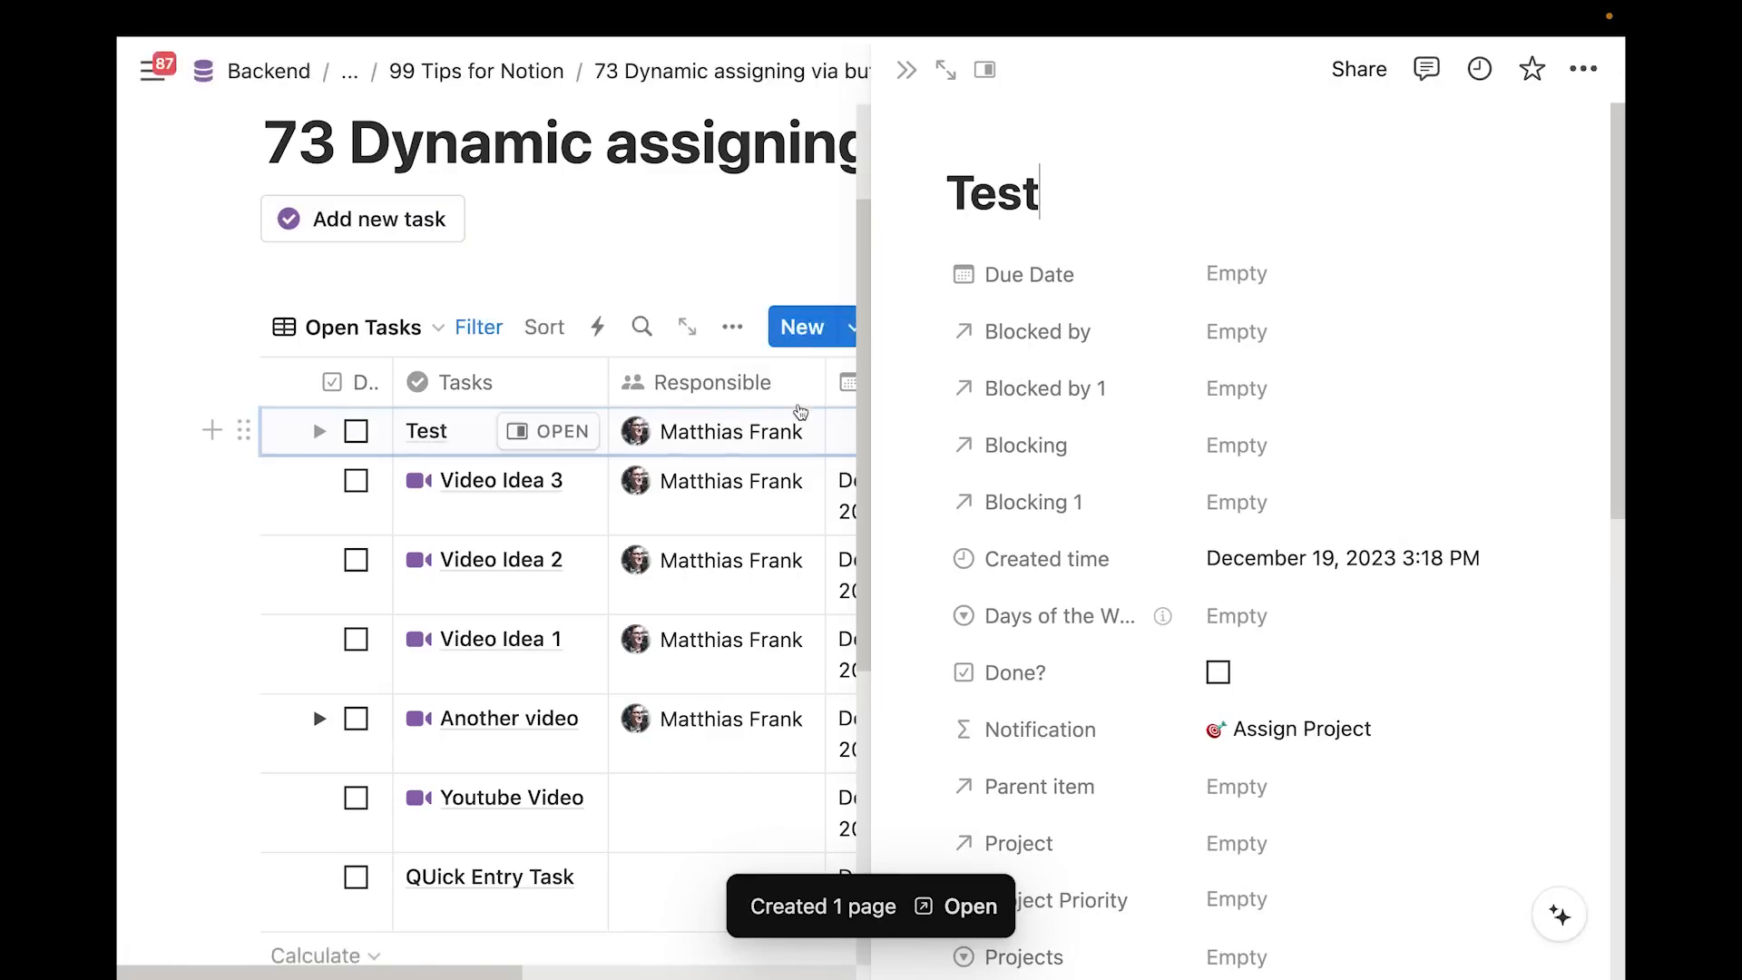
{"action": "left_click", "coordinate": [907, 70]}
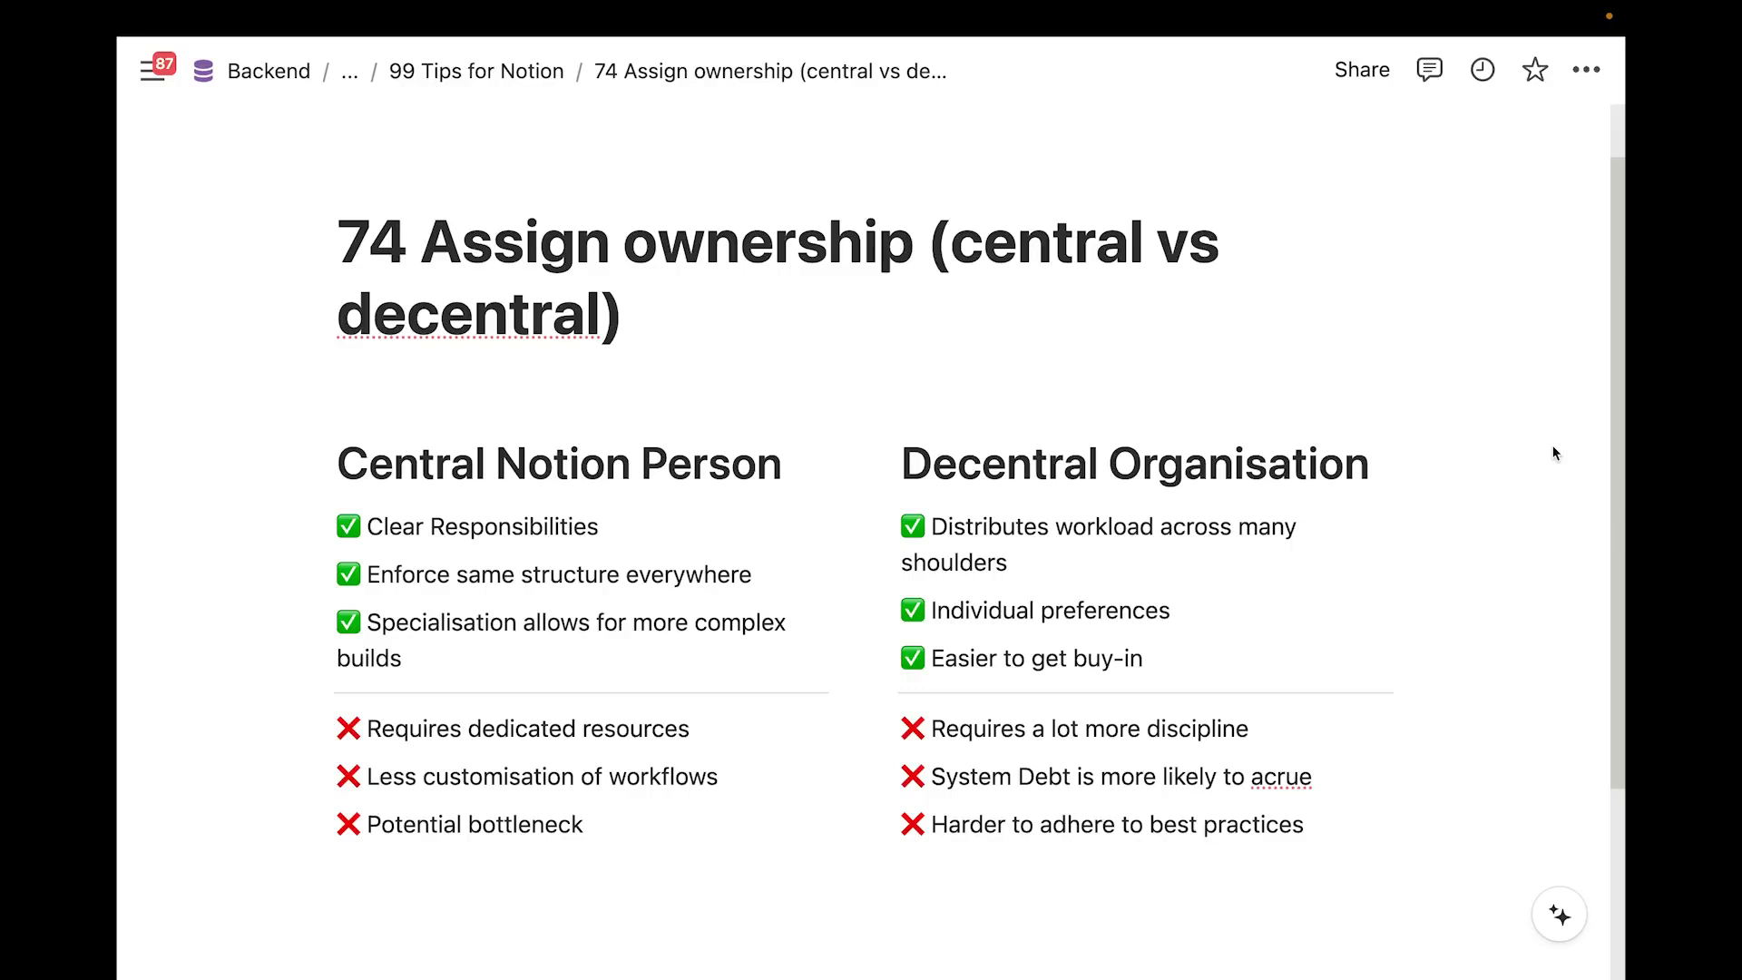
{"action": "scroll", "coordinate": [1554, 452], "scroll_direction": "down", "scroll_amount": 1}
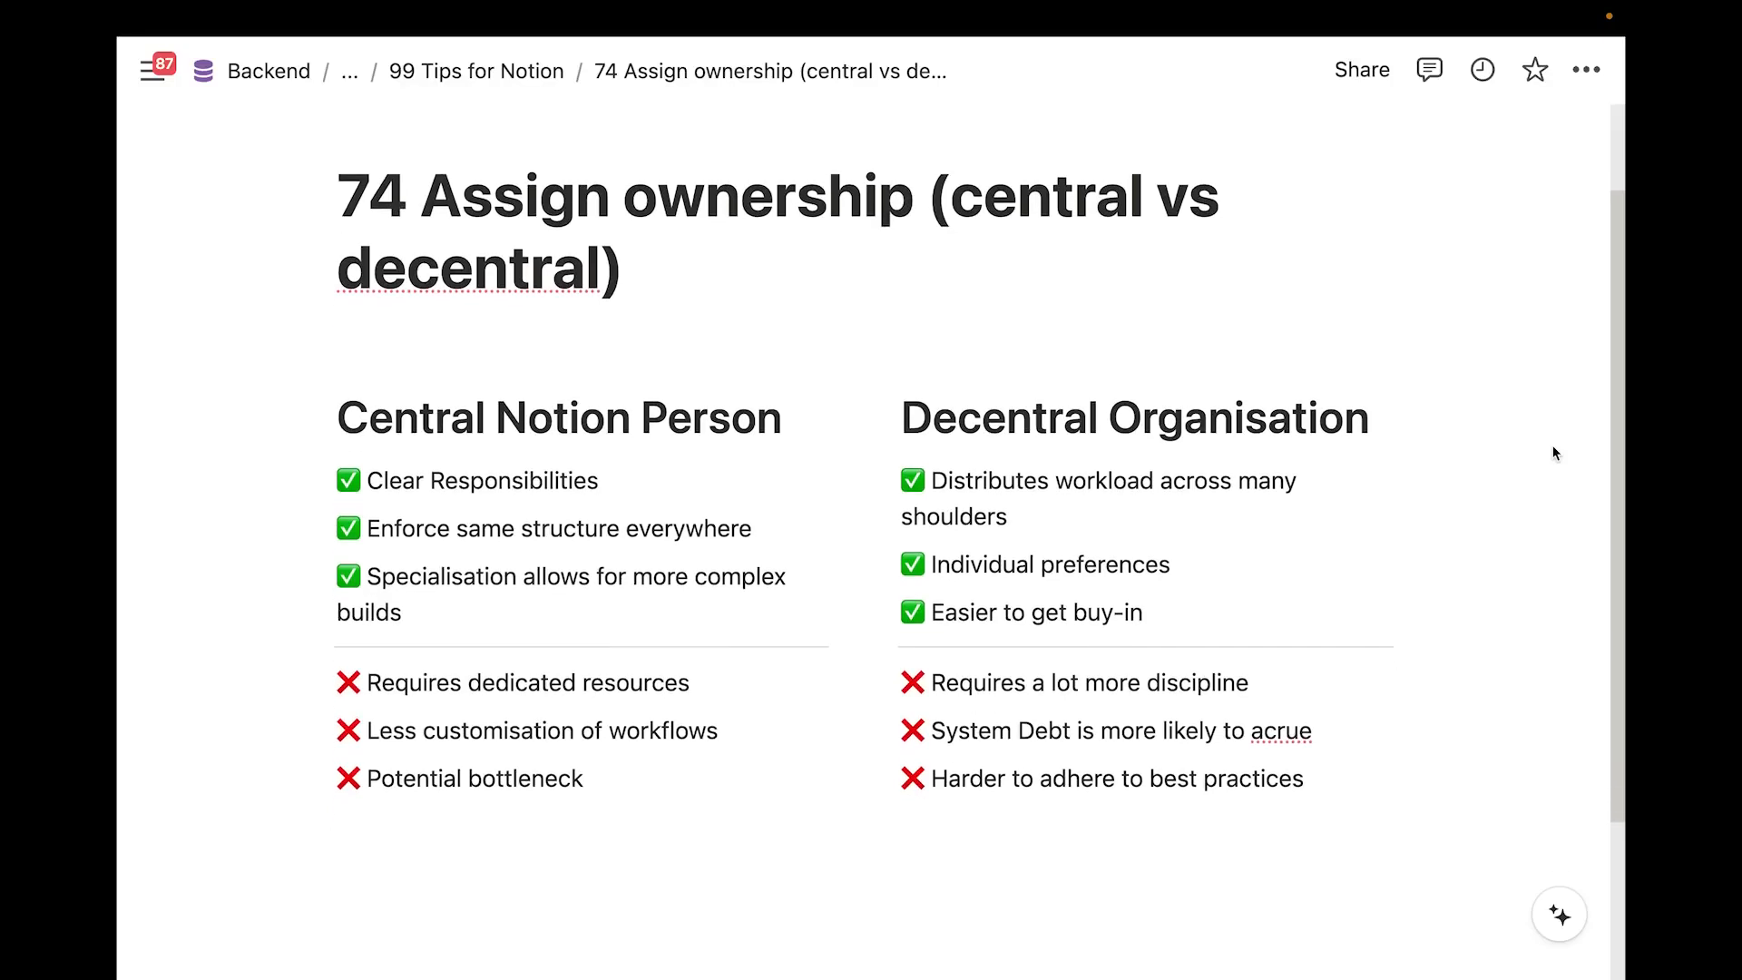
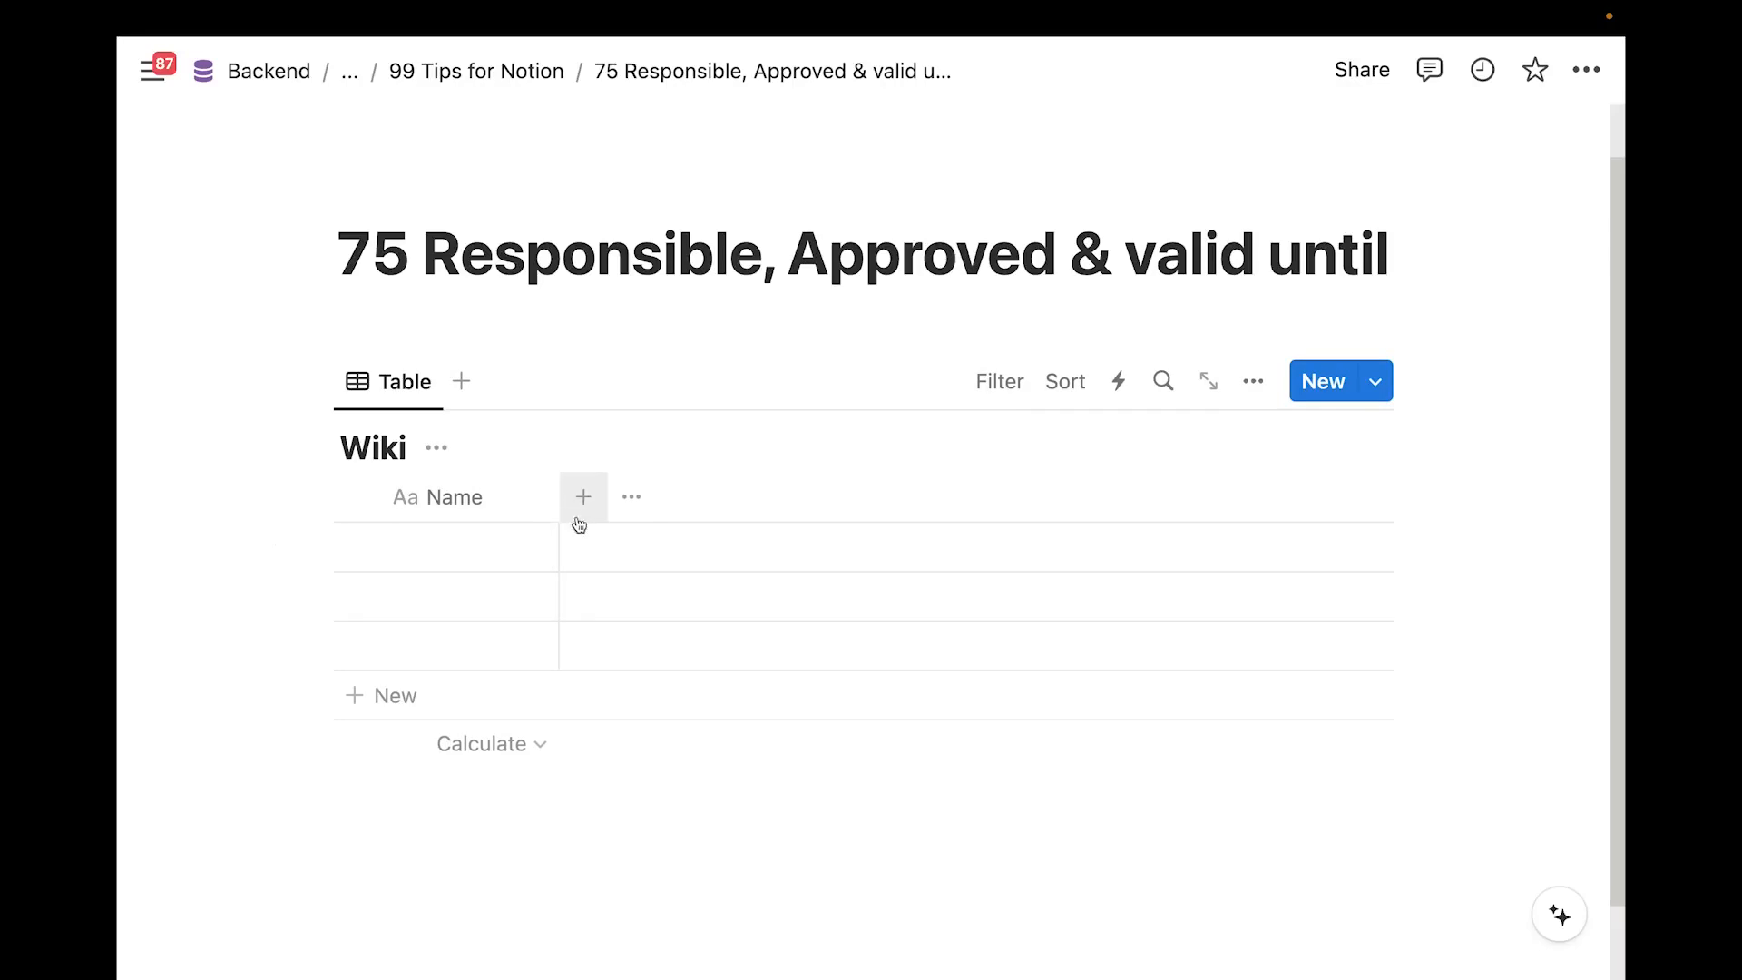
Add a Person property named "Responsible" to the Wiki table and narrow its column
{"action": "left_click", "coordinate": [582, 498]}
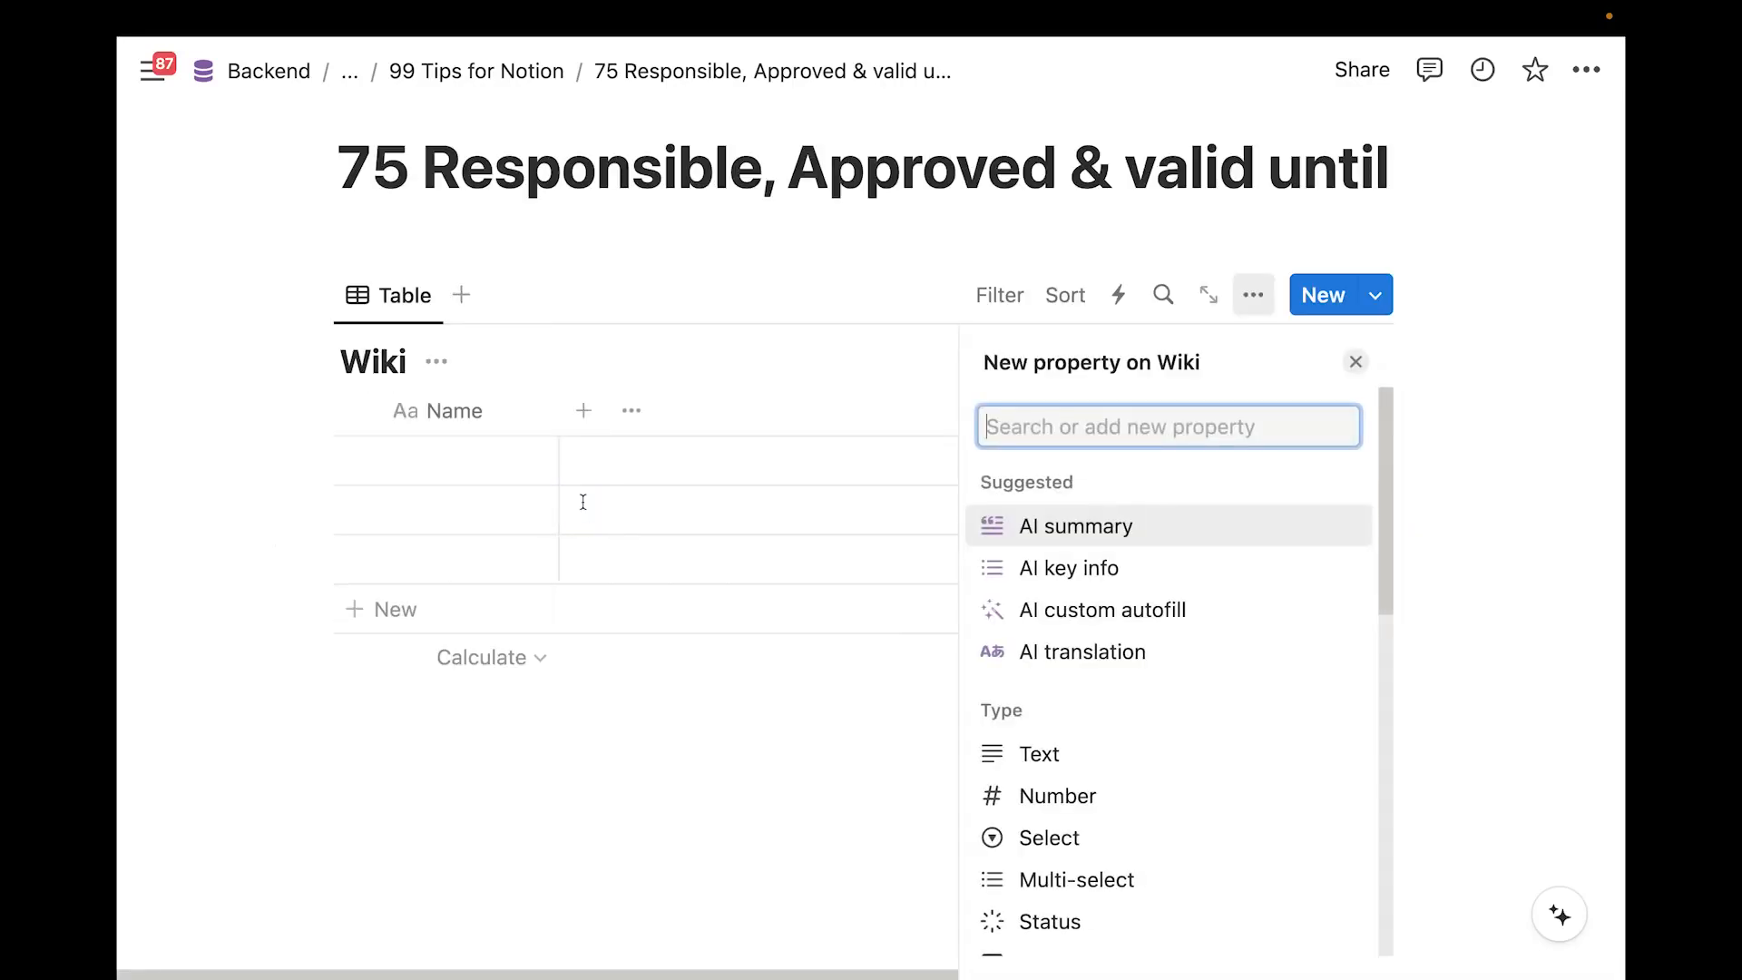
{"action": "type", "text": "per"}
{"action": "key", "text": "Return"}
{"action": "type", "text": "R"}
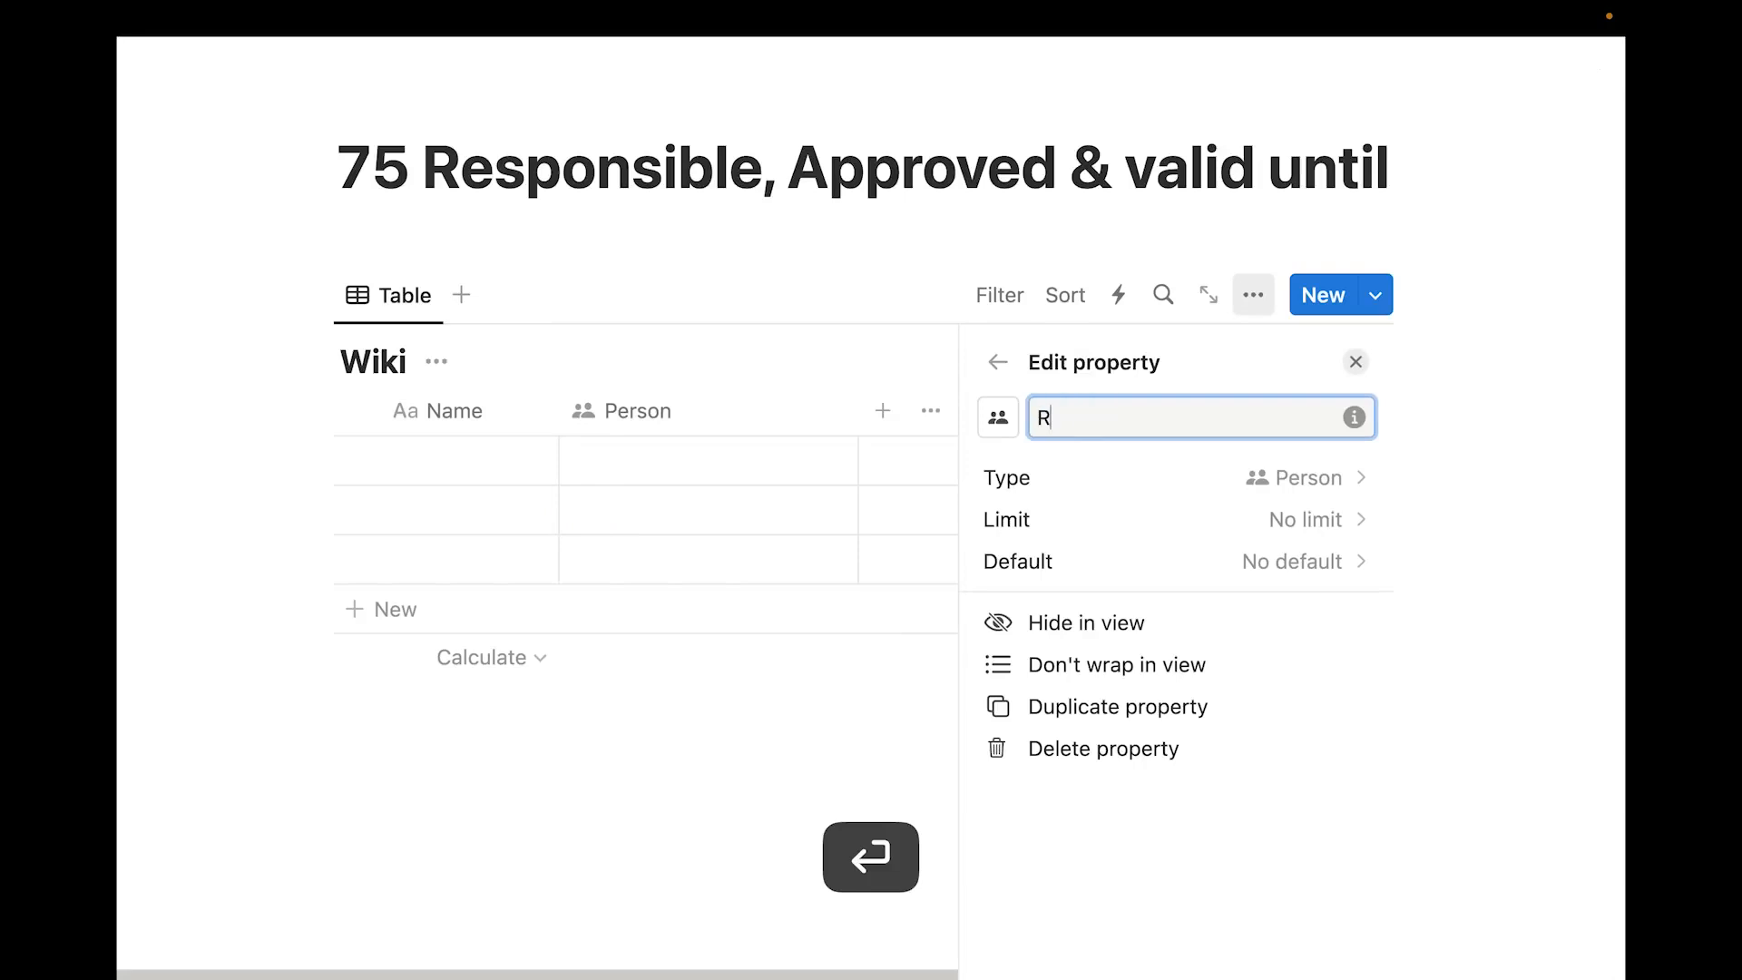
{"action": "type", "text": "esponsible"}
{"action": "key", "text": "Return"}
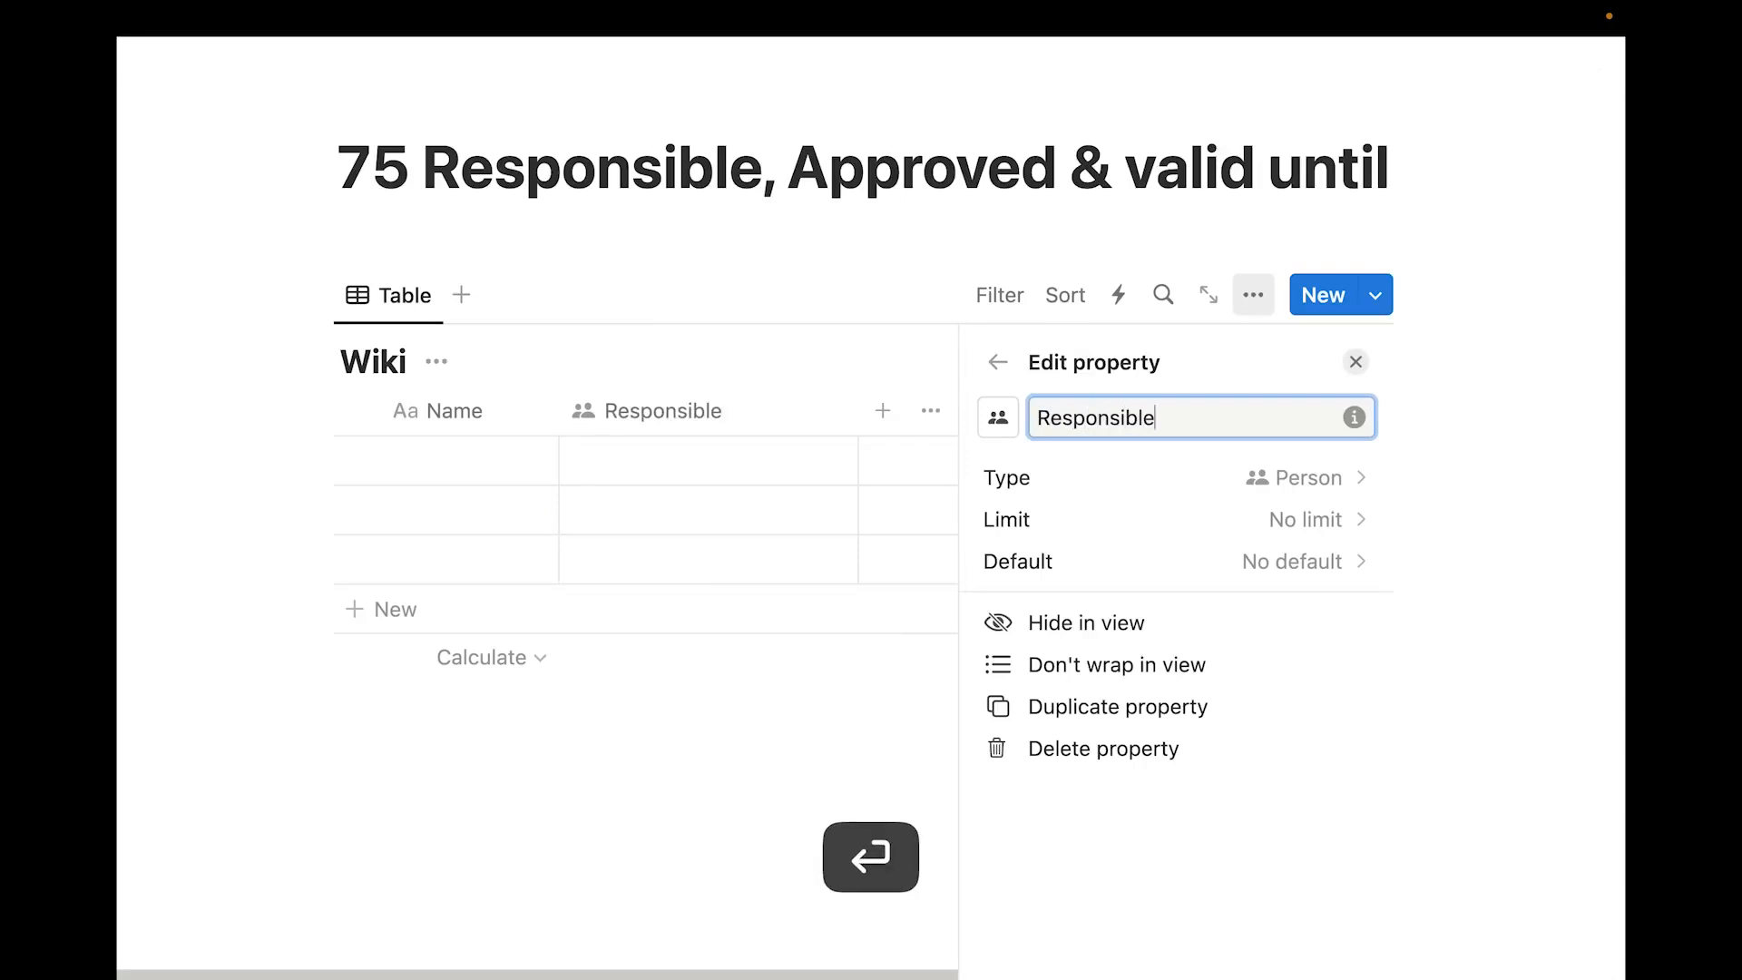
{"action": "left_click", "coordinate": [572, 684]}
{"action": "left_click_drag", "start_coordinate": [857, 417], "coordinate": [761, 425]}
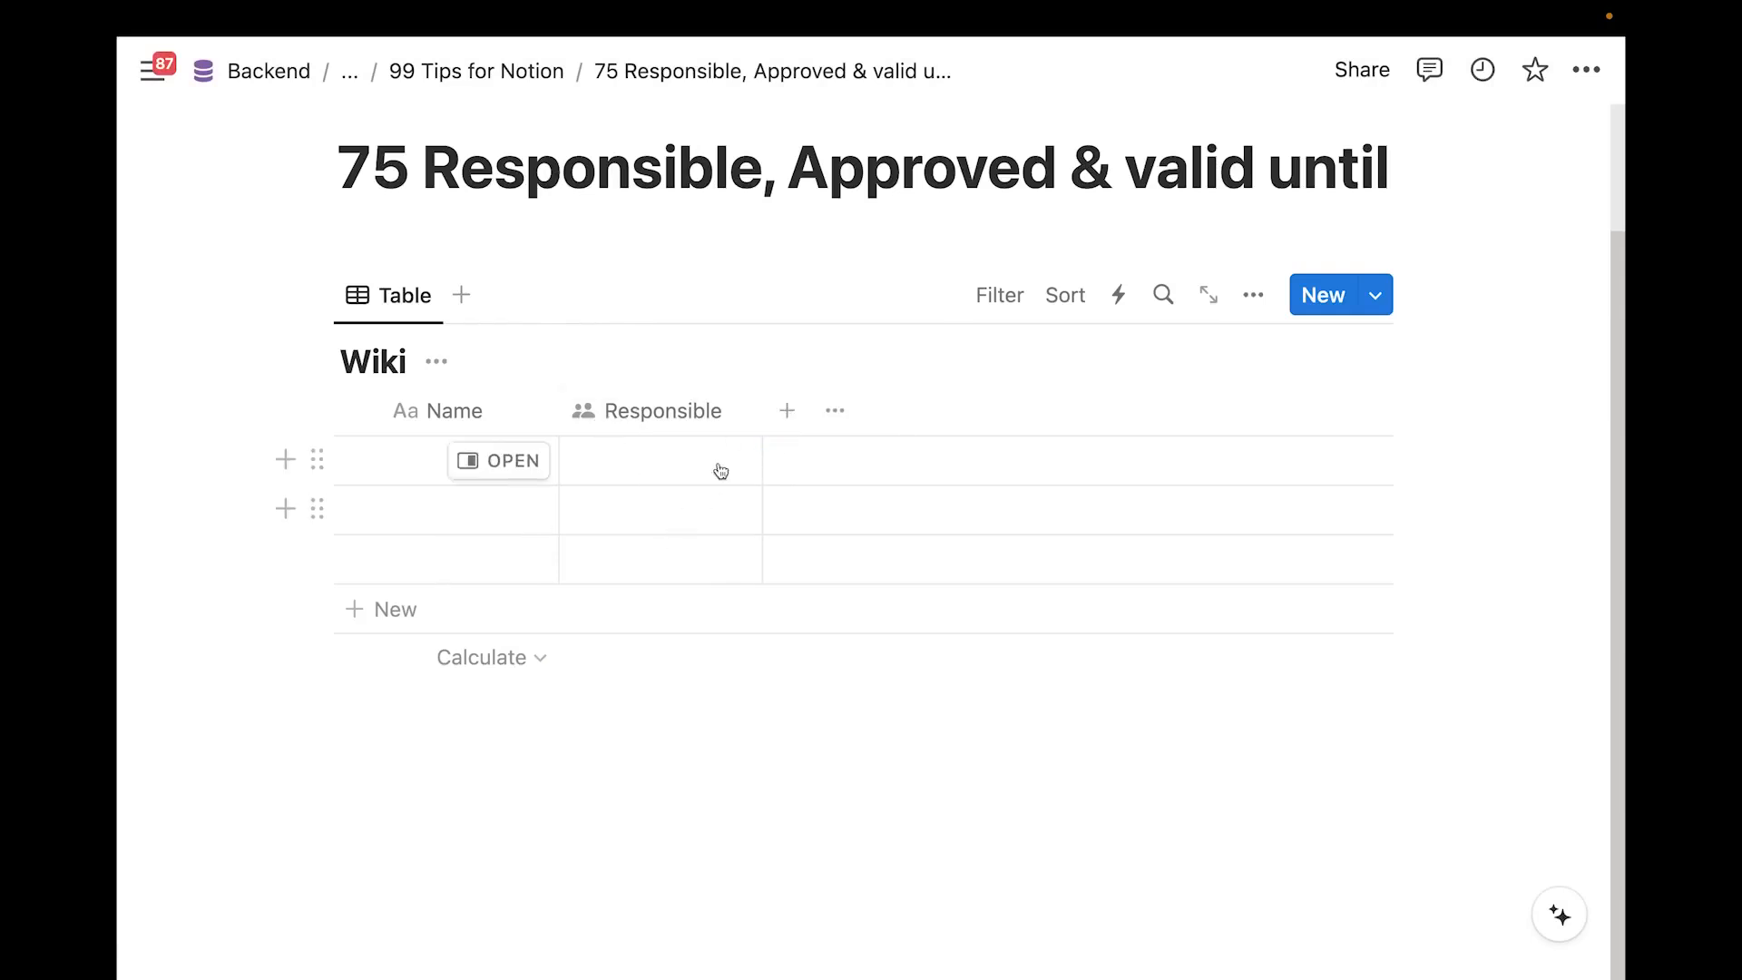
Add a Status property to the Wiki table next to Responsible
{"action": "left_click", "coordinate": [787, 413]}
{"action": "type", "text": "stat"}
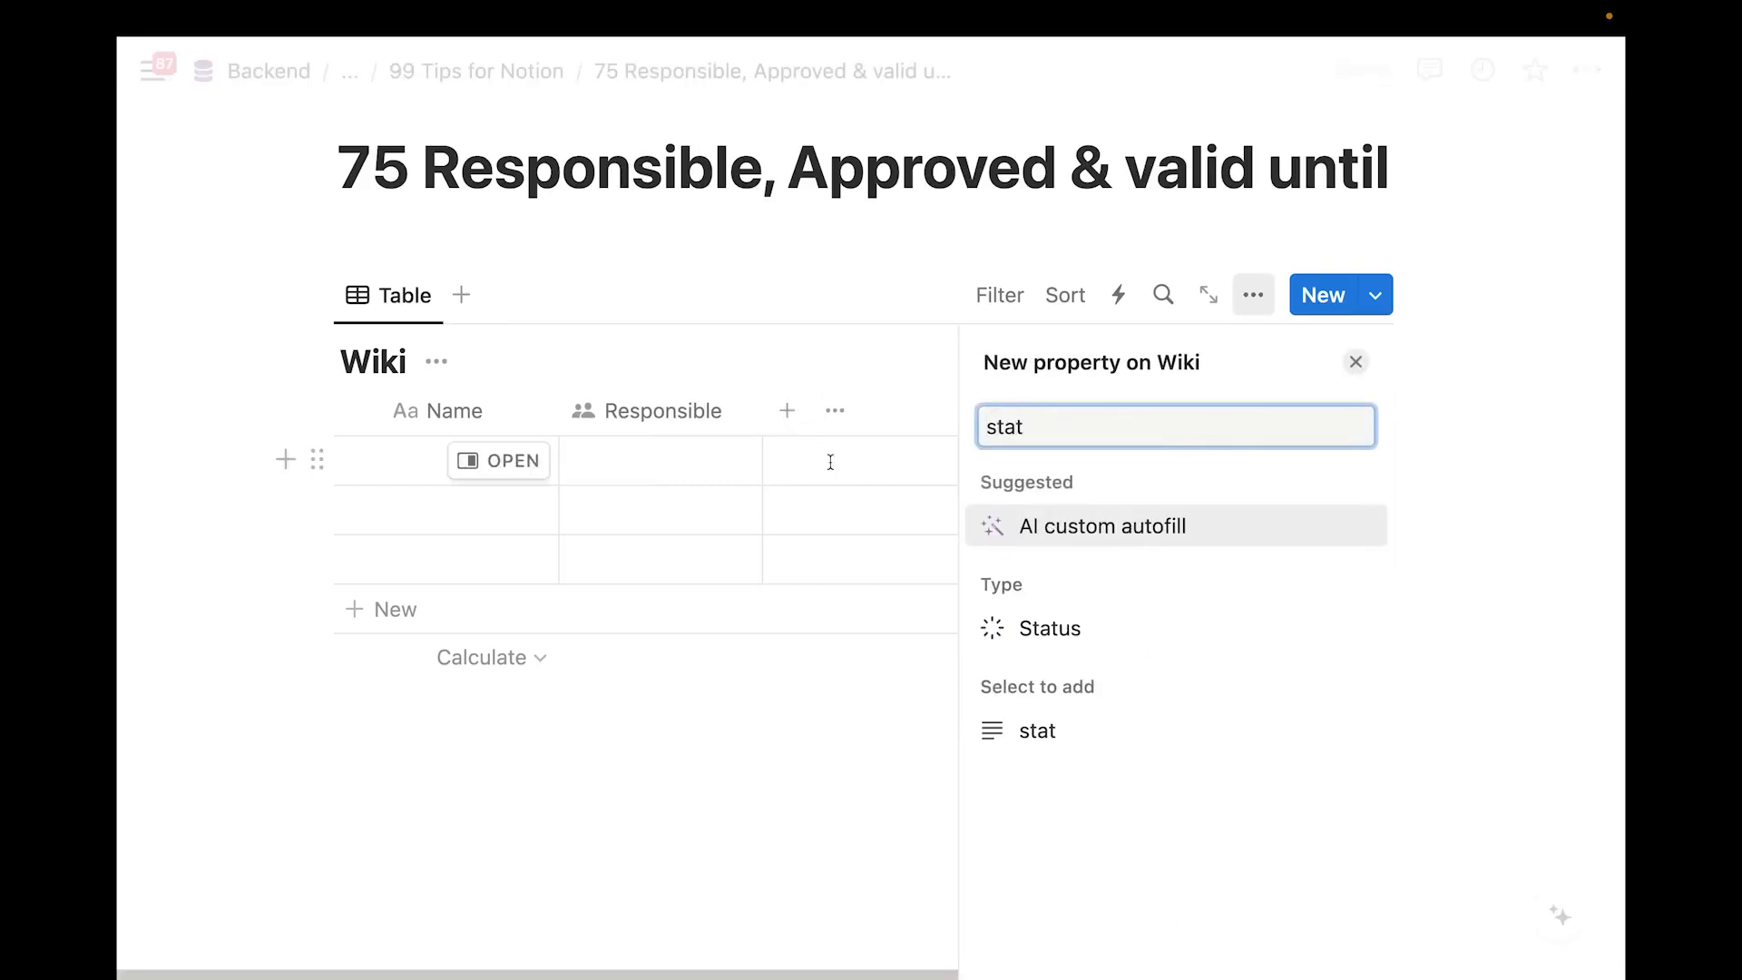
{"action": "left_click", "coordinate": [1073, 646]}
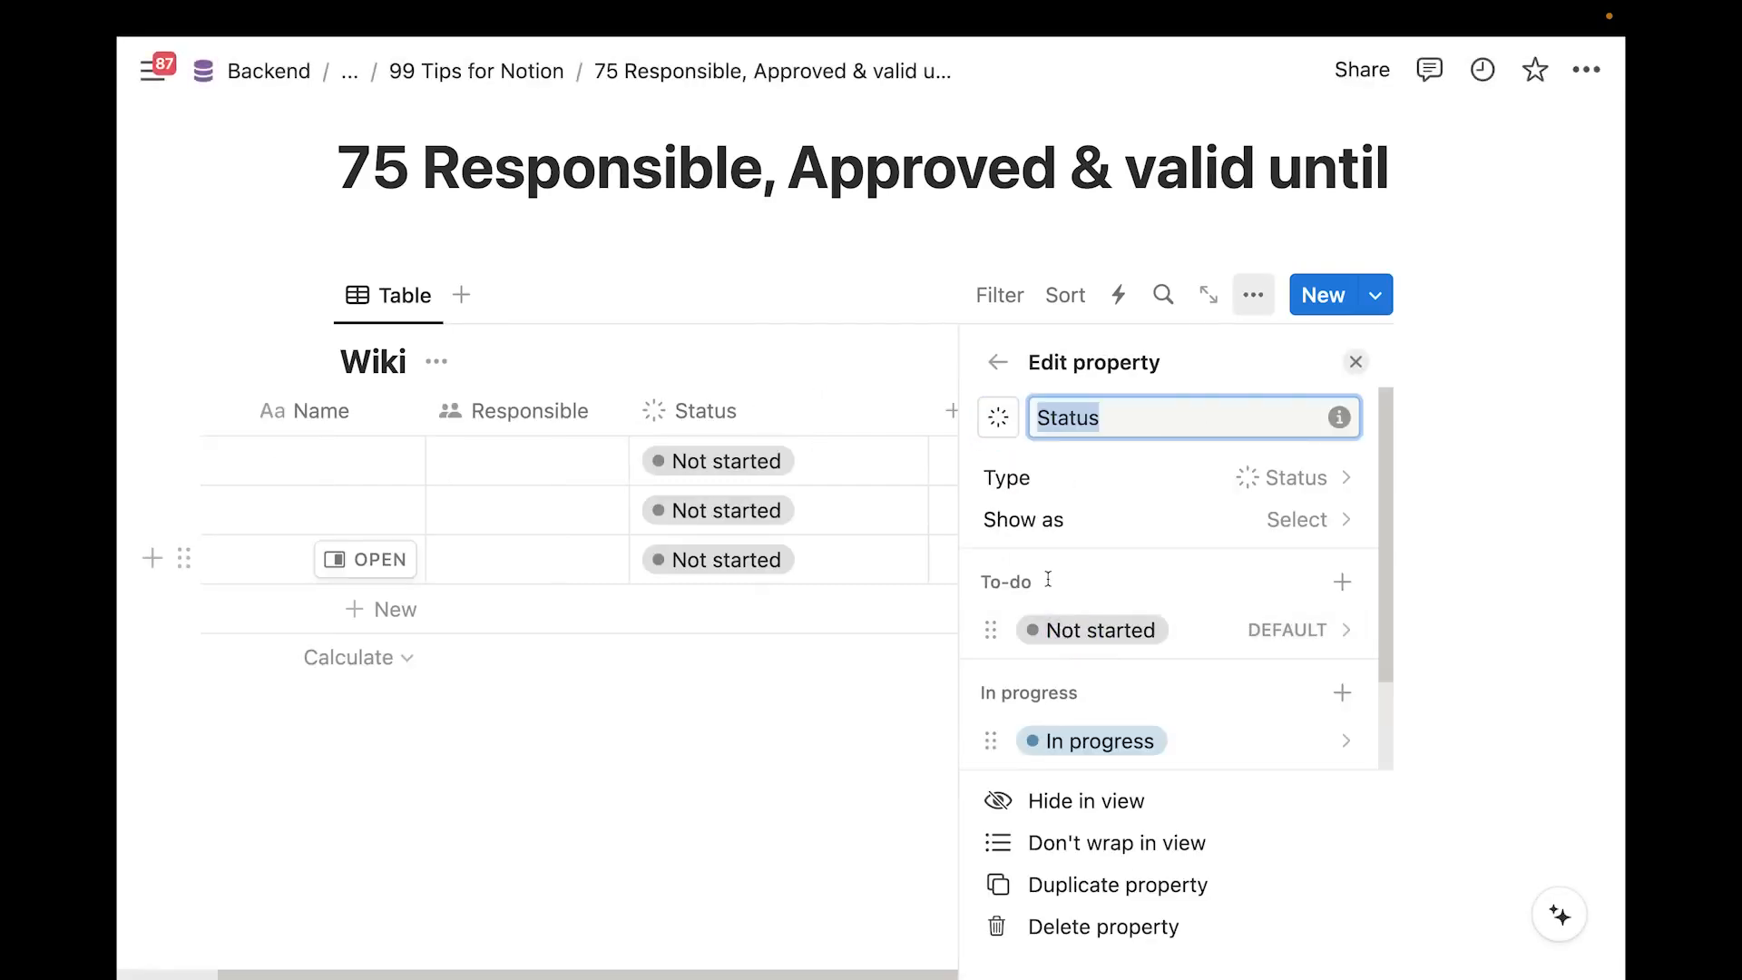
Rename the Status property's Done option in the Complete group to "Approved"
{"action": "scroll", "coordinate": [1080, 617], "scroll_direction": "down", "scroll_amount": 2}
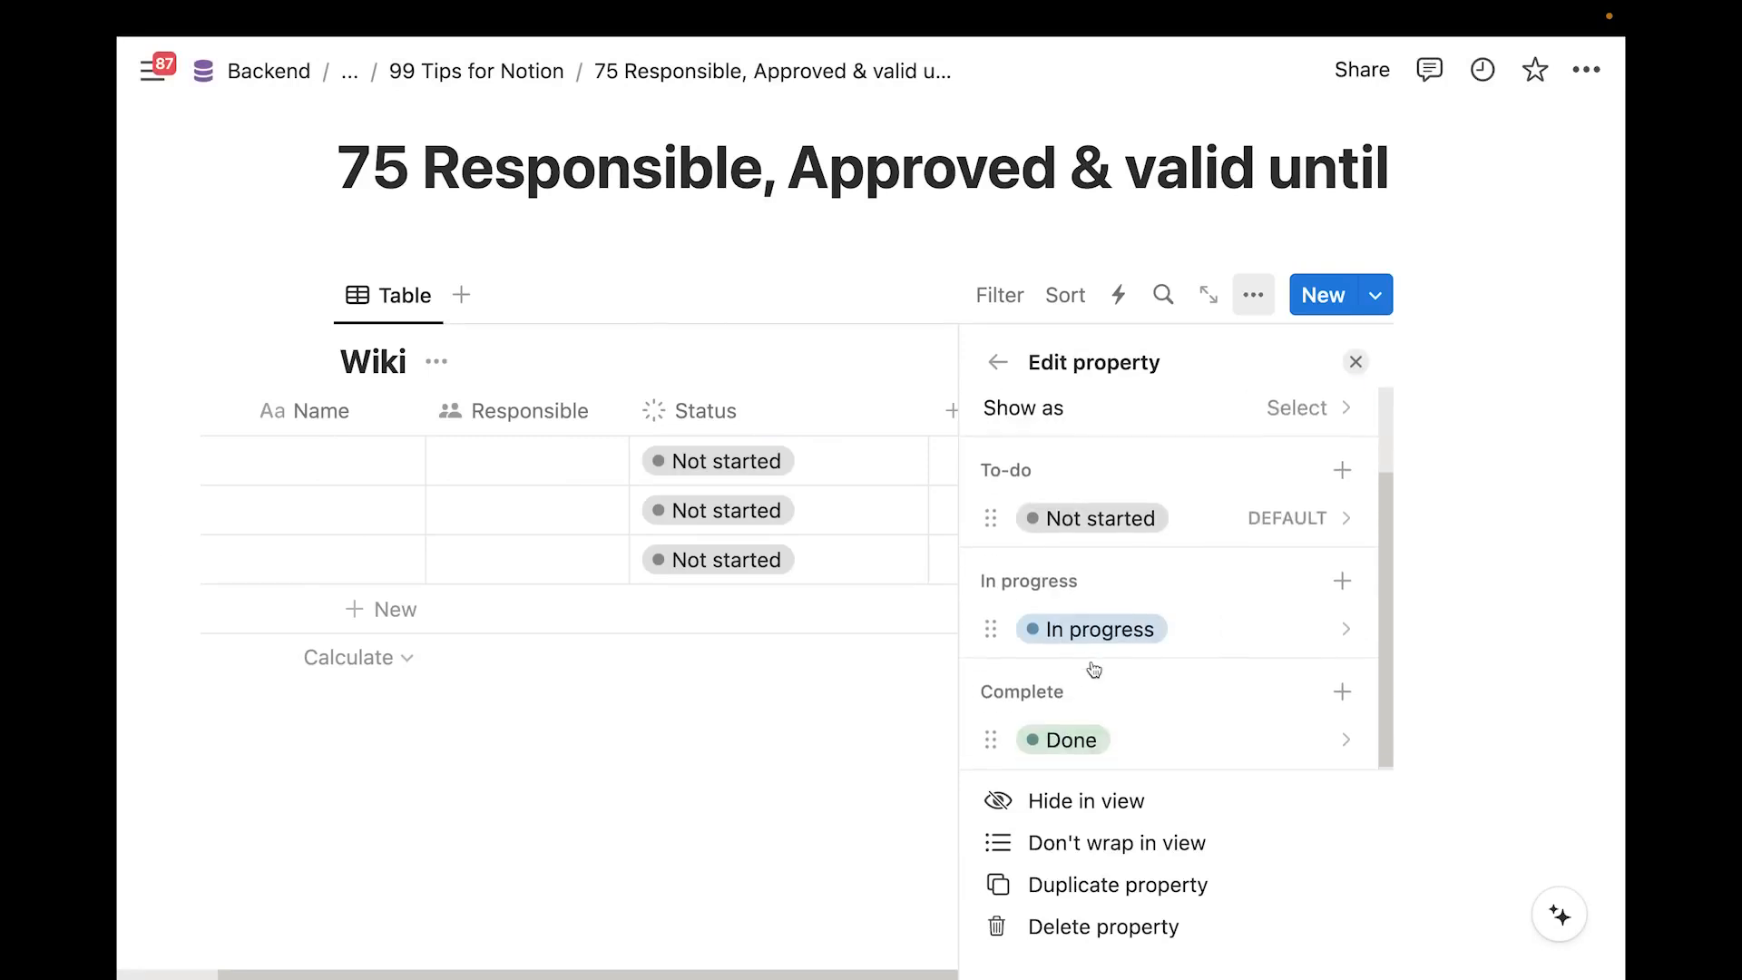
{"action": "left_click", "coordinate": [1095, 742]}
{"action": "key", "text": "ctrl"}
{"action": "type", "text": "Approved"}
{"action": "key", "text": "Return"}
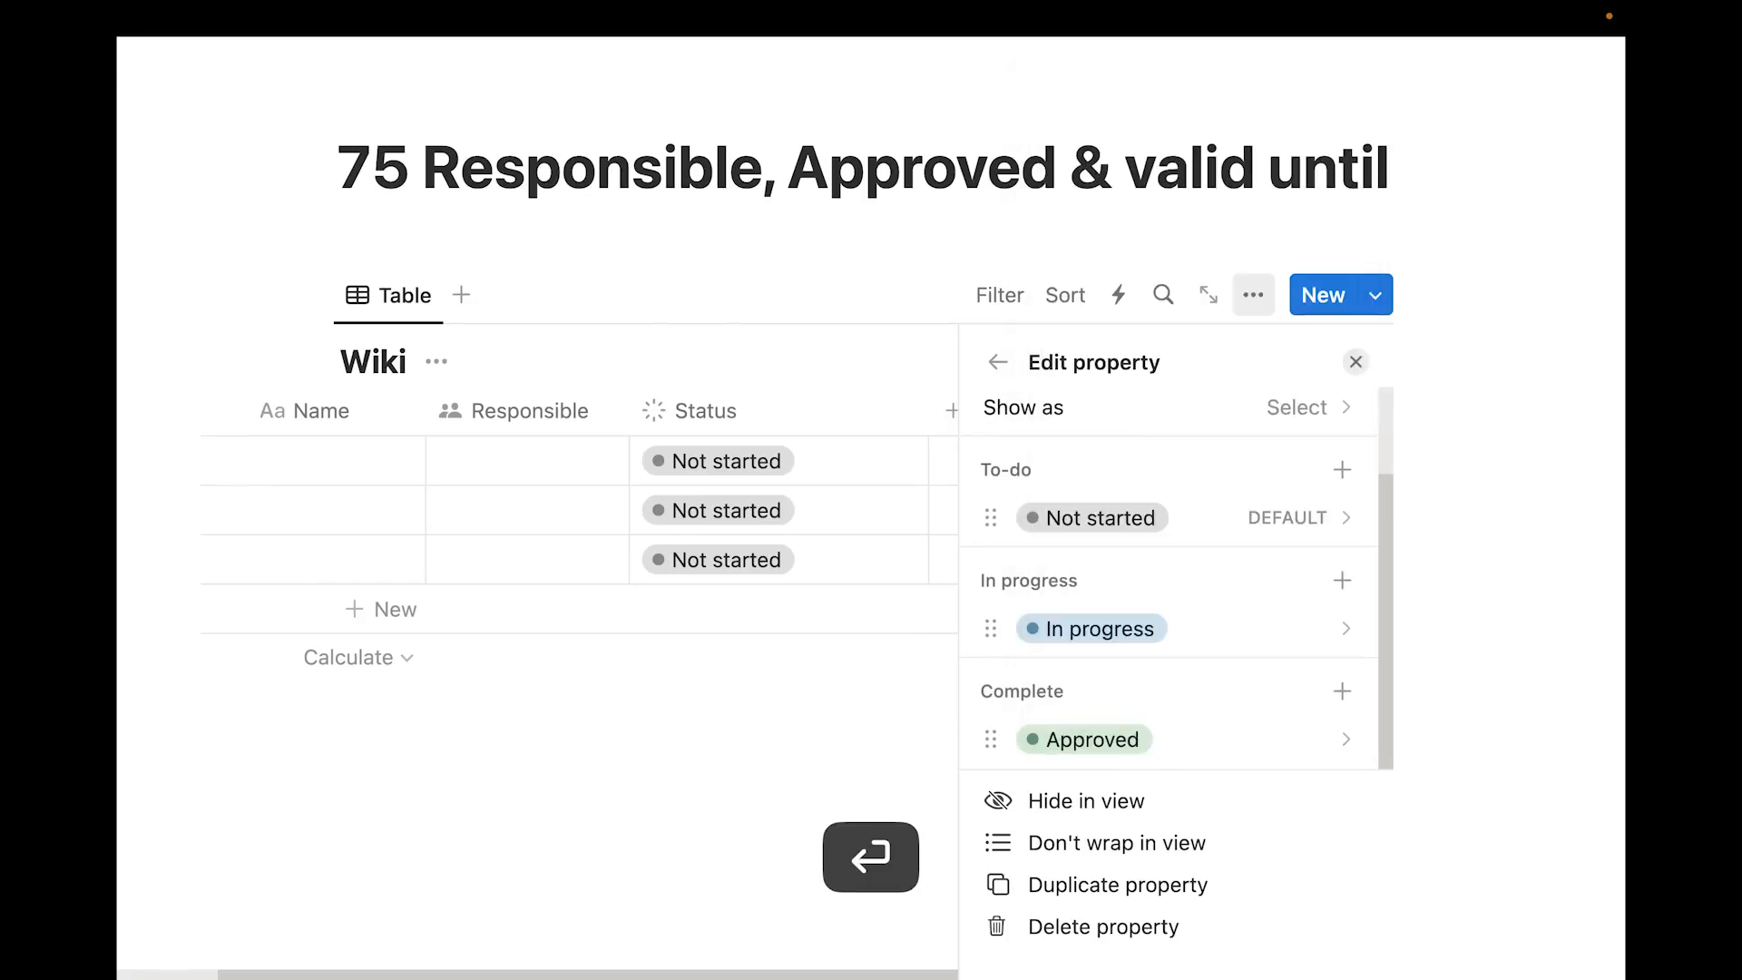
Rename the Status property's In progress option to "Drafting" and narrow the Status column
{"action": "left_click", "coordinate": [1125, 629]}
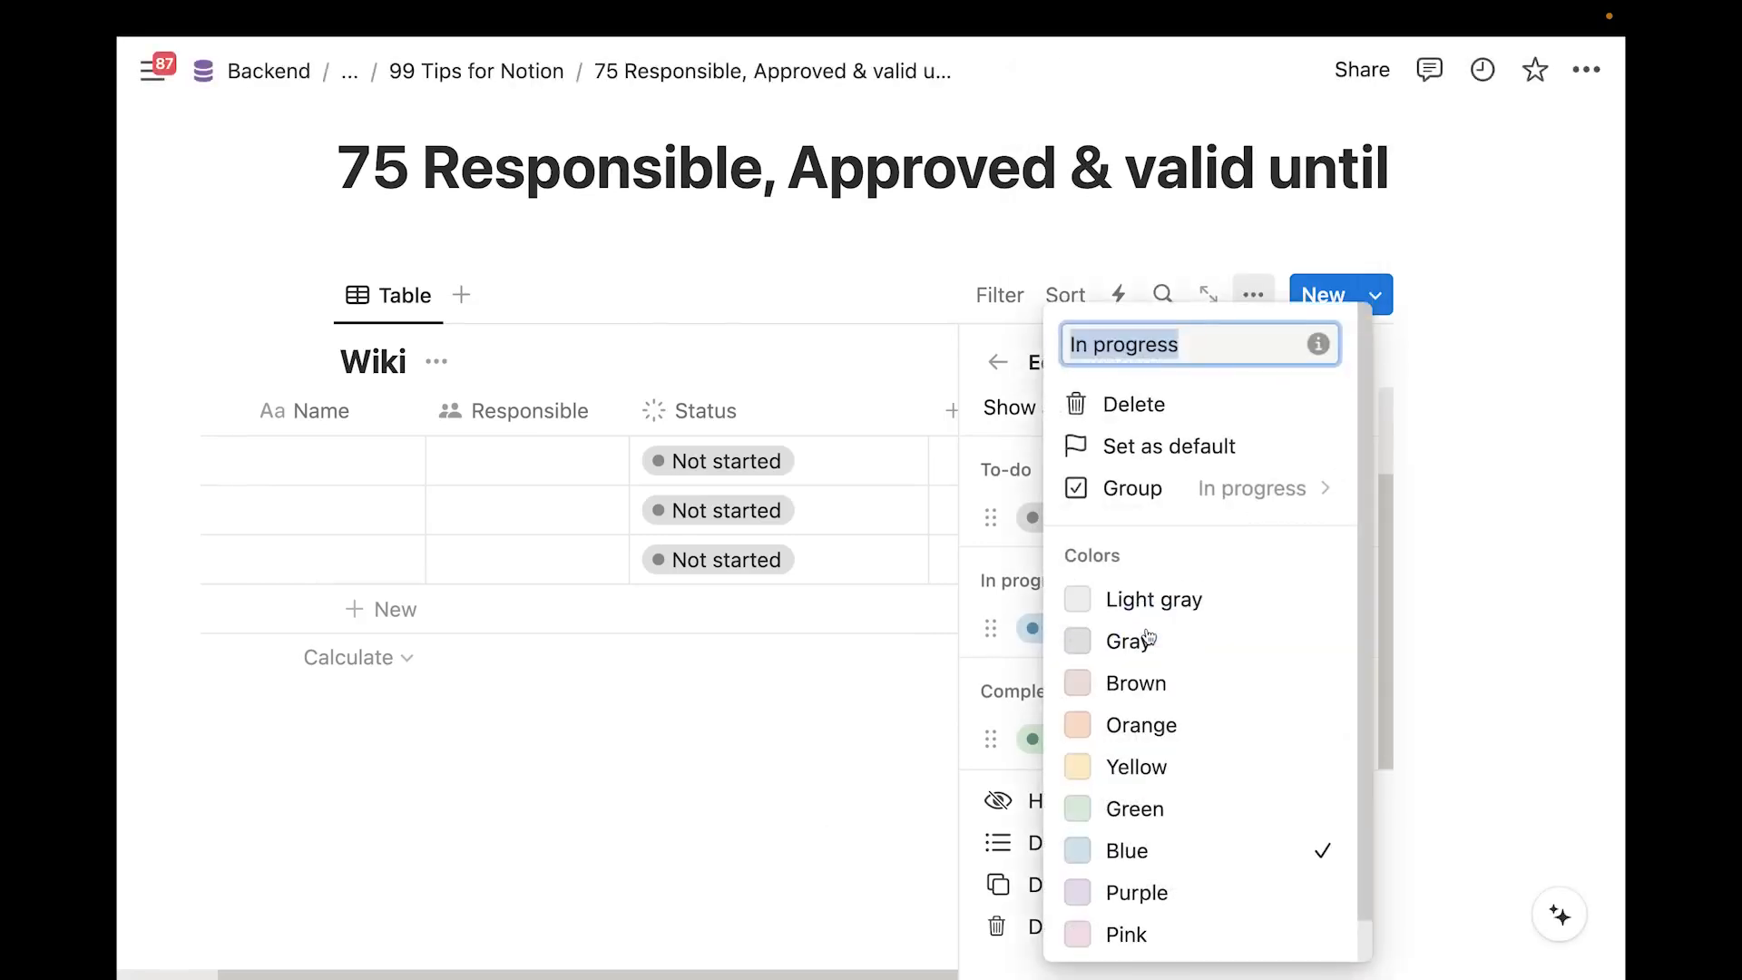
{"action": "type", "text": "Drafting"}
{"action": "key", "text": "Return"}
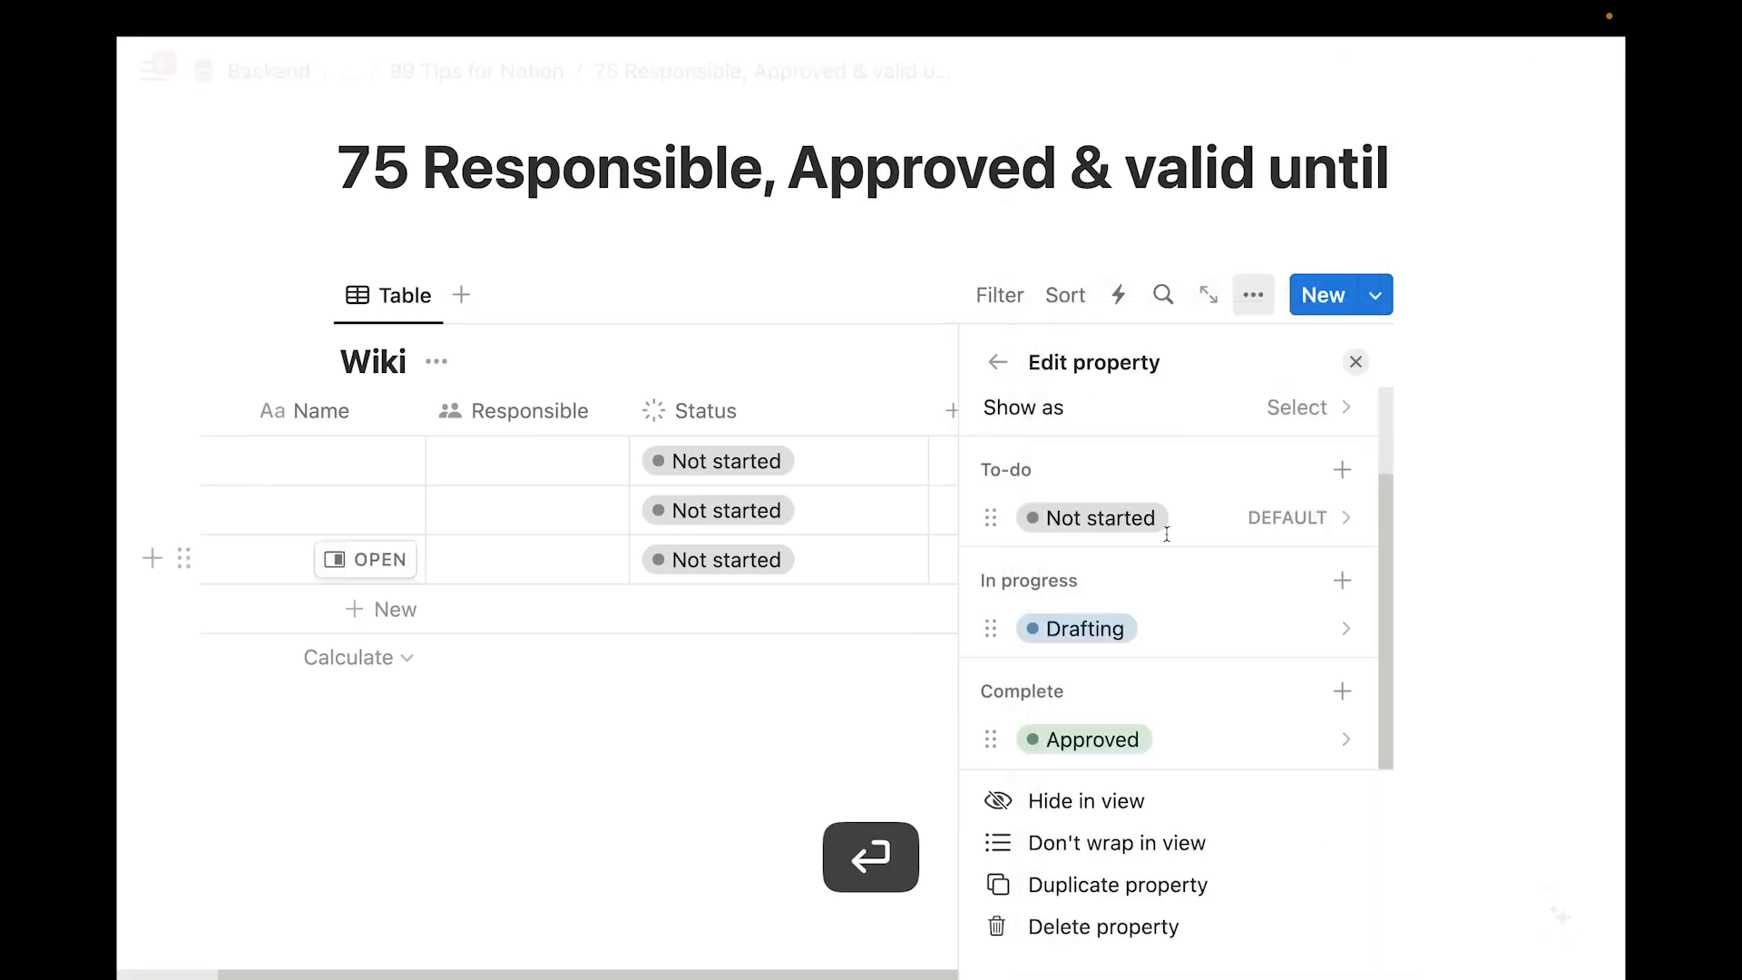
{"action": "left_click", "coordinate": [793, 704]}
{"action": "left_click_drag", "start_coordinate": [1059, 408], "coordinate": [983, 419]}
Set the status of the second Wiki row to Approved
{"action": "left_click", "coordinate": [886, 508]}
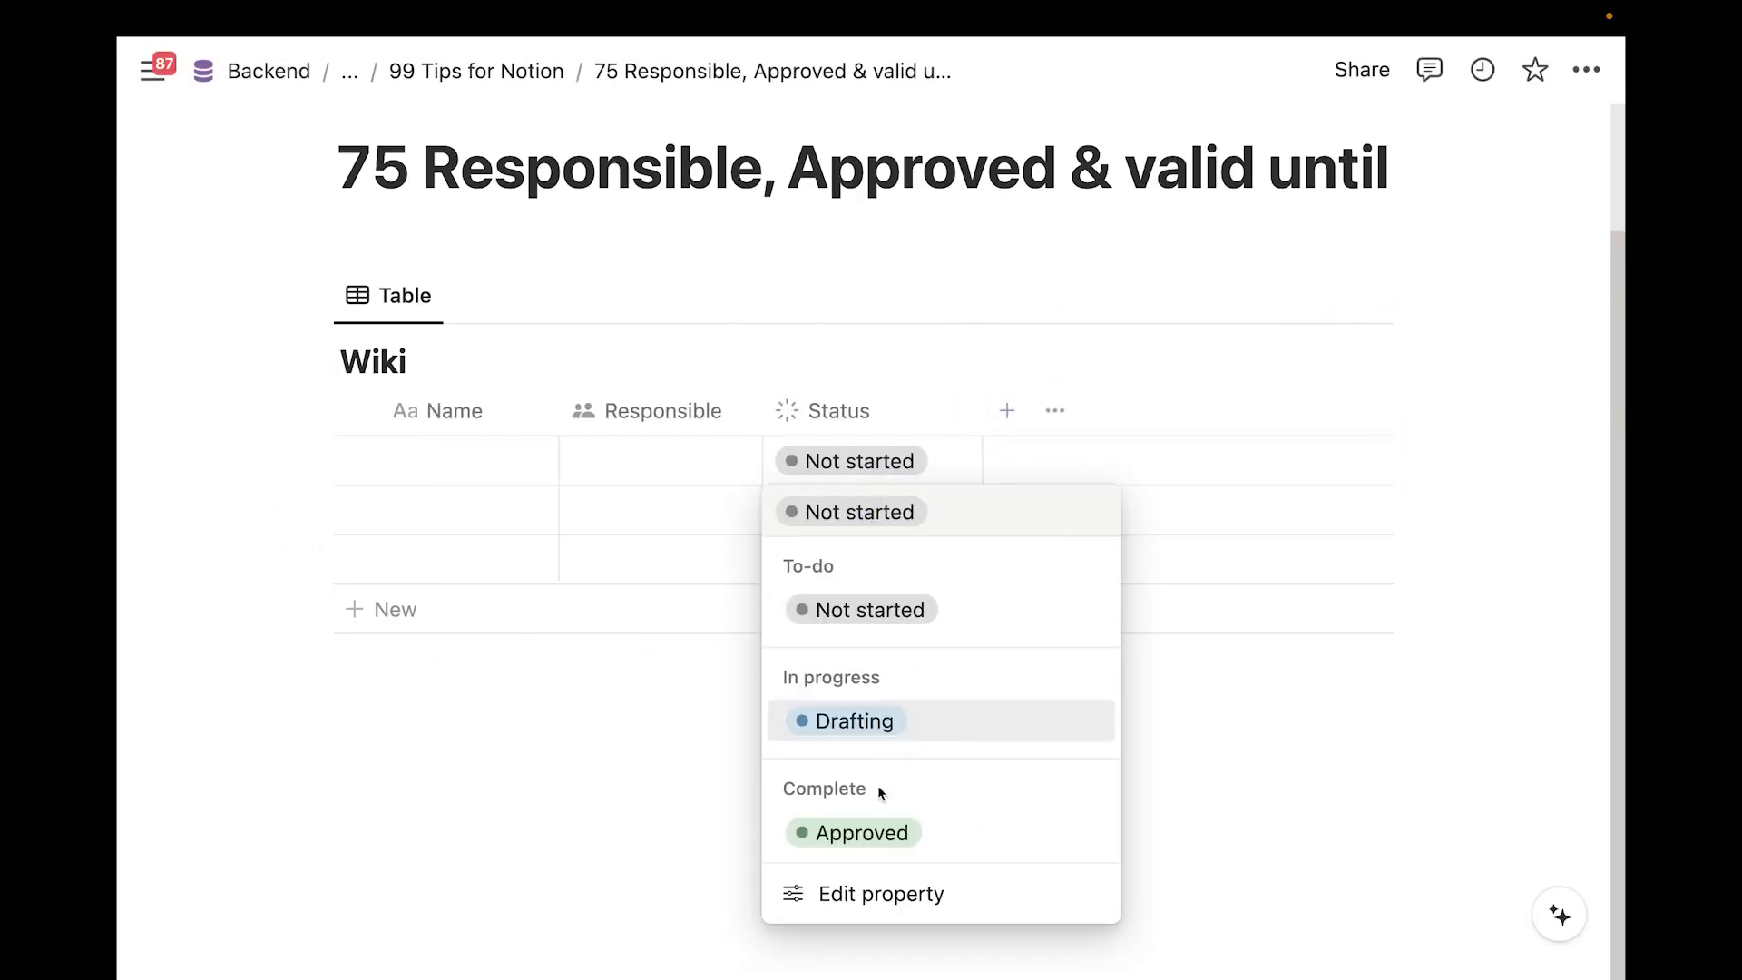
{"action": "left_click", "coordinate": [880, 830]}
{"action": "left_click", "coordinate": [759, 716]}
Add a Date property named "Valid Until" to the Wiki table next to Status and narrow its column
{"action": "scroll", "coordinate": [798, 694], "scroll_direction": "up", "scroll_amount": 2}
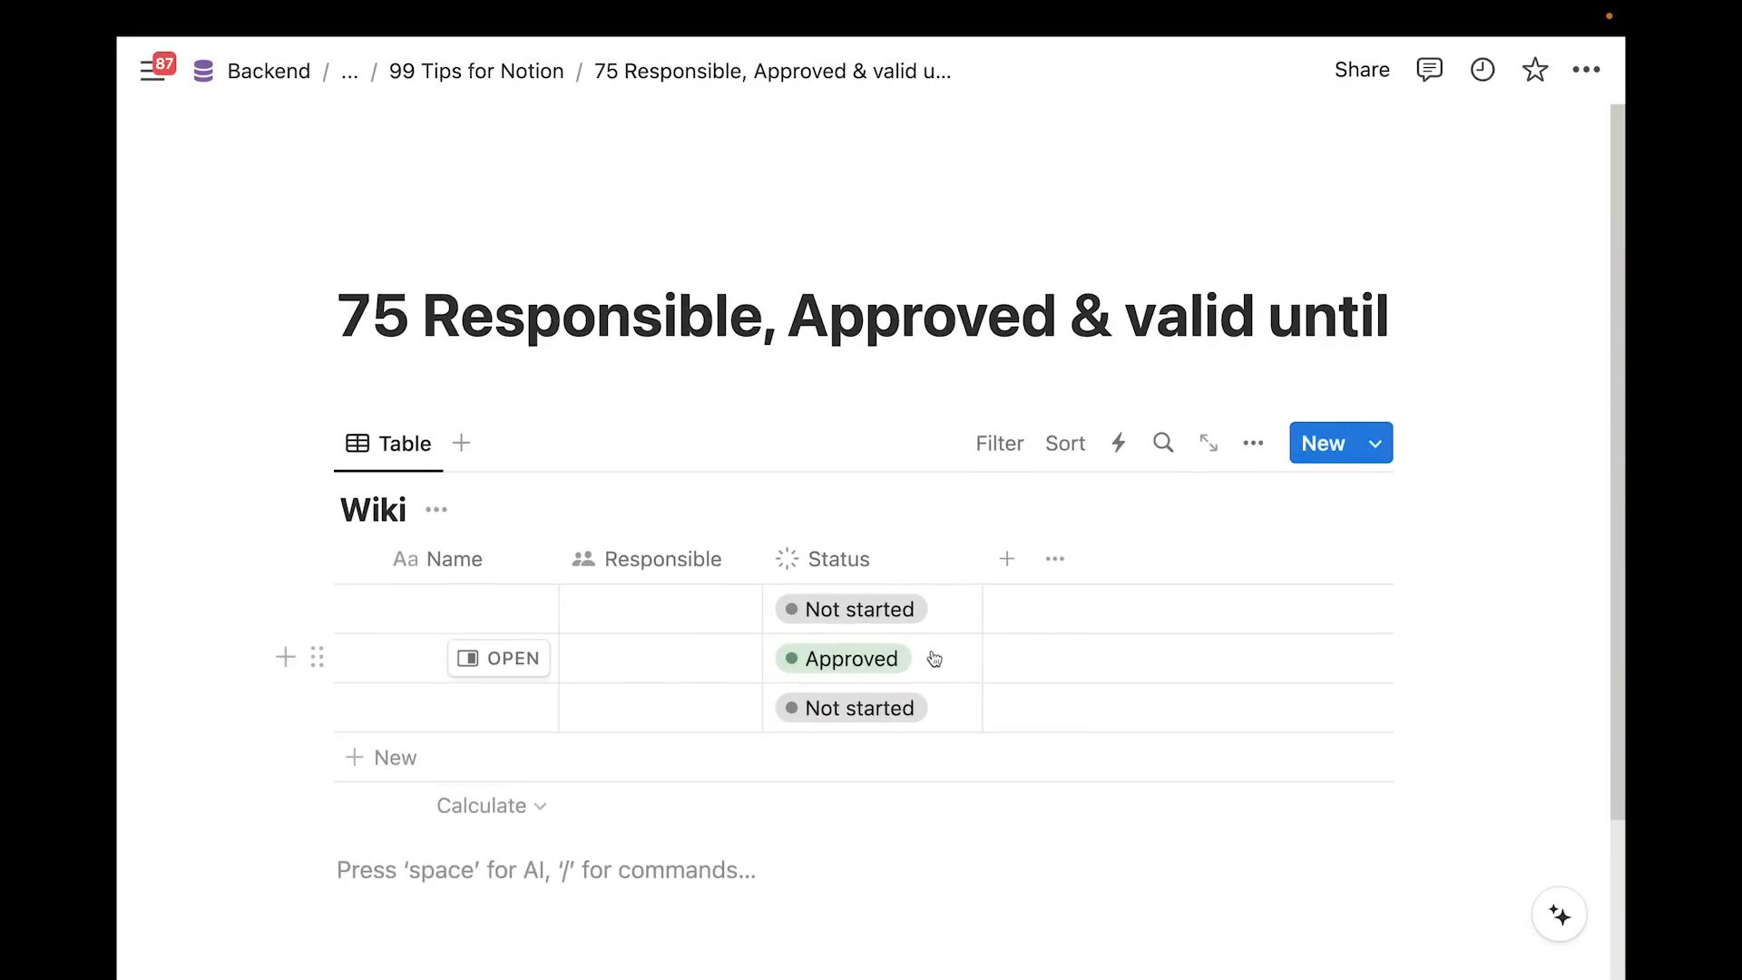
{"action": "left_click", "coordinate": [1000, 570]}
{"action": "type", "text": "date"}
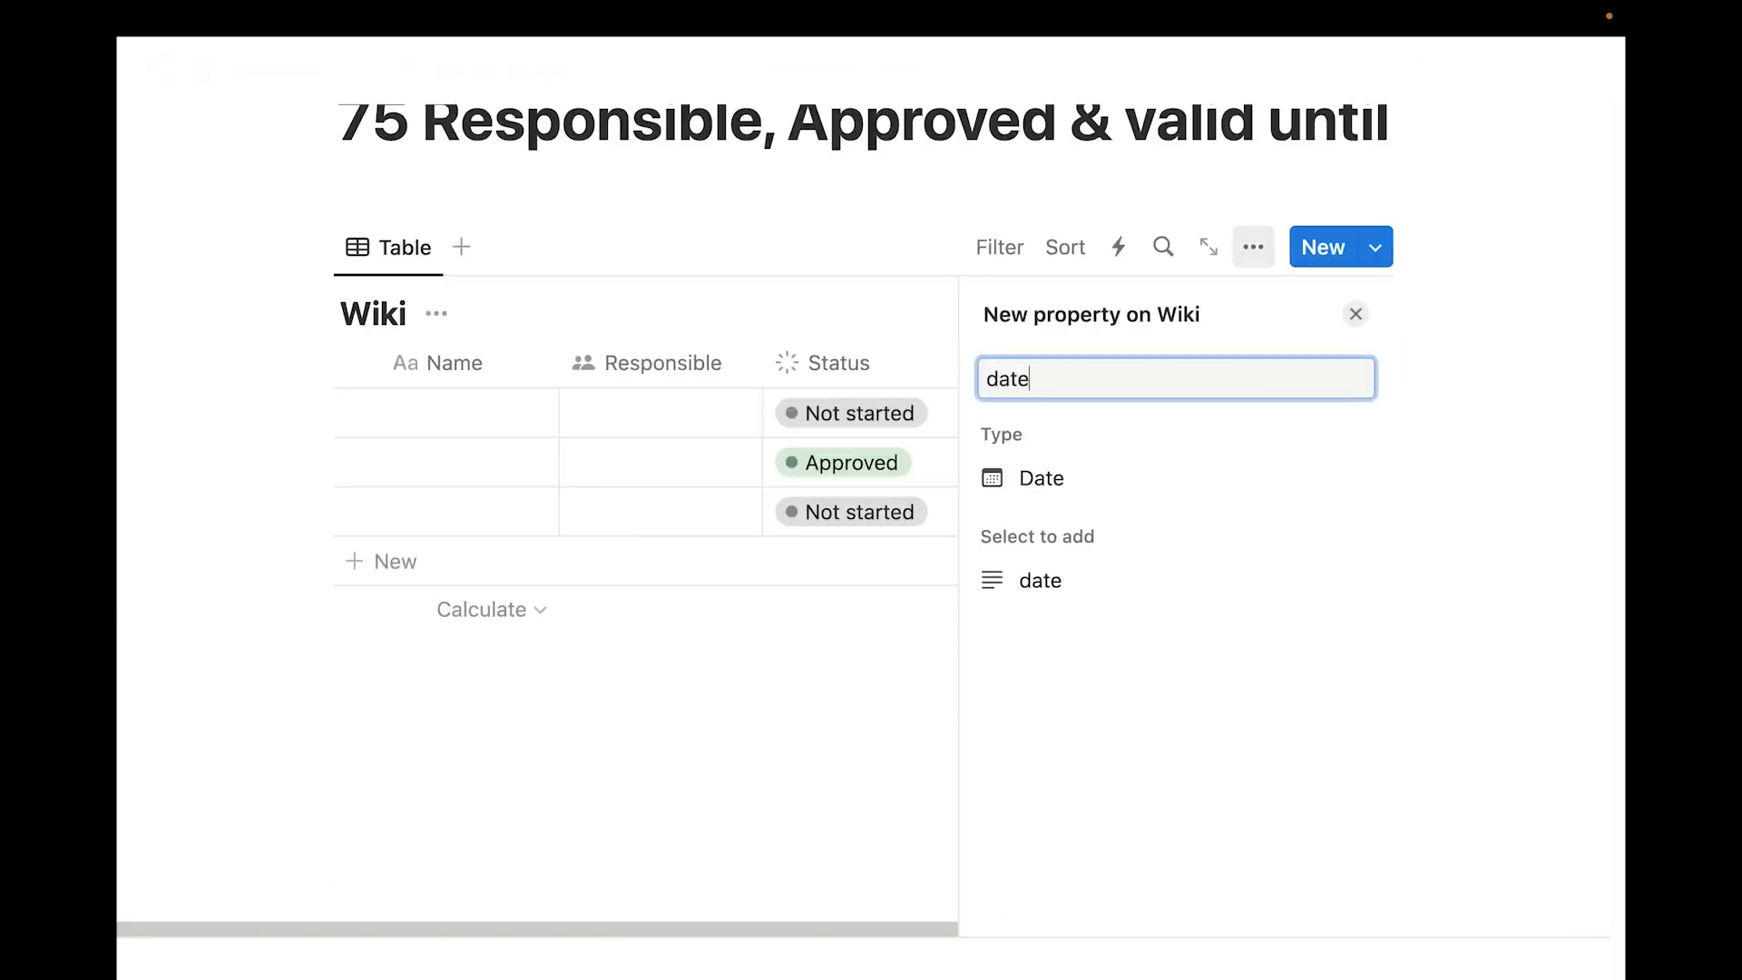
{"action": "left_click", "coordinate": [1034, 494]}
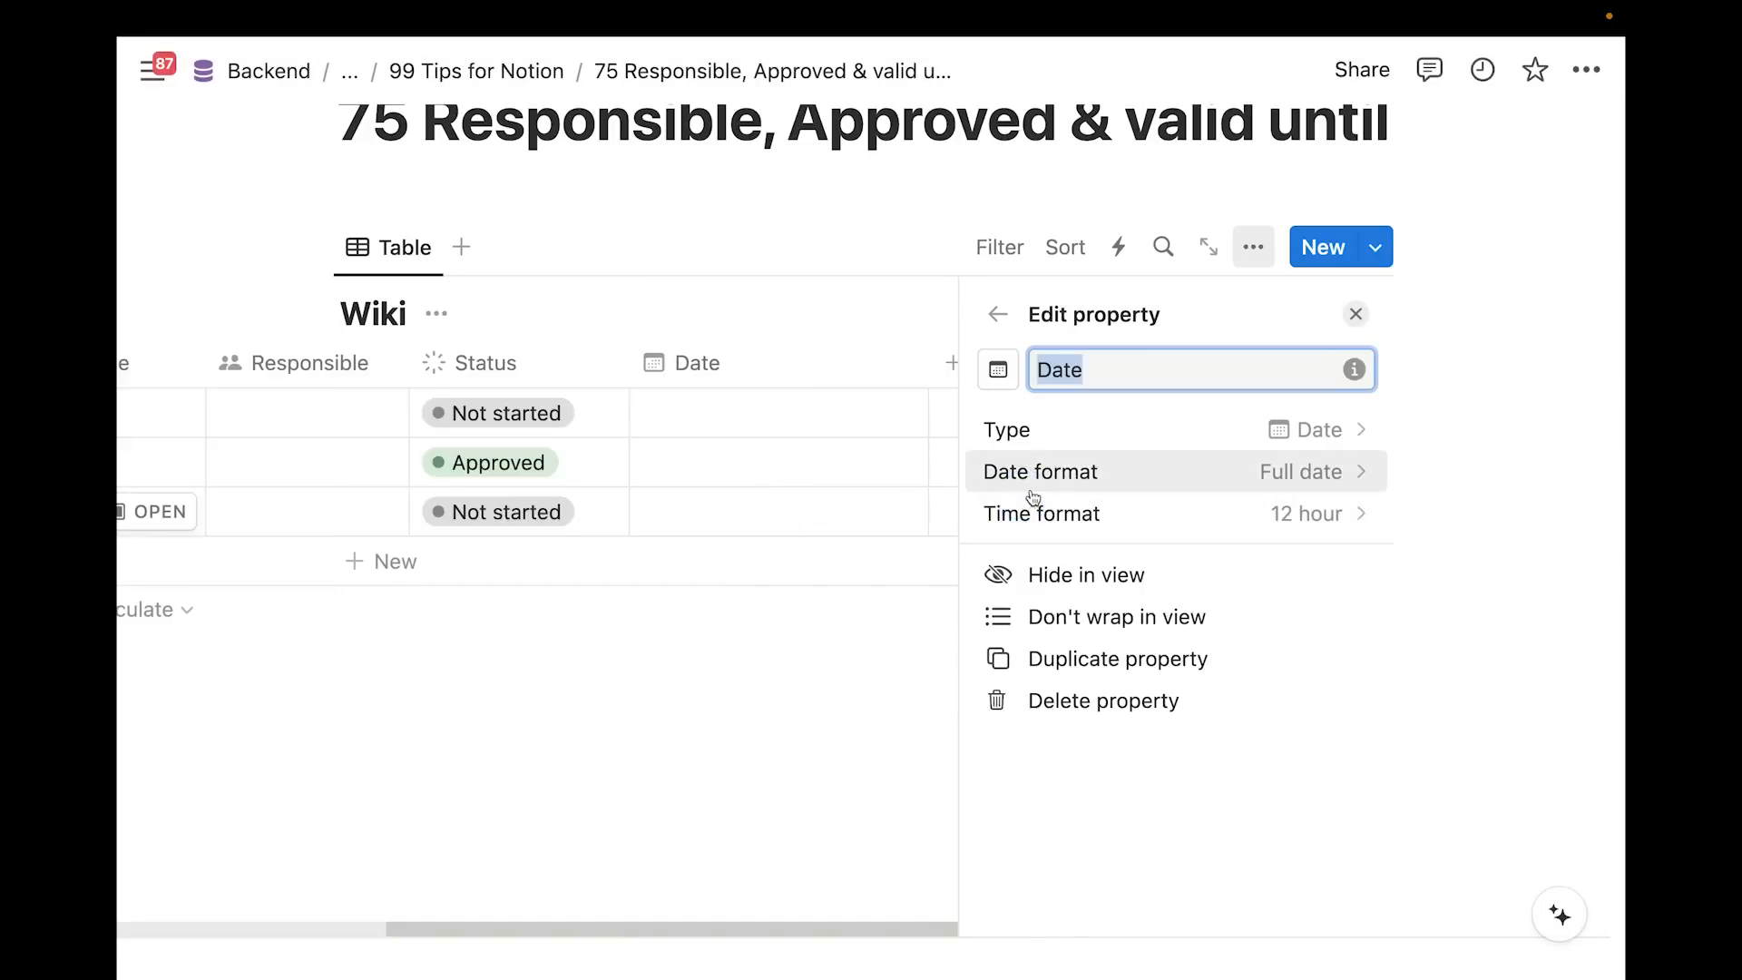
{"action": "type", "text": "Valid Unti"}
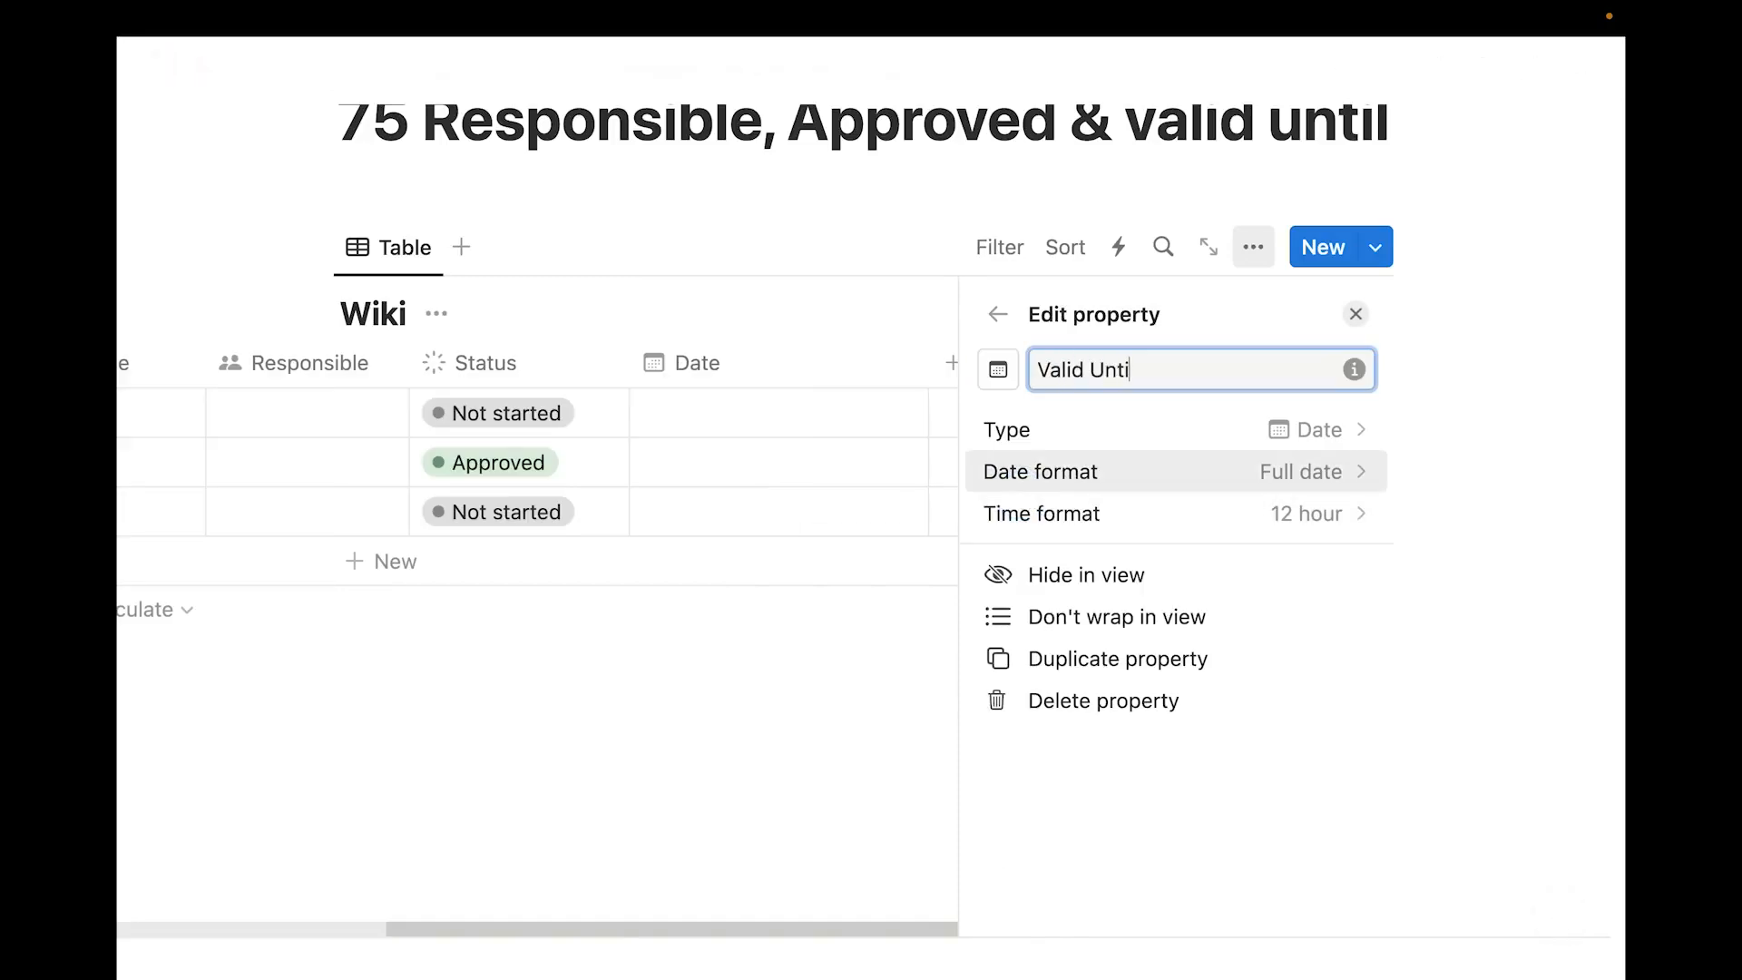
{"action": "type", "text": "l"}
{"action": "left_click", "coordinate": [747, 692]}
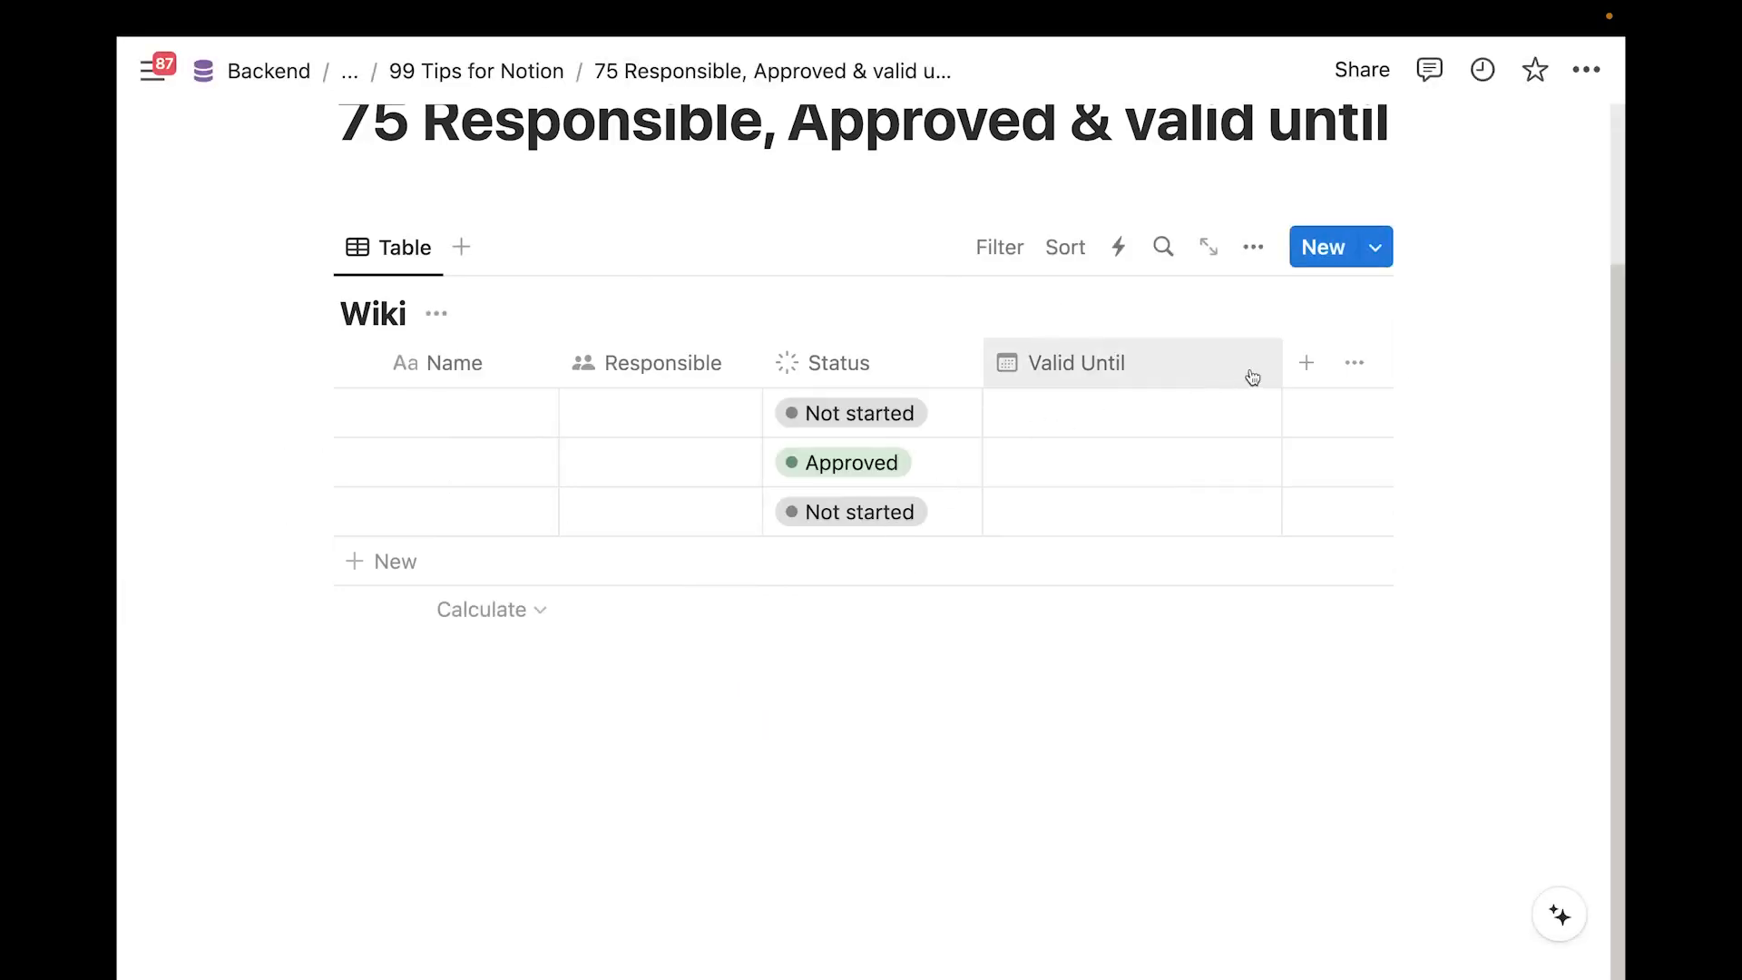
{"action": "left_click_drag", "start_coordinate": [1279, 354], "coordinate": [1173, 363]}
{"action": "scroll", "coordinate": [1100, 439], "scroll_direction": "up", "scroll_amount": 2}
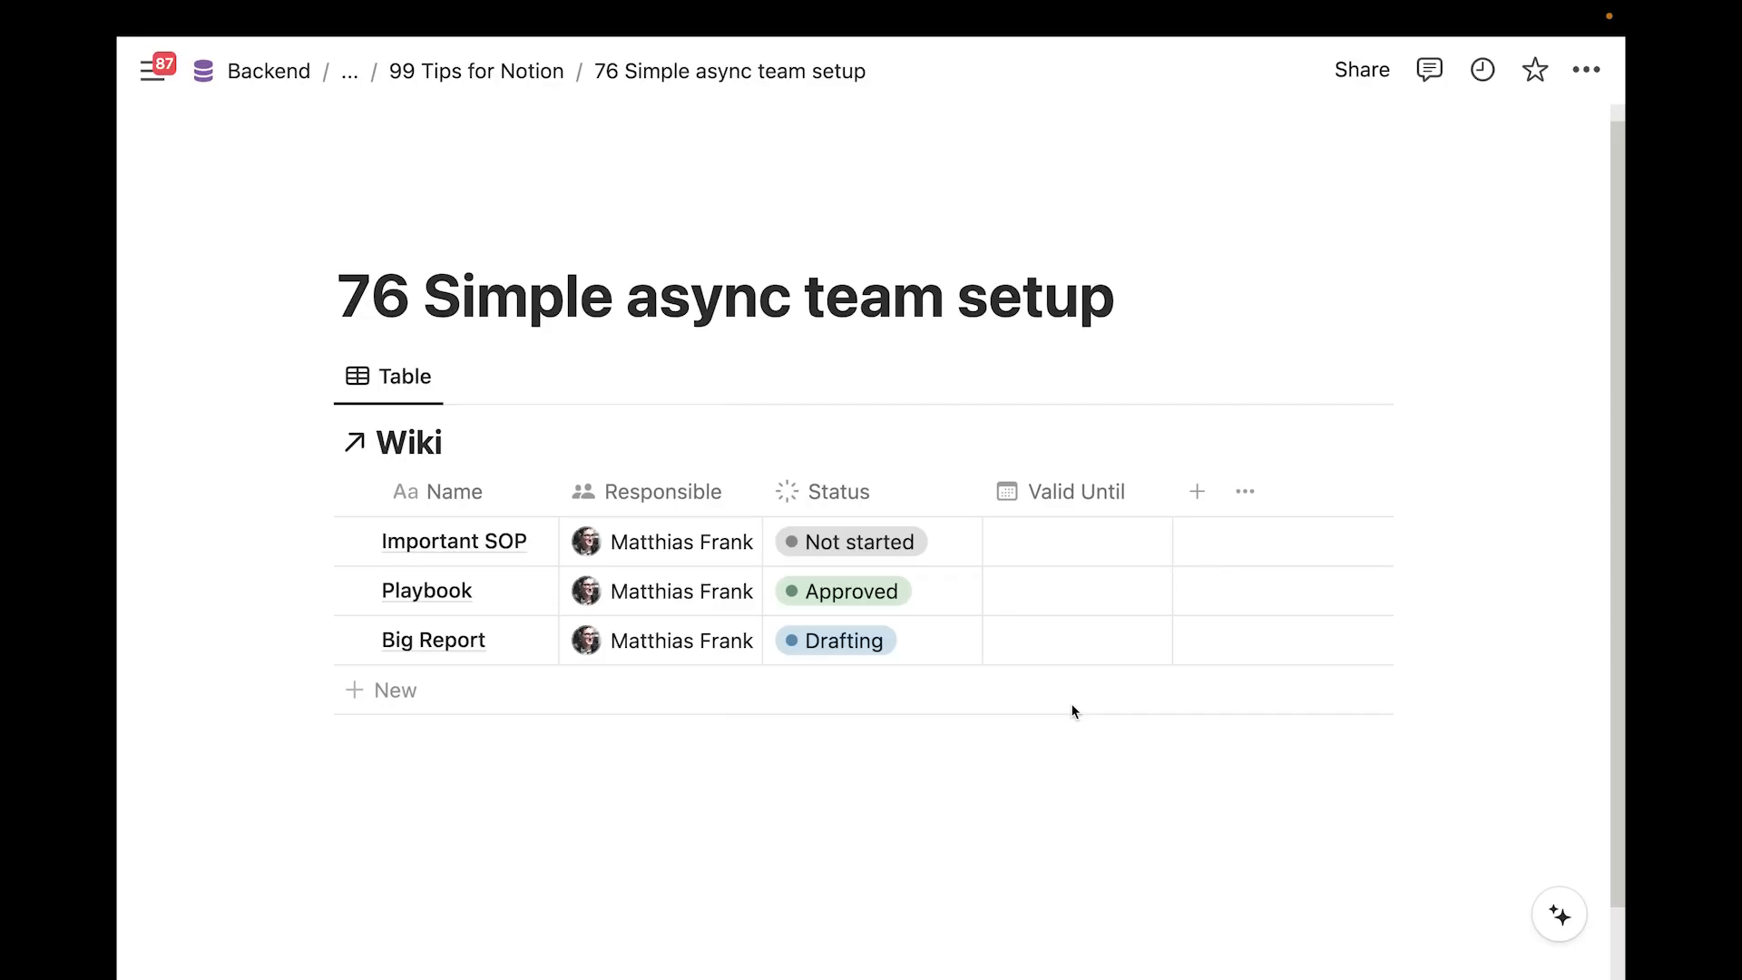
Hide all properties except Name in the linked Wiki table on the "76 Simple async team setup" page
{"action": "scroll", "coordinate": [1073, 712], "scroll_direction": "down", "scroll_amount": 2}
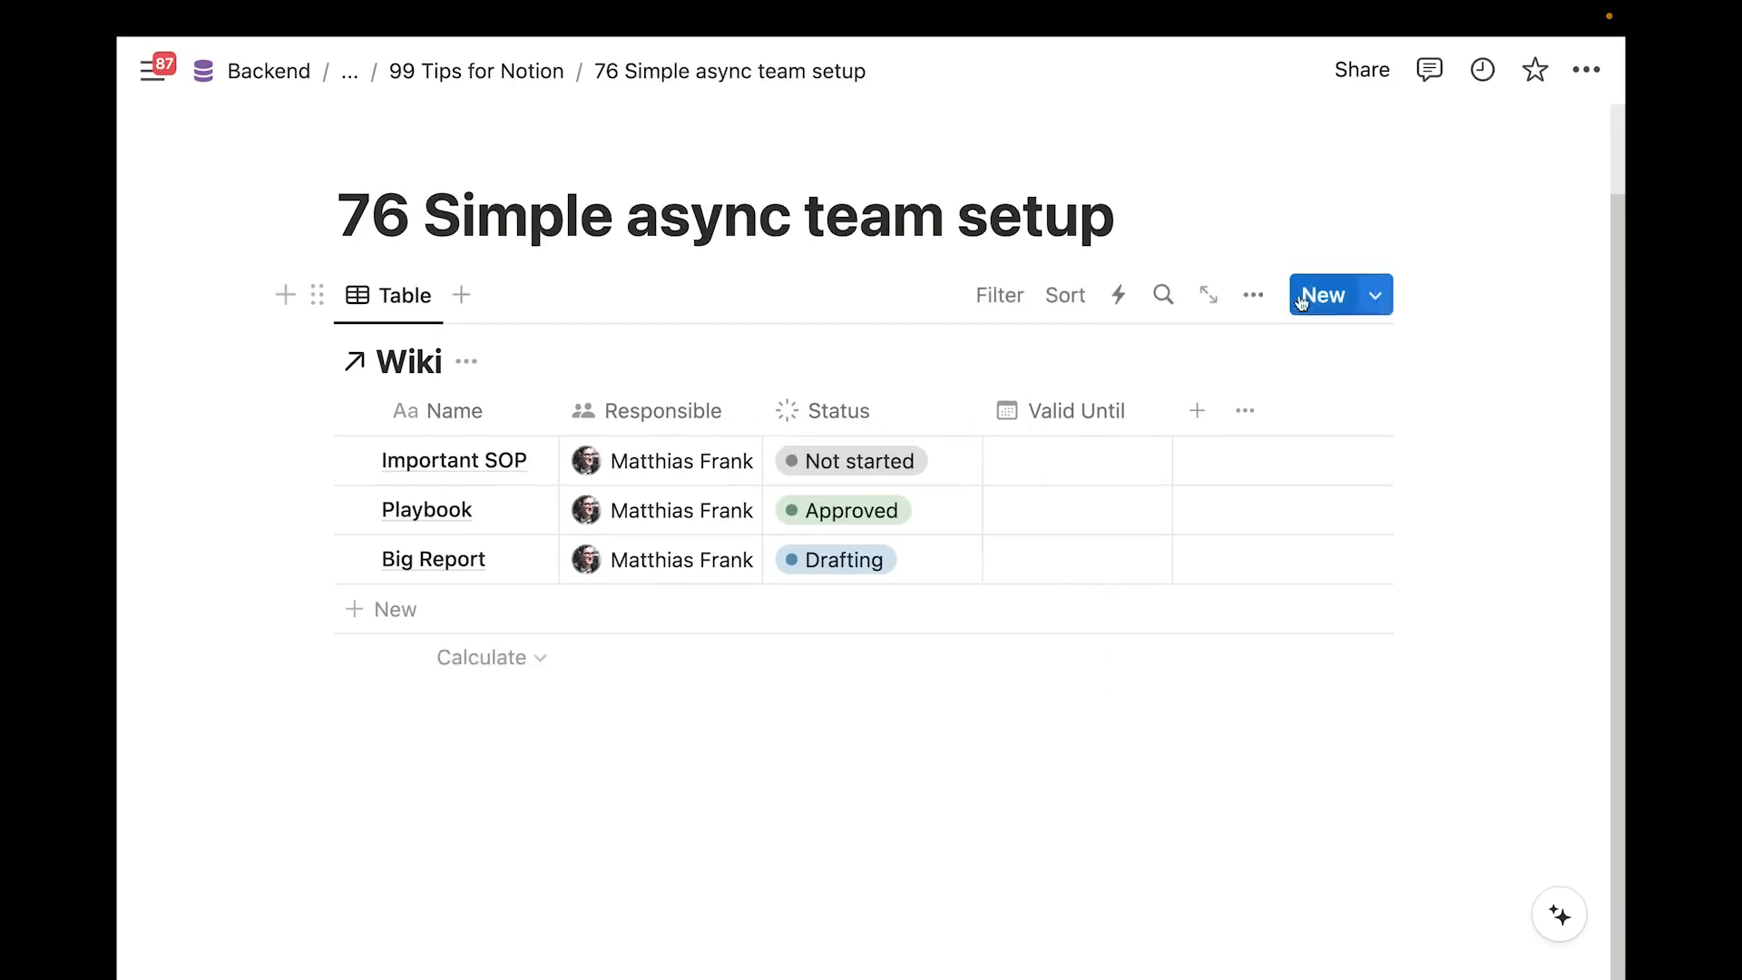
{"action": "left_click", "coordinate": [1253, 295]}
{"action": "left_click", "coordinate": [1234, 579]}
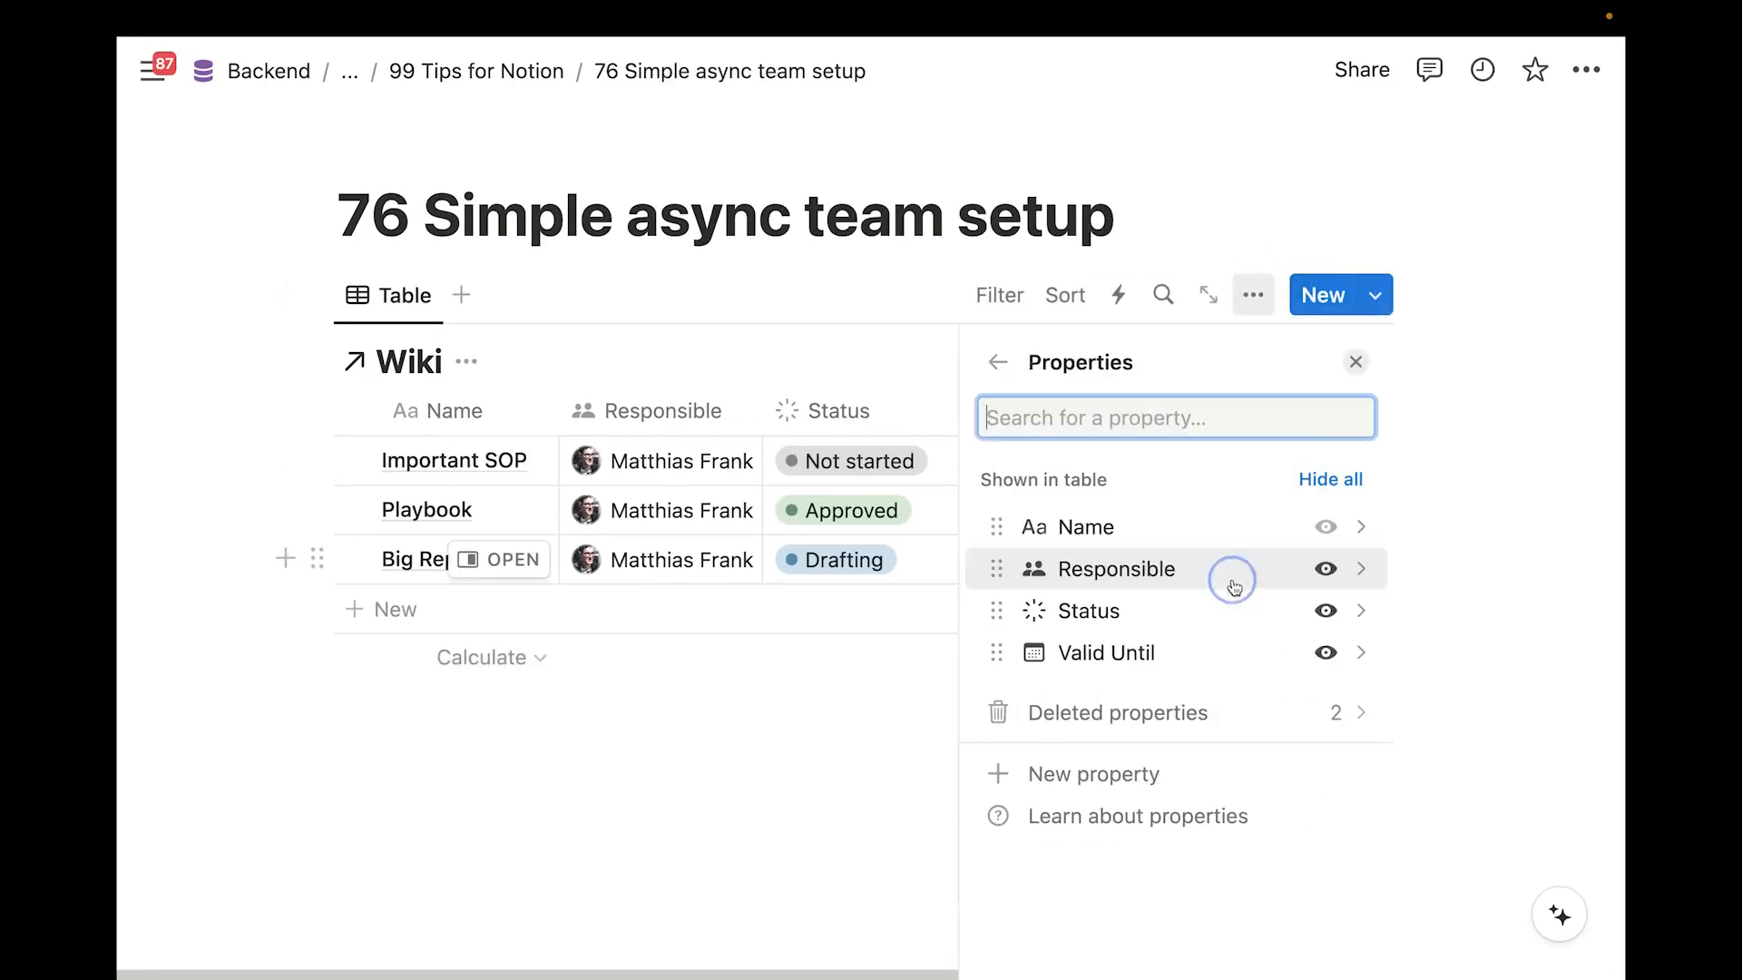
{"action": "left_click", "coordinate": [1327, 479]}
{"action": "left_click", "coordinate": [693, 723]}
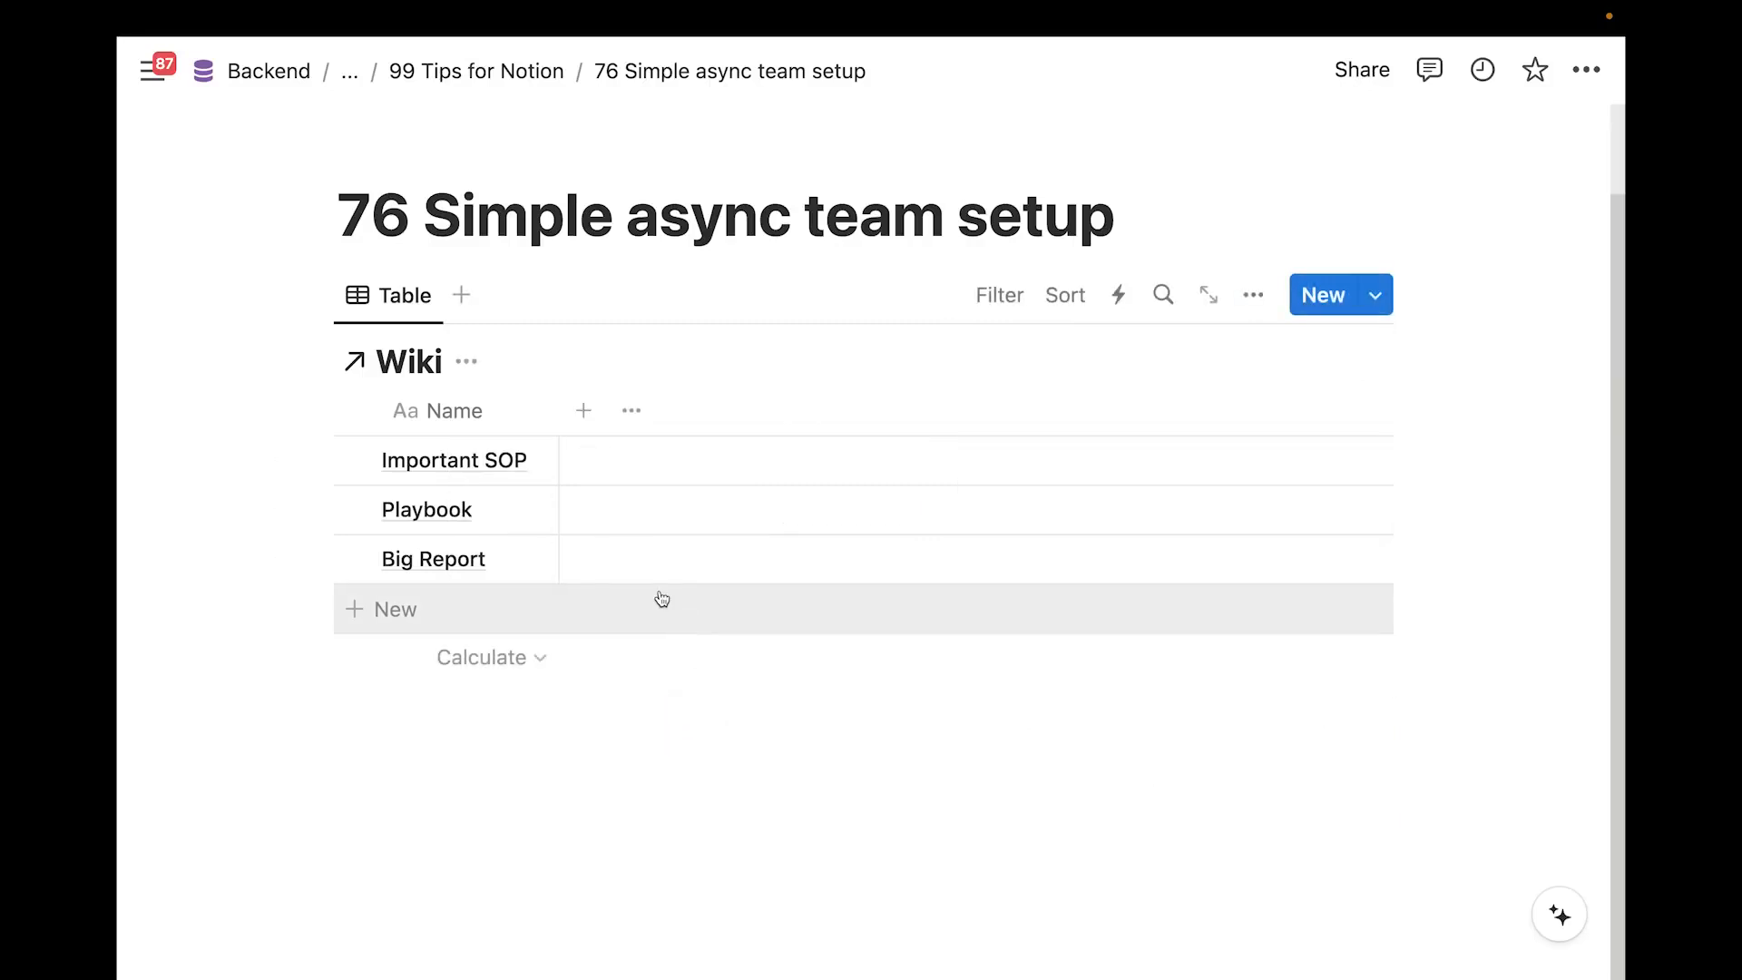
Add a Person property named "Review Required" to the Wiki table and narrow its column
{"action": "left_click", "coordinate": [583, 410]}
{"action": "type", "text": "per"}
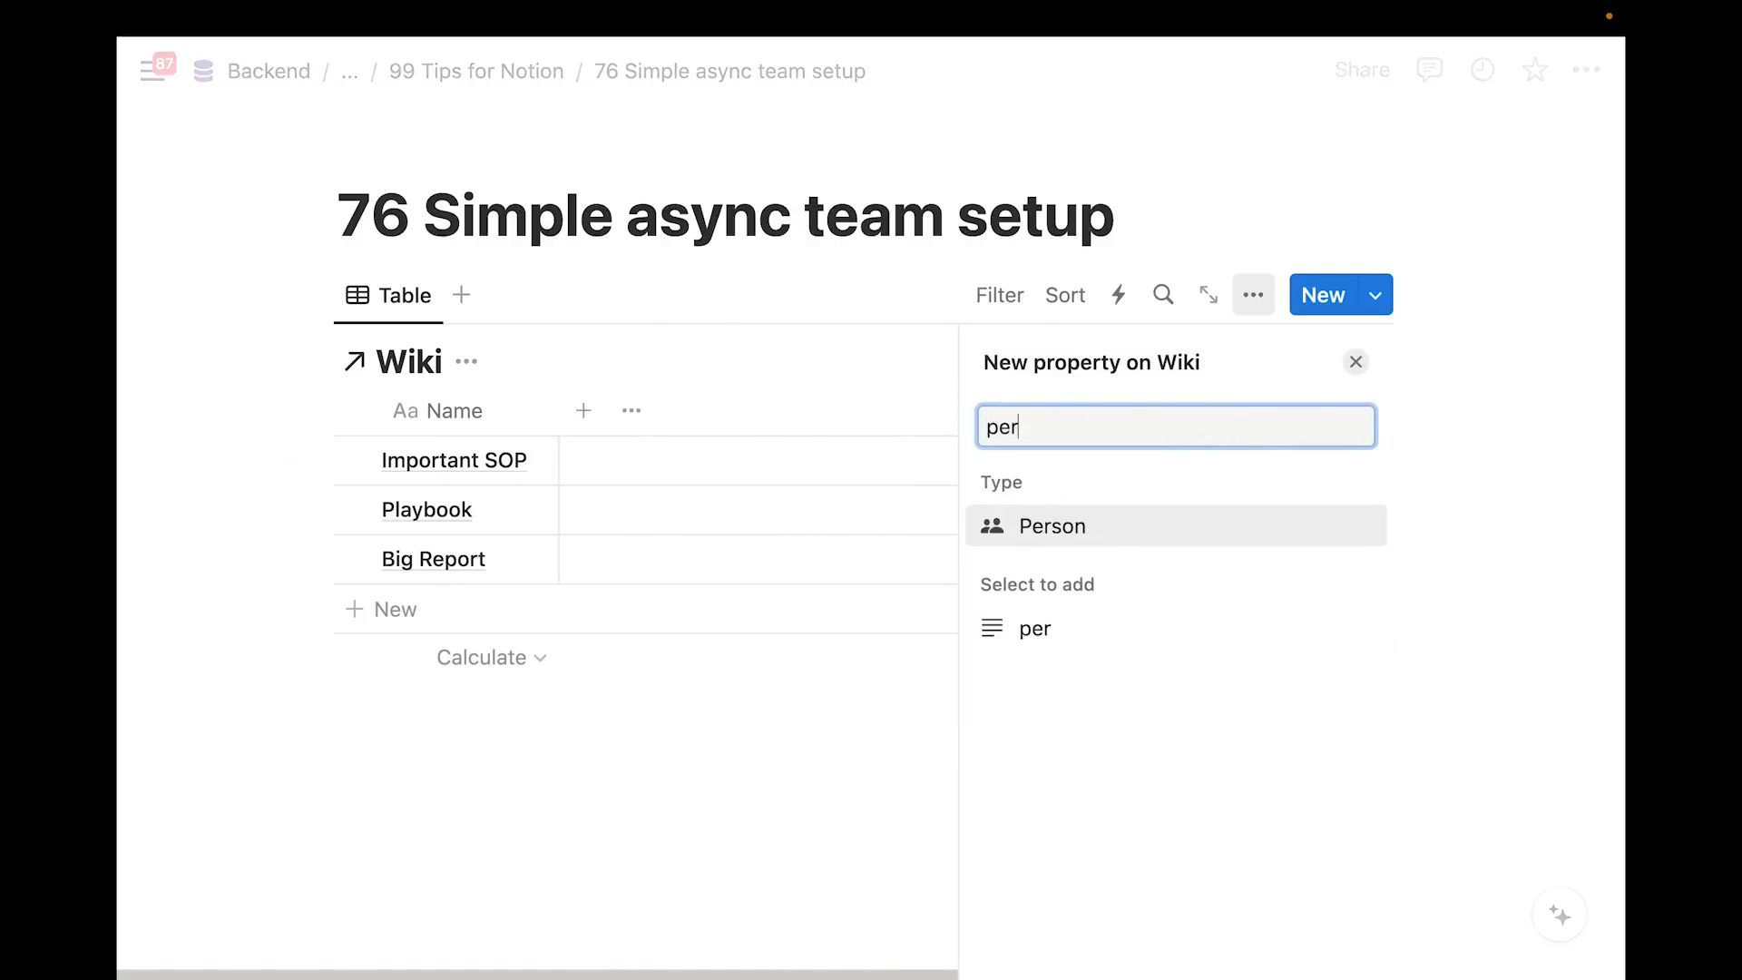
{"action": "key", "text": "Return"}
{"action": "type", "text": "Review Require"}
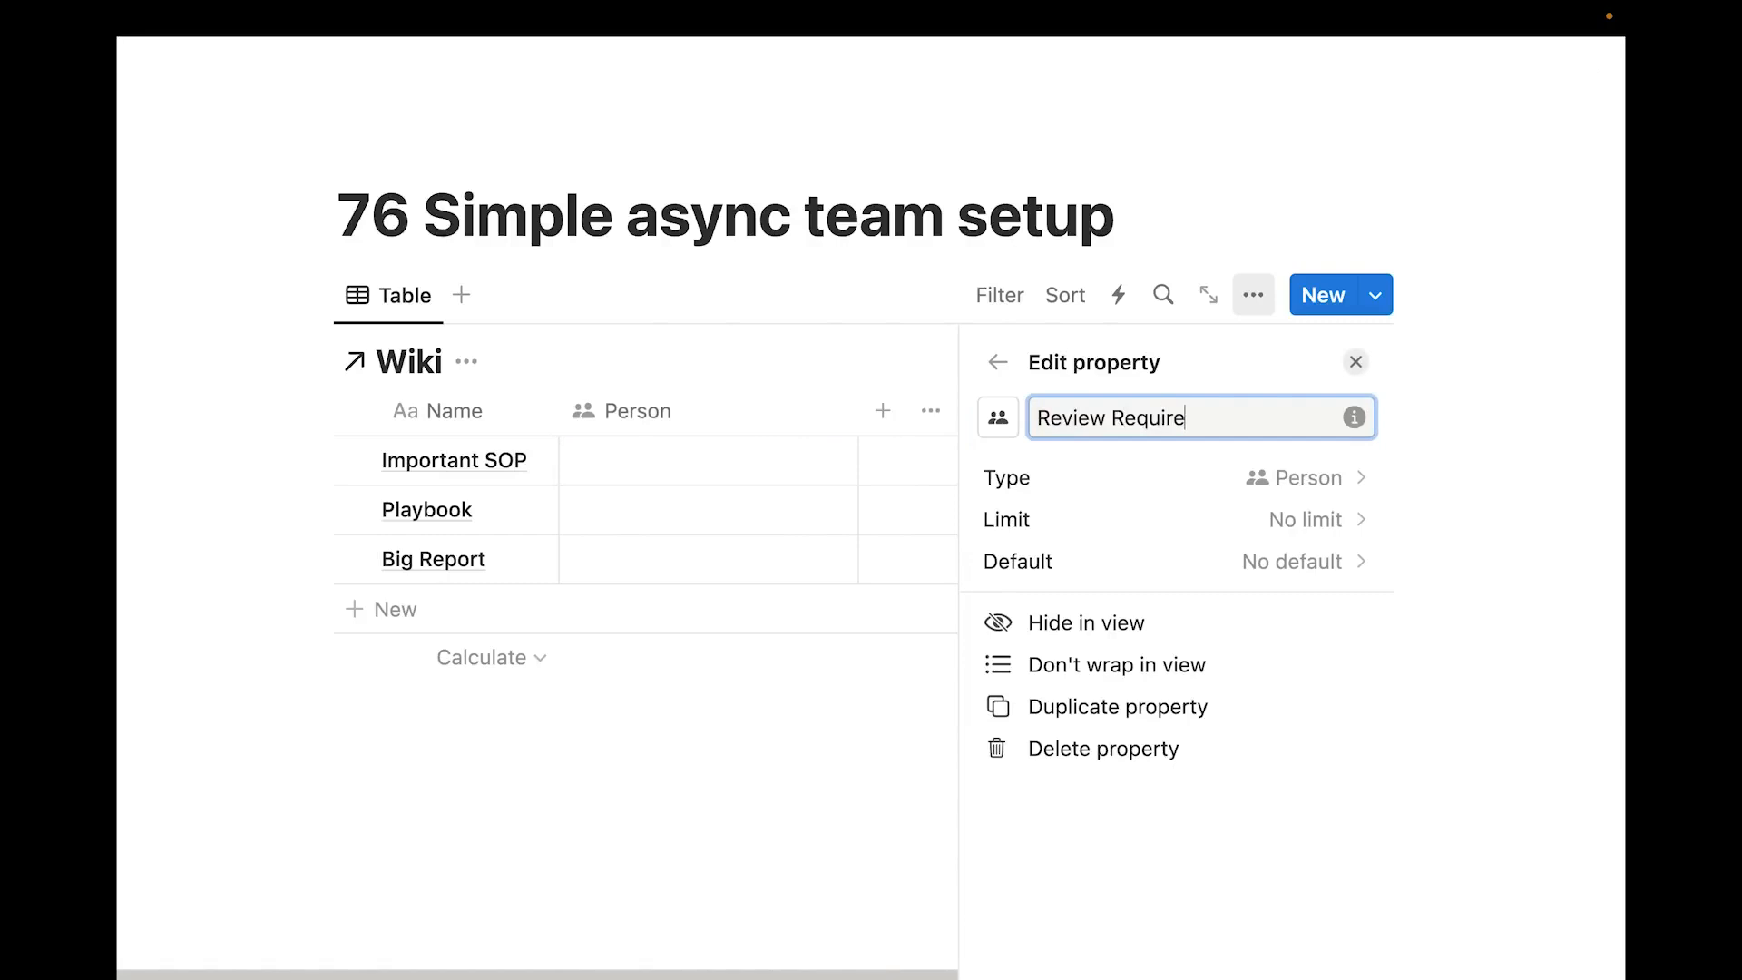
{"action": "type", "text": "d"}
{"action": "key", "text": "Return"}
{"action": "left_click", "coordinate": [777, 692]}
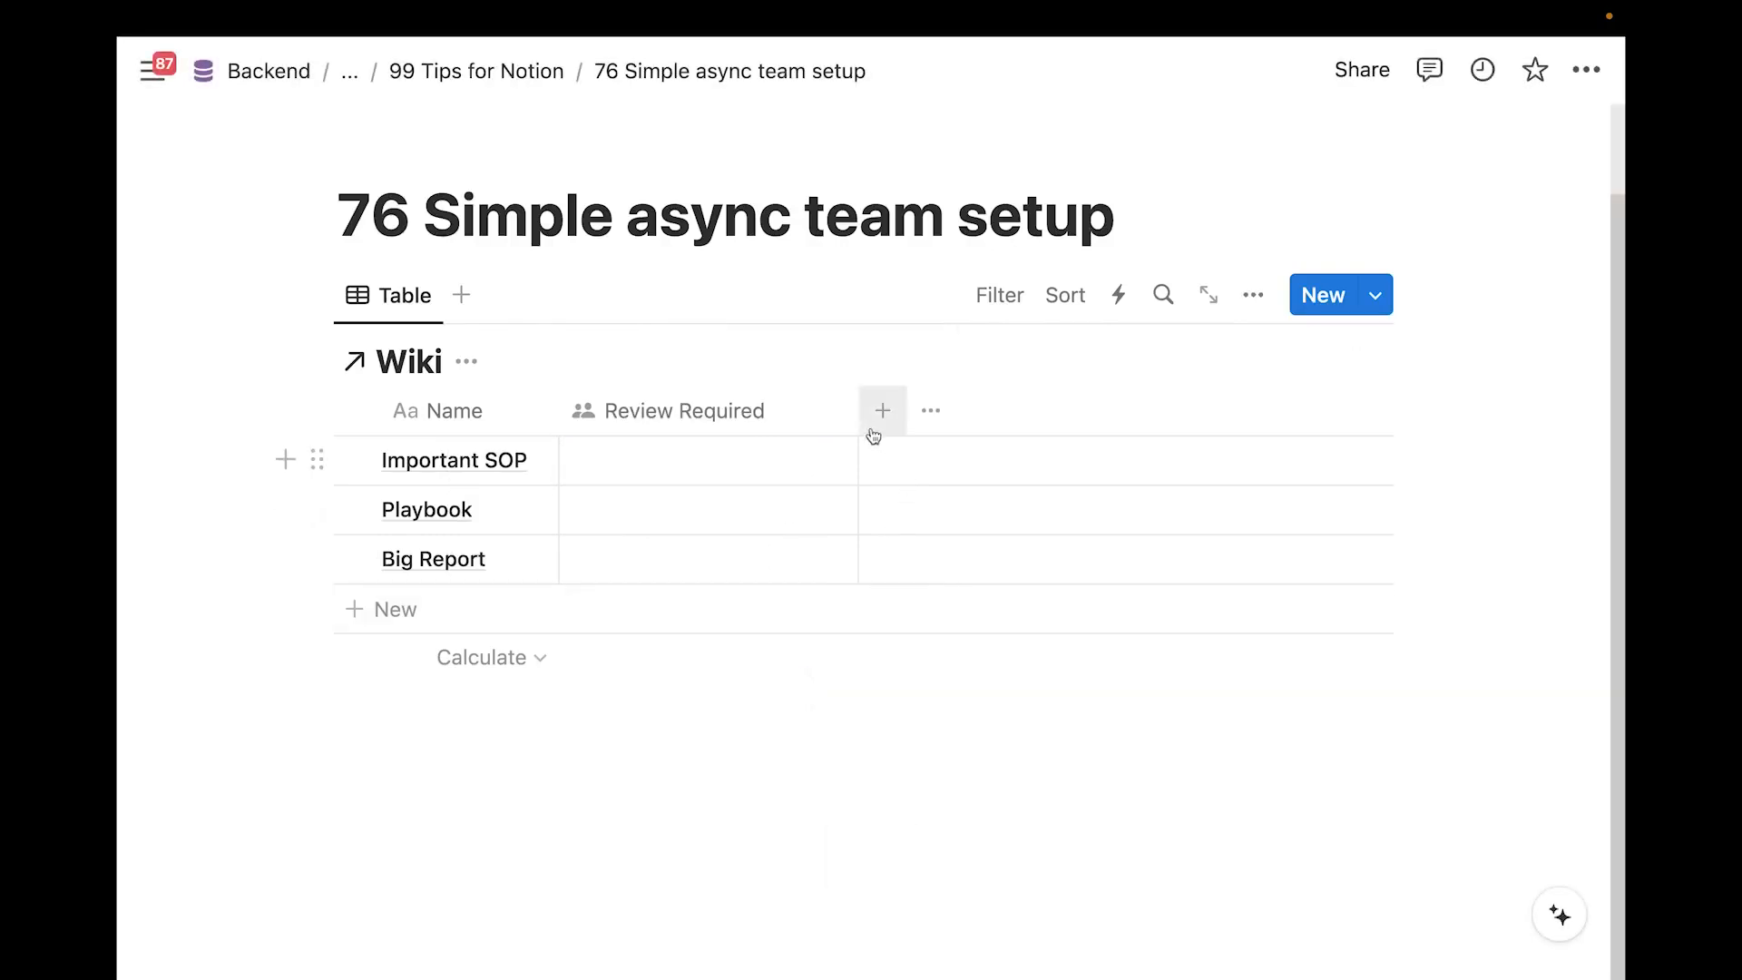
{"action": "left_click_drag", "start_coordinate": [857, 421], "coordinate": [809, 410]}
Add a second Person property named "Reviewed by" to the Wiki table and narrow its column
{"action": "left_click", "coordinate": [836, 410]}
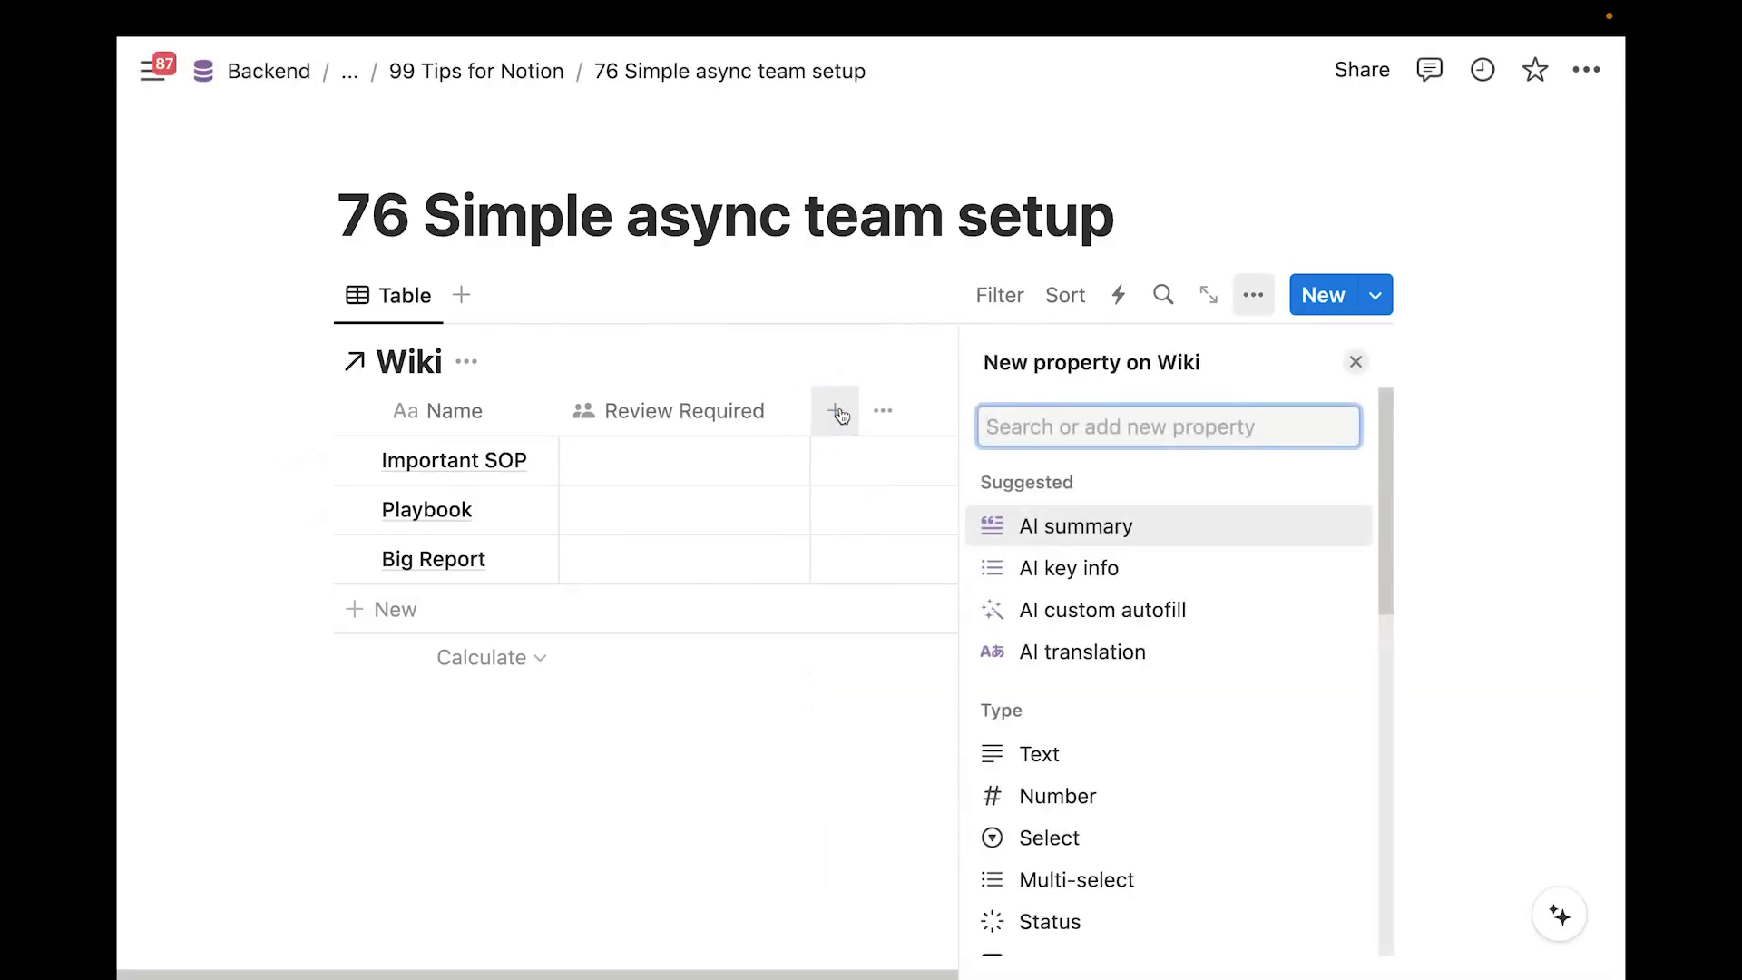
{"action": "type", "text": "per"}
{"action": "key", "text": "Return"}
{"action": "type", "text": "Revi"}
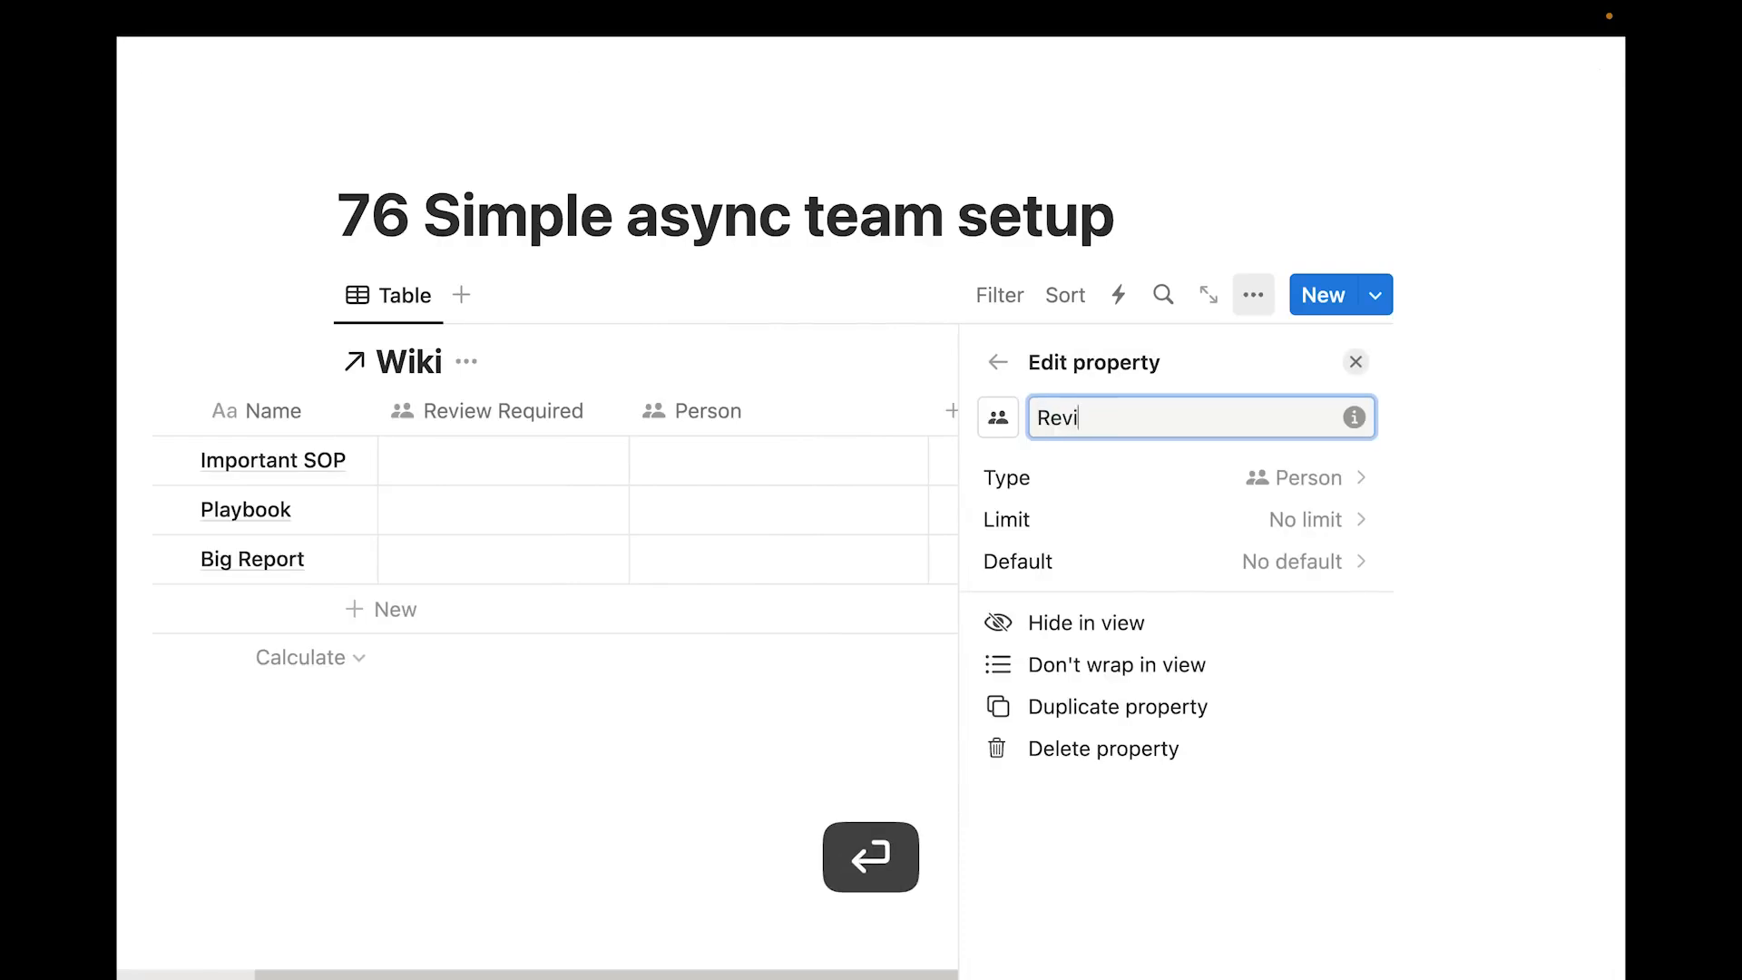
{"action": "type", "text": "ewed by"}
{"action": "key", "text": "Return"}
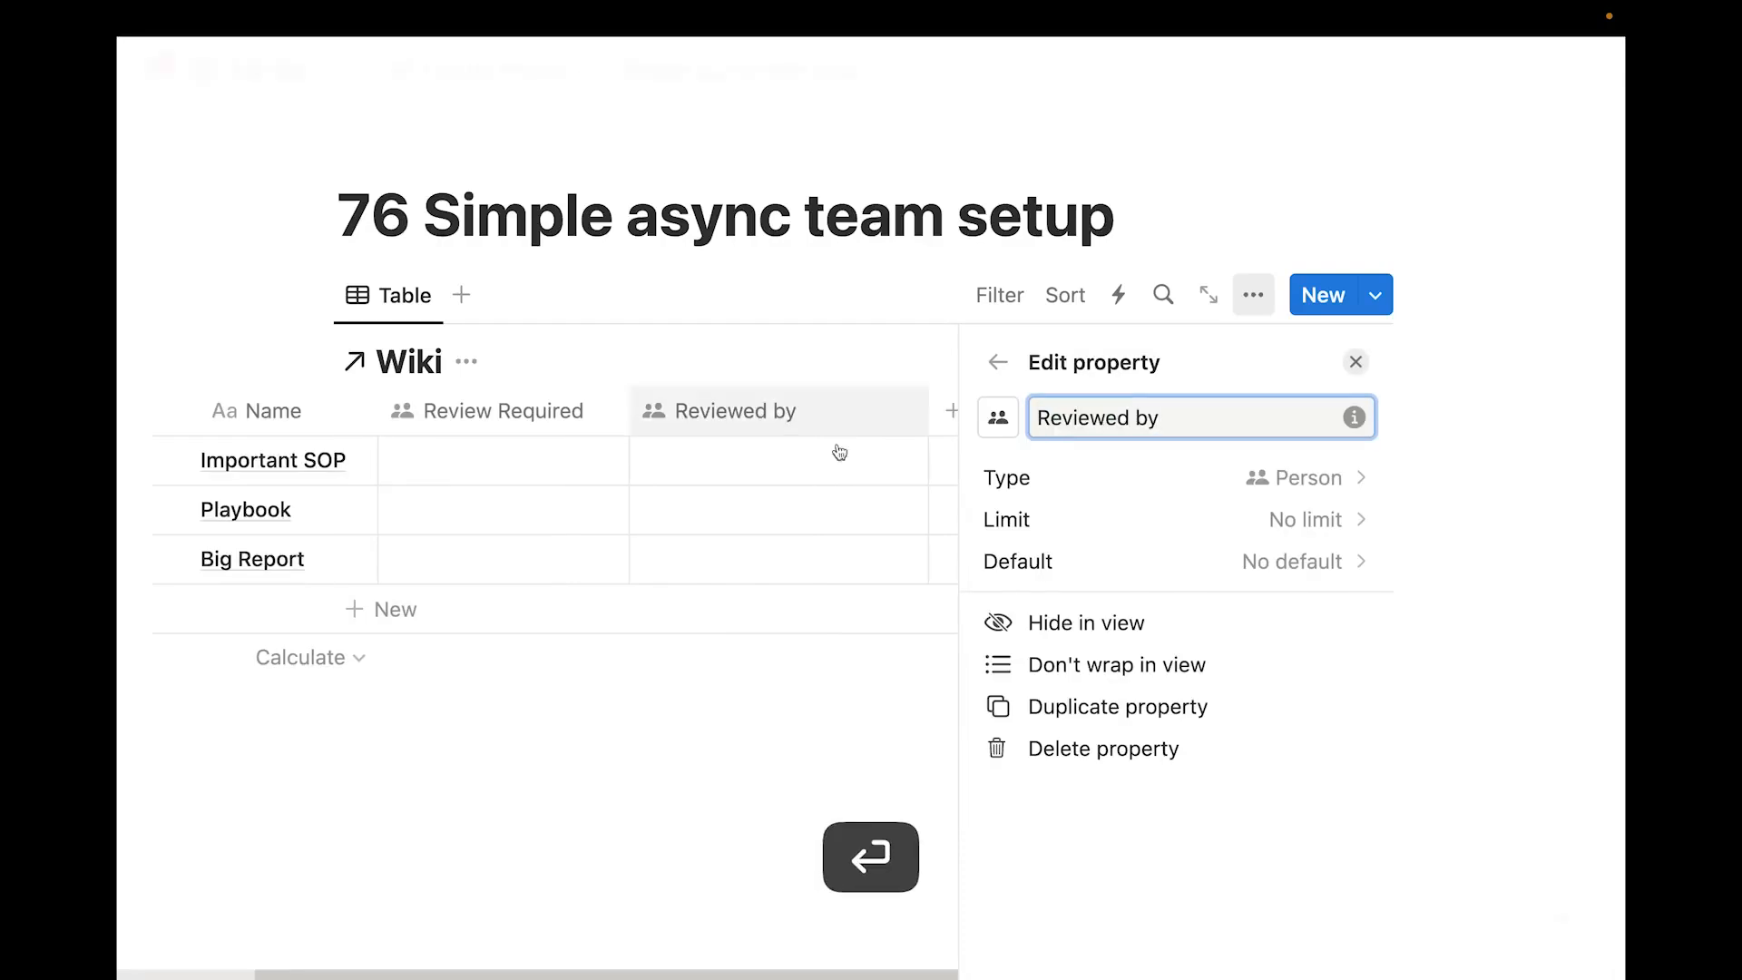
{"action": "left_click", "coordinate": [706, 740]}
{"action": "left_click_drag", "start_coordinate": [1108, 408], "coordinate": [1042, 409]}
Add a Date property named "Review until" after Reviewed by and narrow its column
{"action": "left_click", "coordinate": [1066, 413]}
{"action": "type", "text": "dat"}
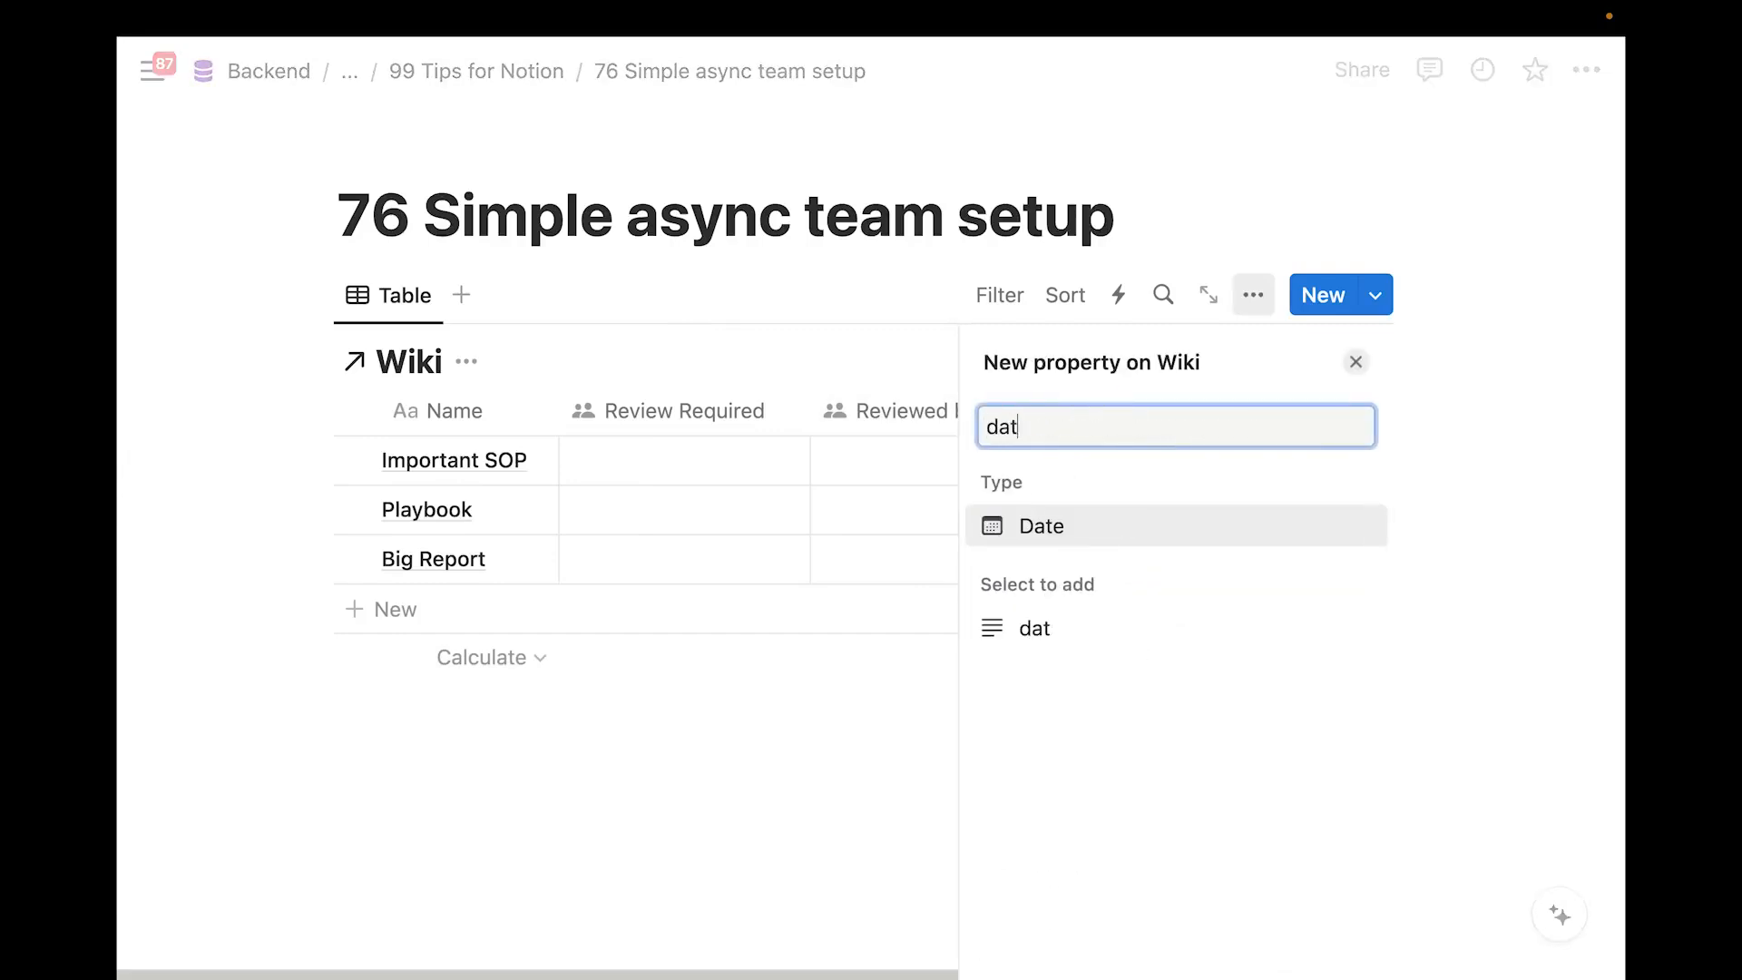
{"action": "key", "text": "Return"}
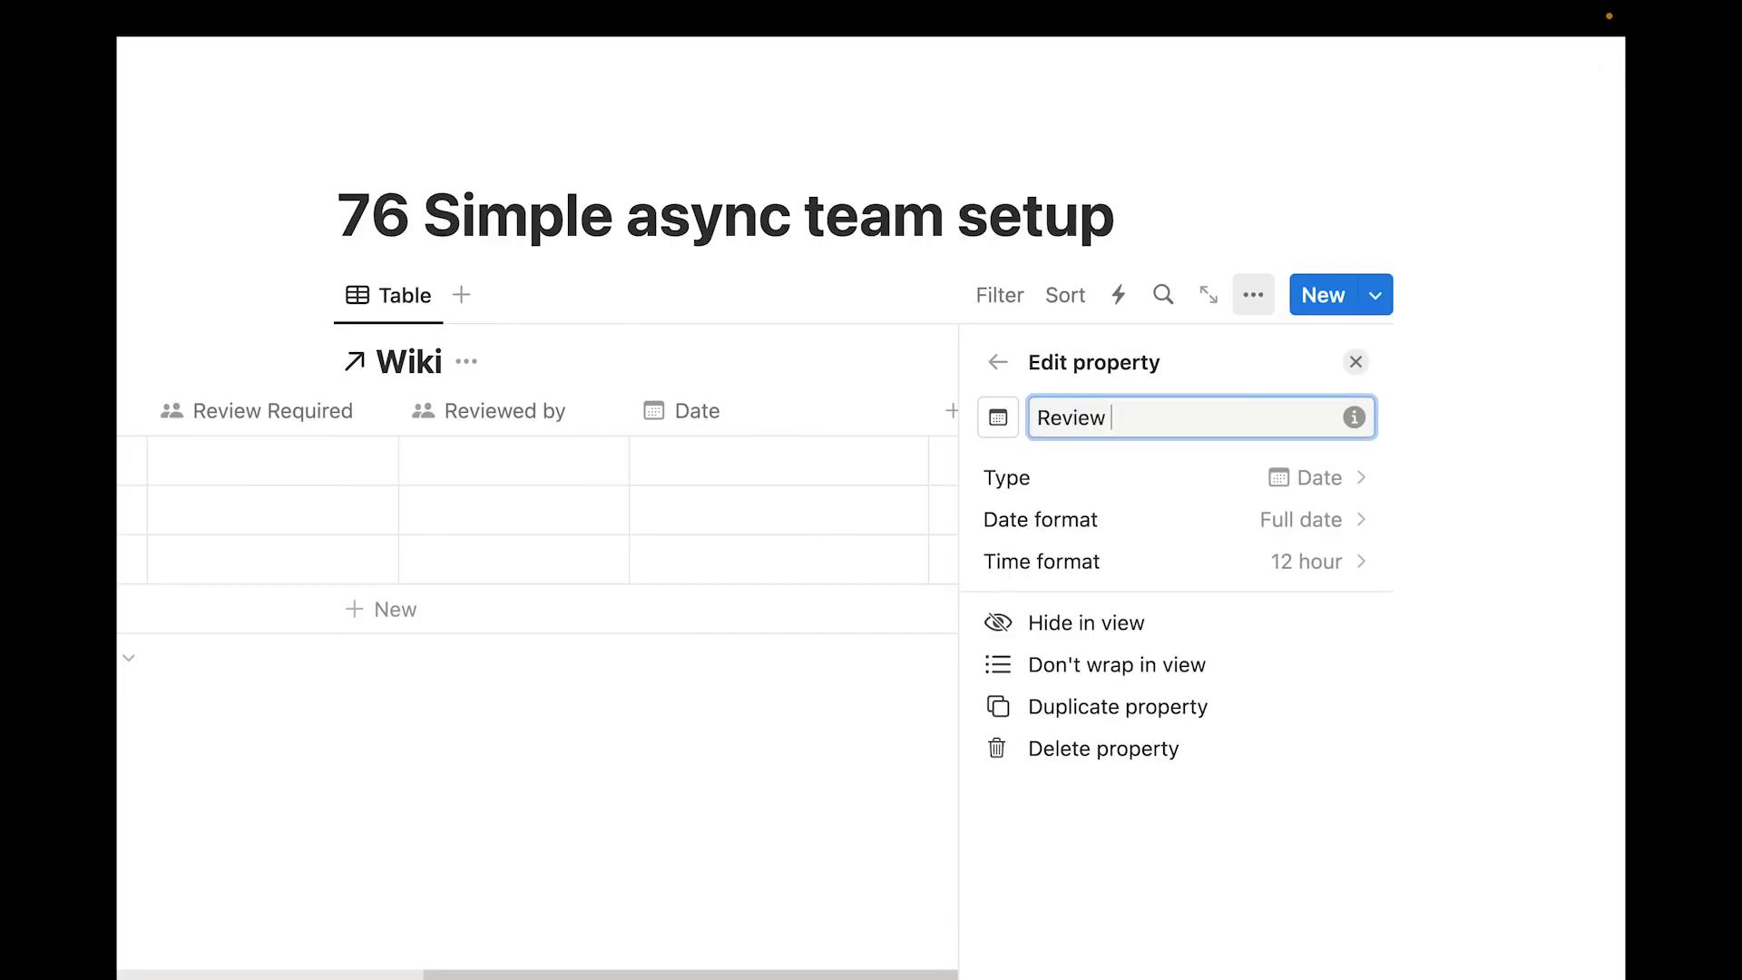
{"action": "key", "text": "Return"}
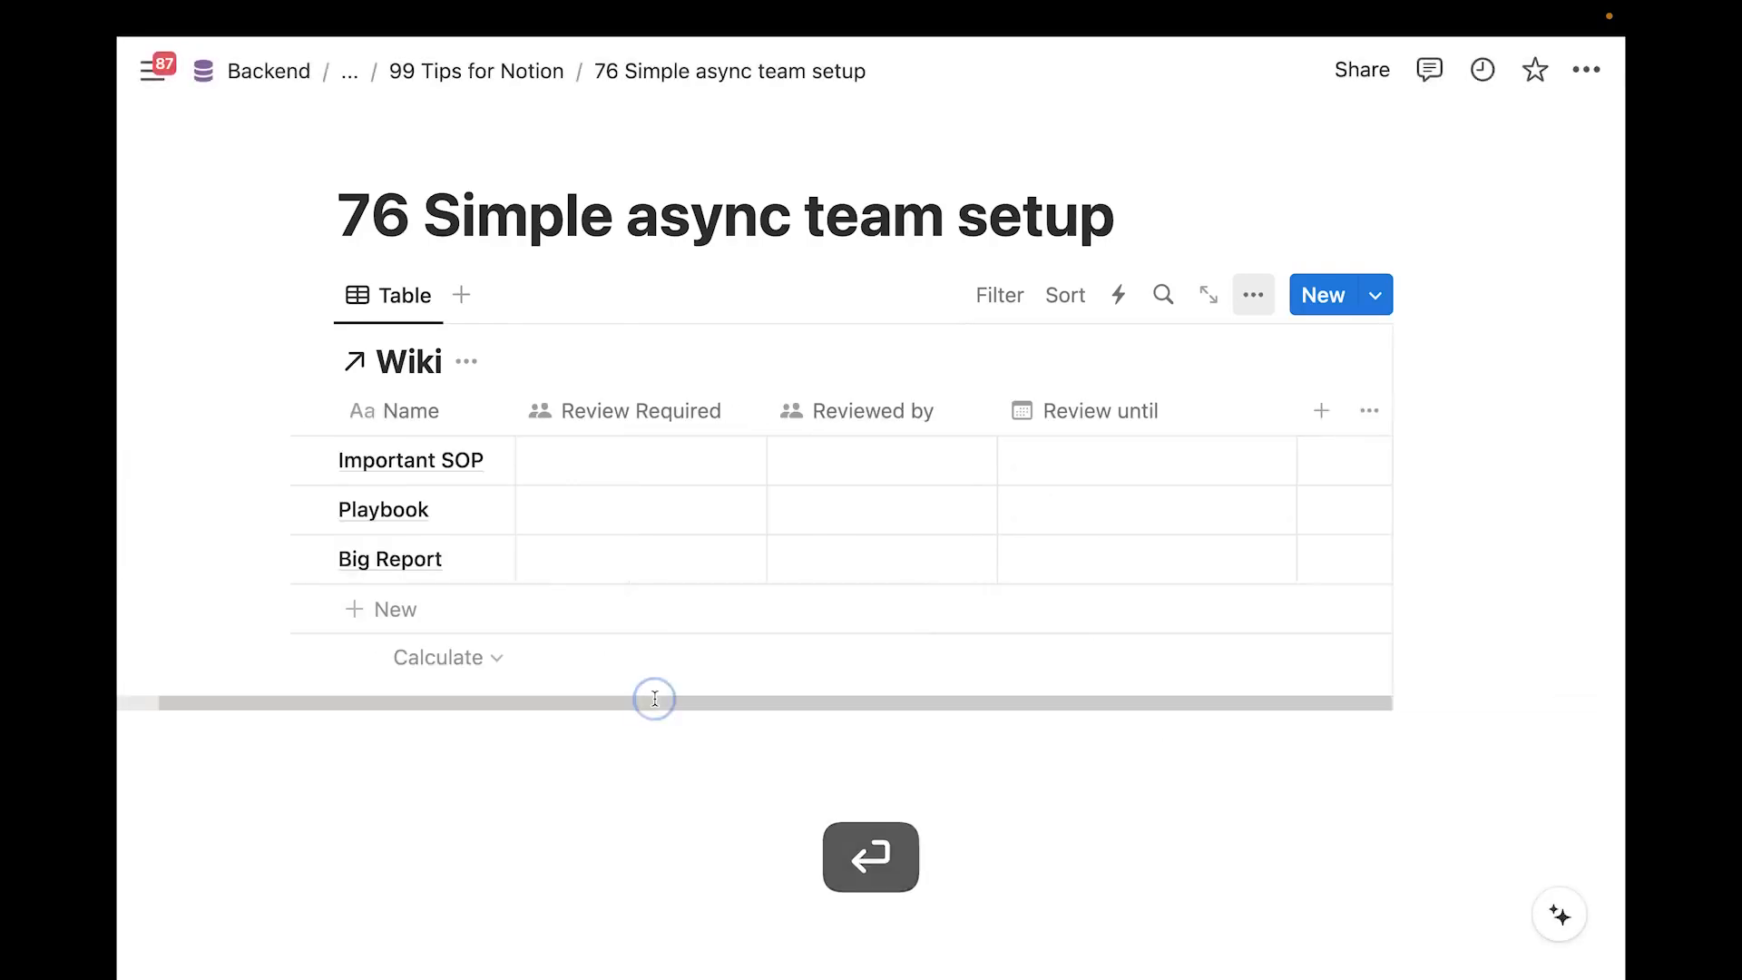
{"action": "left_click_drag", "start_coordinate": [1296, 410], "coordinate": [1233, 420]}
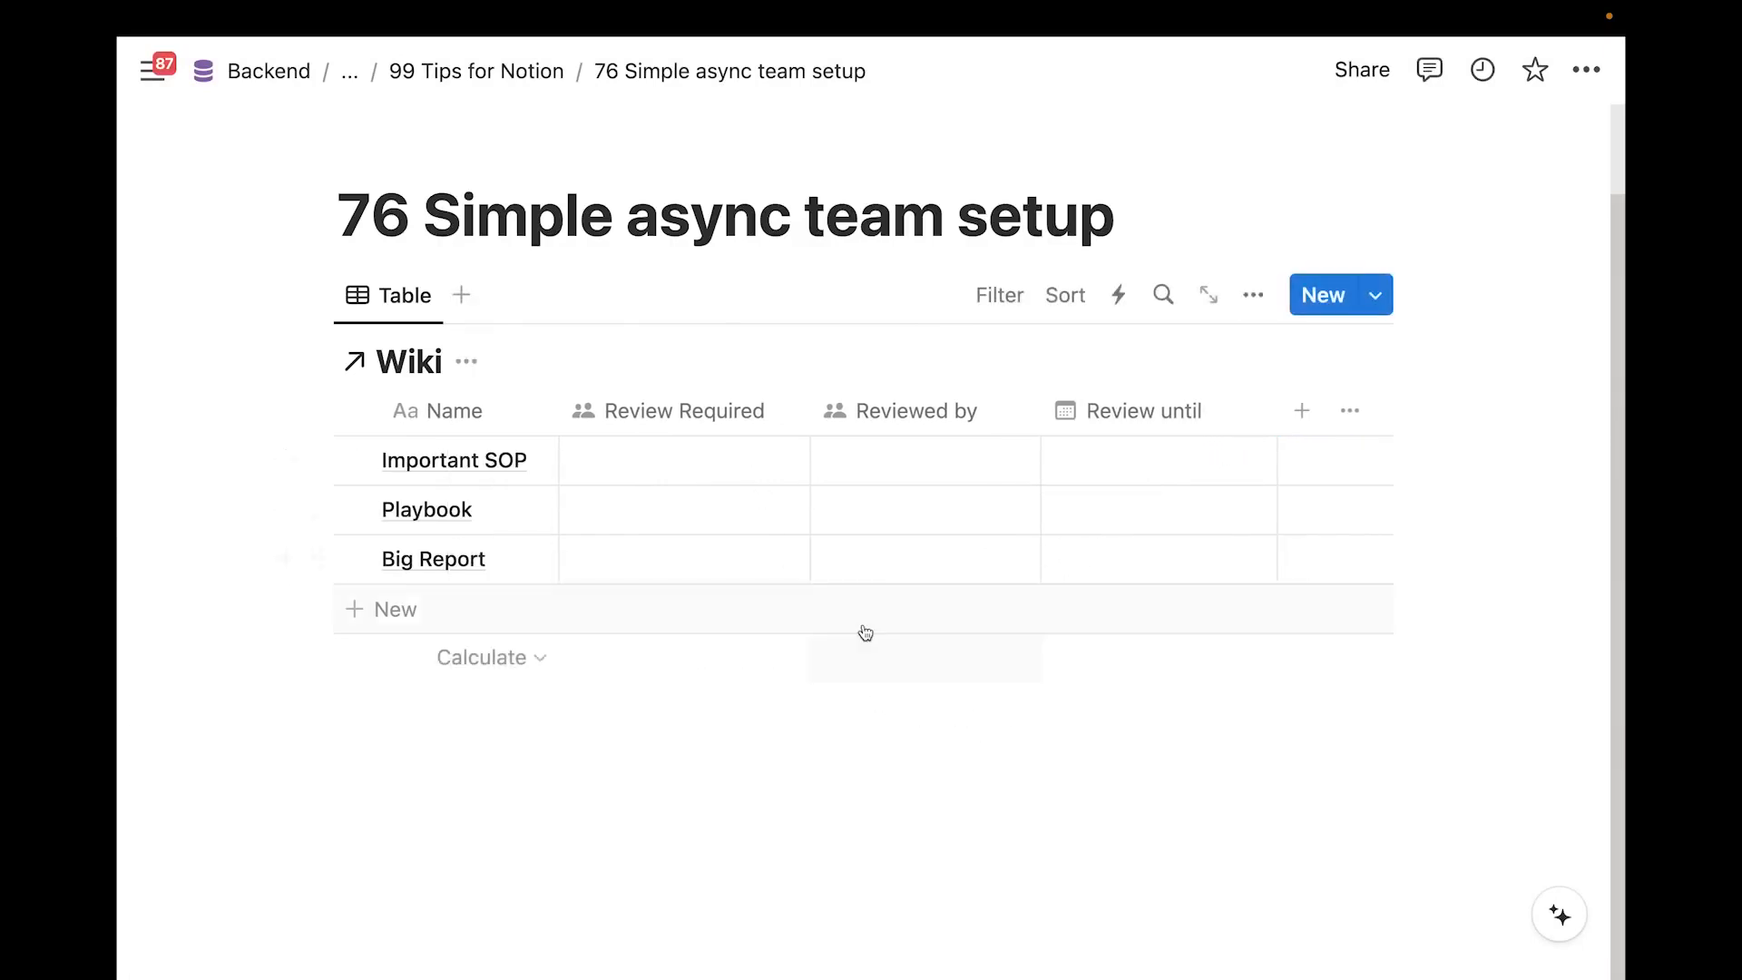
For Important SOP, assign a person under Review Required and set Review until to December 20, 2023
{"action": "mouse_move", "coordinate": [504, 472]}
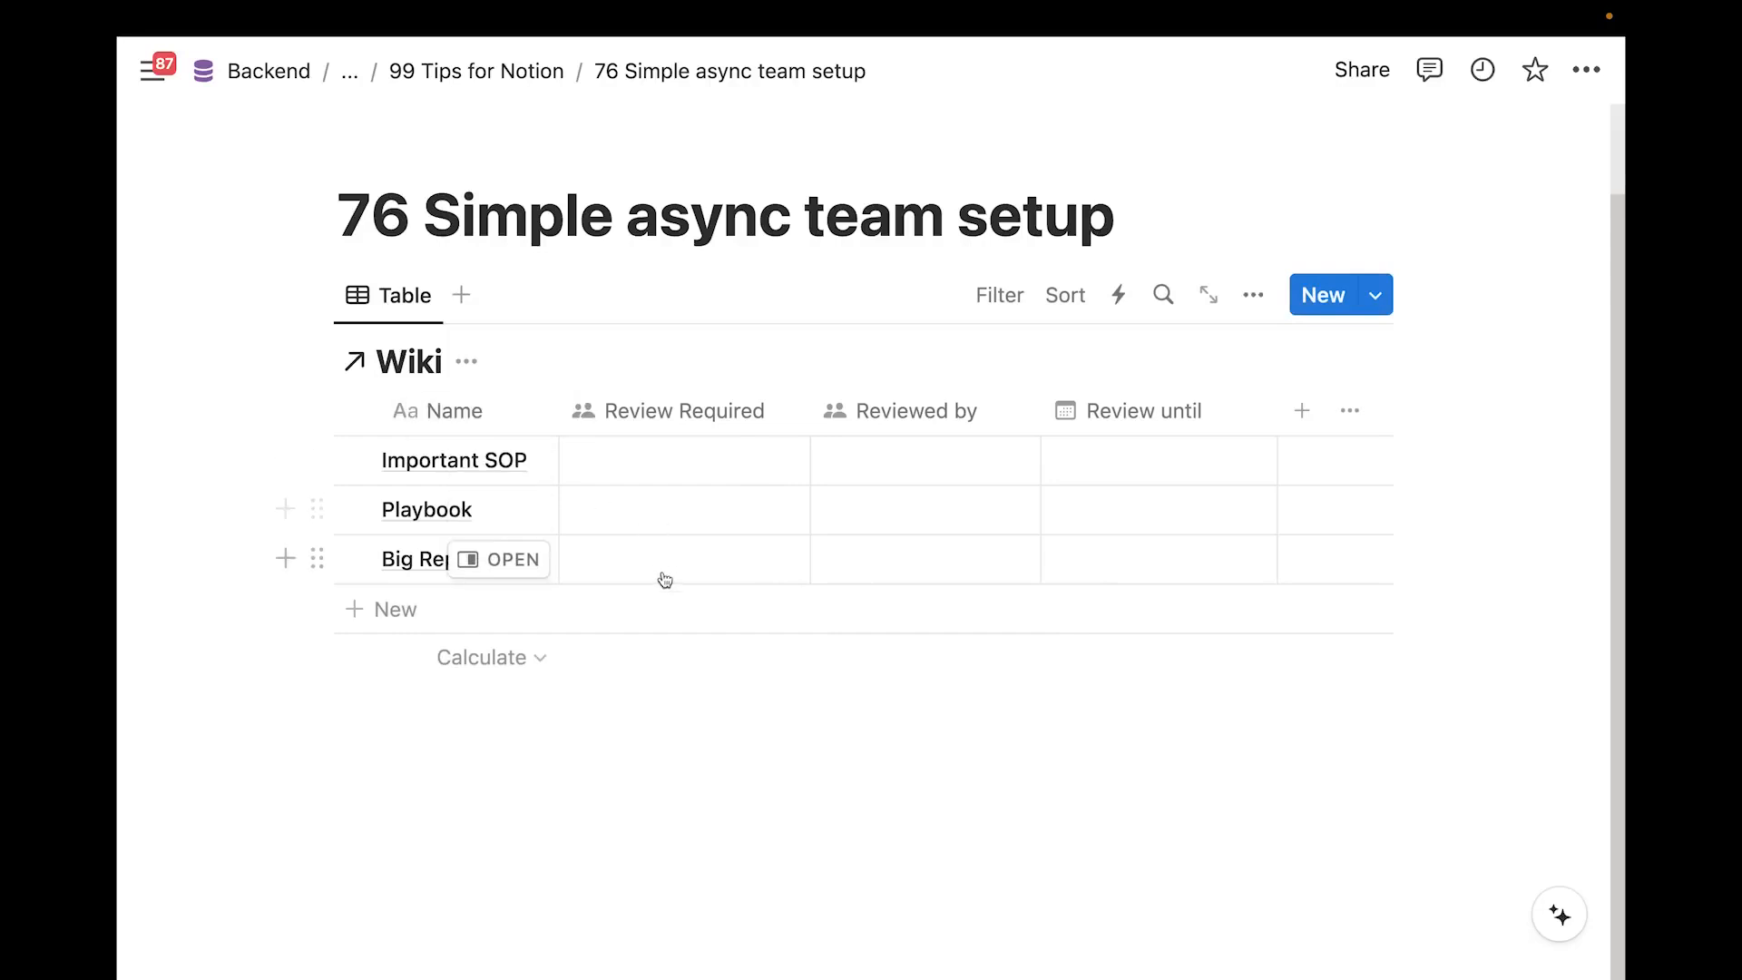
{"action": "left_click", "coordinate": [663, 461]}
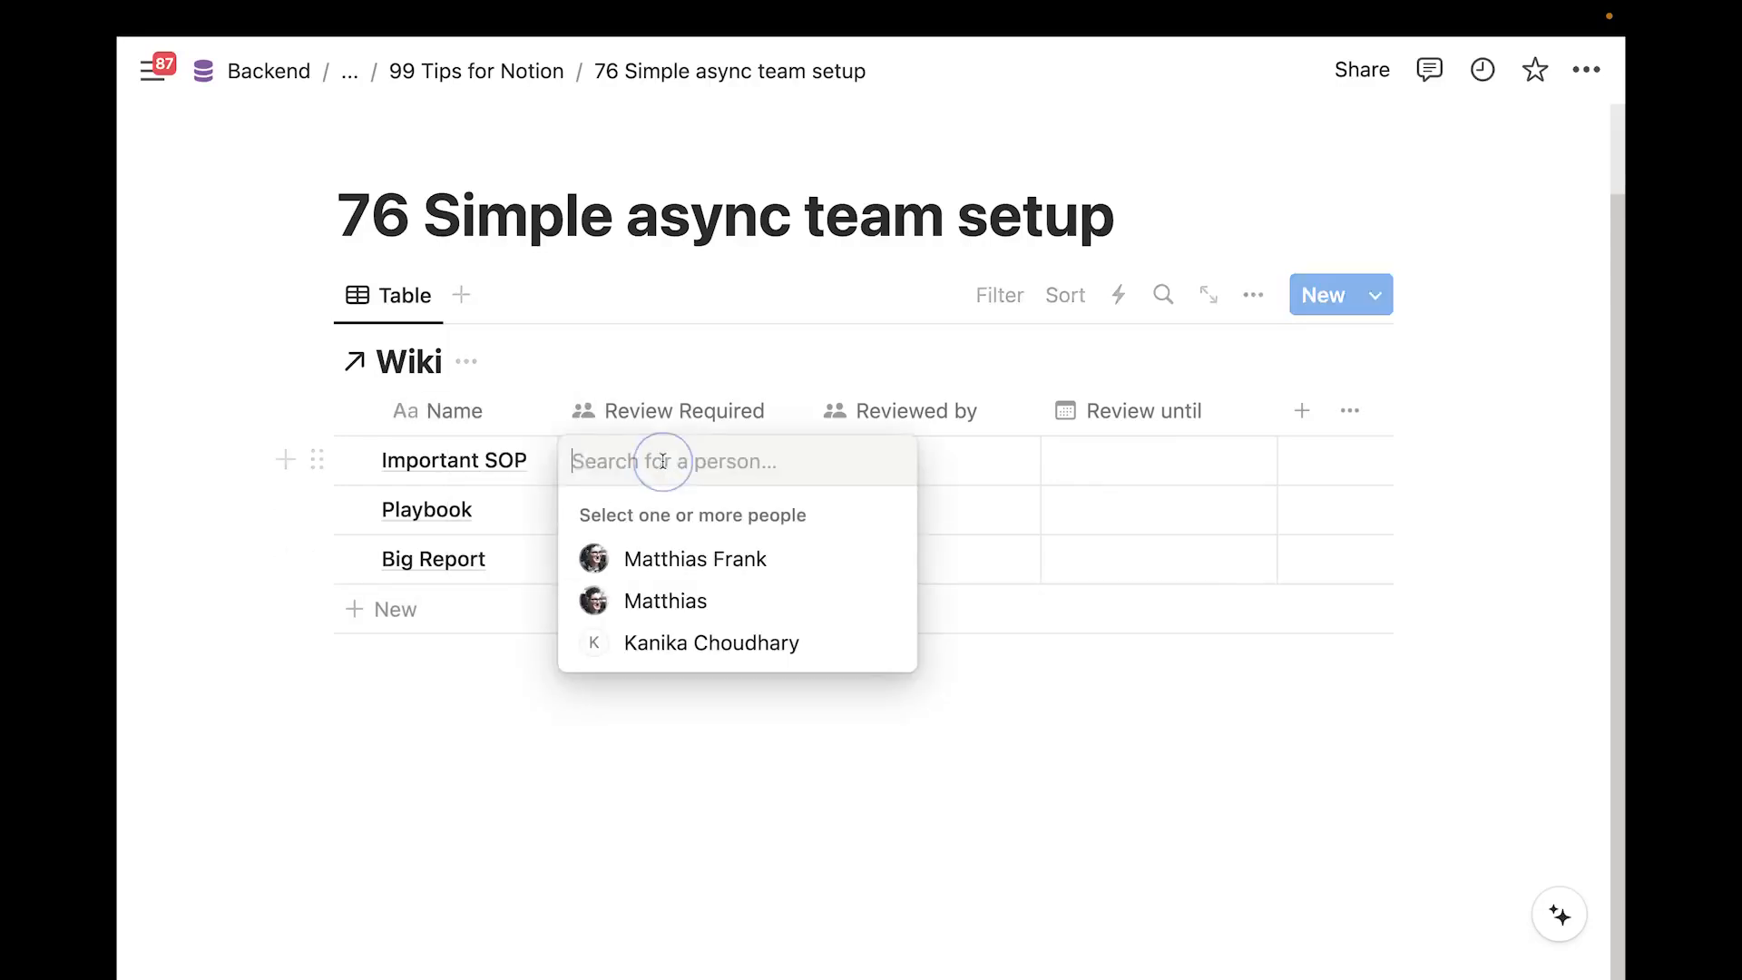
{"action": "left_click", "coordinate": [662, 557]}
{"action": "key", "text": "Escape"}
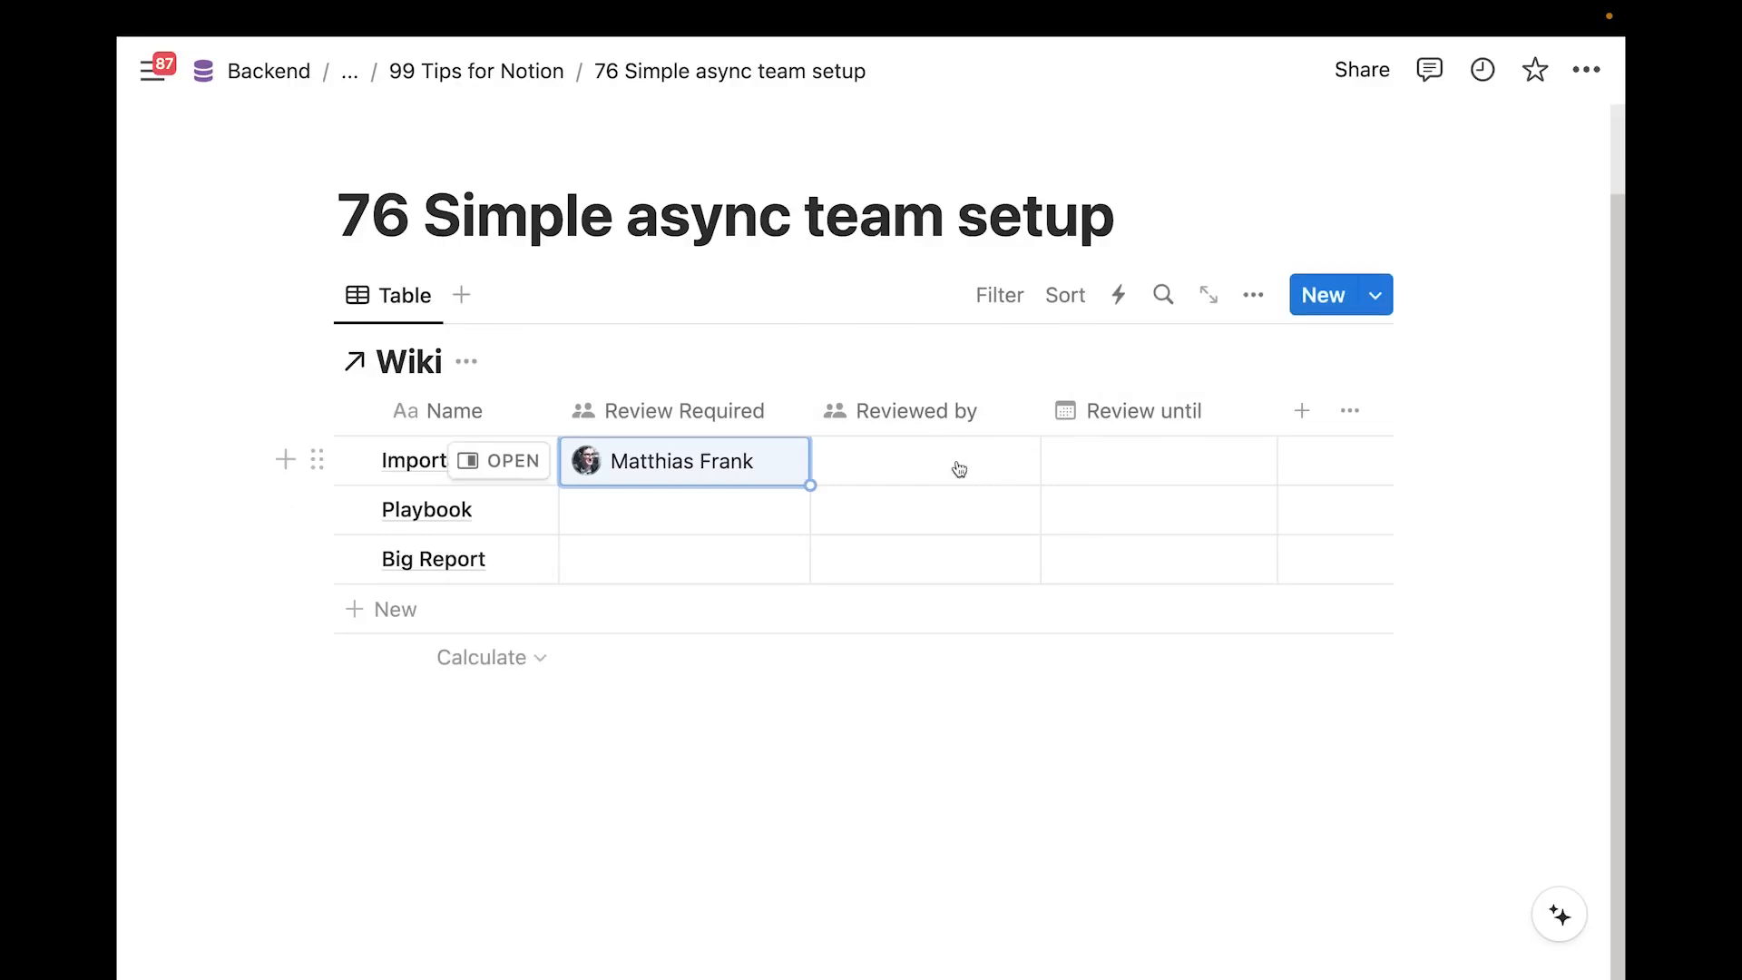
{"action": "left_click", "coordinate": [1119, 468]}
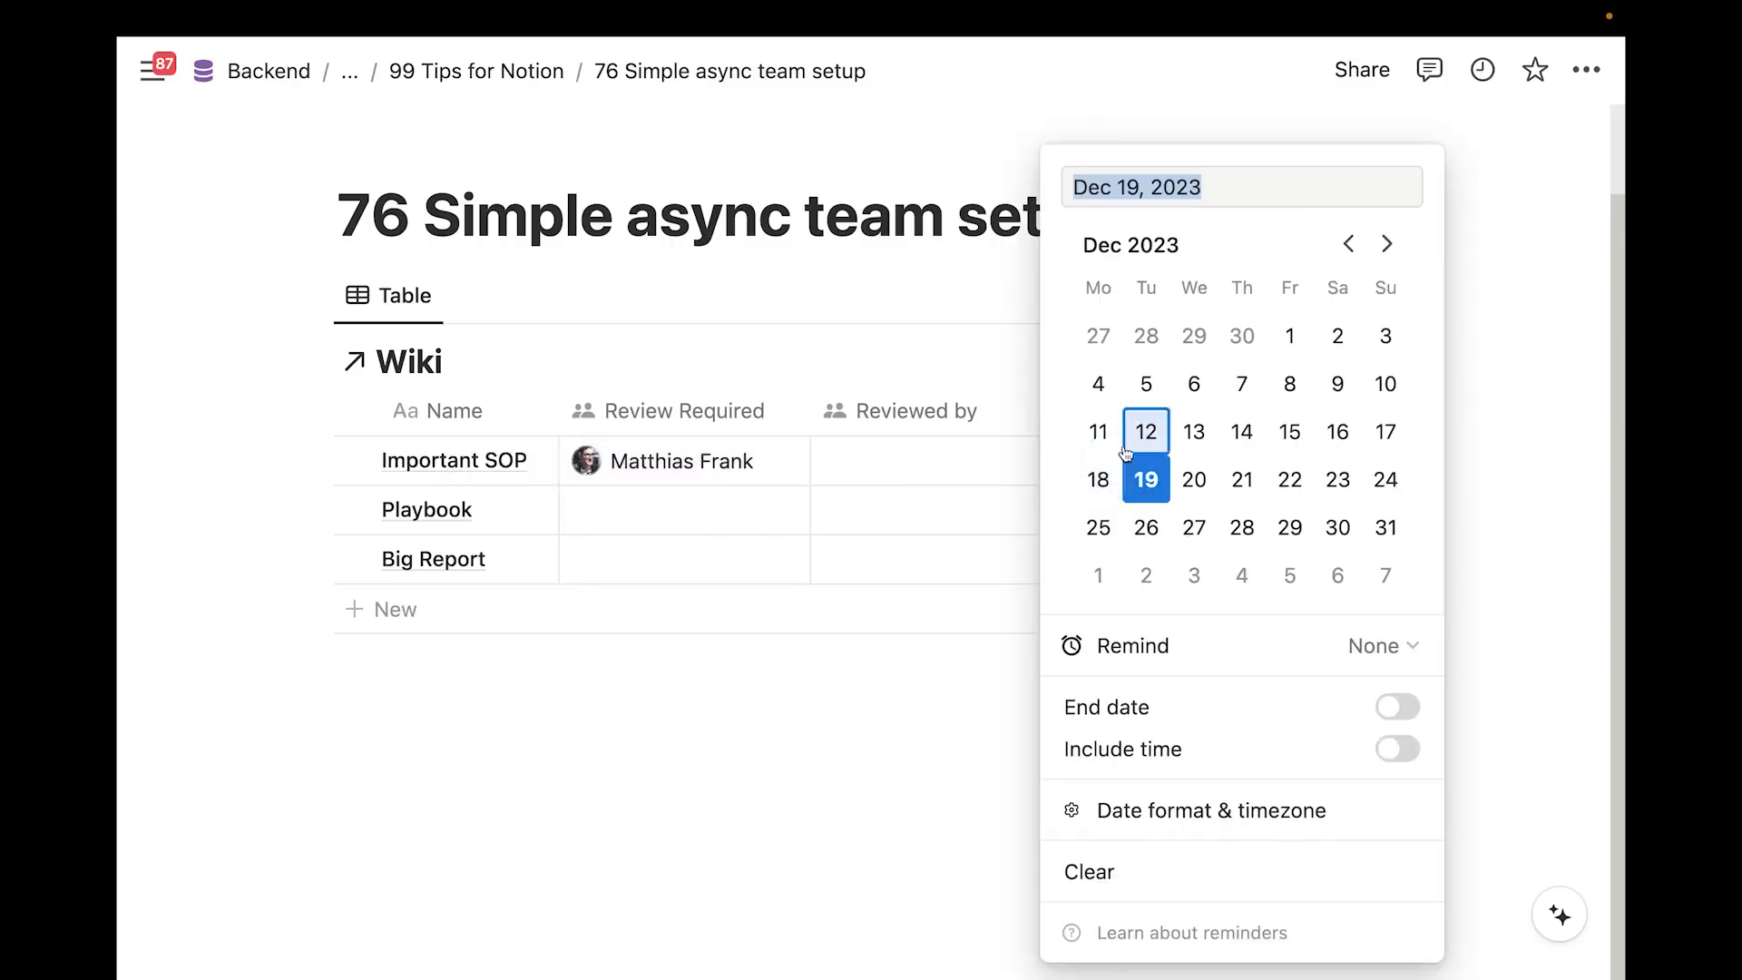
{"action": "left_click", "coordinate": [1194, 481]}
{"action": "key", "text": "Escape"}
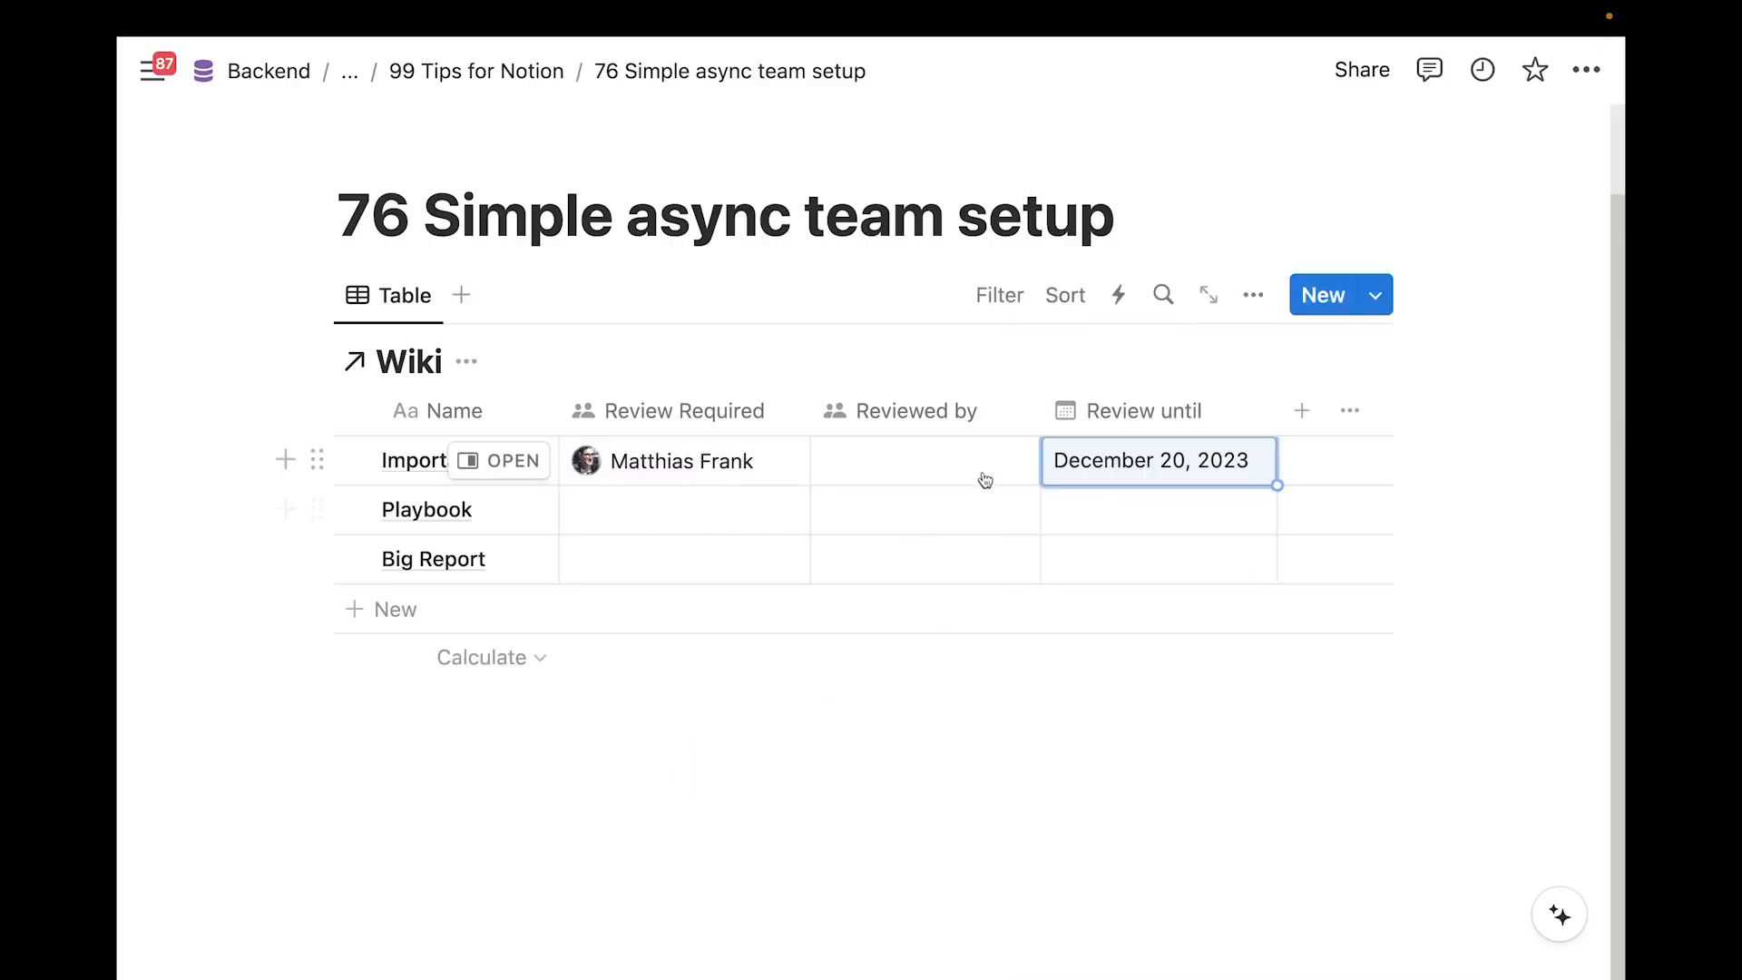
Add a Heading 1 reading "My Docs" below the Wiki table, leaving an empty line between them
{"action": "left_click", "coordinate": [432, 765]}
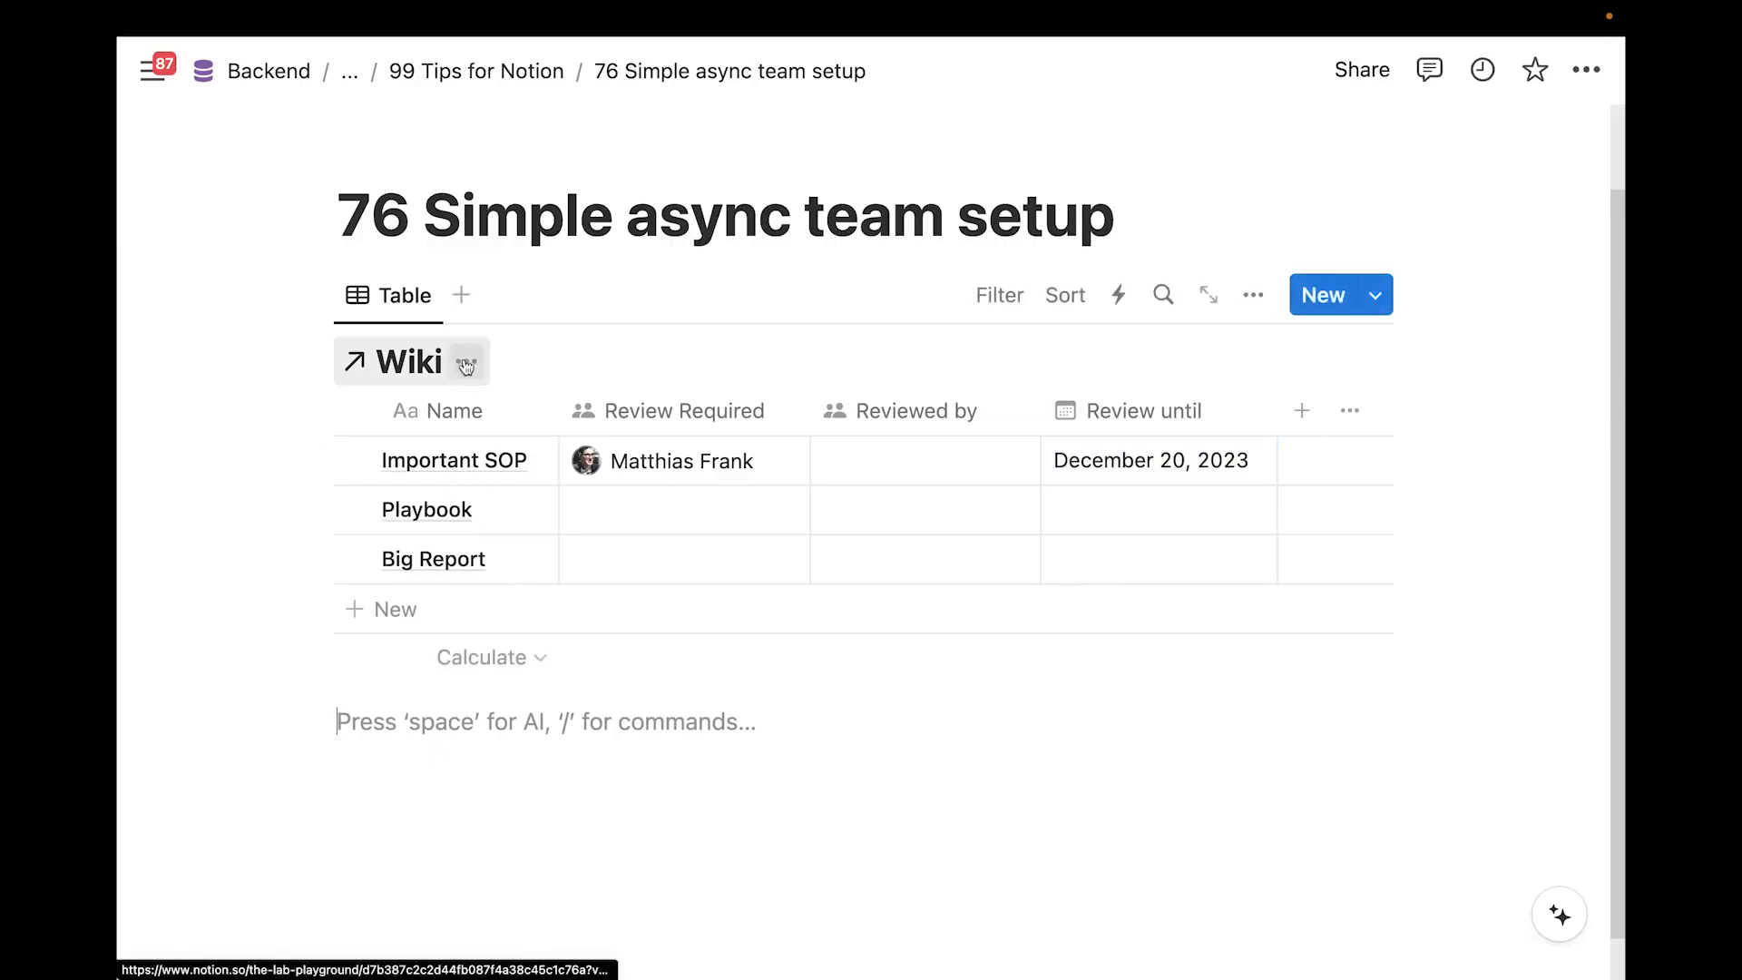
{"action": "key", "text": "Return"}
{"action": "scroll", "coordinate": [978, 540], "scroll_direction": "down", "scroll_amount": 2}
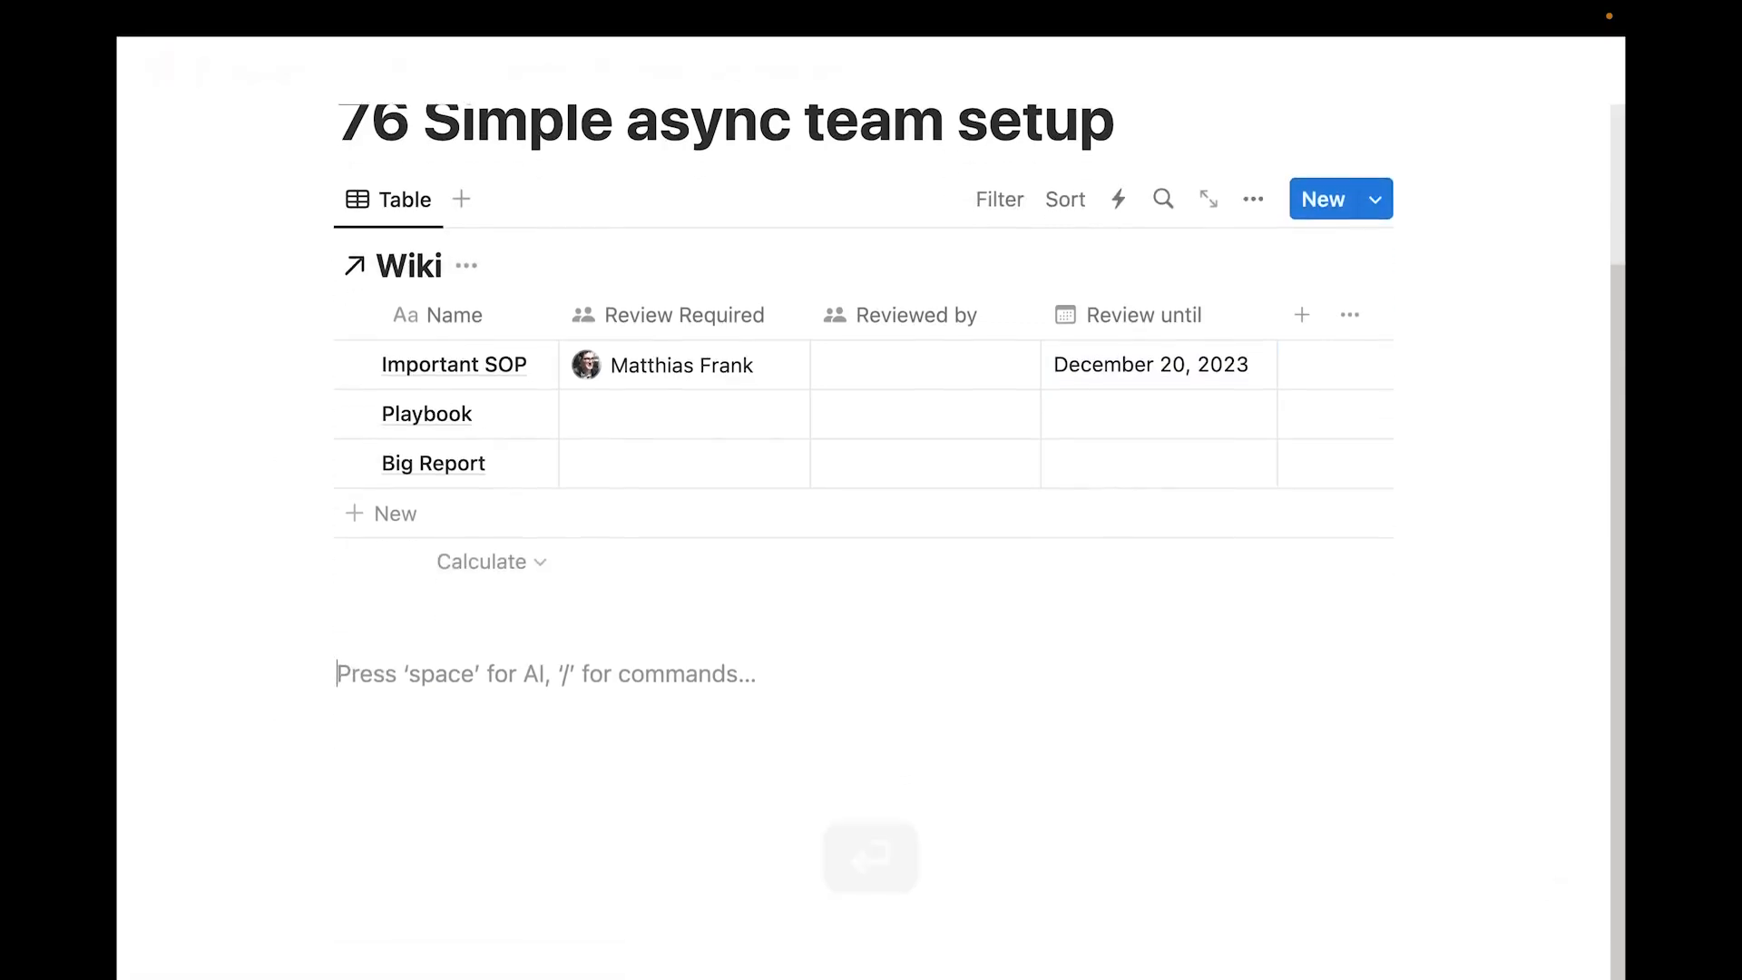
{"action": "type", "text": "/h1"}
{"action": "key", "text": "Return"}
{"action": "type", "text": "My"}
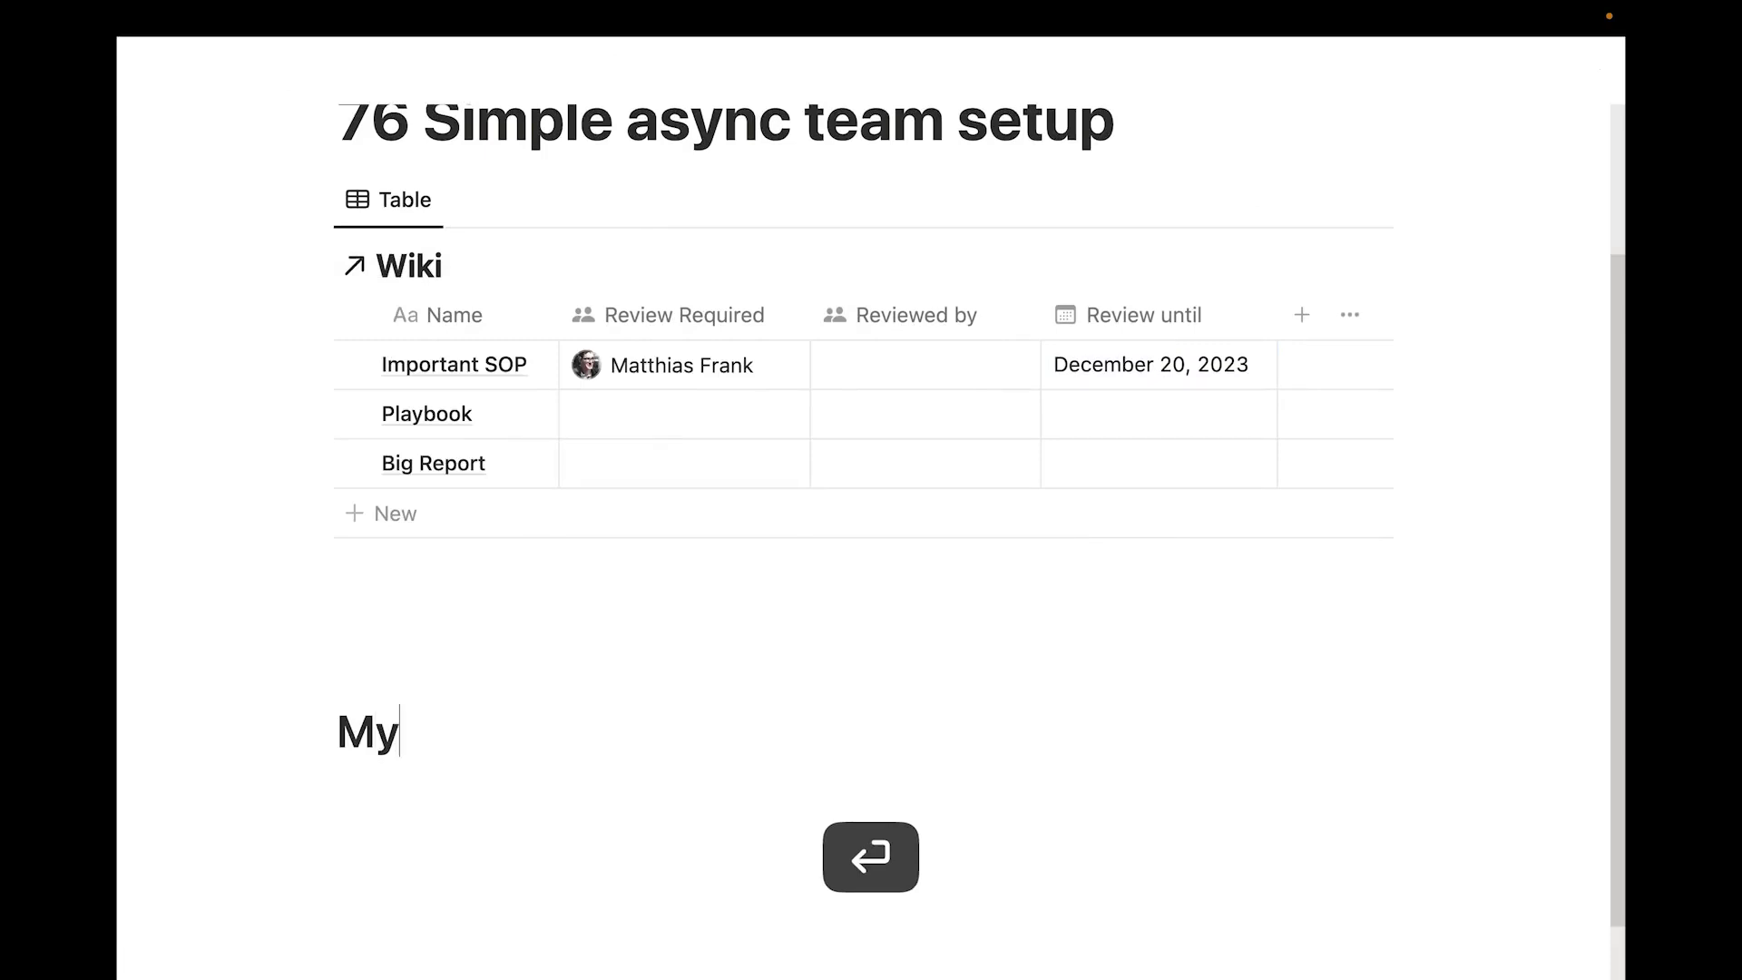
{"action": "type", "text": " Docs"}
{"action": "key", "text": "Return"}
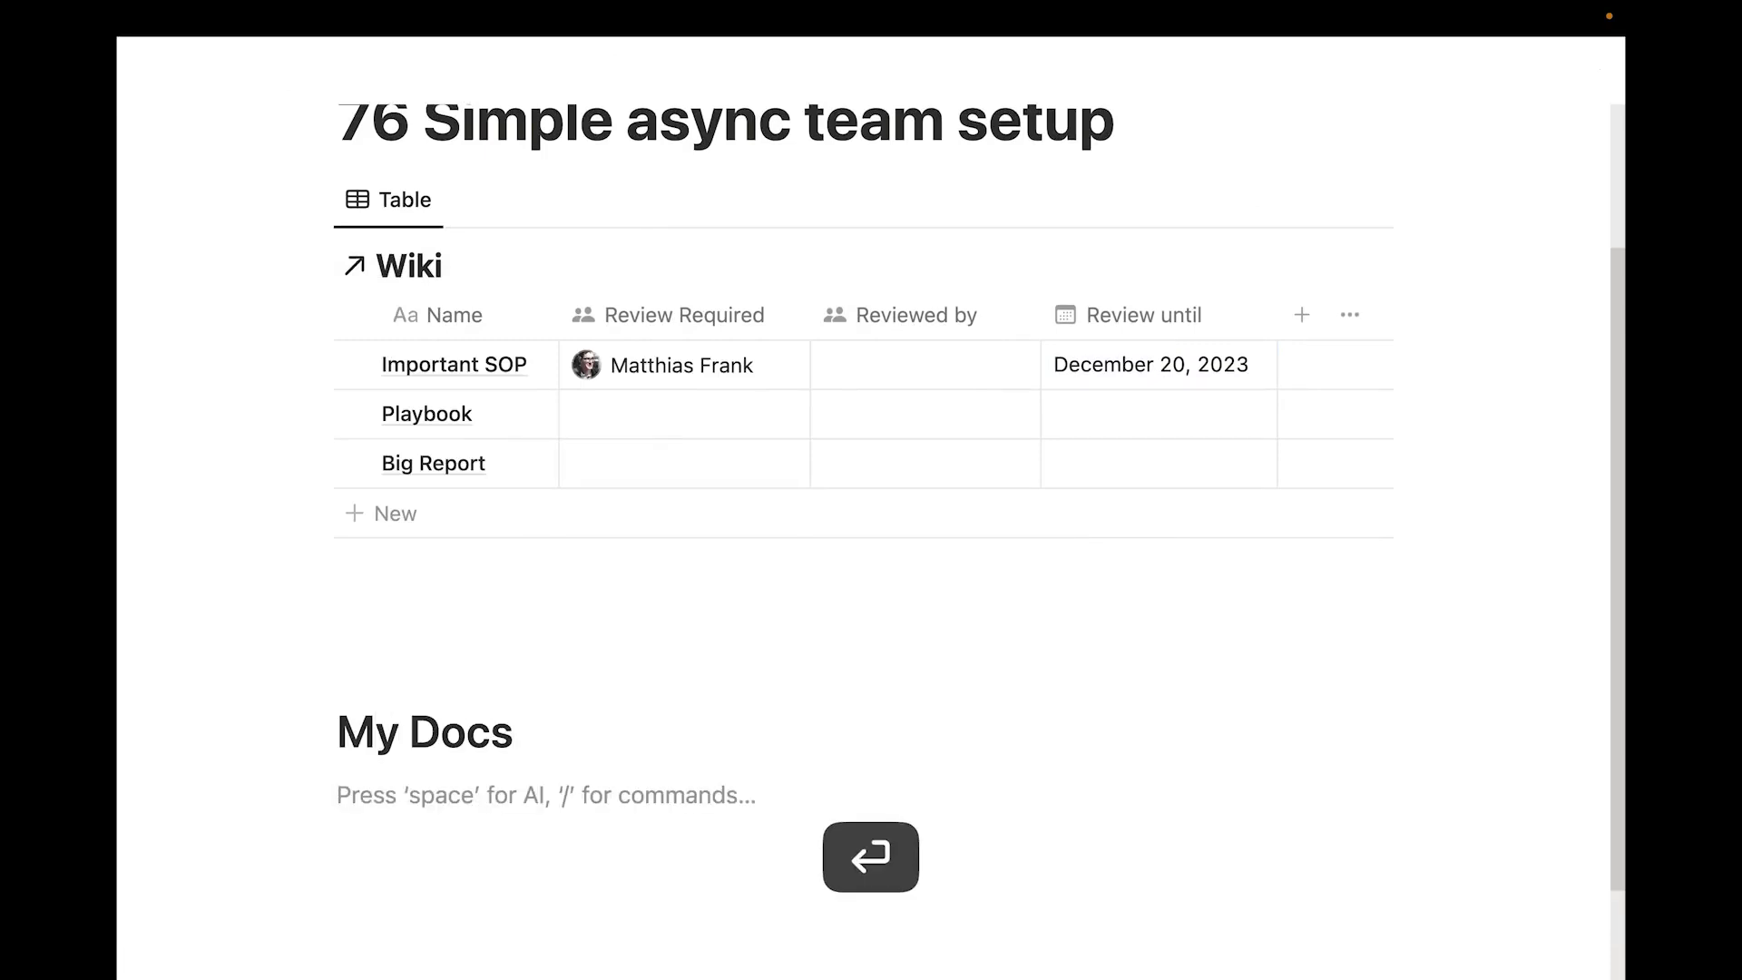
Insert a linked view of the Wiki database under the My Docs heading as a new empty view
{"action": "scroll", "coordinate": [420, 417], "scroll_direction": "down", "scroll_amount": 1}
{"action": "type", "text": "/creat"}
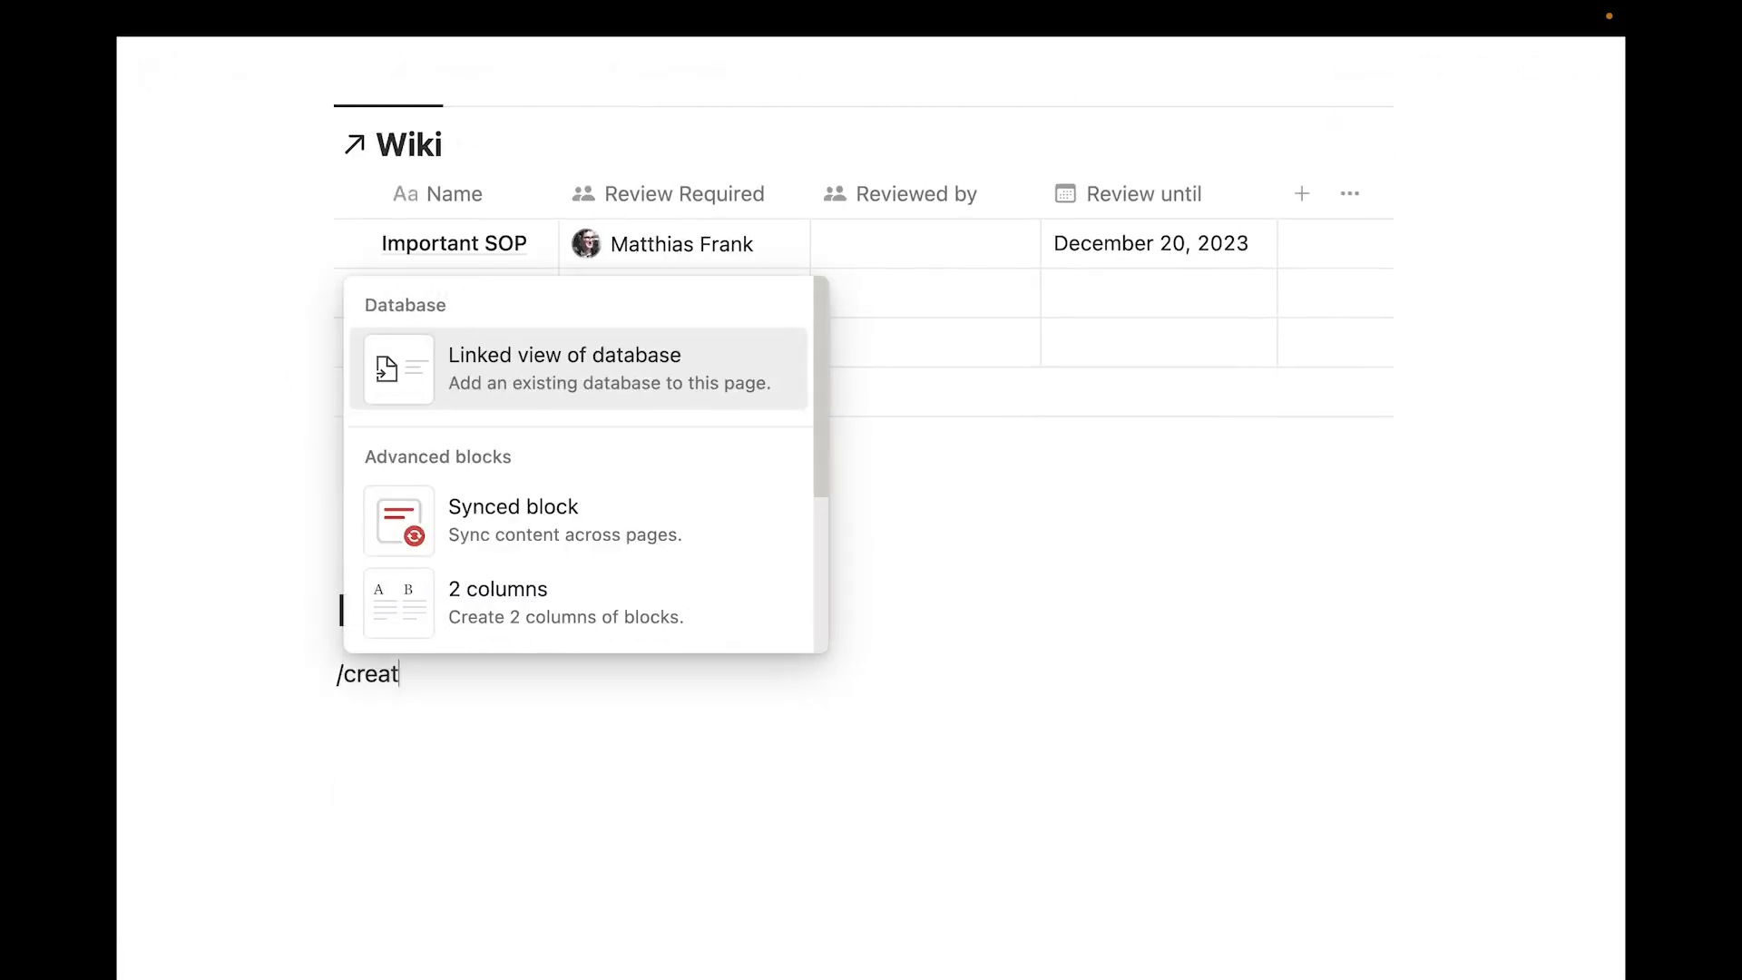
{"action": "type", "text": "e"}
{"action": "key", "text": "Return"}
{"action": "left_click", "coordinate": [1224, 474]}
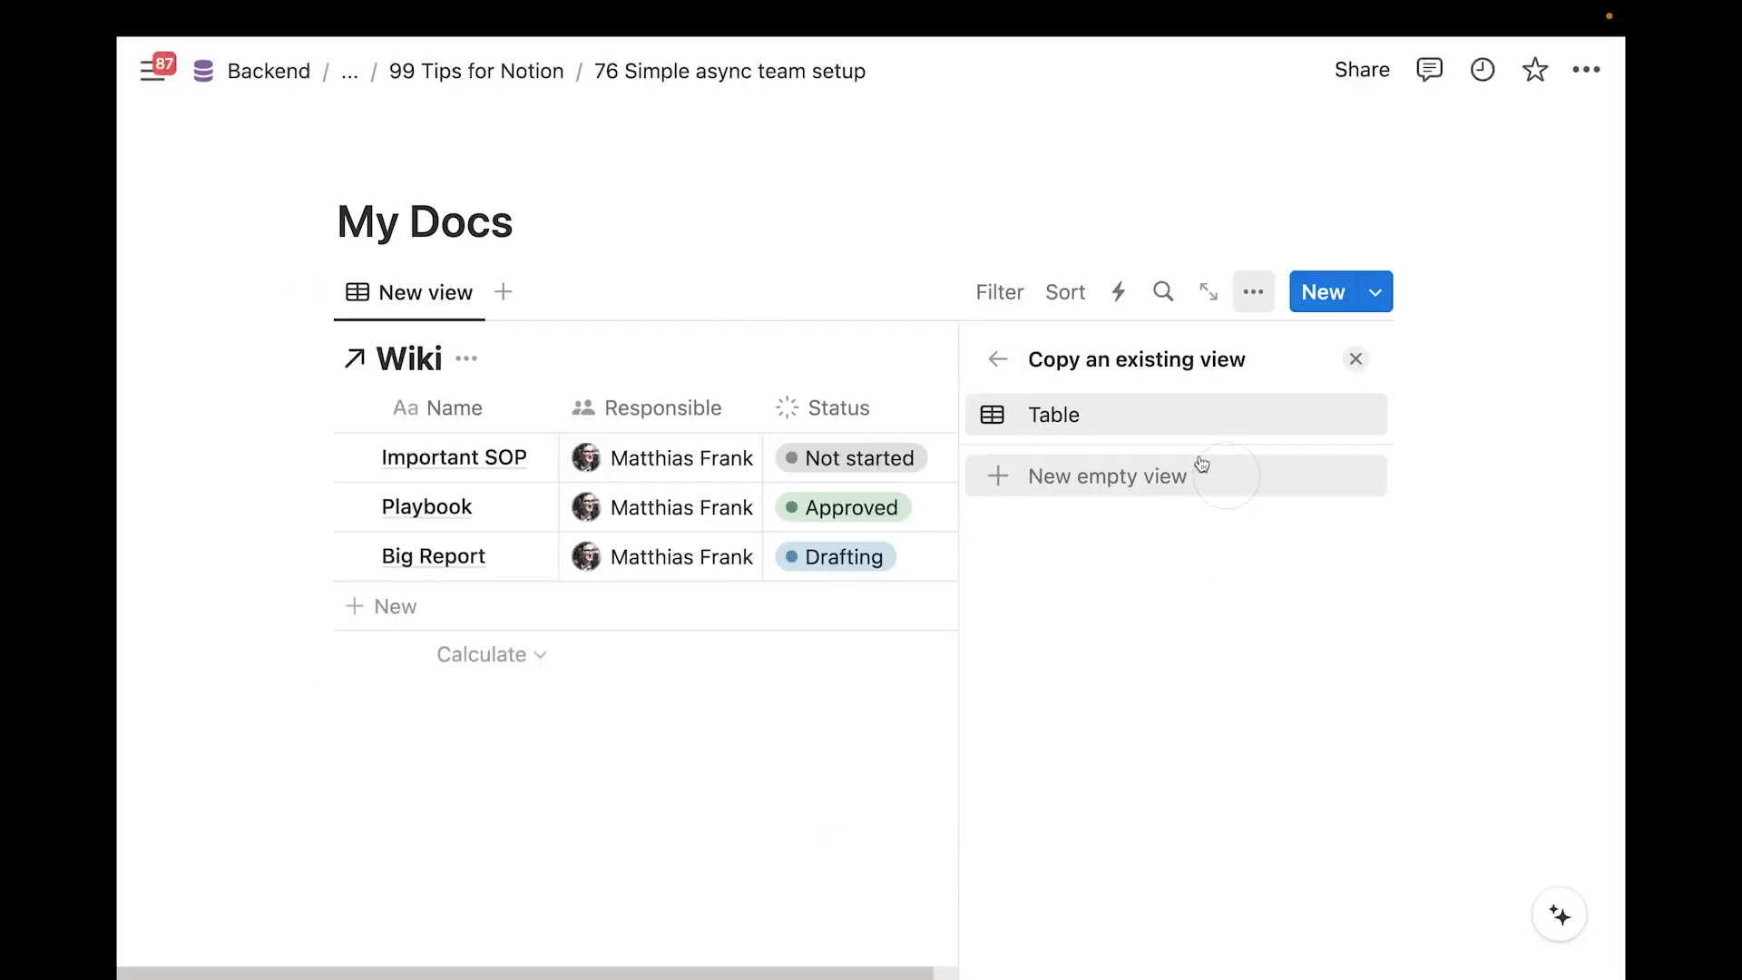
{"action": "left_click", "coordinate": [1073, 480]}
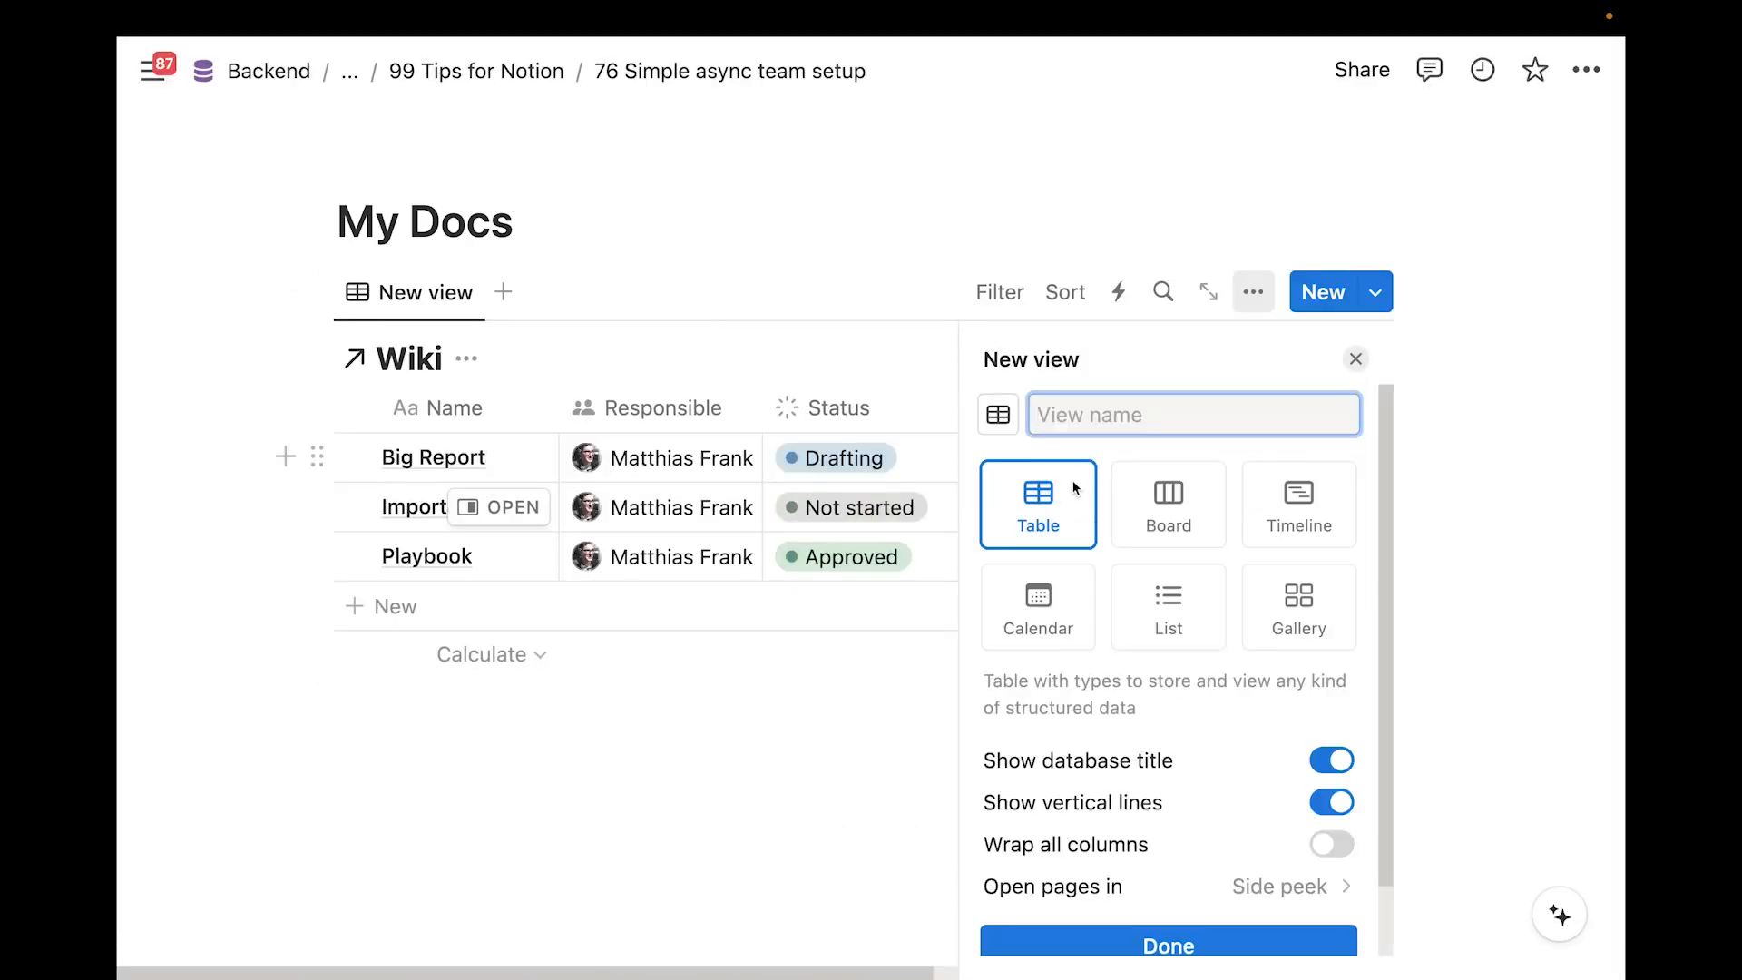
Make the new view a Gallery with the database title hidden and the card preview set to None
{"action": "left_click", "coordinate": [1299, 590]}
{"action": "left_click", "coordinate": [1293, 761]}
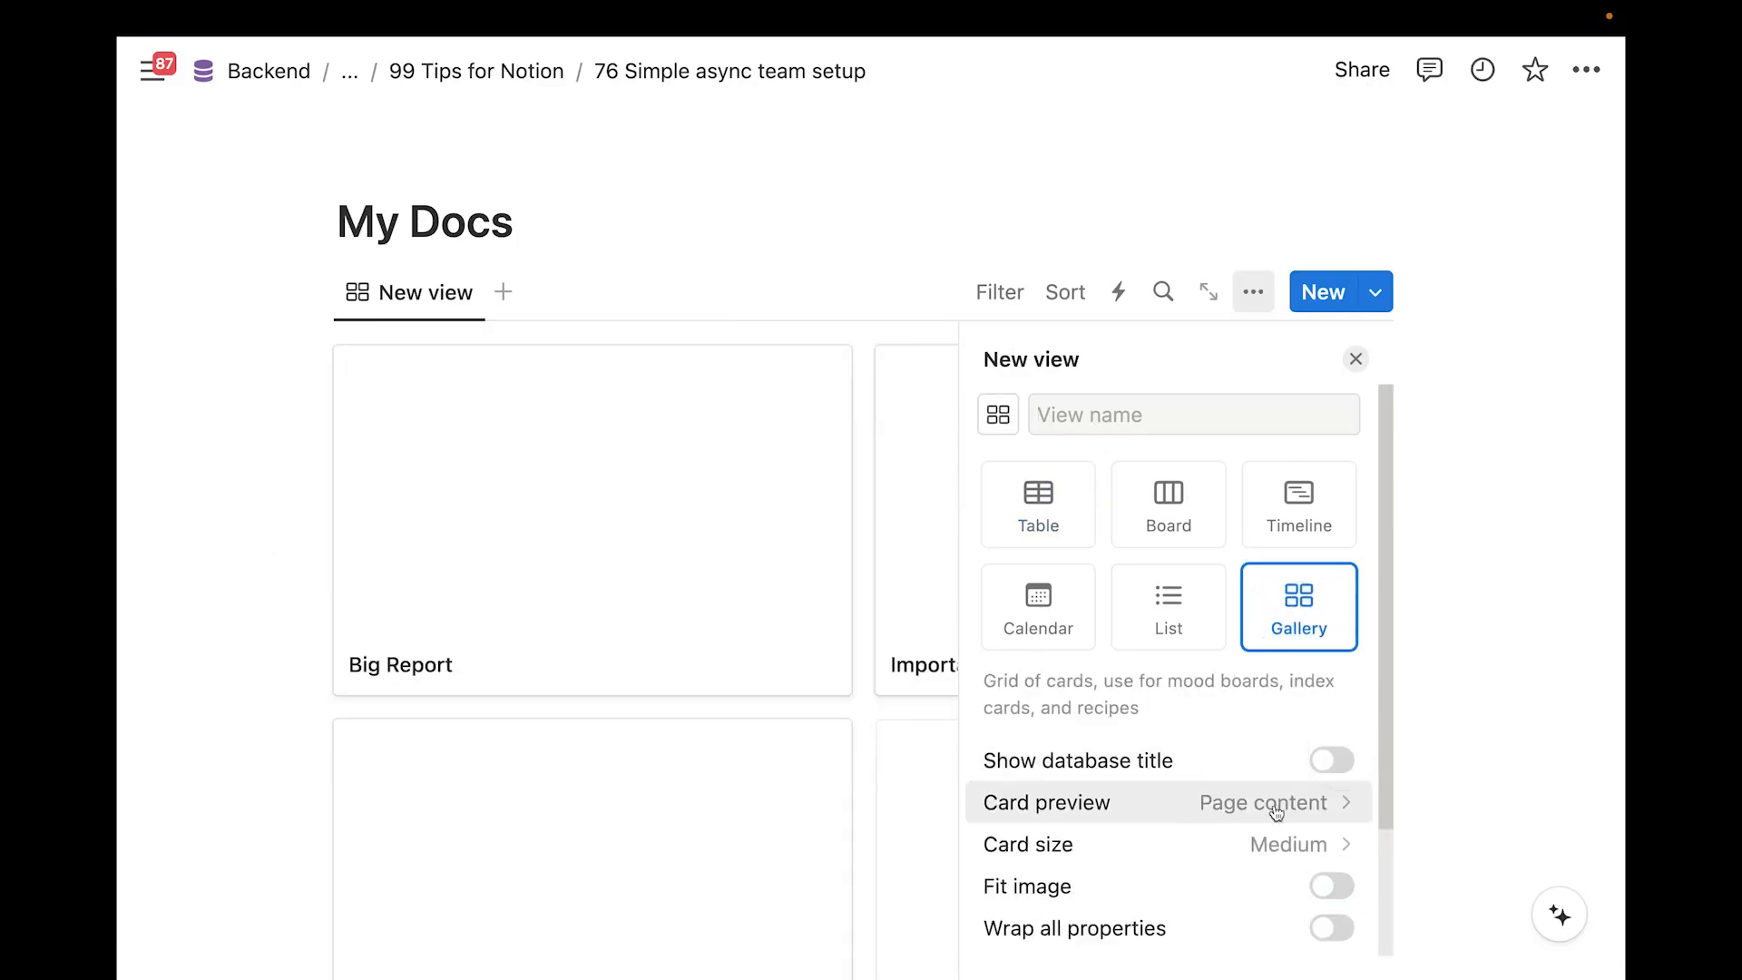
{"action": "left_click", "coordinate": [1277, 810]}
{"action": "left_click", "coordinate": [1201, 675]}
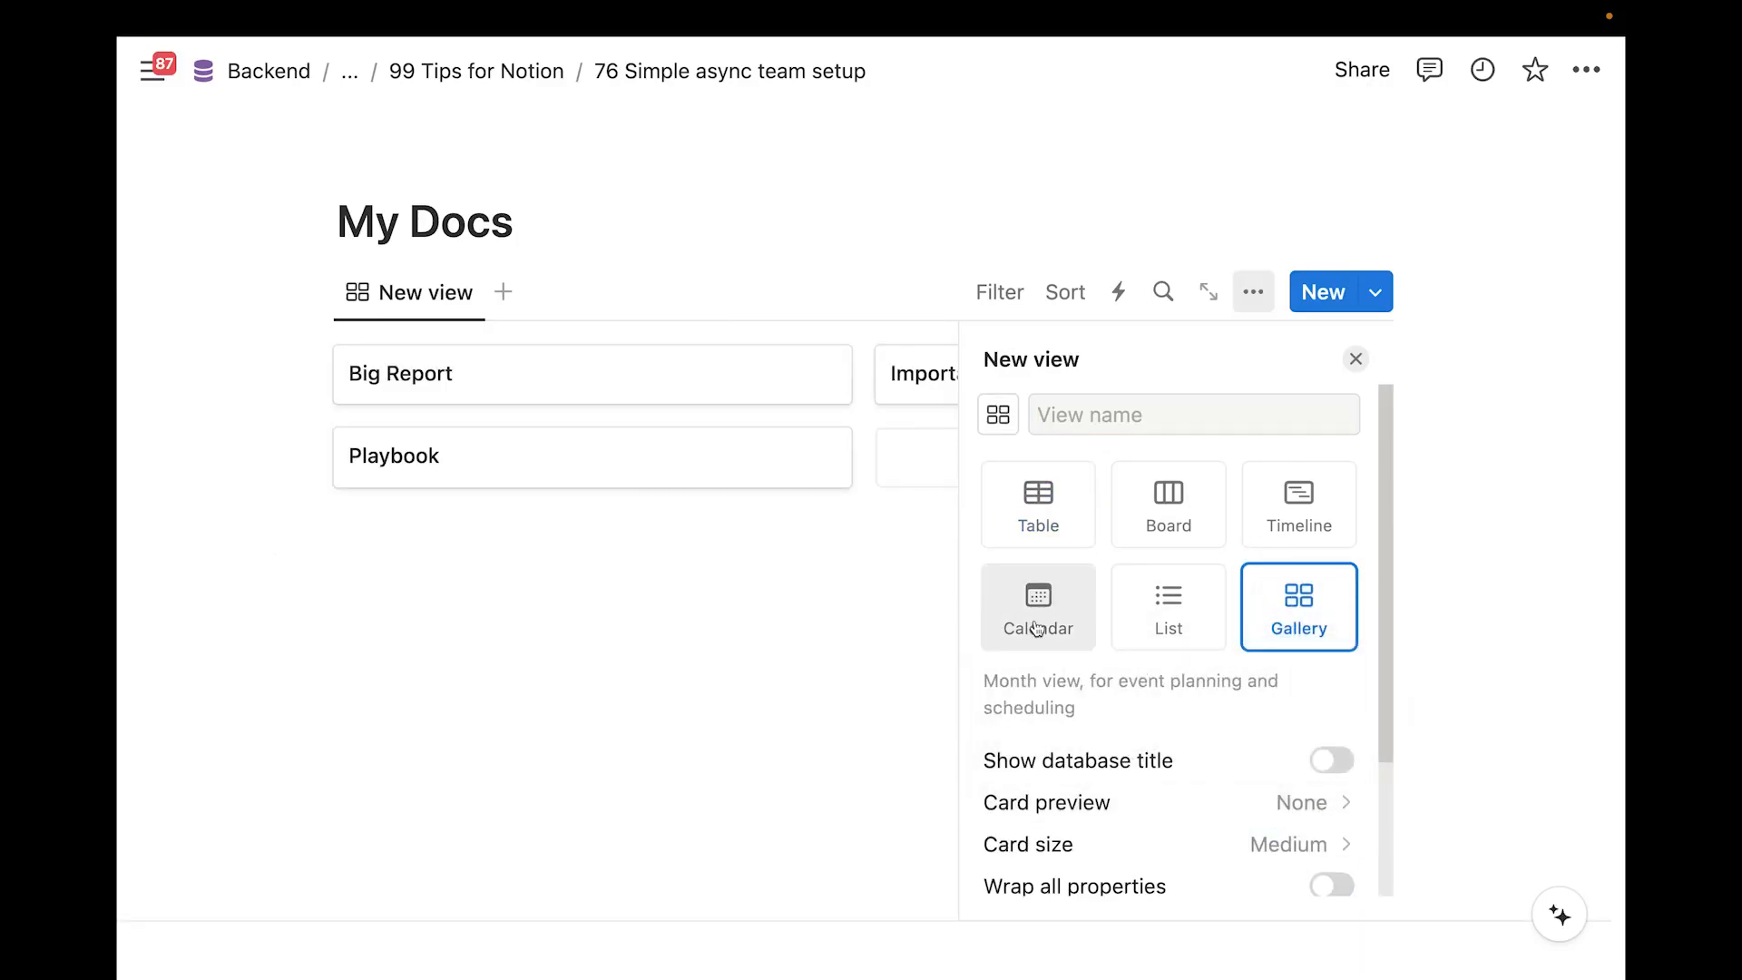
{"action": "left_click", "coordinate": [914, 645]}
Add an advanced filter to the My Docs gallery where Review Required contains Me
{"action": "scroll", "coordinate": [894, 509], "scroll_direction": "up", "scroll_amount": 3}
{"action": "left_click", "coordinate": [997, 524]}
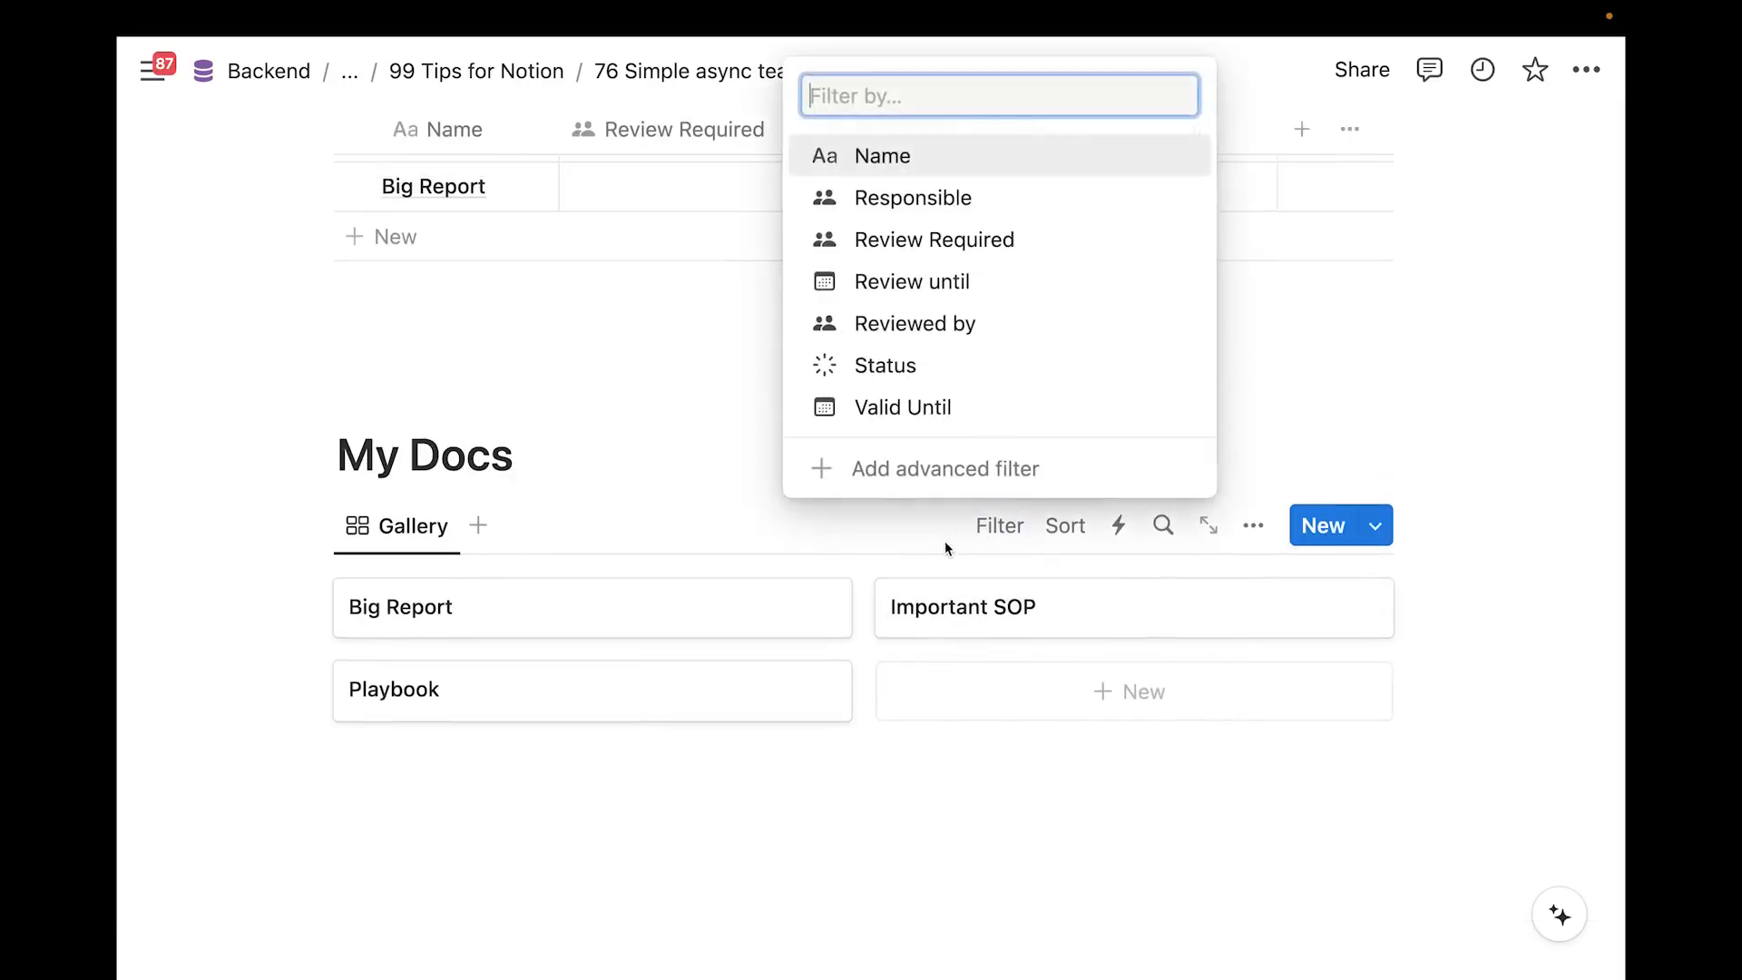
{"action": "left_click", "coordinate": [925, 468]}
{"action": "left_click", "coordinate": [347, 653]}
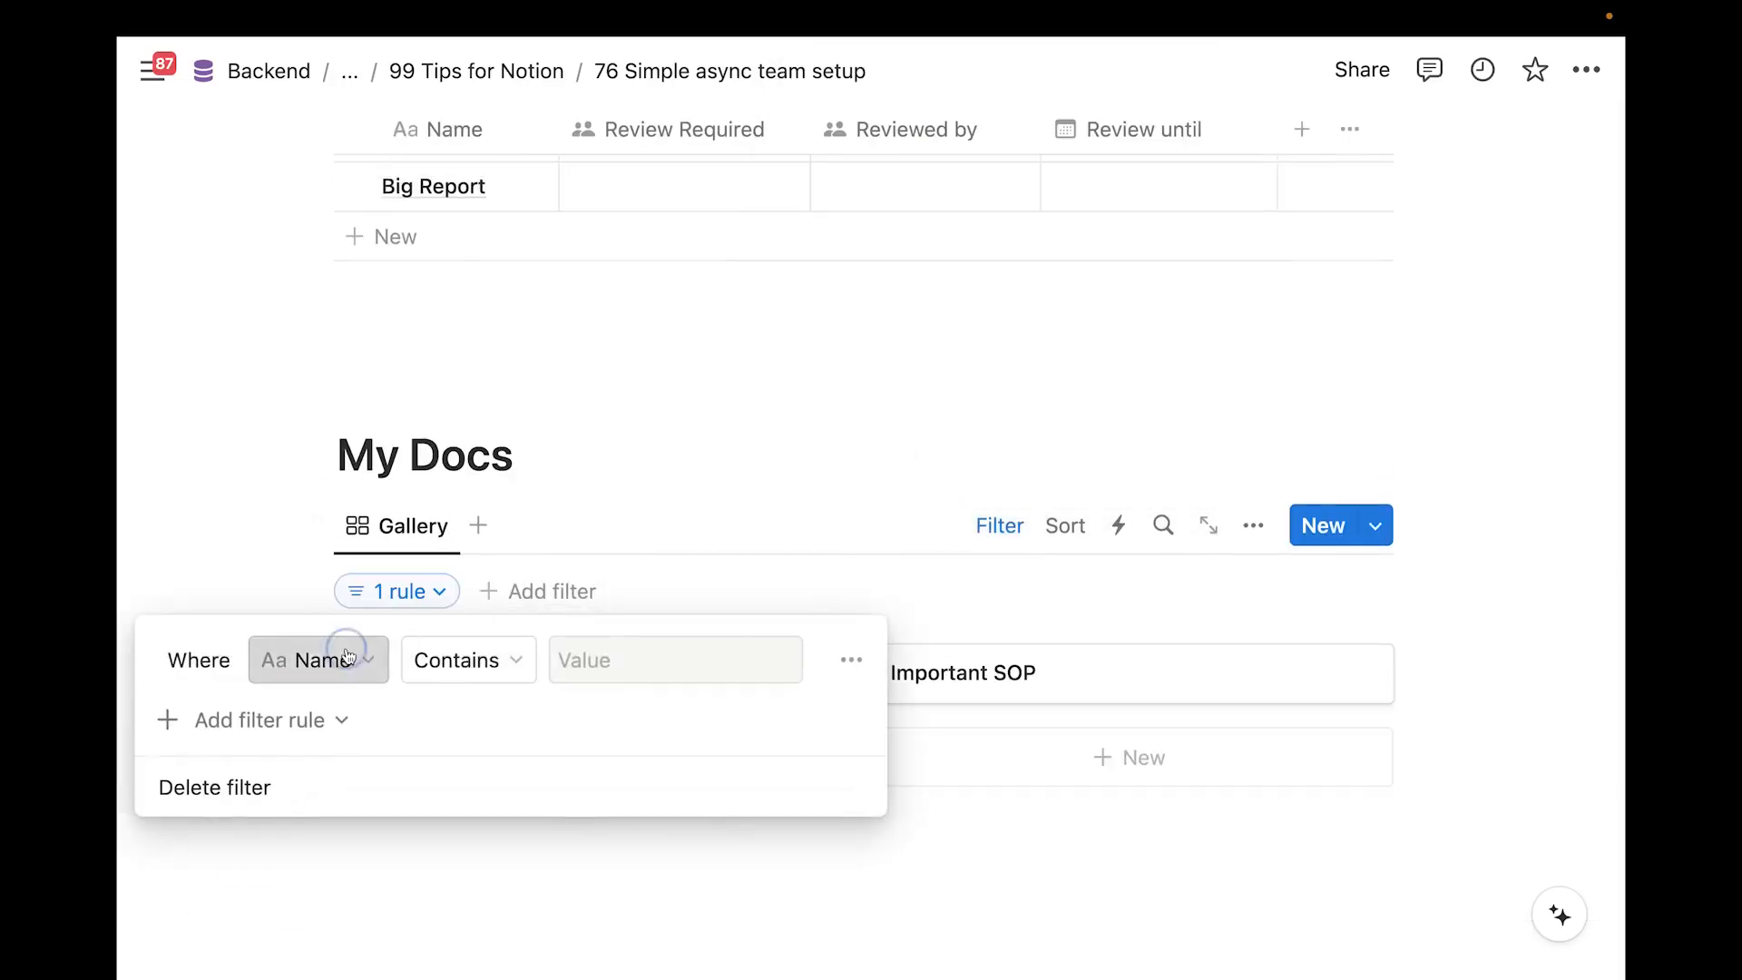
{"action": "left_click", "coordinate": [345, 760]}
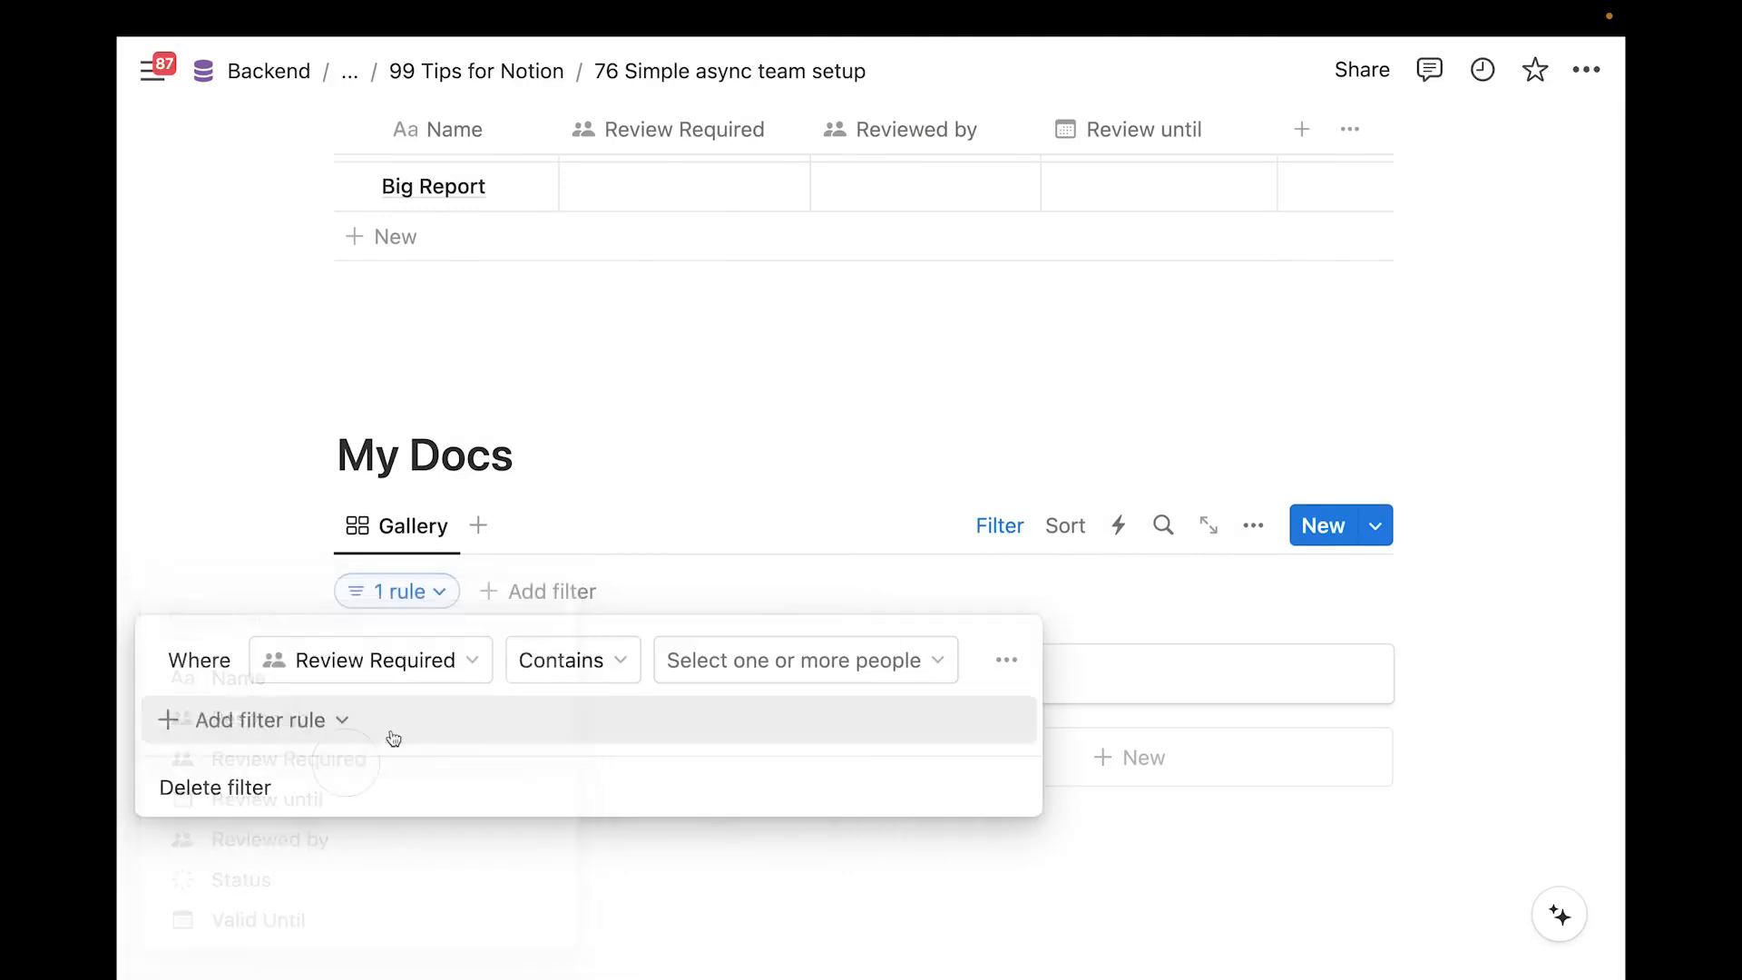
{"action": "left_click", "coordinate": [735, 660]}
{"action": "left_click", "coordinate": [657, 778]}
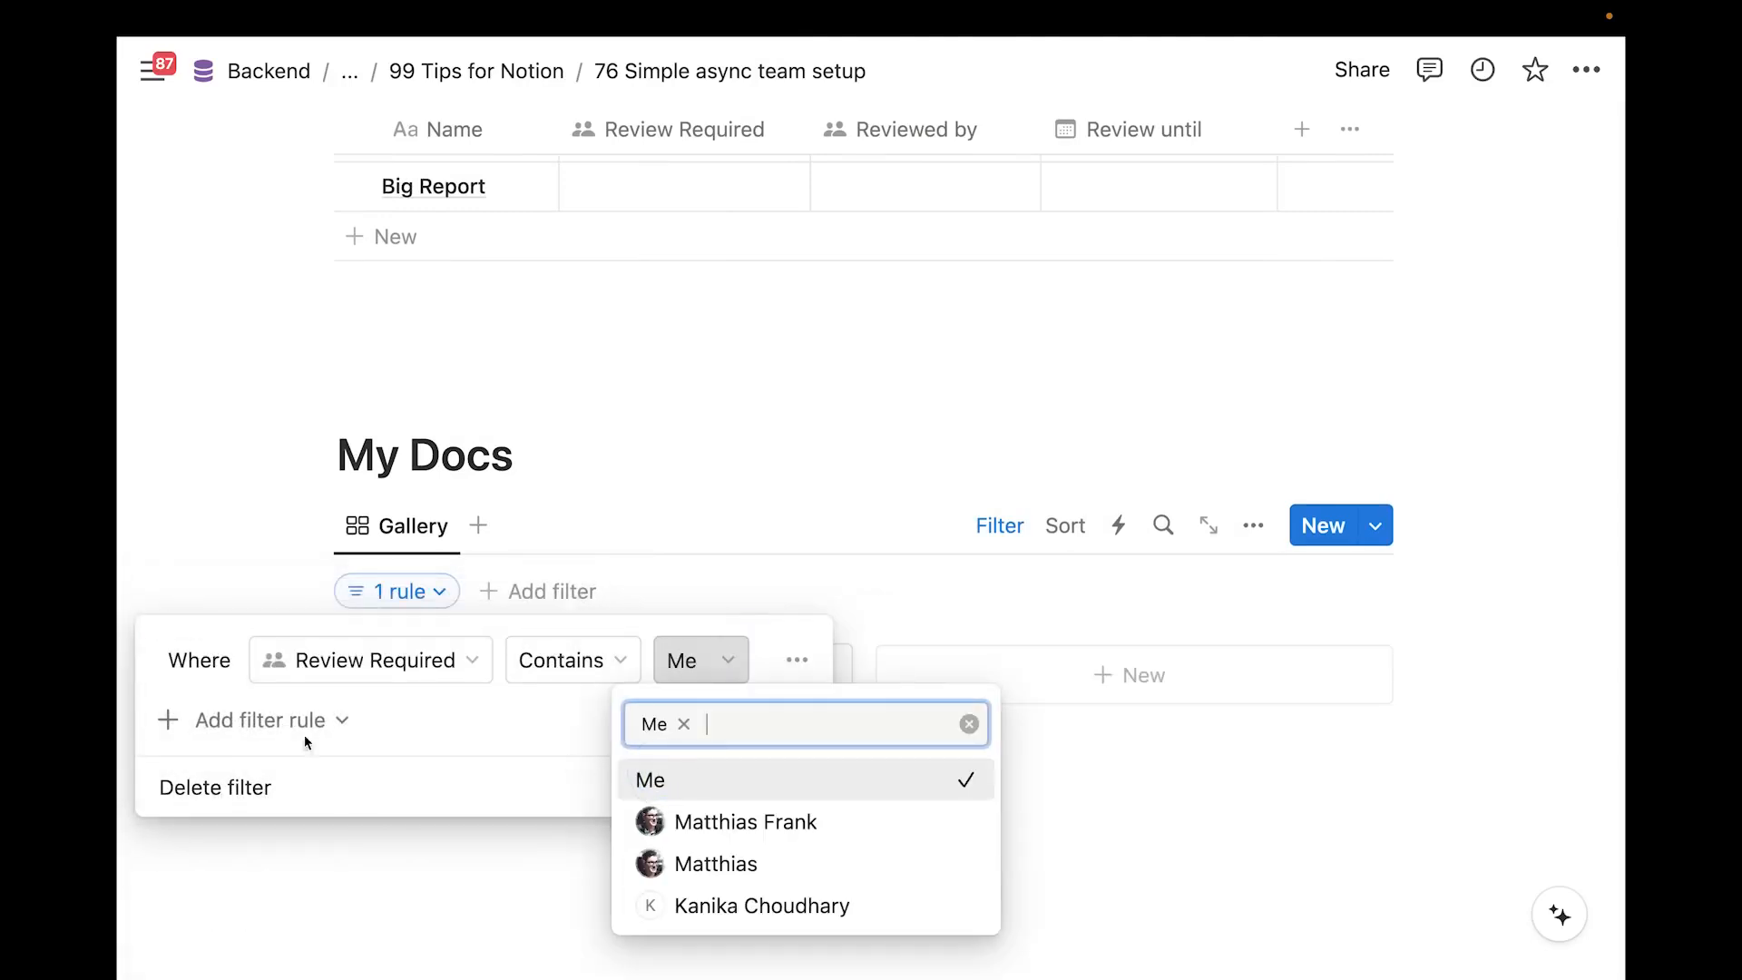
Add a second filter rule requiring that Reviewed by does not contain Me
{"action": "left_click", "coordinate": [273, 725]}
{"action": "left_click", "coordinate": [273, 722]}
{"action": "left_click", "coordinate": [264, 770]}
{"action": "left_click", "coordinate": [343, 716]}
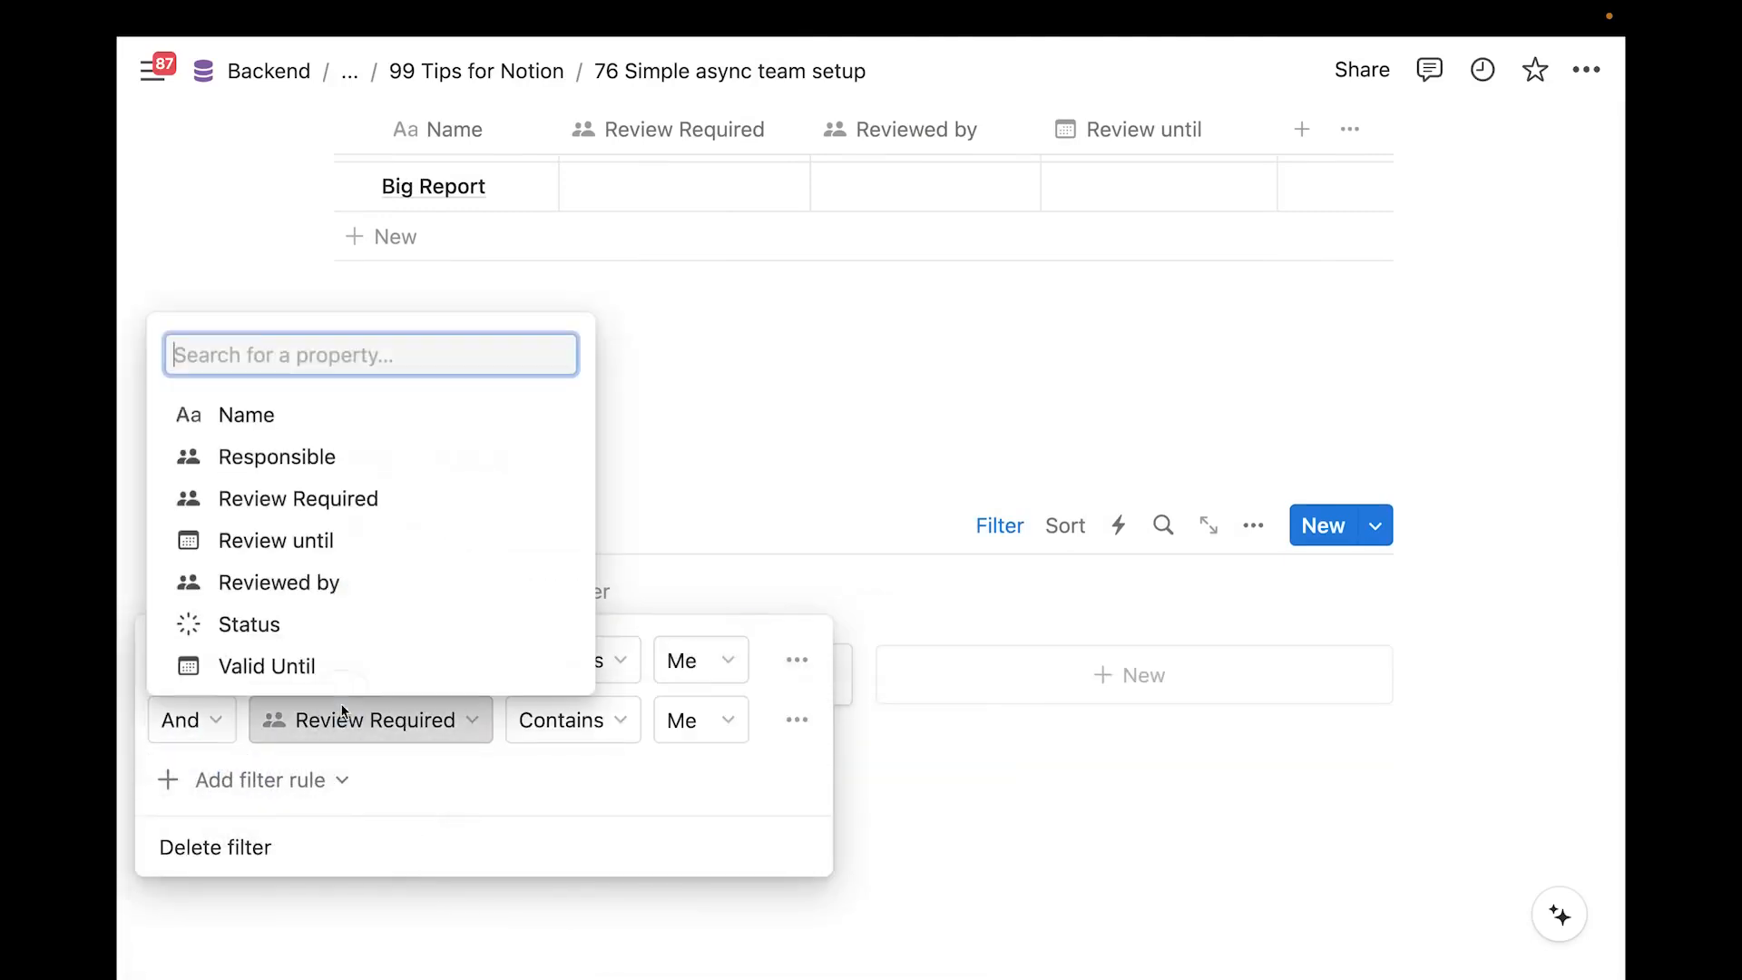
{"action": "left_click", "coordinate": [326, 590]}
{"action": "left_click", "coordinate": [599, 719]}
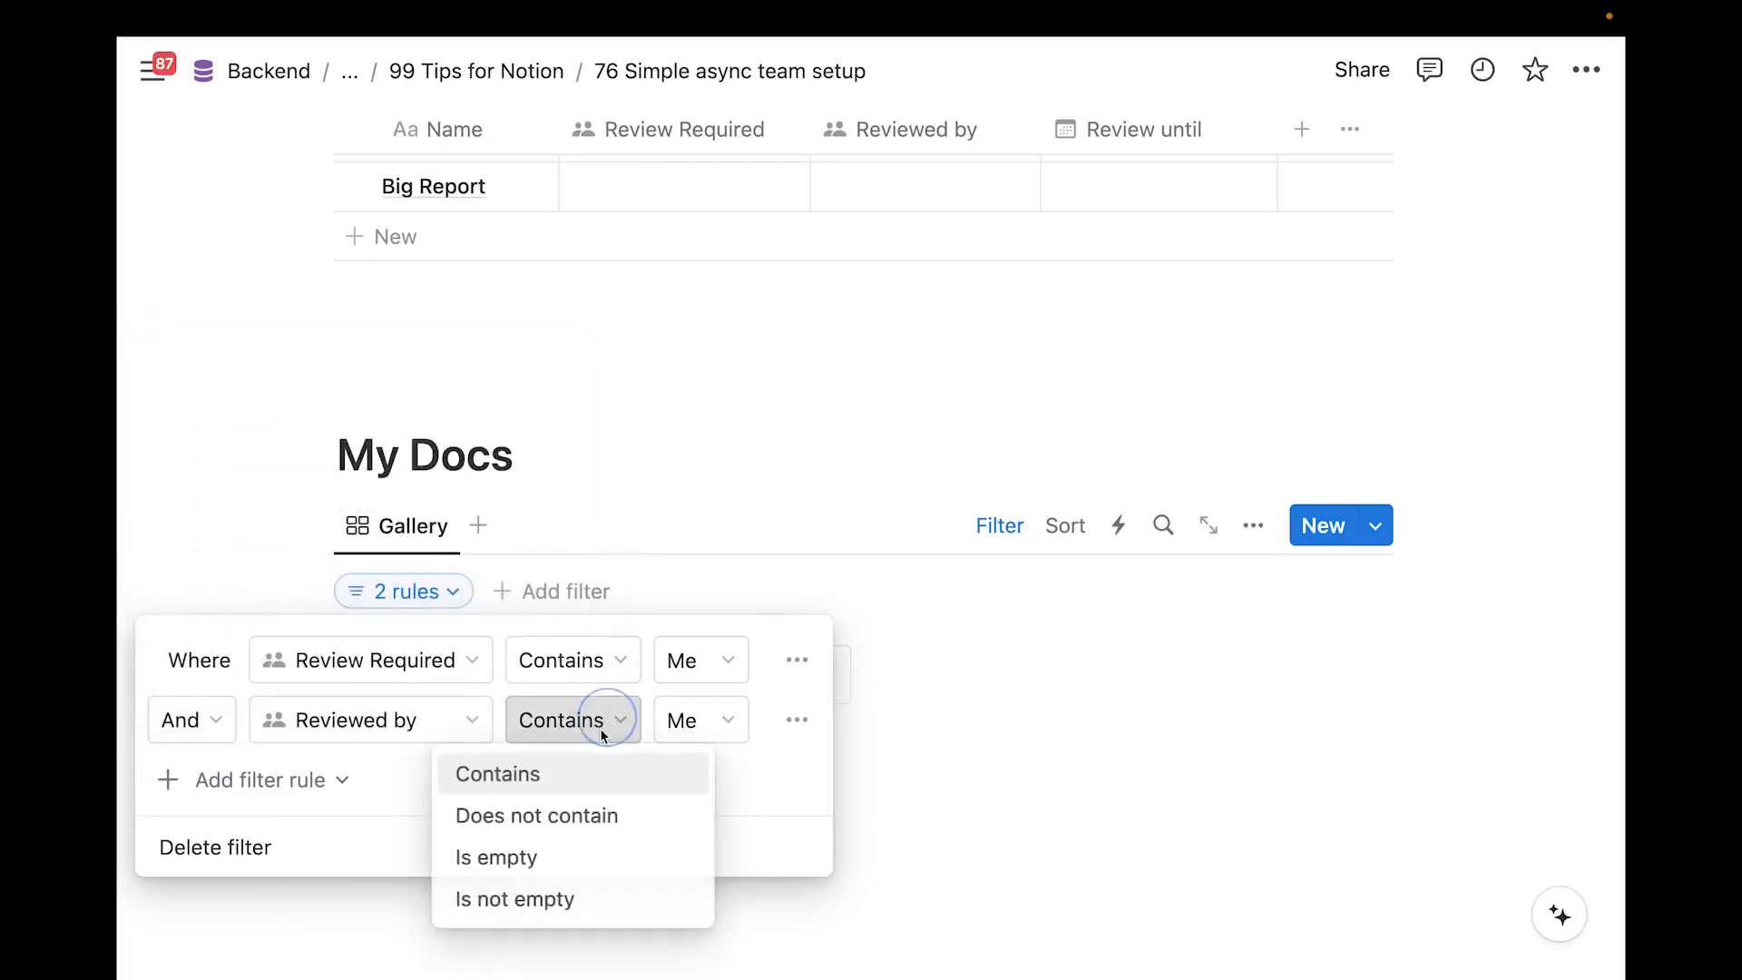
{"action": "left_click", "coordinate": [553, 816]}
Add a third filter rule where the Review until start date is relative to today, this week
{"action": "left_click", "coordinate": [313, 782]}
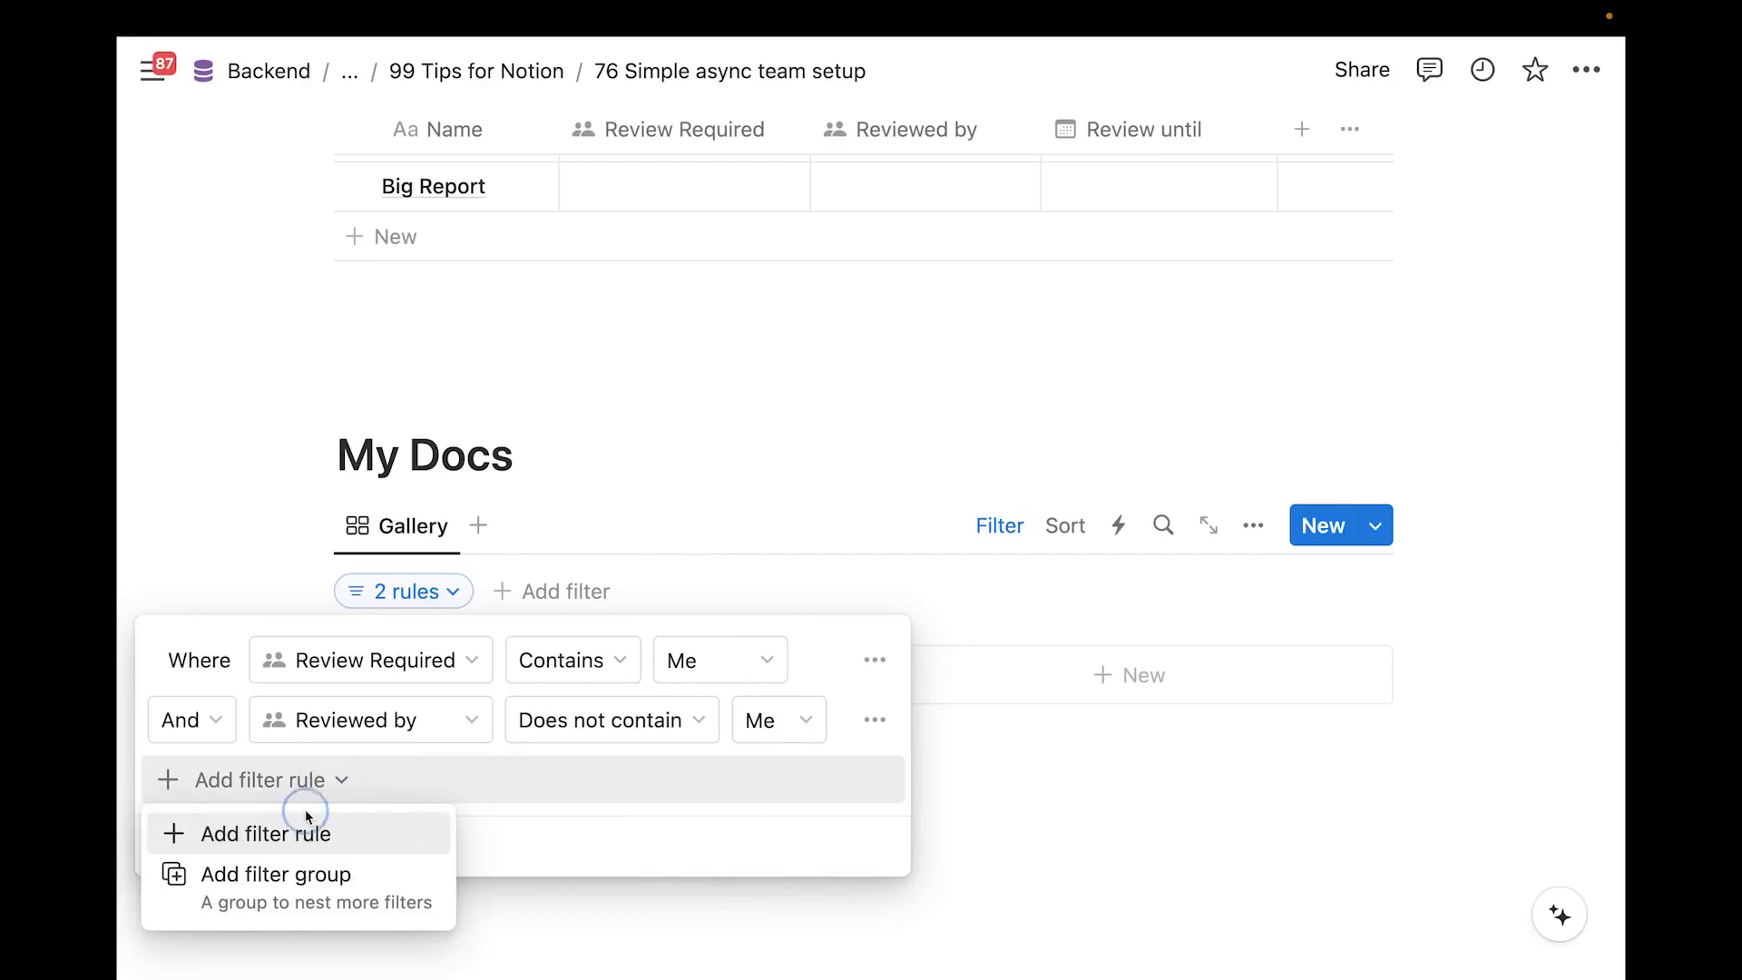
{"action": "left_click", "coordinate": [305, 821]}
{"action": "left_click", "coordinate": [350, 780]}
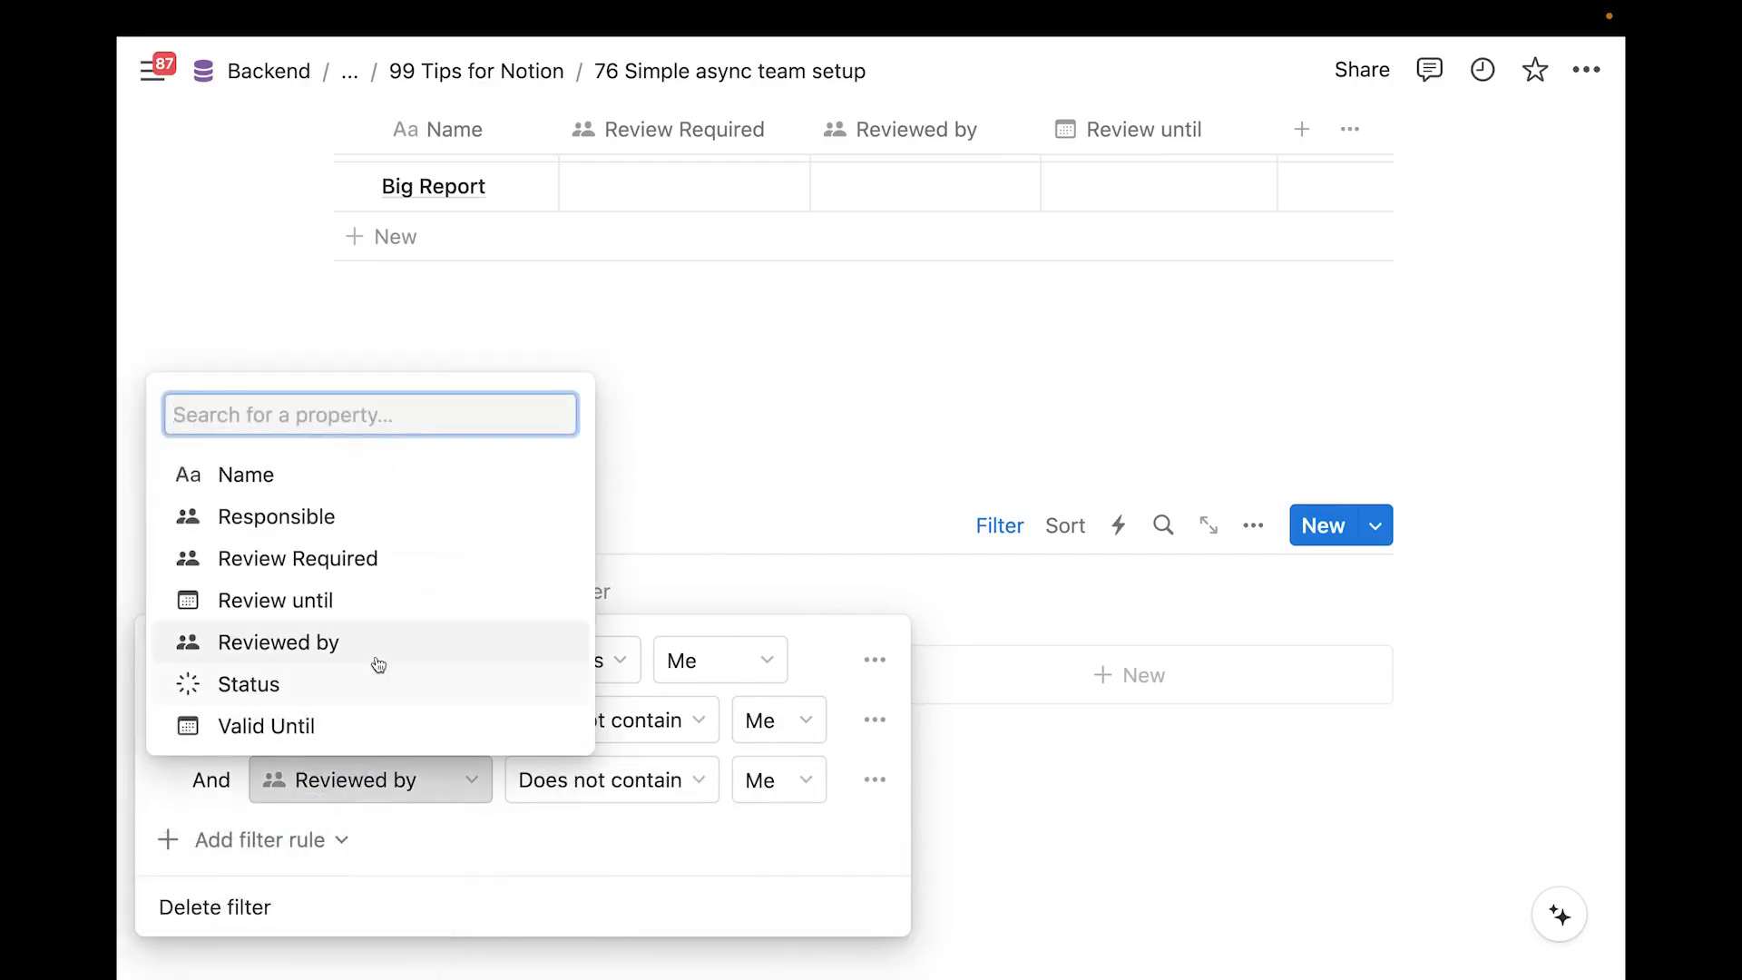
{"action": "left_click", "coordinate": [353, 601]}
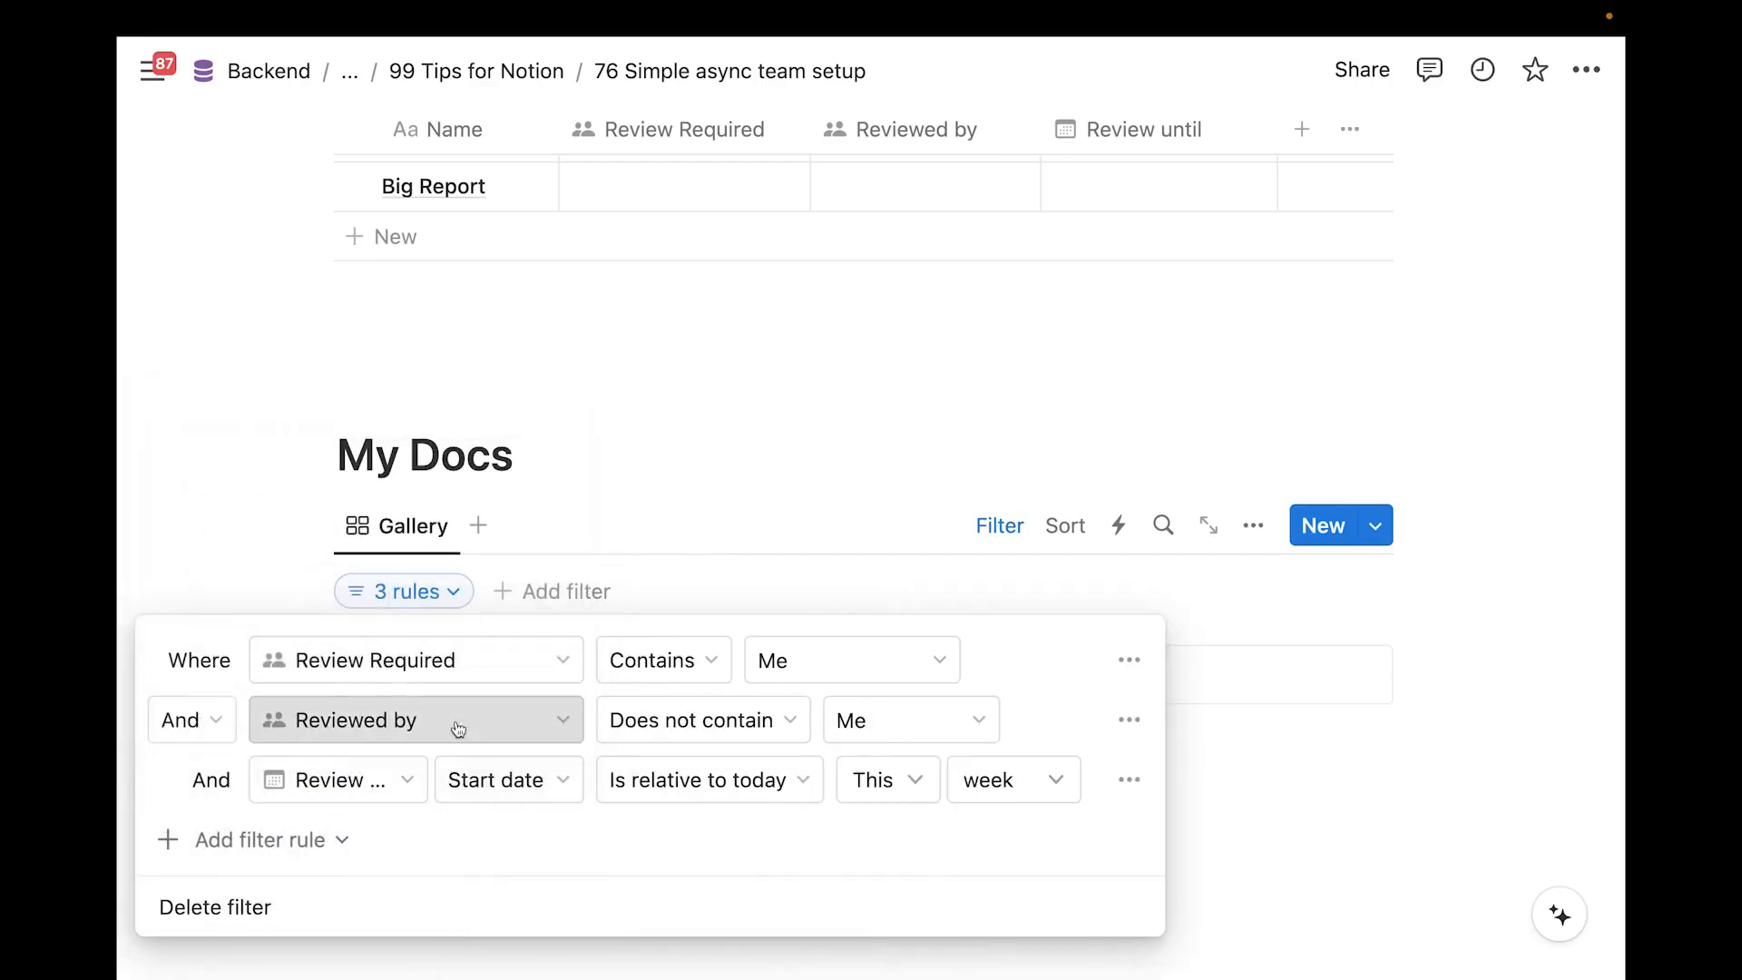
{"action": "left_click", "coordinate": [717, 776]}
{"action": "left_click", "coordinate": [1076, 657]}
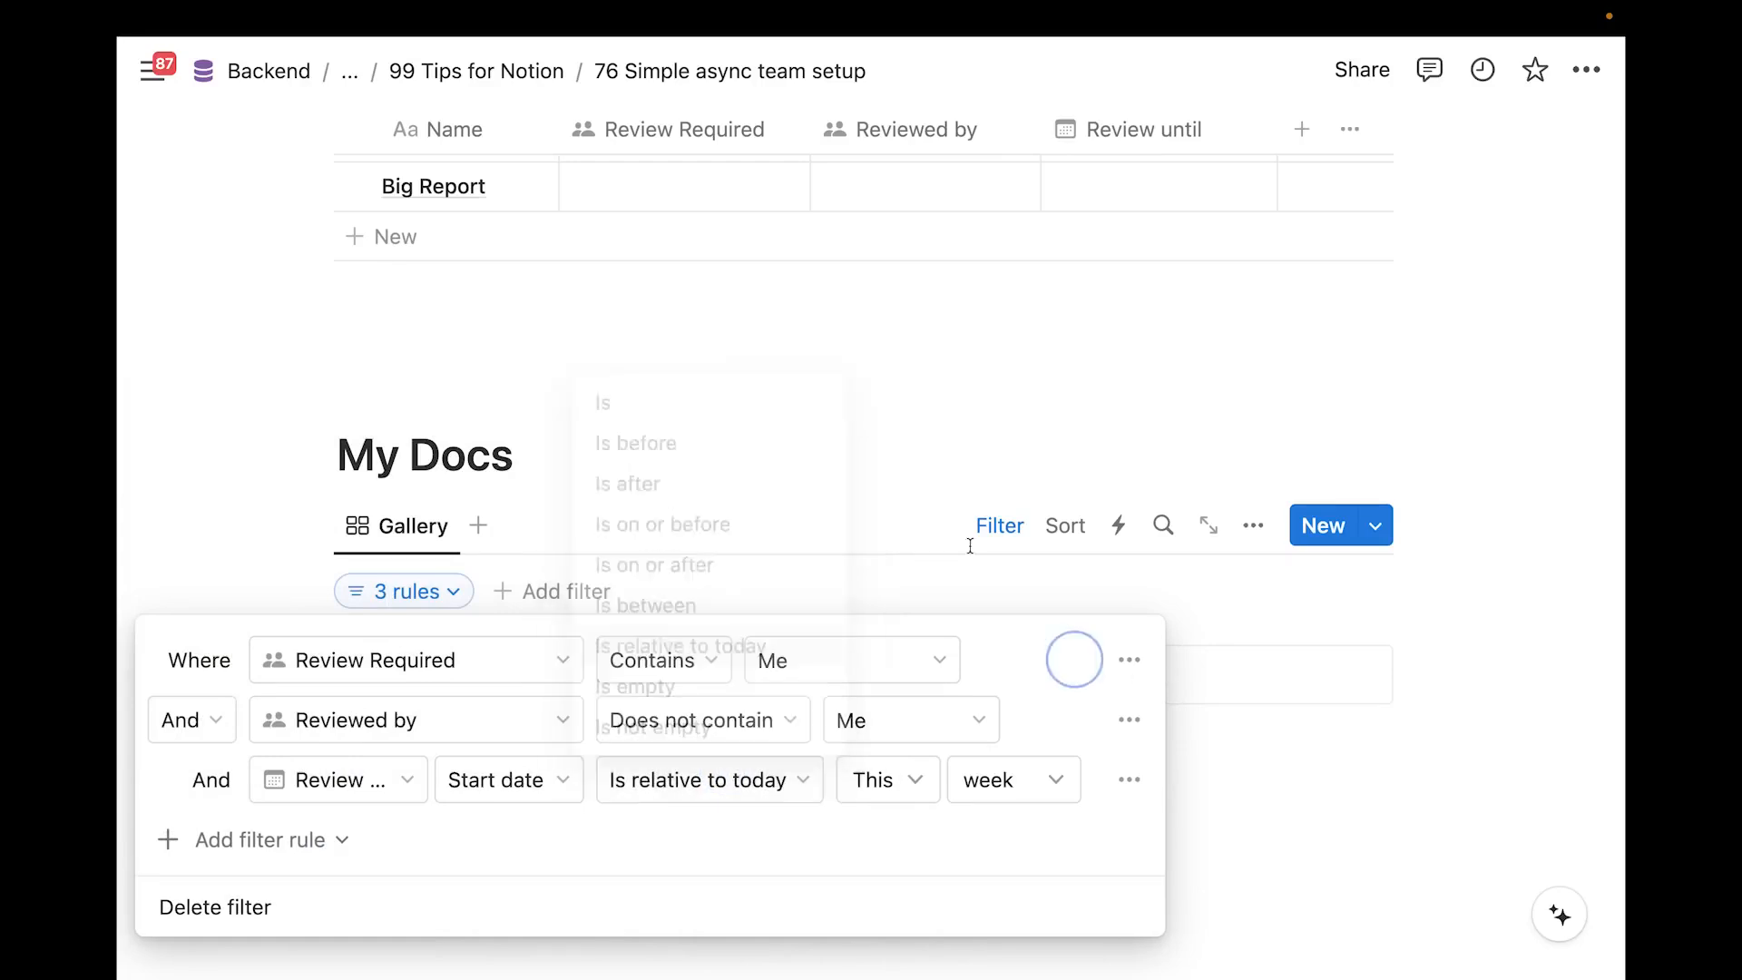
{"action": "left_click", "coordinate": [898, 473]}
Rename the My Docs gallery view as "Review Required"
{"action": "left_click", "coordinate": [392, 529]}
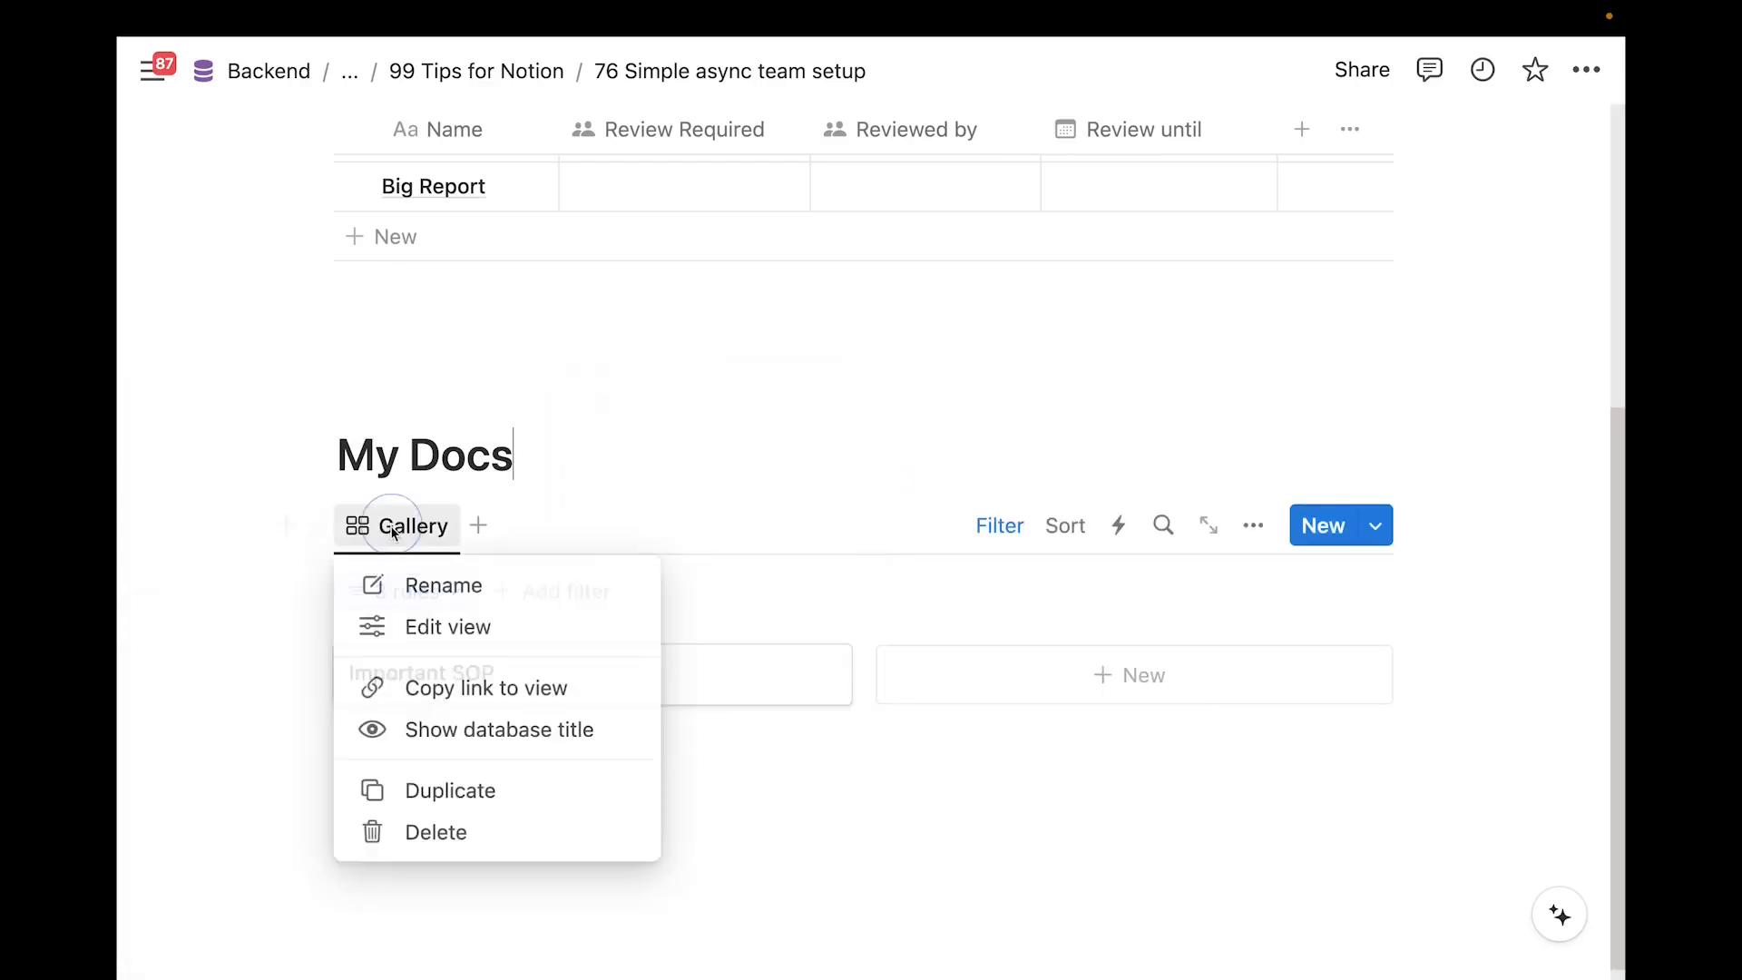
{"action": "left_click", "coordinate": [434, 588]}
{"action": "type", "text": "Review "}
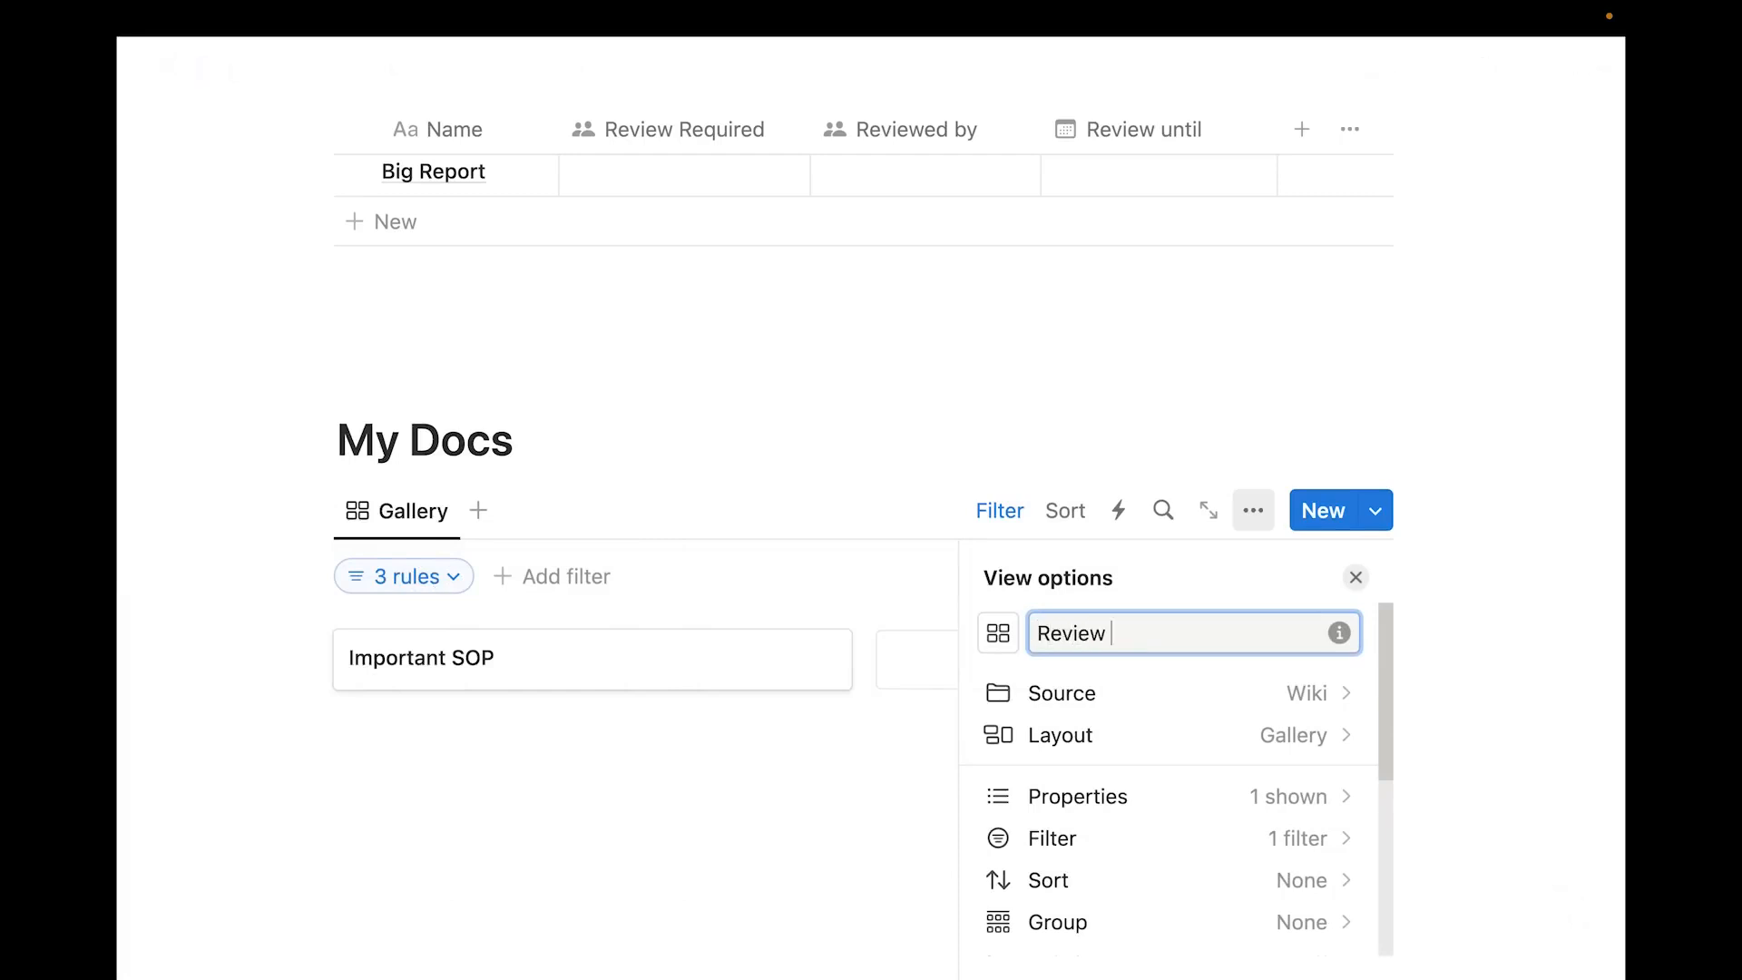
{"action": "type", "text": "Required"}
{"action": "key", "text": "Return"}
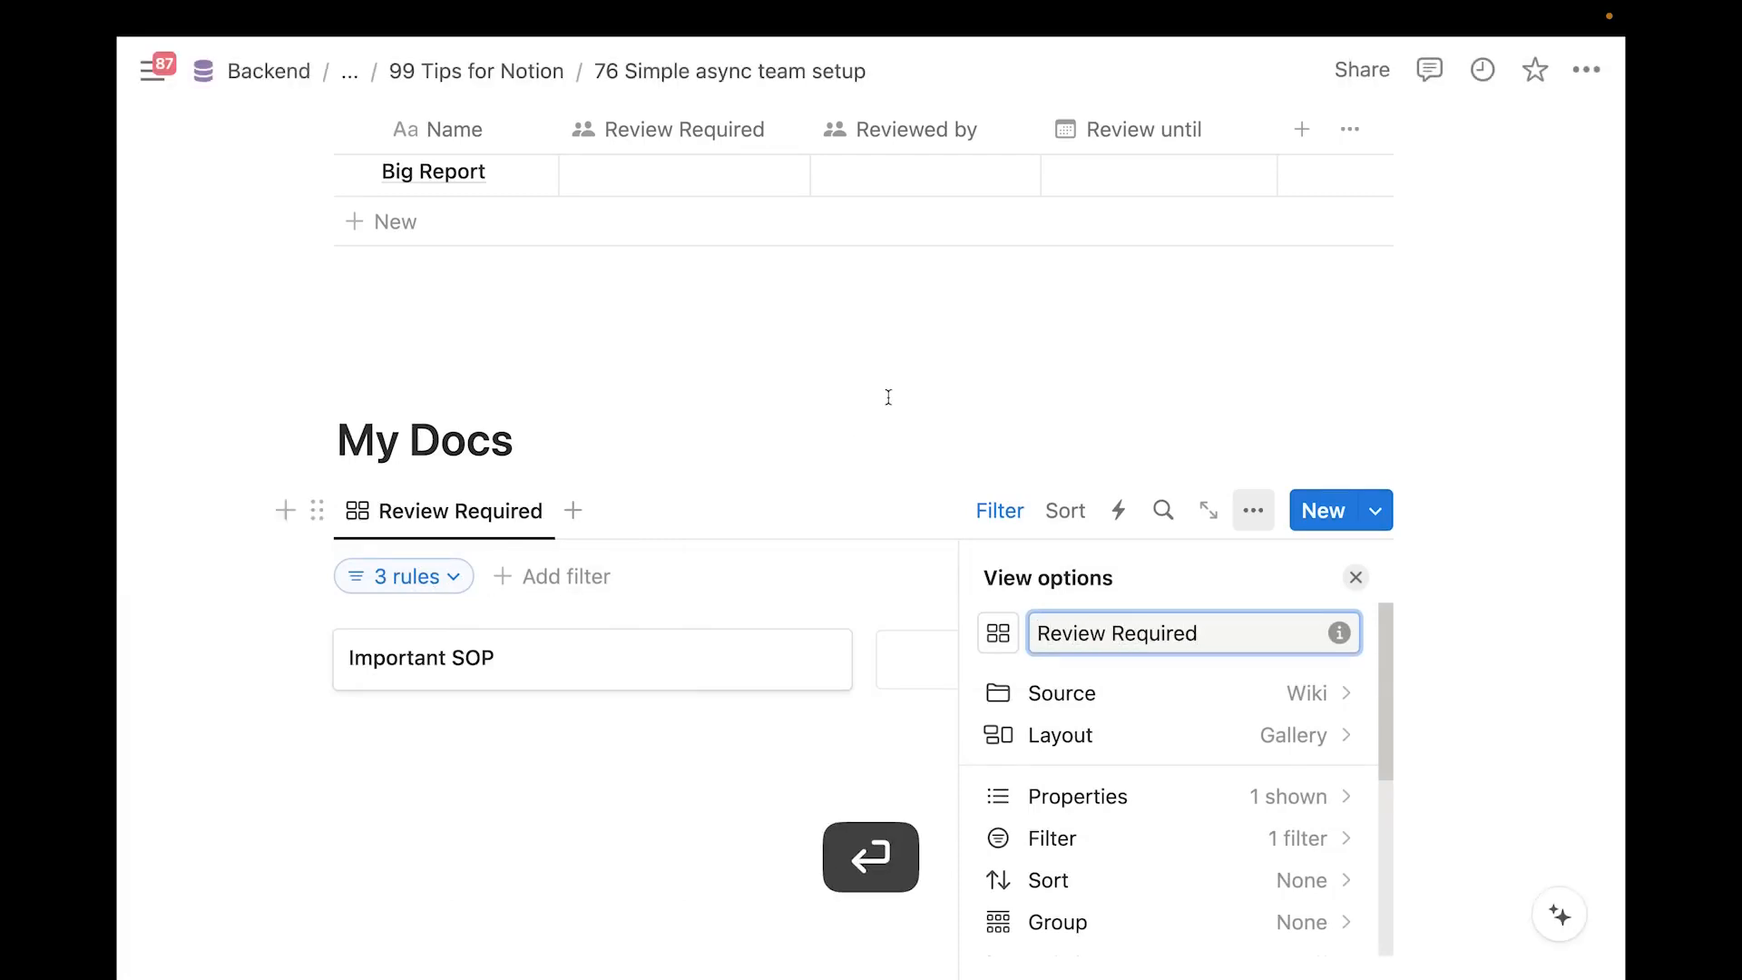
{"action": "left_click", "coordinate": [886, 393]}
Make the Reviewed by property visible on the cards of the Review Required gallery
{"action": "left_click", "coordinate": [1242, 504]}
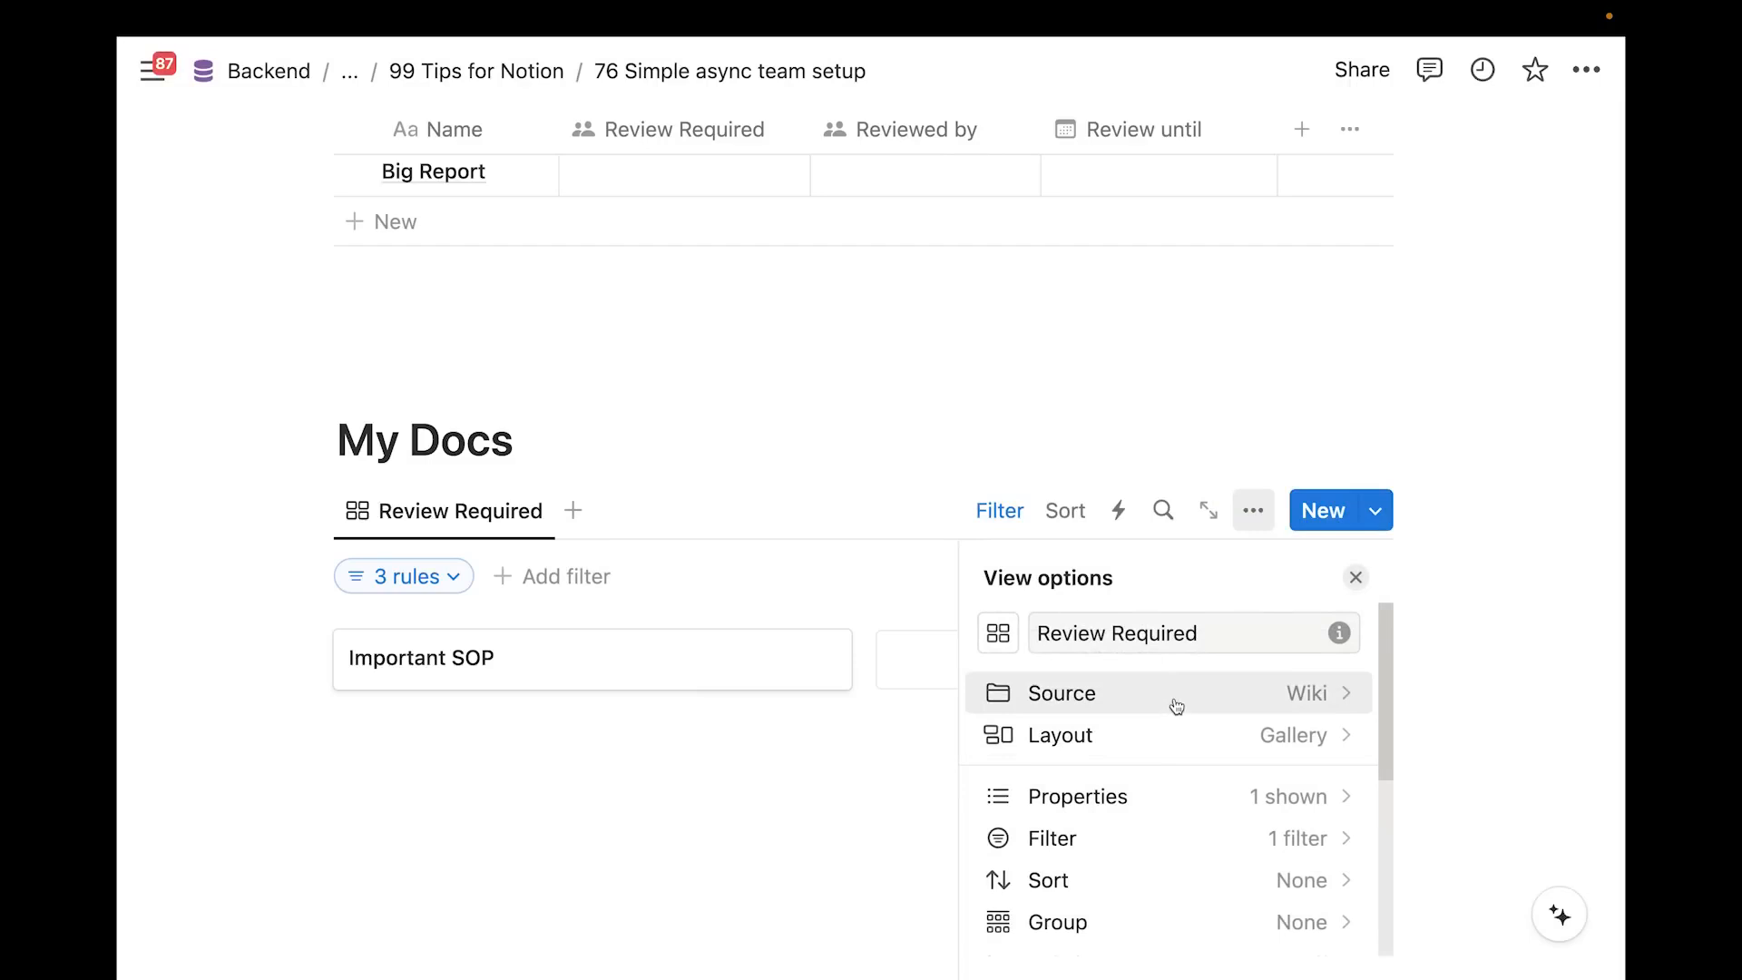
{"action": "left_click", "coordinate": [1162, 794]}
{"action": "scroll", "coordinate": [1164, 788], "scroll_direction": "down", "scroll_amount": 1}
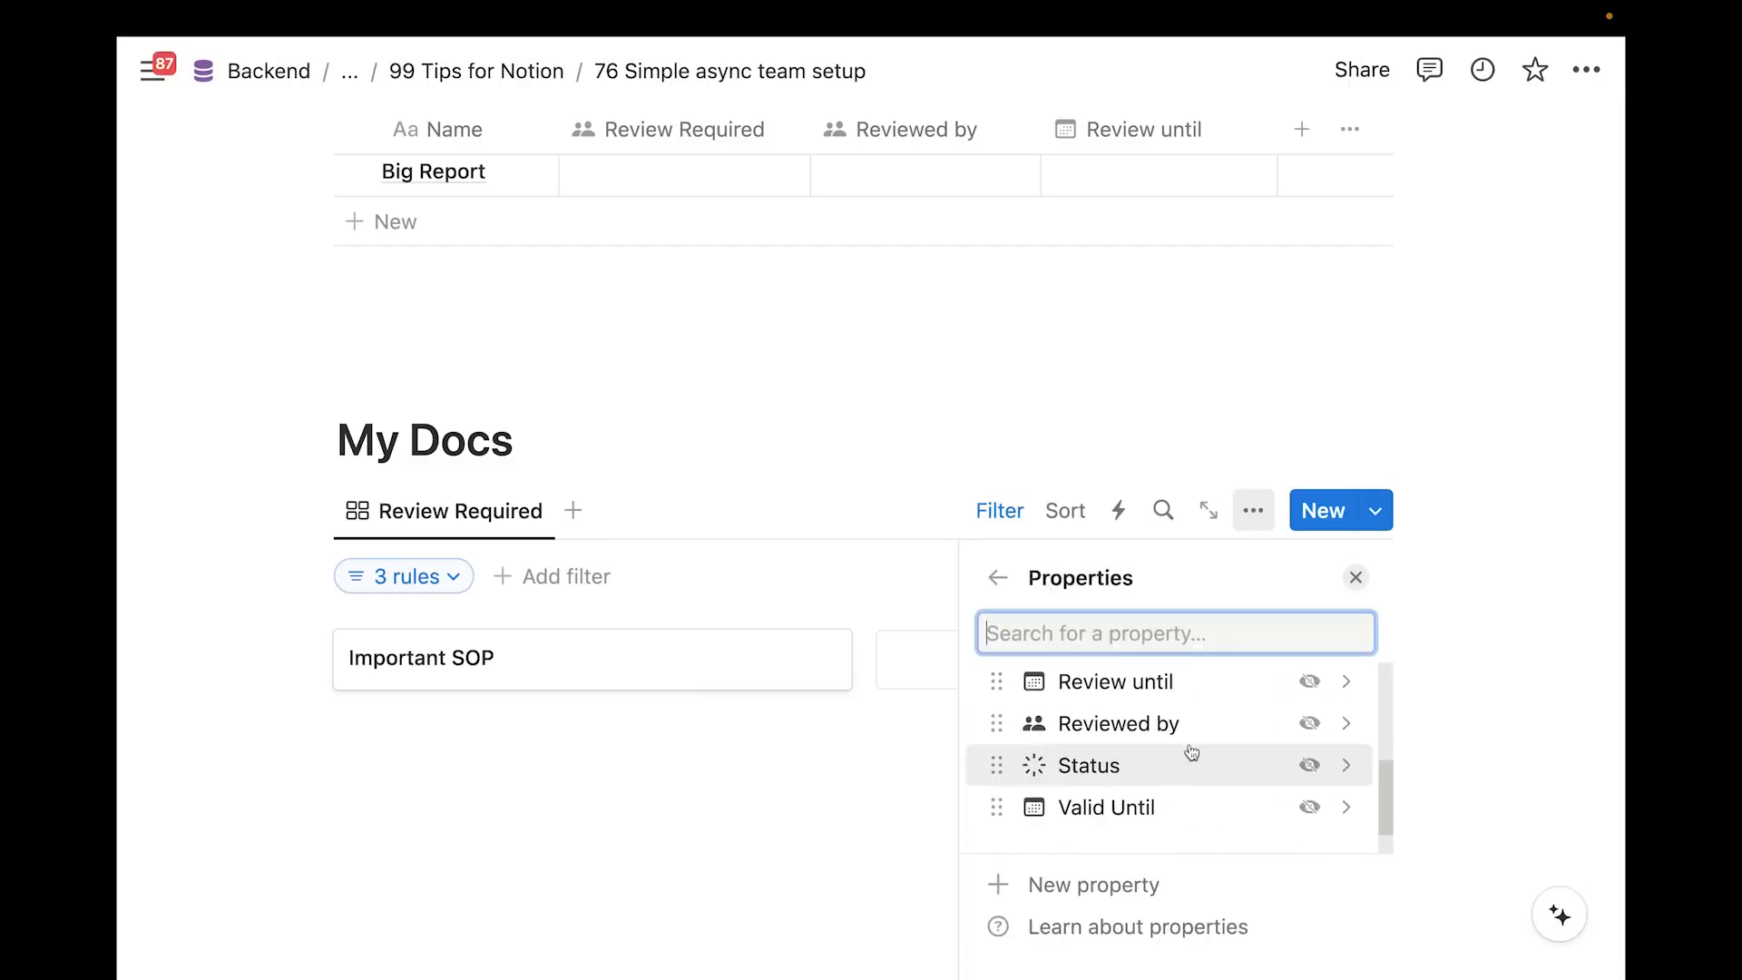
{"action": "left_click", "coordinate": [1309, 722]}
{"action": "left_click", "coordinate": [572, 765]}
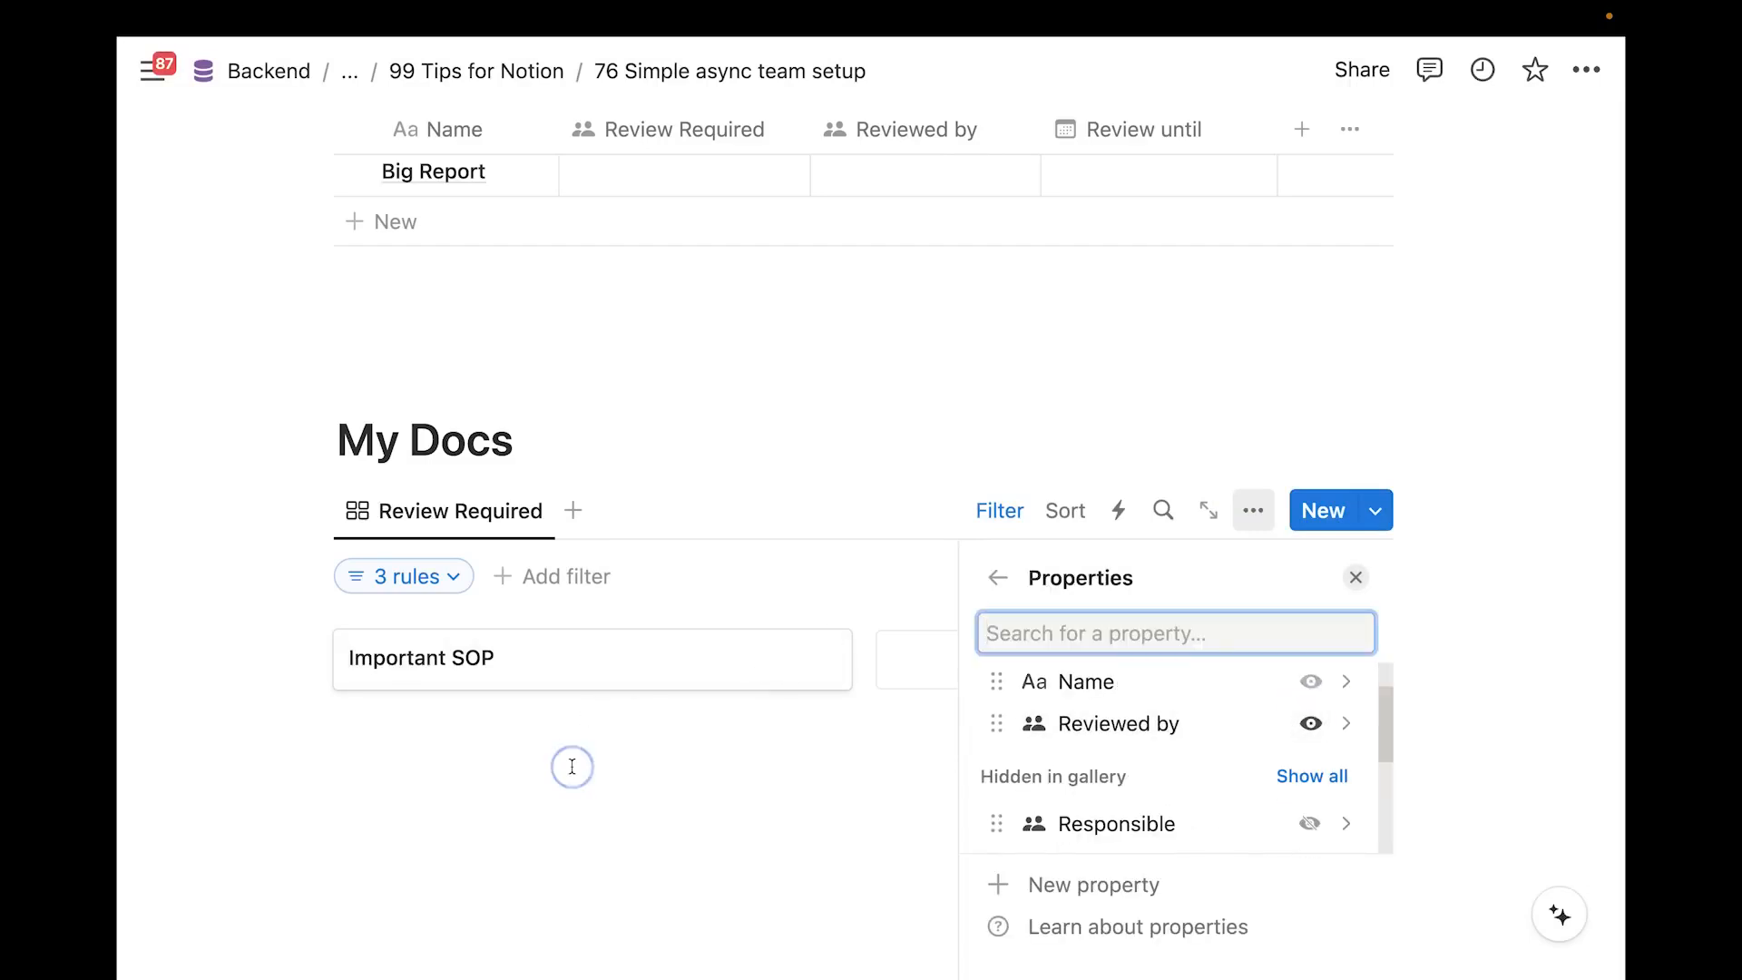
{"action": "scroll", "coordinate": [603, 667], "scroll_direction": "up", "scroll_amount": 2}
{"action": "scroll", "coordinate": [609, 638], "scroll_direction": "down", "scroll_amount": 2}
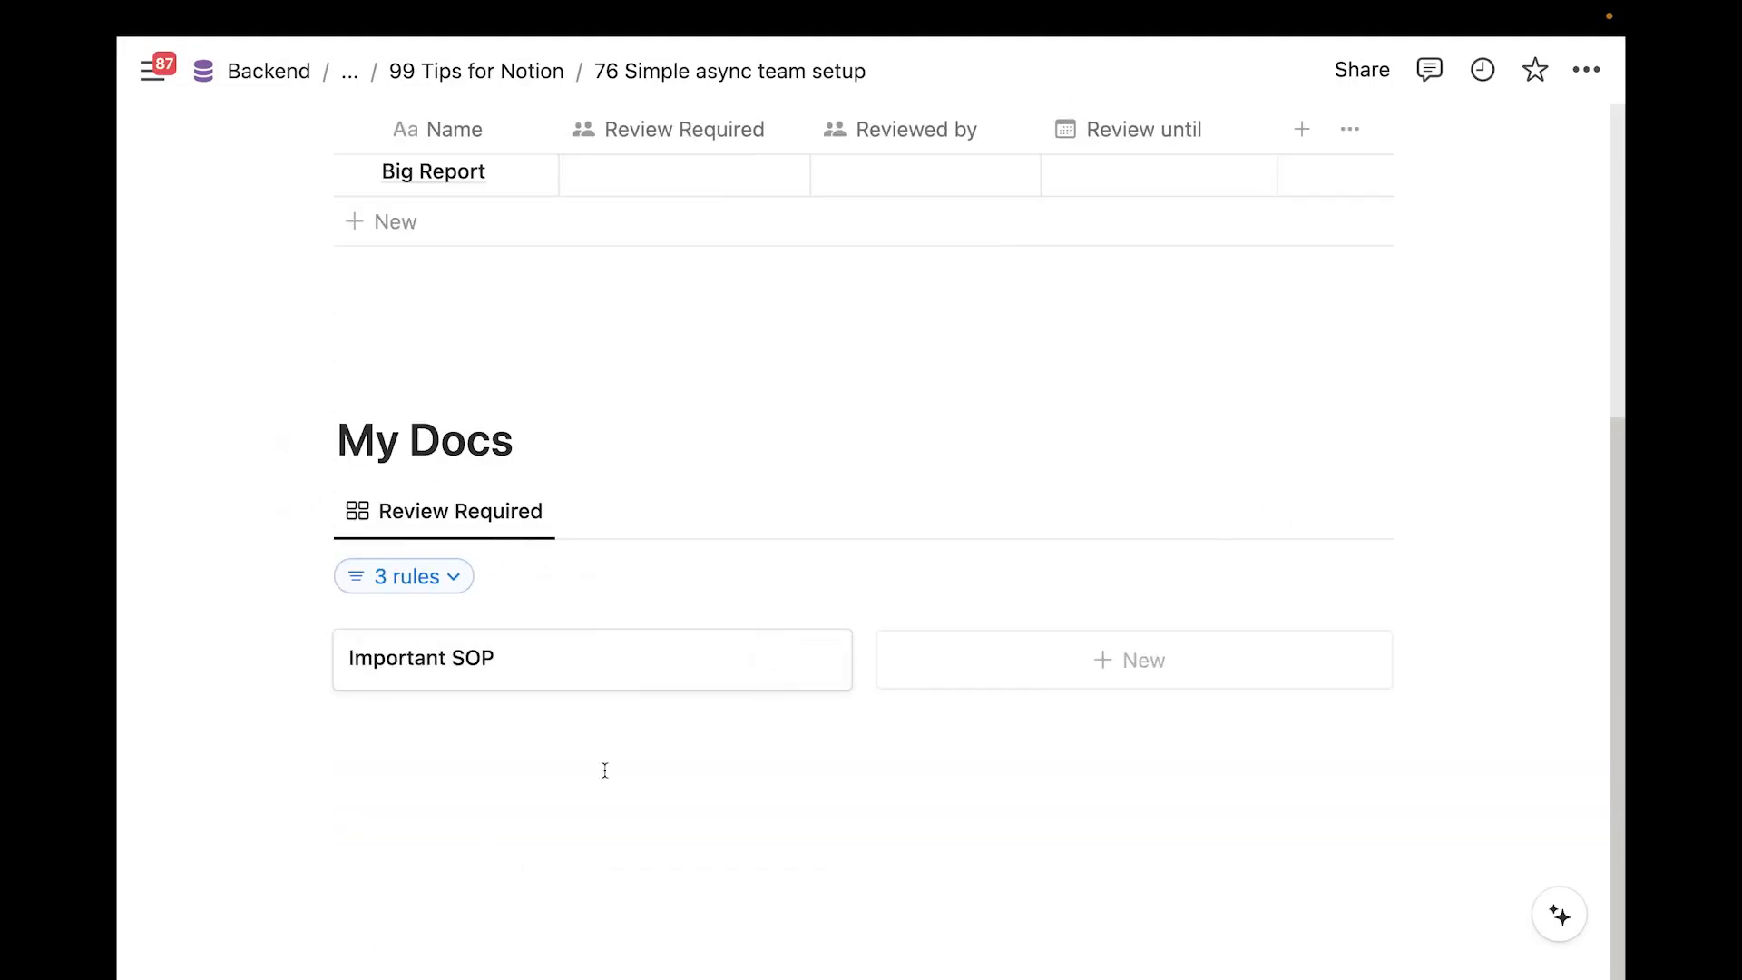
Assign a person under Reviewed by directly on the Important SOP card in the gallery
{"action": "left_click", "coordinate": [772, 665]}
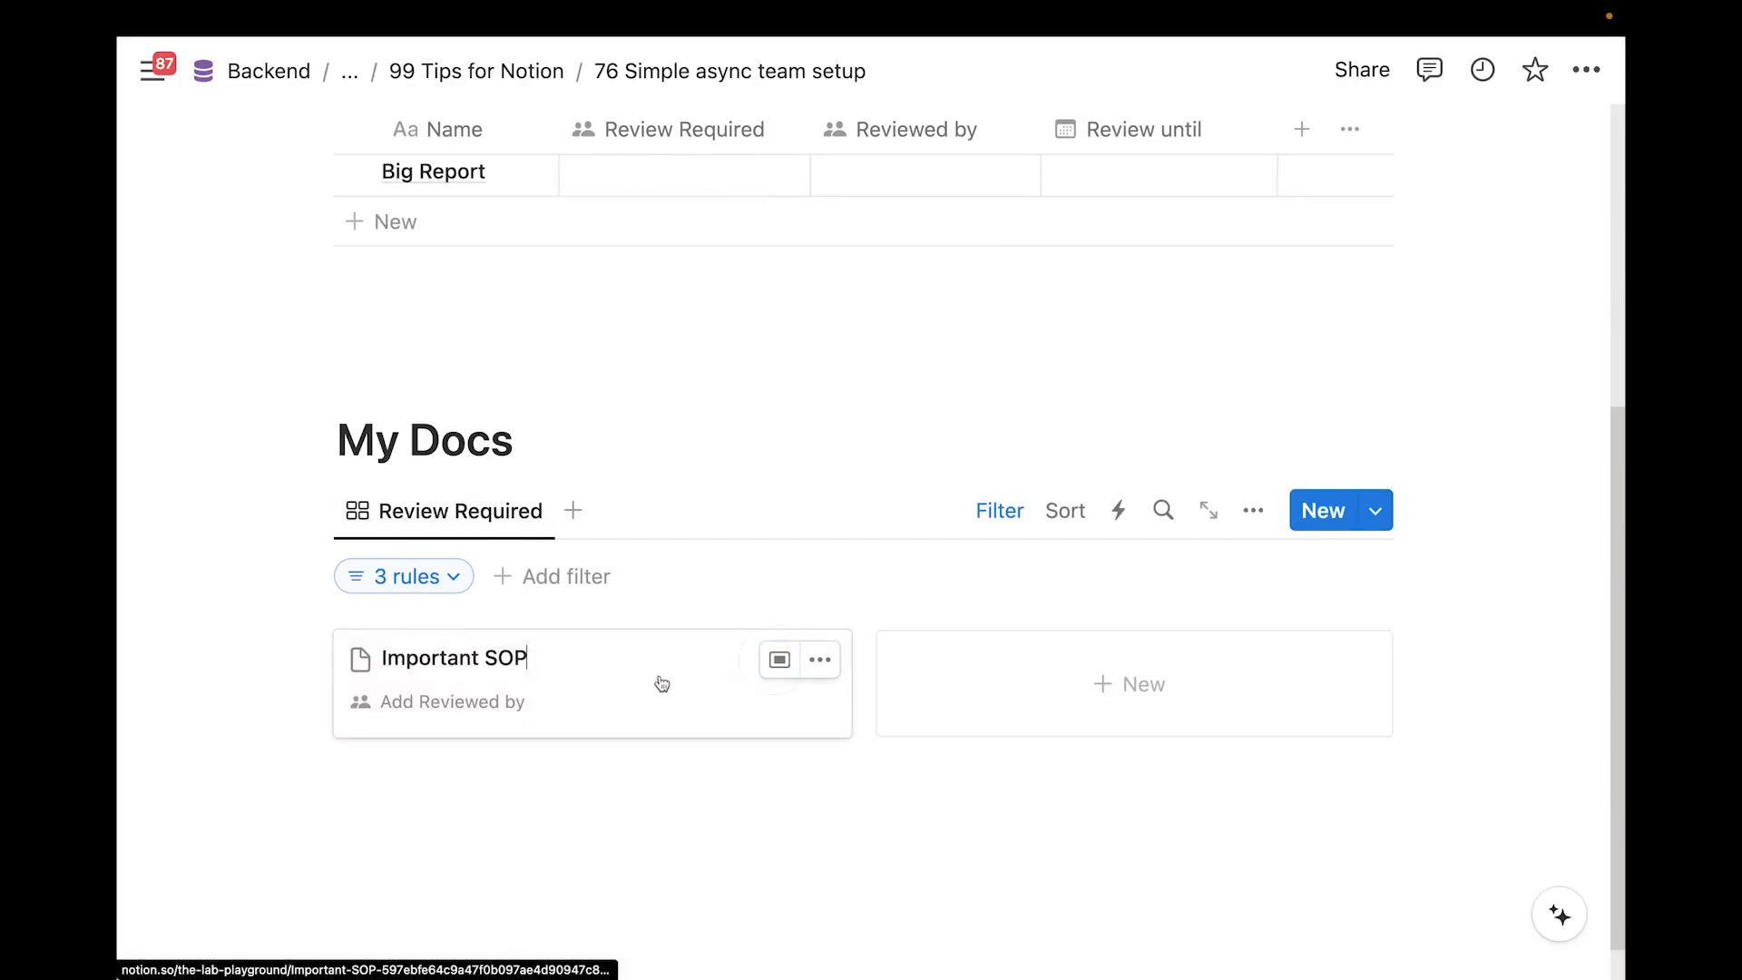
{"action": "left_click", "coordinate": [405, 708]}
{"action": "left_click", "coordinate": [448, 808]}
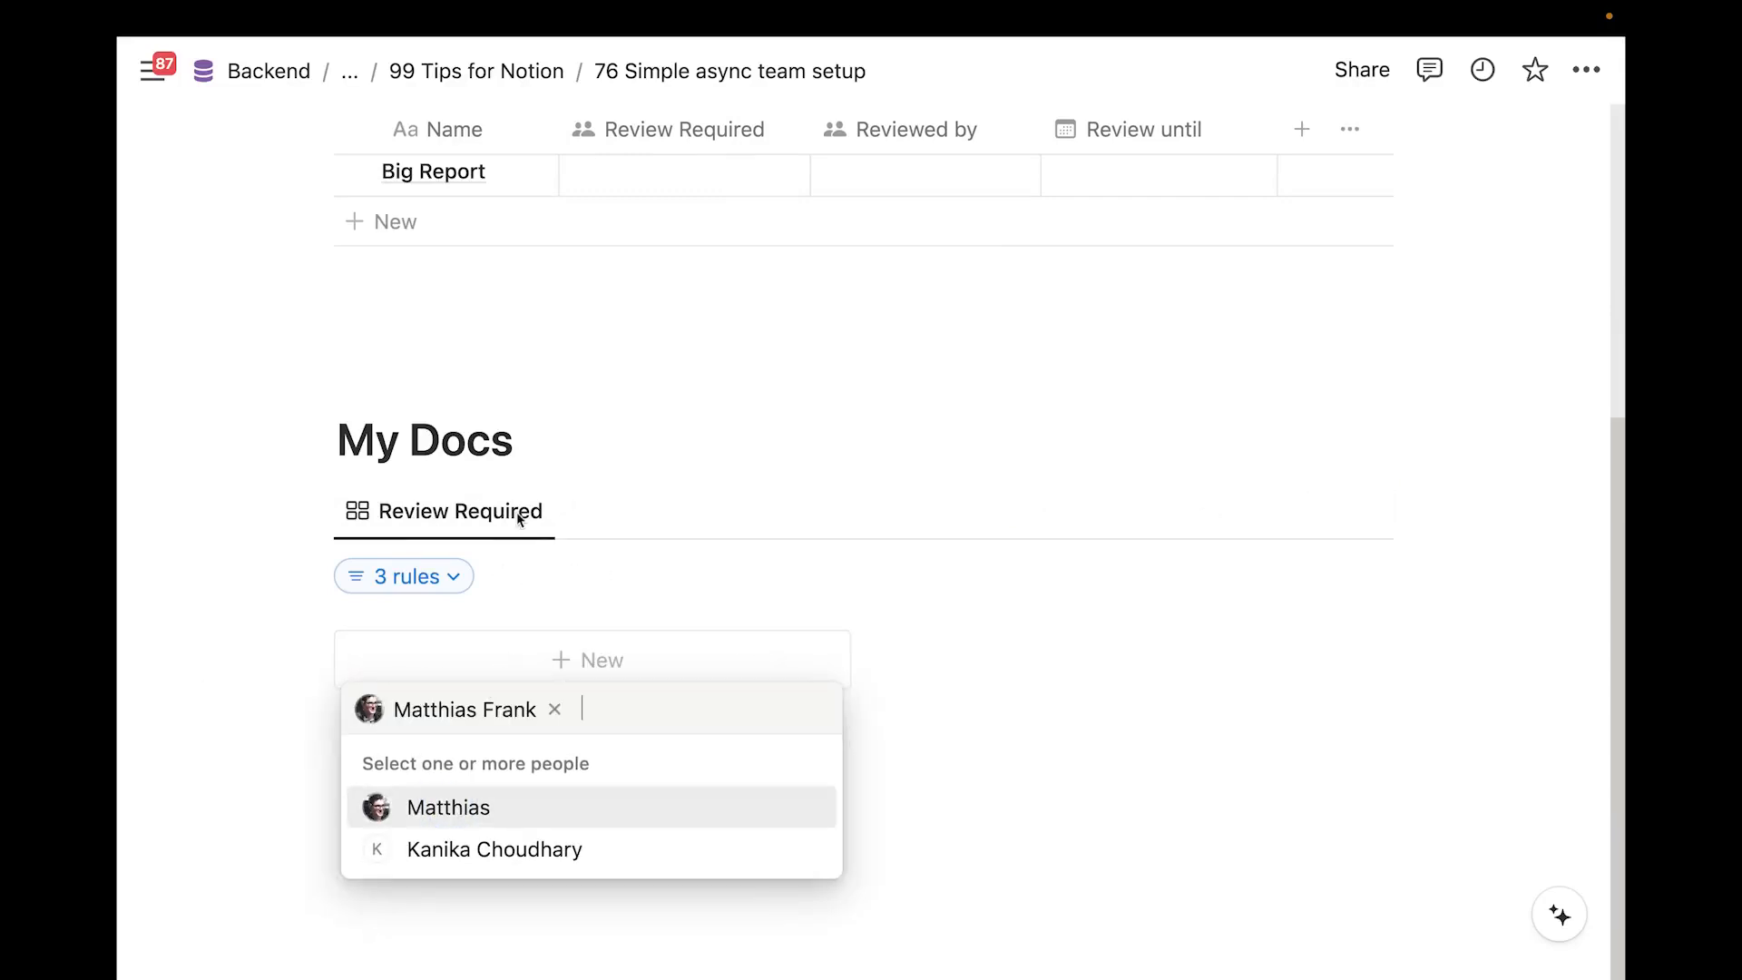
{"action": "left_click", "coordinate": [520, 448]}
Assign a person under Review Required for both Big Report and Playbook in the Wiki table
{"action": "scroll", "coordinate": [569, 732], "scroll_direction": "up", "scroll_amount": 4}
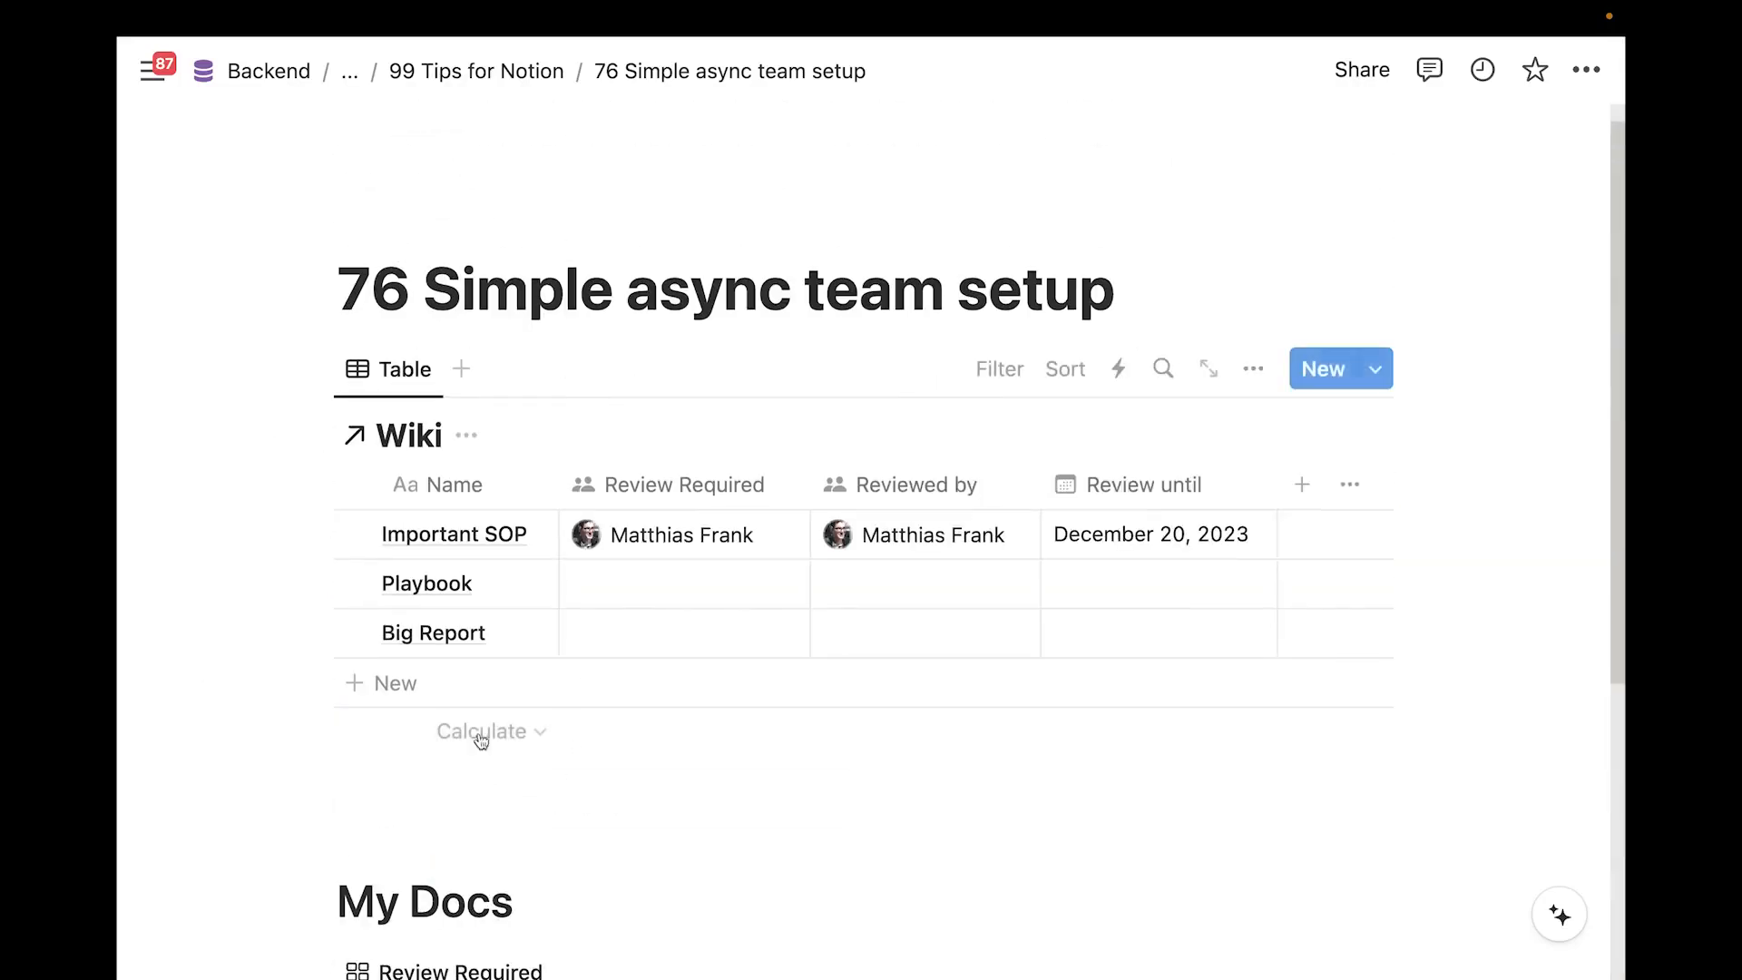
{"action": "left_click", "coordinate": [667, 635]}
{"action": "left_click", "coordinate": [680, 737]}
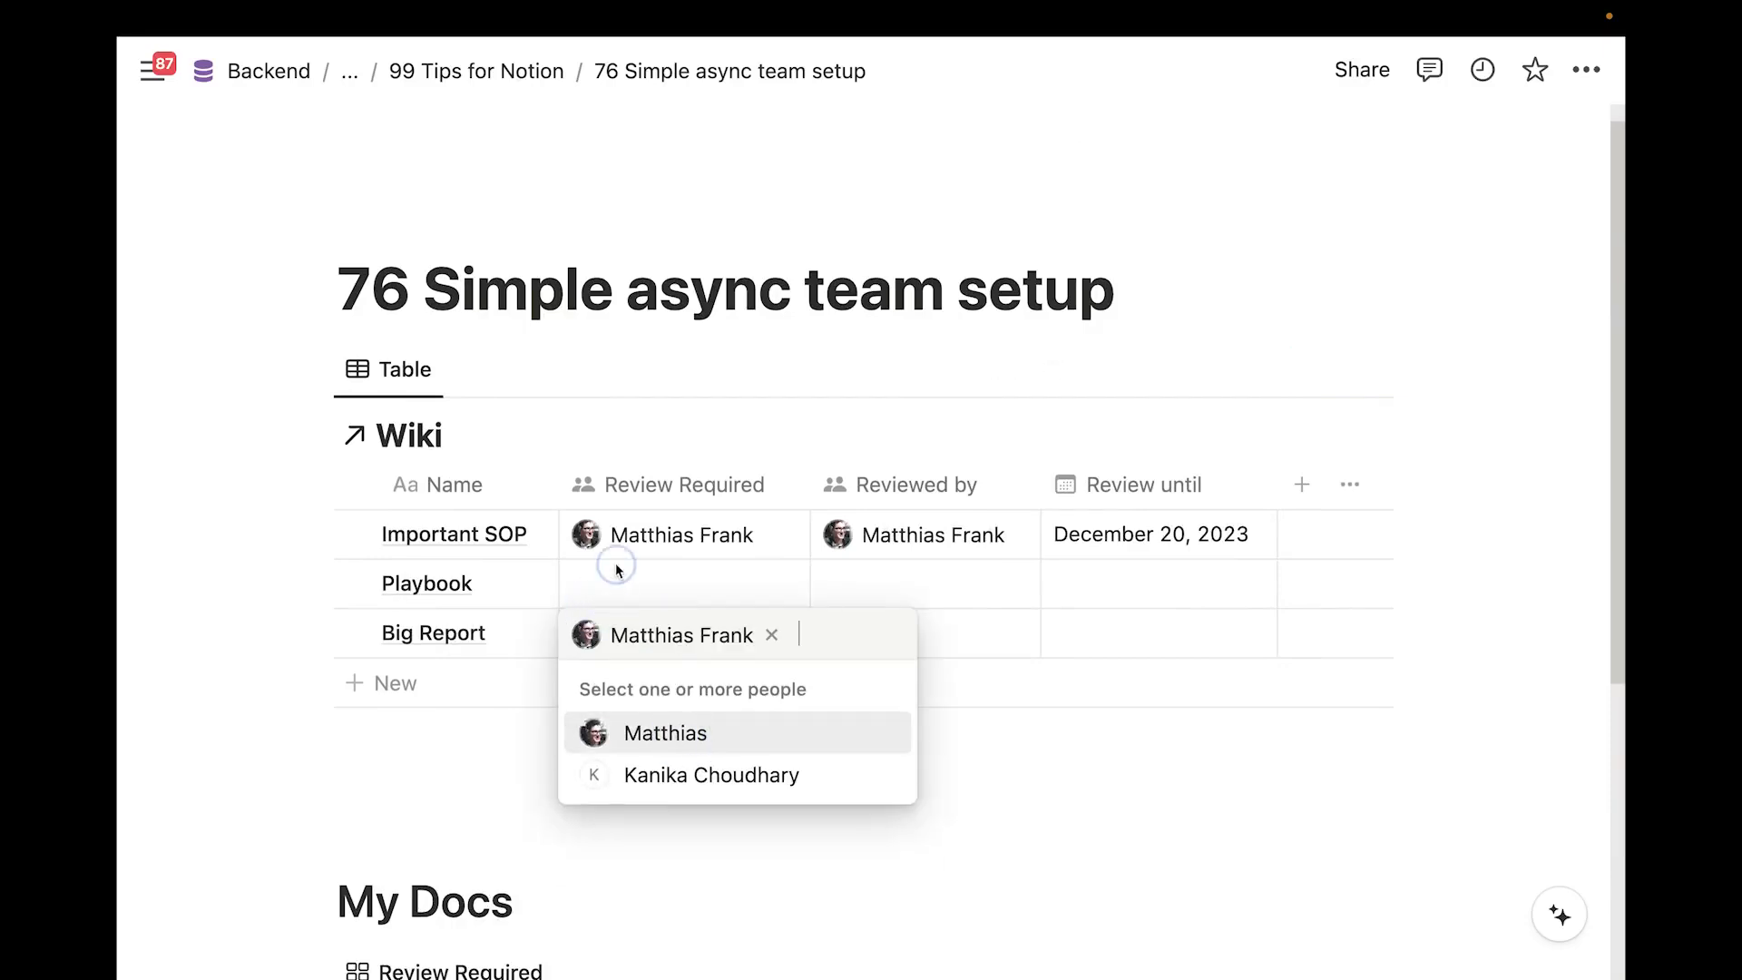
{"action": "left_click", "coordinate": [616, 569]}
{"action": "left_click", "coordinate": [645, 720]}
Set Review until to December 20, 2023 for both Playbook and Big Report
{"action": "left_click", "coordinate": [1092, 590]}
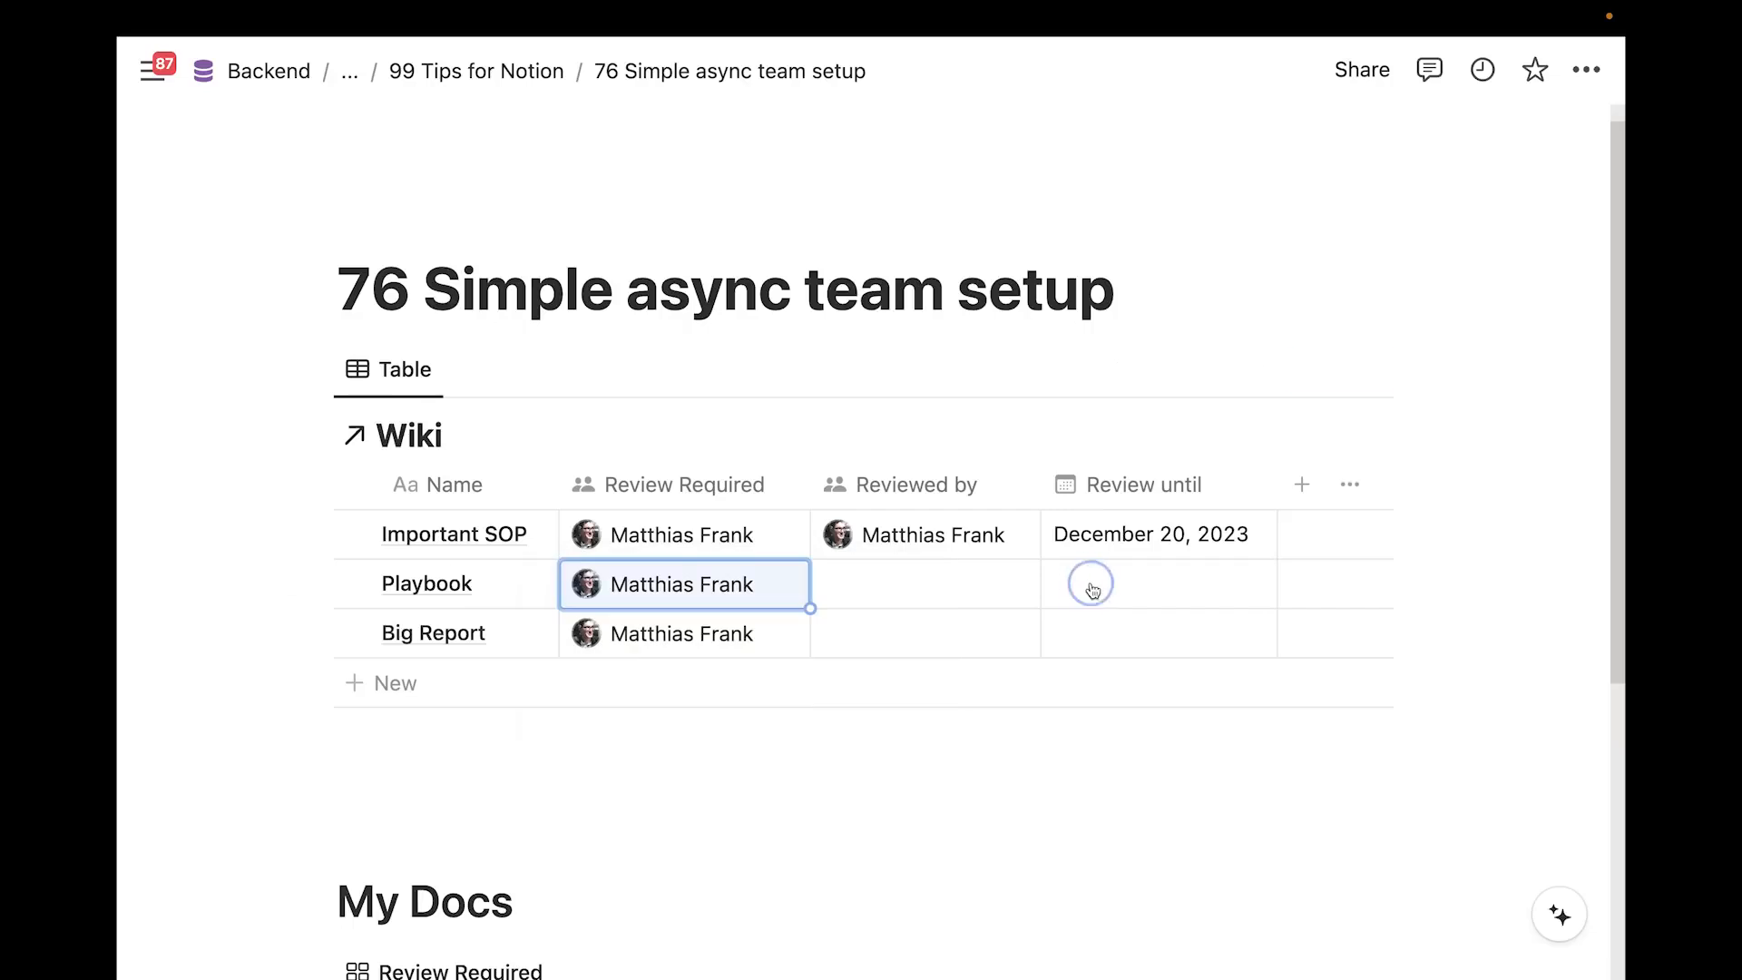
{"action": "left_click", "coordinate": [1193, 478]}
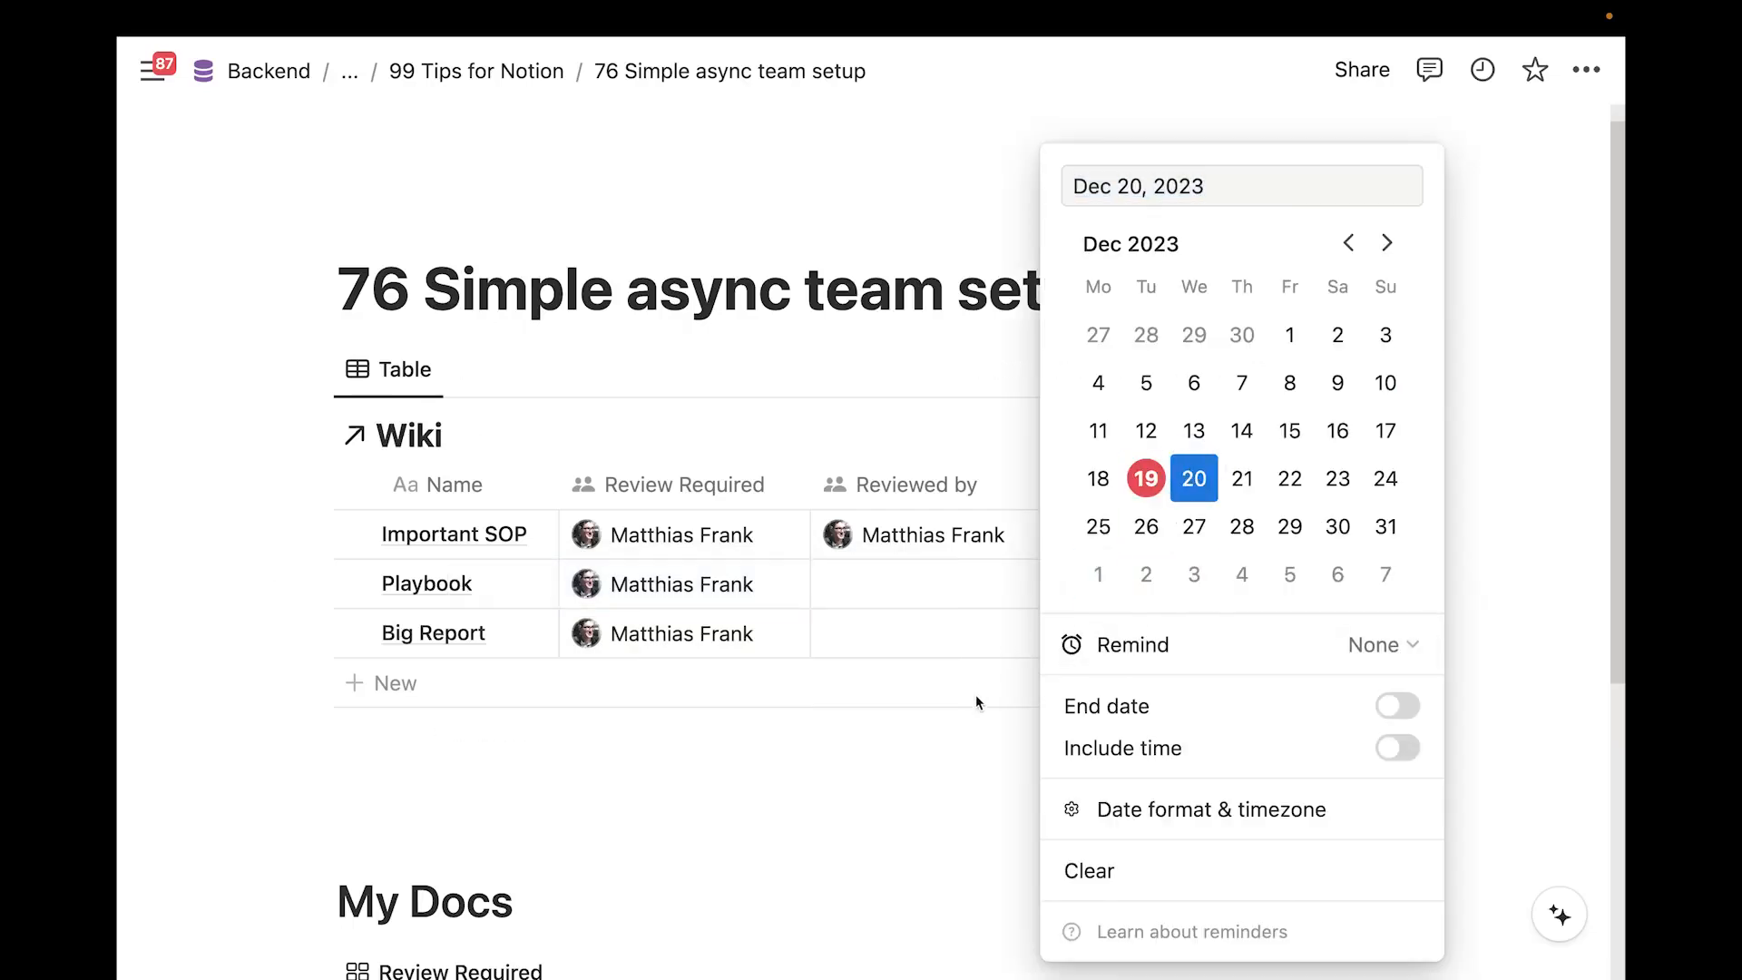
{"action": "left_click", "coordinate": [976, 697]}
{"action": "left_click", "coordinate": [1135, 632]}
{"action": "left_click", "coordinate": [1189, 481]}
{"action": "left_click", "coordinate": [912, 740]}
Assign a person under Reviewed by on the Big Report gallery card and check the entry in the Wiki table
{"action": "scroll", "coordinate": [898, 730], "scroll_direction": "down", "scroll_amount": 8}
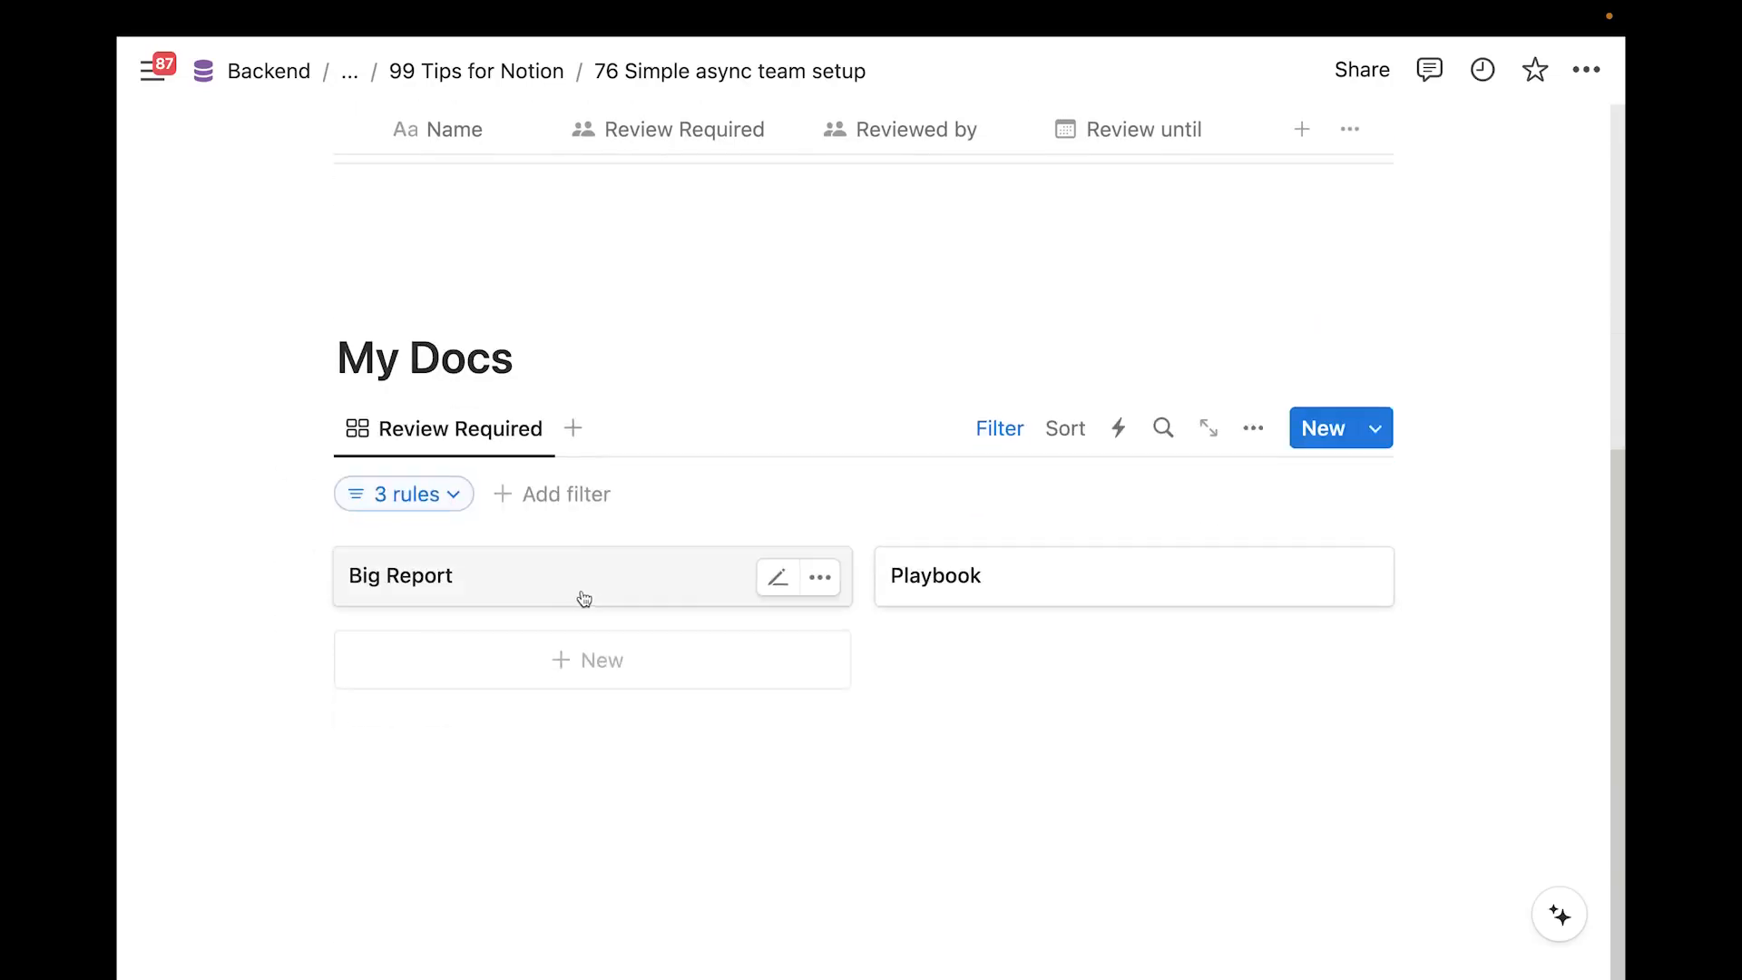
{"action": "left_click", "coordinate": [777, 577]}
{"action": "left_click", "coordinate": [505, 621]}
{"action": "left_click", "coordinate": [474, 723]}
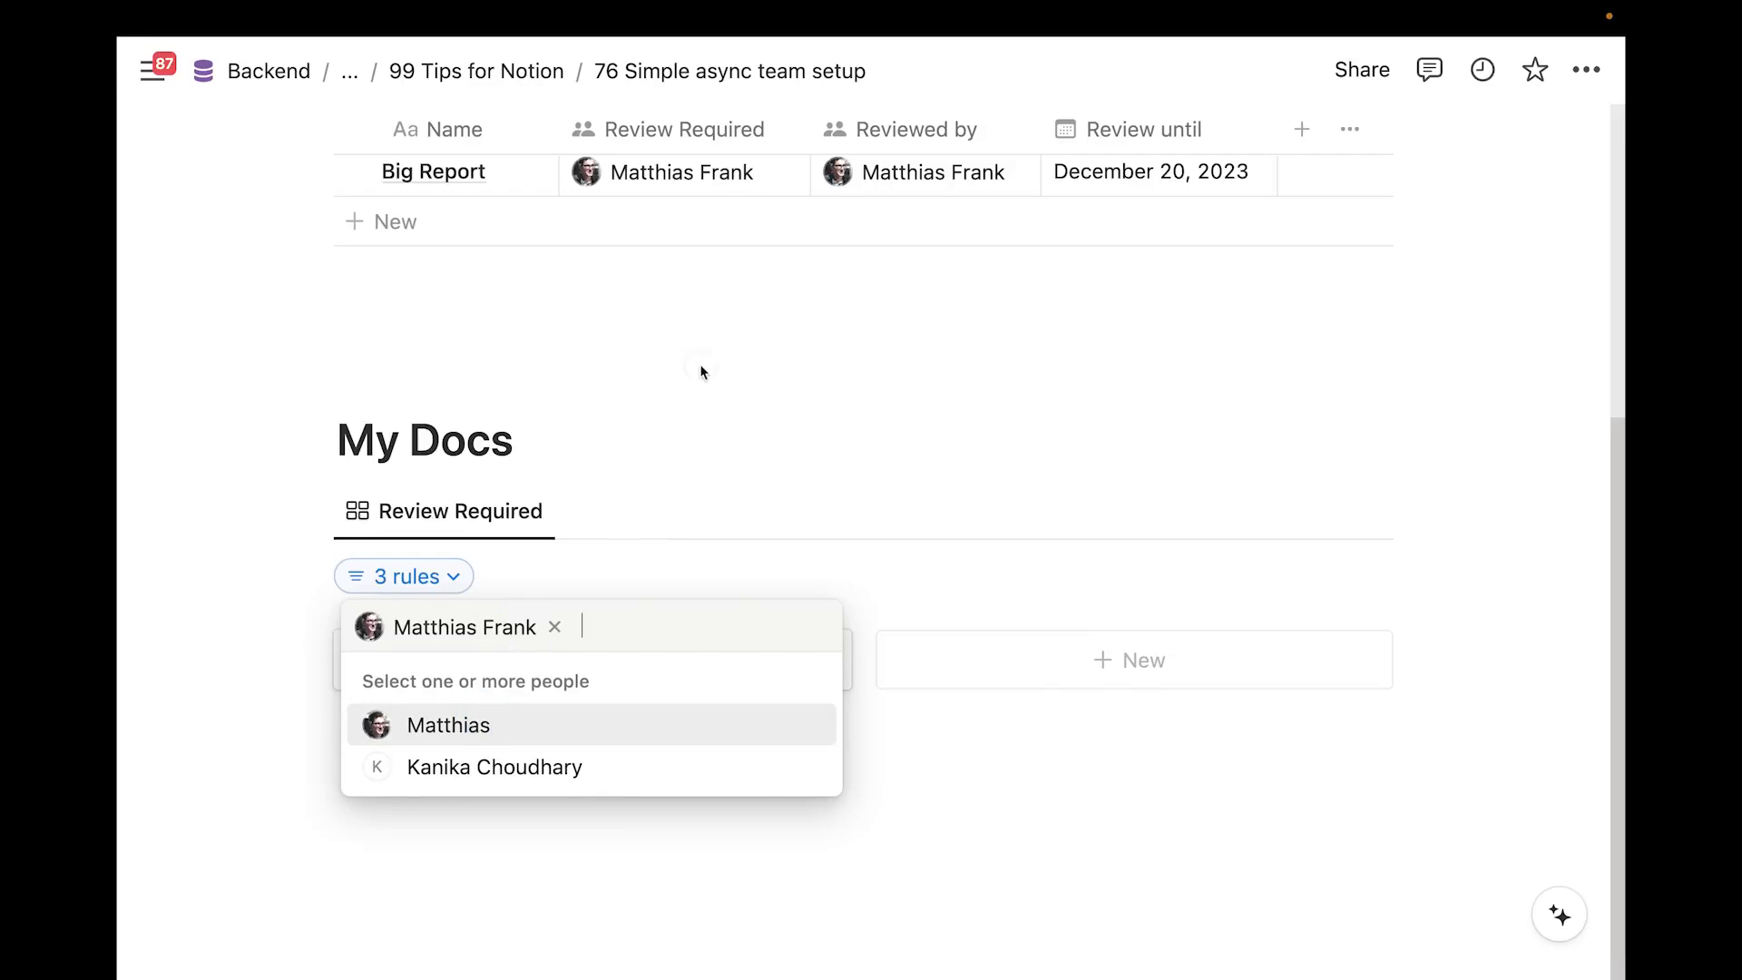
{"action": "left_click", "coordinate": [699, 369]}
{"action": "scroll", "coordinate": [666, 445], "scroll_direction": "up", "scroll_amount": 5}
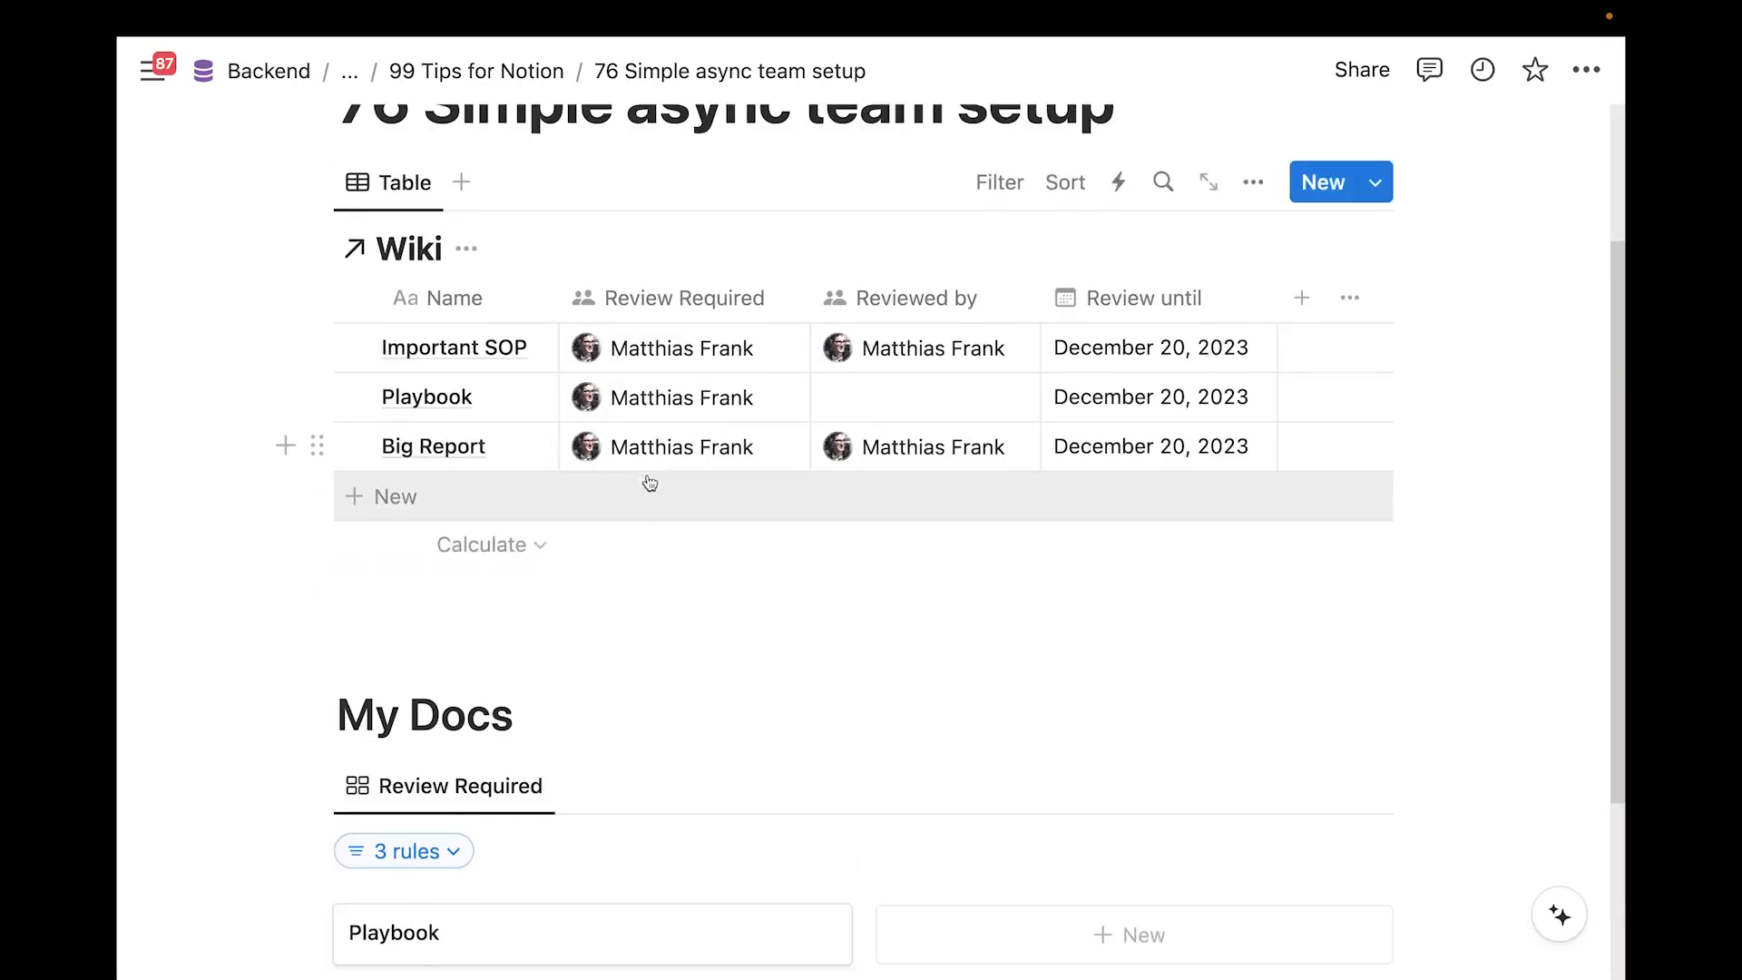
{"action": "scroll", "coordinate": [645, 481], "scroll_direction": "up", "scroll_amount": 2}
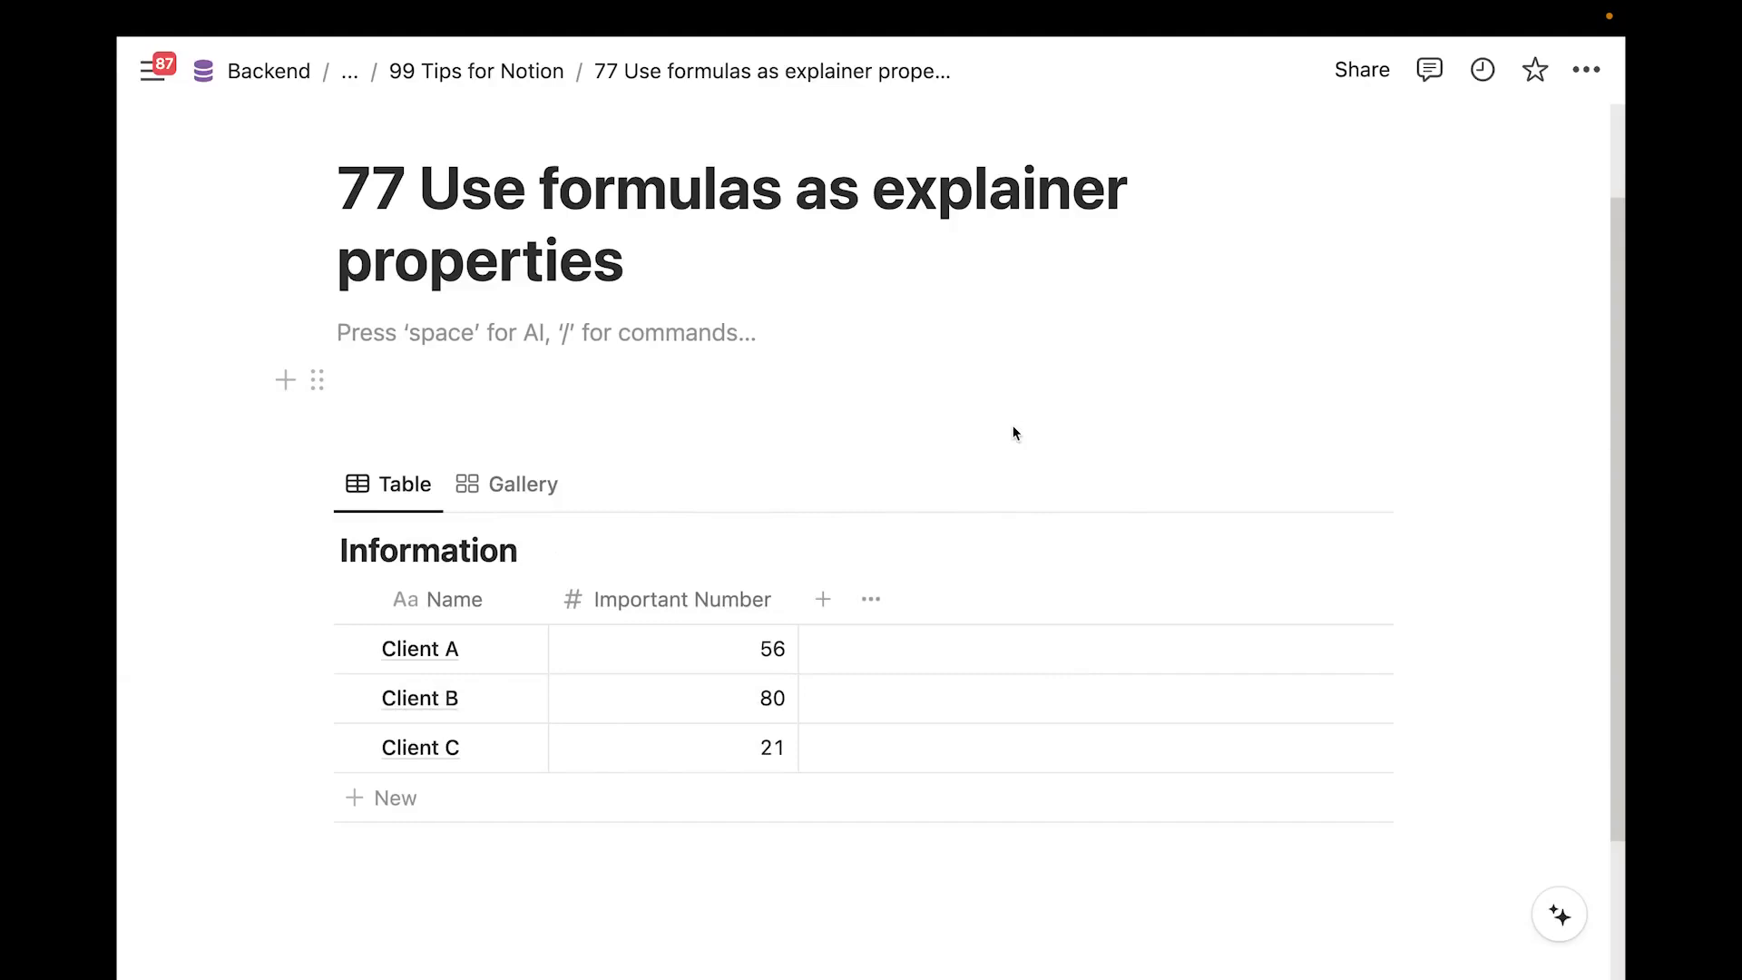
Examine the Information database on the tip 77 page in its Table and Gallery views
{"action": "scroll", "coordinate": [1014, 433], "scroll_direction": "down", "scroll_amount": 2}
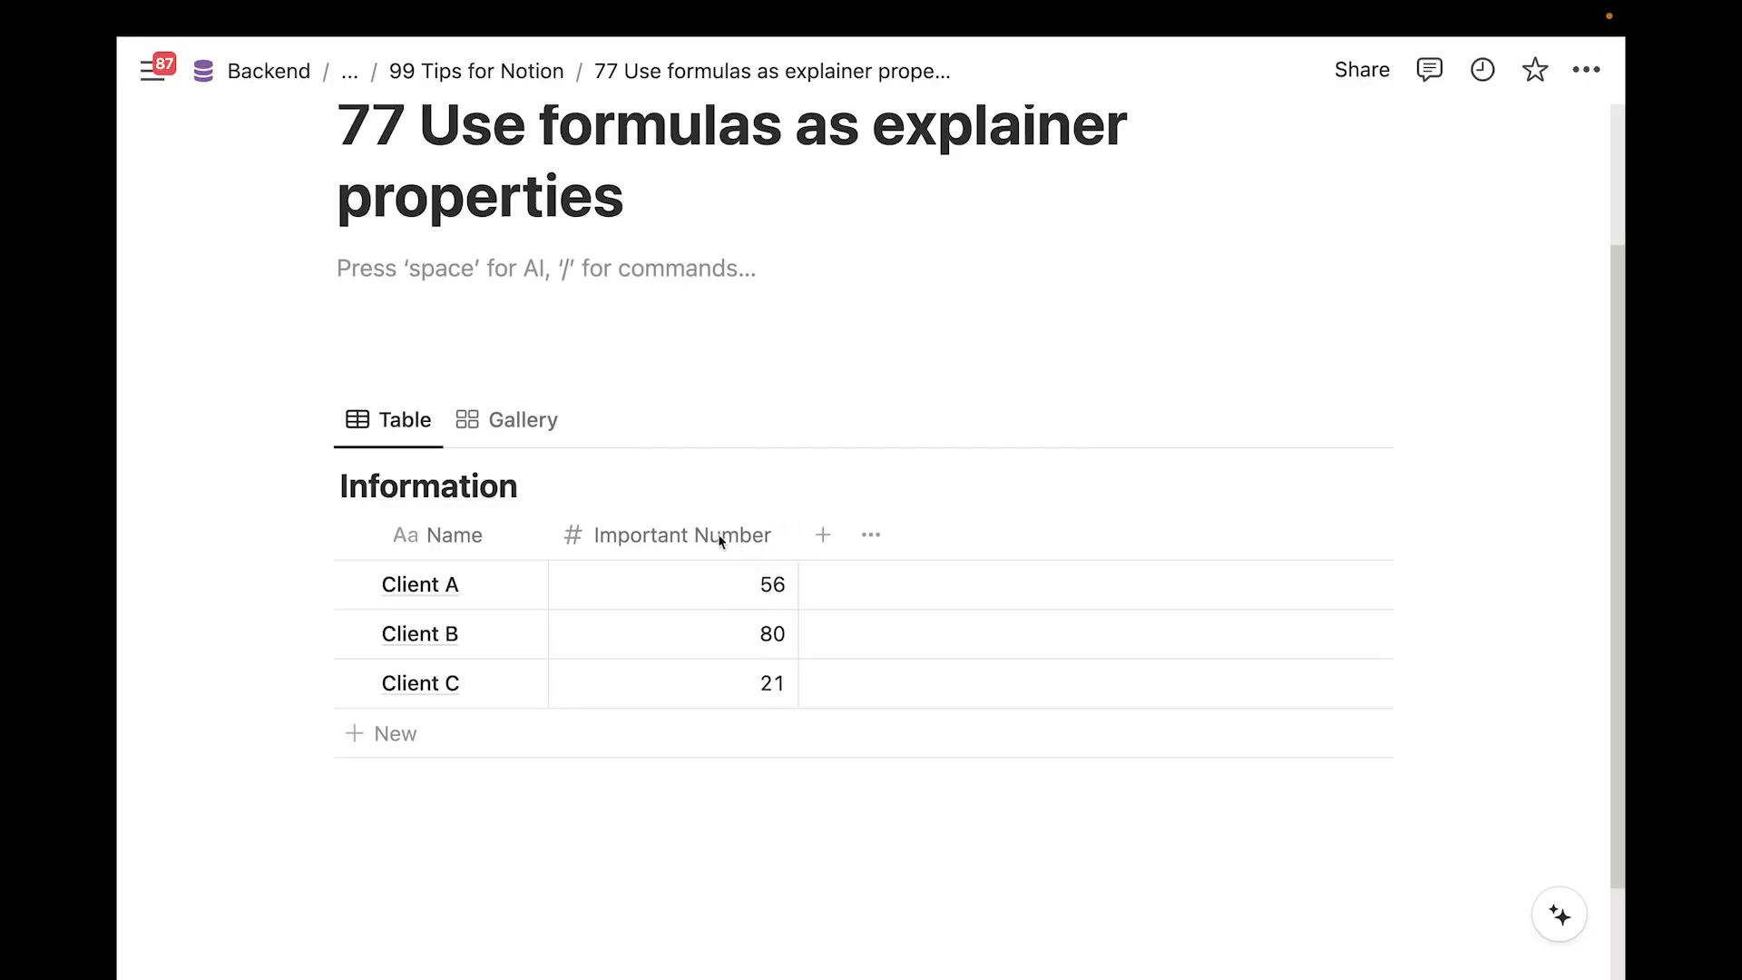
{"action": "scroll", "coordinate": [676, 665], "scroll_direction": "down", "scroll_amount": 4}
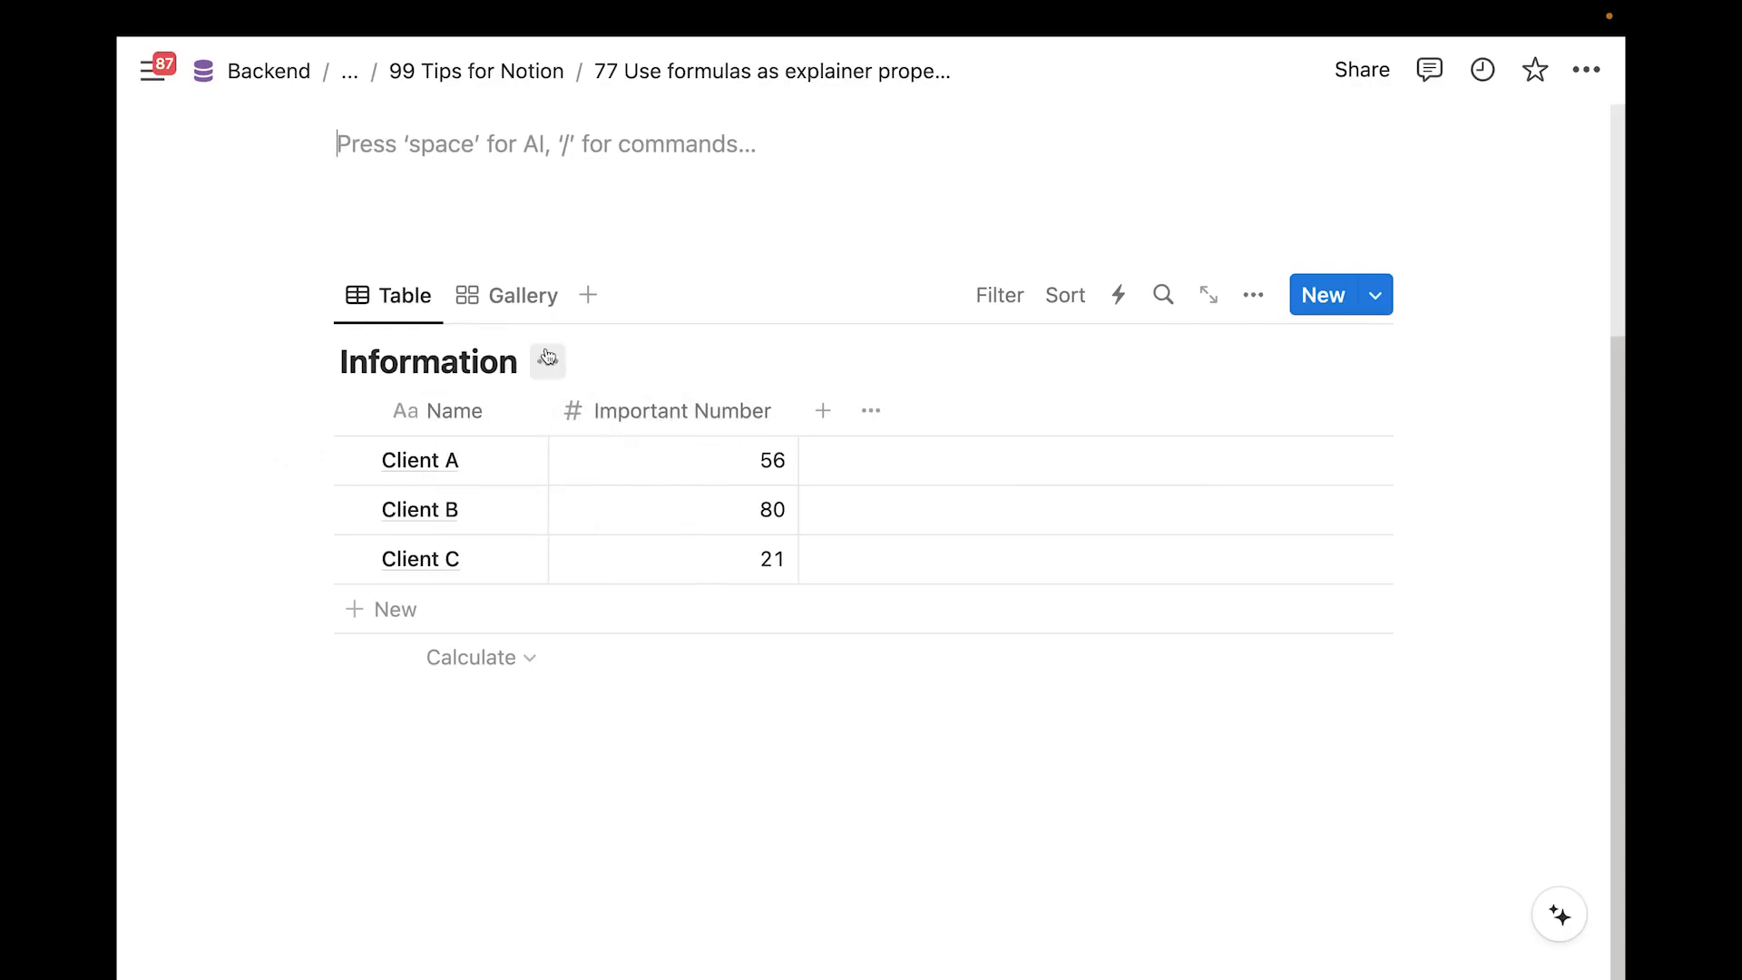
{"action": "left_click", "coordinate": [486, 296]}
{"action": "scroll", "coordinate": [584, 427], "scroll_direction": "down", "scroll_amount": 3}
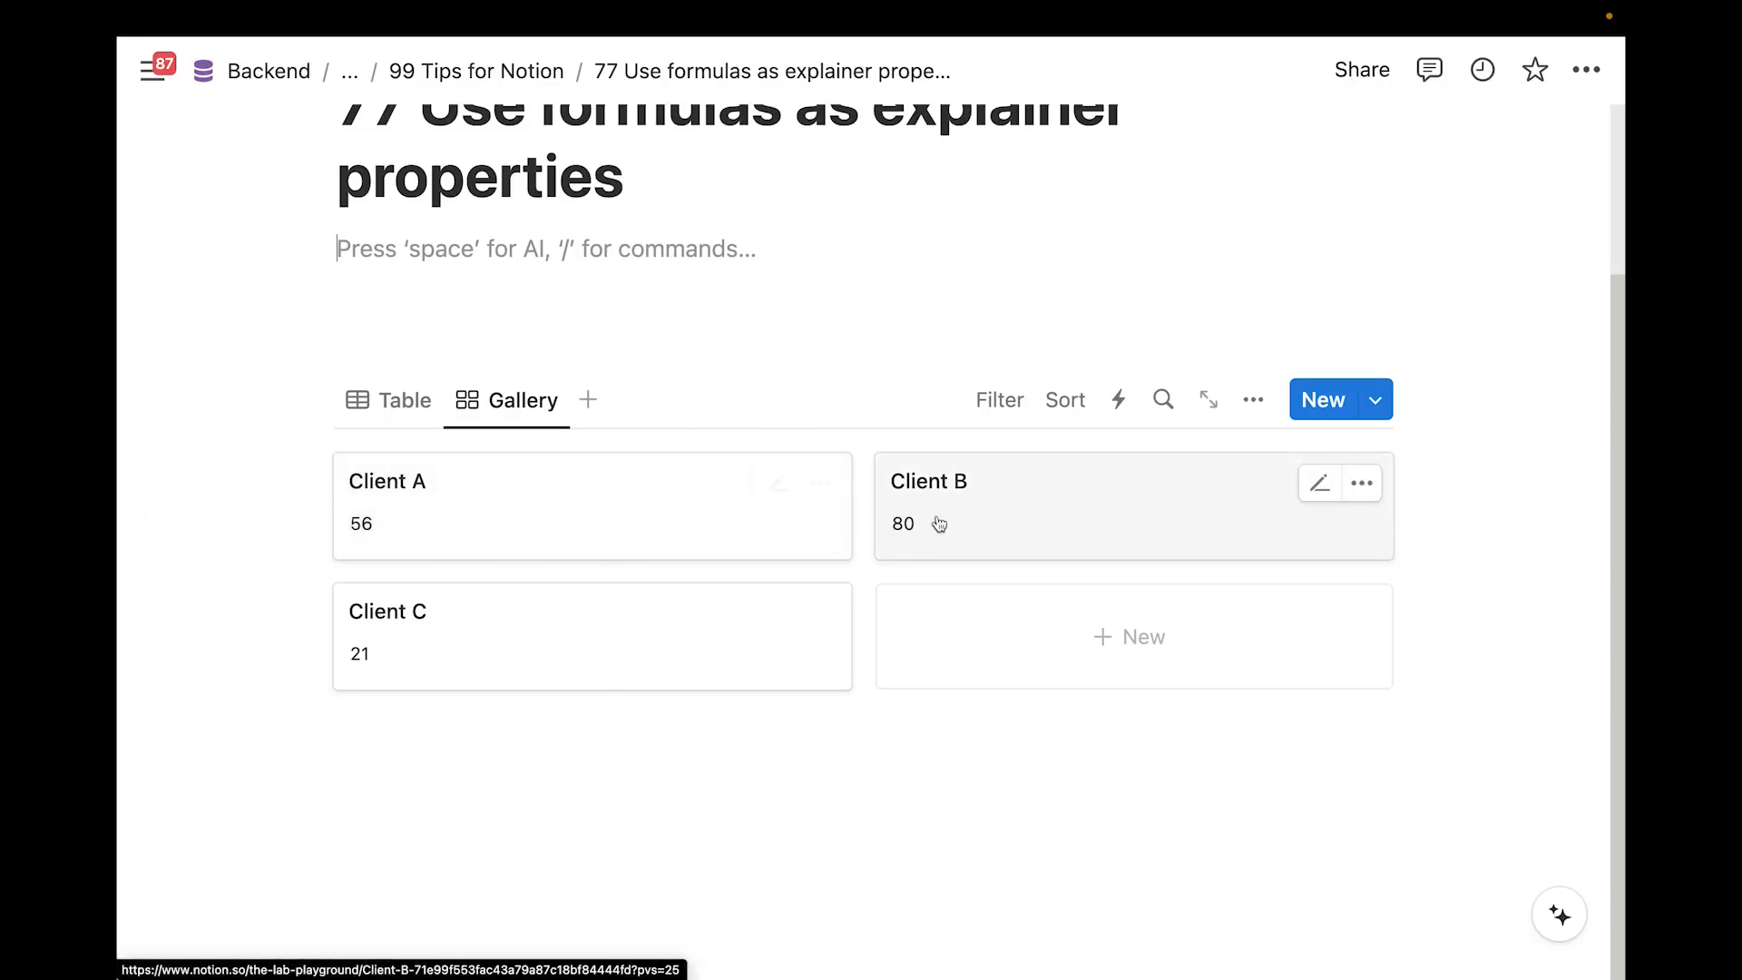
Duplicate the Important Number property in the Information database's Table view
{"action": "left_click", "coordinate": [408, 413]}
{"action": "left_click", "coordinate": [737, 513]}
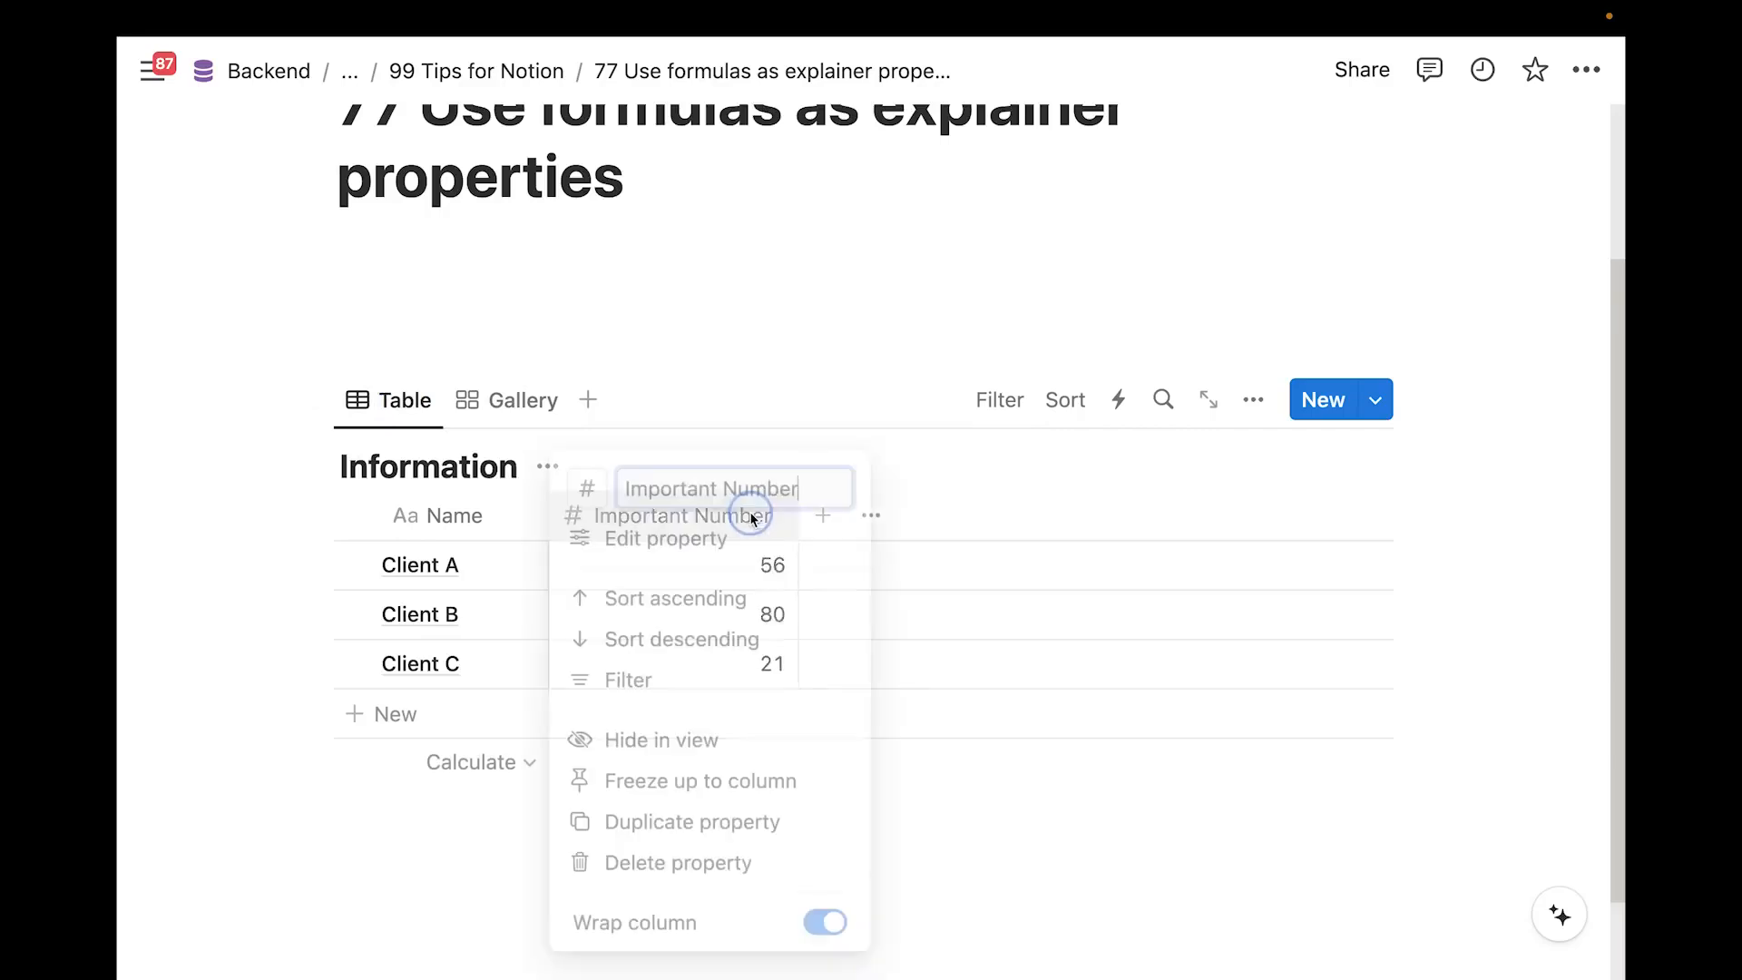
{"action": "left_click", "coordinate": [648, 830]}
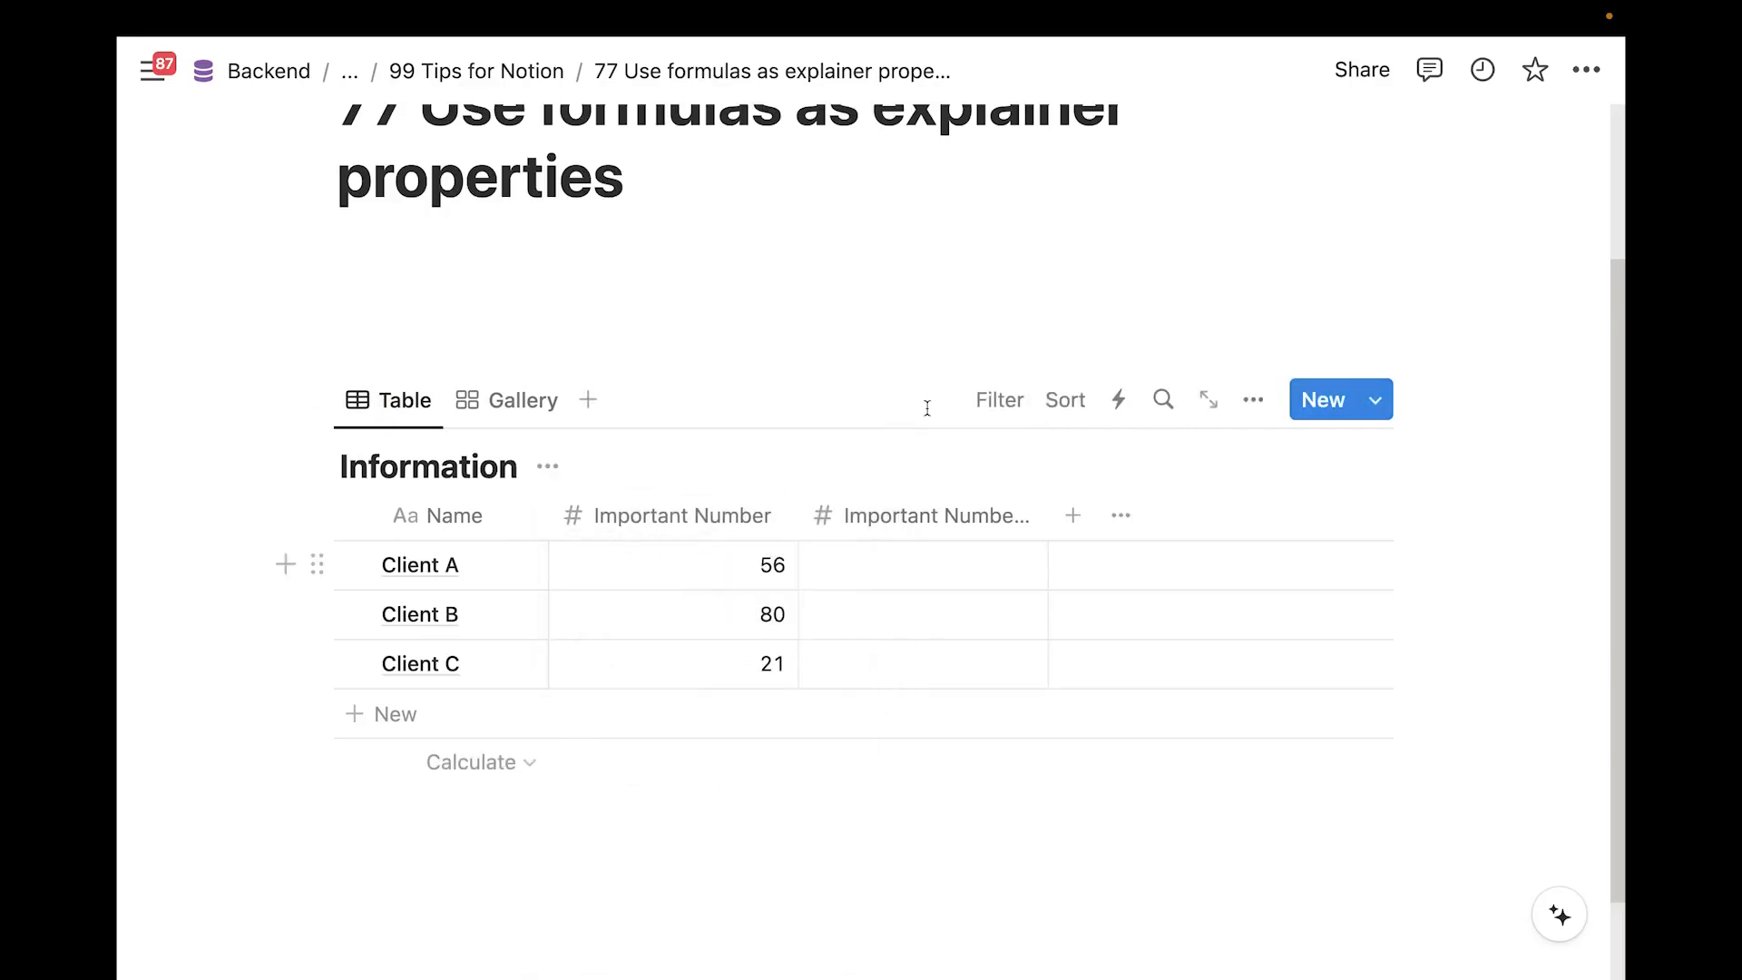
Fill the duplicated number column with 23 for Client A, 10 for Client B and 203 for Client C
{"action": "left_click", "coordinate": [919, 563]}
{"action": "type", "text": "23"}
{"action": "key", "text": "Return"}
{"action": "type", "text": "10"}
{"action": "key", "text": "Return"}
{"action": "type", "text": "203"}
{"action": "key", "text": "Return"}
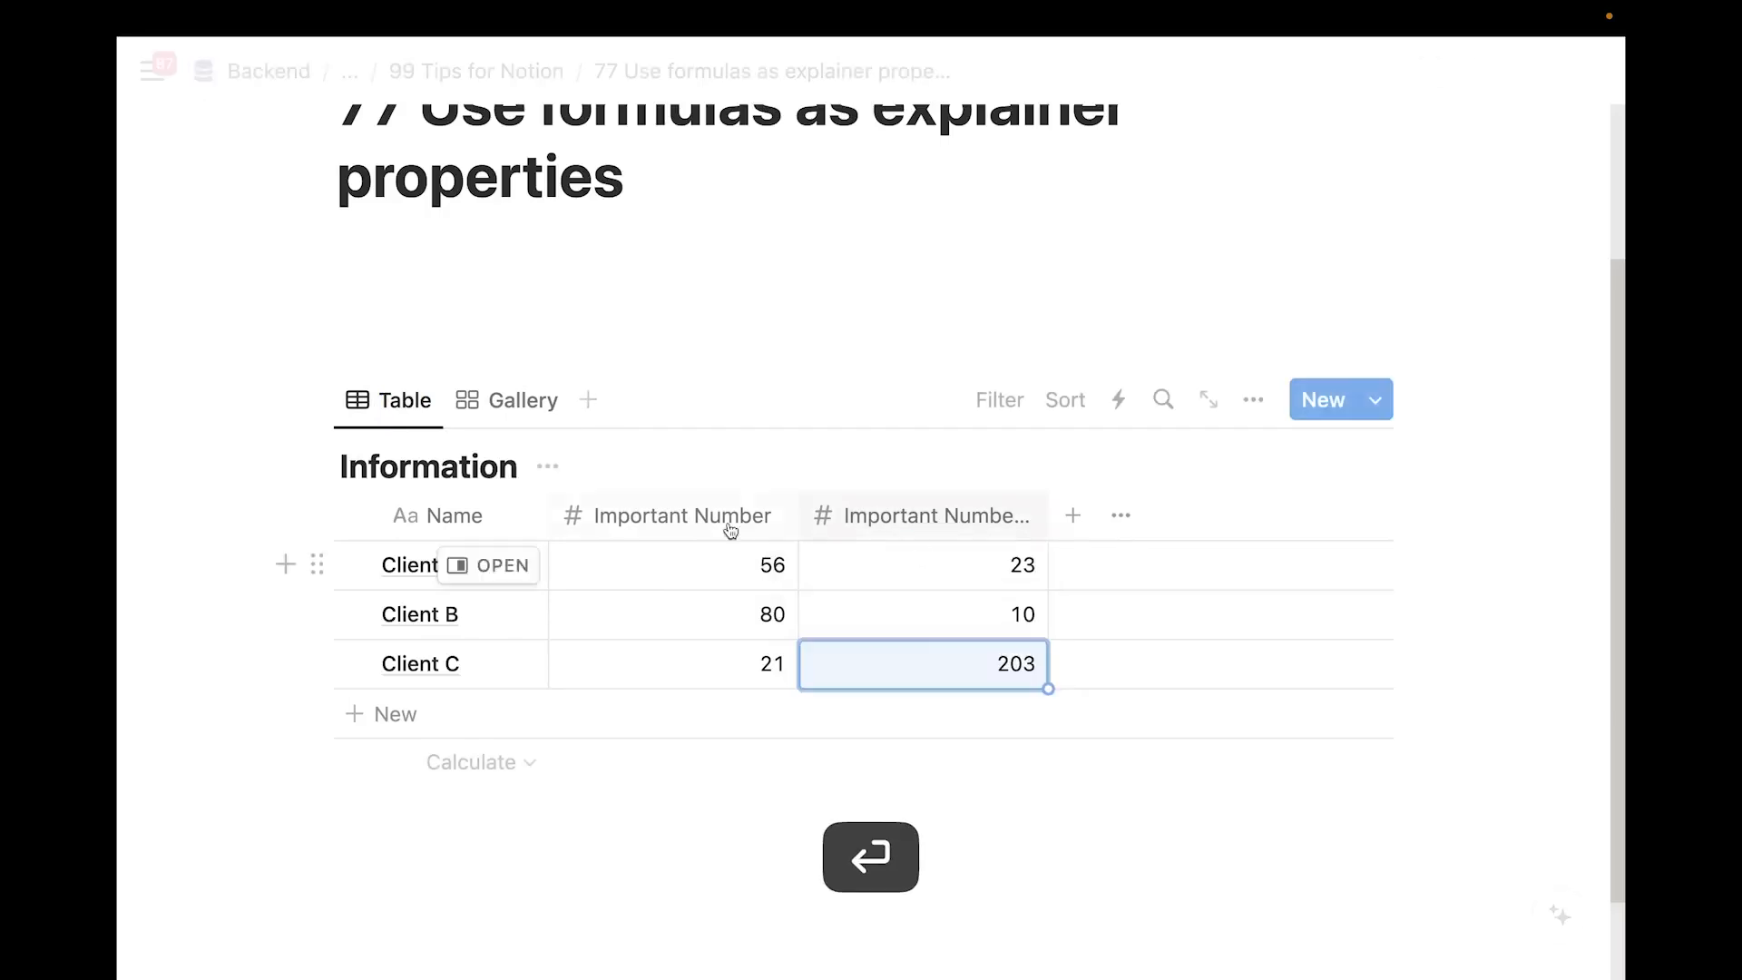
Show the Important Number (1) property on the cards of the Information database's Gallery view
{"action": "left_click", "coordinate": [513, 401]}
{"action": "scroll", "coordinate": [466, 513], "scroll_direction": "down", "scroll_amount": 3}
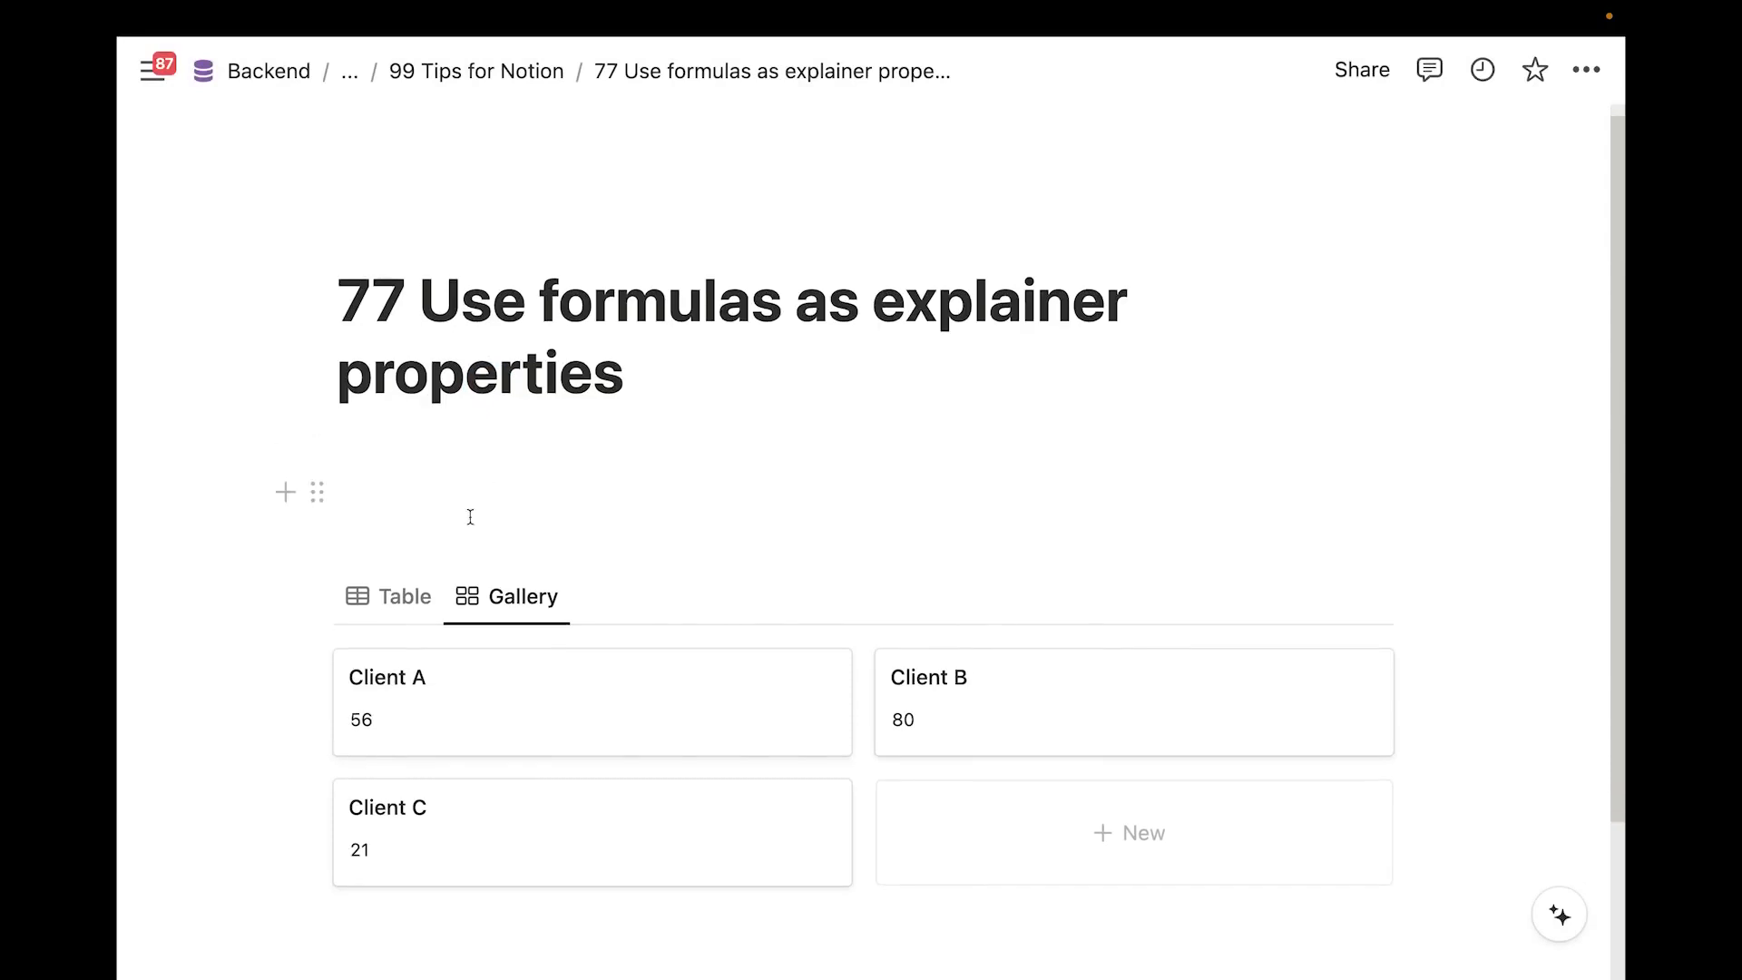
{"action": "left_click", "coordinate": [1245, 463]}
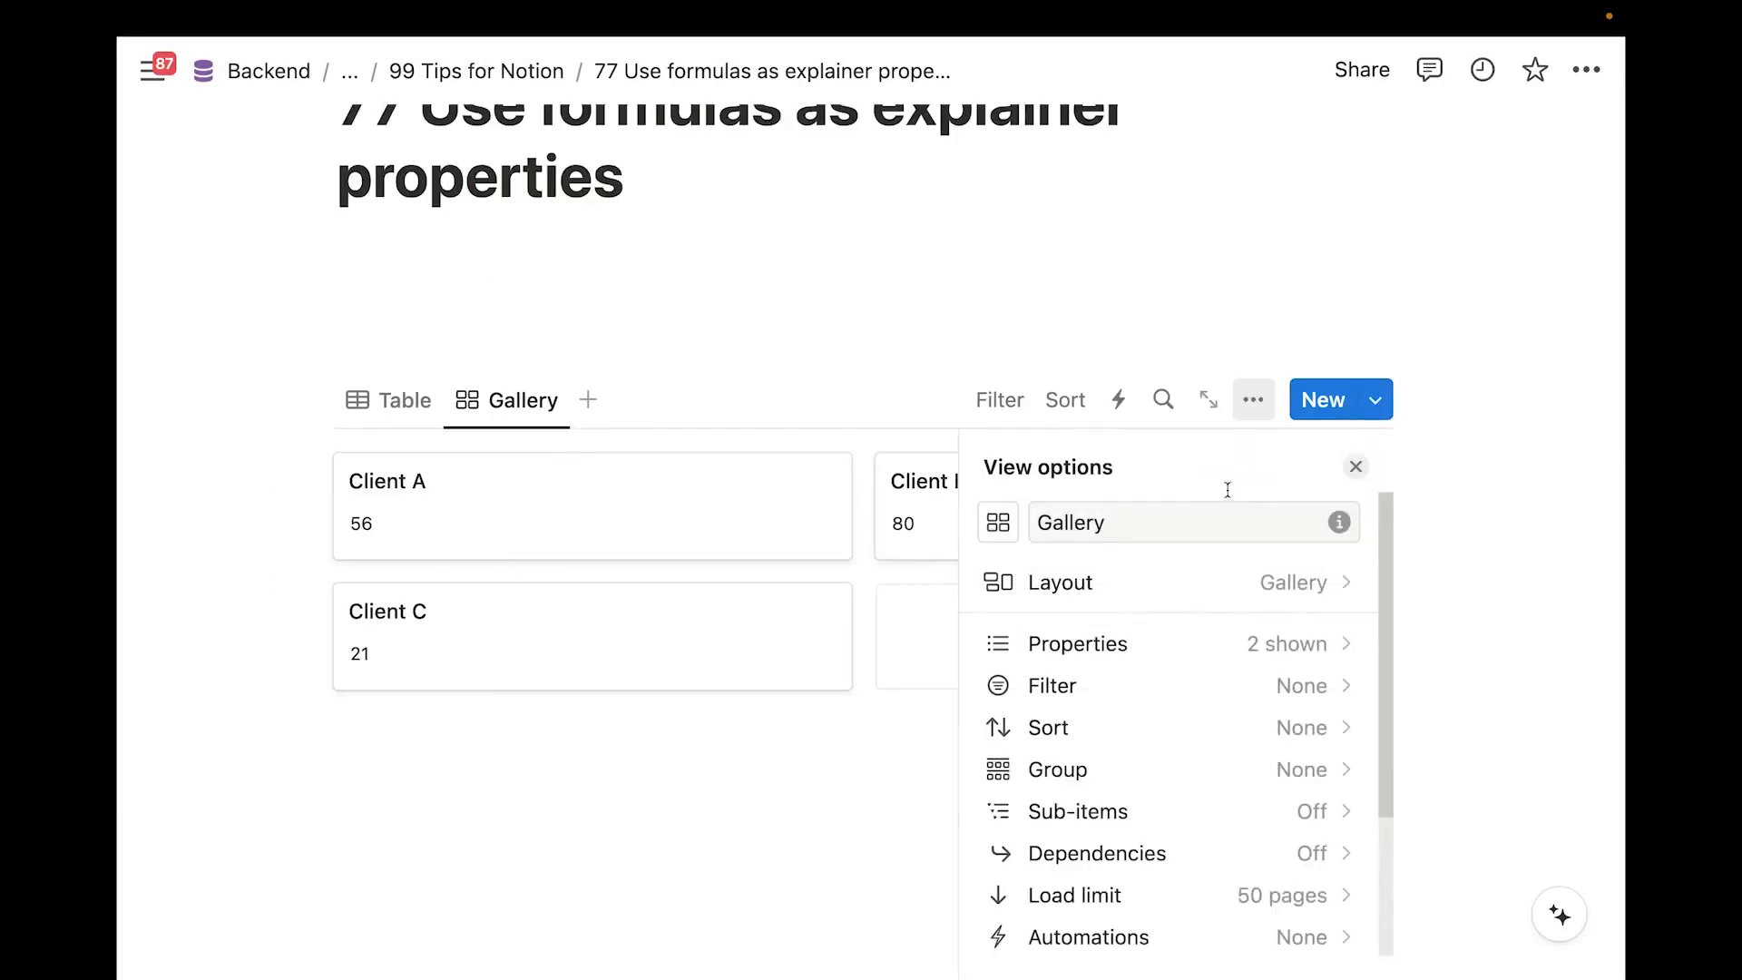
{"action": "left_click", "coordinate": [1205, 646]}
{"action": "left_click", "coordinate": [1307, 774]}
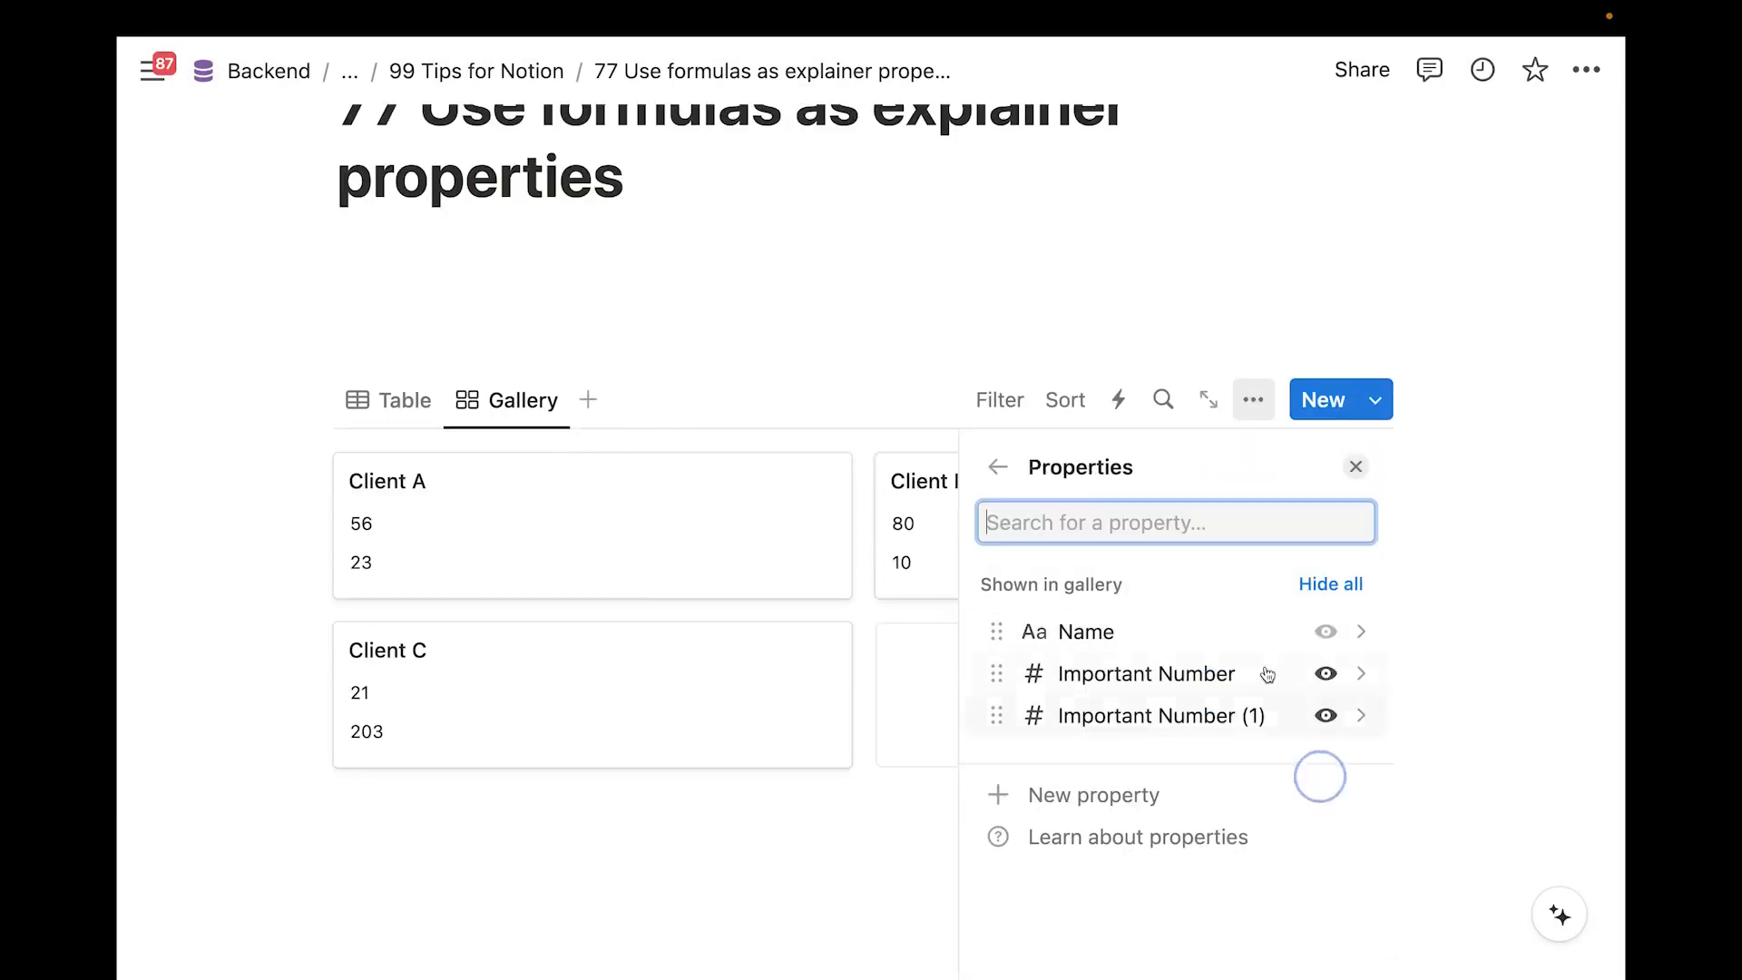
{"action": "left_click", "coordinate": [835, 272]}
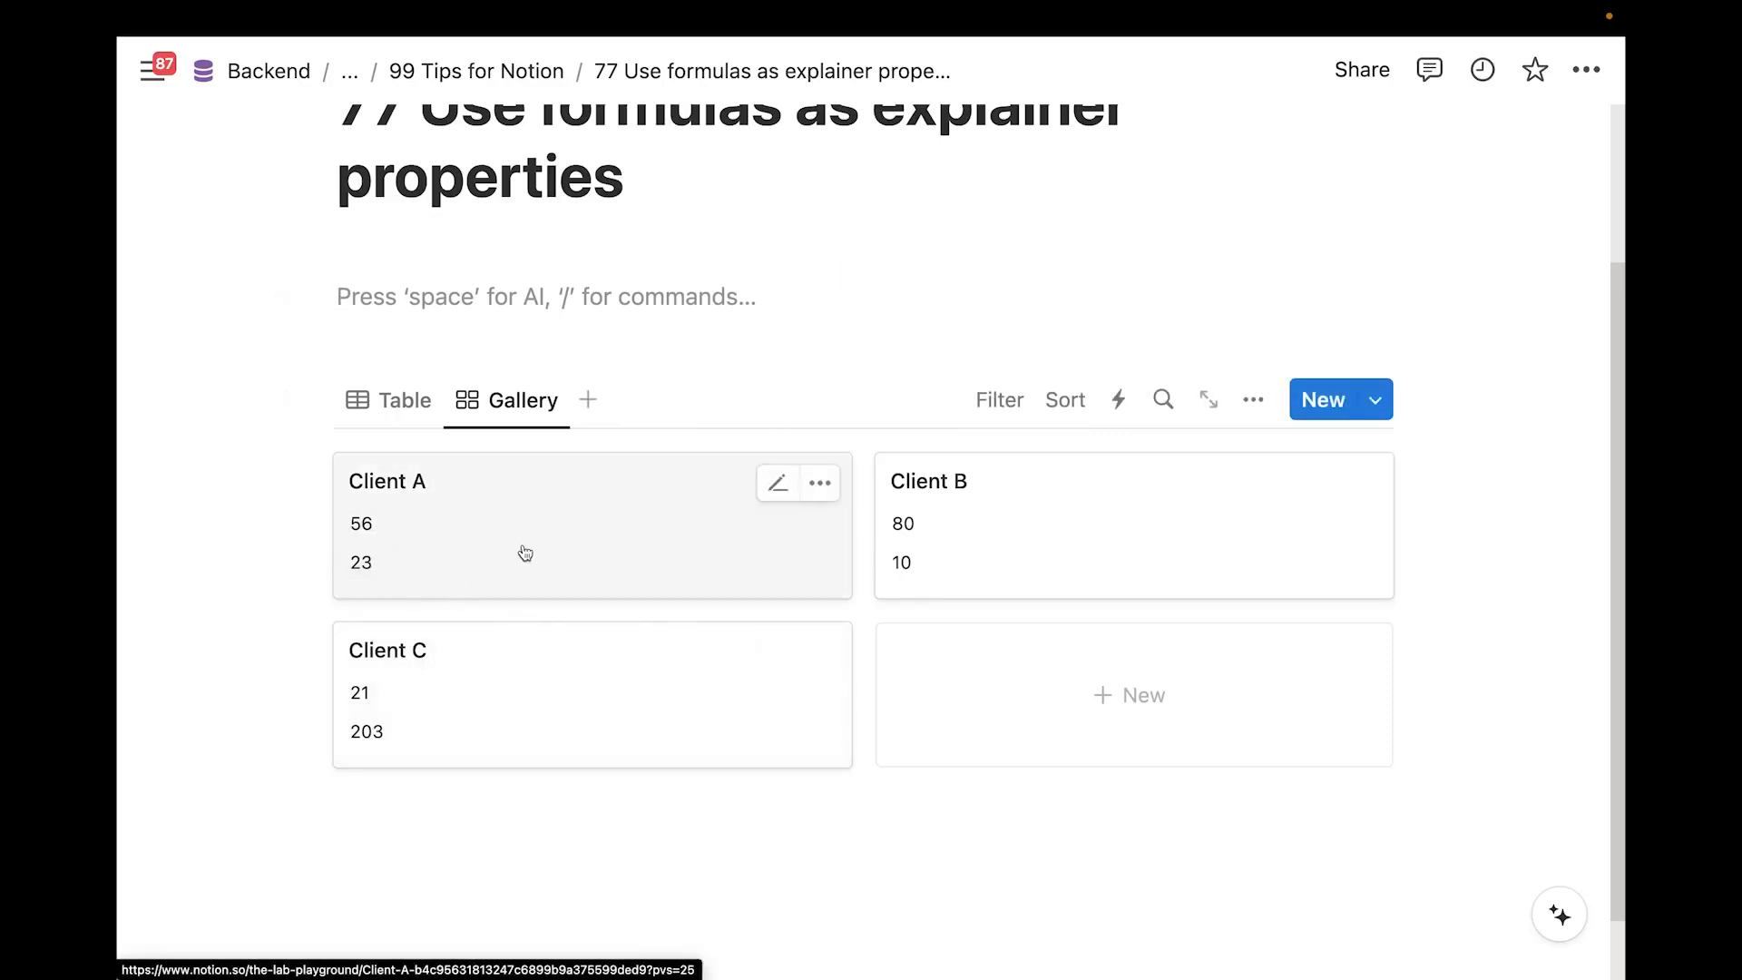
Add a formula property named "Display: Number" to the Information database from its Table view
{"action": "scroll", "coordinate": [519, 549], "scroll_direction": "up", "scroll_amount": 3}
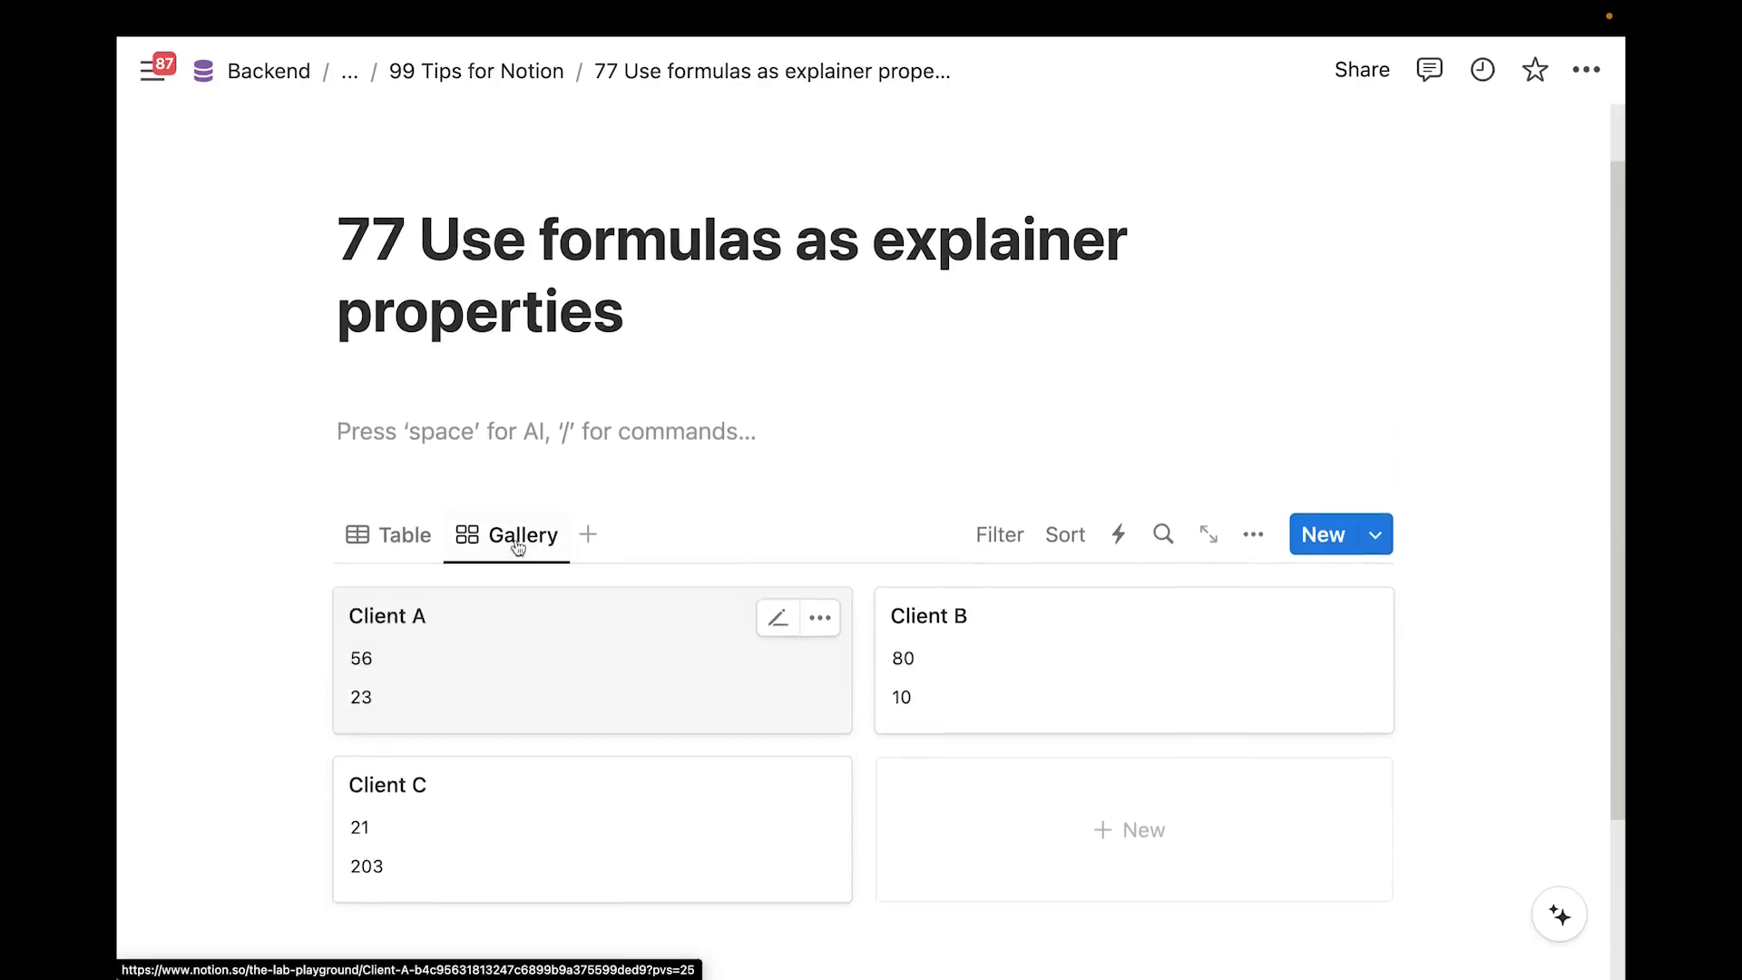
{"action": "left_click", "coordinate": [417, 481]}
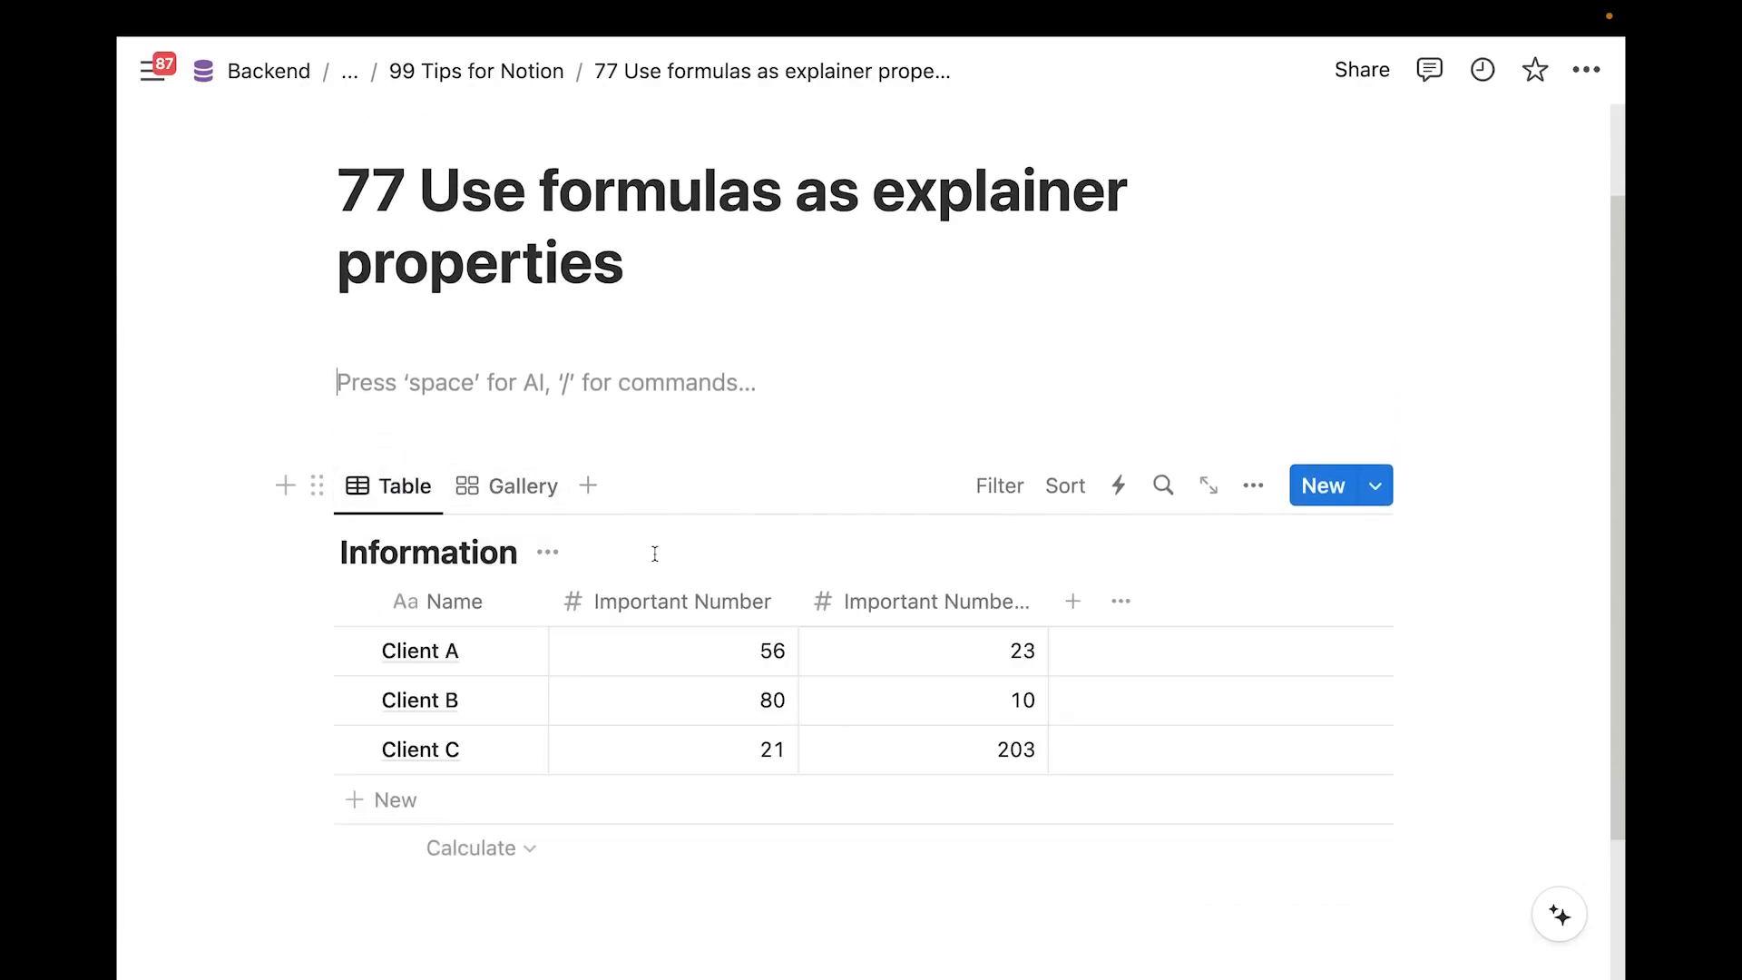
{"action": "left_click", "coordinate": [1069, 573]}
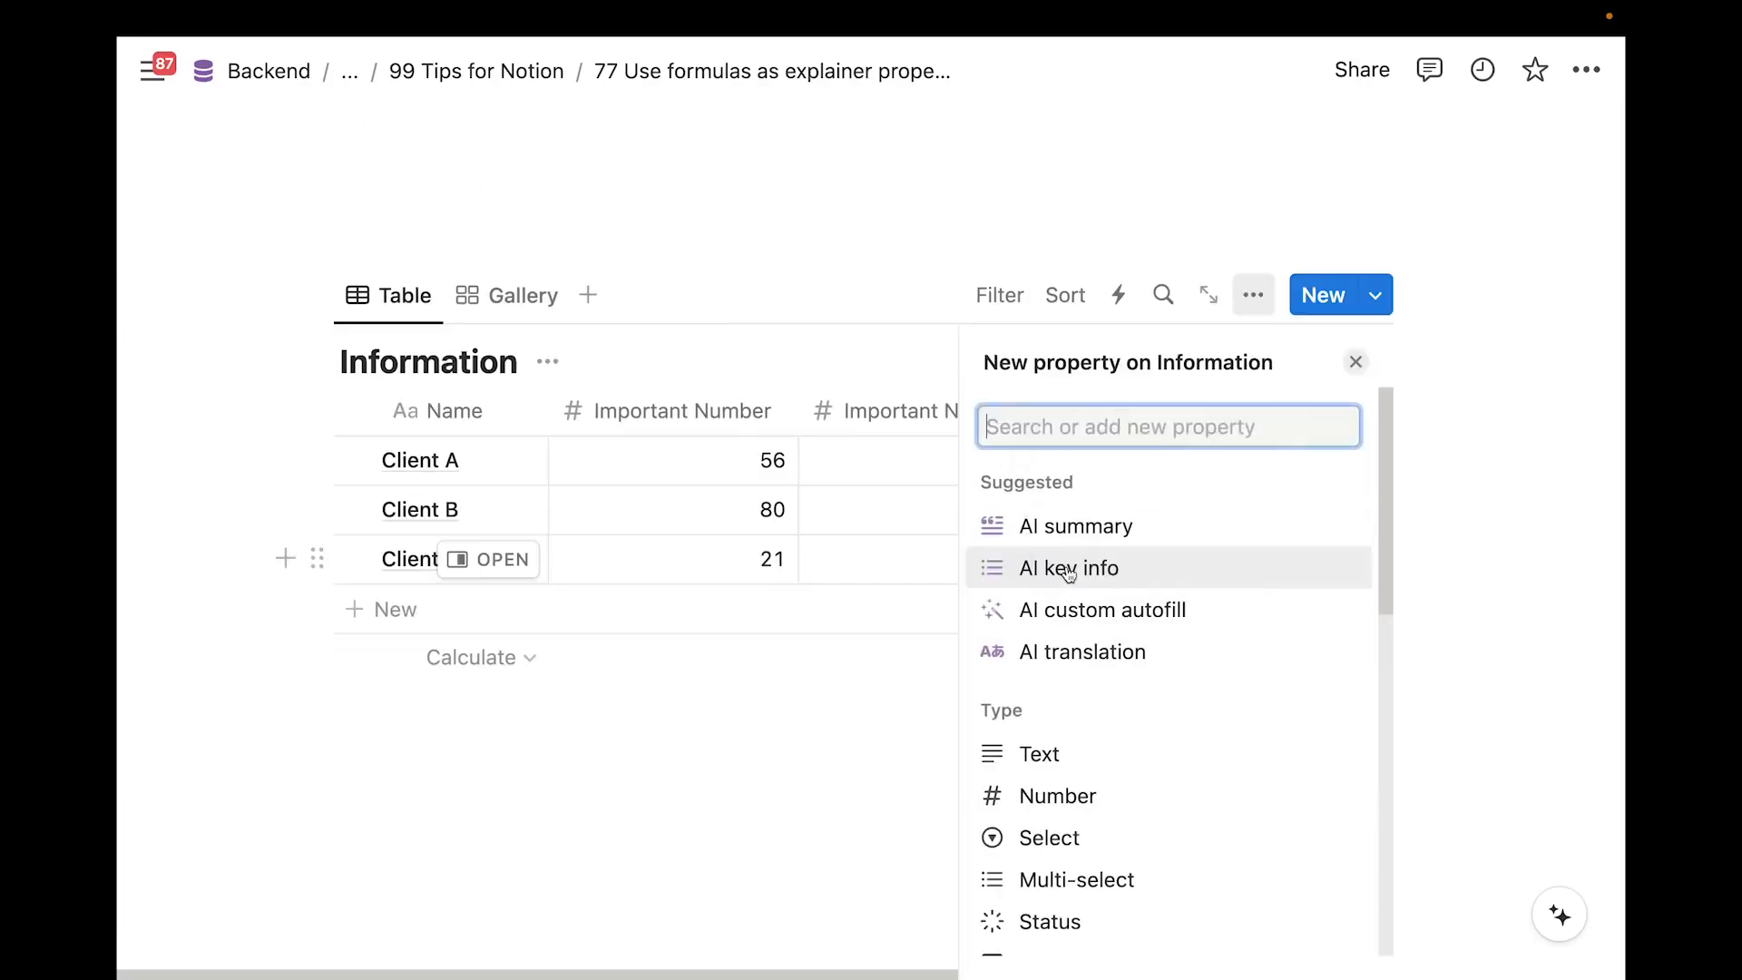
{"action": "type", "text": "for"}
{"action": "left_click", "coordinate": [1118, 531]}
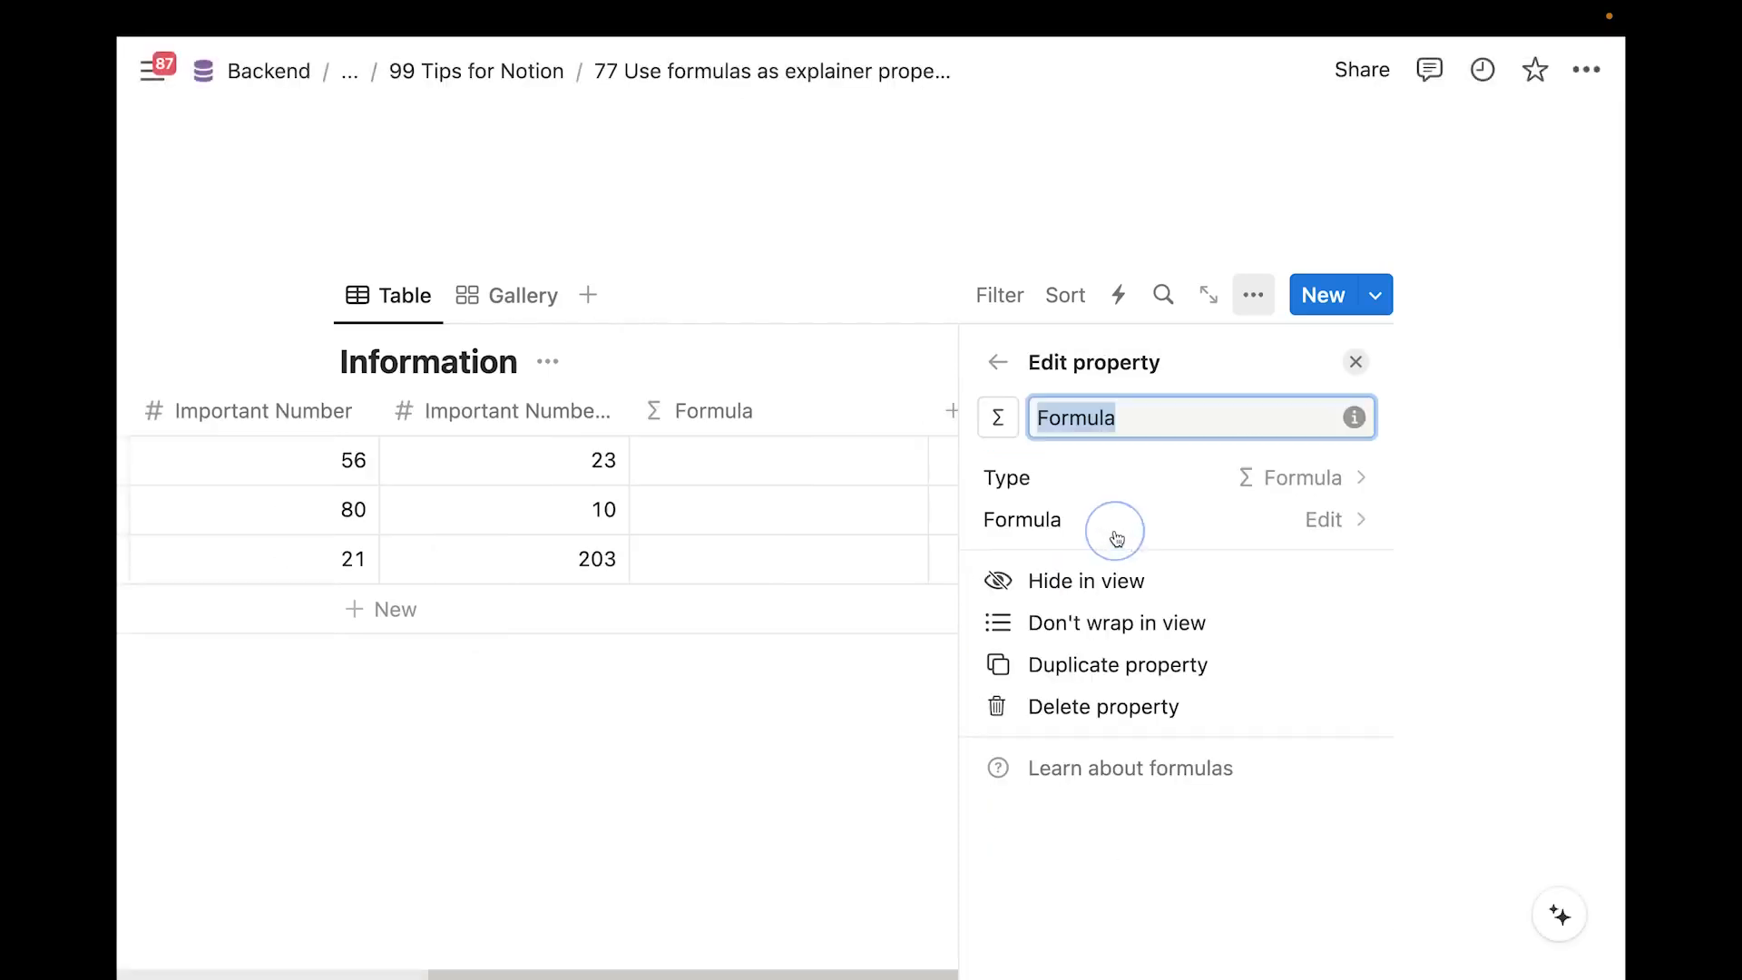
{"action": "type", "text": "Disp"}
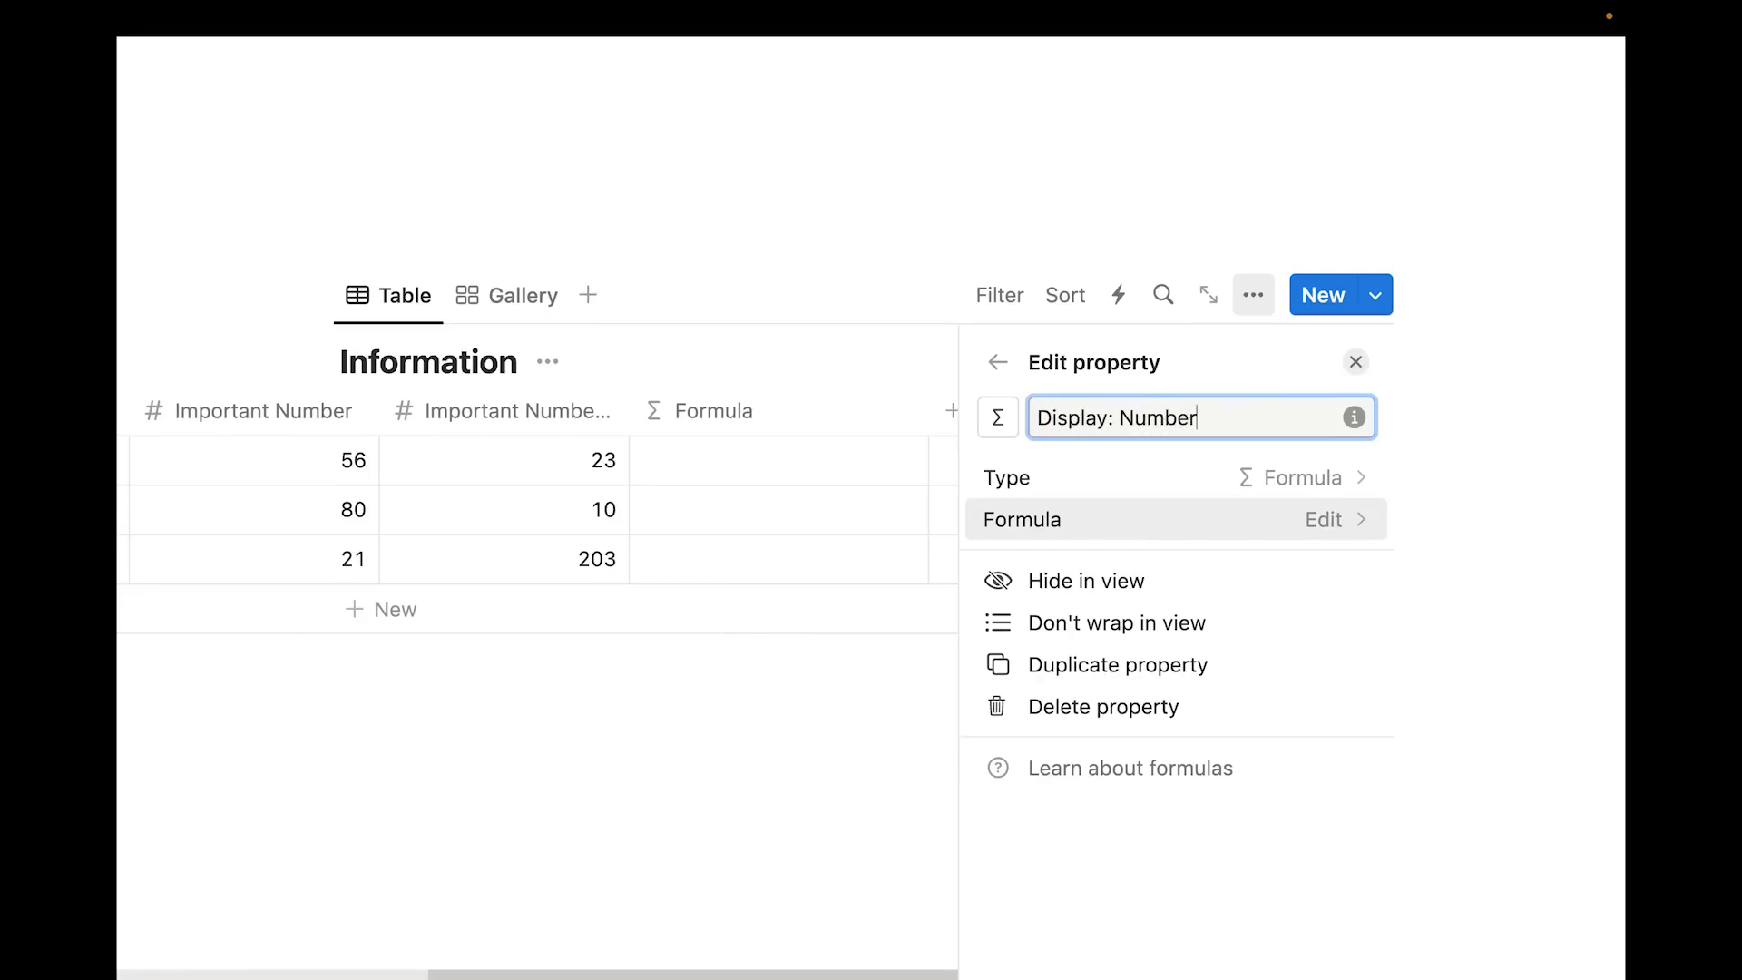
{"action": "type", "text": "lay: Number"}
Set the Display: Number formula to "Important Number:" and hide that property in the Table view
{"action": "left_click", "coordinate": [1167, 510]}
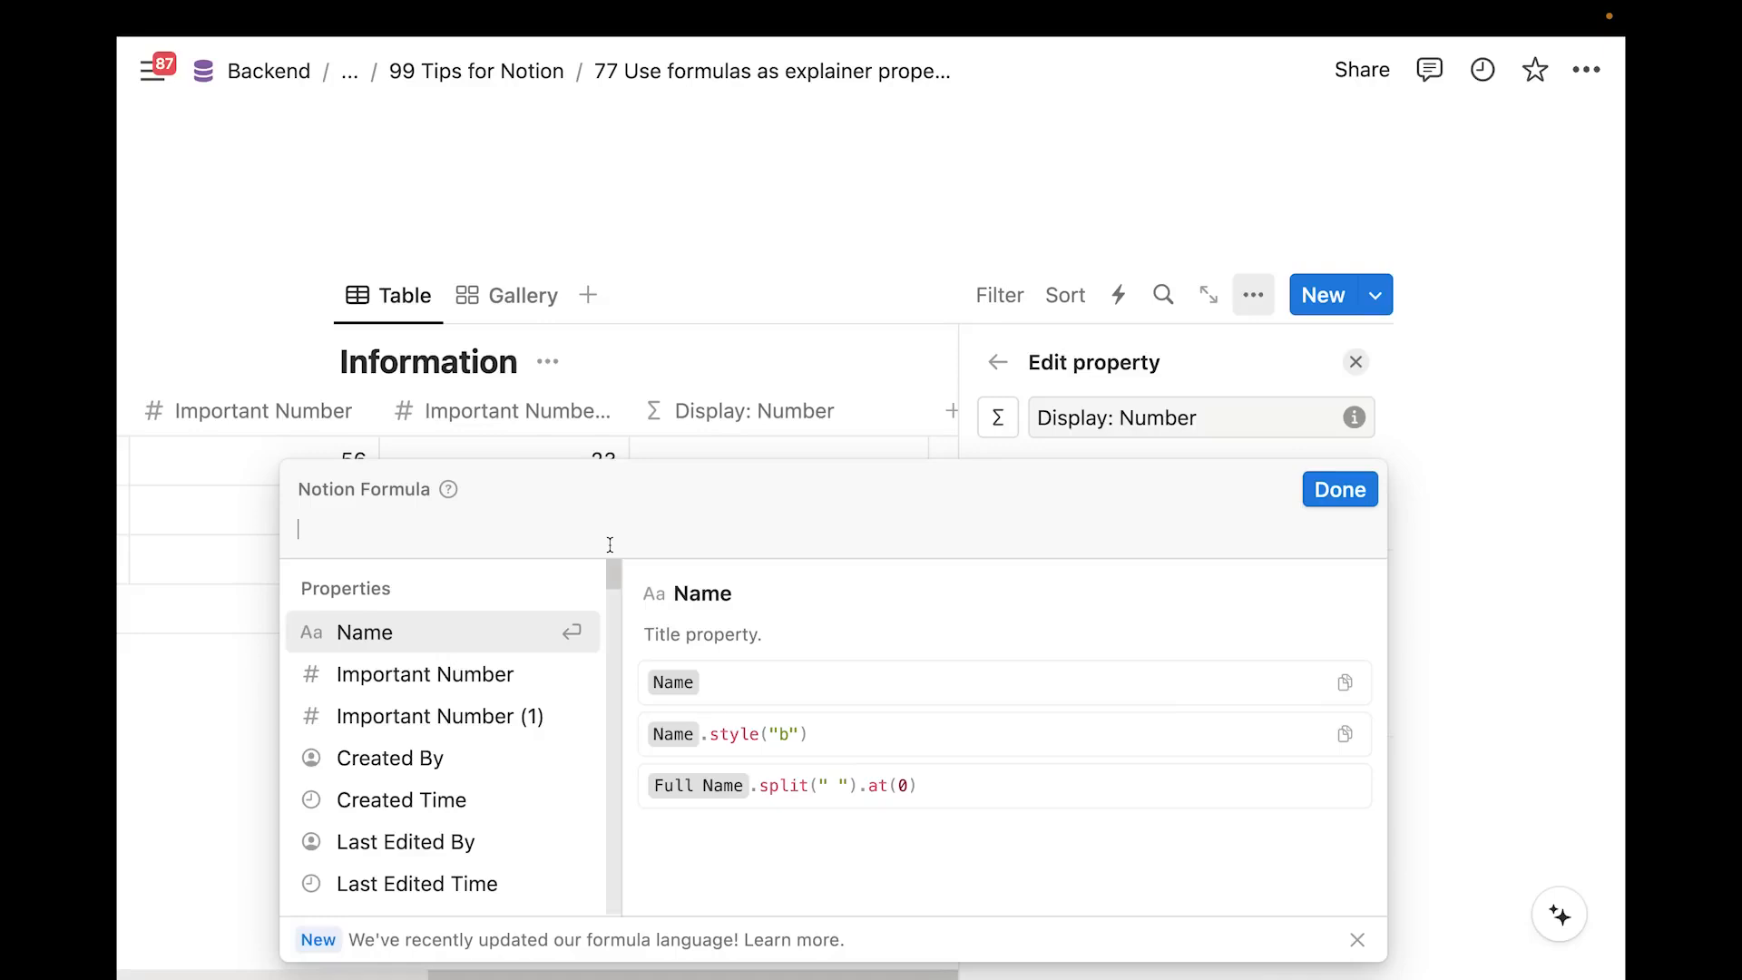
{"action": "type", "text": "\"Impor"}
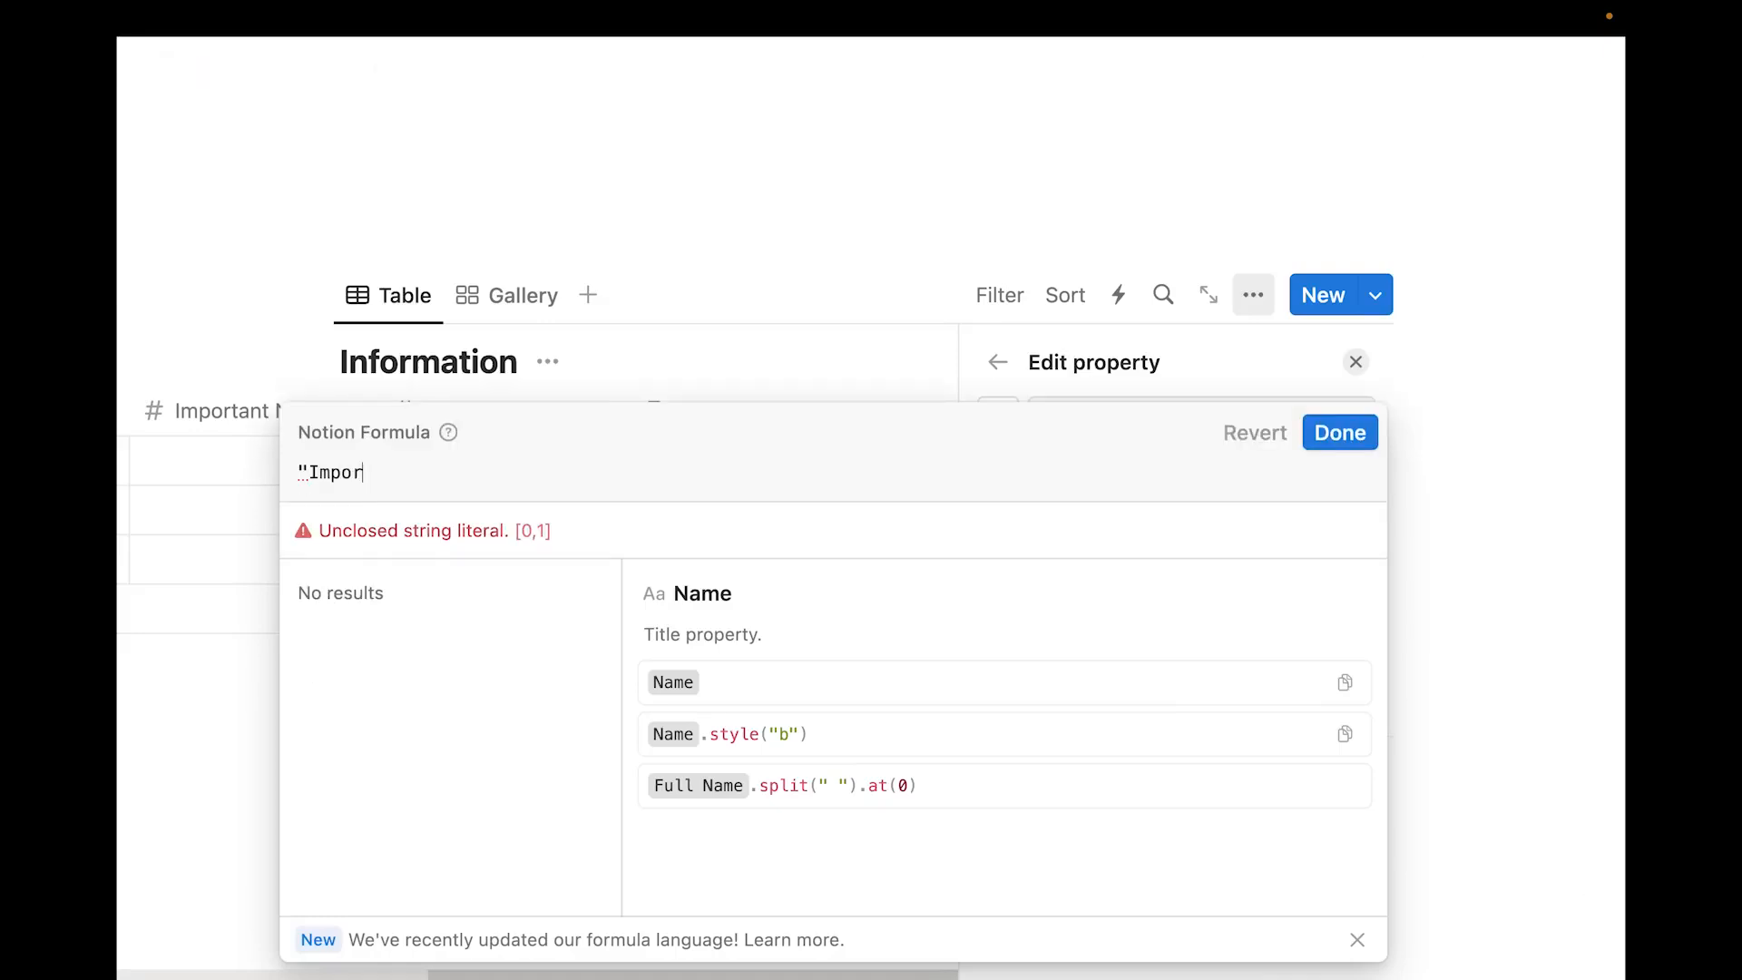
{"action": "type", "text": "tant Number:\""}
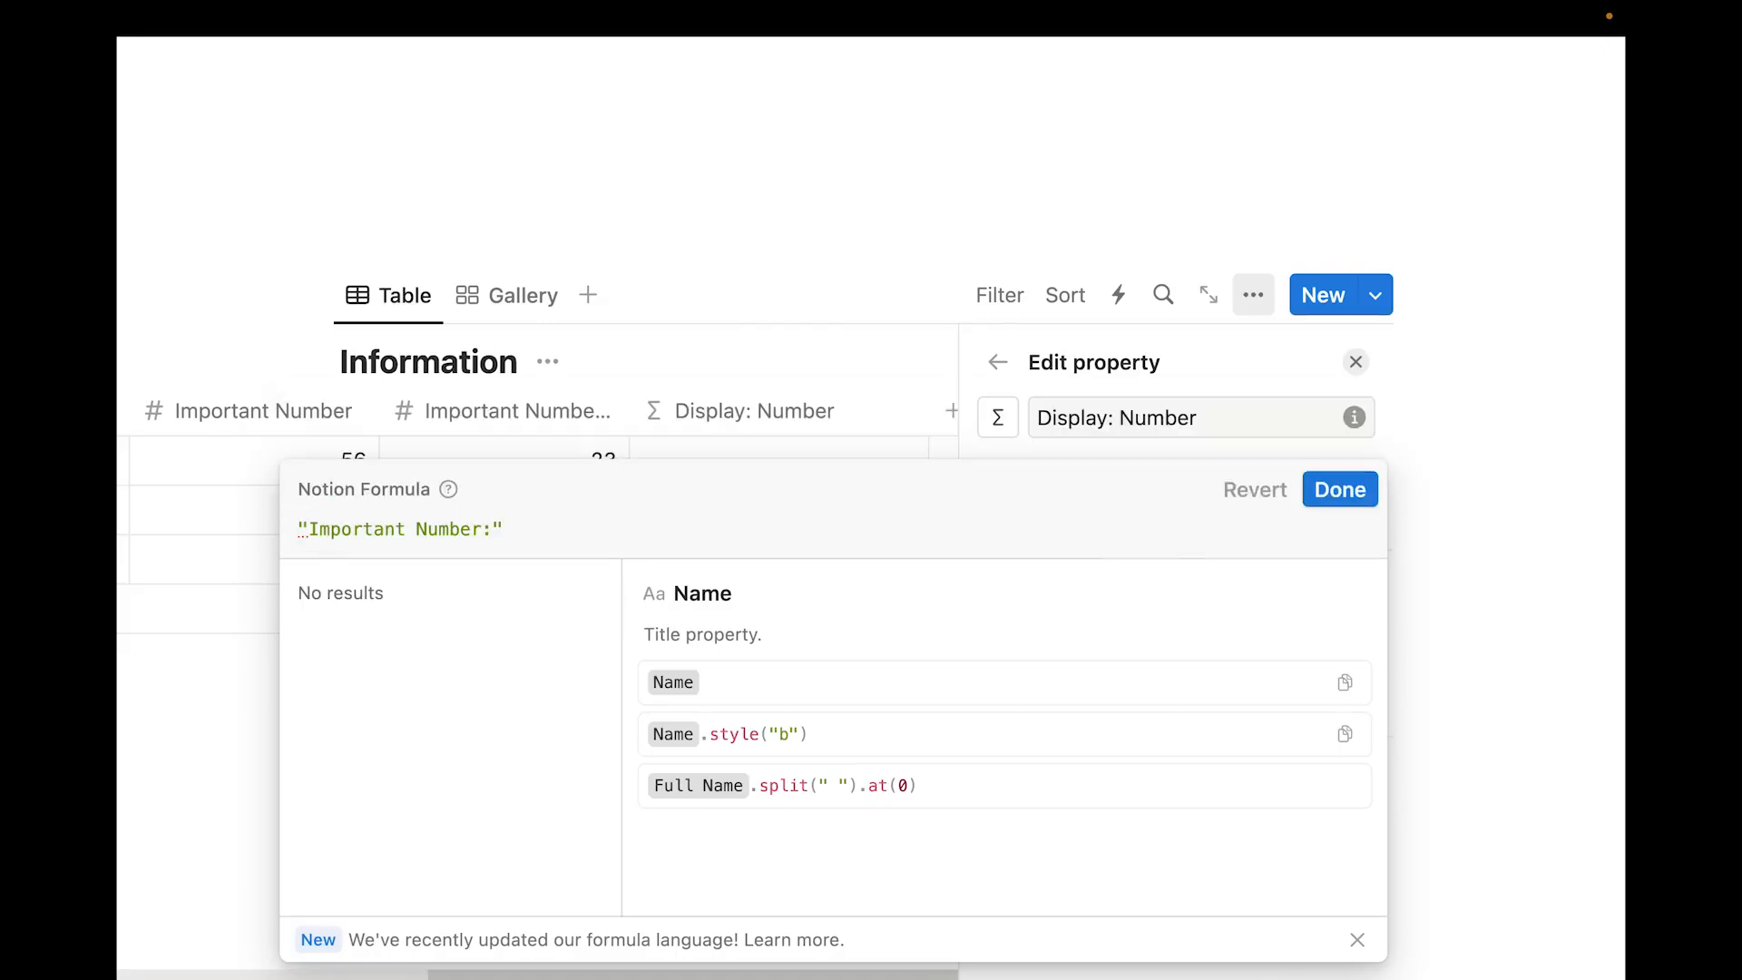
{"action": "left_click", "coordinate": [1340, 489]}
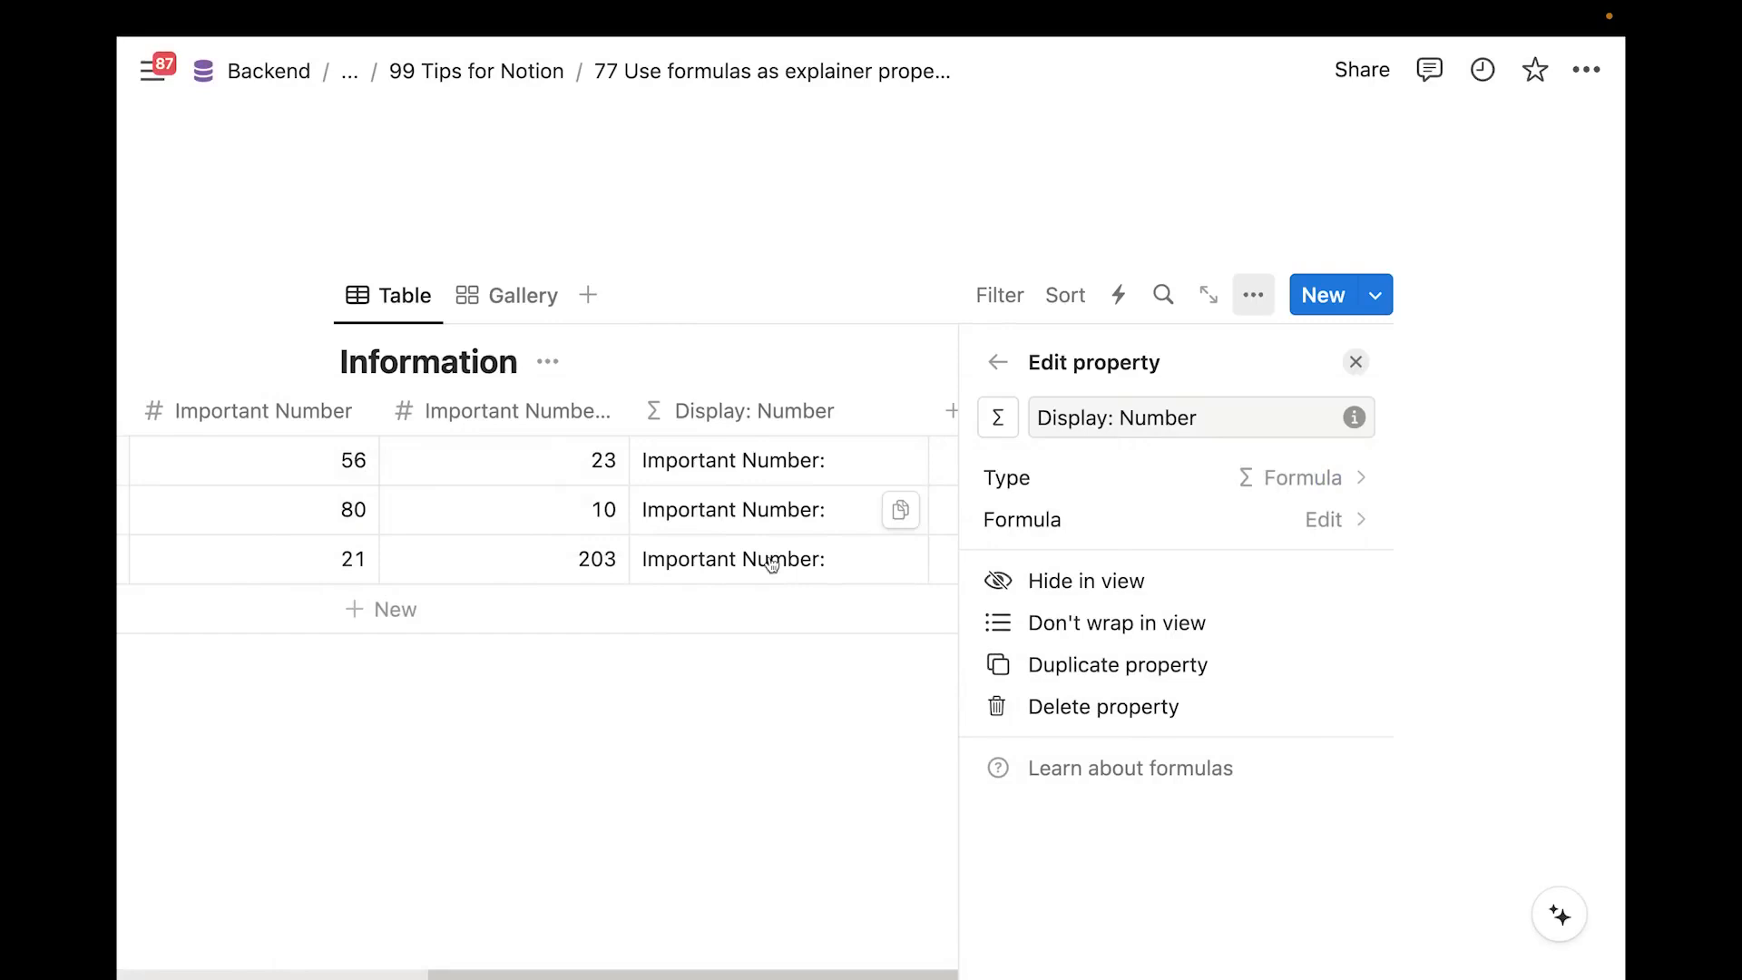
{"action": "left_click", "coordinate": [723, 684]}
{"action": "left_click", "coordinate": [1065, 419]}
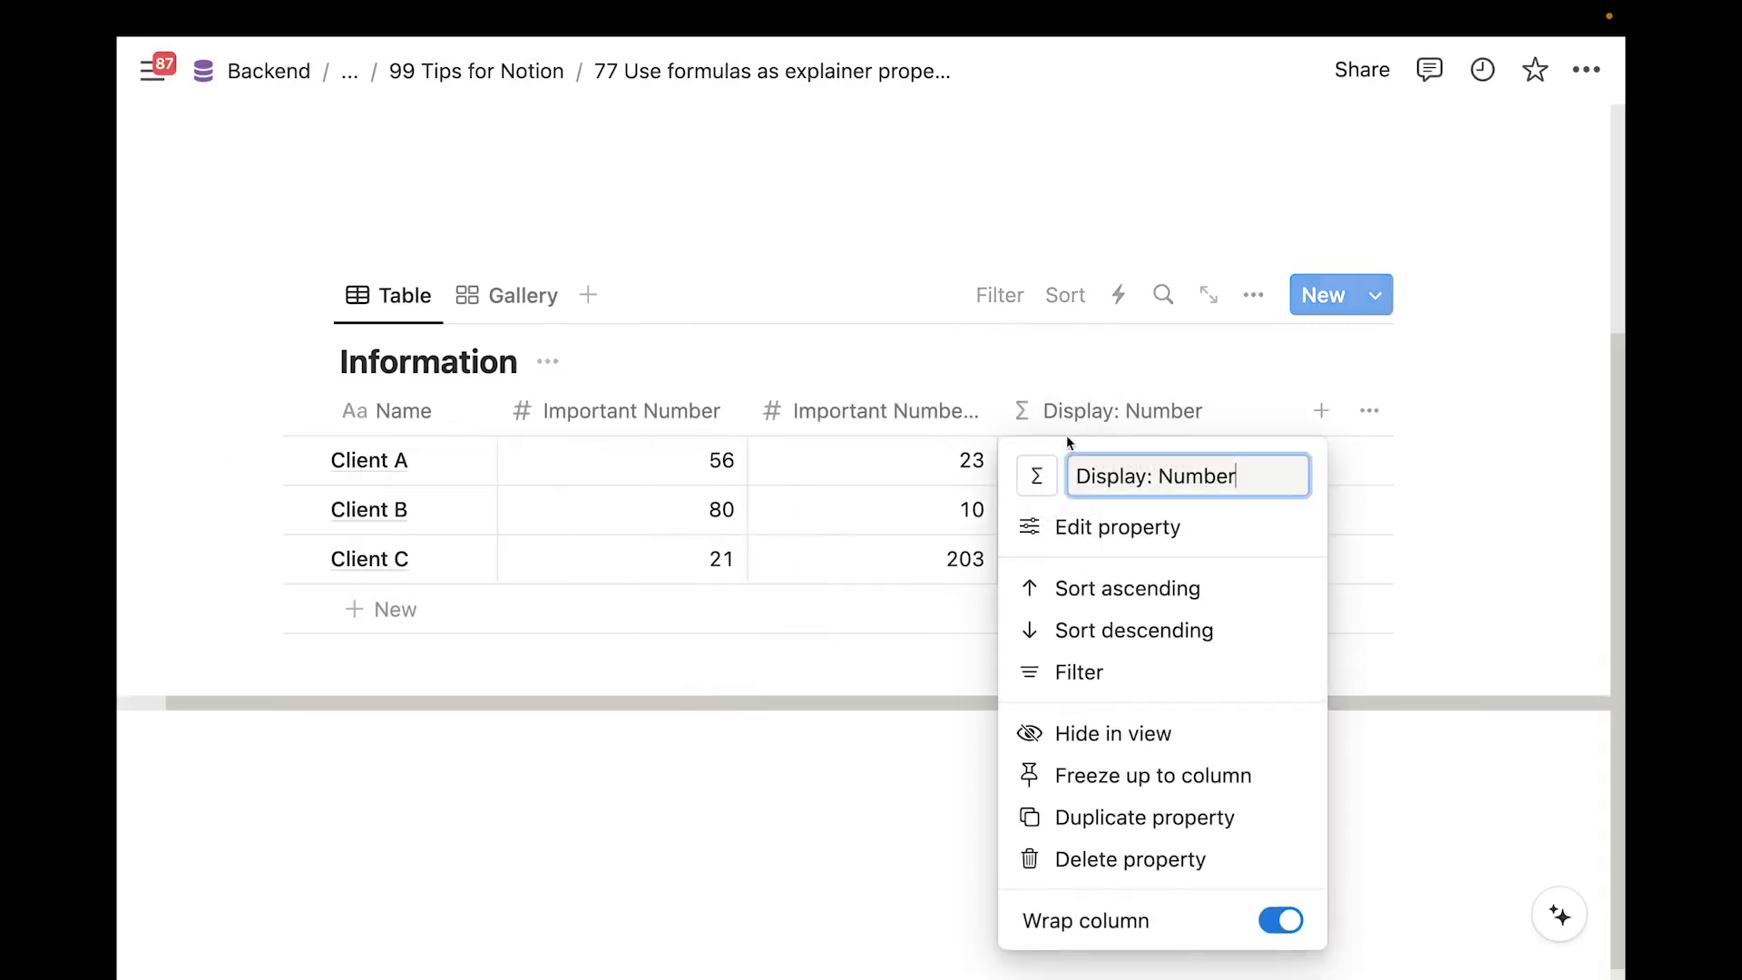
{"action": "left_click", "coordinate": [1083, 731]}
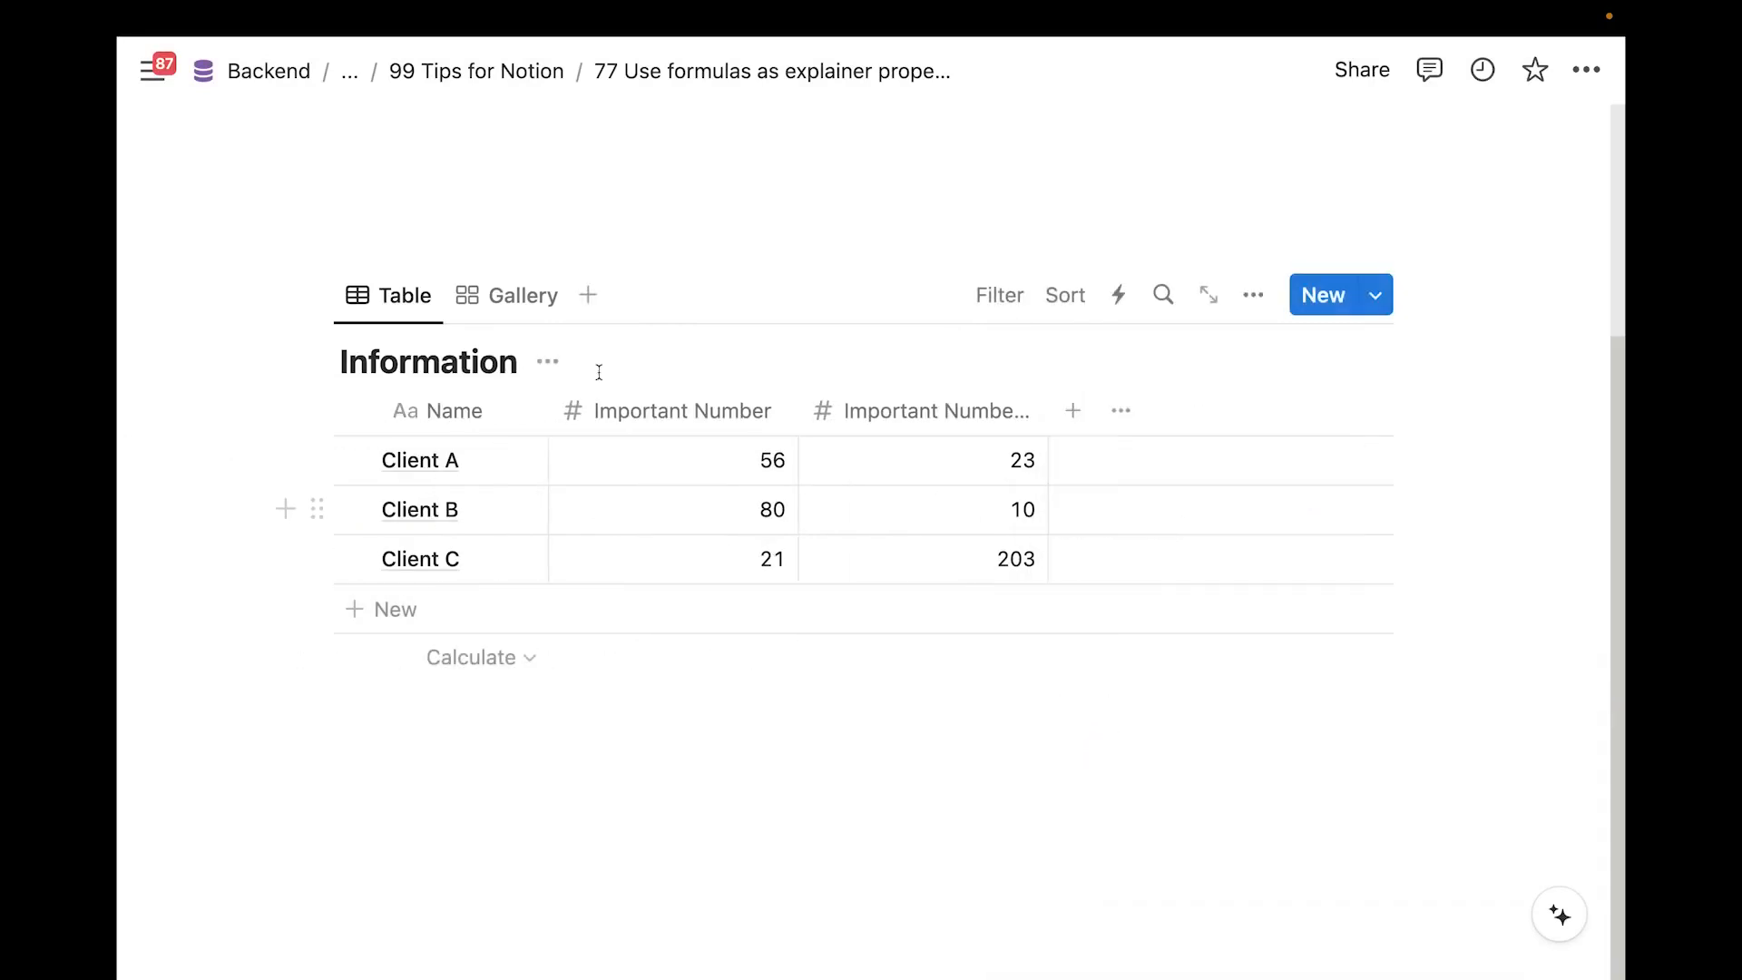
Show Display: Number on the Information gallery cards and move it directly above Important Number
{"action": "left_click", "coordinate": [530, 298]}
{"action": "scroll", "coordinate": [1179, 544], "scroll_direction": "down", "scroll_amount": 2}
{"action": "left_click", "coordinate": [1253, 454]}
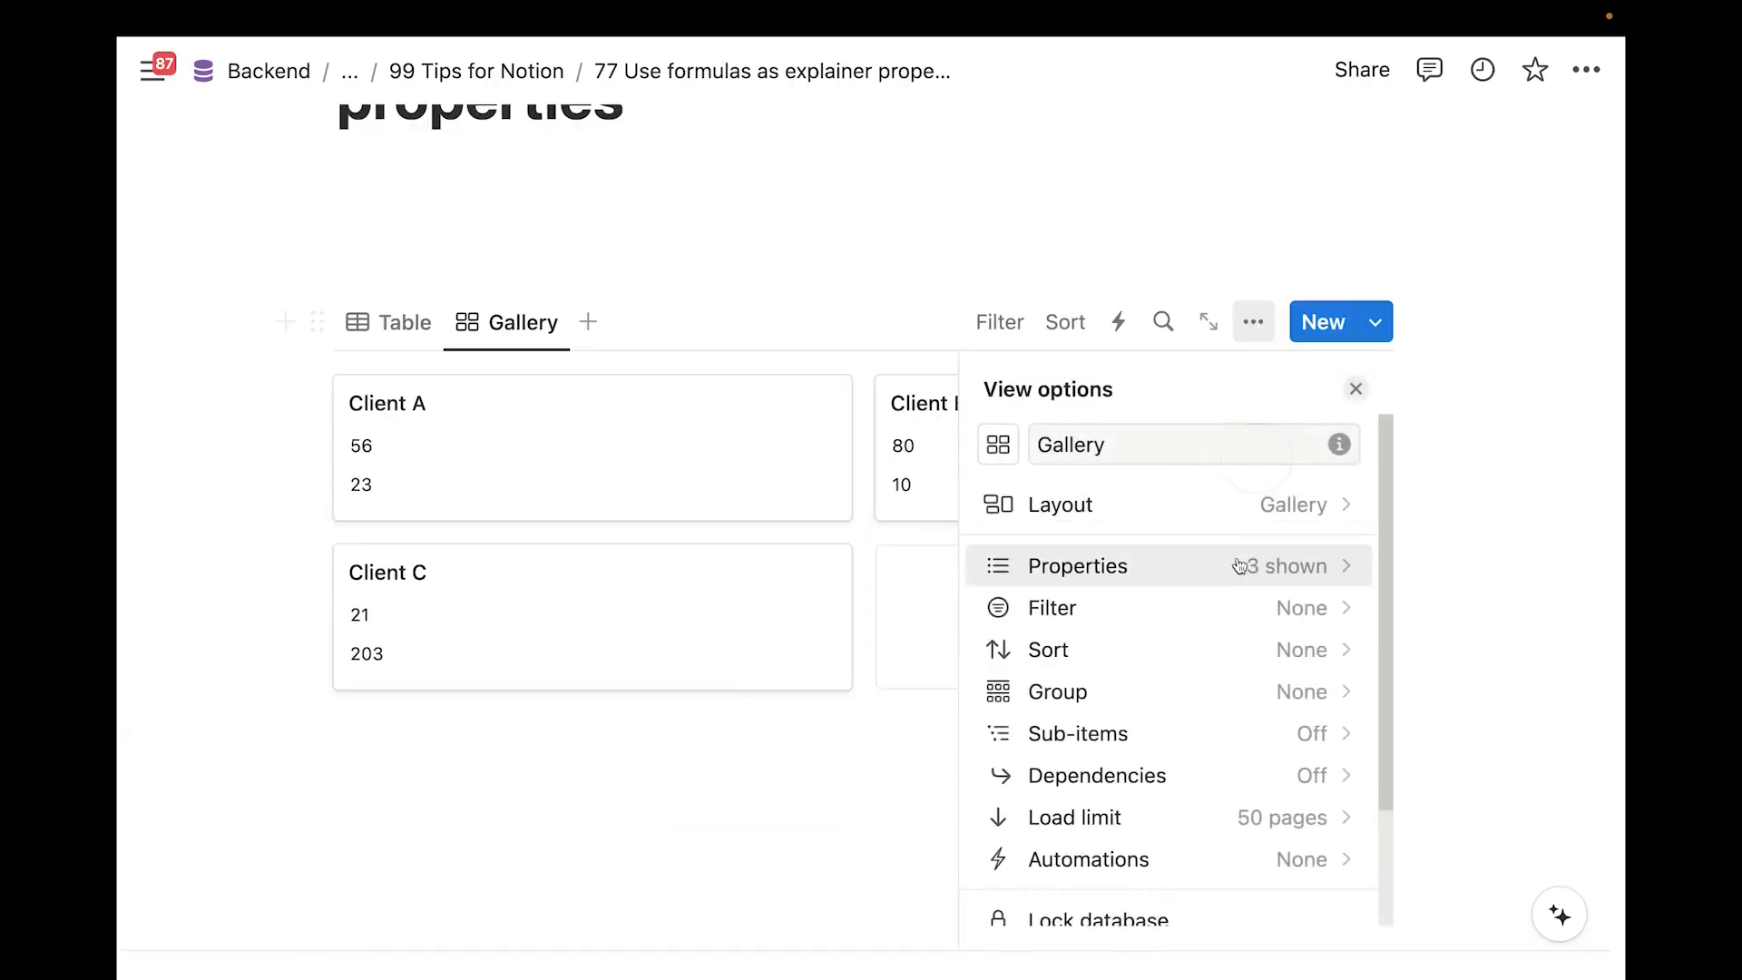
{"action": "left_click", "coordinate": [1197, 569]}
{"action": "left_click", "coordinate": [1325, 737]}
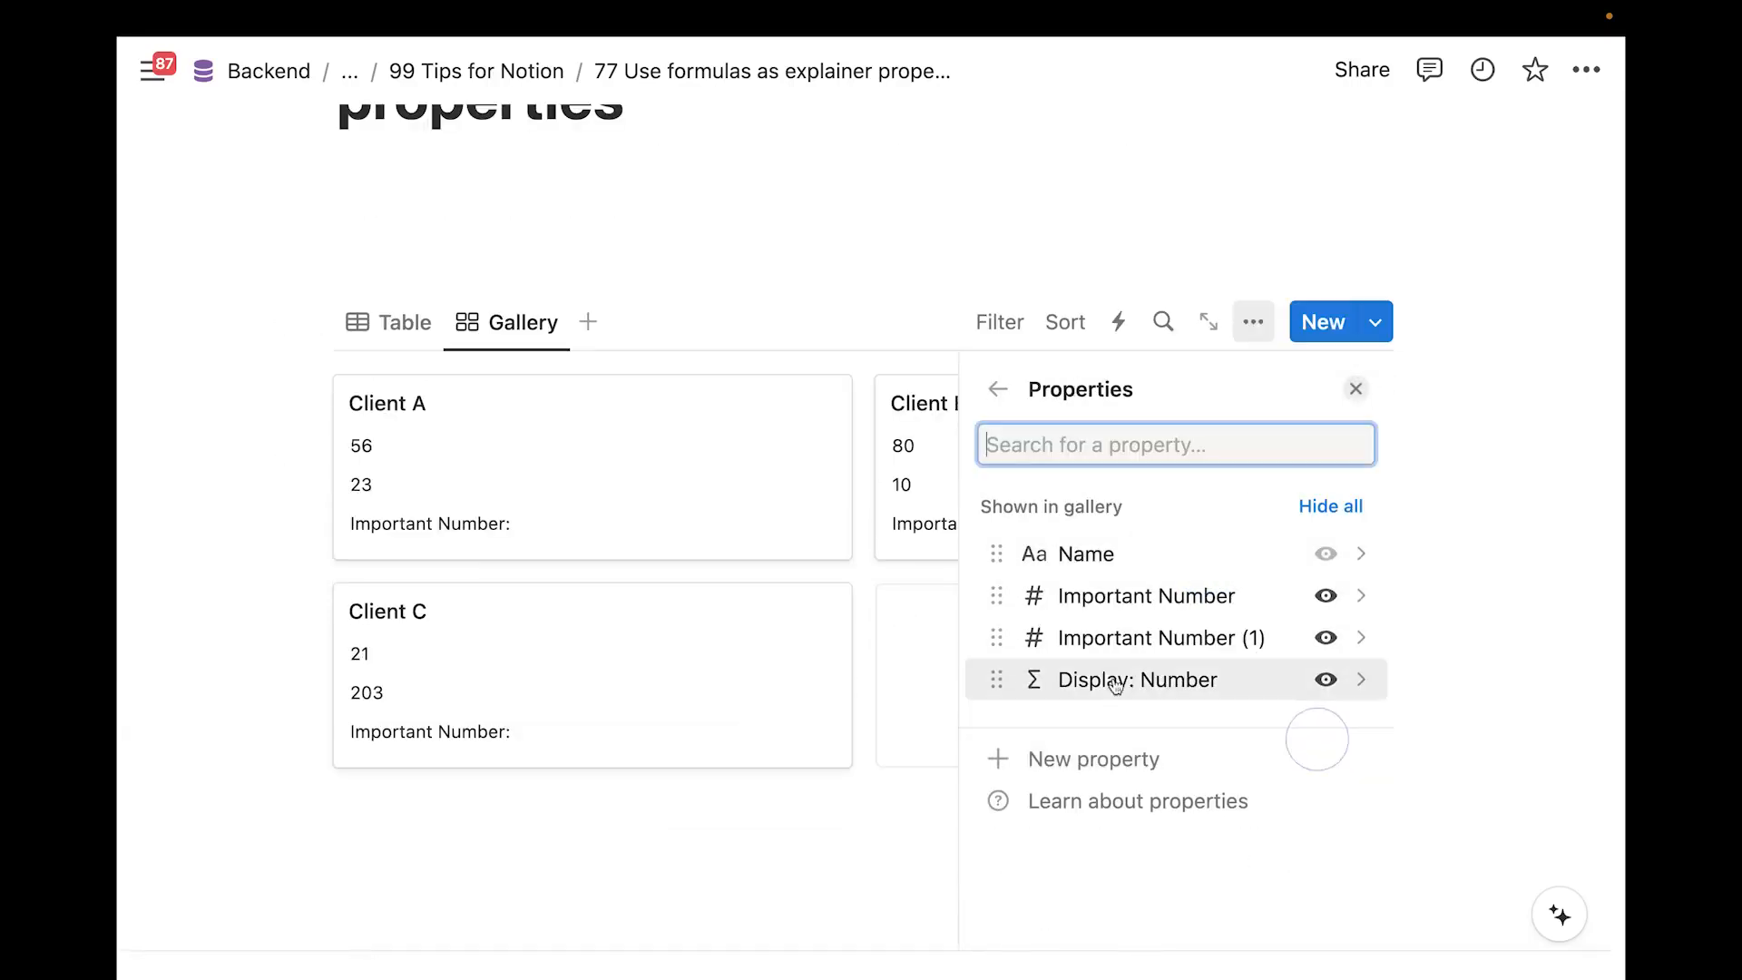
{"action": "left_click_drag", "start_coordinate": [992, 672], "coordinate": [995, 595]}
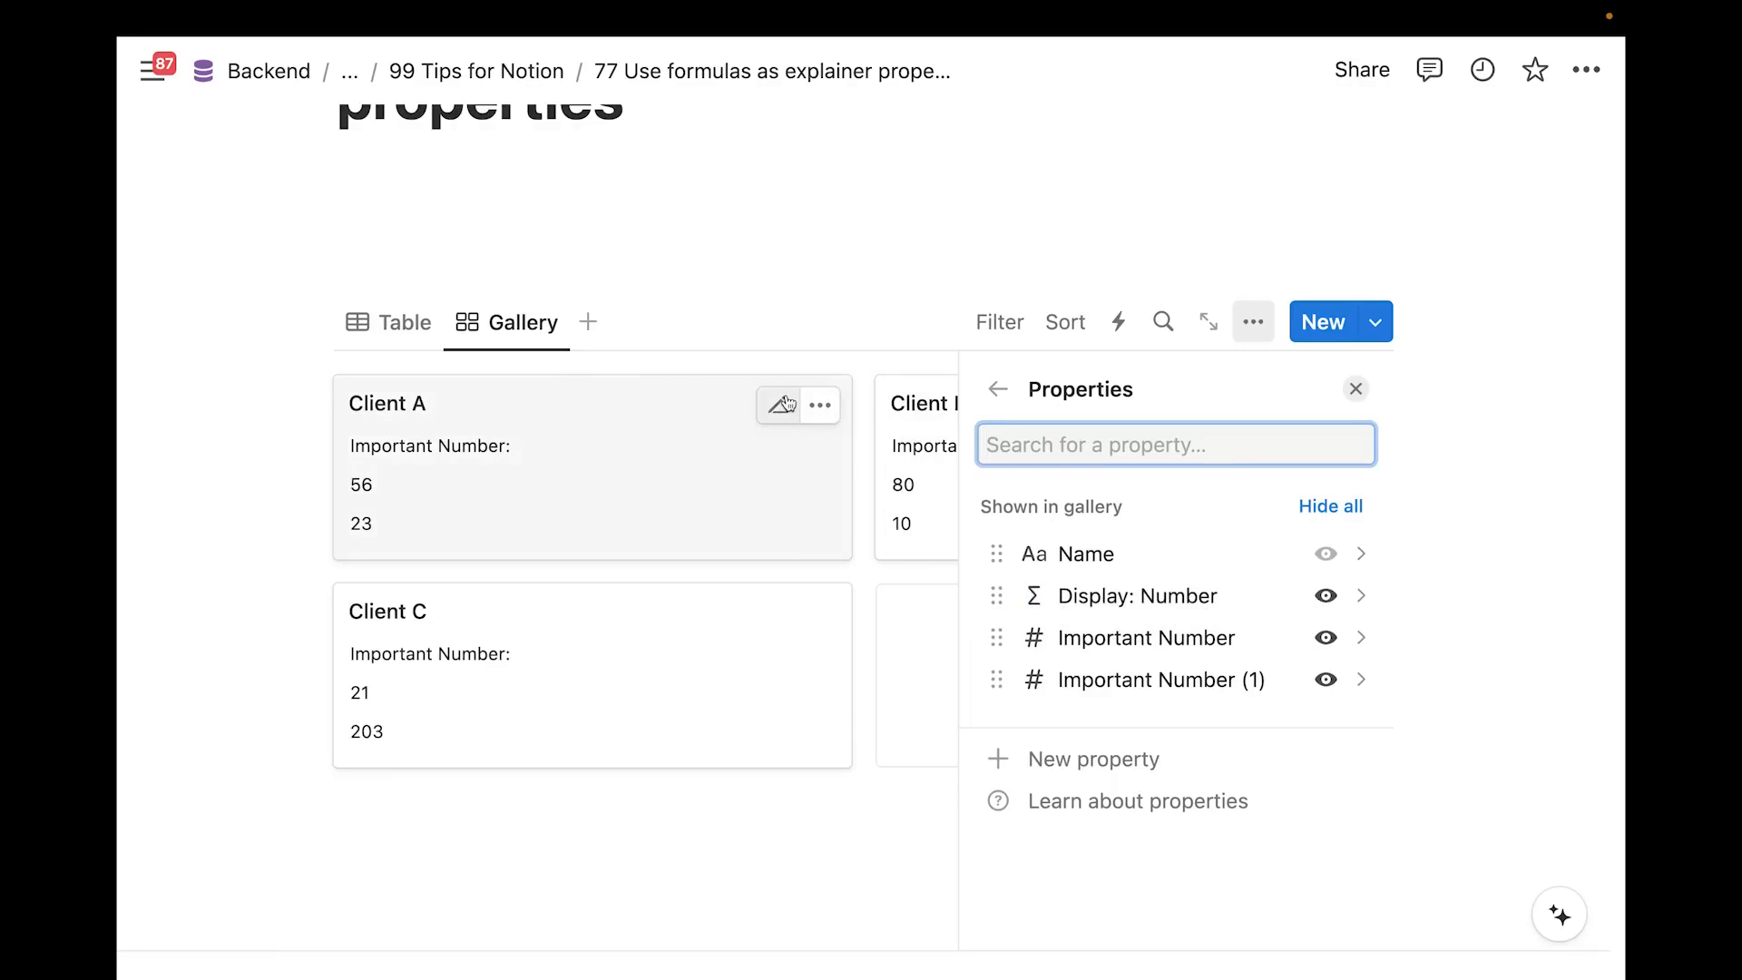
{"action": "left_click", "coordinate": [701, 309]}
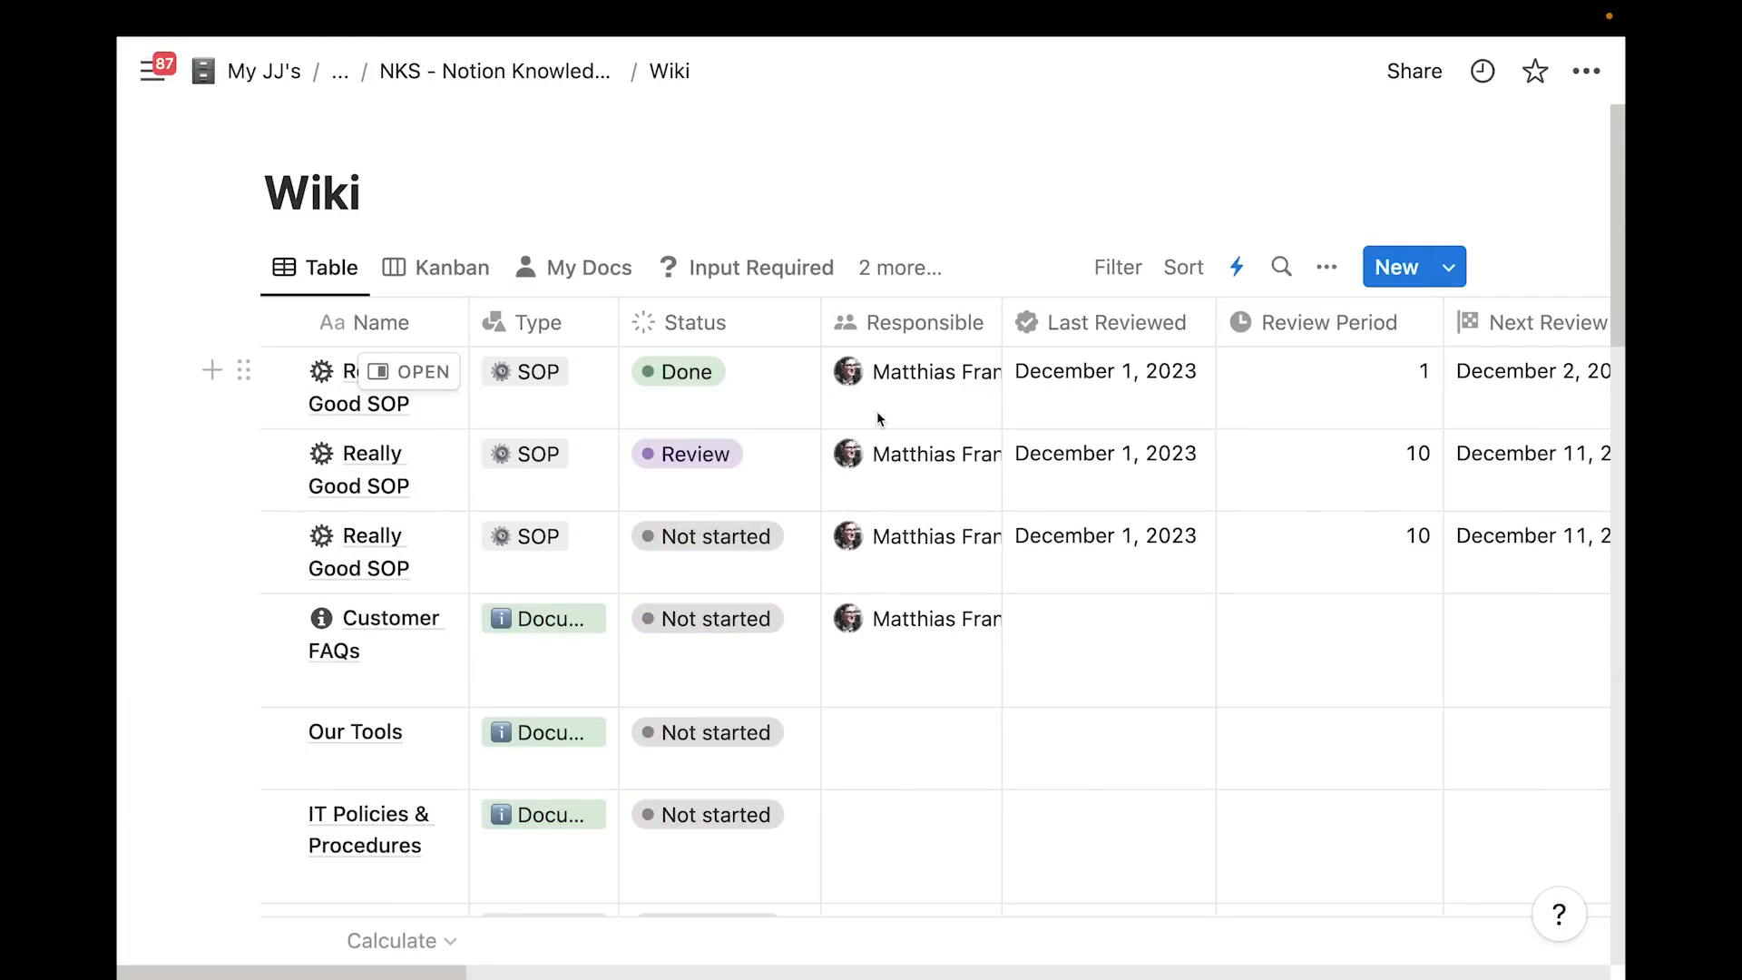
Look over the Wiki table's columns and open the Customer FAQs document as a full page
{"action": "scroll", "coordinate": [878, 416], "scroll_direction": "down", "scroll_amount": 1}
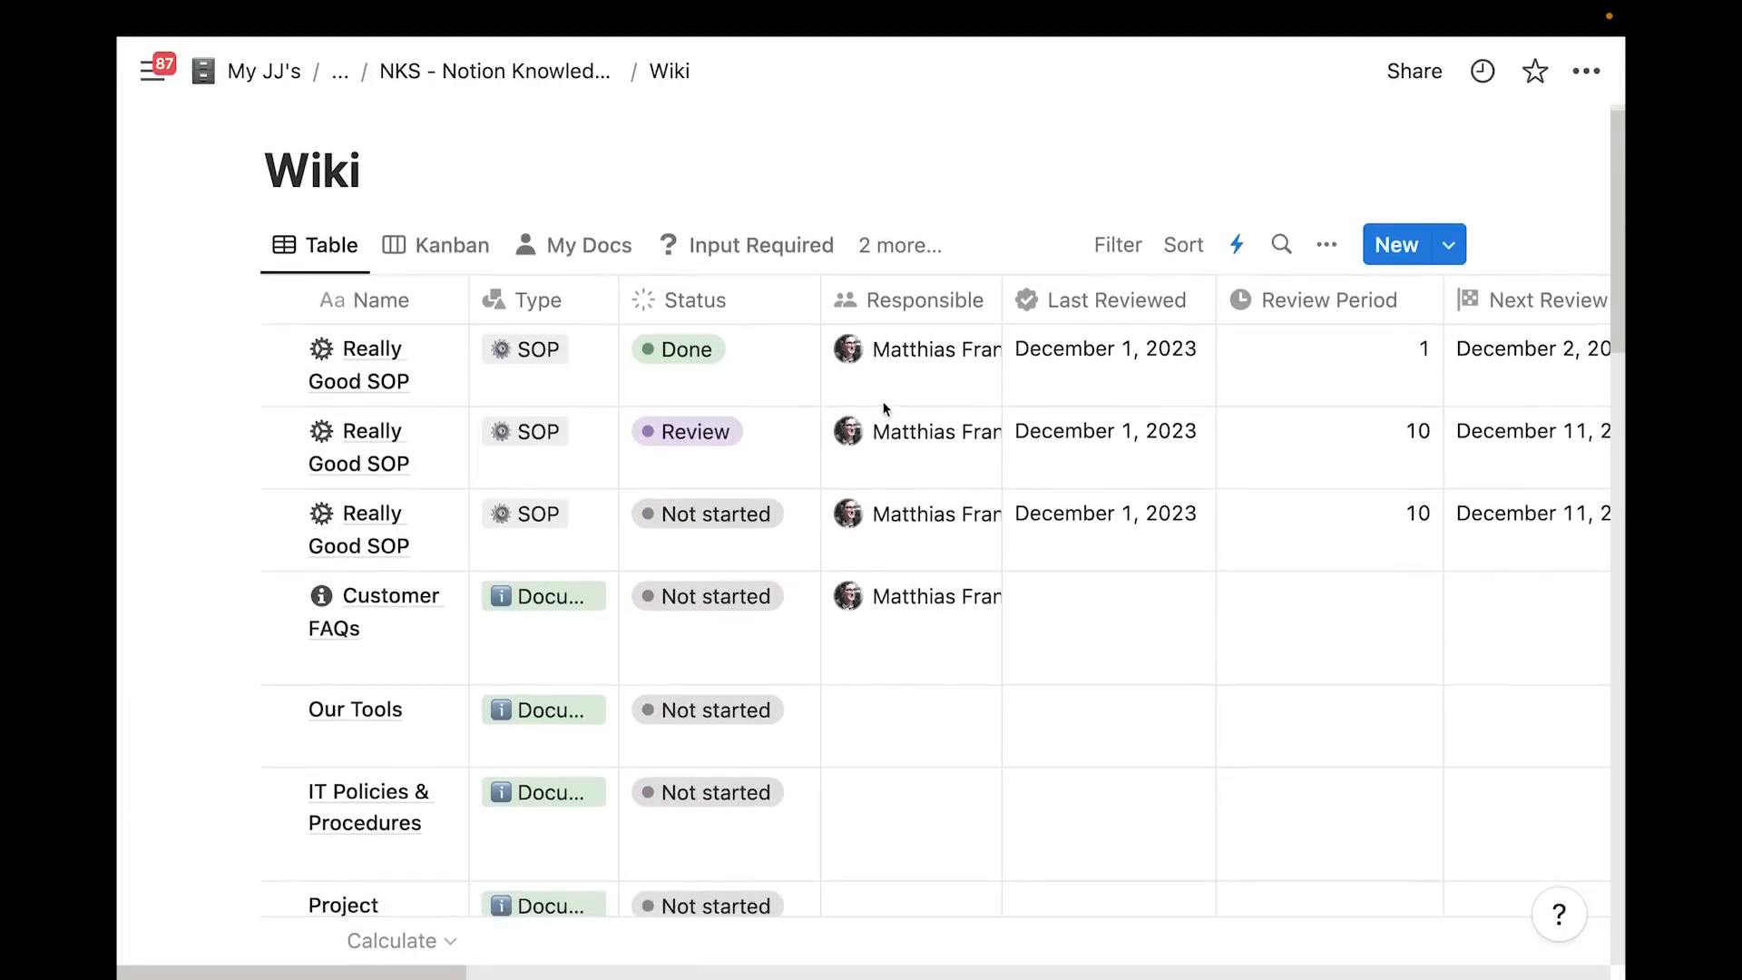
{"action": "scroll", "coordinate": [898, 486], "scroll_direction": "right", "scroll_amount": 10}
{"action": "scroll", "coordinate": [898, 486], "scroll_direction": "left", "scroll_amount": 10}
{"action": "scroll", "coordinate": [903, 480], "scroll_direction": "down", "scroll_amount": 1}
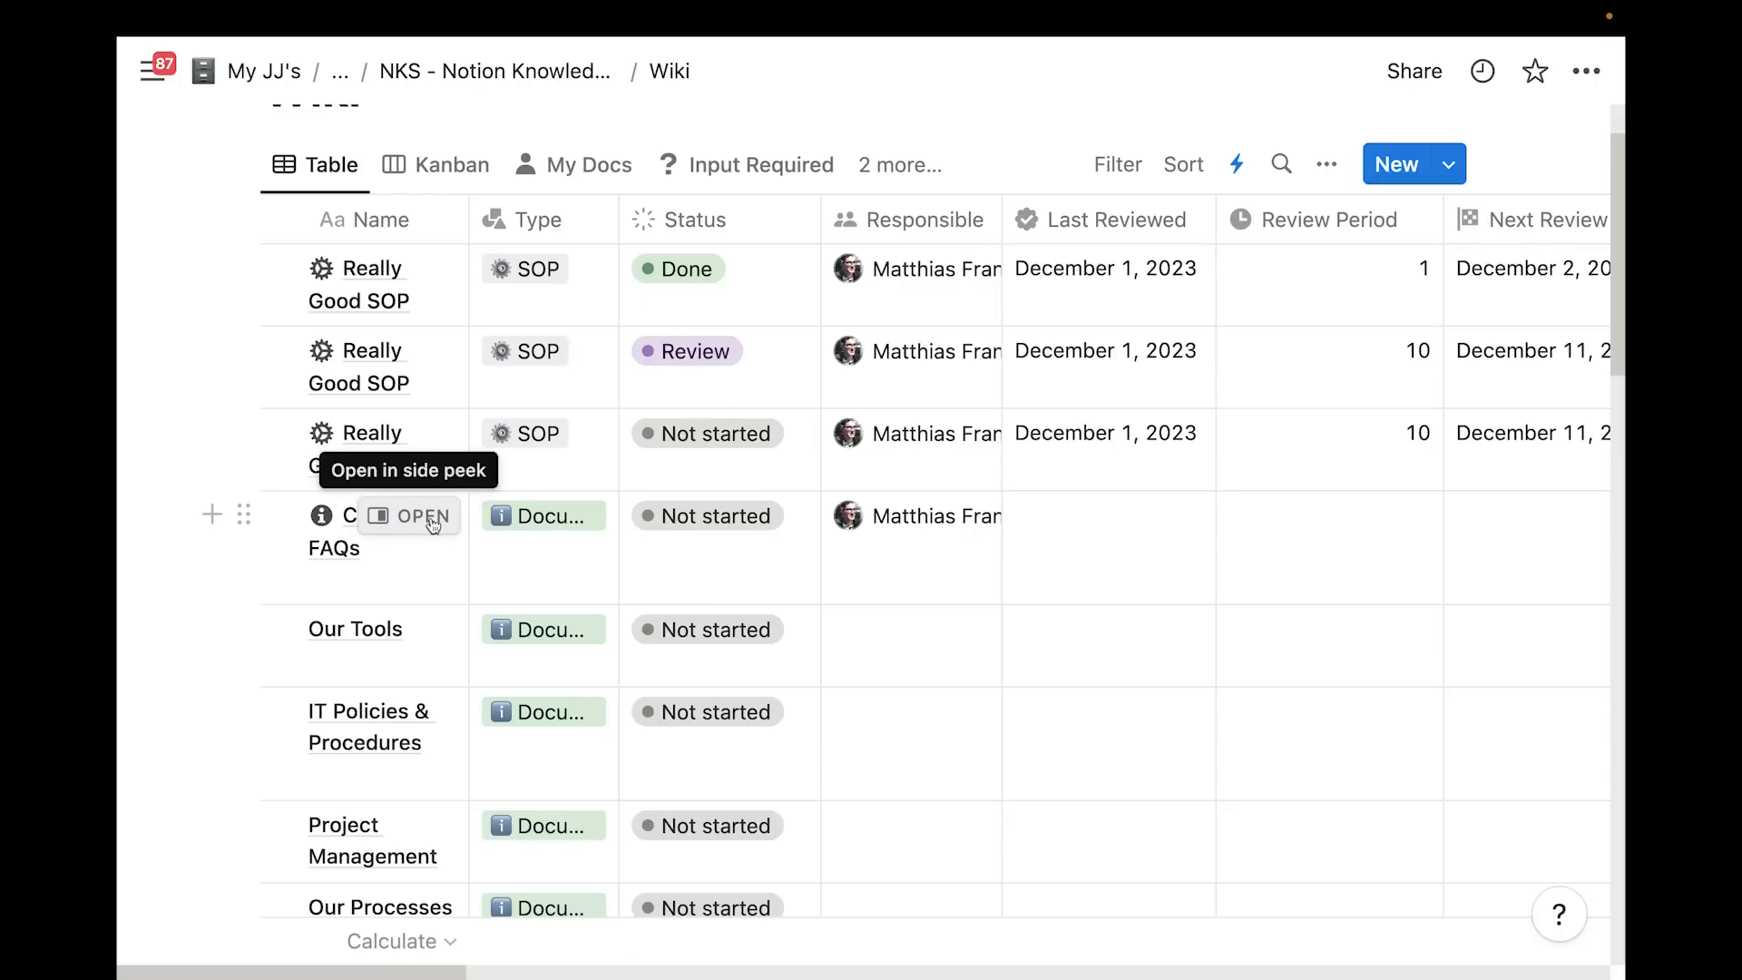
{"action": "left_click", "coordinate": [432, 521]}
{"action": "scroll", "coordinate": [1022, 377], "scroll_direction": "down", "scroll_amount": 3}
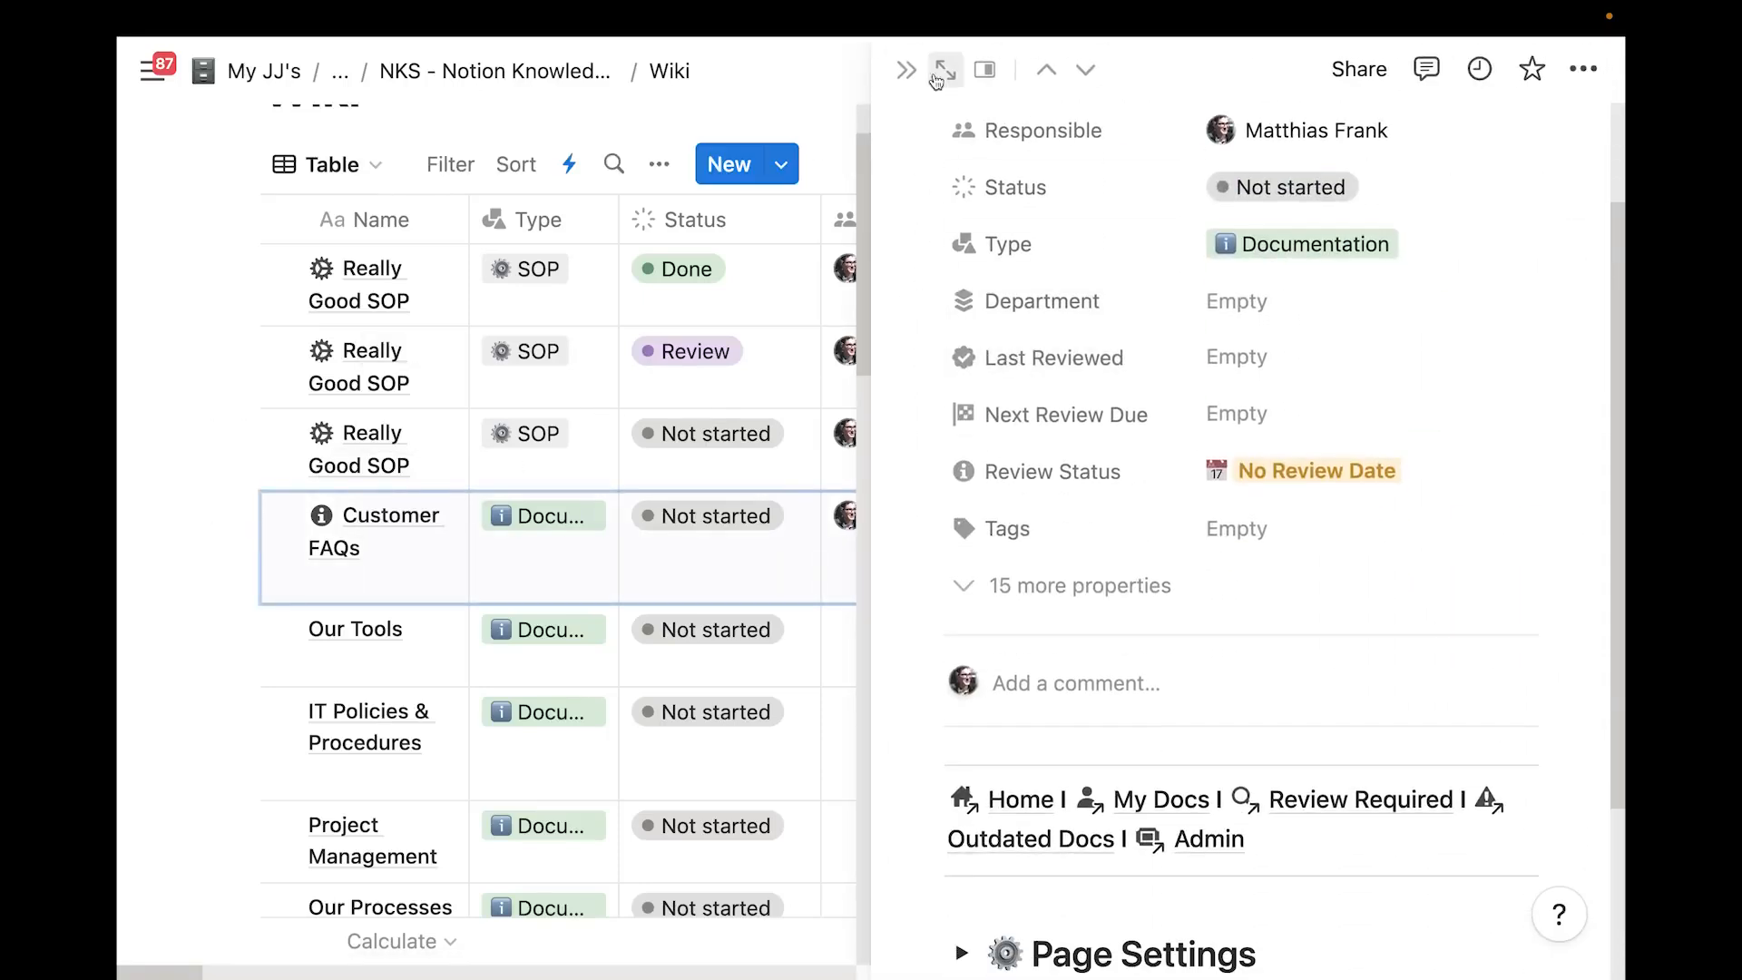
{"action": "left_click", "coordinate": [943, 67]}
{"action": "scroll", "coordinate": [568, 599], "scroll_direction": "down", "scroll_amount": 6}
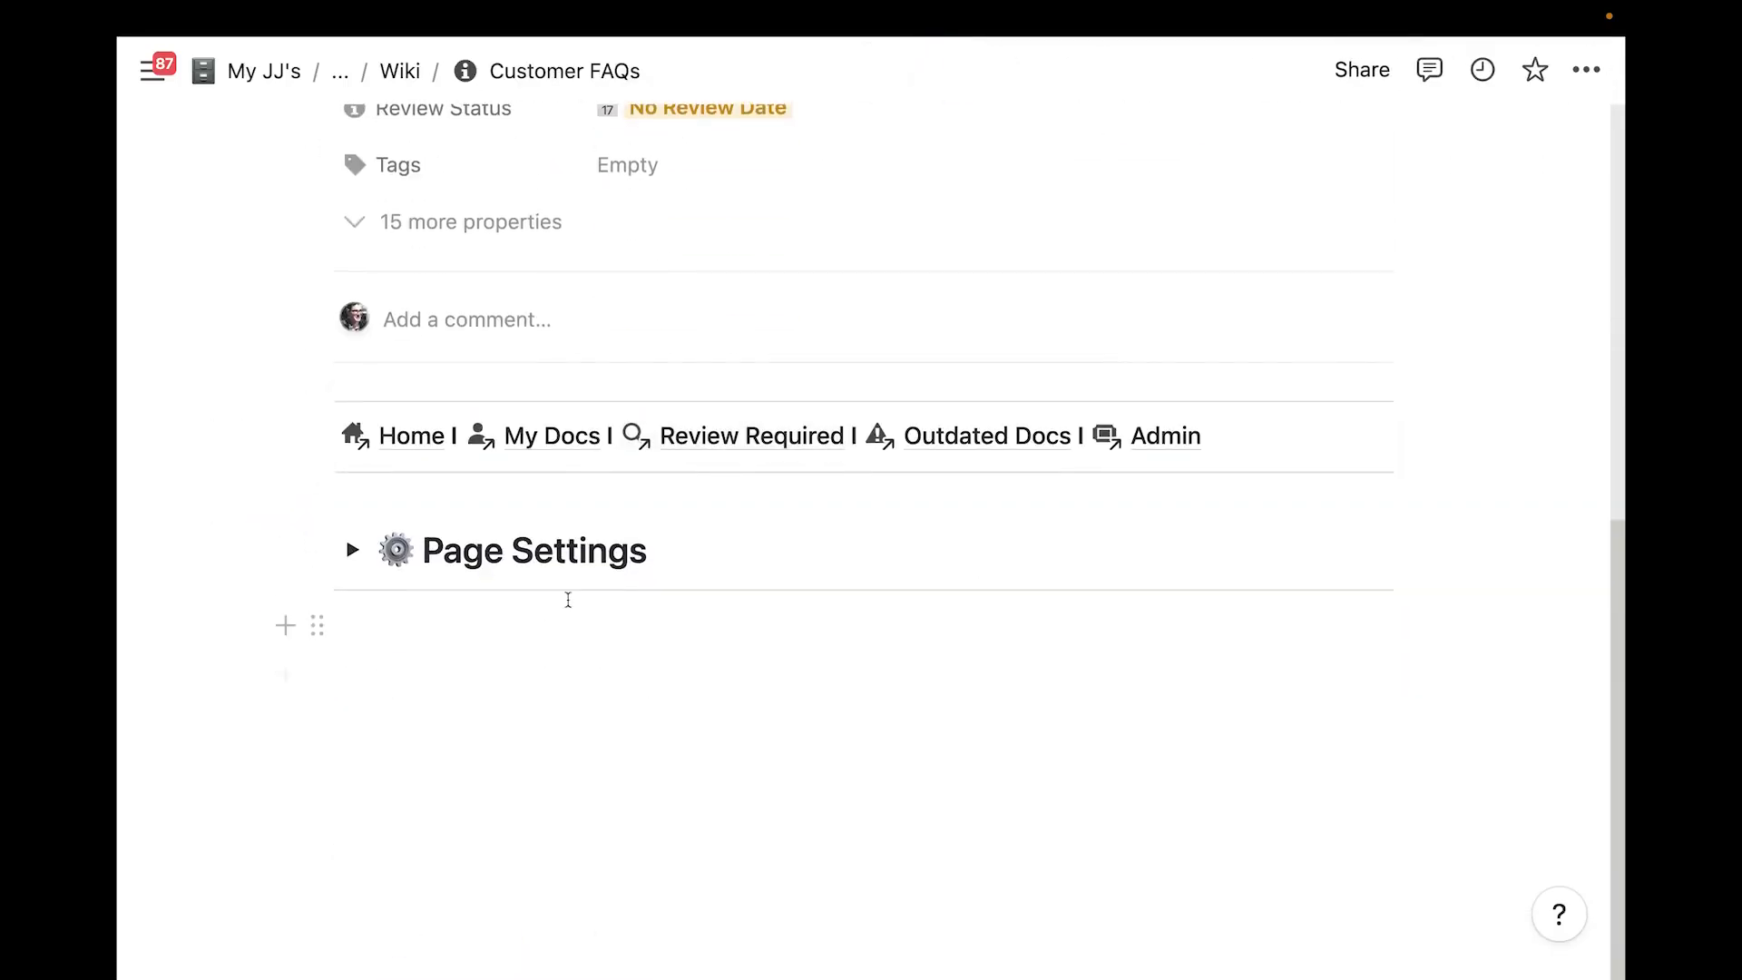
Expand Page Settings and its General Information toggle, and examine the instructions and the embedded Wiki table
{"action": "left_click", "coordinate": [353, 551]}
{"action": "scroll", "coordinate": [469, 524], "scroll_direction": "down", "scroll_amount": 2}
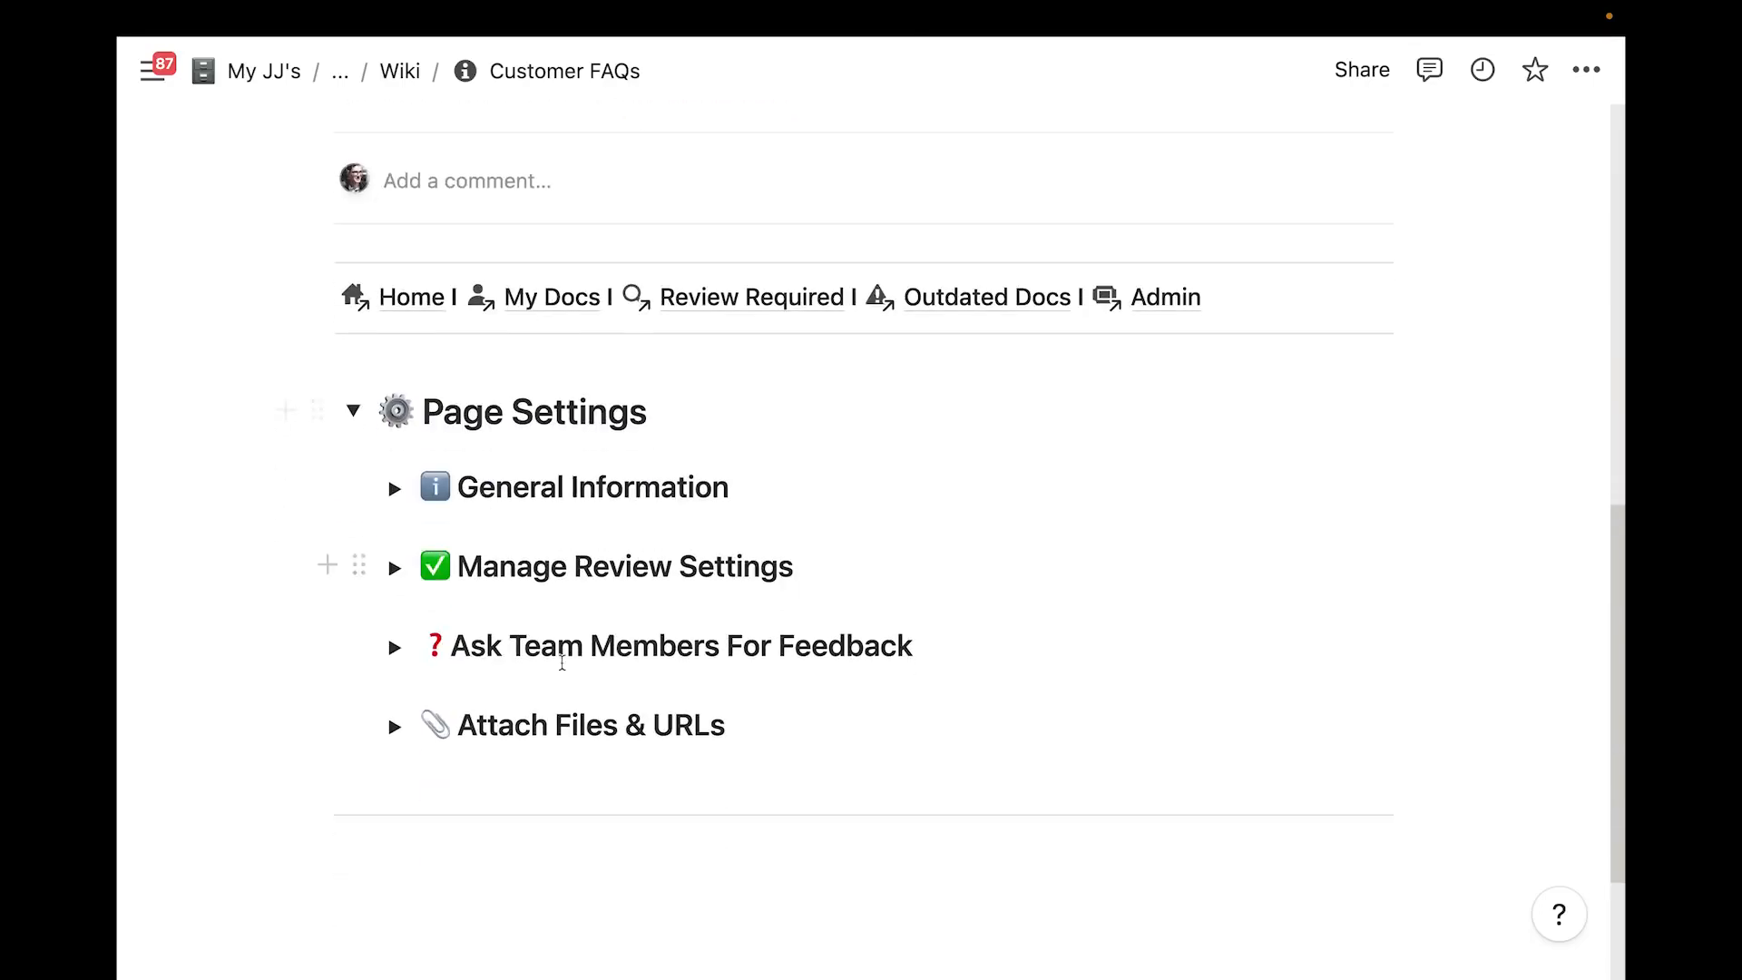
{"action": "left_click", "coordinate": [395, 491]}
{"action": "scroll", "coordinate": [490, 300], "scroll_direction": "down", "scroll_amount": 3}
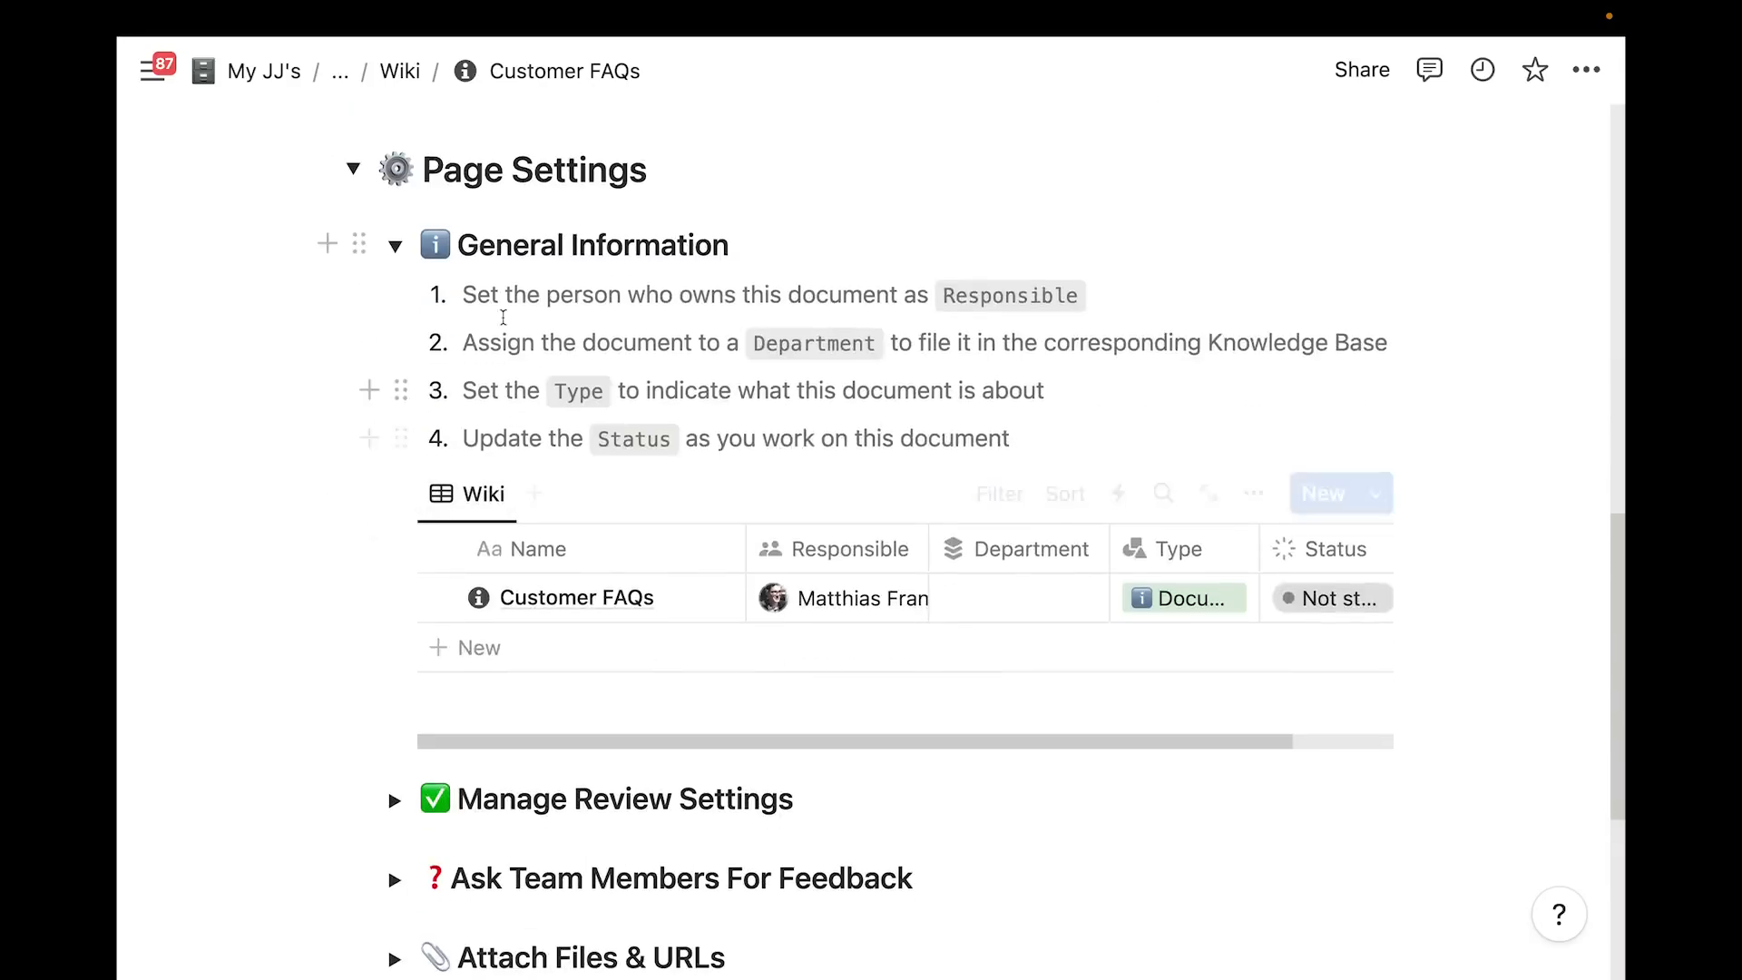
{"action": "left_click_drag", "start_coordinate": [459, 294], "coordinate": [521, 298]}
{"action": "left_click", "coordinate": [560, 306]}
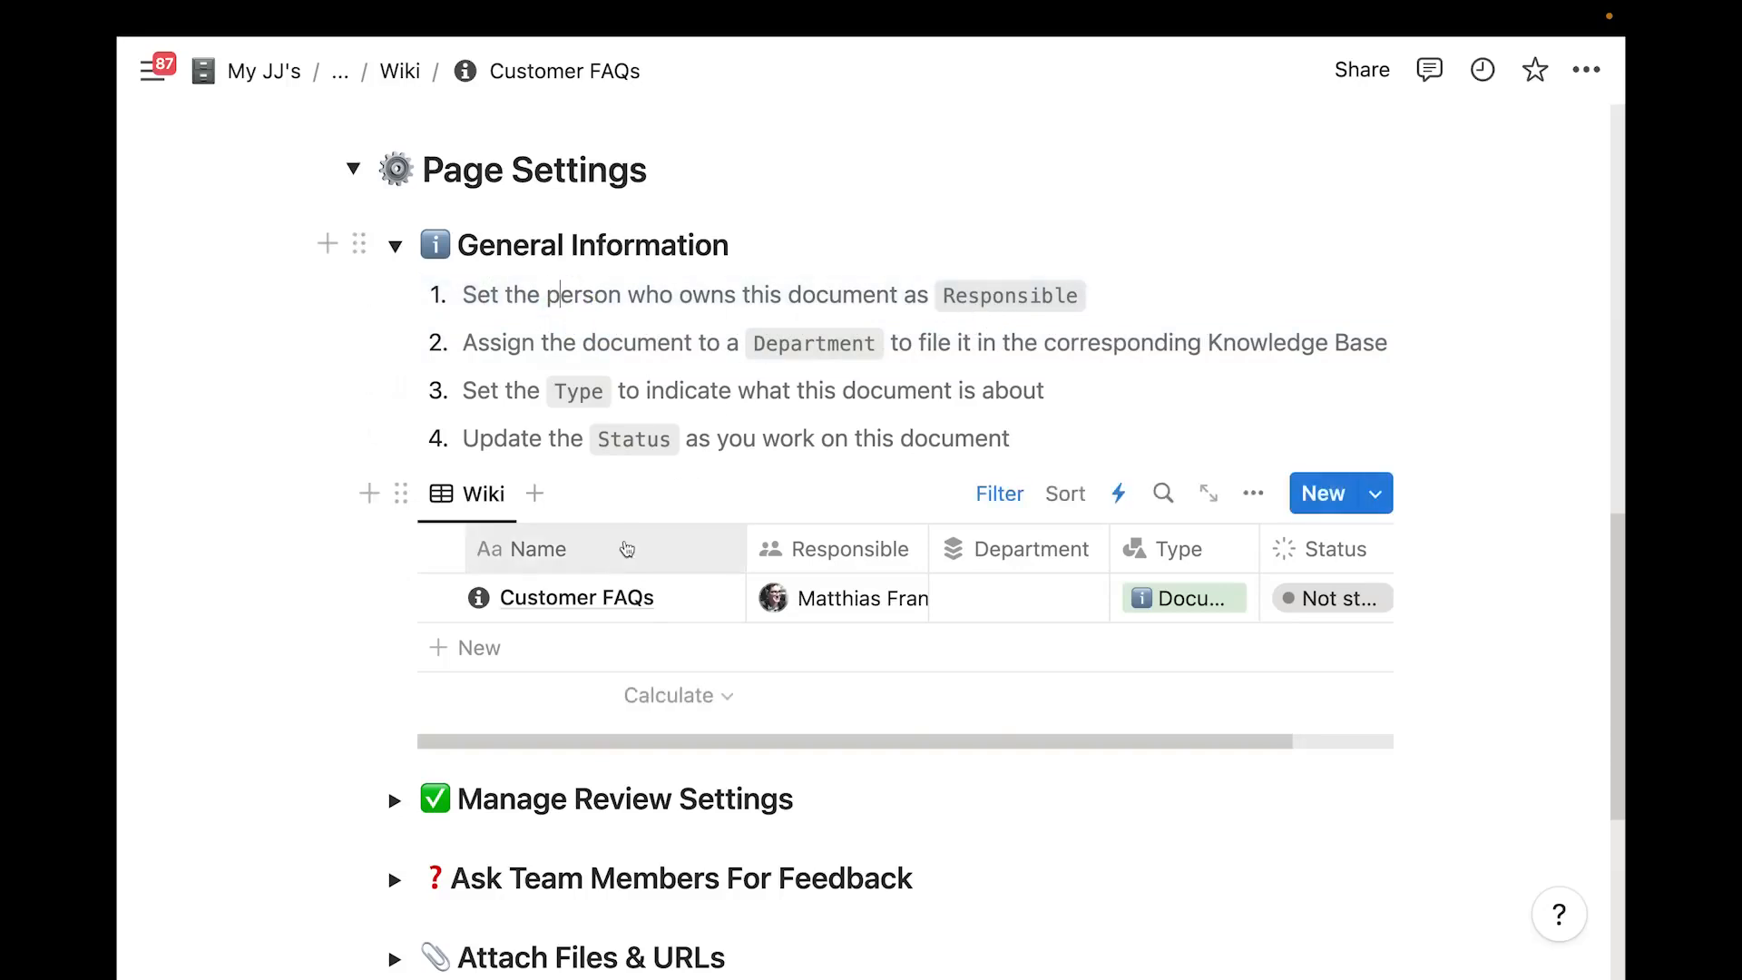
{"action": "left_click", "coordinate": [676, 606]}
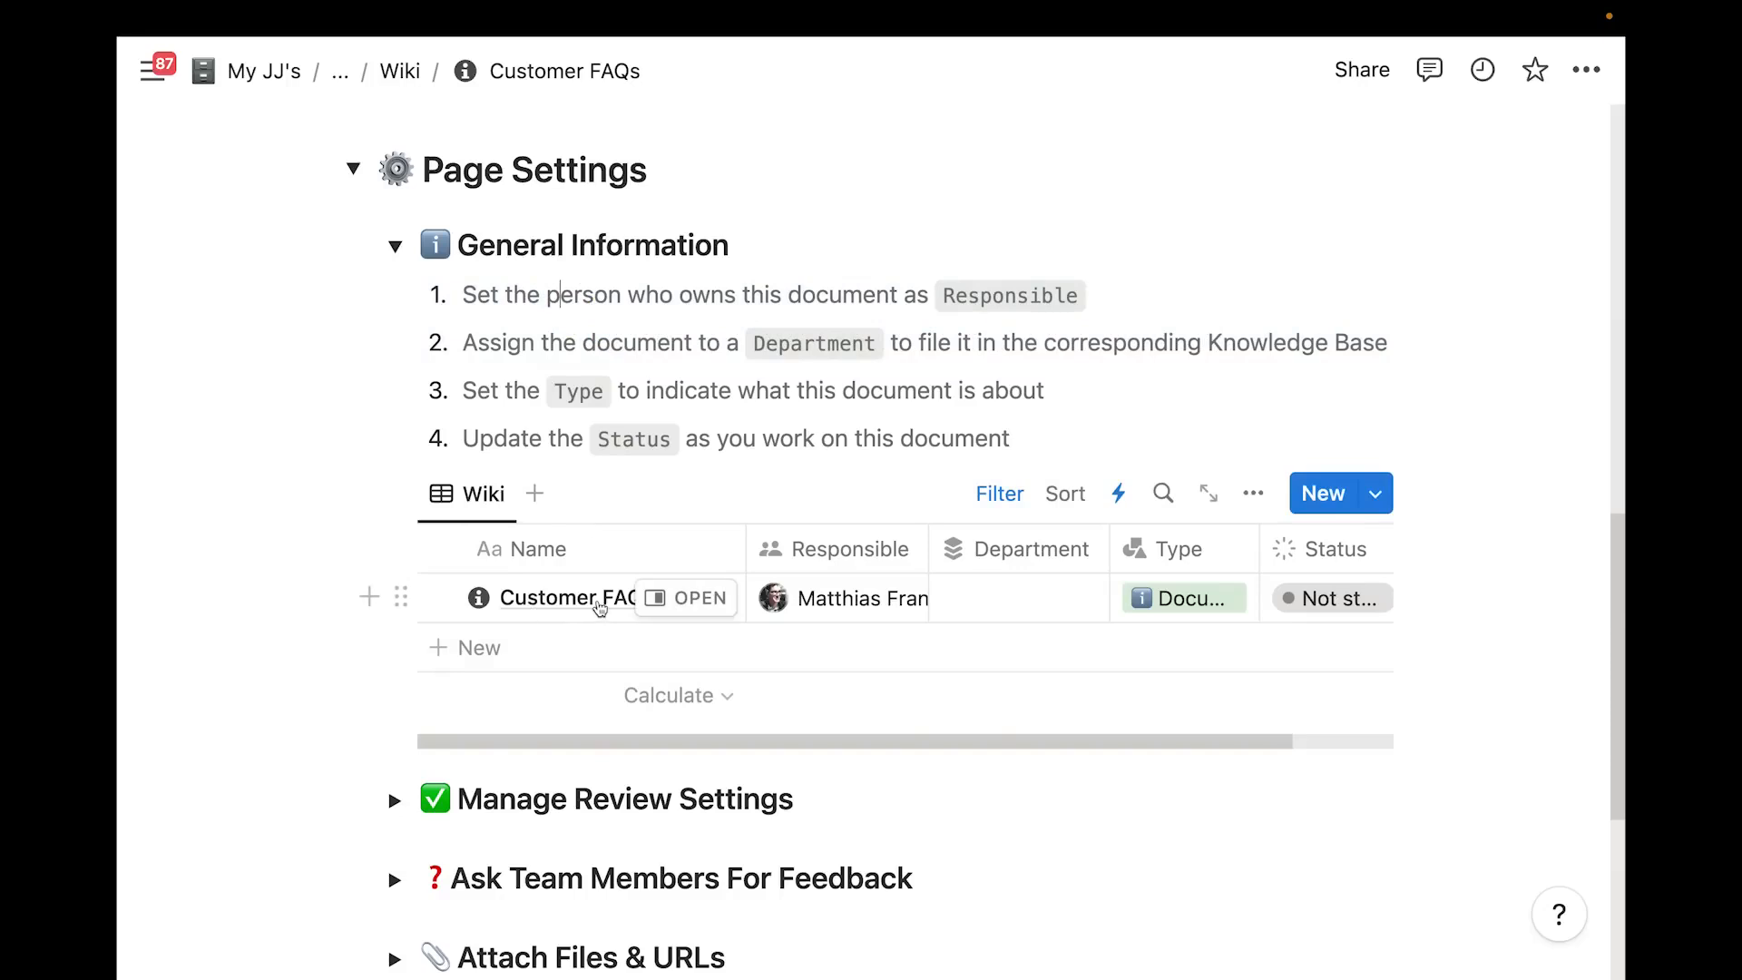
{"action": "scroll", "coordinate": [531, 476], "scroll_direction": "down", "scroll_amount": 10}
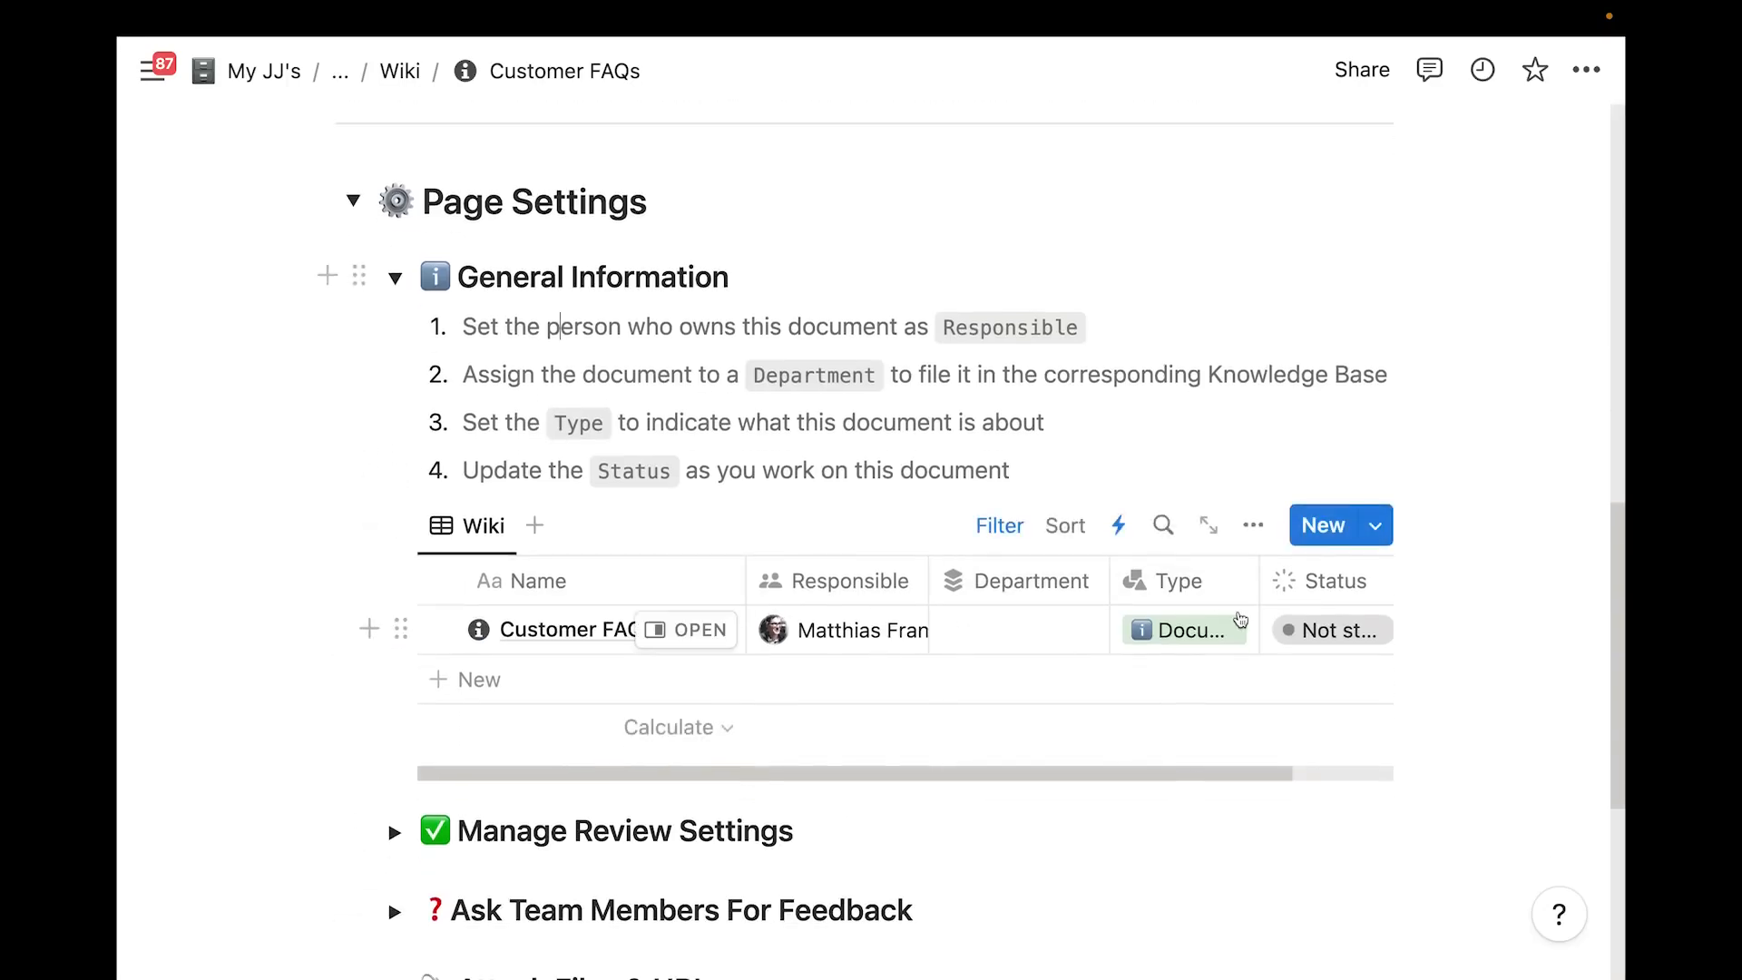
{"action": "scroll", "coordinate": [460, 333], "scroll_direction": "down", "scroll_amount": 1}
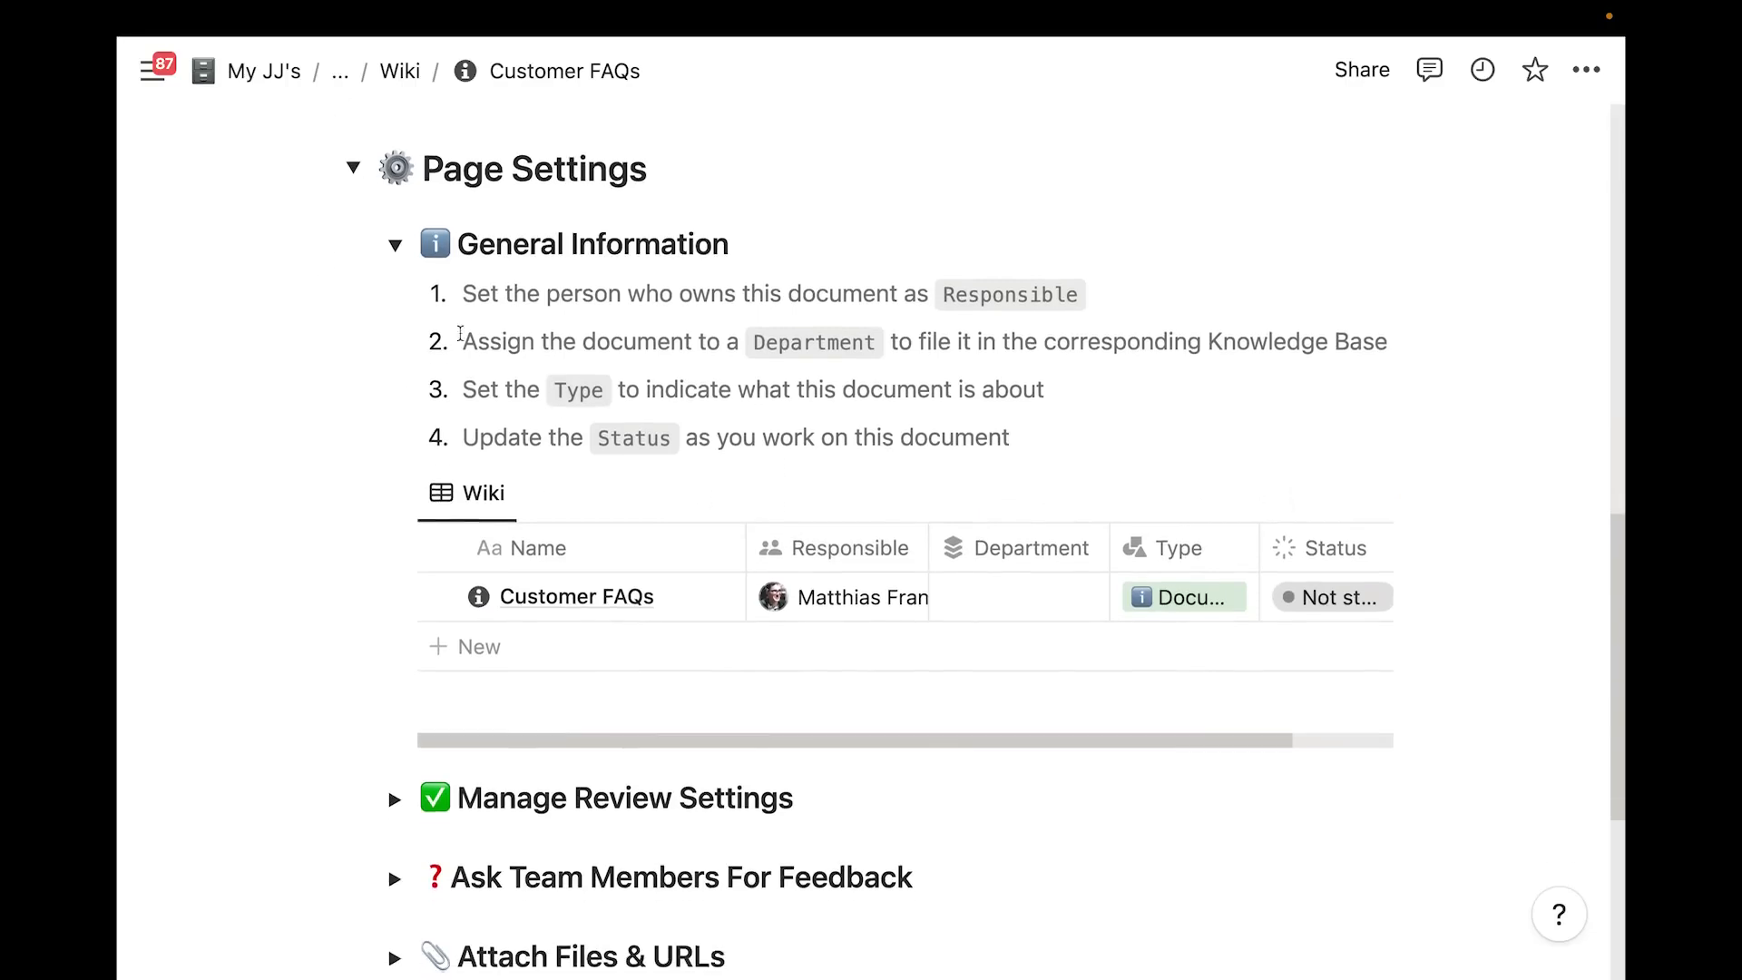
Examine Manage Review Settings in place of General Information, and collapse it together with Page Settings
{"action": "left_click", "coordinate": [394, 245]}
{"action": "left_click", "coordinate": [394, 342]}
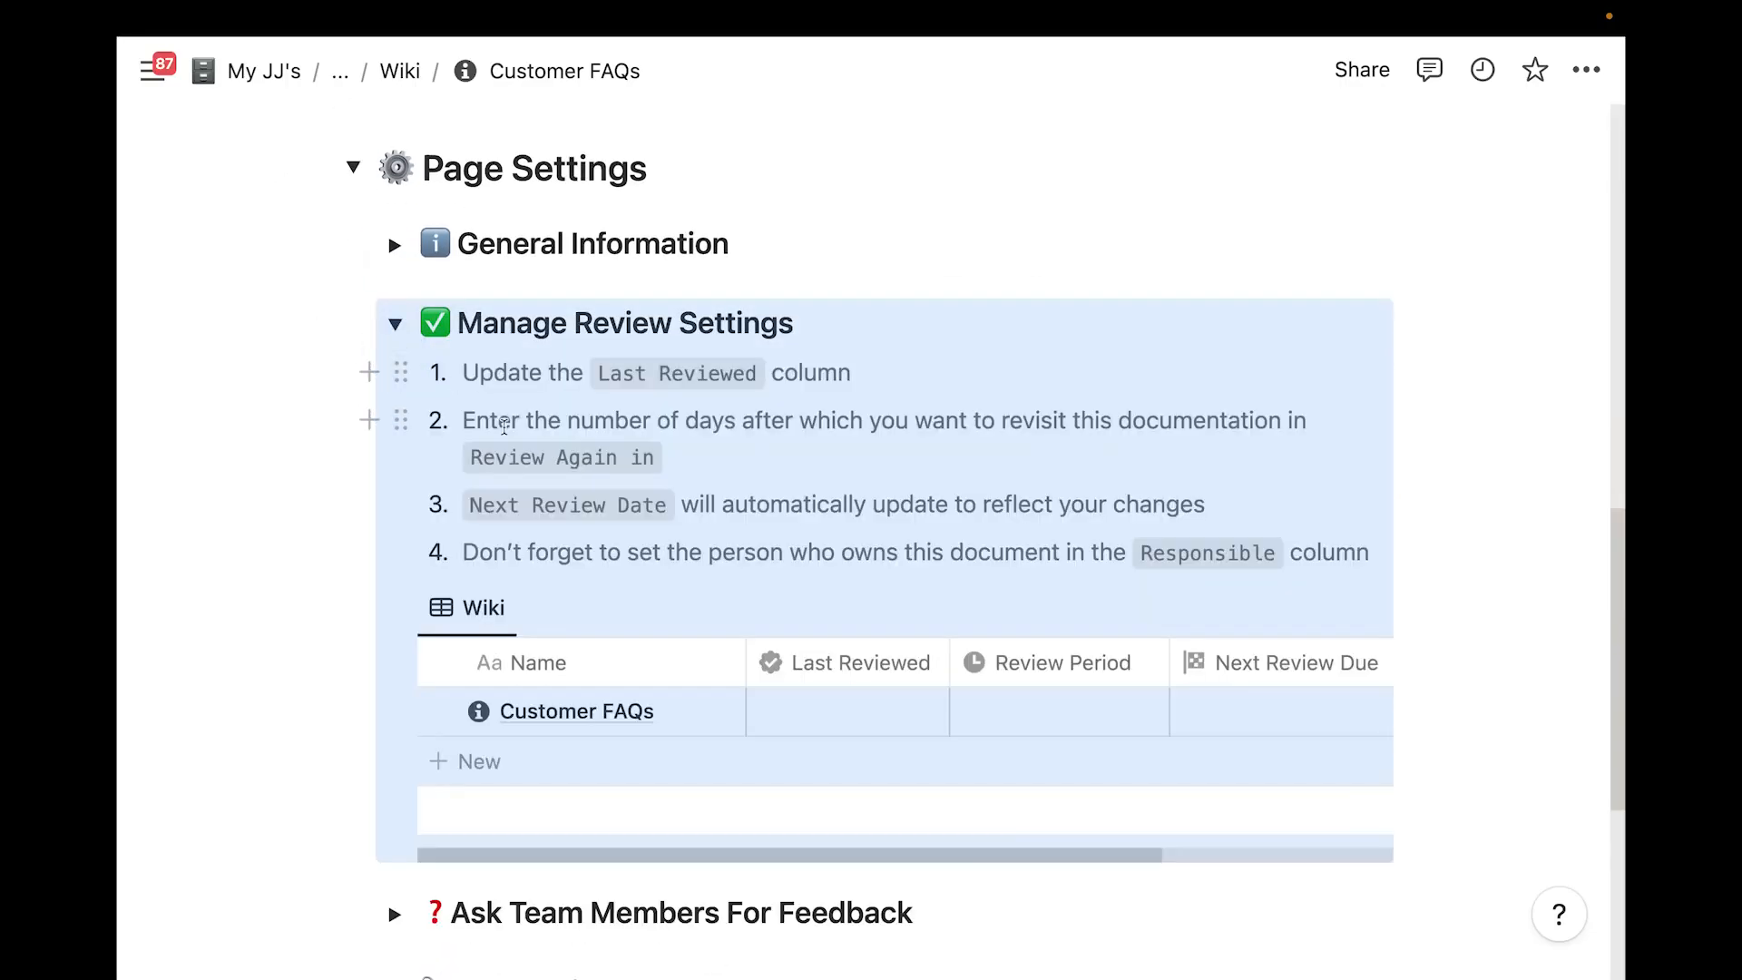
{"action": "scroll", "coordinate": [658, 625], "scroll_direction": "down", "scroll_amount": 2}
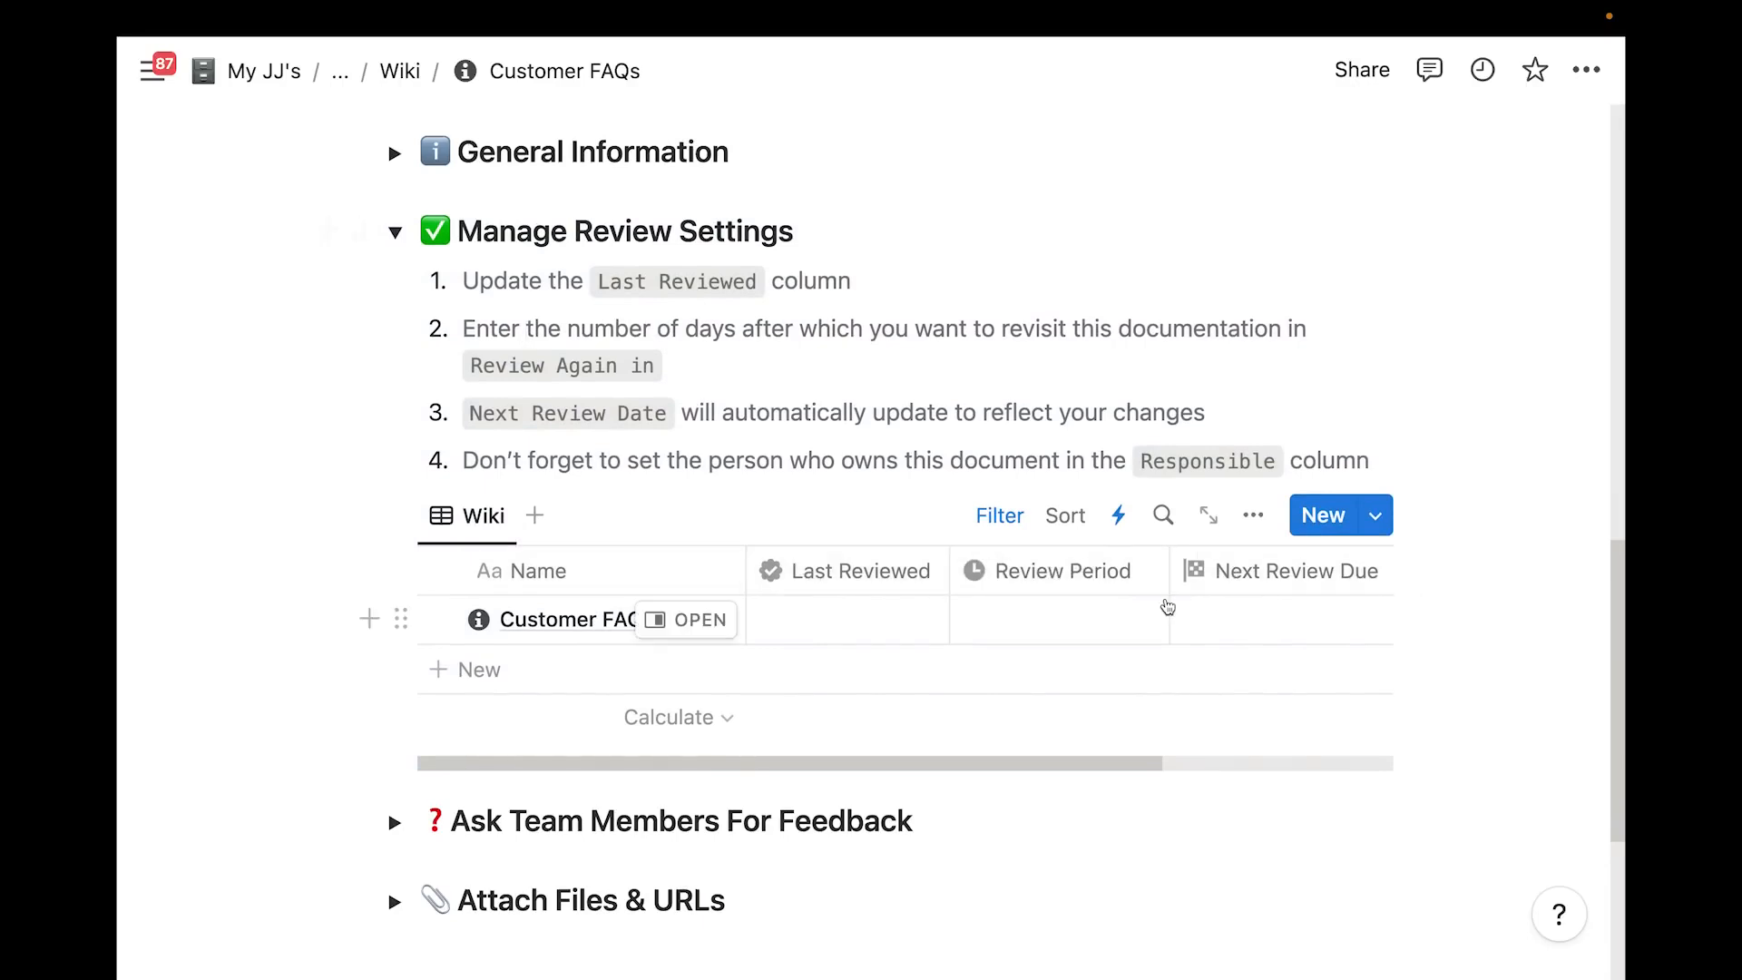
{"action": "scroll", "coordinate": [891, 618], "scroll_direction": "up", "scroll_amount": 2}
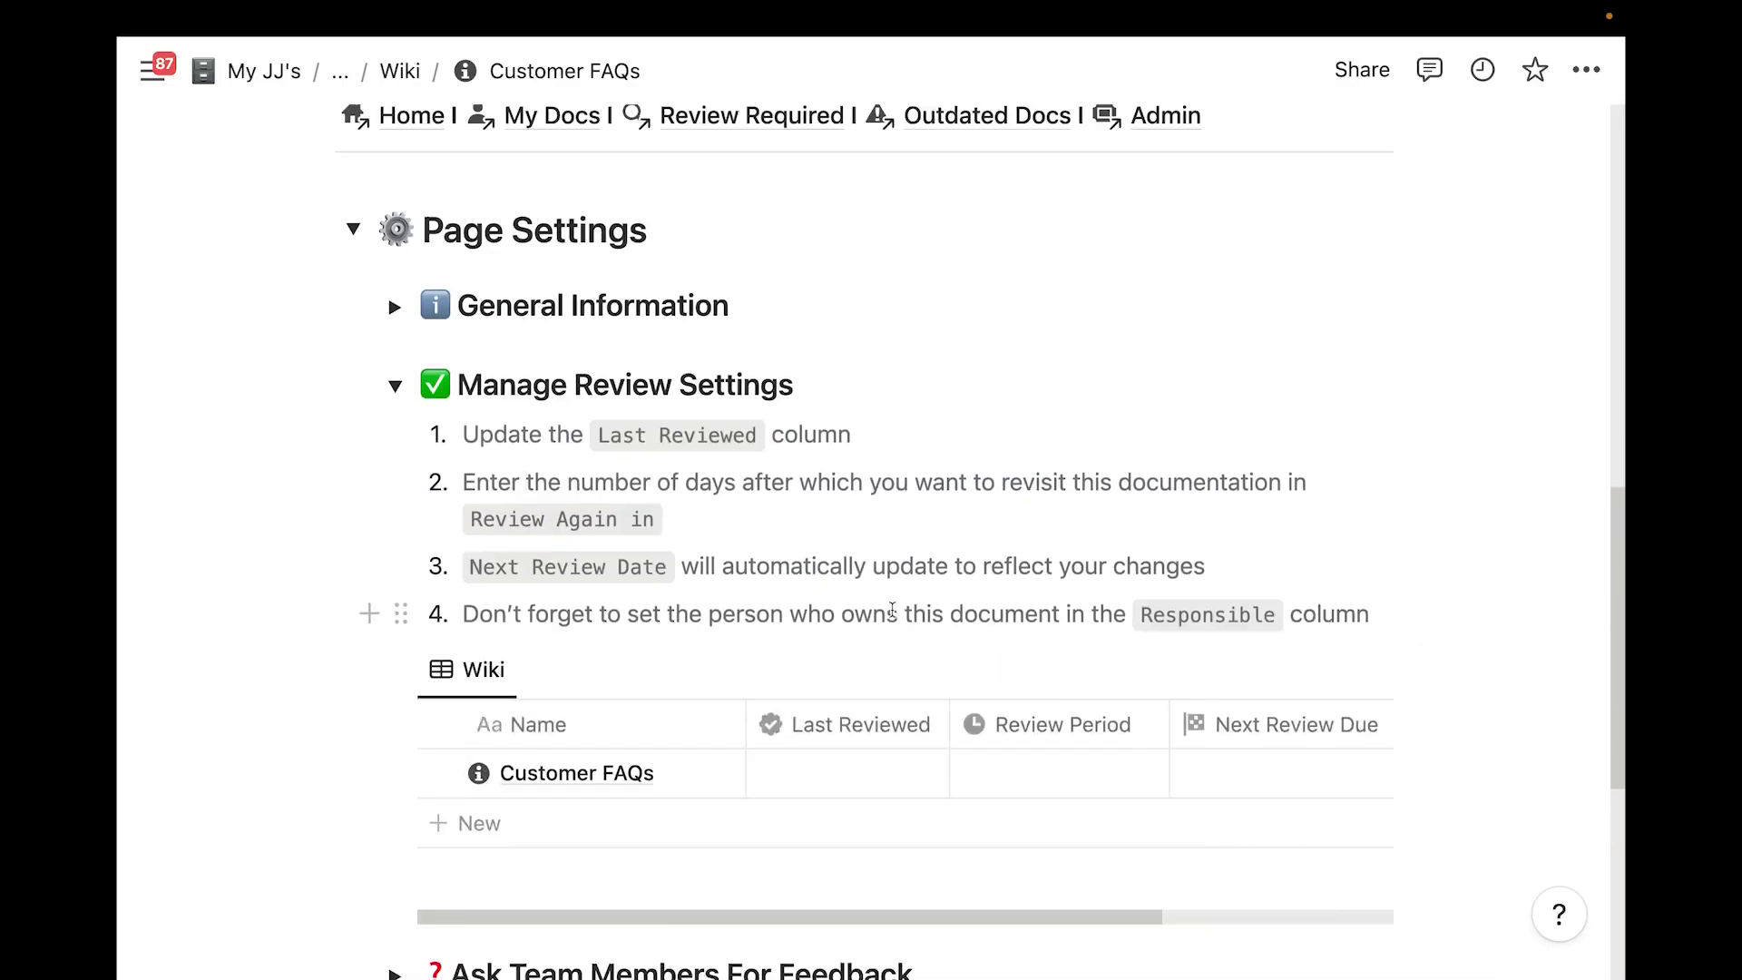
{"action": "left_click", "coordinate": [526, 482]}
{"action": "left_click", "coordinate": [395, 386]}
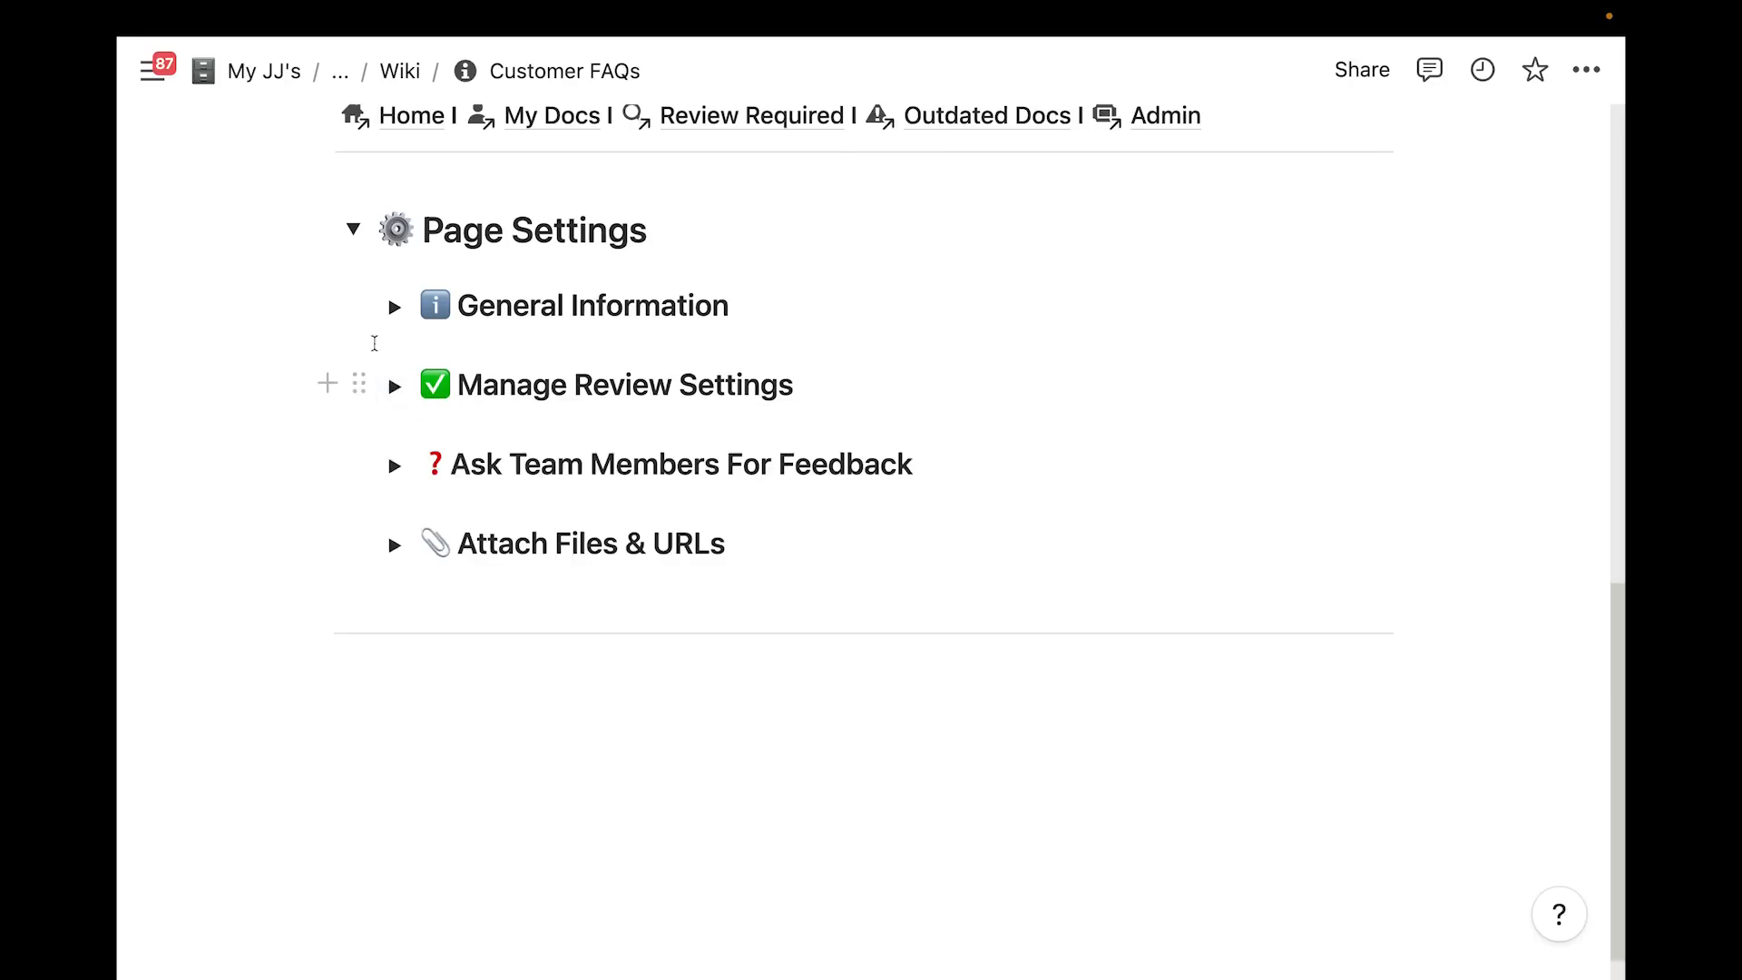
{"action": "left_click", "coordinate": [353, 229]}
{"action": "scroll", "coordinate": [458, 436], "scroll_direction": "up", "scroll_amount": 5}
{"action": "scroll", "coordinate": [462, 448], "scroll_direction": "up", "scroll_amount": 2}
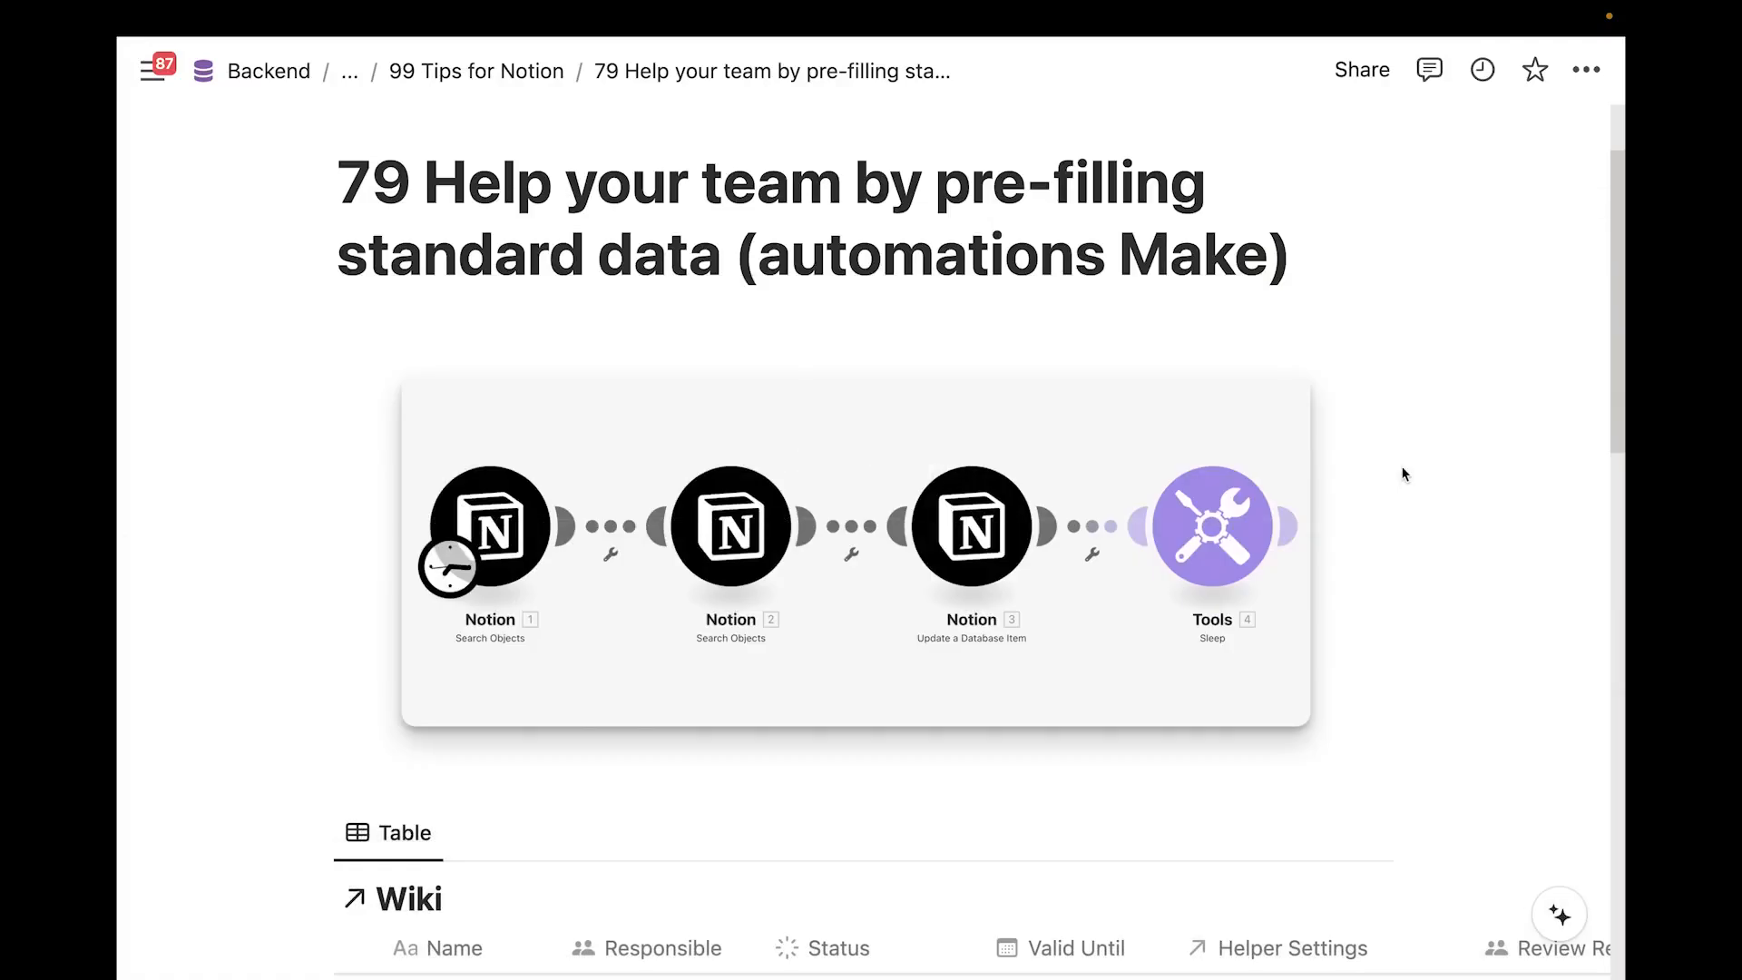
Look over the Wiki table and the Open Tasks table on the tip page about pre-filling standard data
{"action": "scroll", "coordinate": [1402, 473], "scroll_direction": "down", "scroll_amount": 8}
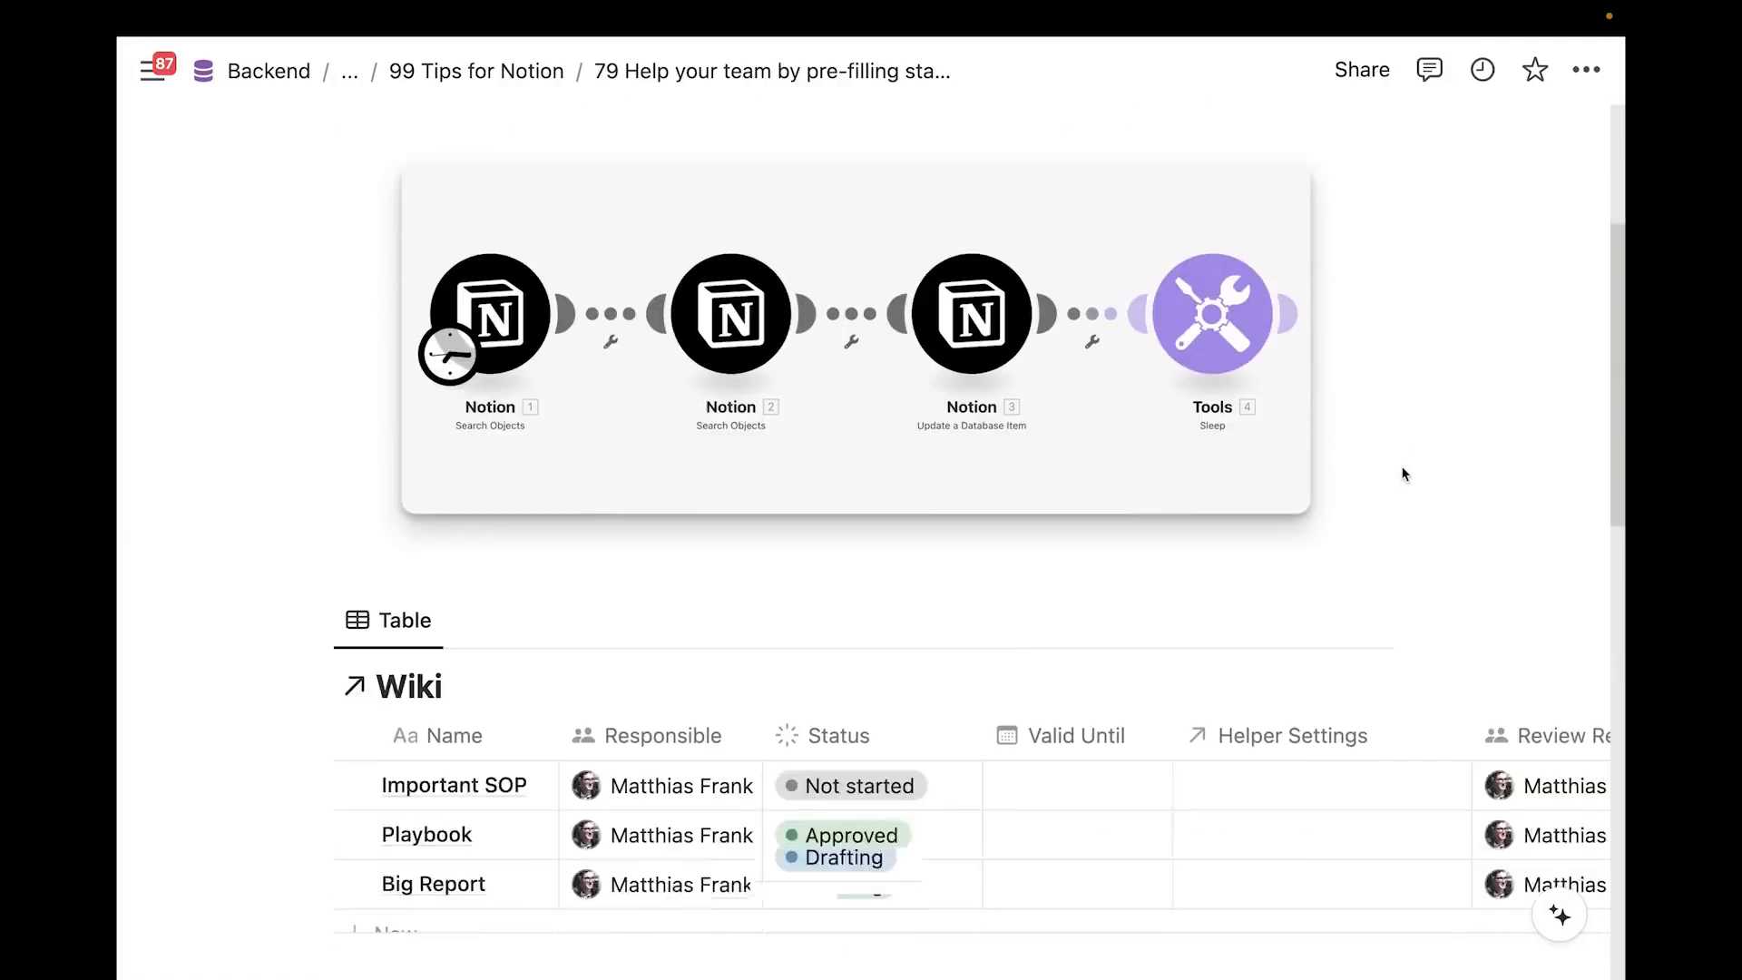
{"action": "scroll", "coordinate": [1272, 553], "scroll_direction": "down", "scroll_amount": 1}
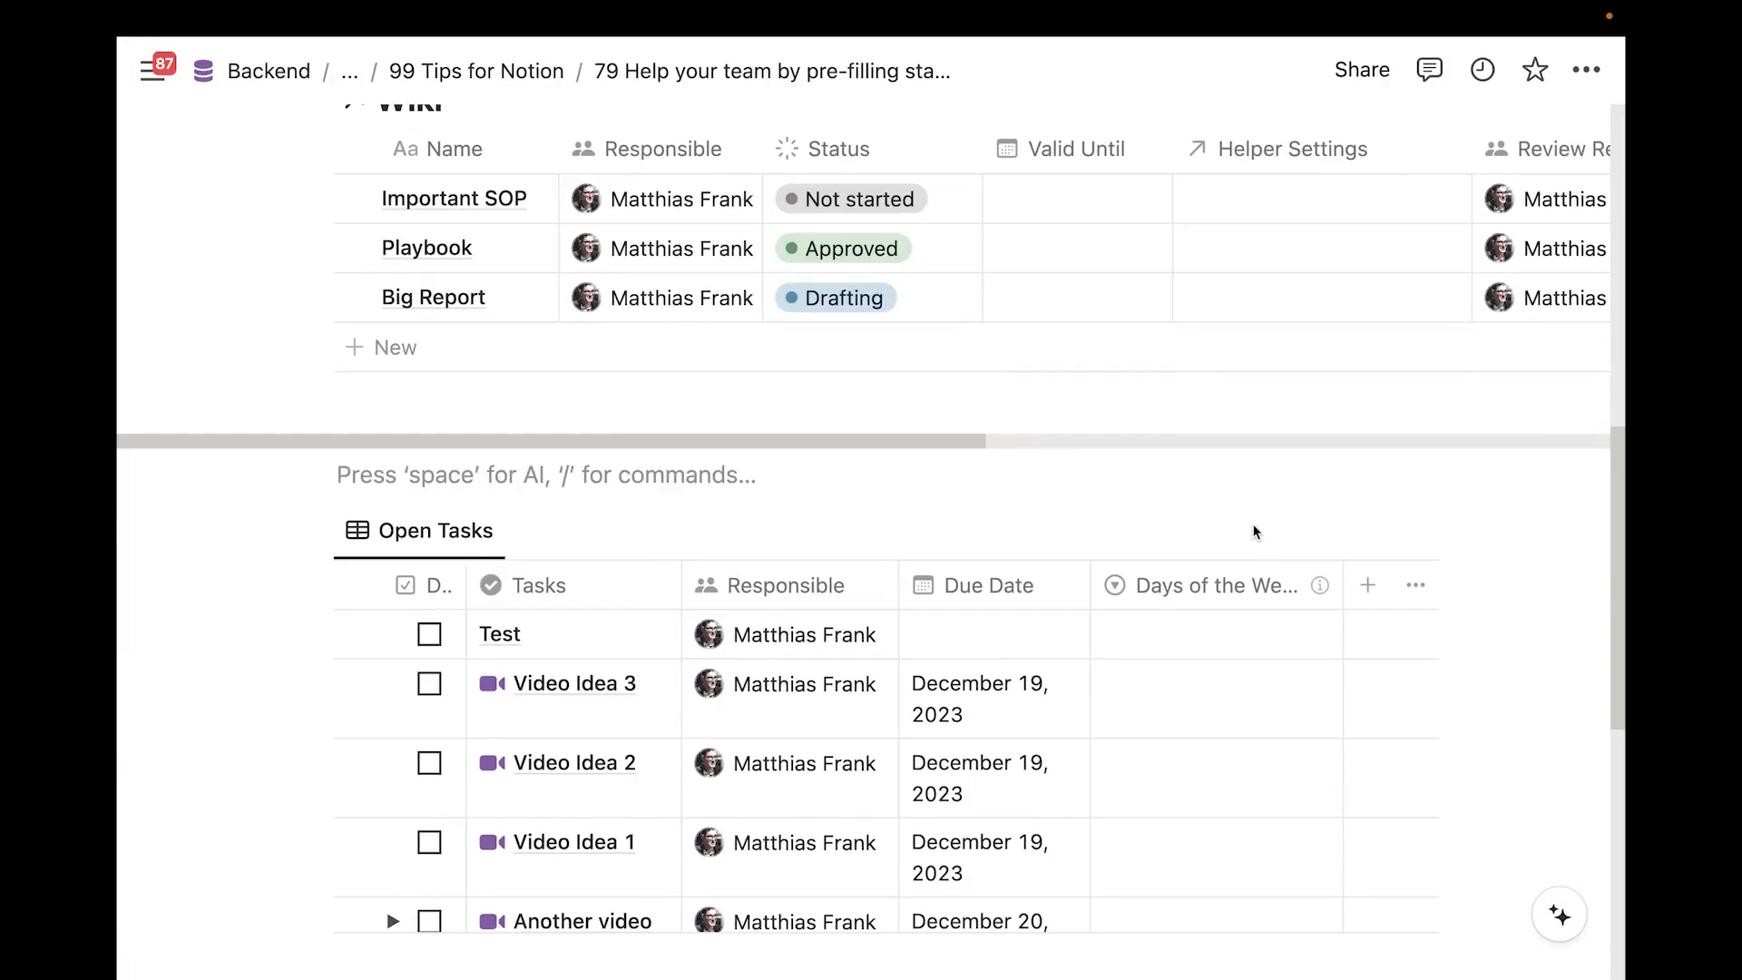
{"action": "scroll", "coordinate": [1249, 532], "scroll_direction": "up", "scroll_amount": 2}
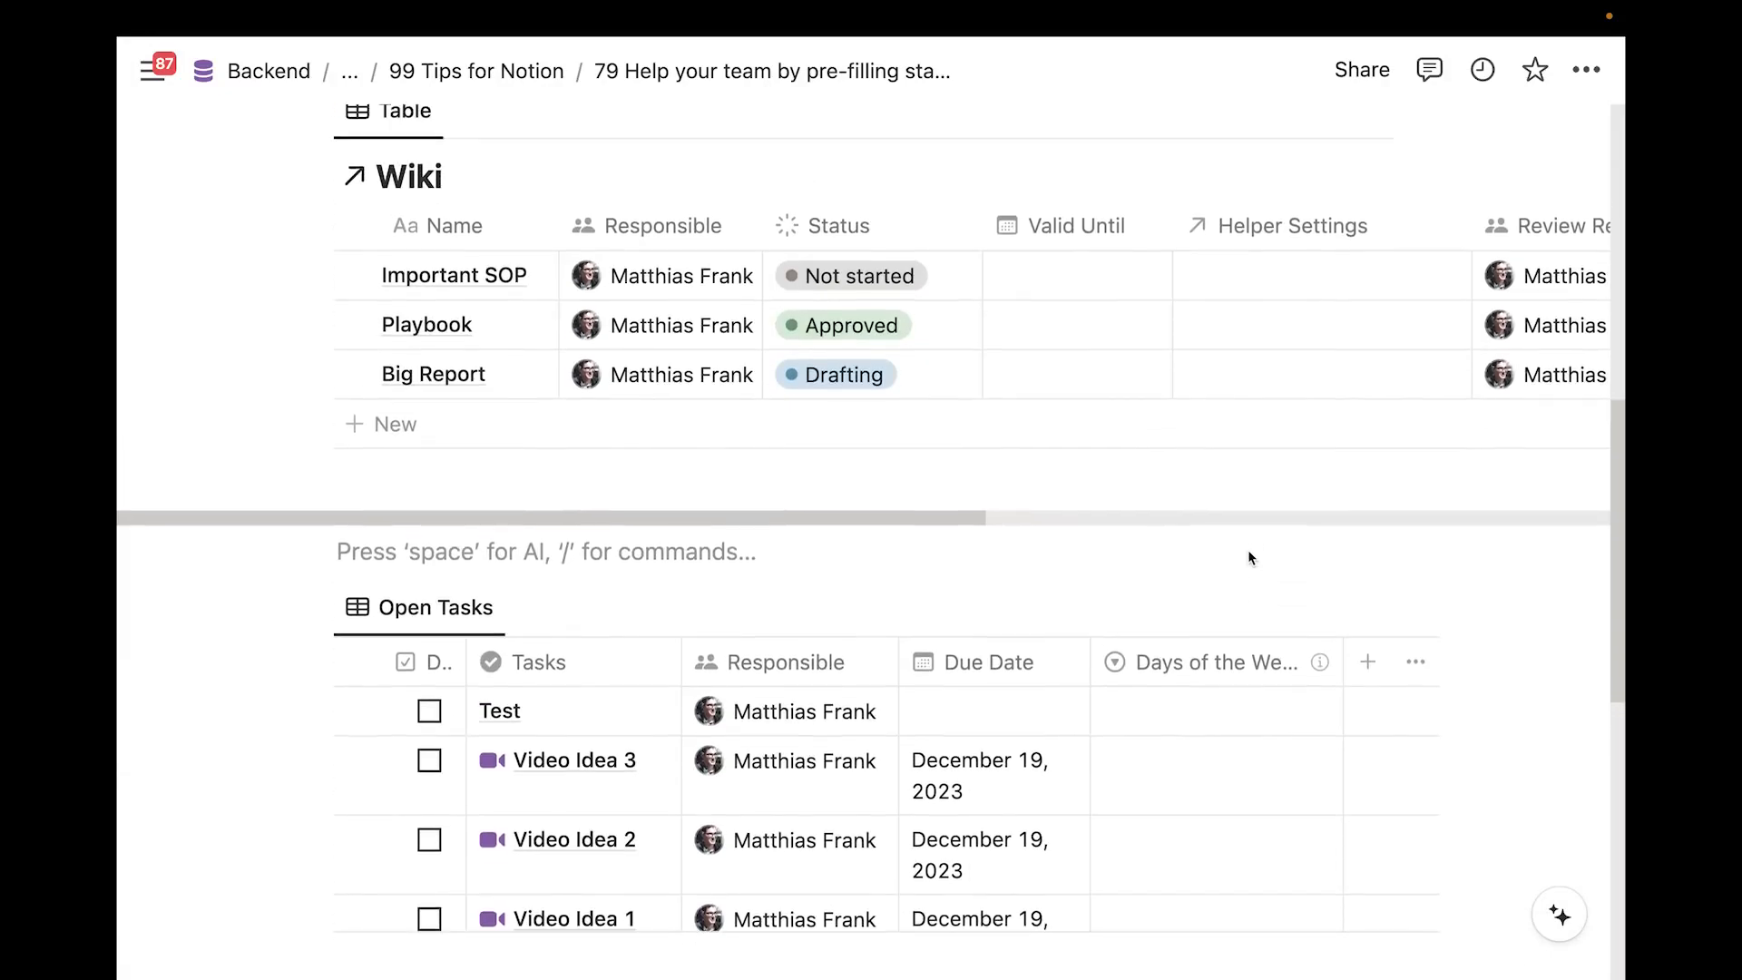
{"action": "scroll", "coordinate": [706, 291], "scroll_direction": "down", "scroll_amount": 1}
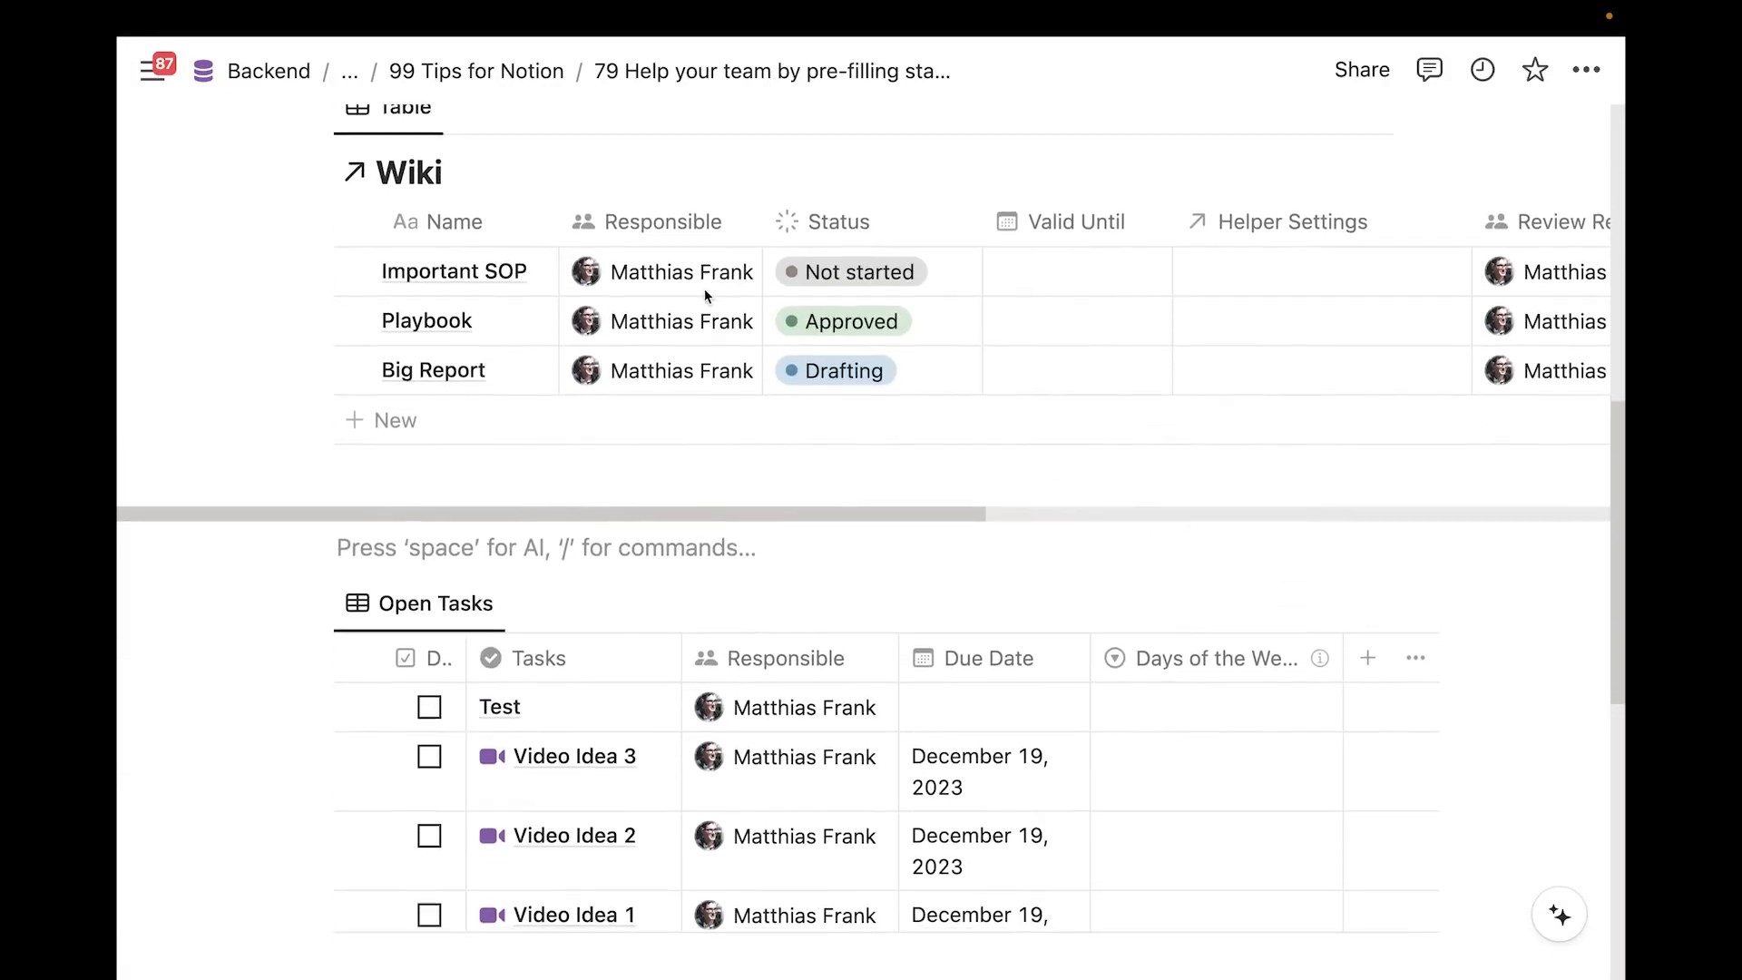
{"action": "scroll", "coordinate": [724, 400], "scroll_direction": "down", "scroll_amount": 3}
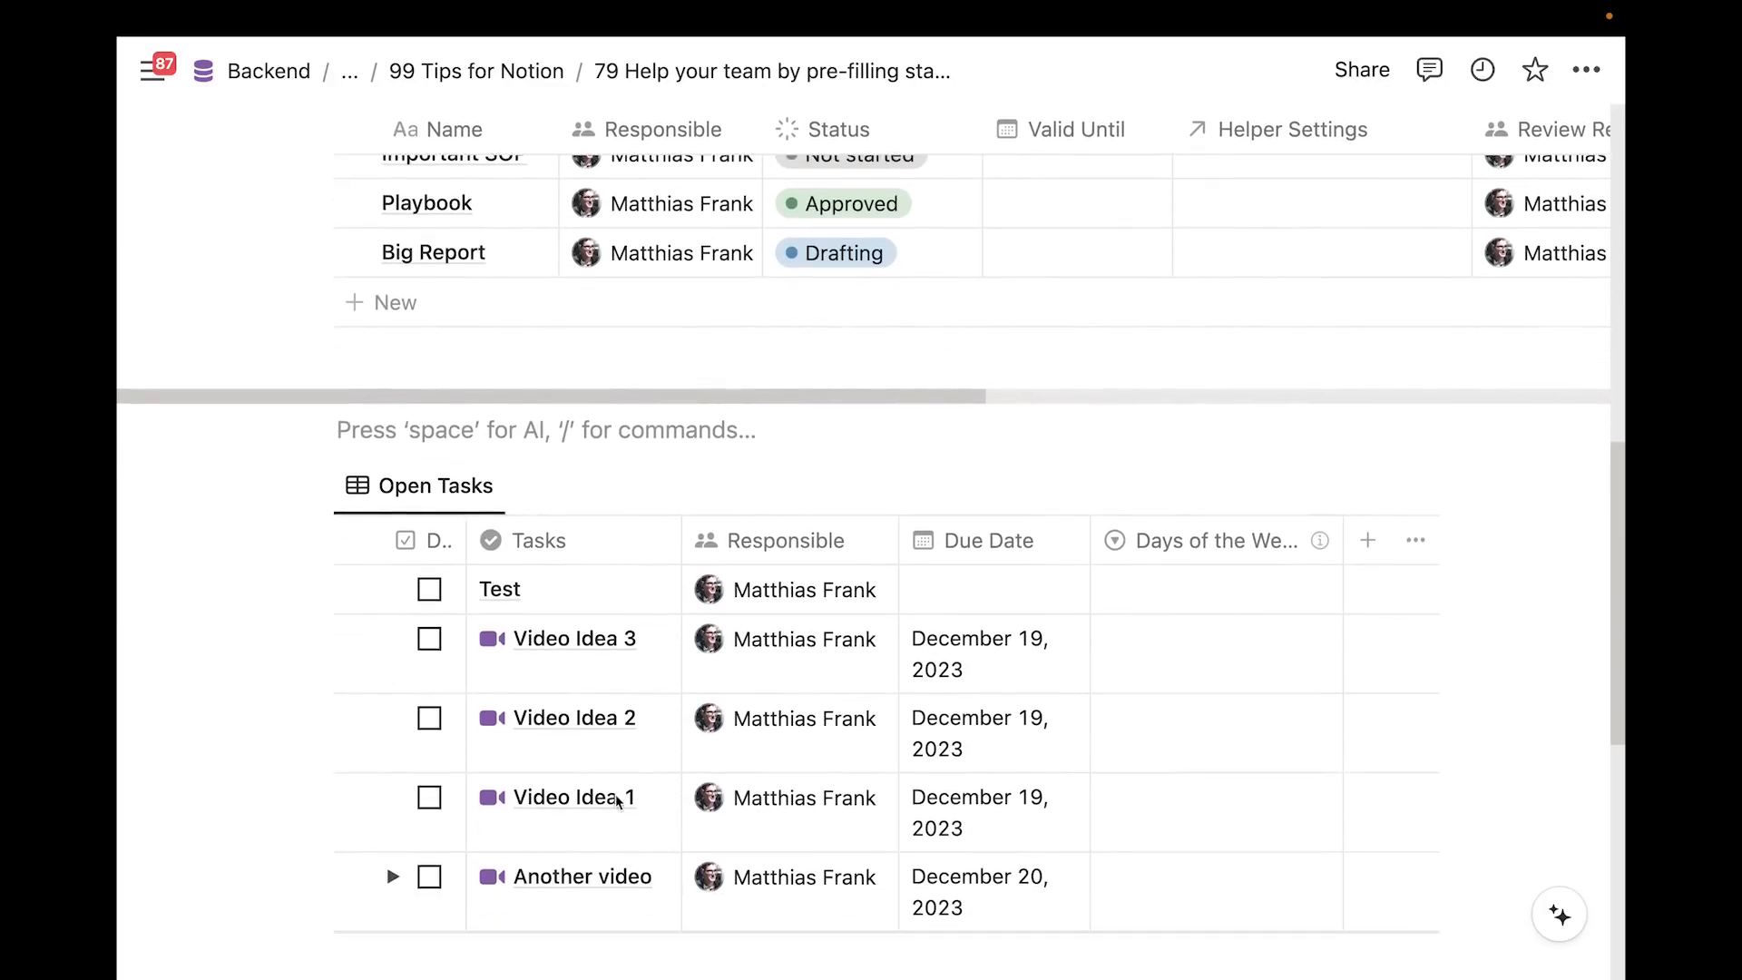
{"action": "scroll", "coordinate": [626, 789], "scroll_direction": "down", "scroll_amount": 2}
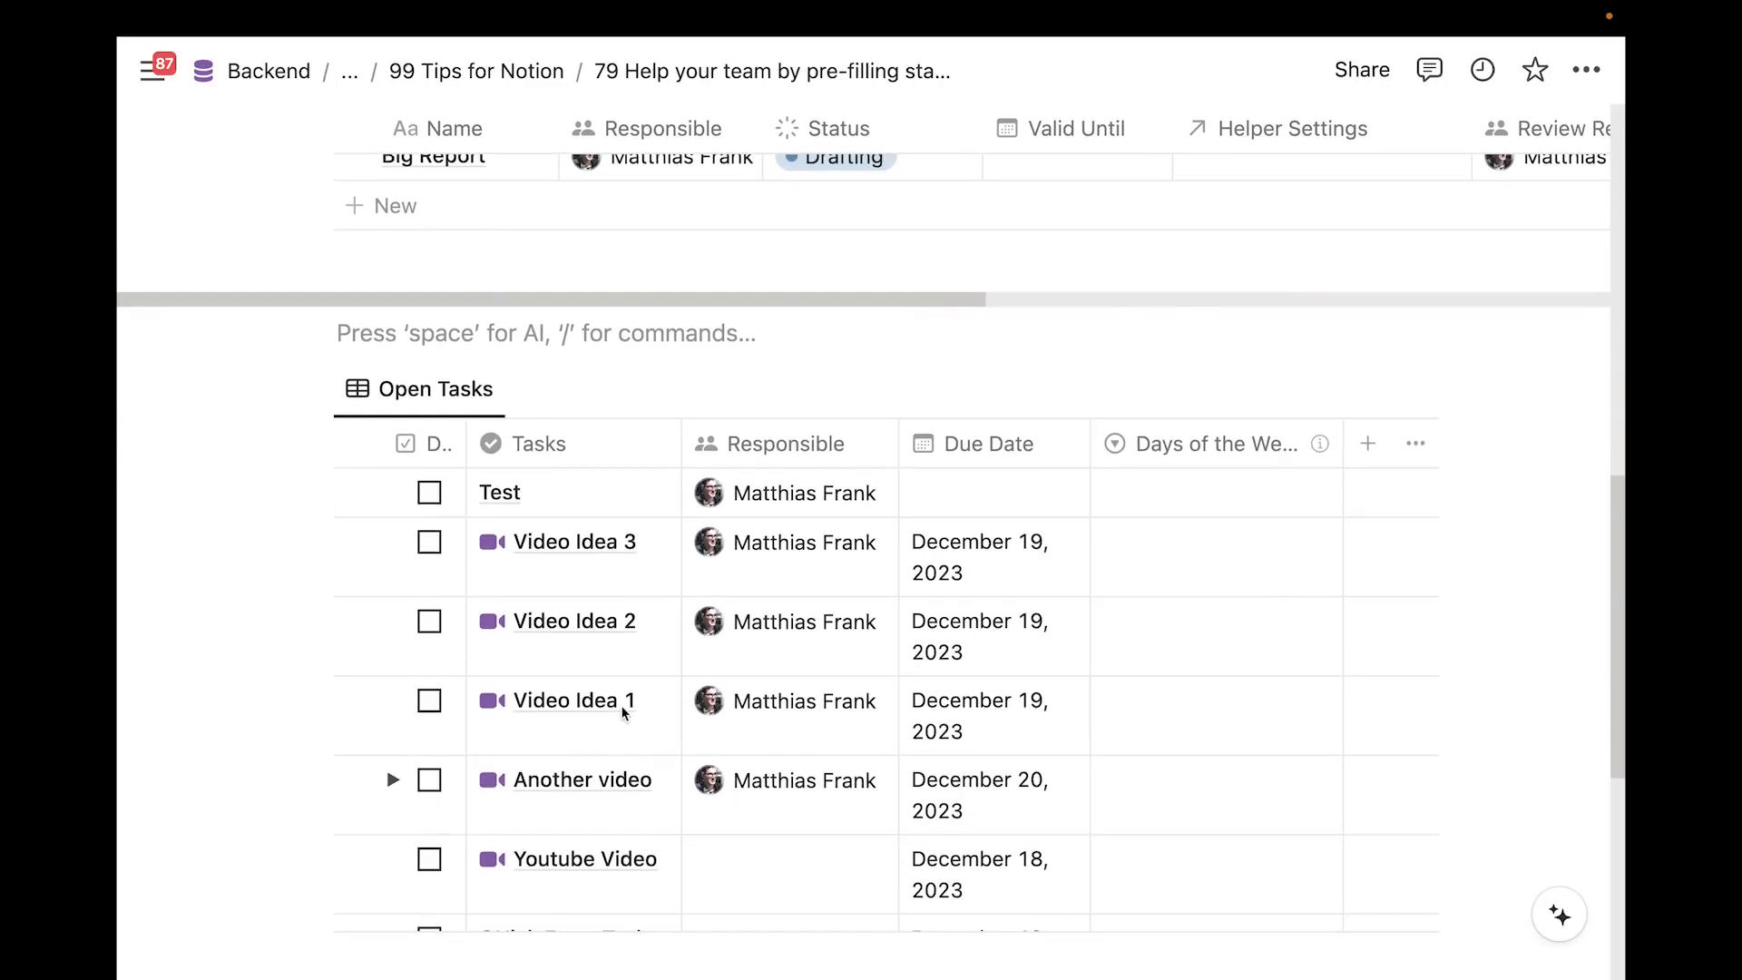
{"action": "scroll", "coordinate": [625, 712], "scroll_direction": "up", "scroll_amount": 2}
{"action": "scroll", "coordinate": [630, 738], "scroll_direction": "up", "scroll_amount": 2}
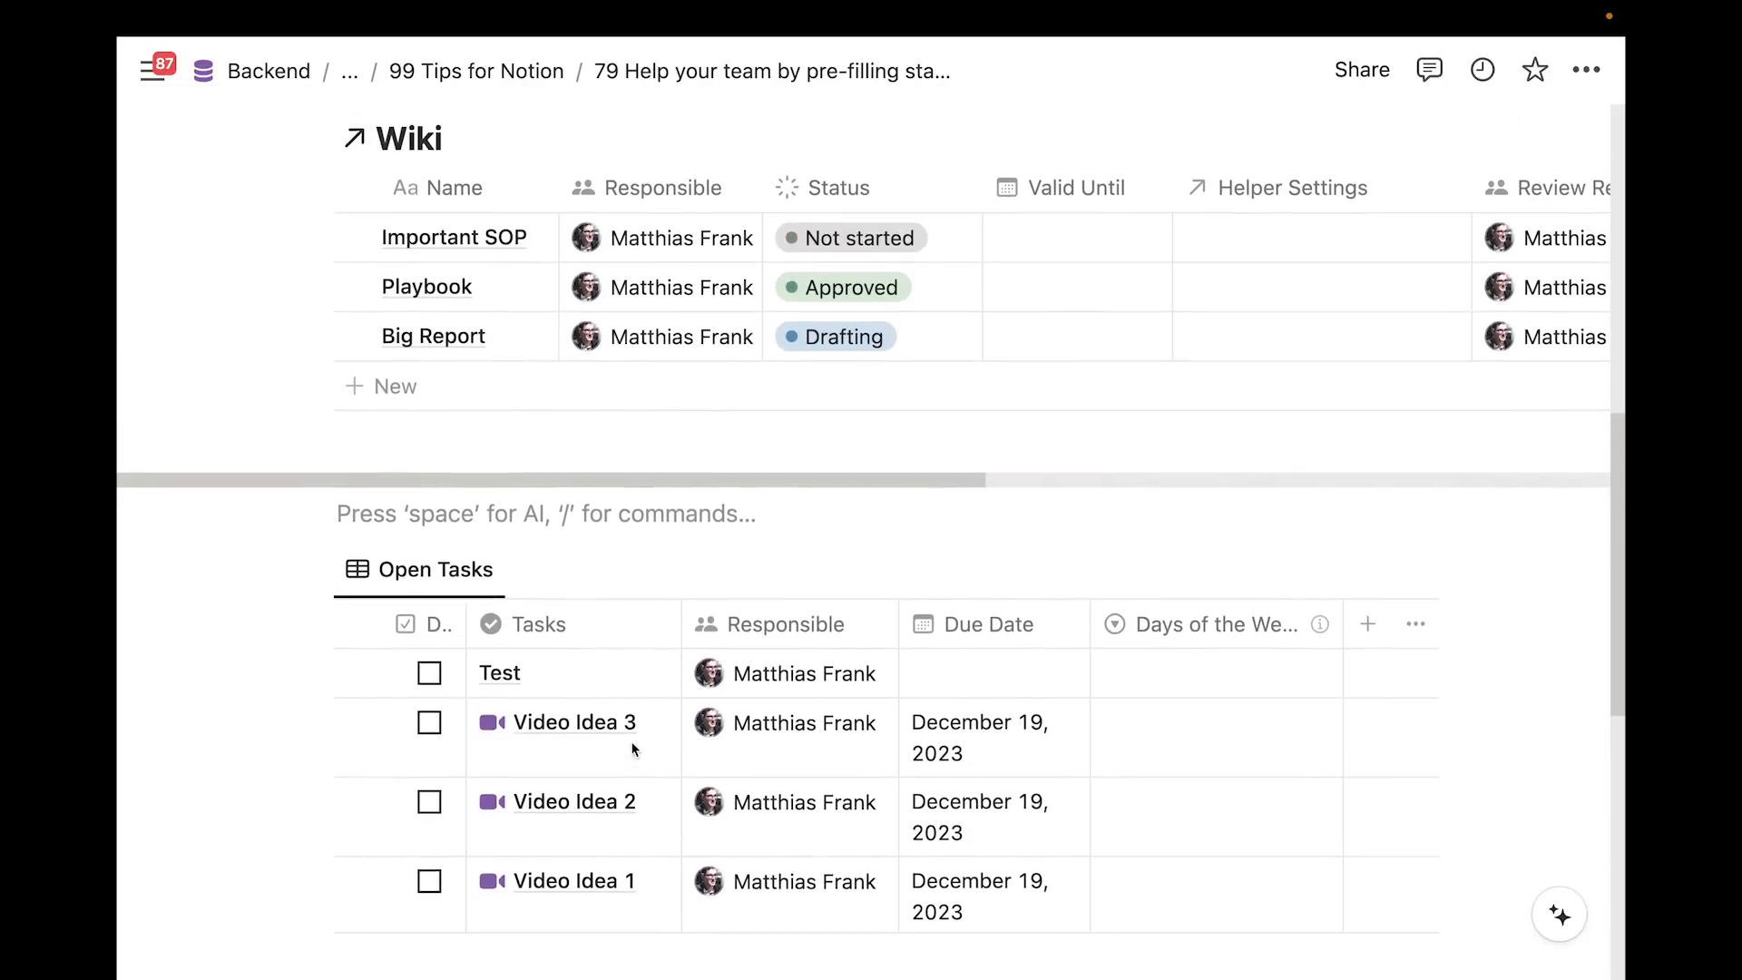
{"action": "scroll", "coordinate": [632, 749], "scroll_direction": "up", "scroll_amount": 1}
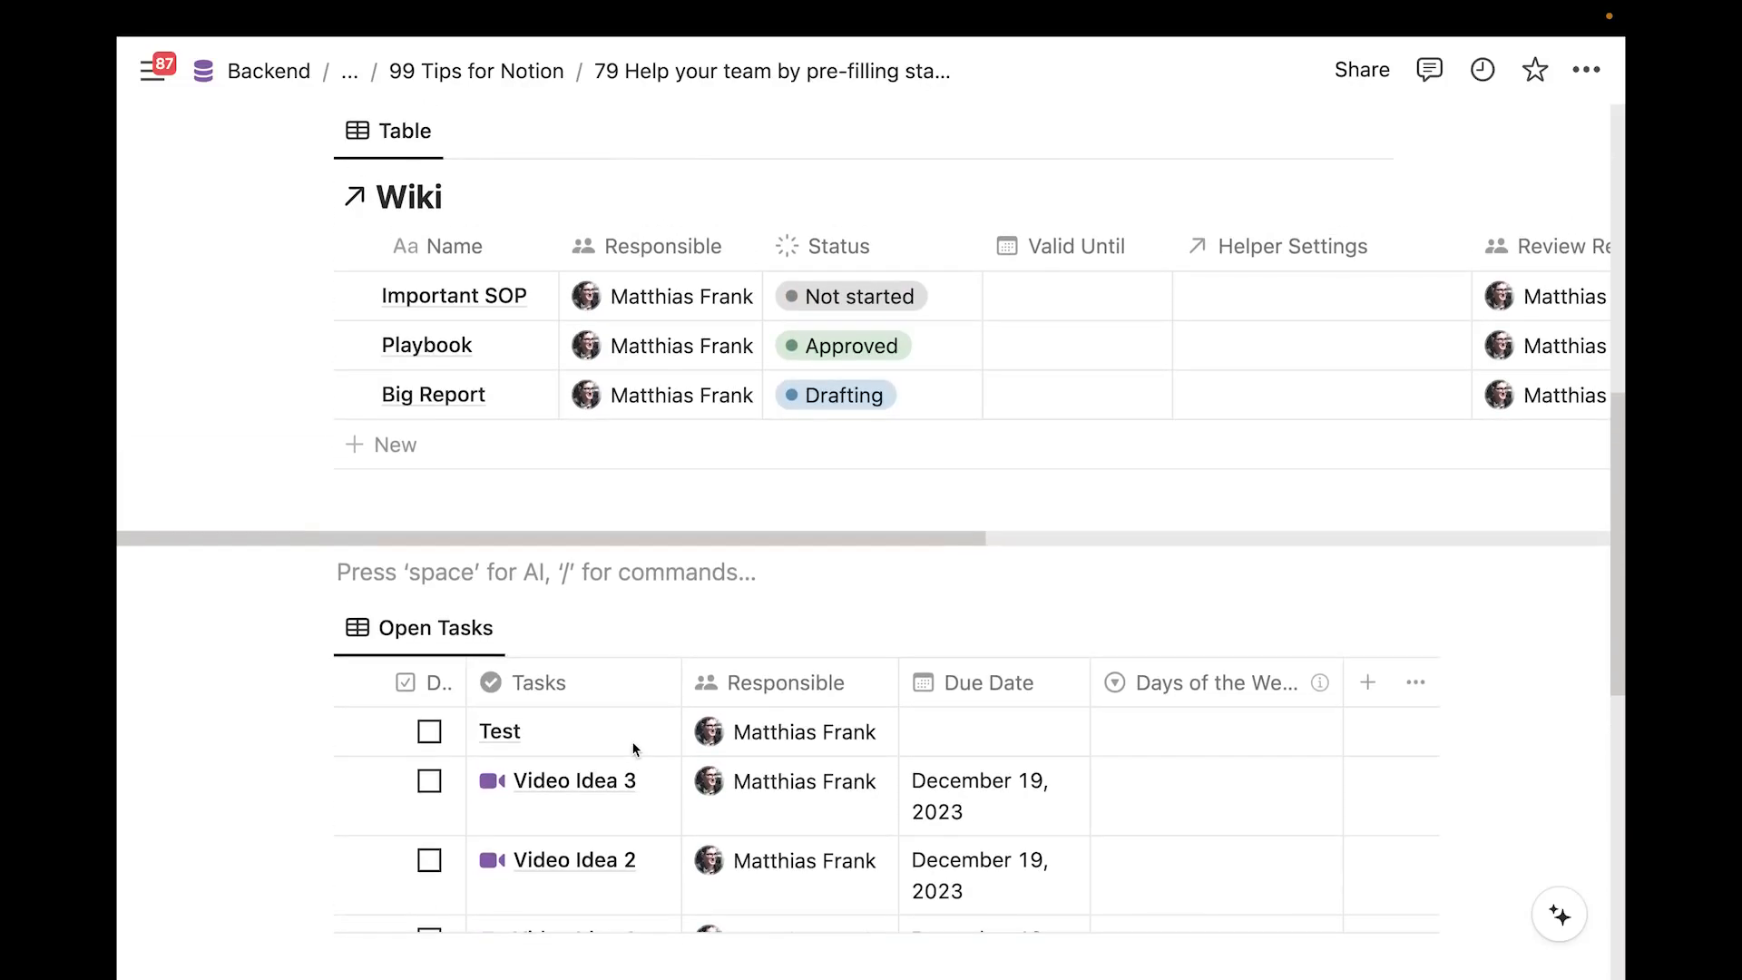
{"action": "scroll", "coordinate": [635, 747], "scroll_direction": "up", "scroll_amount": 1}
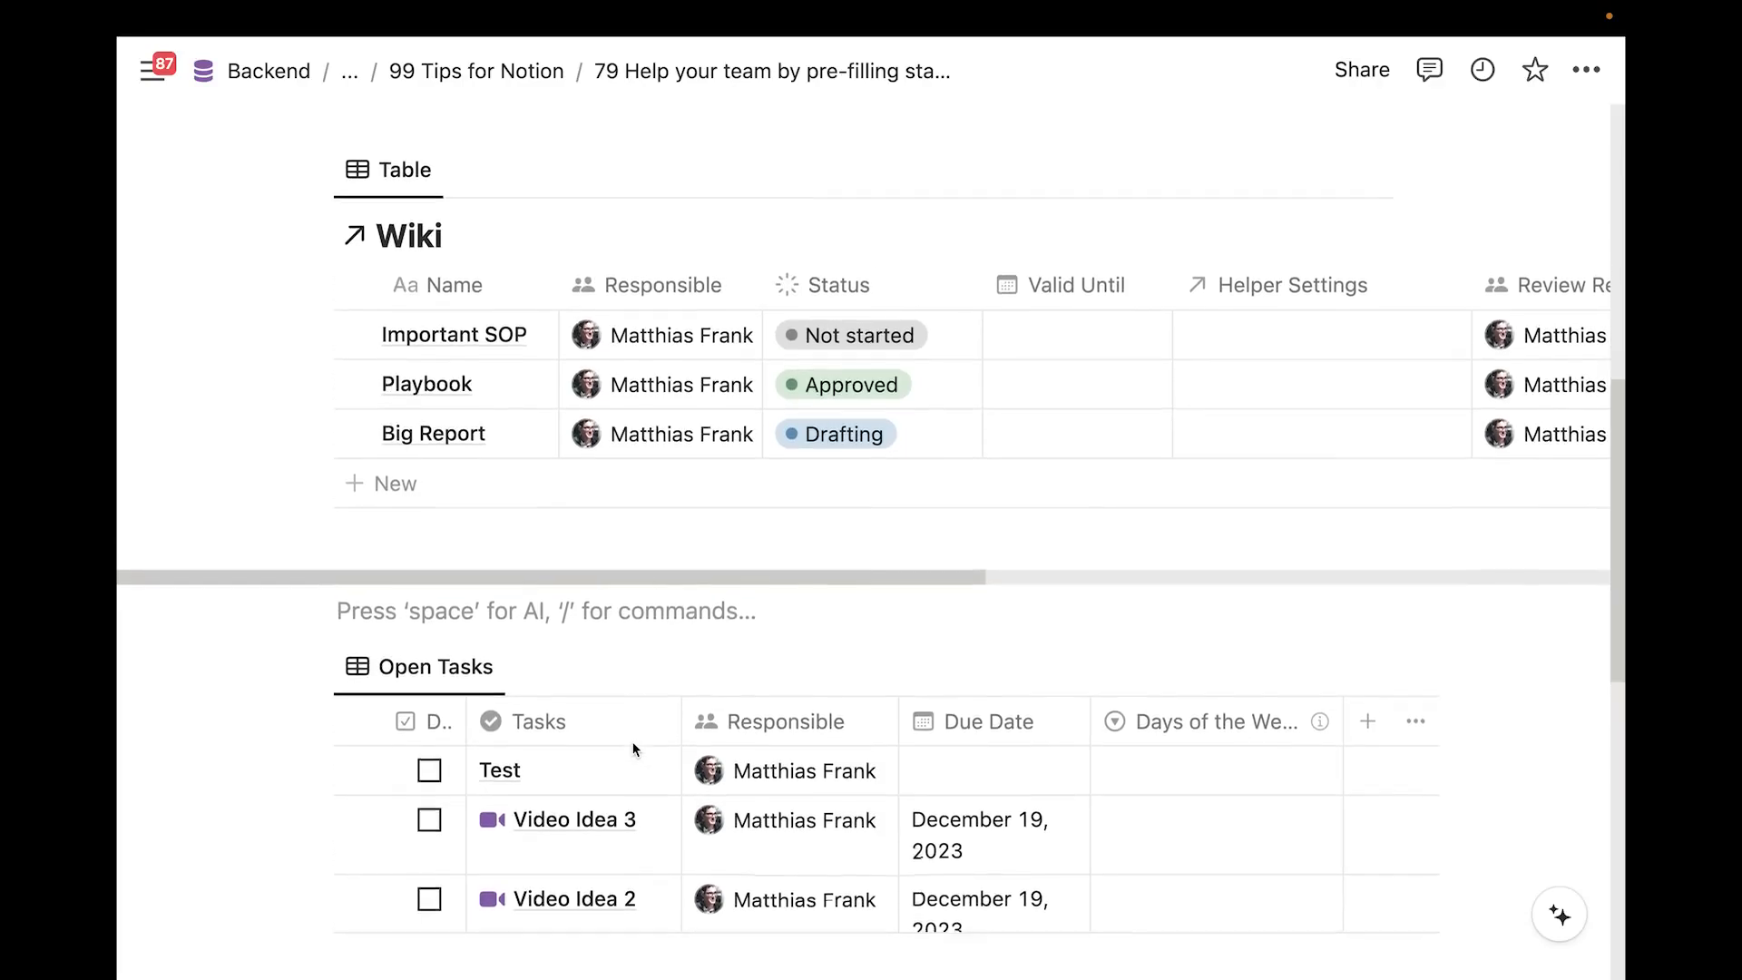
{"action": "scroll", "coordinate": [634, 747], "scroll_direction": "up", "scroll_amount": 1}
{"action": "scroll", "coordinate": [843, 451], "scroll_direction": "up", "scroll_amount": 1}
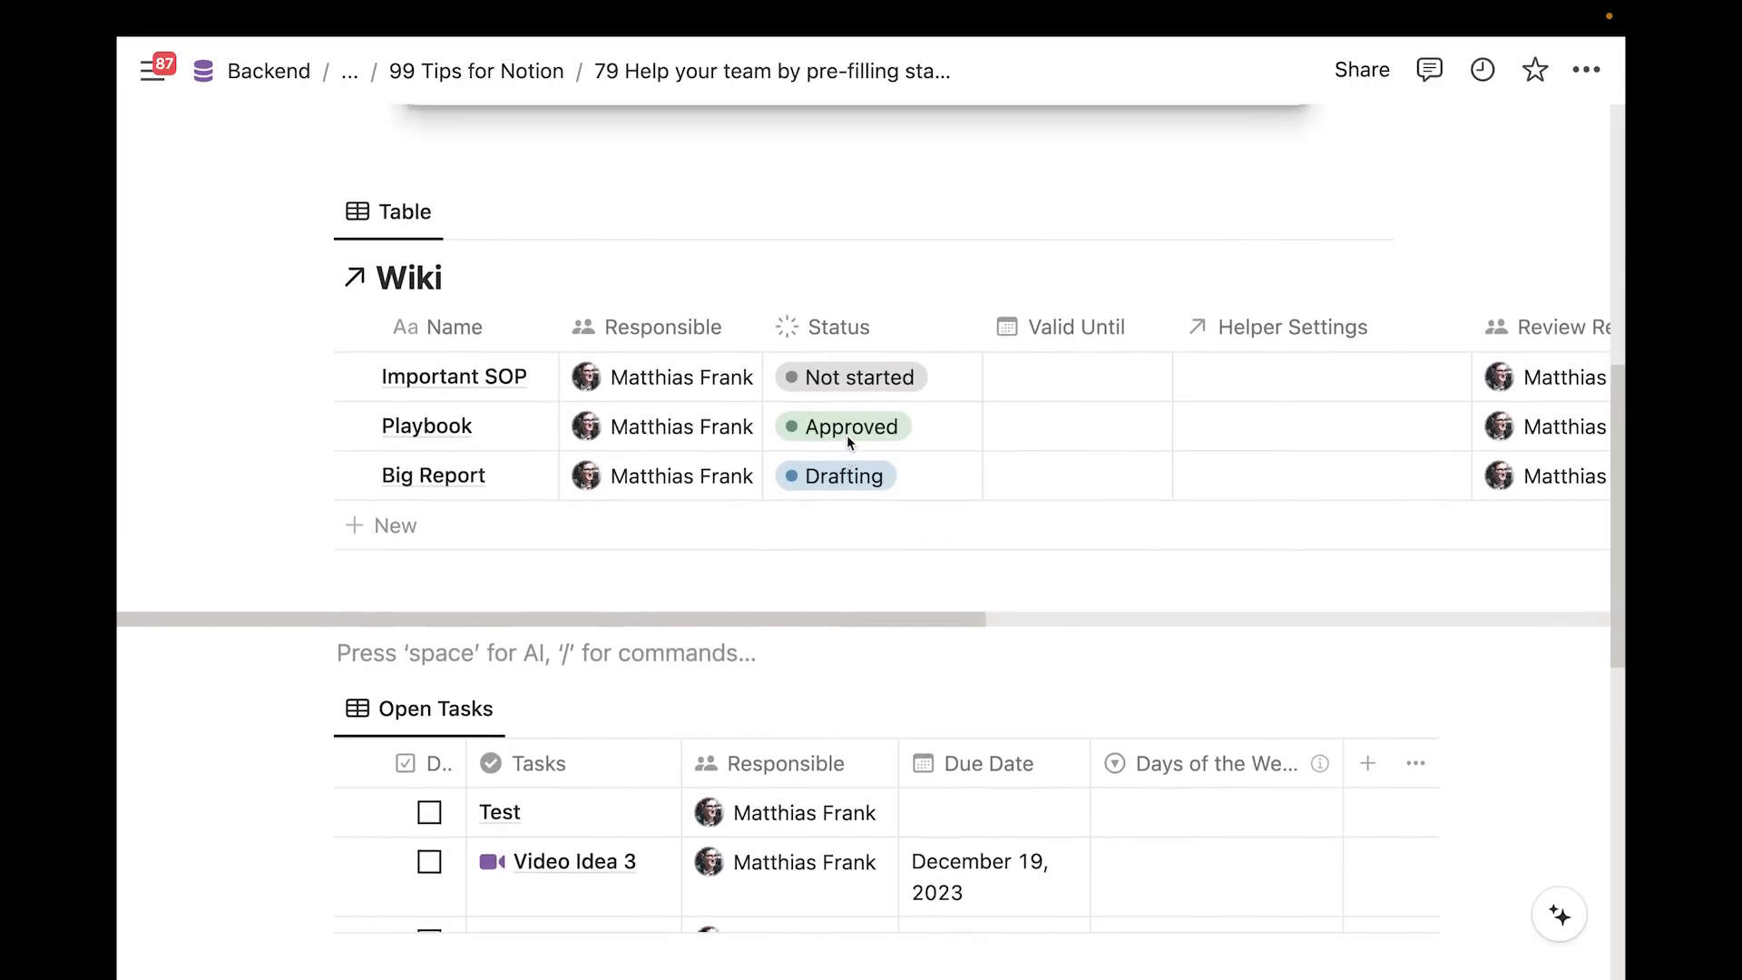
Examine the four-module Make automation diagram alongside the Wiki and Open Tasks tables it relates to
{"action": "scroll", "coordinate": [862, 443], "scroll_direction": "up", "scroll_amount": 2}
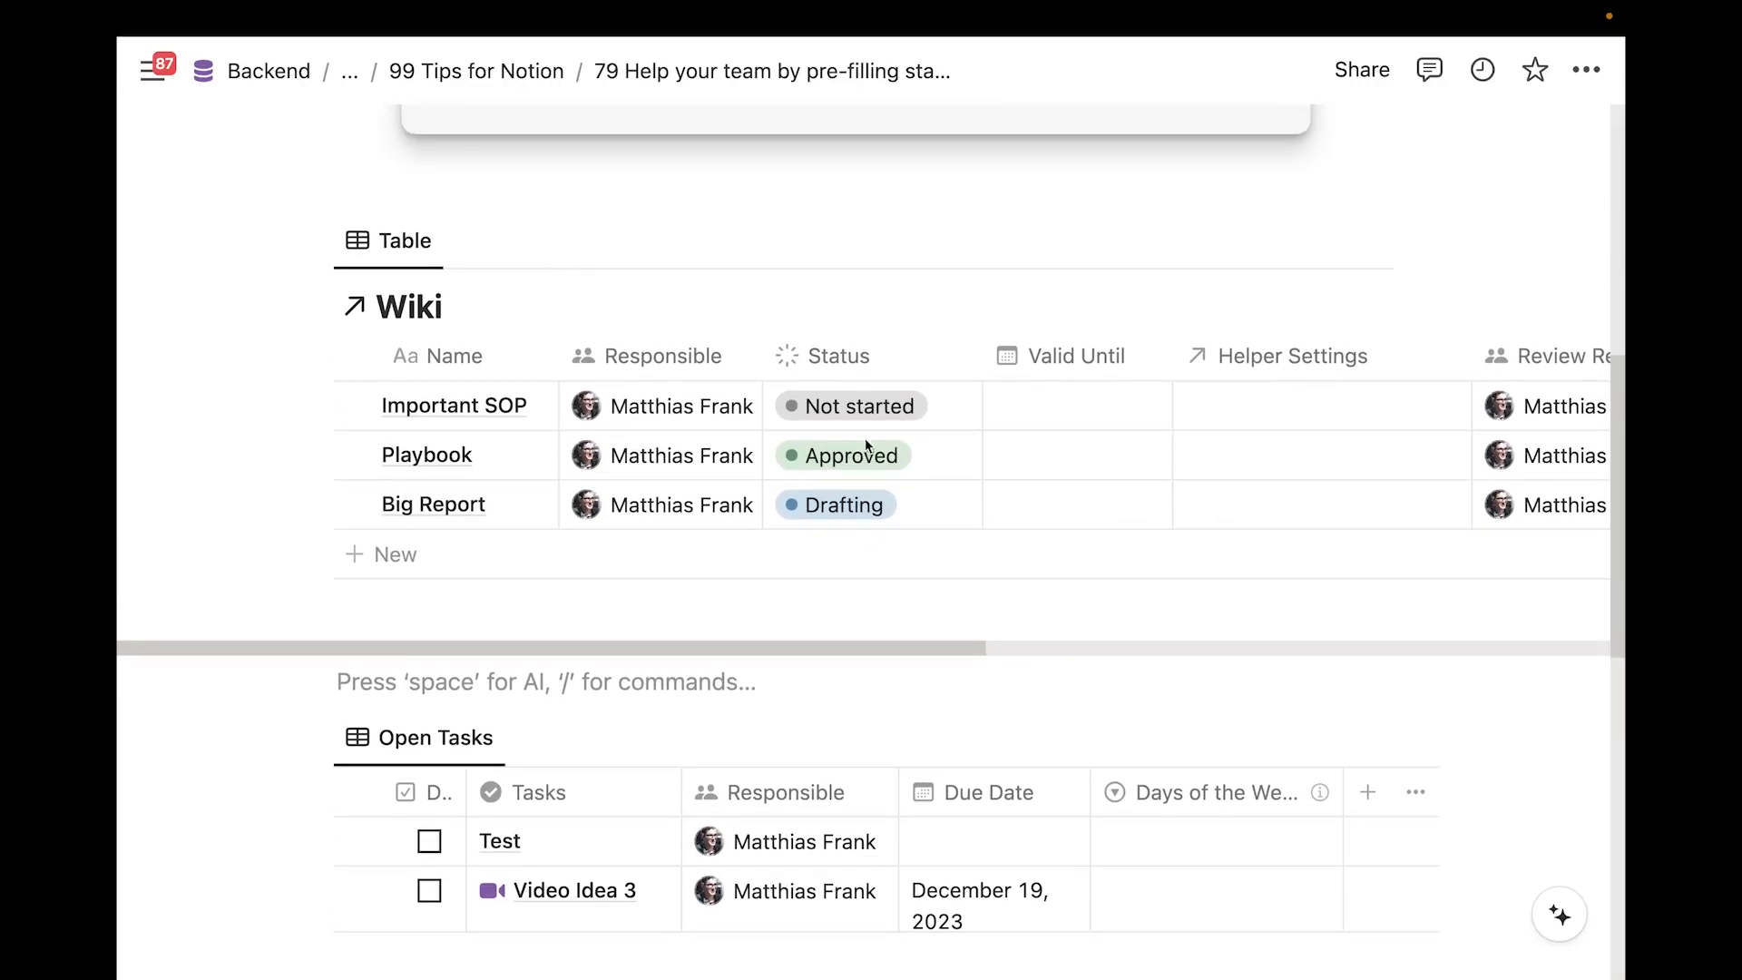
{"action": "scroll", "coordinate": [866, 444], "scroll_direction": "up", "scroll_amount": 5}
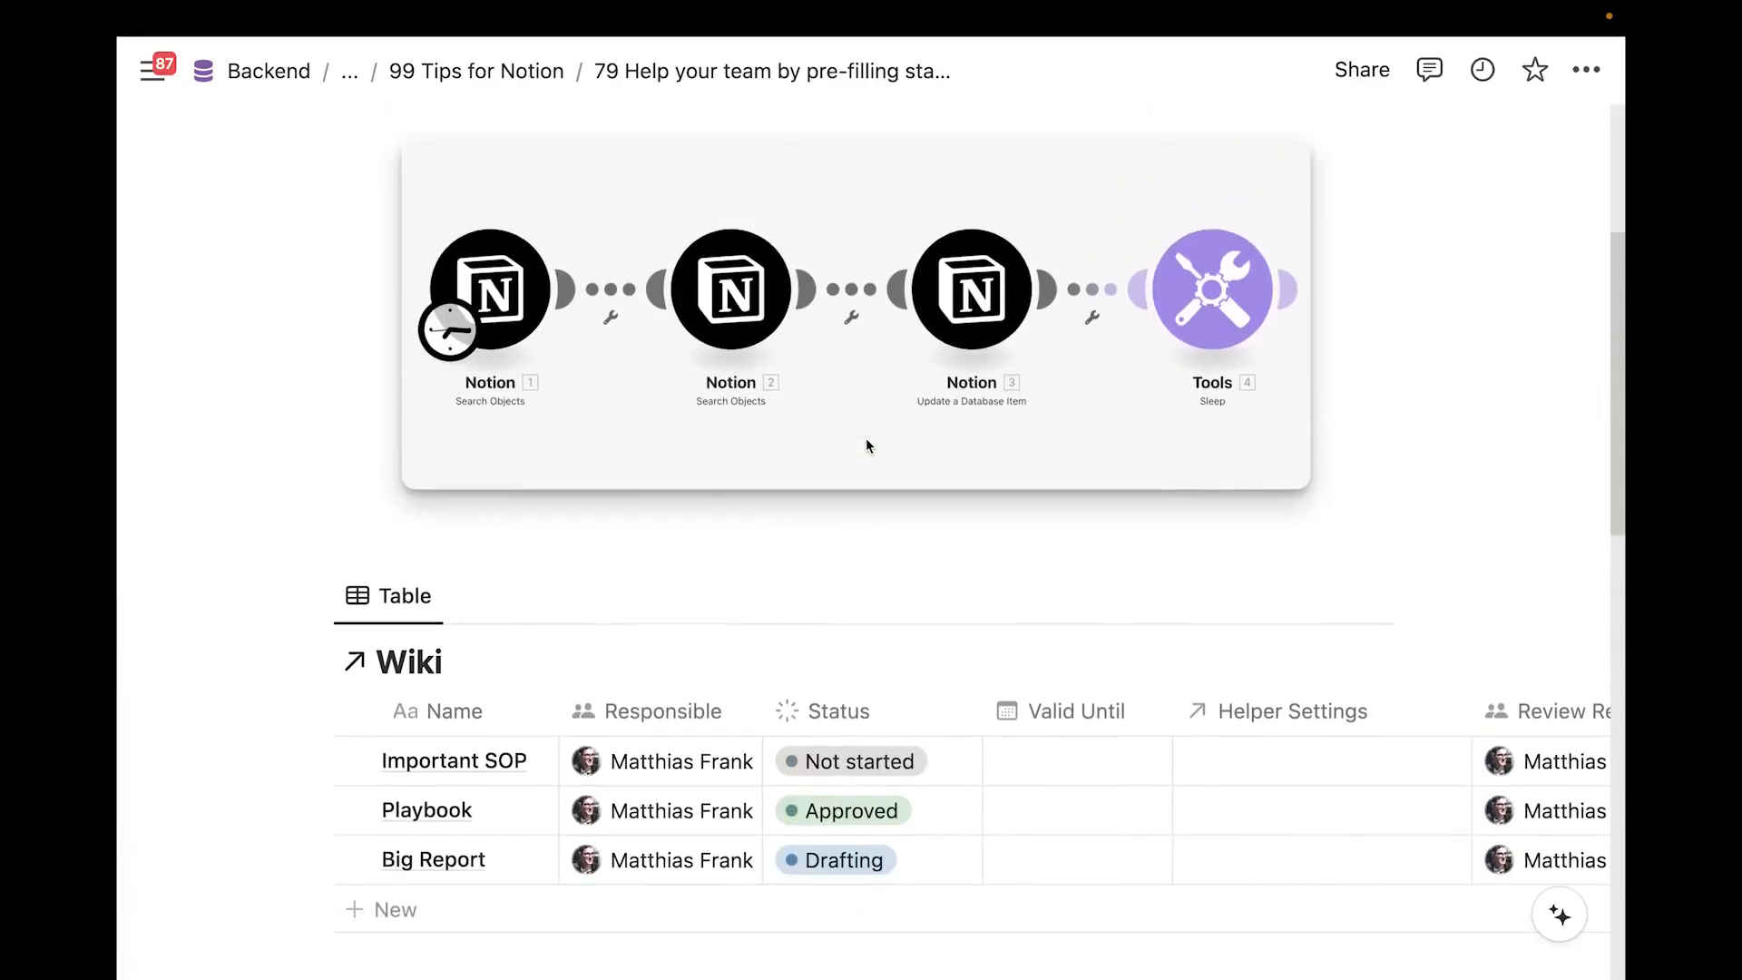
{"action": "scroll", "coordinate": [866, 445], "scroll_direction": "up", "scroll_amount": 1}
{"action": "scroll", "coordinate": [865, 444], "scroll_direction": "down", "scroll_amount": 3}
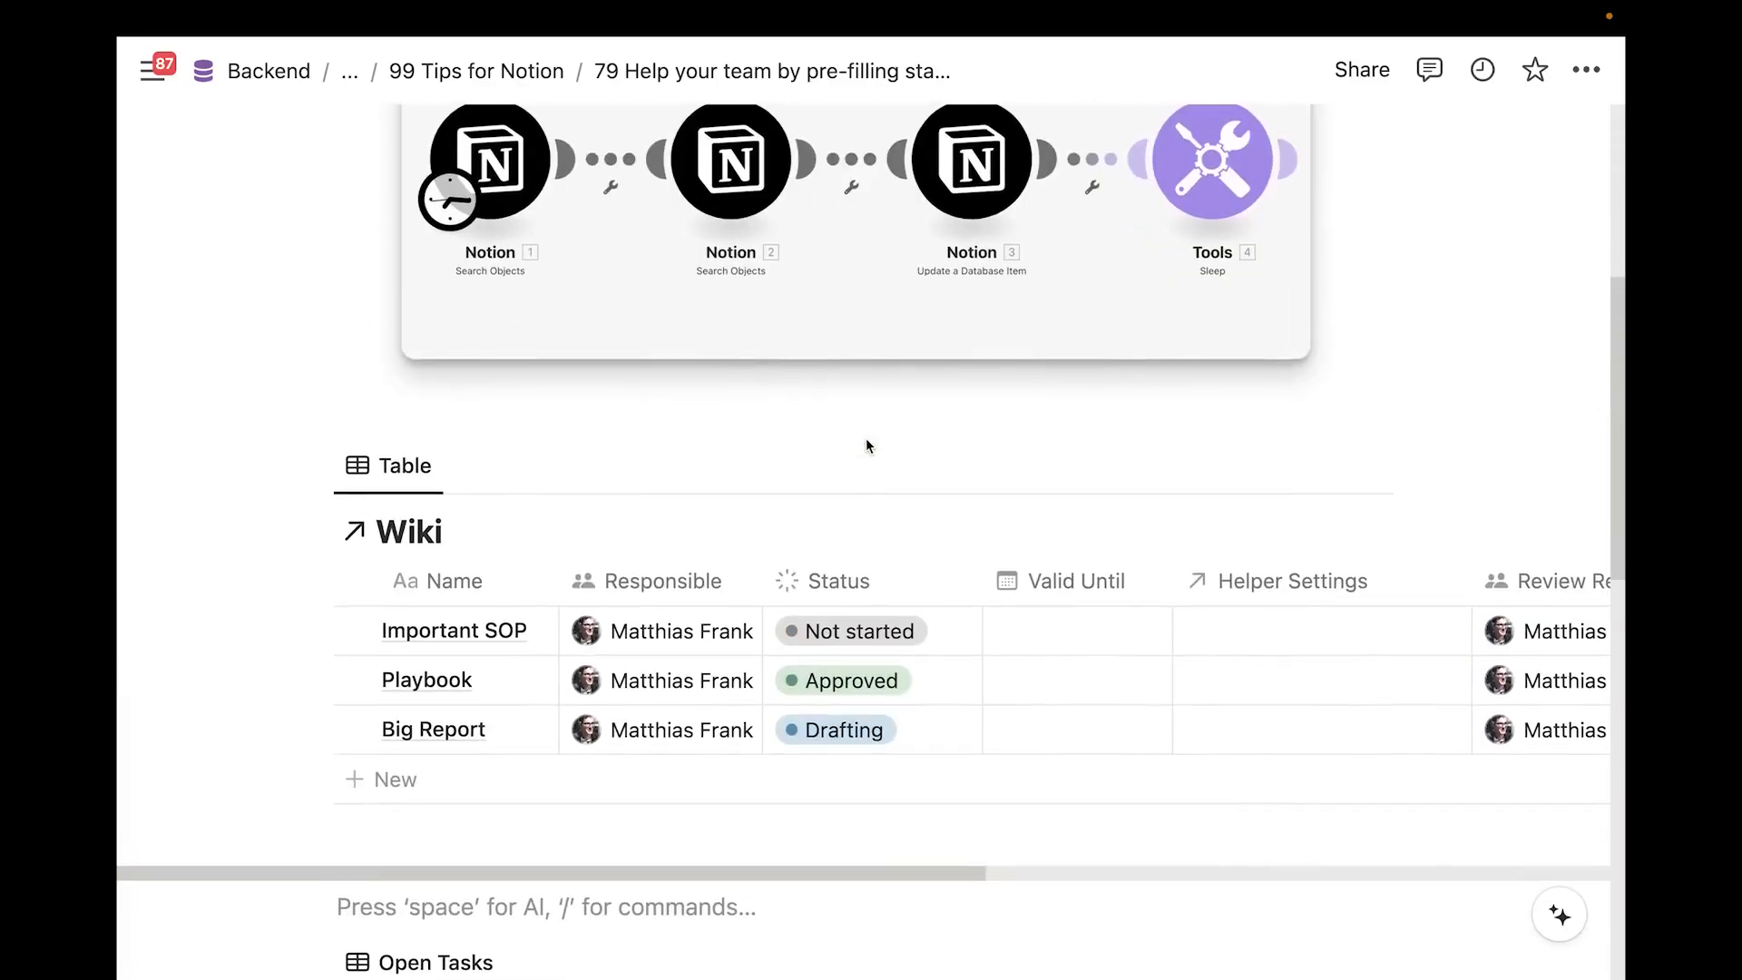
{"action": "scroll", "coordinate": [865, 444], "scroll_direction": "down", "scroll_amount": 3}
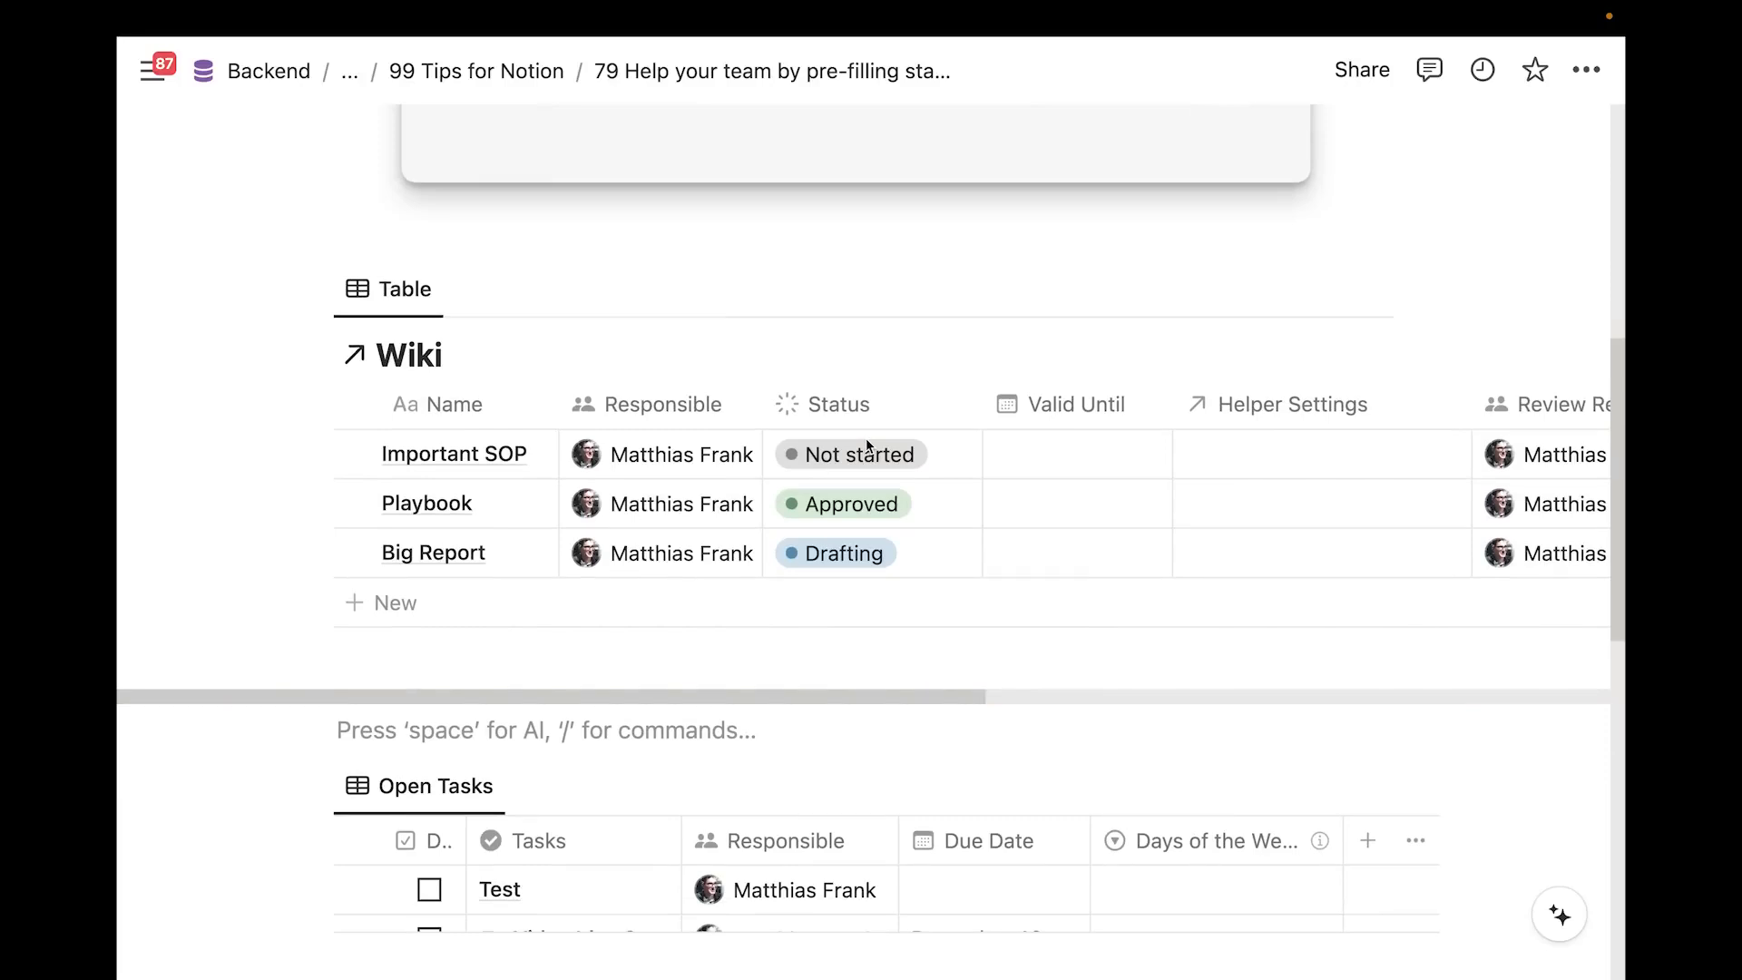
{"action": "scroll", "coordinate": [867, 444], "scroll_direction": "down", "scroll_amount": 1}
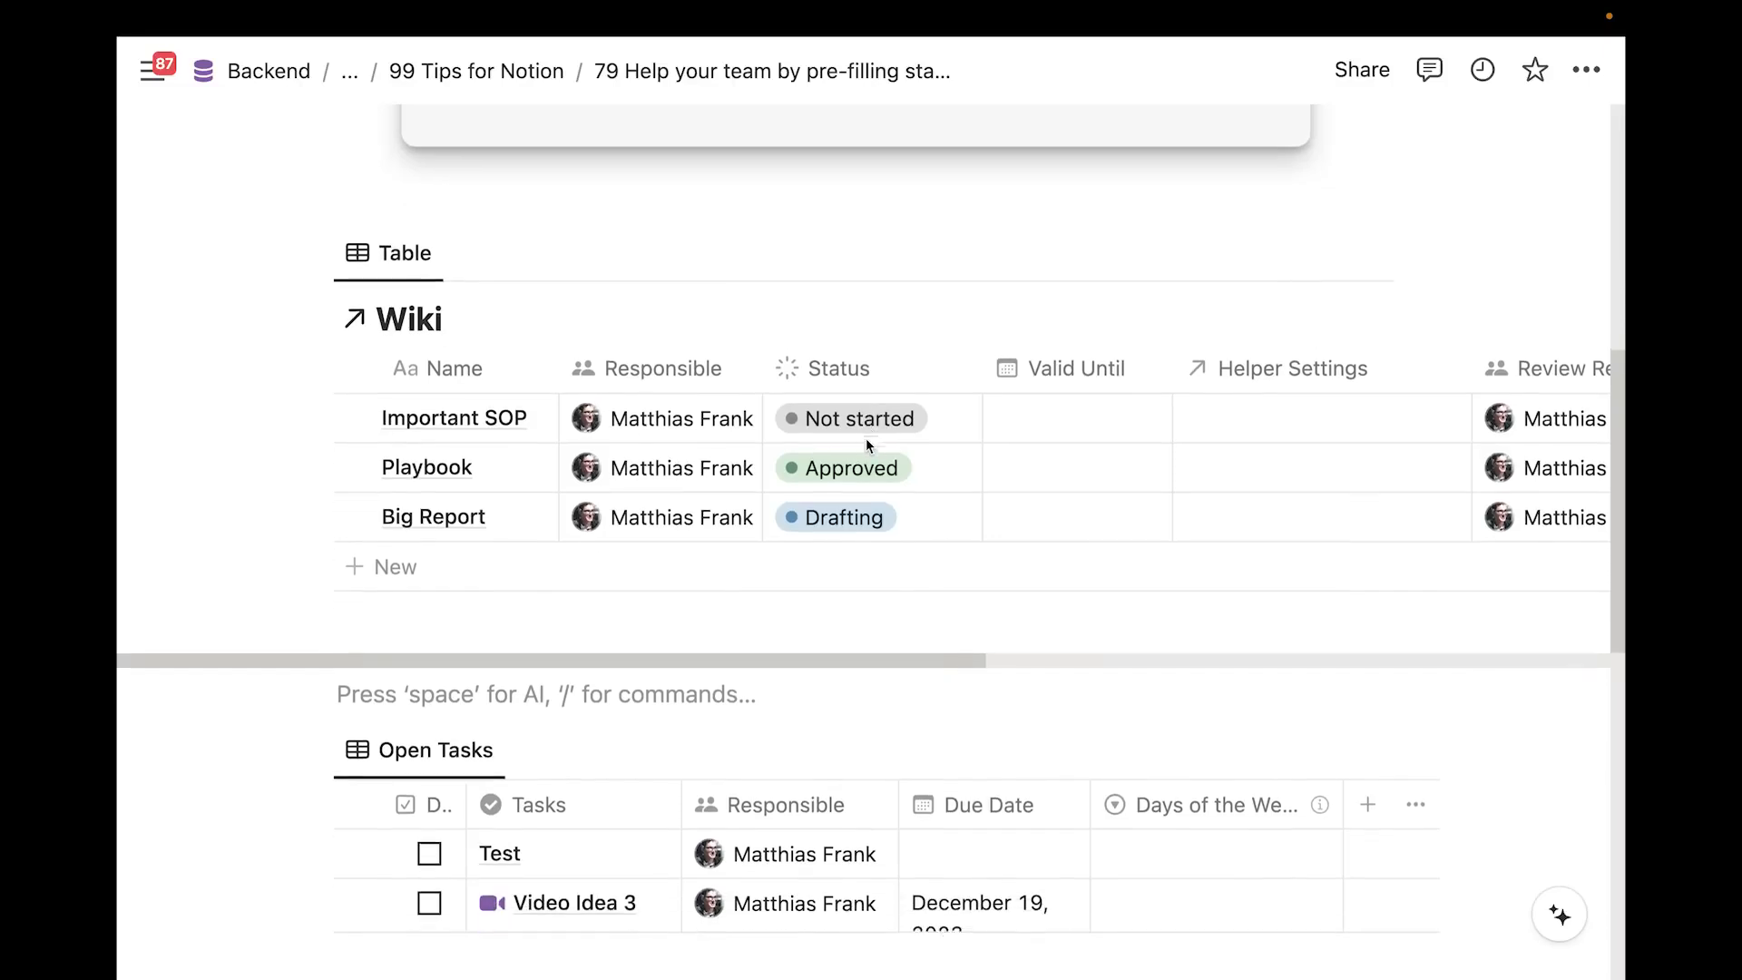
{"action": "scroll", "coordinate": [867, 444], "scroll_direction": "down", "scroll_amount": 1}
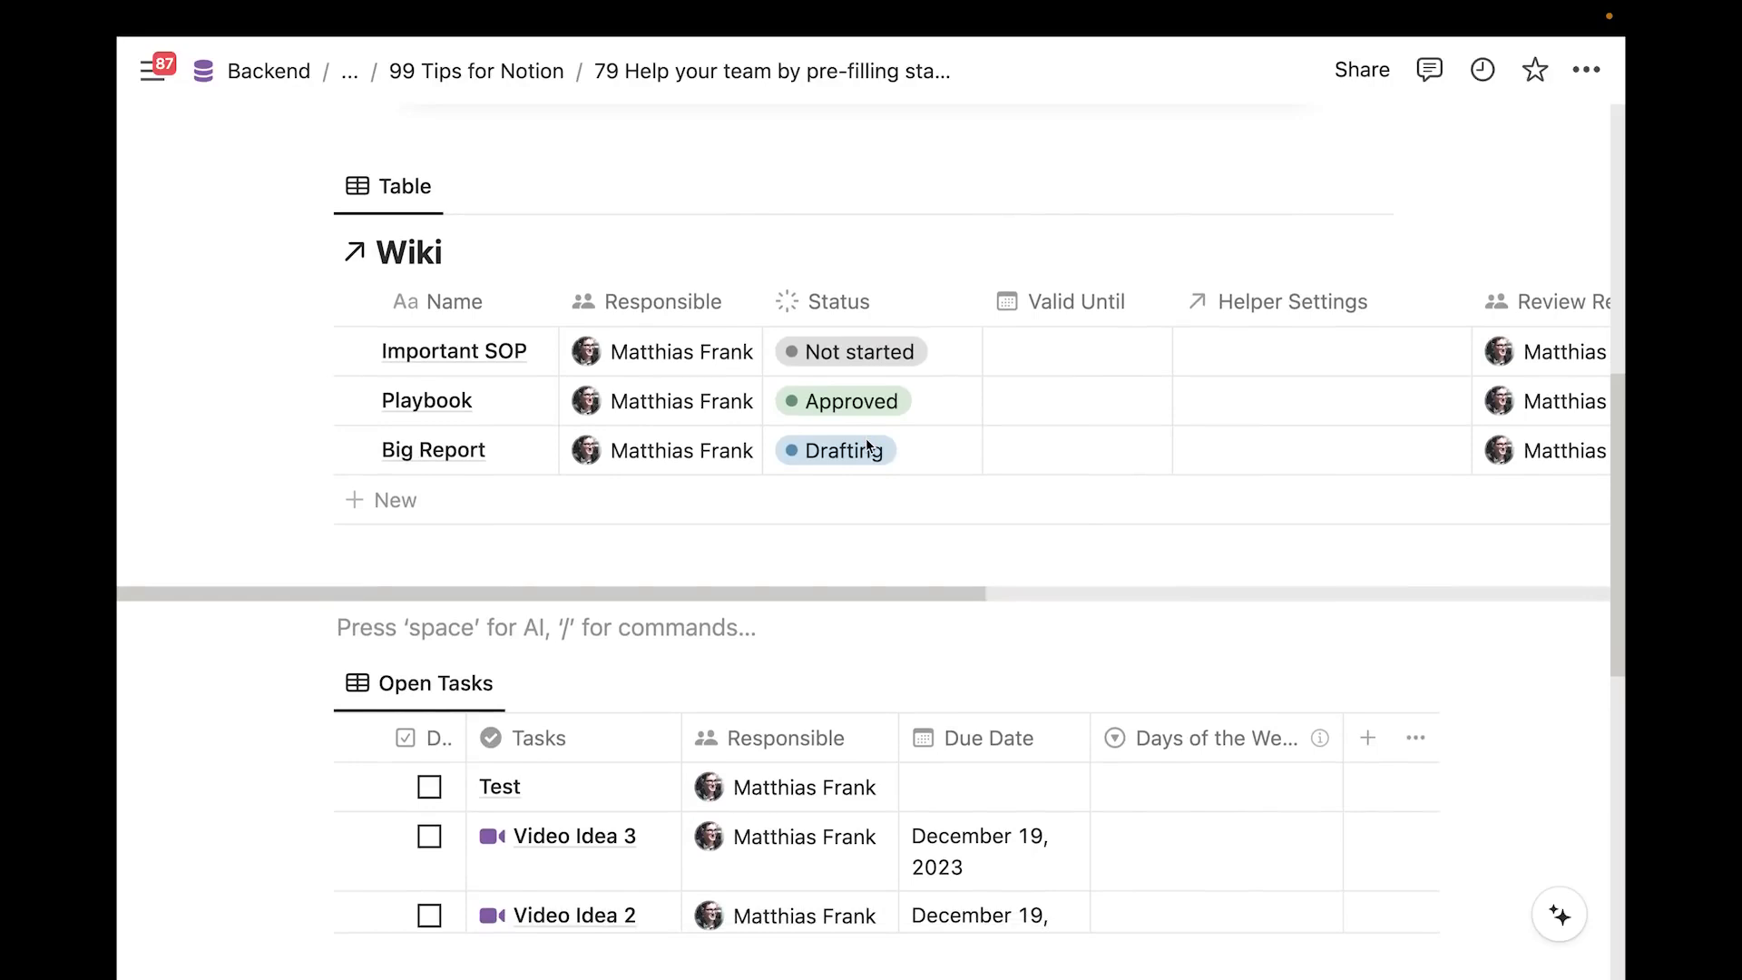
{"action": "scroll", "coordinate": [866, 444], "scroll_direction": "down", "scroll_amount": 1}
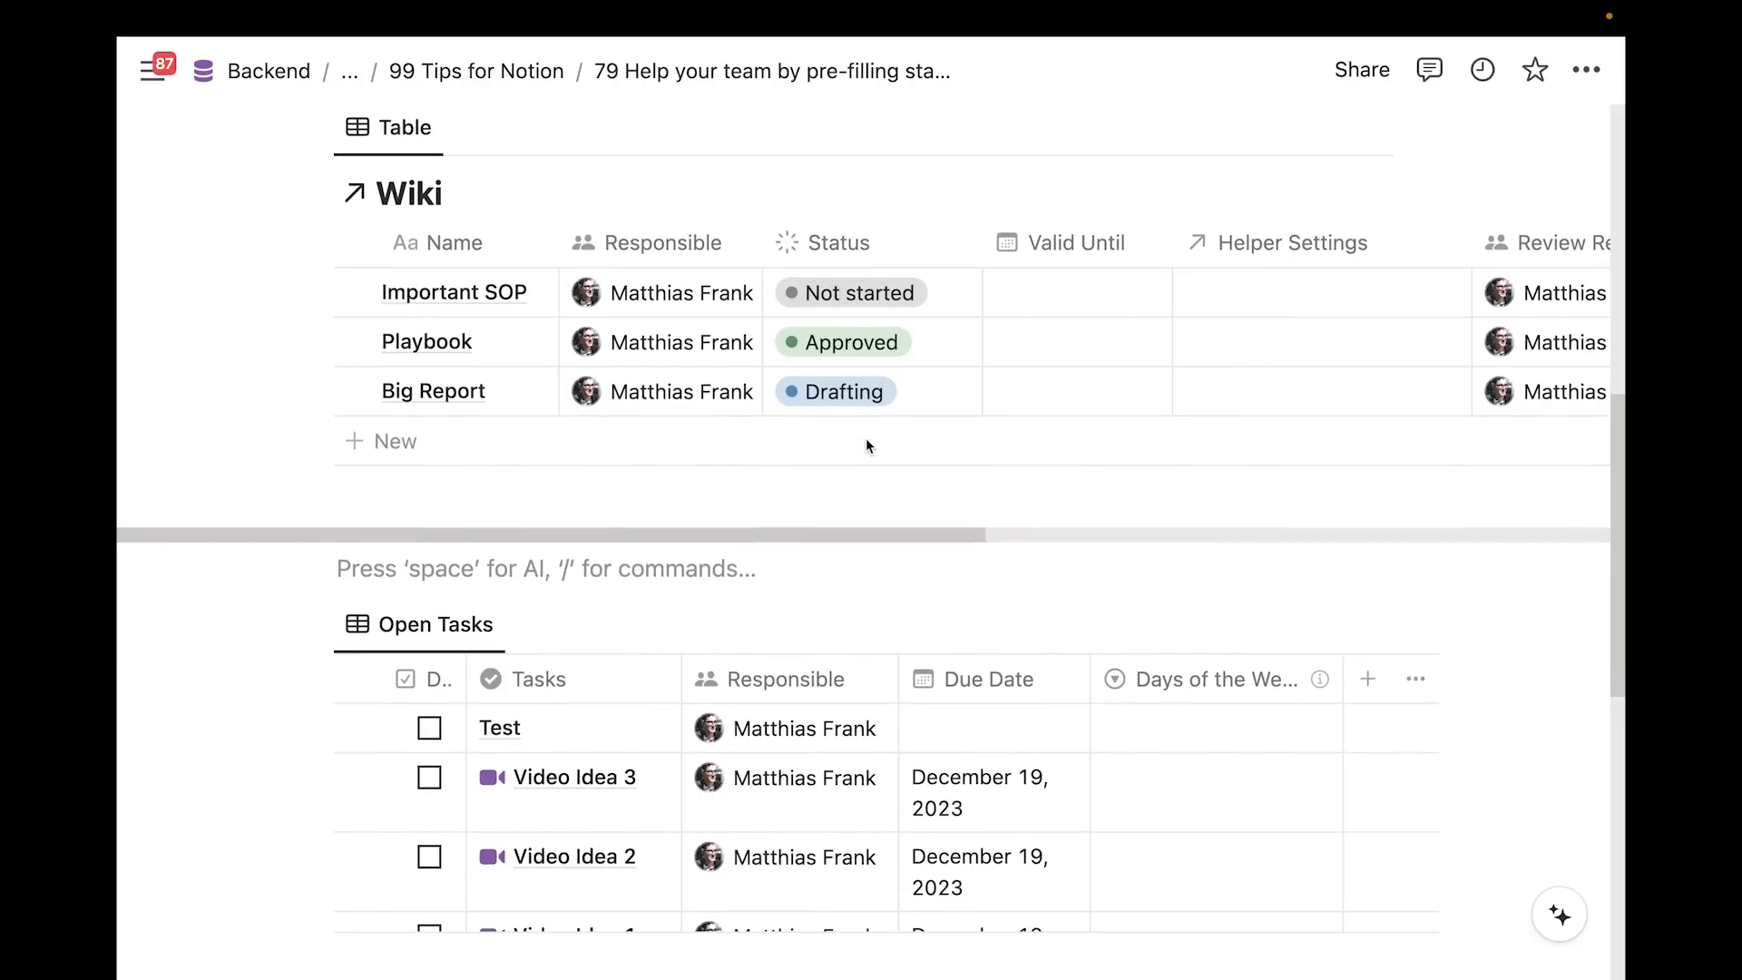
{"action": "scroll", "coordinate": [866, 443], "scroll_direction": "down", "scroll_amount": 2}
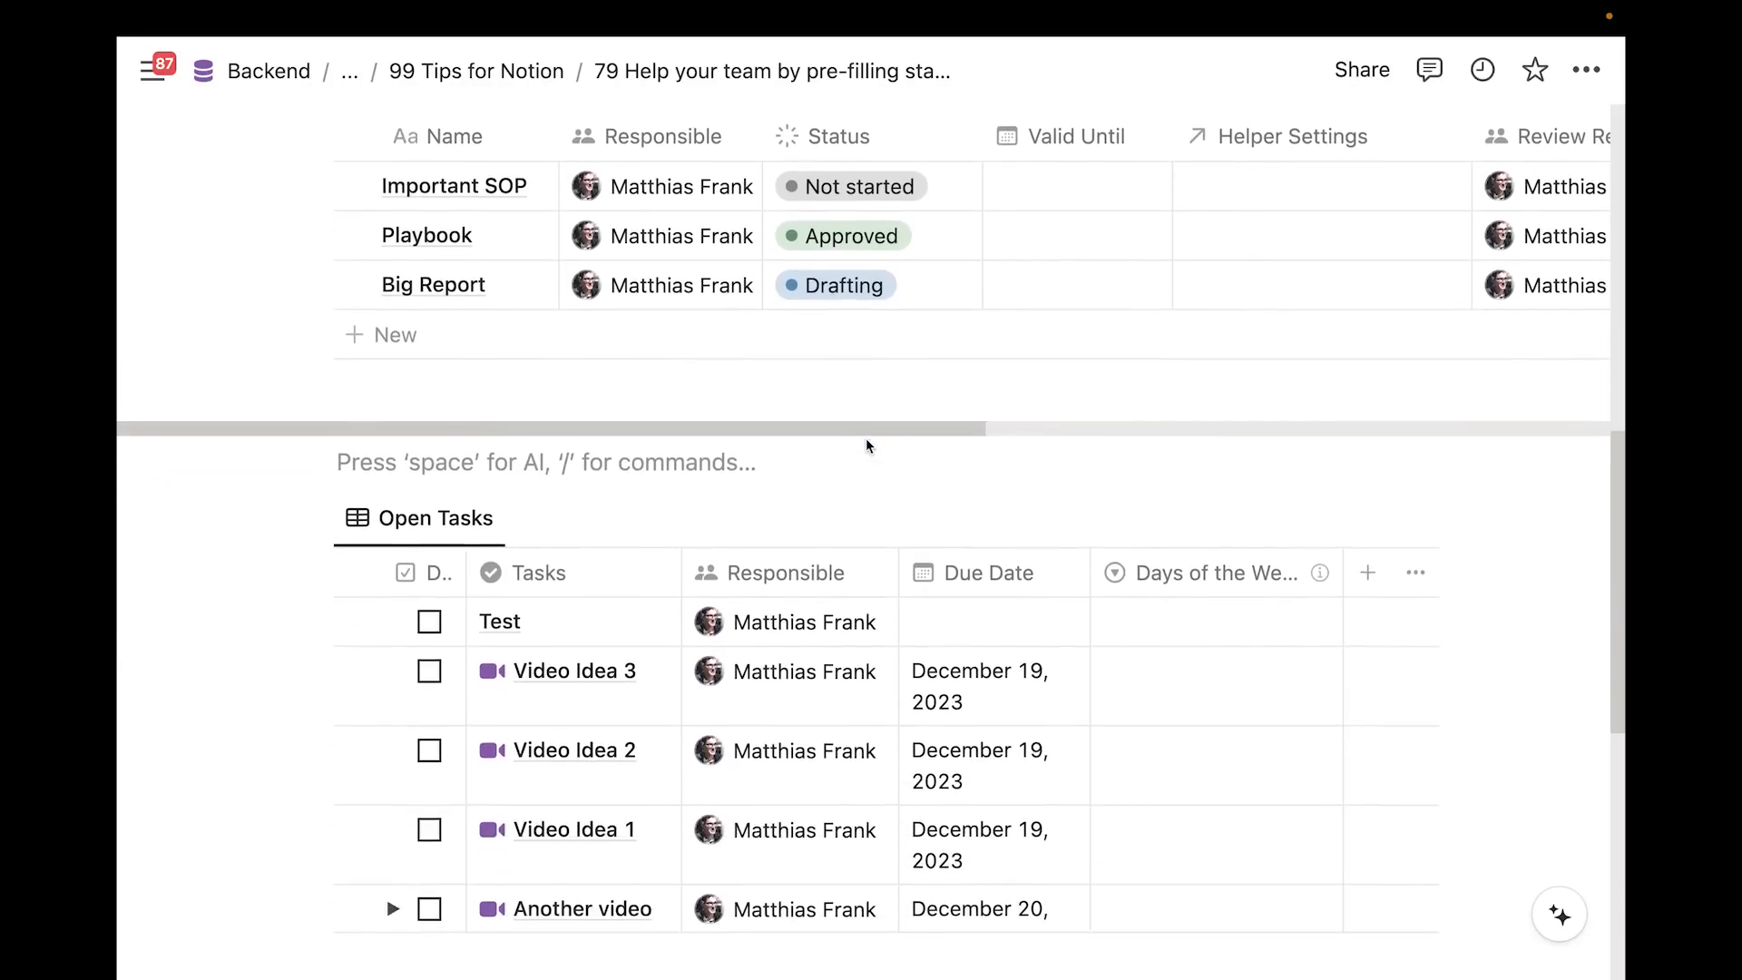
{"action": "scroll", "coordinate": [866, 437], "scroll_direction": "up", "scroll_amount": 5}
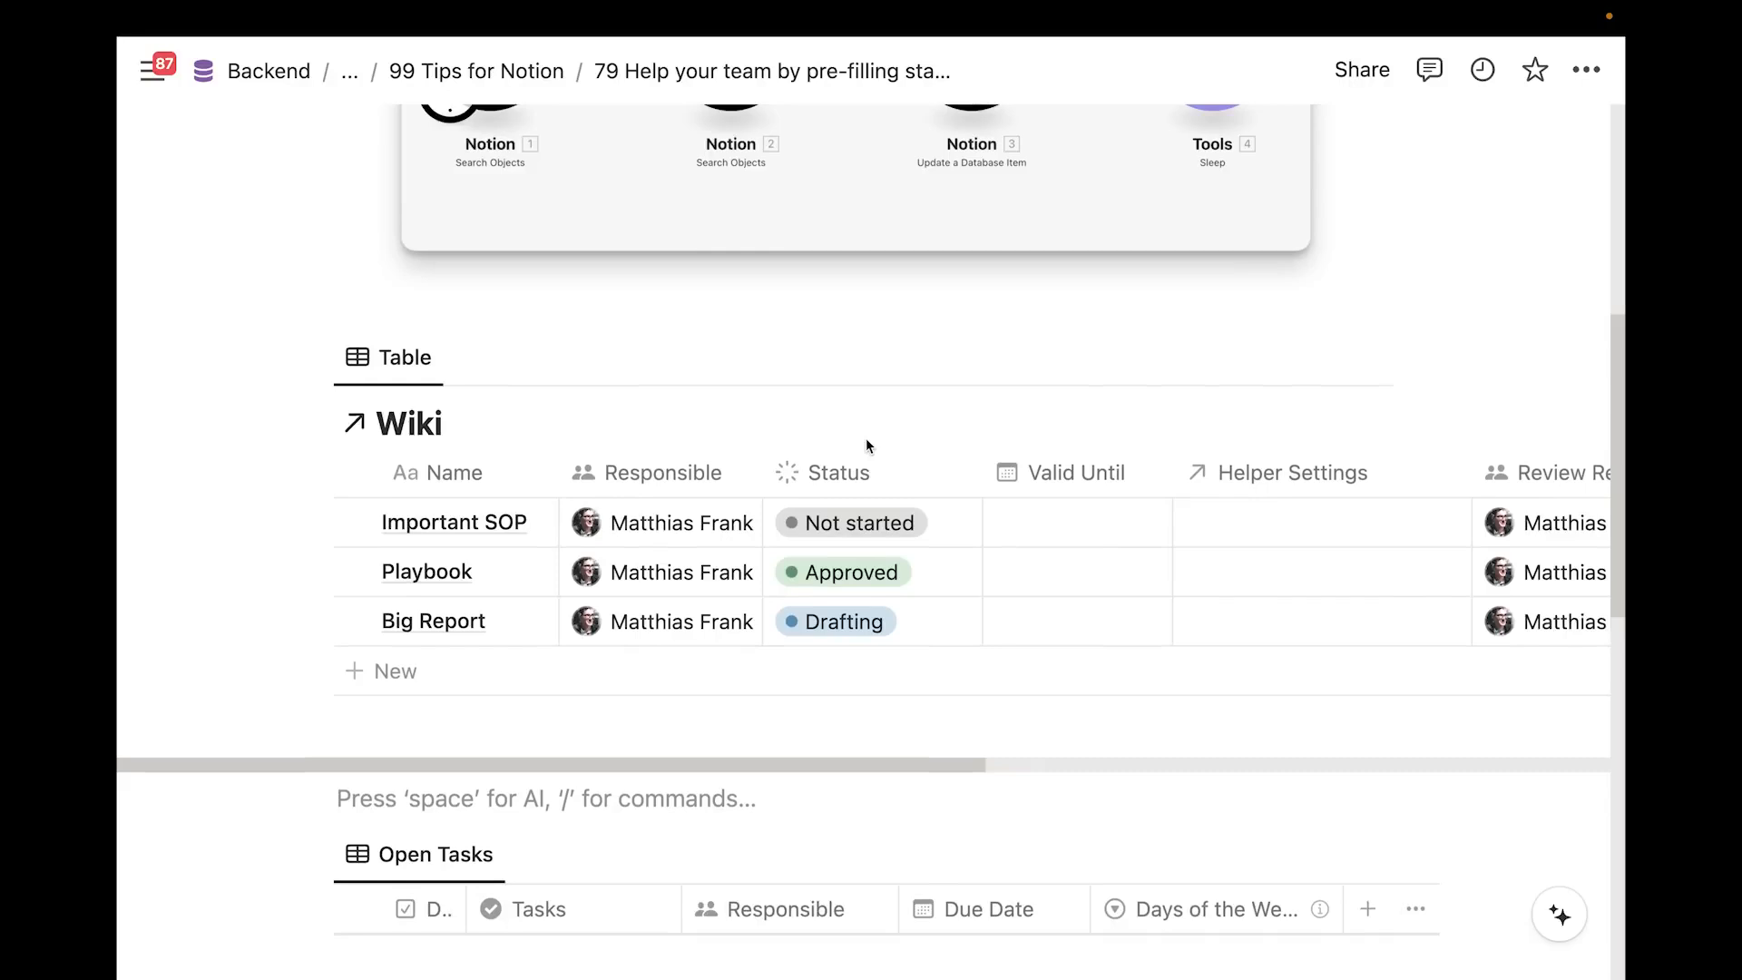
{"action": "scroll", "coordinate": [866, 437], "scroll_direction": "up", "scroll_amount": 5}
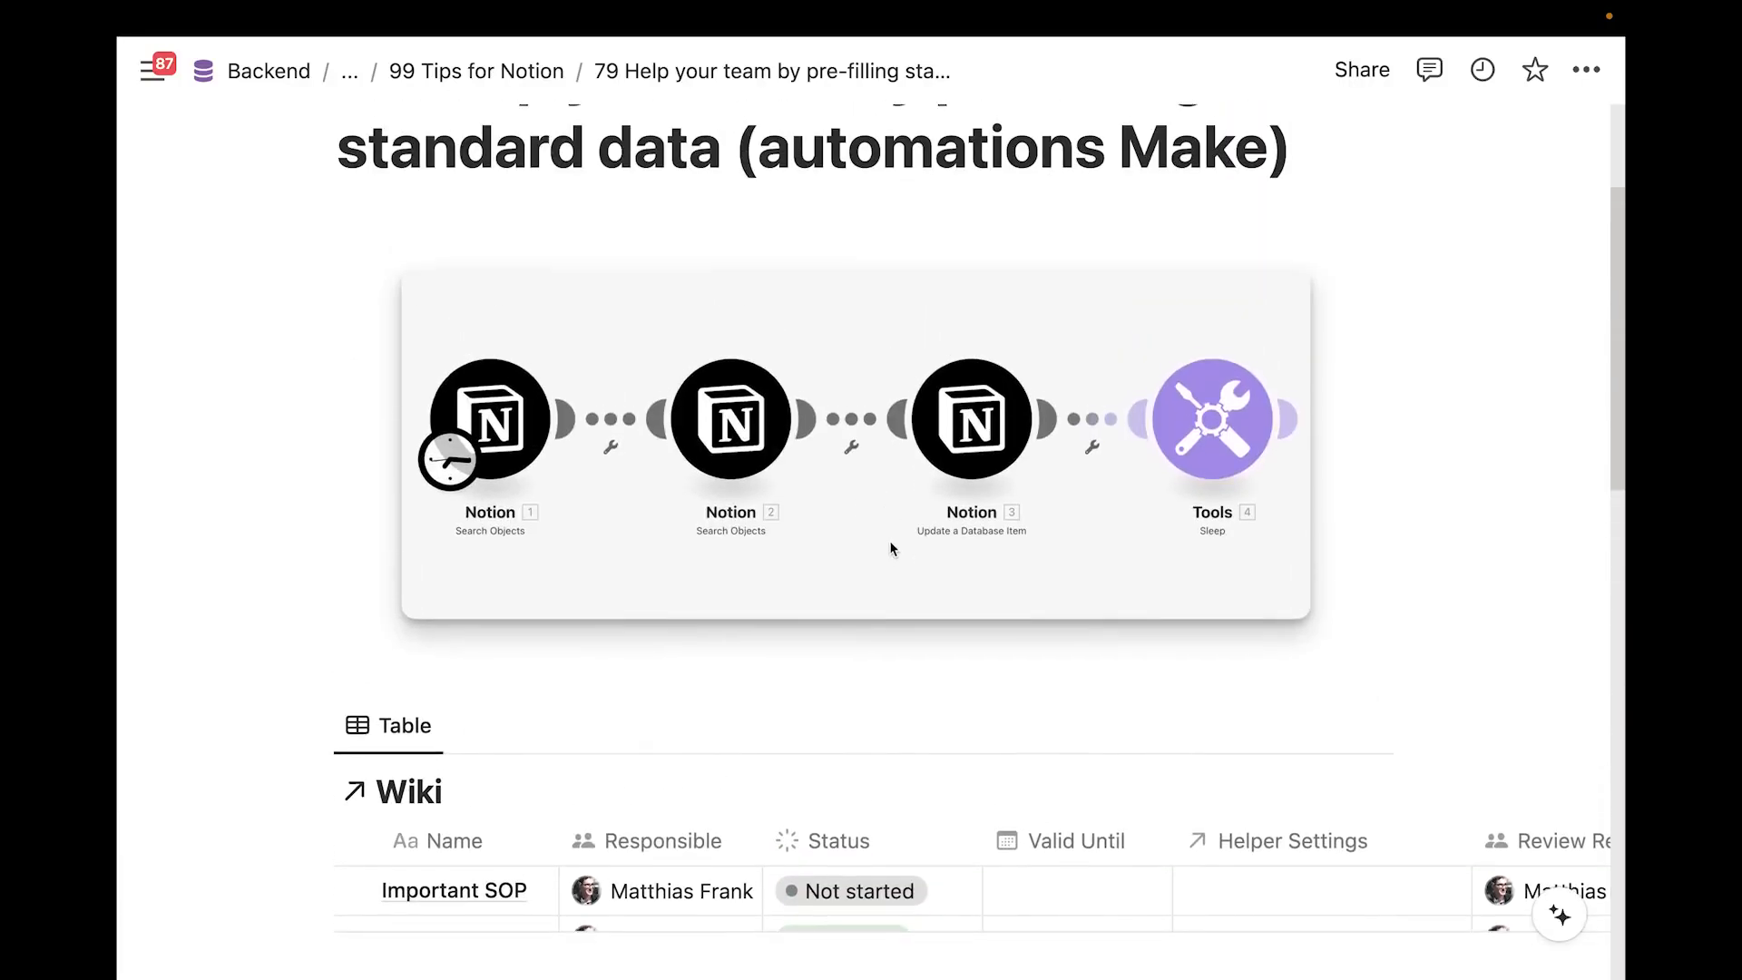
{"action": "scroll", "coordinate": [889, 546], "scroll_direction": "up", "scroll_amount": 2}
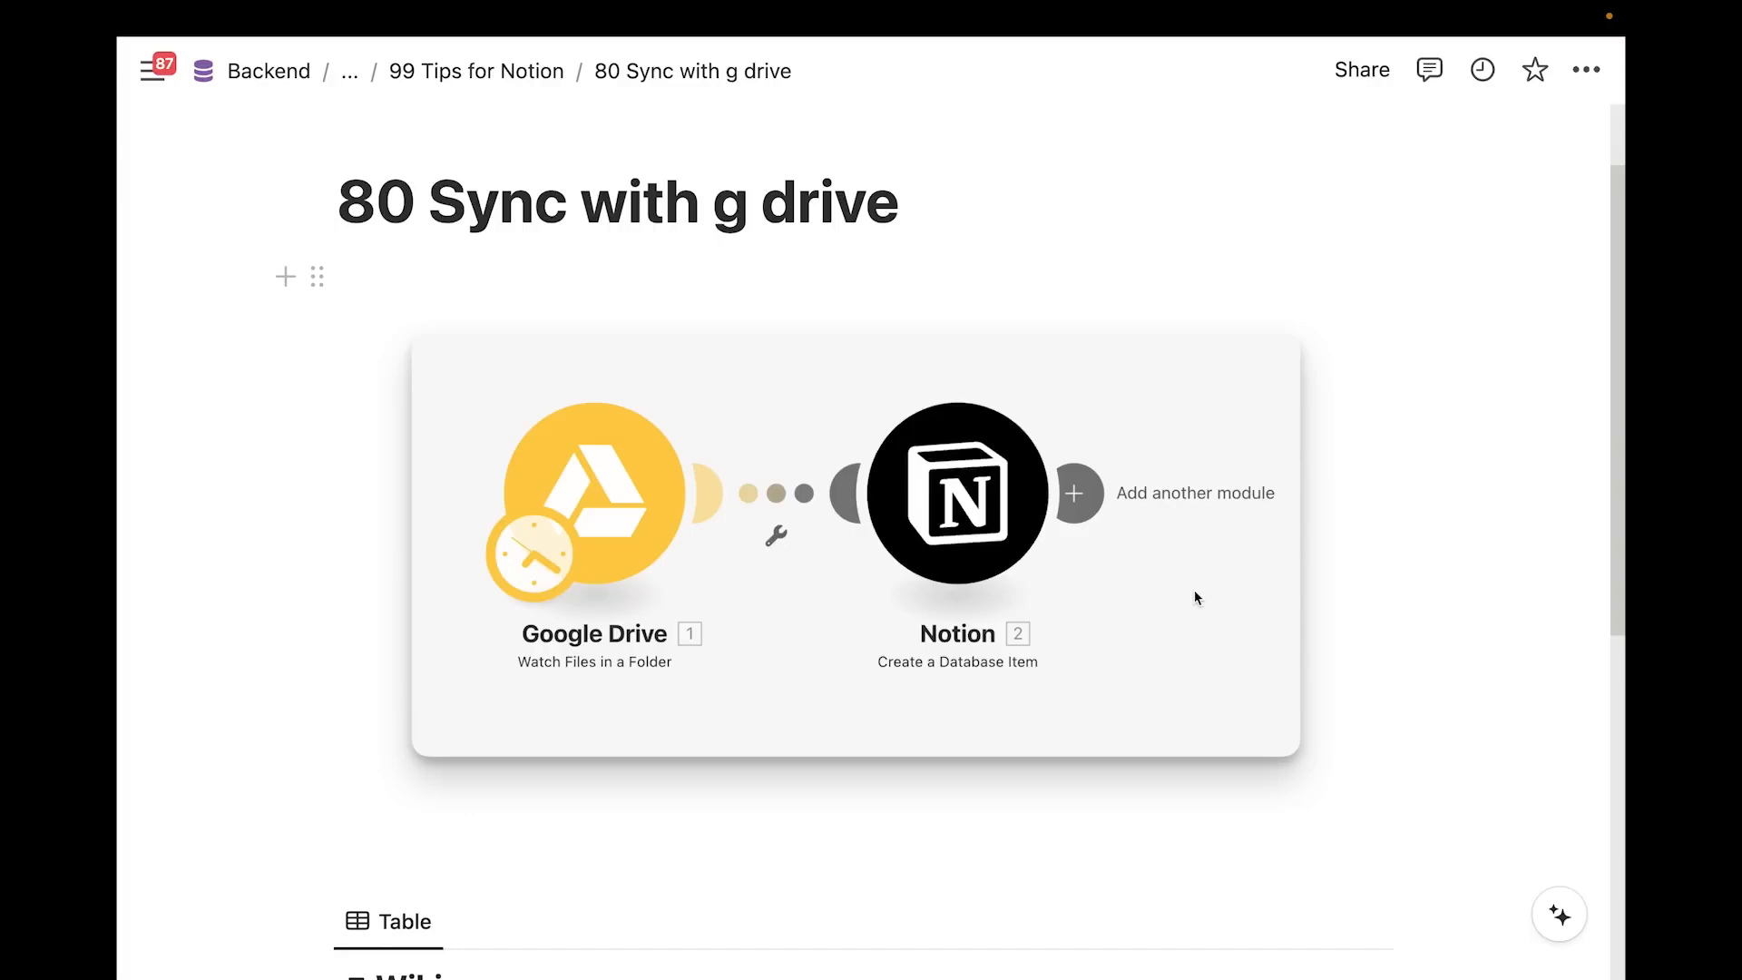
Examine the Google Drive to Notion automation diagram and the Wiki table with its URL column on tip page 80
{"action": "scroll", "coordinate": [706, 499], "scroll_direction": "down", "scroll_amount": 2}
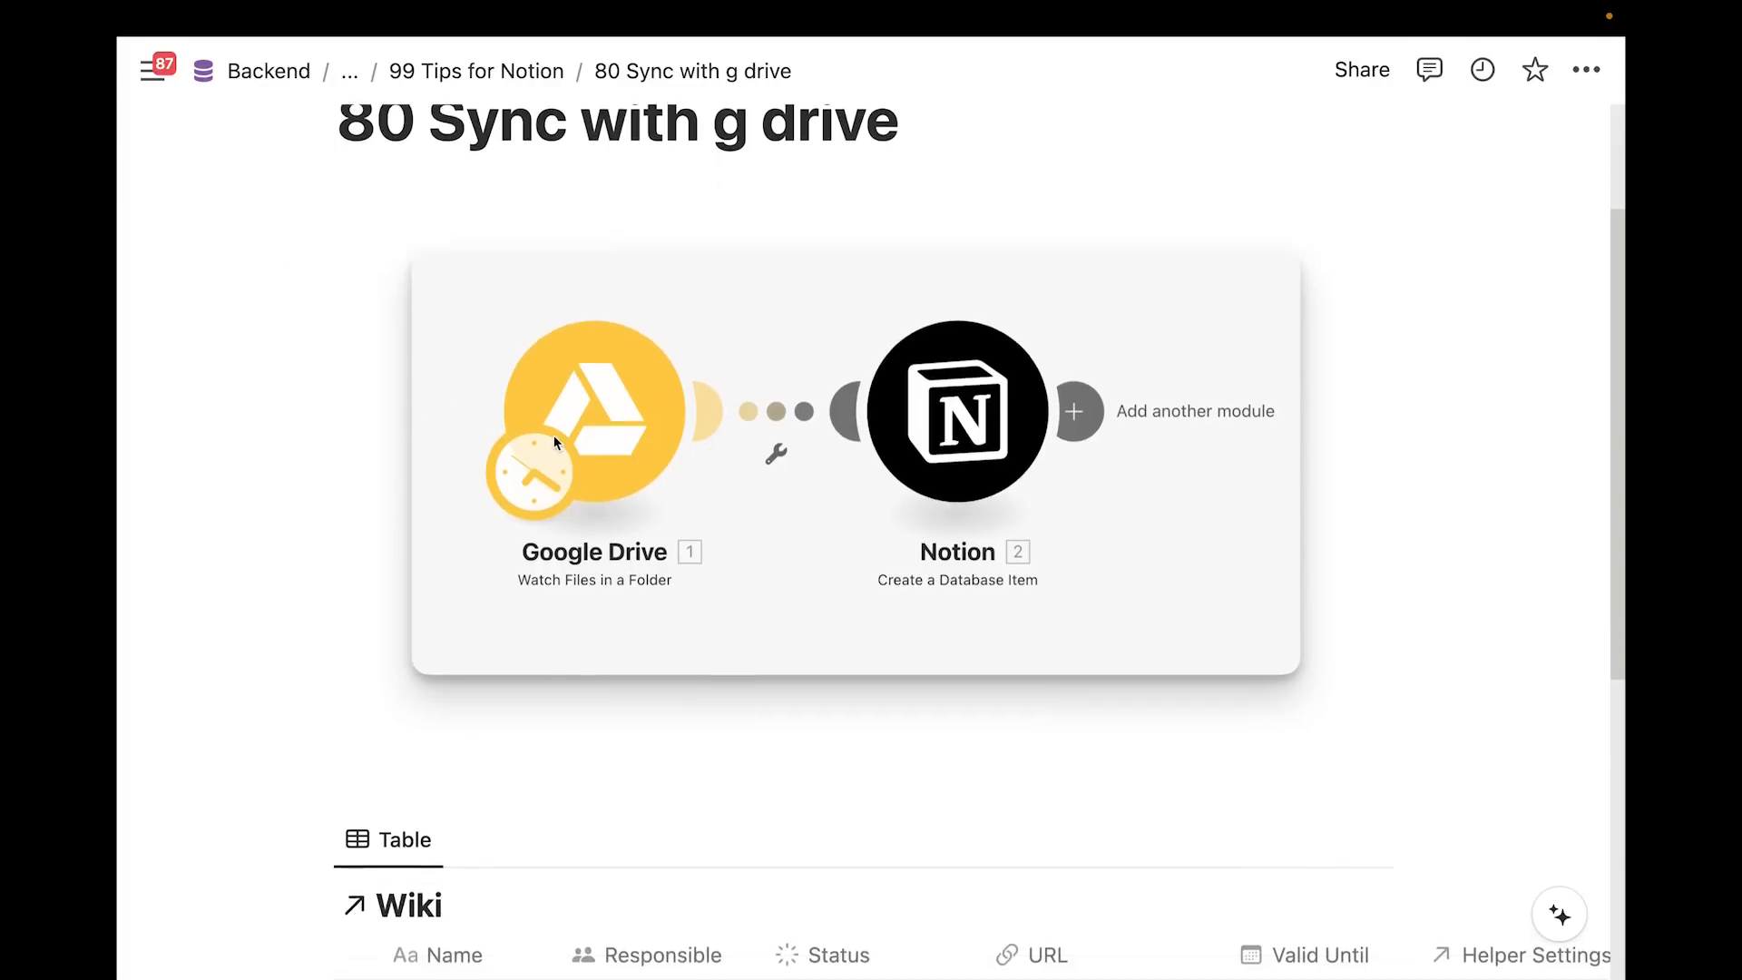
{"action": "scroll", "coordinate": [901, 472], "scroll_direction": "down", "scroll_amount": 5}
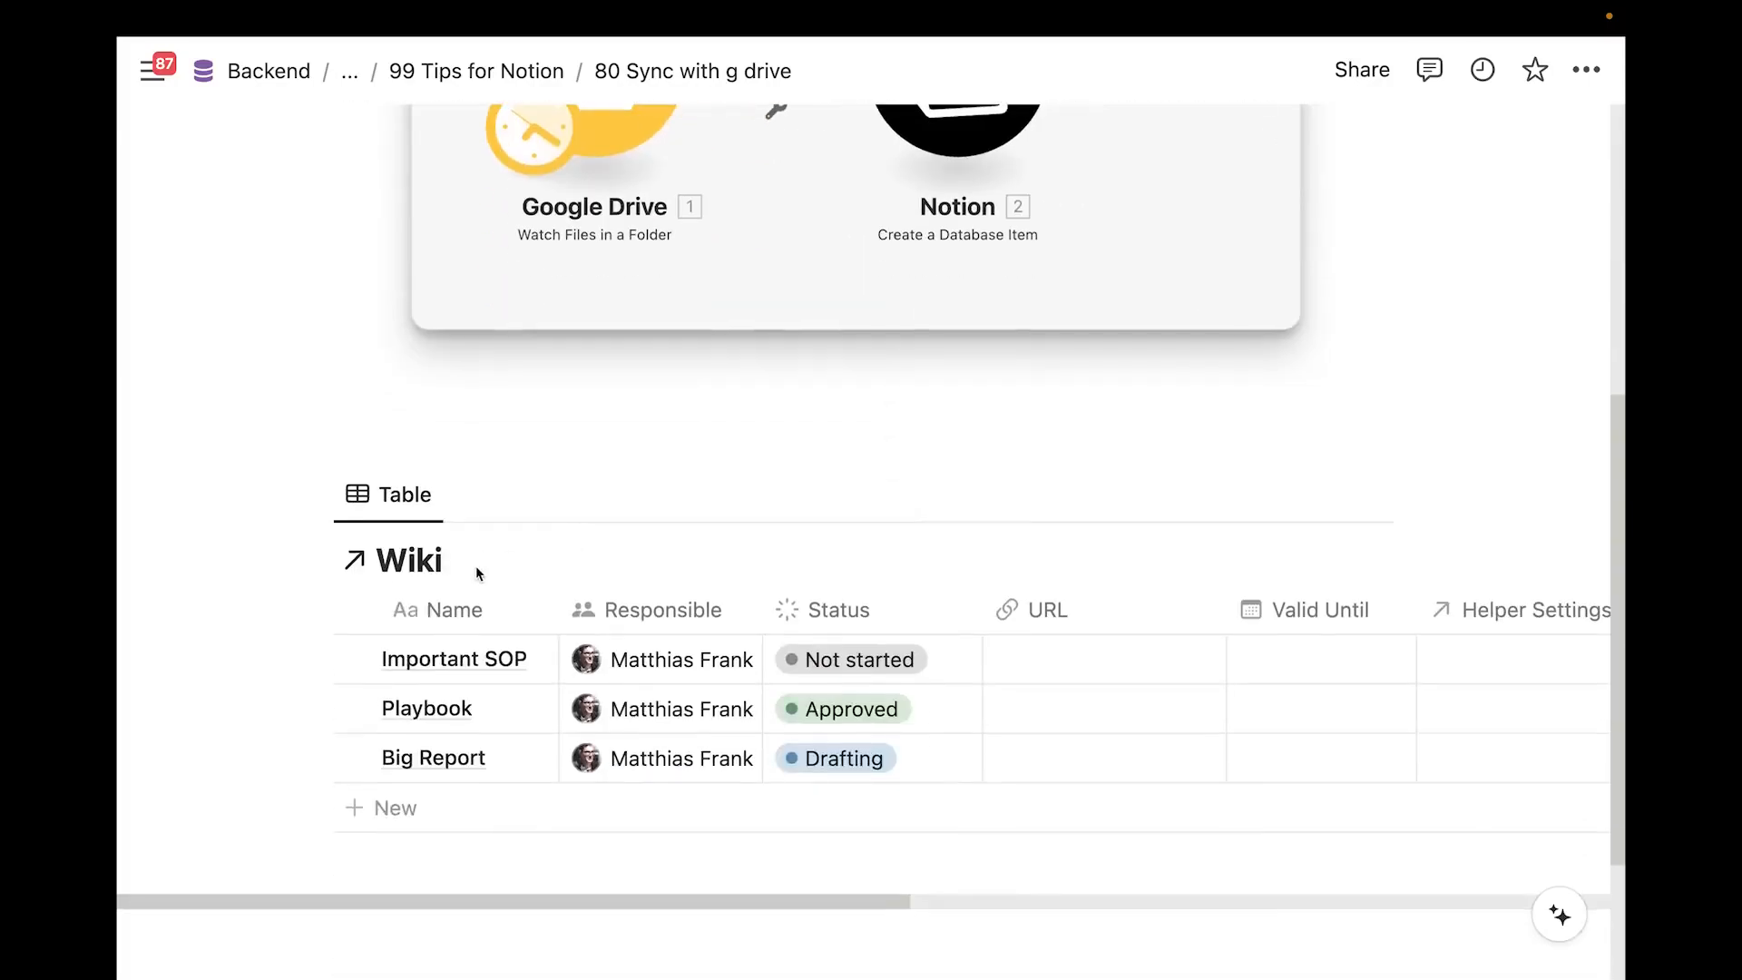
{"action": "scroll", "coordinate": [526, 454], "scroll_direction": "down", "scroll_amount": 2}
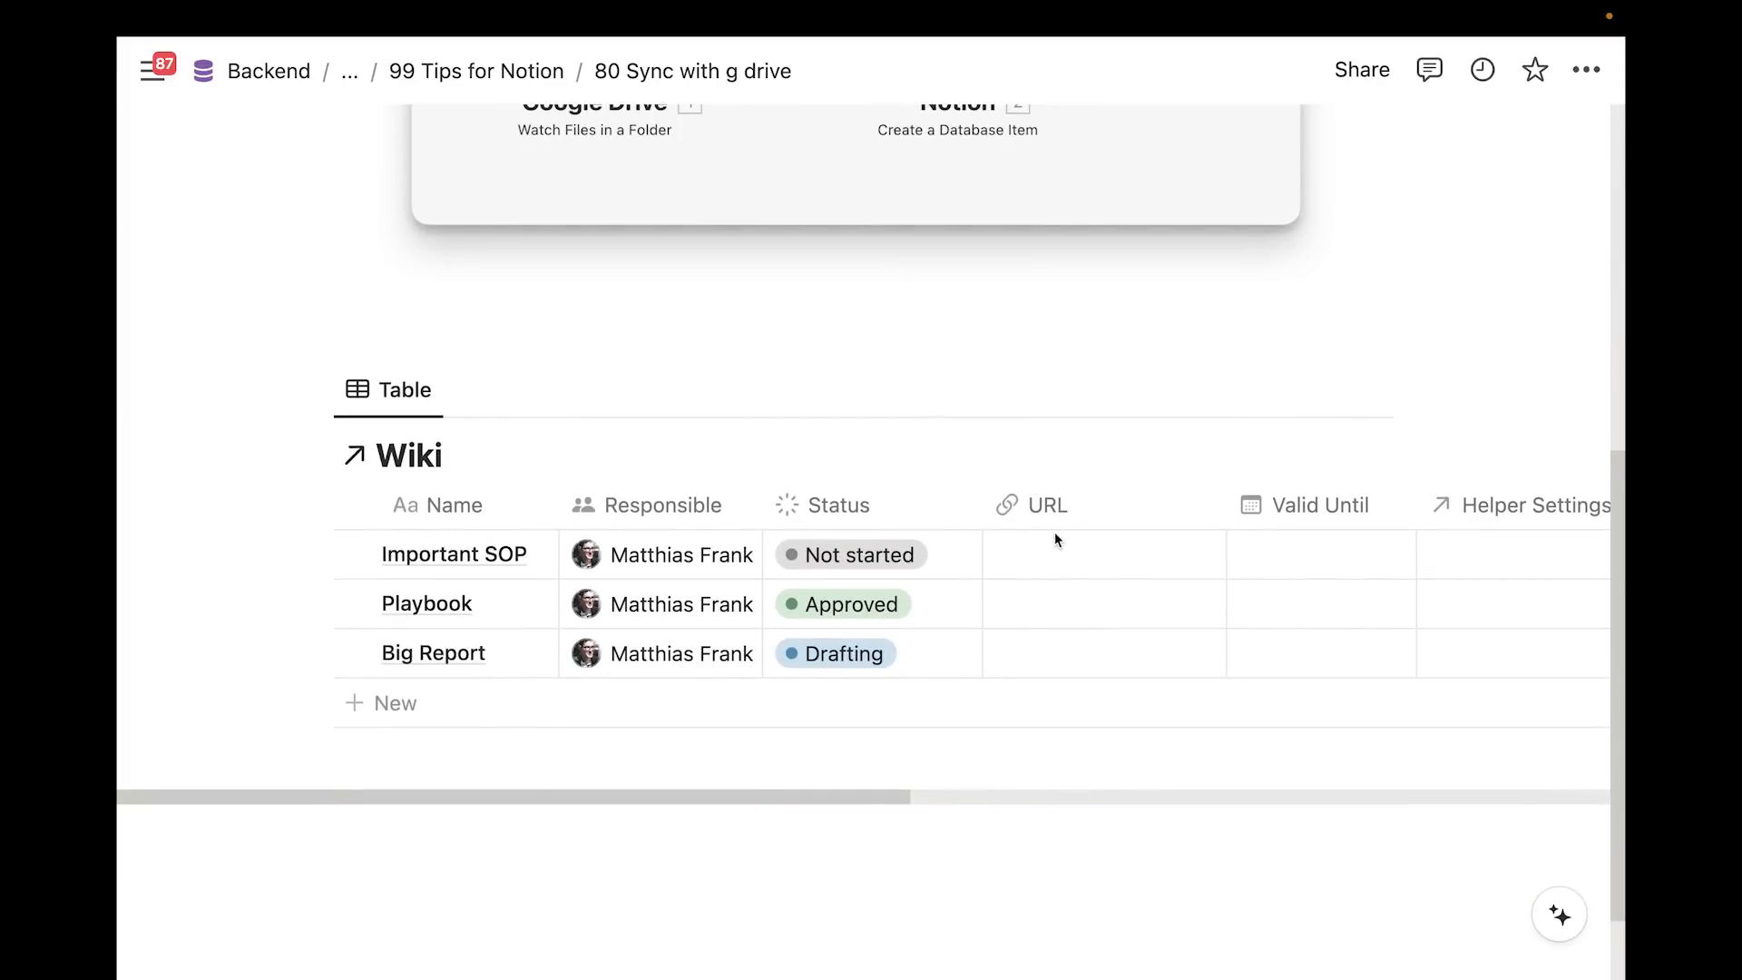
{"action": "scroll", "coordinate": [1075, 540], "scroll_direction": "up", "scroll_amount": 5}
{"action": "scroll", "coordinate": [653, 376], "scroll_direction": "down", "scroll_amount": 3}
{"action": "scroll", "coordinate": [677, 445], "scroll_direction": "down", "scroll_amount": 2}
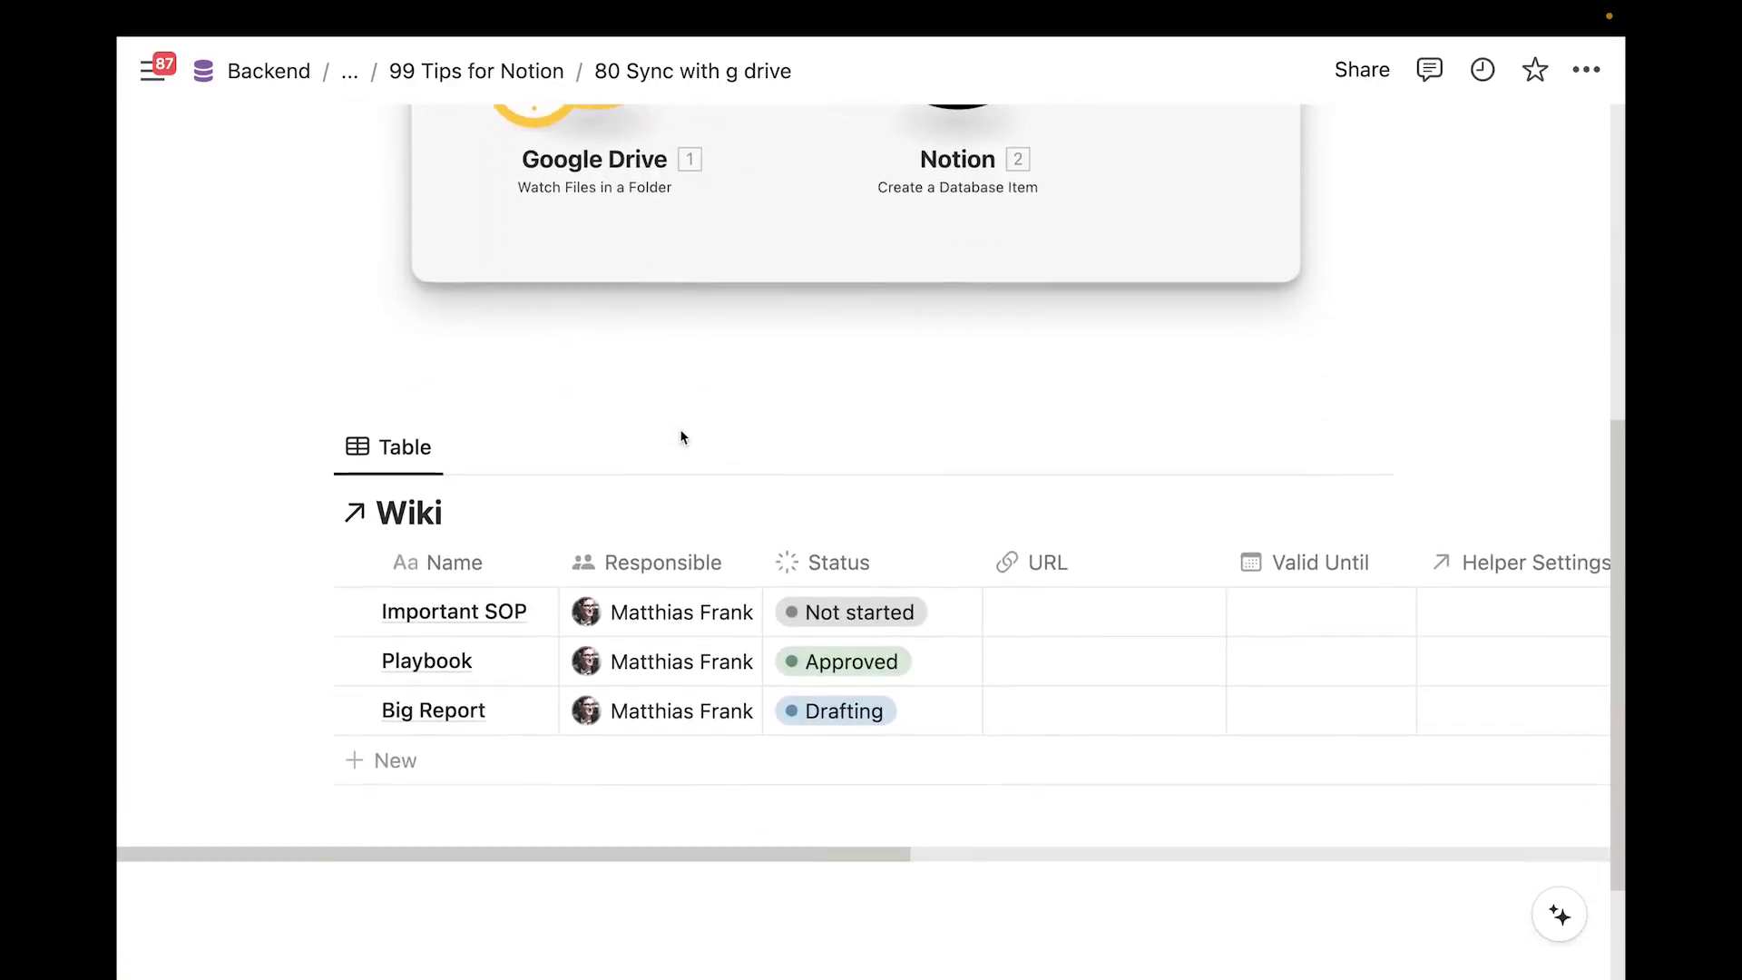
{"action": "scroll", "coordinate": [880, 453], "scroll_direction": "down", "scroll_amount": 2}
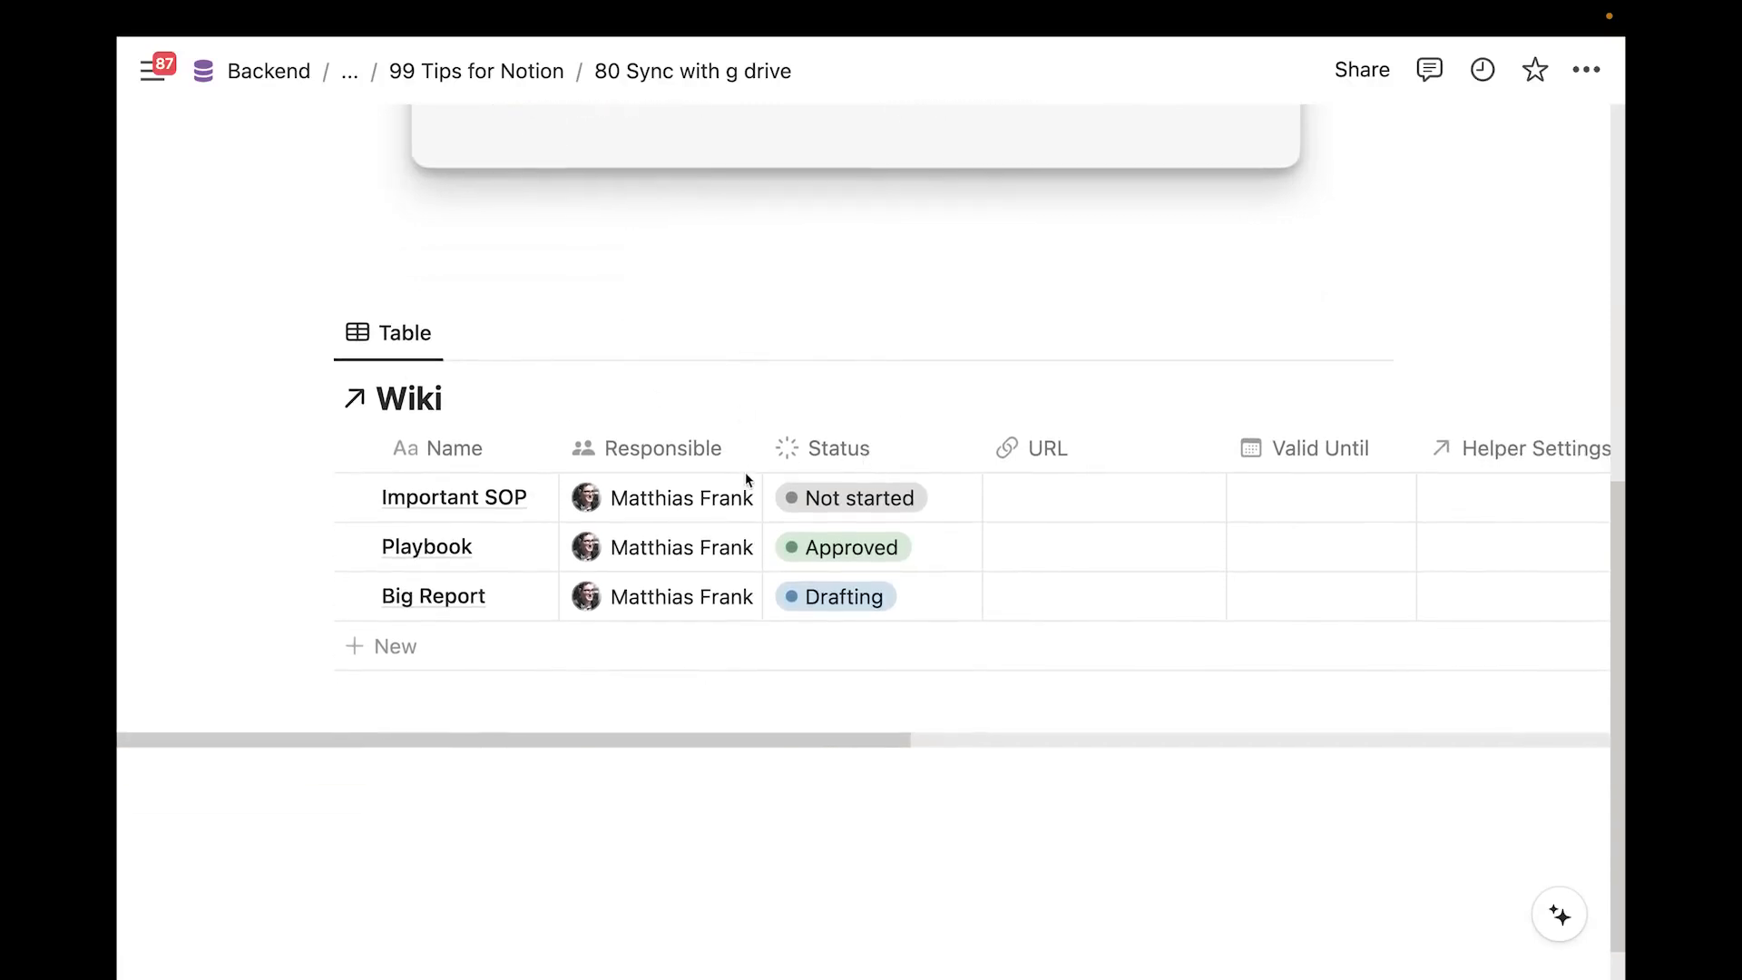
{"action": "scroll", "coordinate": [743, 488], "scroll_direction": "up", "scroll_amount": 5}
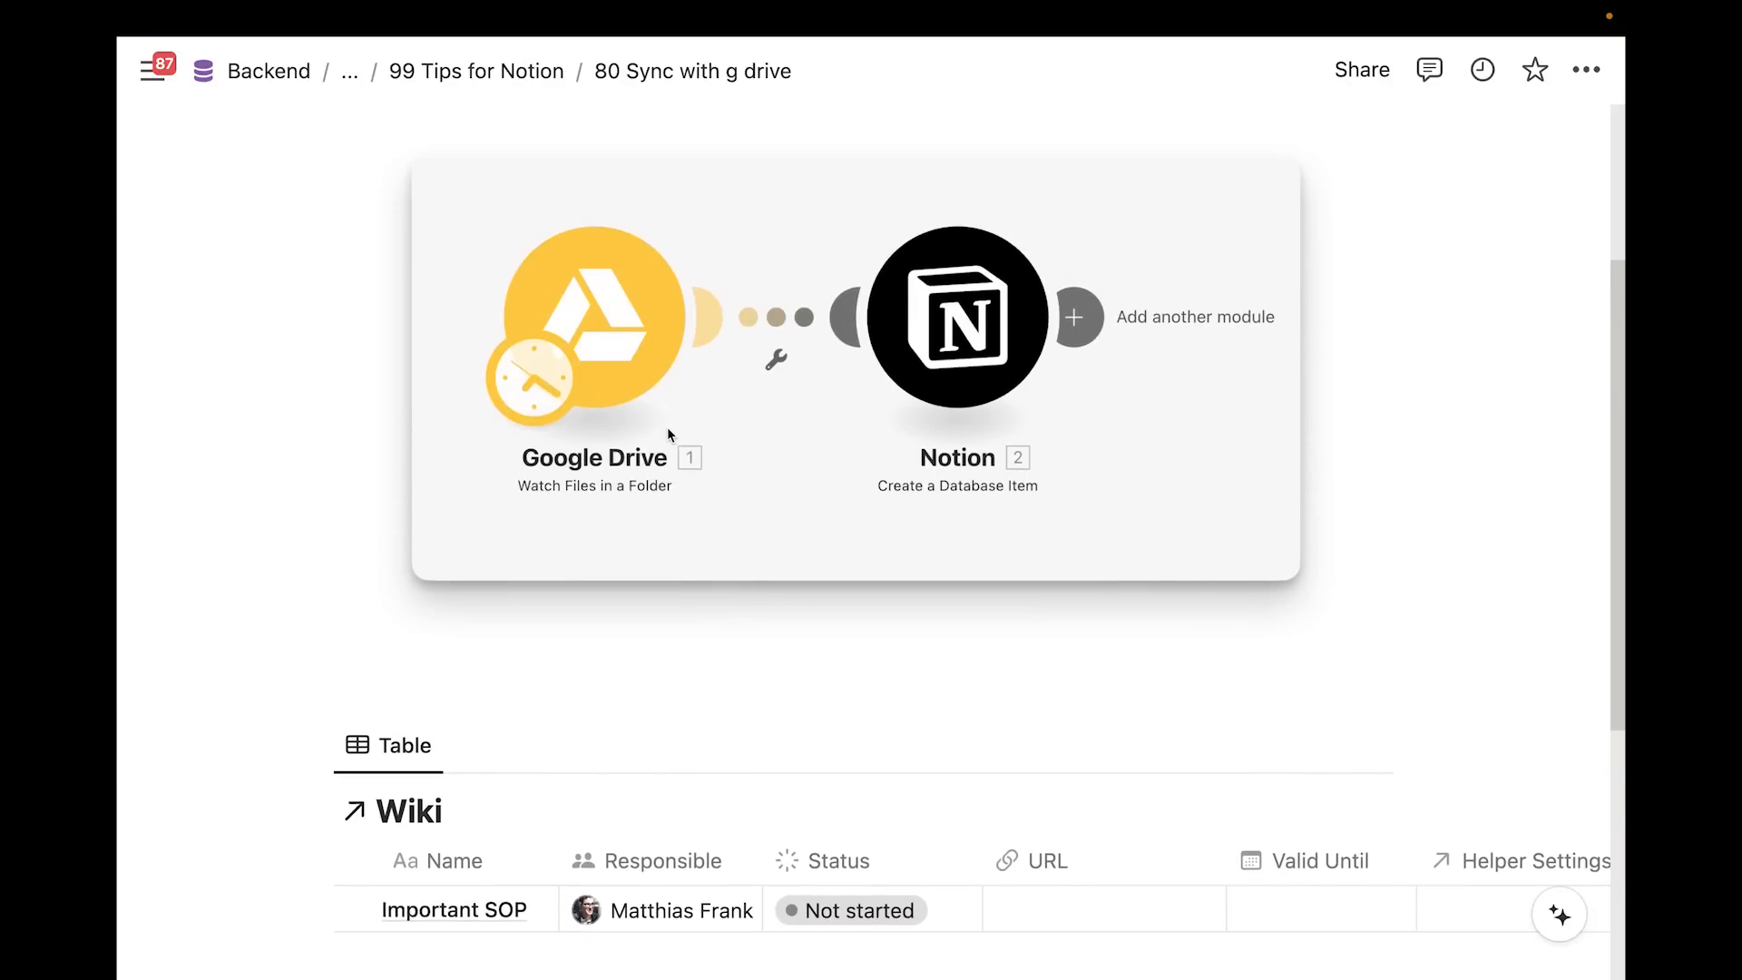
{"action": "scroll", "coordinate": [669, 419], "scroll_direction": "down", "scroll_amount": 5}
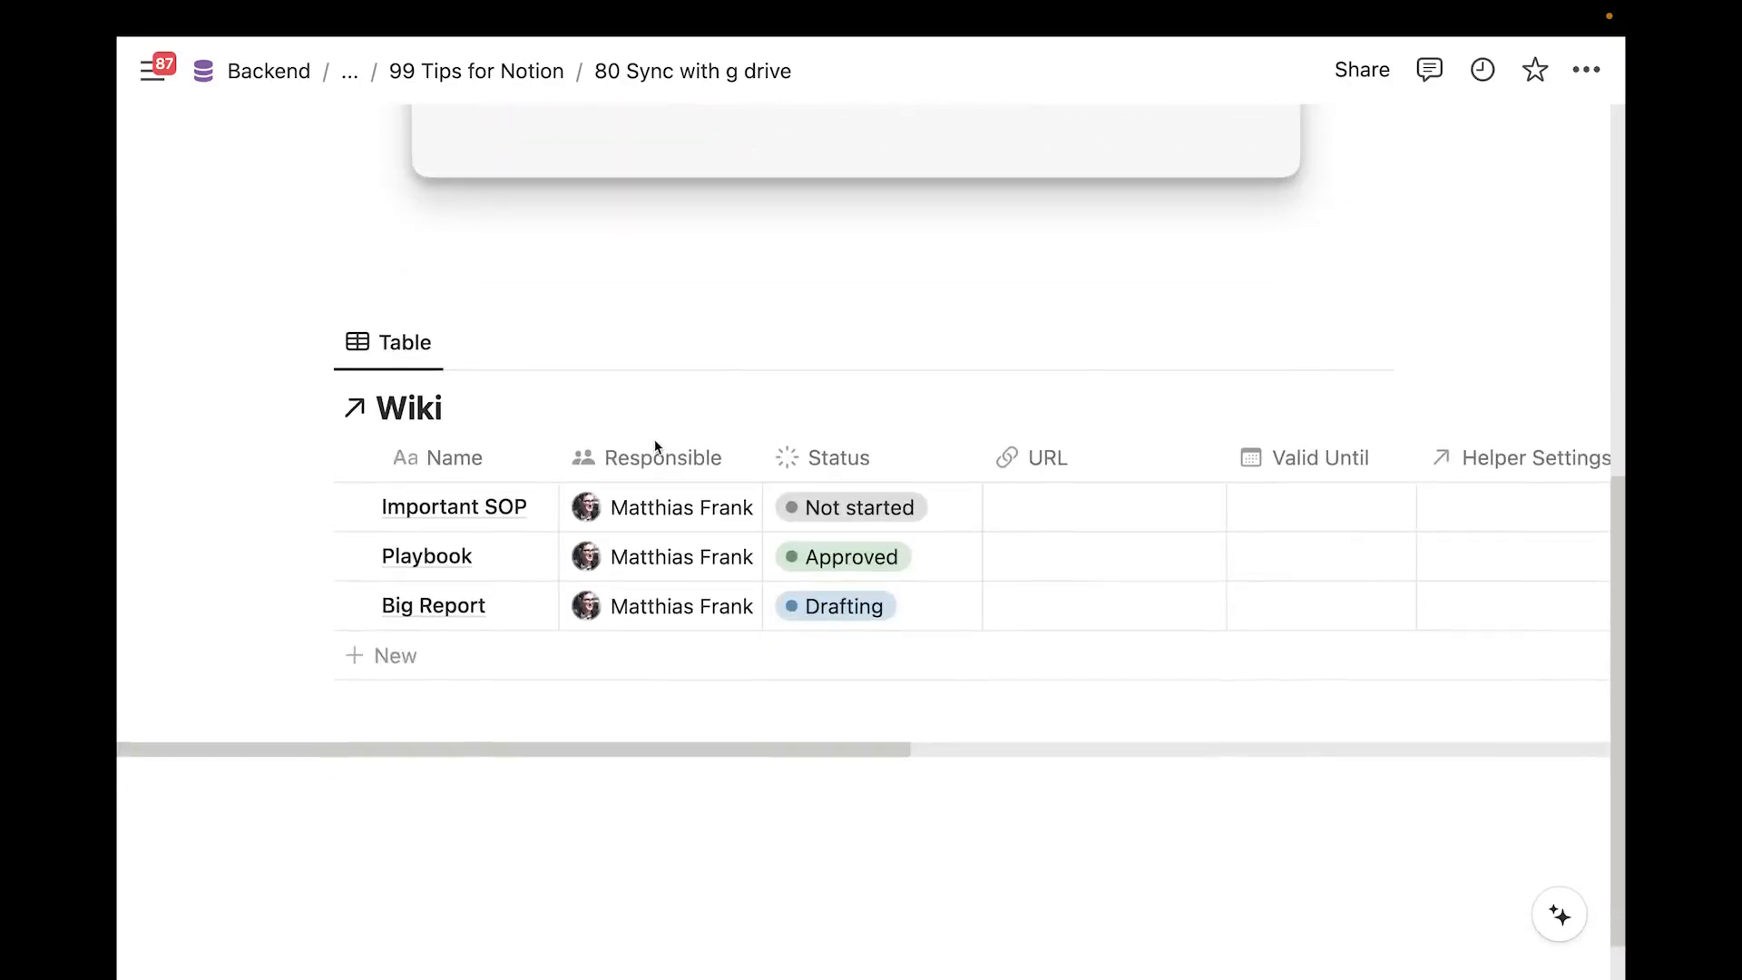
{"action": "scroll", "coordinate": [657, 439], "scroll_direction": "up", "scroll_amount": 2}
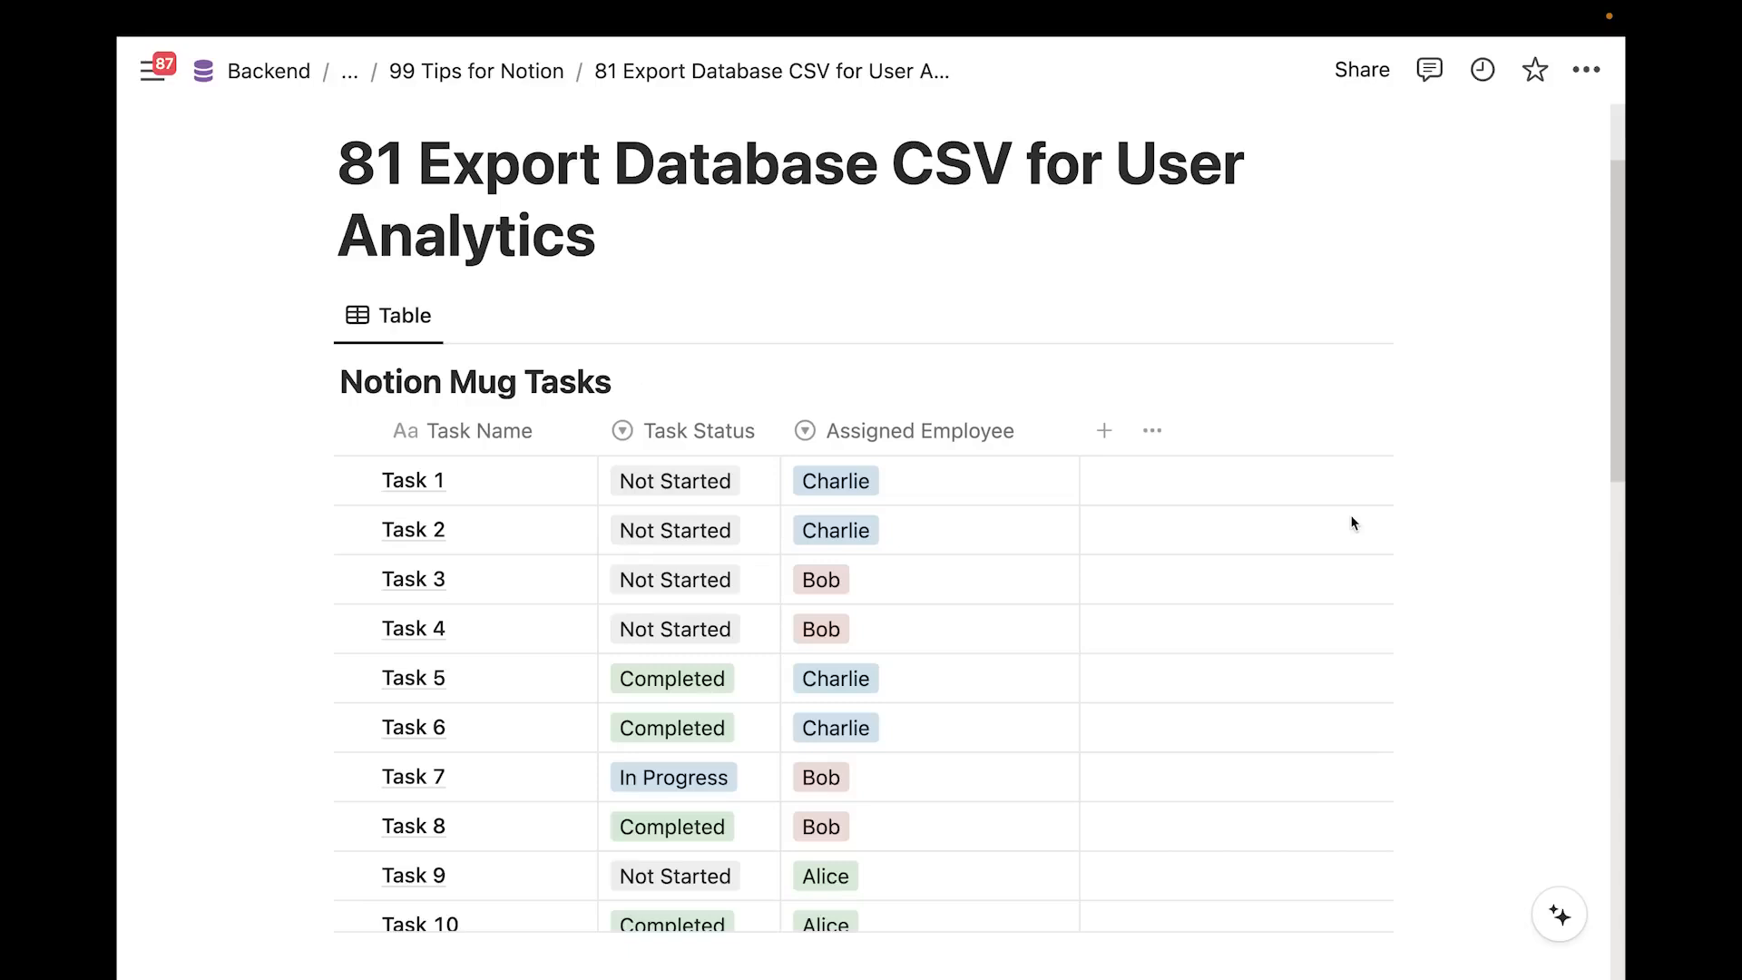
Turn the inline Notion Mug Tasks database on tip page 81 into a page and open it
{"action": "scroll", "coordinate": [1352, 524], "scroll_direction": "down", "scroll_amount": 2}
{"action": "scroll", "coordinate": [980, 356], "scroll_direction": "up", "scroll_amount": 1}
{"action": "left_click", "coordinate": [538, 279]}
{"action": "scroll", "coordinate": [536, 290], "scroll_direction": "up", "scroll_amount": 1}
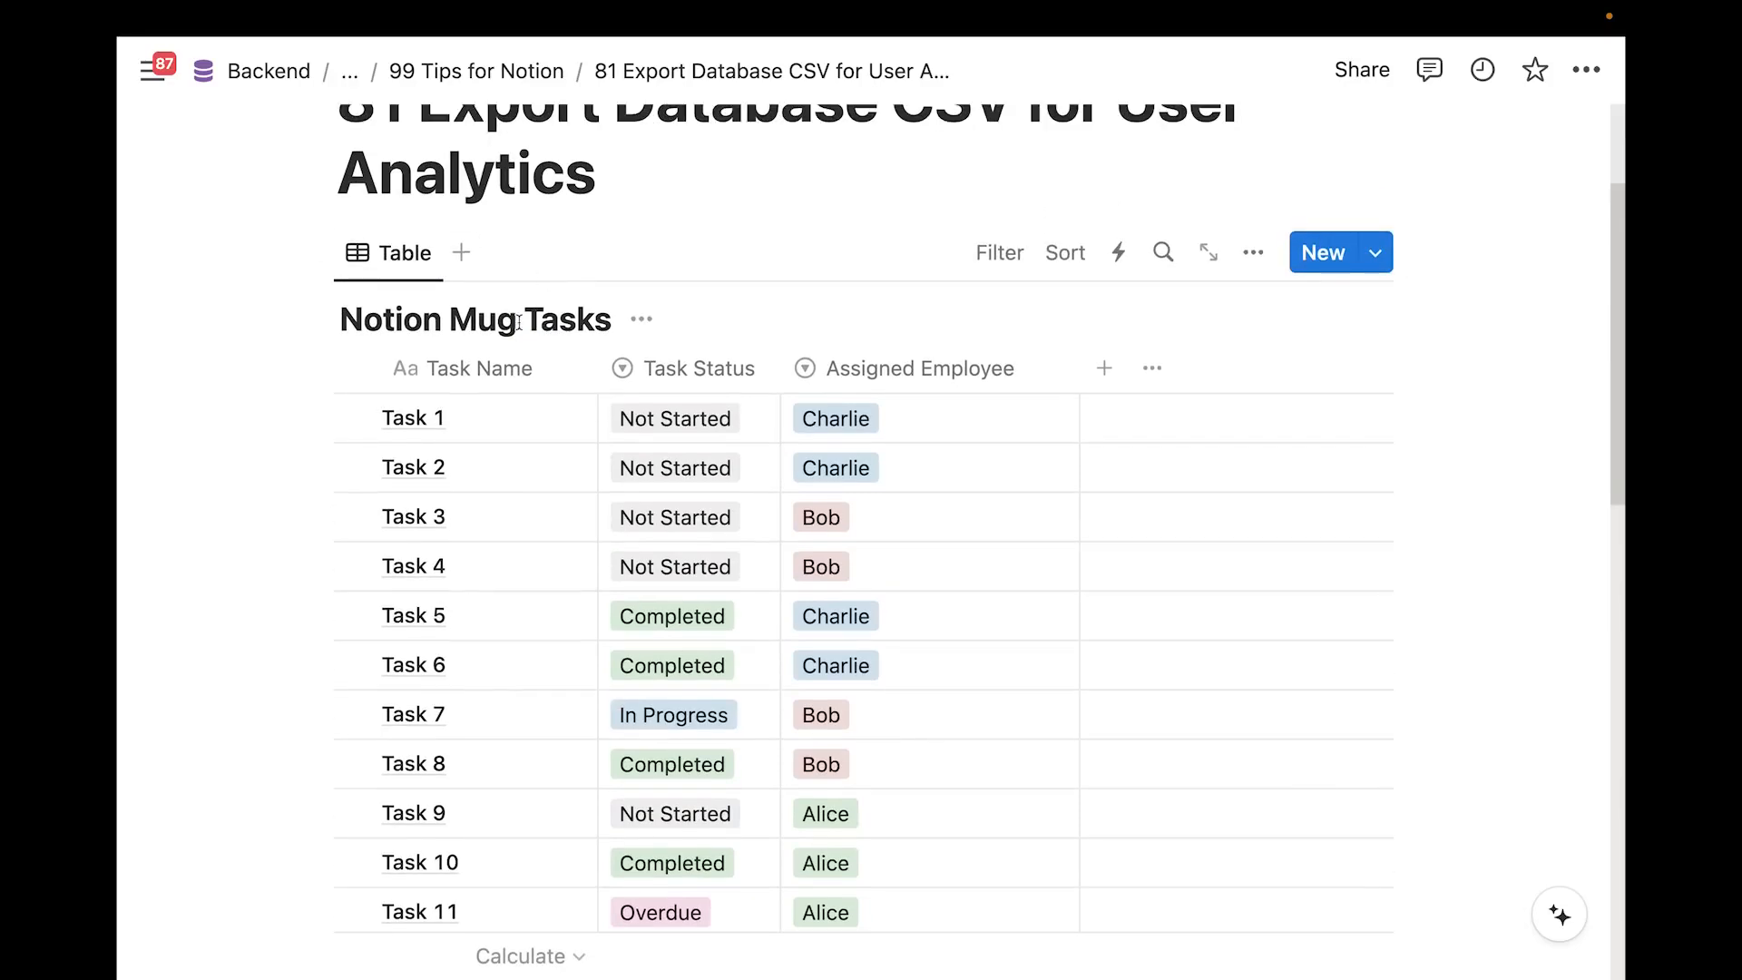
{"action": "scroll", "coordinate": [436, 308], "scroll_direction": "up", "scroll_amount": 1}
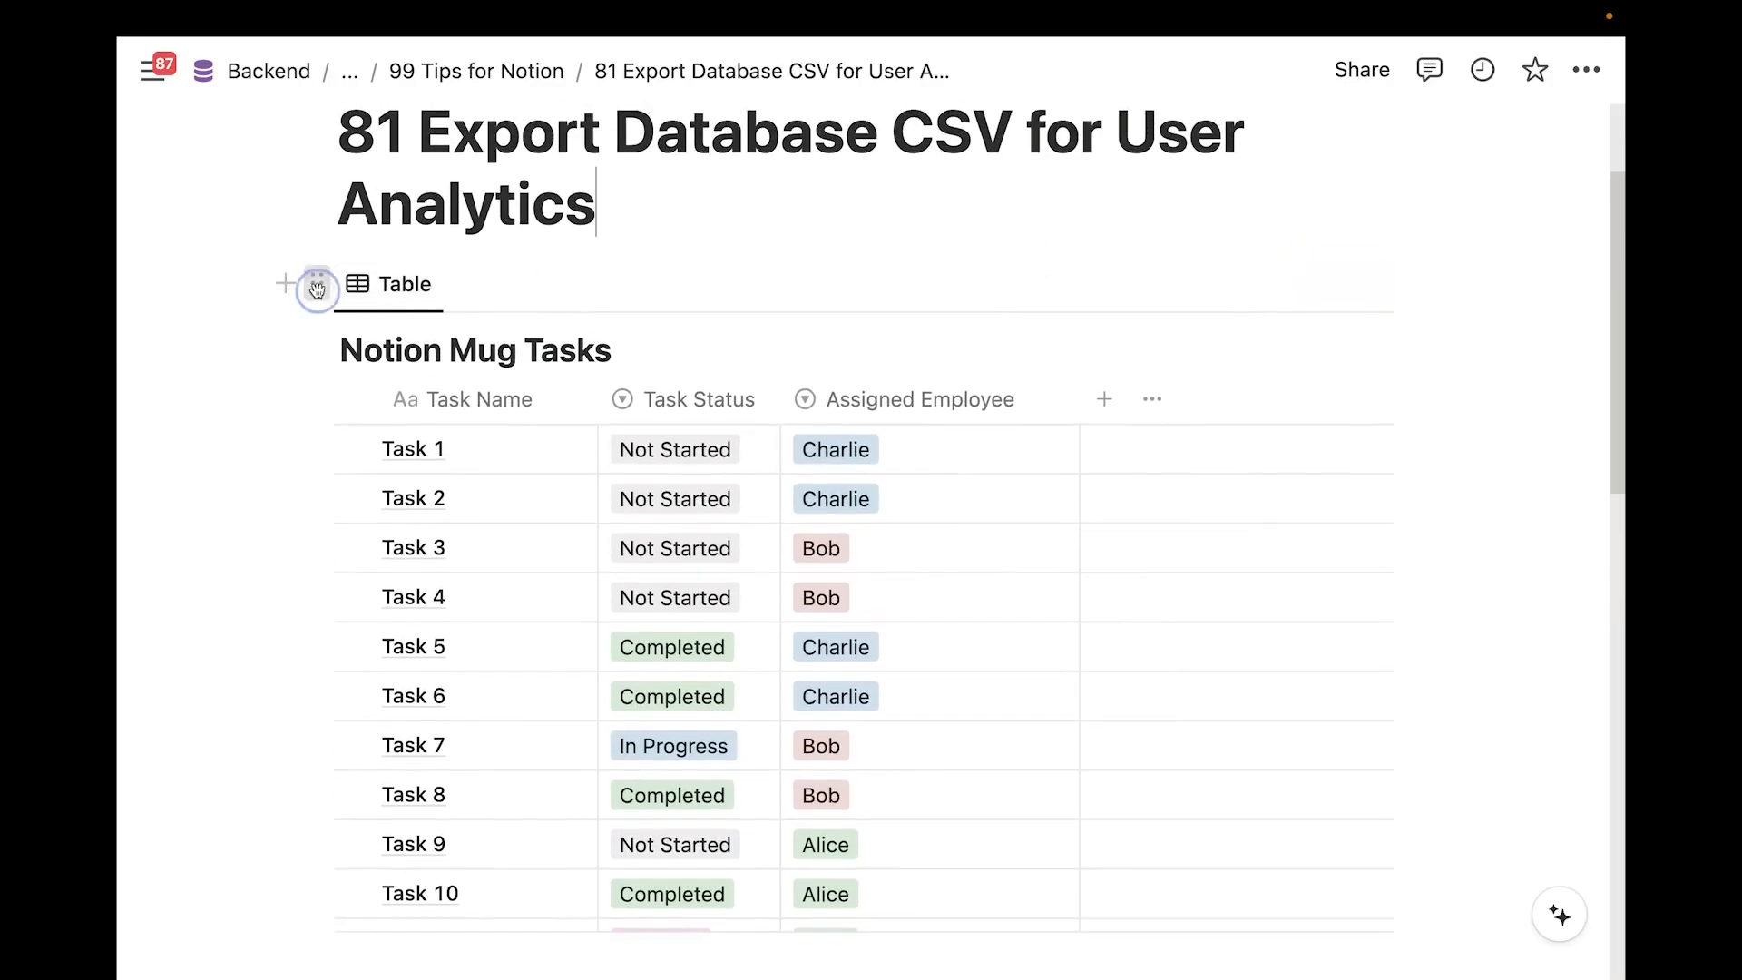
{"action": "left_click", "coordinate": [313, 285]}
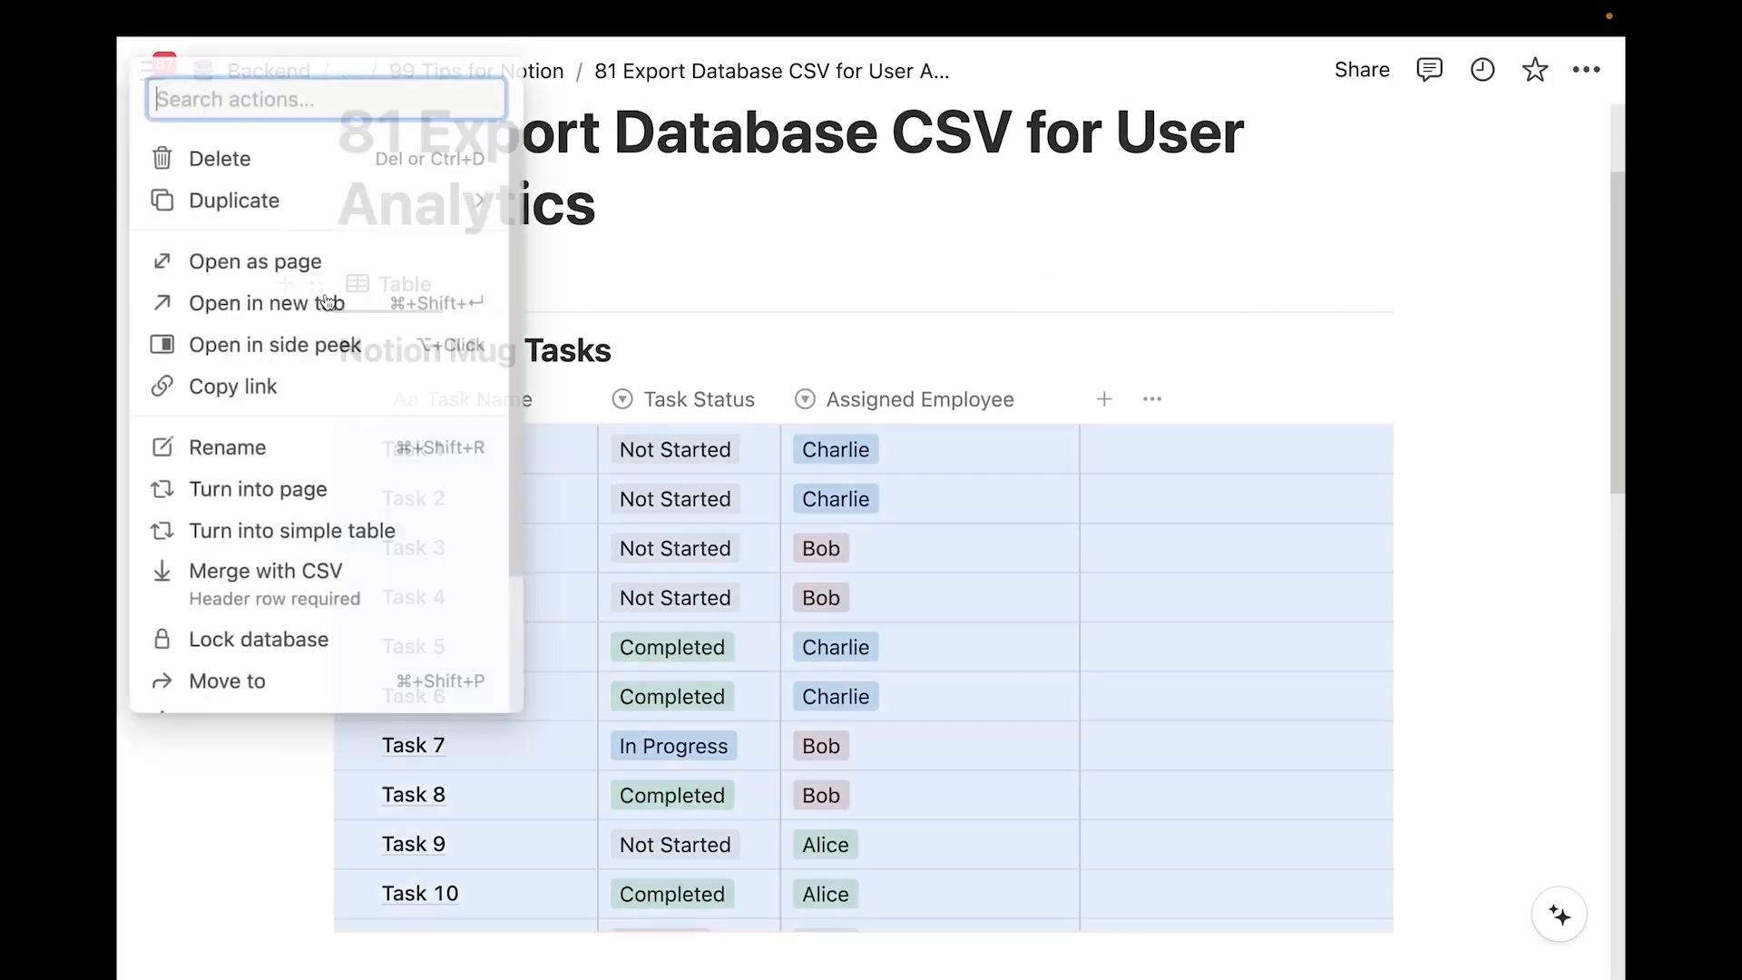
{"action": "left_click", "coordinate": [301, 491]}
{"action": "left_click", "coordinate": [508, 457]}
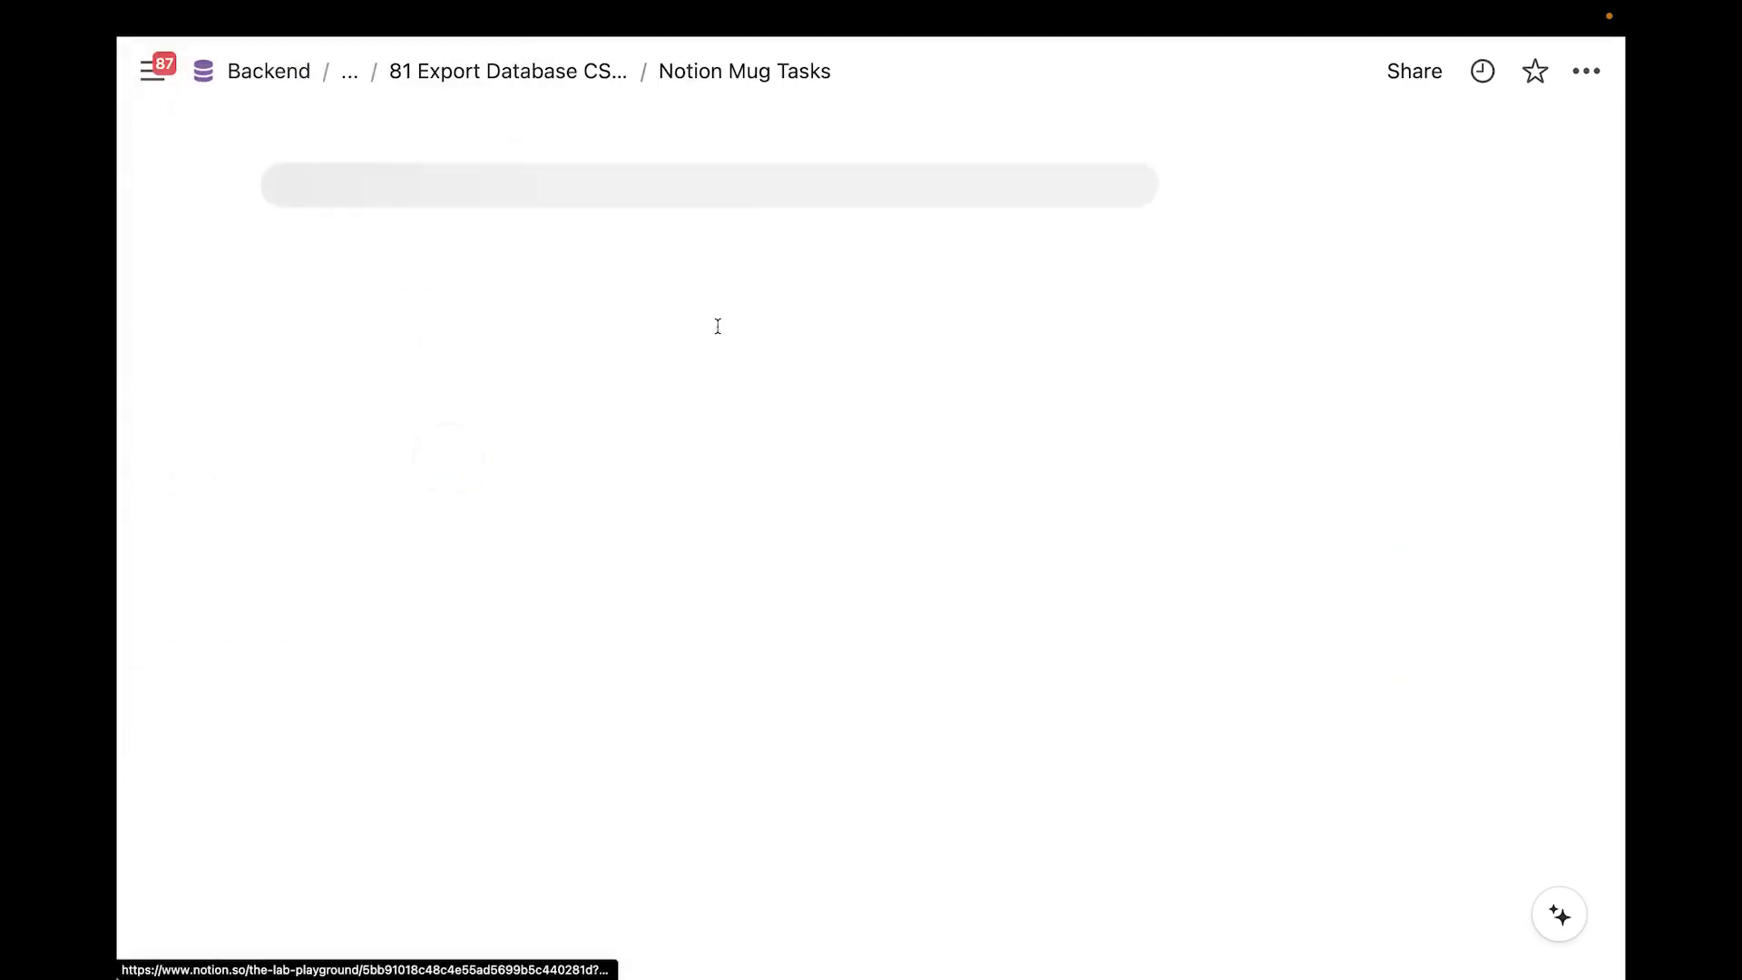
Check the export options of the Notion Mug Tasks database and close them without exporting
{"action": "left_click", "coordinate": [1592, 86]}
{"action": "scroll", "coordinate": [1497, 405], "scroll_direction": "down", "scroll_amount": 2}
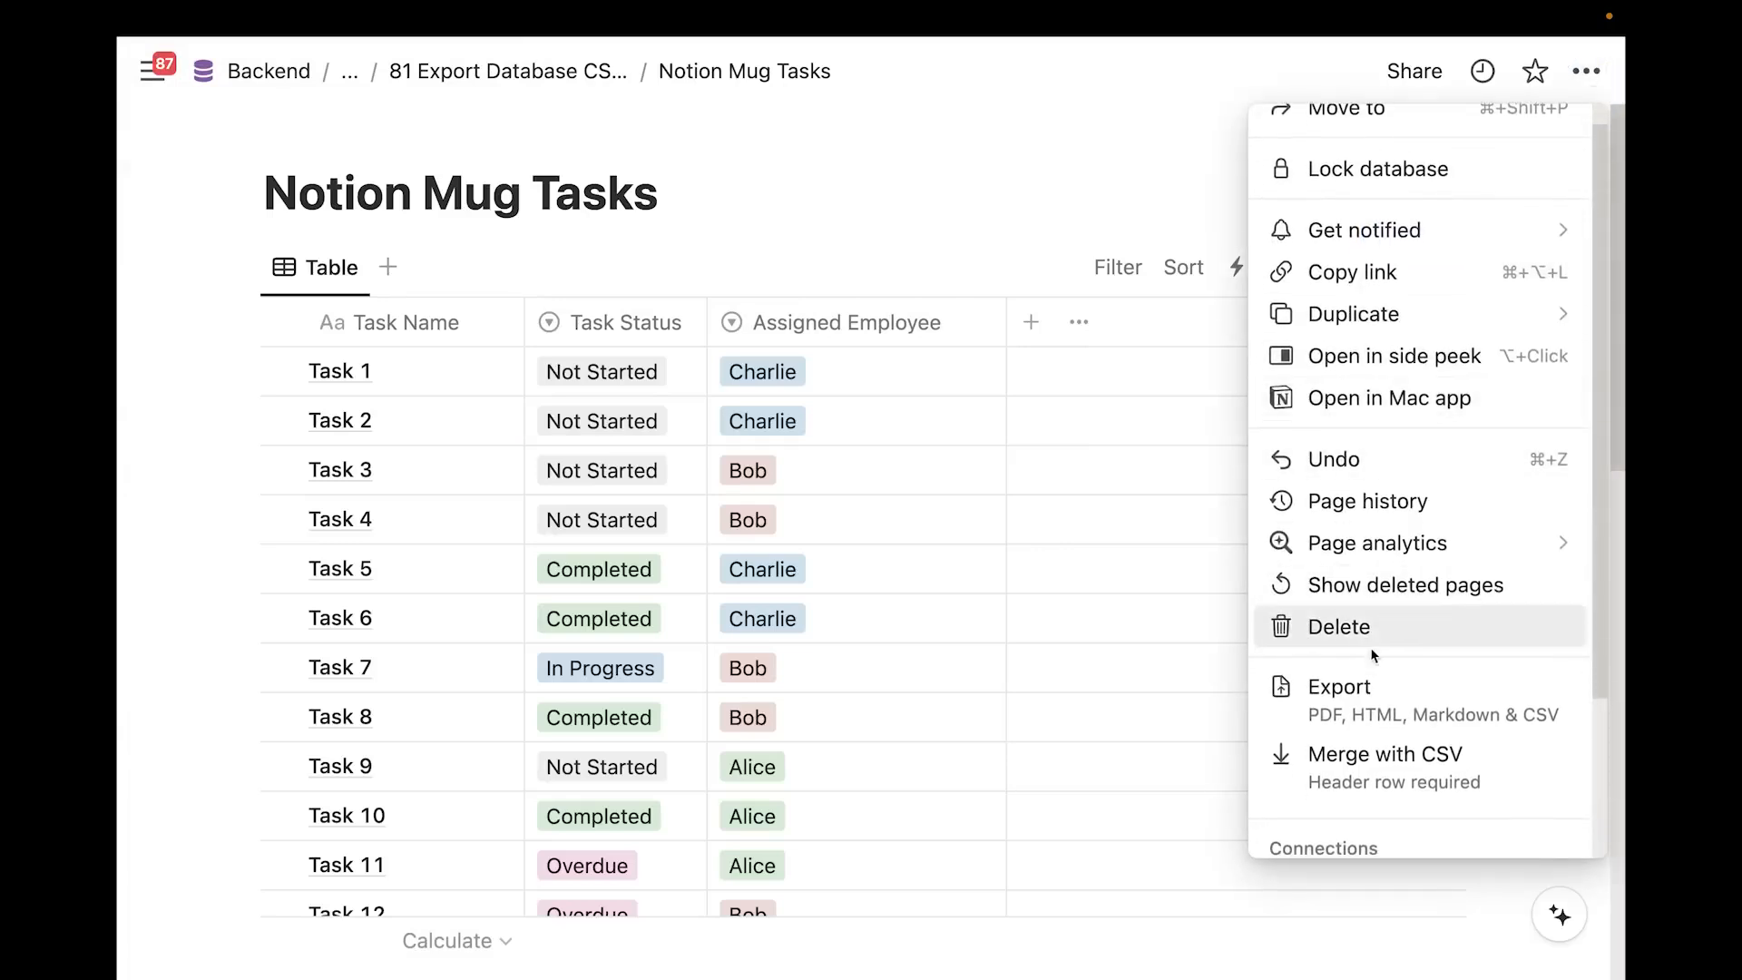
{"action": "left_click", "coordinate": [1378, 704]}
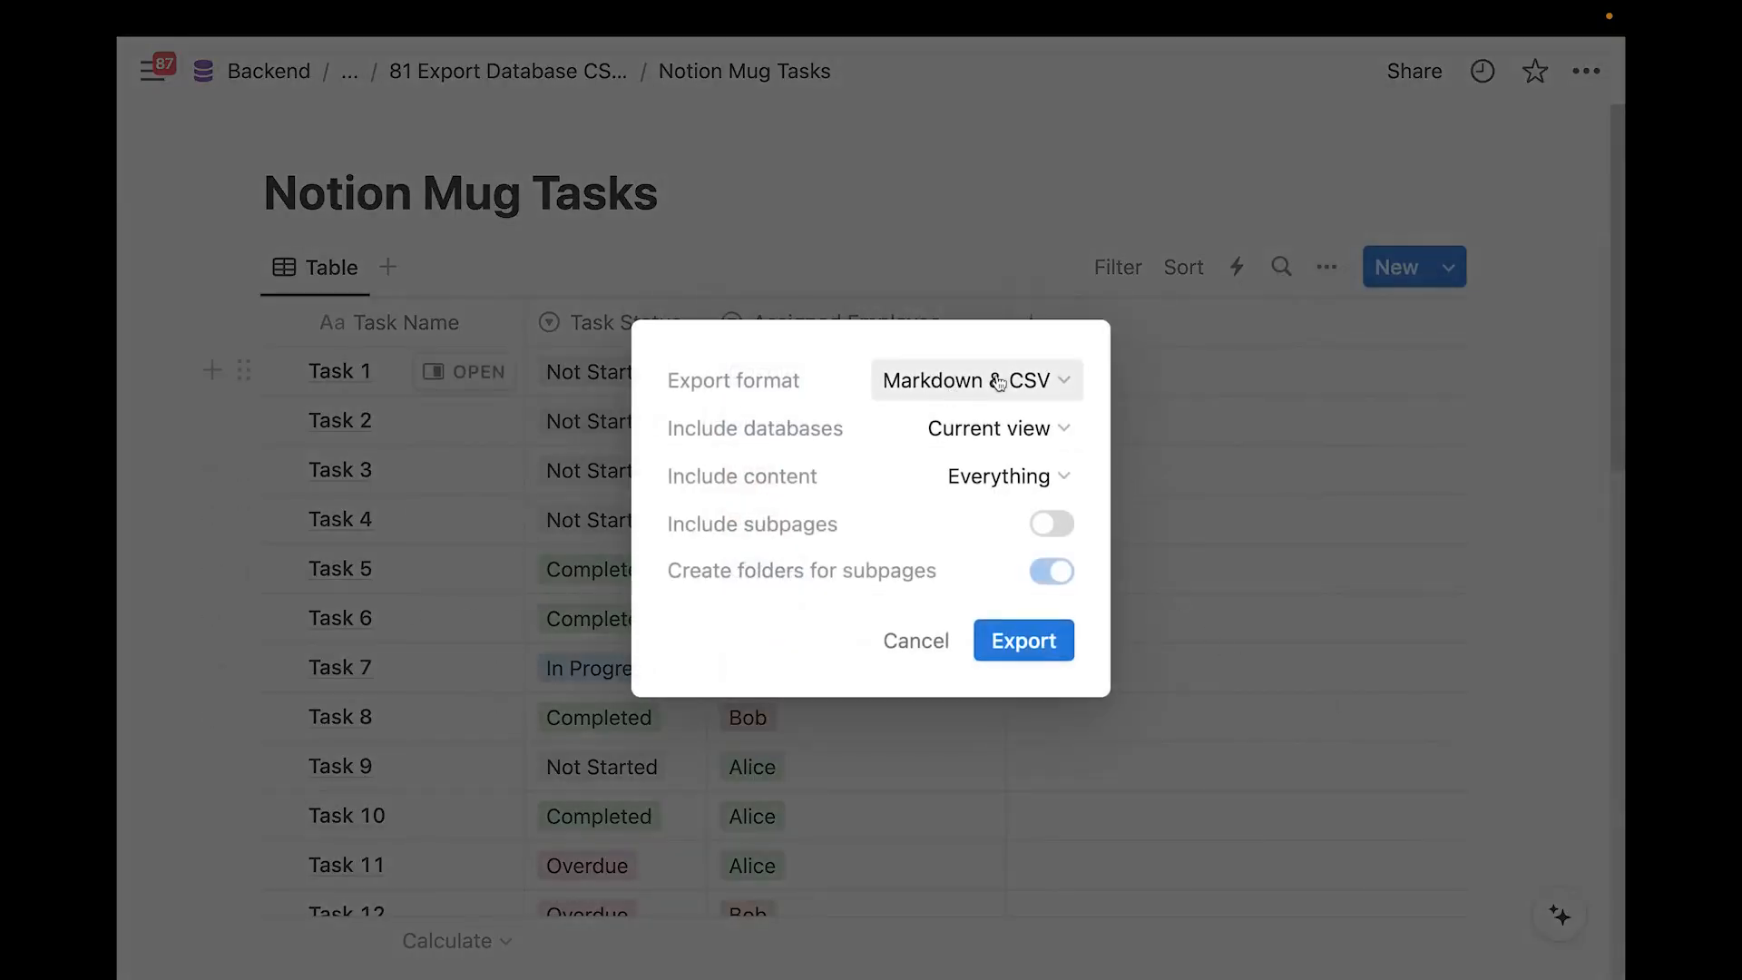
{"action": "left_click", "coordinate": [798, 194]}
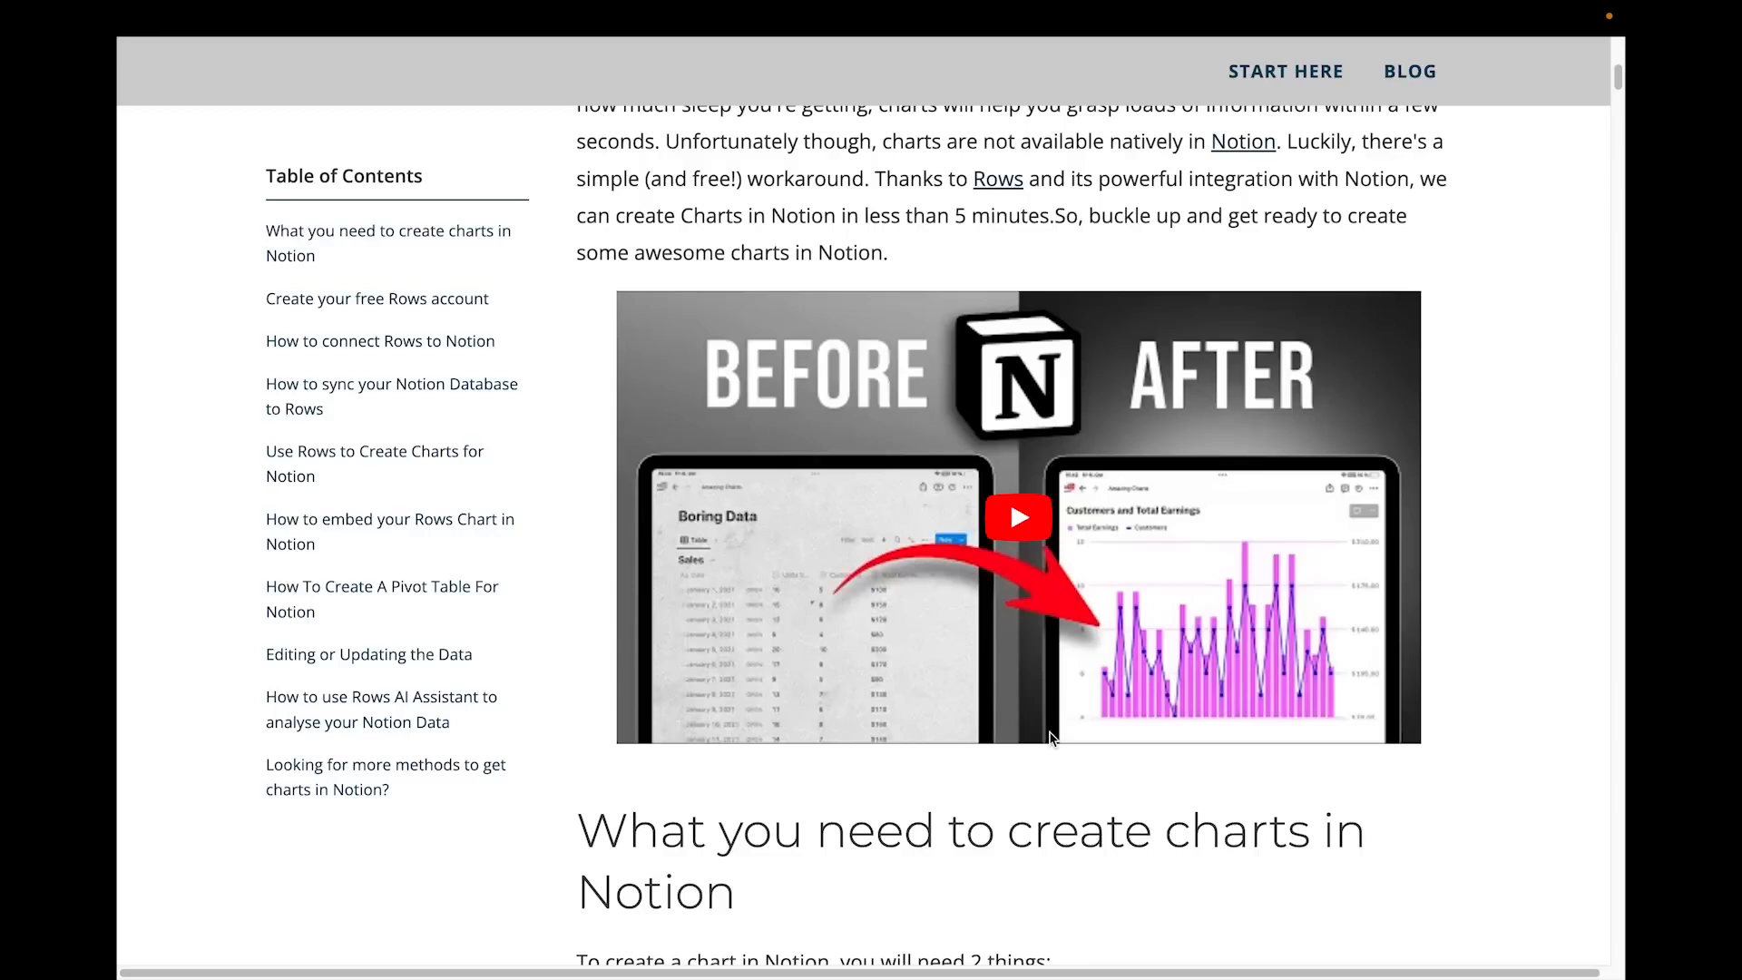
Read through the article on creating charts in Notion with Rows, including how to connect Rows to Notion
{"action": "scroll", "coordinate": [1050, 737], "scroll_direction": "down", "scroll_amount": 1}
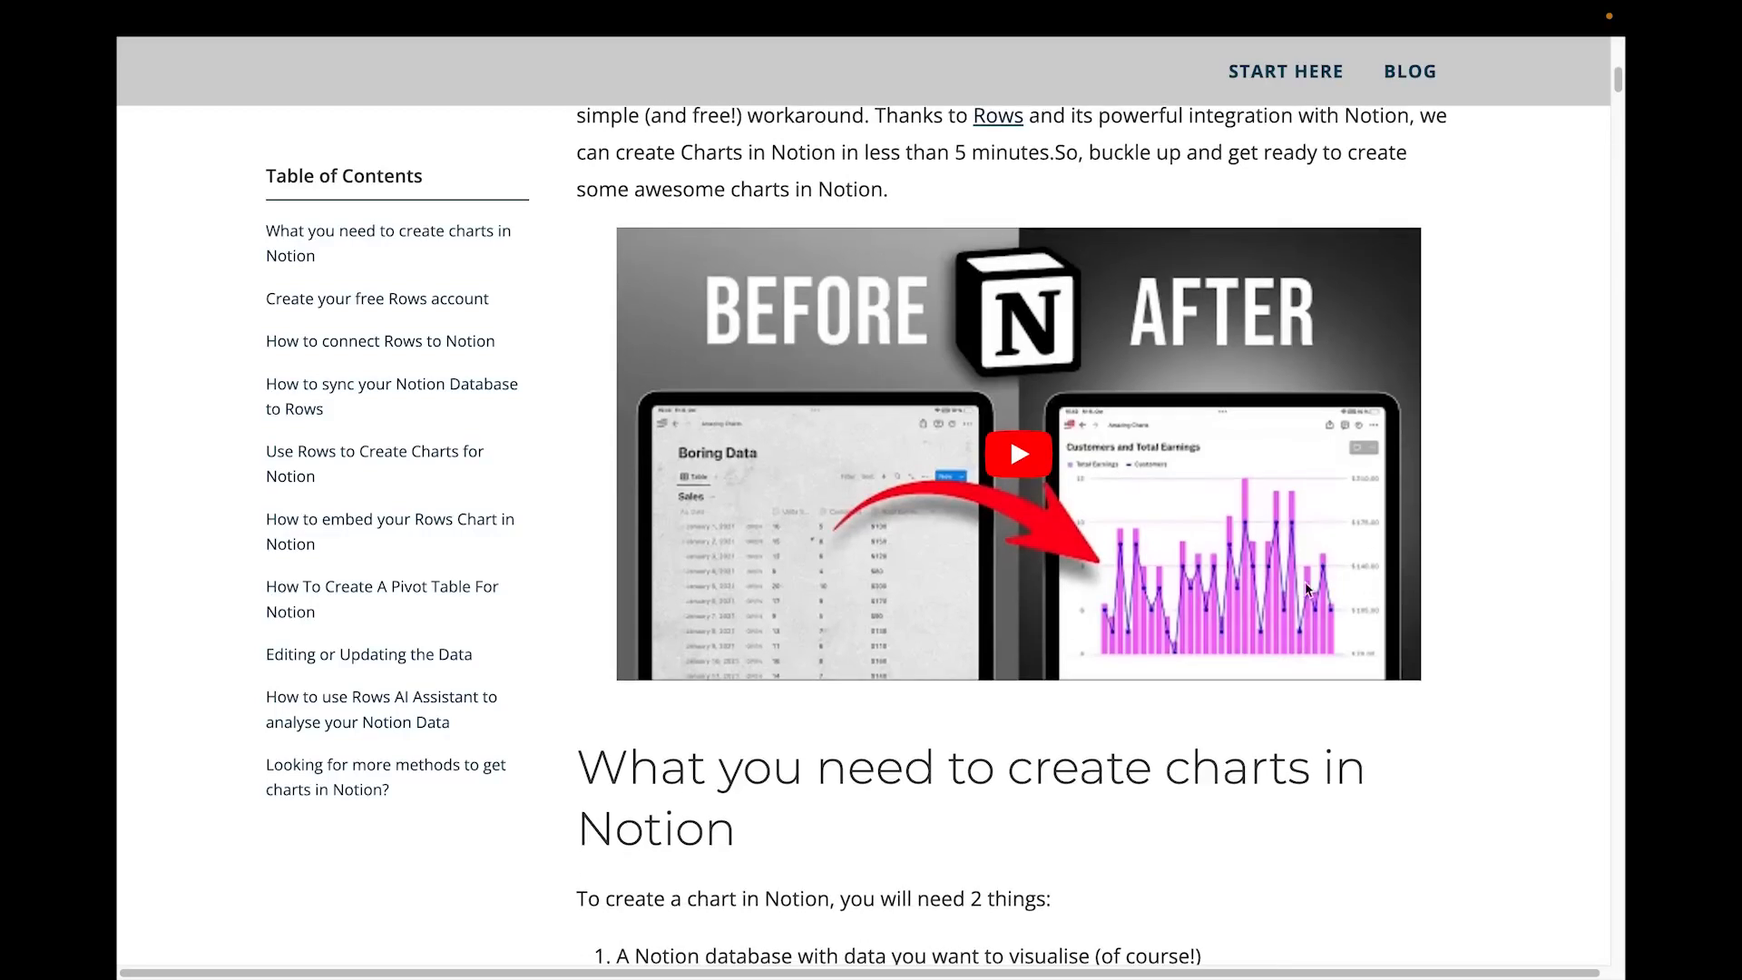
{"action": "scroll", "coordinate": [1266, 606], "scroll_direction": "down", "scroll_amount": 1}
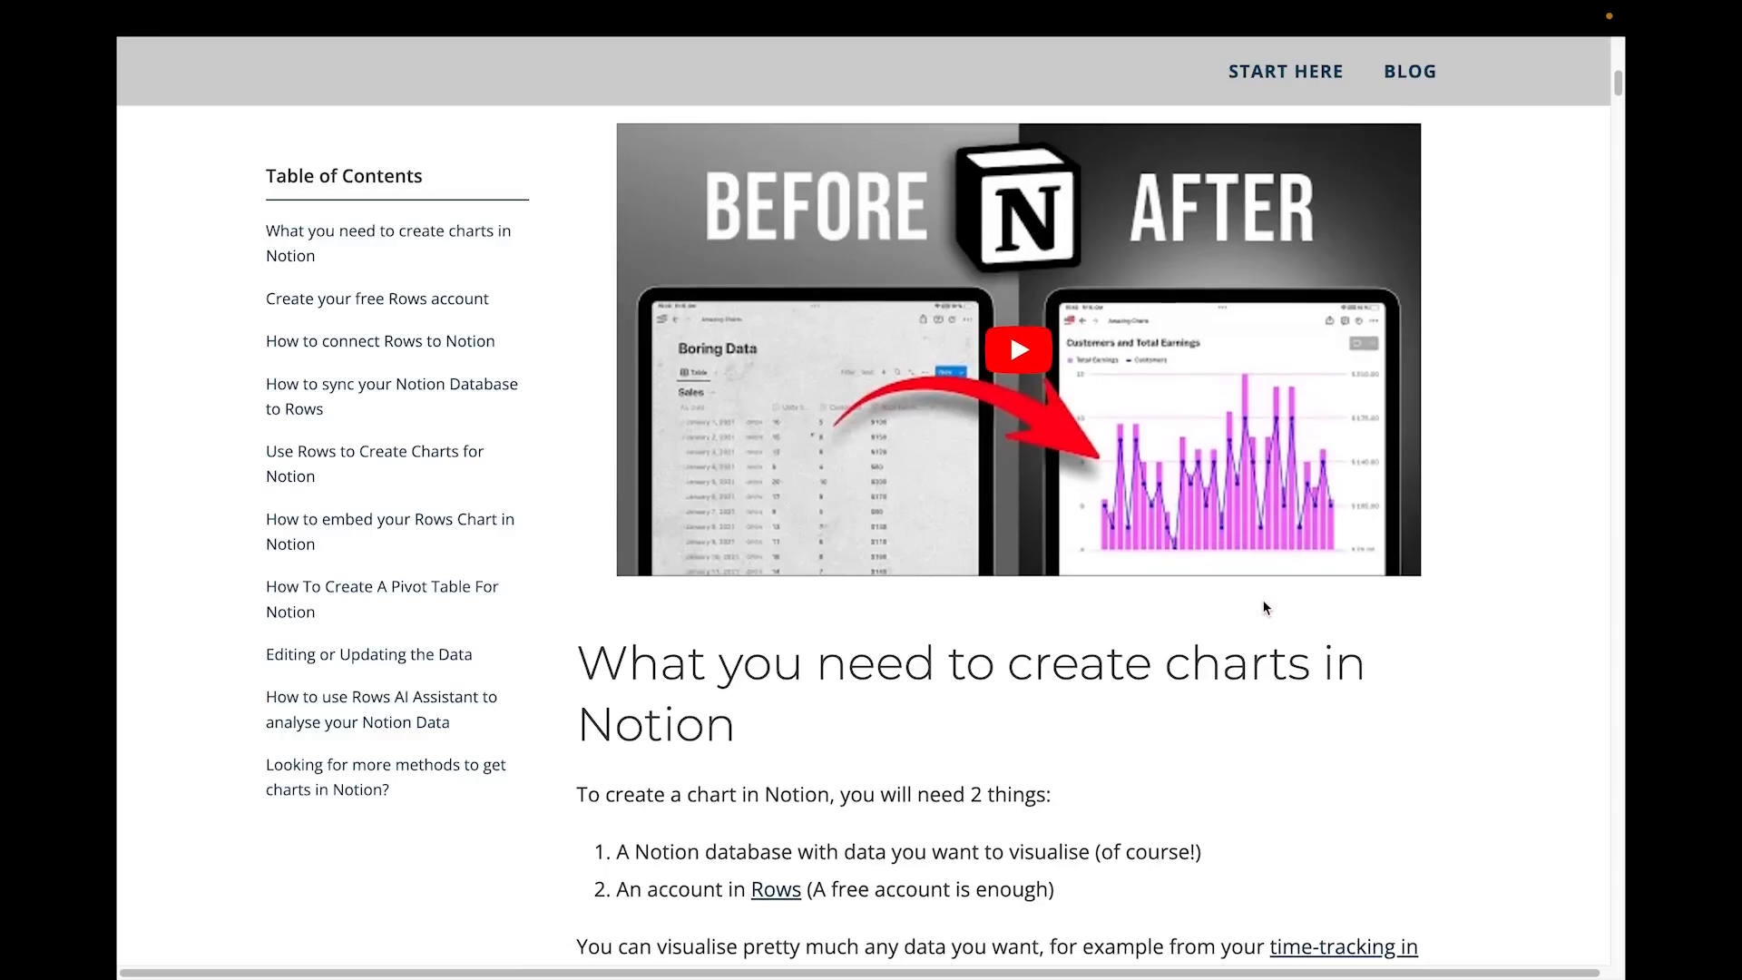
{"action": "scroll", "coordinate": [1265, 607], "scroll_direction": "down", "scroll_amount": 10}
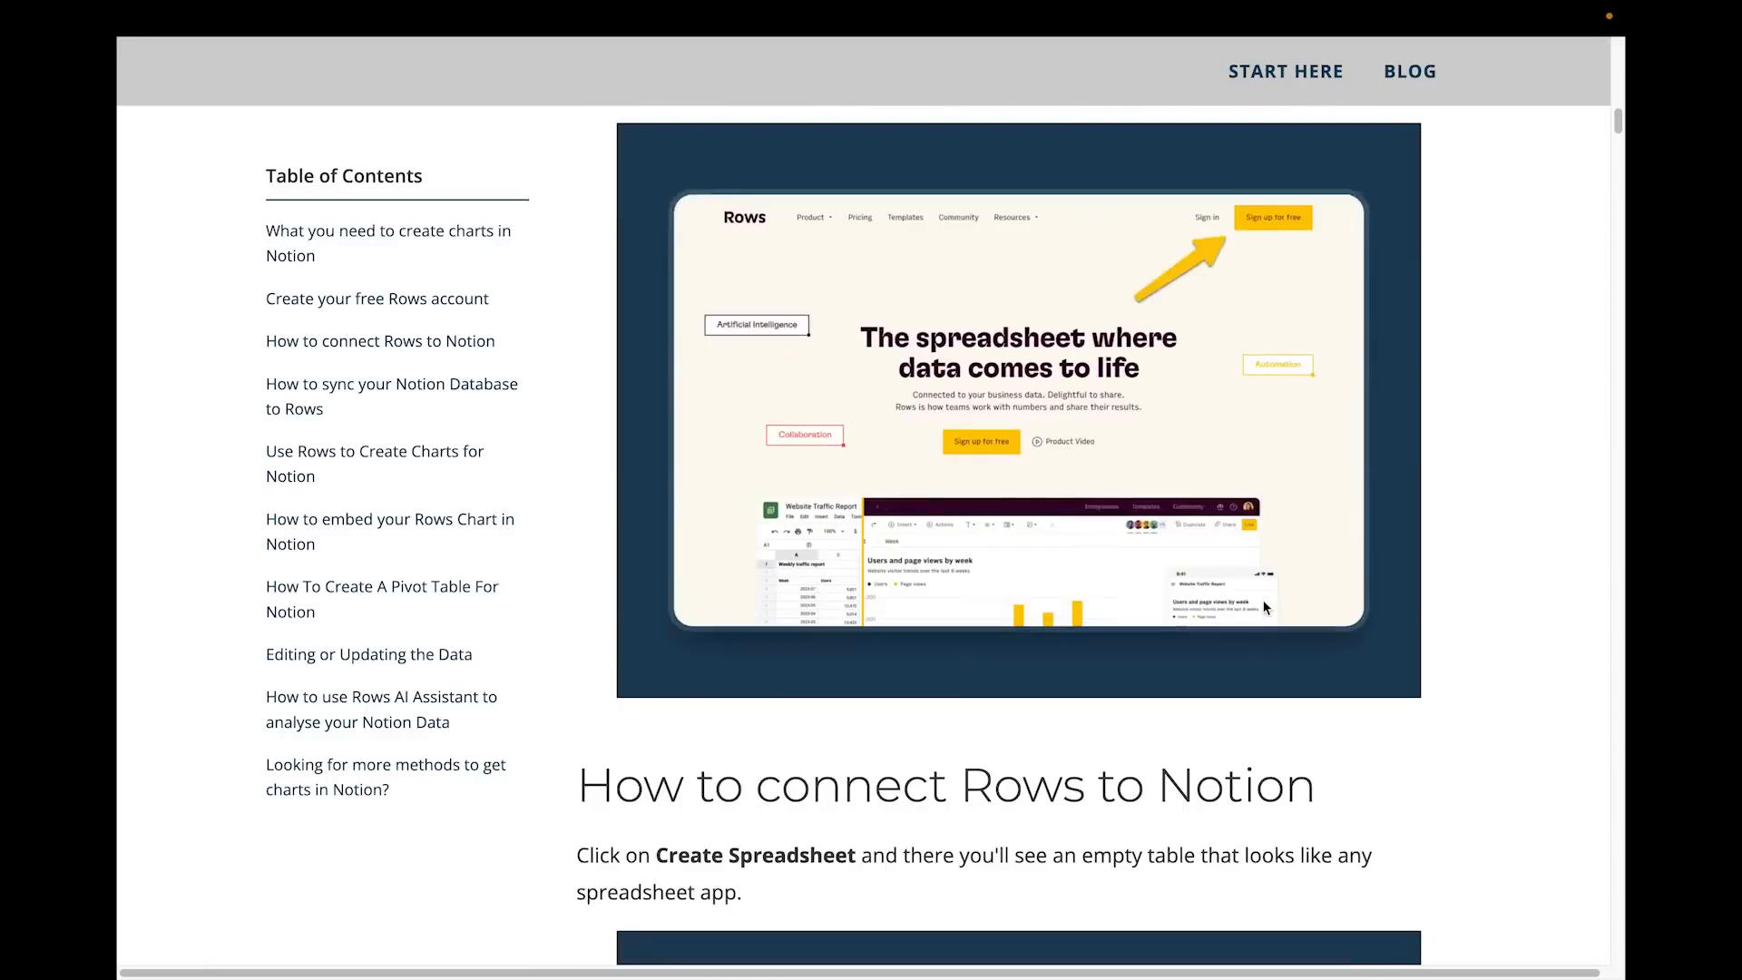
{"action": "scroll", "coordinate": [1266, 607], "scroll_direction": "down", "scroll_amount": 4}
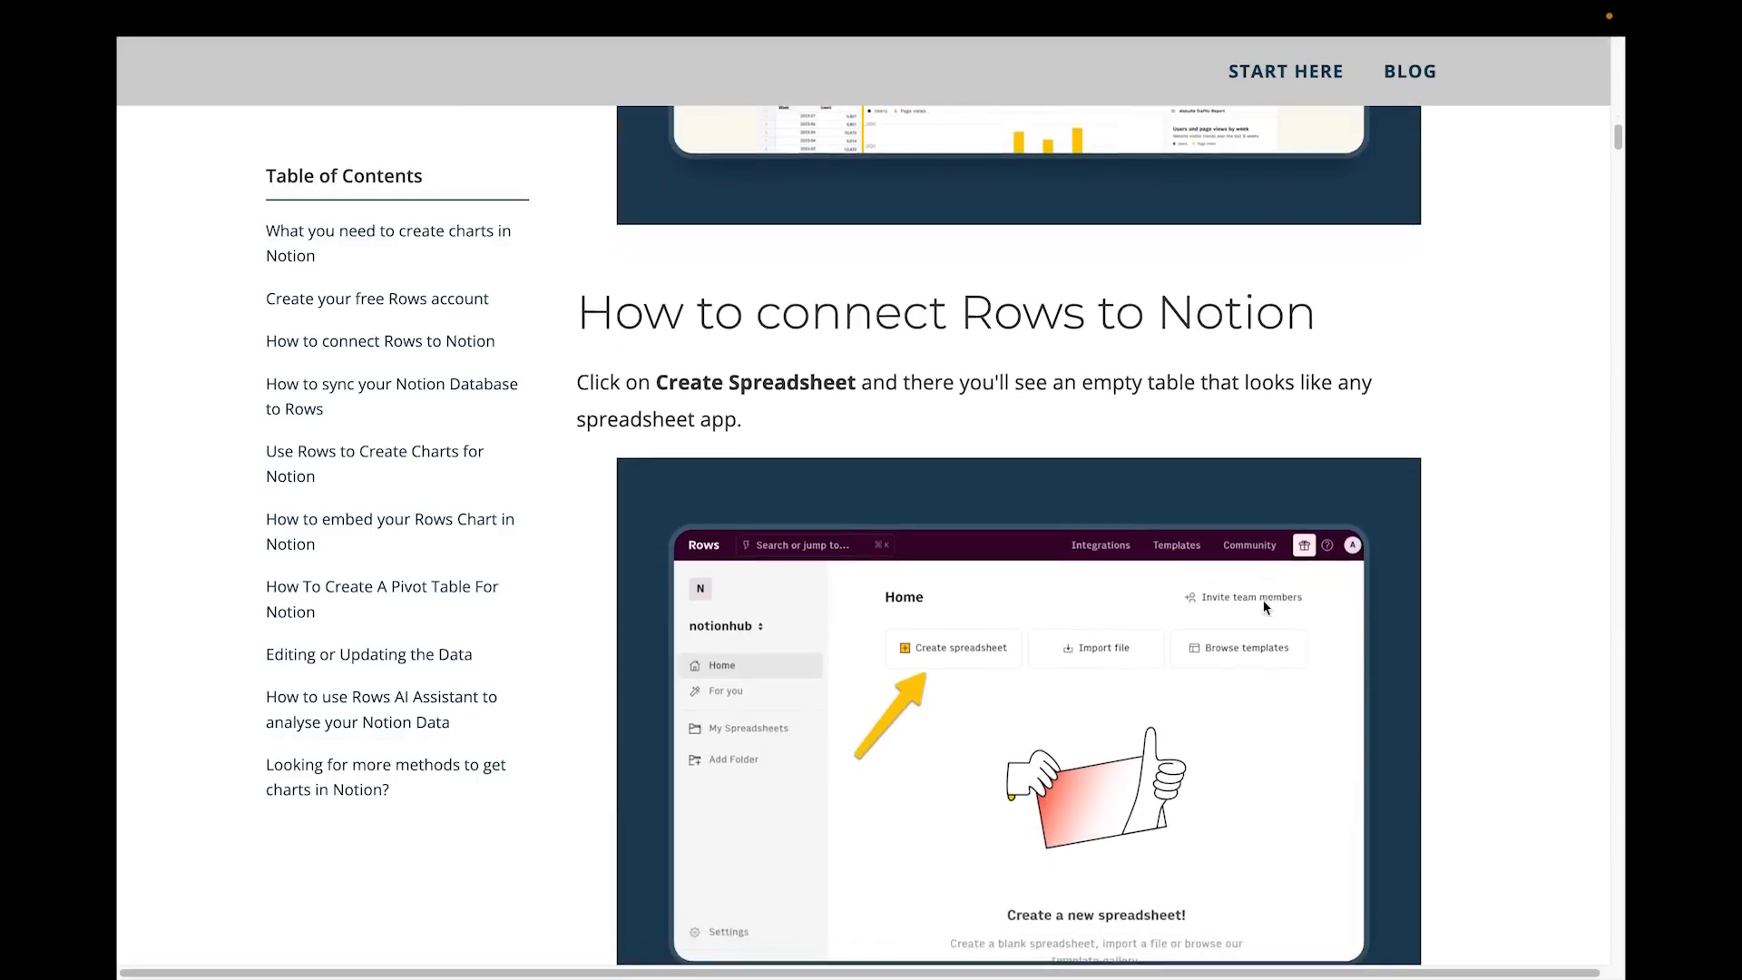
{"action": "scroll", "coordinate": [1266, 607], "scroll_direction": "down", "scroll_amount": 2}
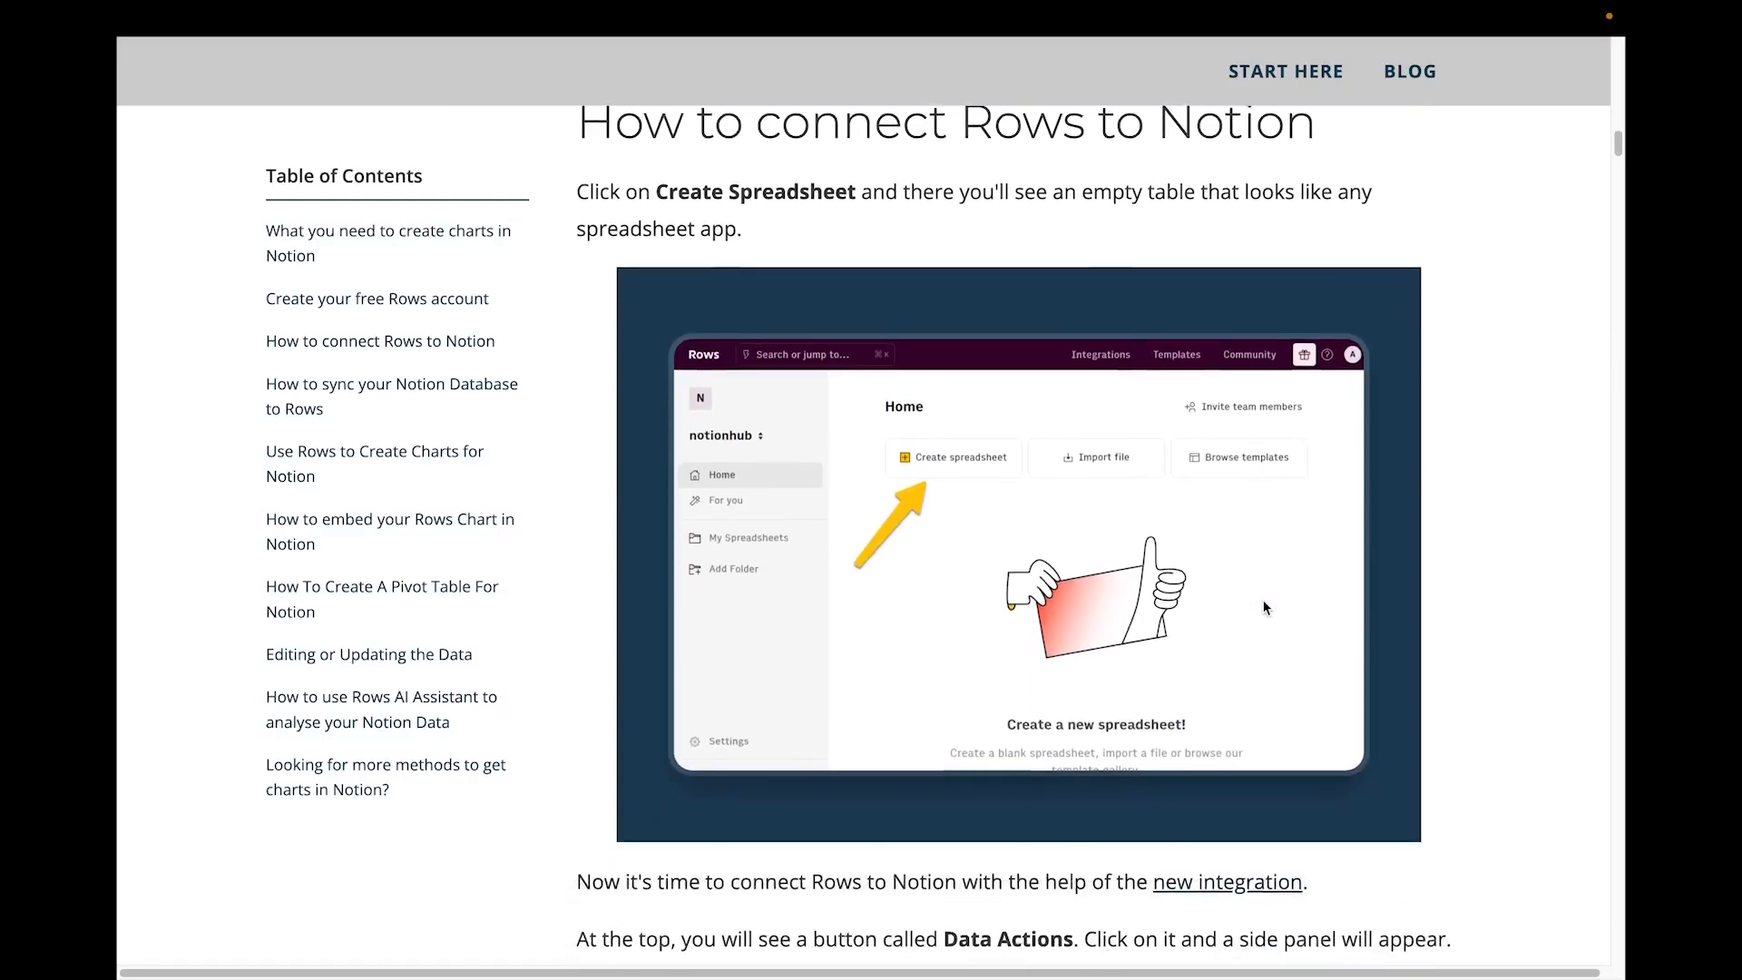
{"action": "scroll", "coordinate": [1265, 607], "scroll_direction": "down", "scroll_amount": 1}
{"action": "scroll", "coordinate": [1109, 484], "scroll_direction": "down", "scroll_amount": 6}
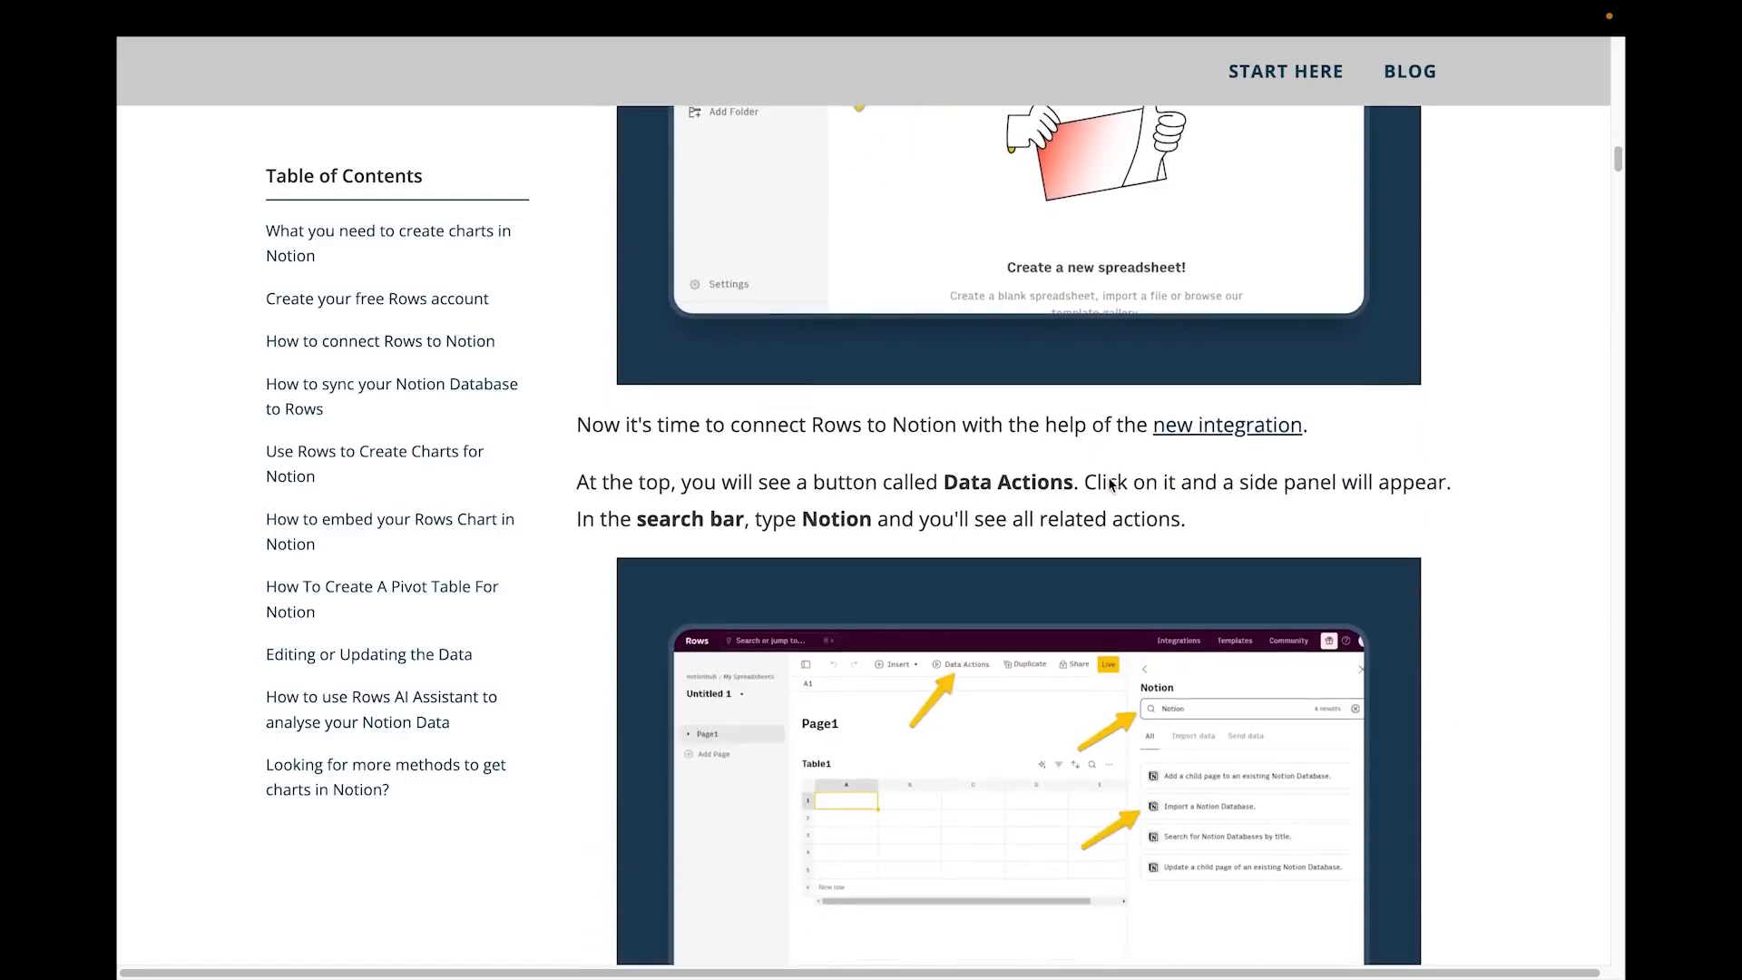
{"action": "scroll", "coordinate": [1109, 481], "scroll_direction": "down", "scroll_amount": 6}
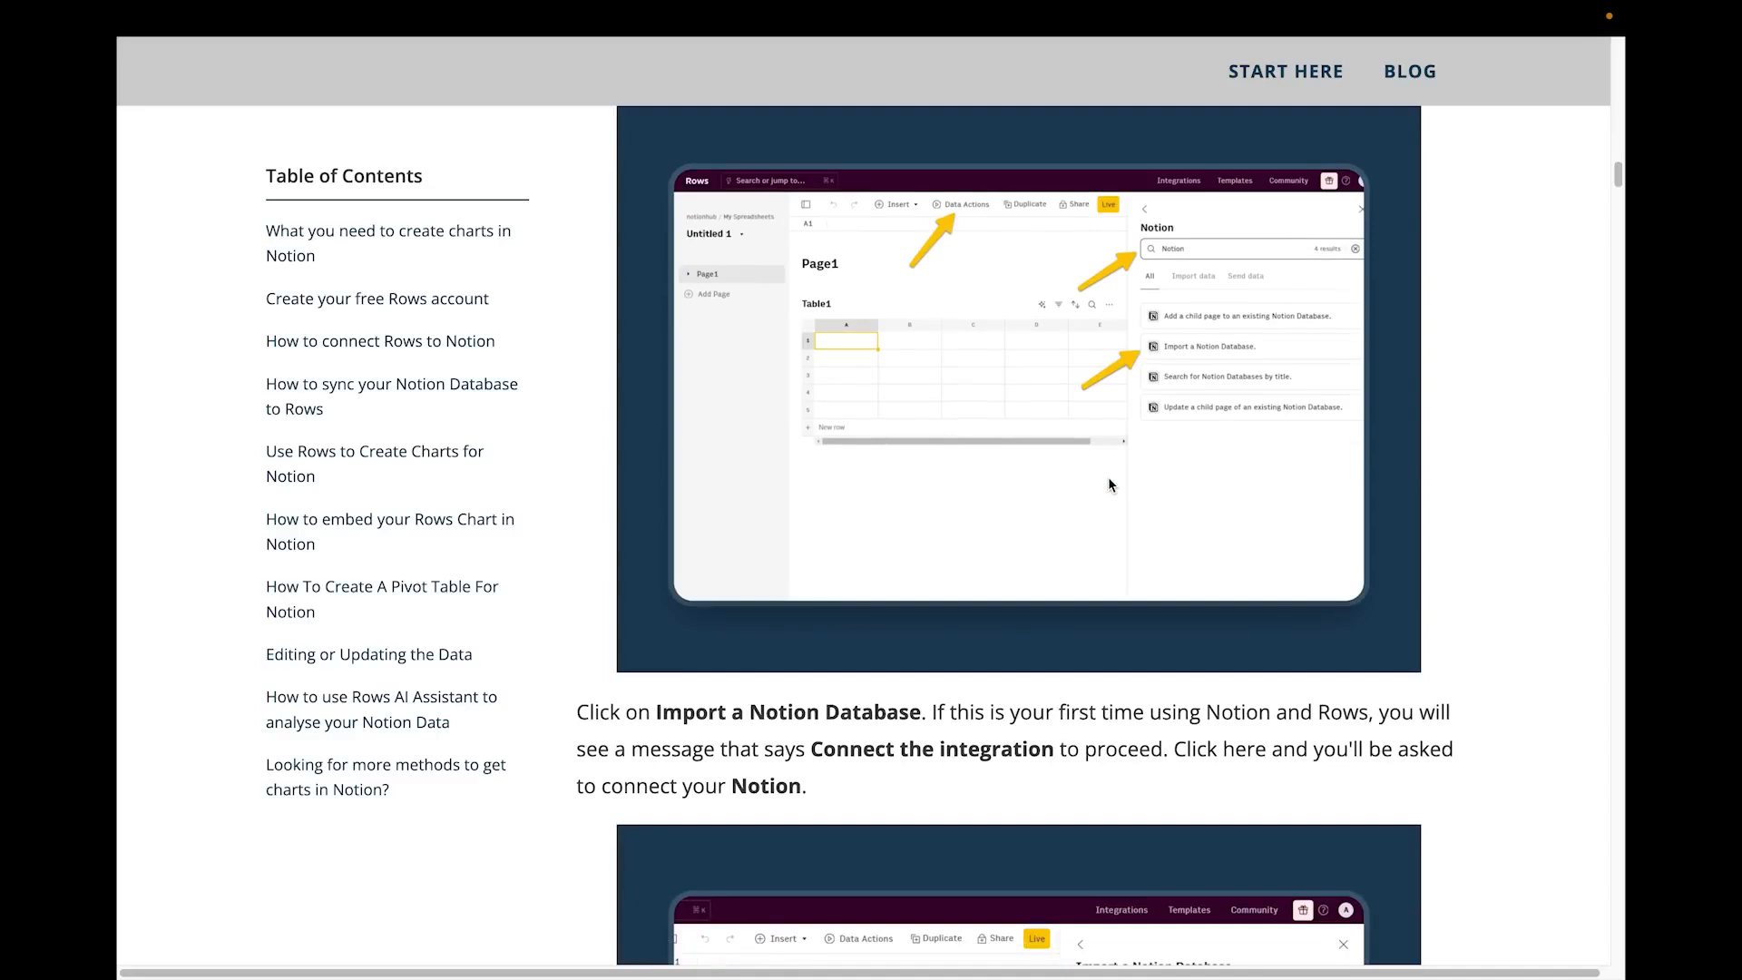
{"action": "scroll", "coordinate": [1109, 484], "scroll_direction": "down", "scroll_amount": 12}
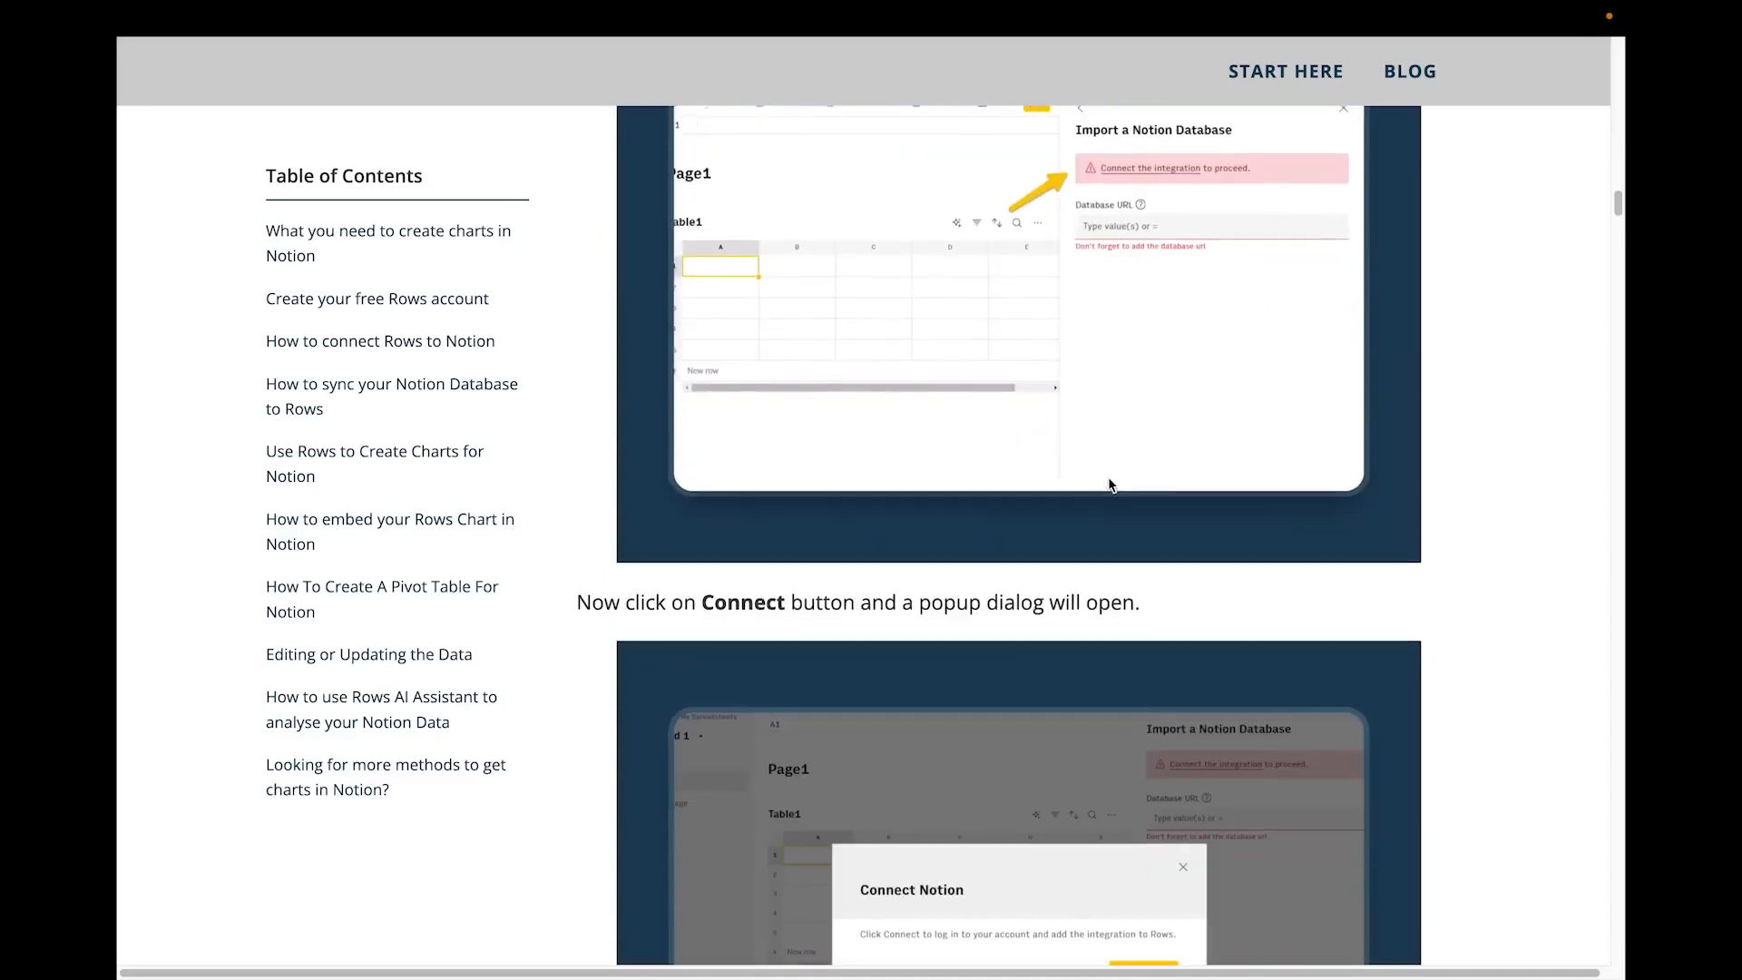
{"action": "scroll", "coordinate": [1108, 483], "scroll_direction": "down", "scroll_amount": 1}
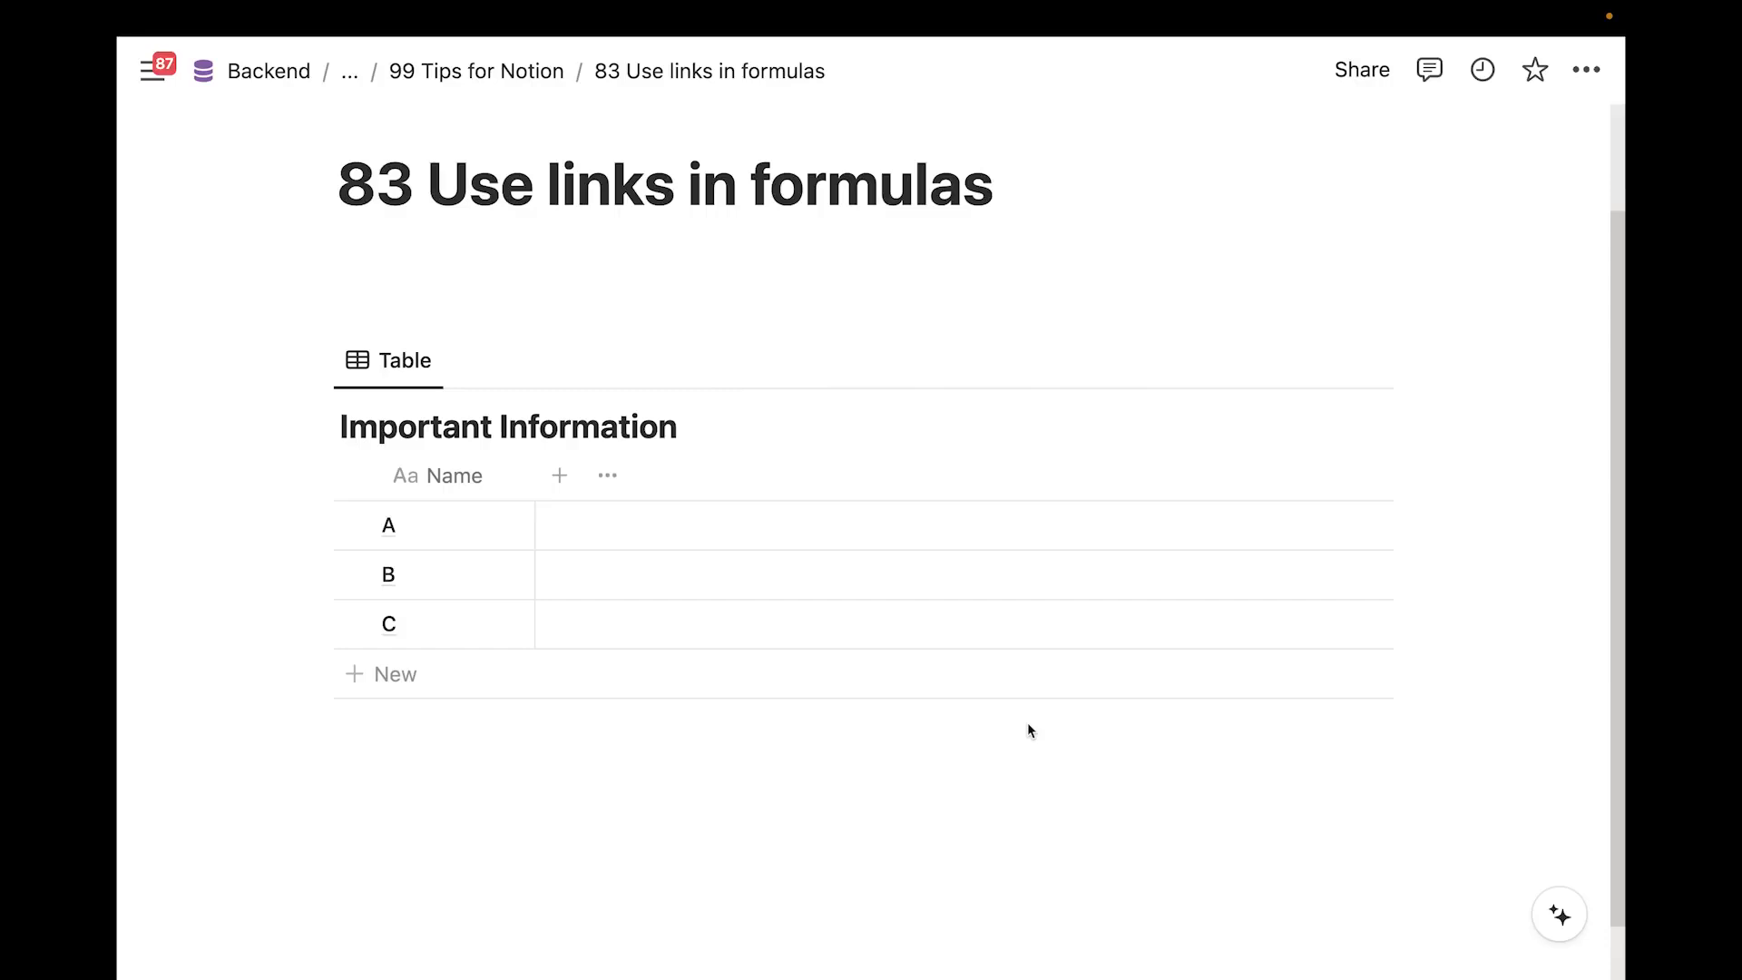
Add a Formula property to the Important Information table on tip page 83
{"action": "scroll", "coordinate": [960, 704], "scroll_direction": "down", "scroll_amount": 1}
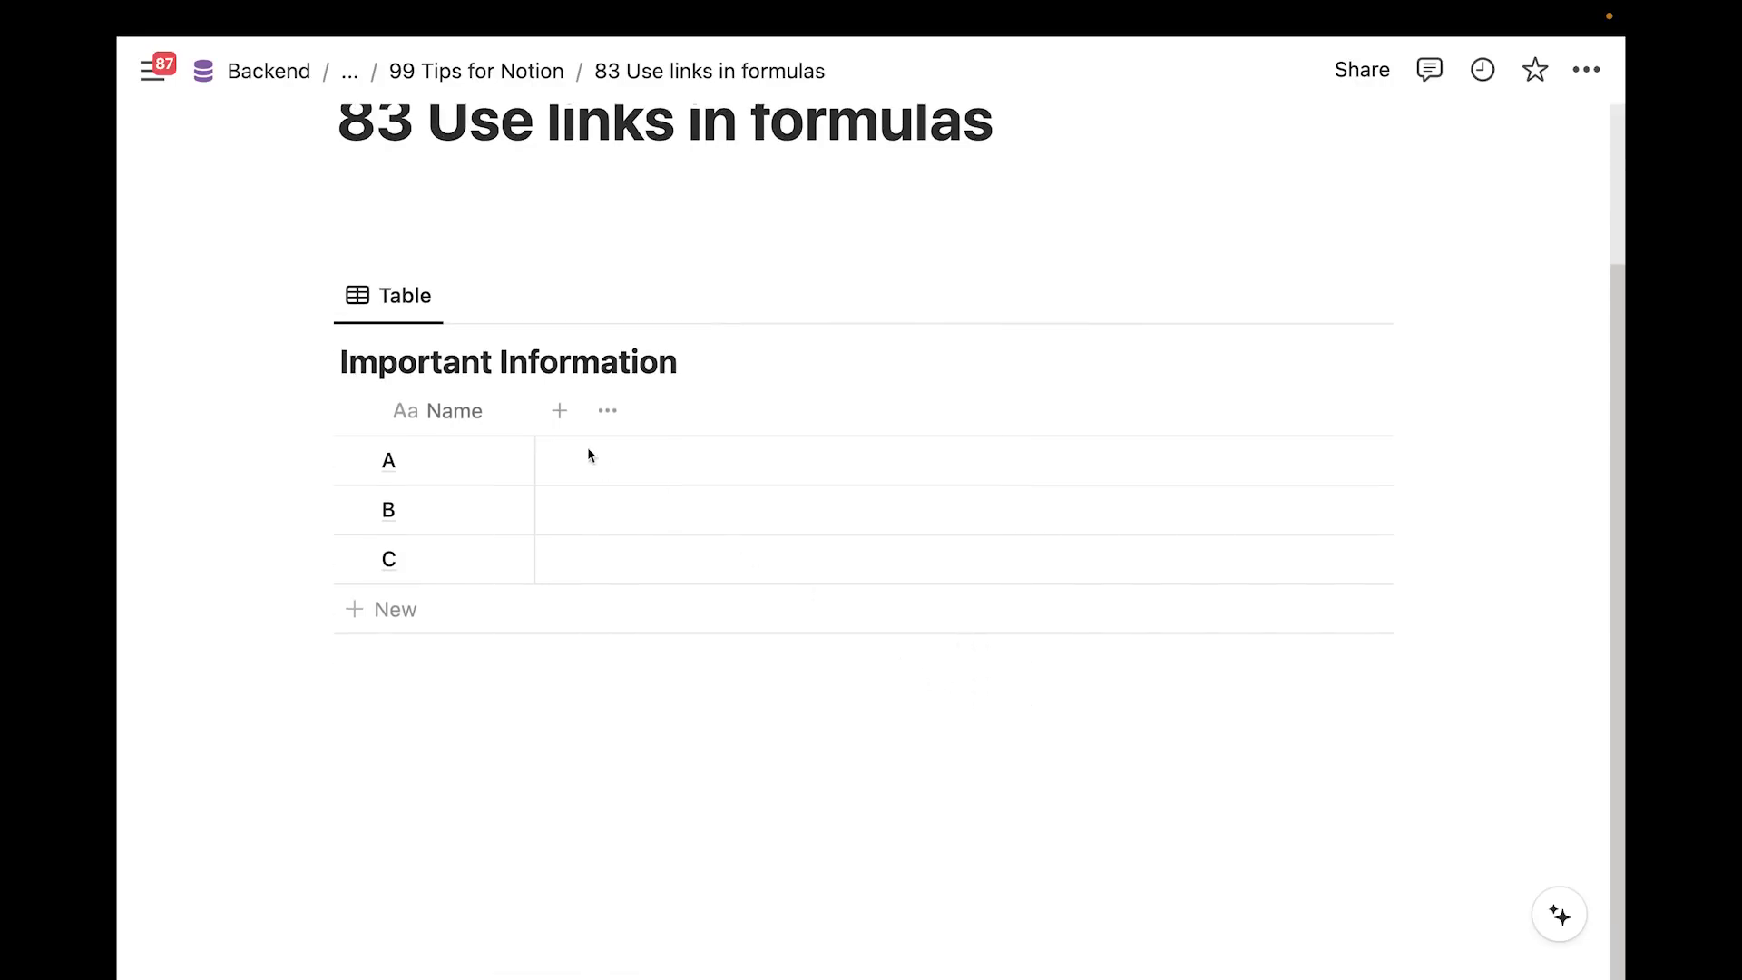
{"action": "left_click", "coordinate": [560, 411]}
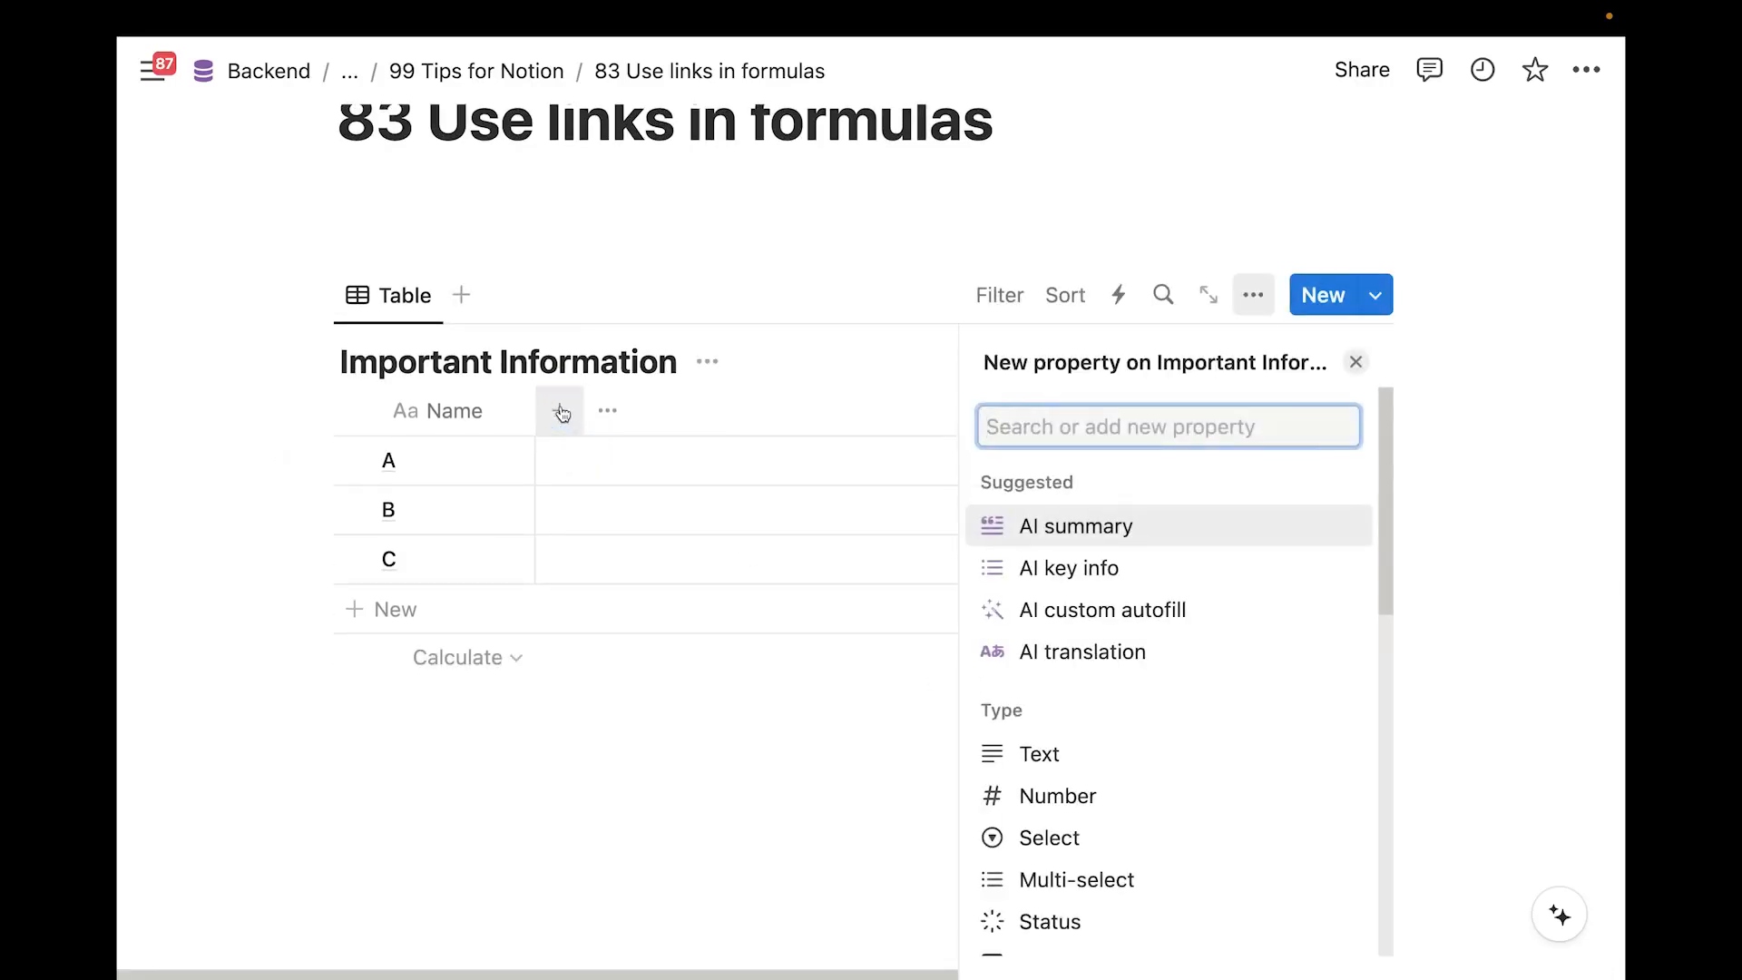
{"action": "type", "text": "form"}
{"action": "key", "text": "Return"}
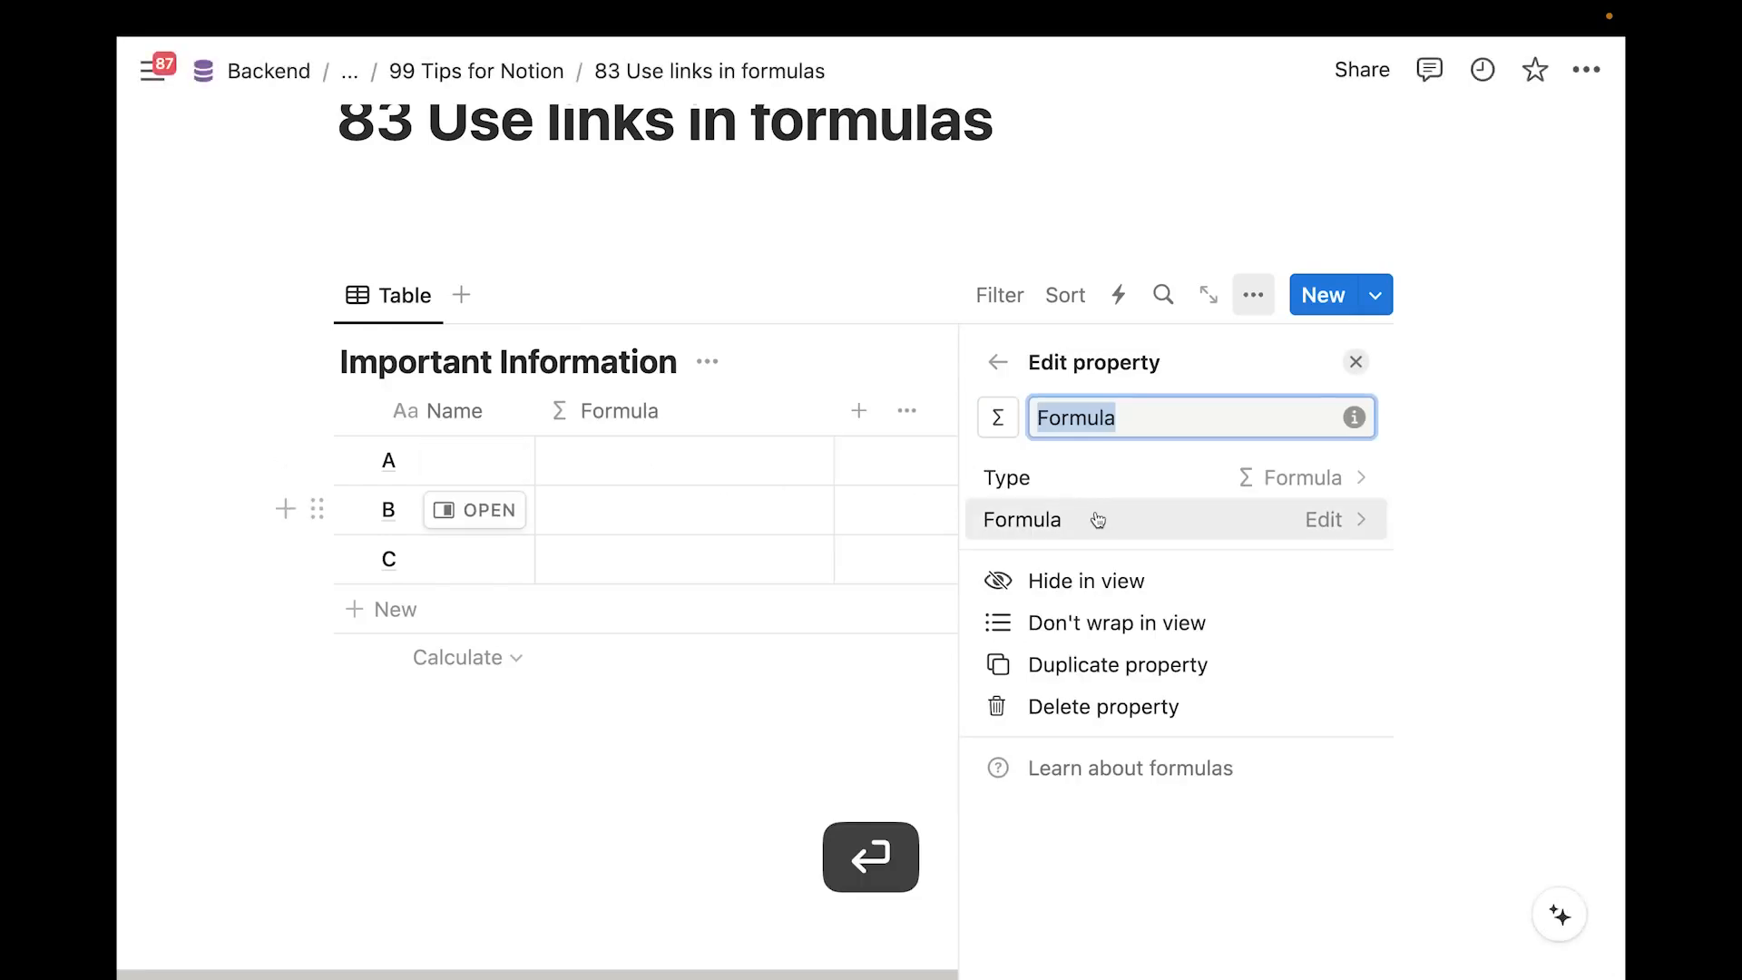
{"action": "left_click", "coordinate": [1091, 517]}
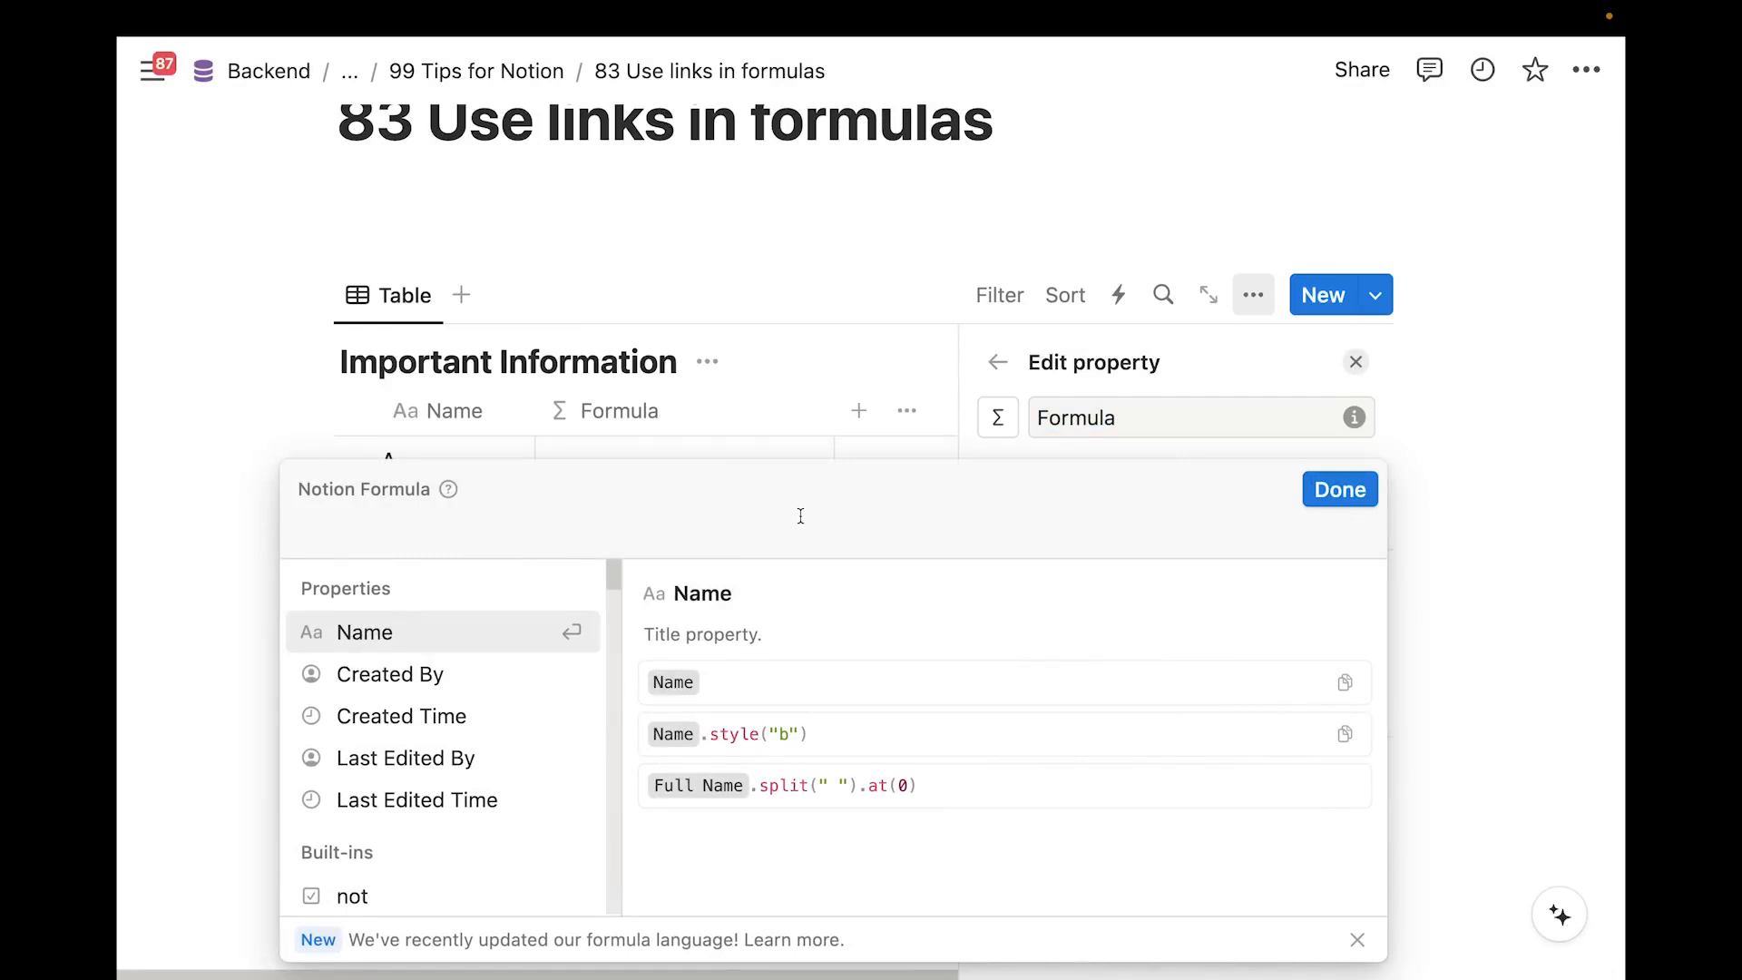
{"action": "type", "text": "link"}
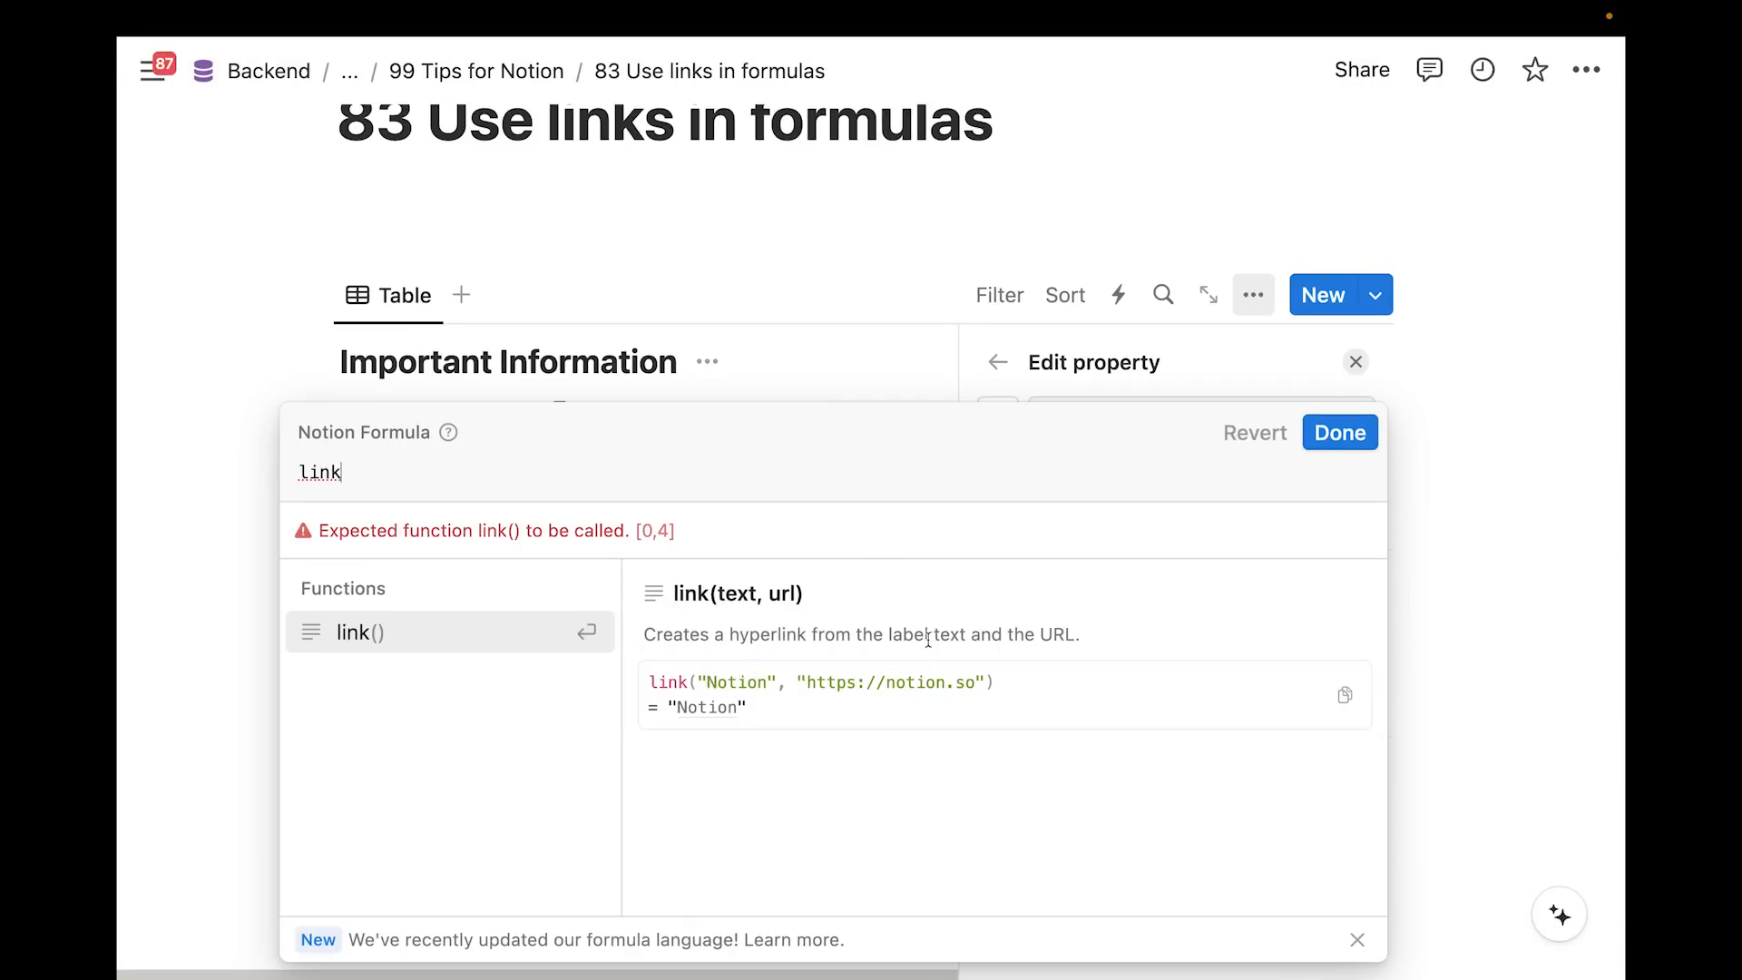
{"action": "type", "text": "(\"This is "}
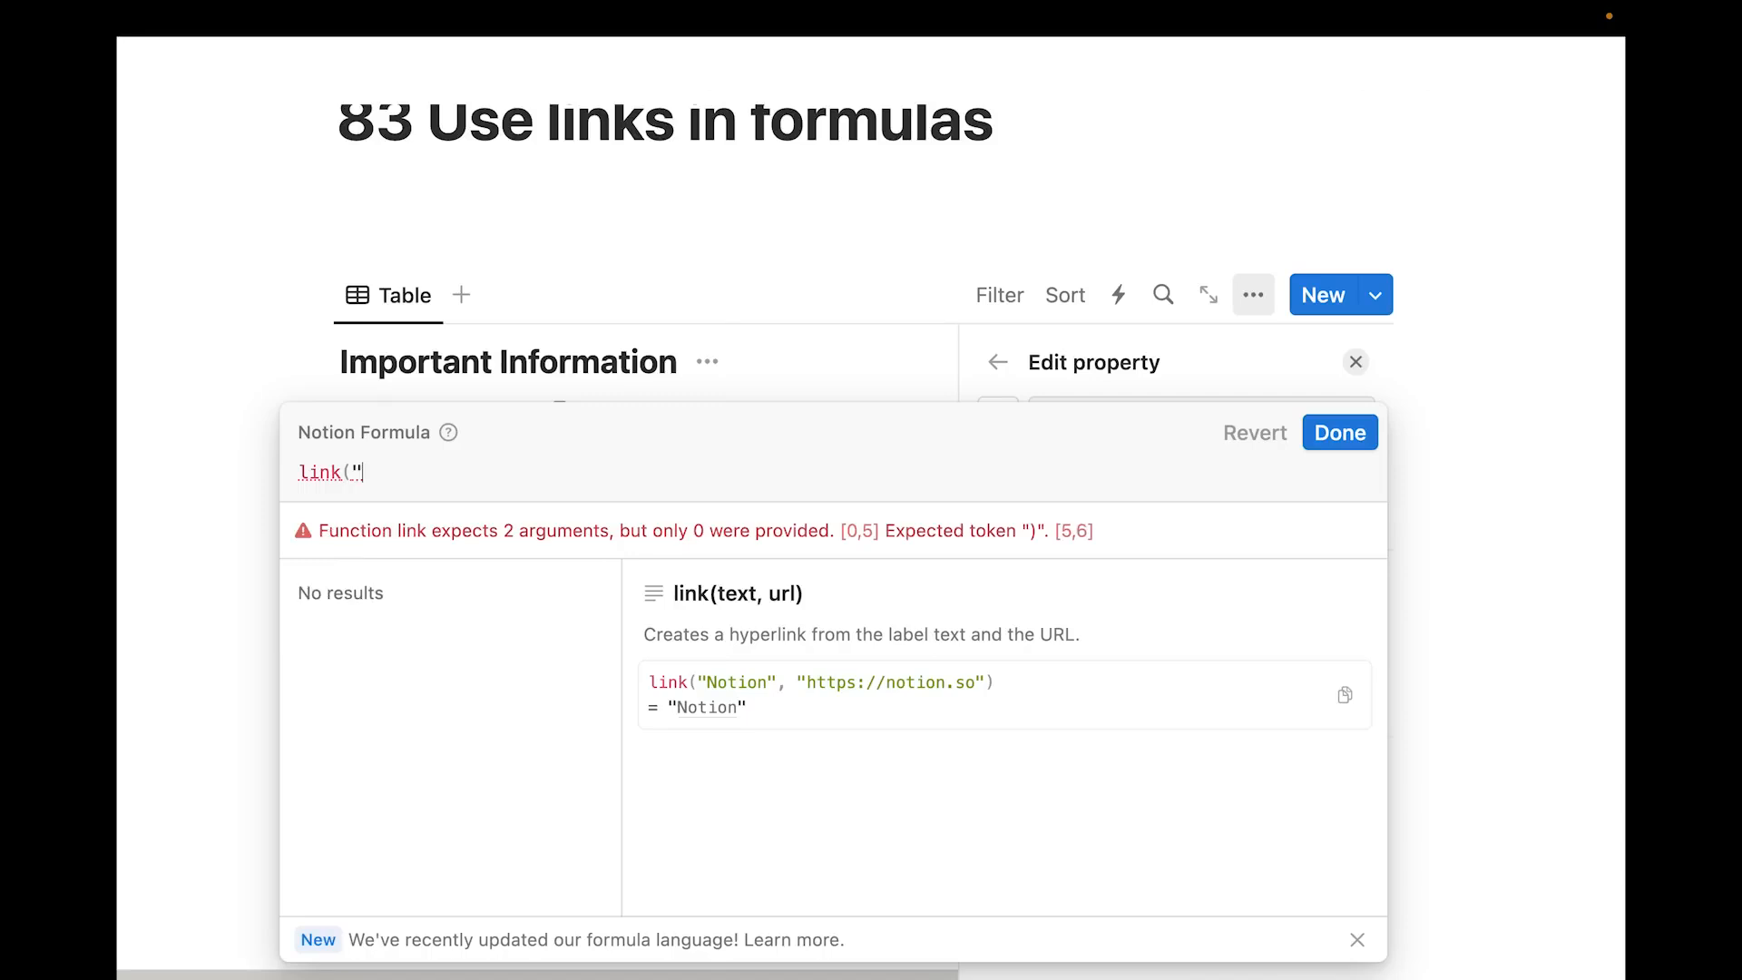
{"action": "type", "text": "awes"}
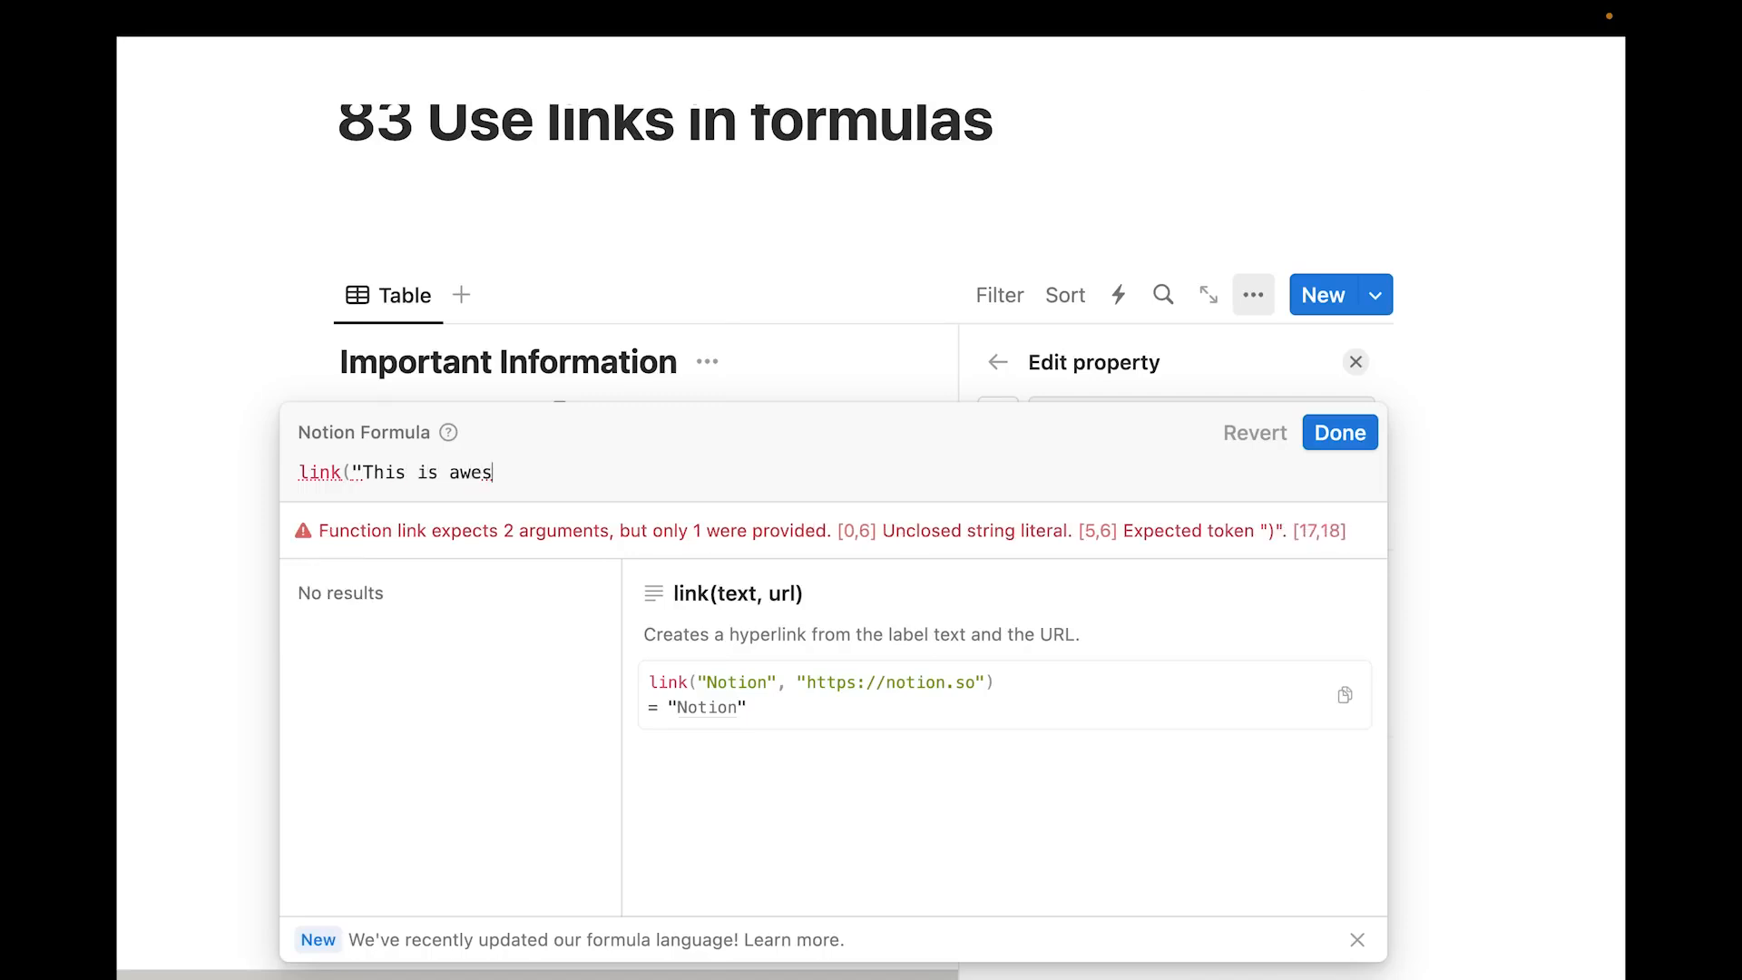
{"action": "type", "text": "ome\",\""}
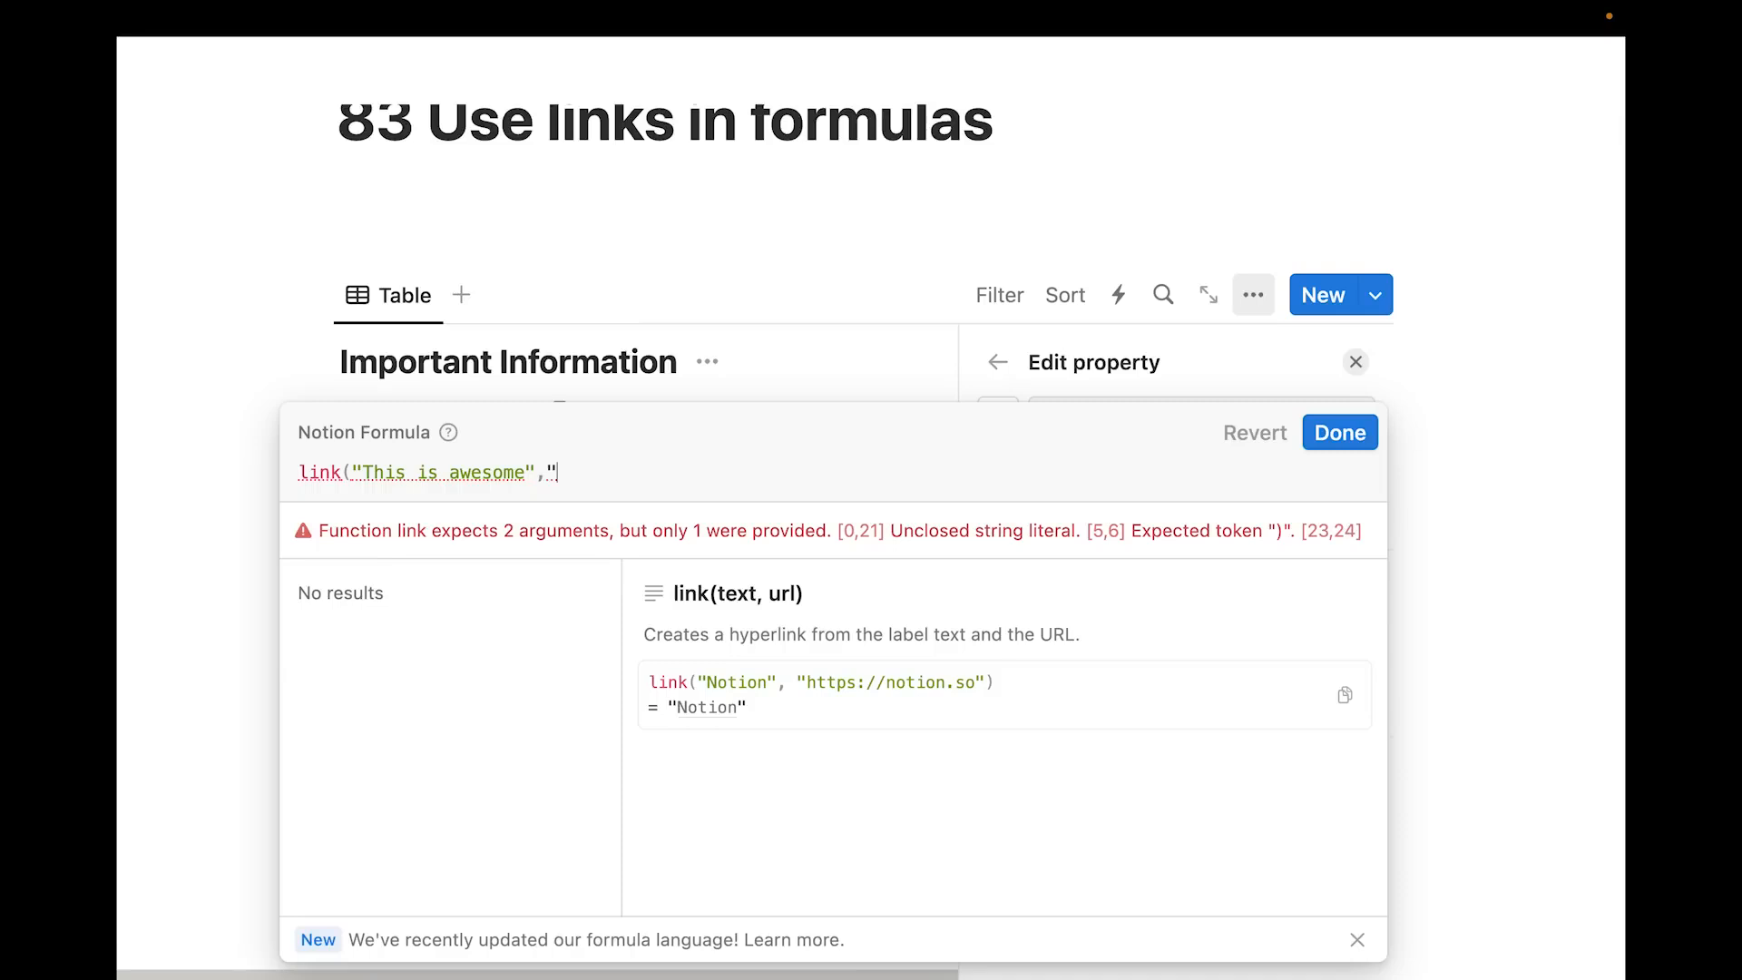
{"action": "type", "text": "https://matthiasfrank.de/blog/"}
{"action": "type", "text": "\")"}
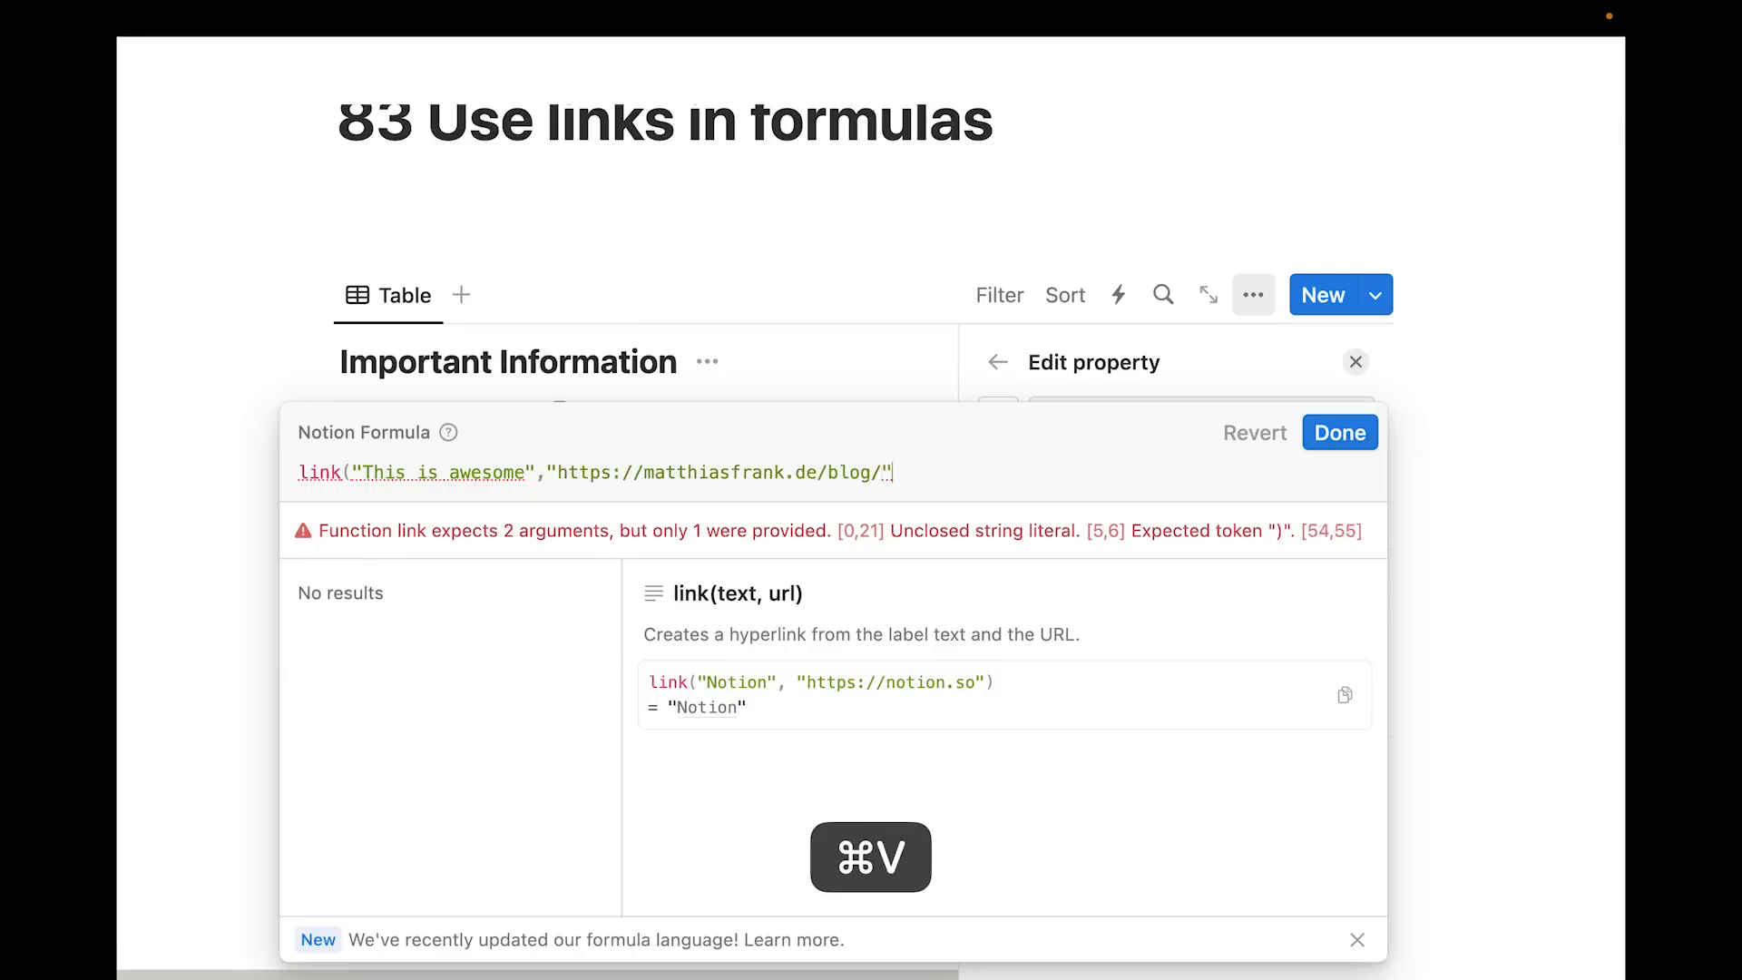
{"action": "left_click", "coordinate": [1336, 508]}
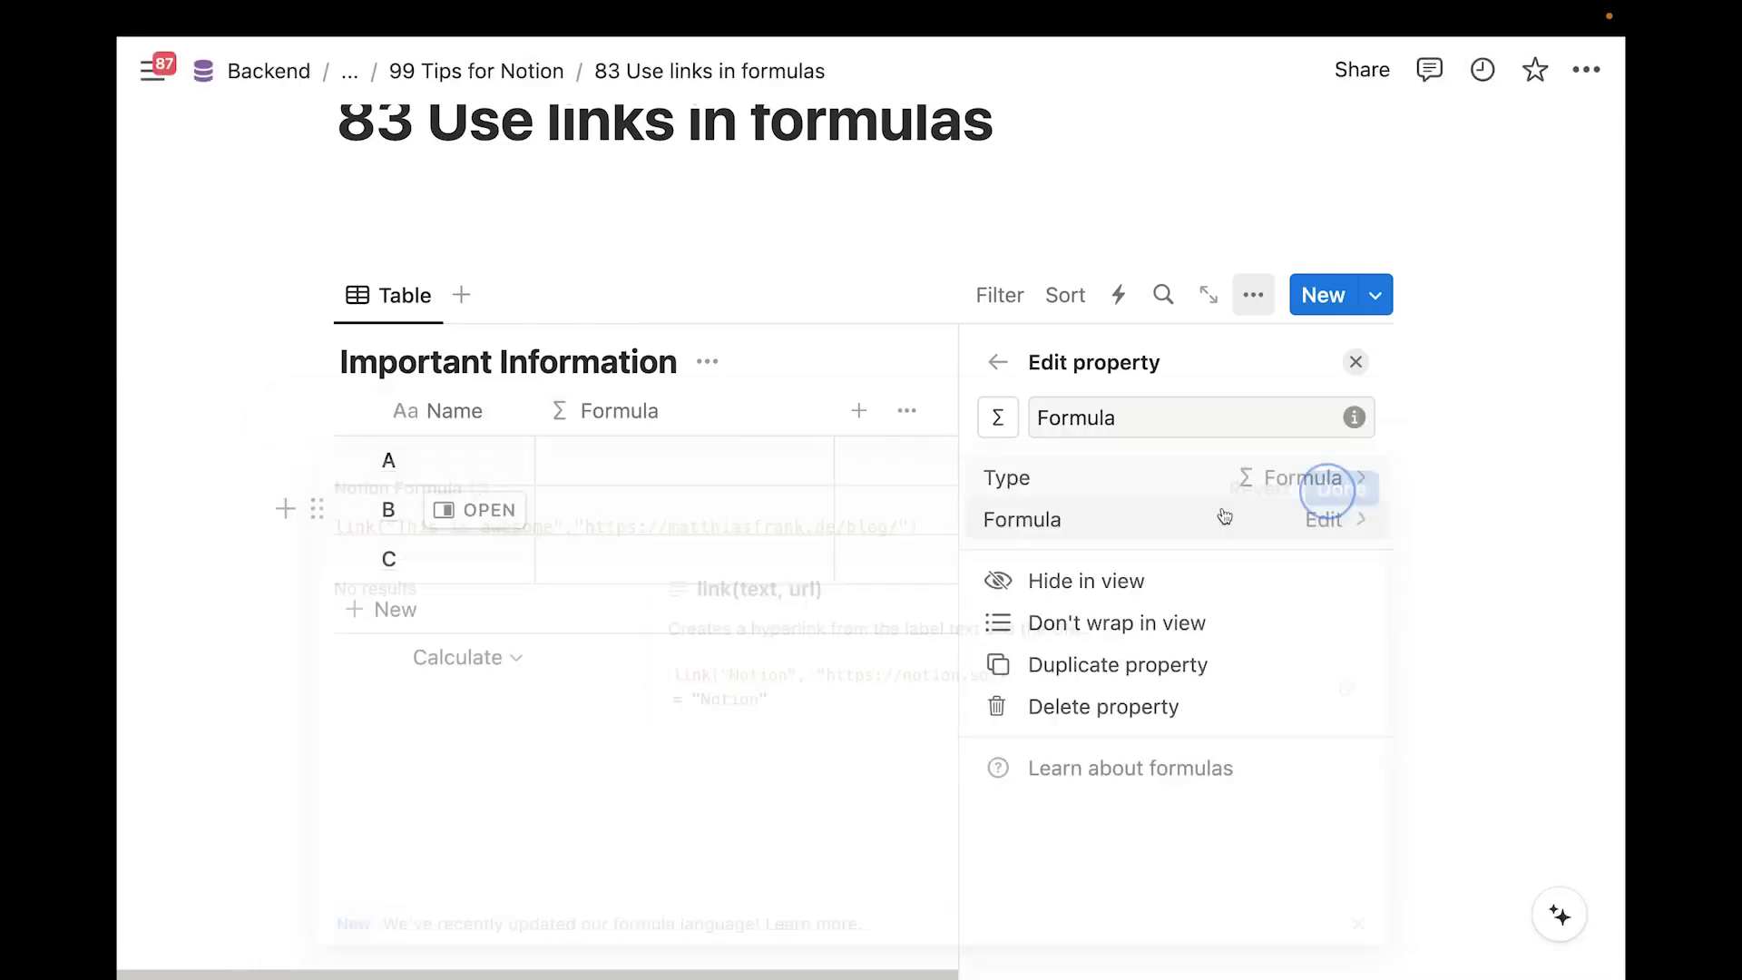
{"action": "left_click", "coordinate": [739, 724]}
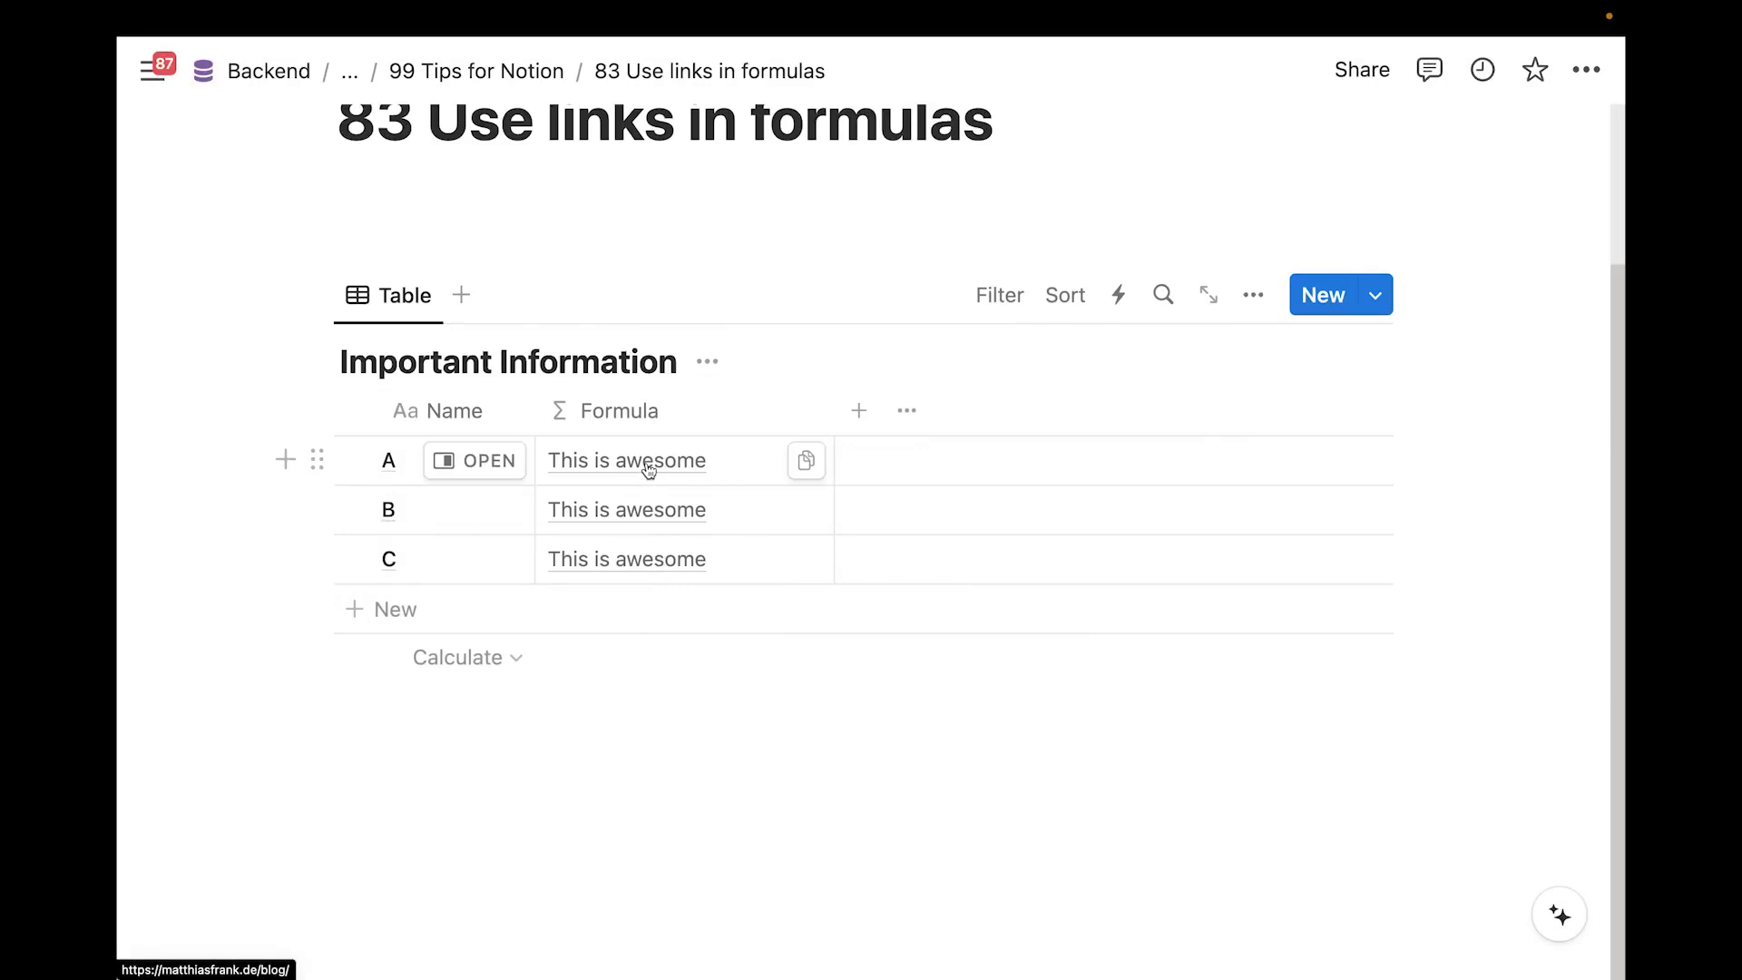
Narrow the Formula column of the Important Information table
{"action": "left_click_drag", "start_coordinate": [832, 413], "coordinate": [758, 420]}
{"action": "scroll", "coordinate": [741, 433], "scroll_direction": "up", "scroll_amount": 2}
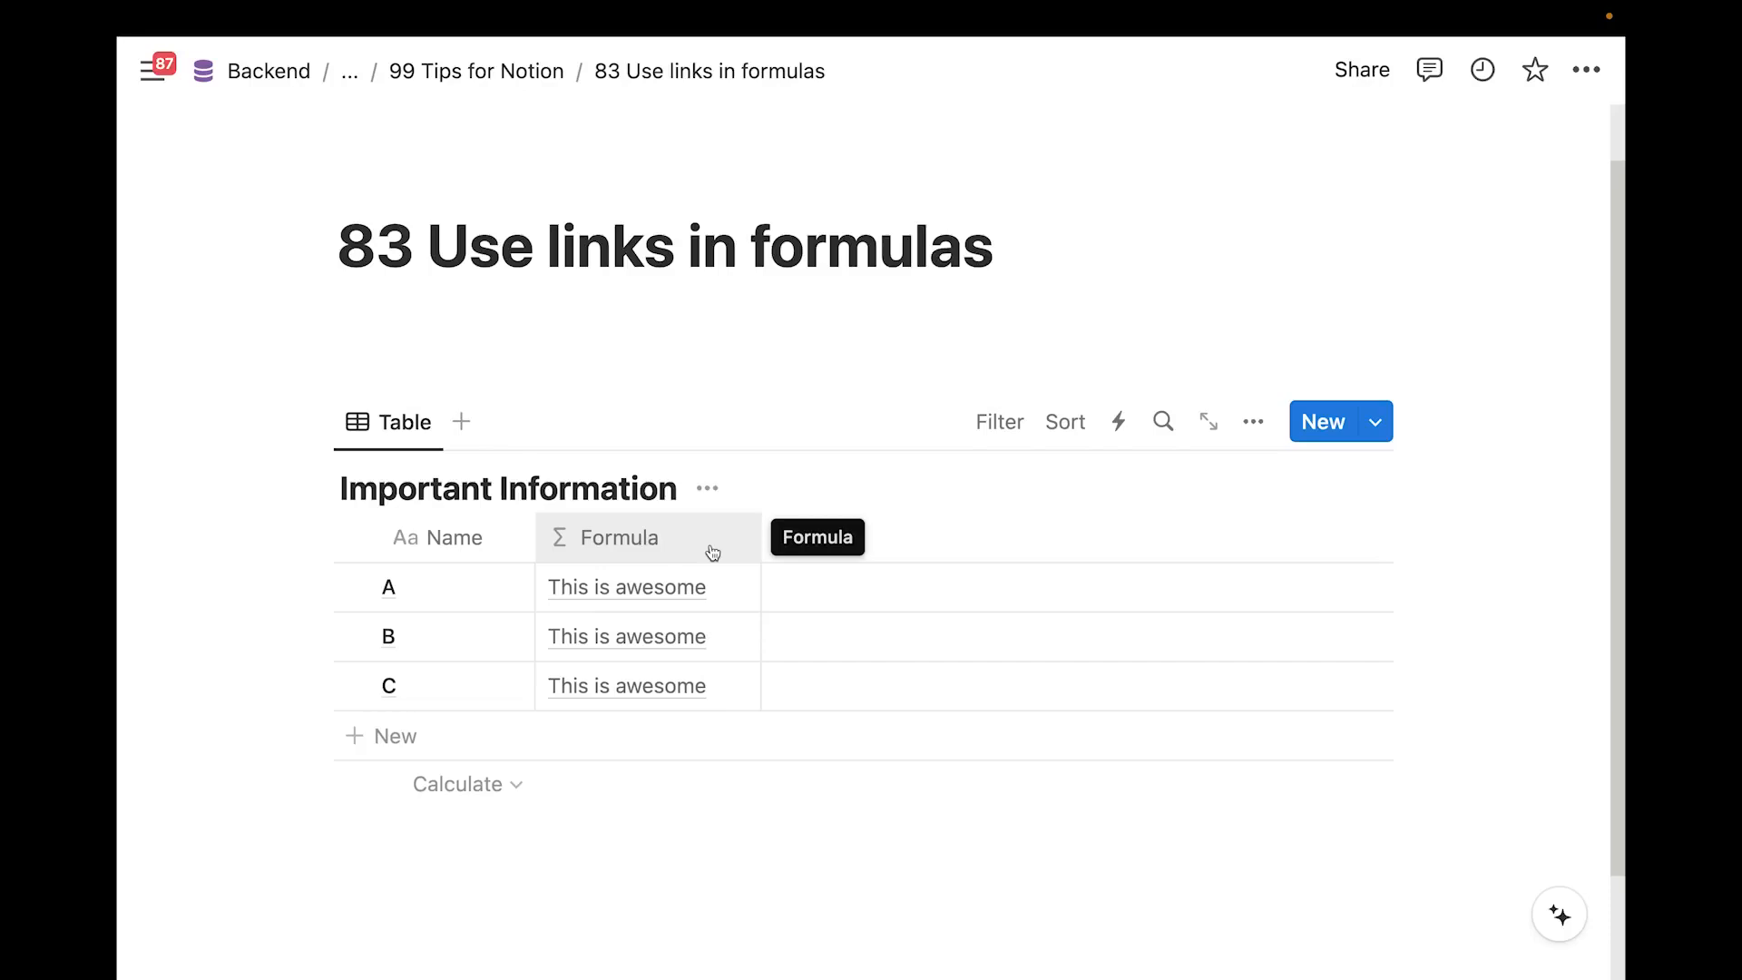
{"action": "scroll", "coordinate": [713, 553], "scroll_direction": "down", "scroll_amount": 2}
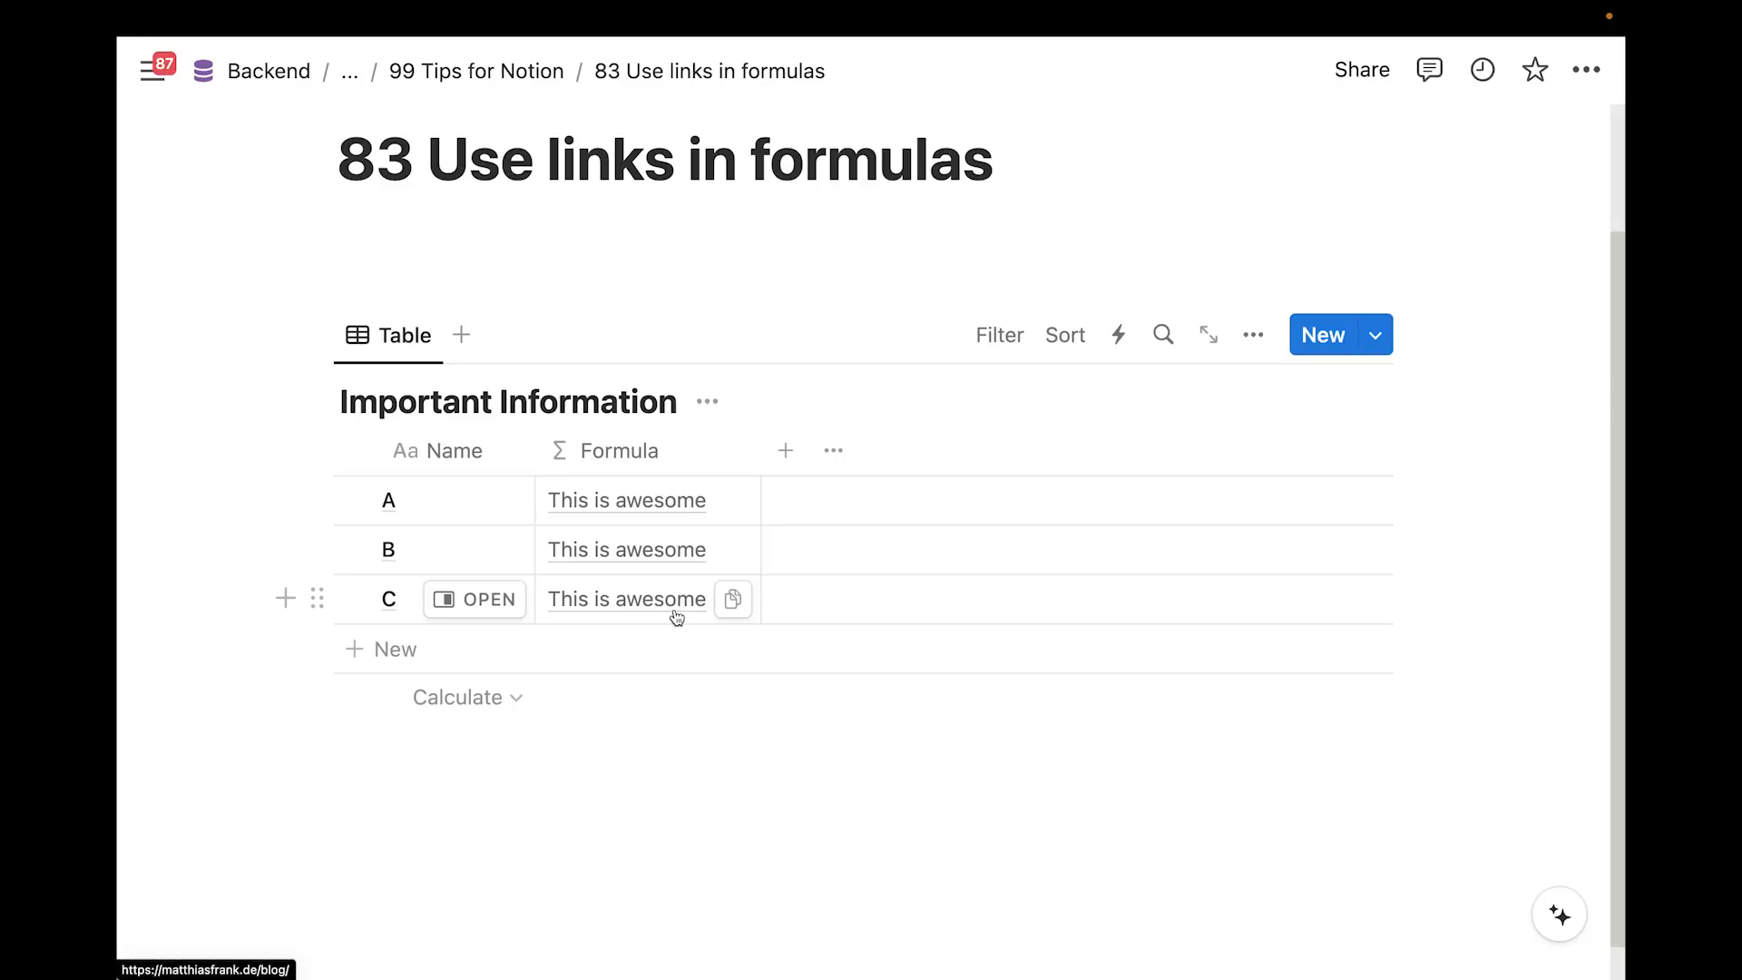
{"action": "scroll", "coordinate": [676, 592], "scroll_direction": "up", "scroll_amount": 1}
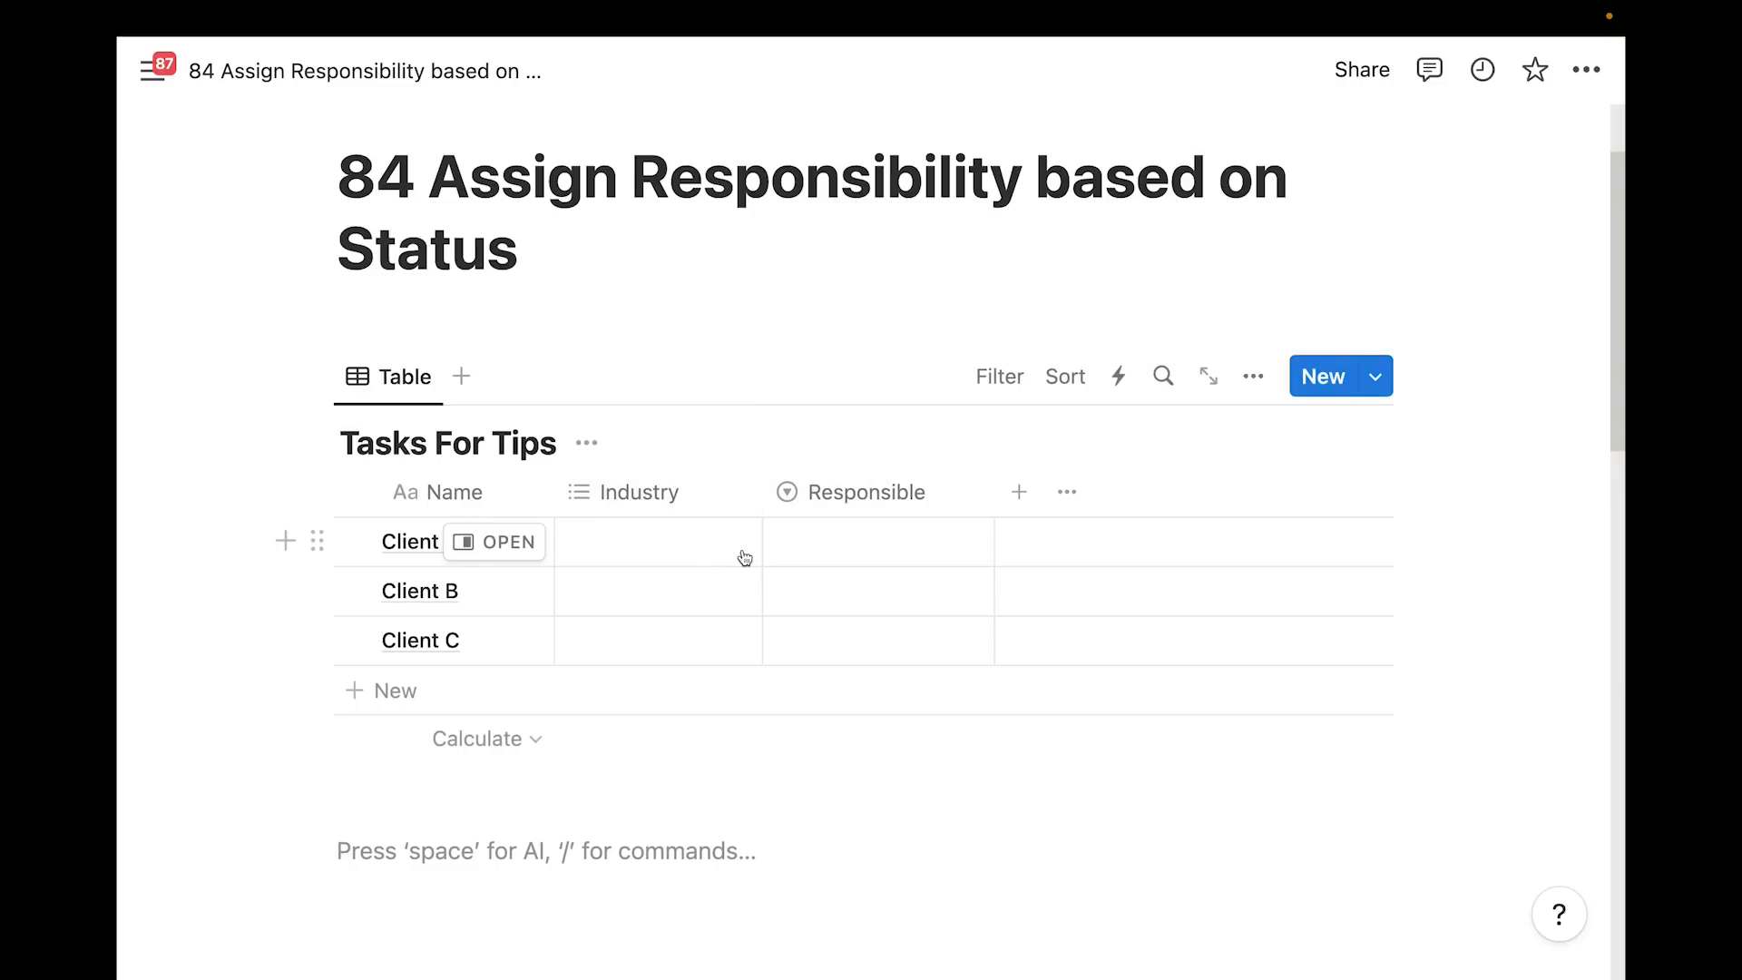
Inspect the available Industry and Responsible options for Client A in the Tasks For Tips table on tip page 84
{"action": "scroll", "coordinate": [750, 540], "scroll_direction": "down", "scroll_amount": 1}
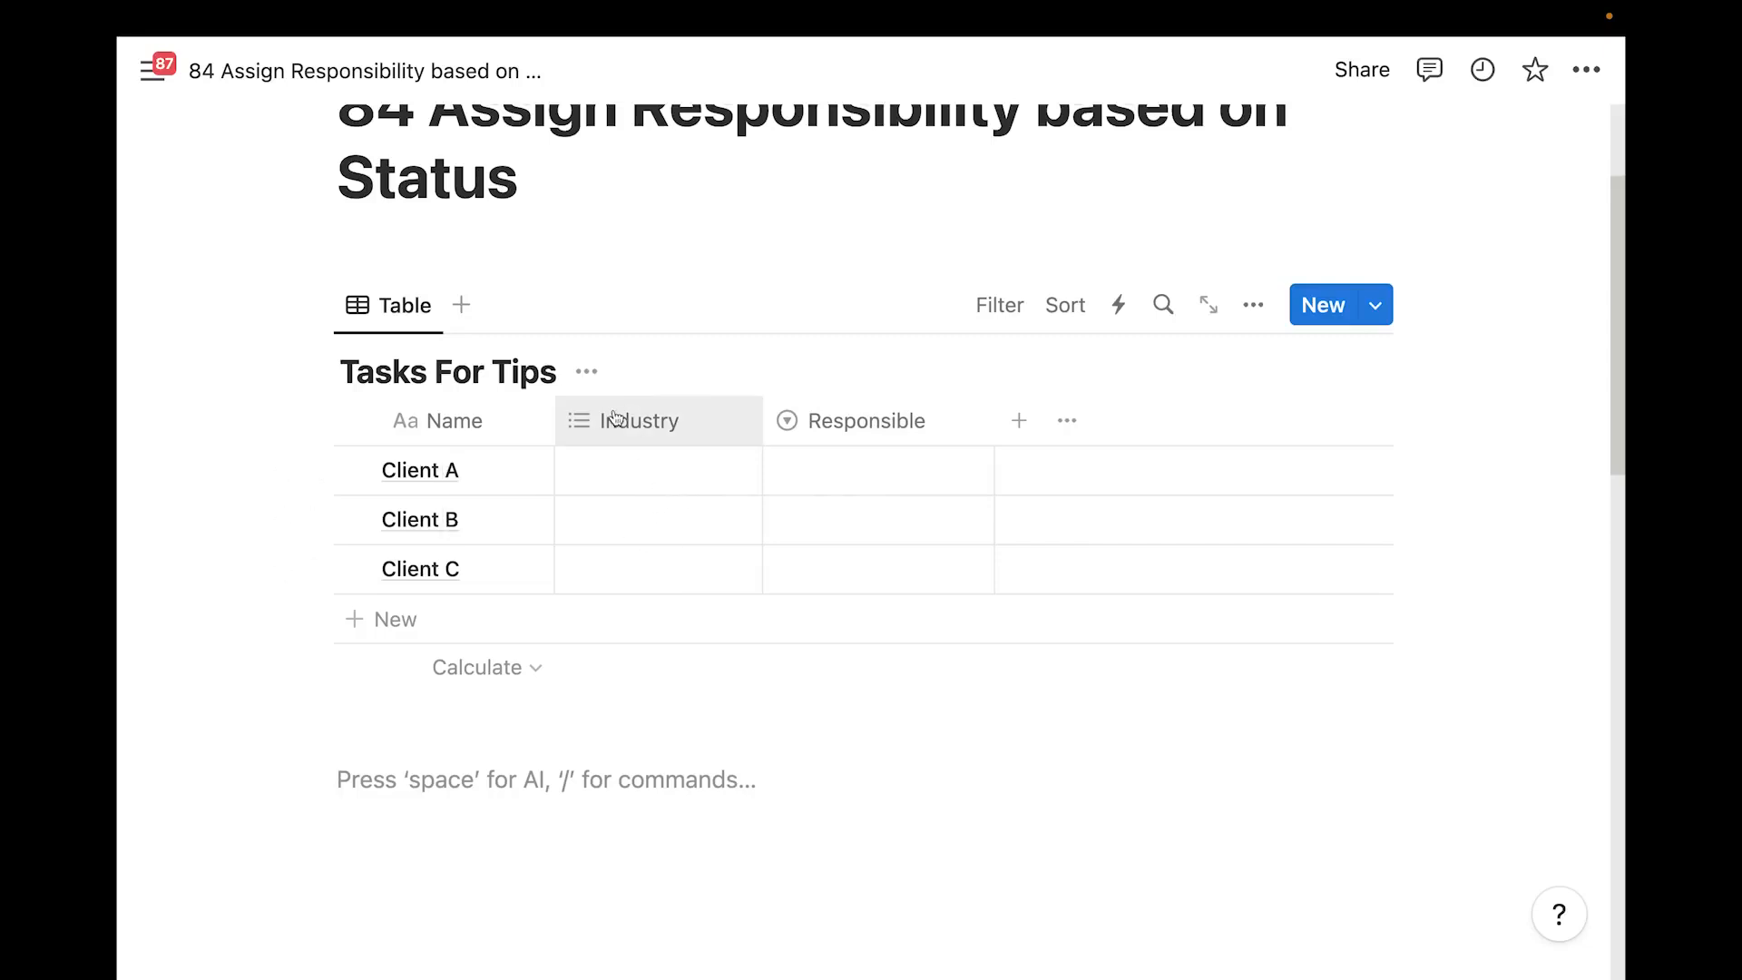
{"action": "scroll", "coordinate": [632, 427], "scroll_direction": "up", "scroll_amount": 2}
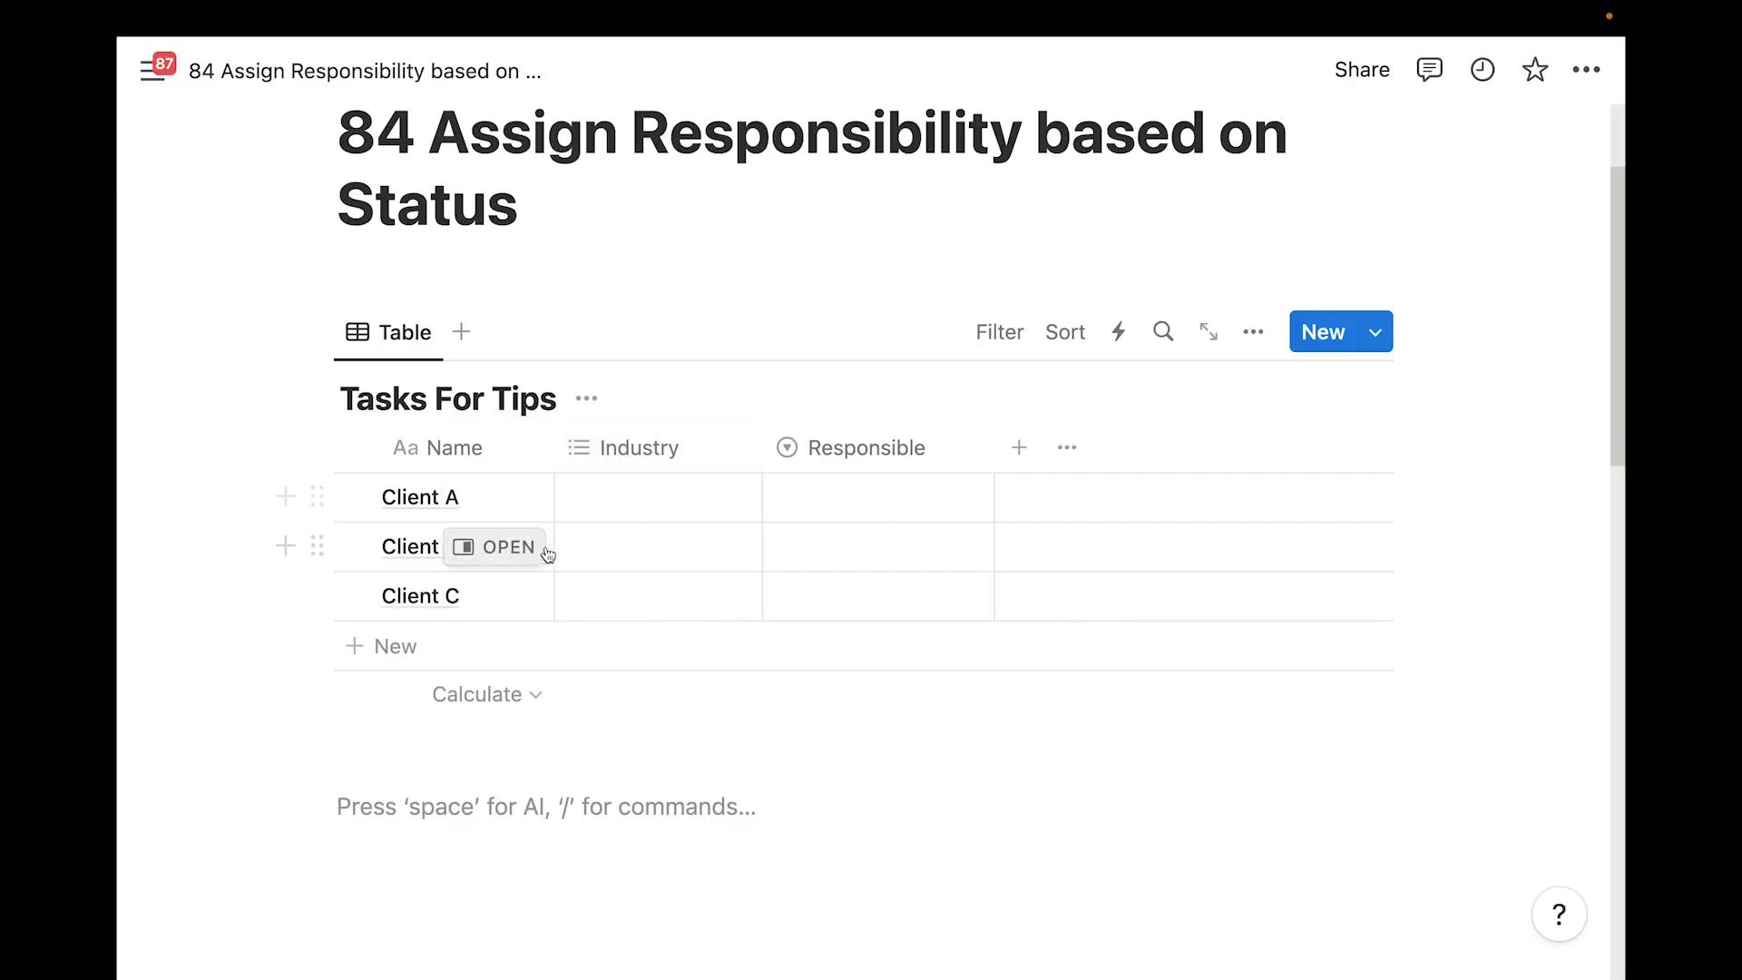
{"action": "left_click", "coordinate": [598, 505]}
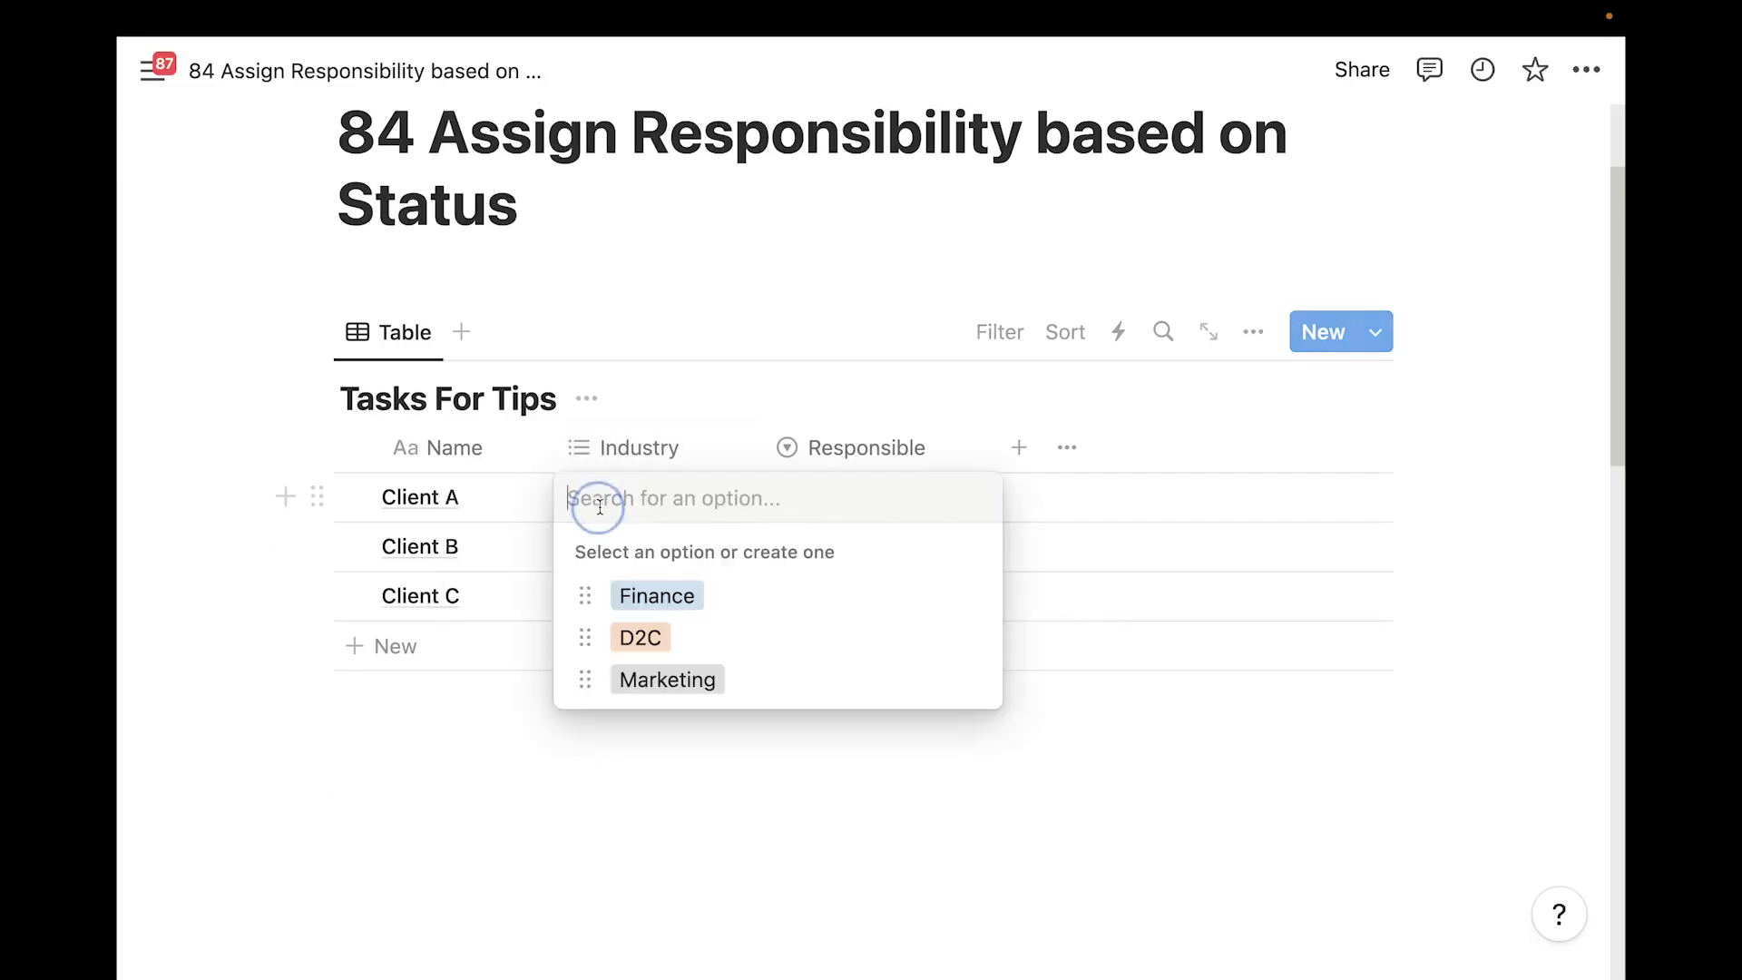
{"action": "left_click", "coordinate": [702, 341]}
{"action": "left_click", "coordinate": [851, 508]}
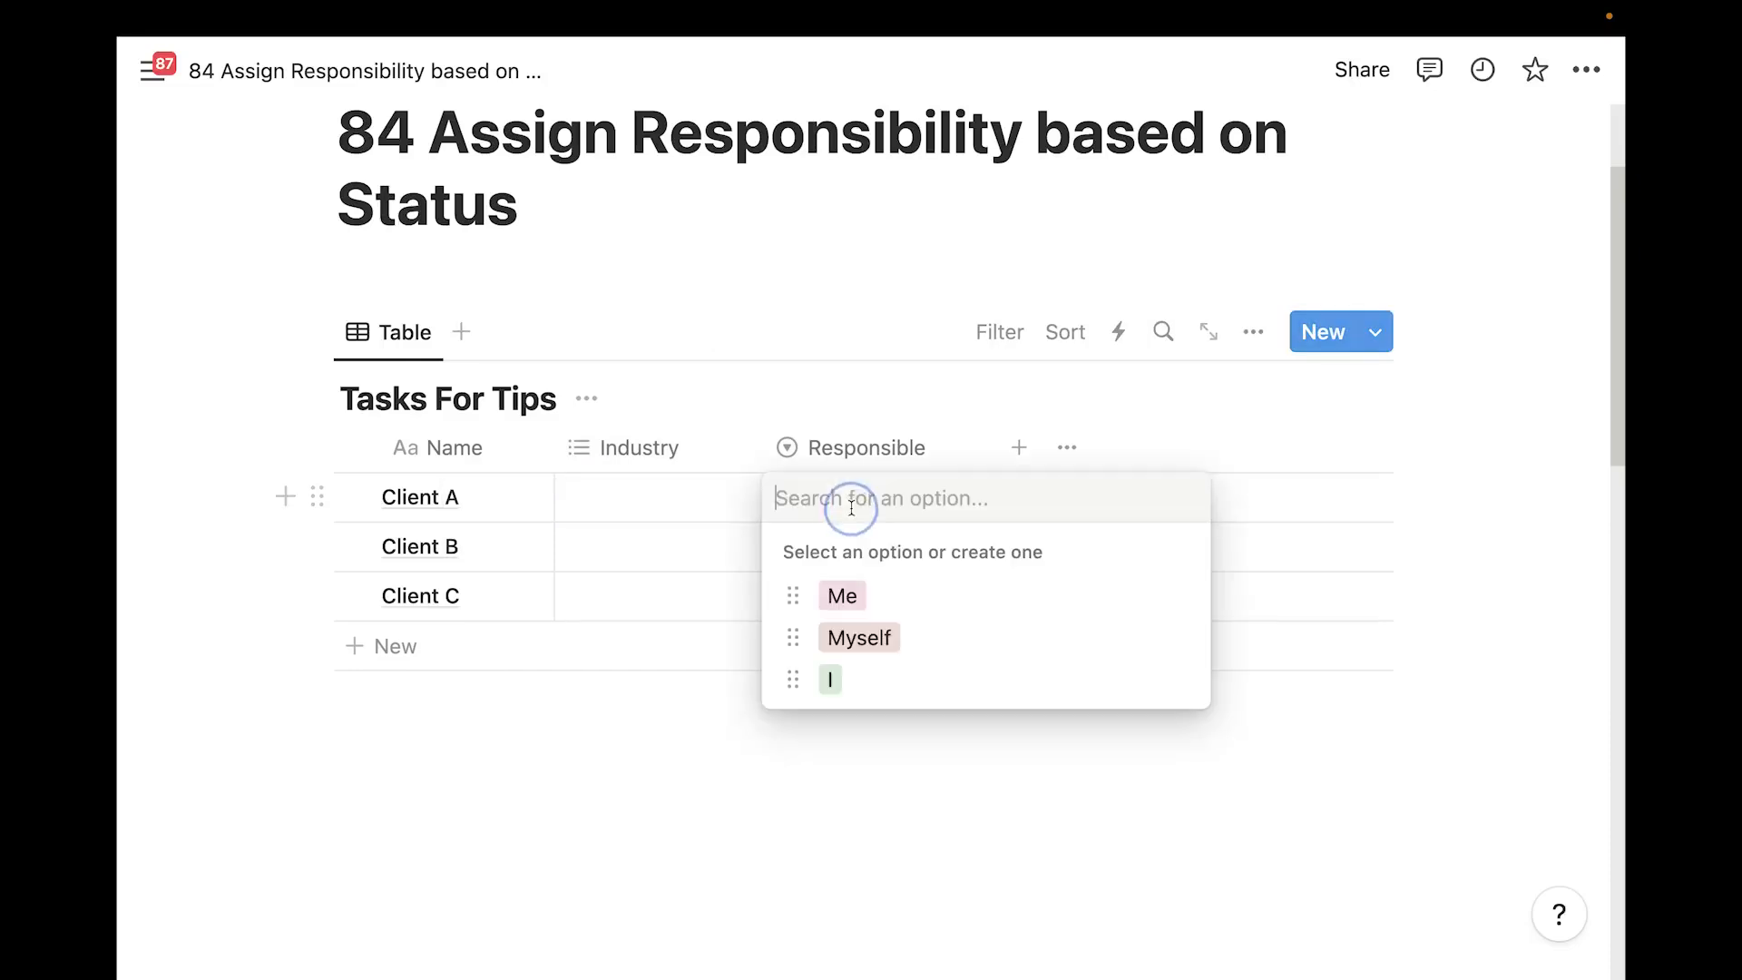
{"action": "left_click", "coordinate": [728, 302]}
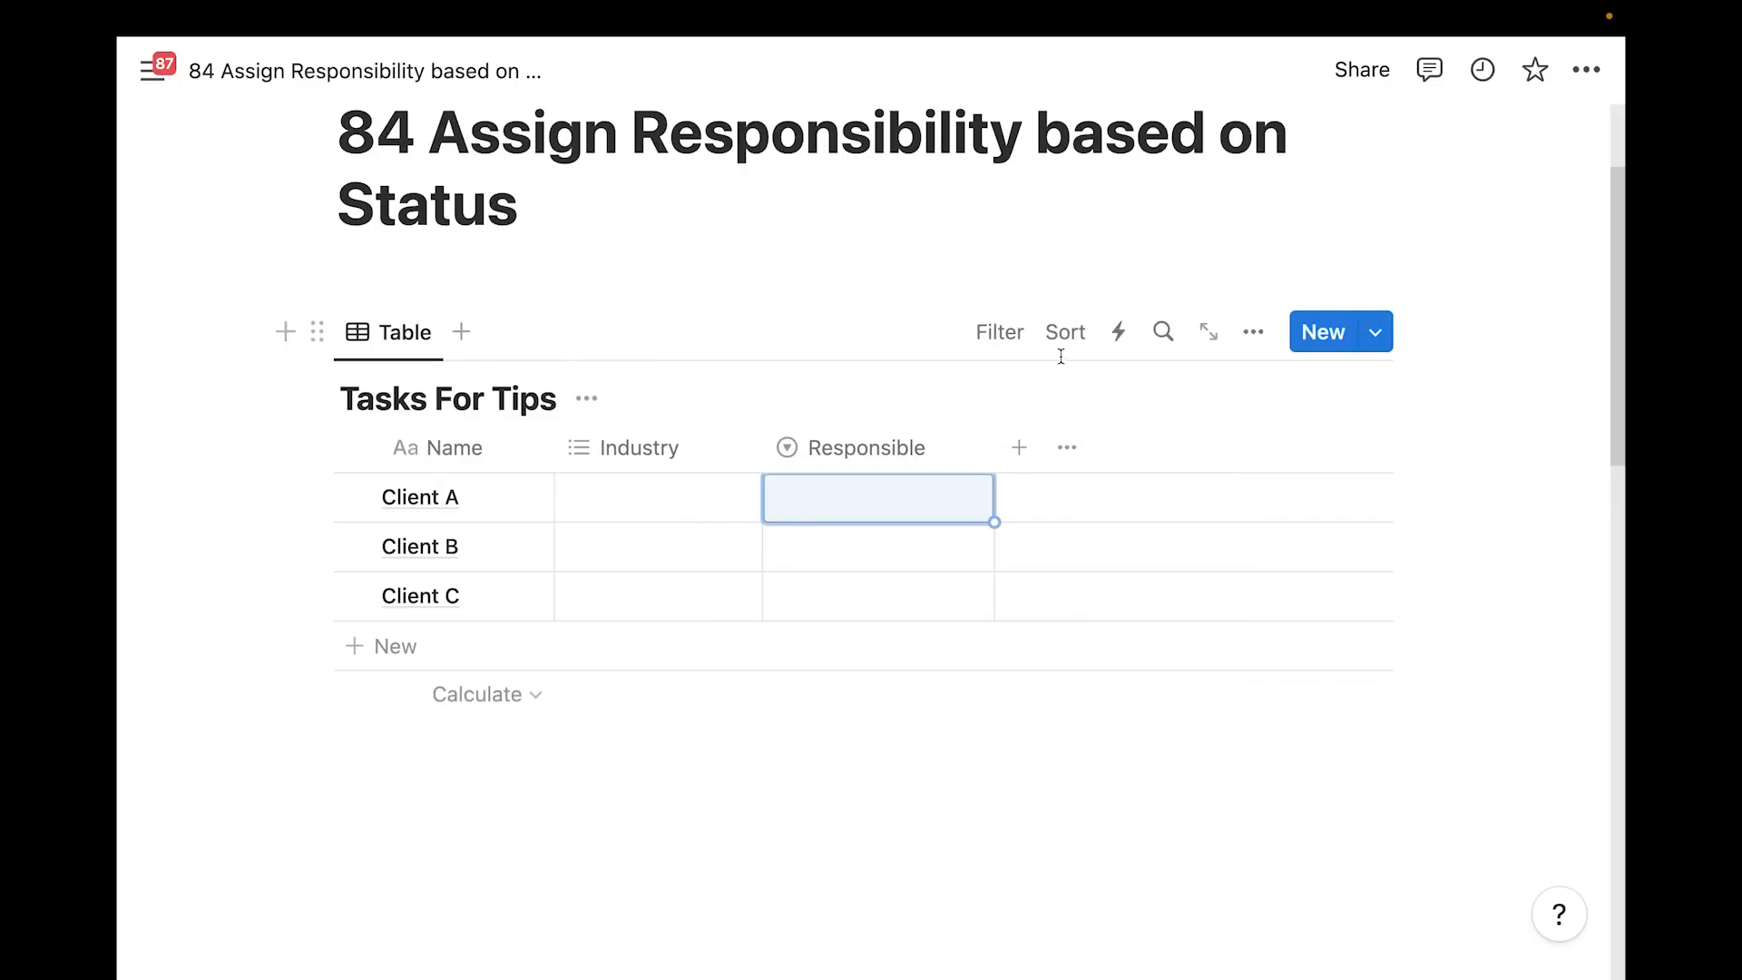
Start a new automation for the Tasks For Tips database and name it Assign Responsibility
{"action": "left_click", "coordinate": [1118, 332]}
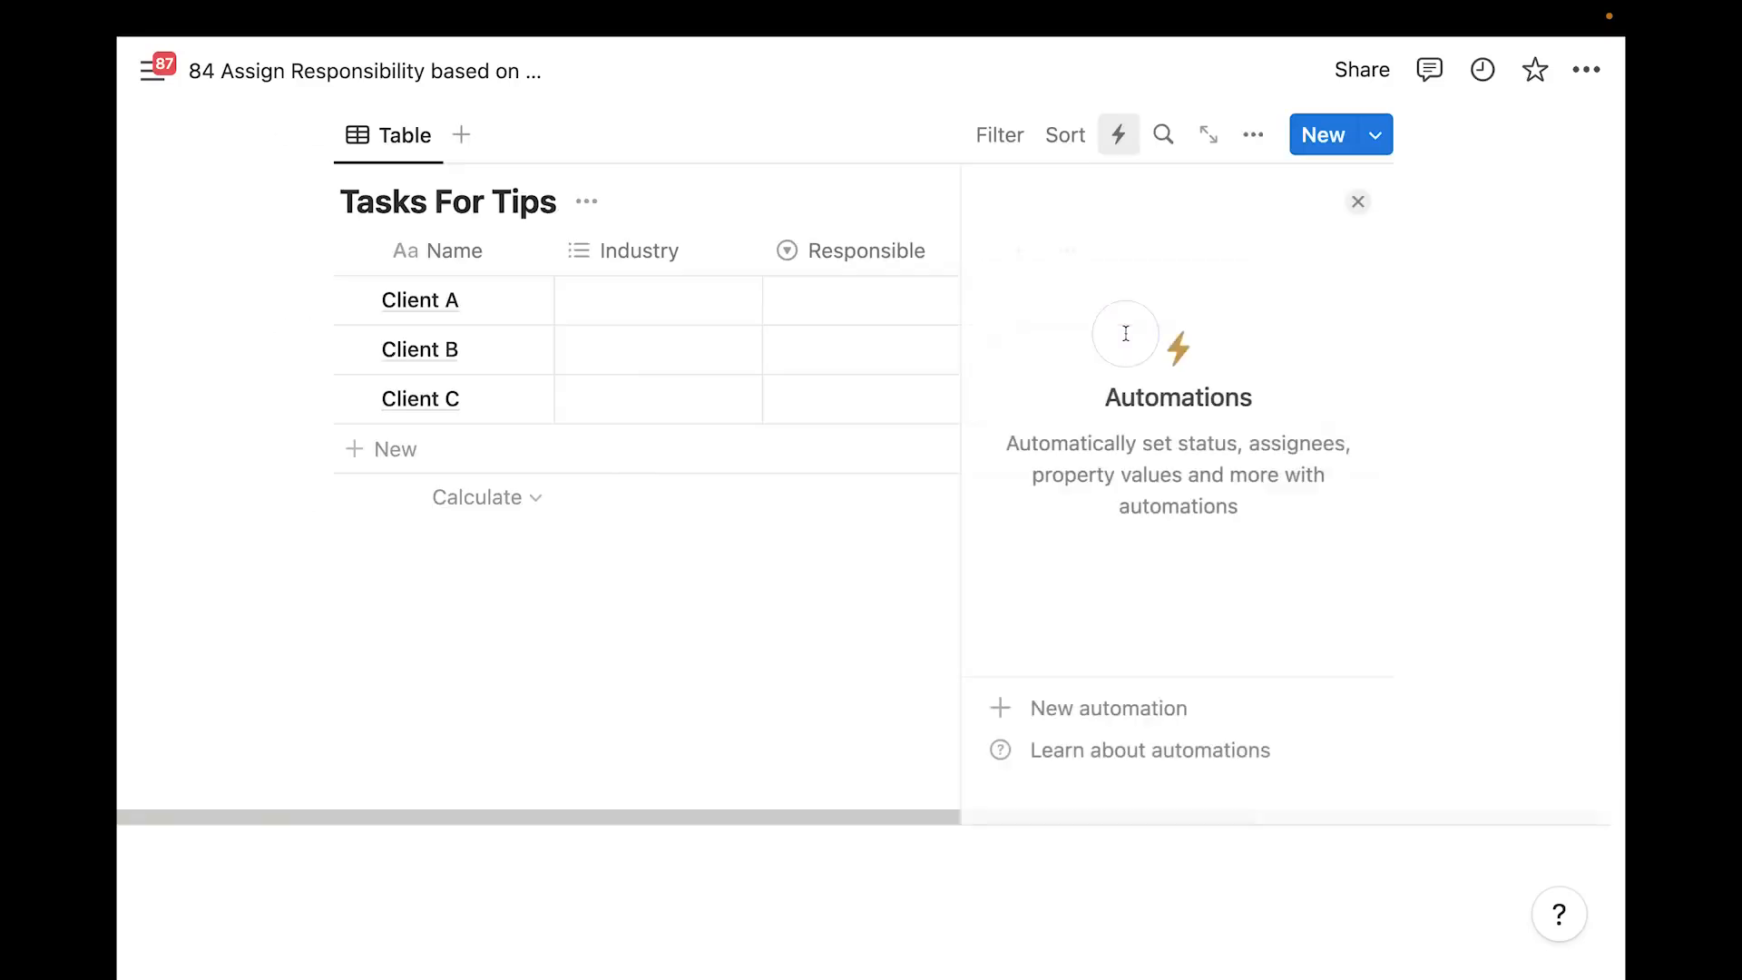
{"action": "left_click", "coordinate": [1065, 714]}
{"action": "left_click", "coordinate": [1134, 267]}
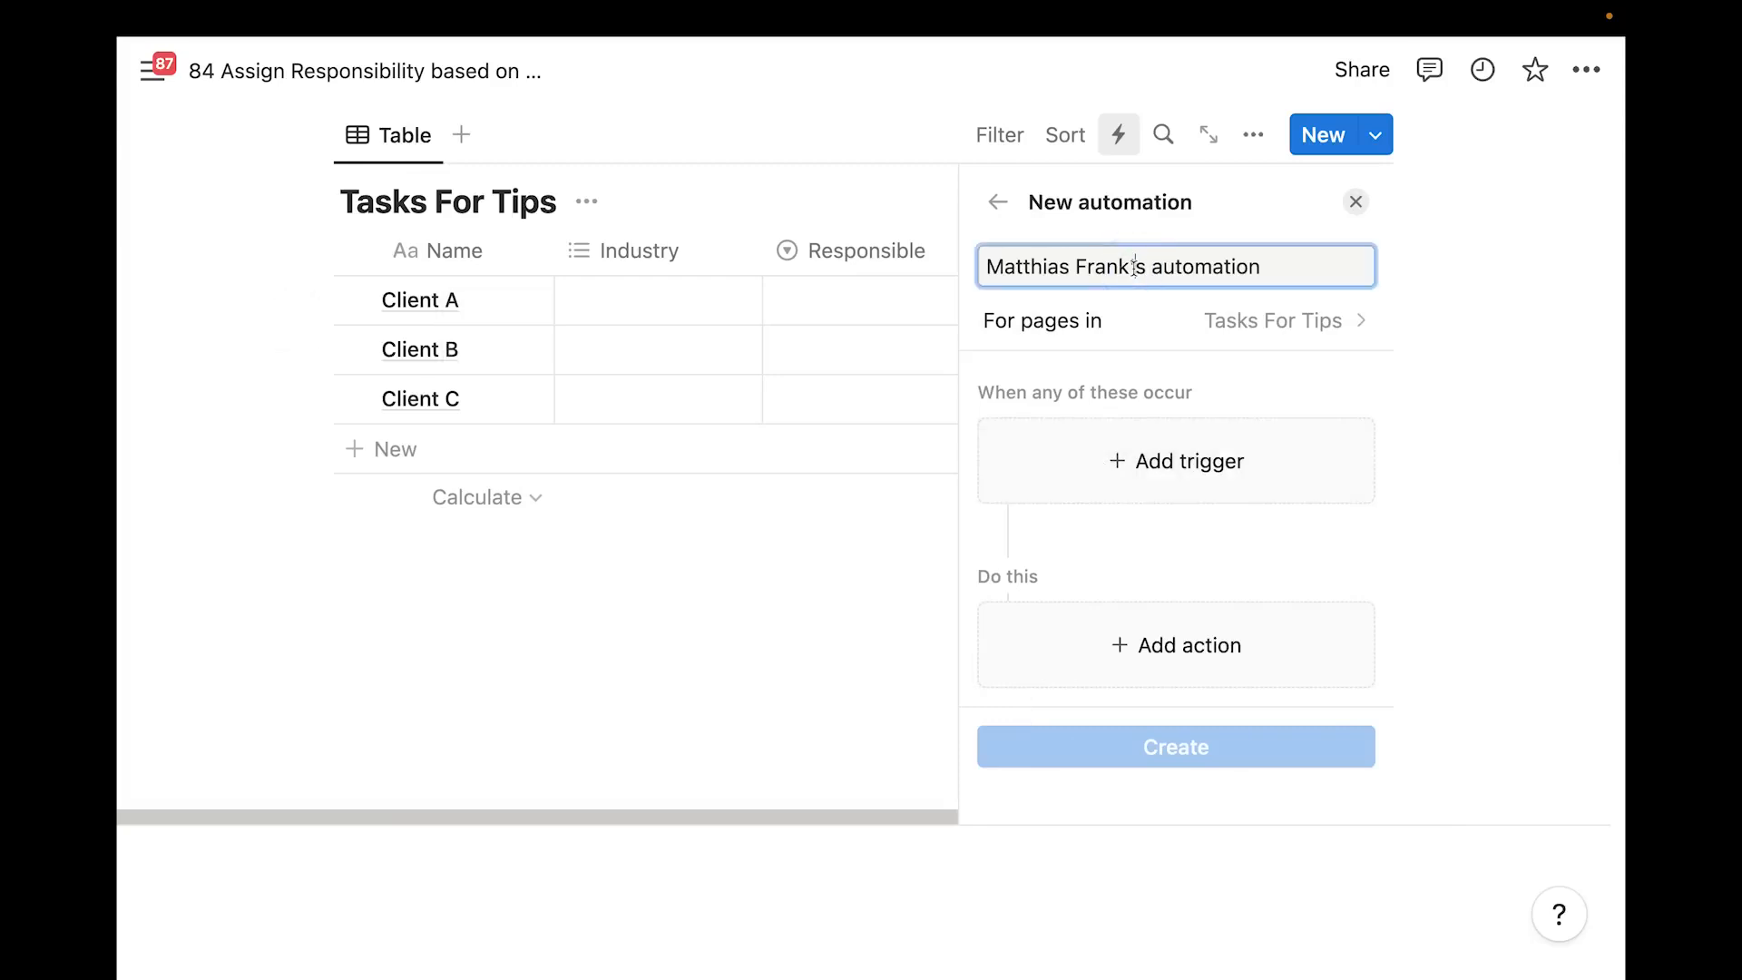
{"action": "key", "text": "super+a"}
{"action": "type", "text": "Assign Respon"}
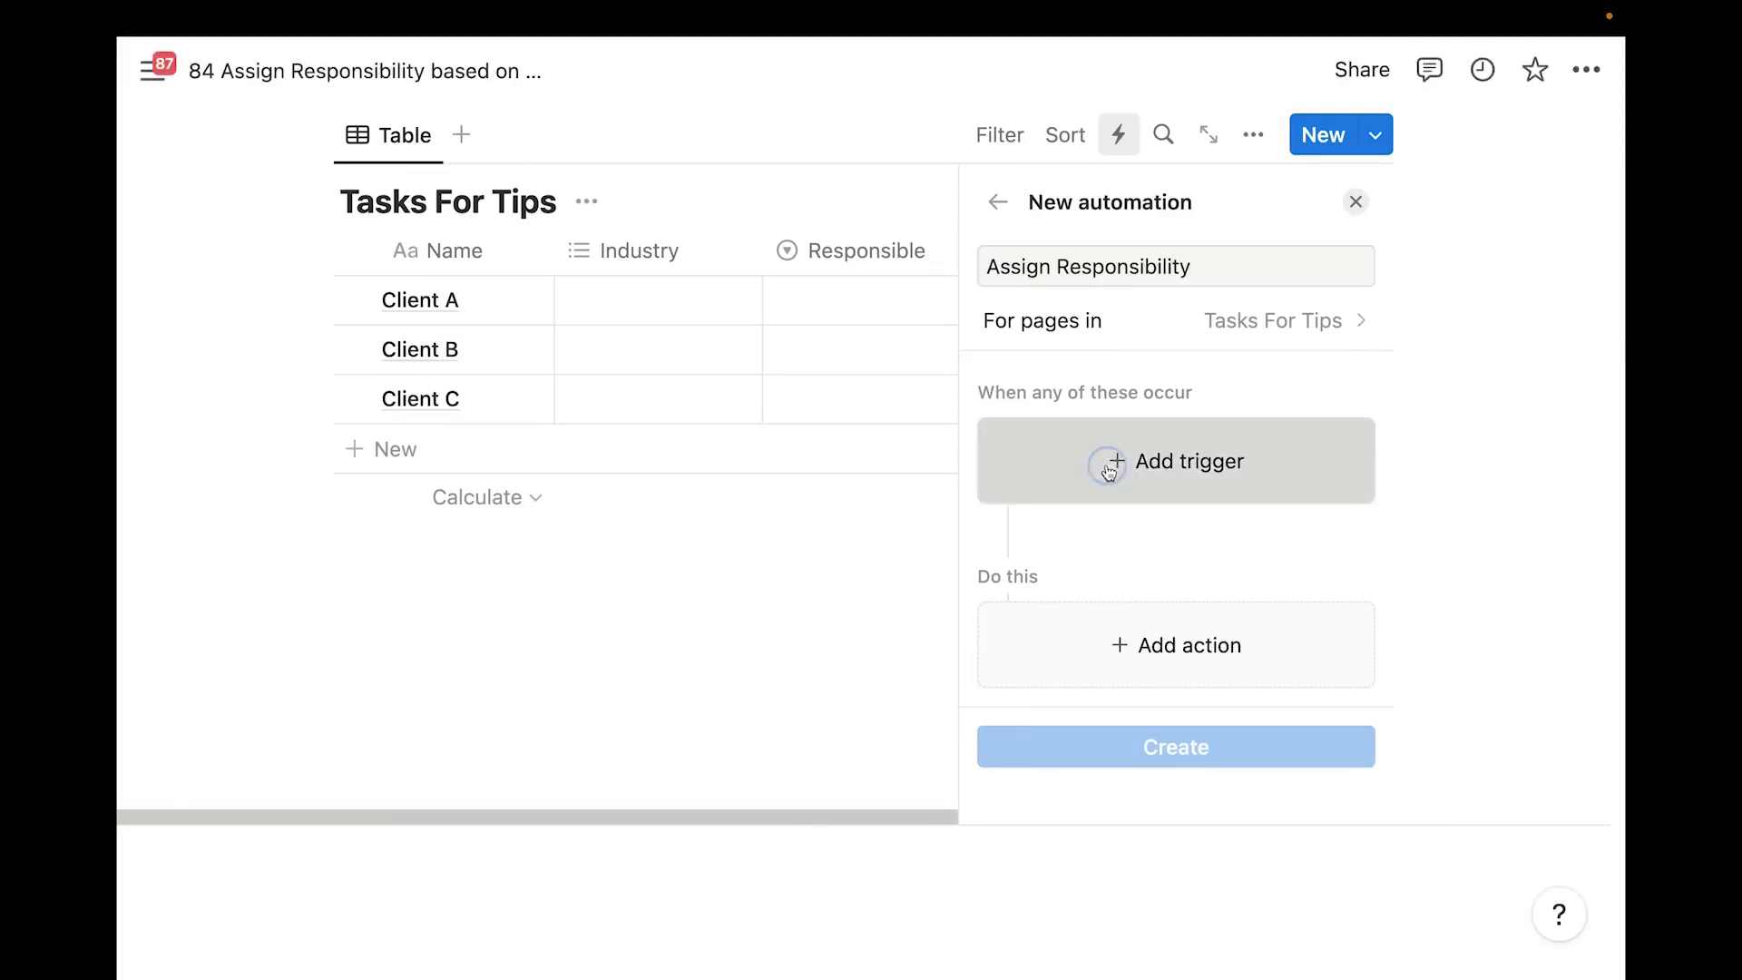
Add a trigger to the automation that fires only when Industry is set to Finance
{"action": "left_click", "coordinate": [1065, 462]}
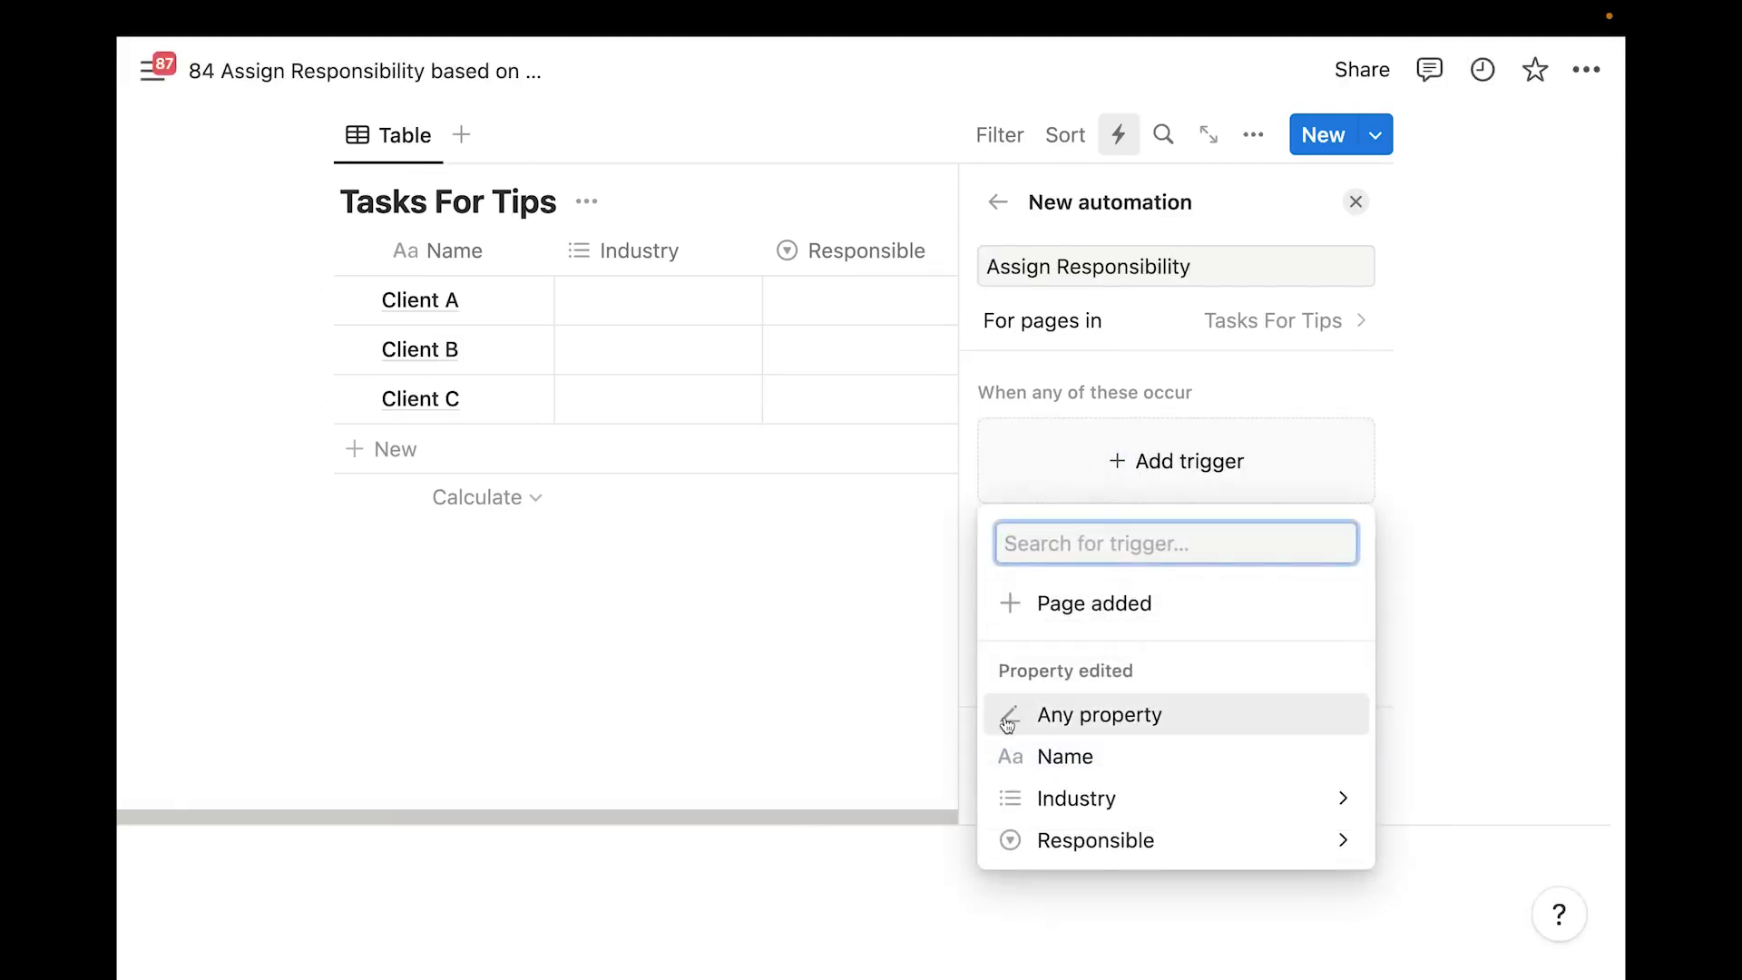
{"action": "left_click", "coordinate": [1074, 813]}
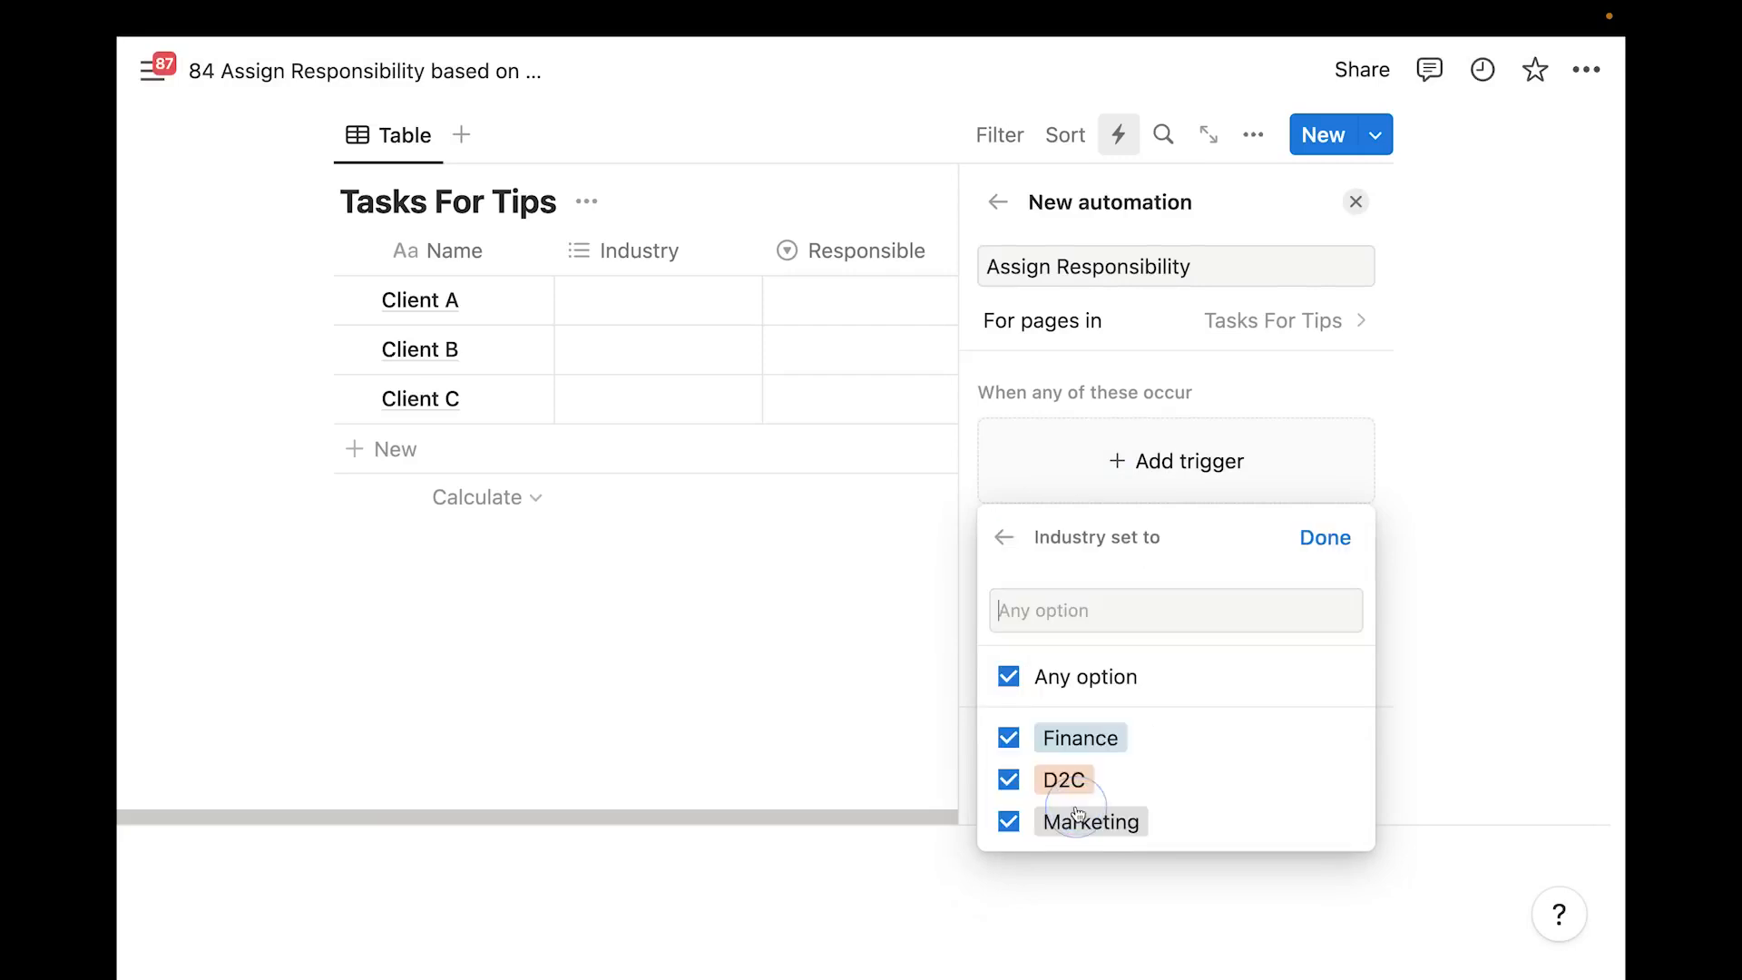
{"action": "left_click", "coordinate": [1007, 672]}
{"action": "left_click", "coordinate": [1007, 673]}
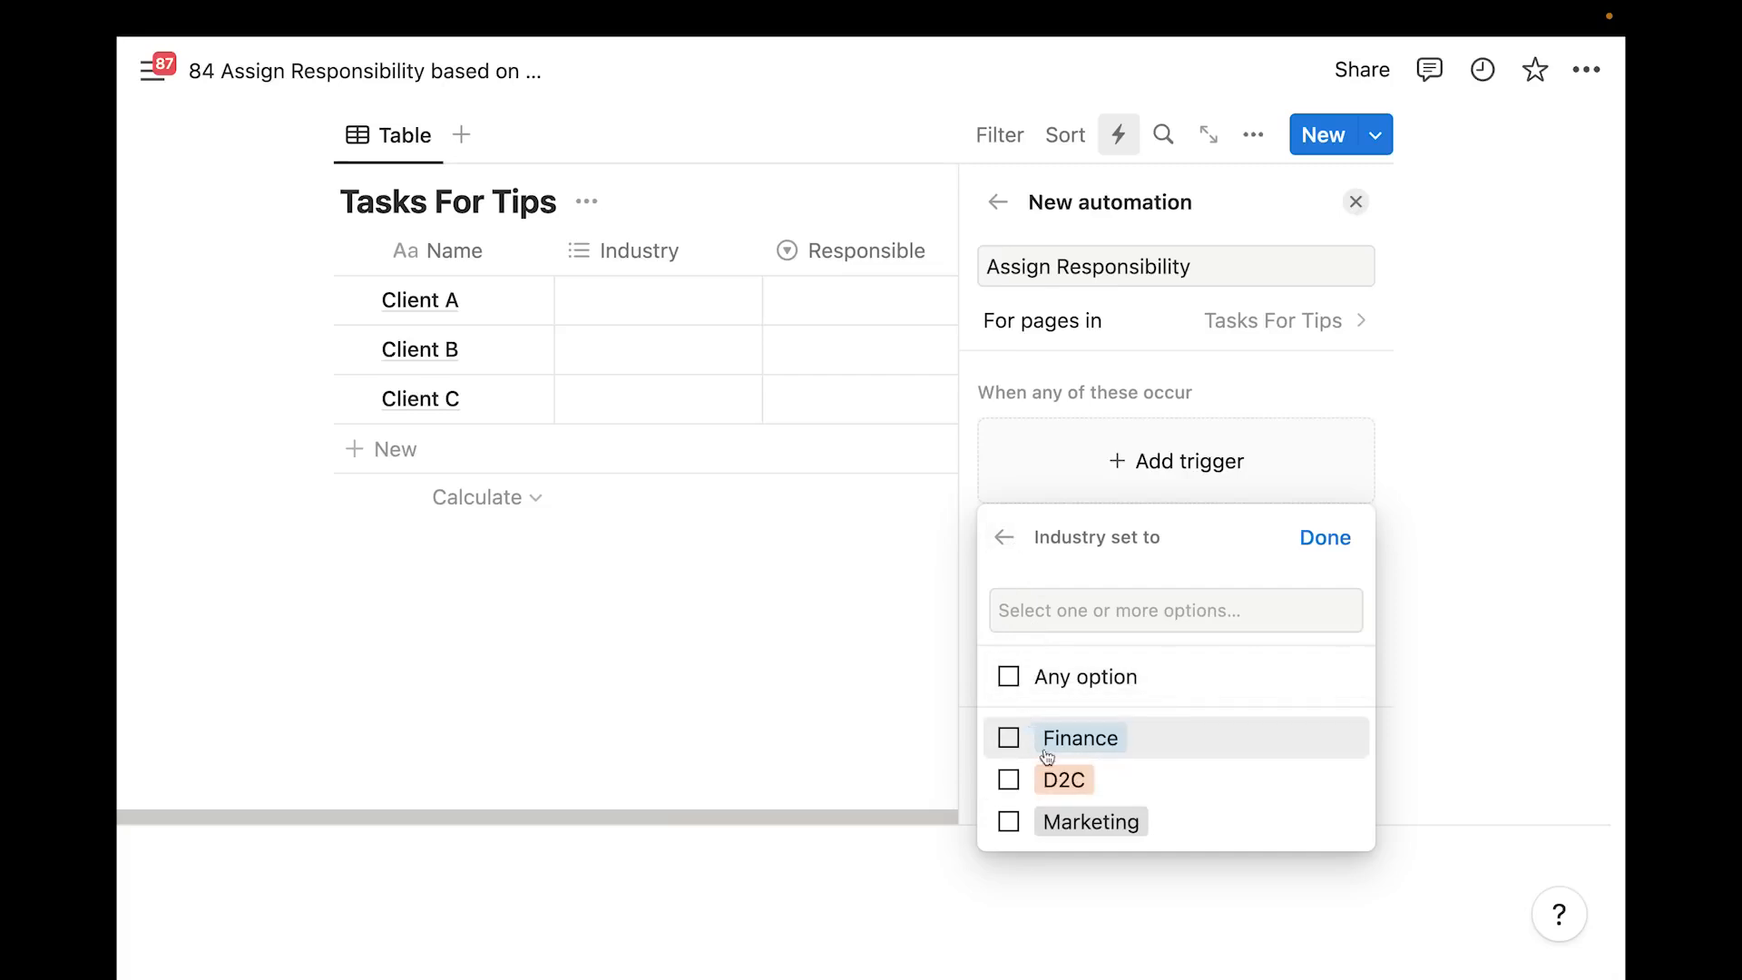
{"action": "left_click", "coordinate": [1011, 738]}
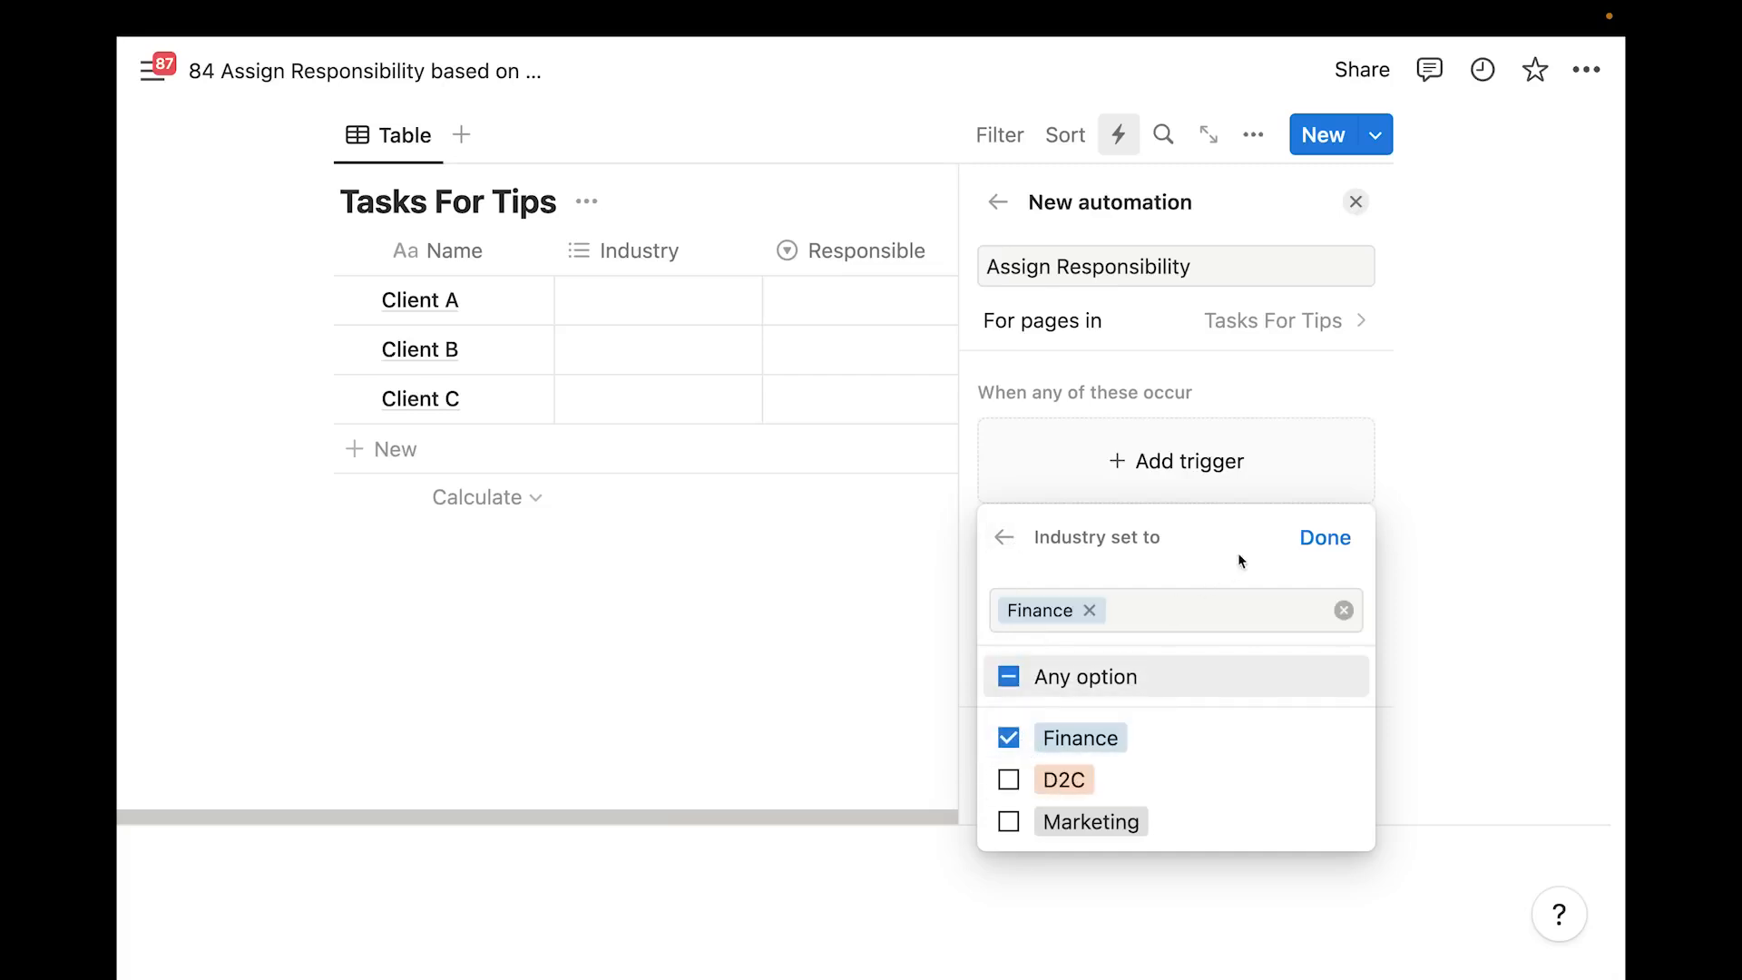
{"action": "left_click", "coordinate": [1306, 537]}
Add an action that sets Responsible to Me and create the automation
{"action": "left_click", "coordinate": [1136, 658]}
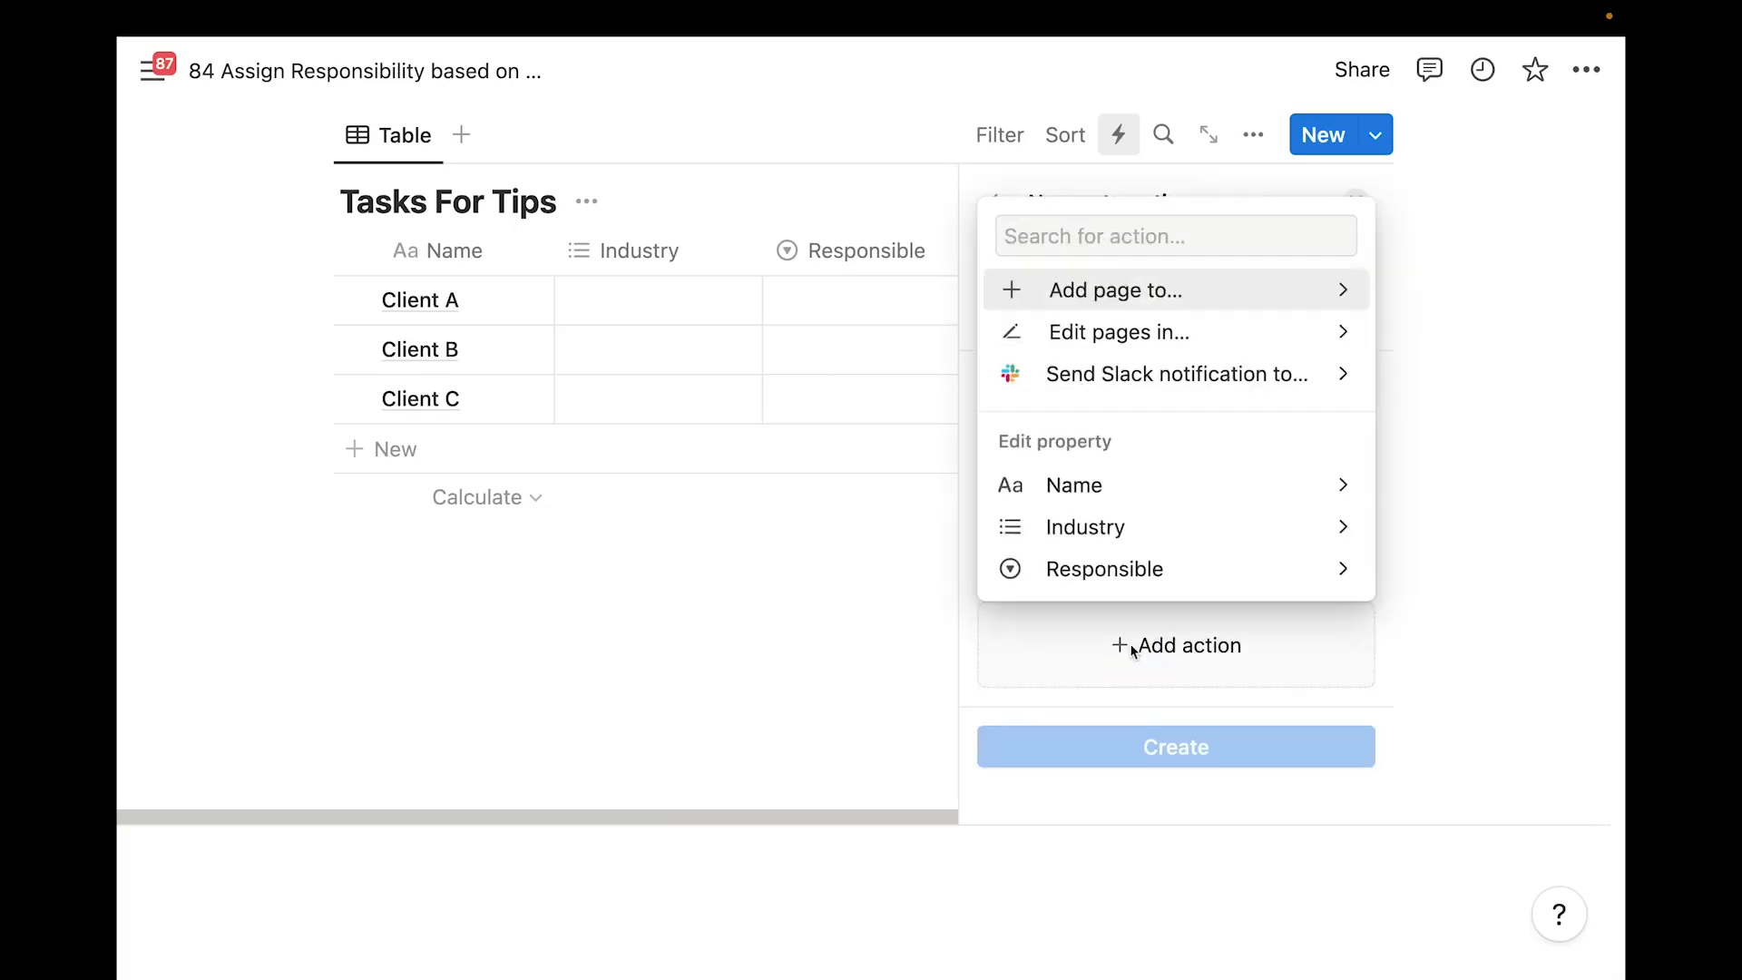
{"action": "left_click", "coordinate": [1116, 562]}
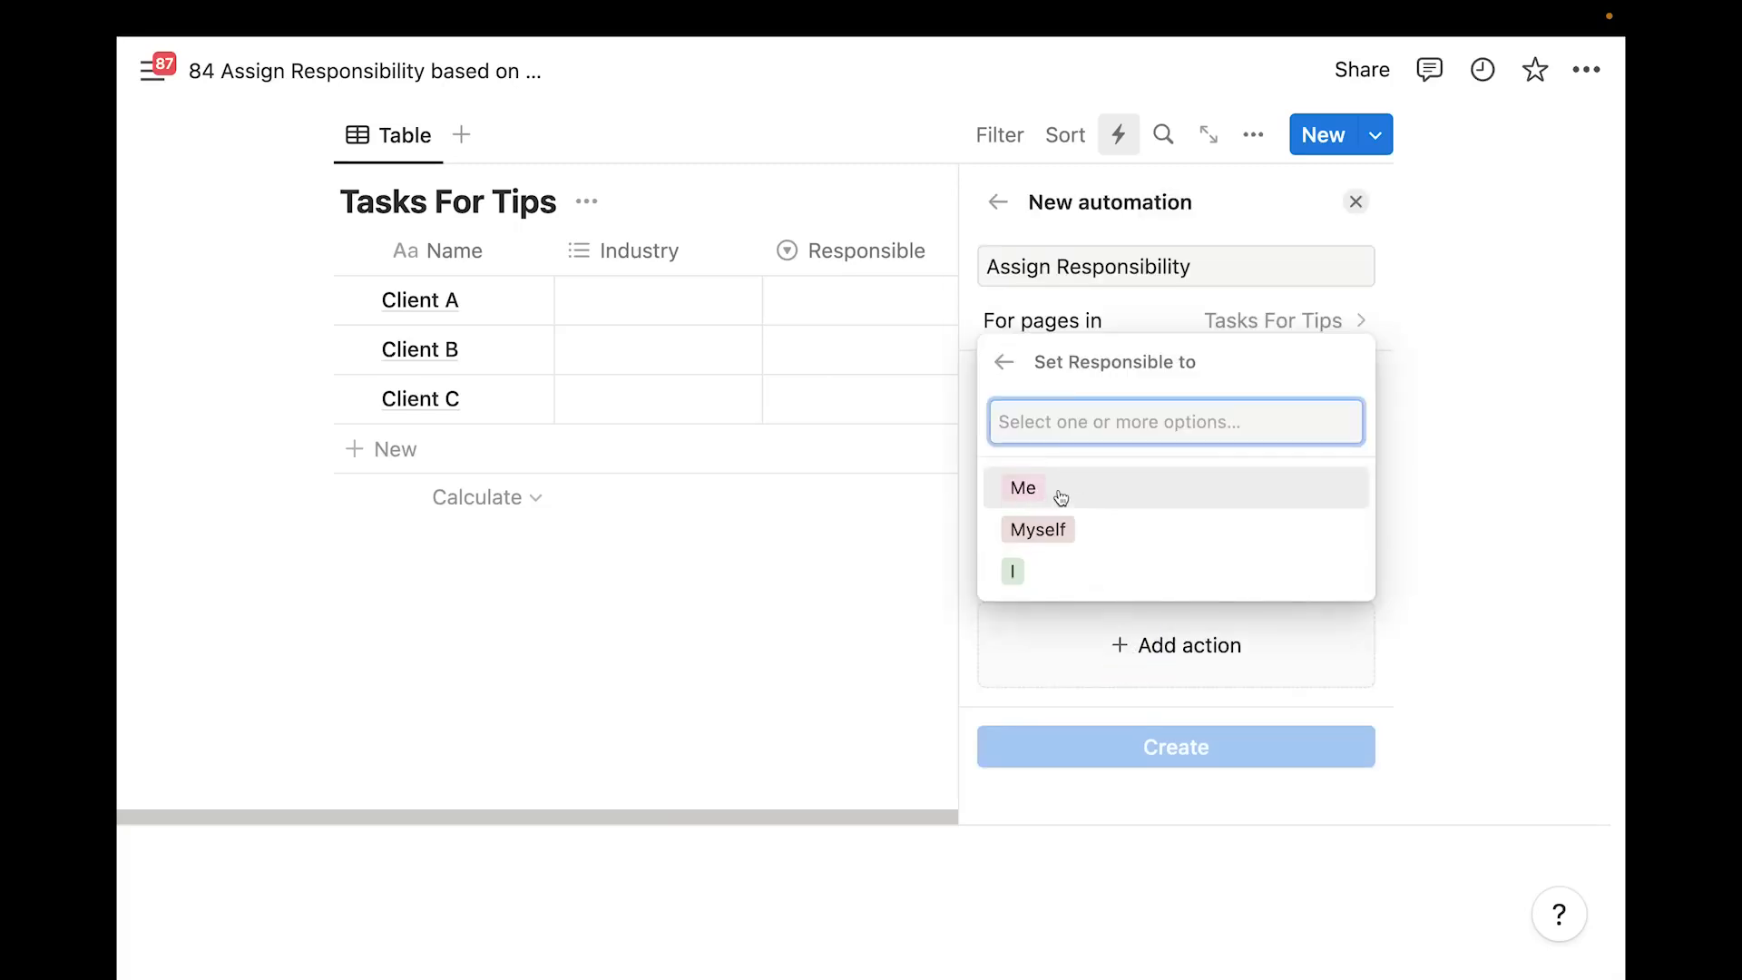
{"action": "left_click", "coordinate": [1022, 487]}
{"action": "left_click", "coordinate": [1149, 754]}
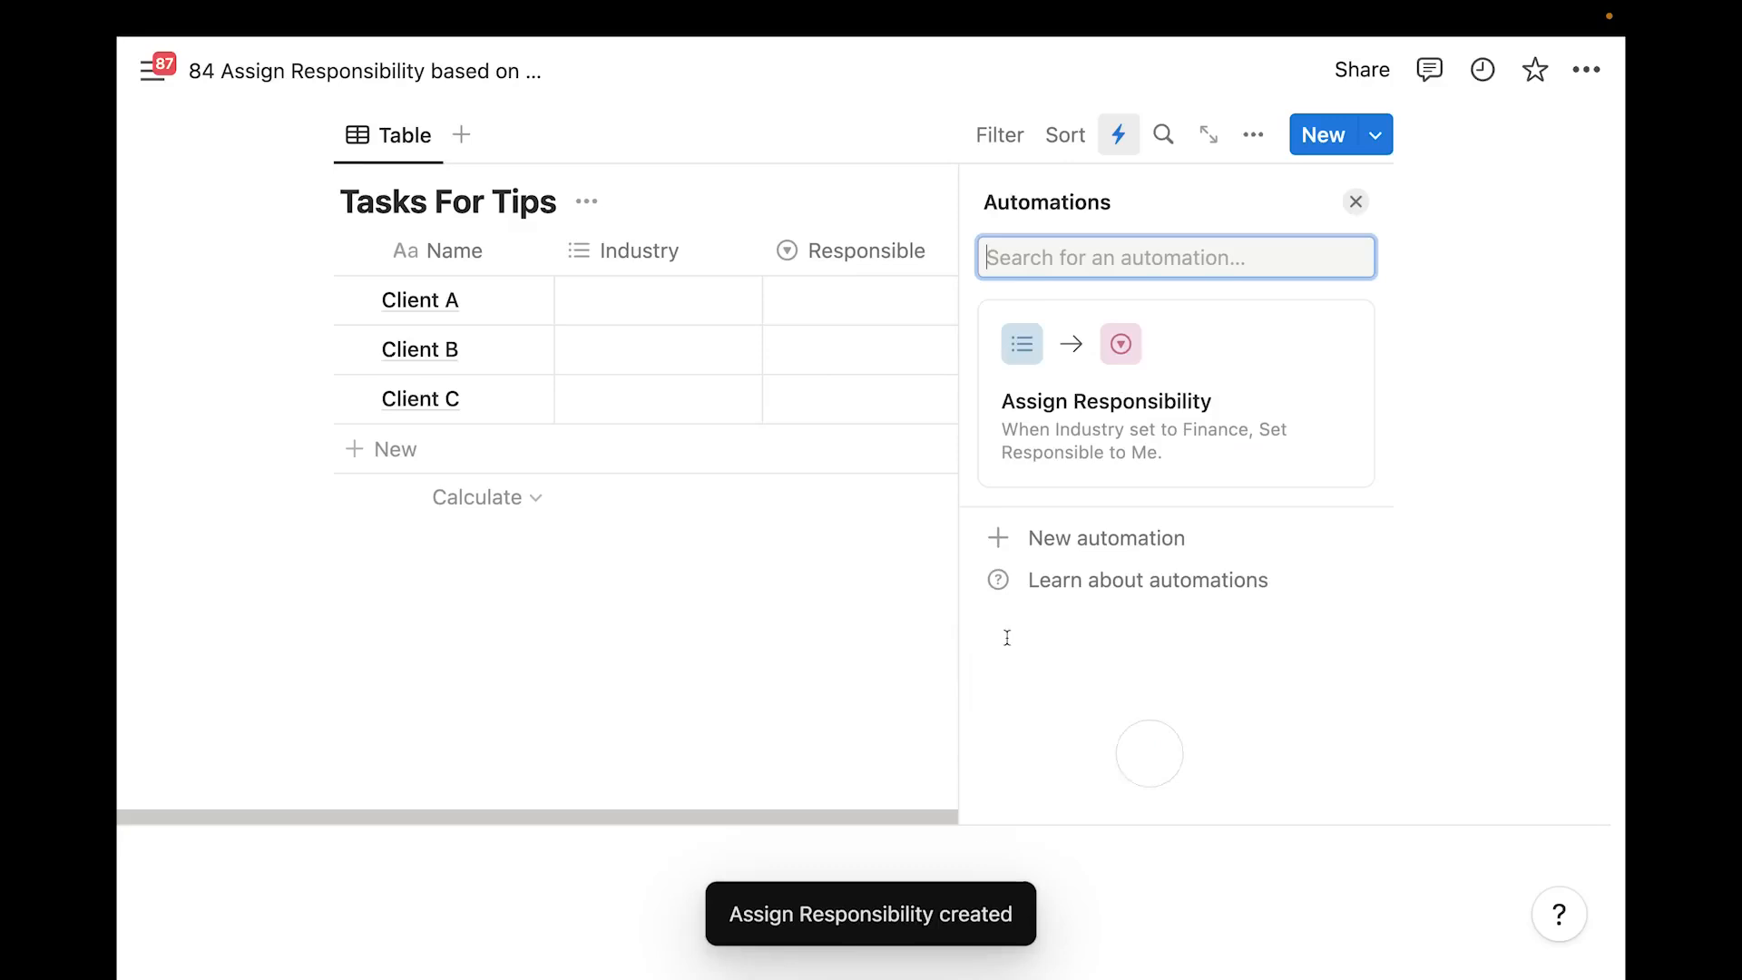
Close the automation settings and set Industry to Finance for Client B and Client A to test the automation
{"action": "left_click", "coordinate": [829, 590]}
{"action": "scroll", "coordinate": [726, 468], "scroll_direction": "up", "scroll_amount": 2}
{"action": "left_click", "coordinate": [632, 531]}
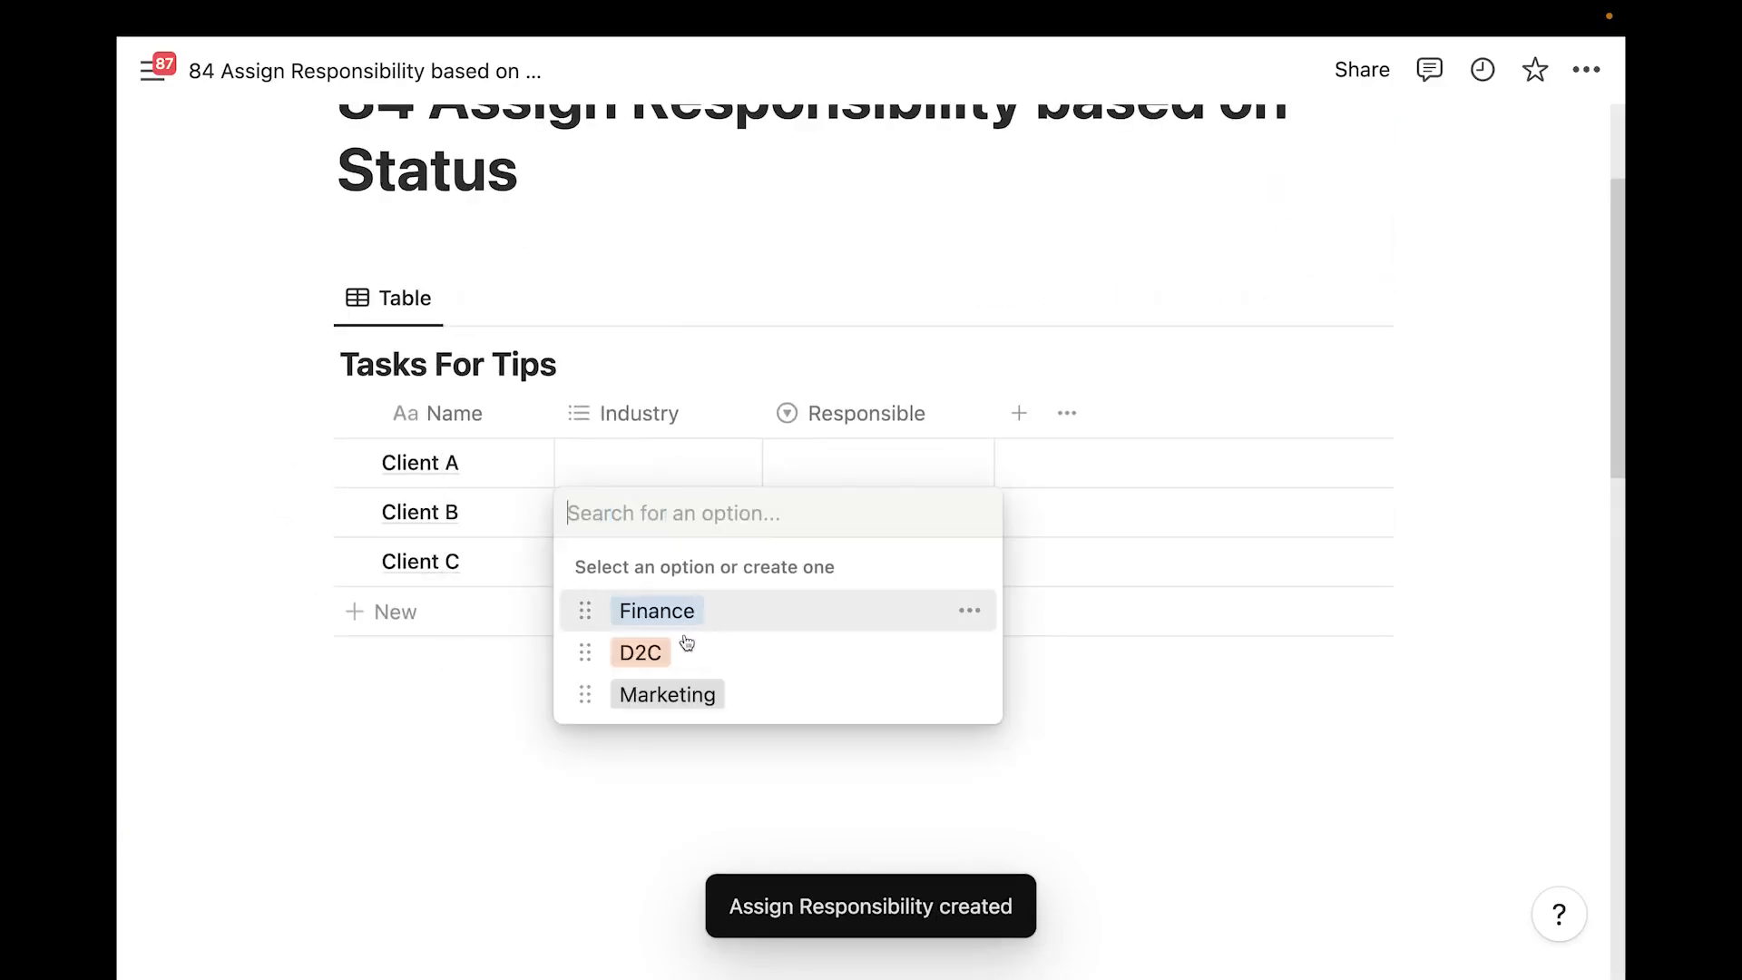
{"action": "left_click", "coordinate": [681, 611]}
{"action": "key", "text": "Escape"}
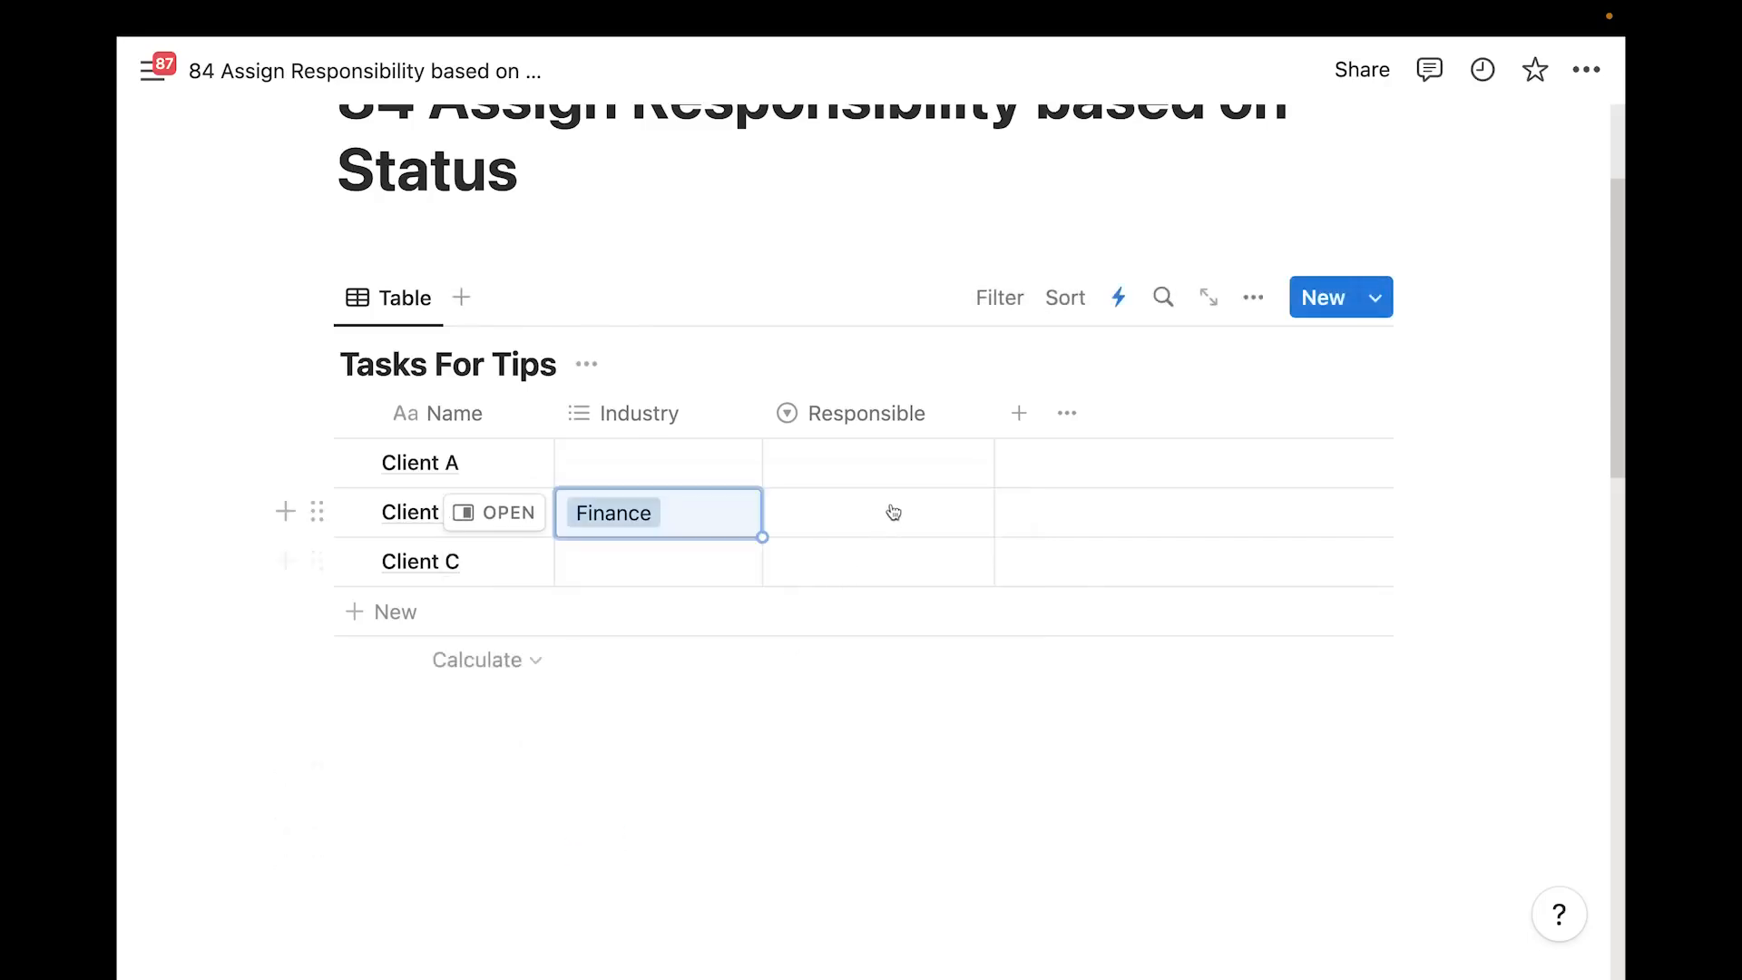
{"action": "left_click", "coordinate": [696, 452]}
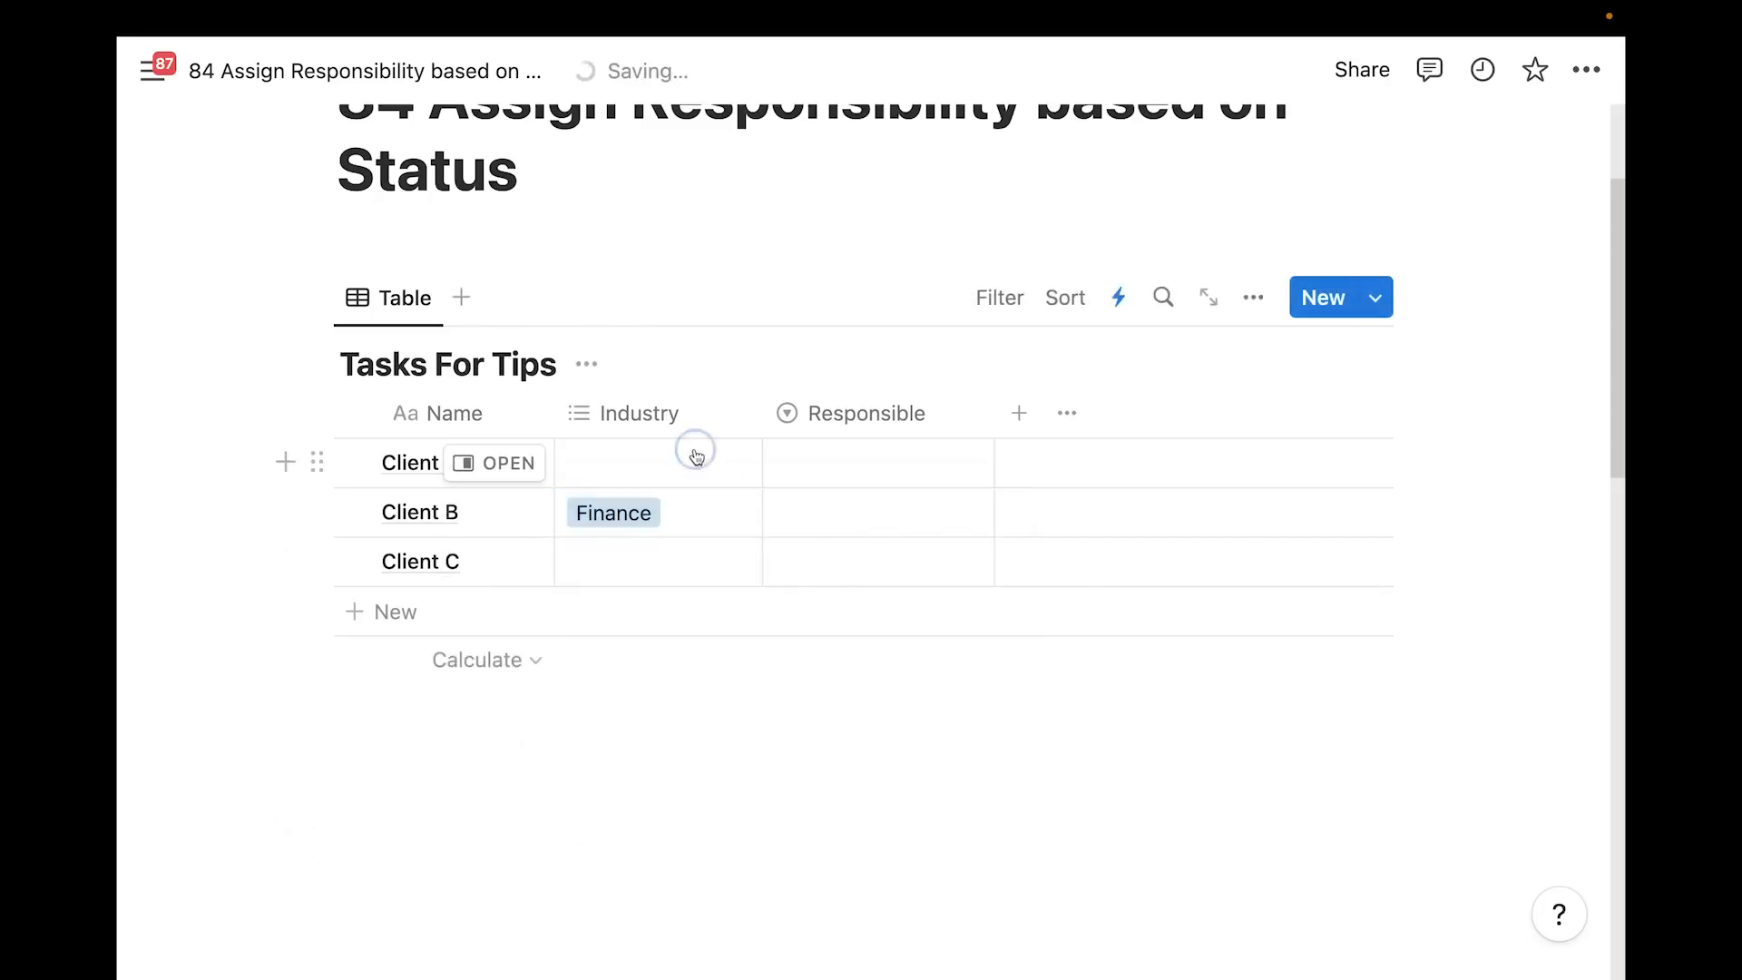
{"action": "left_click", "coordinate": [677, 560]}
{"action": "left_click", "coordinate": [665, 770]}
{"action": "scroll", "coordinate": [846, 877], "scroll_direction": "down", "scroll_amount": 1}
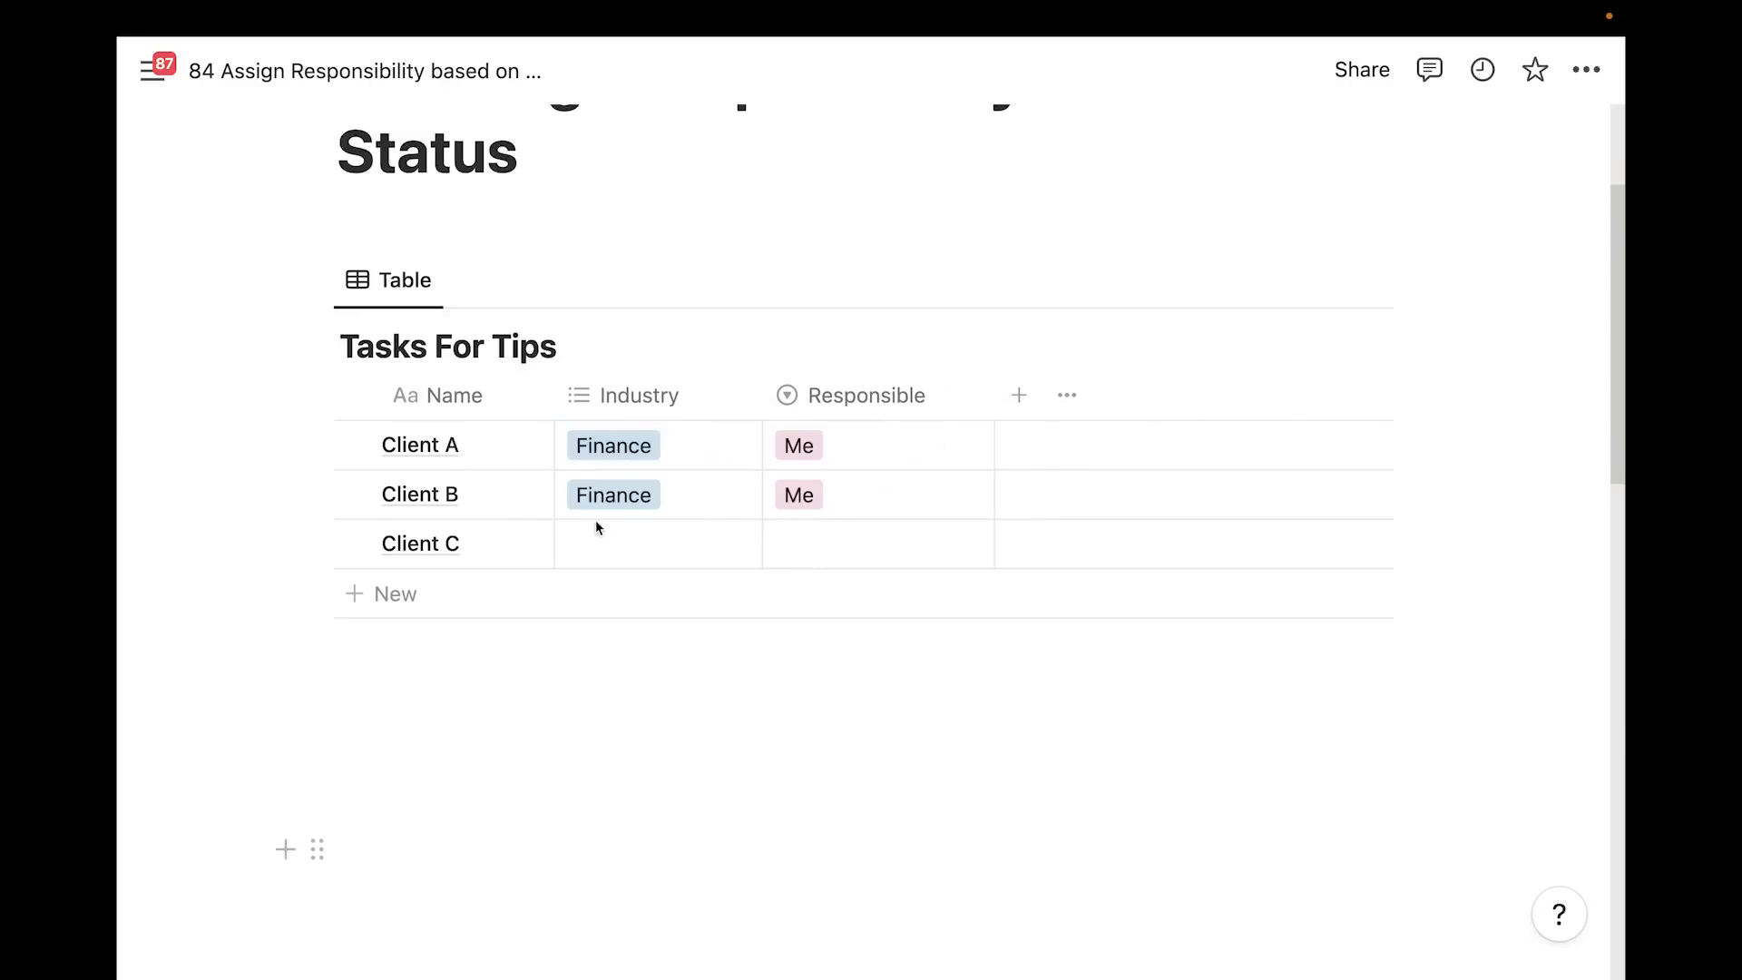
{"action": "scroll", "coordinate": [834, 523], "scroll_direction": "up", "scroll_amount": 2}
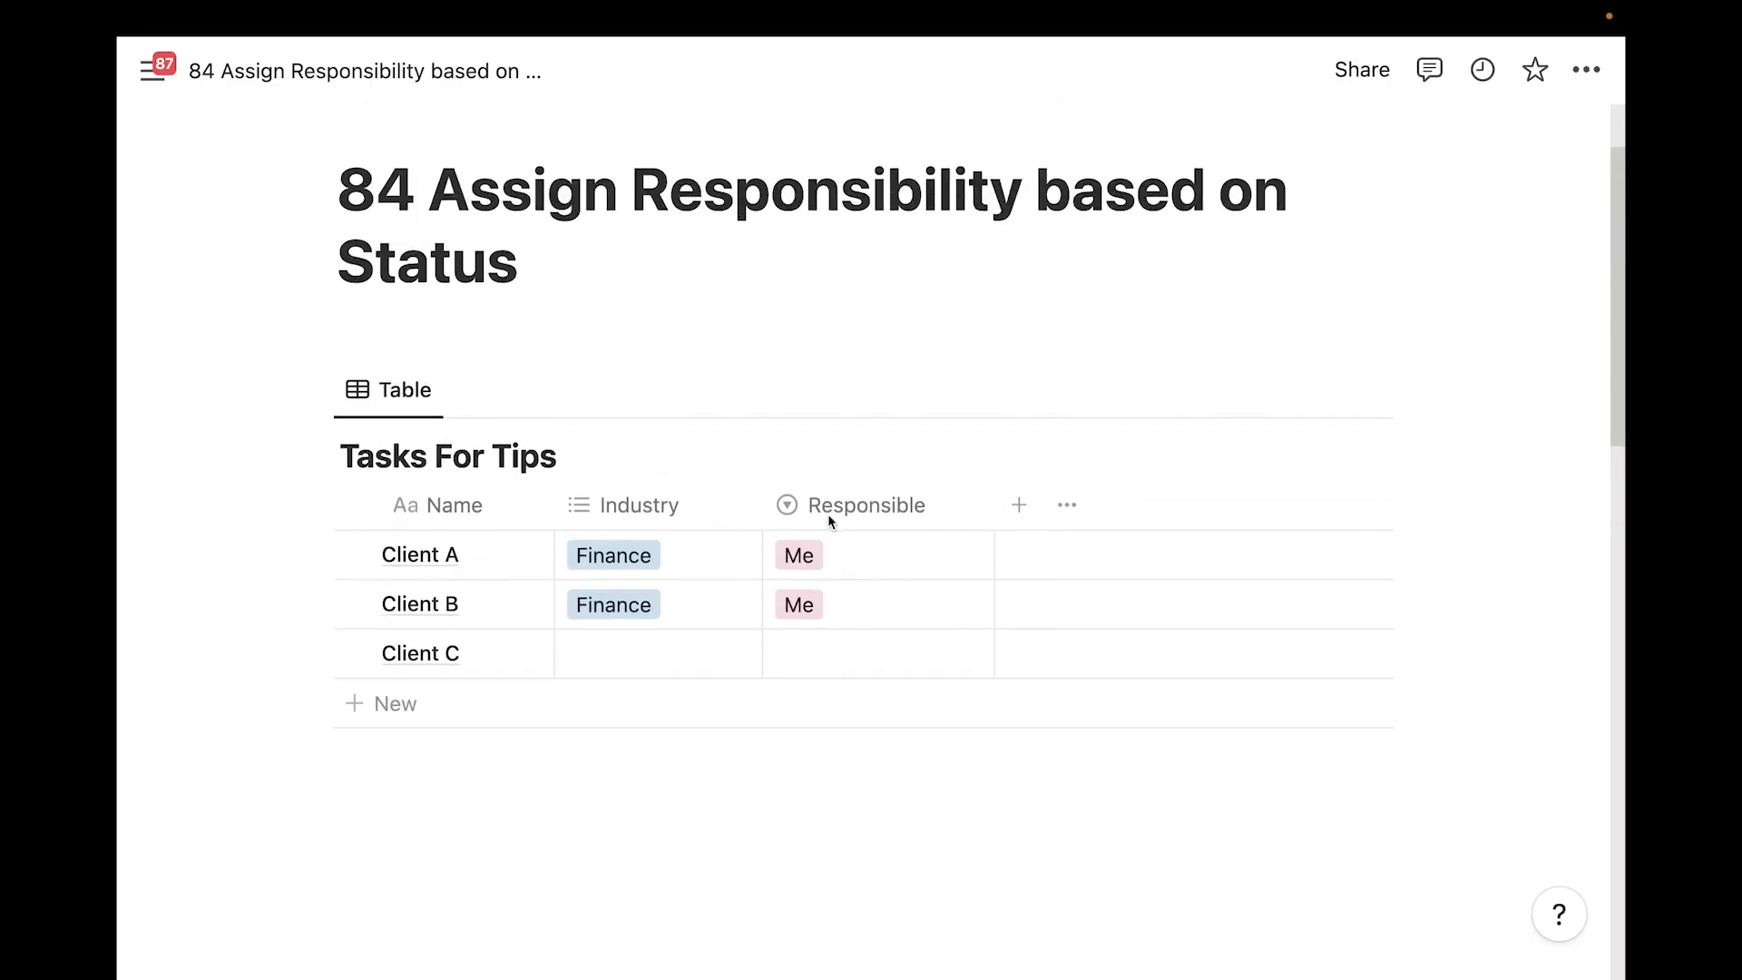
{"action": "scroll", "coordinate": [806, 519], "scroll_direction": "up", "scroll_amount": 1}
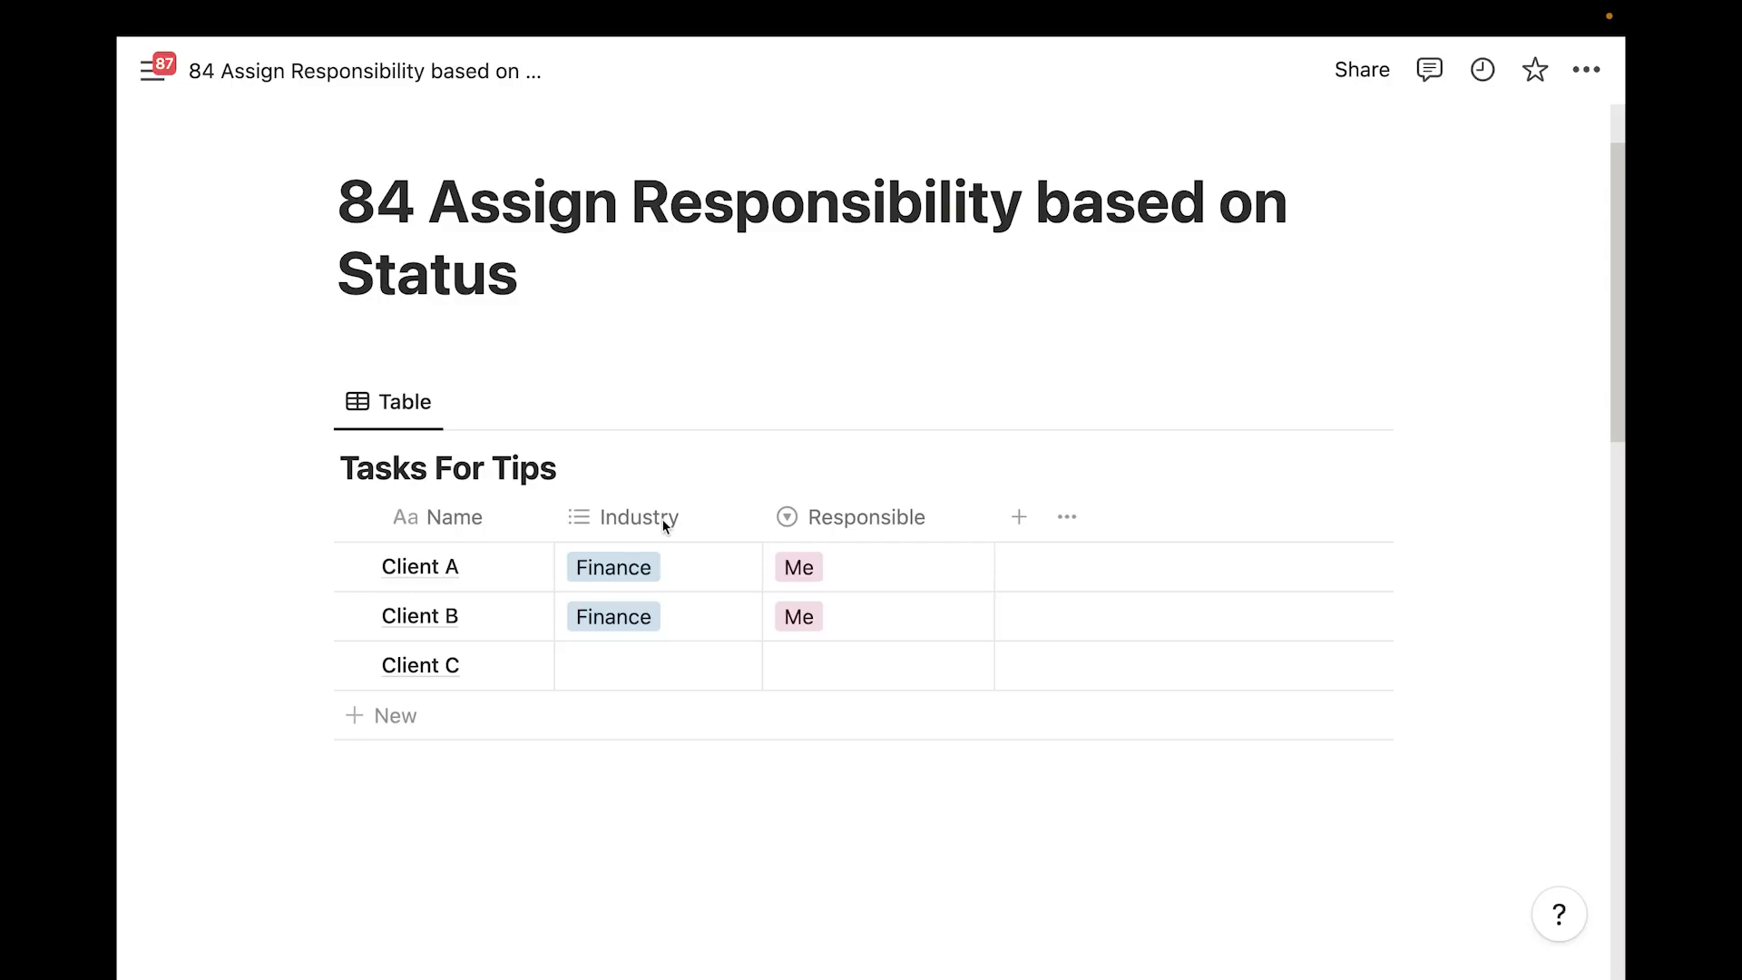
{"action": "scroll", "coordinate": [685, 501], "scroll_direction": "up", "scroll_amount": 1}
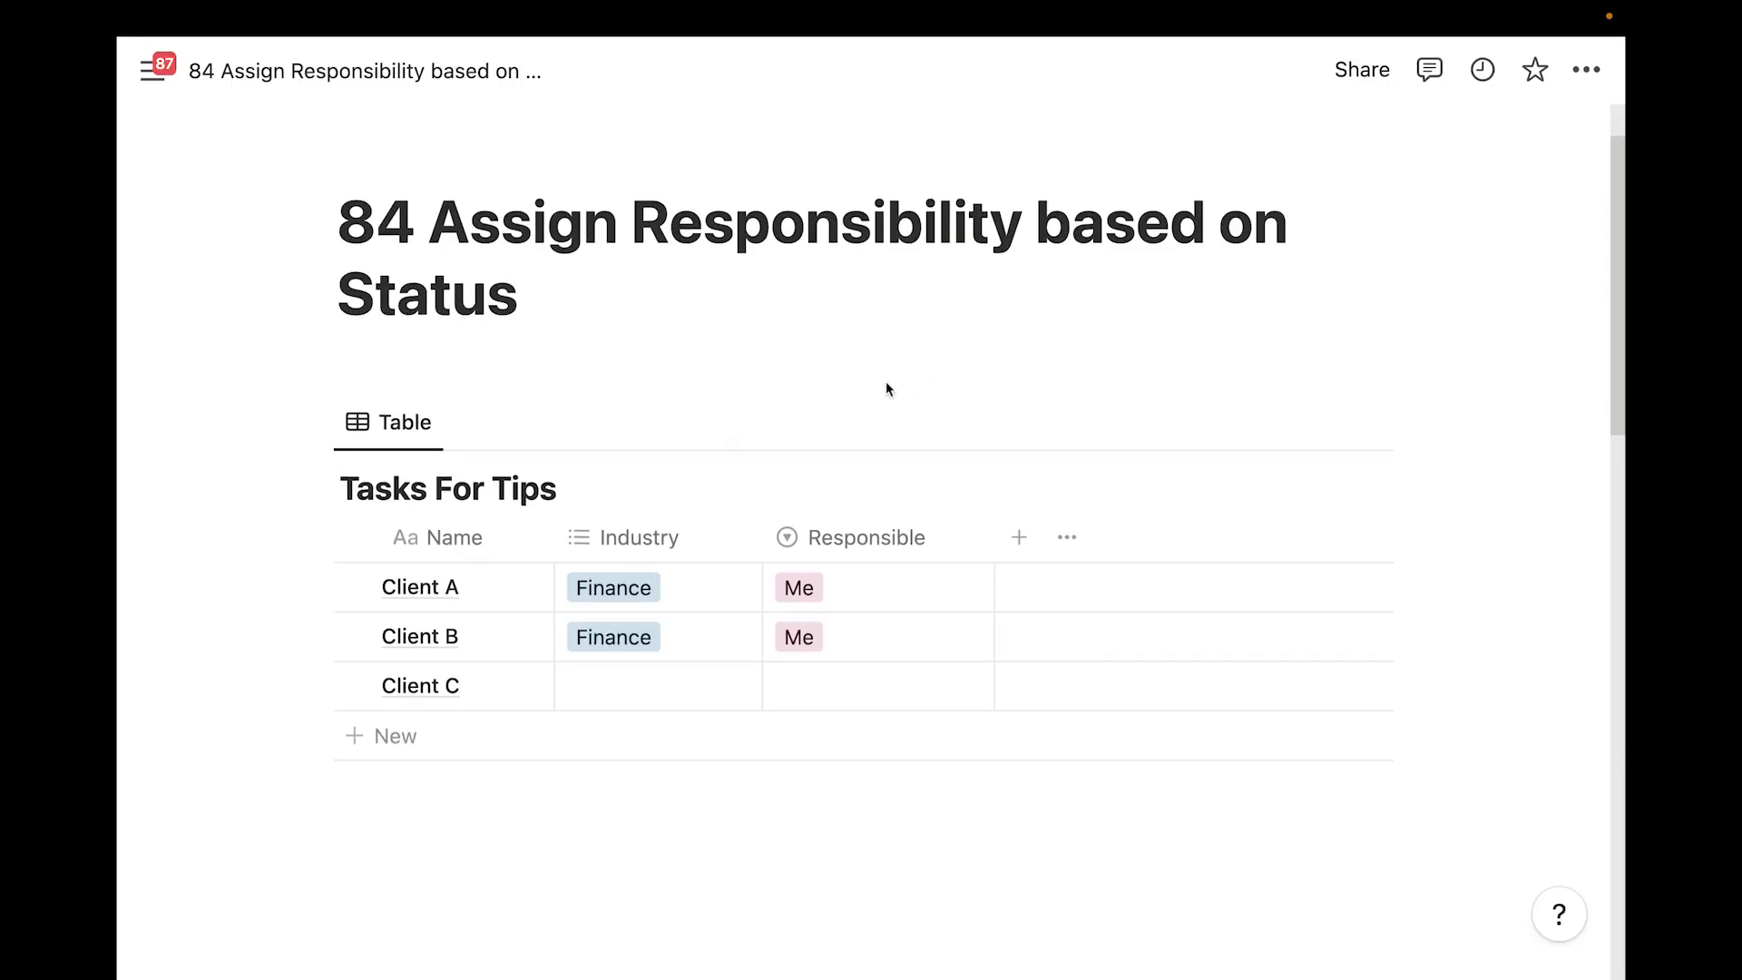
{"action": "scroll", "coordinate": [715, 440], "scroll_direction": "down", "scroll_amount": 1}
{"action": "scroll", "coordinate": [716, 439], "scroll_direction": "up", "scroll_amount": 1}
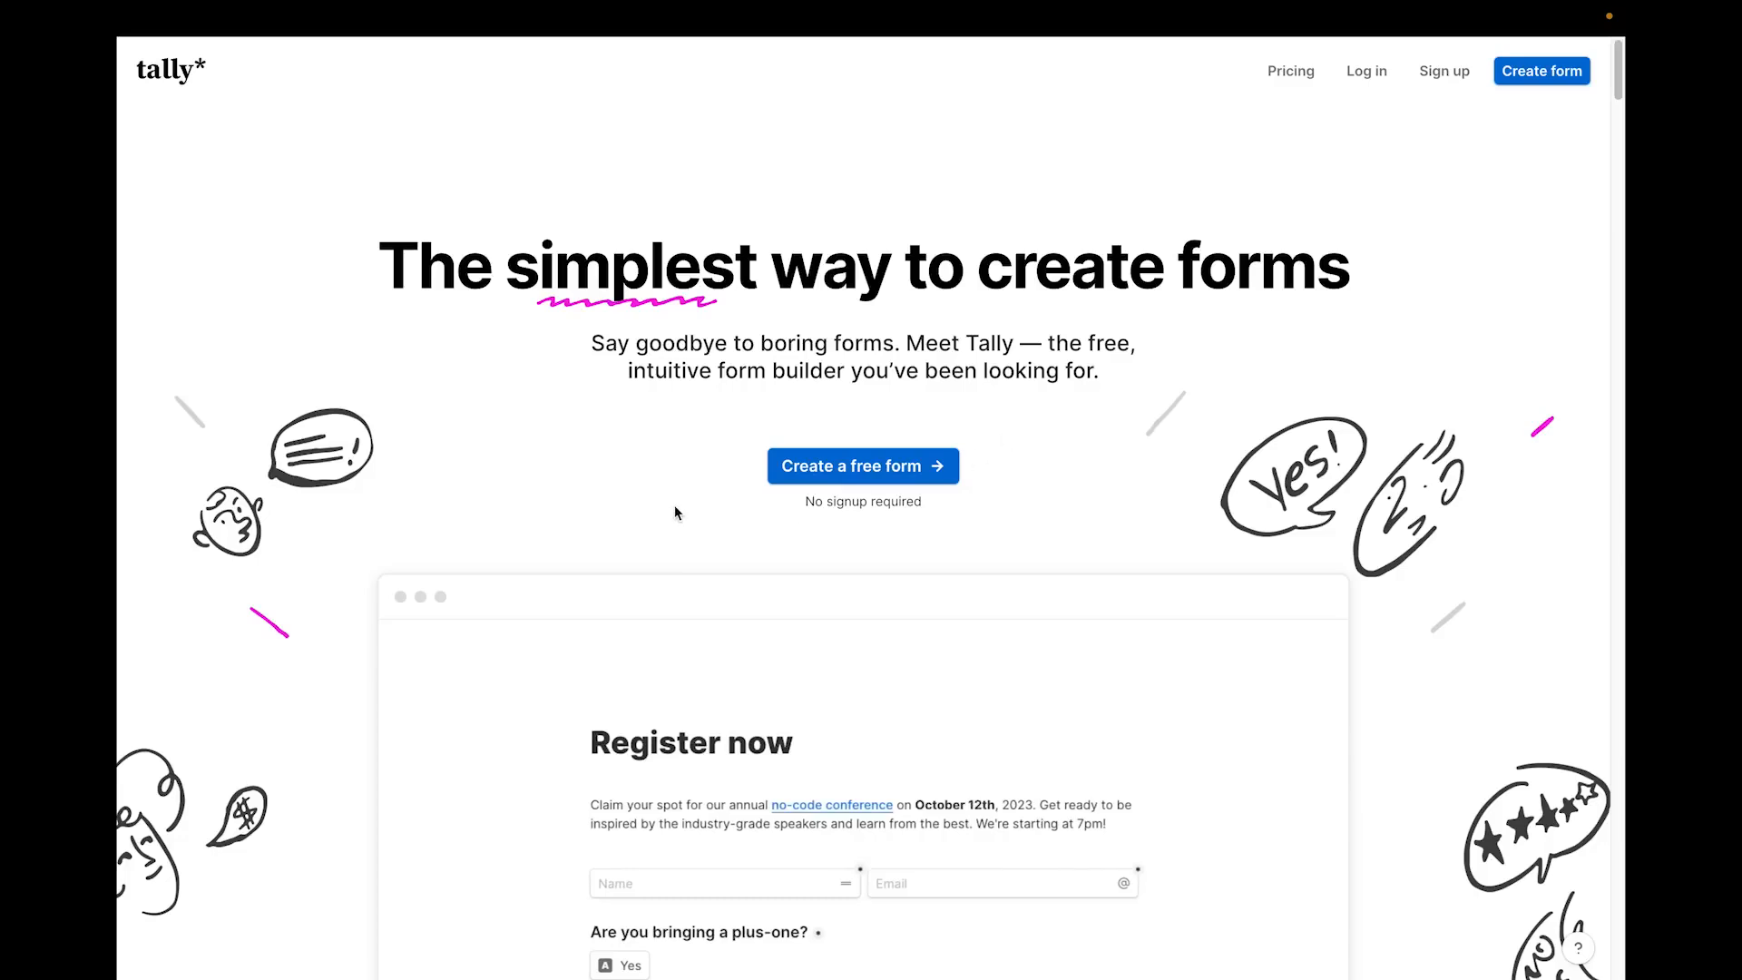
Look through the Tally form builder homepage, from the sample form and free submissions to input blocks and conditional logic
{"action": "scroll", "coordinate": [673, 508], "scroll_direction": "down", "scroll_amount": 5}
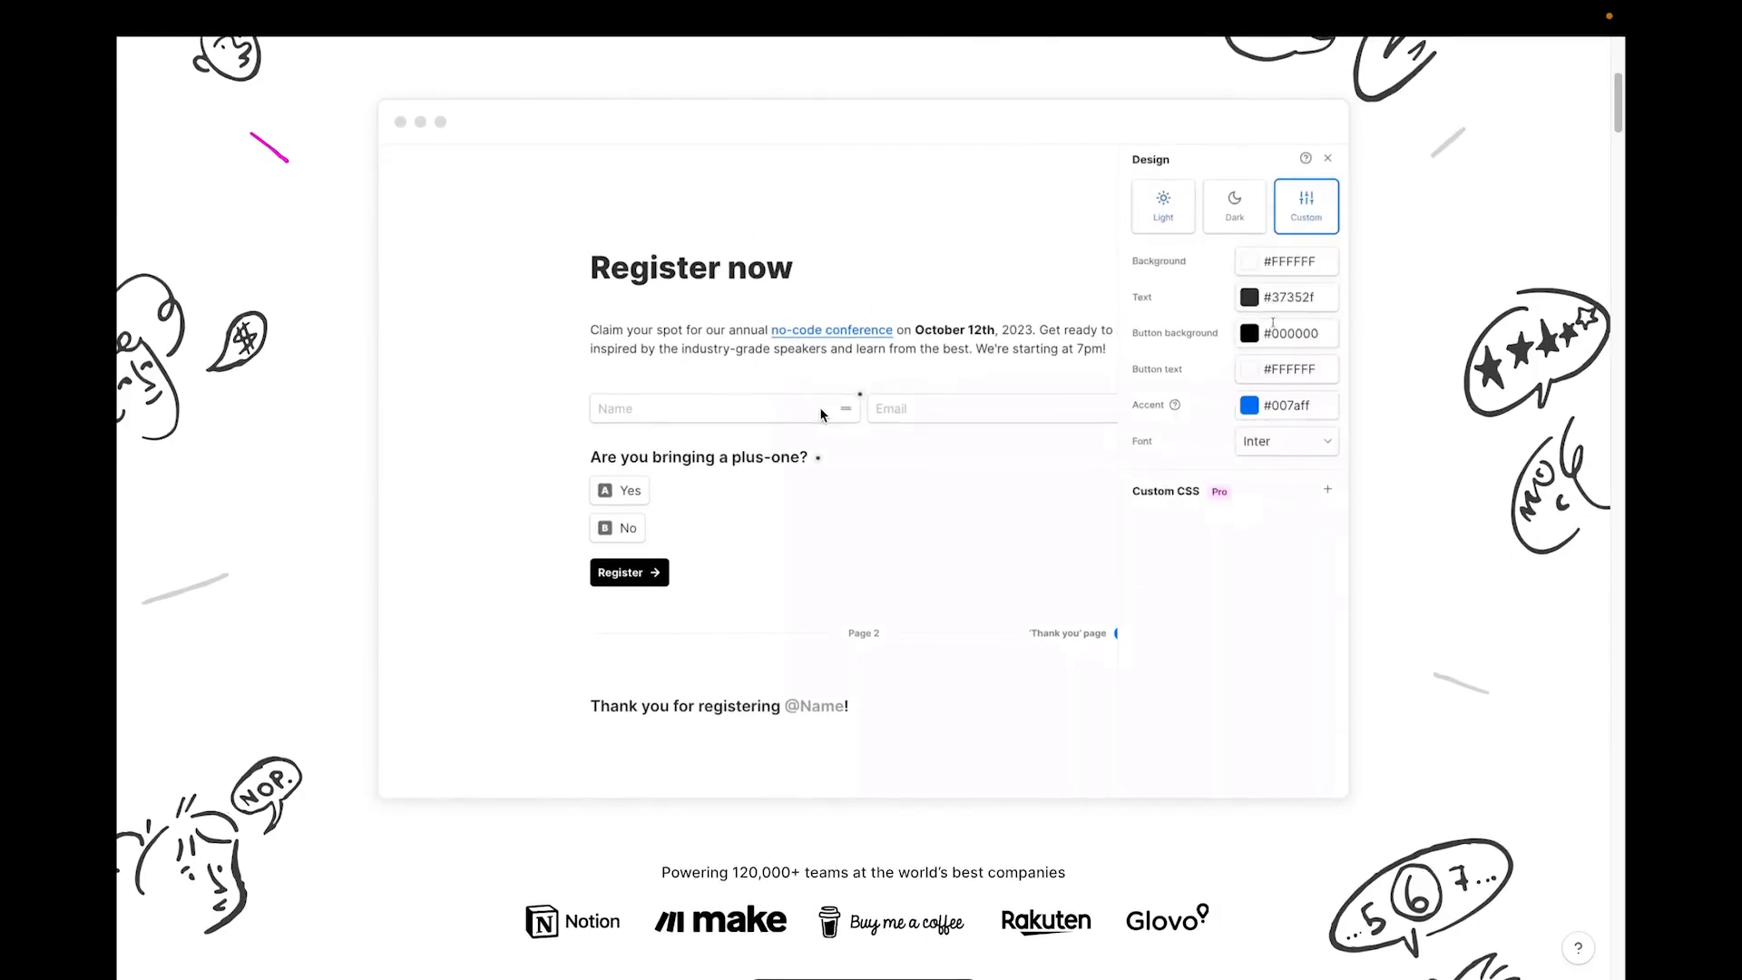
{"action": "scroll", "coordinate": [821, 414], "scroll_direction": "down", "scroll_amount": 2}
{"action": "scroll", "coordinate": [824, 420], "scroll_direction": "down", "scroll_amount": 3}
{"action": "scroll", "coordinate": [824, 420], "scroll_direction": "down", "scroll_amount": 4}
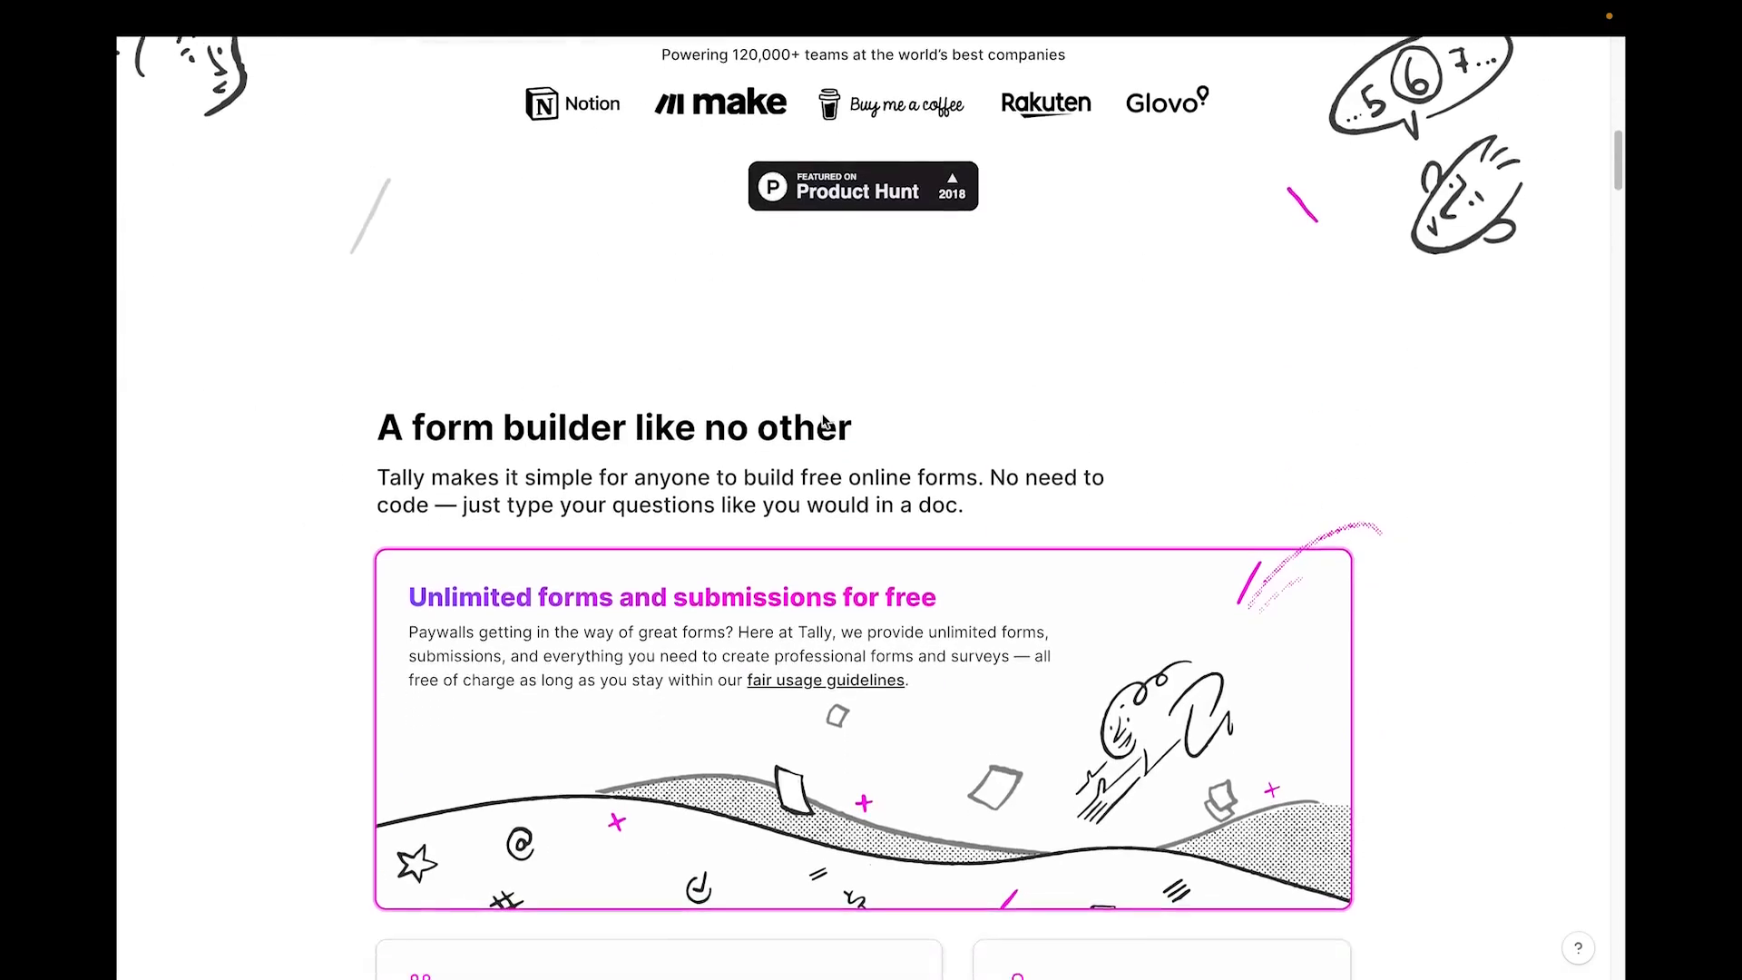
{"action": "scroll", "coordinate": [824, 420], "scroll_direction": "down", "scroll_amount": 5}
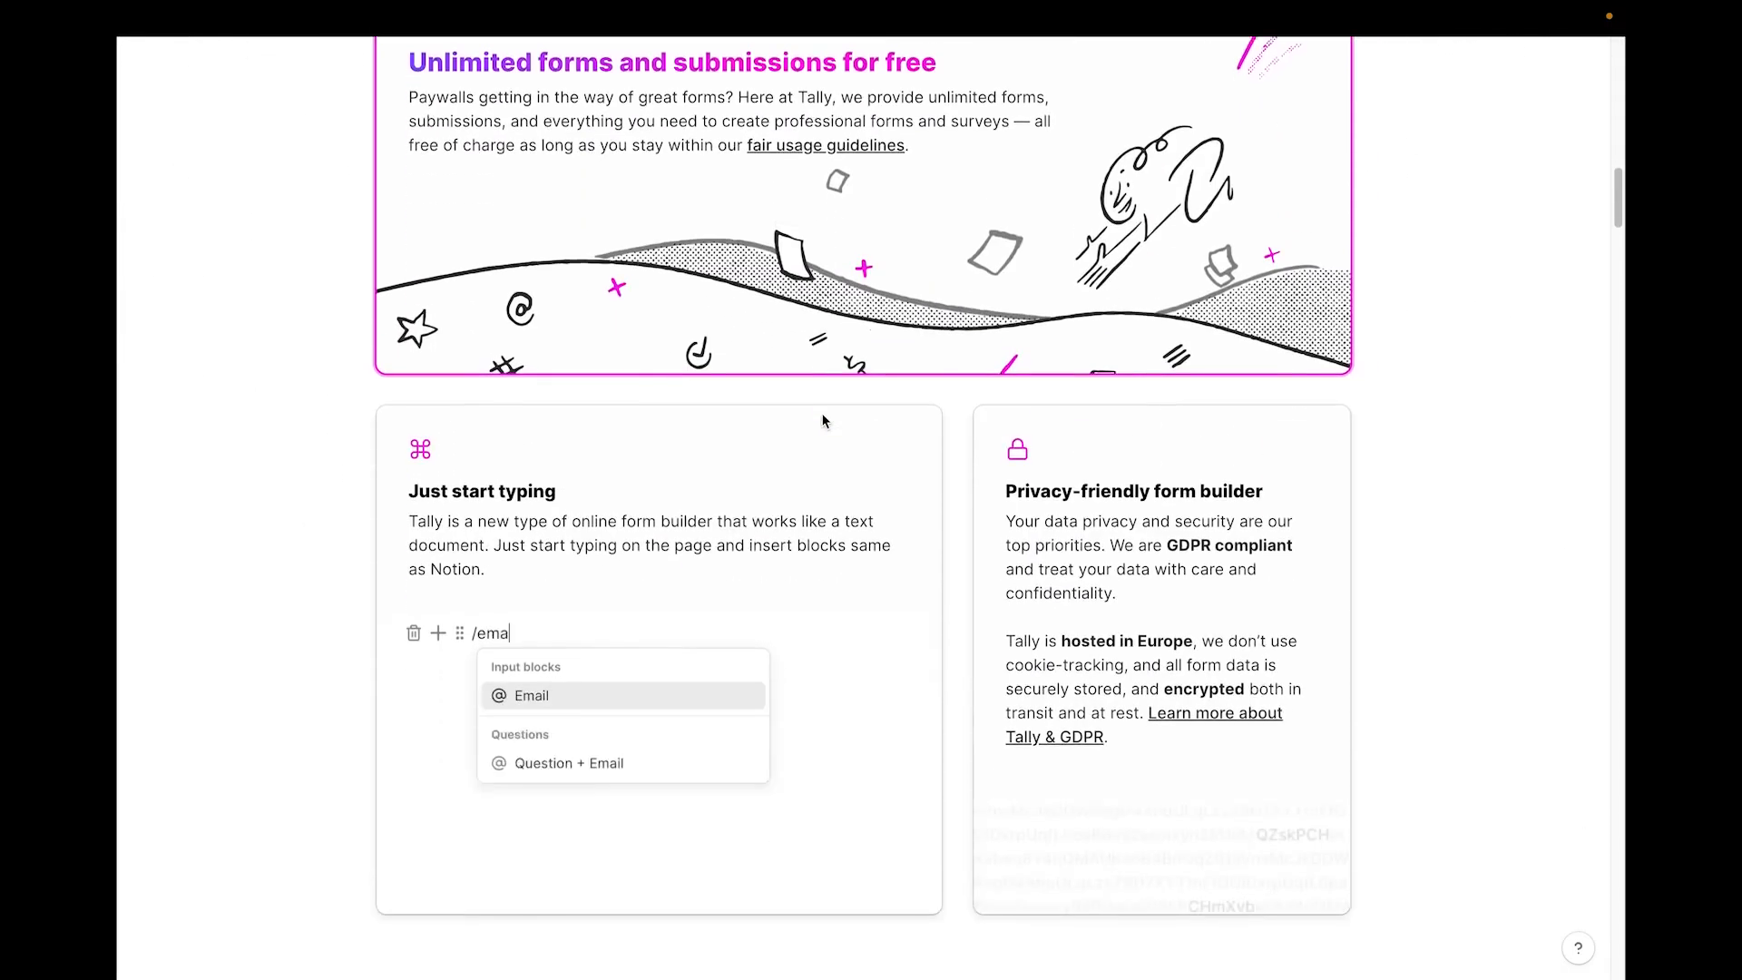
{"action": "scroll", "coordinate": [824, 420], "scroll_direction": "down", "scroll_amount": 6}
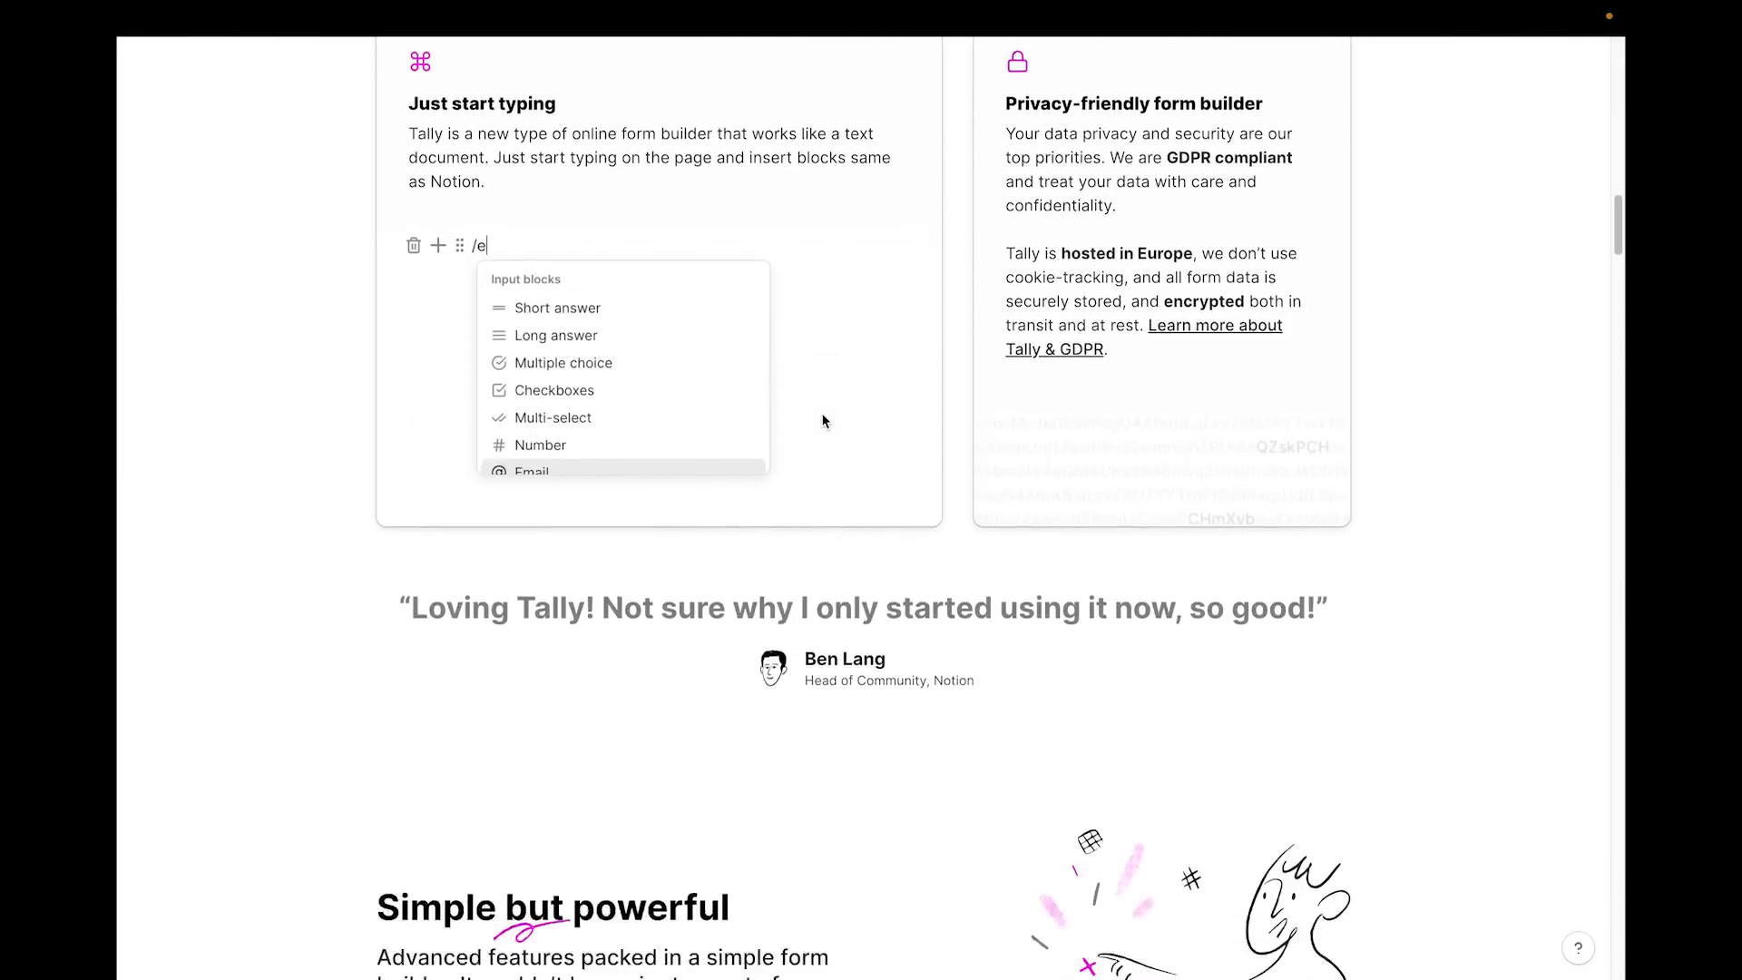
{"action": "scroll", "coordinate": [824, 420], "scroll_direction": "down", "scroll_amount": 4}
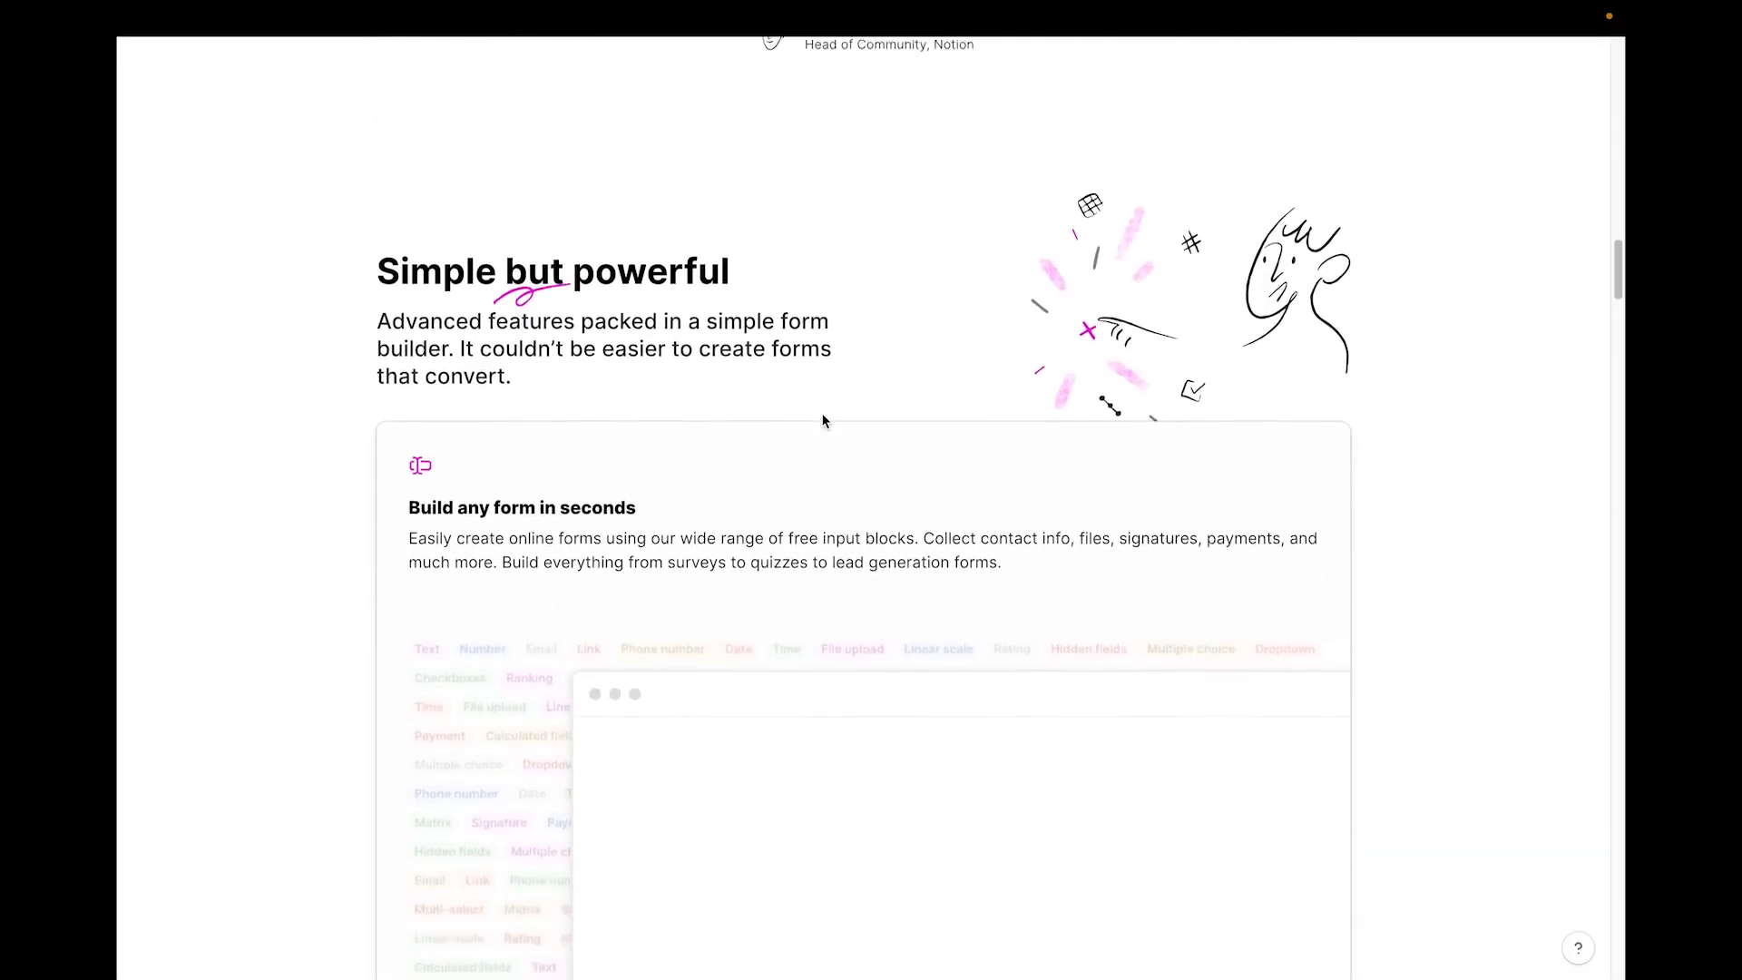
{"action": "scroll", "coordinate": [824, 420], "scroll_direction": "down", "scroll_amount": 3}
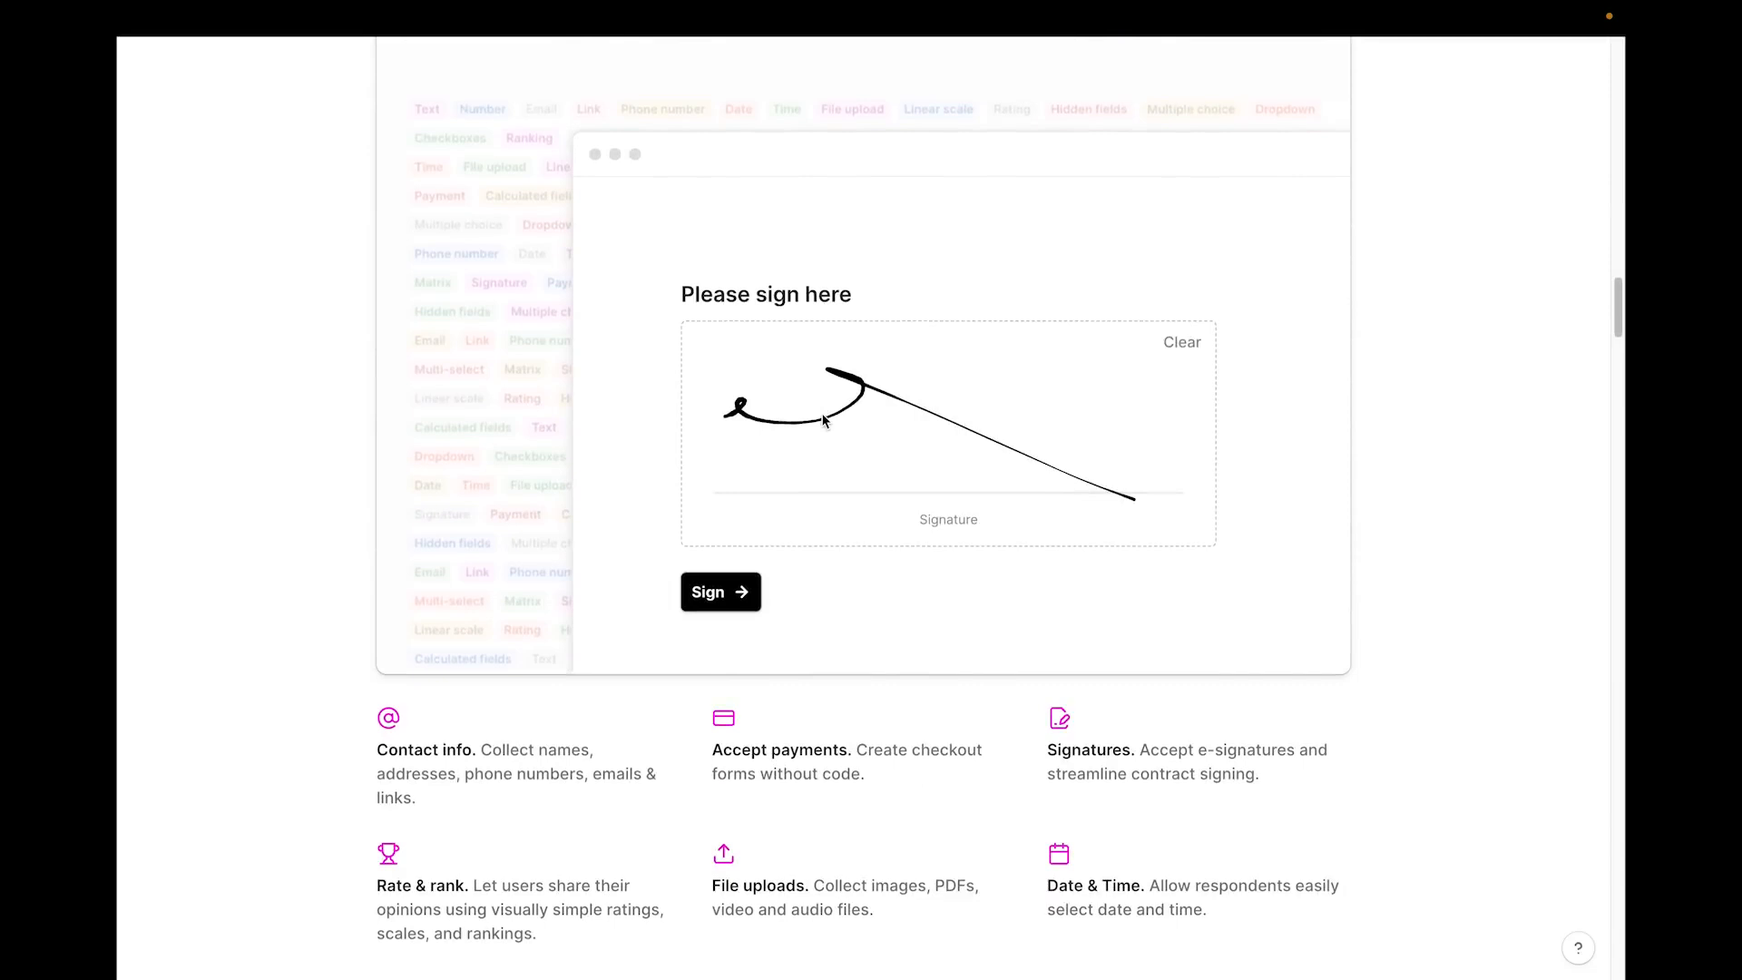
{"action": "scroll", "coordinate": [823, 420], "scroll_direction": "down", "scroll_amount": 5}
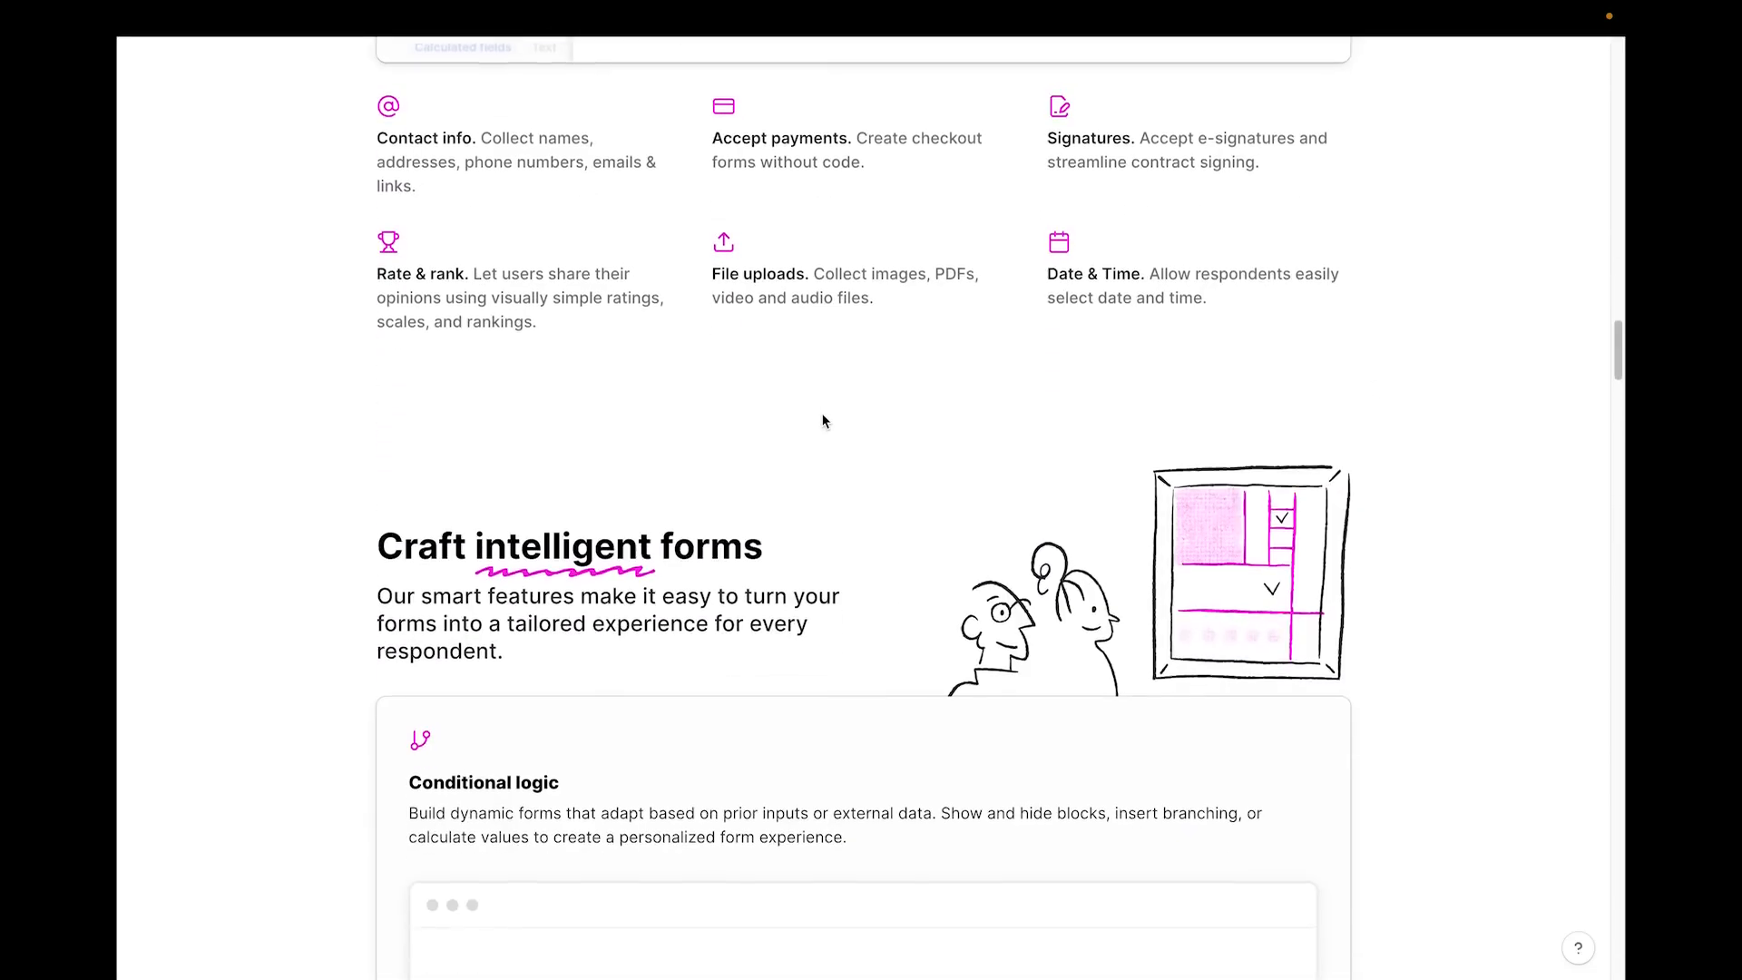
{"action": "scroll", "coordinate": [824, 421], "scroll_direction": "down", "scroll_amount": 2}
{"action": "scroll", "coordinate": [824, 420], "scroll_direction": "down", "scroll_amount": 2}
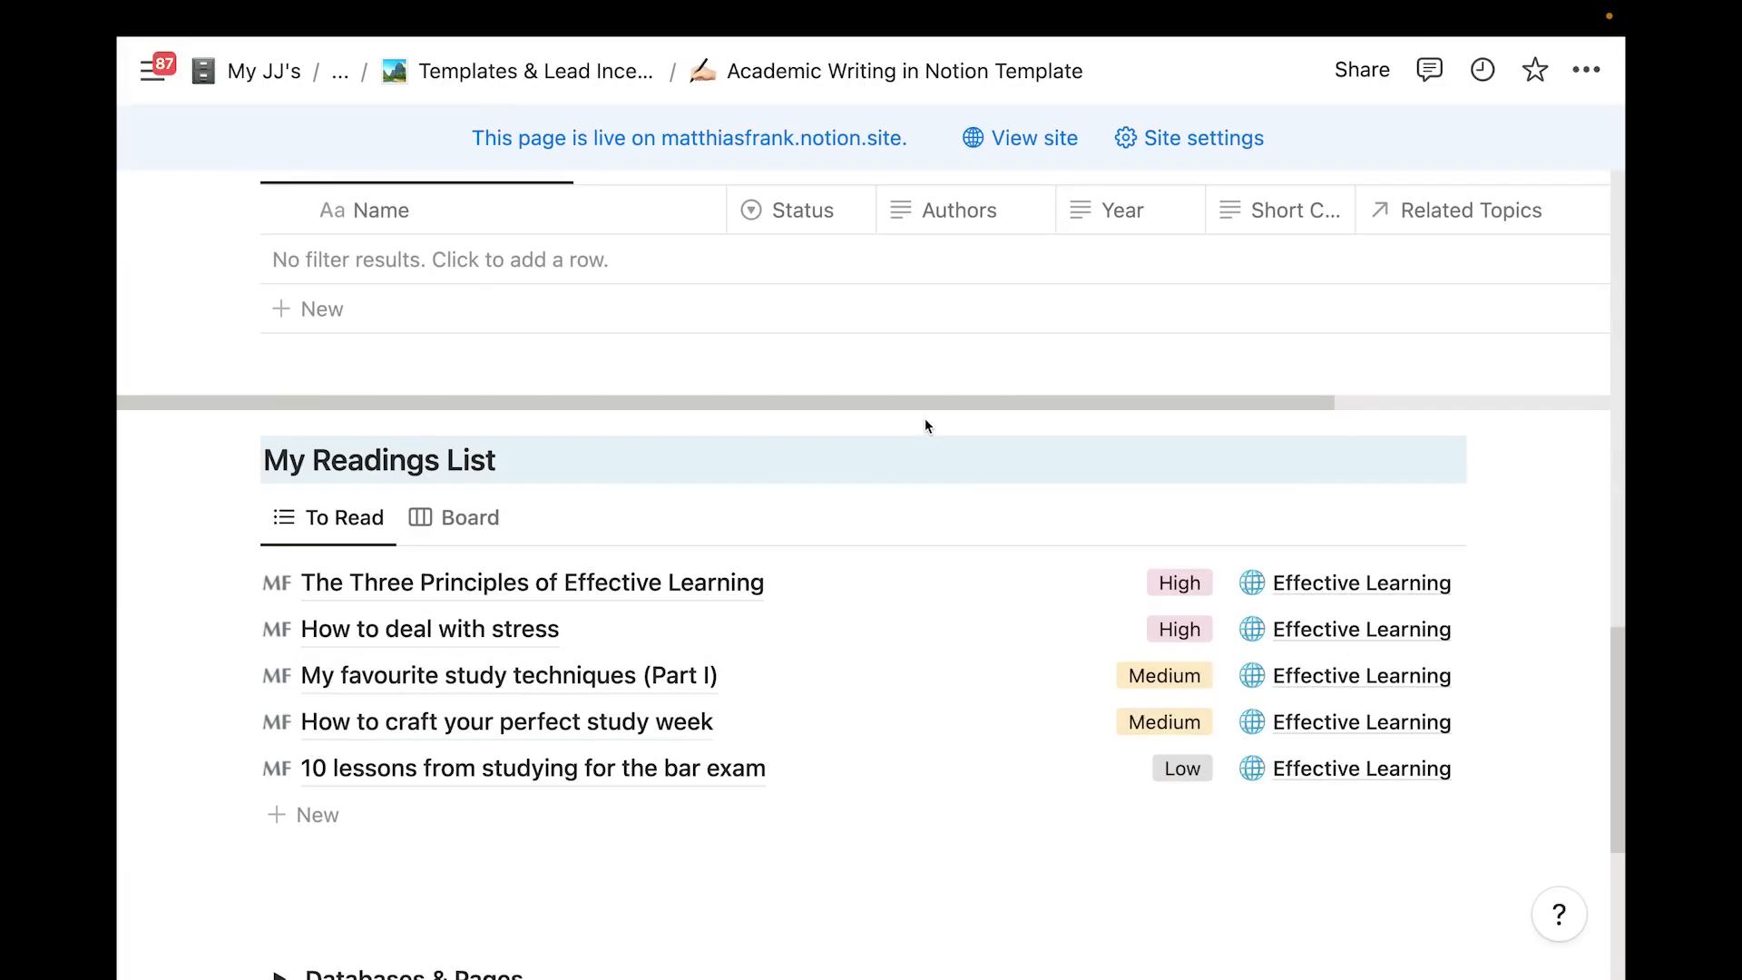
Review the Quick Notes, Active Writings, Inbox and My Readings List sections of the Academic Writing in Notion Template page
{"action": "scroll", "coordinate": [925, 422], "scroll_direction": "up", "scroll_amount": 15}
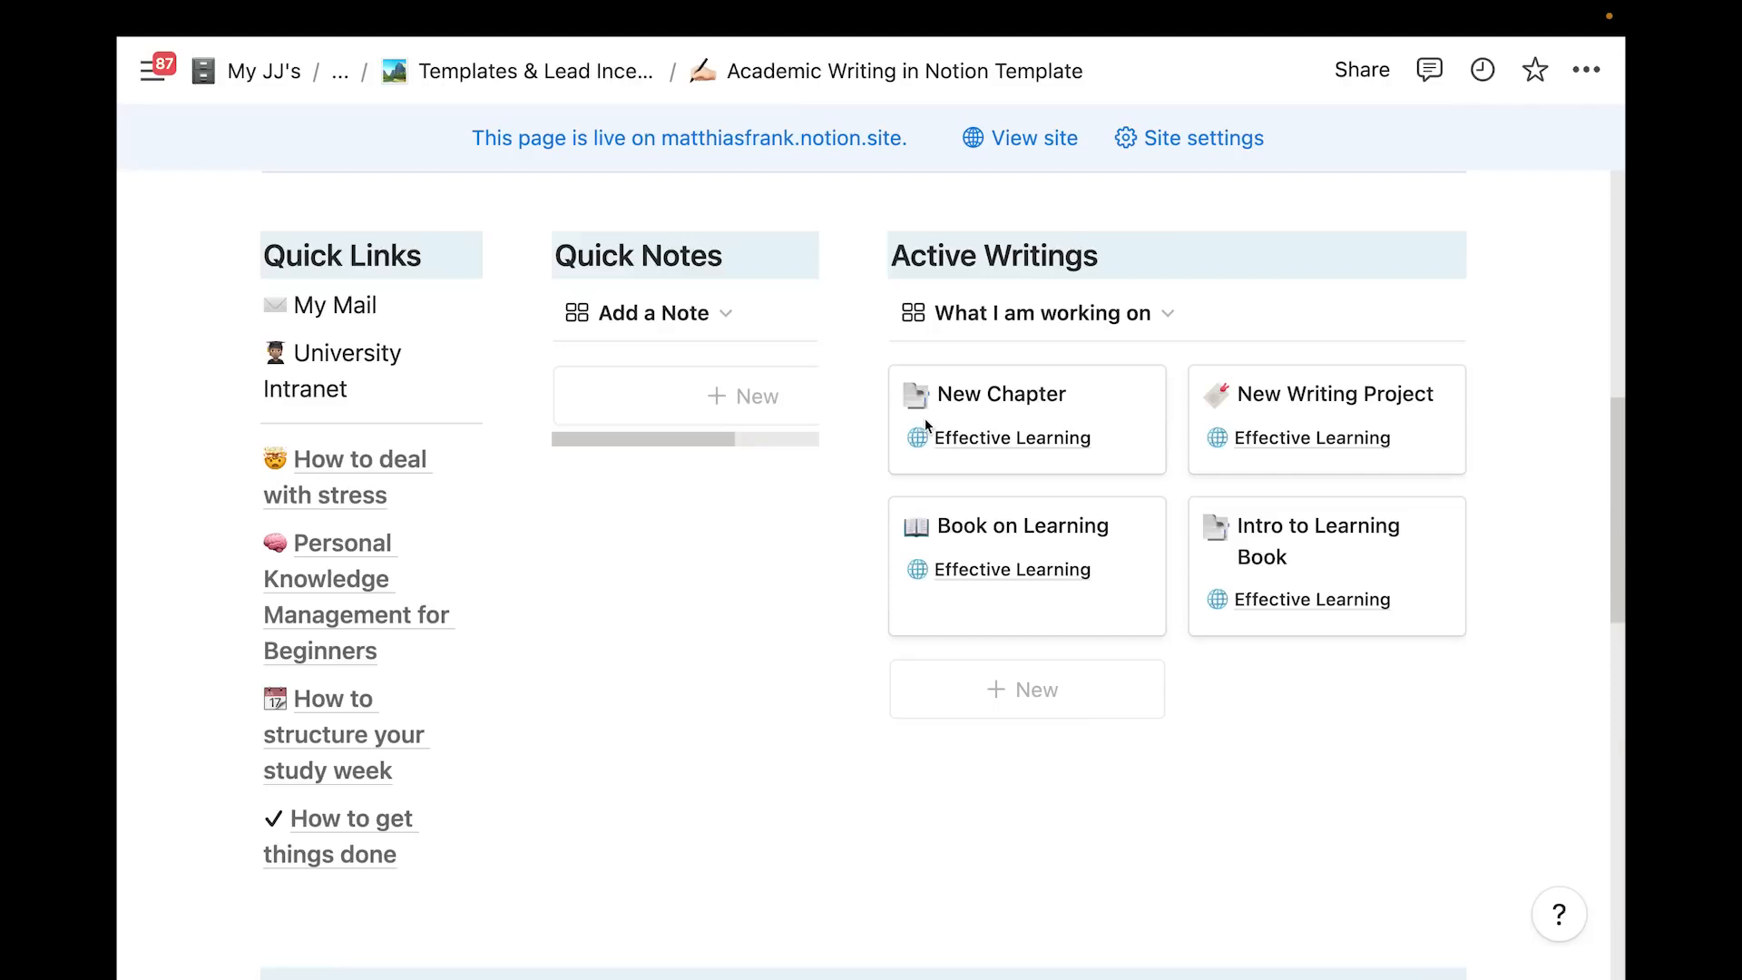
{"action": "scroll", "coordinate": [925, 422], "scroll_direction": "down", "scroll_amount": 15}
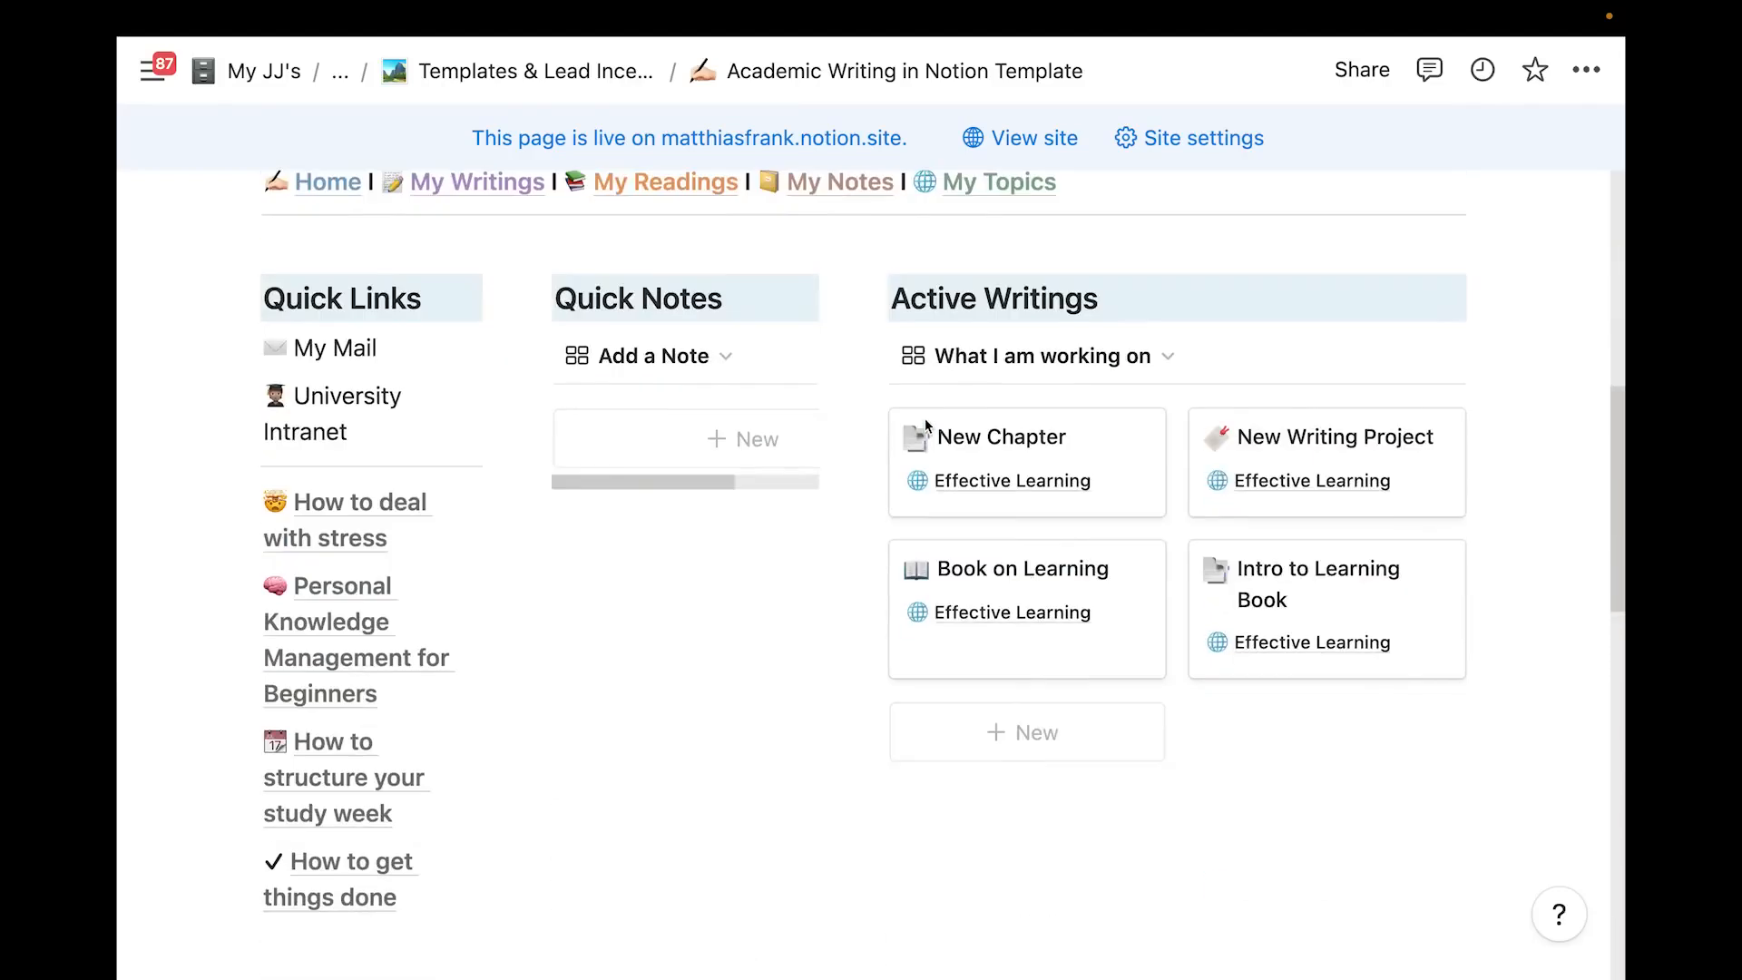
{"action": "scroll", "coordinate": [910, 527], "scroll_direction": "down", "scroll_amount": 2}
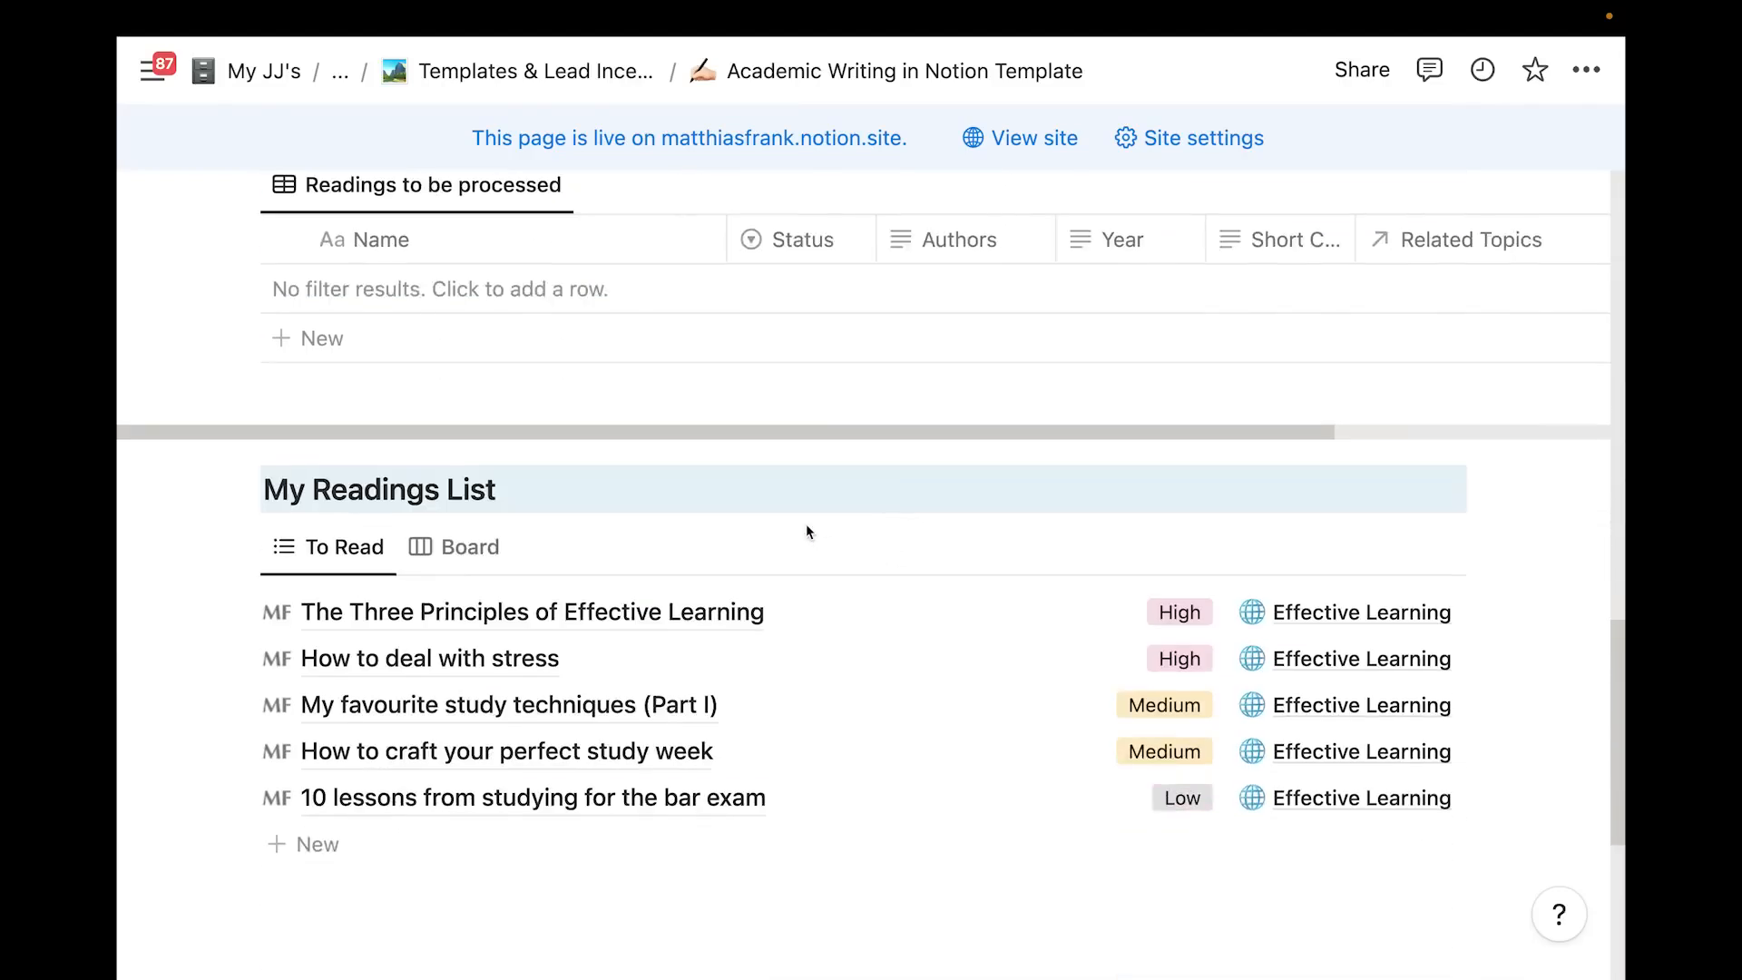
{"action": "scroll", "coordinate": [807, 526], "scroll_direction": "up", "scroll_amount": 1}
{"action": "scroll", "coordinate": [766, 581], "scroll_direction": "down", "scroll_amount": 1}
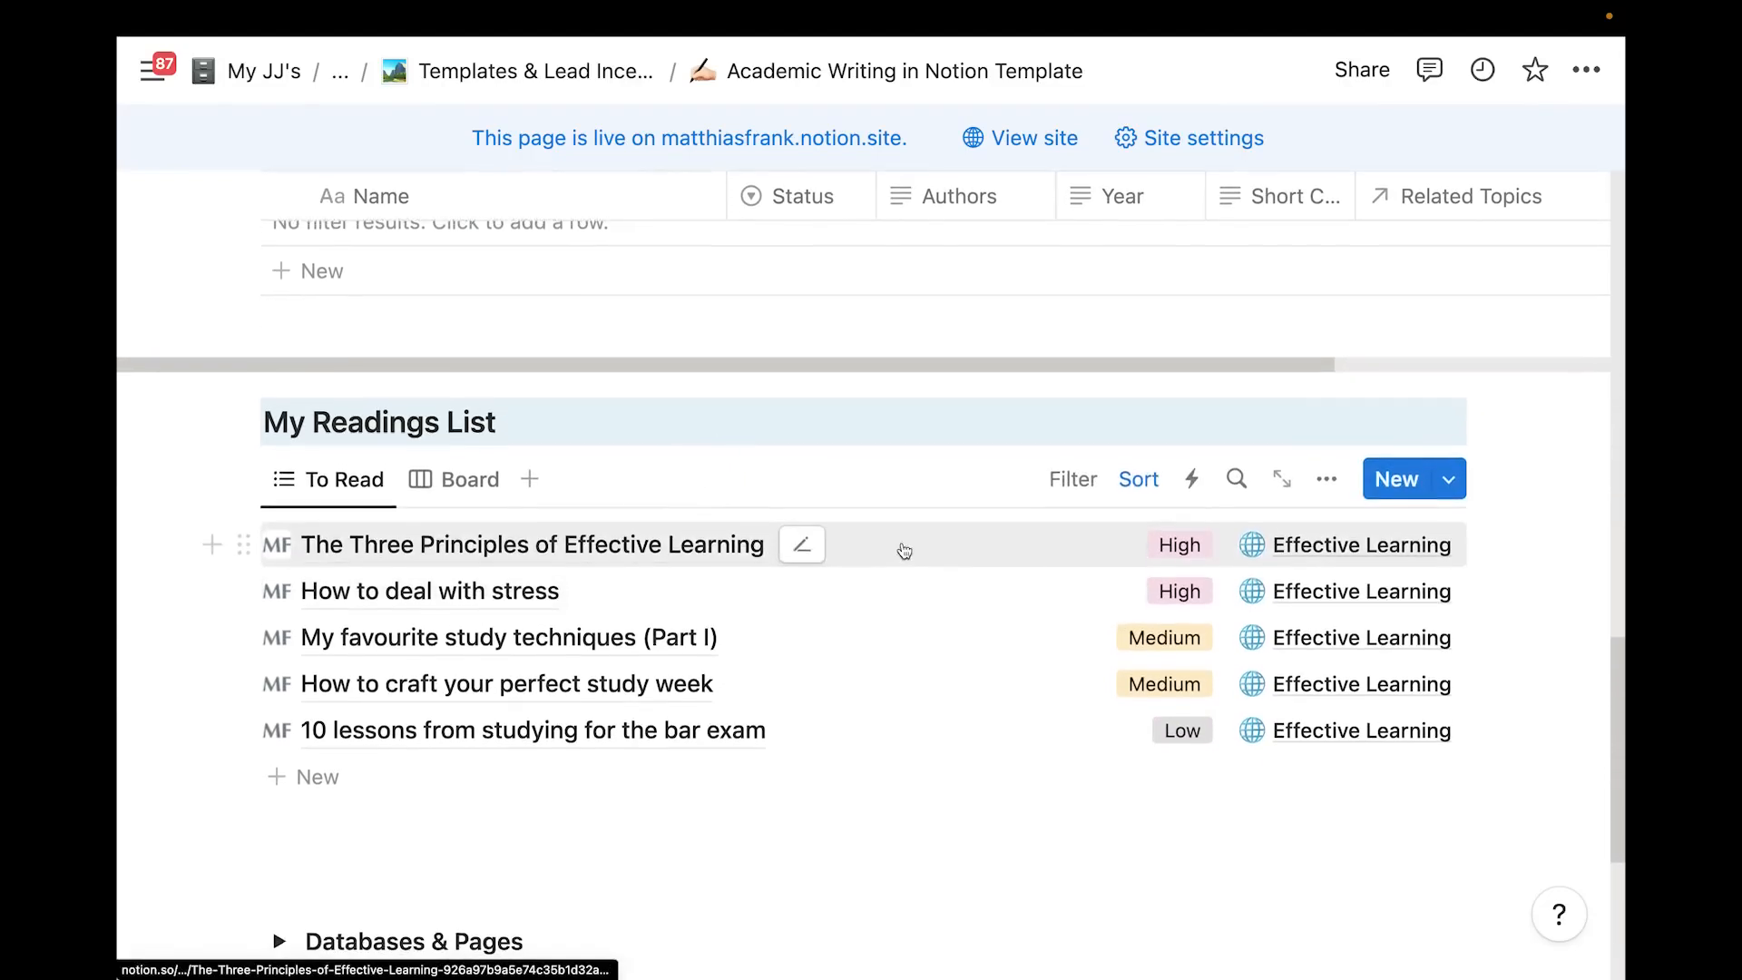
{"action": "scroll", "coordinate": [1088, 535], "scroll_direction": "down", "scroll_amount": 1}
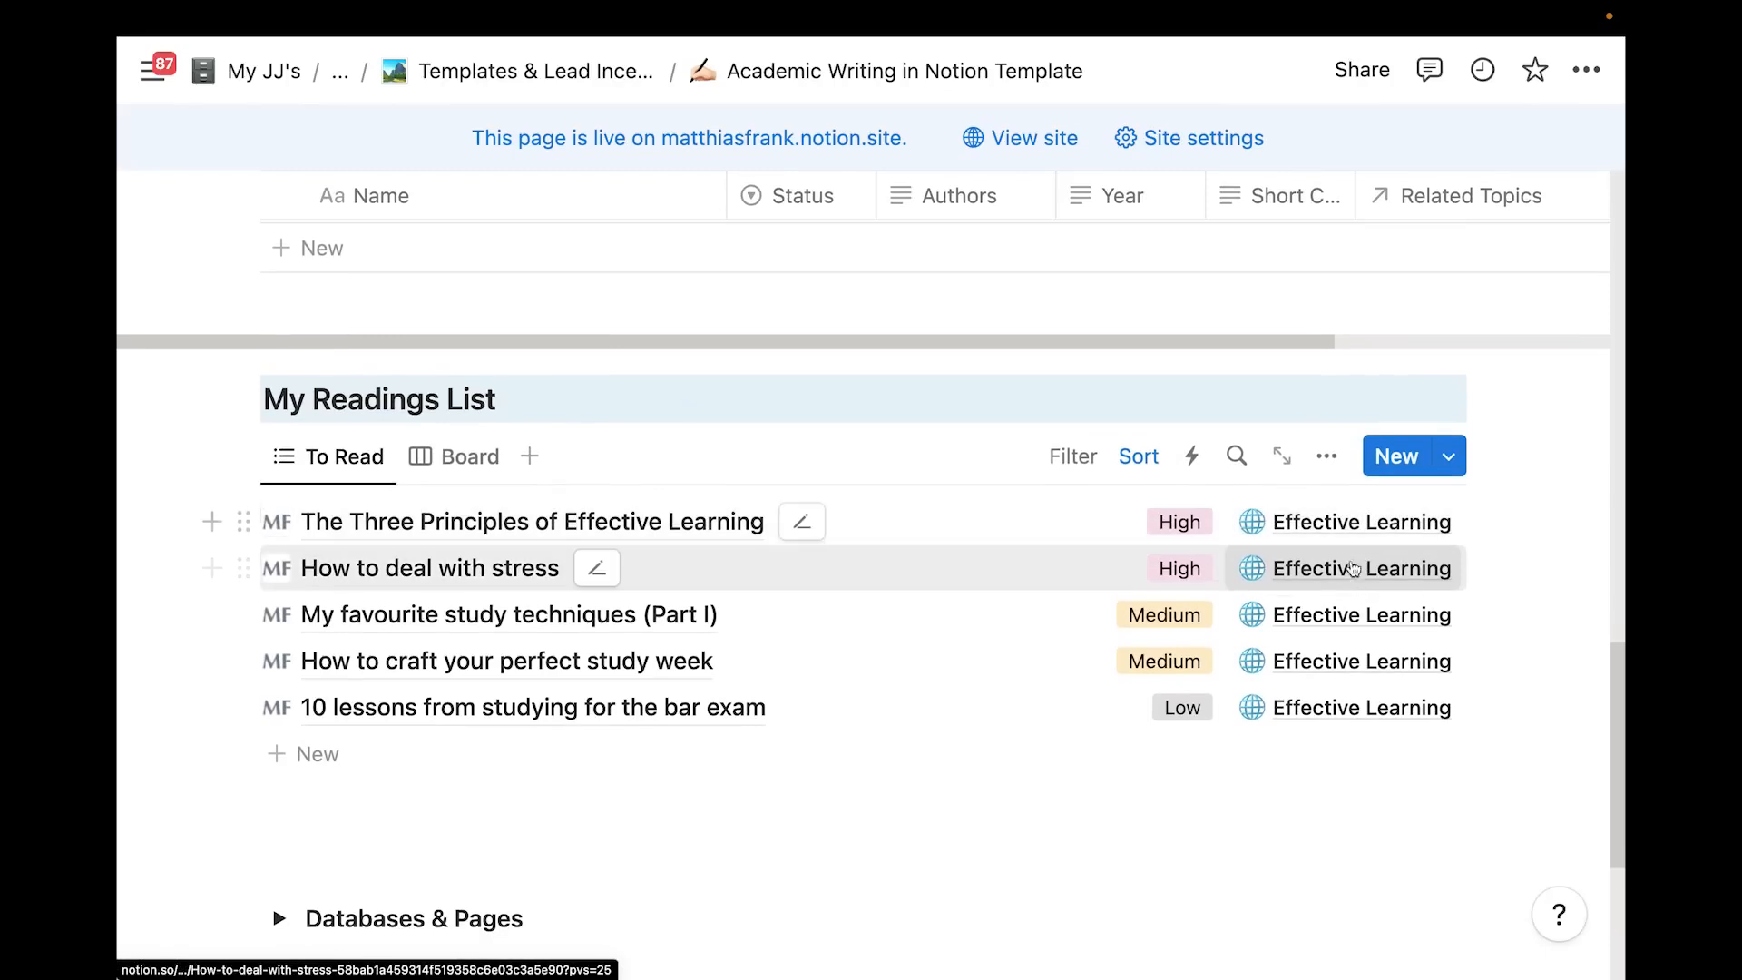
{"action": "scroll", "coordinate": [1311, 562], "scroll_direction": "up", "scroll_amount": 5}
{"action": "scroll", "coordinate": [1309, 557], "scroll_direction": "up", "scroll_amount": 6}
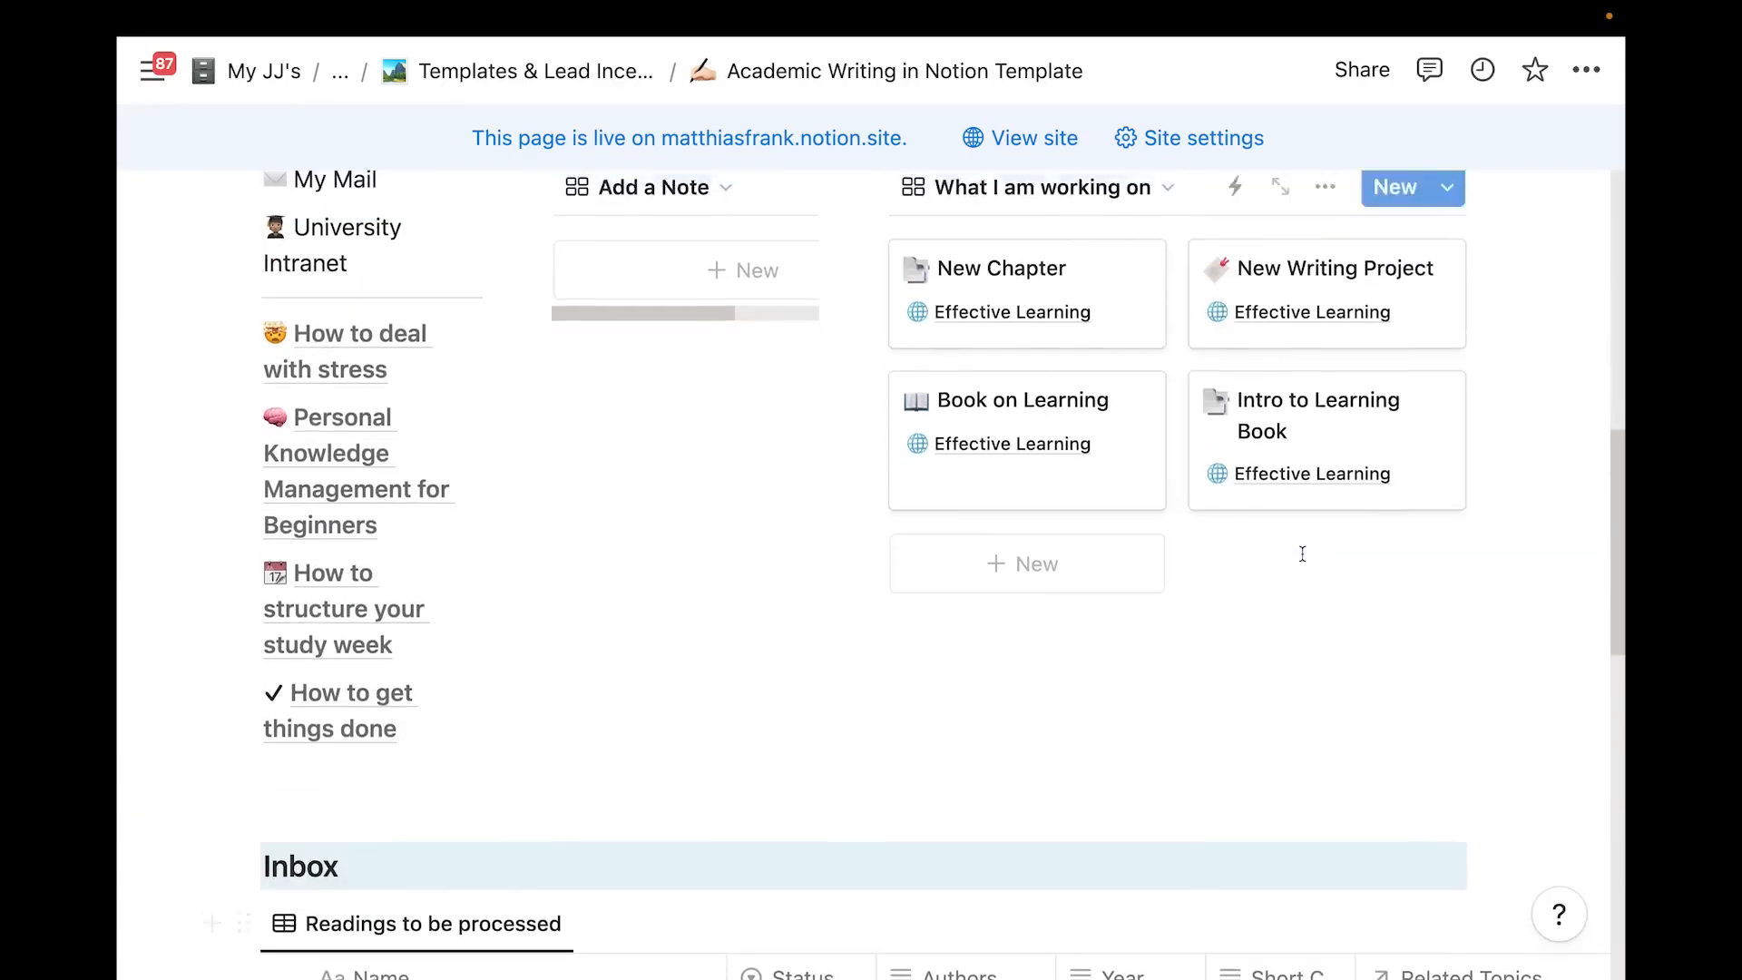
Add a new page to the Active Writings gallery, open it as a full page and title it New Chapter
{"action": "scroll", "coordinate": [1061, 664], "scroll_direction": "up", "scroll_amount": 1}
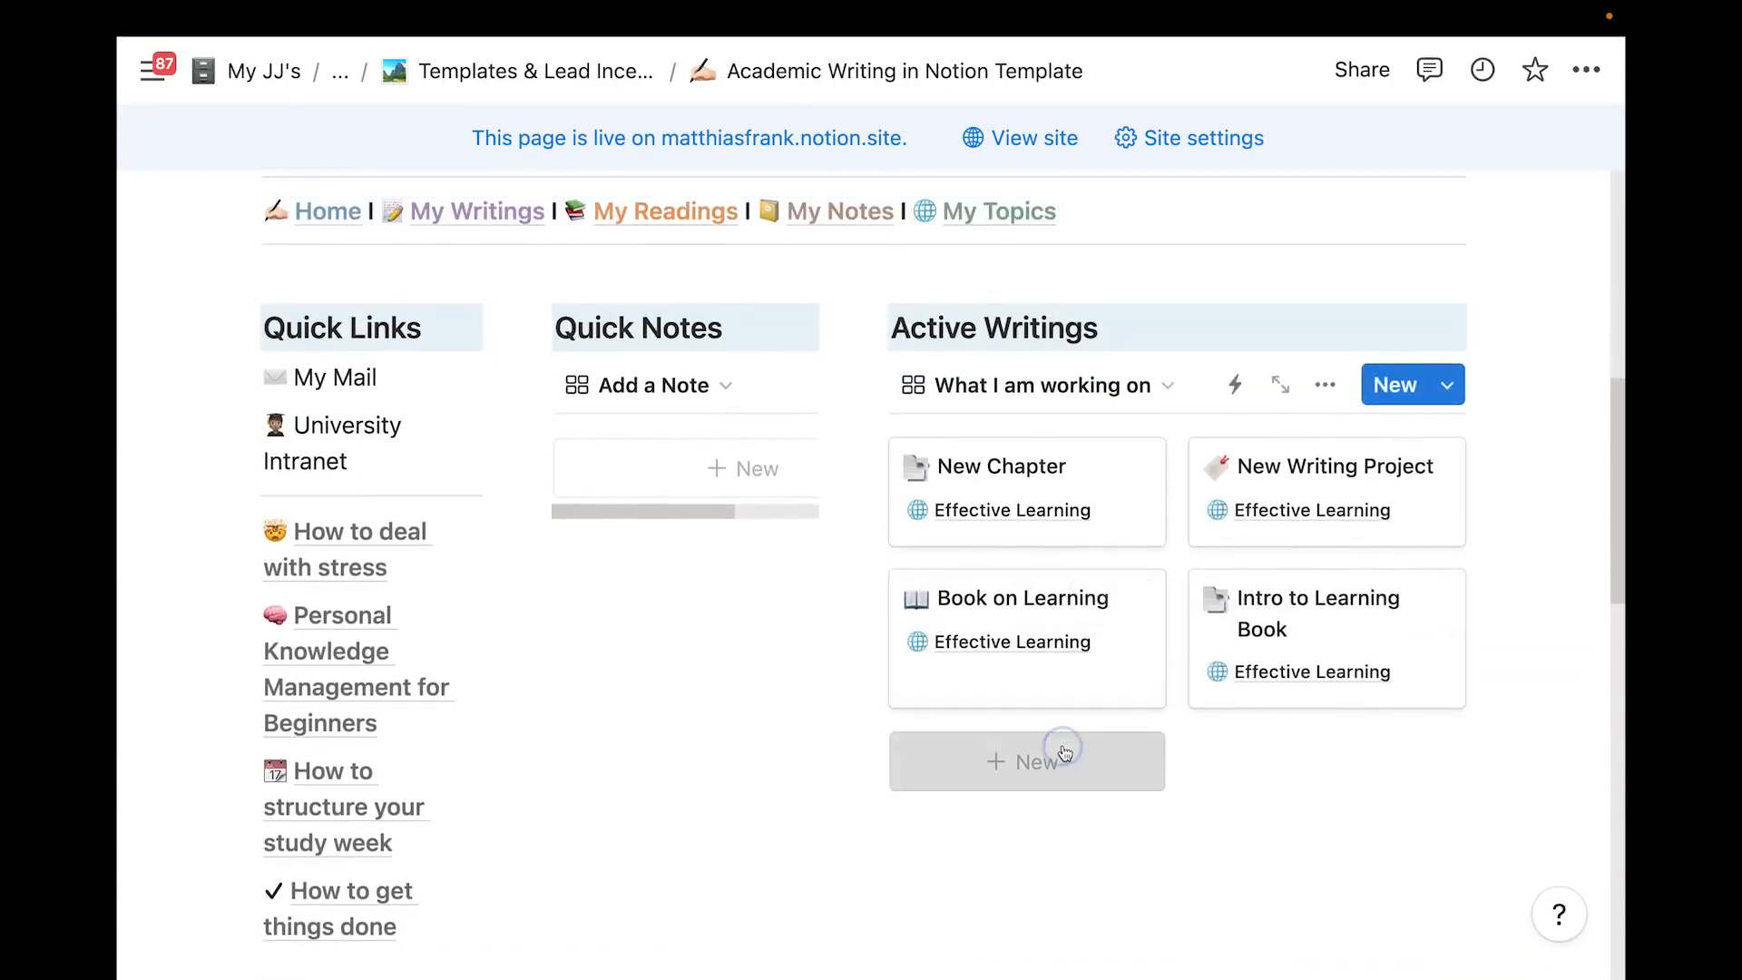
{"action": "left_click", "coordinate": [1058, 750]}
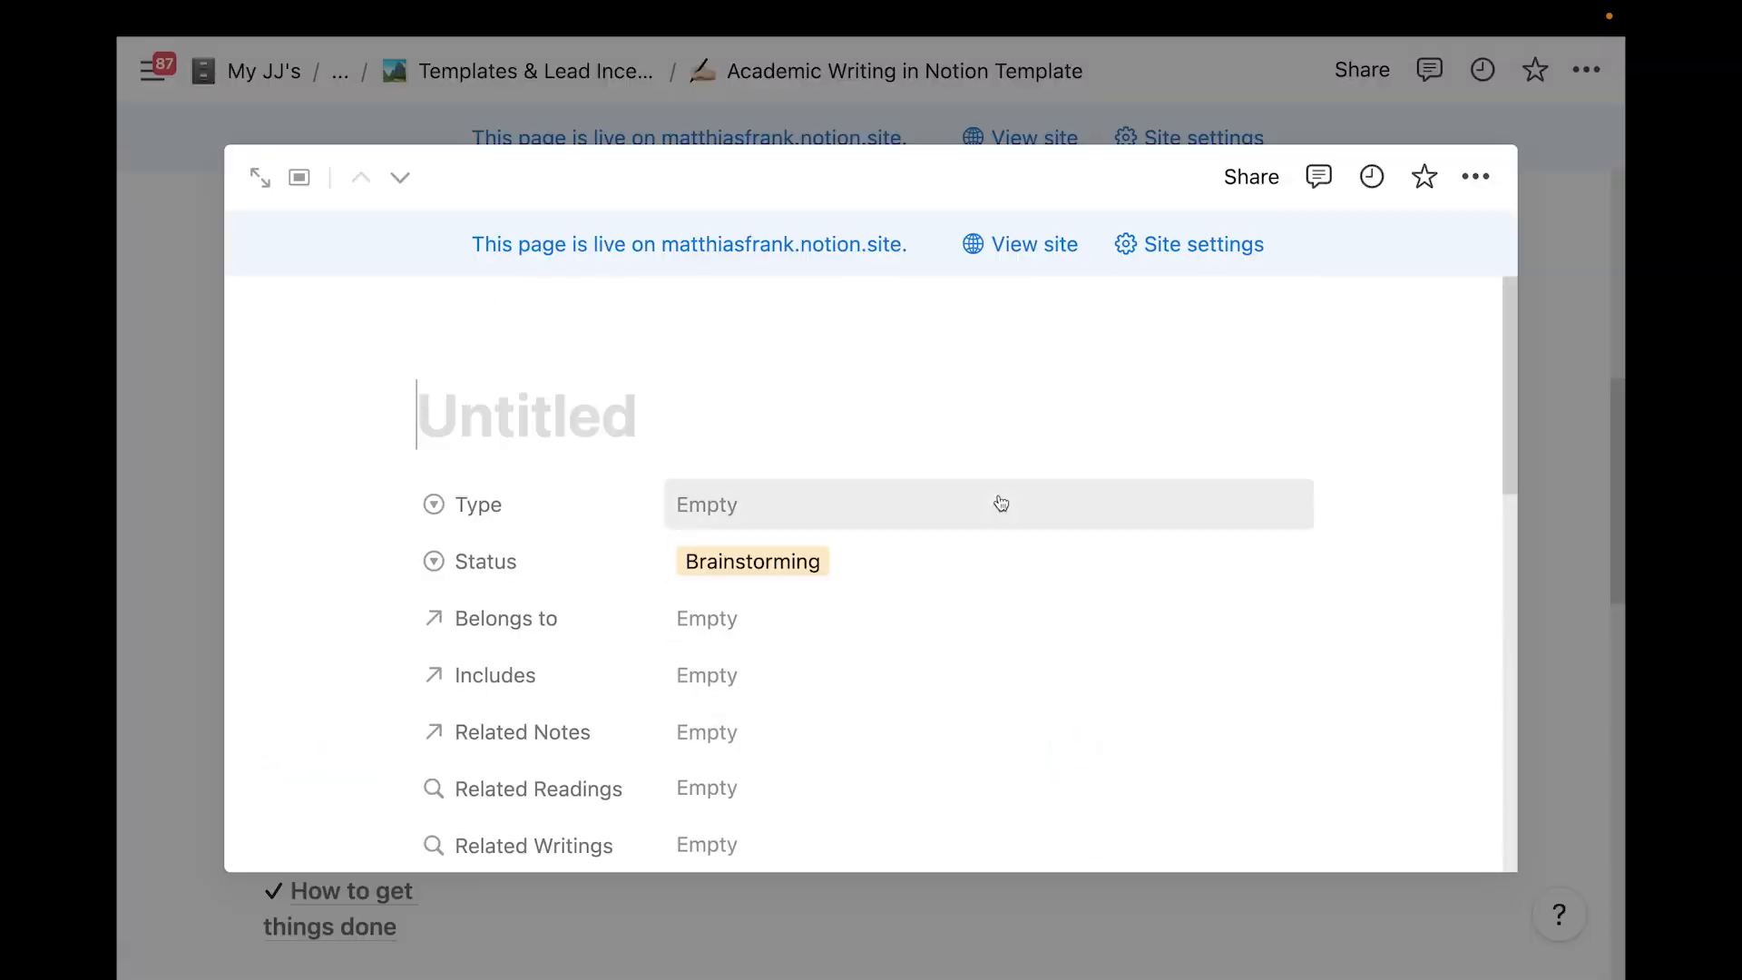
{"action": "left_click", "coordinate": [261, 178]}
{"action": "type", "text": "New Chapter"}
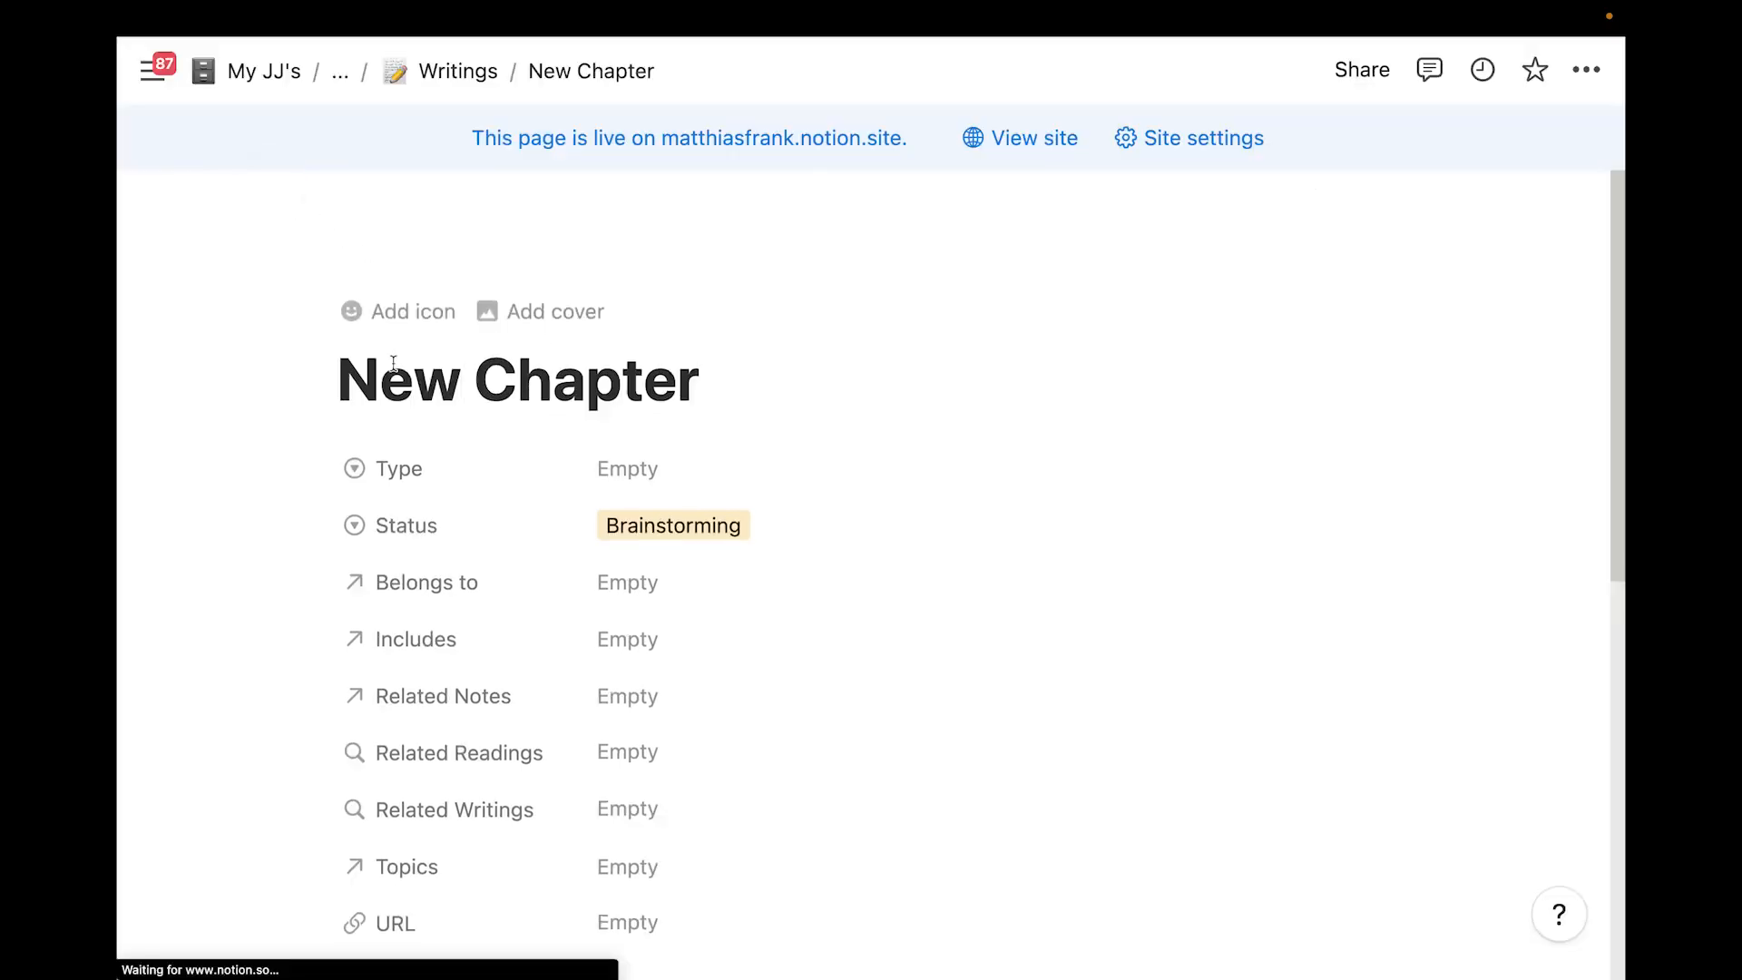
Apply the chapter template to the New Chapter page and link it to the Effective Learning topic
{"action": "scroll", "coordinate": [319, 486], "scroll_direction": "down", "scroll_amount": 5}
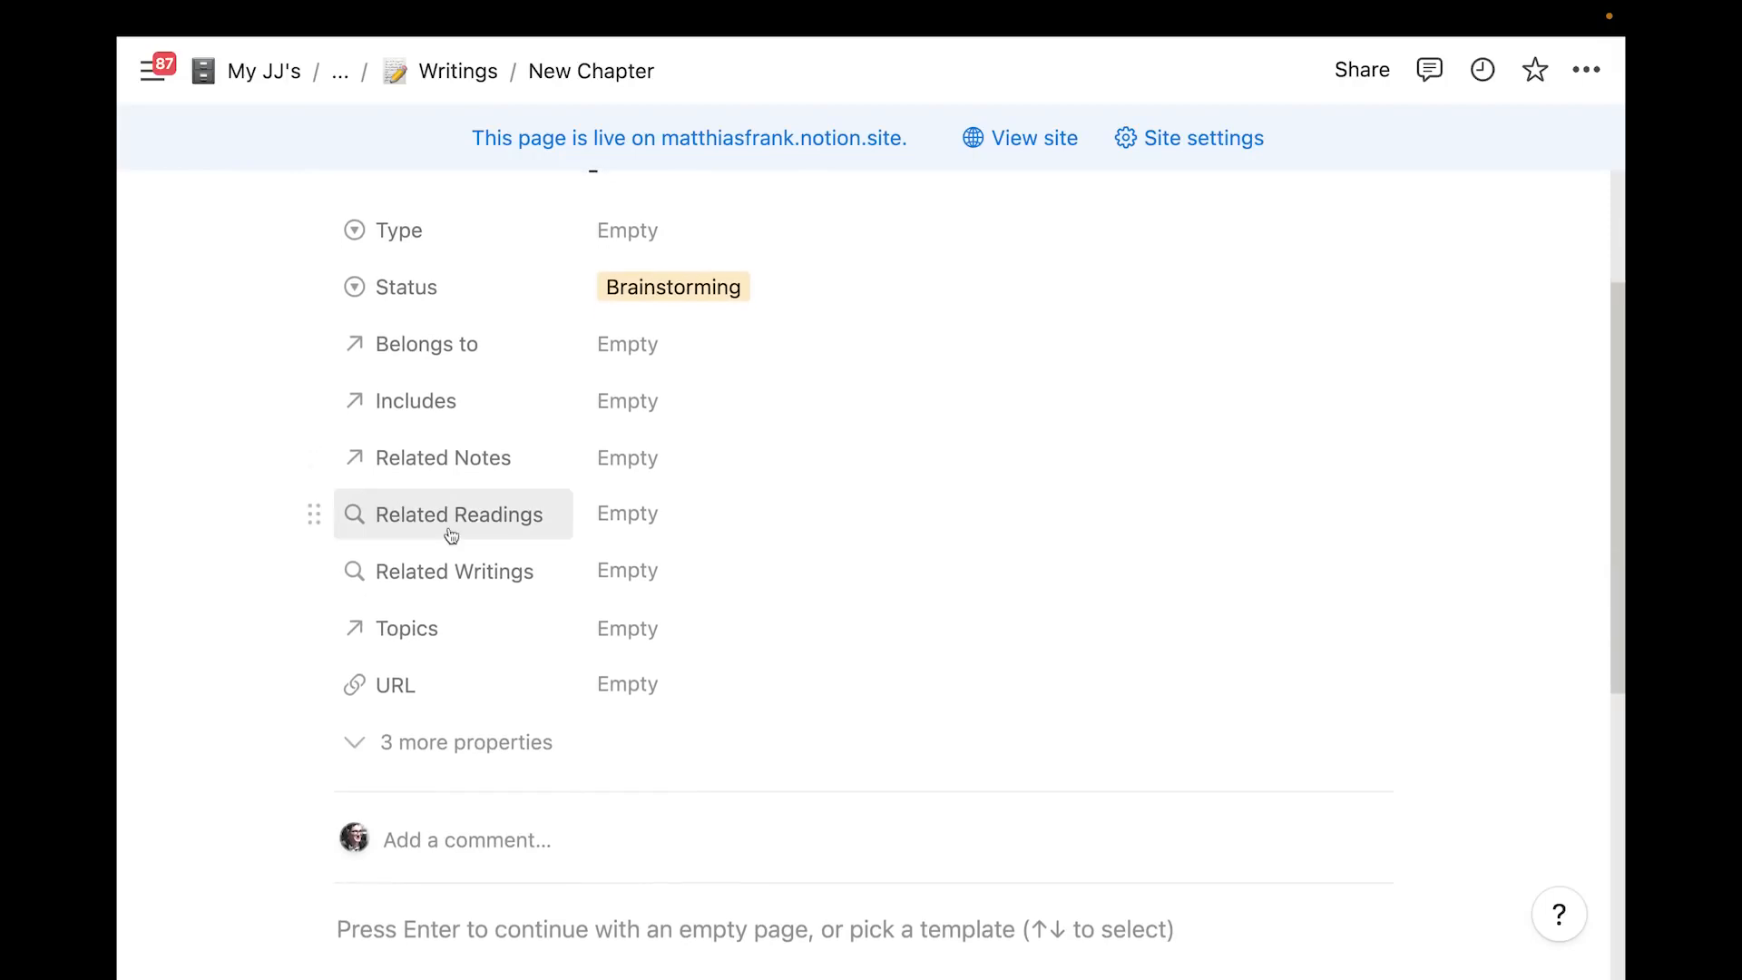
{"action": "left_click", "coordinate": [458, 819]}
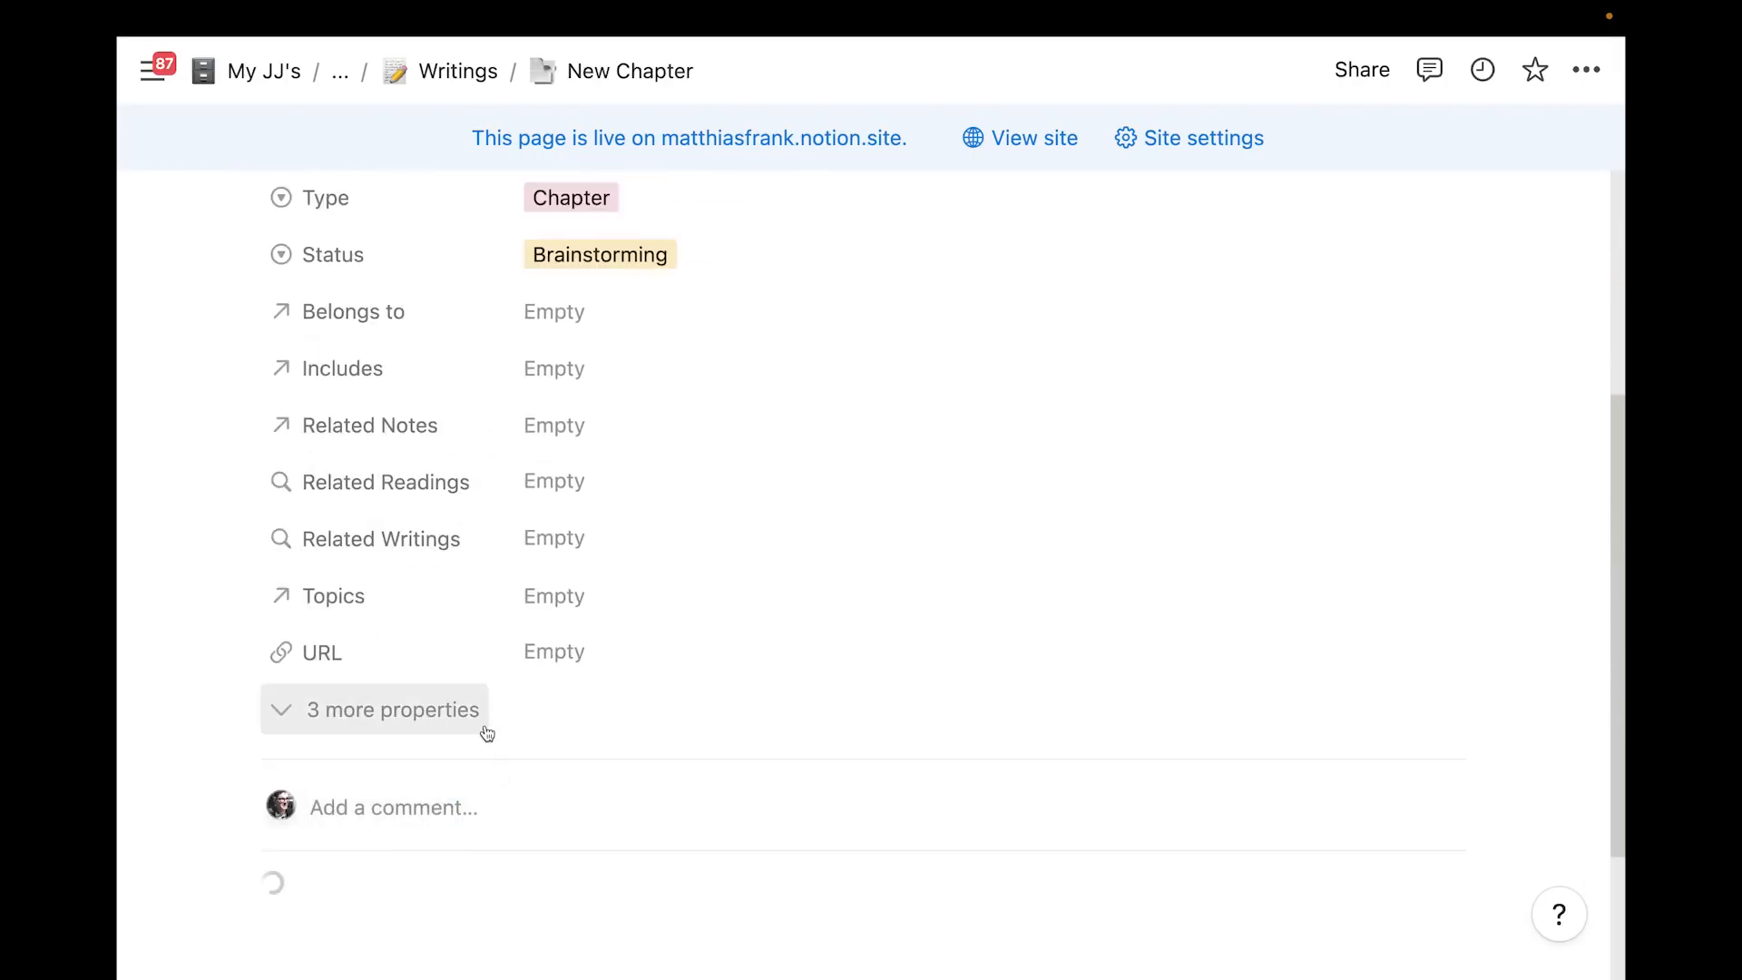
{"action": "scroll", "coordinate": [481, 617], "scroll_direction": "down", "scroll_amount": 2}
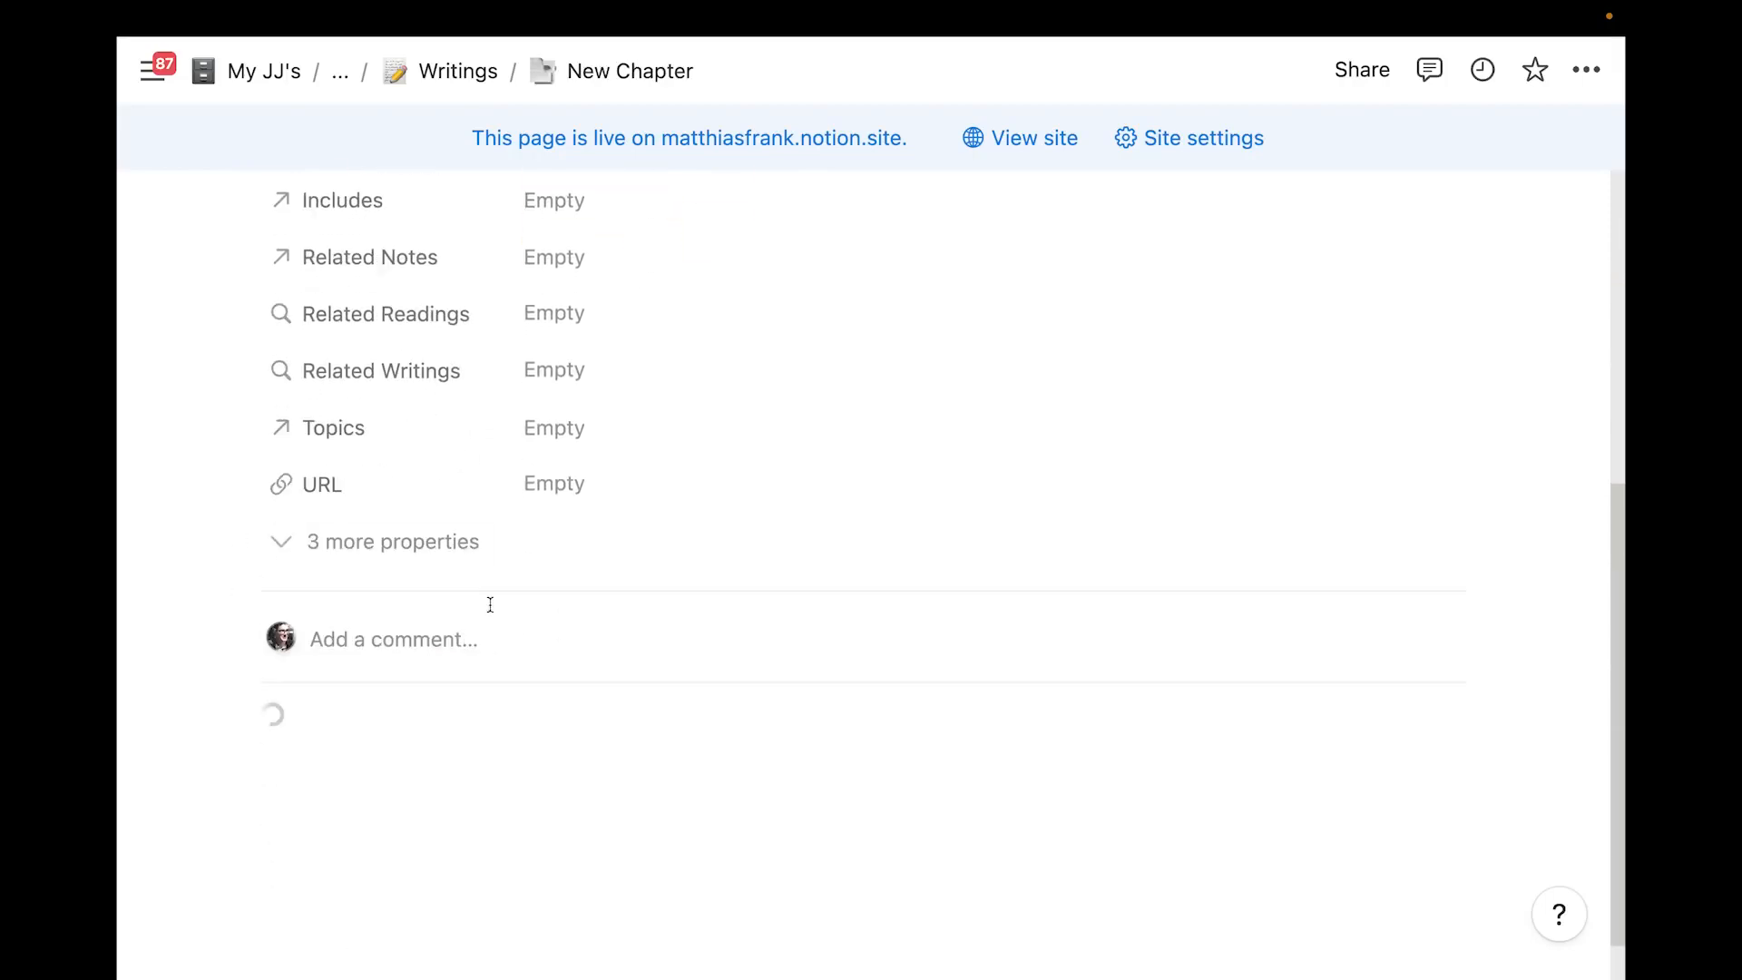
{"action": "scroll", "coordinate": [579, 667], "scroll_direction": "down", "scroll_amount": 1}
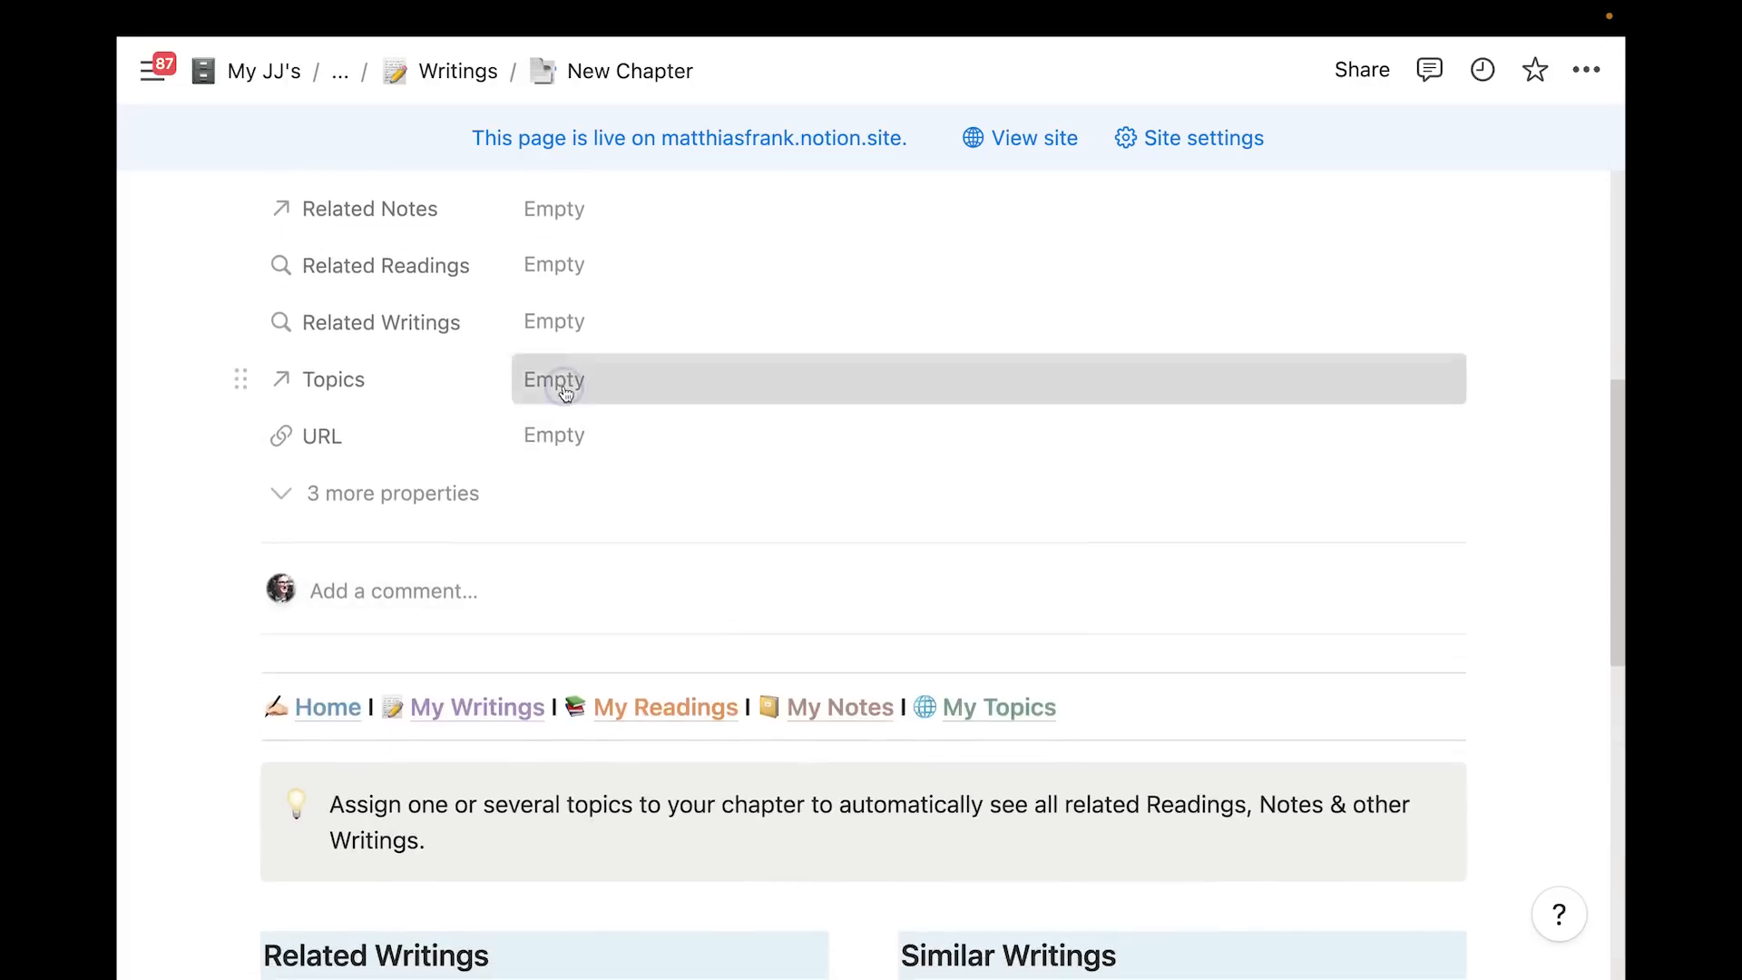
{"action": "left_click", "coordinate": [567, 376]}
{"action": "left_click", "coordinate": [662, 486]}
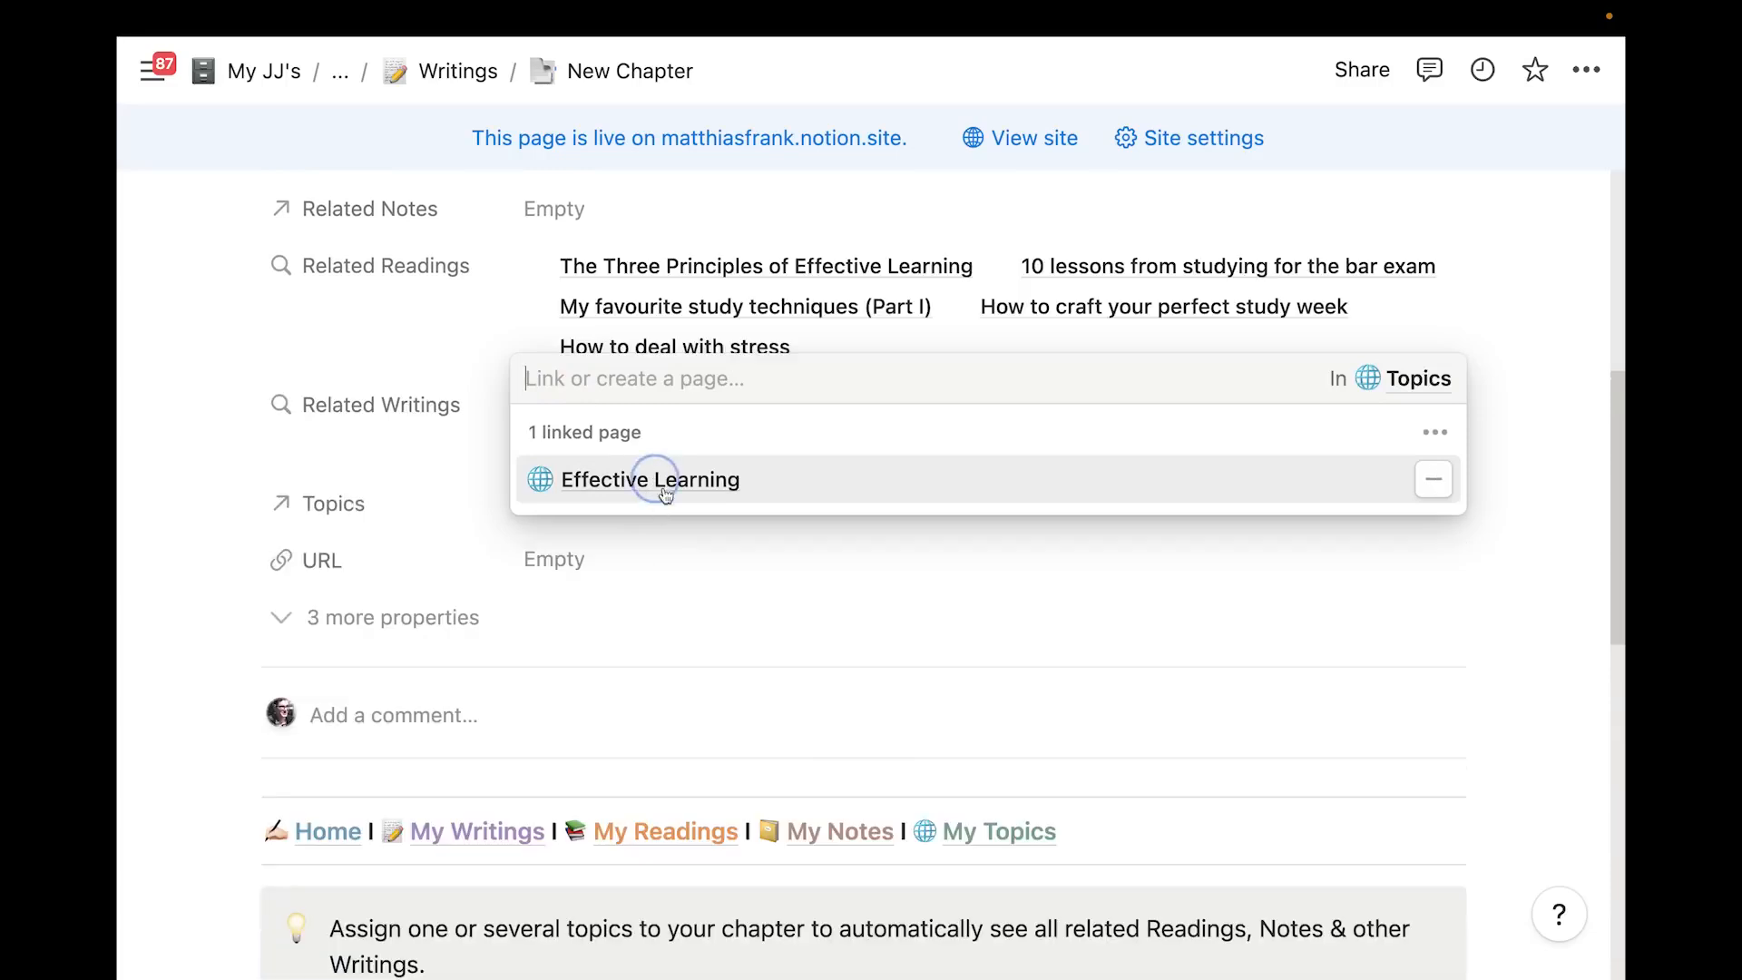
{"action": "left_click", "coordinate": [703, 905]}
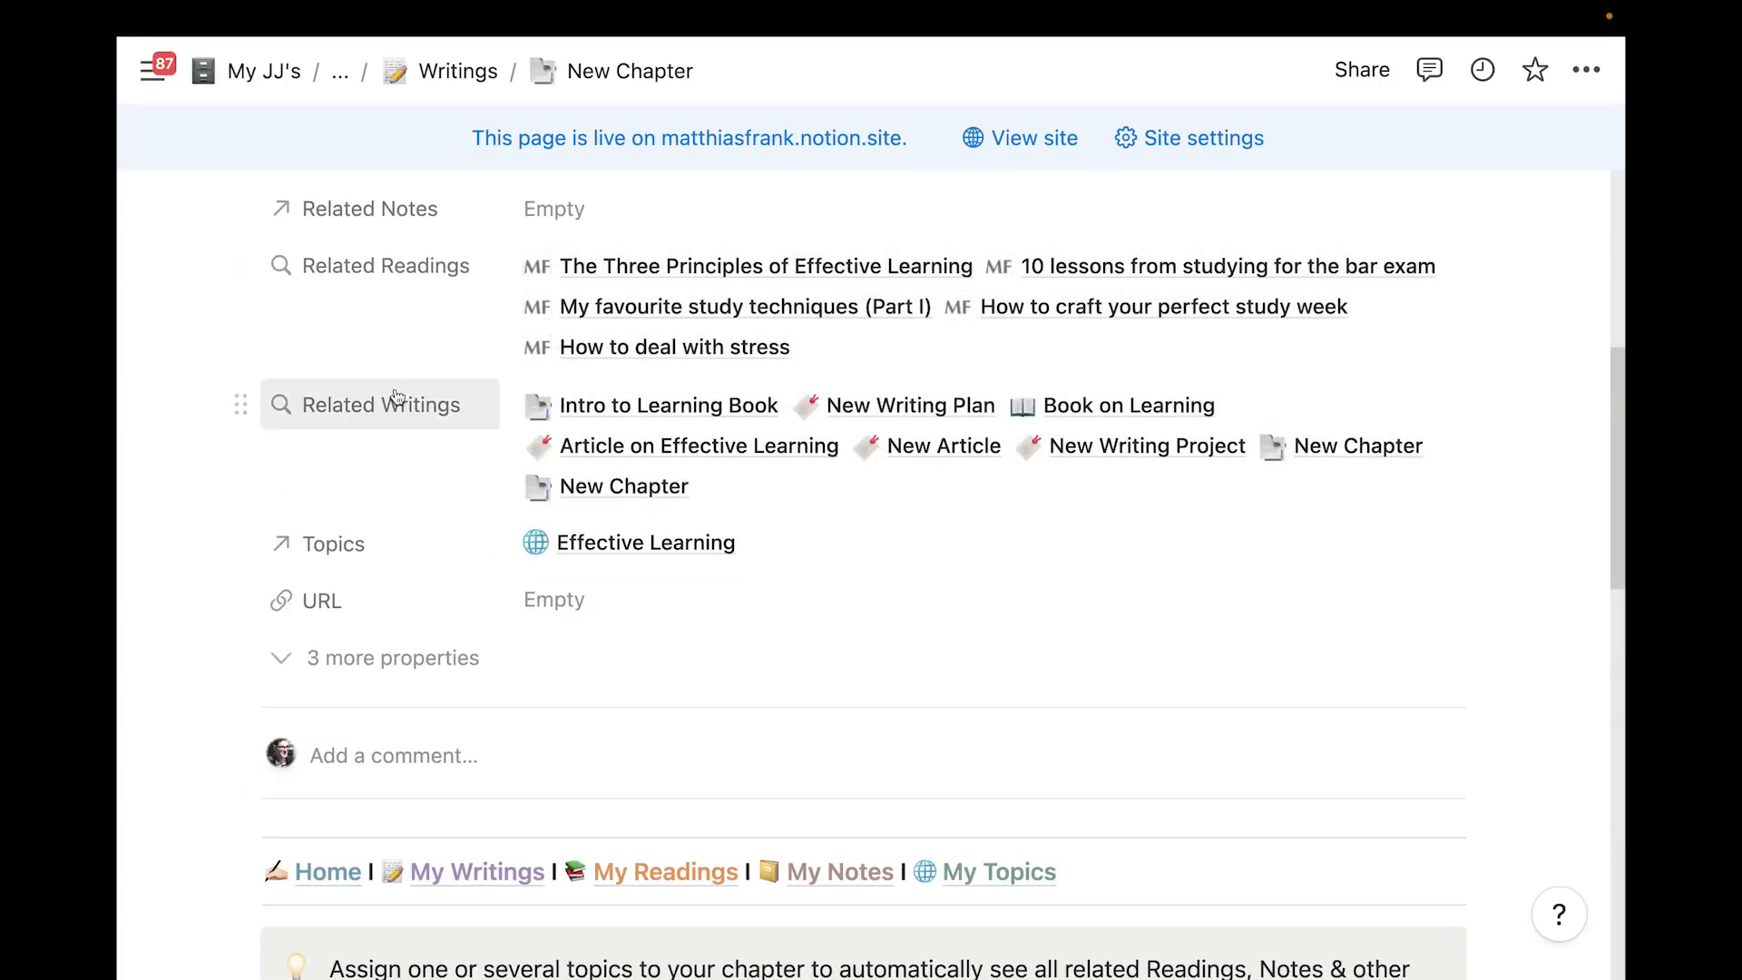
Review the chapter page's Related Writings, Similar Writings, meeting notes, brainstorm notes and My Readings sections
{"action": "scroll", "coordinate": [875, 489], "scroll_direction": "down", "scroll_amount": 6}
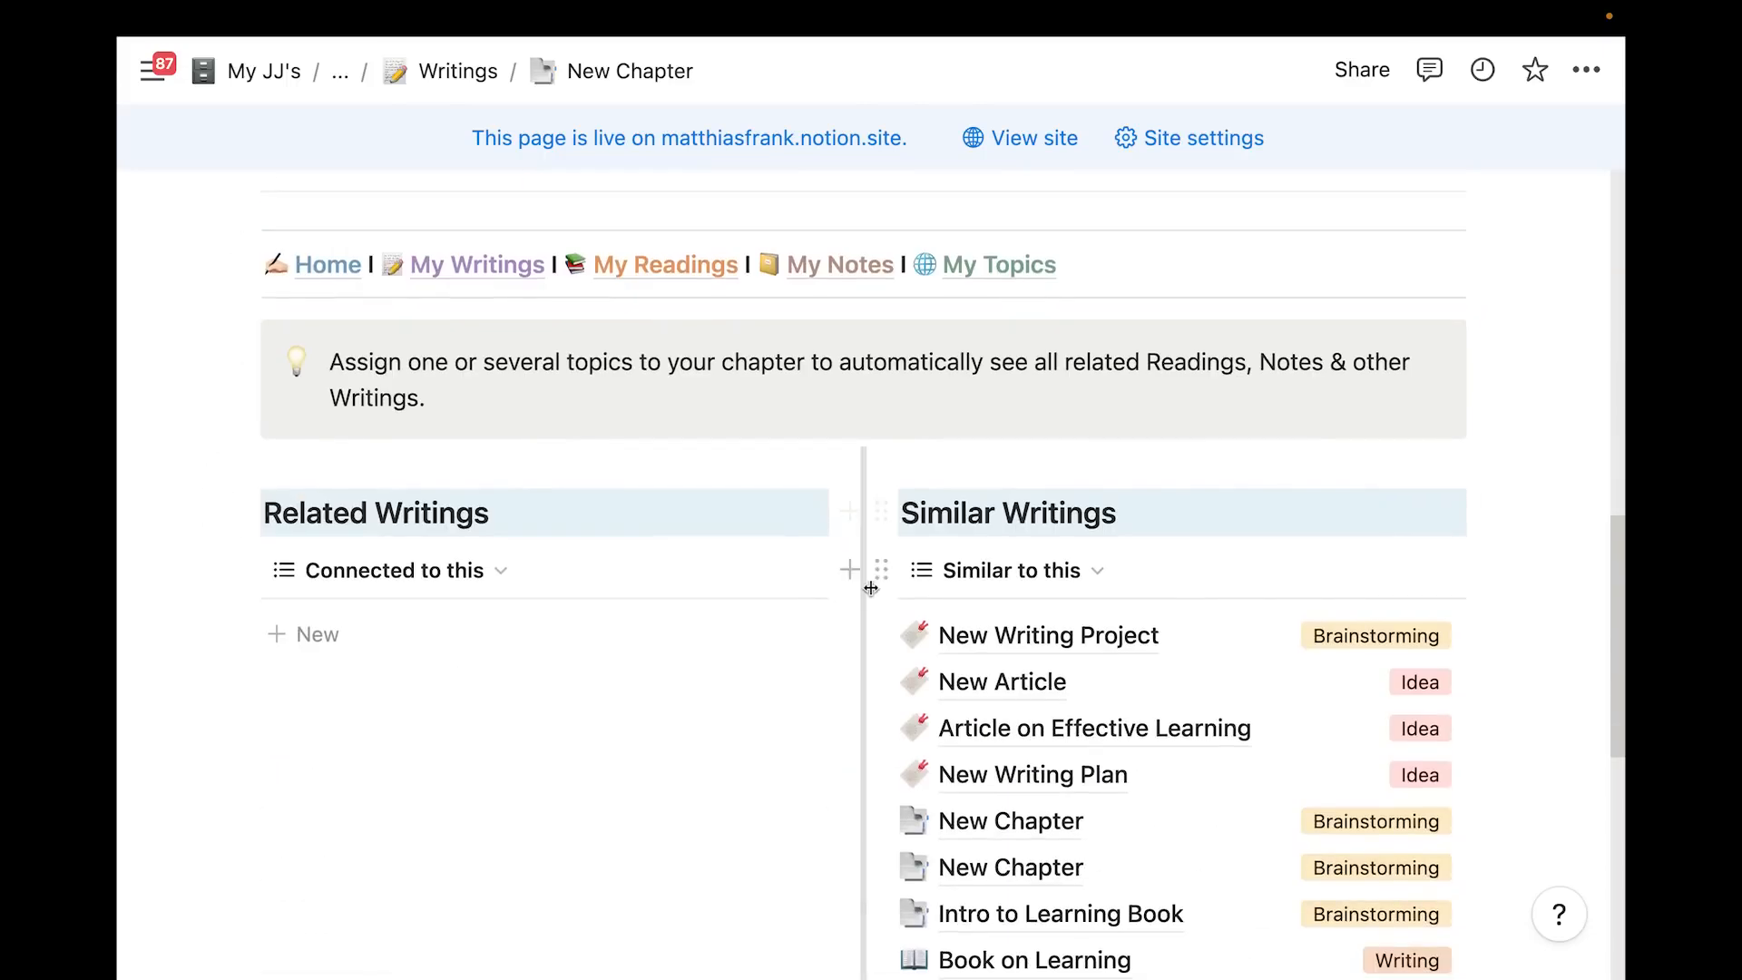
{"action": "scroll", "coordinate": [871, 588], "scroll_direction": "down", "scroll_amount": 5}
{"action": "scroll", "coordinate": [907, 481], "scroll_direction": "down", "scroll_amount": 3}
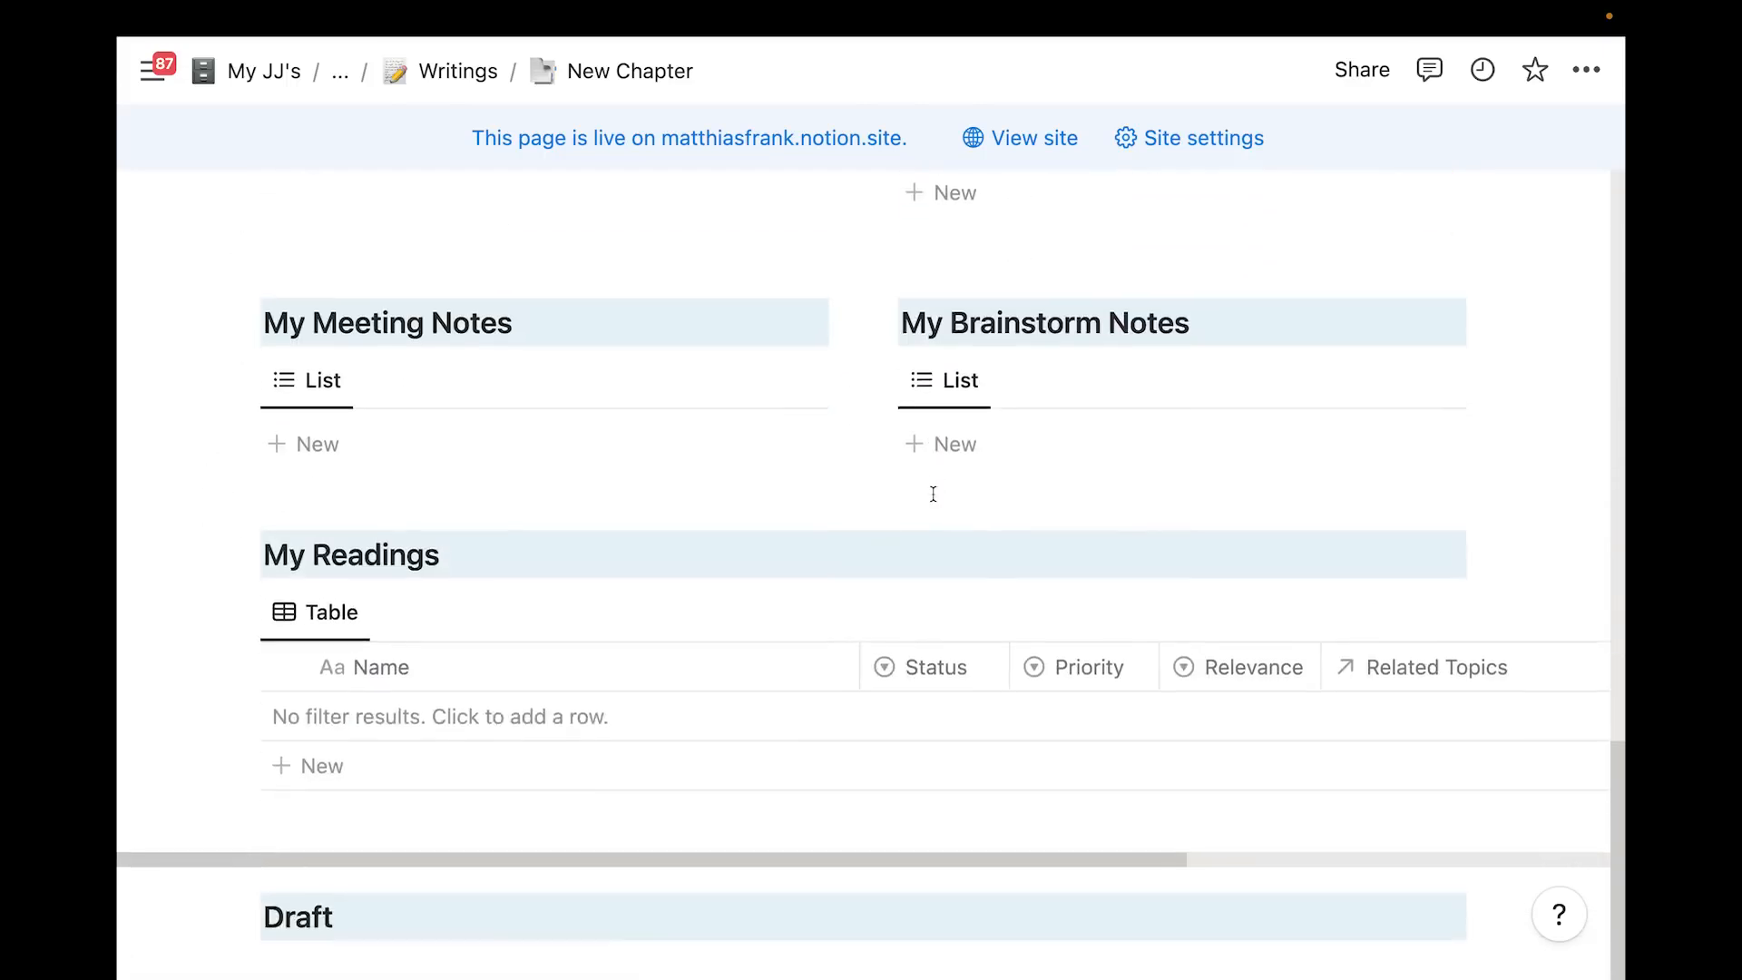
{"action": "scroll", "coordinate": [933, 493], "scroll_direction": "up", "scroll_amount": 6}
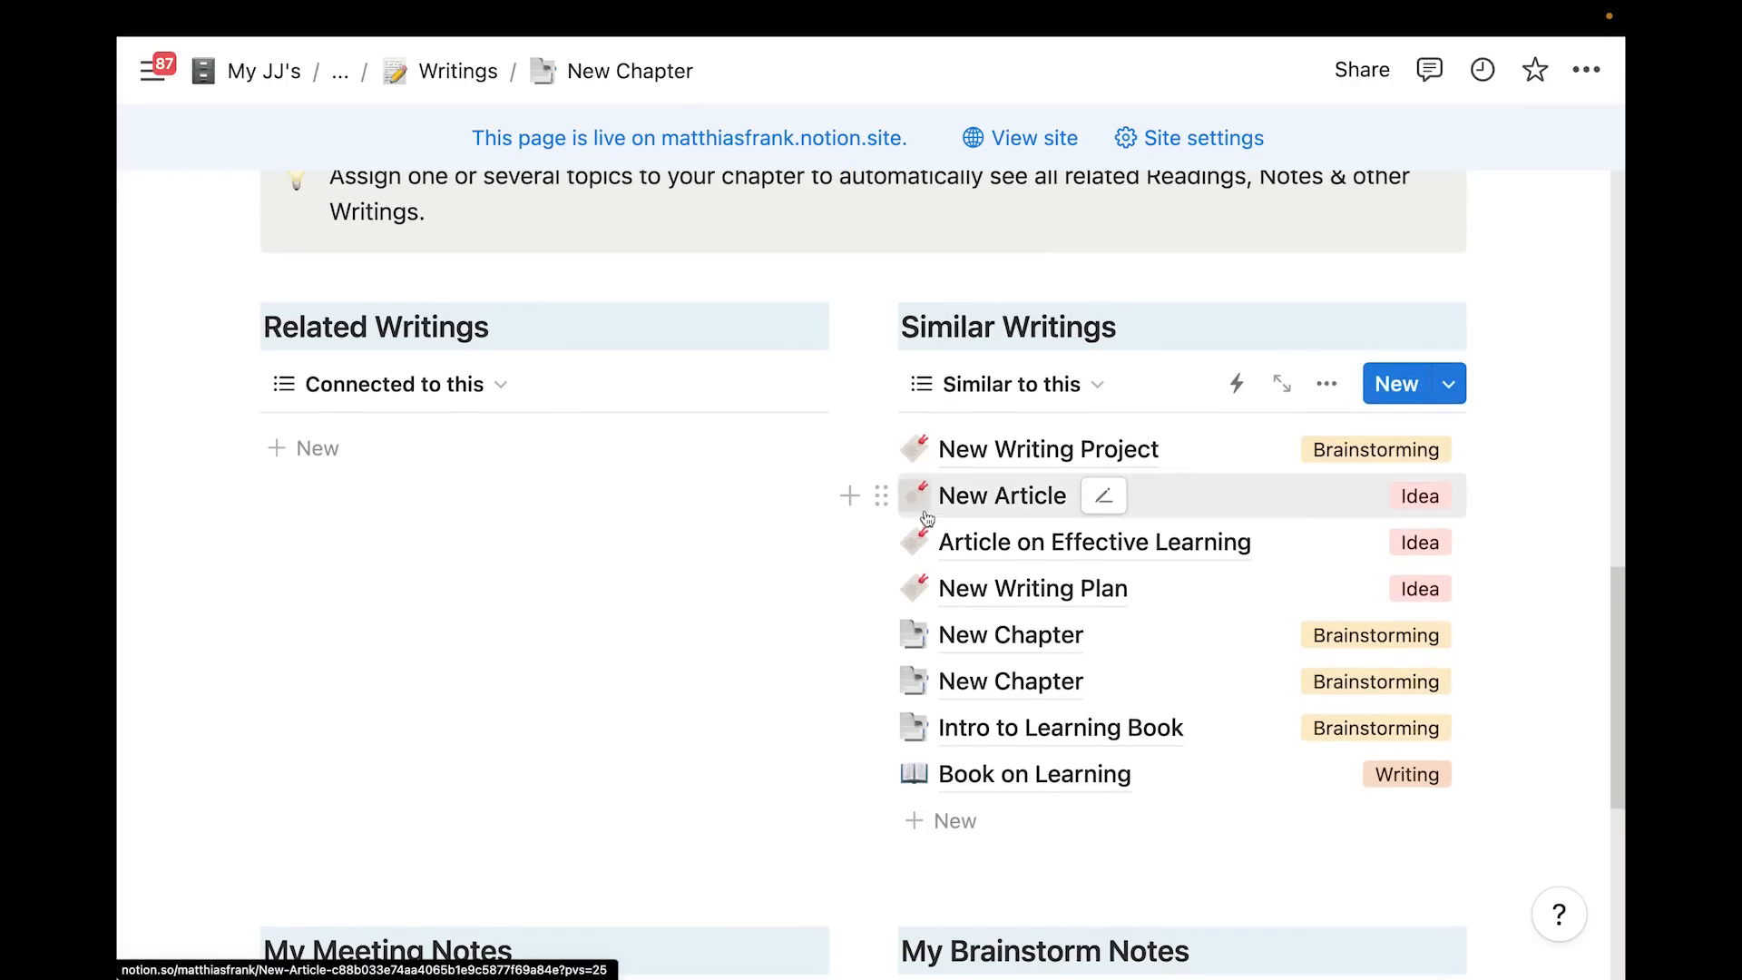
{"action": "scroll", "coordinate": [923, 572], "scroll_direction": "up", "scroll_amount": 7}
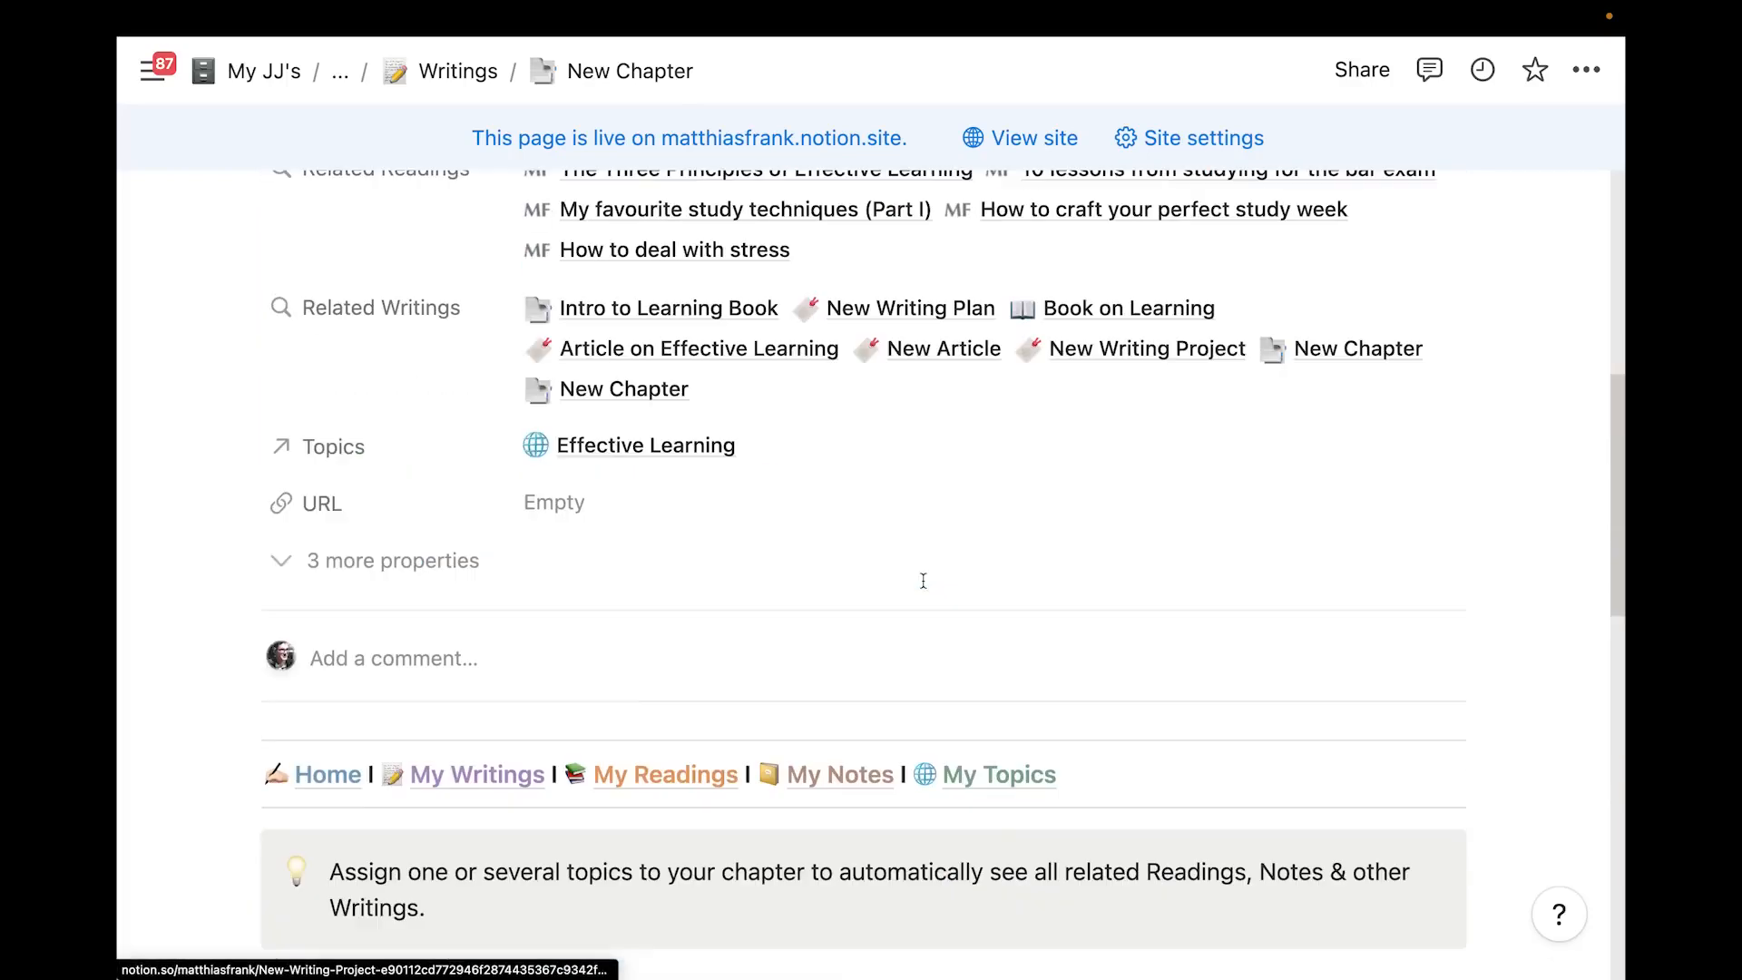
Open the linked Effective Learning topic as a full page and review its related notes, writings and readings
{"action": "left_click", "coordinate": [661, 448]}
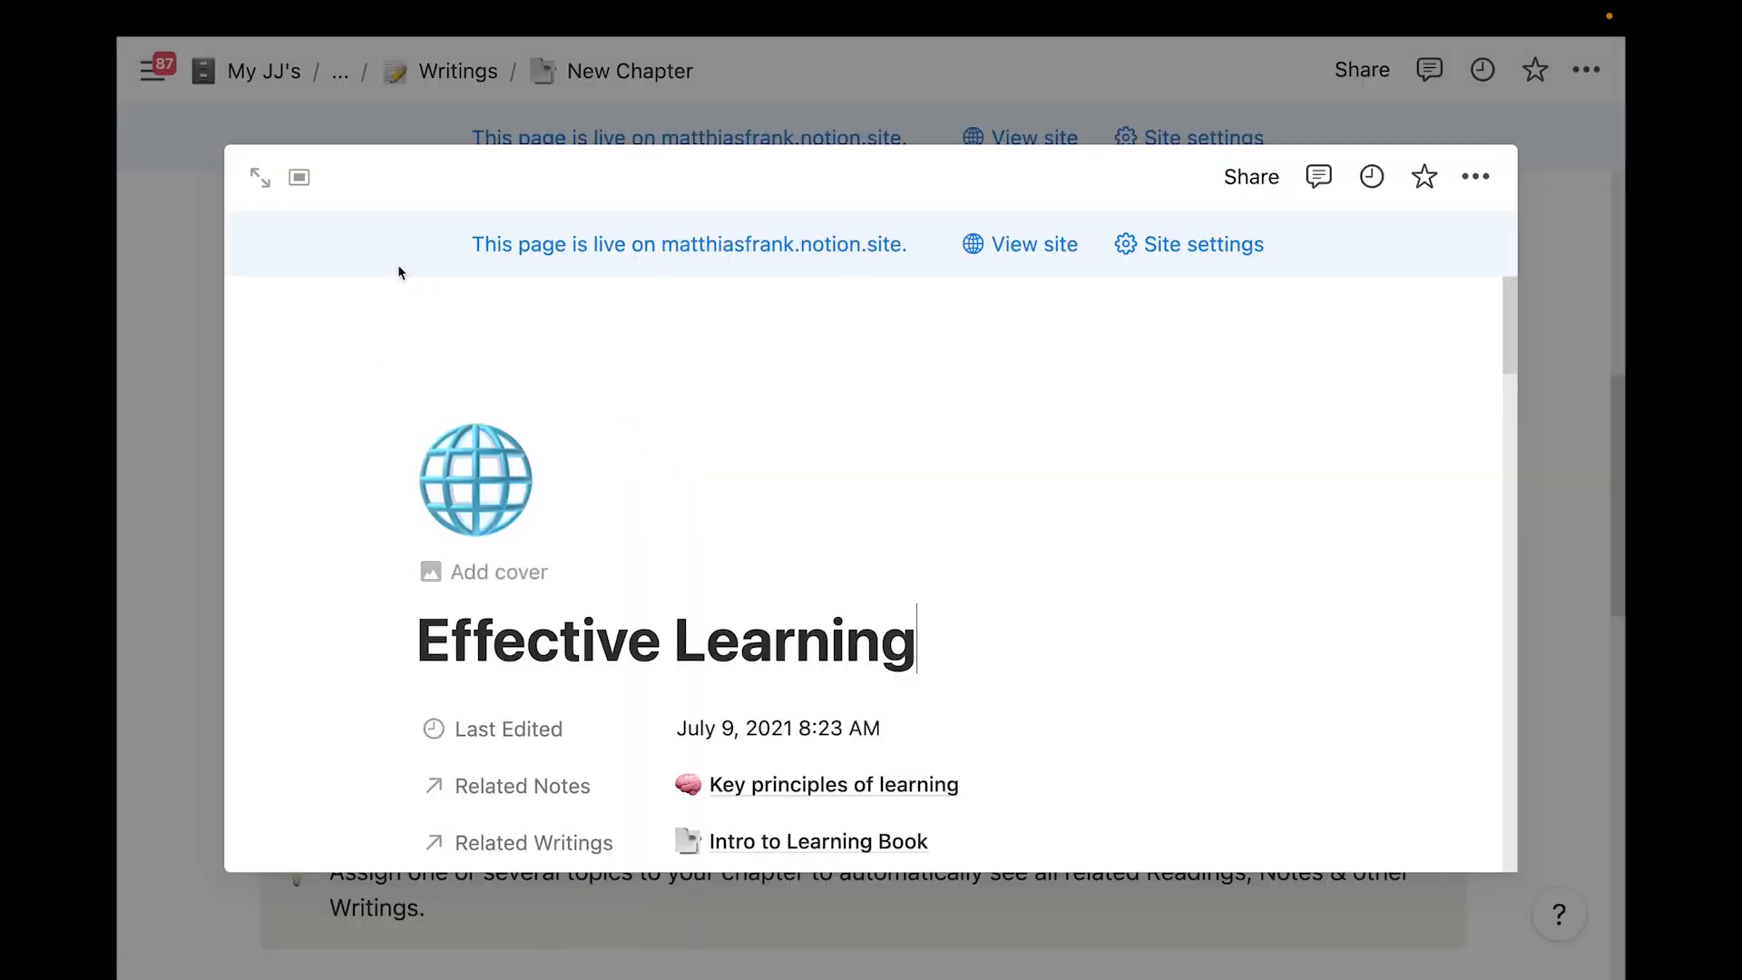
{"action": "left_click", "coordinate": [265, 184]}
{"action": "scroll", "coordinate": [575, 571], "scroll_direction": "down", "scroll_amount": 8}
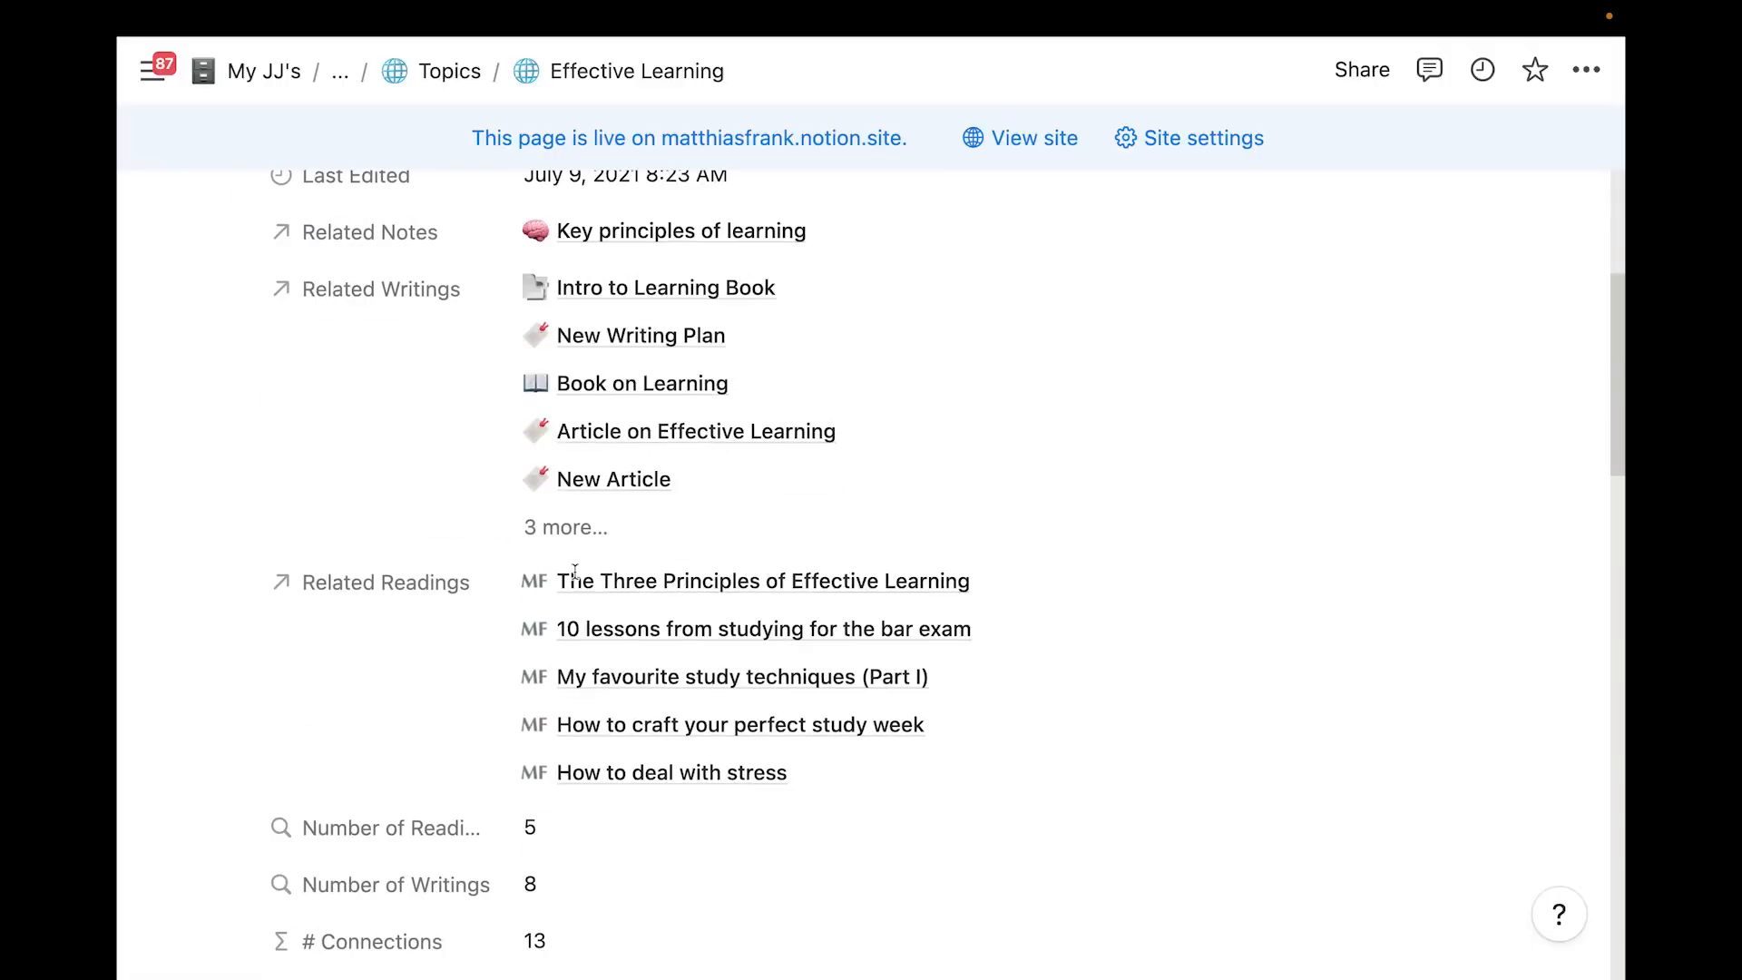
{"action": "scroll", "coordinate": [575, 572], "scroll_direction": "down", "scroll_amount": 9}
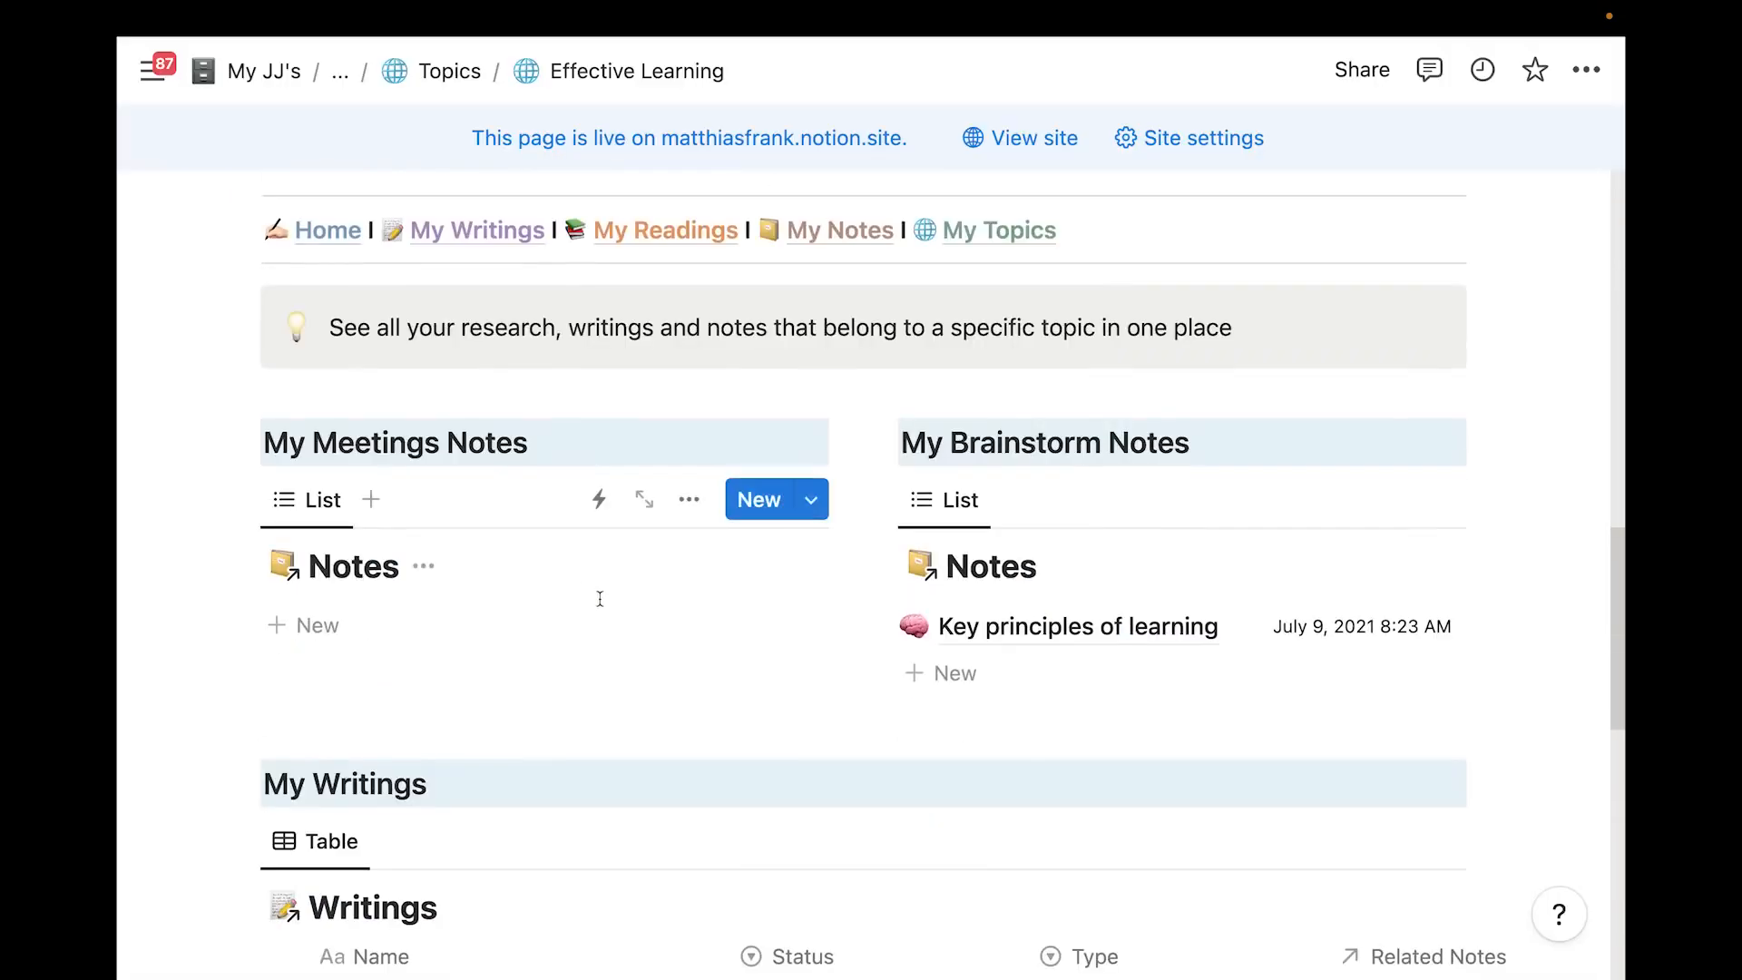
{"action": "scroll", "coordinate": [600, 569], "scroll_direction": "down", "scroll_amount": 1}
{"action": "scroll", "coordinate": [599, 569], "scroll_direction": "down", "scroll_amount": 5}
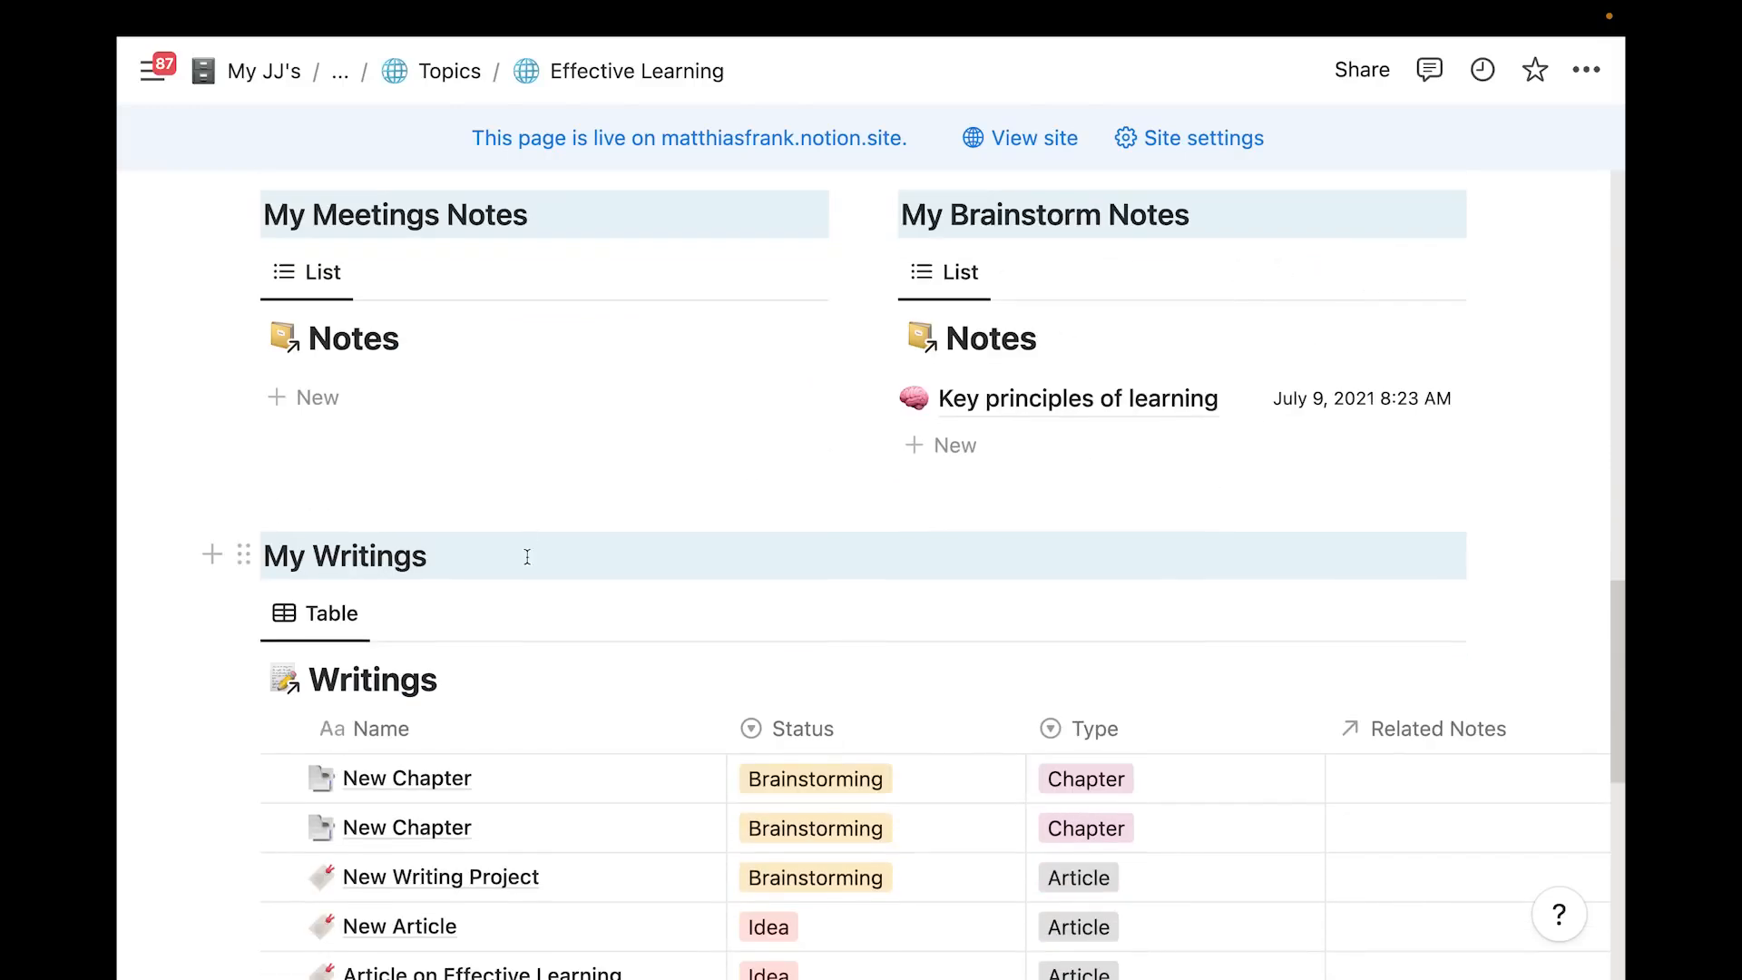
{"action": "scroll", "coordinate": [527, 604], "scroll_direction": "down", "scroll_amount": 3}
{"action": "scroll", "coordinate": [523, 607], "scroll_direction": "up", "scroll_amount": 2}
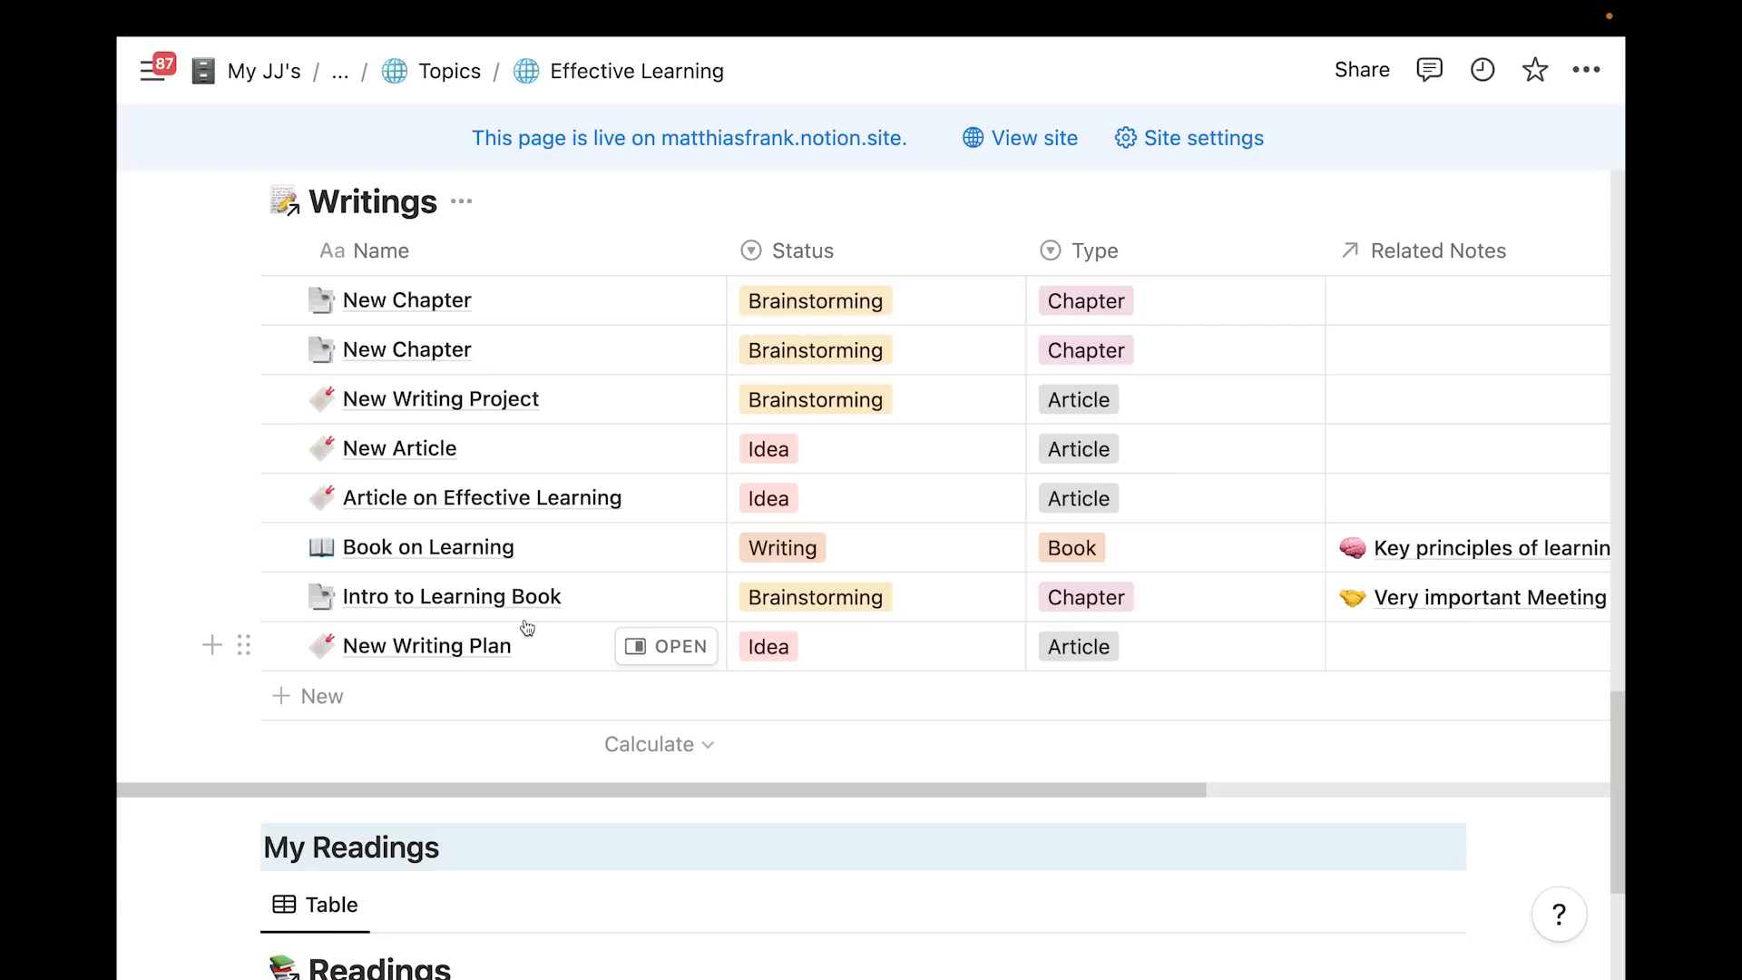
{"action": "scroll", "coordinate": [526, 626], "scroll_direction": "down", "scroll_amount": 10}
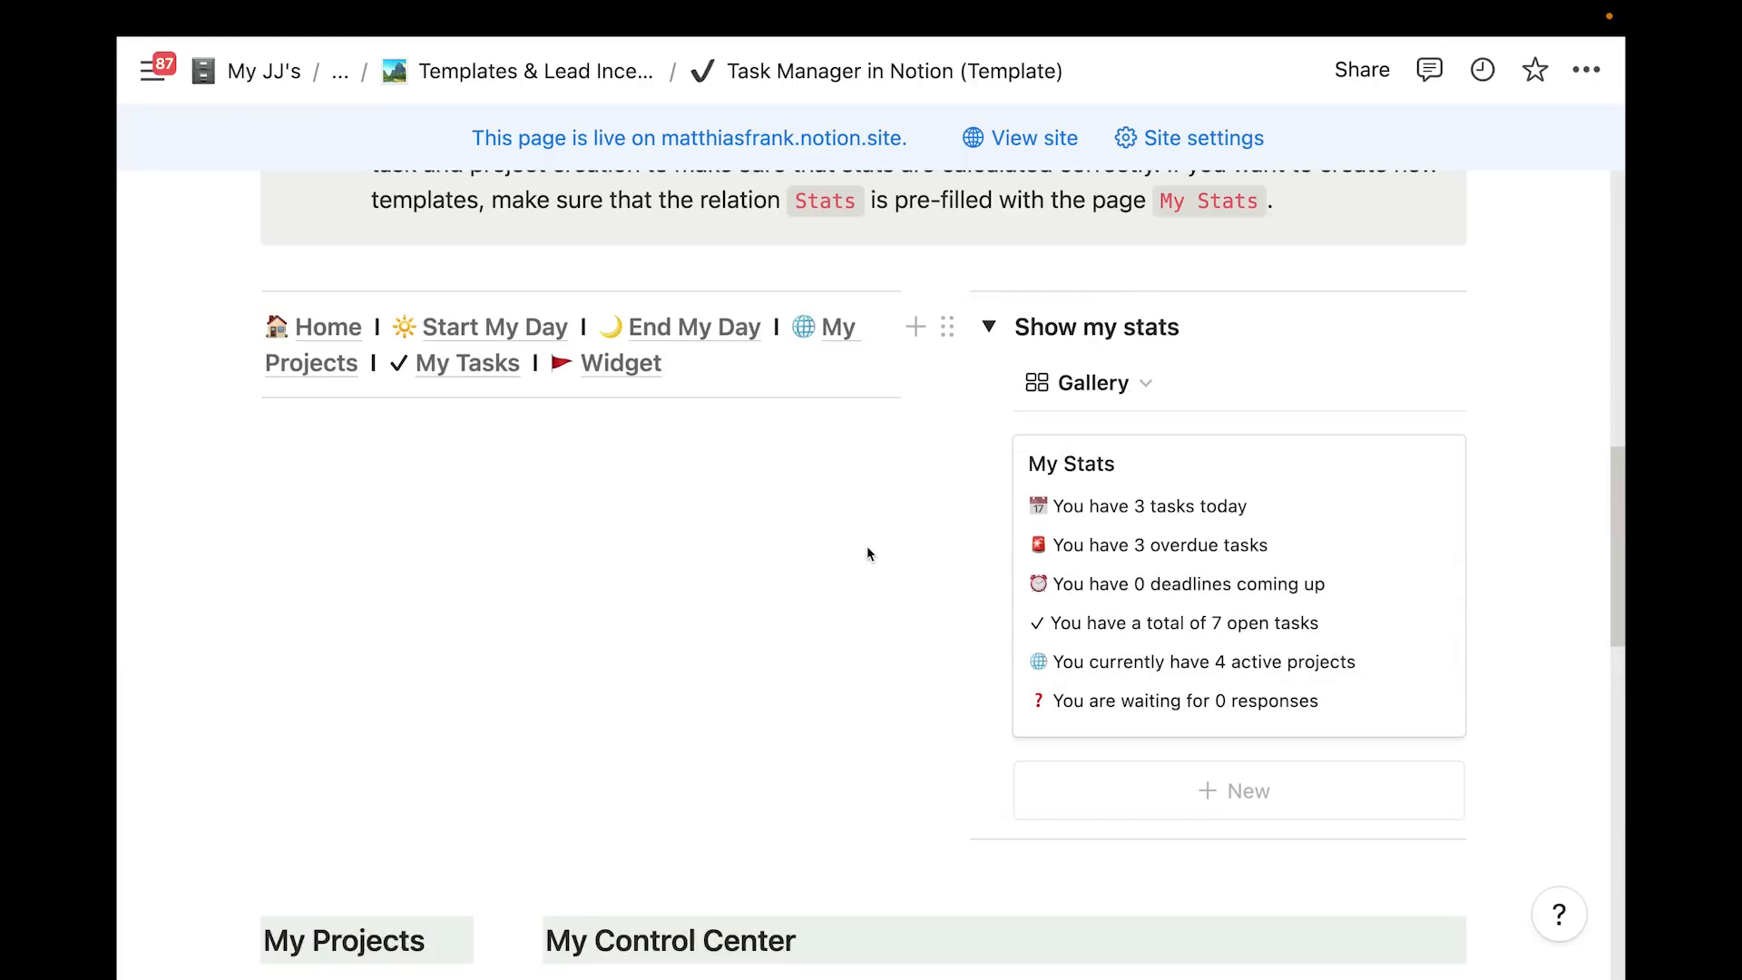
Examine the My Stats card and navigation links on the Task Manager in Notion template page
{"action": "scroll", "coordinate": [867, 554], "scroll_direction": "down", "scroll_amount": 1}
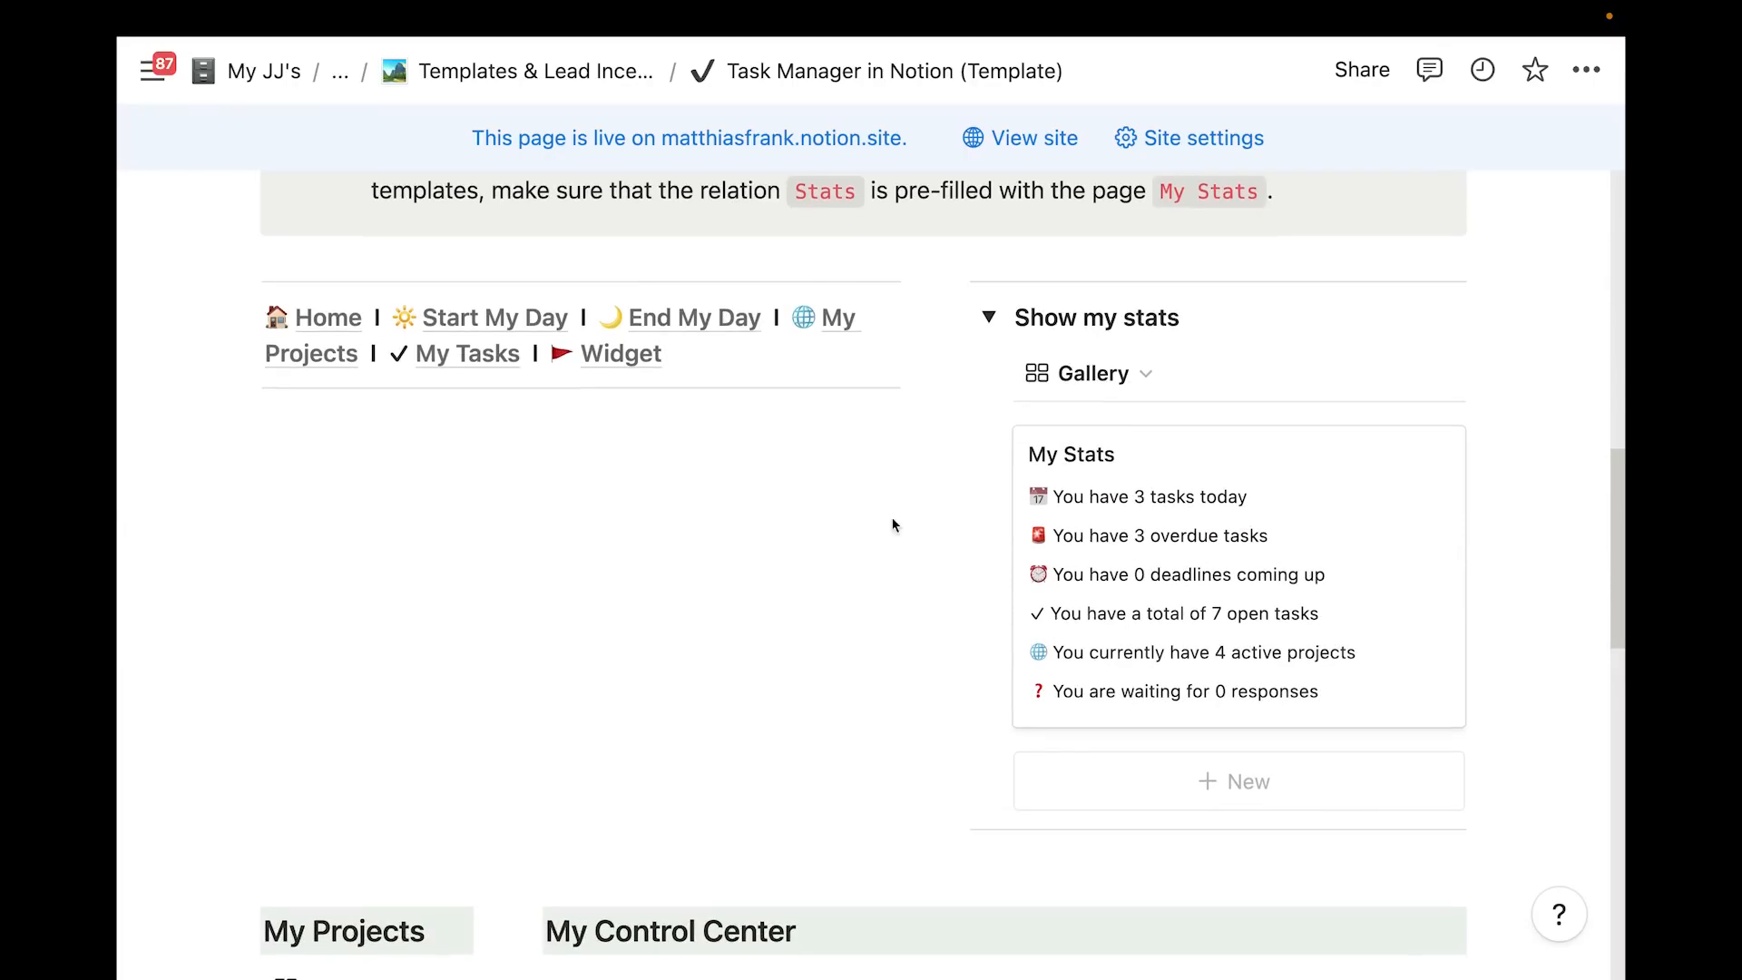
{"action": "scroll", "coordinate": [1131, 495], "scroll_direction": "down", "scroll_amount": 2}
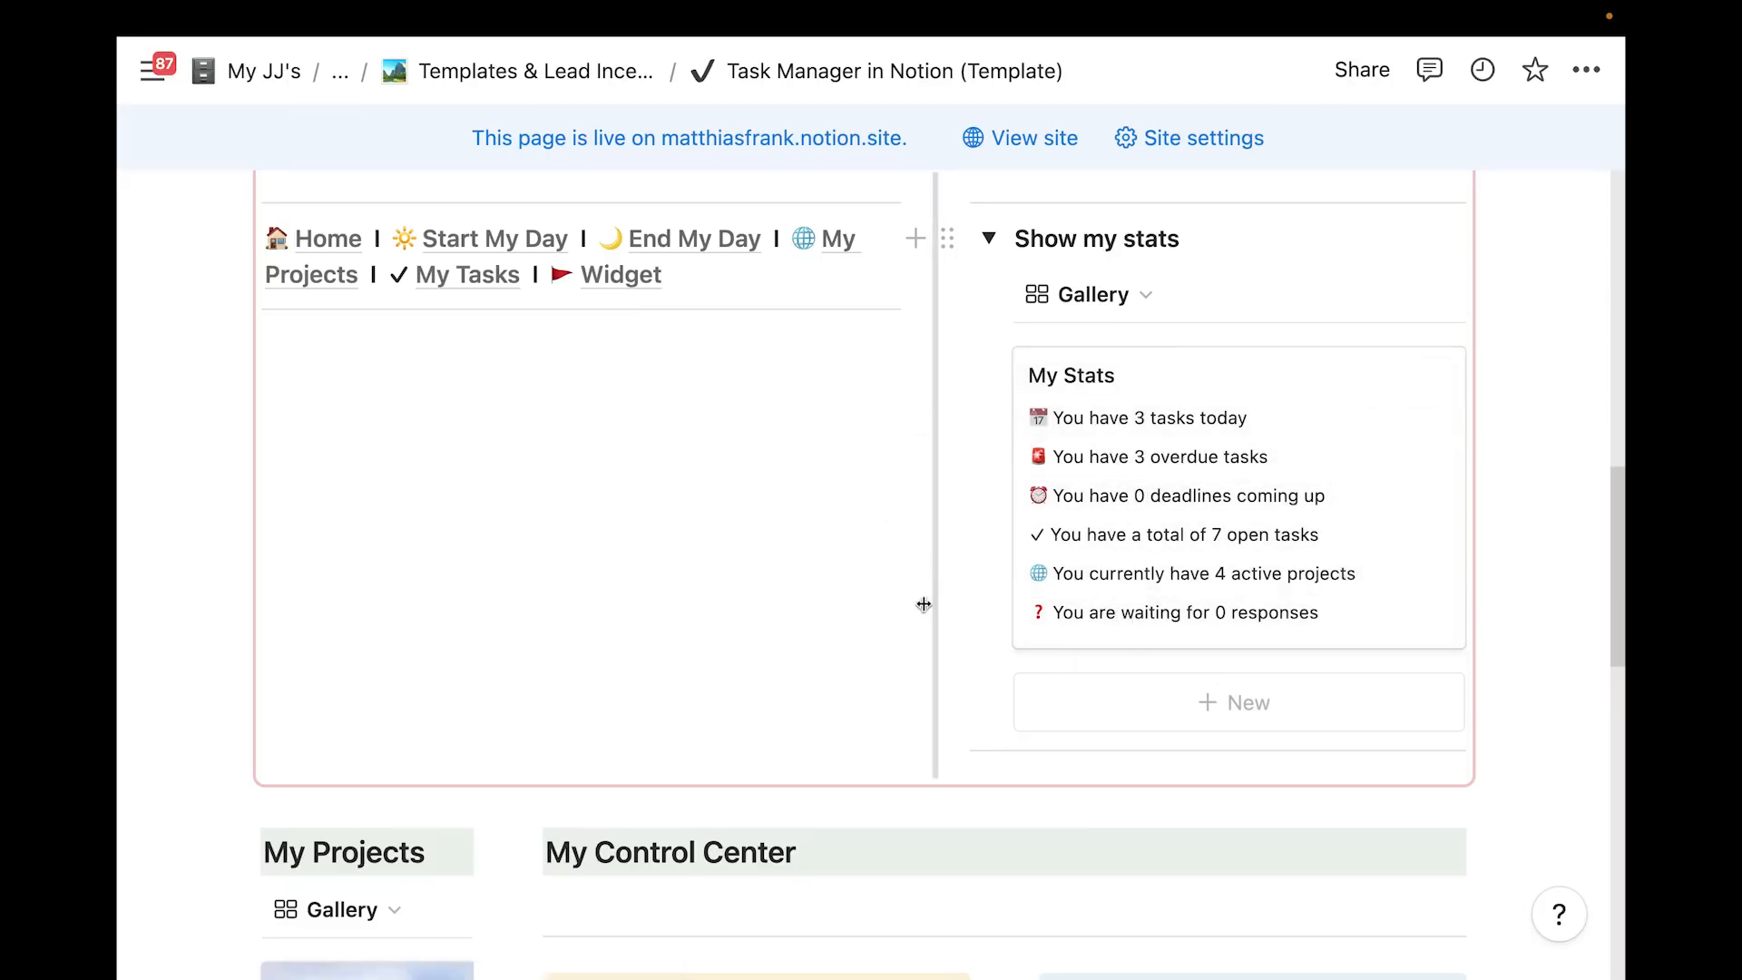
{"action": "scroll", "coordinate": [926, 585], "scroll_direction": "up", "scroll_amount": 1}
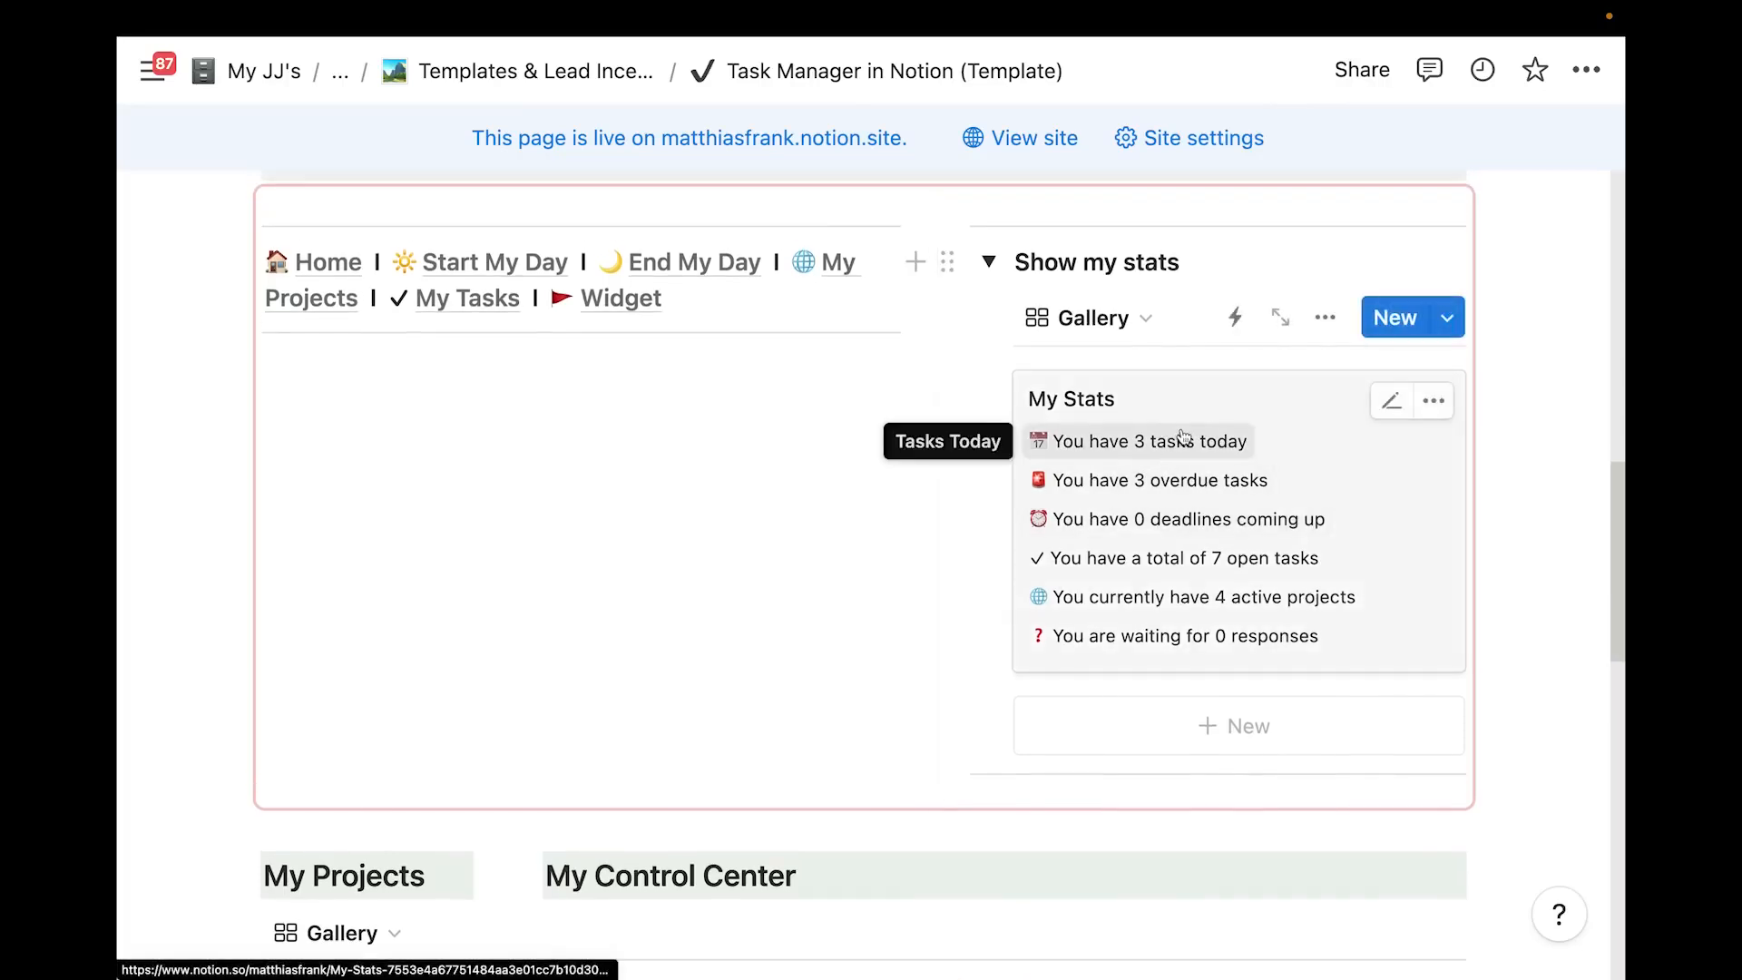
{"action": "scroll", "coordinate": [1336, 604], "scroll_direction": "down", "scroll_amount": 1}
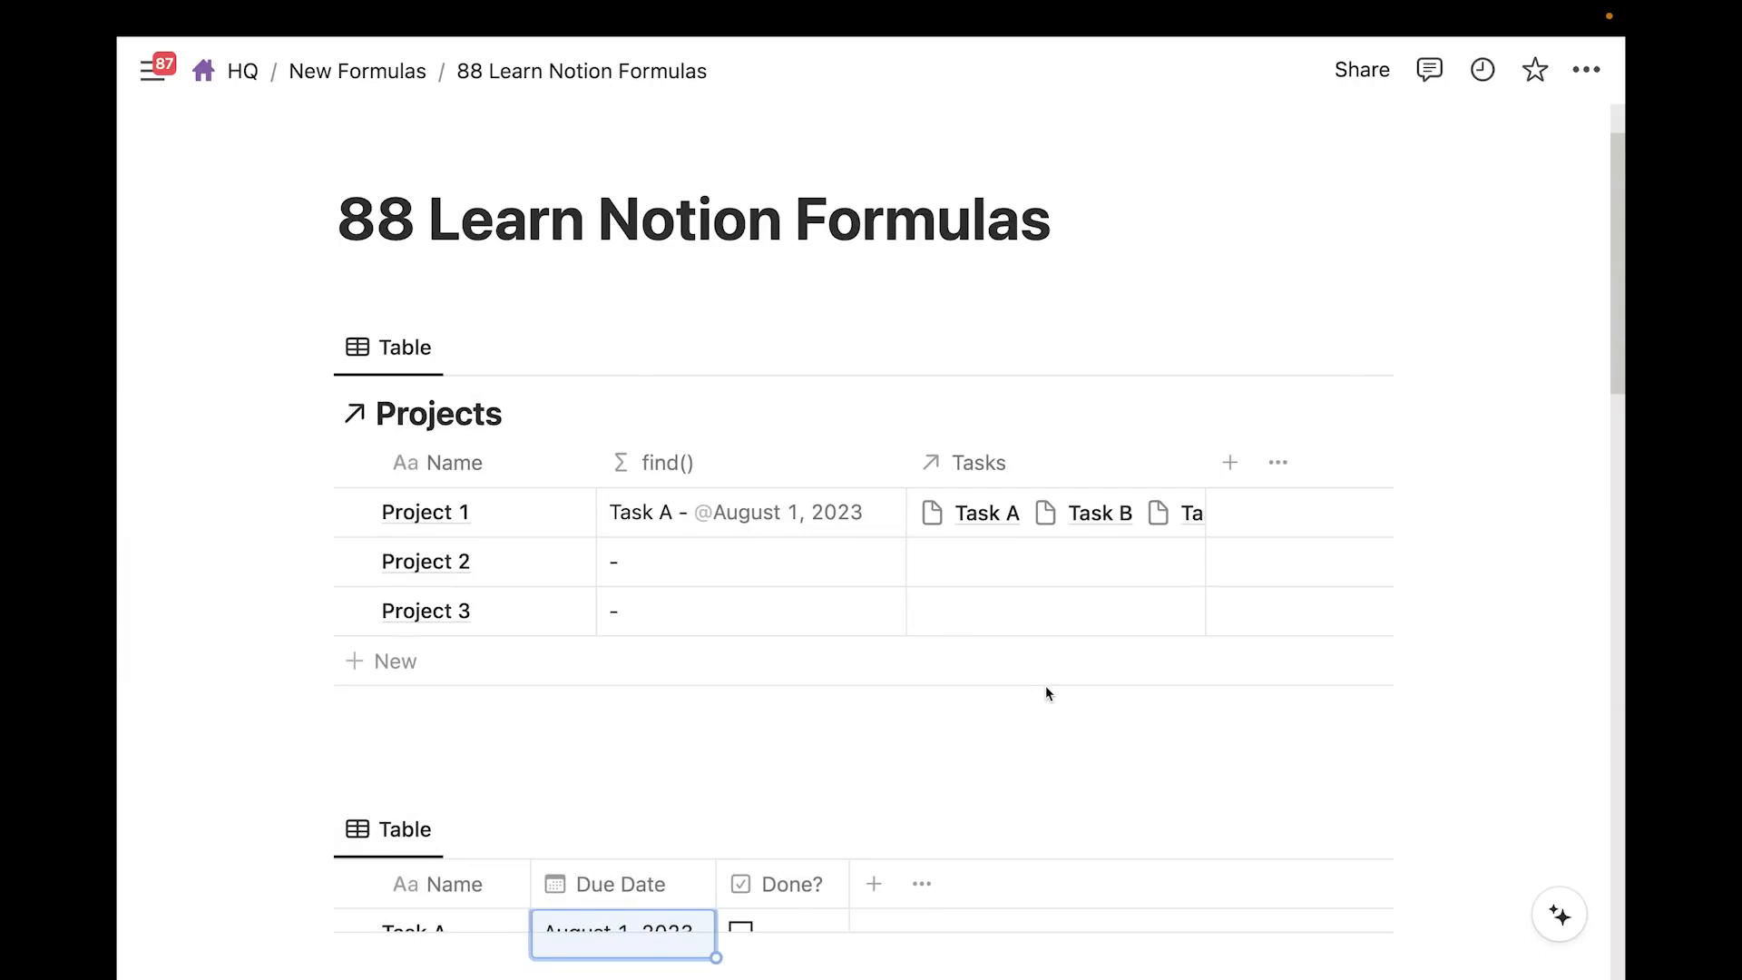
Compare the find() formula column in the Projects table with the due dates and done status of the tasks
{"action": "scroll", "coordinate": [1047, 693], "scroll_direction": "down", "scroll_amount": 2}
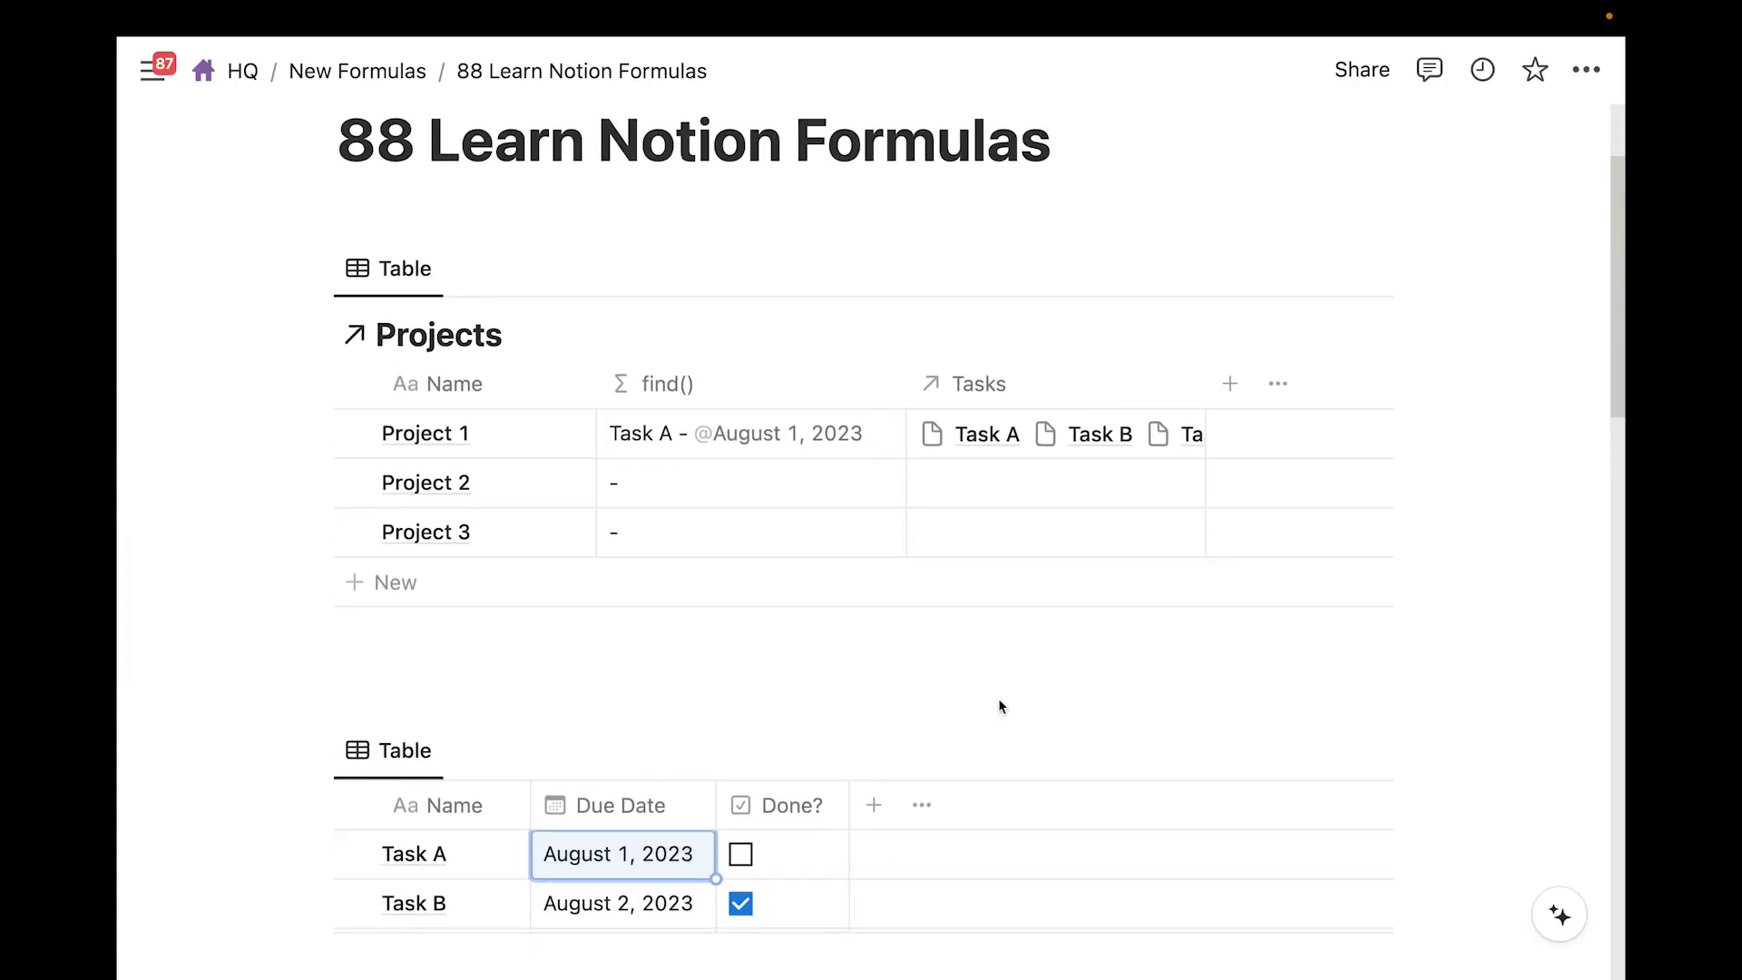
{"action": "scroll", "coordinate": [436, 687], "scroll_direction": "down", "scroll_amount": 3}
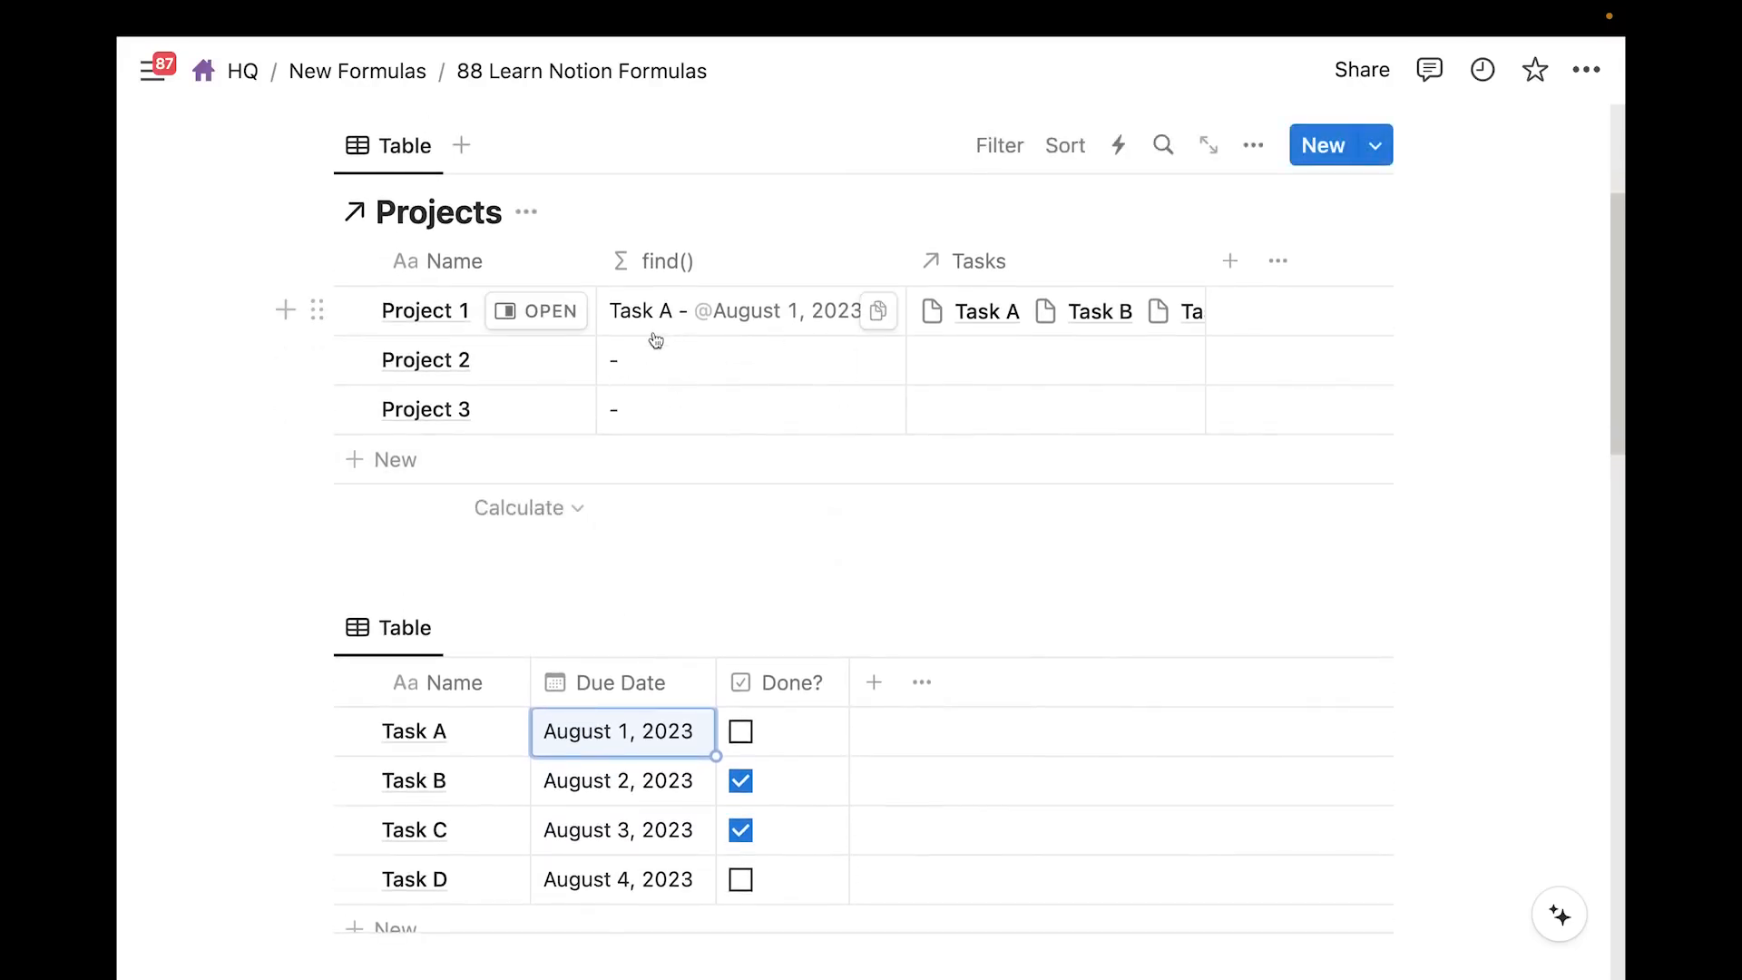
{"action": "scroll", "coordinate": [575, 459], "scroll_direction": "down", "scroll_amount": 1}
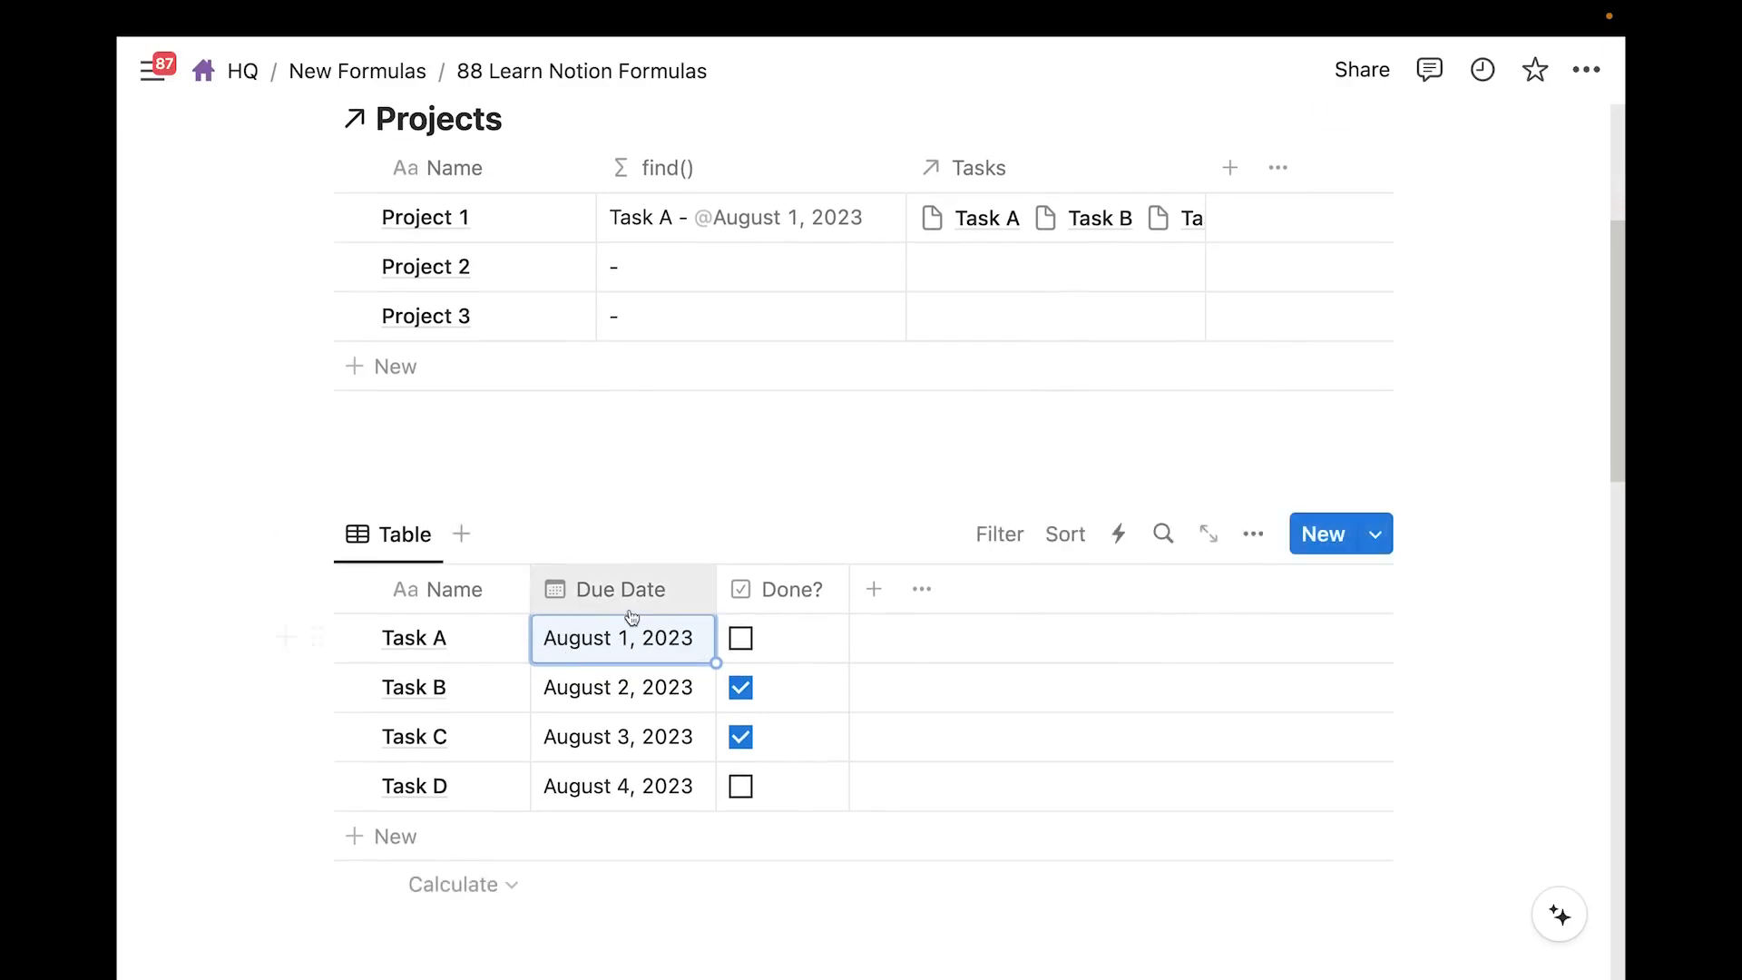
{"action": "scroll", "coordinate": [626, 635], "scroll_direction": "up", "scroll_amount": 1}
{"action": "scroll", "coordinate": [708, 650], "scroll_direction": "down", "scroll_amount": 2}
{"action": "scroll", "coordinate": [680, 668], "scroll_direction": "up", "scroll_amount": 1}
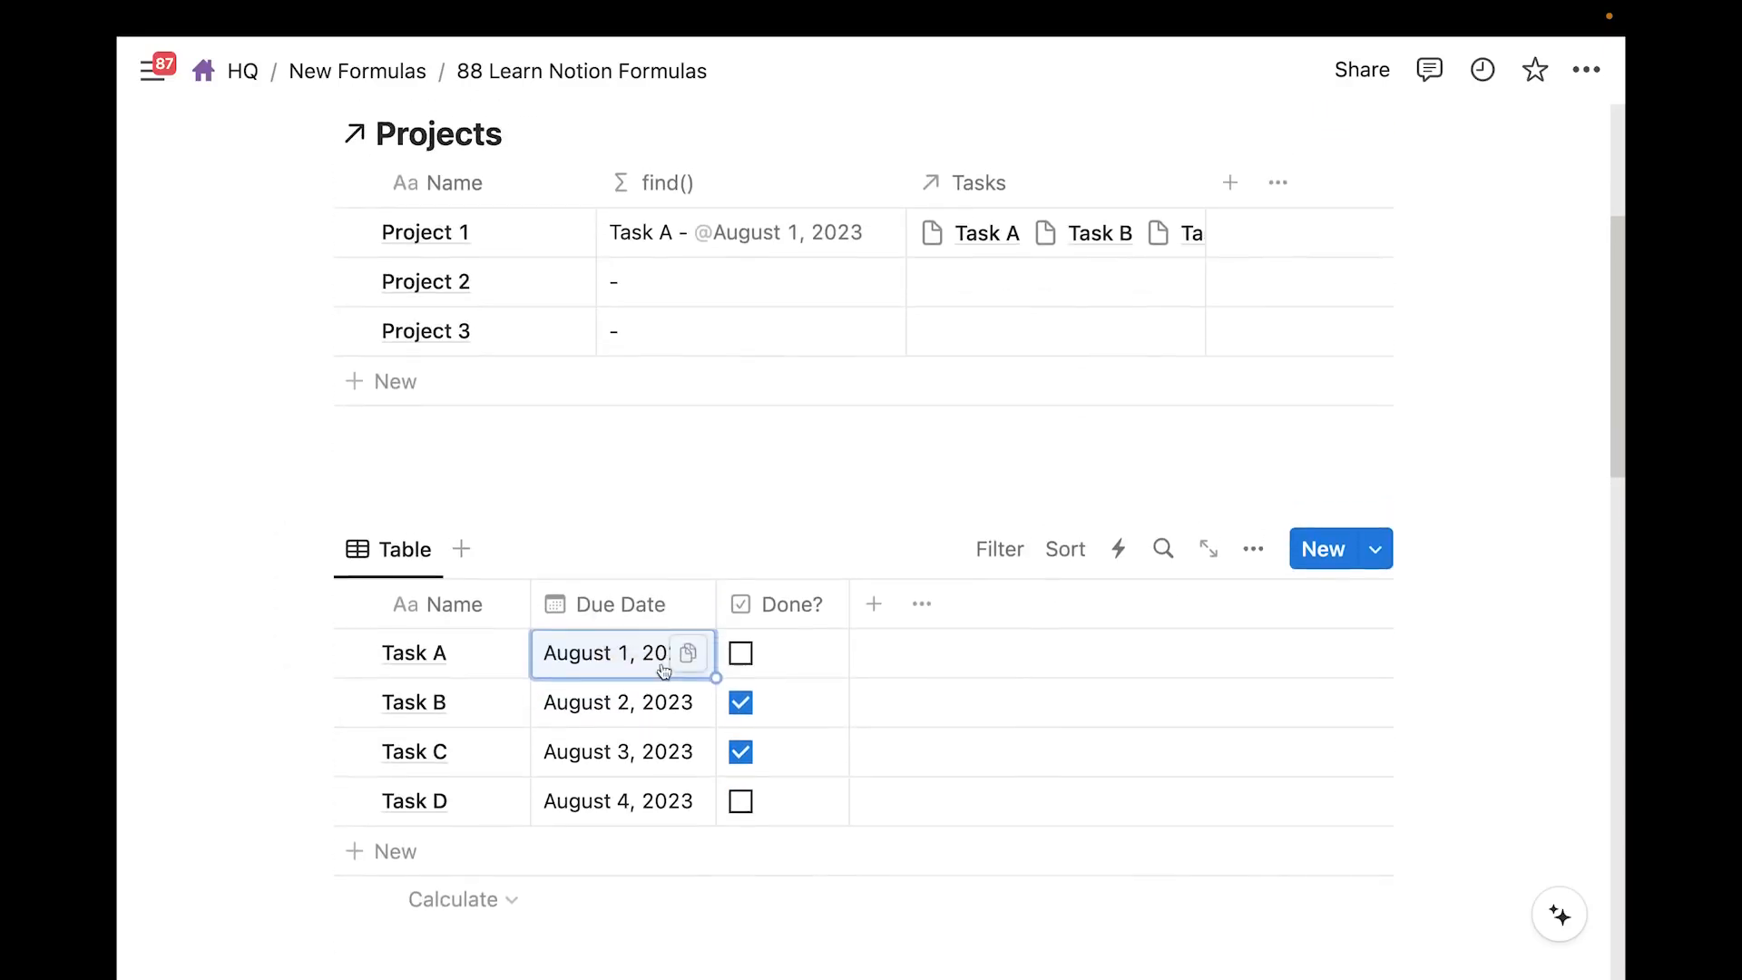
{"action": "scroll", "coordinate": [631, 651], "scroll_direction": "up", "scroll_amount": 2}
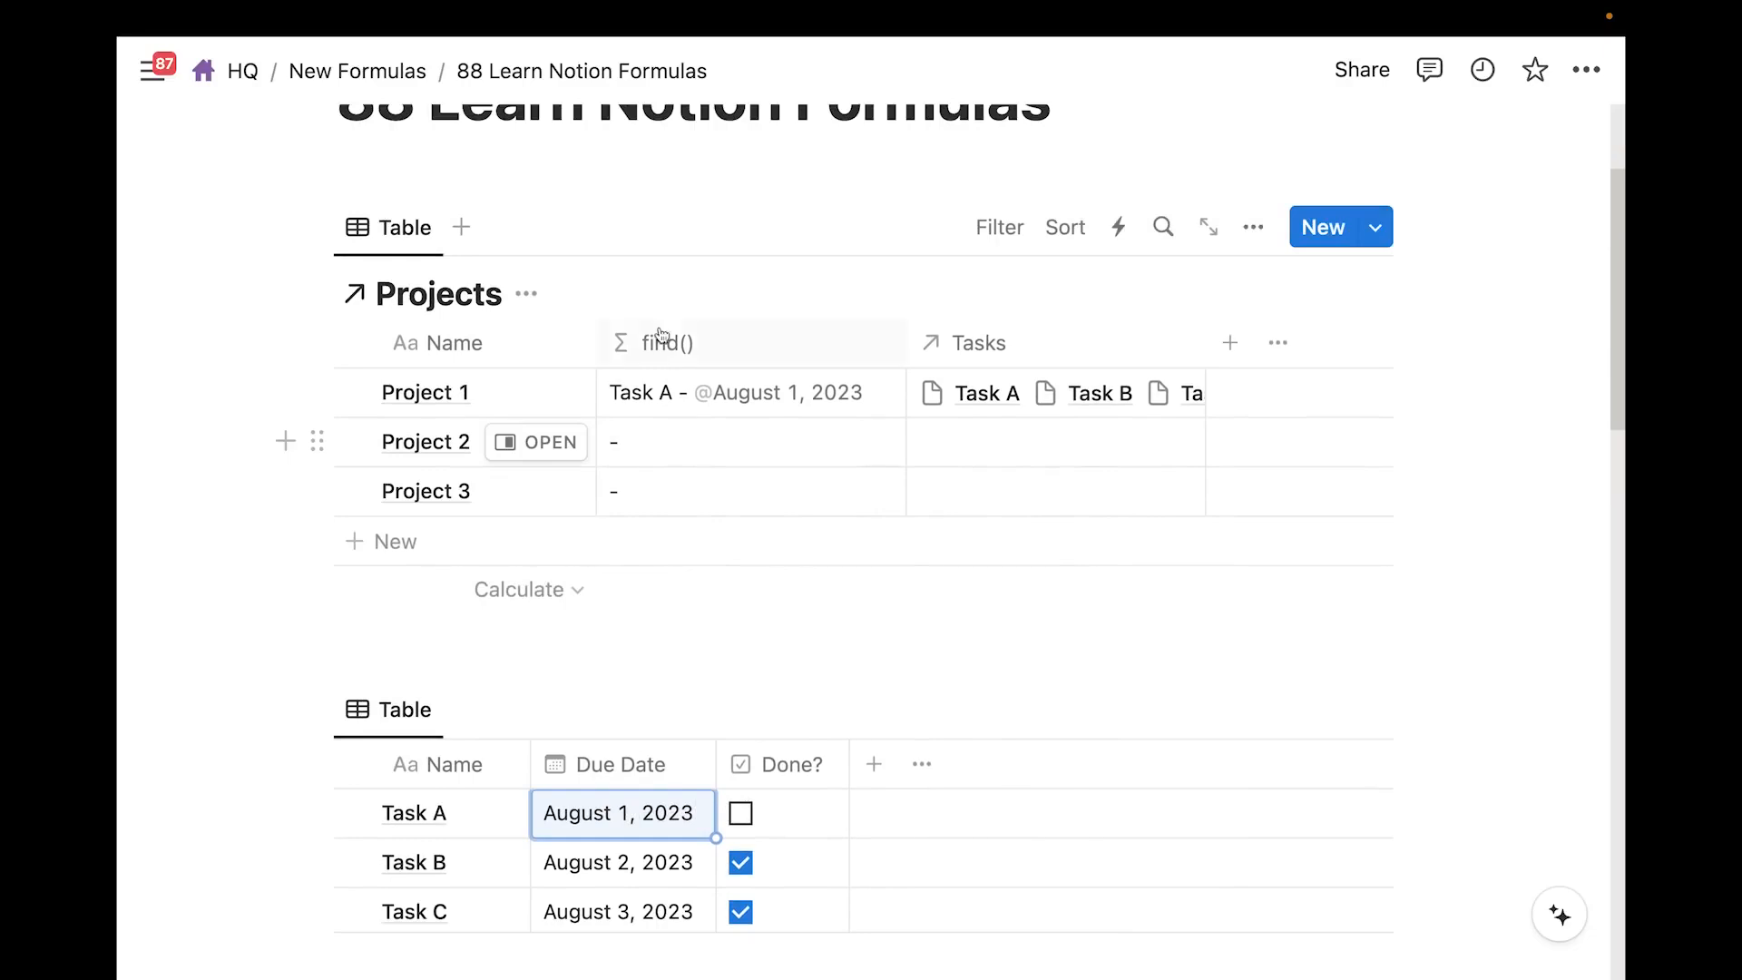
Set the due date of Task A to August 31, 2023
{"action": "scroll", "coordinate": [661, 417], "scroll_direction": "down", "scroll_amount": 2}
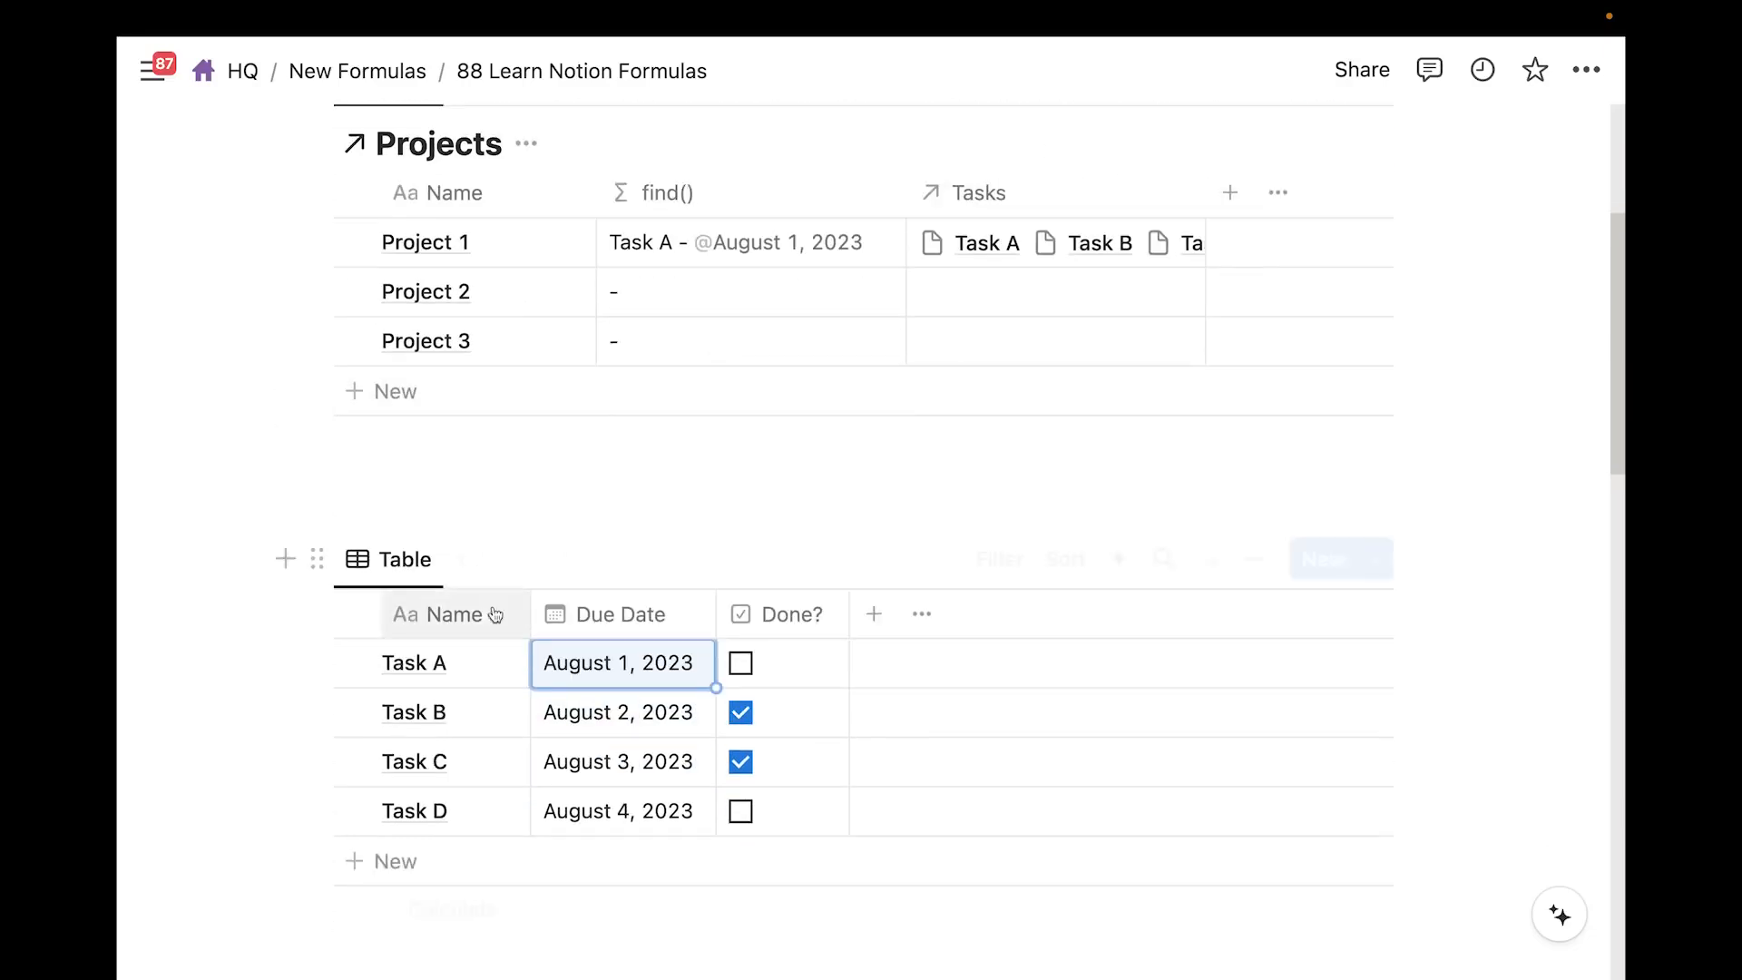
{"action": "left_click", "coordinate": [600, 664]}
{"action": "left_click", "coordinate": [731, 527]}
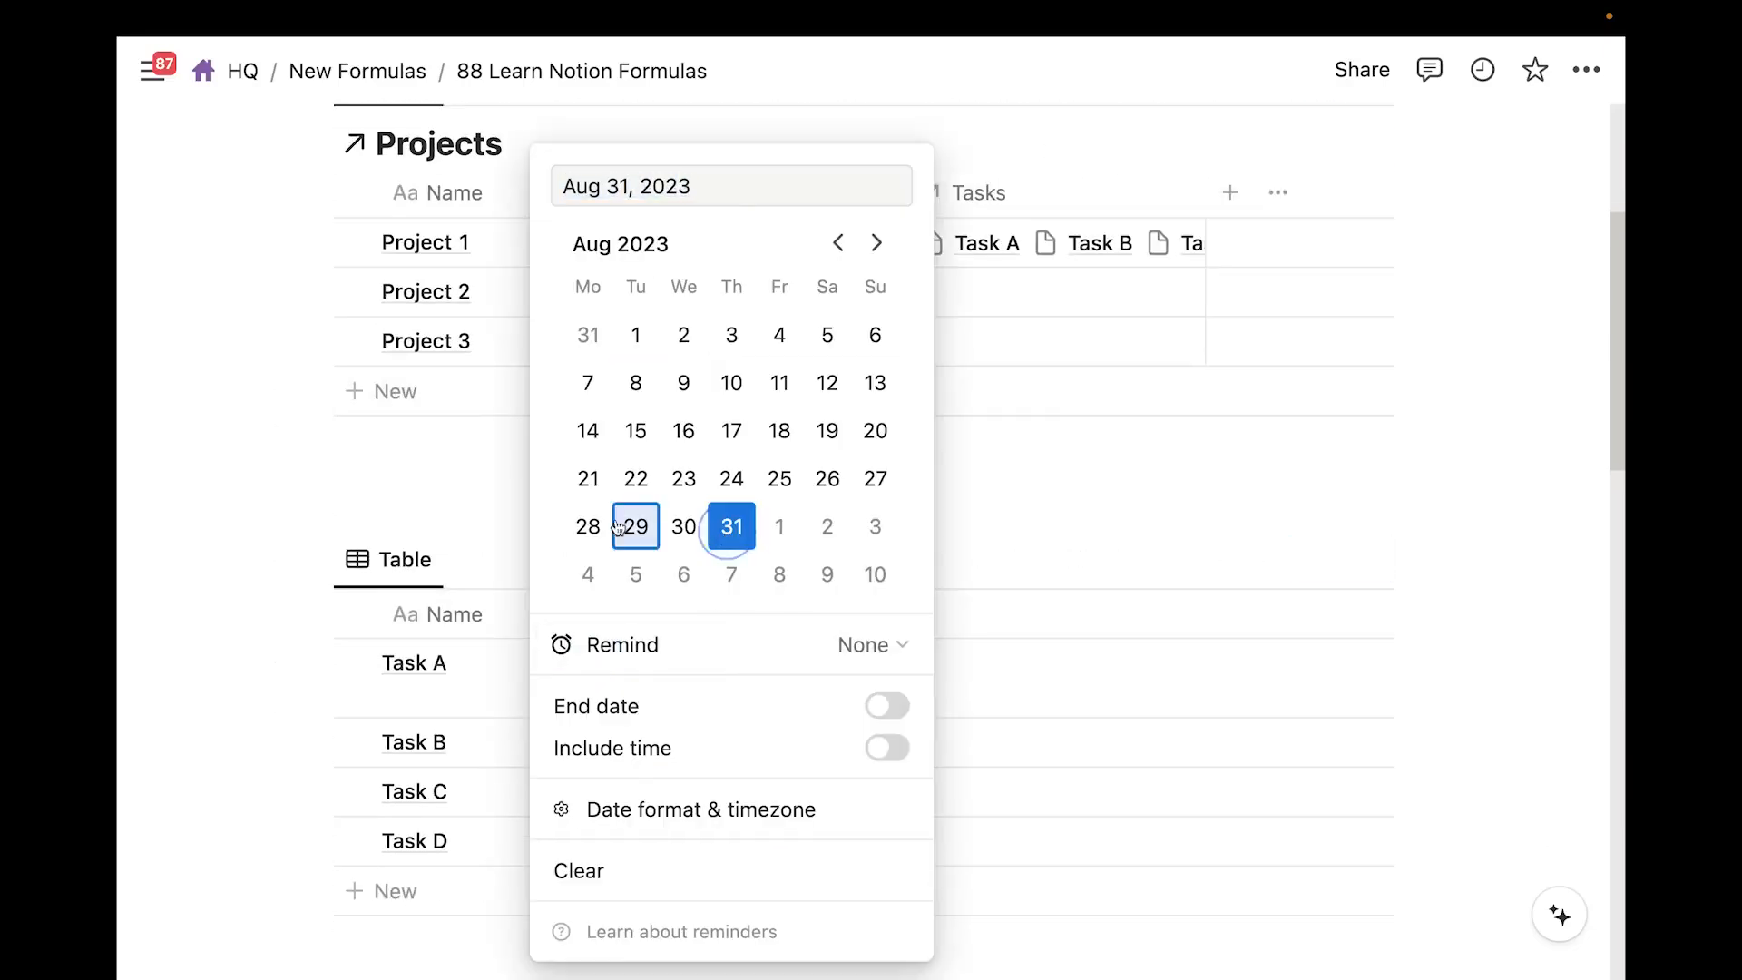
{"action": "key", "text": "Escape"}
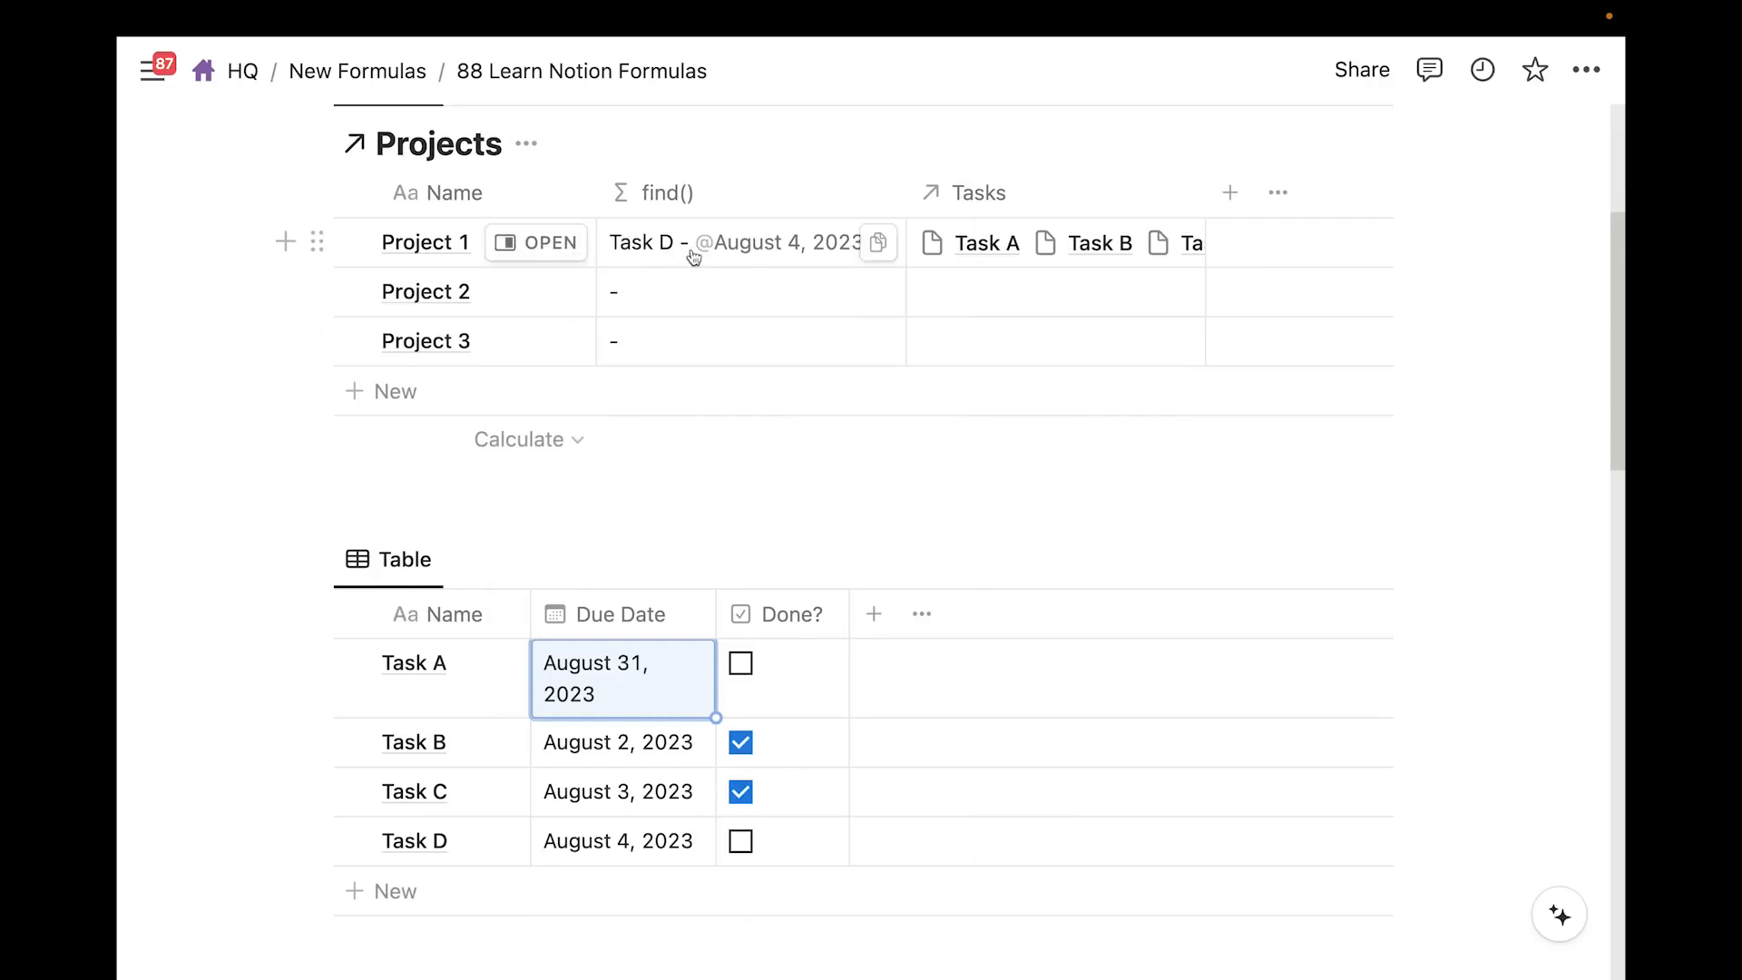
Mark Task D as done and Task B as not done, checking Project 1's find() result after each change
{"action": "scroll", "coordinate": [696, 362], "scroll_direction": "down", "scroll_amount": 3}
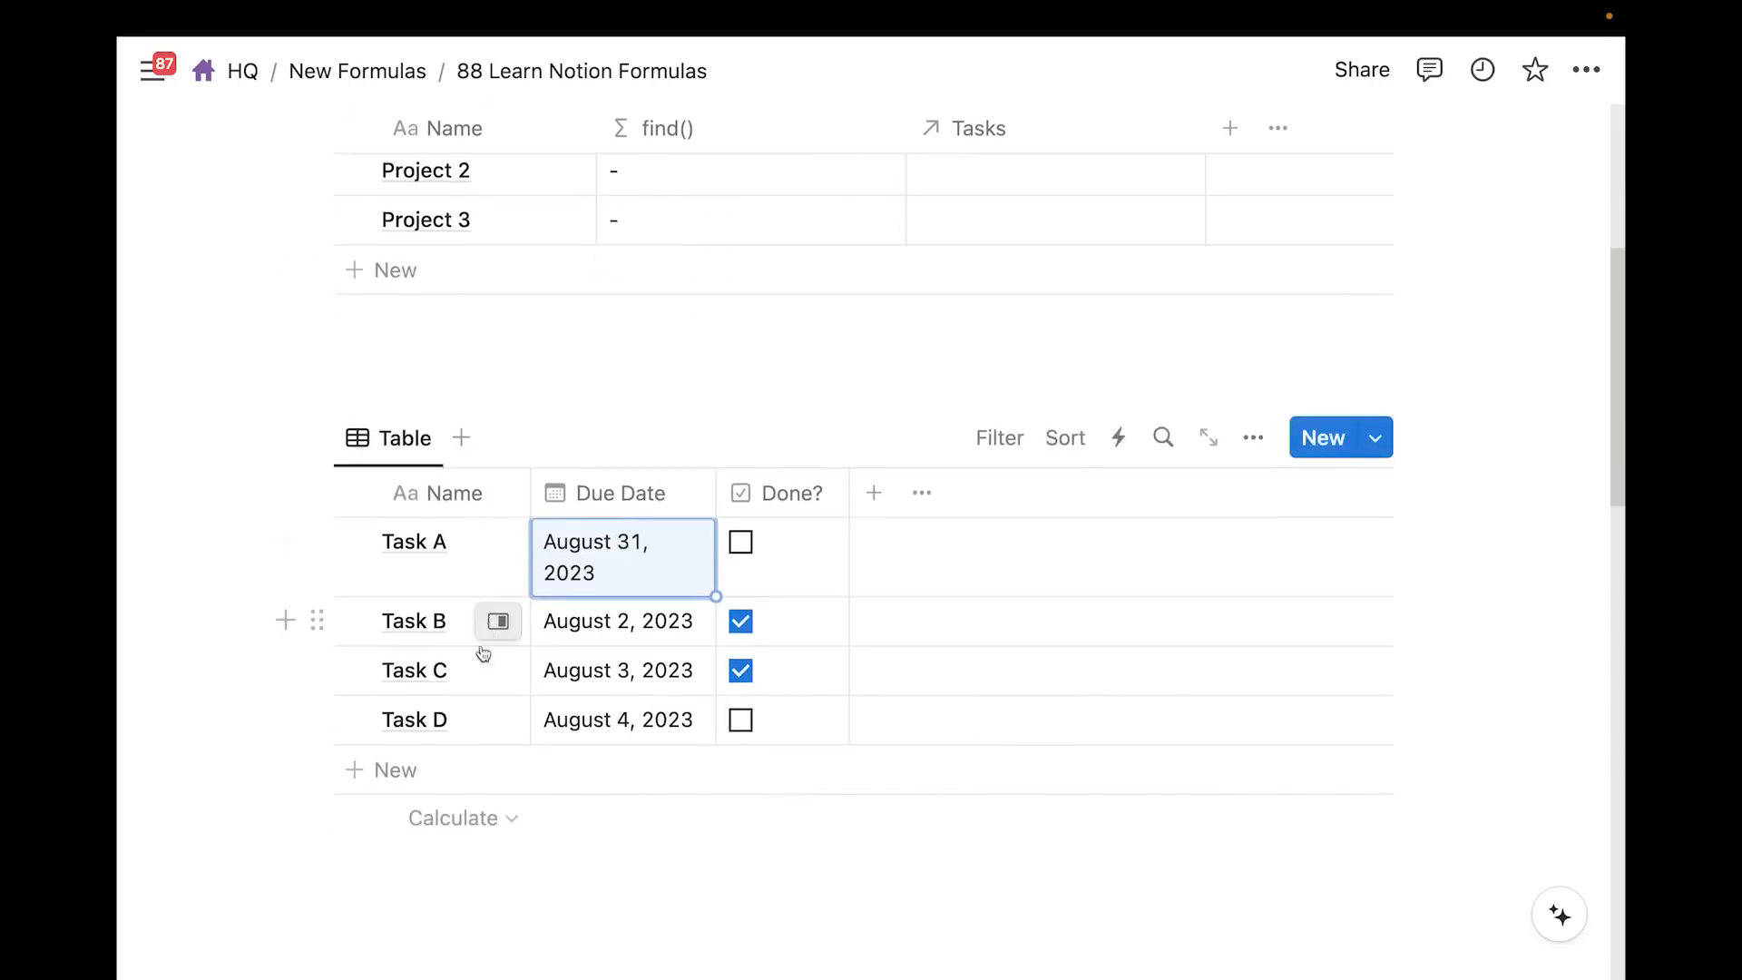
{"action": "left_click", "coordinate": [740, 721]}
{"action": "scroll", "coordinate": [740, 723], "scroll_direction": "up", "scroll_amount": 4}
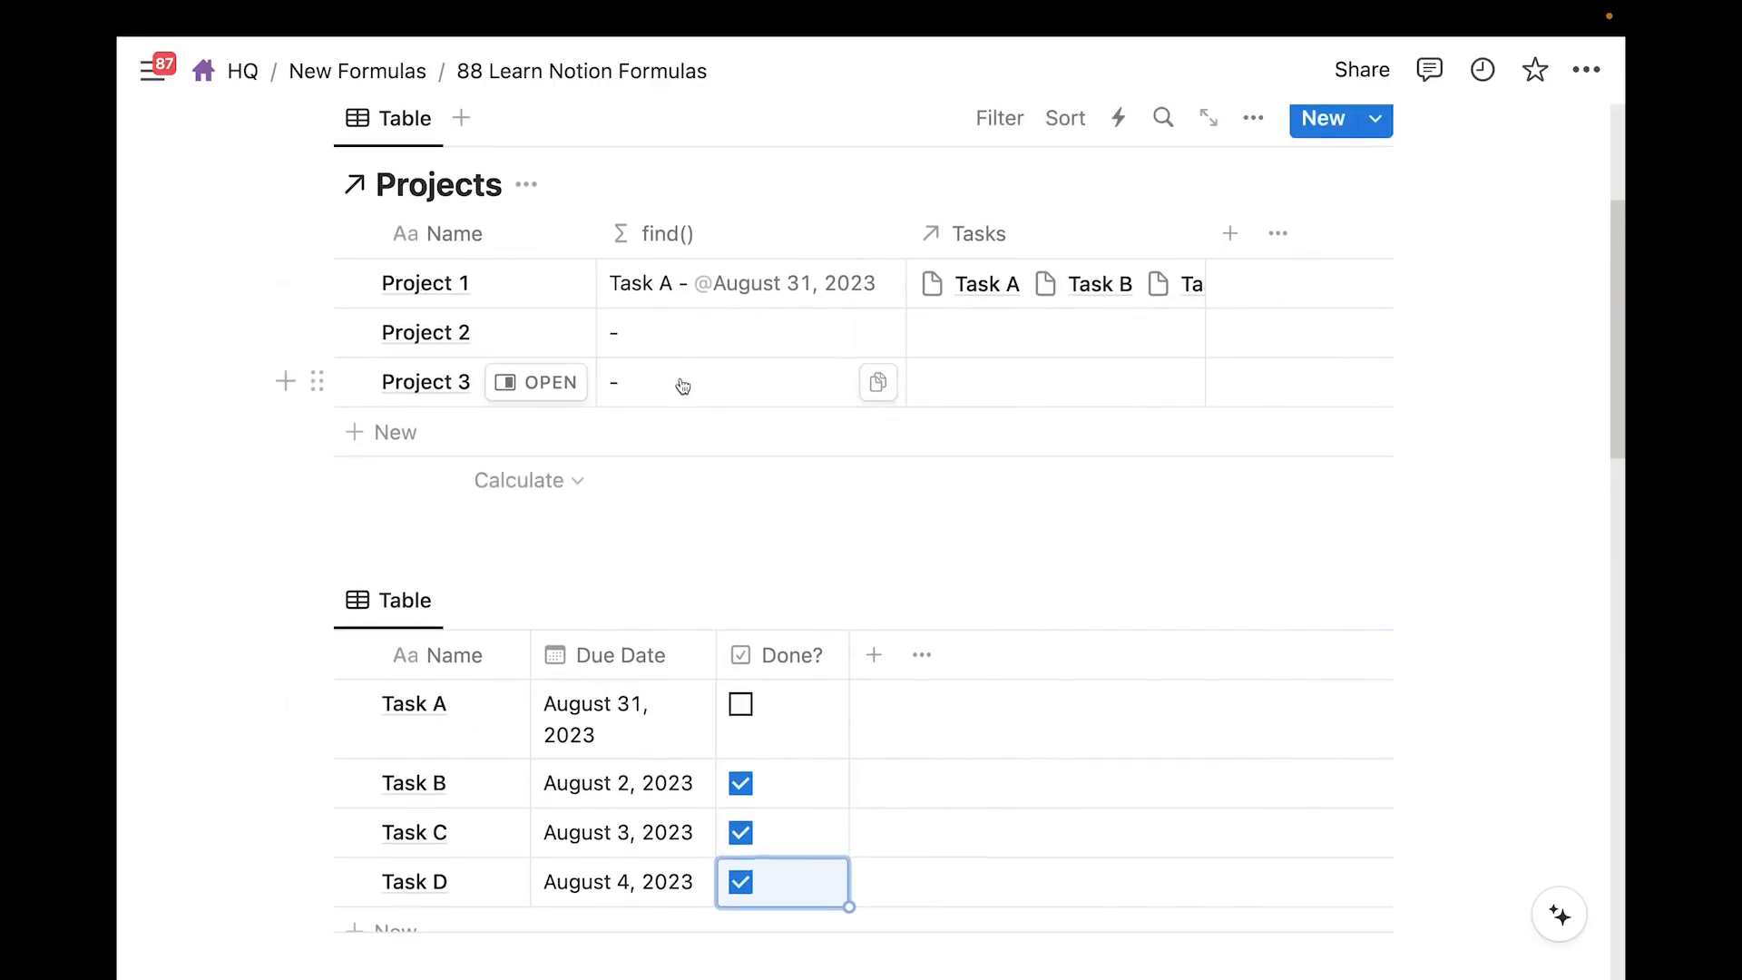
{"action": "scroll", "coordinate": [685, 435], "scroll_direction": "down", "scroll_amount": 2}
{"action": "left_click", "coordinate": [739, 701]}
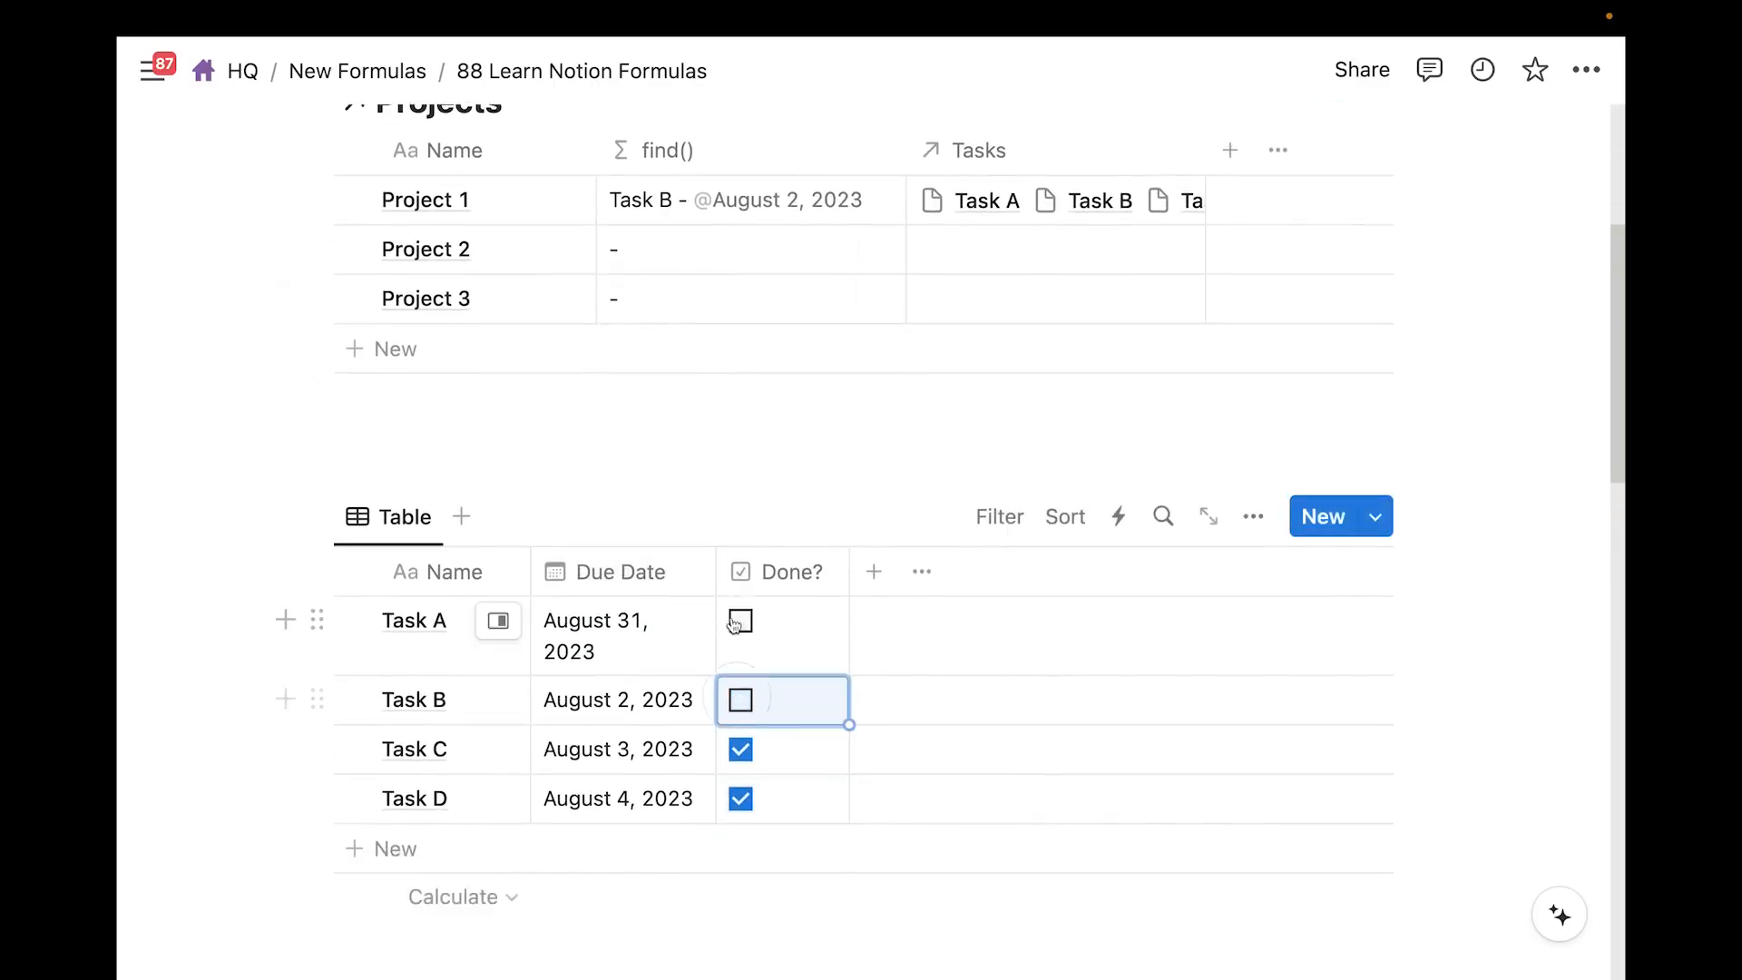
{"action": "scroll", "coordinate": [668, 401], "scroll_direction": "up", "scroll_amount": 4}
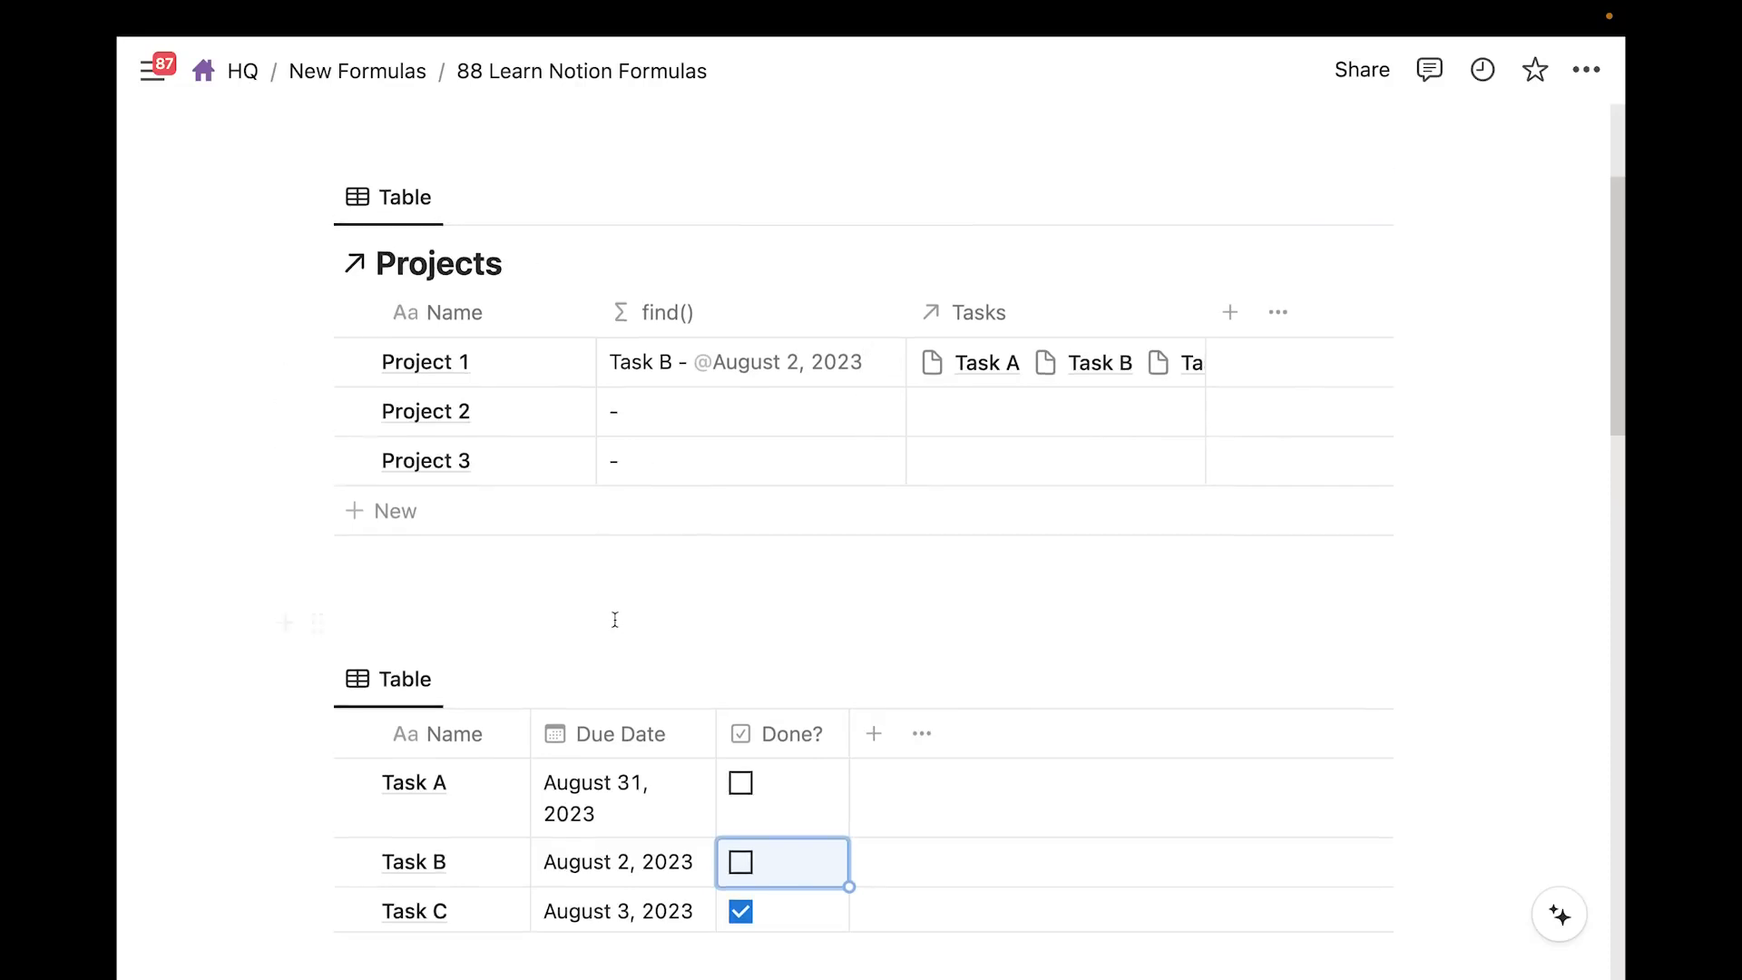
{"action": "scroll", "coordinate": [619, 617], "scroll_direction": "up", "scroll_amount": 3}
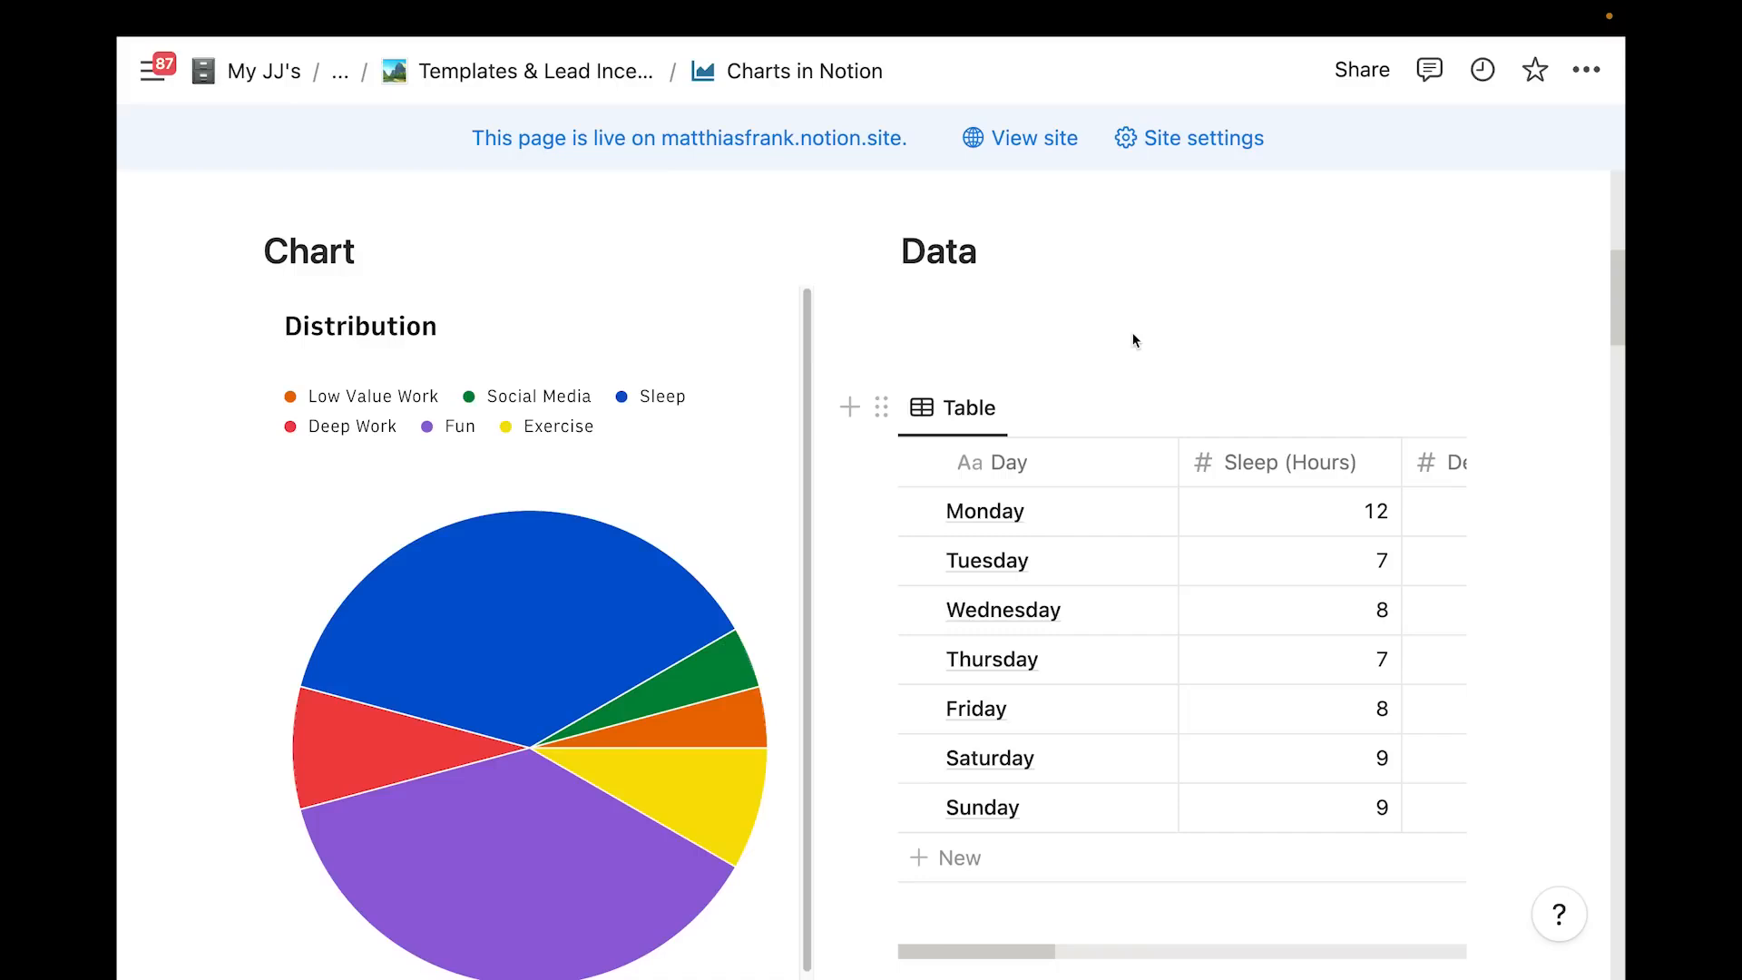
Examine the Distribution pie chart beside the daily sleep data table on the Charts in Notion page
{"action": "scroll", "coordinate": [718, 477], "scroll_direction": "down", "scroll_amount": 2}
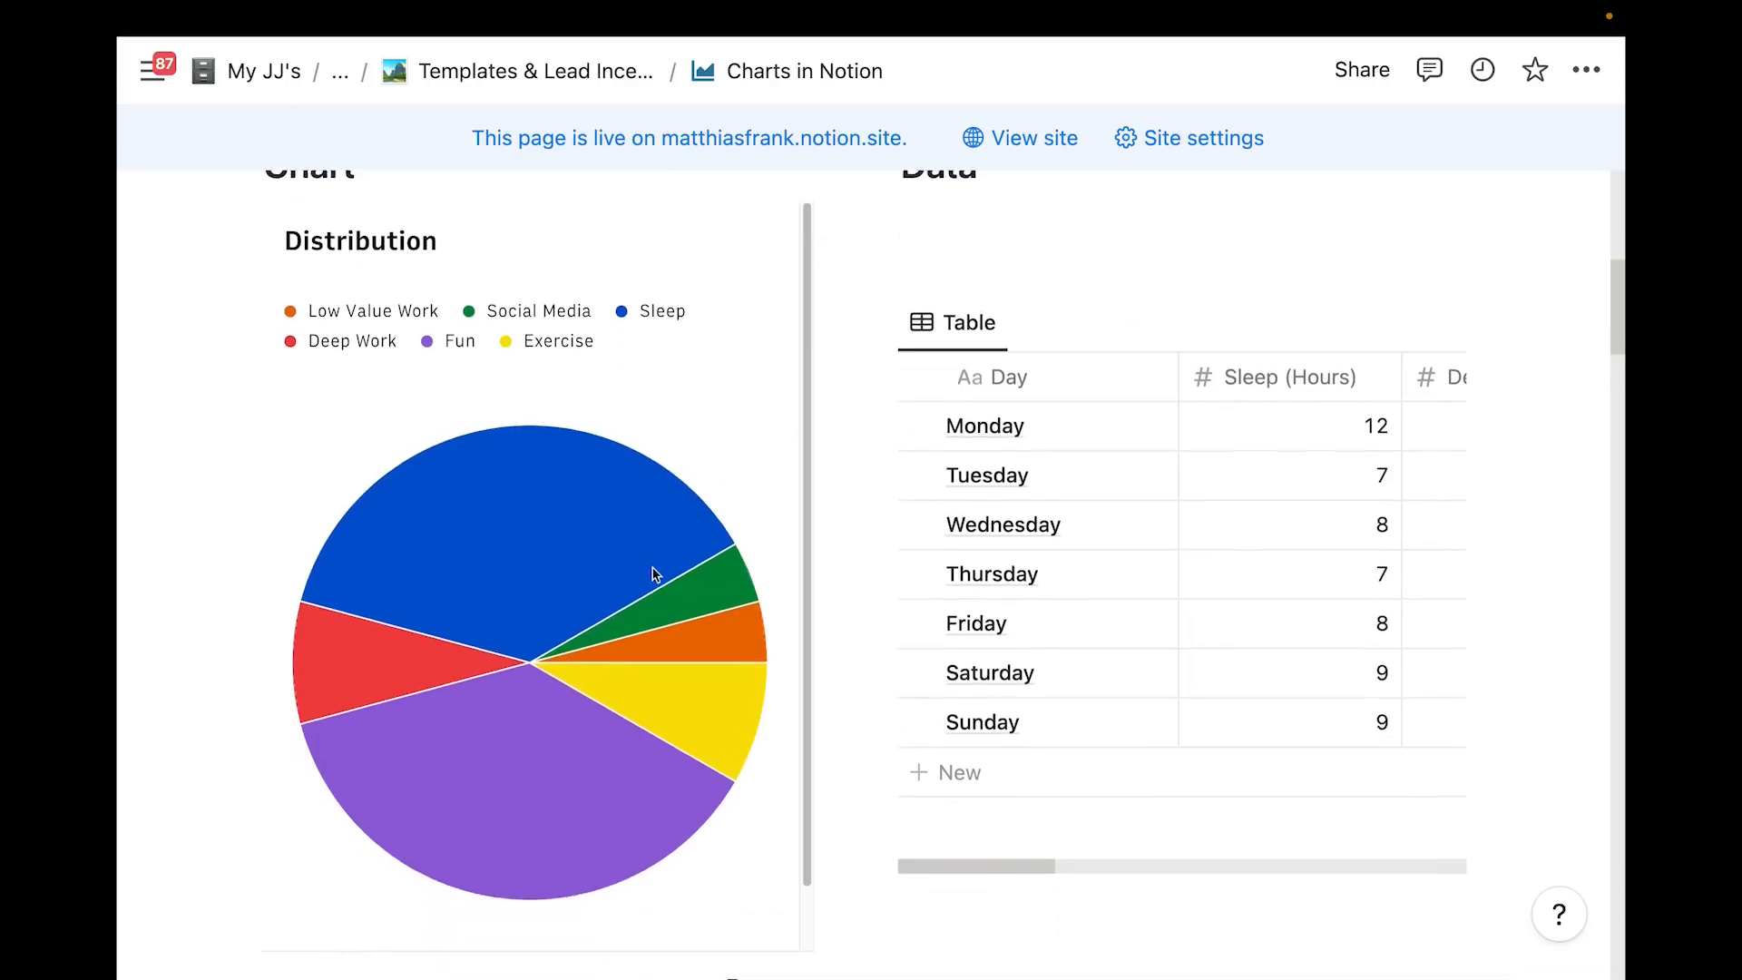
{"action": "scroll", "coordinate": [658, 581], "scroll_direction": "up", "scroll_amount": 1}
{"action": "scroll", "coordinate": [1139, 433], "scroll_direction": "down", "scroll_amount": 1}
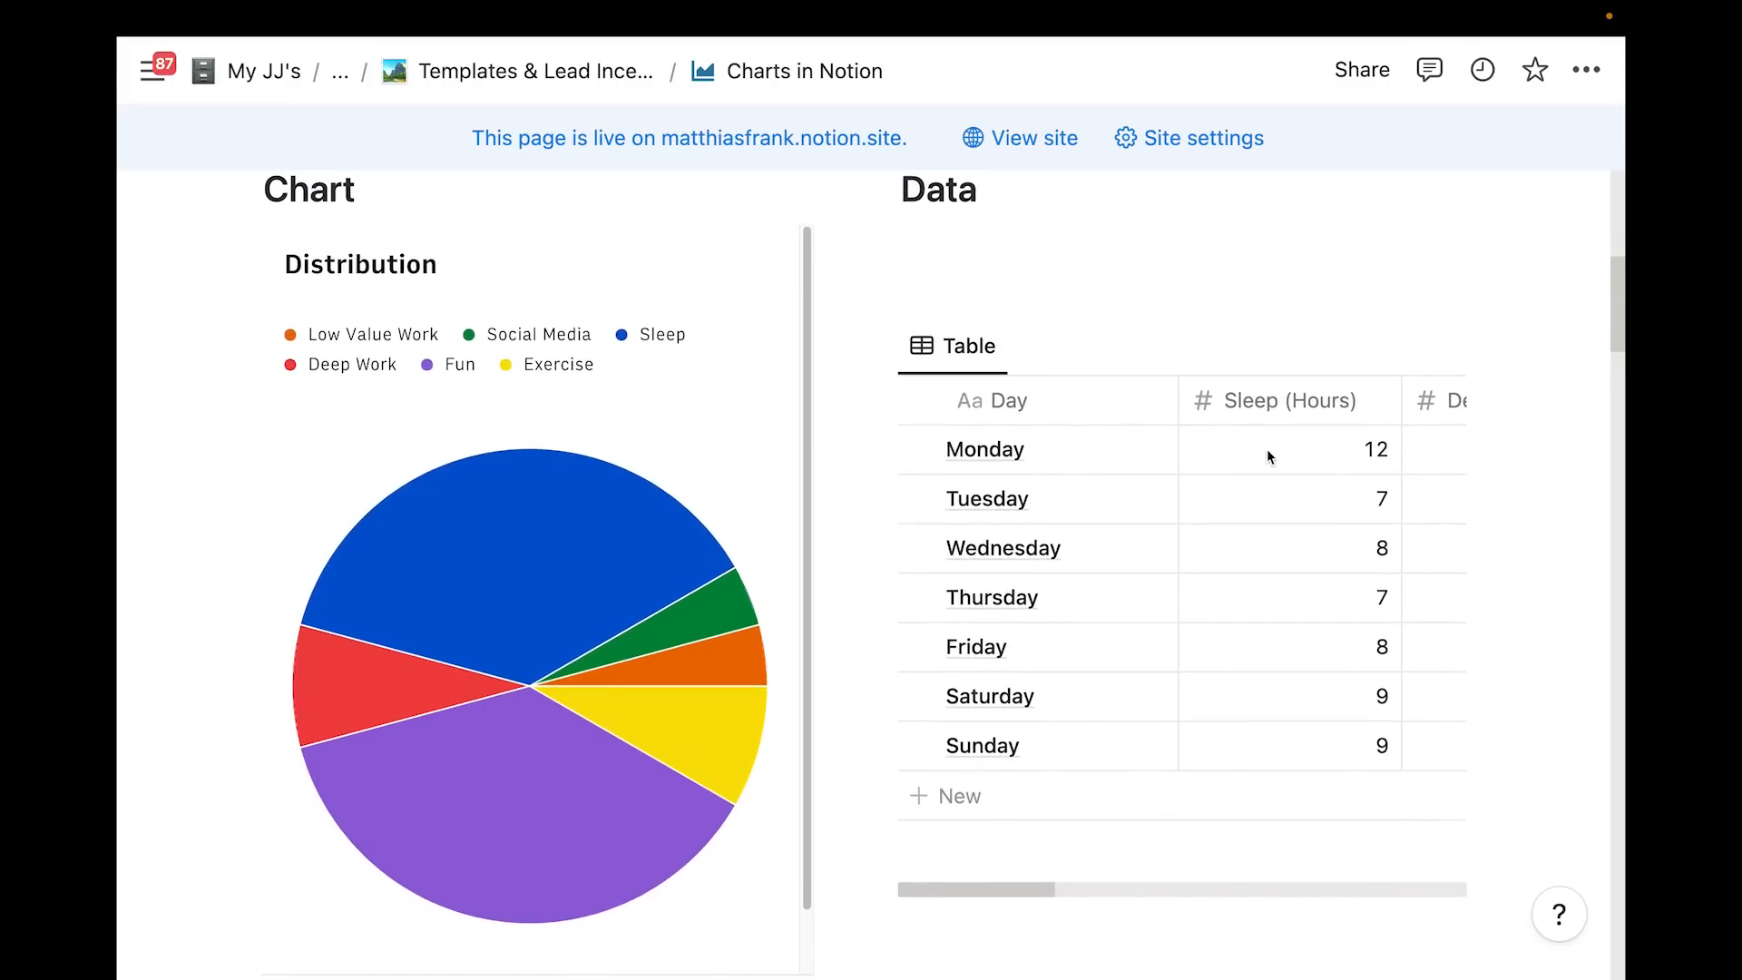
Examine the Time Tracking, Expense Tracking and Subscriber Growth charts alongside their data tables on the Charts in Notion page
{"action": "scroll", "coordinate": [1124, 581], "scroll_direction": "down", "scroll_amount": 1}
{"action": "scroll", "coordinate": [640, 751], "scroll_direction": "down", "scroll_amount": 2}
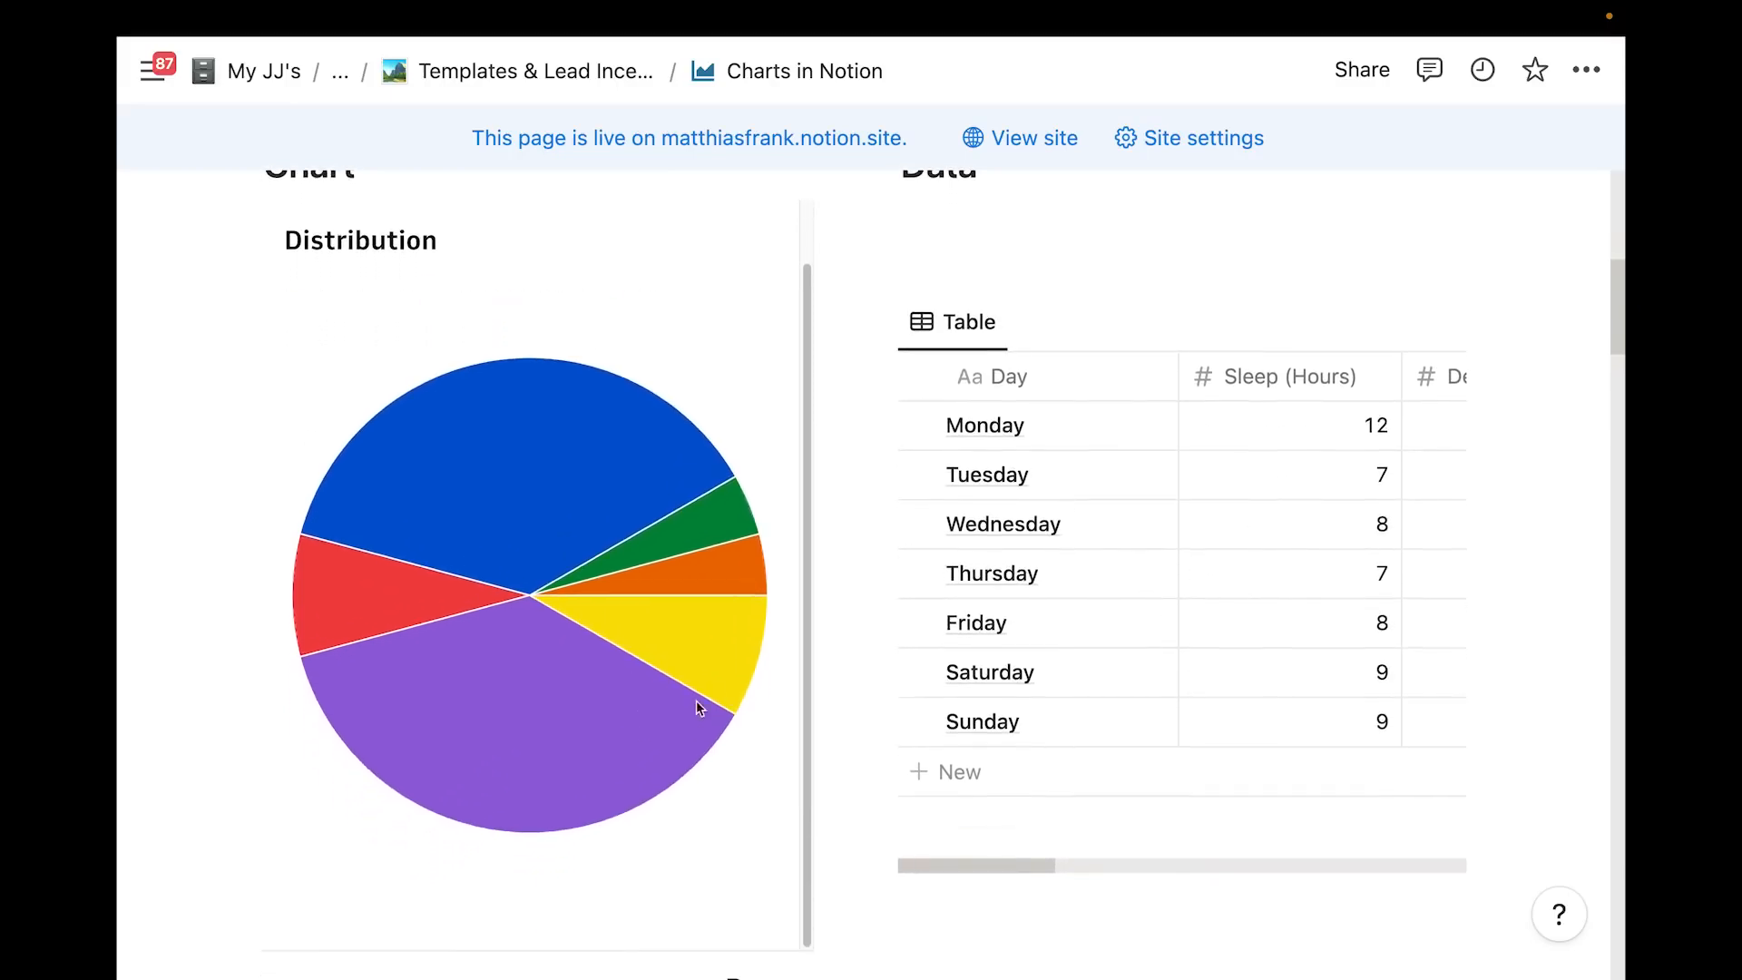
{"action": "scroll", "coordinate": [698, 664], "scroll_direction": "up", "scroll_amount": 2}
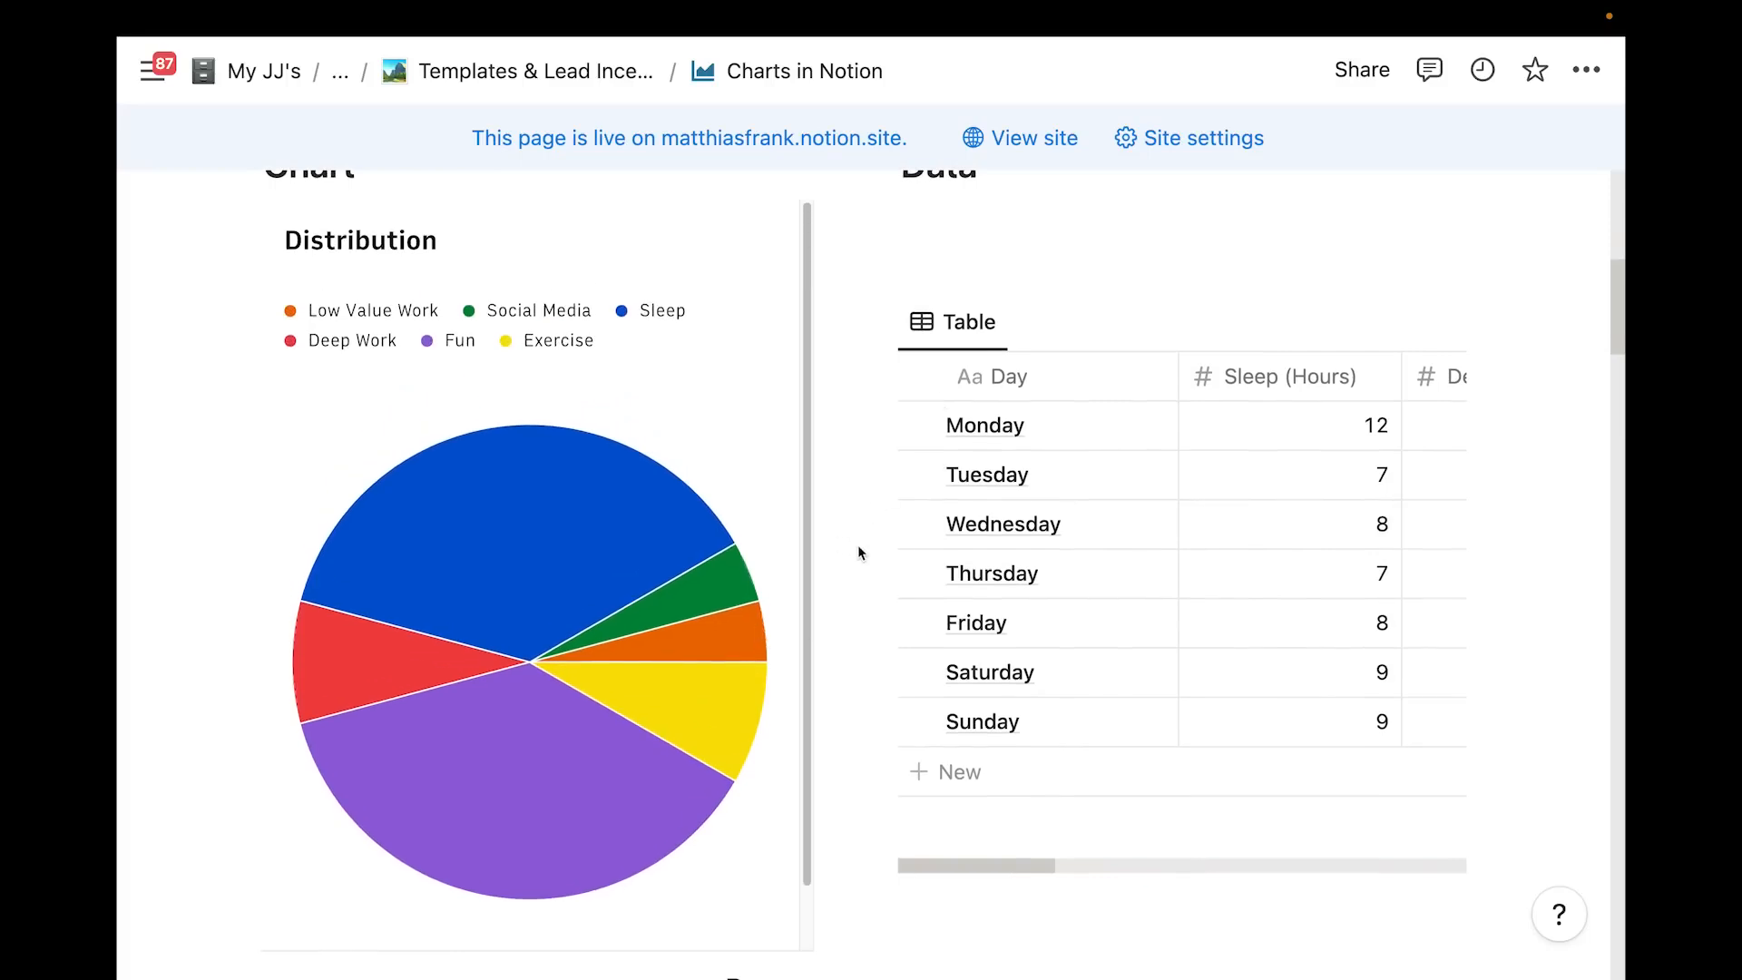
{"action": "scroll", "coordinate": [852, 544], "scroll_direction": "down", "scroll_amount": 1}
{"action": "scroll", "coordinate": [641, 512], "scroll_direction": "up", "scroll_amount": 3}
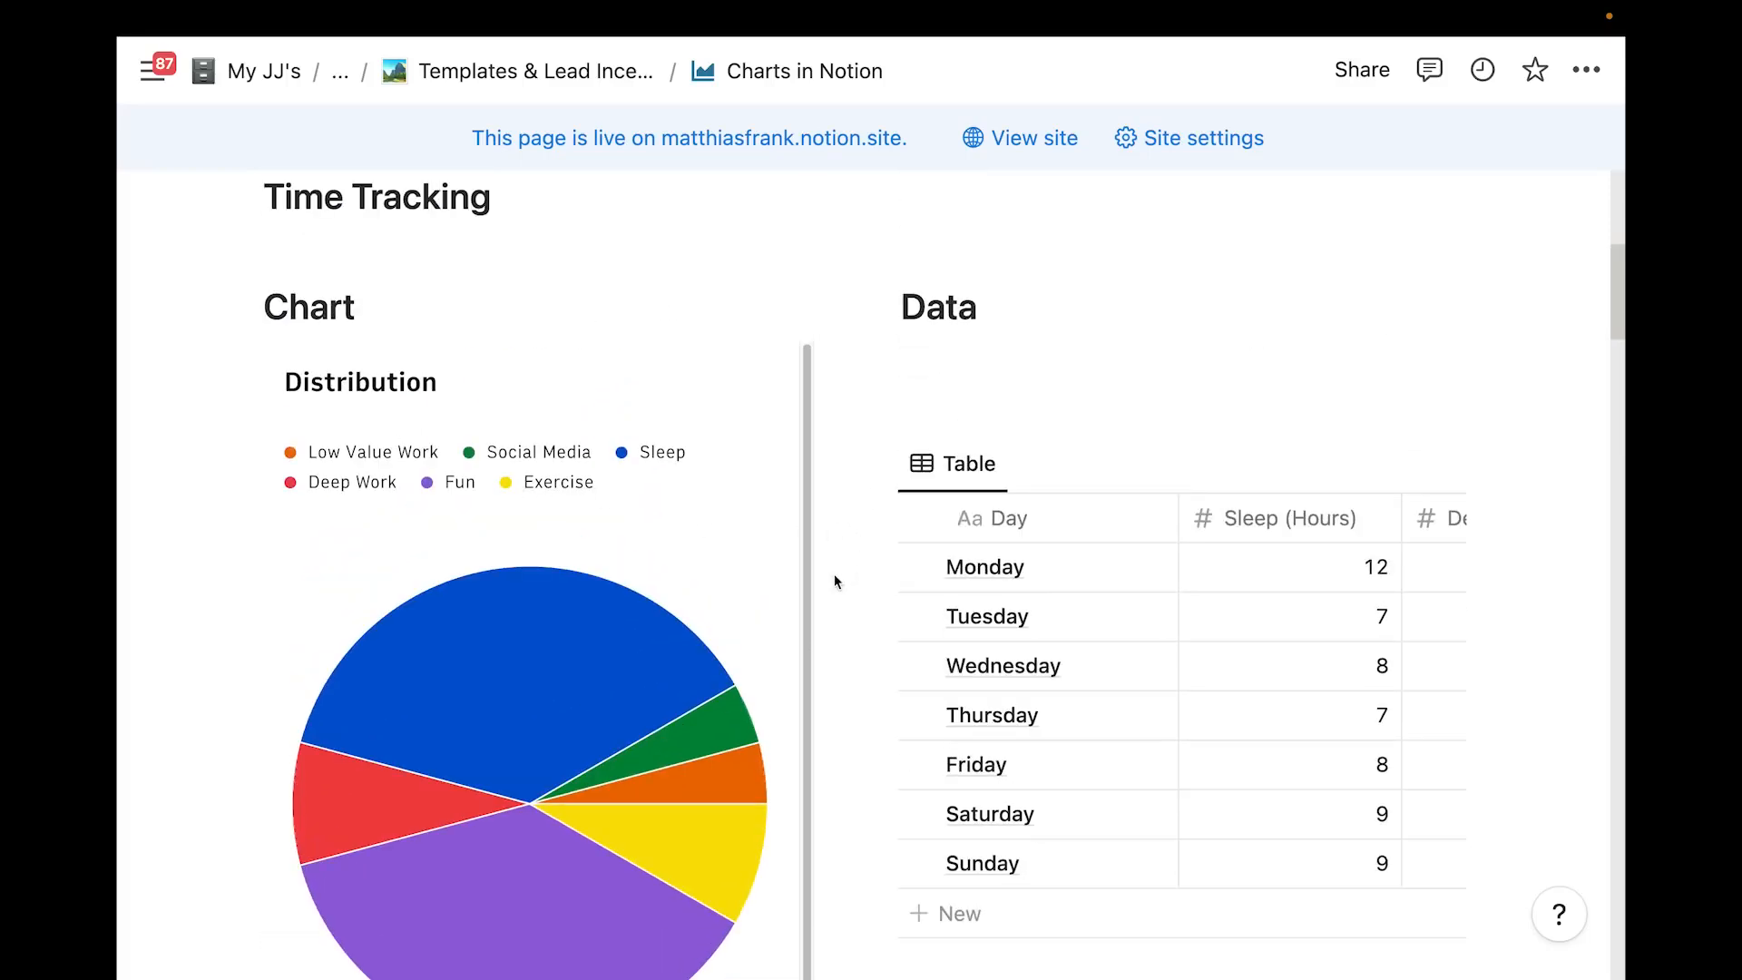
{"action": "scroll", "coordinate": [835, 581], "scroll_direction": "down", "scroll_amount": 15}
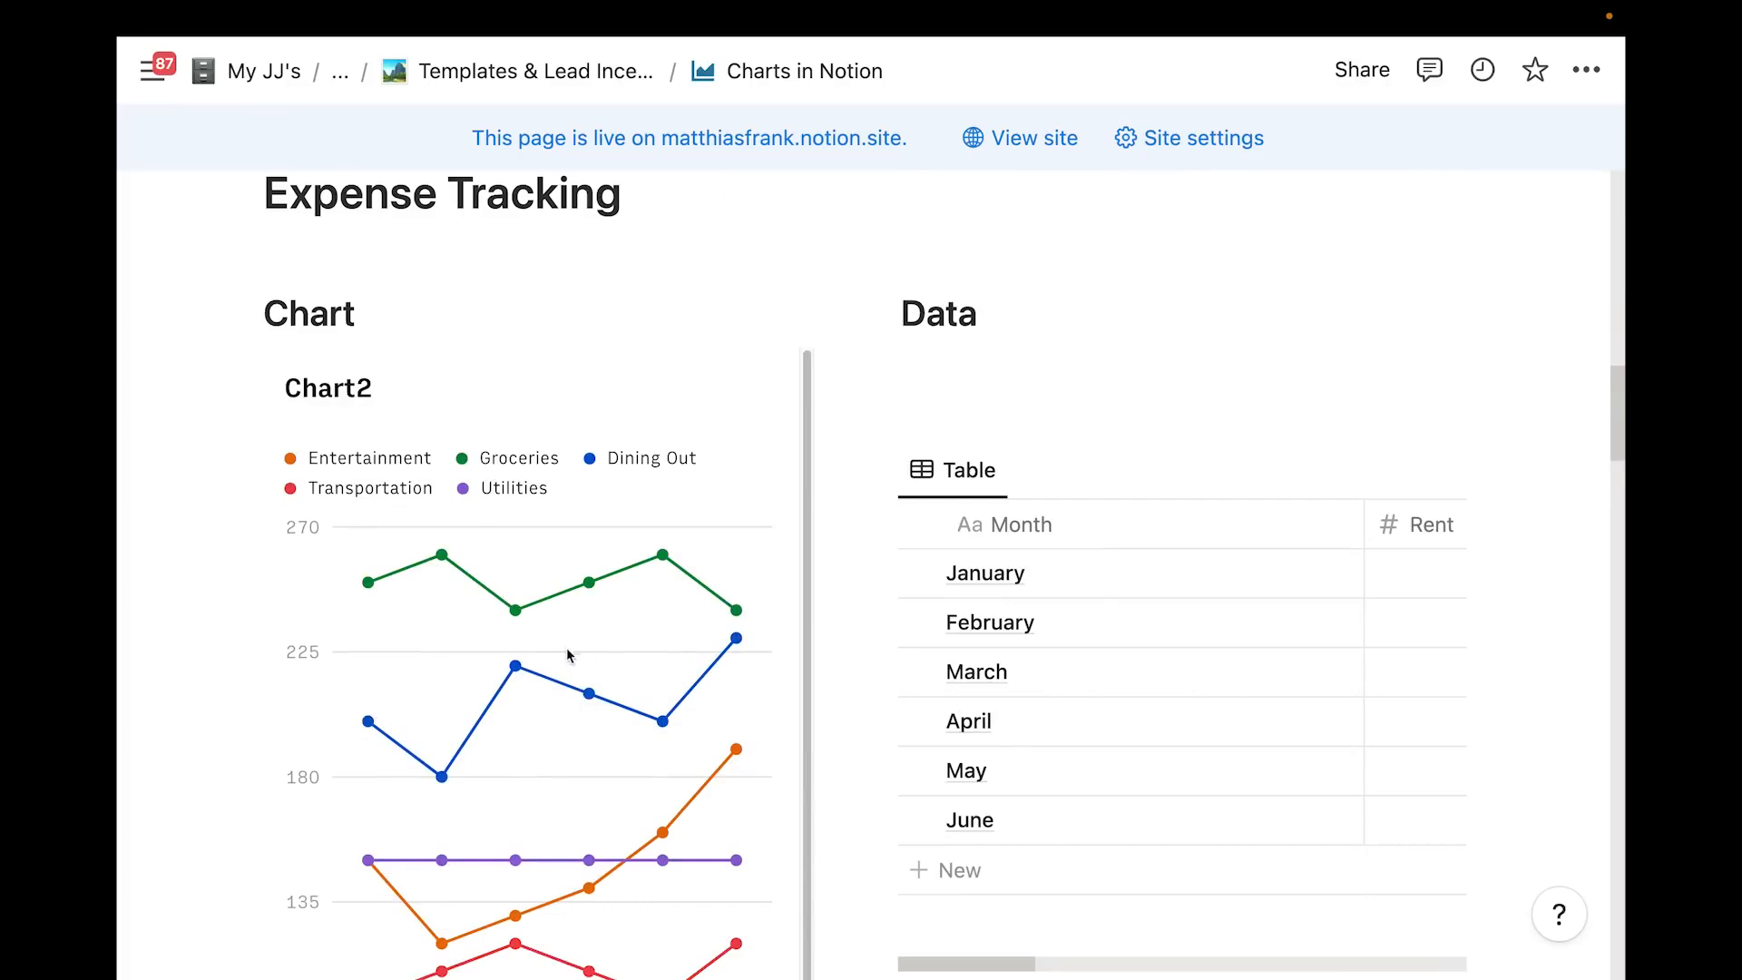
{"action": "scroll", "coordinate": [568, 655], "scroll_direction": "down", "scroll_amount": 3}
{"action": "scroll", "coordinate": [962, 653], "scroll_direction": "down", "scroll_amount": 12}
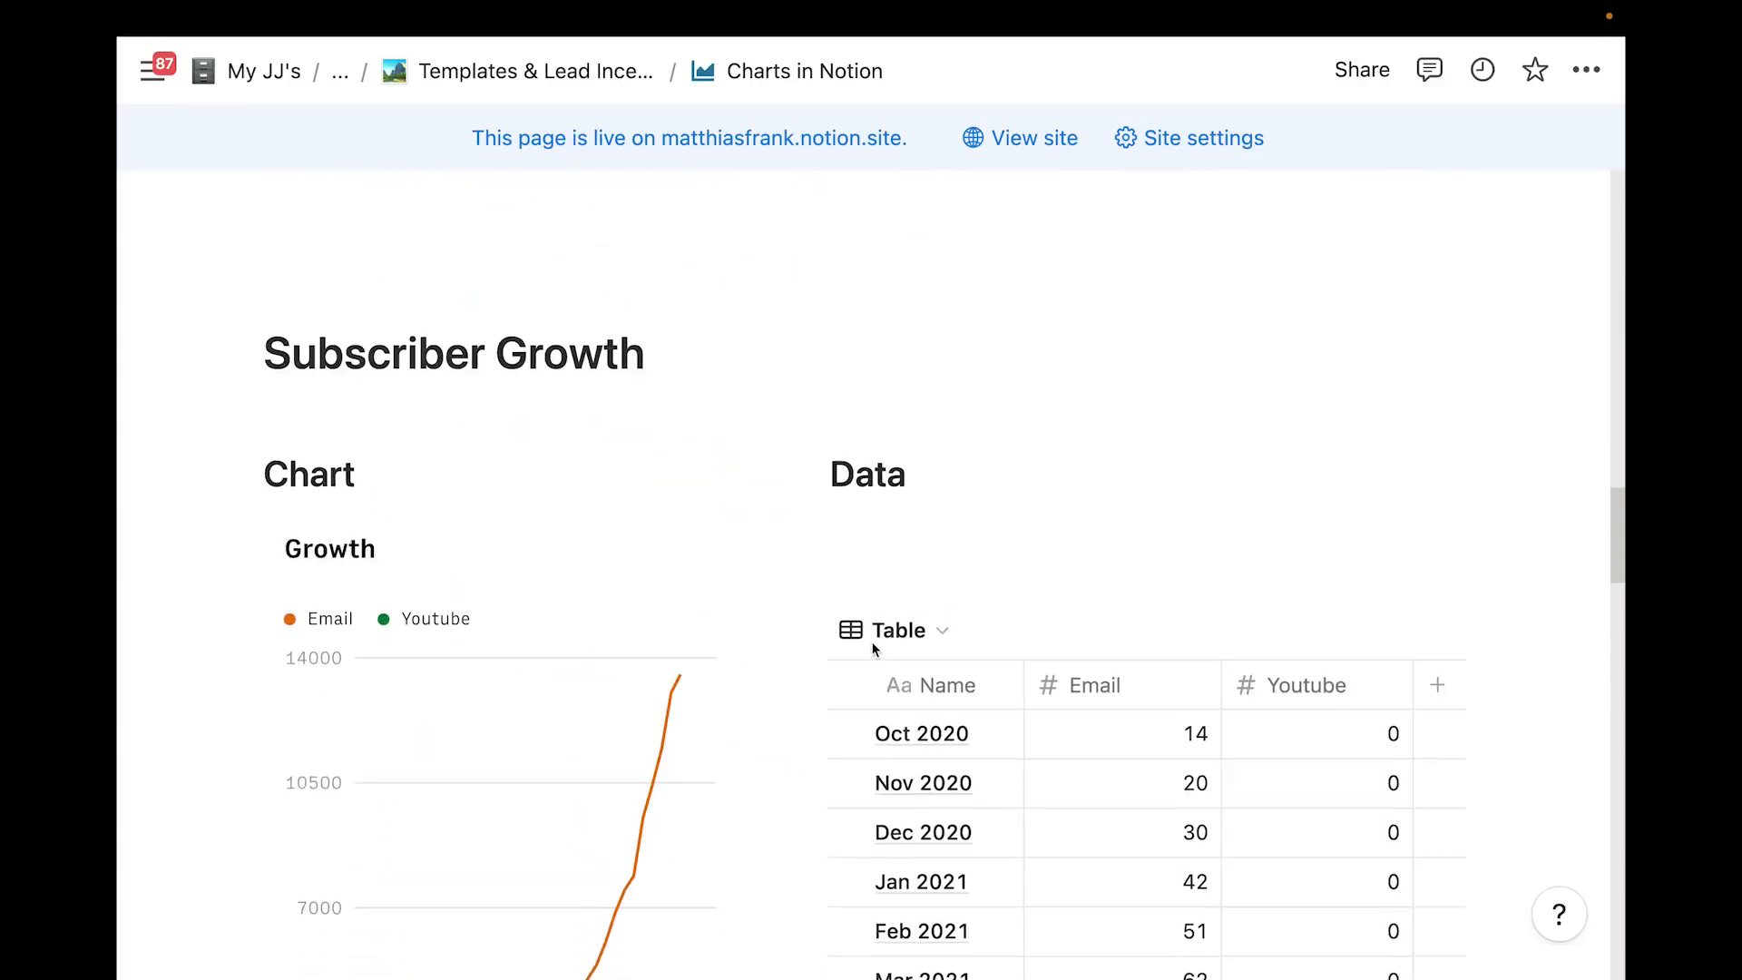
{"action": "scroll", "coordinate": [873, 647], "scroll_direction": "down", "scroll_amount": 9}
{"action": "scroll", "coordinate": [745, 544], "scroll_direction": "up", "scroll_amount": 7}
{"action": "scroll", "coordinate": [737, 575], "scroll_direction": "down", "scroll_amount": 1}
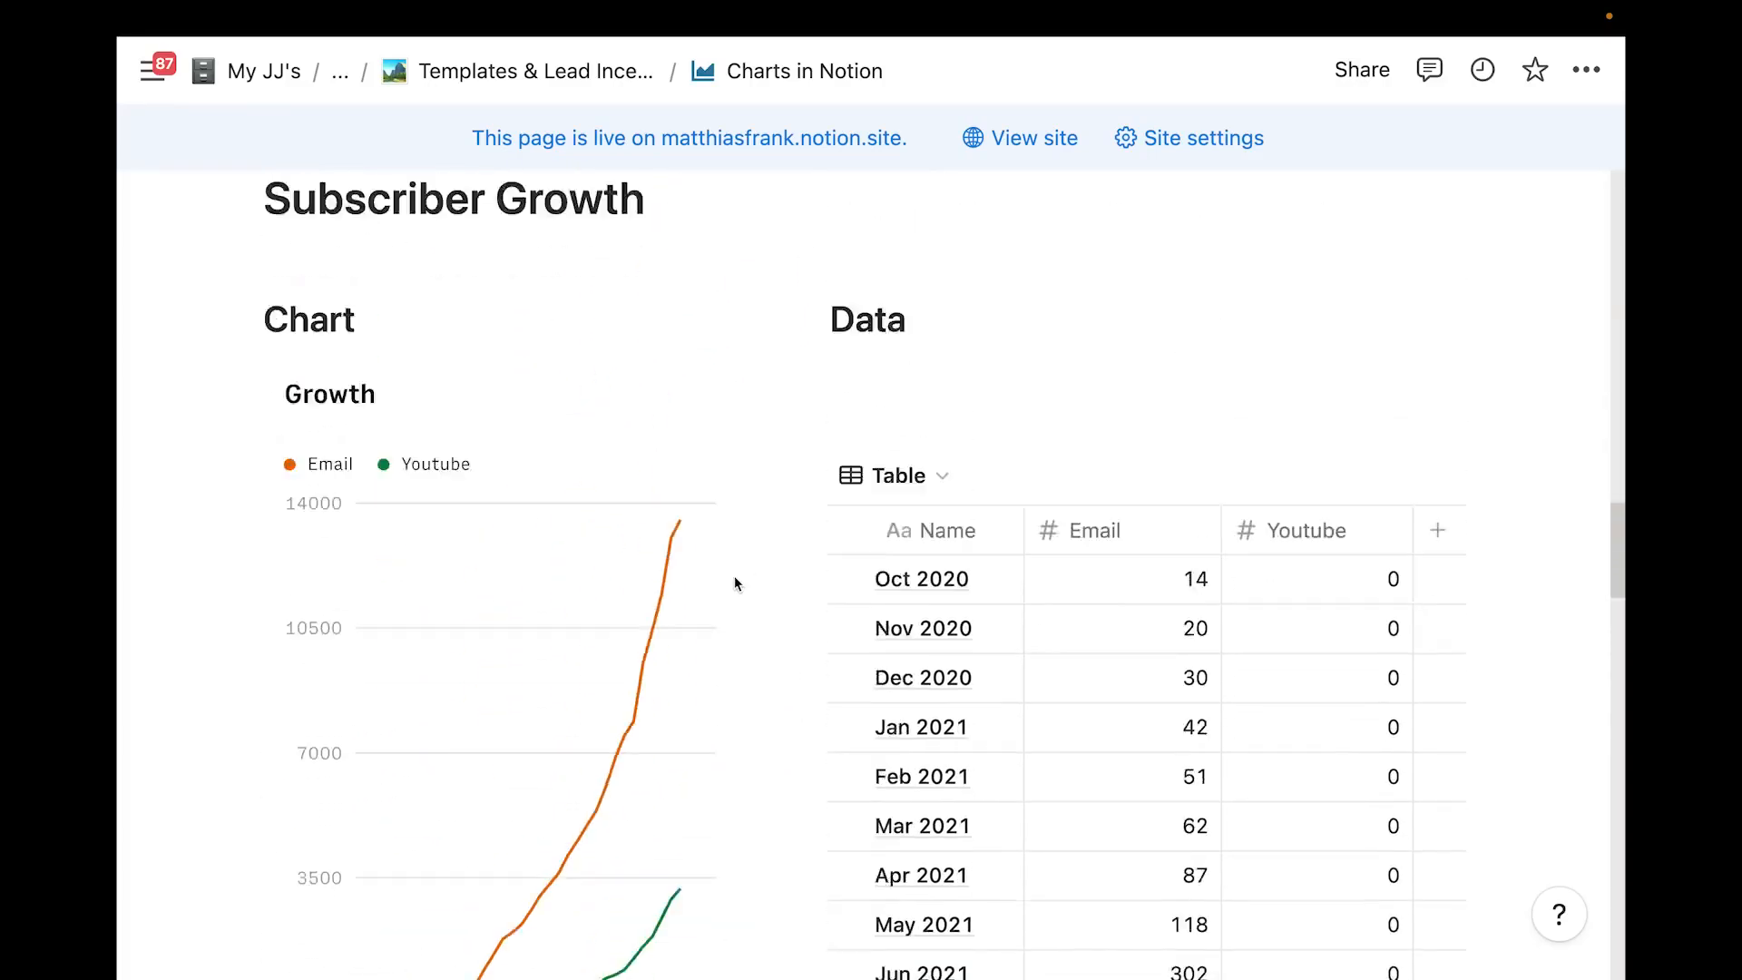
{"action": "scroll", "coordinate": [735, 583], "scroll_direction": "down", "scroll_amount": 2}
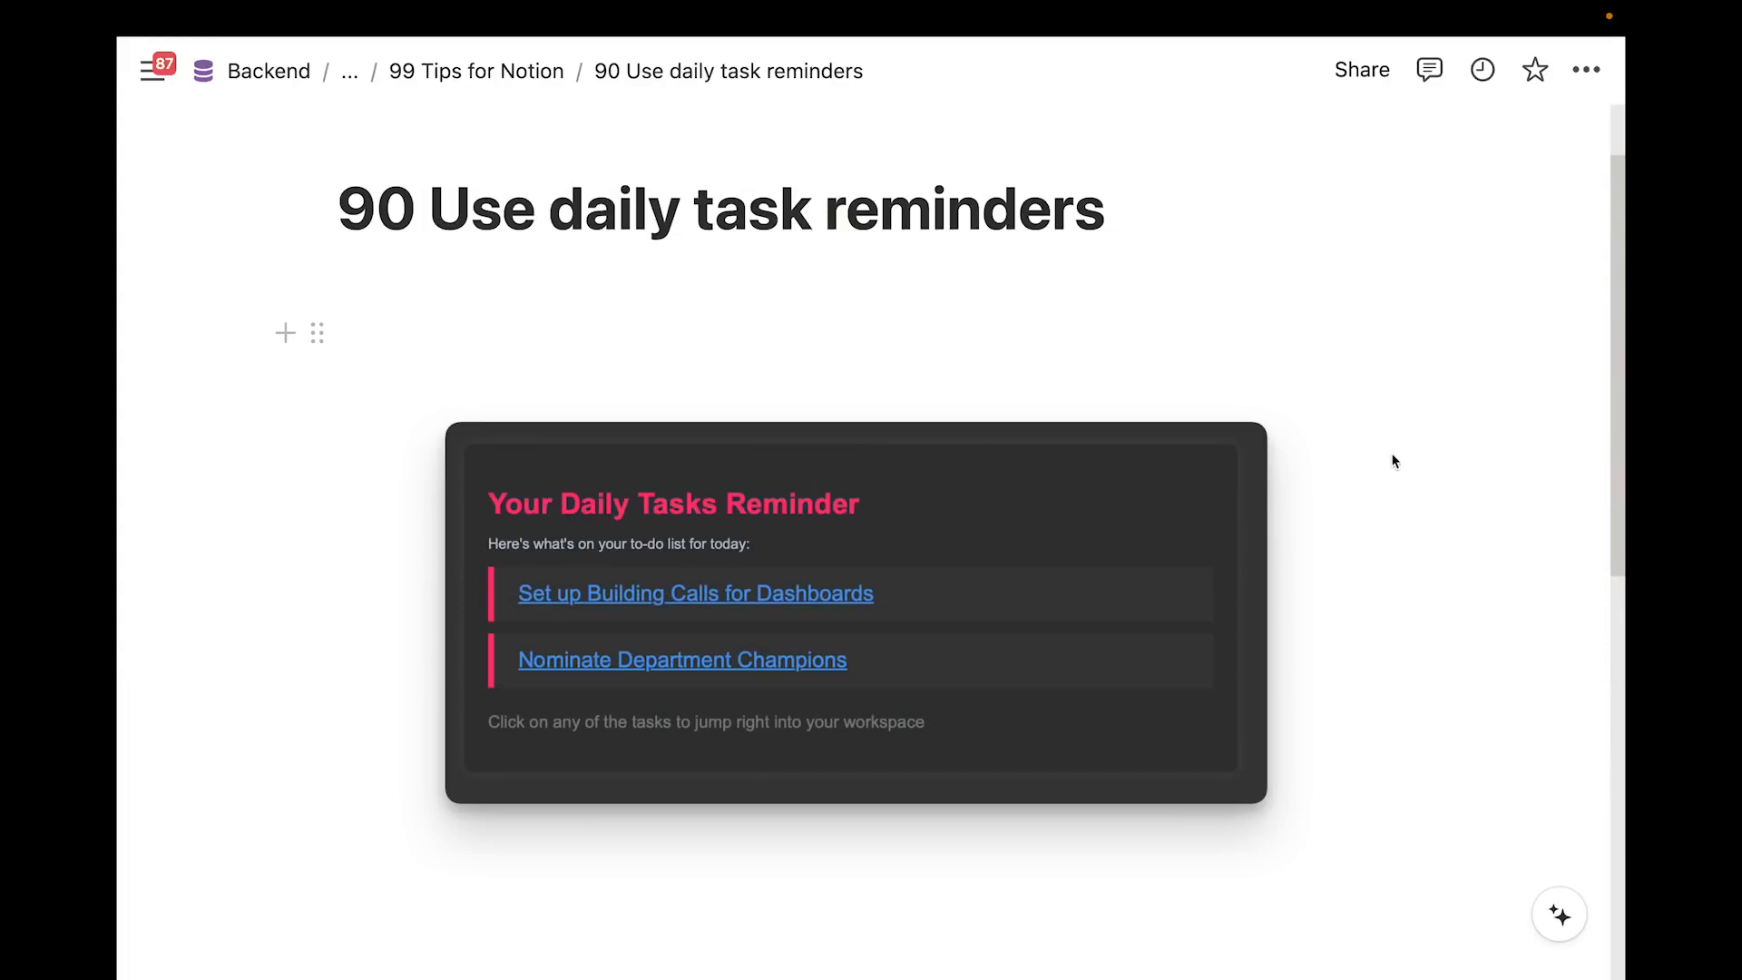
Review the sample daily tasks reminder with its linked to-do items on the tip 90 page
{"action": "scroll", "coordinate": [762, 481], "scroll_direction": "down", "scroll_amount": 1}
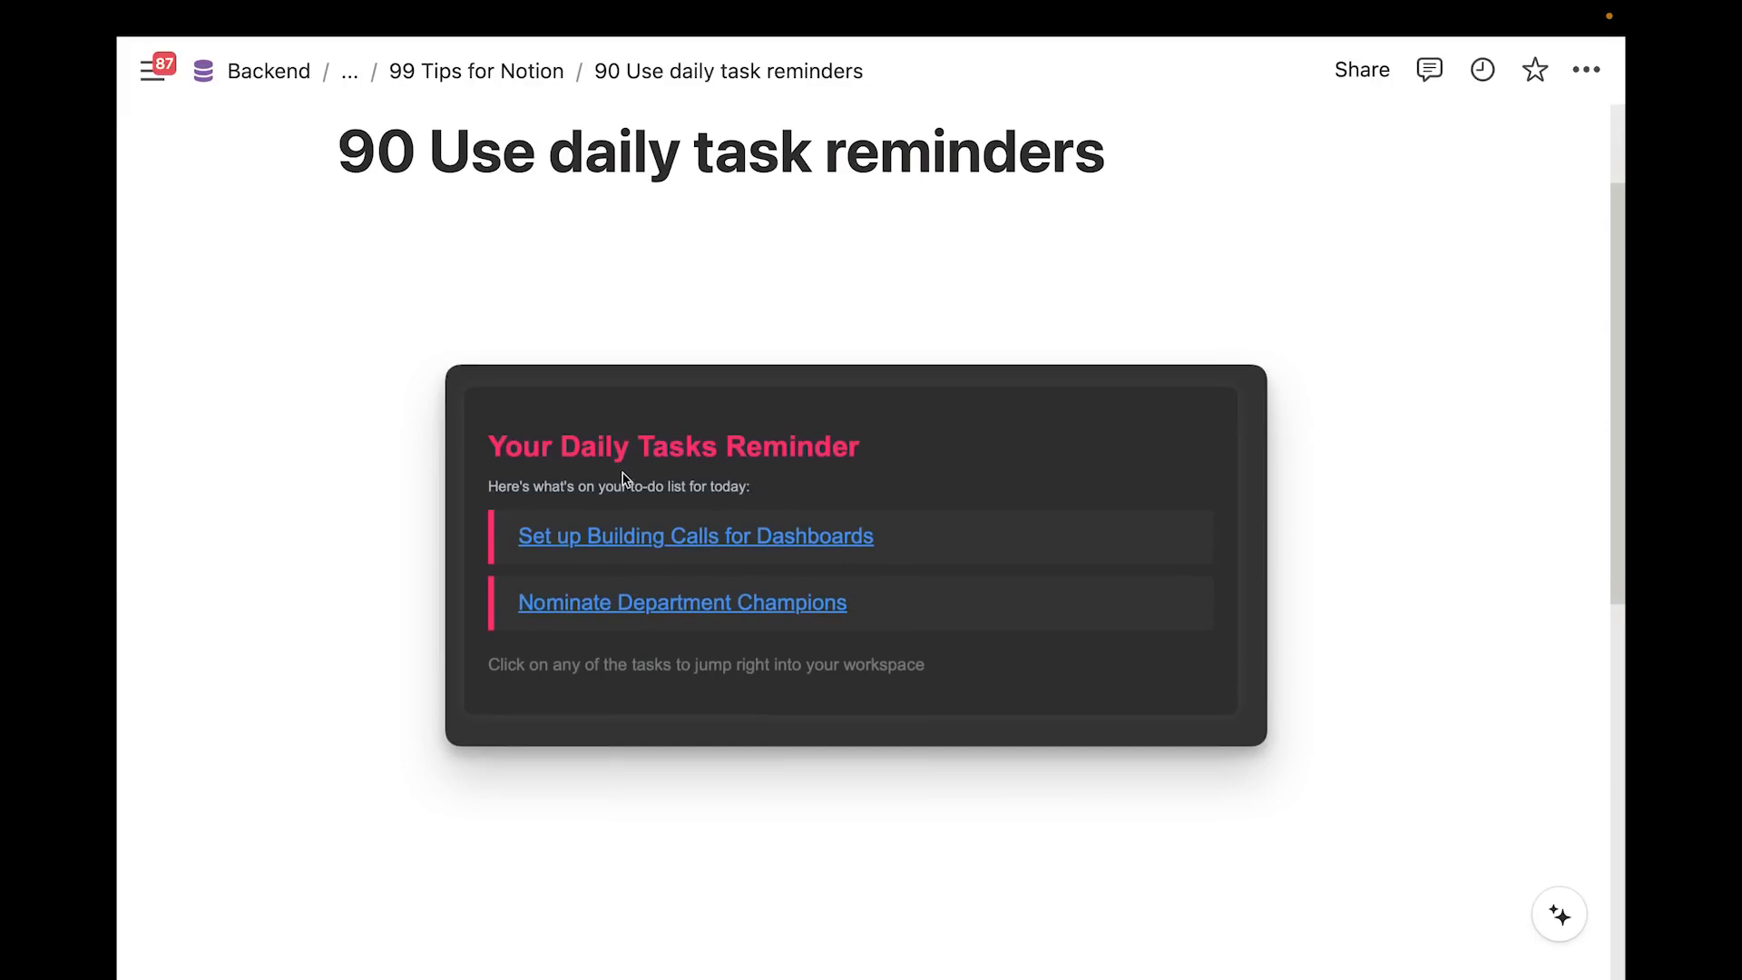
{"action": "scroll", "coordinate": [689, 556], "scroll_direction": "down", "scroll_amount": 1}
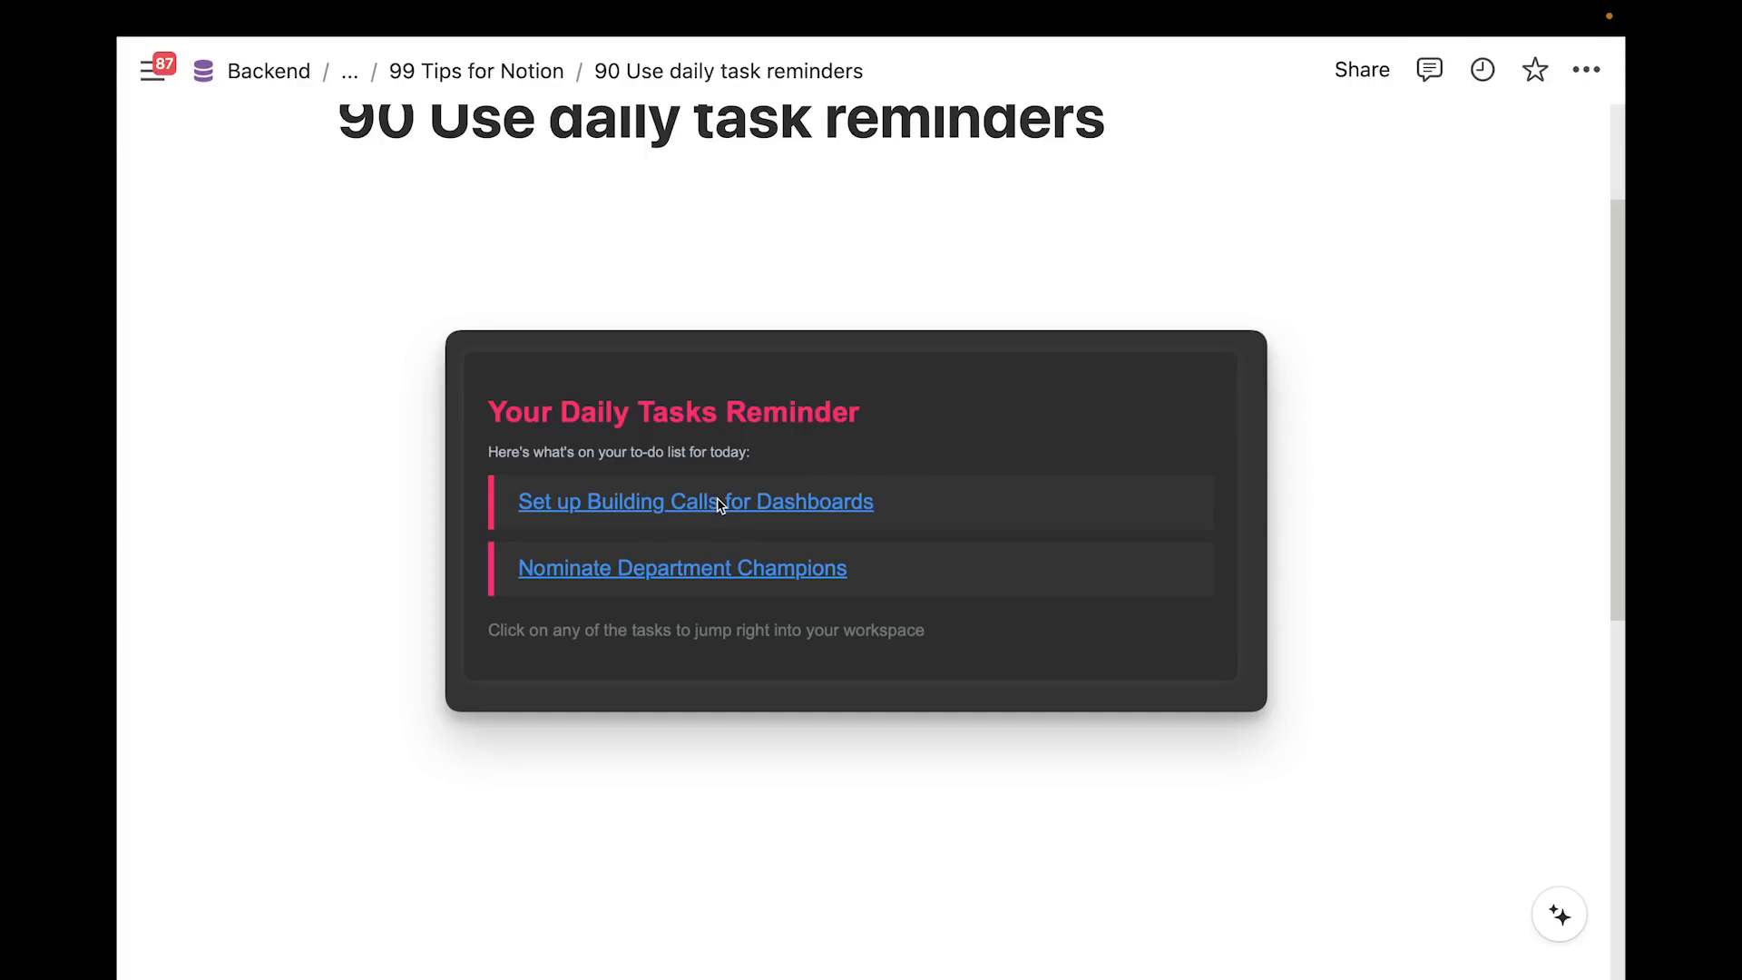
{"action": "scroll", "coordinate": [719, 504], "scroll_direction": "down", "scroll_amount": 8}
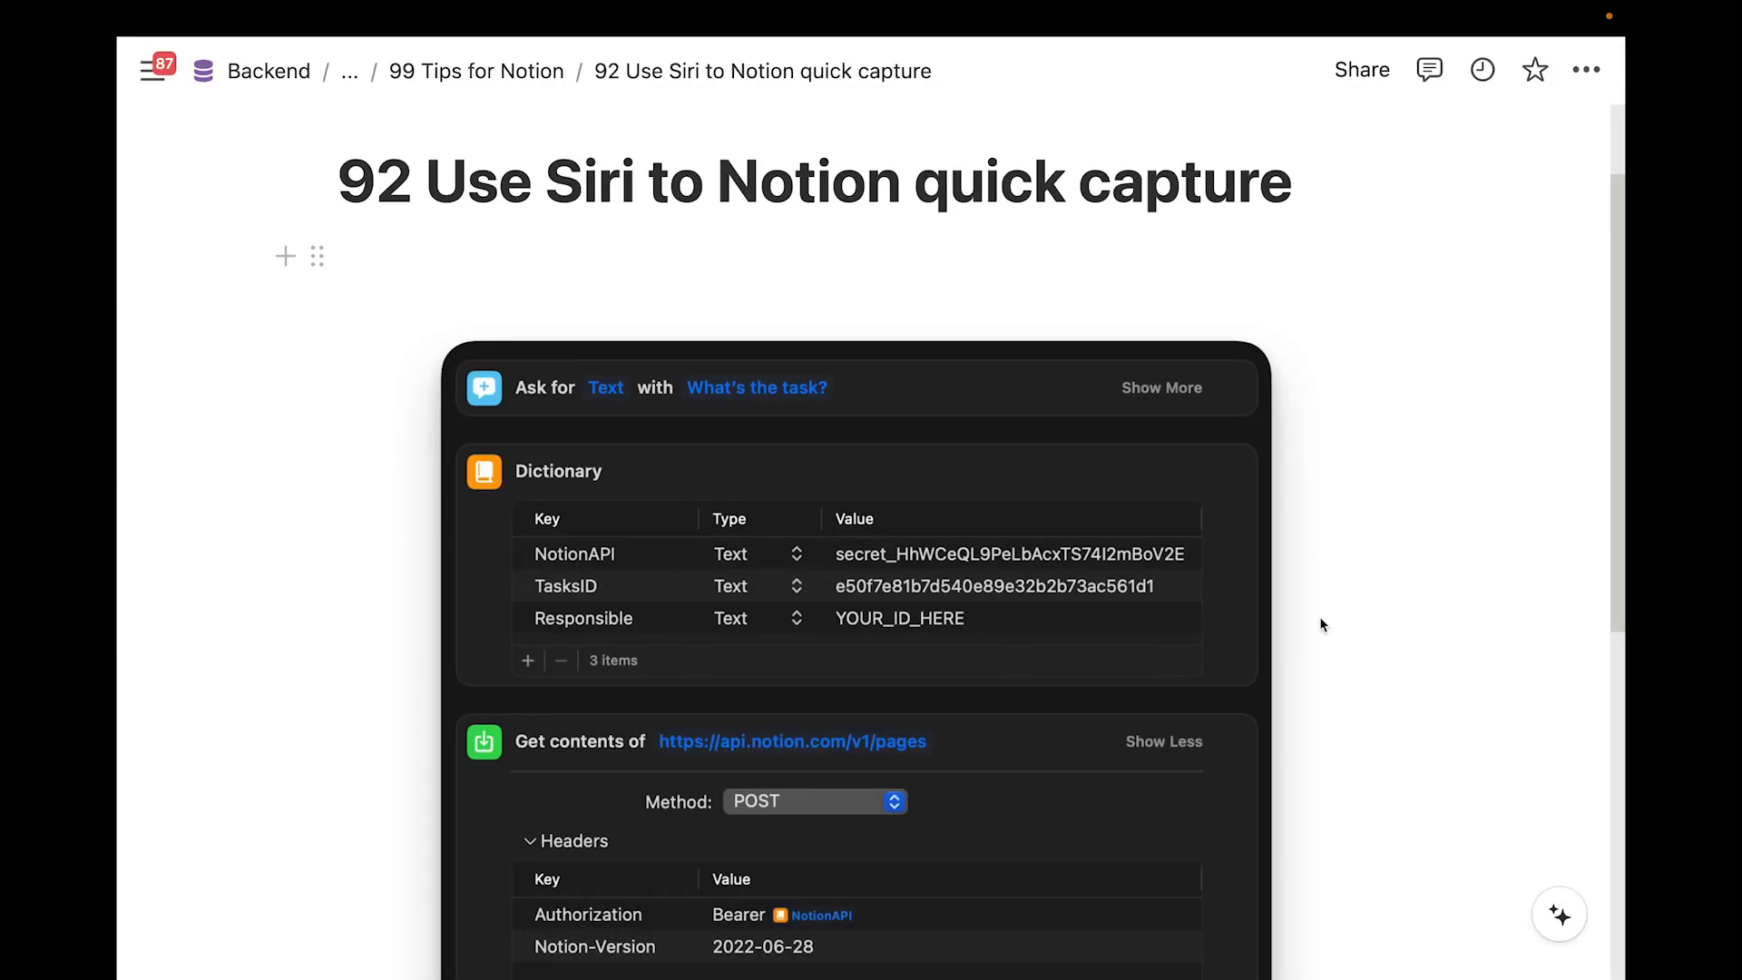
Read through the Siri quick capture shortcut on the tip 92 page, from the task prompt to the Notion API request body
{"action": "scroll", "coordinate": [1306, 617], "scroll_direction": "down", "scroll_amount": 4}
{"action": "scroll", "coordinate": [1185, 558], "scroll_direction": "down", "scroll_amount": 1}
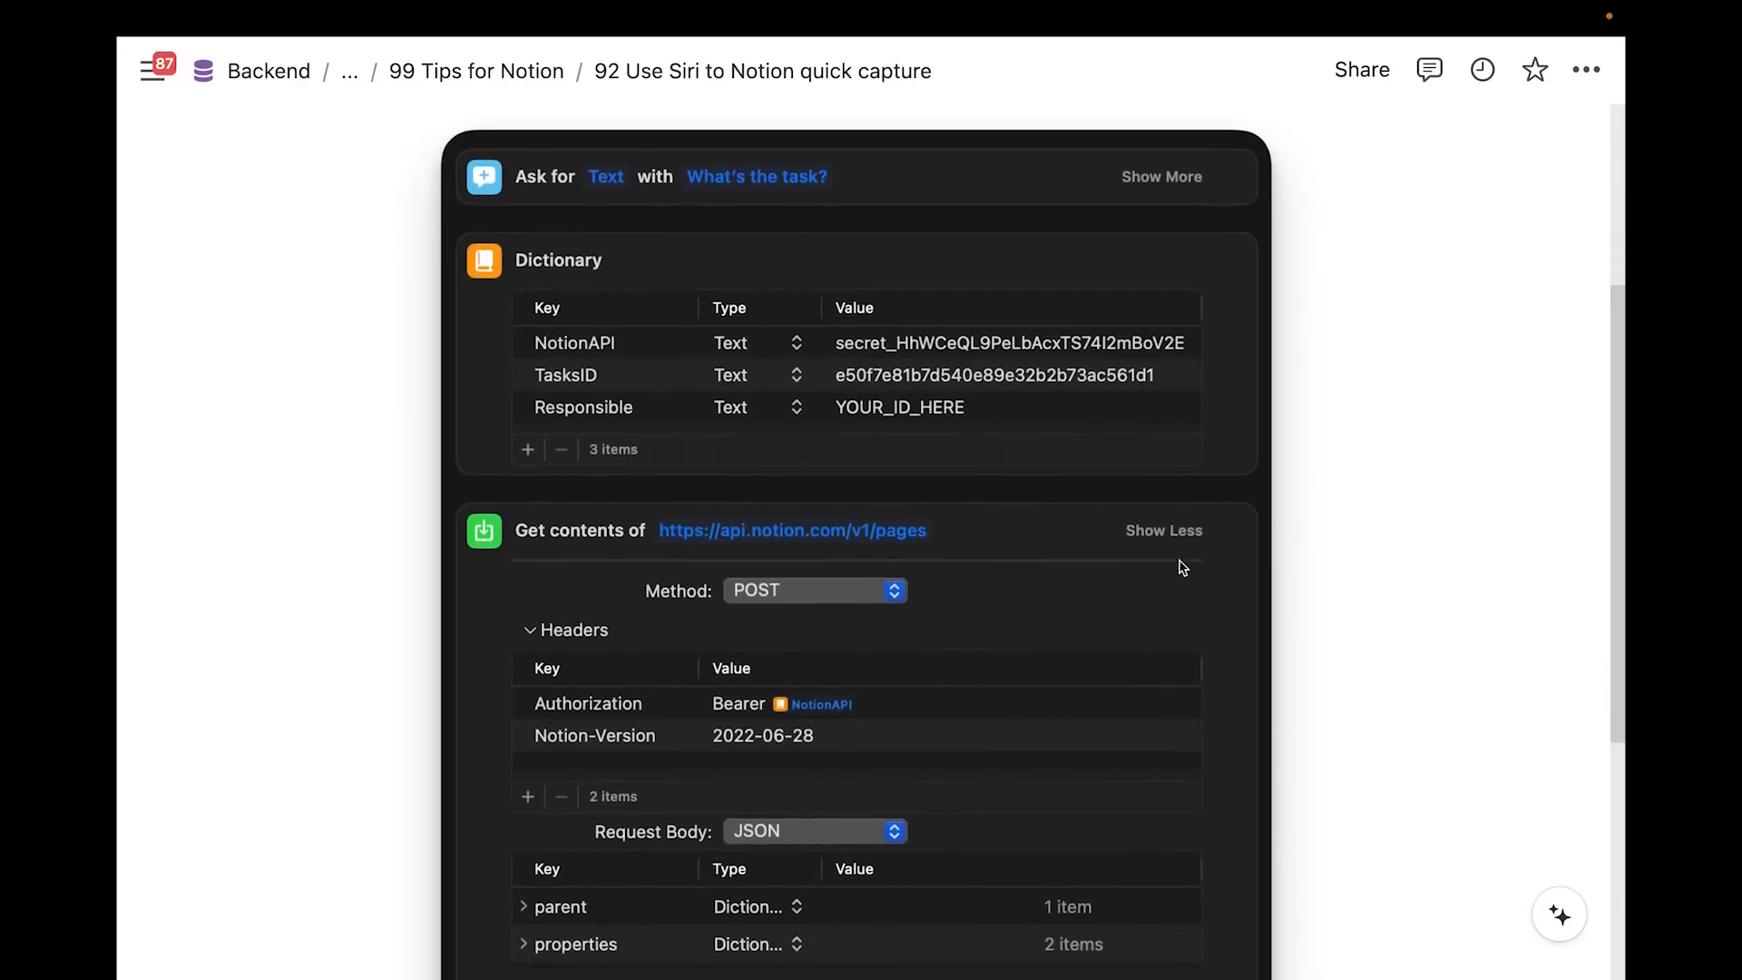
{"action": "scroll", "coordinate": [1183, 567], "scroll_direction": "down", "scroll_amount": 4}
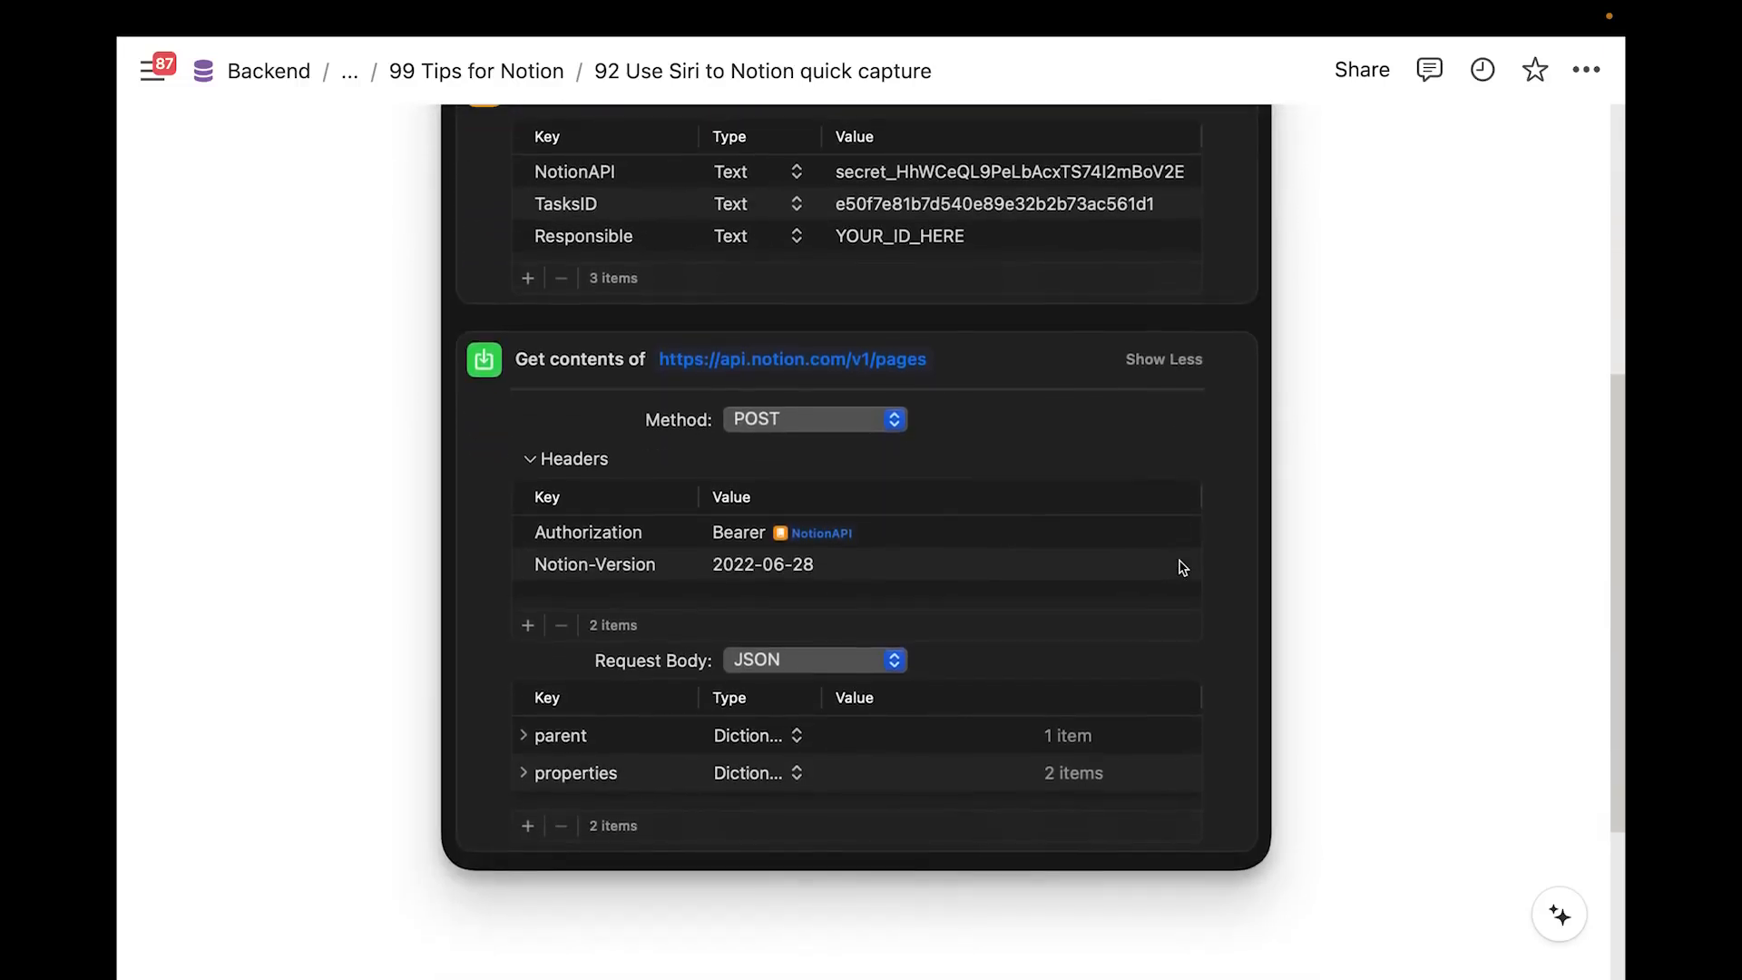
{"action": "scroll", "coordinate": [1183, 567], "scroll_direction": "up", "scroll_amount": 8}
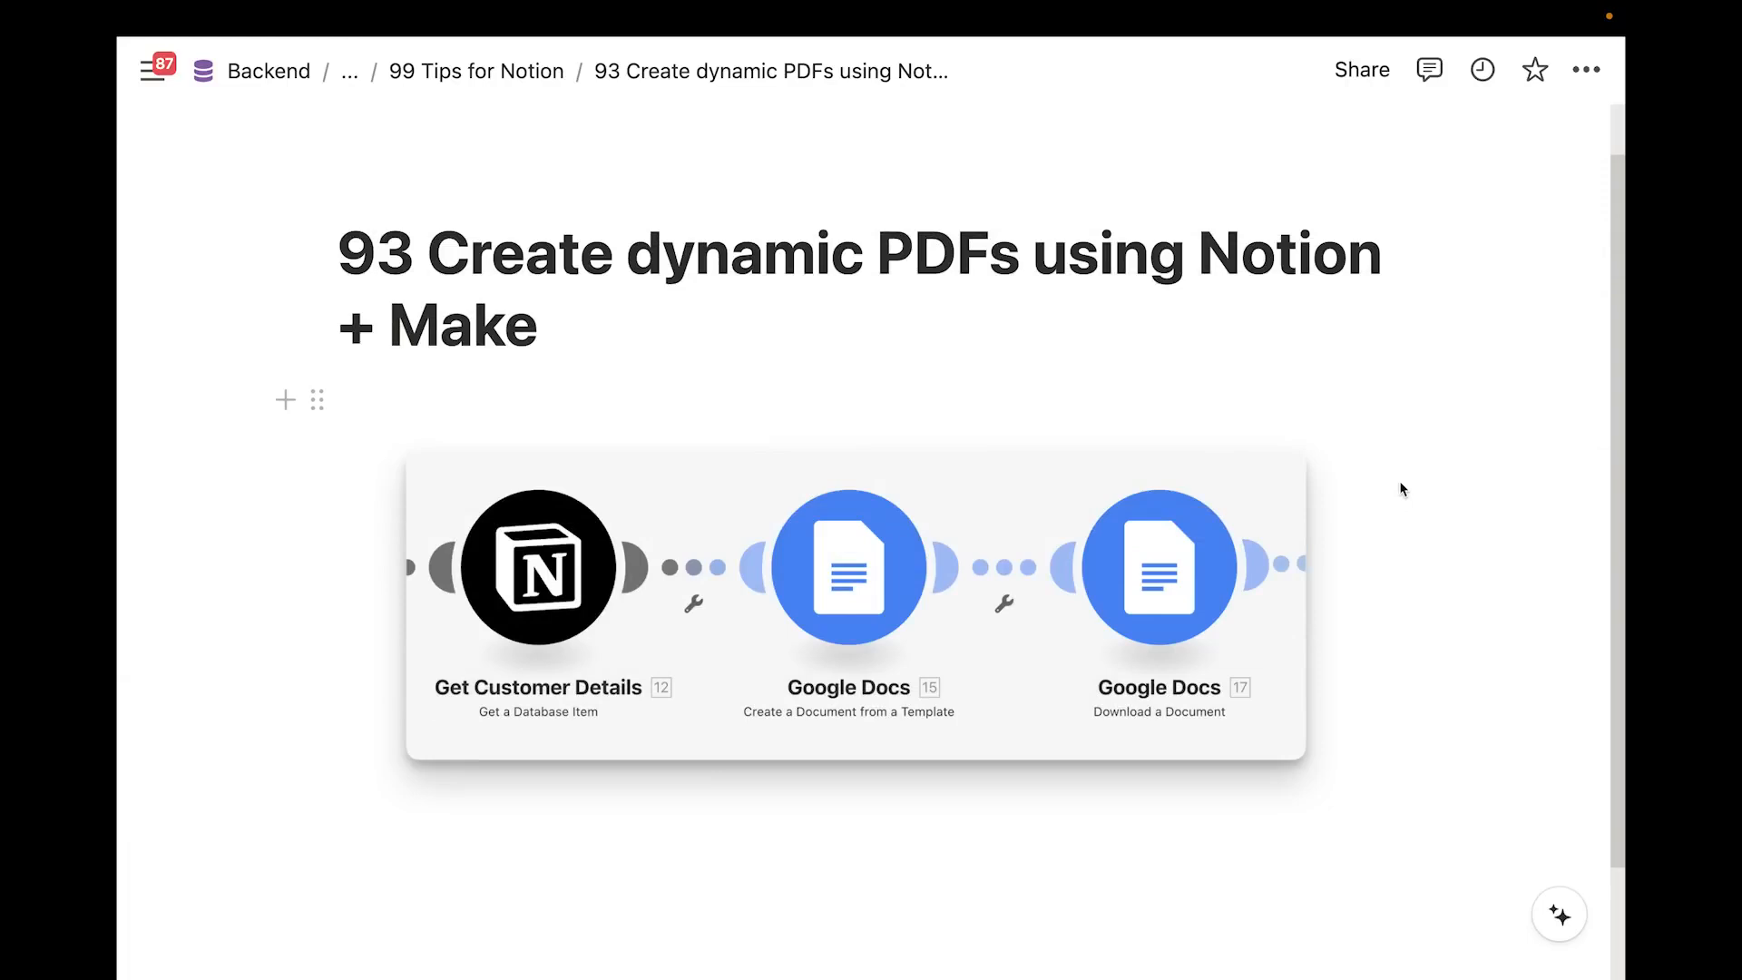
Examine the Make scenario linking Notion customer details to Google Docs on the dynamic PDFs tip page
{"action": "scroll", "coordinate": [1402, 490], "scroll_direction": "down", "scroll_amount": 1}
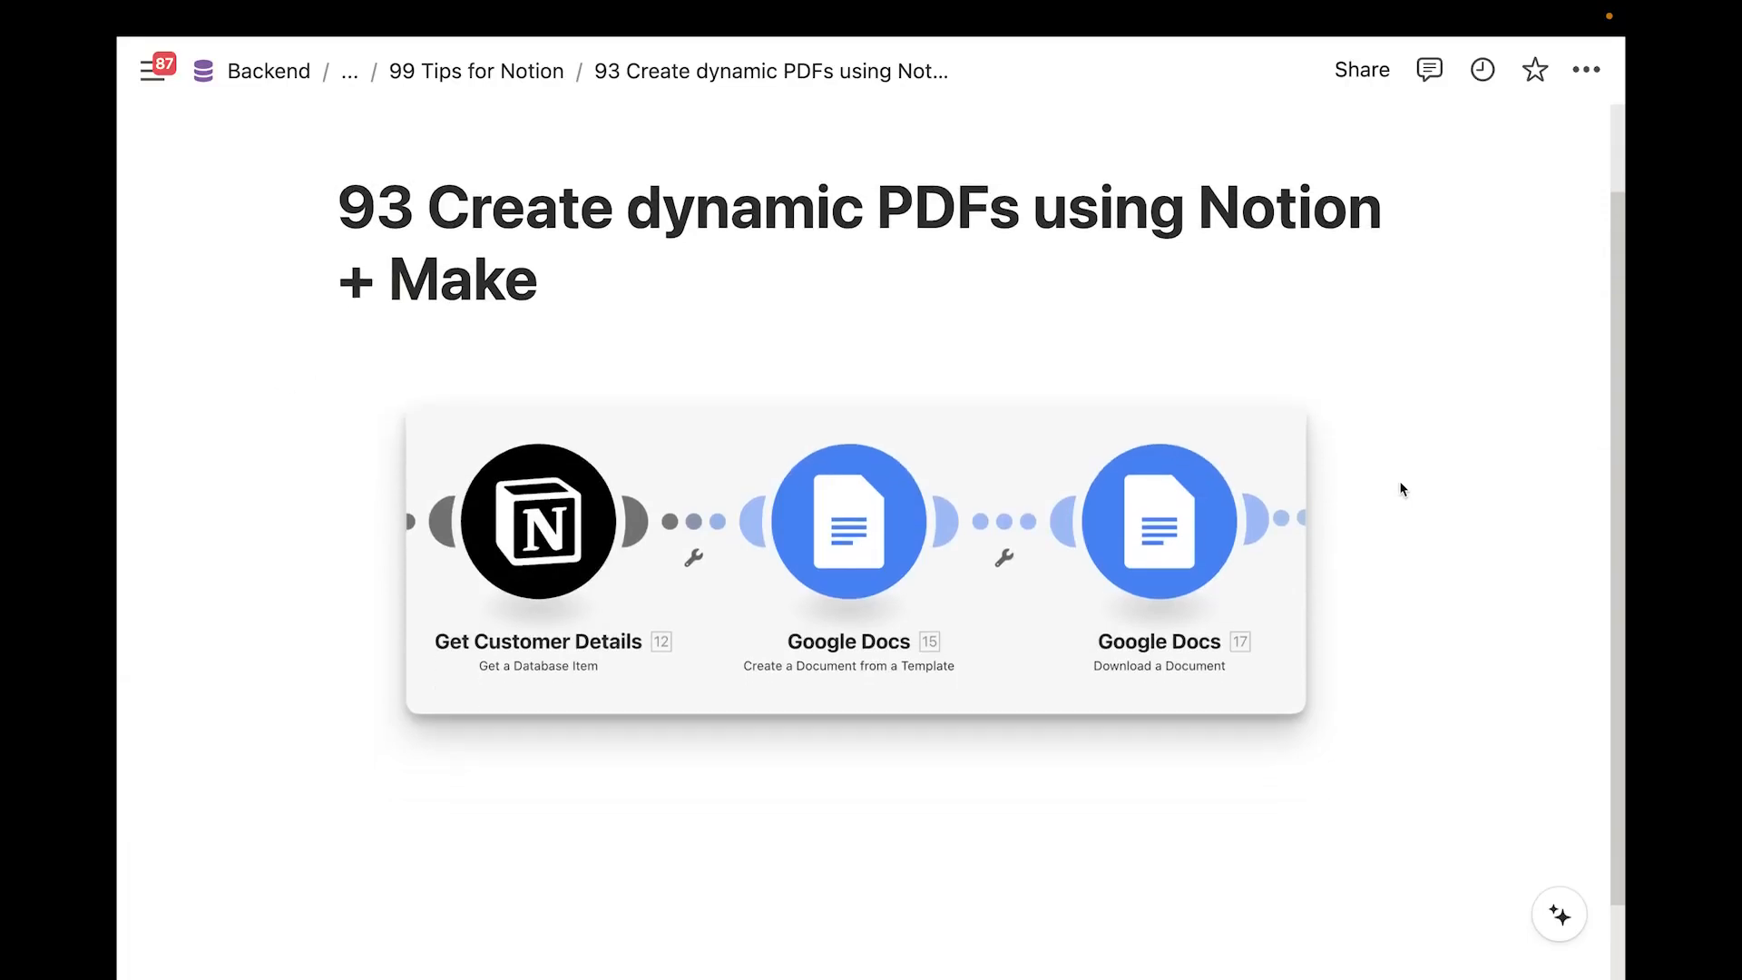
{"action": "scroll", "coordinate": [927, 691], "scroll_direction": "down", "scroll_amount": 1}
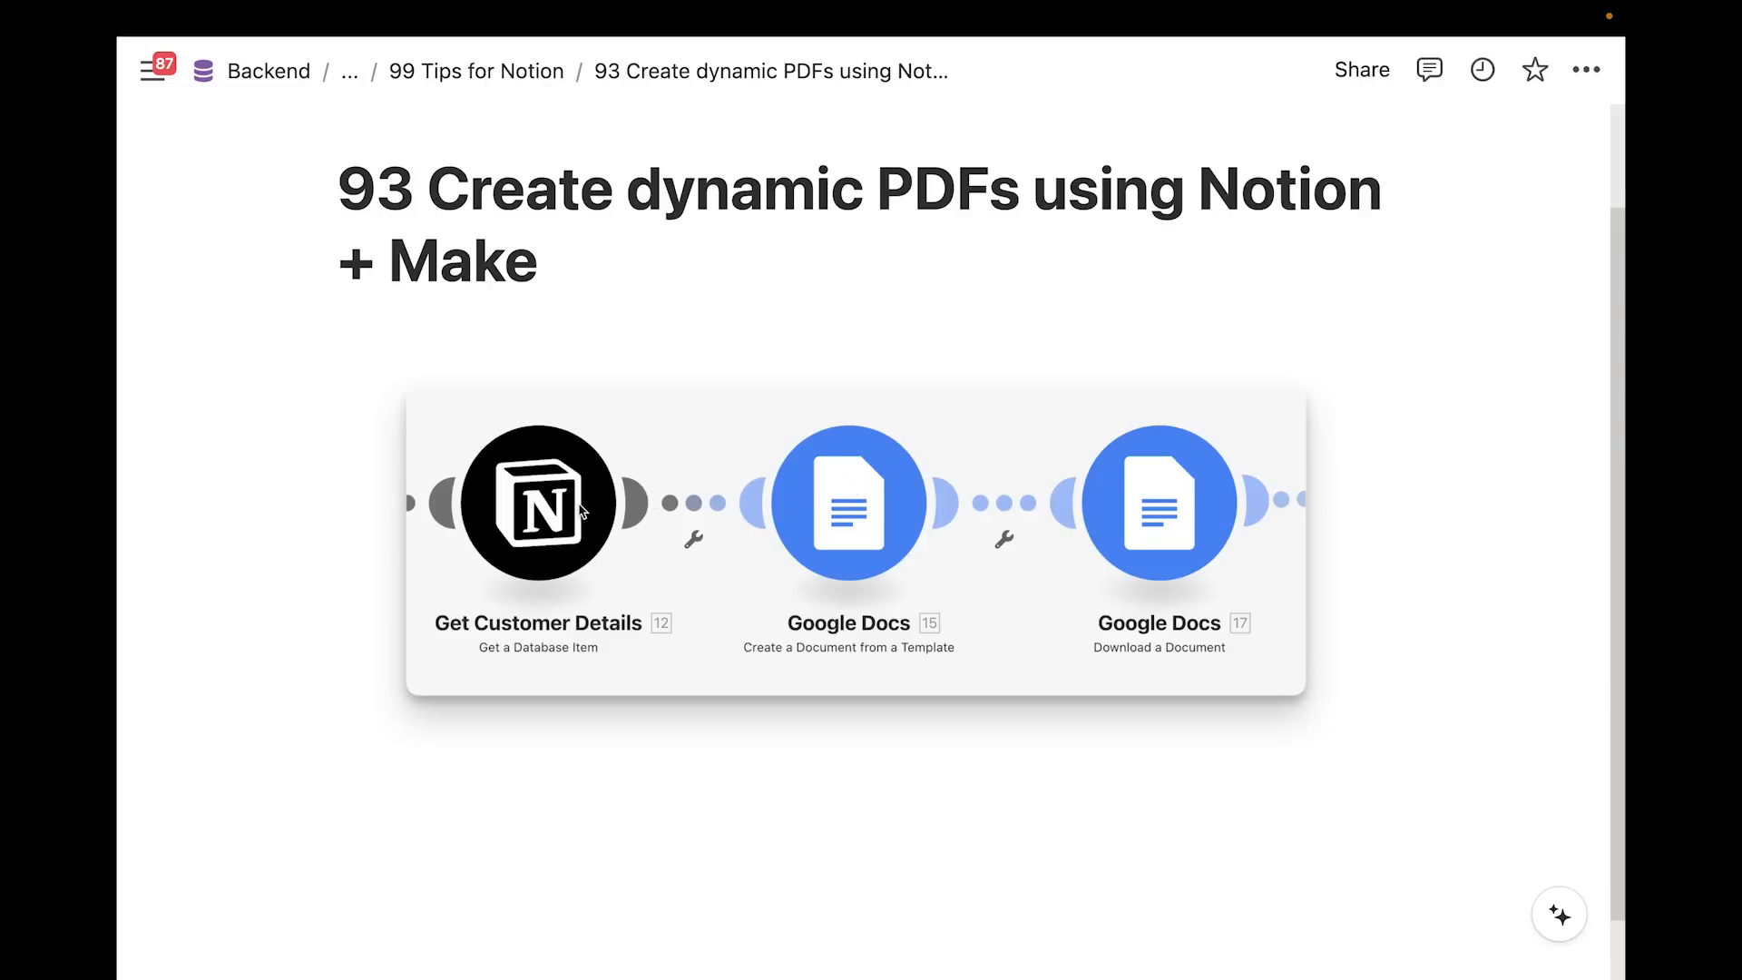
{"action": "scroll", "coordinate": [580, 511], "scroll_direction": "up", "scroll_amount": 1}
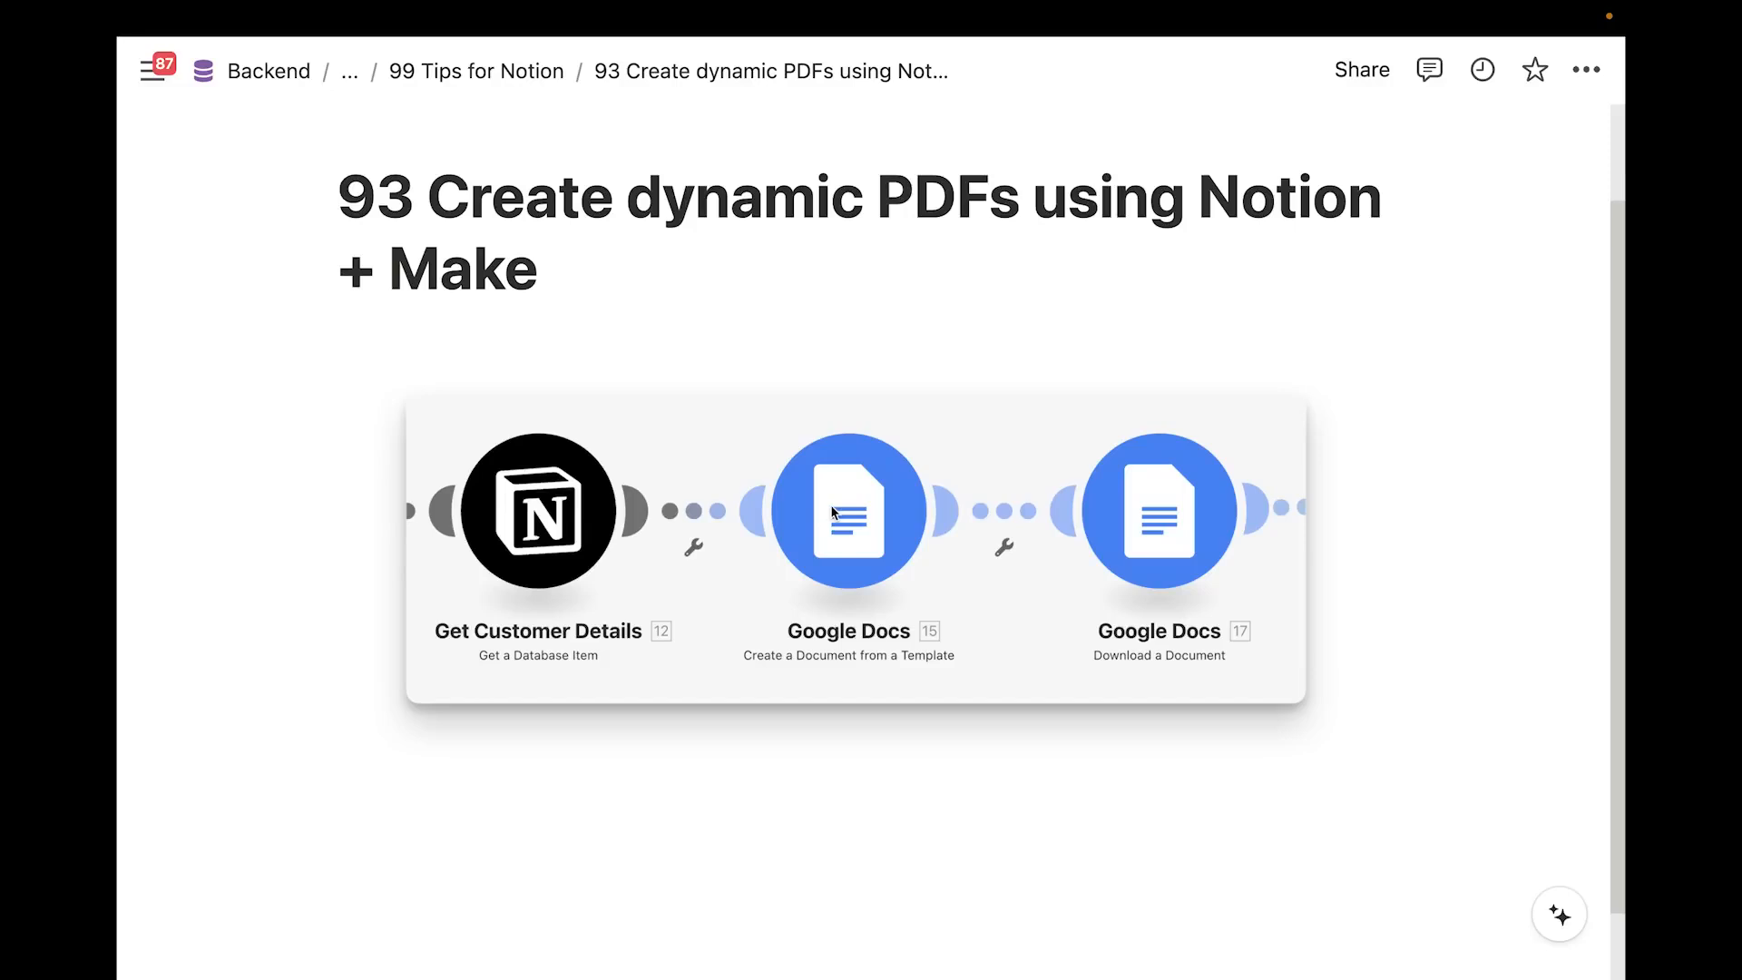
{"action": "scroll", "coordinate": [968, 541], "scroll_direction": "down", "scroll_amount": 1}
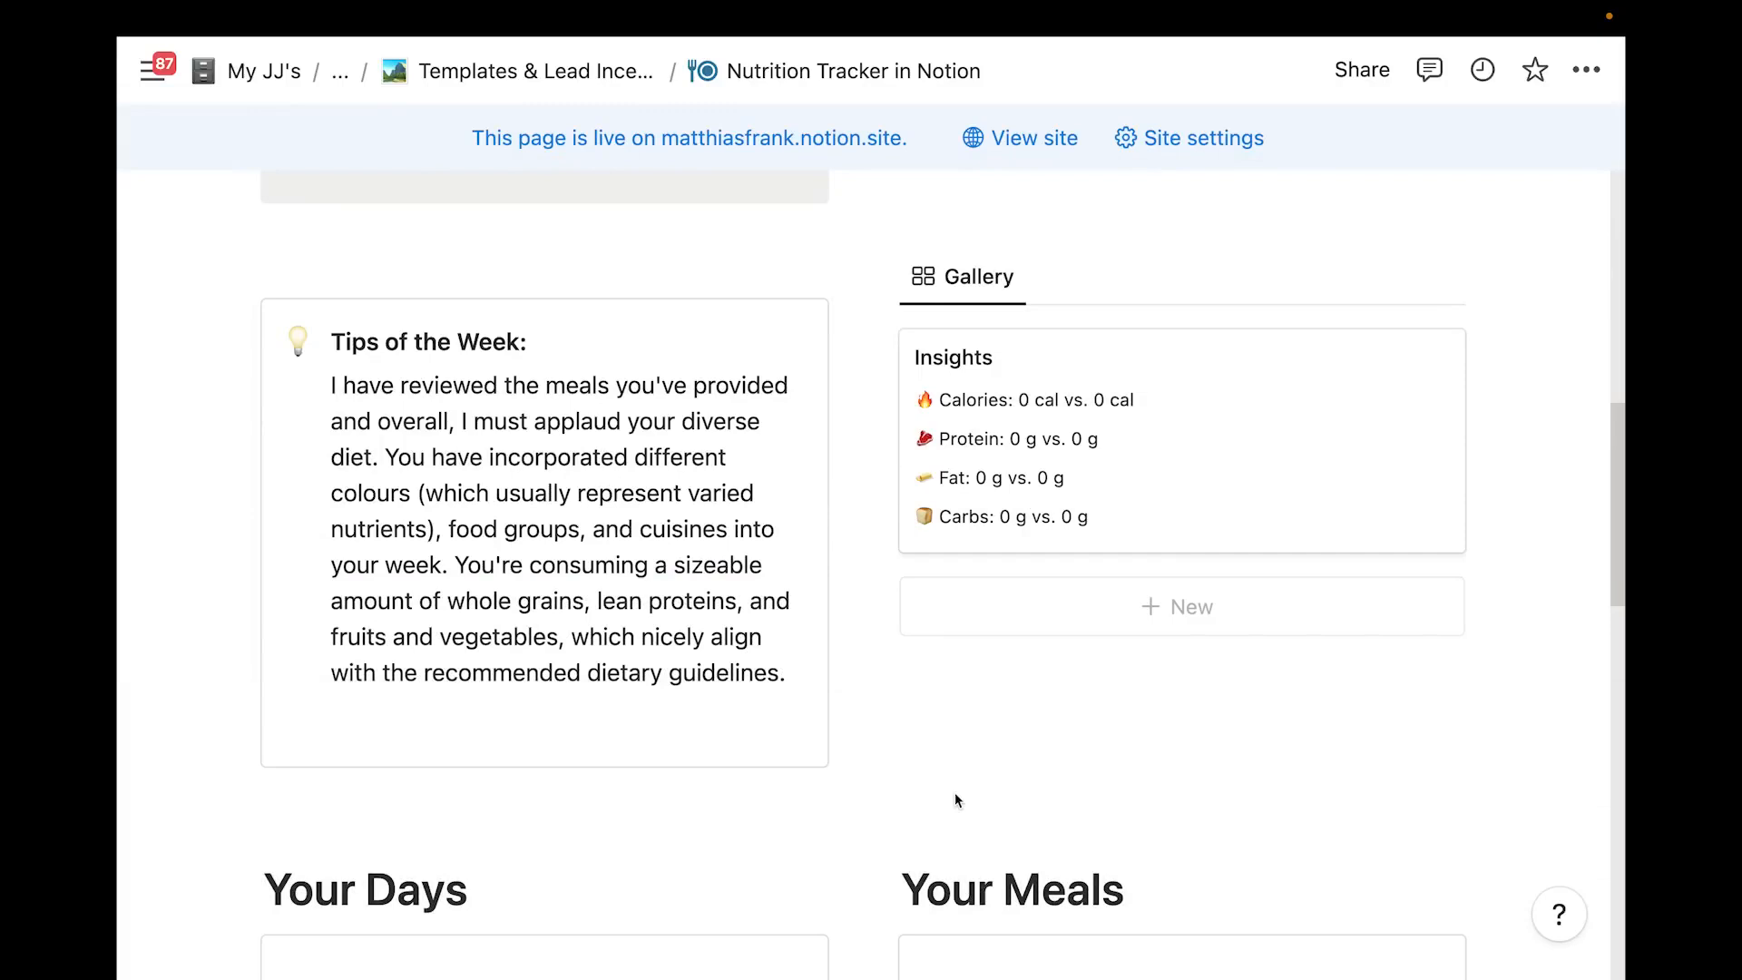
Look over the weekly tips, the Insights card and the Your Days and Your Meals tables in the Nutrition Tracker
{"action": "scroll", "coordinate": [979, 665], "scroll_direction": "down", "scroll_amount": 1}
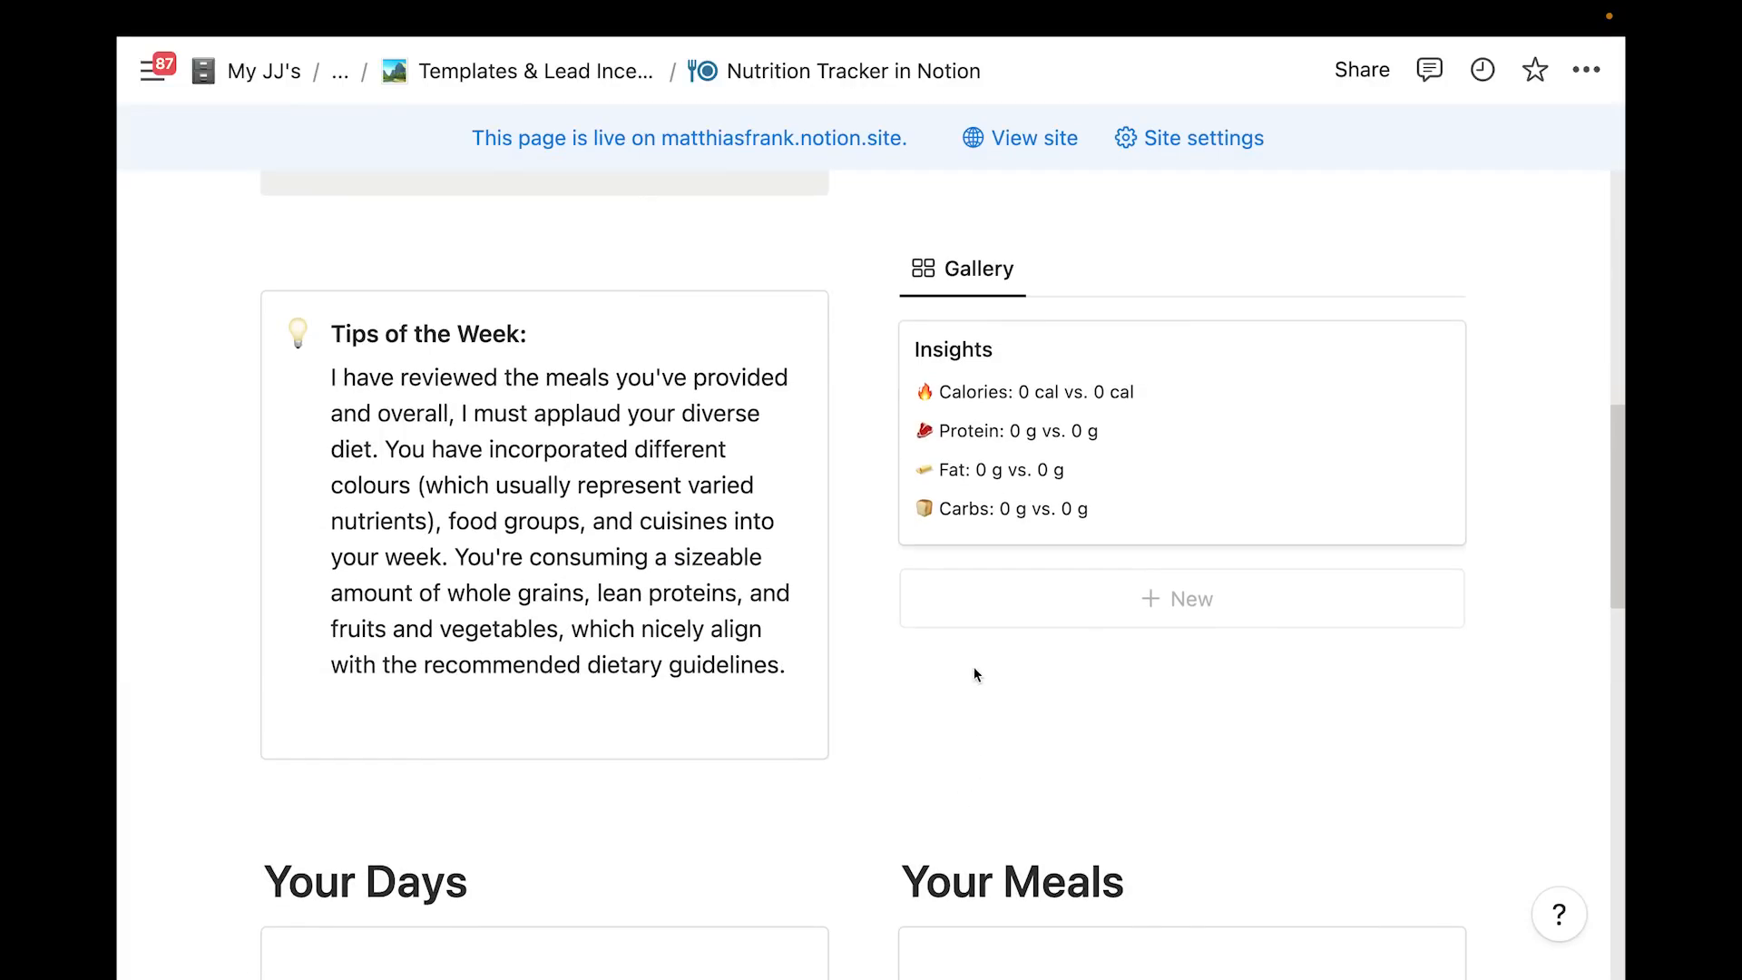
{"action": "scroll", "coordinate": [969, 664], "scroll_direction": "down", "scroll_amount": 1}
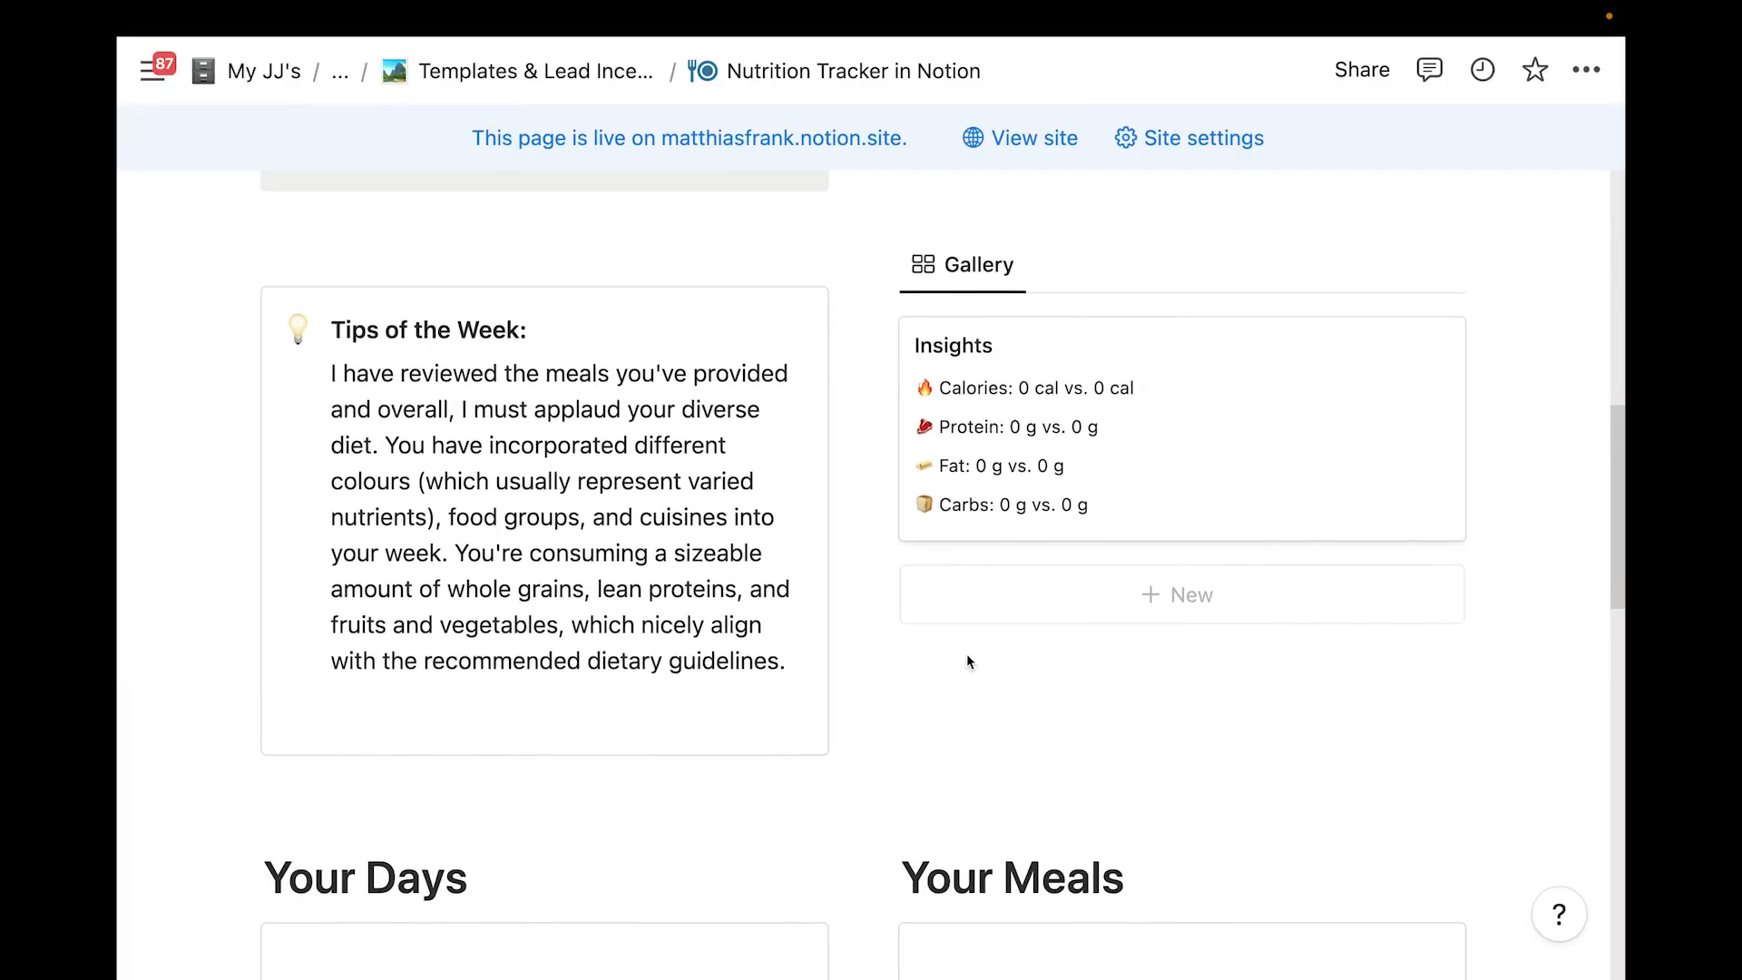
{"action": "scroll", "coordinate": [966, 655], "scroll_direction": "down", "scroll_amount": 1}
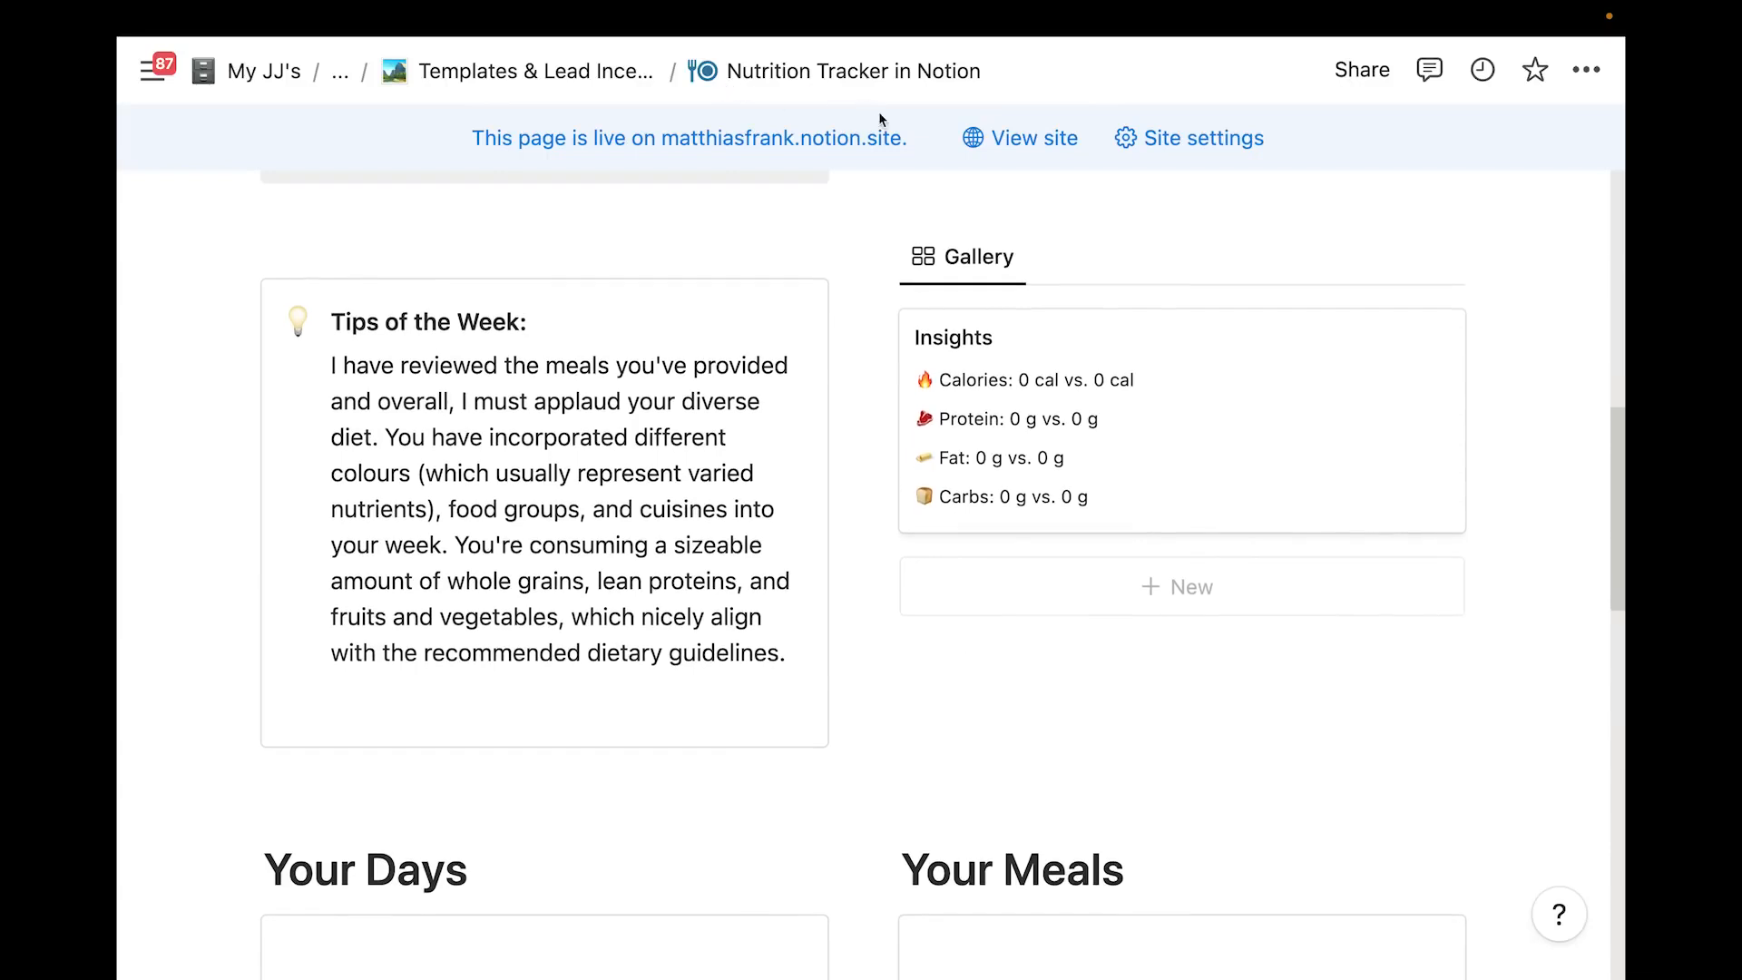
{"action": "scroll", "coordinate": [903, 681], "scroll_direction": "down", "scroll_amount": 5}
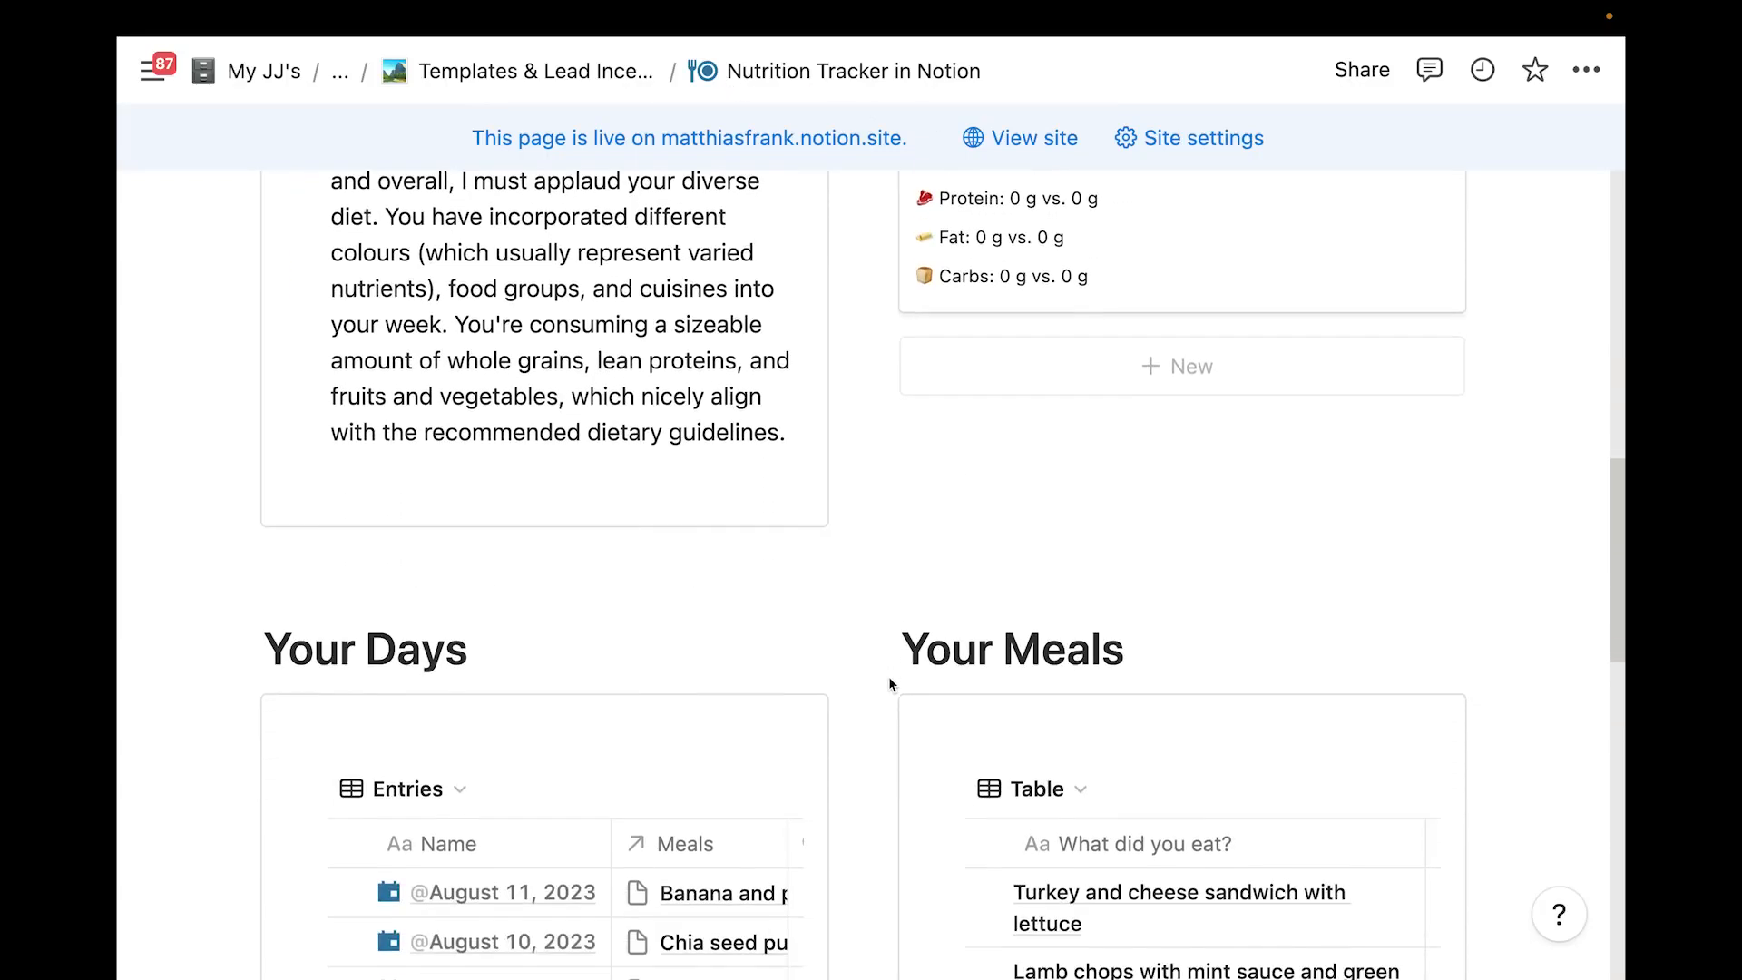
{"action": "scroll", "coordinate": [913, 725], "scroll_direction": "down", "scroll_amount": 2}
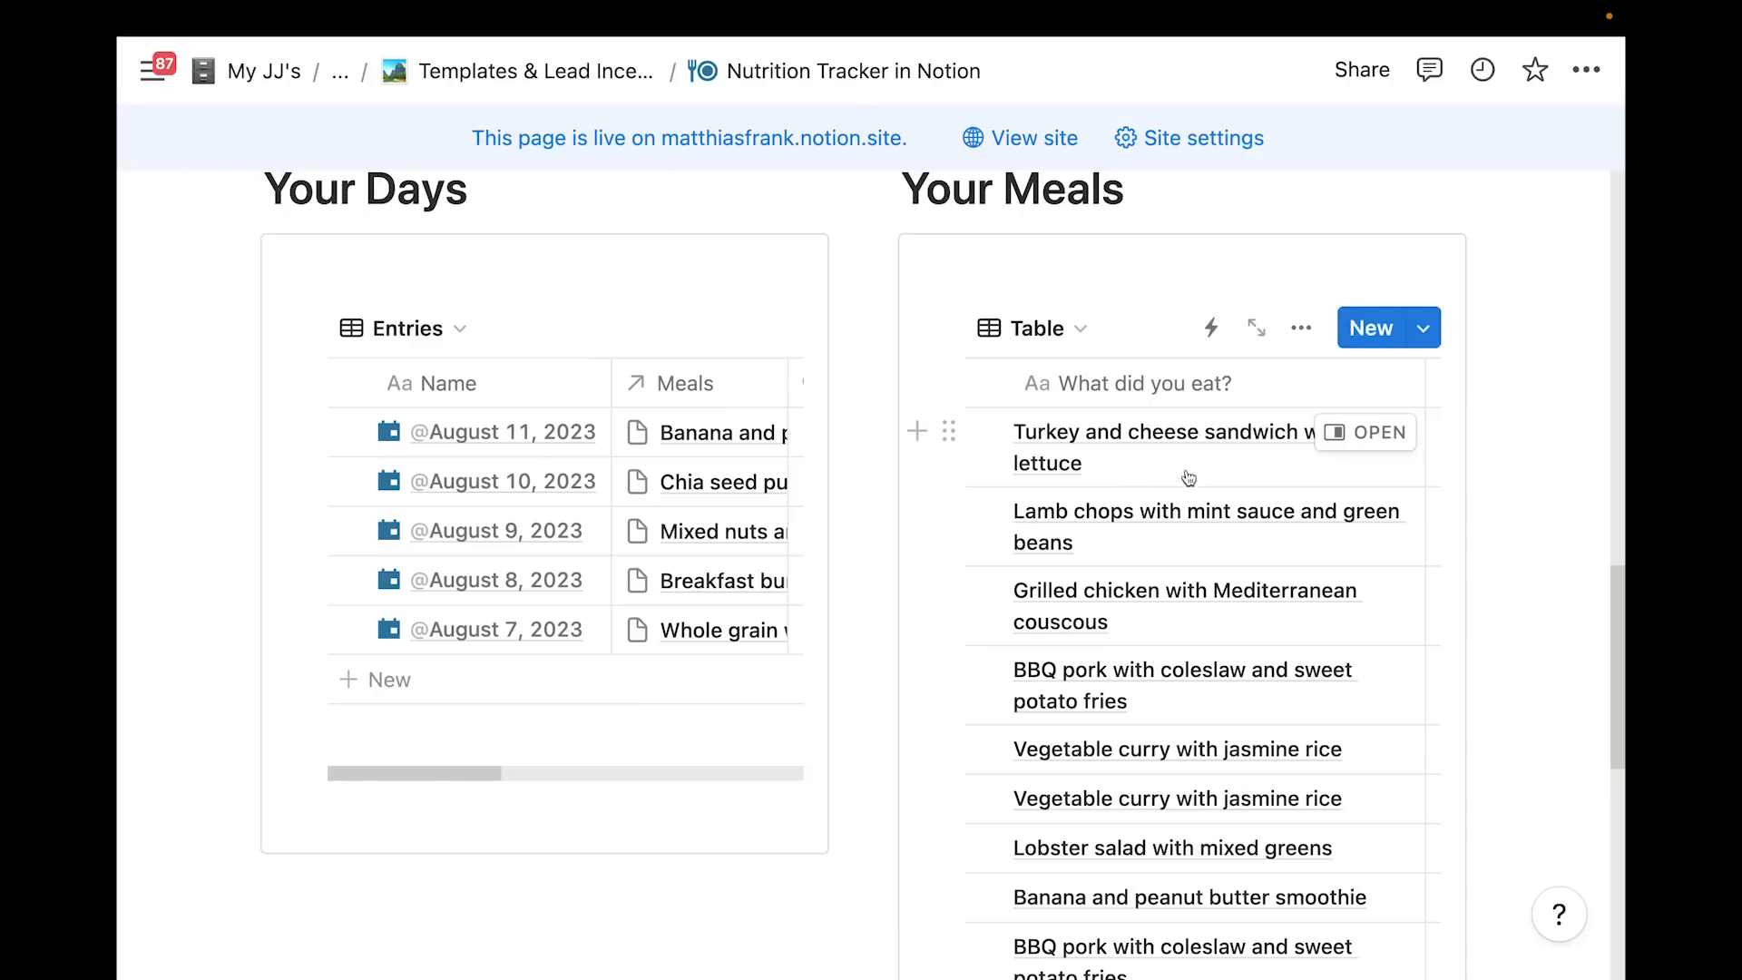
Open the "Turkey and cheese sandwich with lettuce" meal to inspect its nutrition properties, and close it again
{"action": "left_click", "coordinate": [1343, 445]}
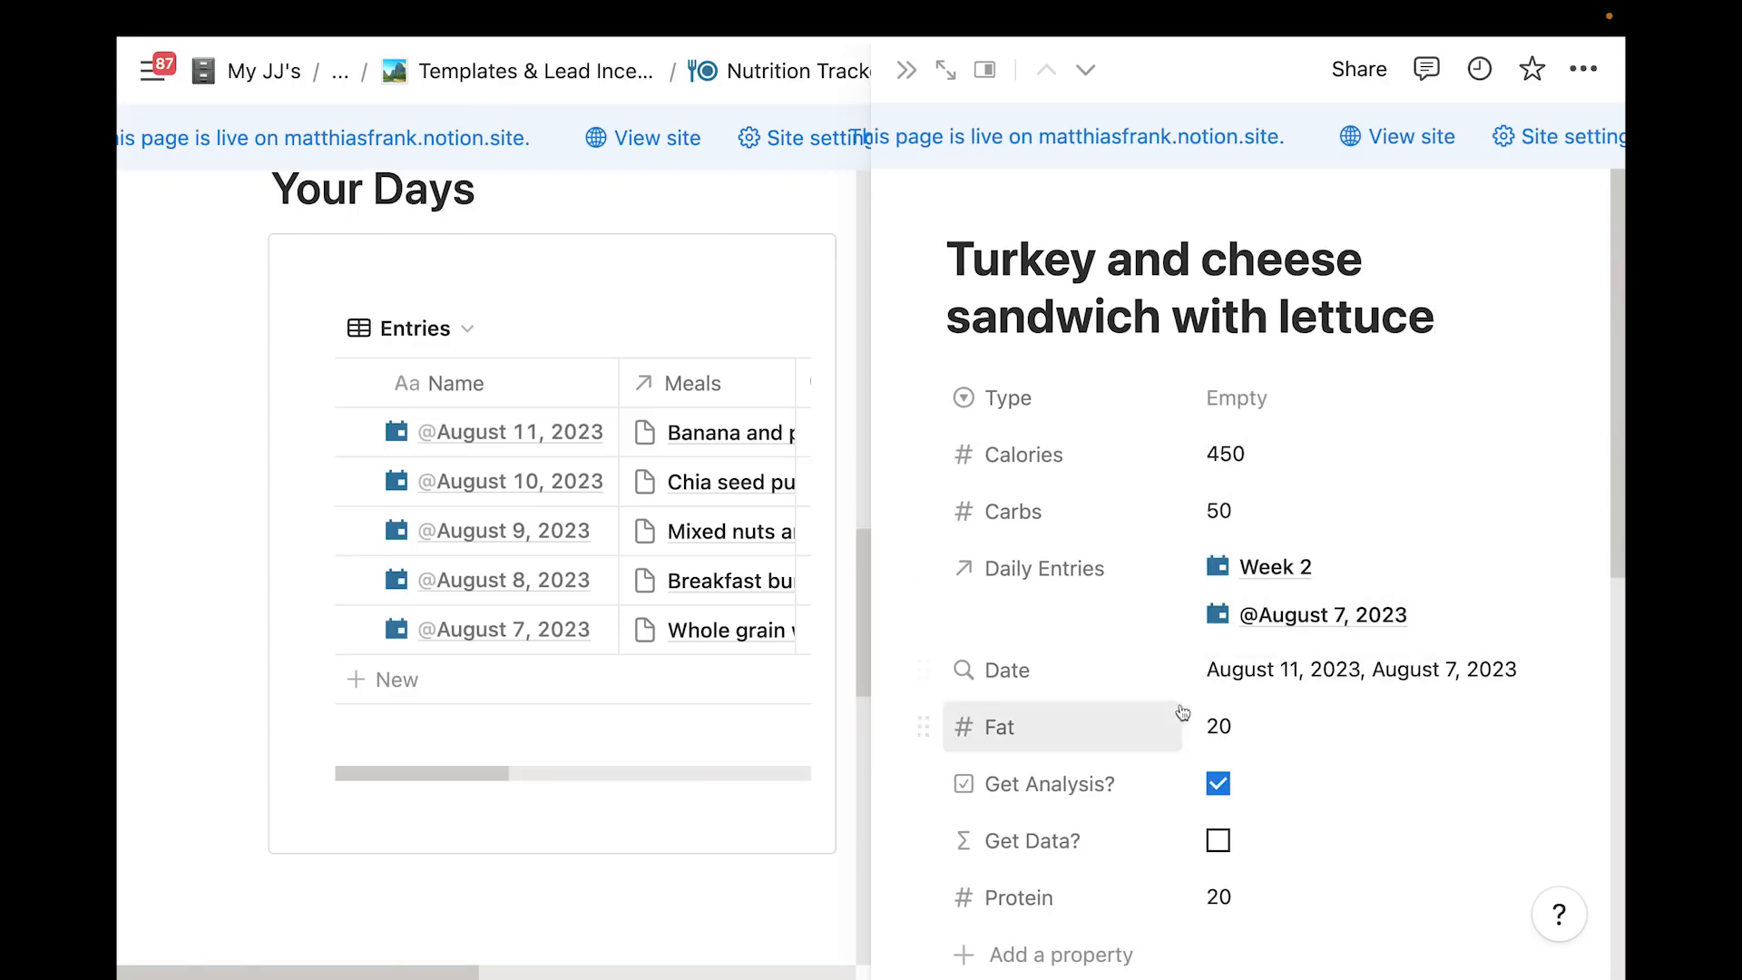
{"action": "scroll", "coordinate": [1165, 870], "scroll_direction": "down", "scroll_amount": 1}
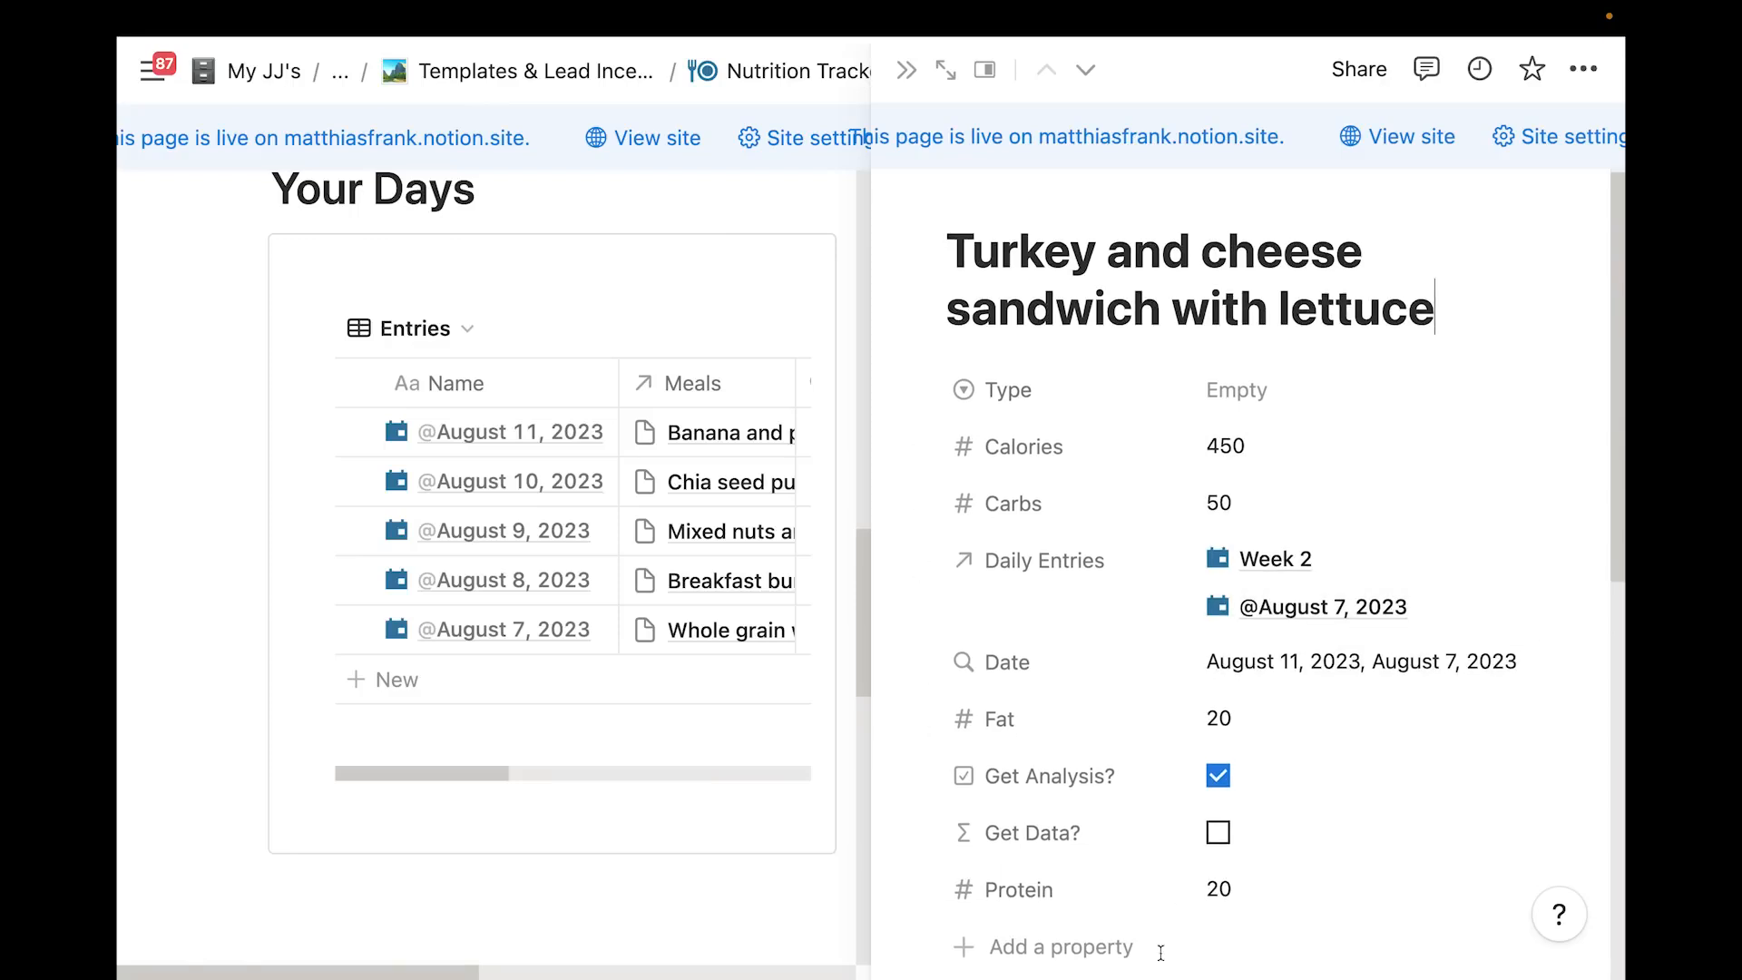
{"action": "left_click", "coordinate": [904, 72]}
Revisit the Your Meals table and the Tips of the Week text in the Nutrition Tracker
{"action": "scroll", "coordinate": [1002, 404], "scroll_direction": "up", "scroll_amount": 3}
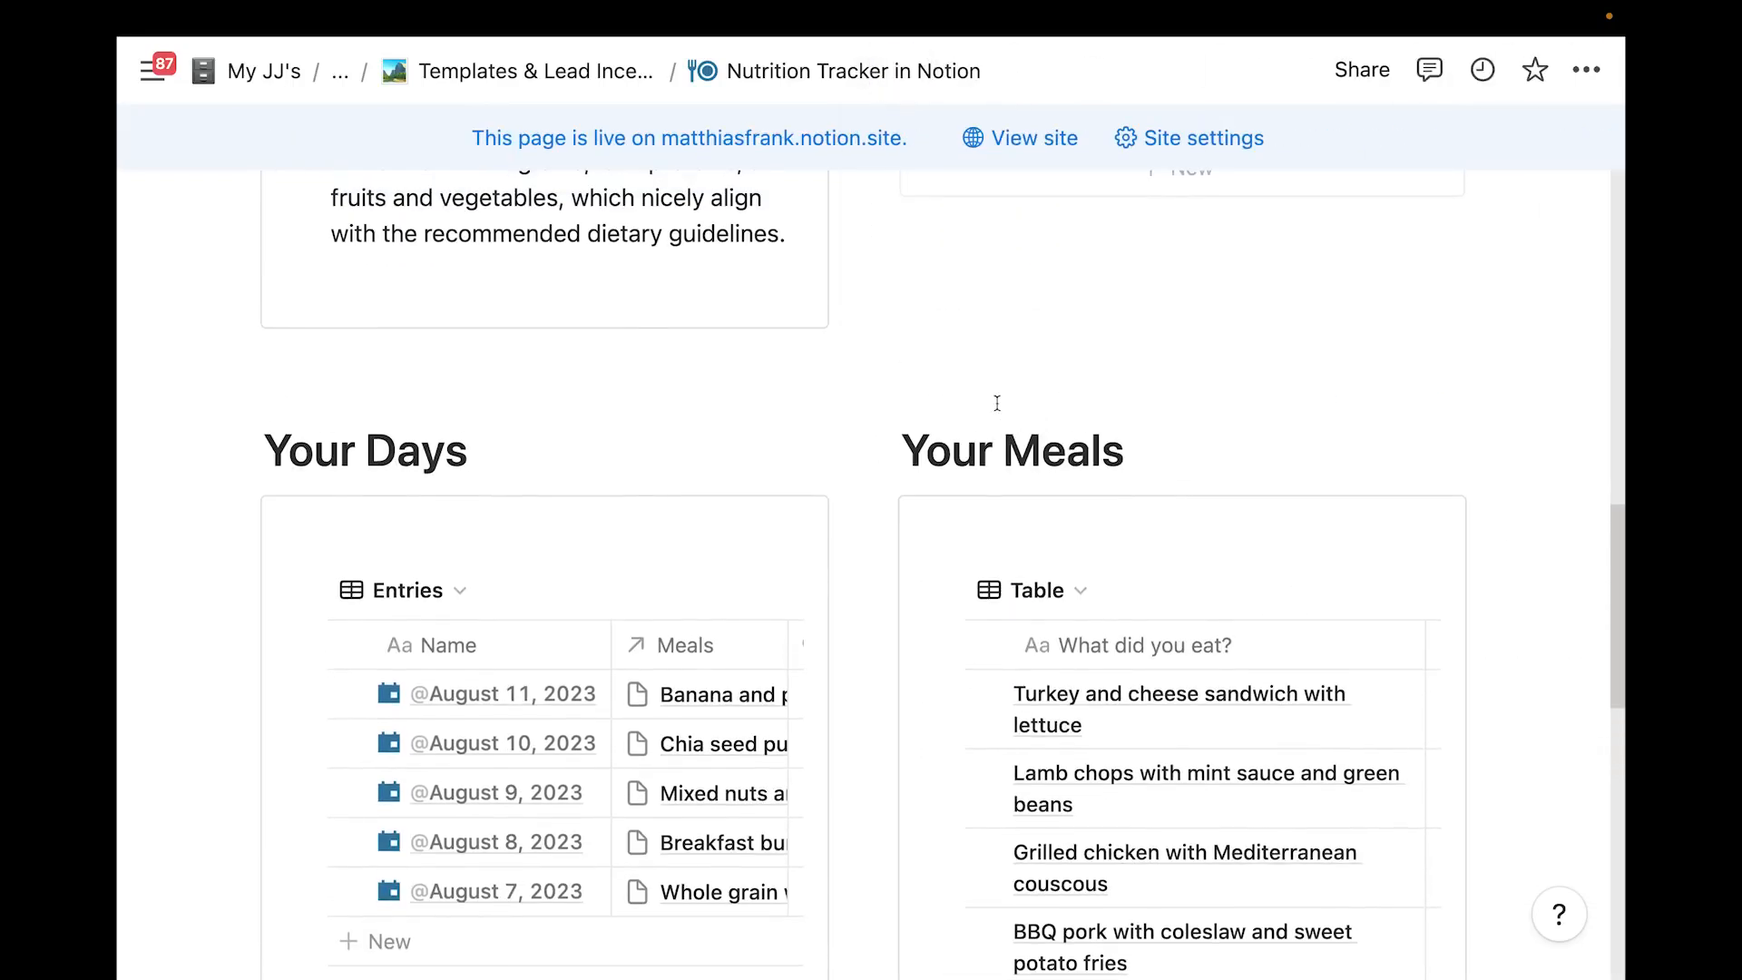
{"action": "scroll", "coordinate": [1002, 405], "scroll_direction": "down", "scroll_amount": 2}
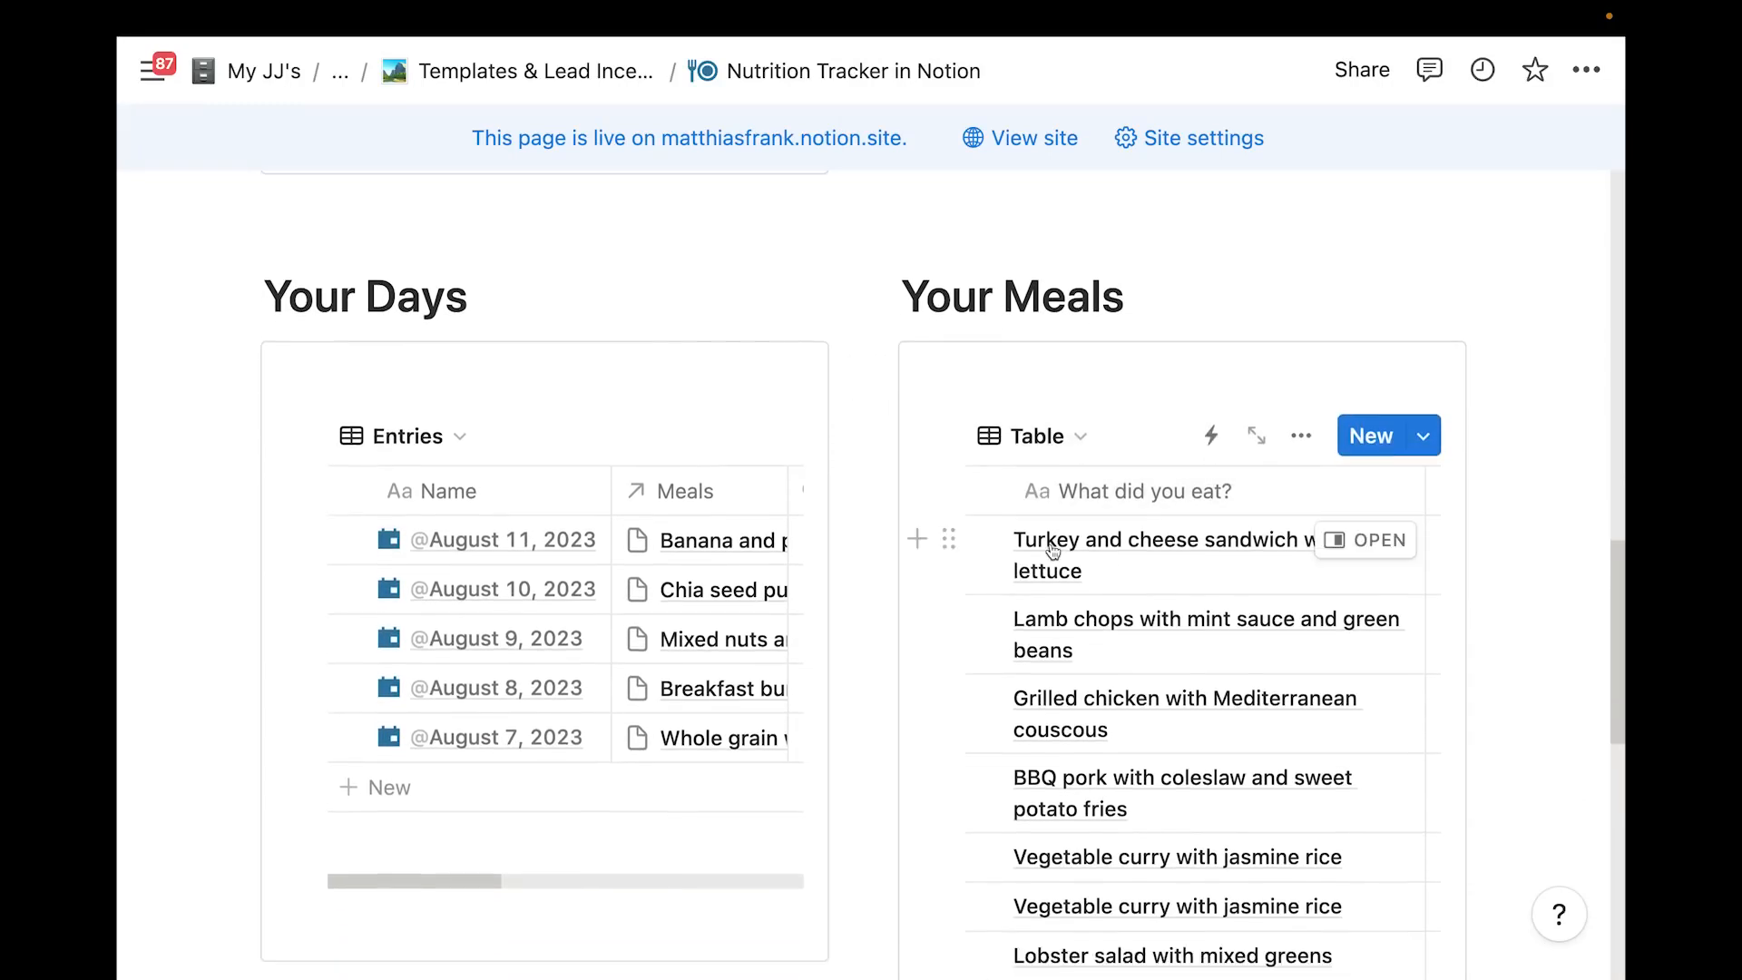
{"action": "scroll", "coordinate": [1050, 534], "scroll_direction": "up", "scroll_amount": 5}
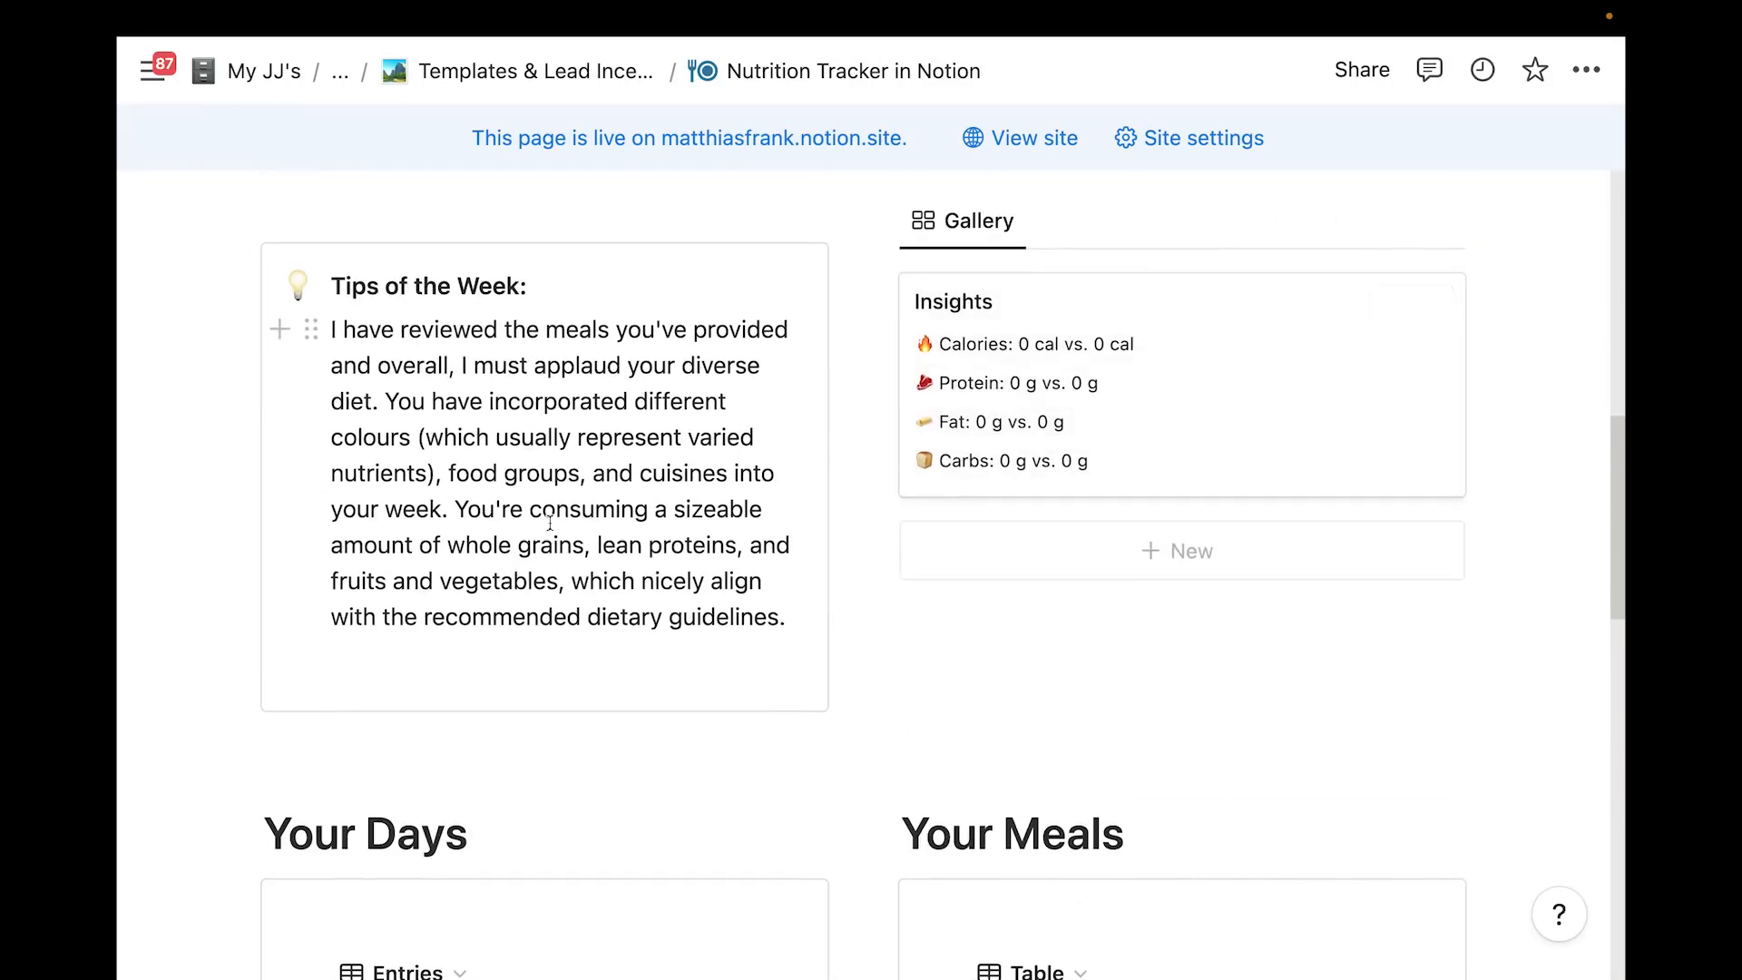
{"action": "scroll", "coordinate": [628, 563], "scroll_direction": "up", "scroll_amount": 1}
{"action": "scroll", "coordinate": [629, 563], "scroll_direction": "up", "scroll_amount": 1}
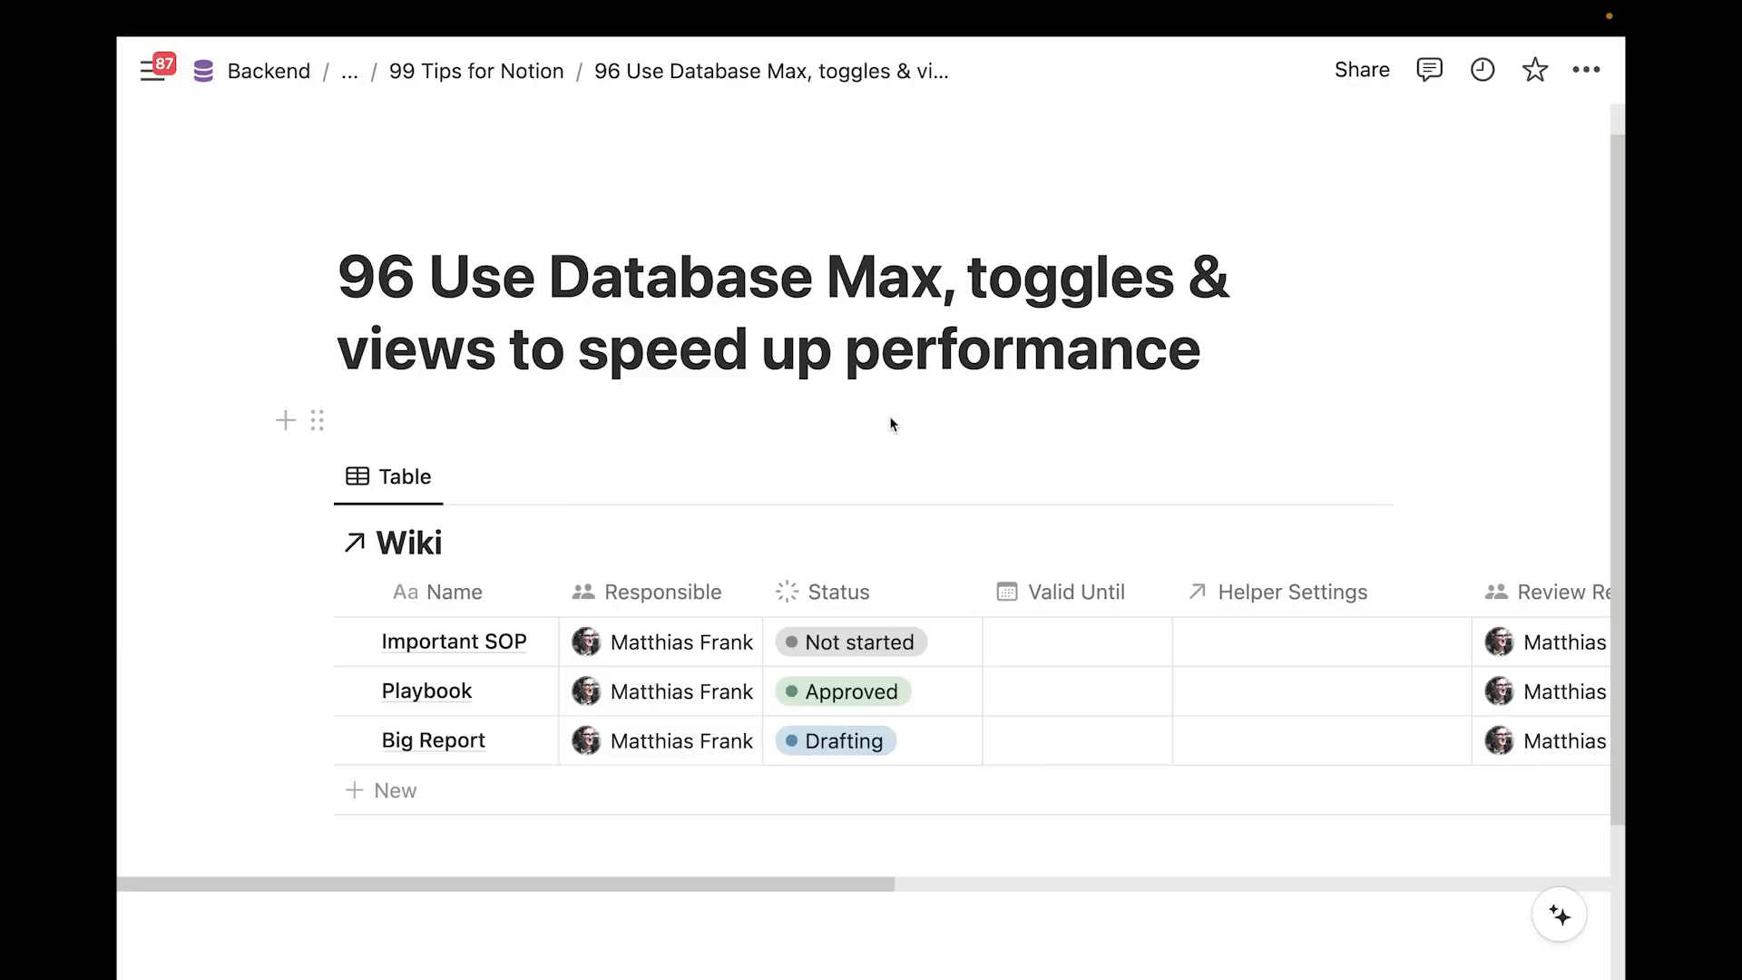
Set the load limit of the Wiki table view to 10 pages
{"action": "scroll", "coordinate": [889, 425], "scroll_direction": "down", "scroll_amount": 2}
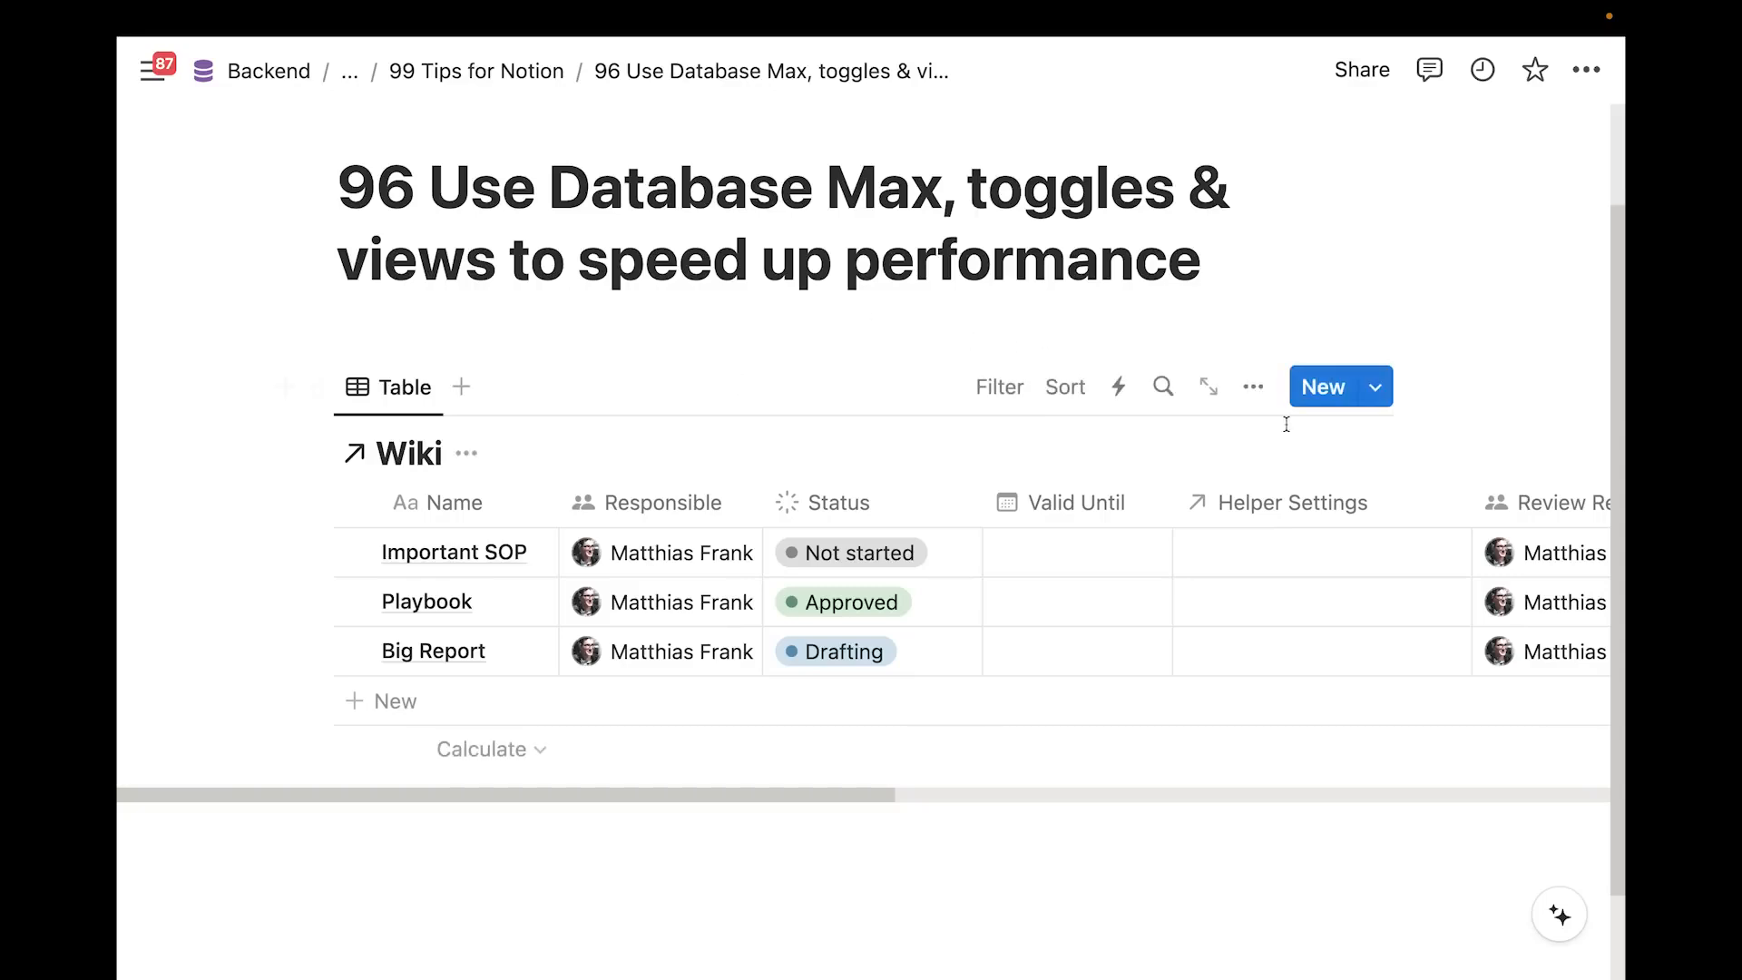
{"action": "left_click", "coordinate": [1254, 388]}
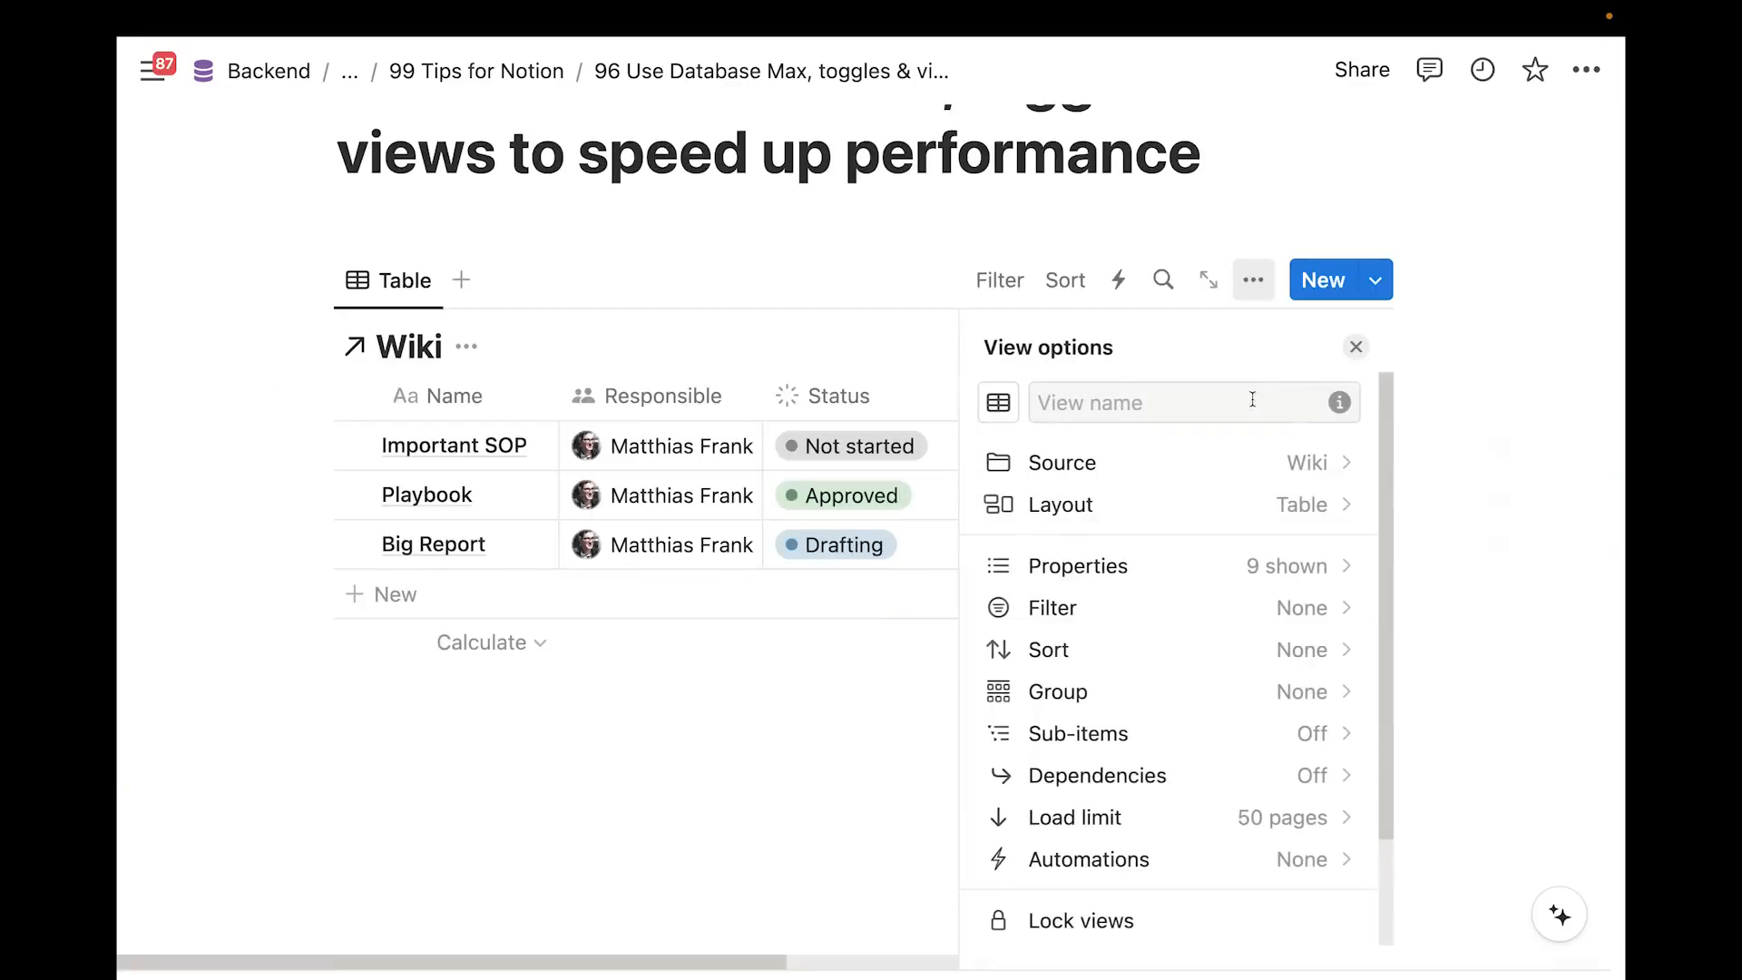
{"action": "scroll", "coordinate": [1166, 635], "scroll_direction": "down", "scroll_amount": 2}
{"action": "left_click", "coordinate": [1162, 738]}
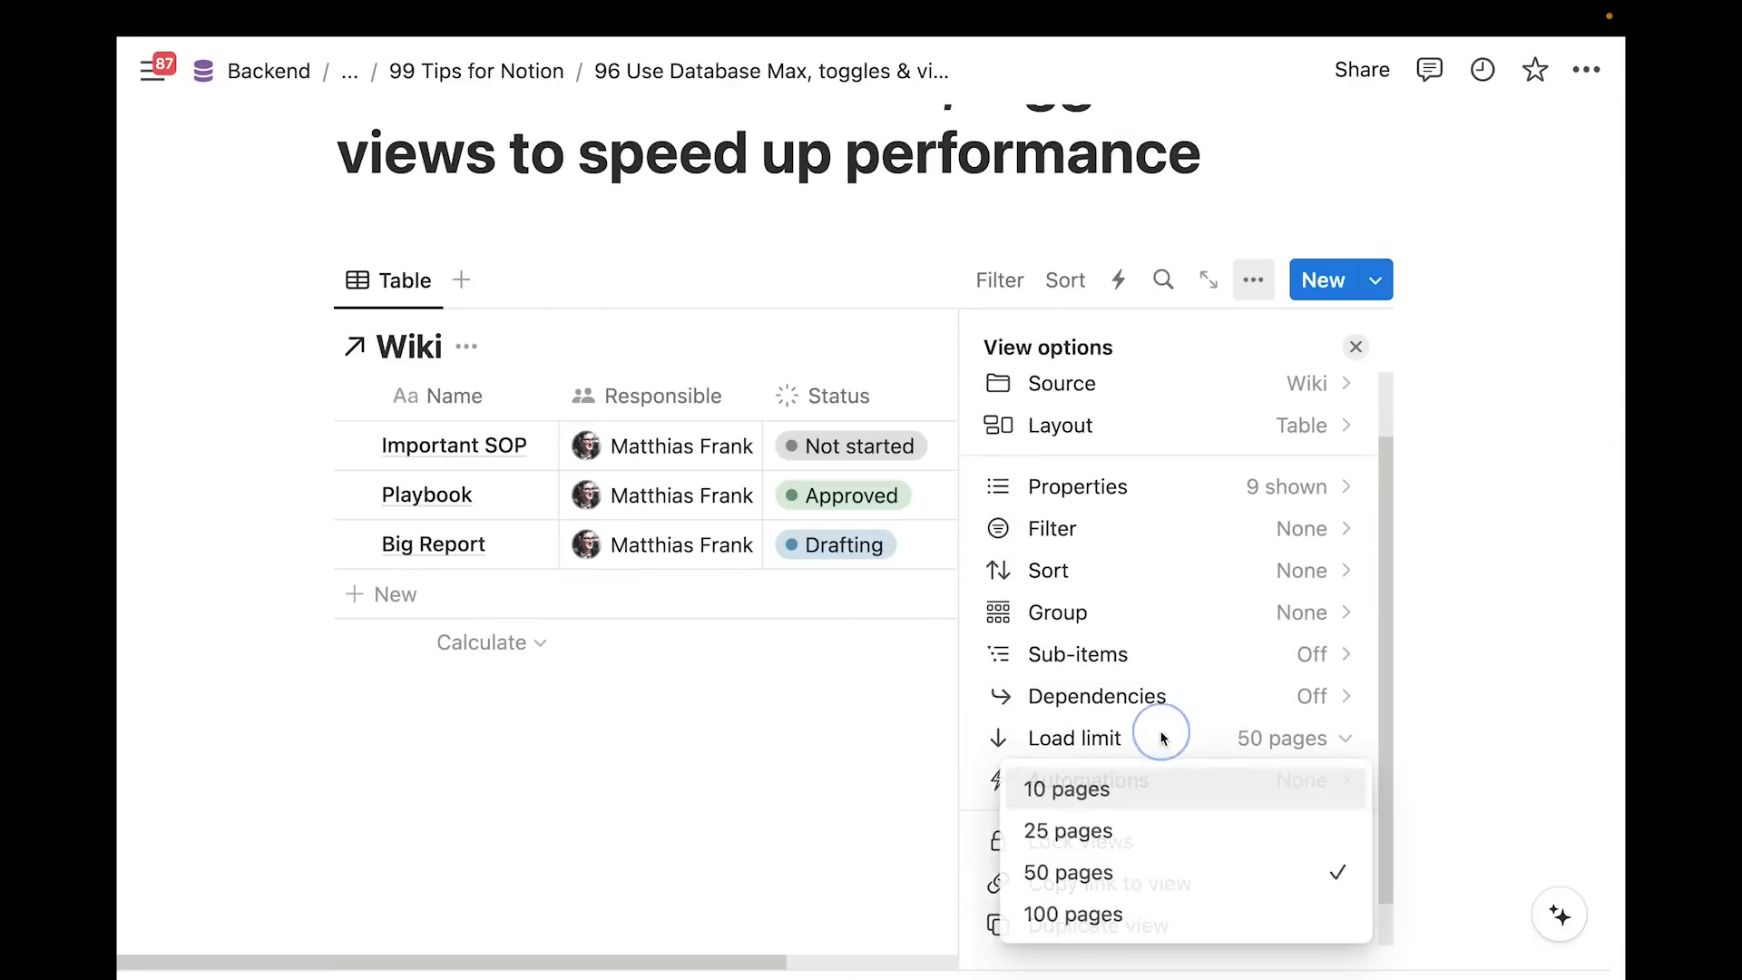
{"action": "left_click", "coordinate": [1125, 786]}
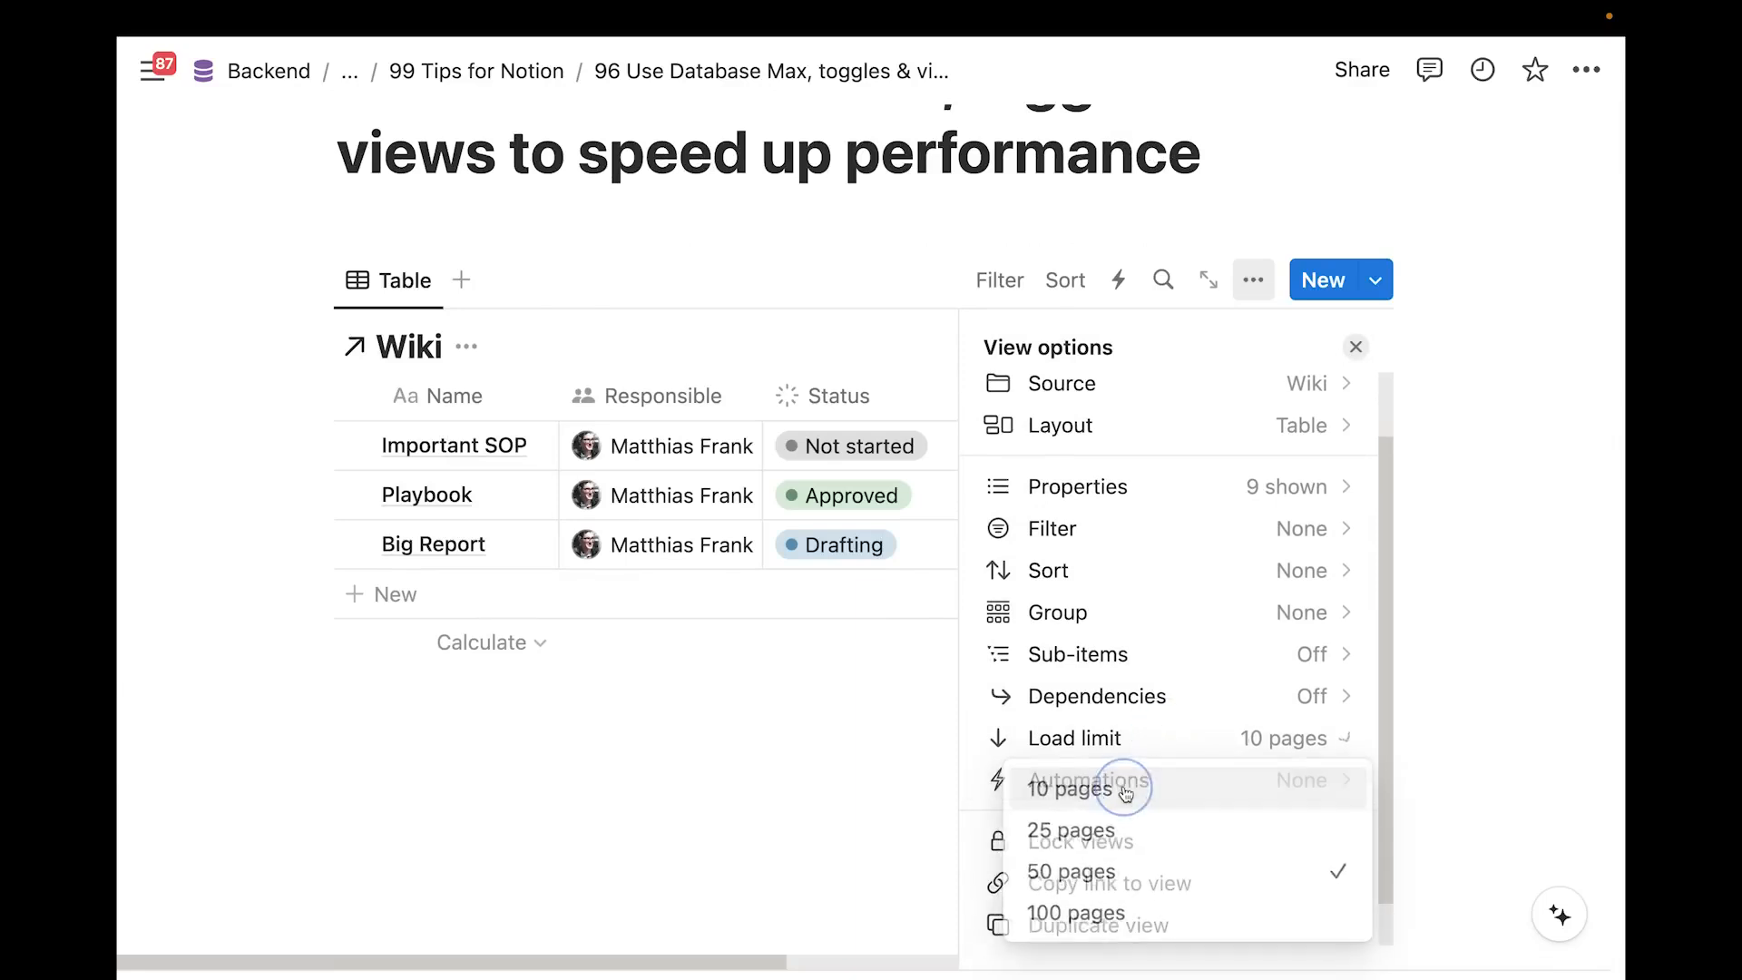
{"action": "left_click", "coordinate": [859, 712]}
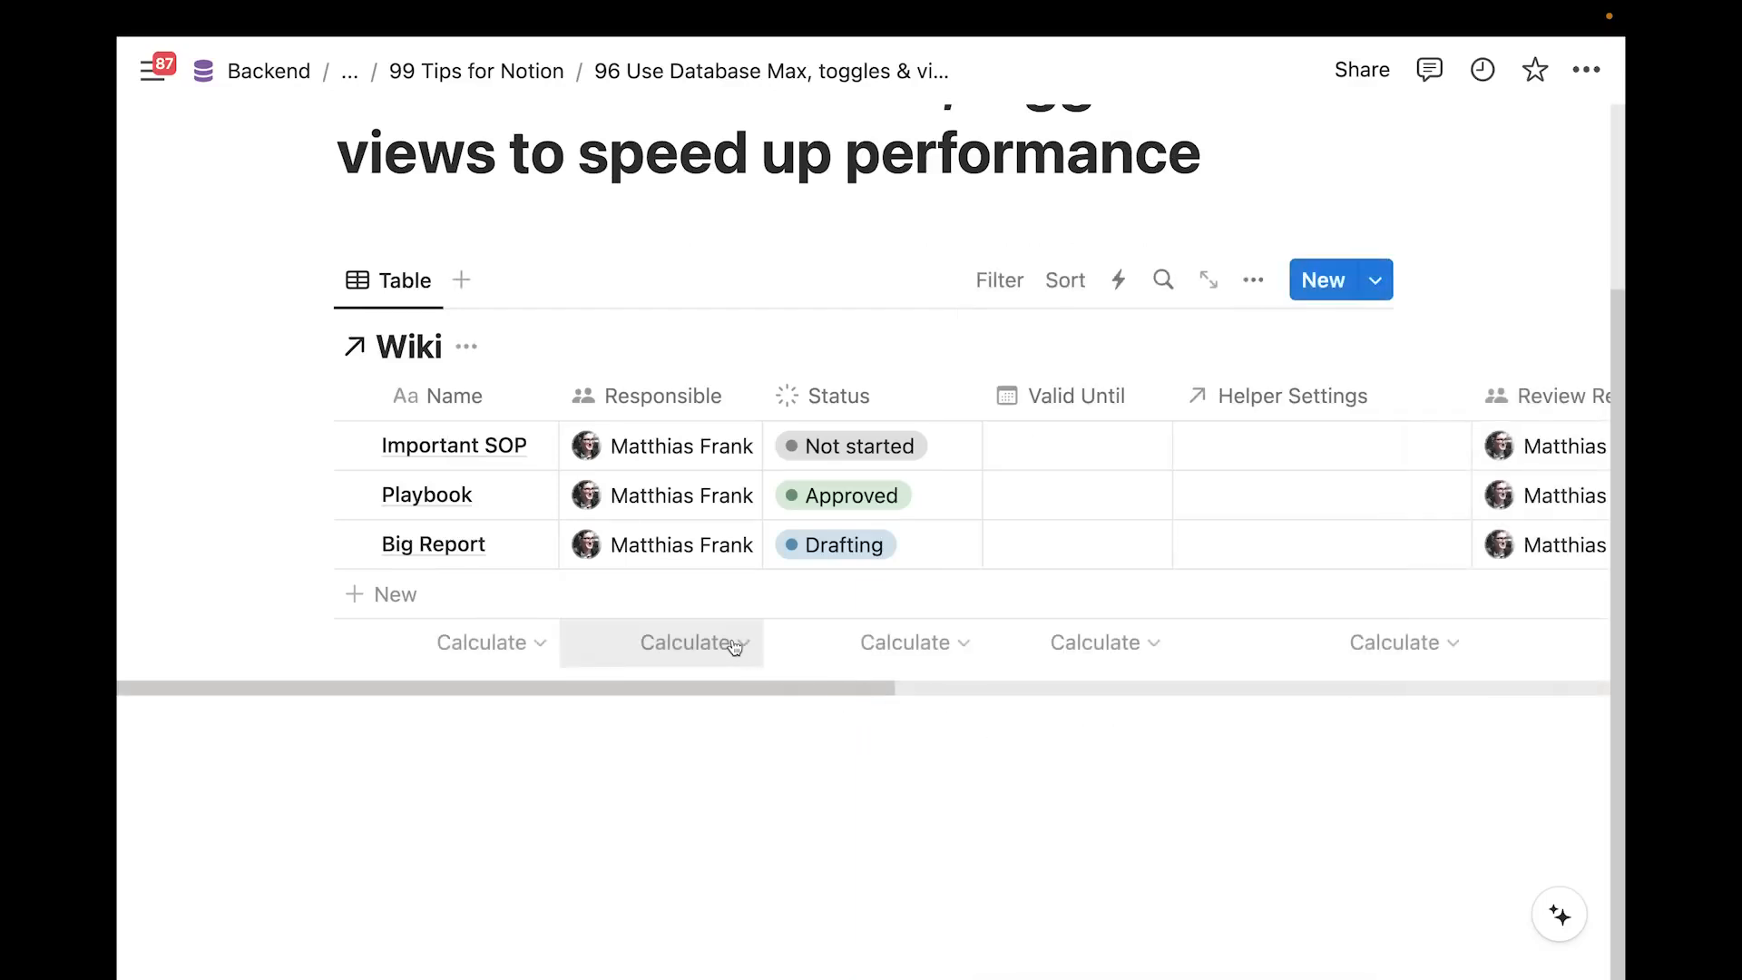
{"action": "scroll", "coordinate": [737, 640], "scroll_direction": "up", "scroll_amount": 1}
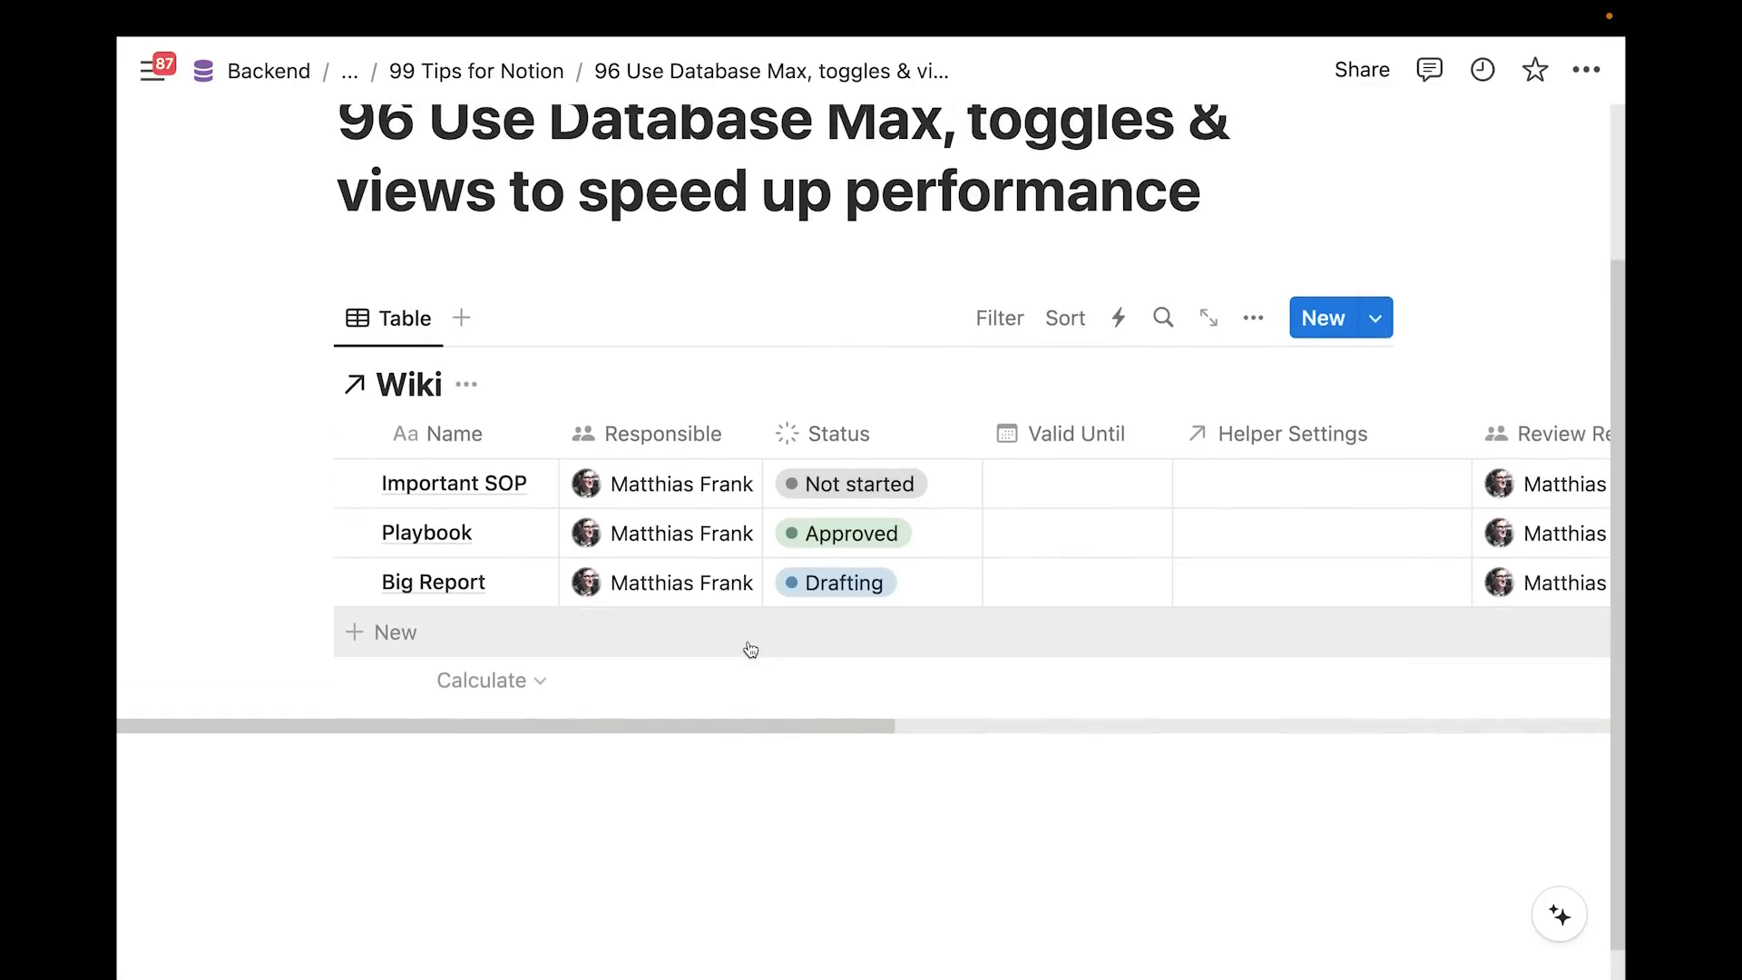
{"action": "scroll", "coordinate": [746, 654], "scroll_direction": "up", "scroll_amount": 1}
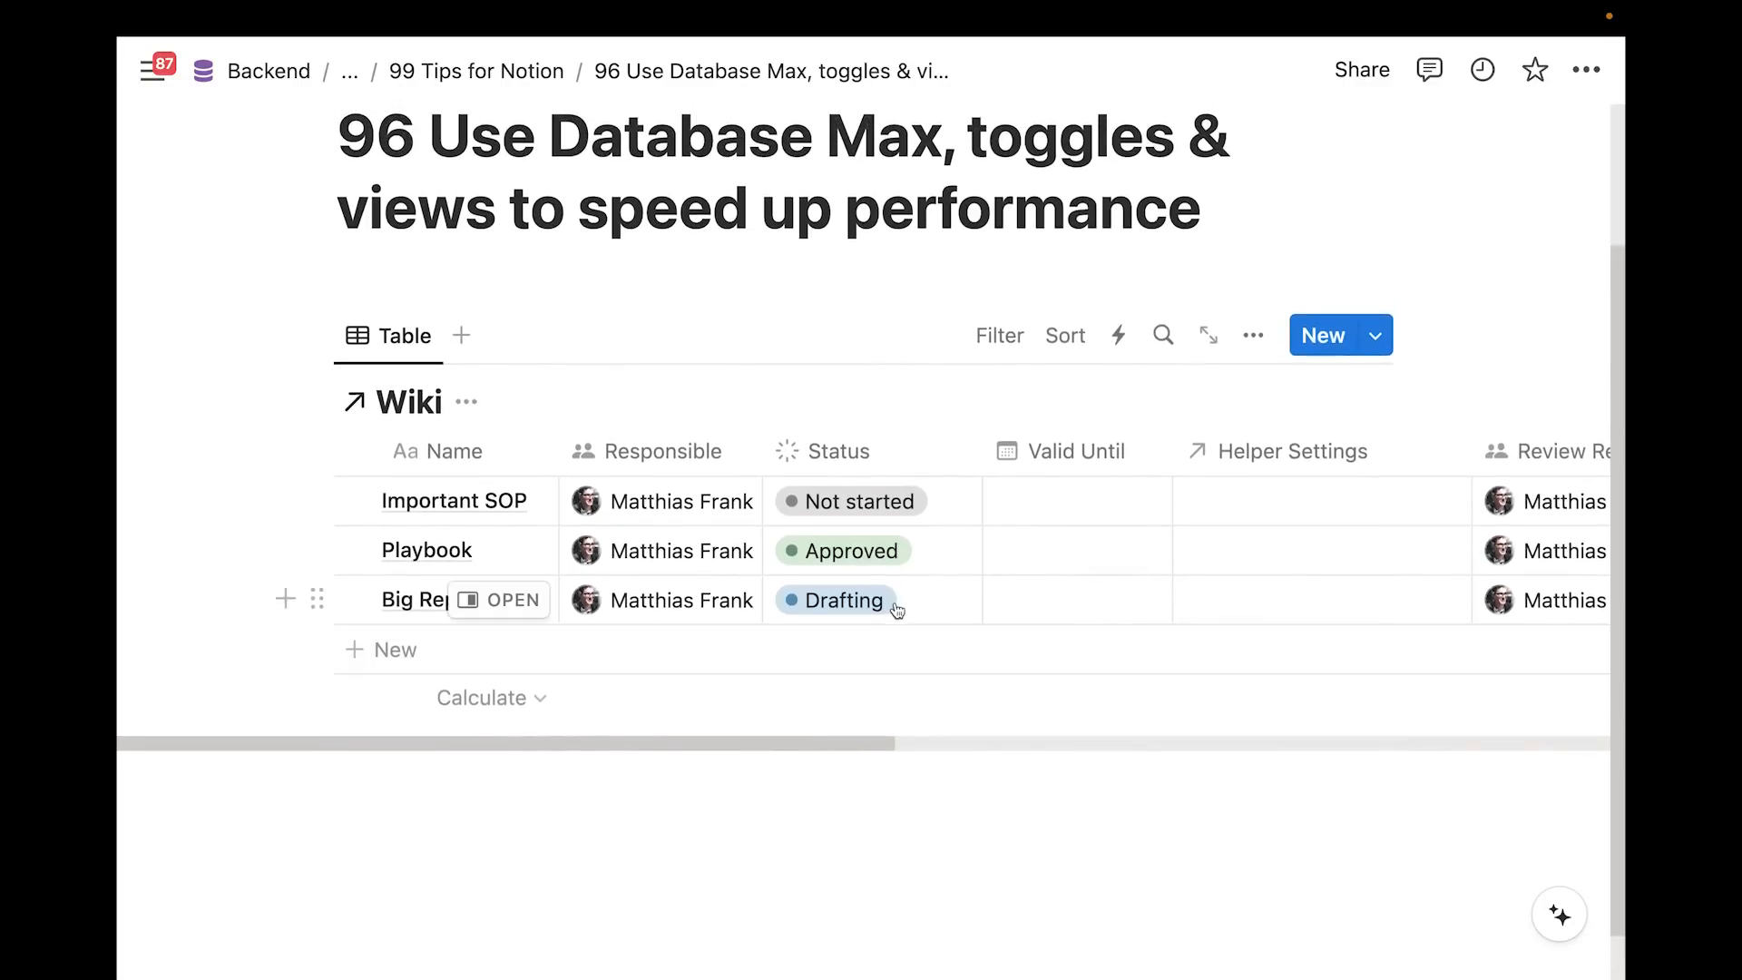
Add an empty row at the end of the Wiki table
{"action": "scroll", "coordinate": [943, 597], "scroll_direction": "up", "scroll_amount": 1}
{"action": "left_click", "coordinate": [1253, 355]}
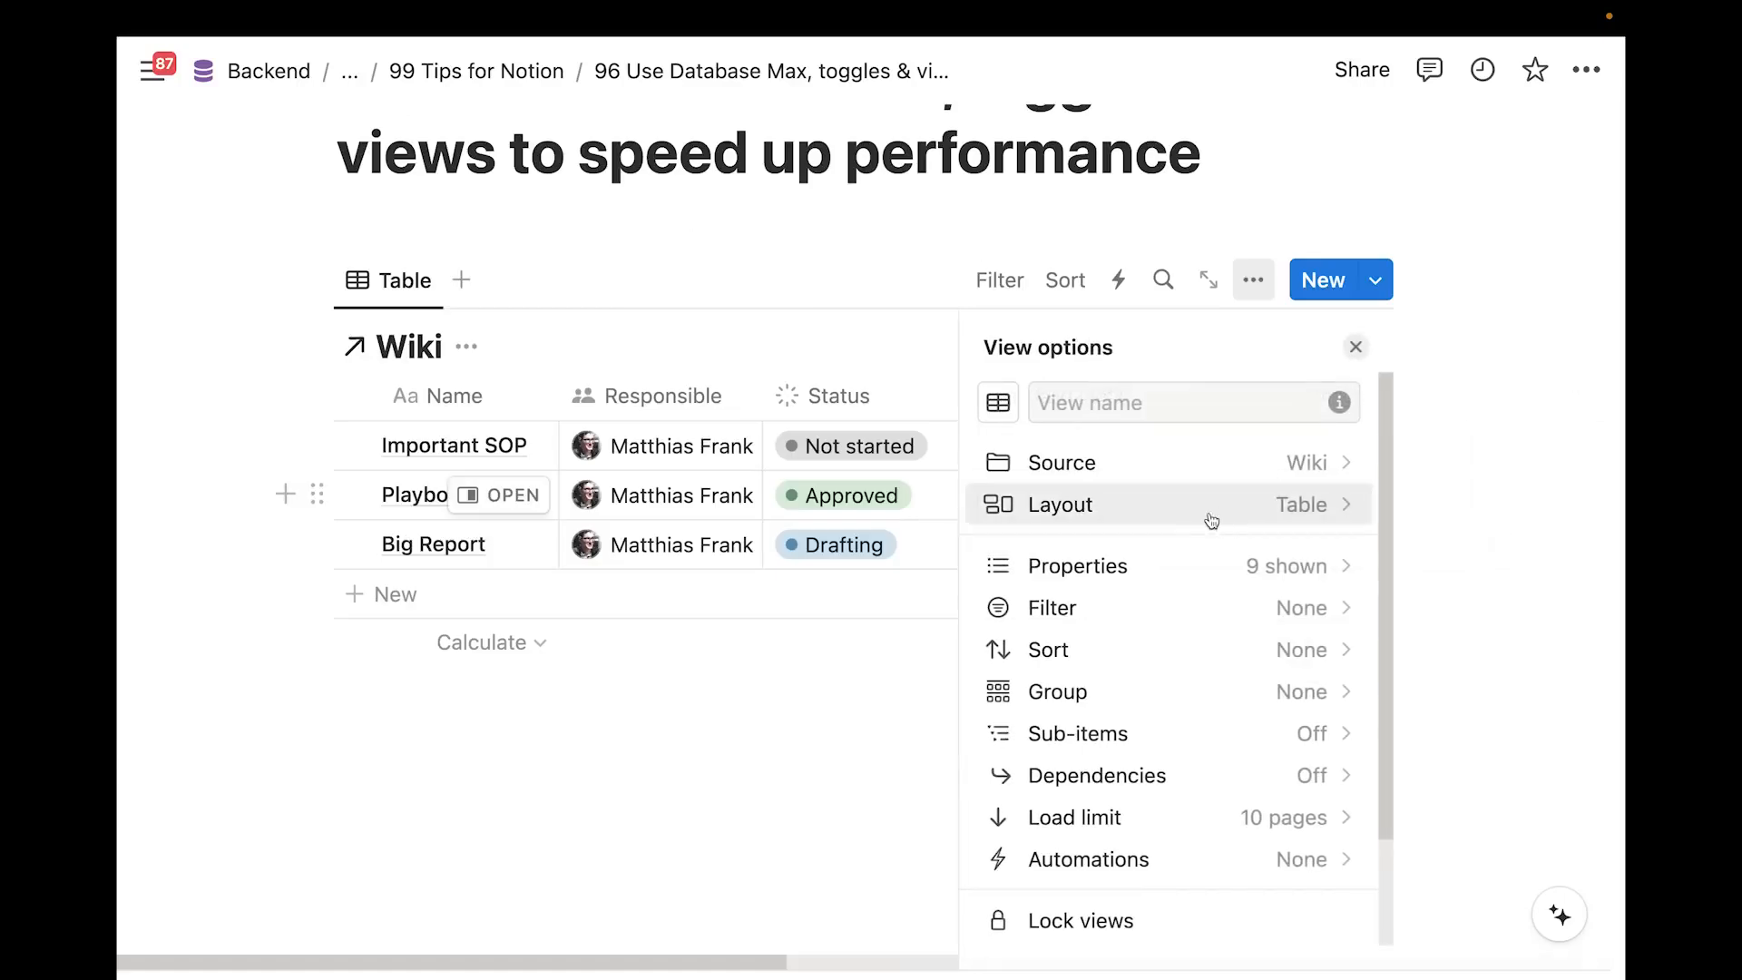
{"action": "left_click", "coordinate": [781, 609]}
{"action": "key", "text": "Escape"}
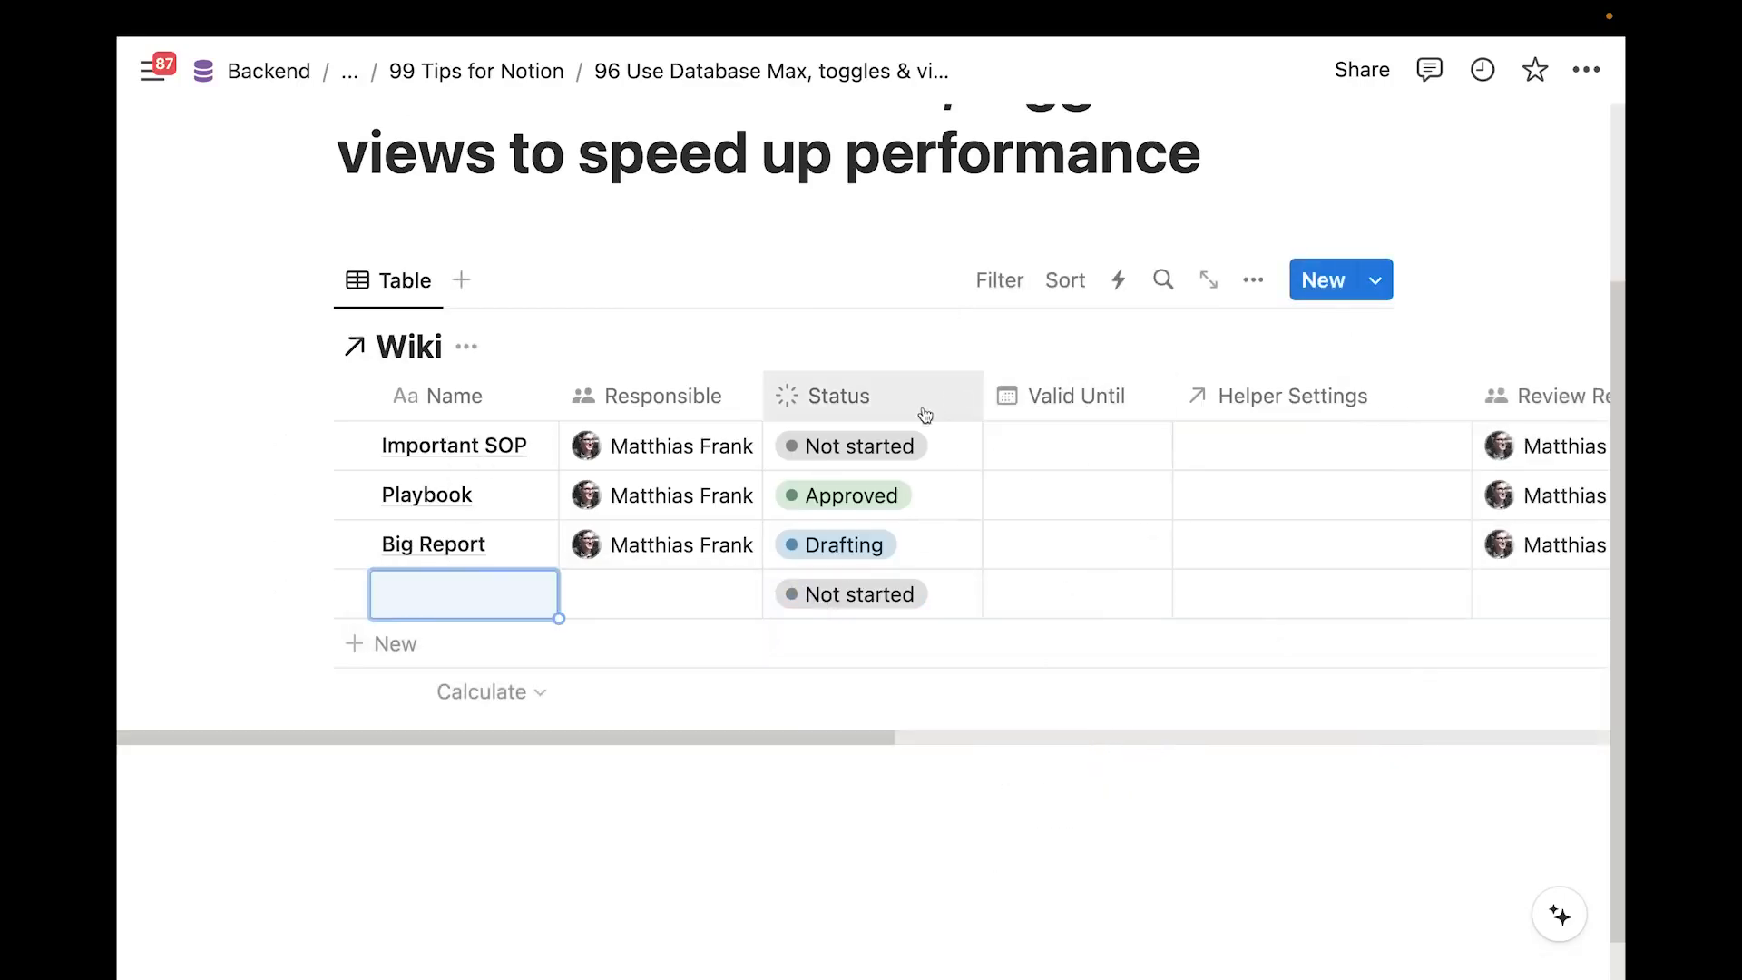
Hide all properties in the Wiki table view, then show only Responsible and URL again beside Name
{"action": "left_click", "coordinate": [1255, 284]}
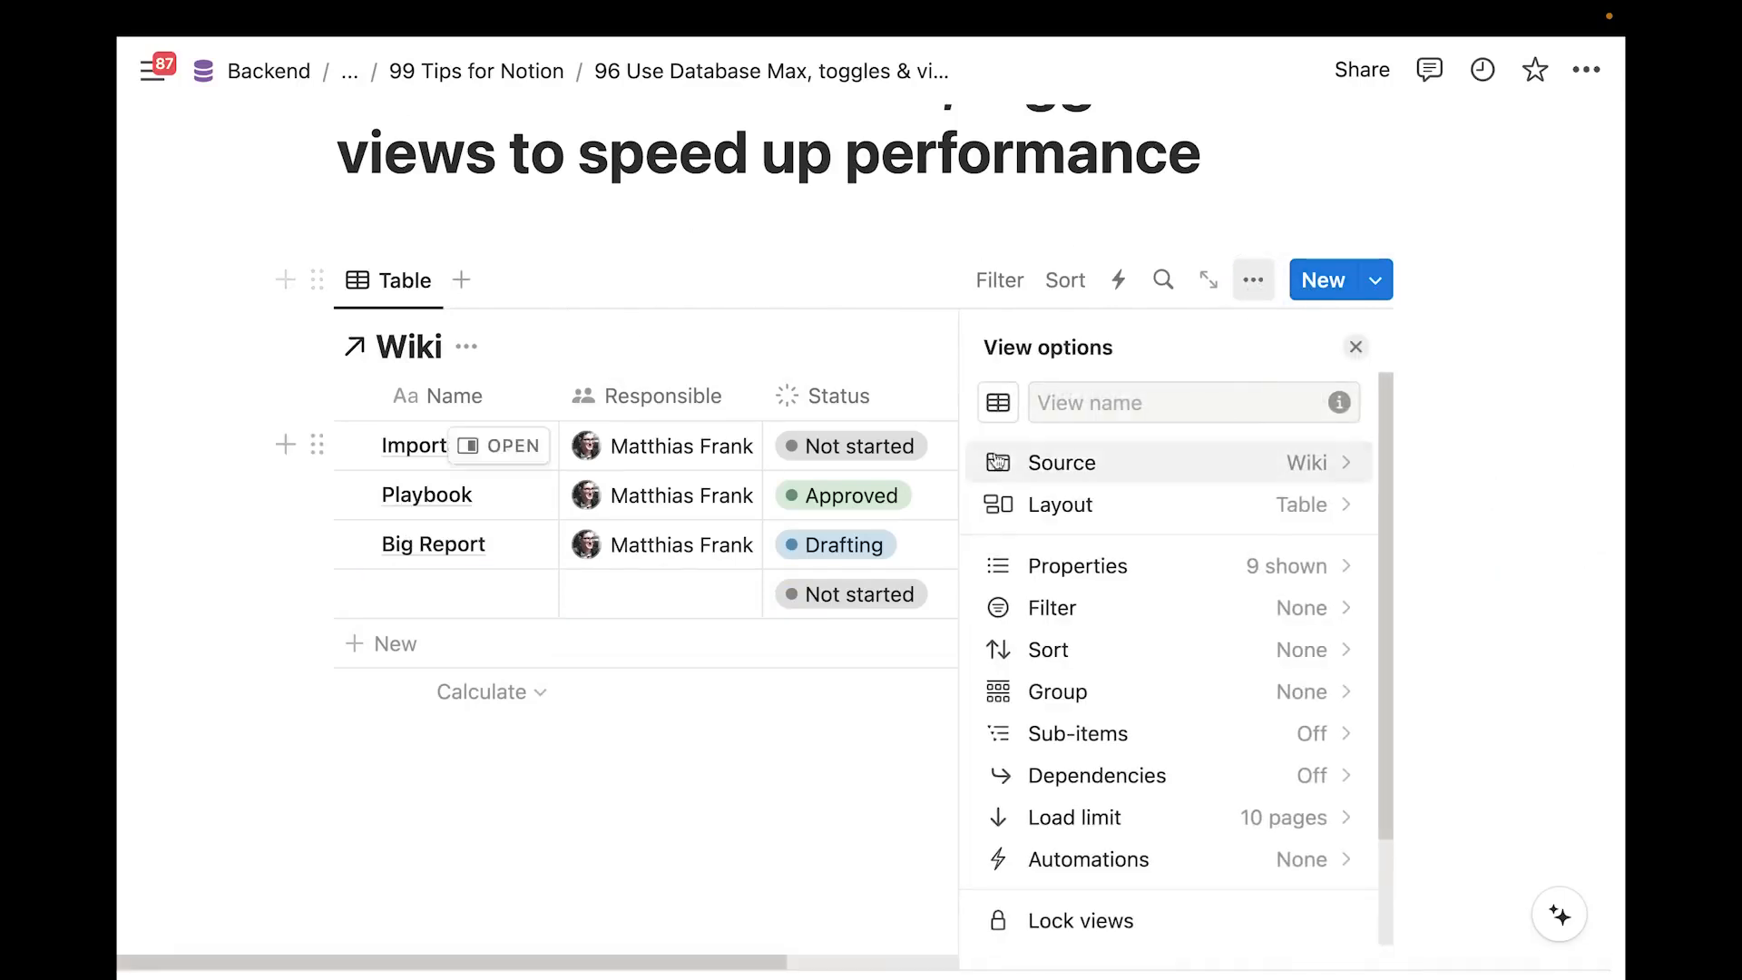
{"action": "left_click", "coordinate": [1094, 568]}
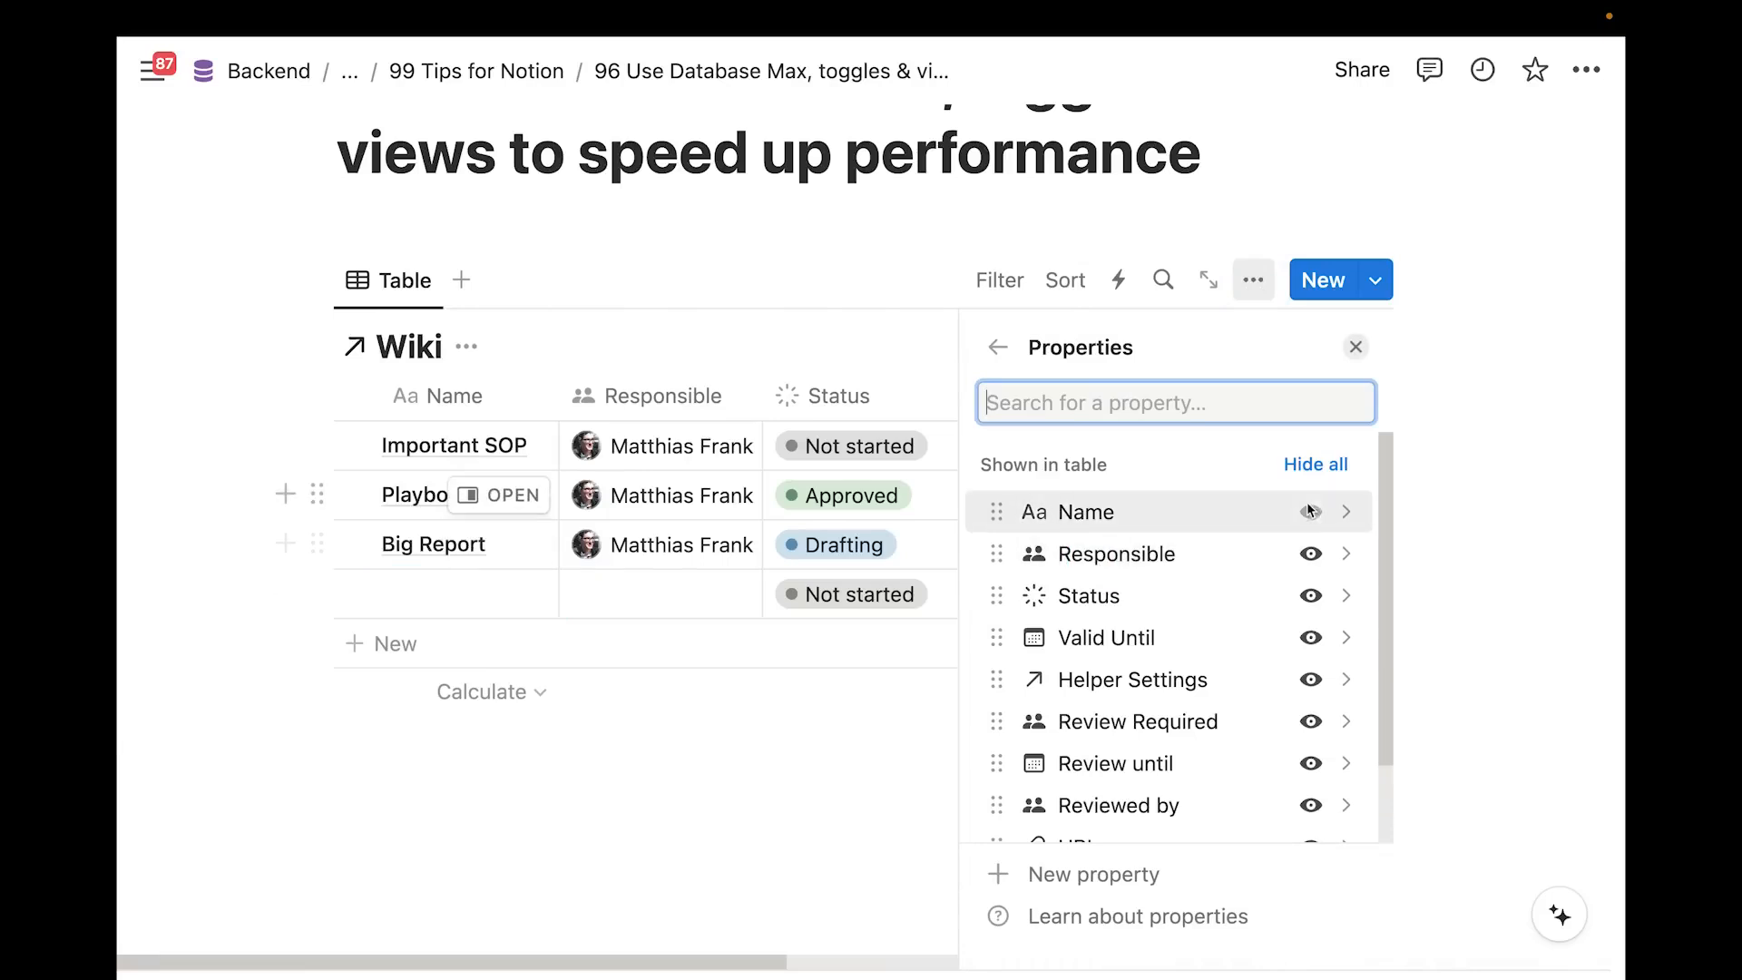
{"action": "left_click", "coordinate": [1311, 466]}
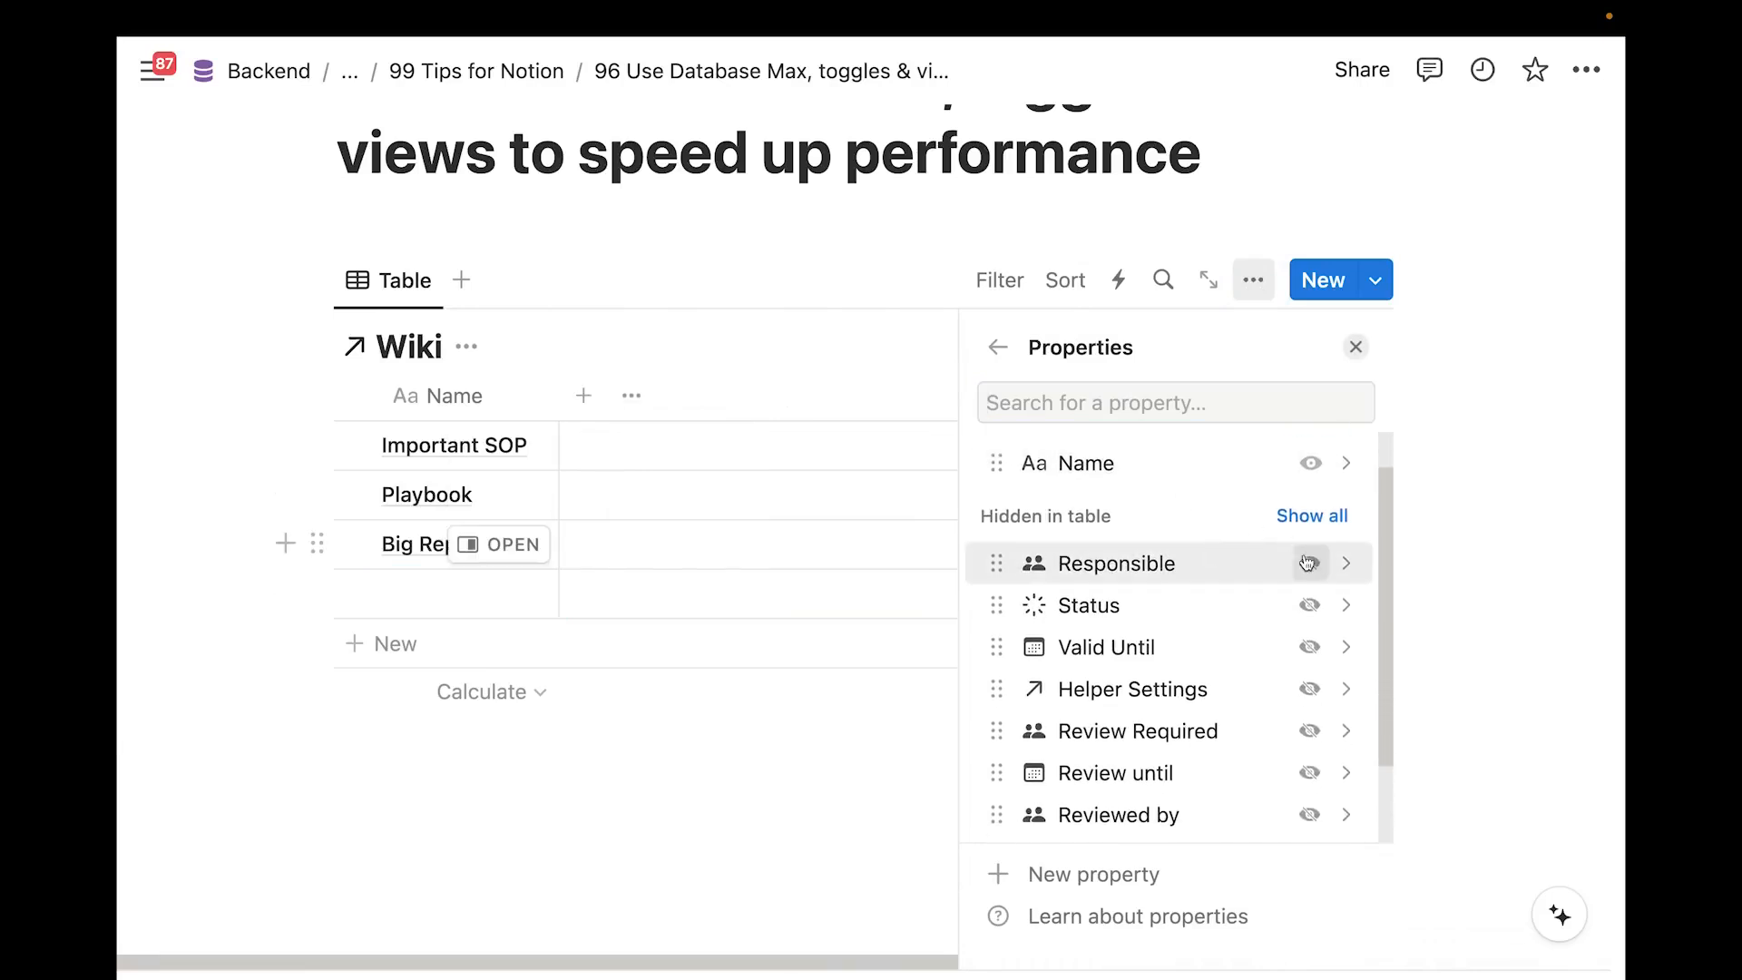
{"action": "left_click", "coordinate": [1308, 563]}
{"action": "scroll", "coordinate": [1260, 650], "scroll_direction": "down", "scroll_amount": 3}
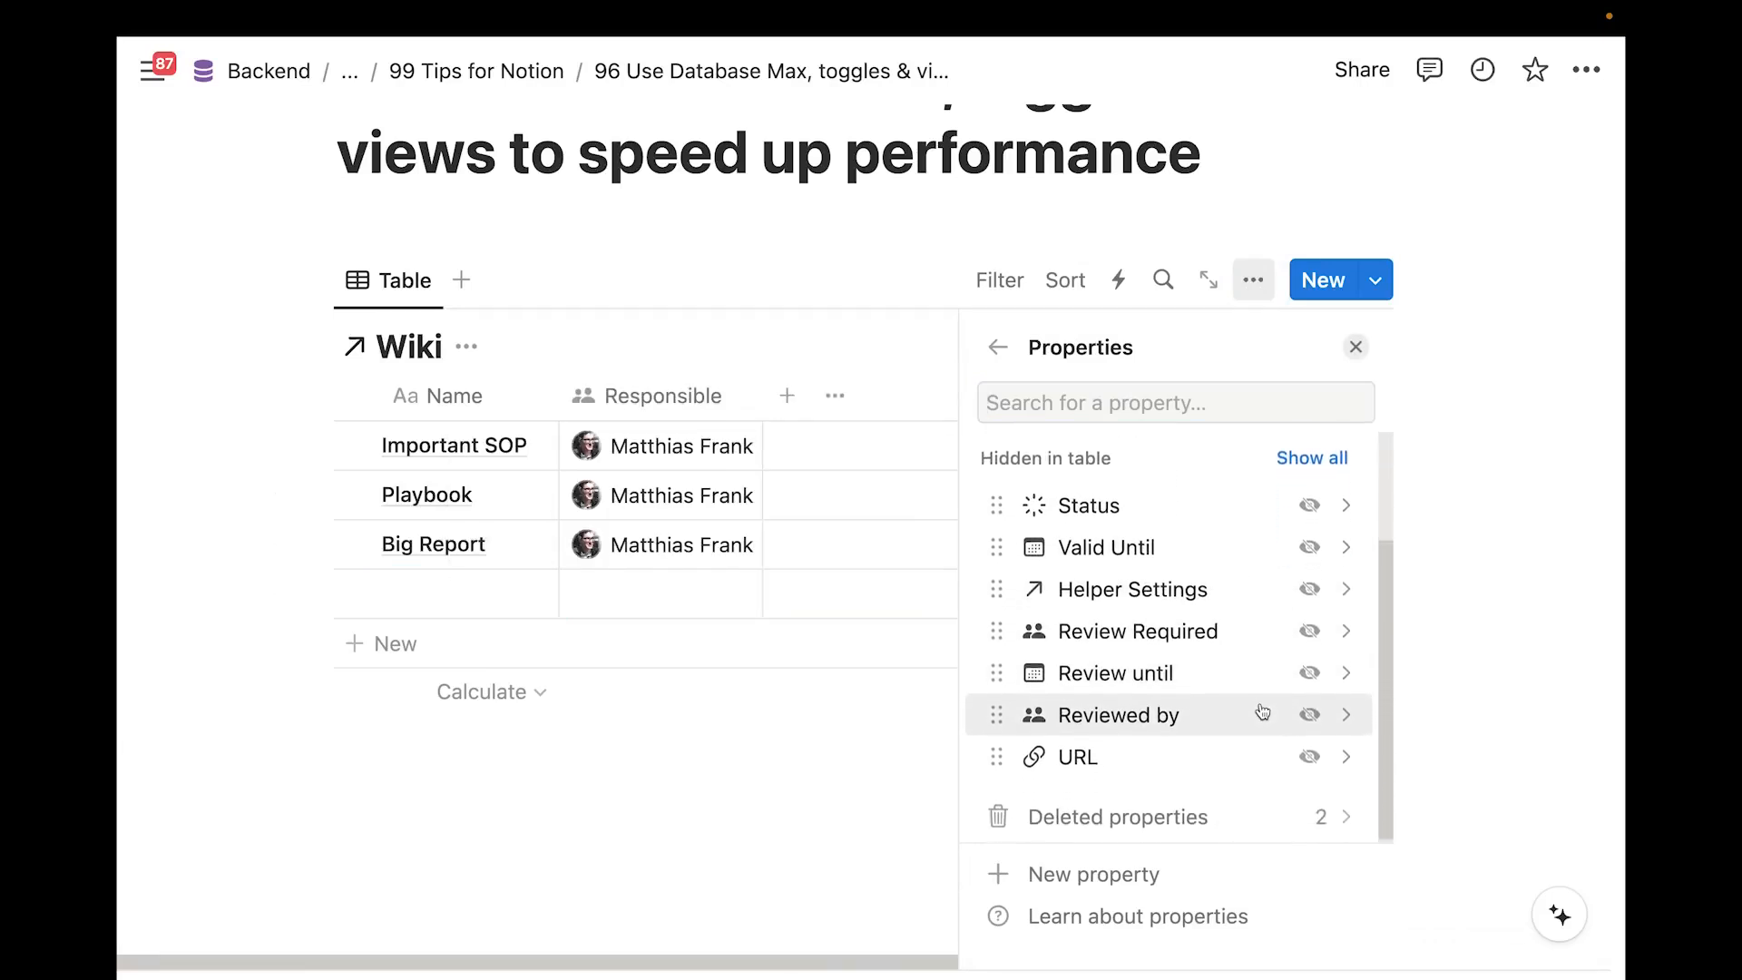
{"action": "left_click", "coordinate": [1309, 752]}
{"action": "left_click", "coordinate": [463, 782]}
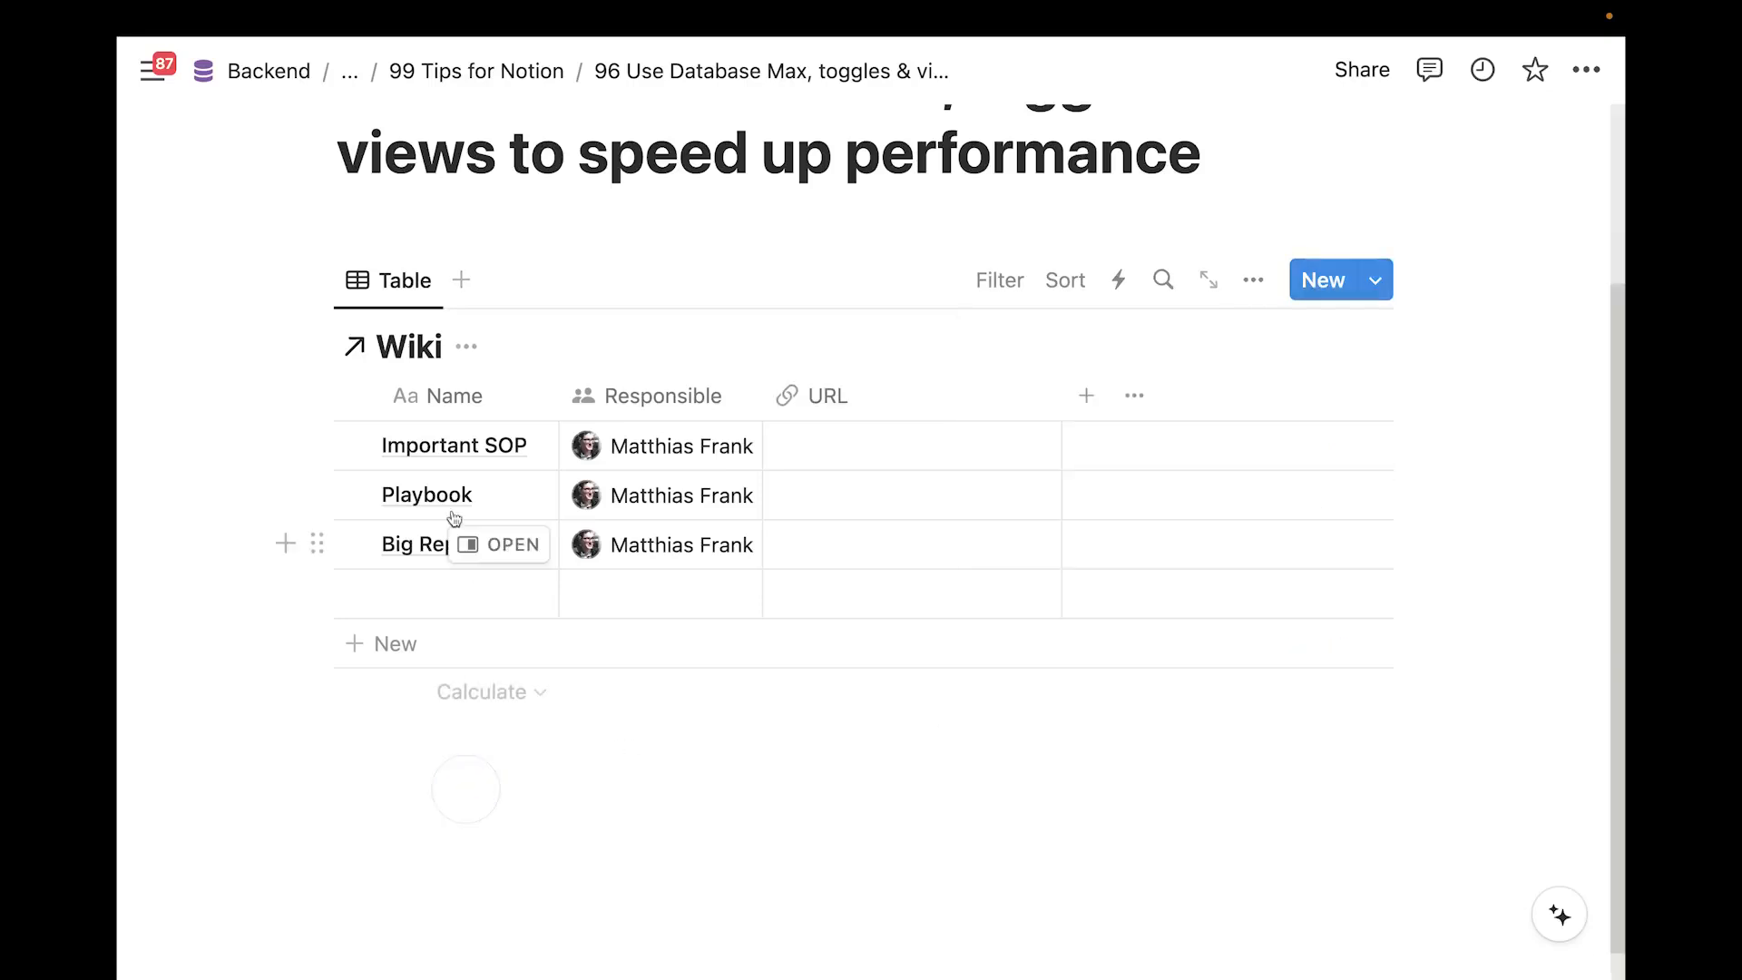
{"action": "scroll", "coordinate": [487, 402], "scroll_direction": "up", "scroll_amount": 3}
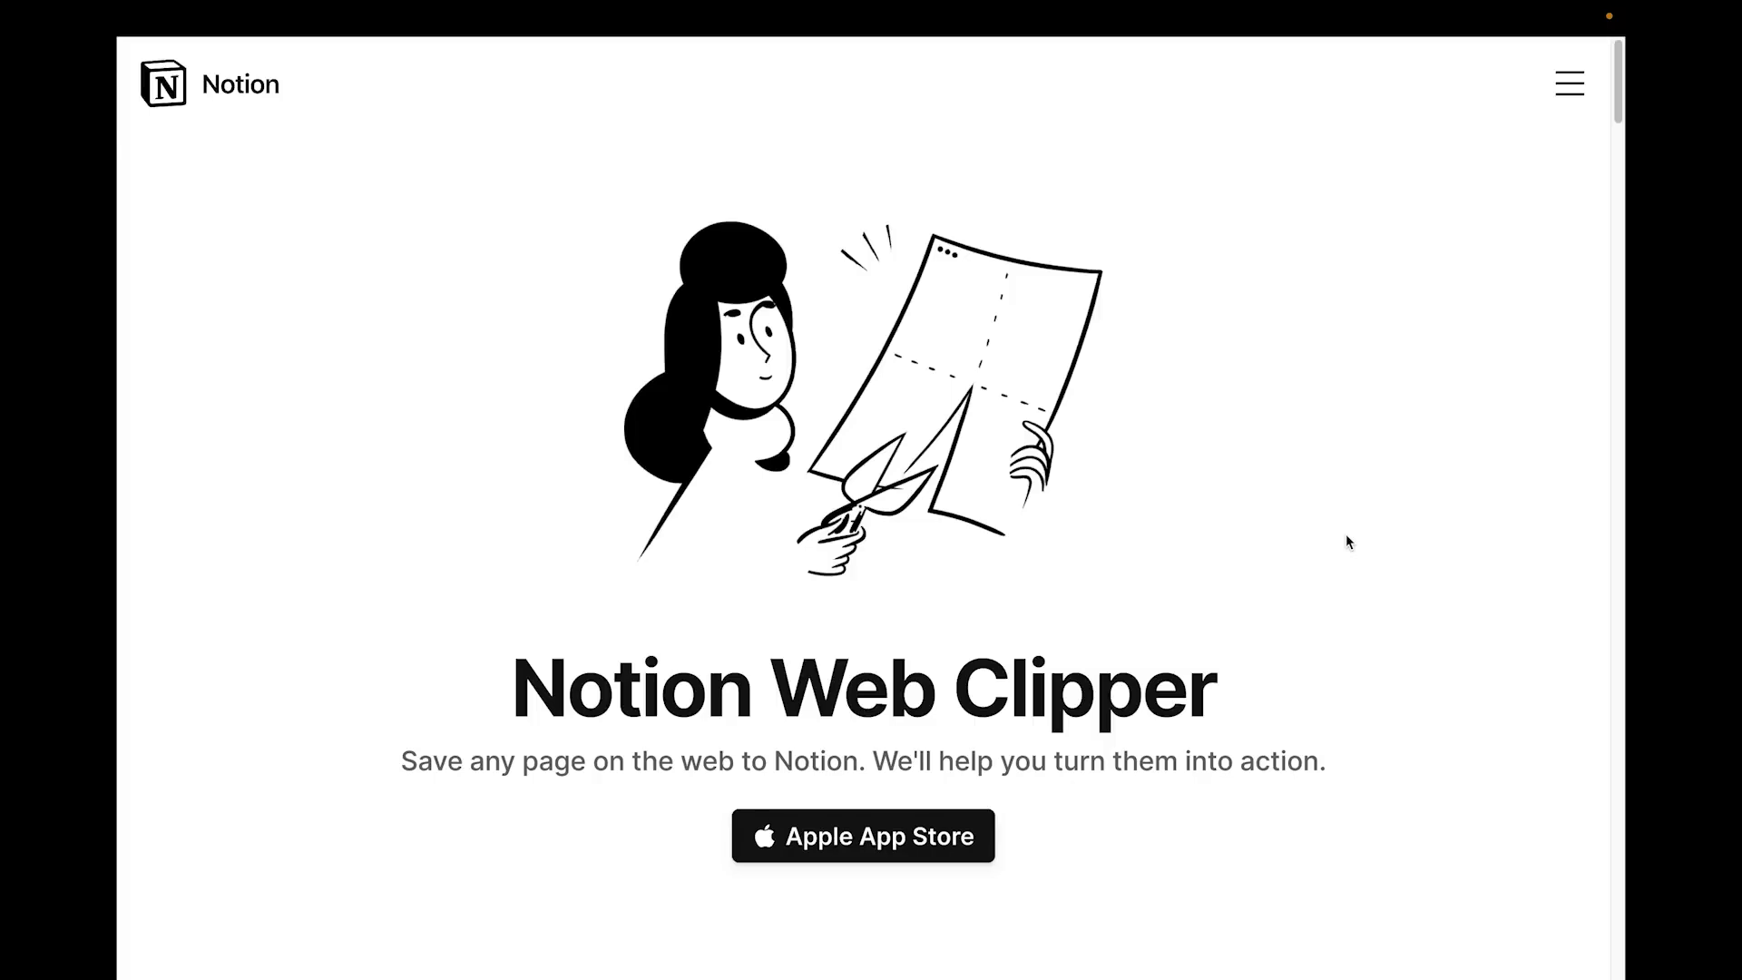
Look through the Notion Web Clipper page, covering its desktop clipping features and the iOS and Android section
{"action": "scroll", "coordinate": [1168, 530], "scroll_direction": "down", "scroll_amount": 8}
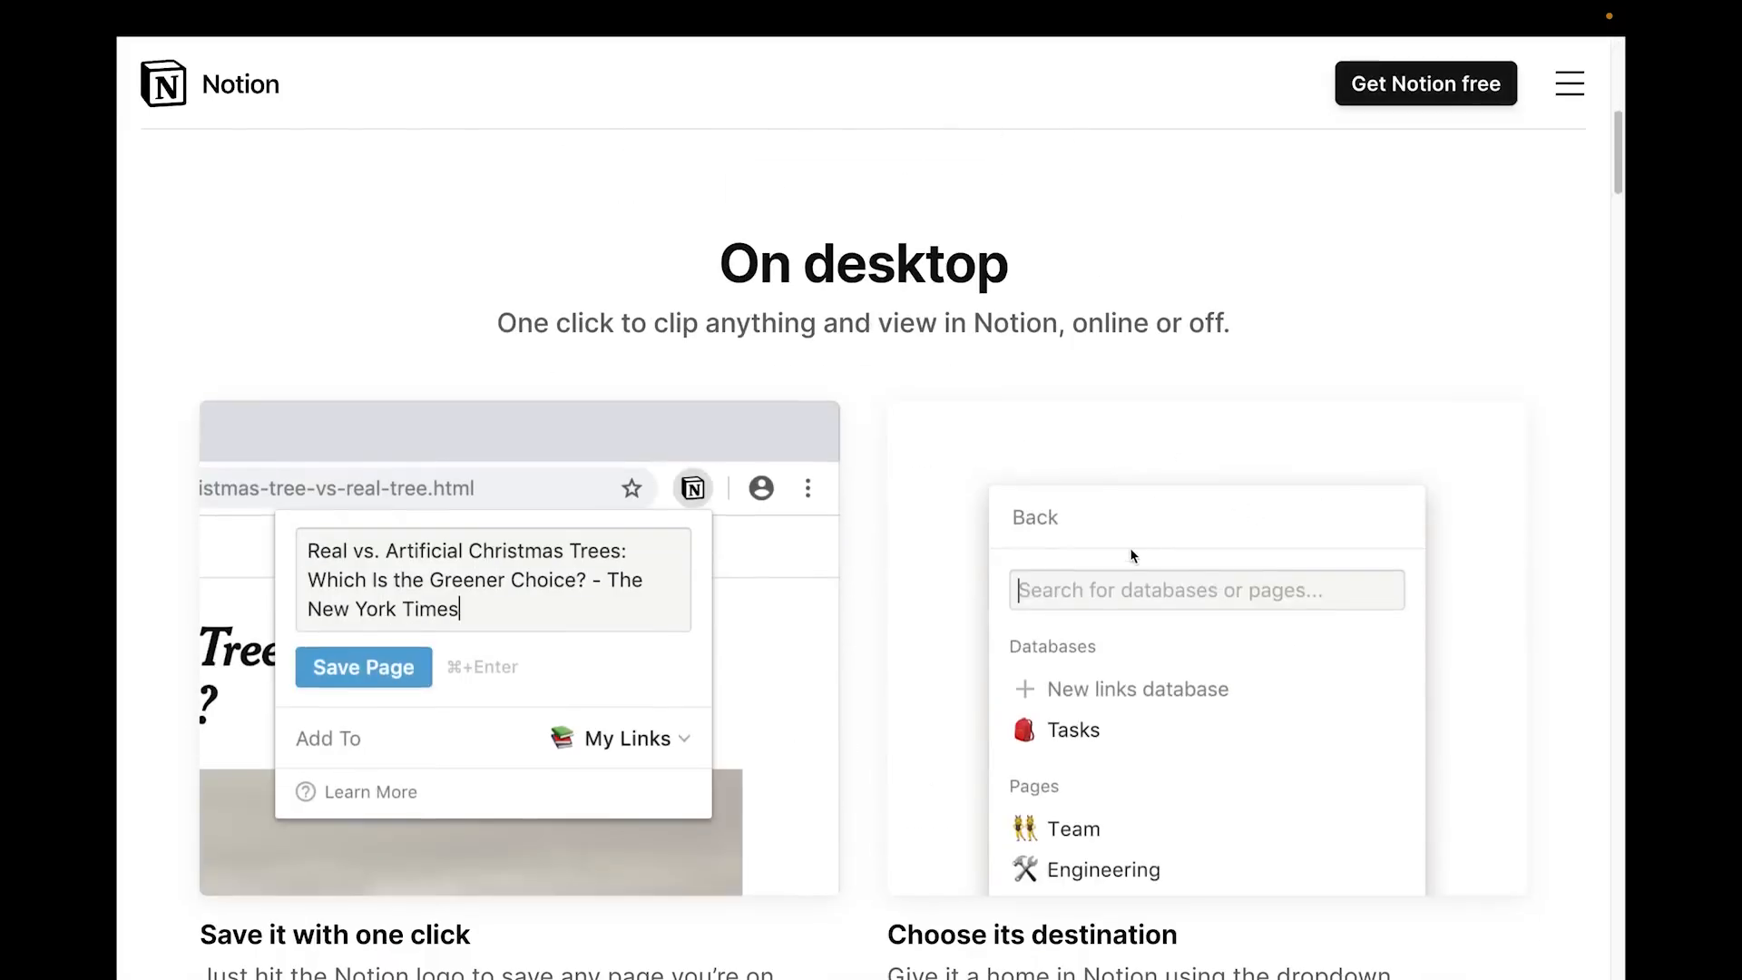
{"action": "scroll", "coordinate": [1114, 569], "scroll_direction": "down", "scroll_amount": 2}
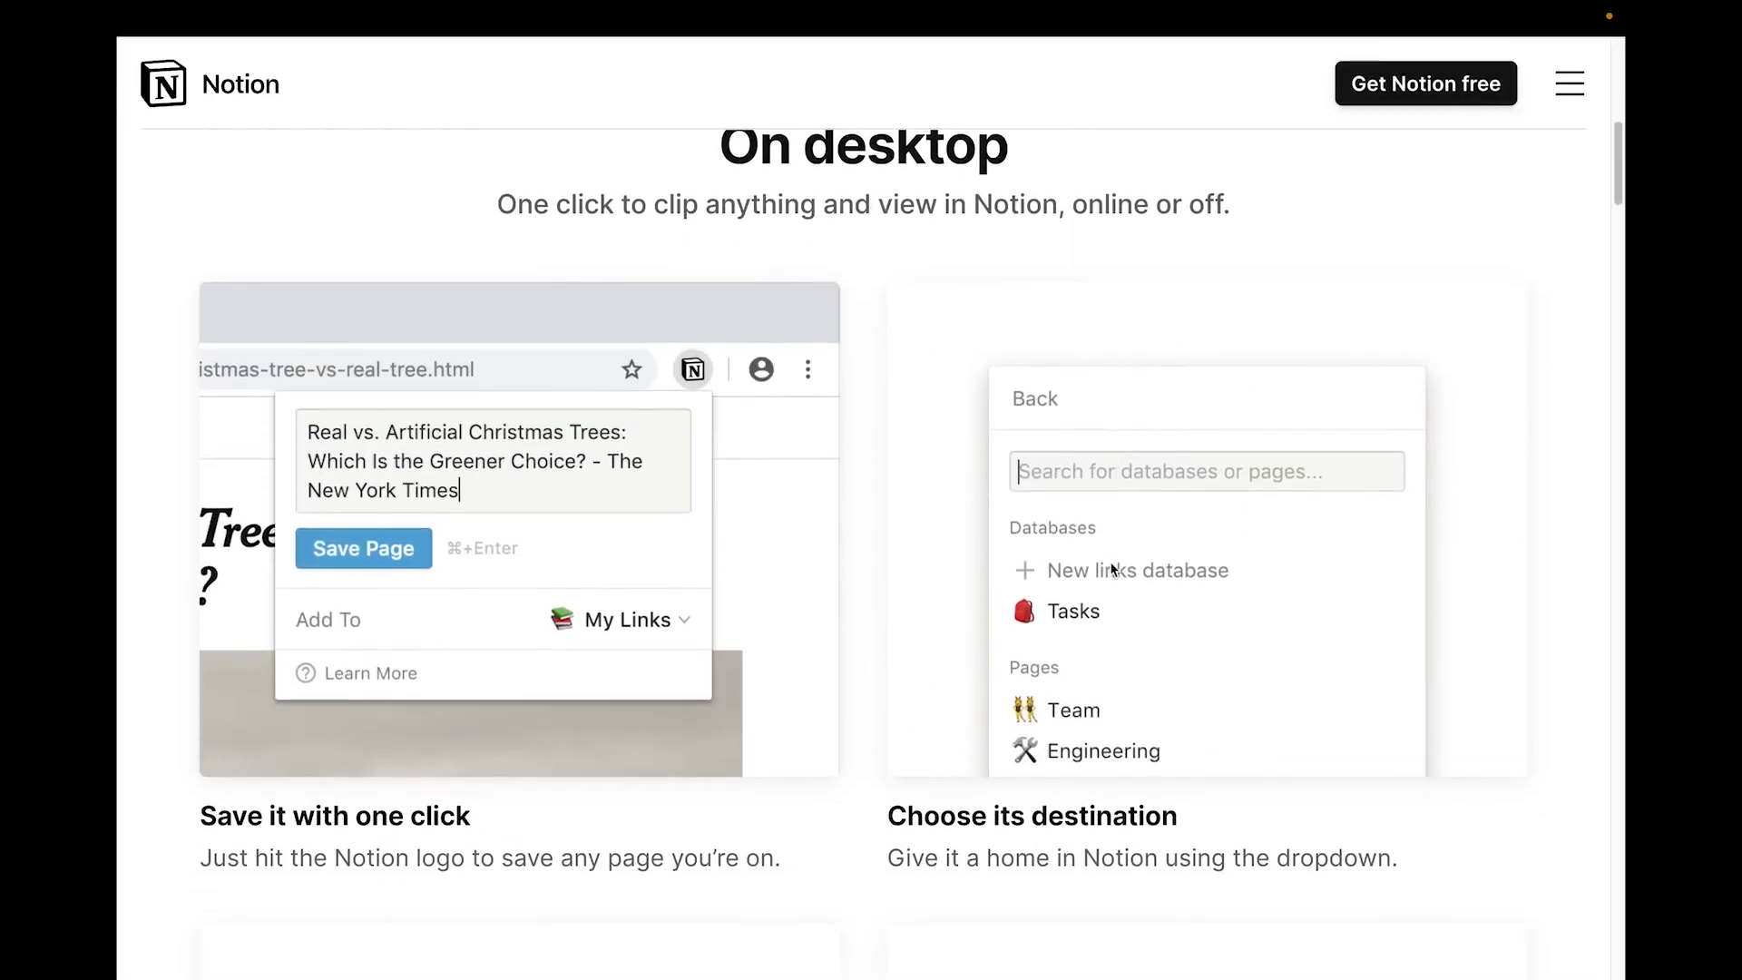
{"action": "scroll", "coordinate": [1111, 569], "scroll_direction": "down", "scroll_amount": 5}
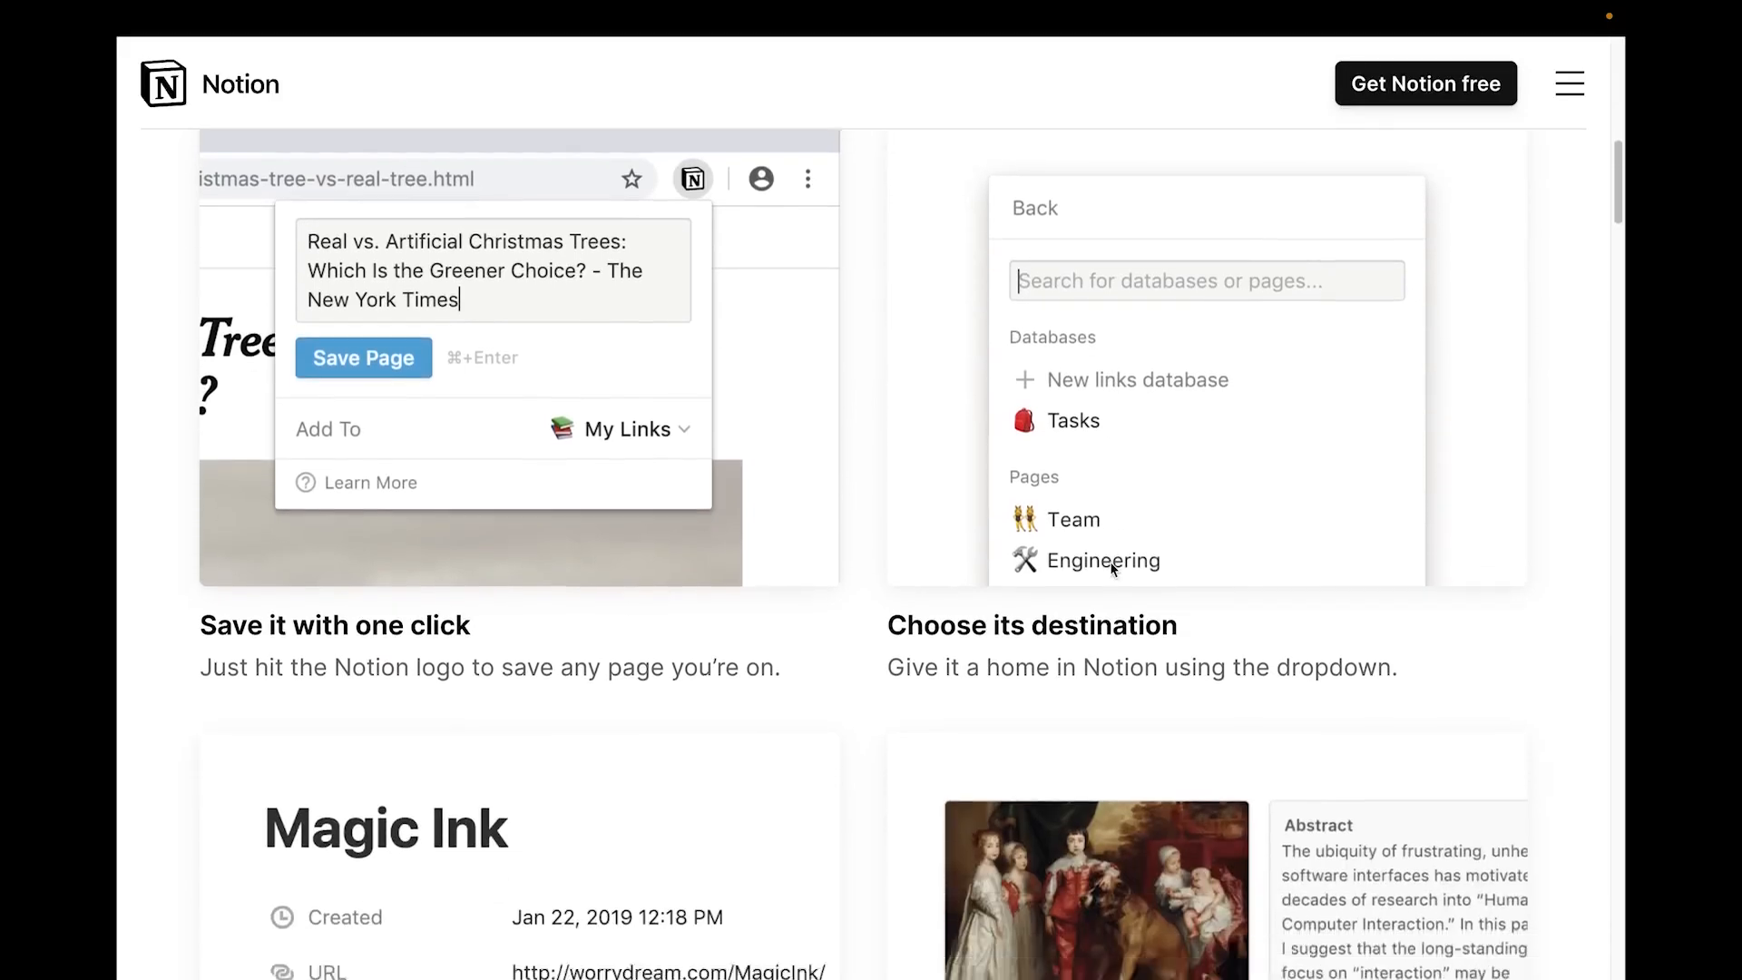
{"action": "scroll", "coordinate": [1005, 646], "scroll_direction": "down", "scroll_amount": 3}
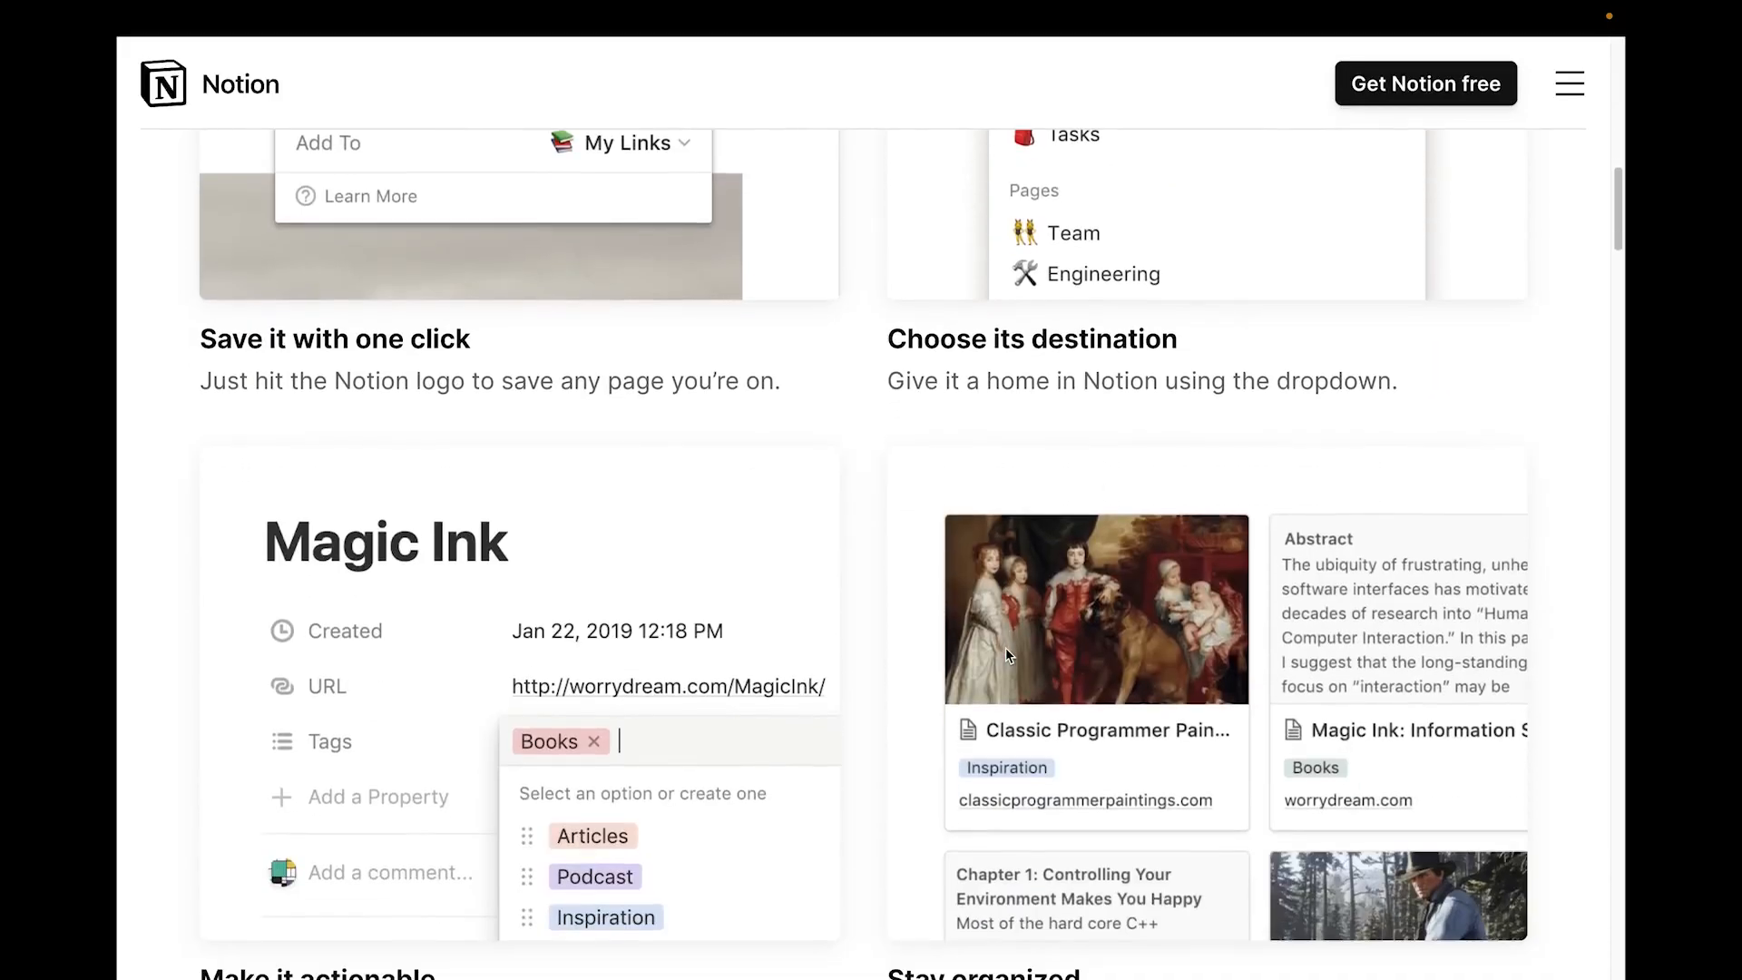
{"action": "scroll", "coordinate": [1005, 646], "scroll_direction": "down", "scroll_amount": 4}
{"action": "scroll", "coordinate": [1007, 653], "scroll_direction": "down", "scroll_amount": 10}
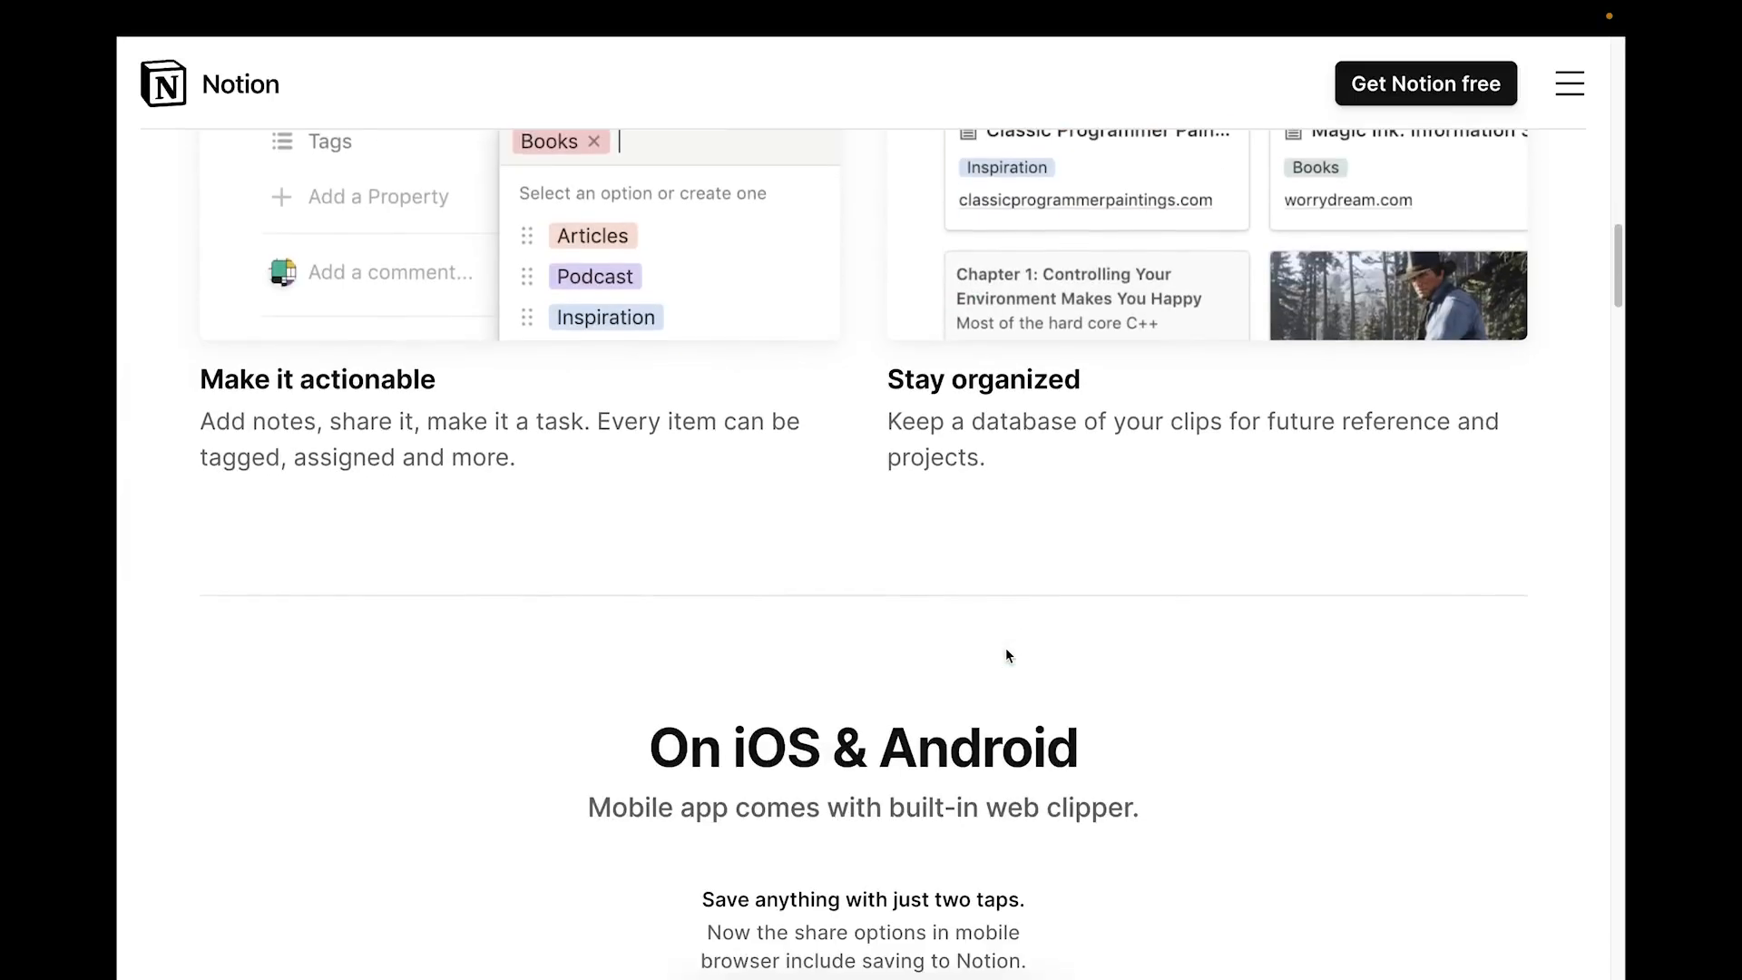
{"action": "scroll", "coordinate": [1006, 649], "scroll_direction": "down", "scroll_amount": 7}
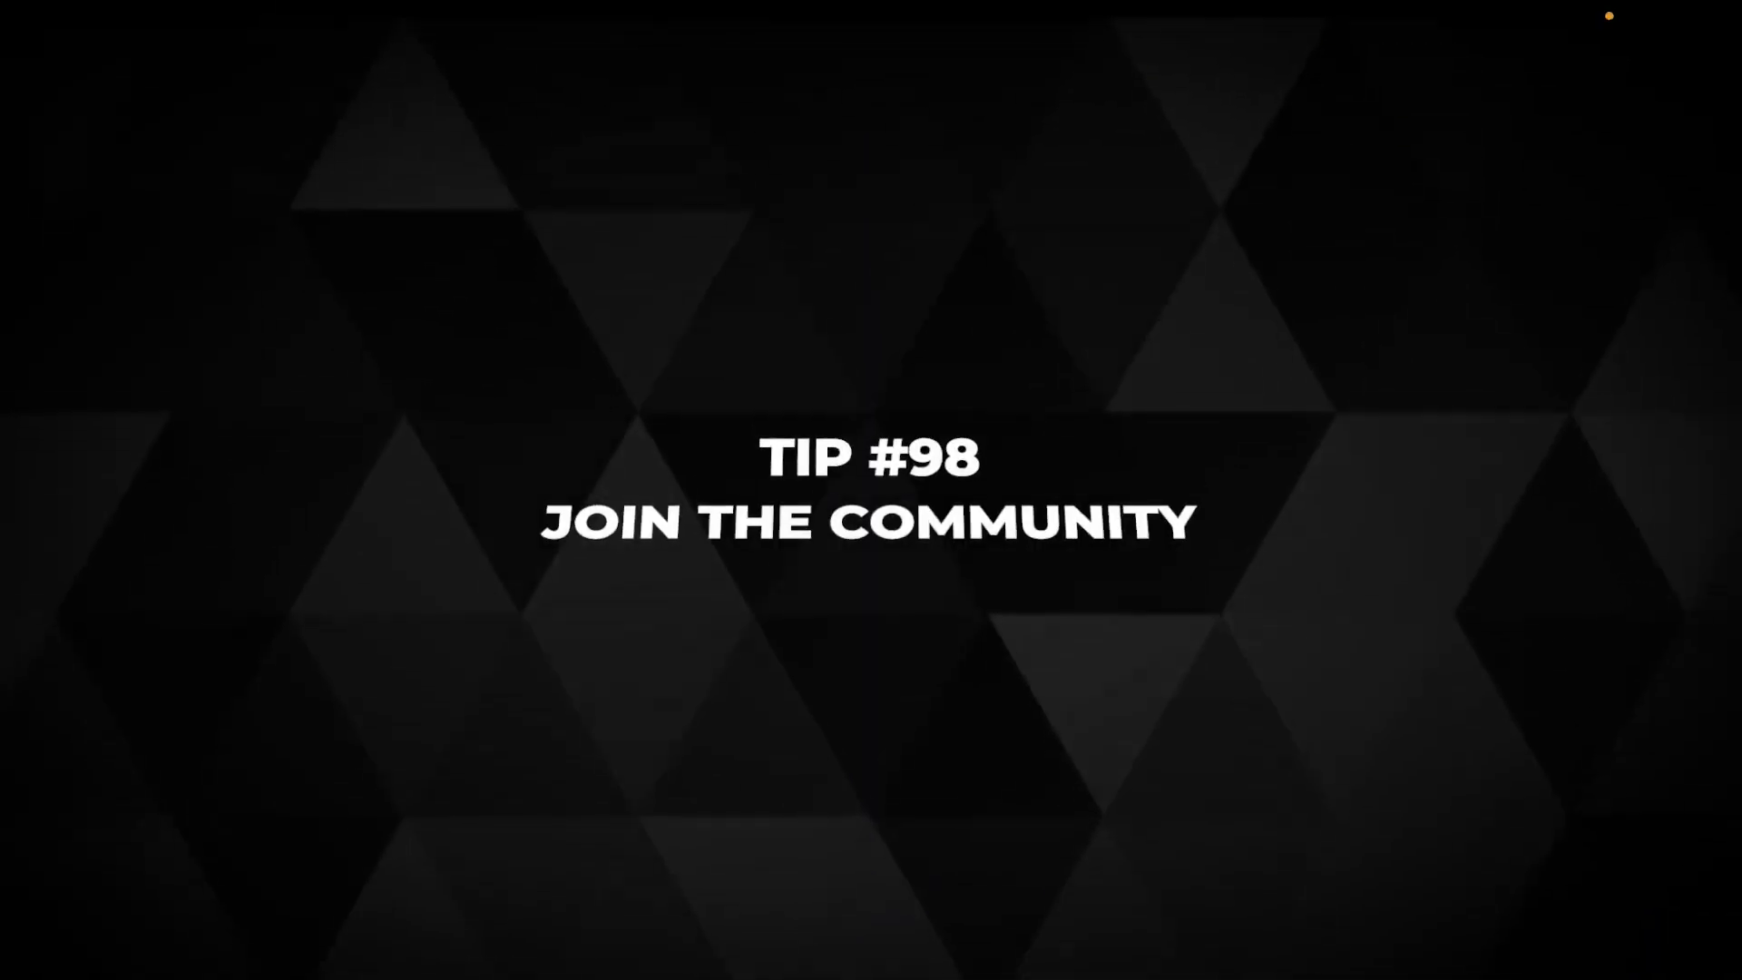